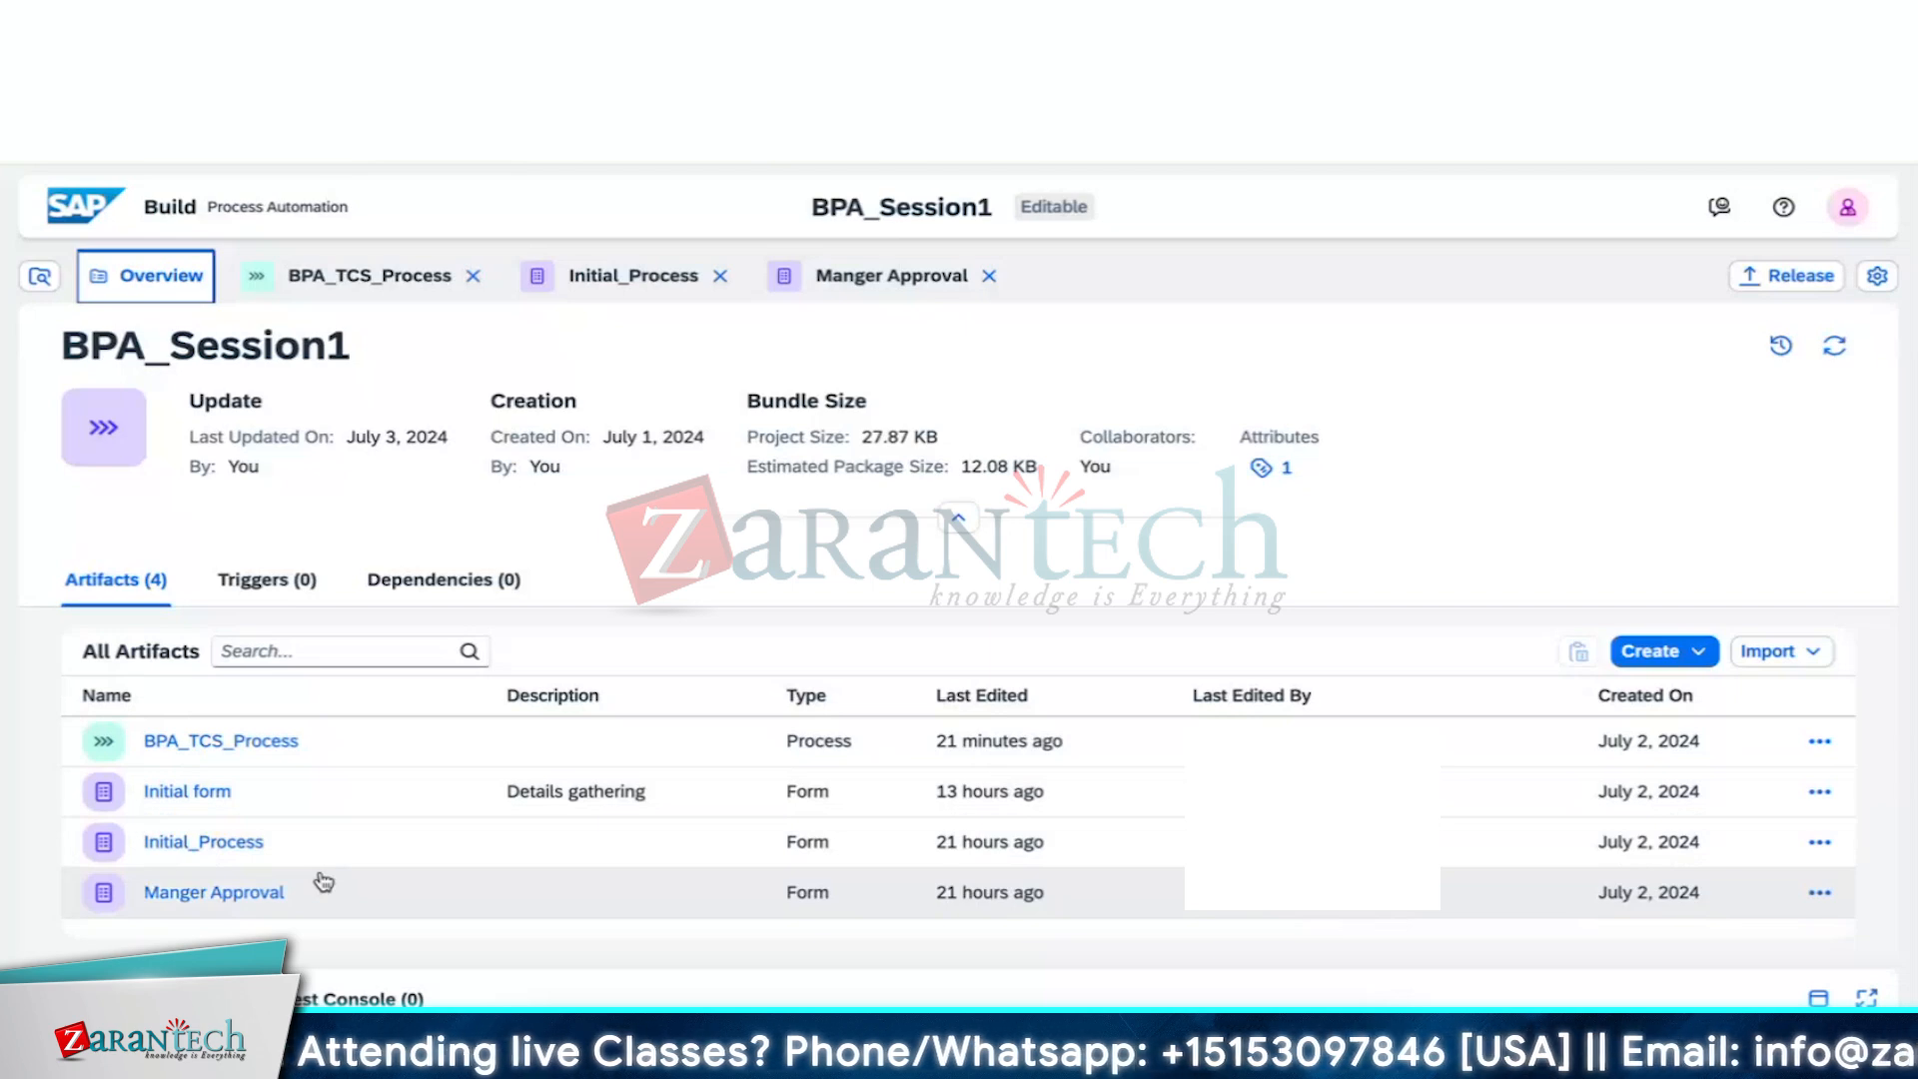
# Open the BPA_TCS_Process workflow and select its Approval Form step
pyautogui.click(405, 276)
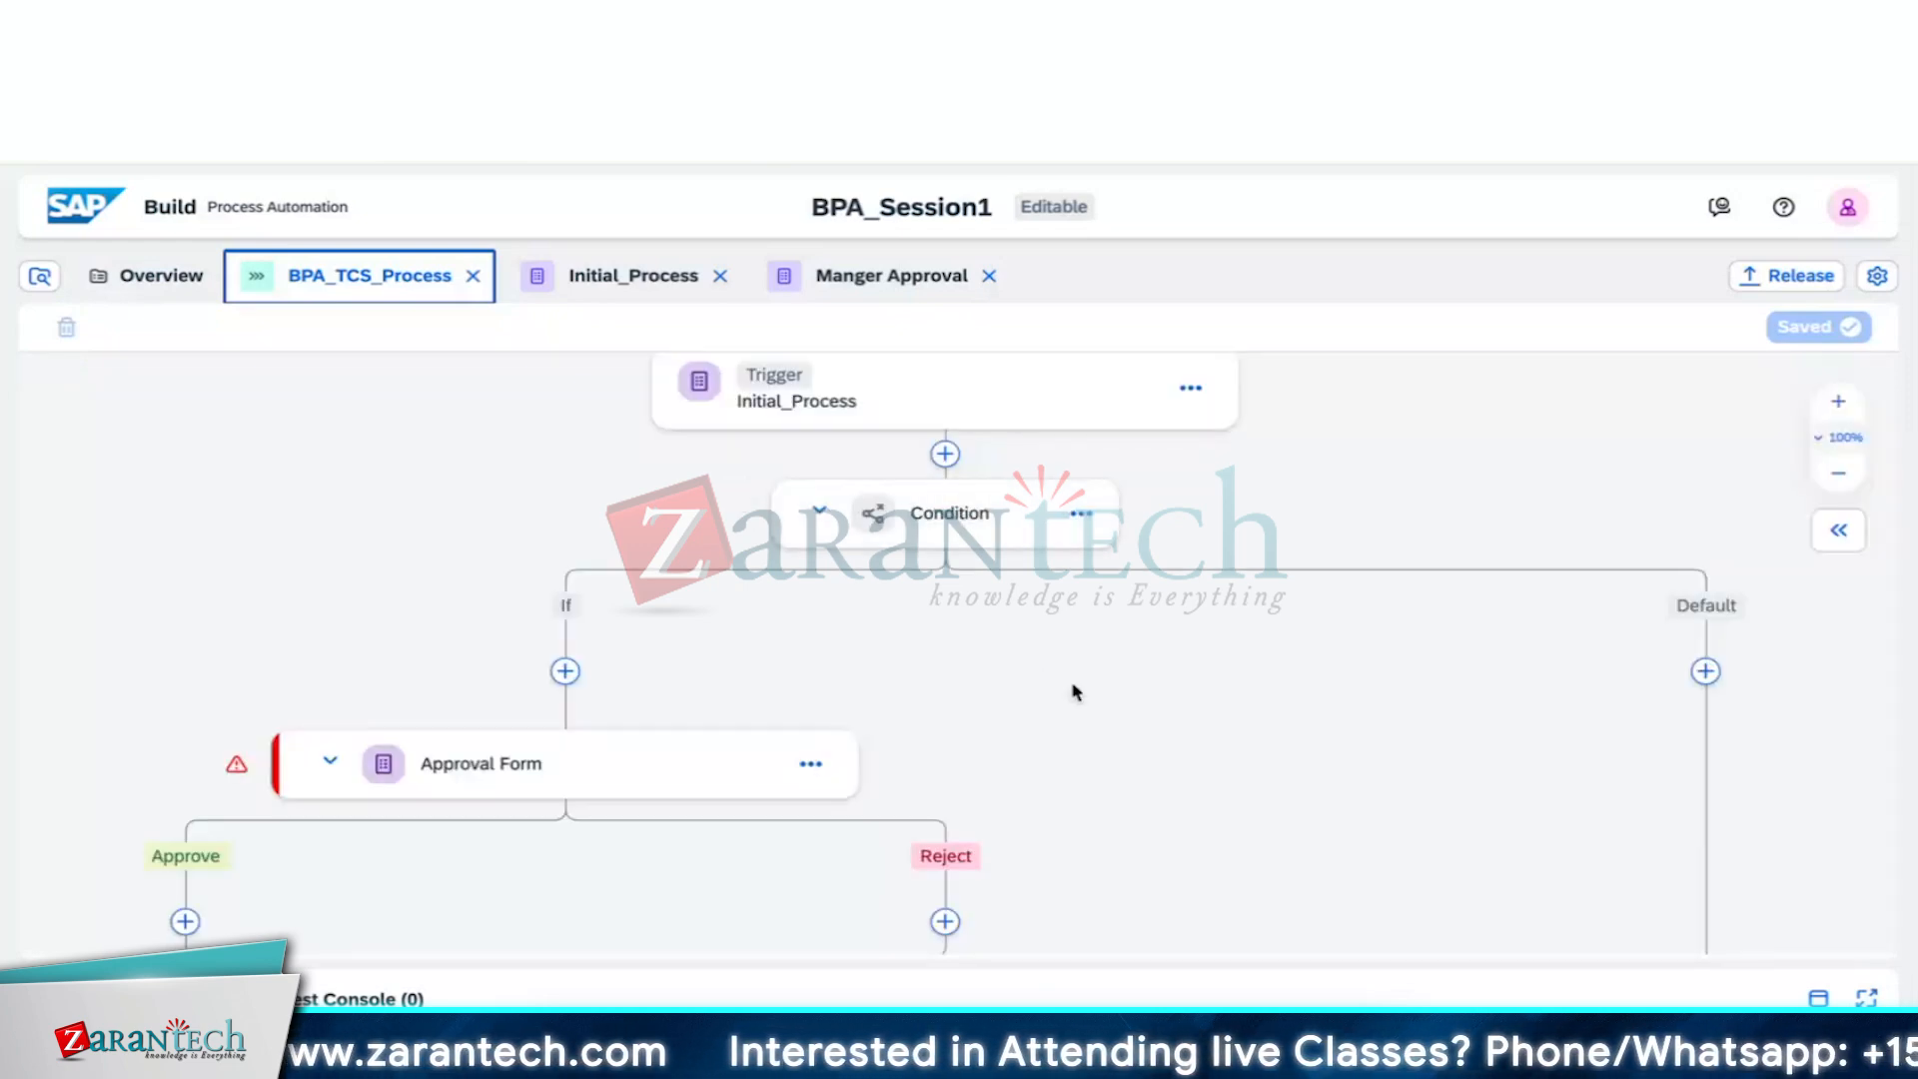
pyautogui.moveTo(1092, 694); pyautogui.dragTo(1083, 437)
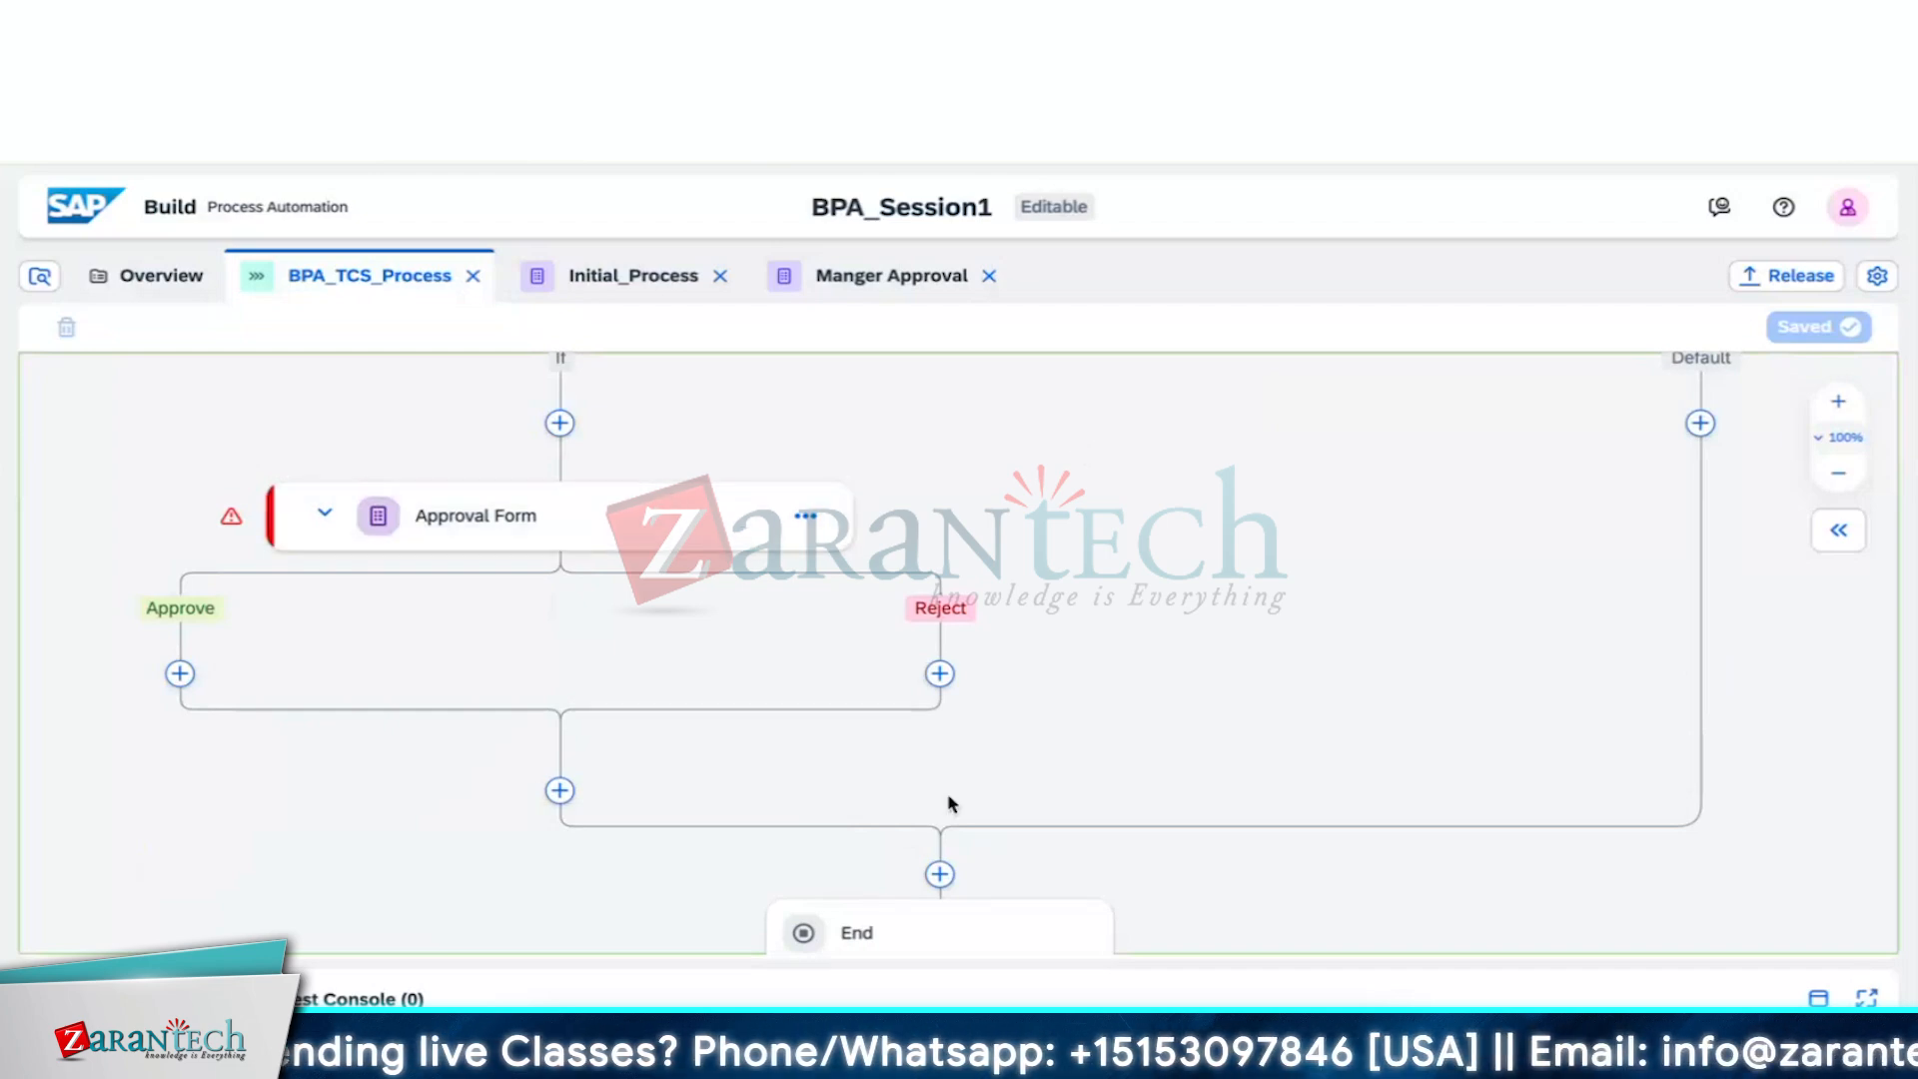
pyautogui.click(705, 530)
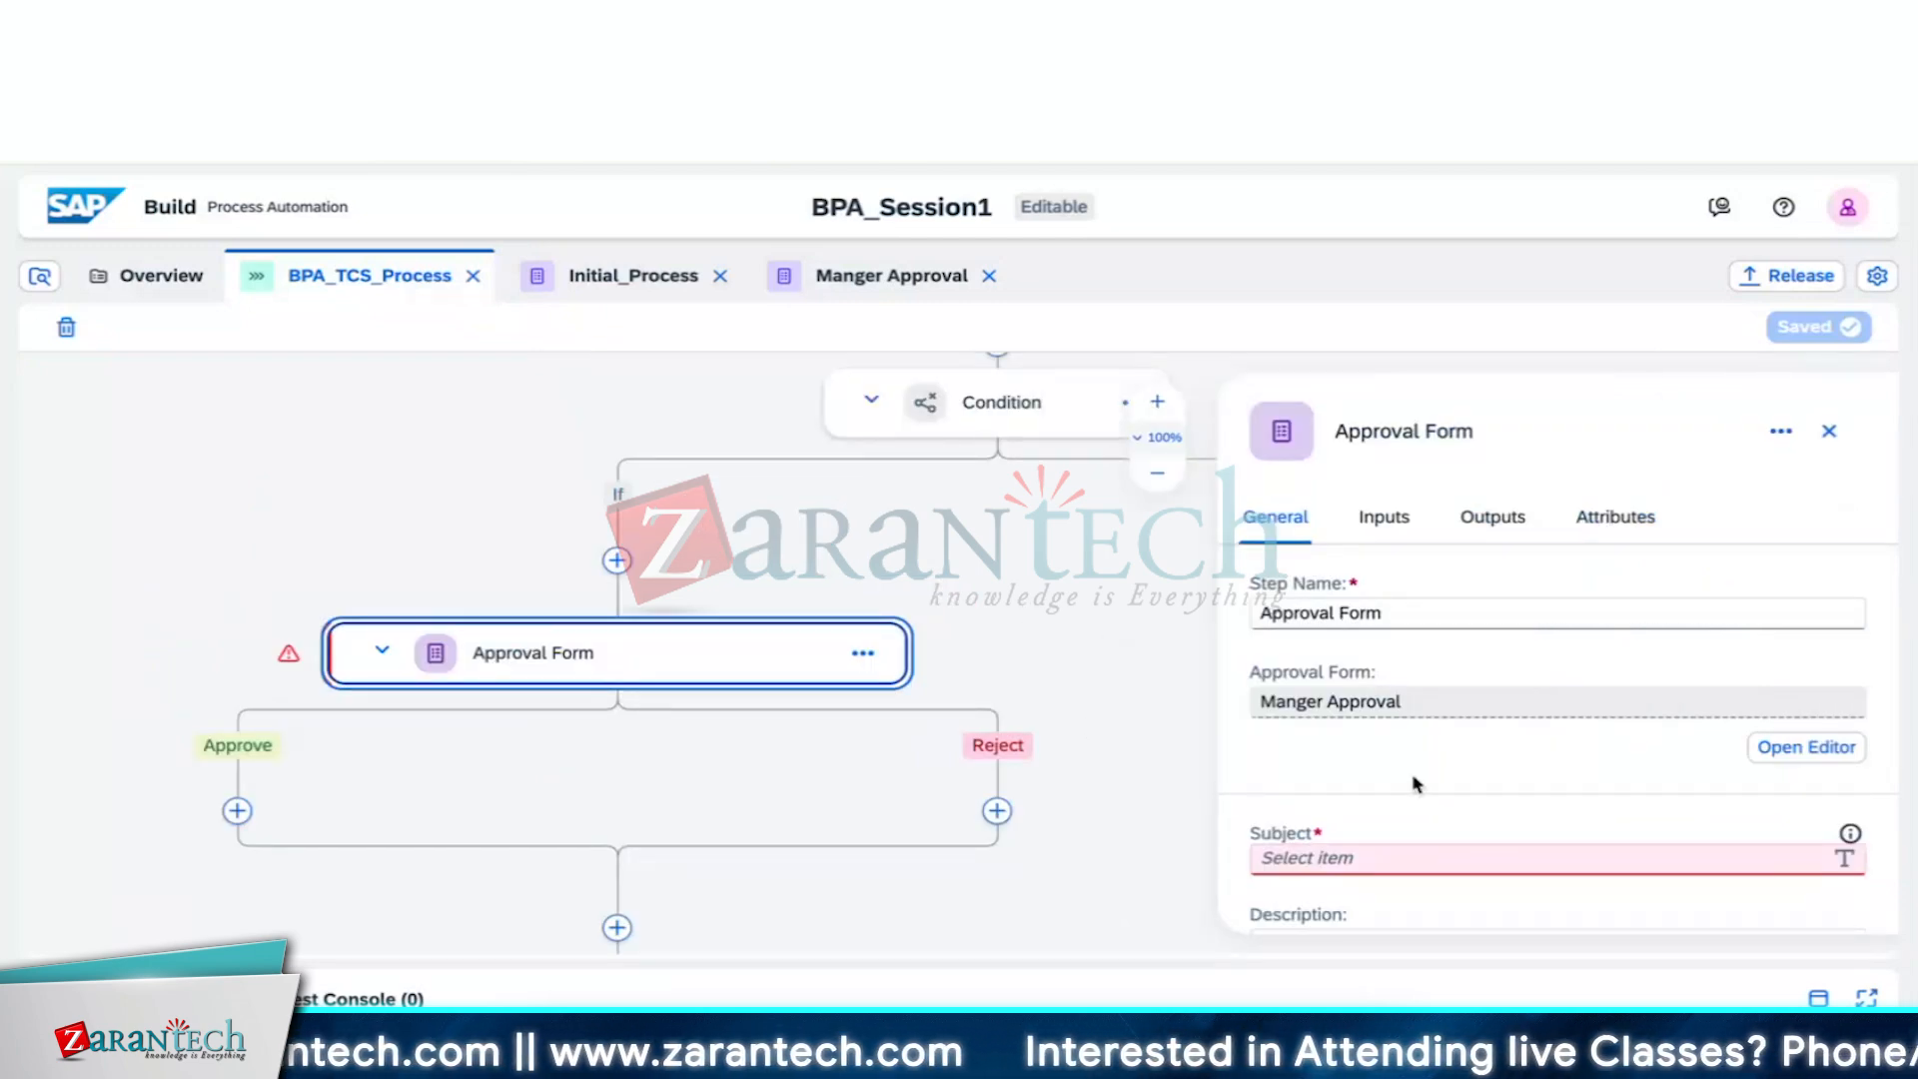
# Keep the Approval Form's priority at Medium and scroll down to the Recipients fields
pyautogui.scroll(-2, 1416, 784)
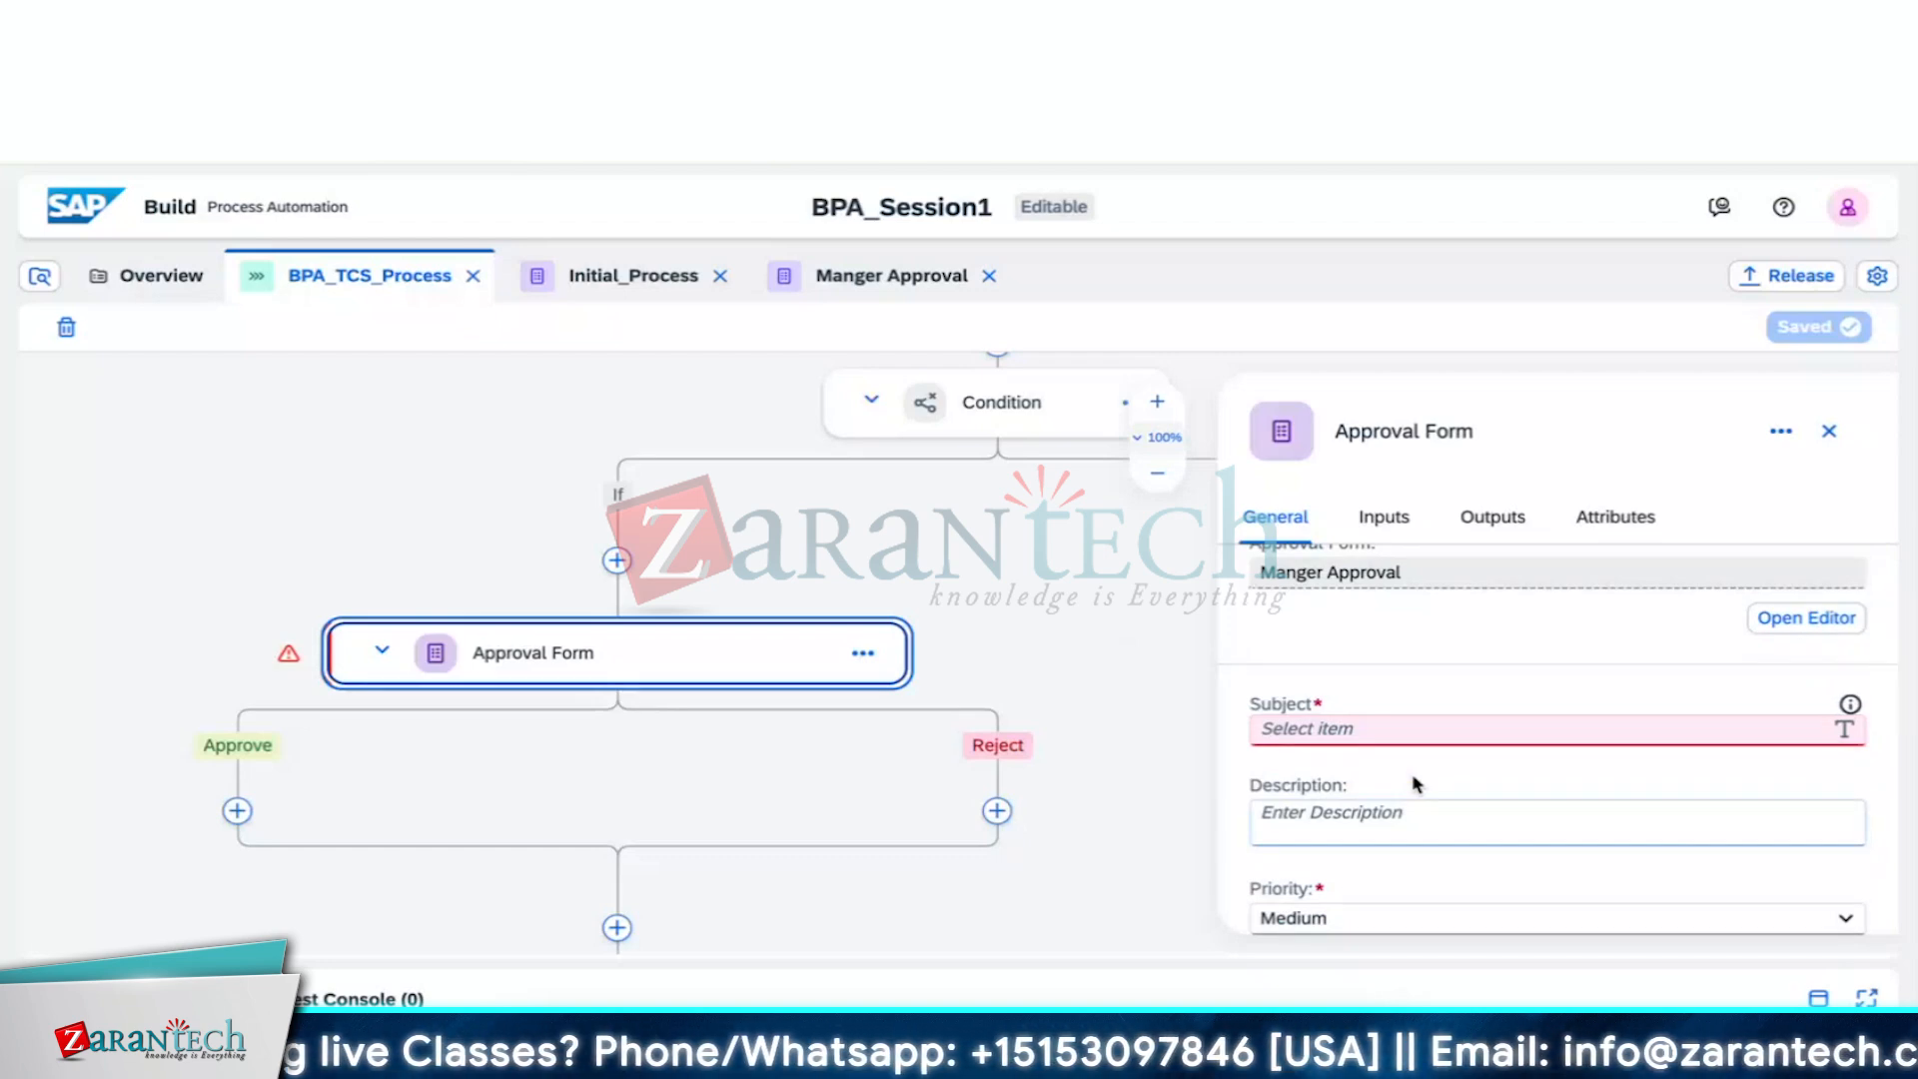
pyautogui.scroll(-2, 1416, 784)
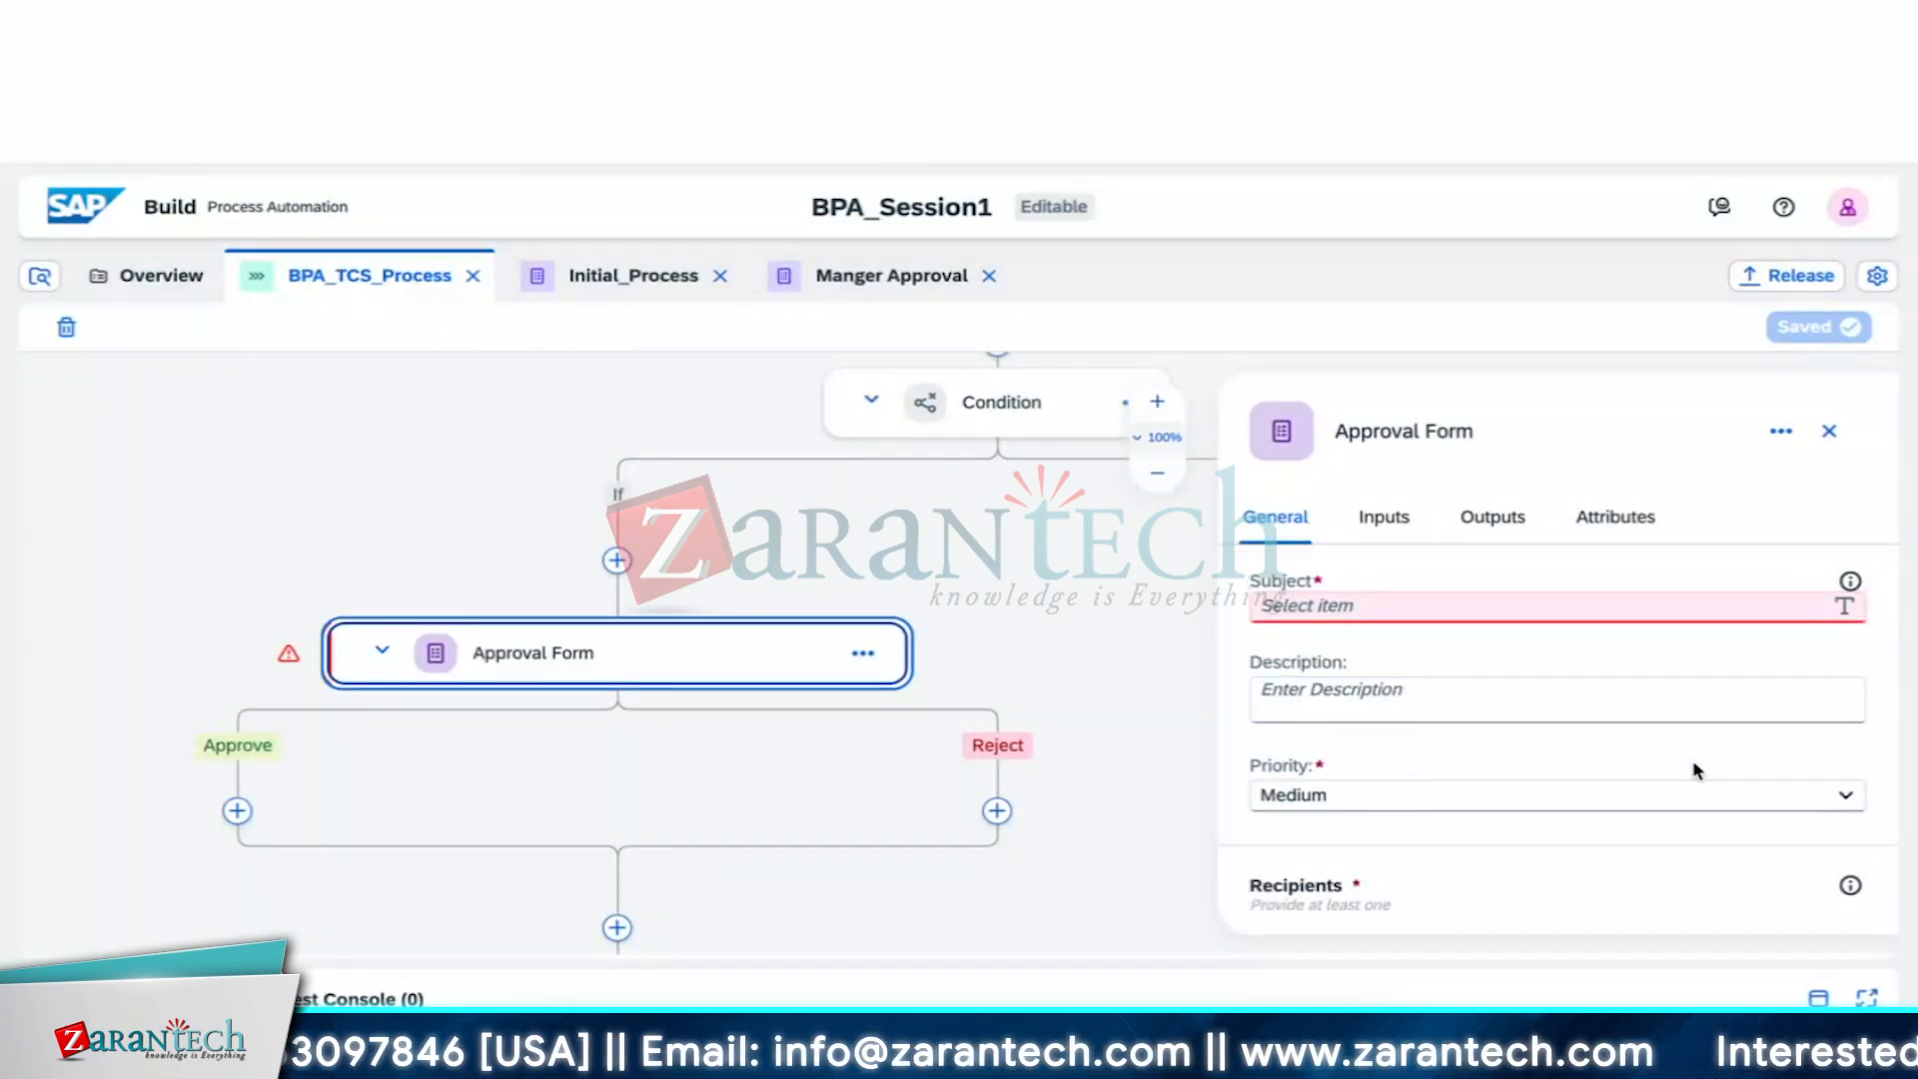
pyautogui.click(1848, 794)
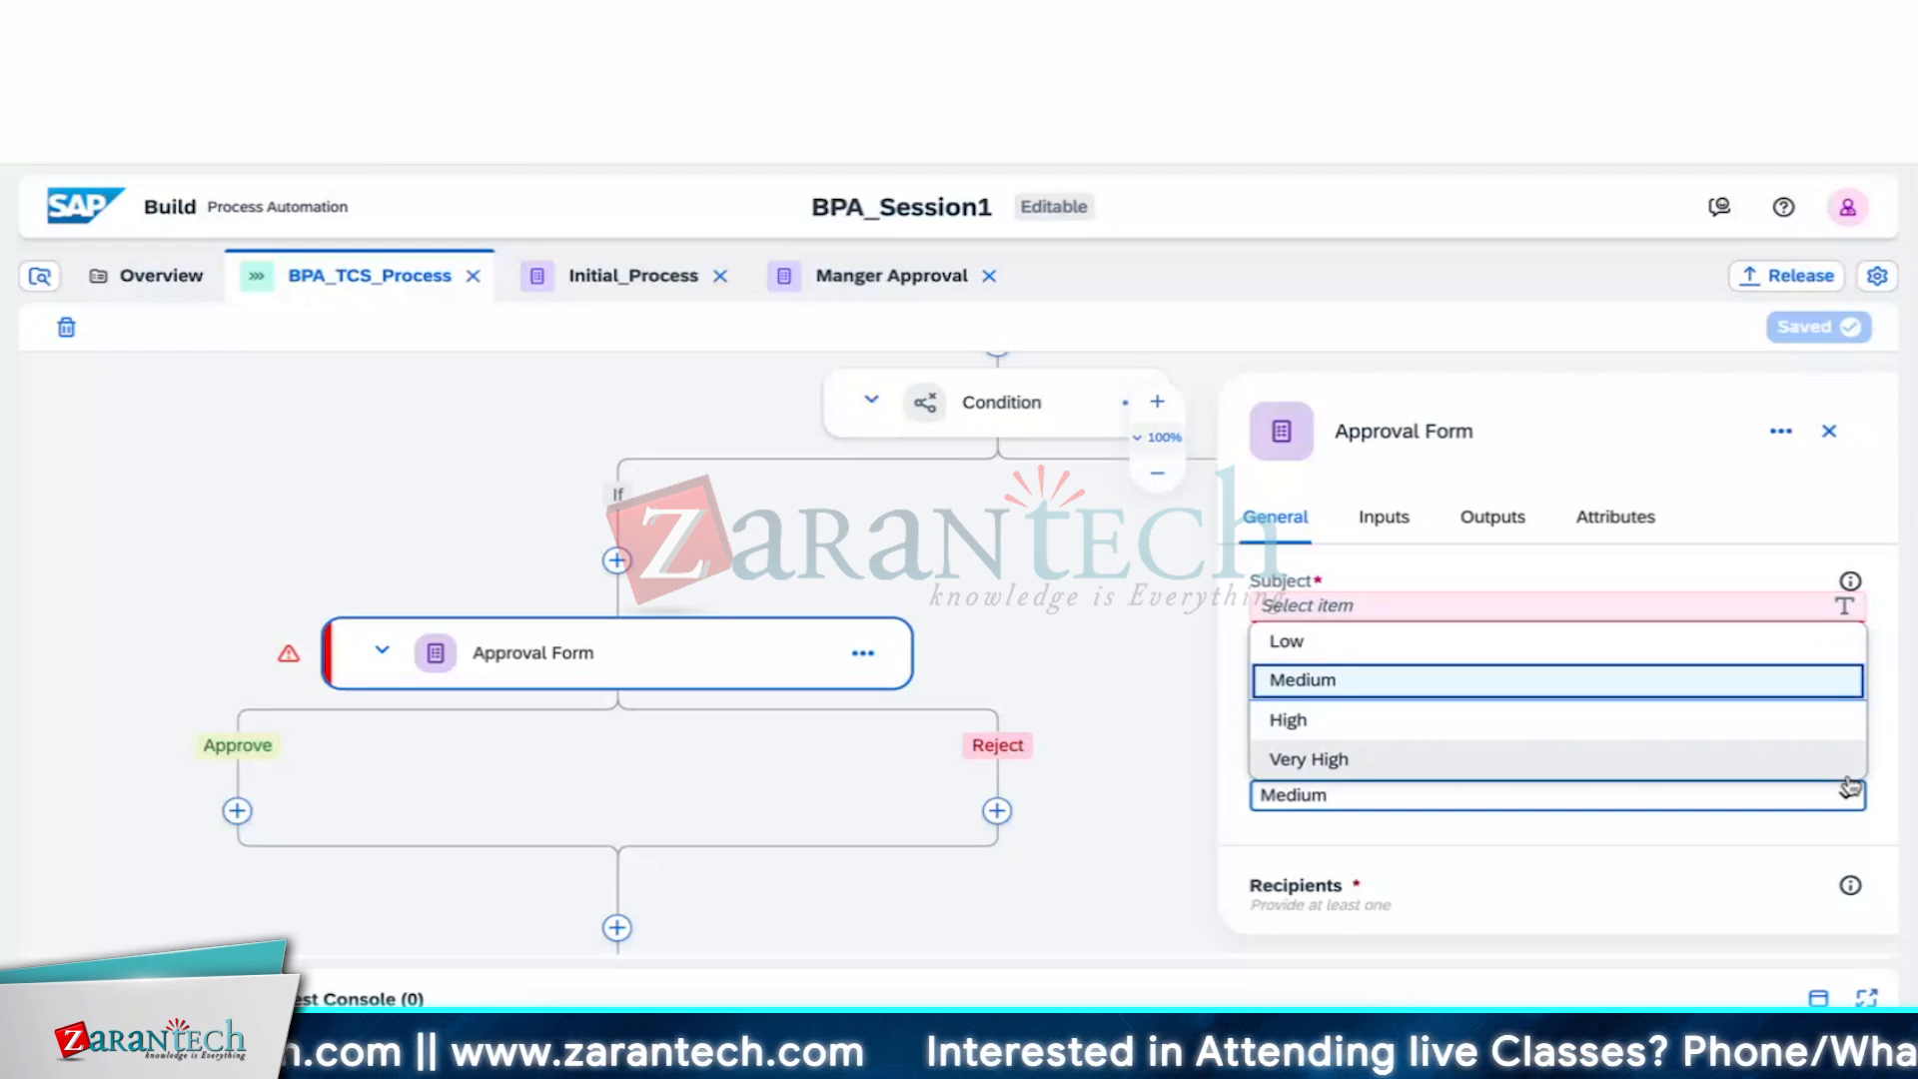
pyautogui.click(1731, 839)
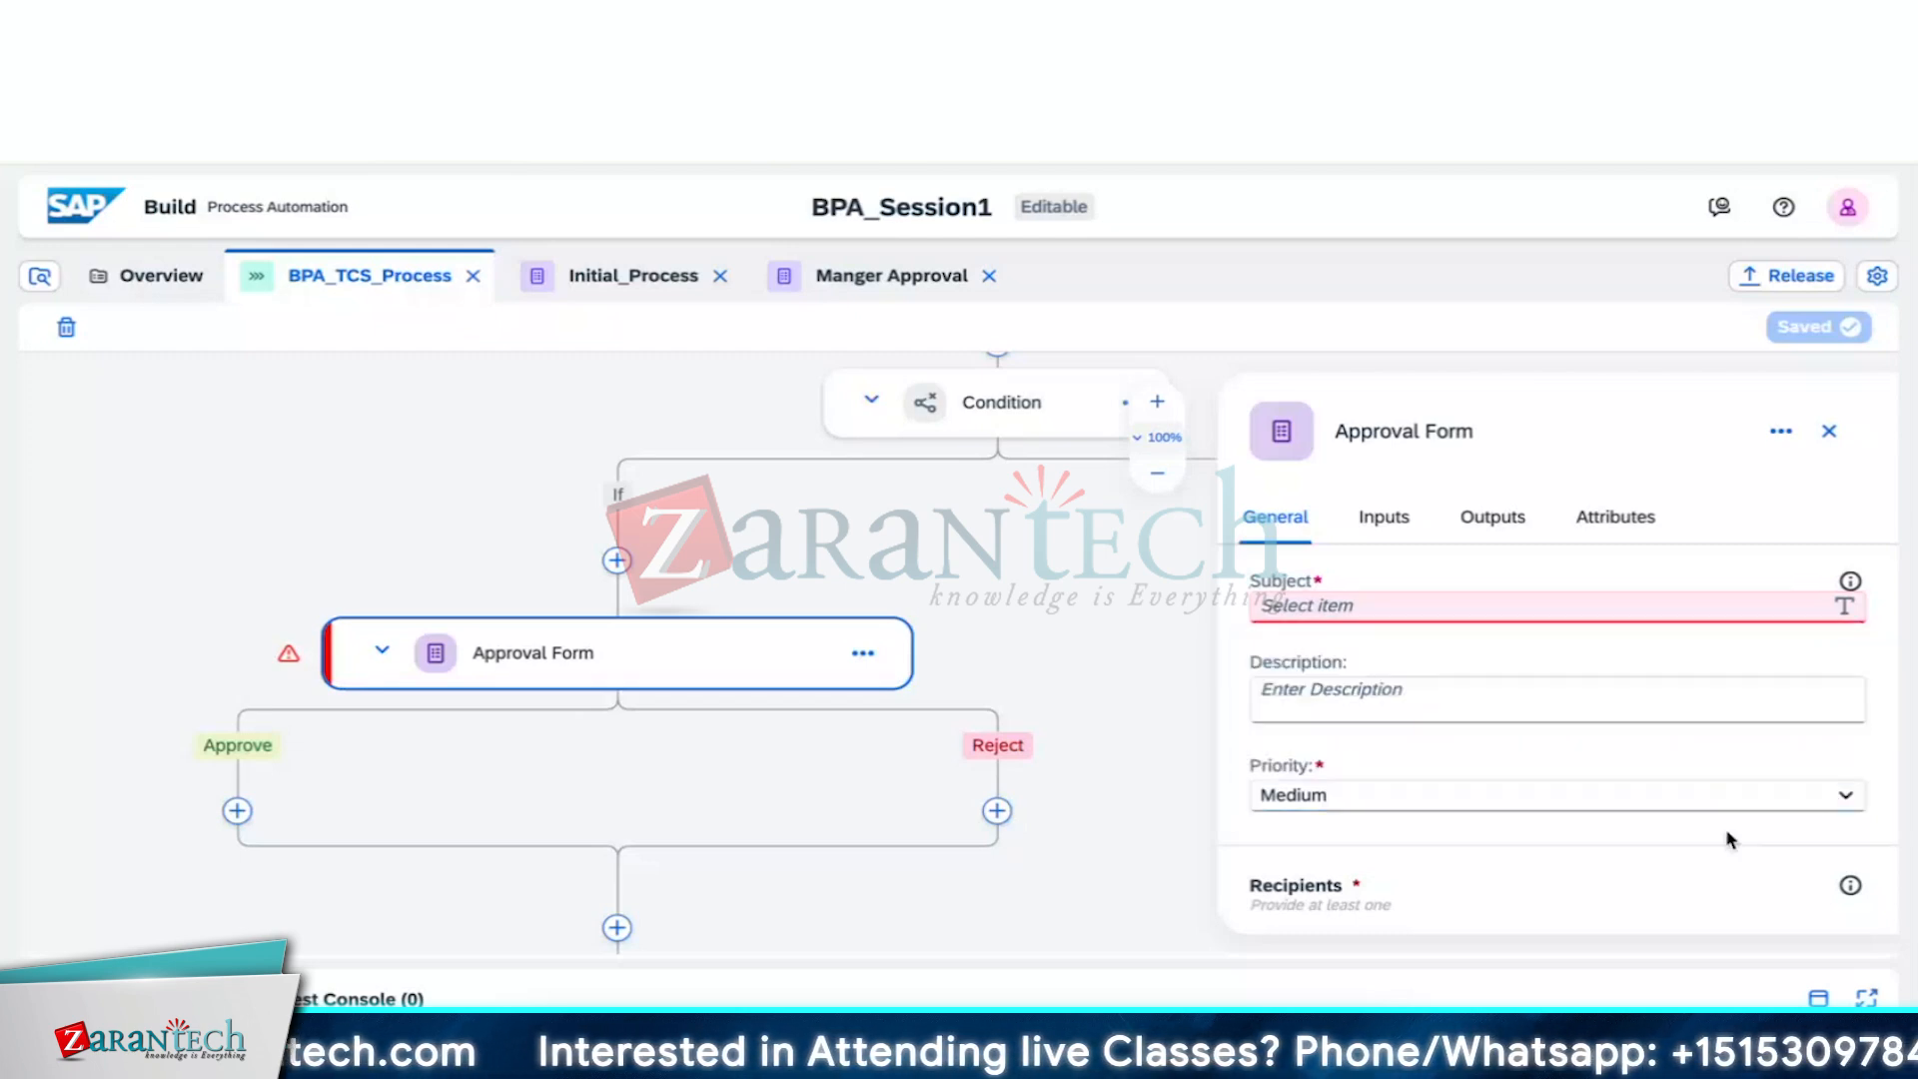
pyautogui.scroll(-3, 1727, 833)
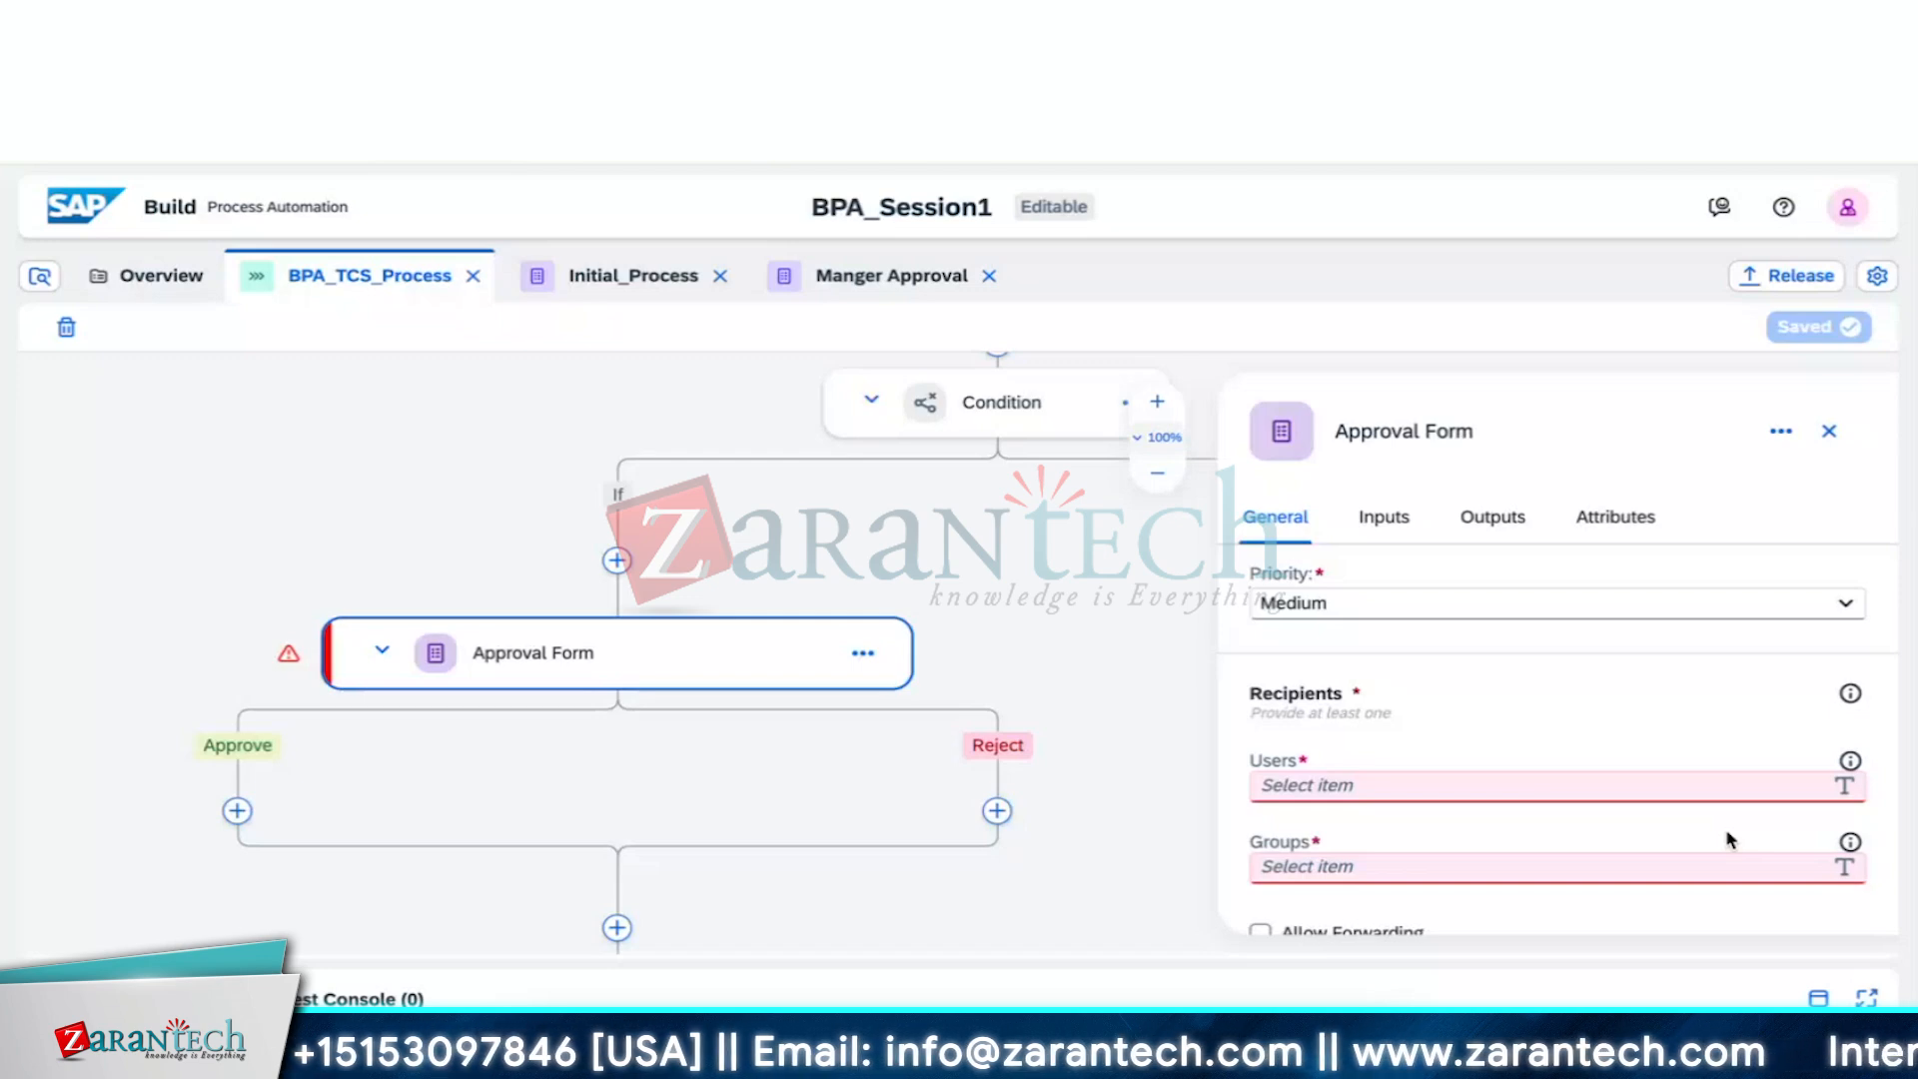
# Browse the Users recipient's process content, collapse Process Metadata and Initial_Process, and close it unset
pyautogui.click(1621, 783)
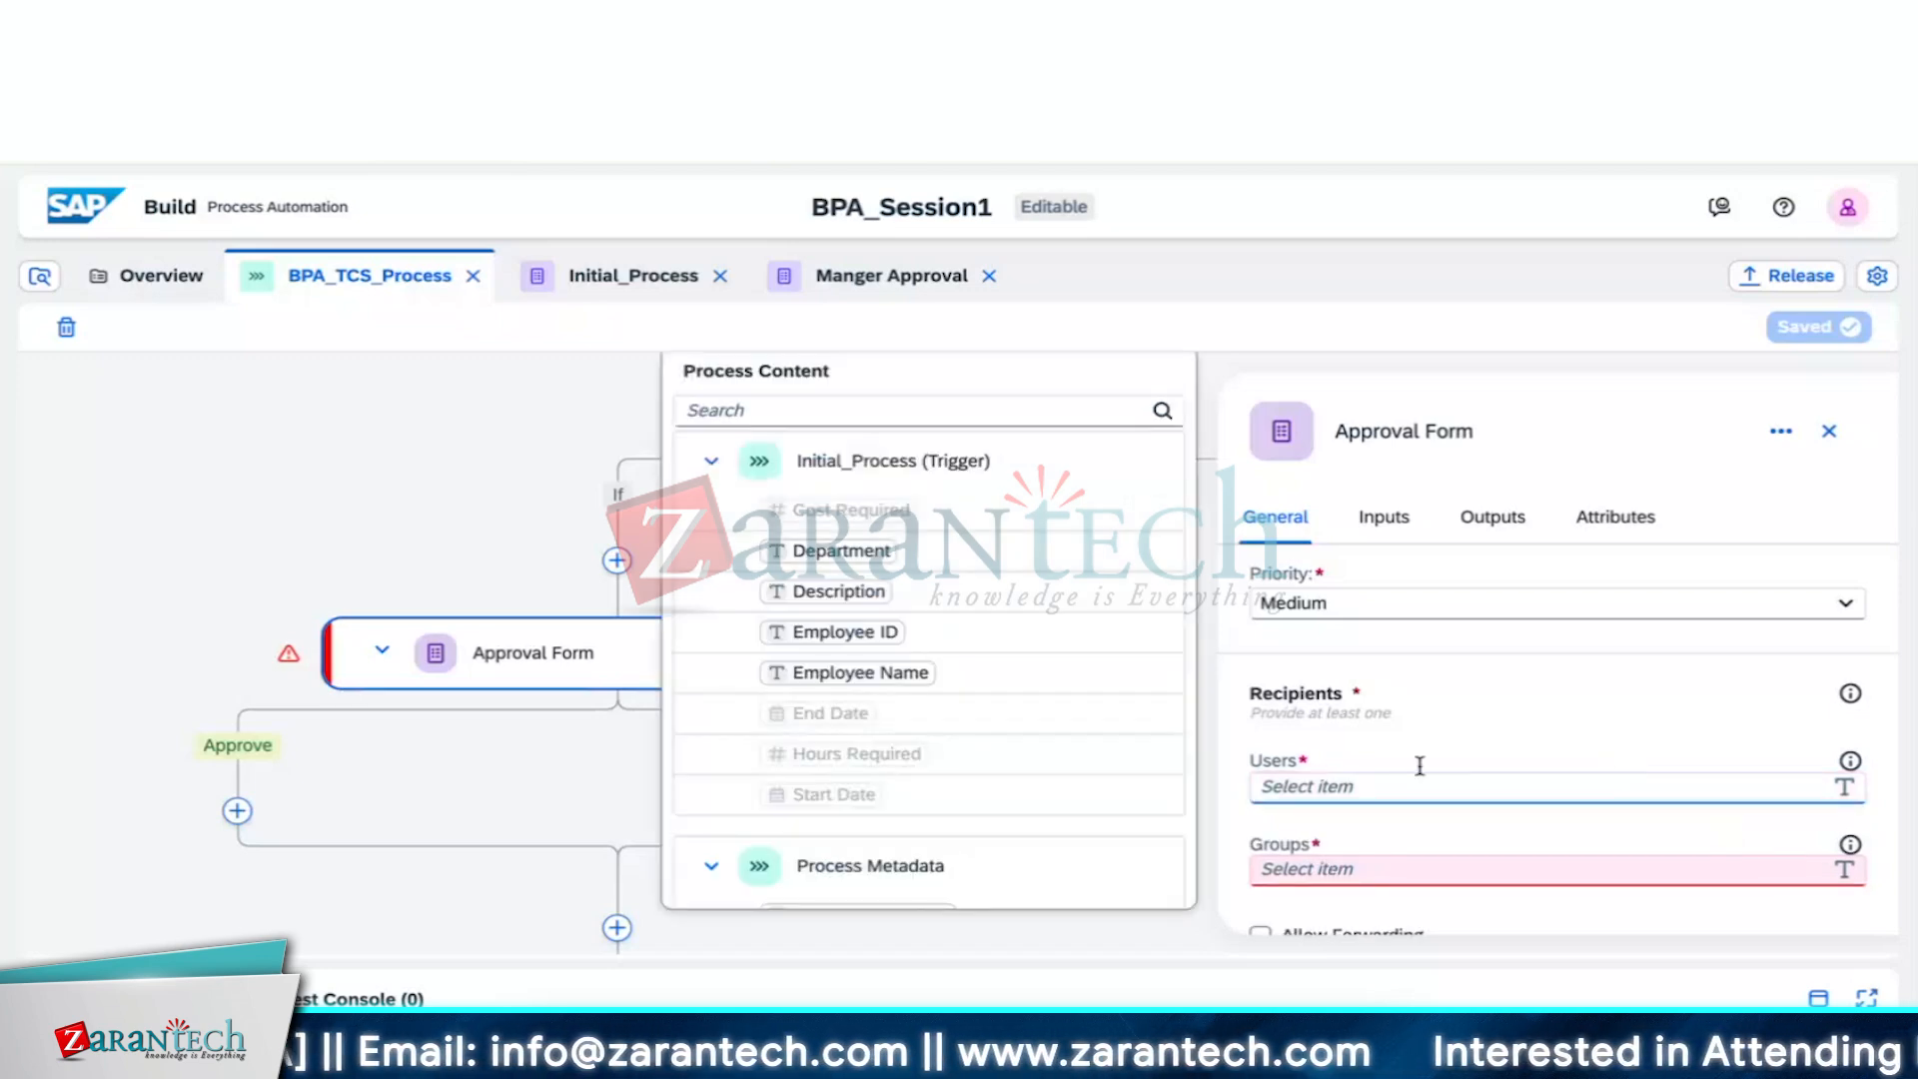
pyautogui.scroll(-1, 1056, 811)
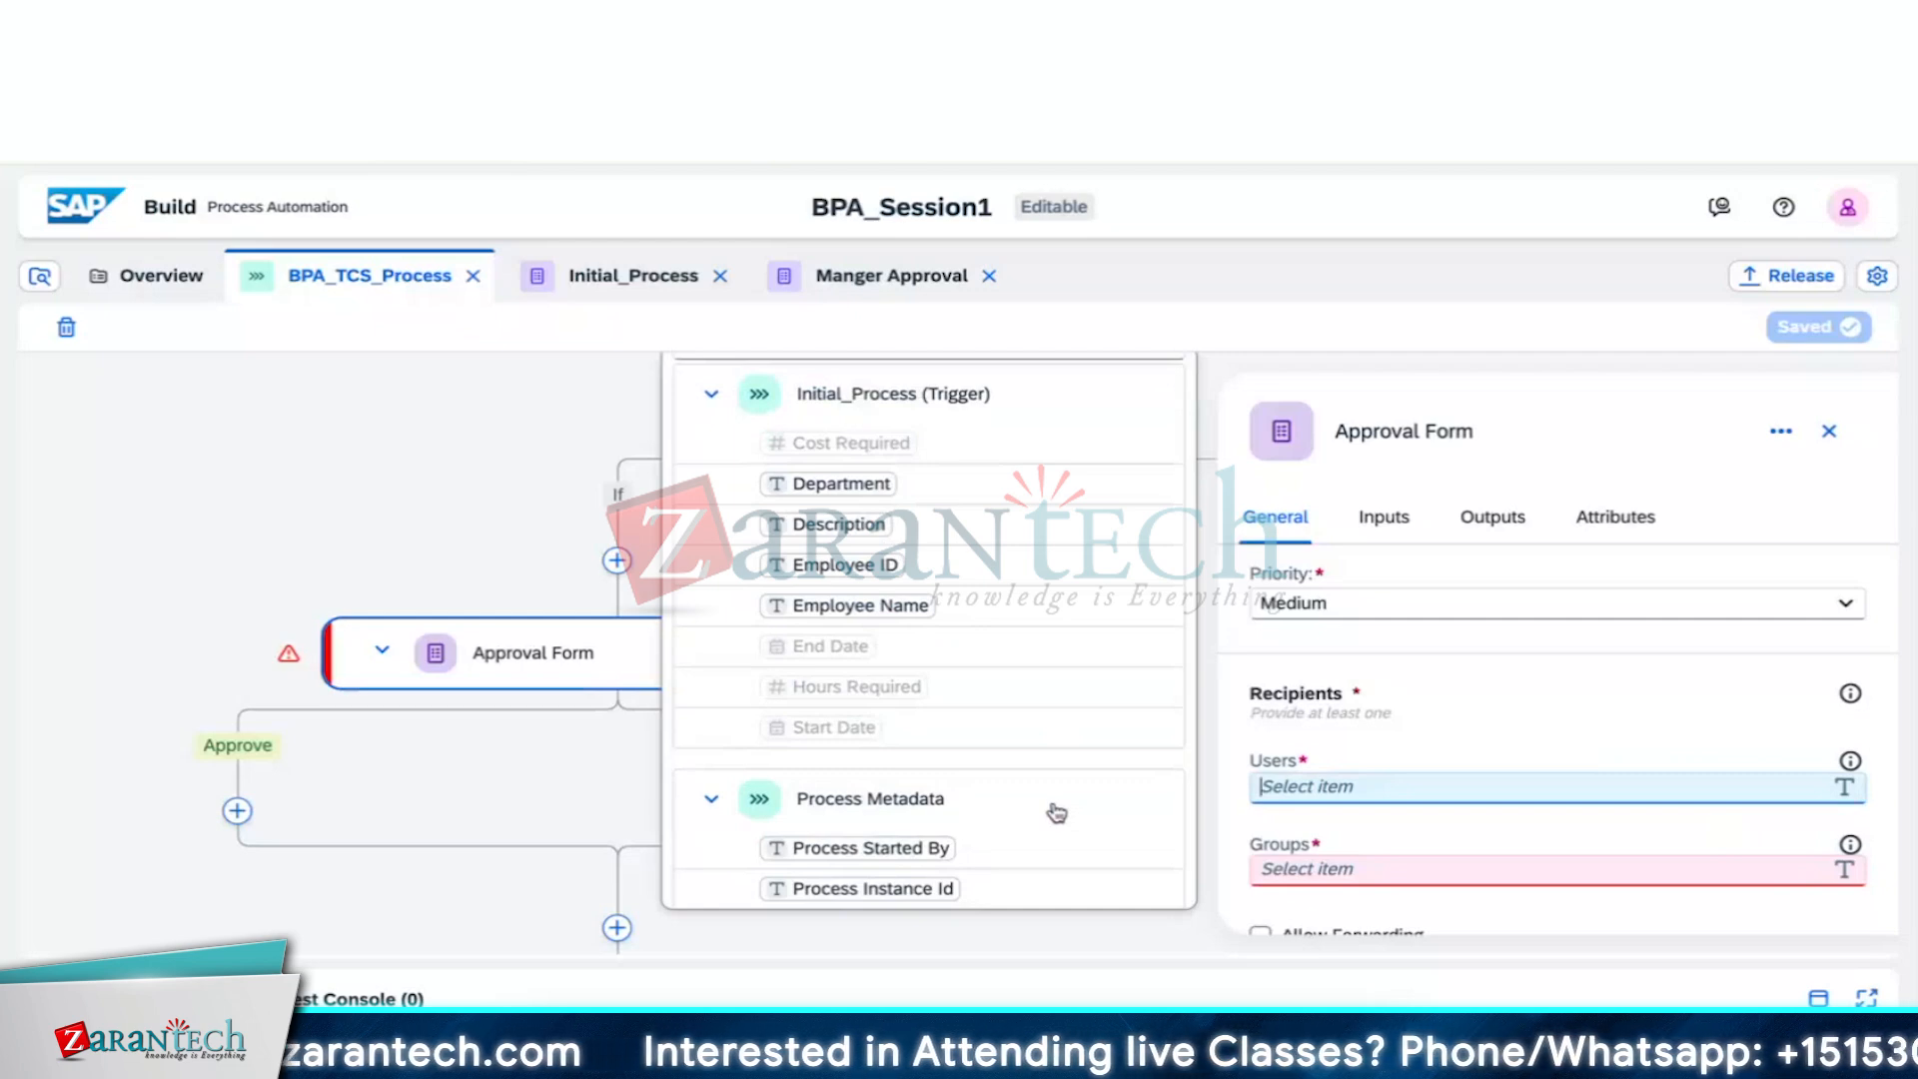
pyautogui.click(710, 805)
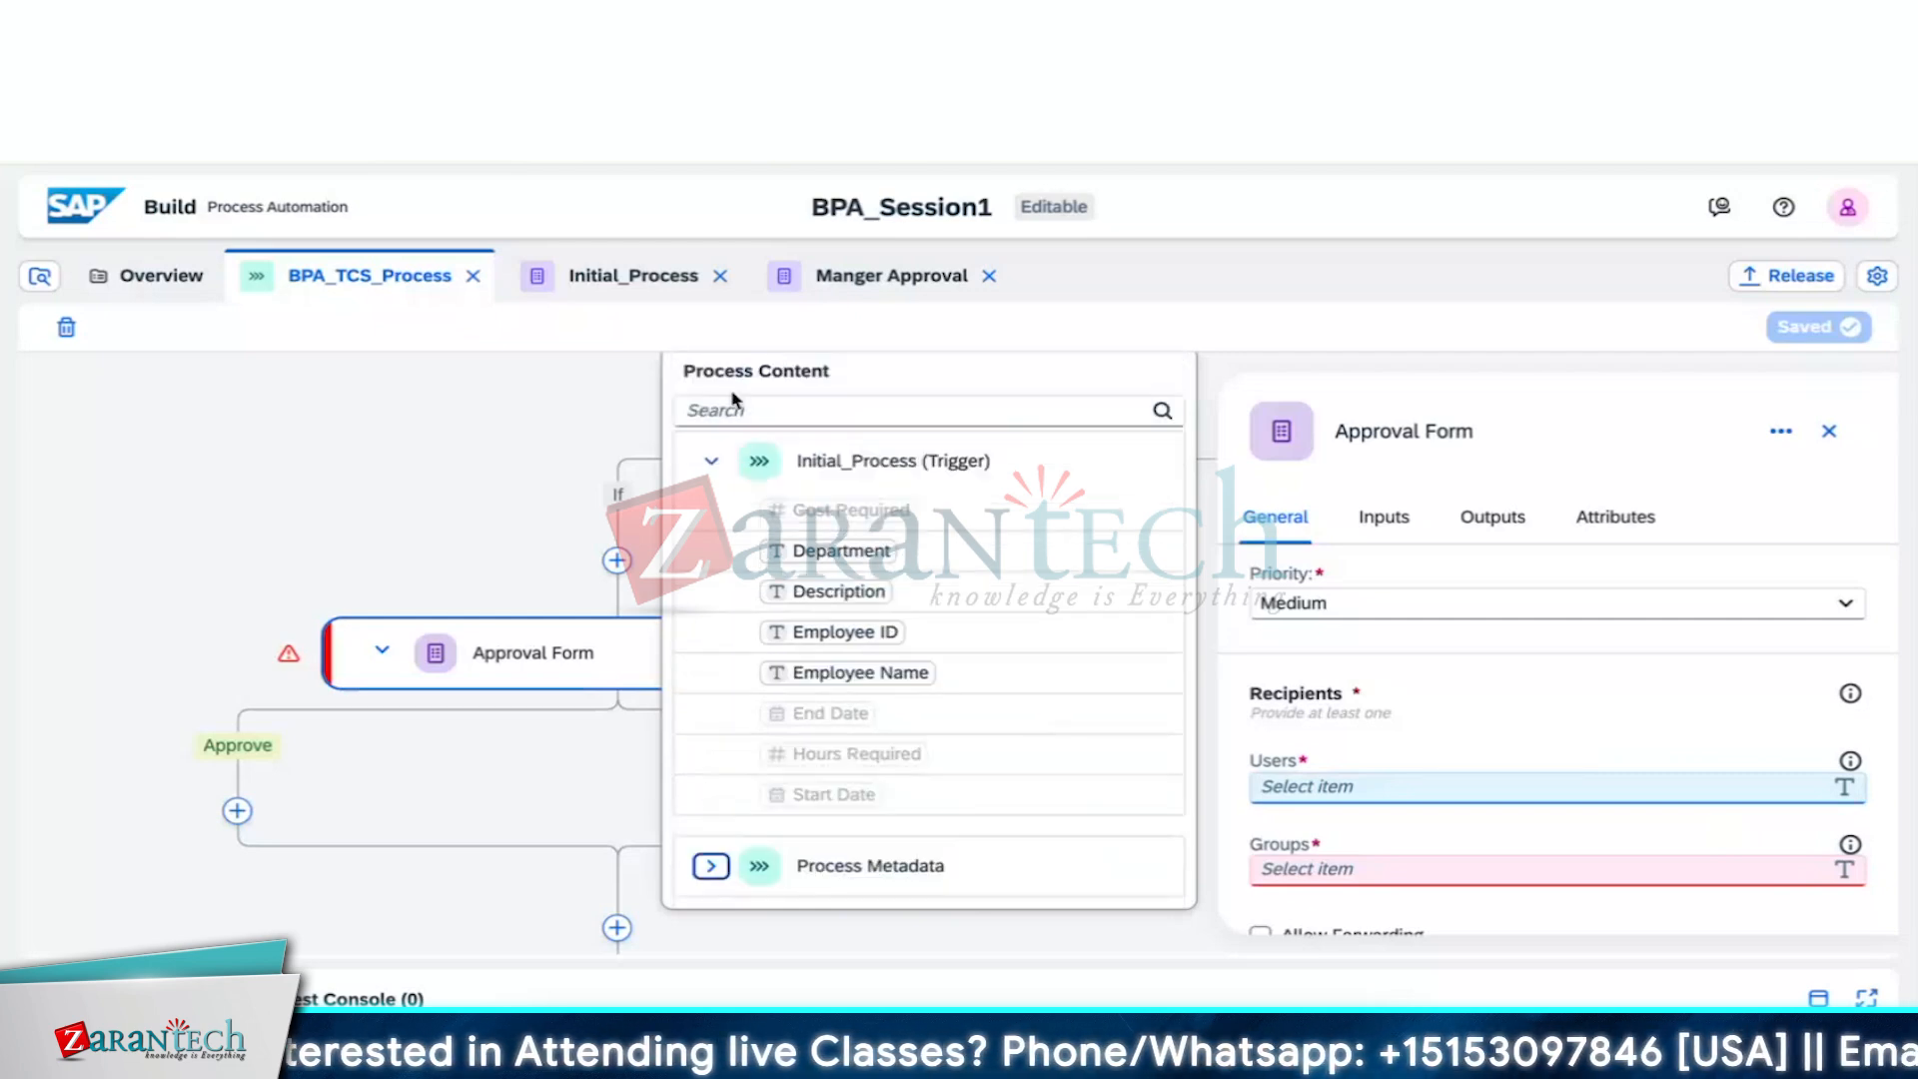
pyautogui.click(711, 462)
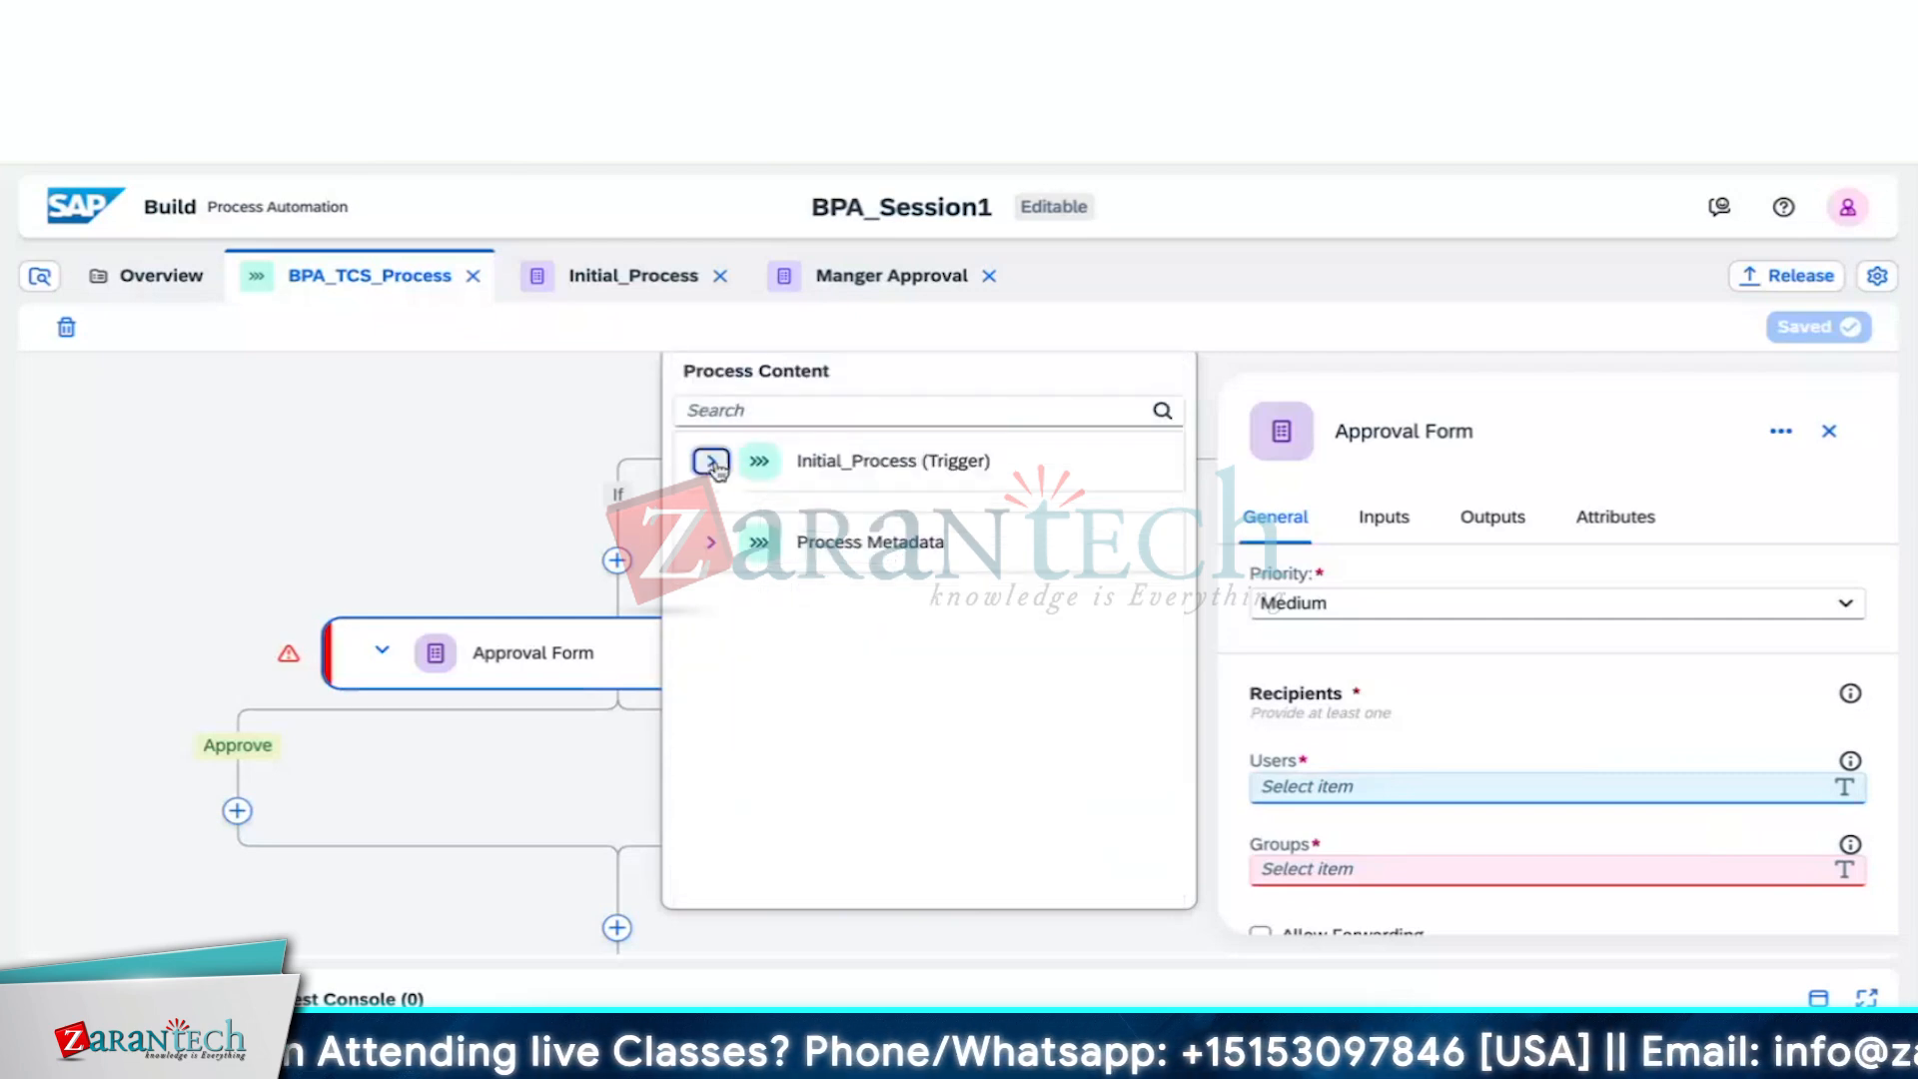
pyautogui.click(1295, 387)
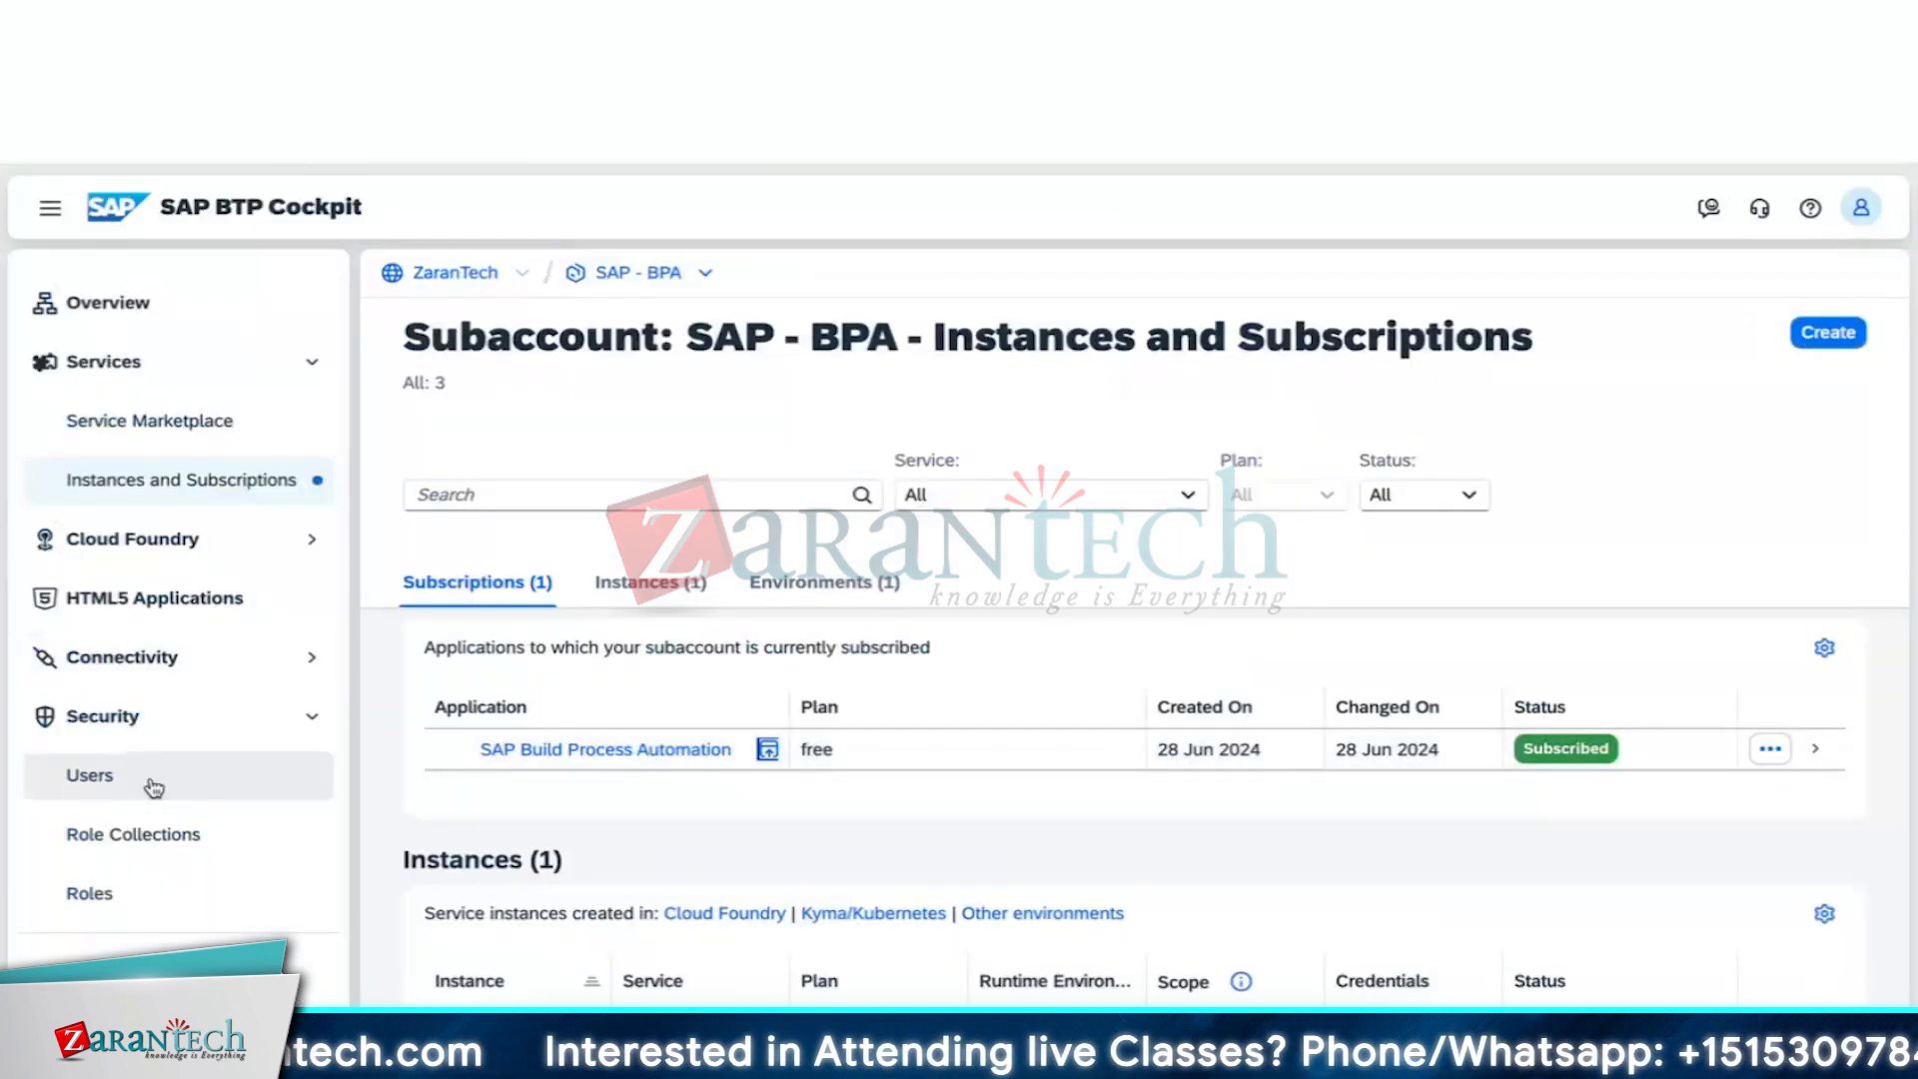
# Show the SAP - BPA subaccount's Security > Users list and open the first user's details
pyautogui.click(150, 781)
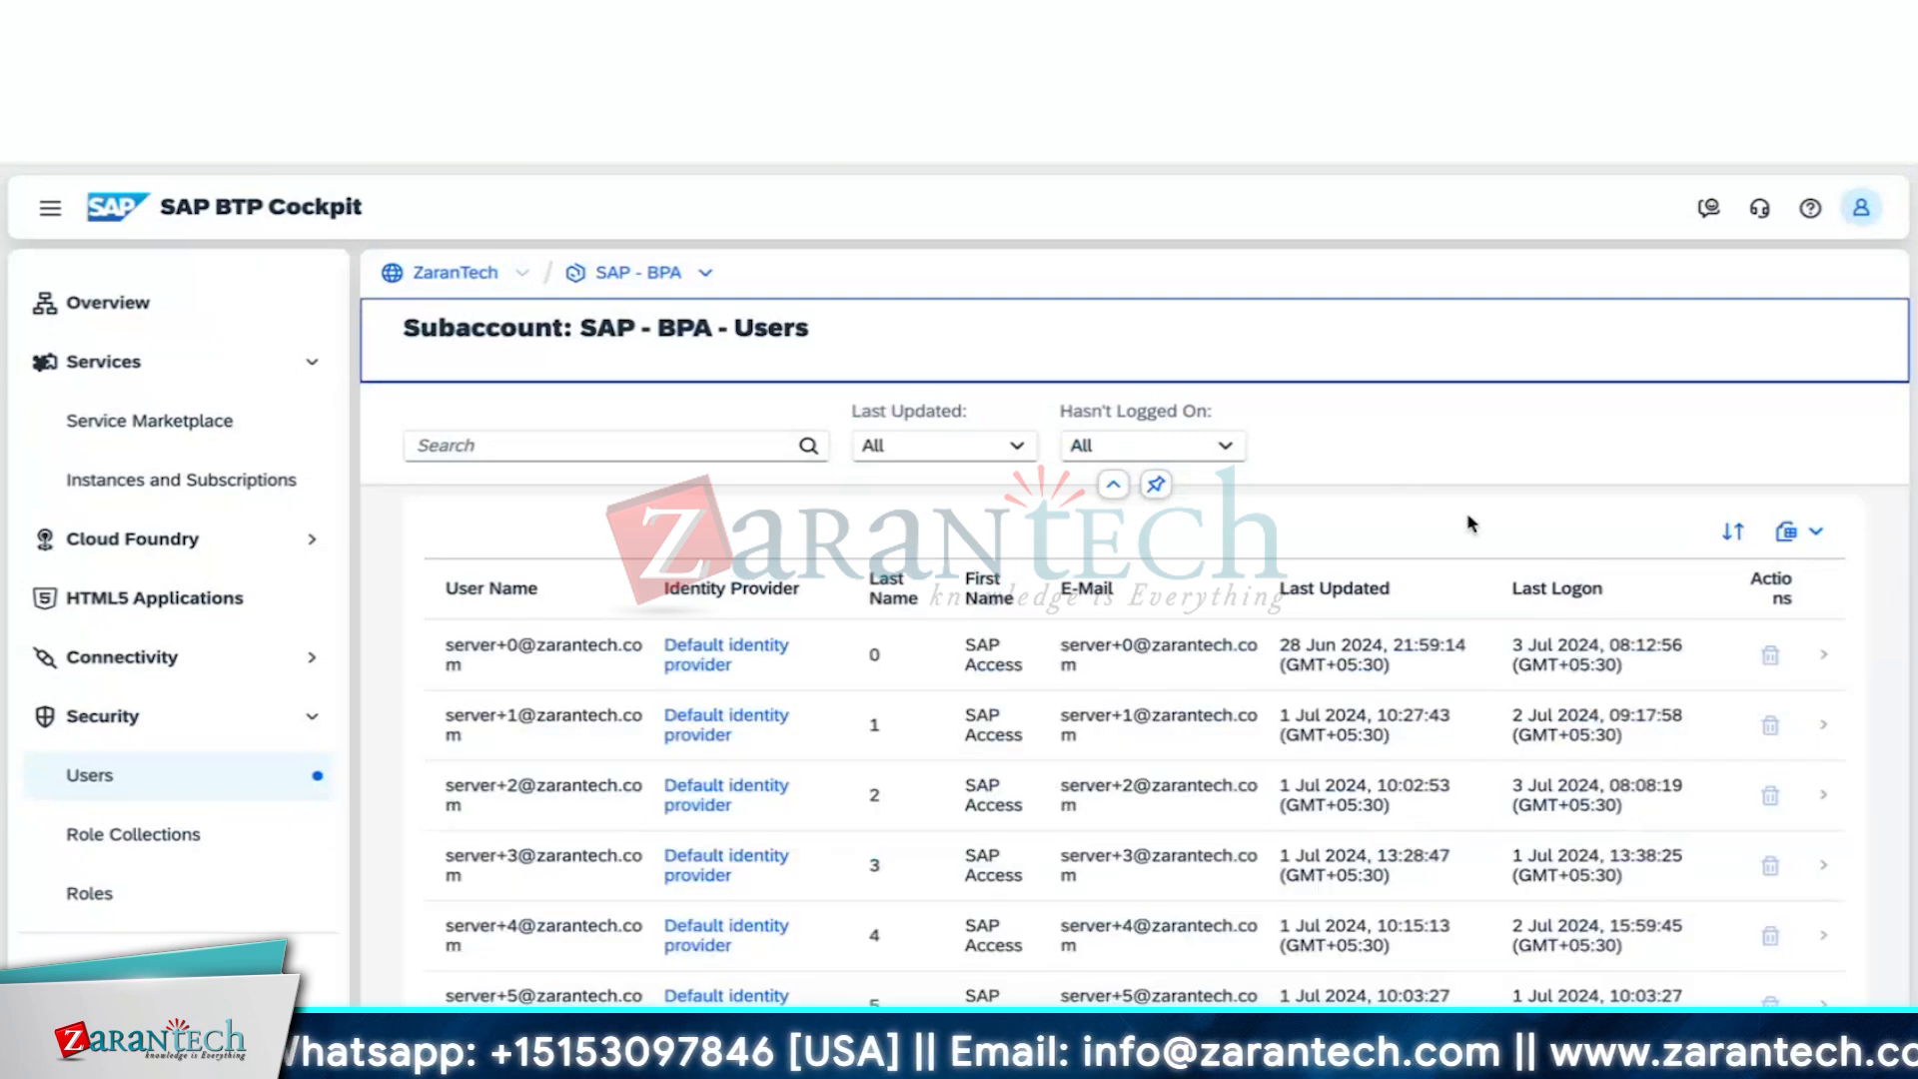
pyautogui.scroll(-1, 1467, 523)
pyautogui.scroll(1, 1467, 523)
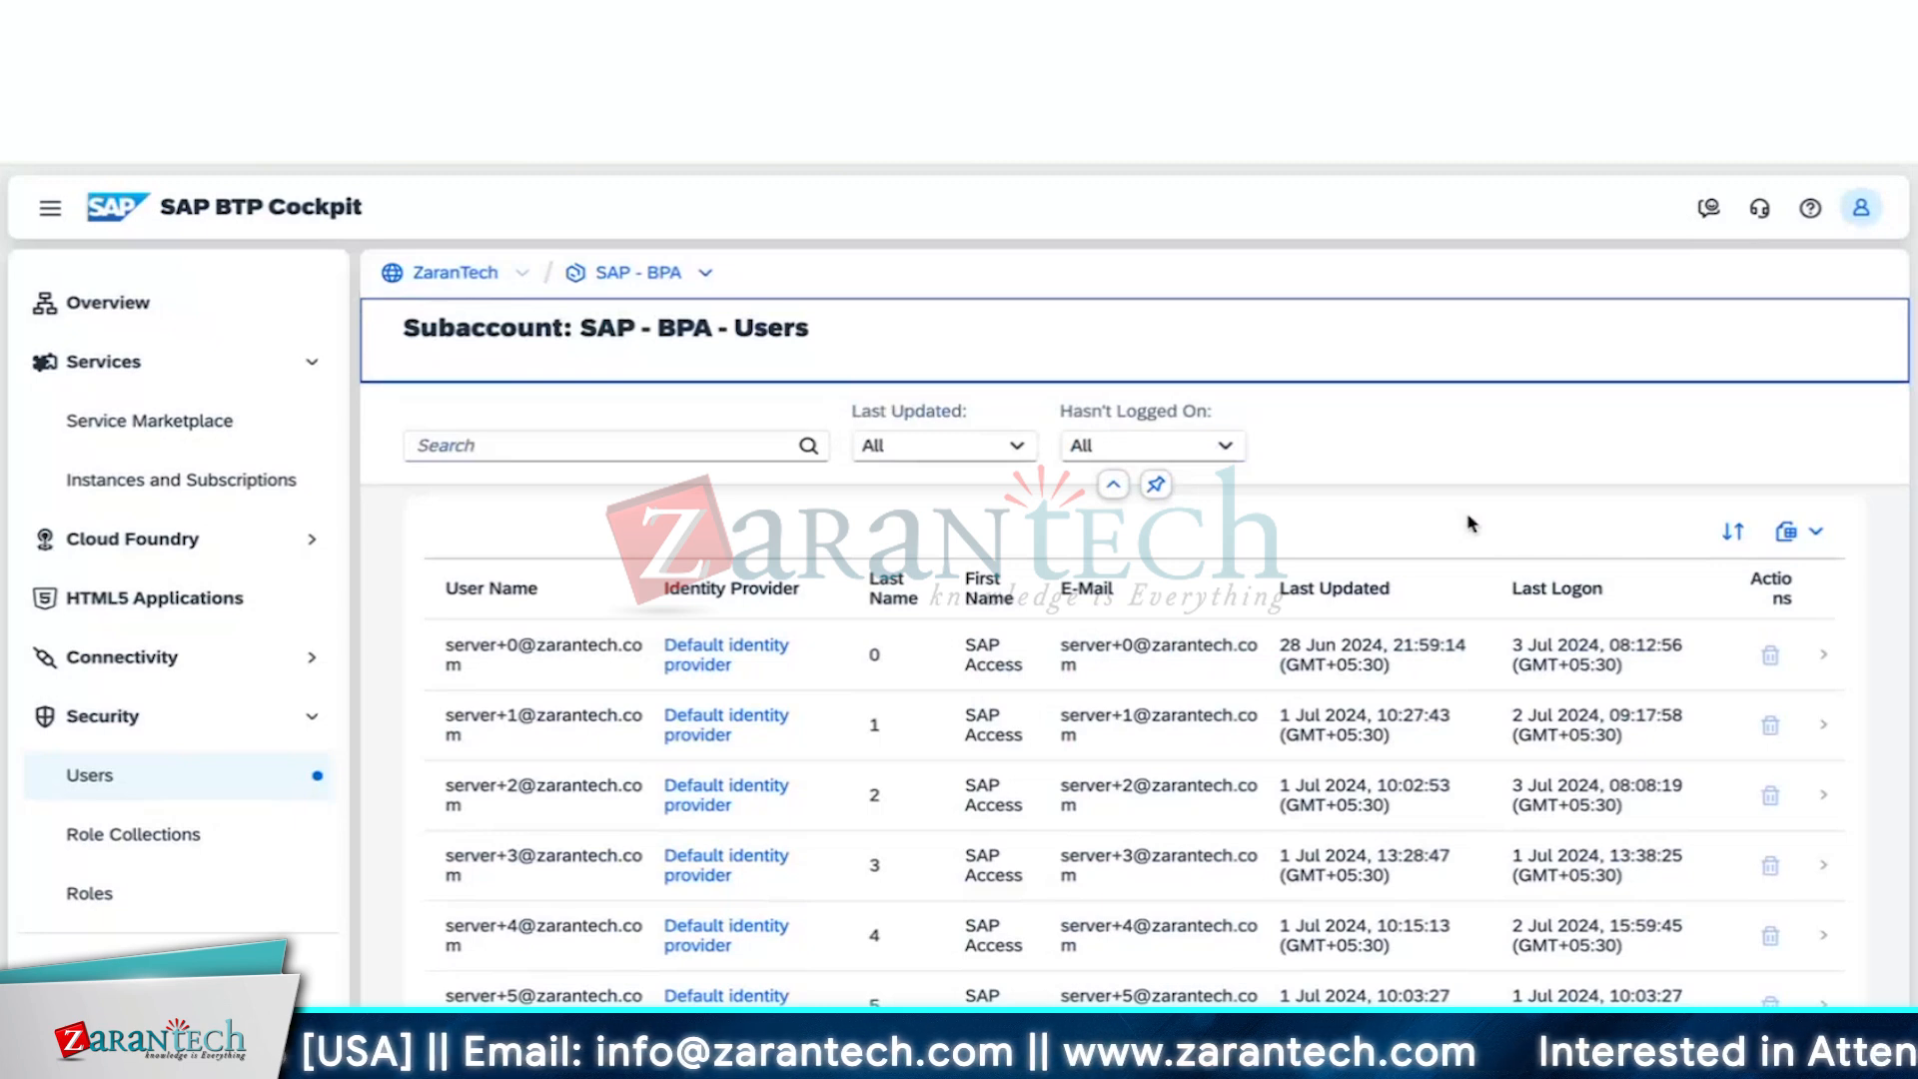
pyautogui.click(1455, 671)
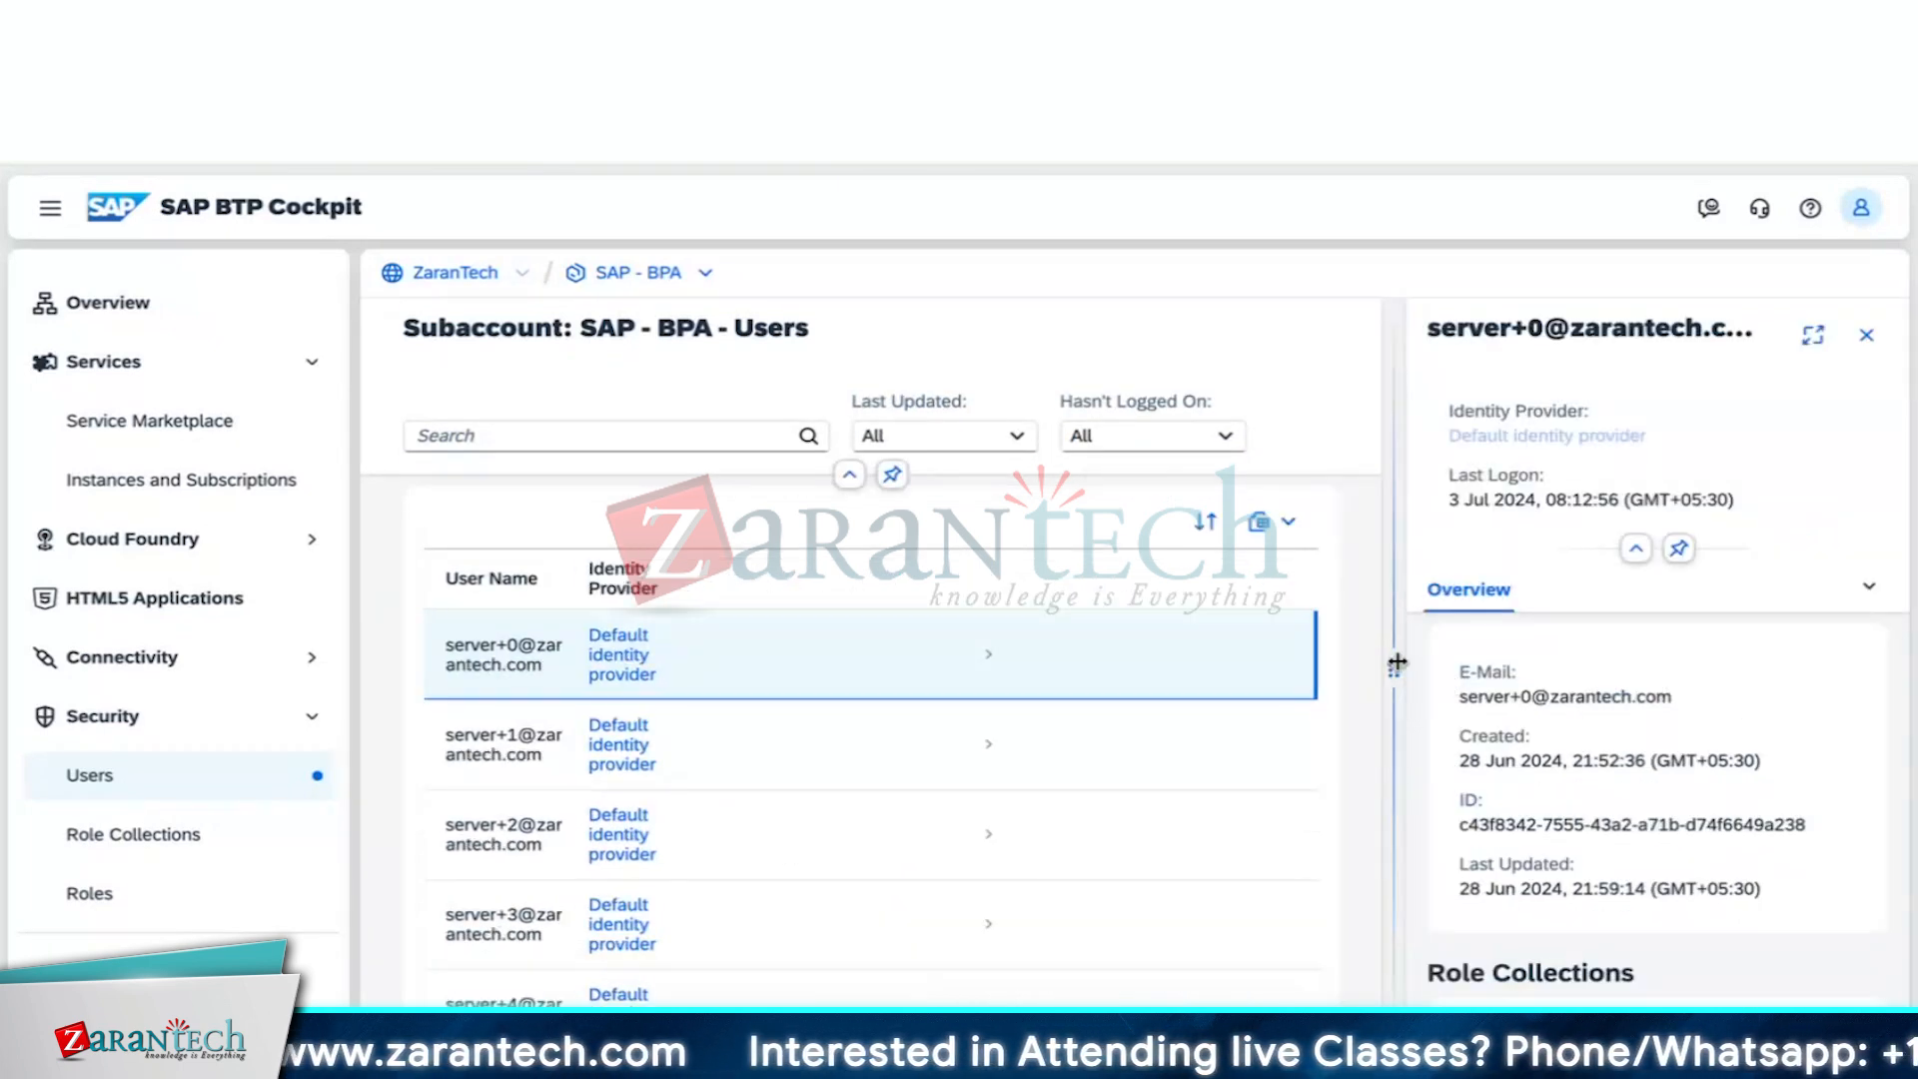
# Widen the user panel, review its ProcessAutomation role collections, then close the details
pyautogui.moveTo(1394, 668); pyautogui.dragTo(959, 664)
pyautogui.scroll(-5, 1489, 719)
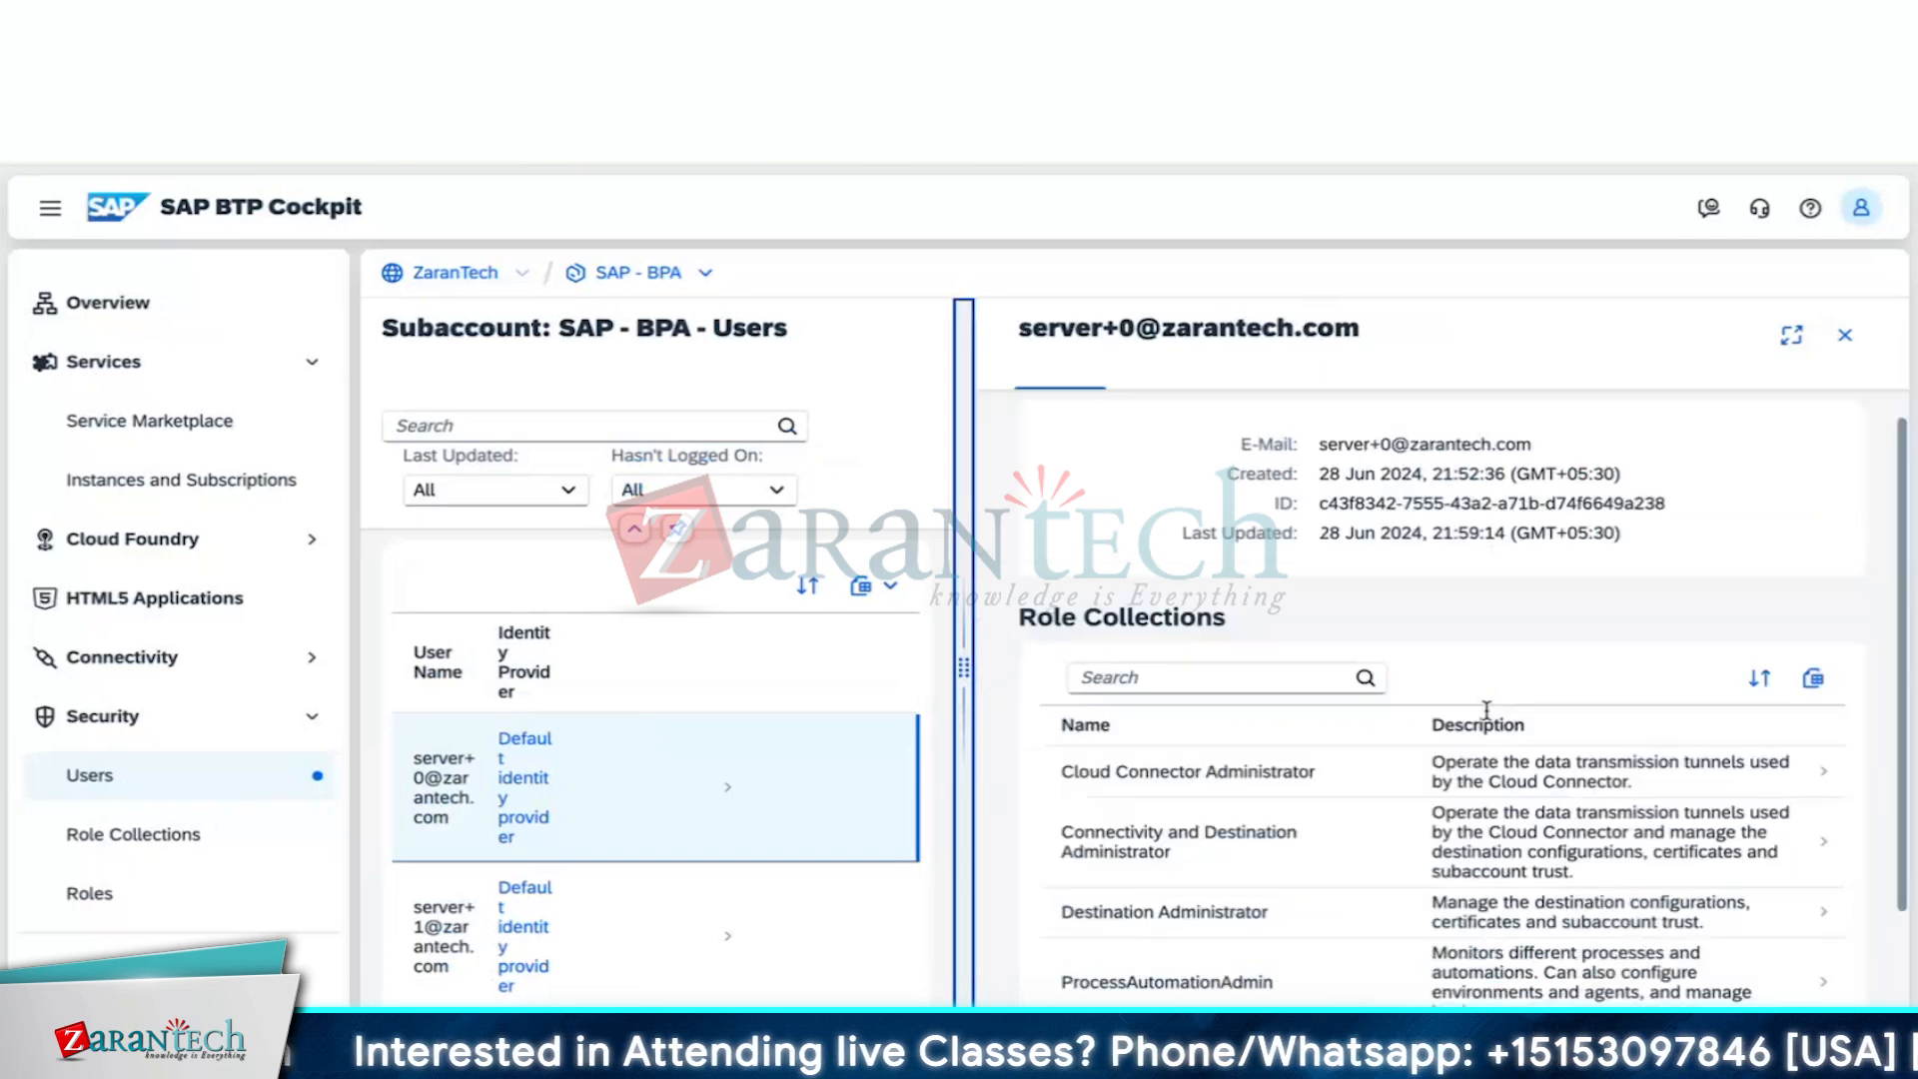
pyautogui.scroll(-2, 1489, 717)
pyautogui.scroll(1, 1488, 721)
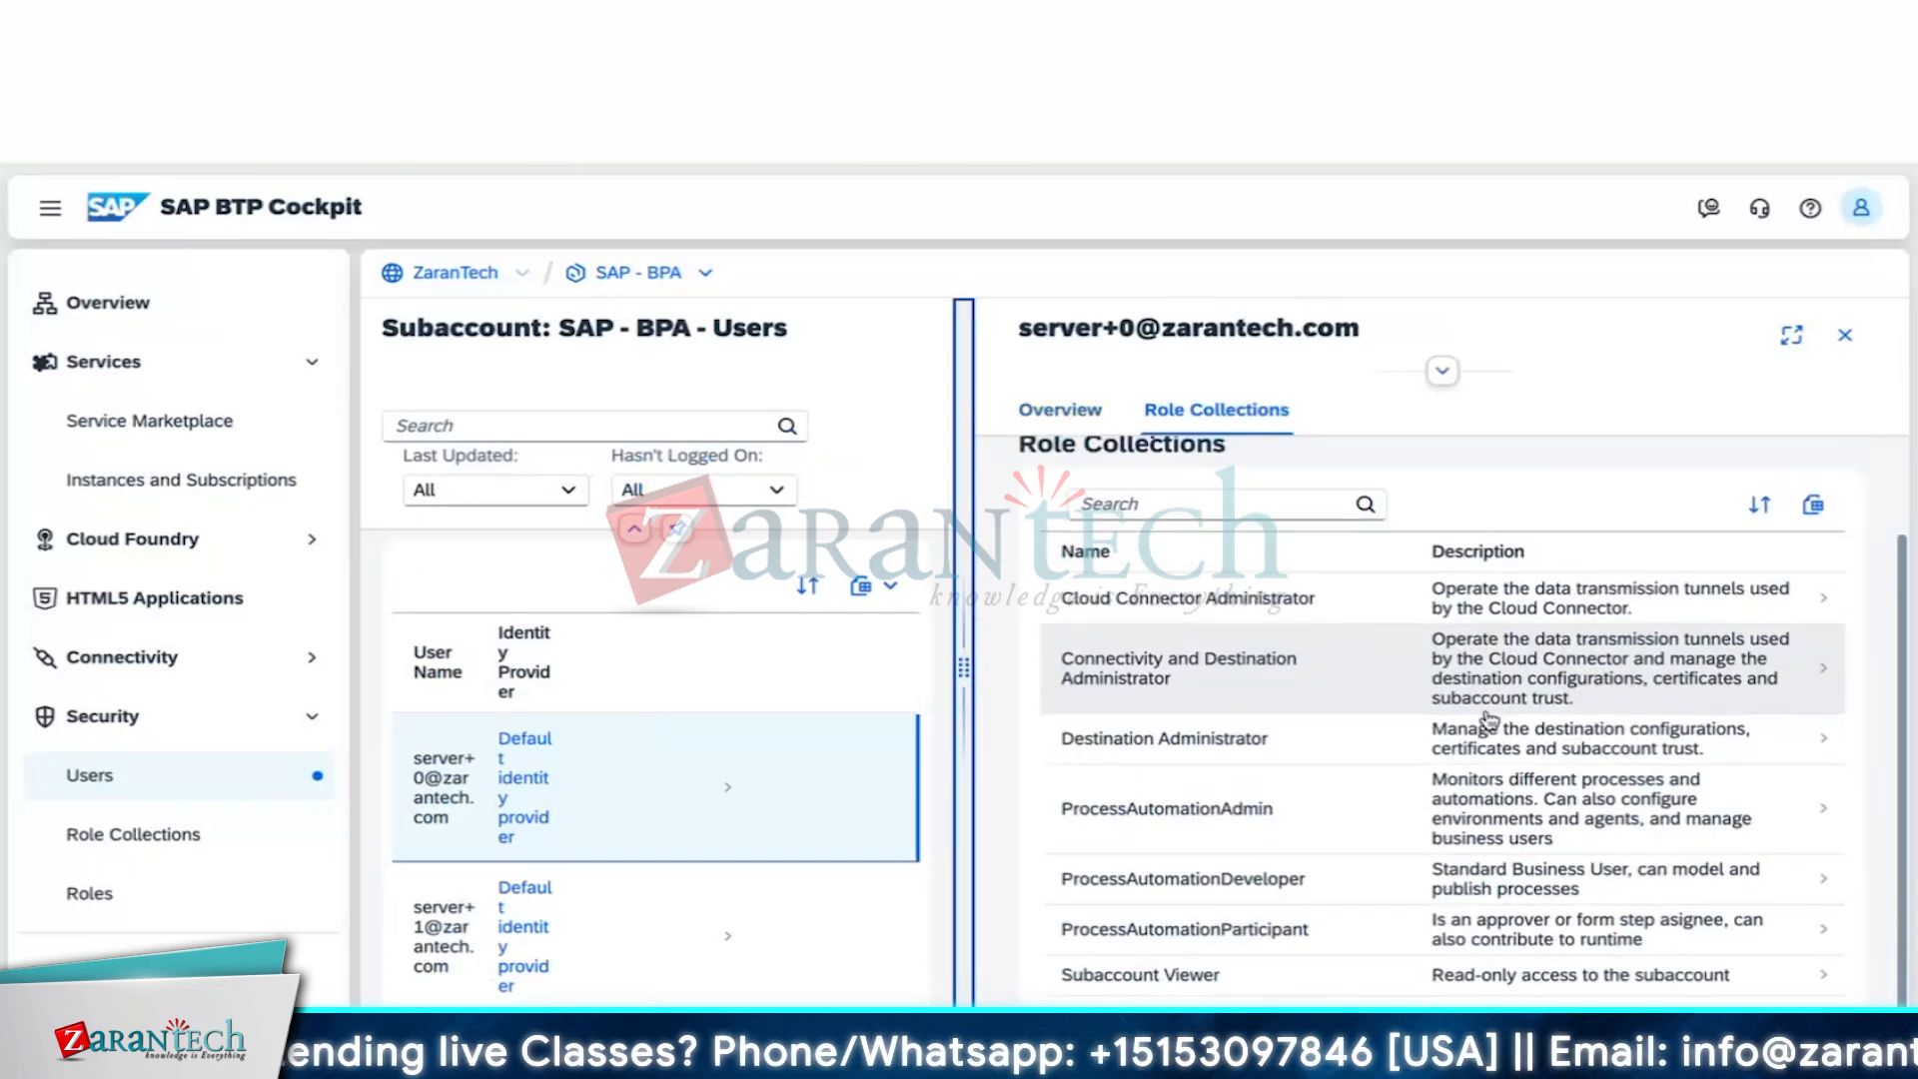
pyautogui.scroll(-1, 1490, 720)
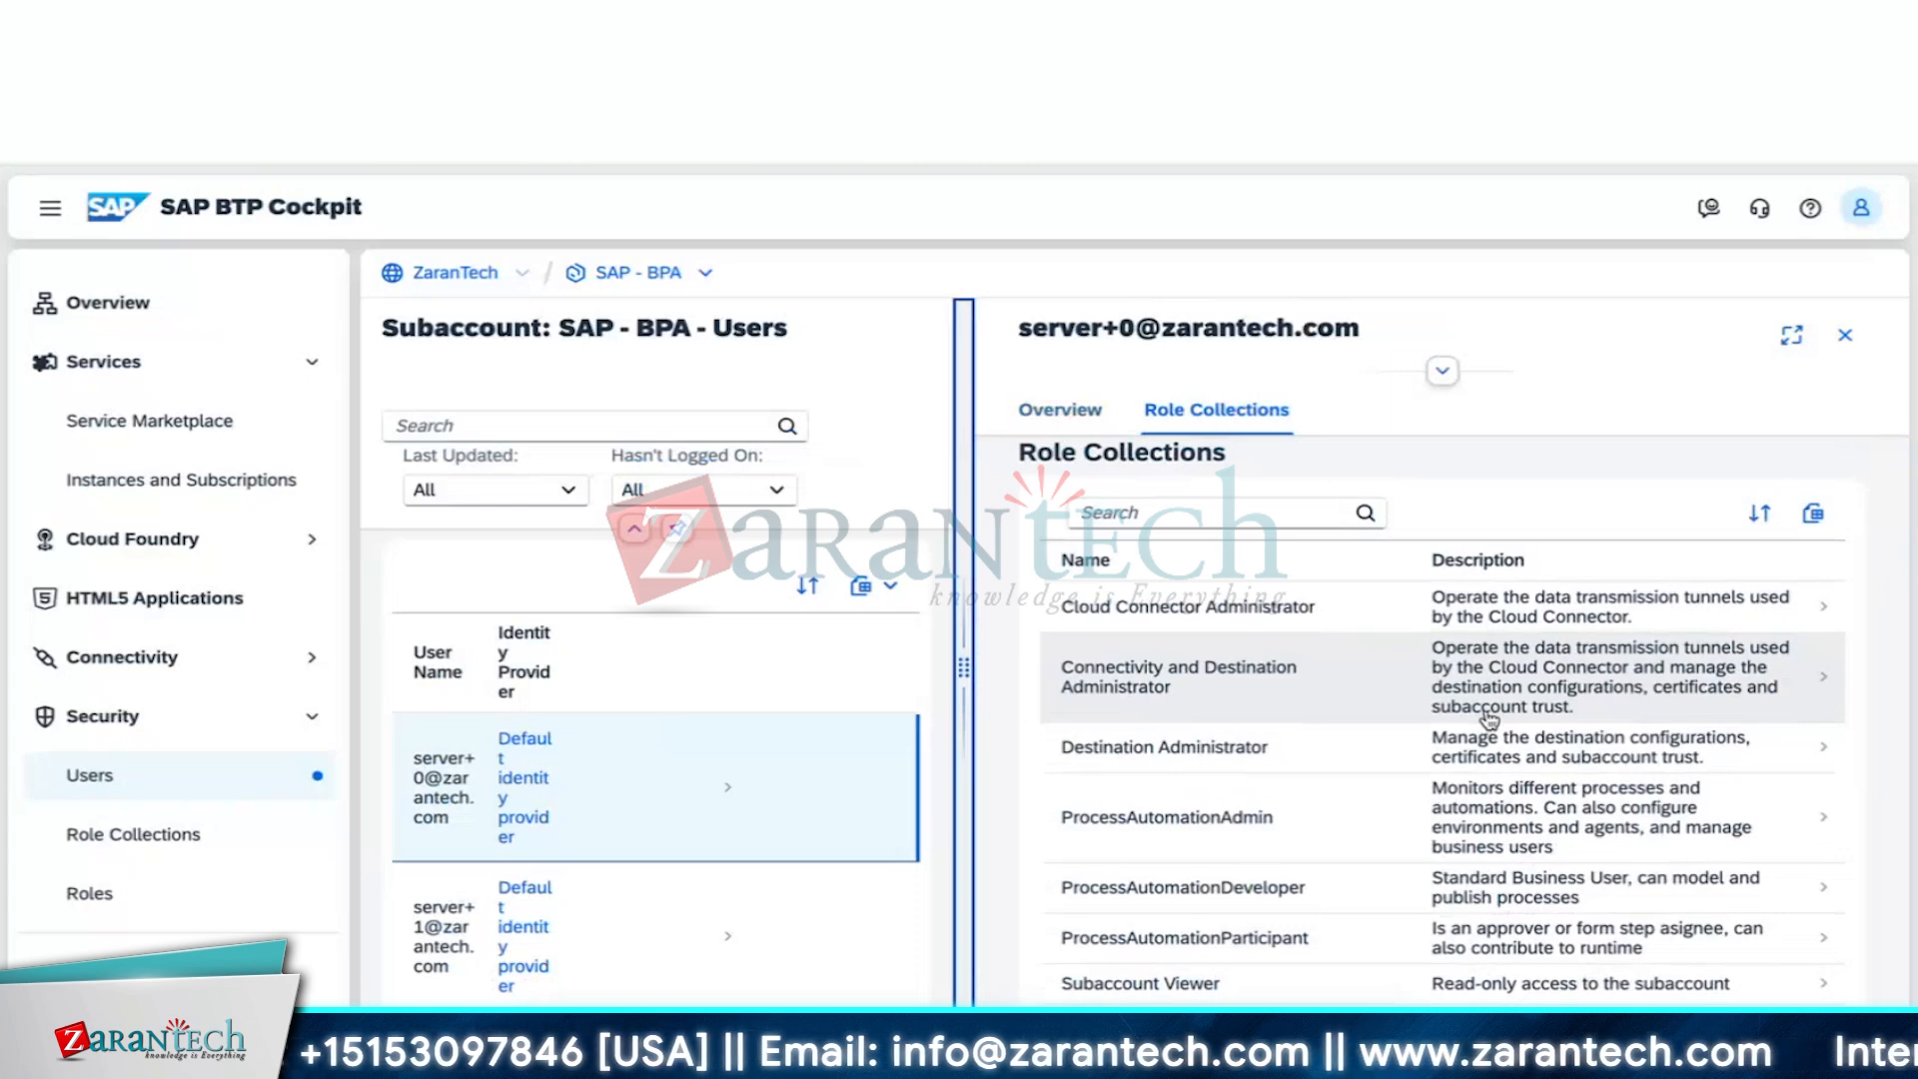
pyautogui.scroll(-1, 1459, 739)
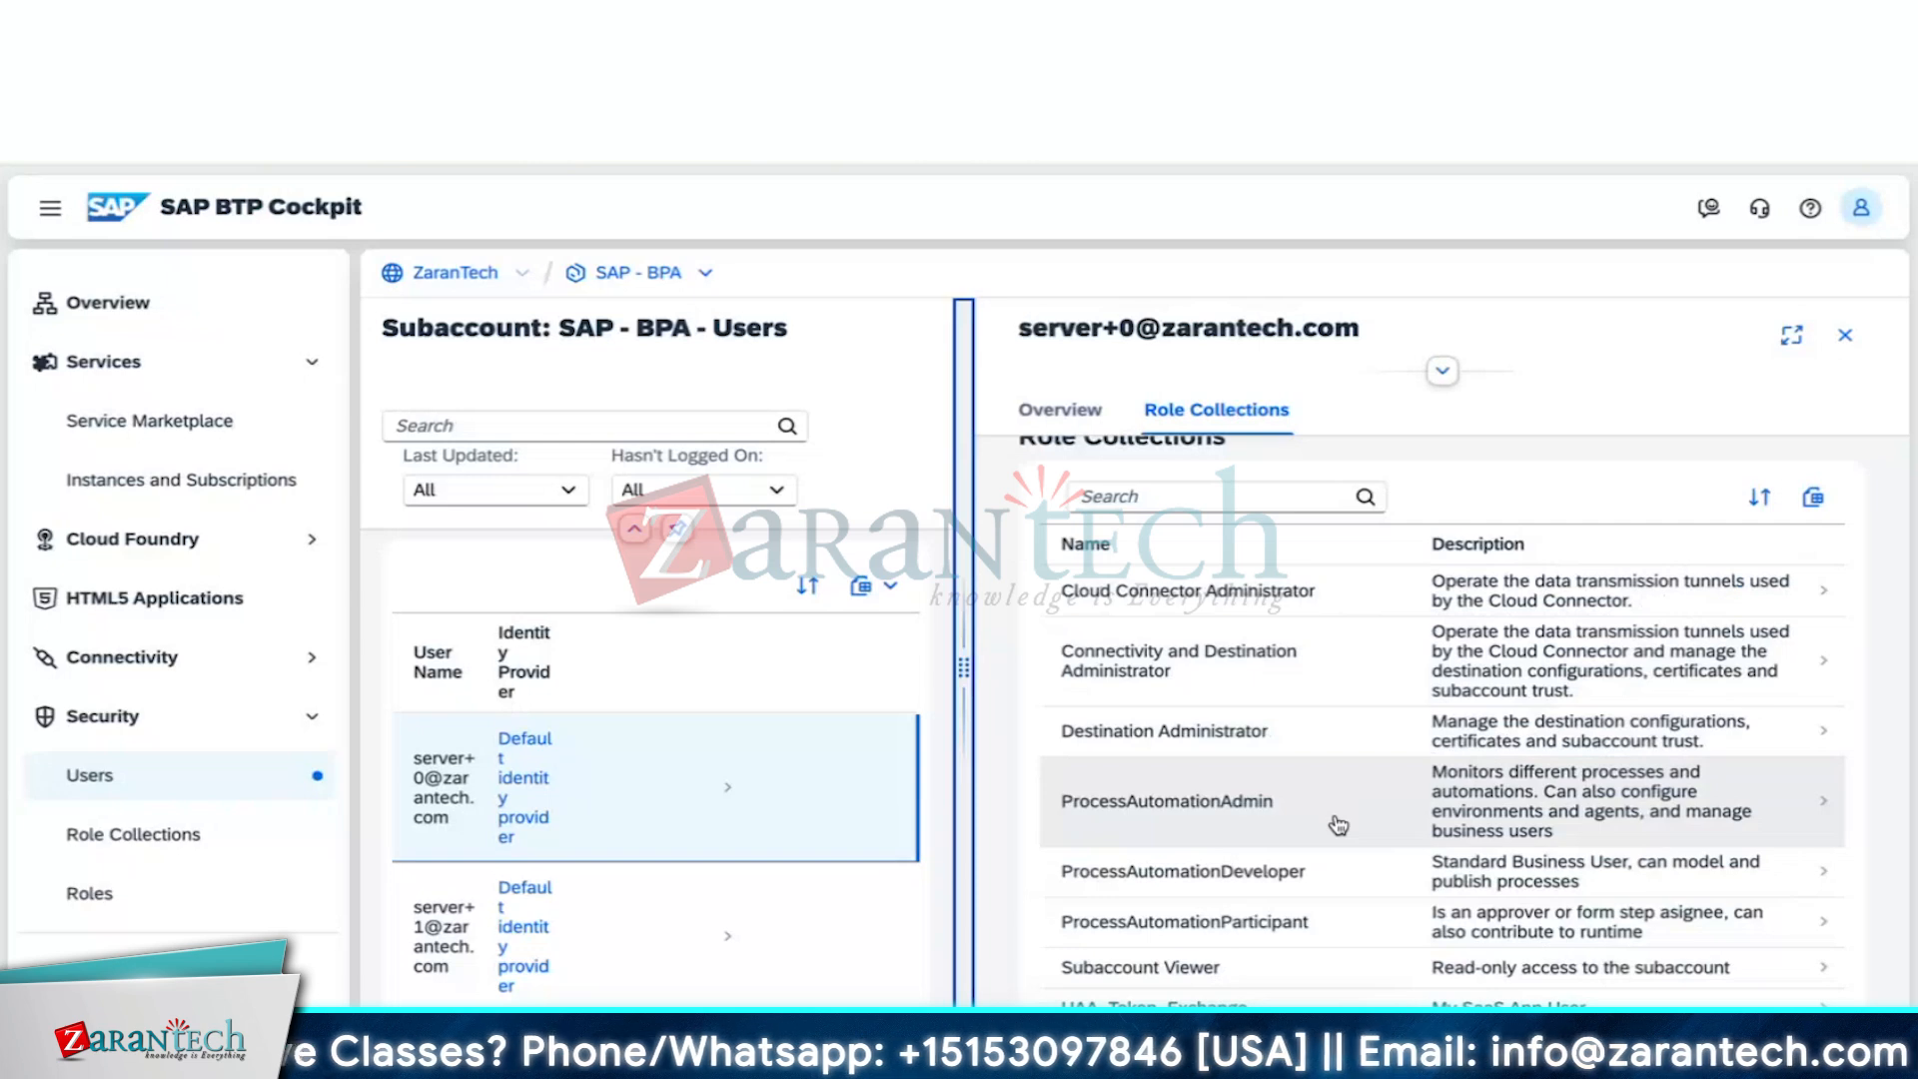
pyautogui.scroll(5, 1324, 898)
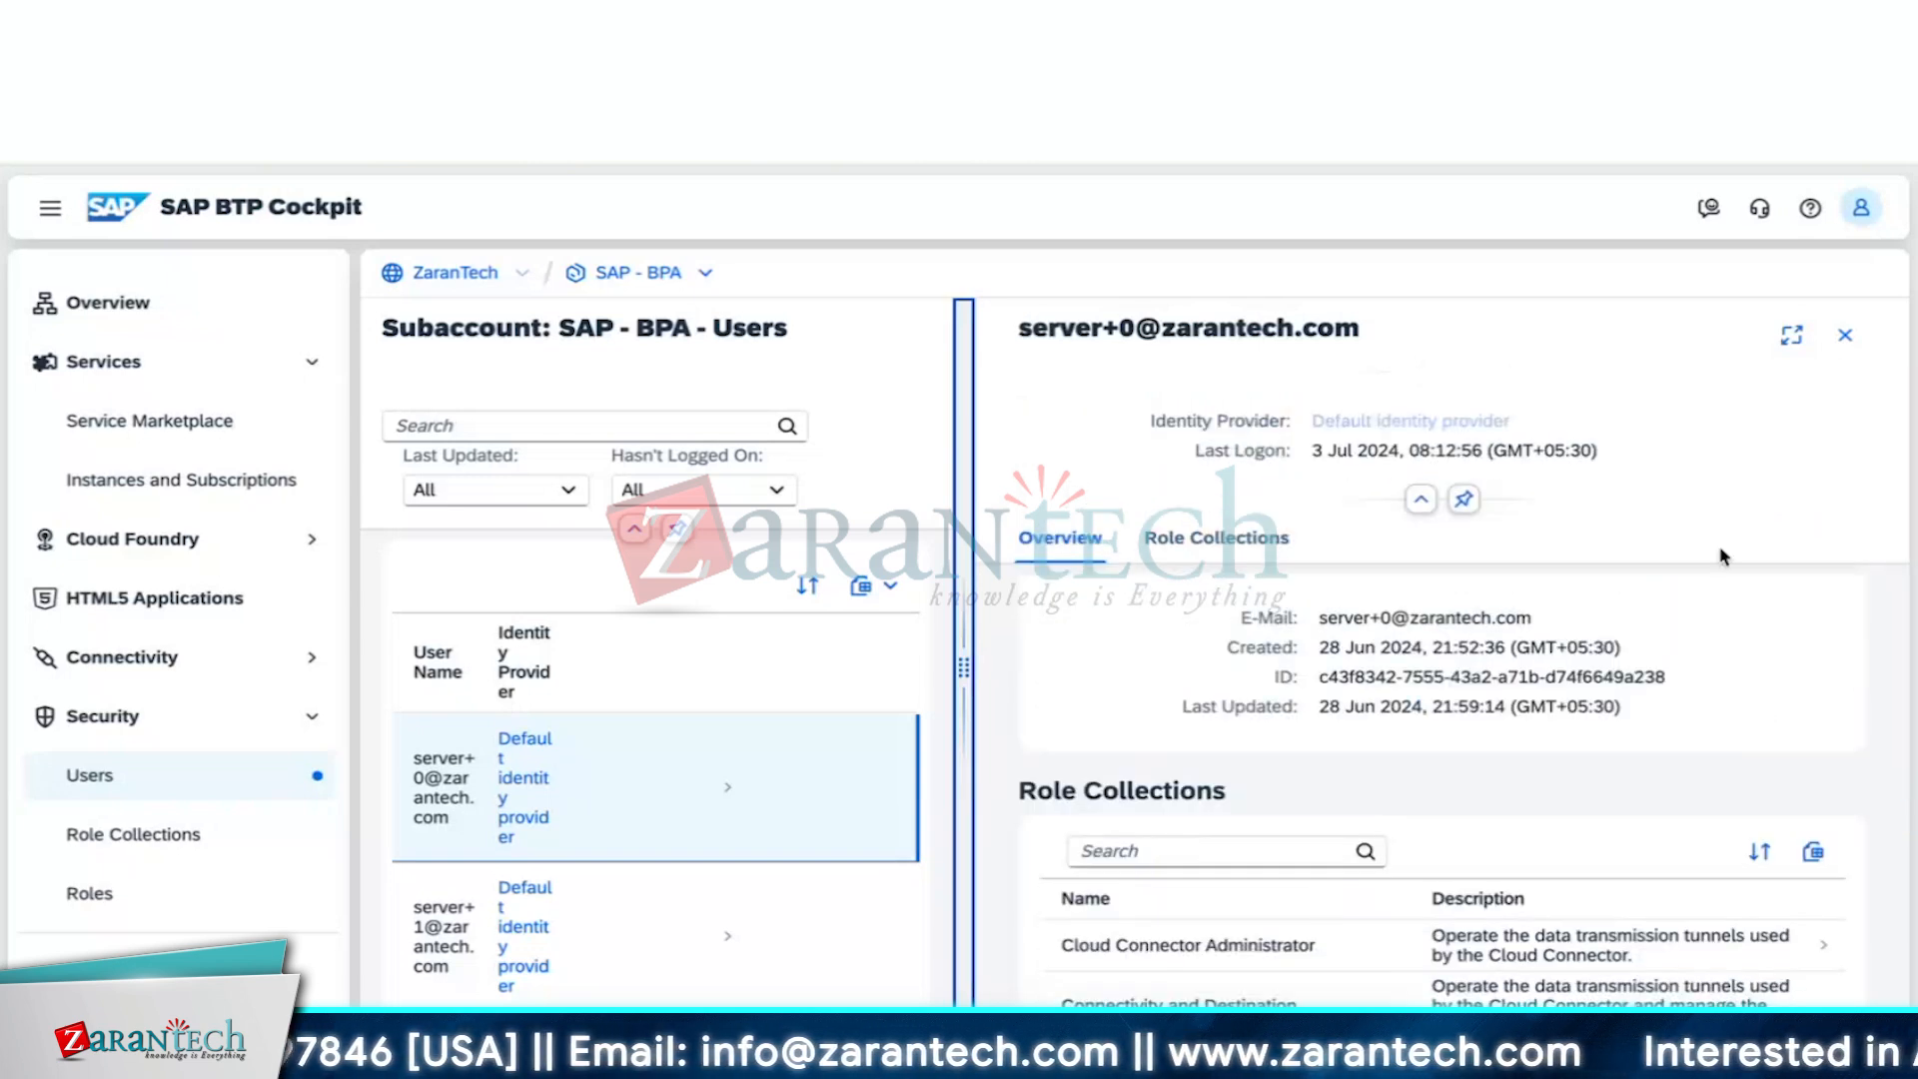
pyautogui.click(1845, 334)
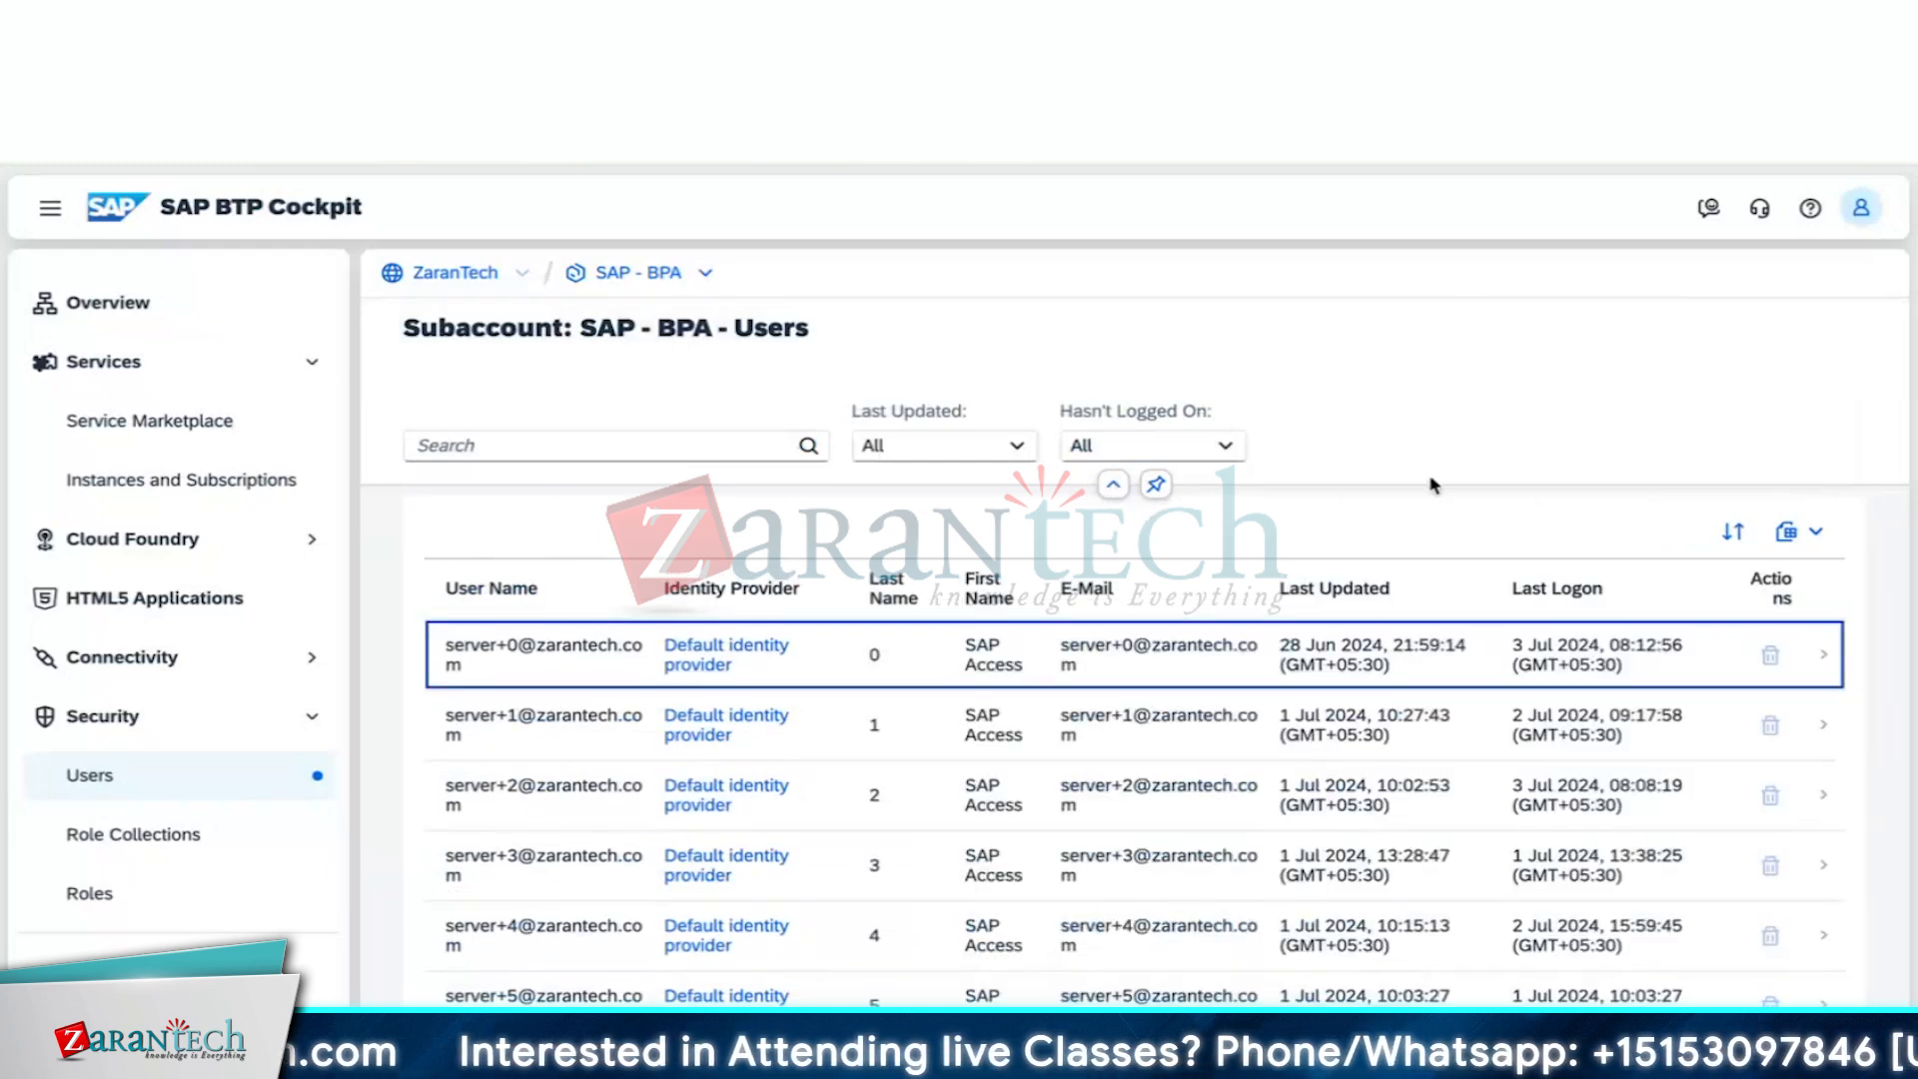
# Collapse the users filter bar and the Services and Security navigation sections
pyautogui.click(1113, 484)
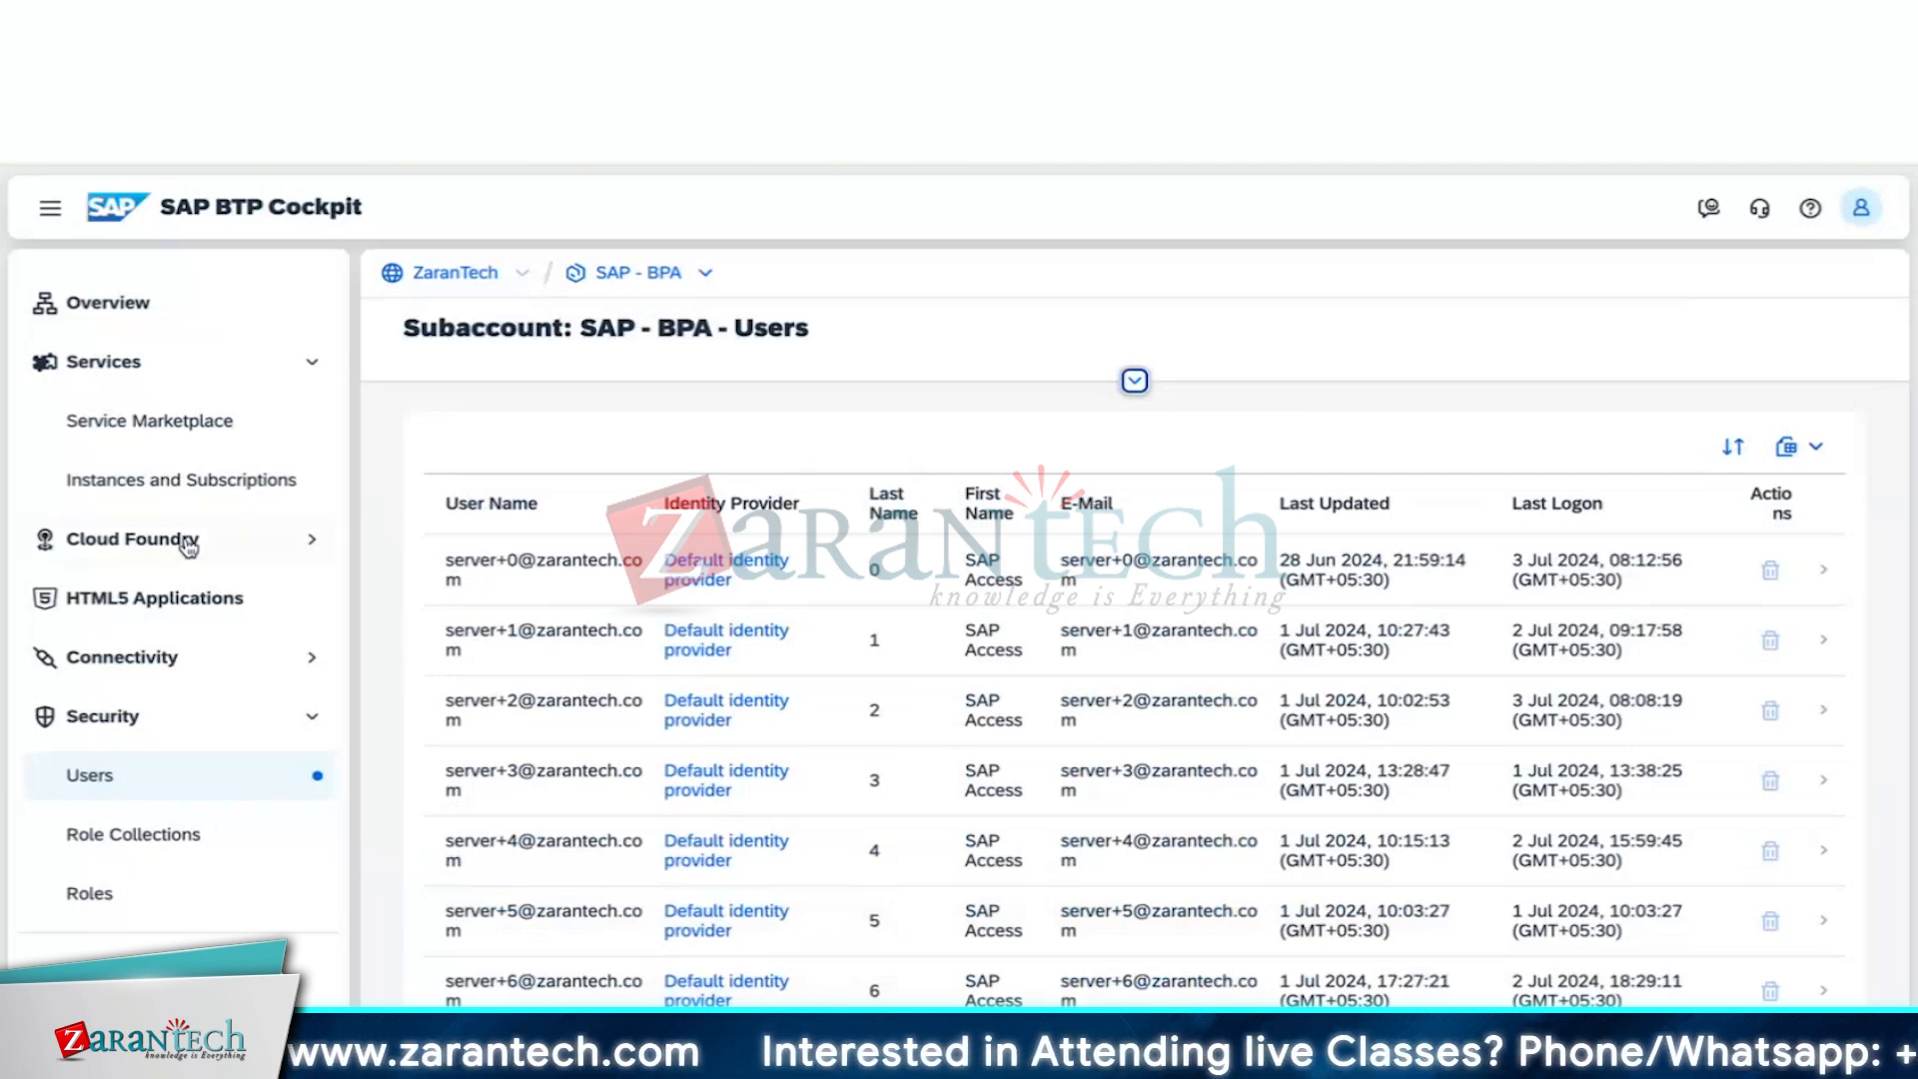
pyautogui.click(234, 377)
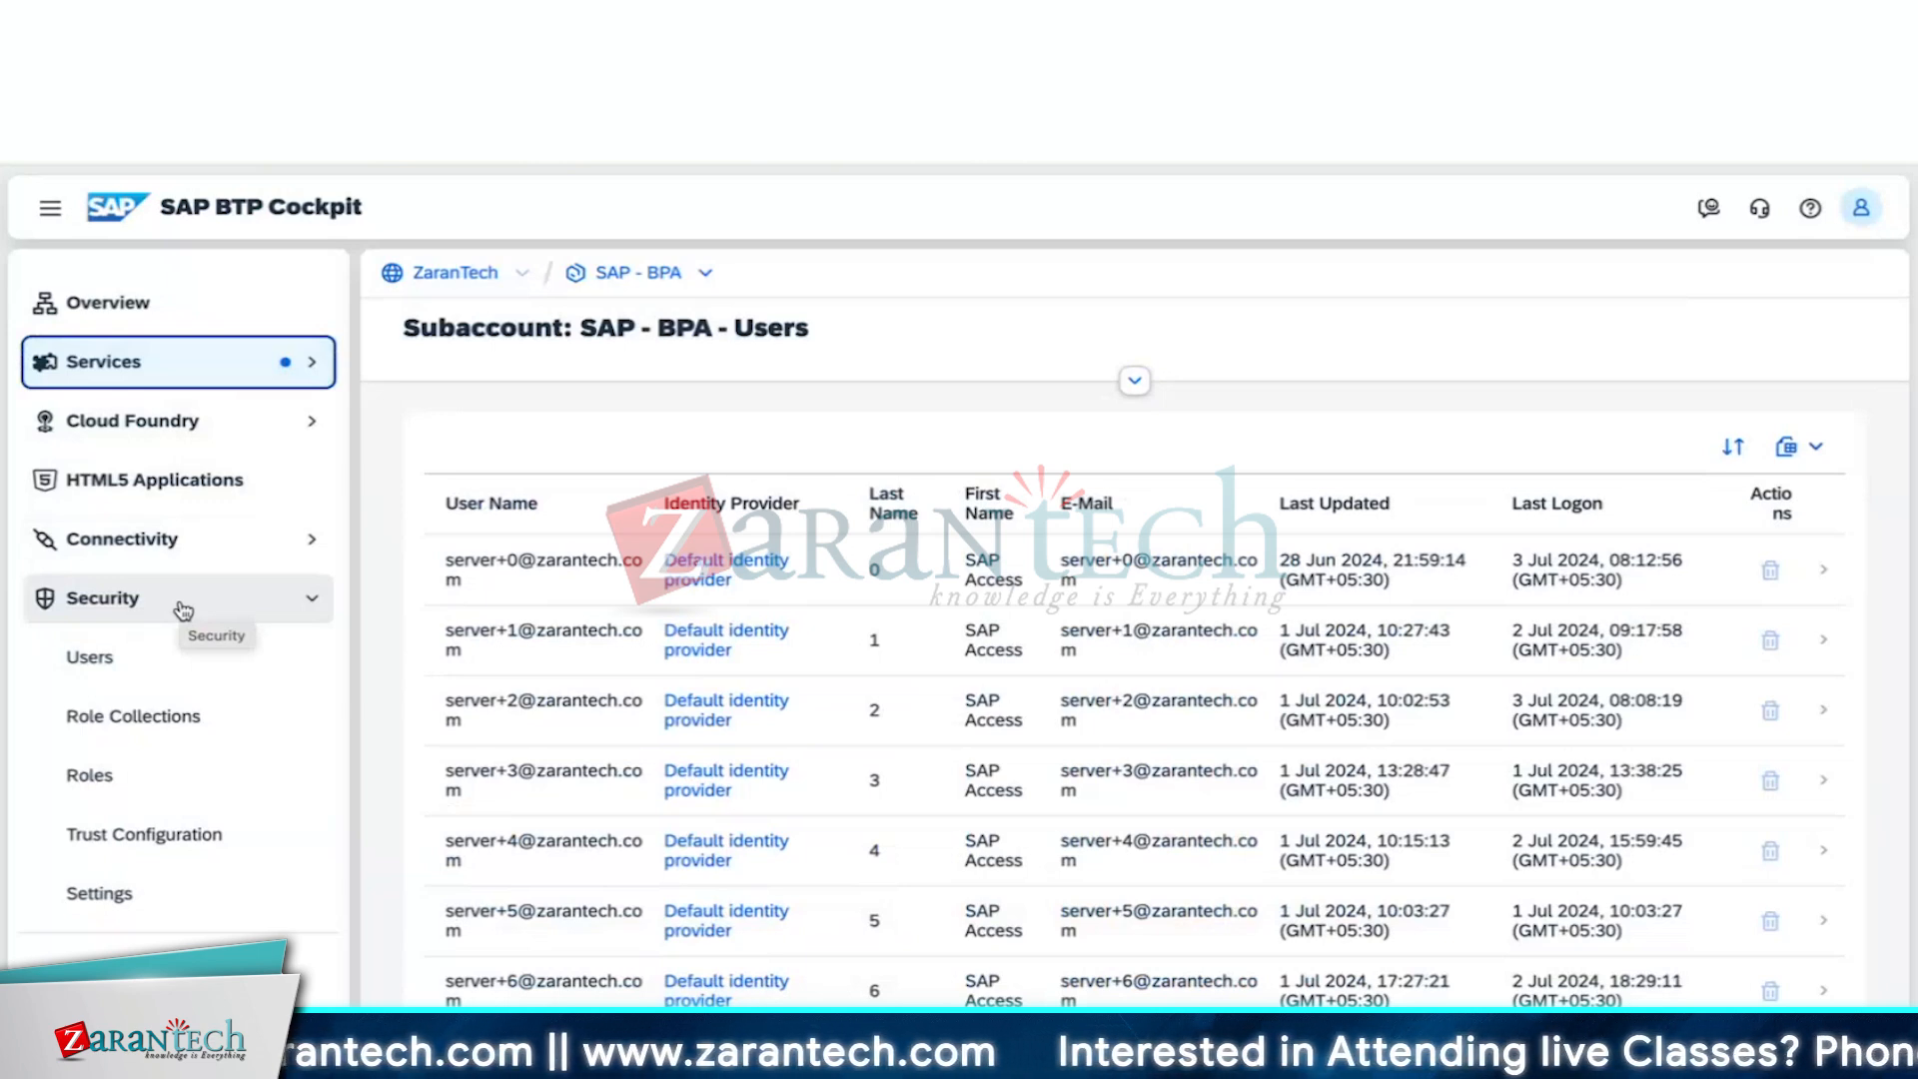
pyautogui.click(190, 614)
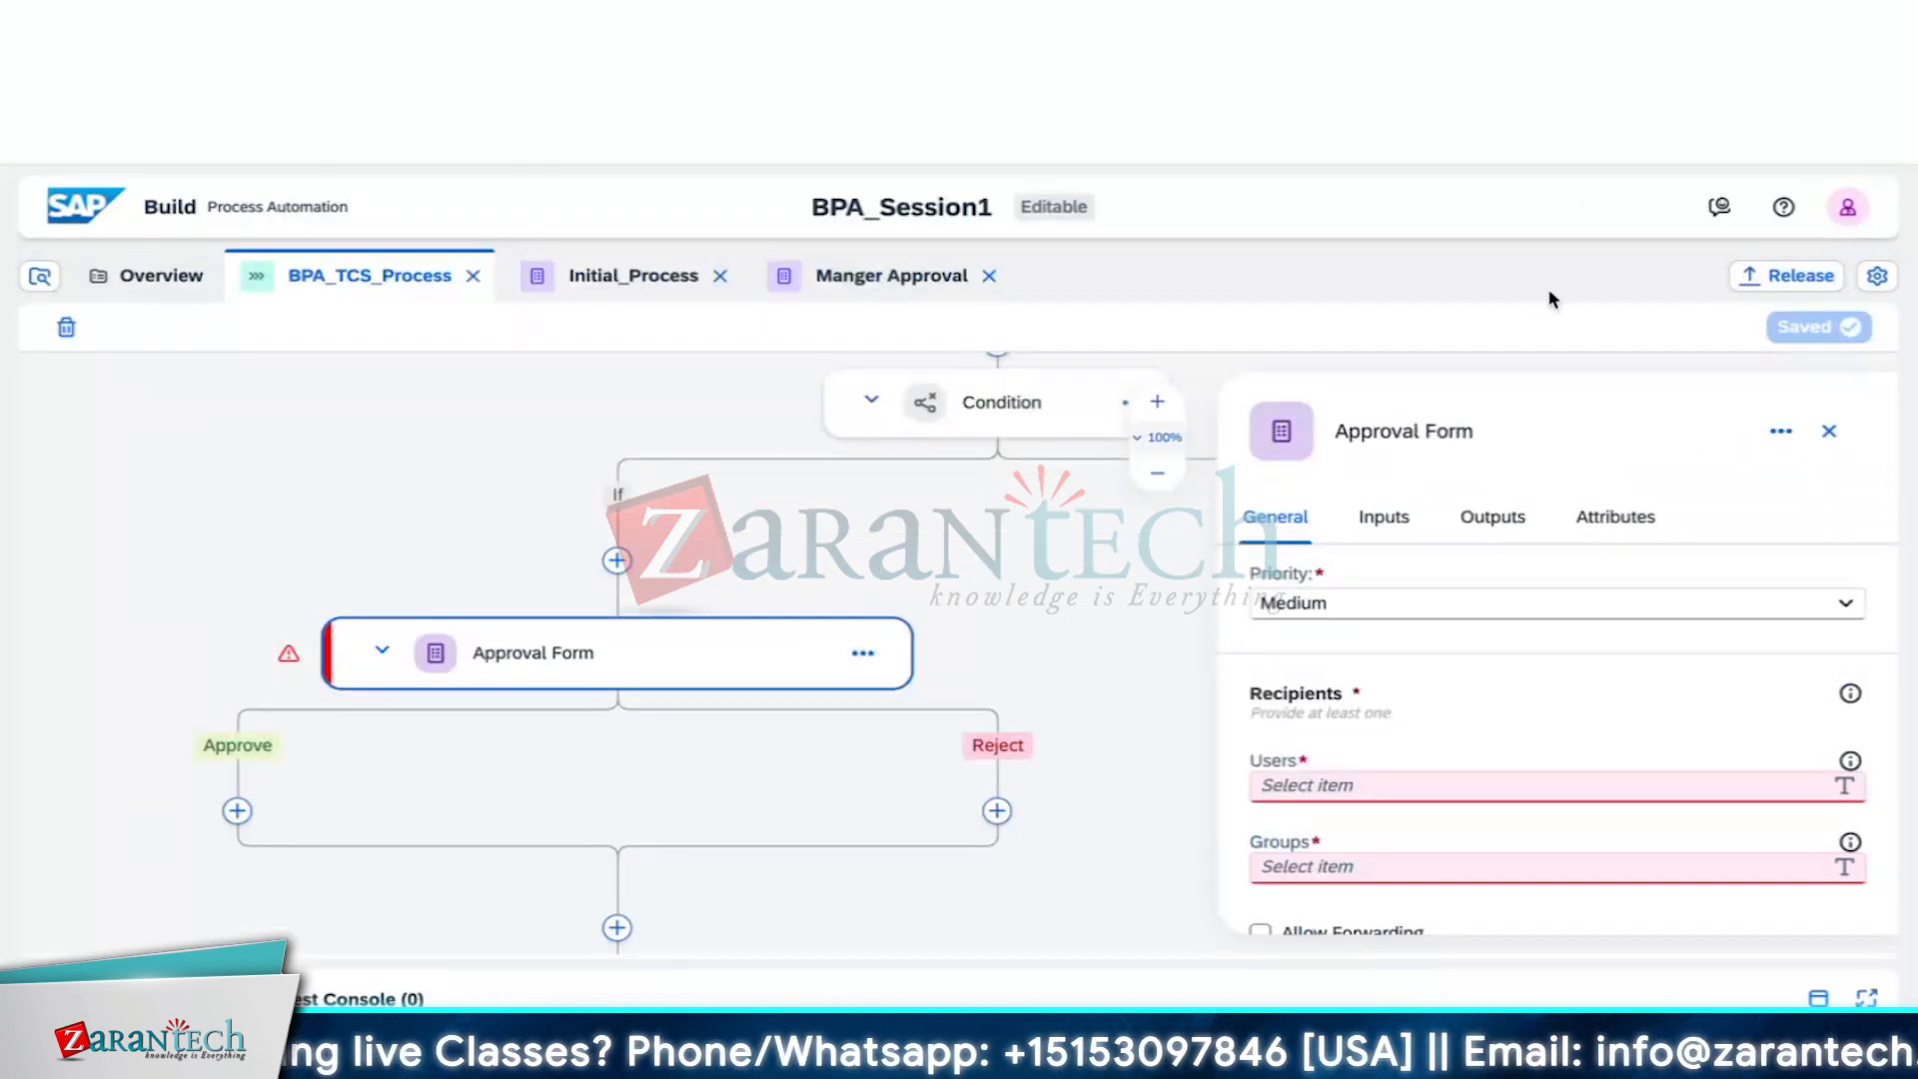
pyautogui.scroll(5, 1407, 709)
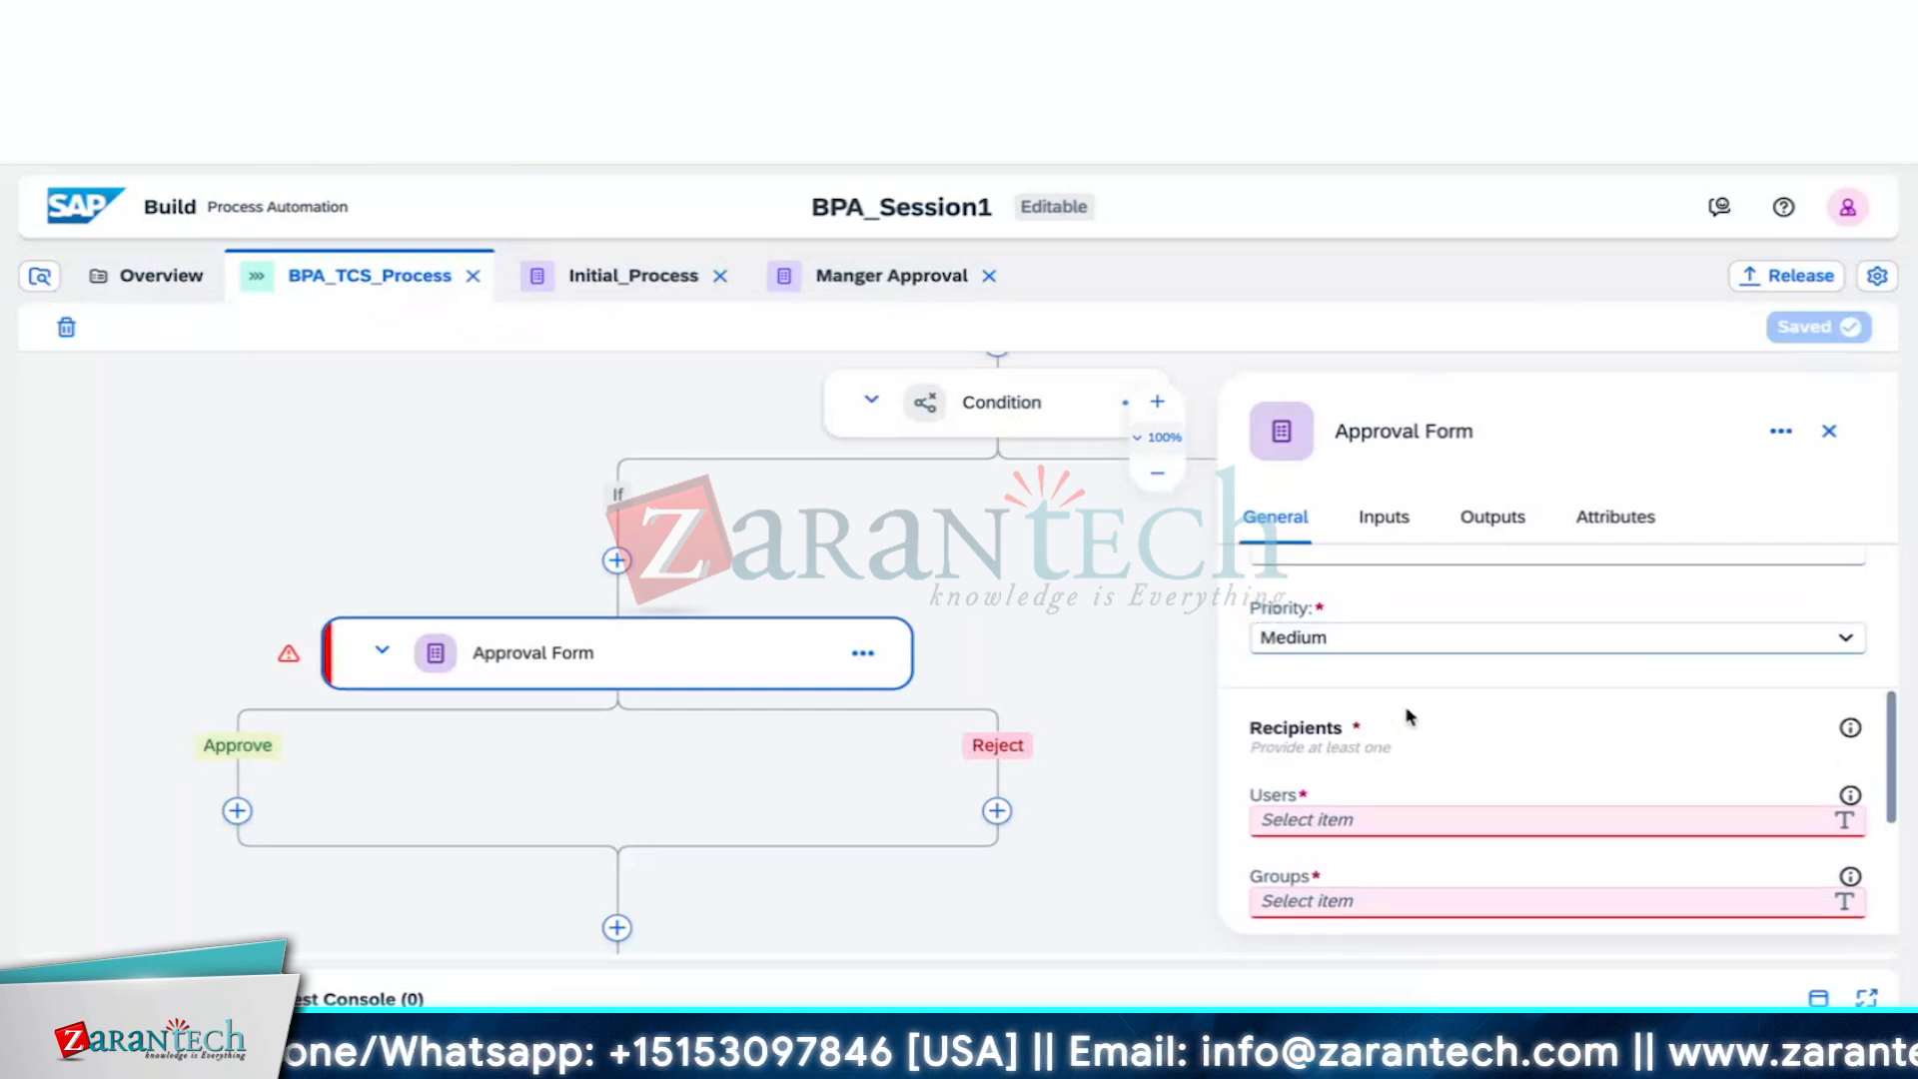
pyautogui.scroll(1, 1407, 707)
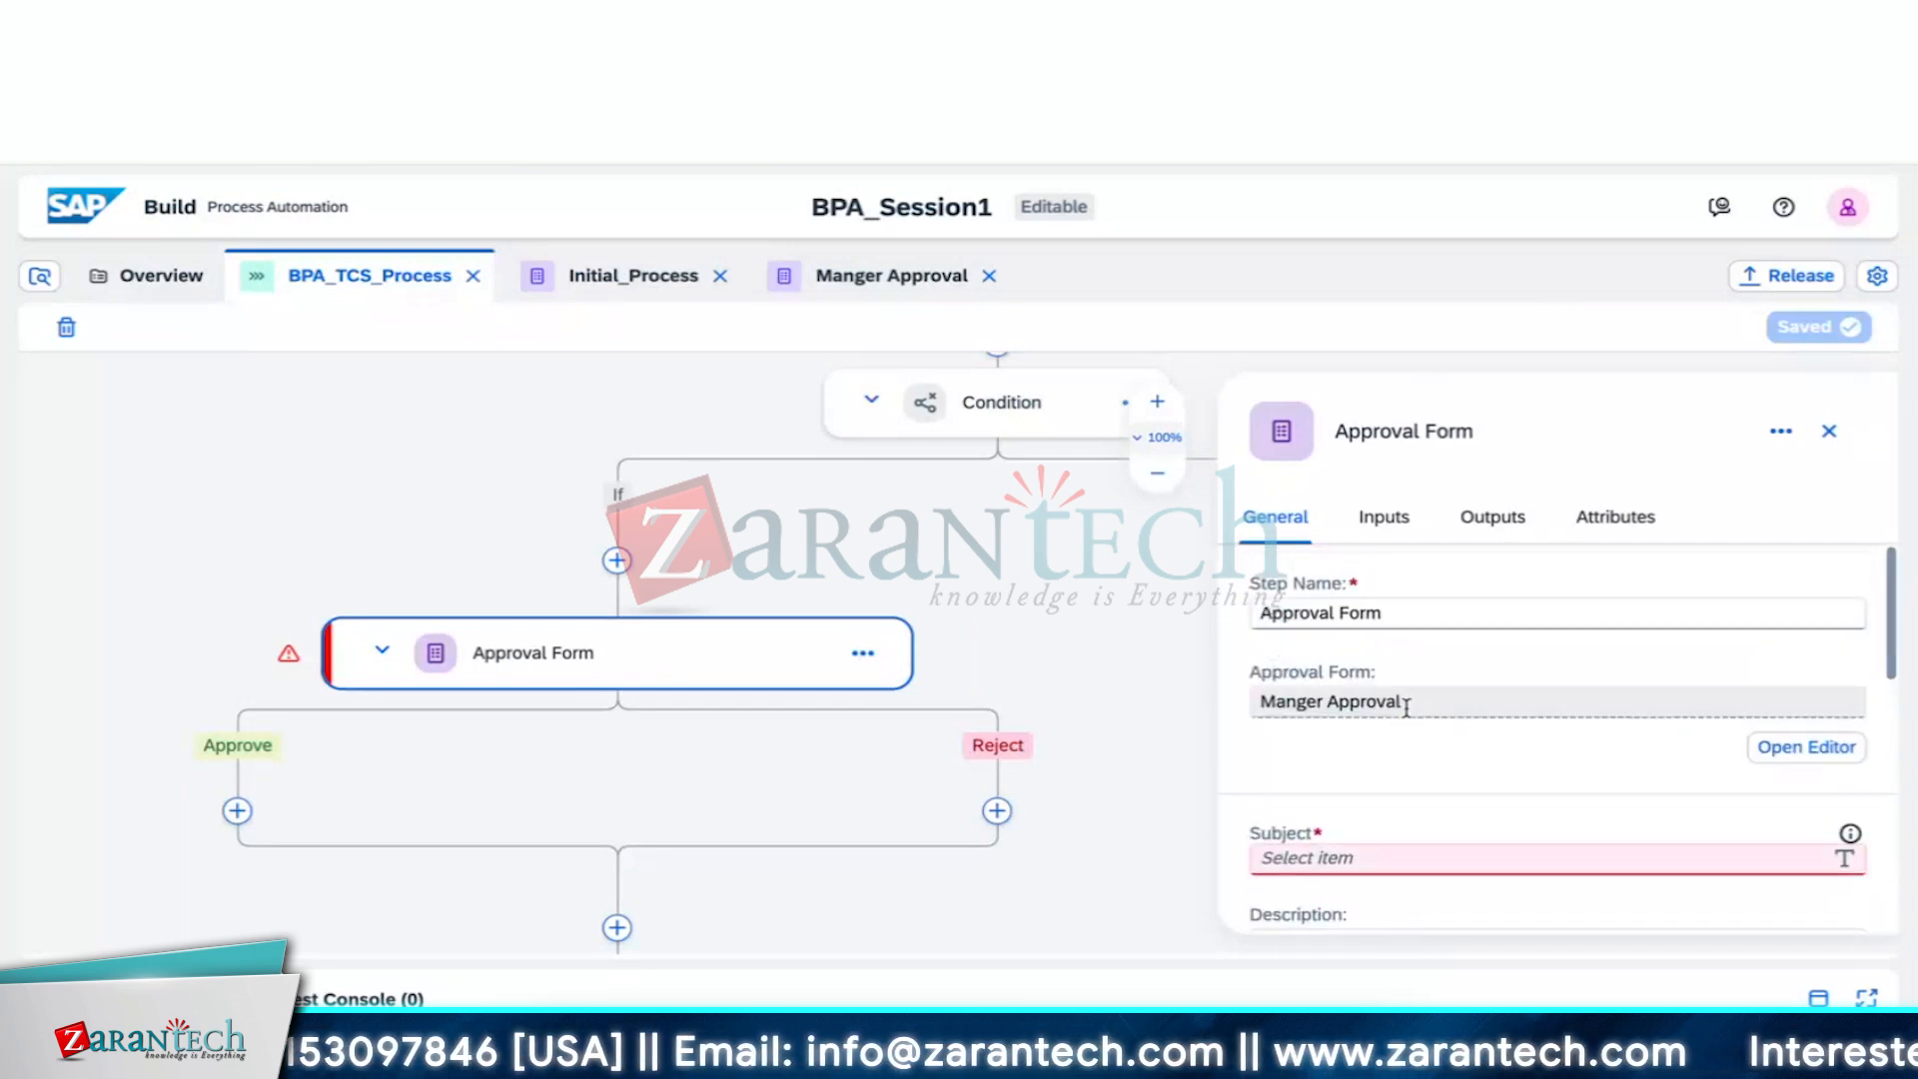
pyautogui.scroll(-2, 1409, 711)
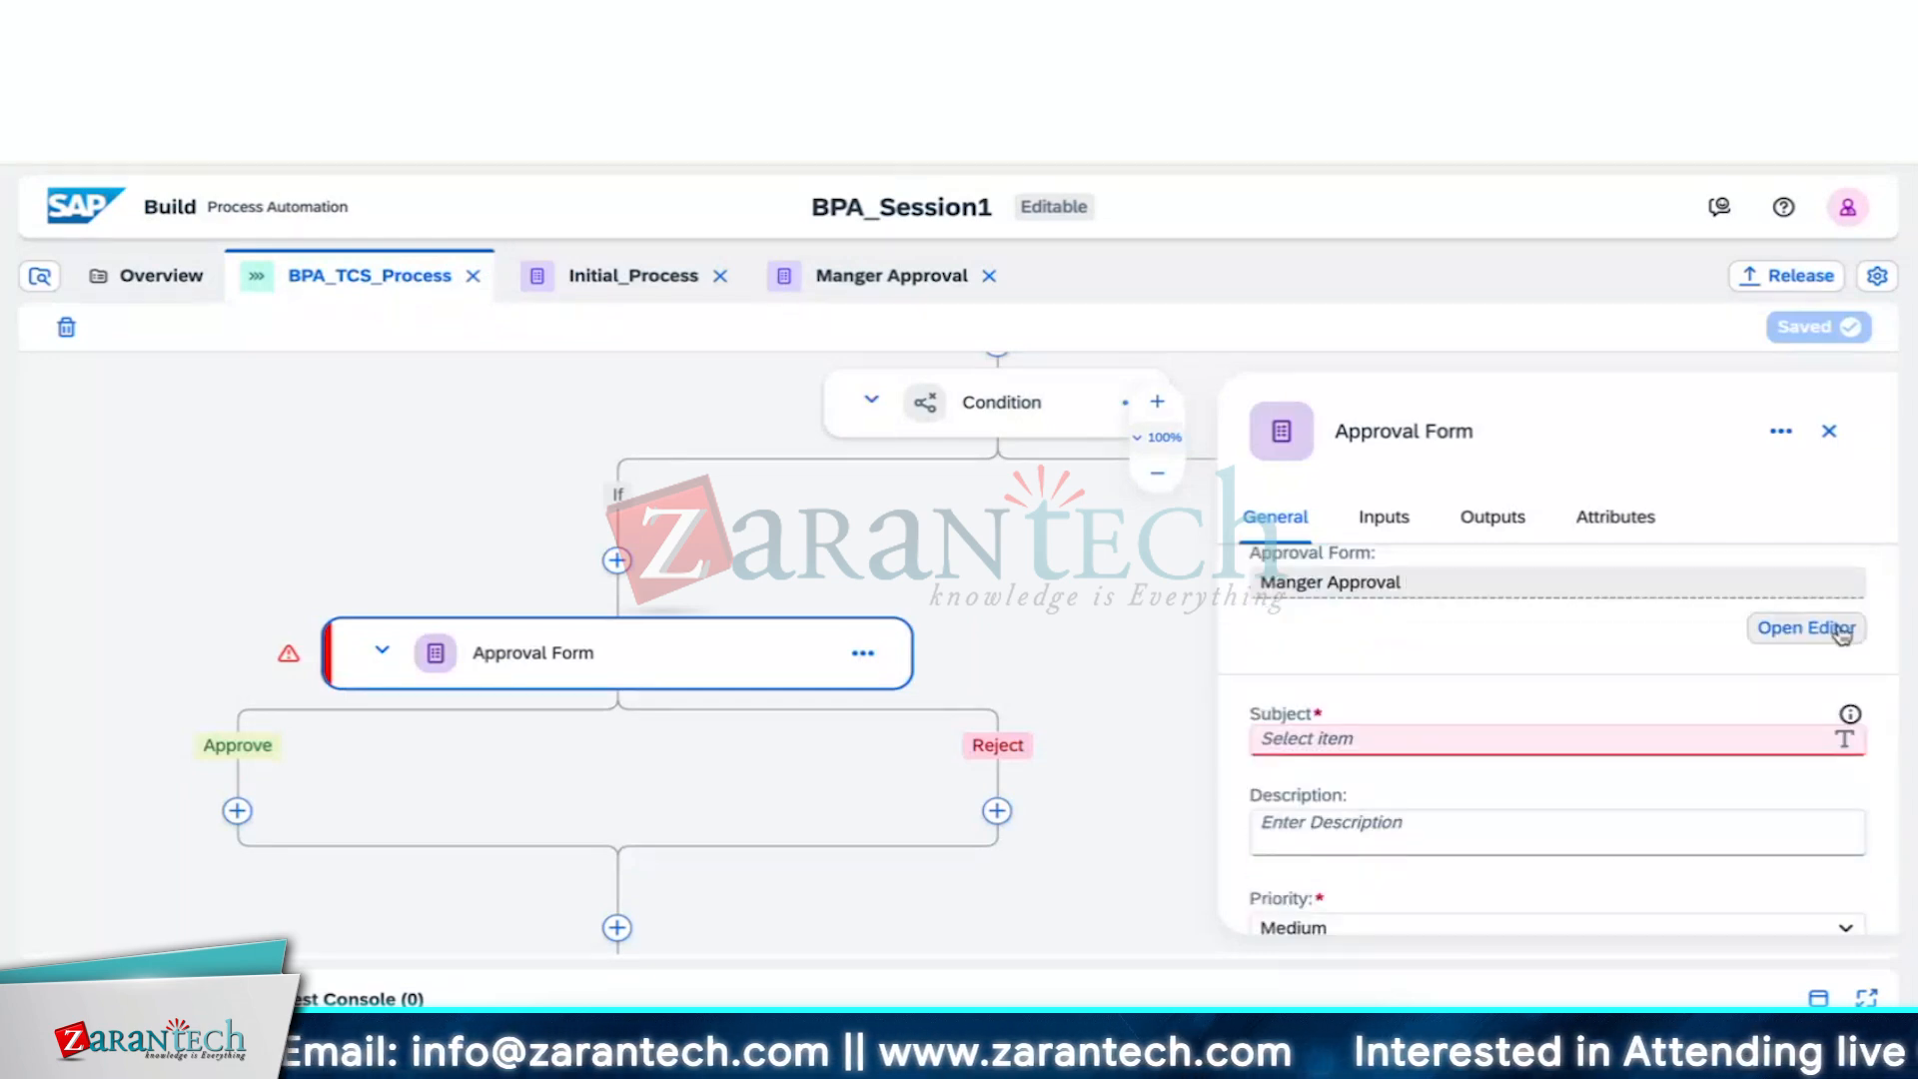
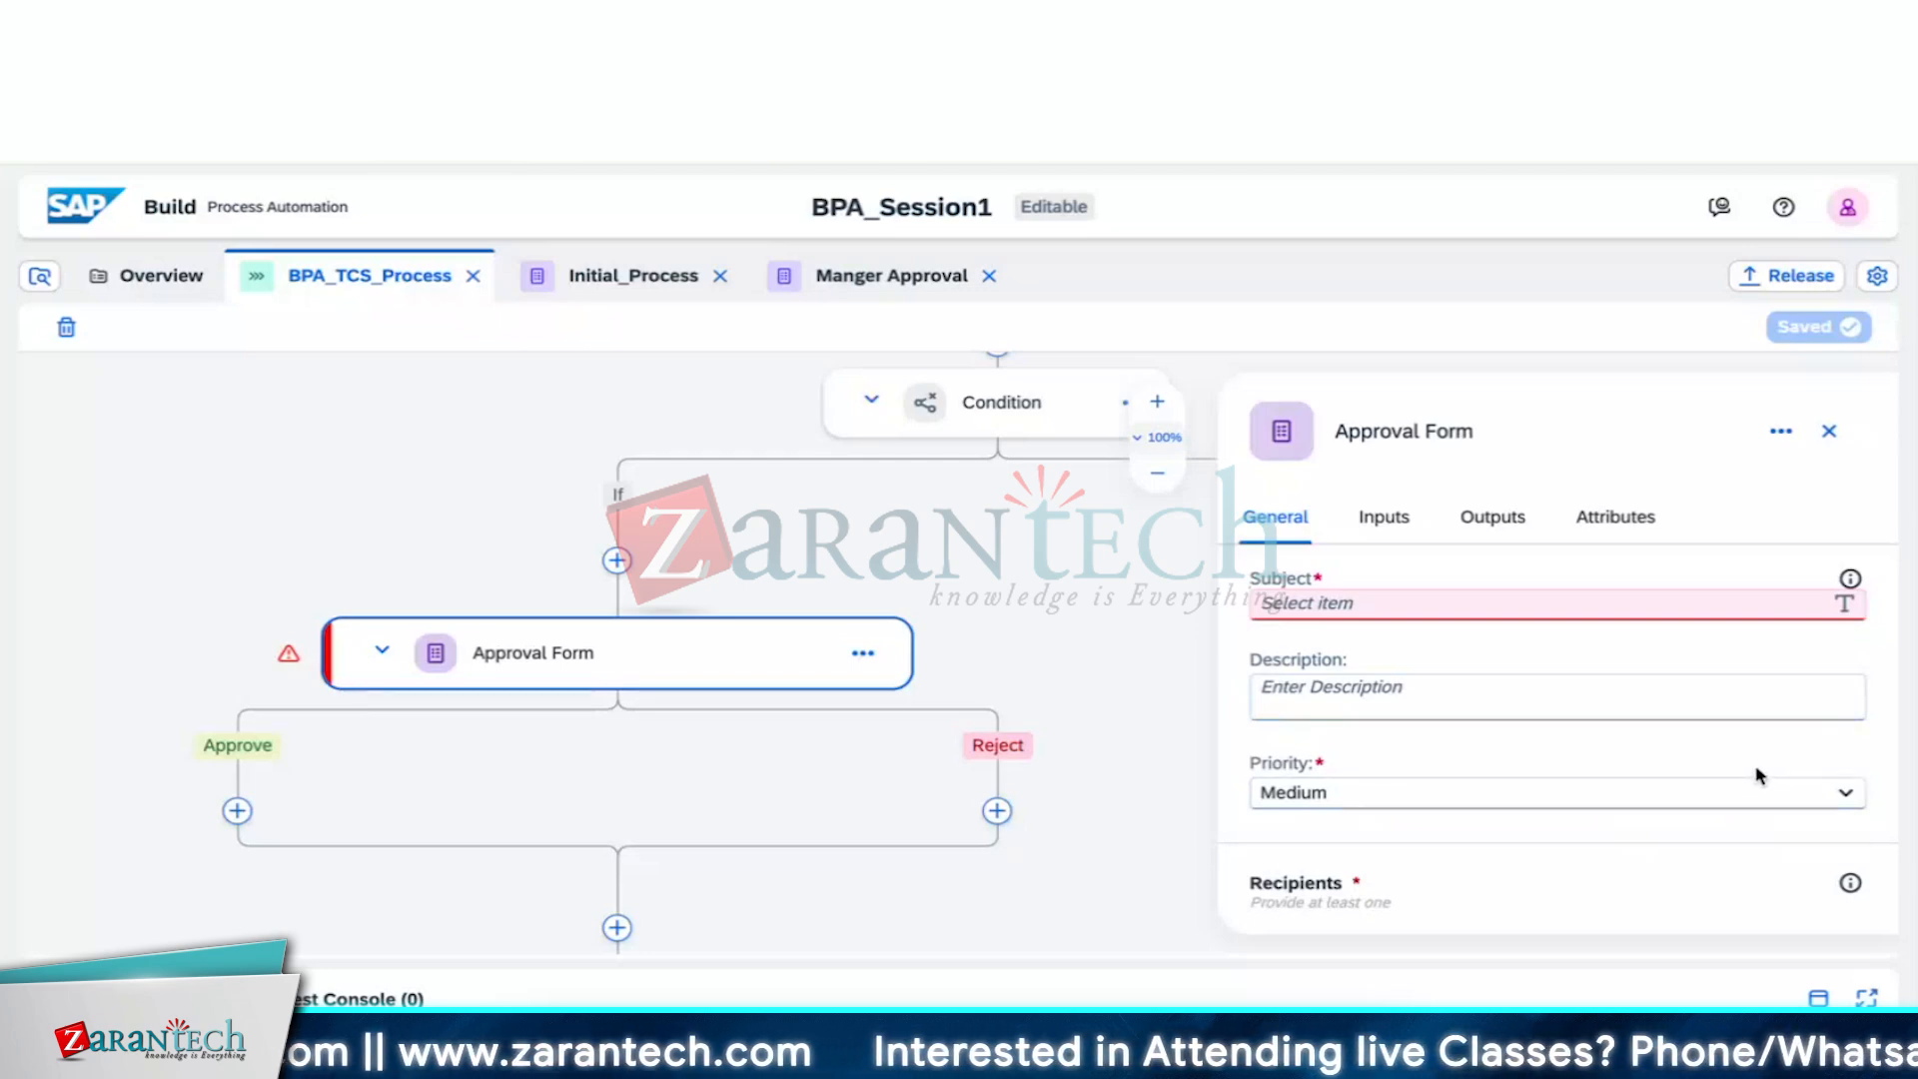
# Scroll the Approval Form step's General properties to reach the Subject field
pyautogui.scroll(2, 1758, 775)
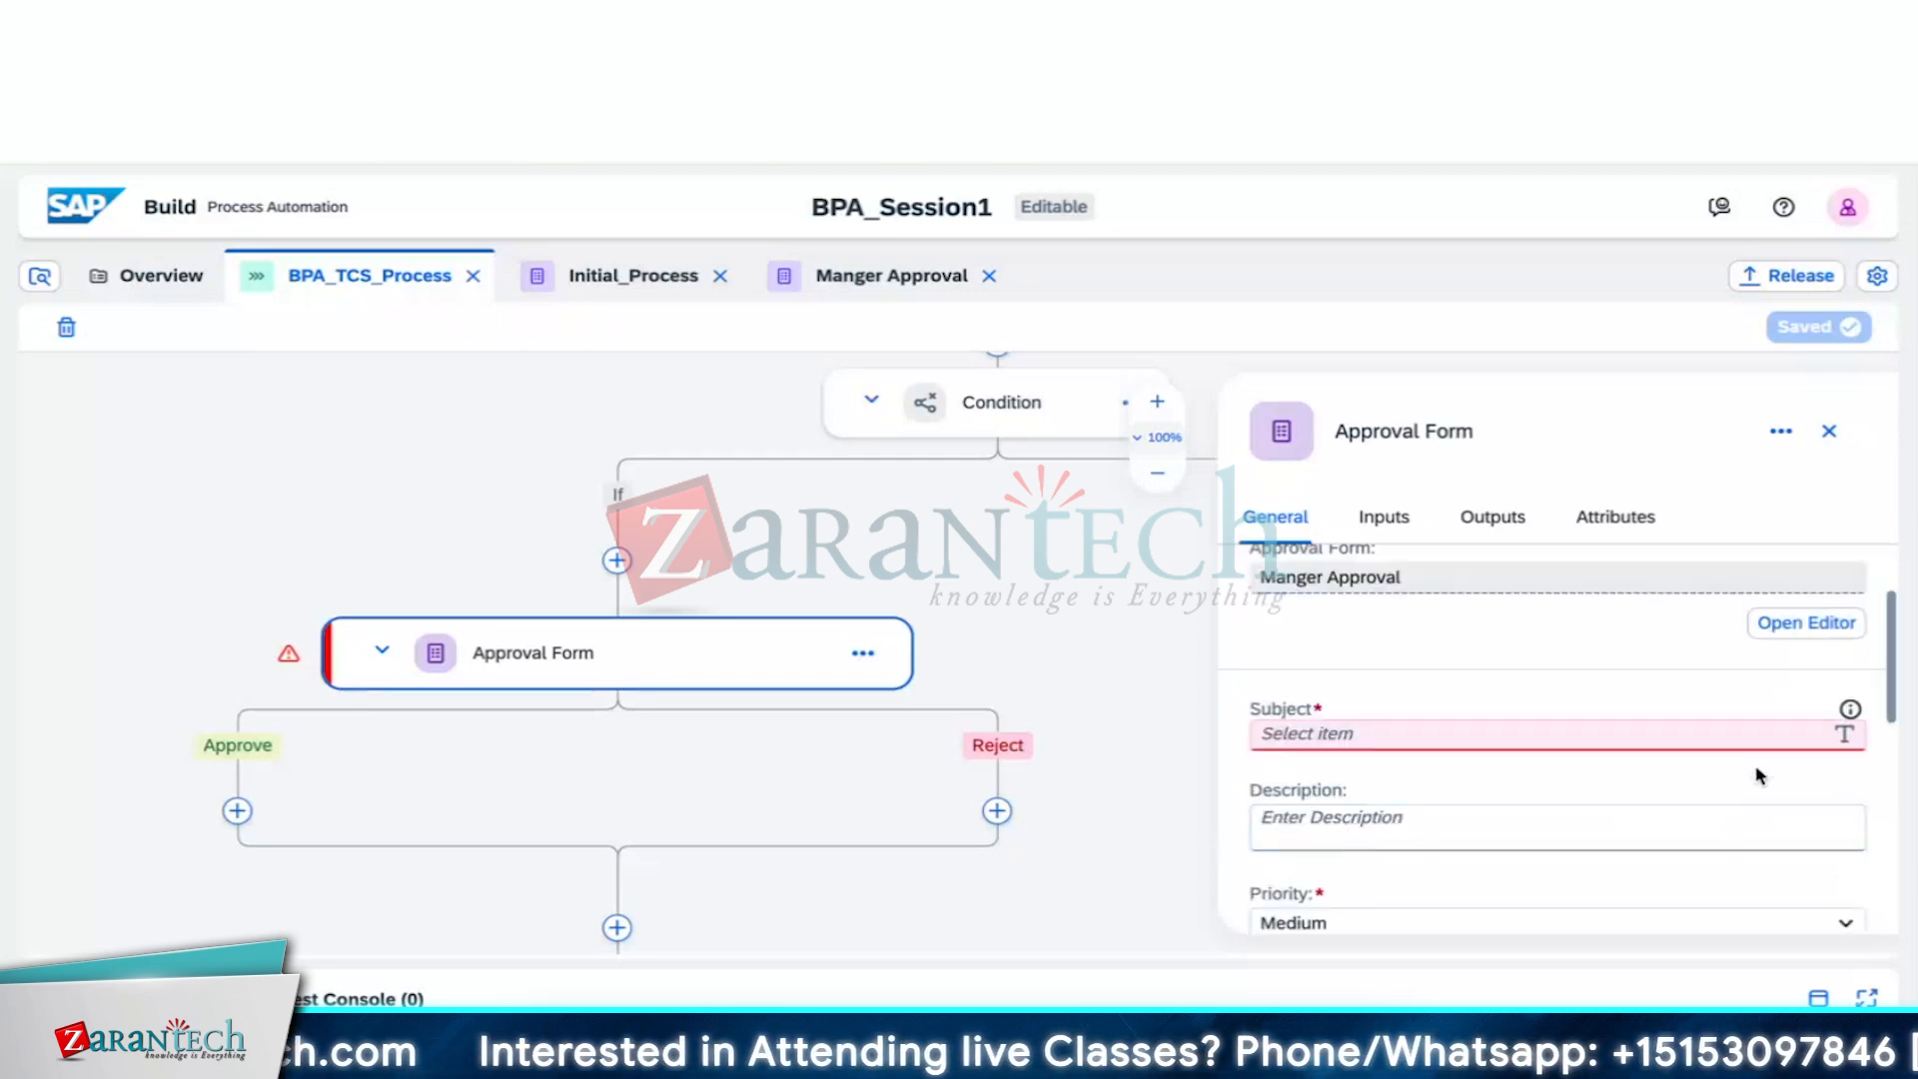
pyautogui.scroll(2, 1550, 651)
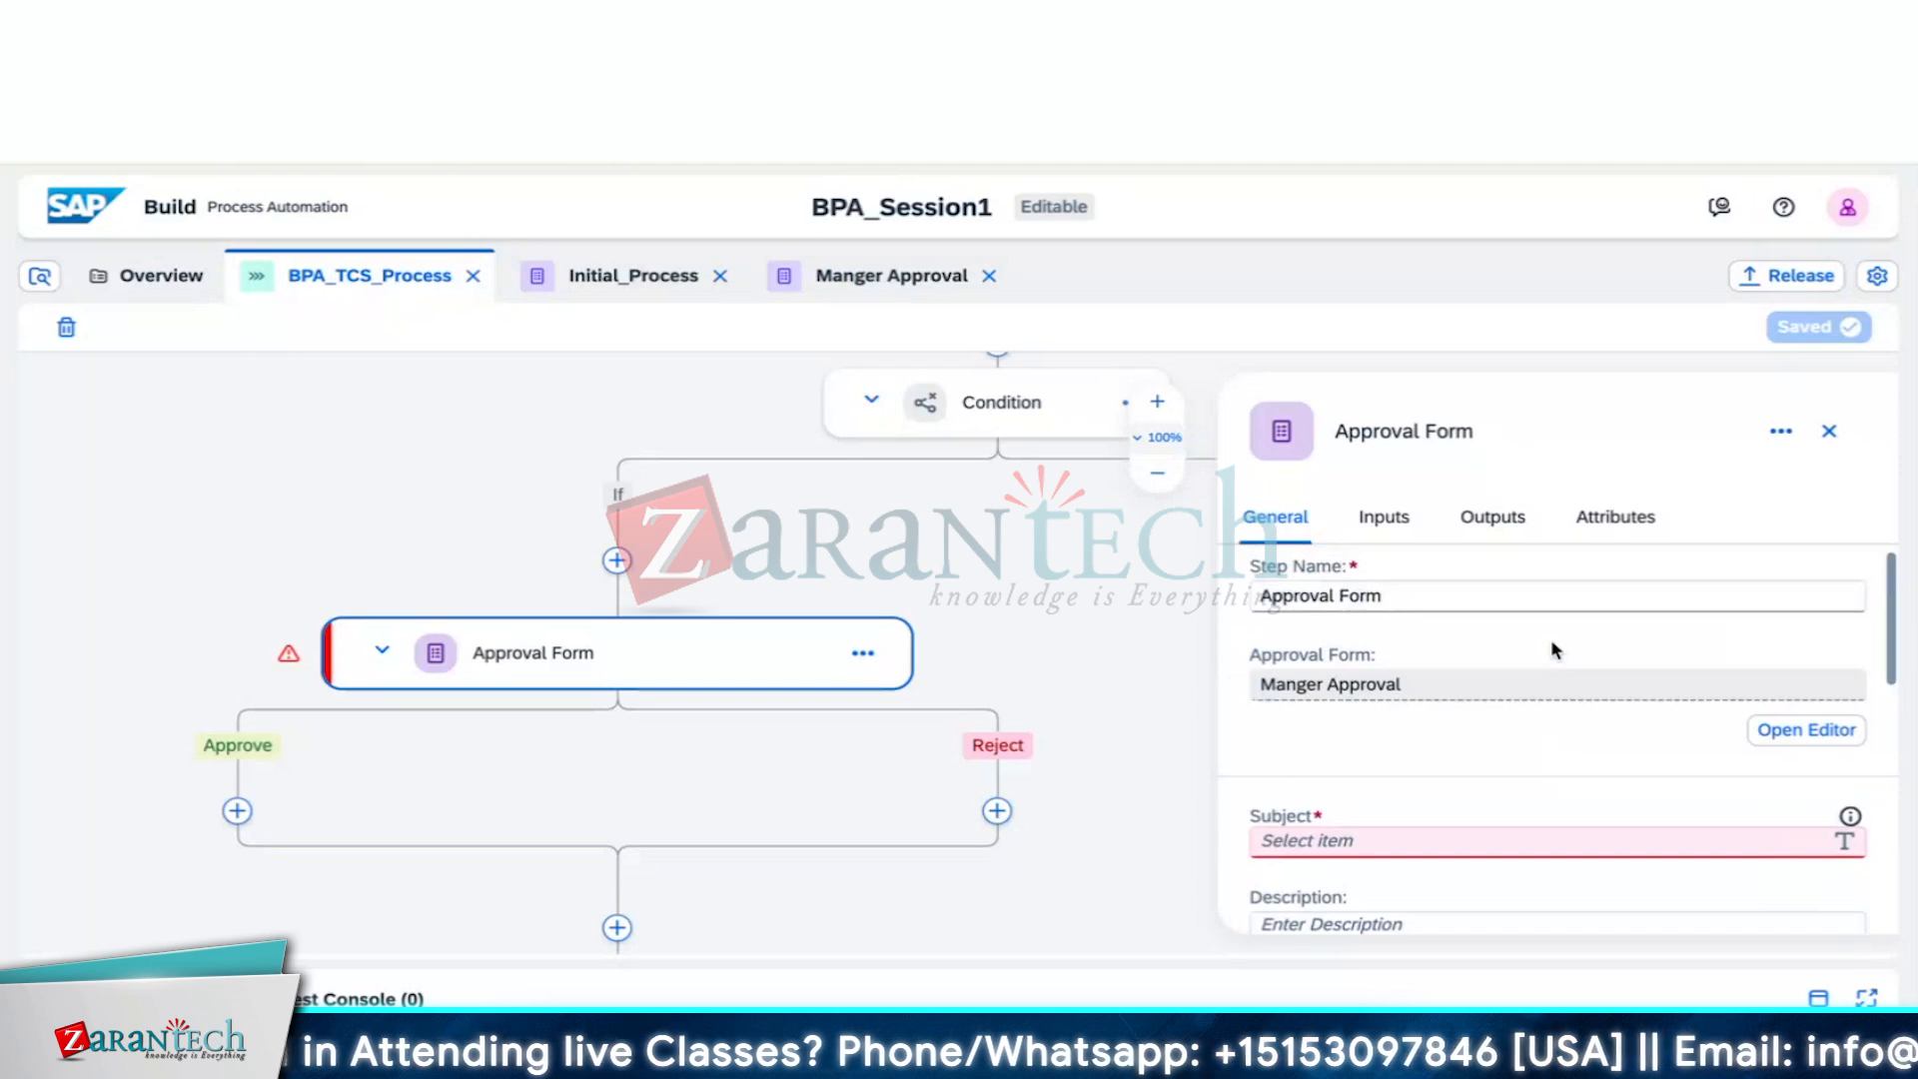
pyautogui.scroll(-3, 1553, 649)
pyautogui.scroll(-1, 1550, 650)
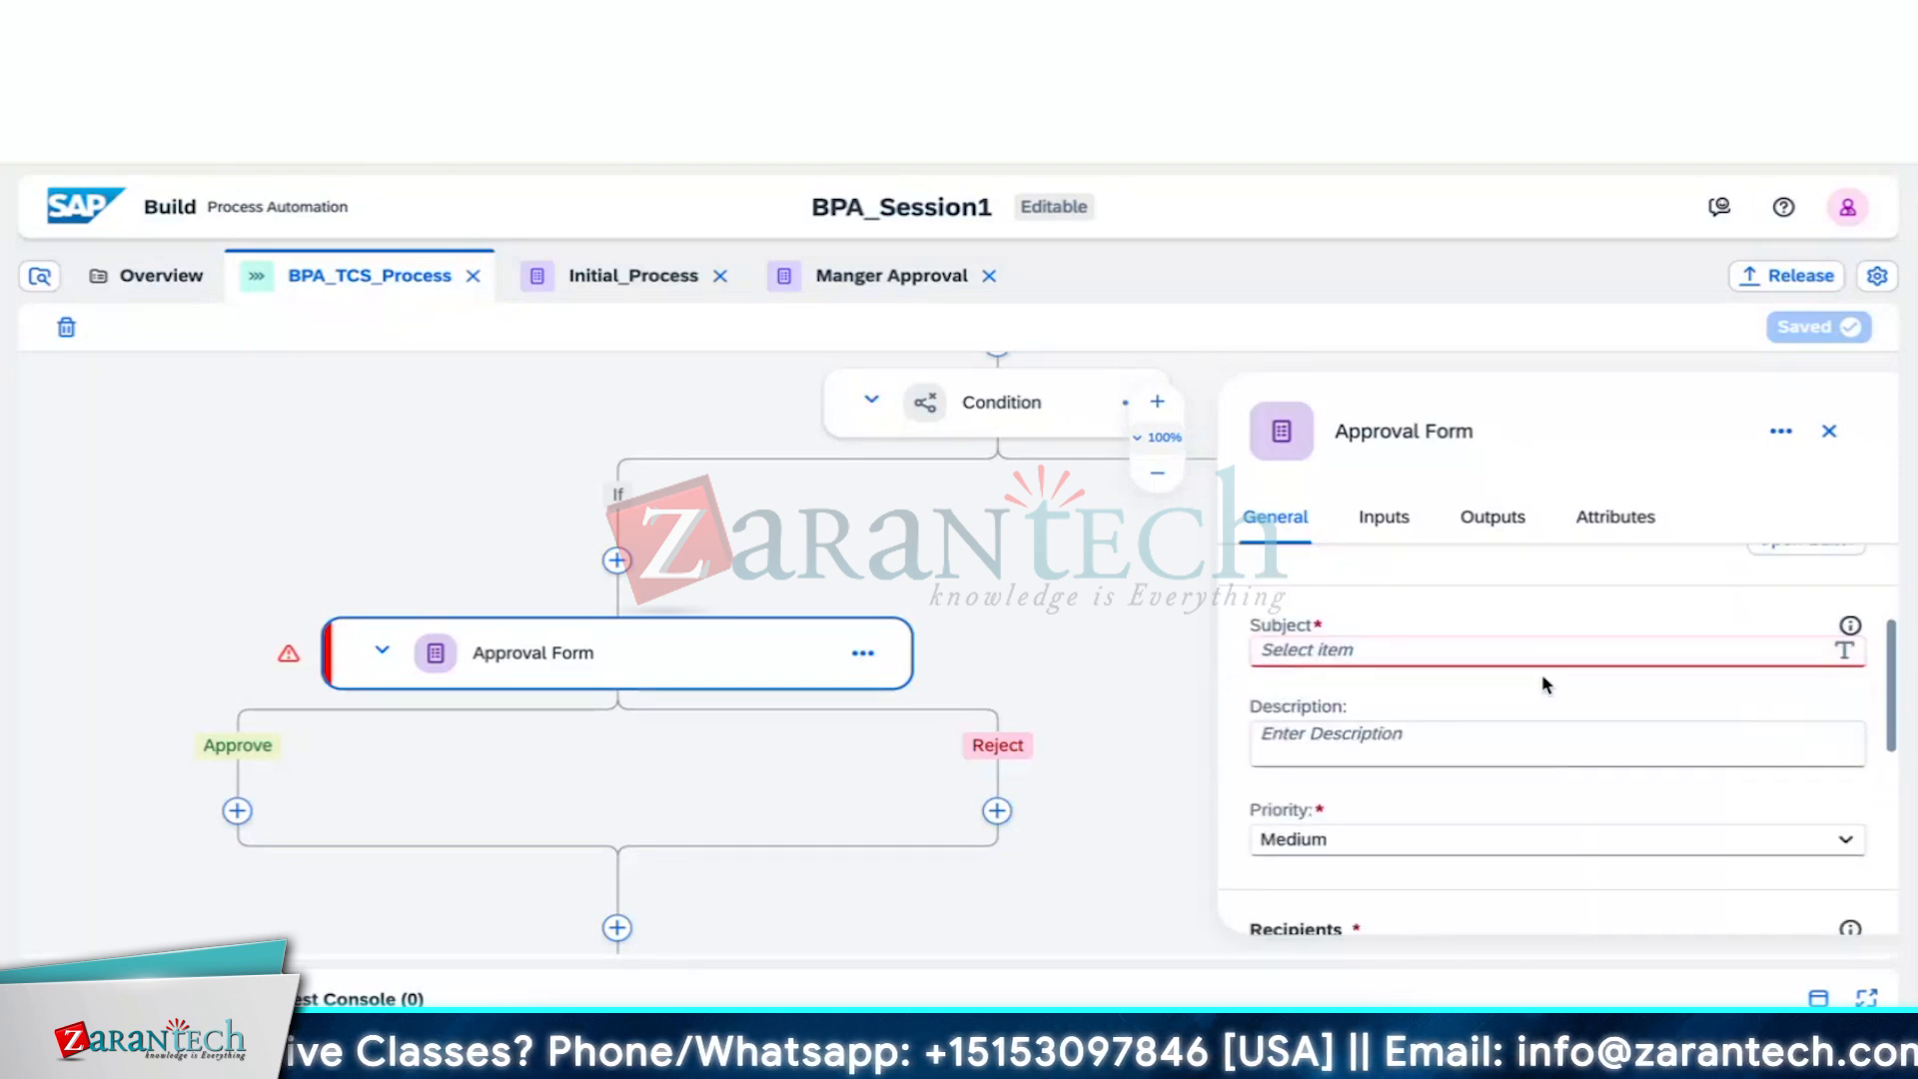
# Enter the subject 'Employee Request Approval for' followed by the Employee ID variable
pyautogui.click(1421, 649)
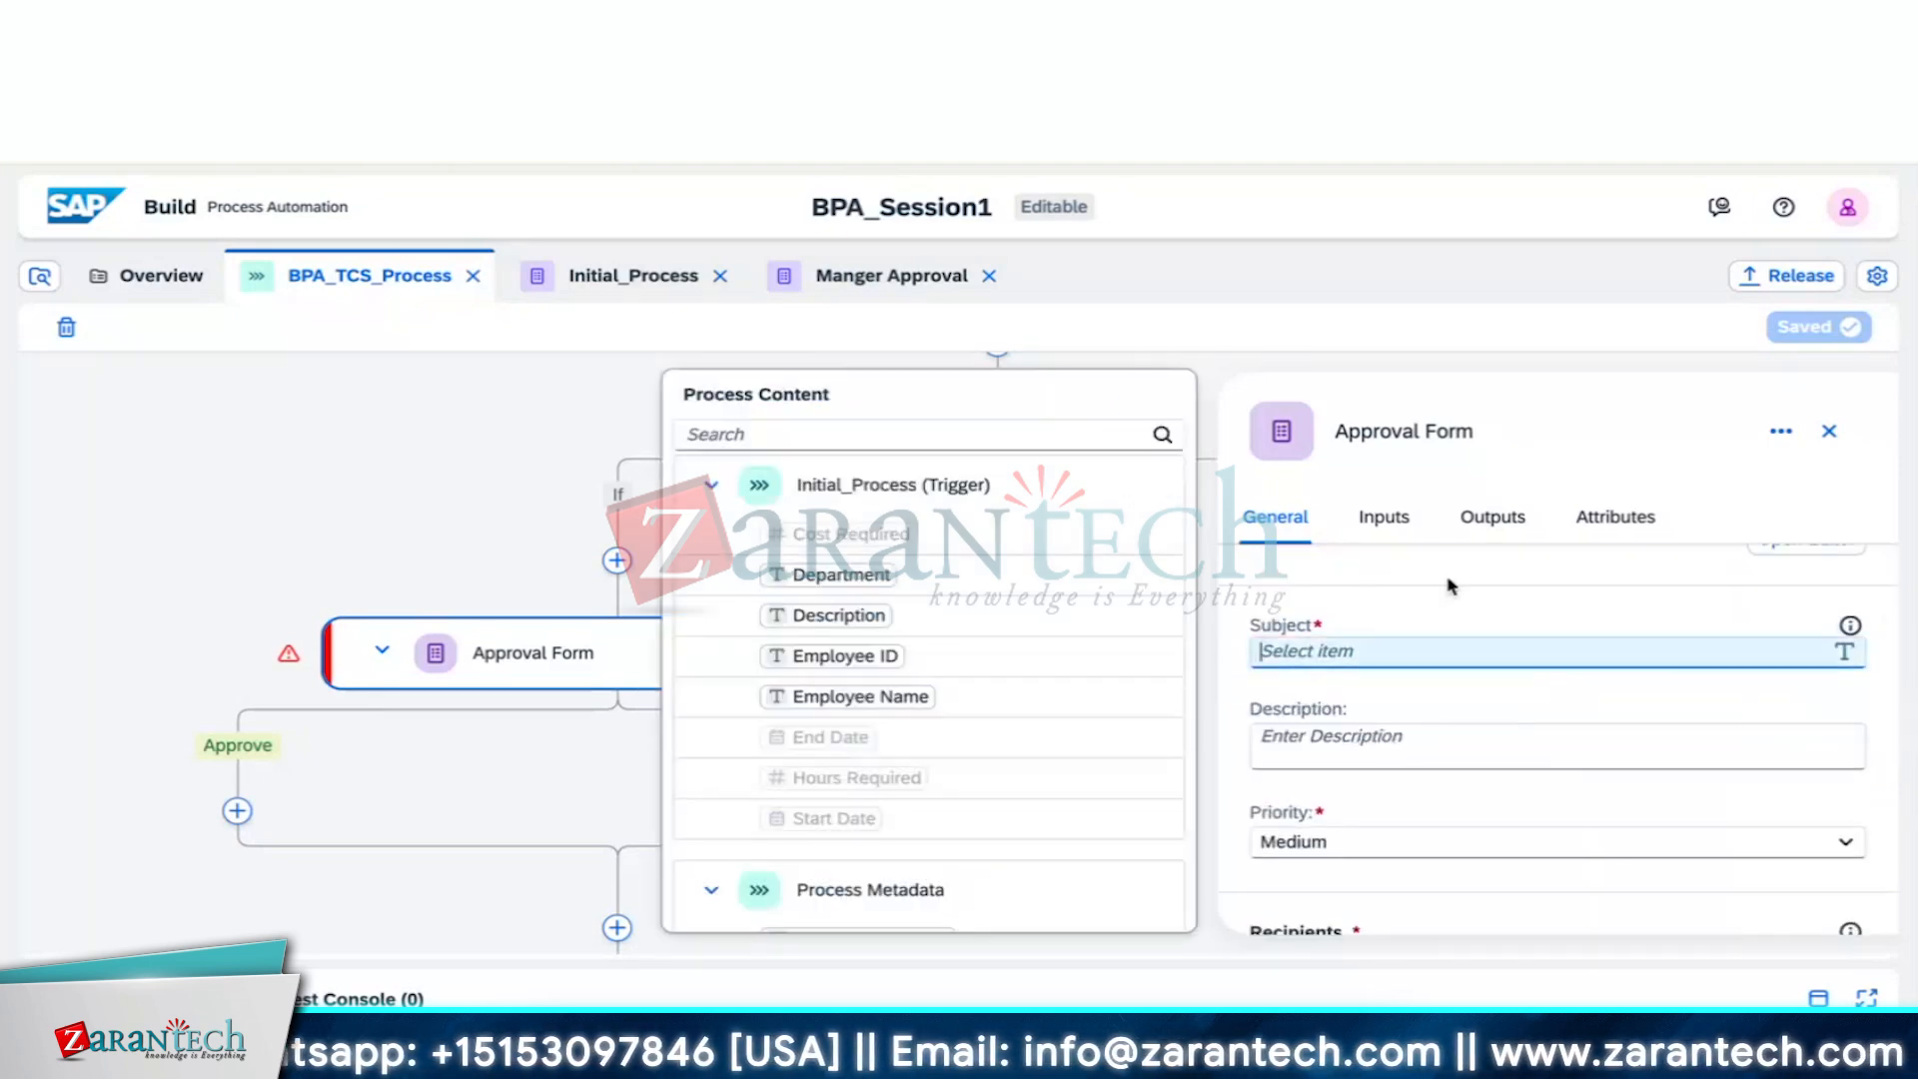
pyautogui.write('Employee ')
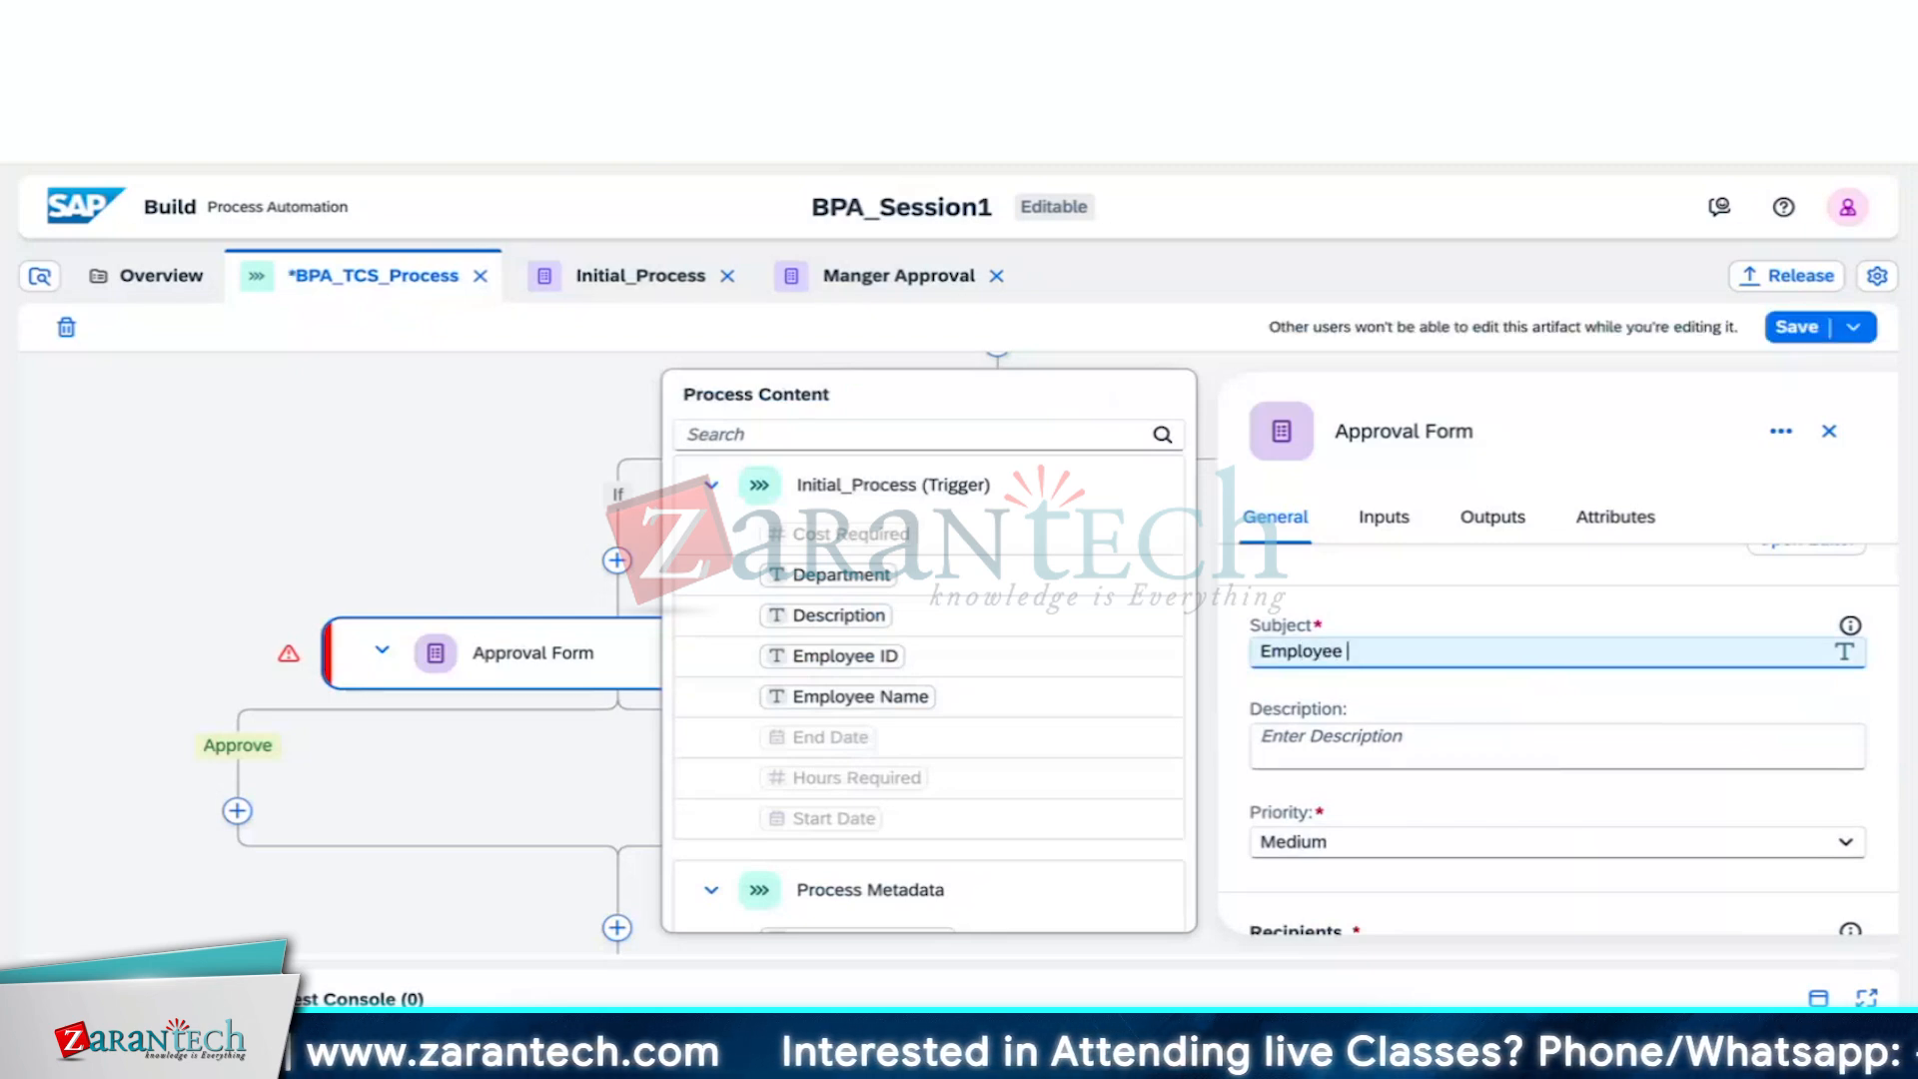
pyautogui.write('R')
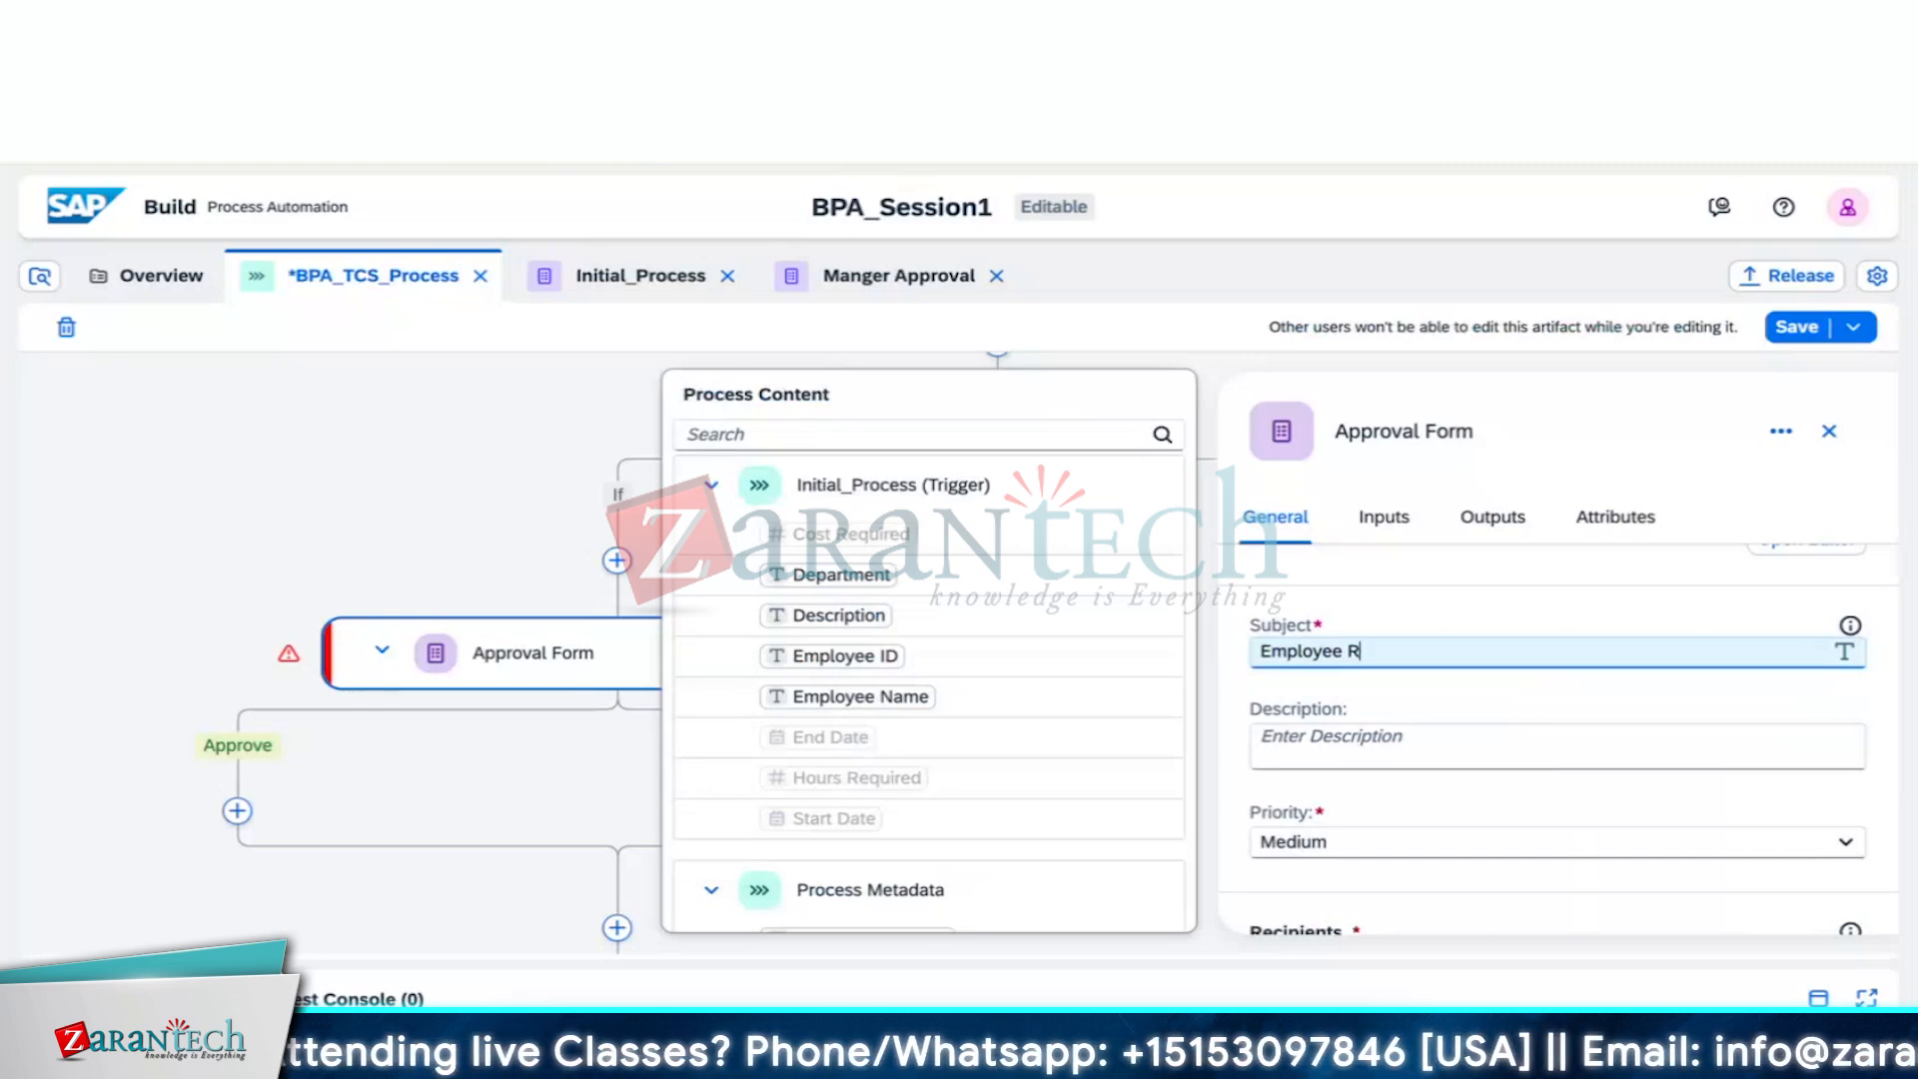
pyautogui.write('eques')
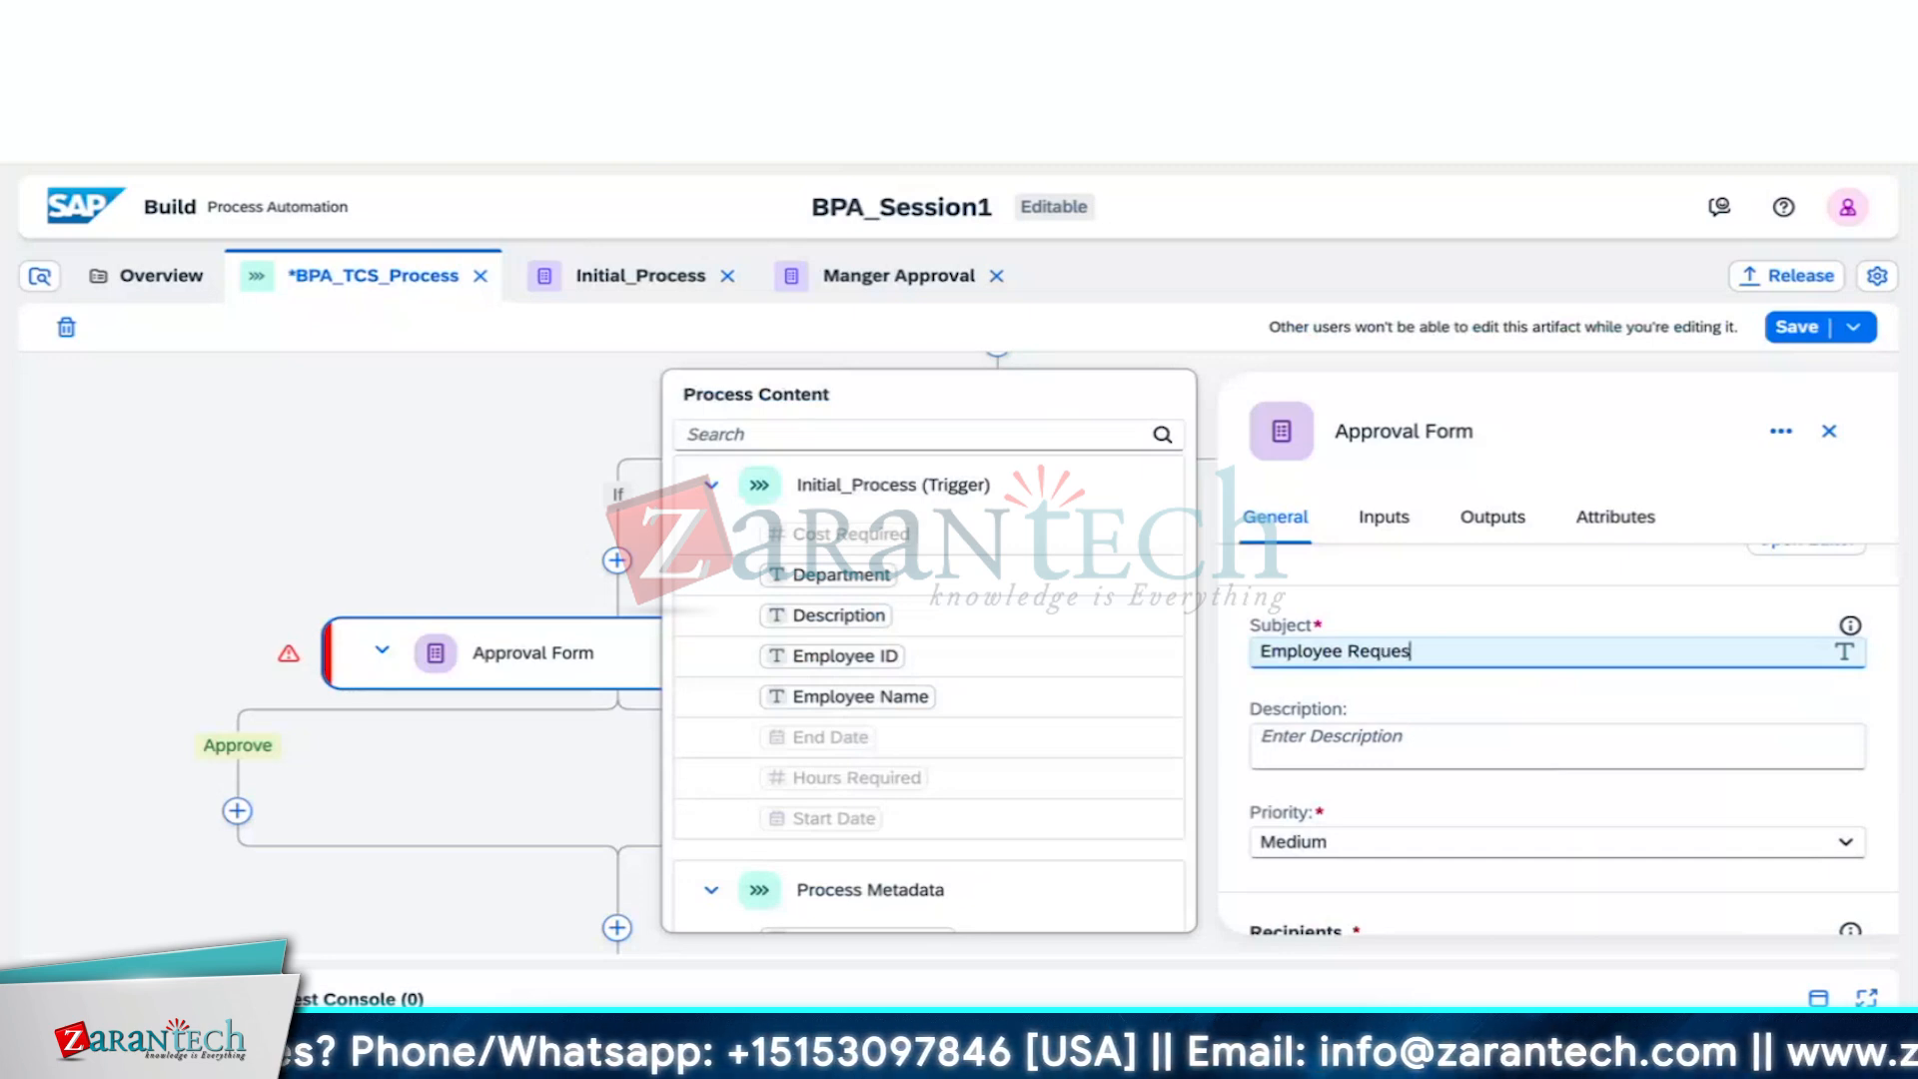
pyautogui.write('t Approva')
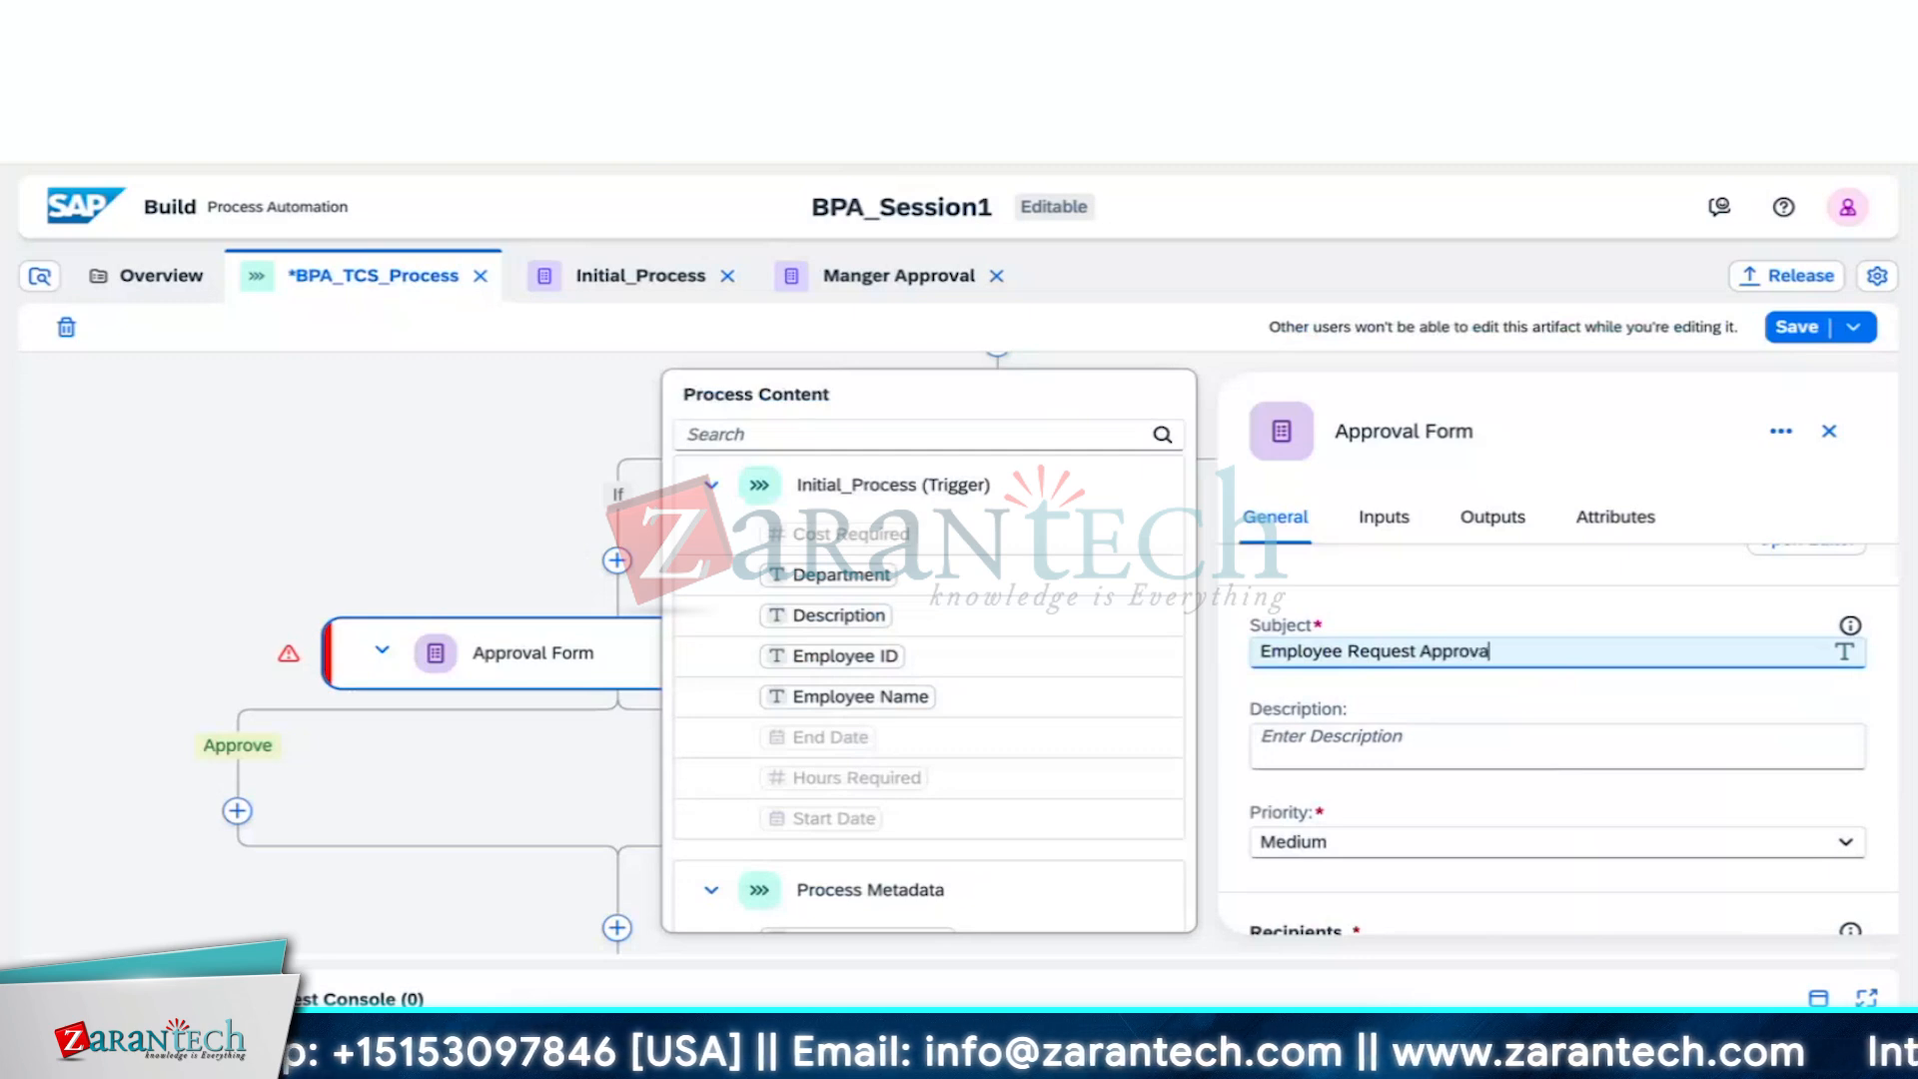
pyautogui.write('l for')
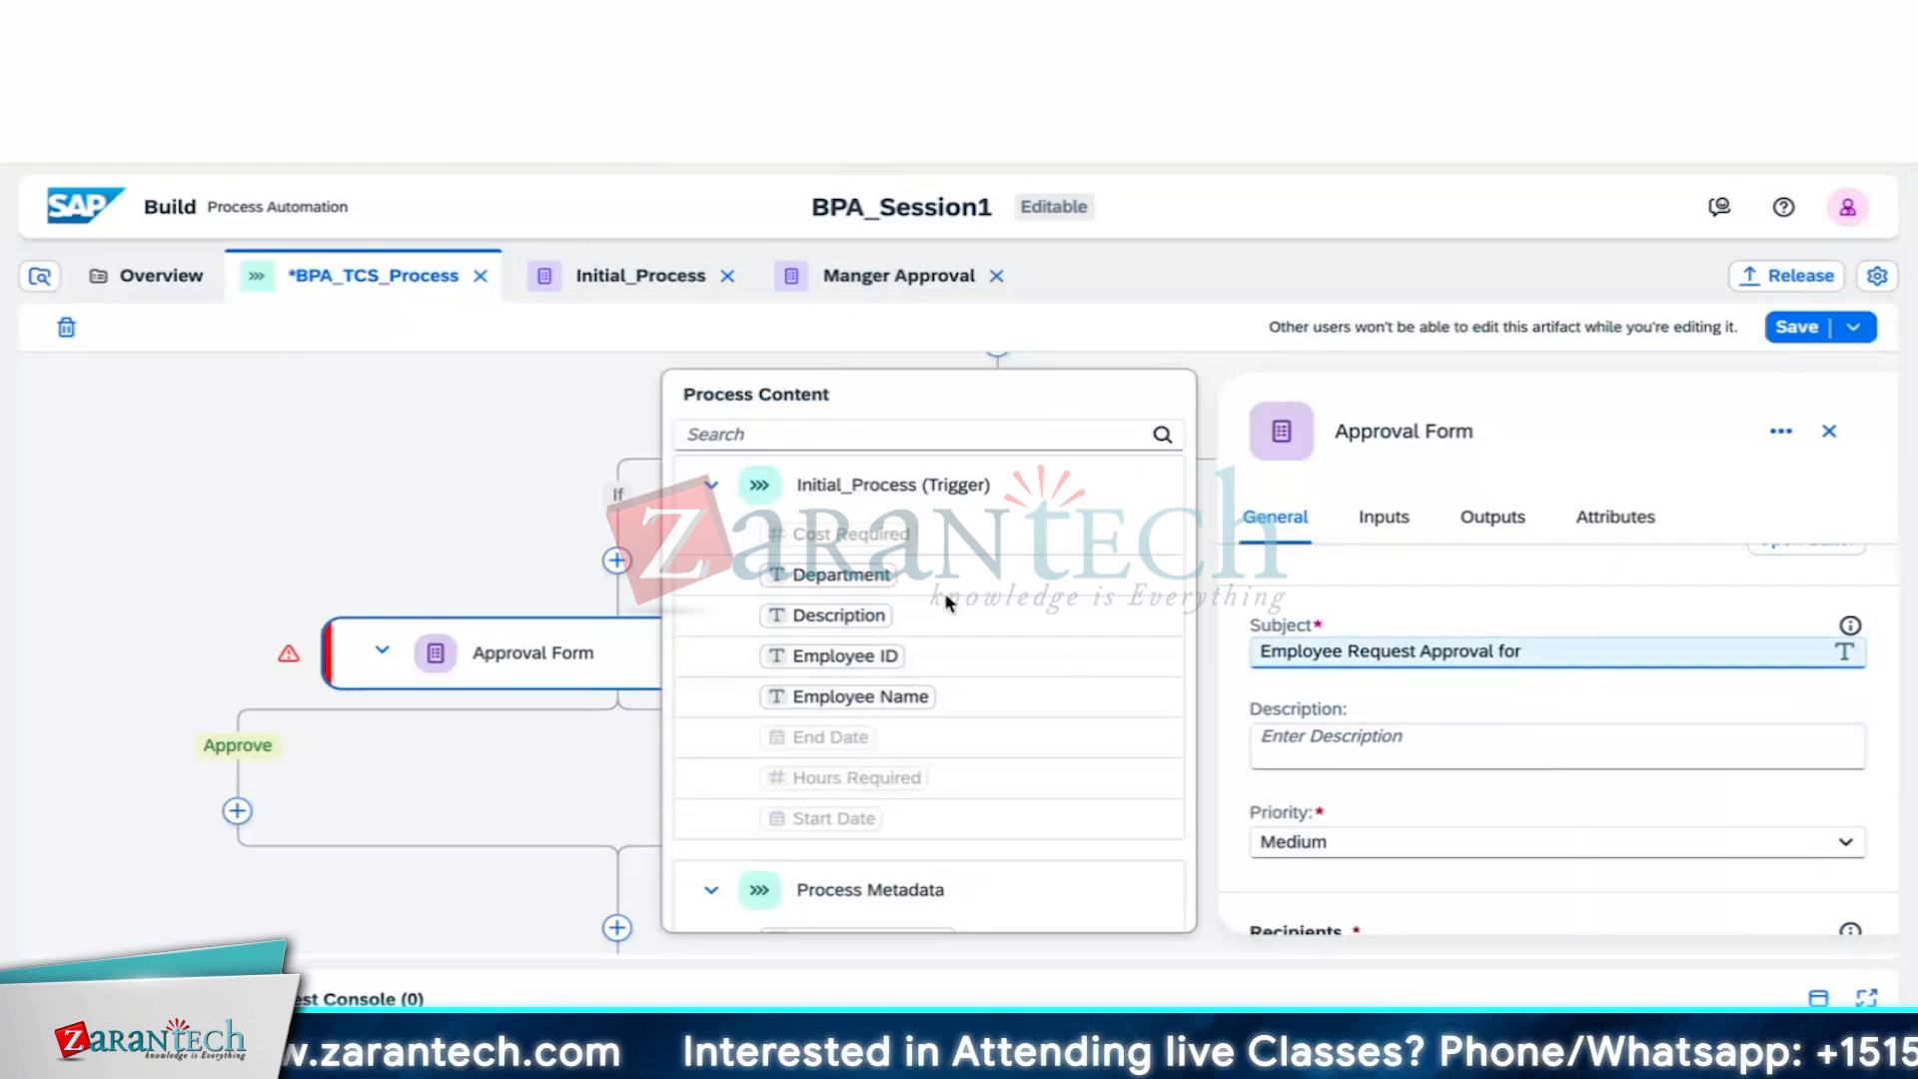
pyautogui.click(835, 655)
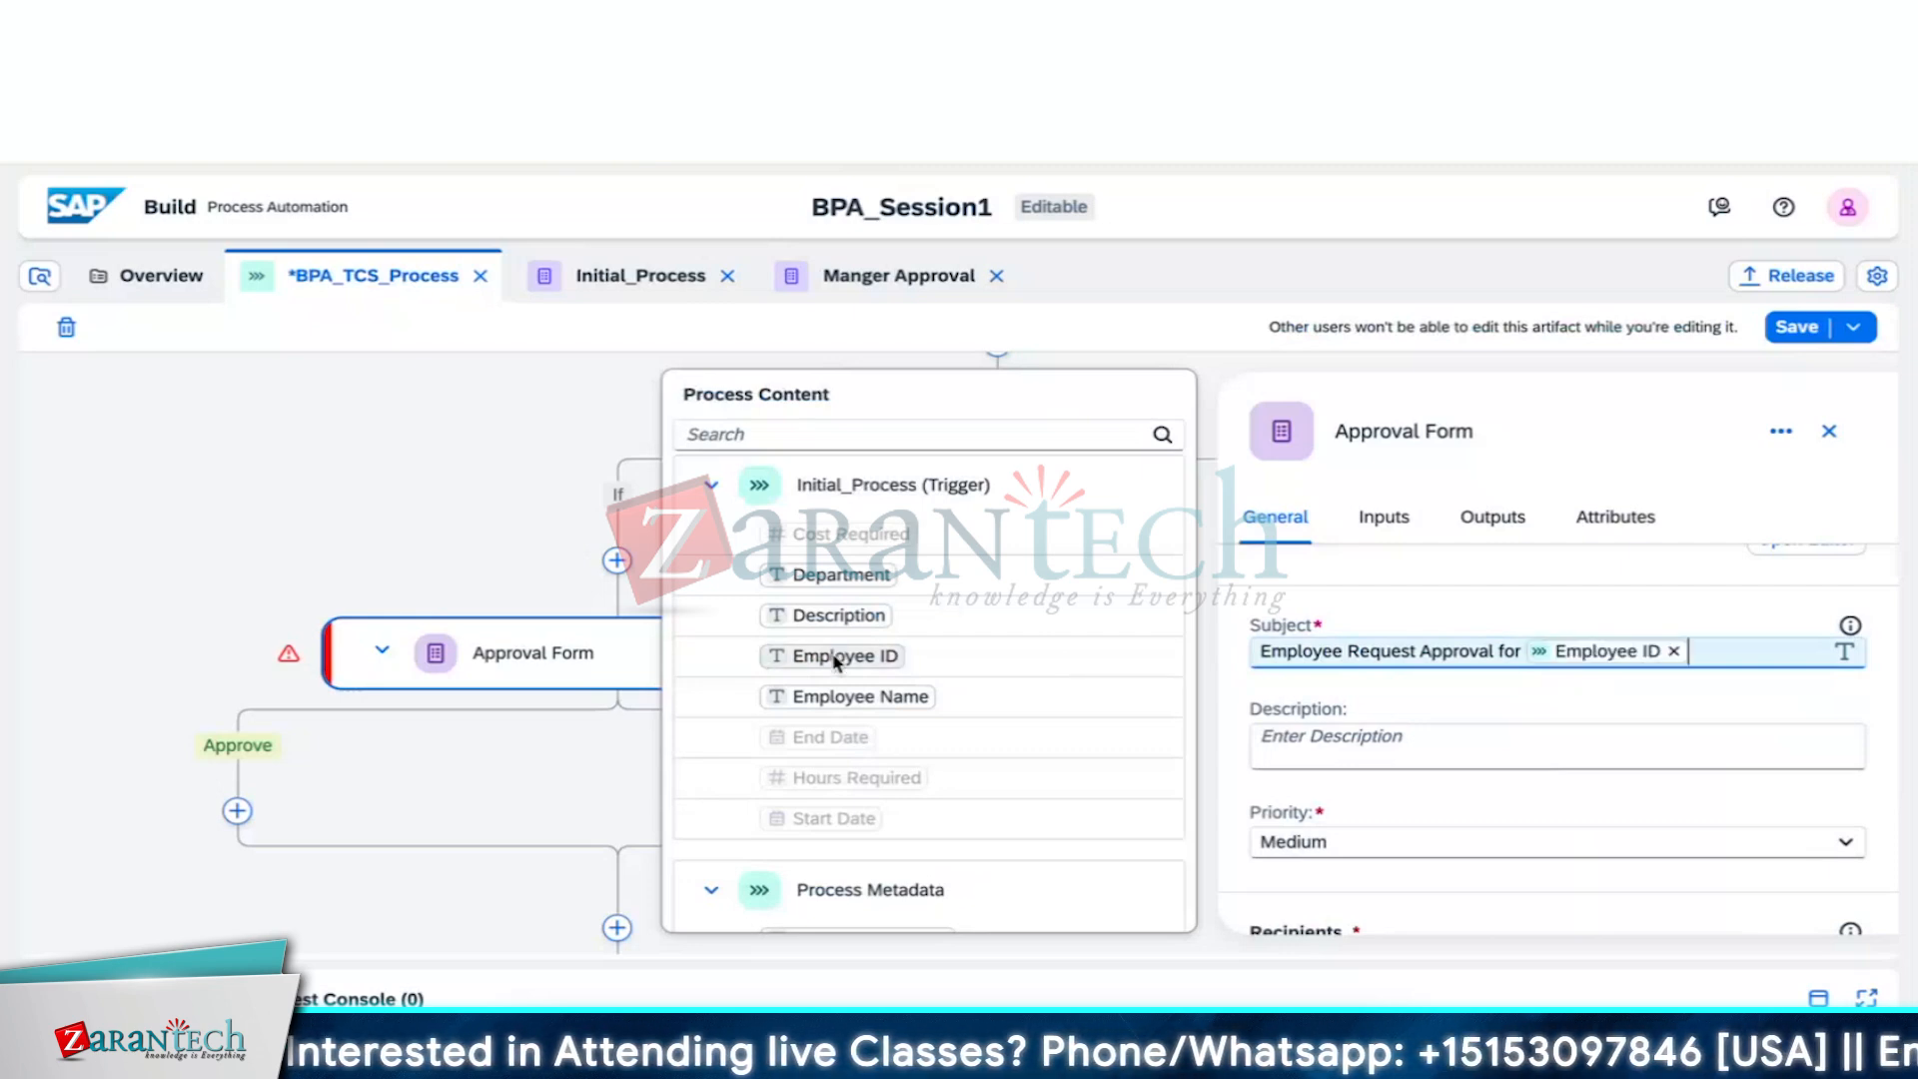
# Set the Users recipient to Process Started By from Process Metadata, leaving Groups empty
pyautogui.click(1615, 587)
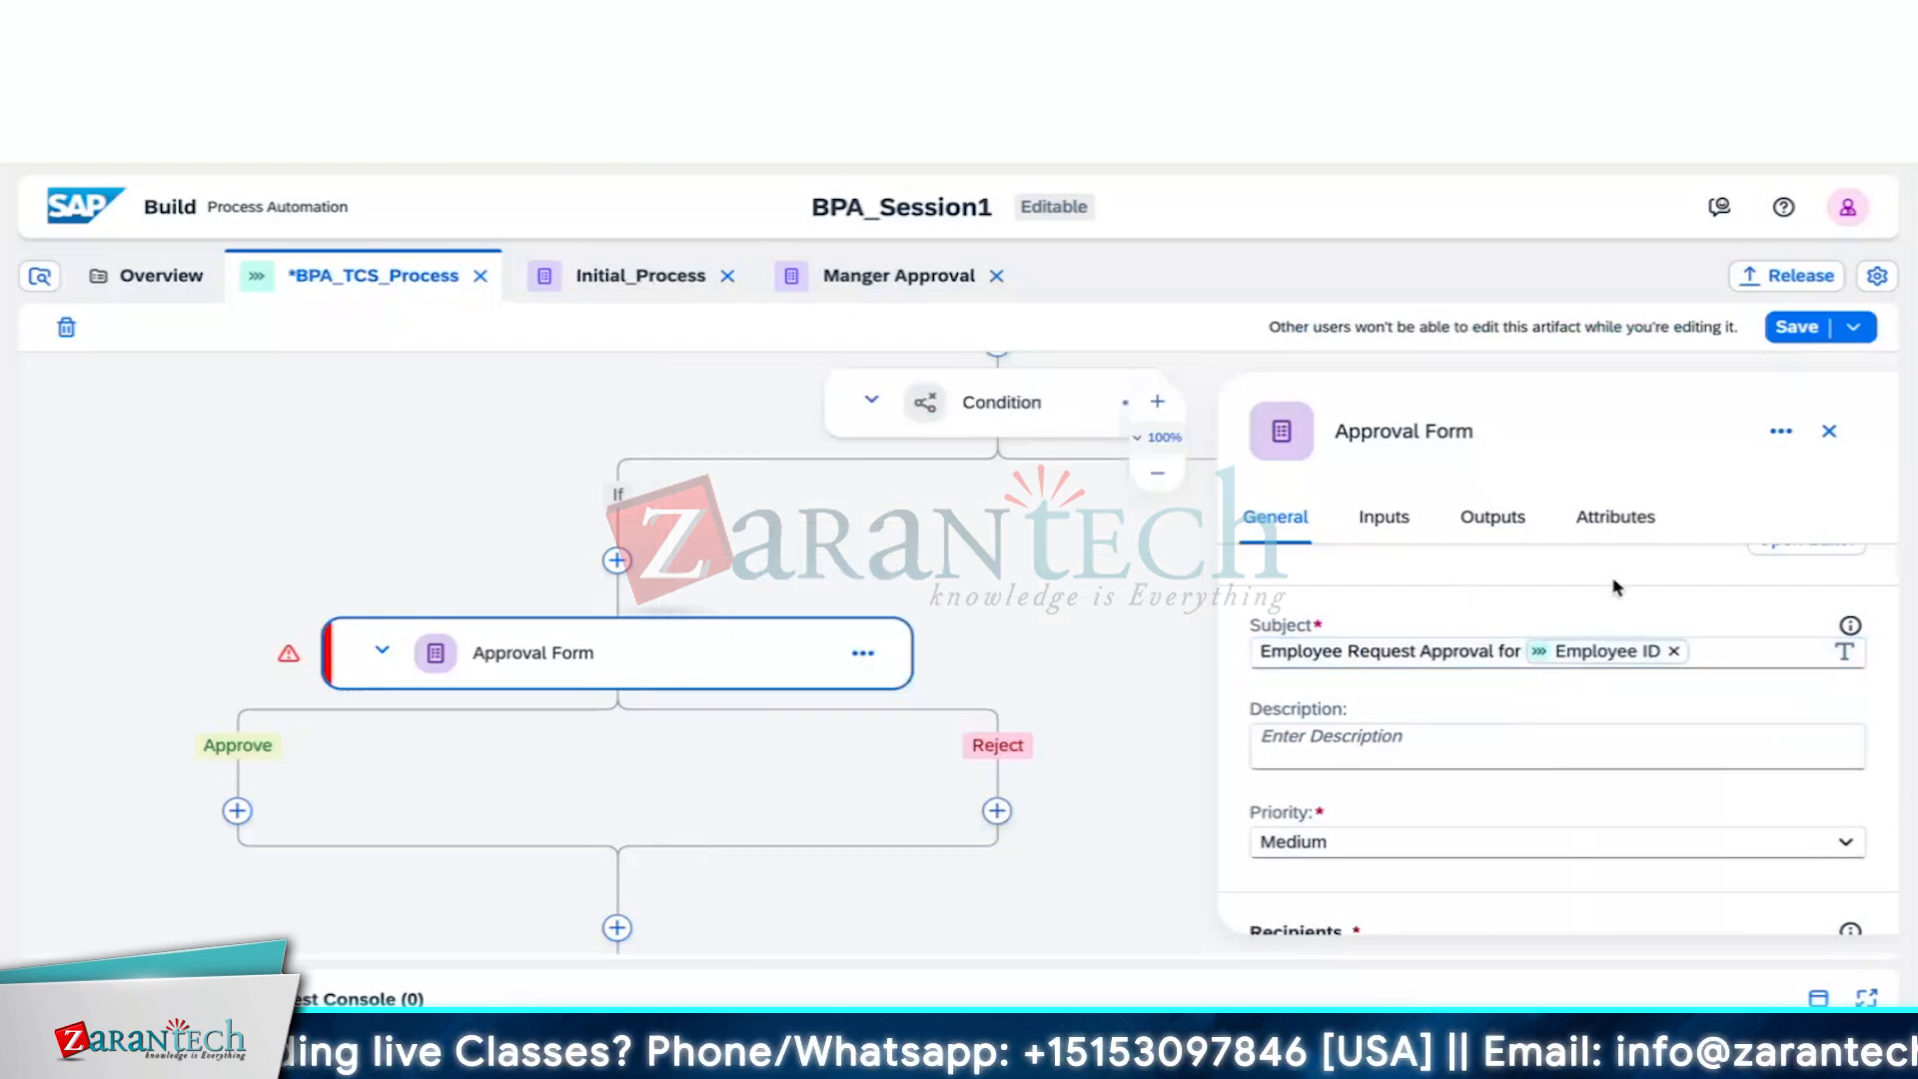
pyautogui.scroll(-3, 1507, 715)
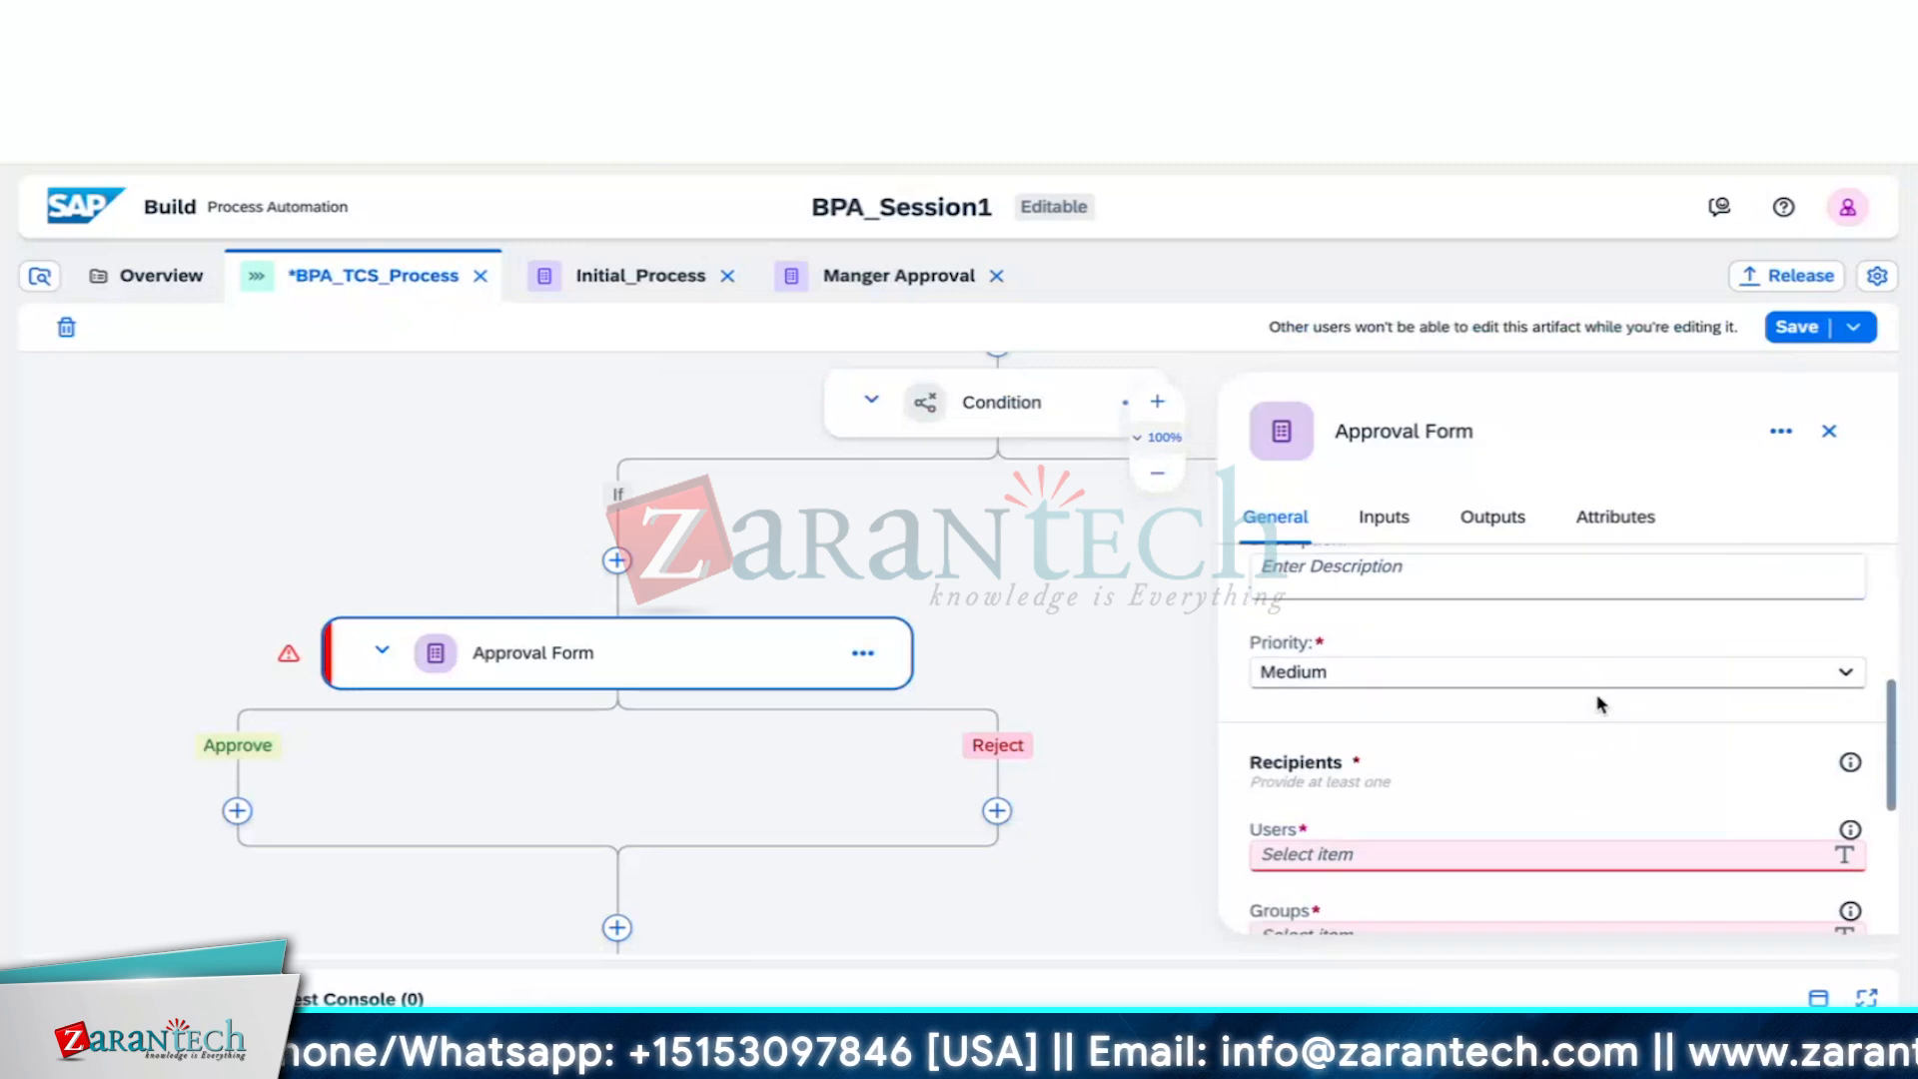
pyautogui.scroll(5, 1554, 783)
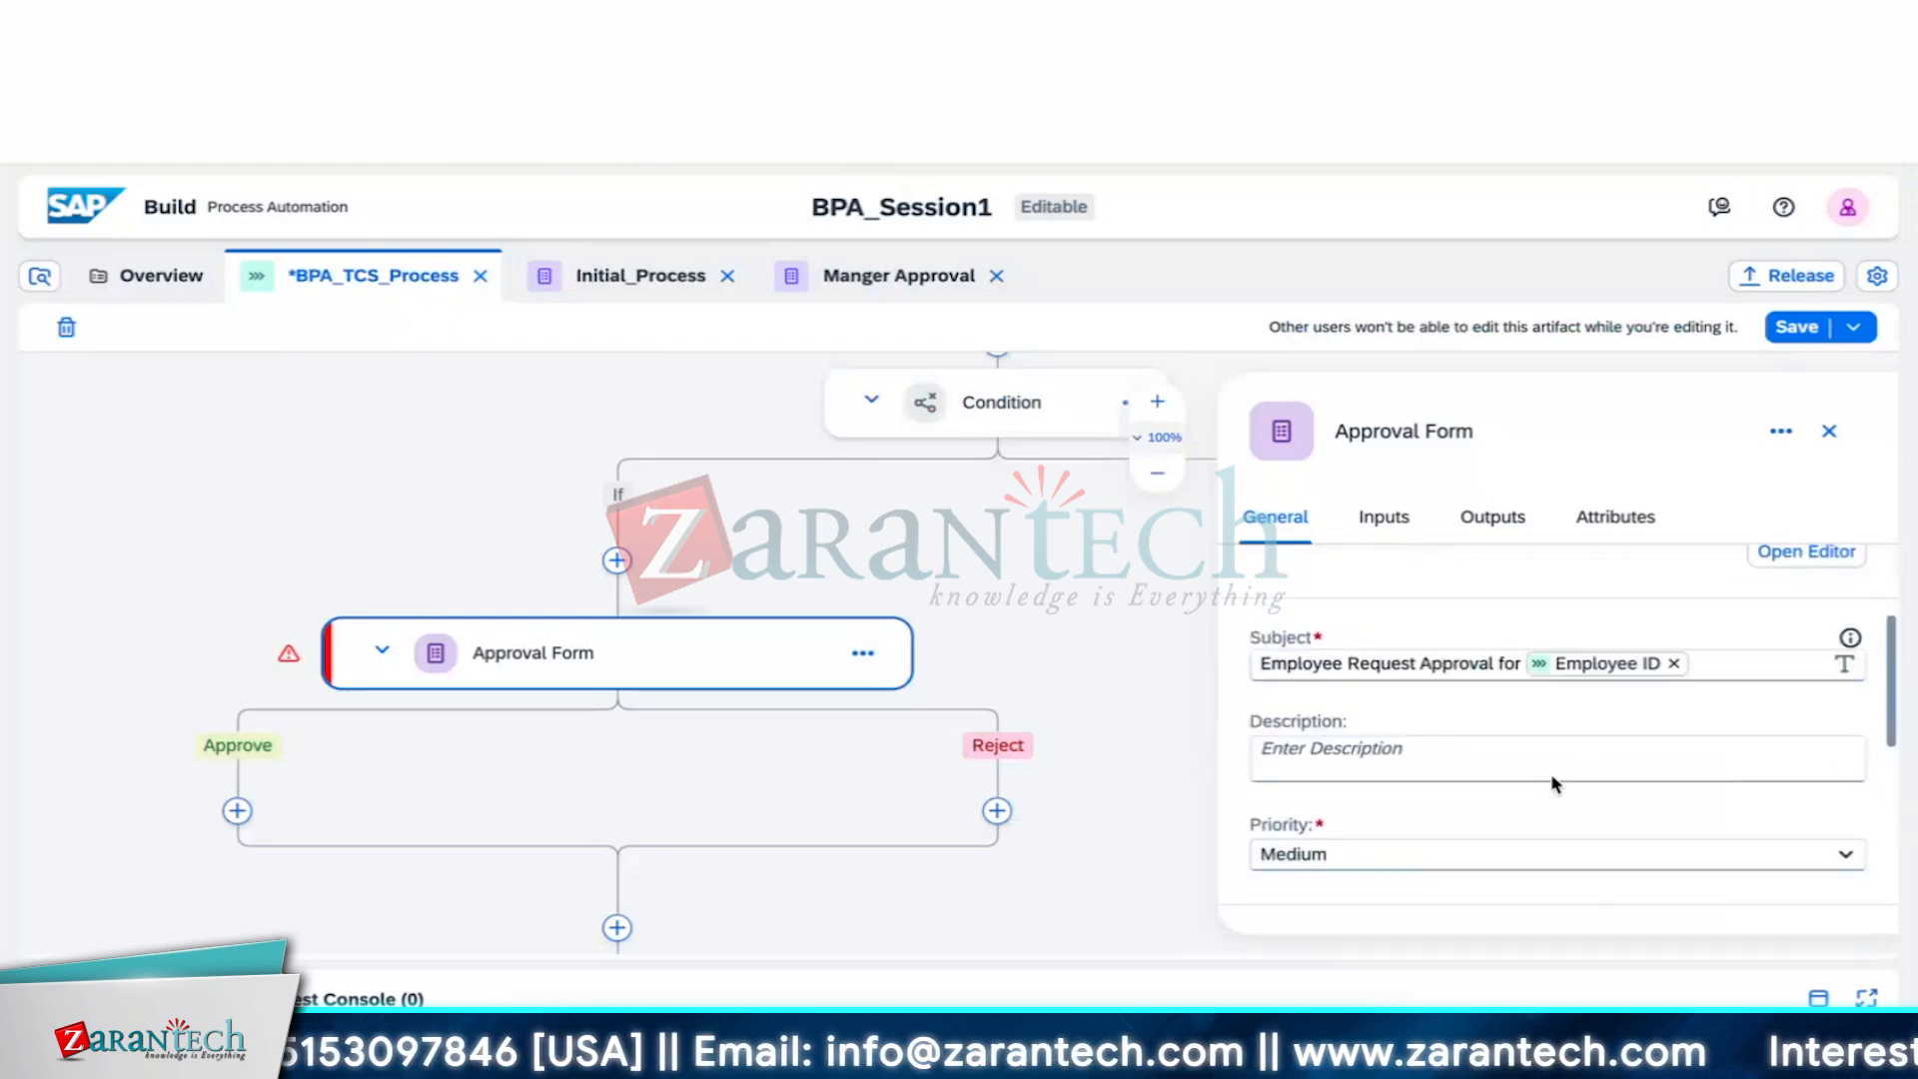
pyautogui.scroll(-5, 1555, 783)
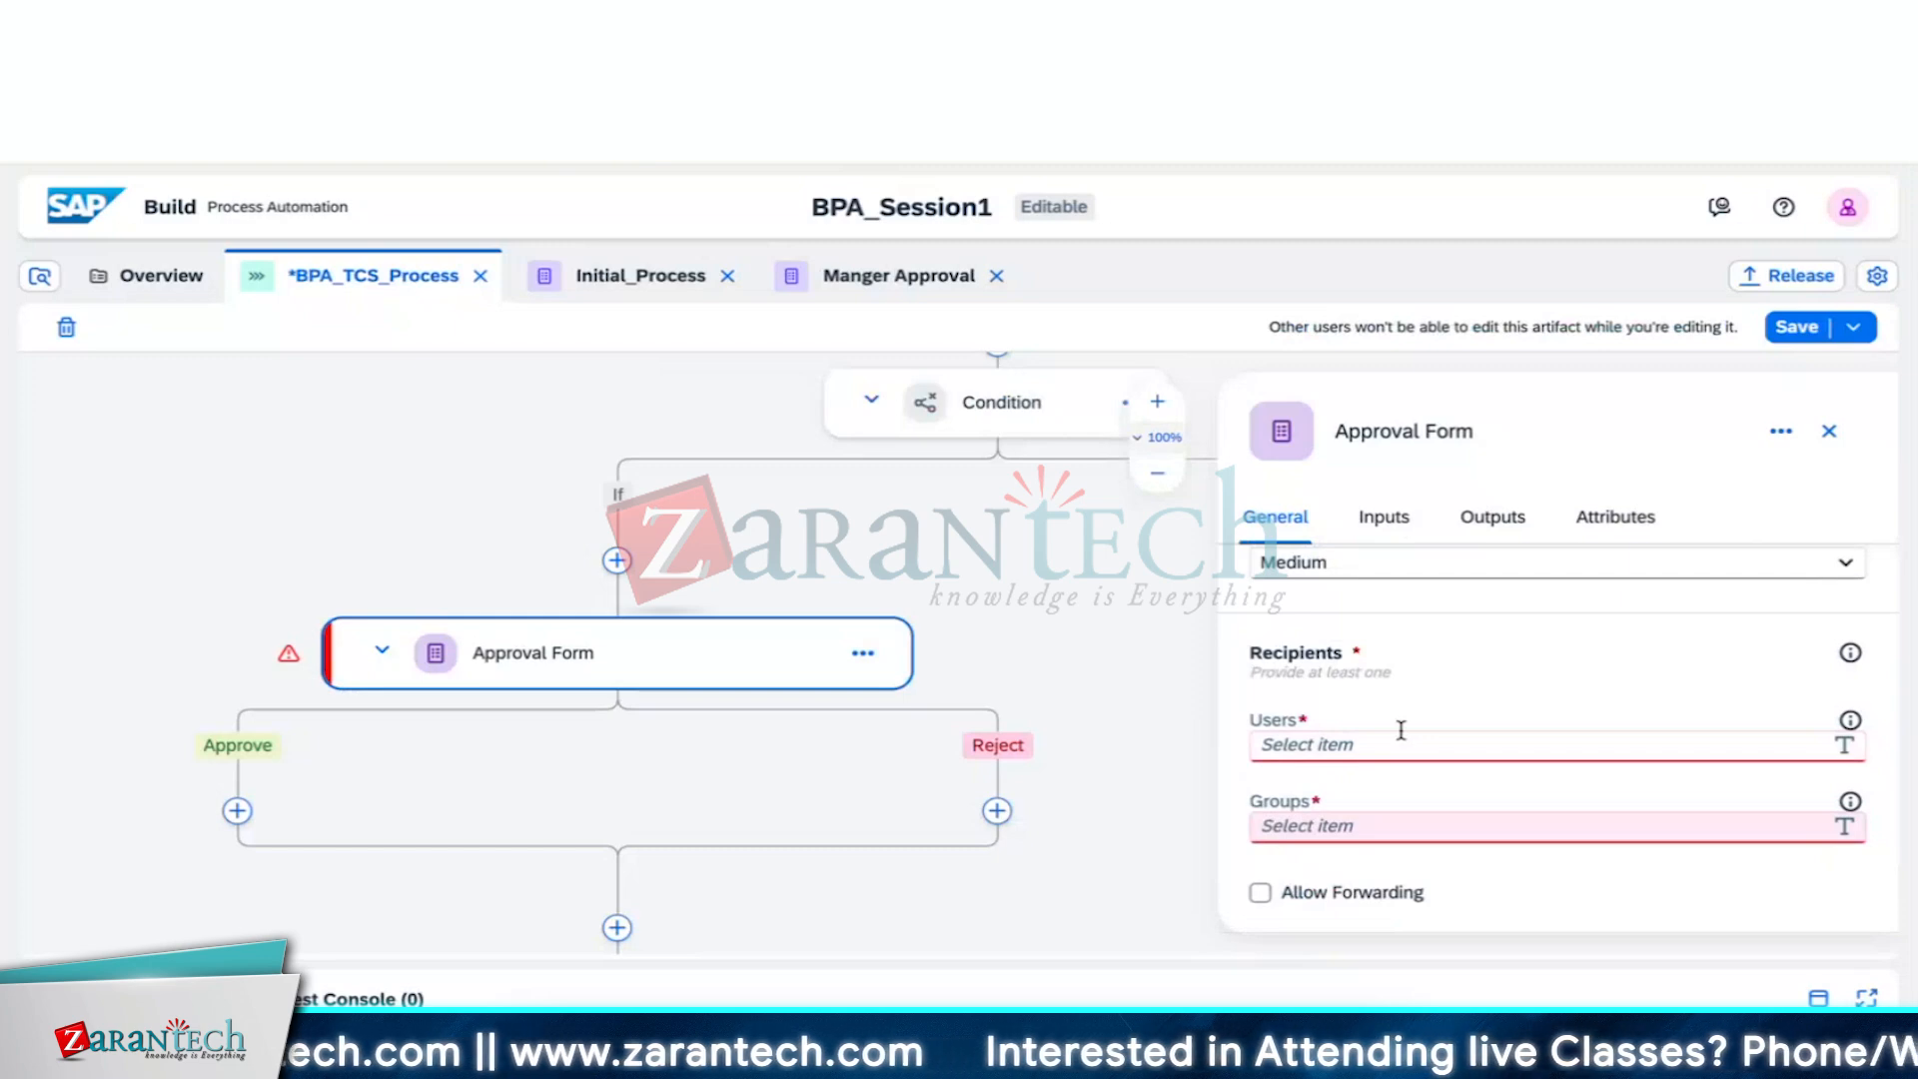
pyautogui.click(1402, 742)
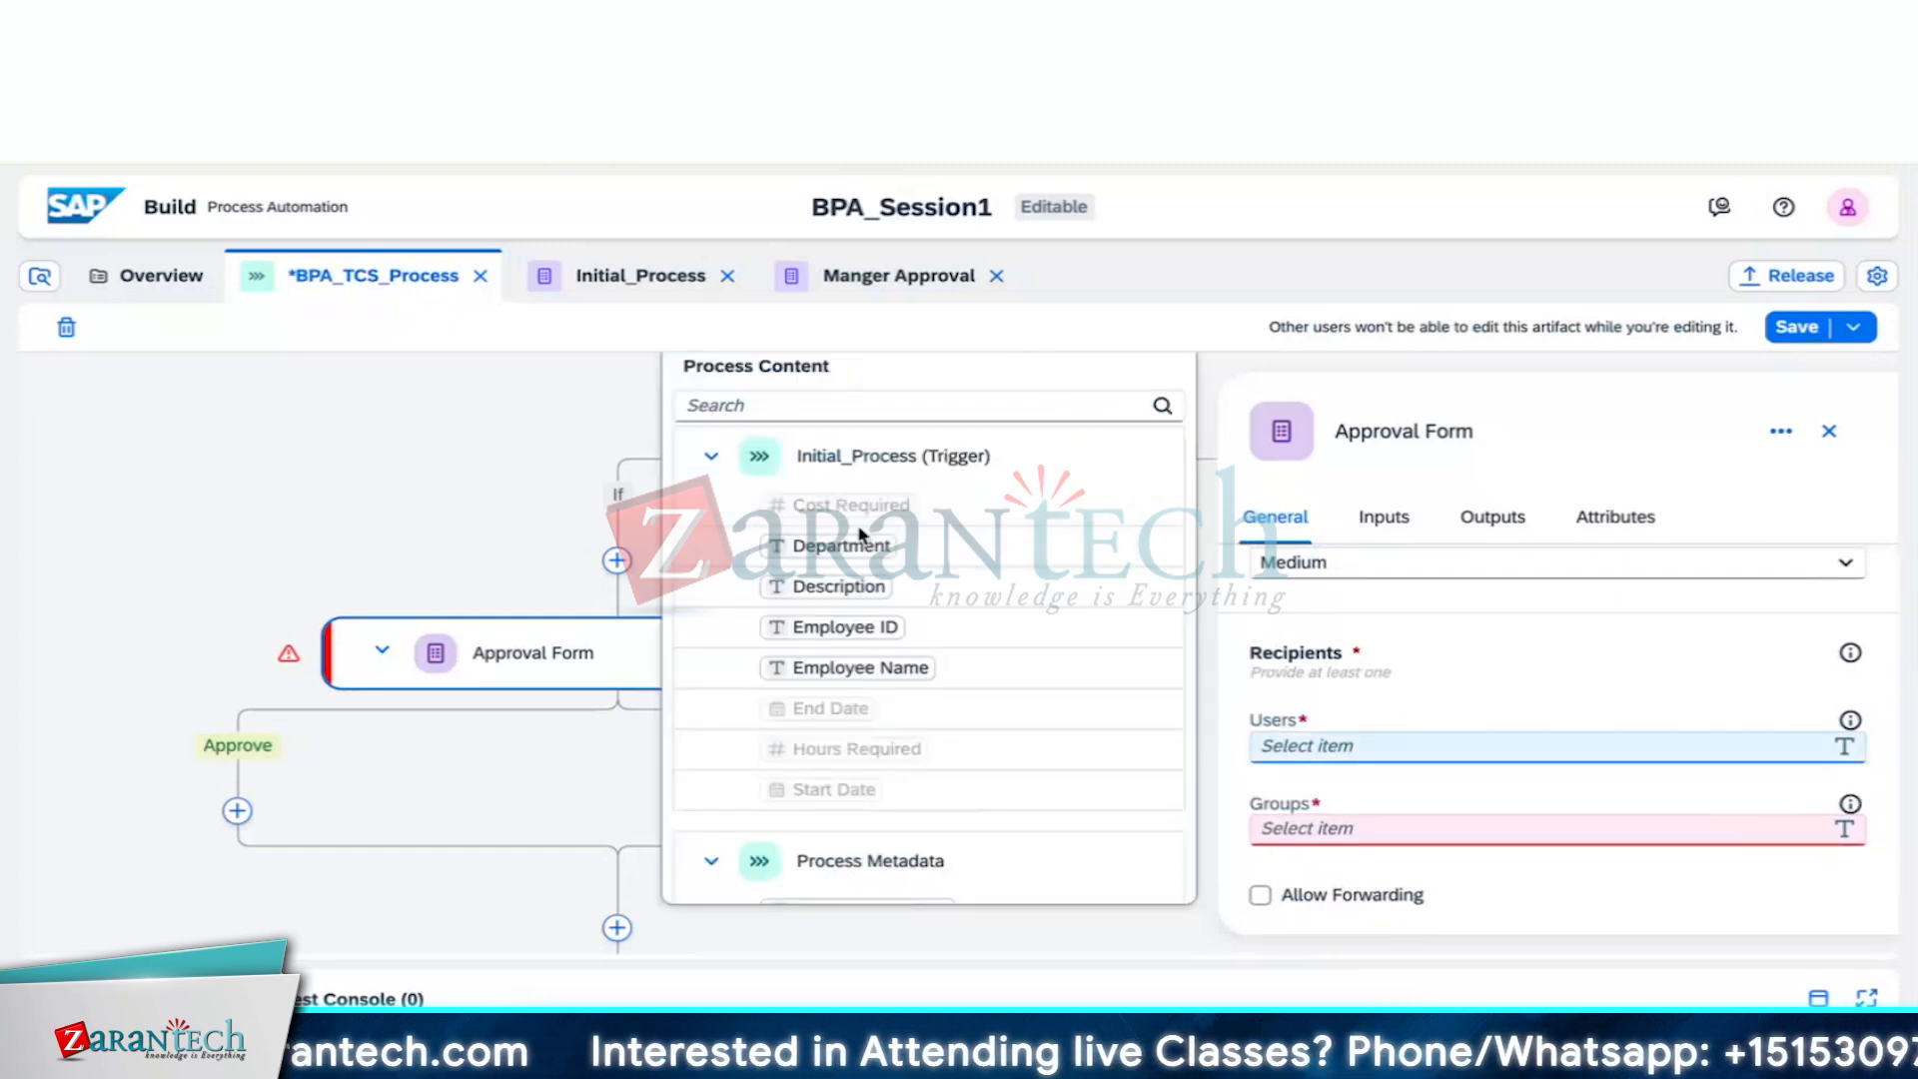
pyautogui.click(711, 456)
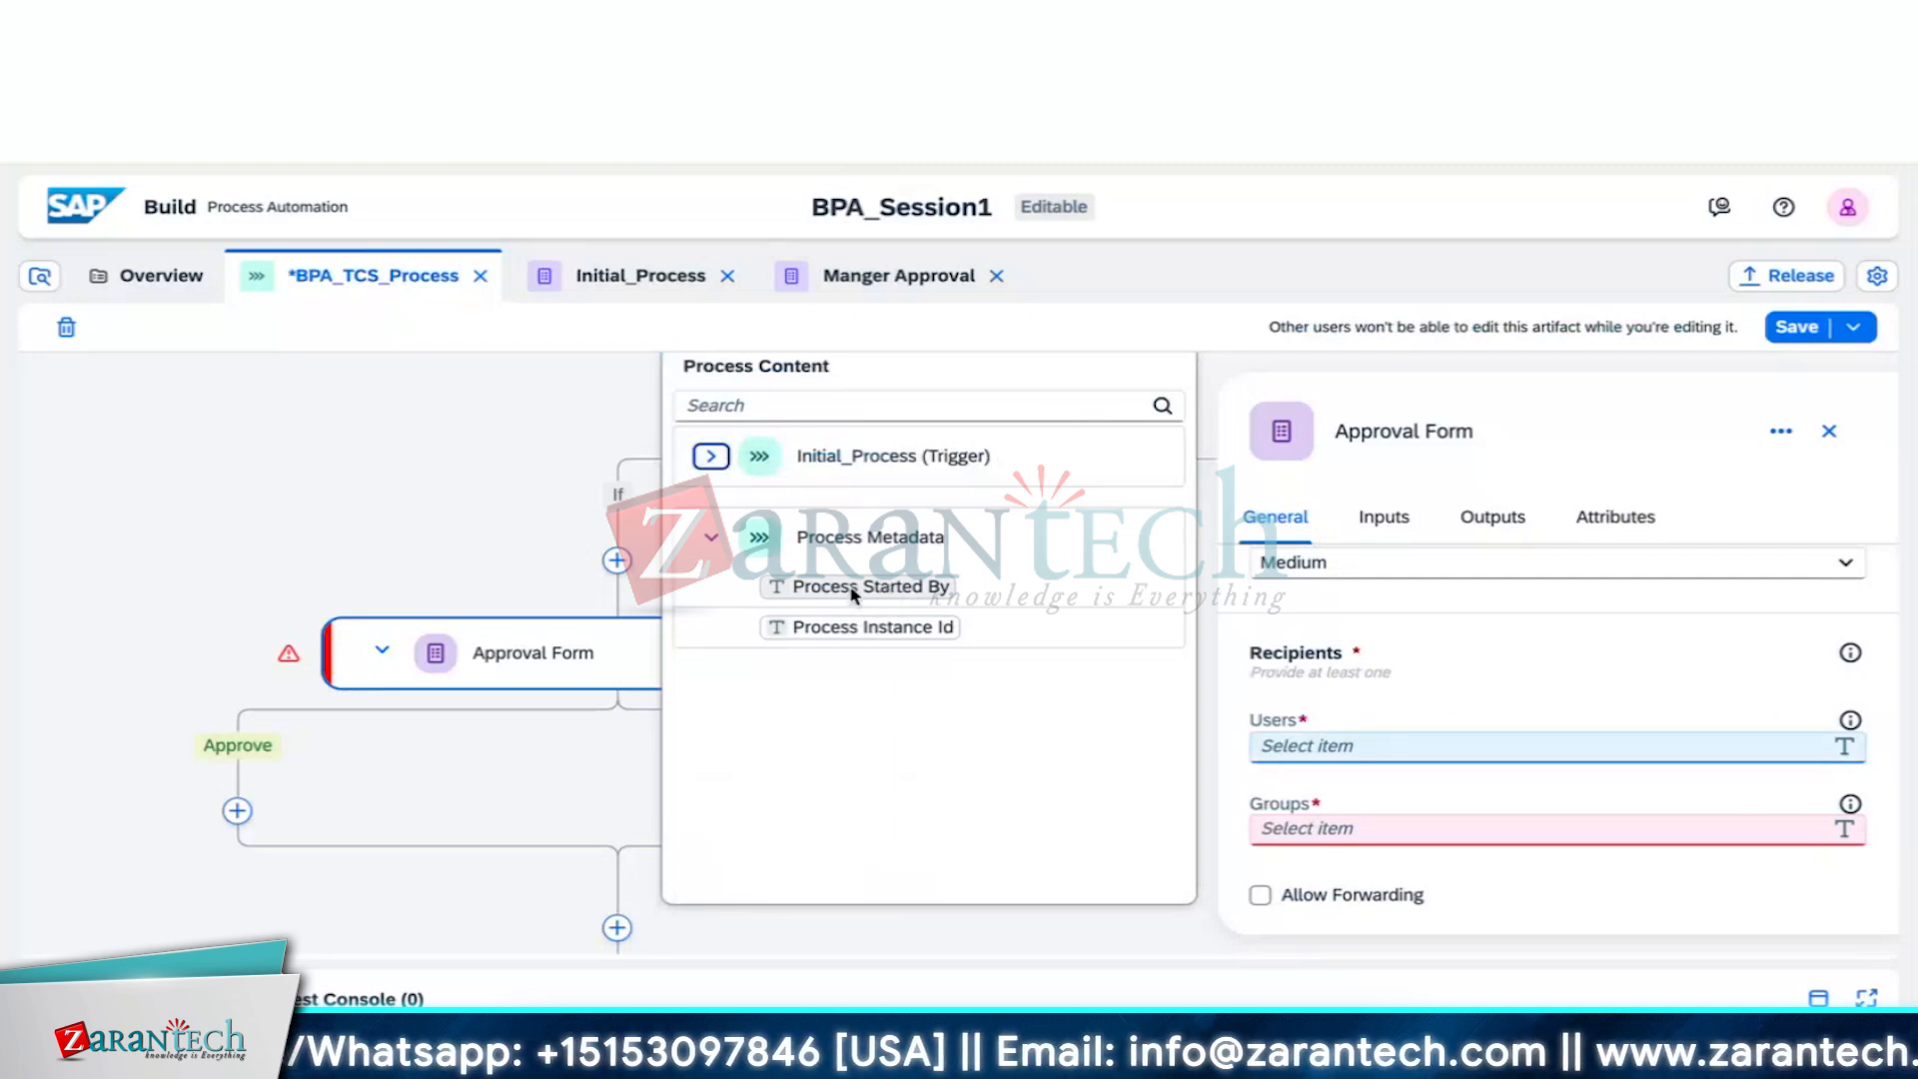
pyautogui.click(854, 590)
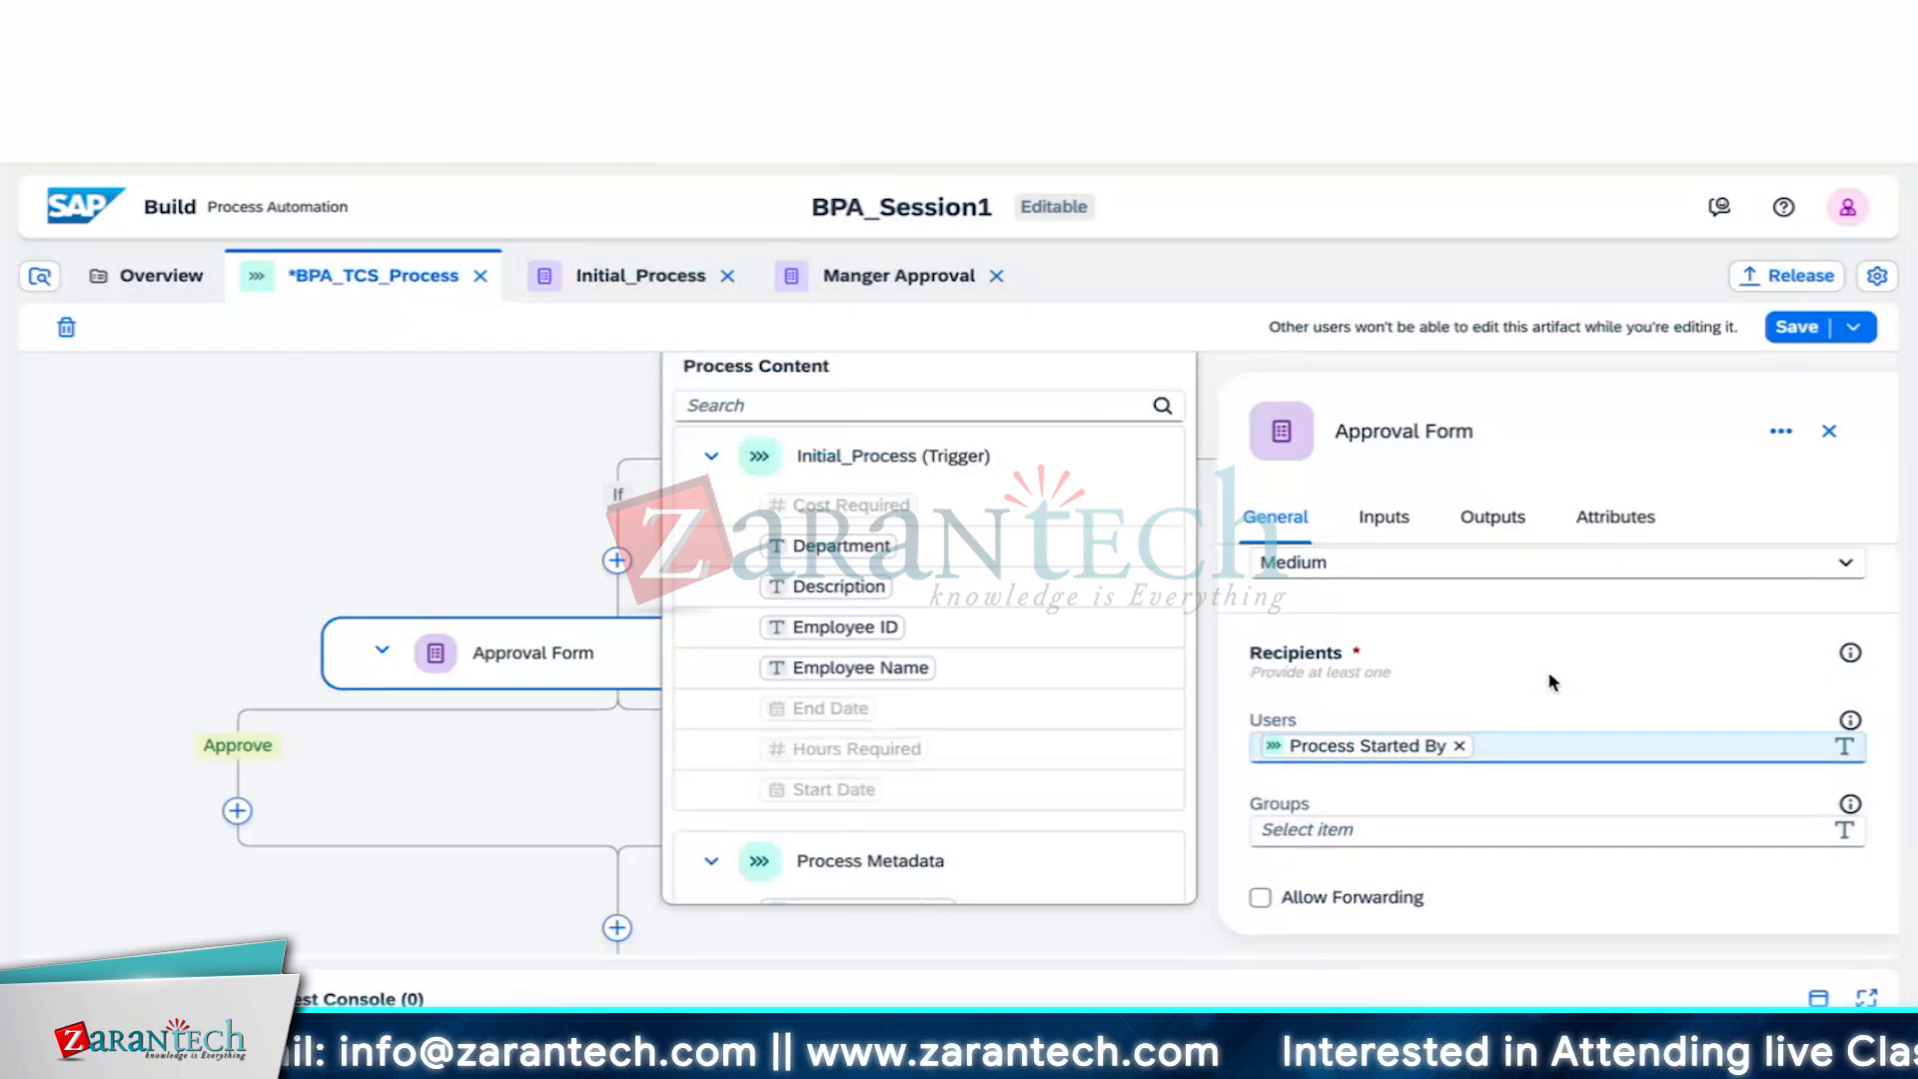
pyautogui.click(1467, 778)
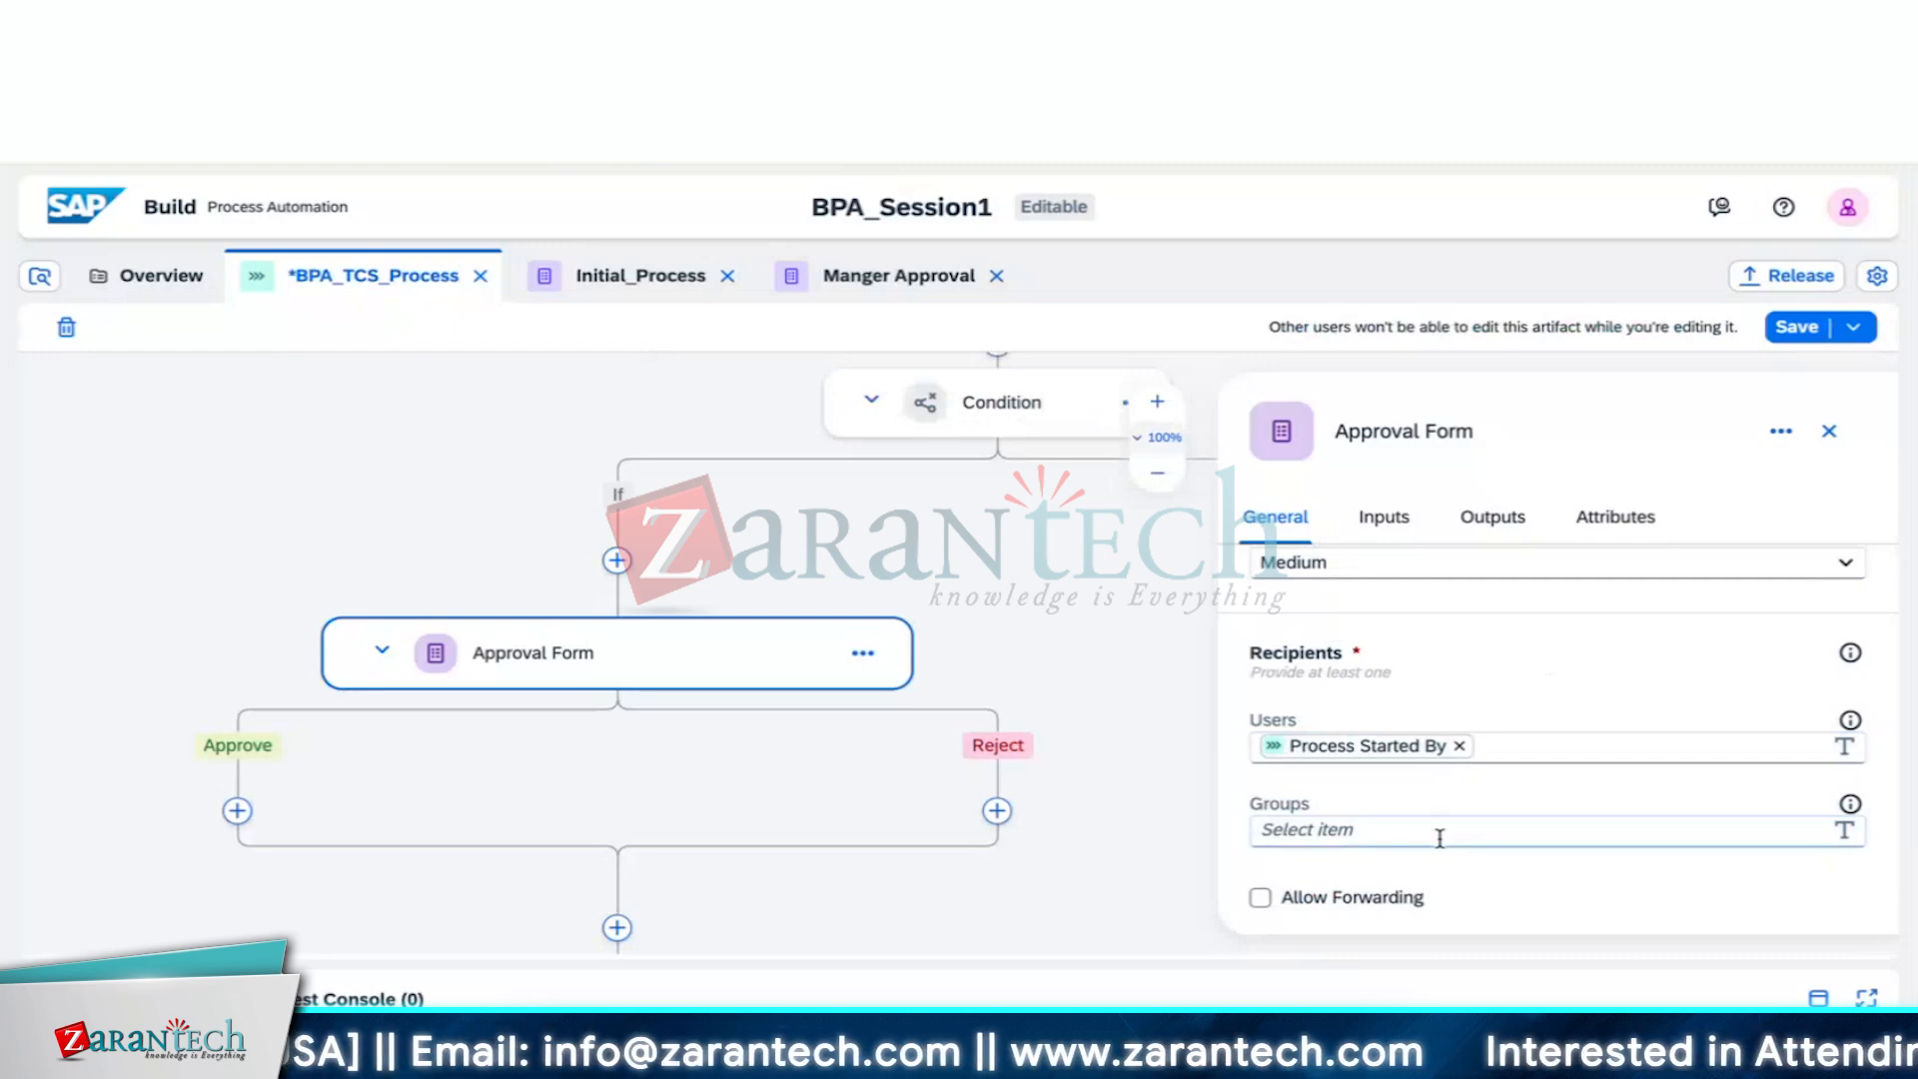
pyautogui.click(1550, 797)
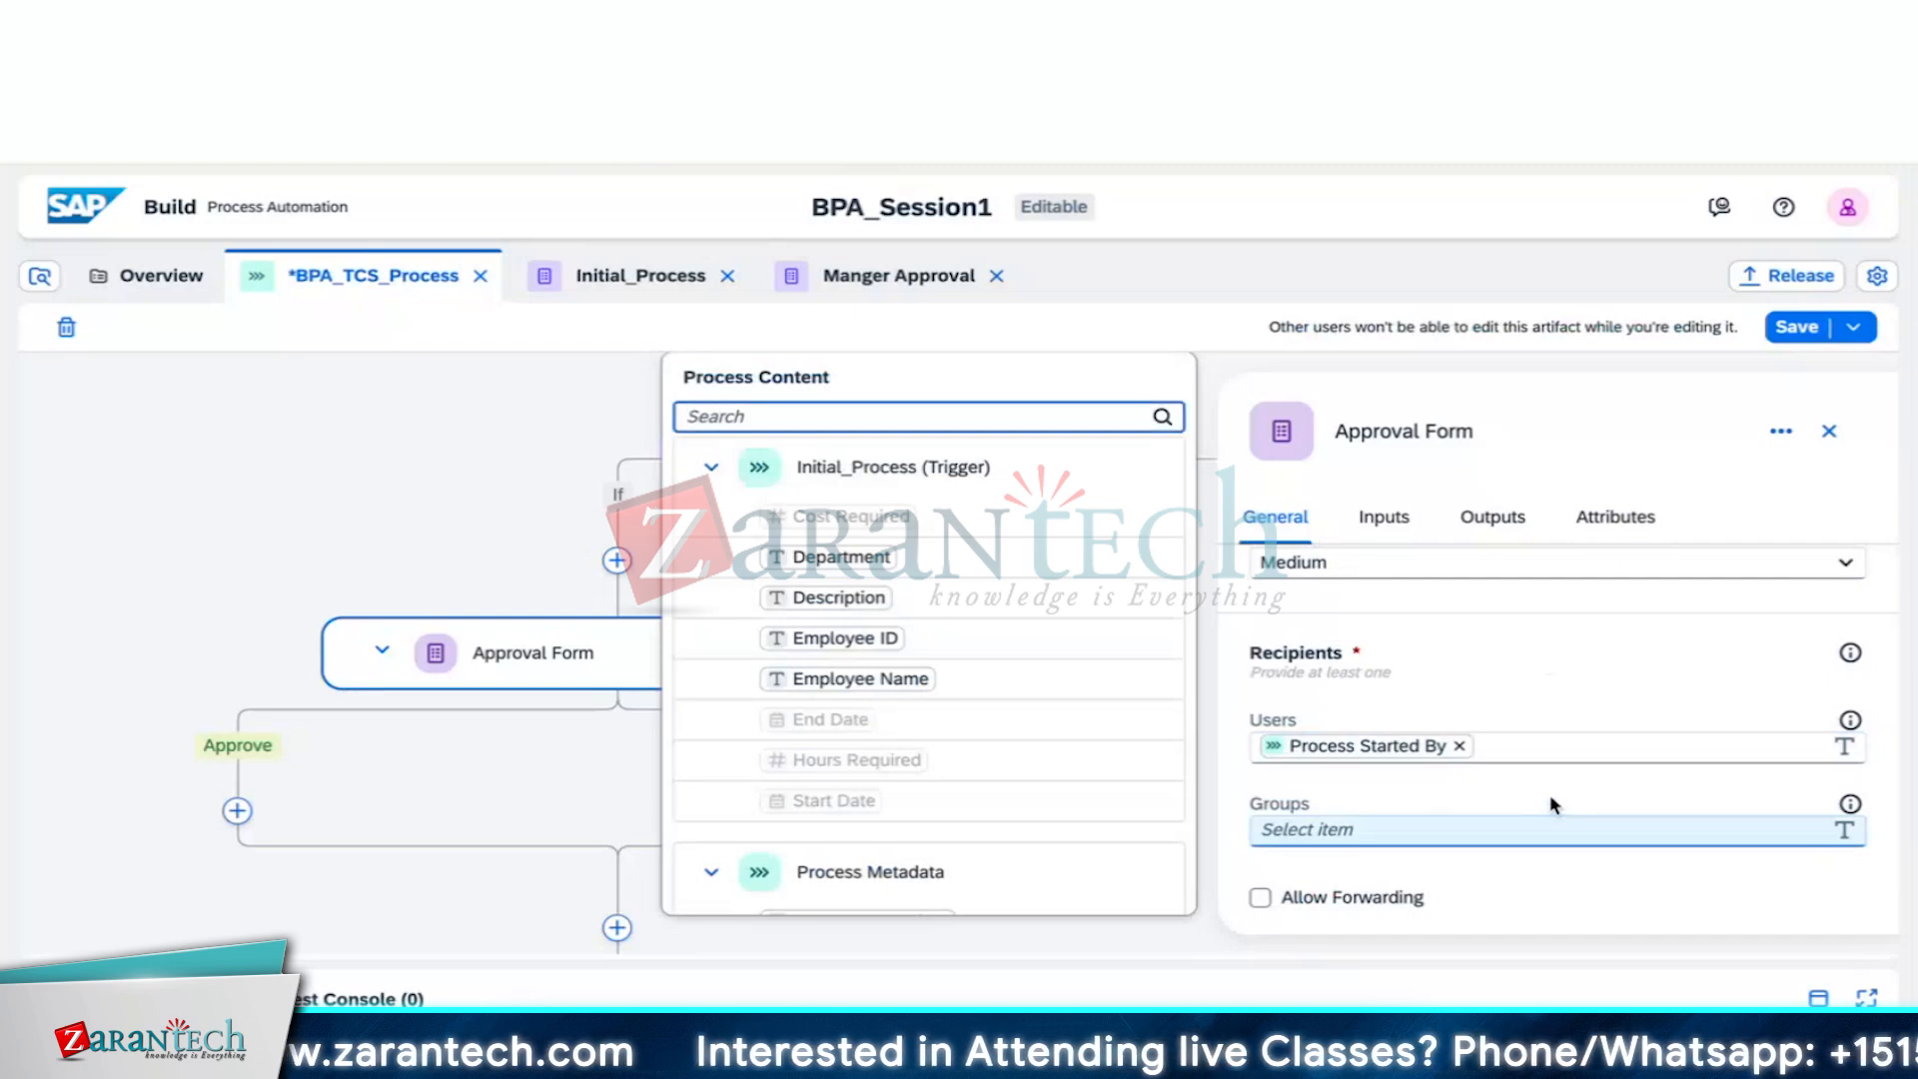
pyautogui.click(1600, 449)
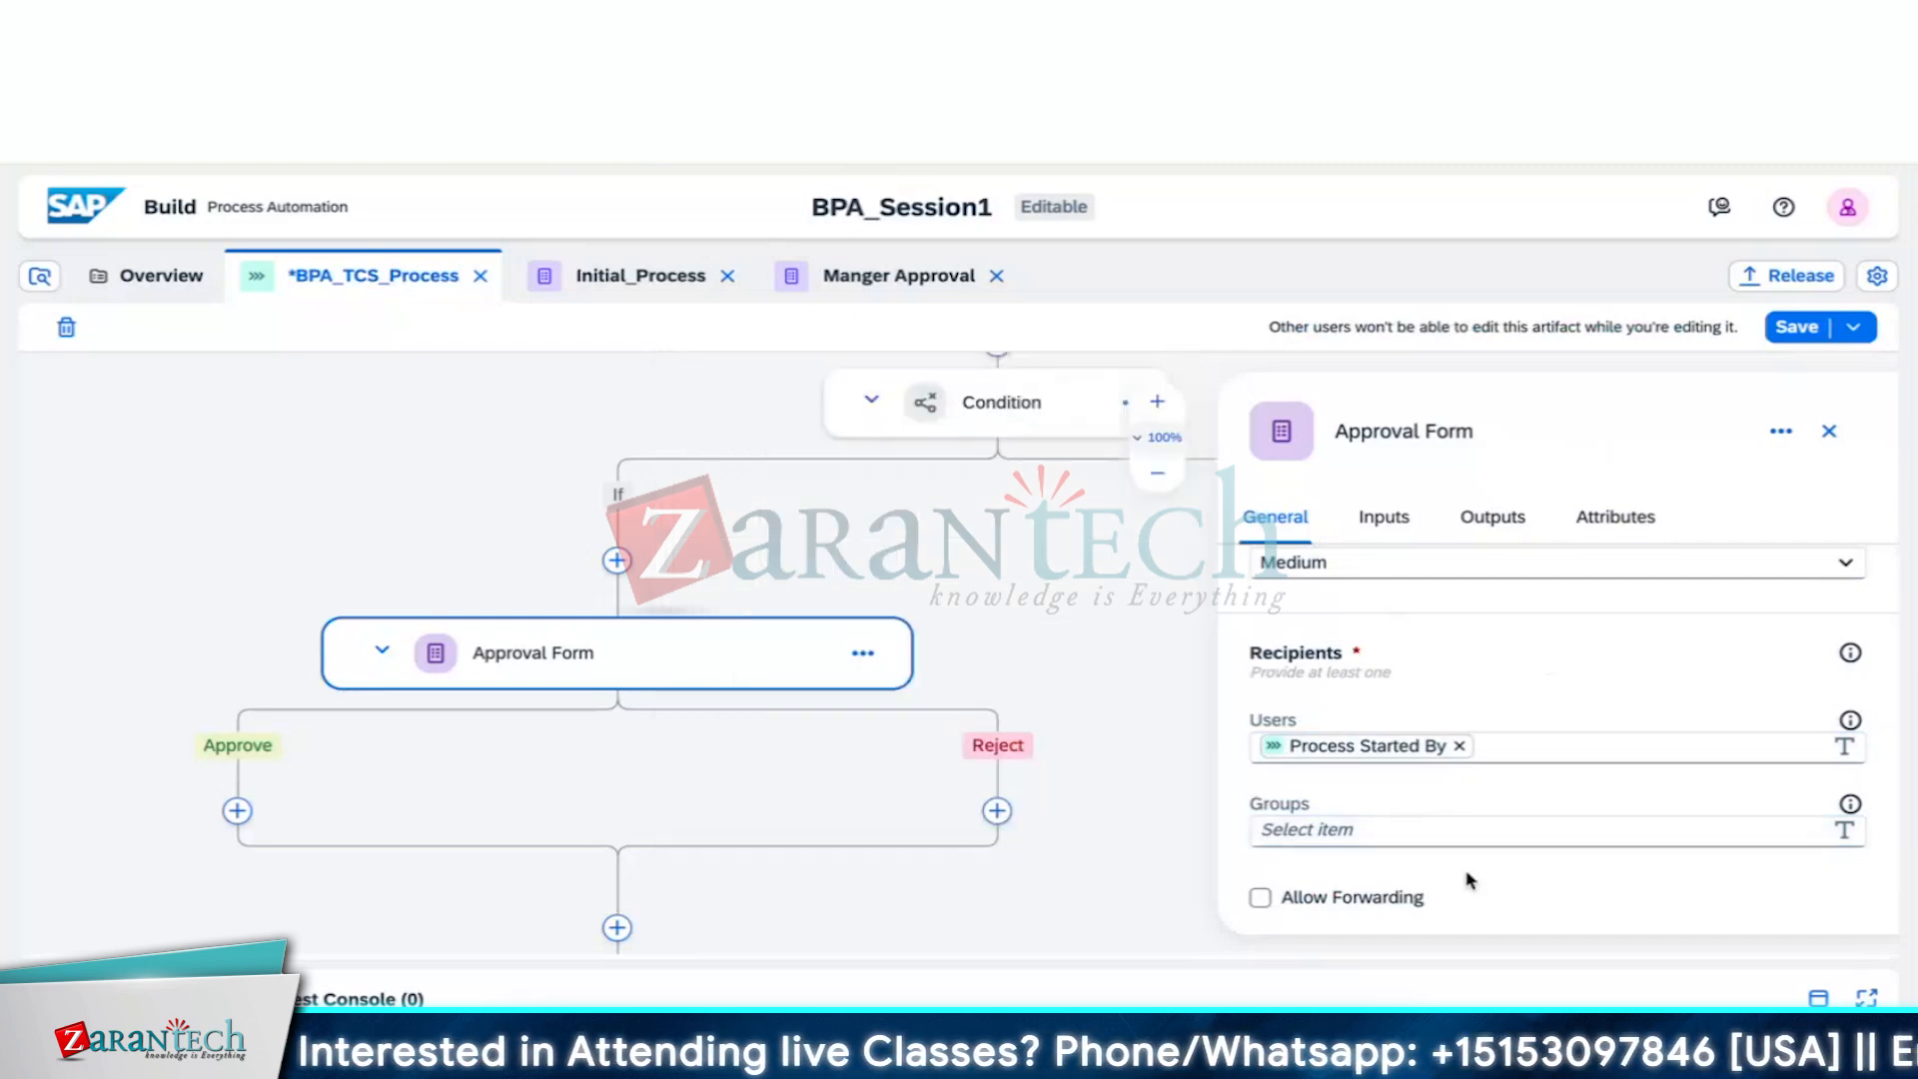
# Try No Due Date and Static Duration (unit Days), then switch the due date type to Dynamic Duration
pyautogui.scroll(-3, 1468, 879)
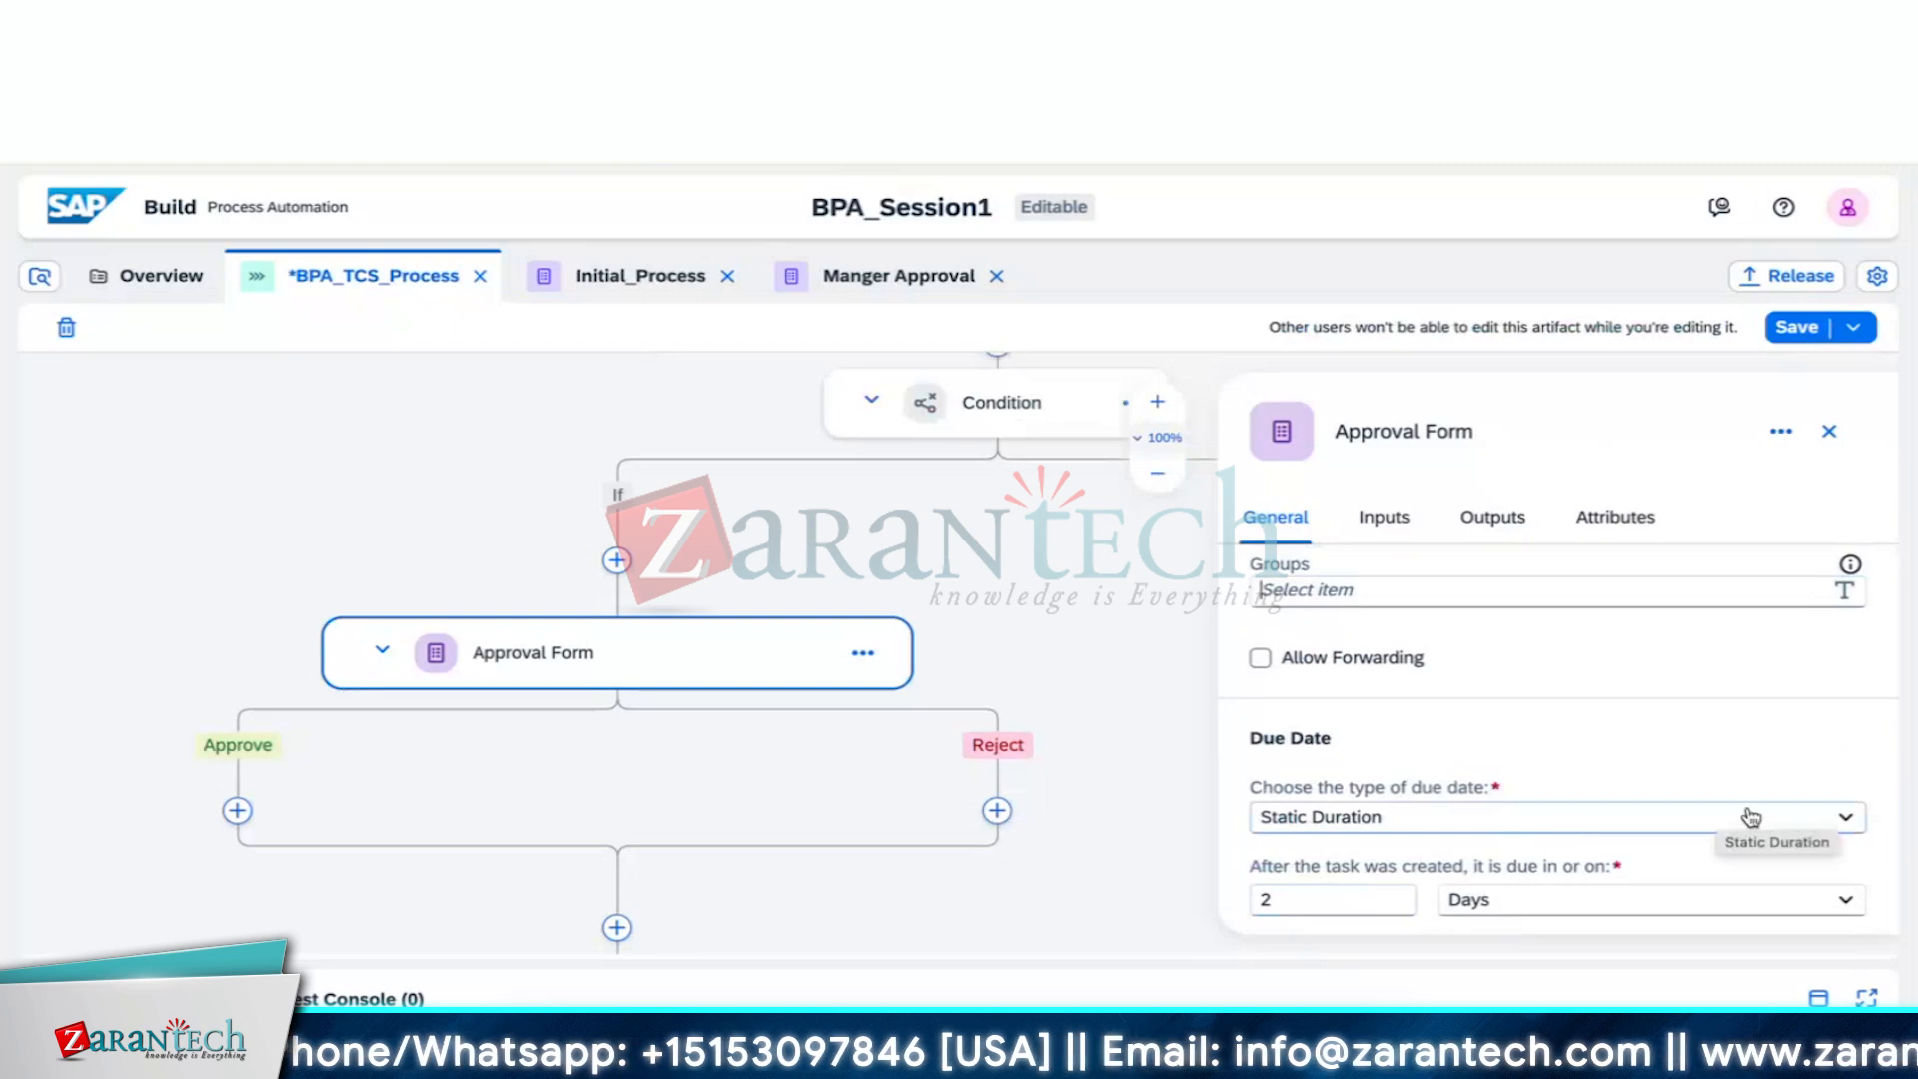
pyautogui.click(1846, 817)
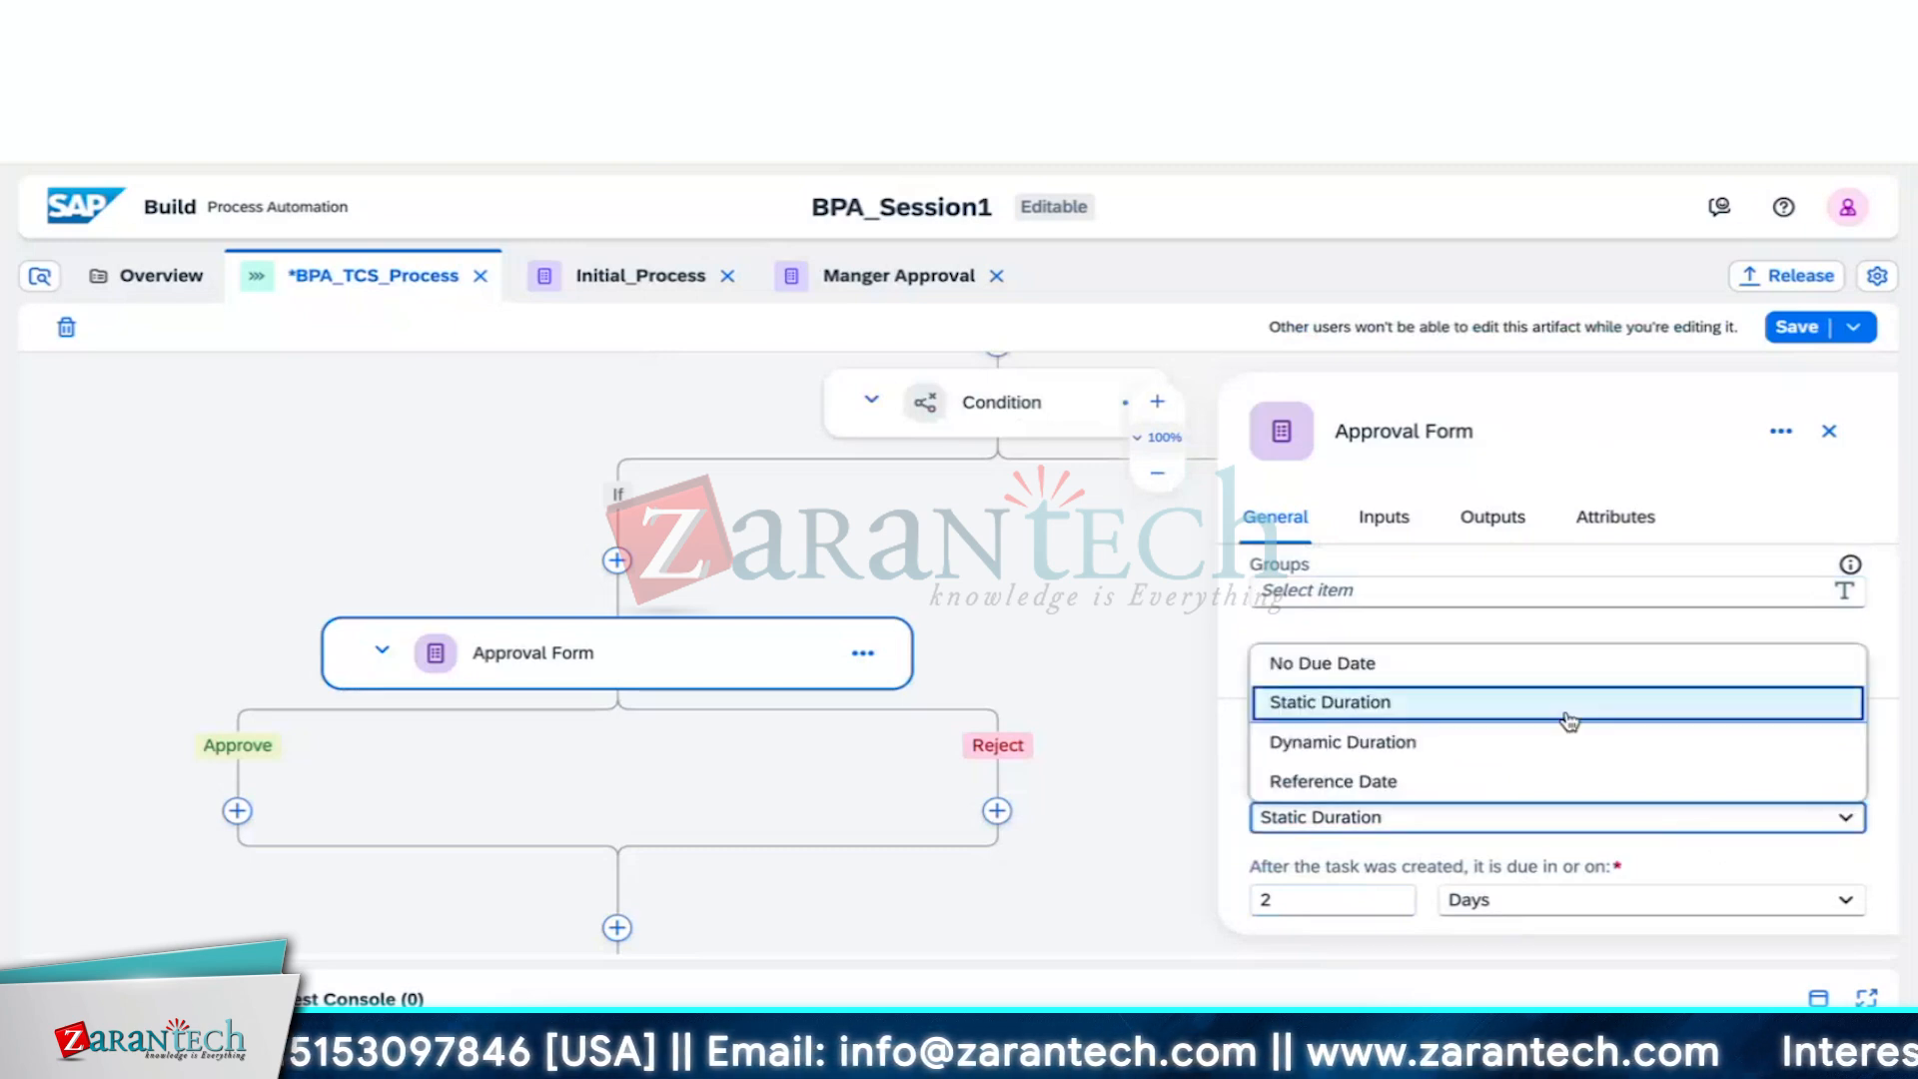
pyautogui.click(1569, 664)
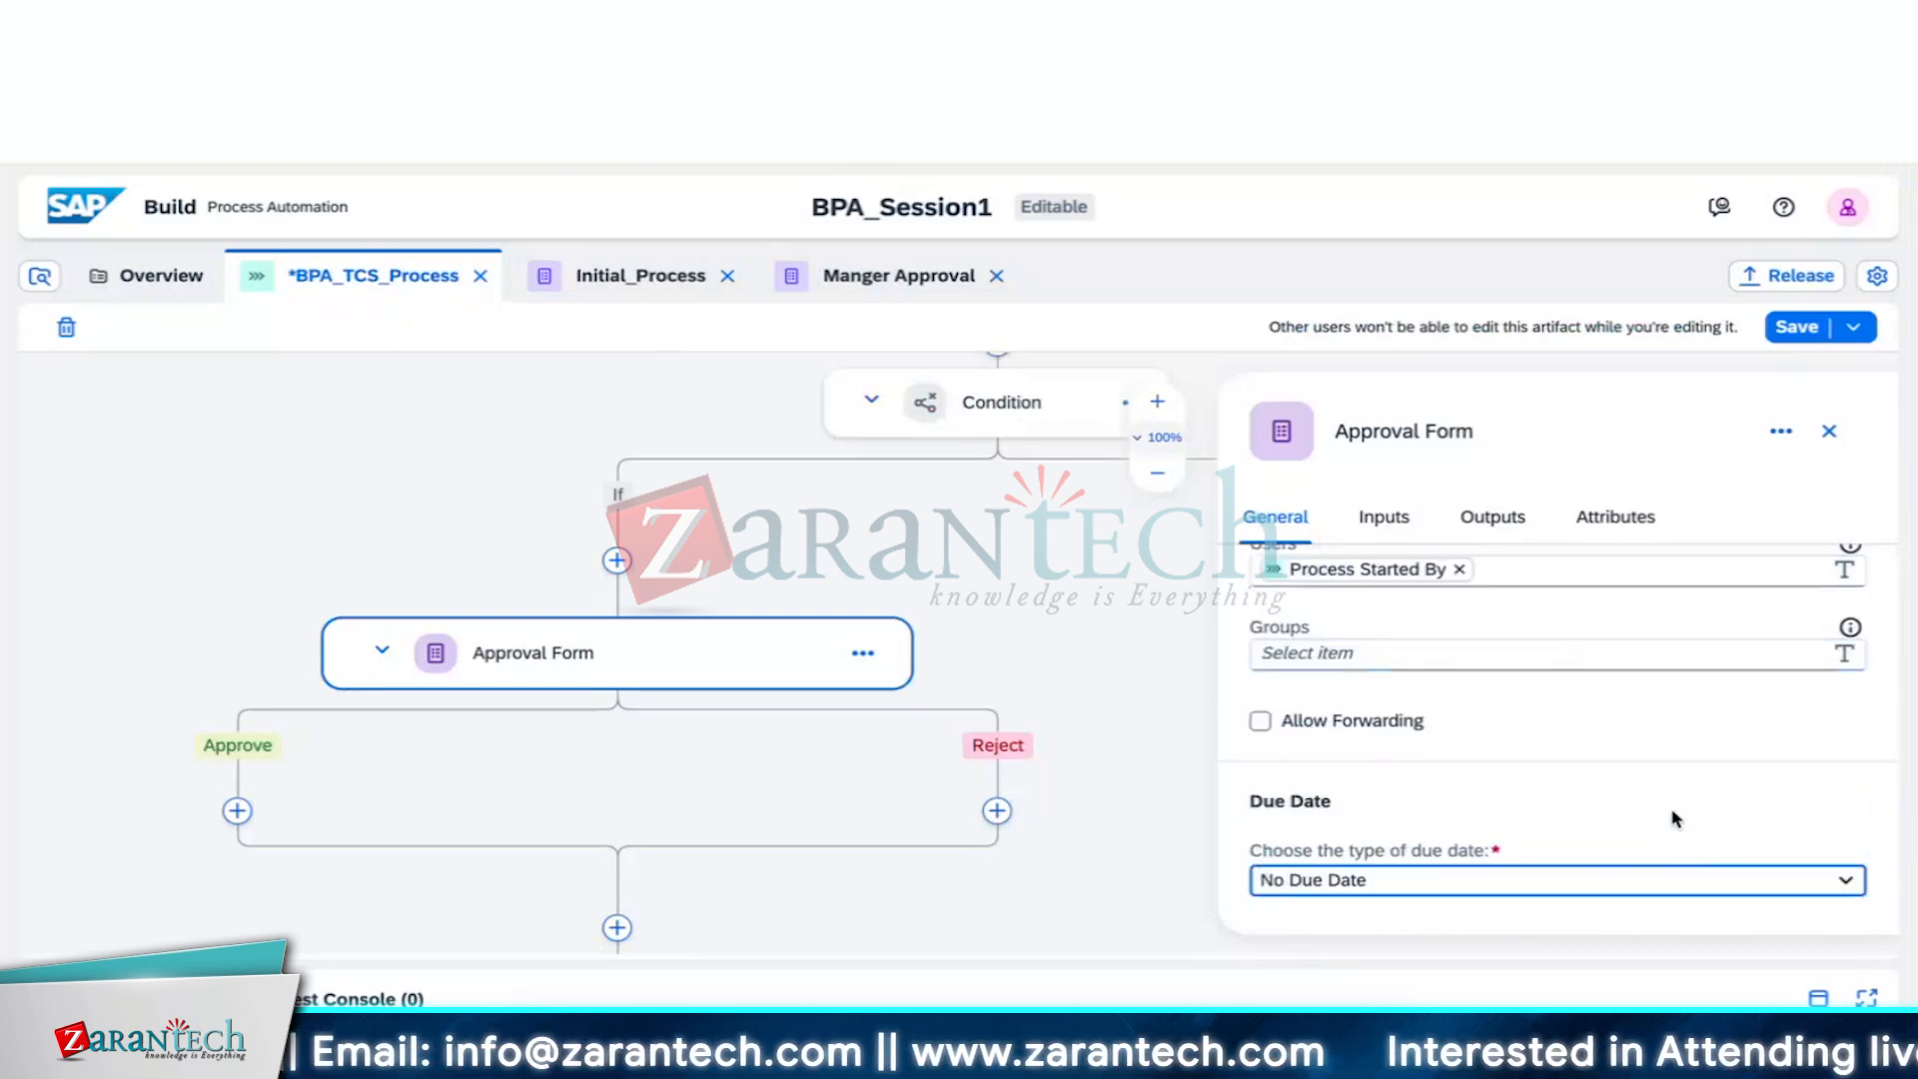
pyautogui.click(1845, 883)
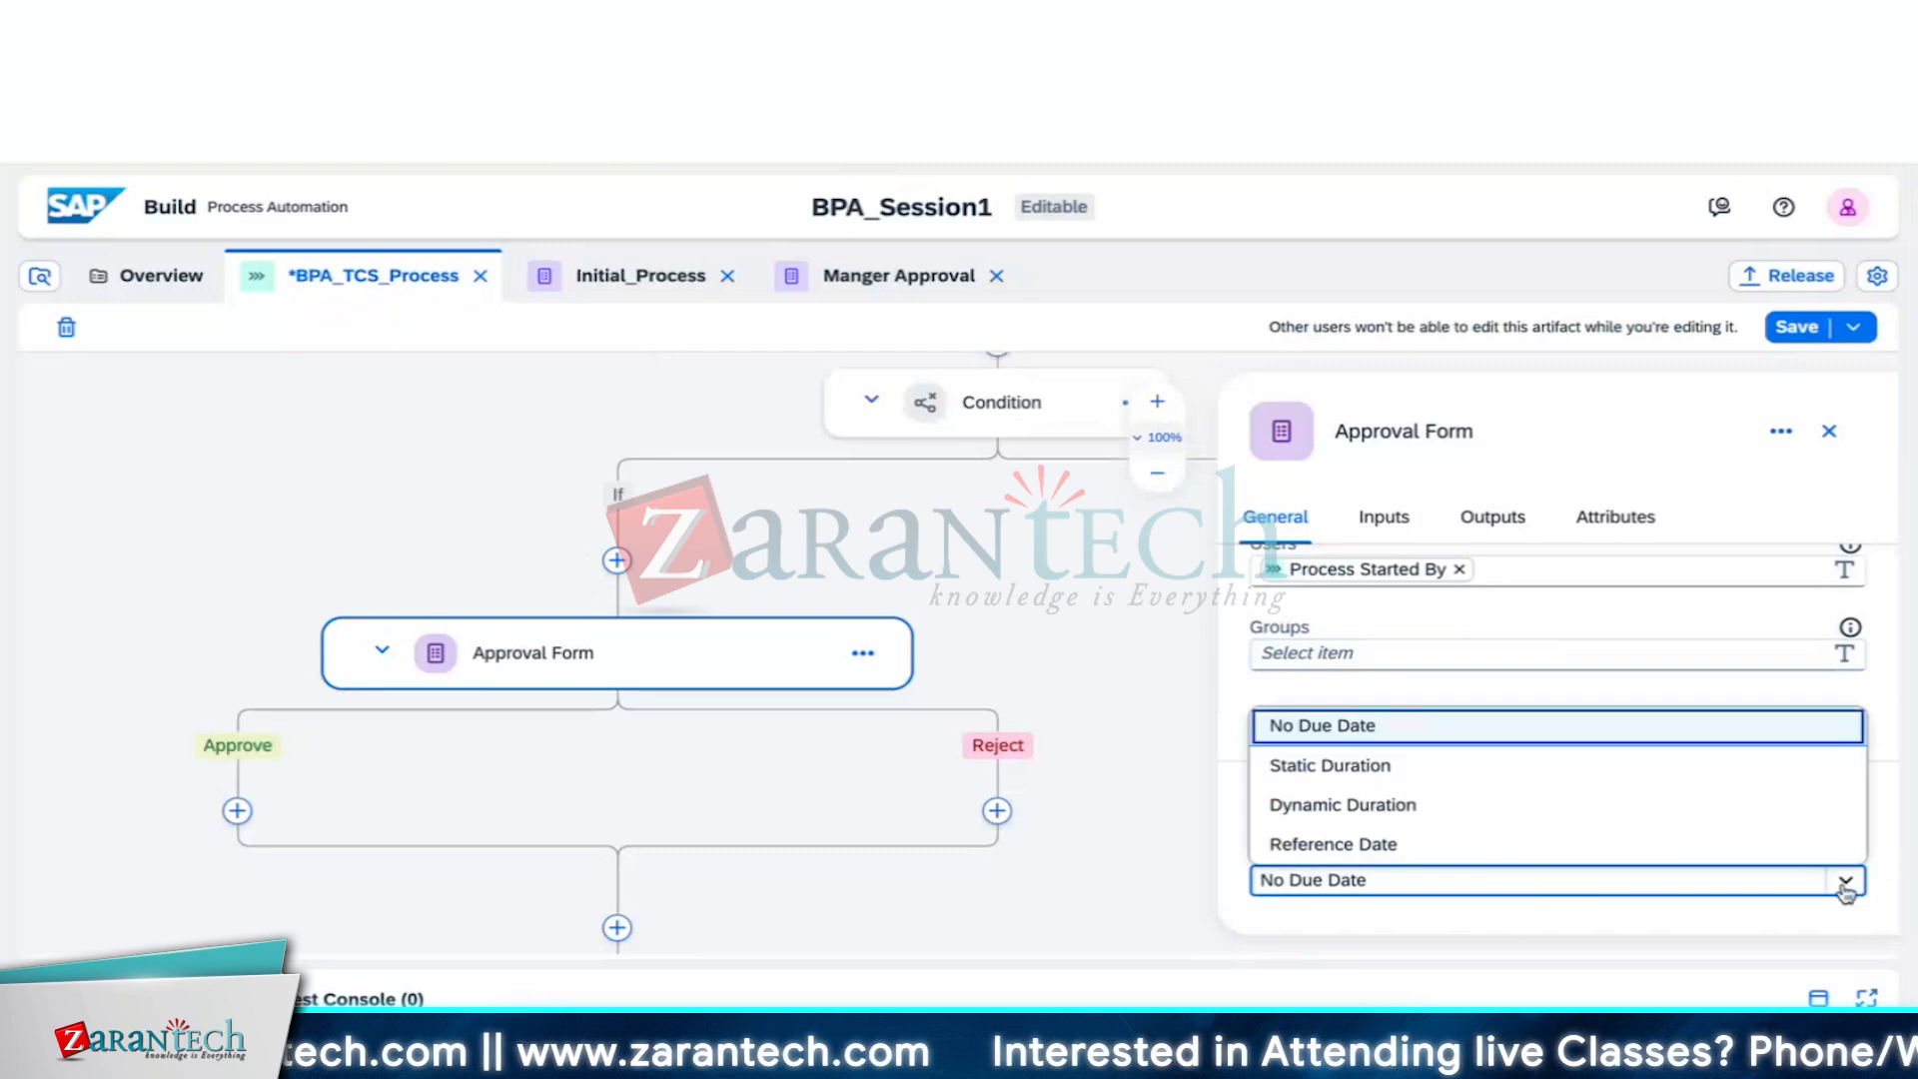
pyautogui.click(1652, 771)
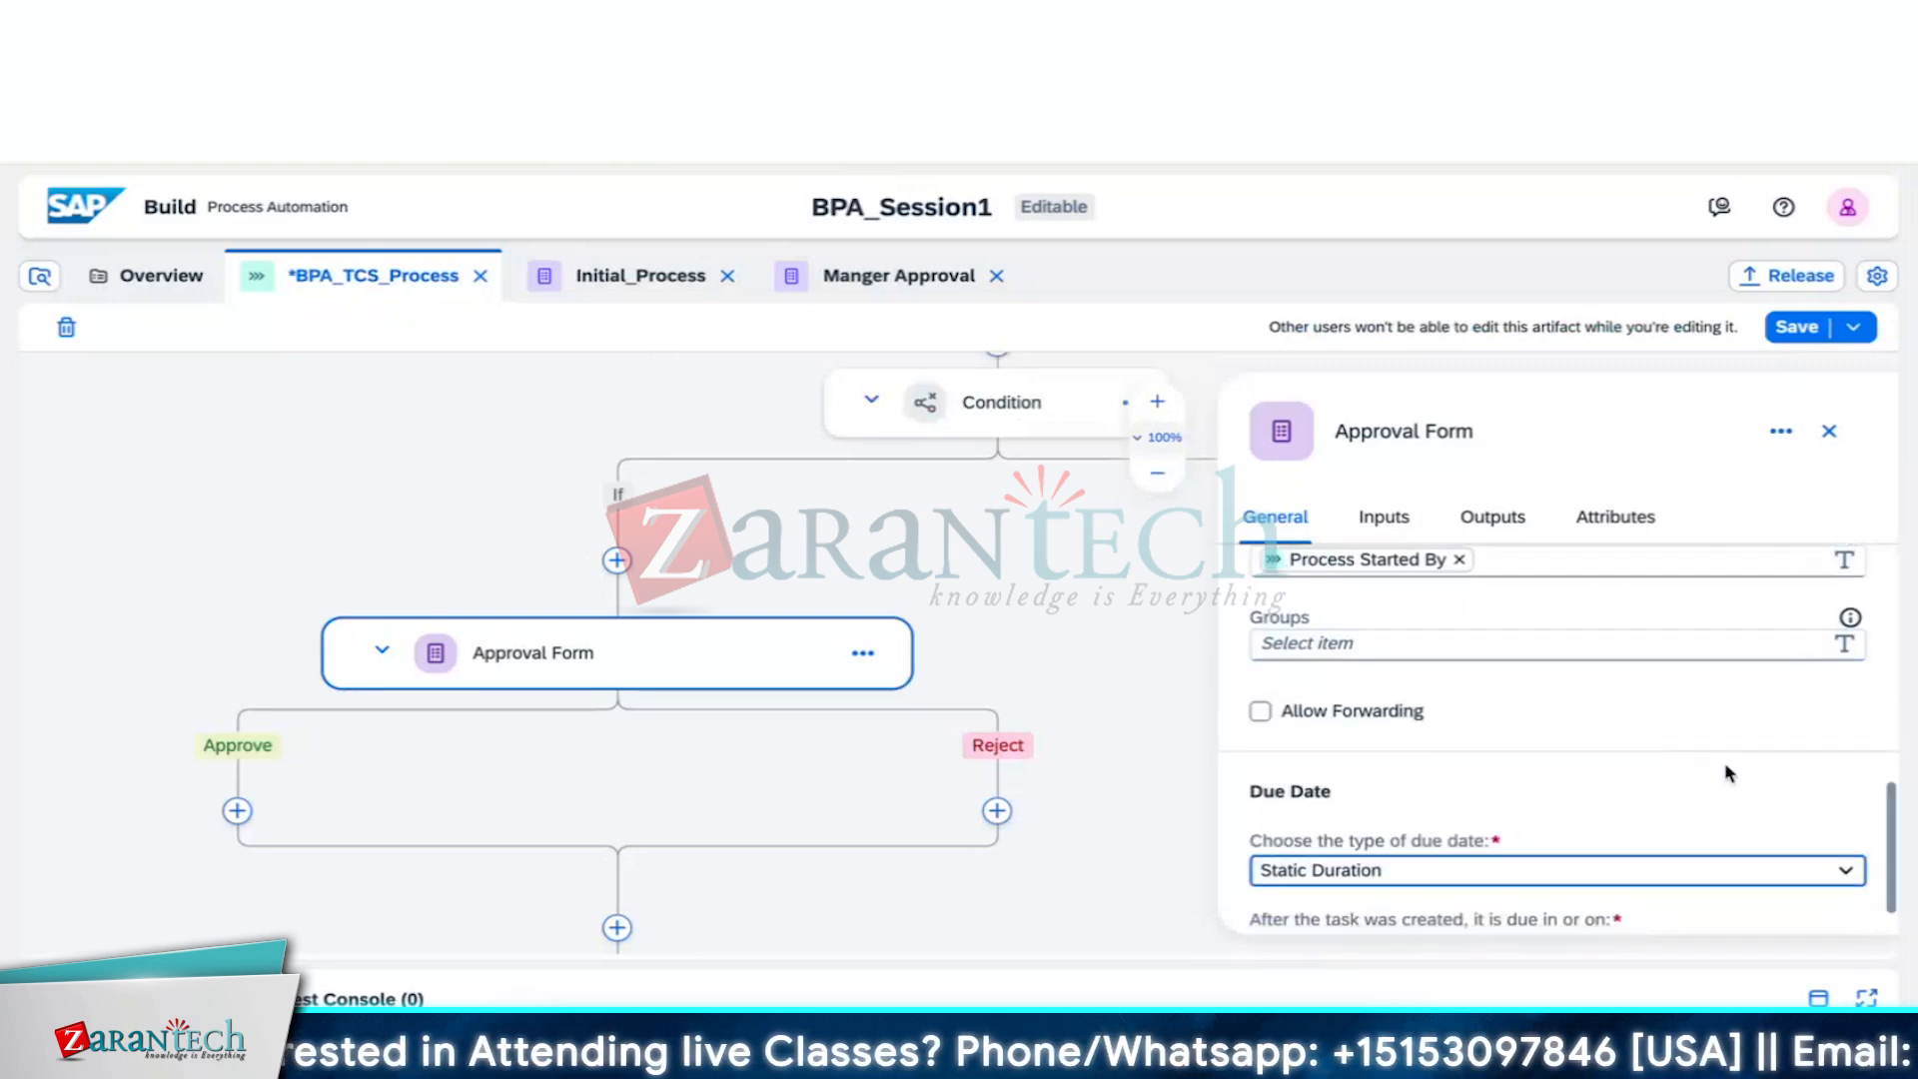
pyautogui.scroll(-1, 1729, 772)
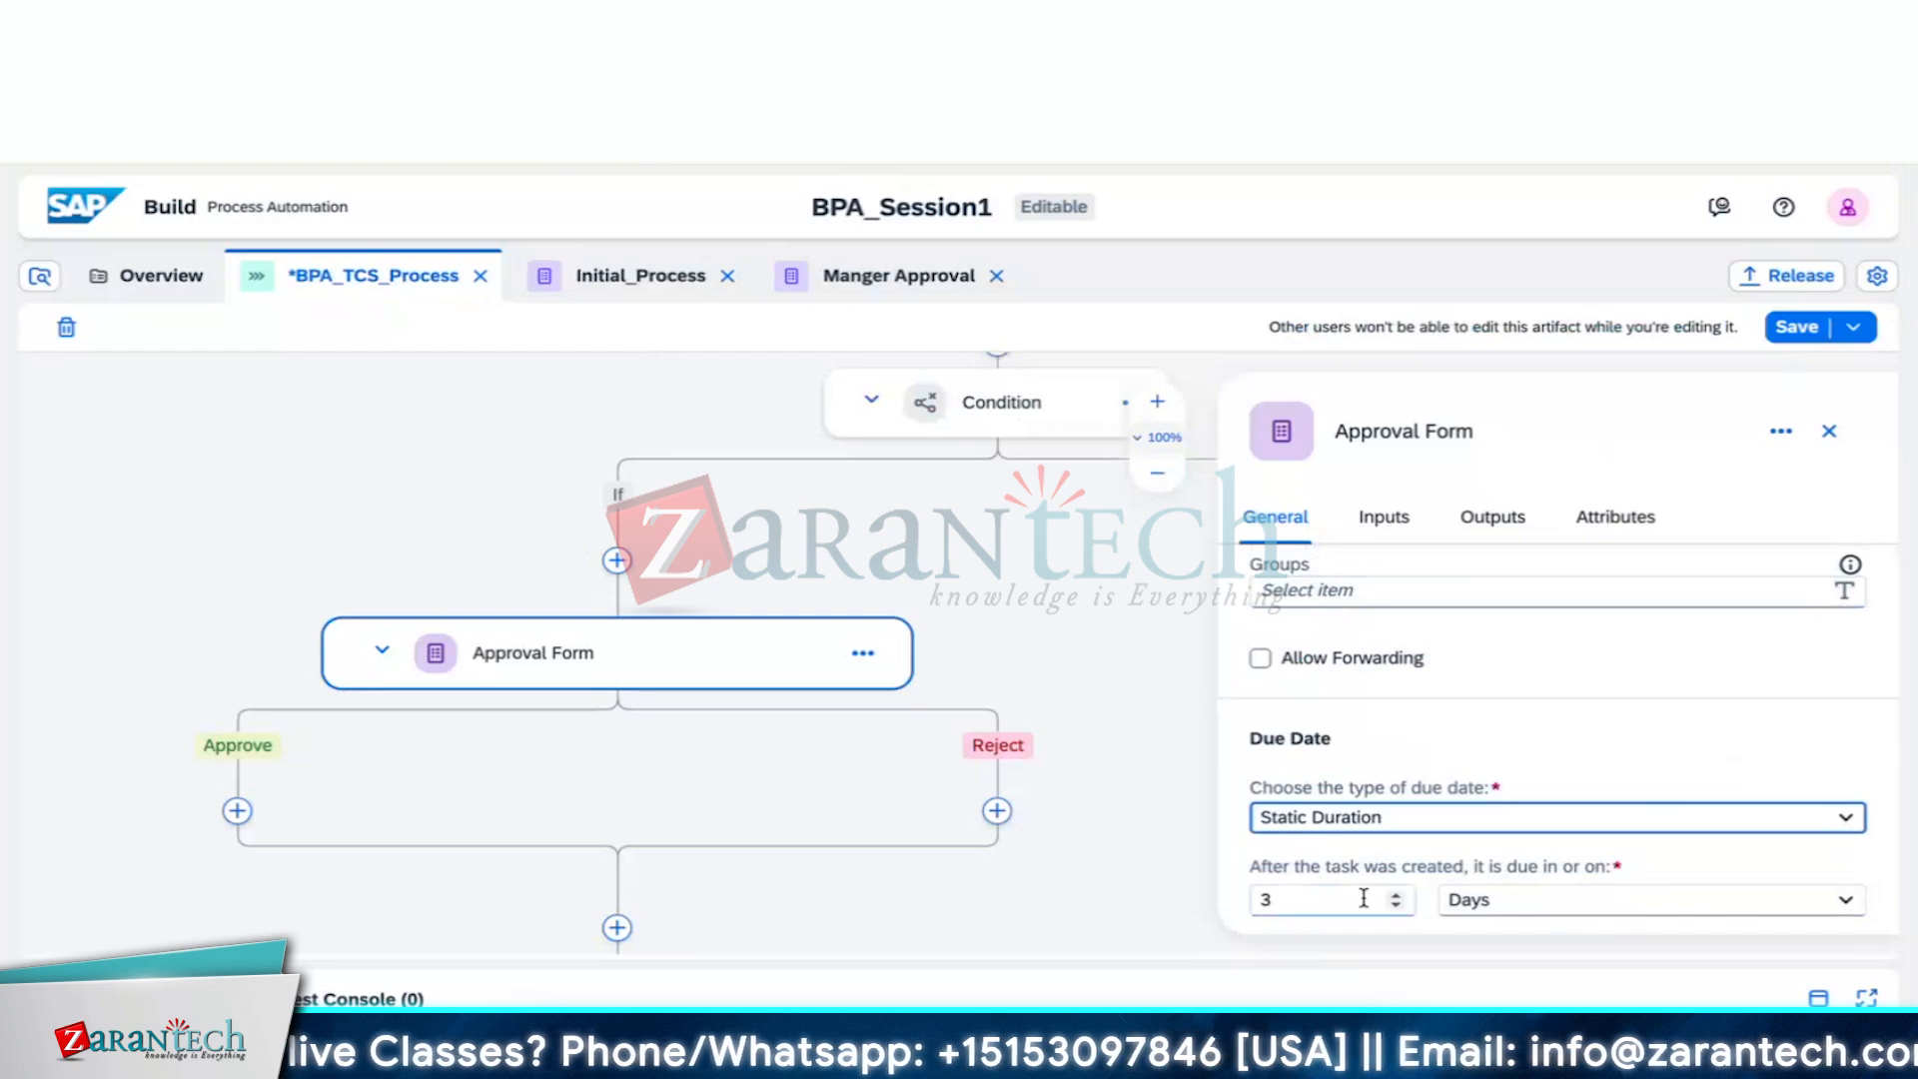
pyautogui.click(1848, 900)
pyautogui.click(1851, 900)
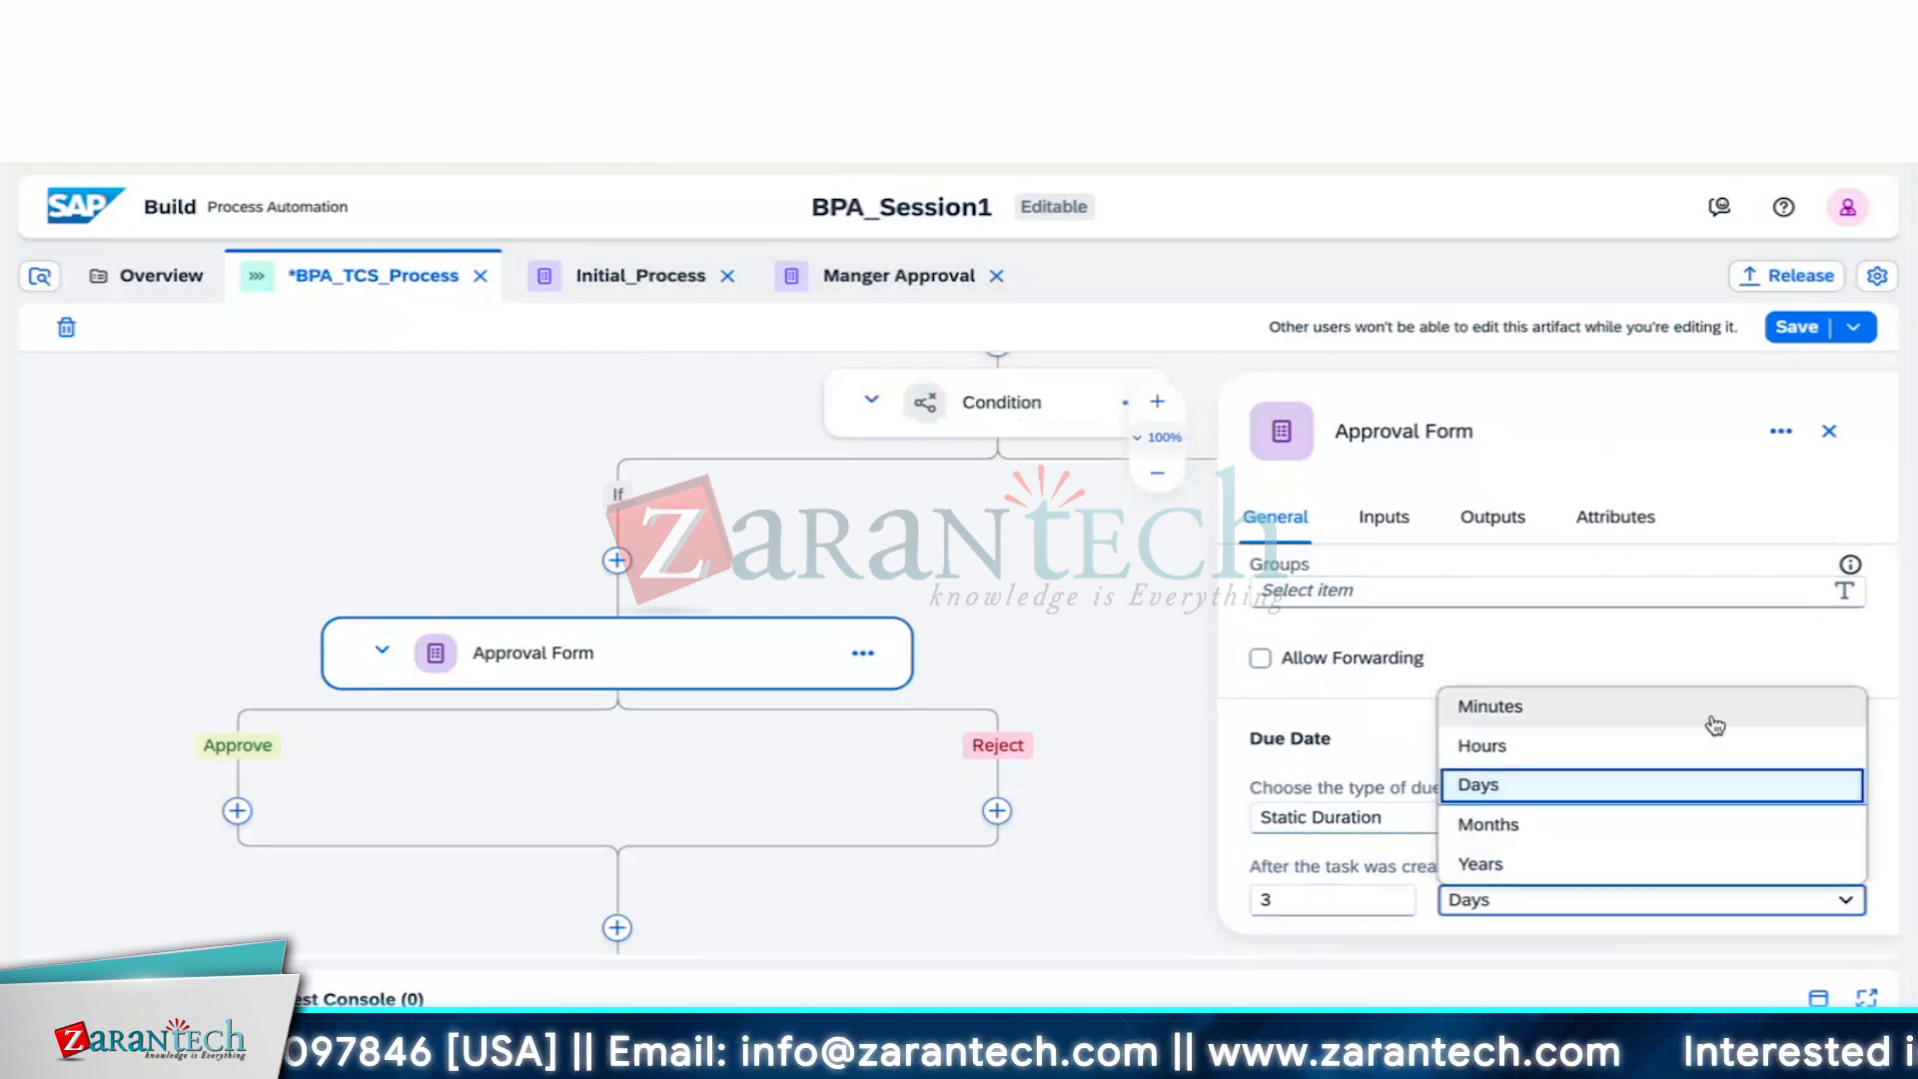
pyautogui.click(1749, 655)
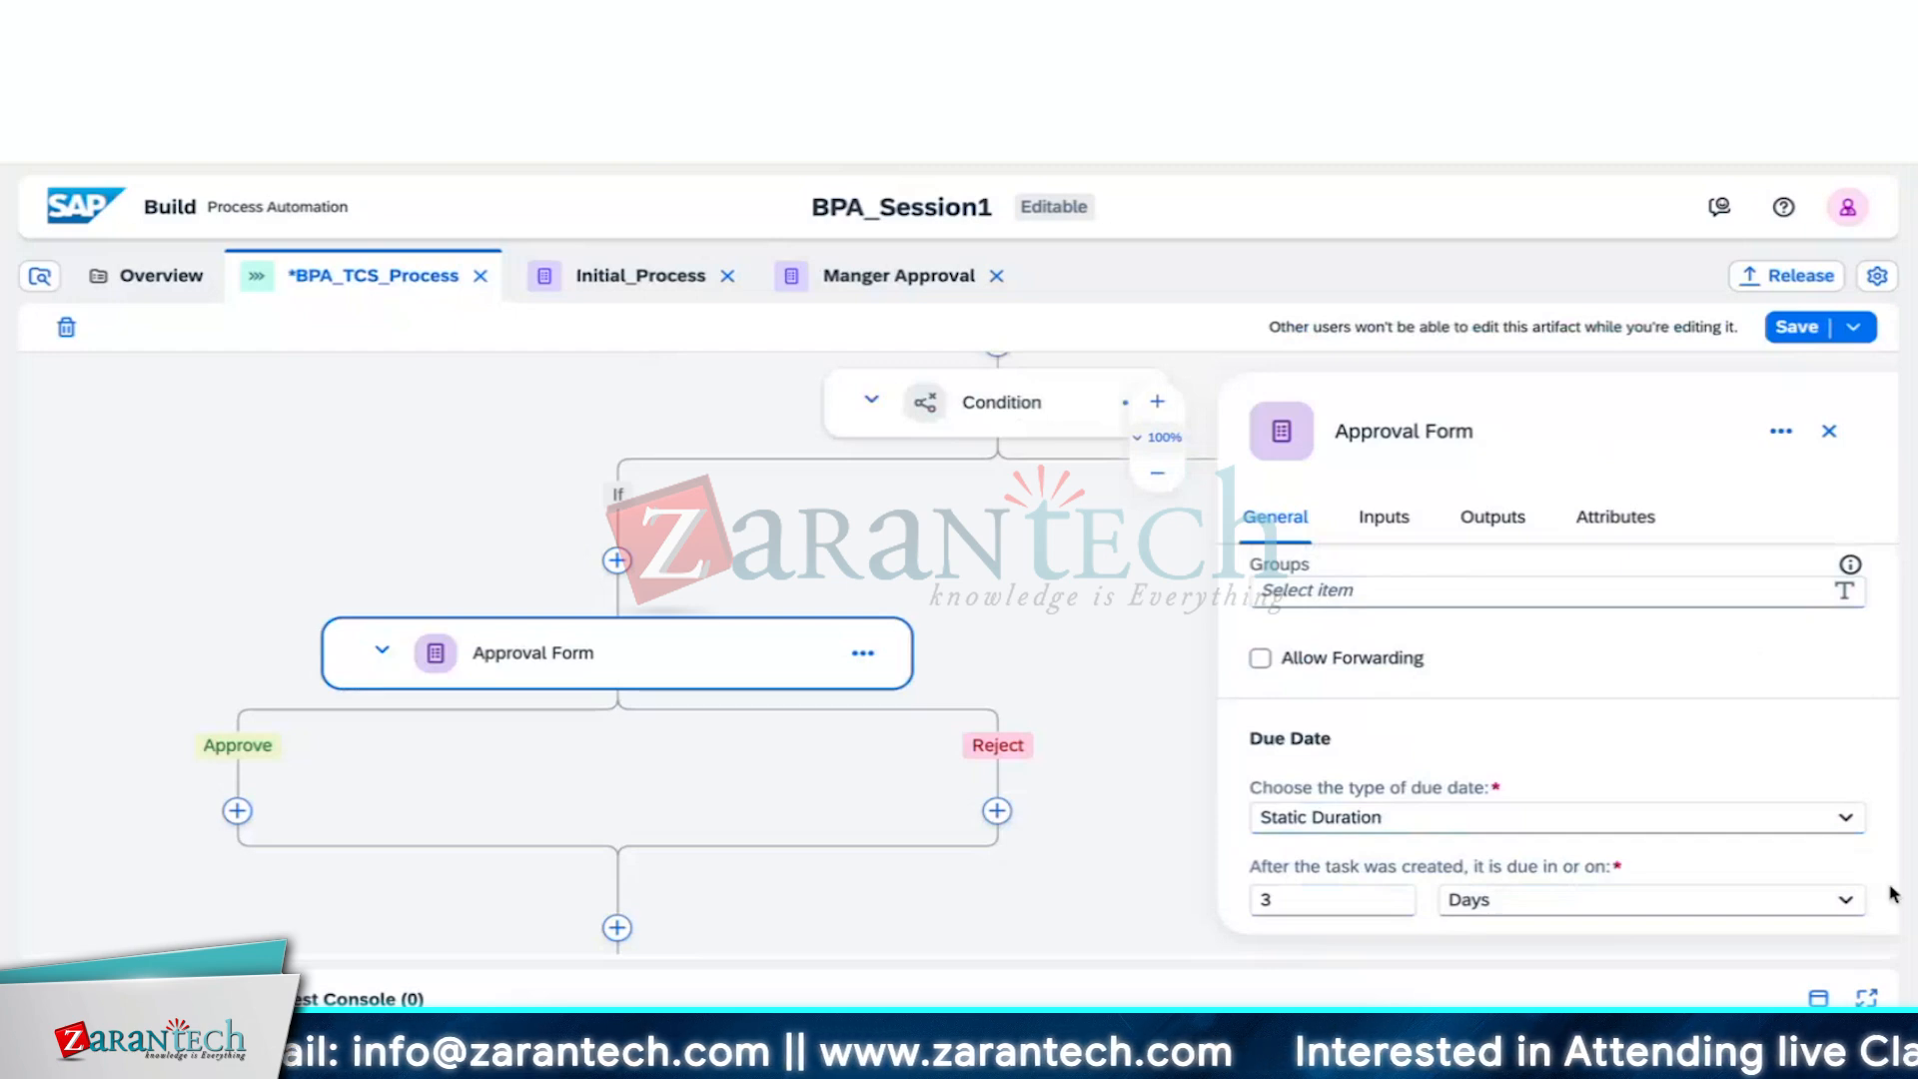
pyautogui.click(1843, 819)
pyautogui.click(1710, 758)
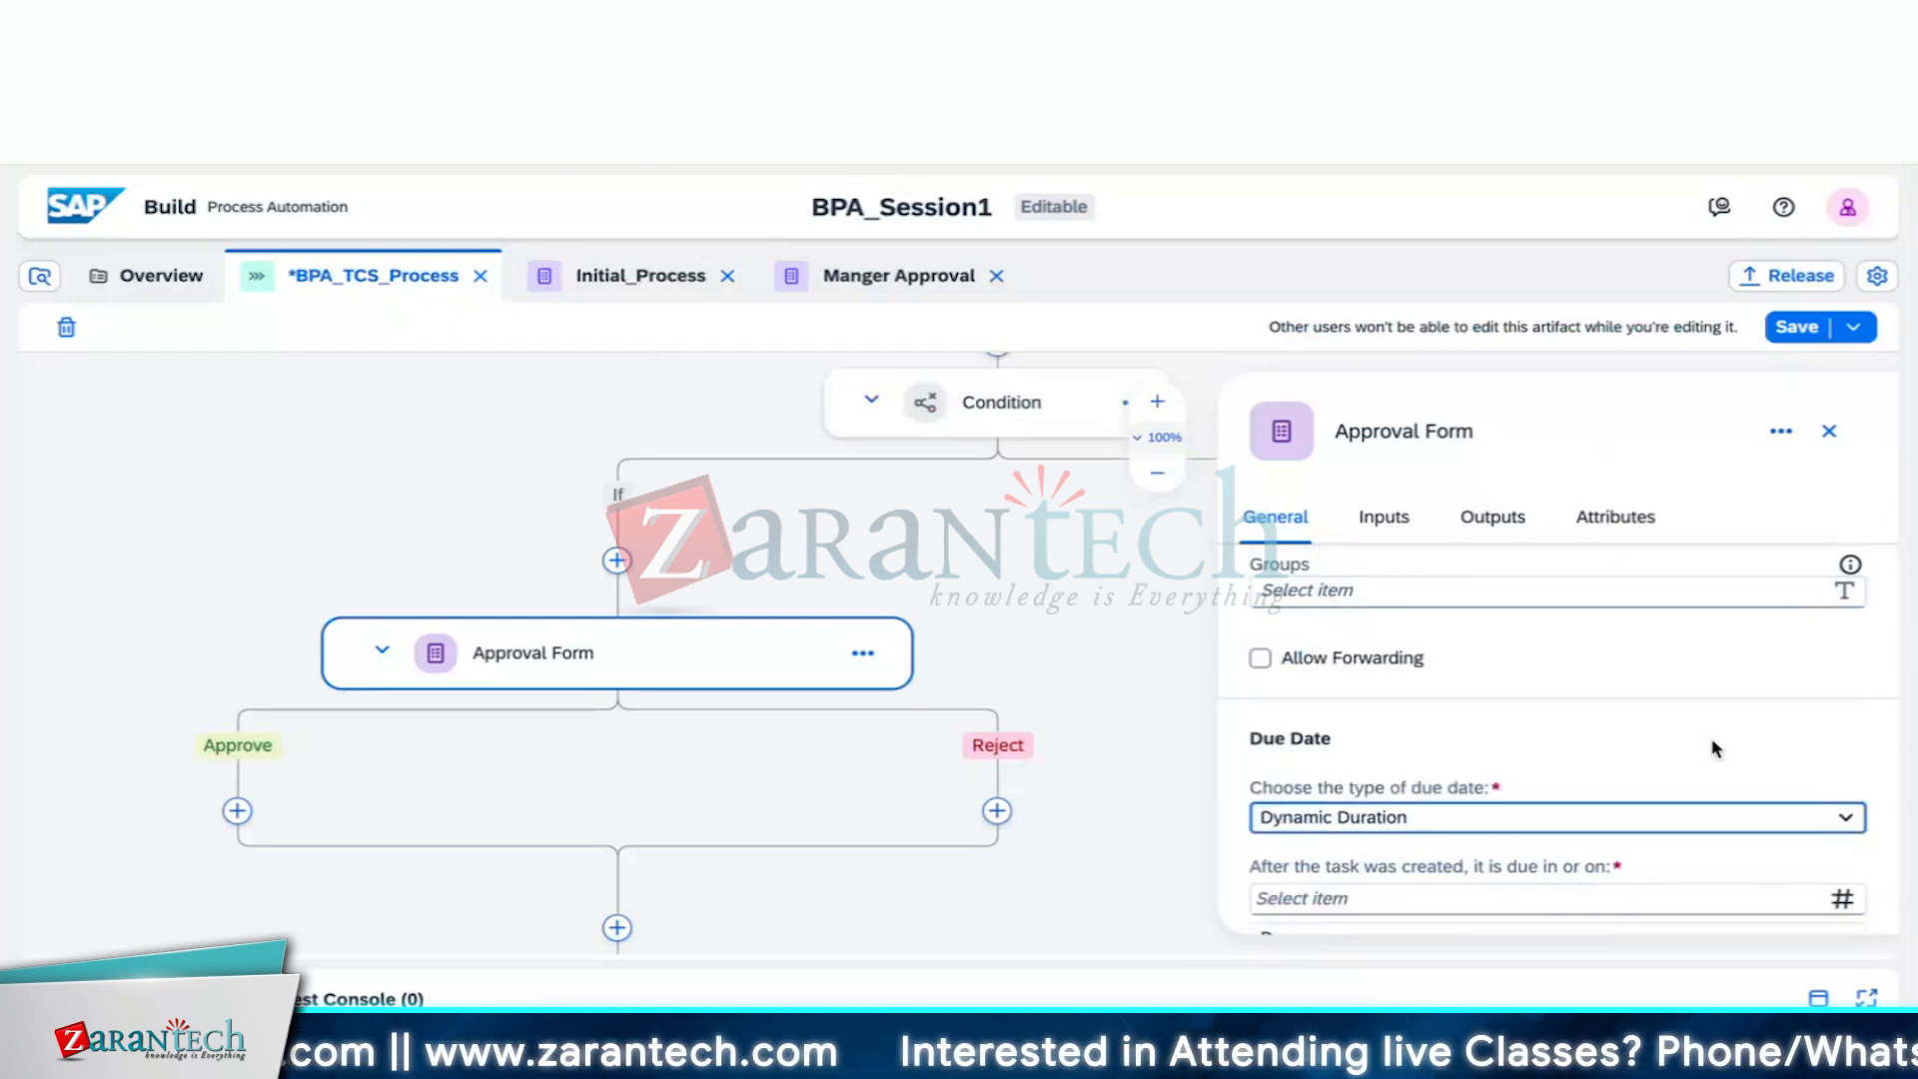
# Check Dynamic Duration's variables and units, then change the due date type to Reference Date
pyautogui.scroll(-1, 1682, 886)
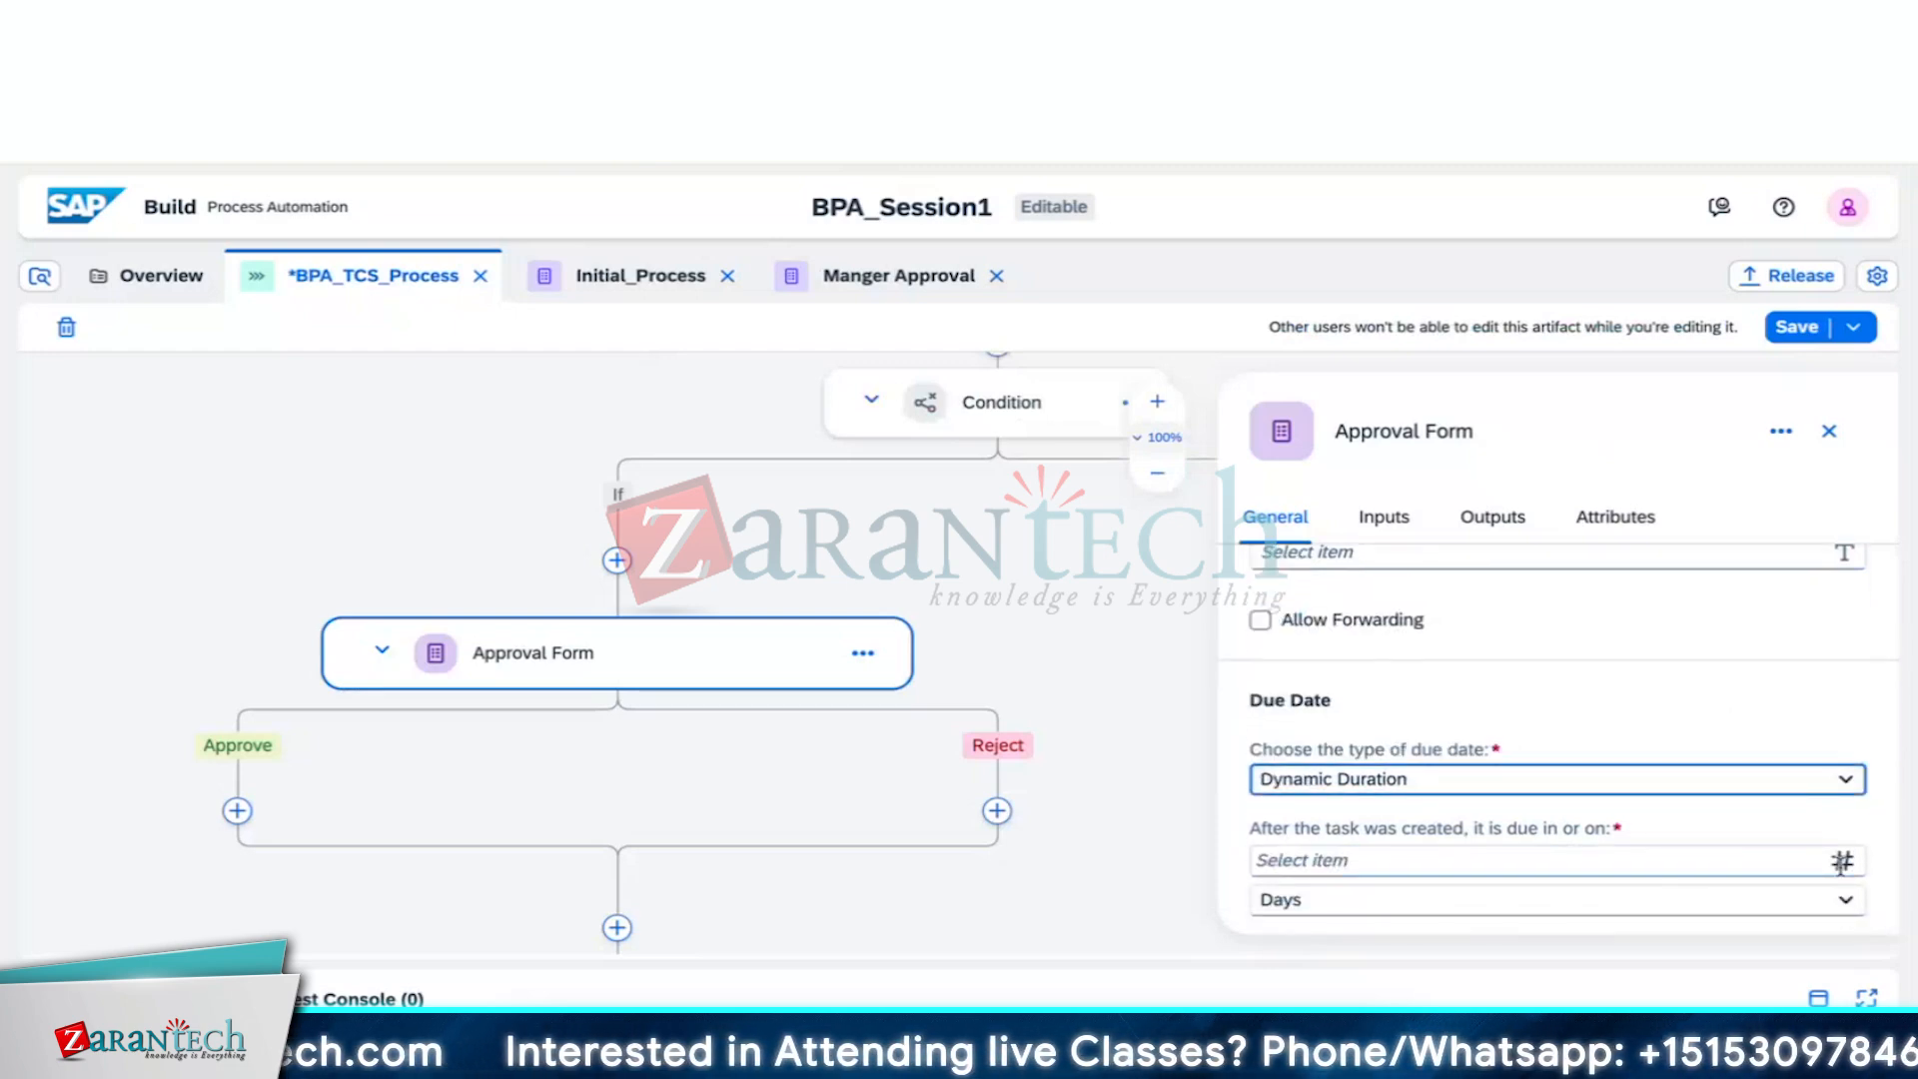
pyautogui.click(1781, 864)
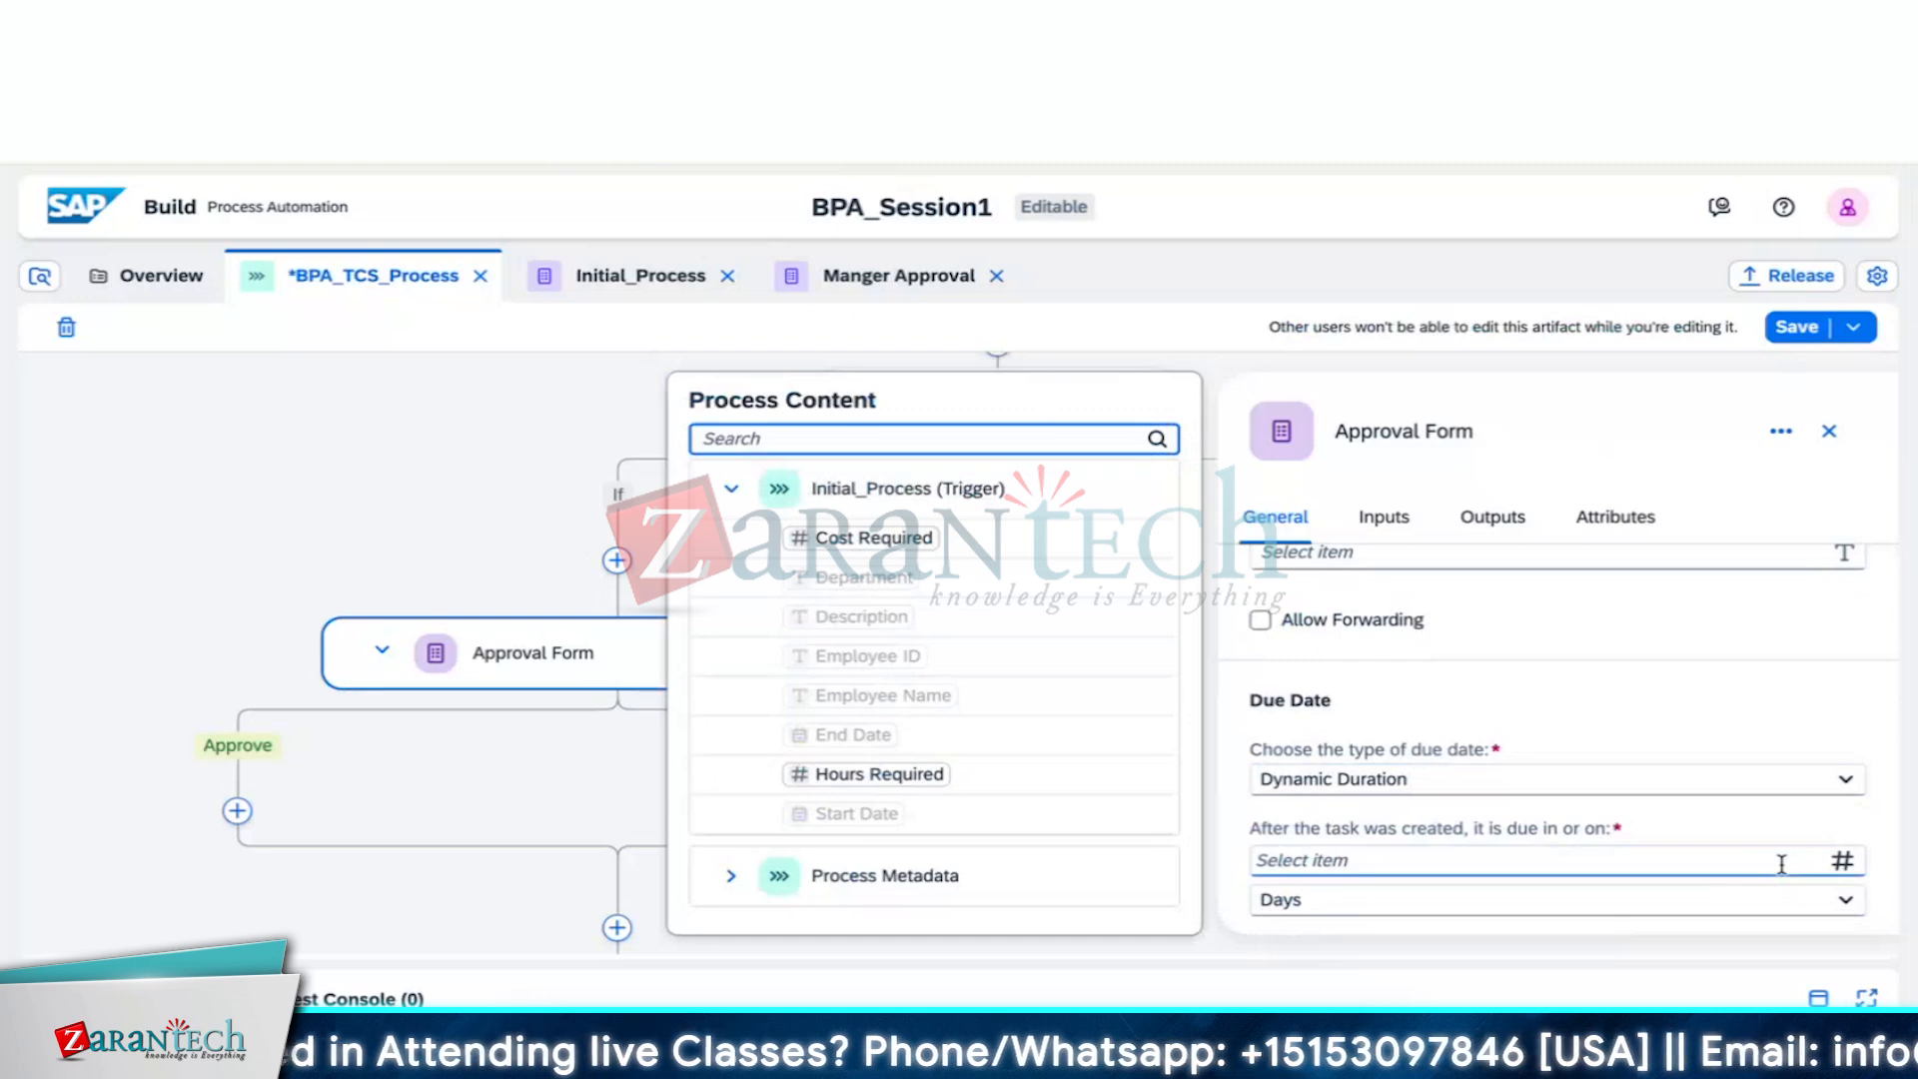
pyautogui.click(1746, 901)
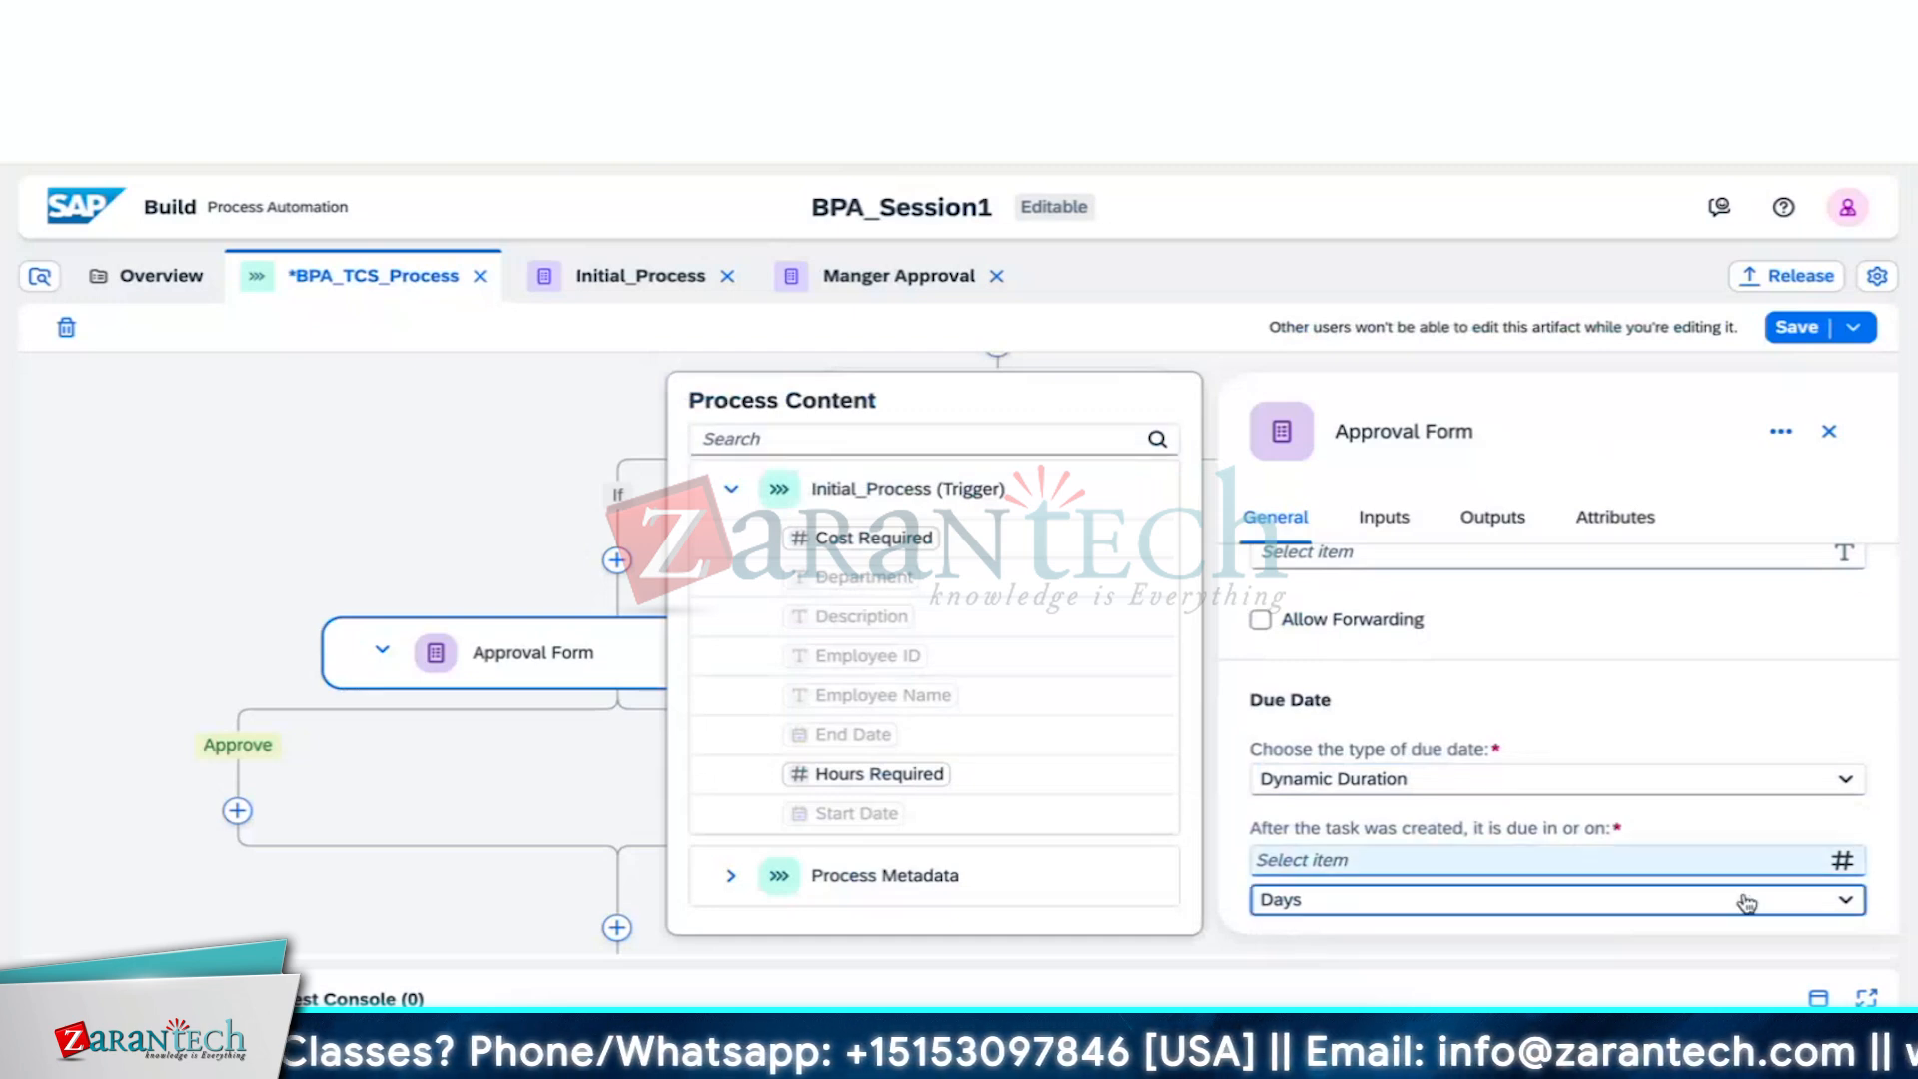
pyautogui.click(1746, 901)
pyautogui.click(1742, 642)
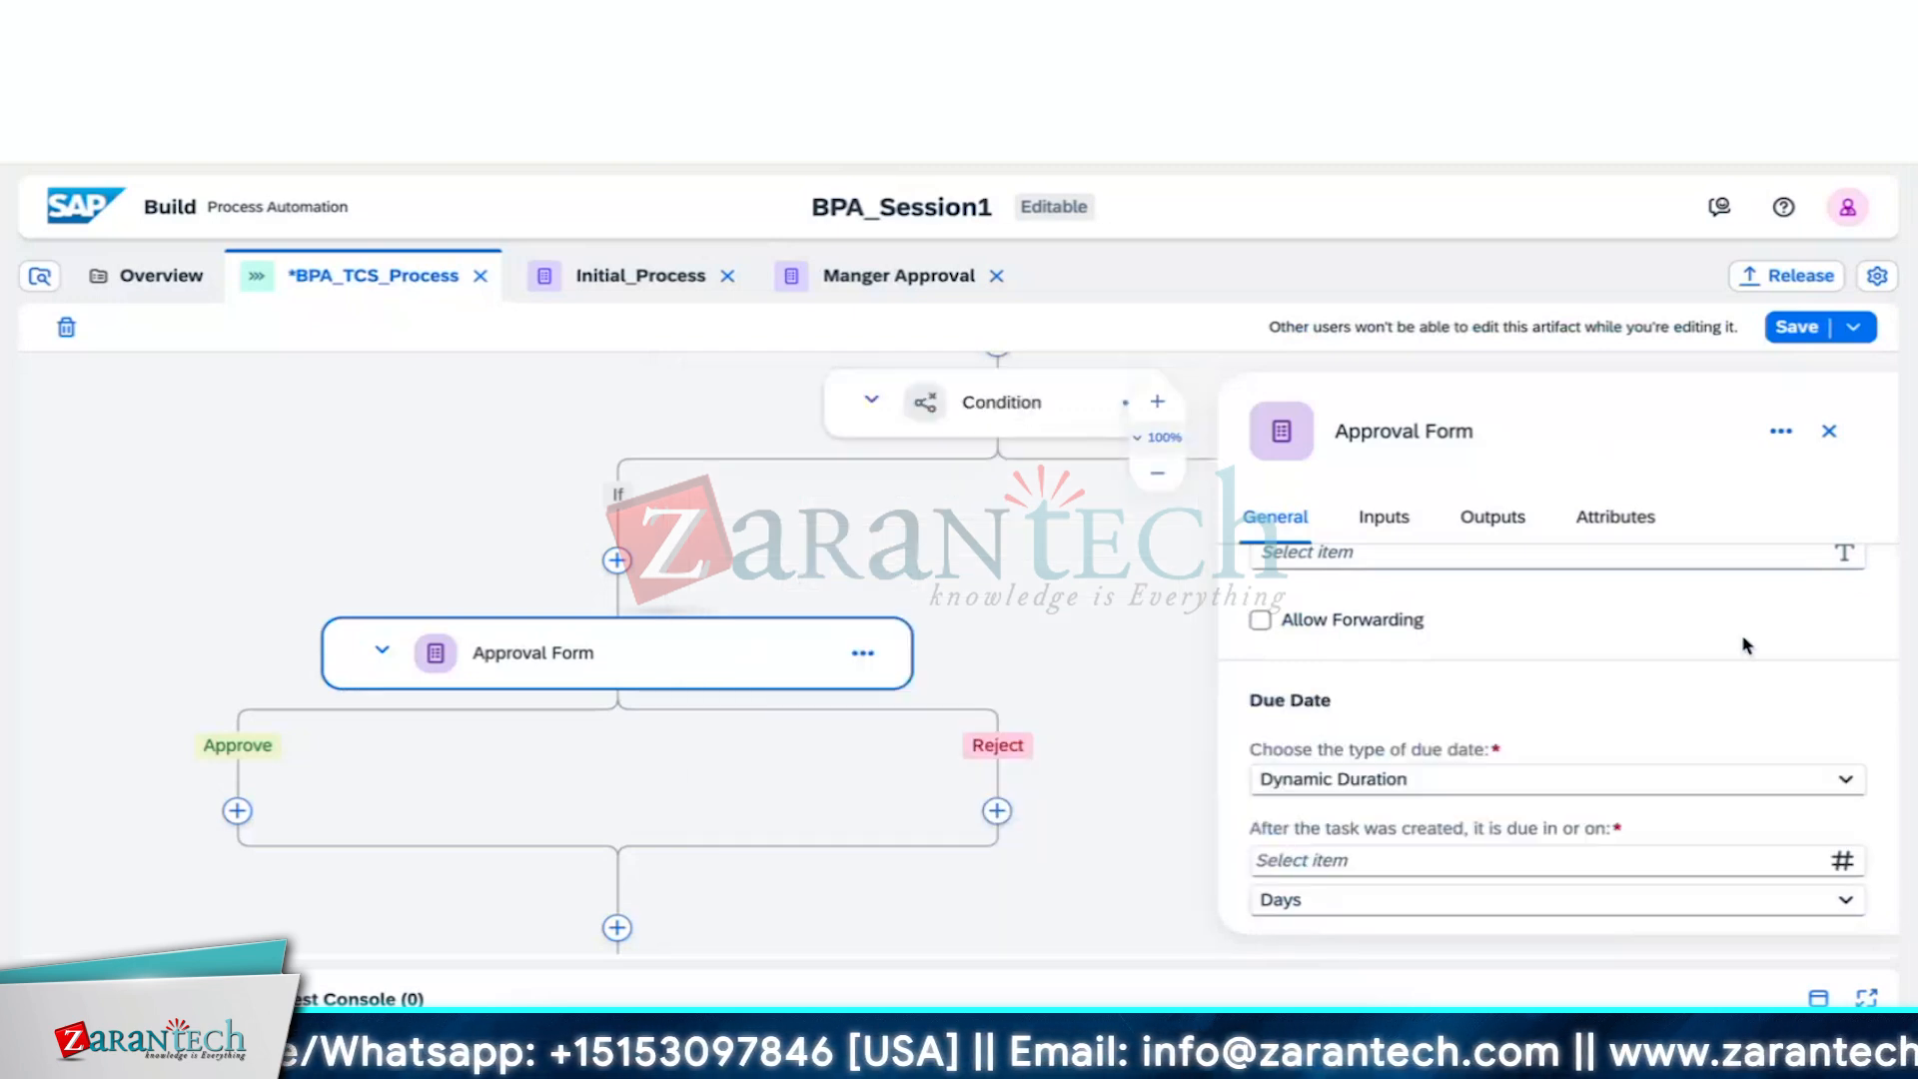
pyautogui.click(1858, 787)
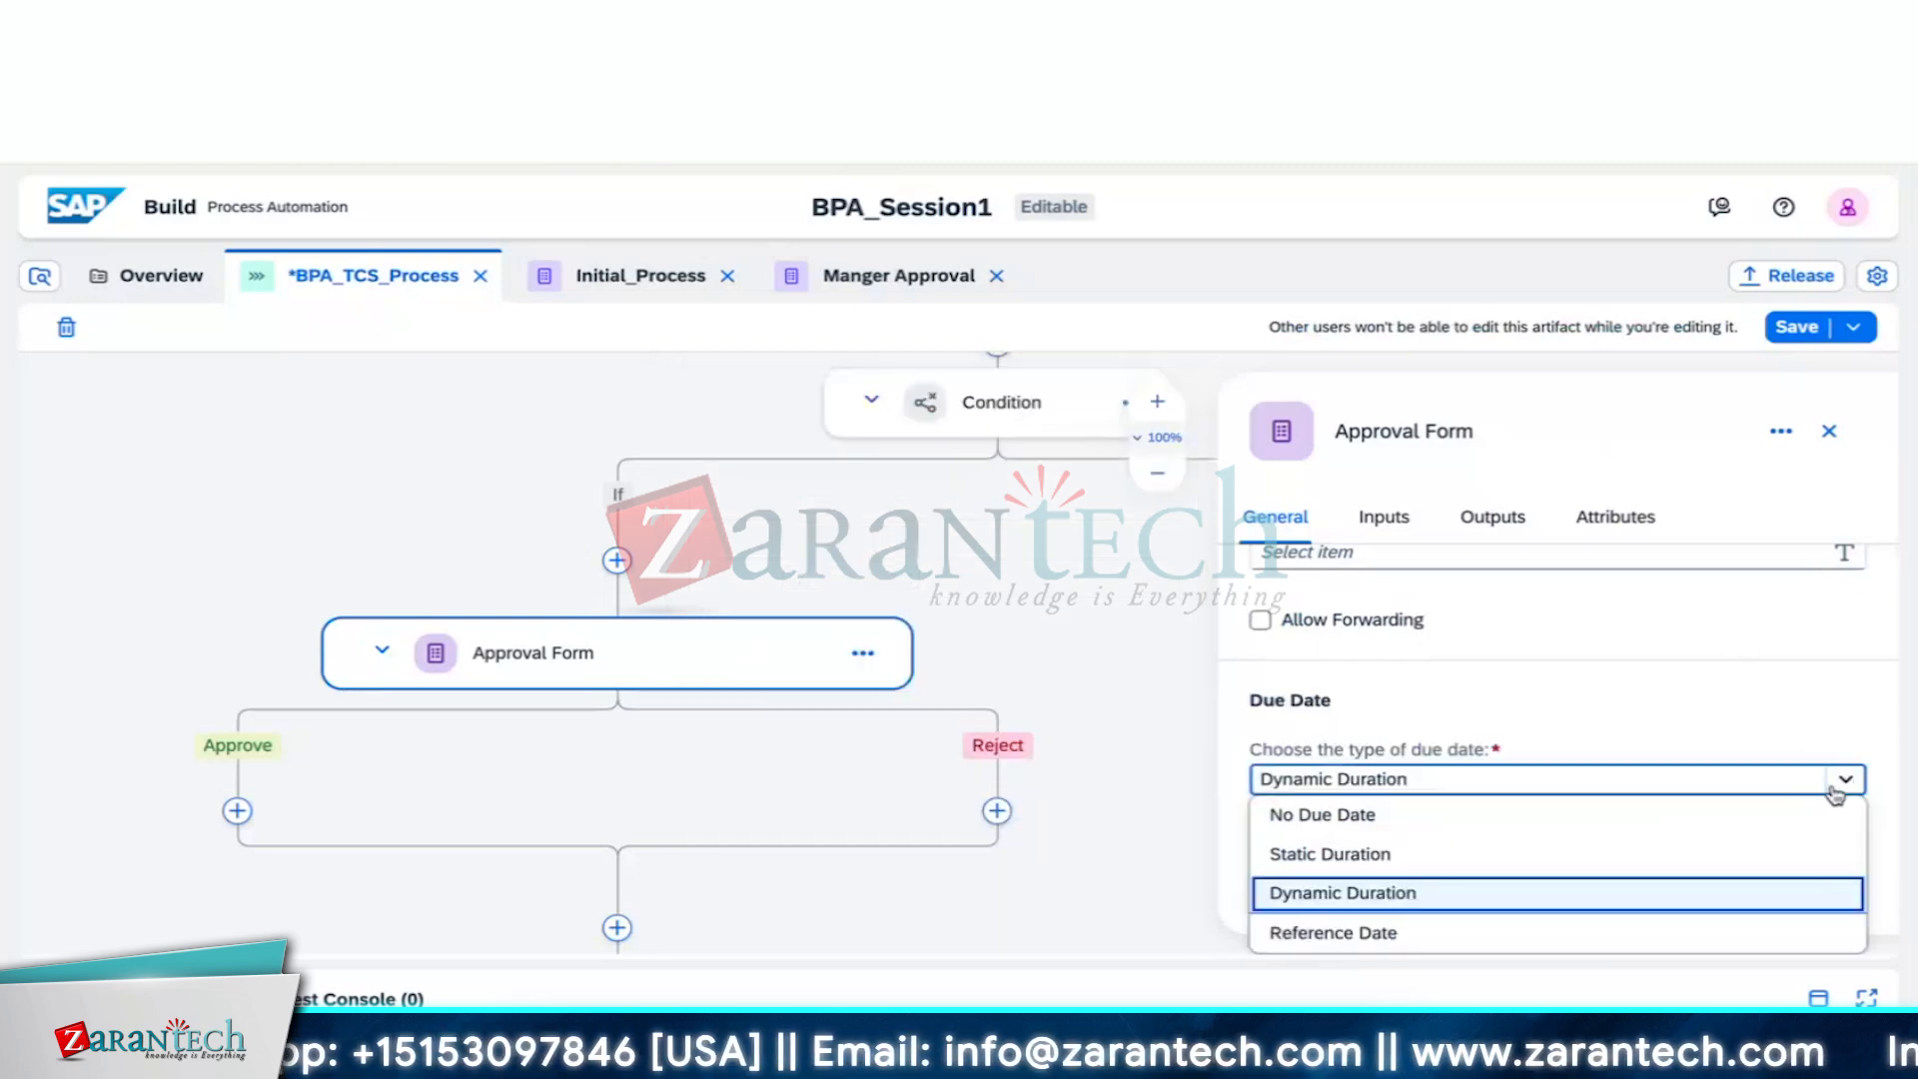
pyautogui.click(1598, 932)
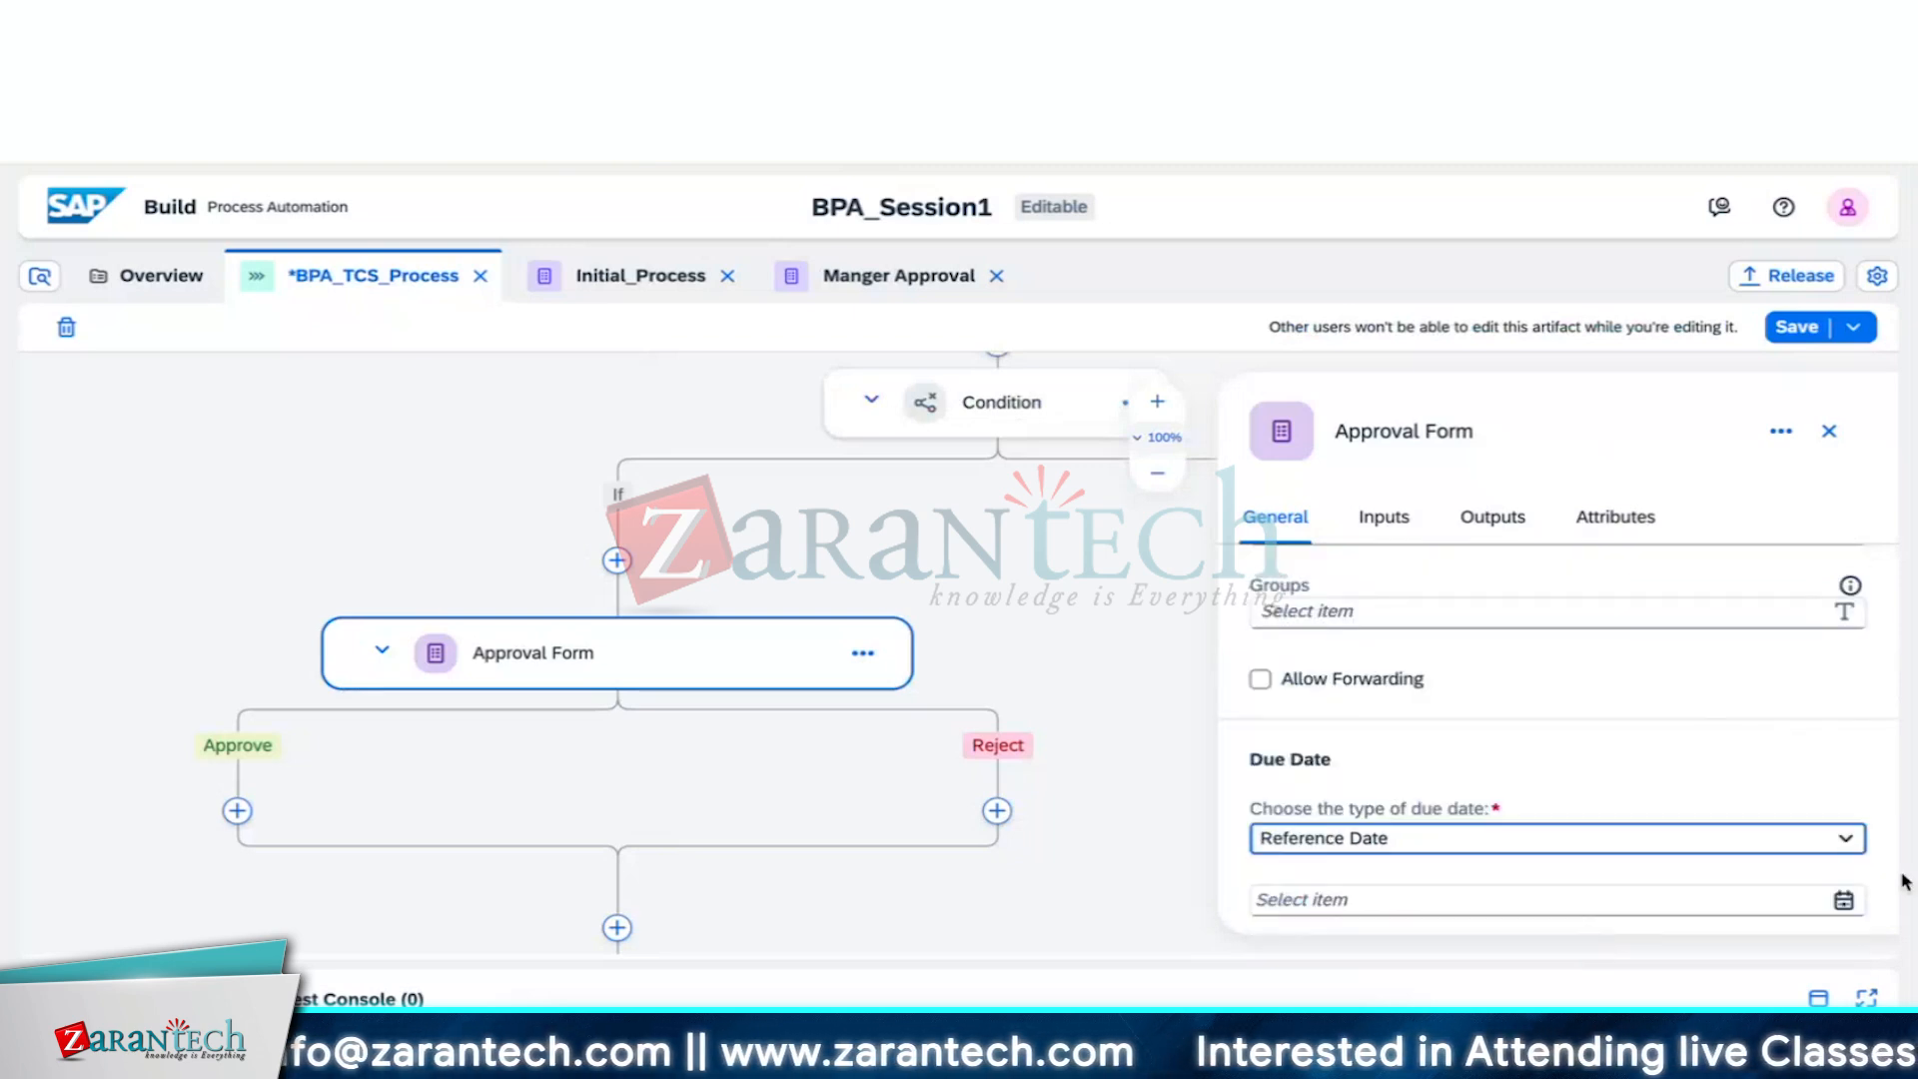
pyautogui.click(1741, 896)
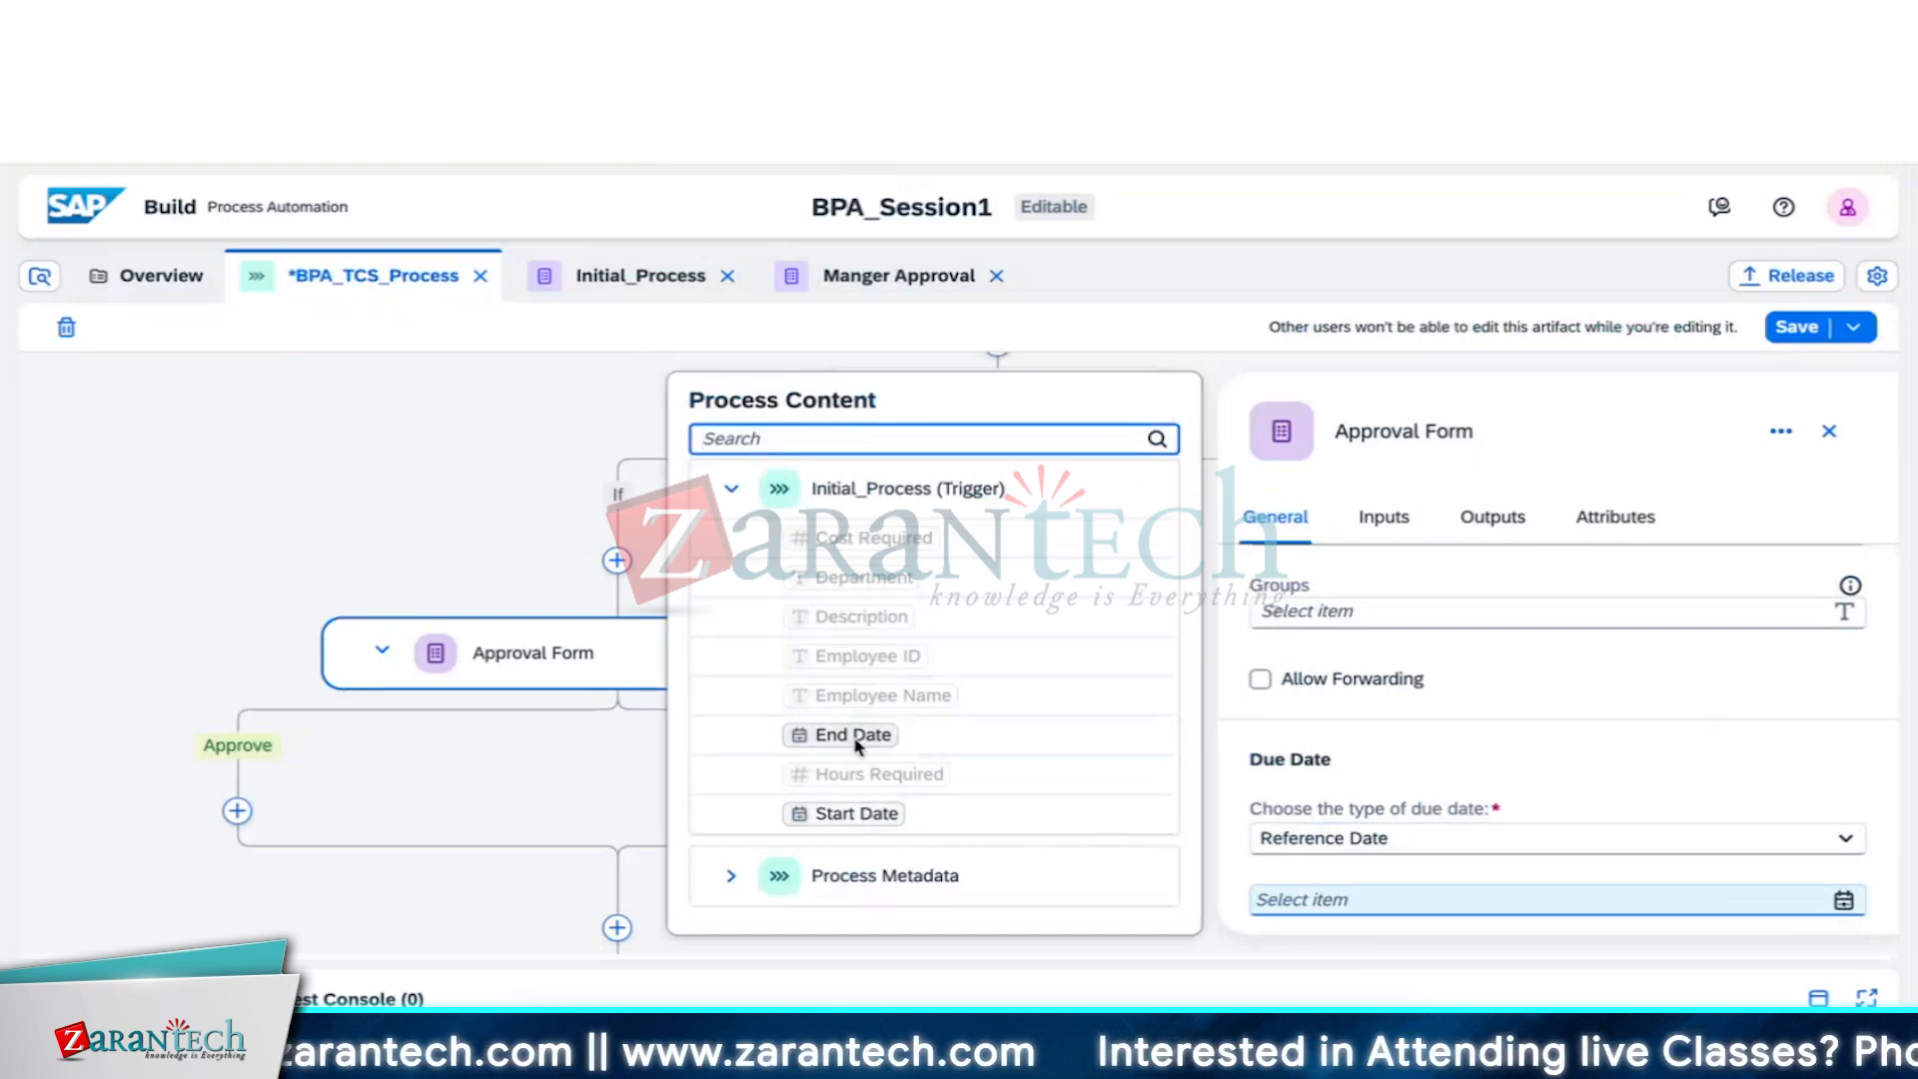
pyautogui.click(1534, 719)
pyautogui.click(1851, 844)
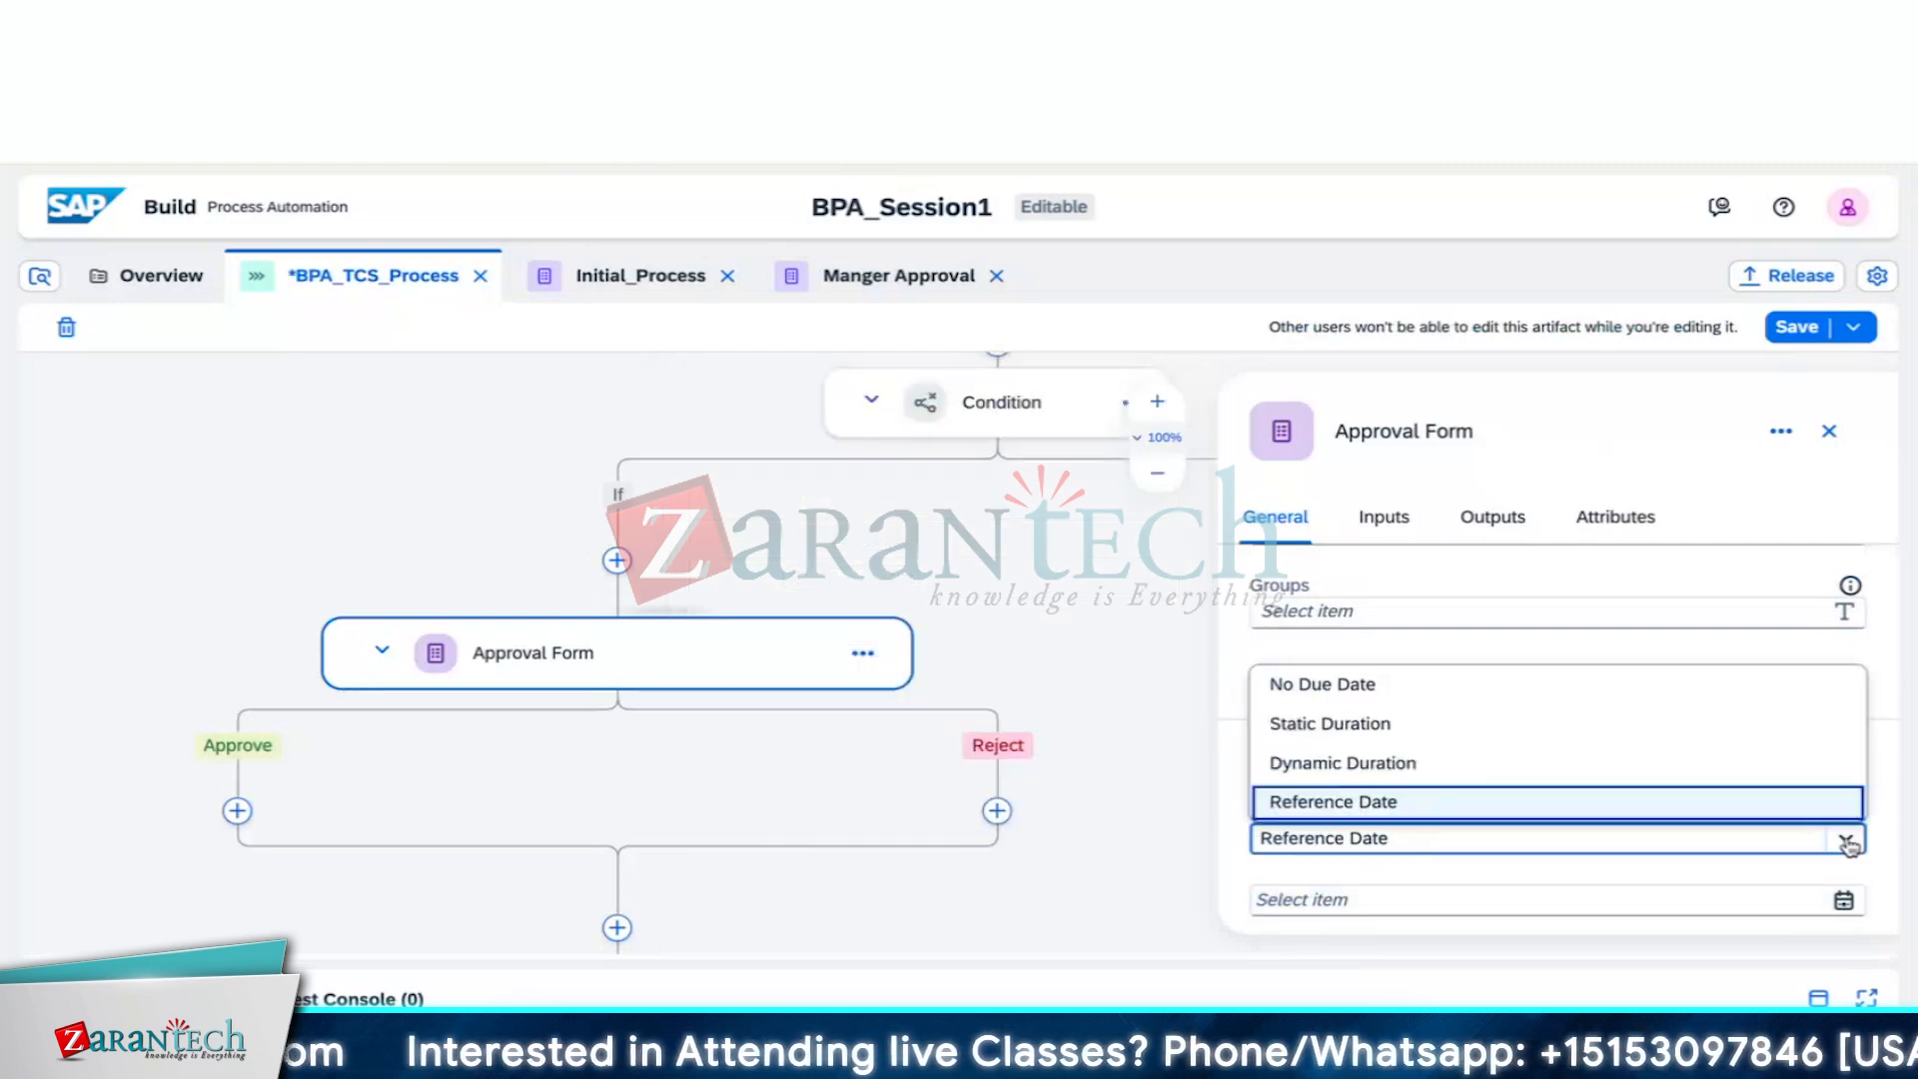
# Make the task due as a Static Duration of 1 Hours, replacing 3 Days
pyautogui.click(1662, 727)
pyautogui.scroll(-1, 1634, 754)
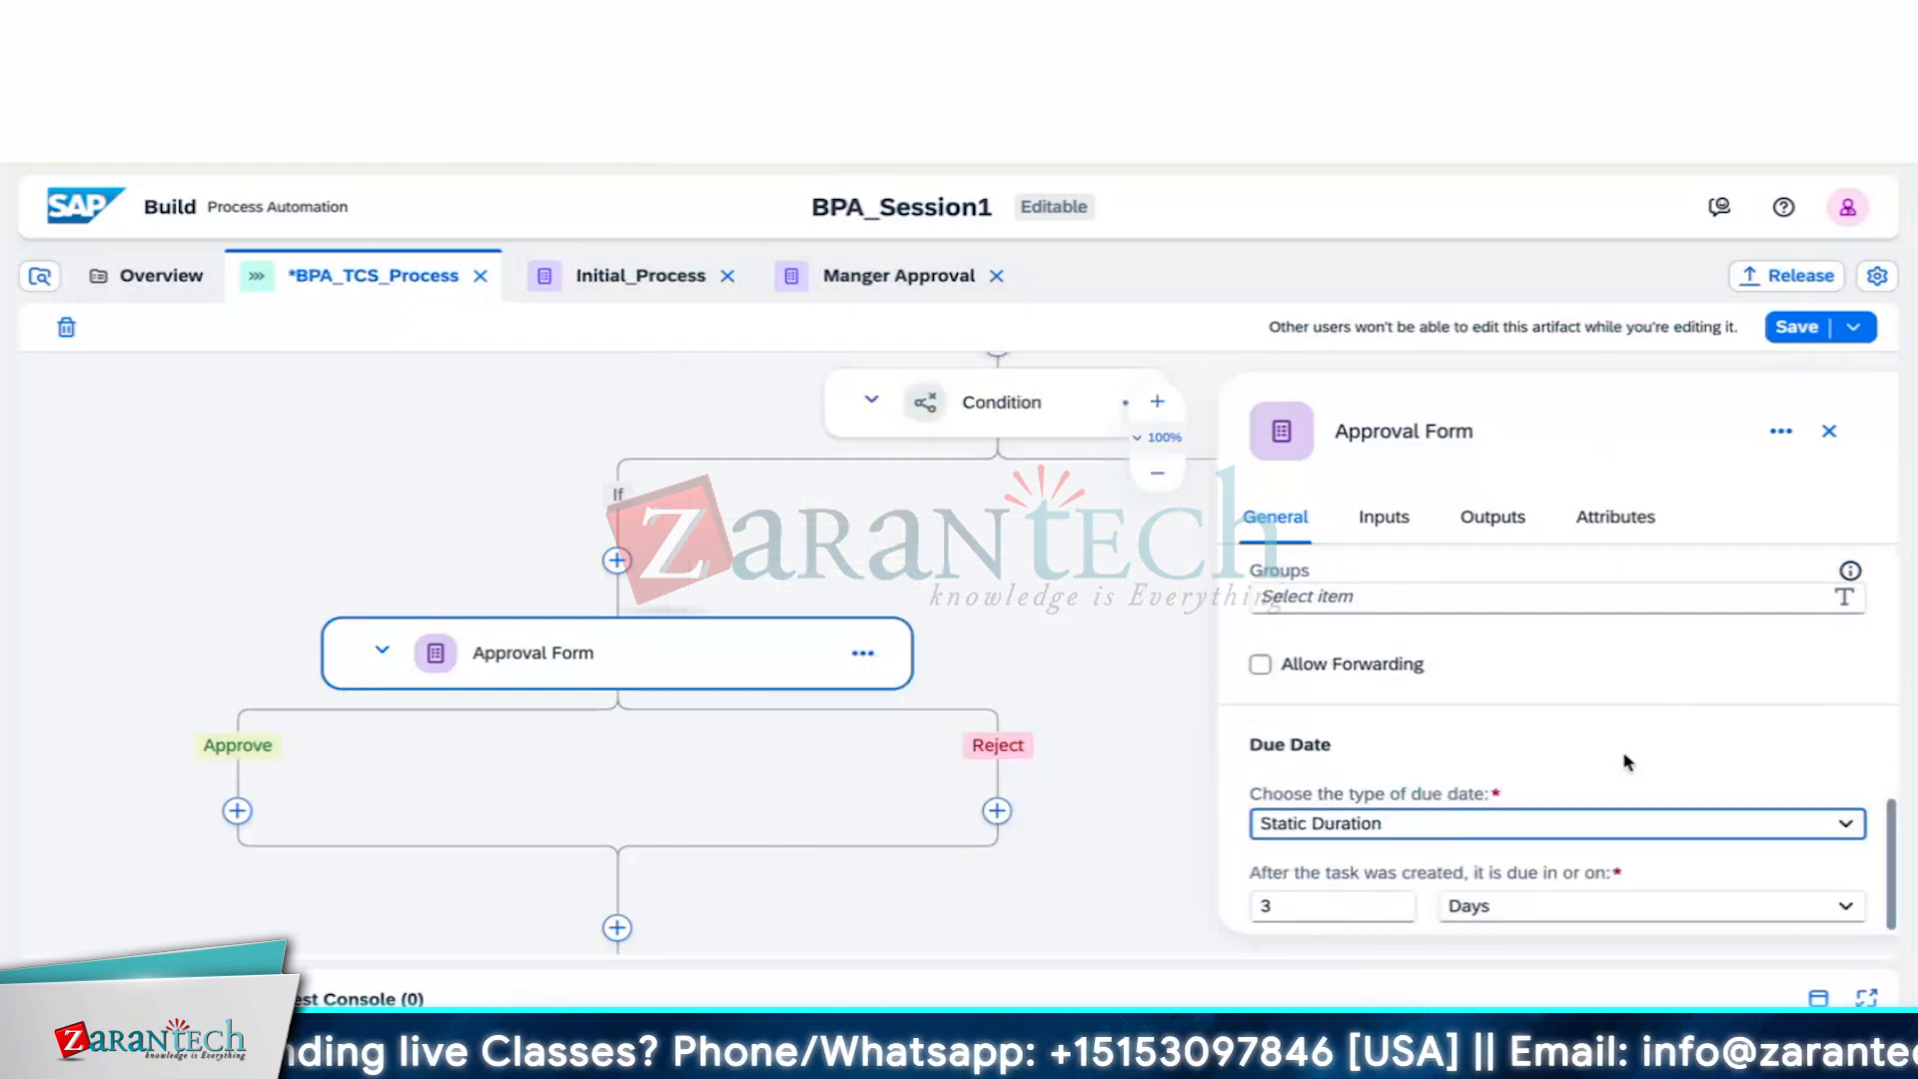
pyautogui.click(1337, 909)
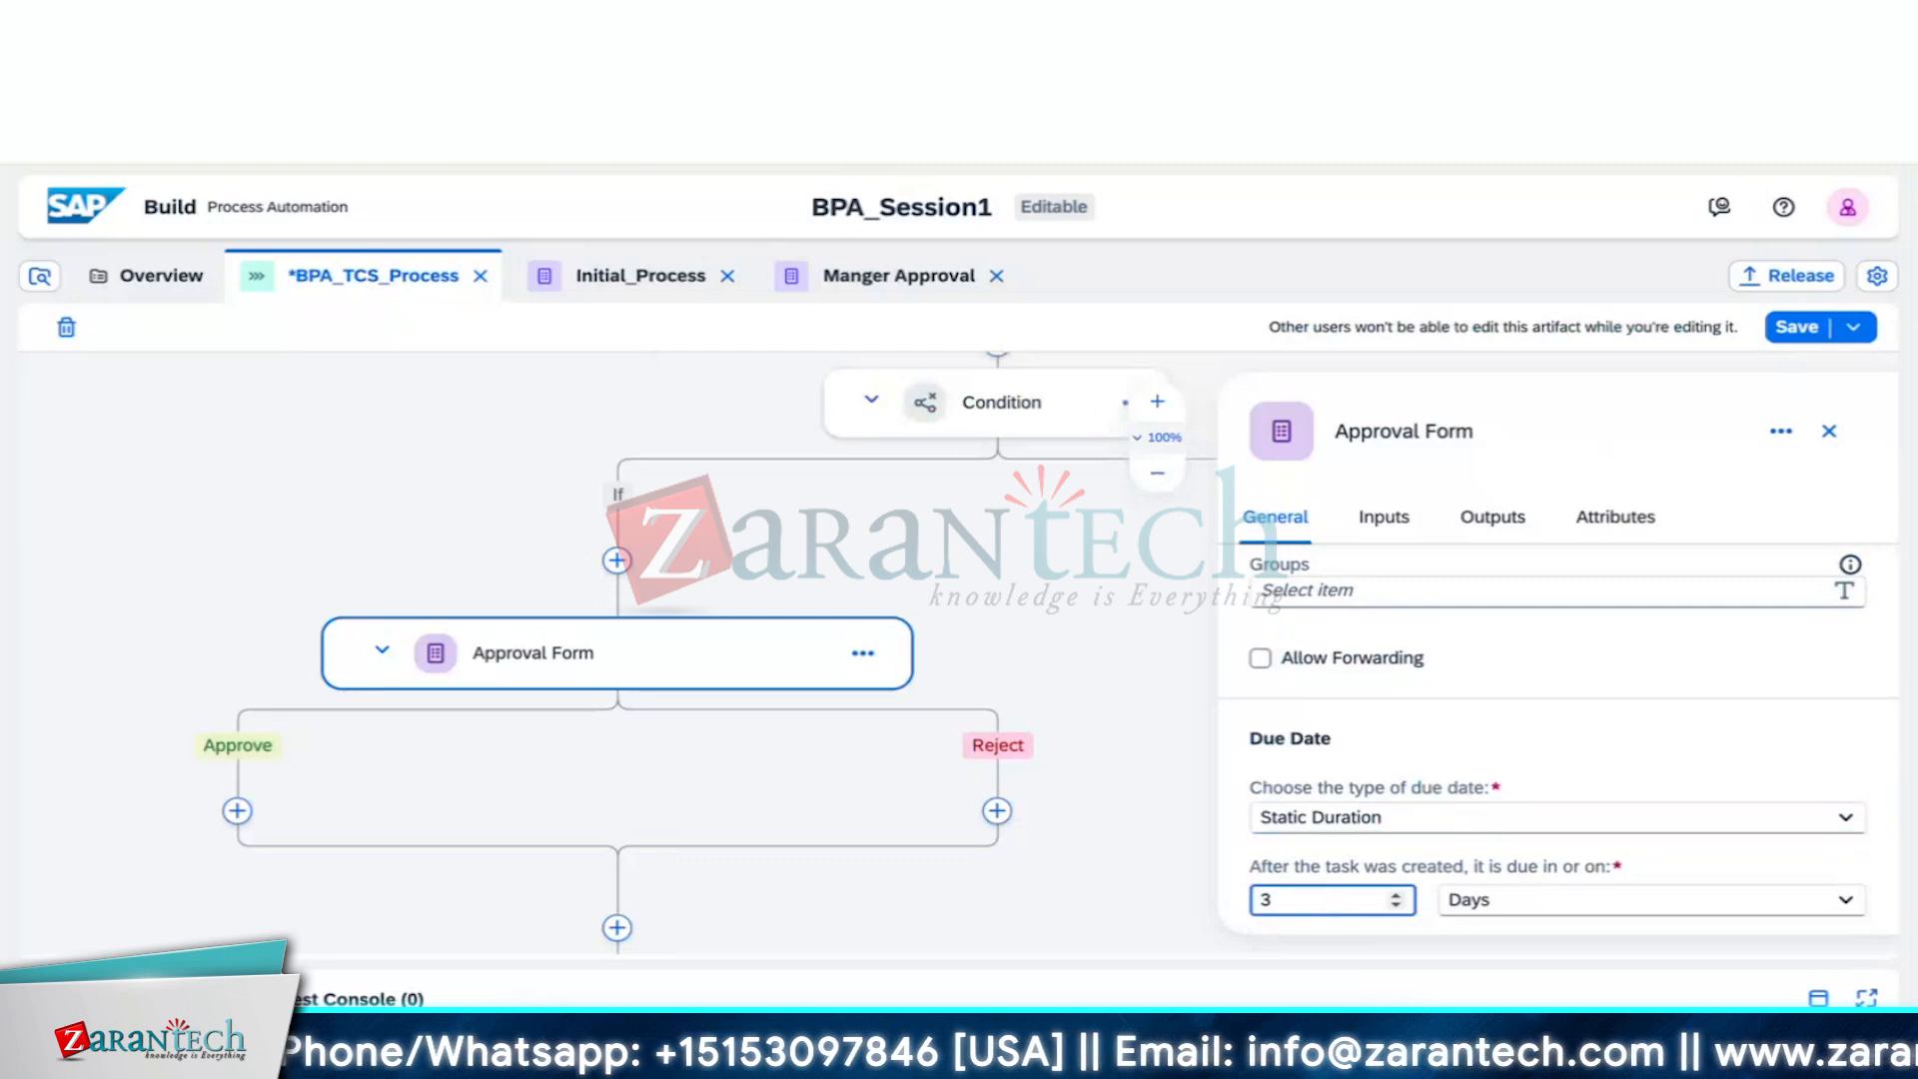
pyautogui.press('BackSpace')
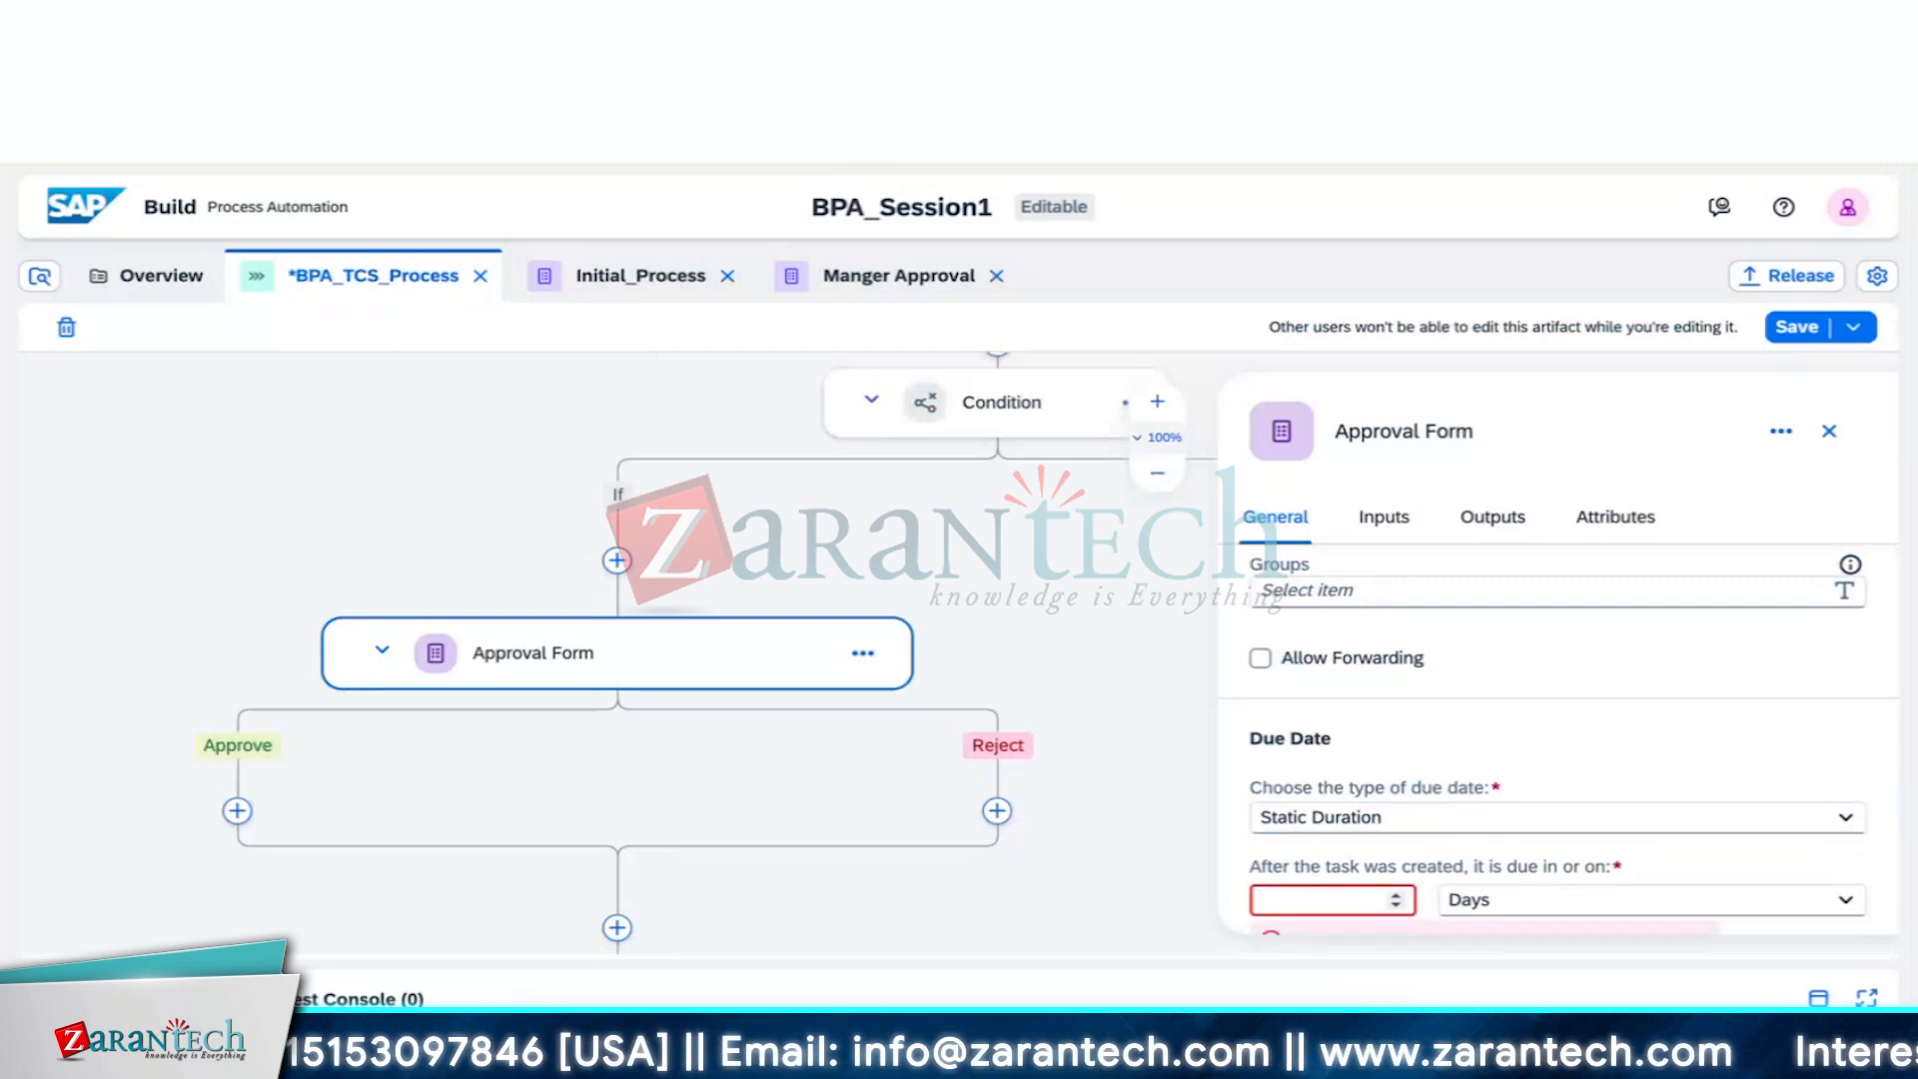
pyautogui.click(1846, 900)
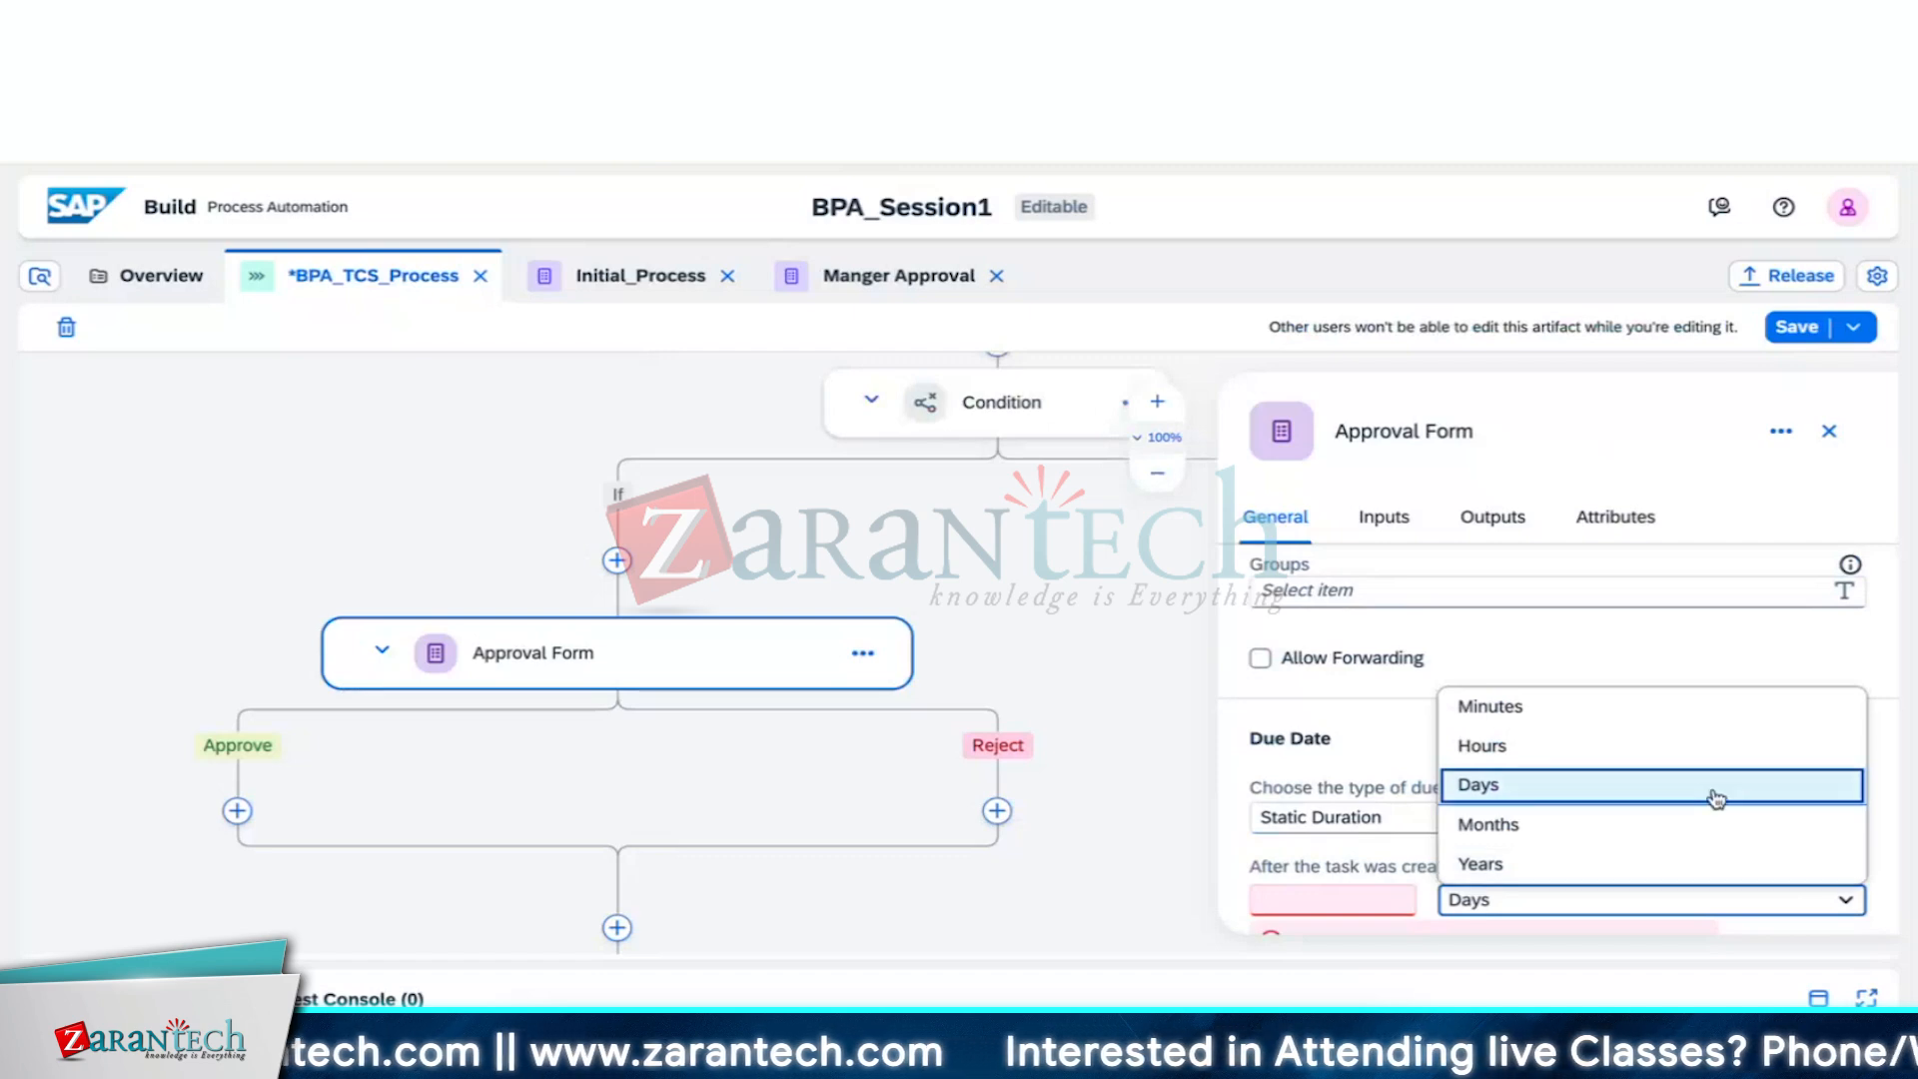
pyautogui.click(1712, 743)
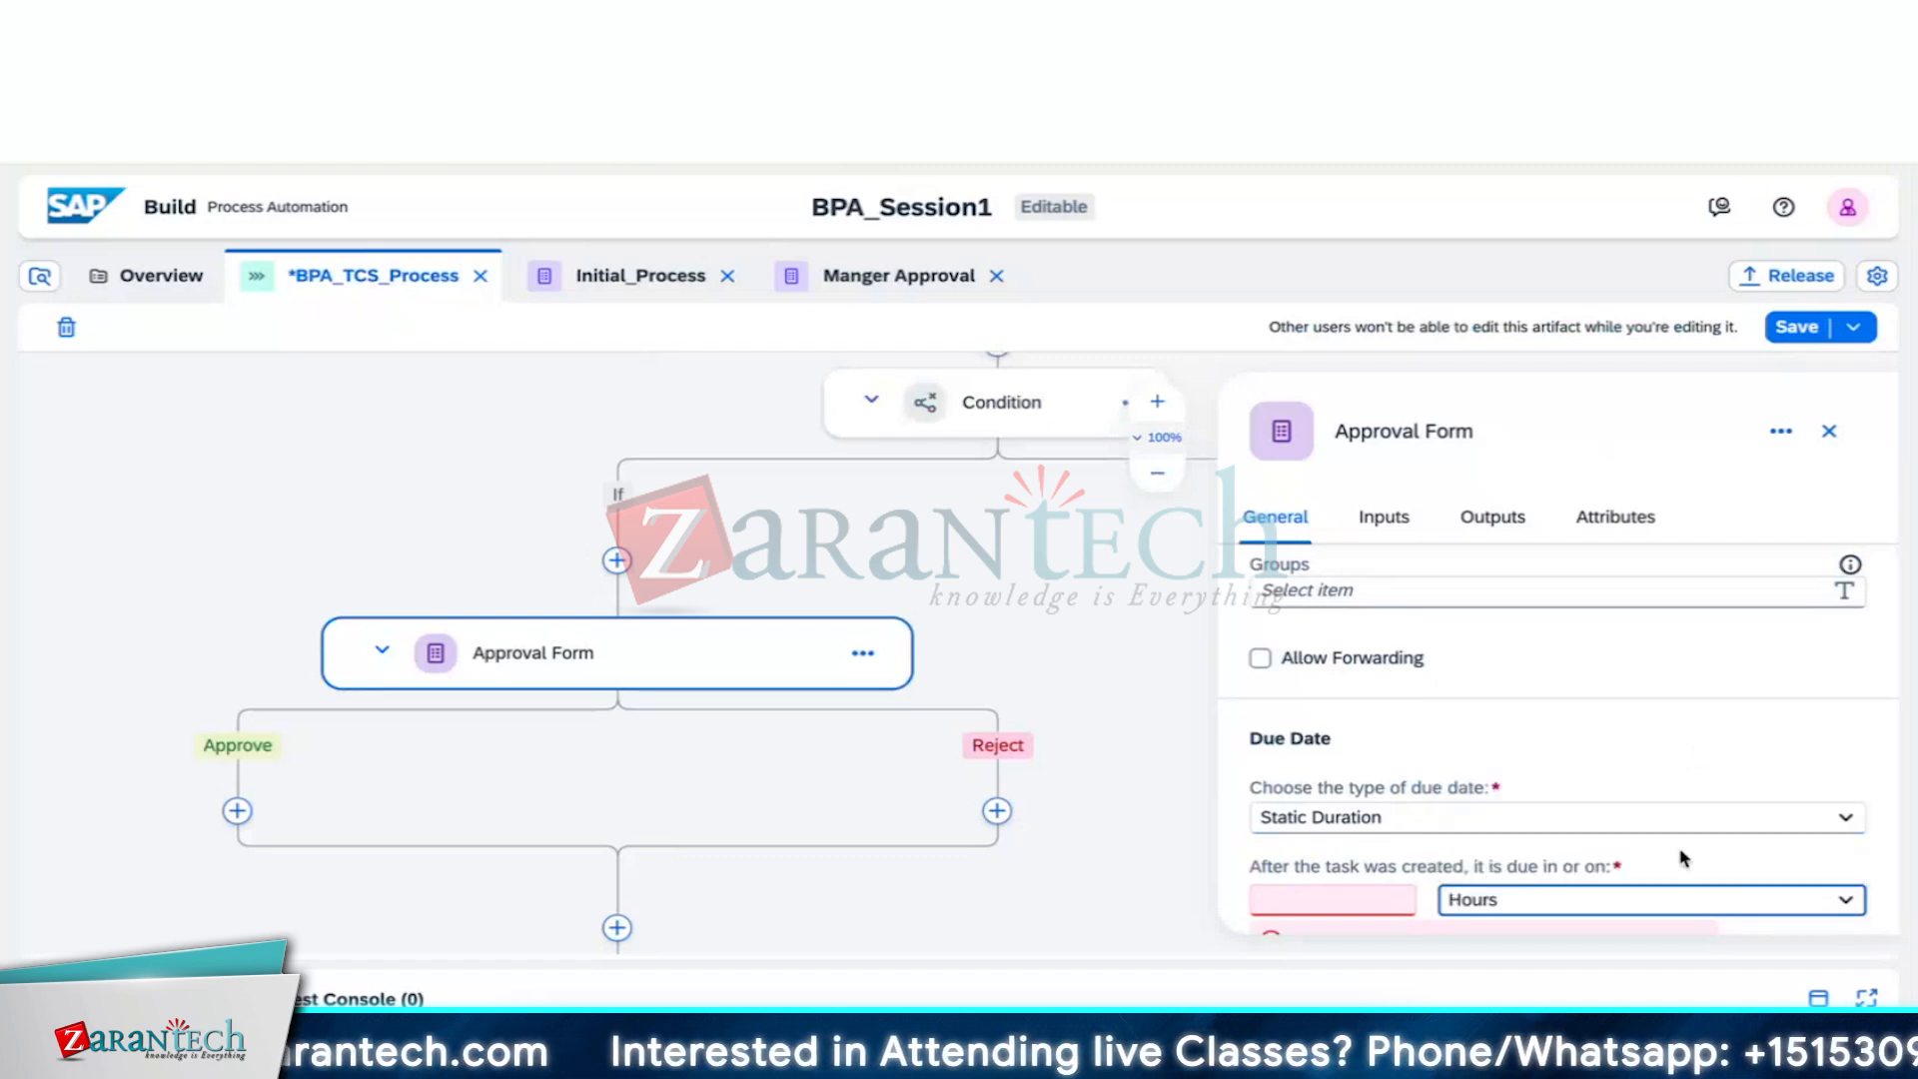
pyautogui.scroll(-1, 1684, 857)
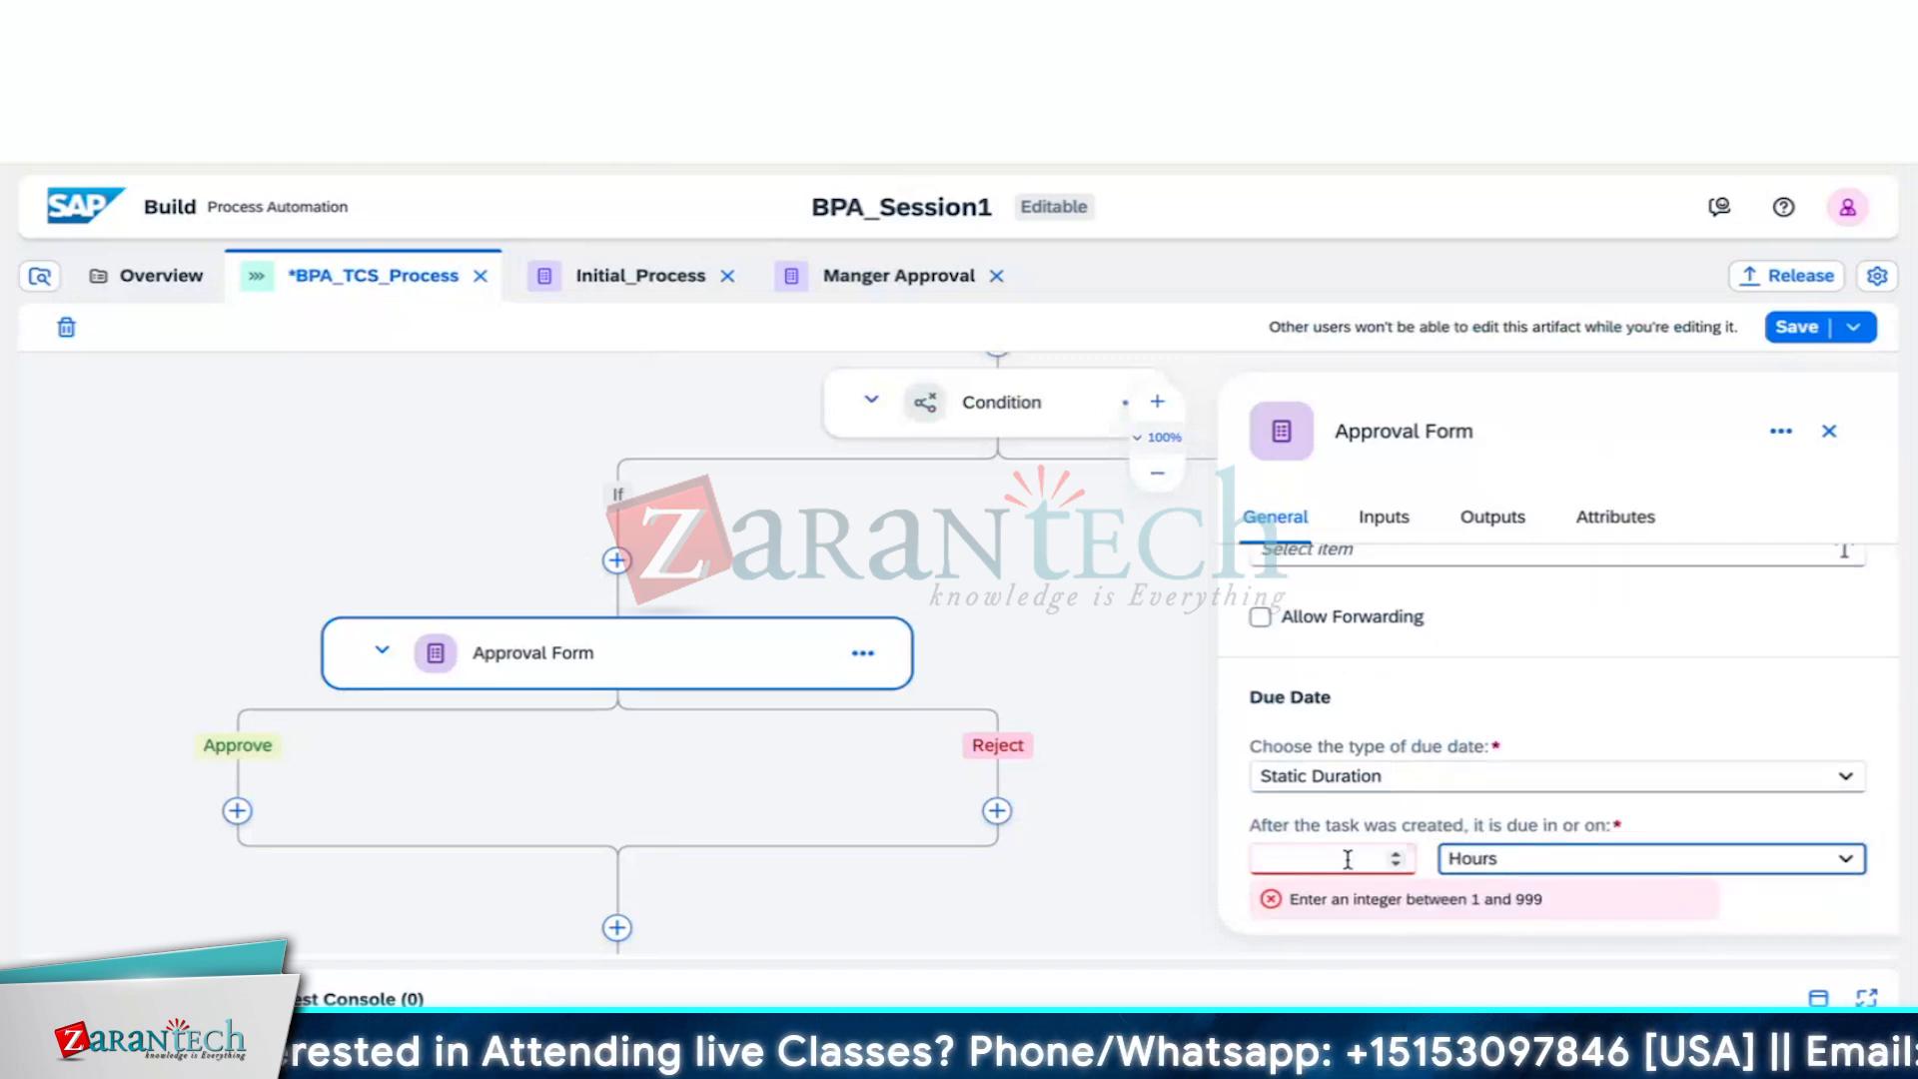
pyautogui.click(1347, 859)
pyautogui.write('1')
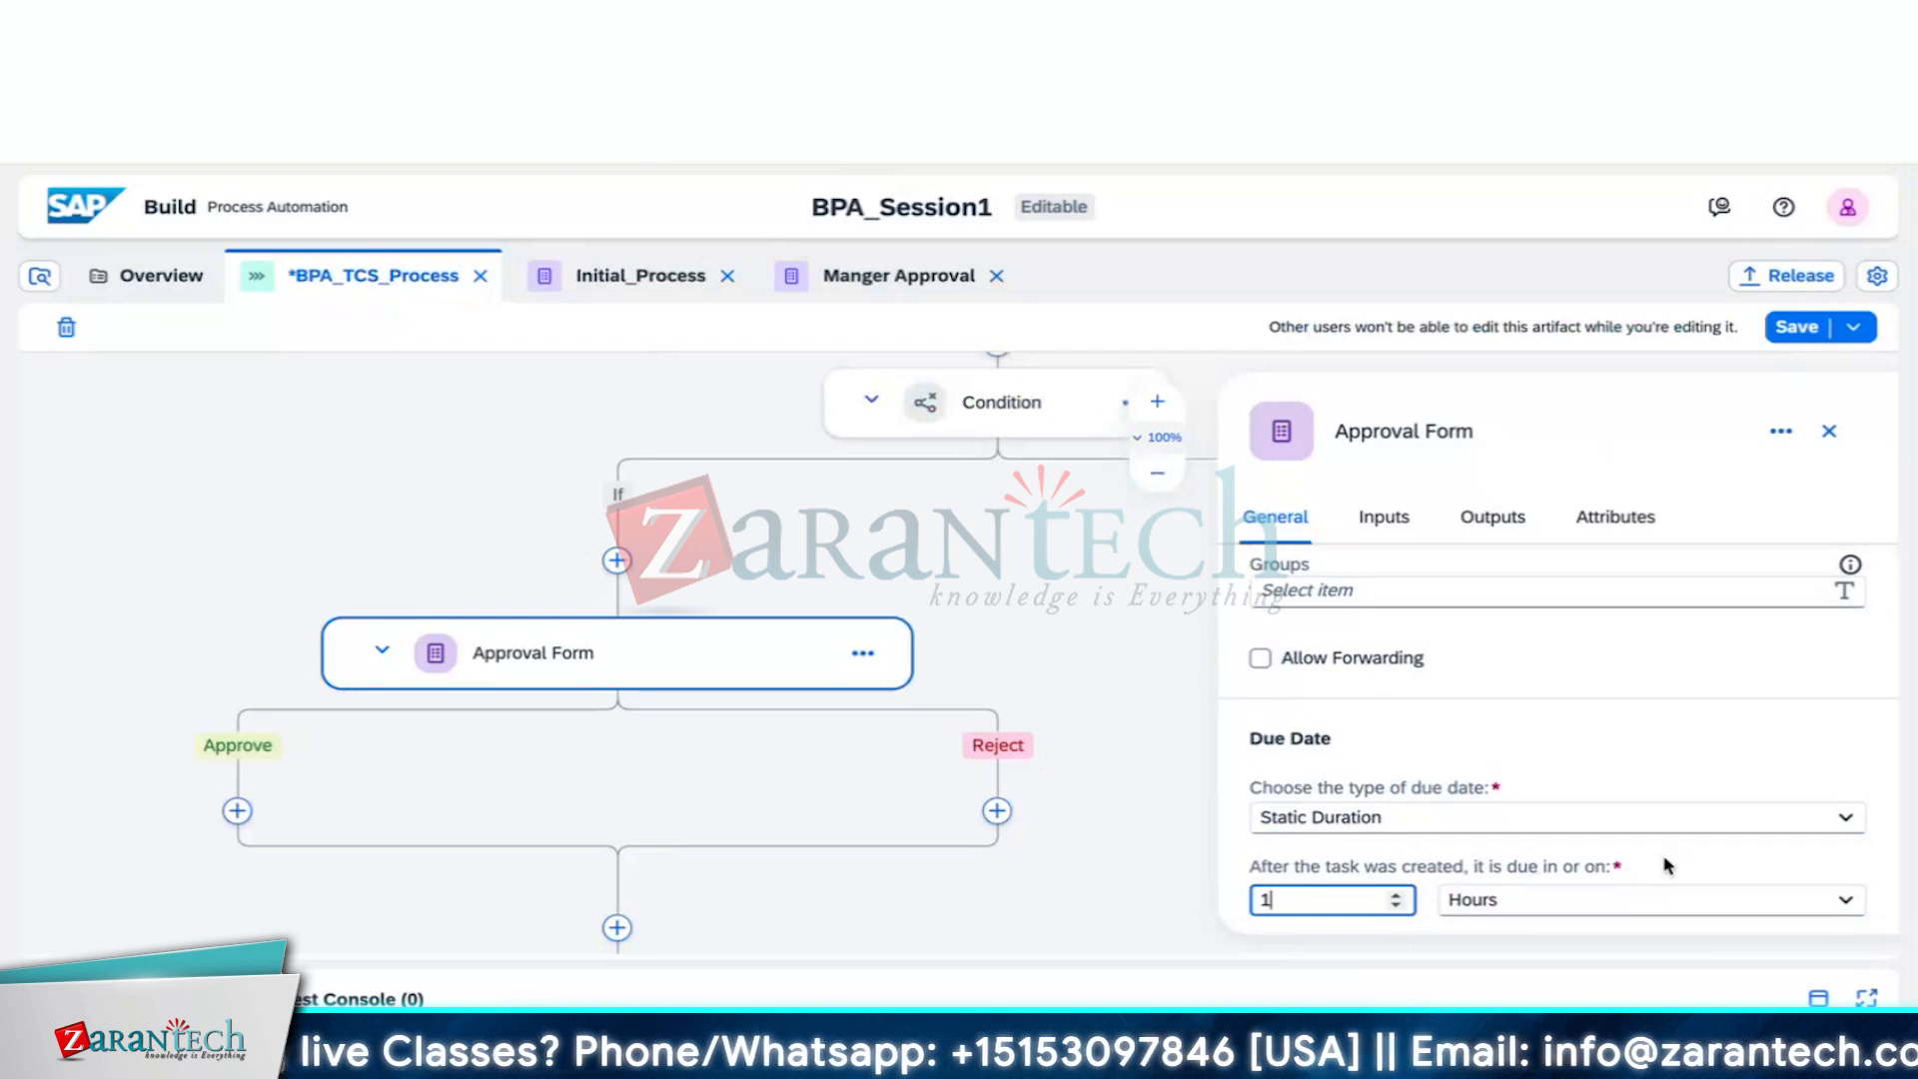
pyautogui.click(1666, 865)
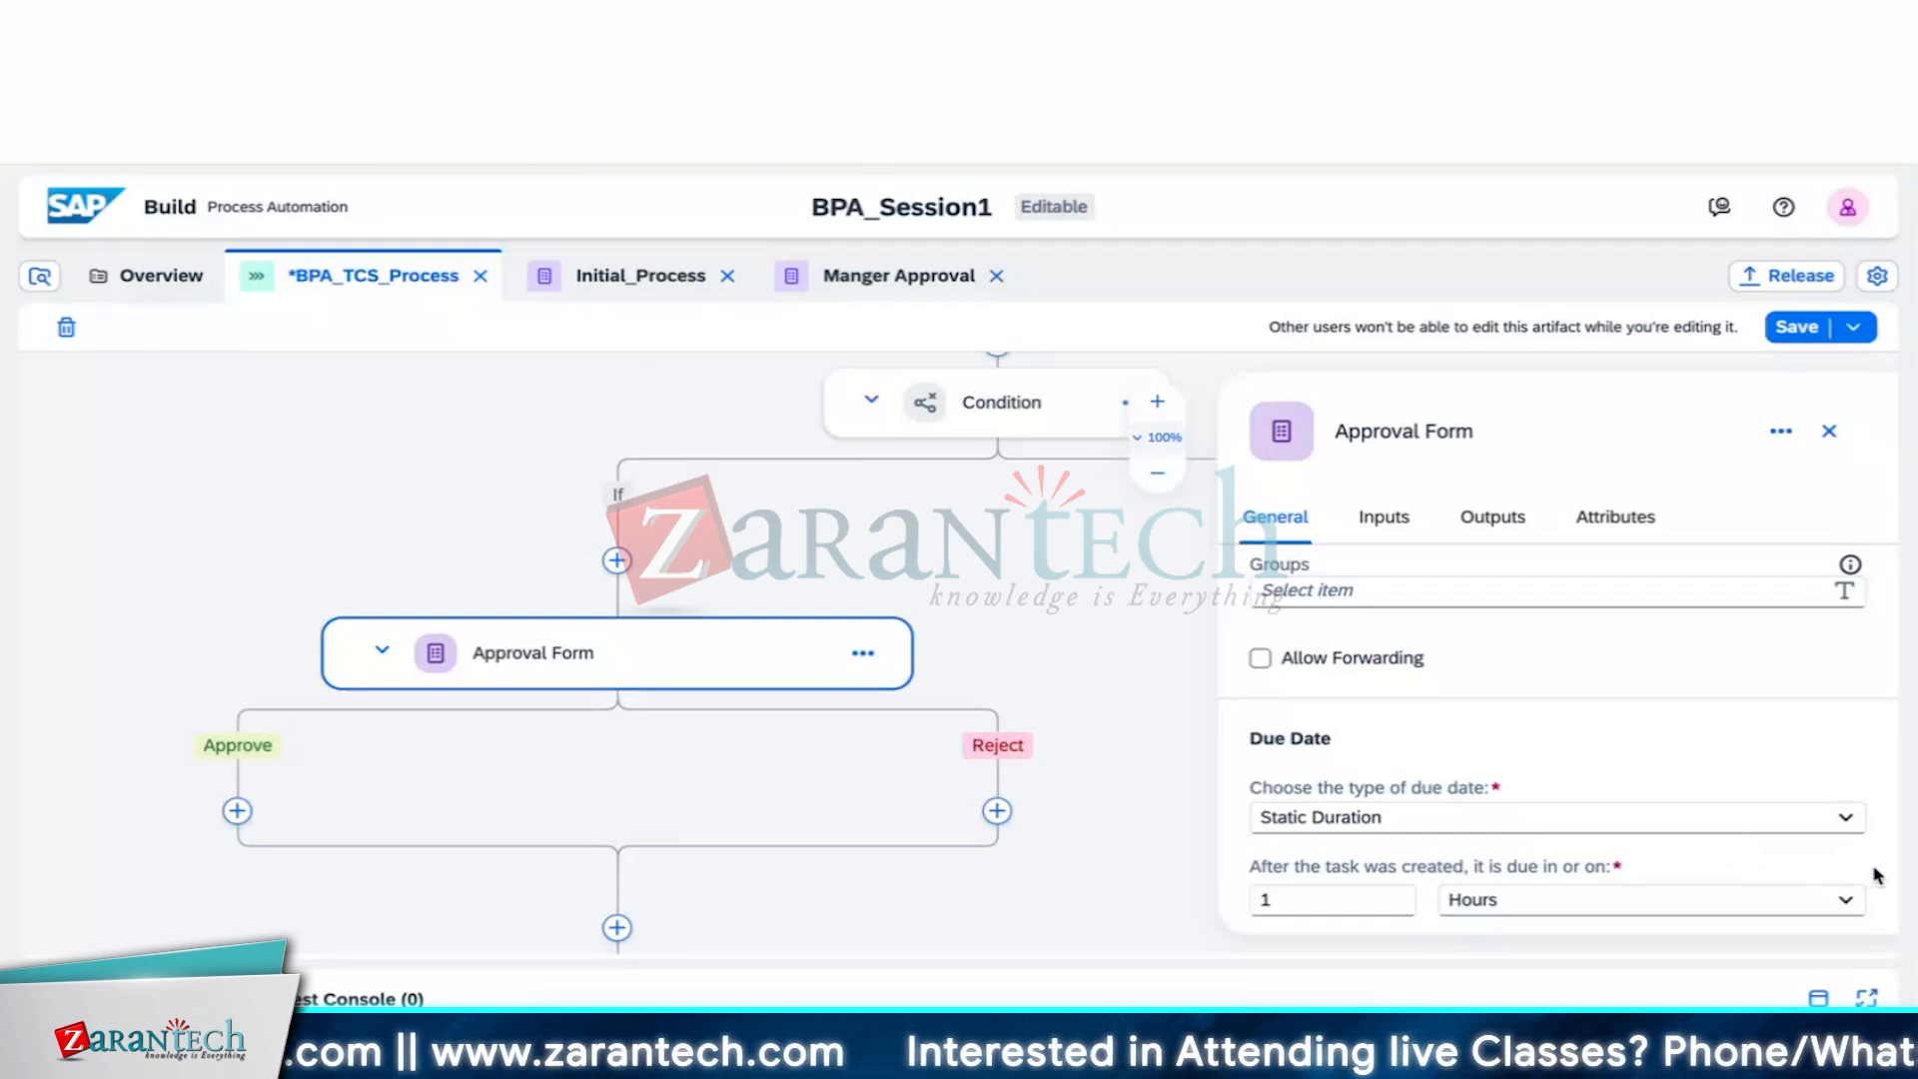
# Review the Approval Form properties, save BPA_TCS_Process, and close the properties panel
pyautogui.scroll(5, 1720, 702)
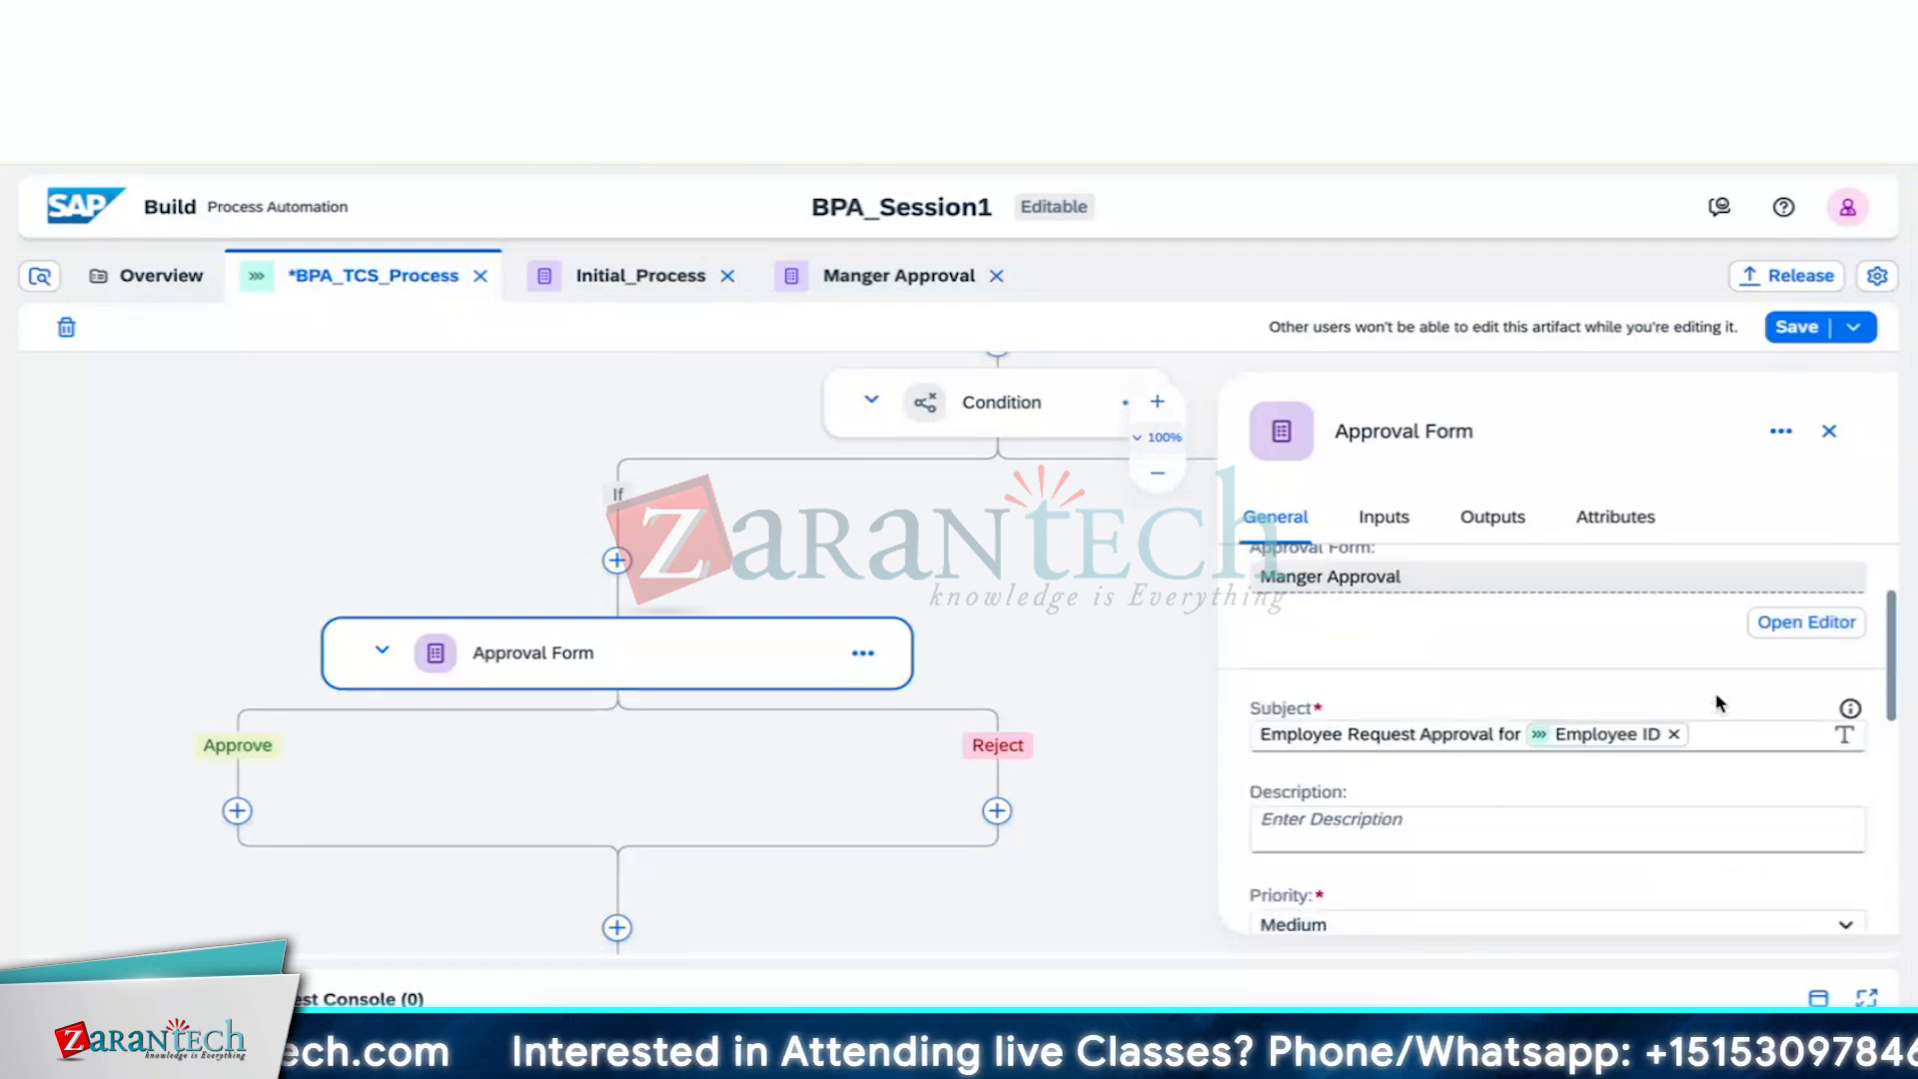
pyautogui.scroll(-1, 1720, 702)
pyautogui.scroll(2, 1720, 702)
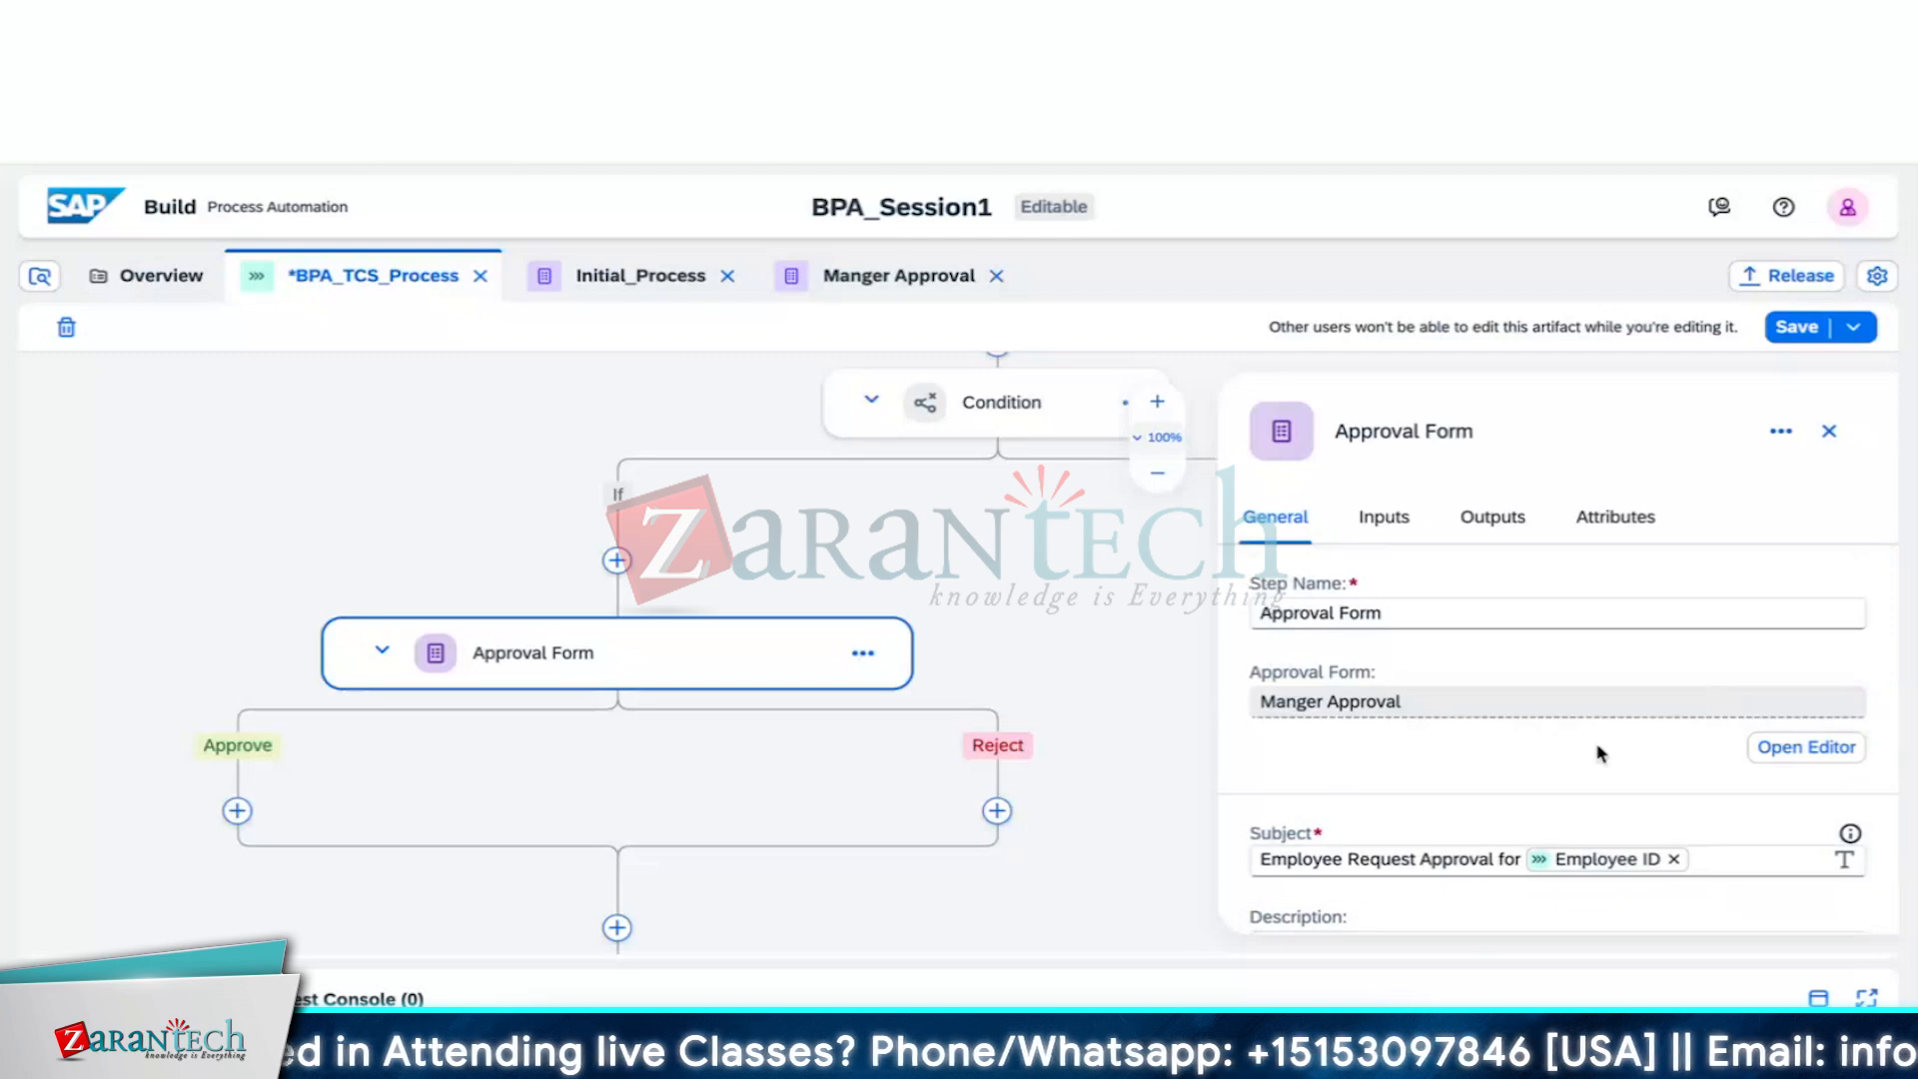
pyautogui.scroll(-7, 1600, 753)
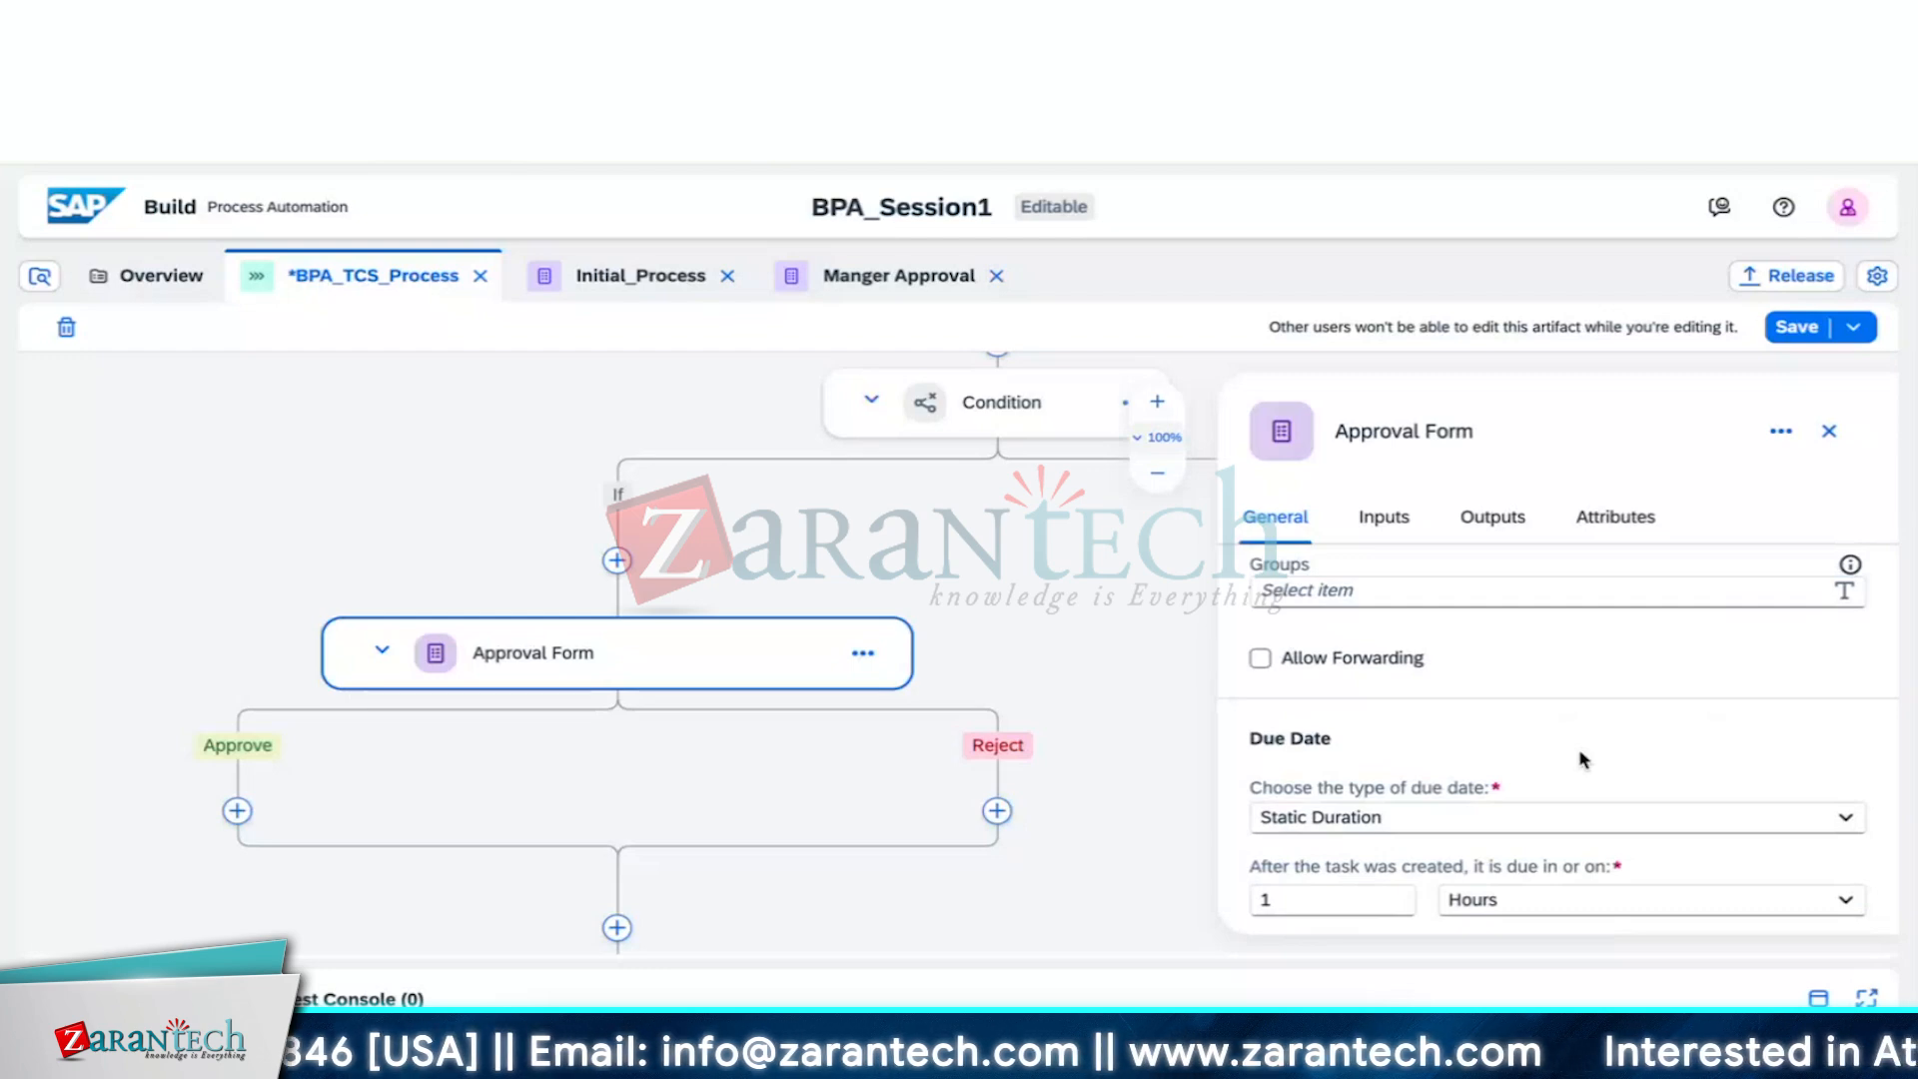
pyautogui.scroll(3, 1582, 759)
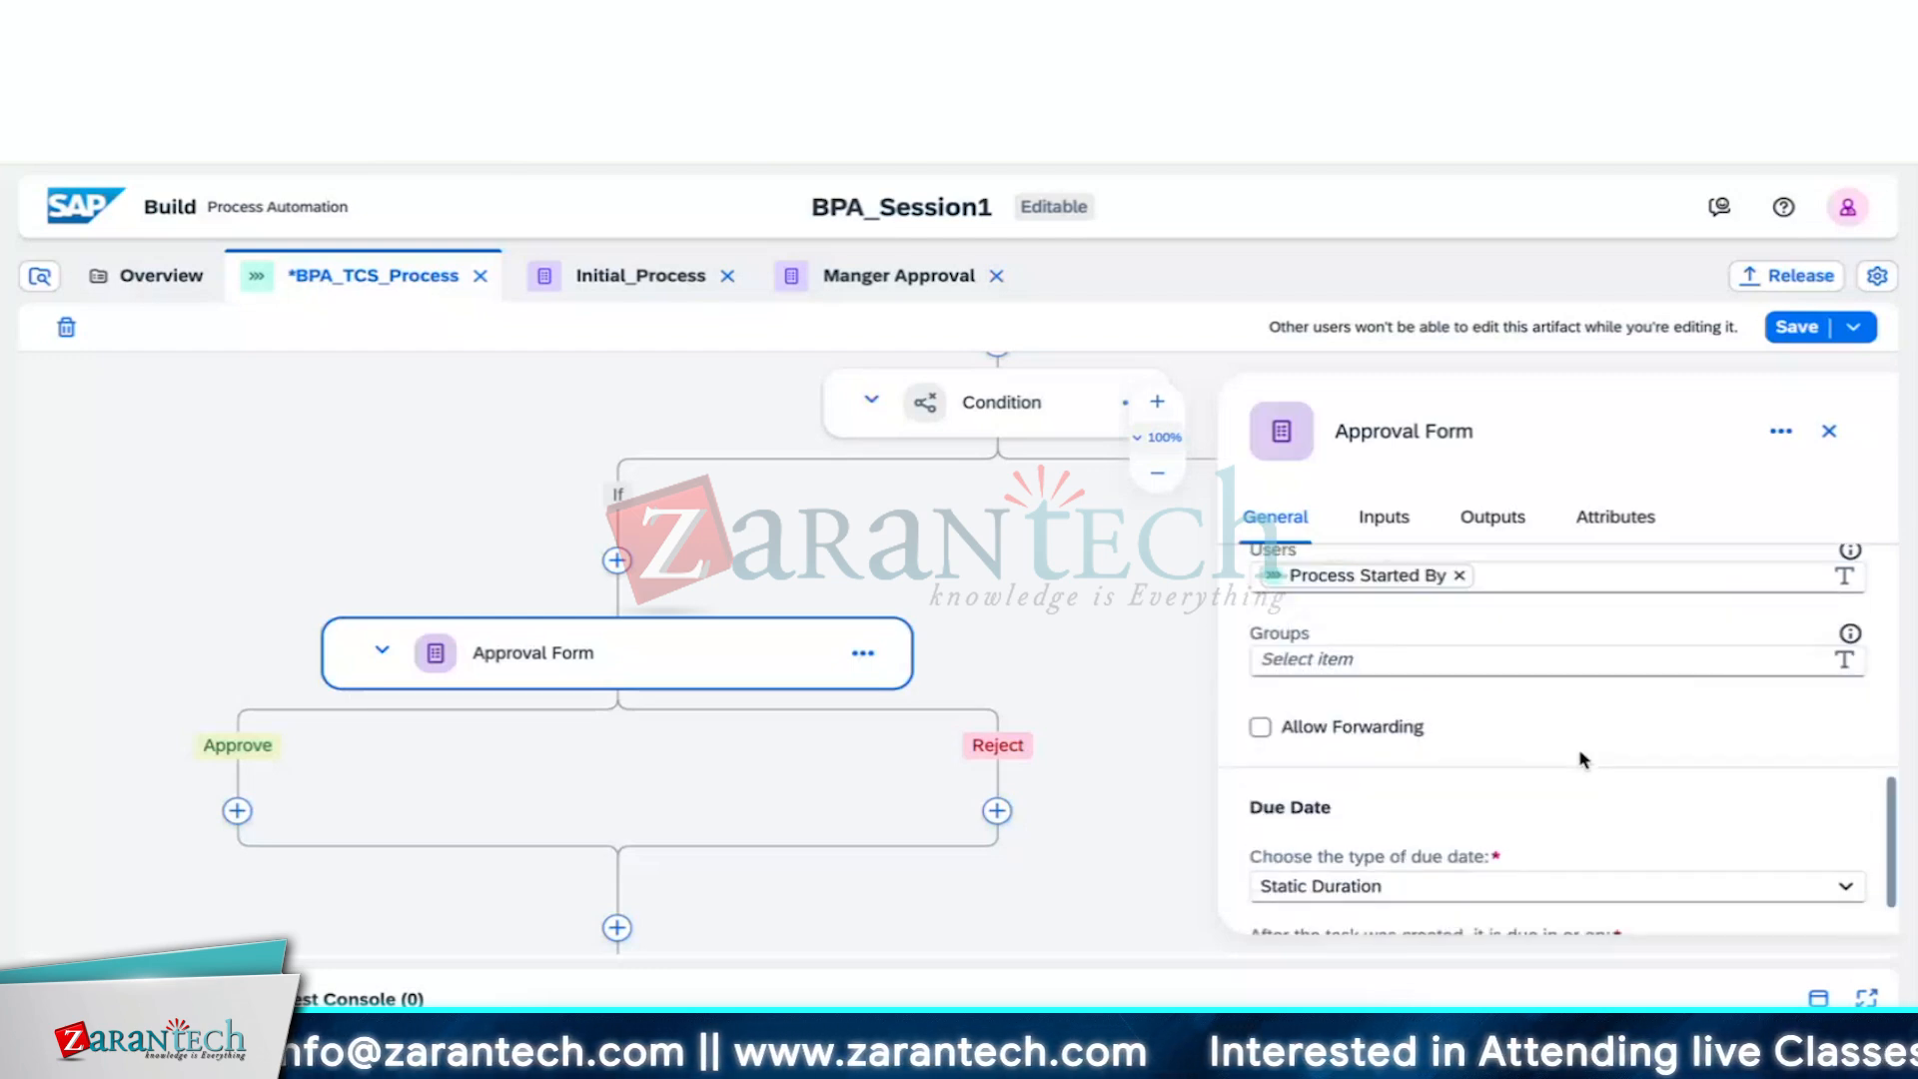
pyautogui.scroll(6, 1580, 751)
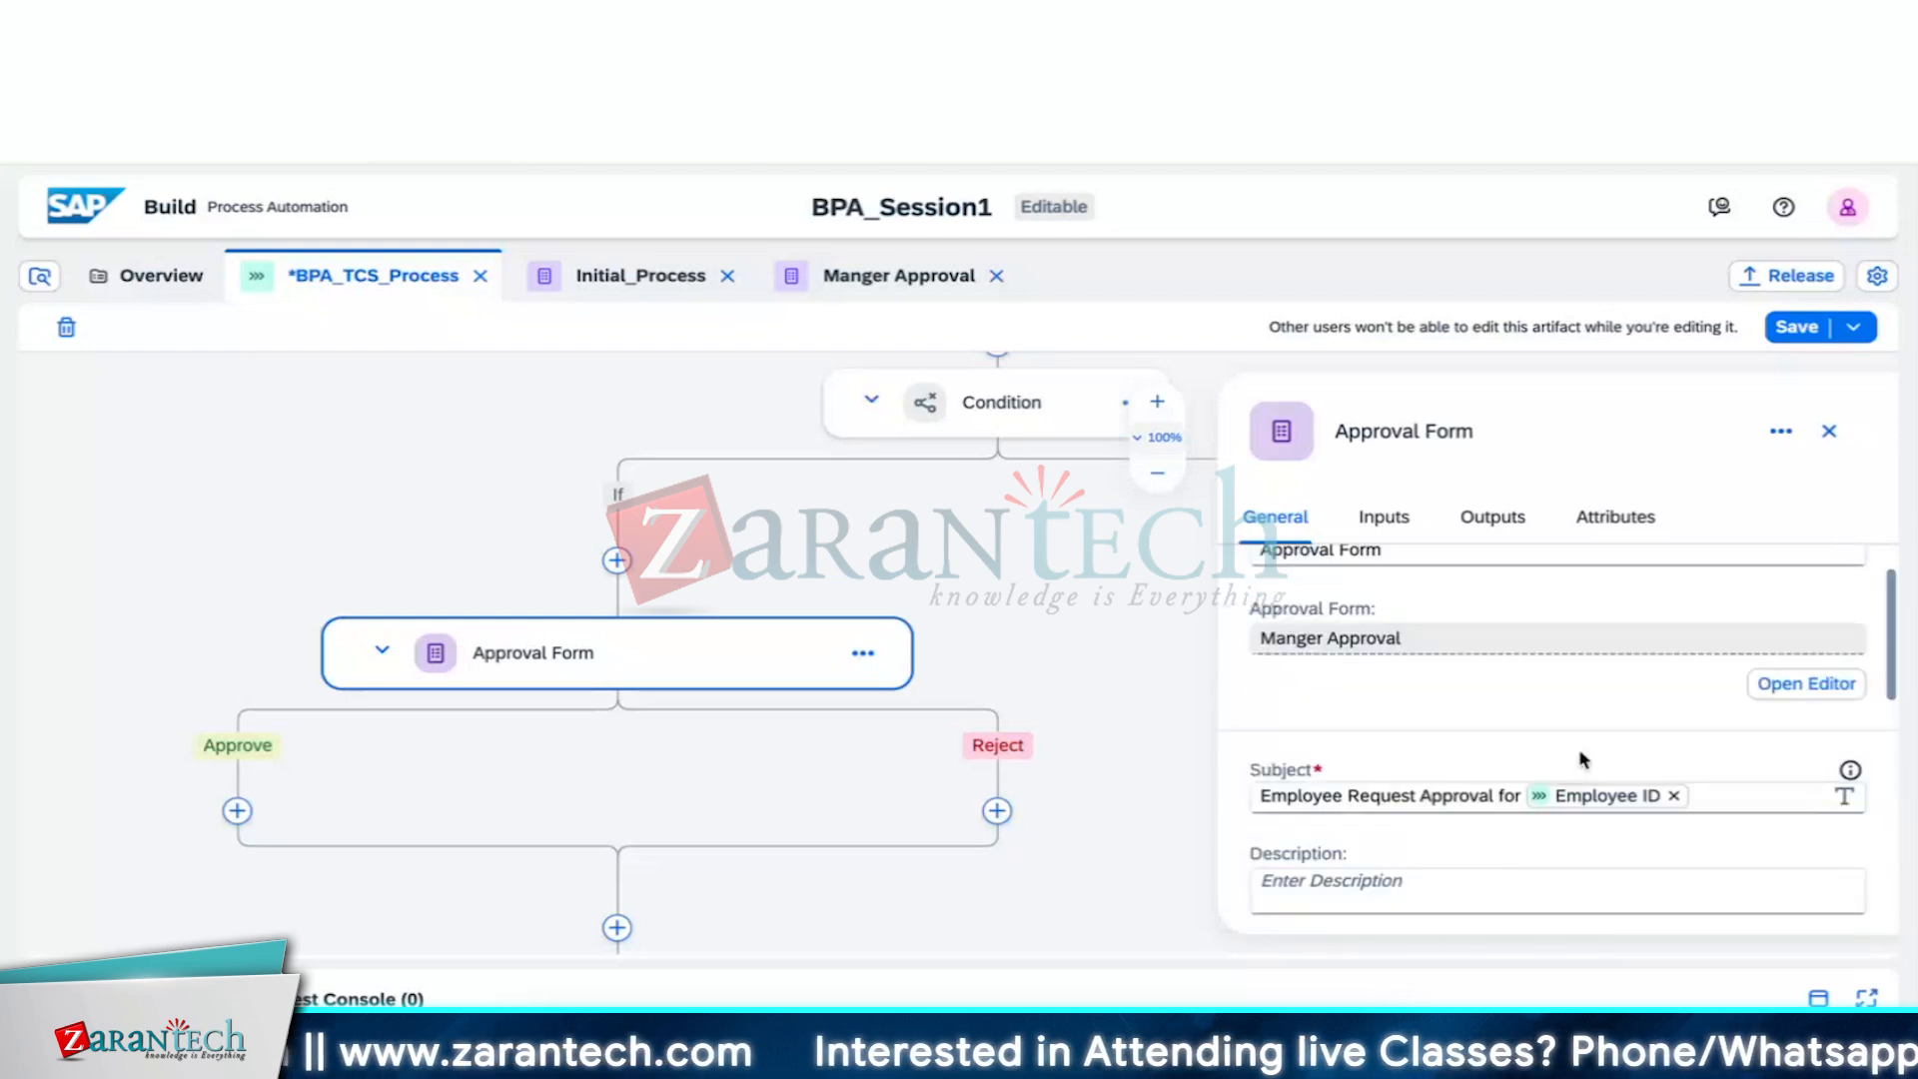
pyautogui.click(1795, 332)
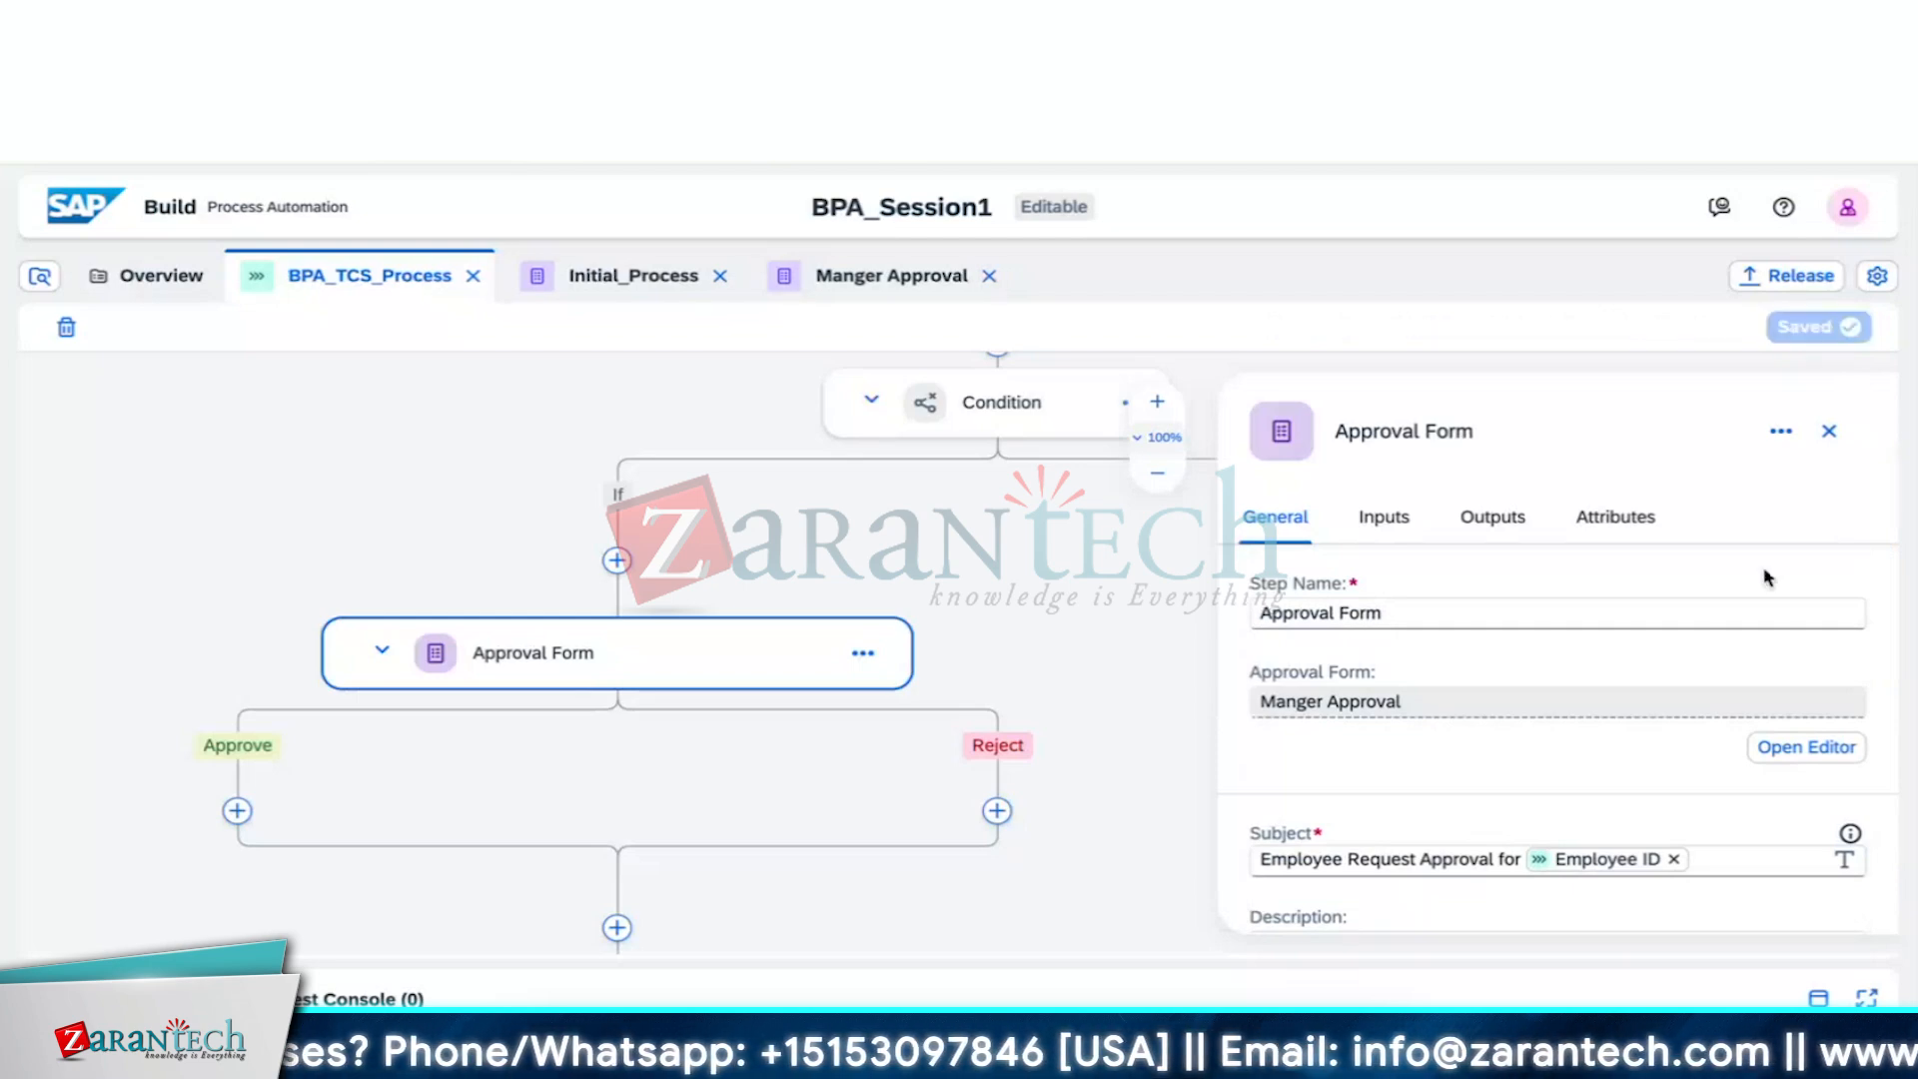
pyautogui.click(1831, 432)
# Open the Manger Approval form in the editor from the Approval Form step's menu
pyautogui.click(802, 659)
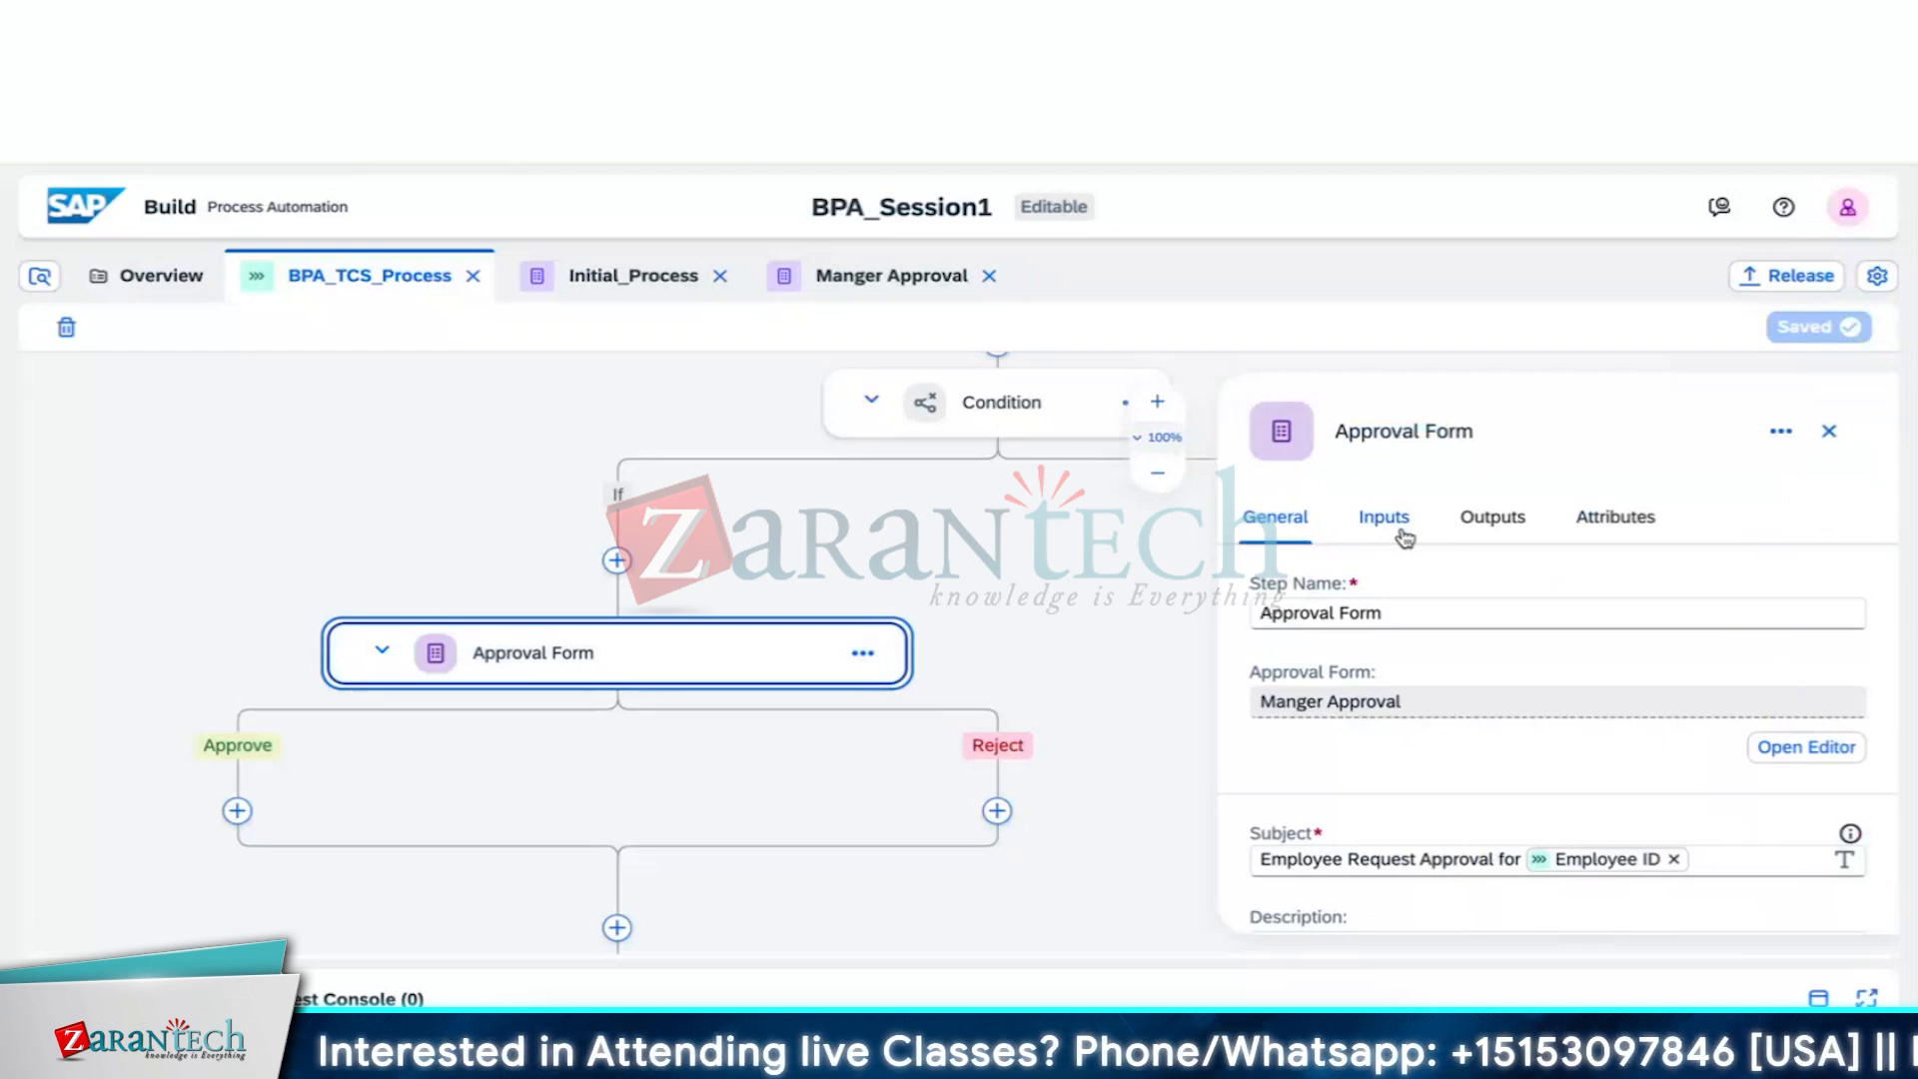
pyautogui.click(865, 654)
pyautogui.click(929, 695)
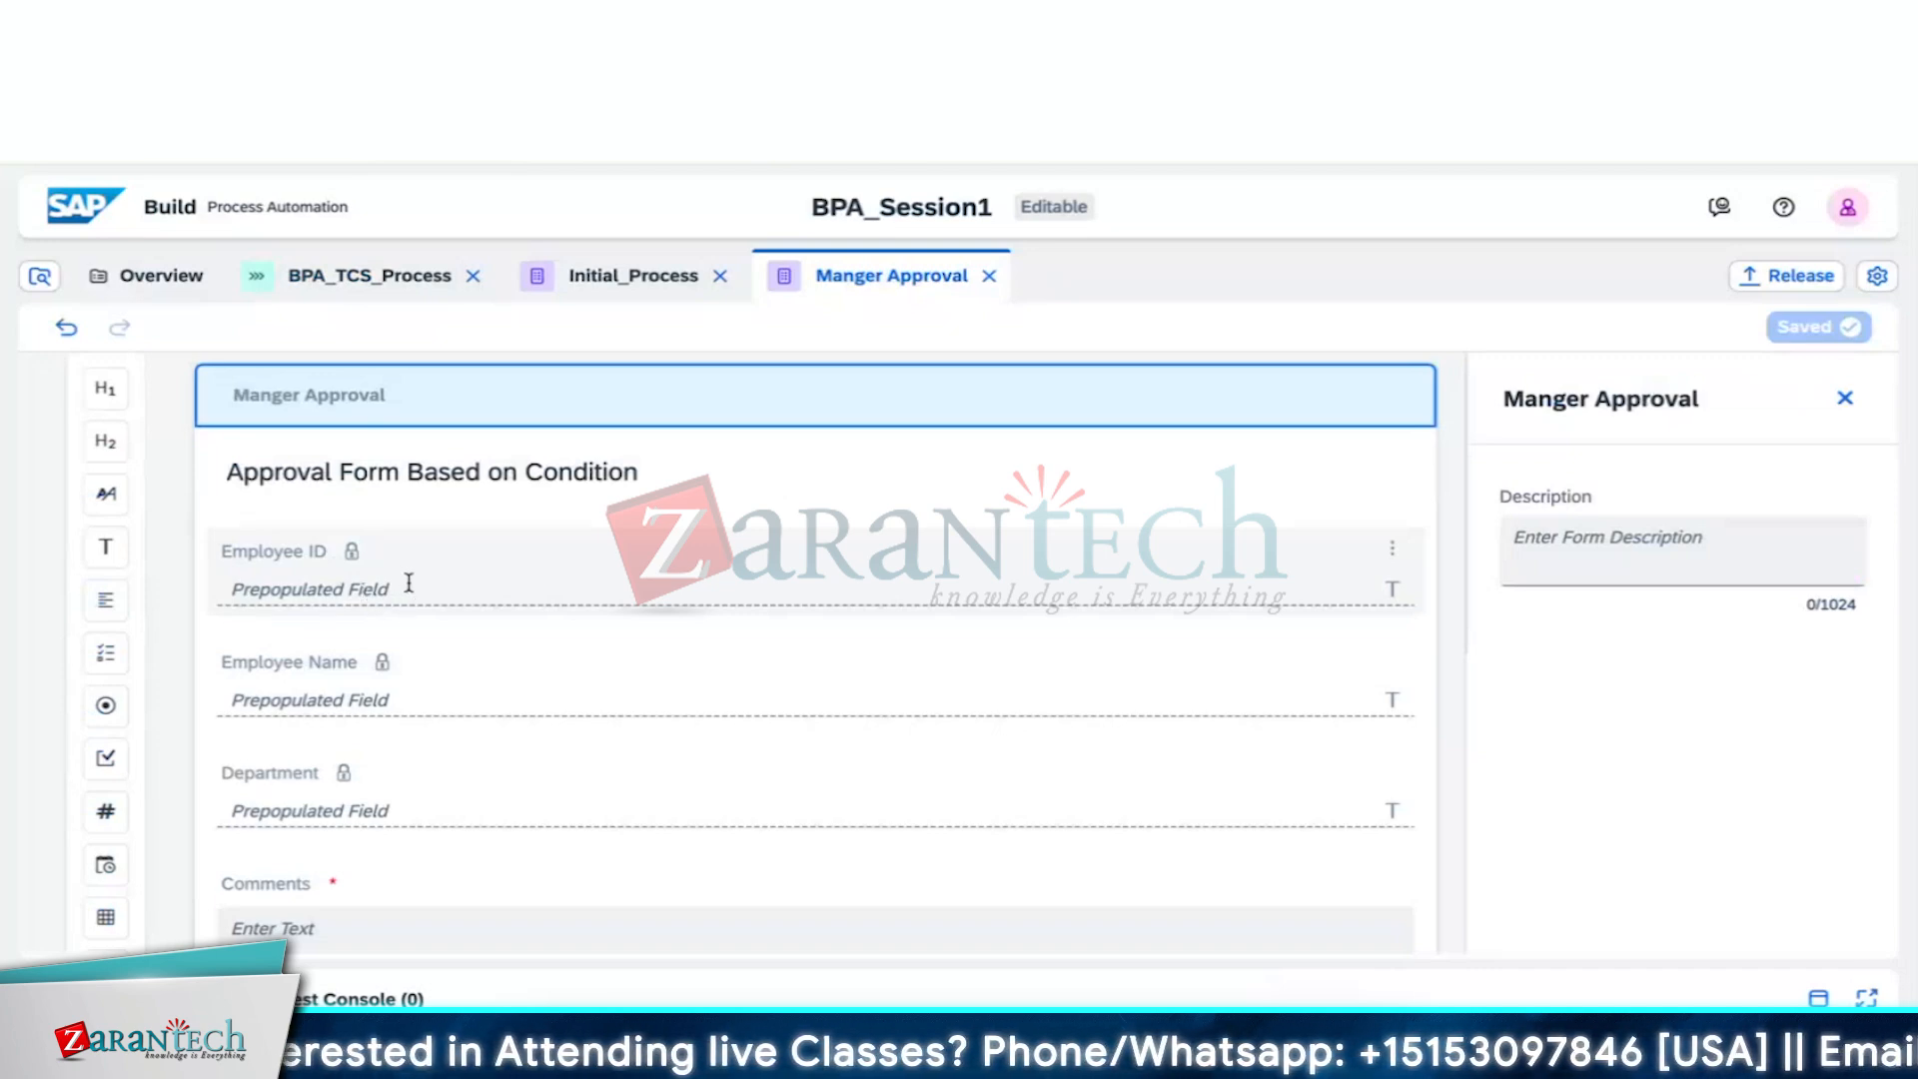
# Scroll through the Manger Approval form's fields, then switch to the Initial_Process tab
pyautogui.scroll(-1, 413, 678)
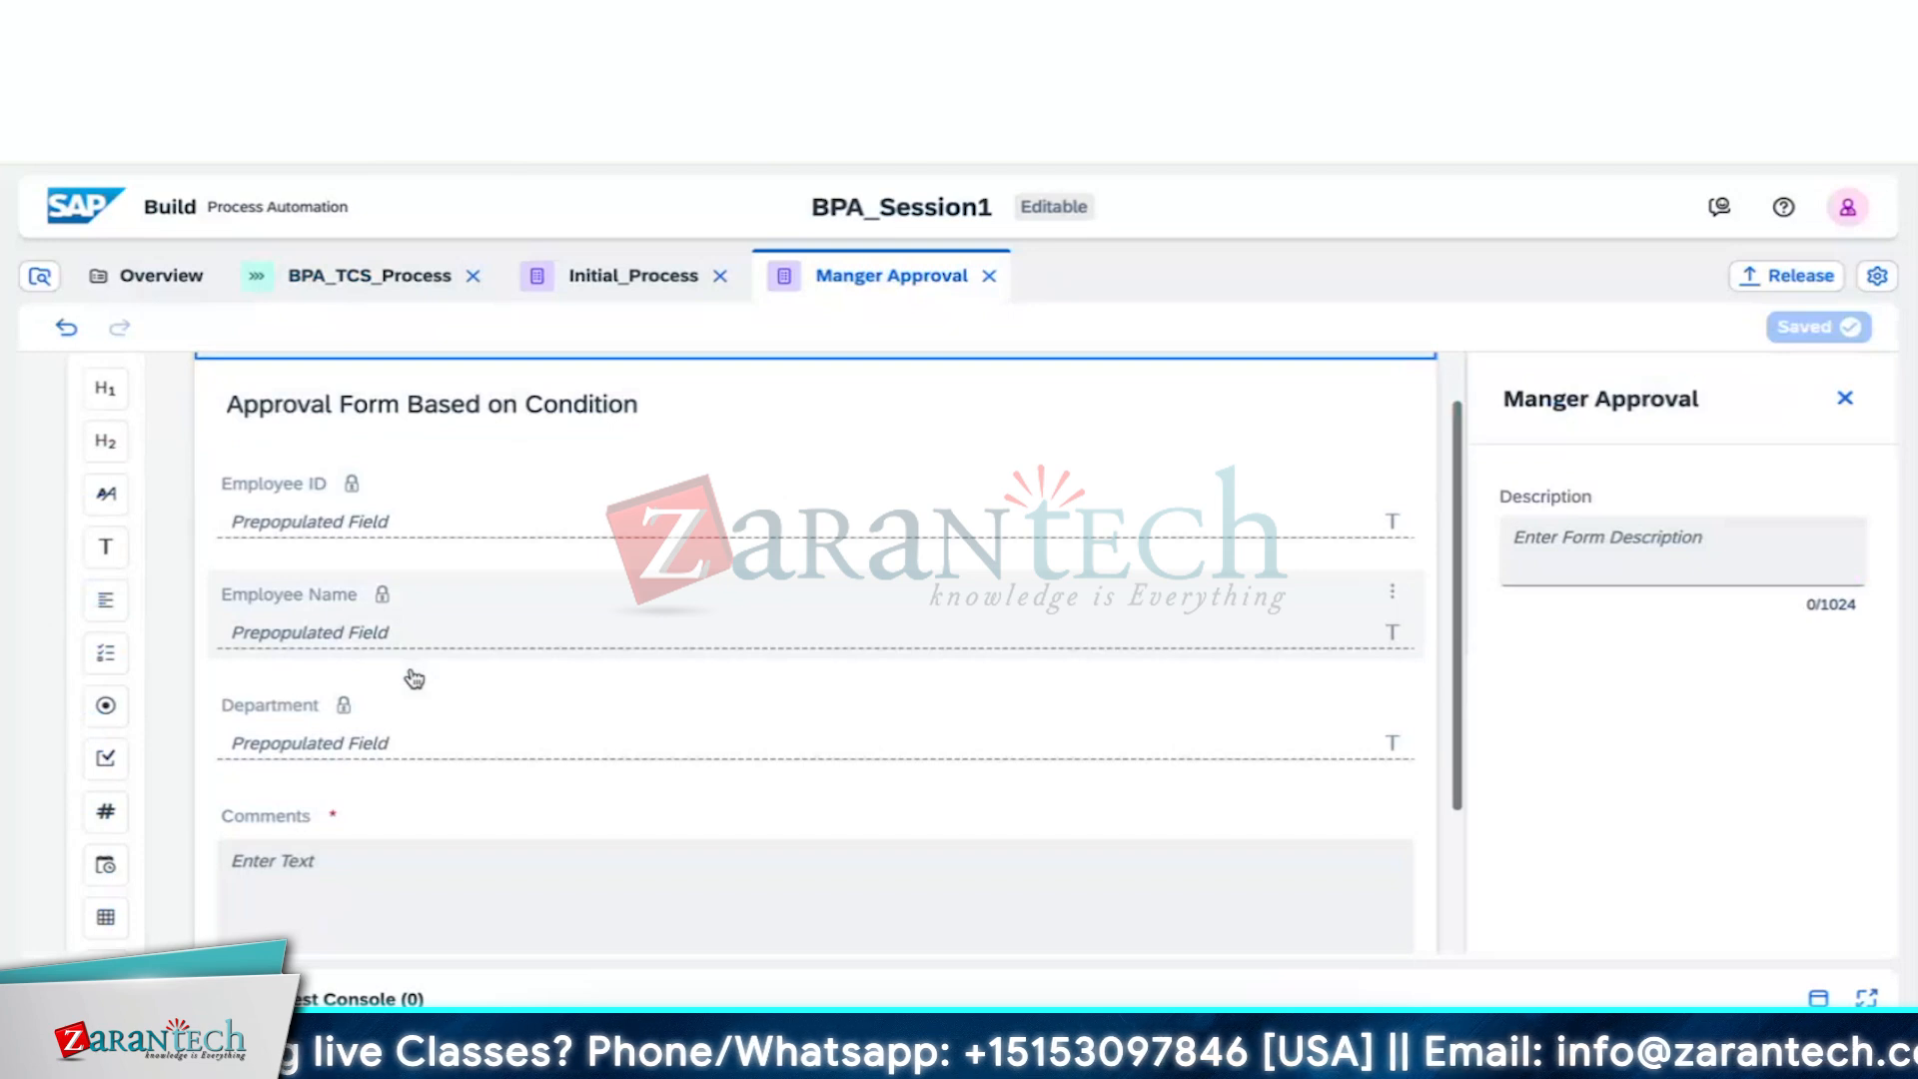
pyautogui.scroll(1, 414, 678)
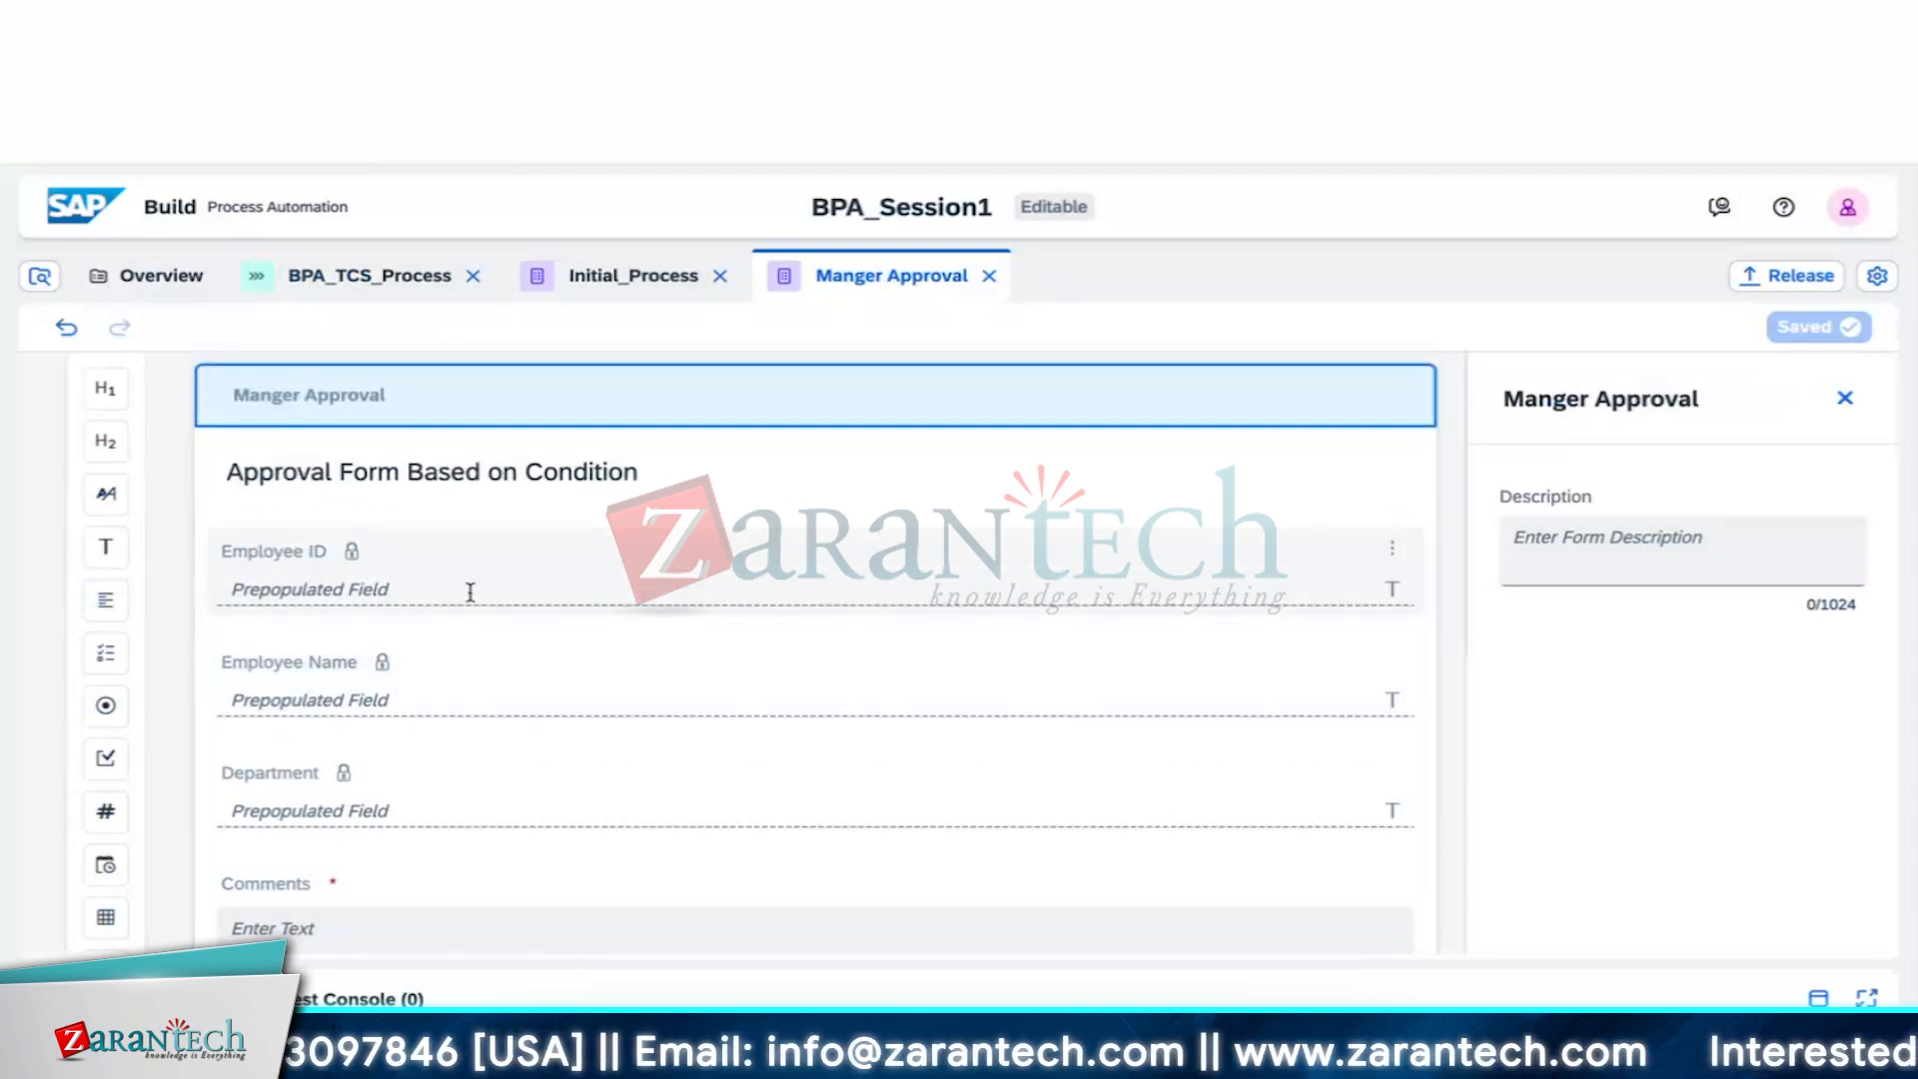
pyautogui.scroll(-3, 470, 592)
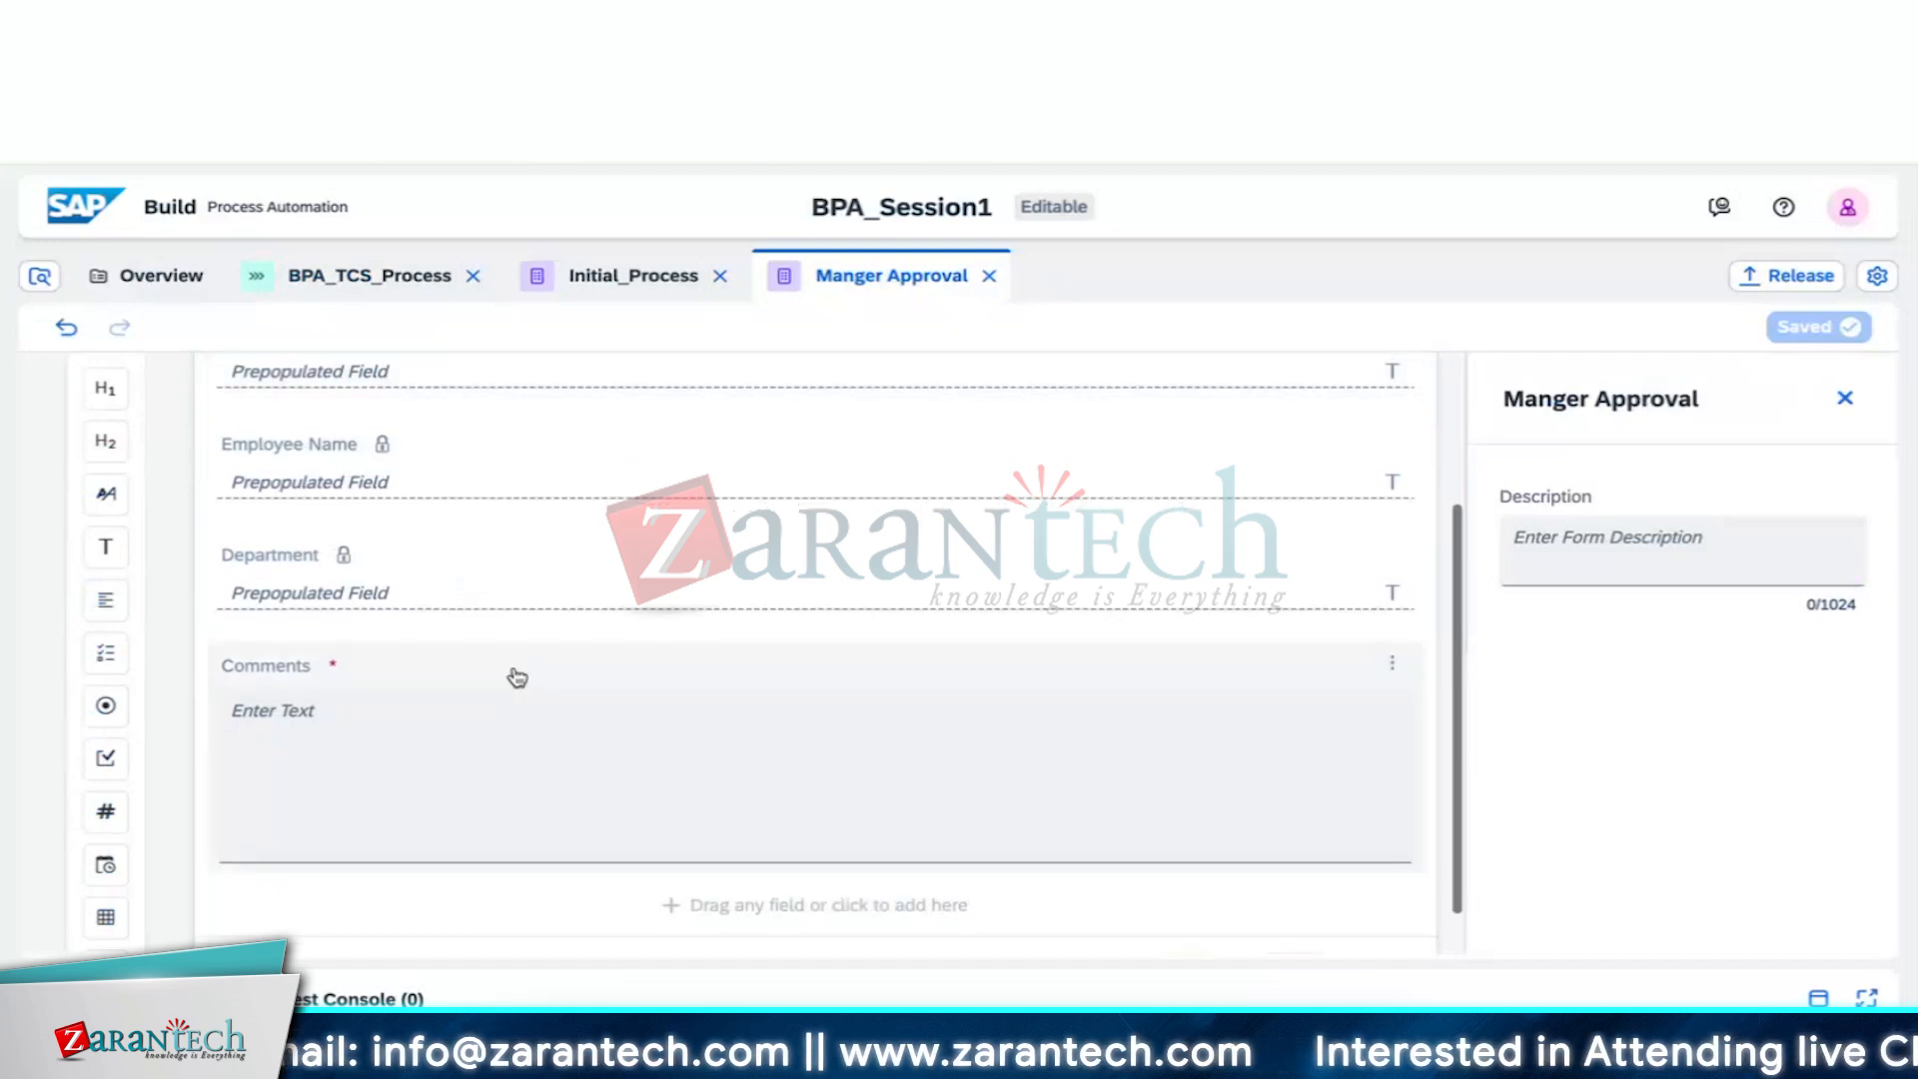
pyautogui.scroll(-1, 478, 726)
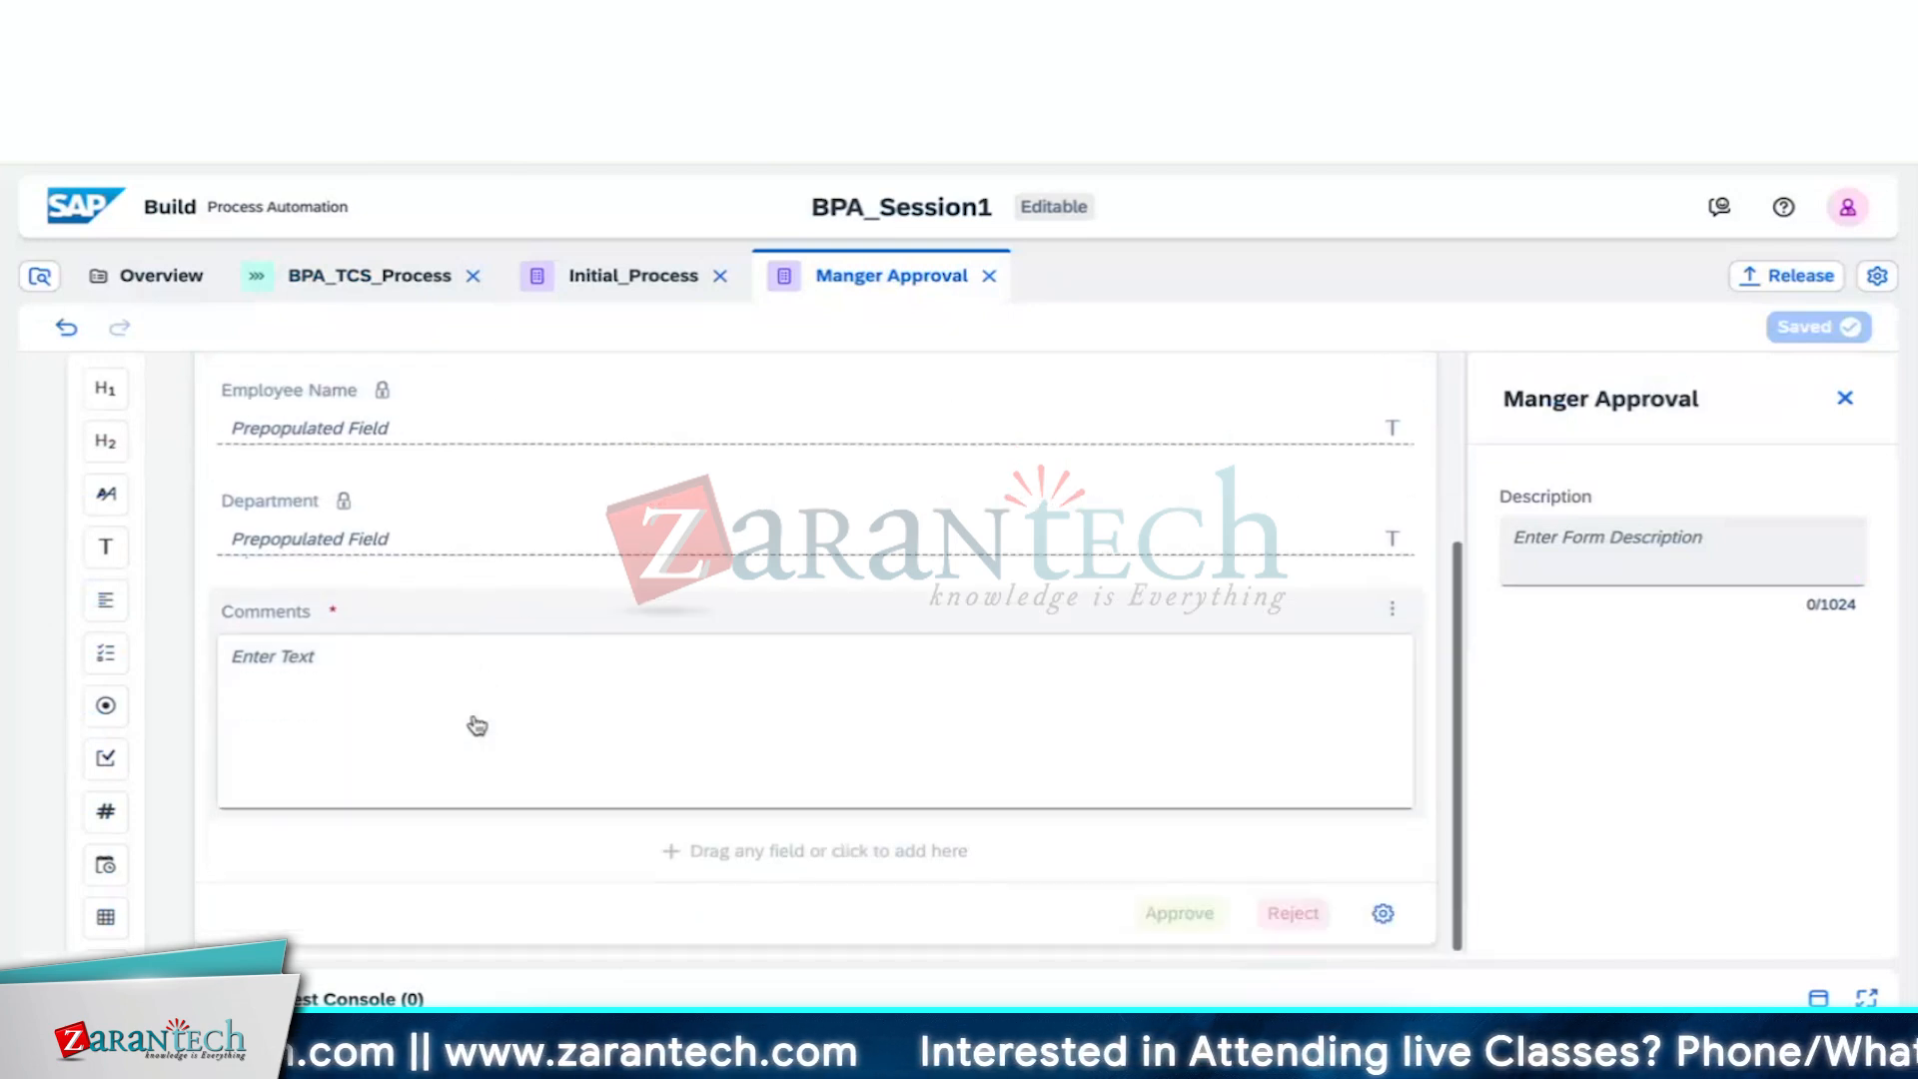
pyautogui.scroll(4, 471, 724)
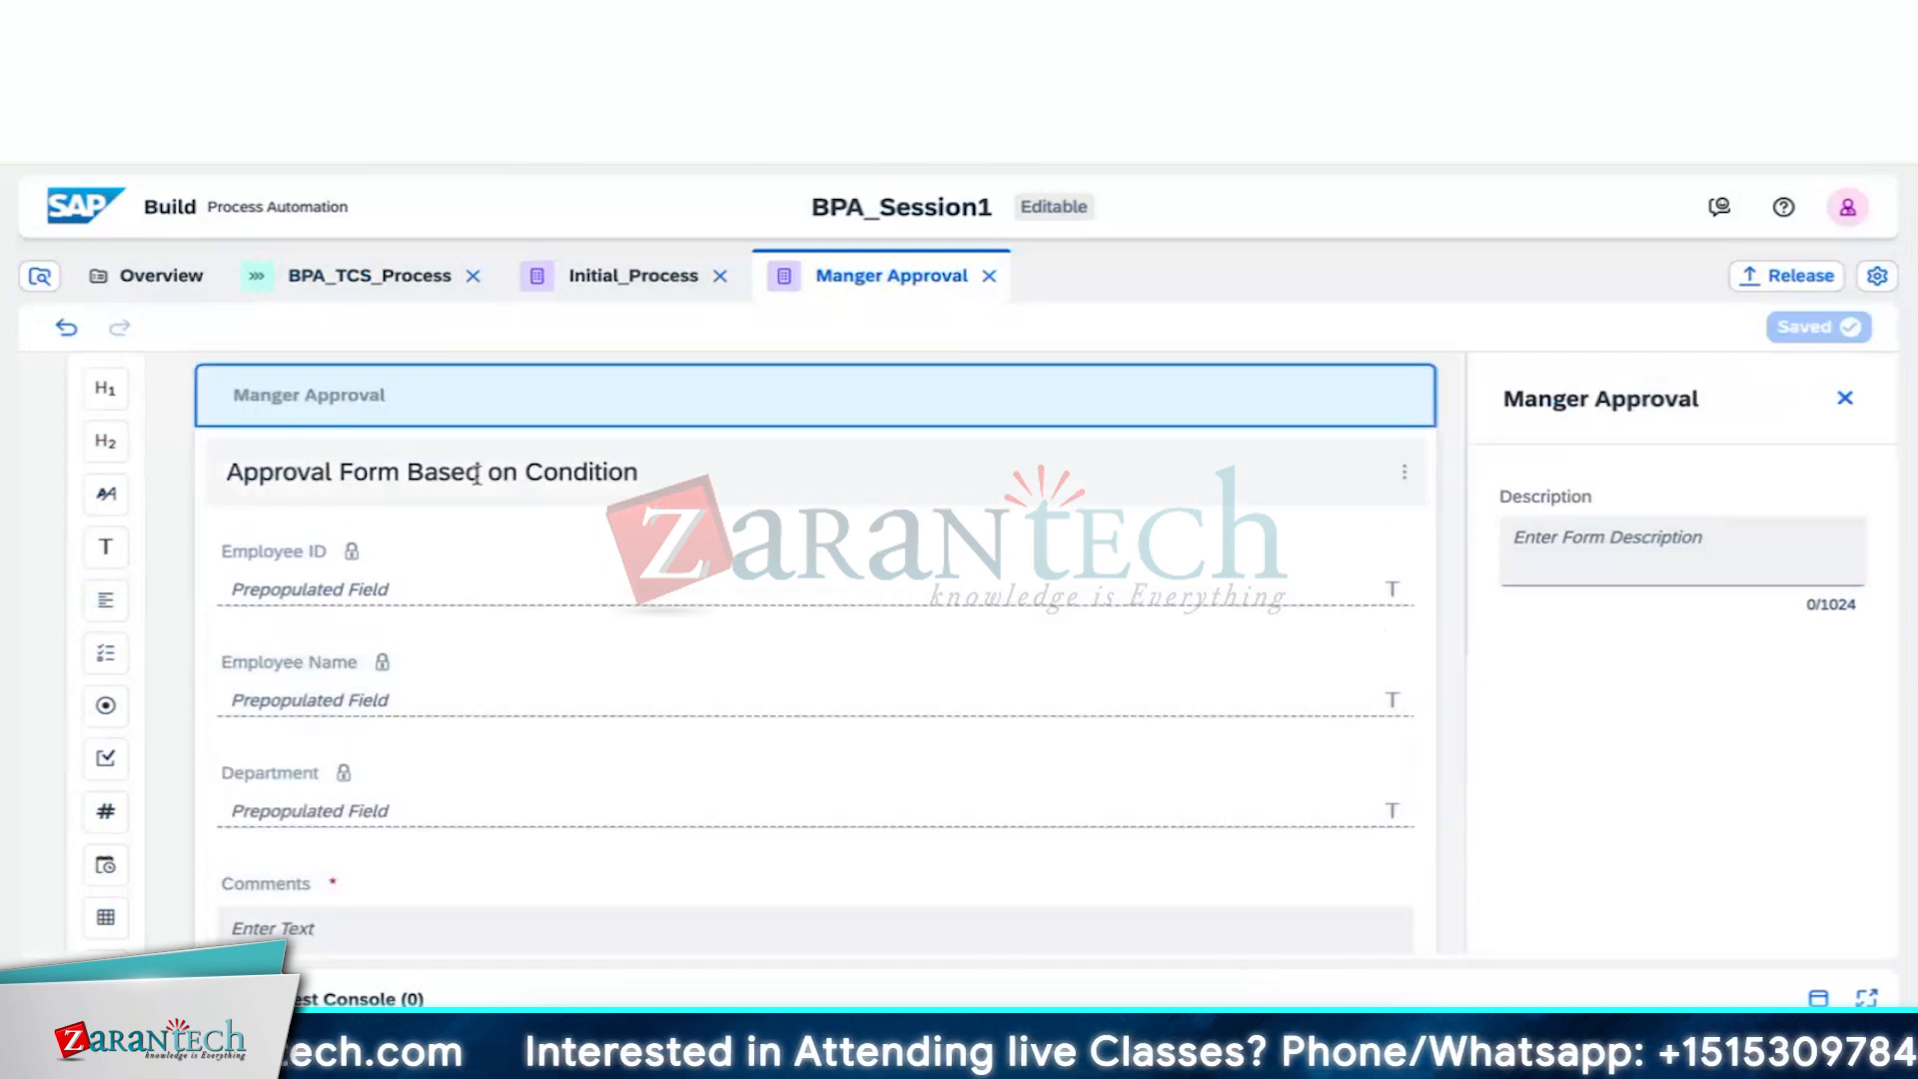
pyautogui.click(639, 276)
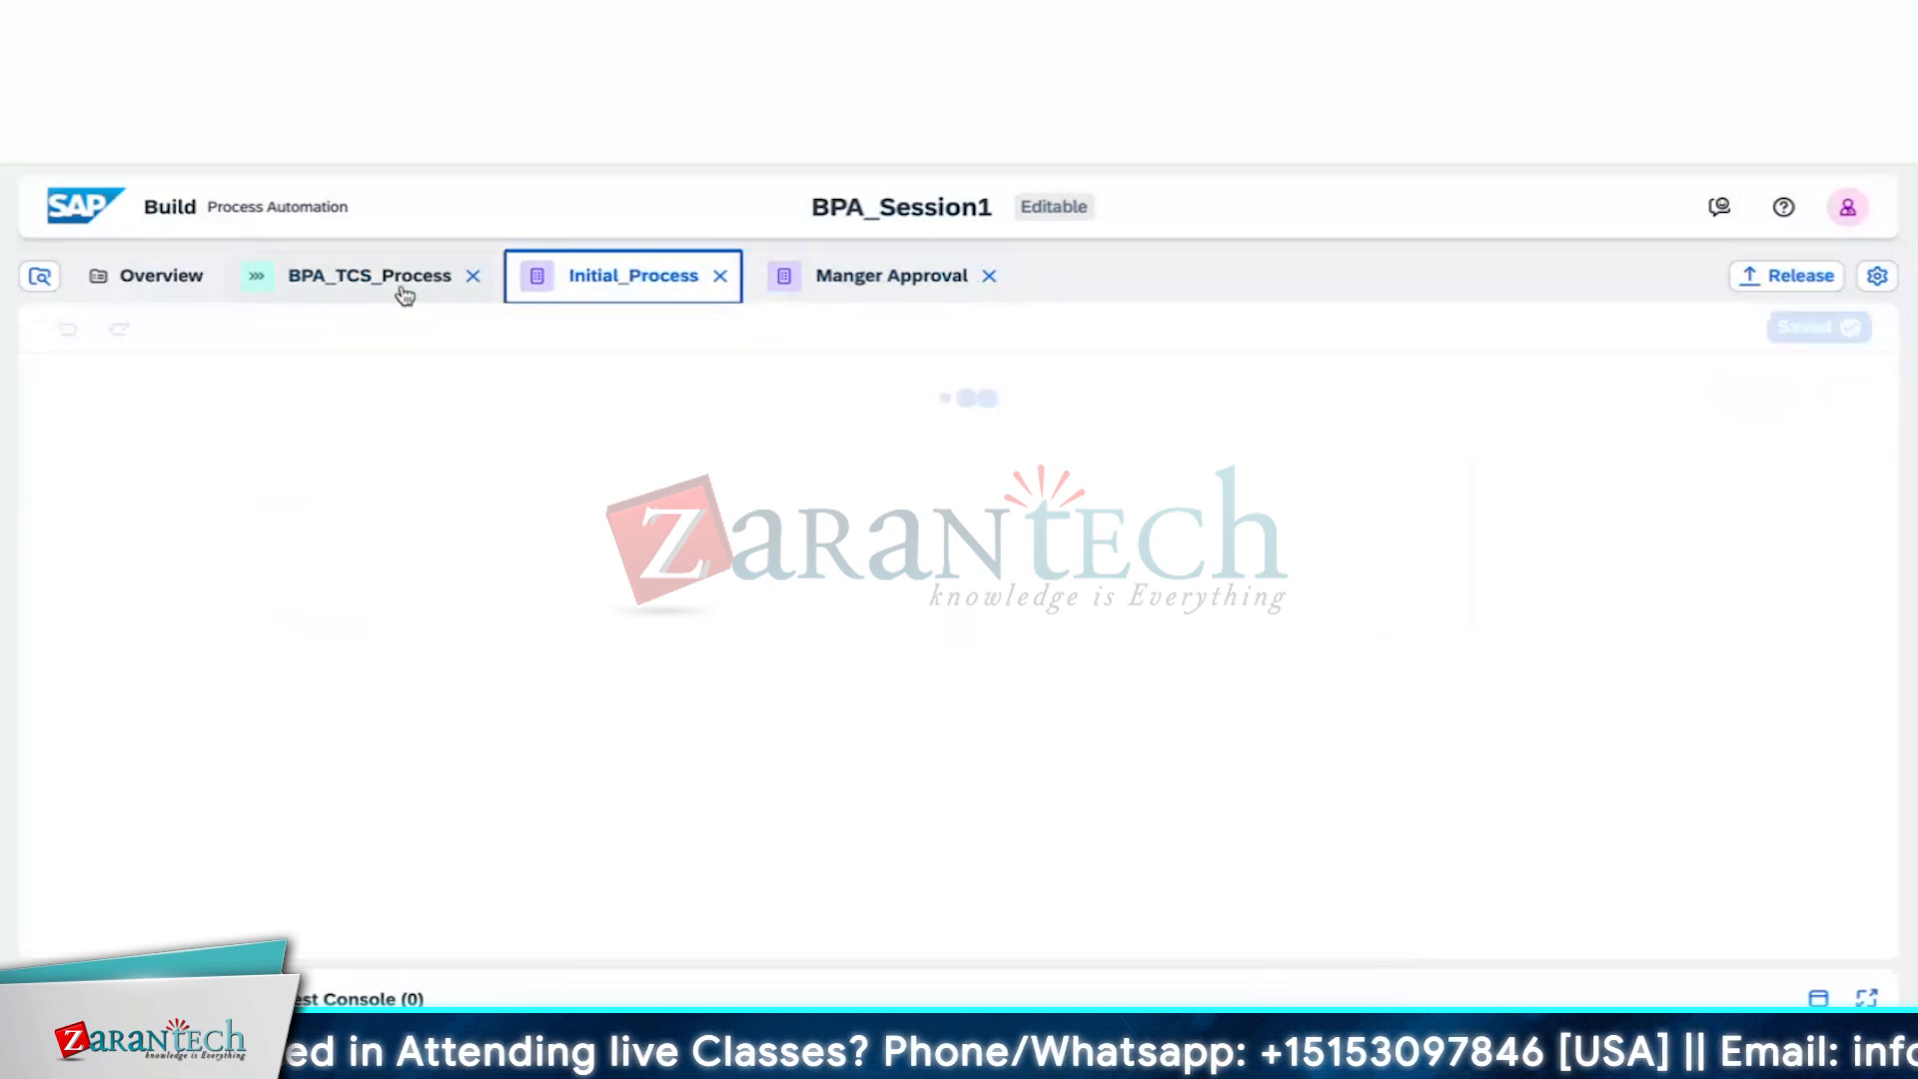
# Return to BPA_TCS_Process and show the Approval Form step's Inputs
pyautogui.click(404, 291)
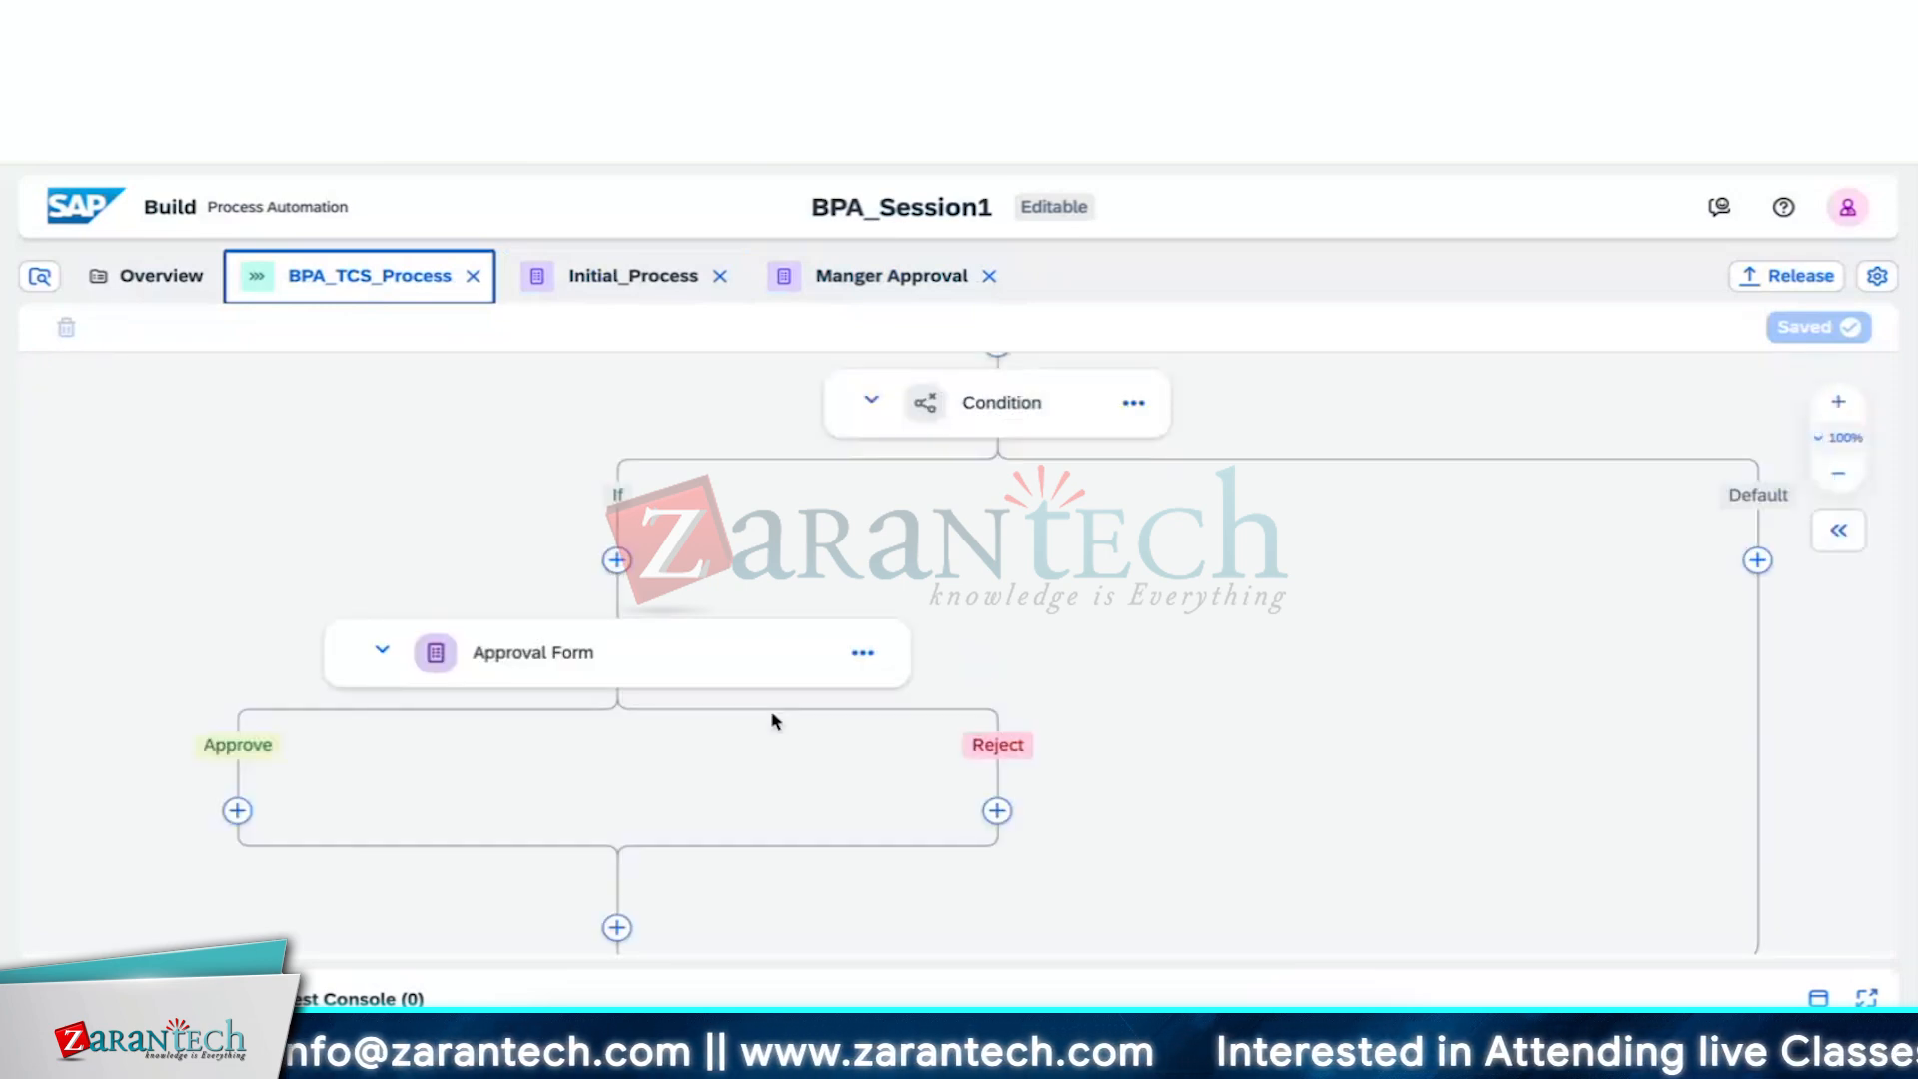
pyautogui.click(780, 651)
pyautogui.click(1383, 518)
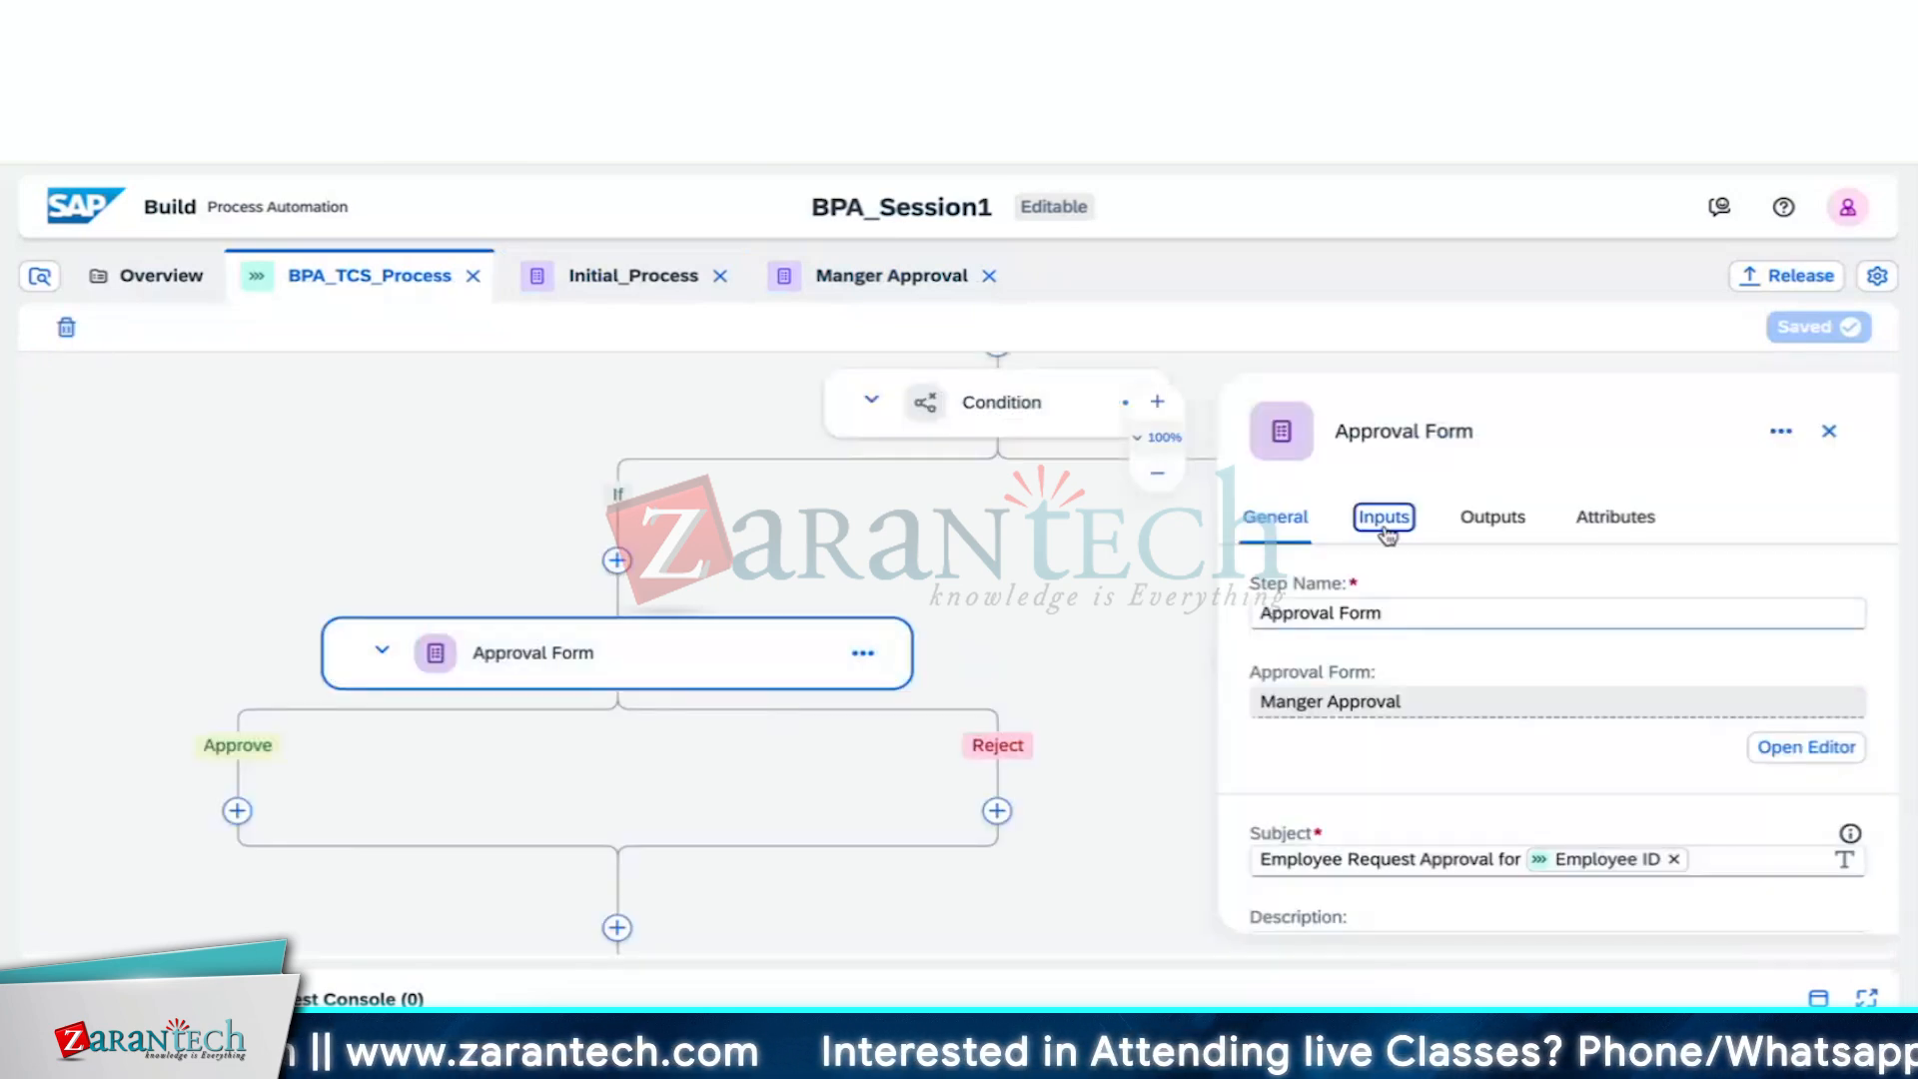
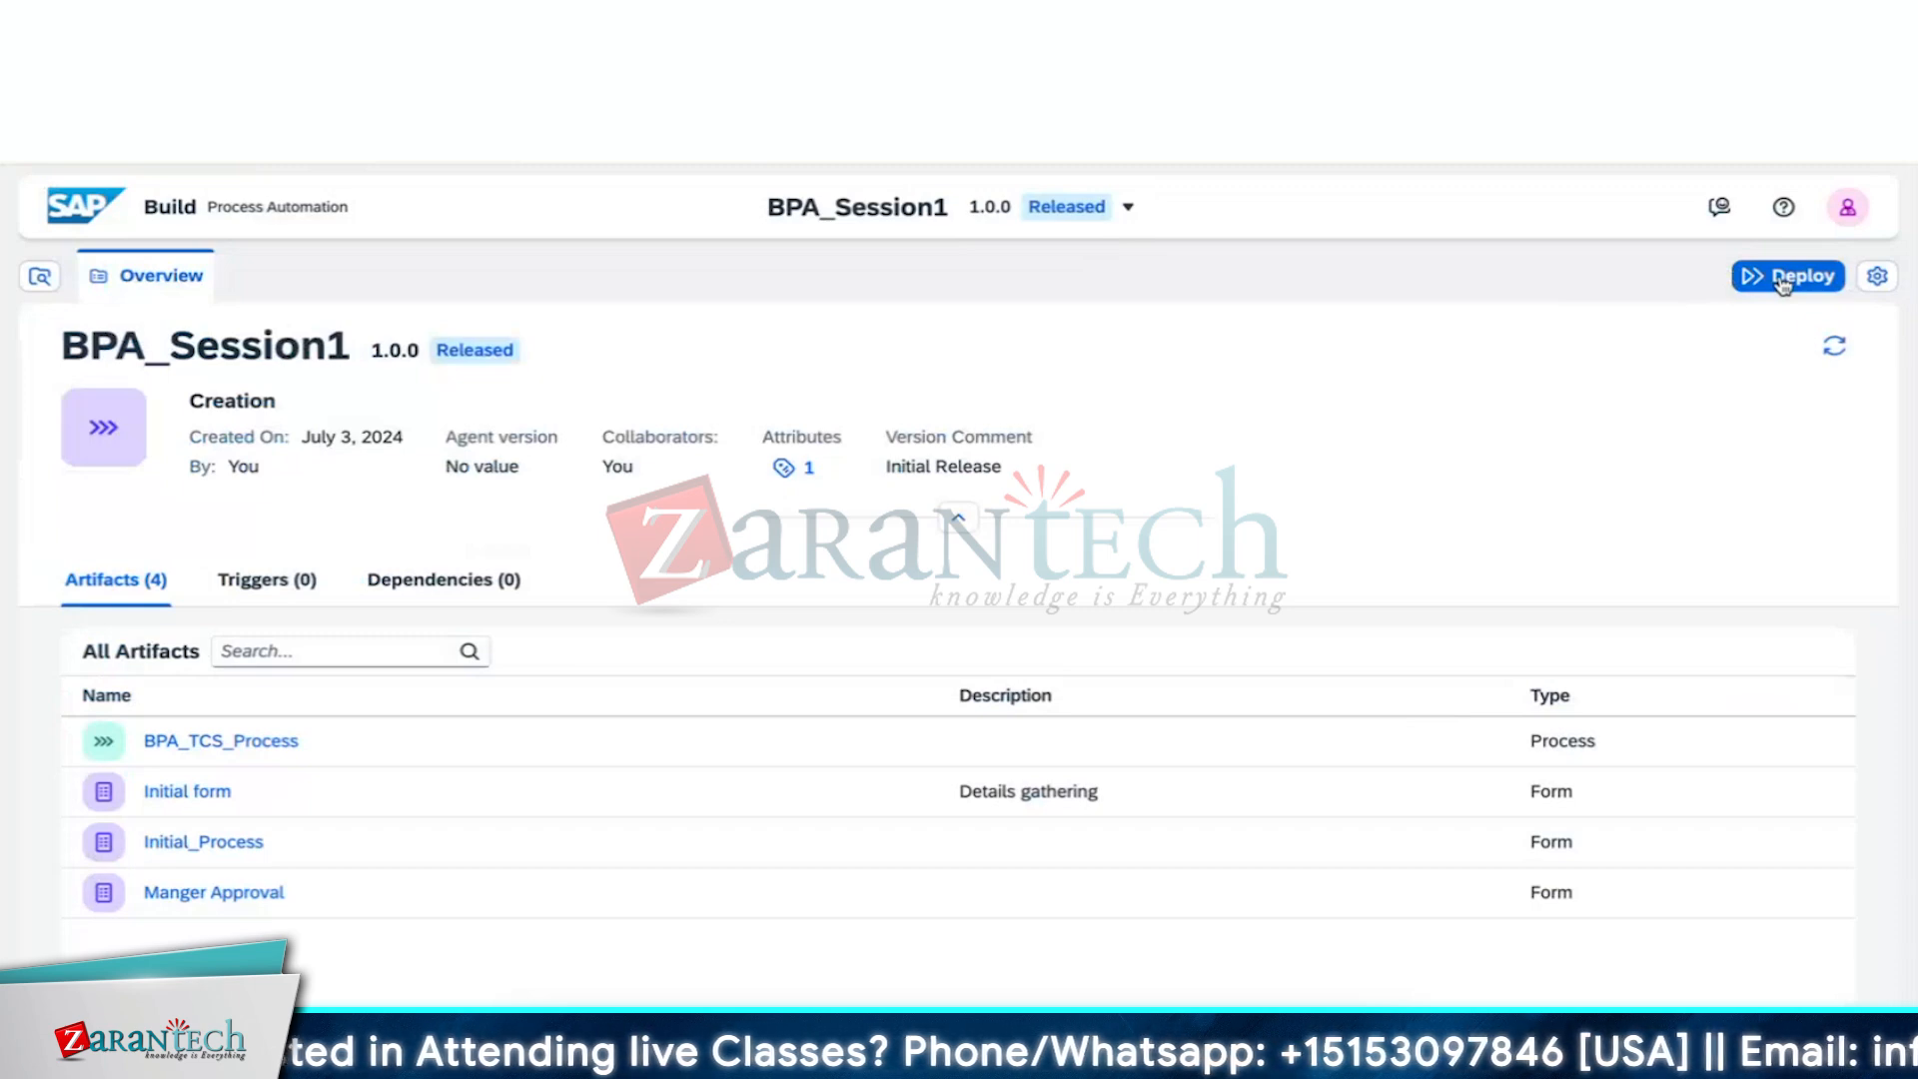
# Deploy BPA_Session1 version 1.0.0 to the Public environment
pyautogui.click(1783, 279)
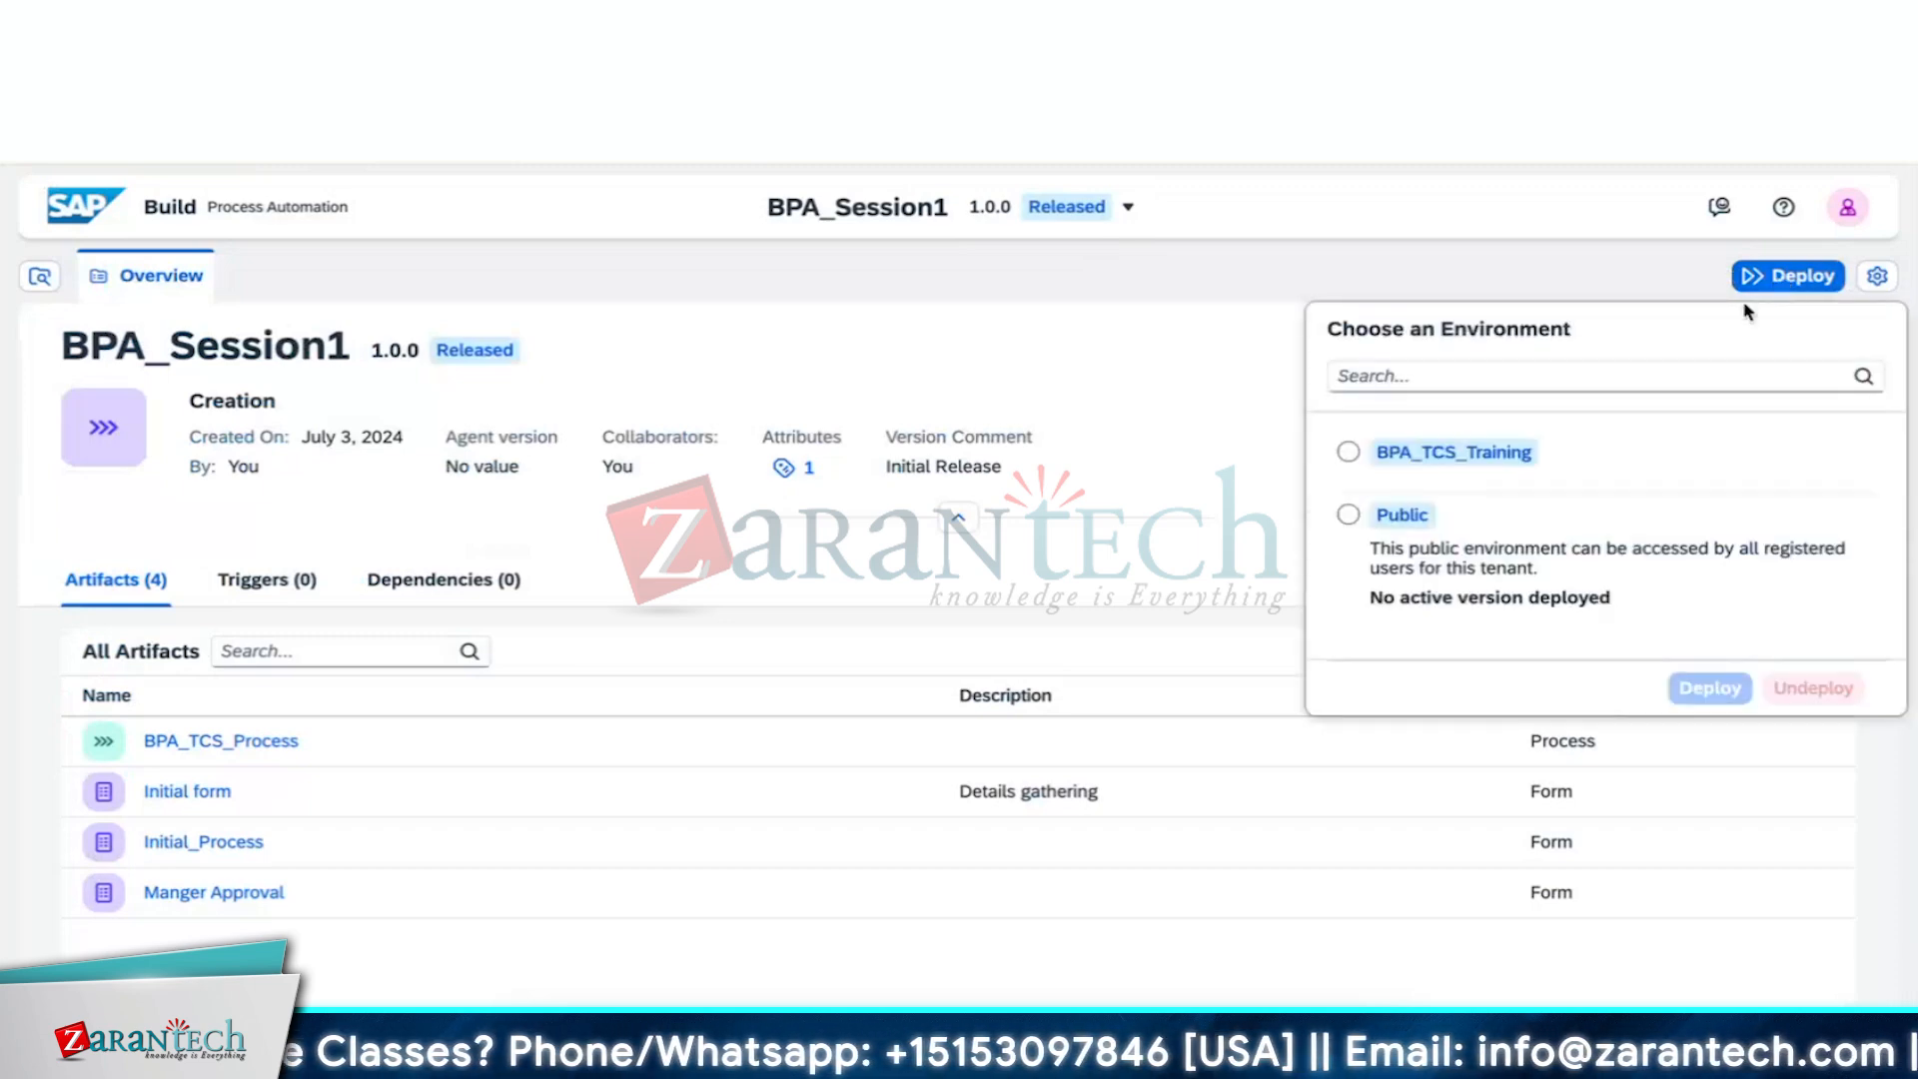
pyautogui.click(1350, 516)
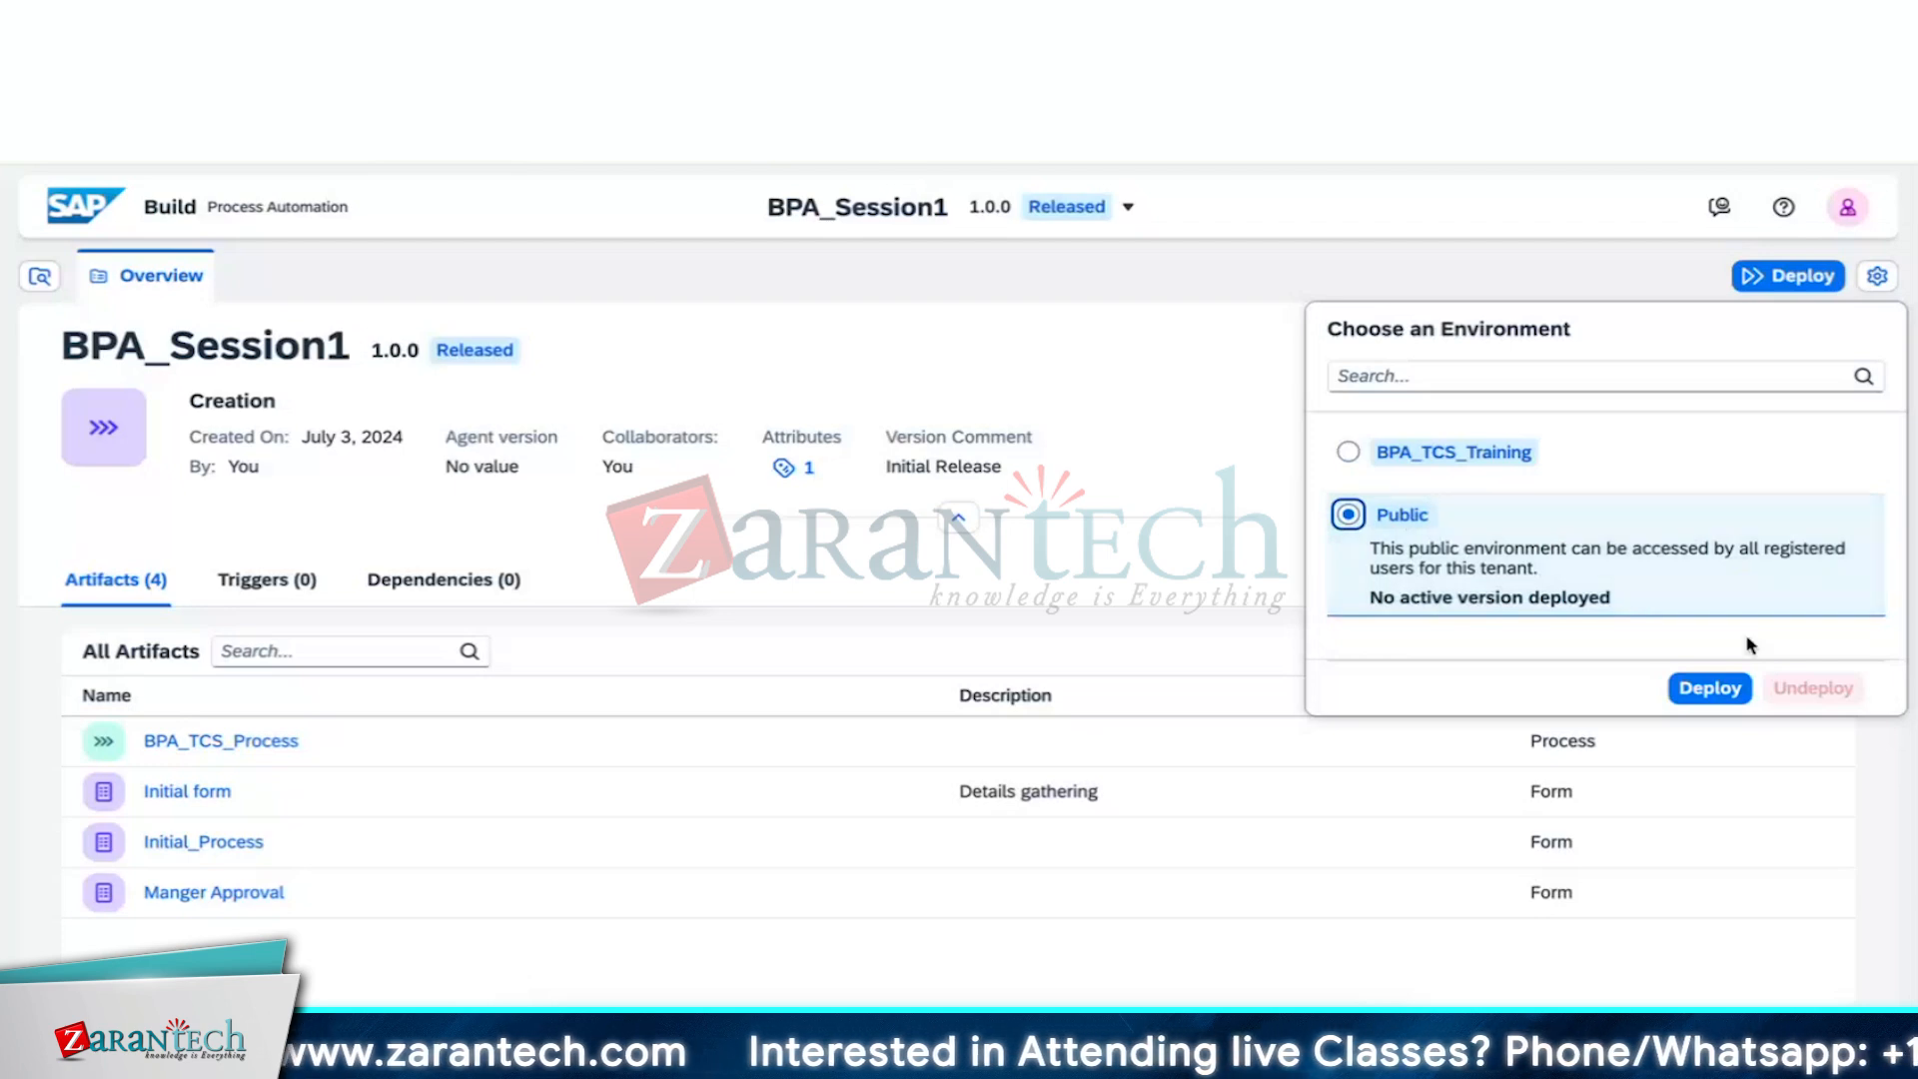
pyautogui.click(1706, 695)
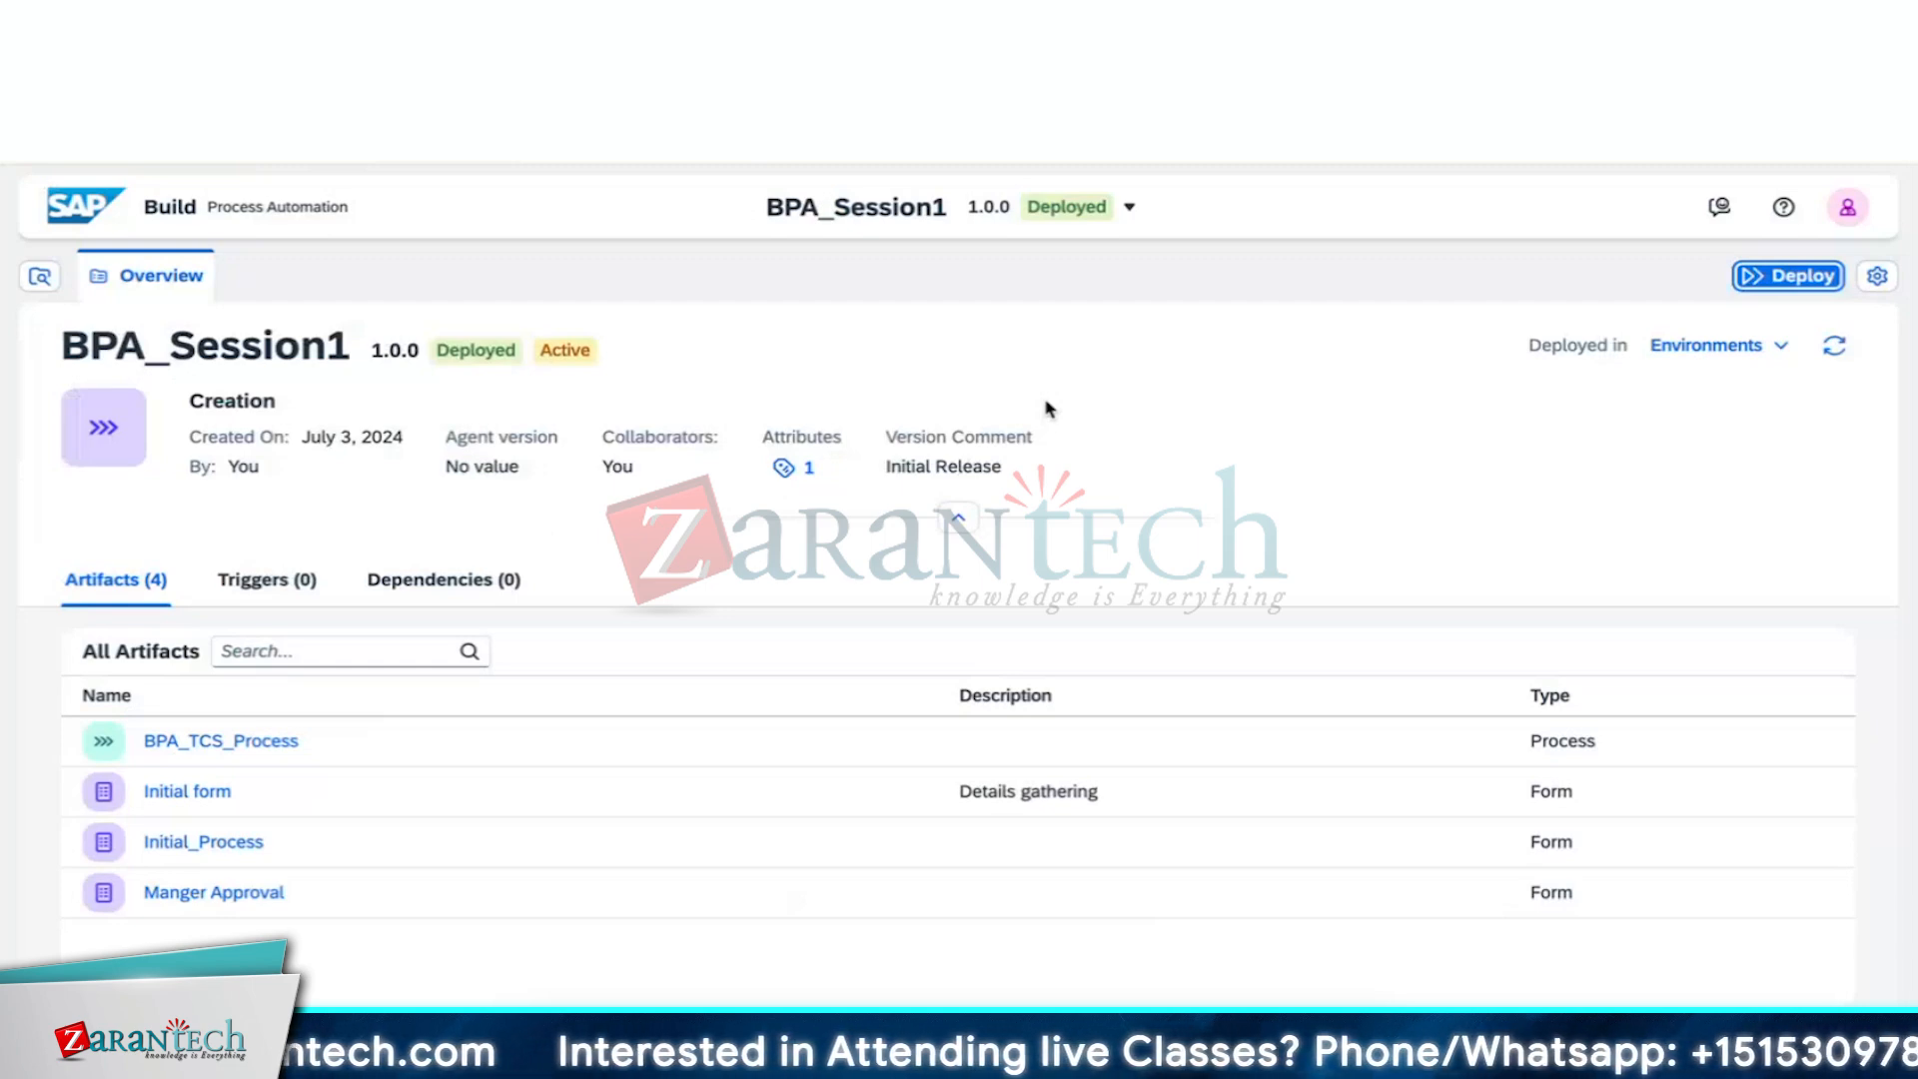
# Copy the BPA_TCS_Process trigger's public Form Link and load it in a new browser tab
pyautogui.click(265, 742)
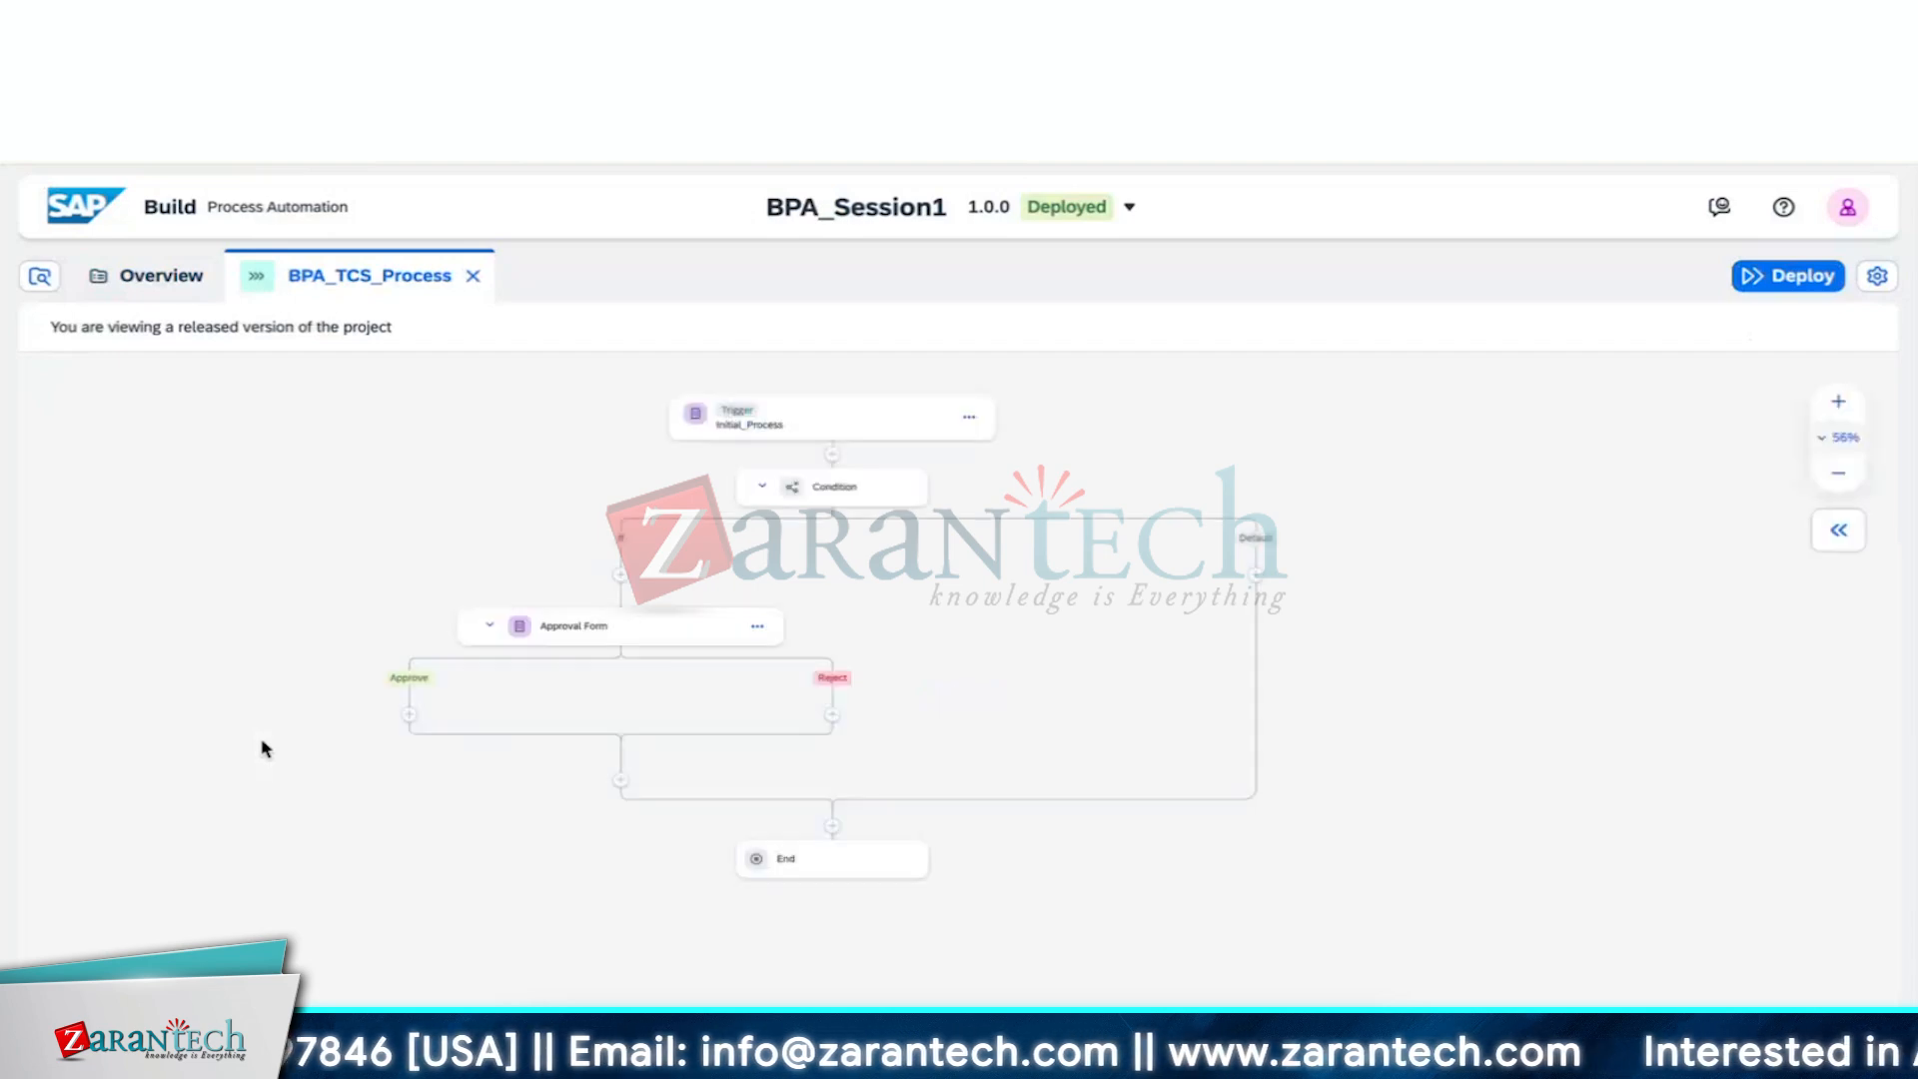
pyautogui.click(944, 418)
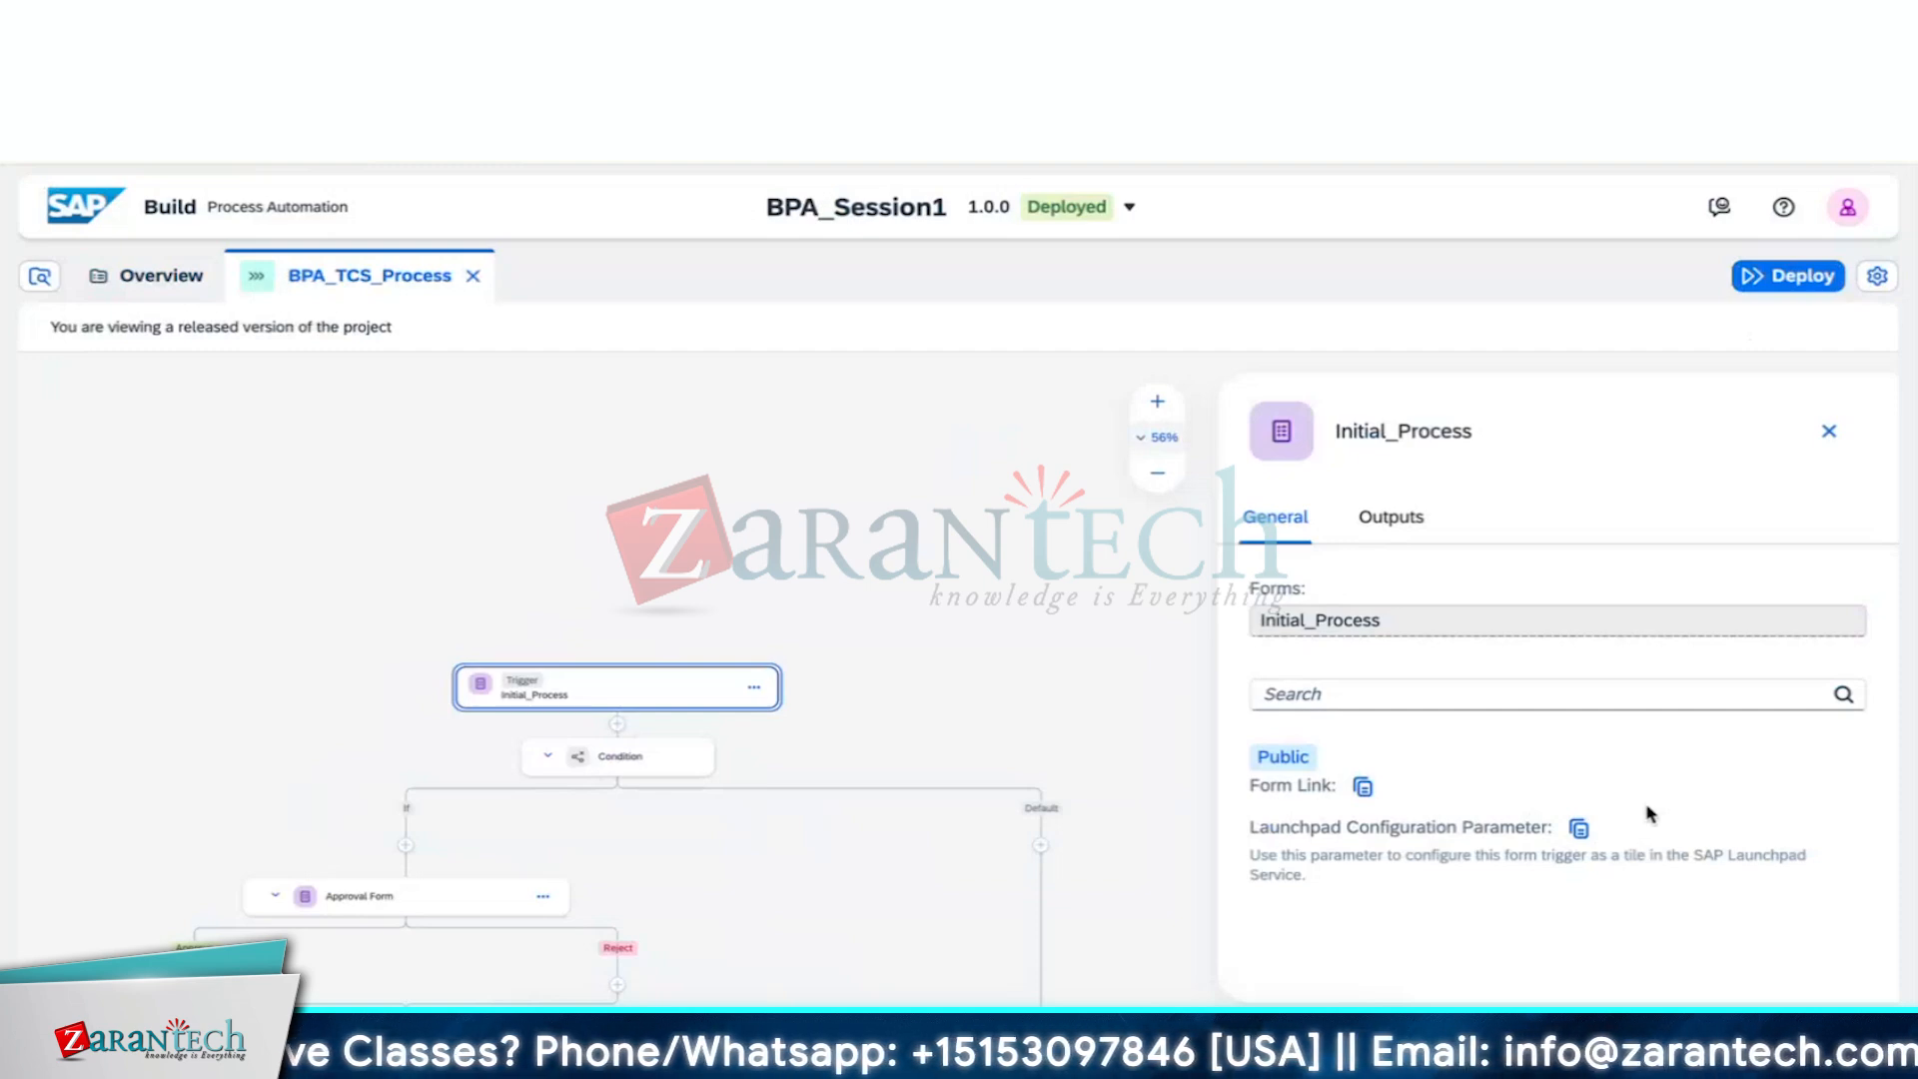
pyautogui.click(1365, 789)
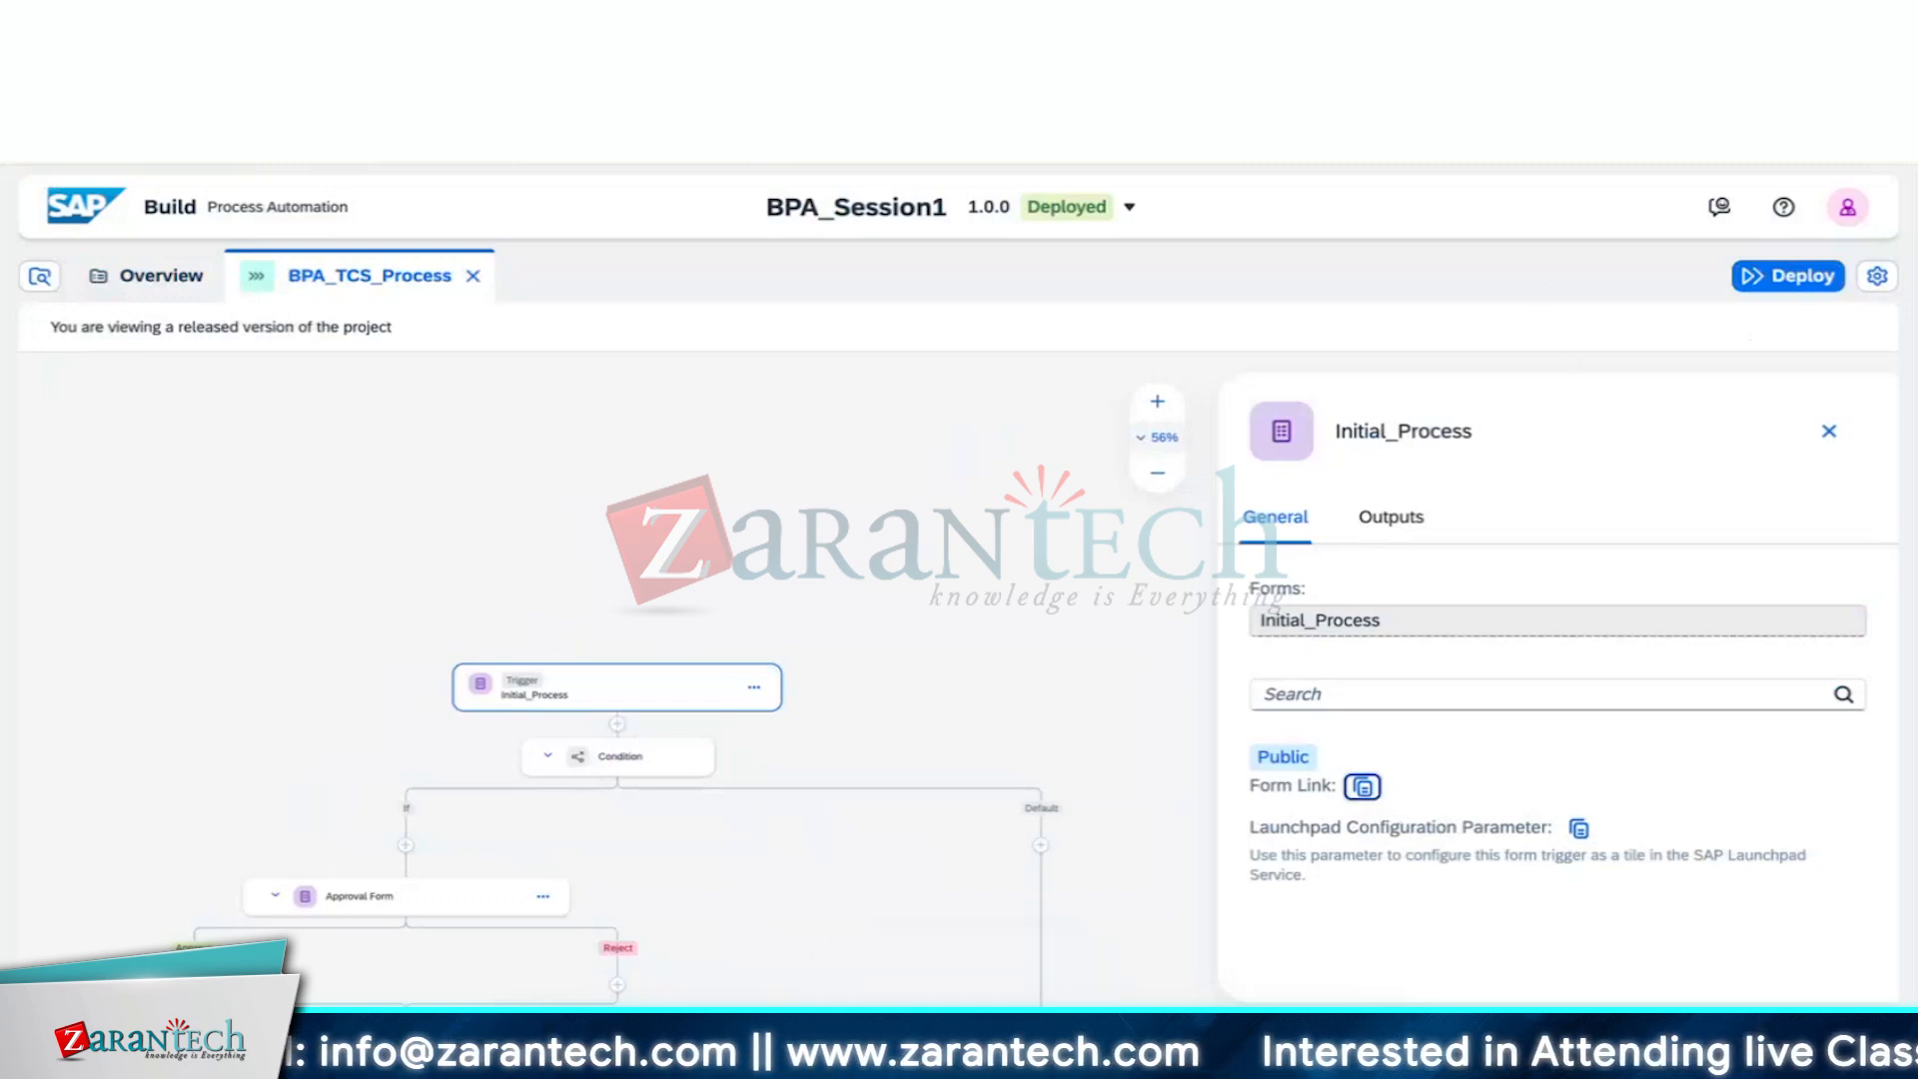
pyautogui.hotkey('ctrl', 't')
pyautogui.hotkey('ctrl', 'v')
pyautogui.press('Return')
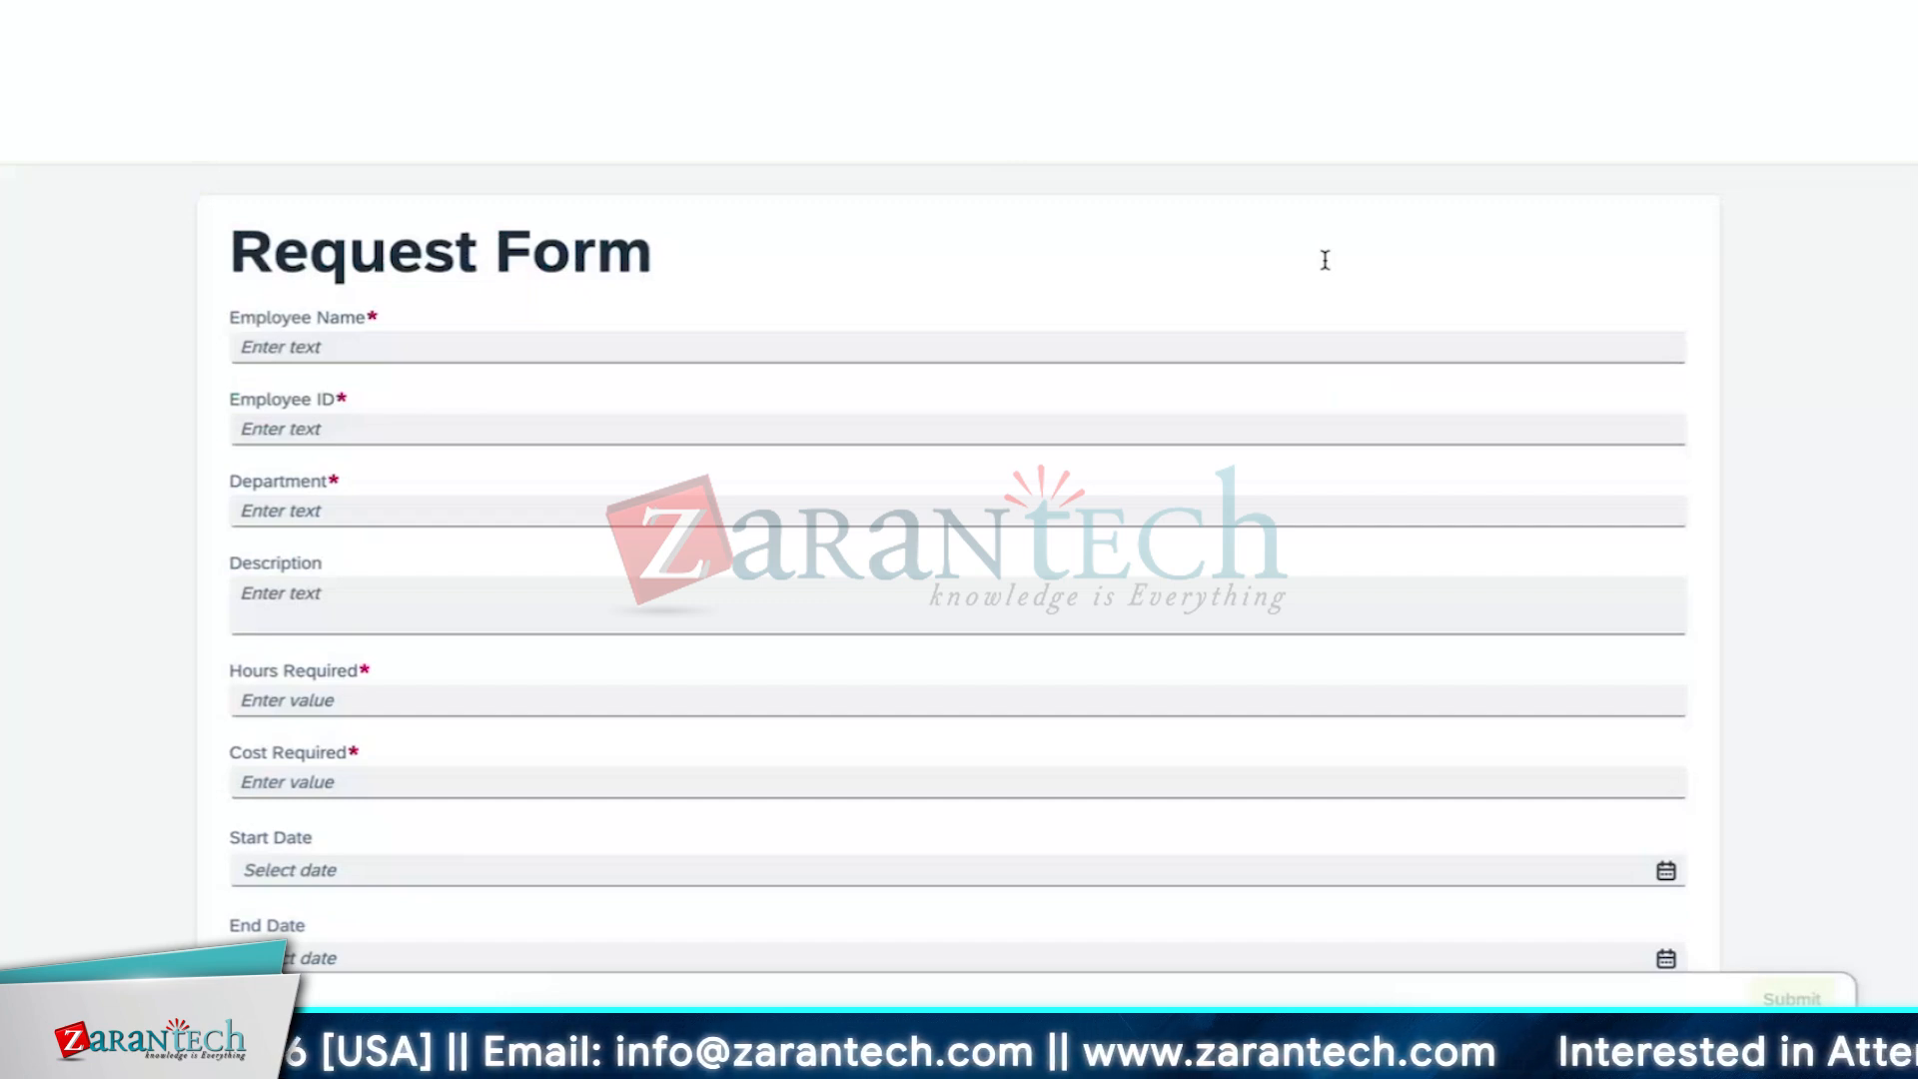
# Fill in Employee Name with the employee's name, replacing an initial wrong entry
pyautogui.scroll(-2, 1320, 305)
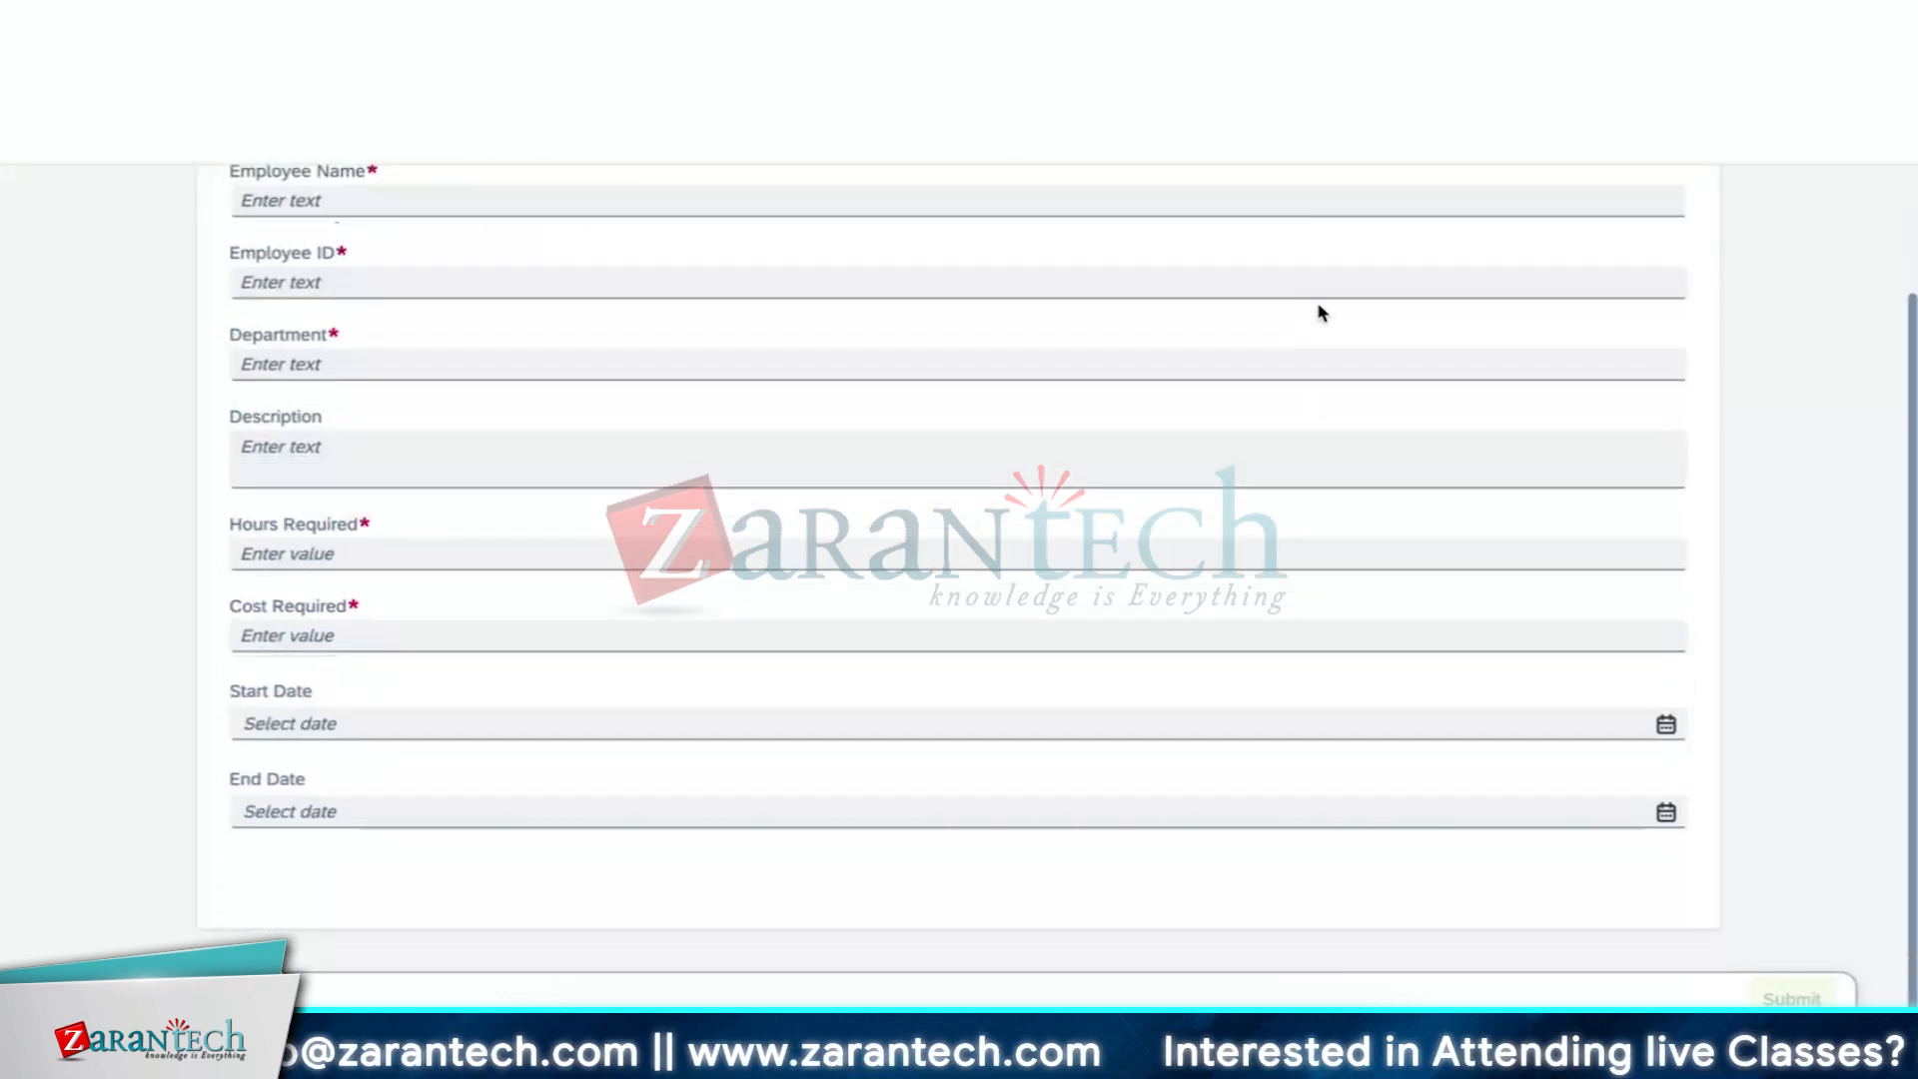
pyautogui.scroll(2, 1320, 309)
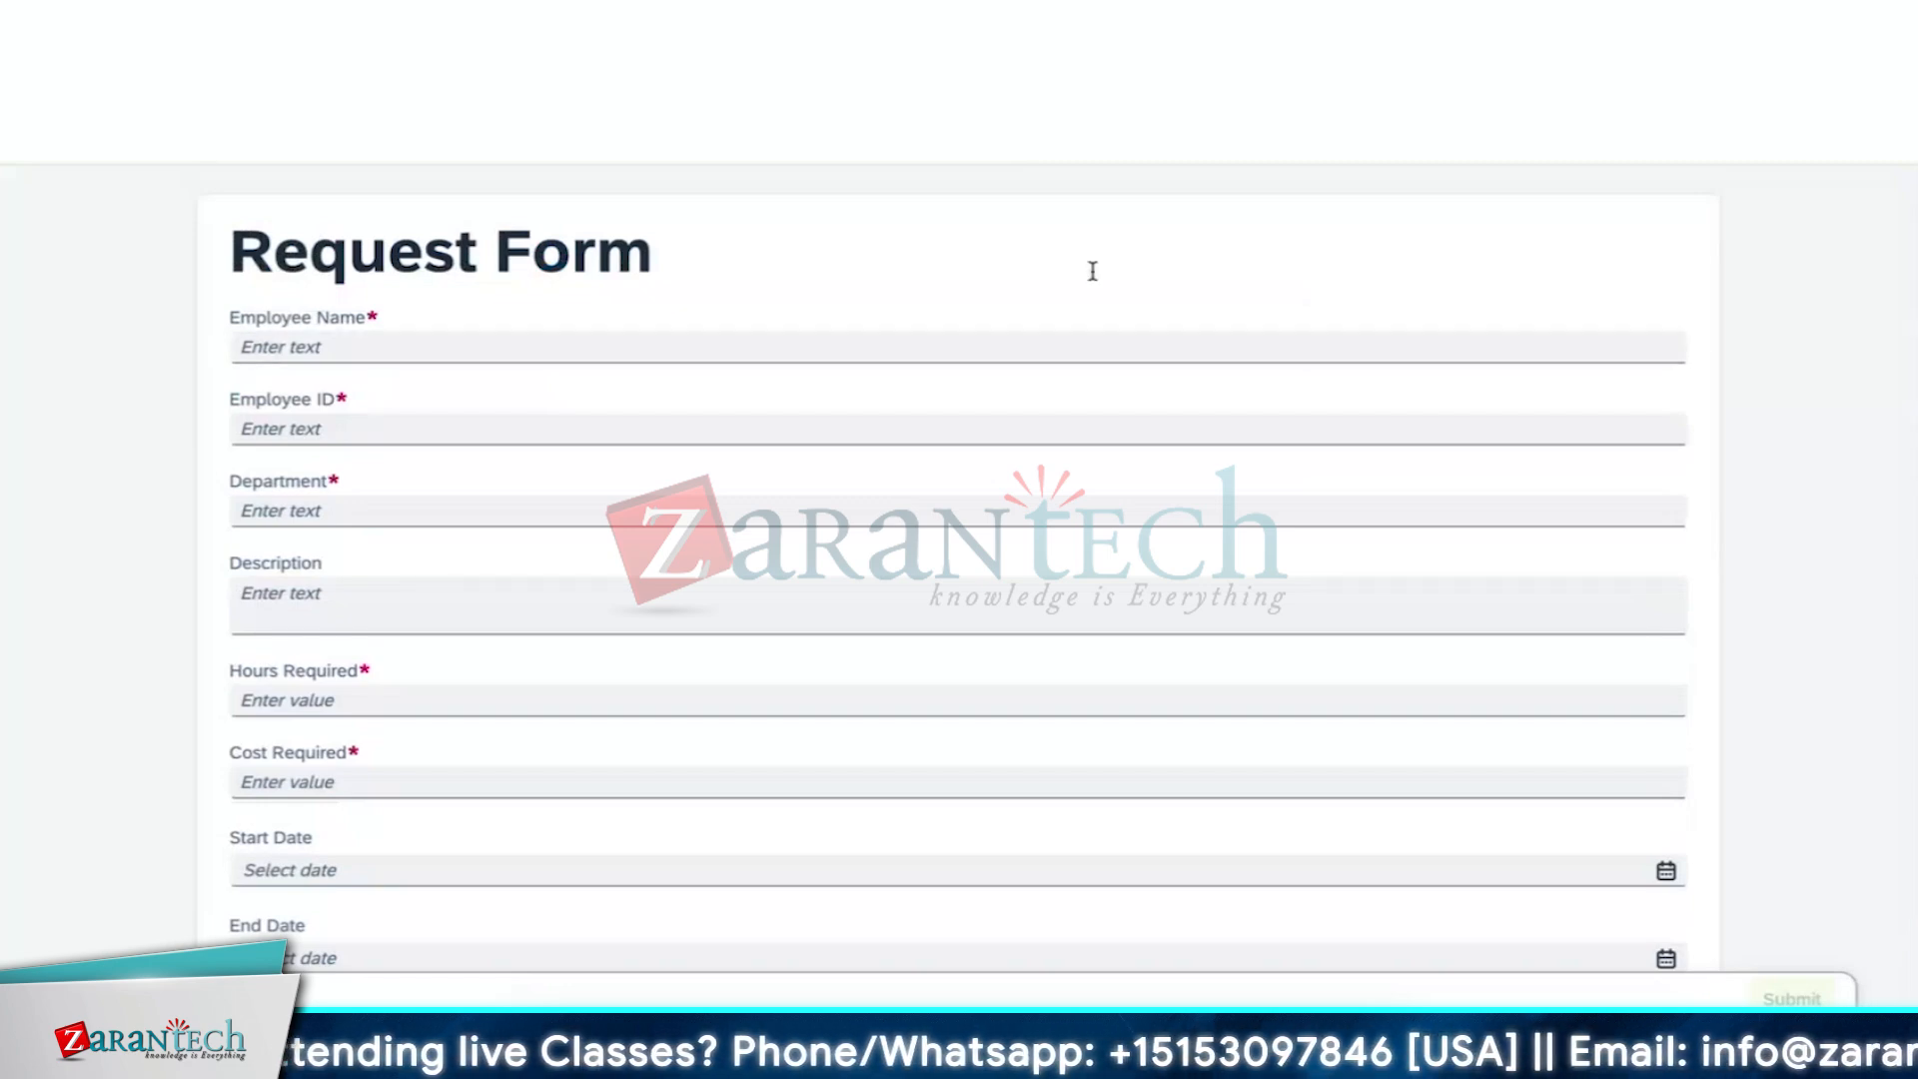
pyautogui.click(942, 346)
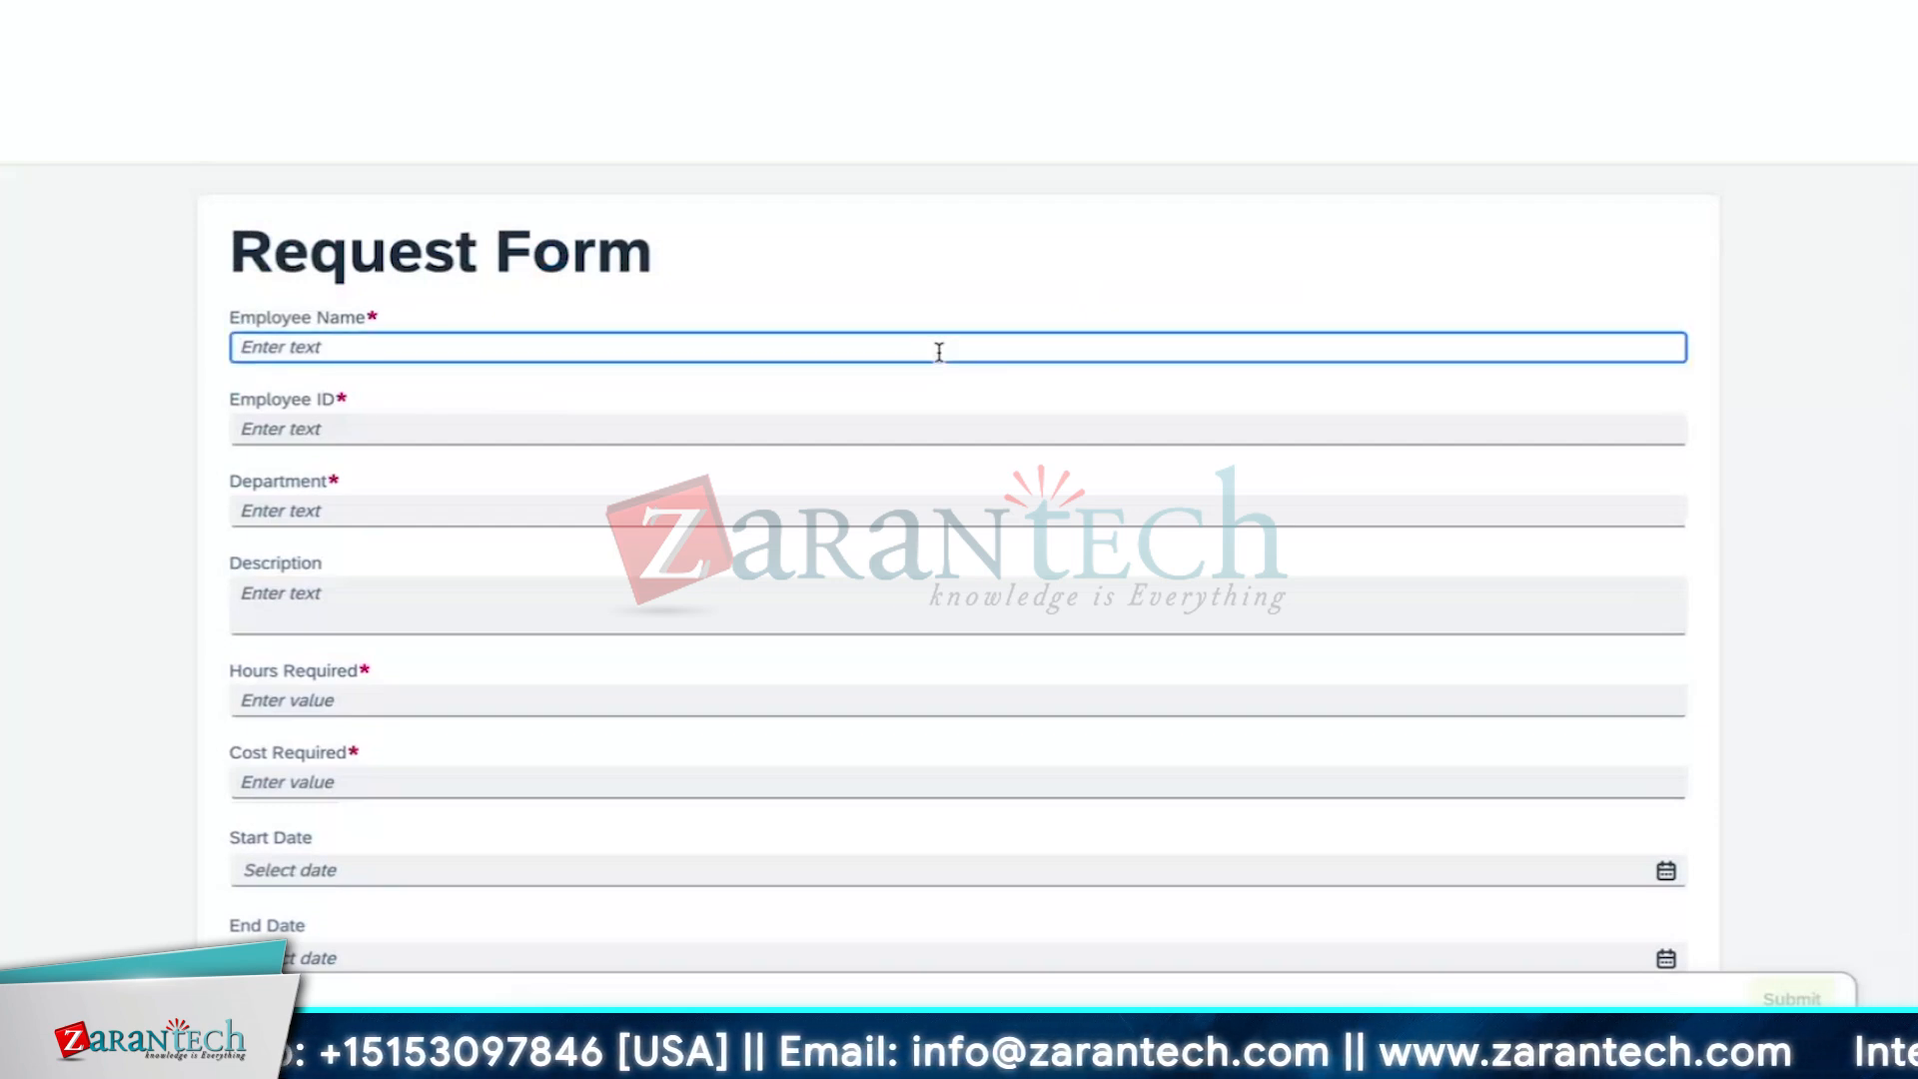
pyautogui.write('Za')
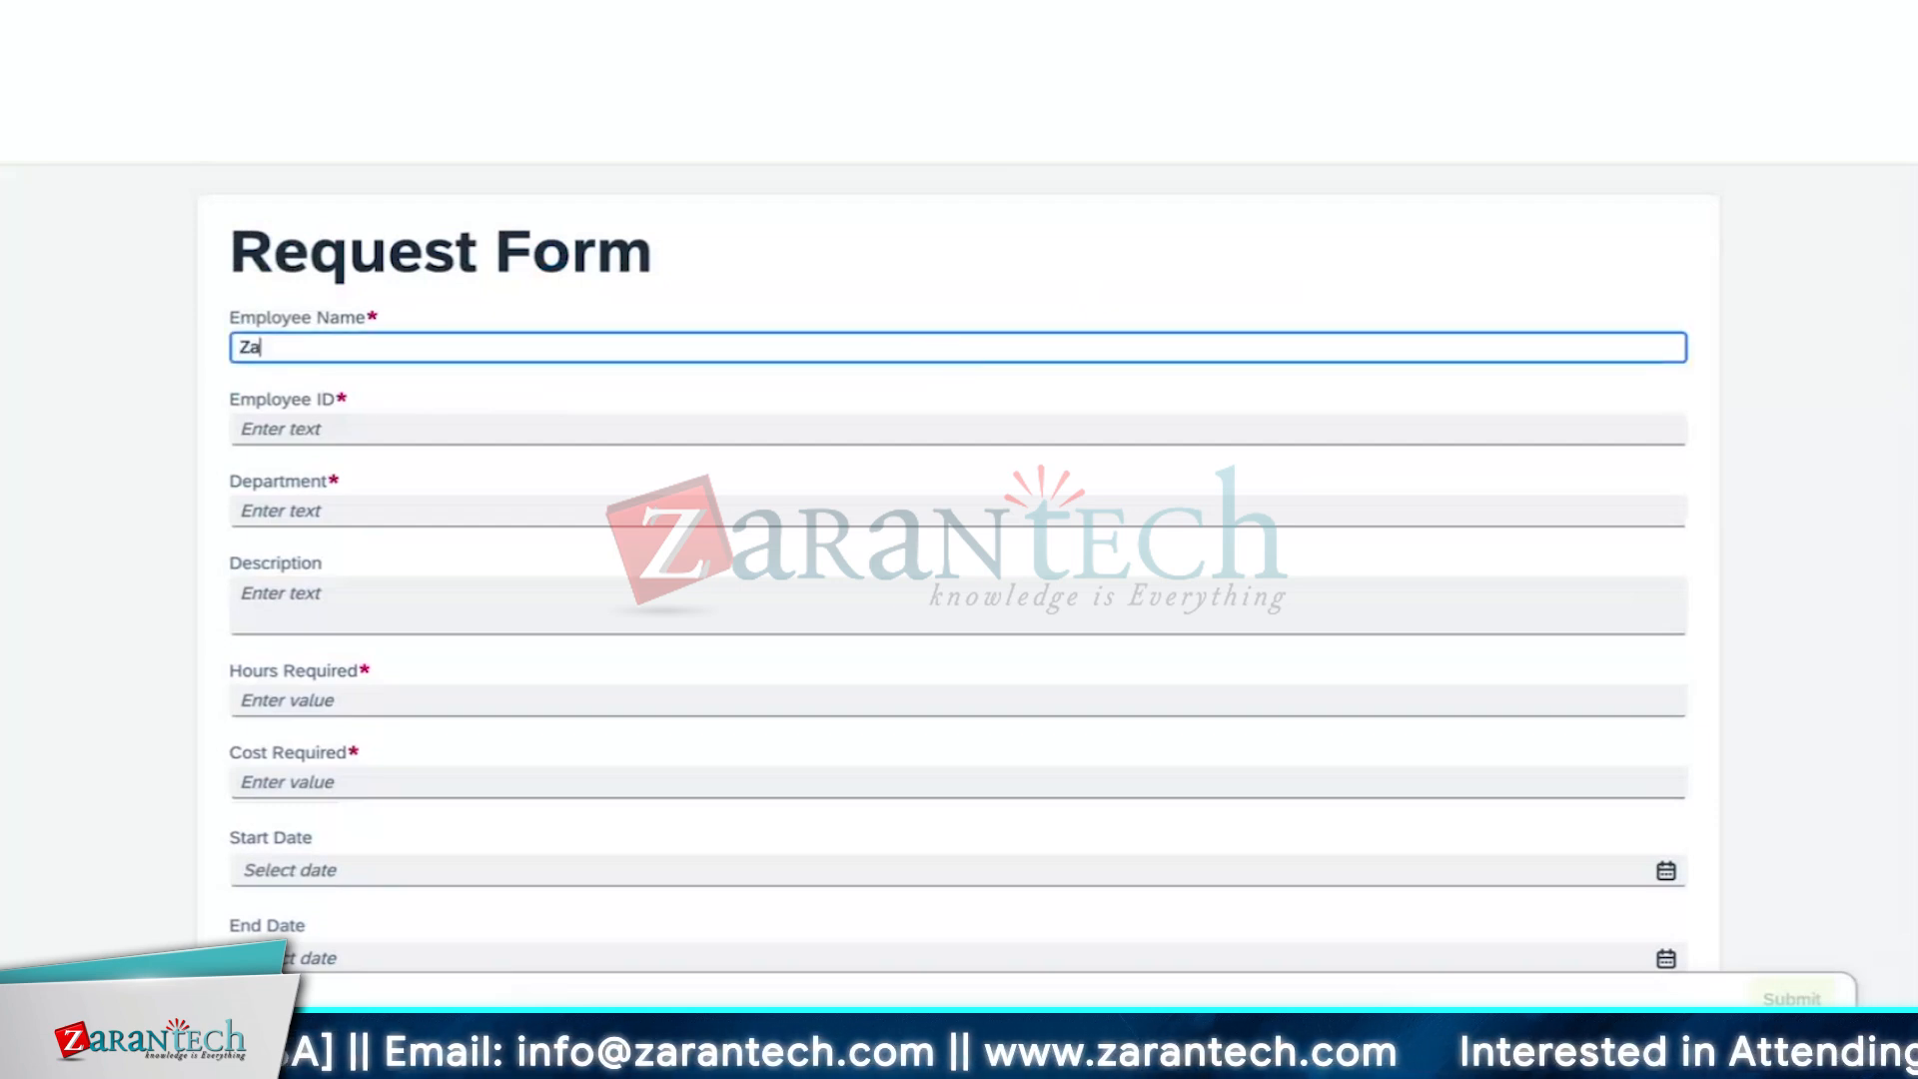
pyautogui.write('ran')
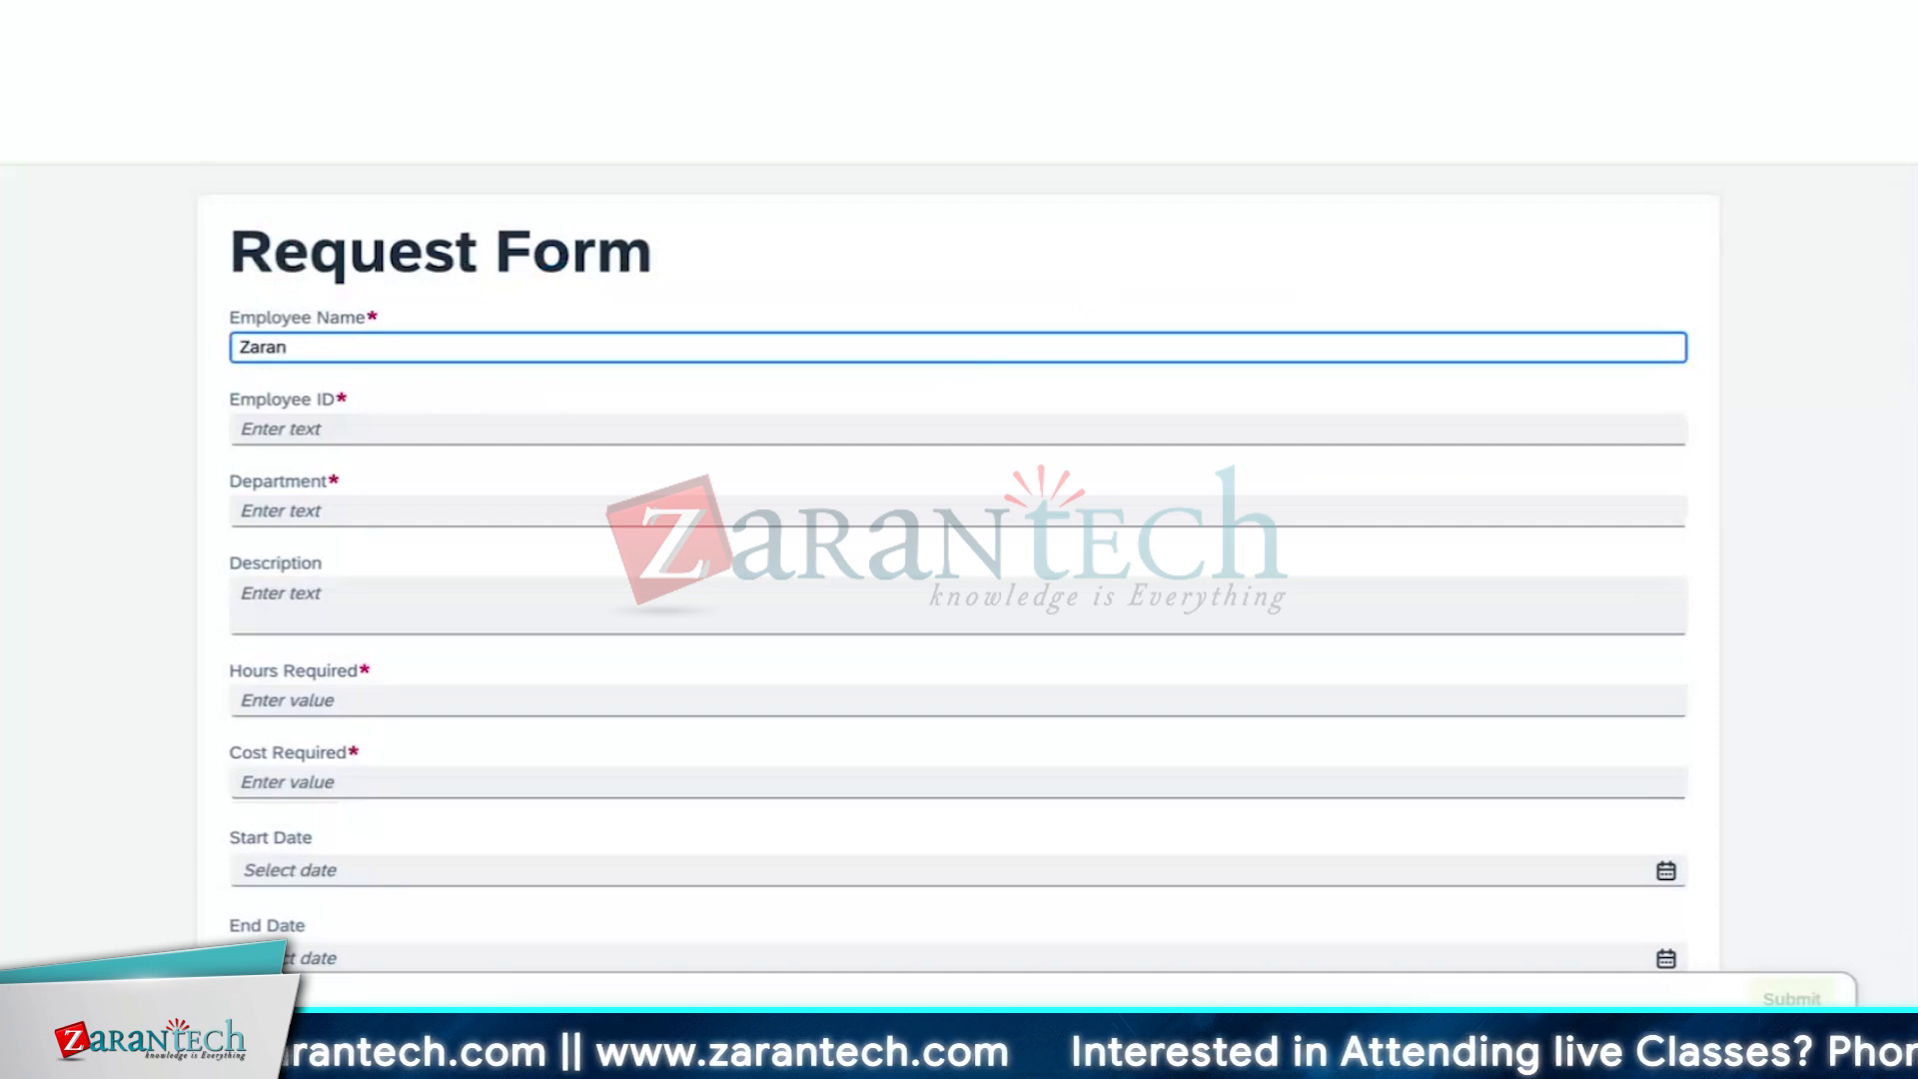
pyautogui.write('tech_')
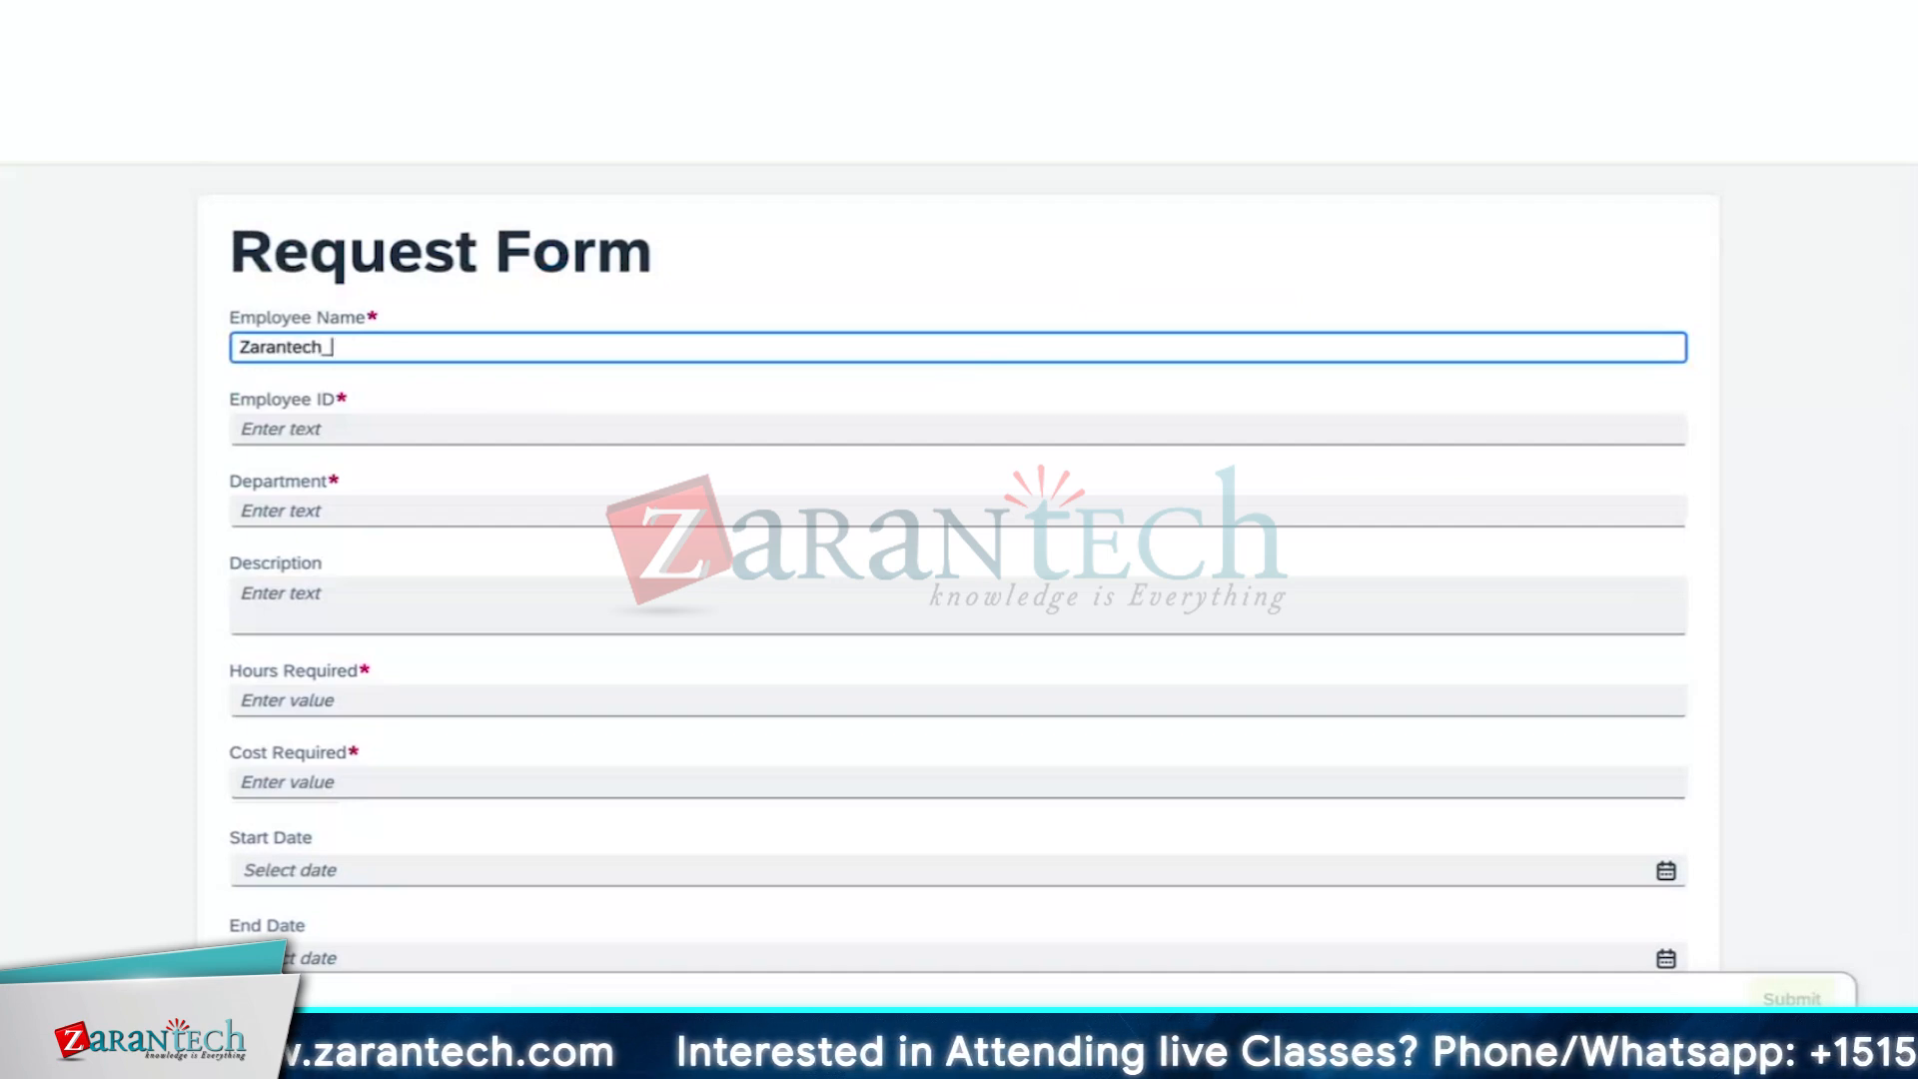
pyautogui.write('00')
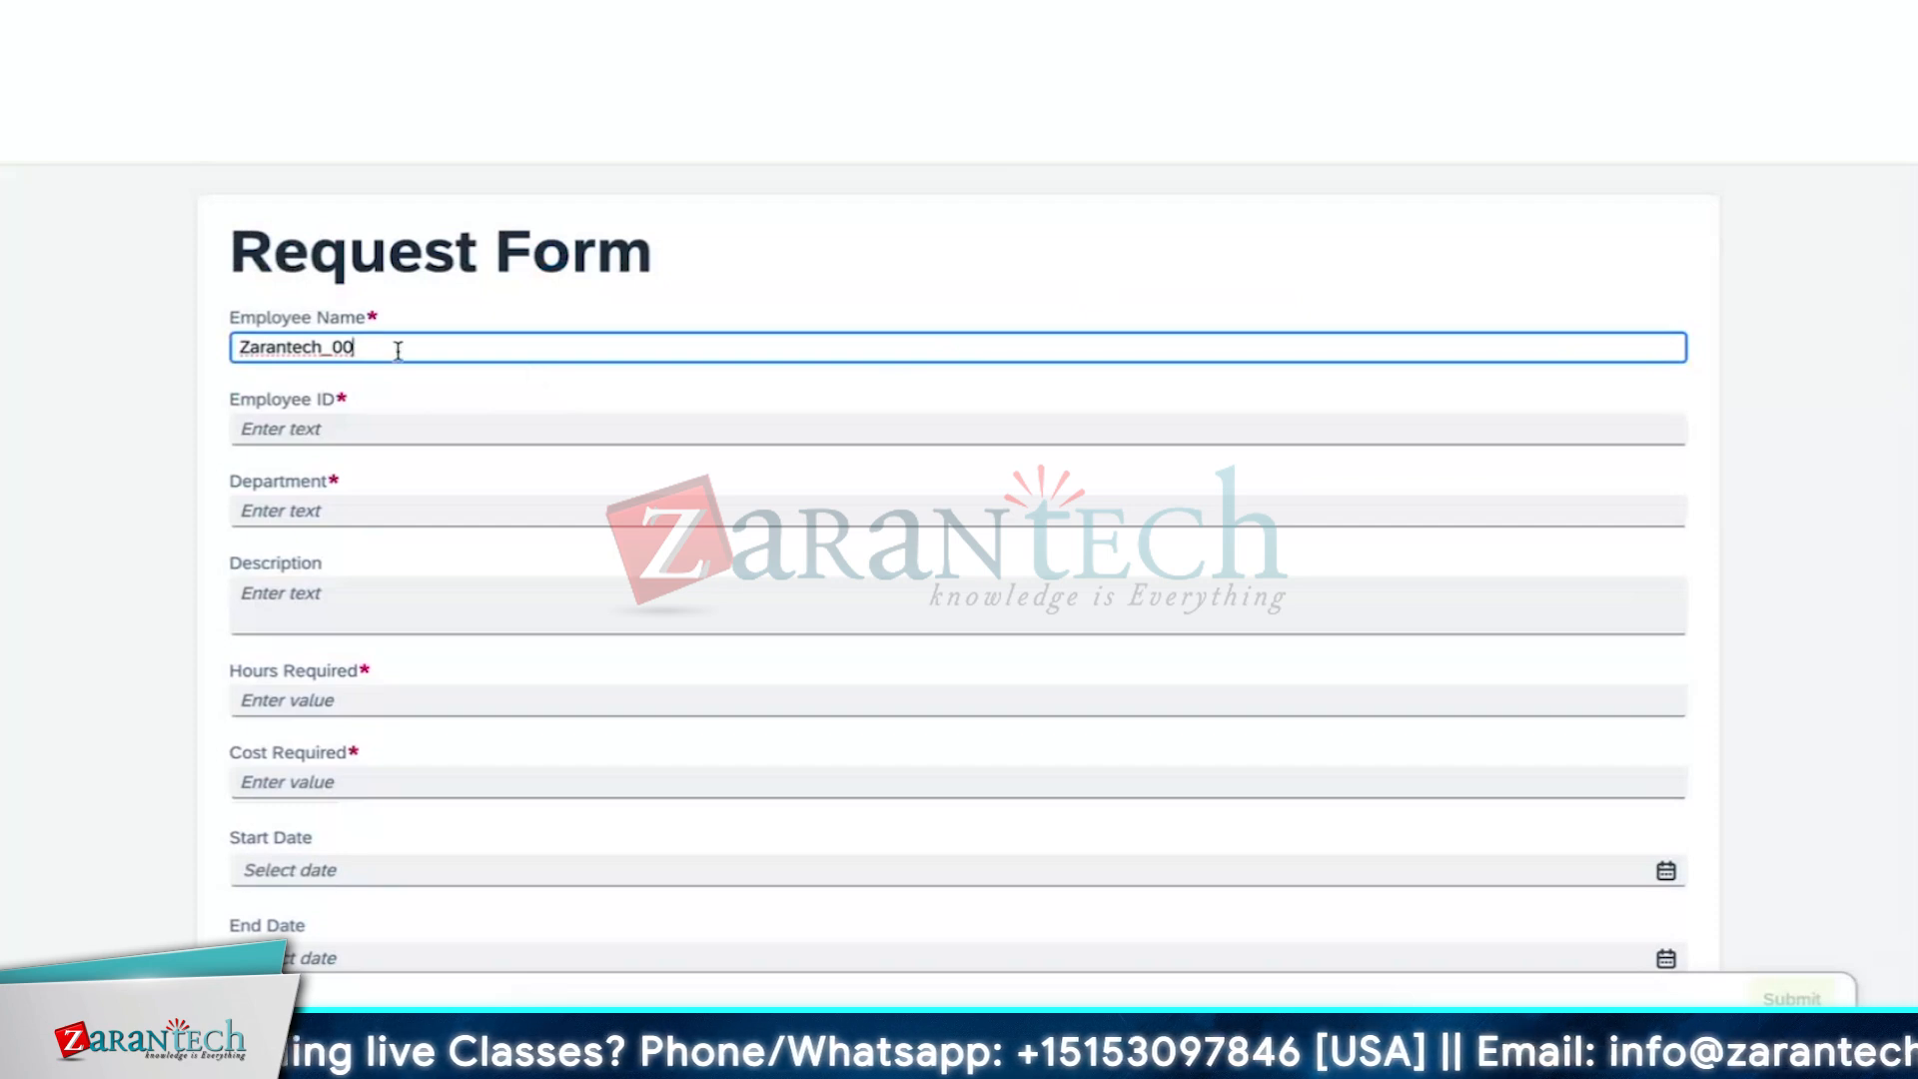
pyautogui.moveTo(377, 347); pyautogui.dragTo(239, 347)
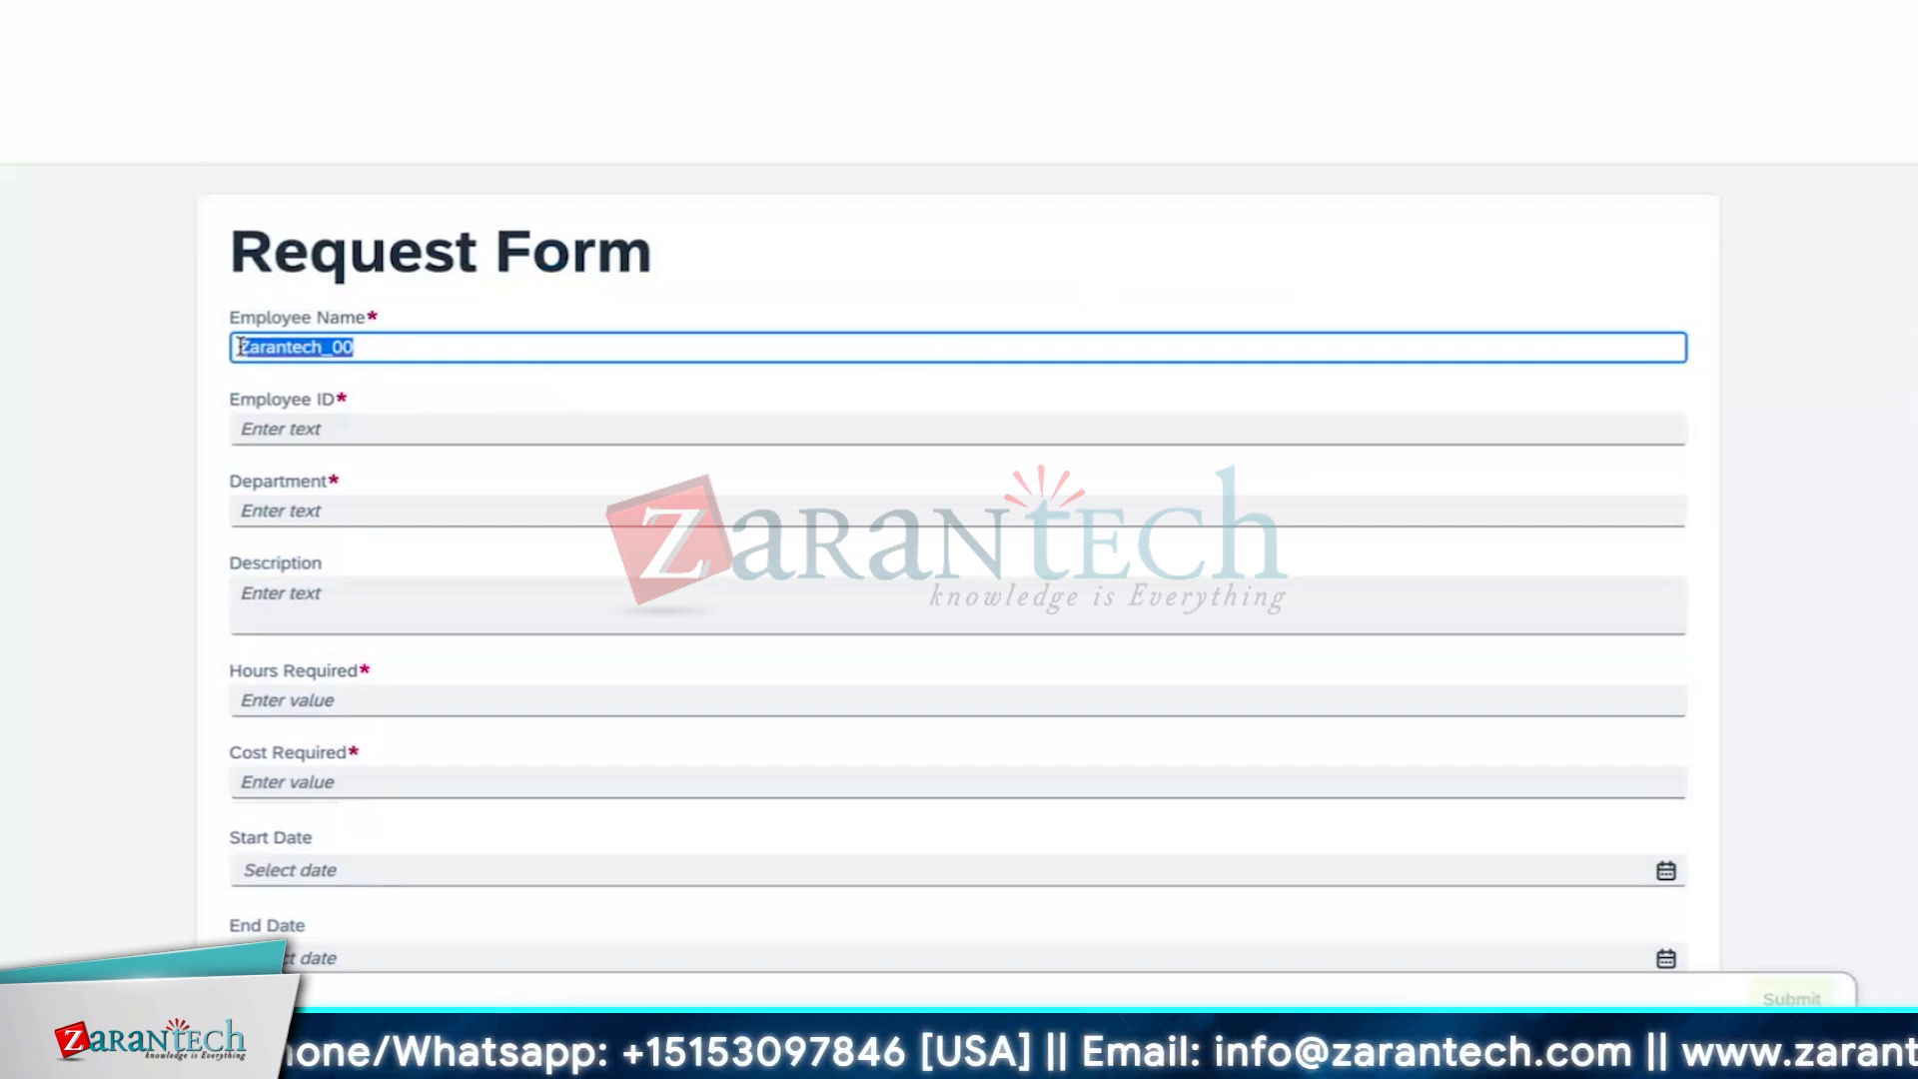
pyautogui.press('BackSpace')
pyautogui.write('A')
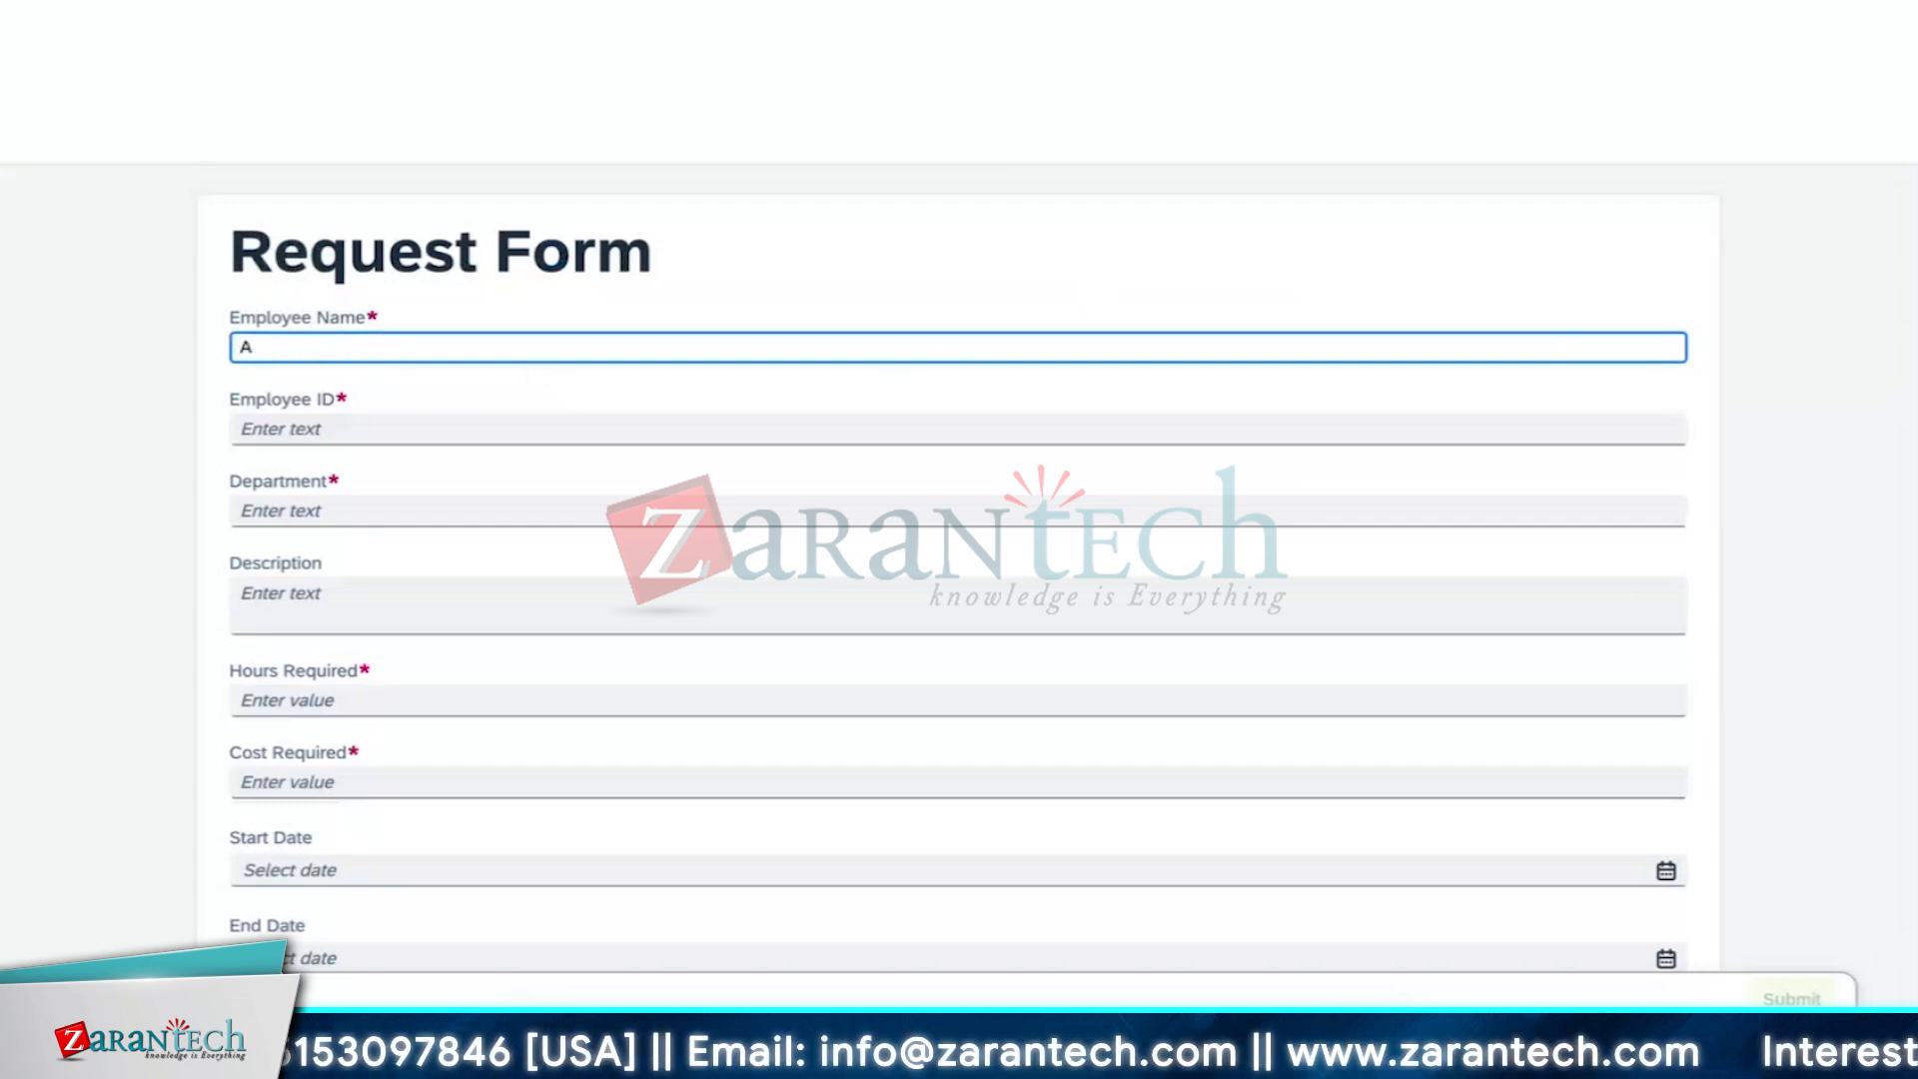
pyautogui.write('adars')
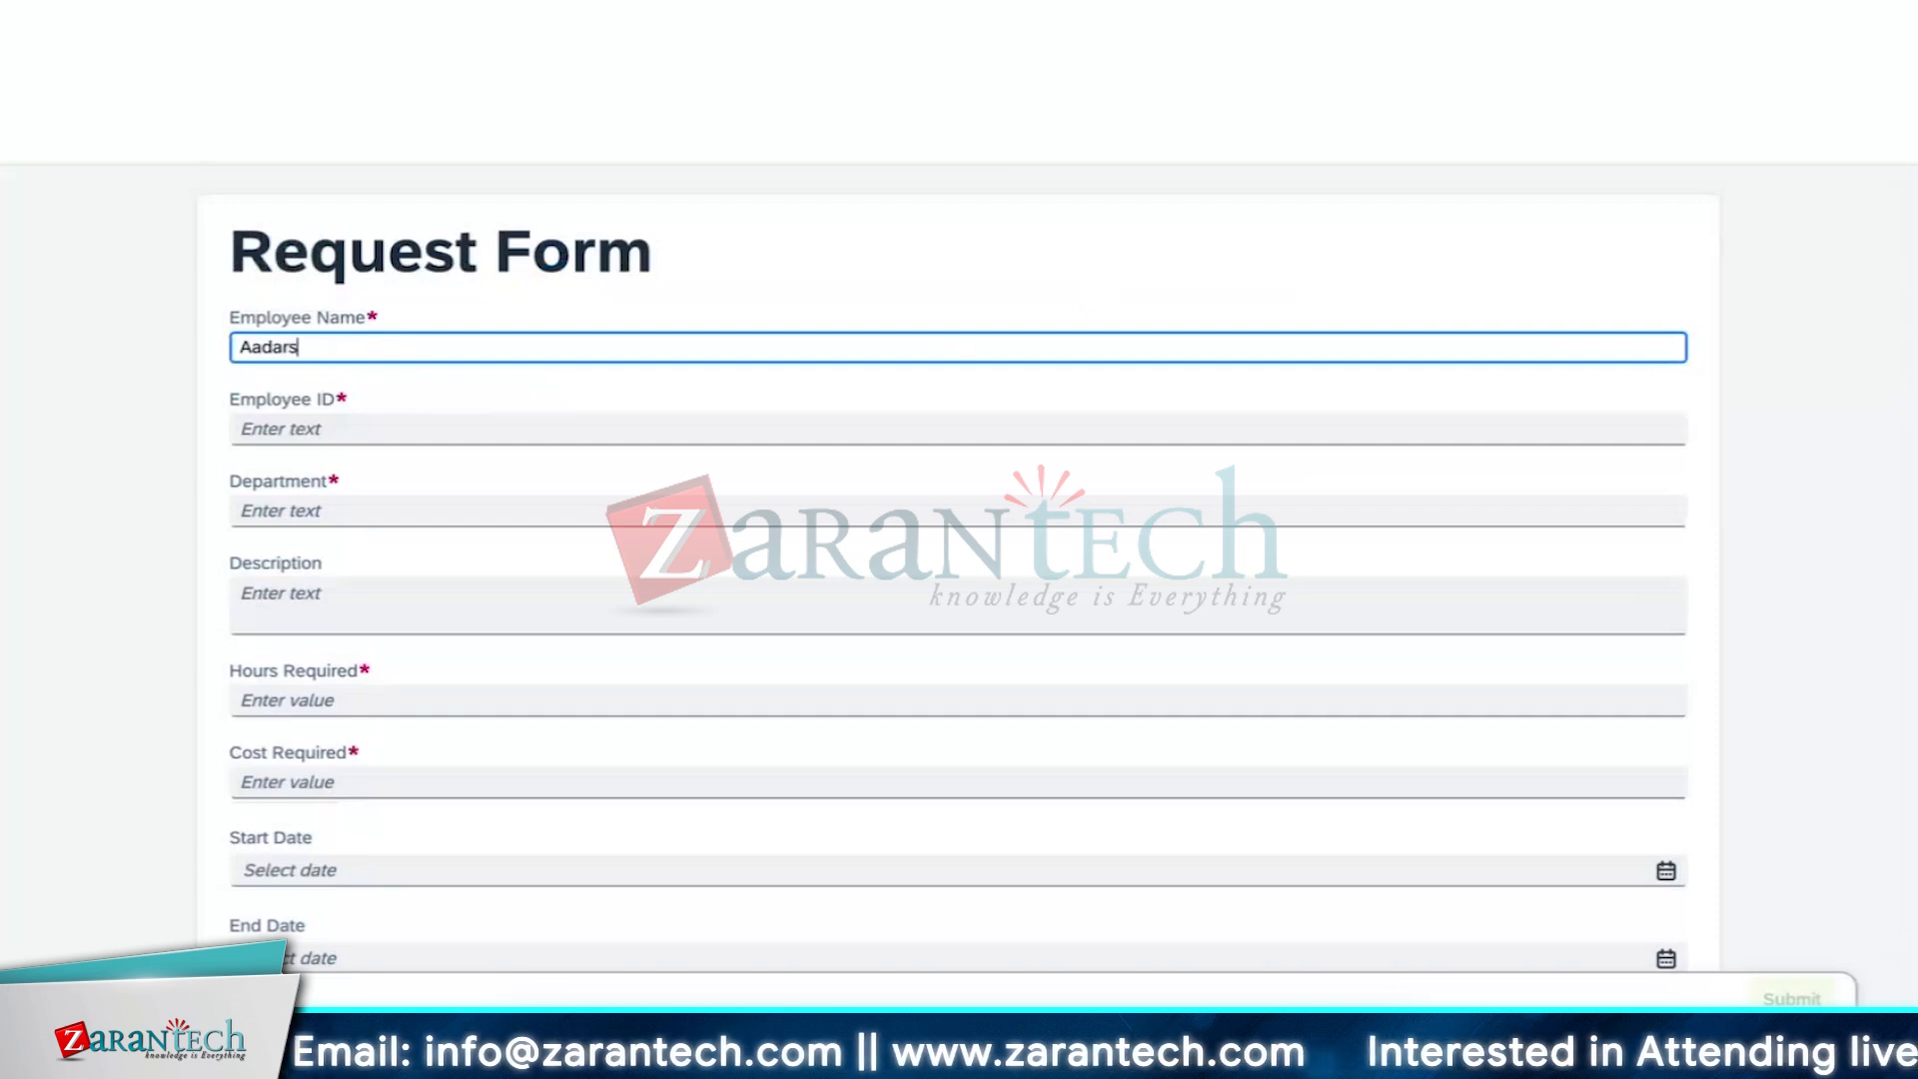
pyautogui.write('h')
pyautogui.click(431, 382)
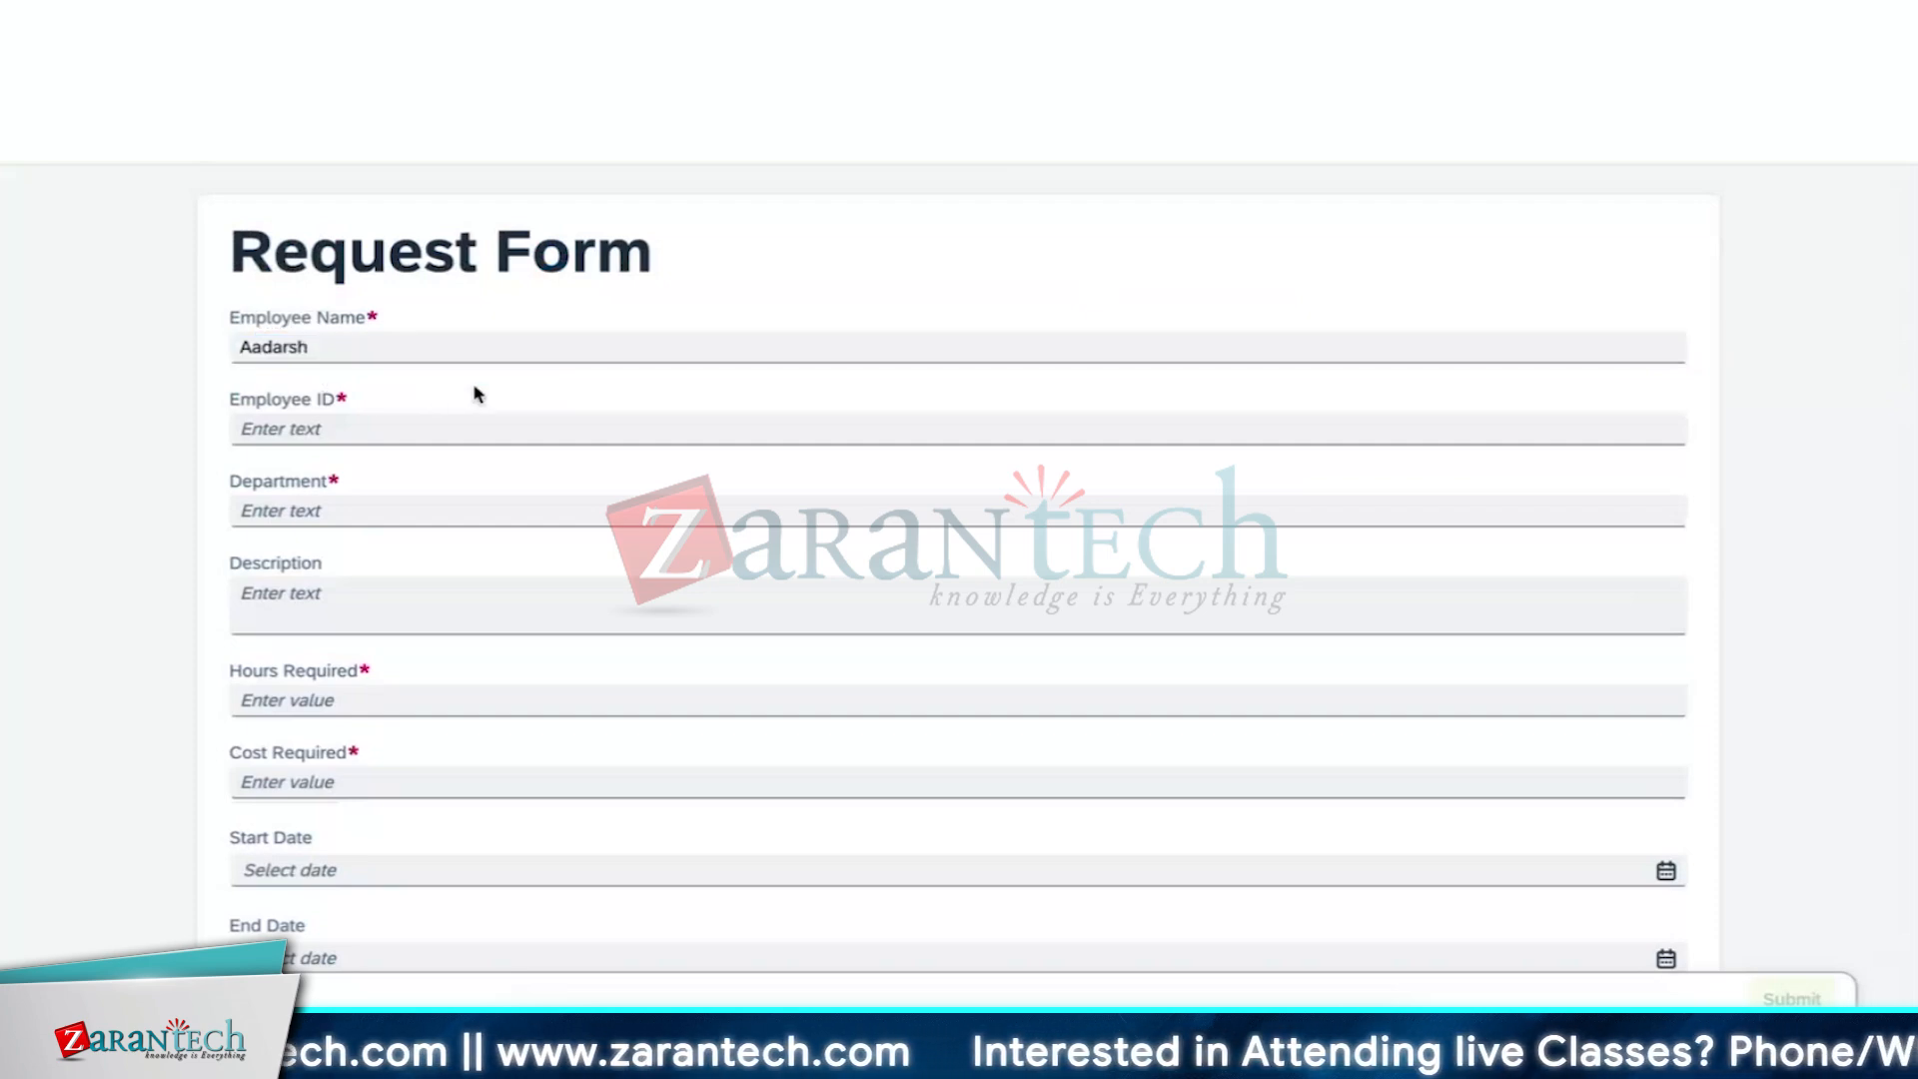
# Enter the employee ID and set Department to HR
pyautogui.click(474, 438)
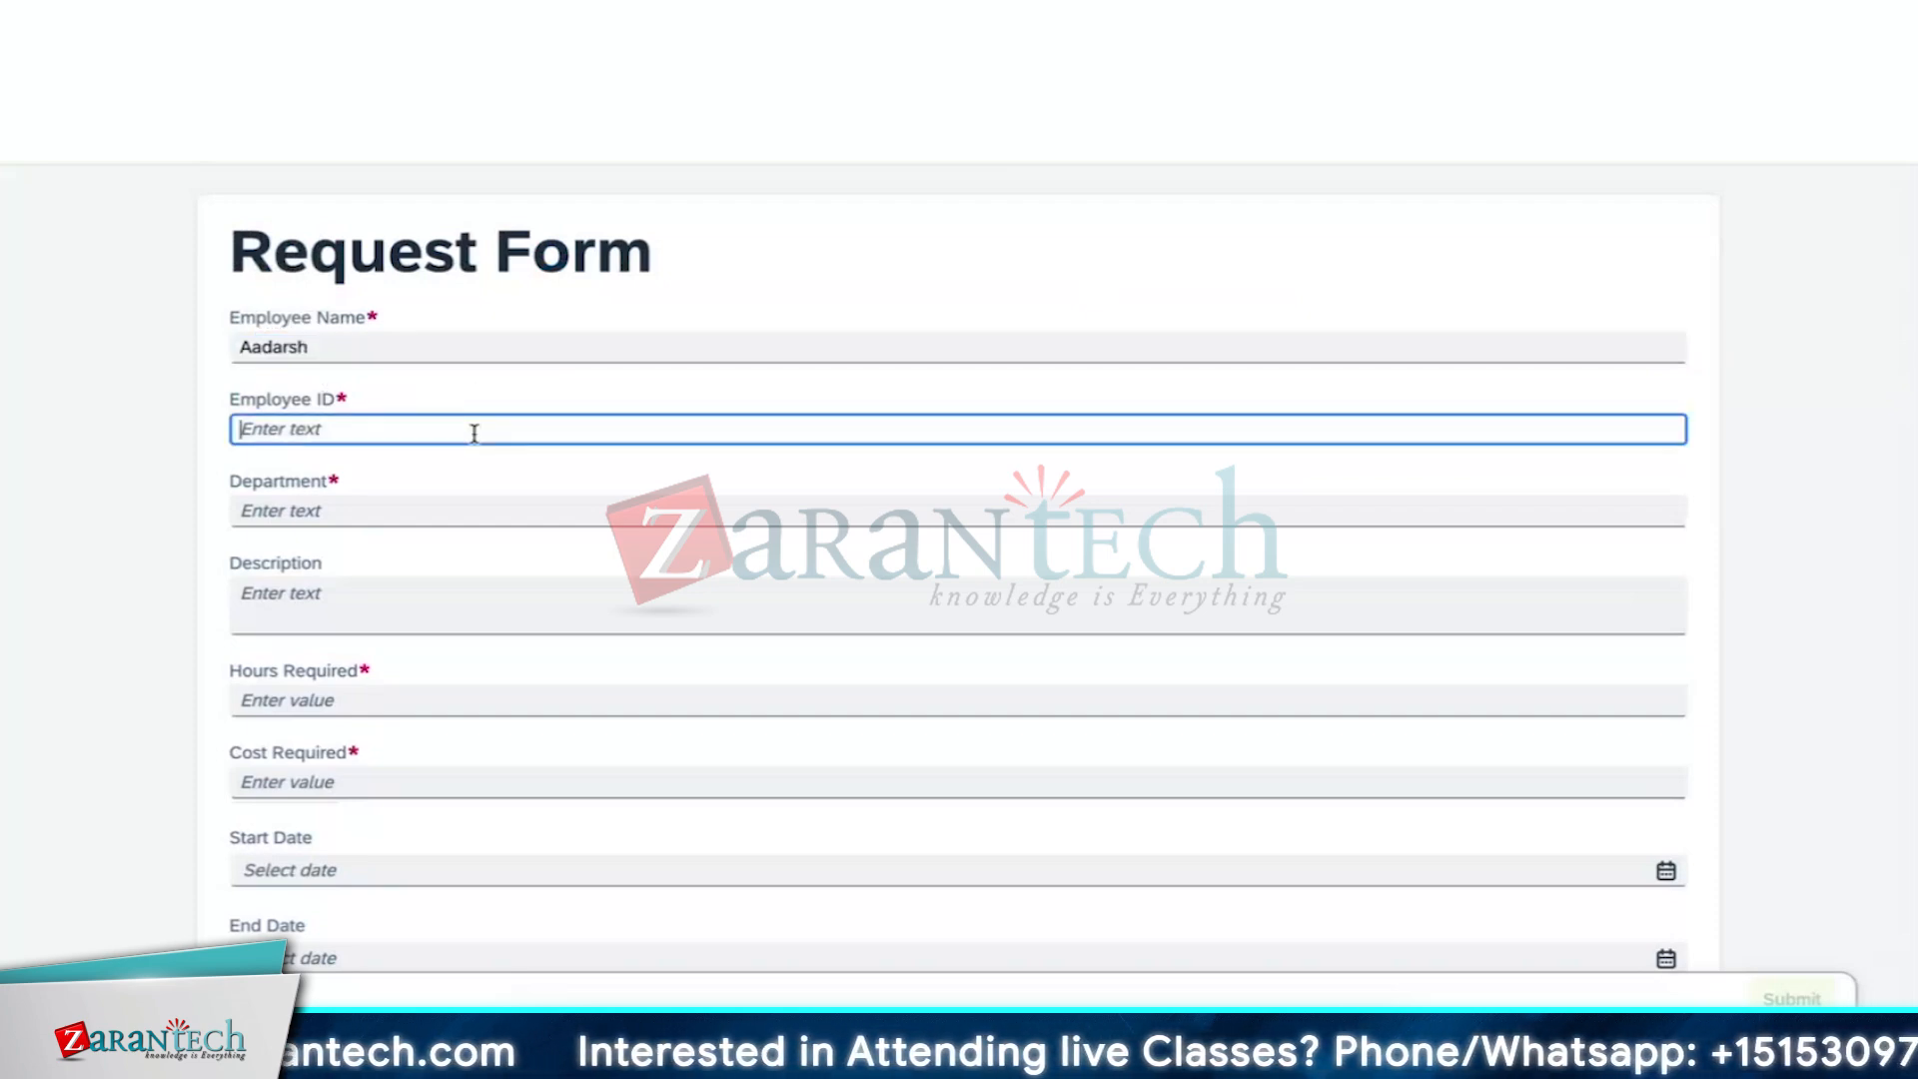
pyautogui.write('Zaran')
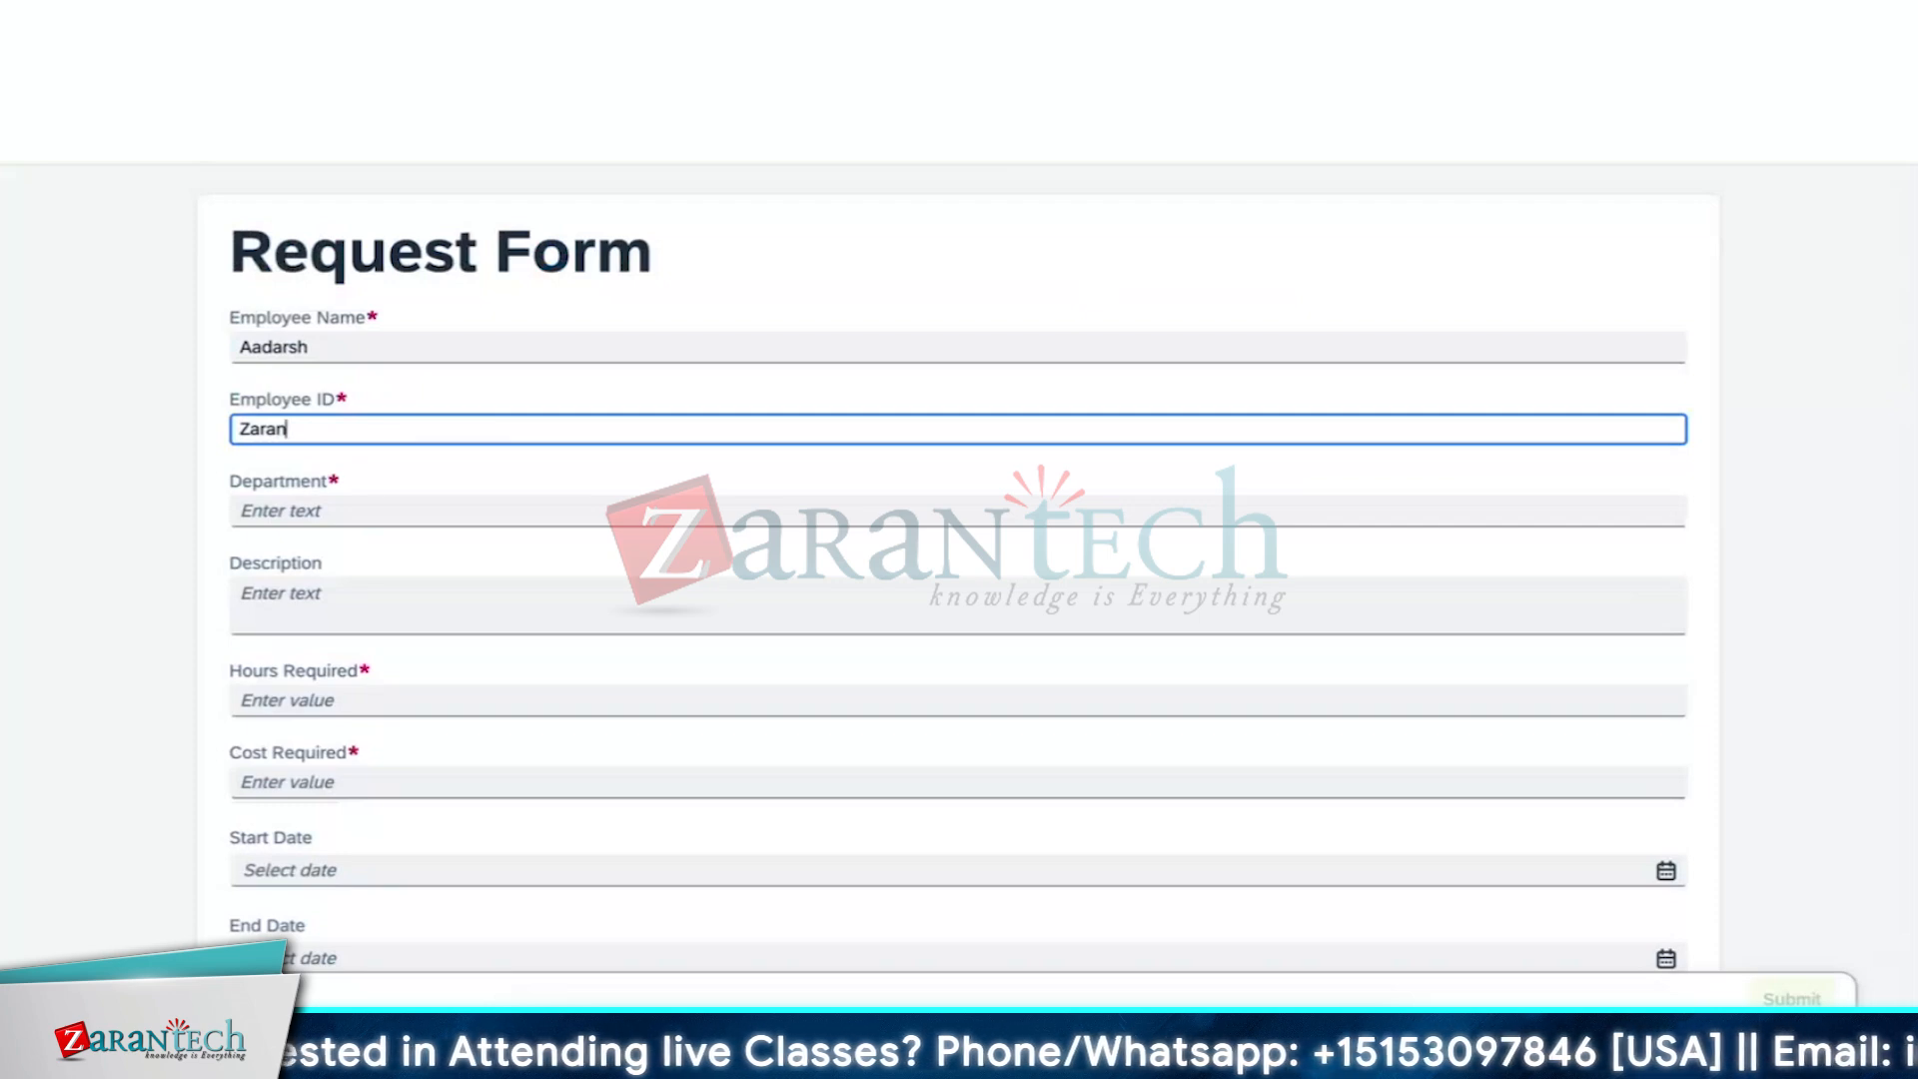
pyautogui.write('tech')
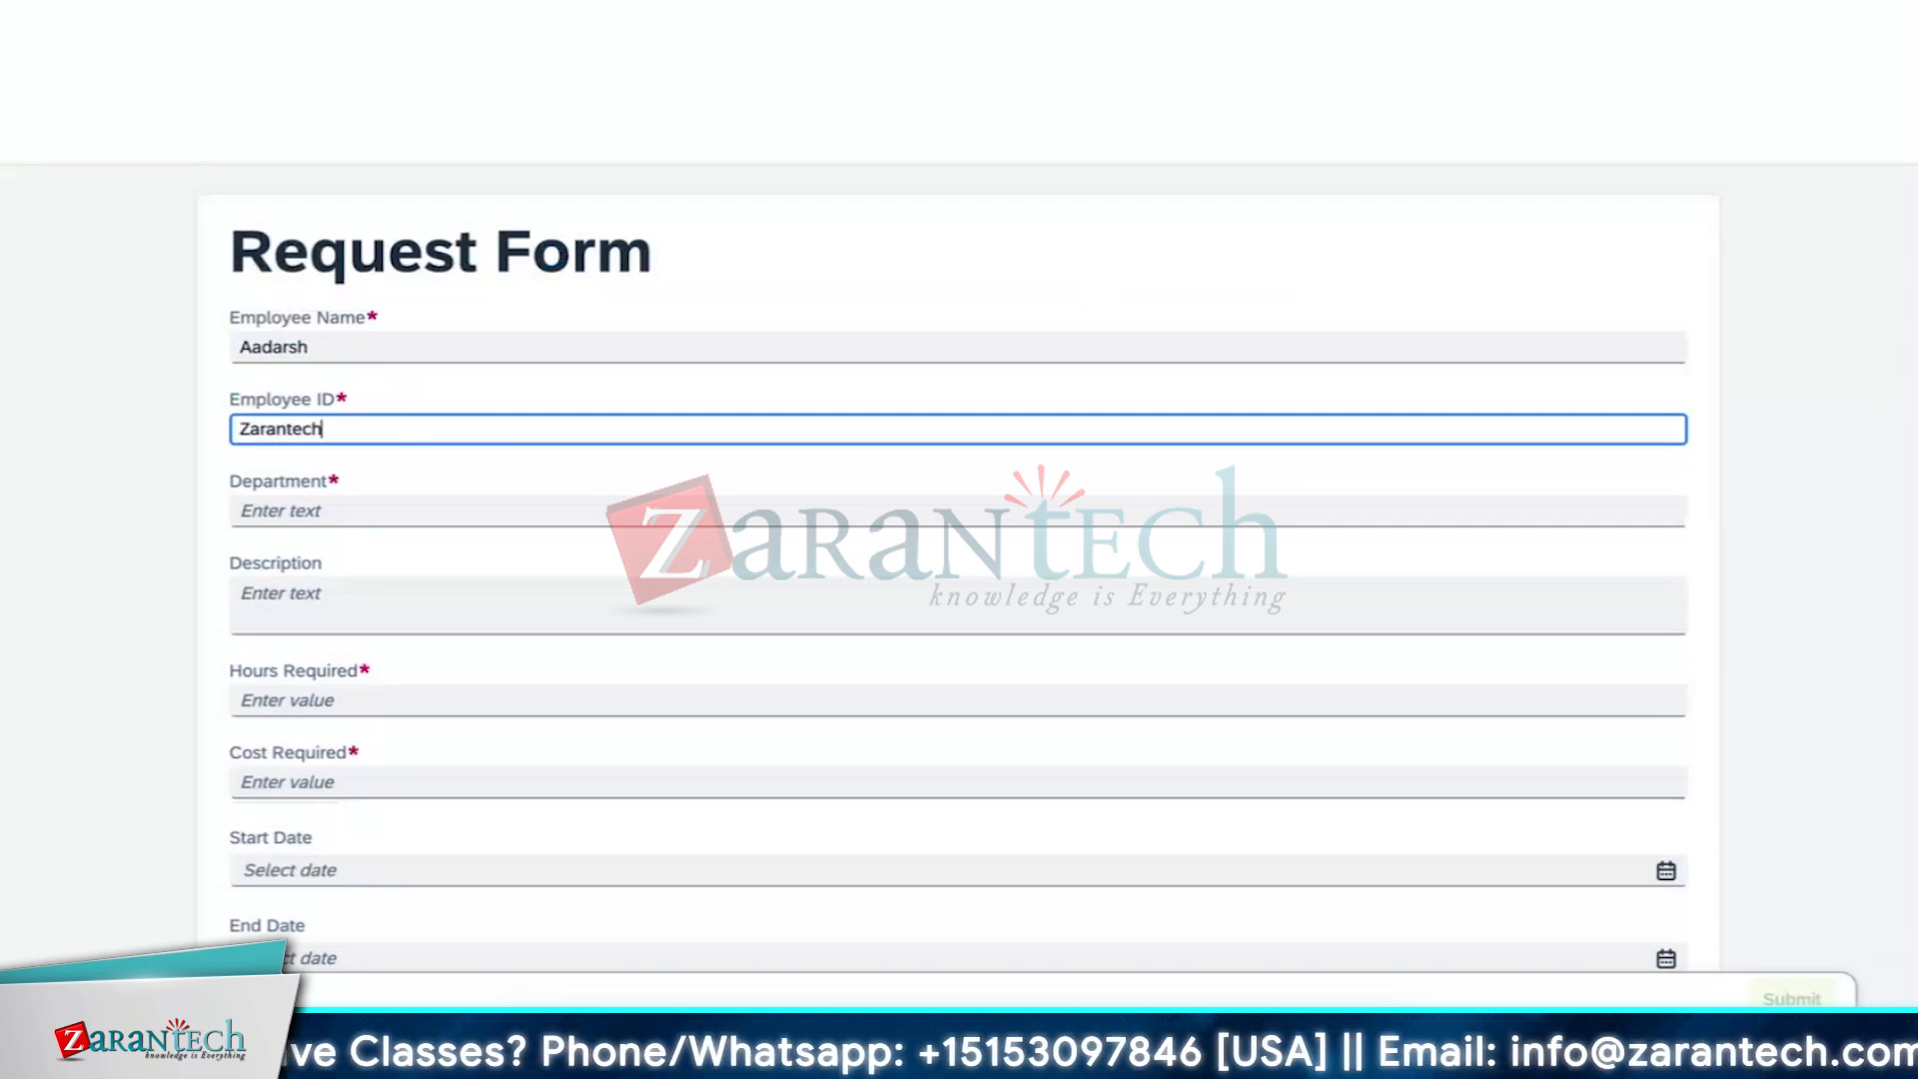
pyautogui.write('_0')
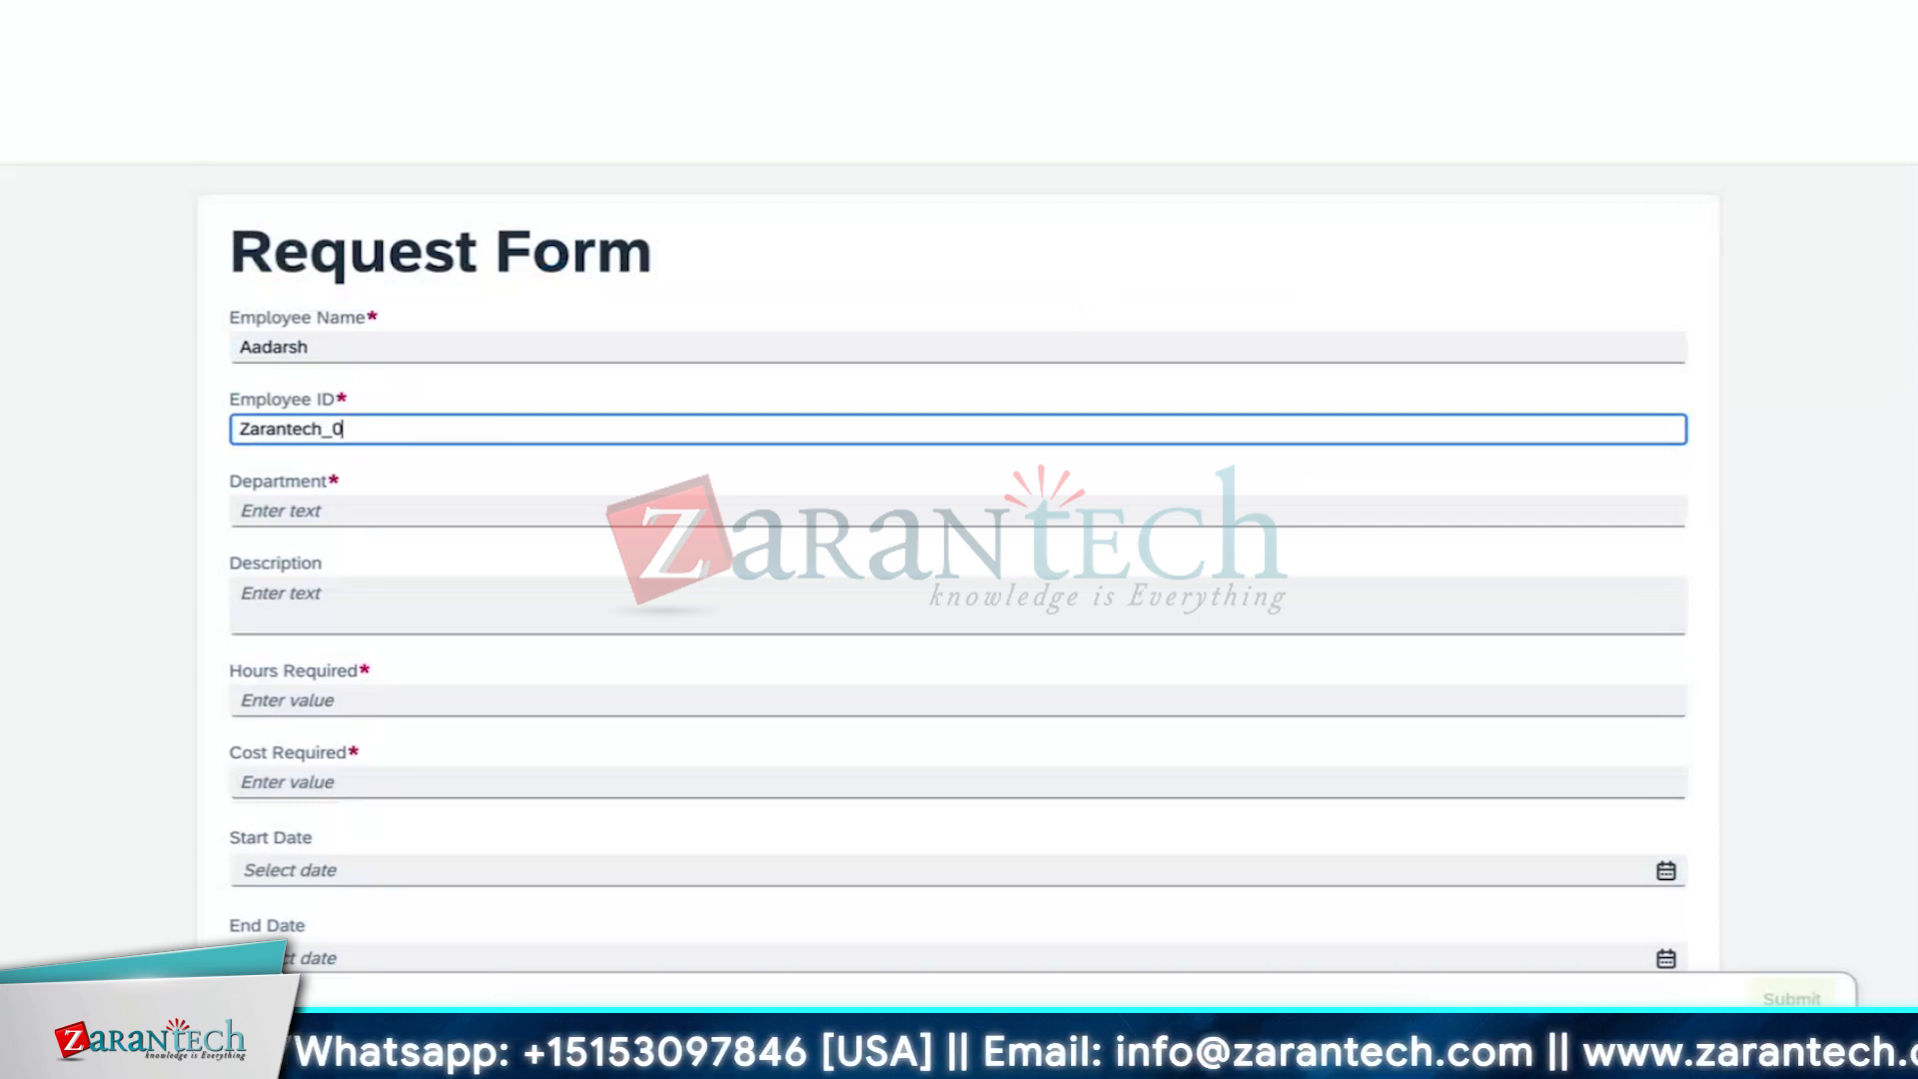
pyautogui.write('0')
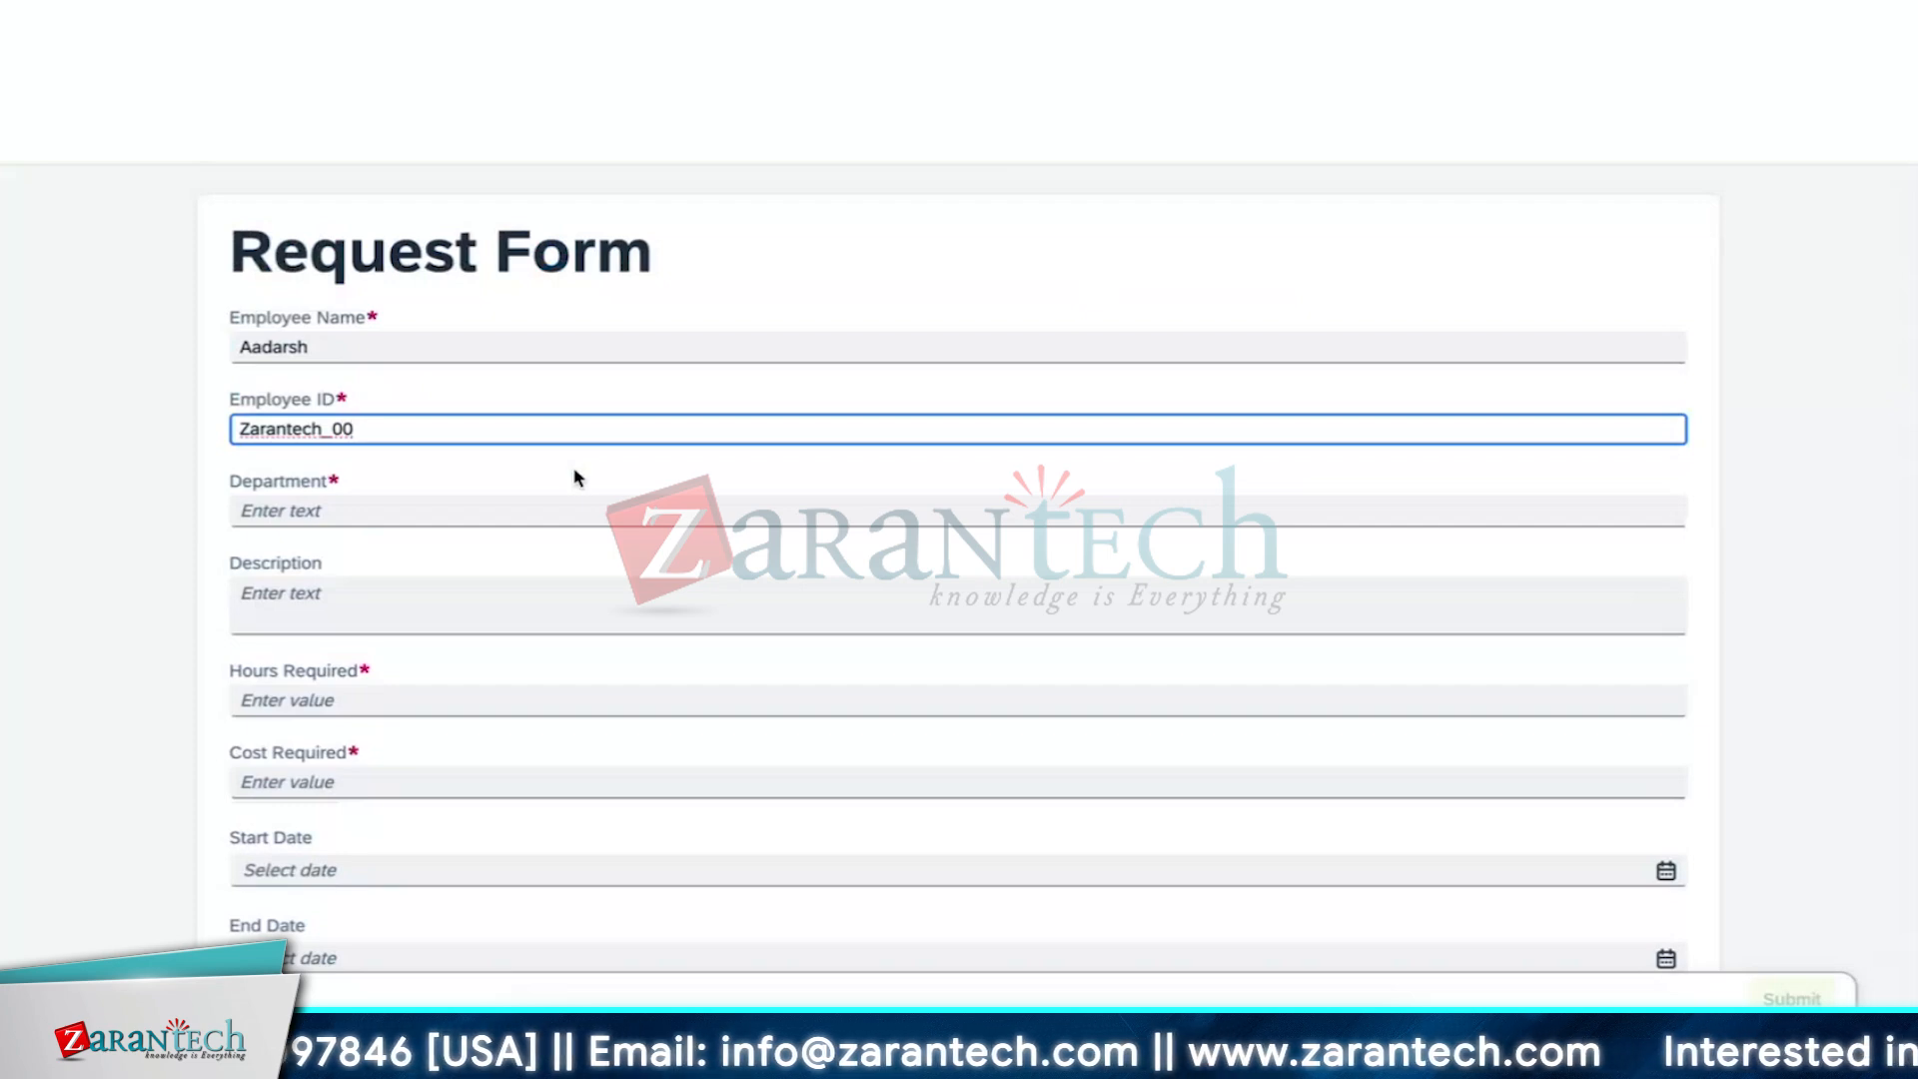
pyautogui.click(552, 510)
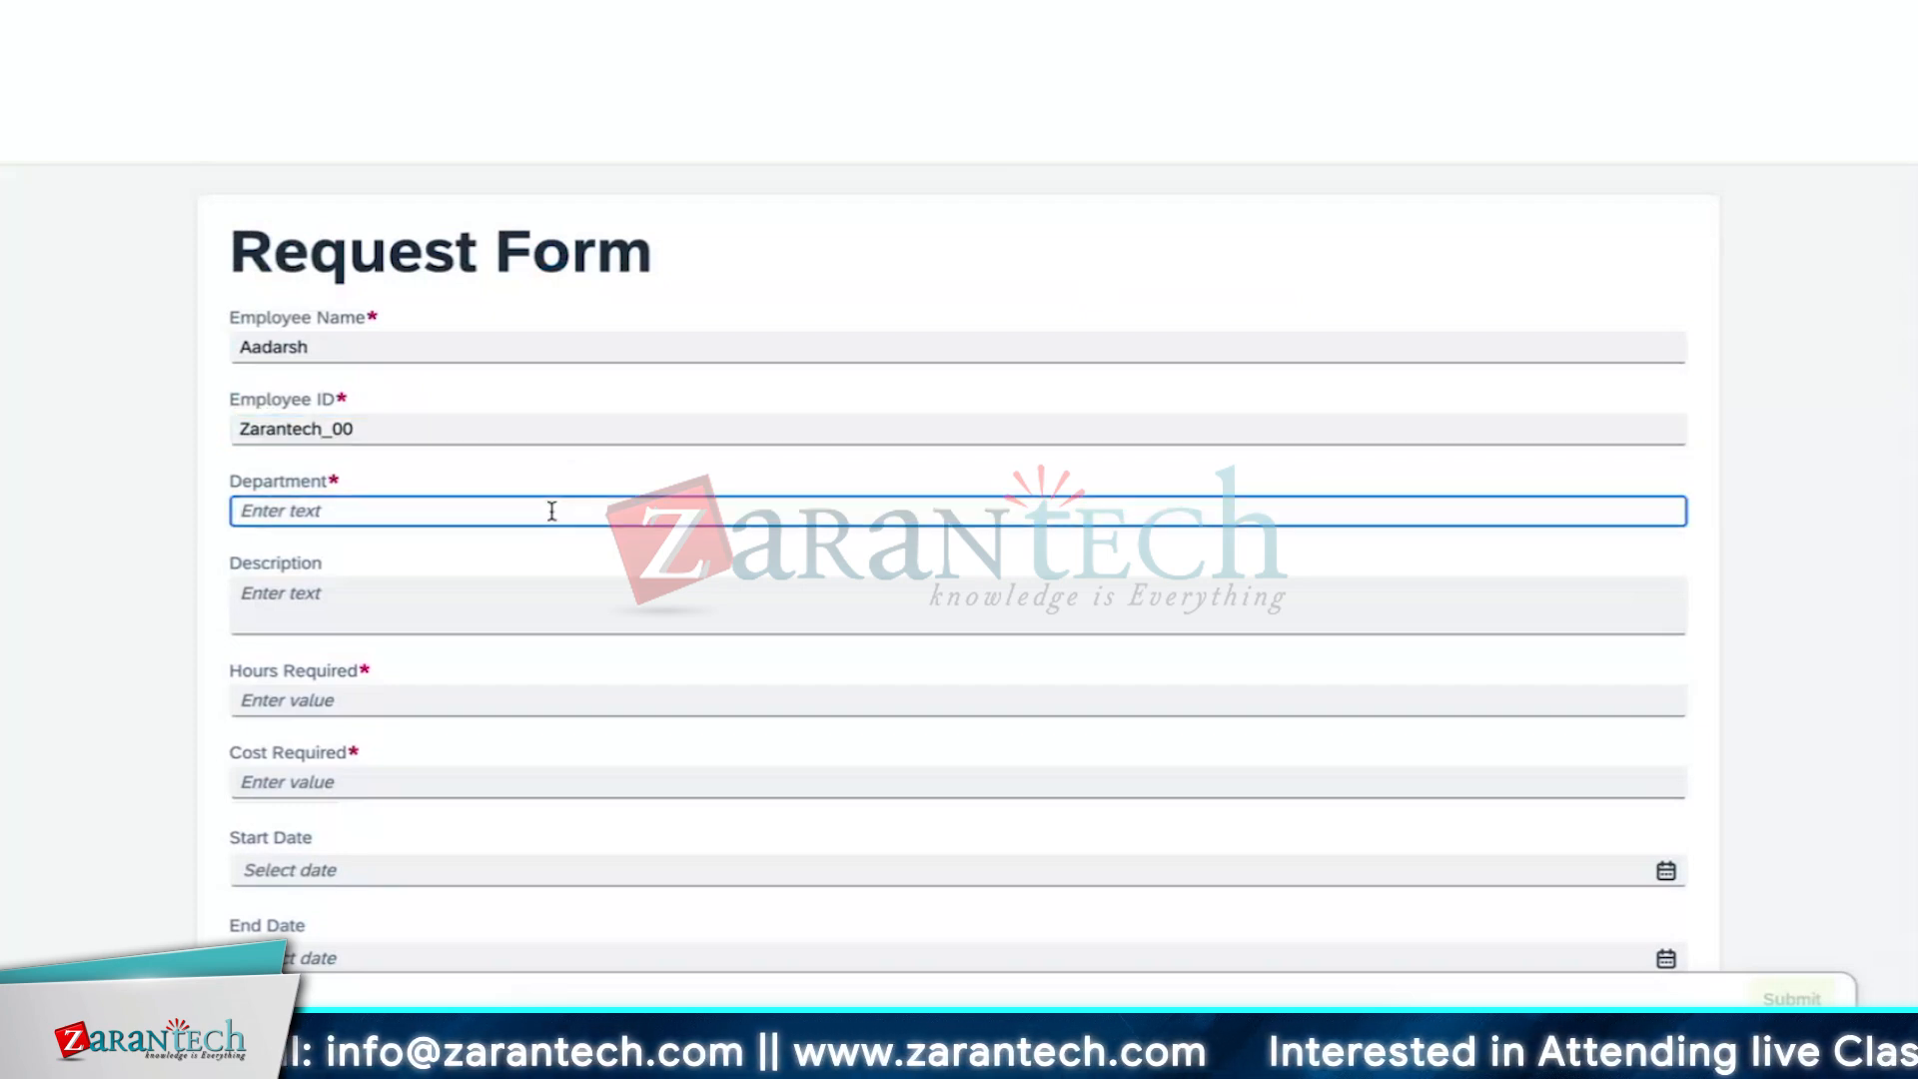
pyautogui.write('HR')
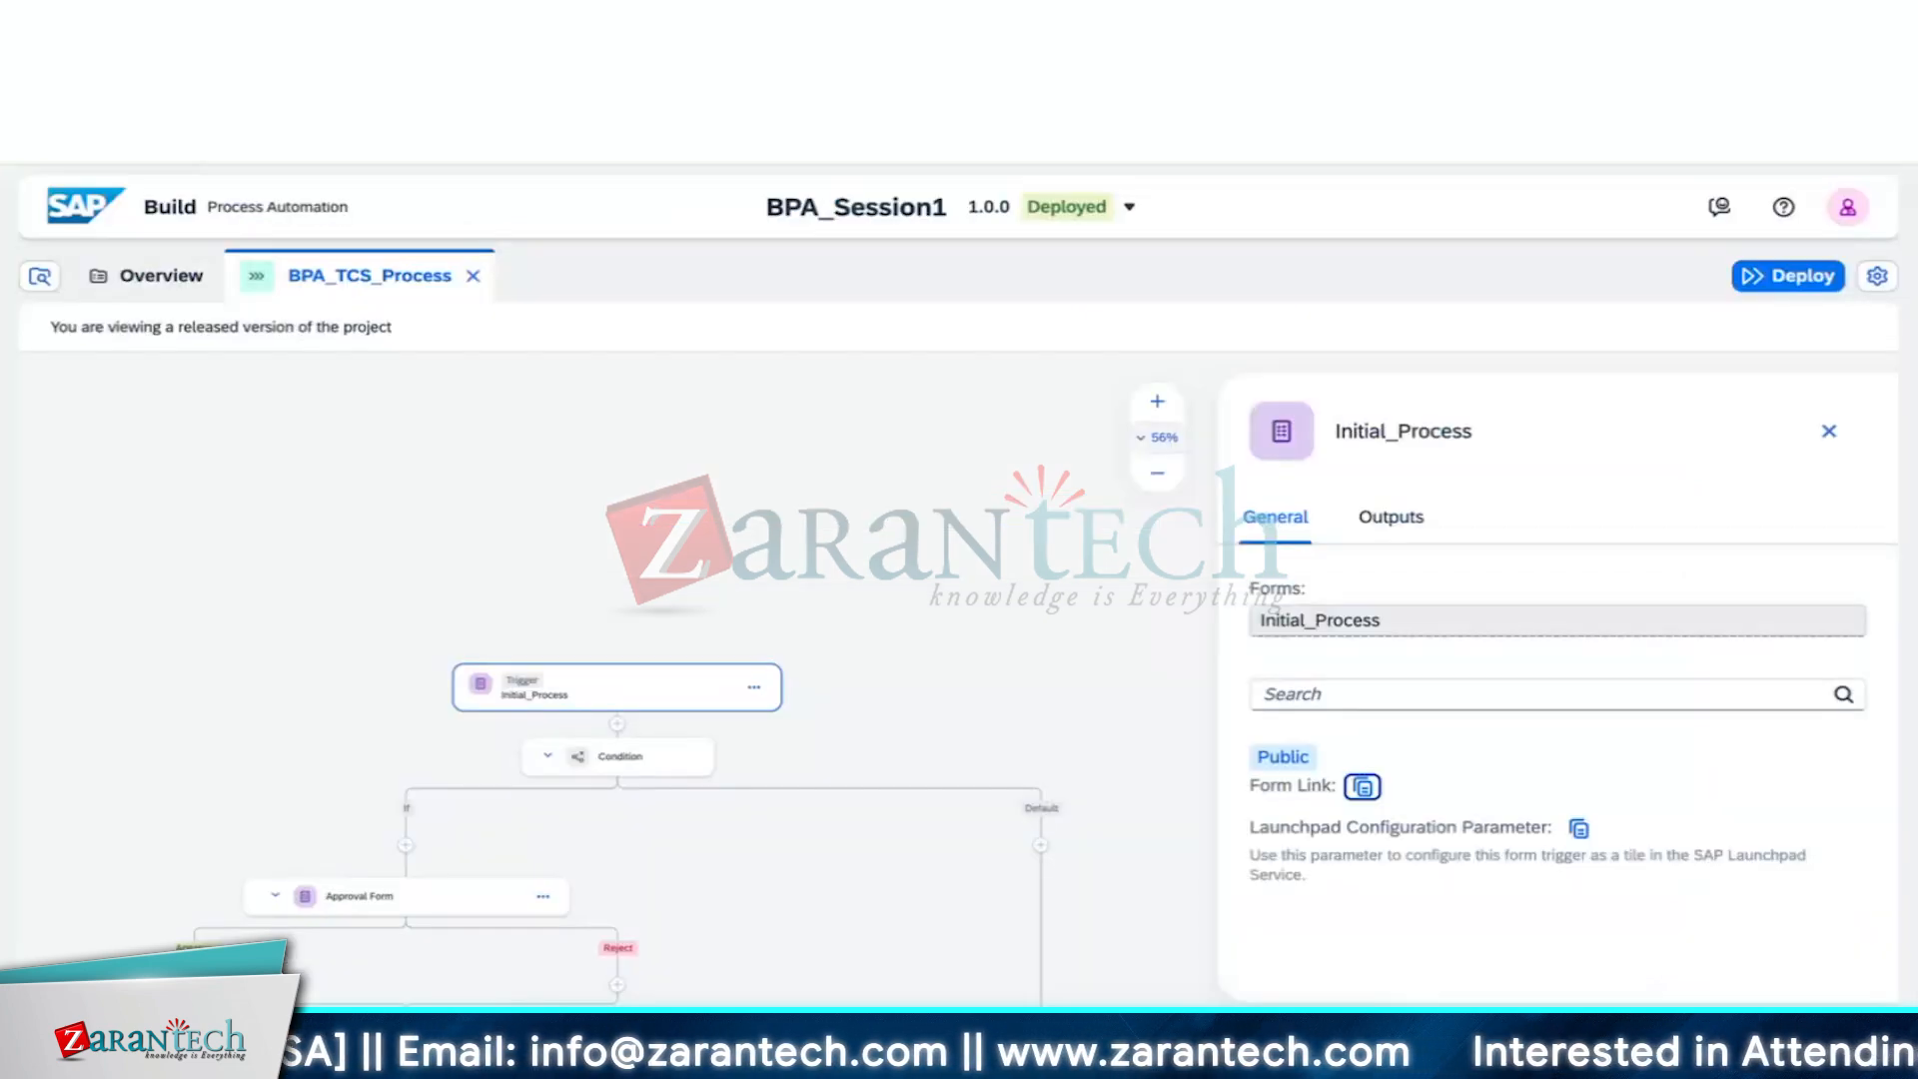
pyautogui.click(619, 756)
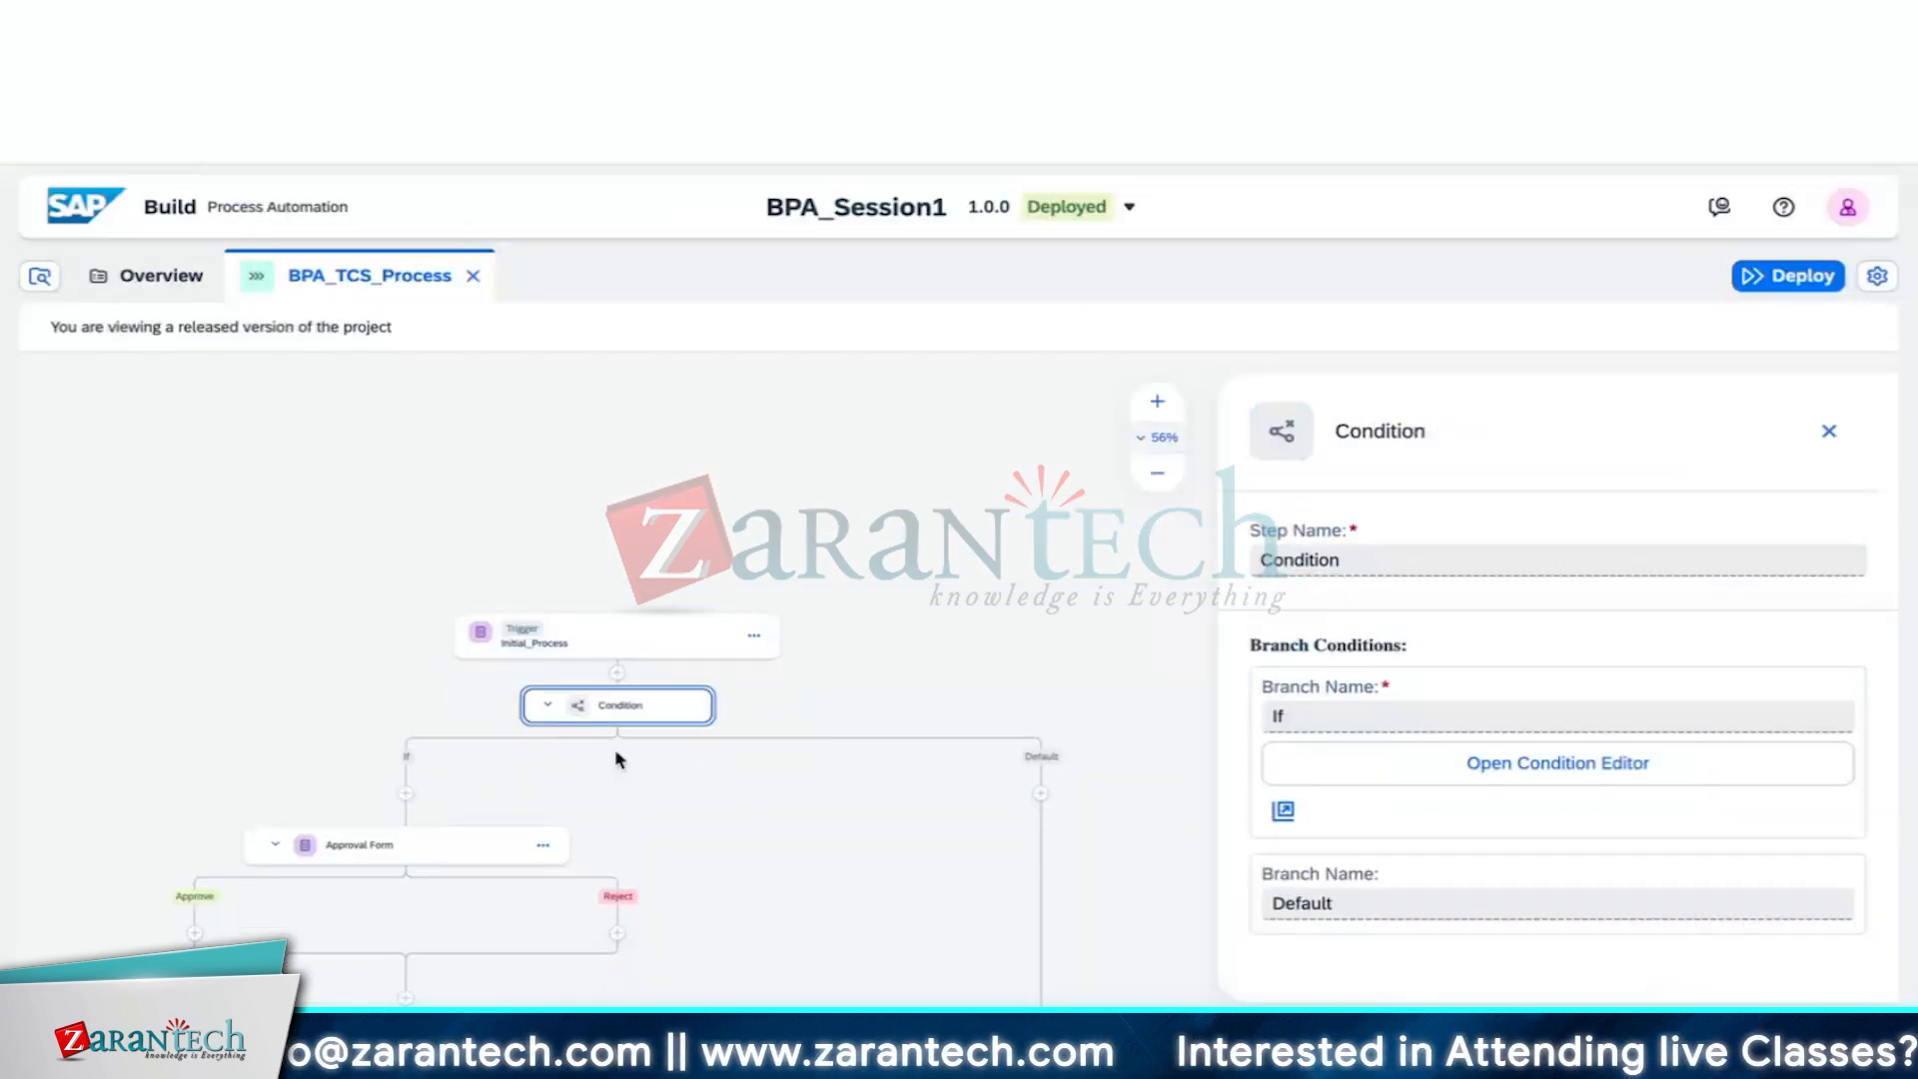
pyautogui.click(1554, 762)
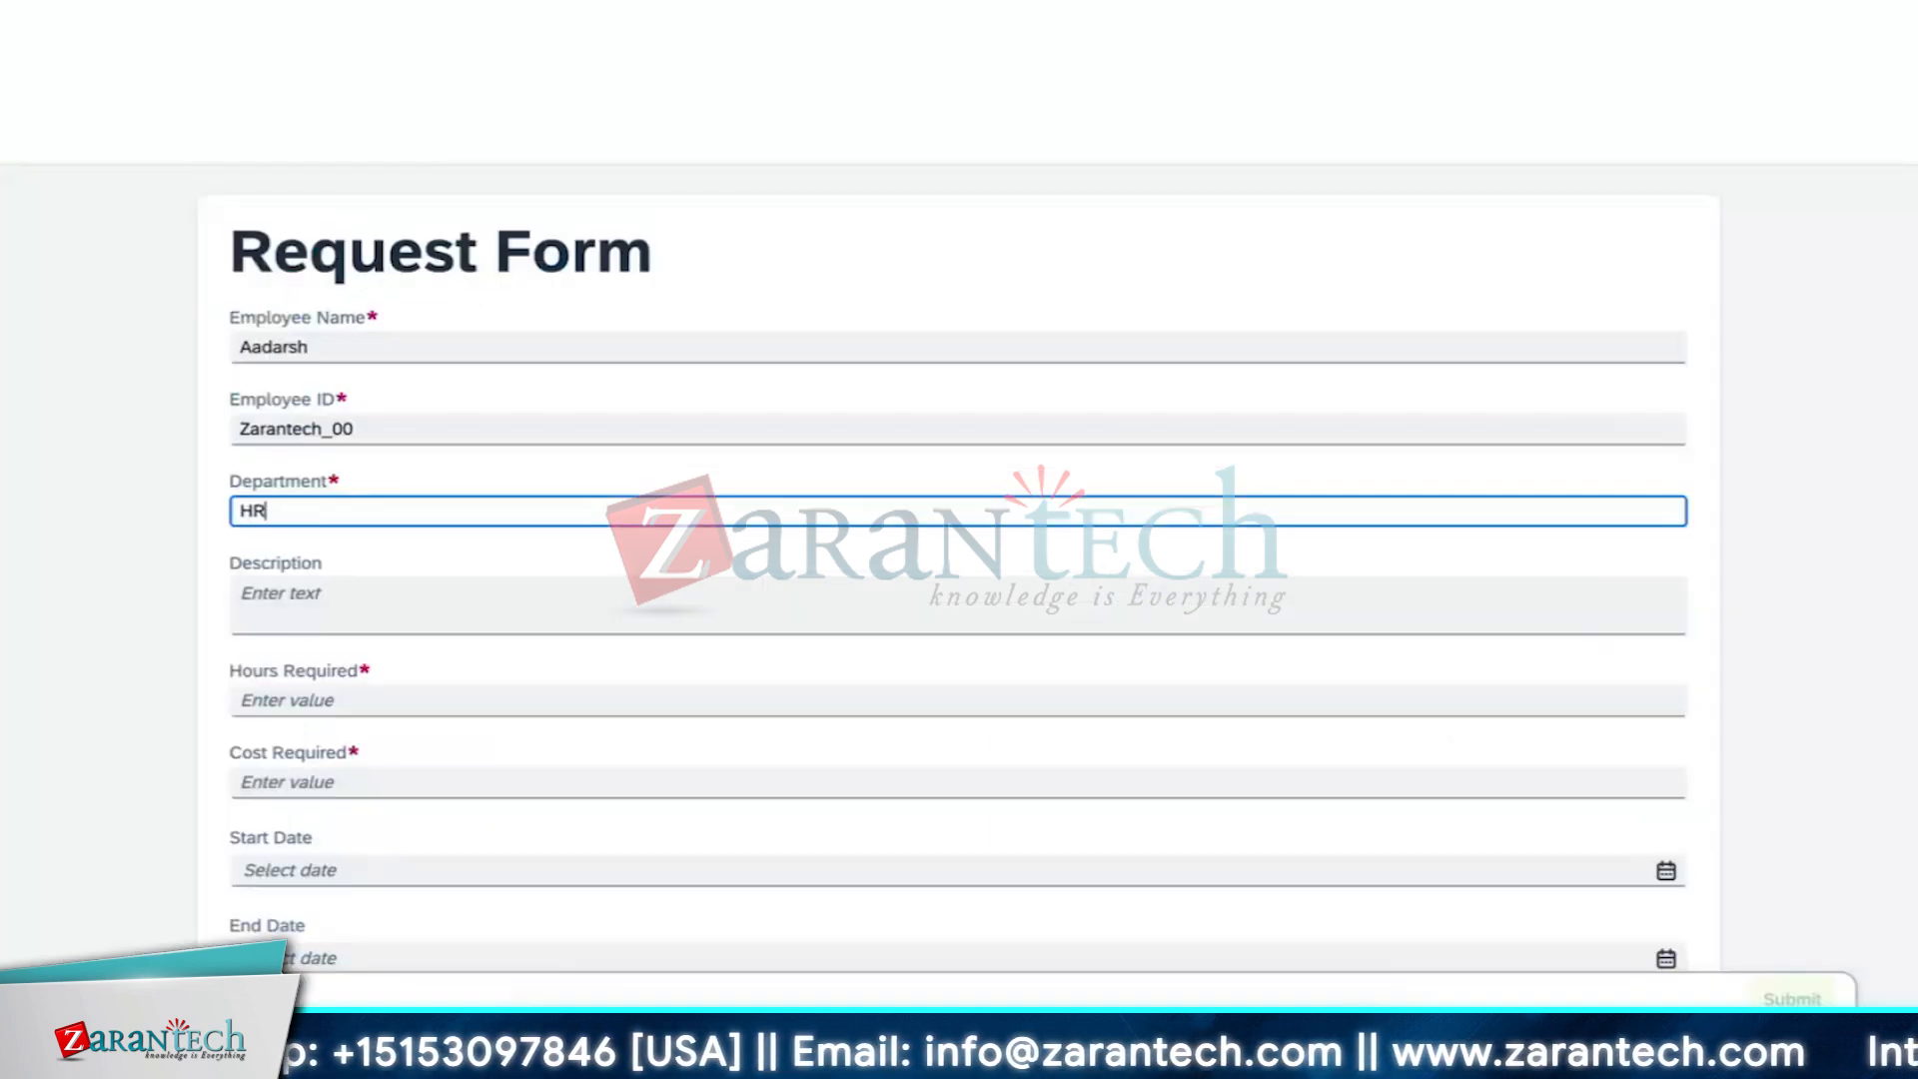
# Enter the Description 'Requisition for new budget for onboarding', fixing the misspelled word
pyautogui.click(864, 599)
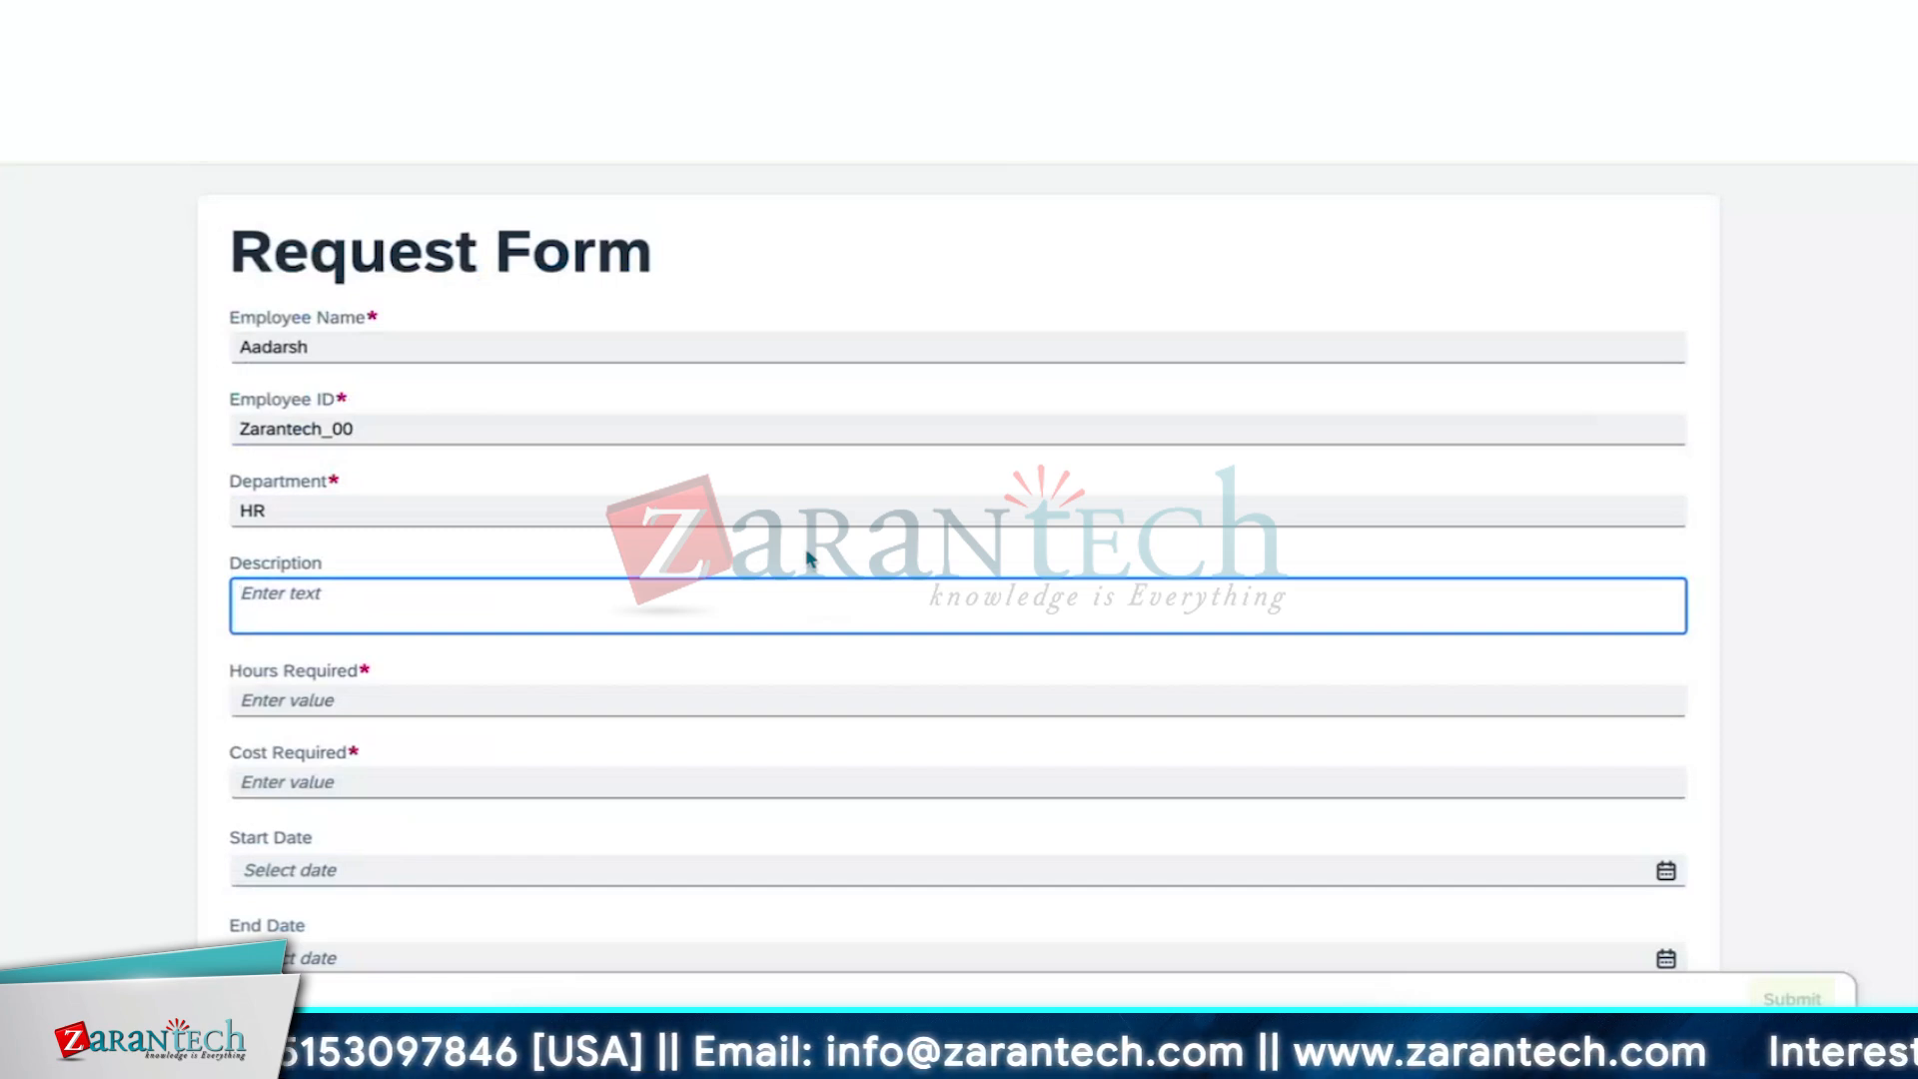
pyautogui.click(807, 555)
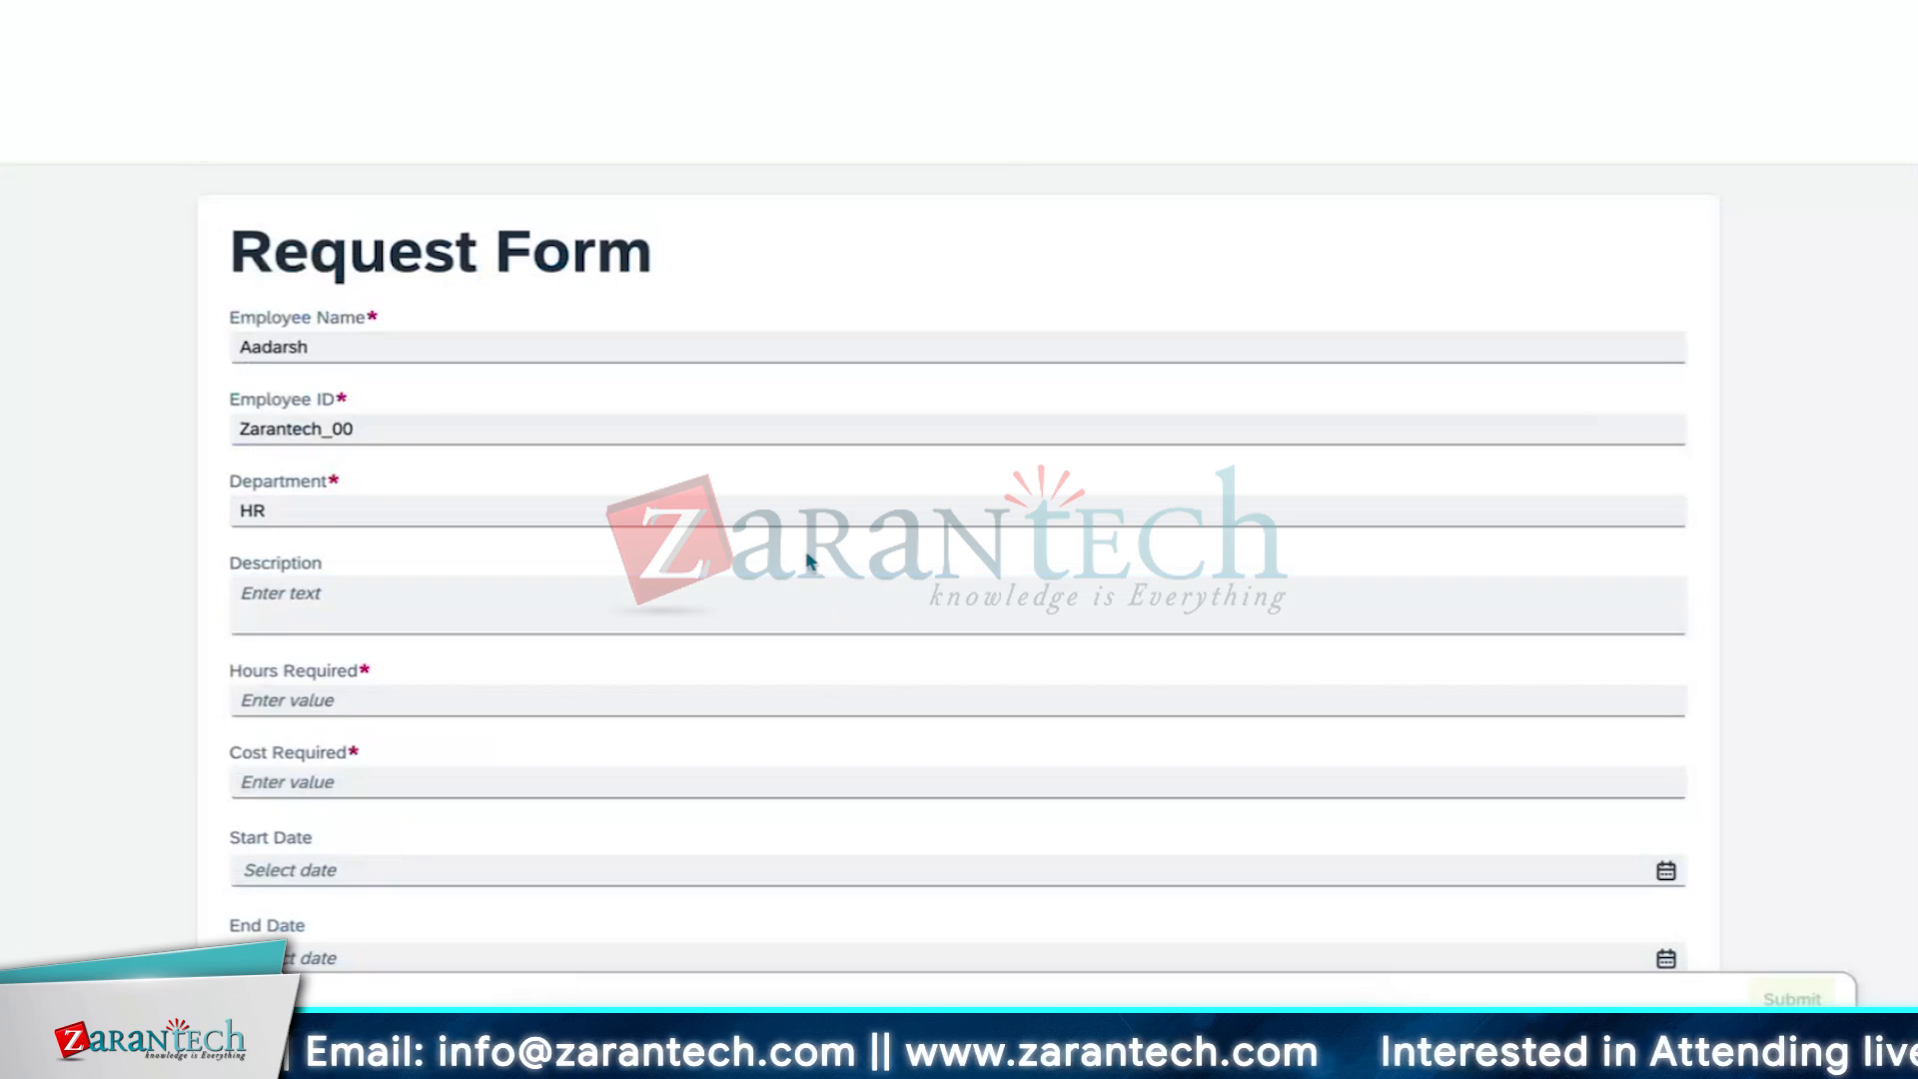
pyautogui.click(773, 602)
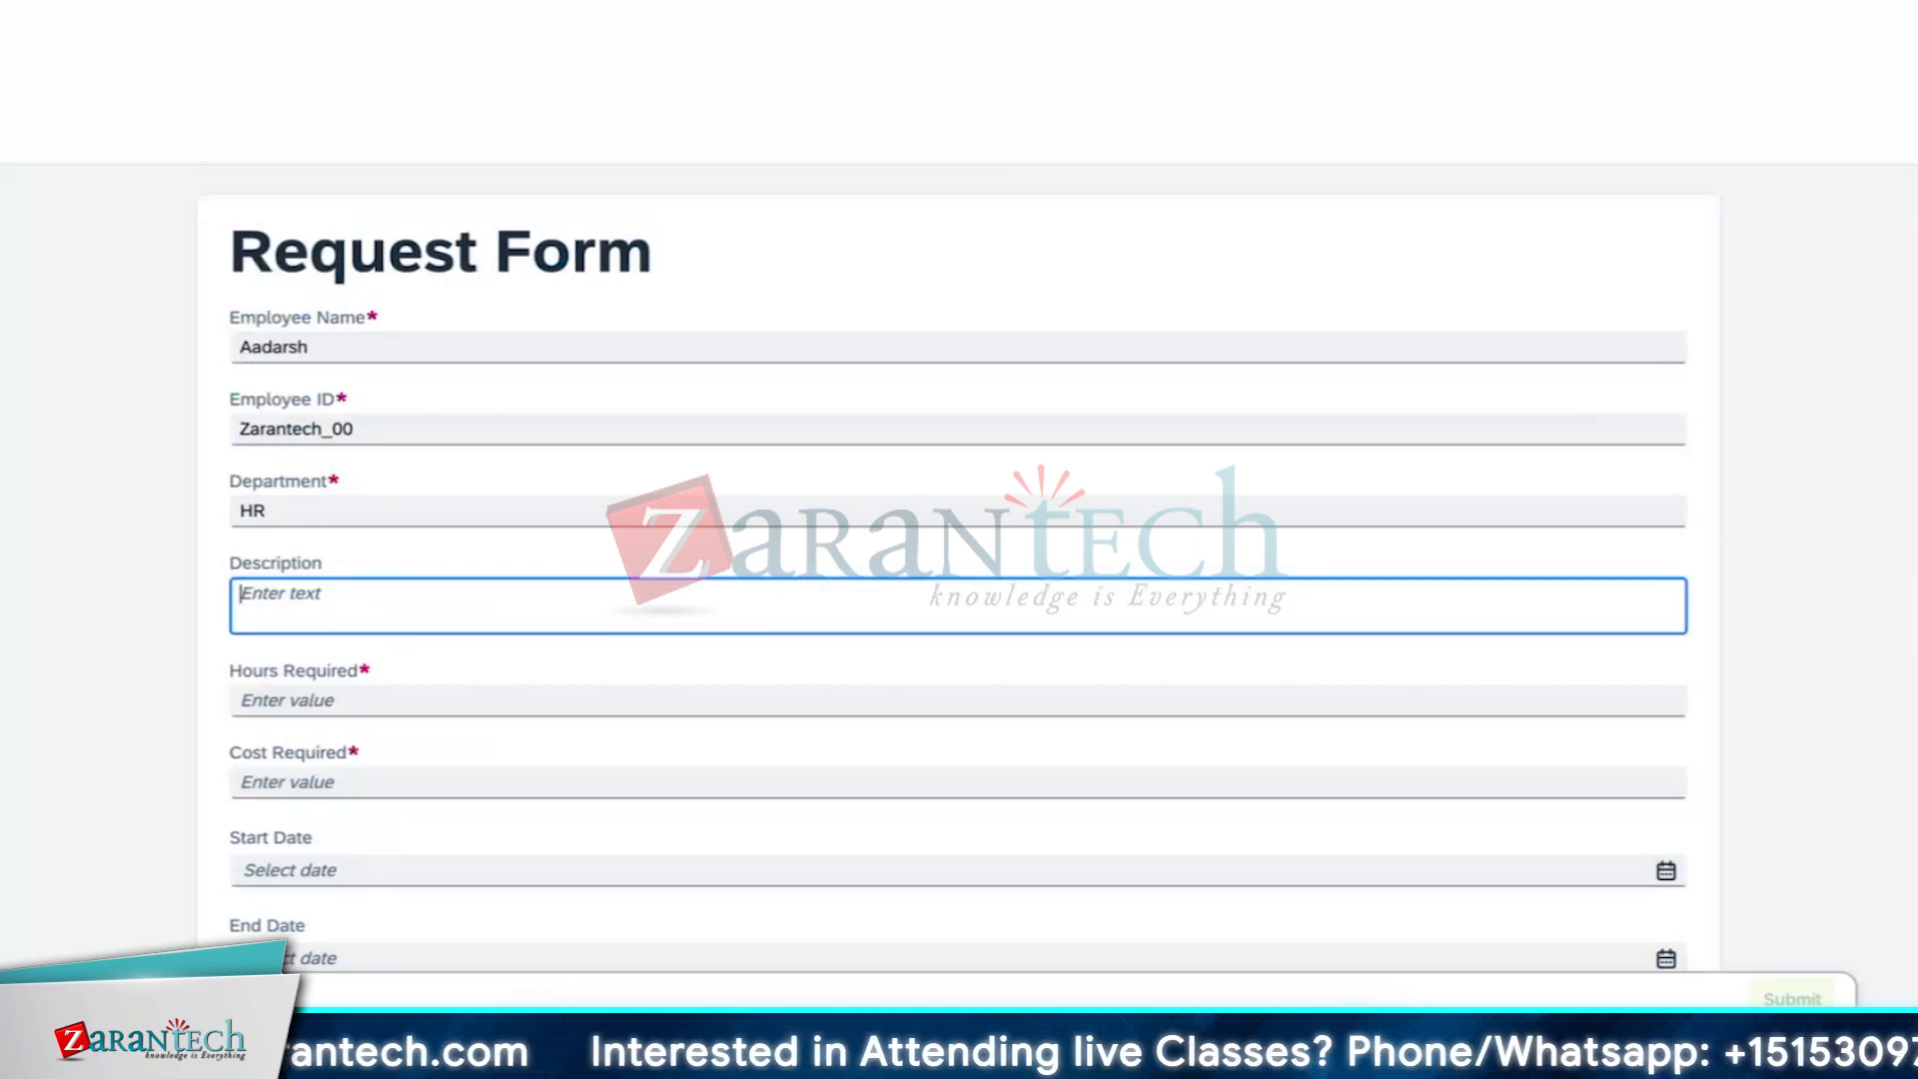
pyautogui.write('Reques')
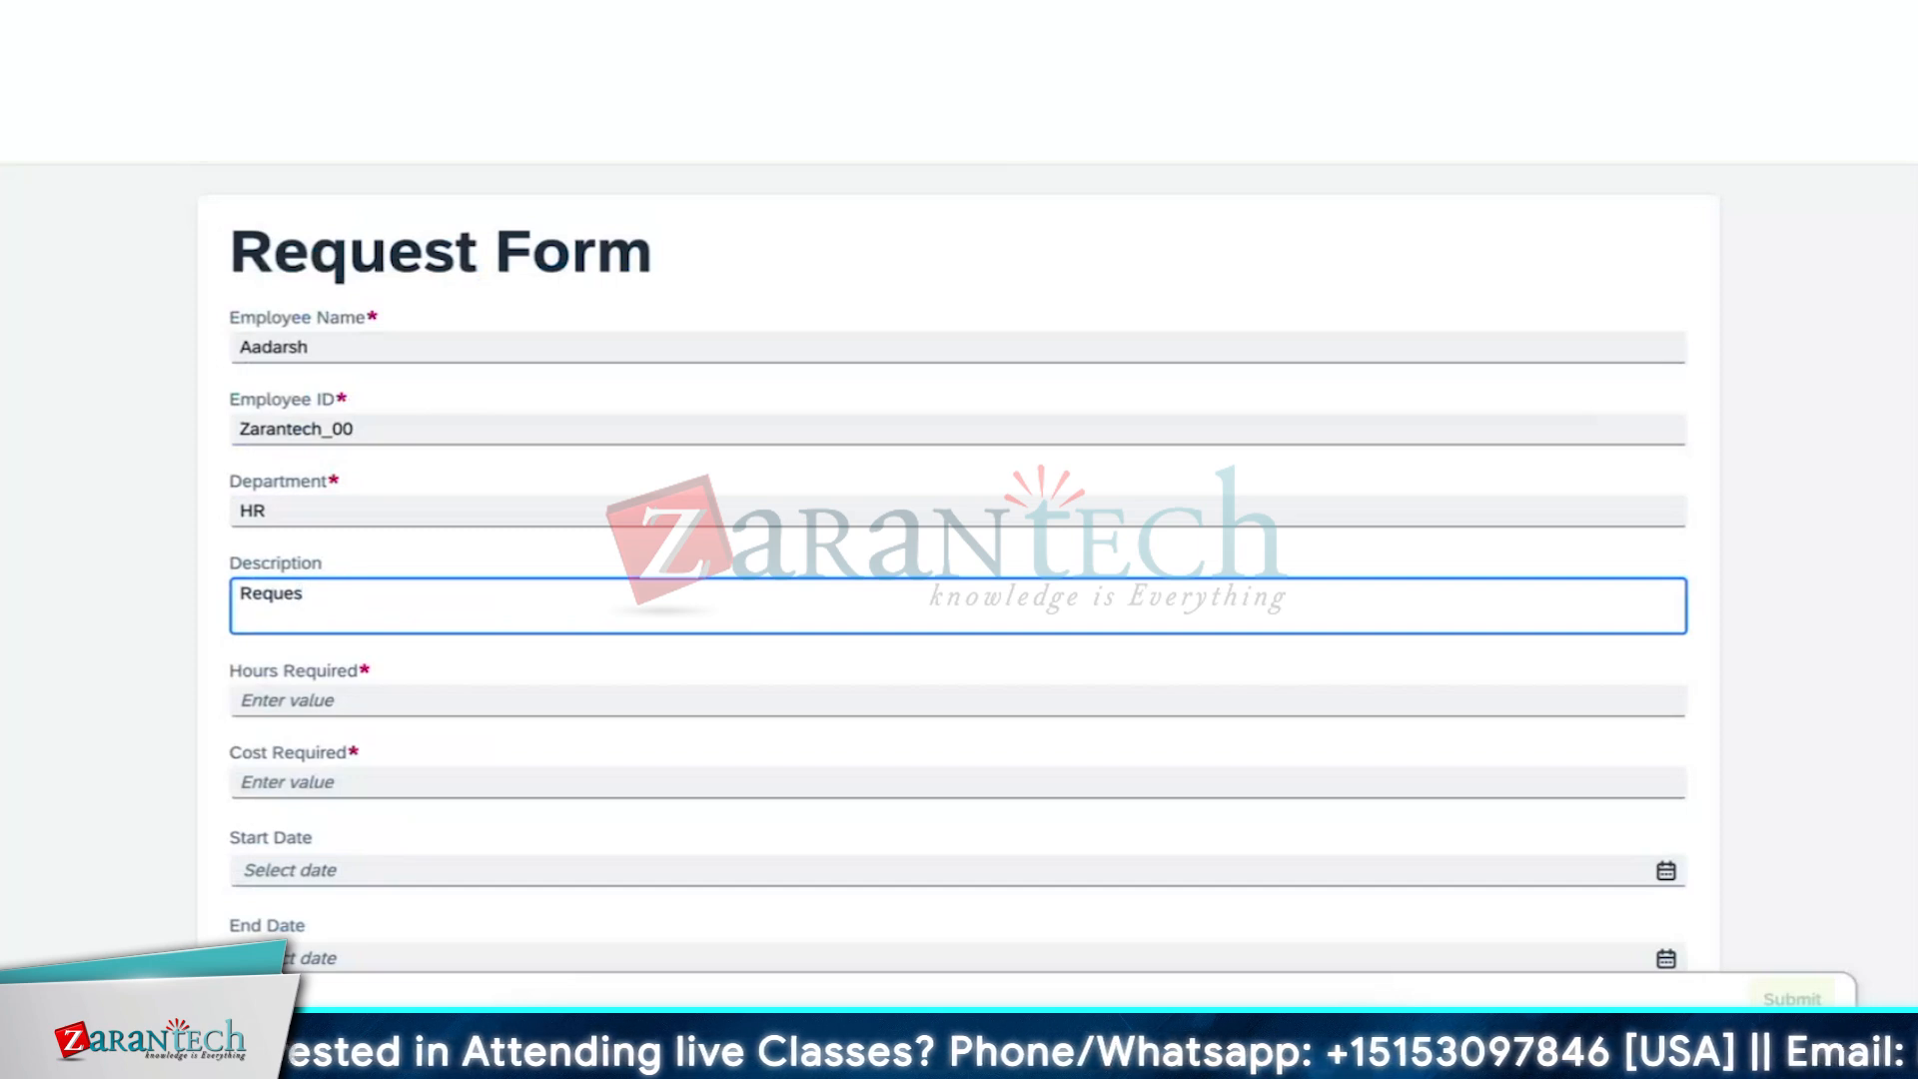
pyautogui.write('tion for')
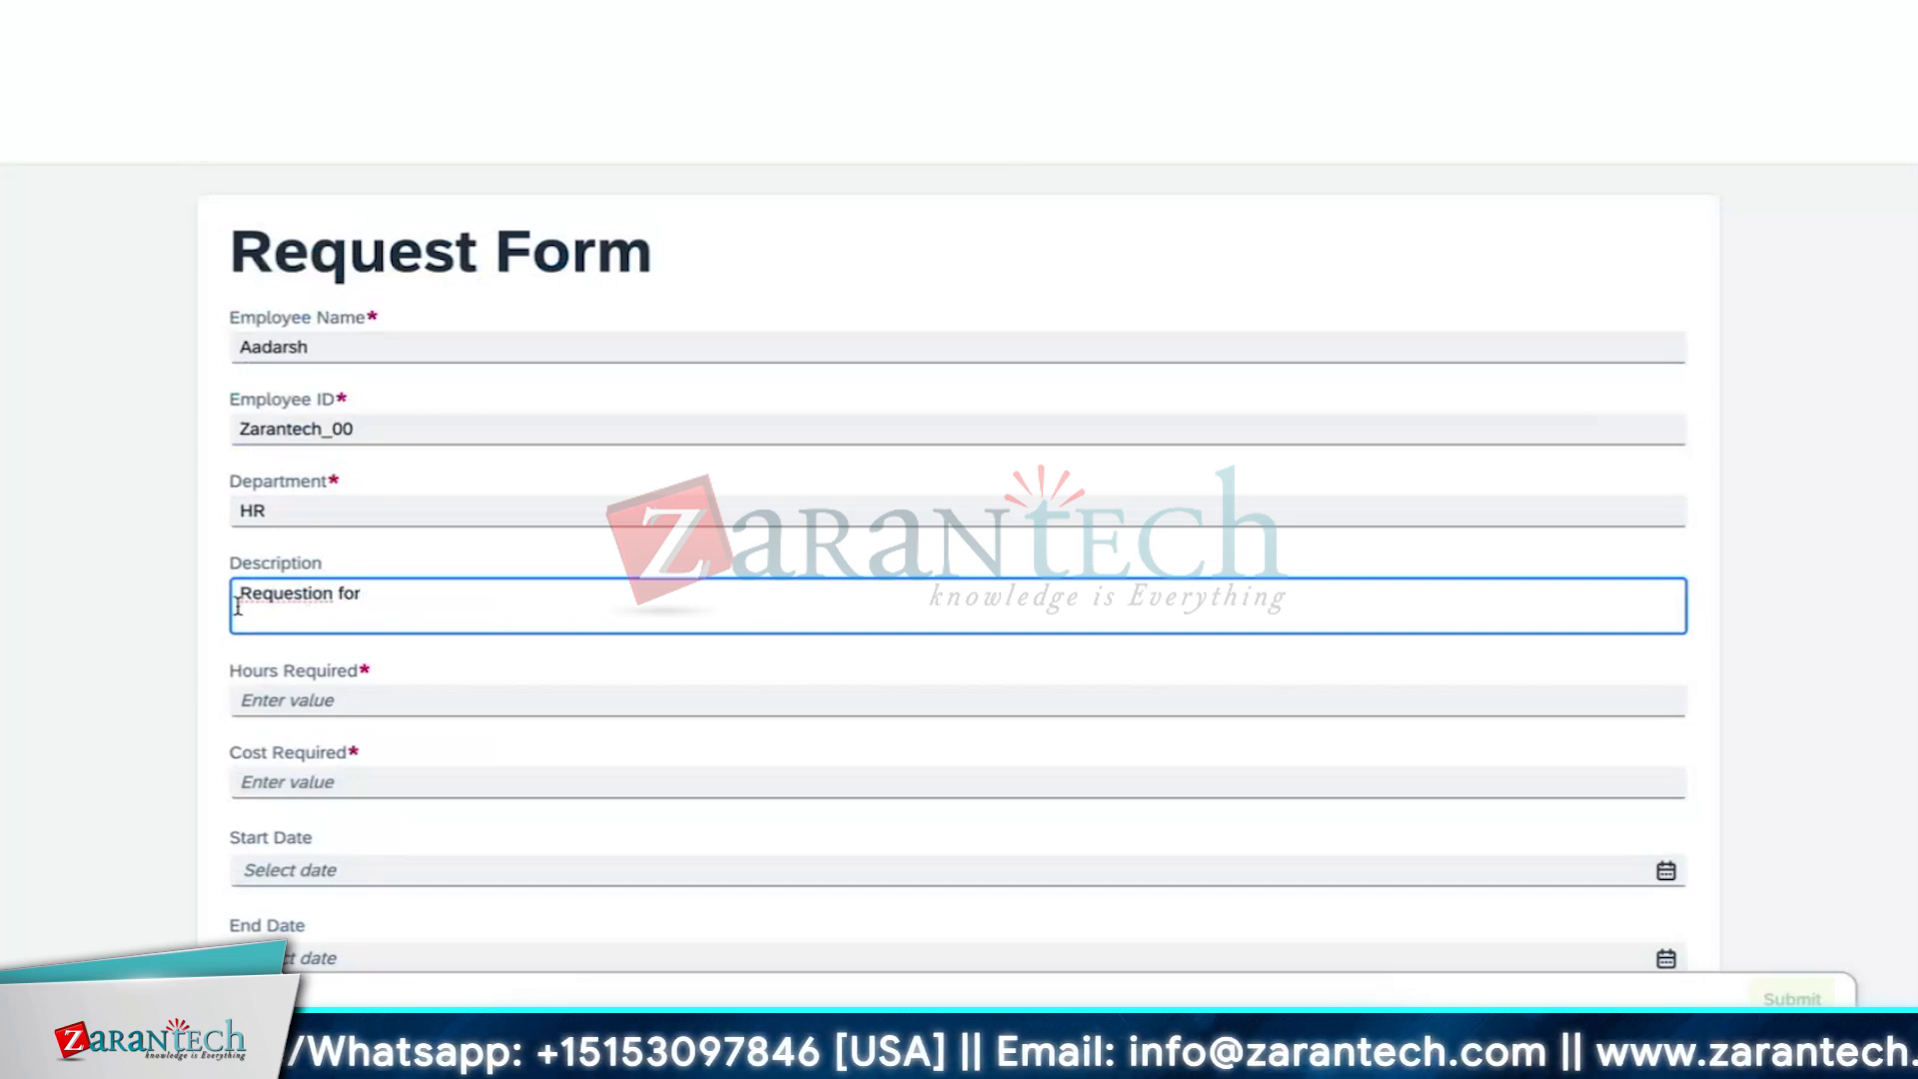
pyautogui.rightClick(283, 600)
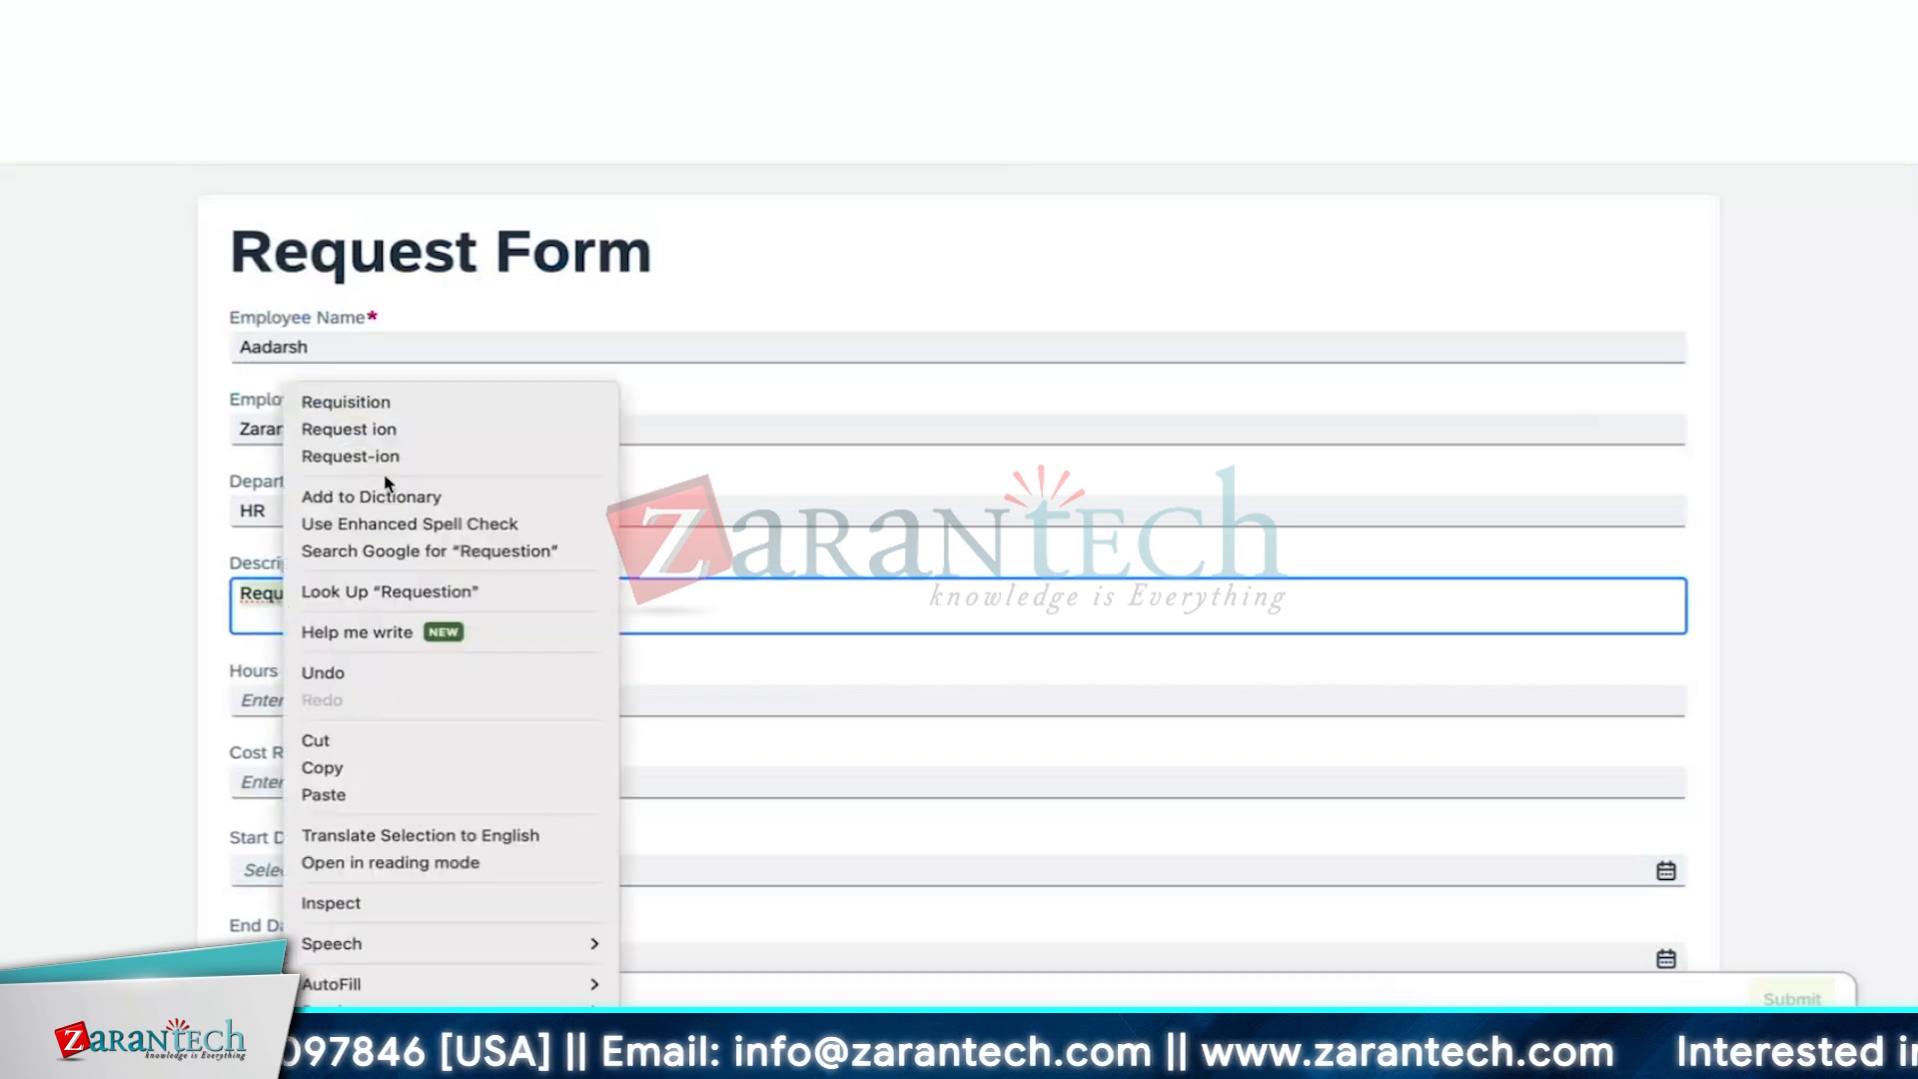
pyautogui.click(400, 412)
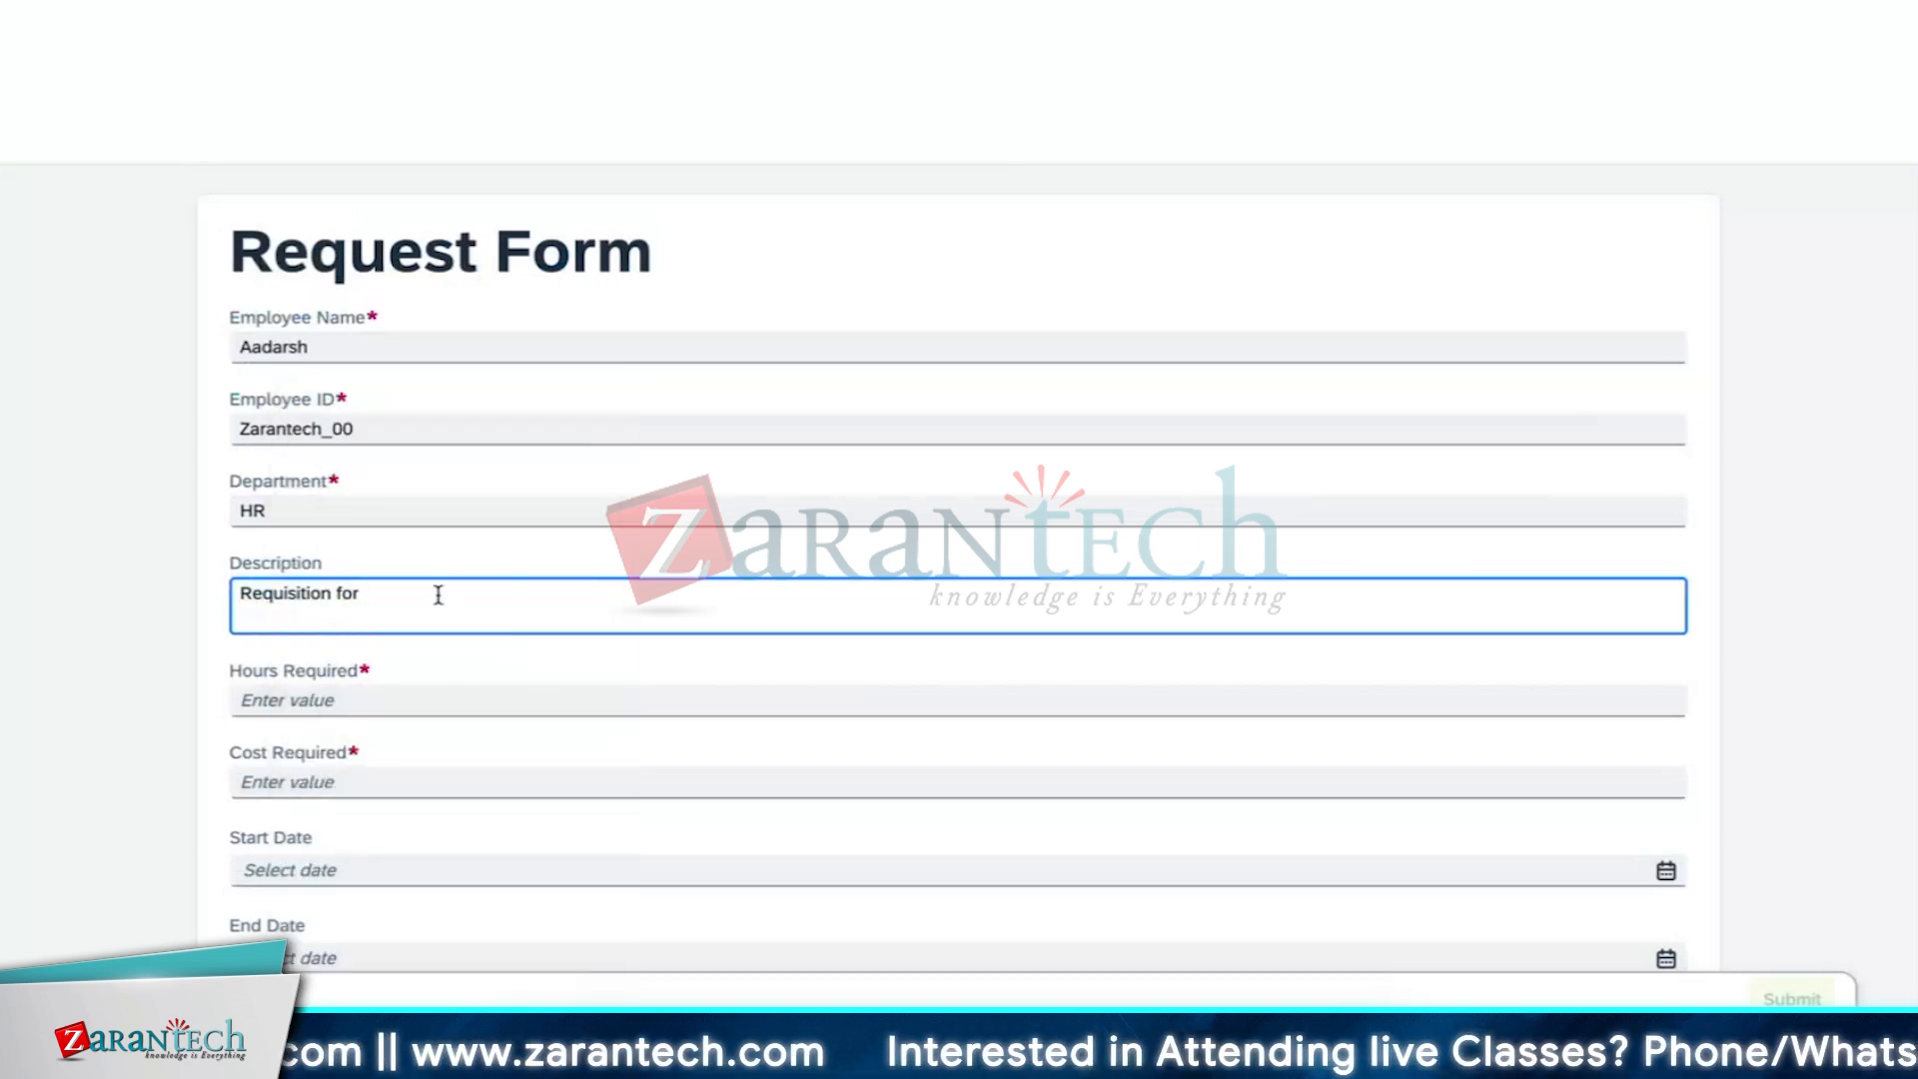
pyautogui.write('new')
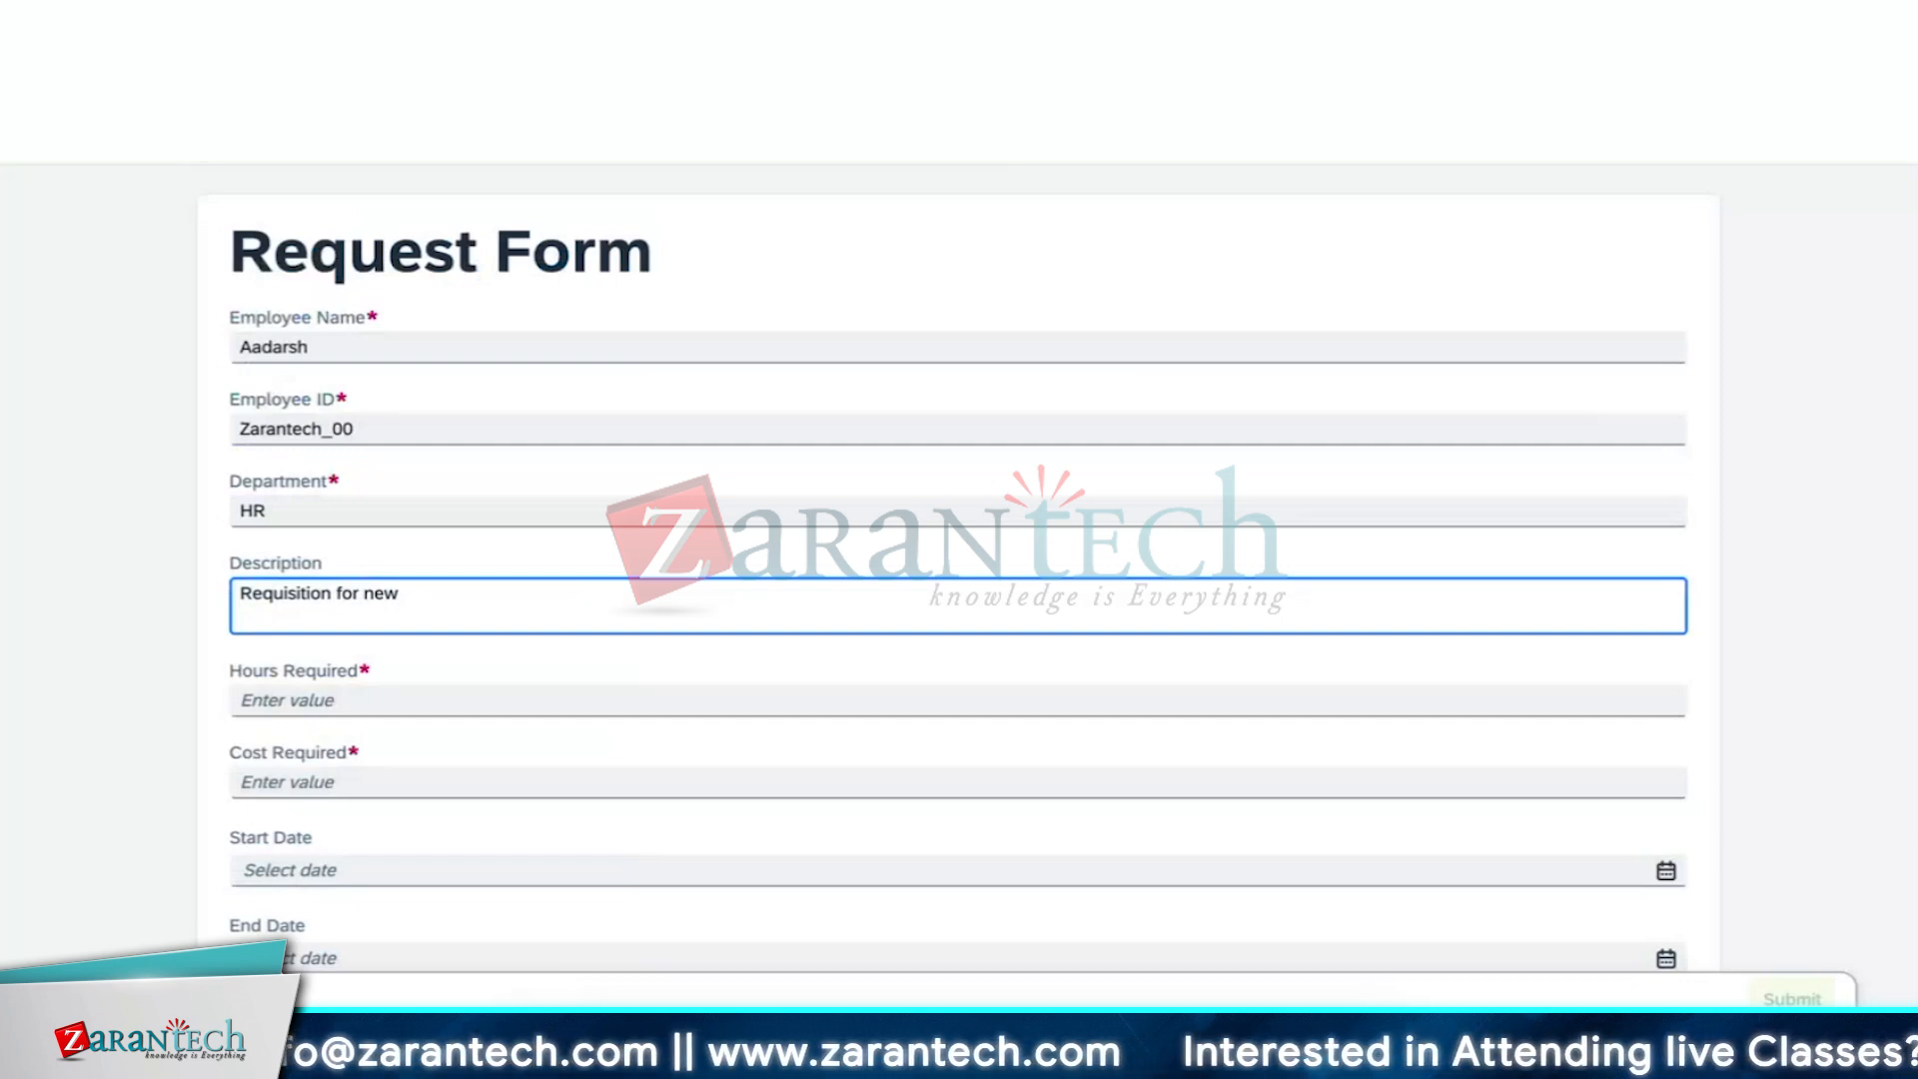
pyautogui.write('tr')
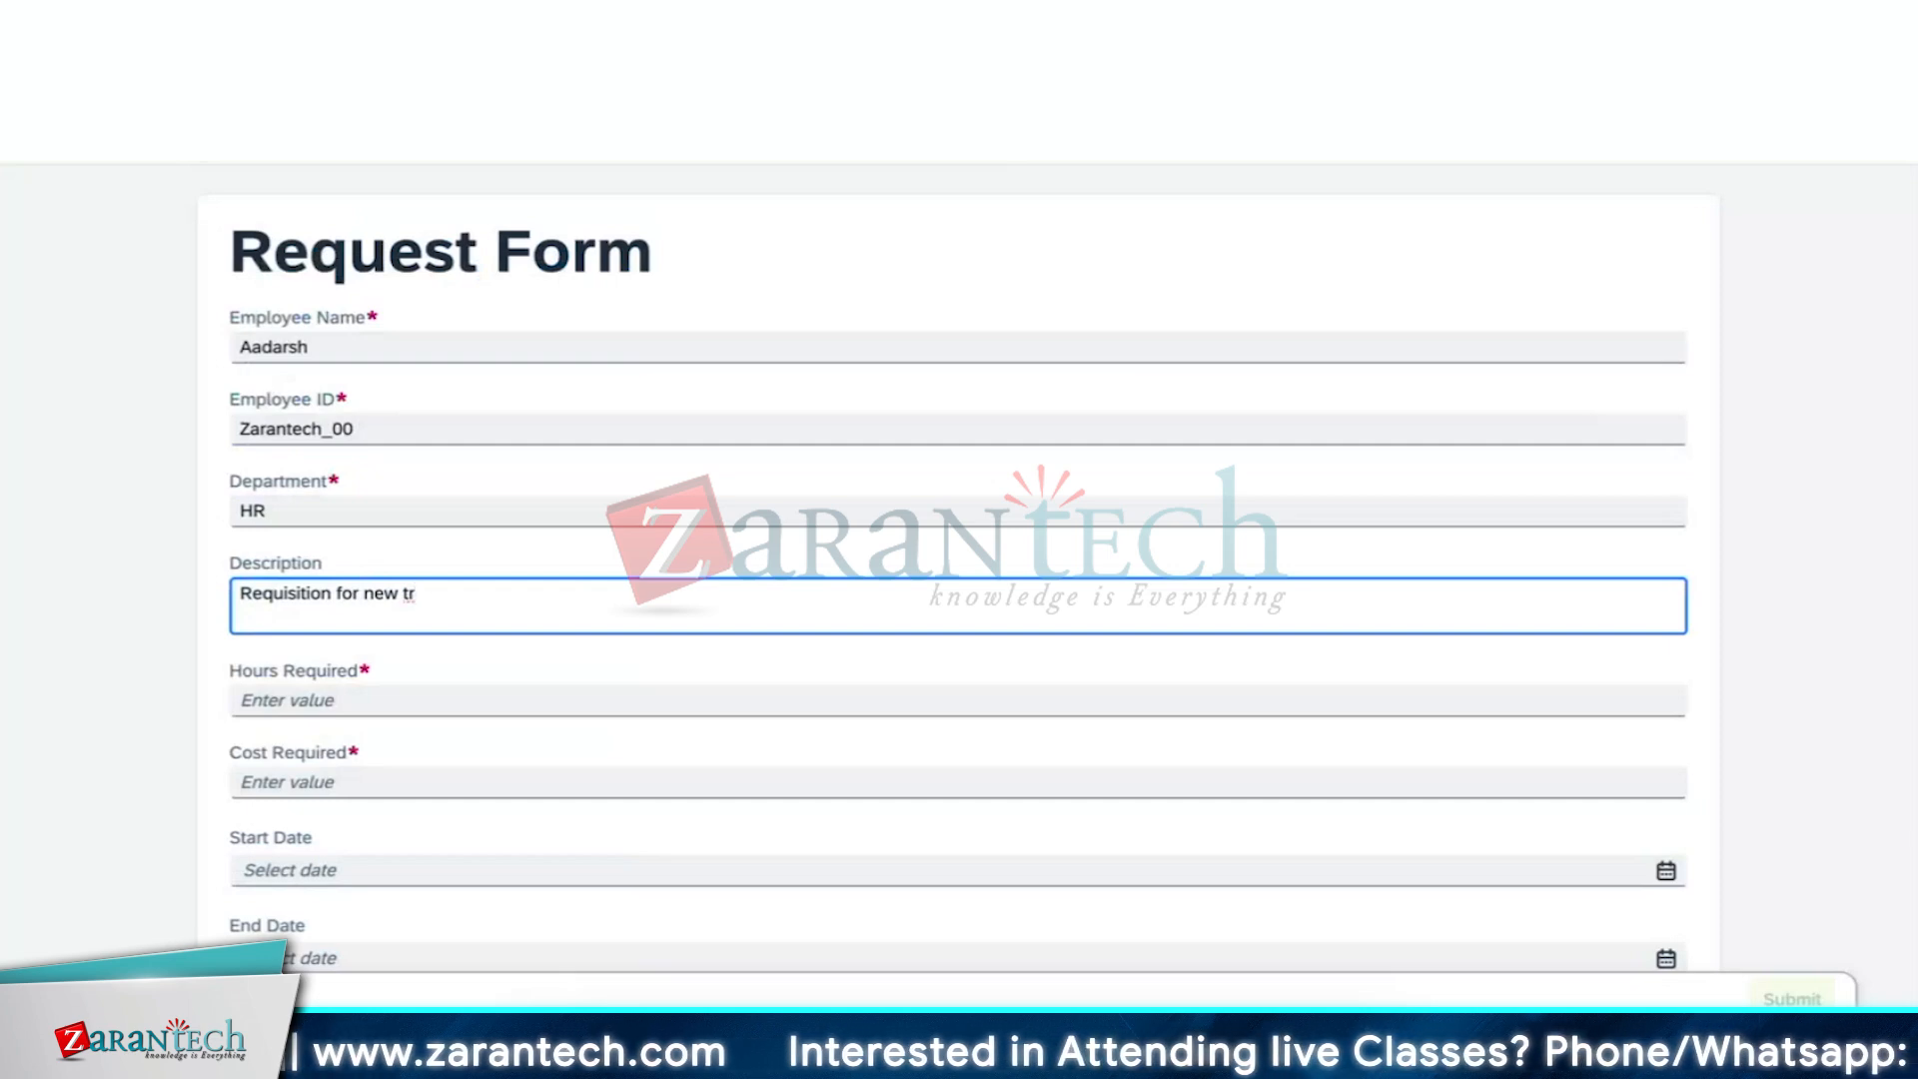
pyautogui.press('BackSpace')
pyautogui.press('BackSpace')
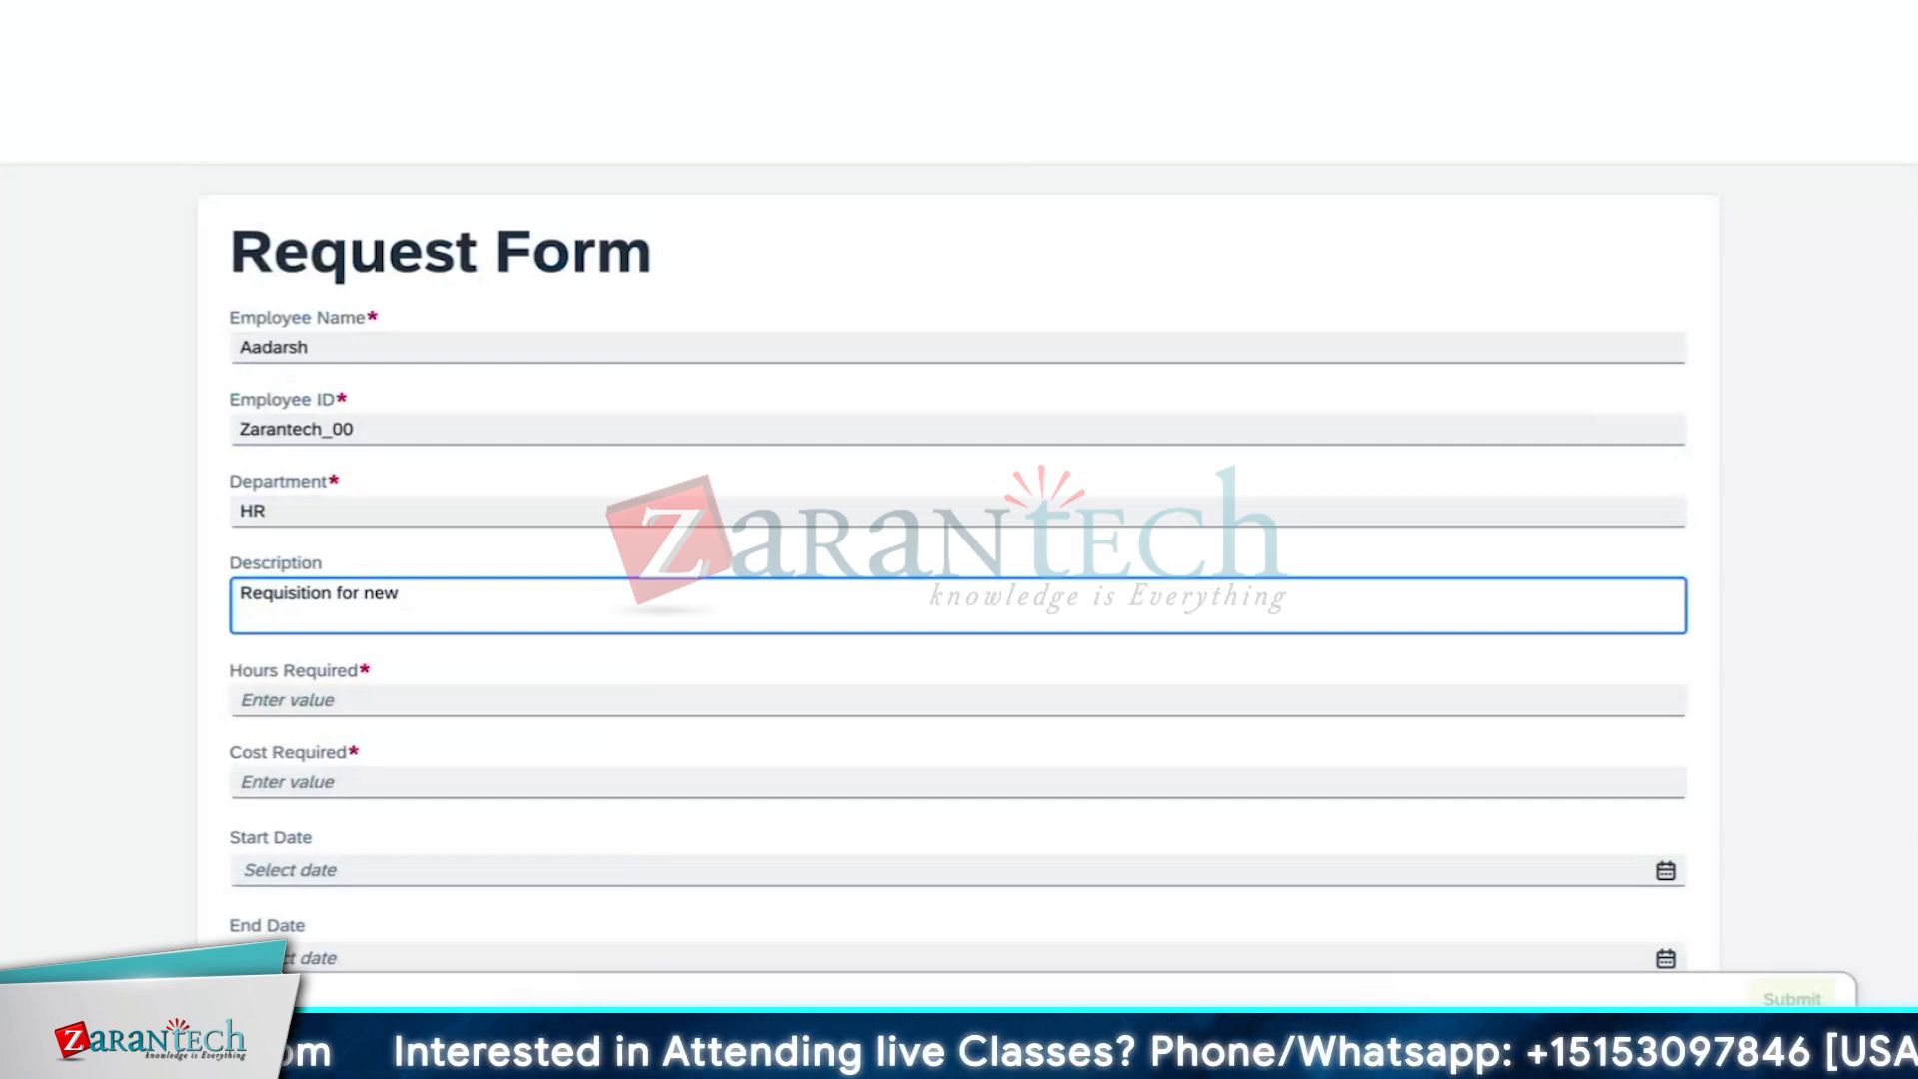
pyautogui.write('bu')
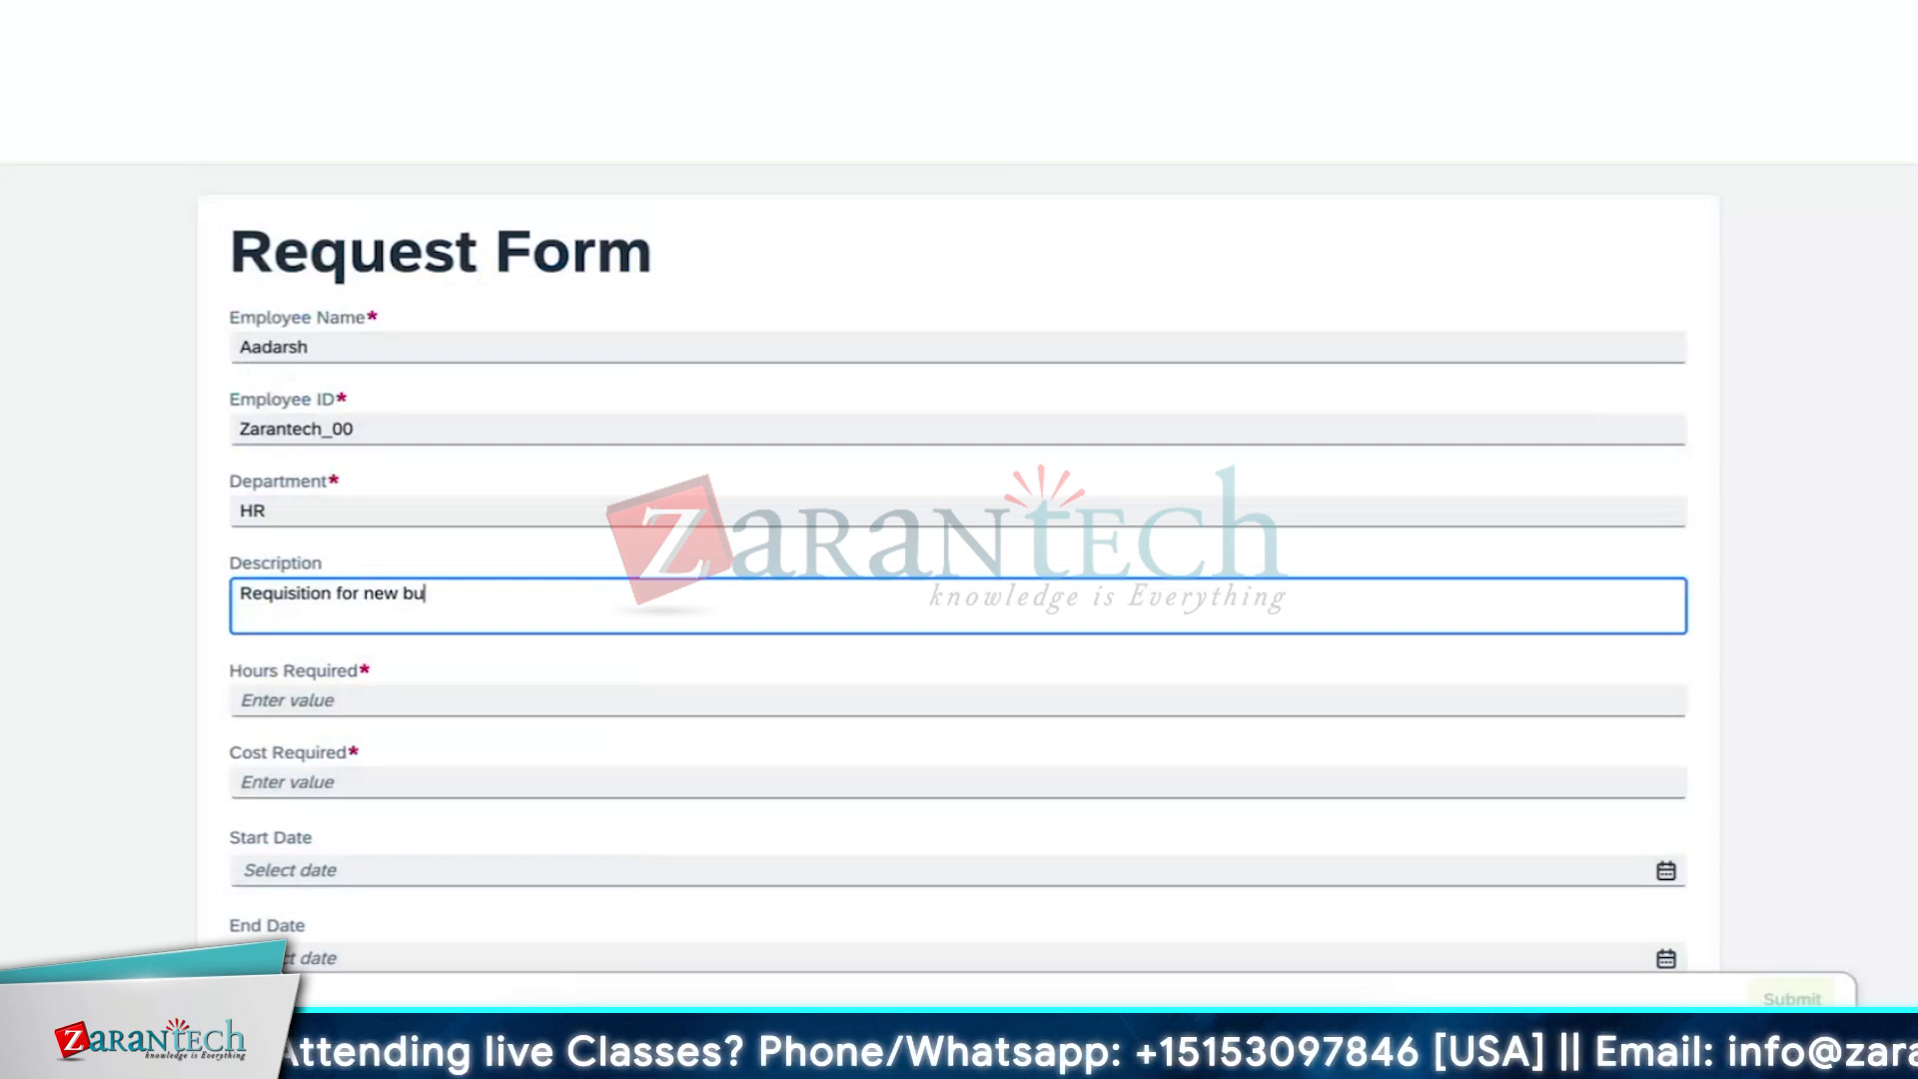
pyautogui.write('dg')
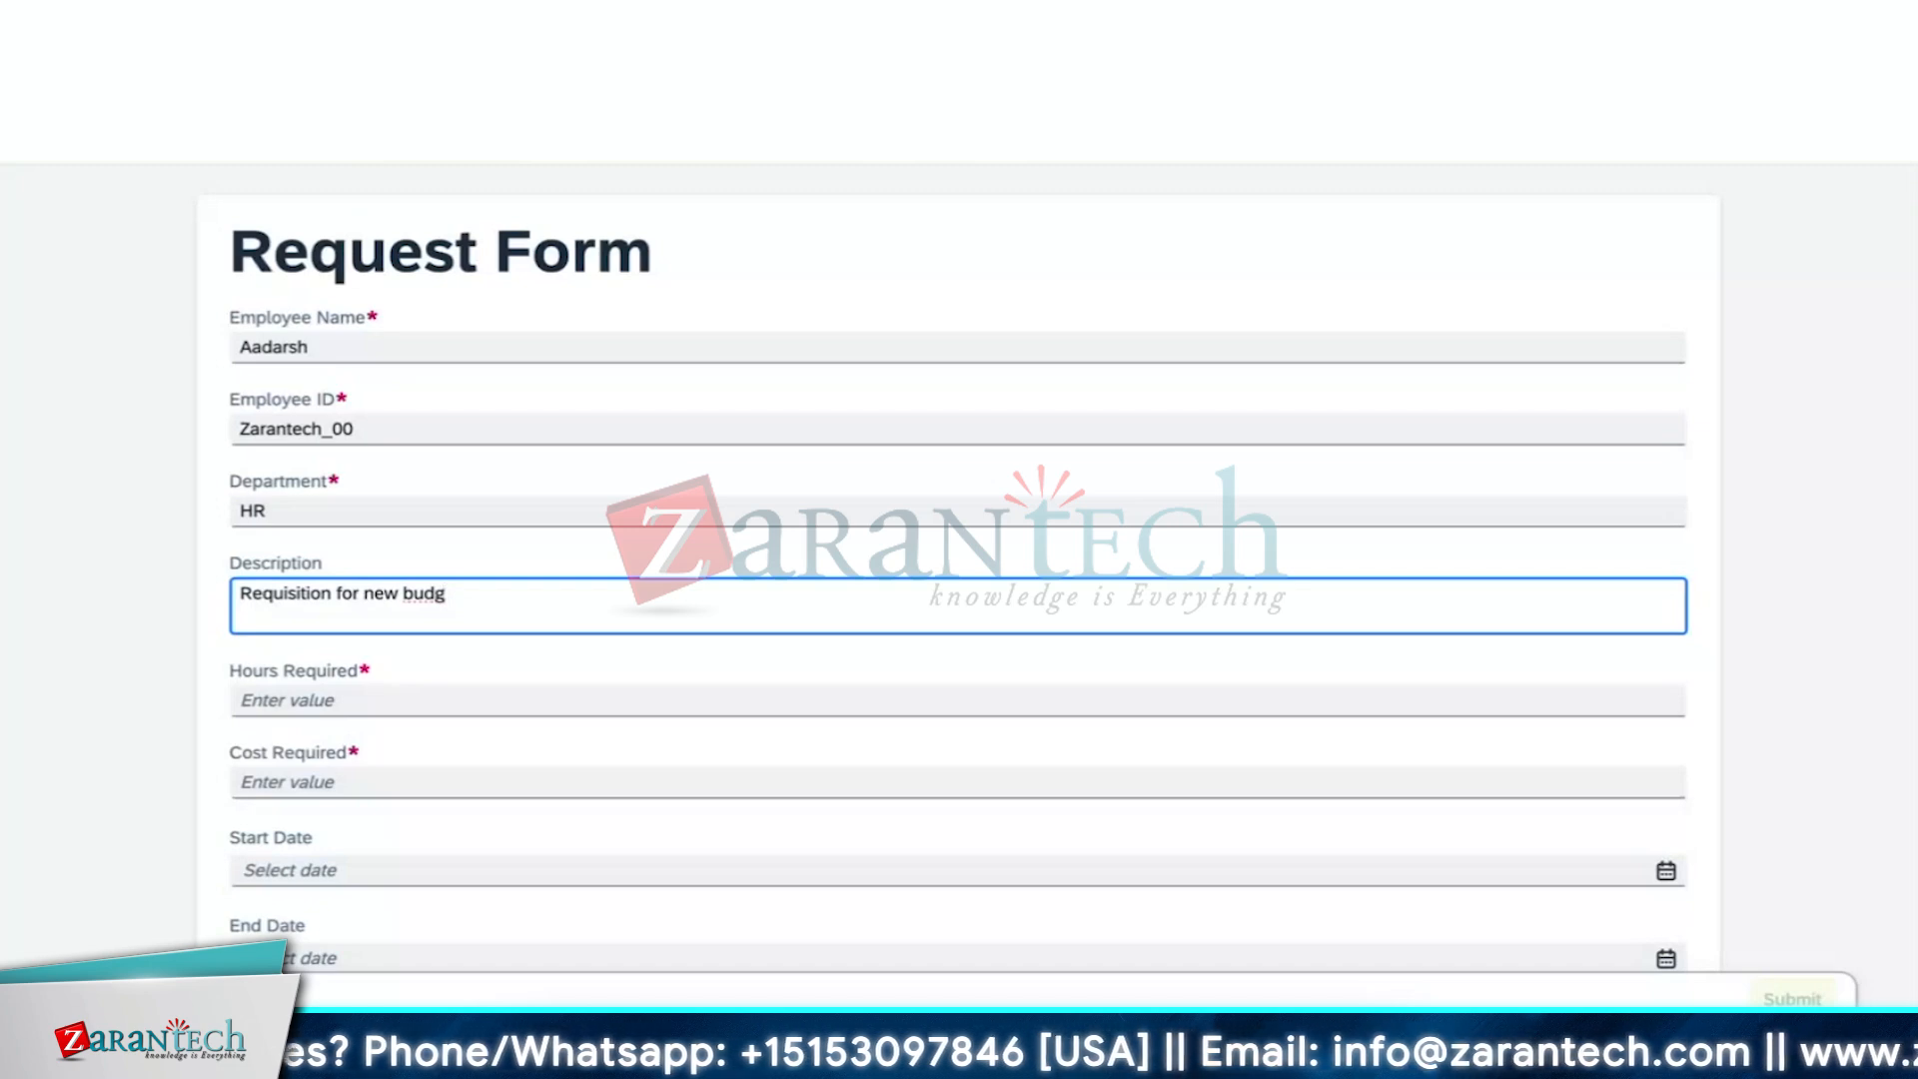
pyautogui.write('et for')
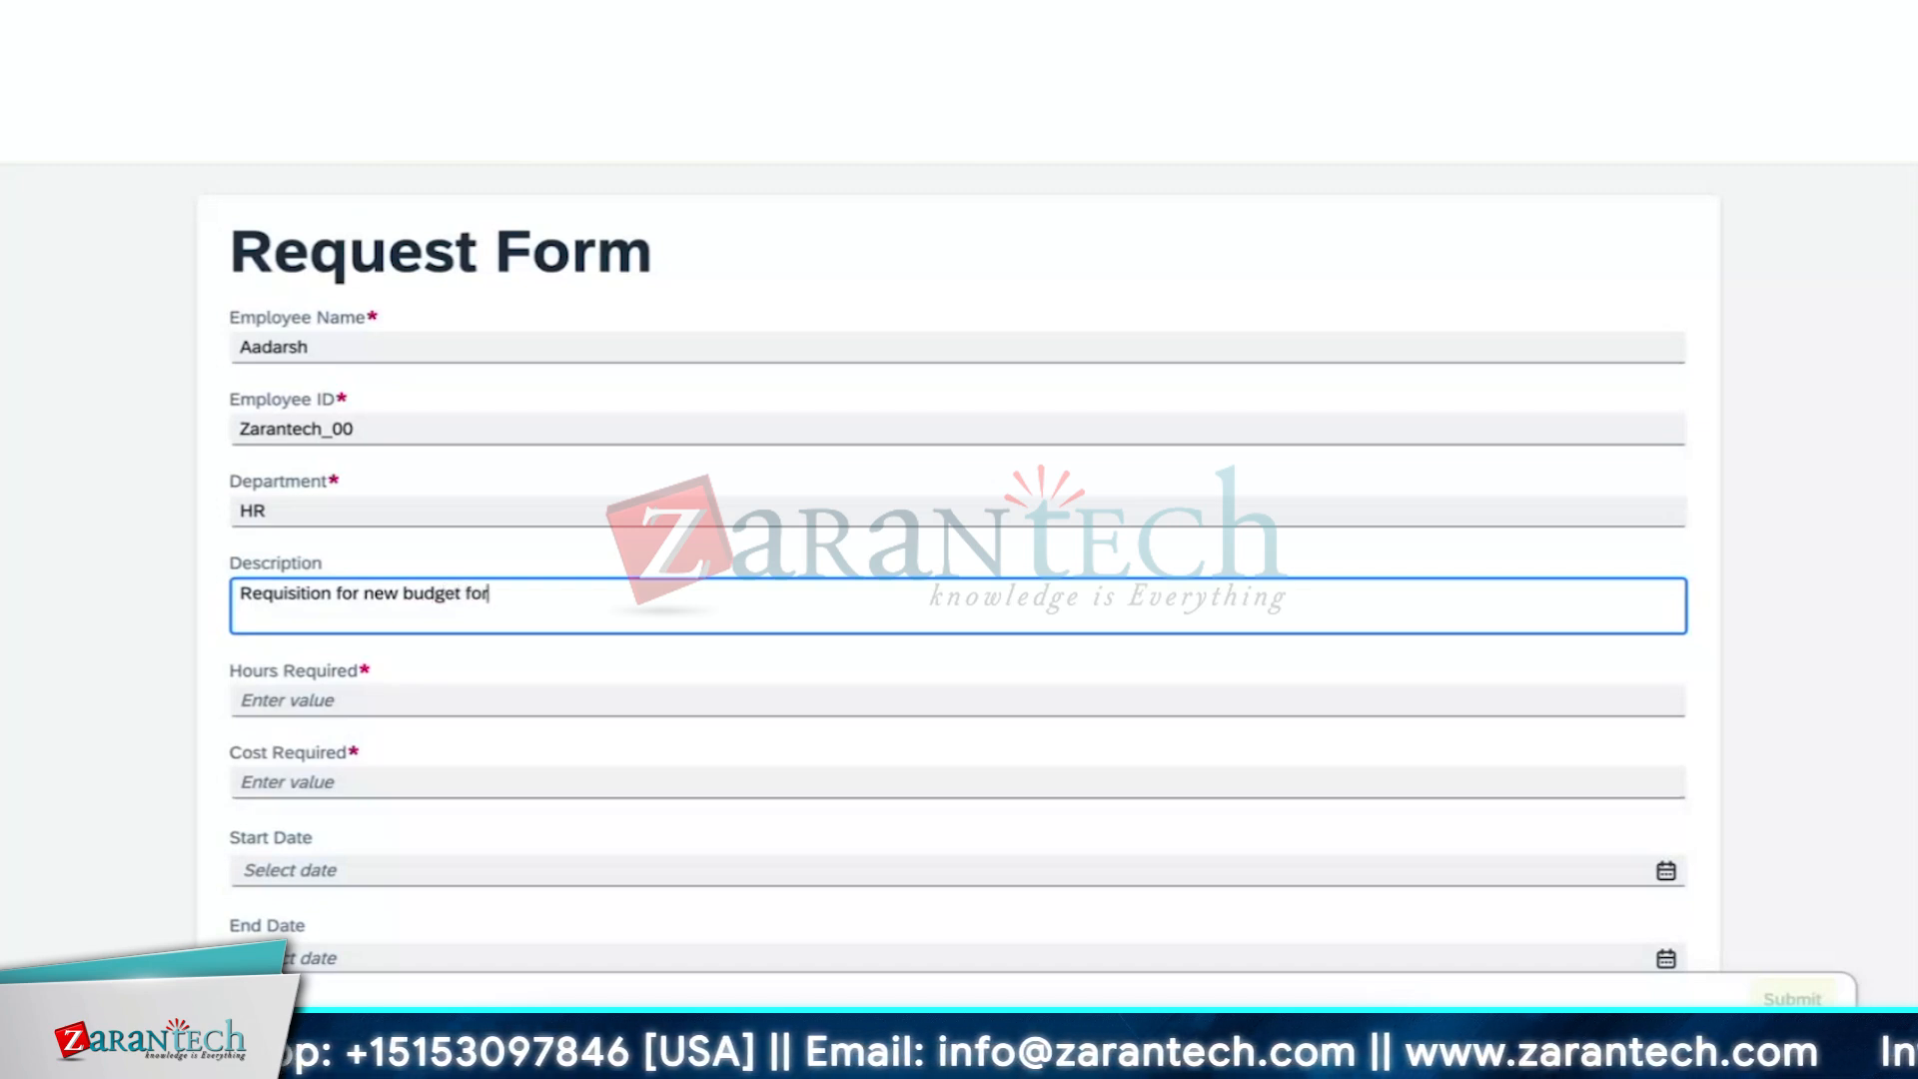
pyautogui.write(' onbo')
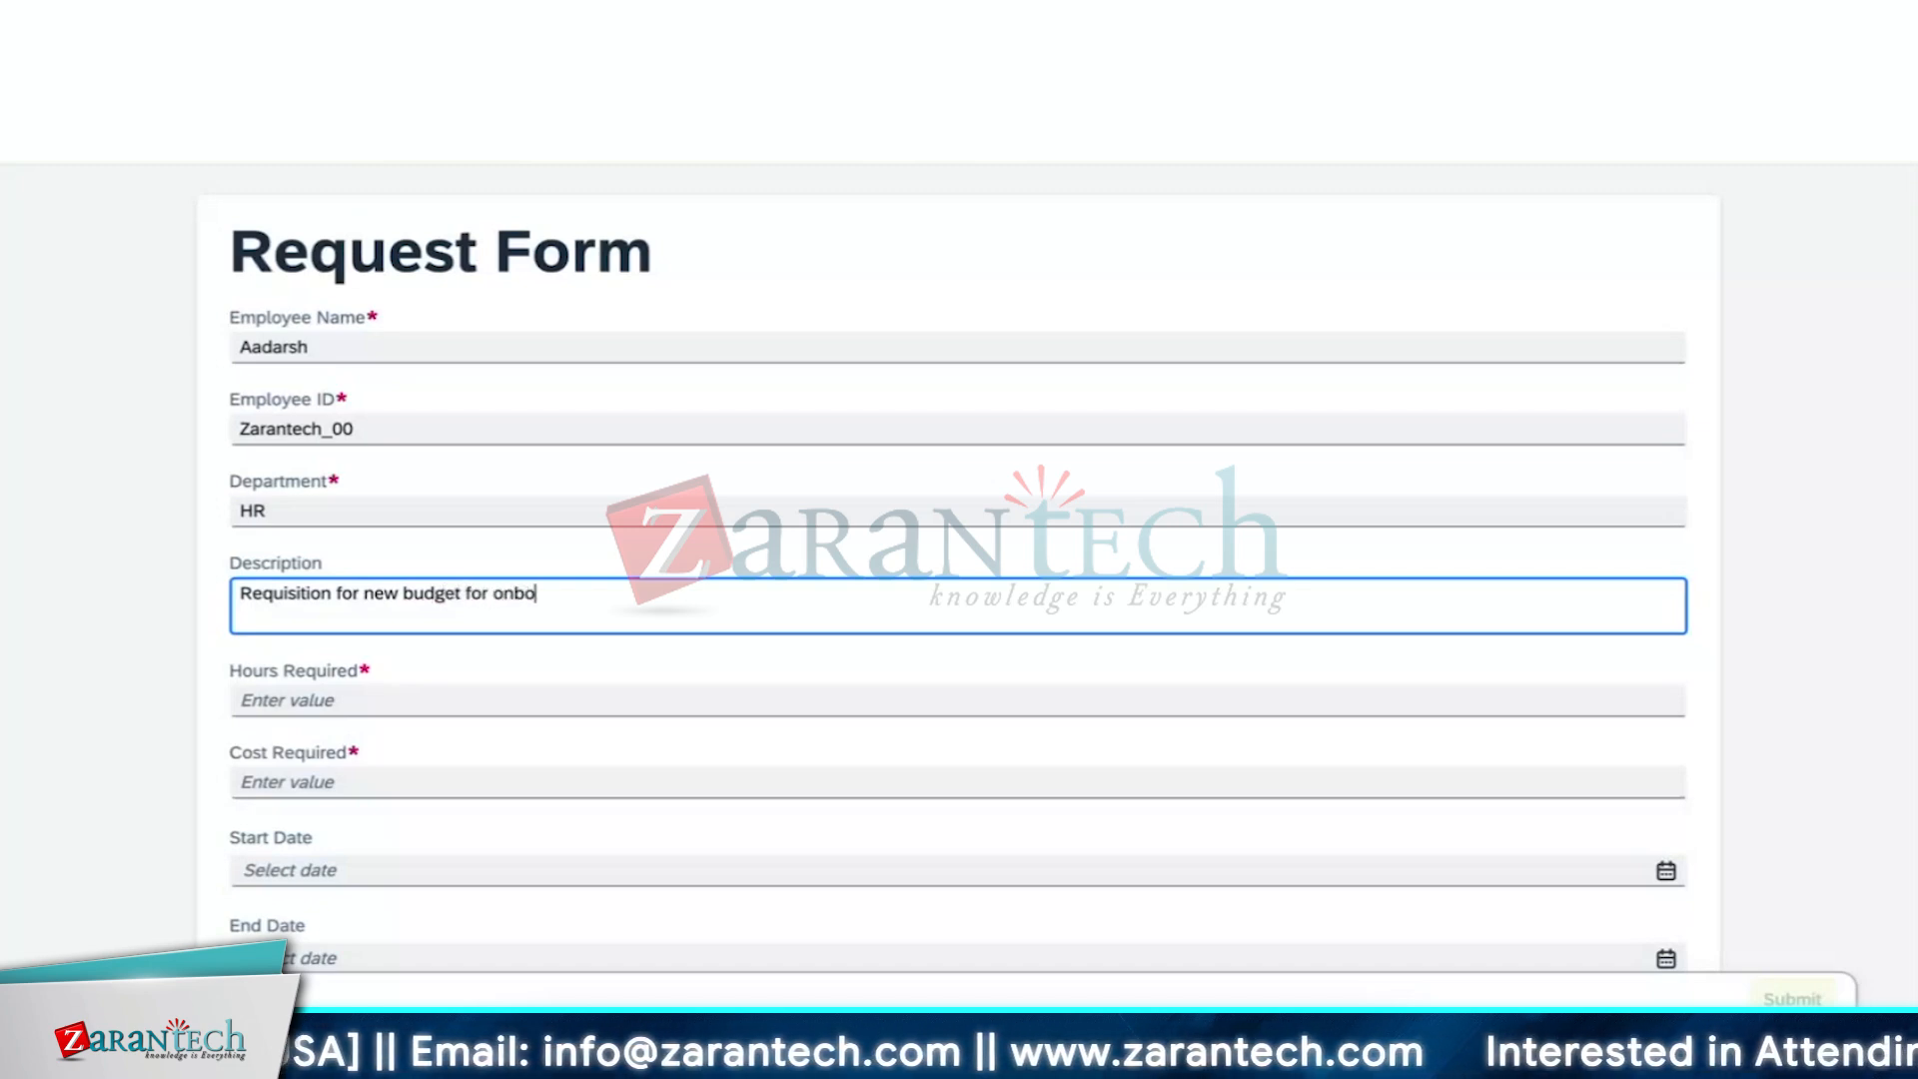
pyautogui.write('arding')
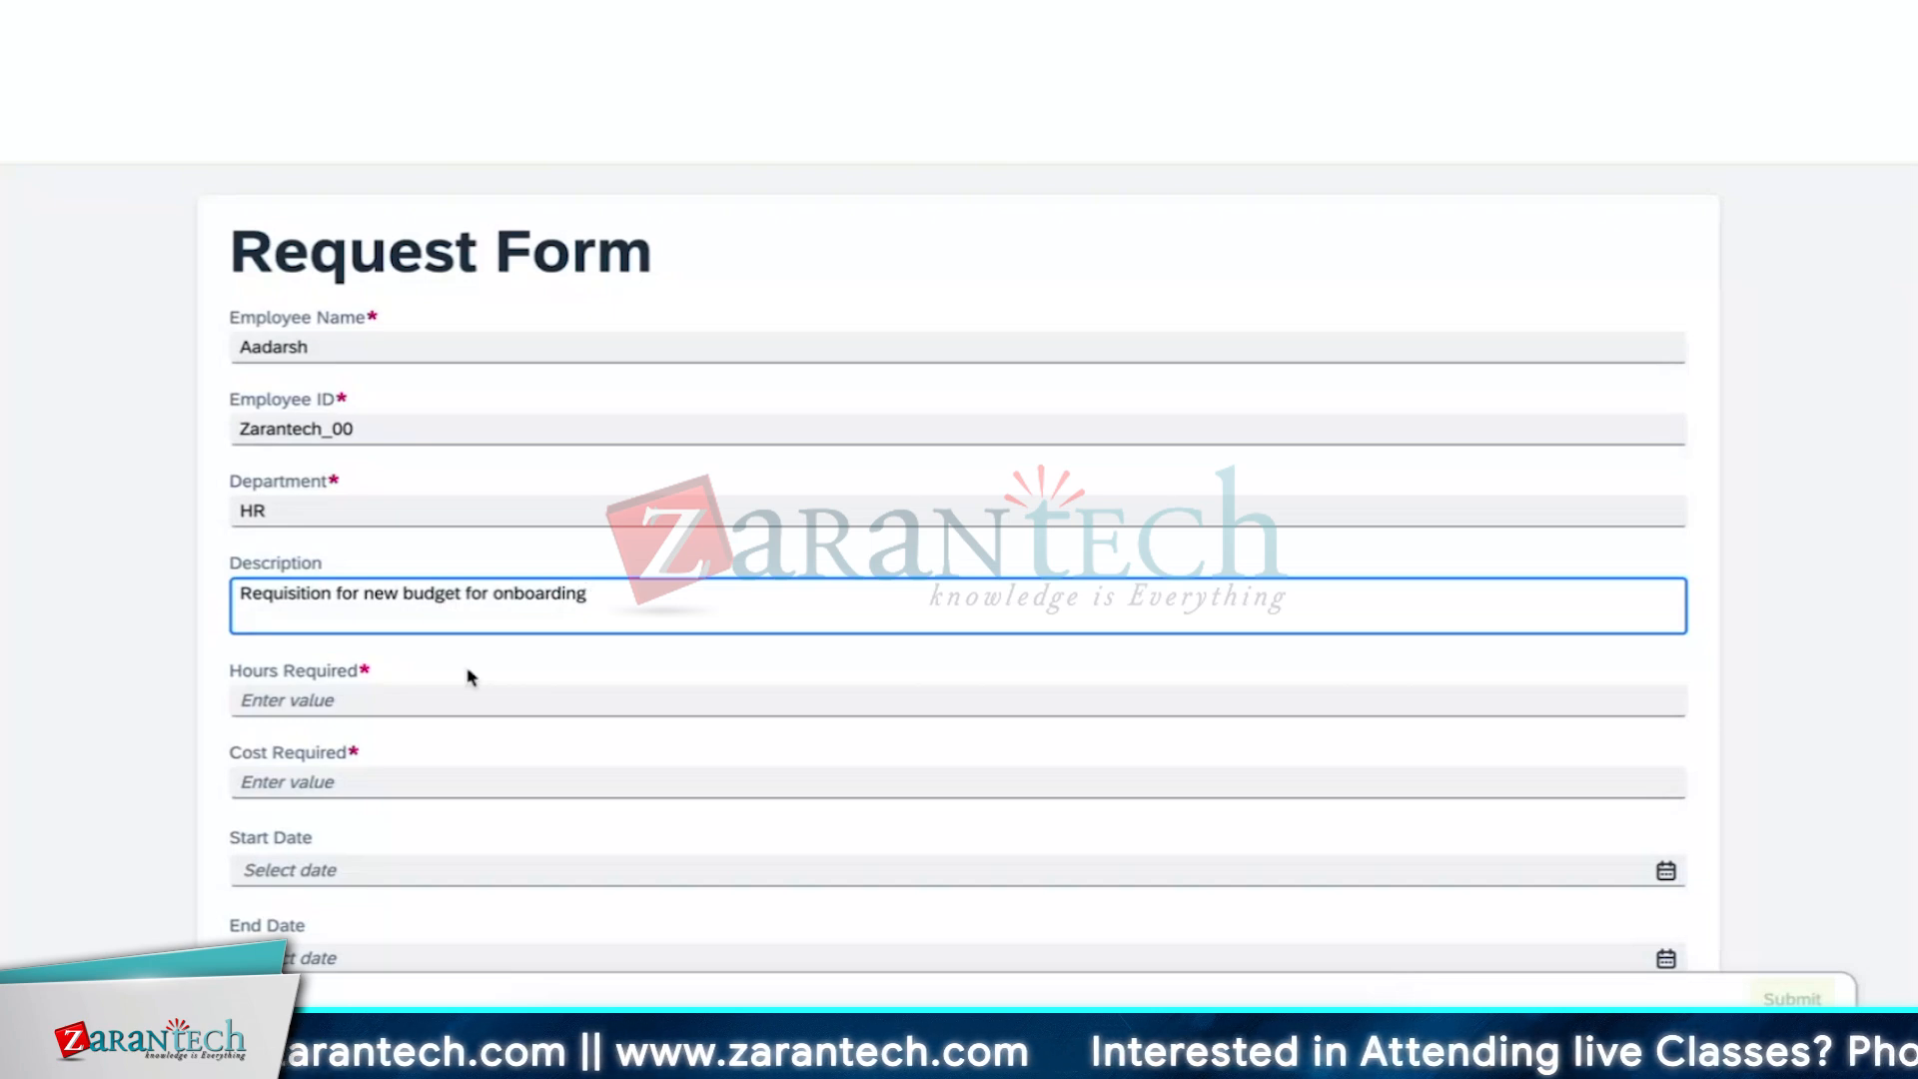
# Set Hours Required to 20 and Cost Required to 200
pyautogui.click(423, 703)
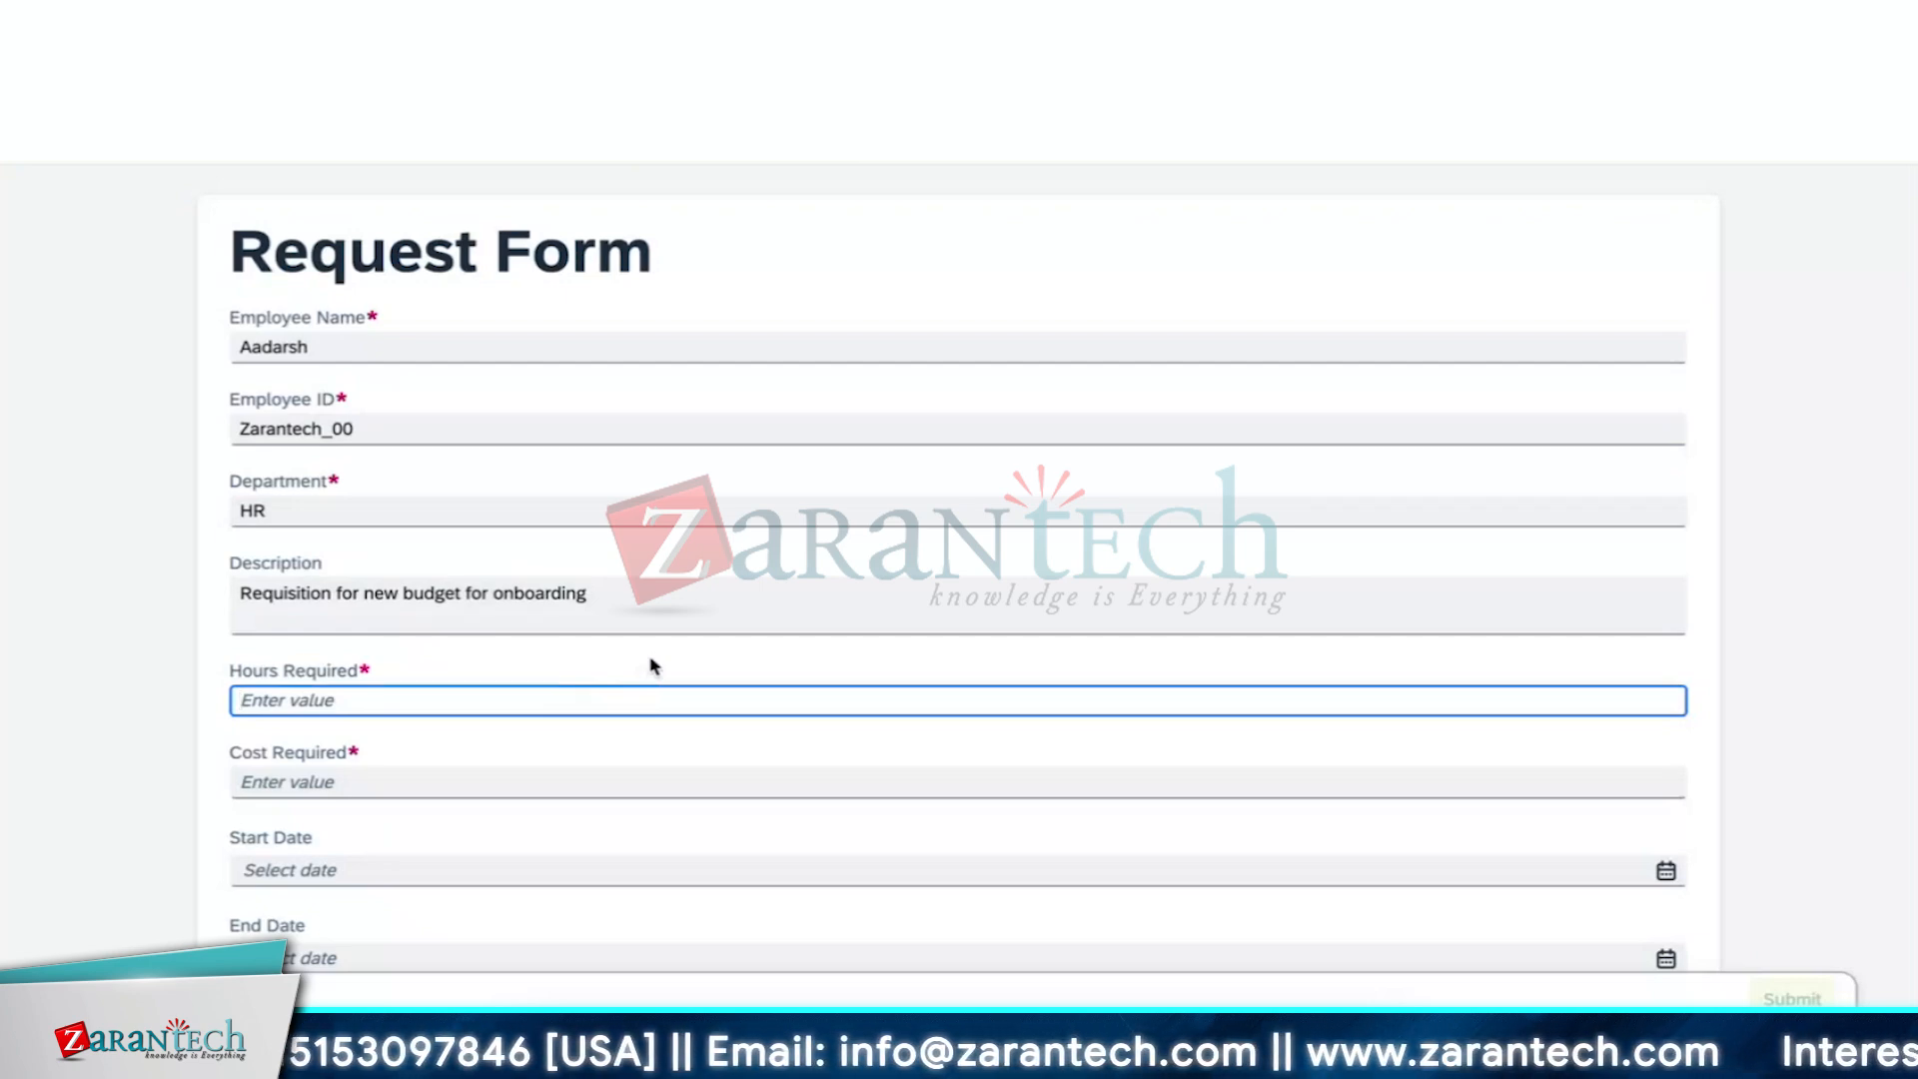
pyautogui.write('20')
pyautogui.click(662, 747)
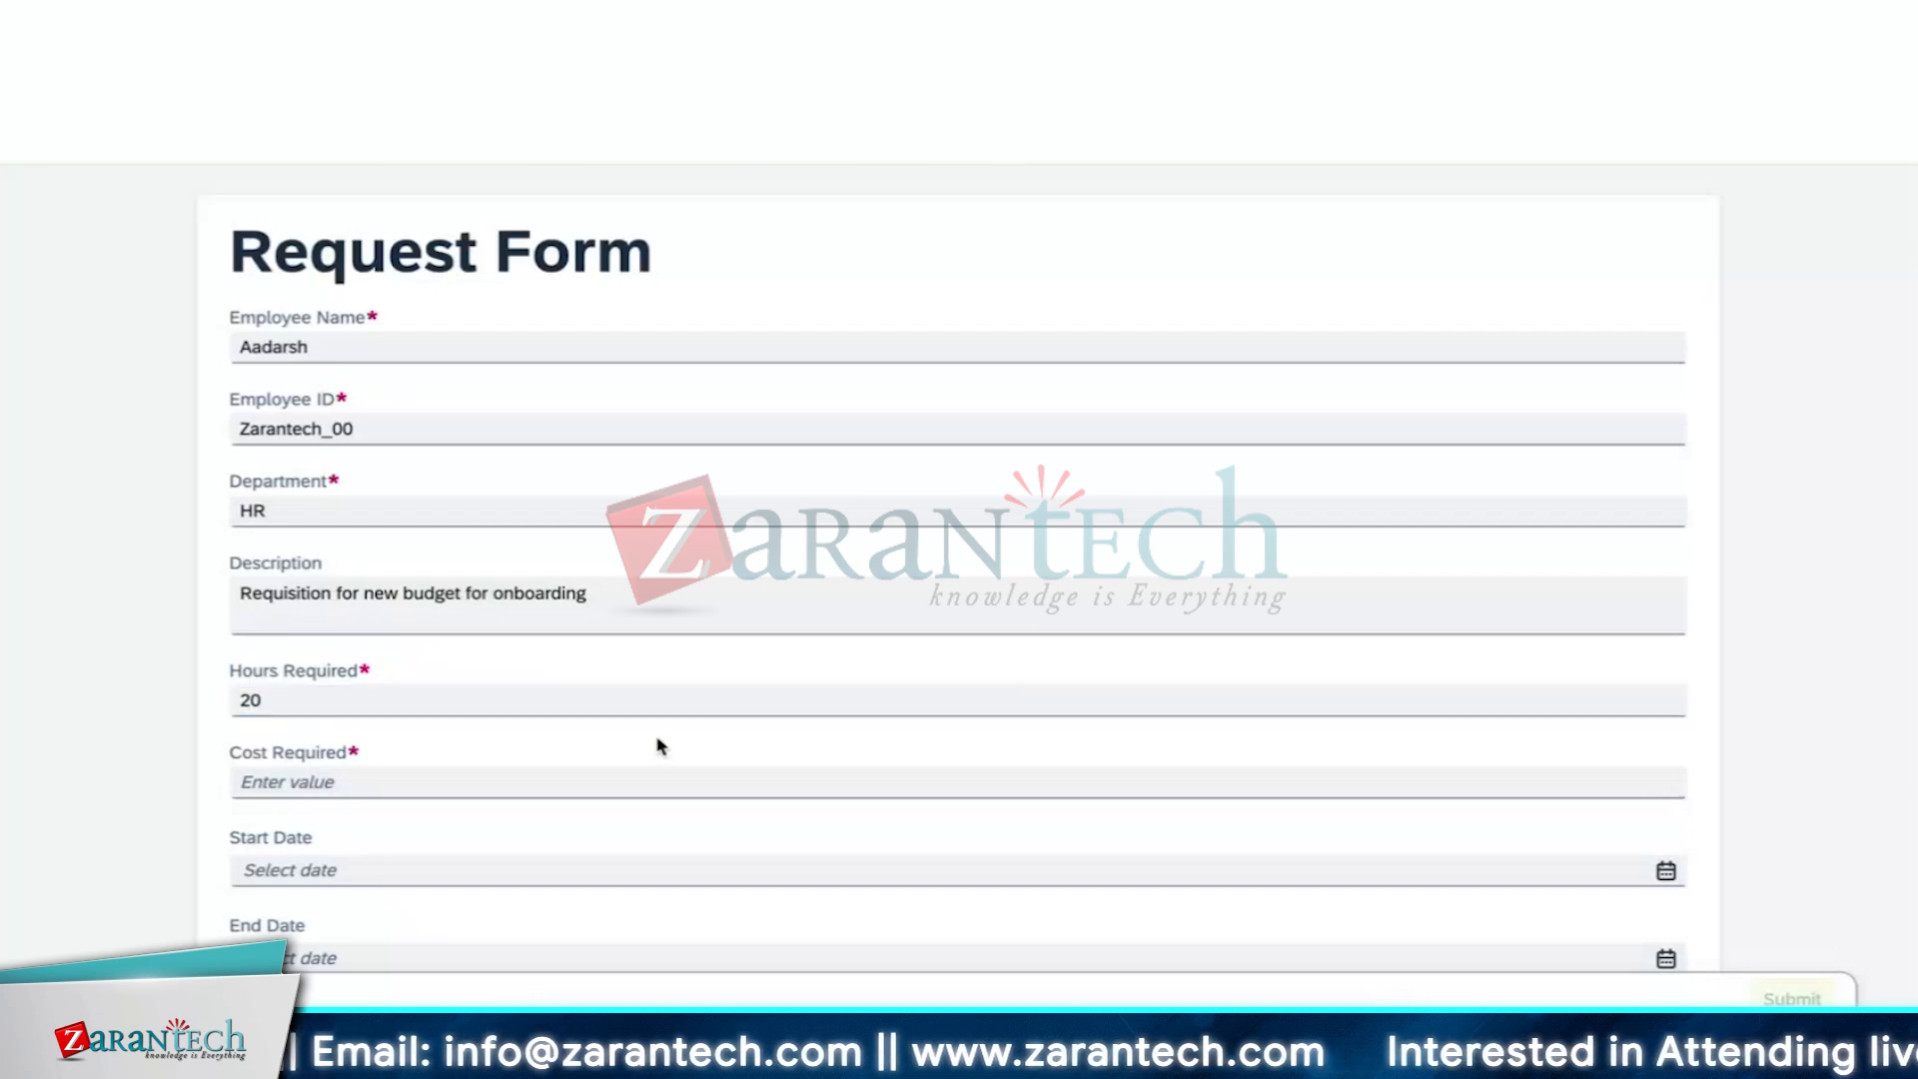
pyautogui.click(694, 777)
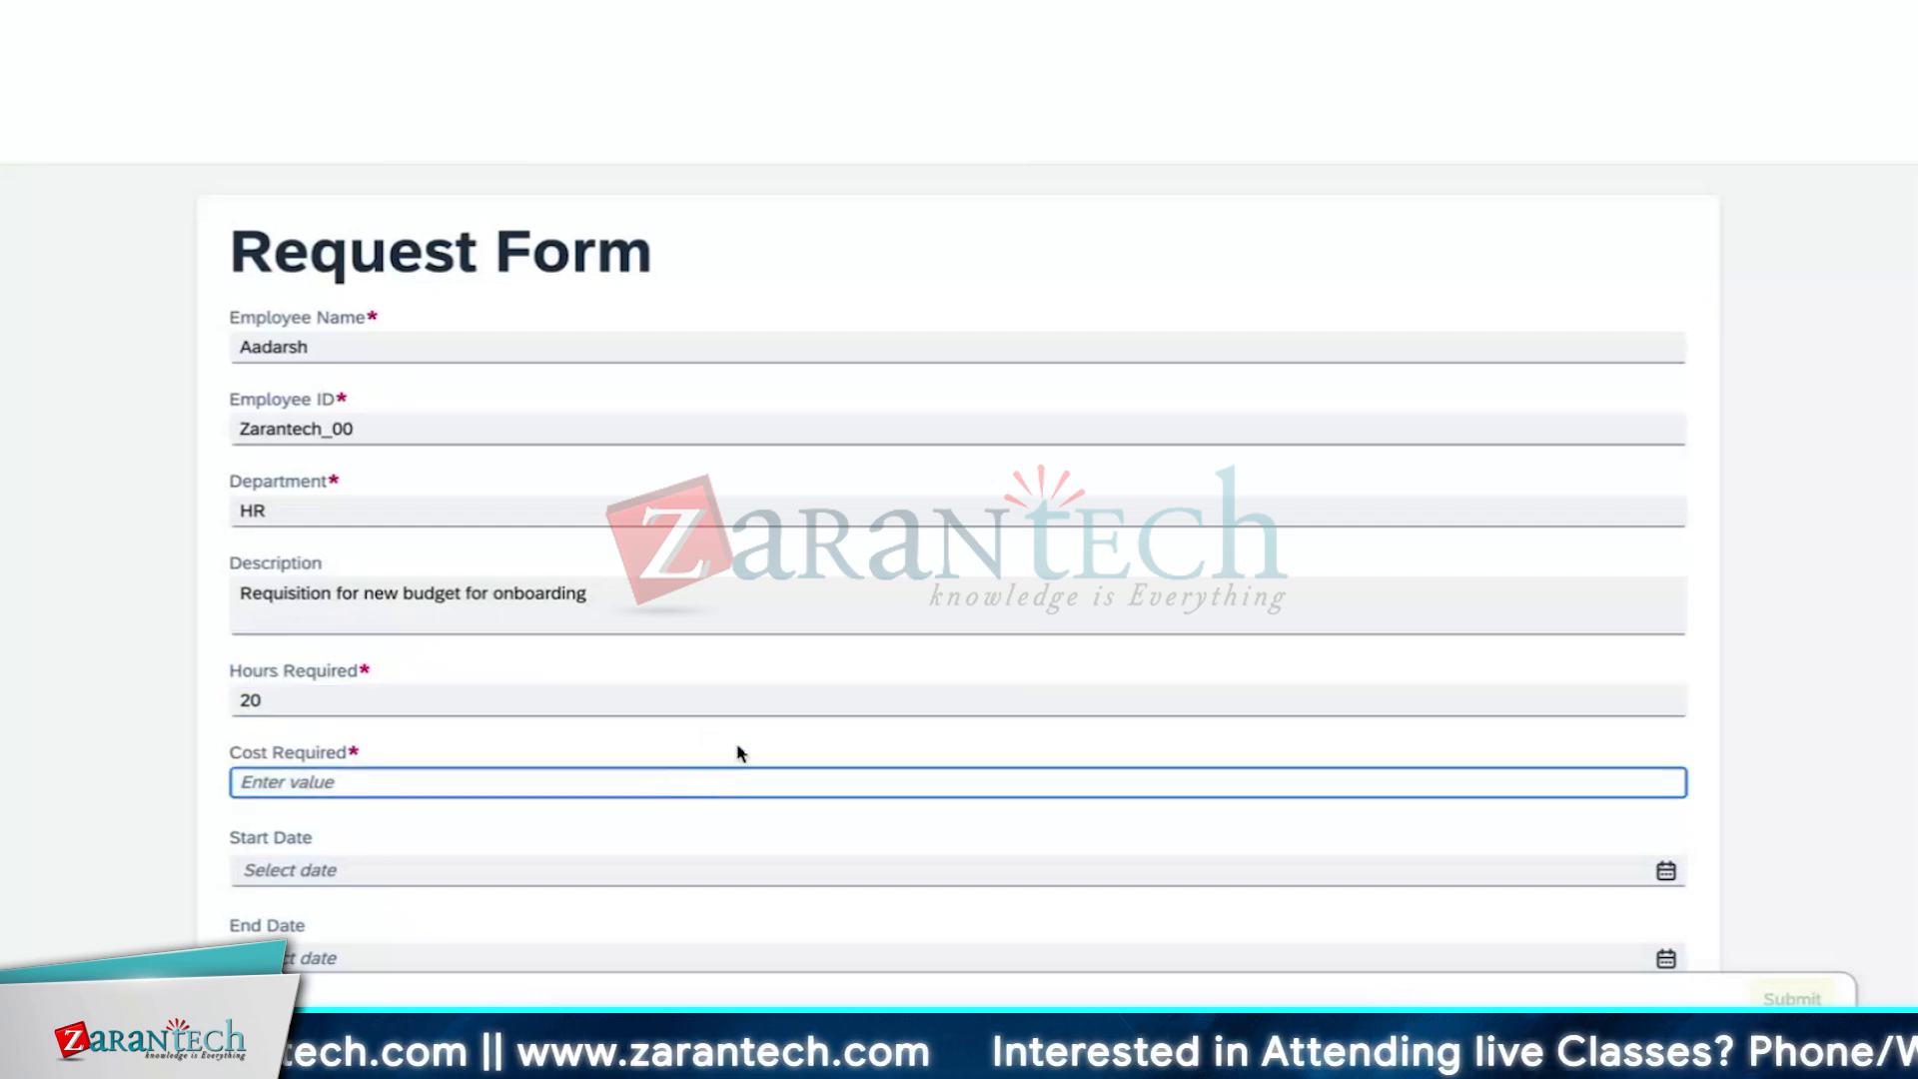
pyautogui.scroll(-2, 741, 751)
pyautogui.write('2000')
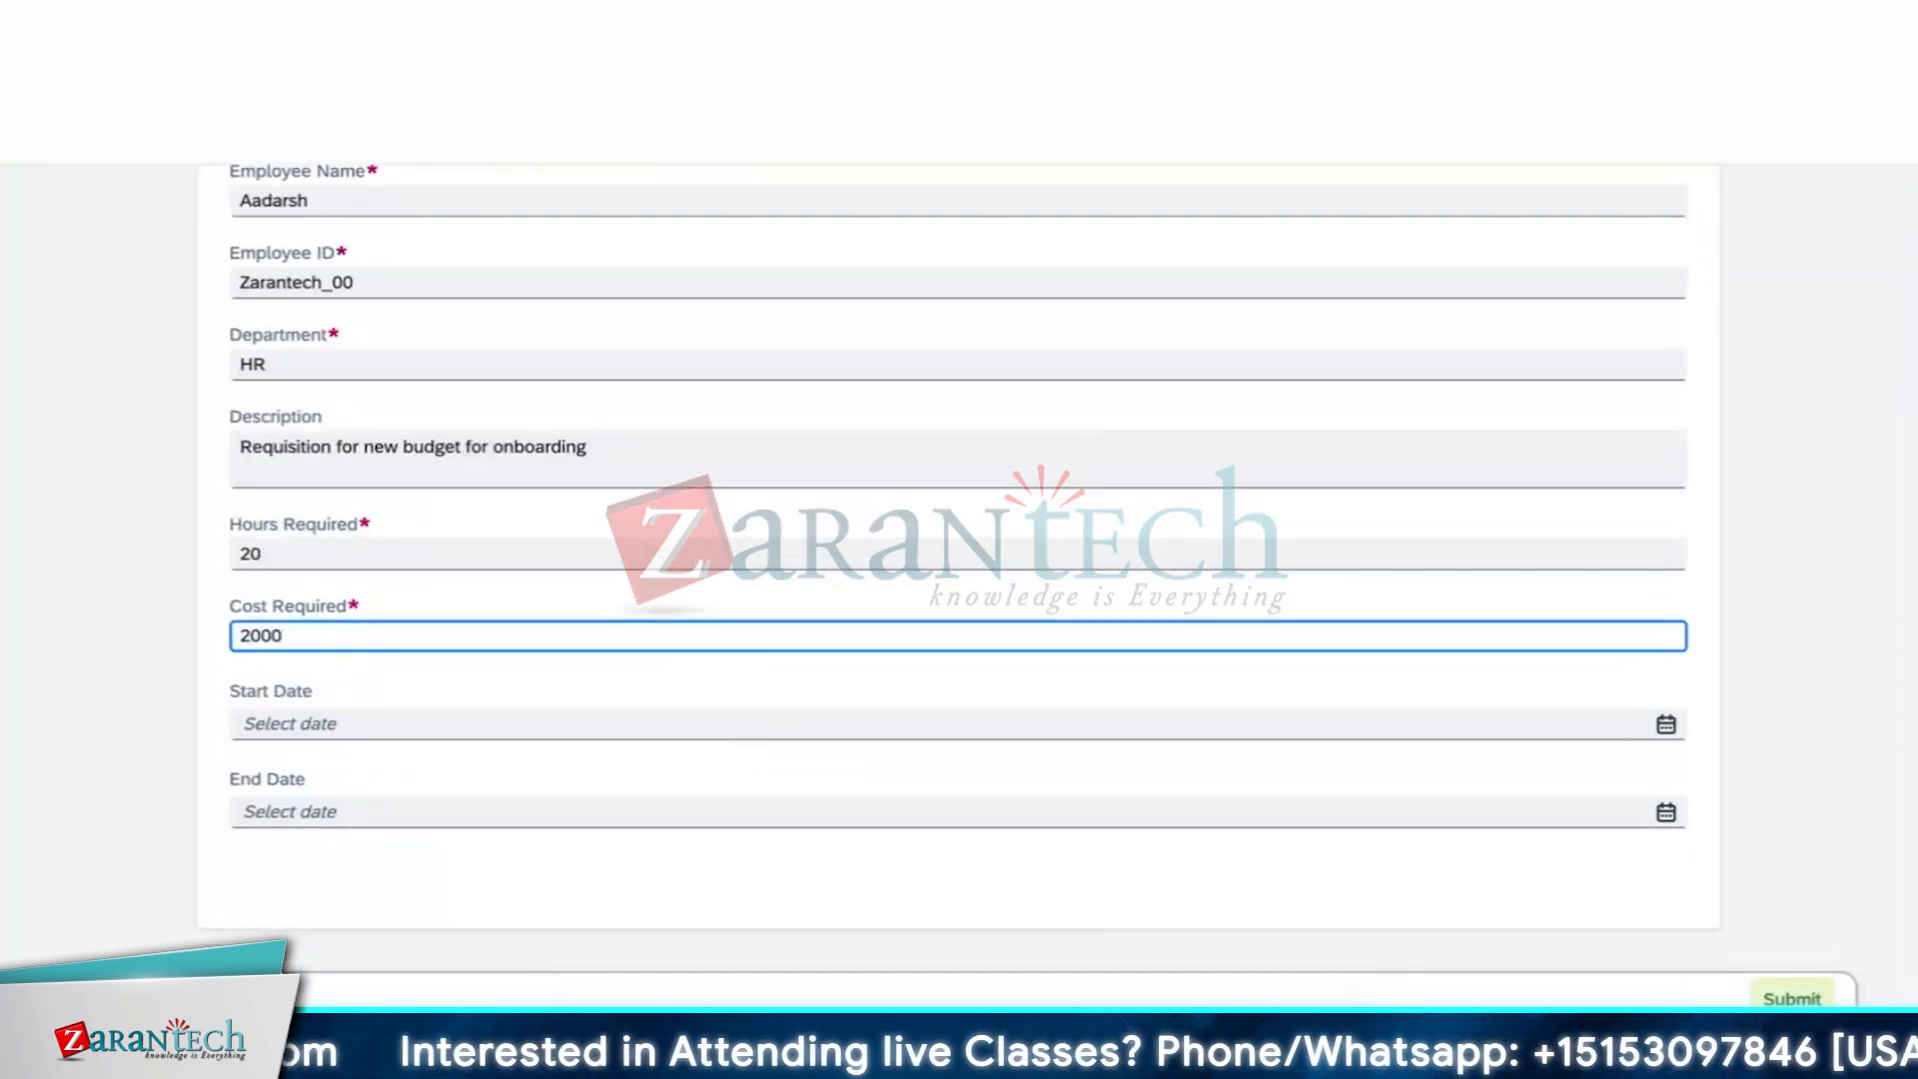
pyautogui.press('BackSpace')
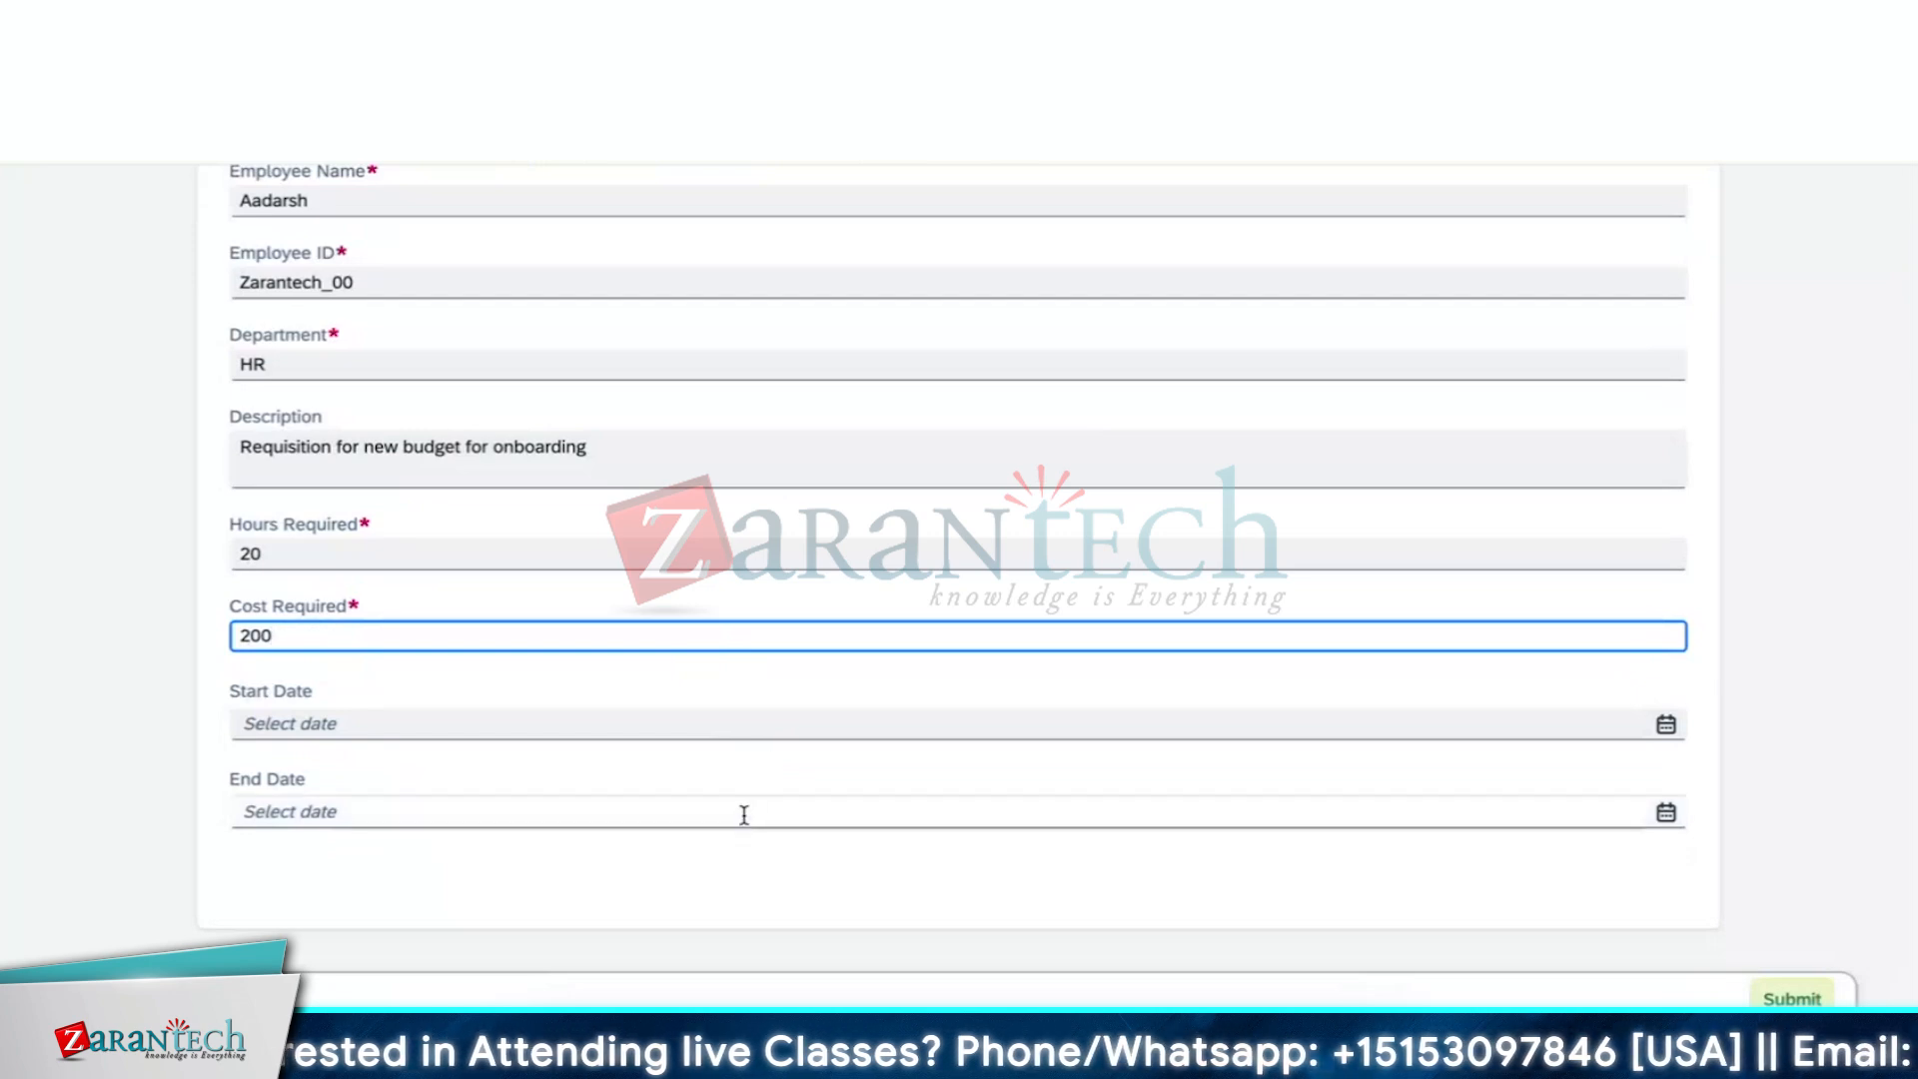
# Pick Start Date July 3, 2024 and End Date July 15, 2024
pyautogui.click(1666, 724)
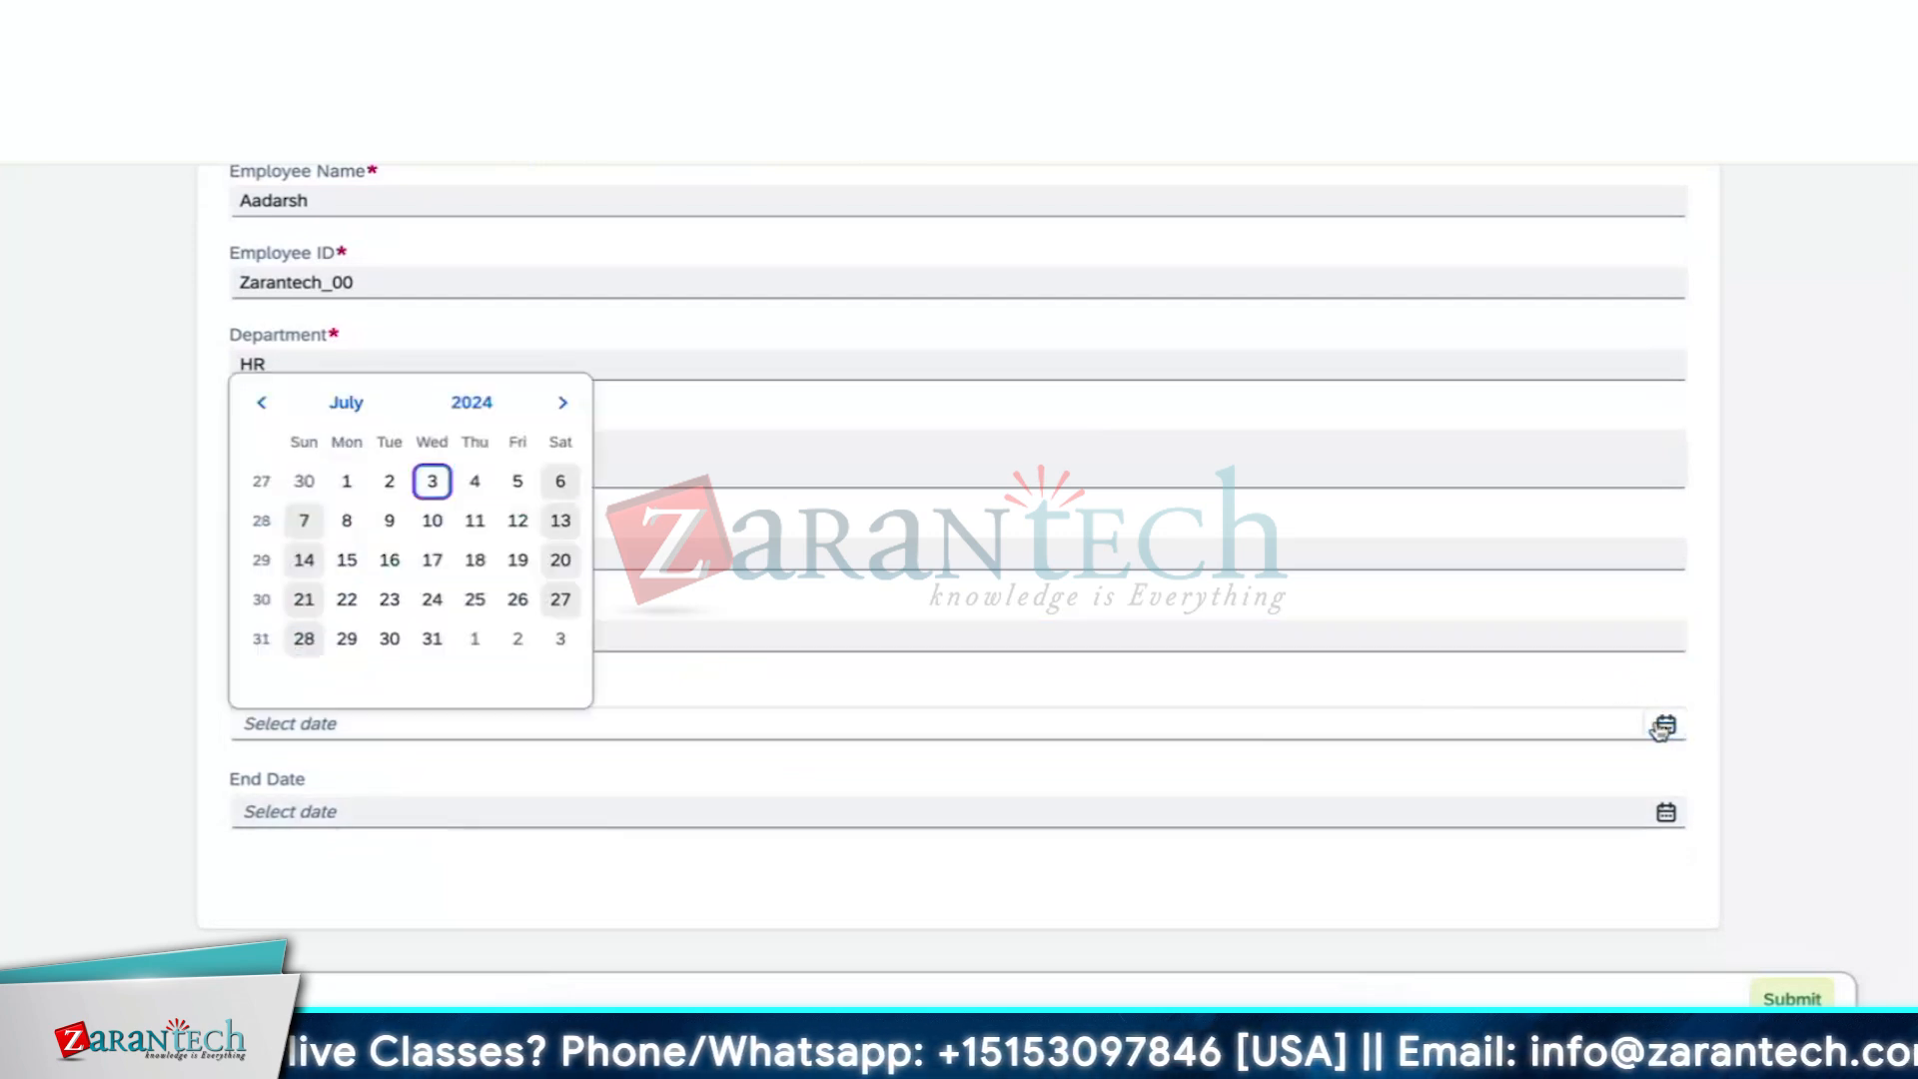
pyautogui.click(432, 481)
pyautogui.click(619, 815)
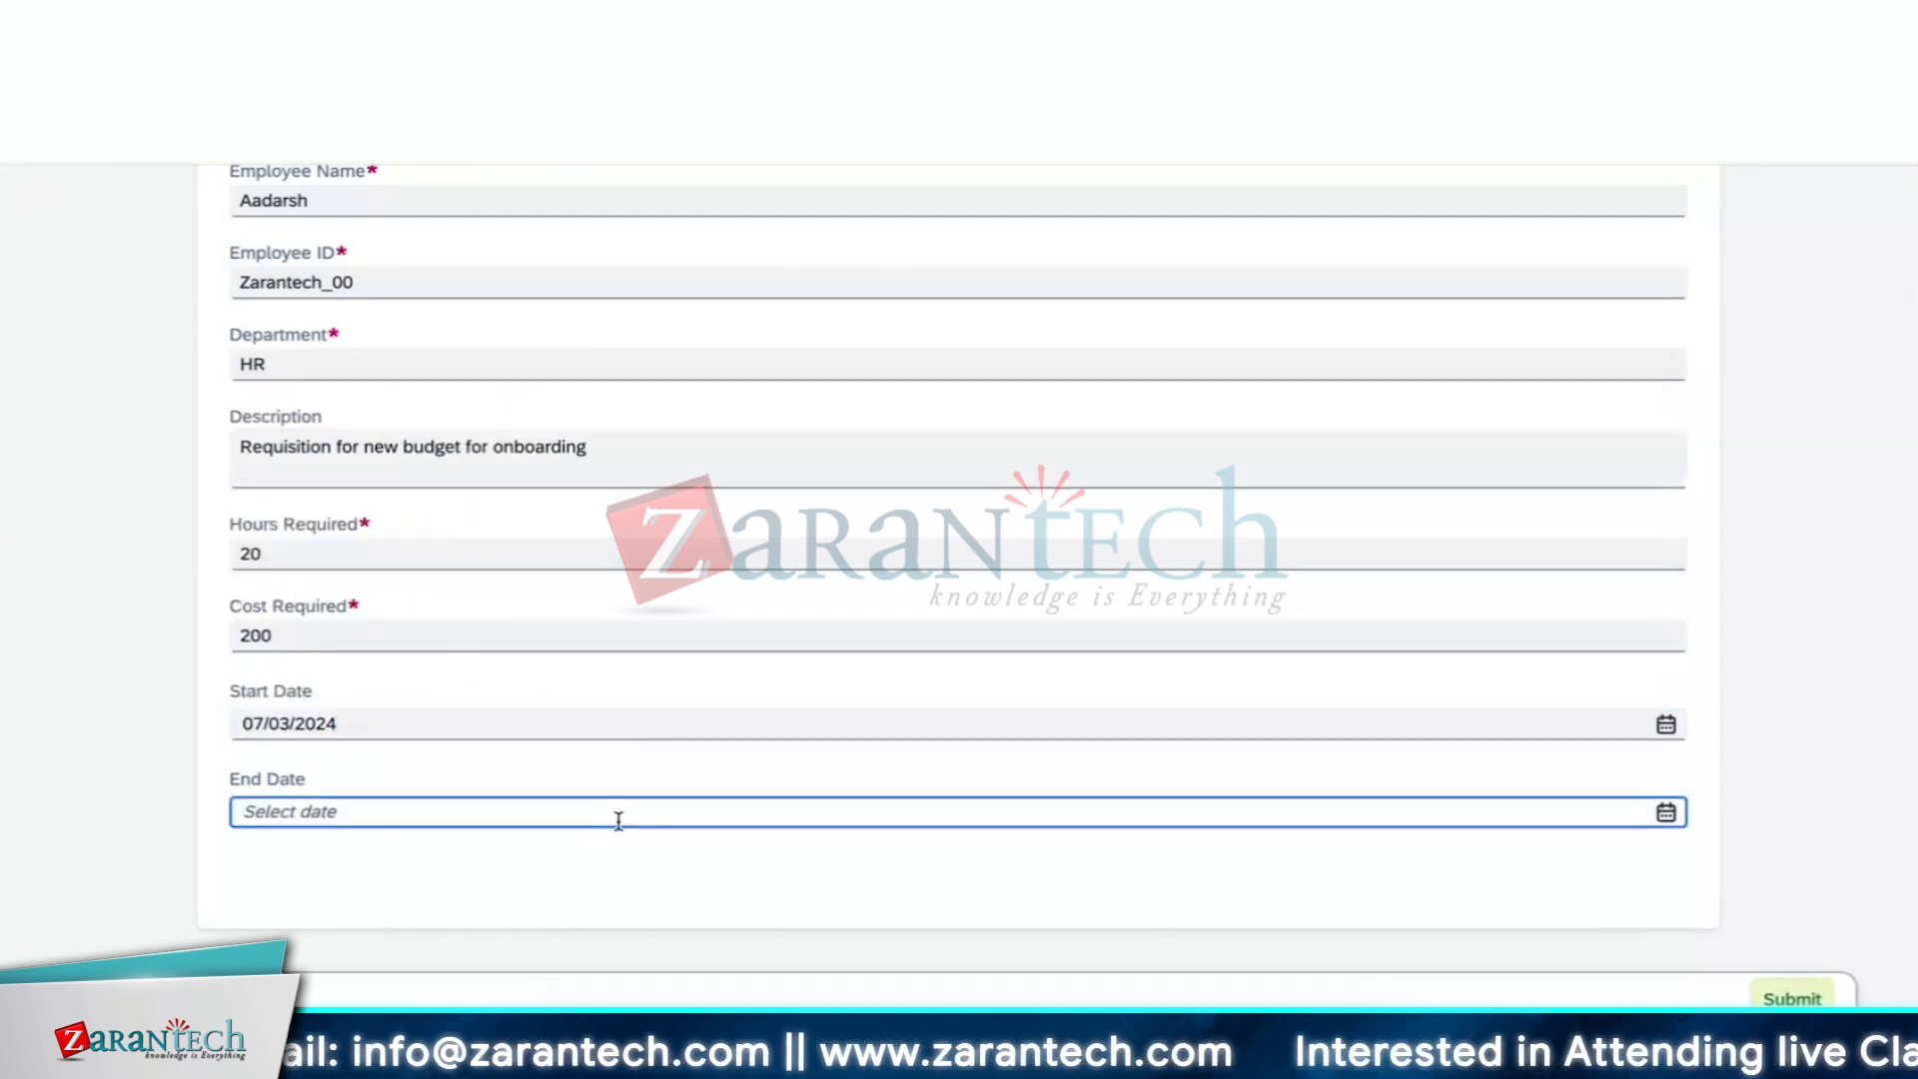
pyautogui.click(1665, 812)
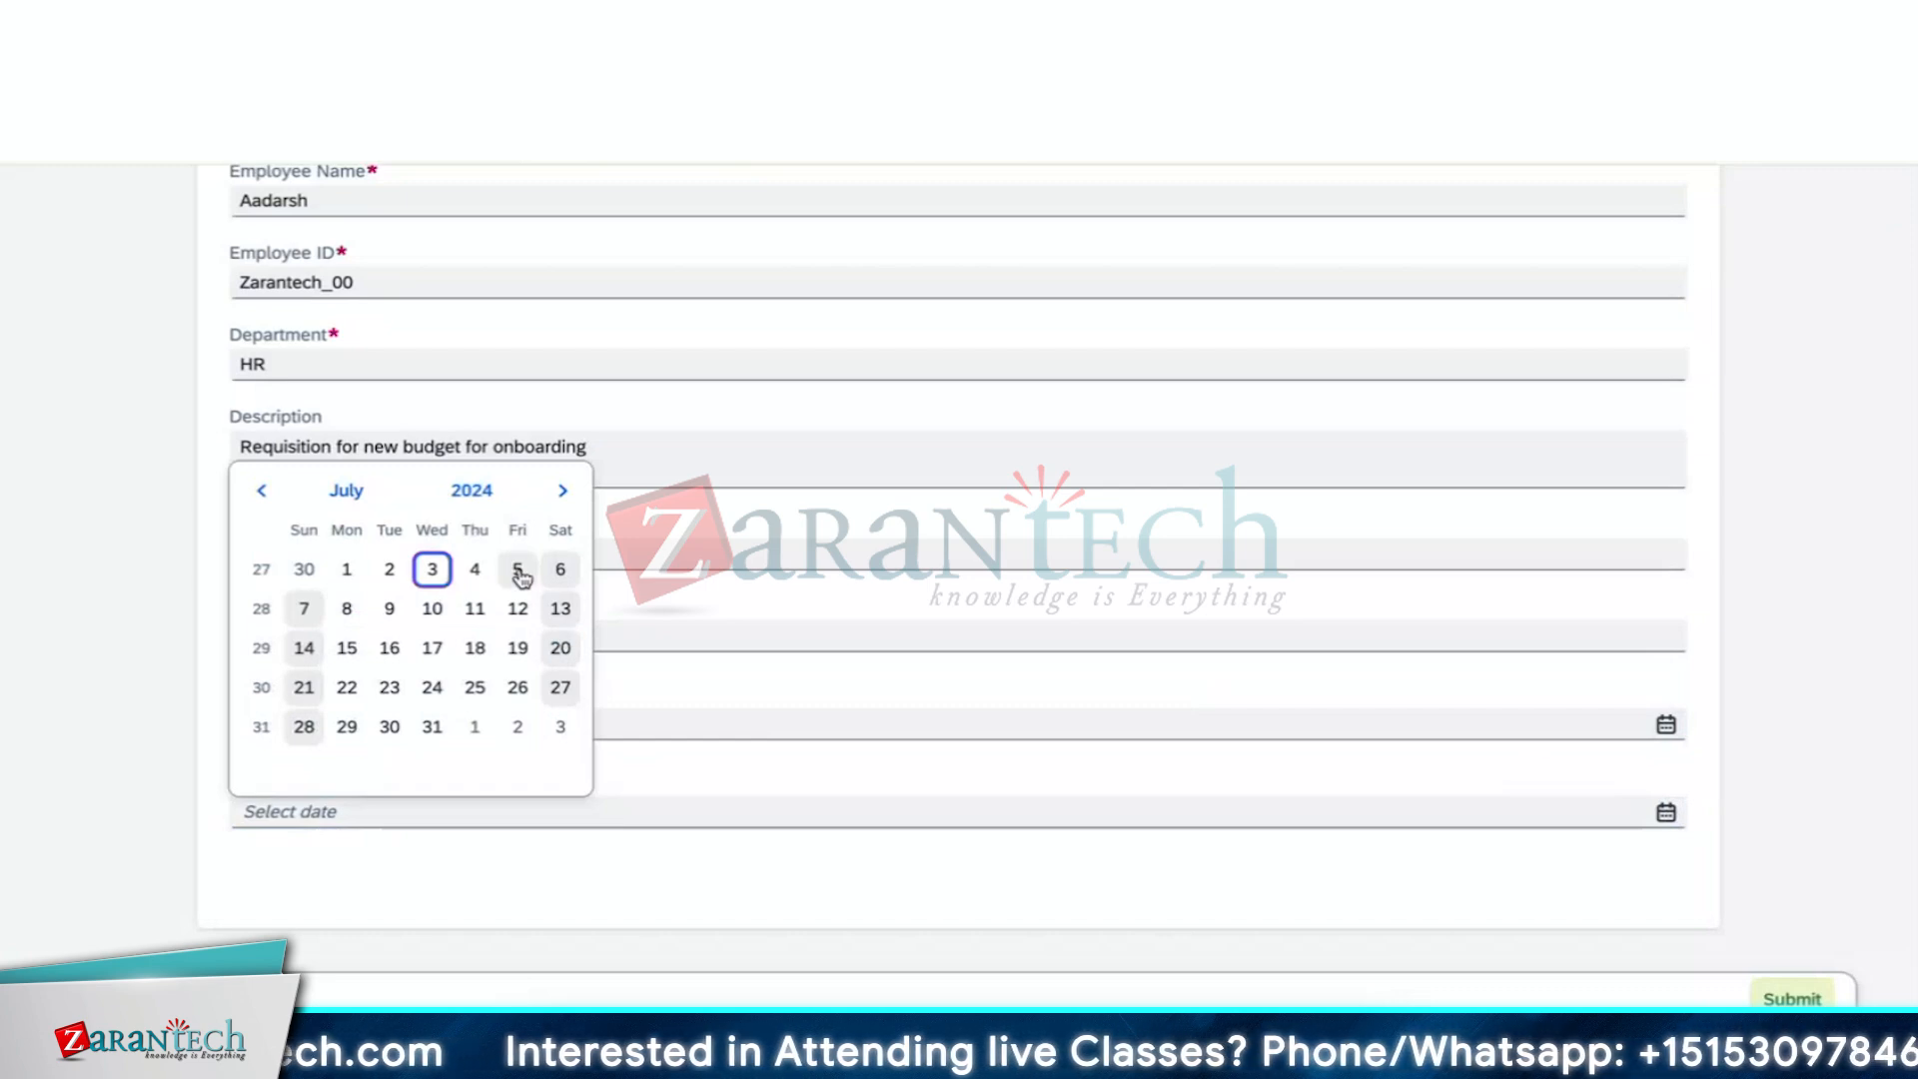
pyautogui.click(347, 648)
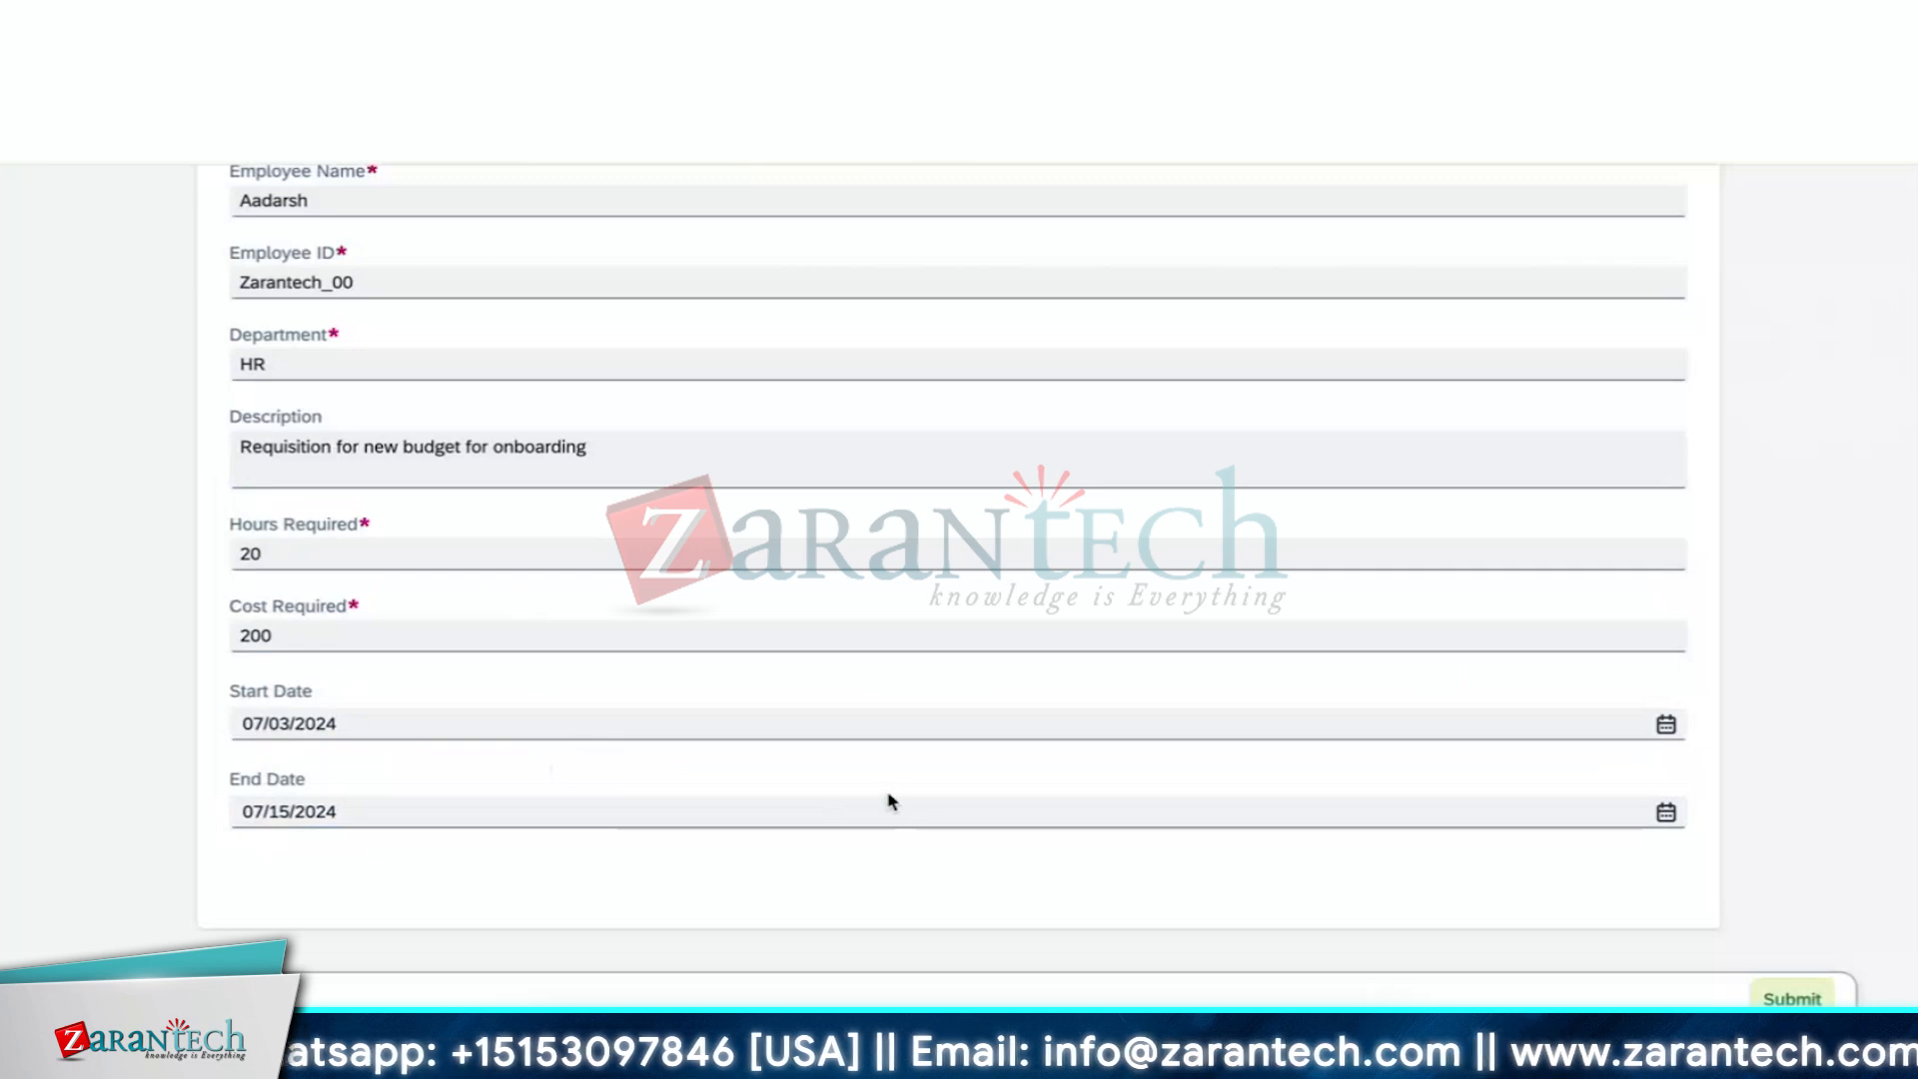
# Review the employee name and ID entries, then submit the Request Form
pyautogui.scroll(-1, 959, 865)
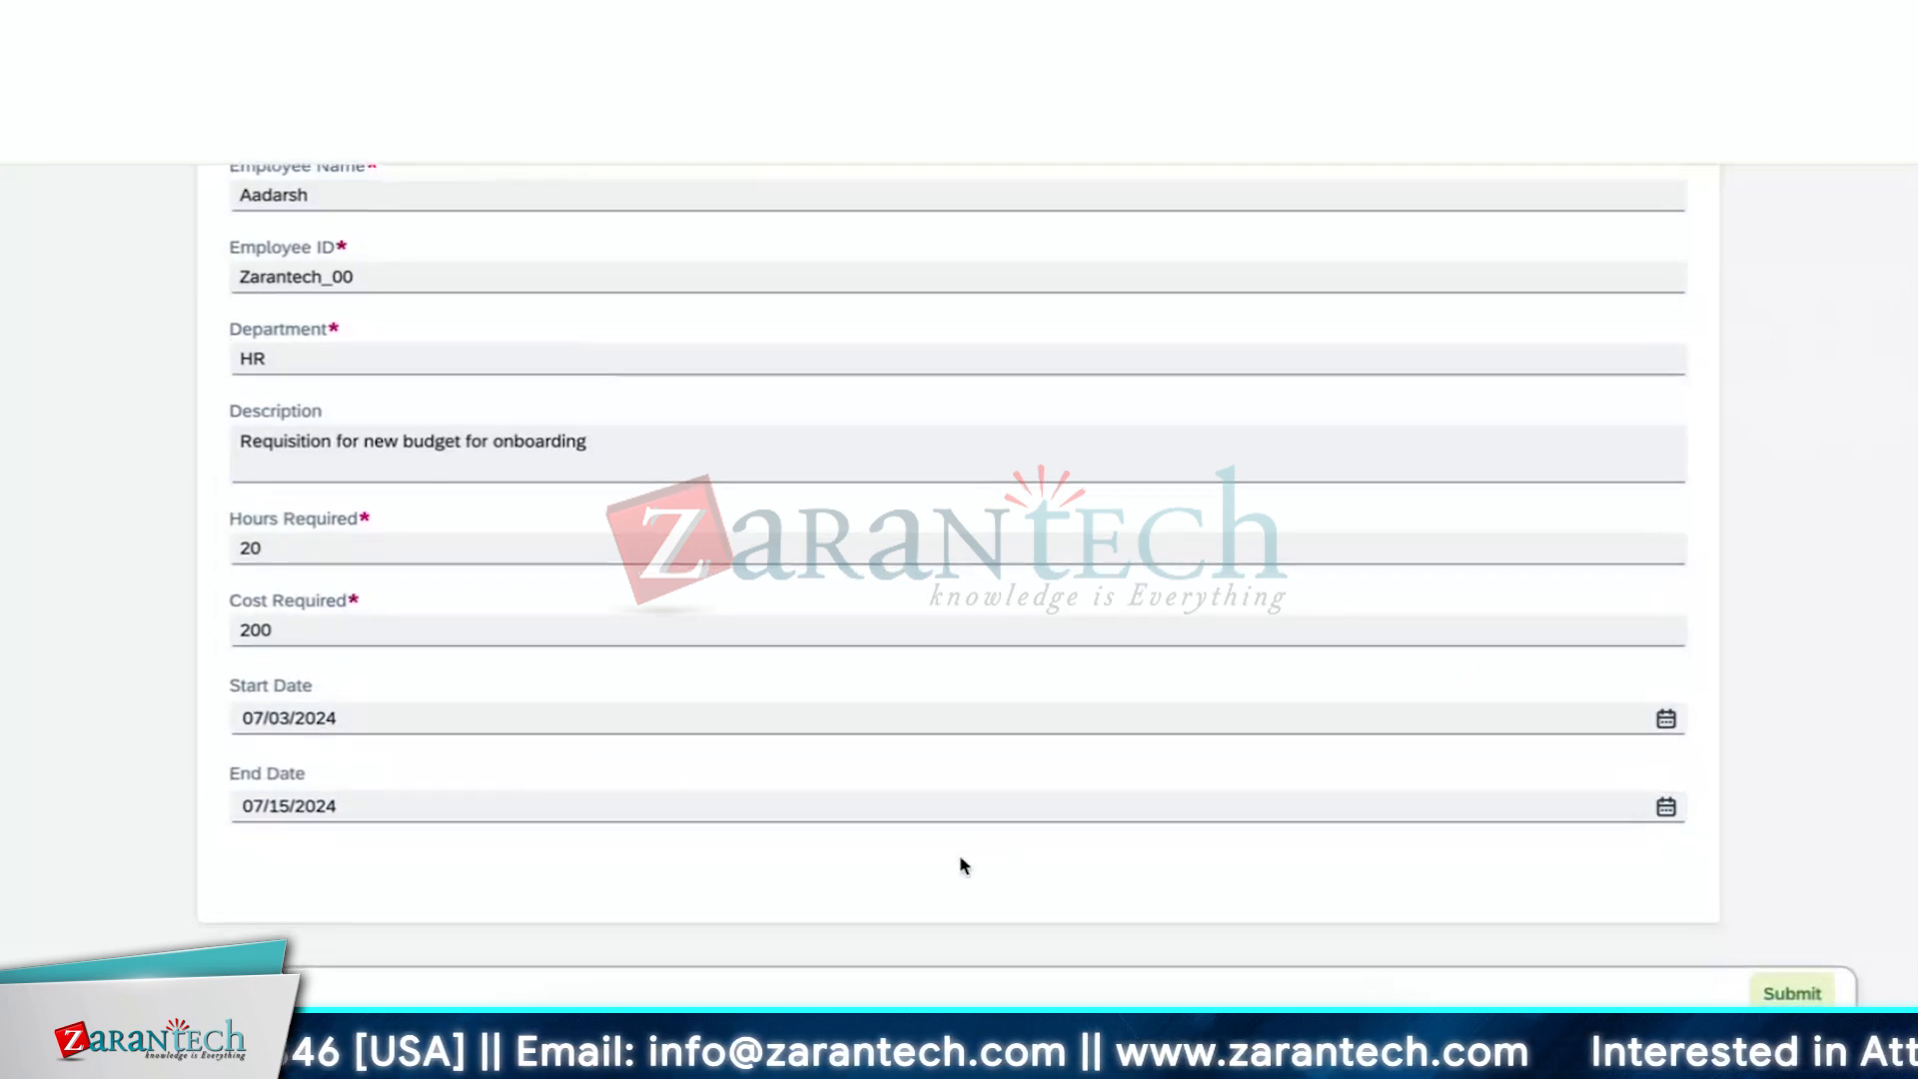
pyautogui.scroll(2, 960, 865)
pyautogui.scroll(-1, 960, 865)
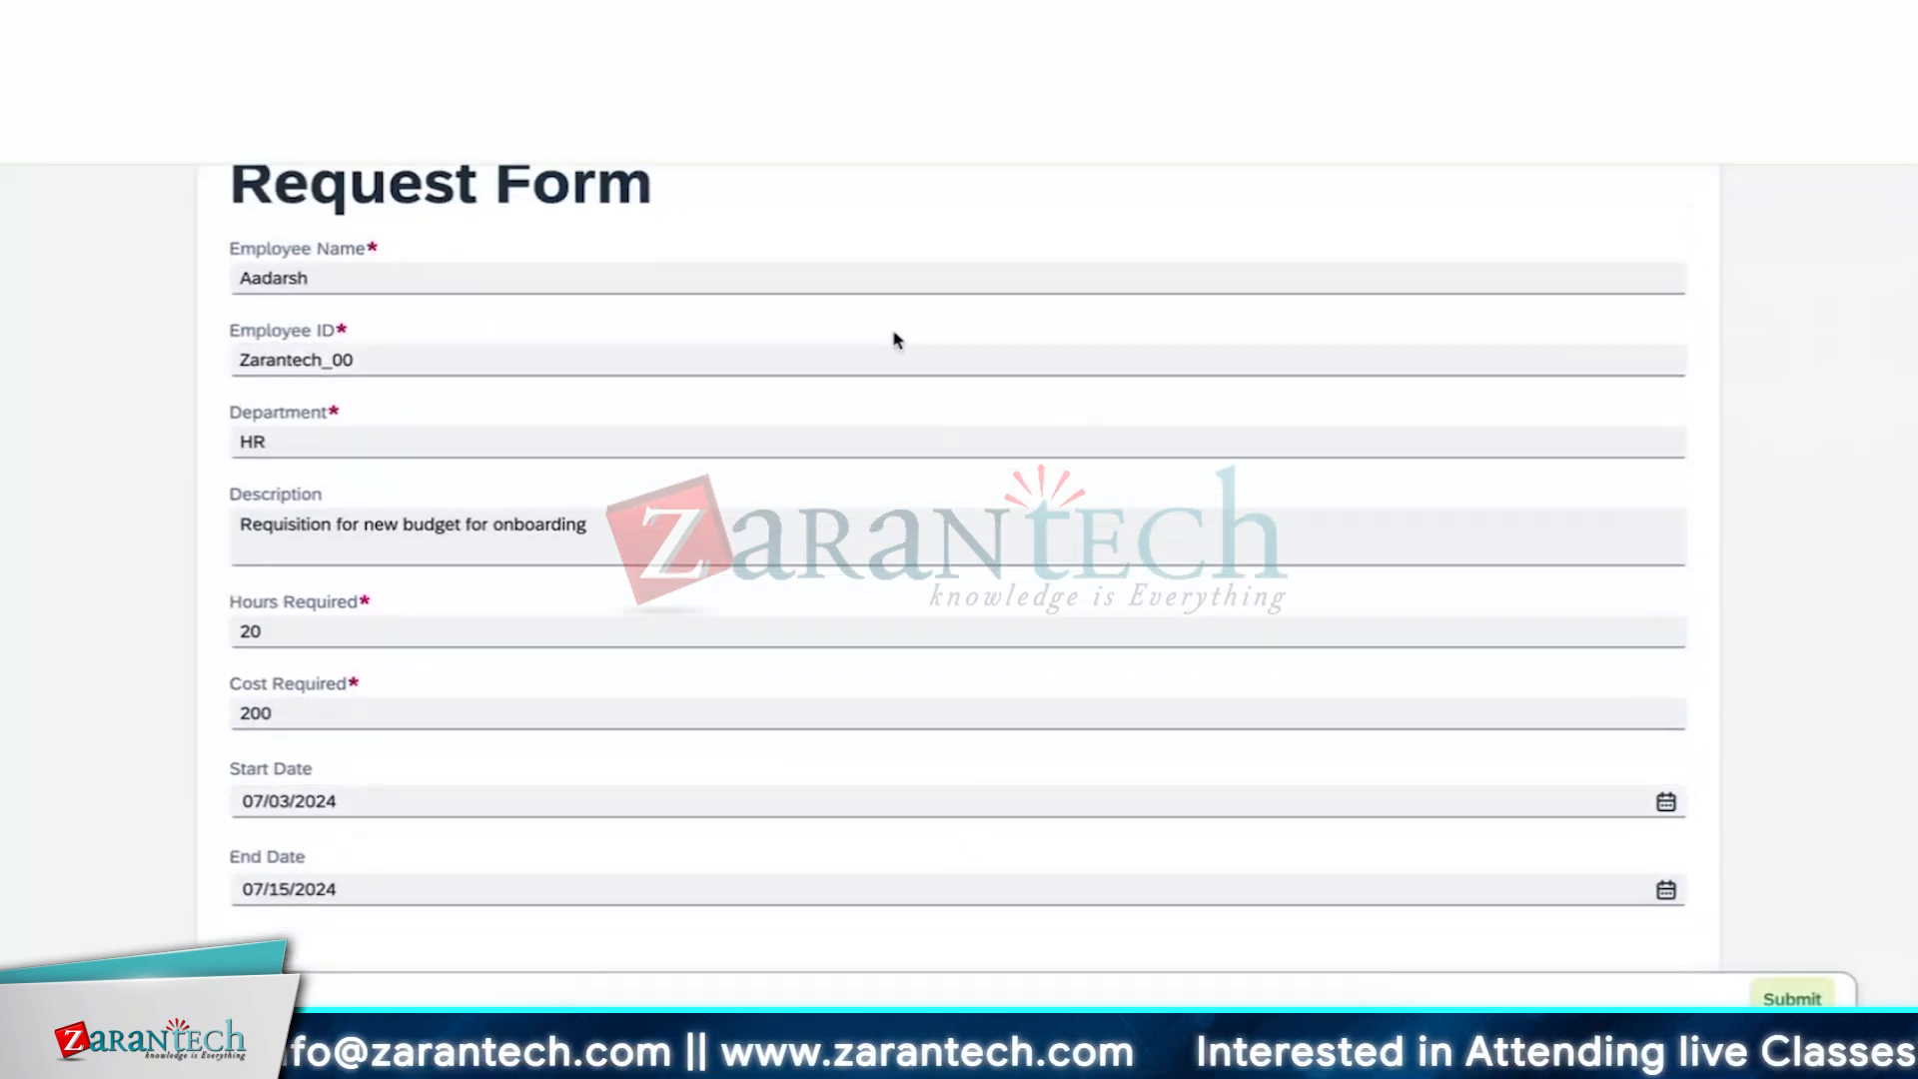
pyautogui.click(854, 285)
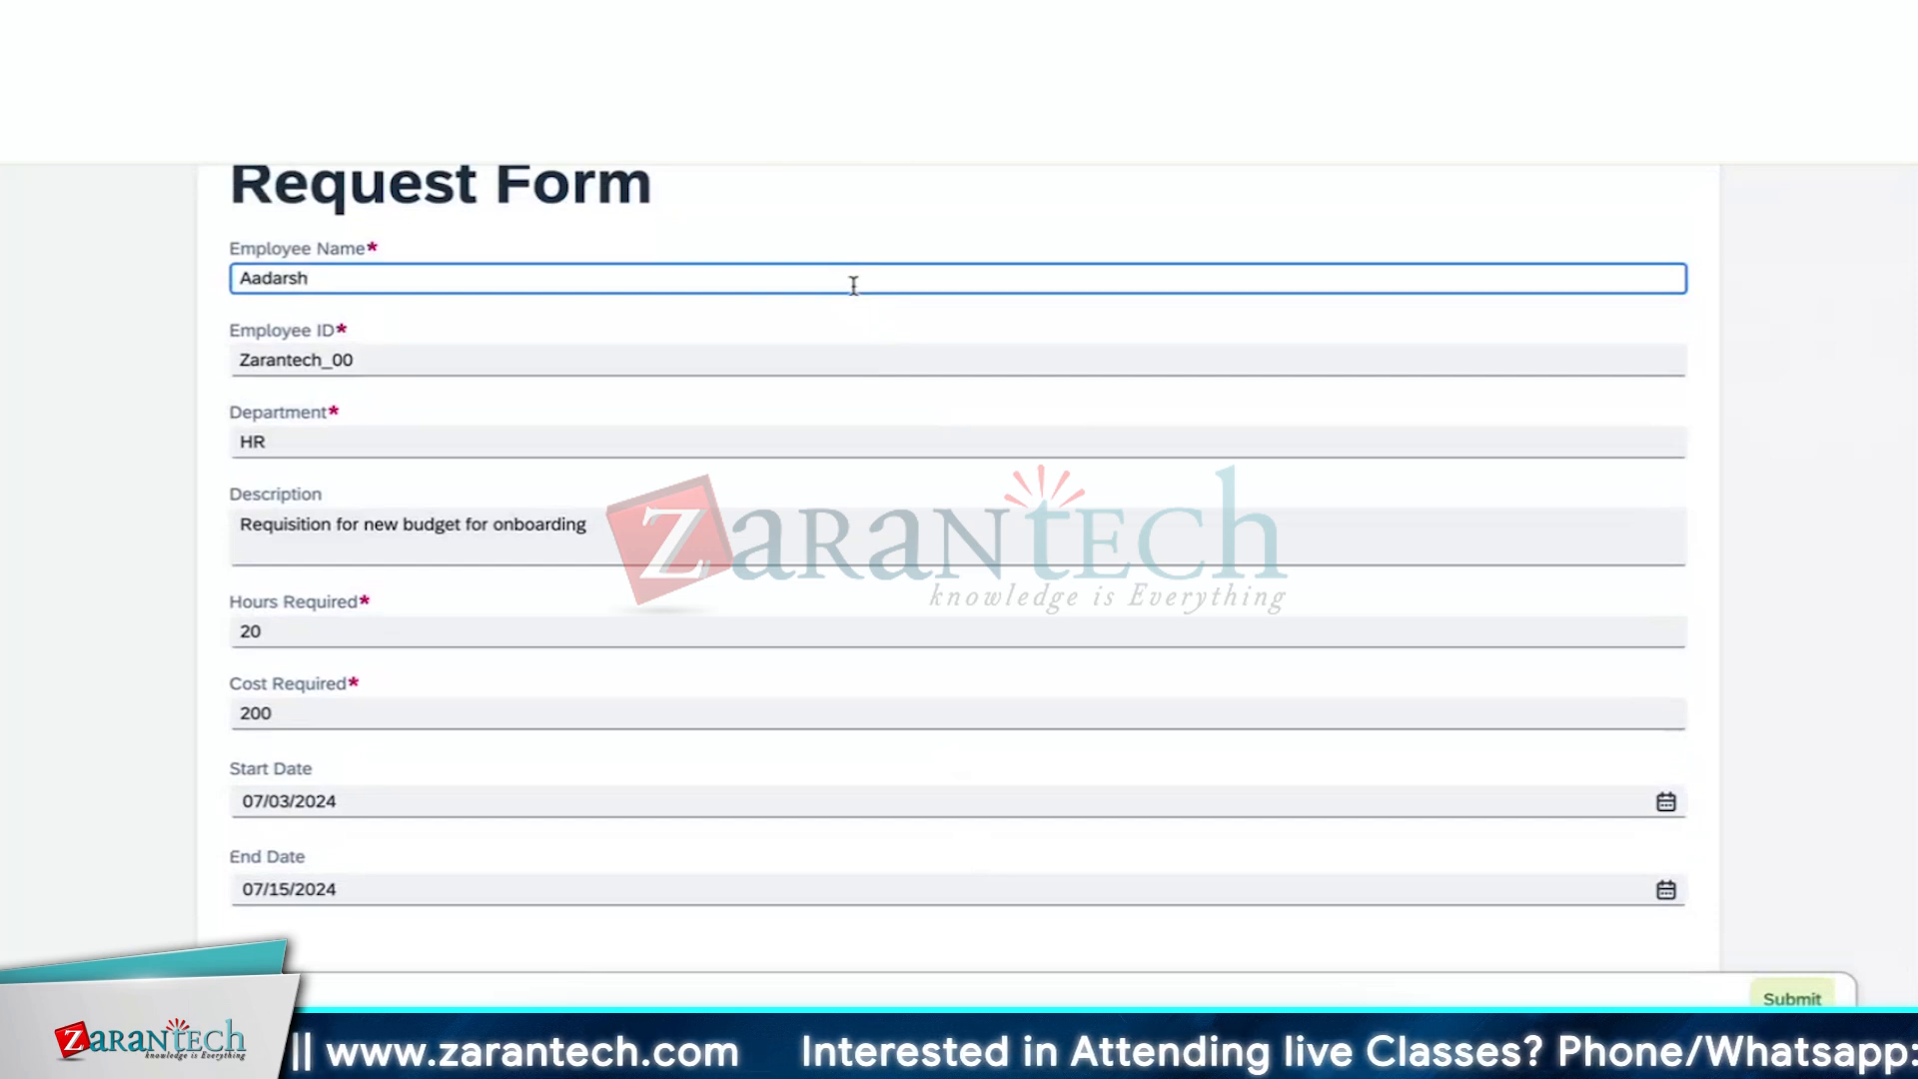
pyautogui.click(837, 328)
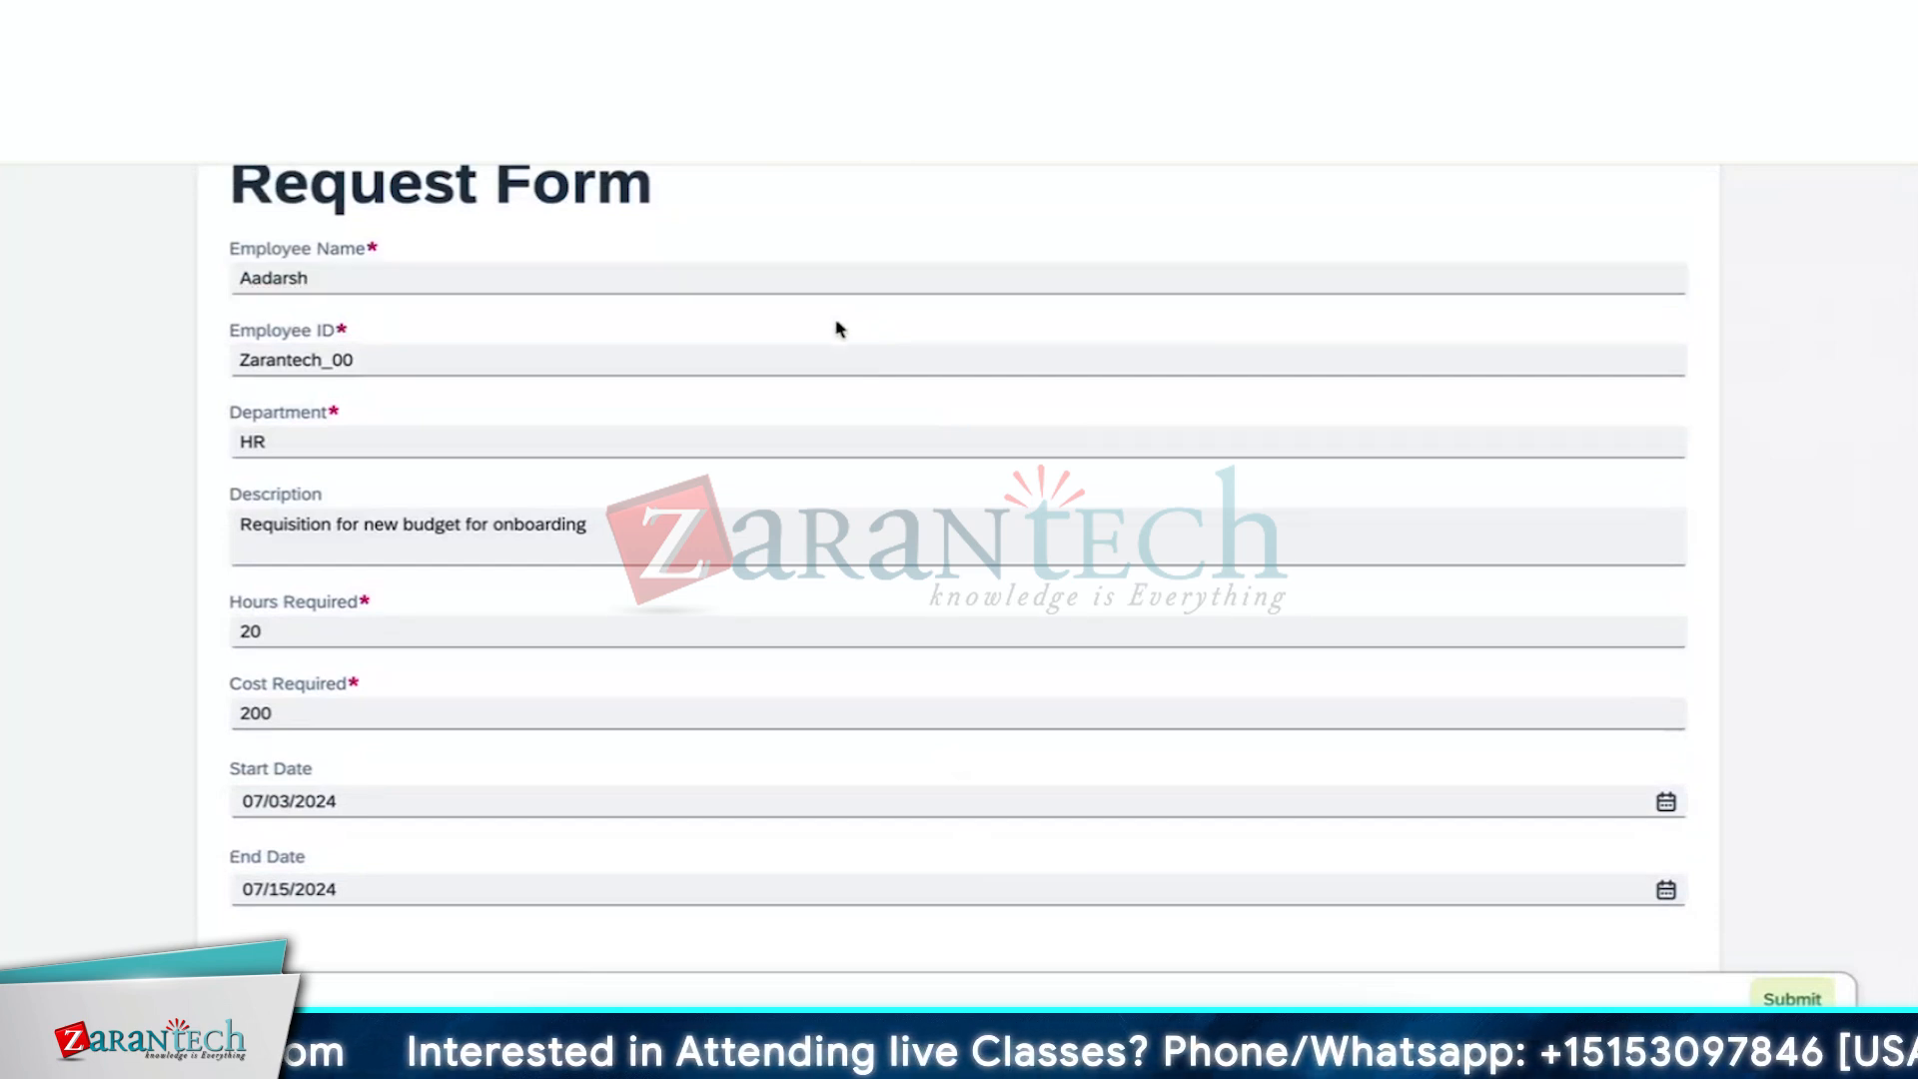
pyautogui.click(784, 361)
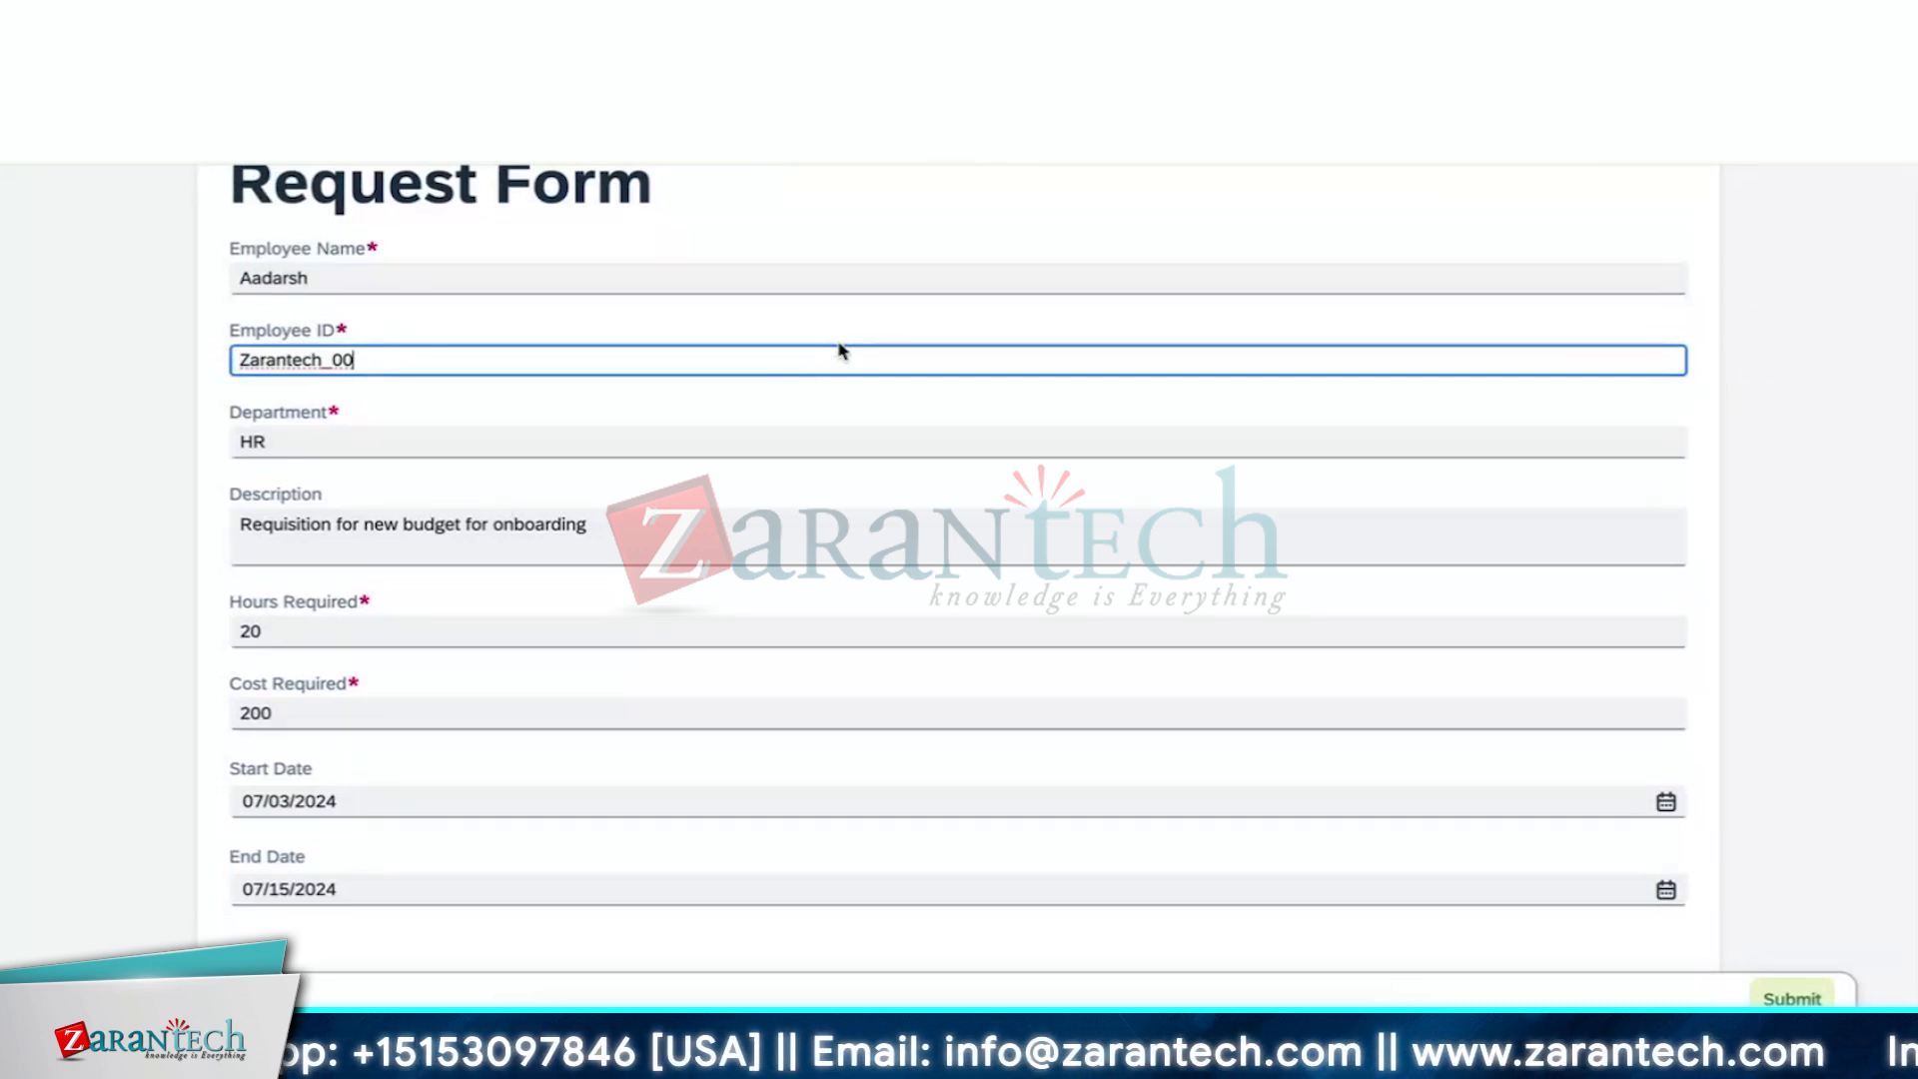
pyautogui.click(894, 318)
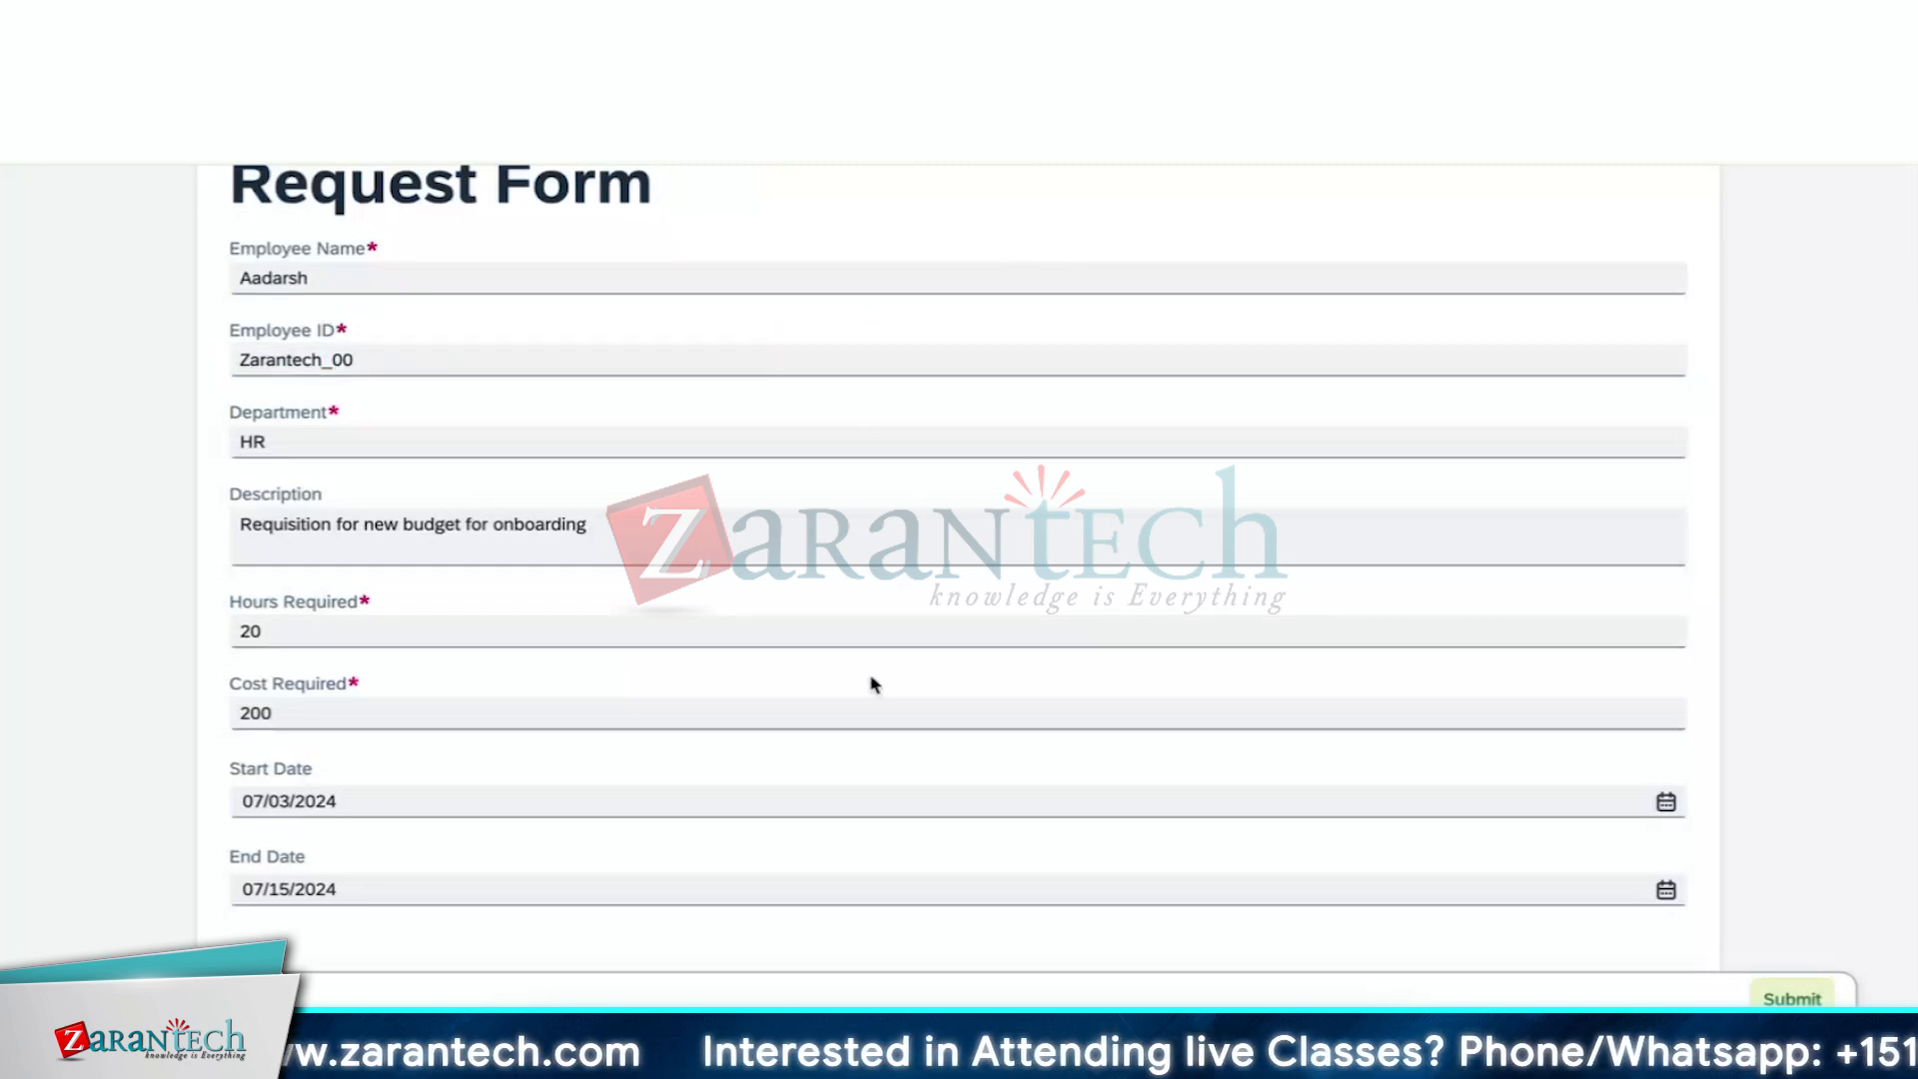
pyautogui.scroll(-1, 869, 689)
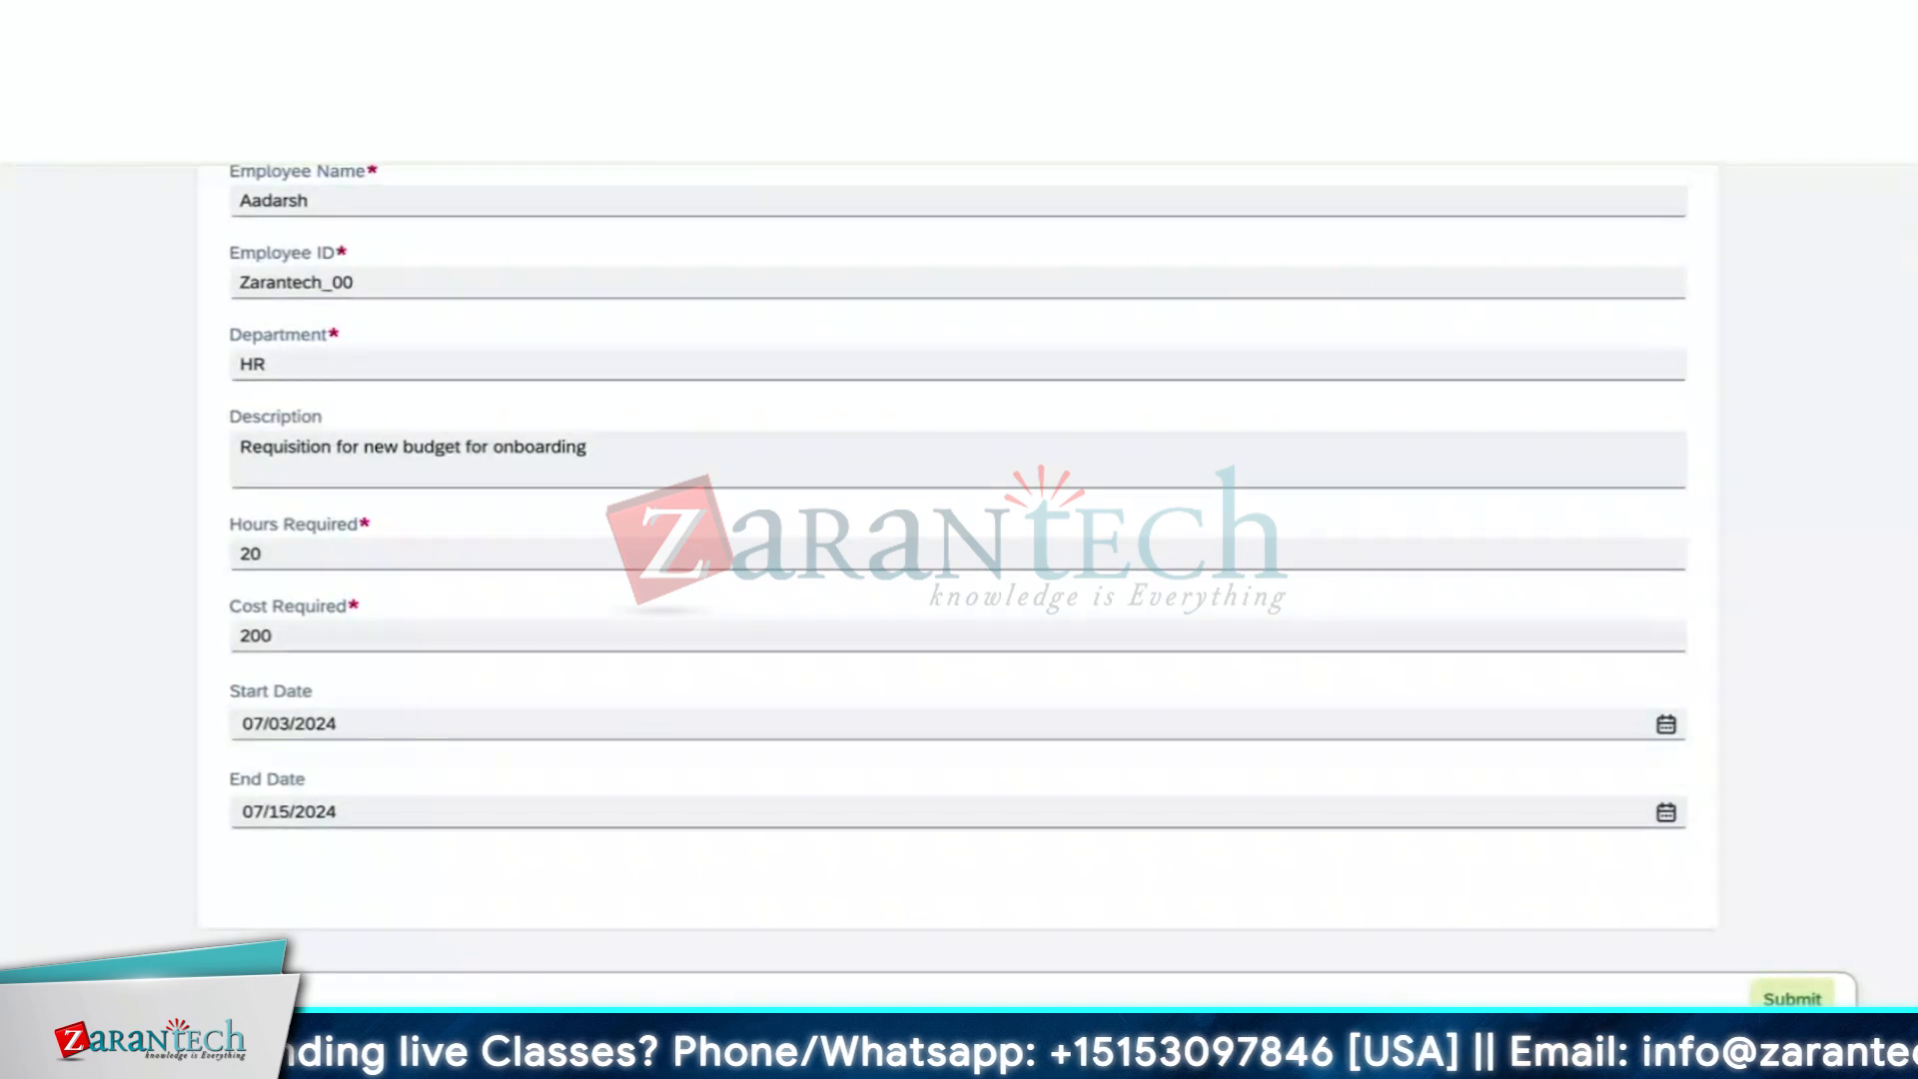
pyautogui.click(1792, 999)
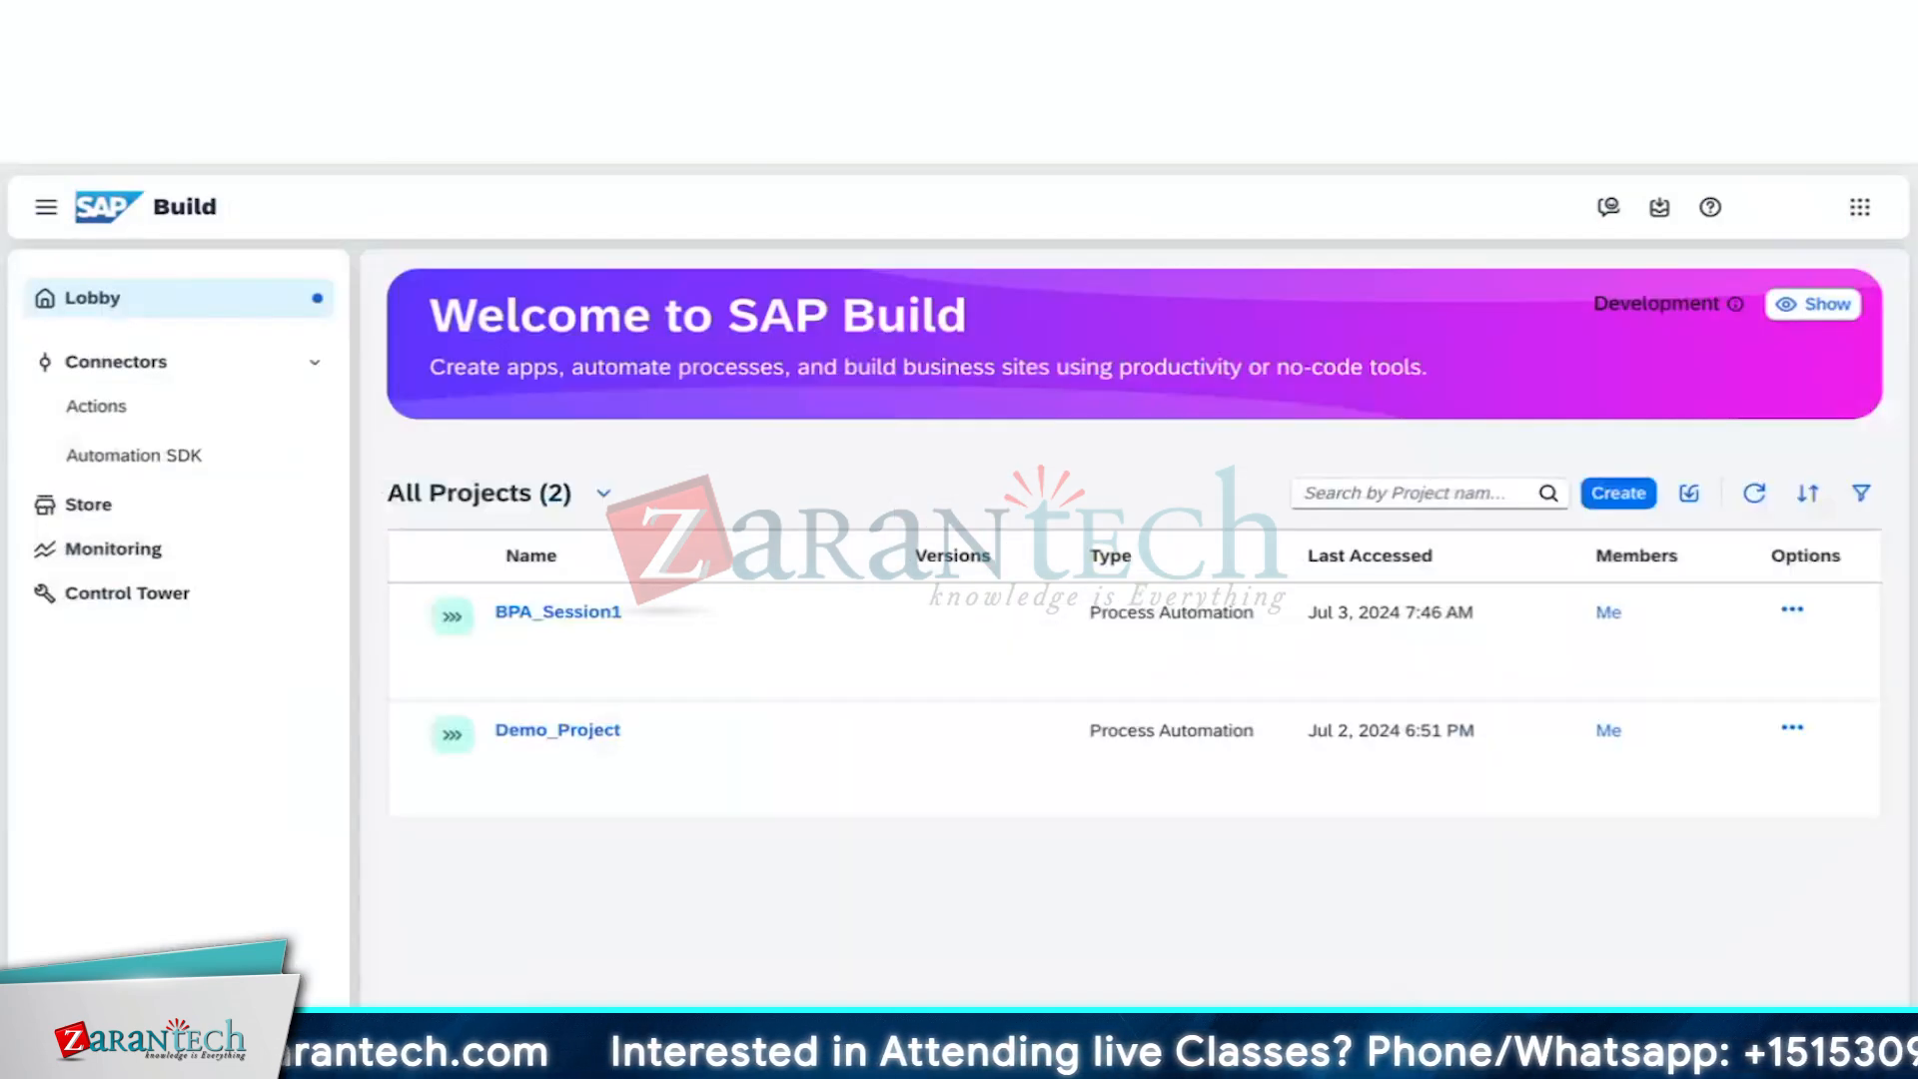
# Open Monitoring's Process and Workflow Instances list, re-logging in from the Session Info dialog
pyautogui.click(88, 557)
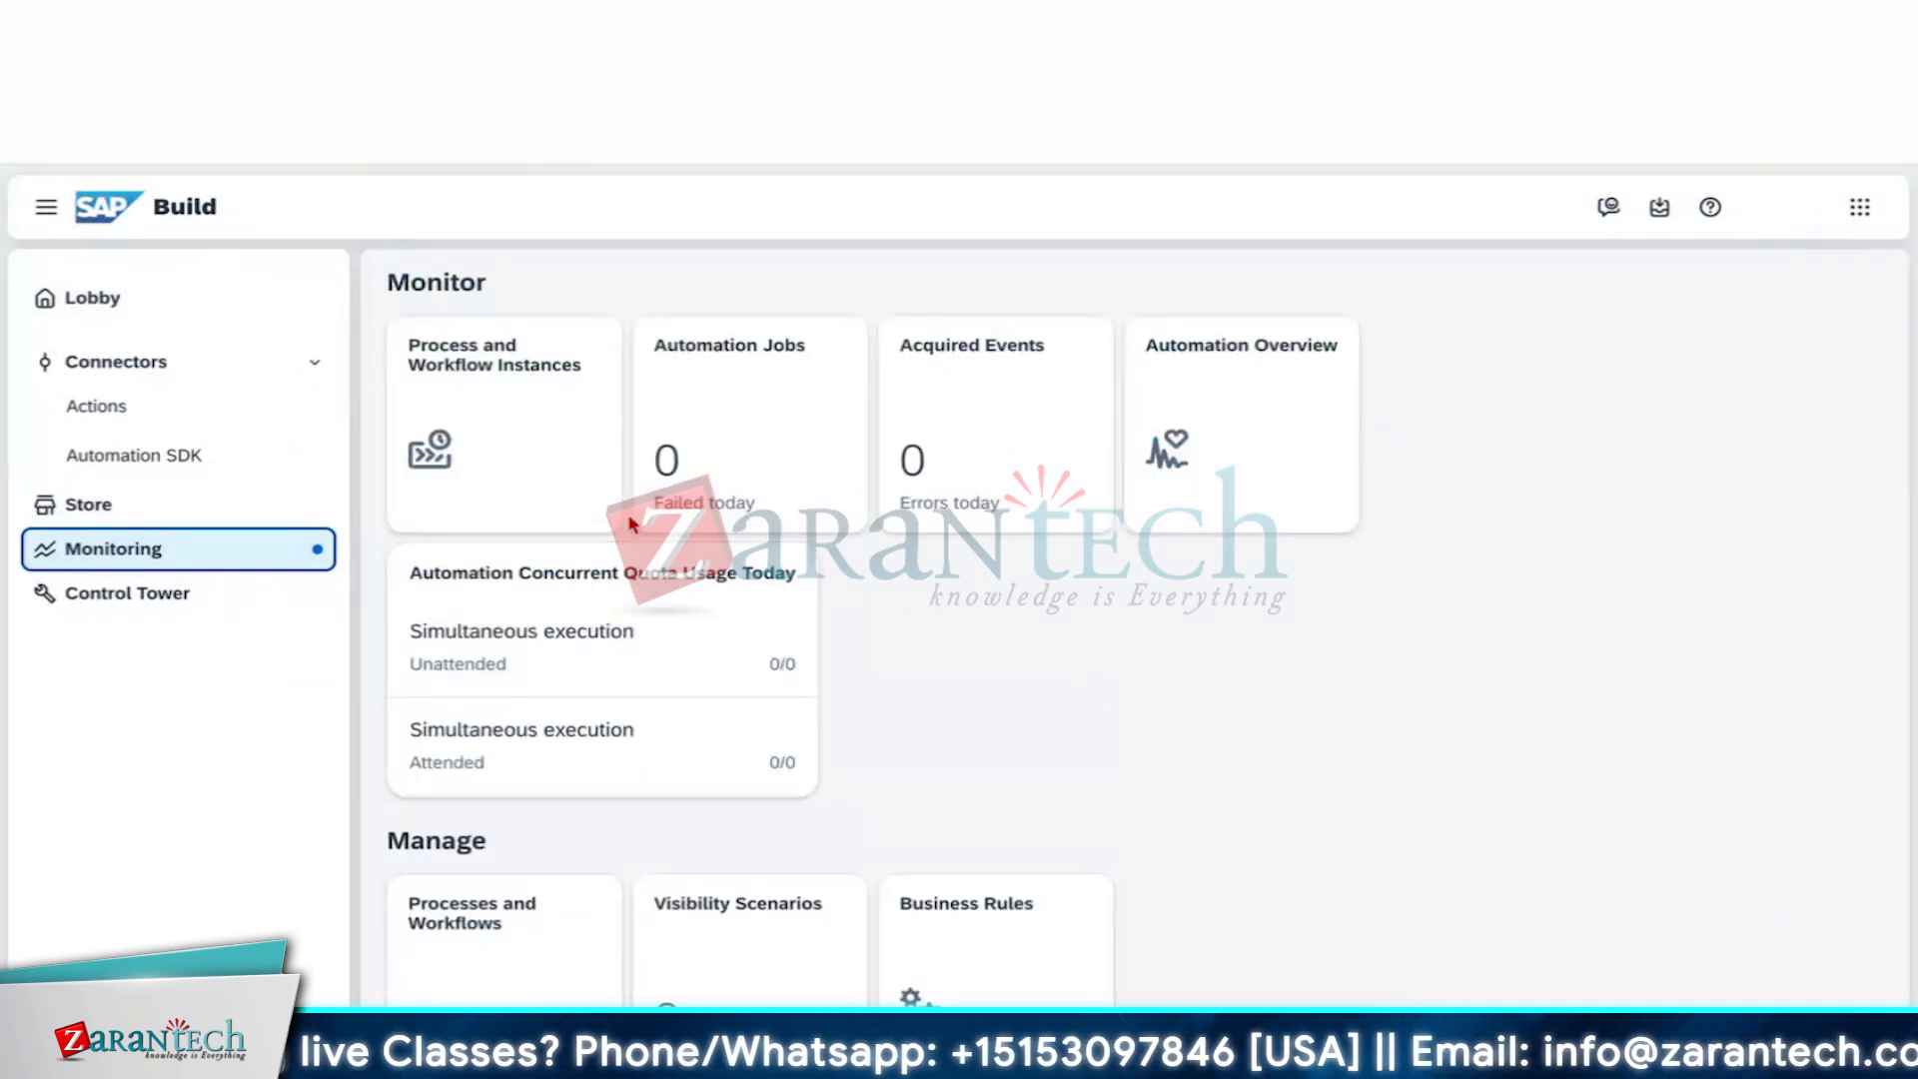
pyautogui.click(553, 447)
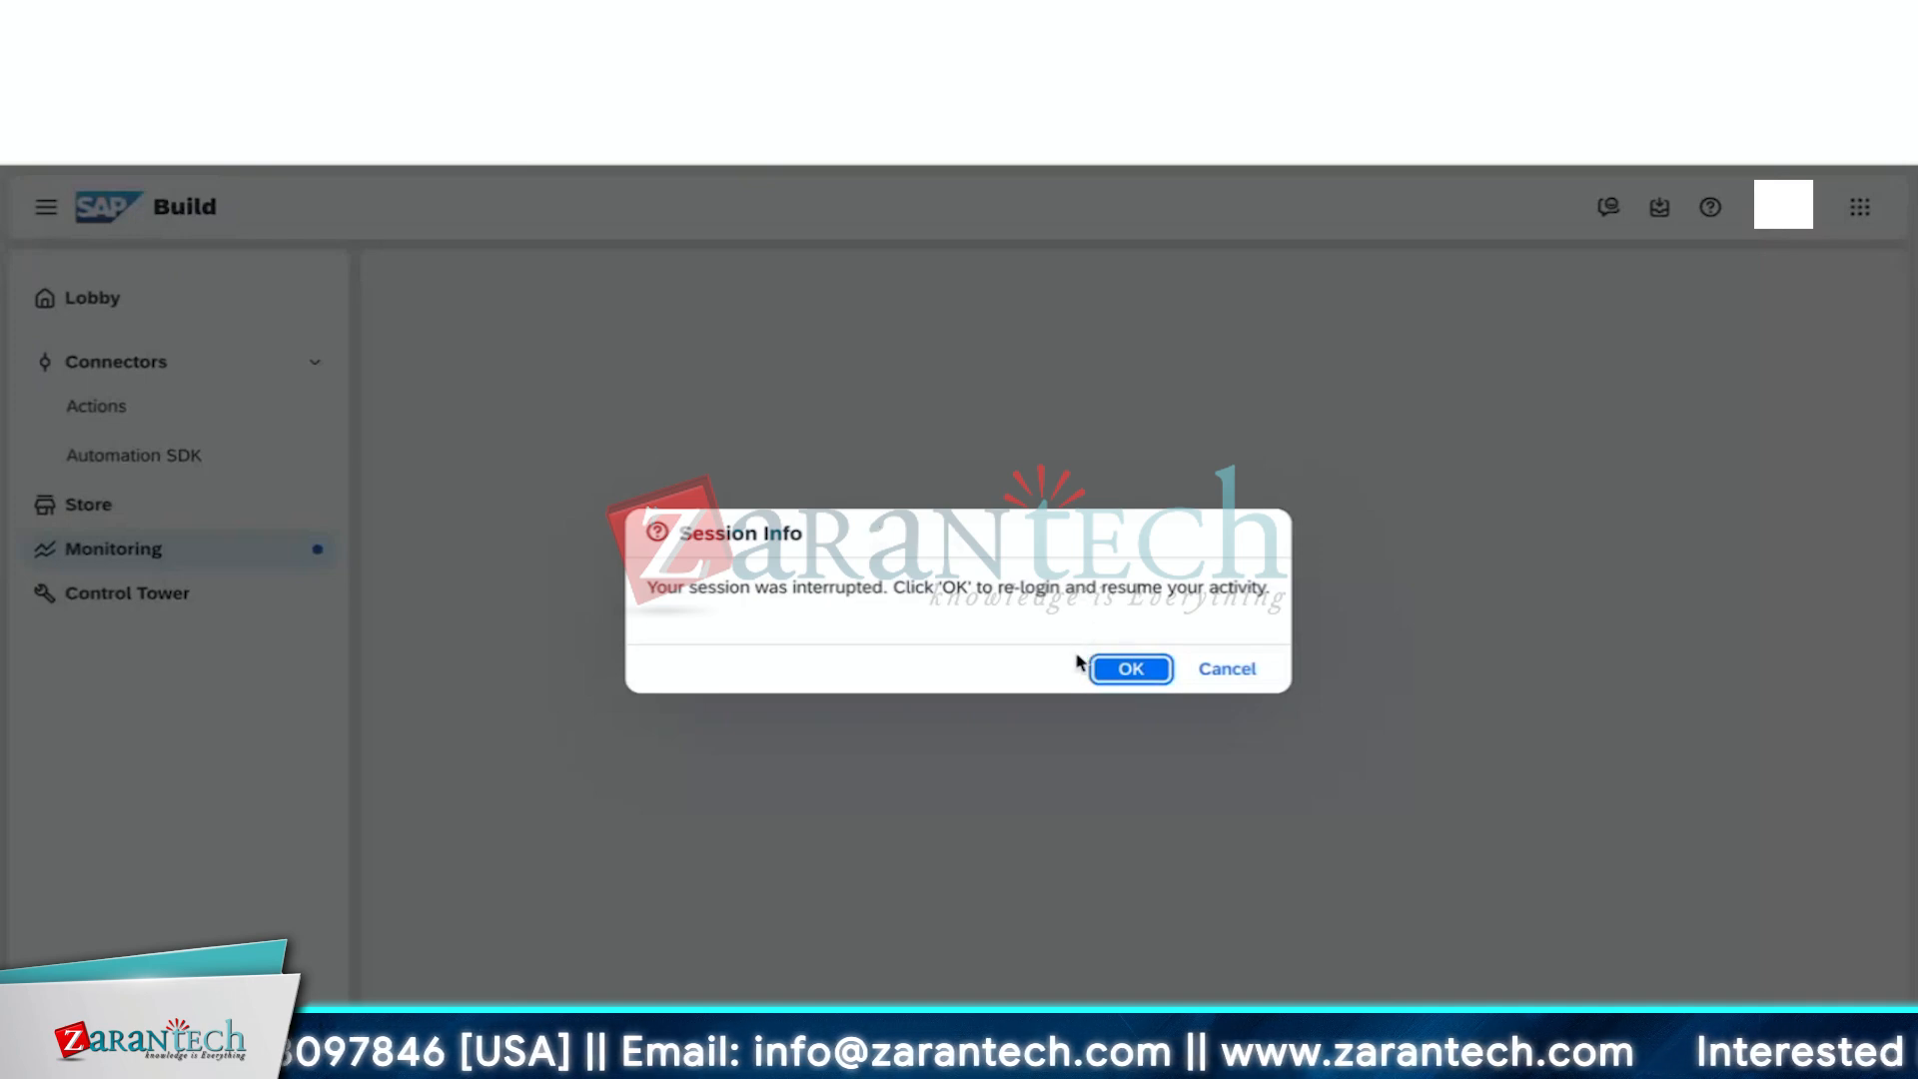
pyautogui.click(1131, 670)
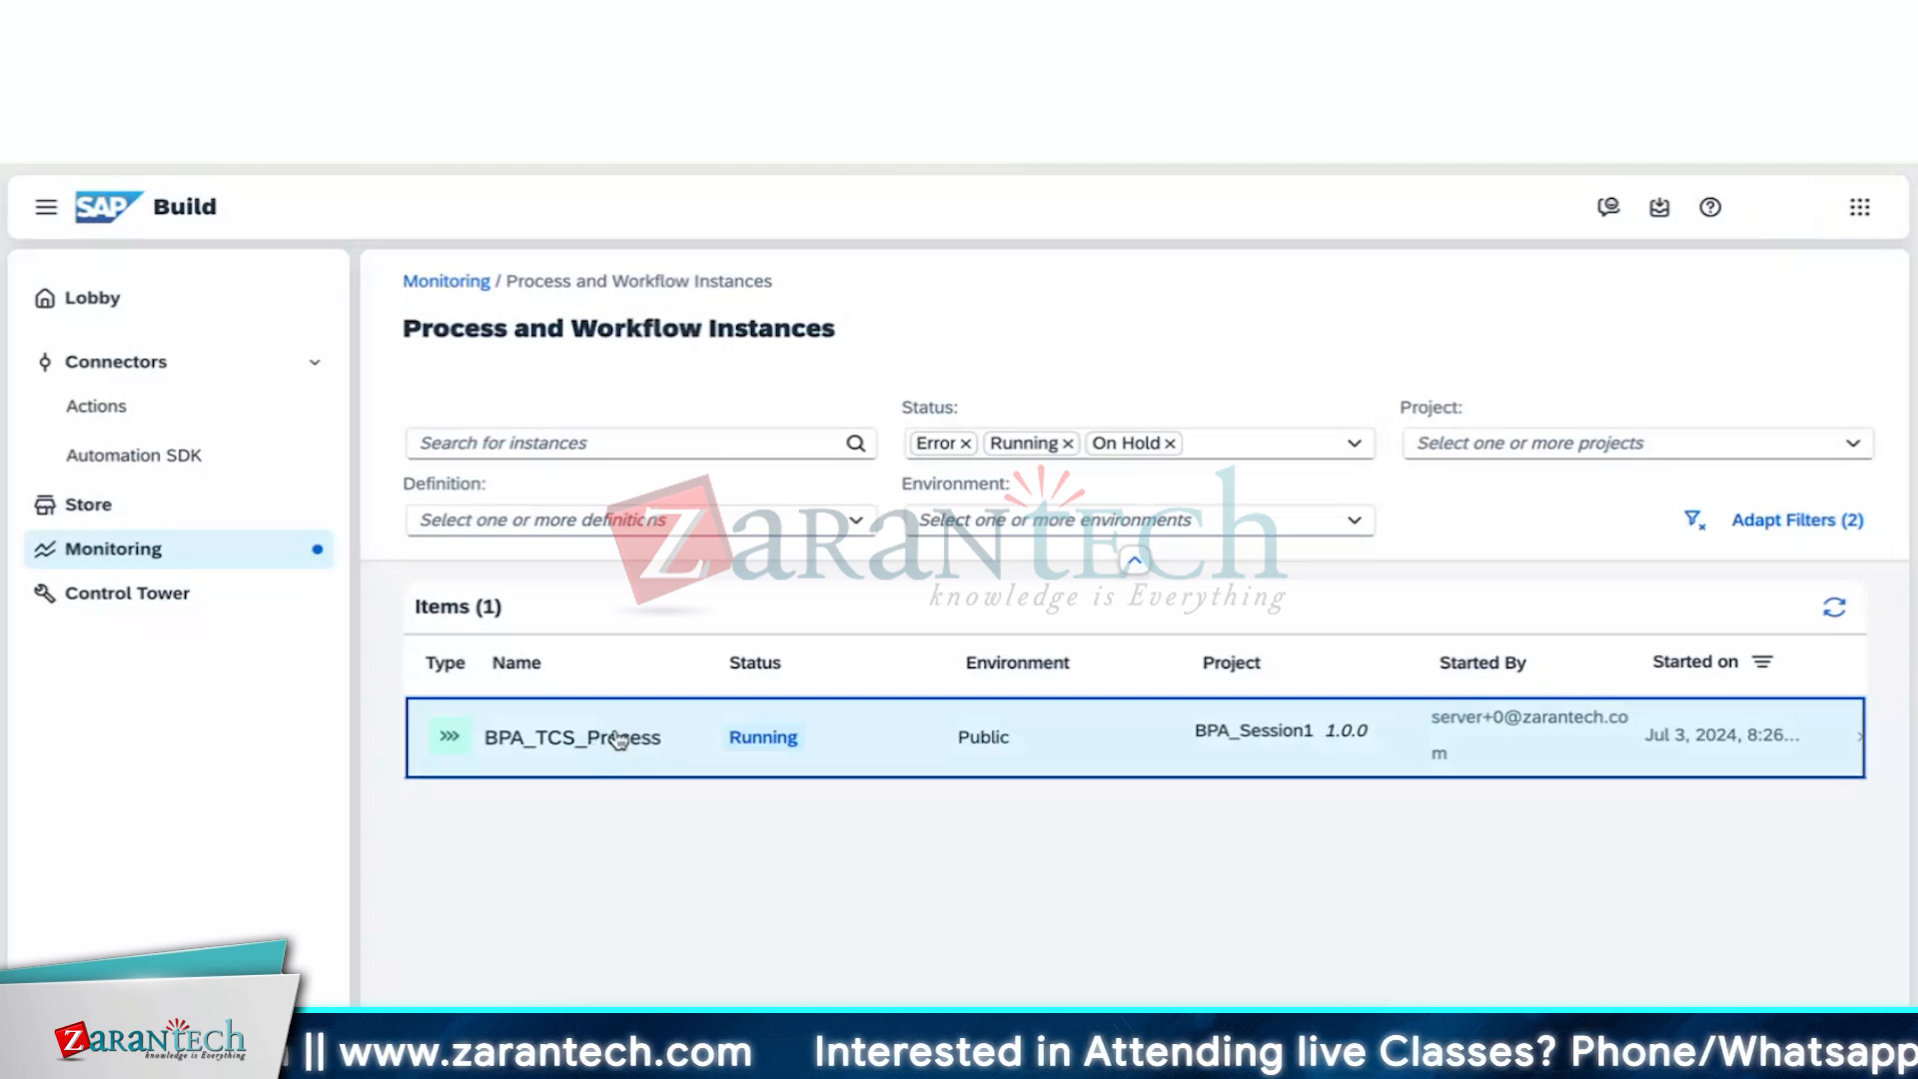
# Open the BPA_TCS_Process instance details, widen the pane, and review the start and condition log entries
pyautogui.click(619, 740)
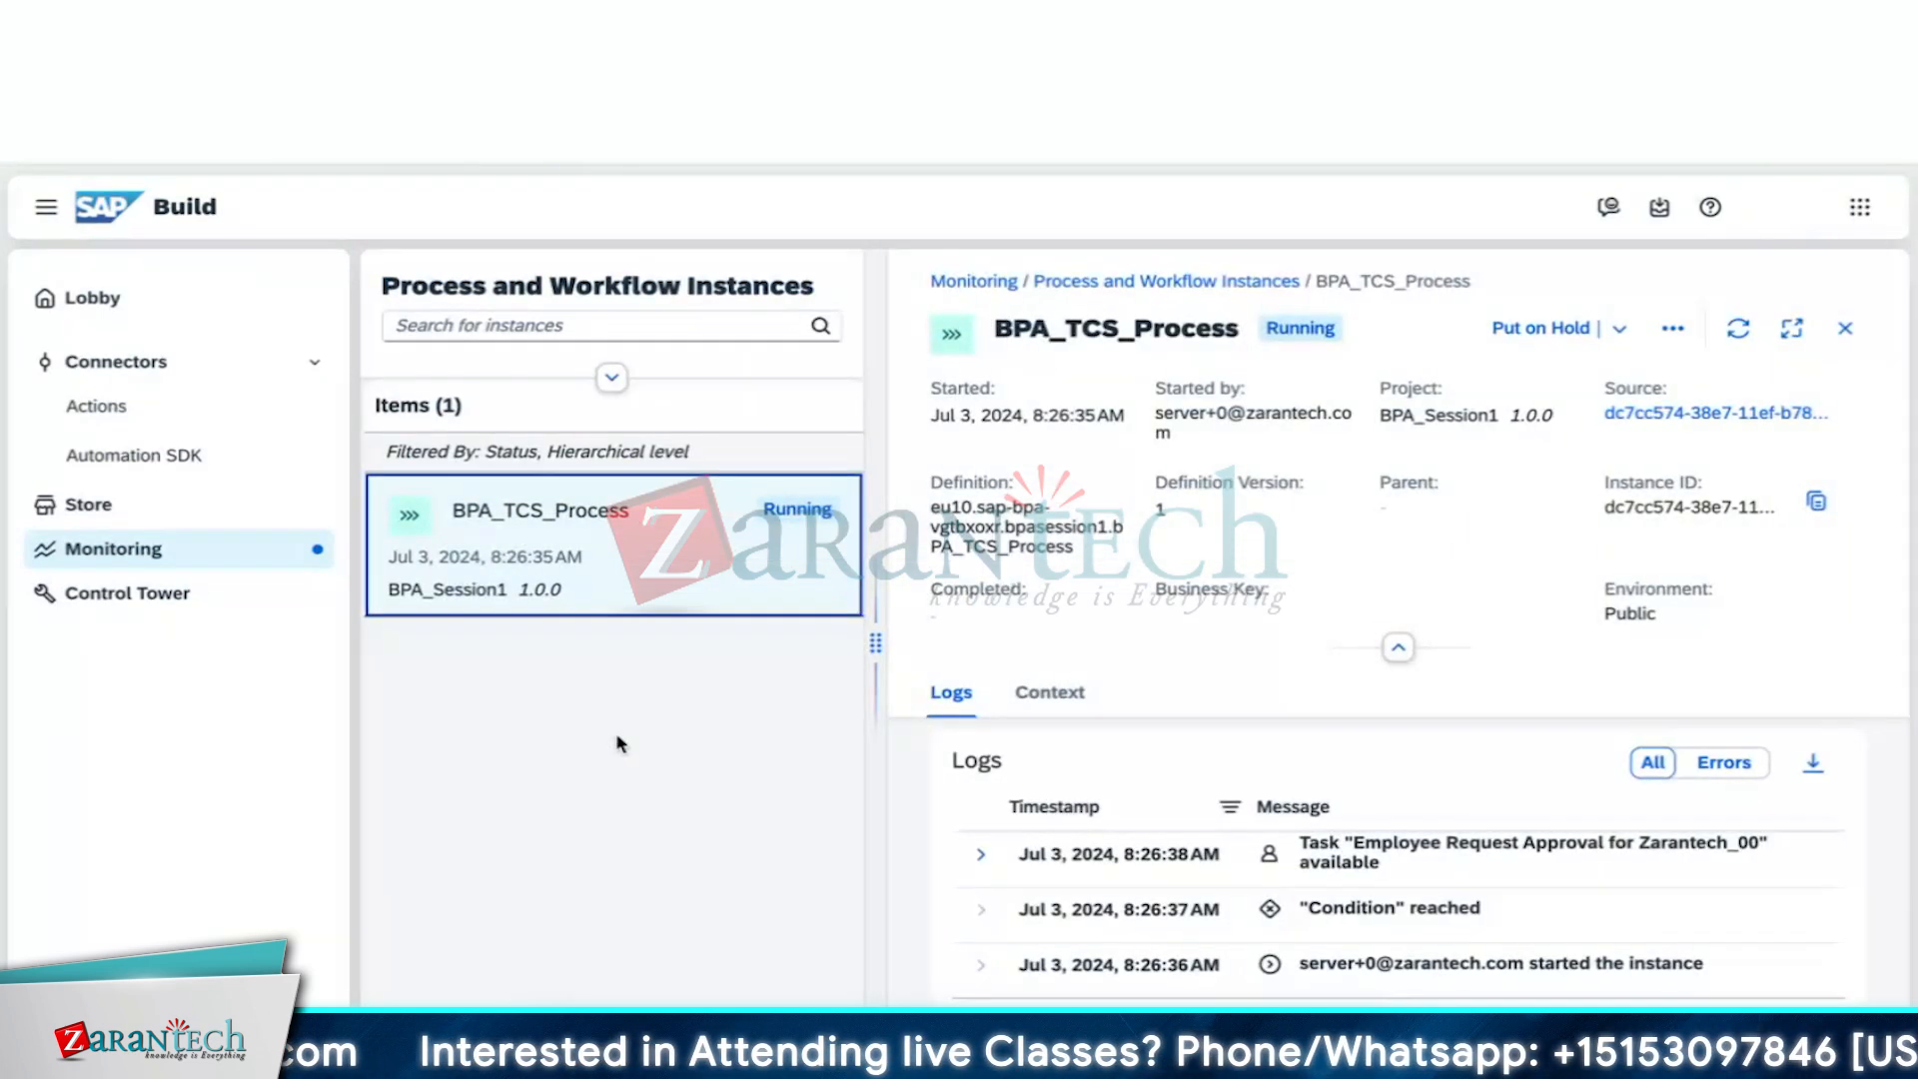
pyautogui.moveTo(875, 643); pyautogui.dragTo(788, 643)
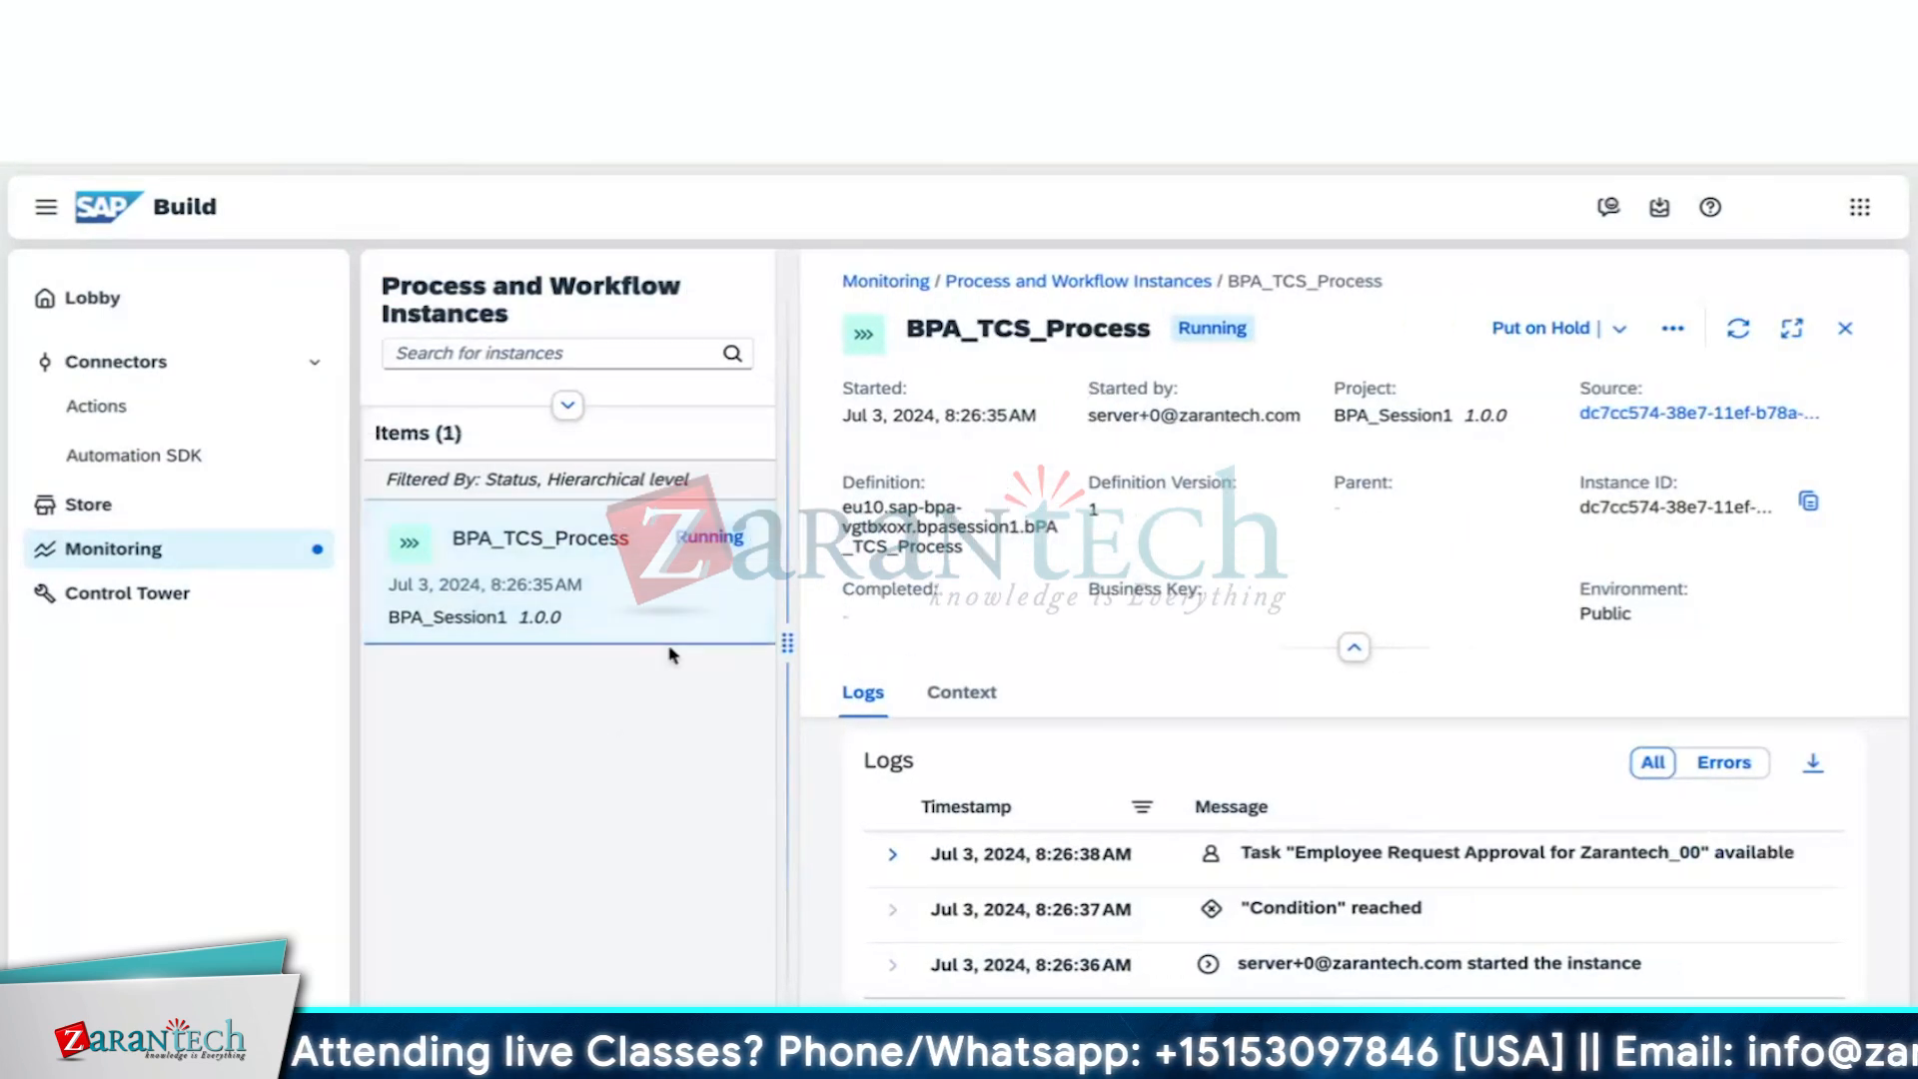
pyautogui.scroll(-3, 1093, 739)
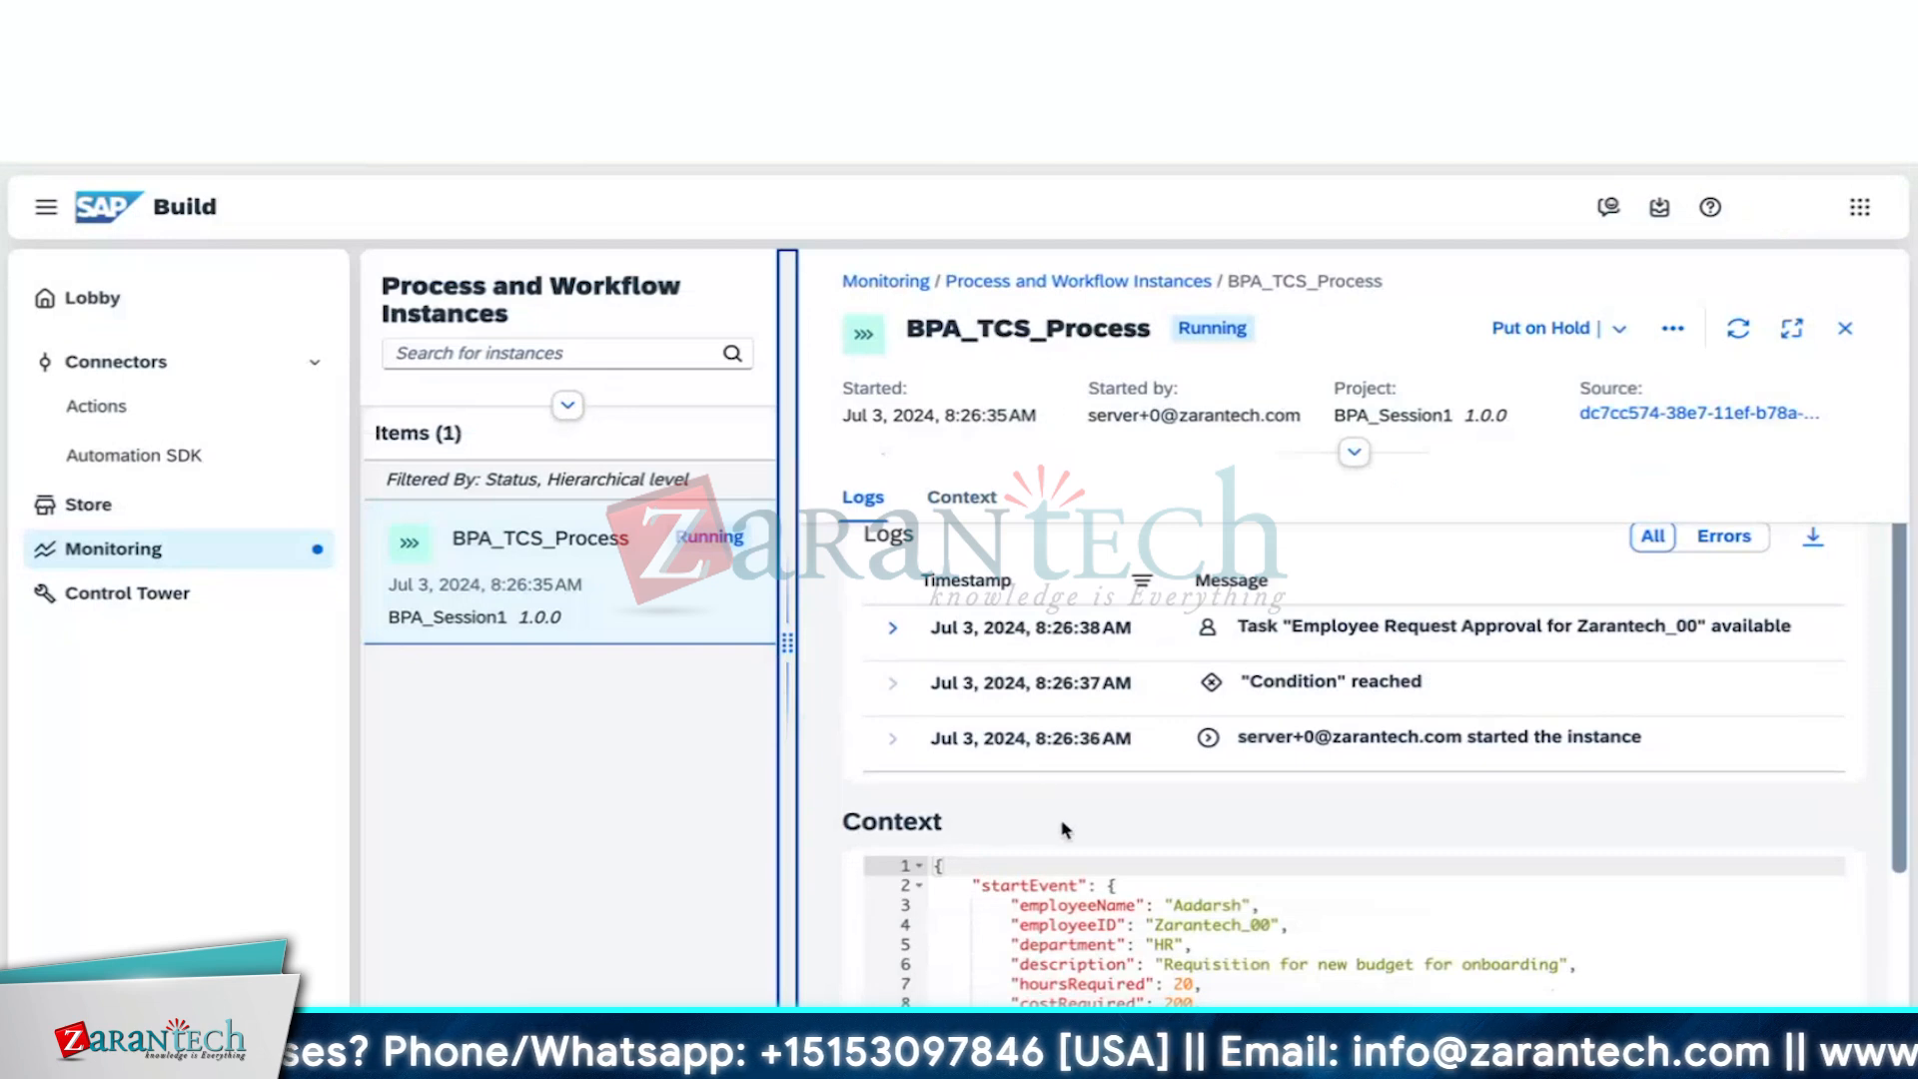
pyautogui.scroll(-2, 1065, 829)
pyautogui.scroll(2, 1047, 744)
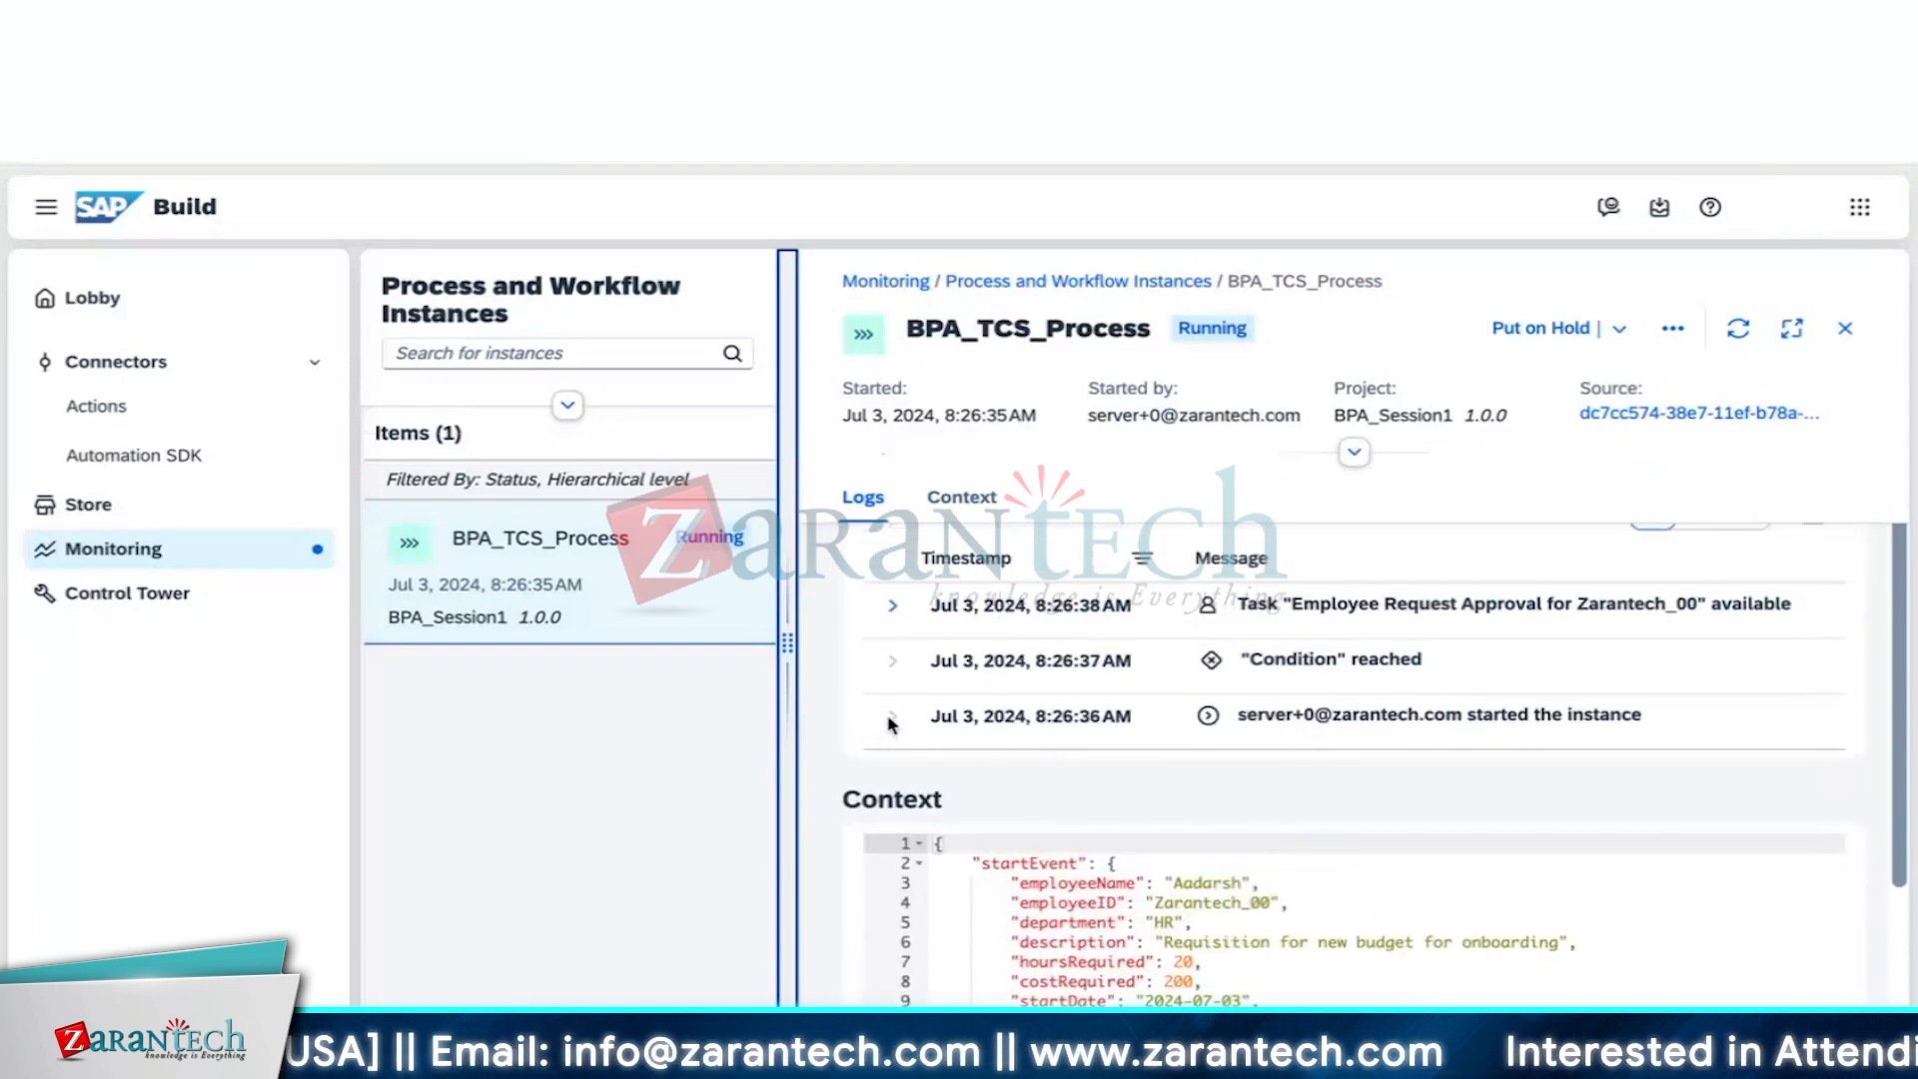
pyautogui.click(1210, 717)
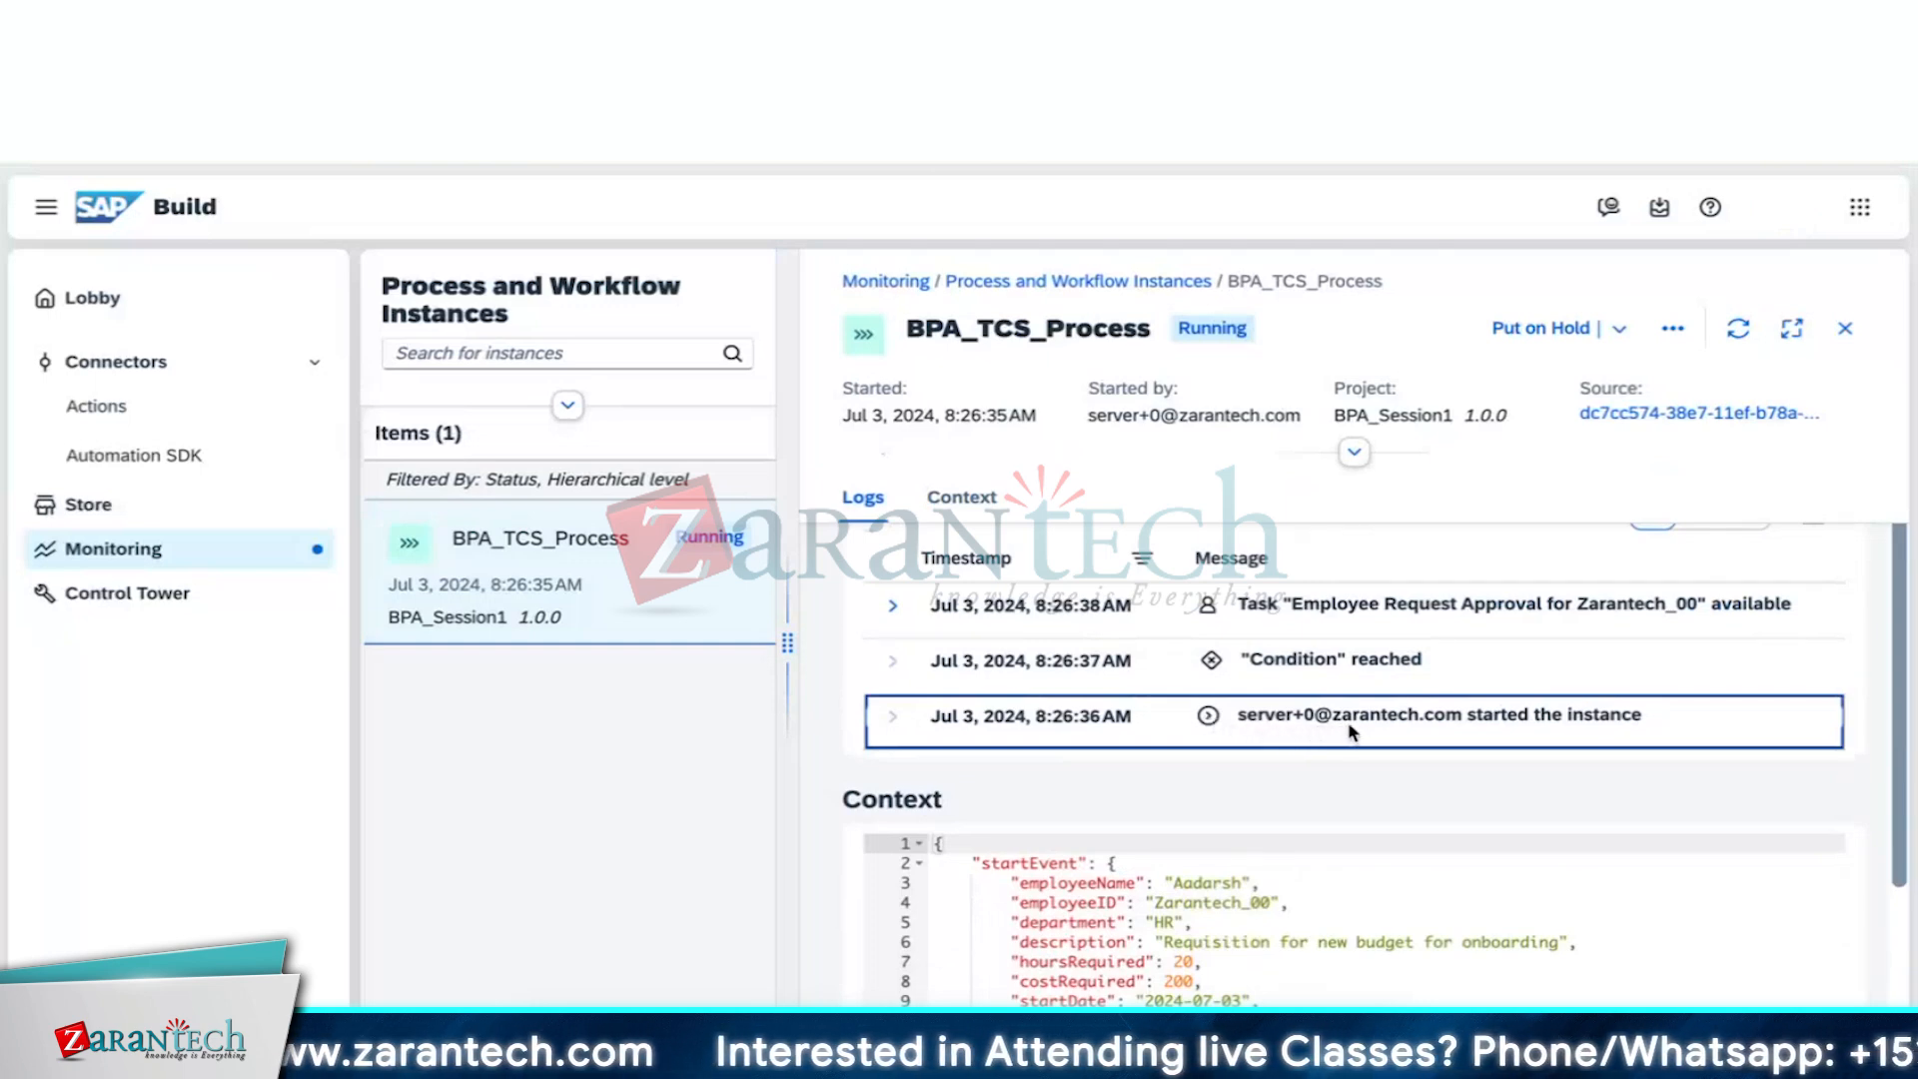
pyautogui.scroll(1, 1346, 721)
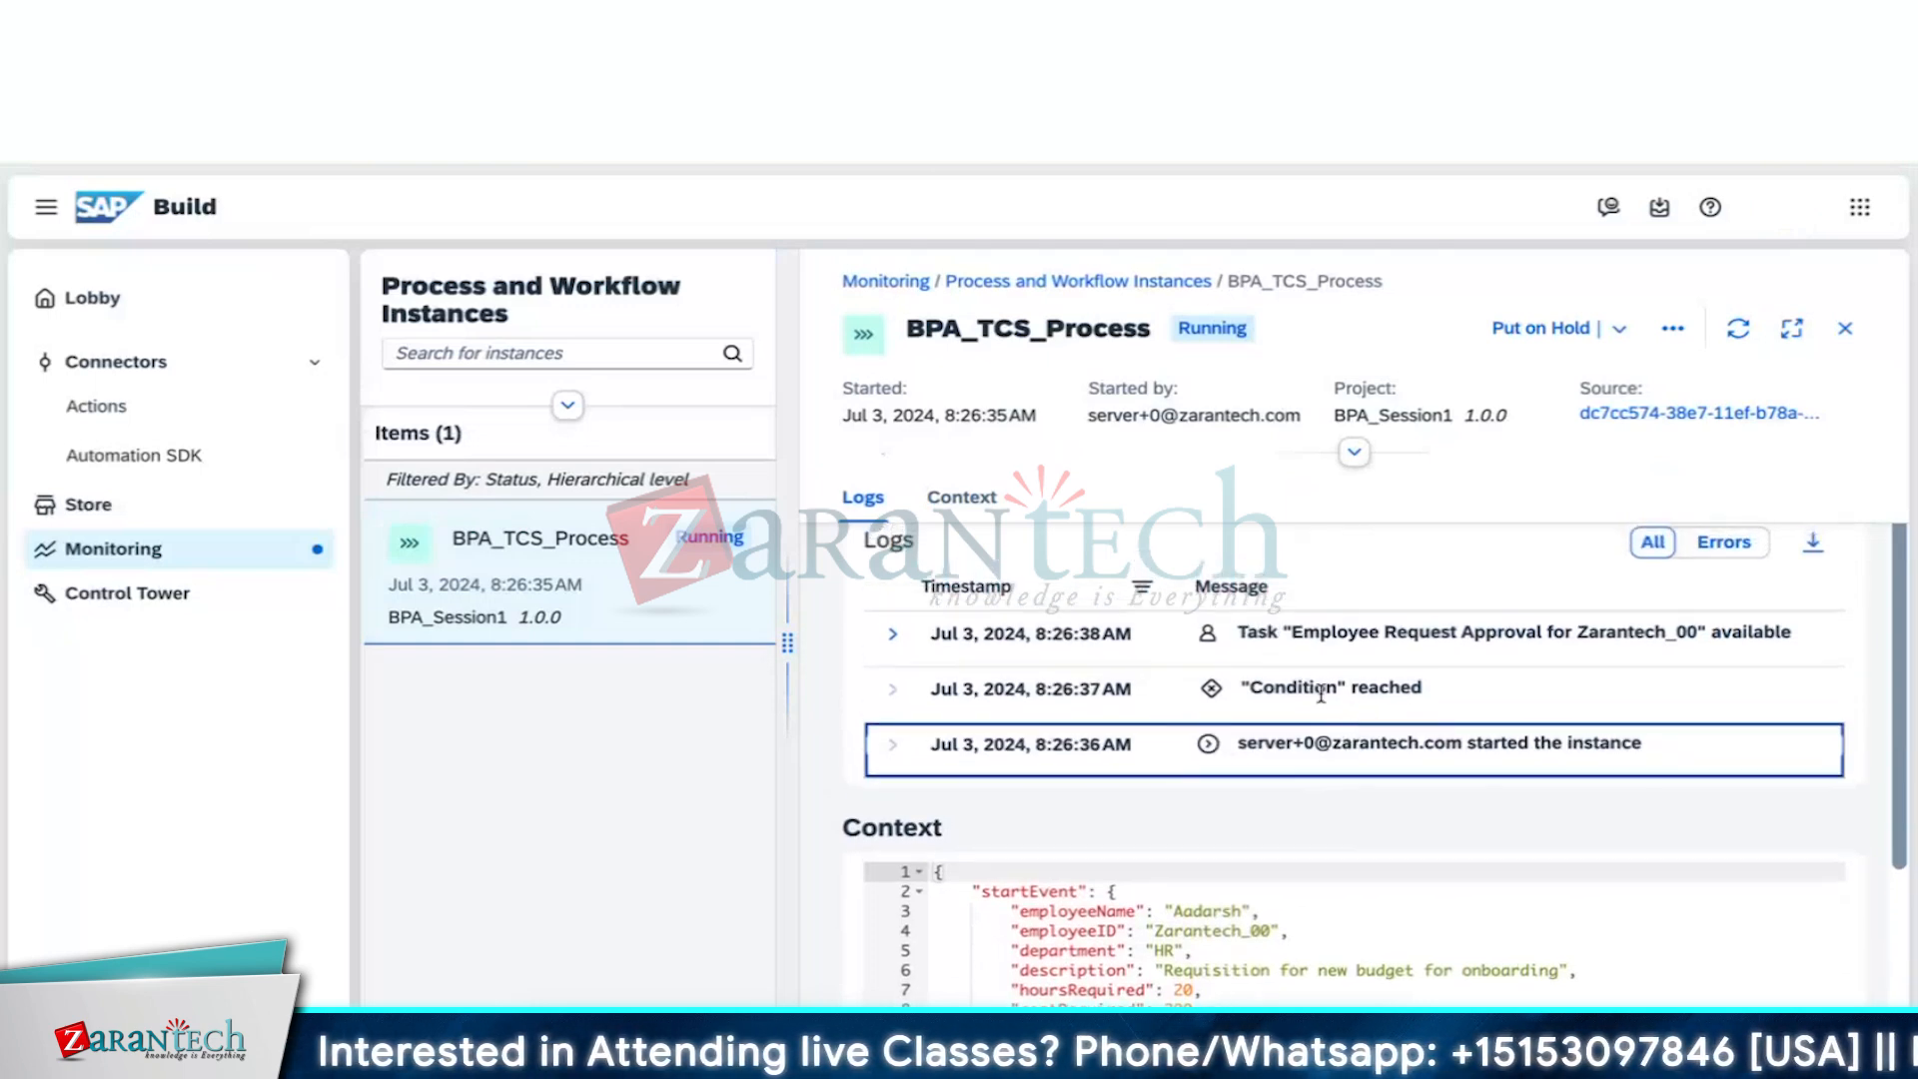
pyautogui.click(1311, 689)
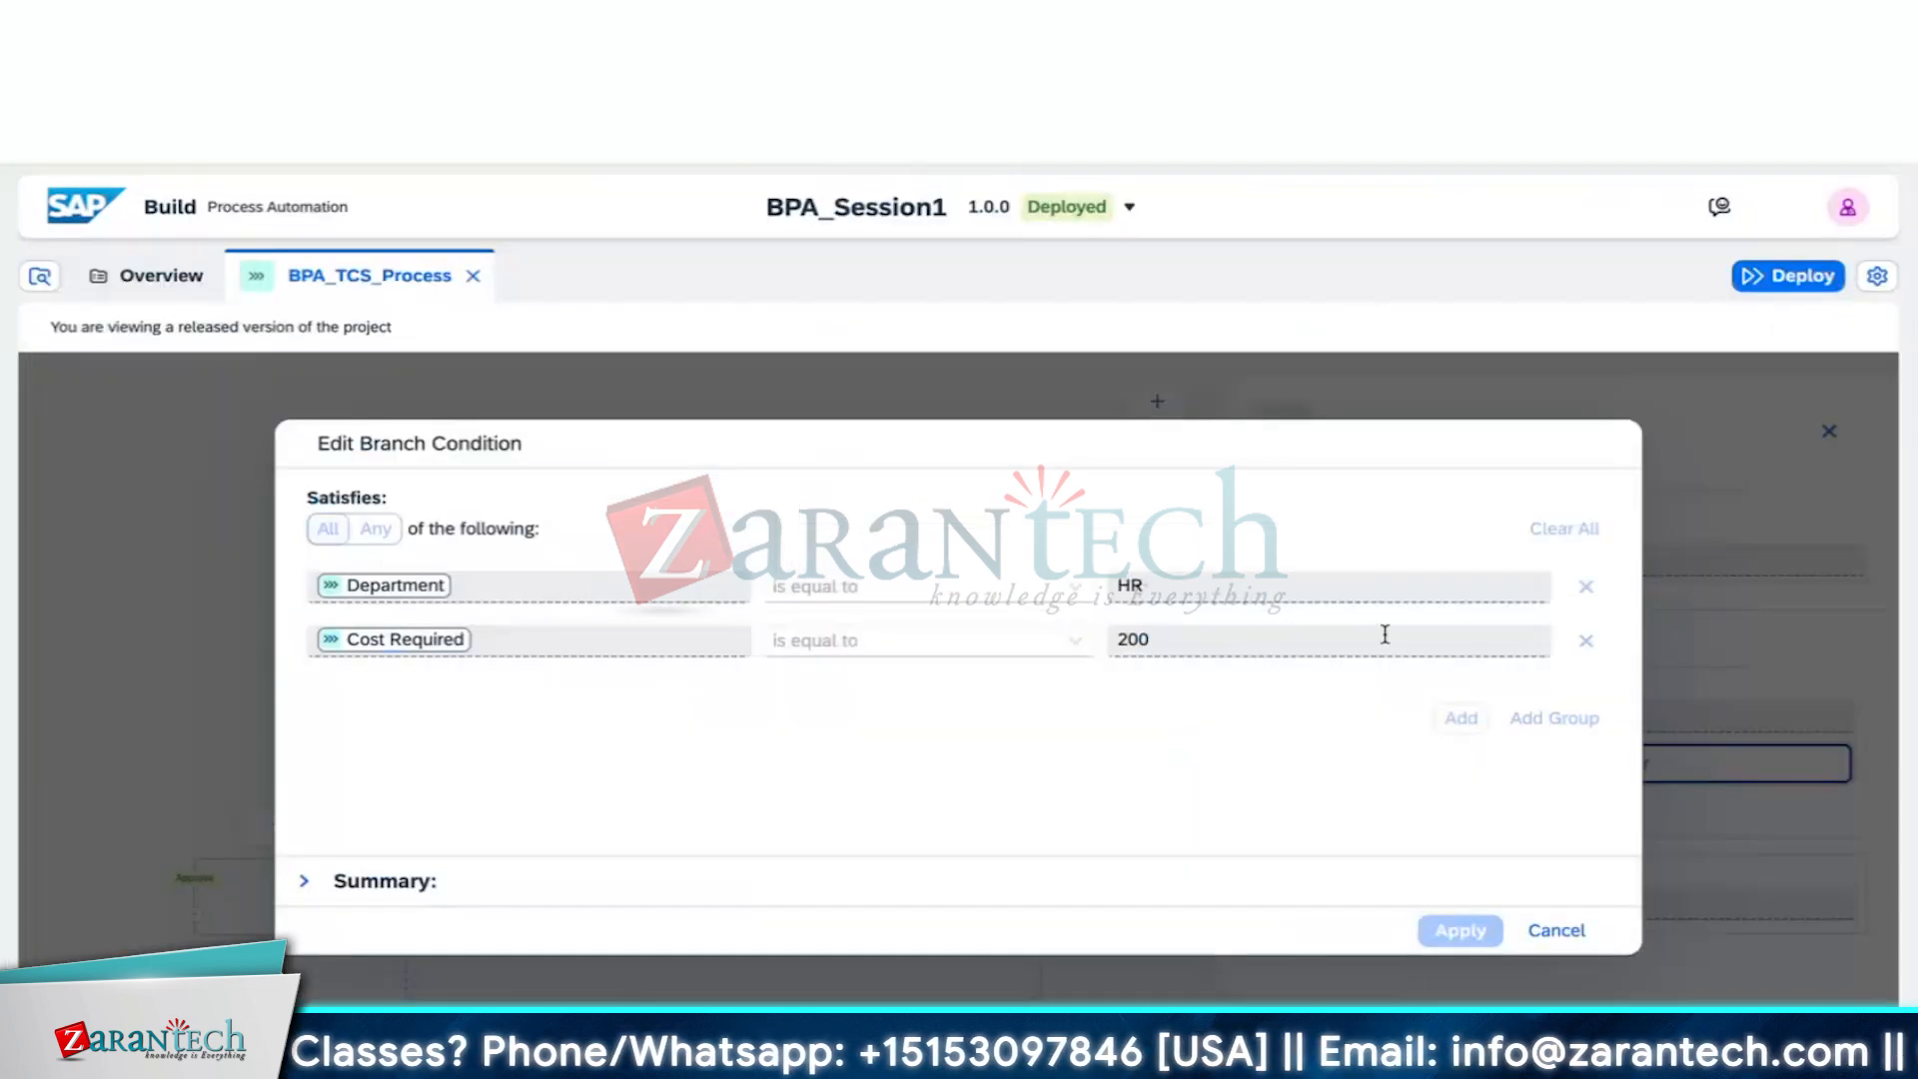
pyautogui.click(1557, 930)
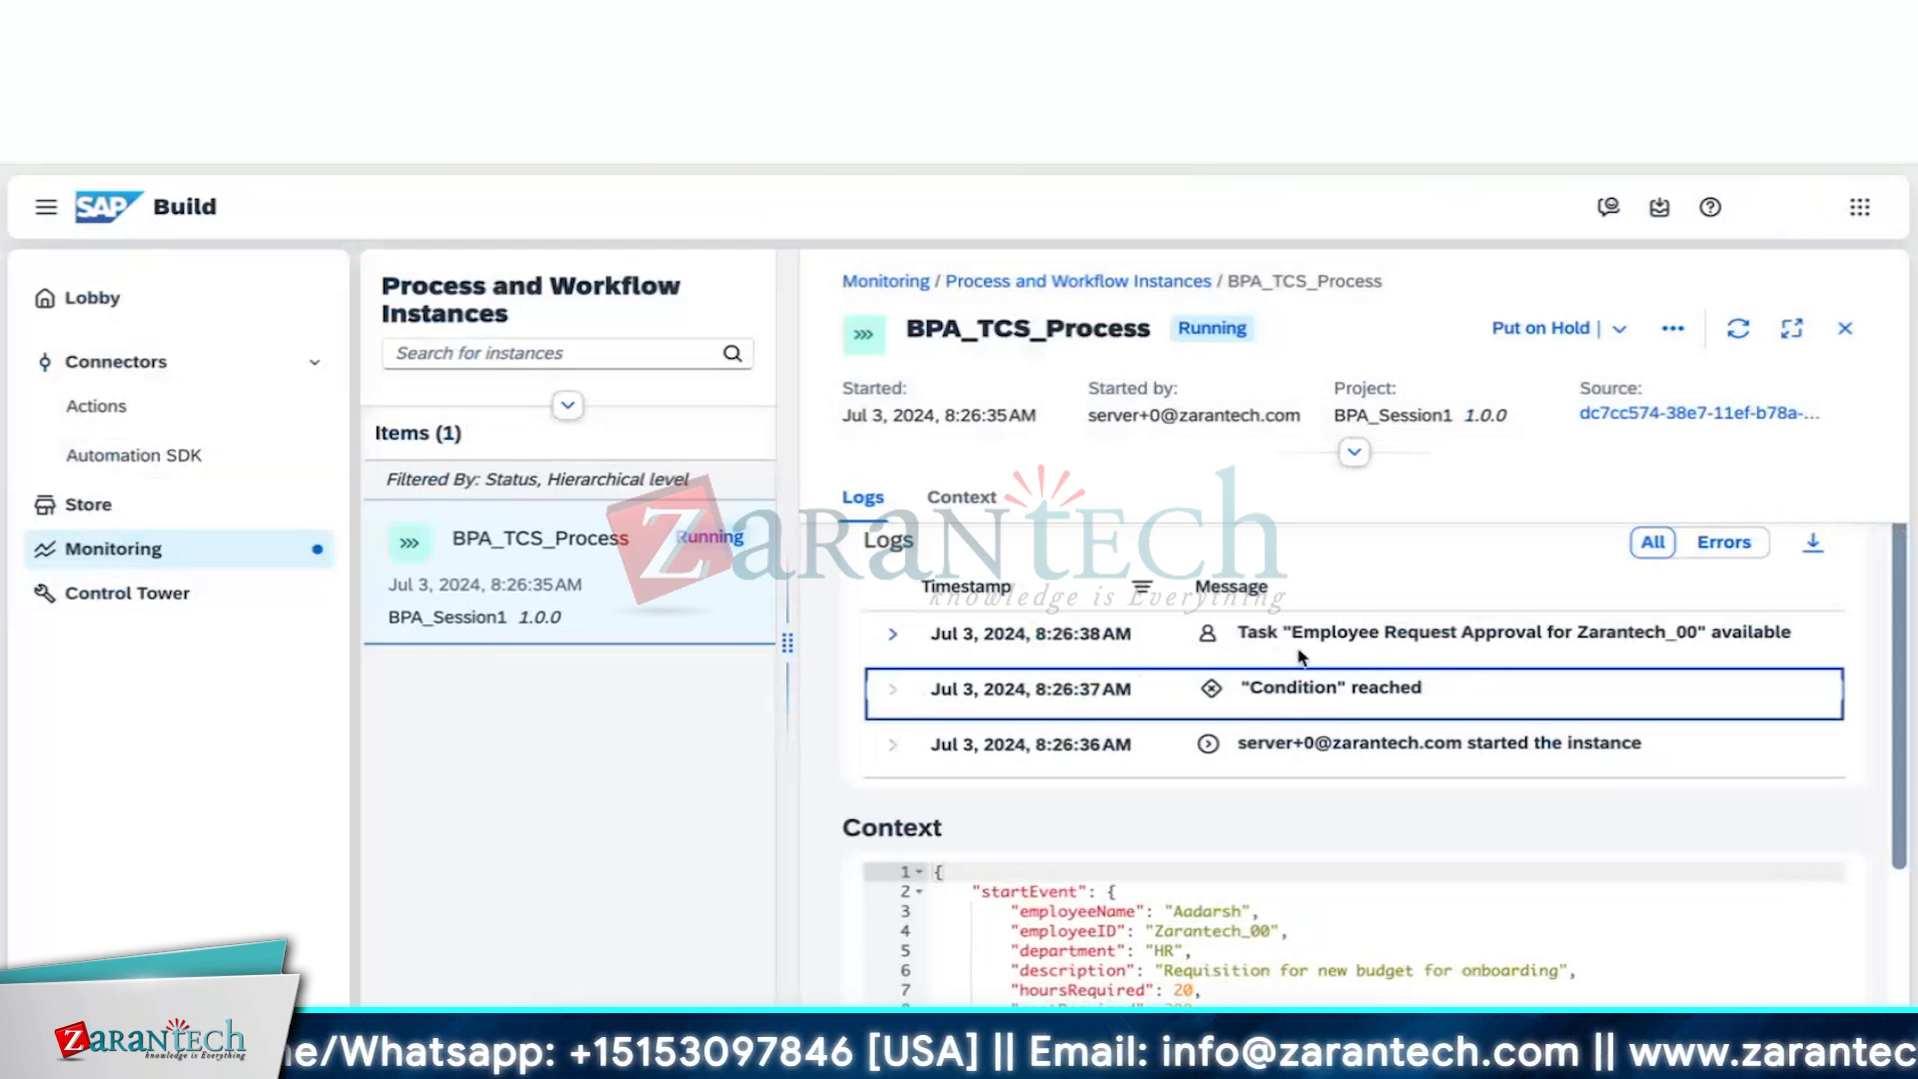
# Expand the task-available log entry to see its instance ID, recipients and initiator
pyautogui.click(893, 634)
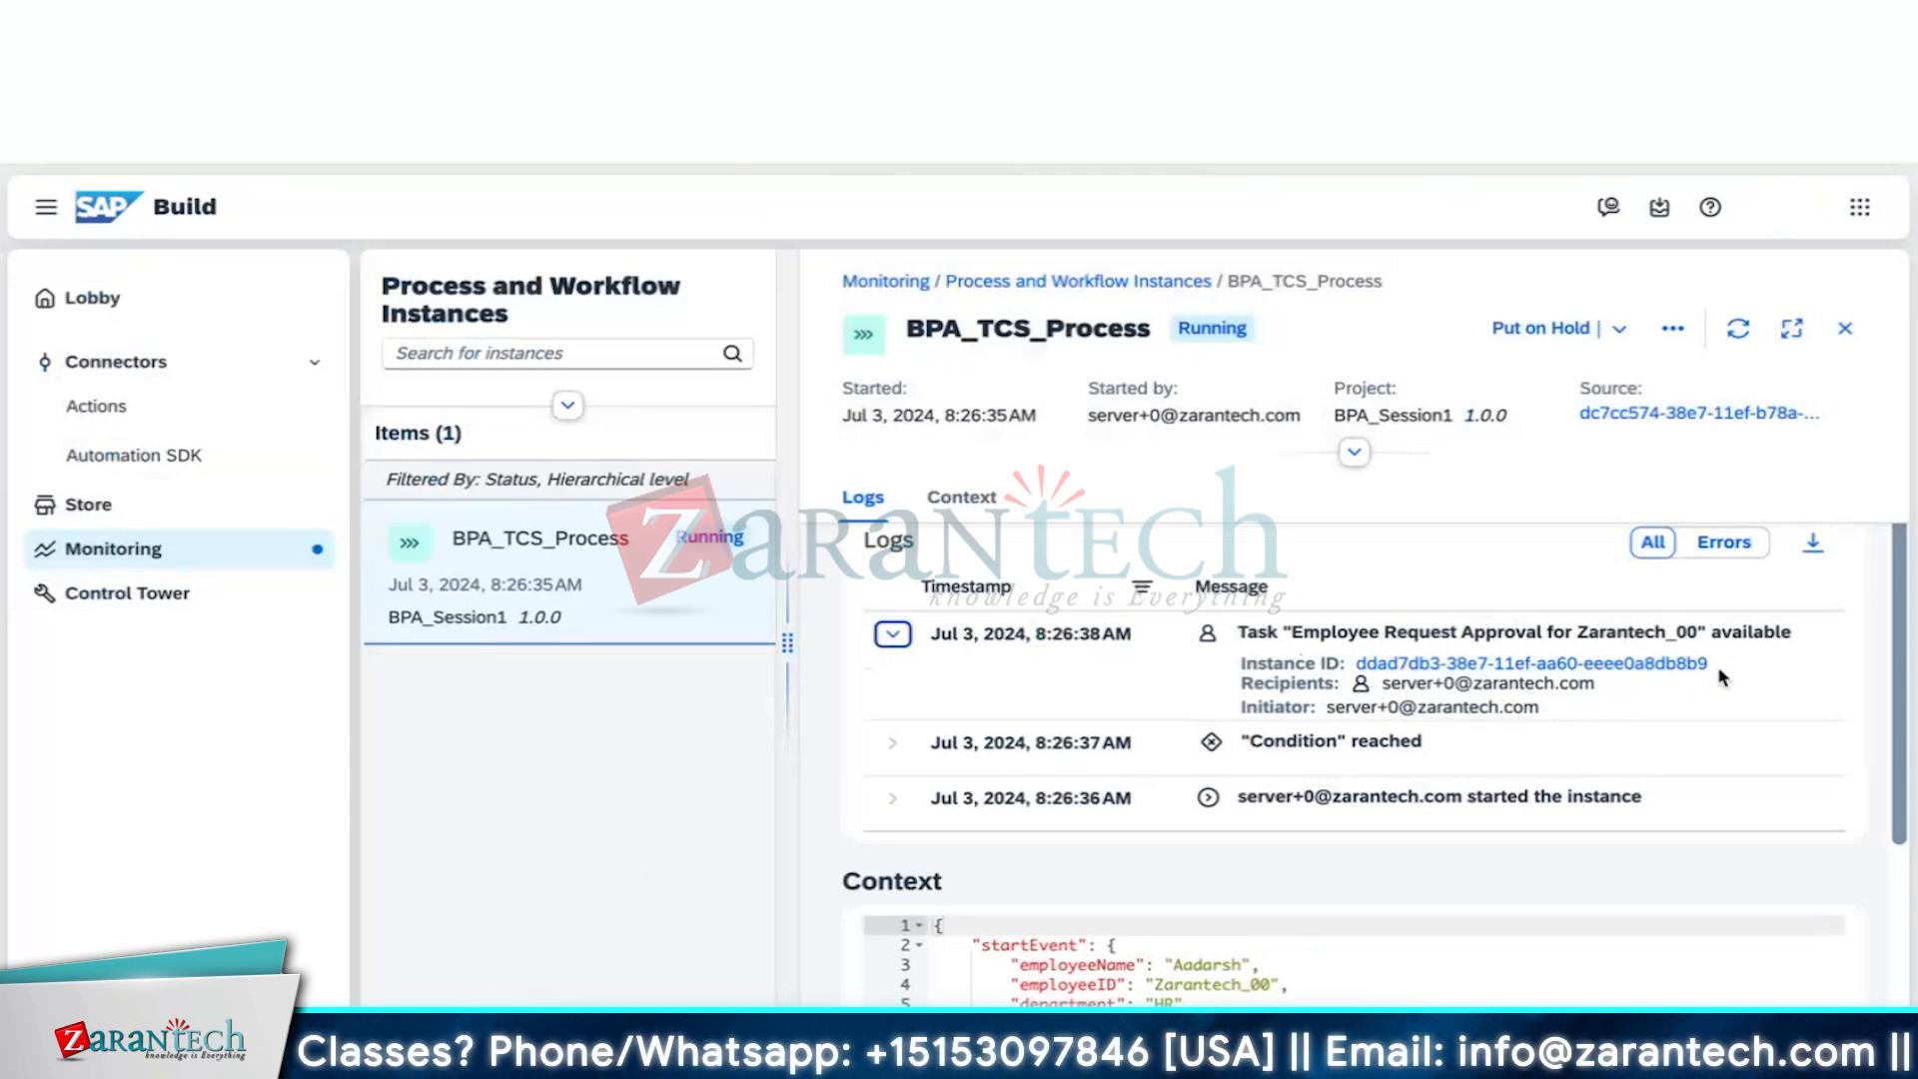
pyautogui.moveTo(1726, 667); pyautogui.dragTo(1351, 667)
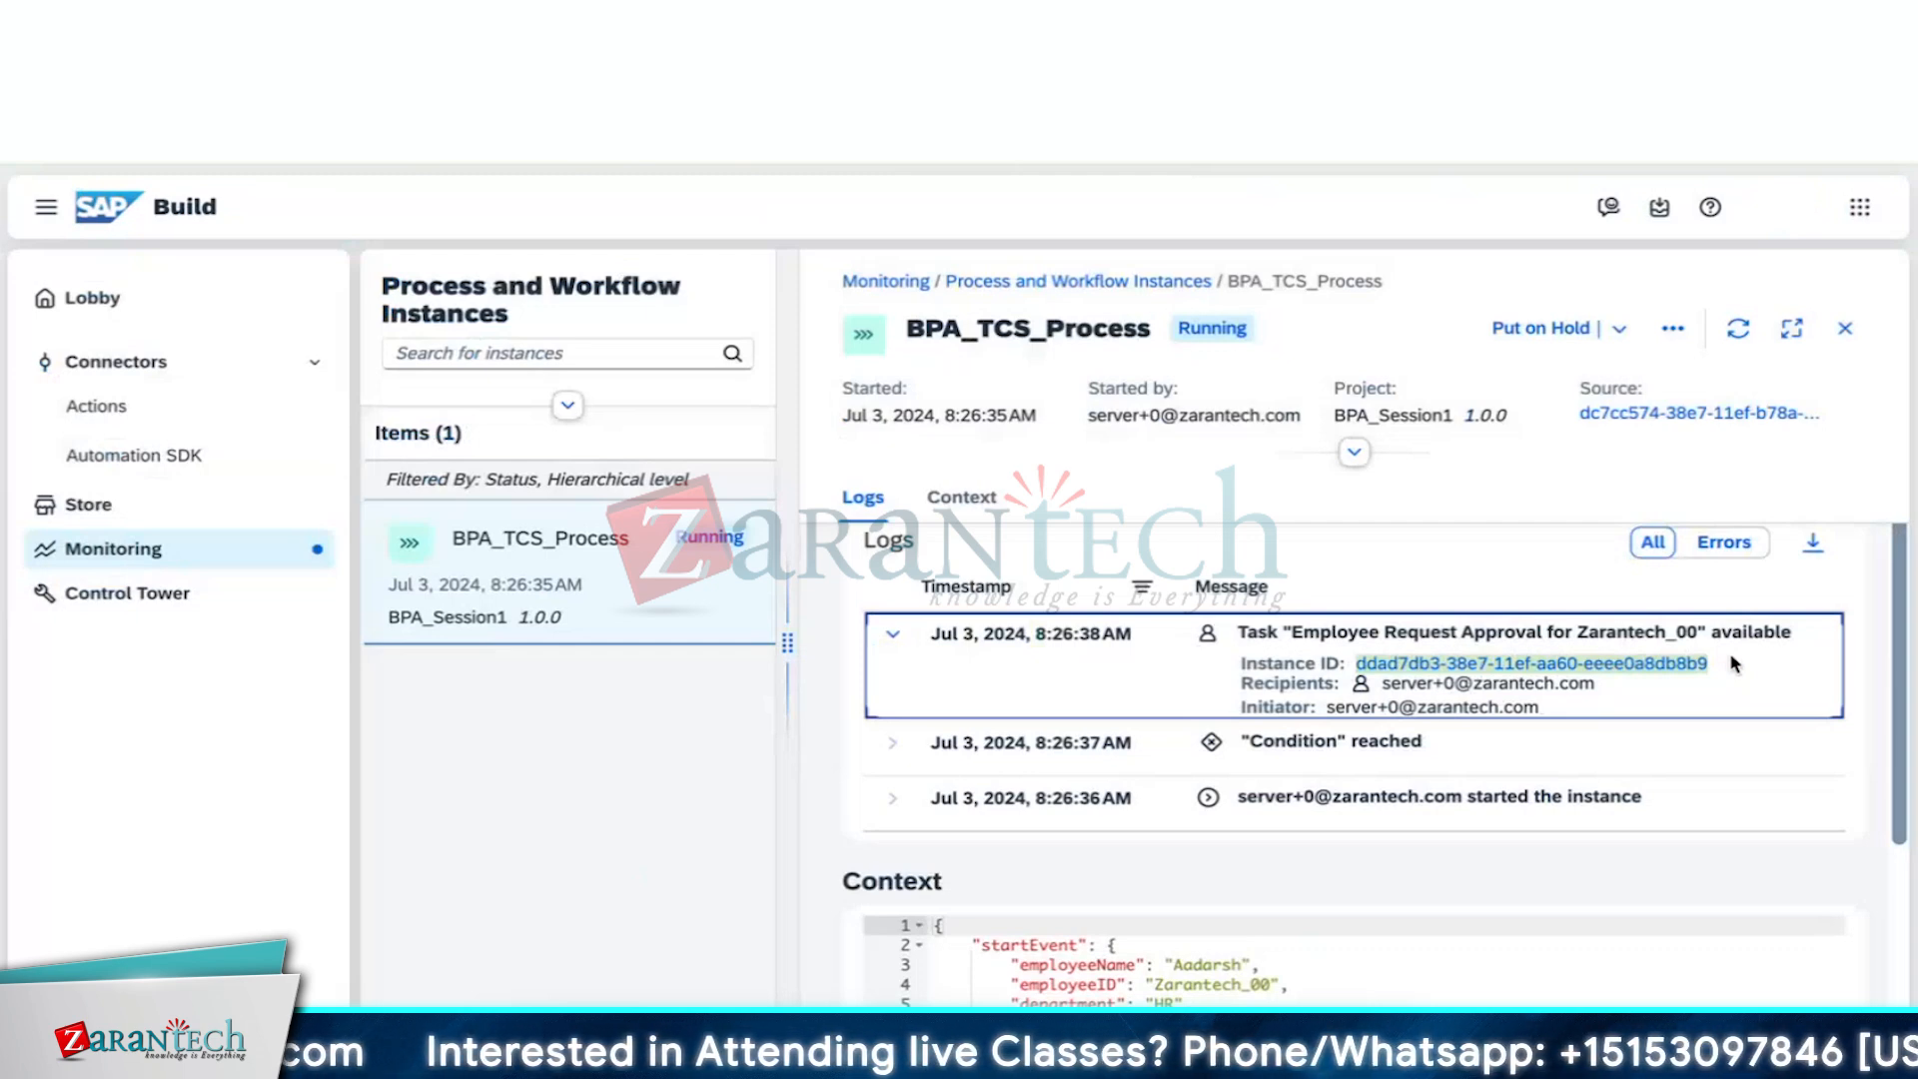
pyautogui.click(1734, 665)
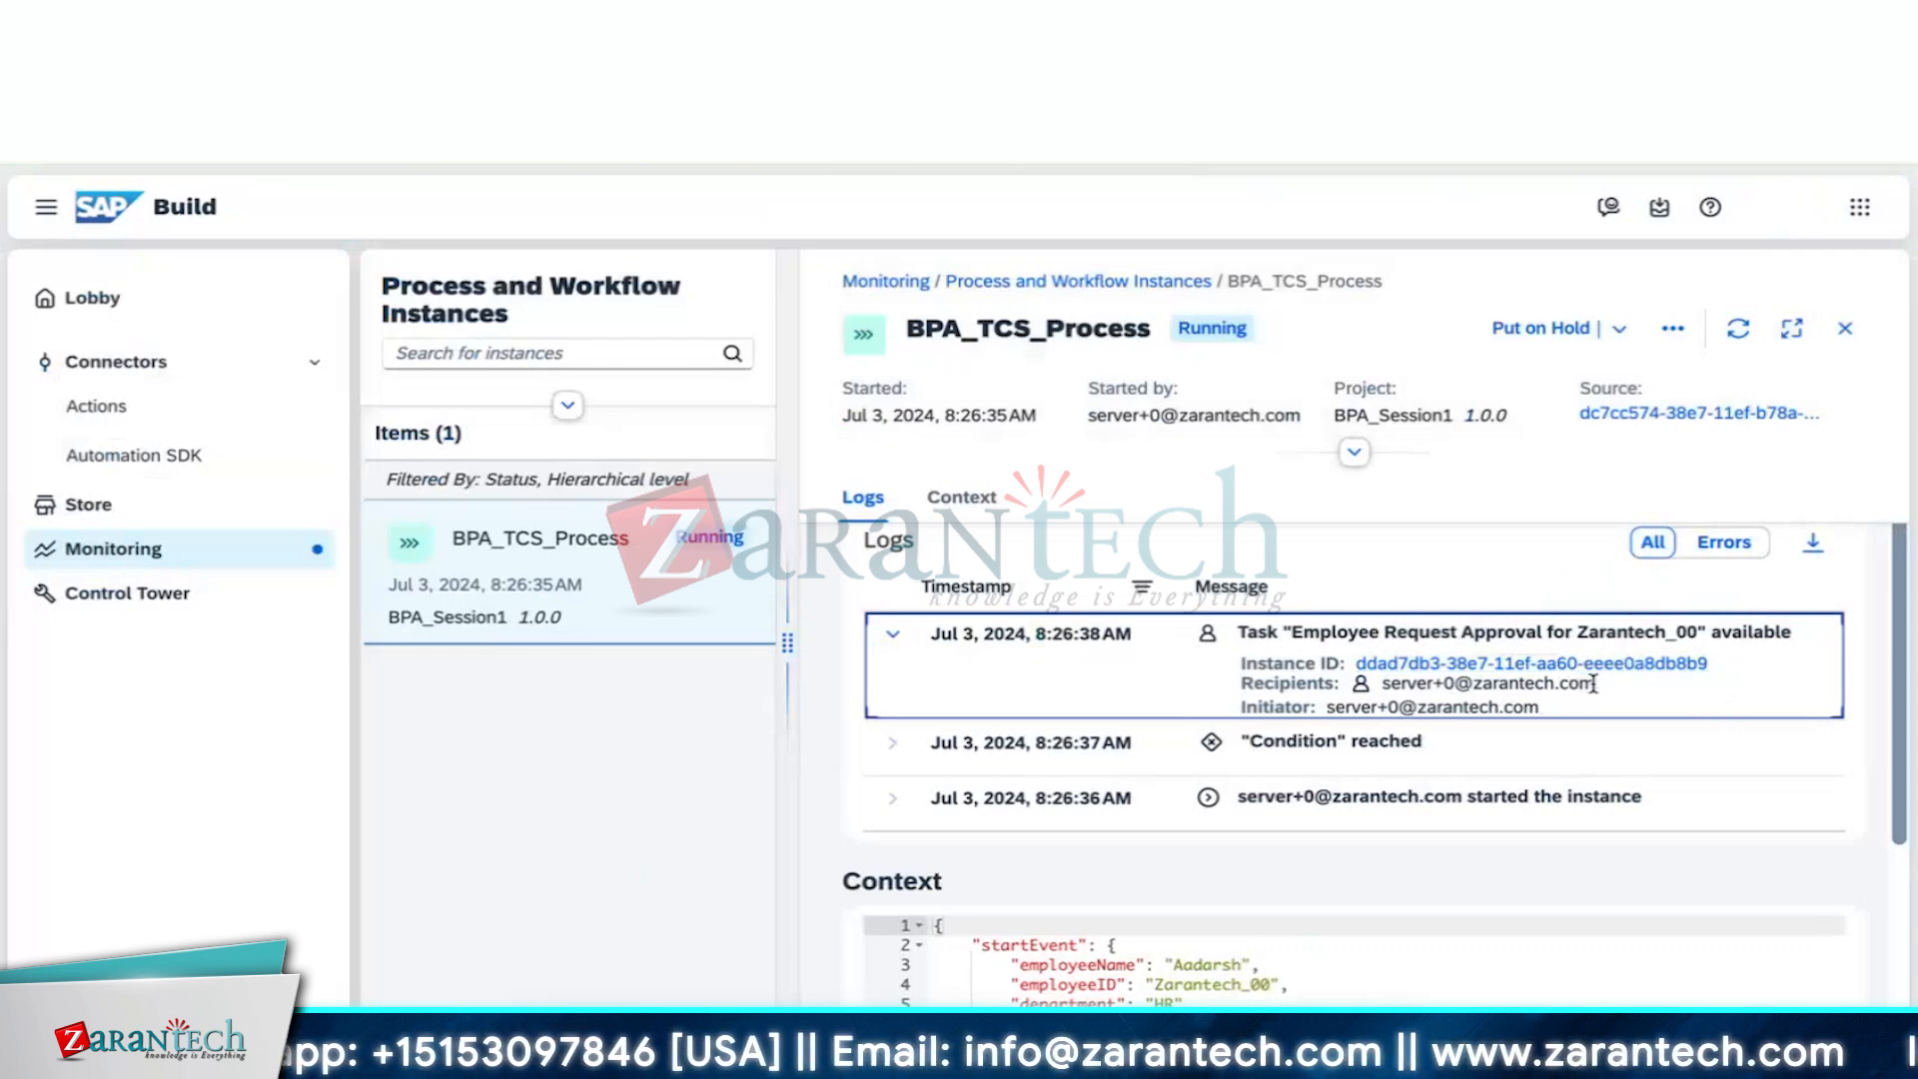
pyautogui.click(1661, 208)
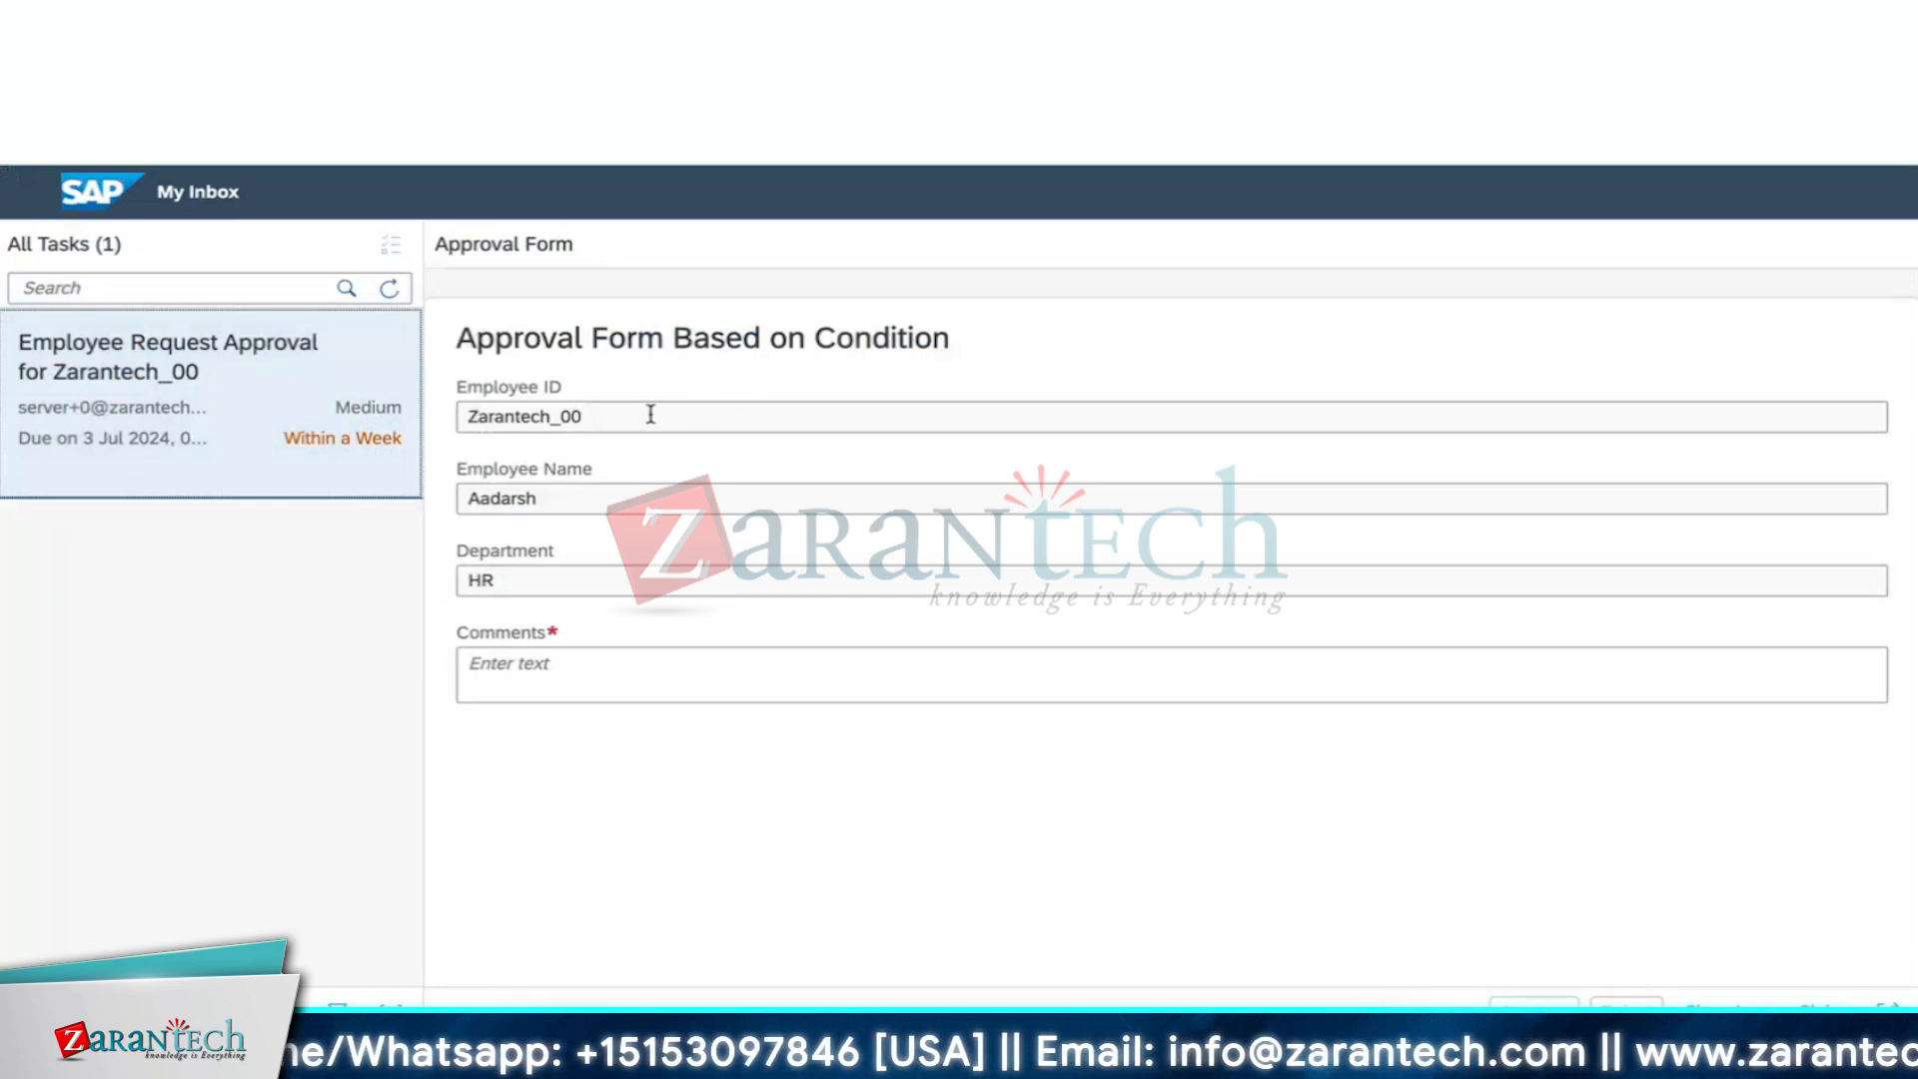
# Enter 'Approved' in the task's Comments, show its Workflow Log, and claim the task
pyautogui.click(599, 686)
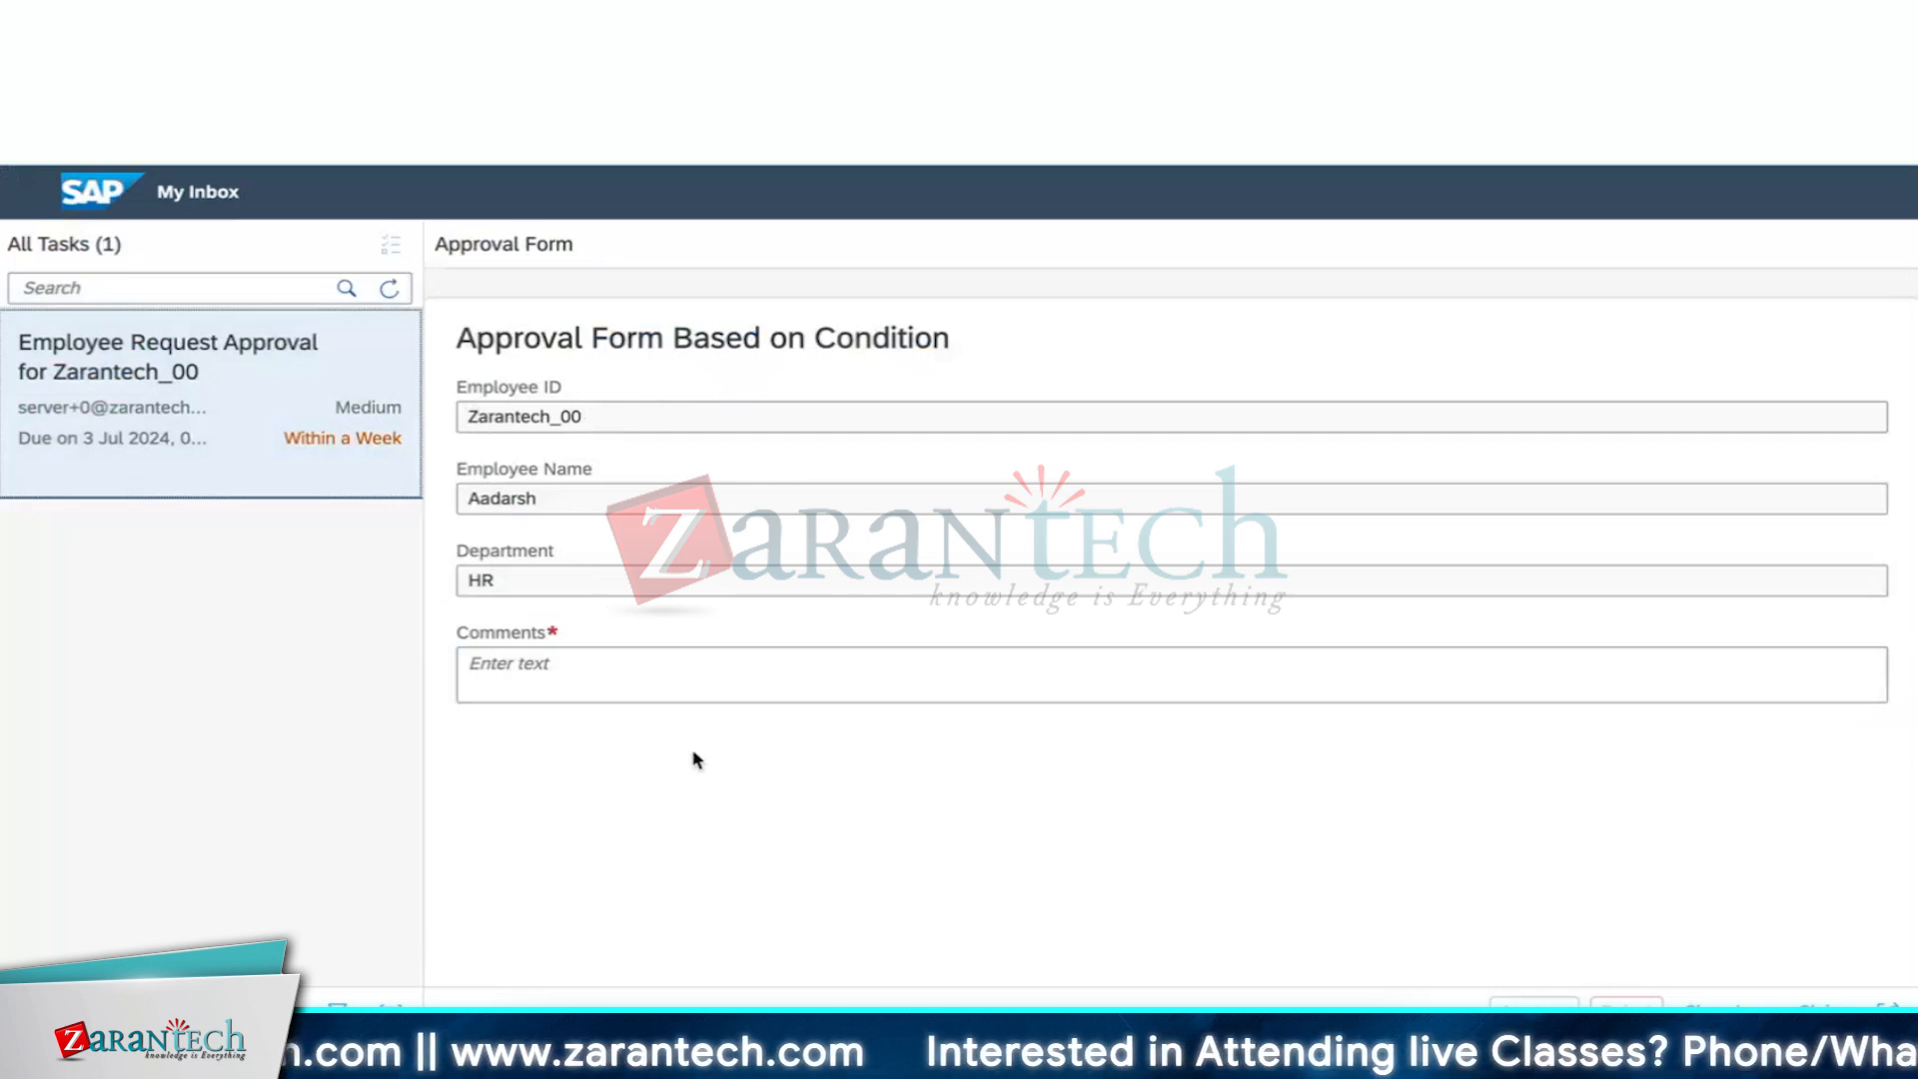
pyautogui.click(689, 673)
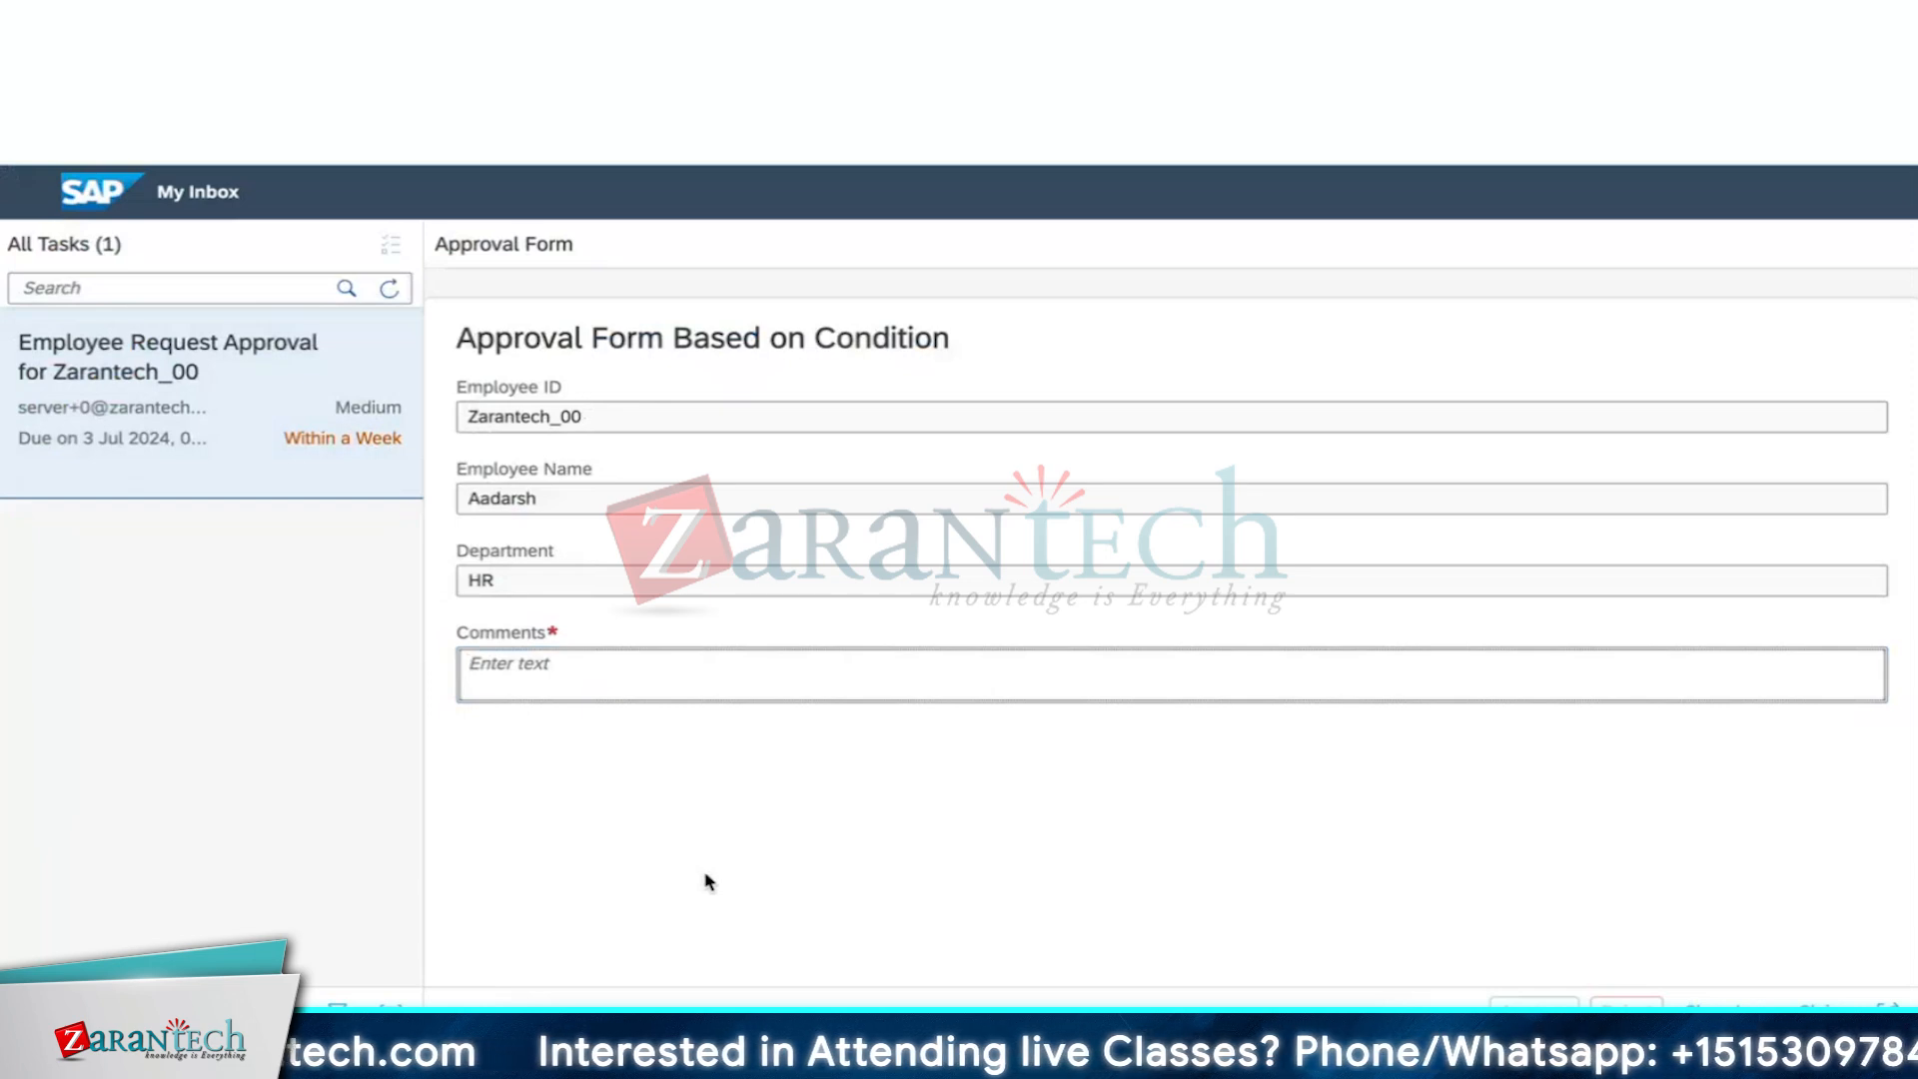
pyautogui.write('A')
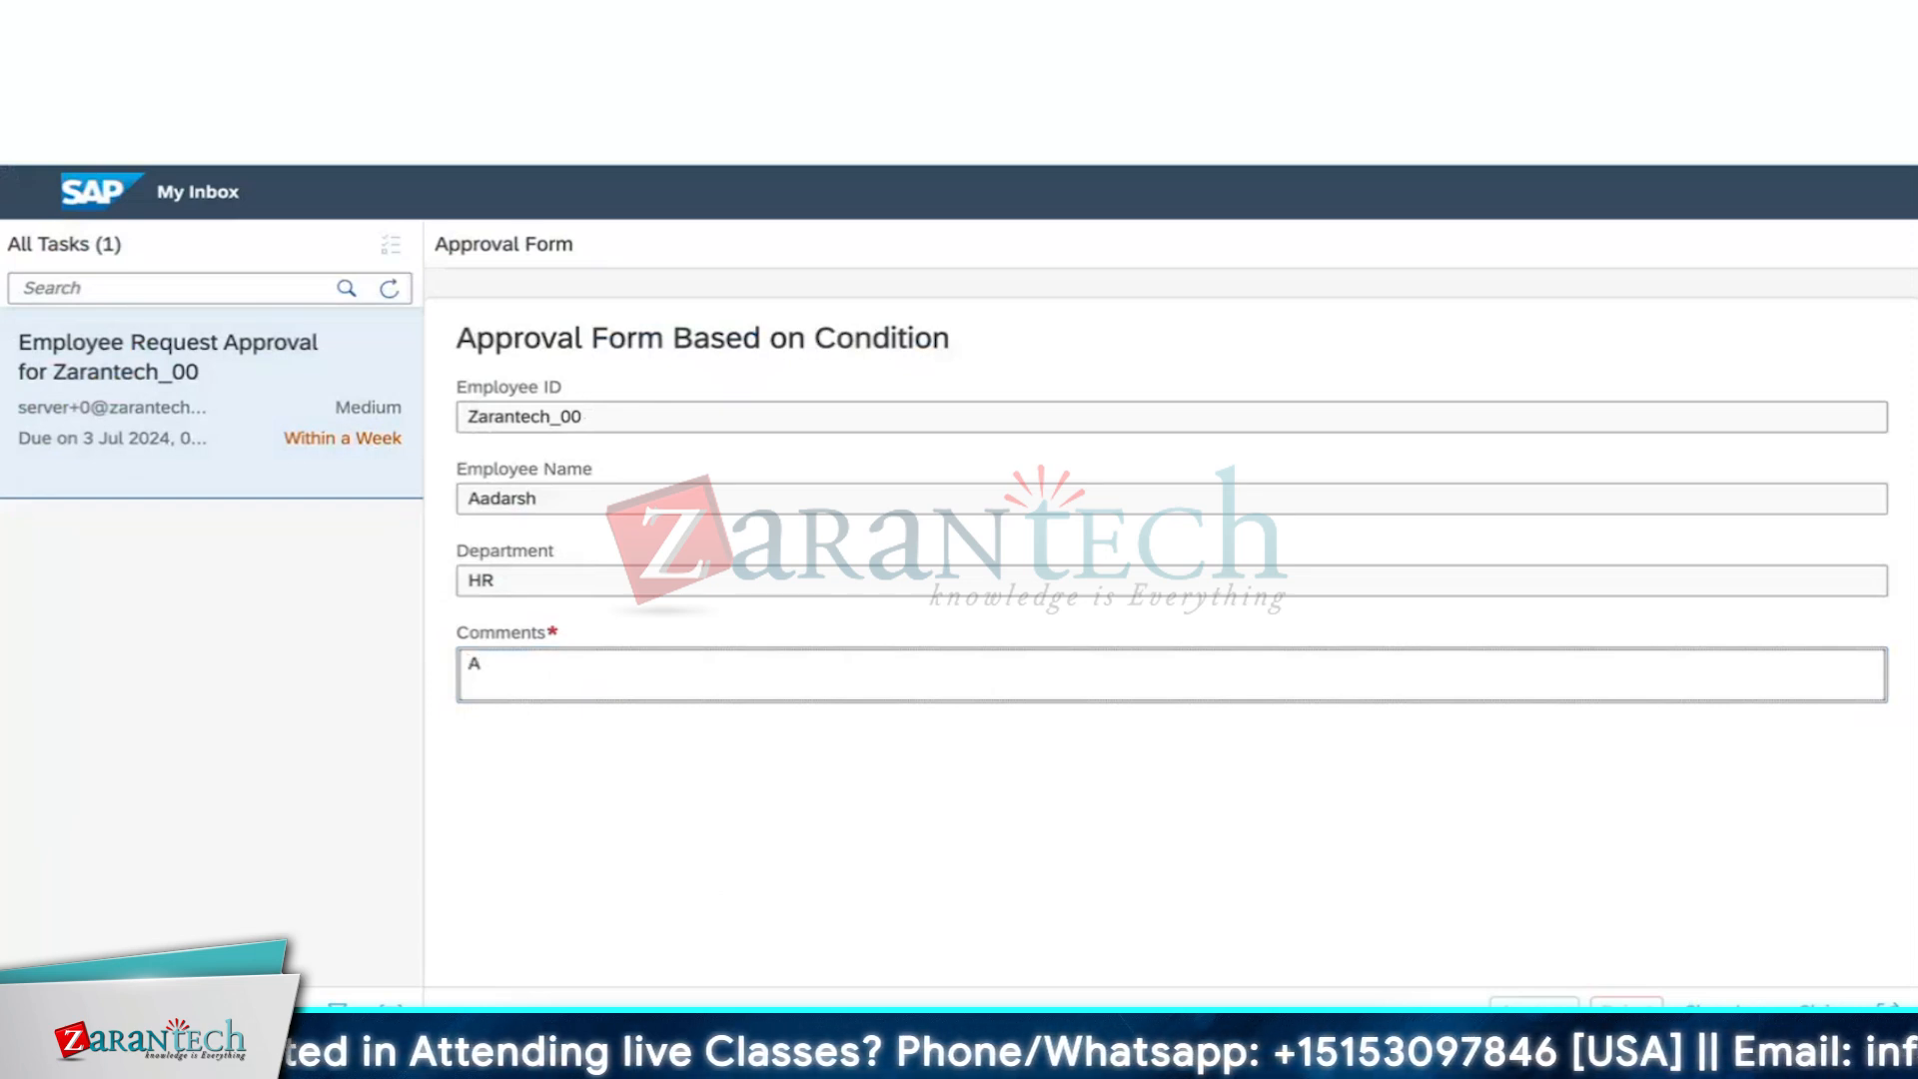
pyautogui.write('pproved')
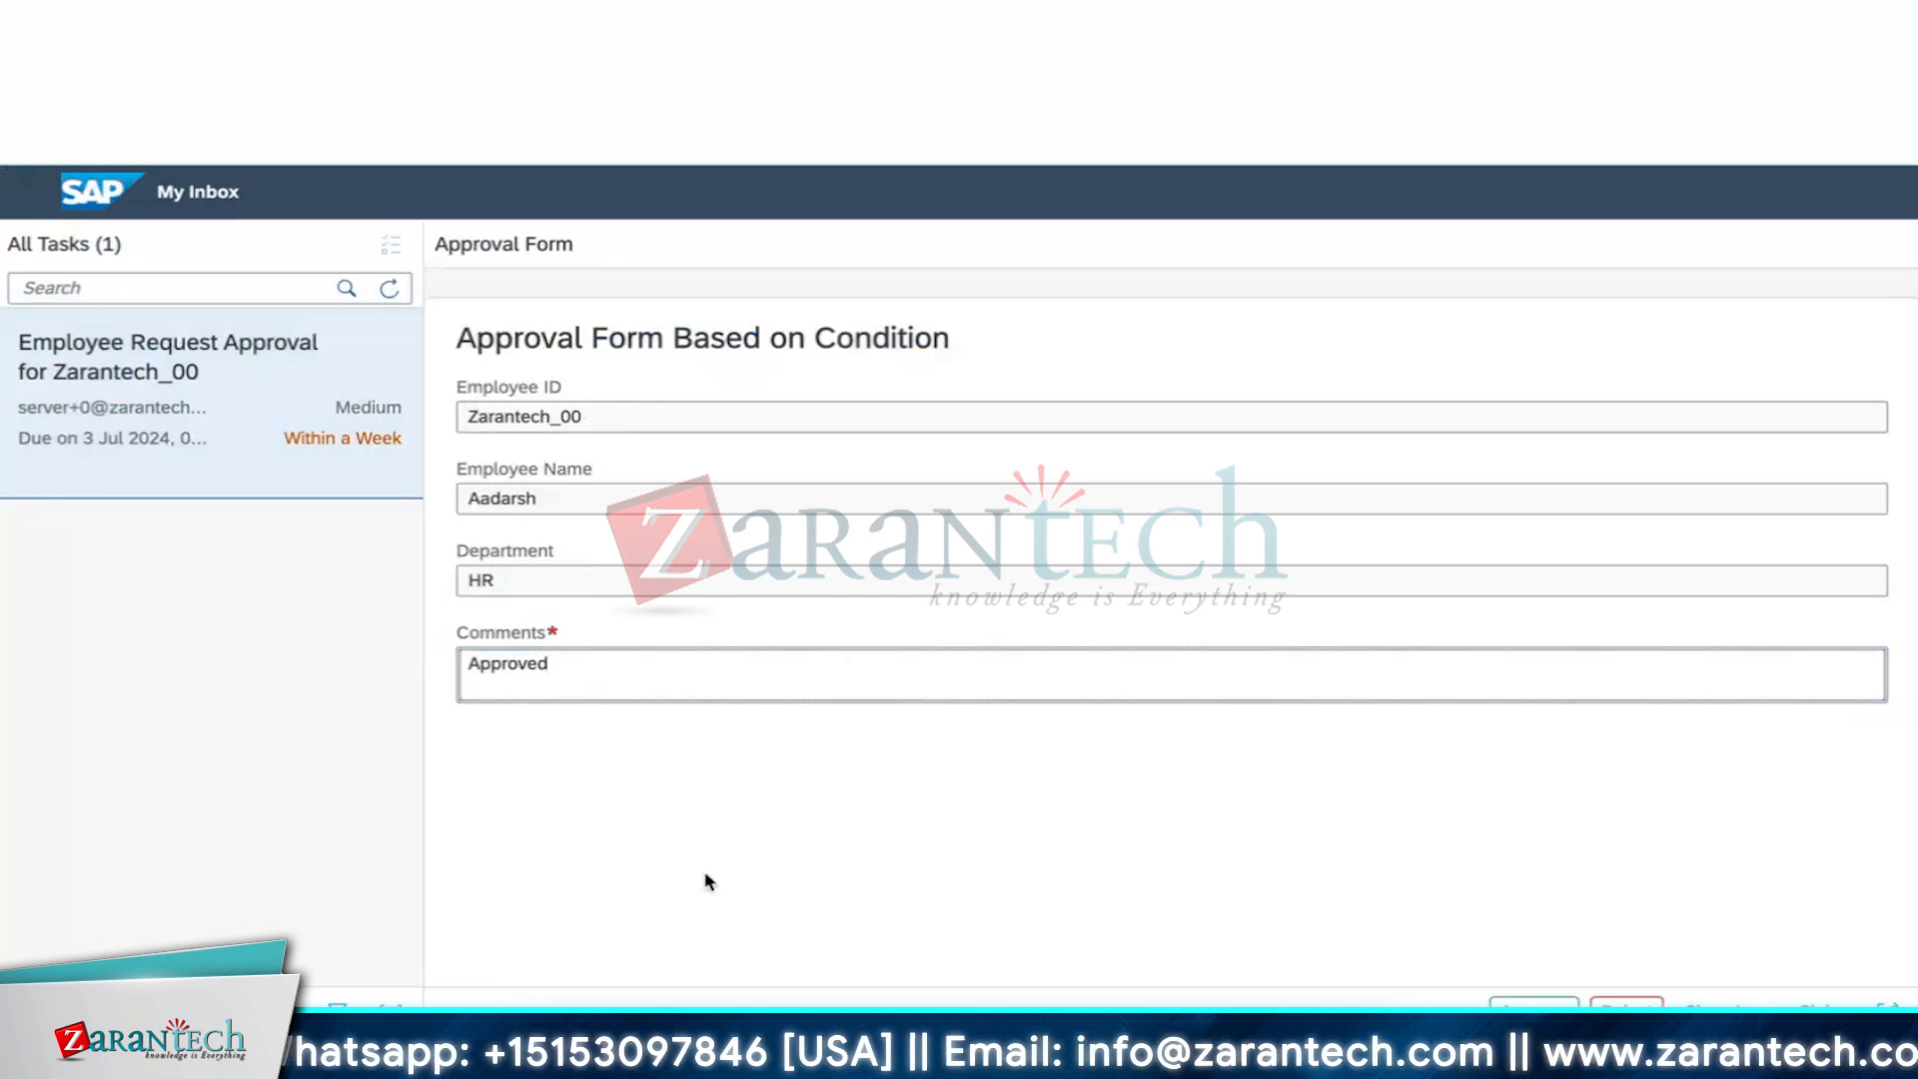
pyautogui.click(873, 899)
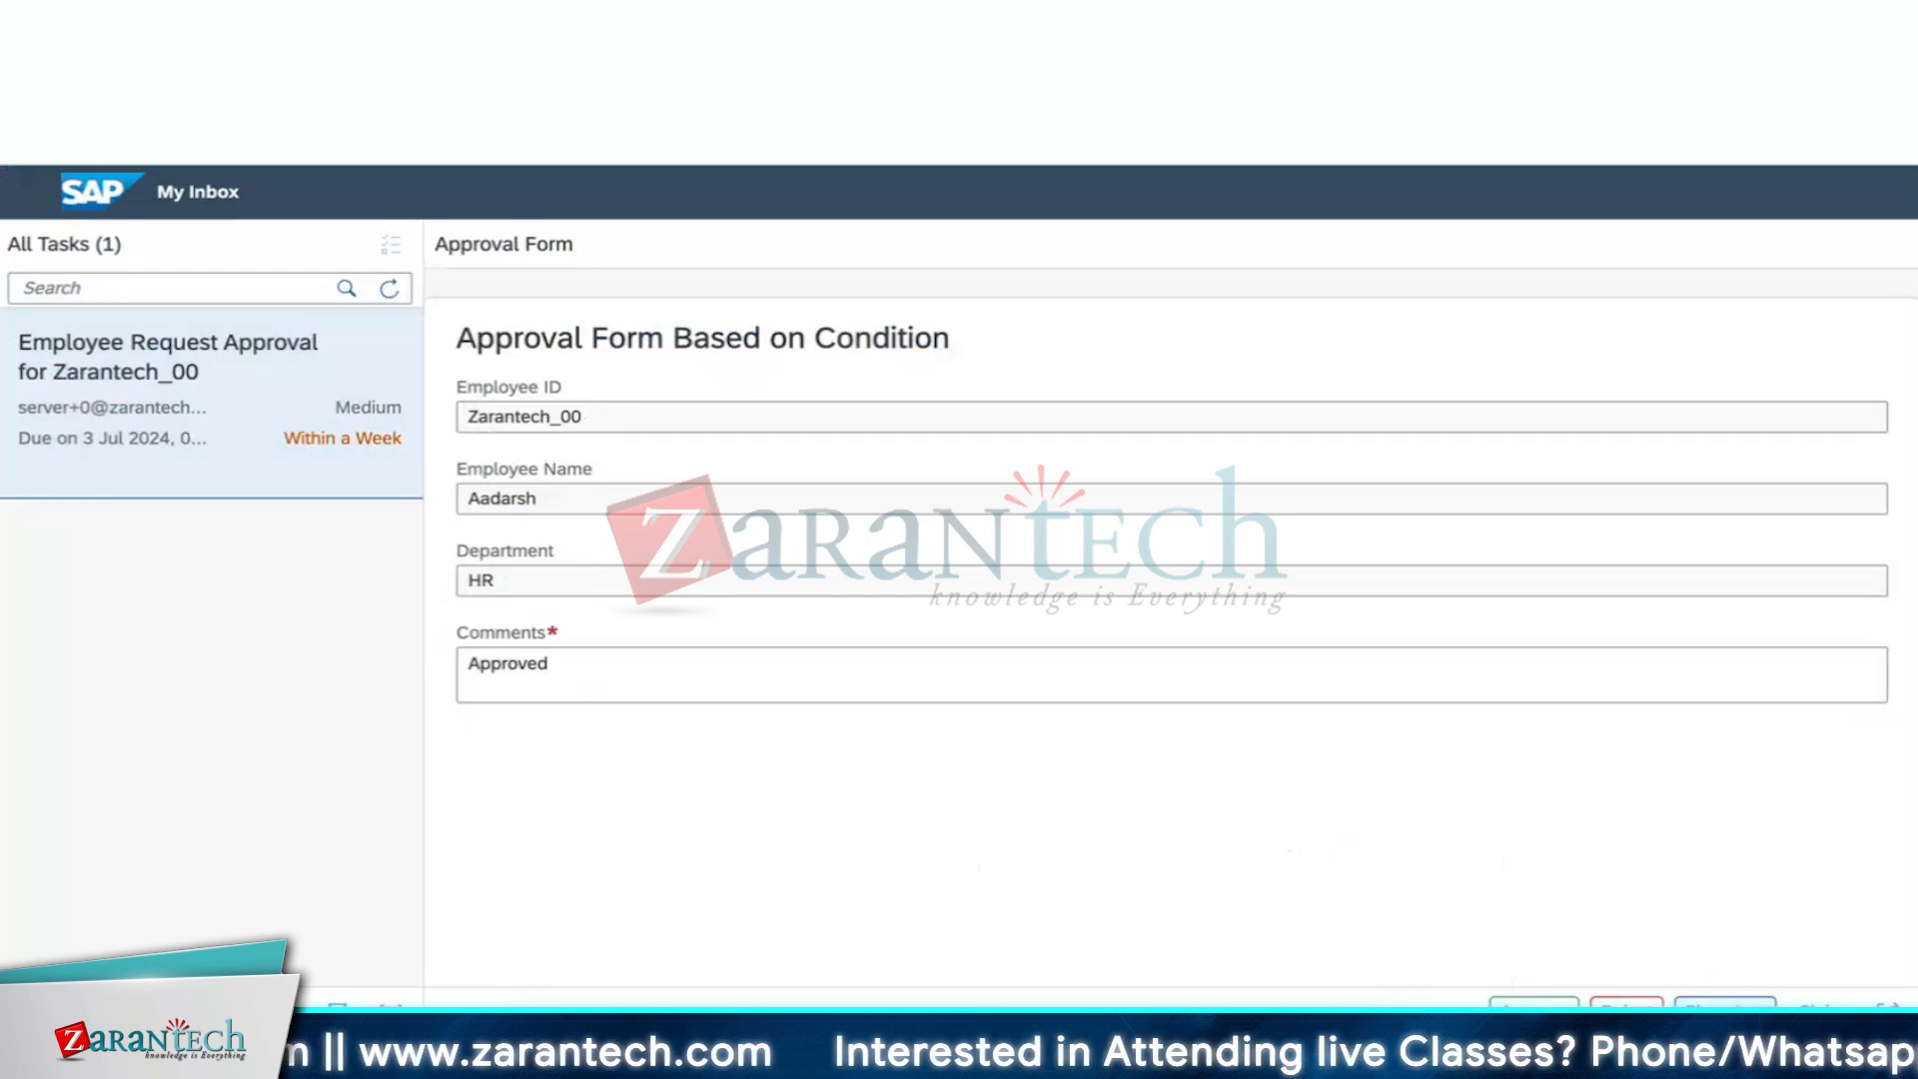
pyautogui.click(1725, 1002)
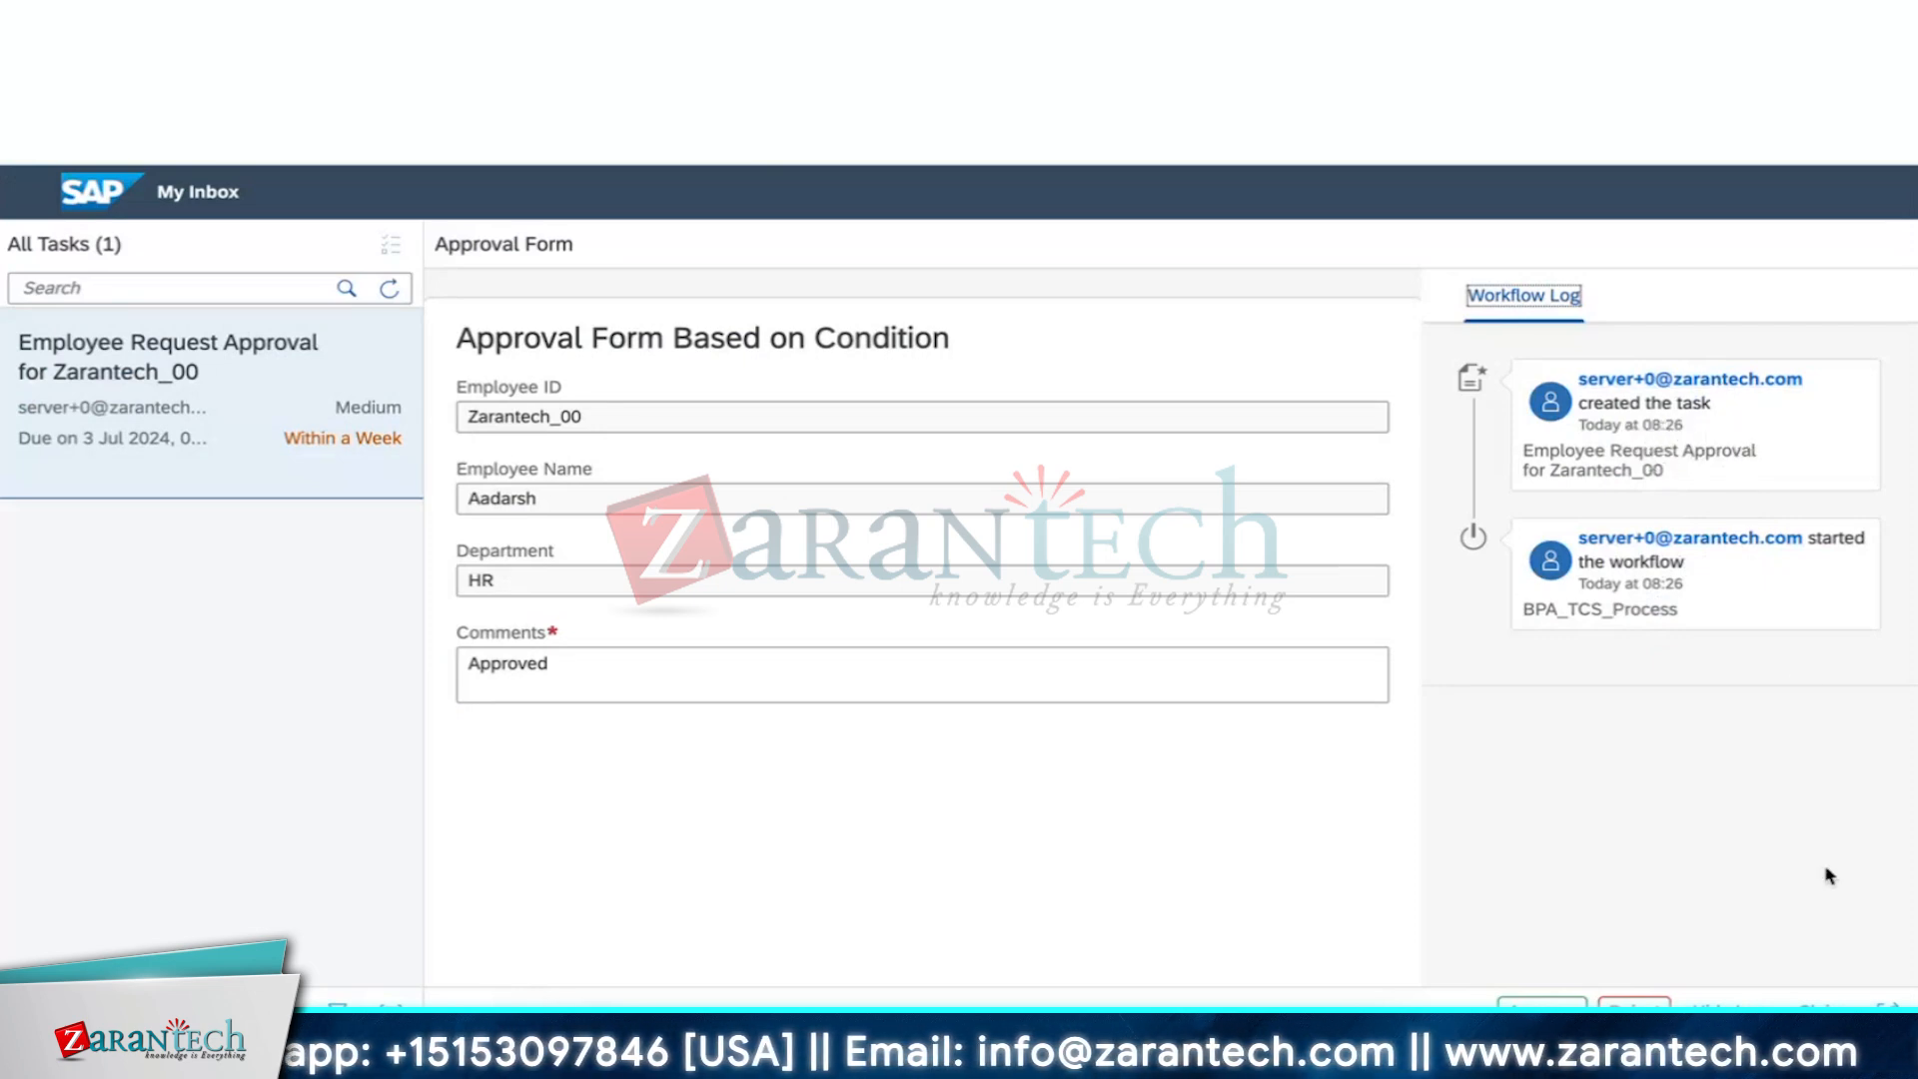
pyautogui.click(1820, 1001)
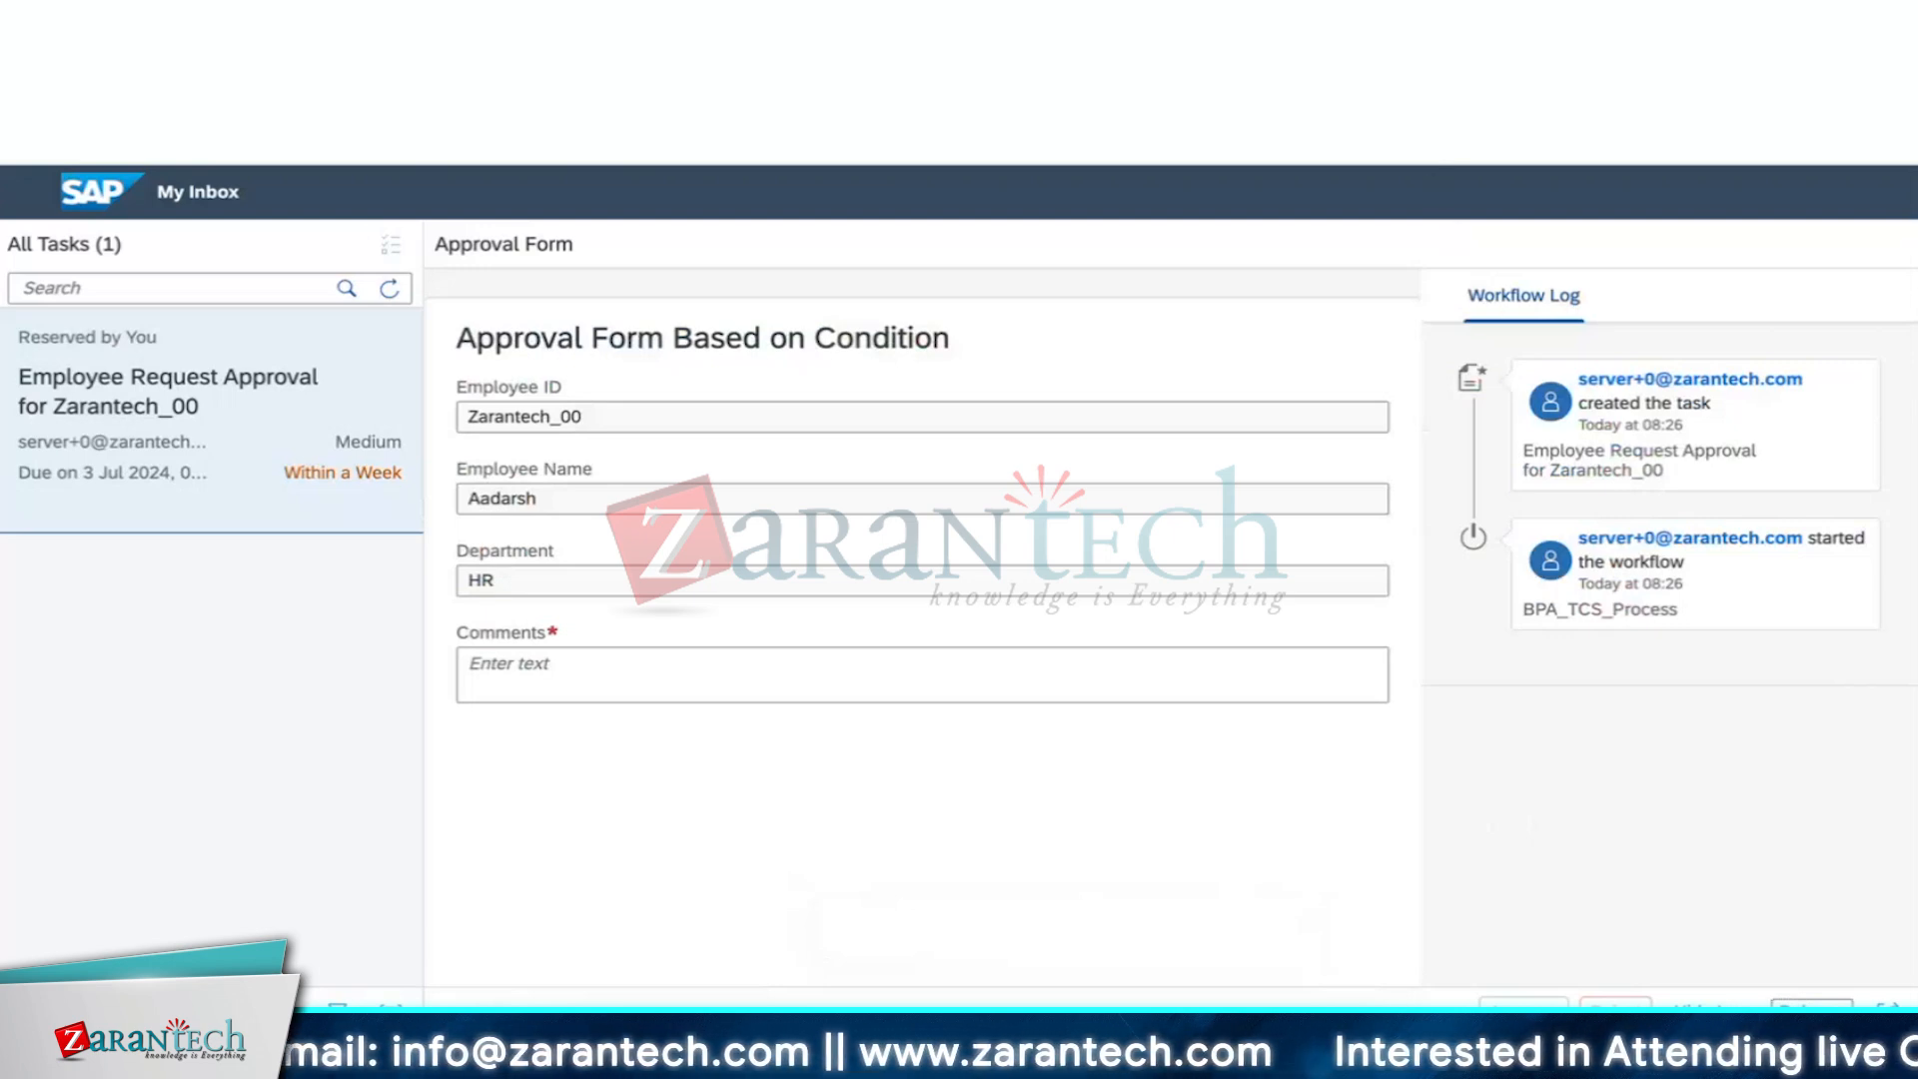
# Refresh the instance logs in Monitoring and inspect the new task-claimed entry
pyautogui.click(1089, 30)
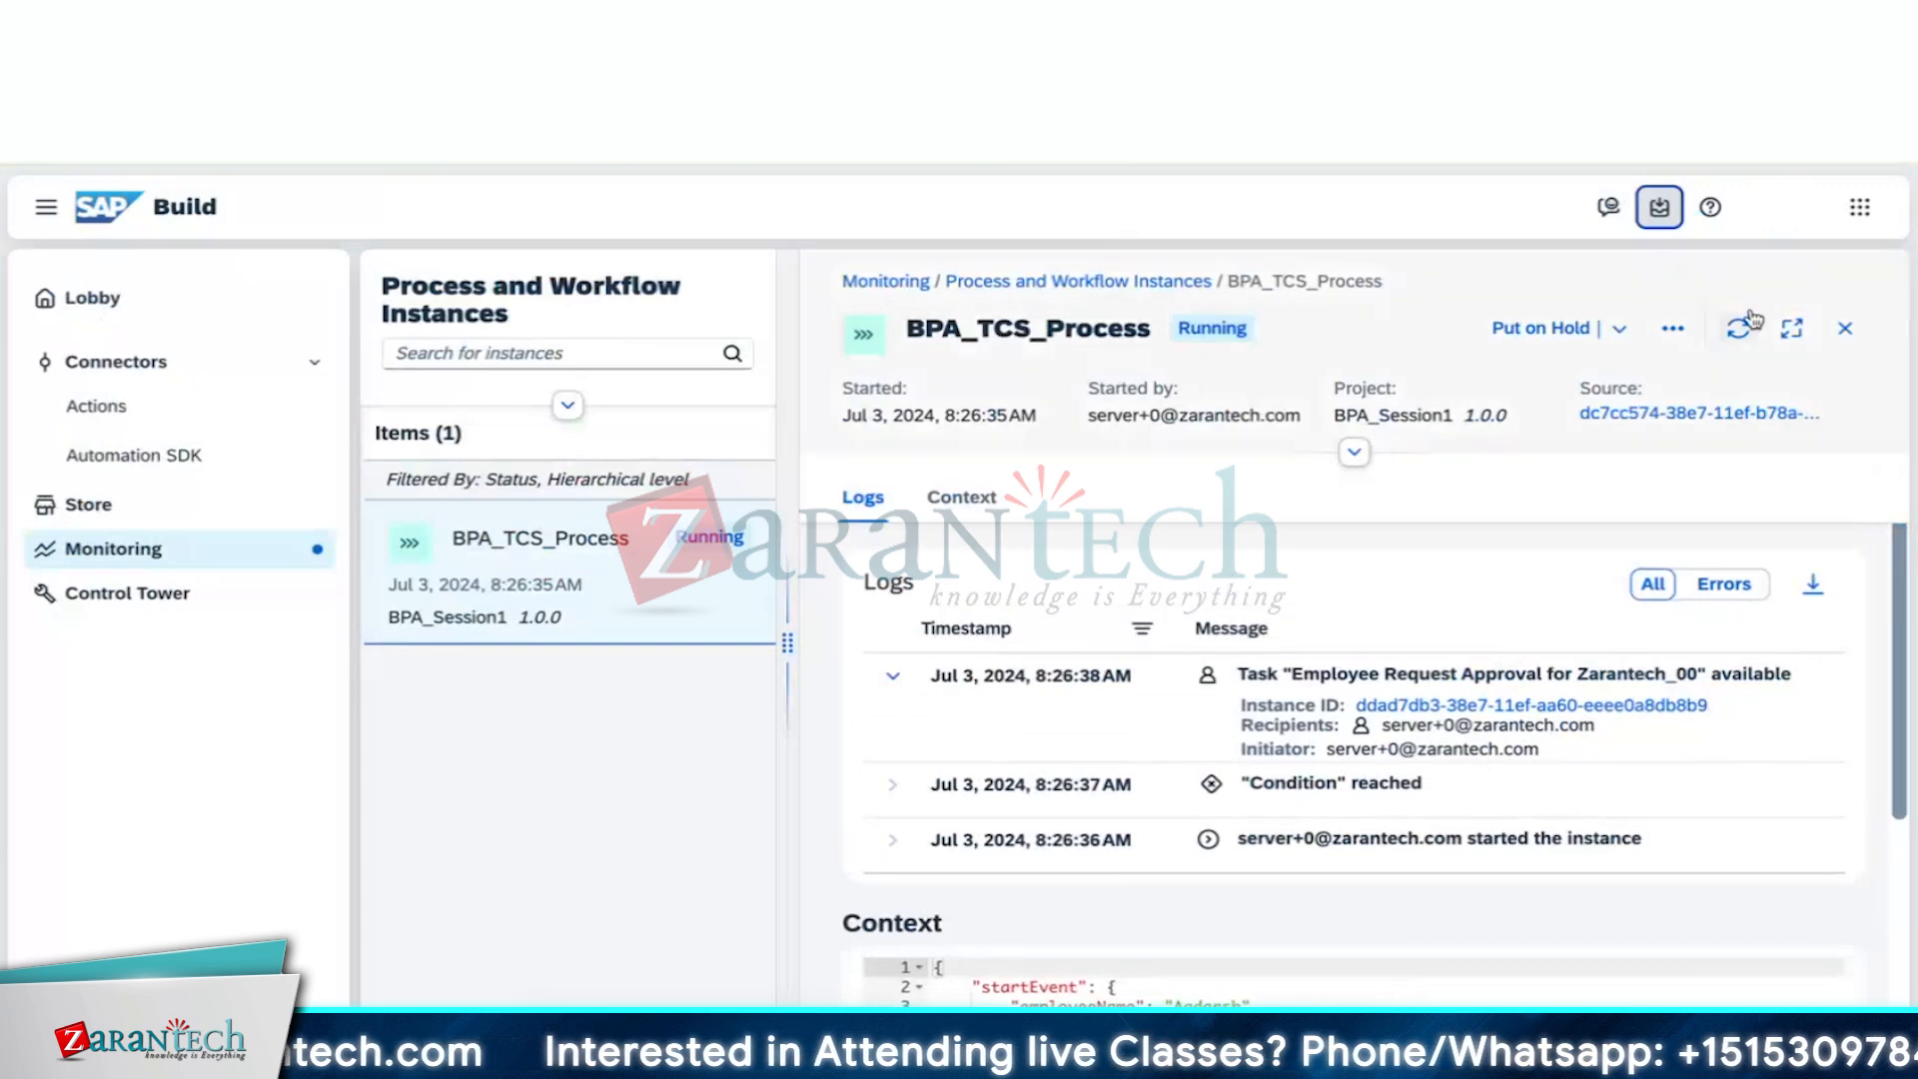
pyautogui.click(1739, 325)
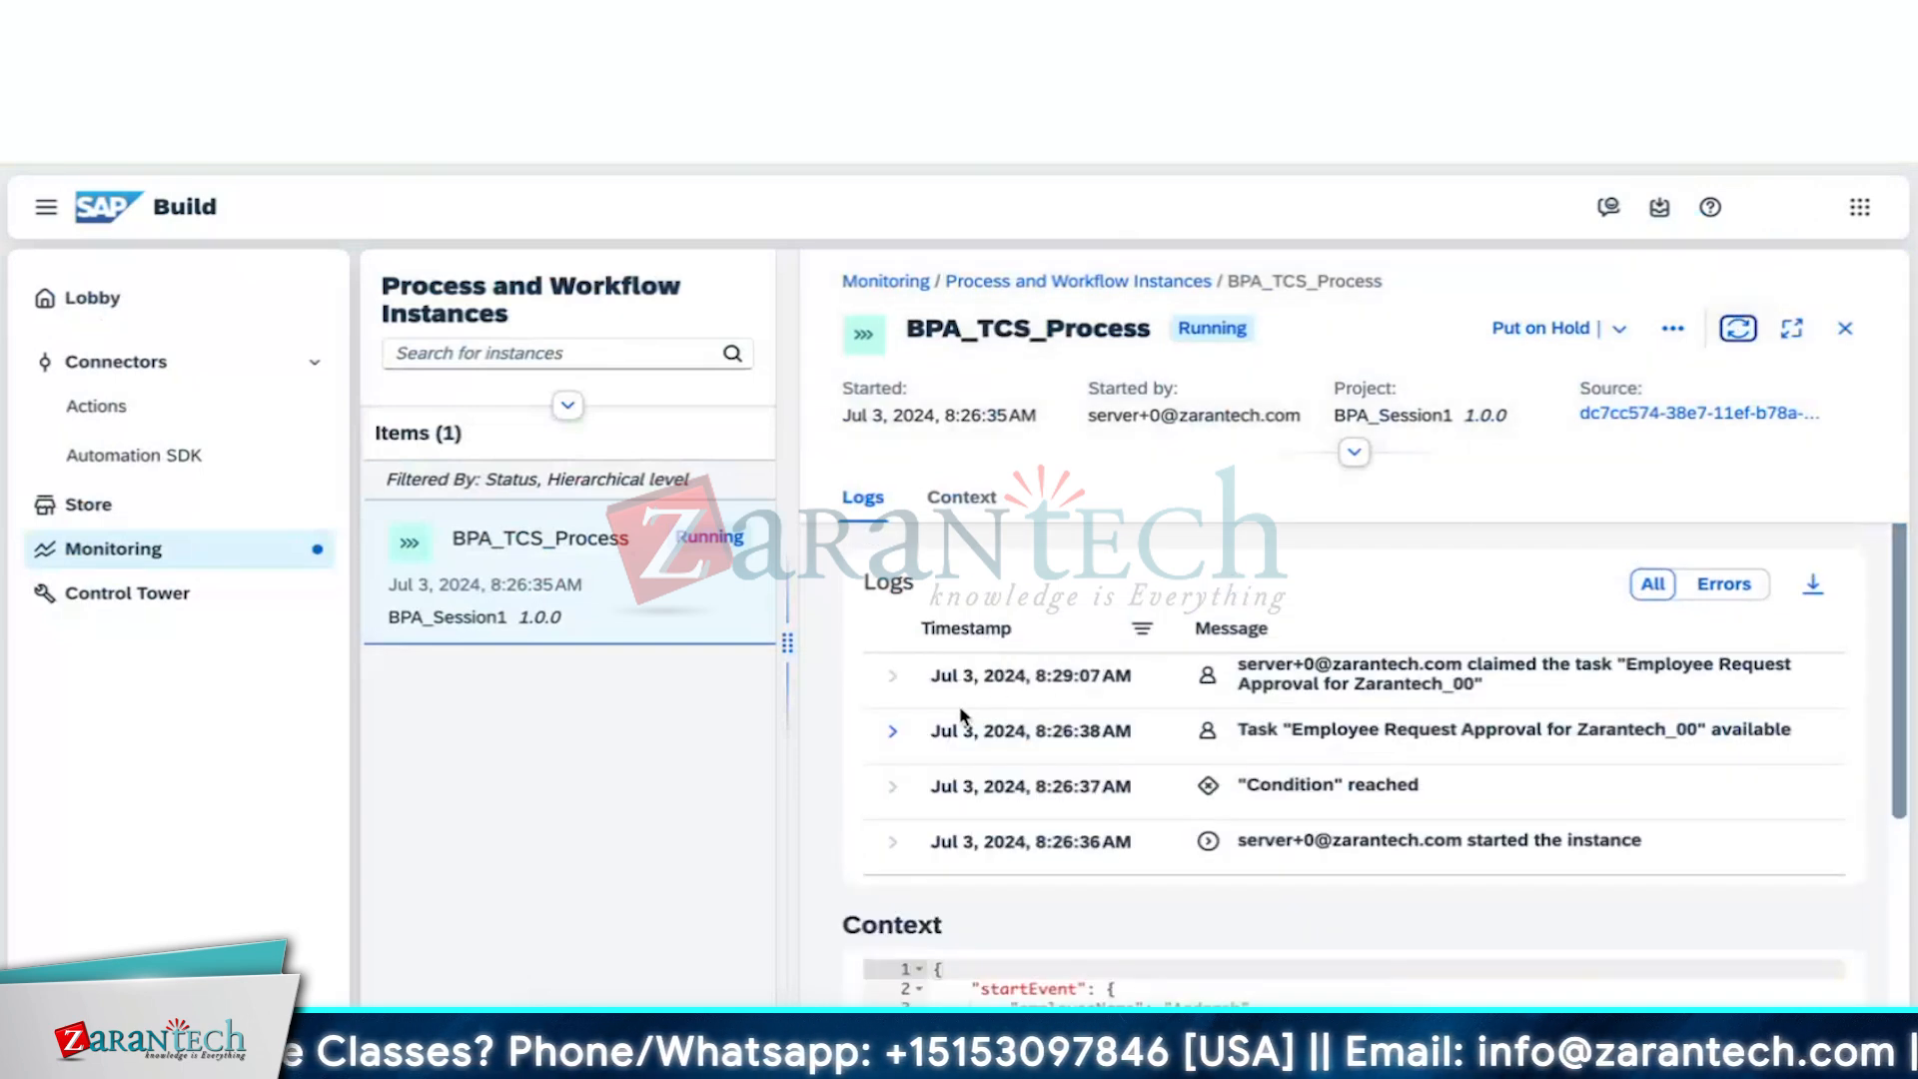
pyautogui.click(896, 680)
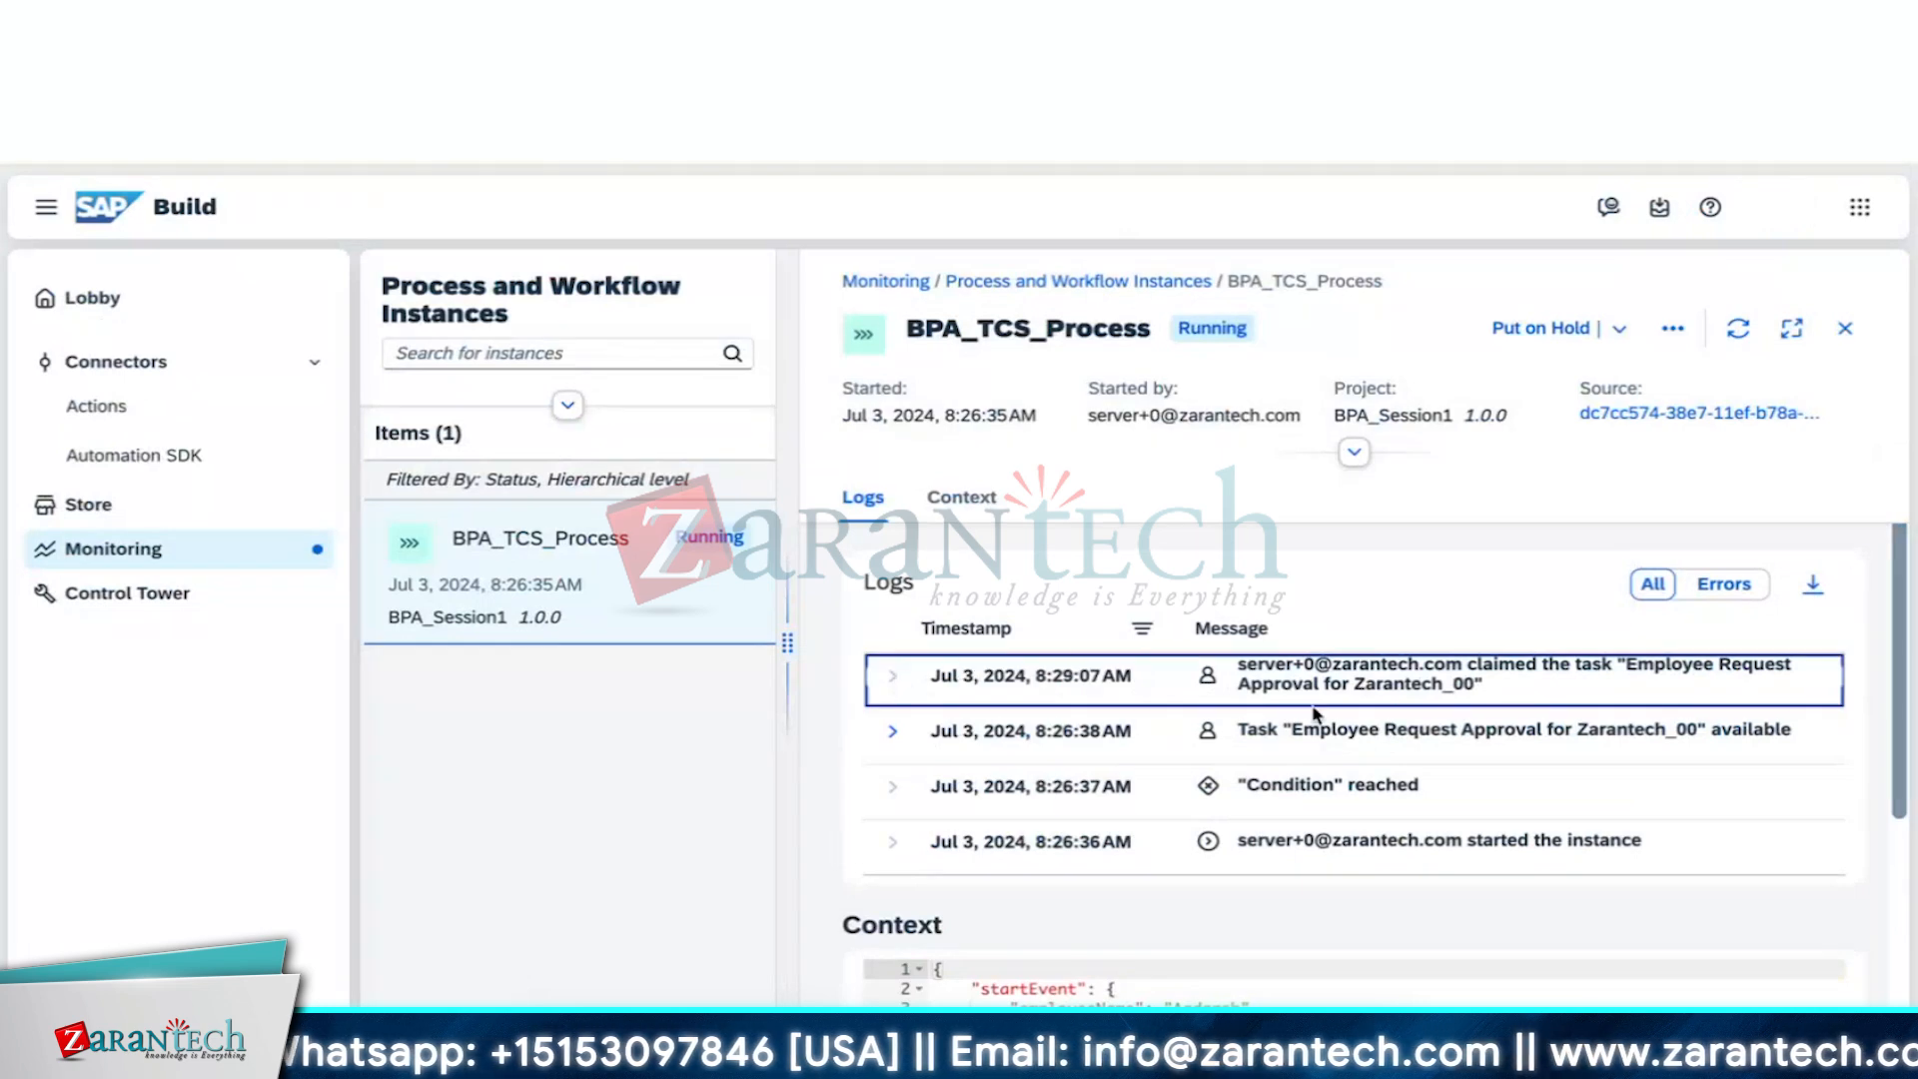
pyautogui.scroll(1, 1381, 692)
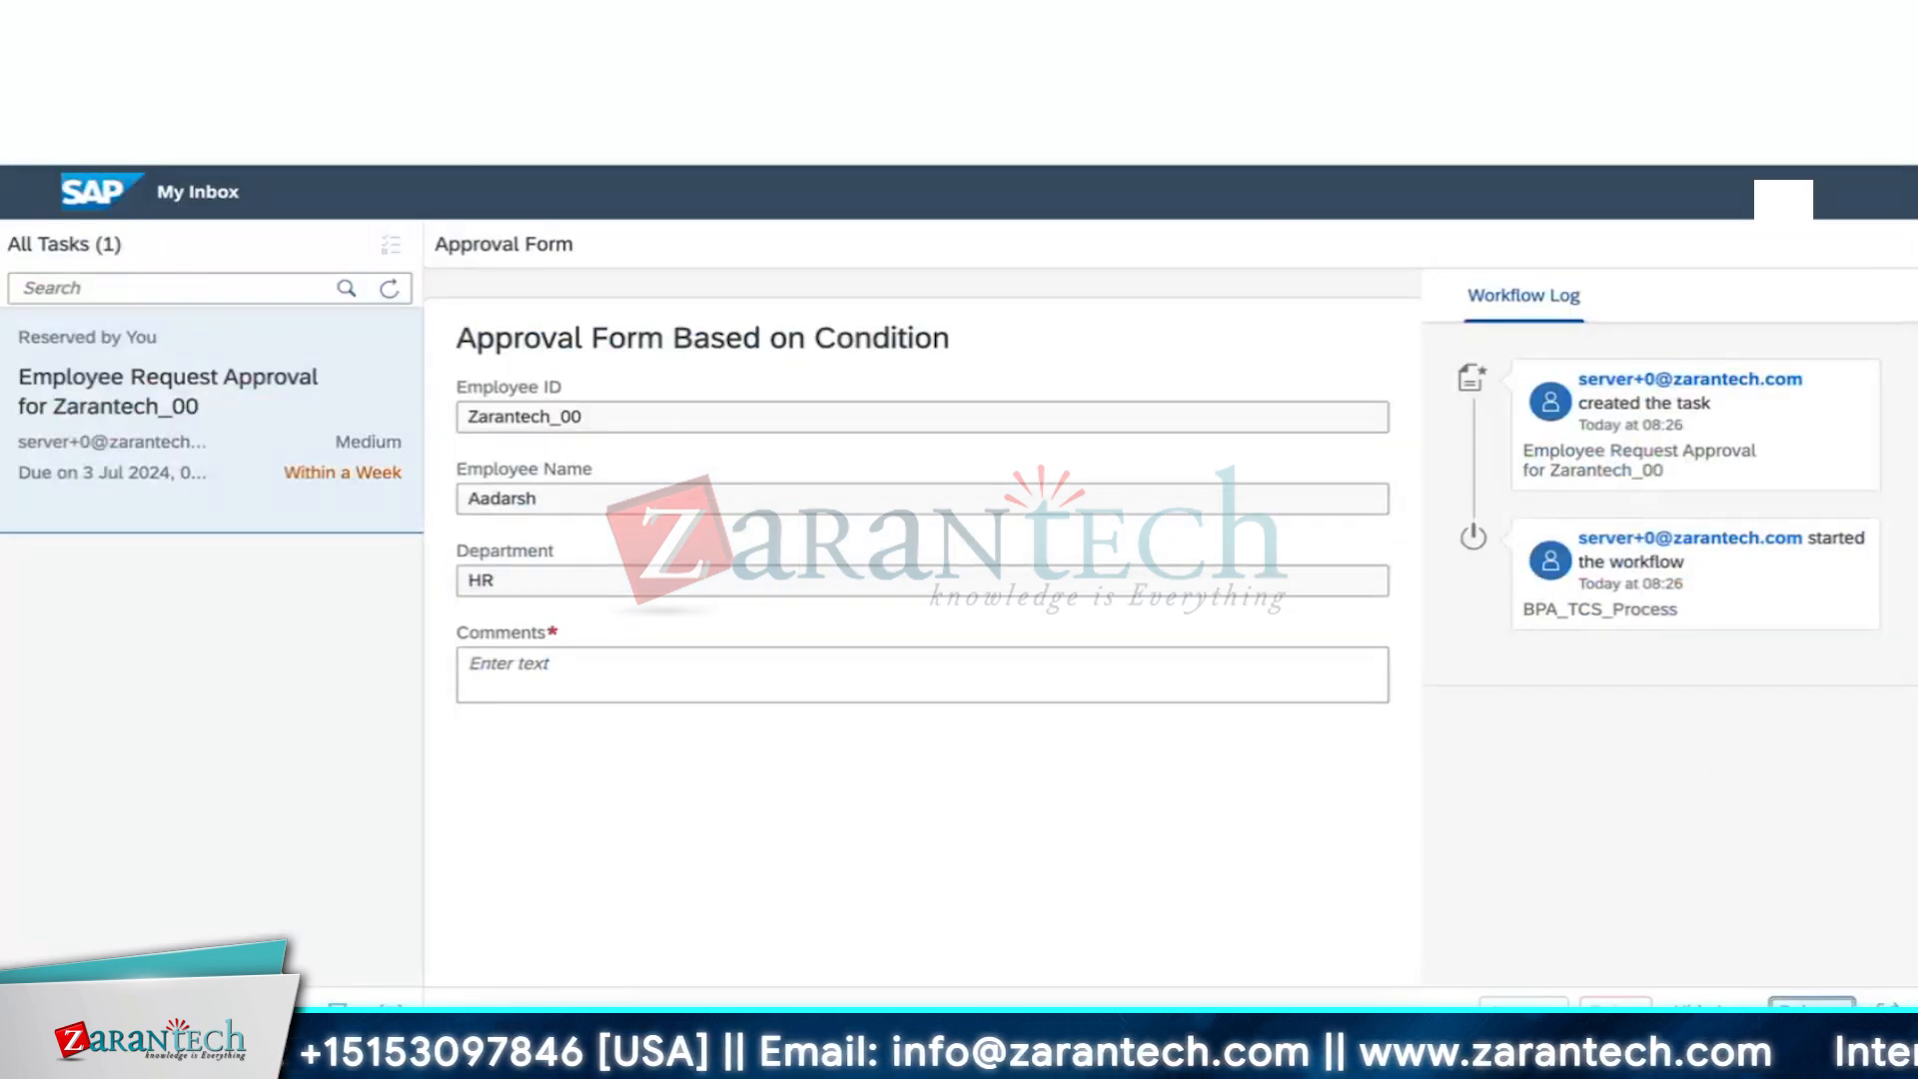
# Release the task, enter the comment 'Approved', and hide the workflow log
pyautogui.click(1812, 1002)
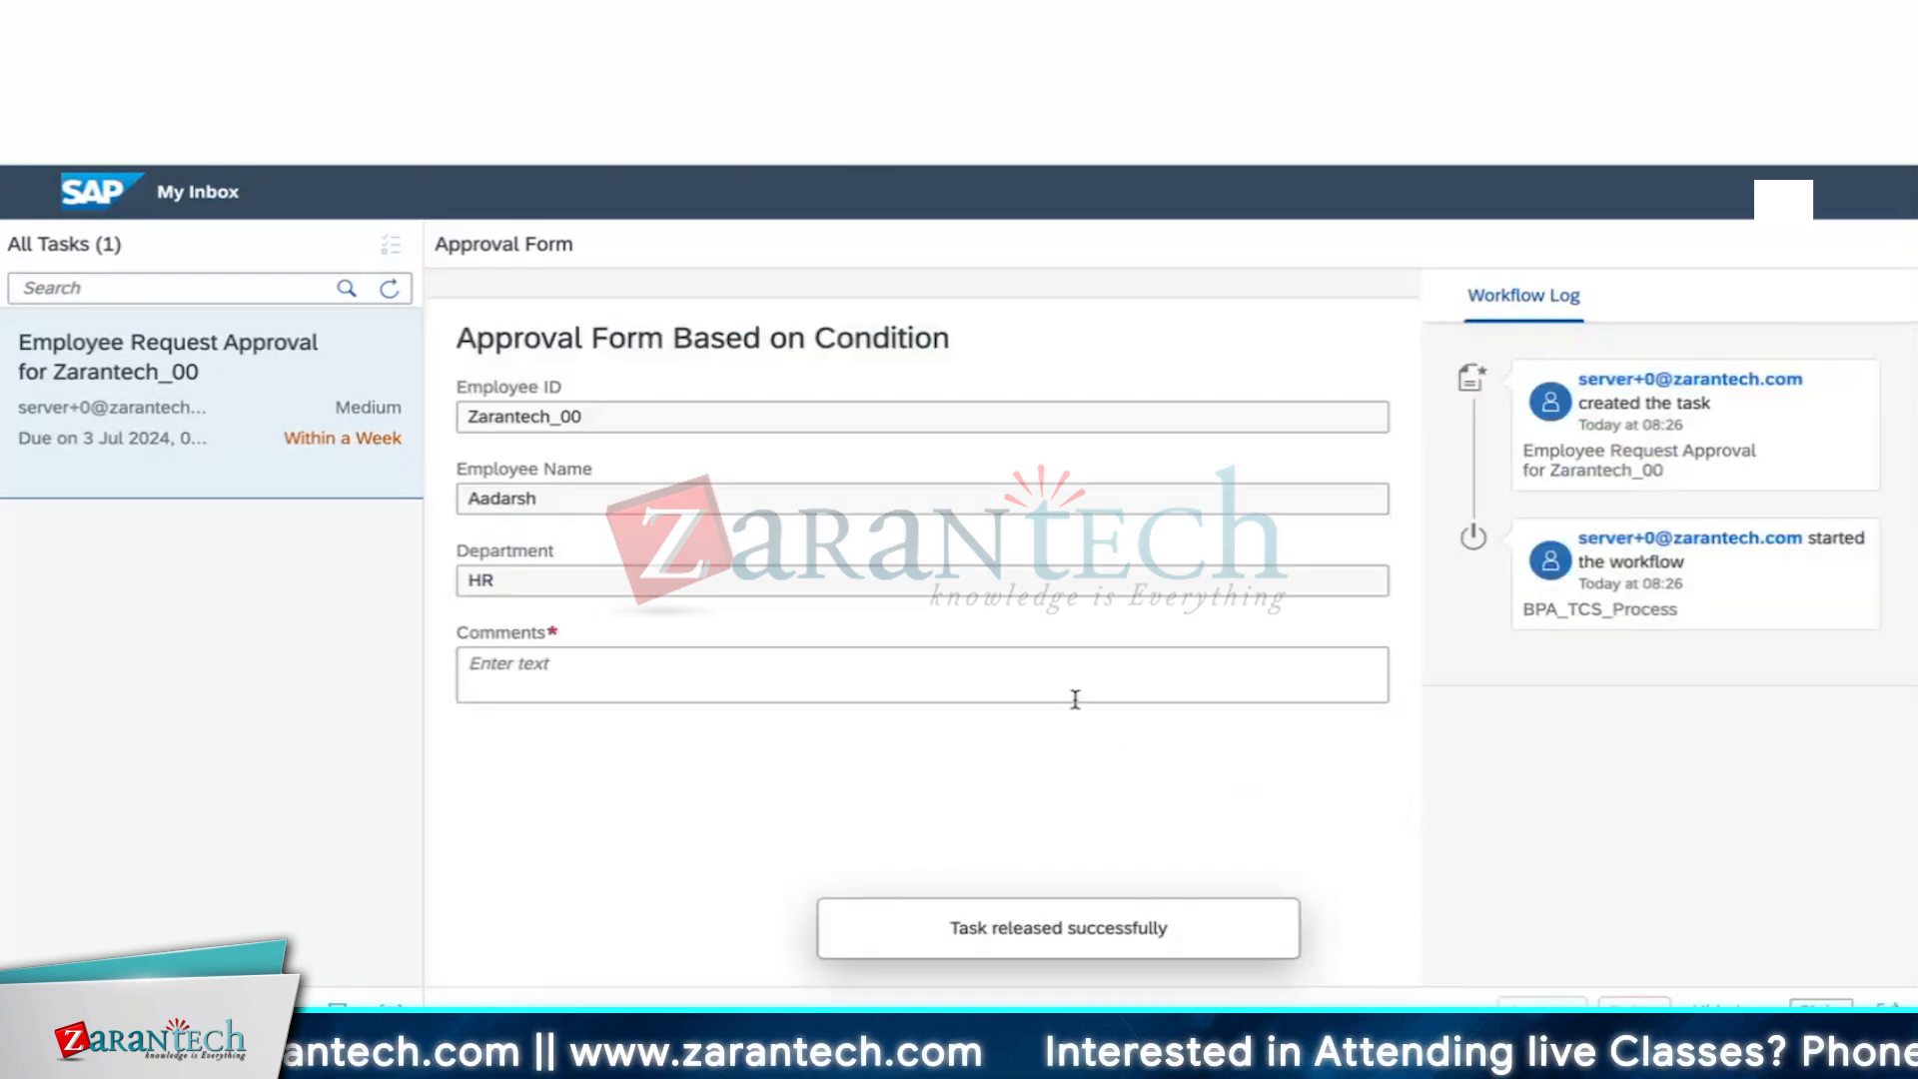
pyautogui.click(1062, 678)
pyautogui.write('Appr')
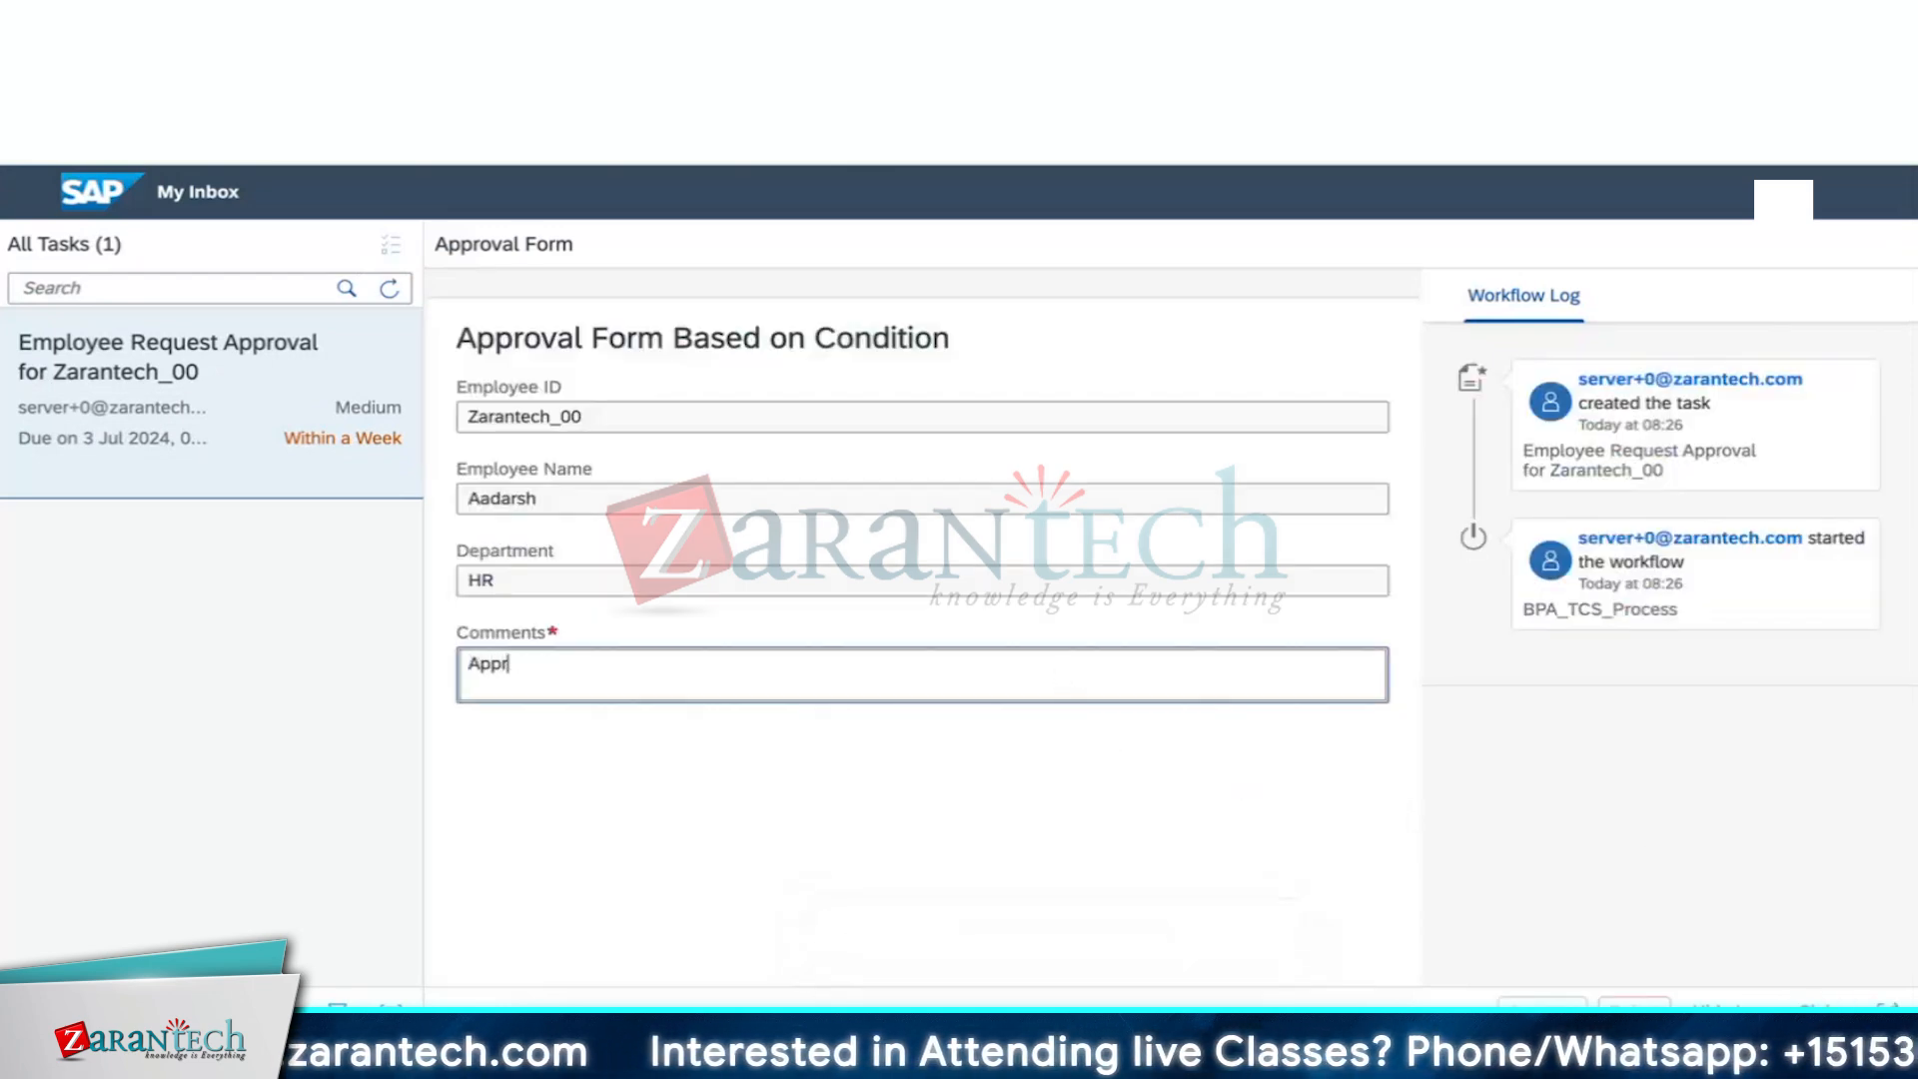
pyautogui.write('oved')
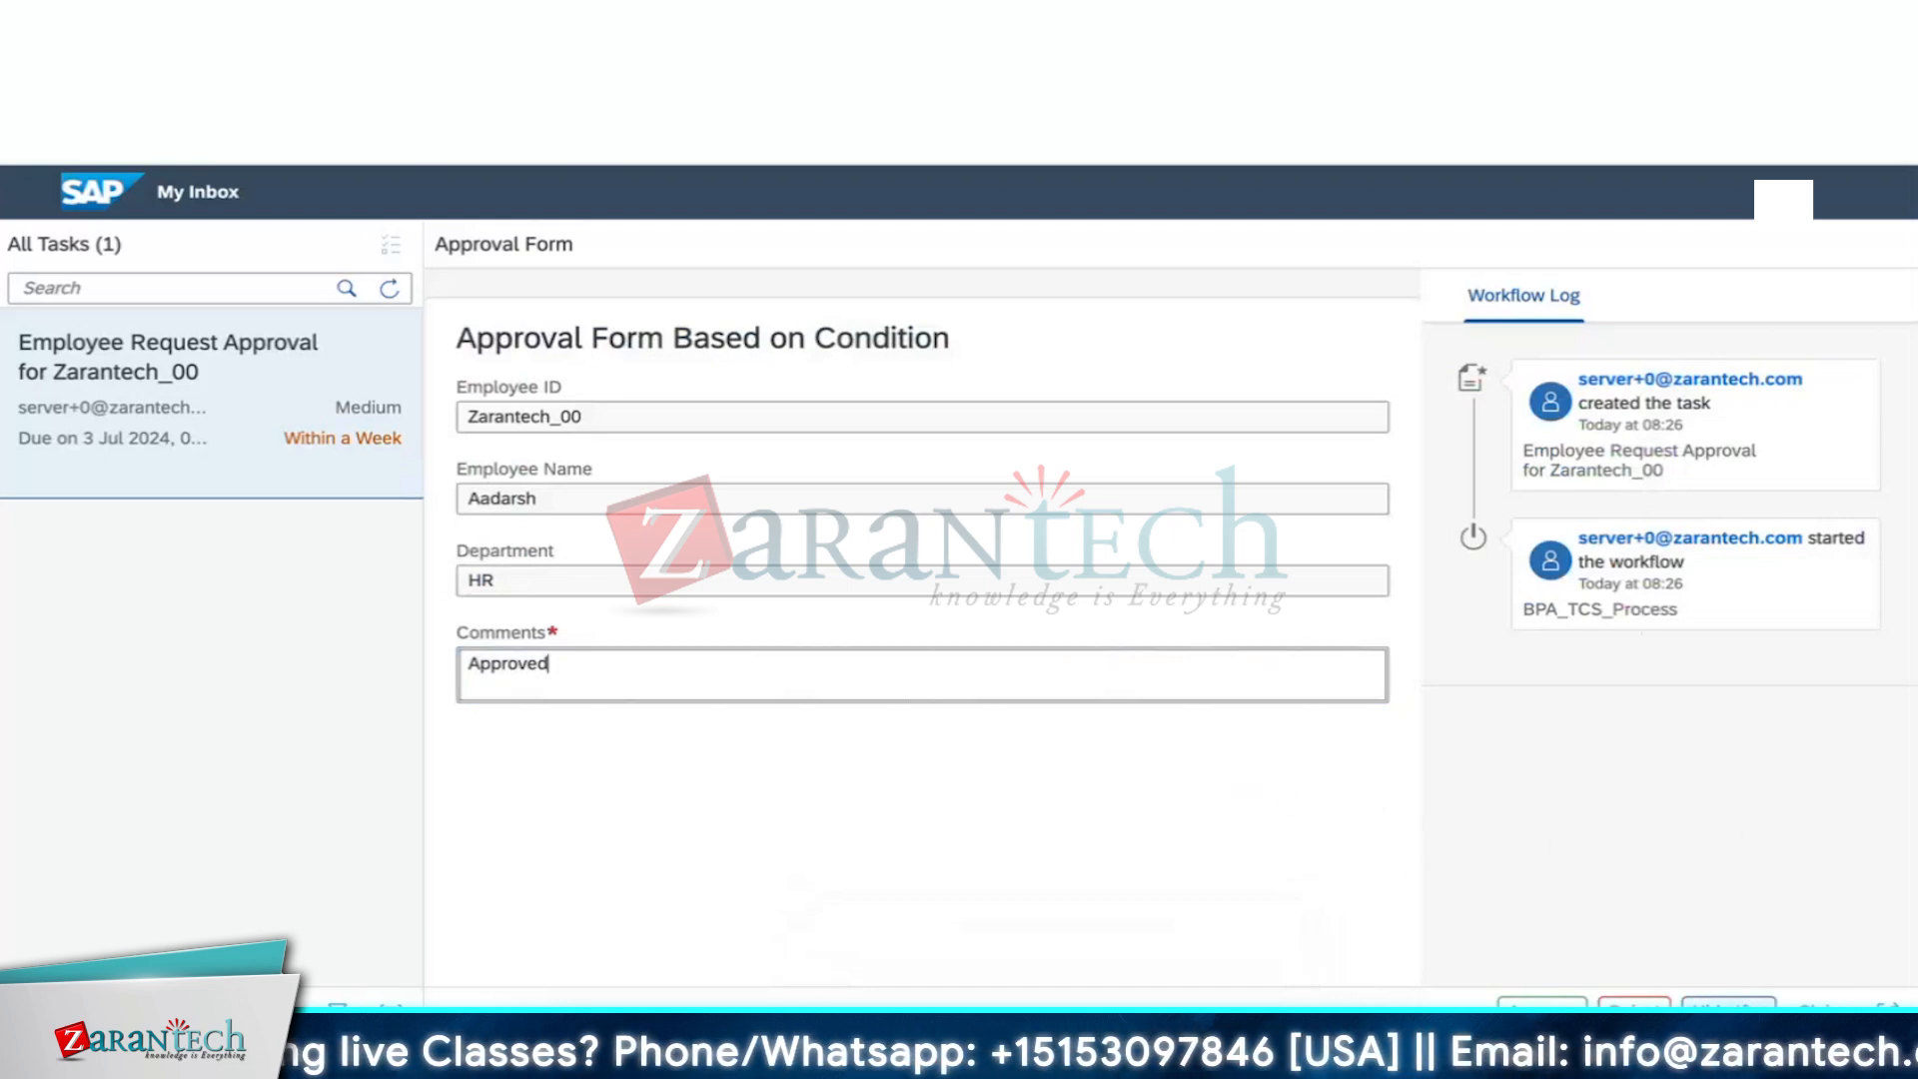
pyautogui.click(1736, 1011)
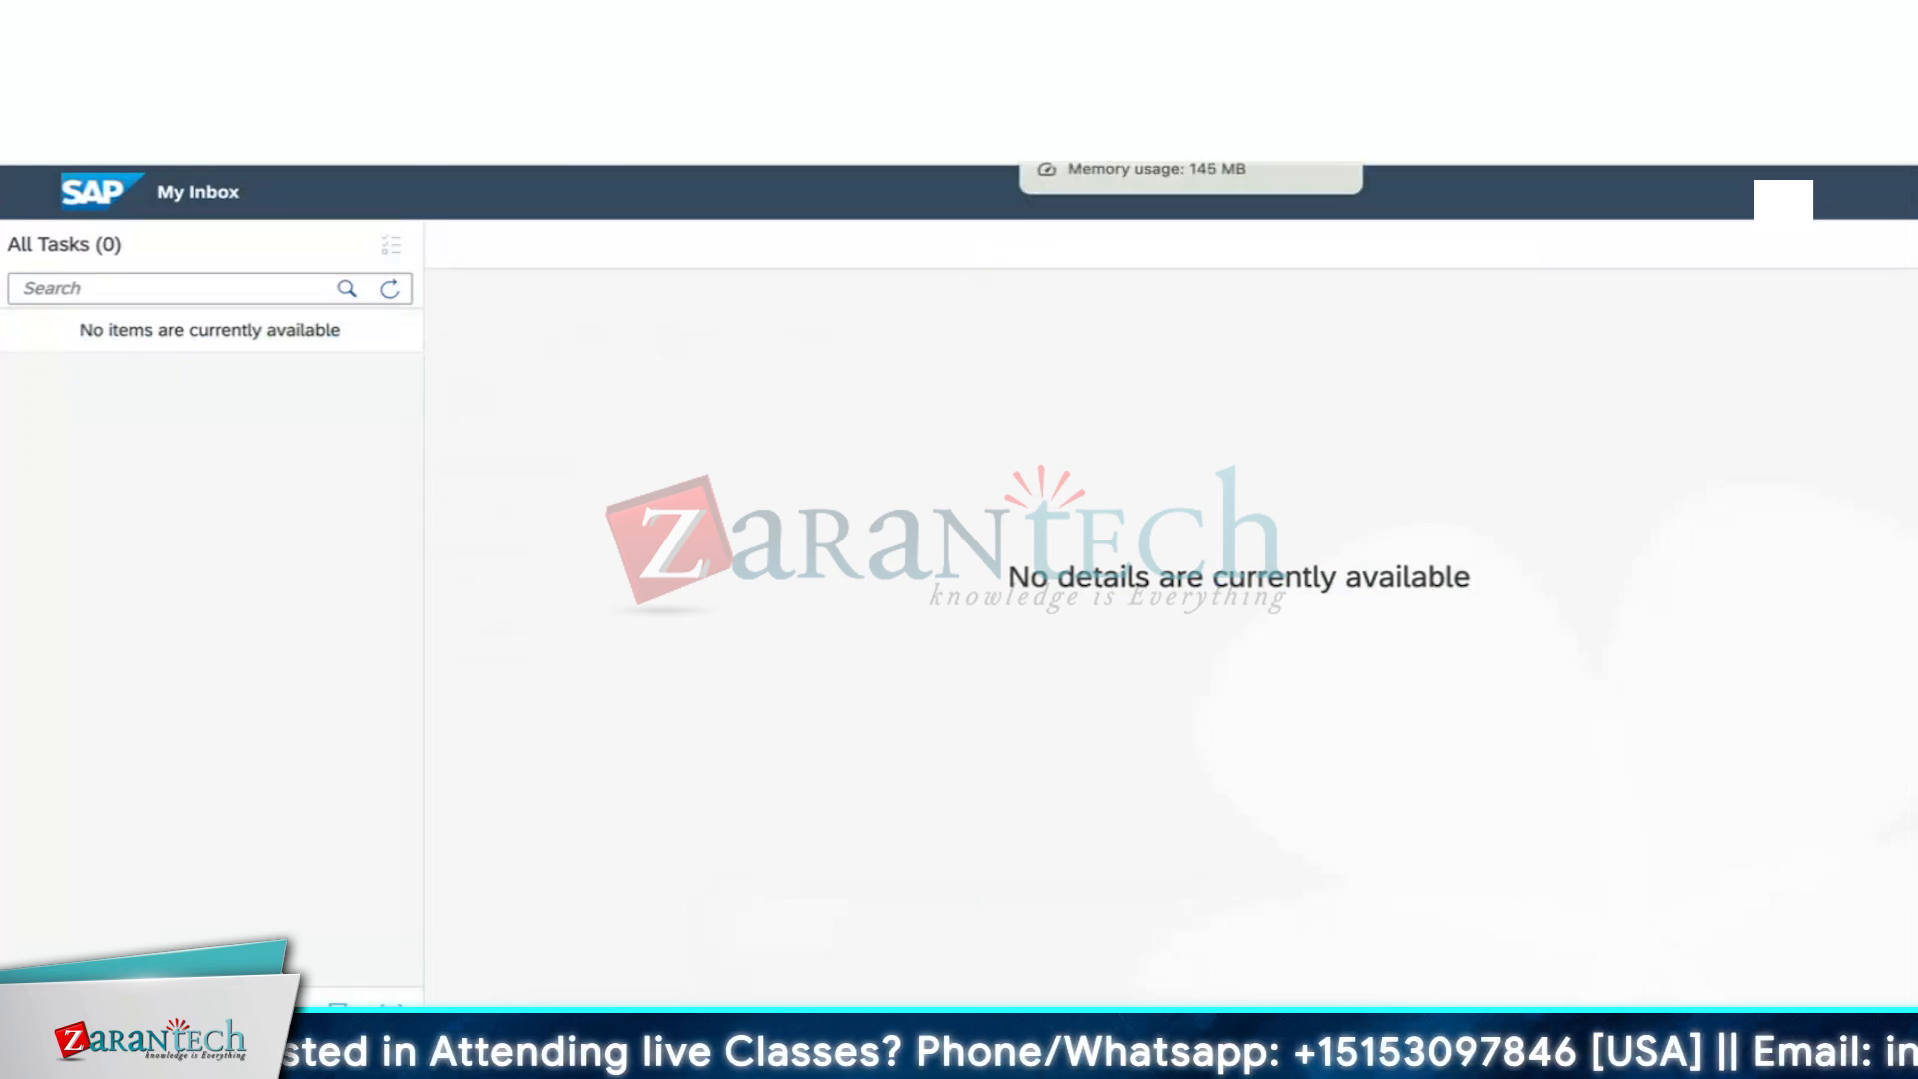
pyautogui.click(1109, 32)
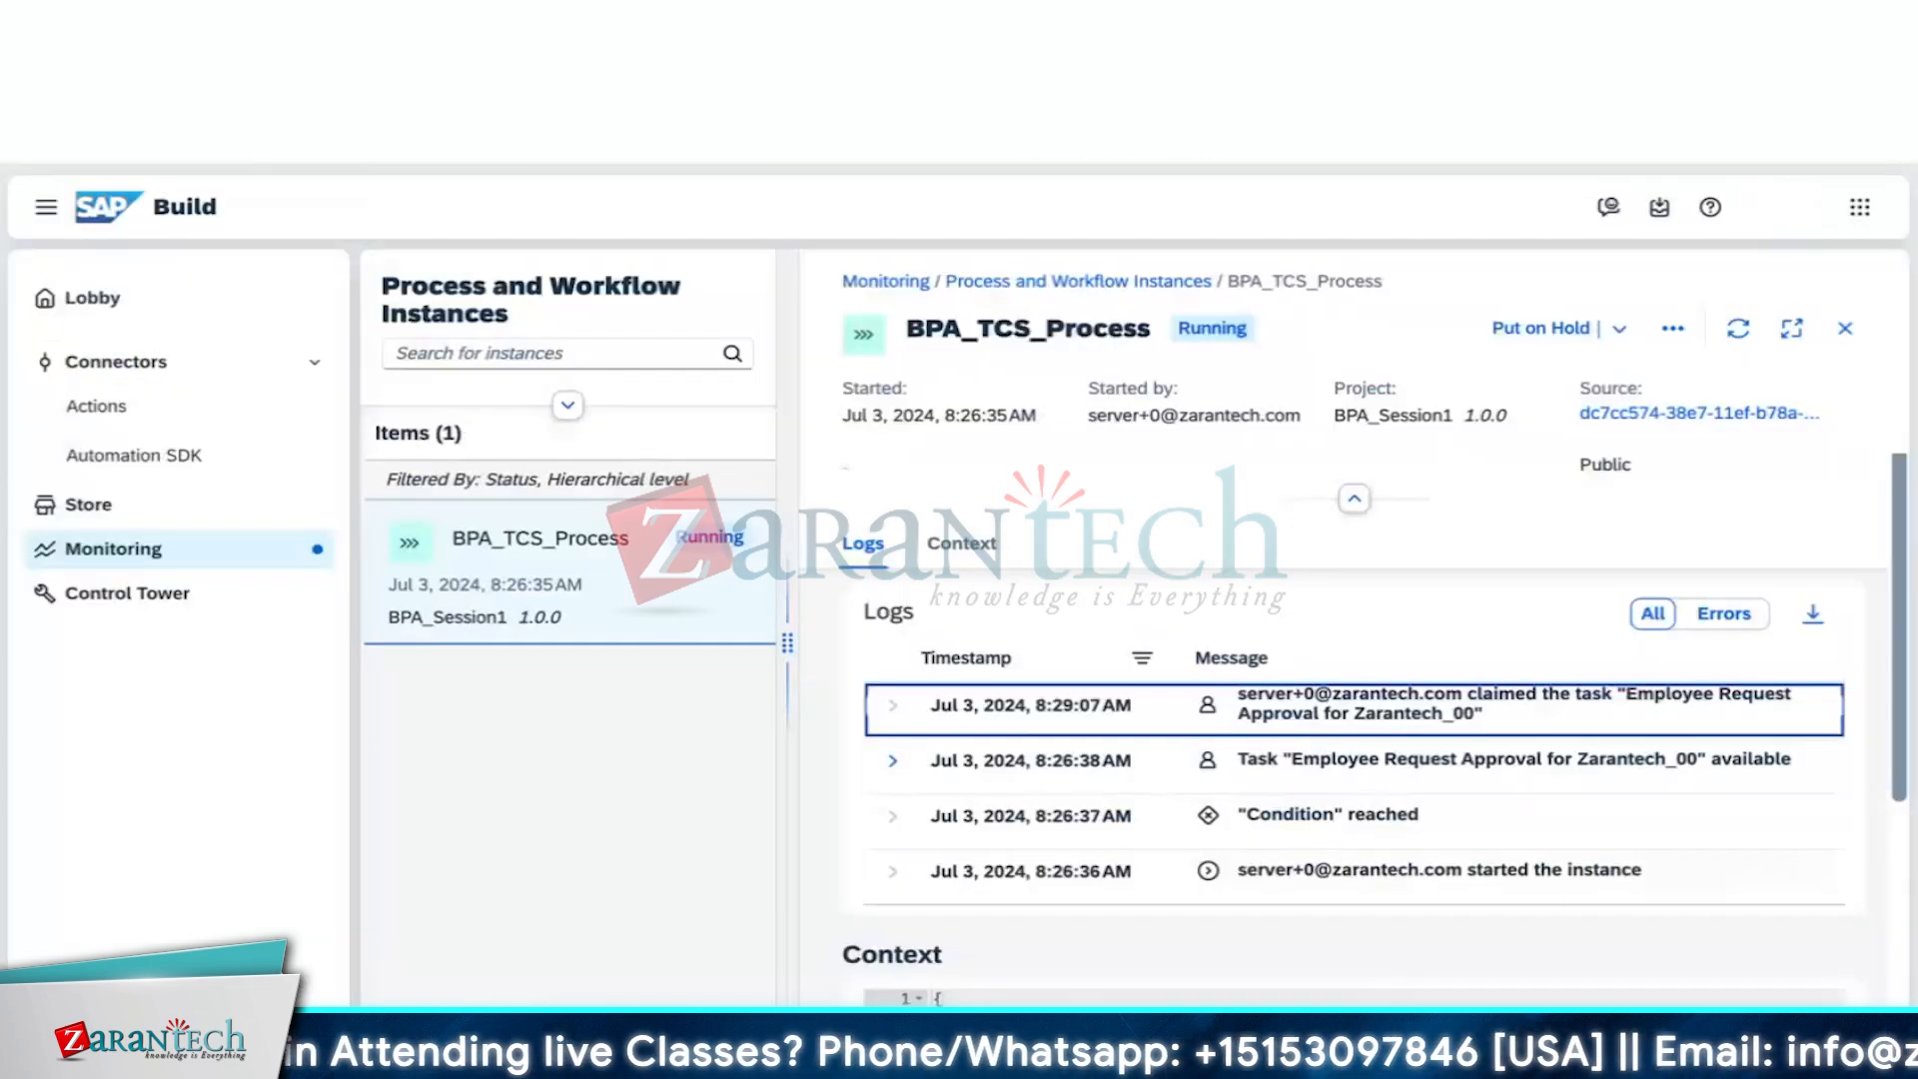
# Refresh the instance to Completed and view its Context data with the 'Approved' comment
pyautogui.click(1738, 329)
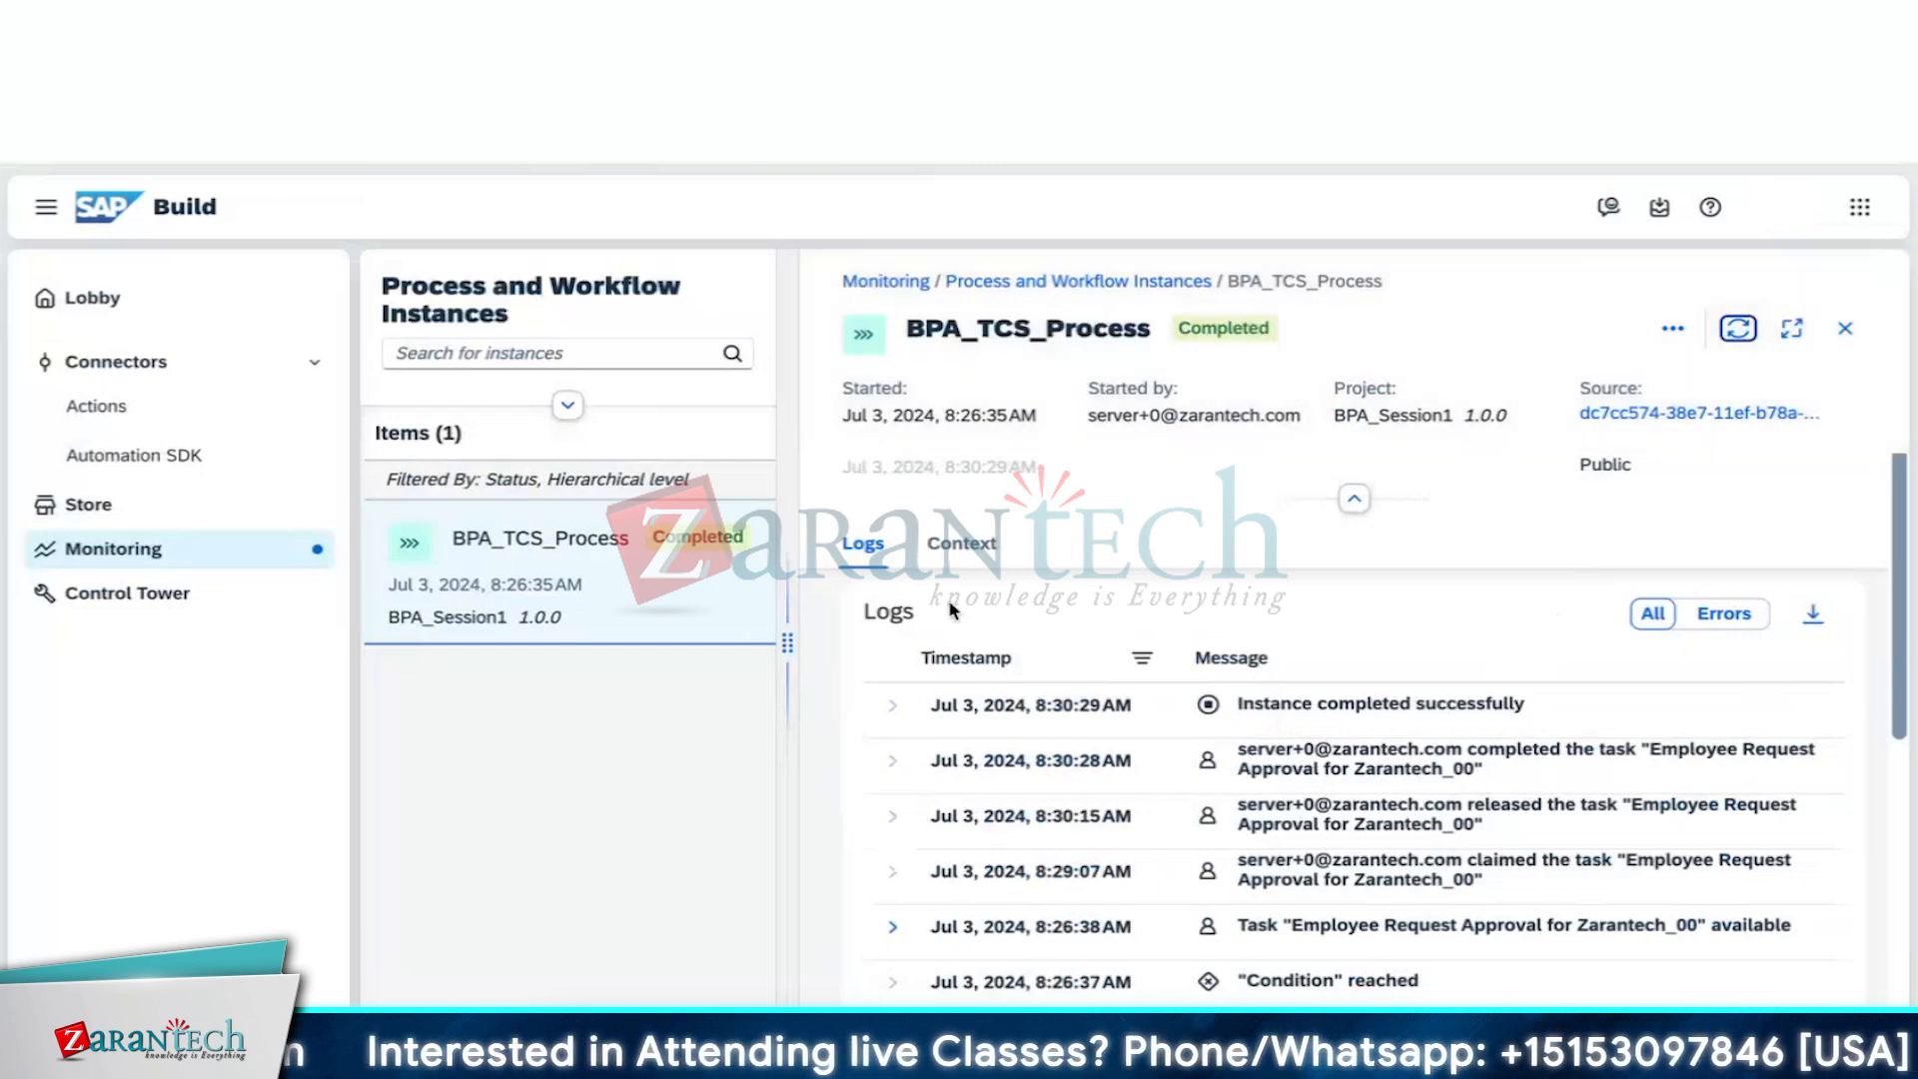
pyautogui.click(984, 547)
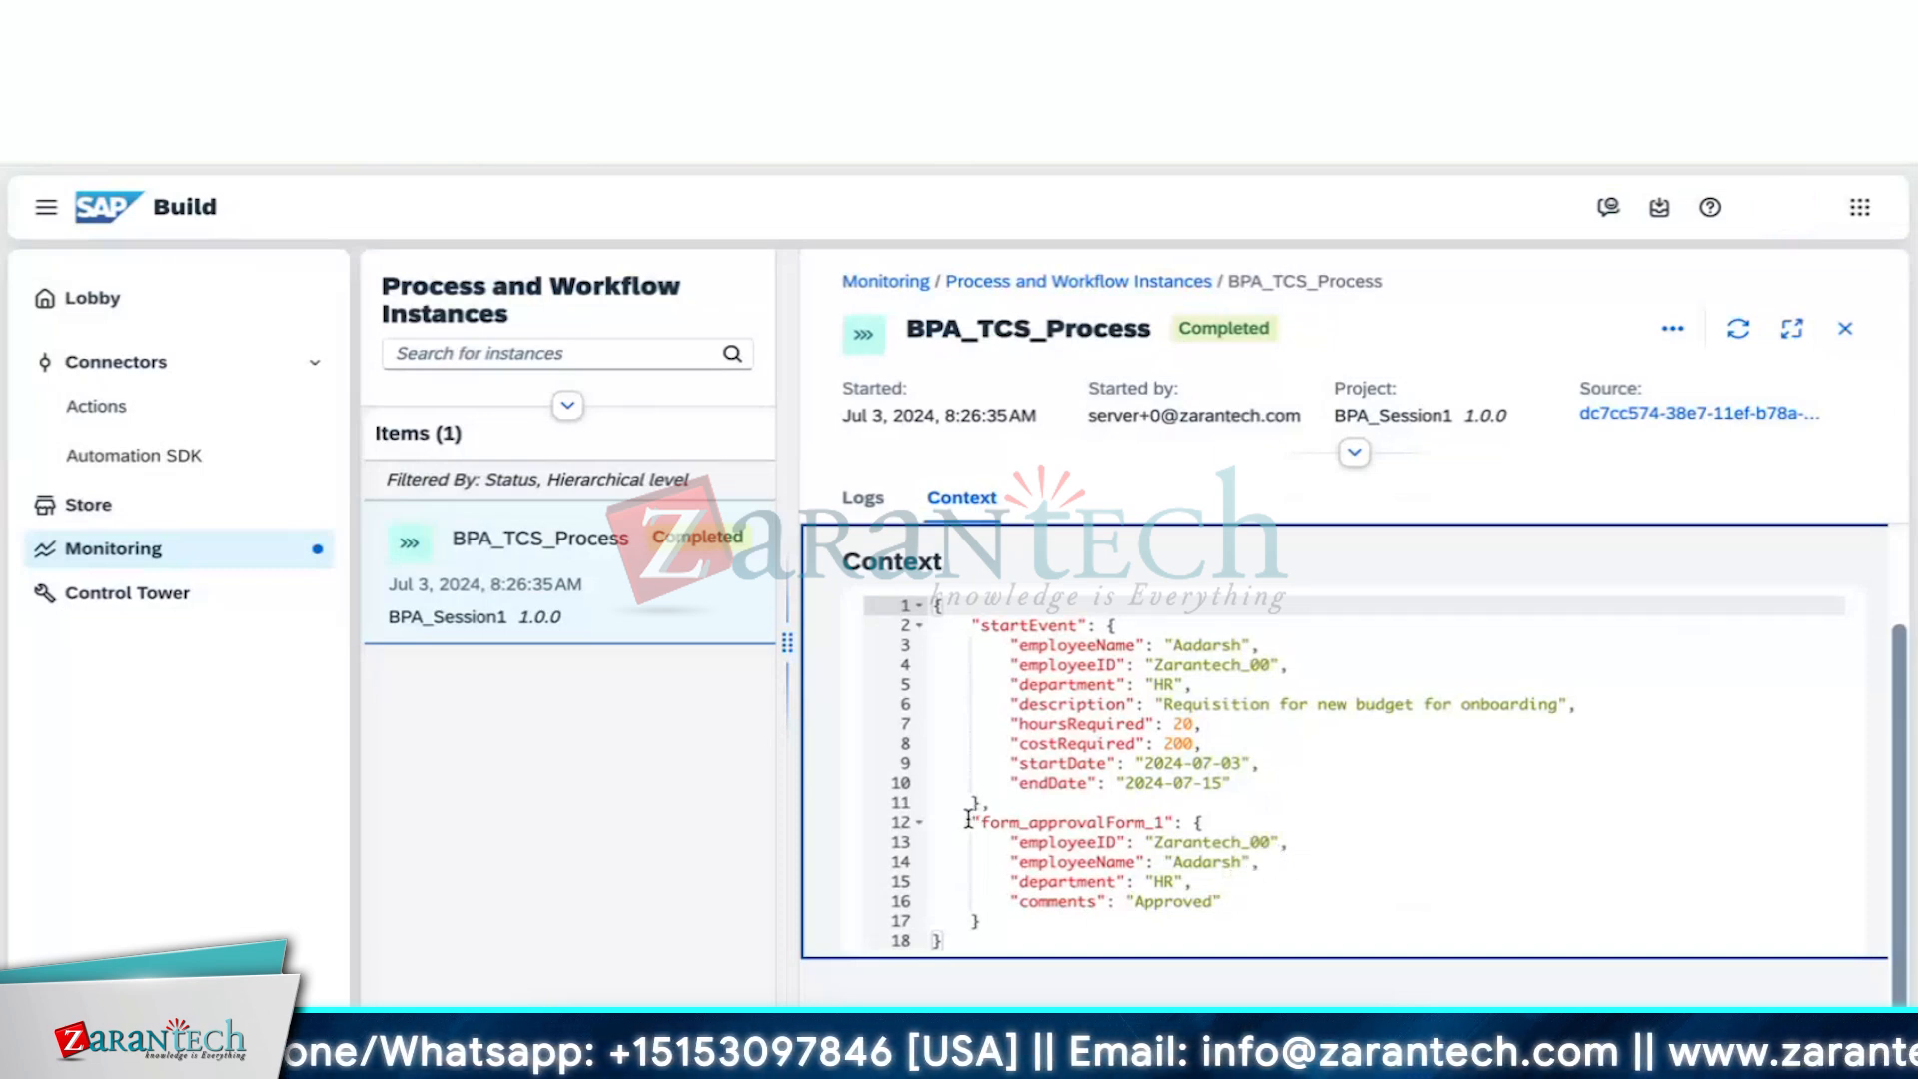
# Review the approval form and startEvent context data, then close the completed instance's details
pyautogui.click(970, 820)
pyautogui.moveTo(970, 821); pyautogui.dragTo(1248, 875)
pyautogui.moveTo(1269, 899); pyautogui.dragTo(1263, 923)
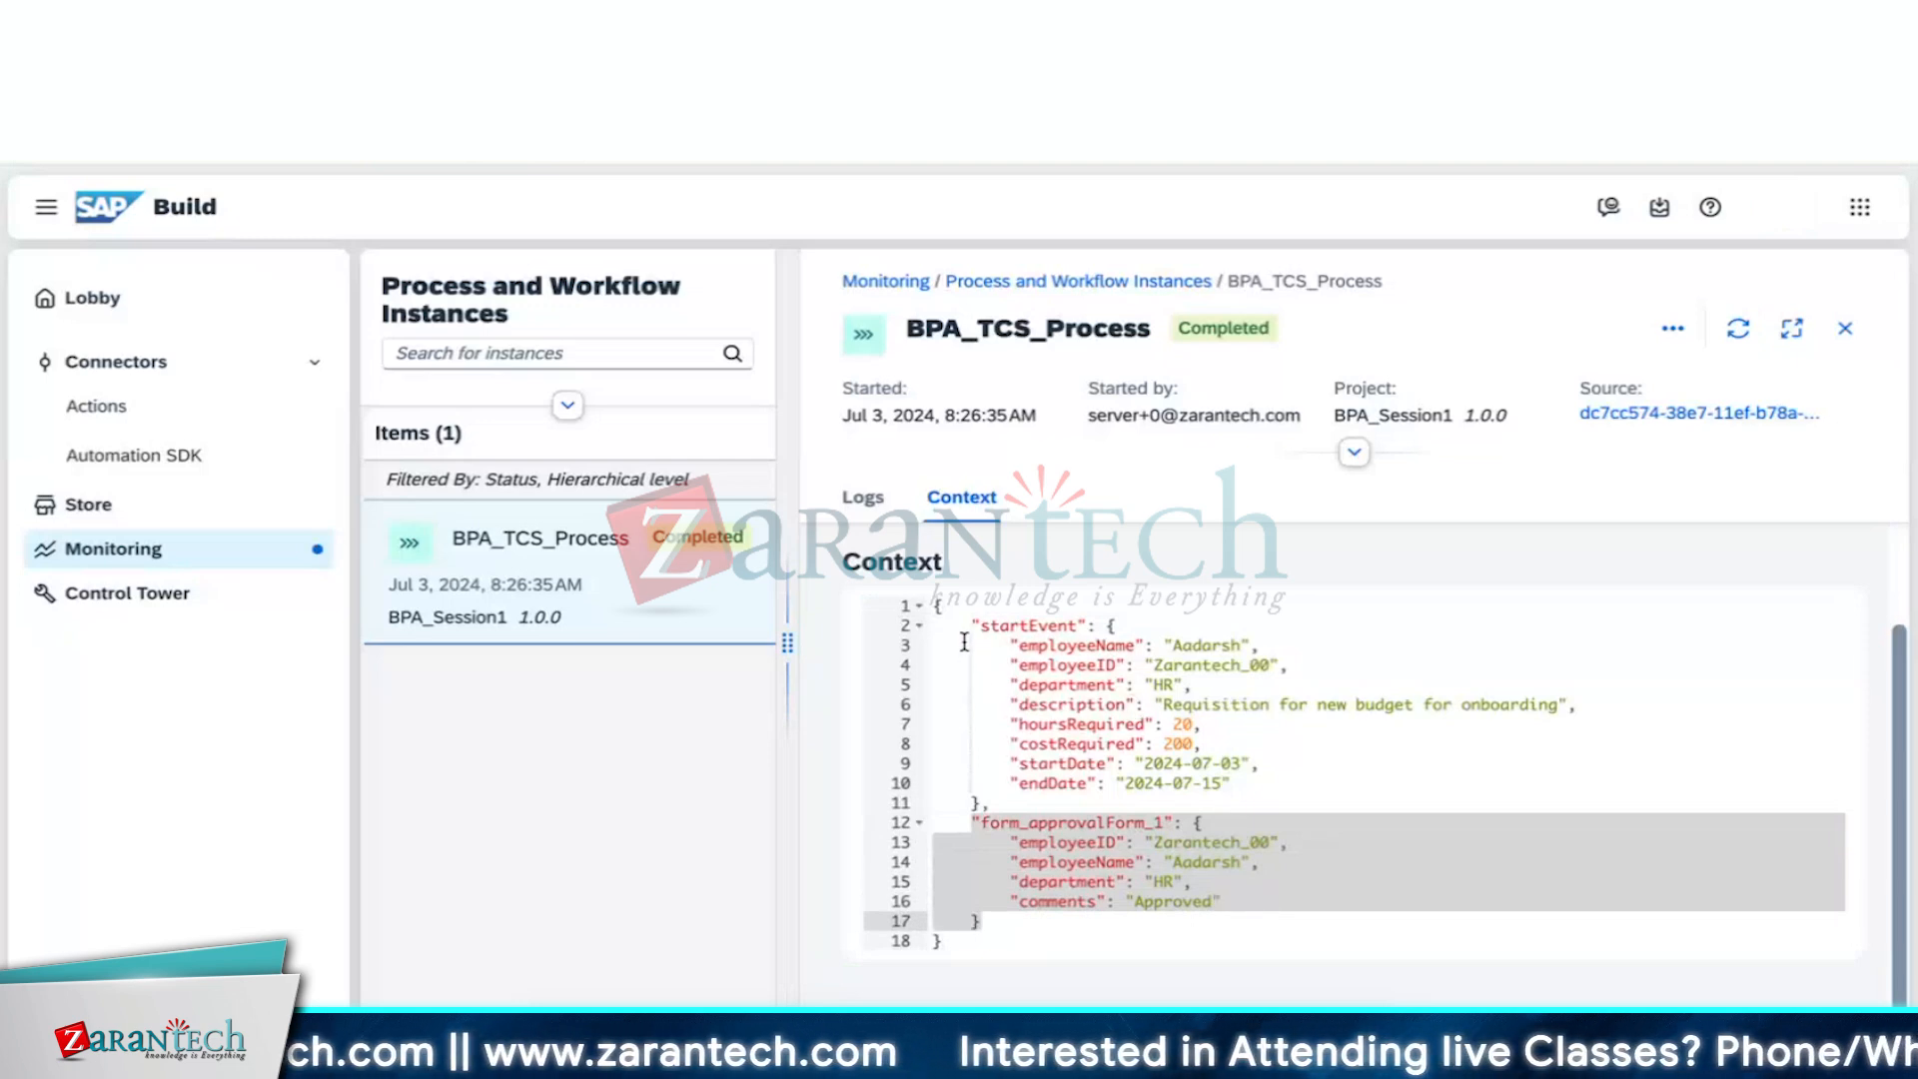
pyautogui.moveTo(979, 625); pyautogui.dragTo(1036, 802)
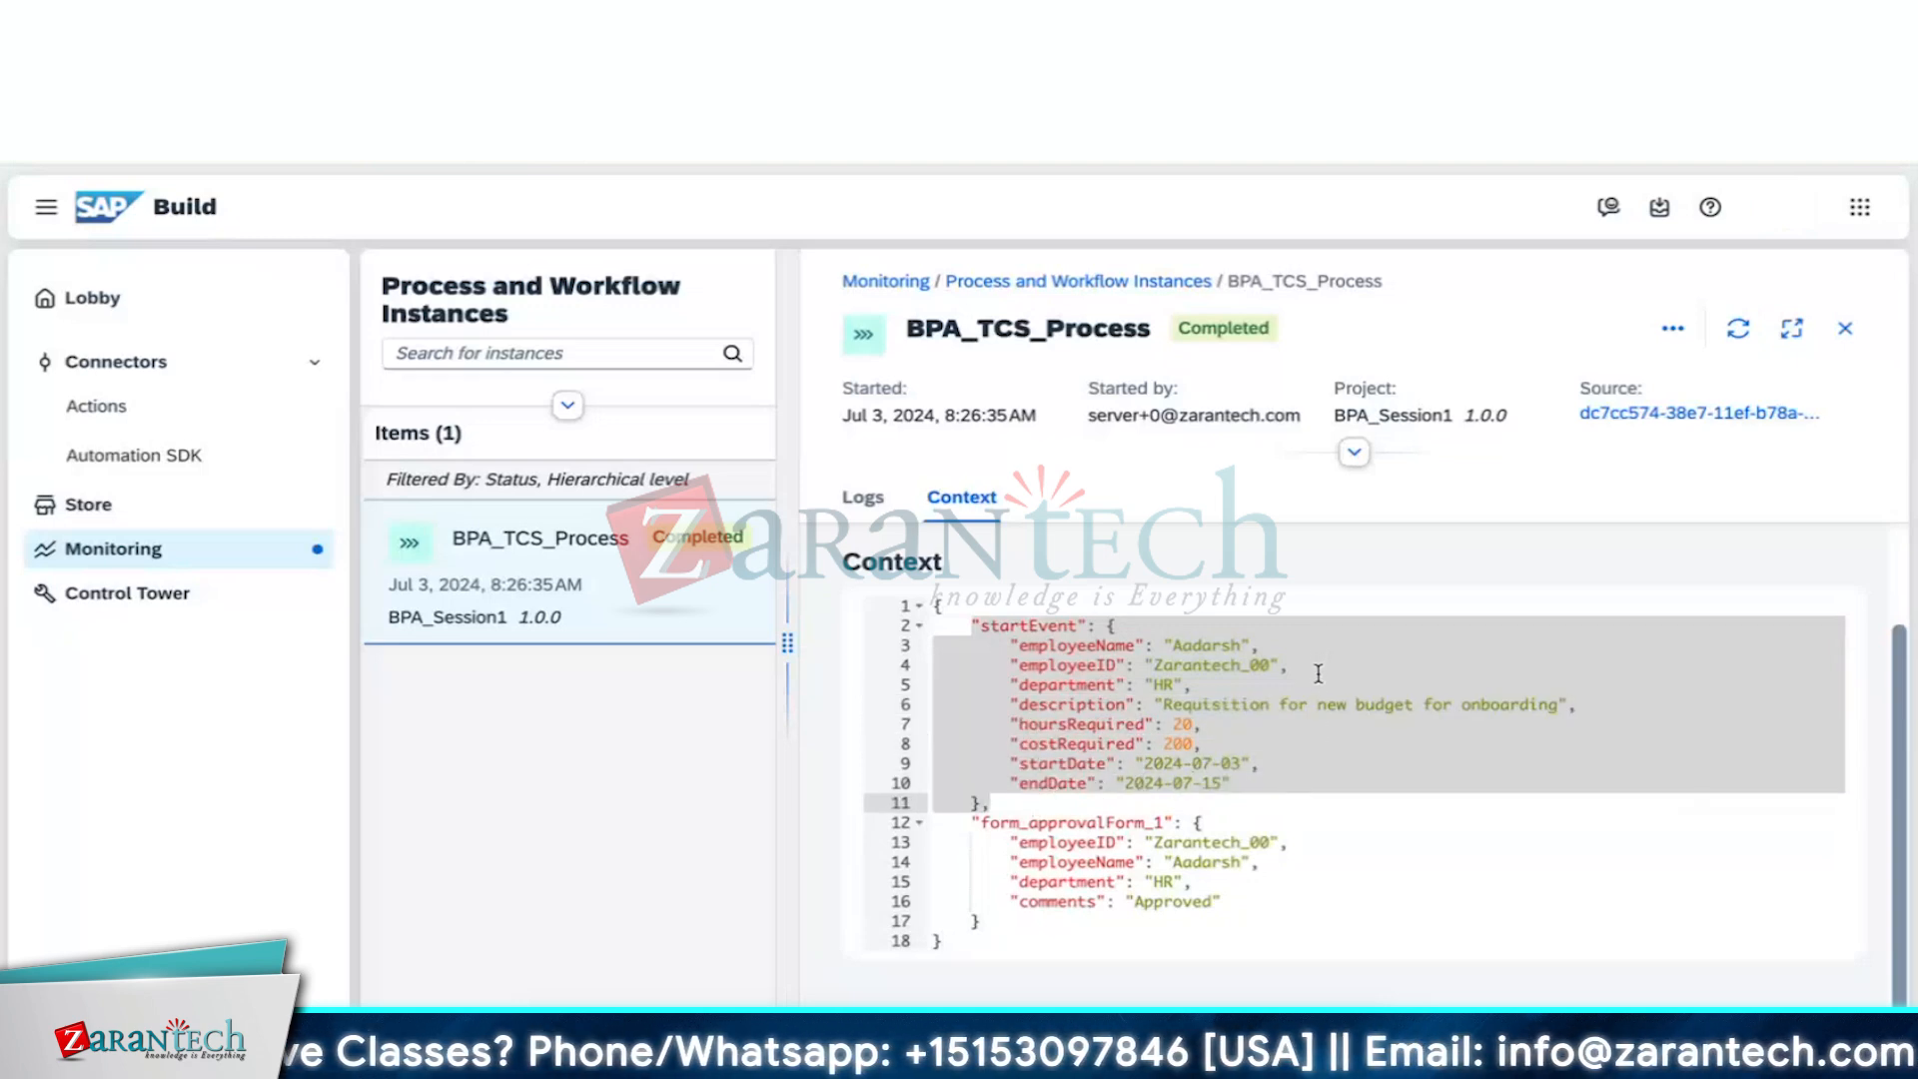
pyautogui.click(1245, 803)
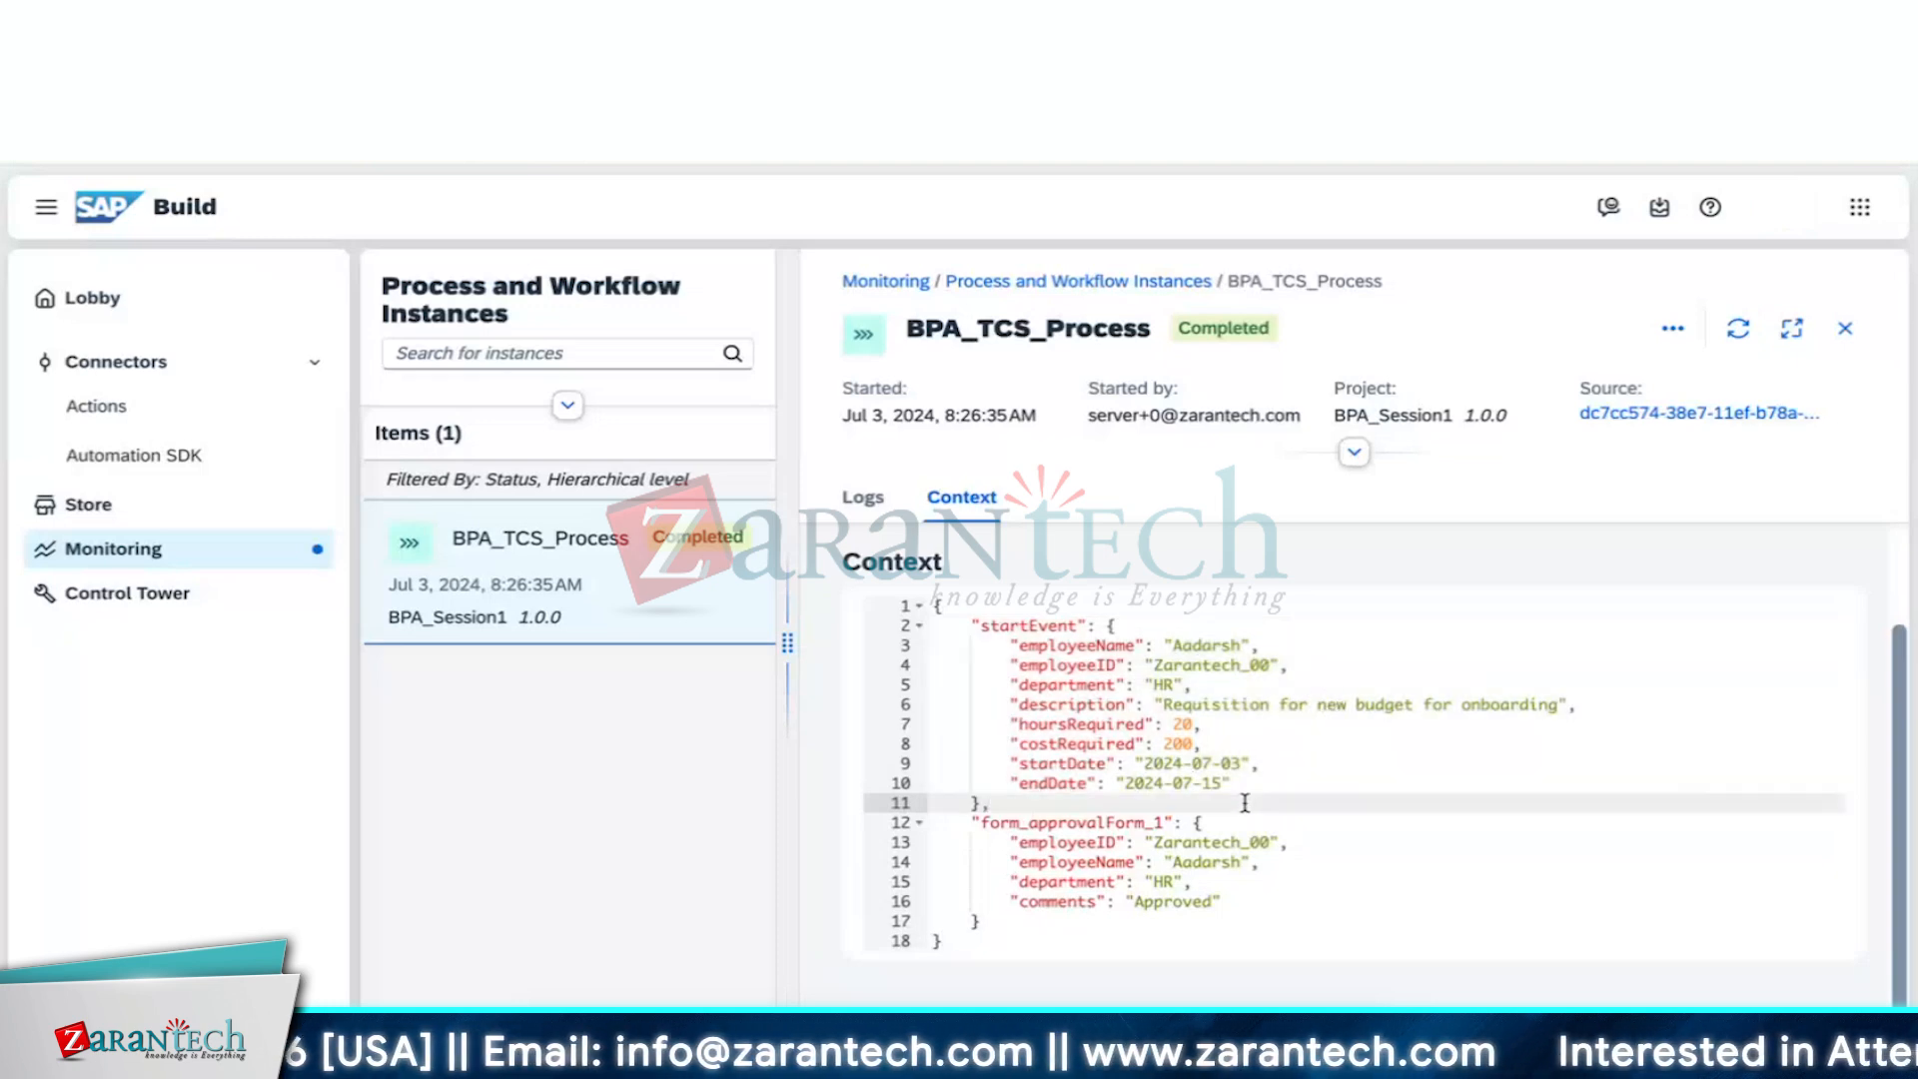
pyautogui.click(1094, 927)
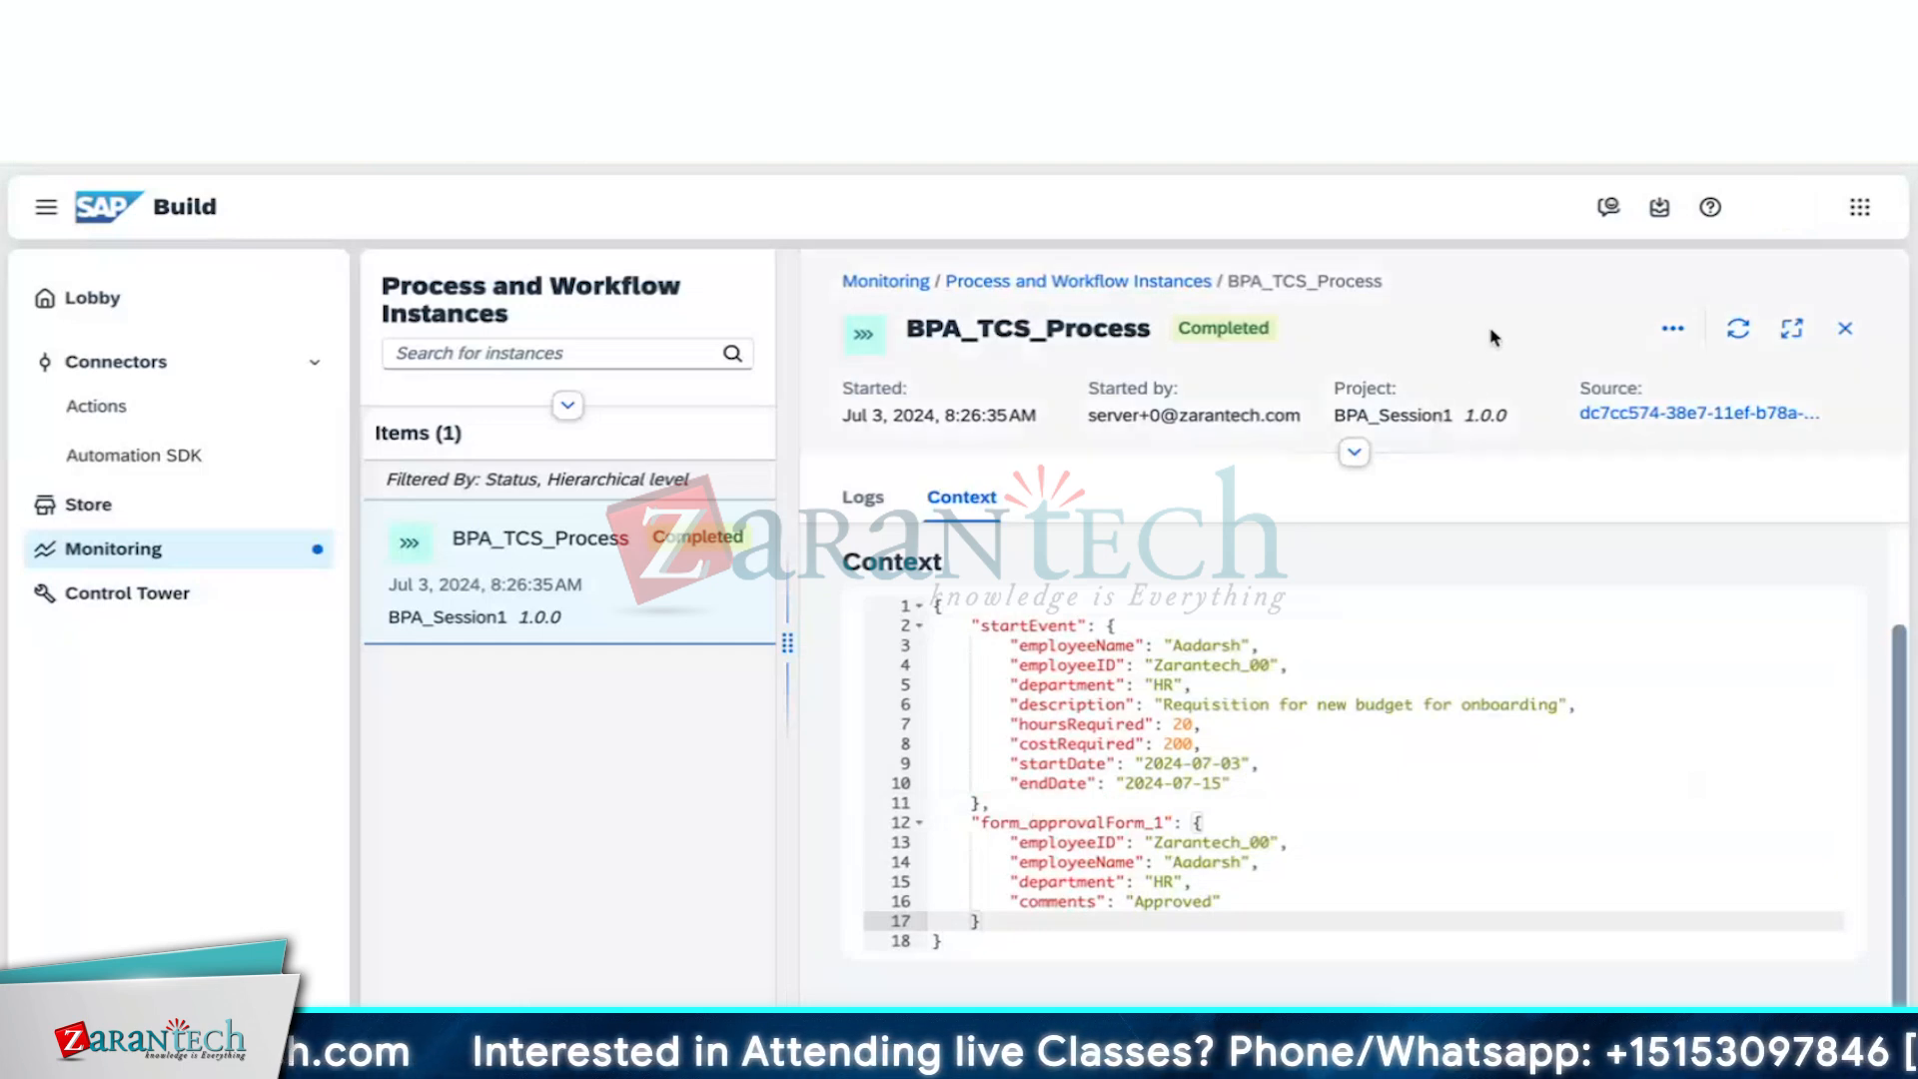
pyautogui.click(1856, 331)
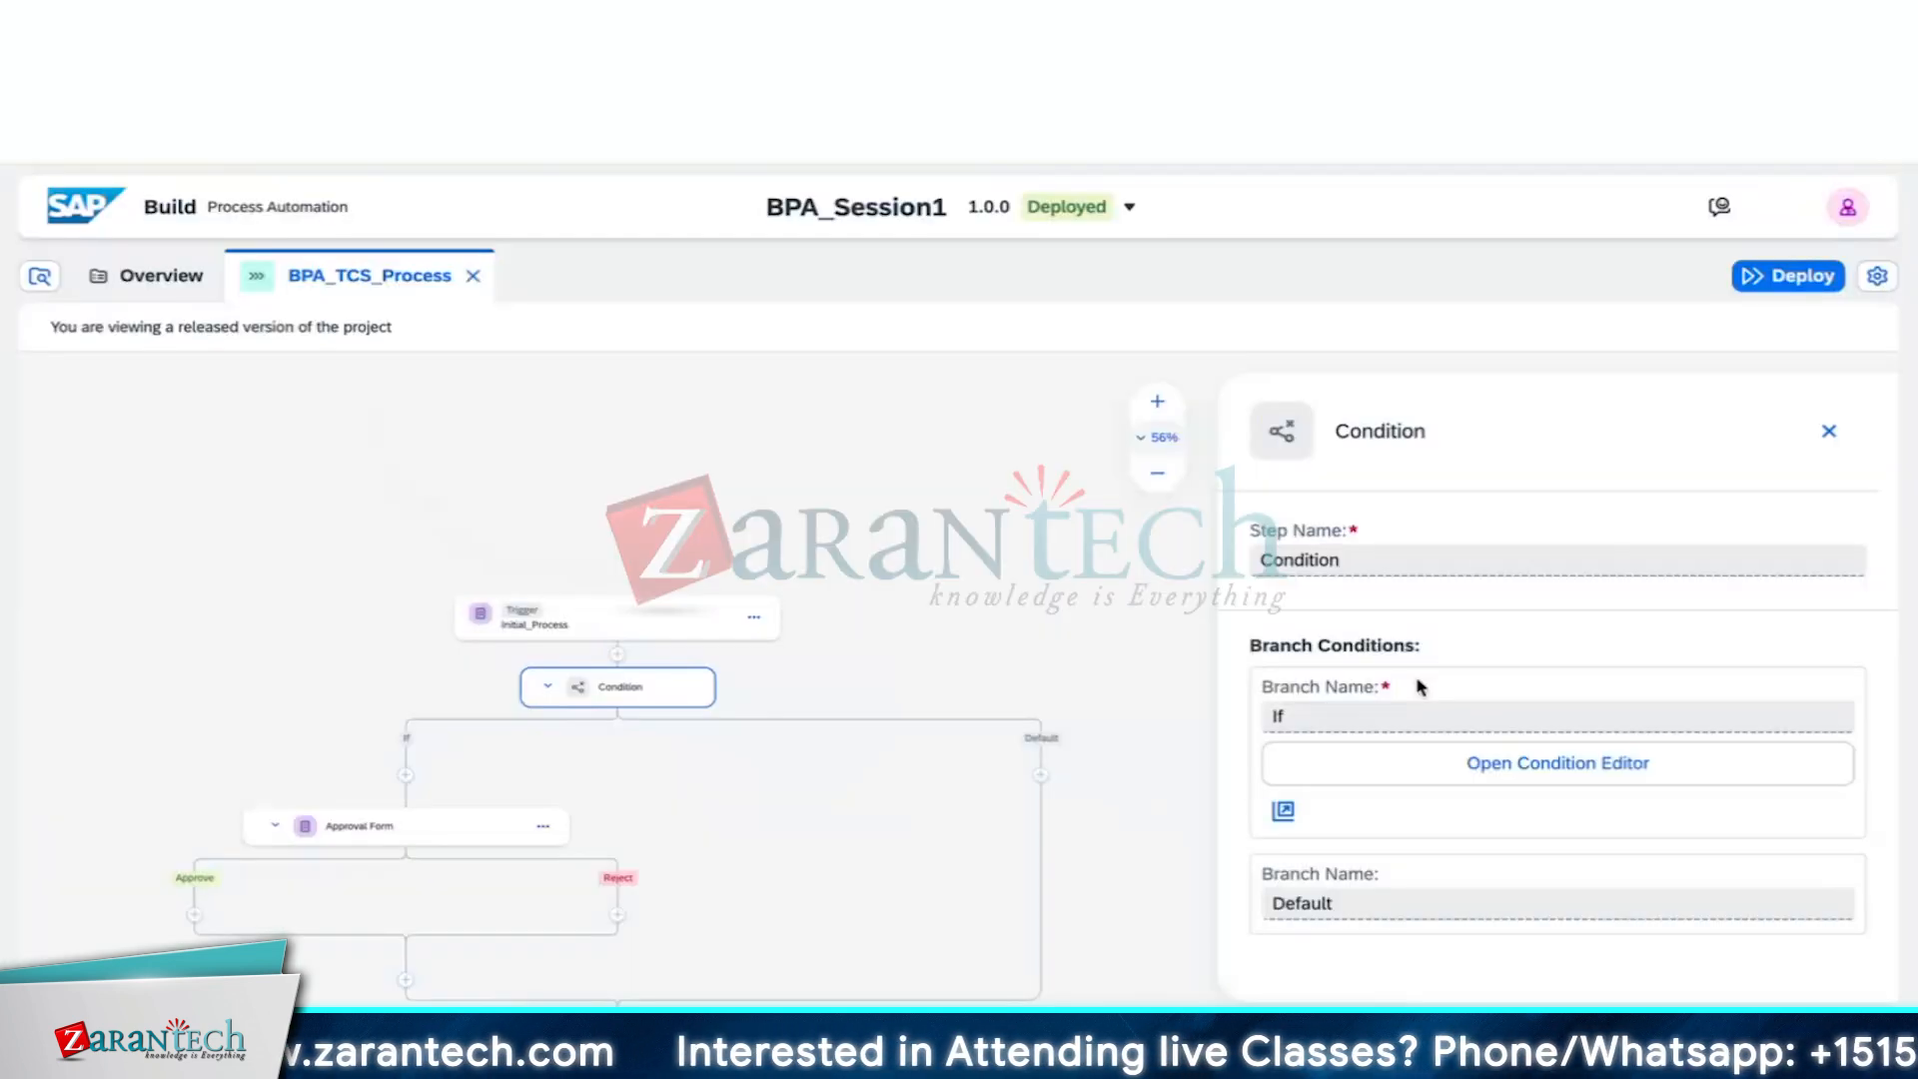
# Copy the Initial_Process trigger's form link and open a new browser tab
pyautogui.click(1829, 430)
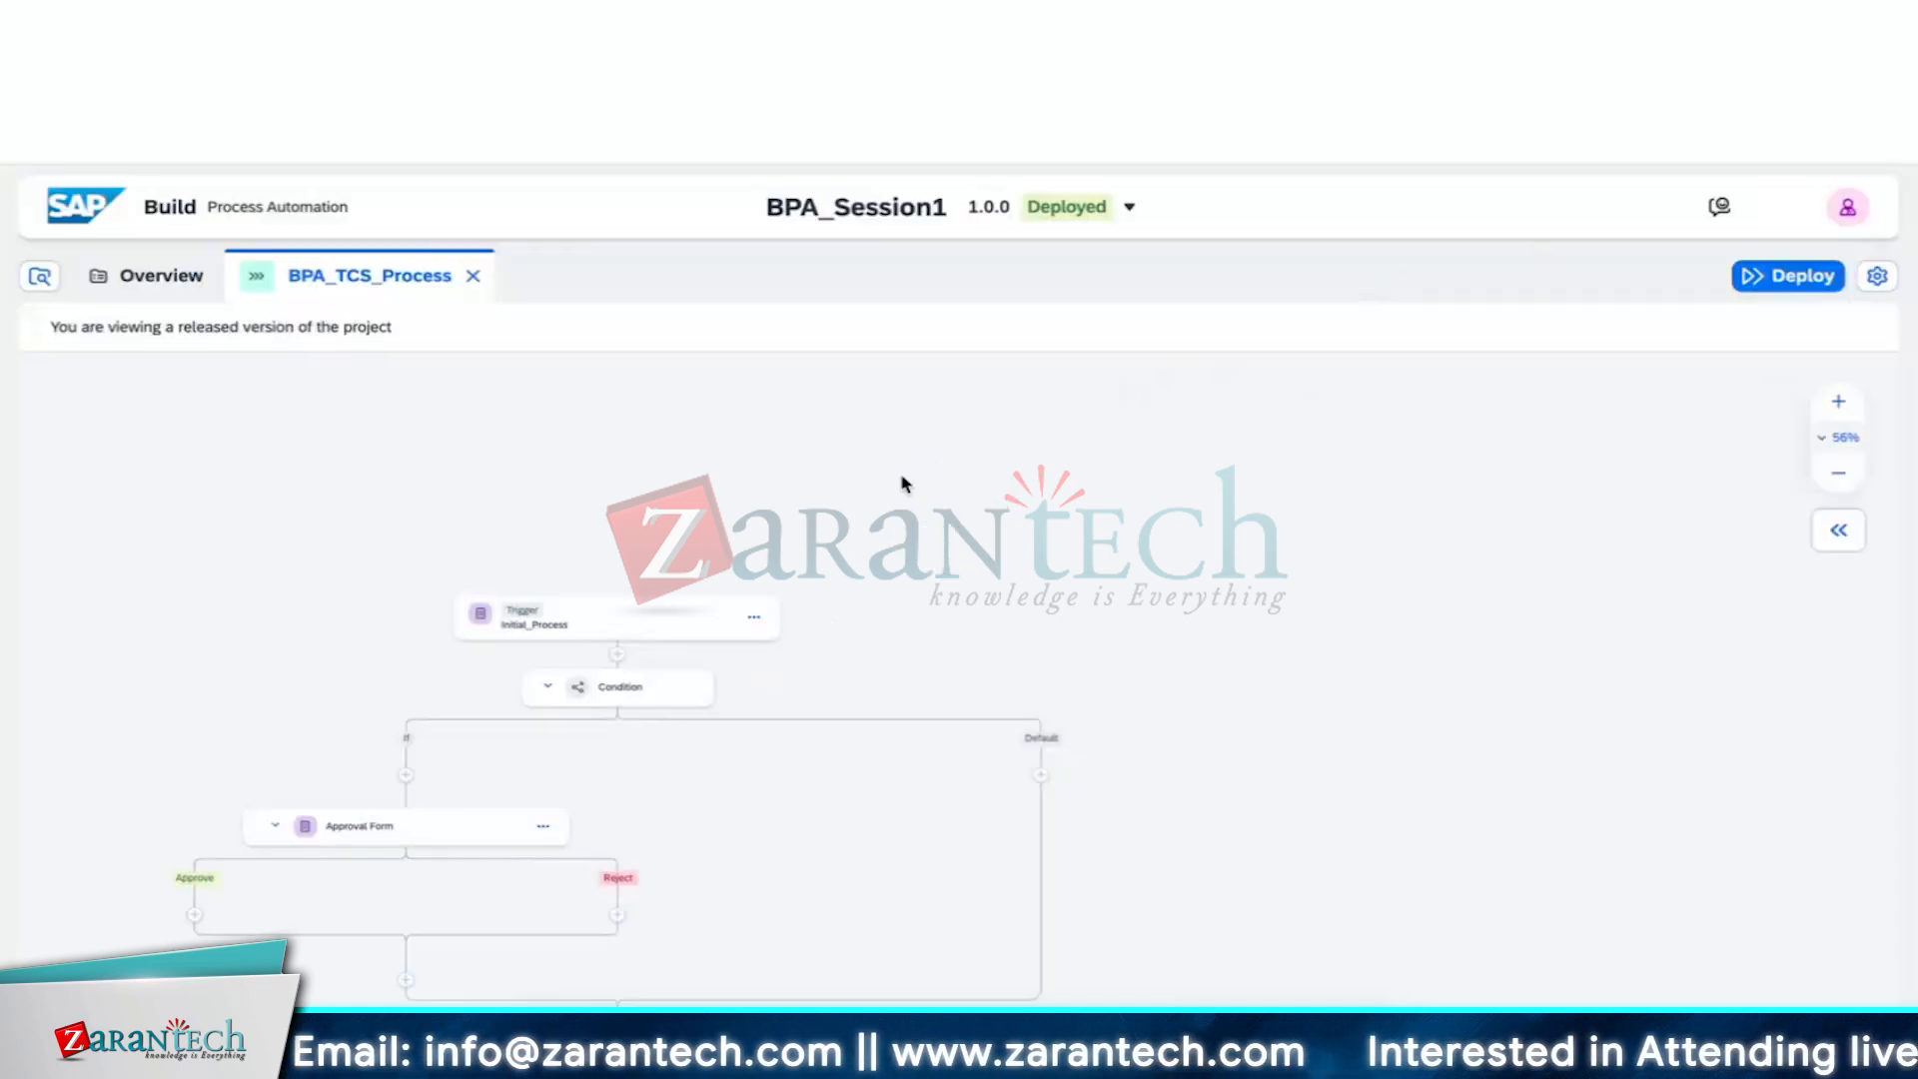
pyautogui.click(633, 615)
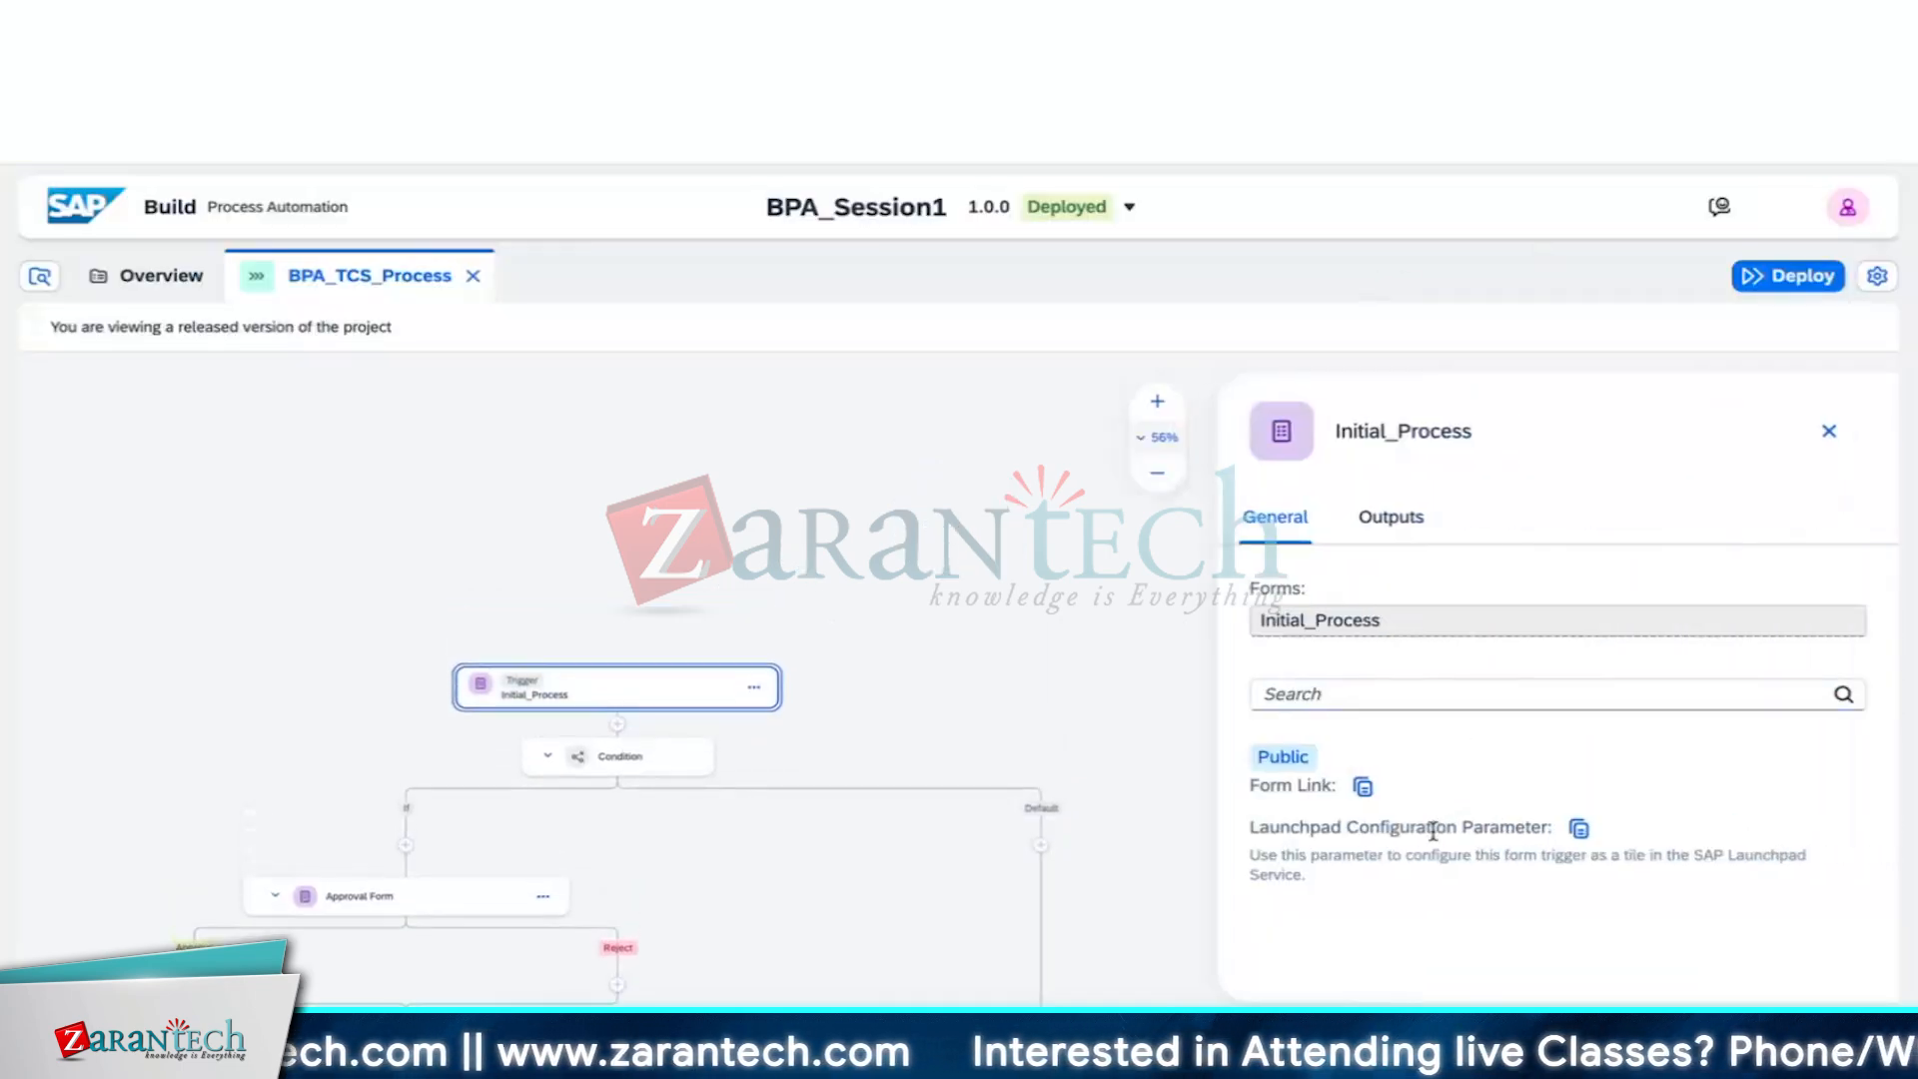
pyautogui.click(1362, 787)
pyautogui.click(1829, 430)
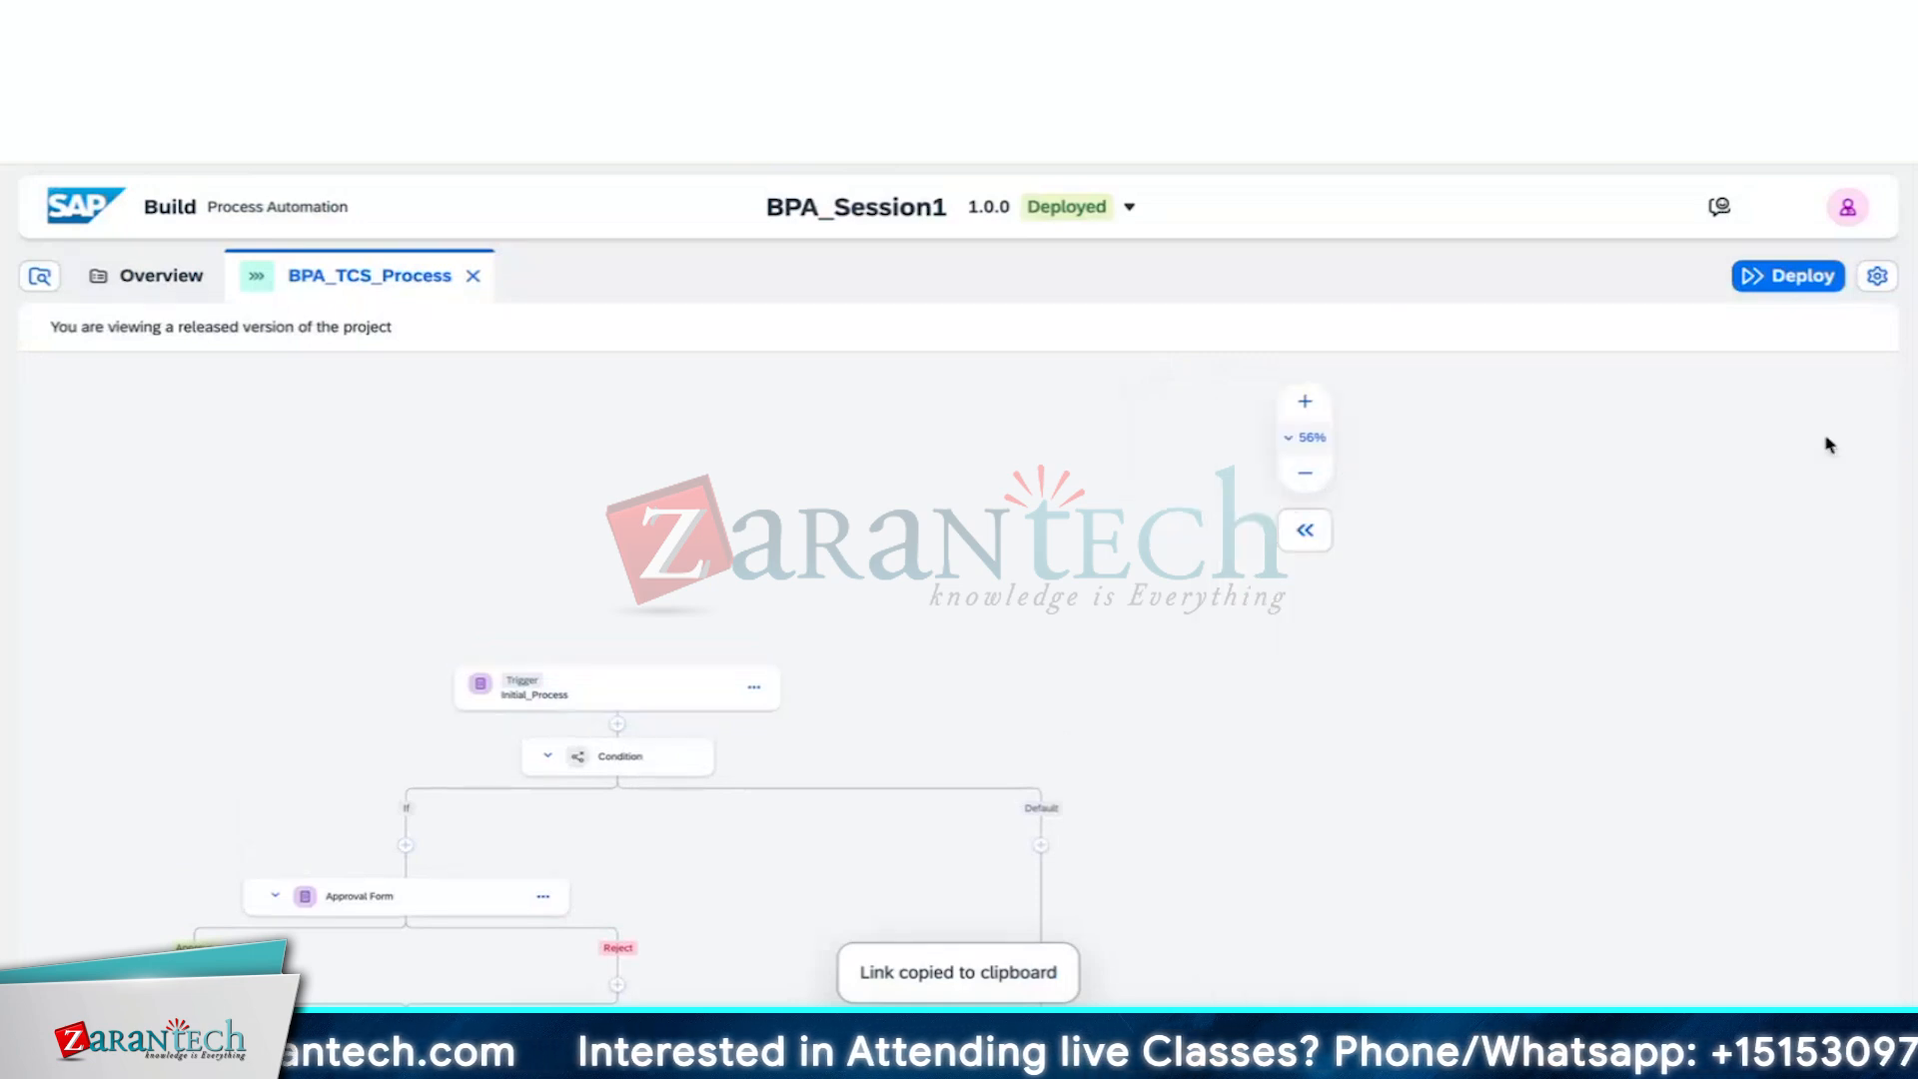
pyautogui.hotkey('ctrl', 't')
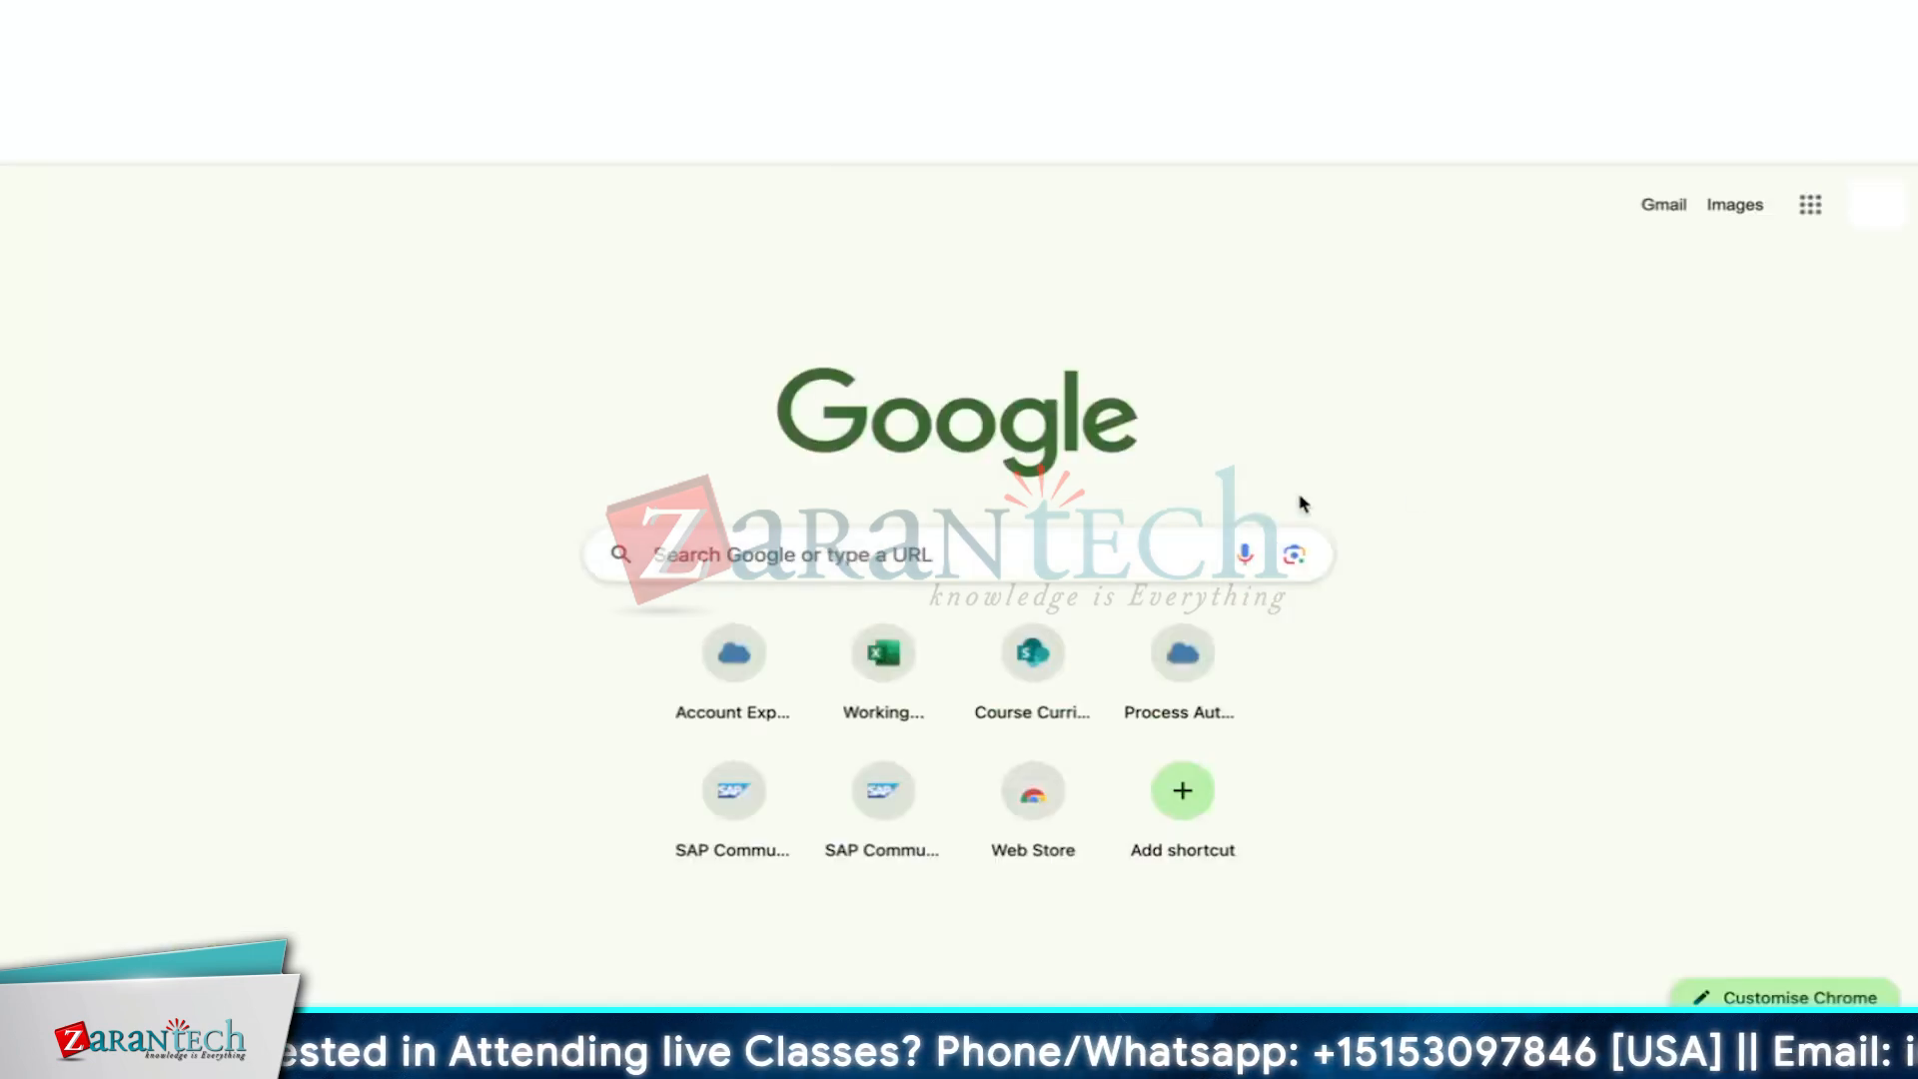
# Load the copied form link in the new tab to open a blank Request Form
pyautogui.hotkey('ctrl', 'v')
pyautogui.press('Return')
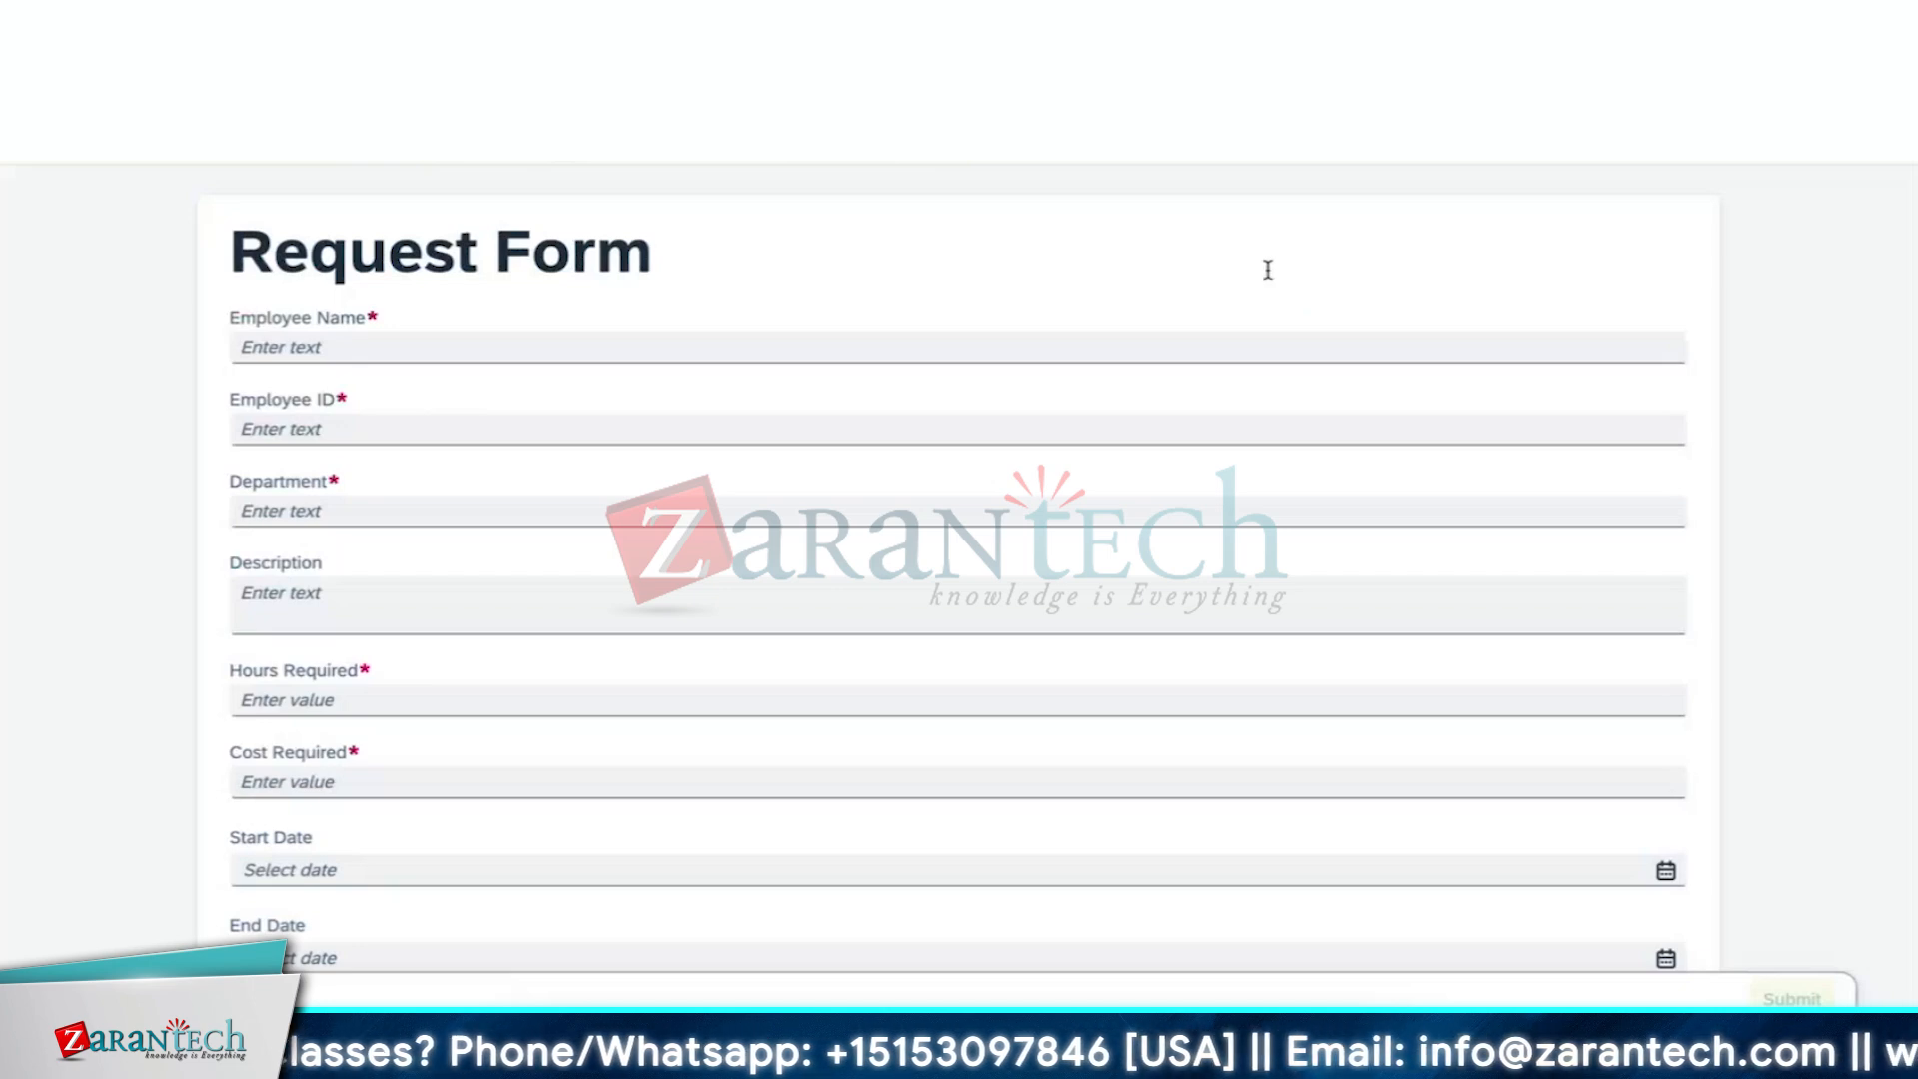
# Fill in the employee's name, employee ID and department IT on the Request Form
pyautogui.scroll(-1, 1266, 270)
pyautogui.click(1191, 296)
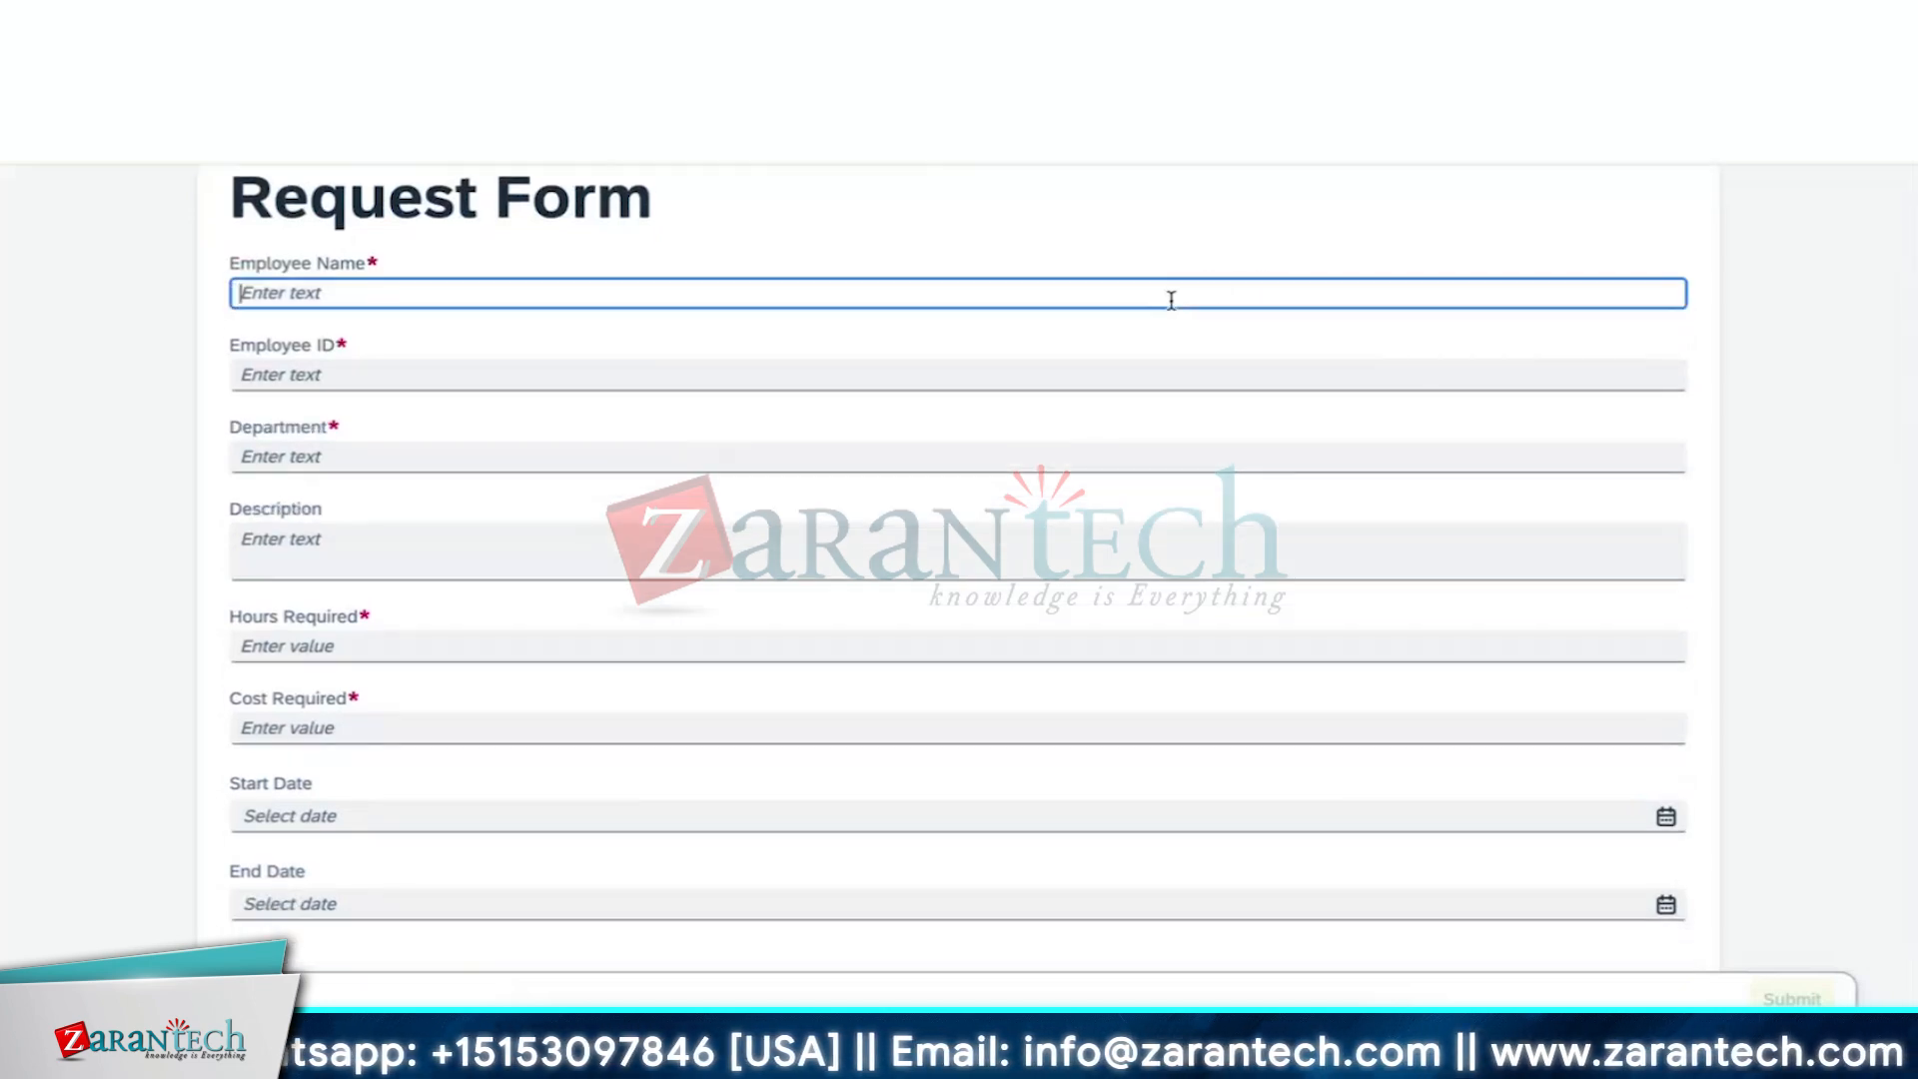
pyautogui.write('Aadarsh')
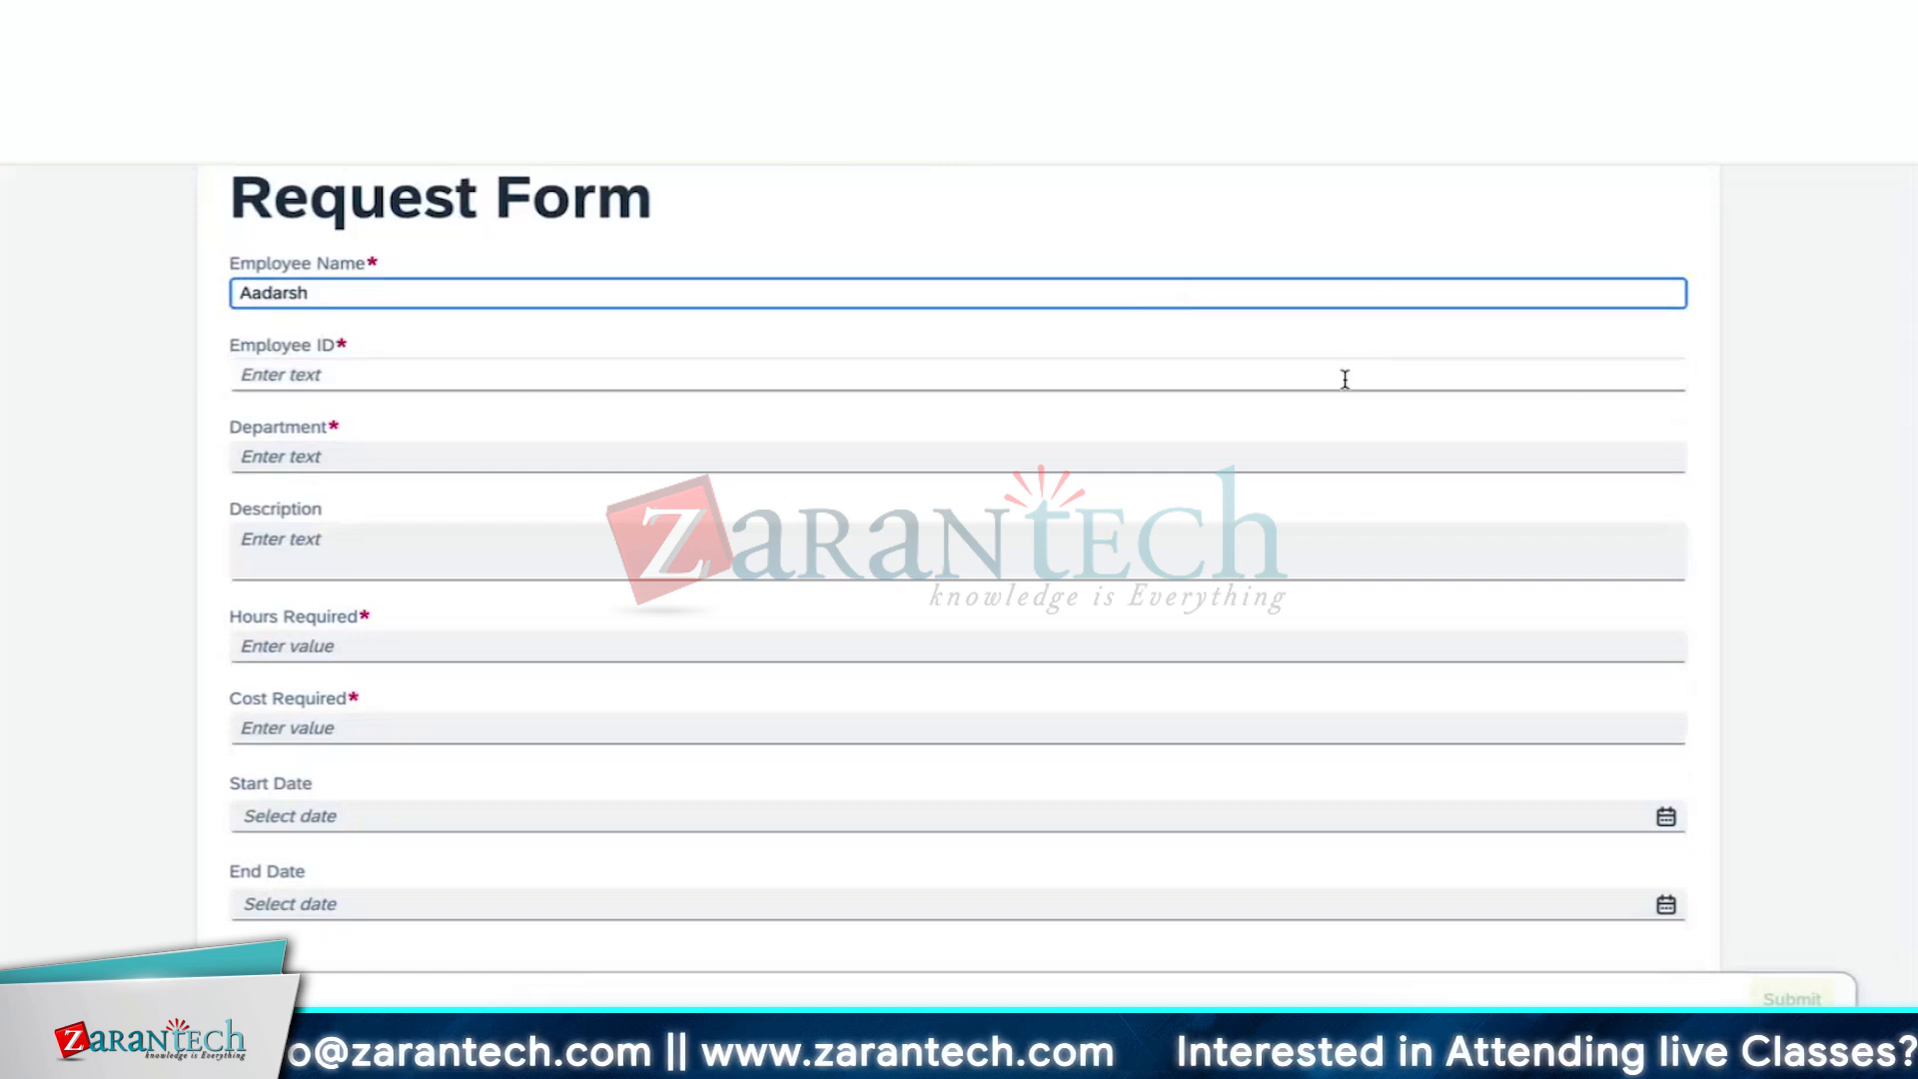
pyautogui.click(1255, 379)
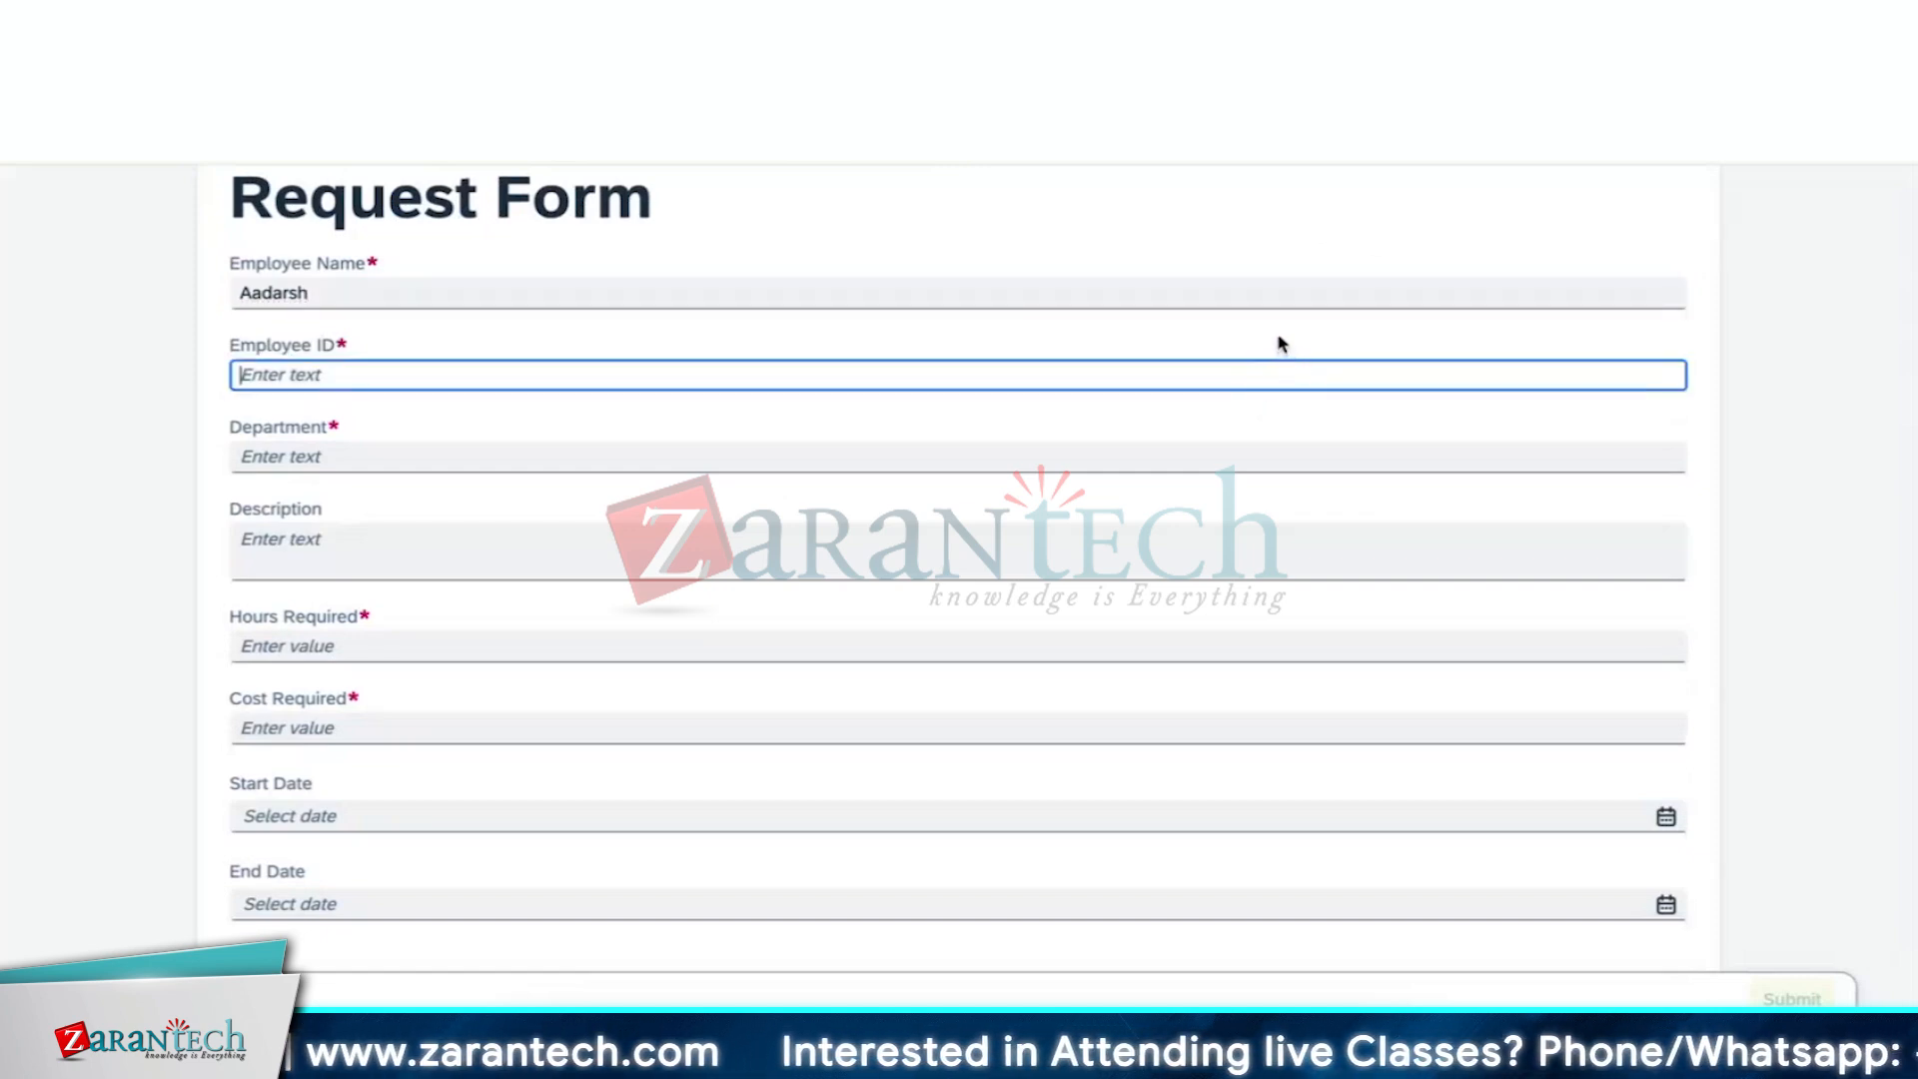
pyautogui.write('Za')
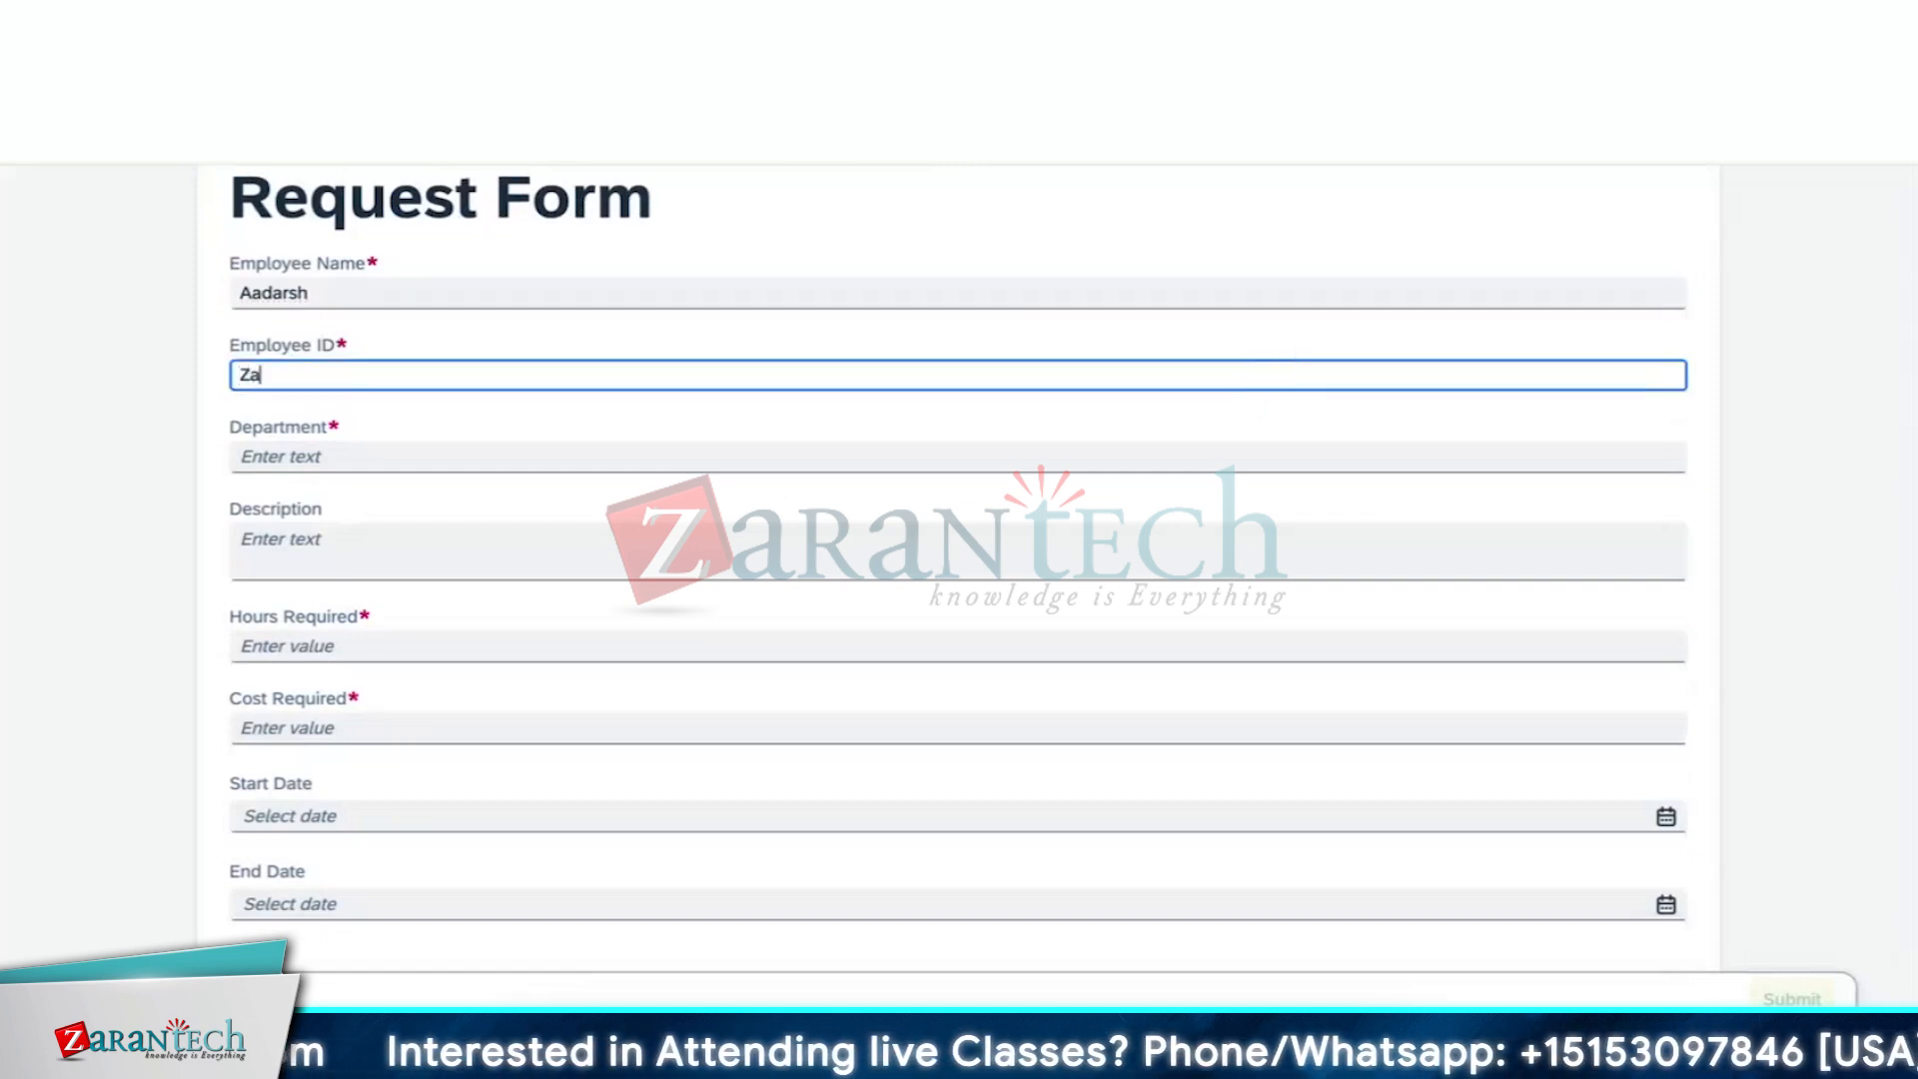
pyautogui.write('rante')
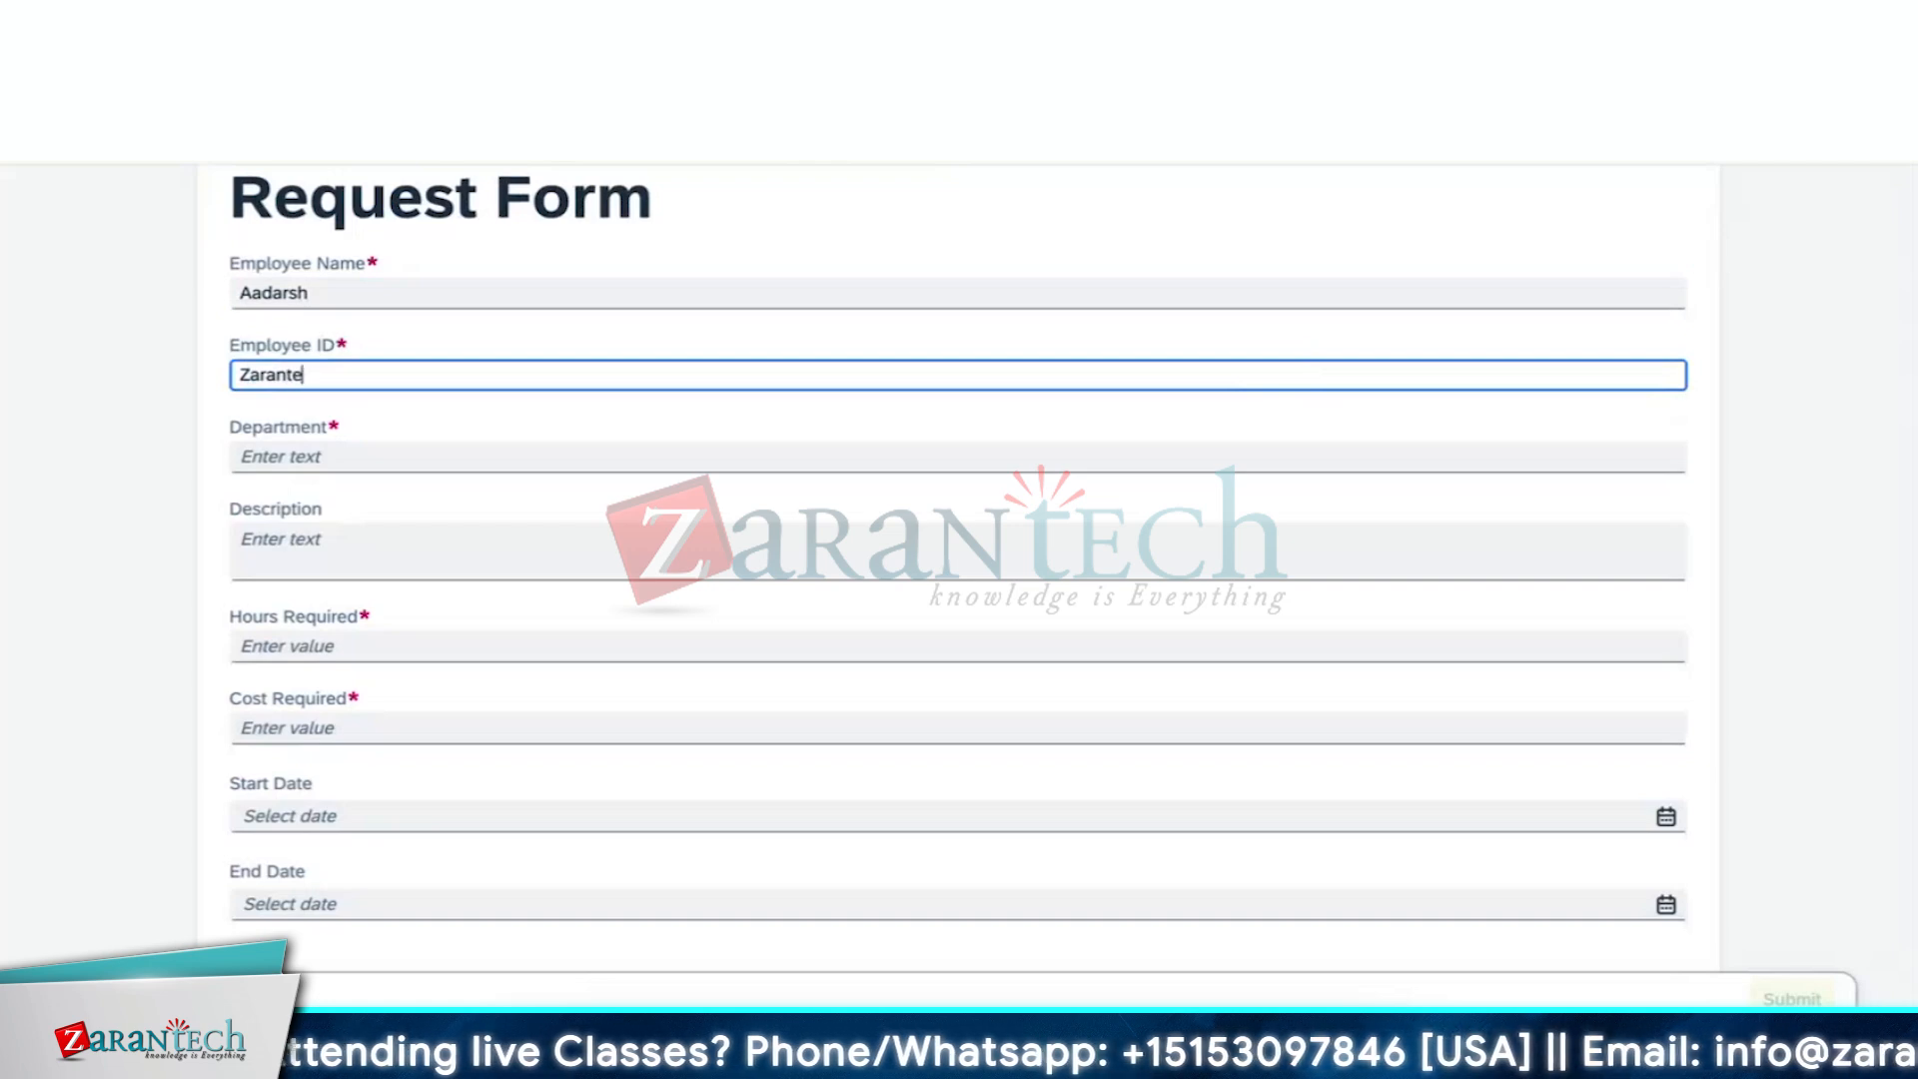
pyautogui.write('ch_00')
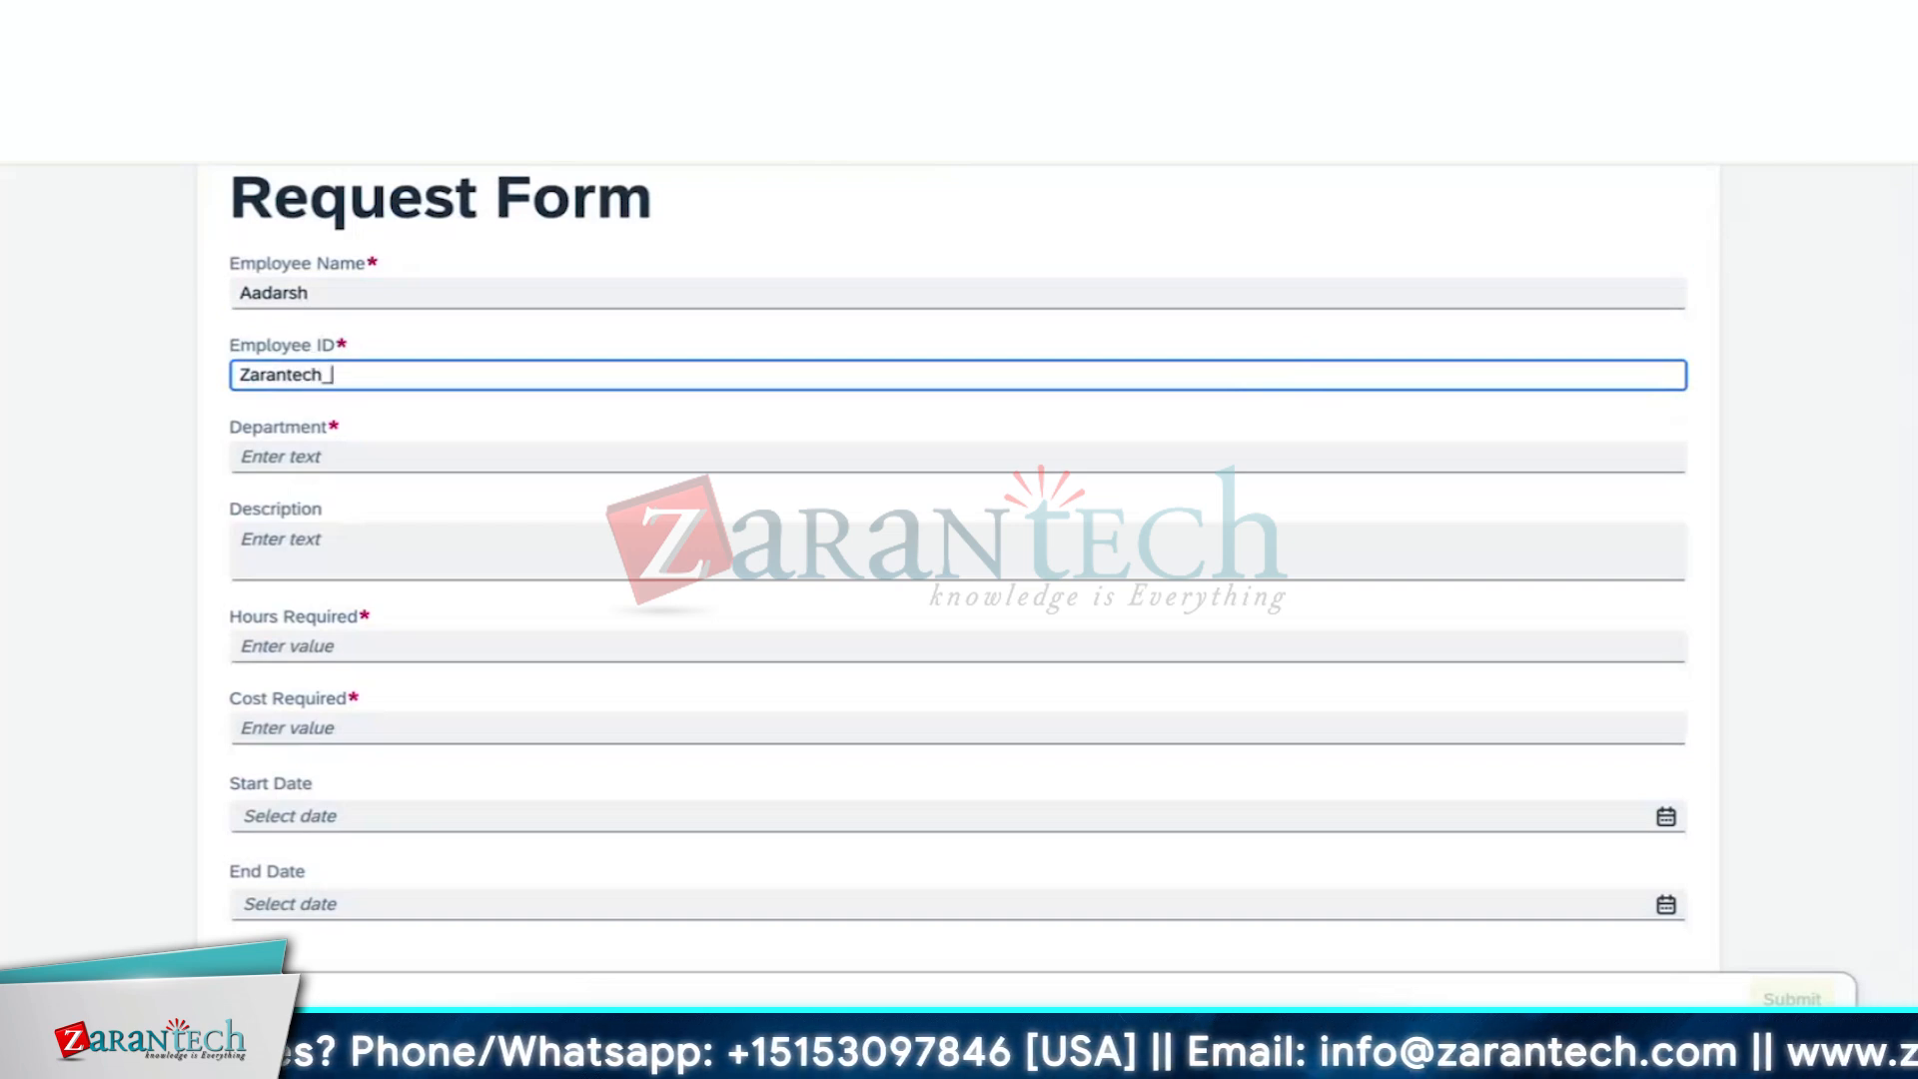
pyautogui.click(1136, 449)
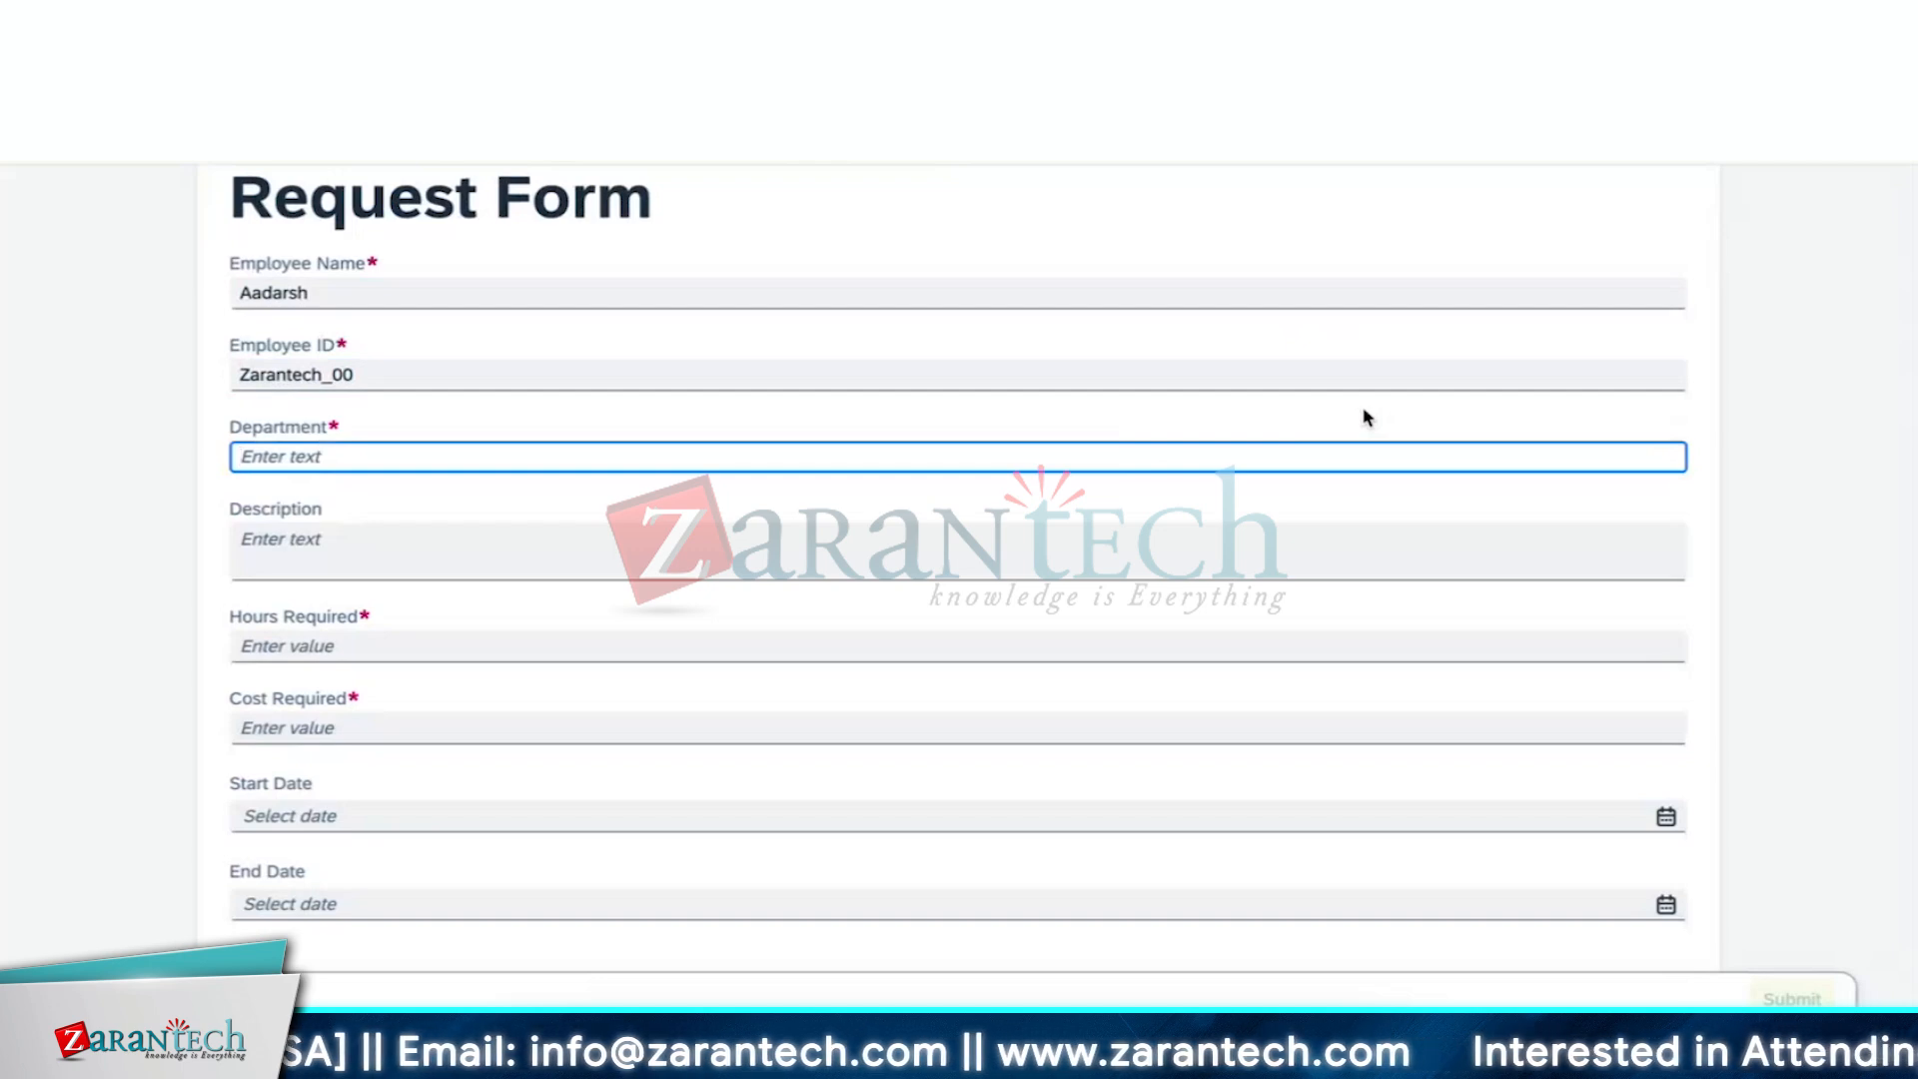
pyautogui.write('IT')
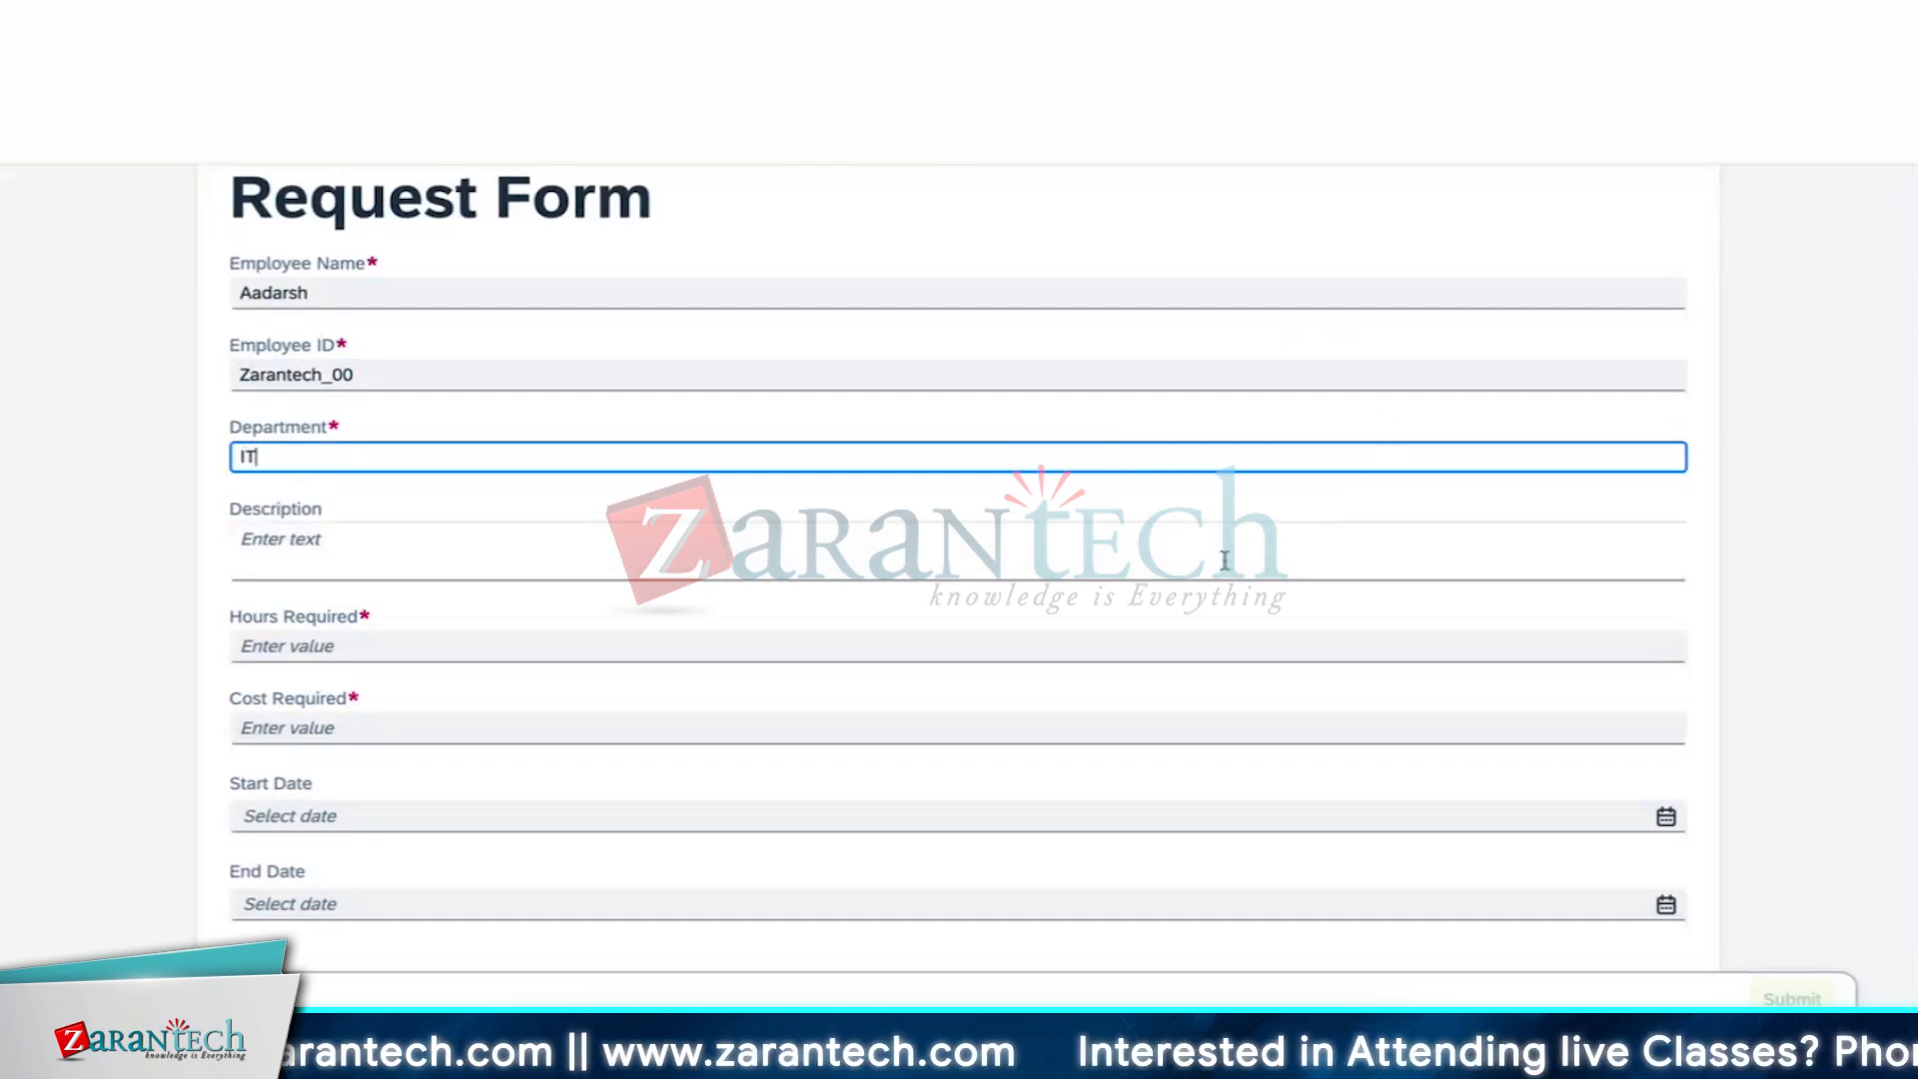
# Enter the description 'Budget for employee onboarding'
pyautogui.click(1223, 560)
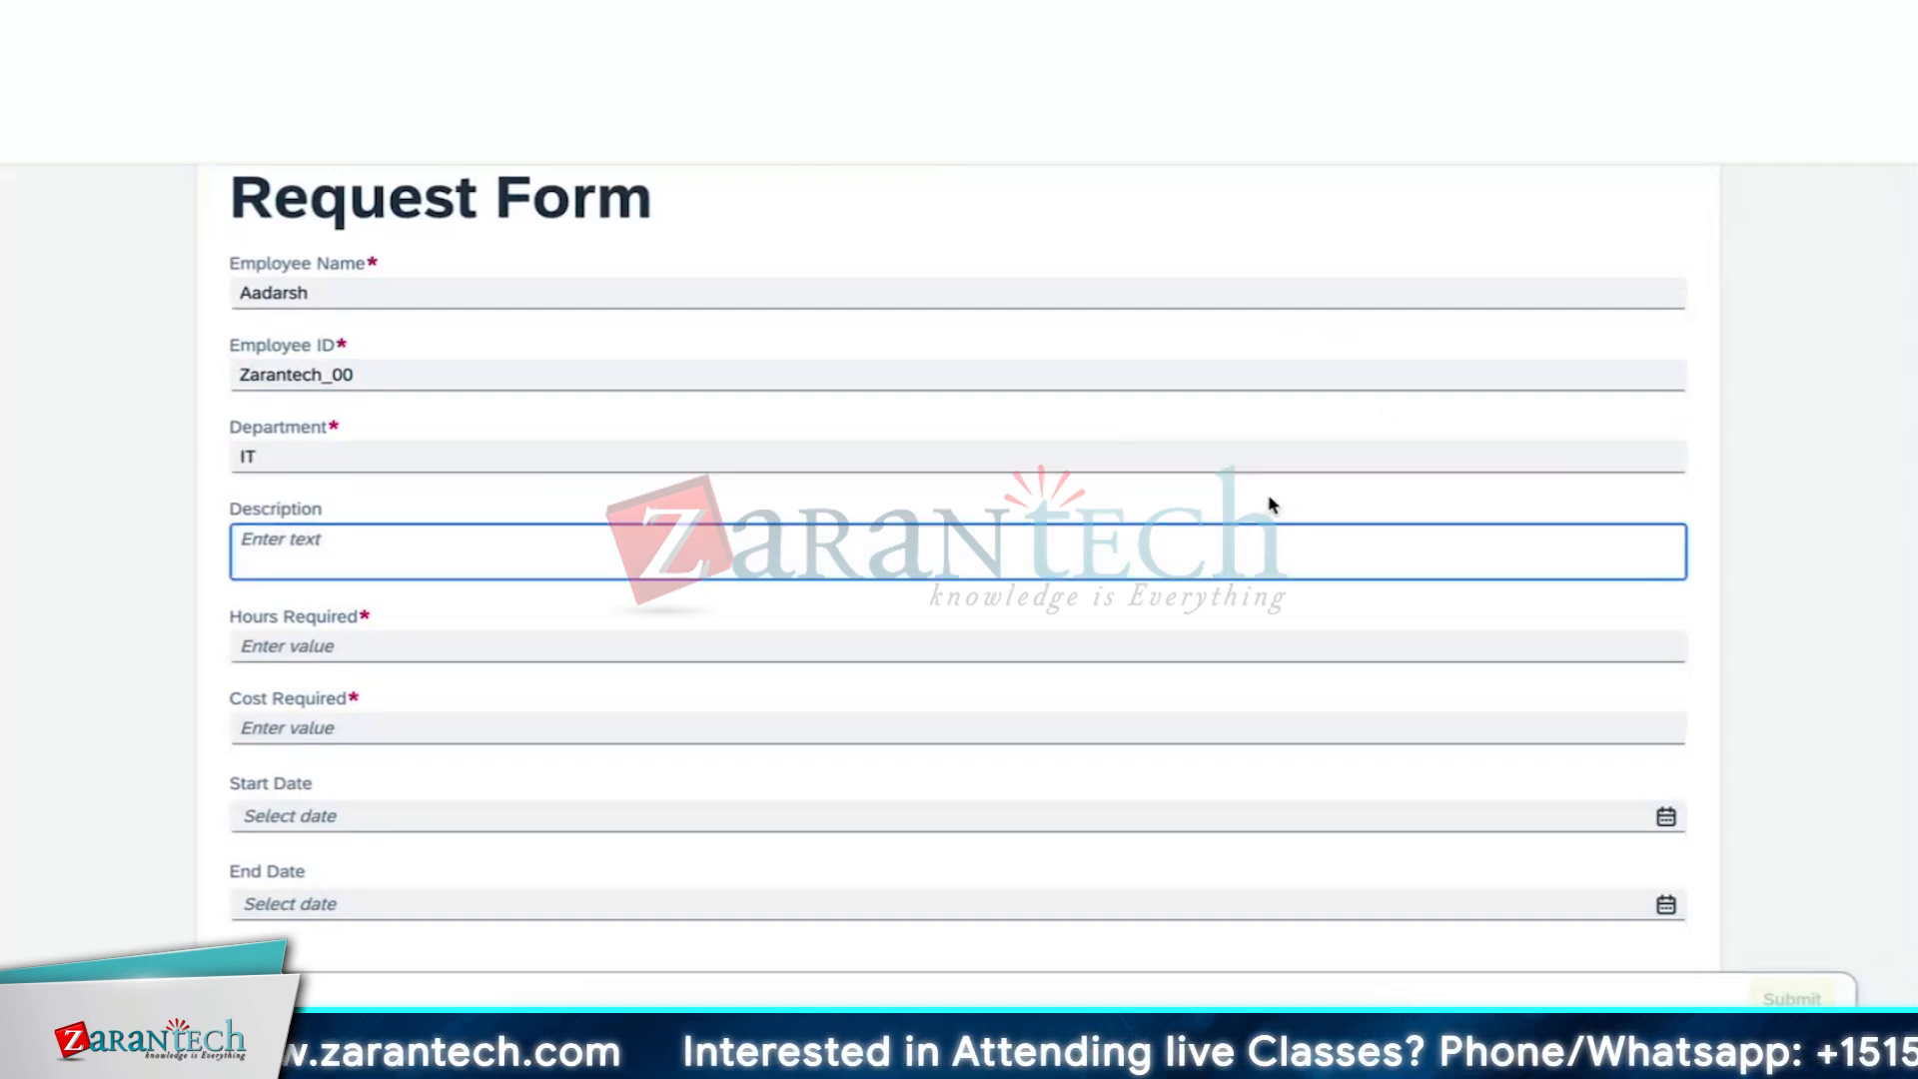
pyautogui.write('Em')
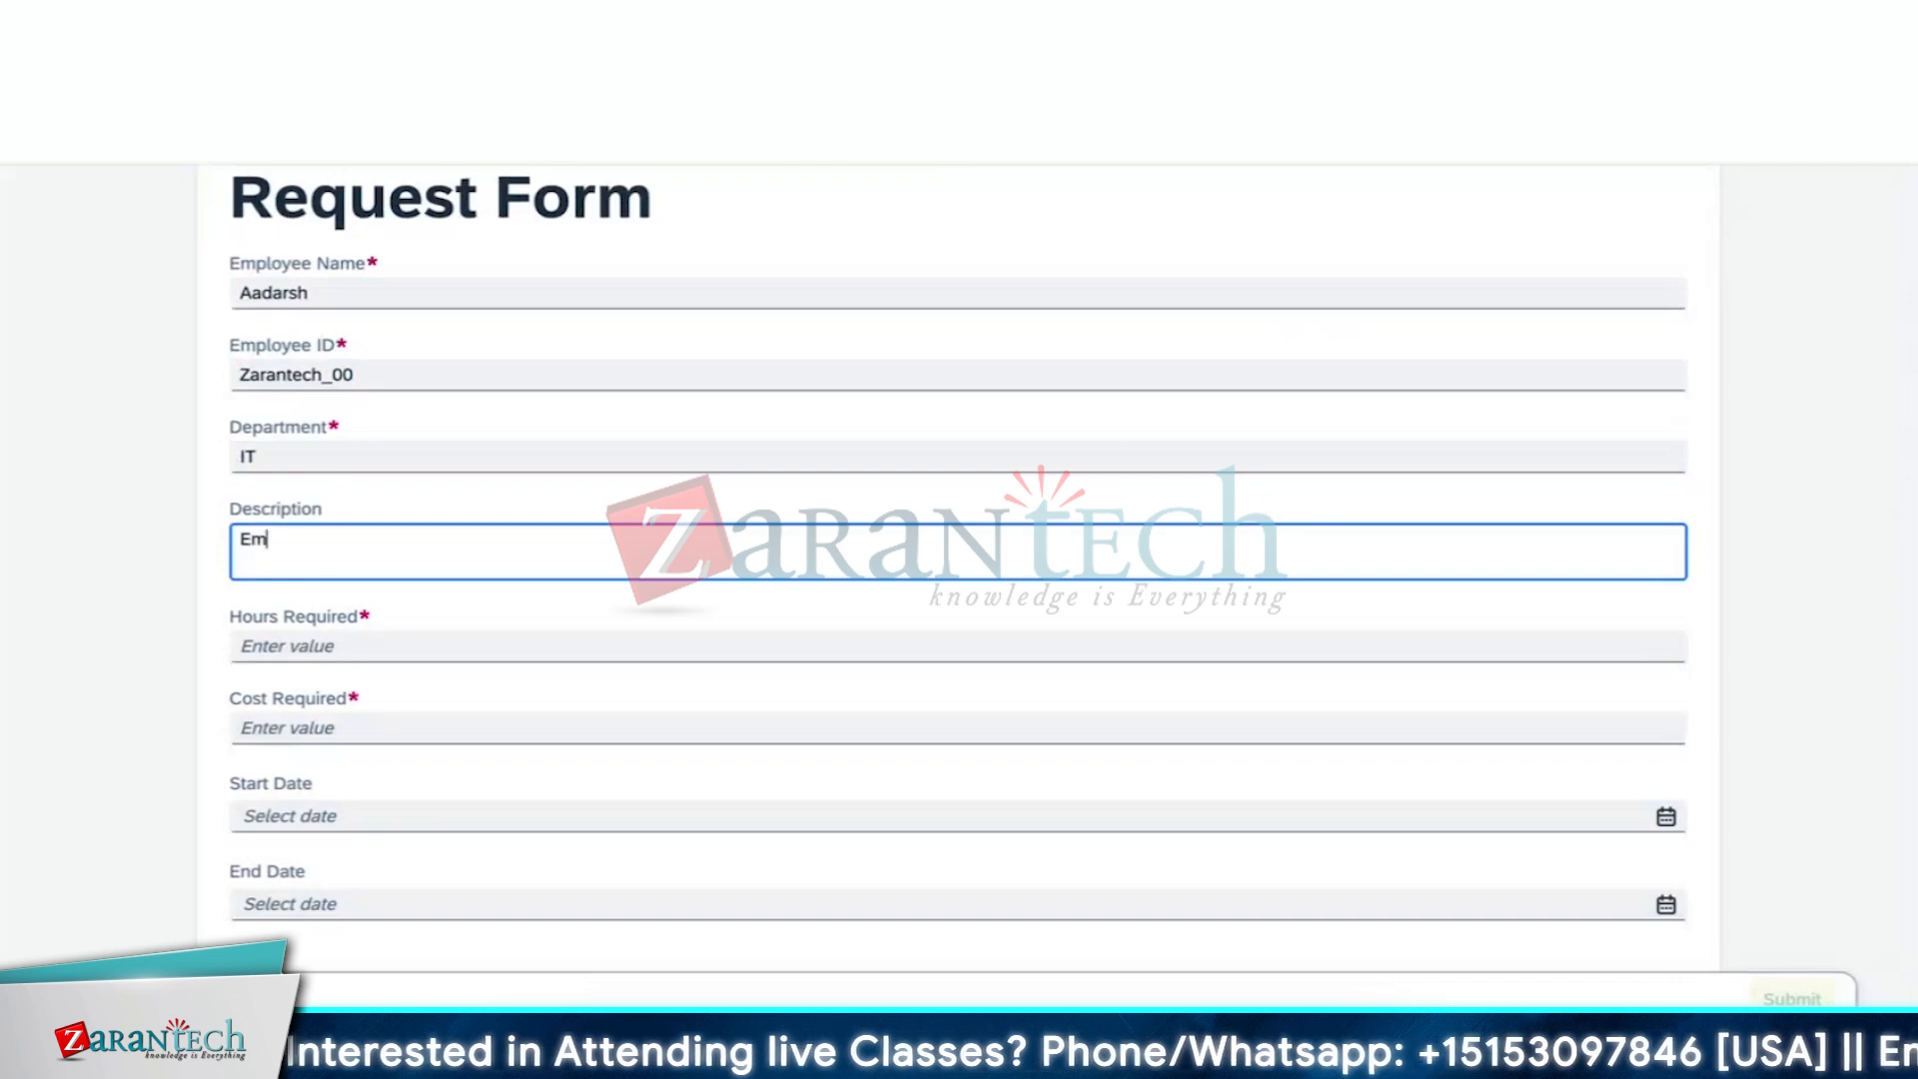
pyautogui.write('ployee')
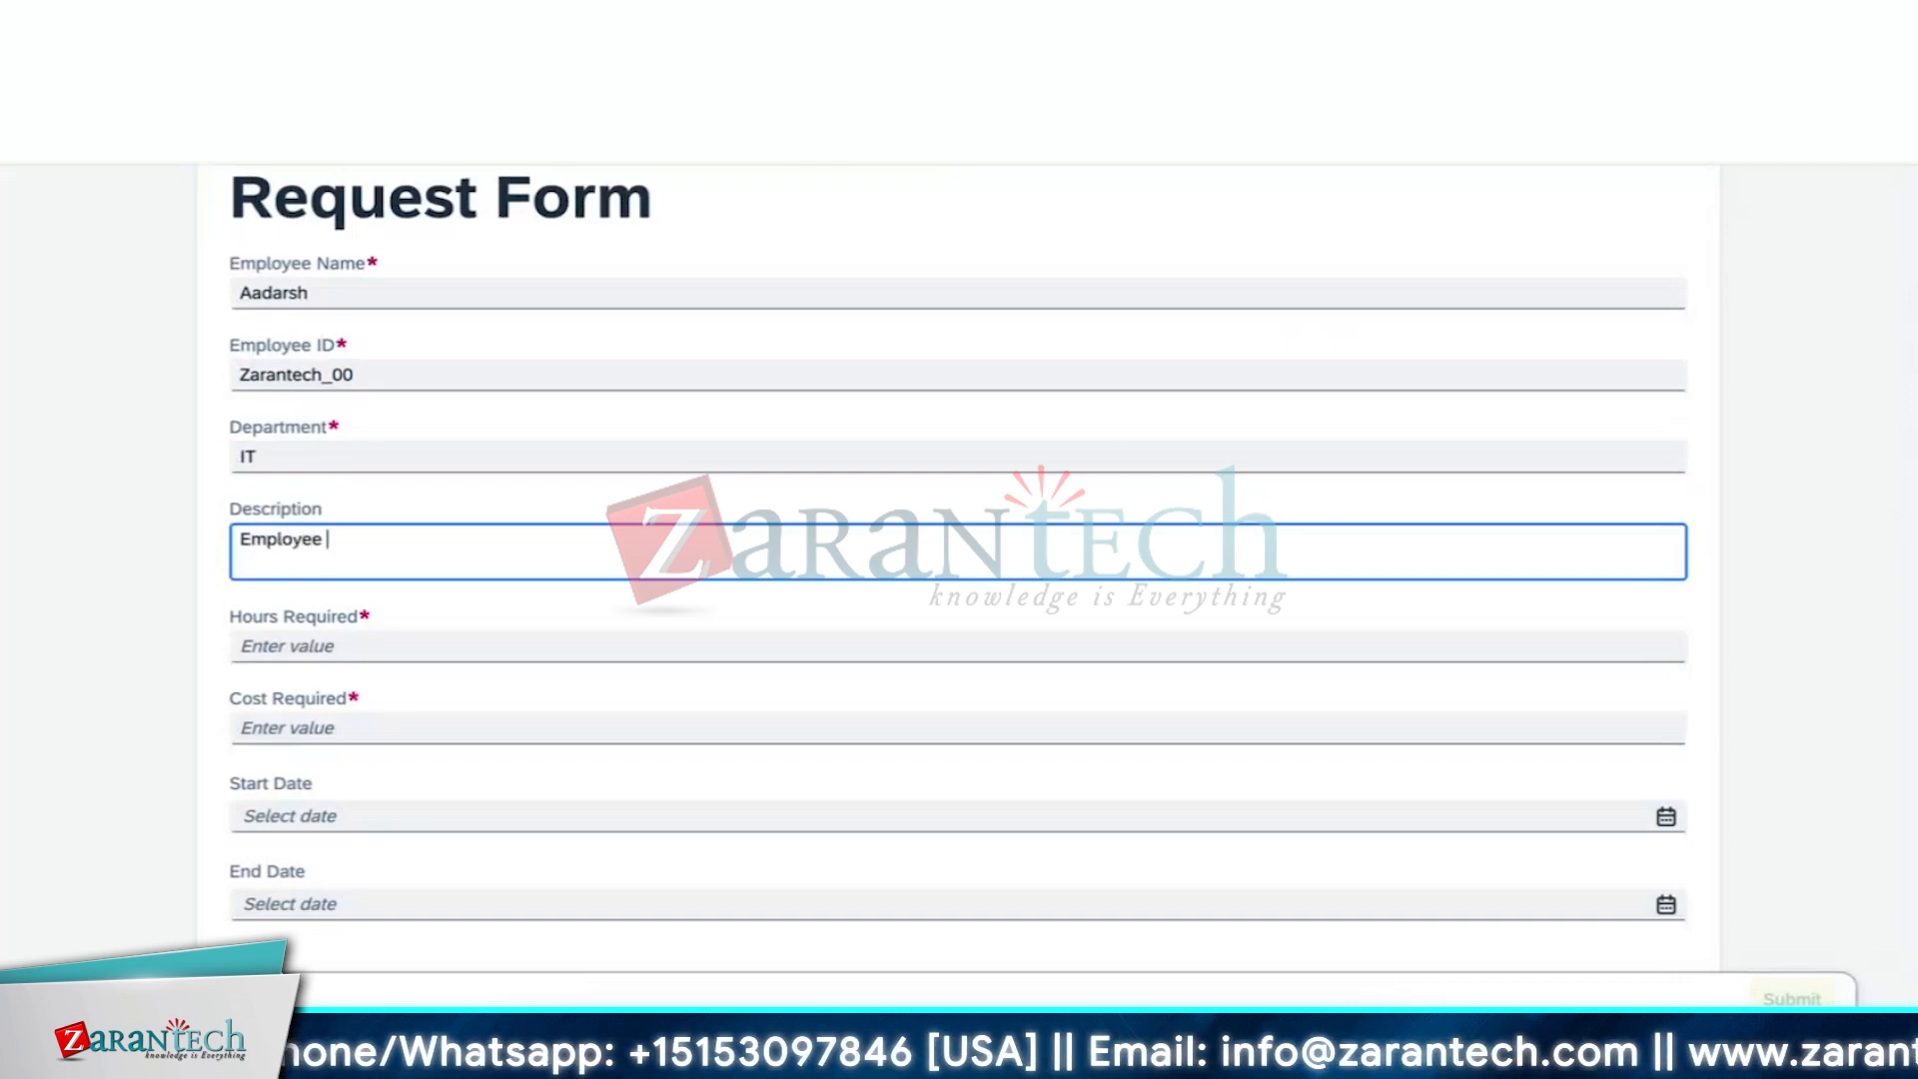
pyautogui.press('BackSpace')
pyautogui.press('BackSpace')
pyautogui.press('BackSpace')
pyautogui.press('BackSpace')
pyautogui.press('BackSpace')
pyautogui.press('BackSpace')
pyautogui.press('BackSpace')
pyautogui.press('BackSpace')
pyautogui.press('BackSpace')
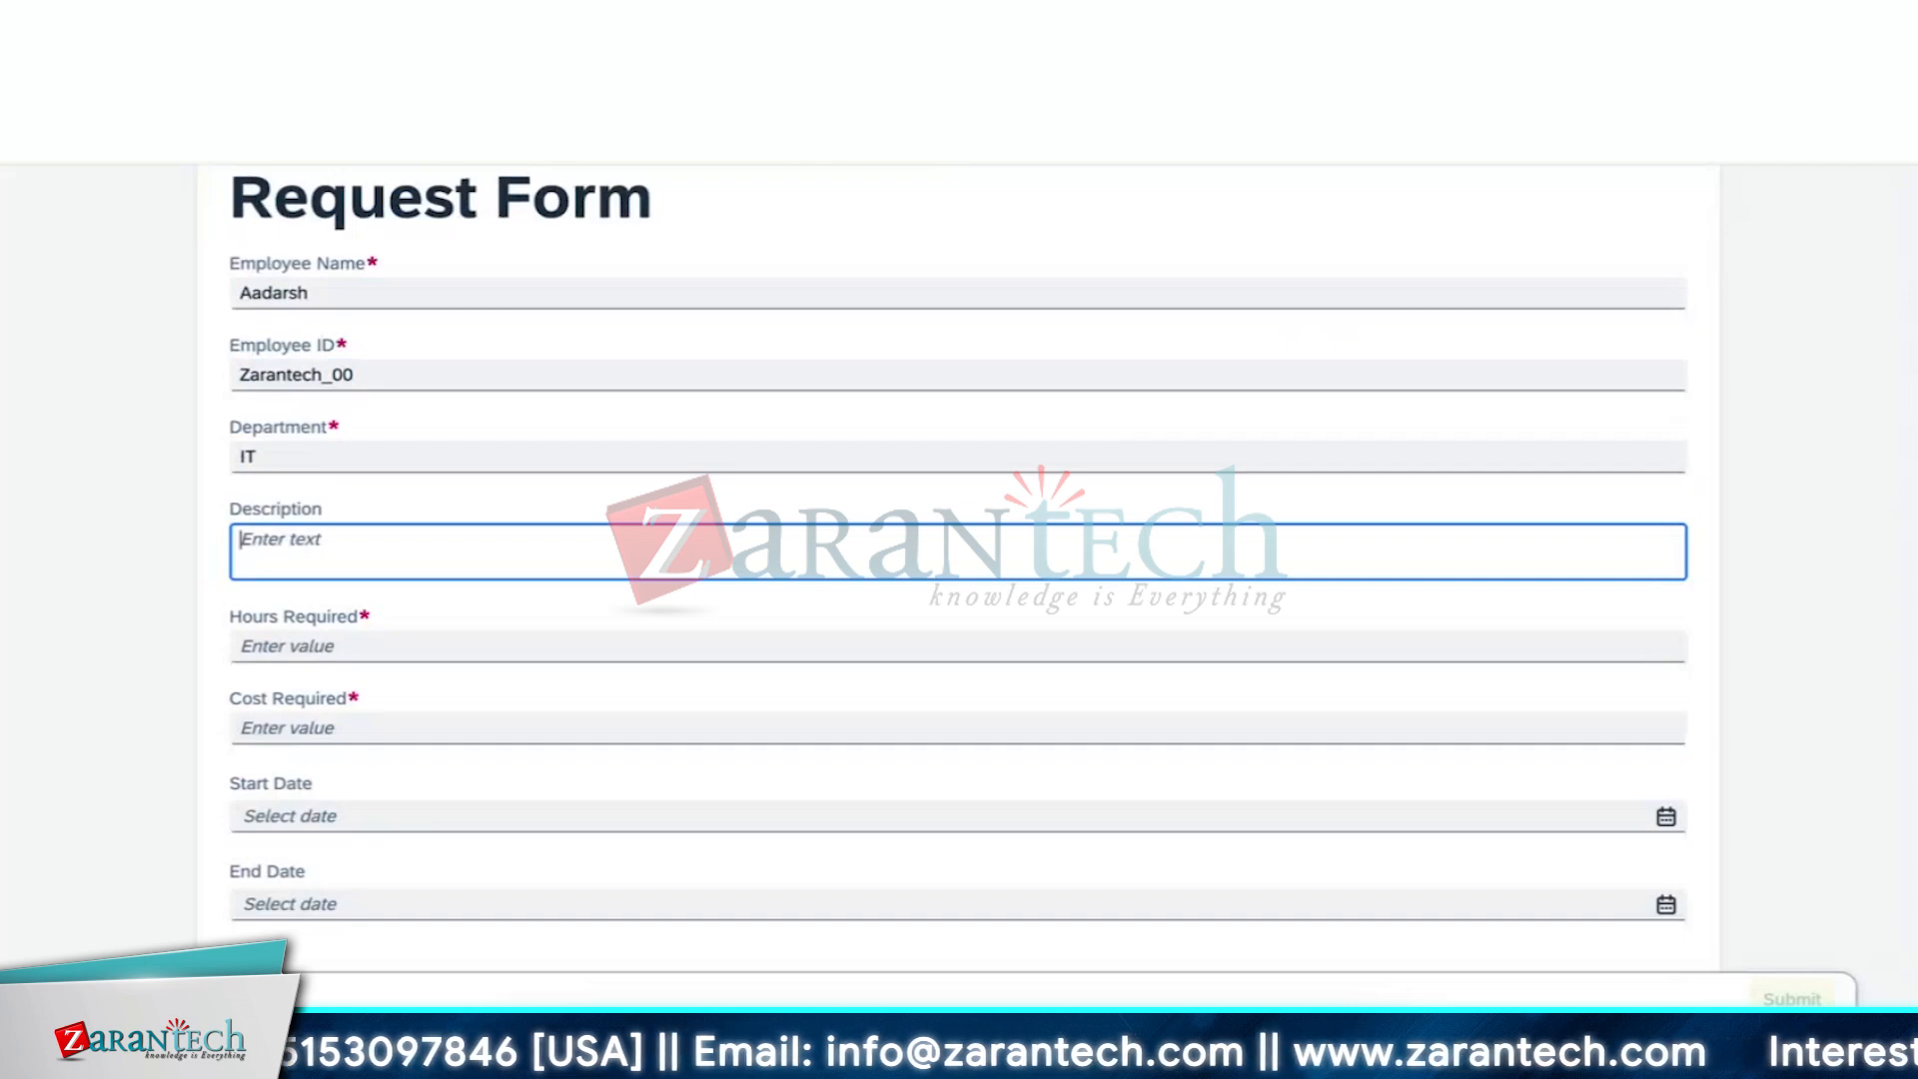
pyautogui.write('Budge')
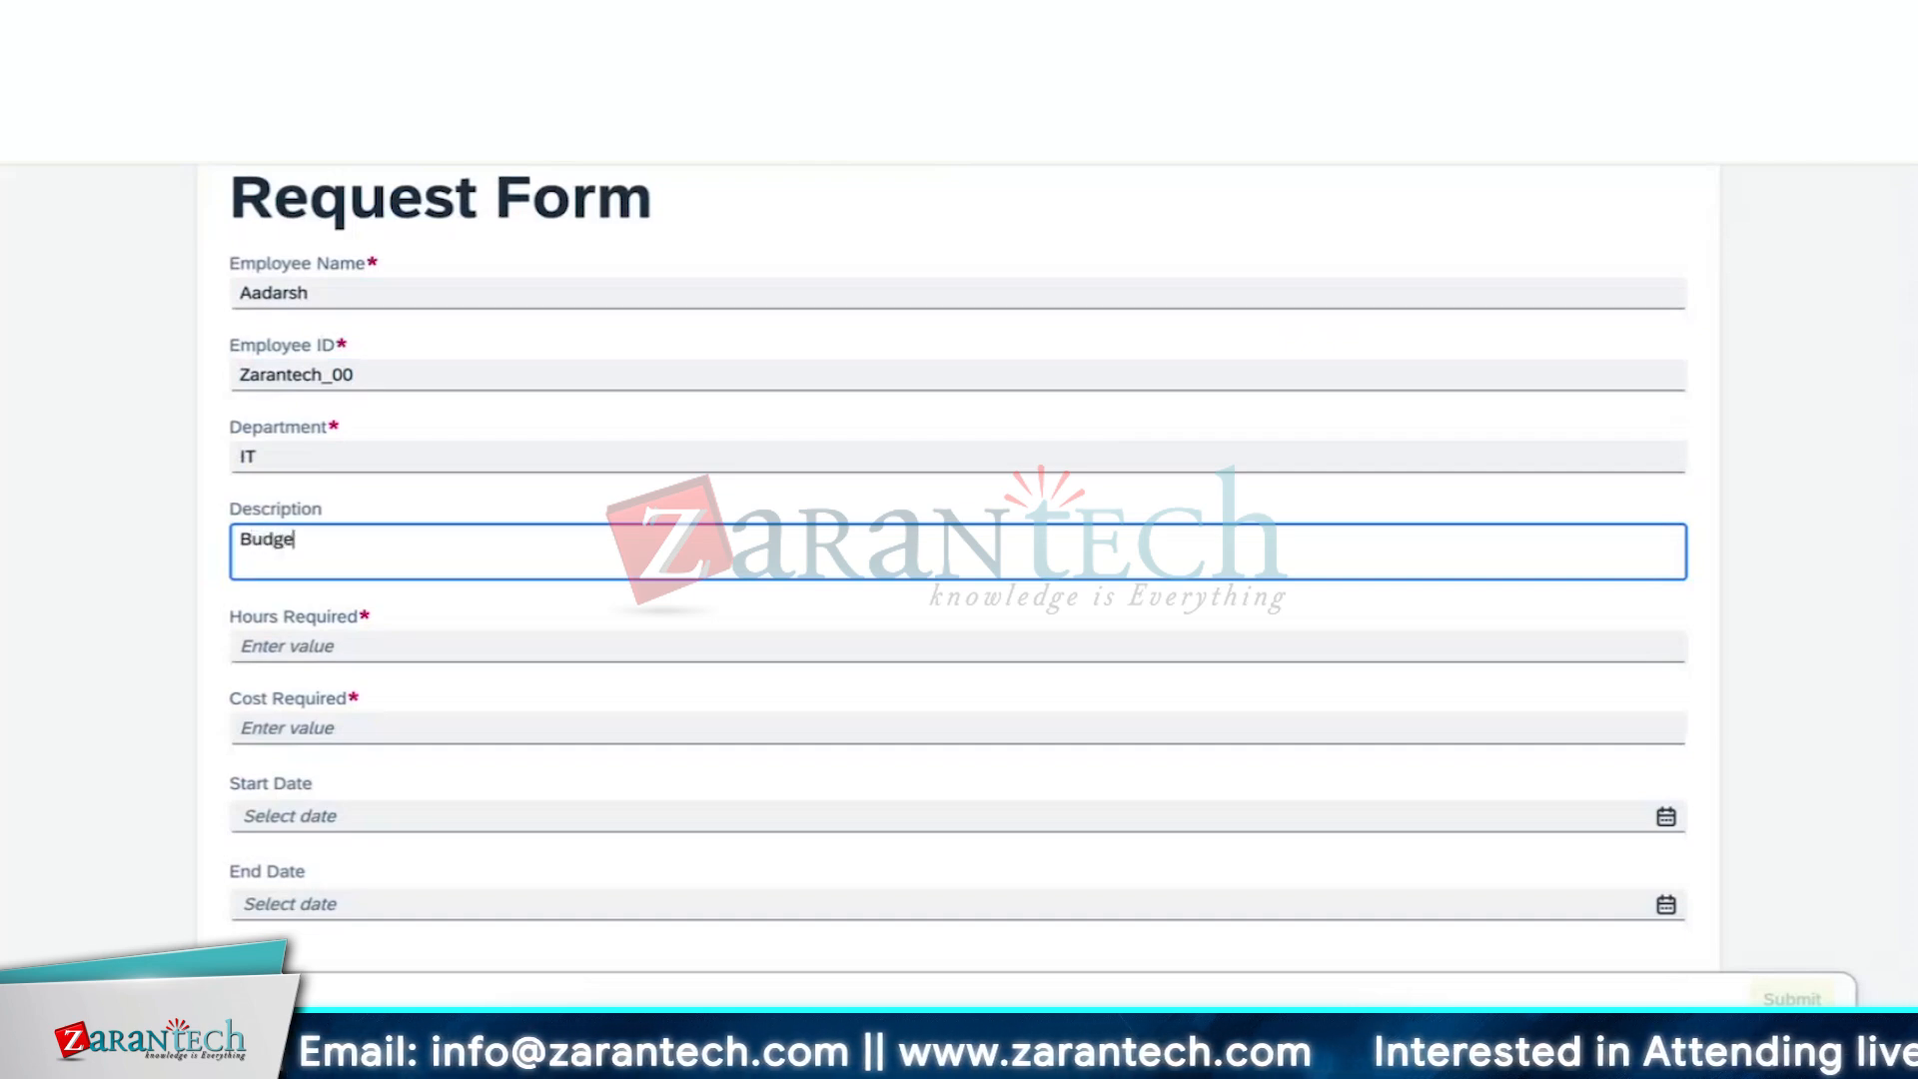
pyautogui.write('t for')
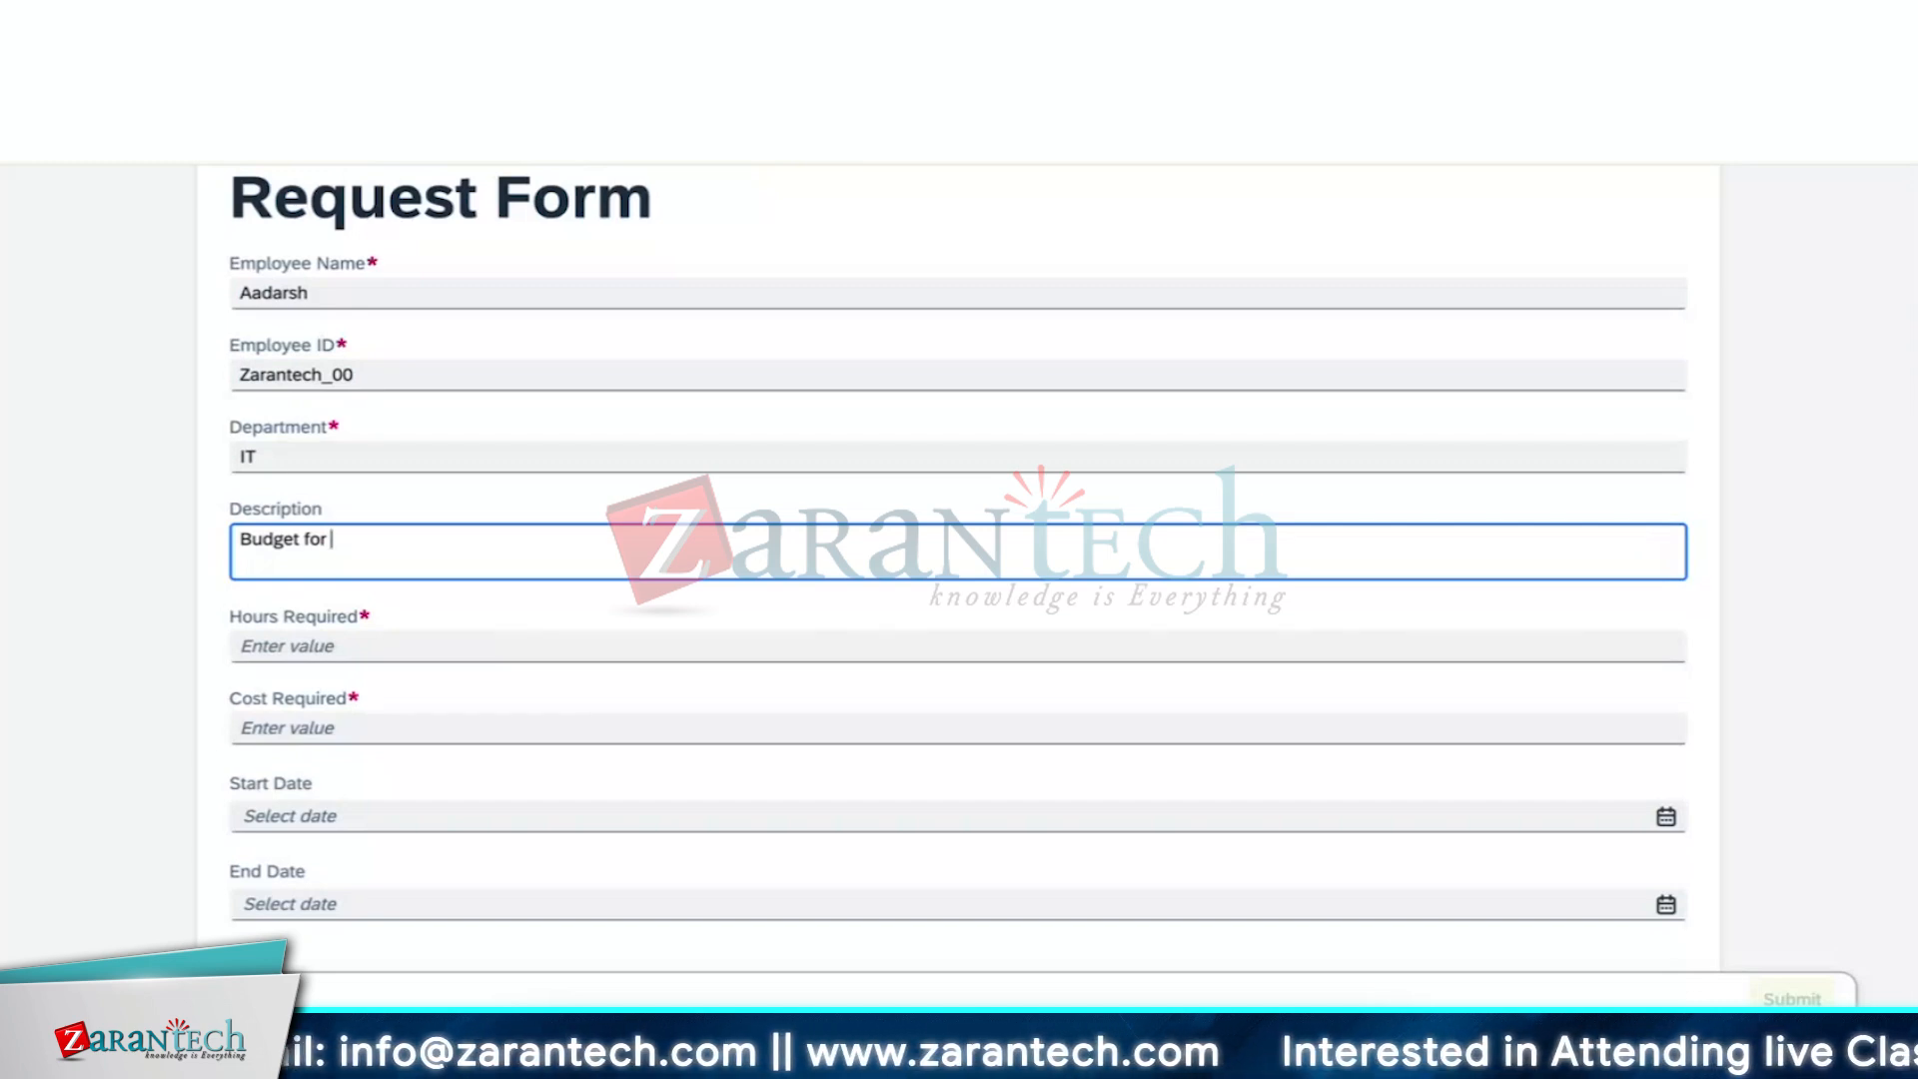
pyautogui.write('Emp')
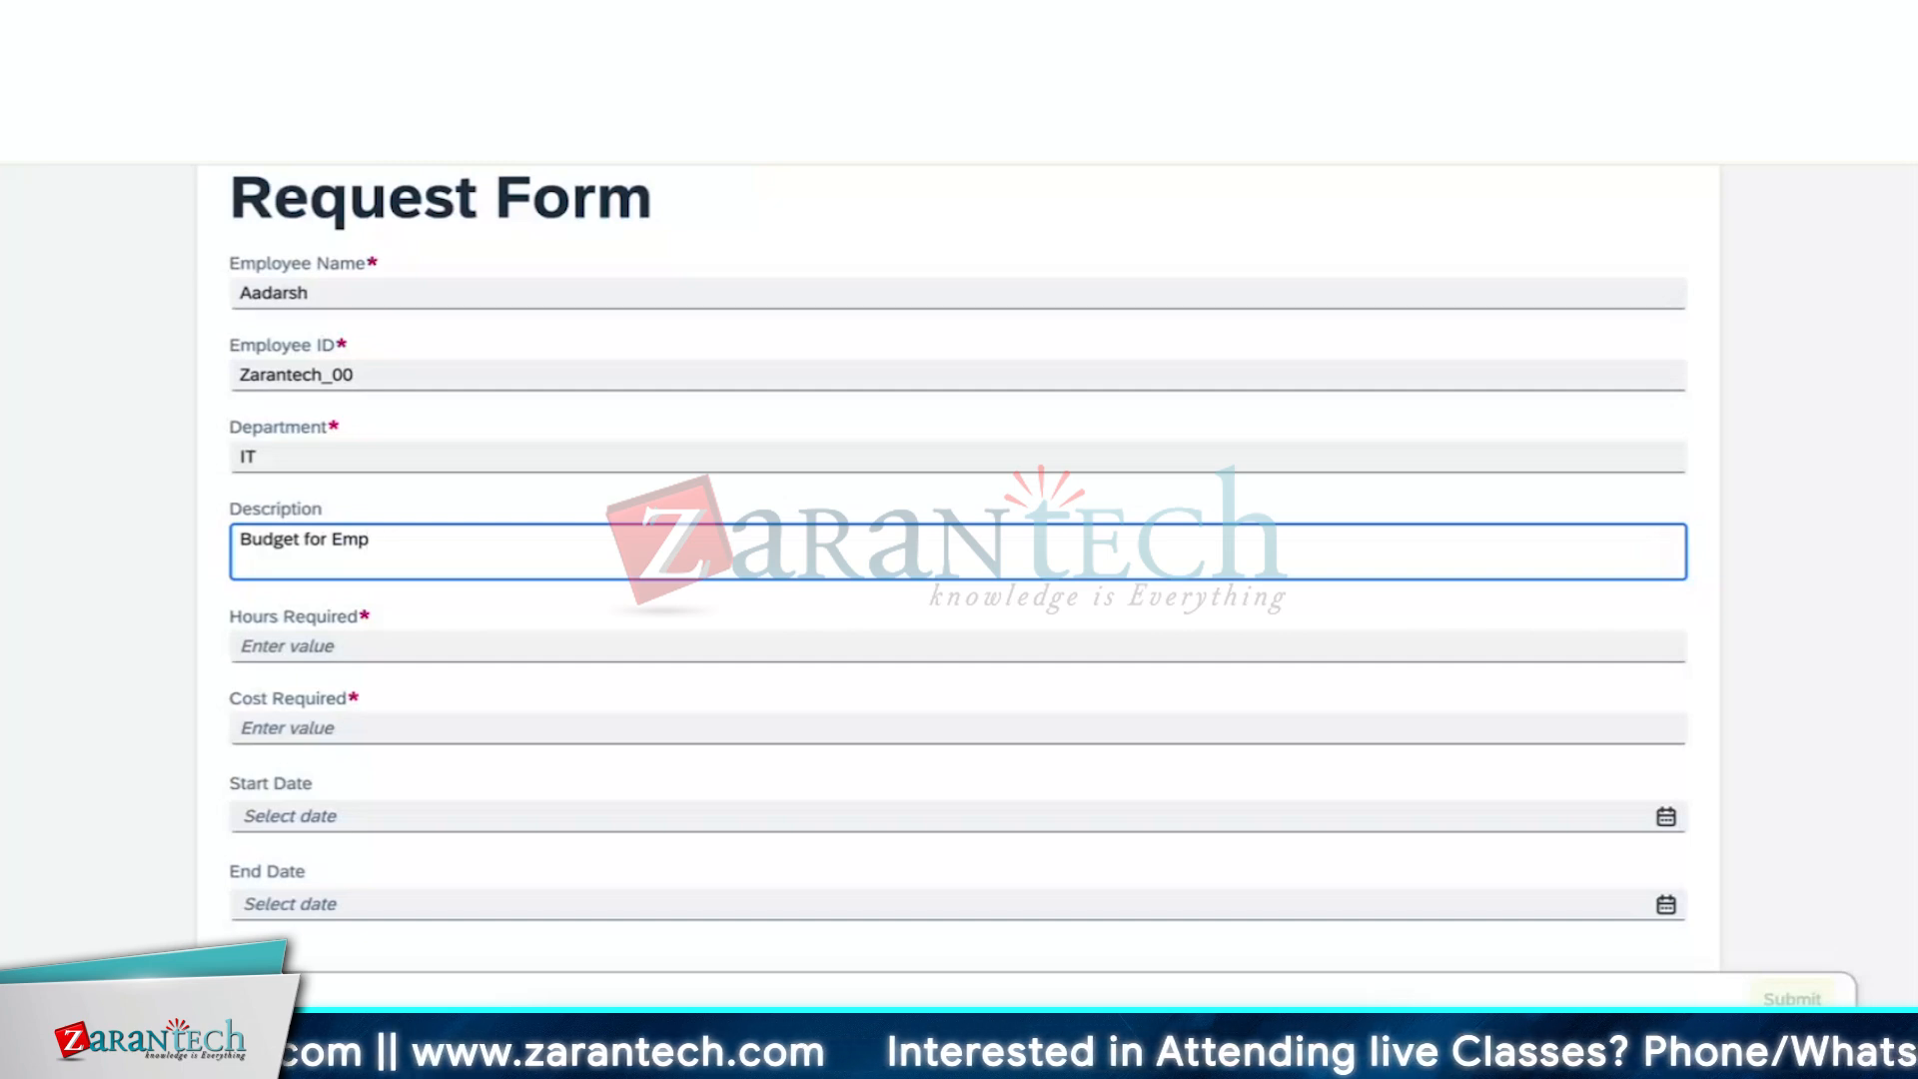
pyautogui.write('=')
pyautogui.press('BackSpace')
pyautogui.press('BackSpace')
pyautogui.press('BackSpace')
pyautogui.press('BackSpace')
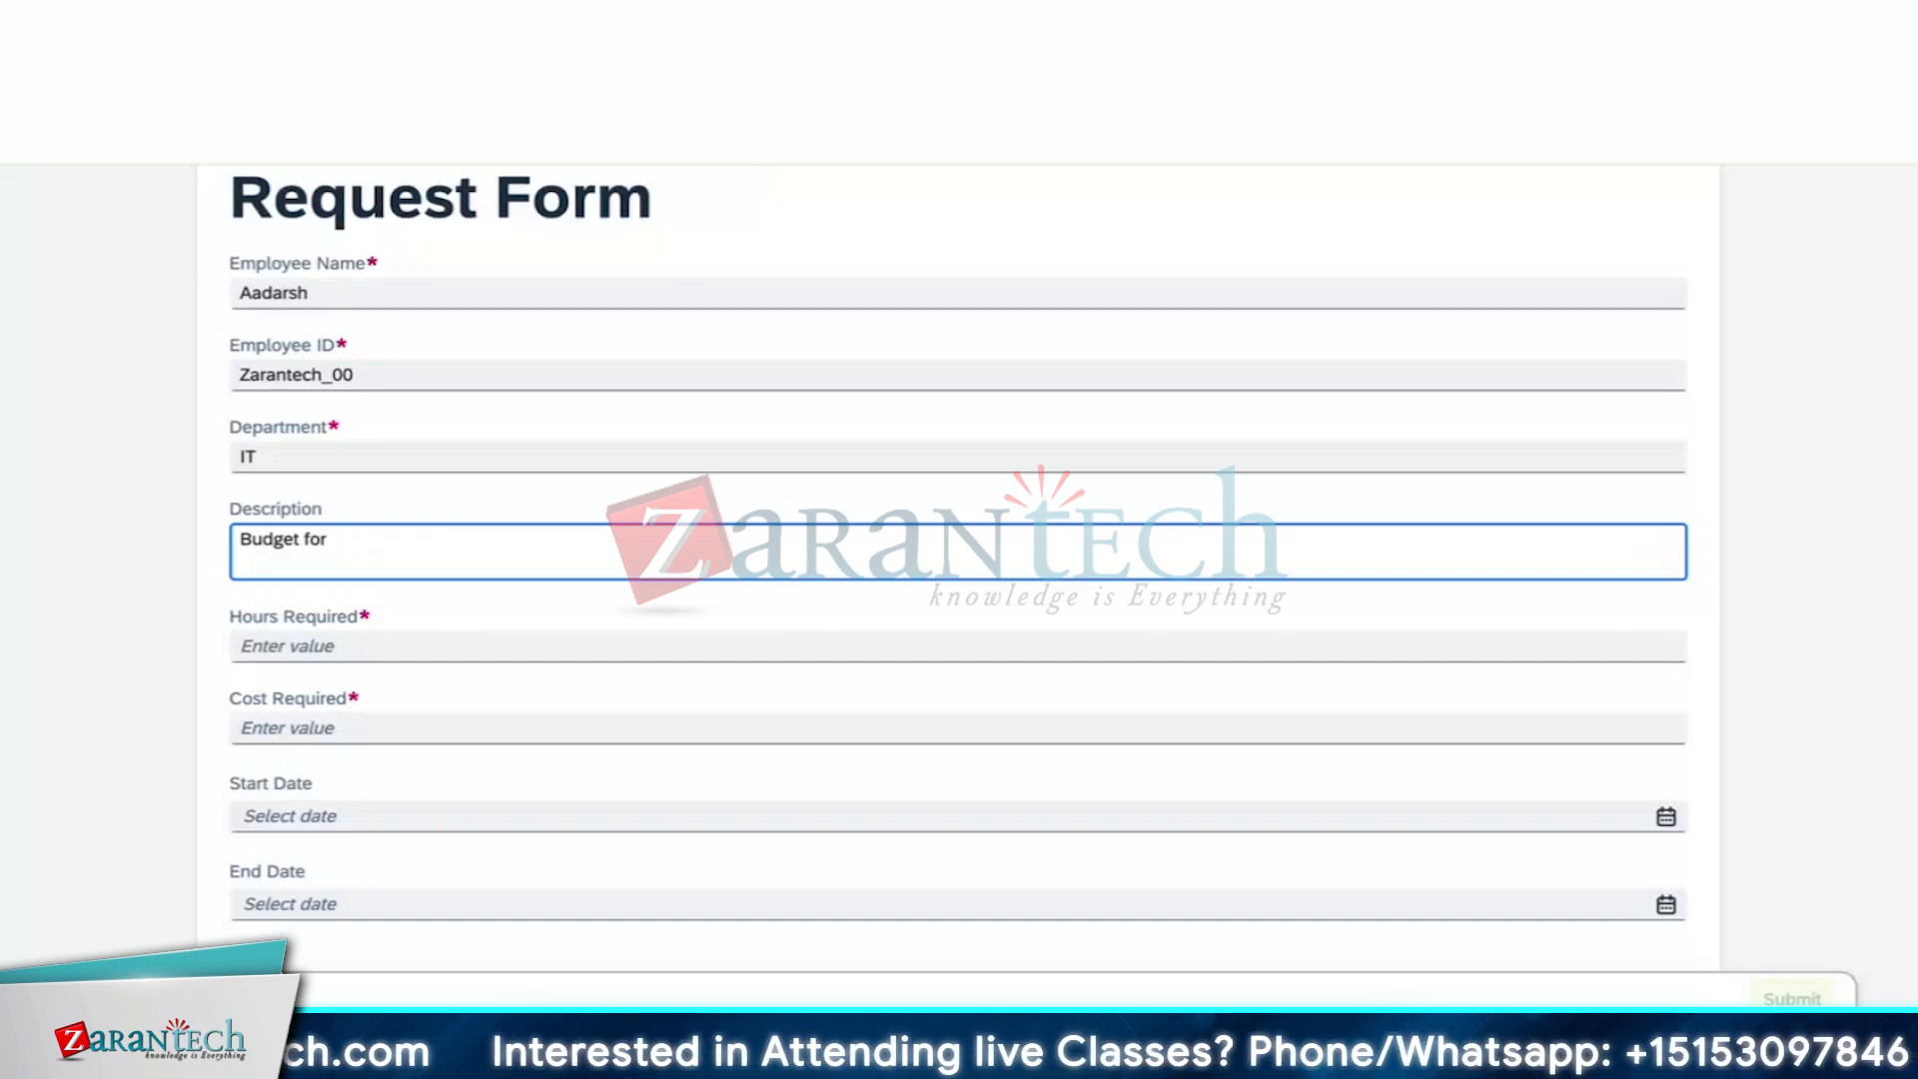
pyautogui.write('emplo')
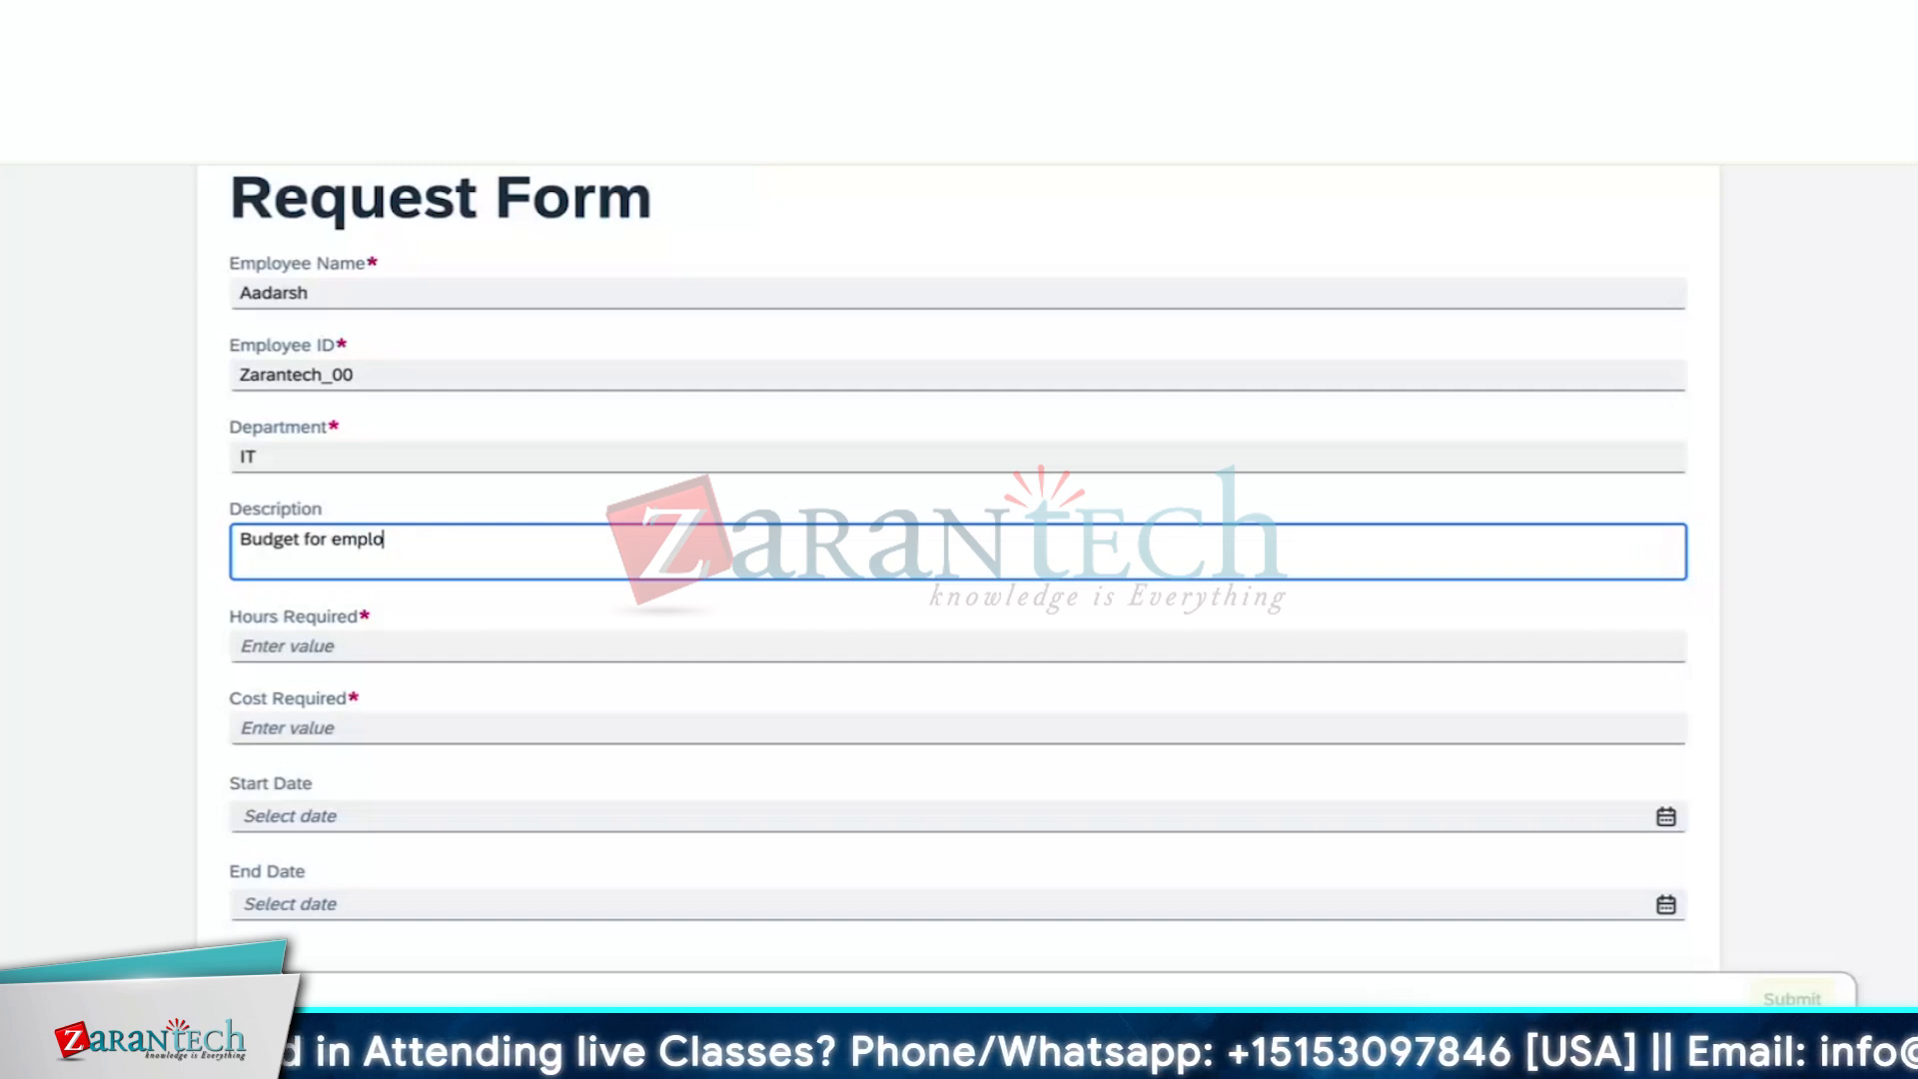
pyautogui.write('yee onb')
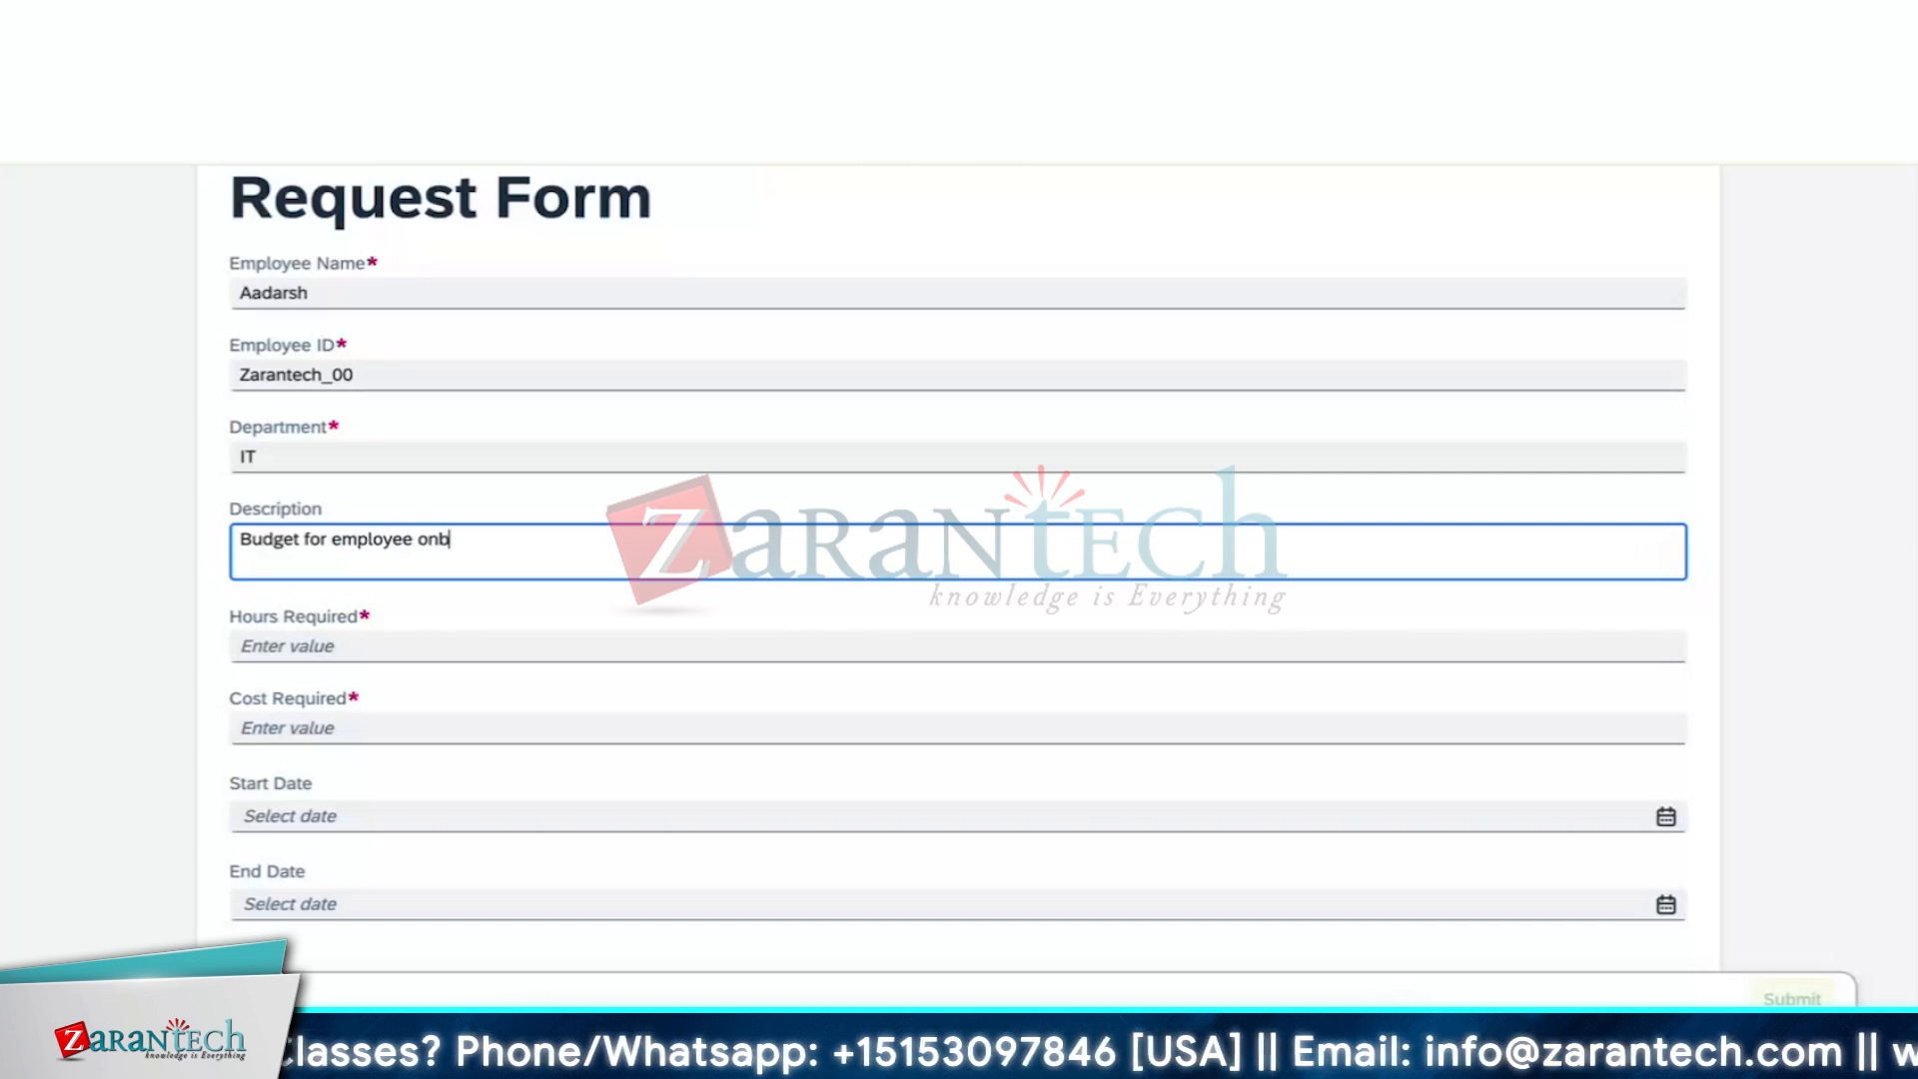
pyautogui.write('oarding')
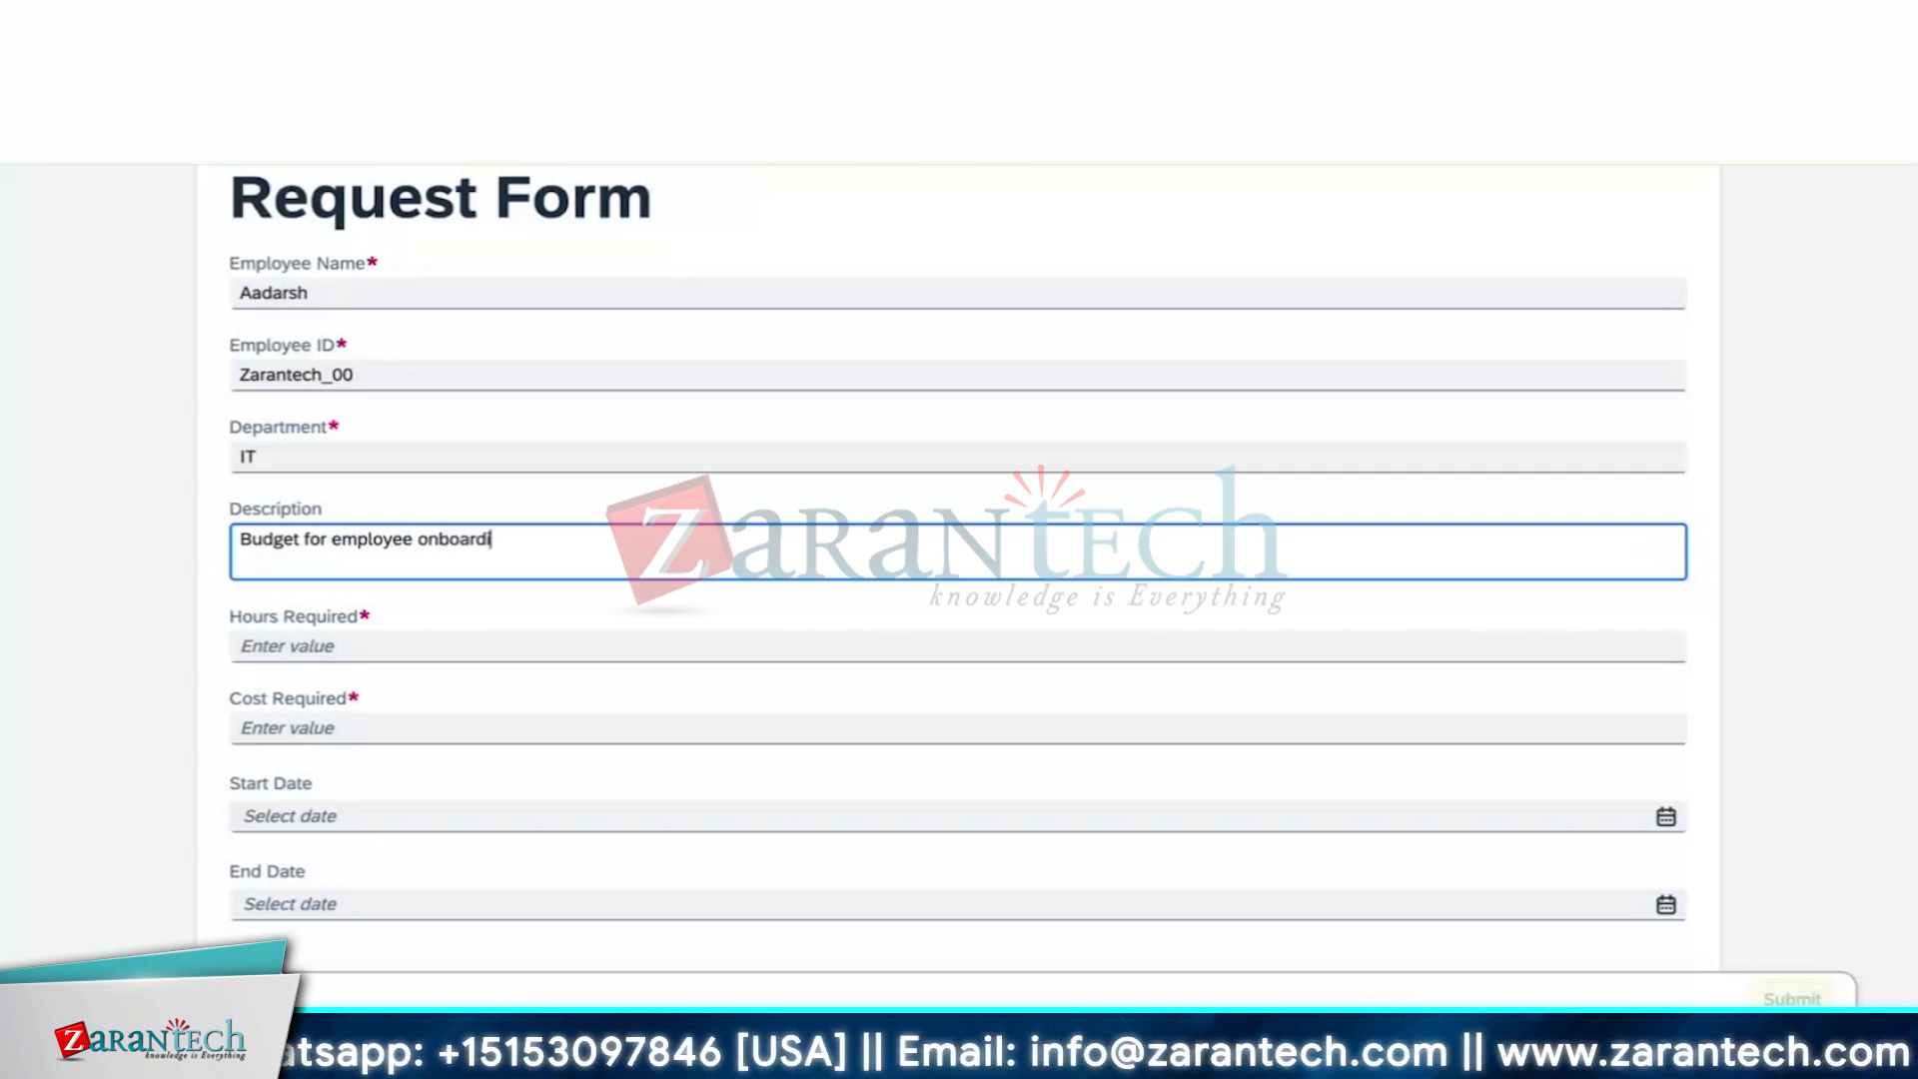
# Enter 20 hours required and cost 200, and change the department to HR
pyautogui.click(1121, 639)
pyautogui.write('20')
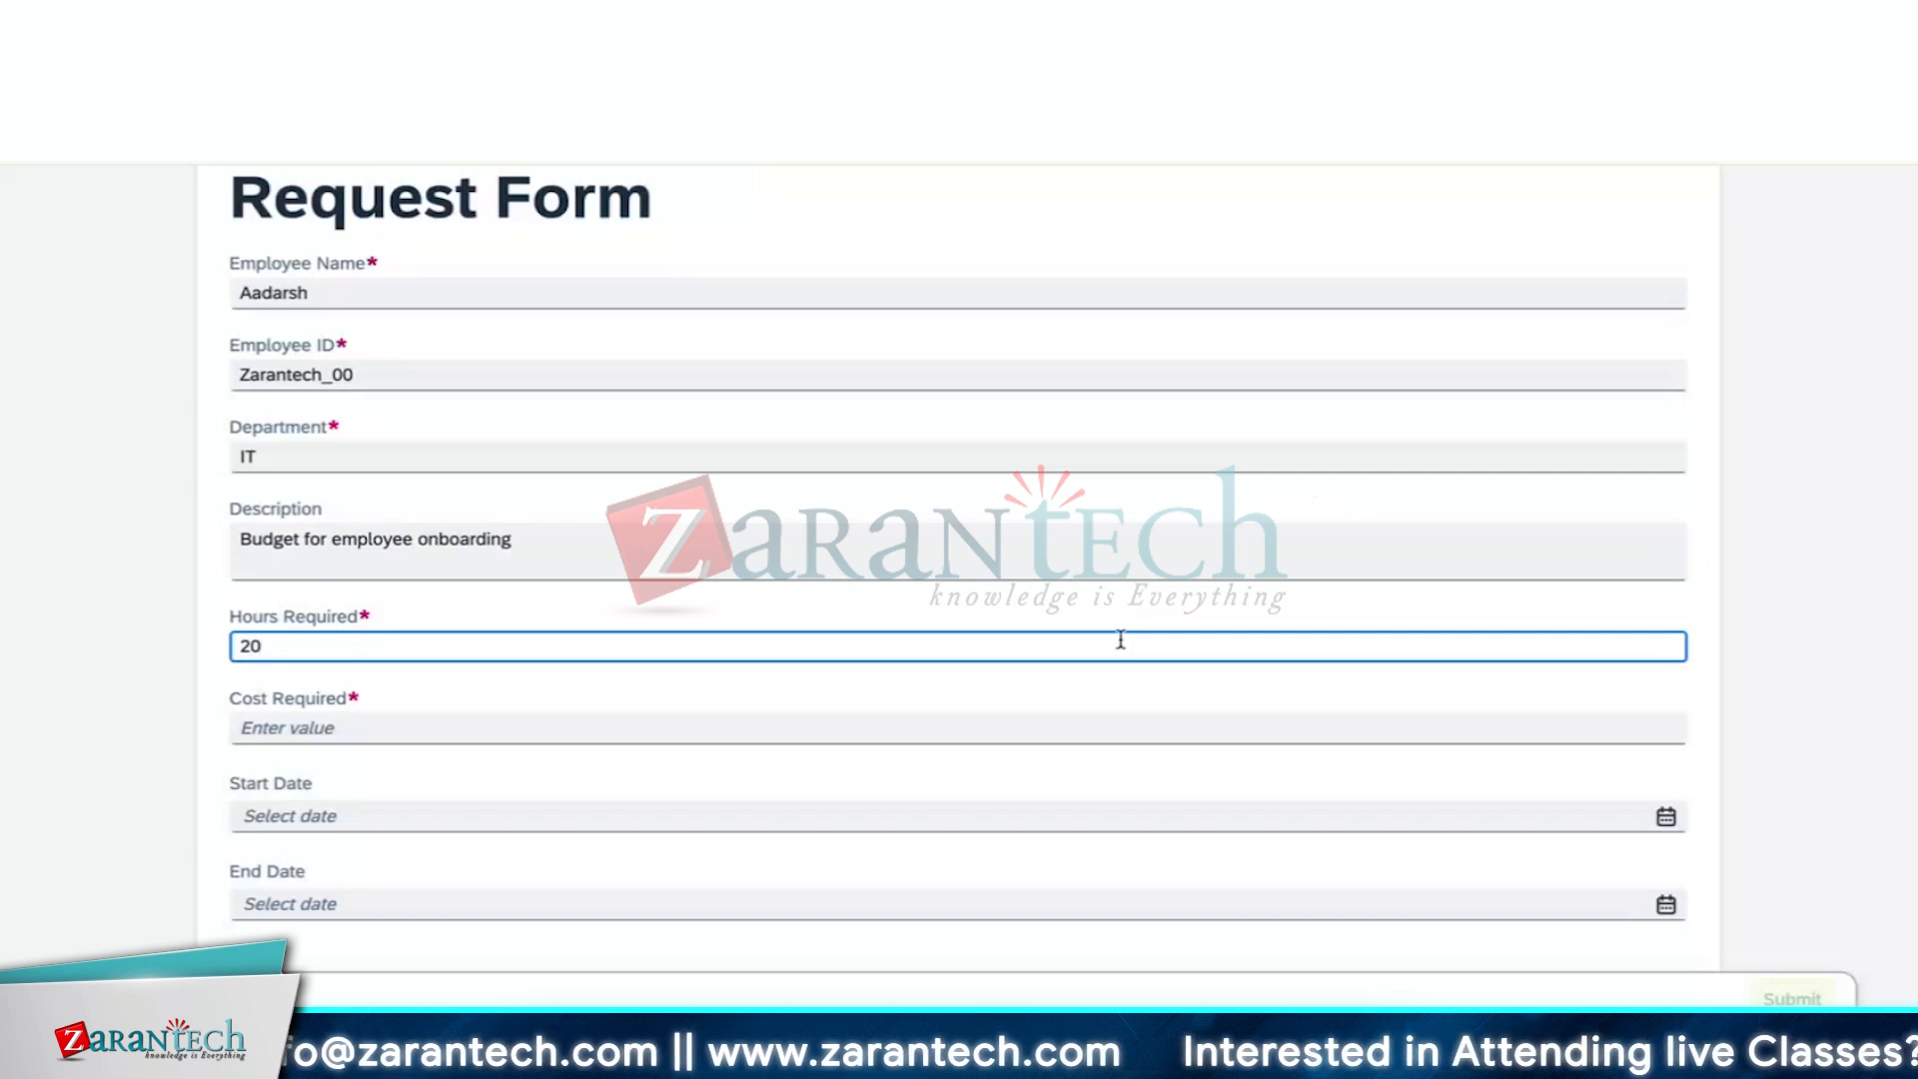
pyautogui.click(1032, 725)
pyautogui.write('2')
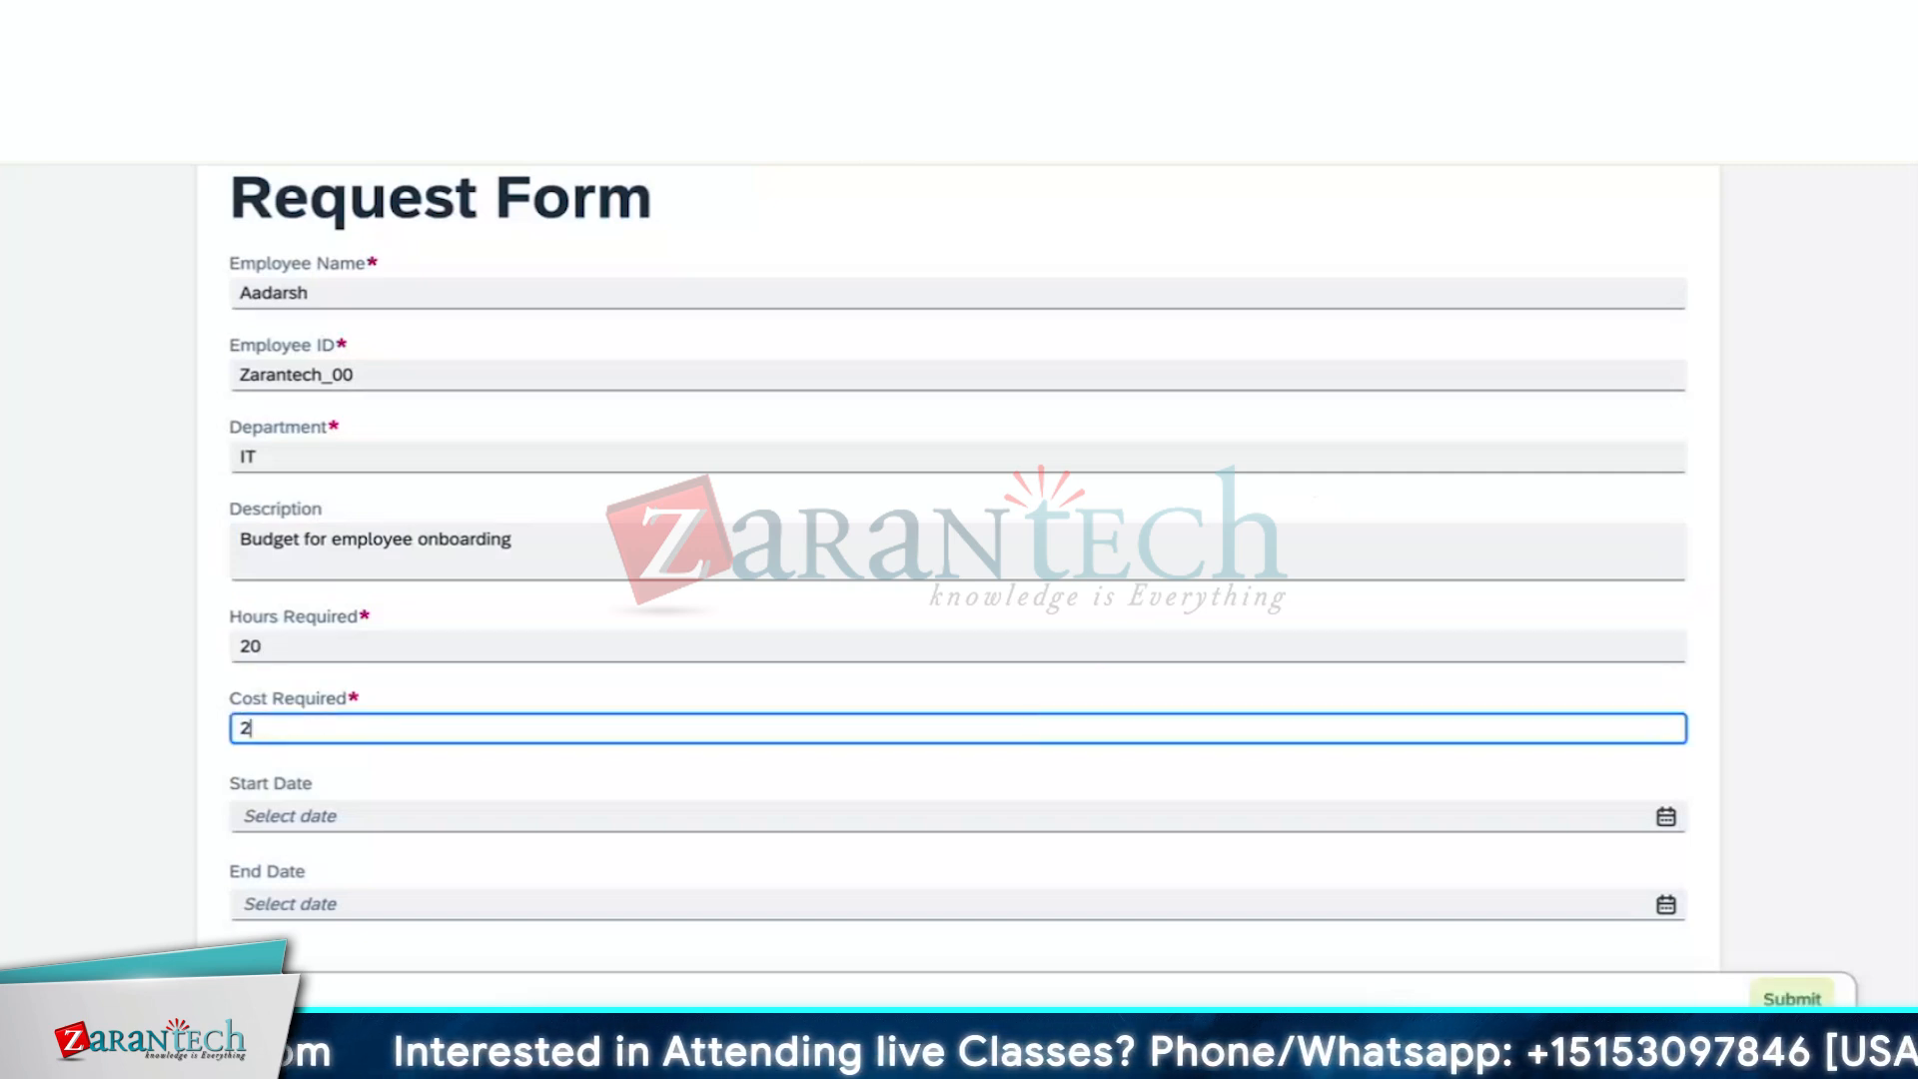
pyautogui.click(801, 458)
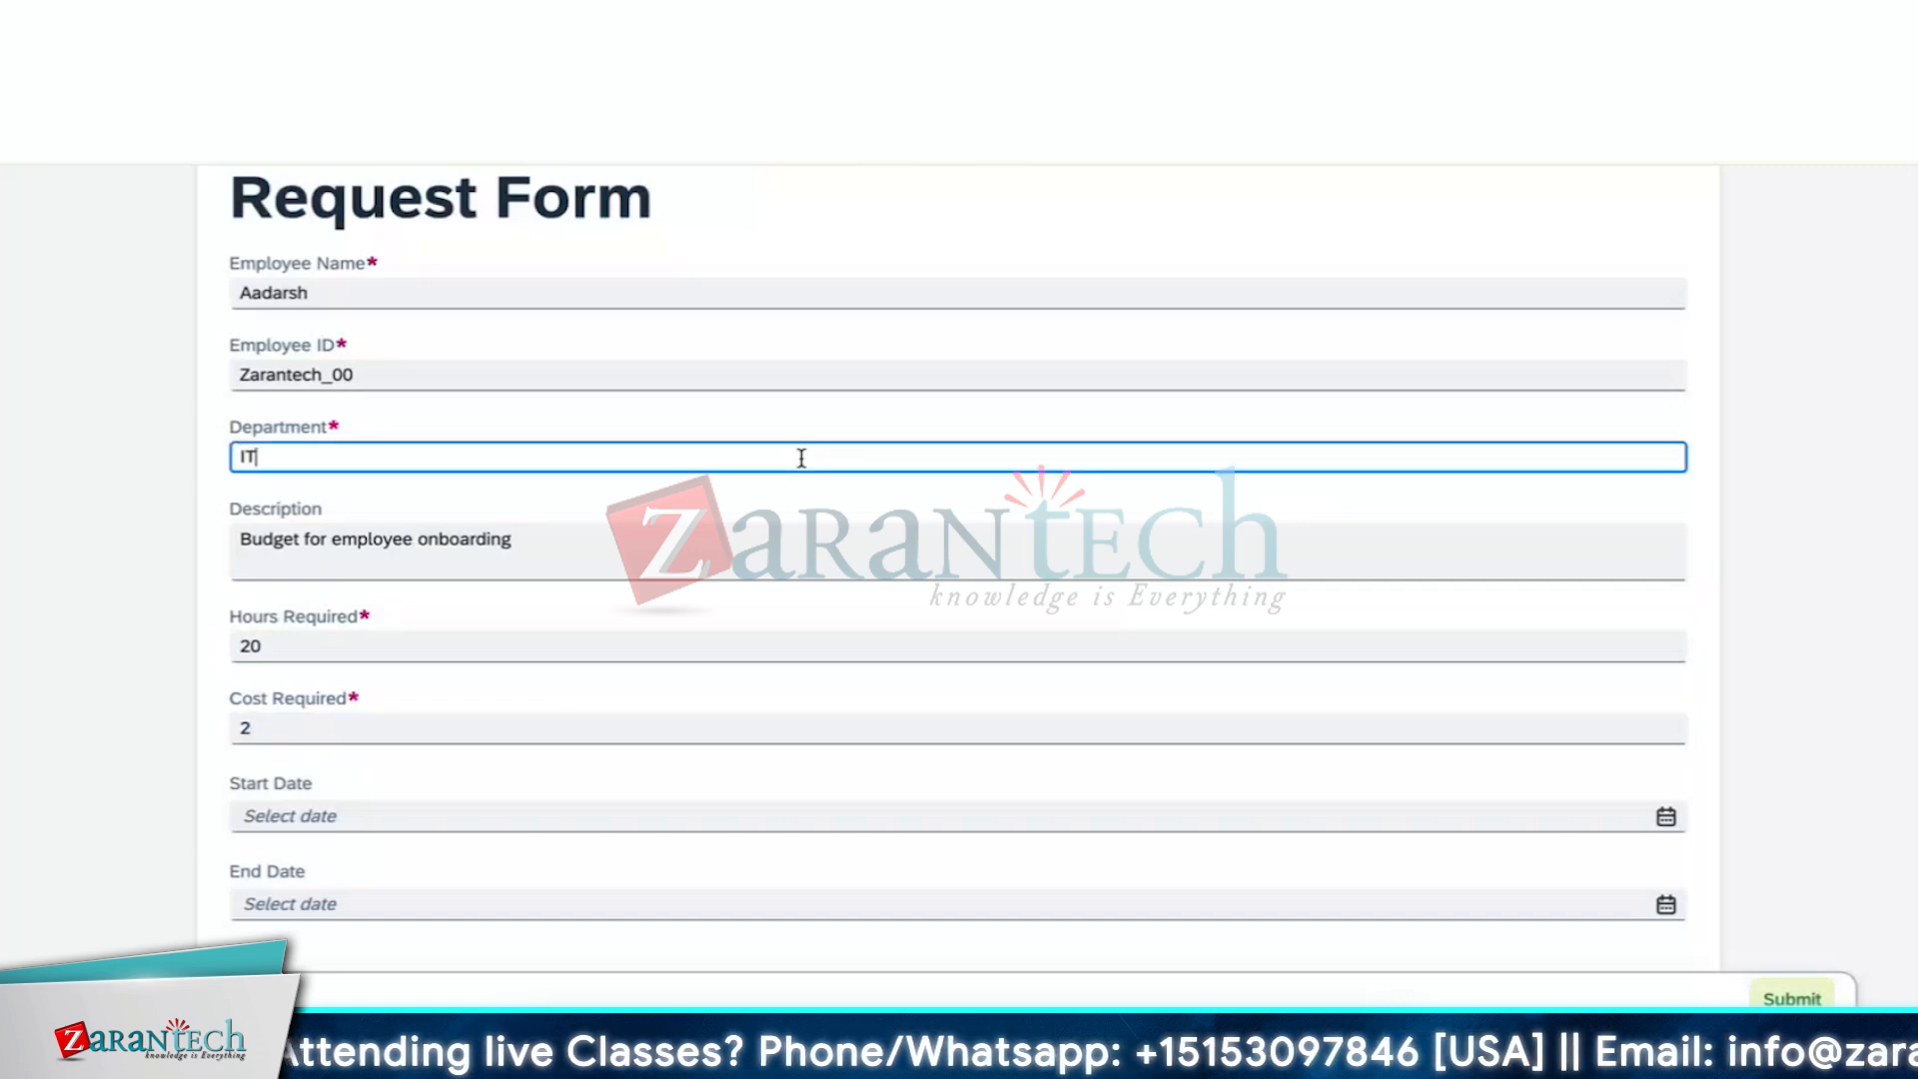
pyautogui.press('BackSpace')
pyautogui.press('BackSpace')
pyautogui.write('HR')
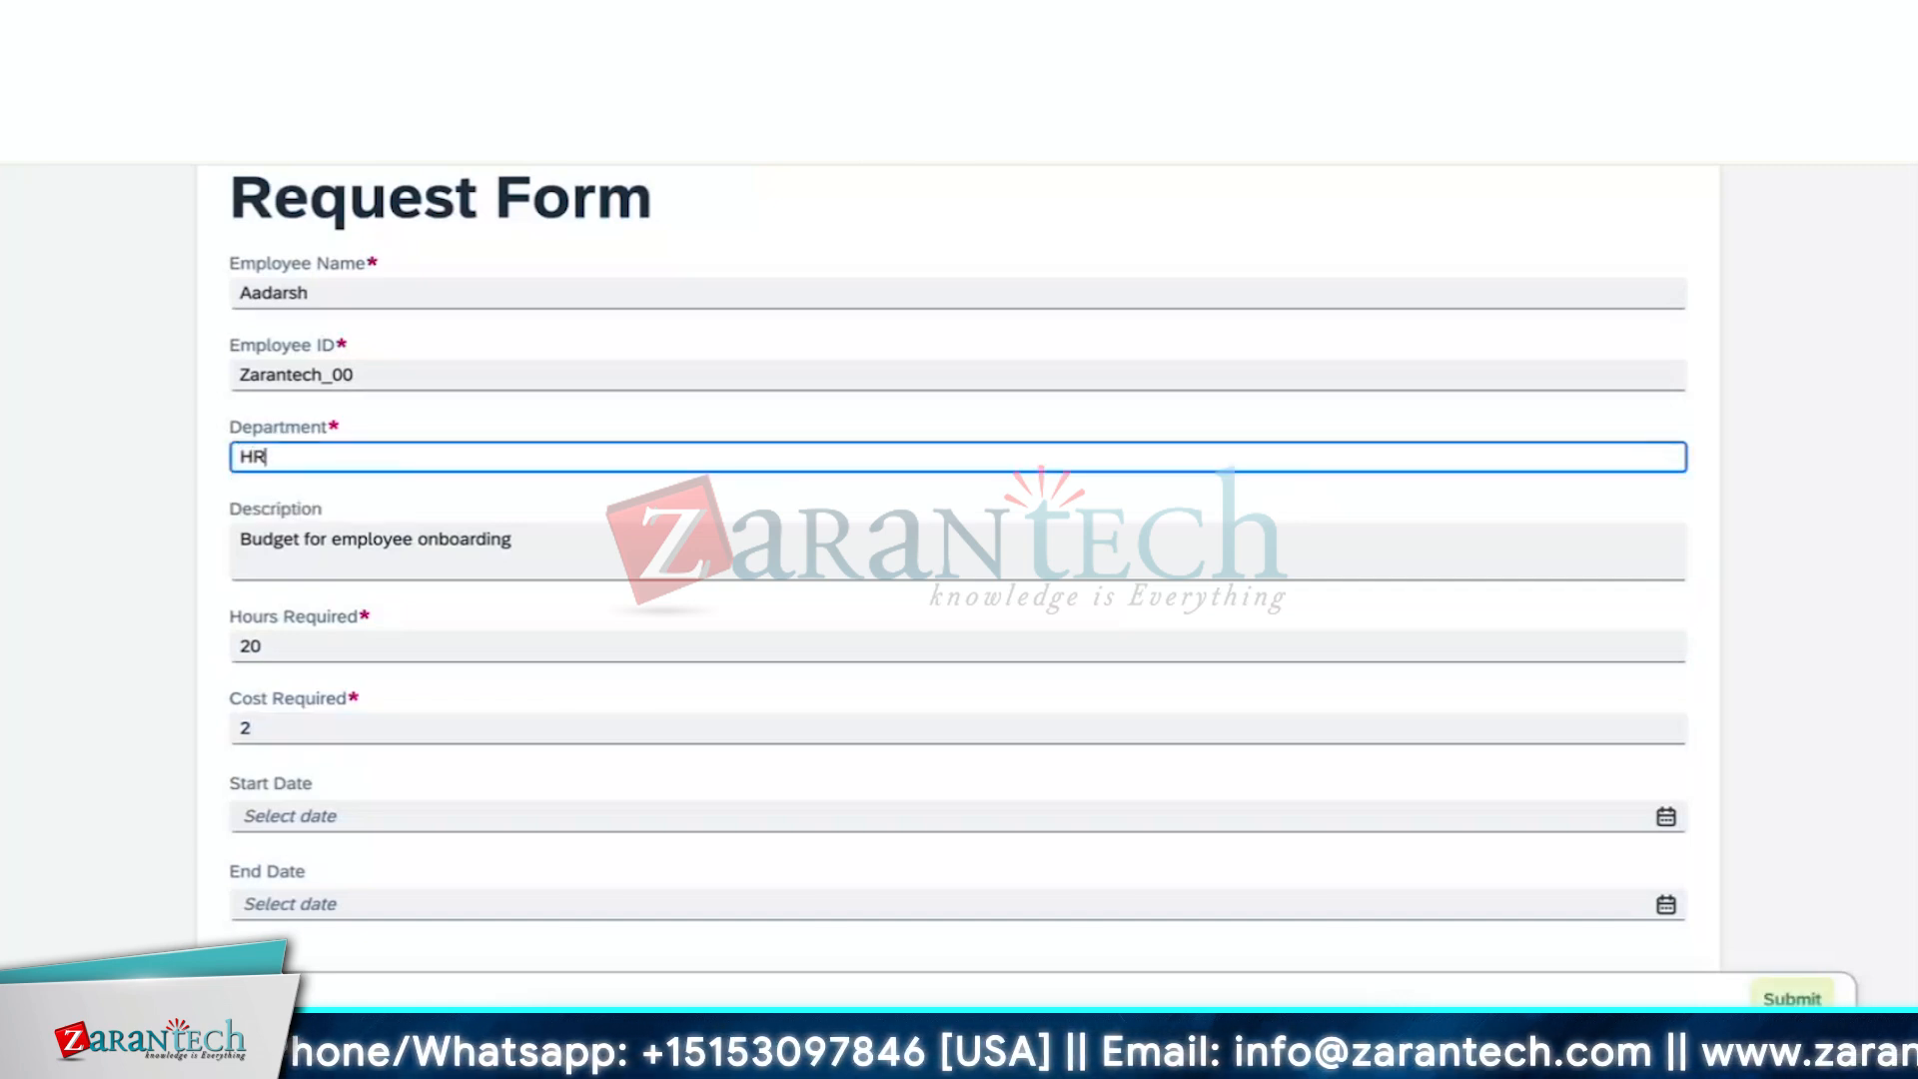
pyautogui.click(626, 729)
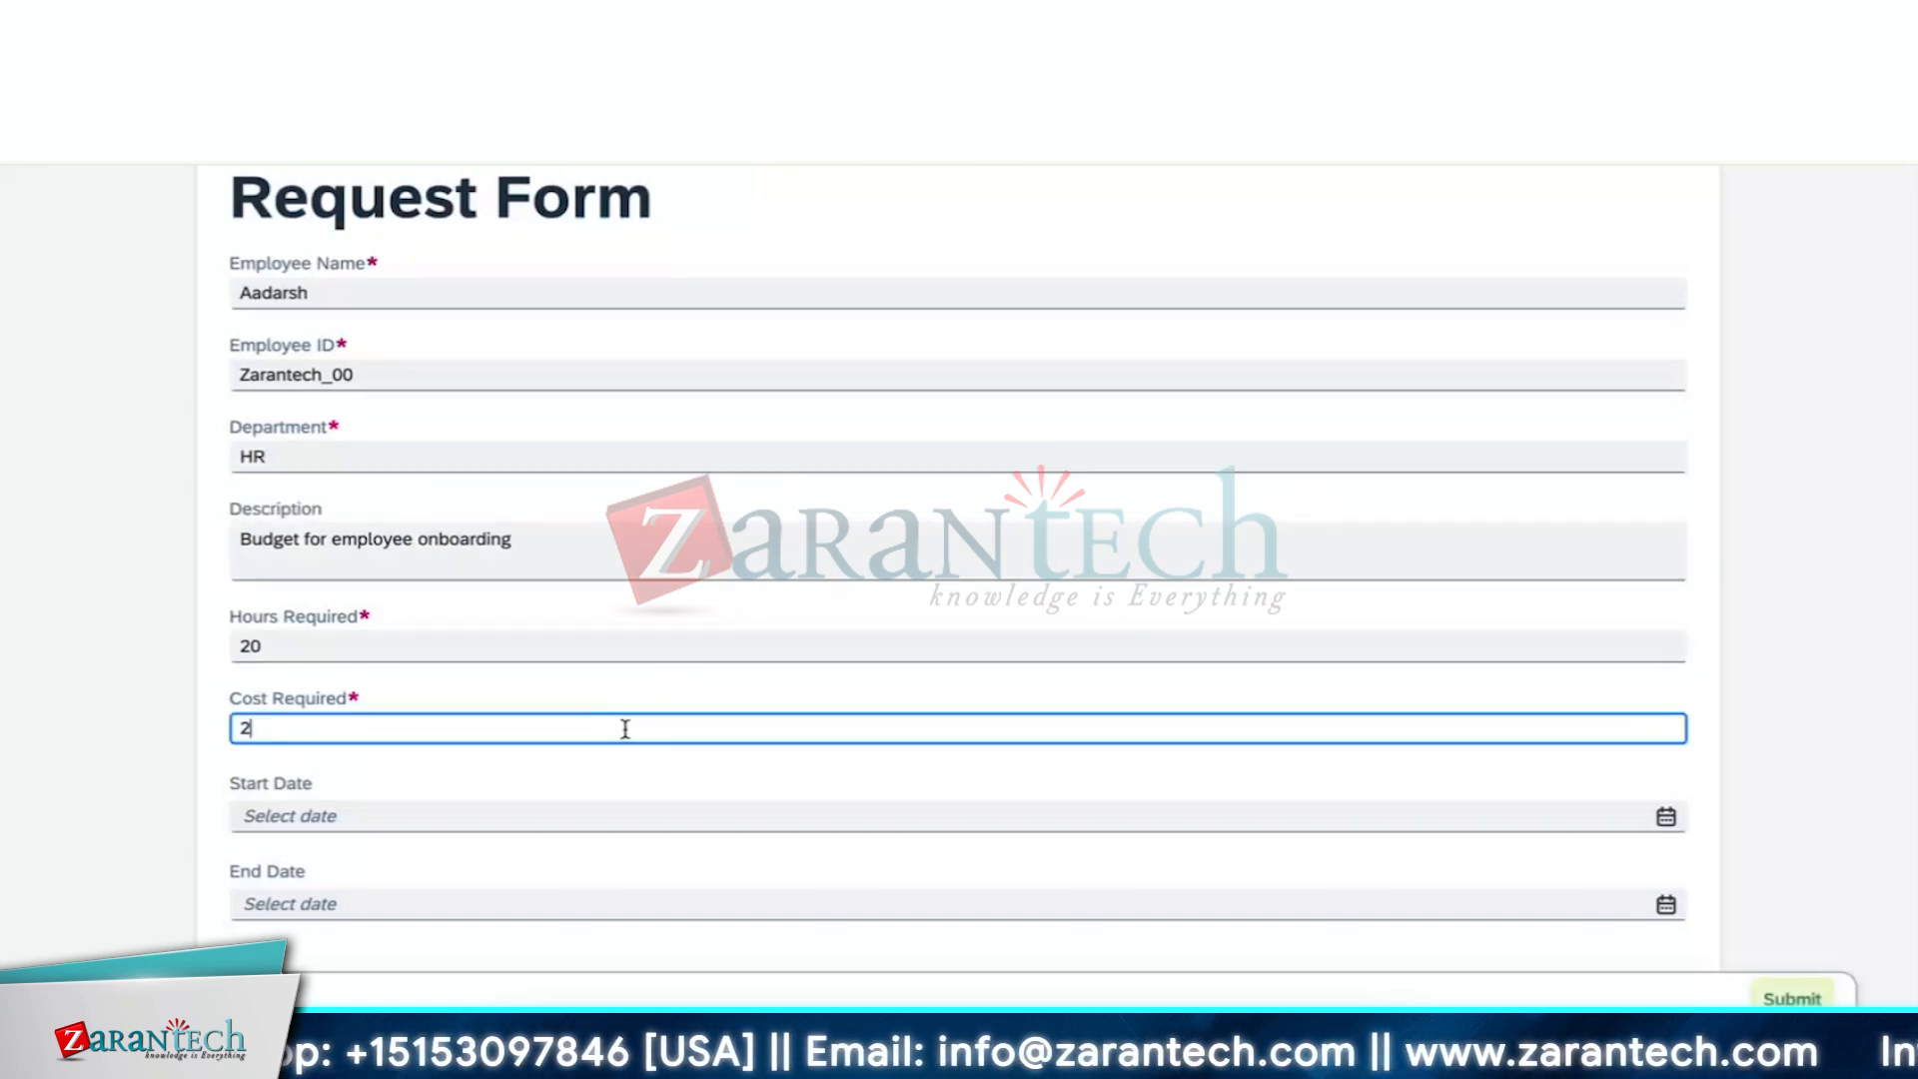
pyautogui.write('00')
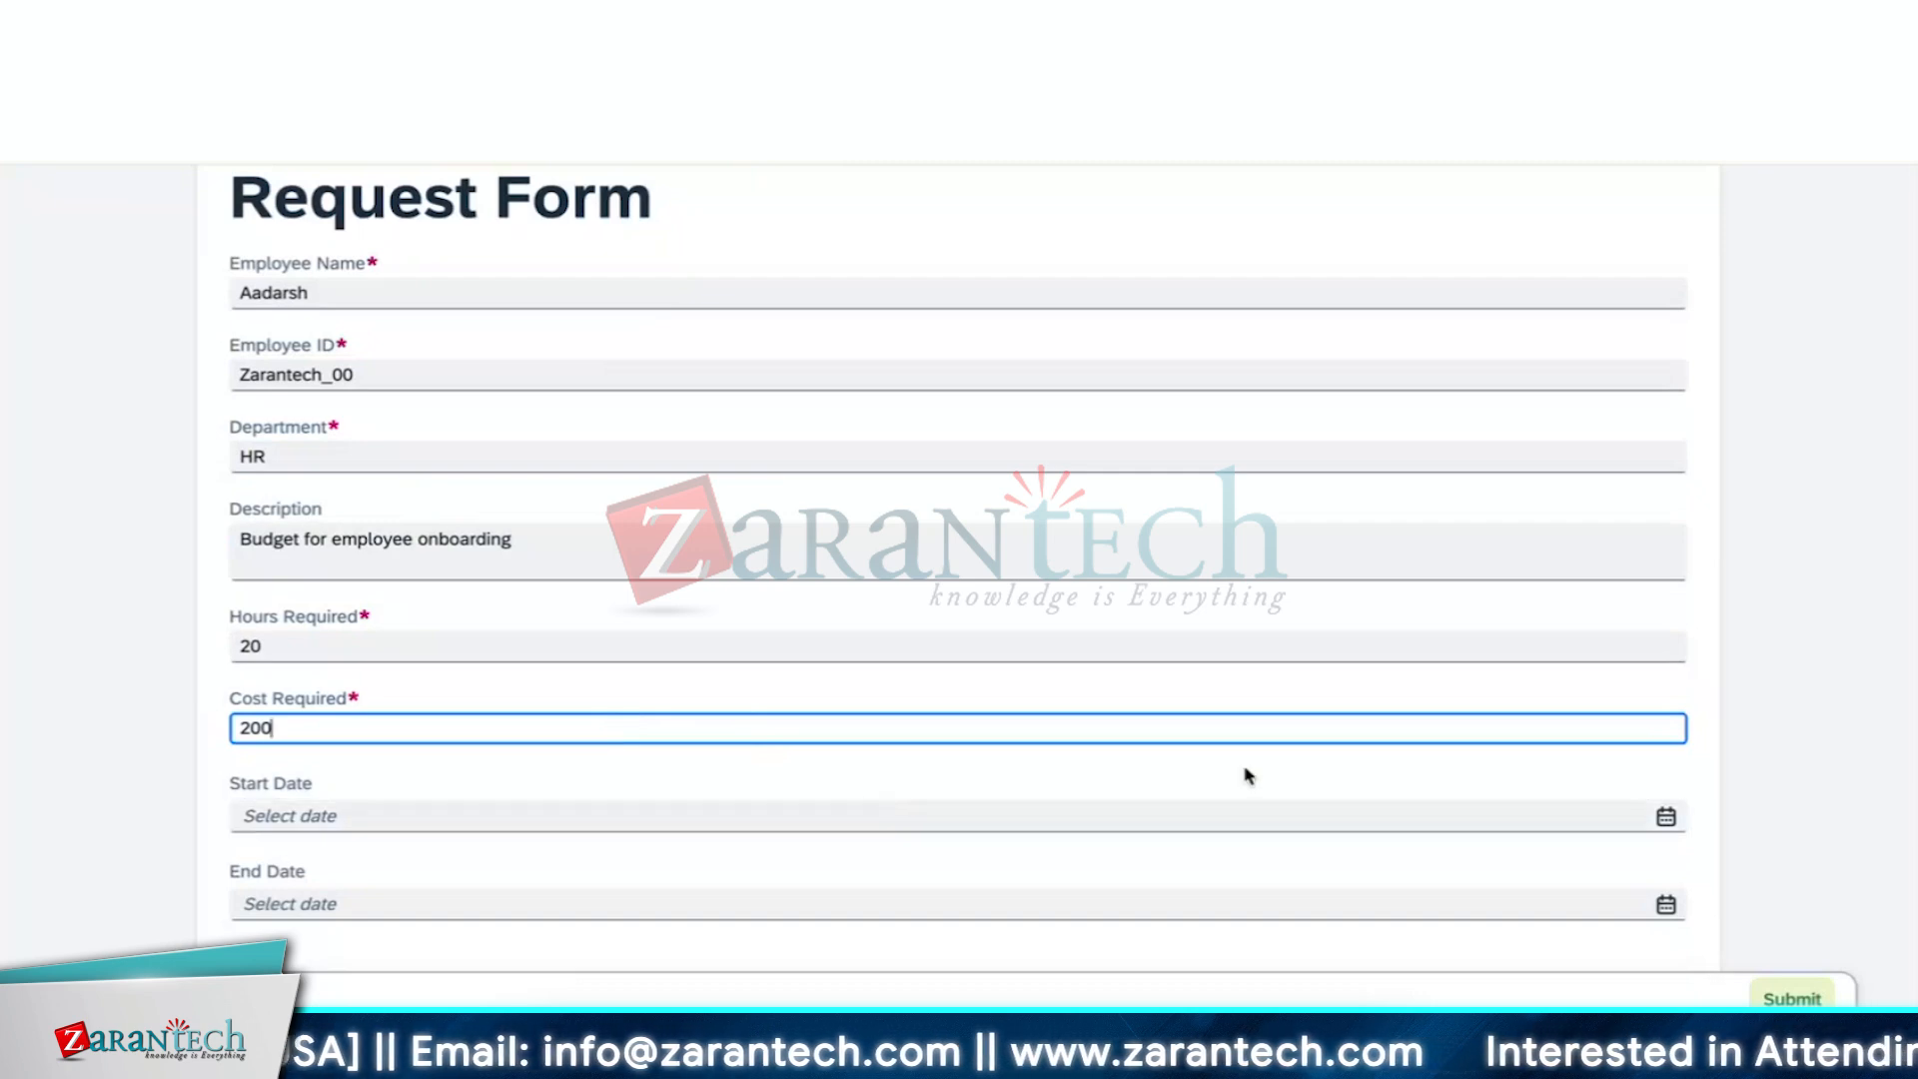
# Set Start Date 07/03/2024 and End Date 07/15/2024, submit, then go to the instances monitor
pyautogui.click(1666, 816)
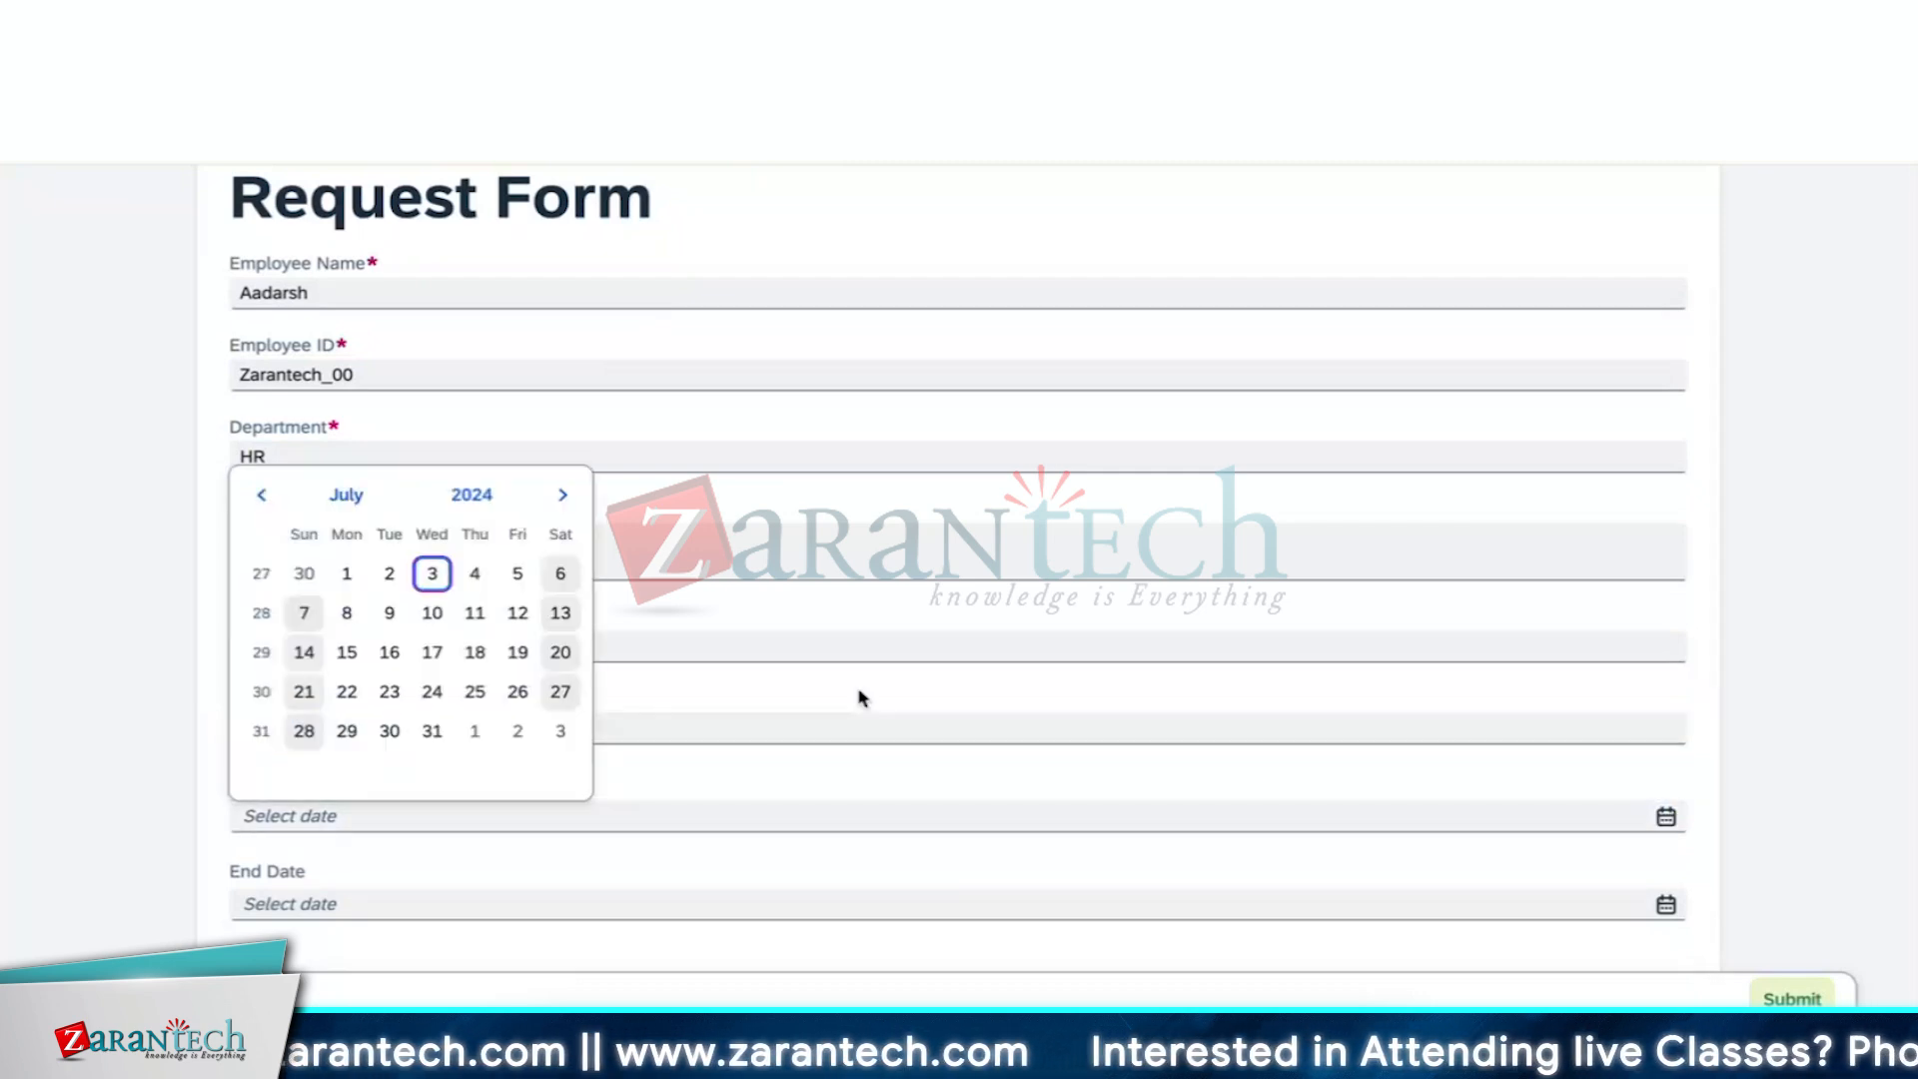
pyautogui.click(431, 573)
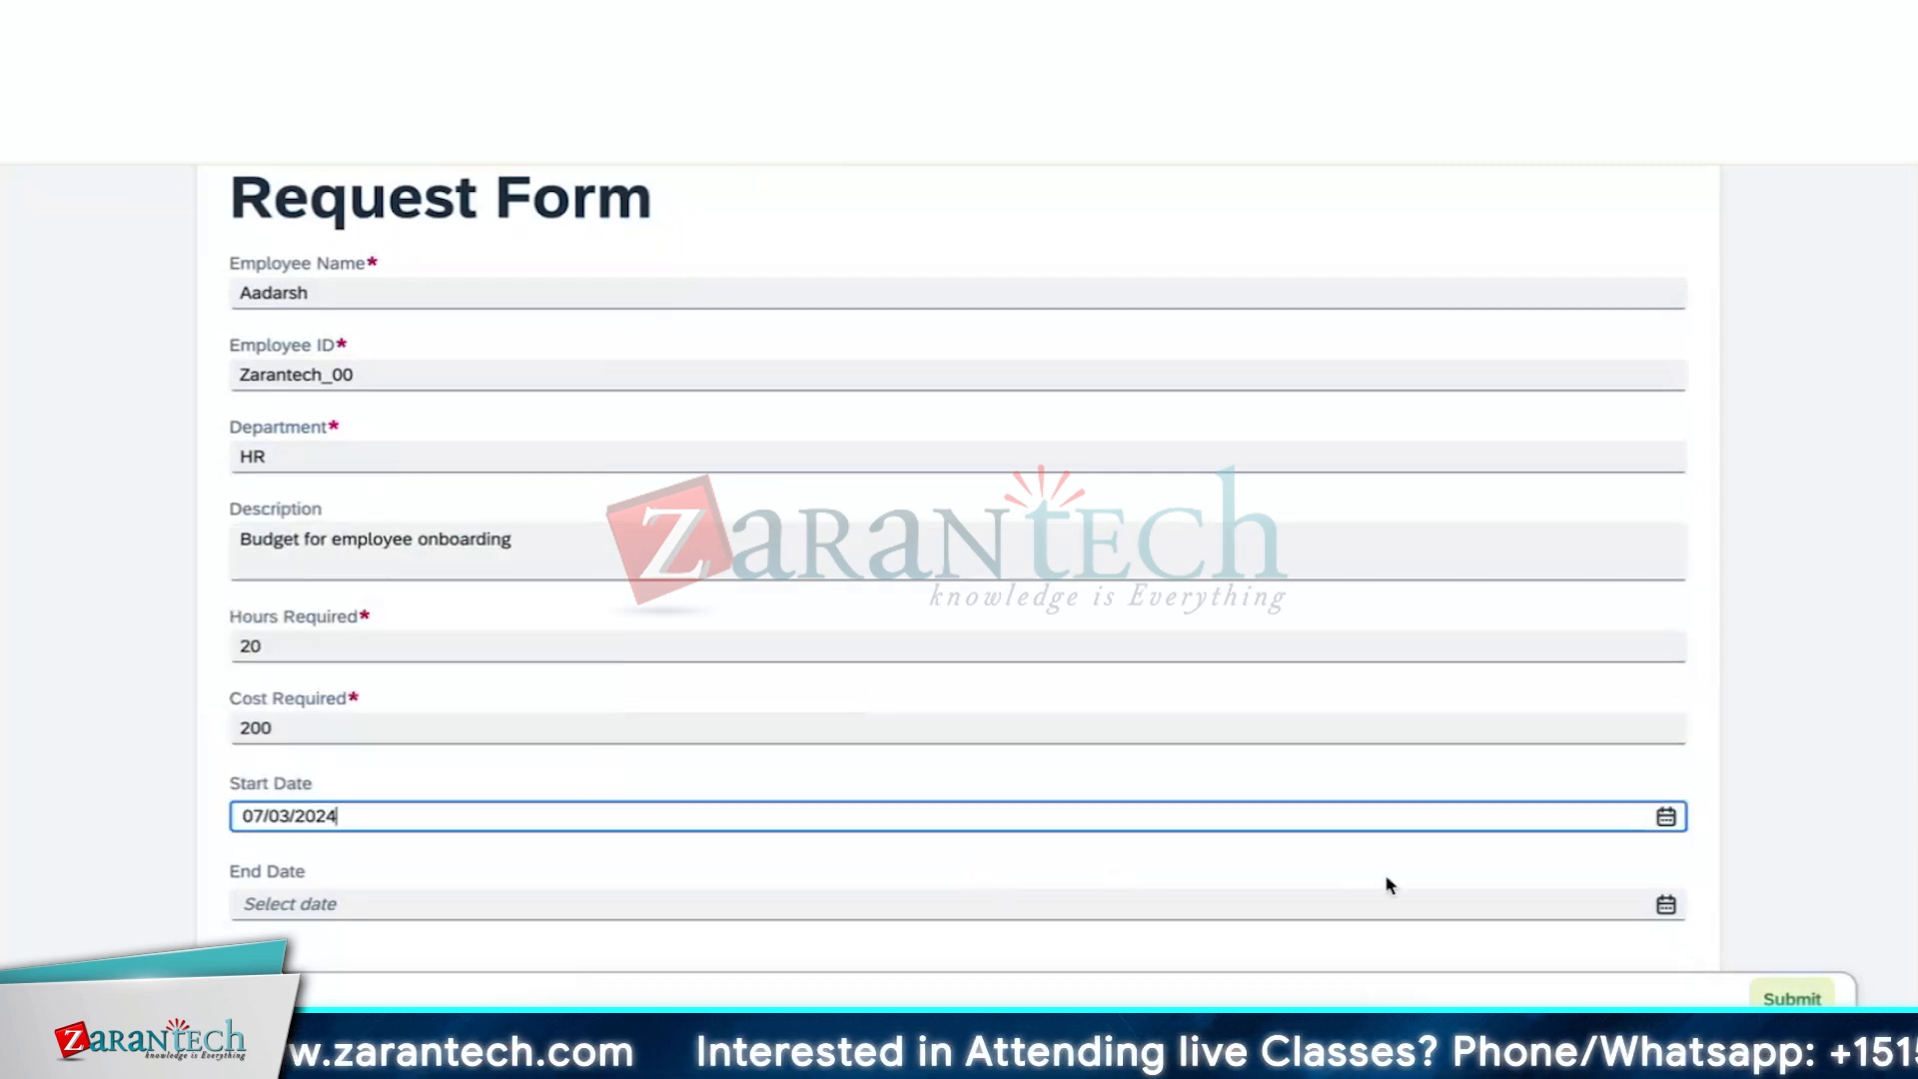
pyautogui.click(1665, 904)
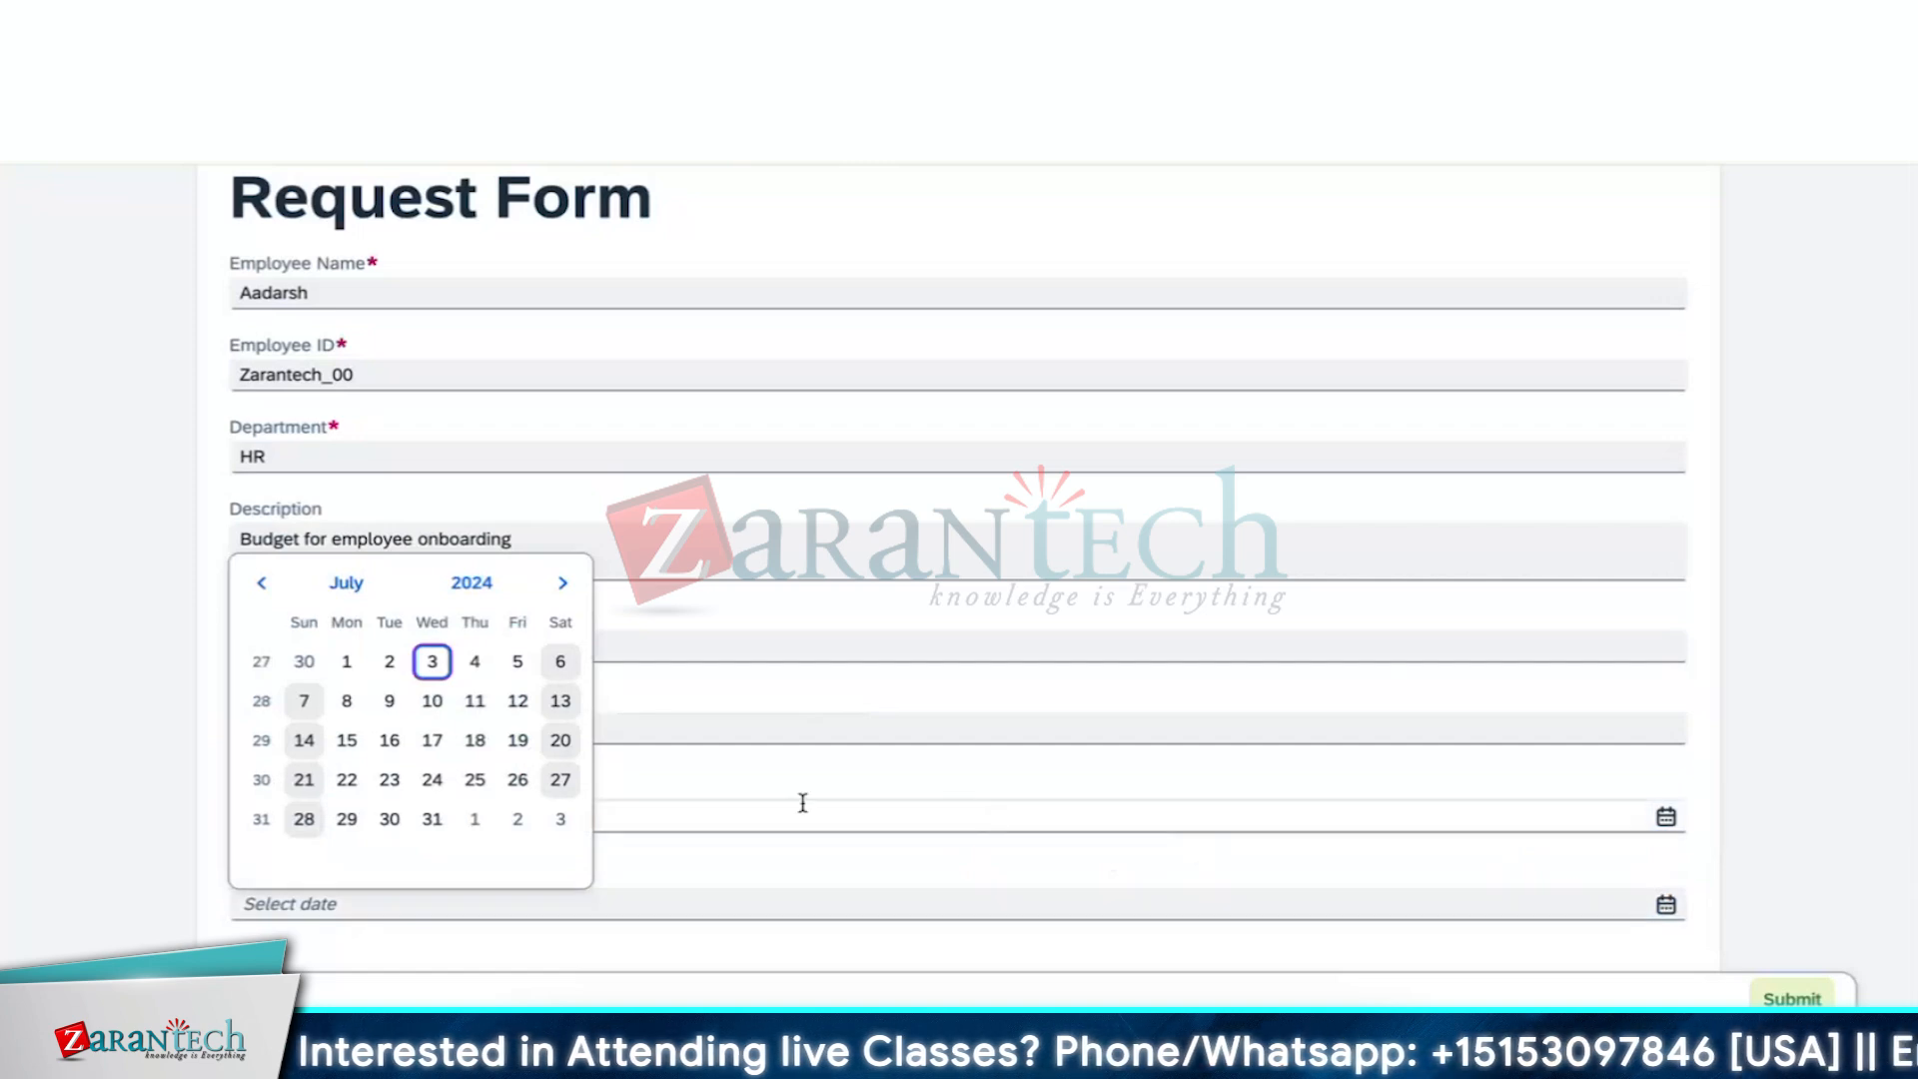
pyautogui.click(347, 739)
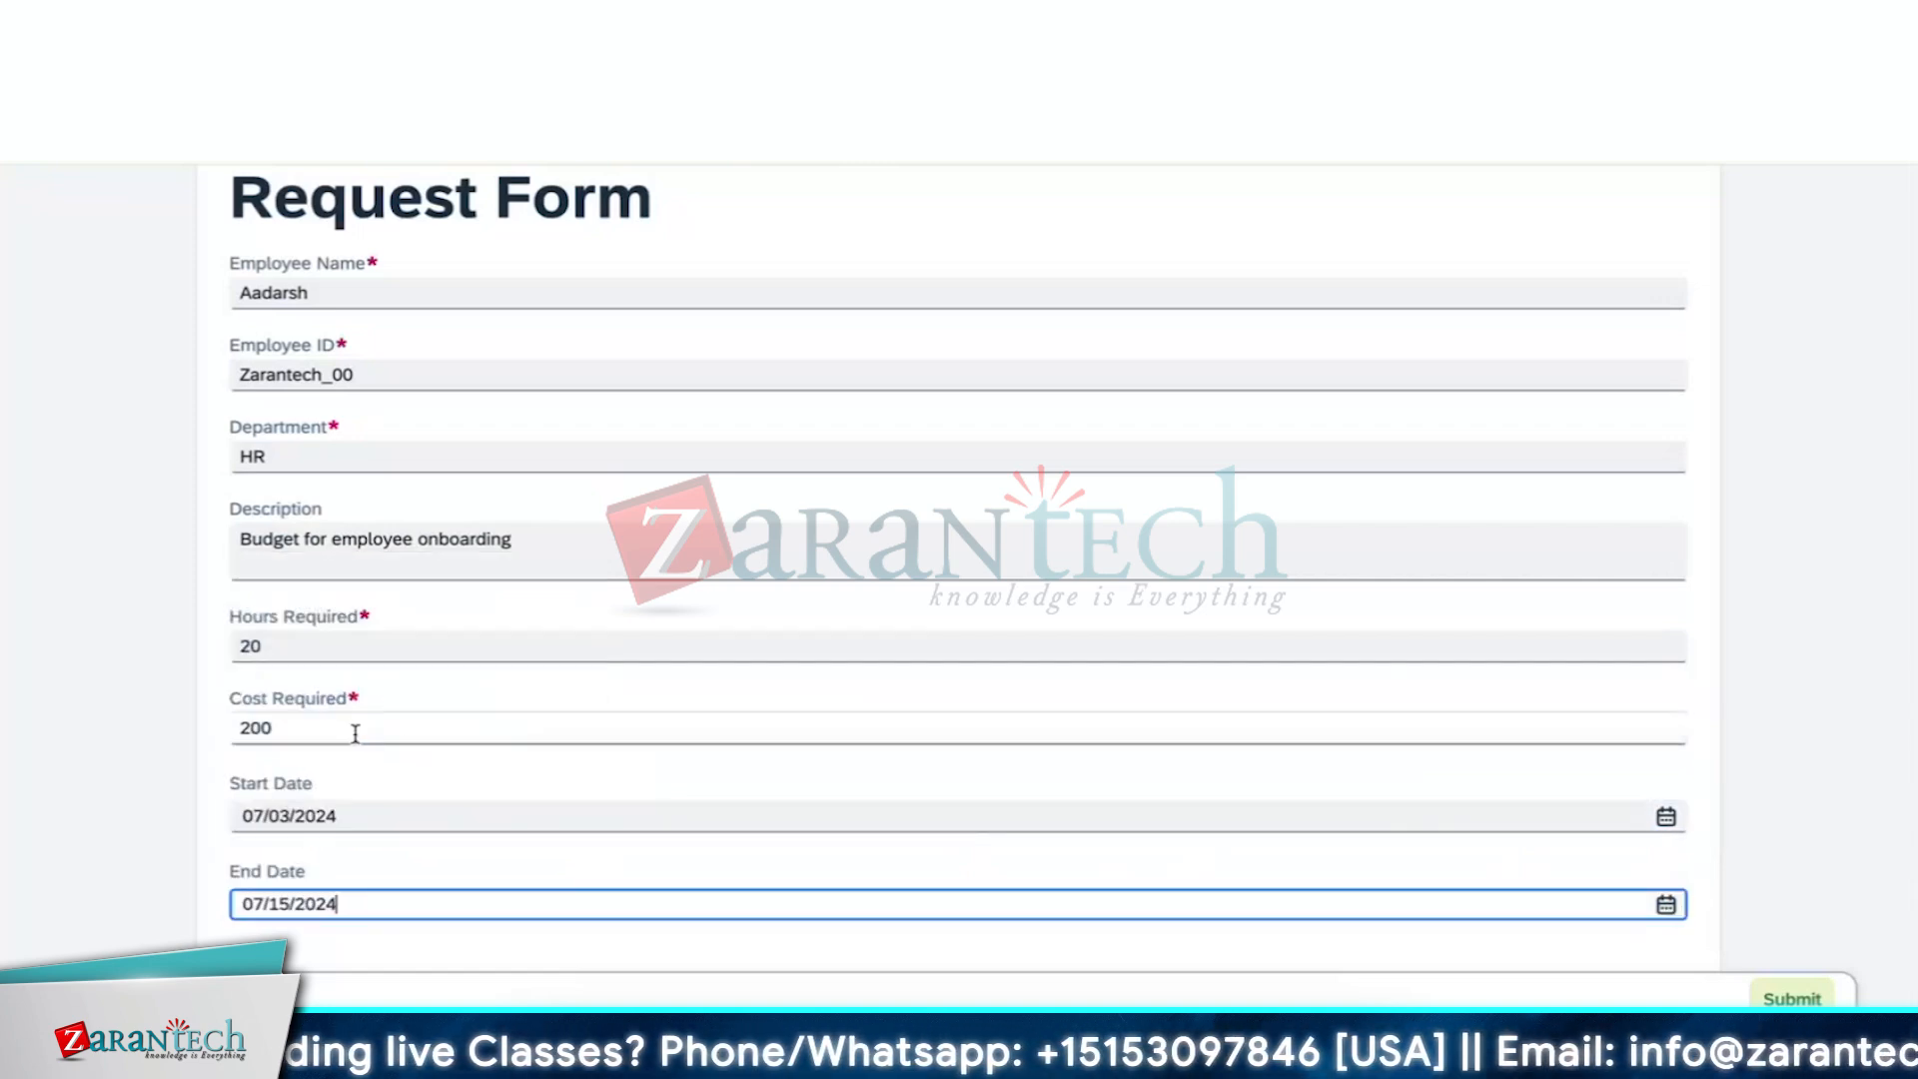
pyautogui.click(734, 877)
pyautogui.scroll(-1, 890, 844)
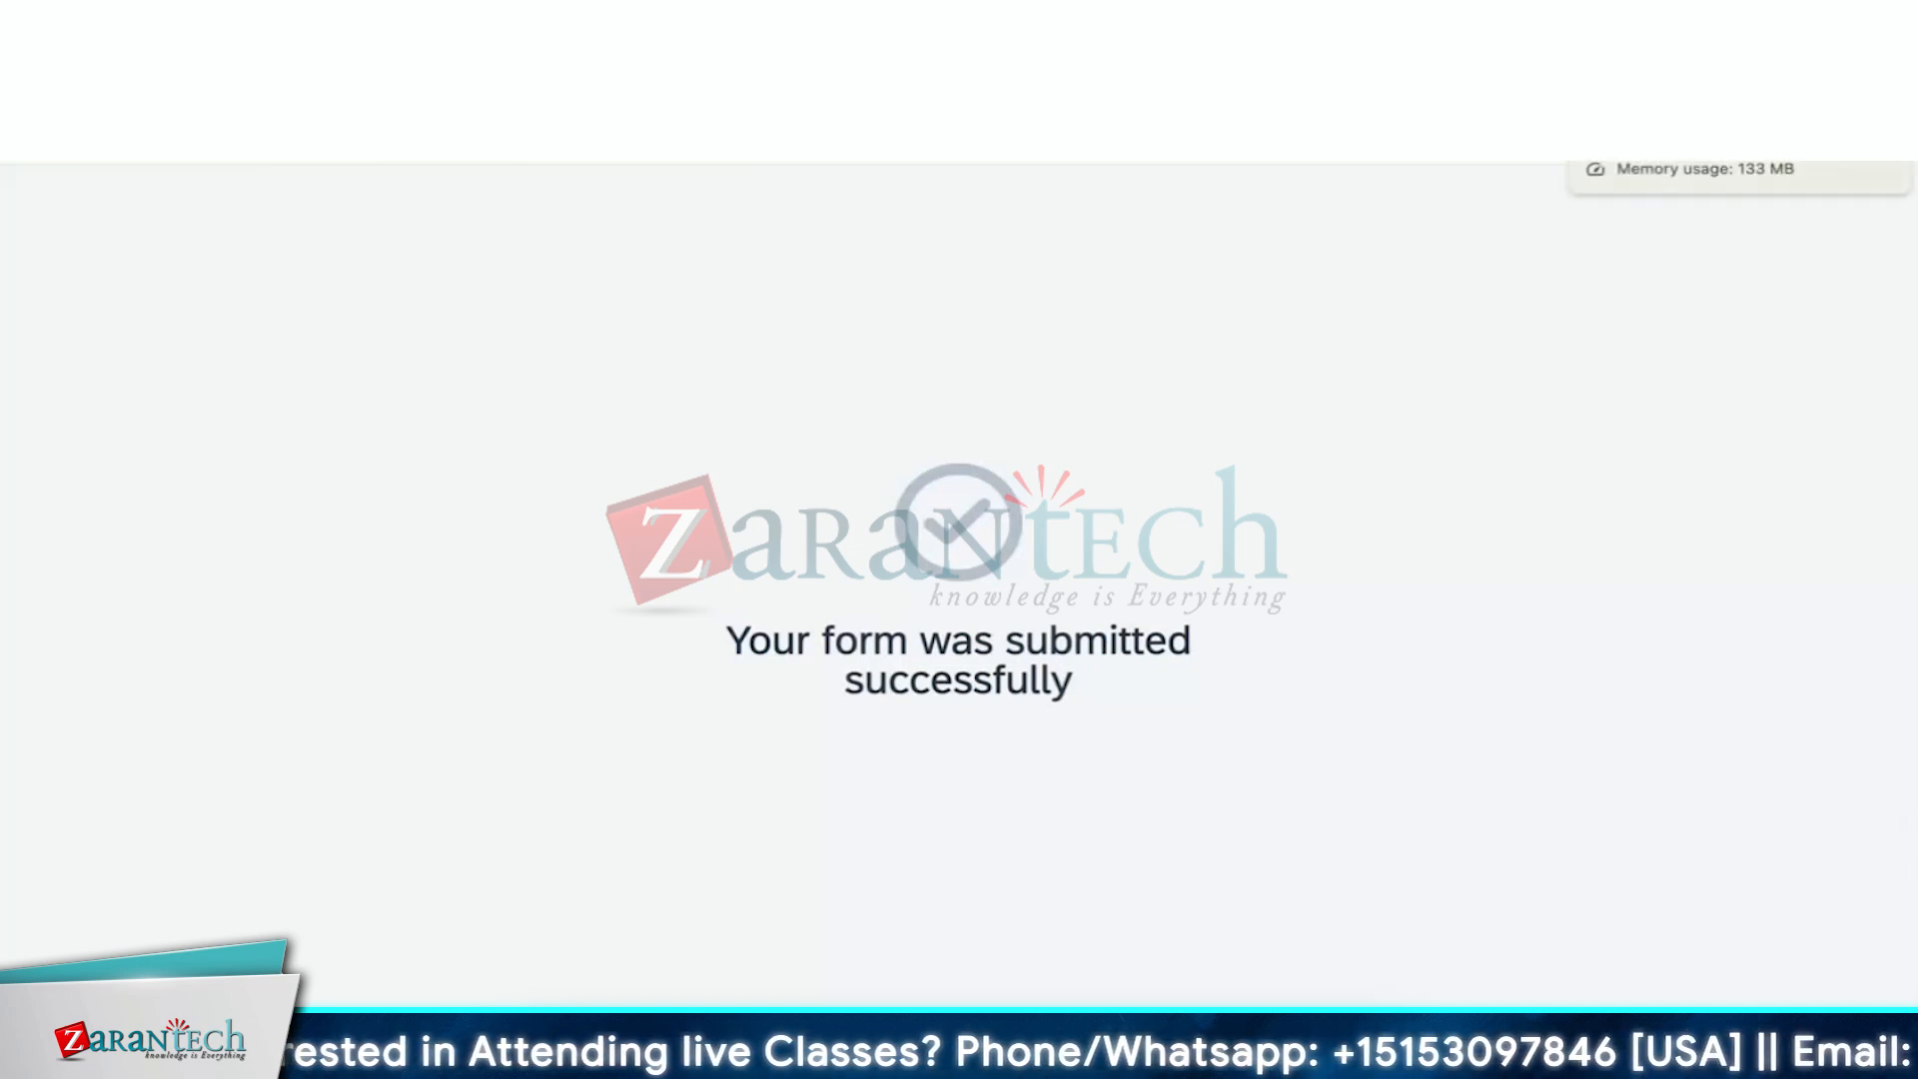
pyautogui.click(1538, 30)
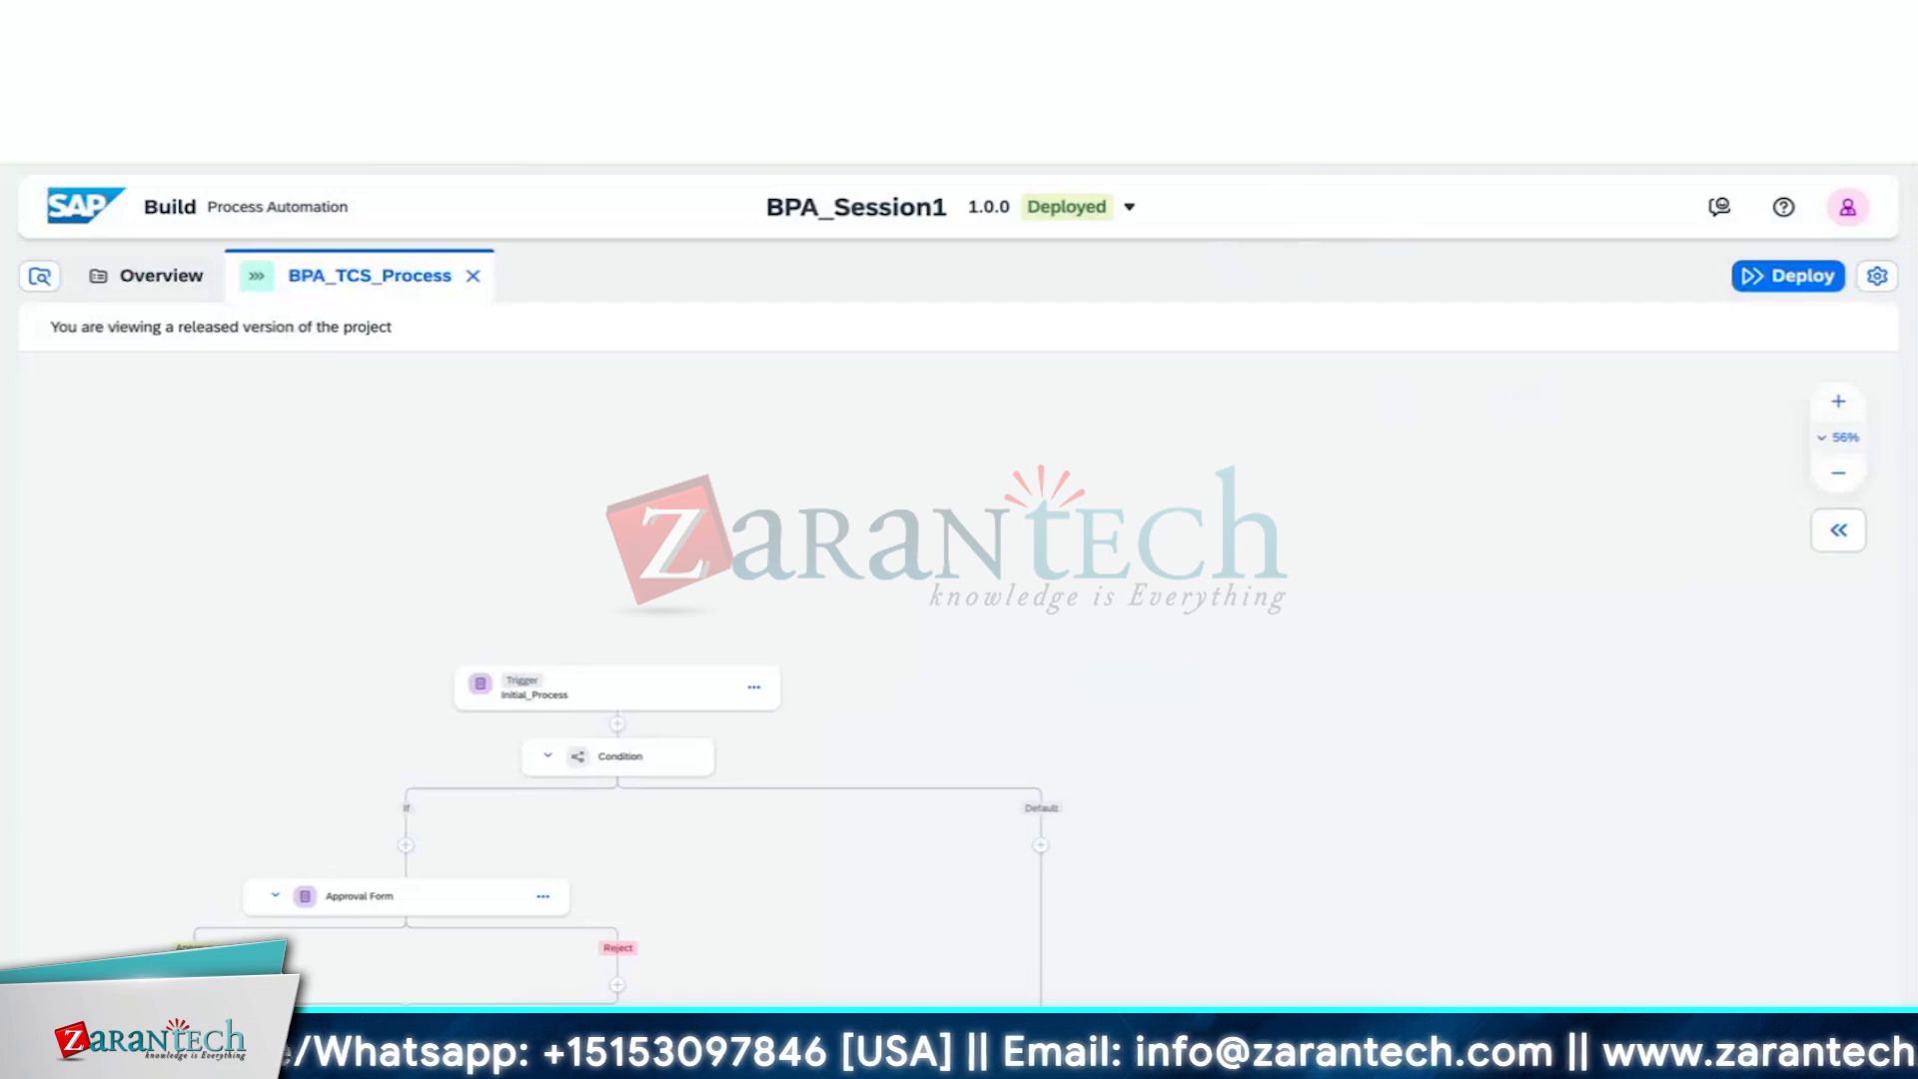
pyautogui.click(899, 30)
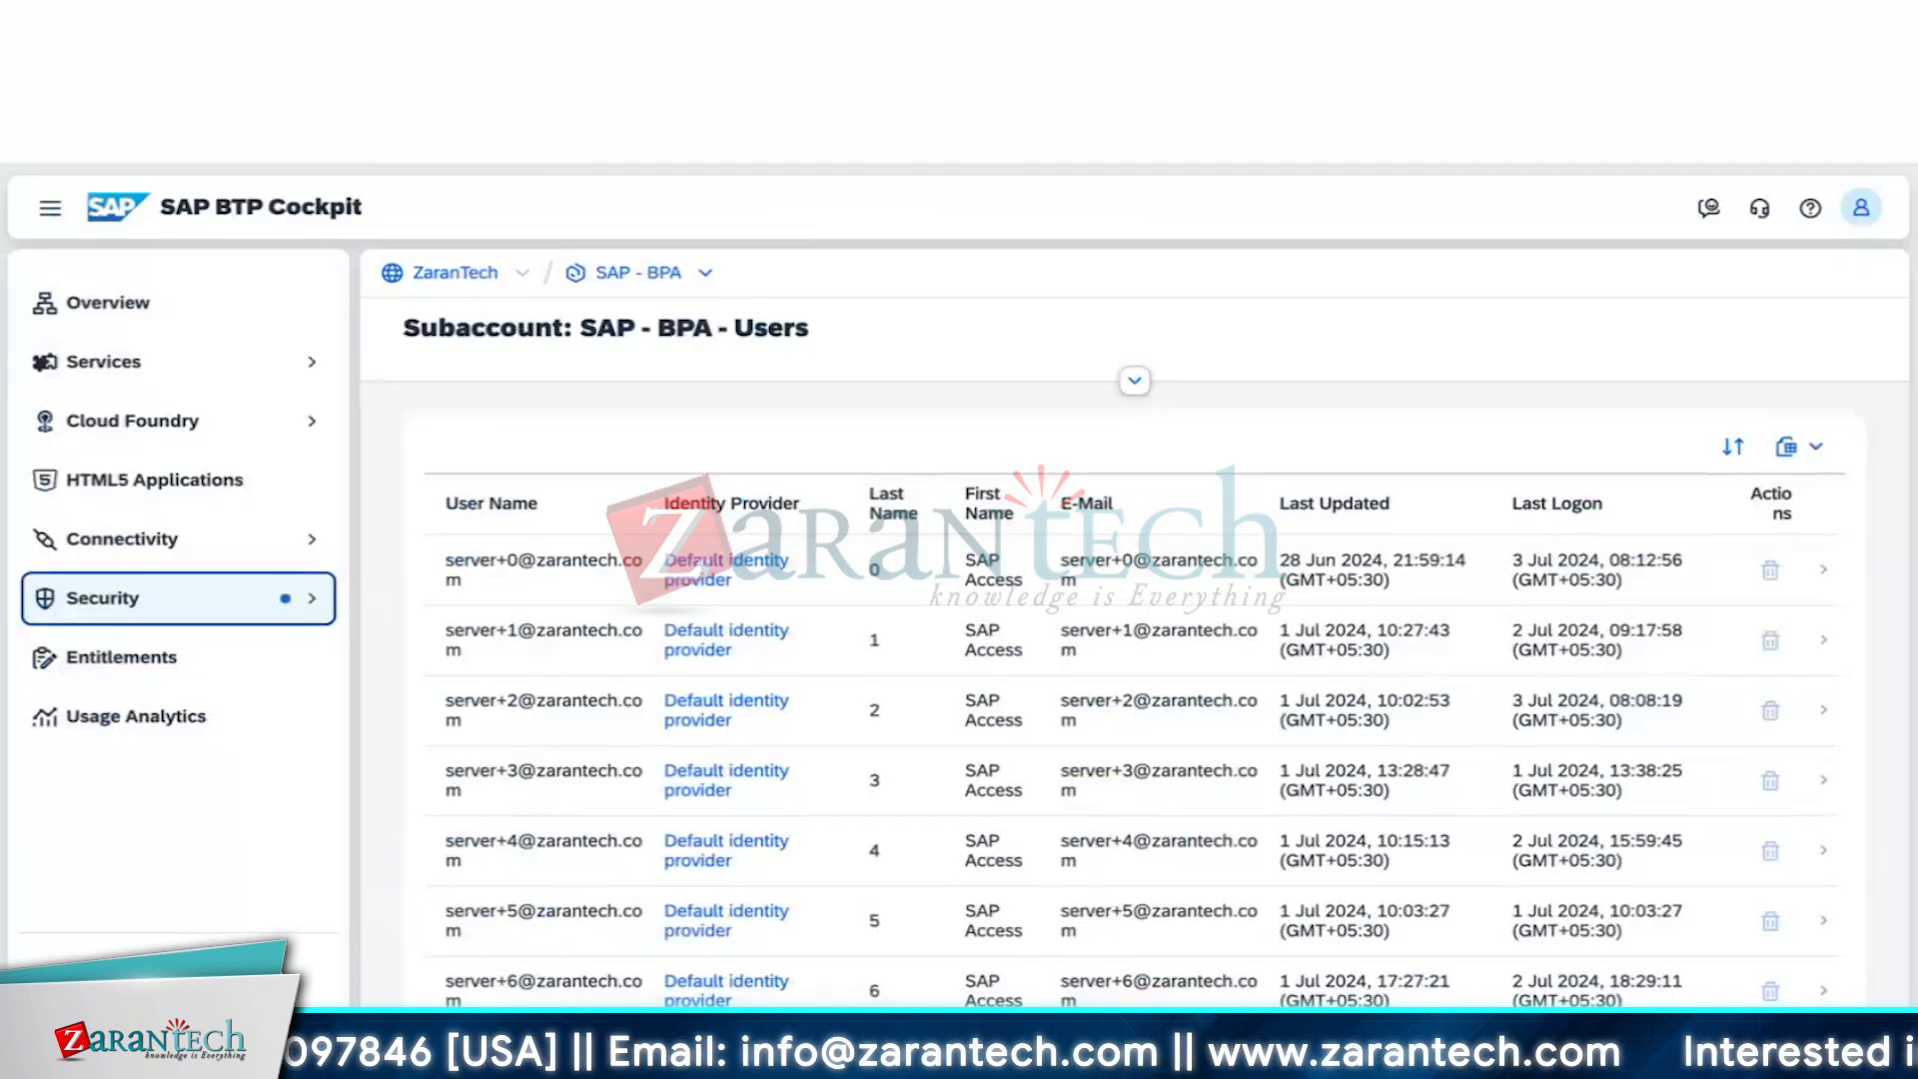
pyautogui.click(780, 30)
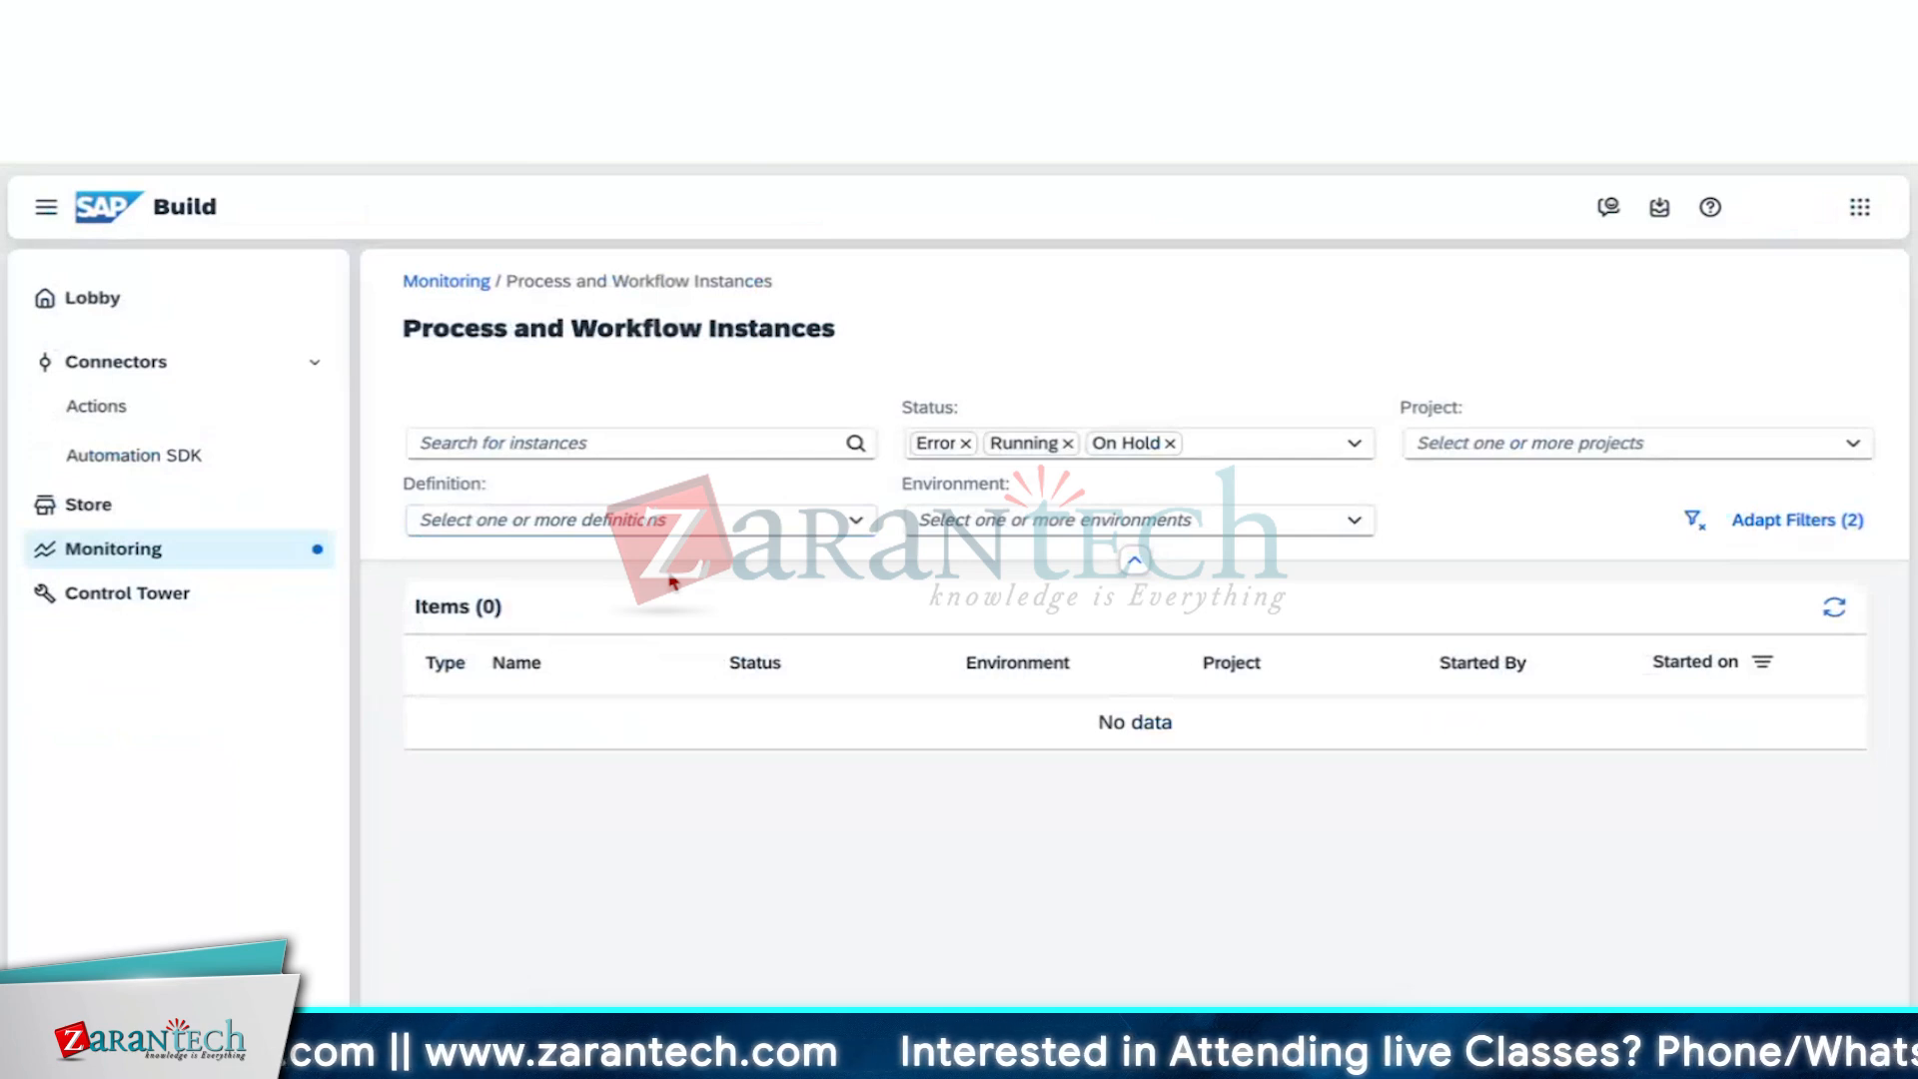
# Refresh the instances and reopen Process and Workflow Instances from Monitoring
pyautogui.click(1834, 608)
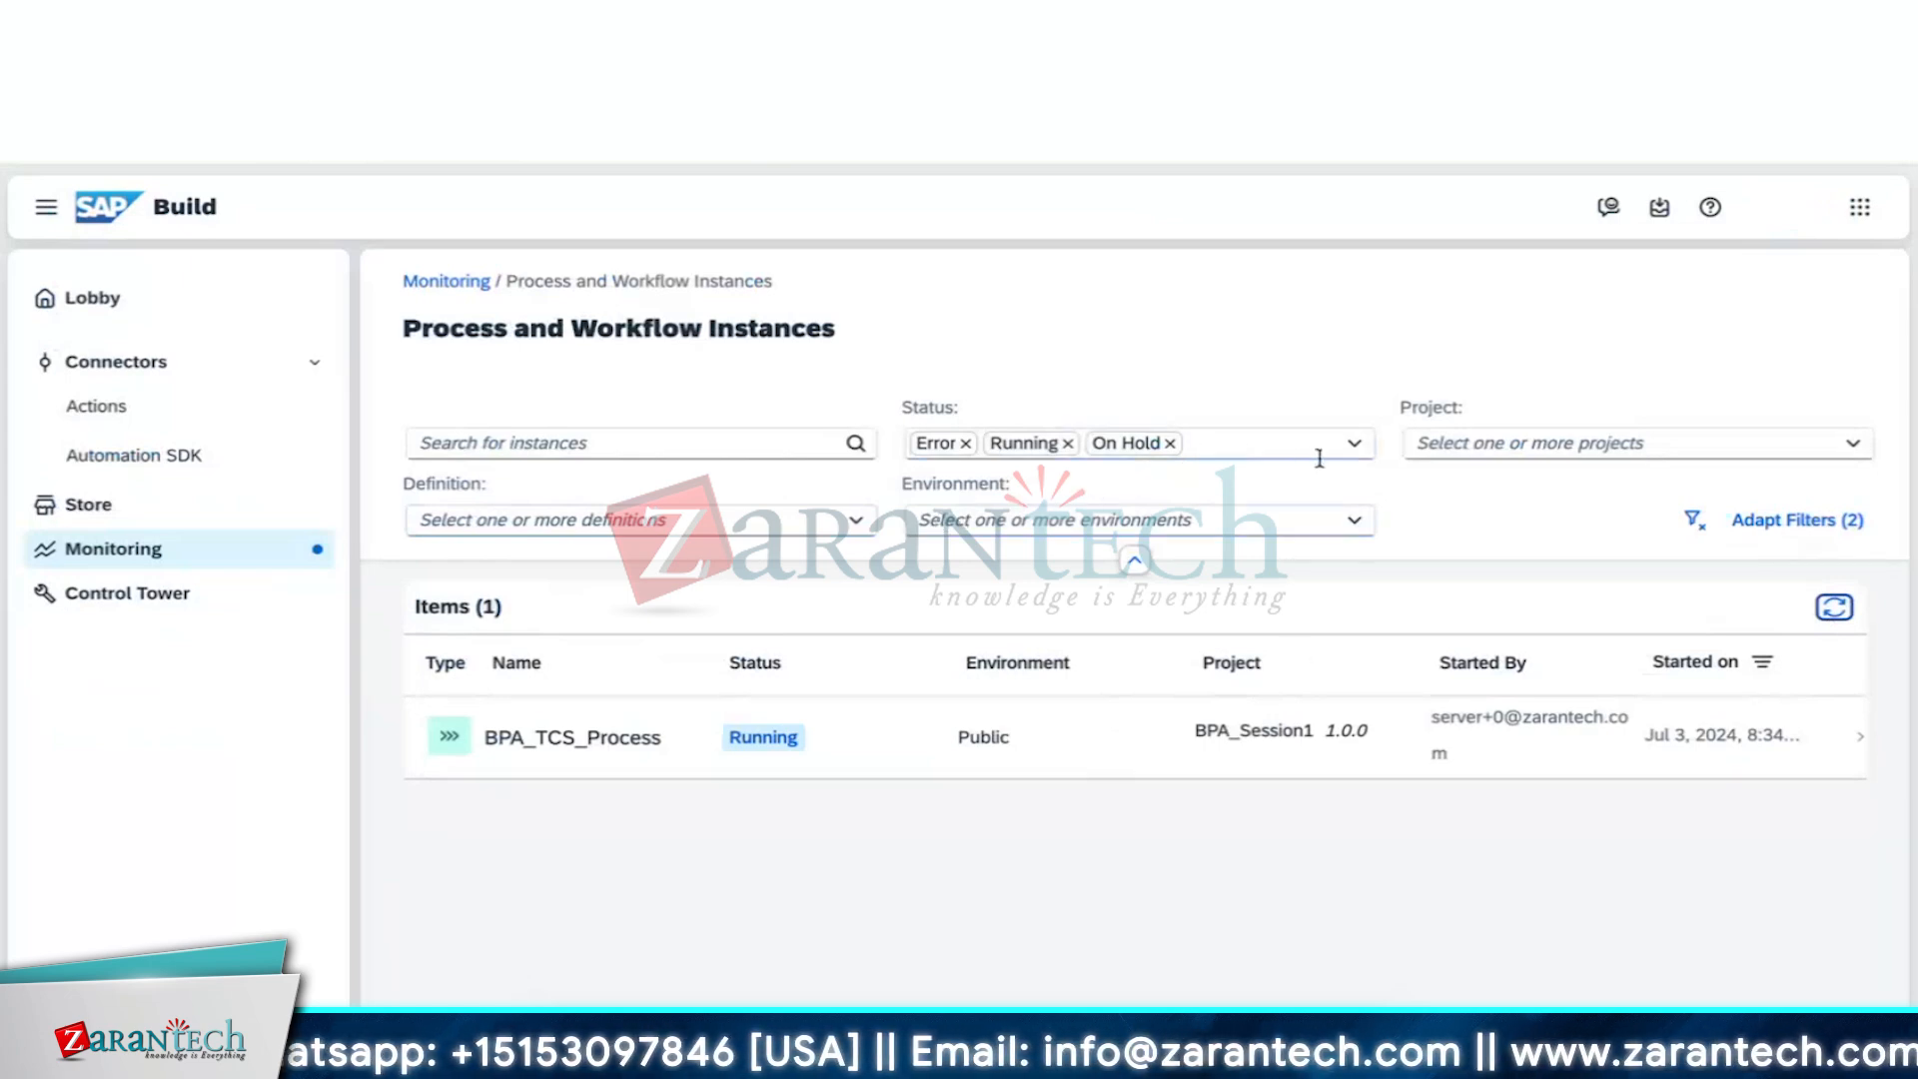
pyautogui.click(190, 564)
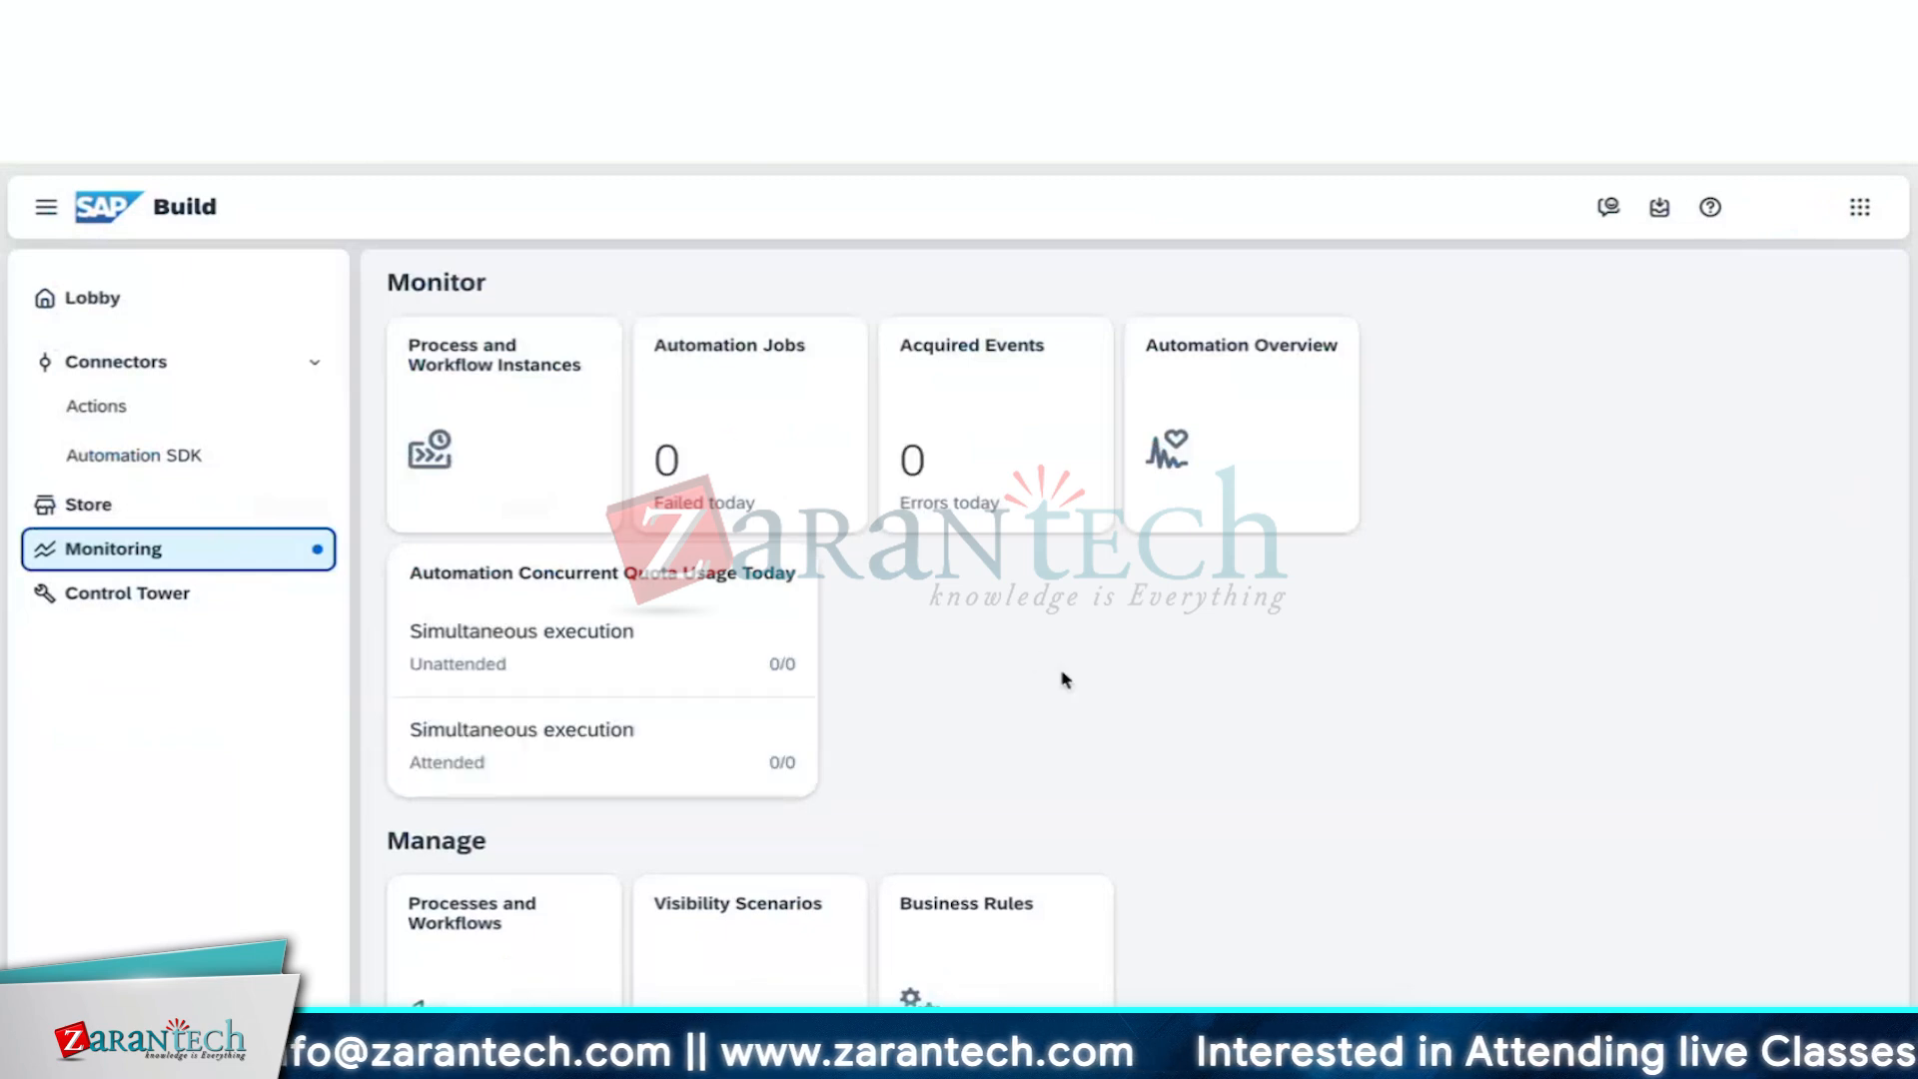
pyautogui.scroll(-1, 1065, 679)
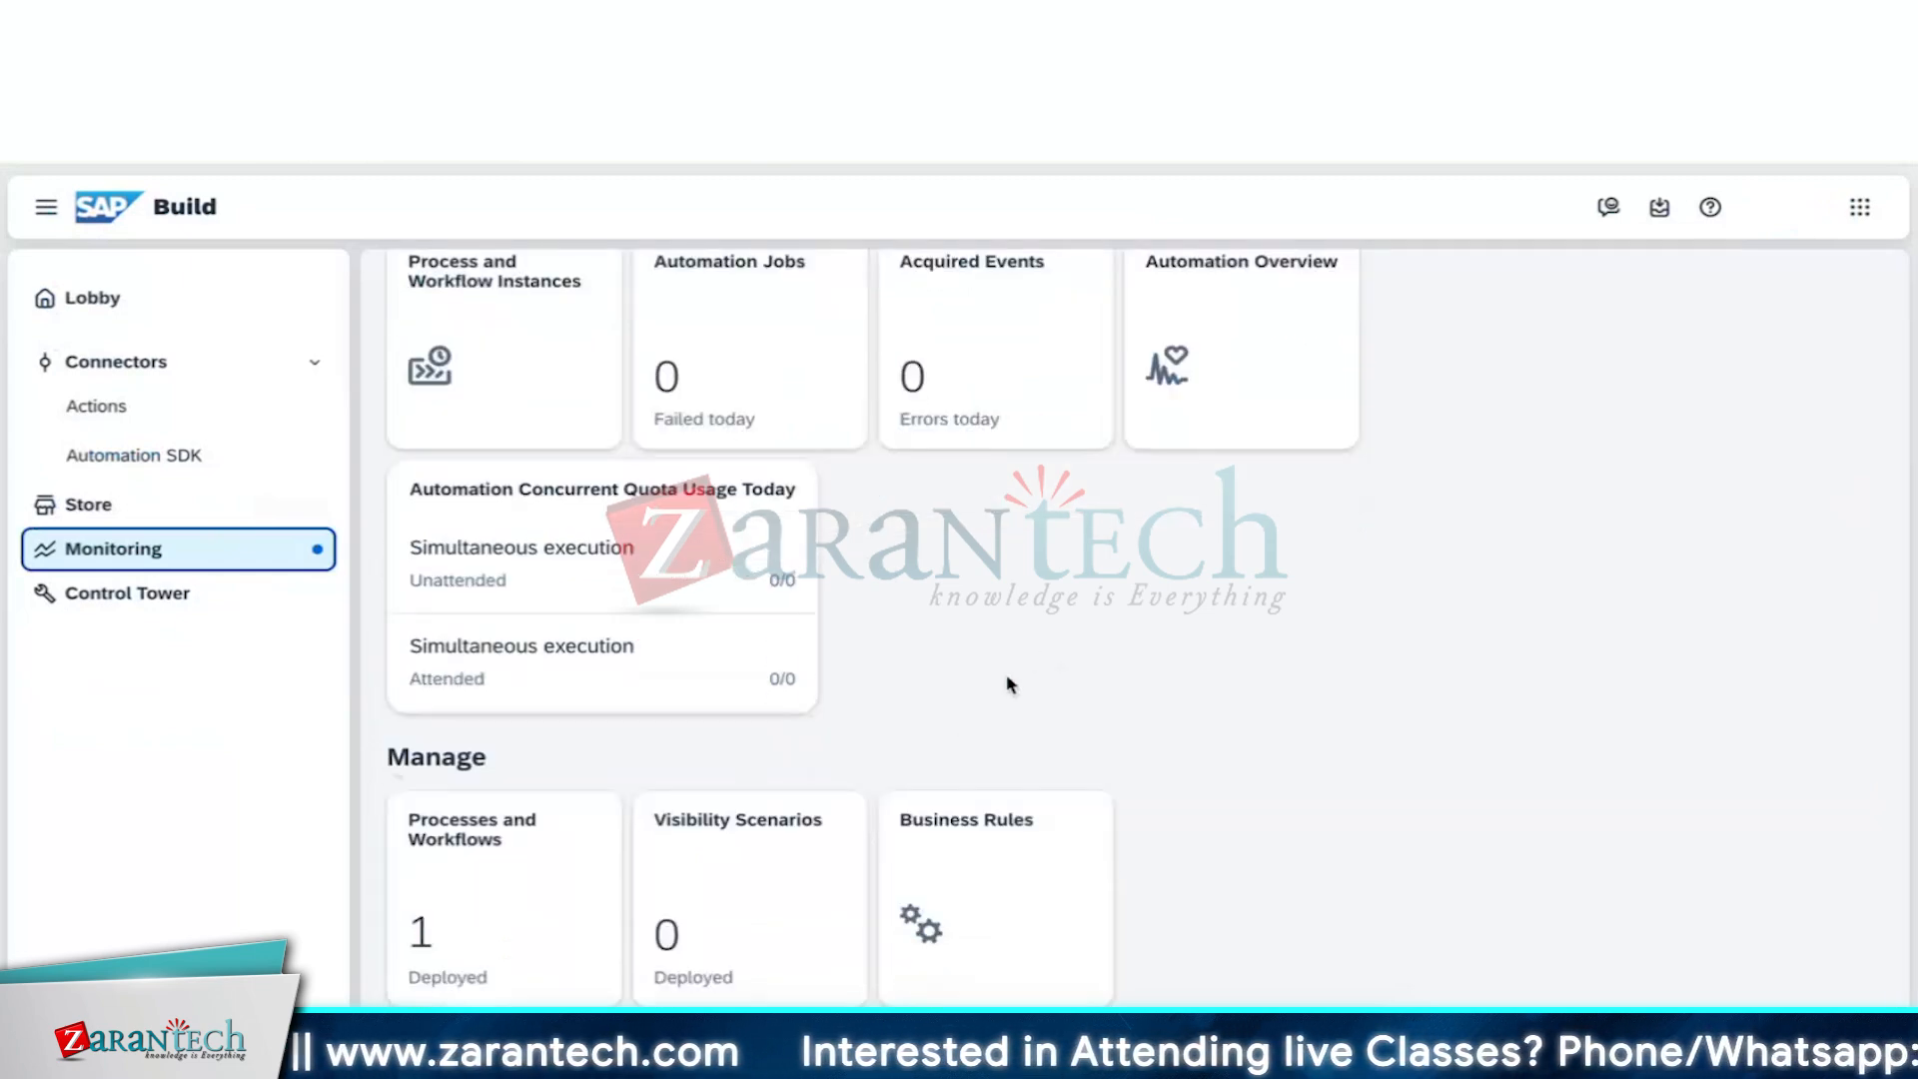
pyautogui.scroll(1, 1005, 673)
pyautogui.click(492, 415)
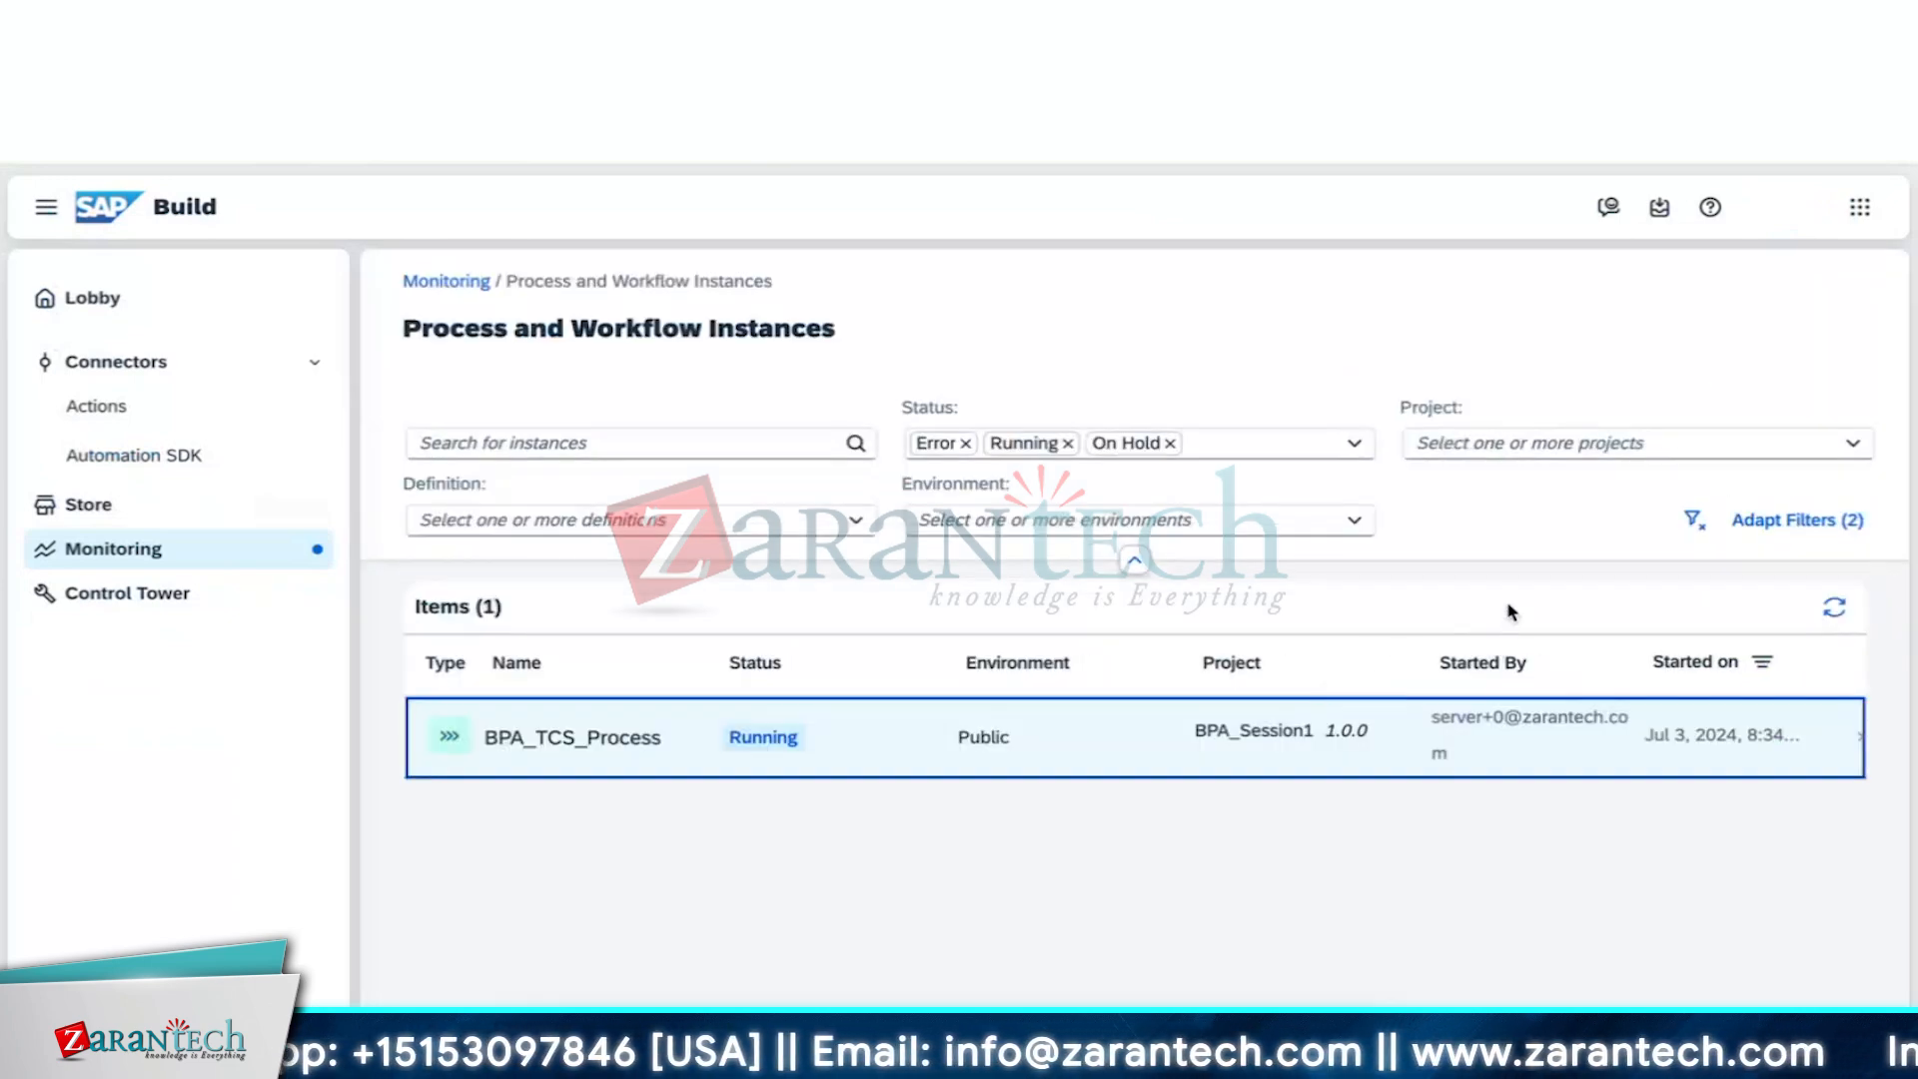
# Remove the On Hold, Running and Error status filters and collapse the filter bar
pyautogui.click(1169, 442)
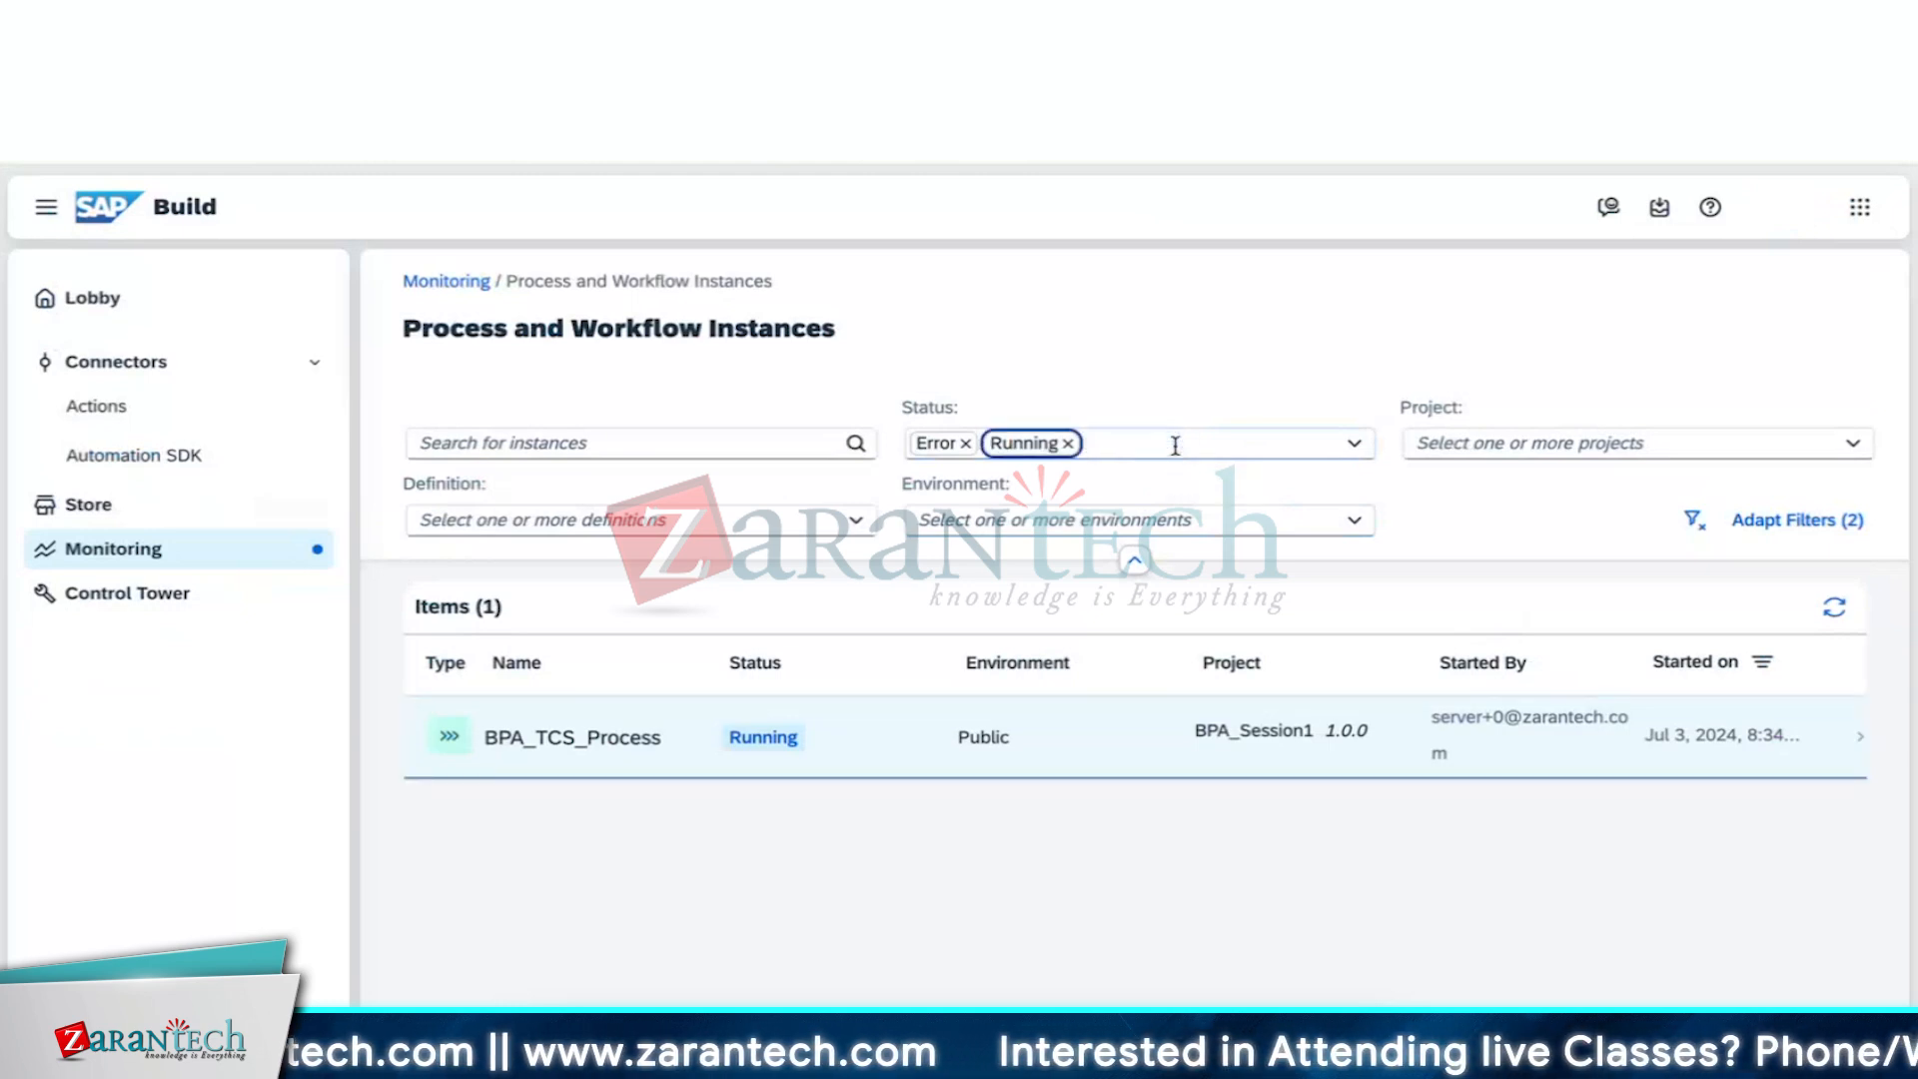
pyautogui.click(1068, 443)
pyautogui.click(965, 443)
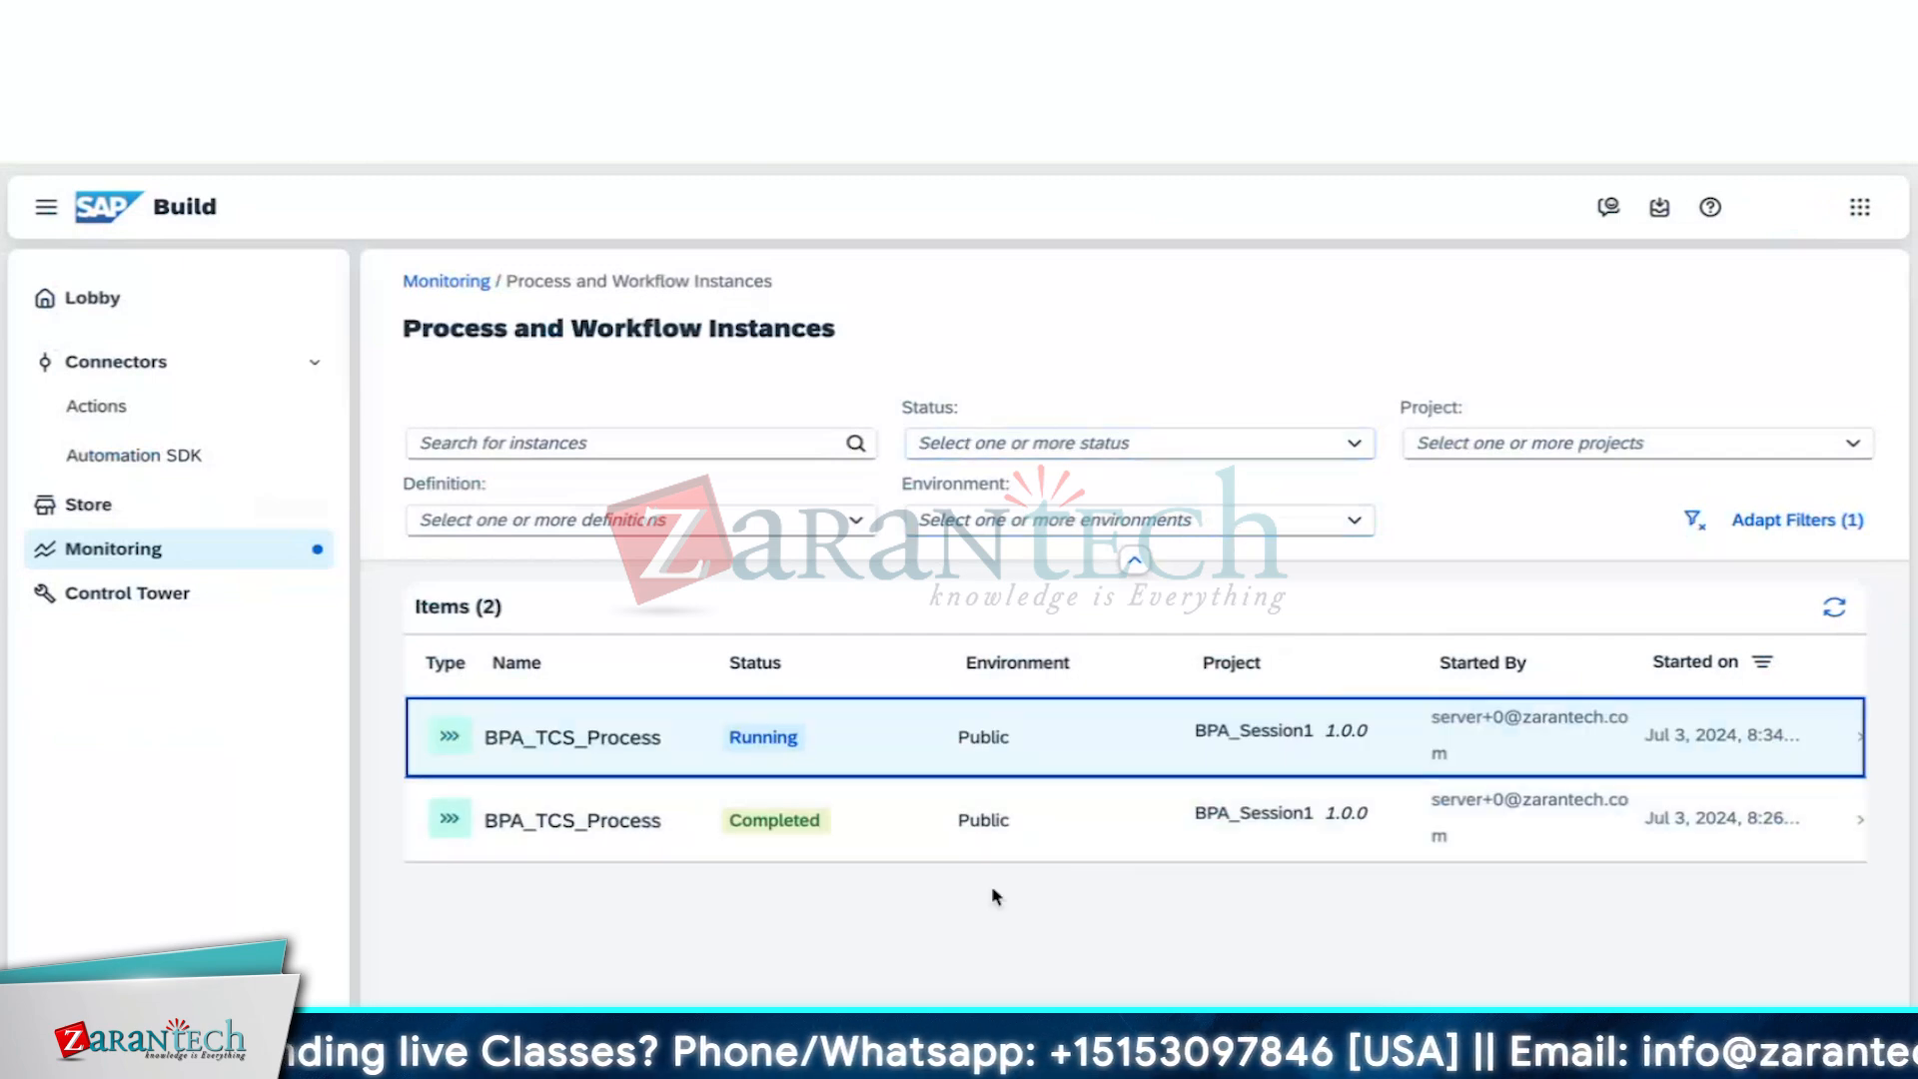
pyautogui.click(1133, 560)
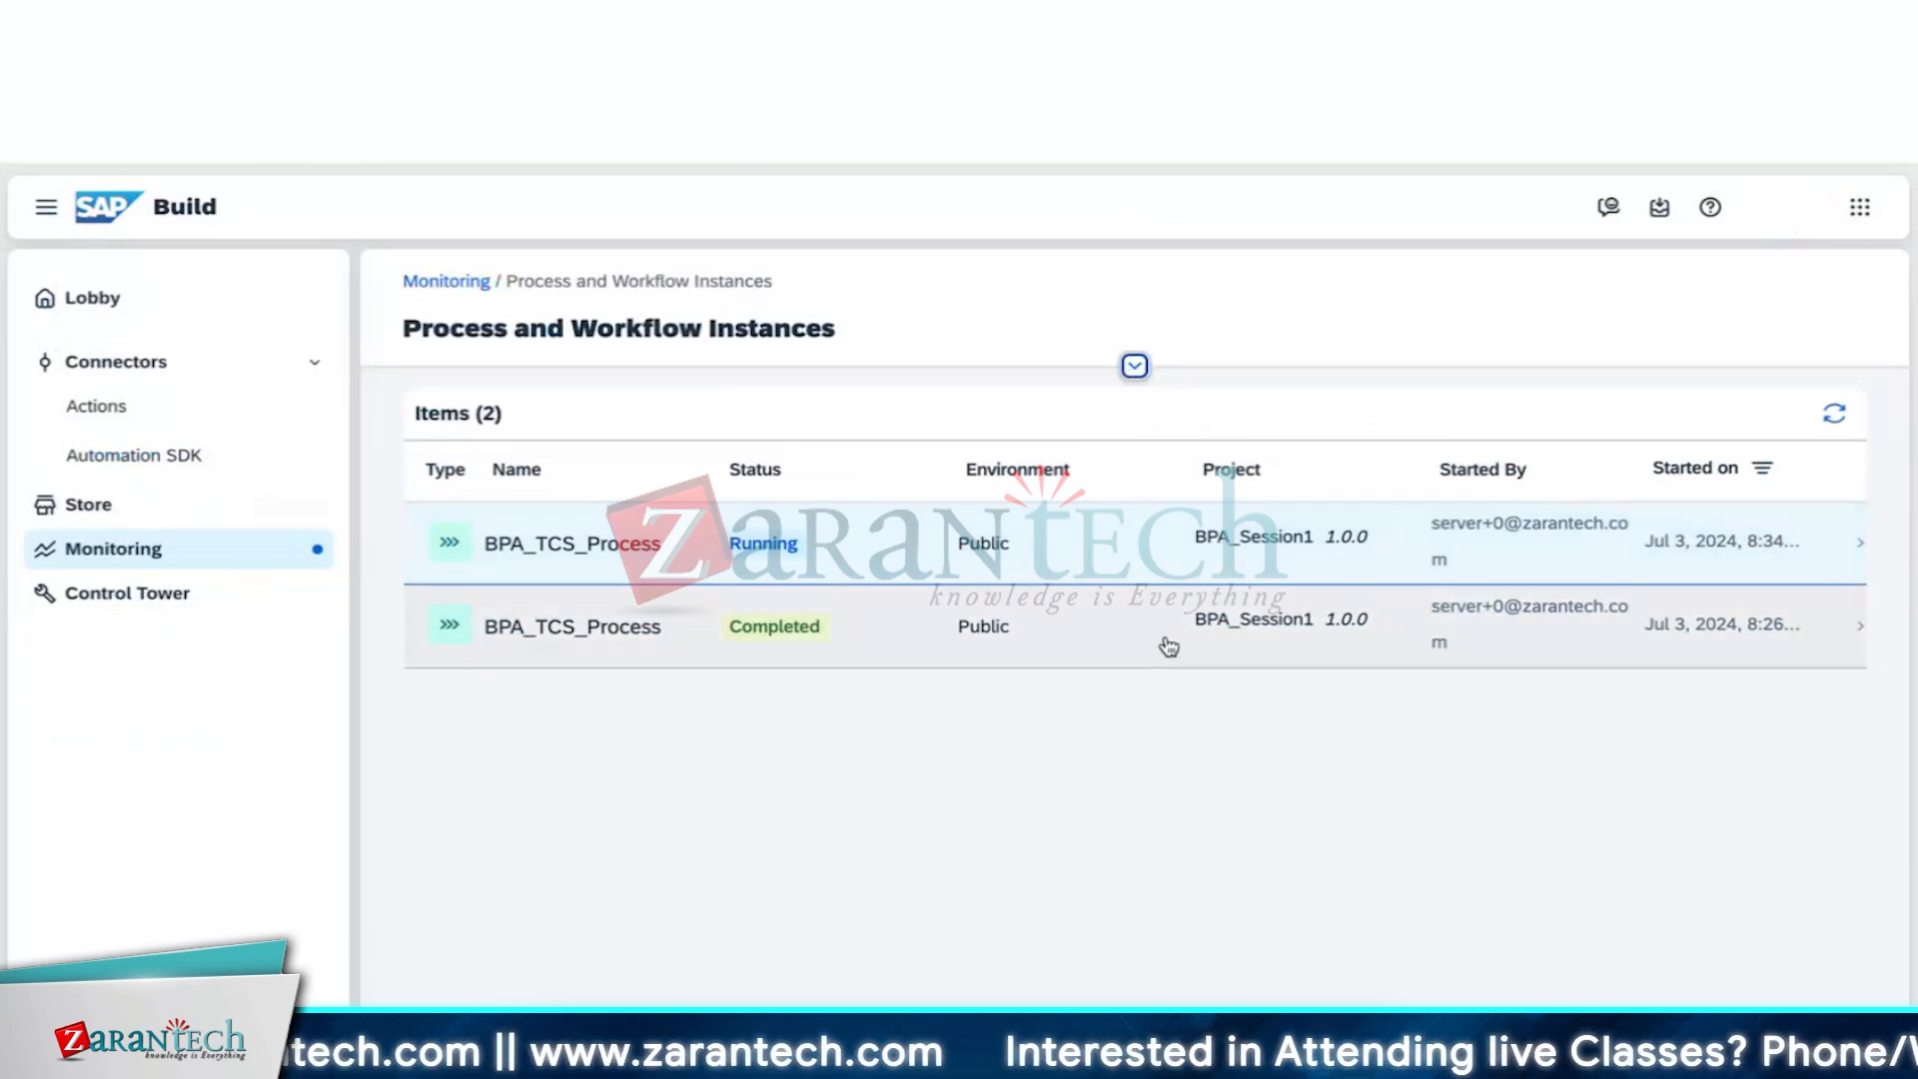
# Open the Running BPA_TCS_Process instance and expand its task-available log entry alongside the context data
pyautogui.click(1145, 550)
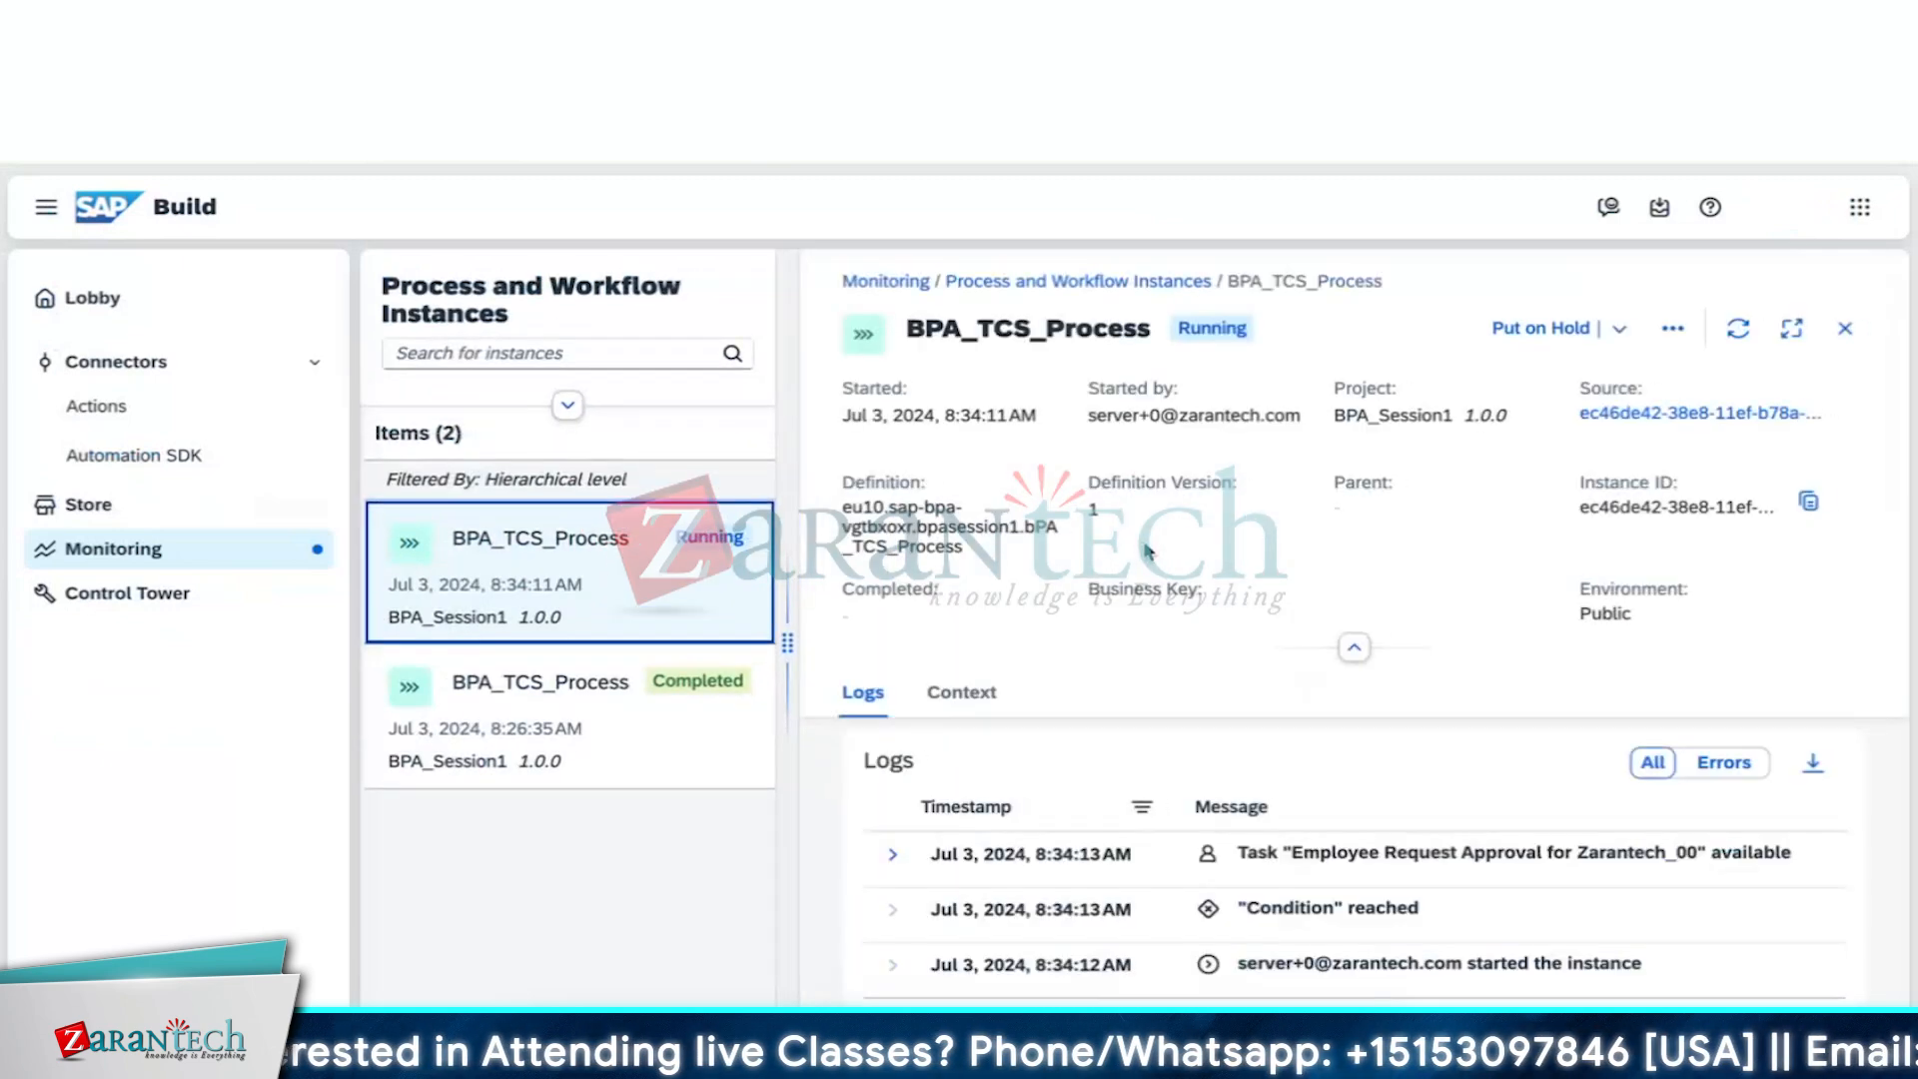
pyautogui.click(1355, 651)
pyautogui.scroll(-2, 1479, 628)
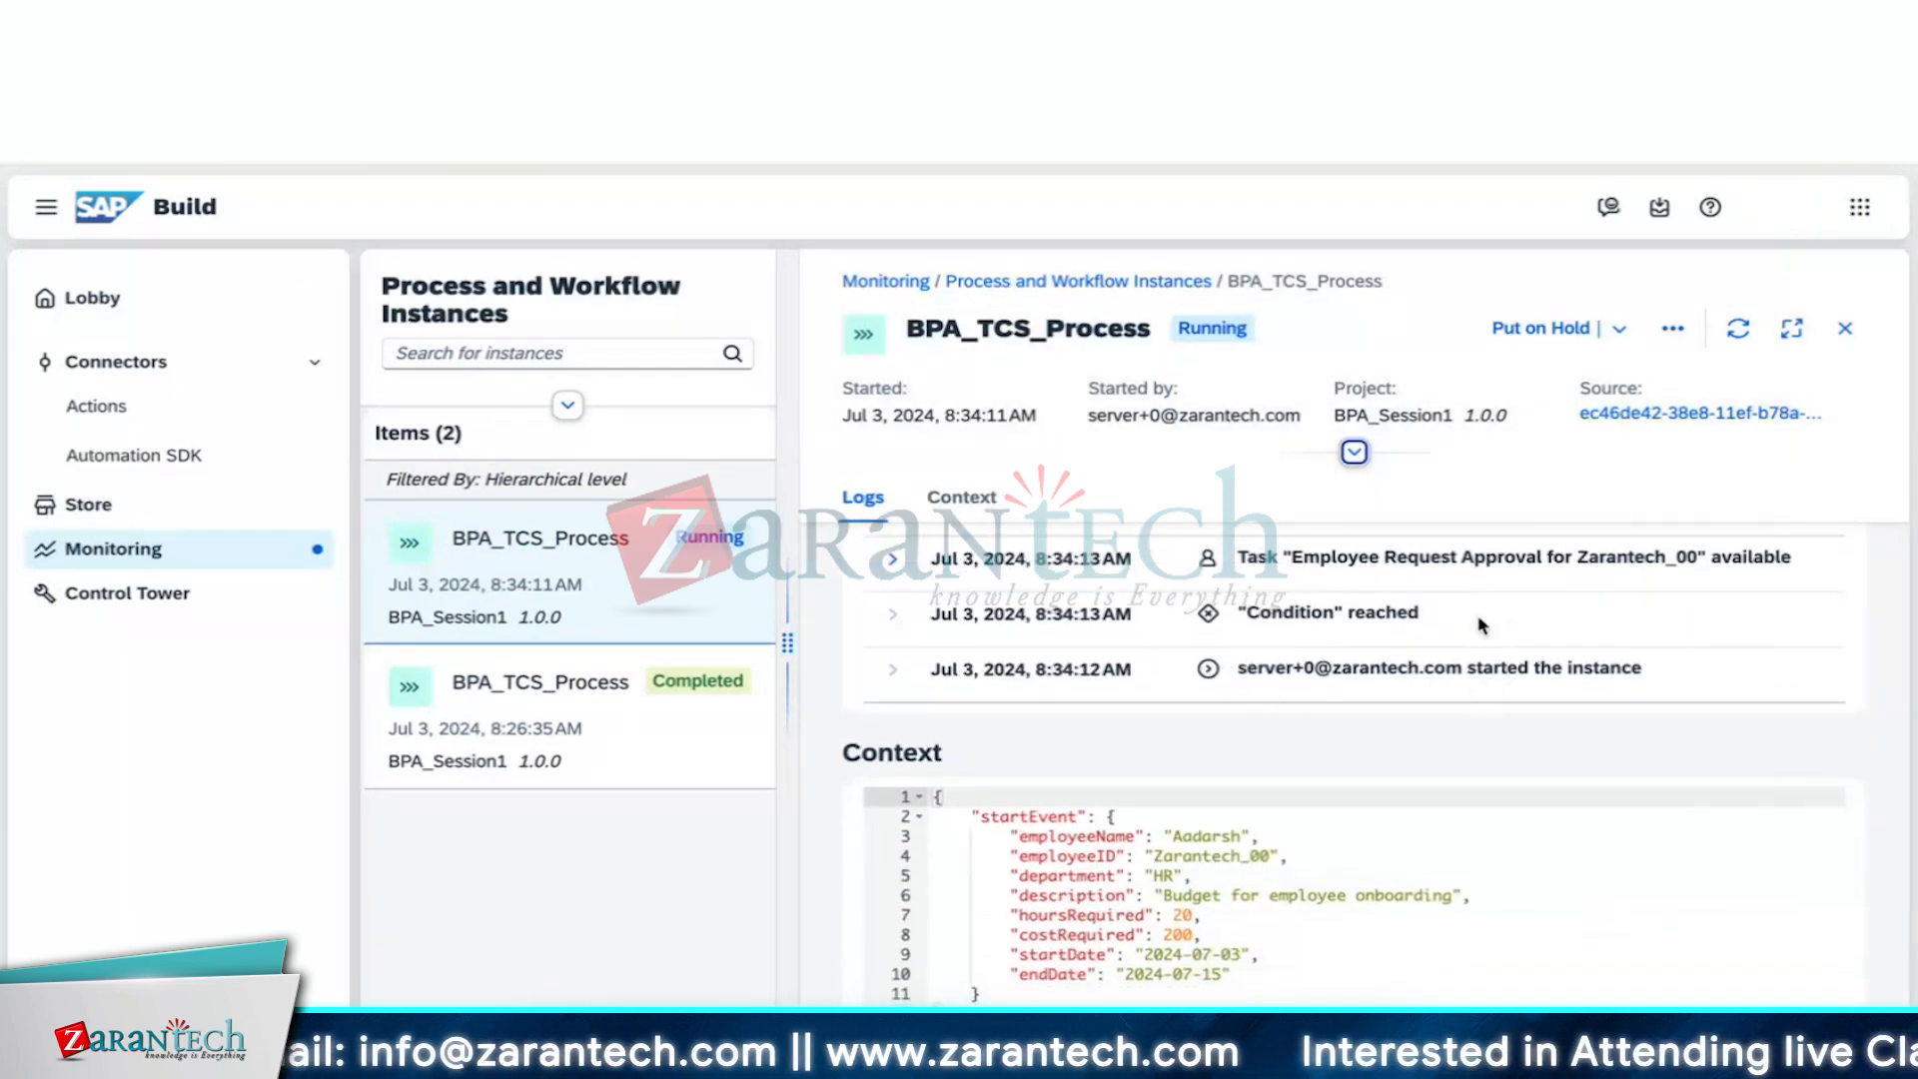
pyautogui.scroll(1, 1498, 626)
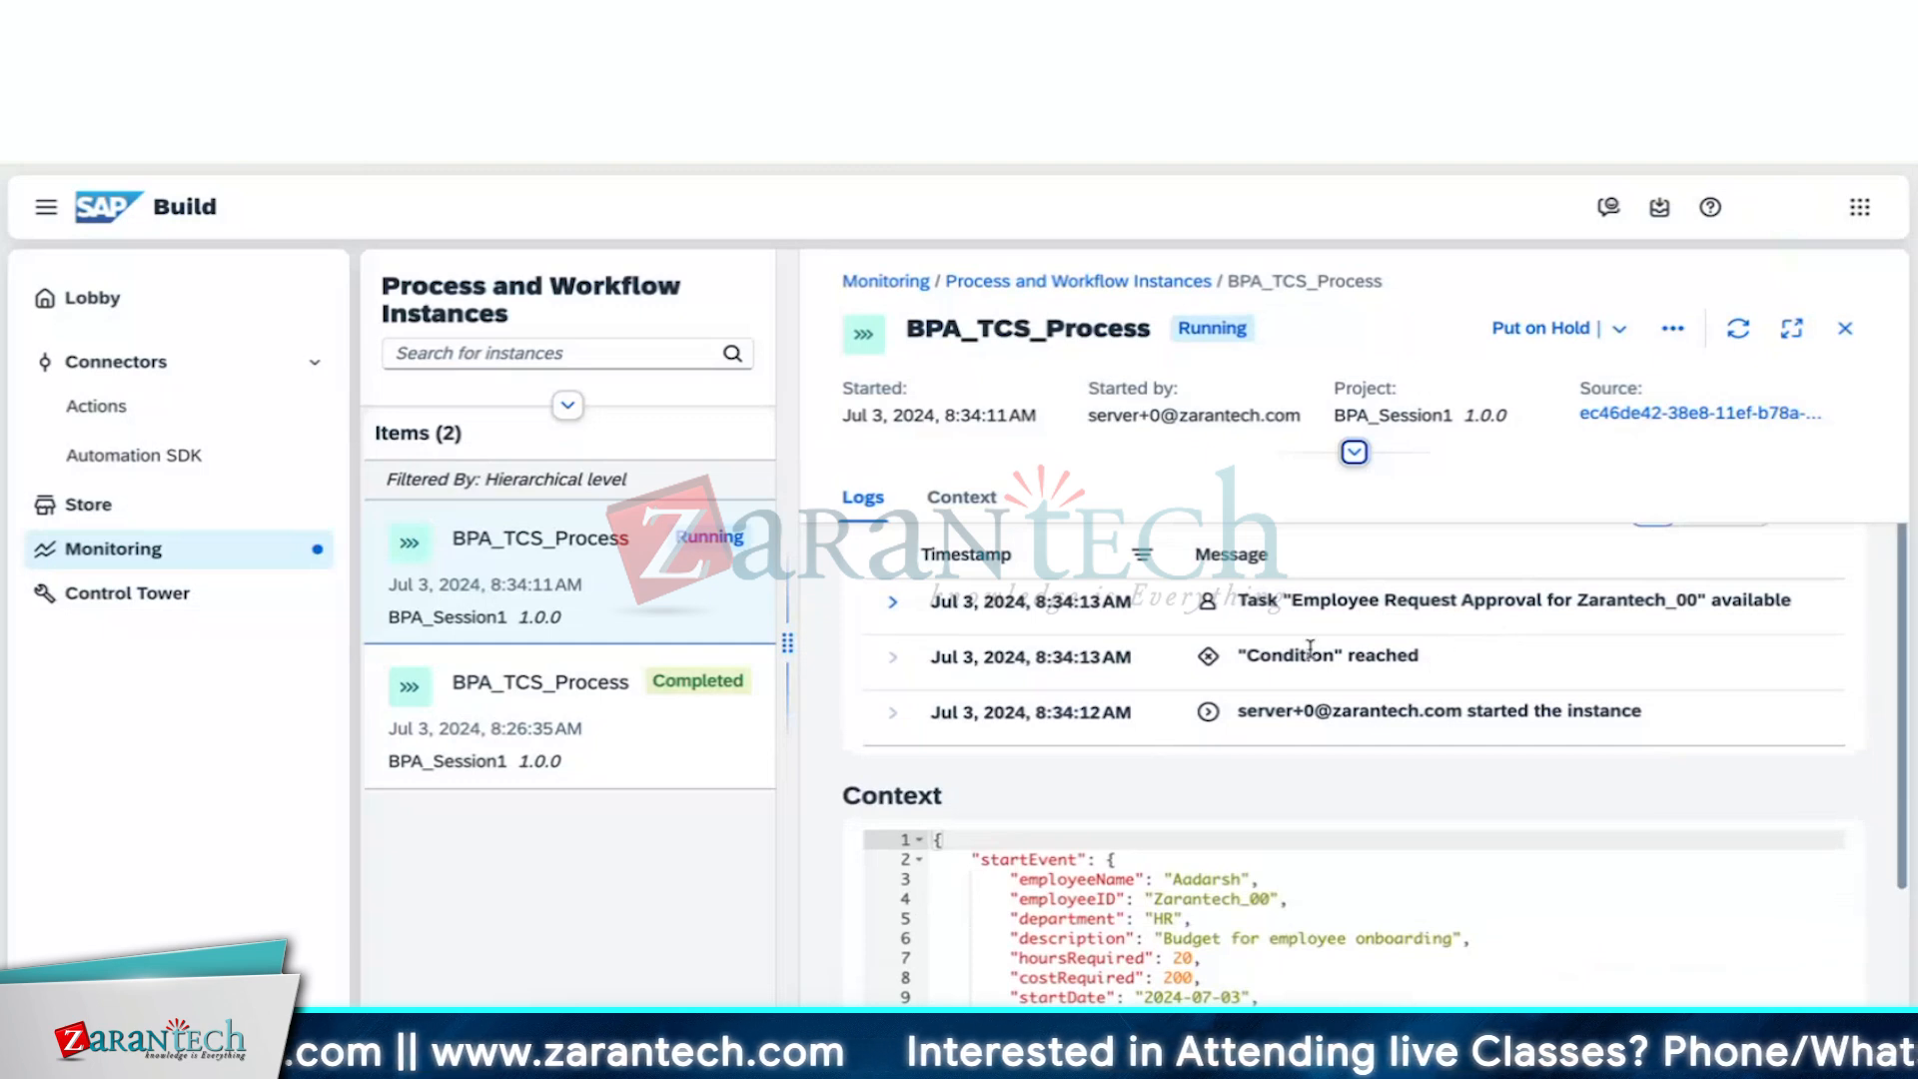
pyautogui.click(893, 605)
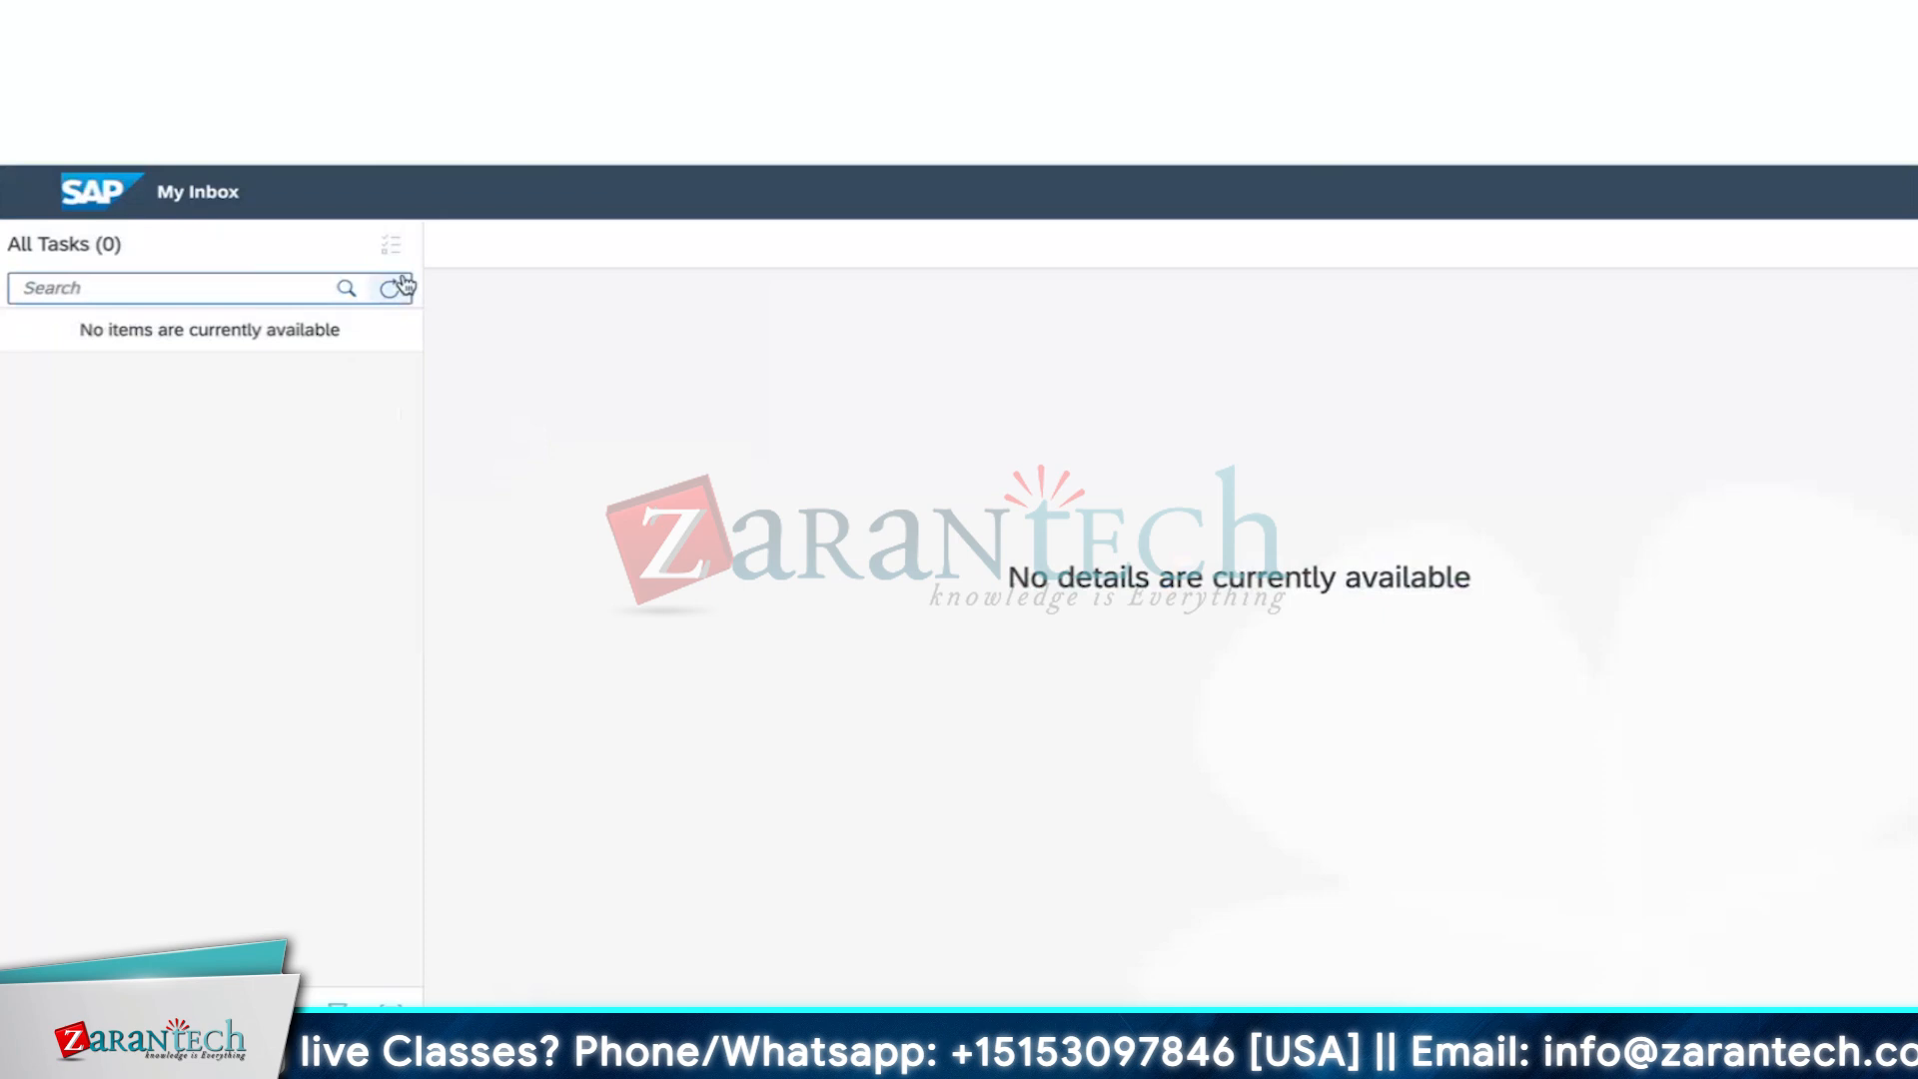
# Reject the new approval task with the comment 'Rejected due to cost constrain'
pyautogui.click(400, 286)
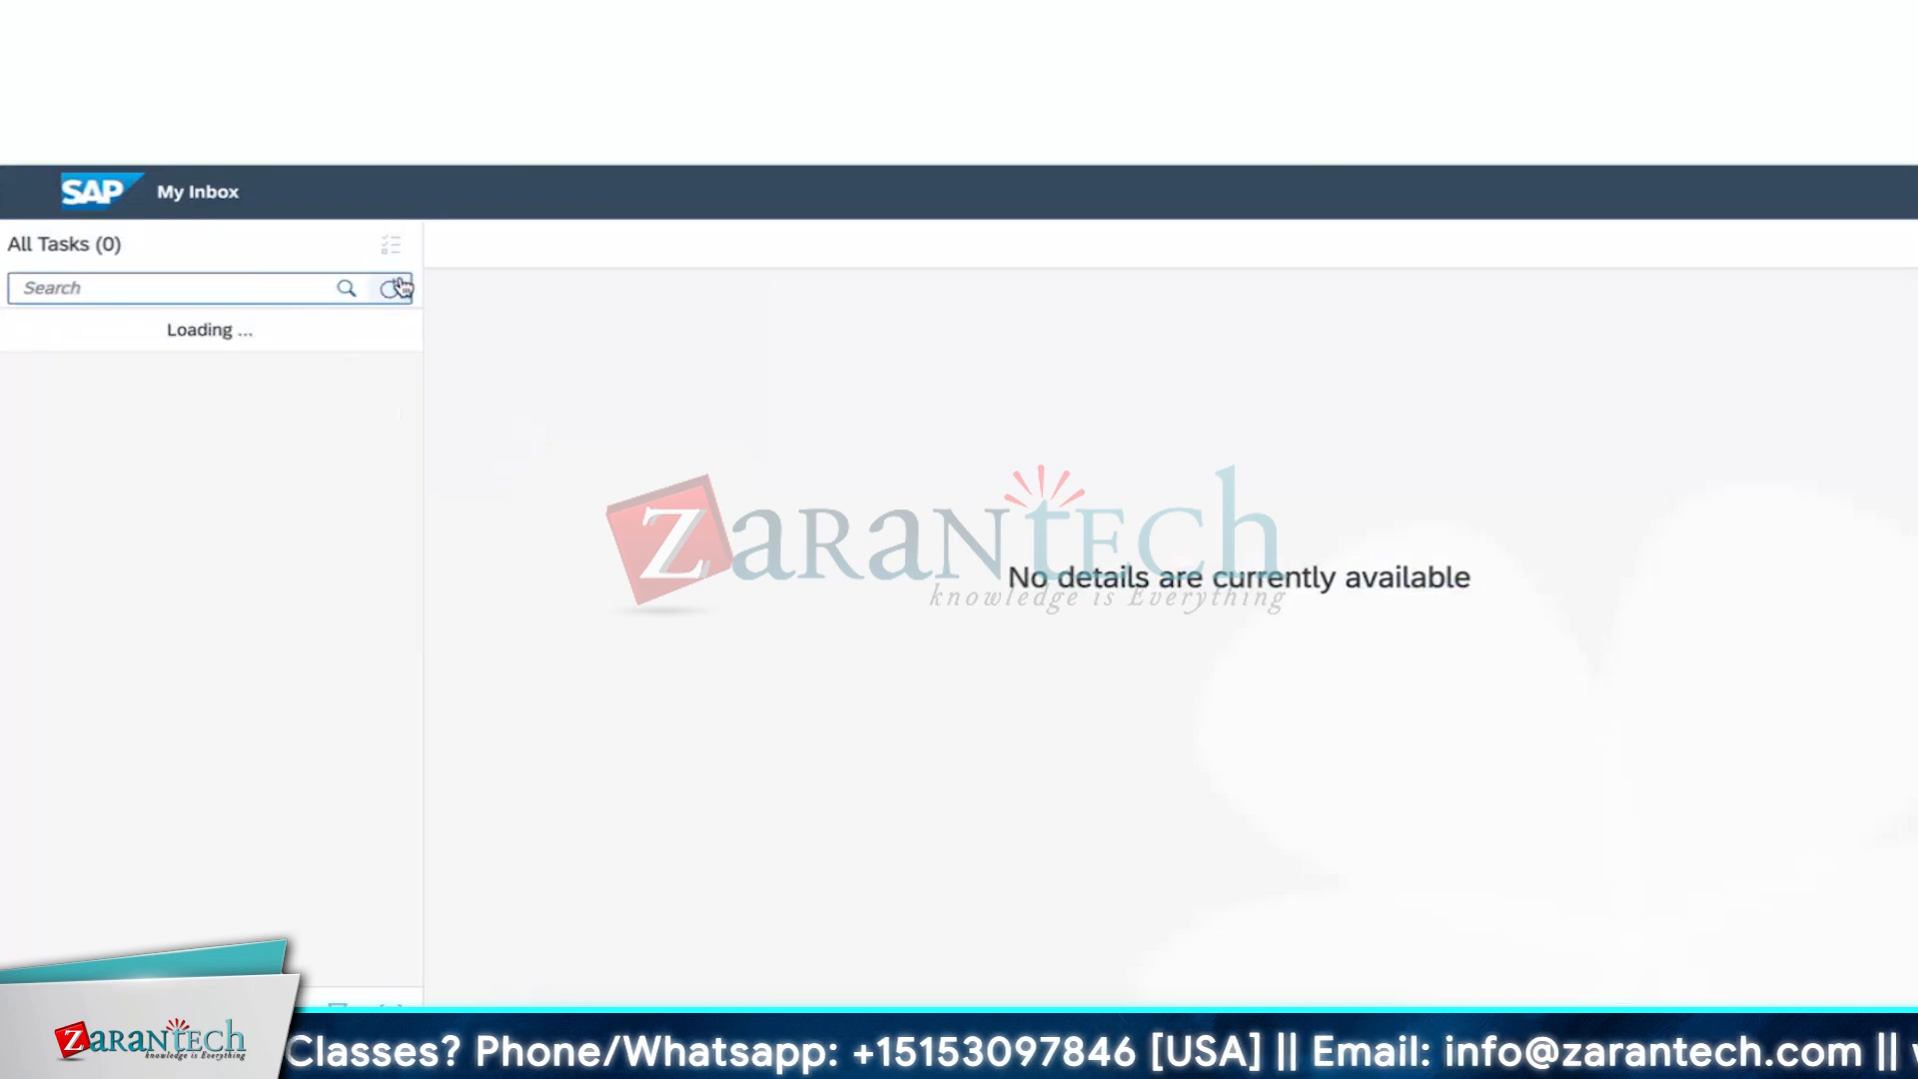
pyautogui.click(180, 415)
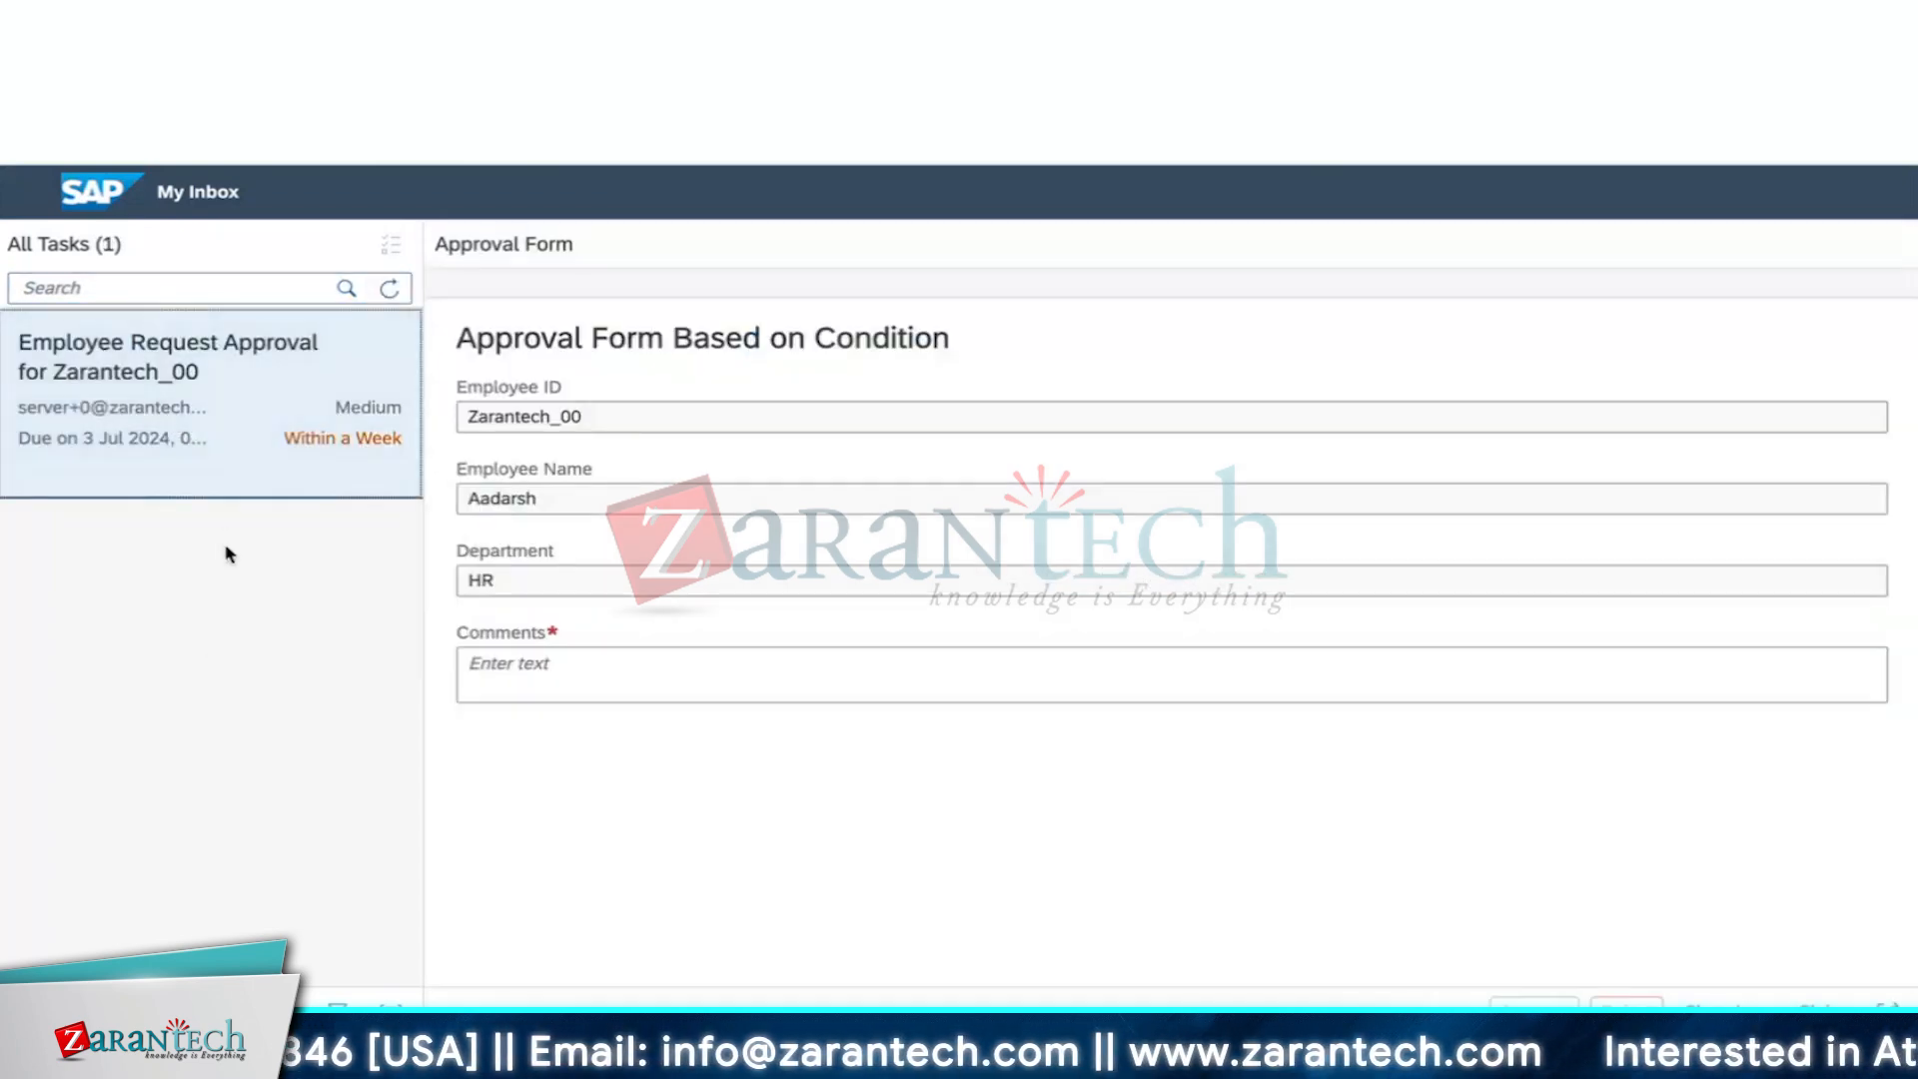
pyautogui.click(596, 663)
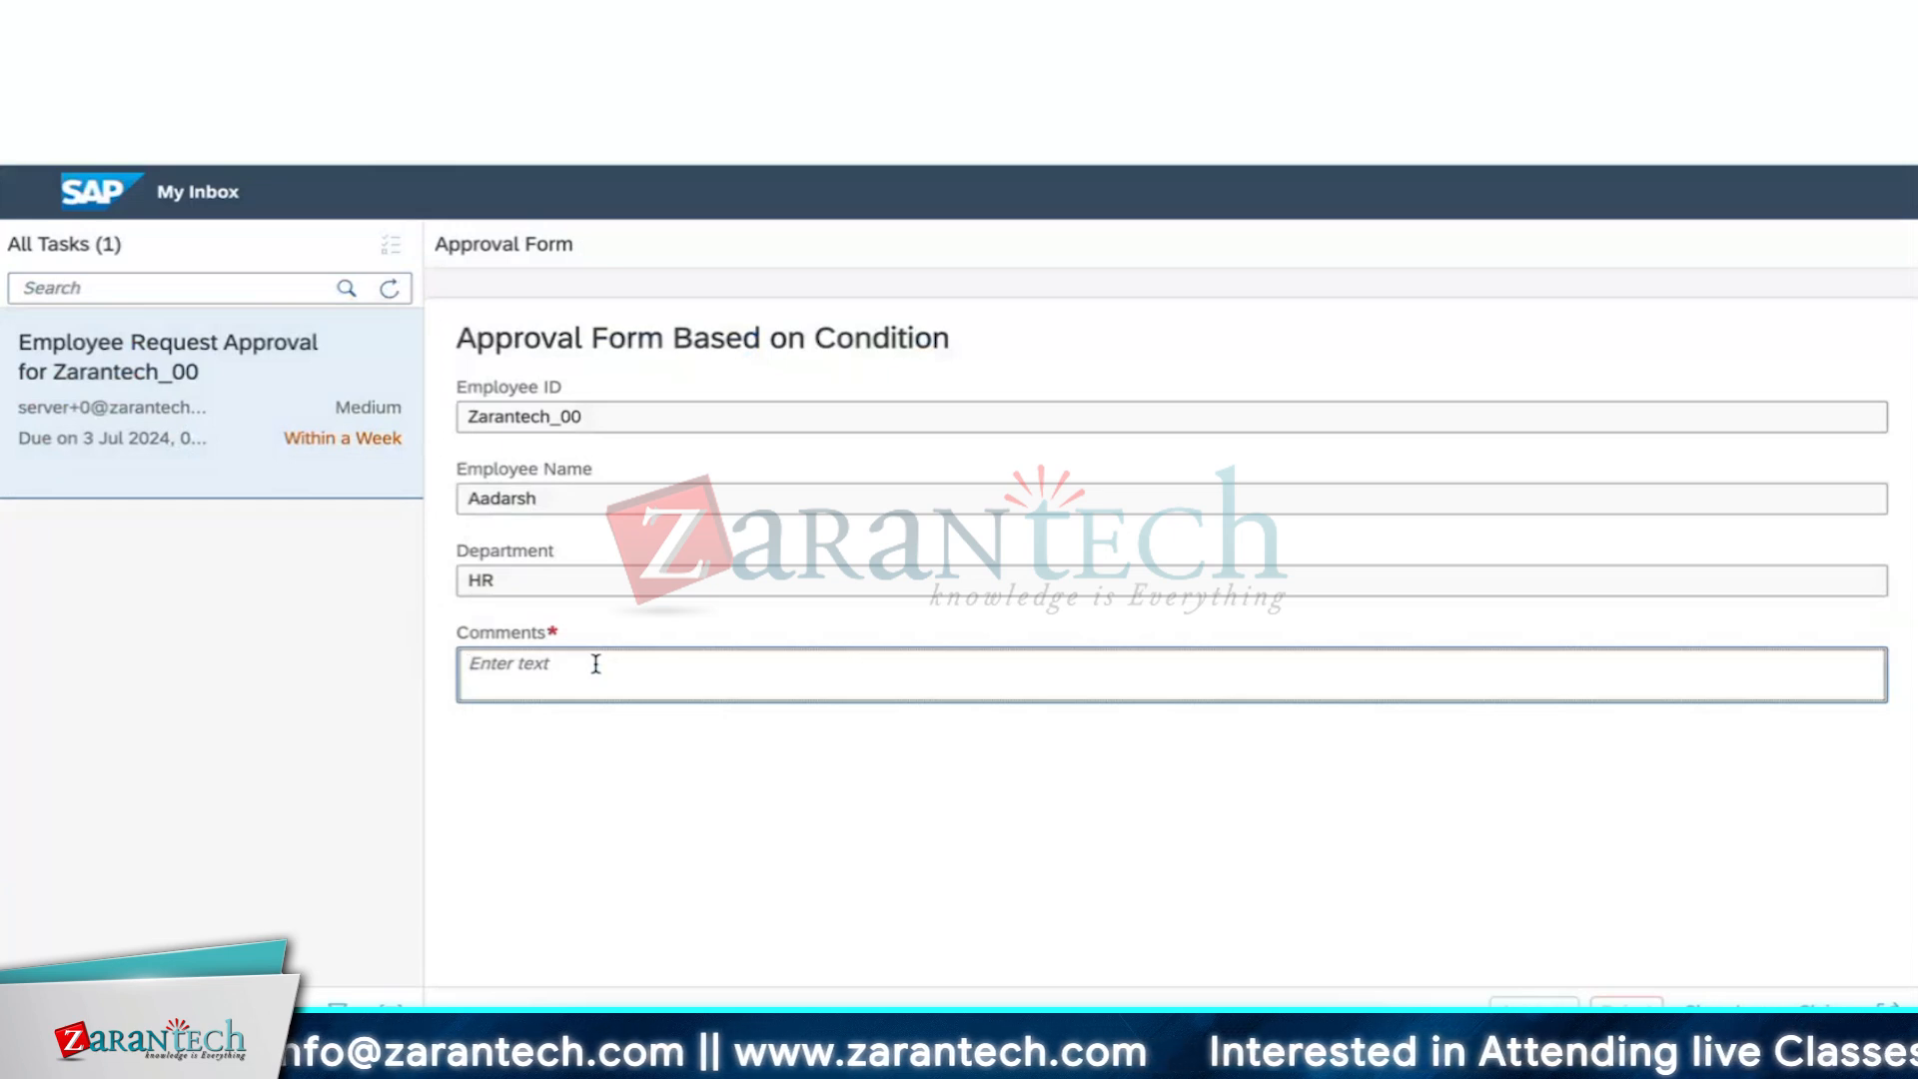
pyautogui.write('Reg')
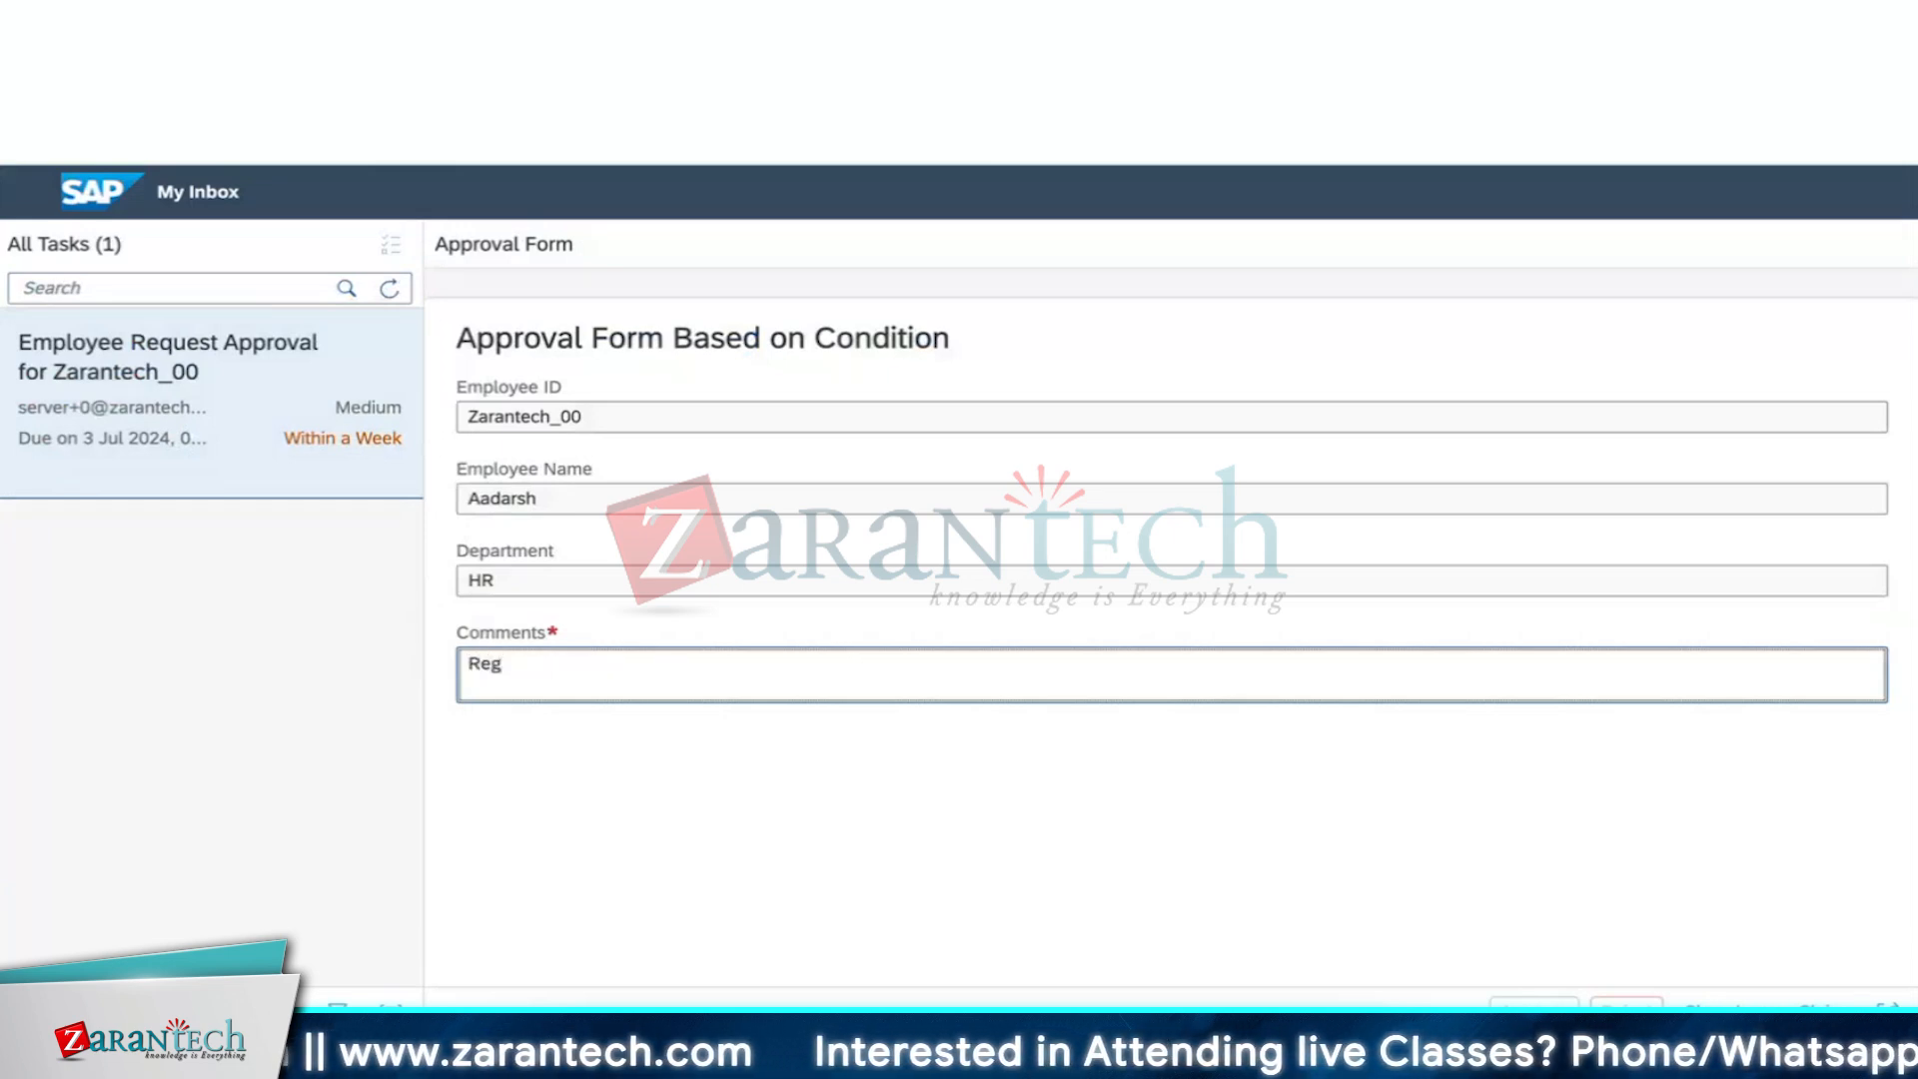
pyautogui.write('jectd')
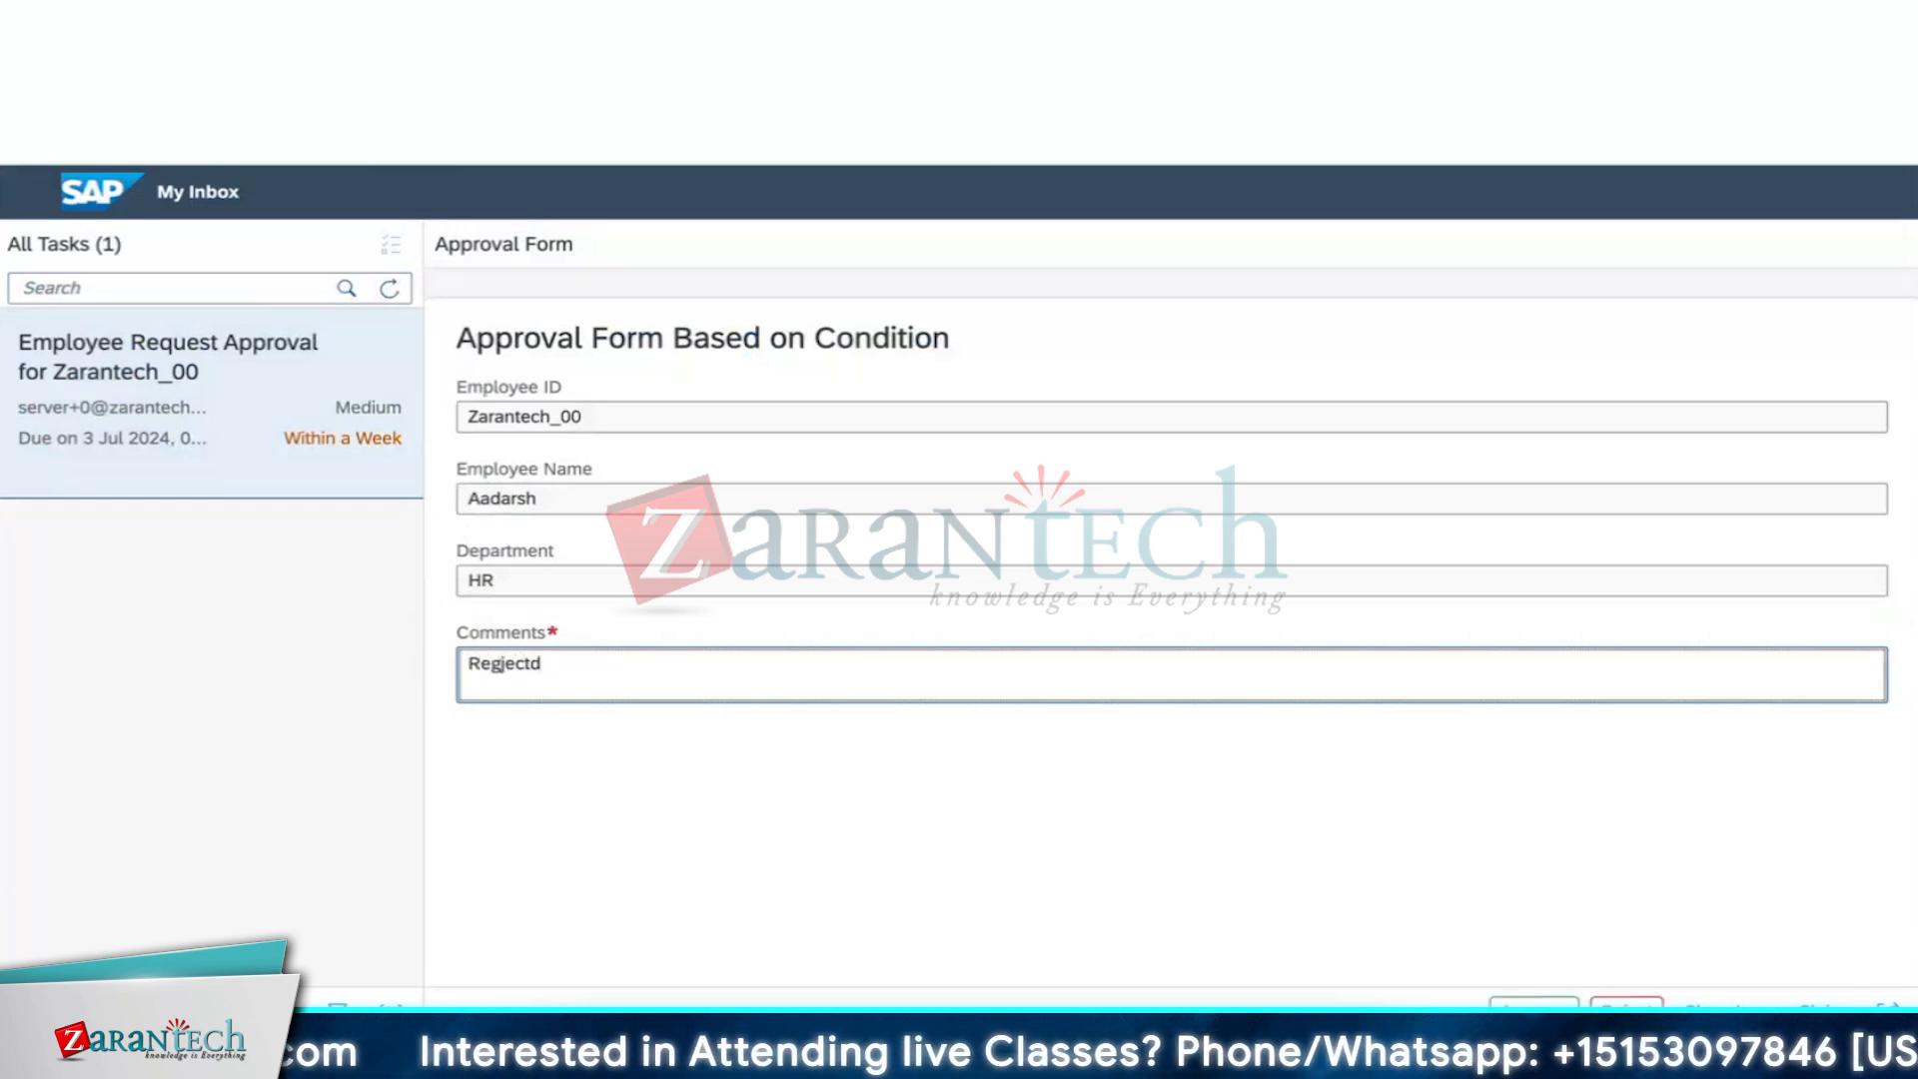
pyautogui.press('BackSpace')
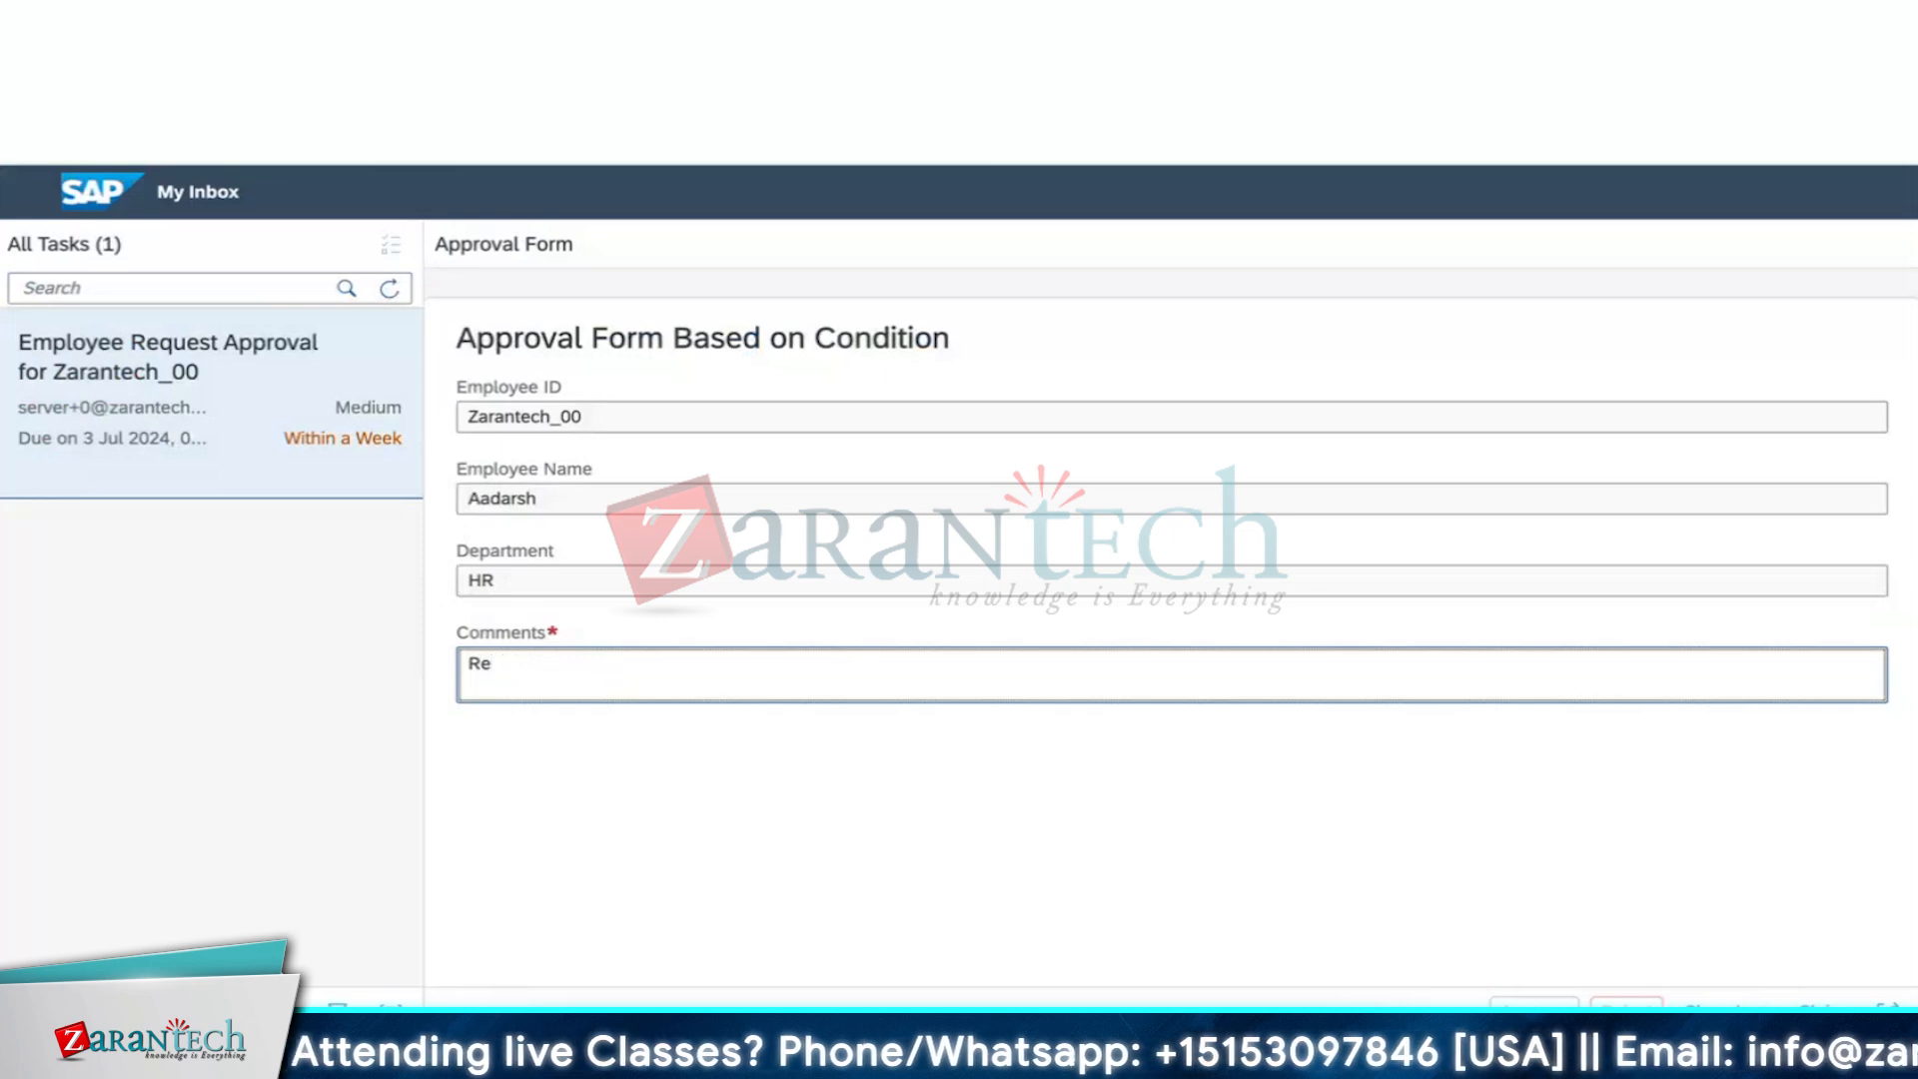
pyautogui.write('jected')
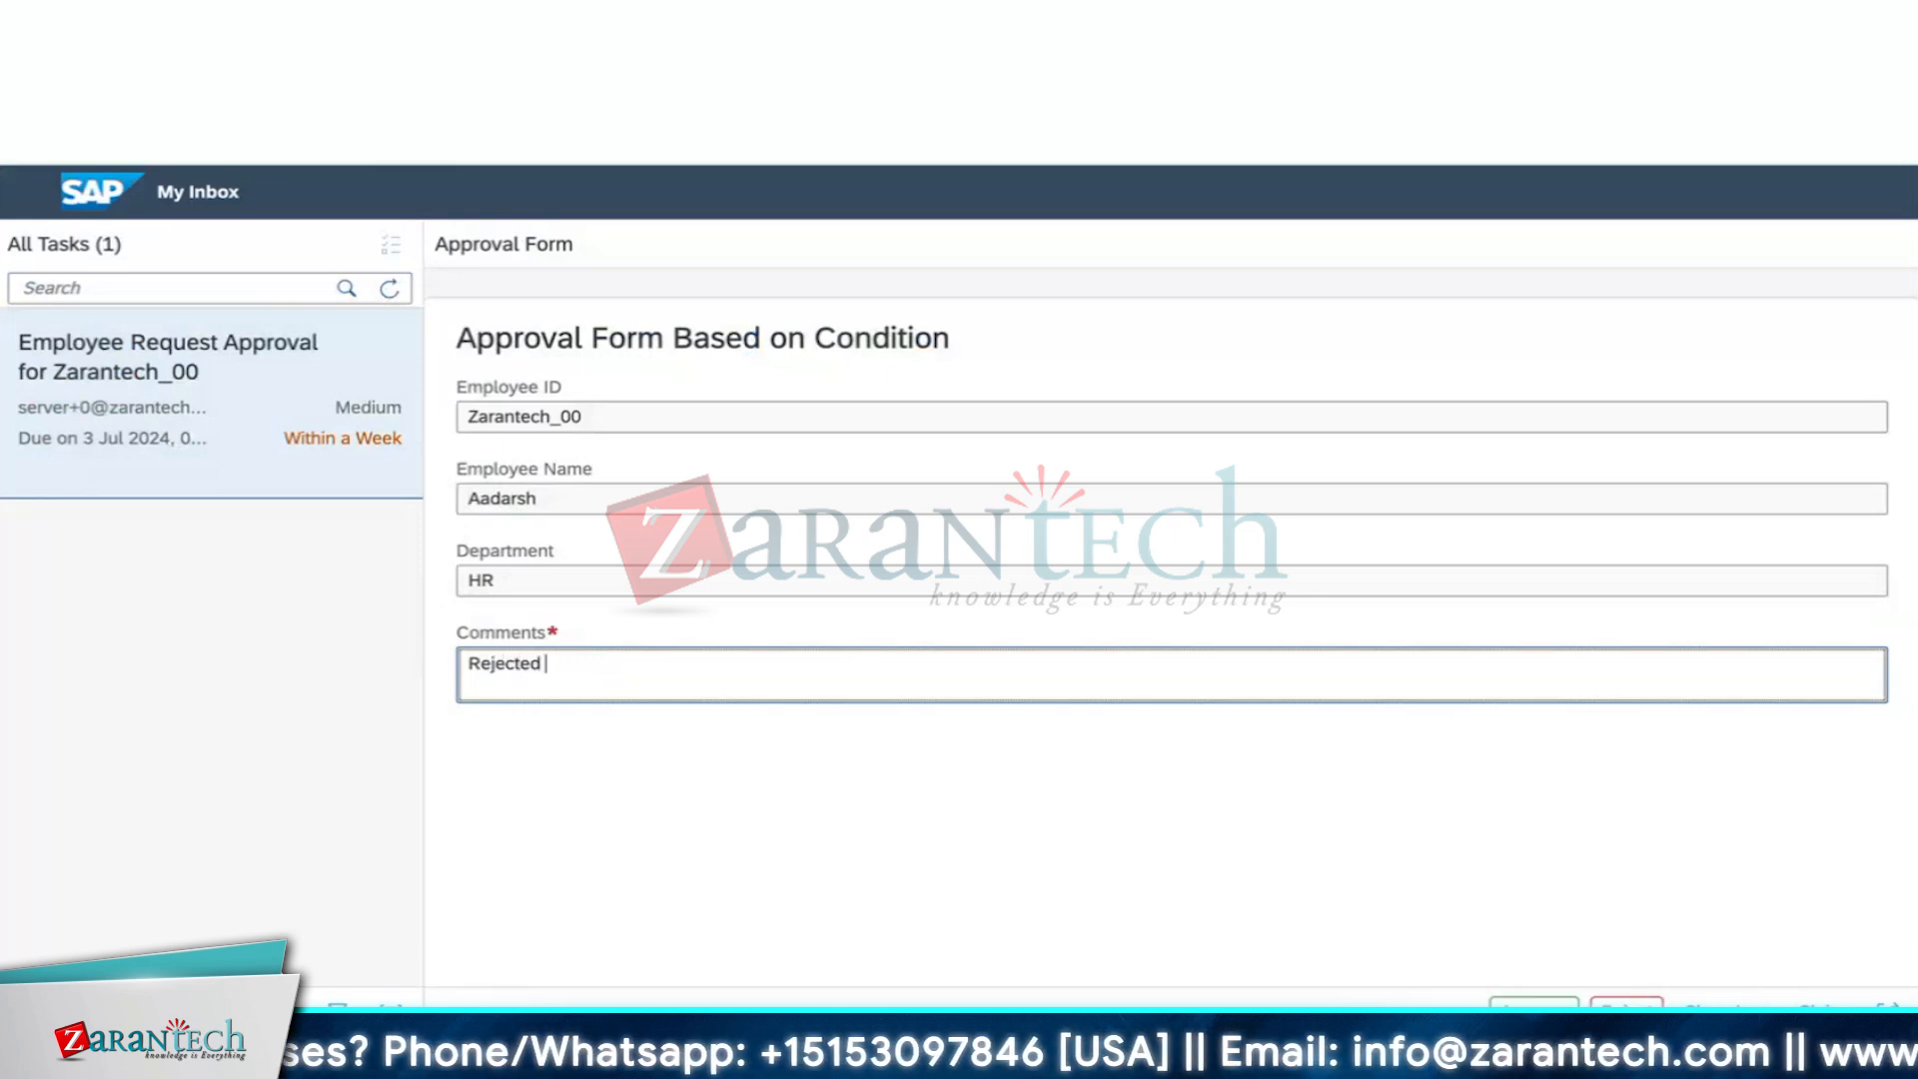
pyautogui.write(' due t')
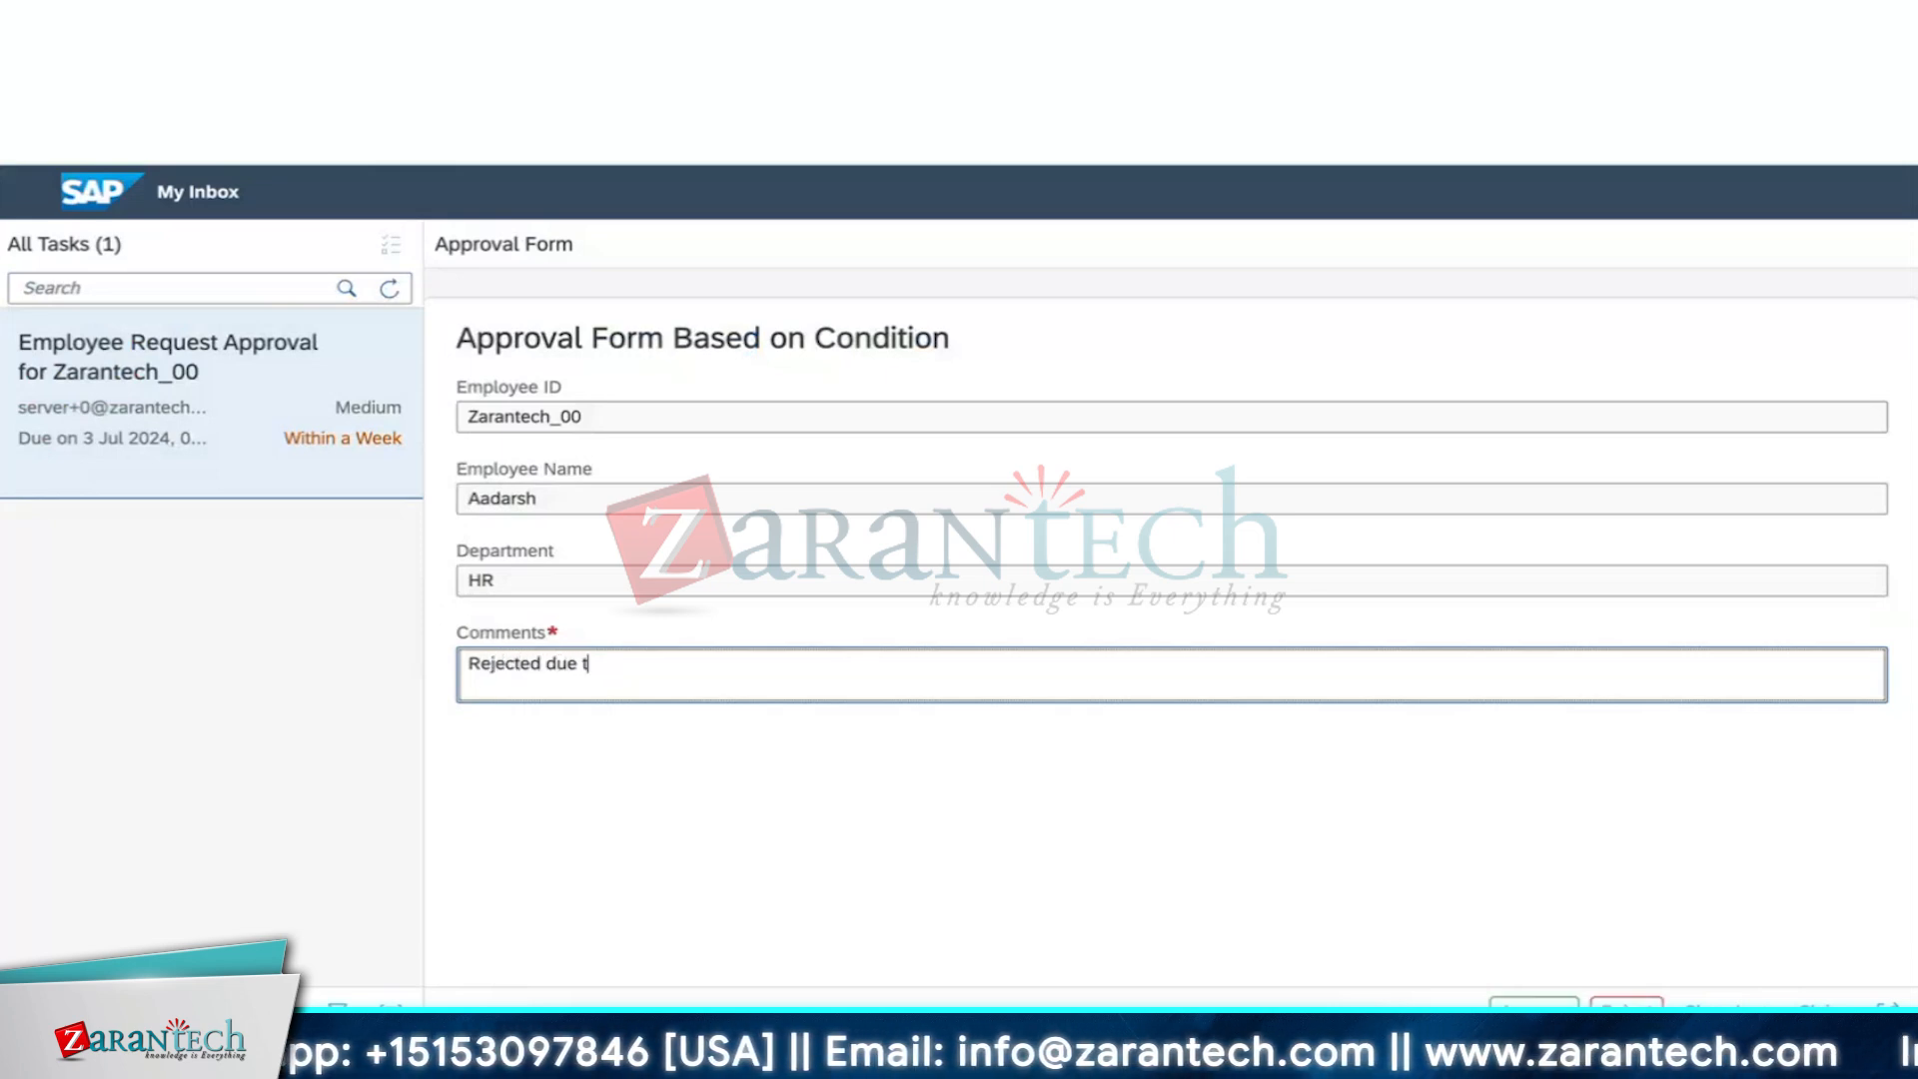
pyautogui.write('o ')
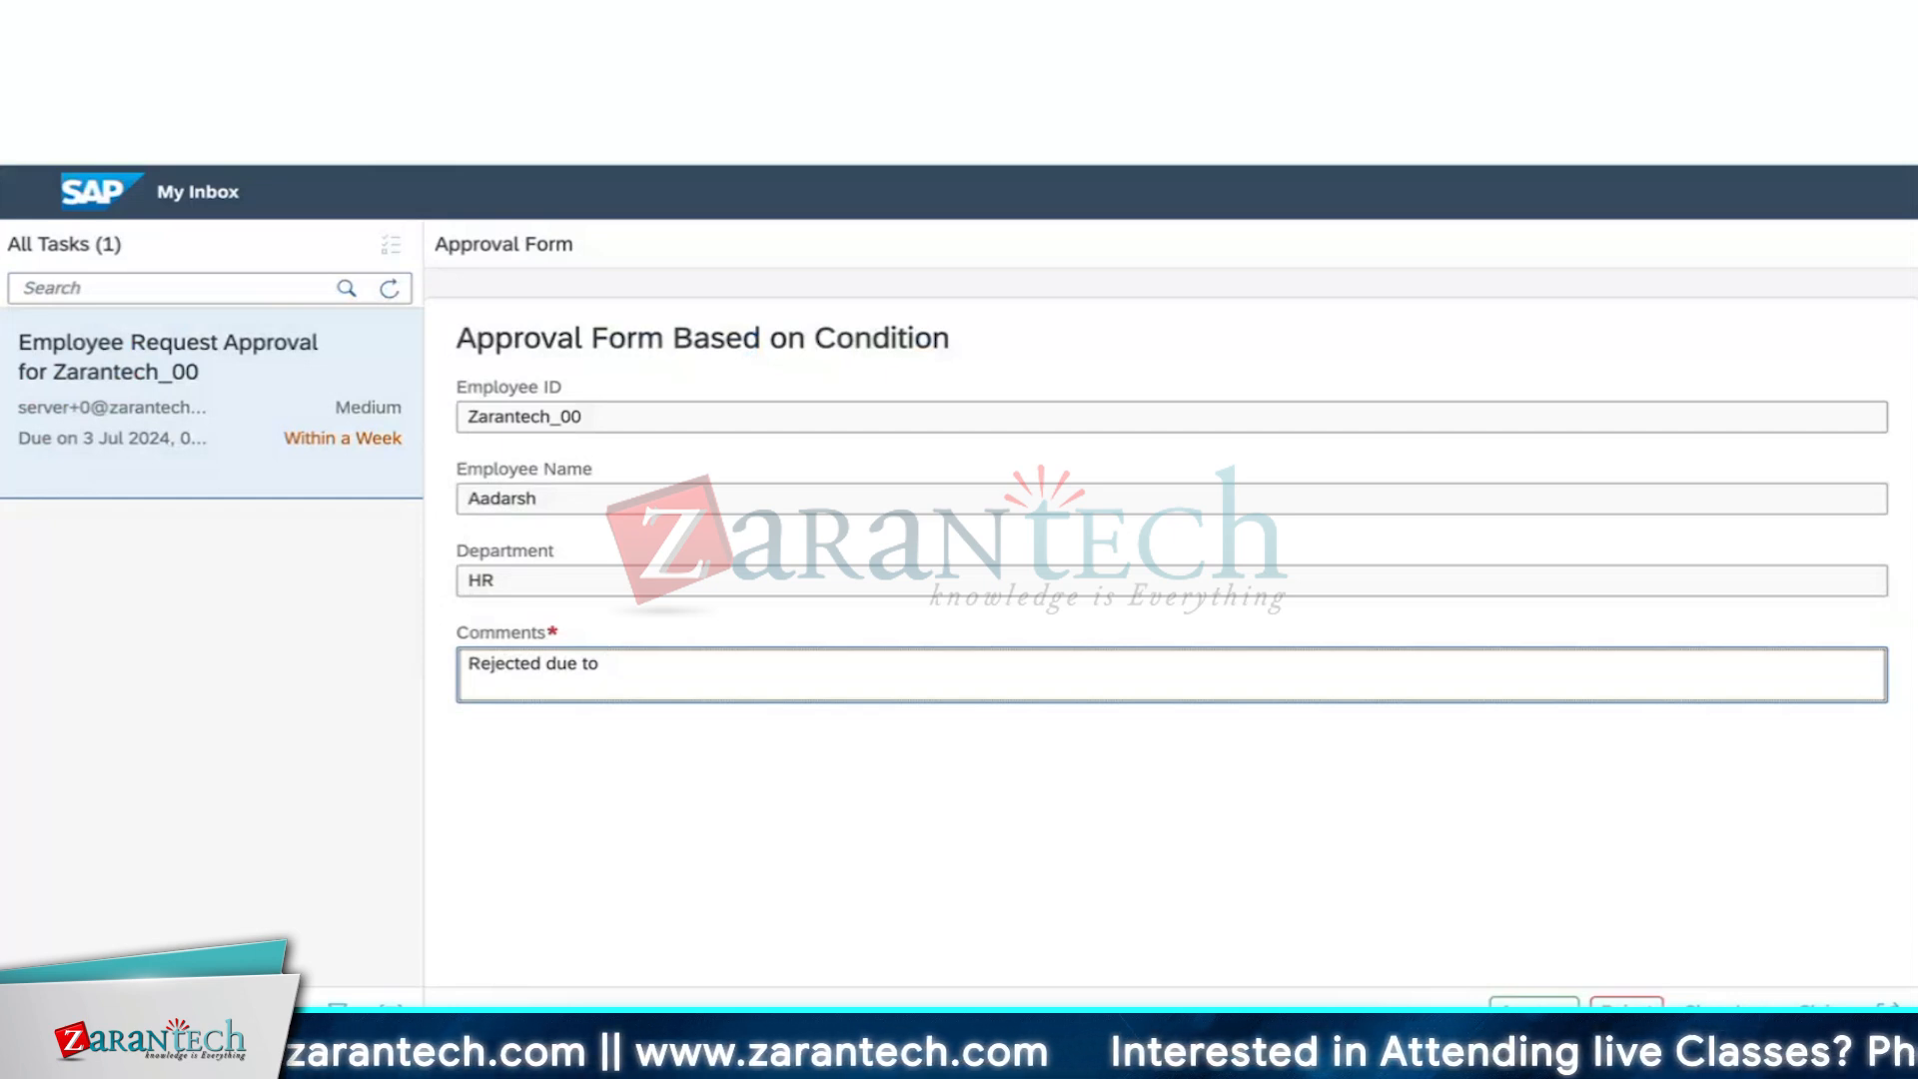
pyautogui.write('cost c')
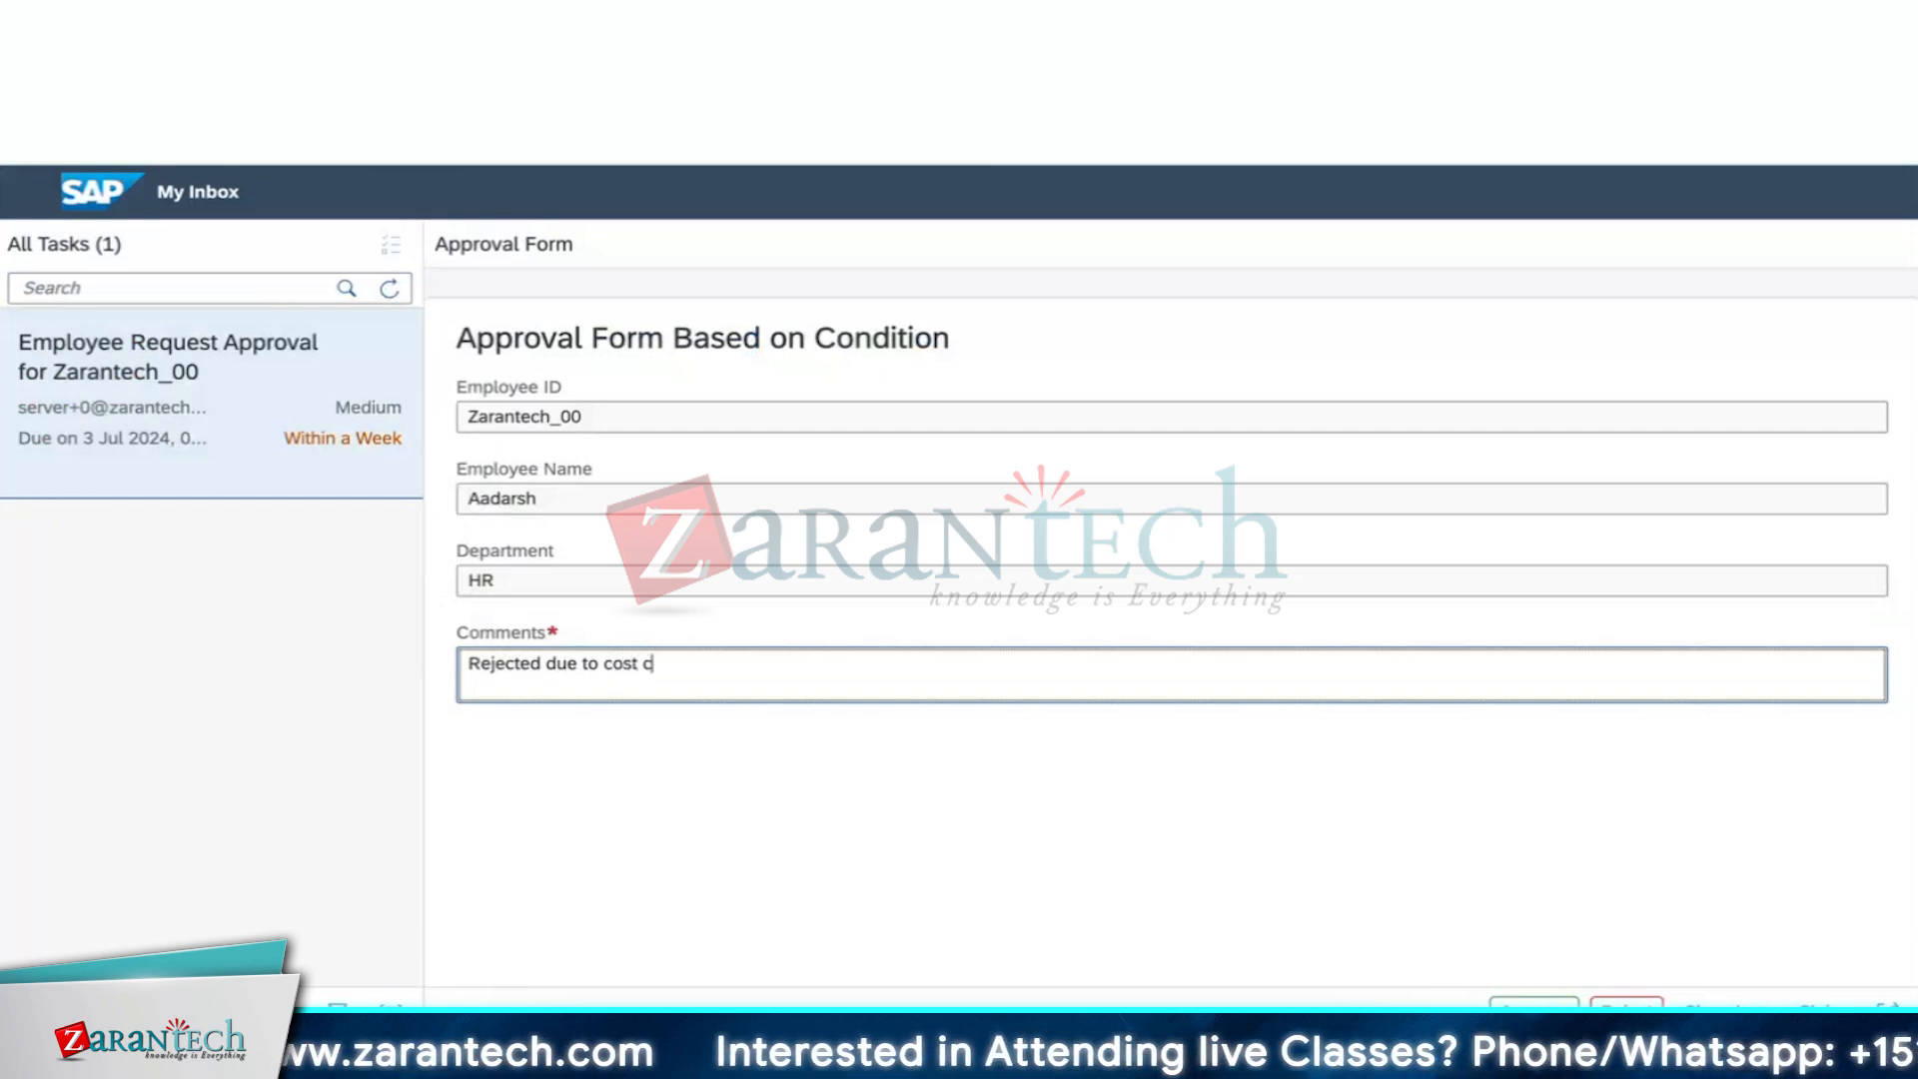
pyautogui.write('onstrain')
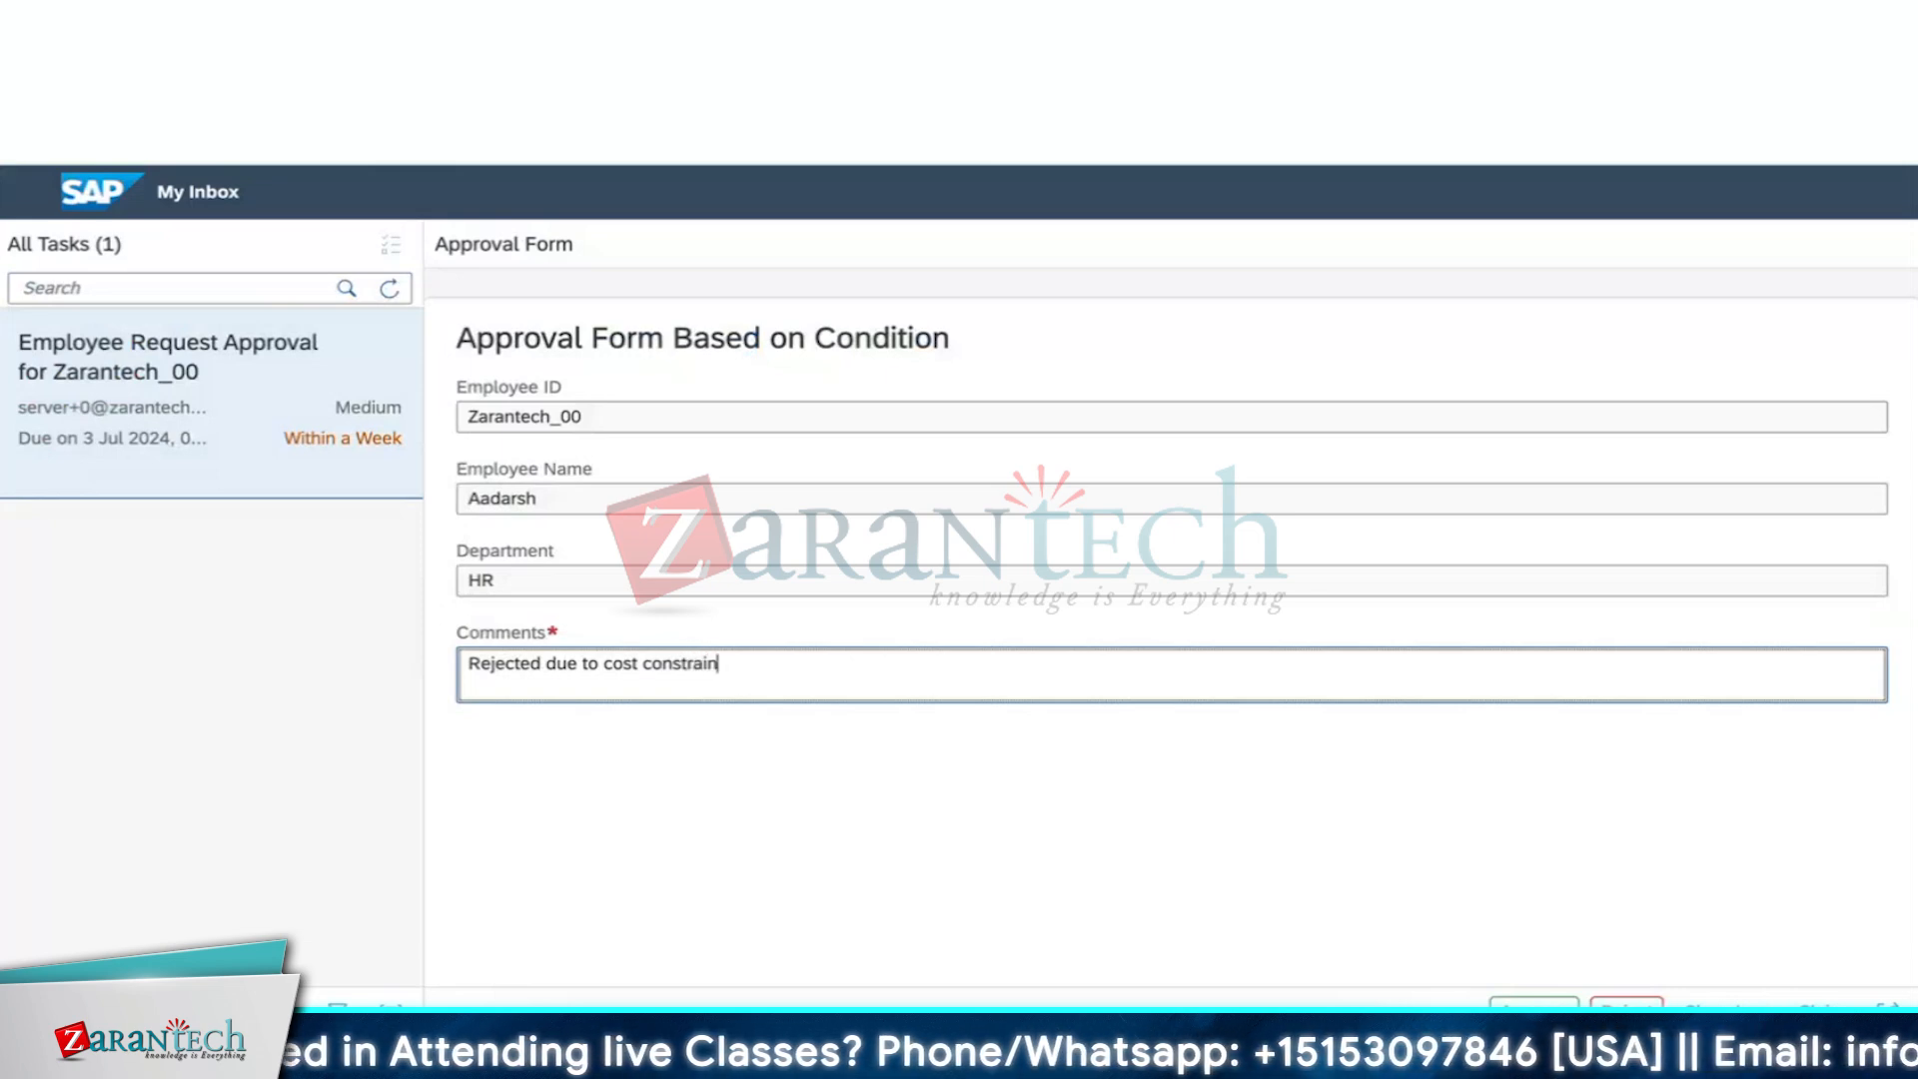
pyautogui.click(878, 744)
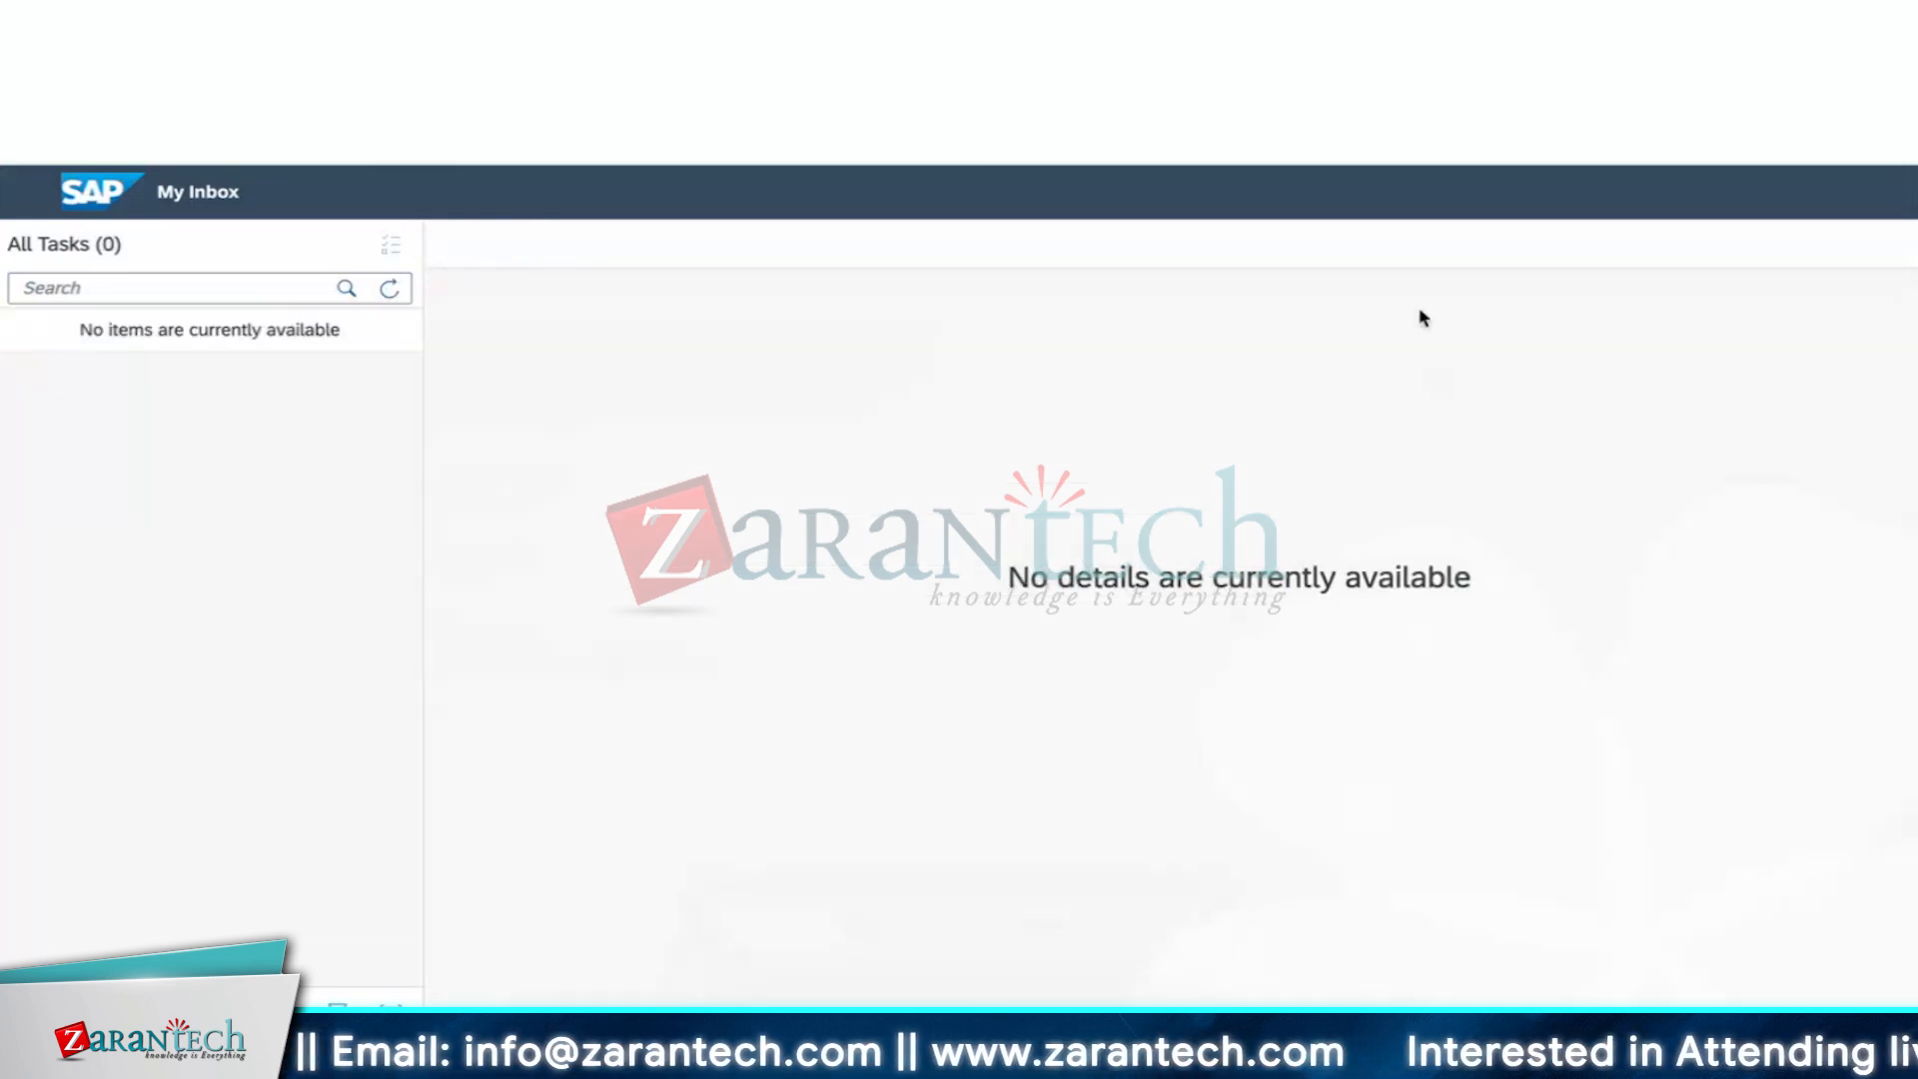
pyautogui.hotkey('ctrl', 'Tab')
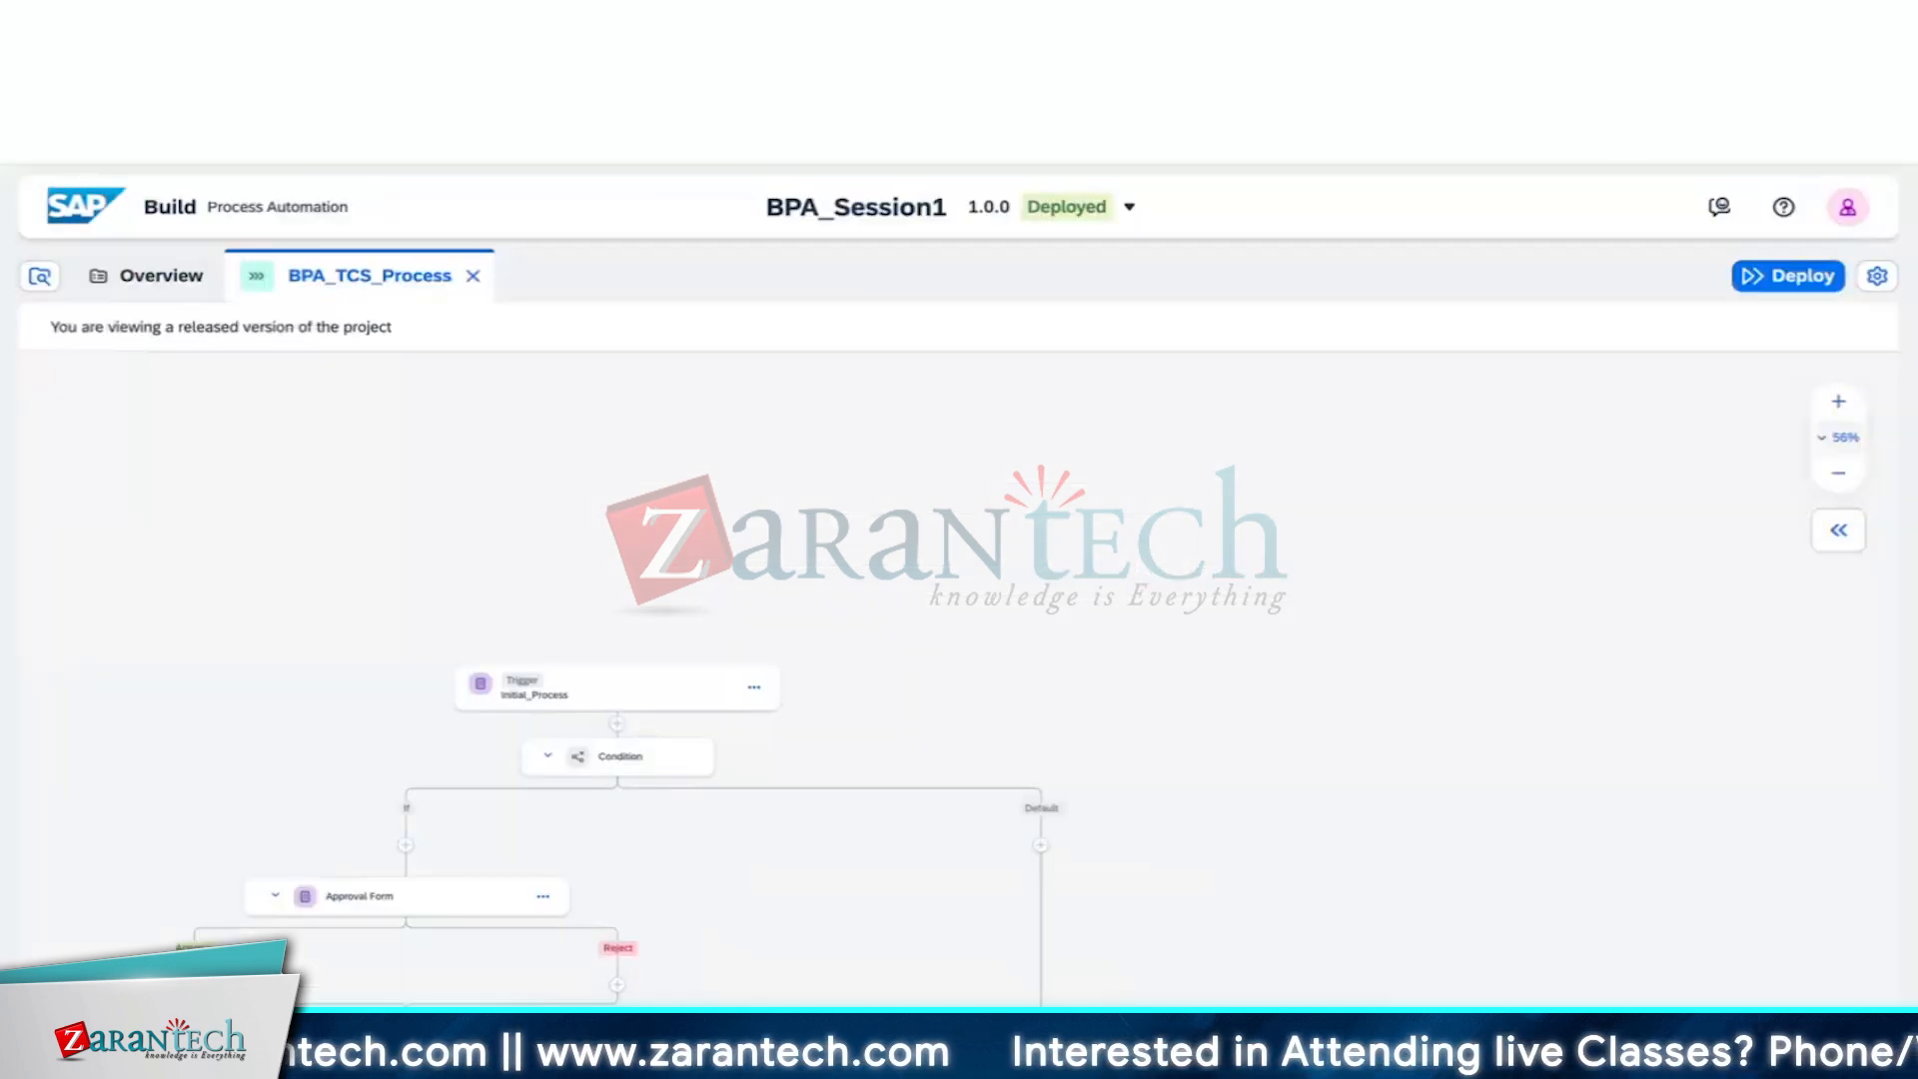
# Refresh the instance in Monitoring and expand its completed and task-completion log entries
pyautogui.click(1178, 28)
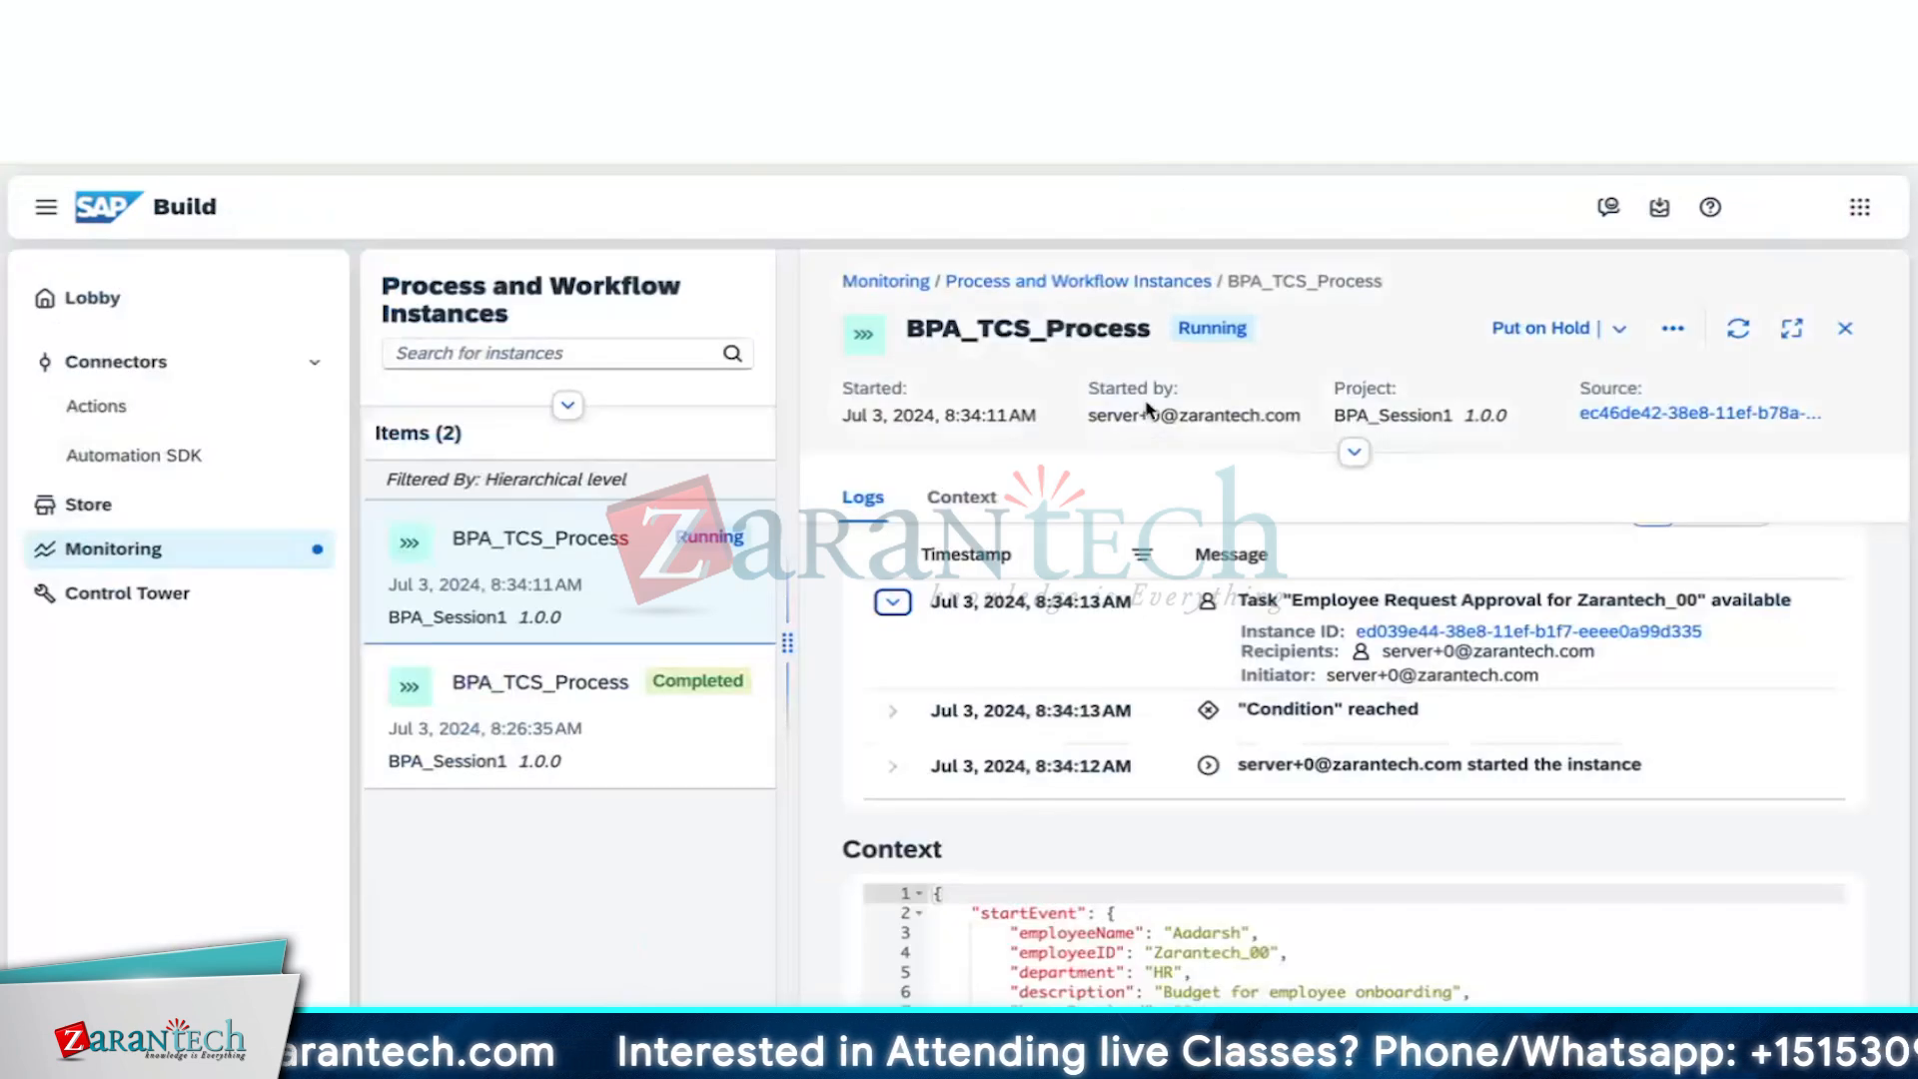
pyautogui.click(1743, 335)
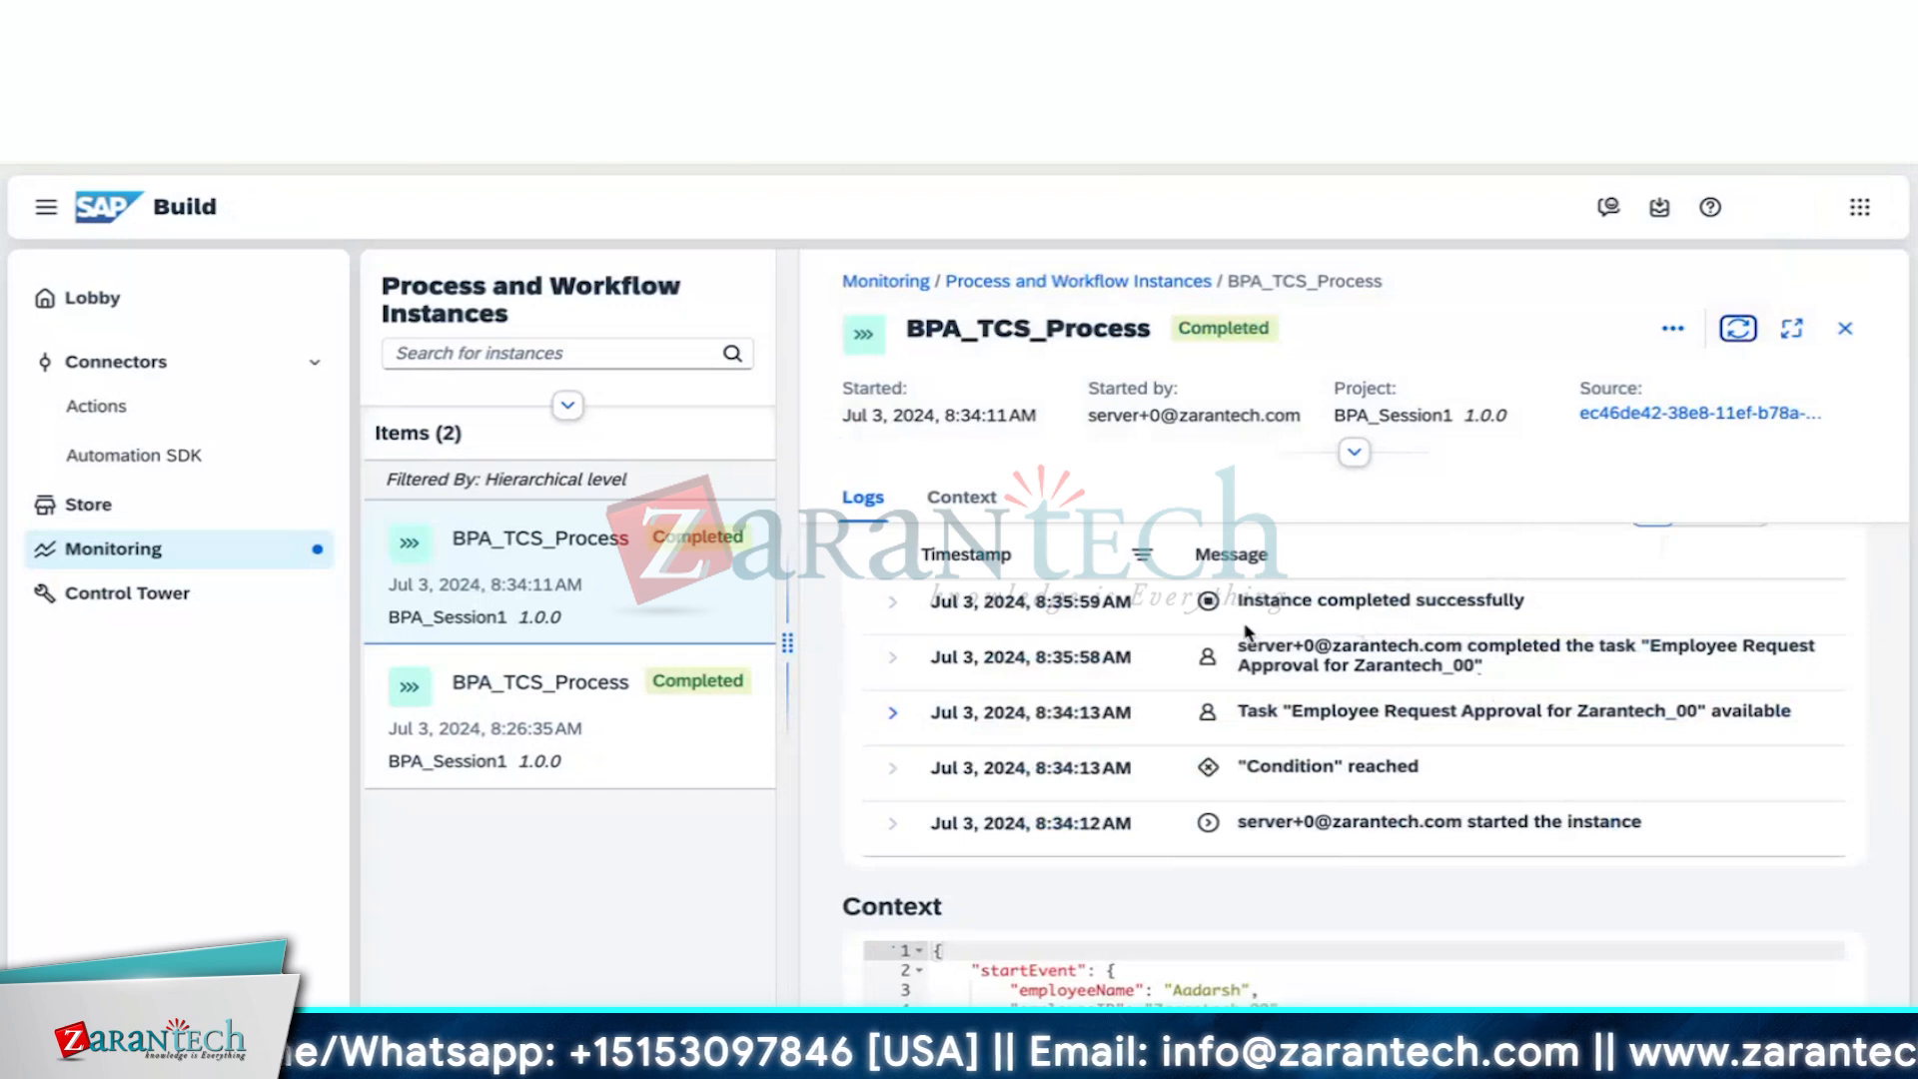
pyautogui.click(899, 605)
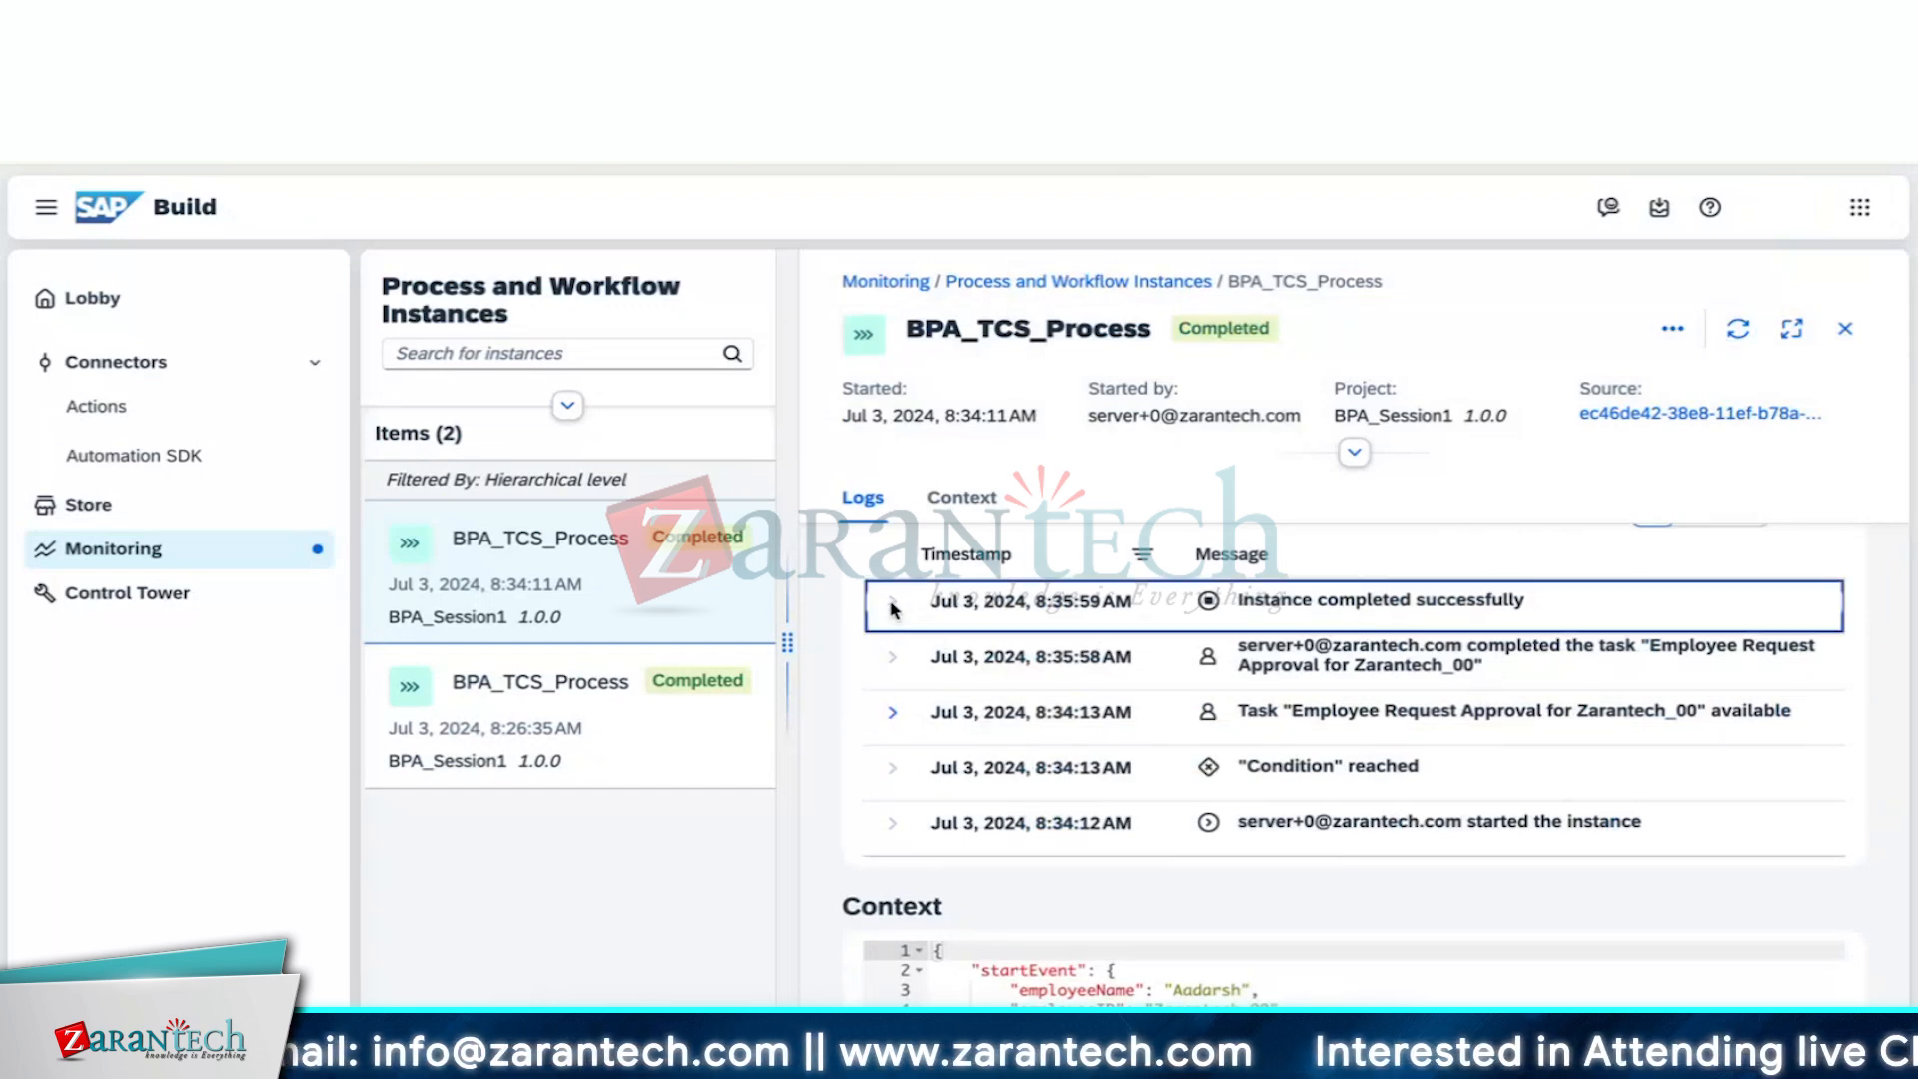
pyautogui.click(895, 662)
# Scroll through the Completed instance's logs and context data, toggling the header details
pyautogui.scroll(-3, 1078, 690)
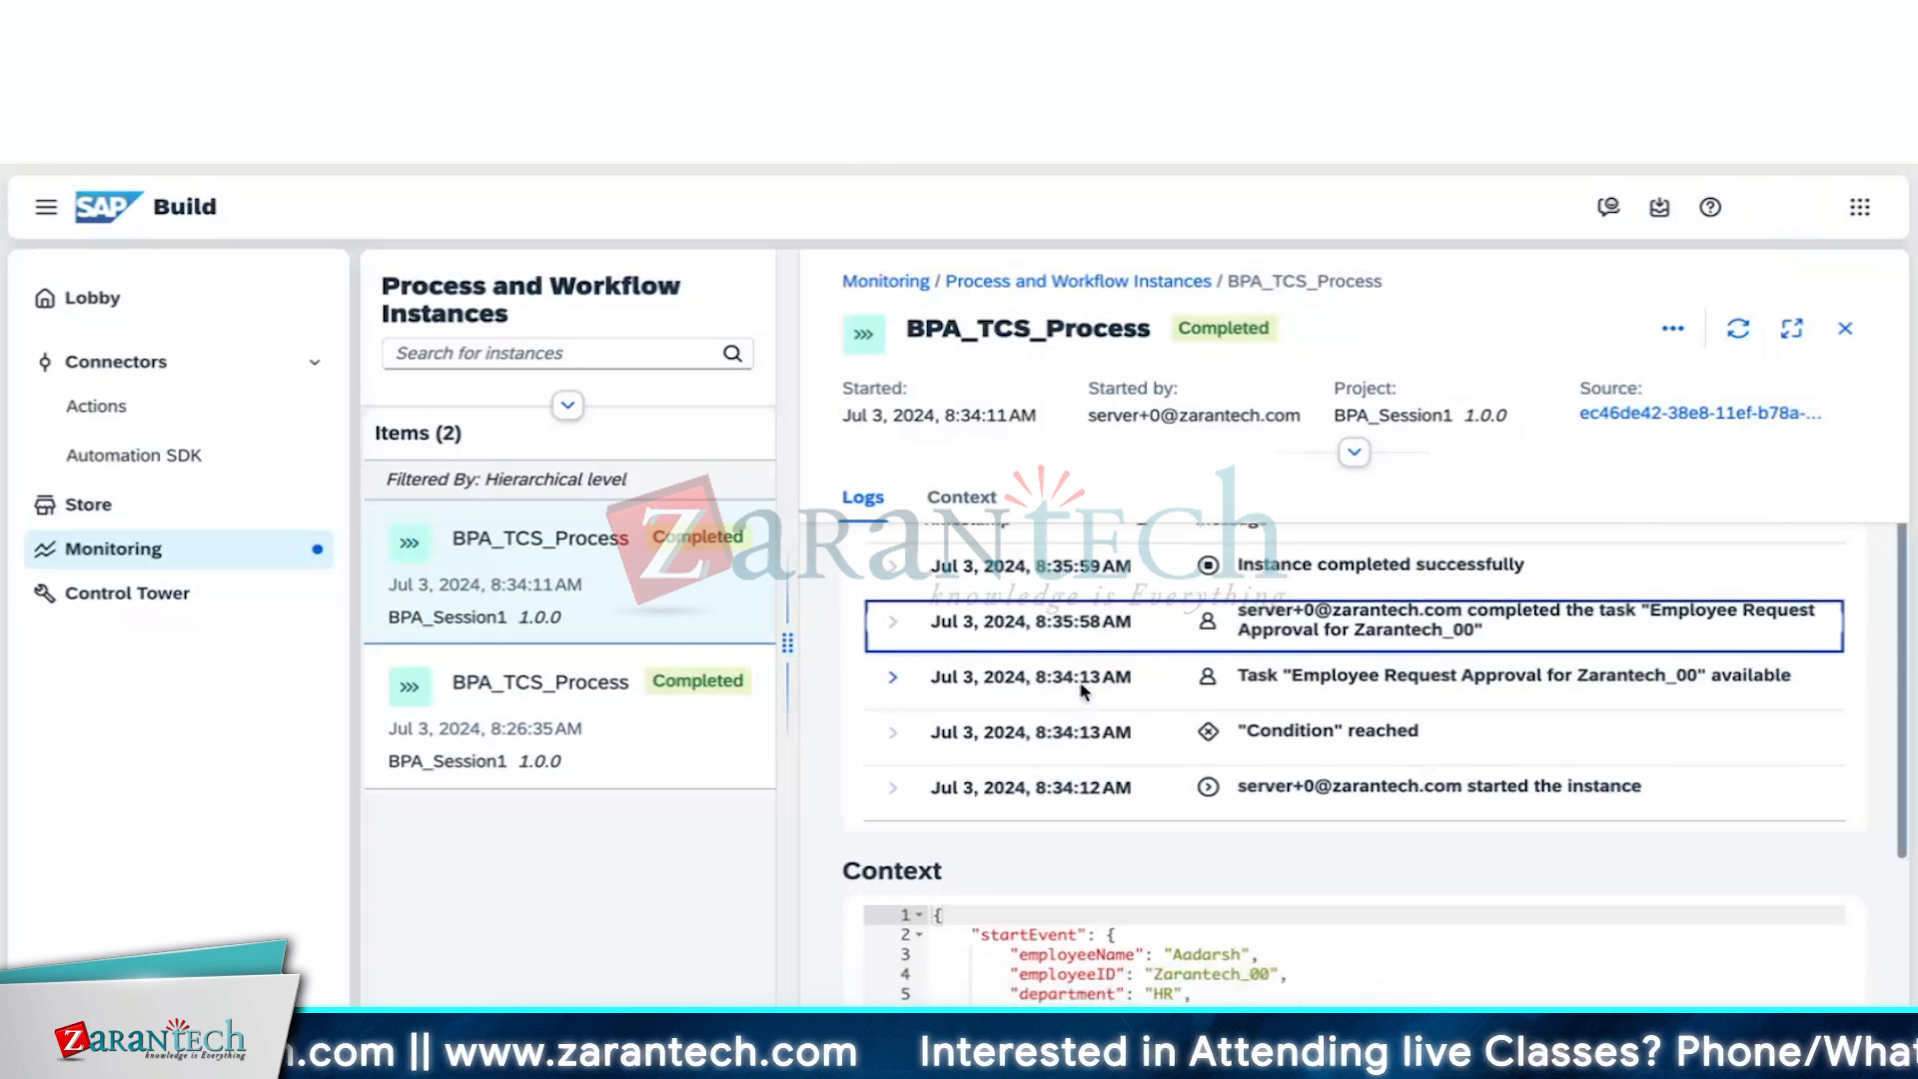
pyautogui.scroll(-1, 1081, 689)
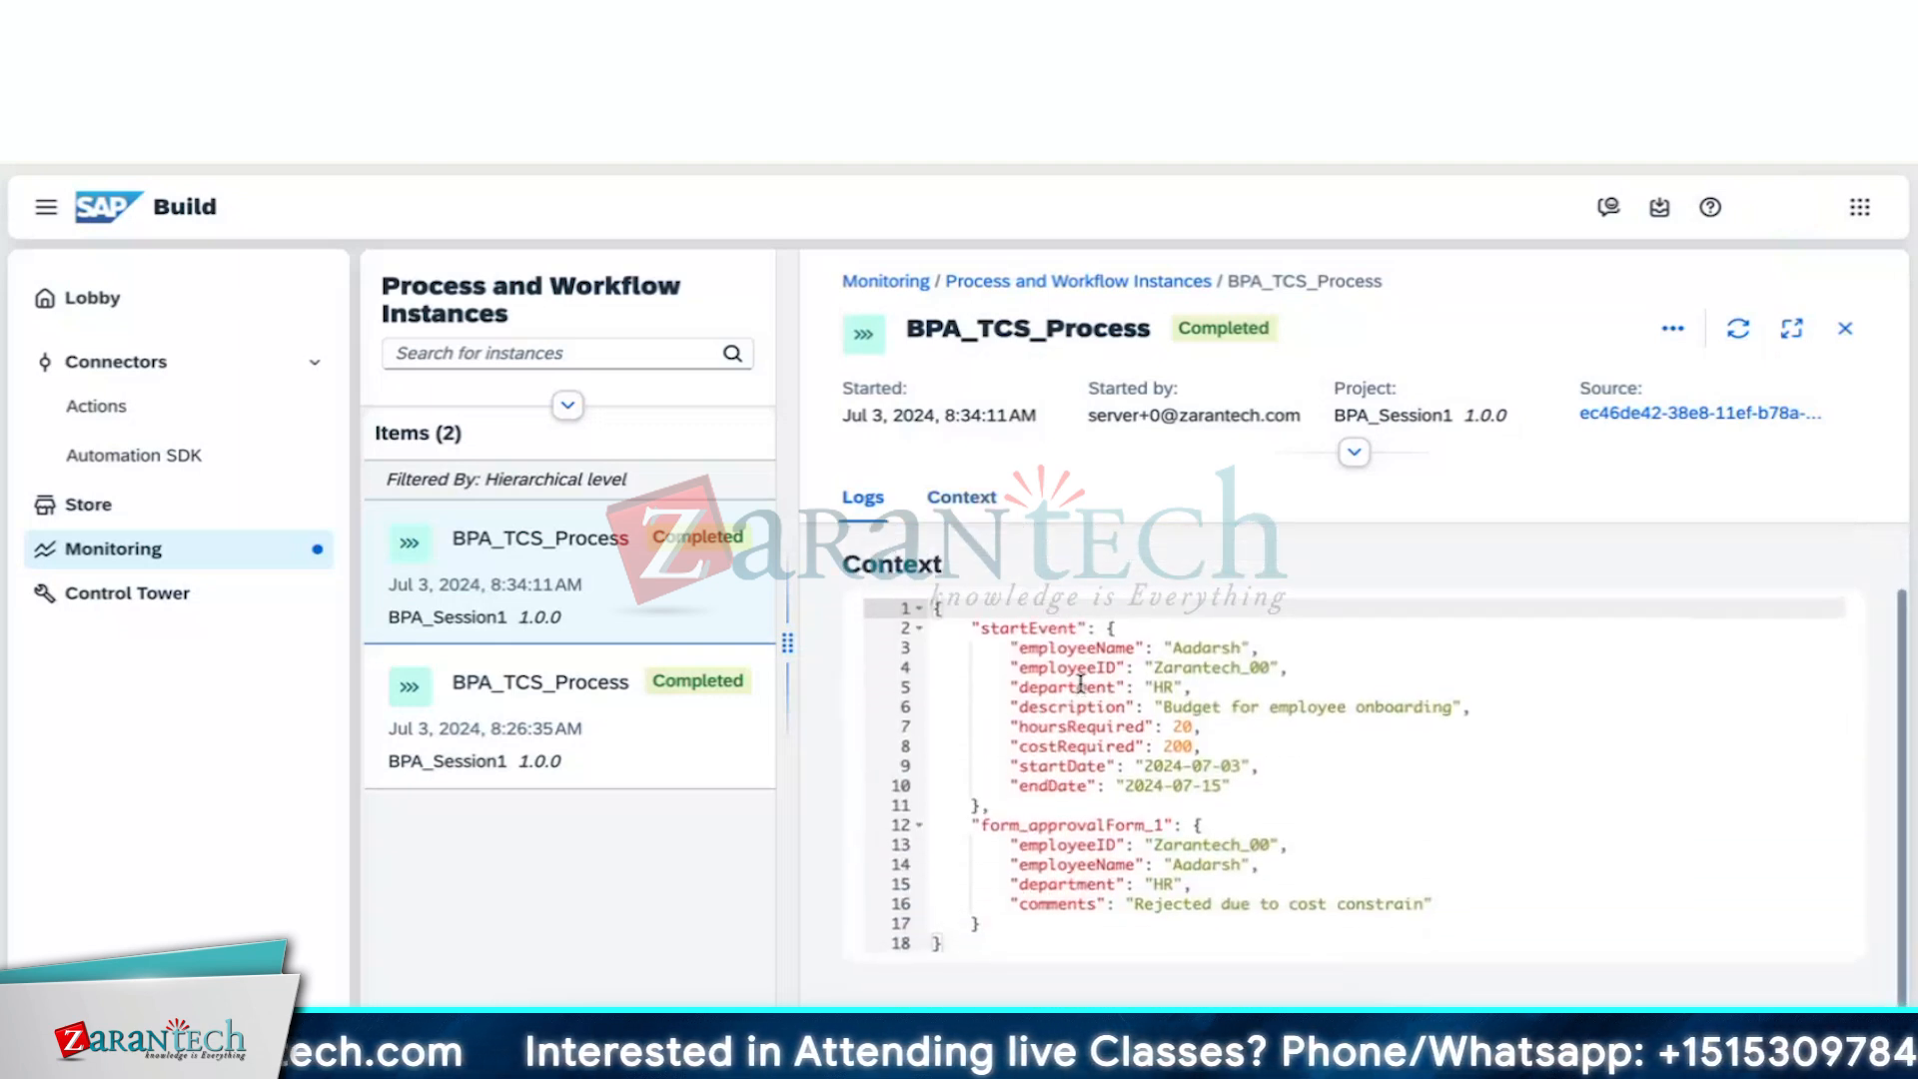
pyautogui.scroll(5, 1082, 690)
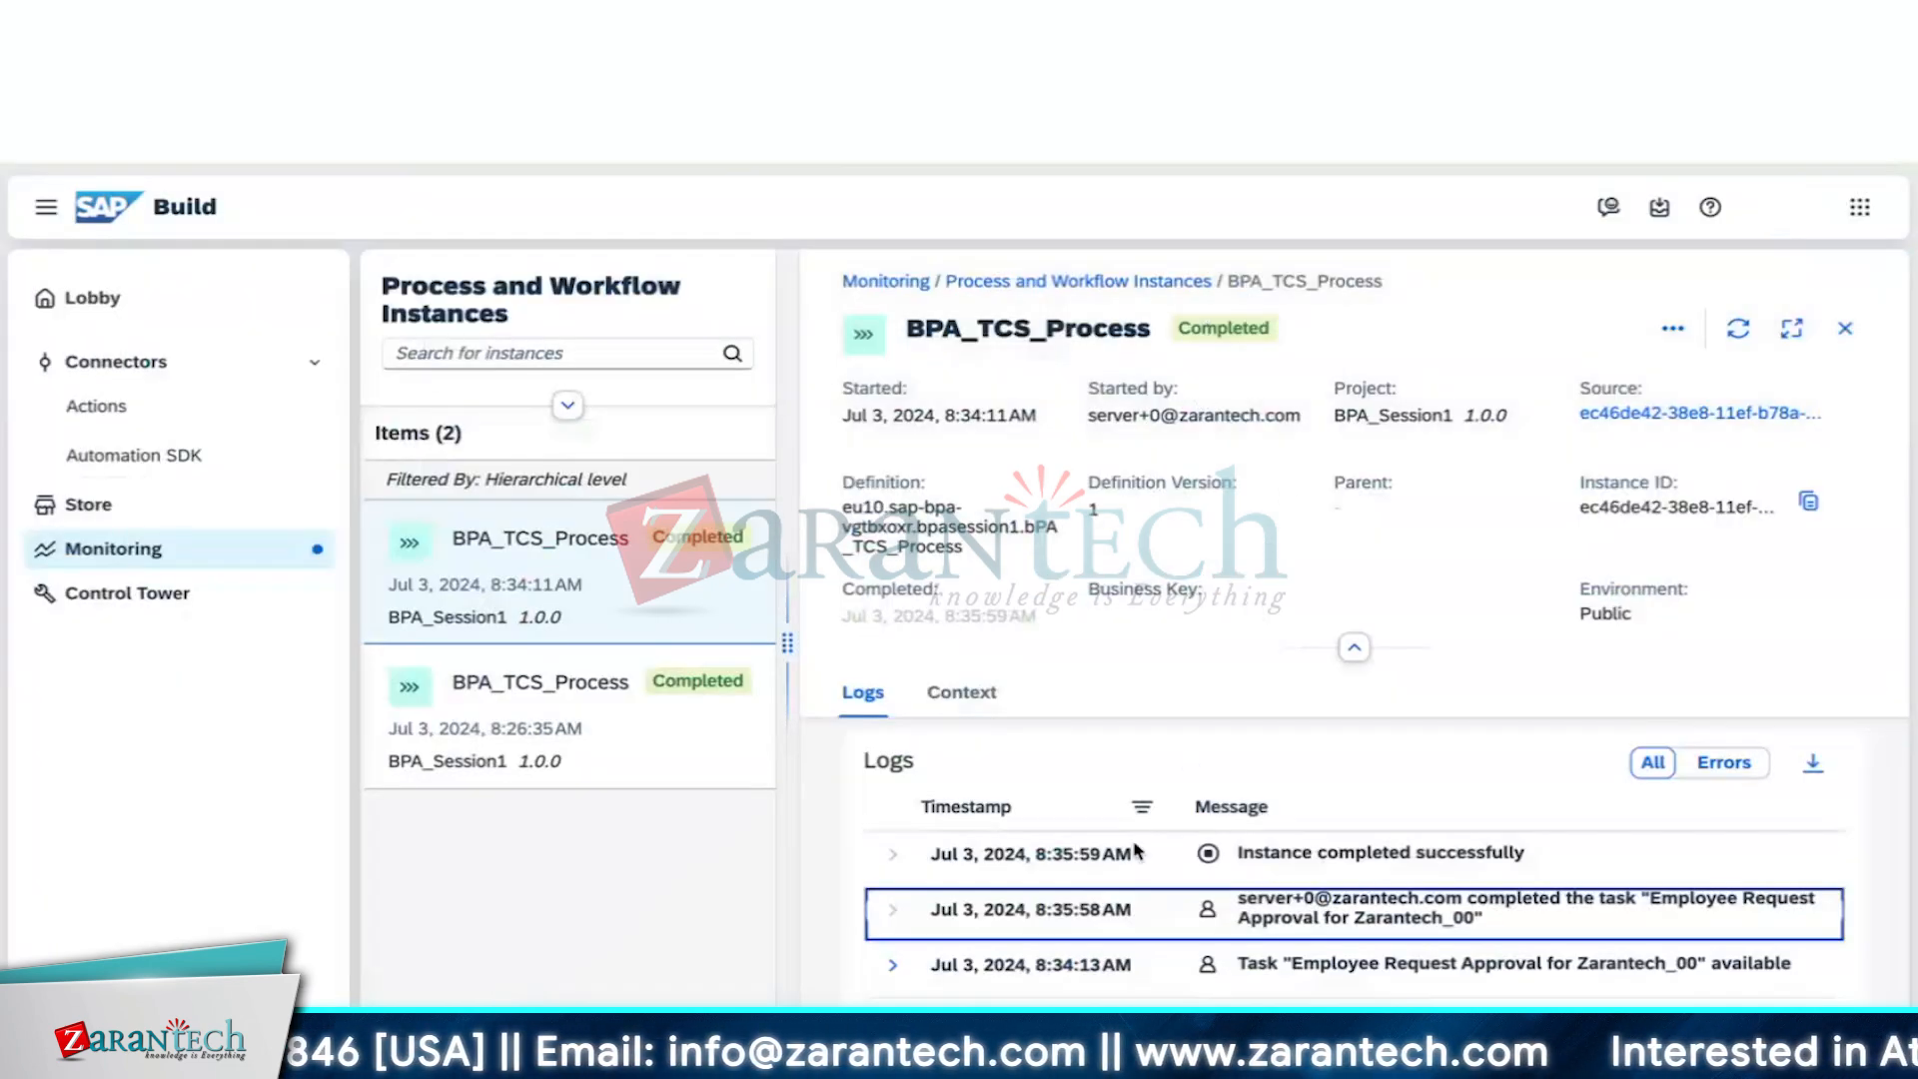
pyautogui.scroll(-1, 1139, 854)
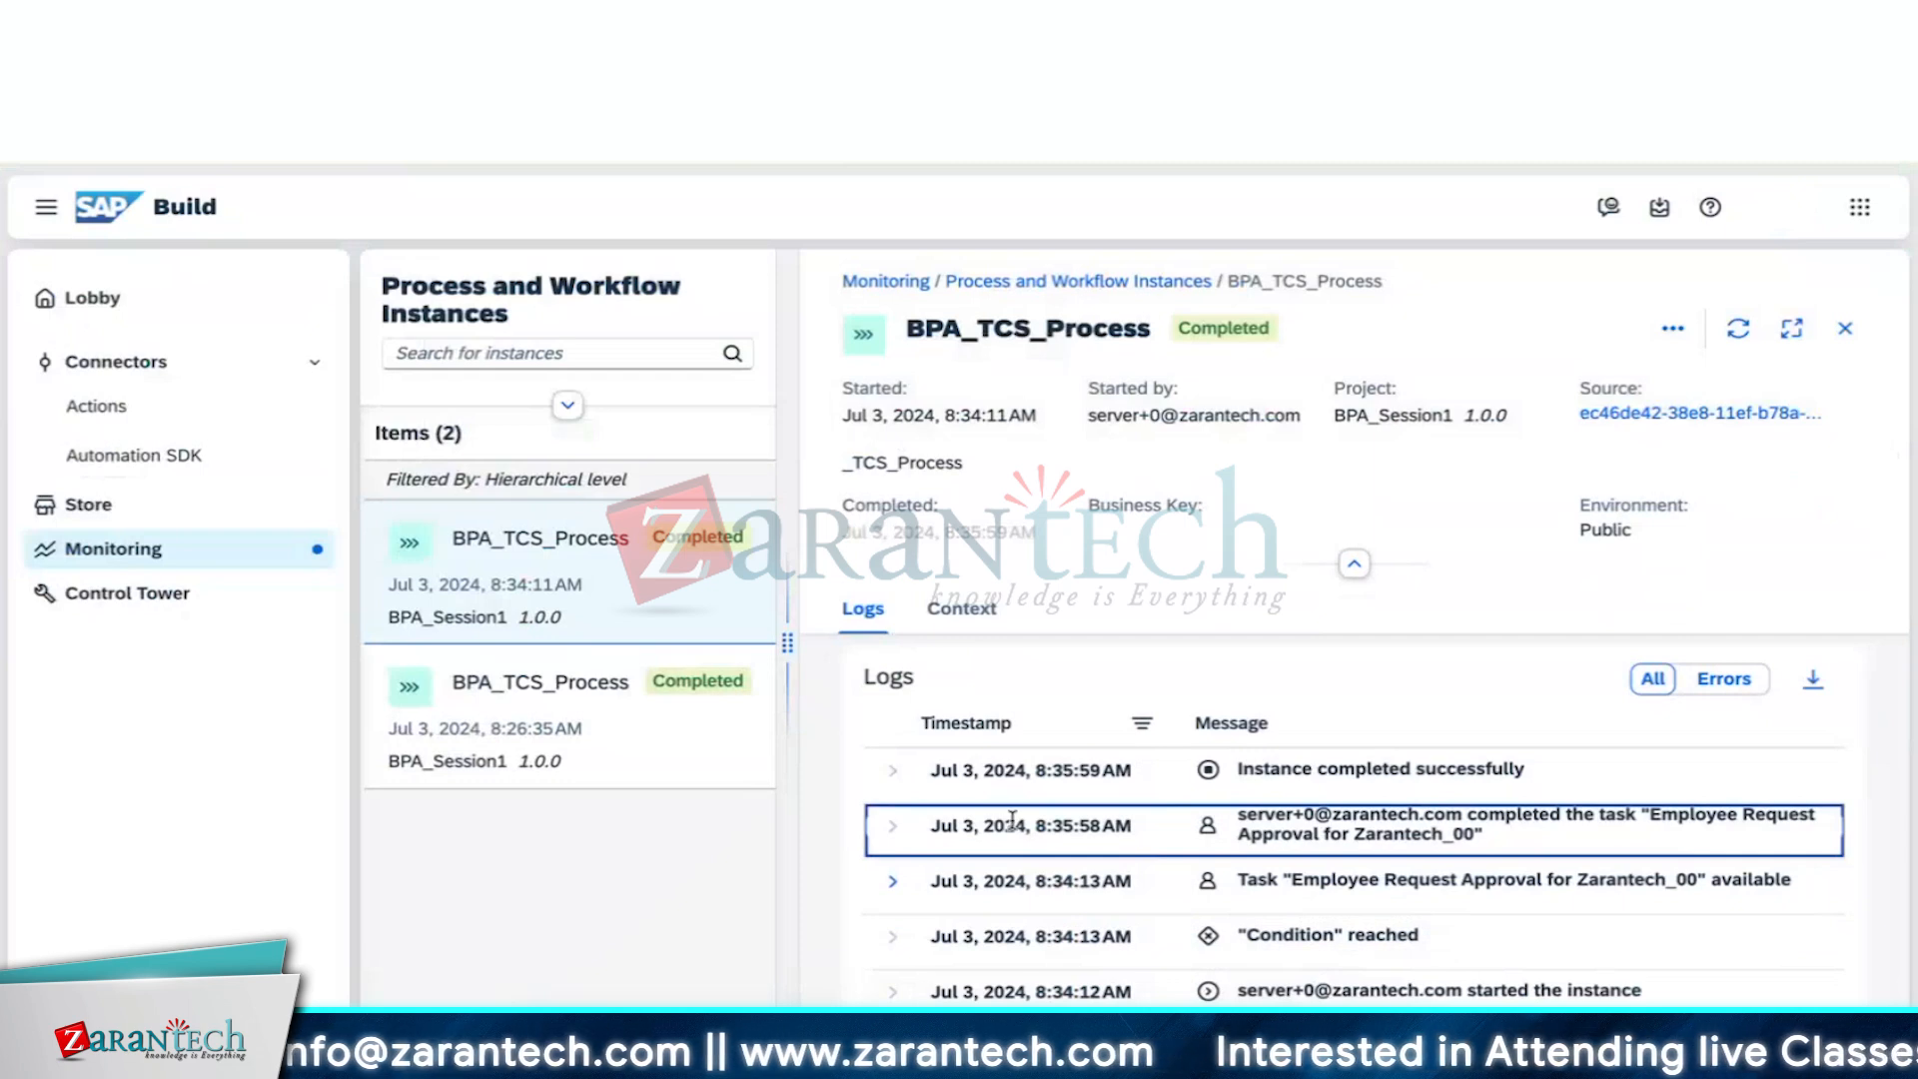
pyautogui.scroll(-1, 1037, 831)
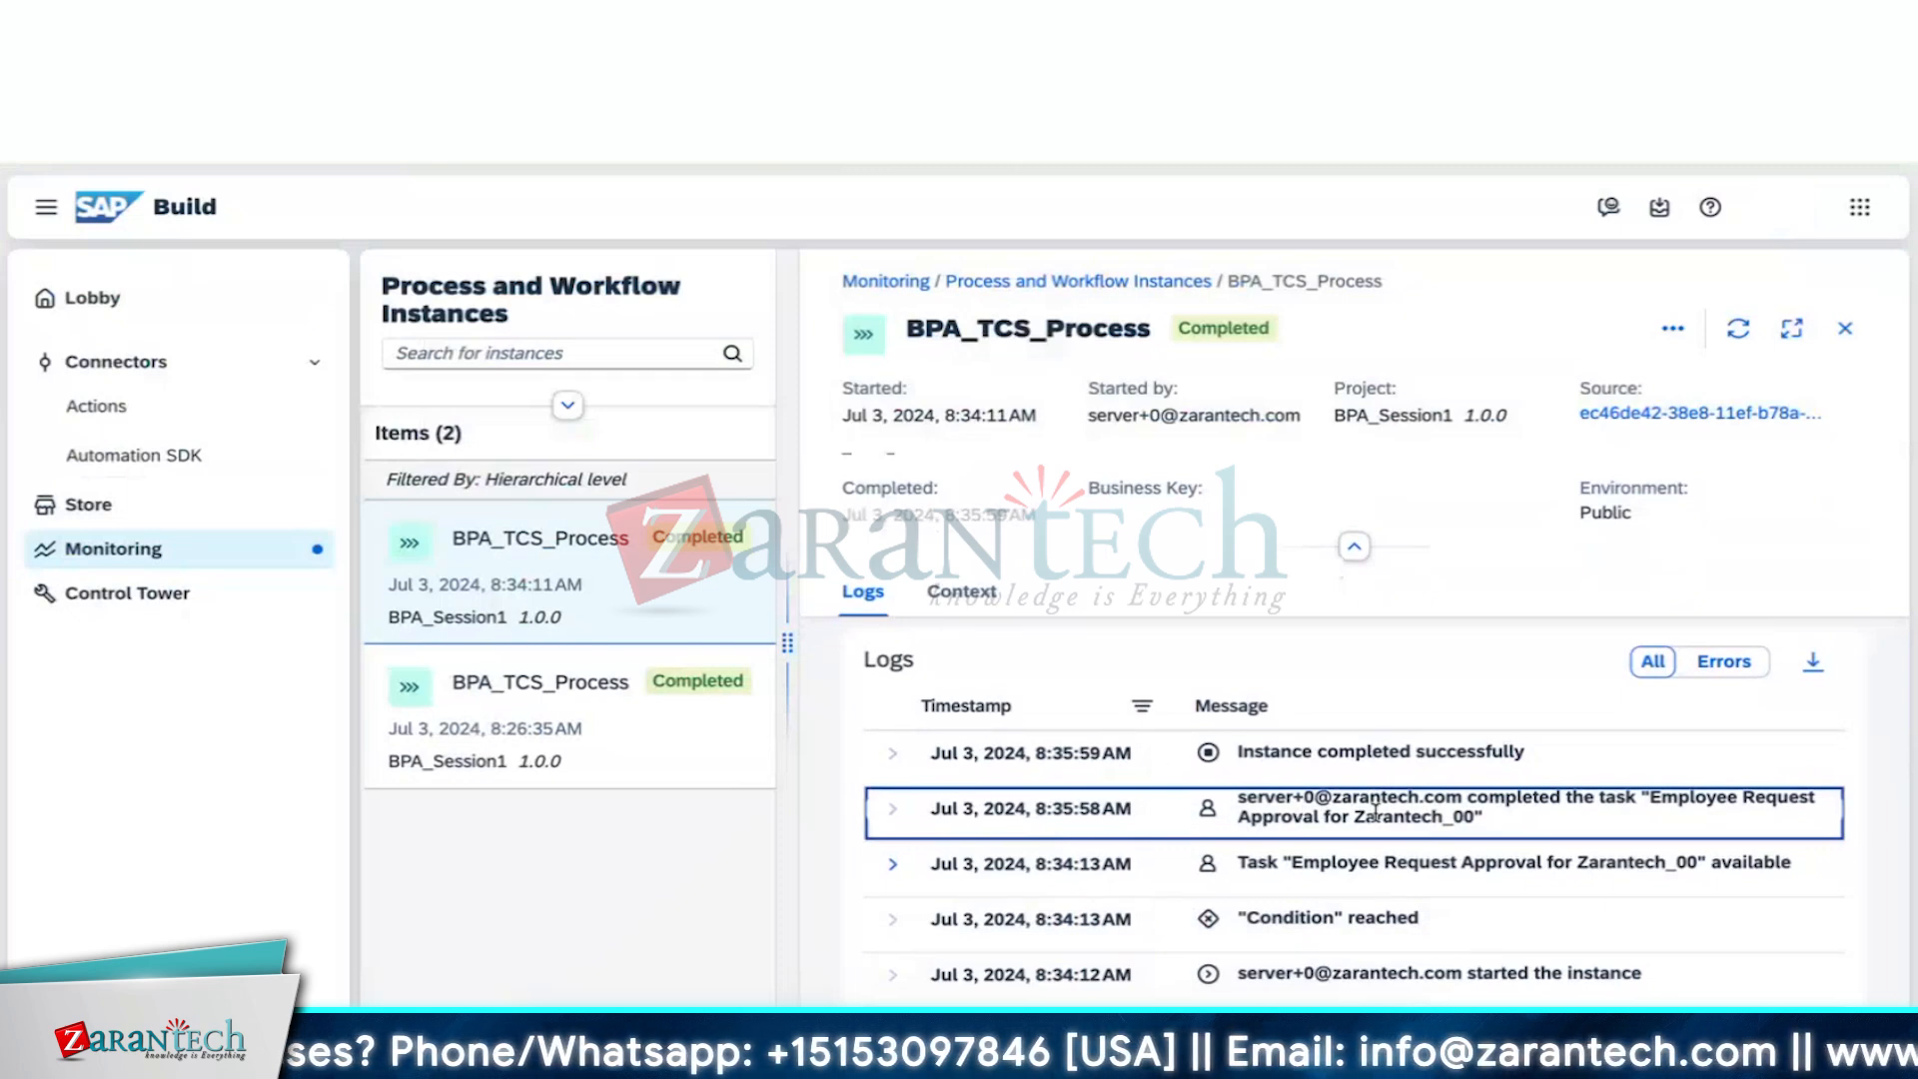
pyautogui.scroll(-2, 1377, 815)
pyautogui.scroll(-1, 1377, 819)
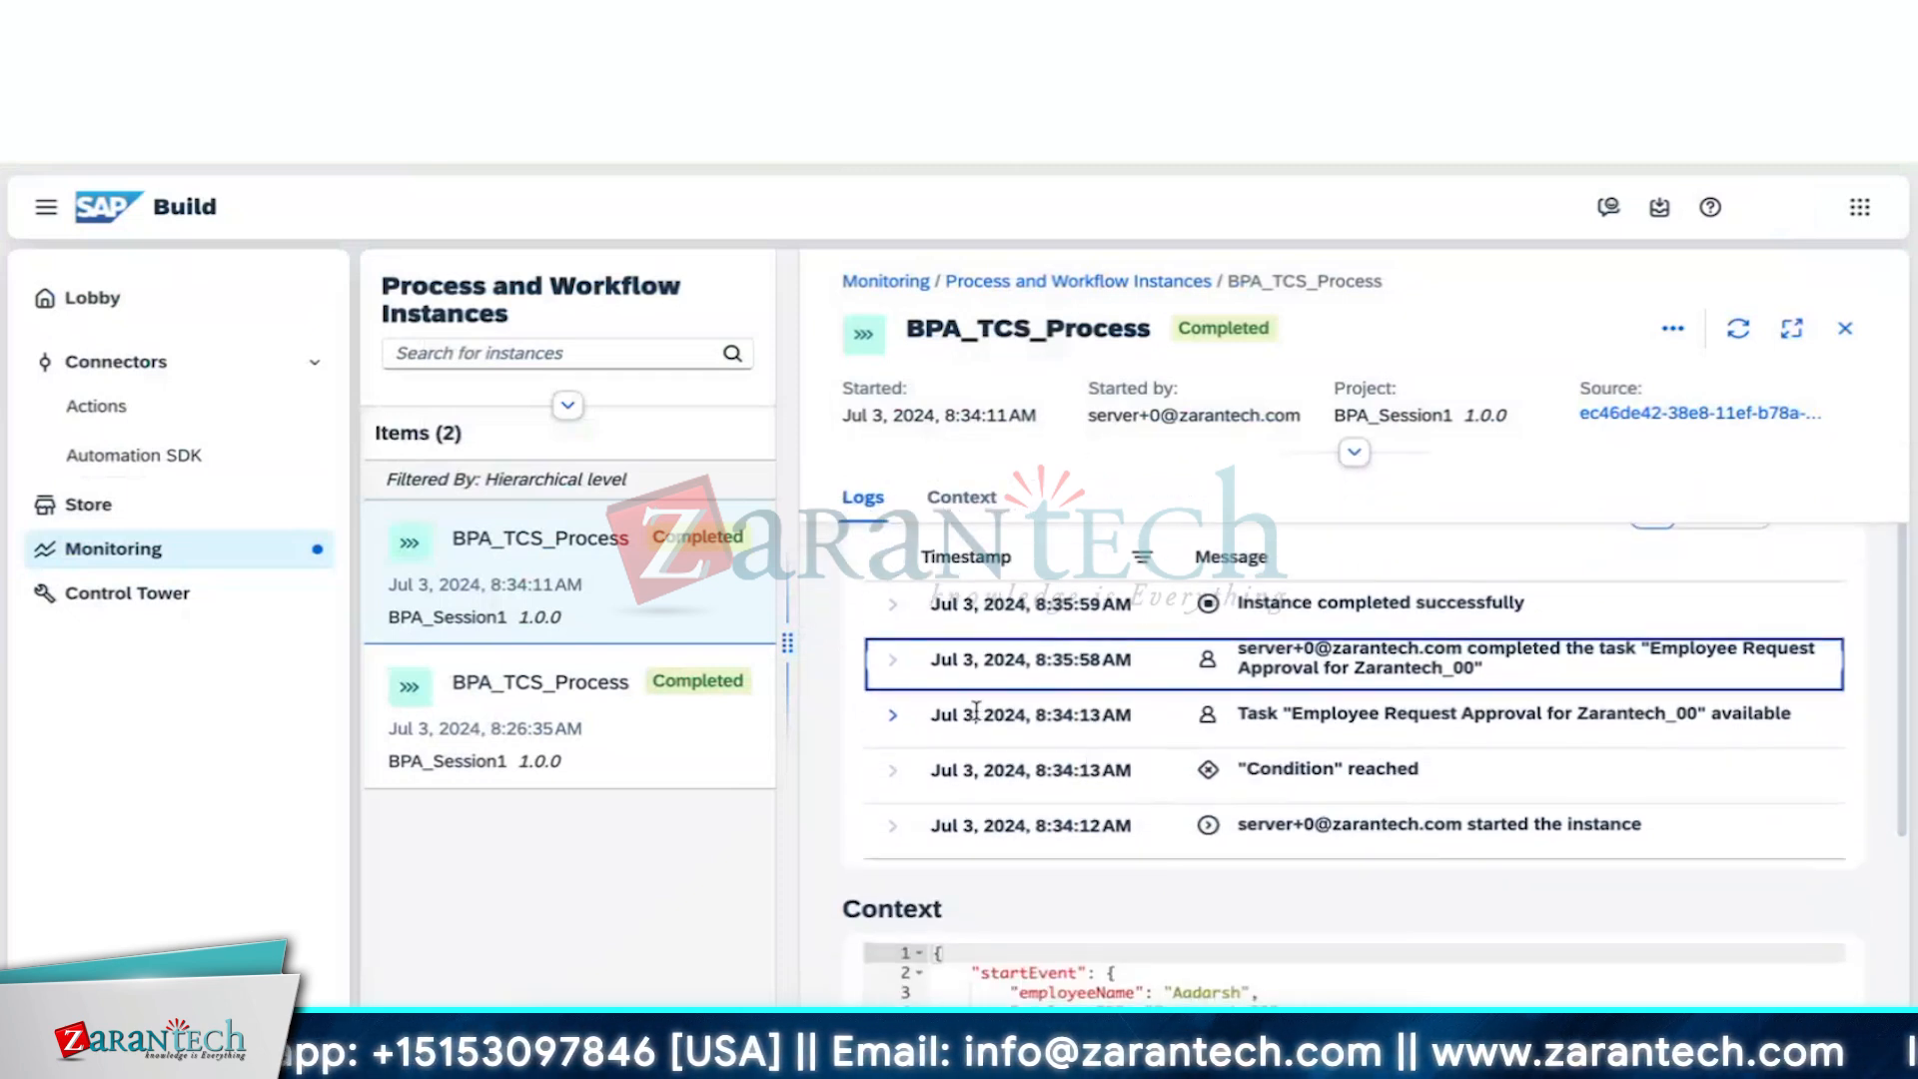
pyautogui.scroll(-5, 1115, 756)
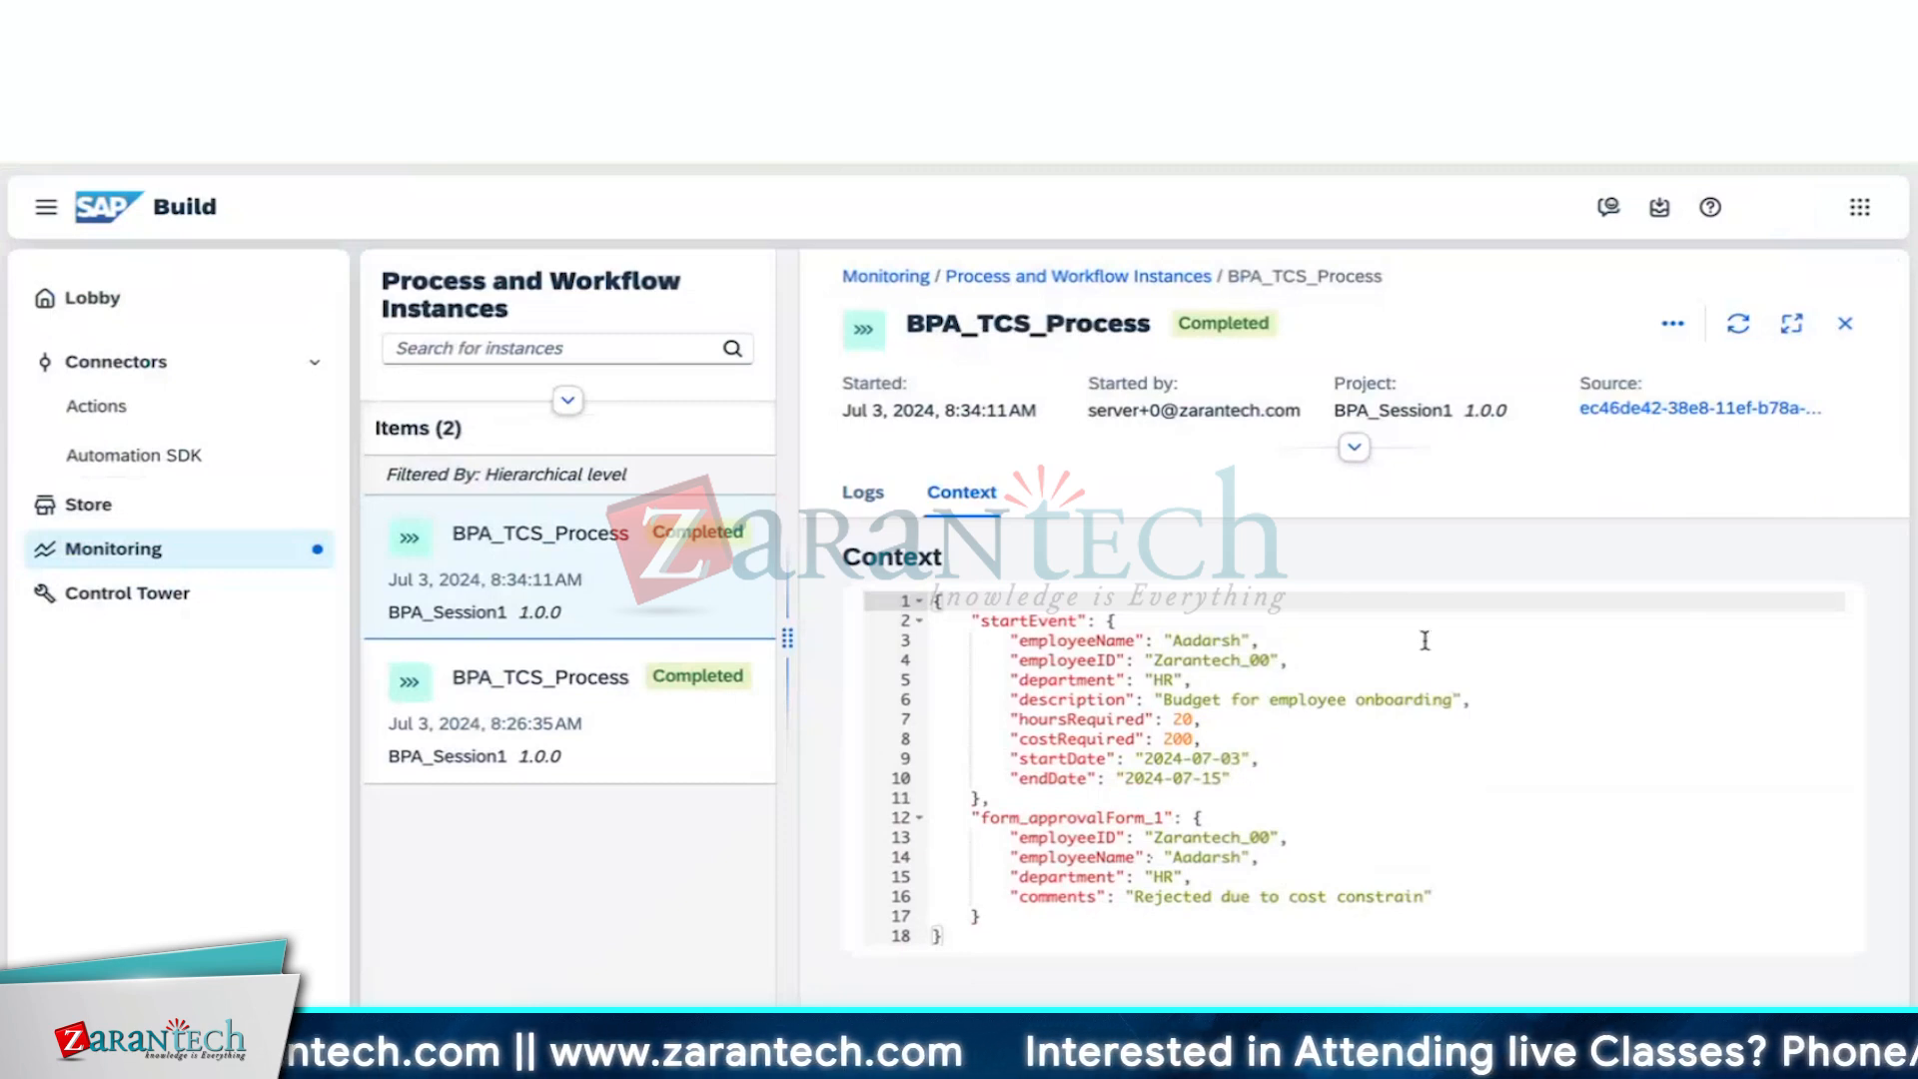
pyautogui.scroll(5, 1424, 639)
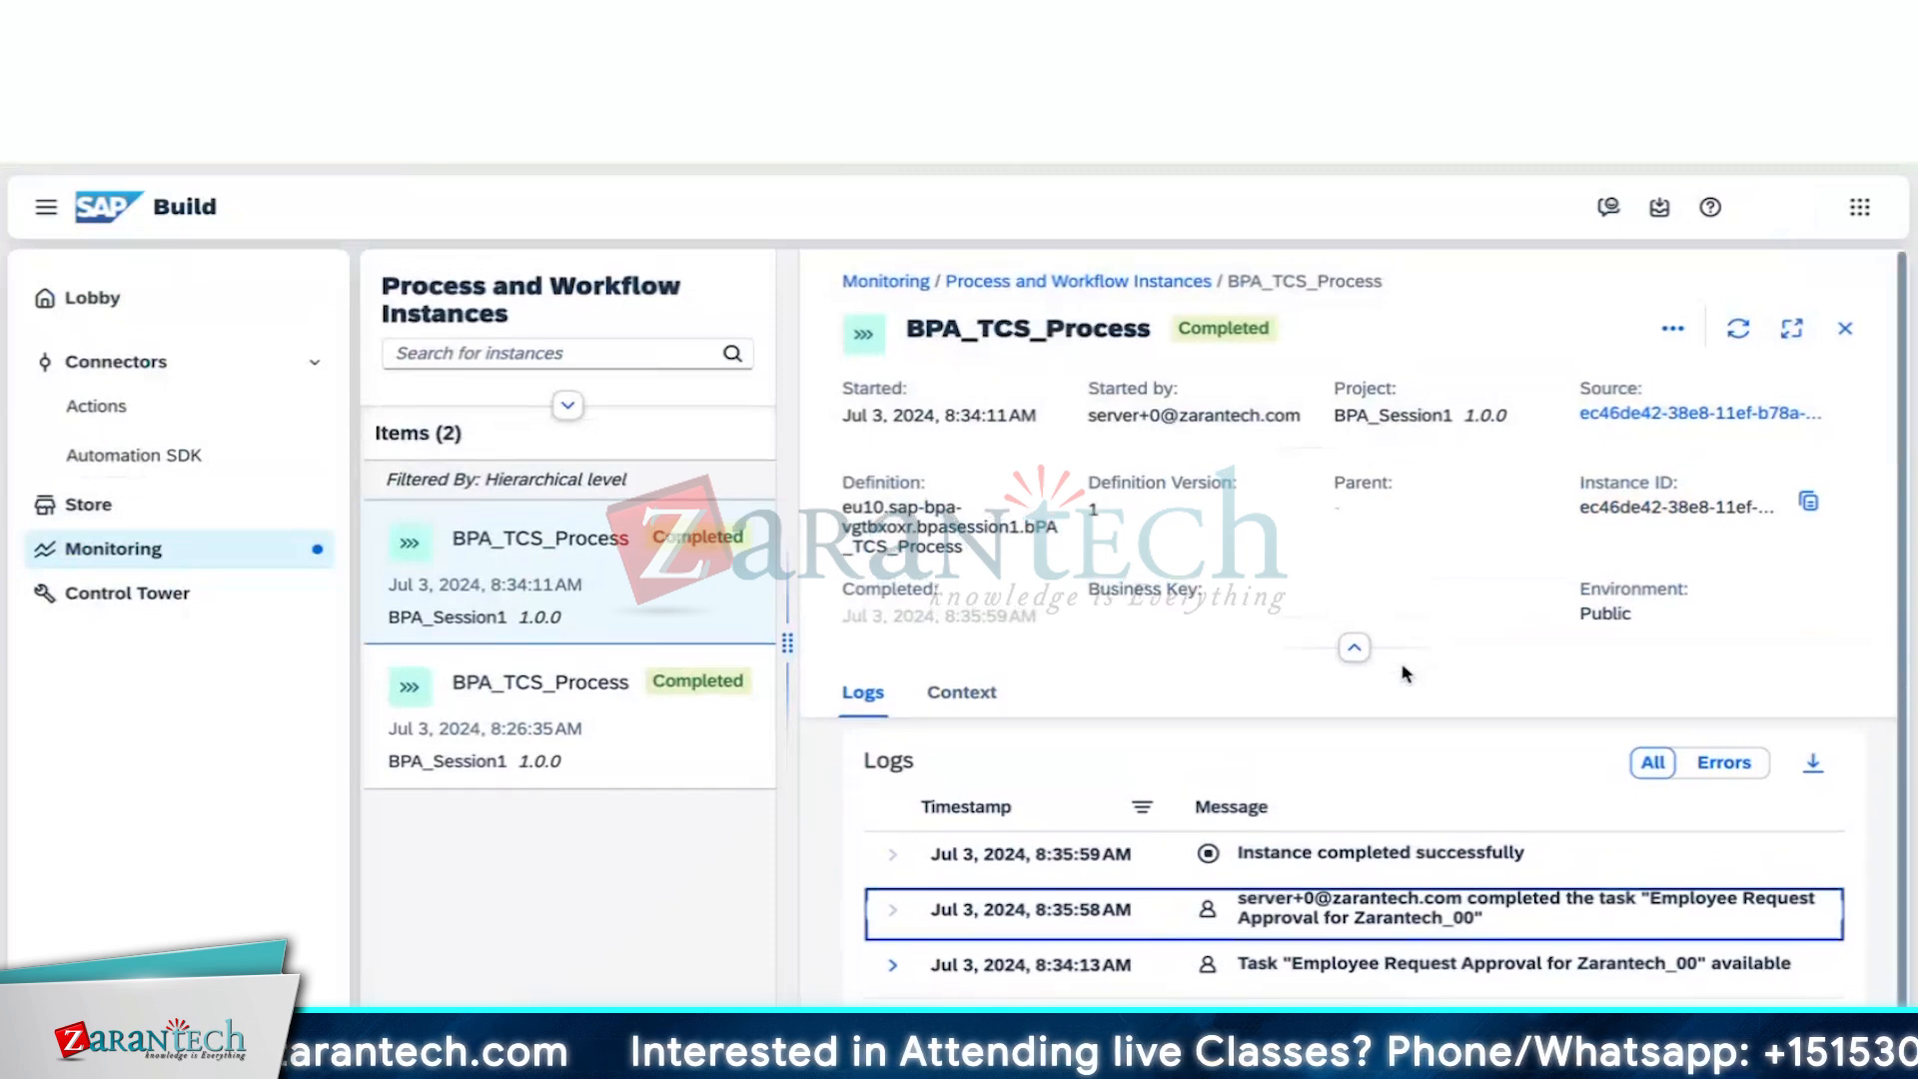
pyautogui.click(1356, 645)
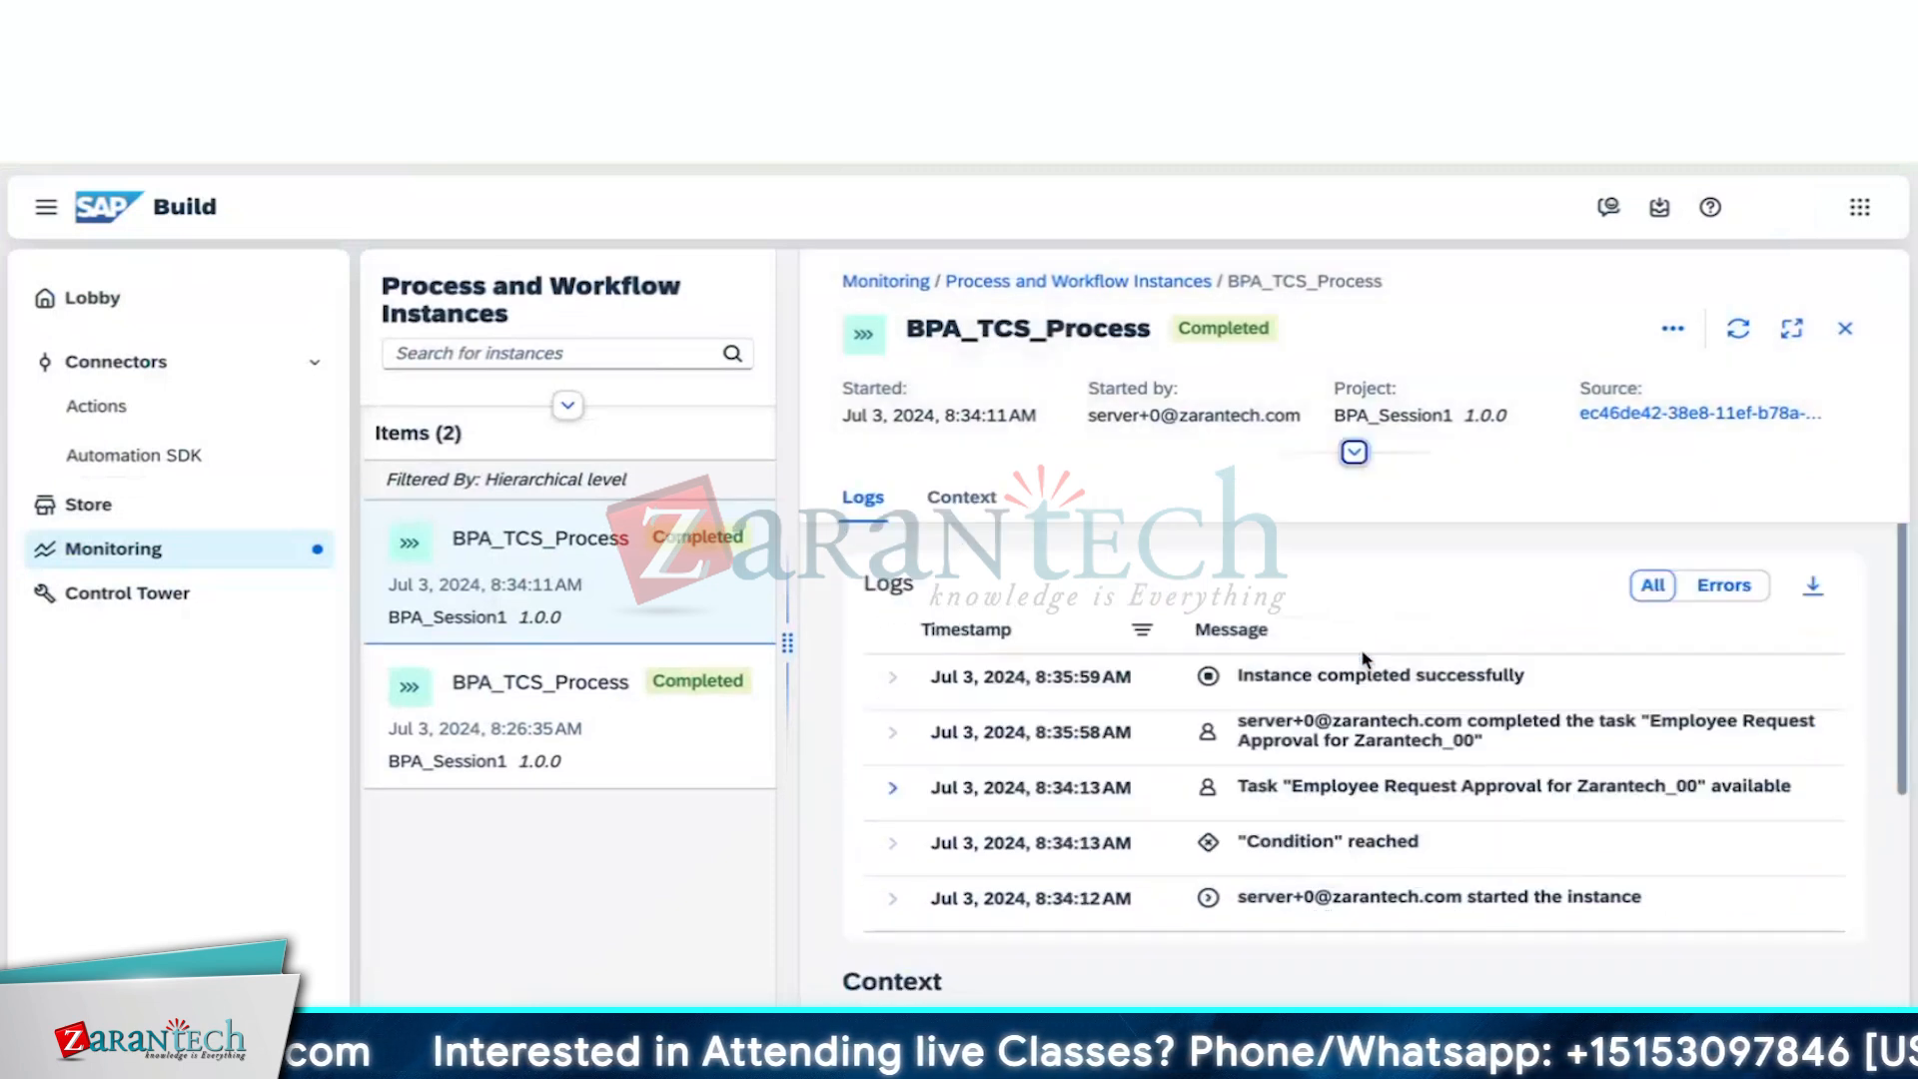
pyautogui.click(1571, 268)
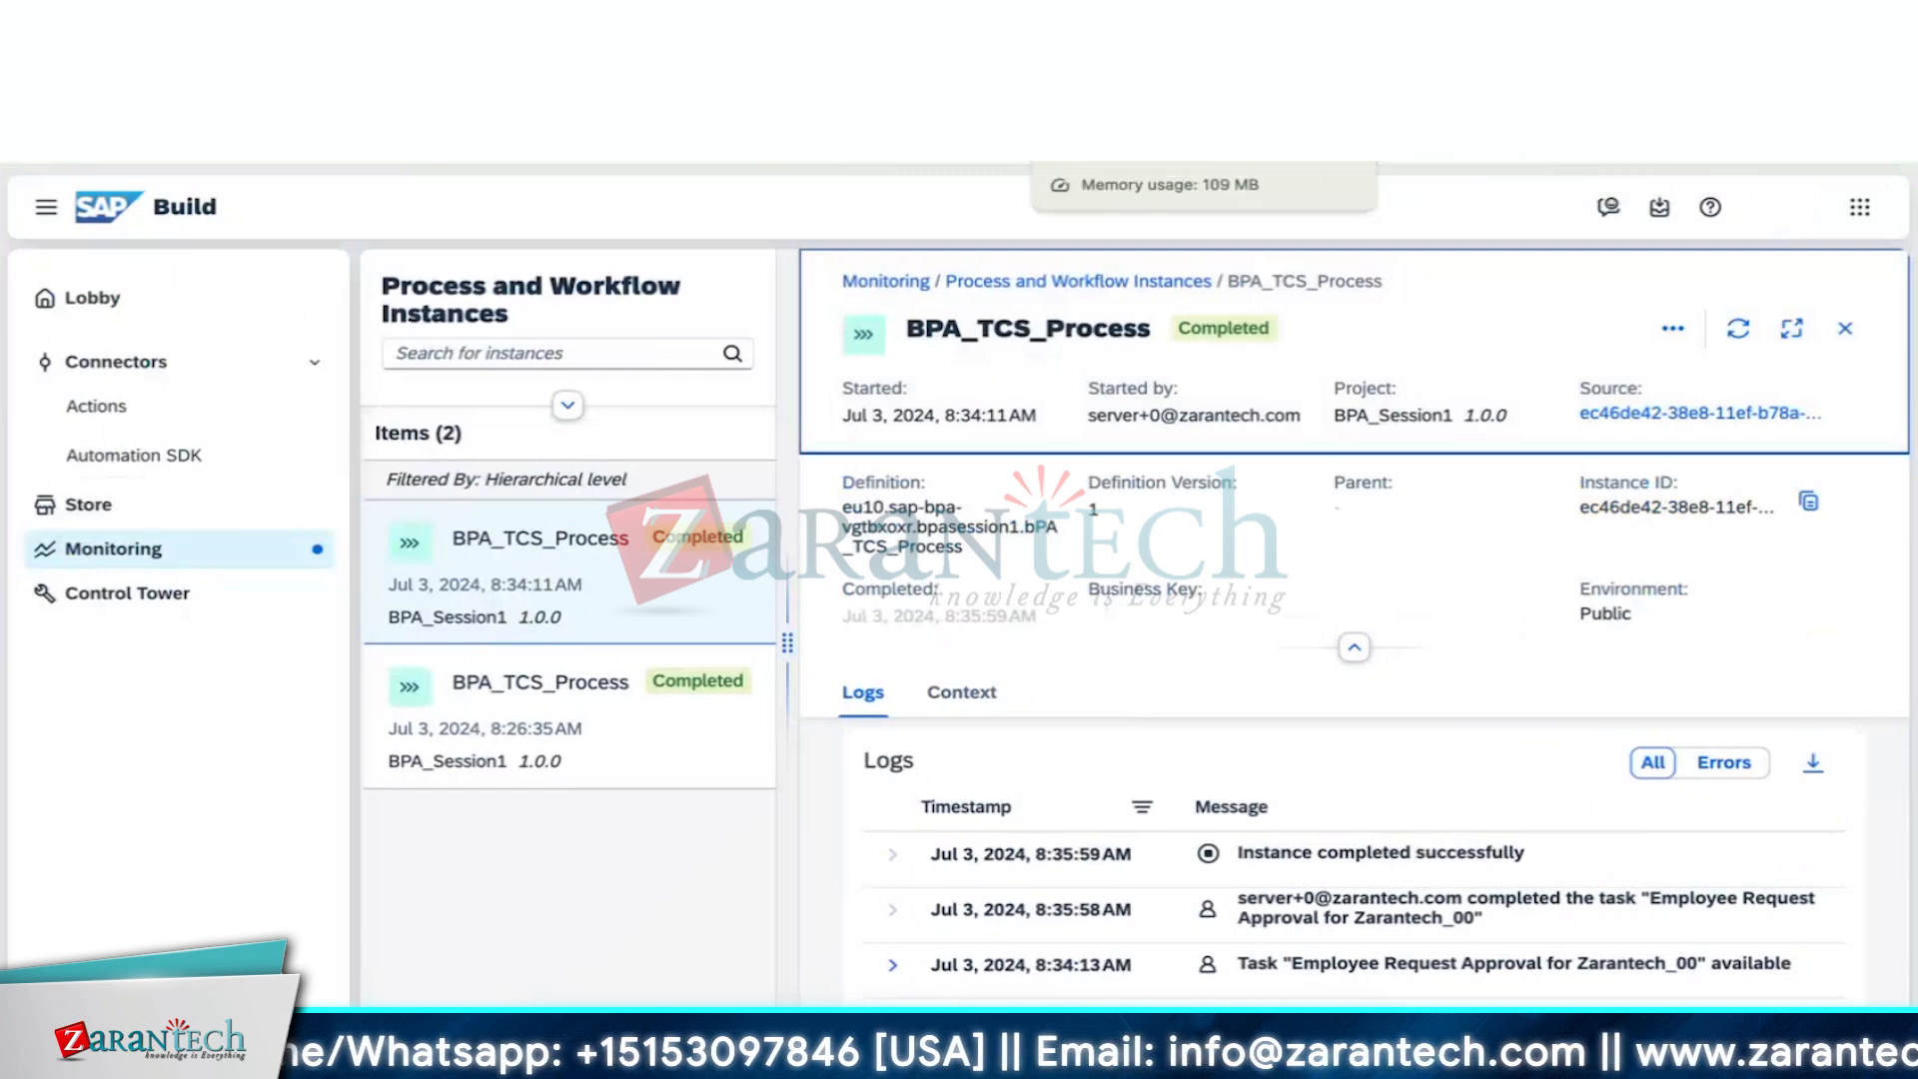
# Confirm My Inbox has no pending tasks, then return to the SAP Build lobby
pyautogui.click(994, 22)
pyautogui.click(869, 22)
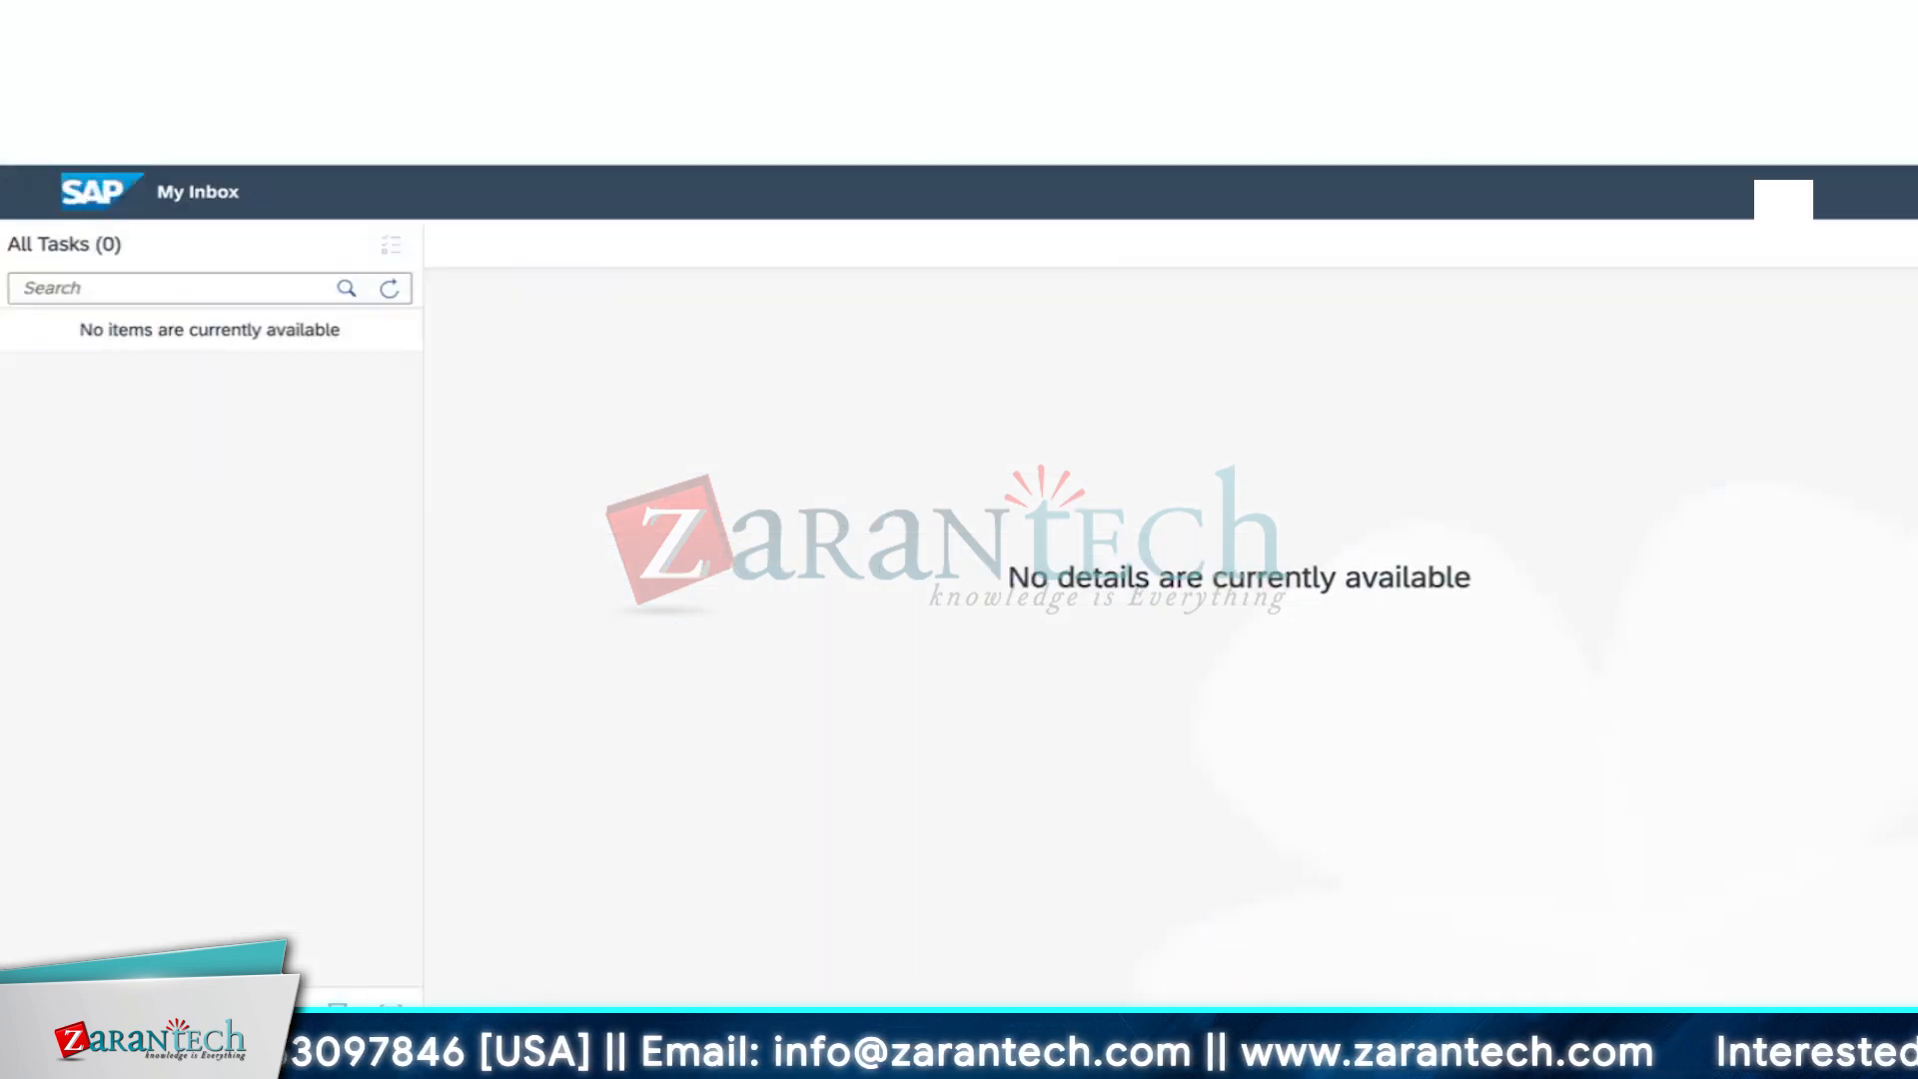
pyautogui.click(745, 22)
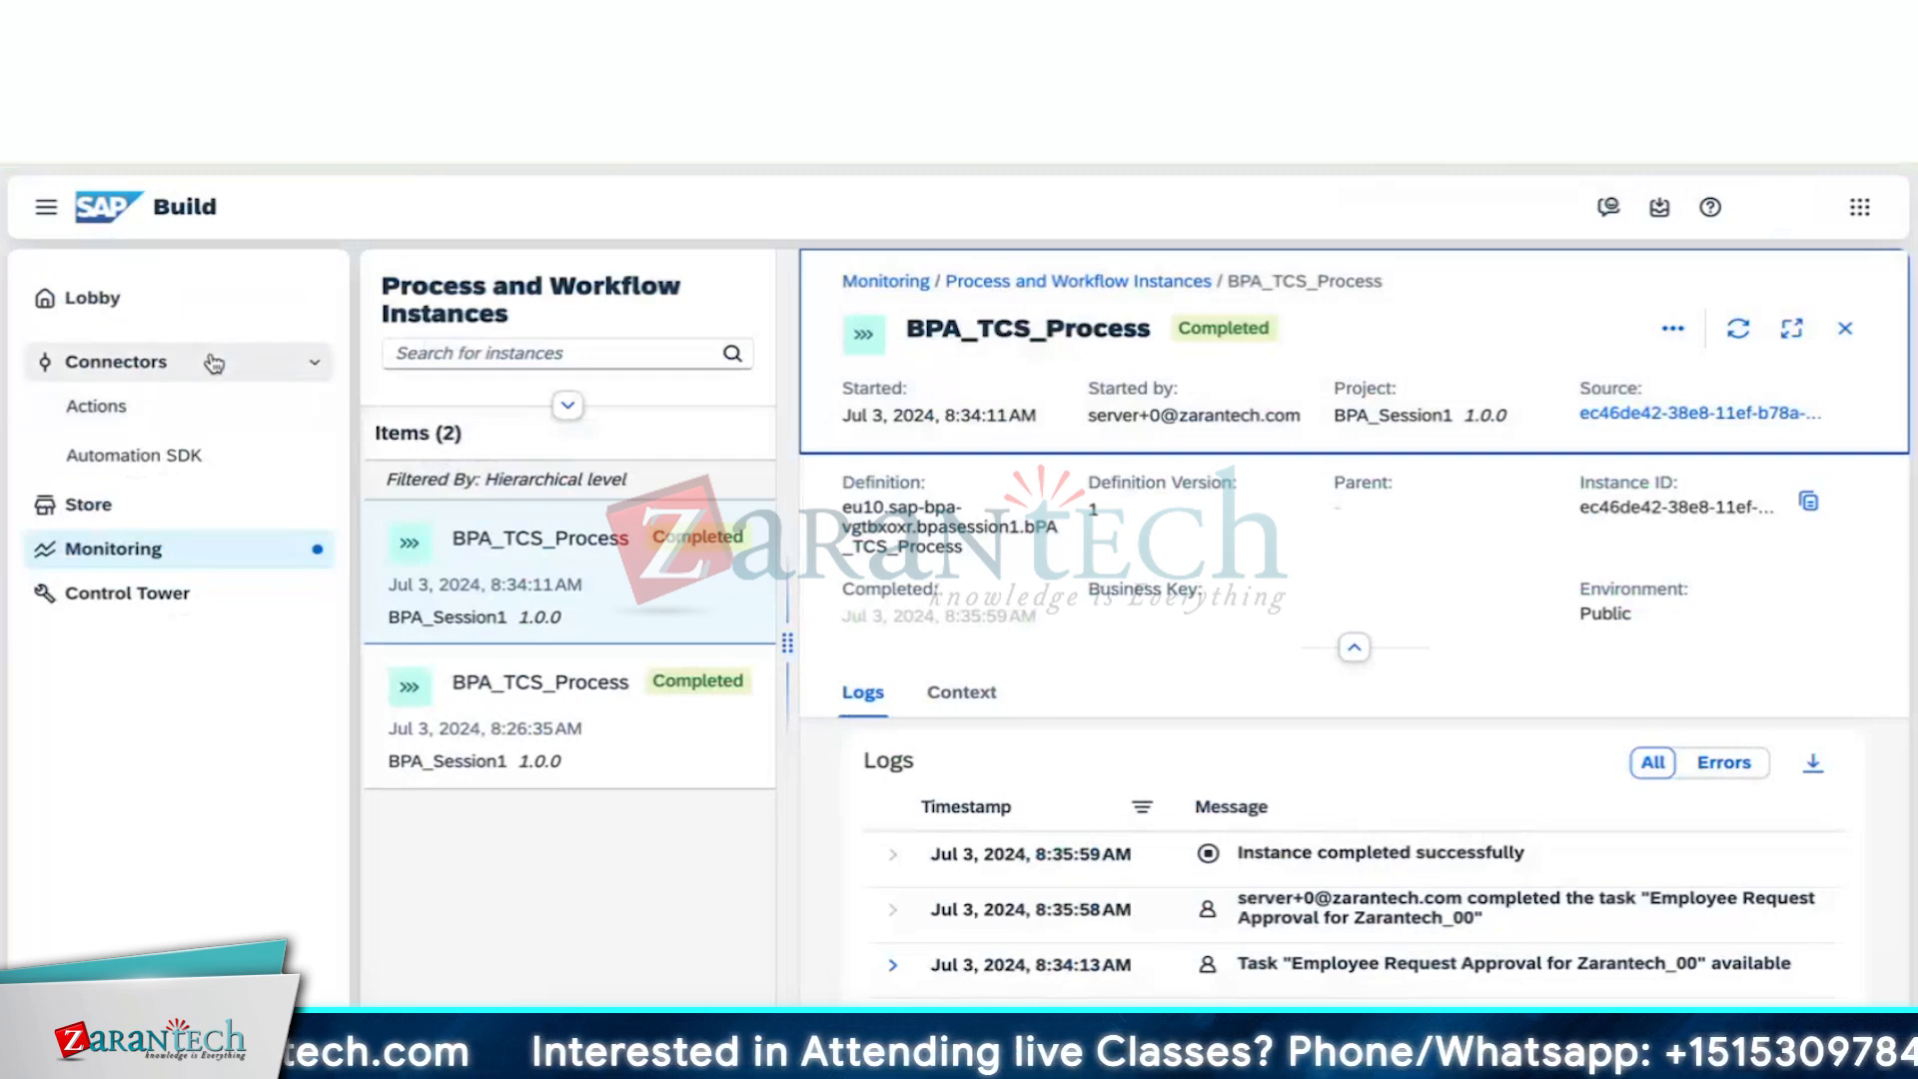
pyautogui.click(195, 306)
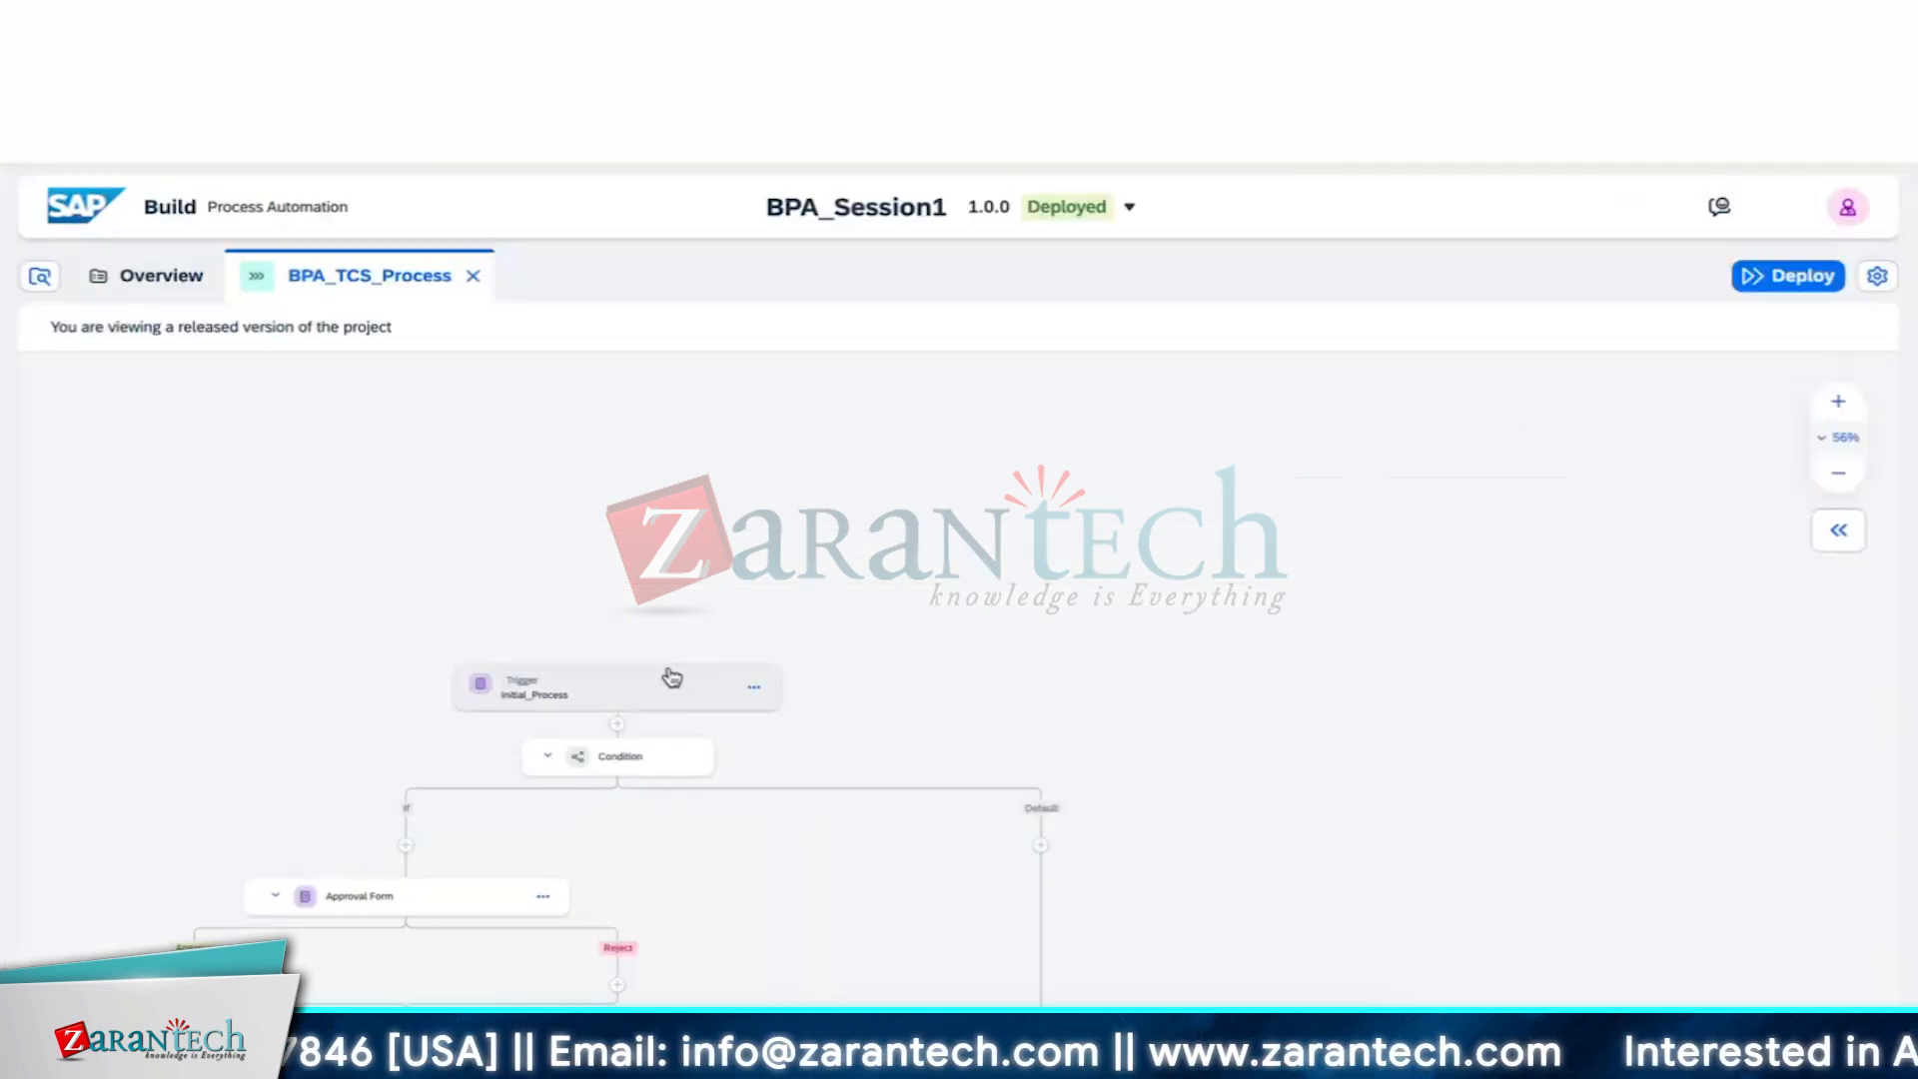
# Copy the Initial_Process form link again and load the Request Form in a new tab
pyautogui.click(655, 685)
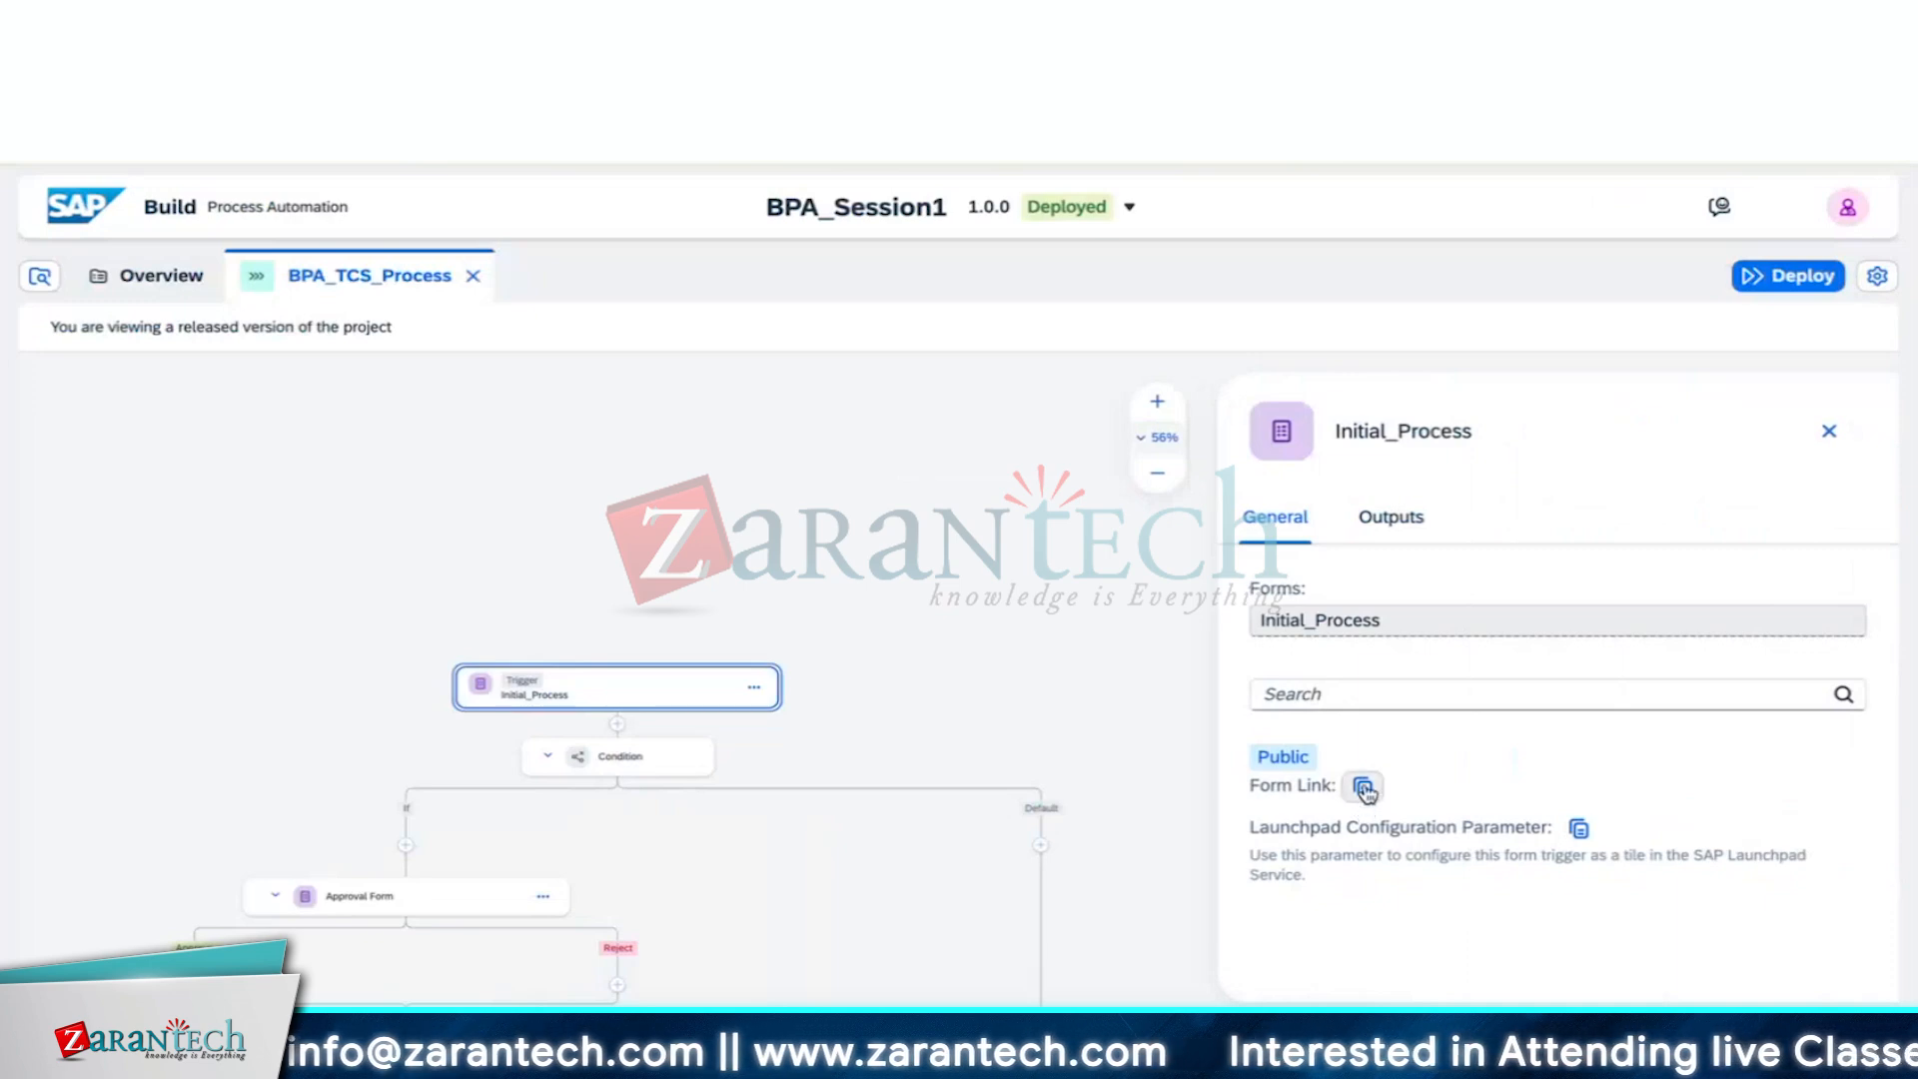
pyautogui.click(1362, 786)
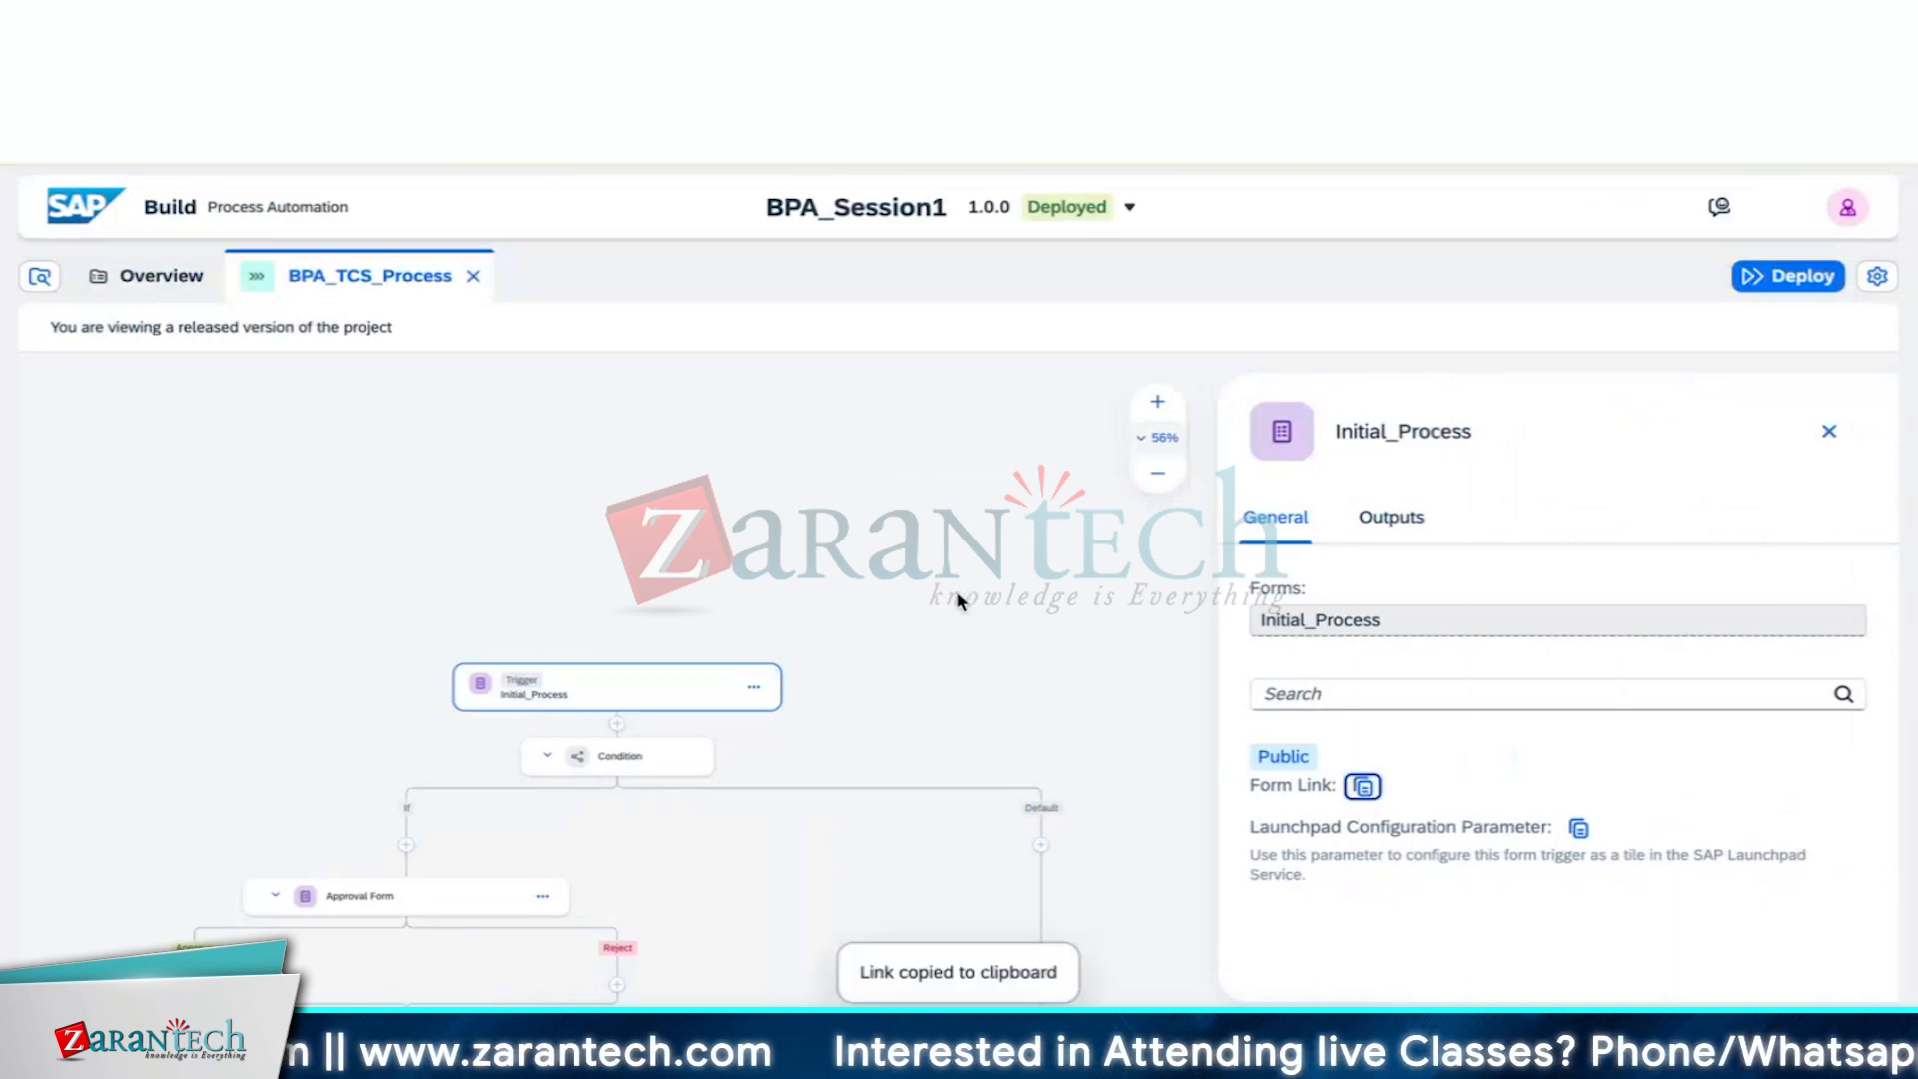
pyautogui.hotkey('ctrl', 't')
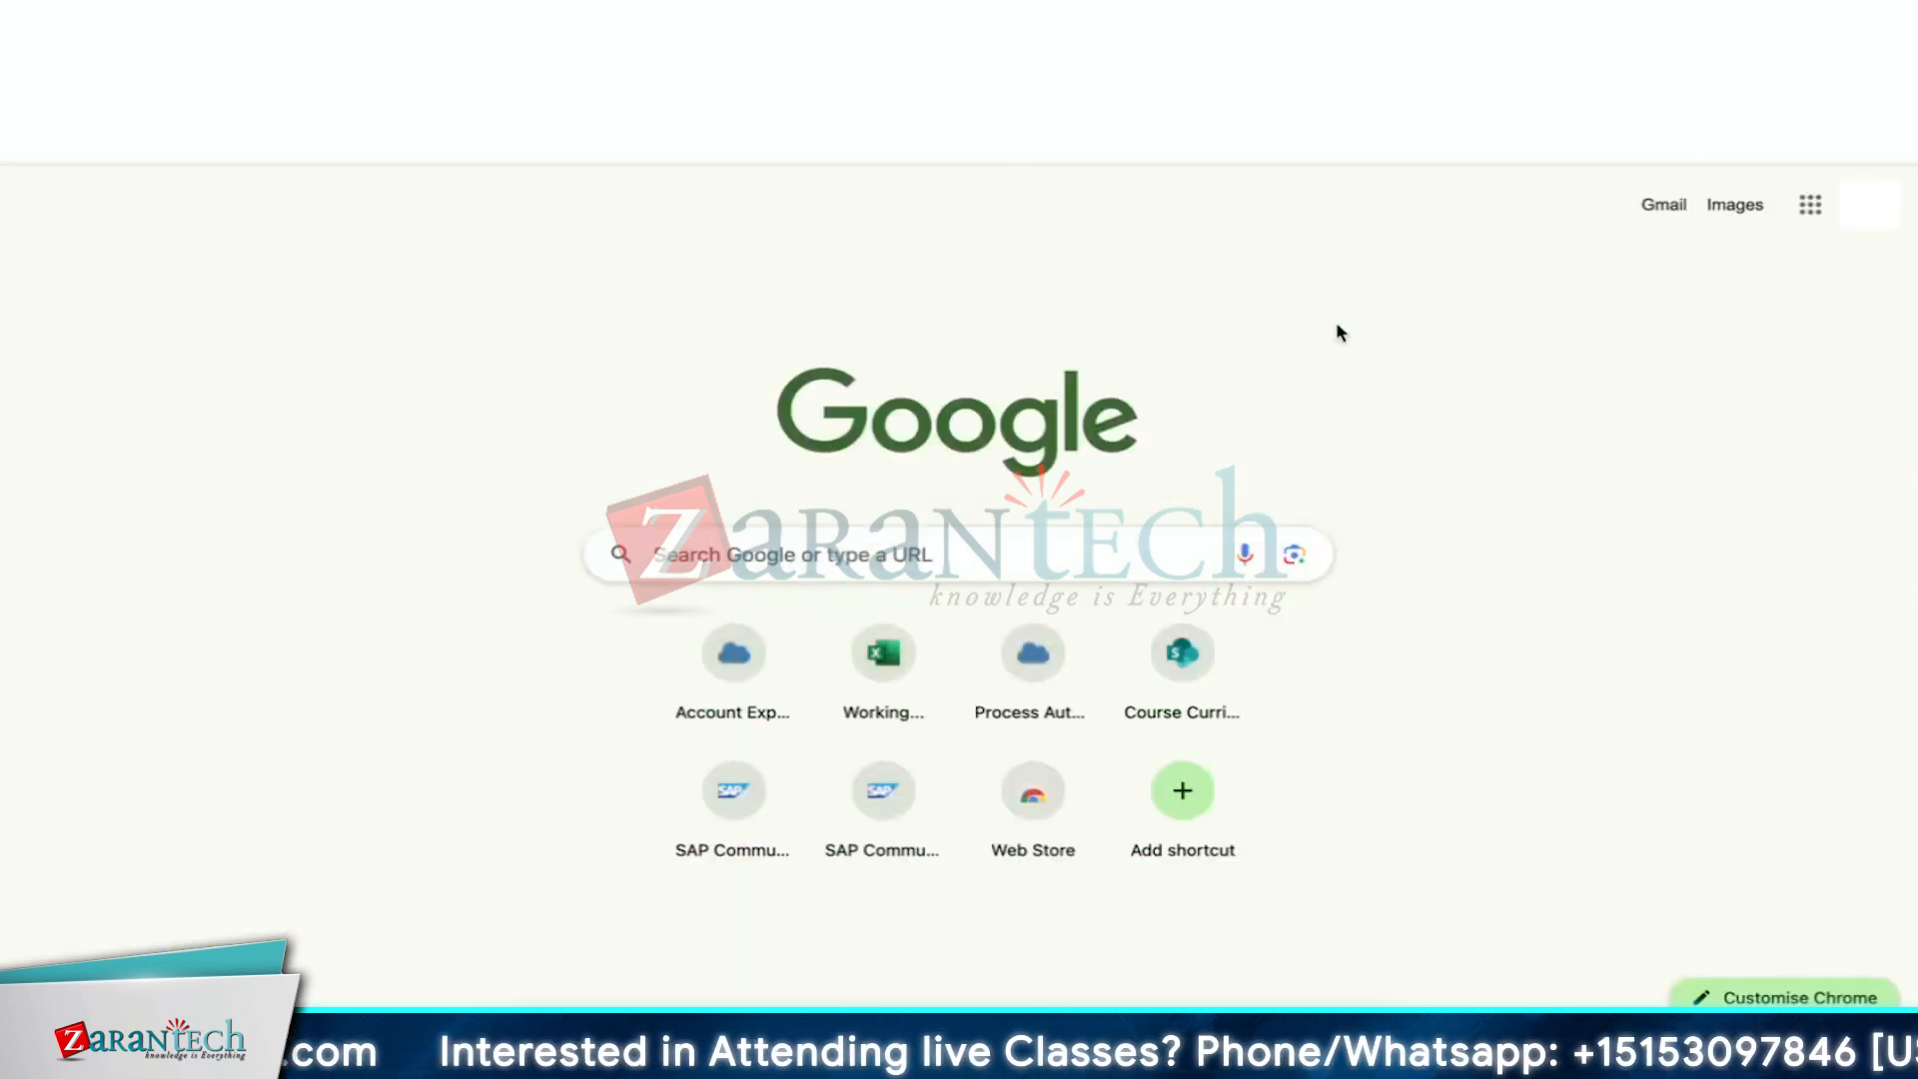
pyautogui.hotkey('ctrl', 'v')
pyautogui.press('Return')
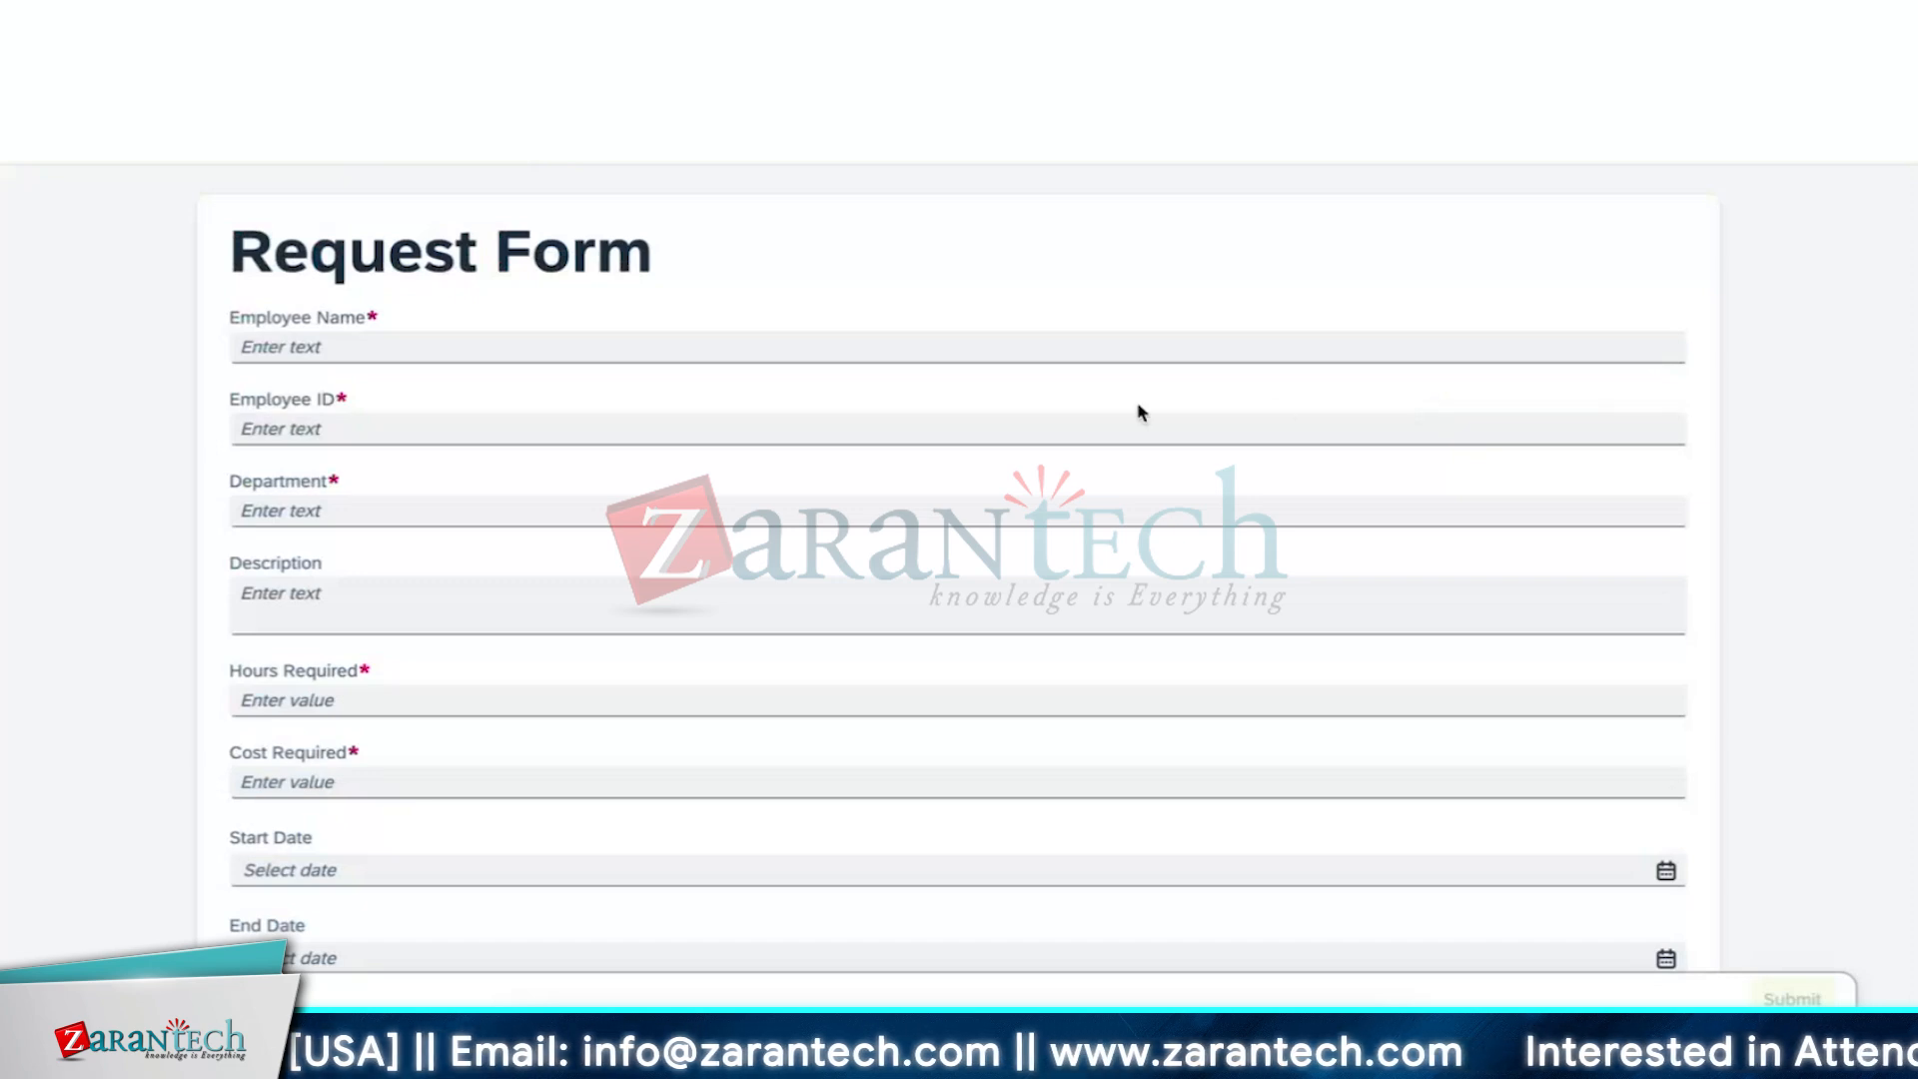
pyautogui.click(1109, 357)
# Enter the employee's name, employee ID and department IT on the third Request Form
pyautogui.write('Ad')
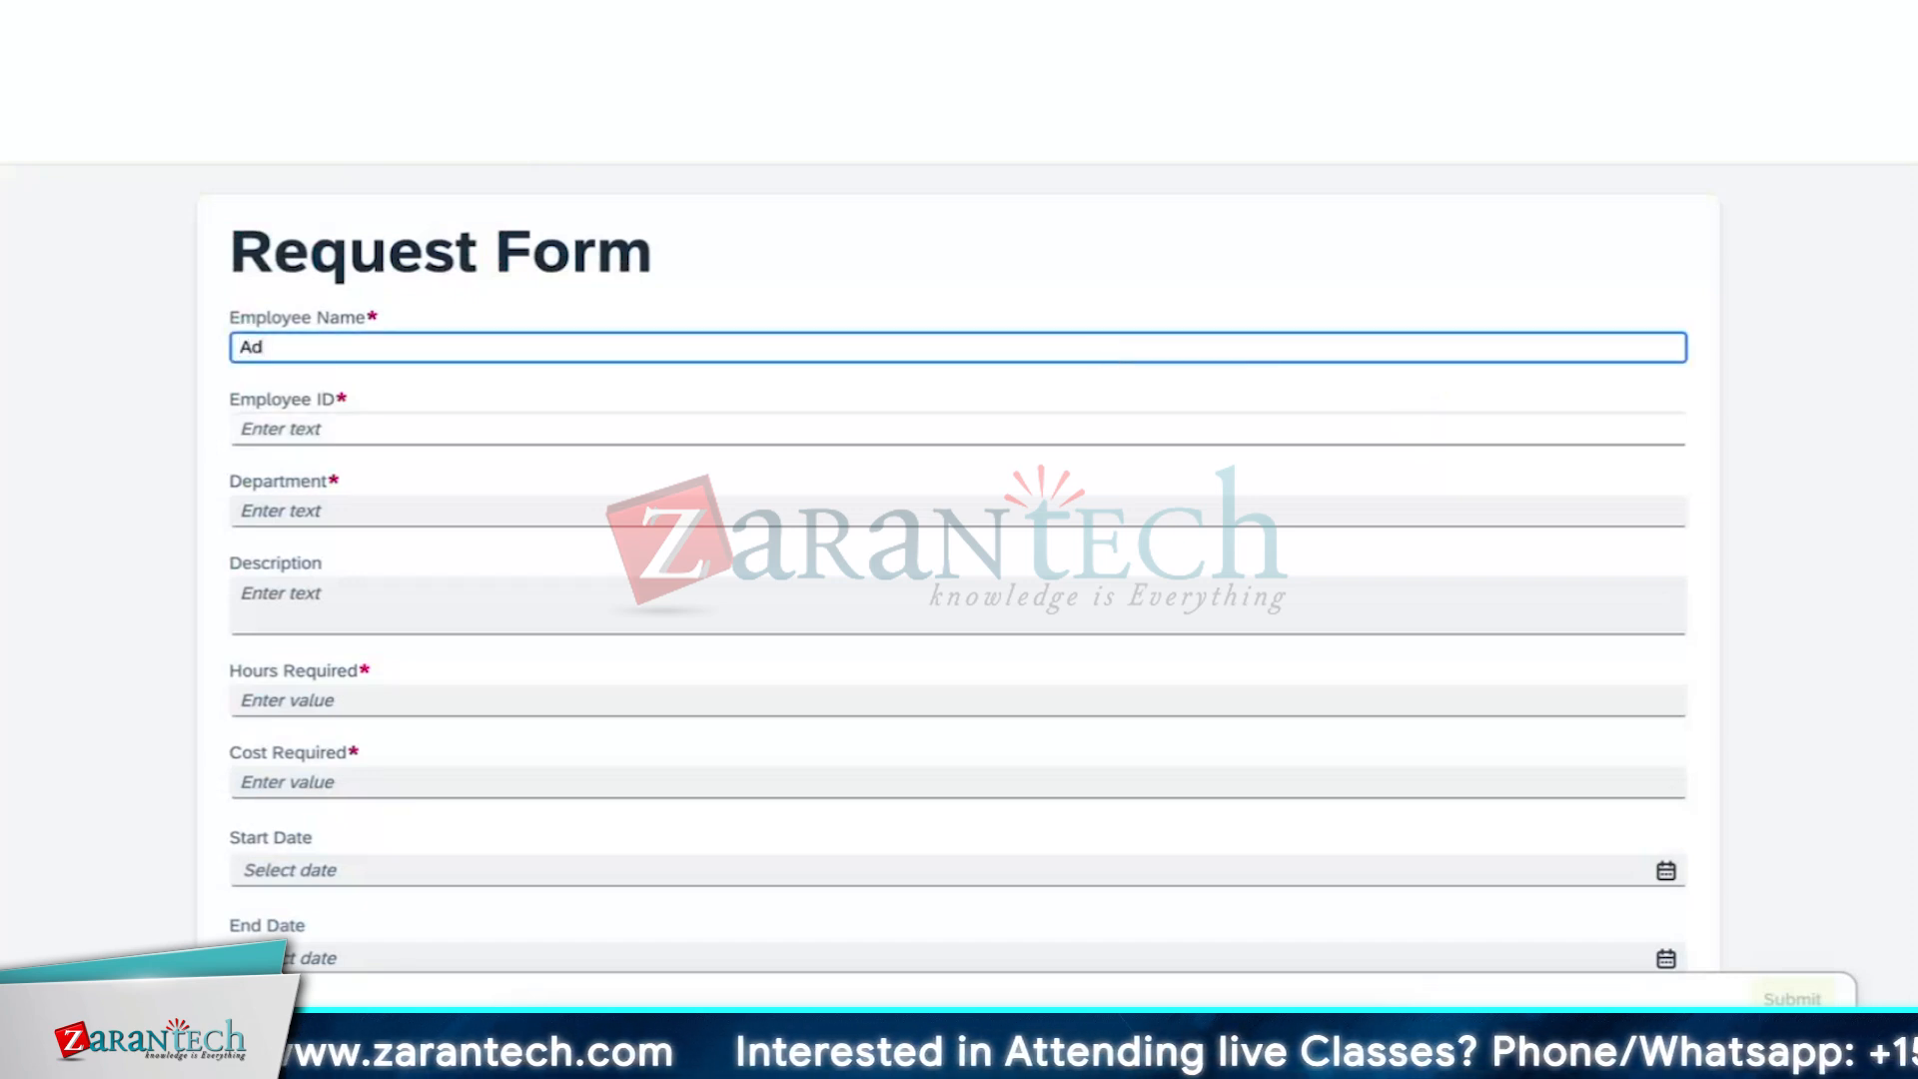
pyautogui.write('darsh')
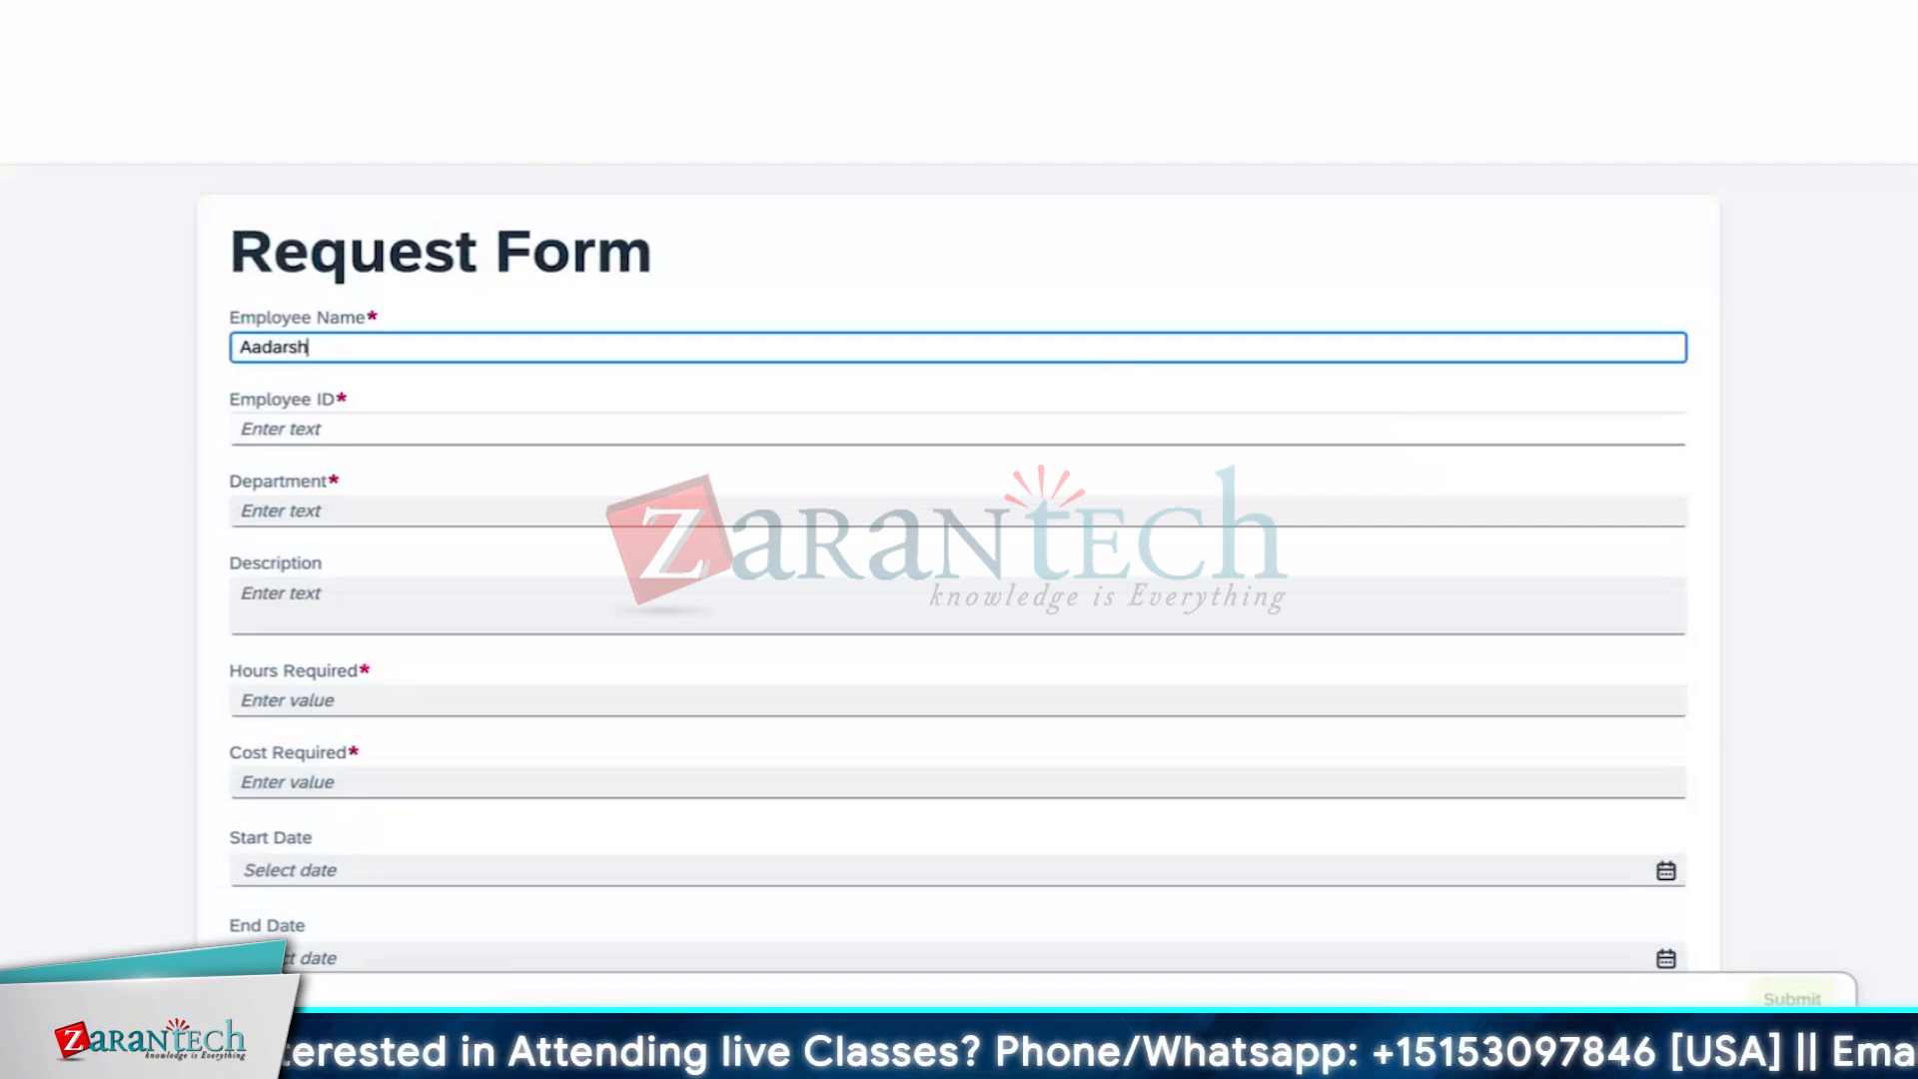
pyautogui.click(1328, 420)
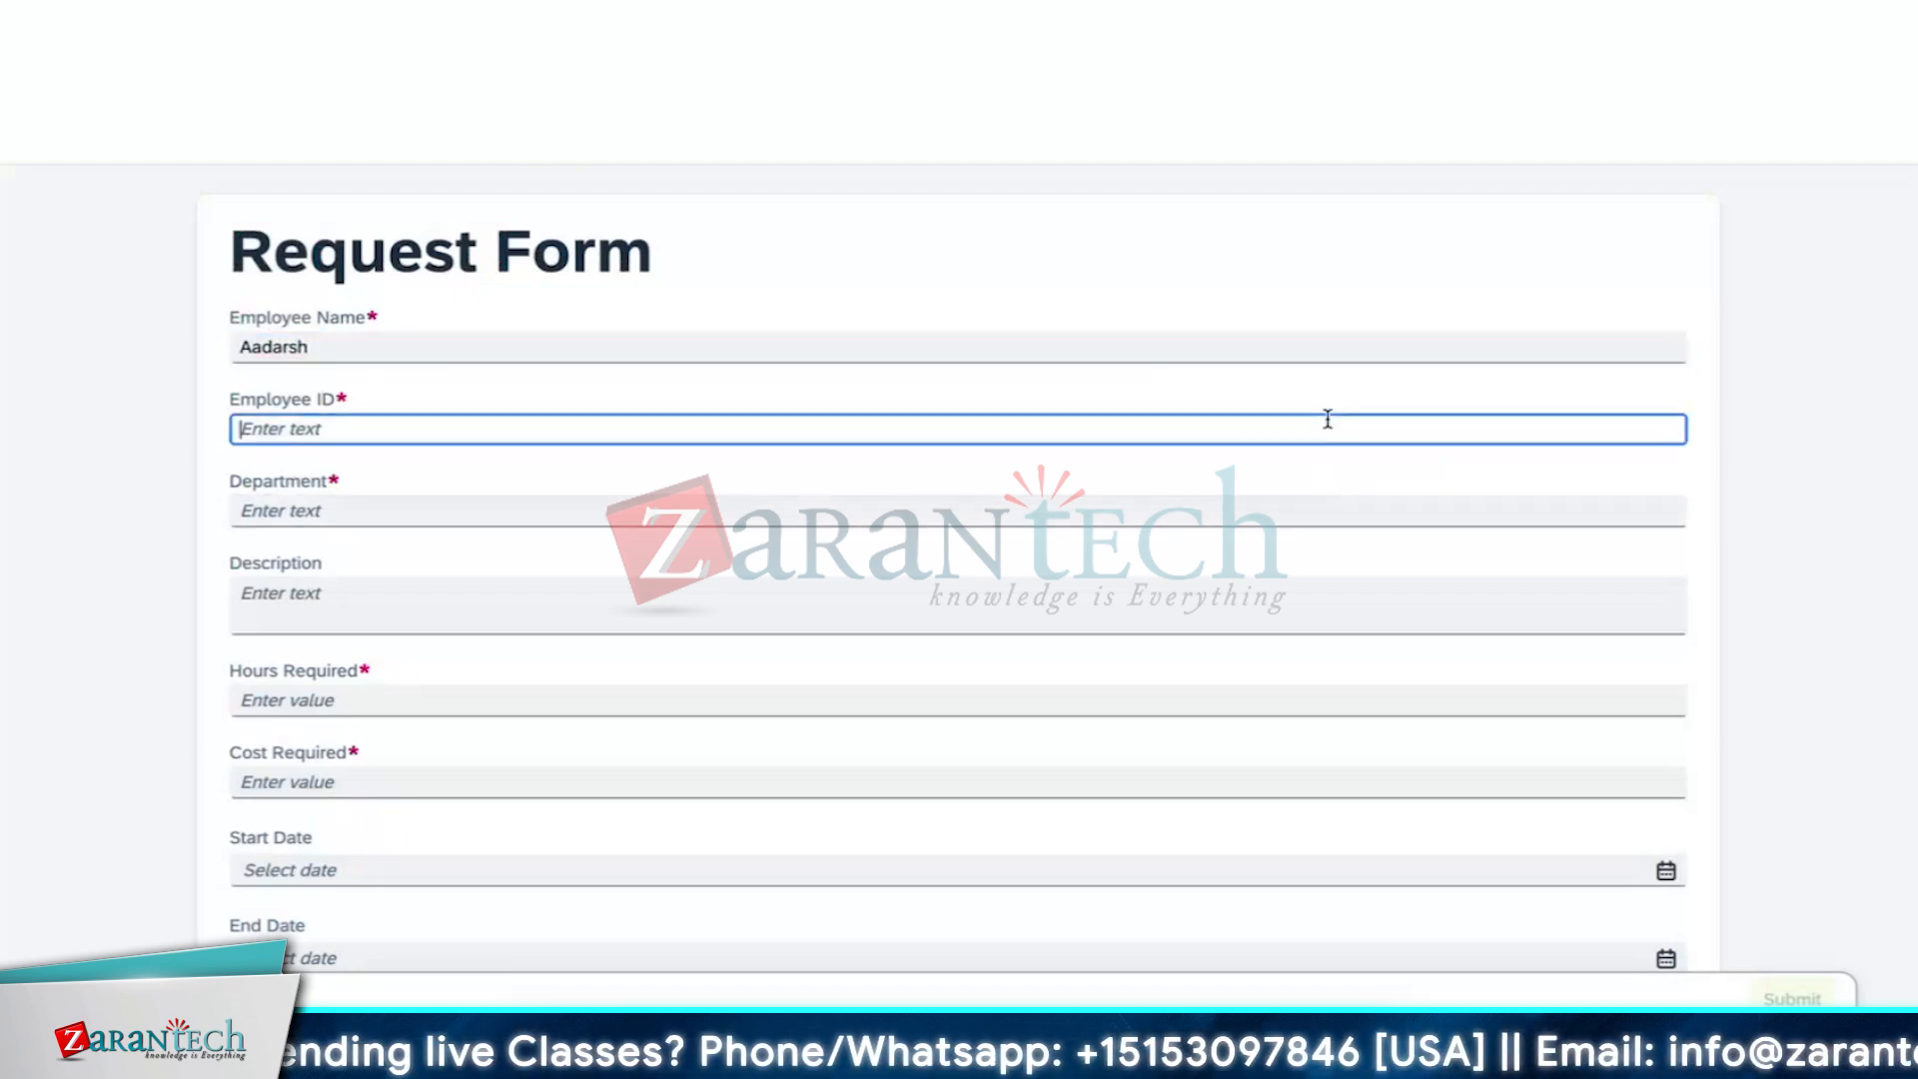
pyautogui.write('Zaran')
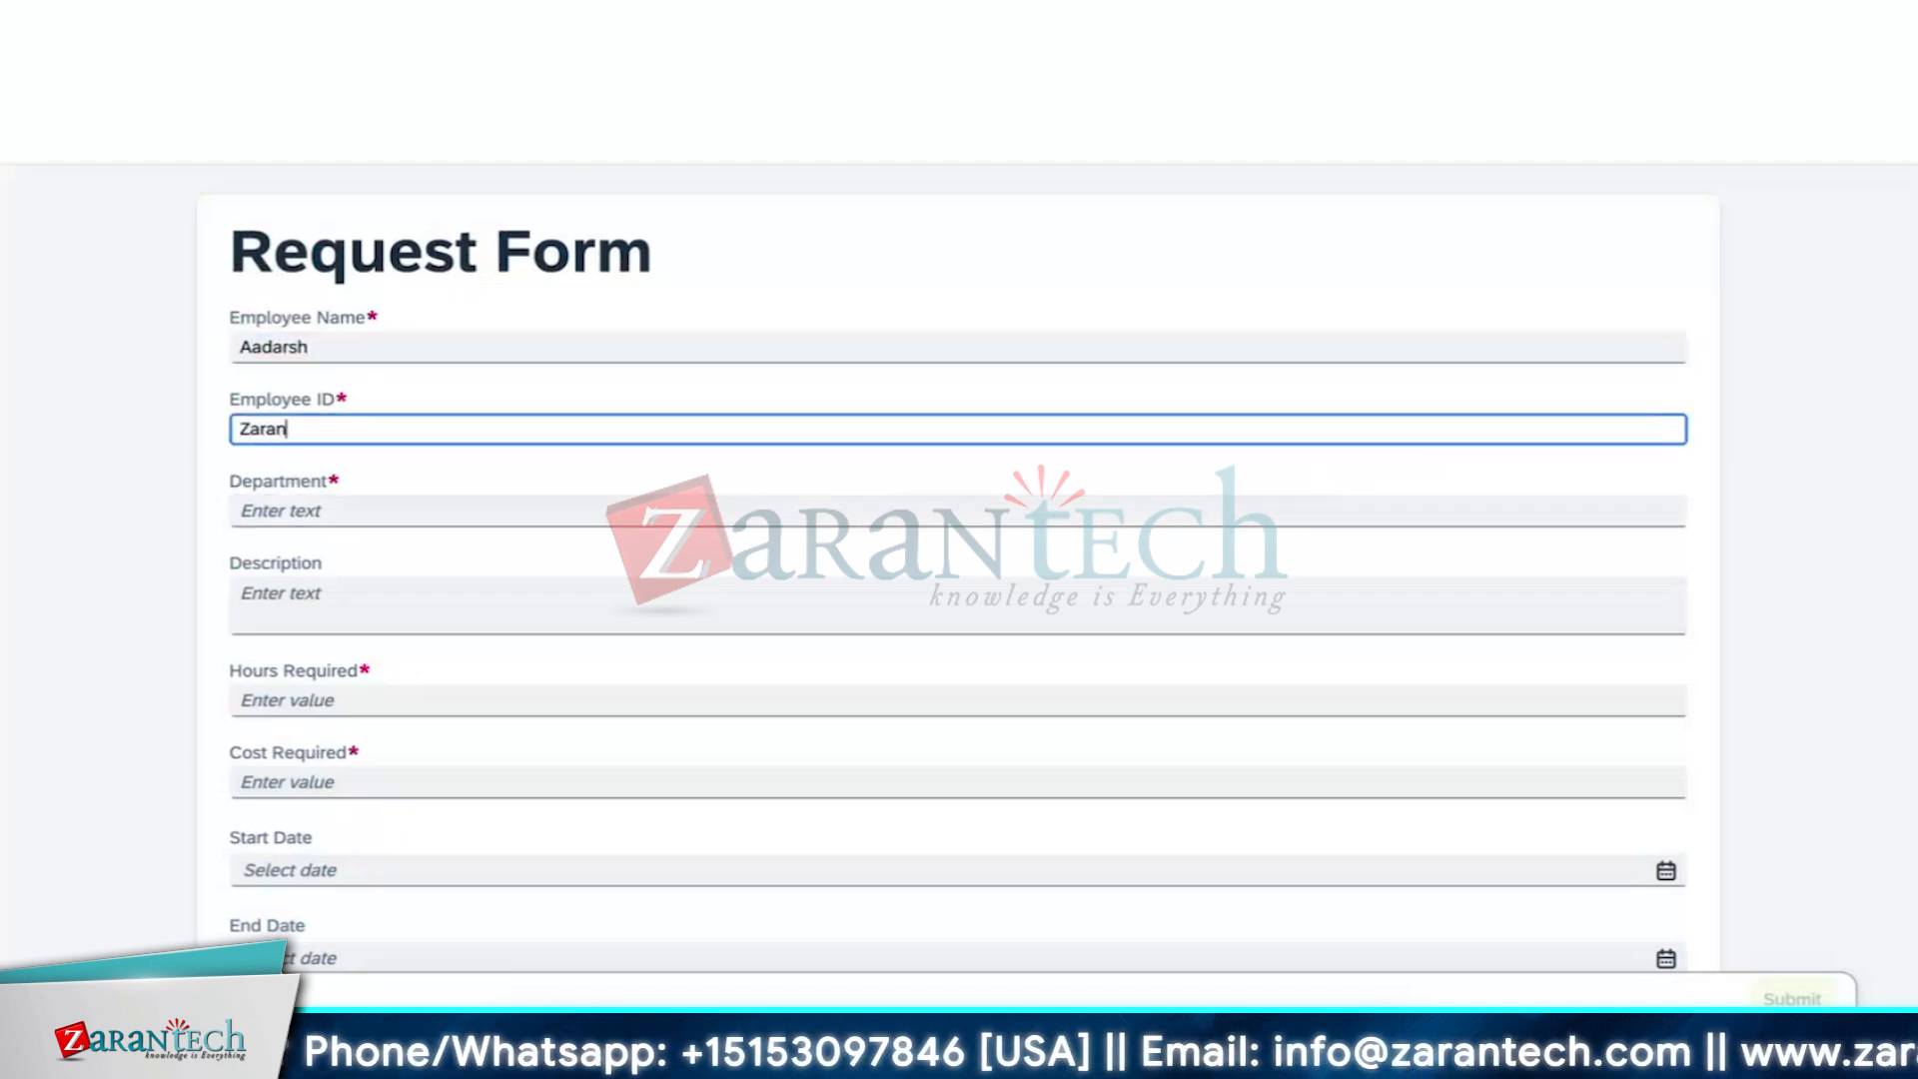
pyautogui.write('tech')
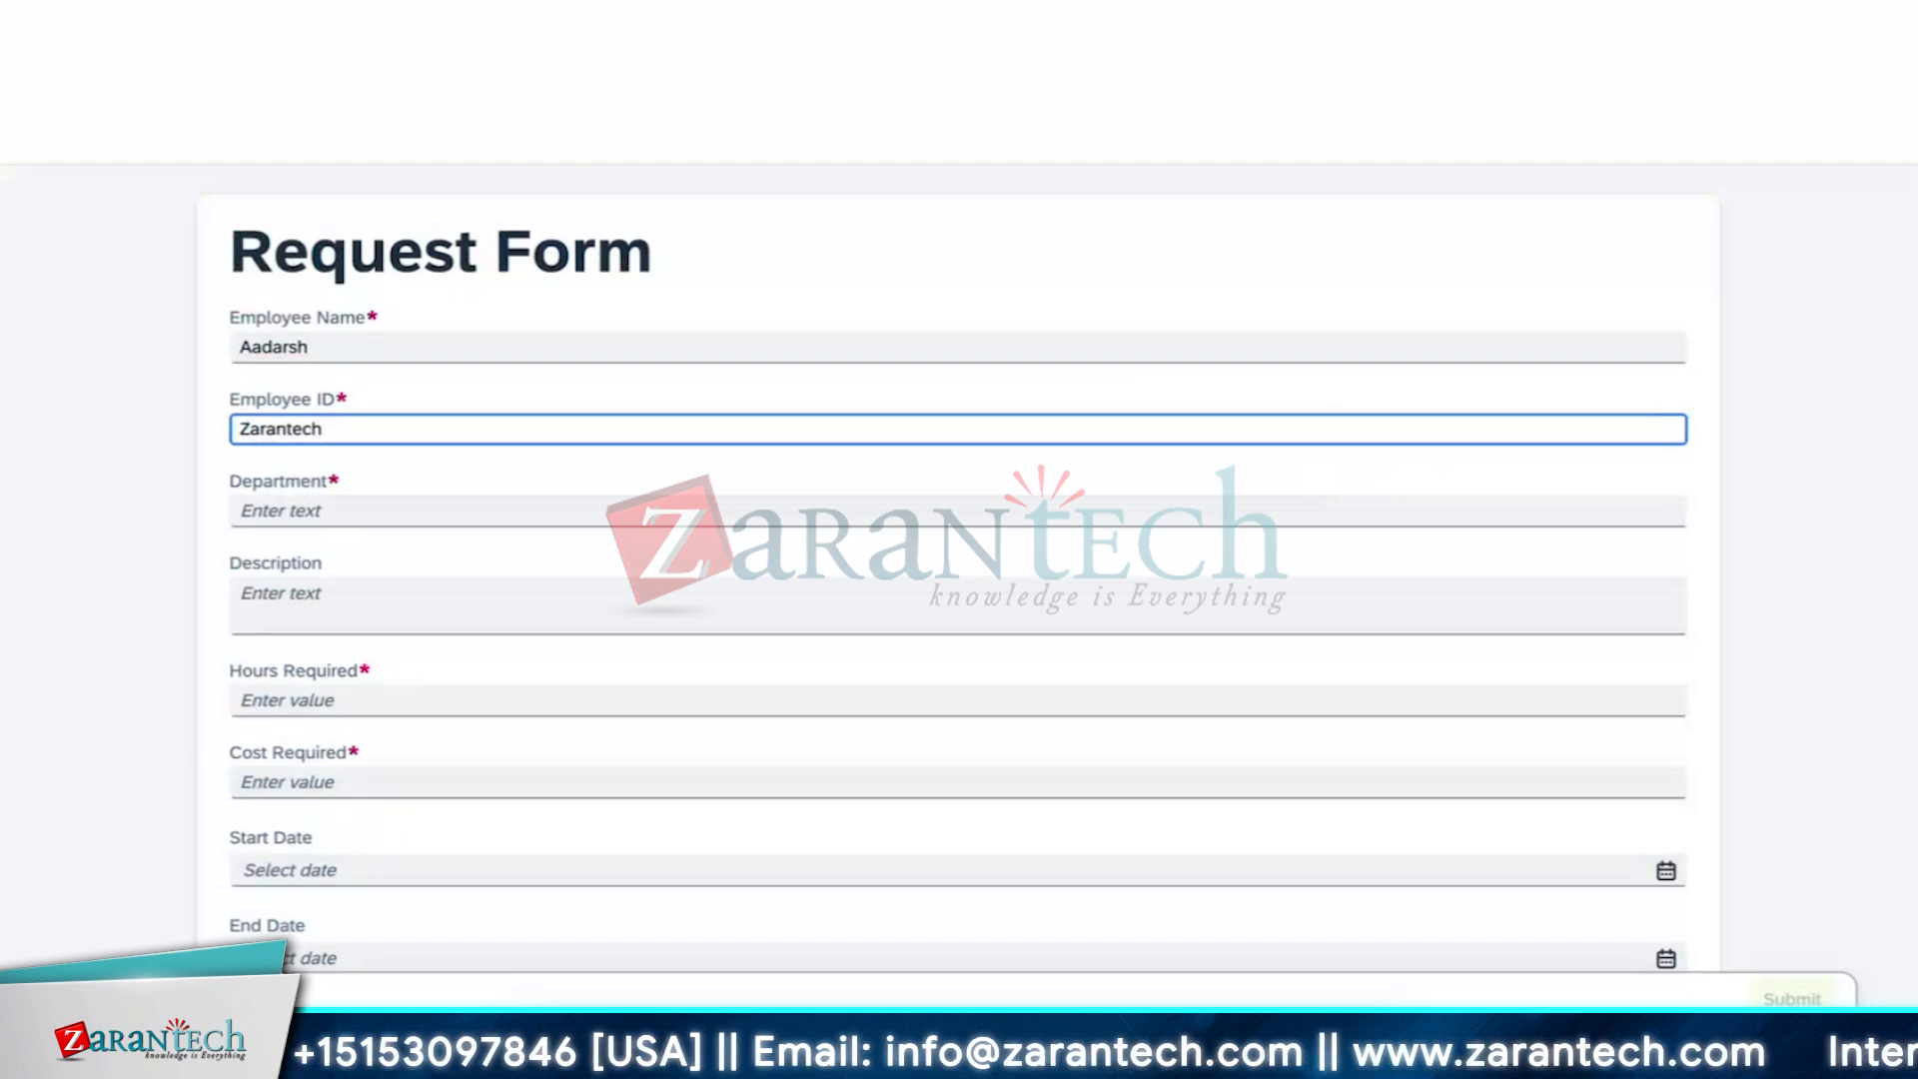
pyautogui.write('_')
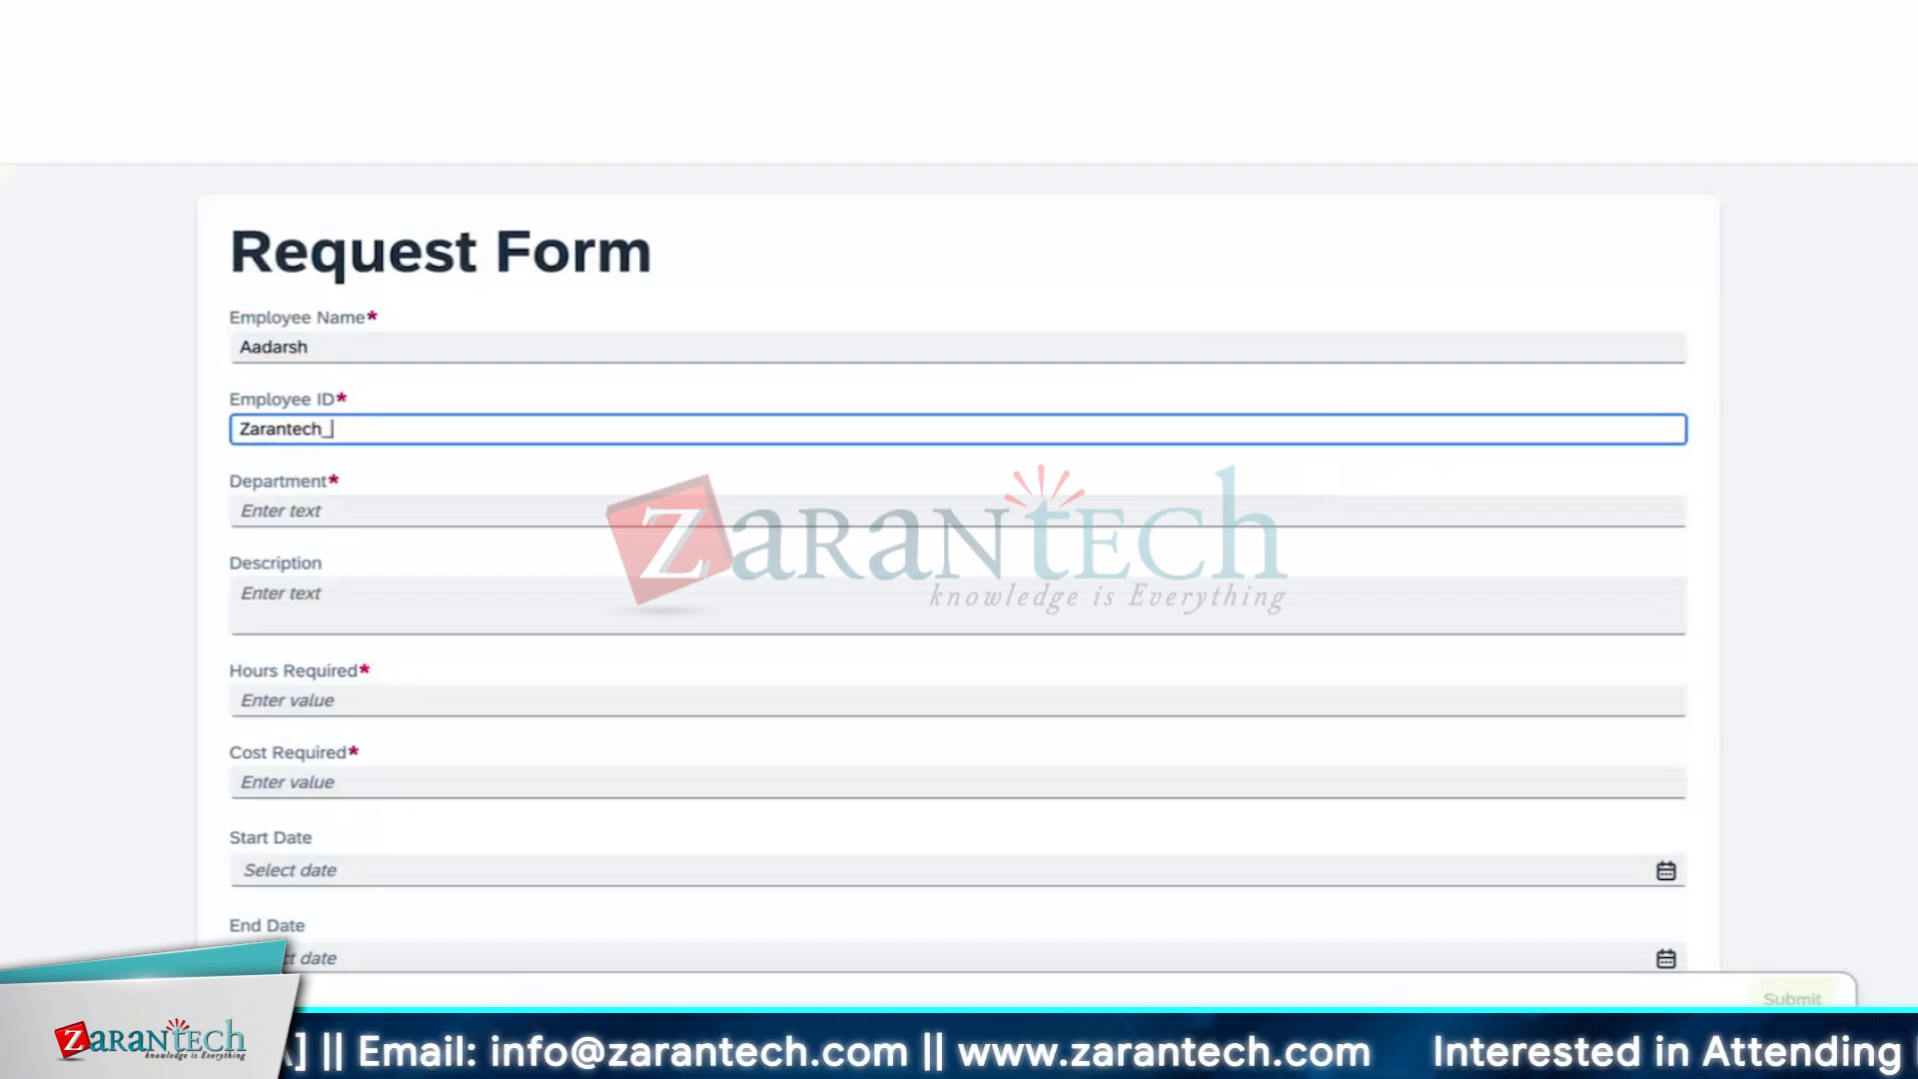
pyautogui.write('1100')
pyautogui.click(1237, 516)
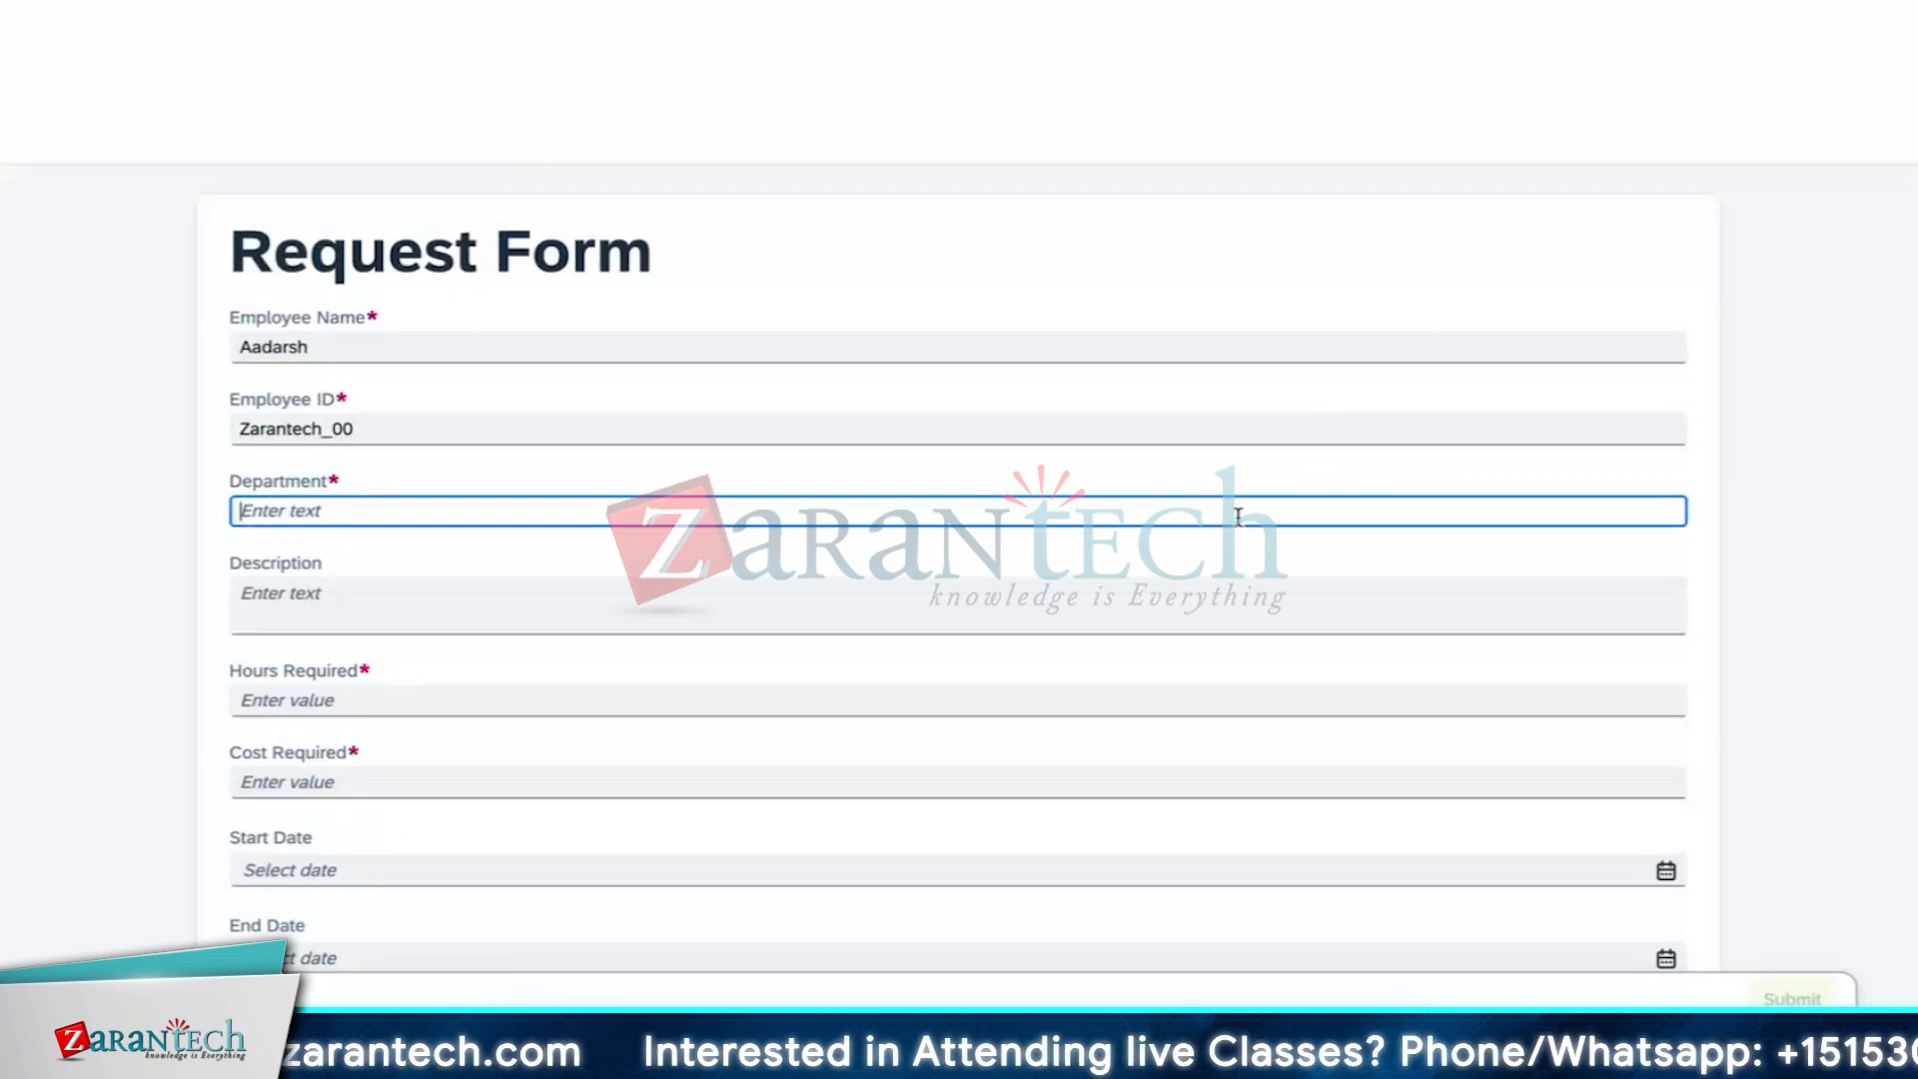
pyautogui.write('IT')
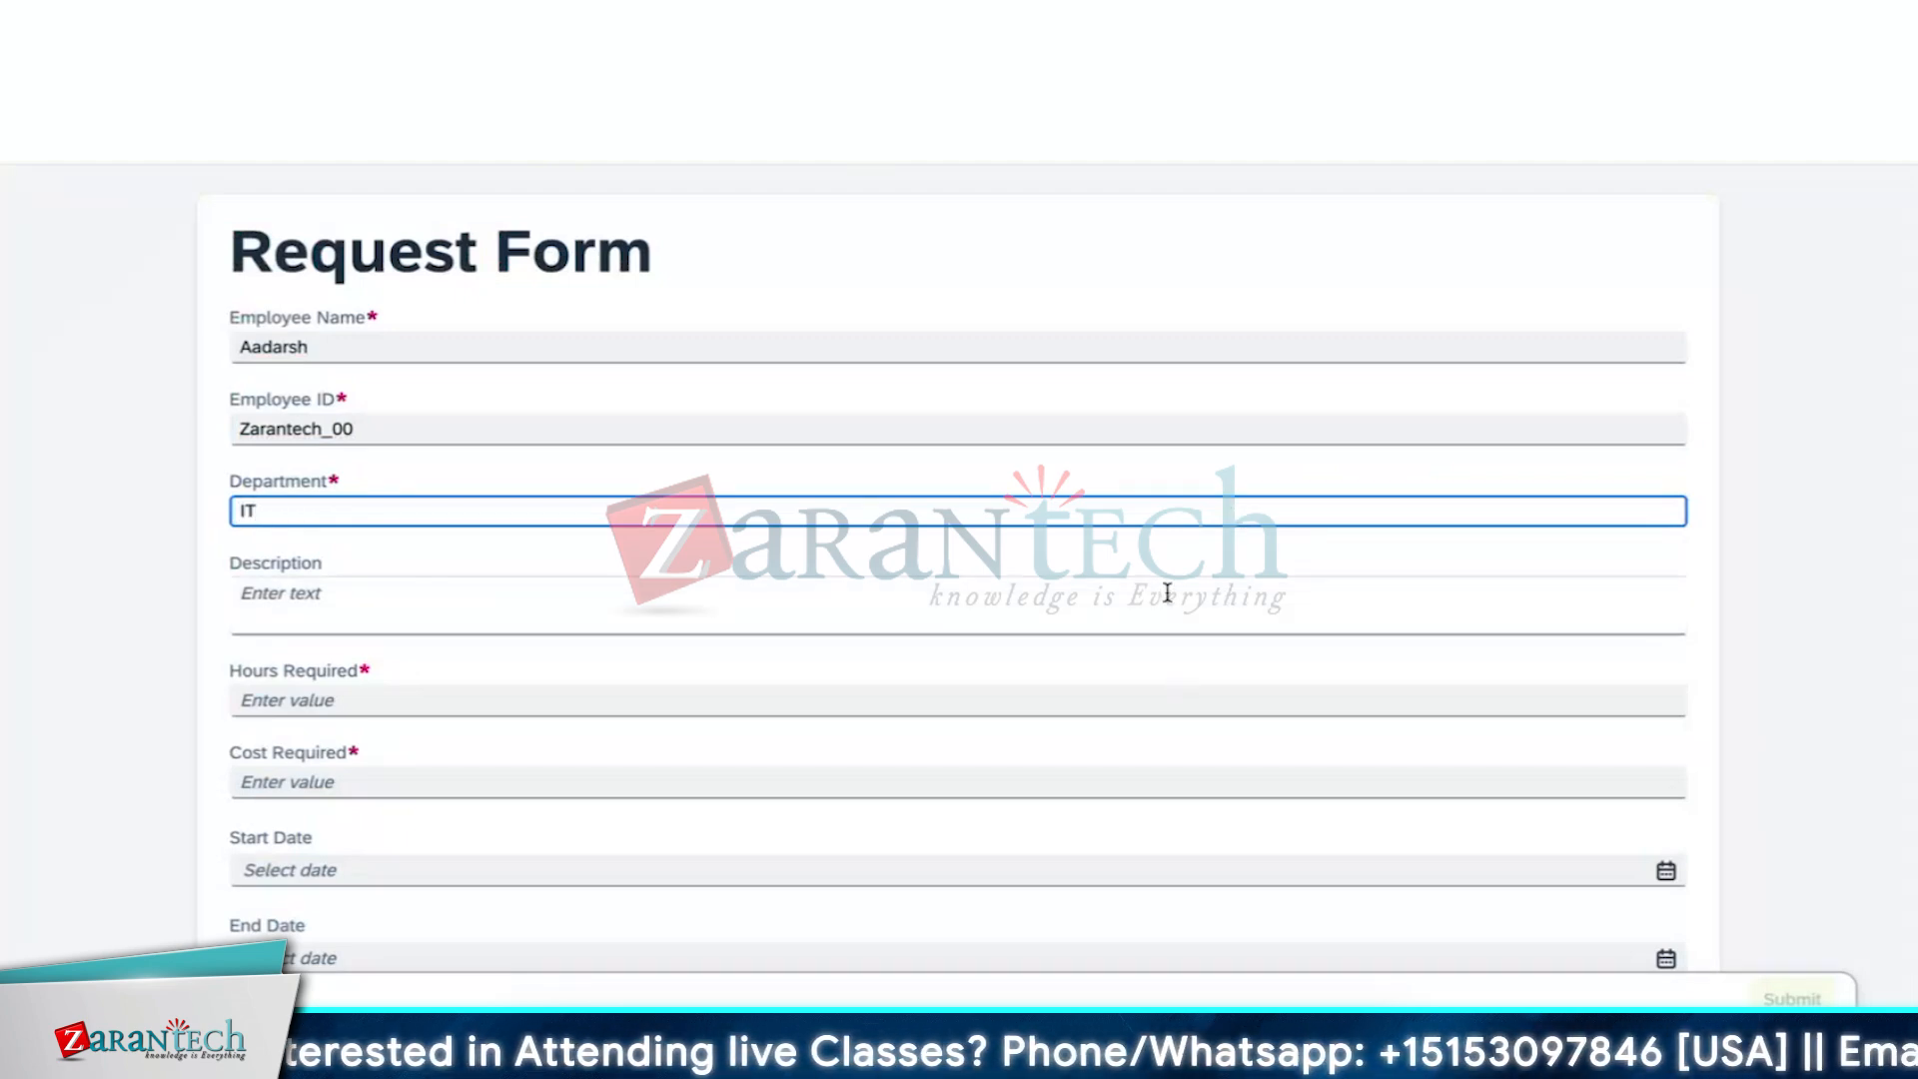
# Write the description 'Budget for hardware procurement'
pyautogui.click(1166, 593)
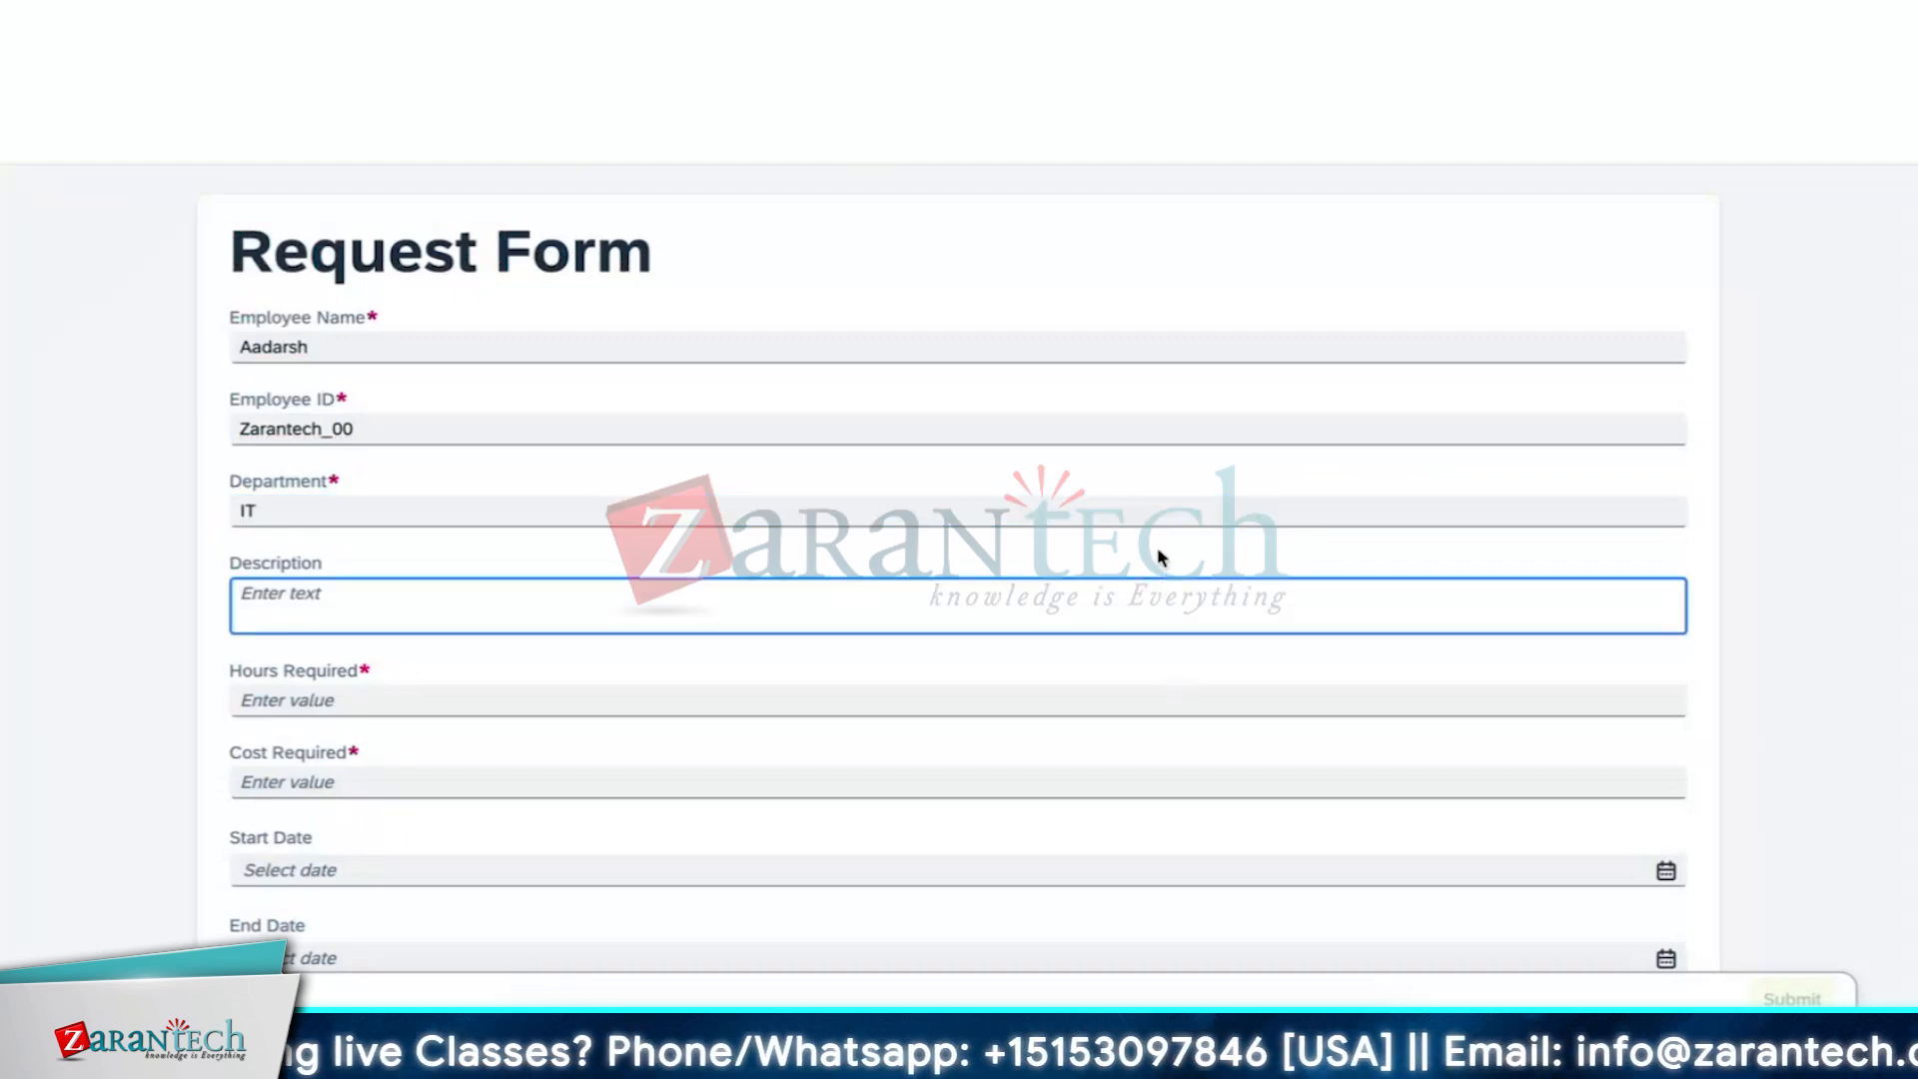
pyautogui.write('Buget')
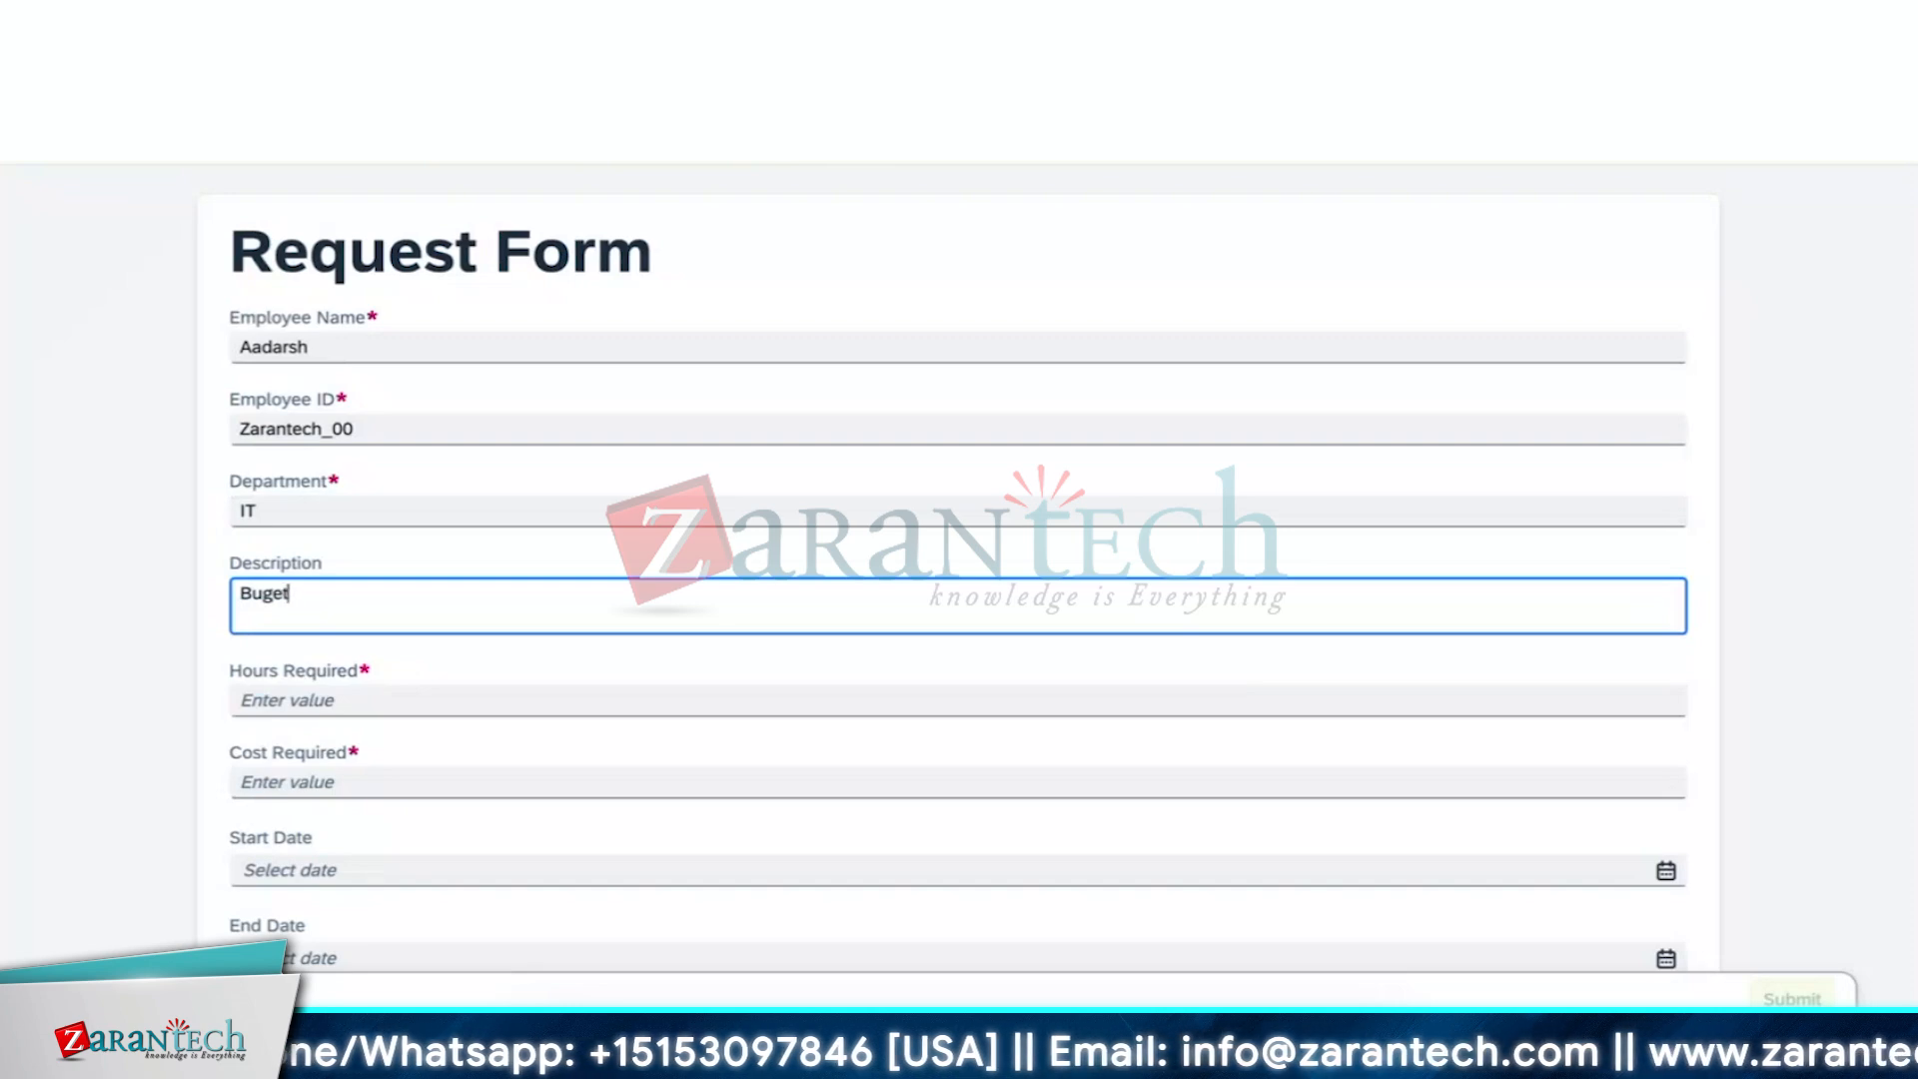
pyautogui.press('BackSpace')
pyautogui.press('BackSpace')
pyautogui.press('BackSpace')
pyautogui.press('BackSpace')
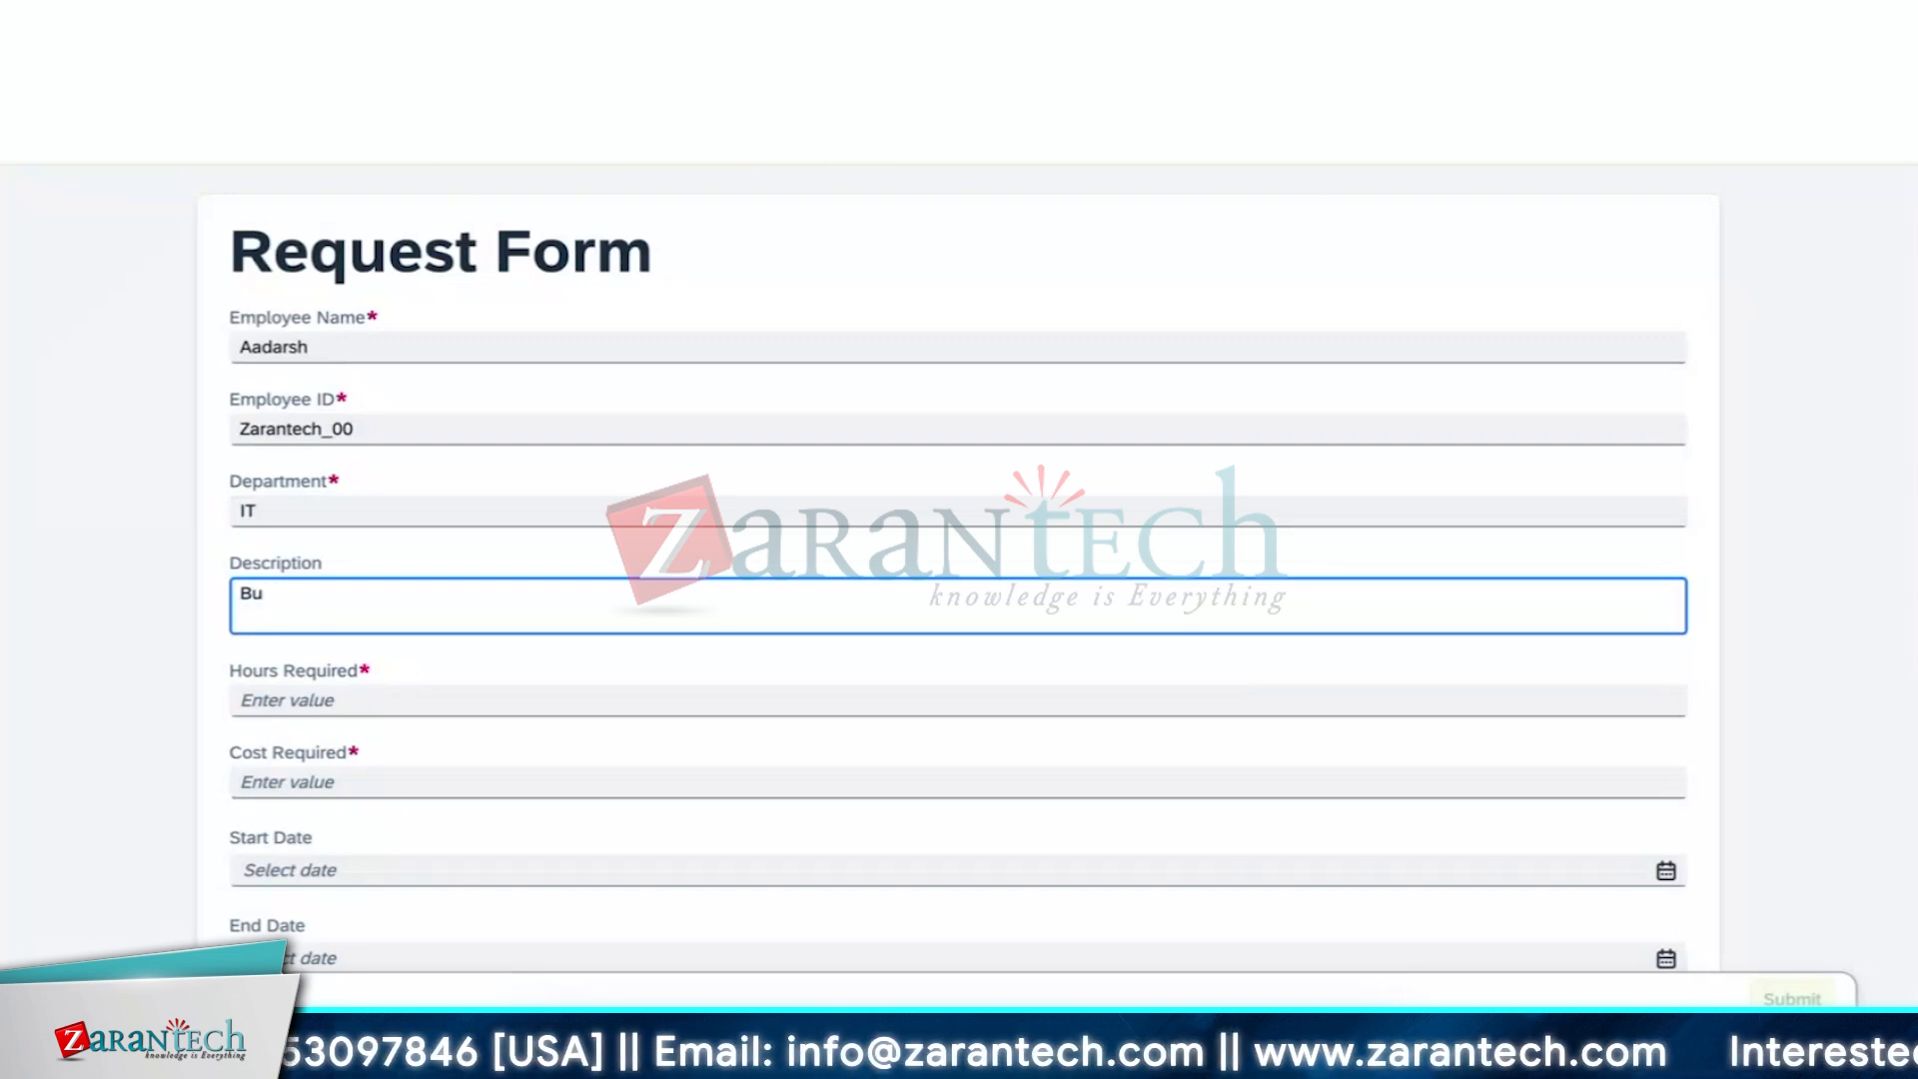
pyautogui.write('dget')
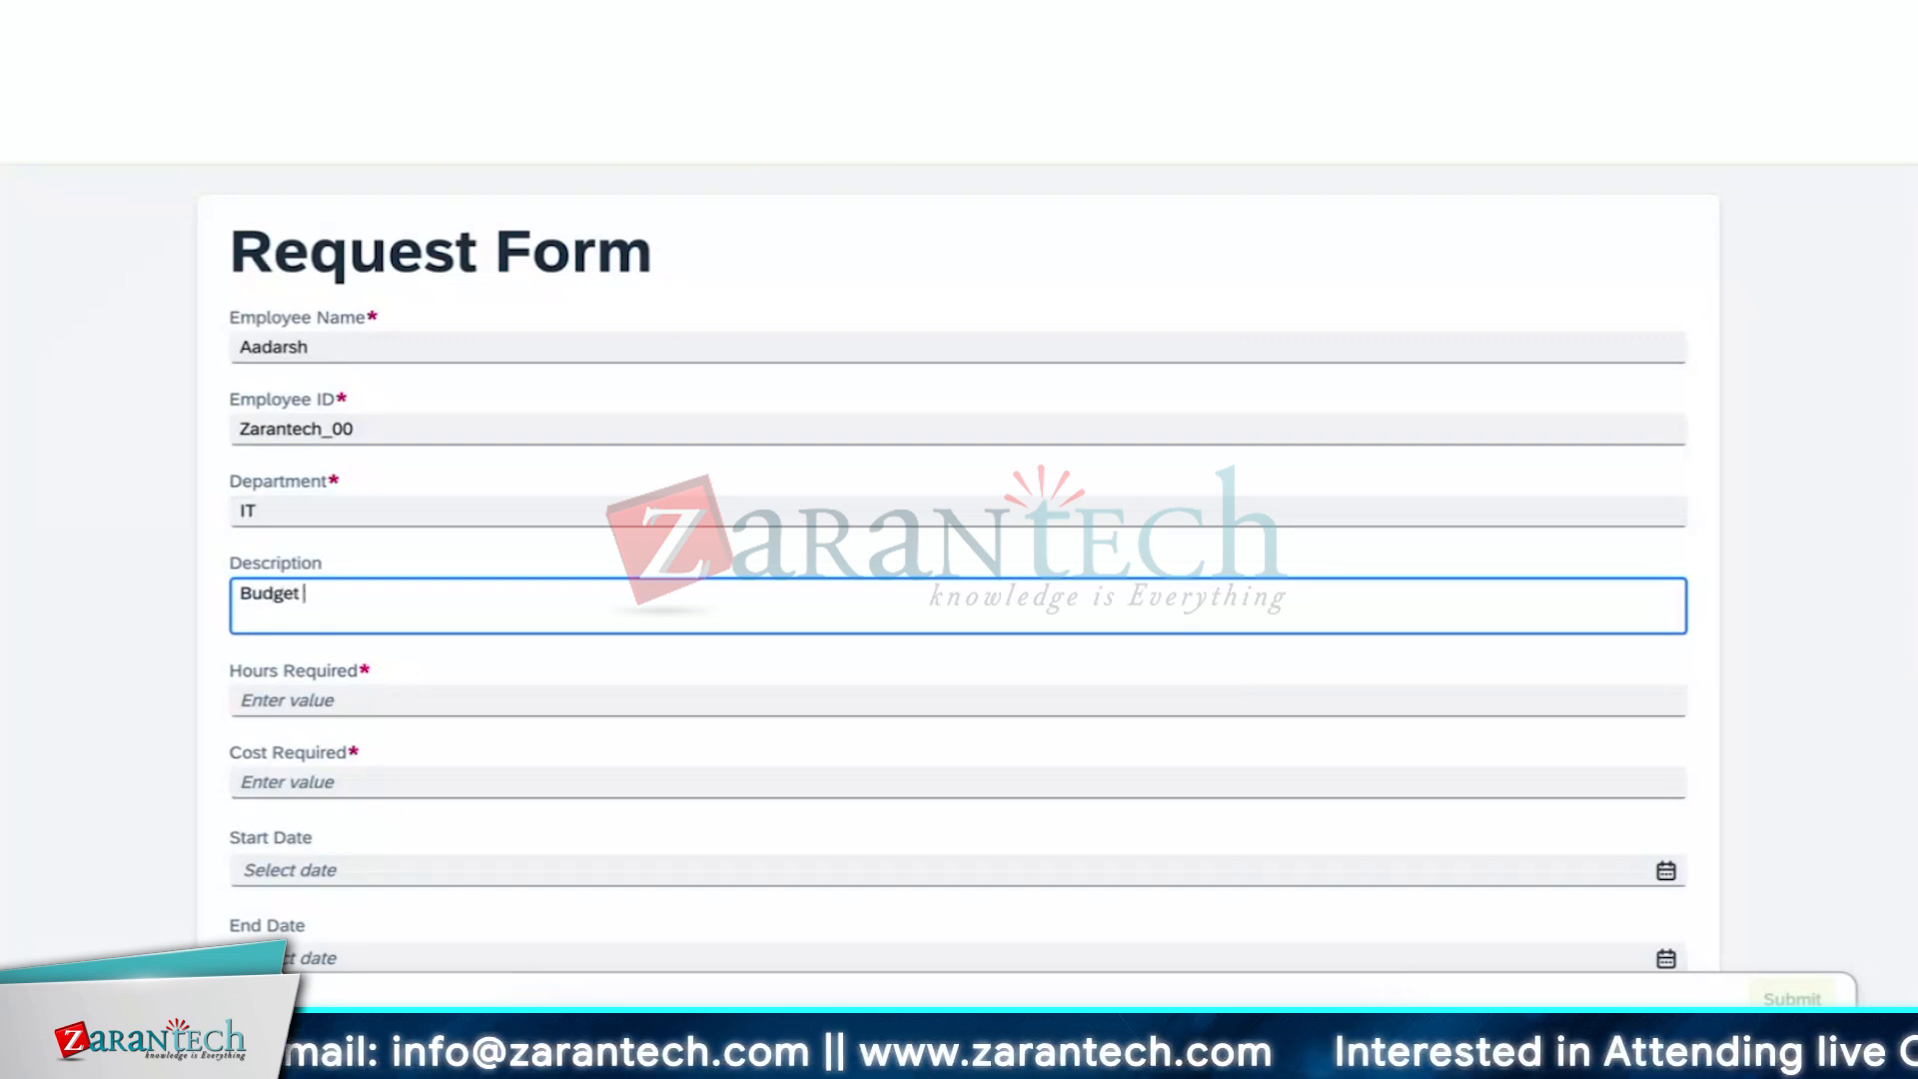
pyautogui.write(' for')
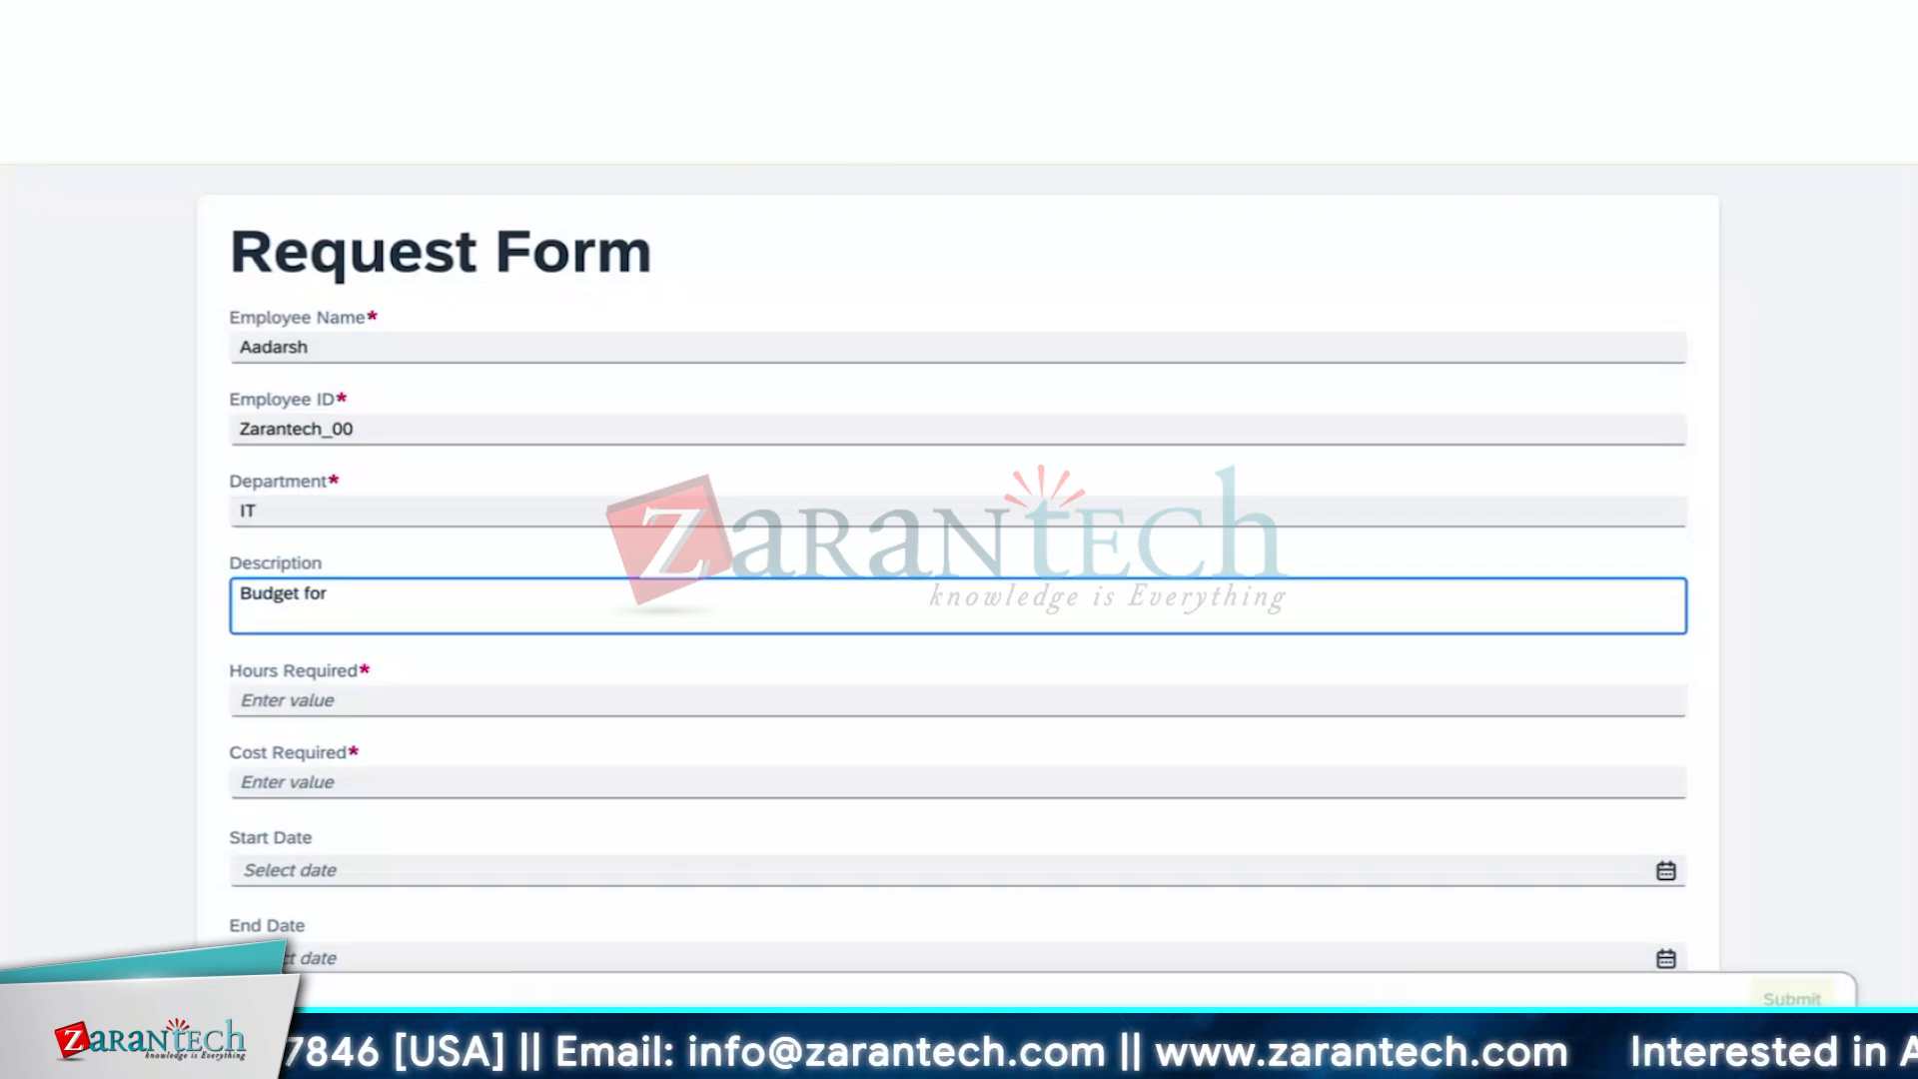
pyautogui.write('ha')
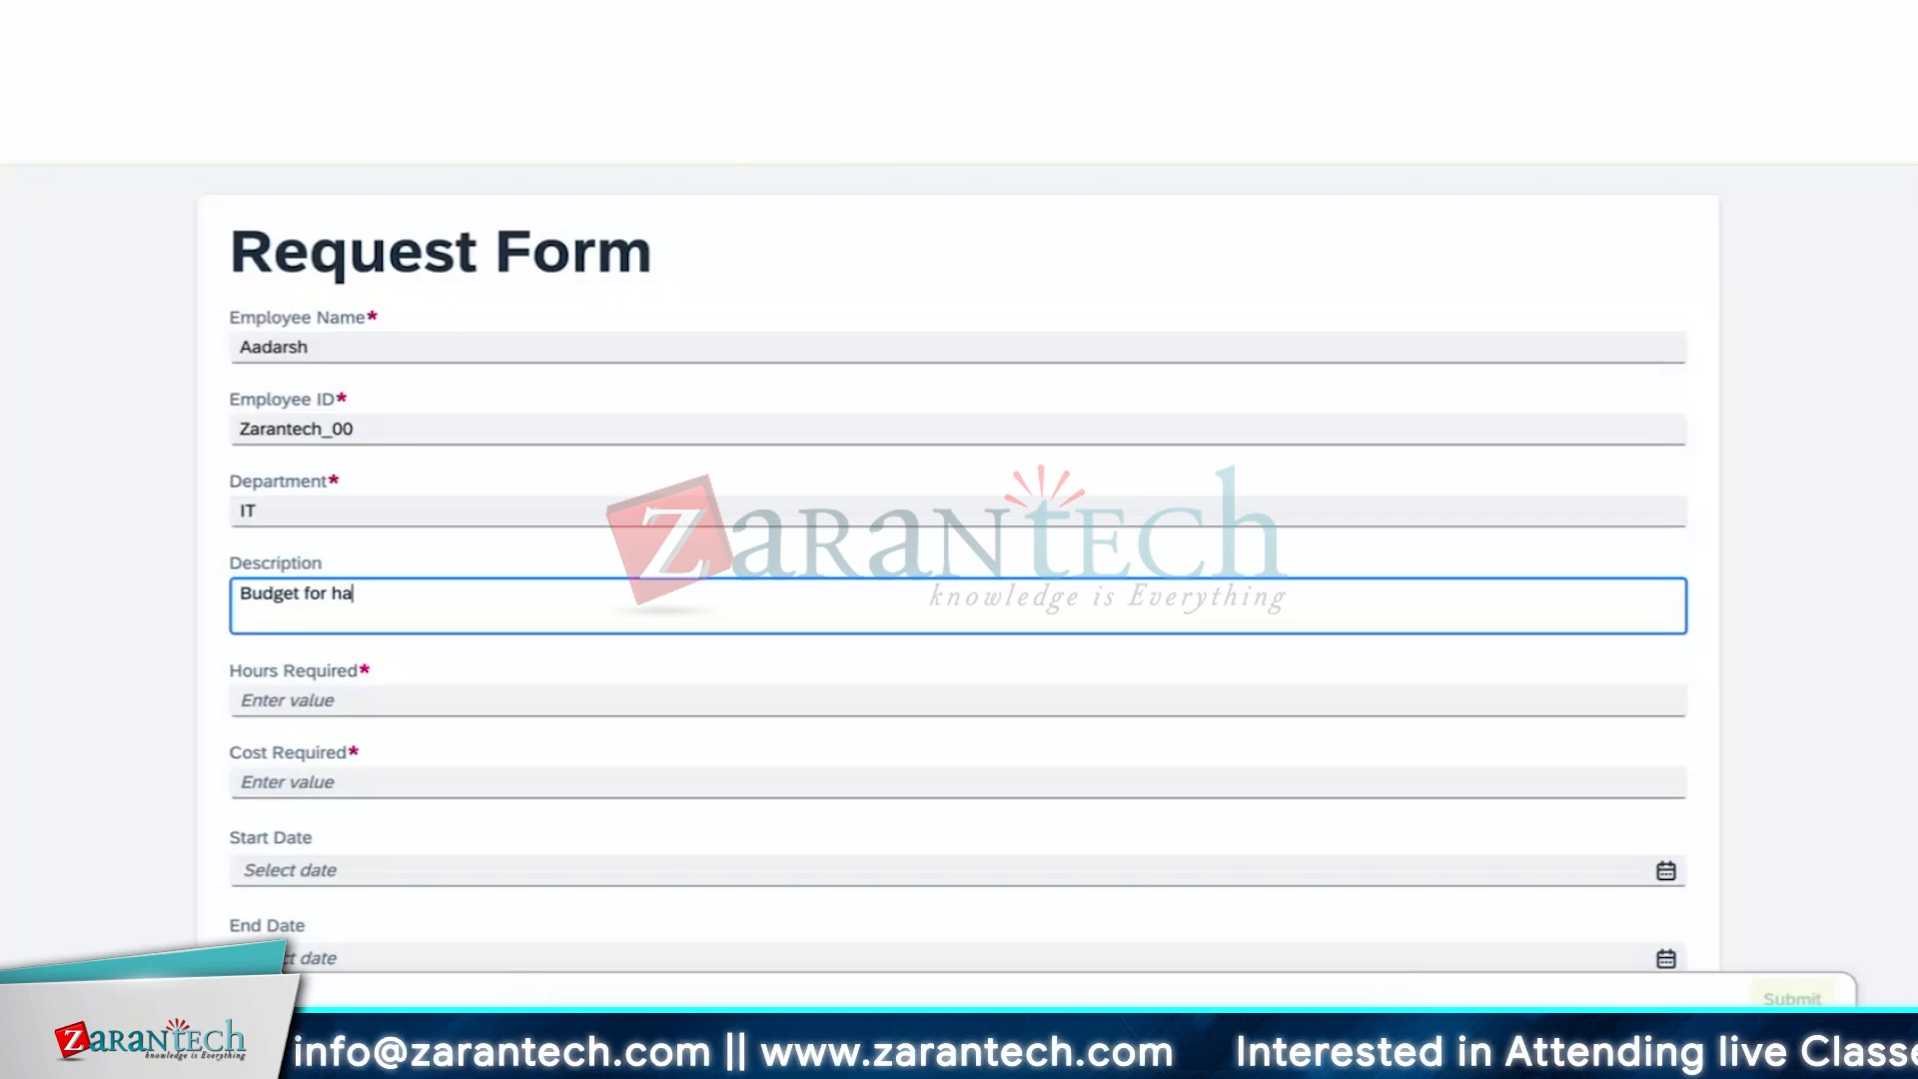
pyautogui.write('rdwa')
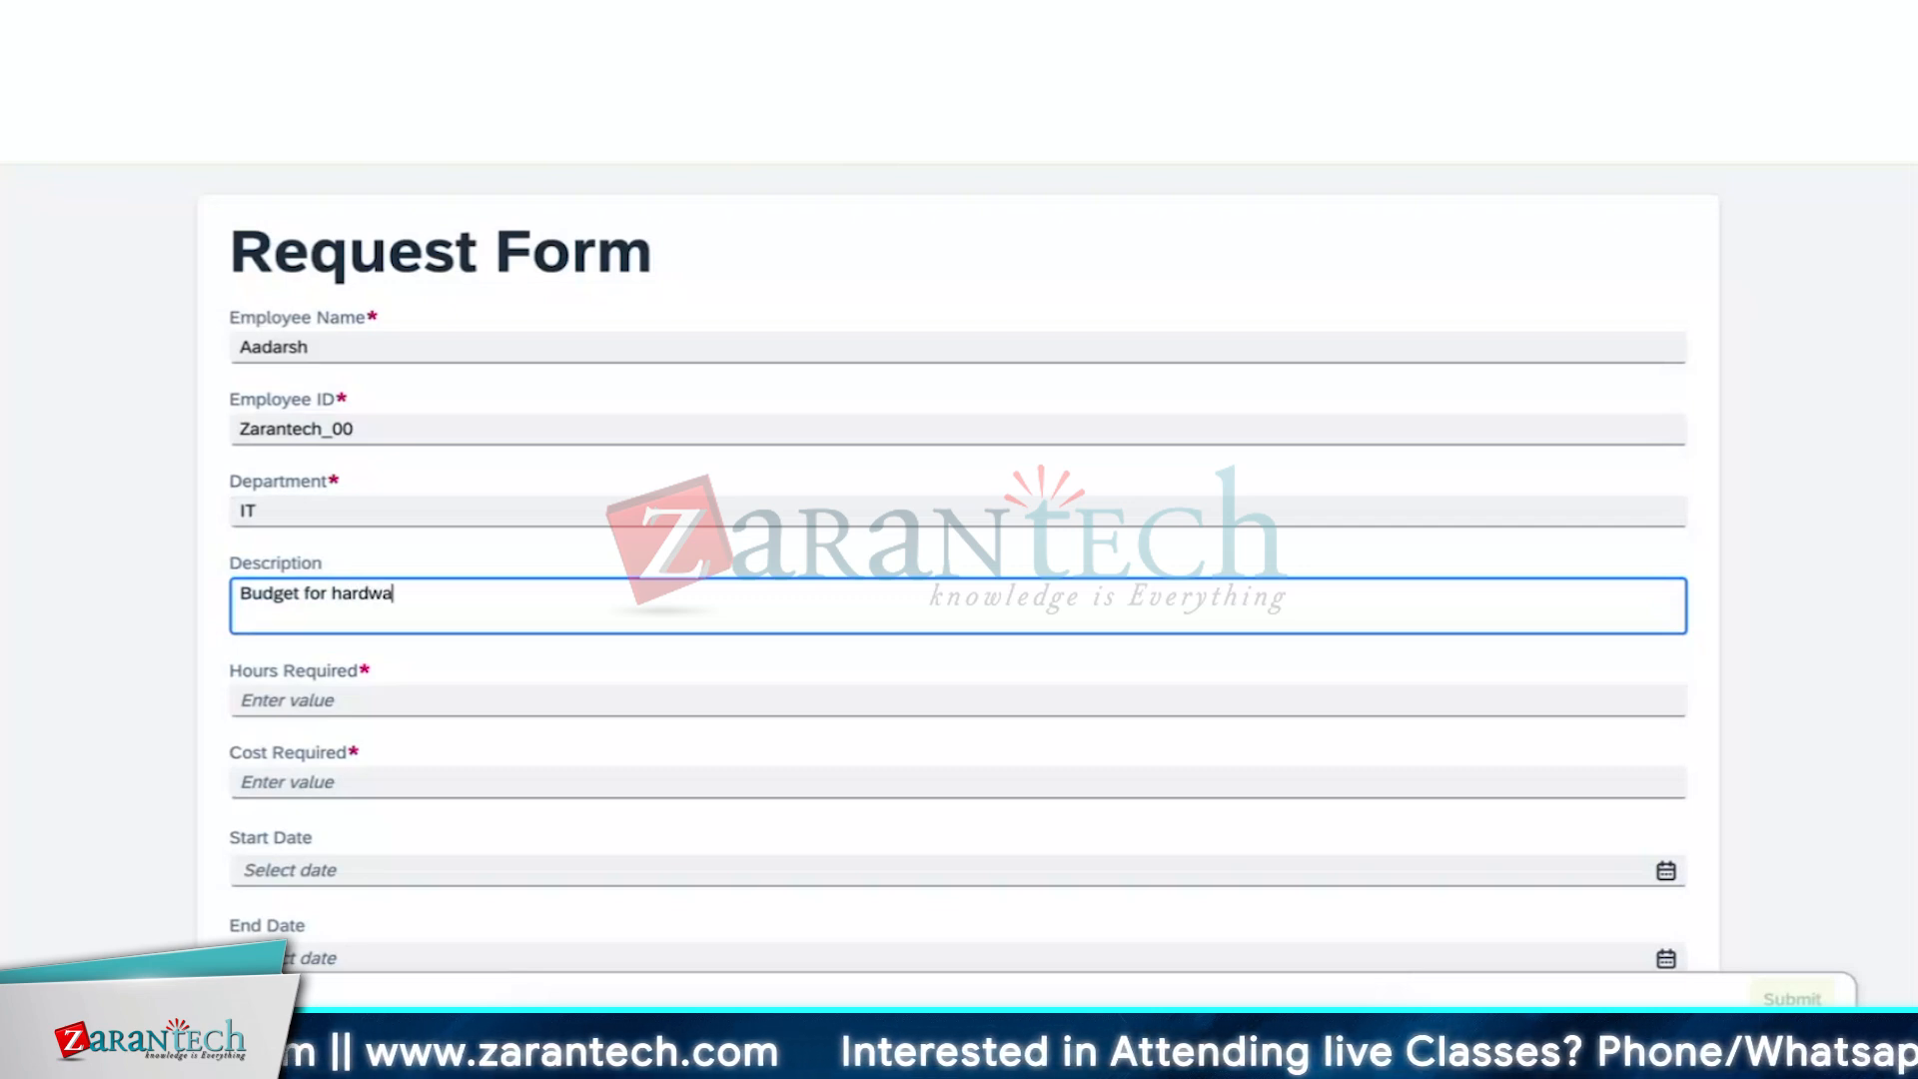
pyautogui.write('re pro')
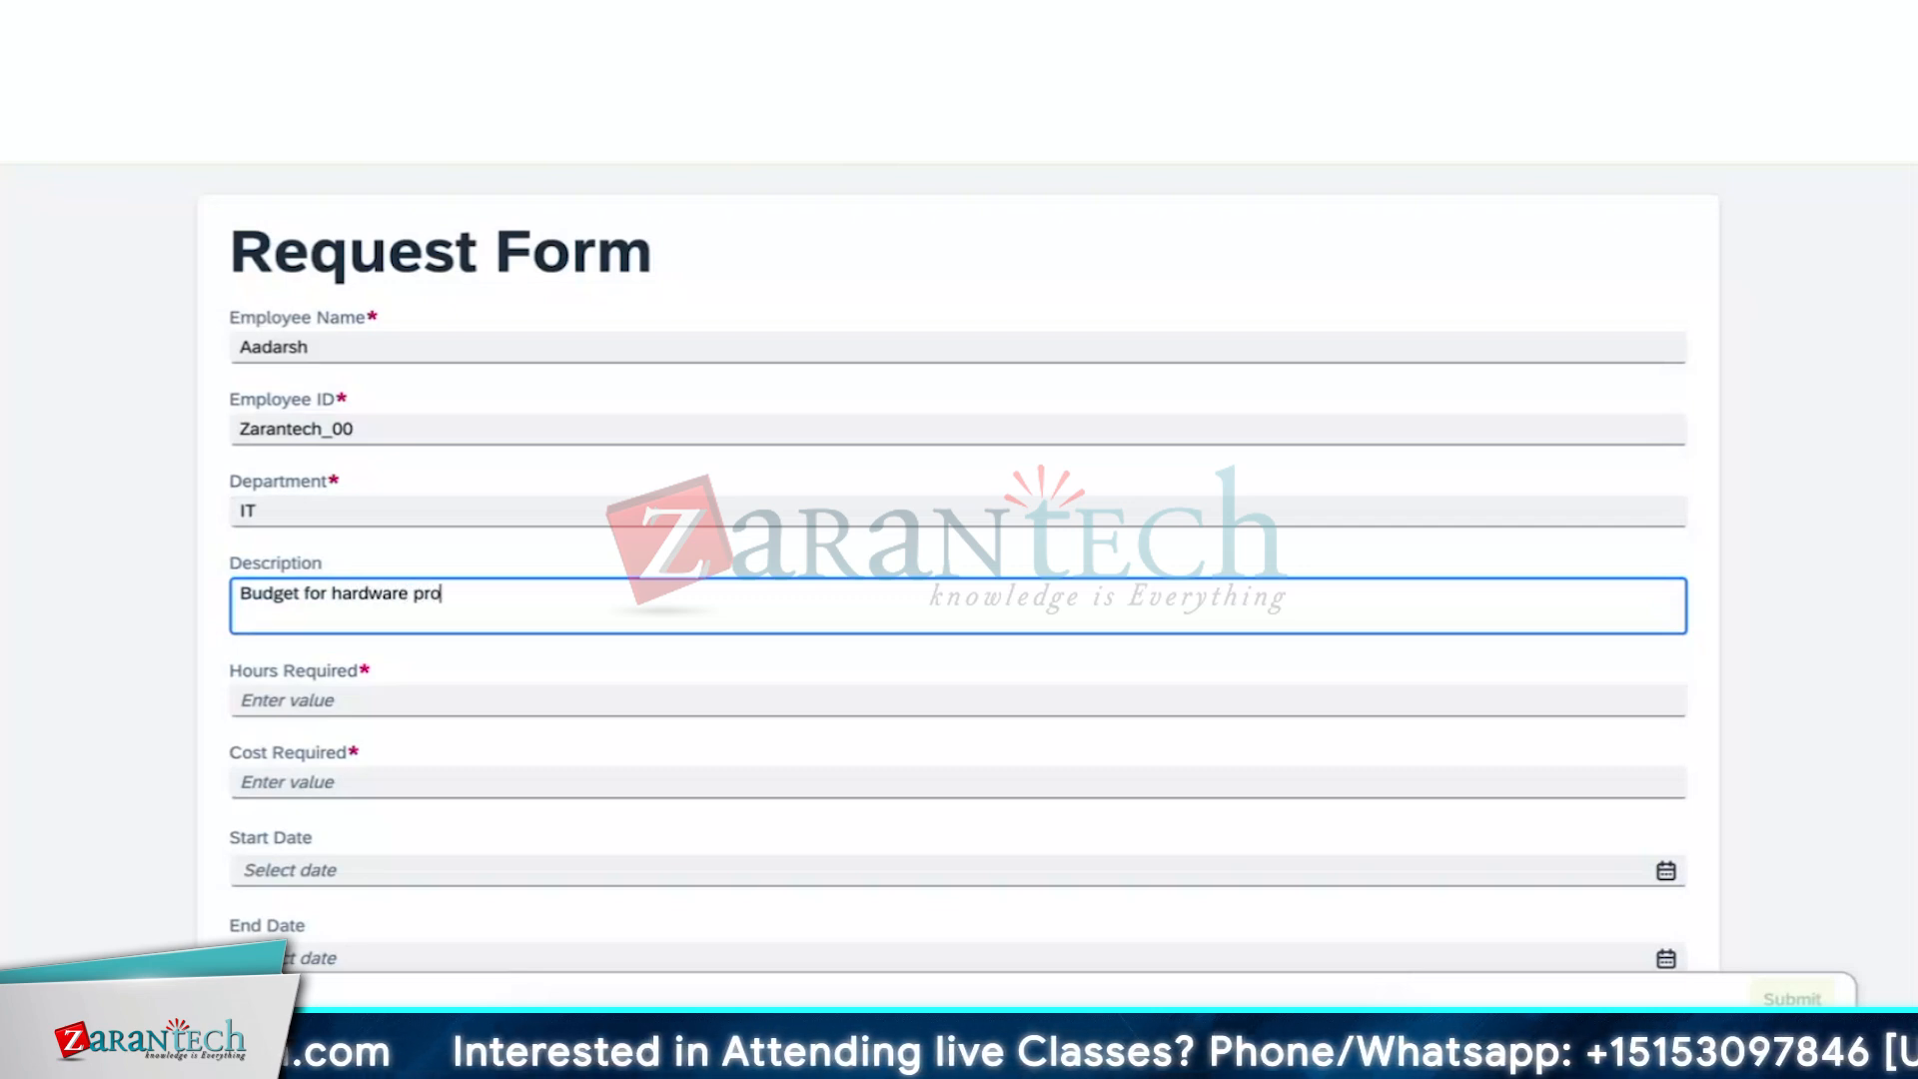
pyautogui.write('curement')
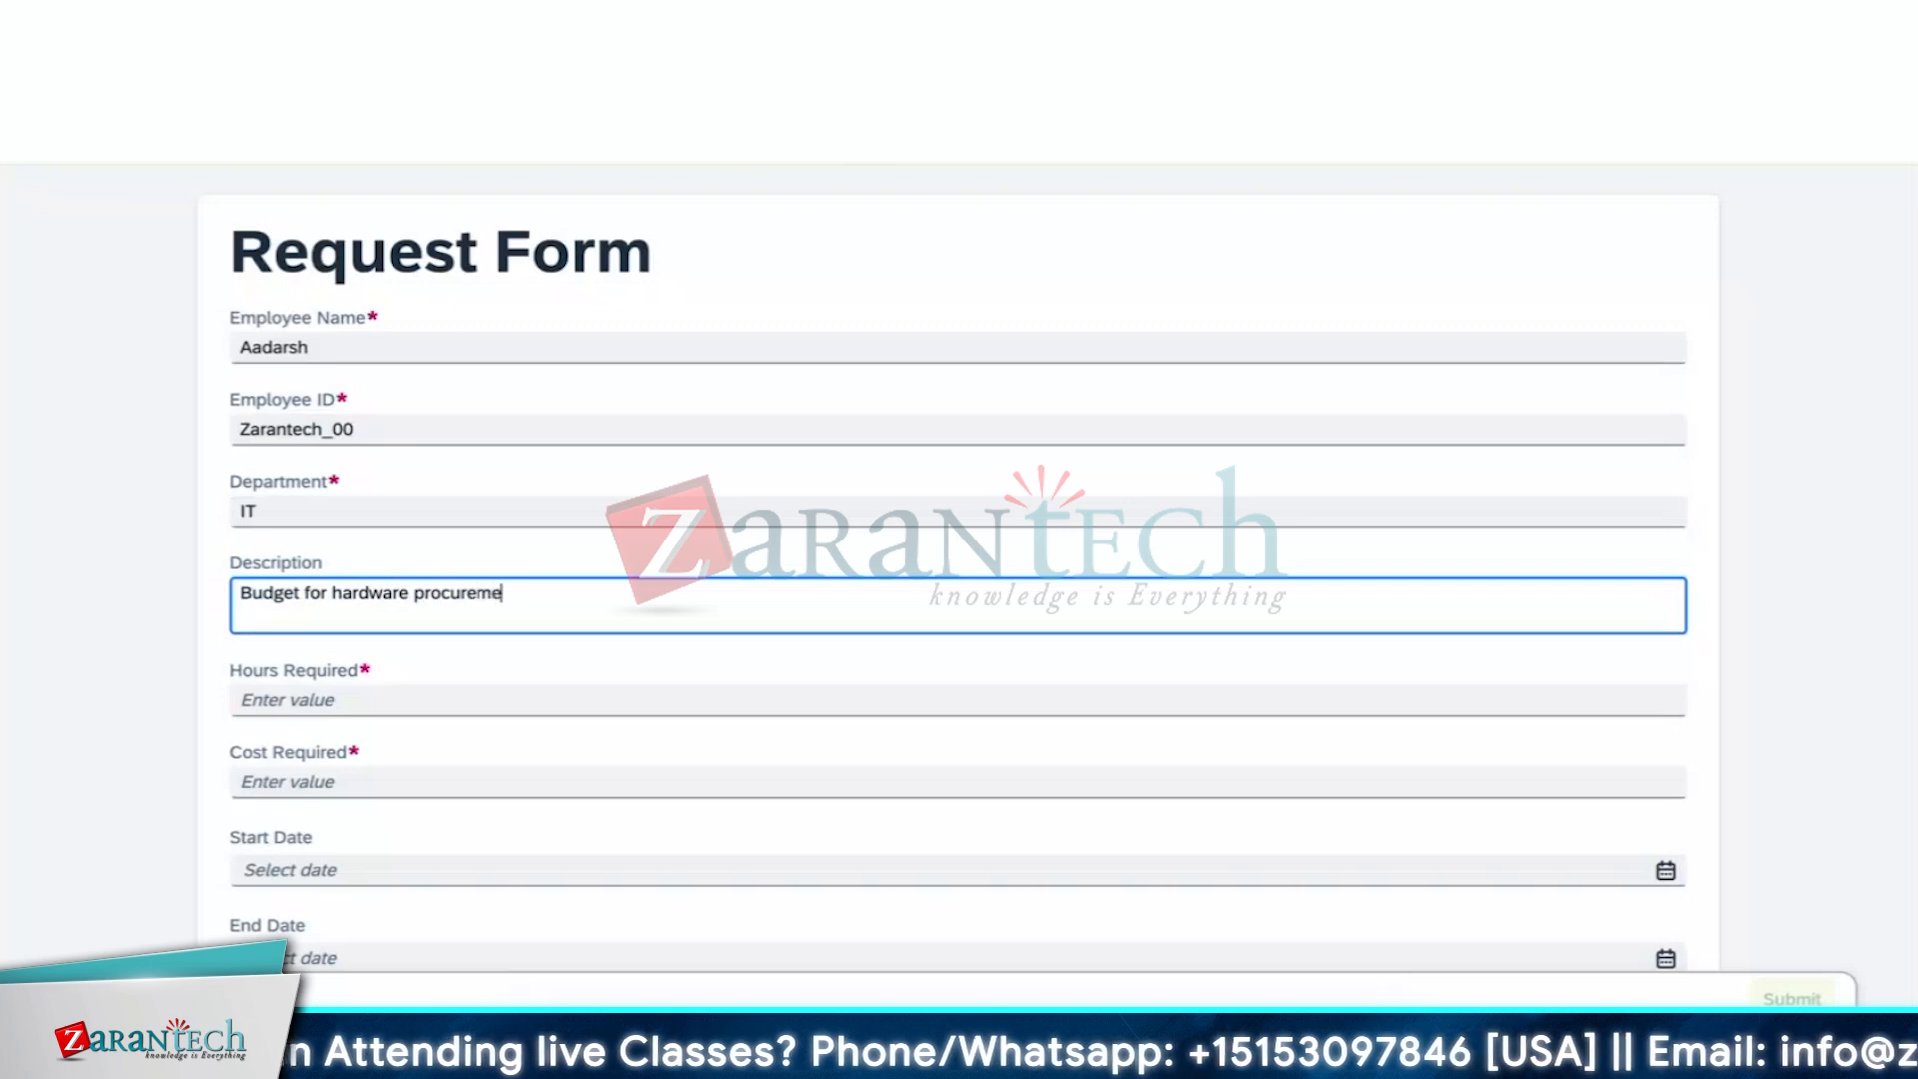
# Enter 20 in Hours Required and 1500 in Cost Required
pyautogui.click(960, 697)
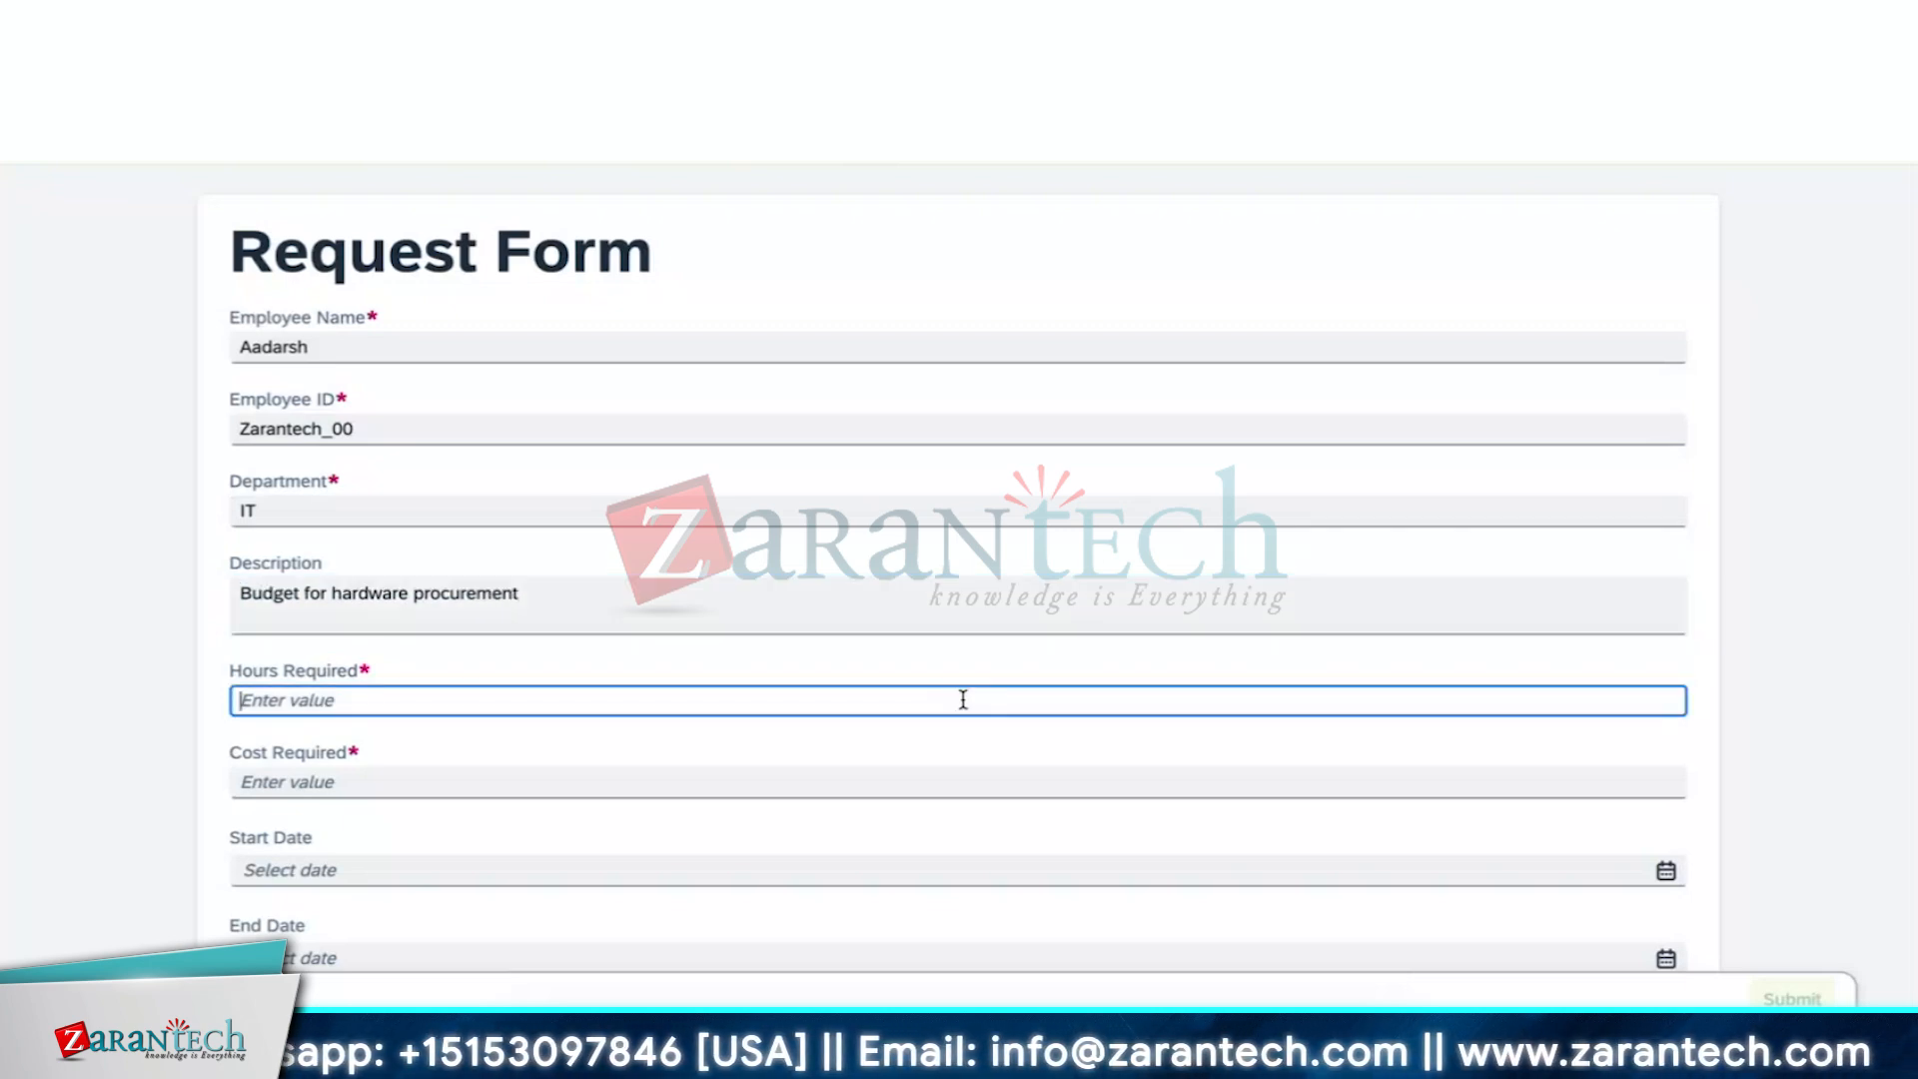
pyautogui.write('20')
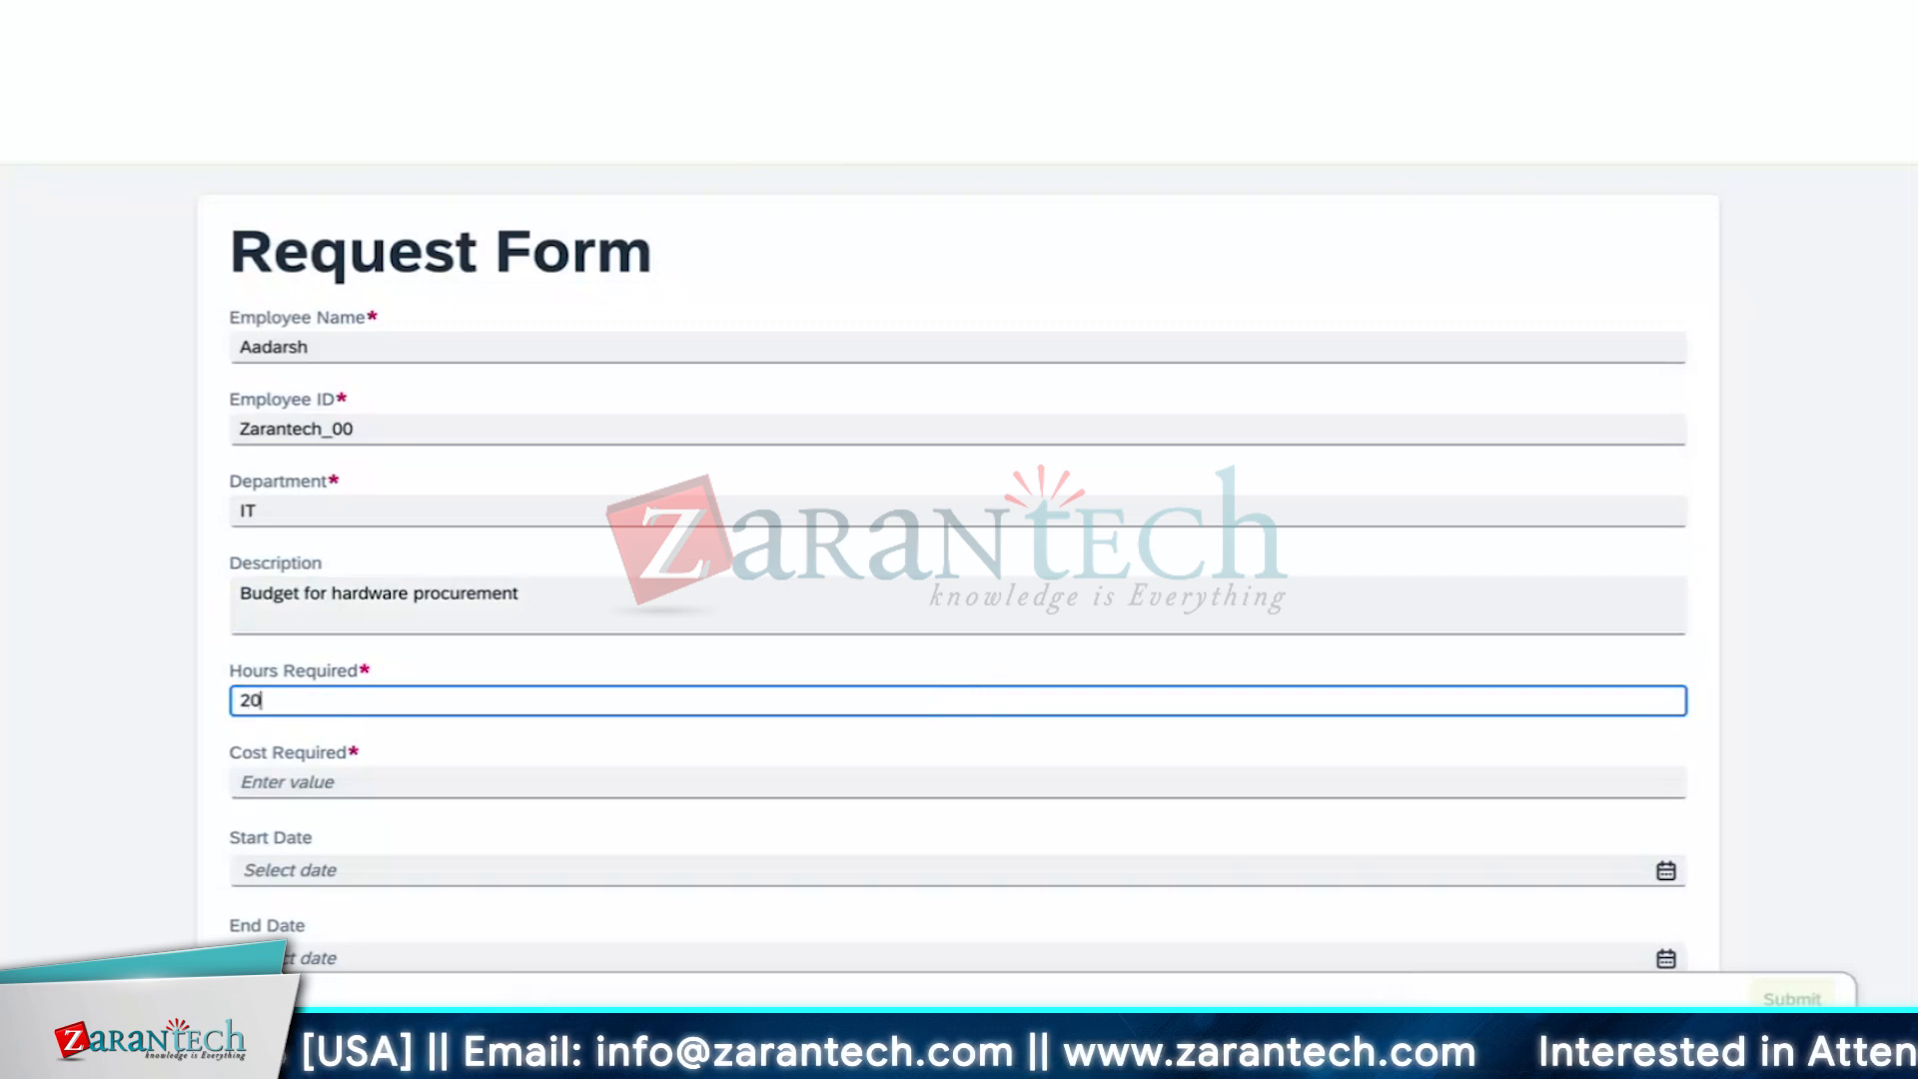
pyautogui.click(929, 792)
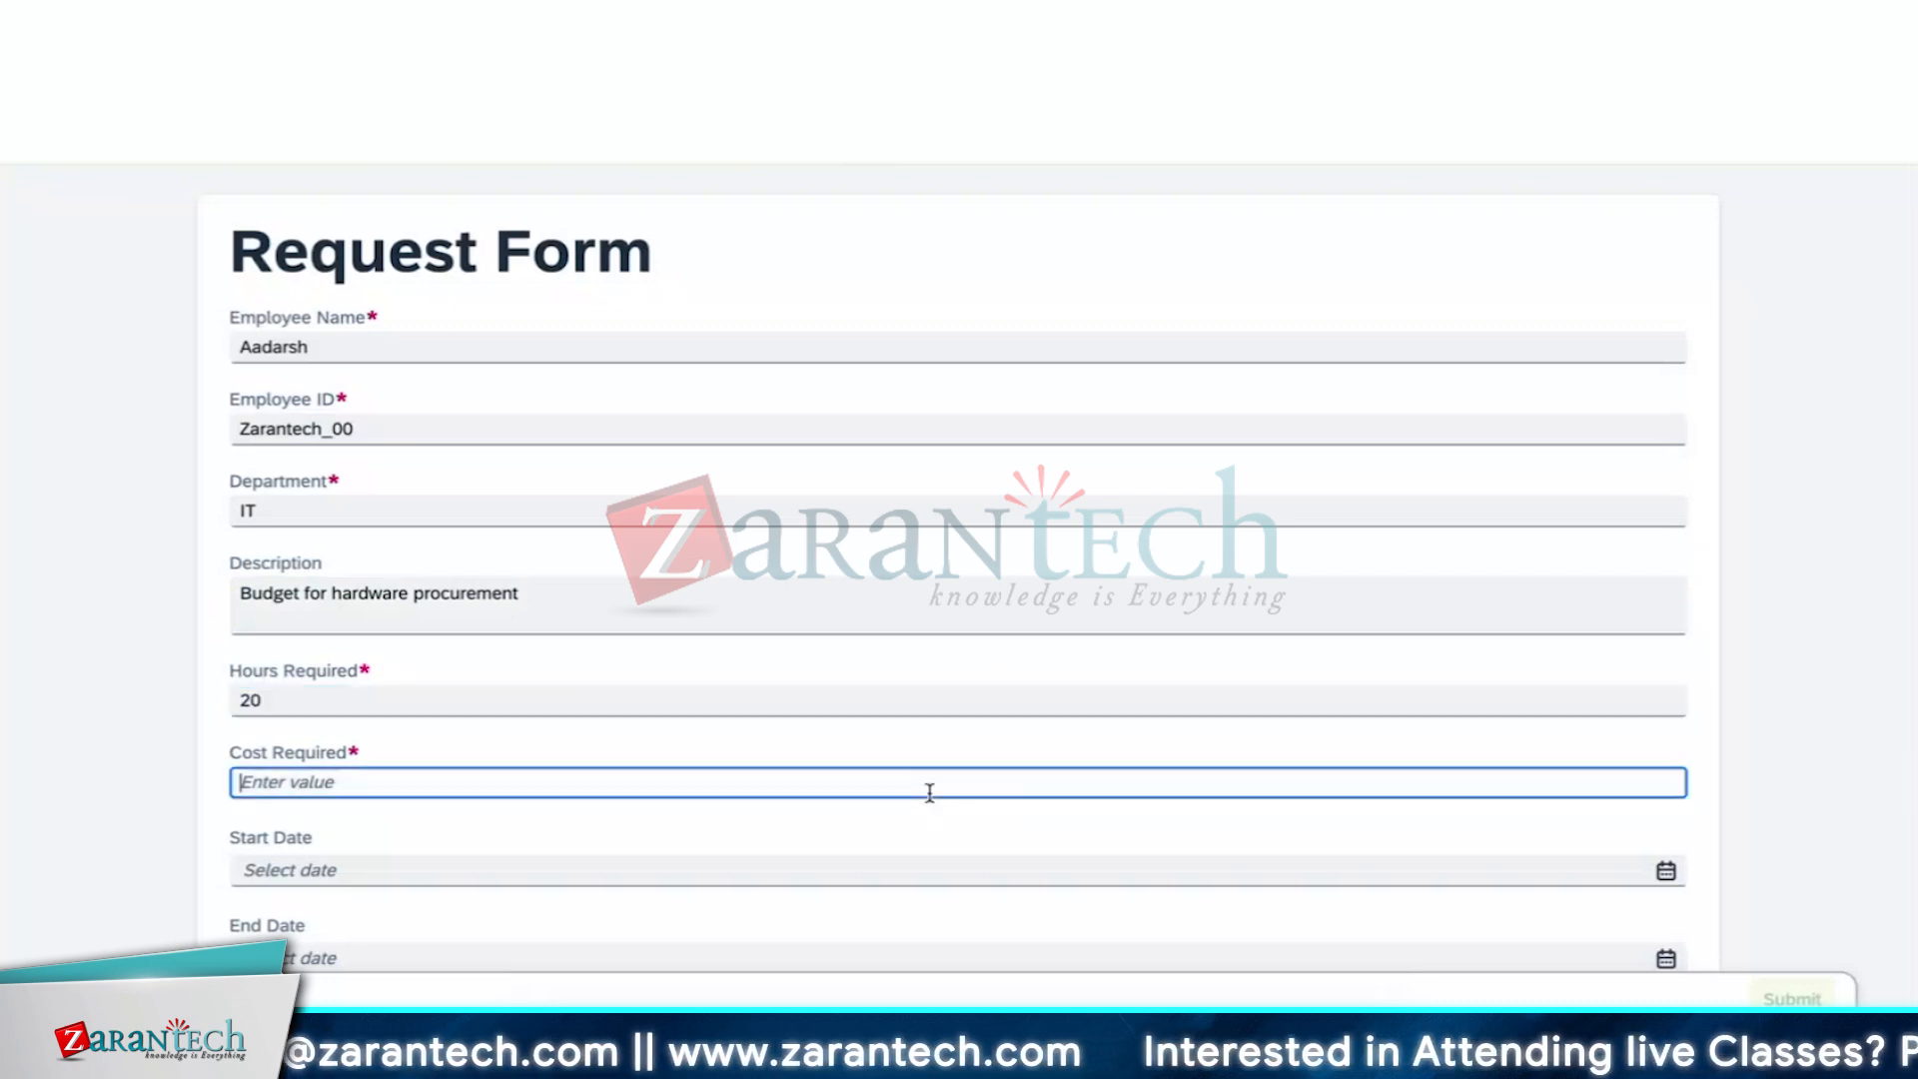
pyautogui.write('15')
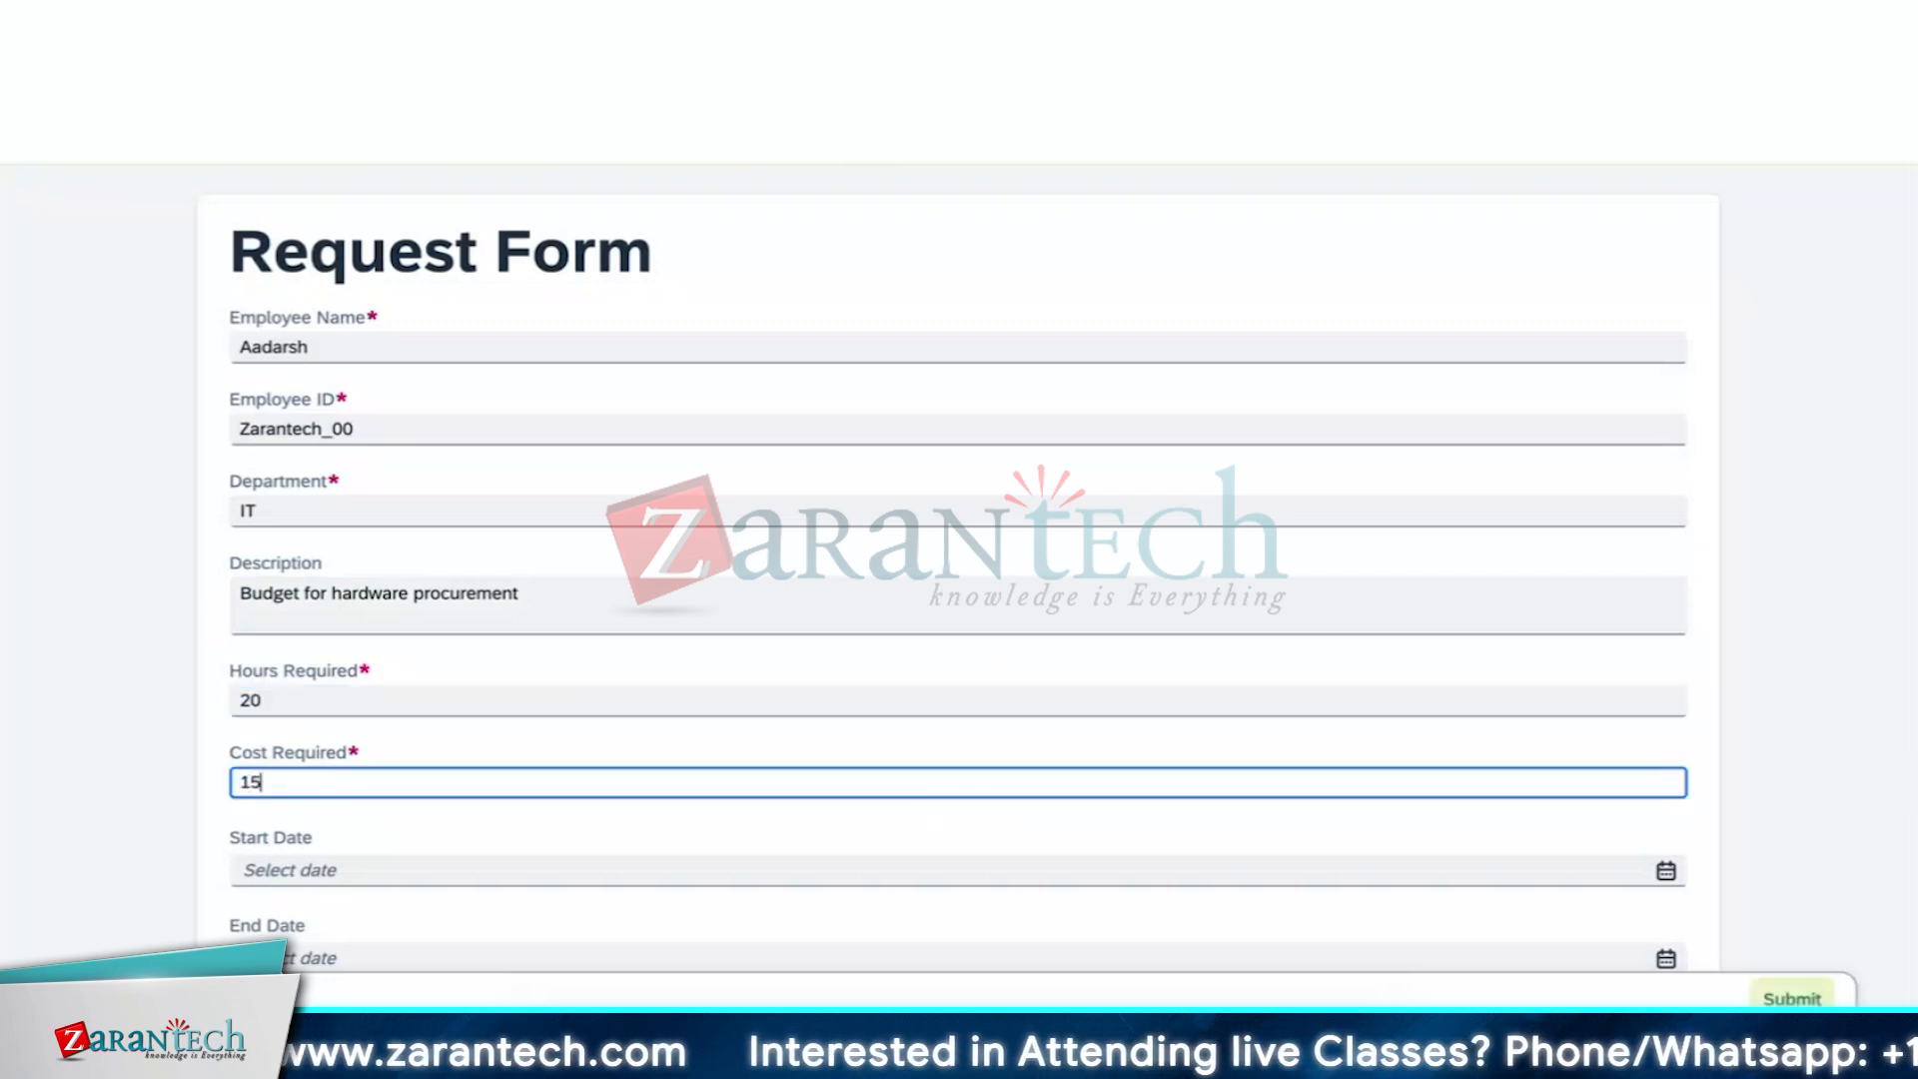
pyautogui.write('00')
pyautogui.click(978, 849)
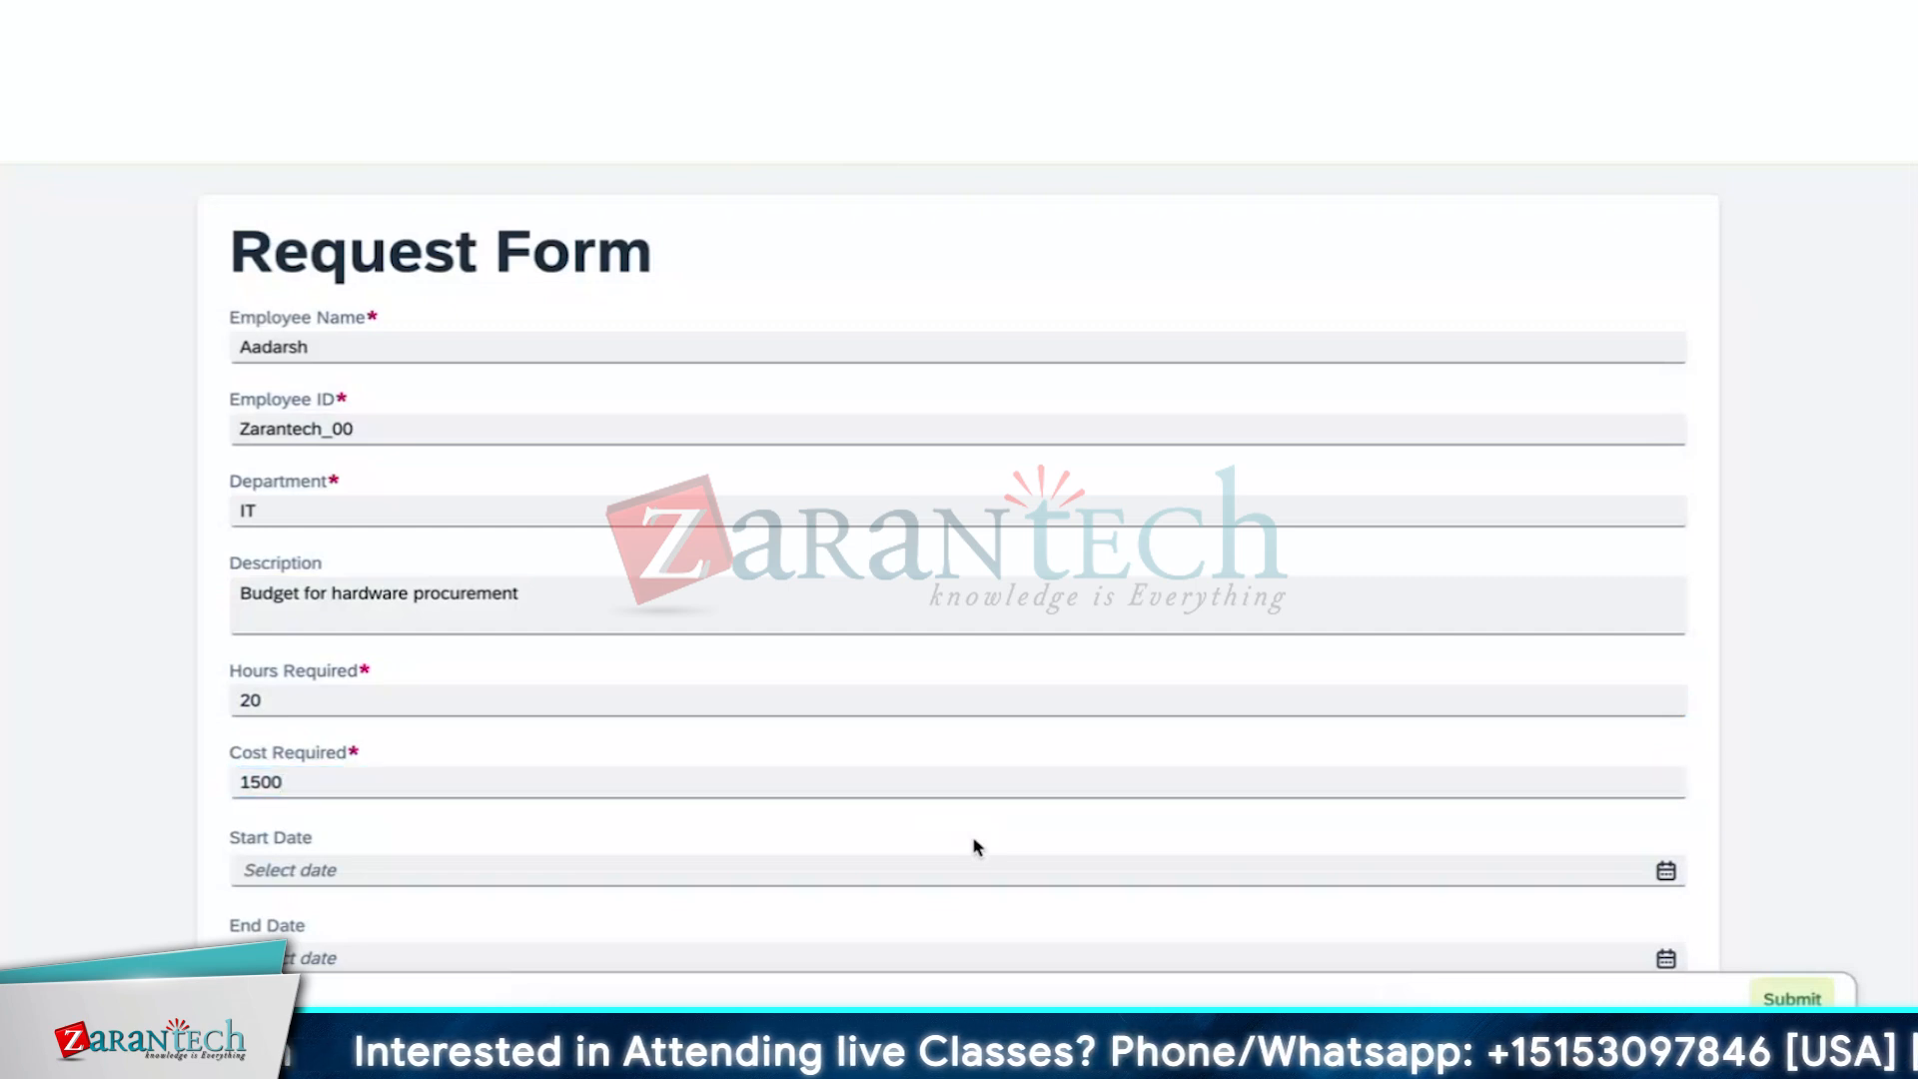
# Set the start date to July 3, 2024 and end date to July 15, 2024, then submit
pyautogui.scroll(-2, 975, 845)
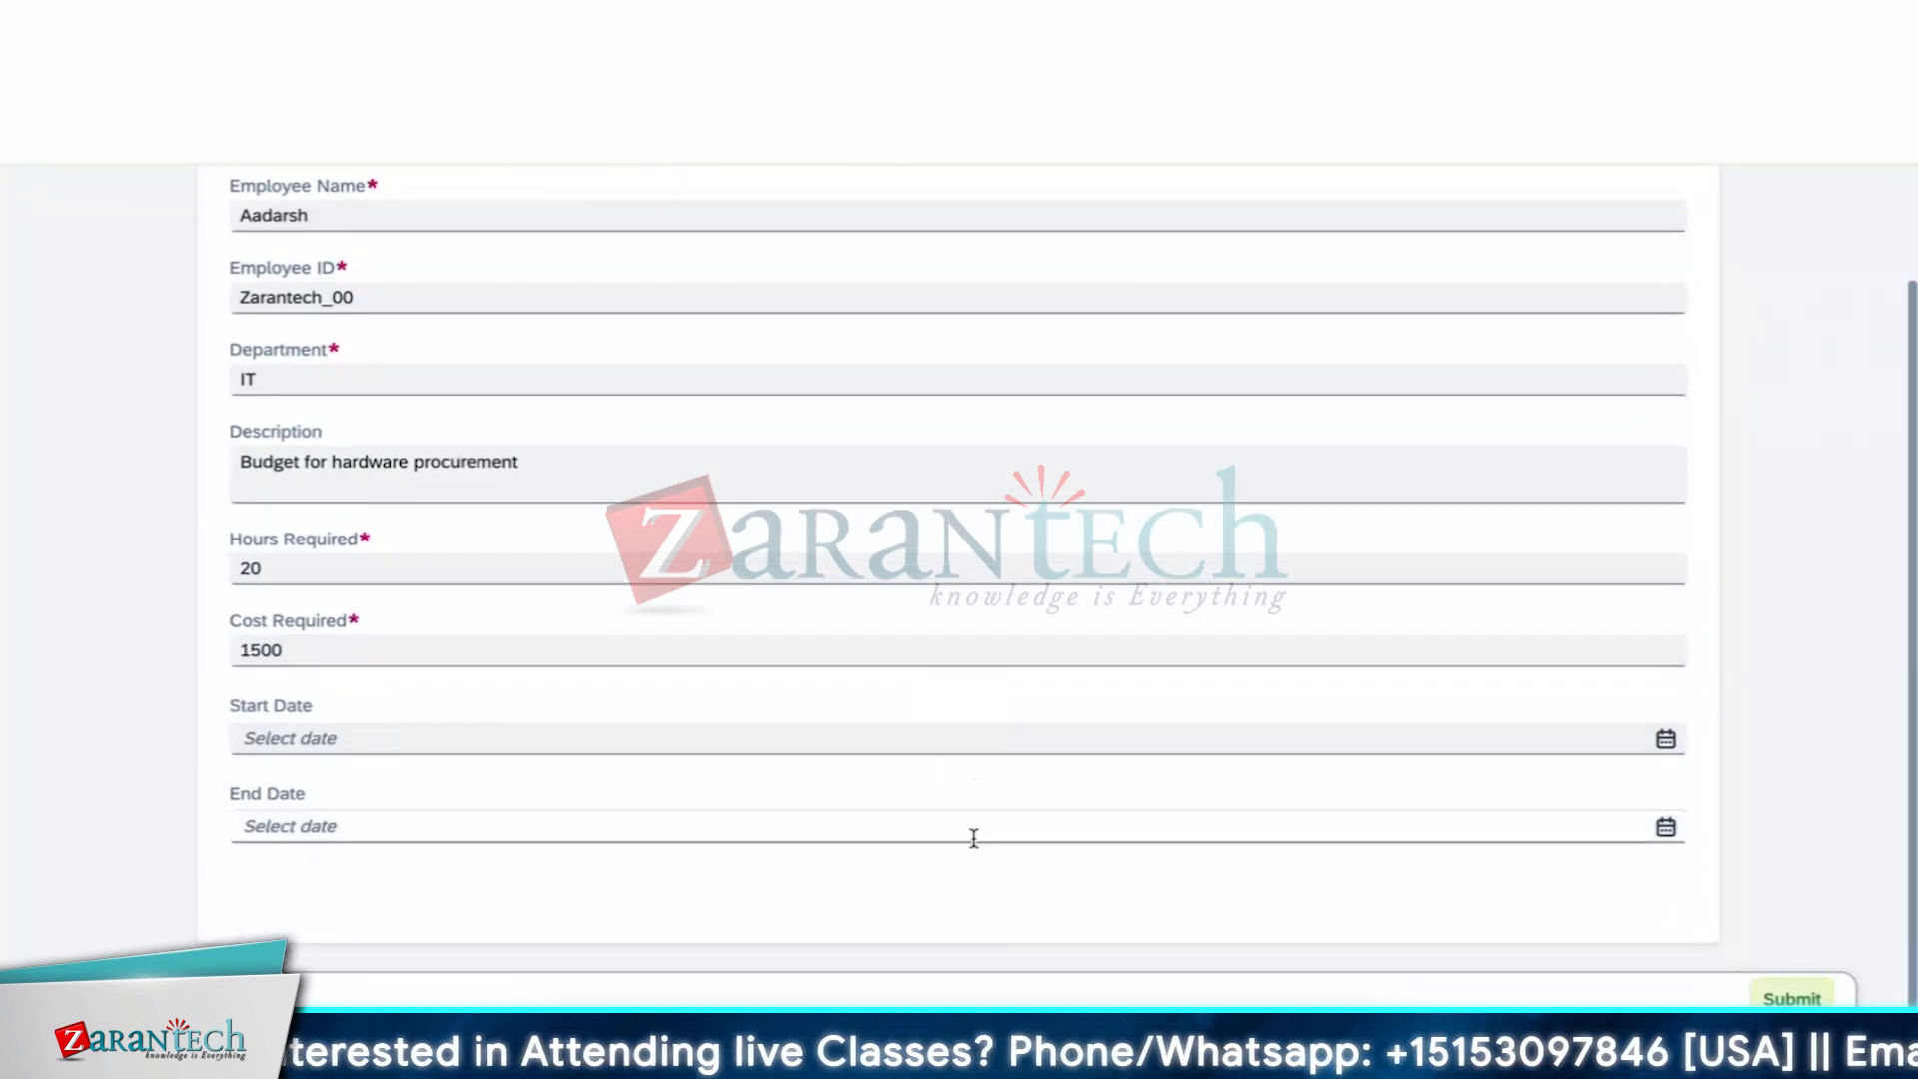
pyautogui.click(1665, 738)
pyautogui.click(432, 496)
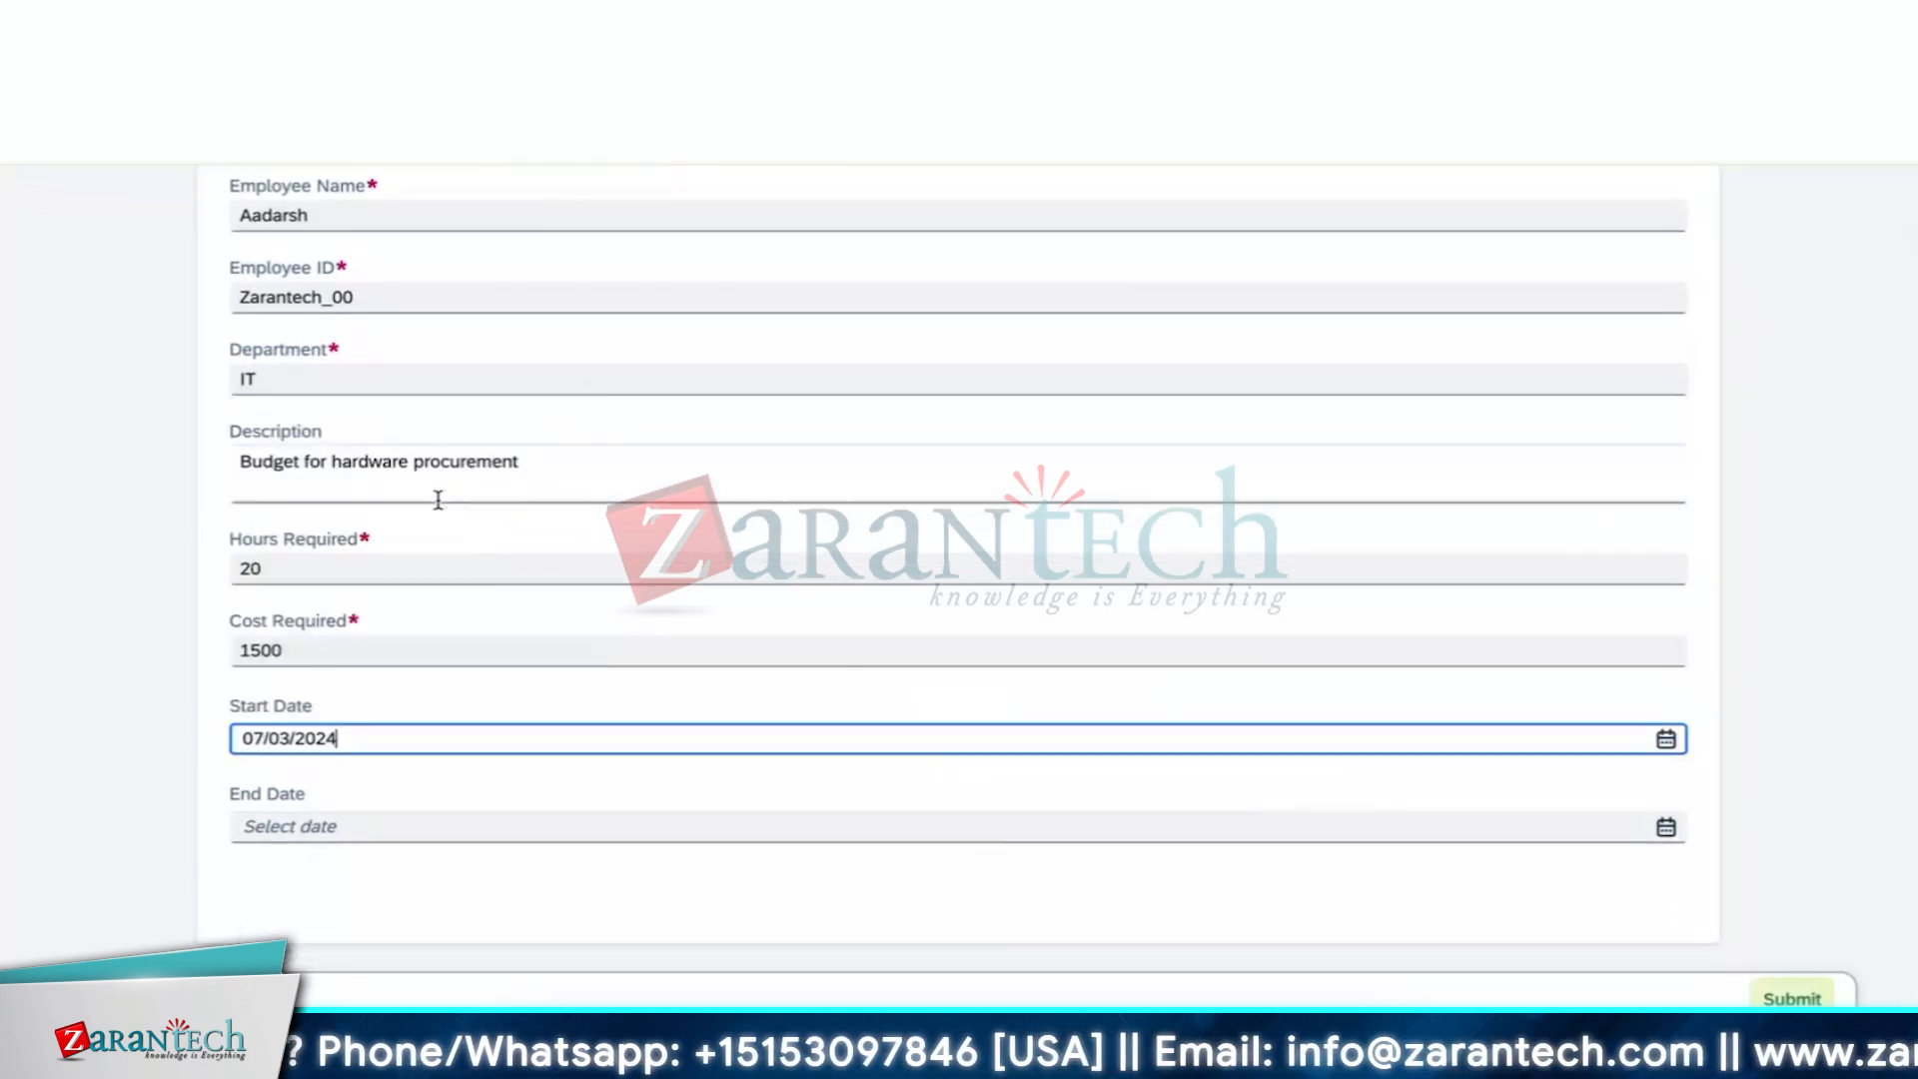
pyautogui.click(1665, 827)
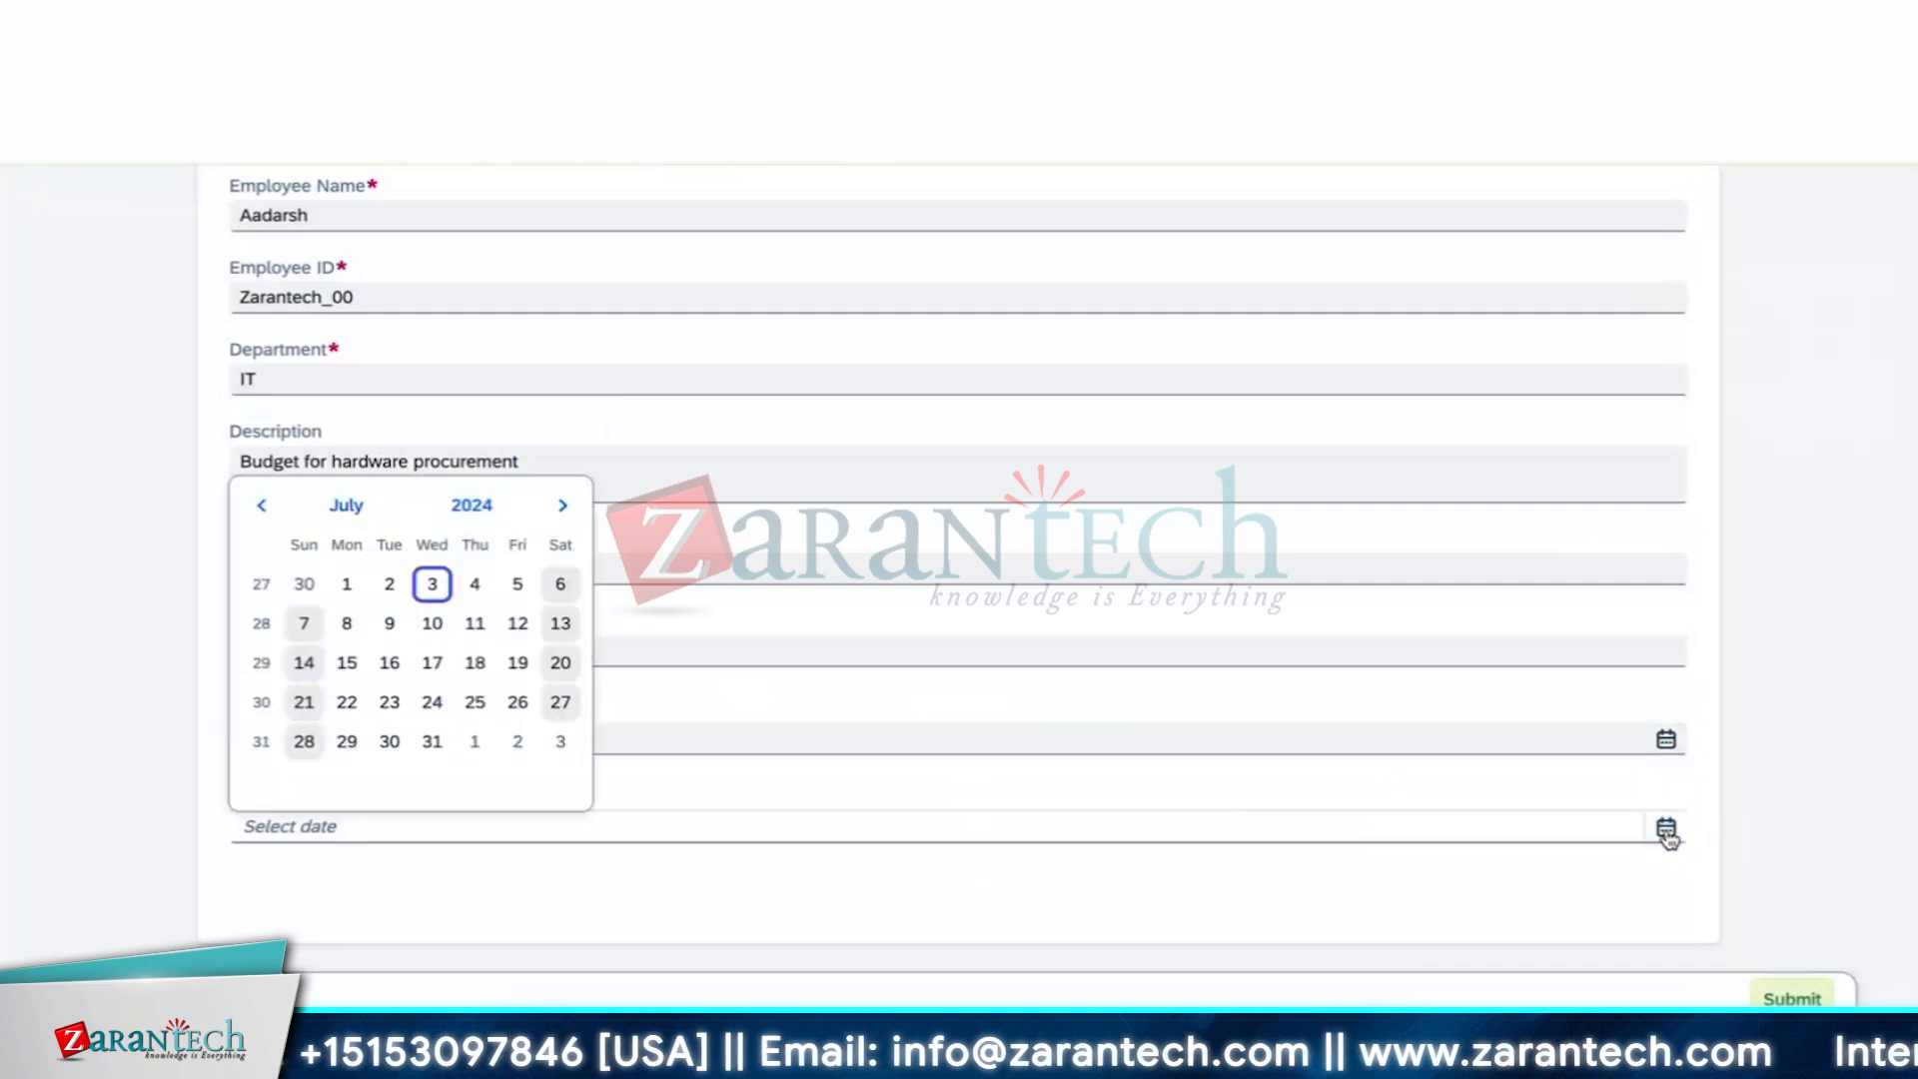
pyautogui.click(346, 662)
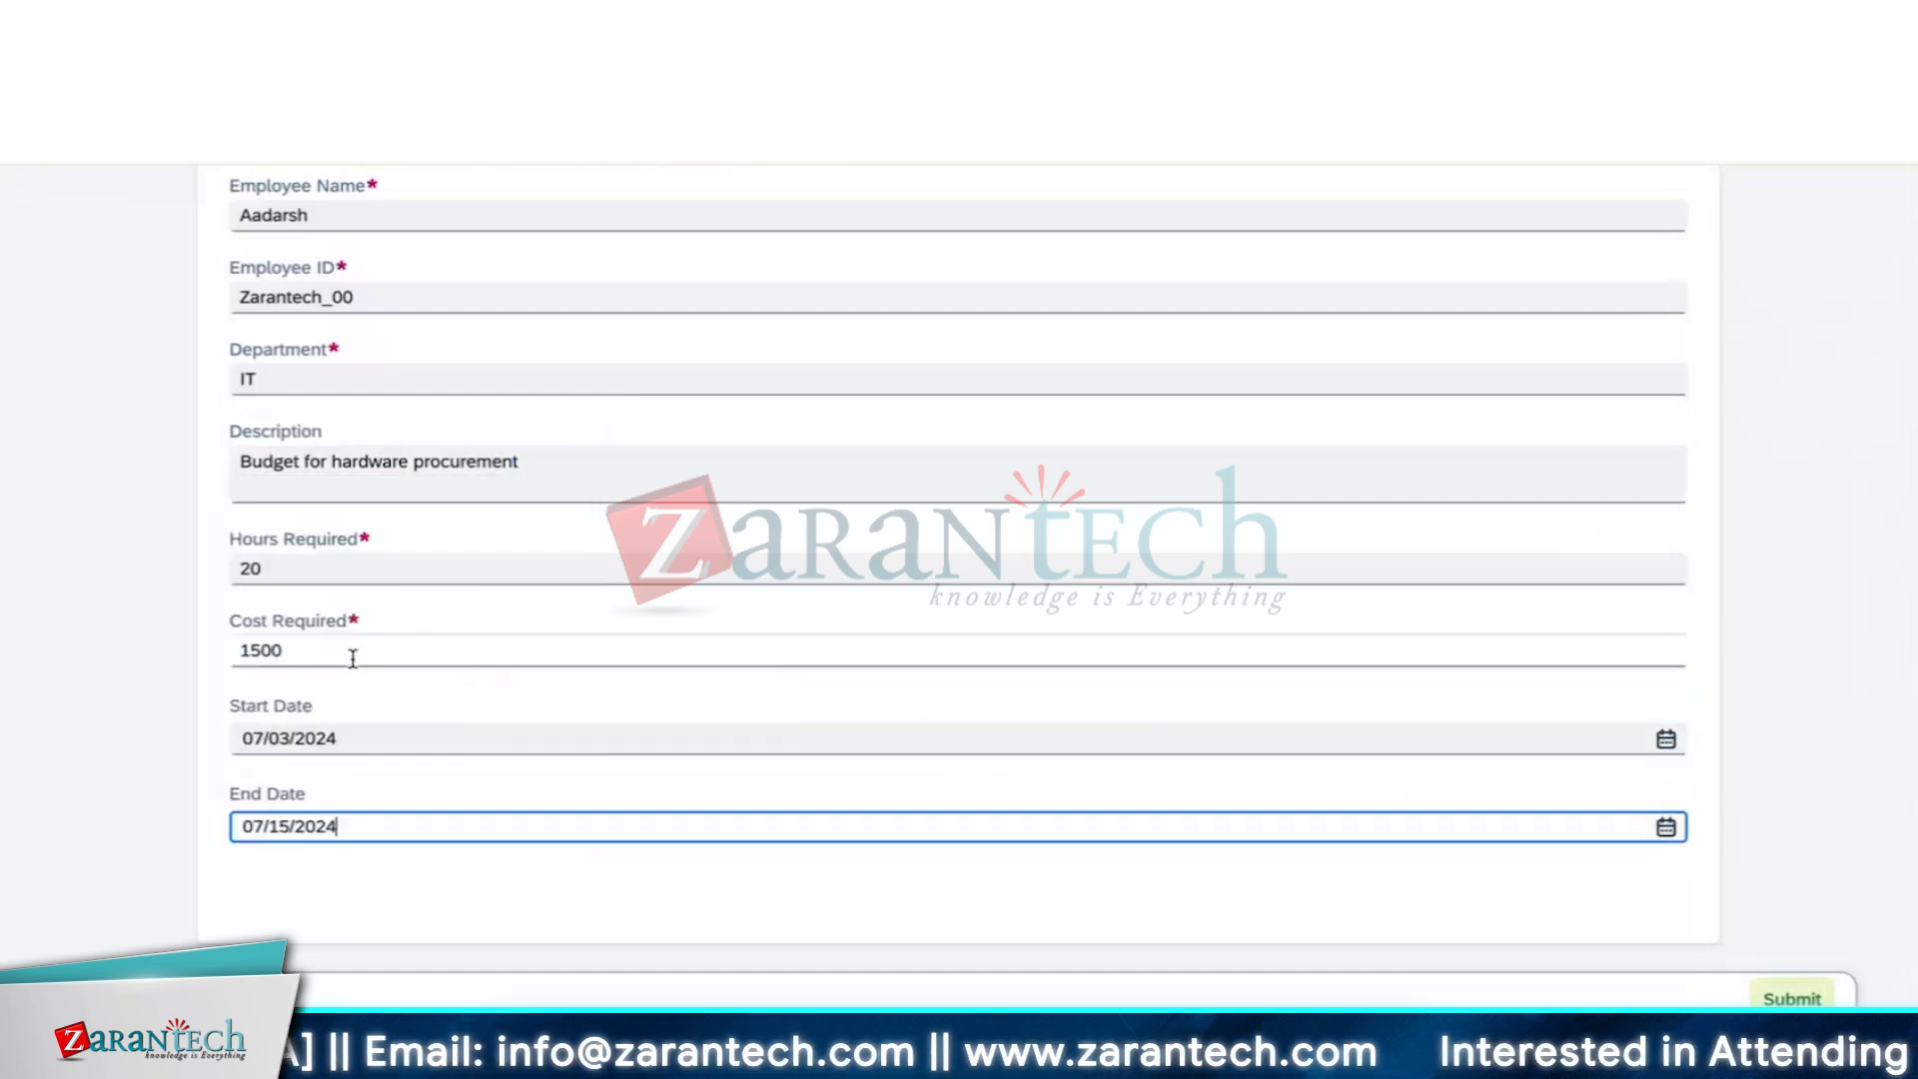
pyautogui.scroll(1, 480, 818)
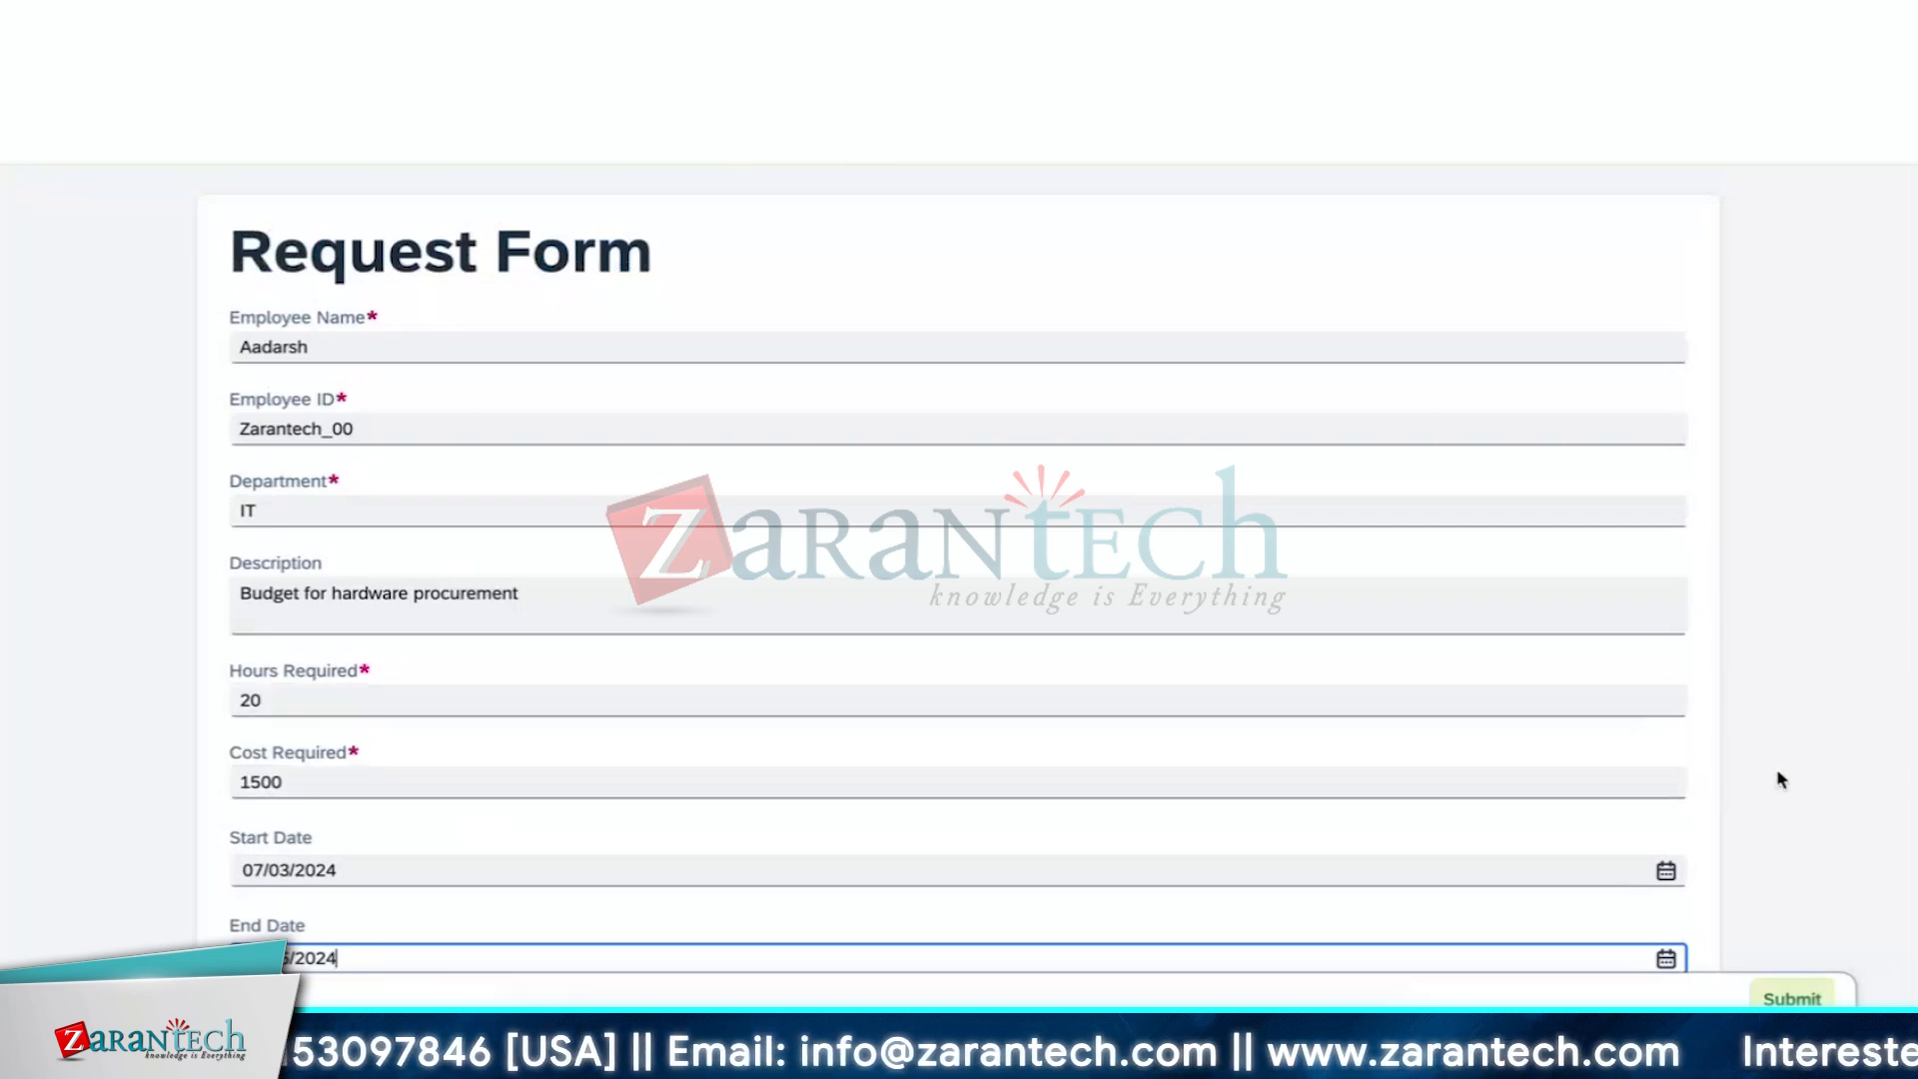
pyautogui.click(1793, 1000)
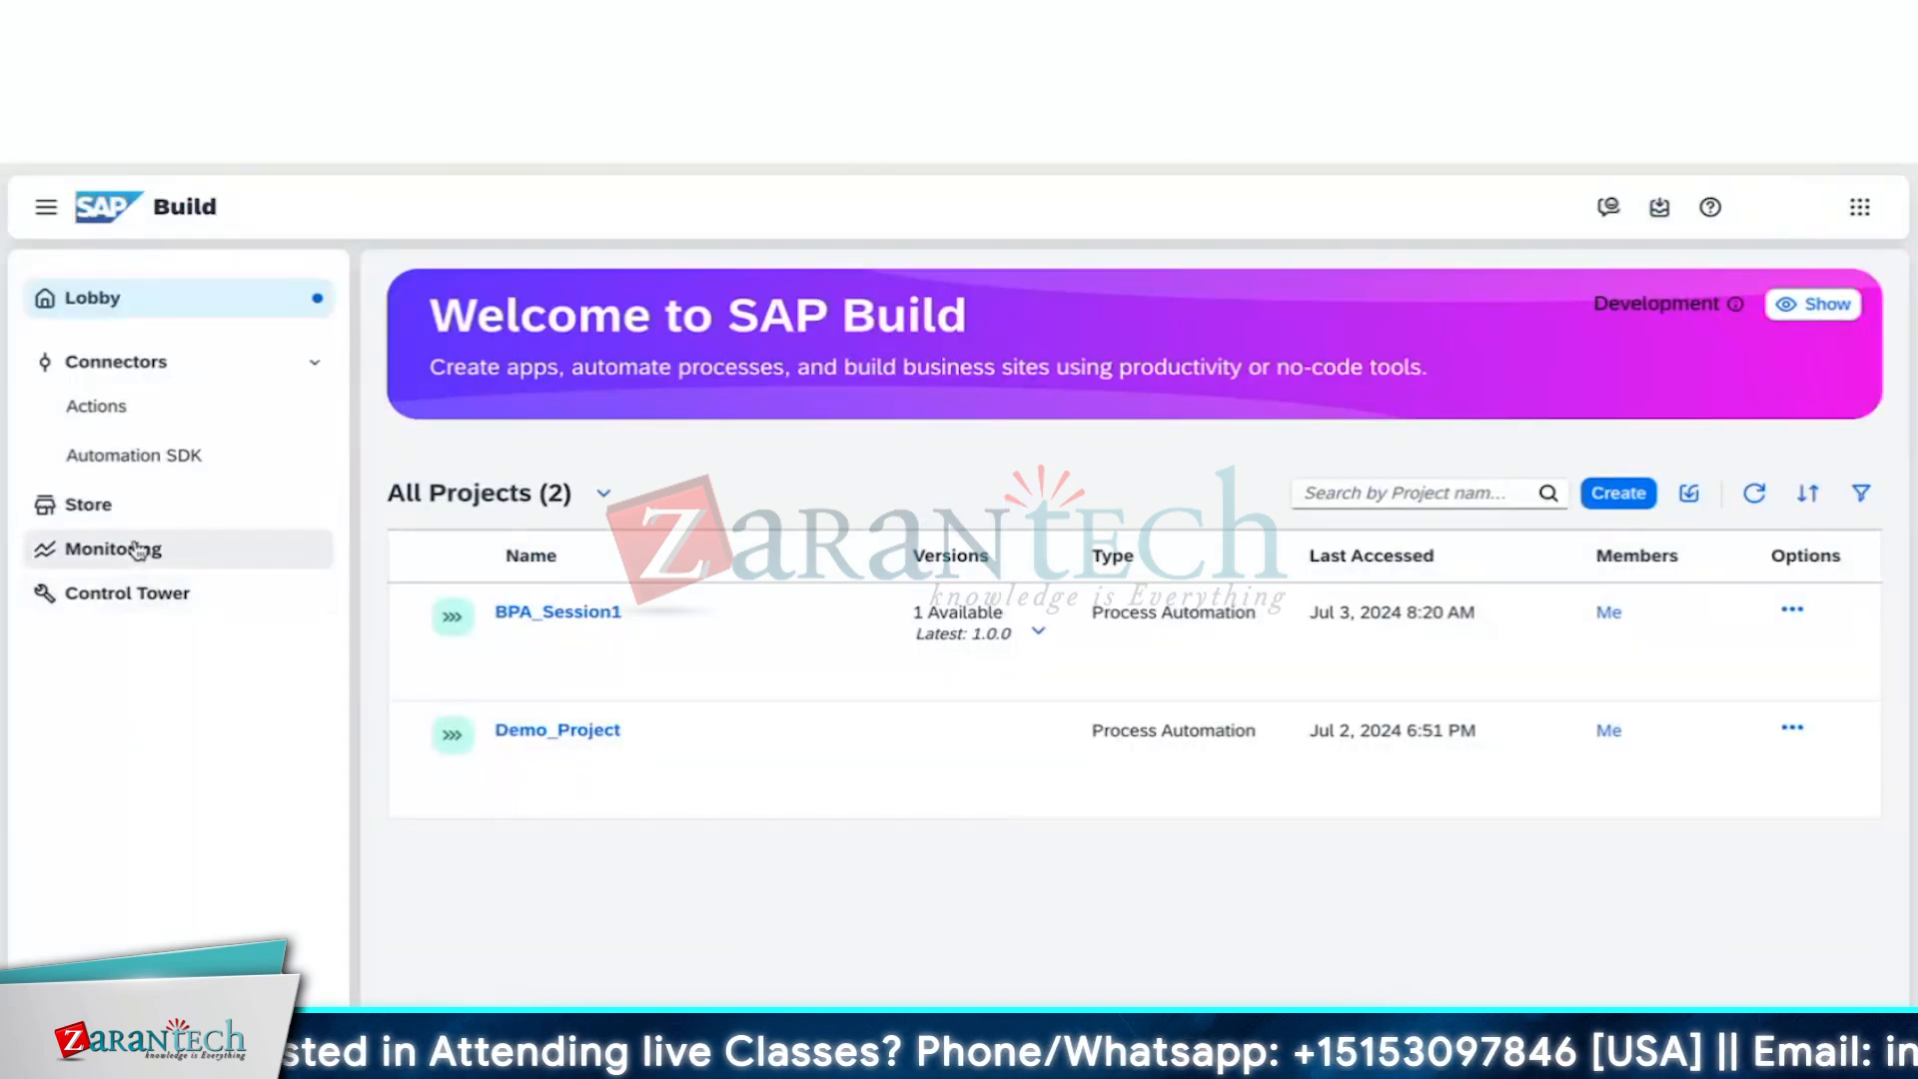
# Open Monitoring's Process and Workflow Instances and remove the On Hold, Running and Error status filters
pyautogui.click(138, 550)
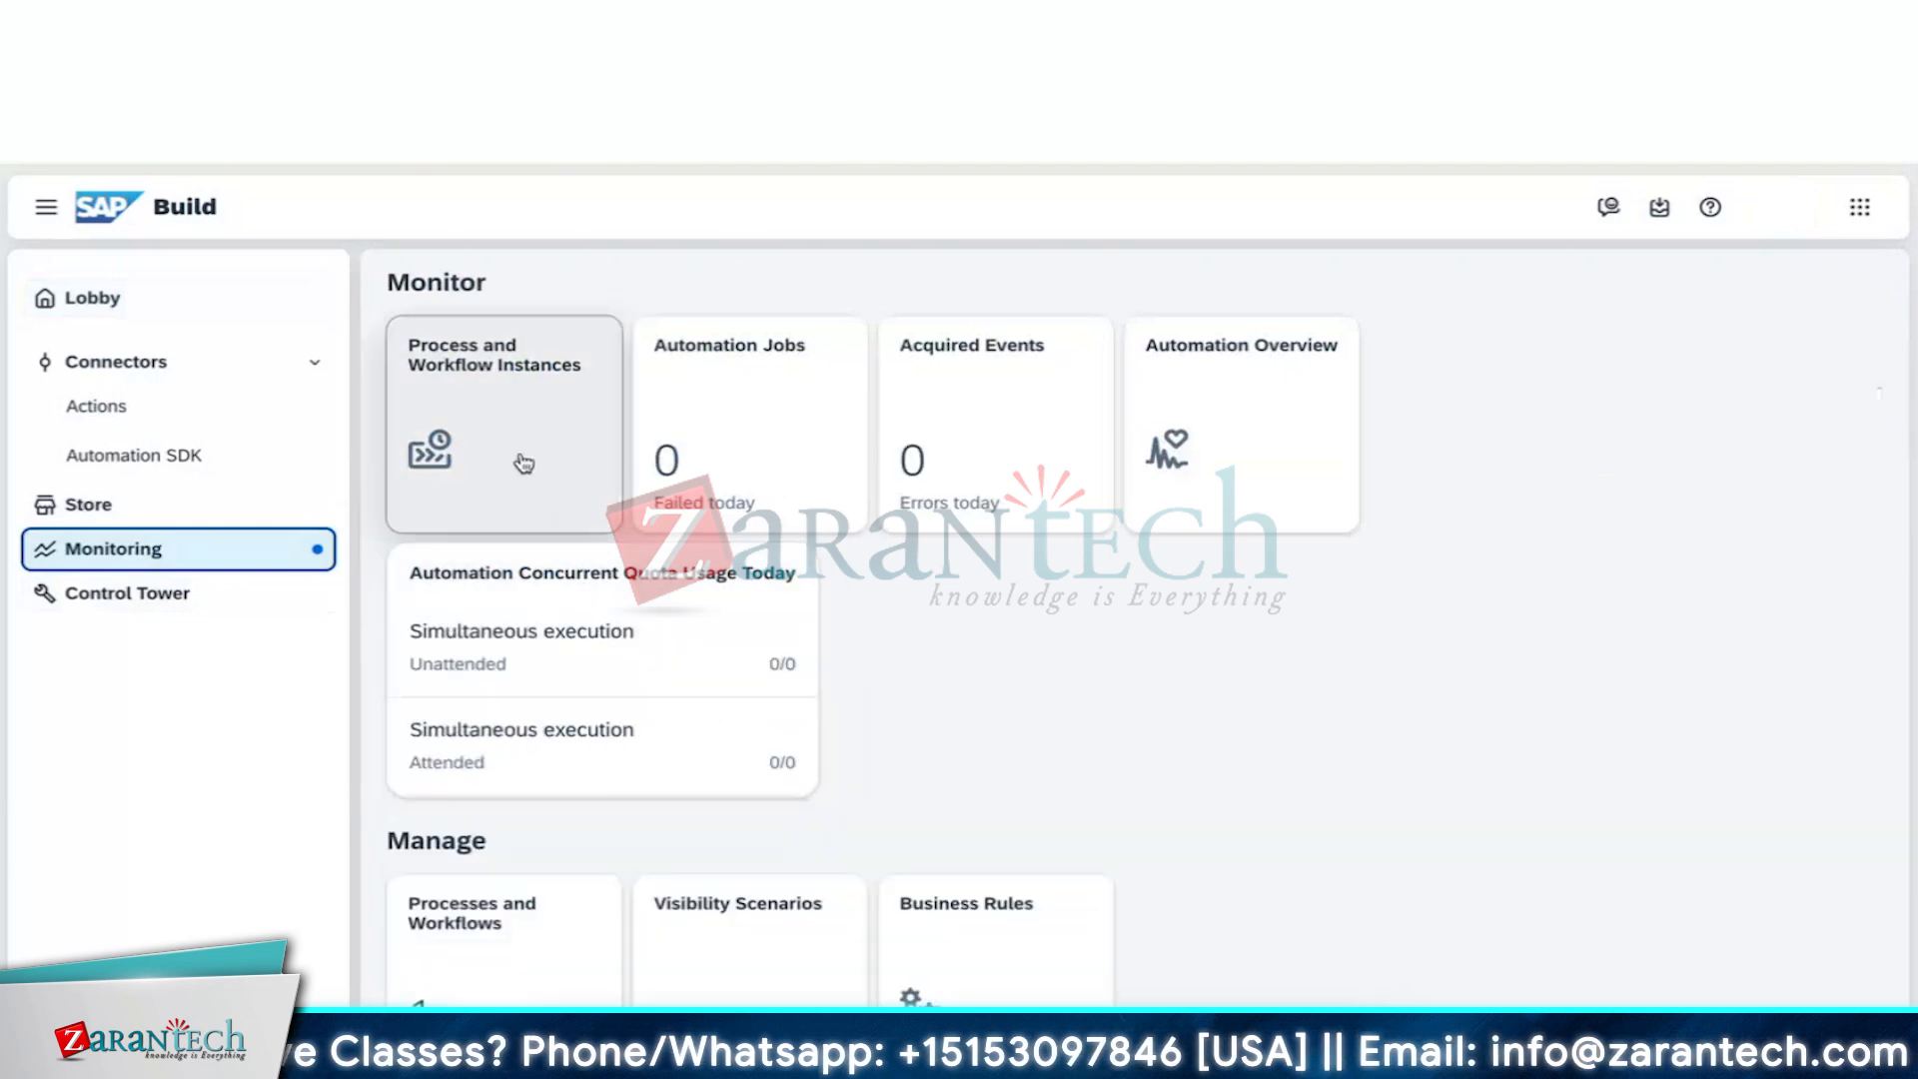
pyautogui.click(520, 461)
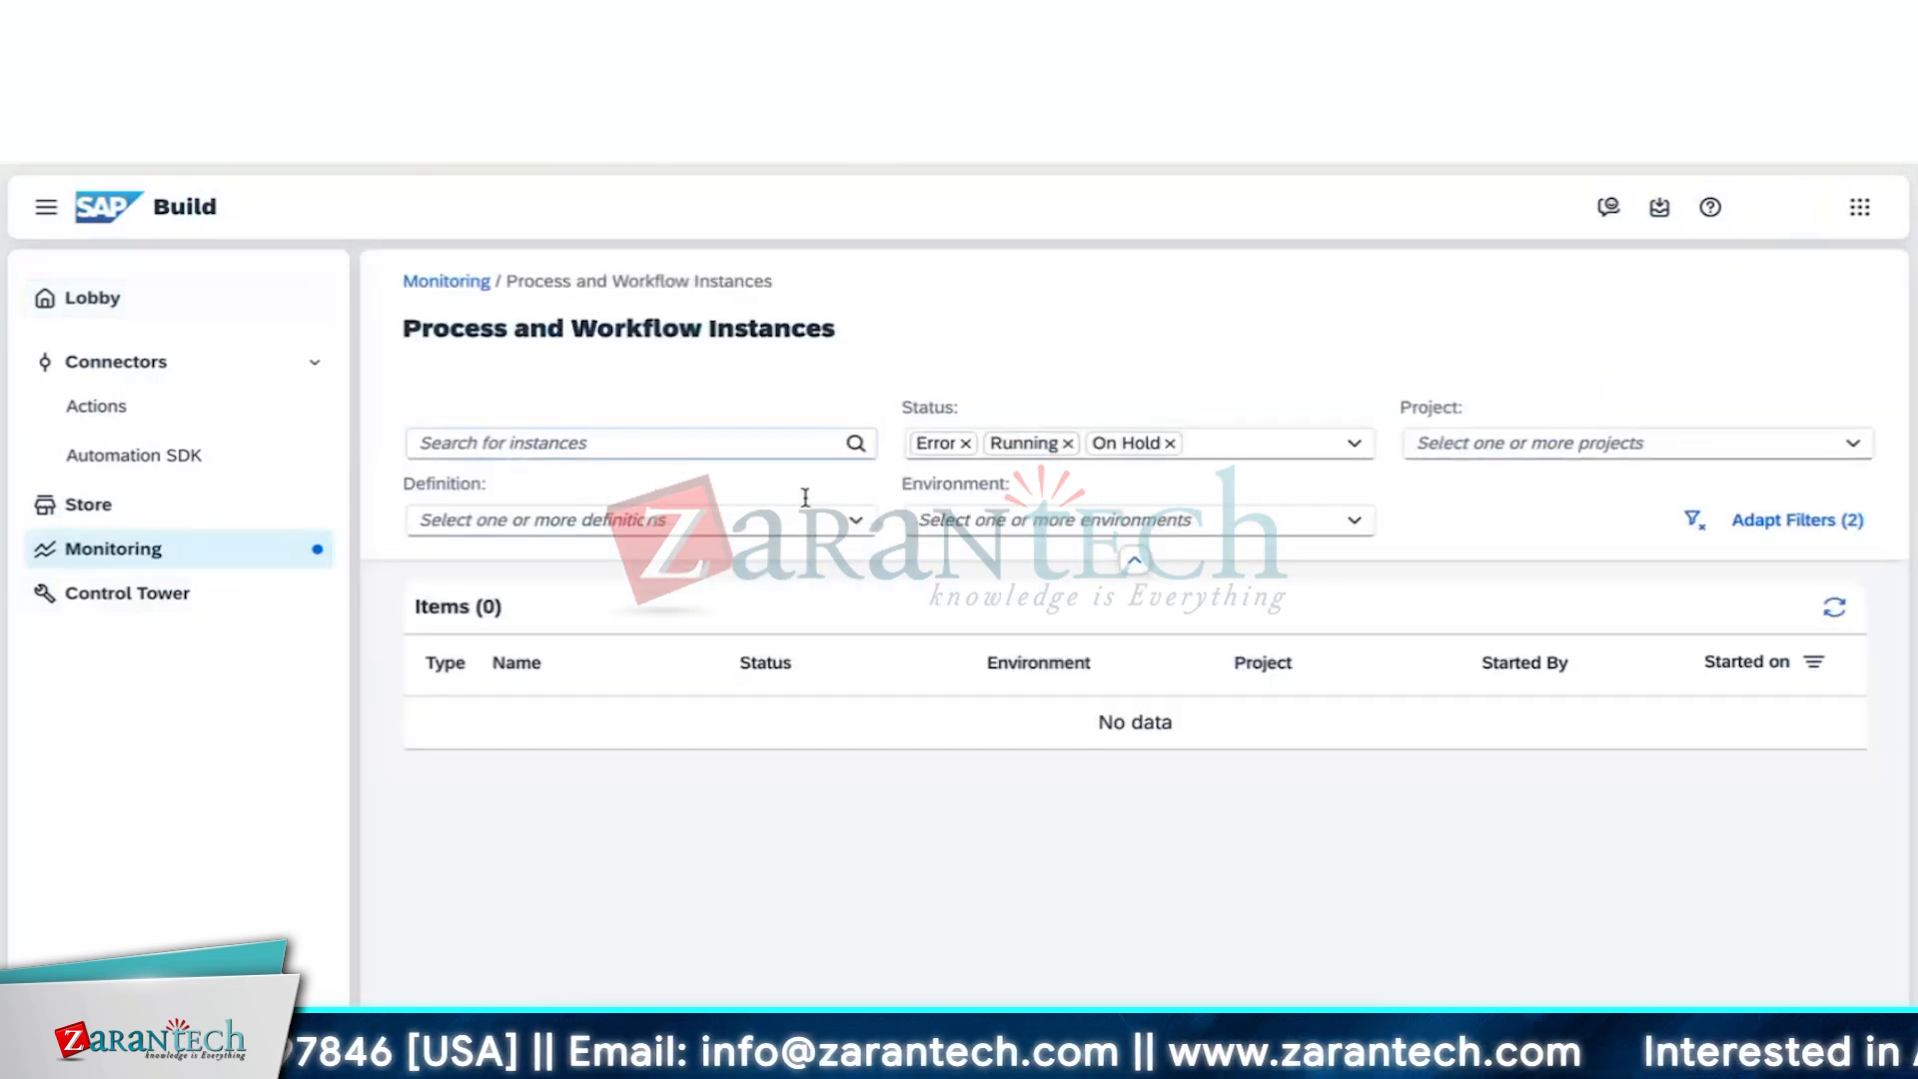
pyautogui.click(1170, 444)
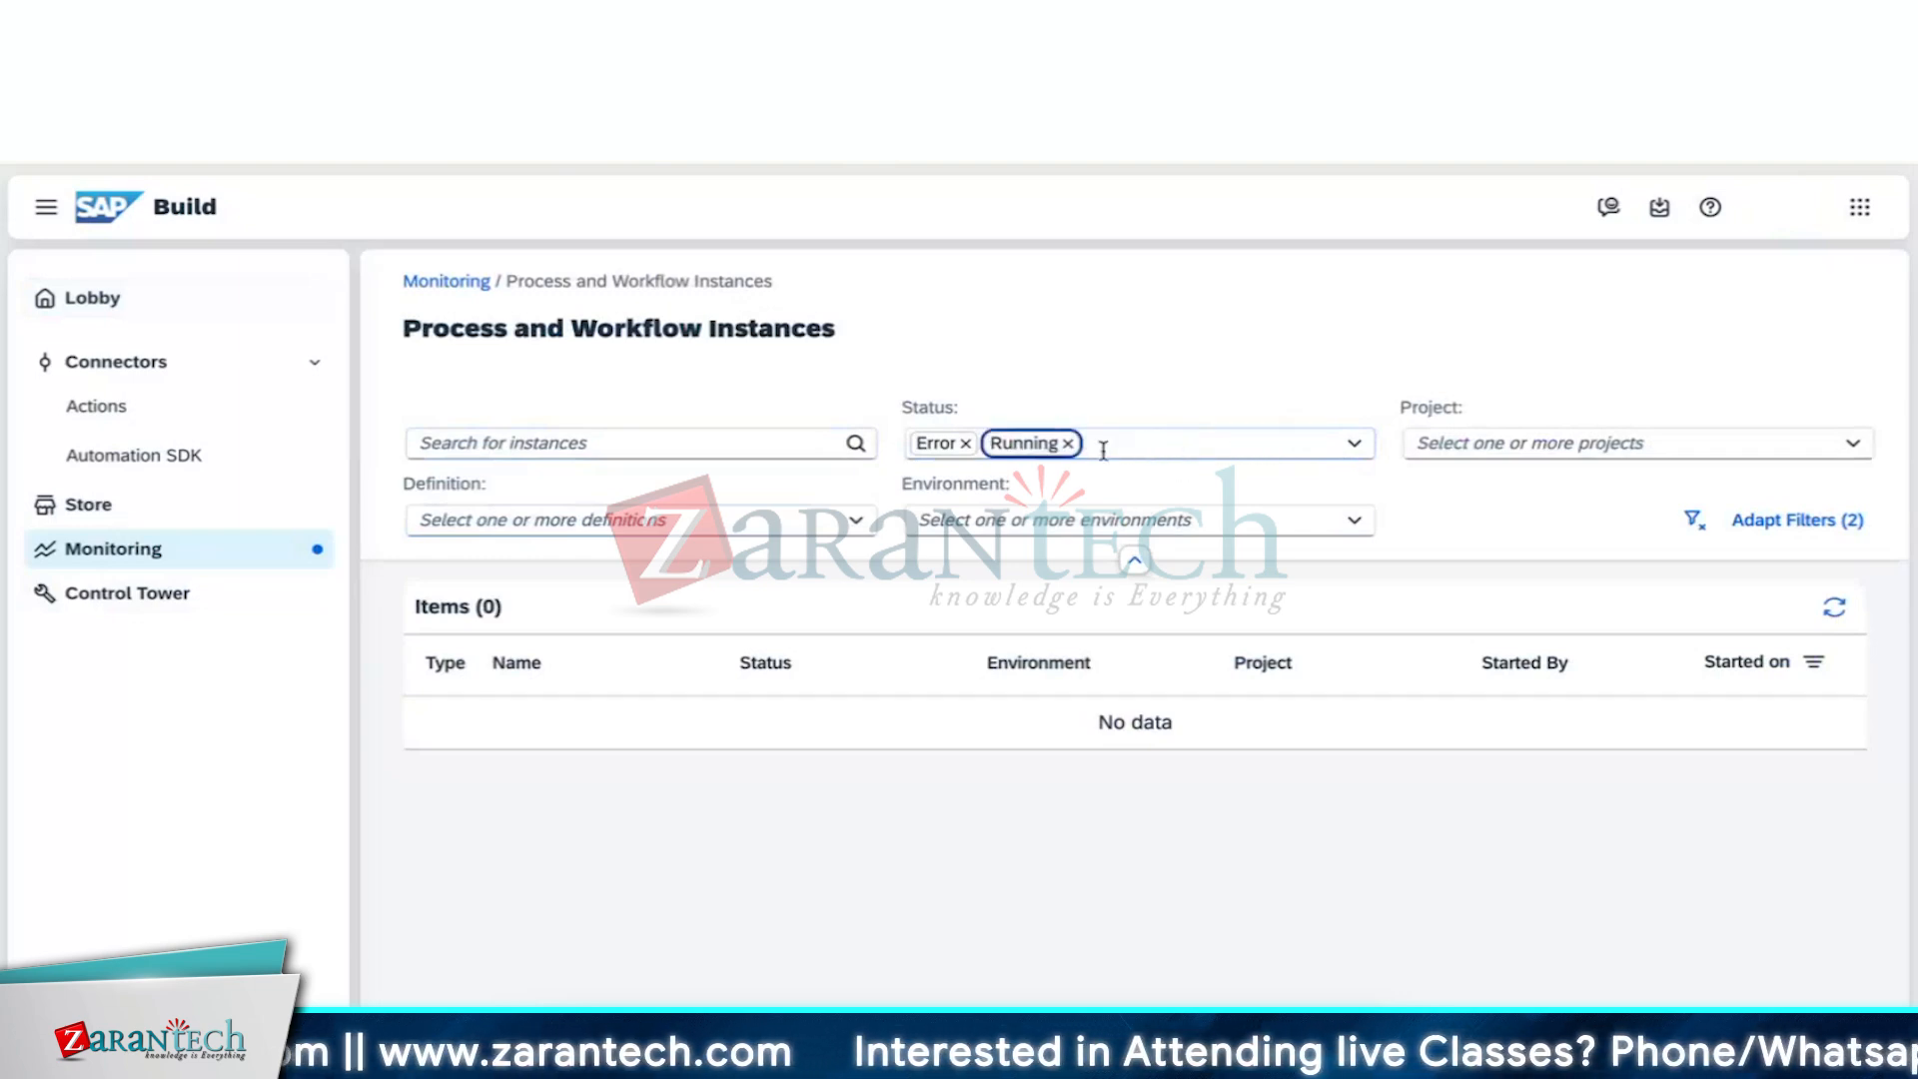
pyautogui.click(1067, 444)
pyautogui.click(966, 443)
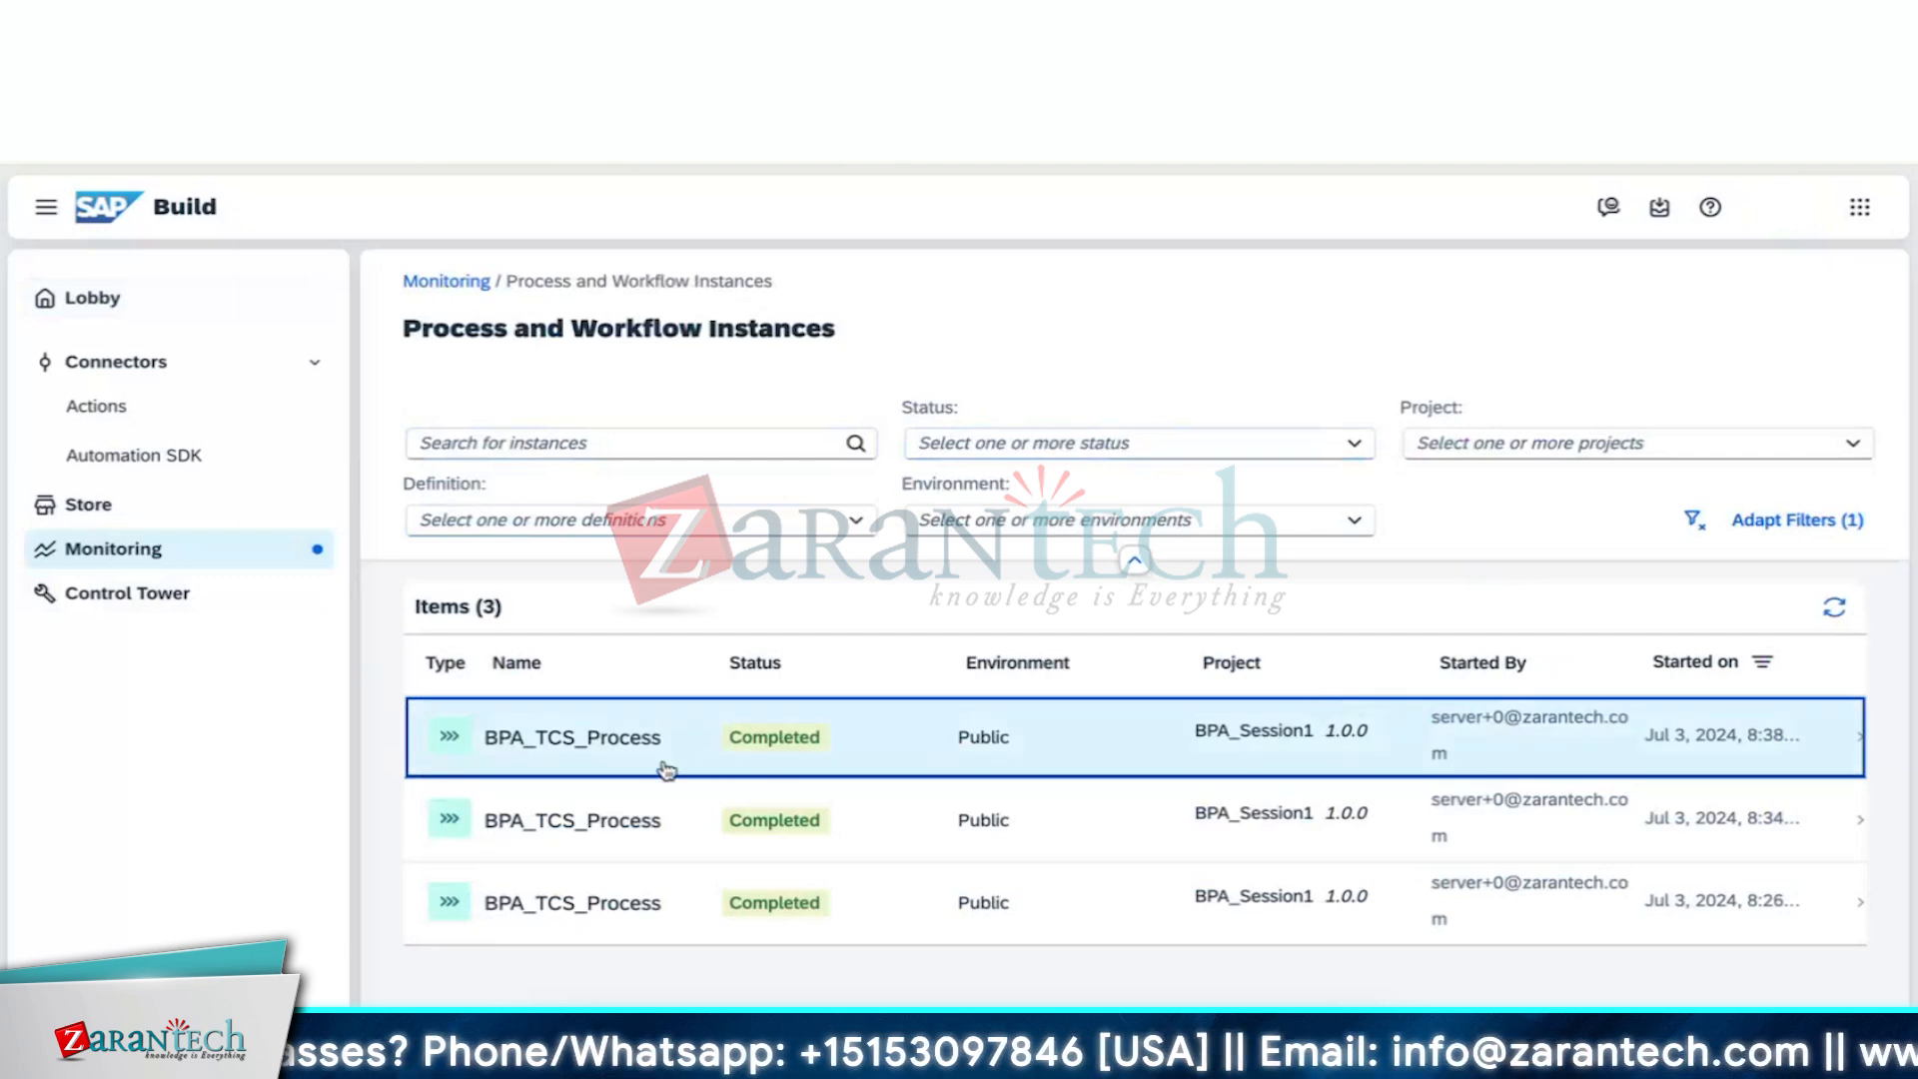
# Open the newest BPA_TCS_Process instance and review its Logs and Context sections
pyautogui.click(612, 757)
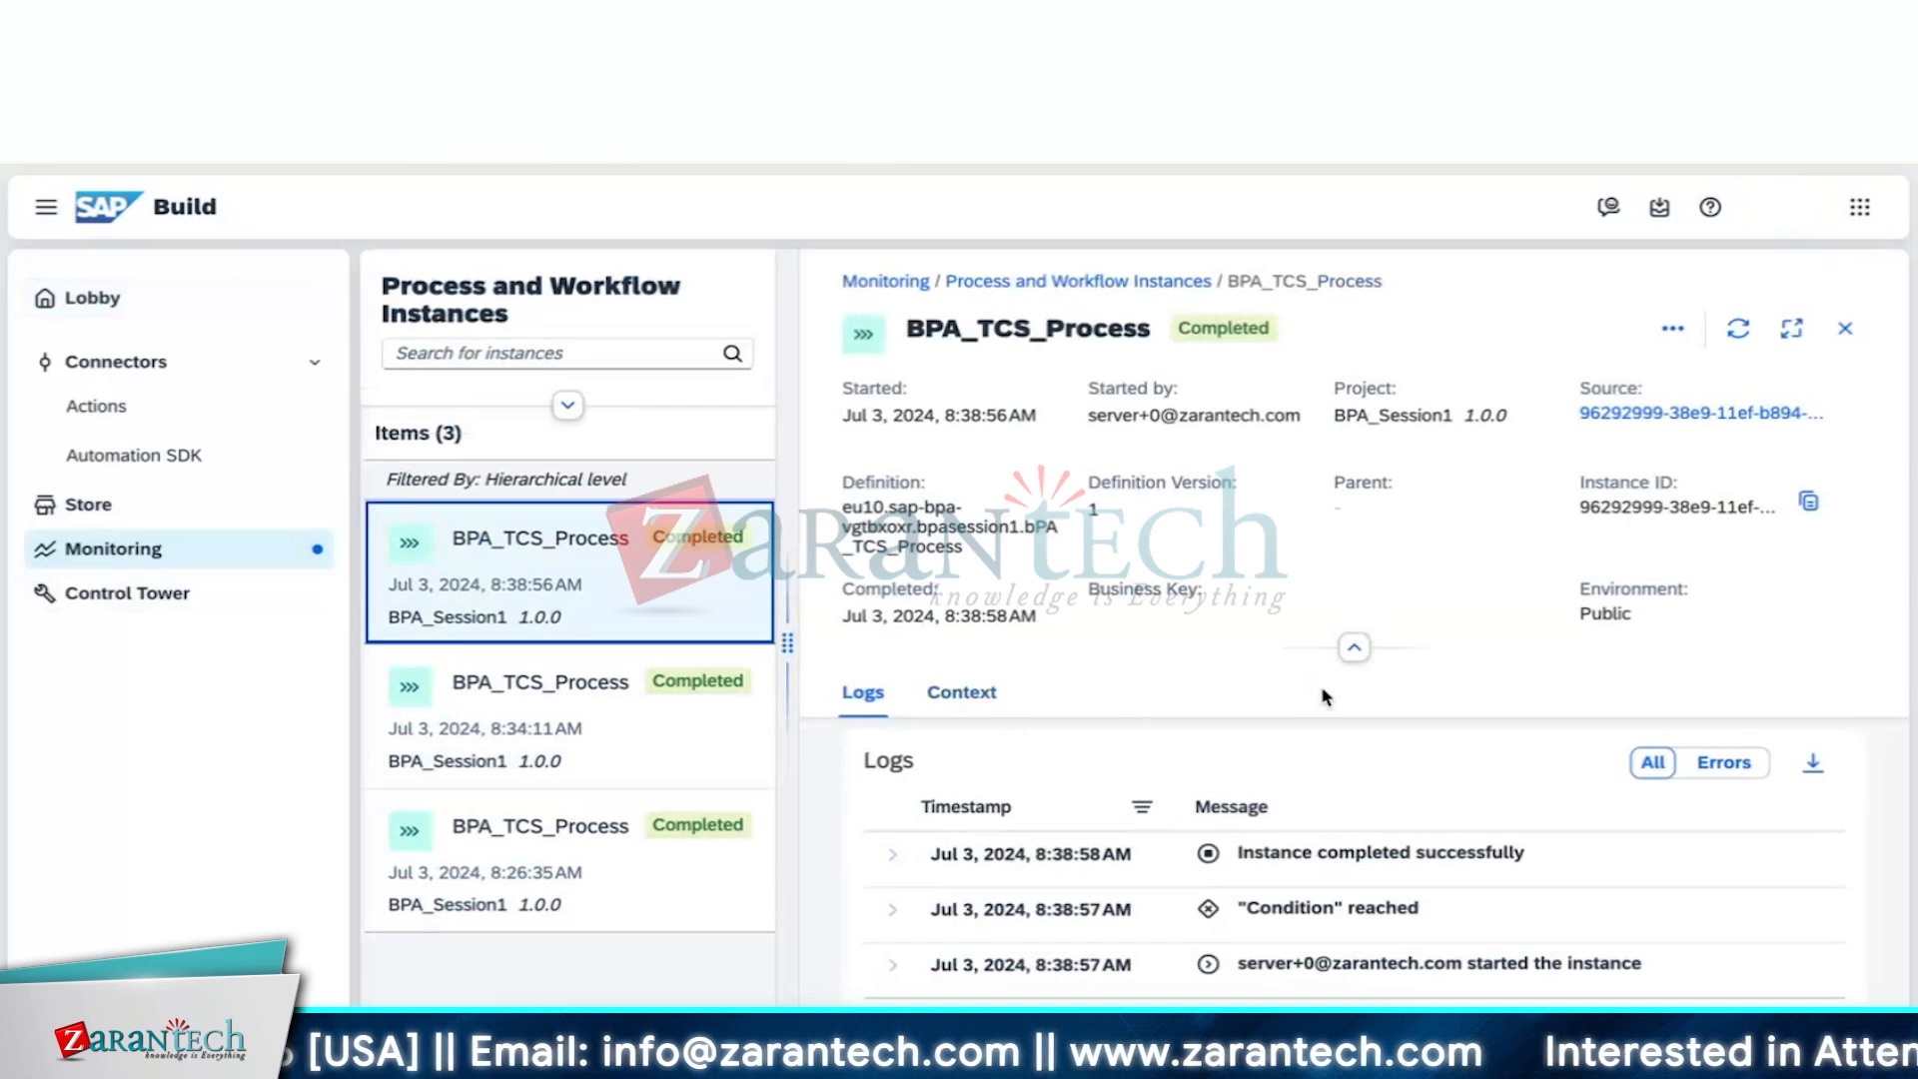
pyautogui.scroll(-2, 1323, 699)
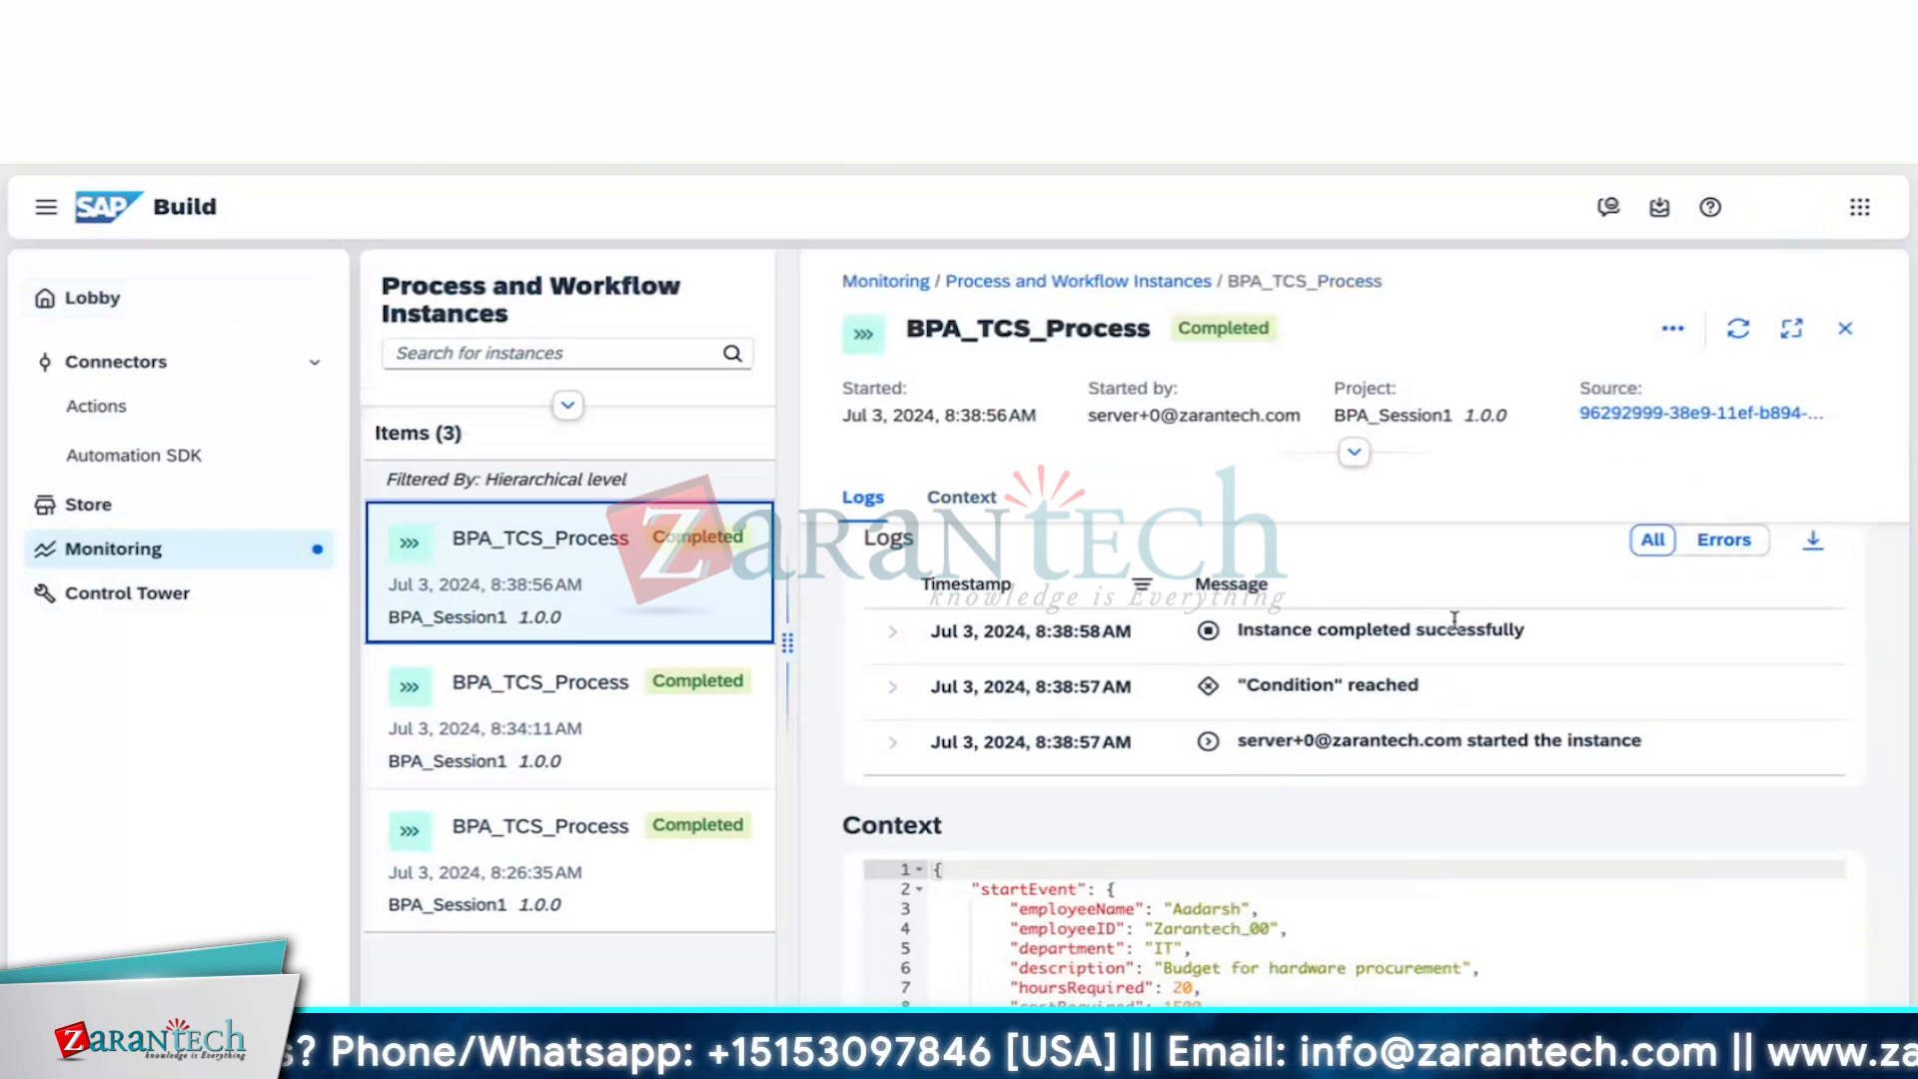
pyautogui.scroll(-3, 1208, 807)
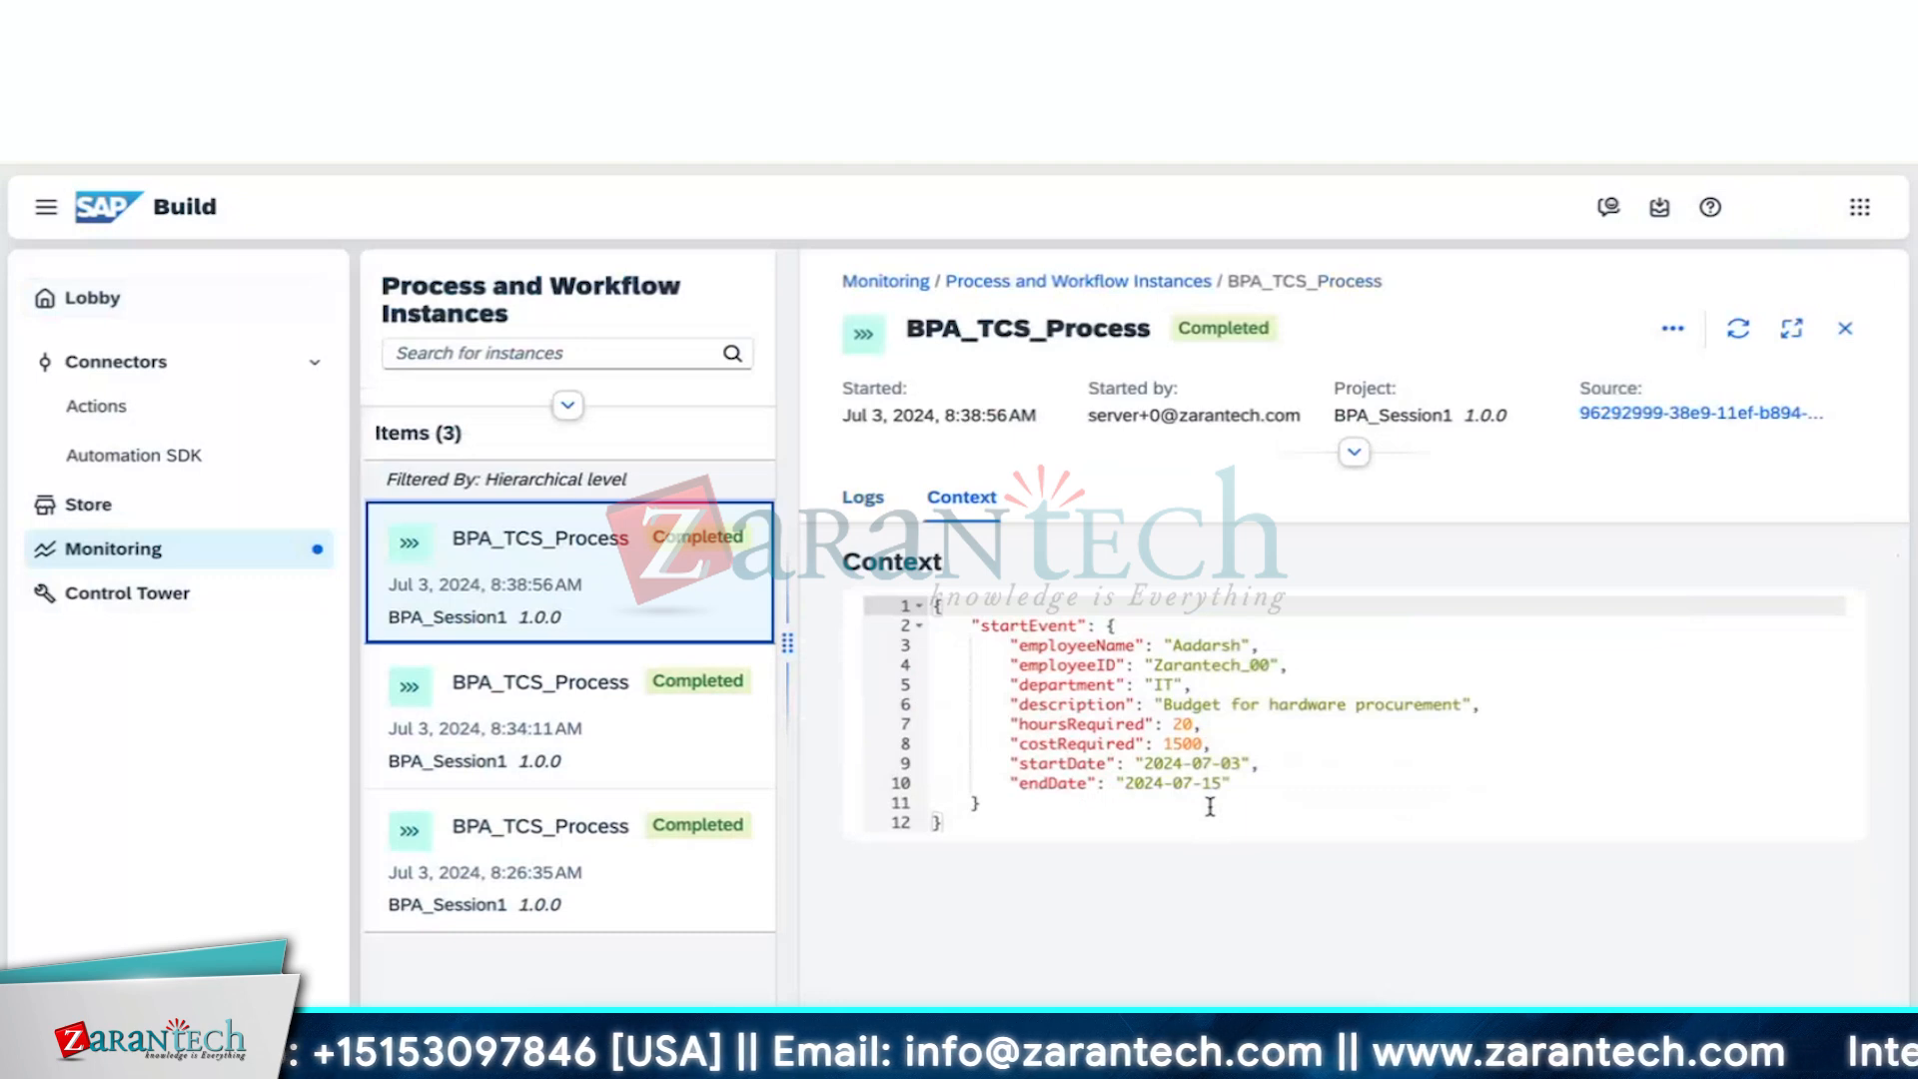
pyautogui.scroll(1, 1207, 800)
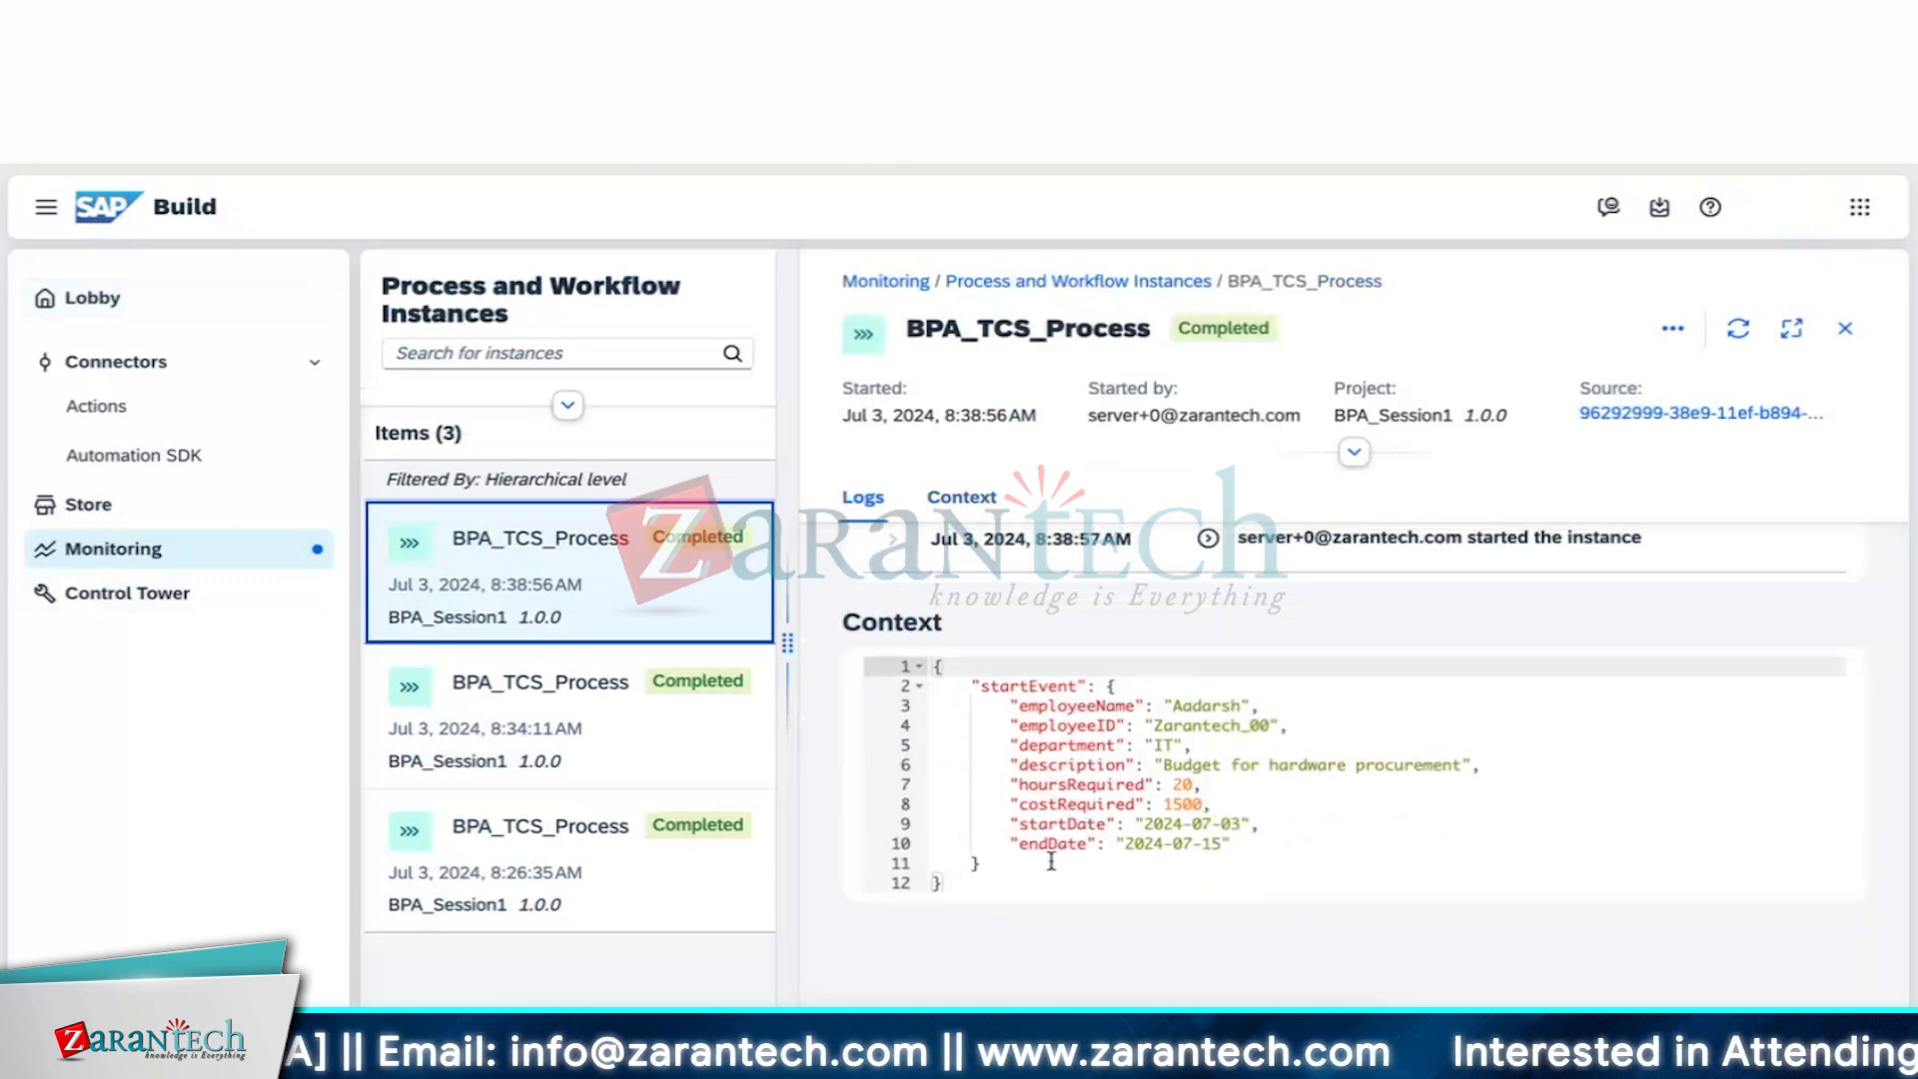
pyautogui.scroll(5, 1316, 789)
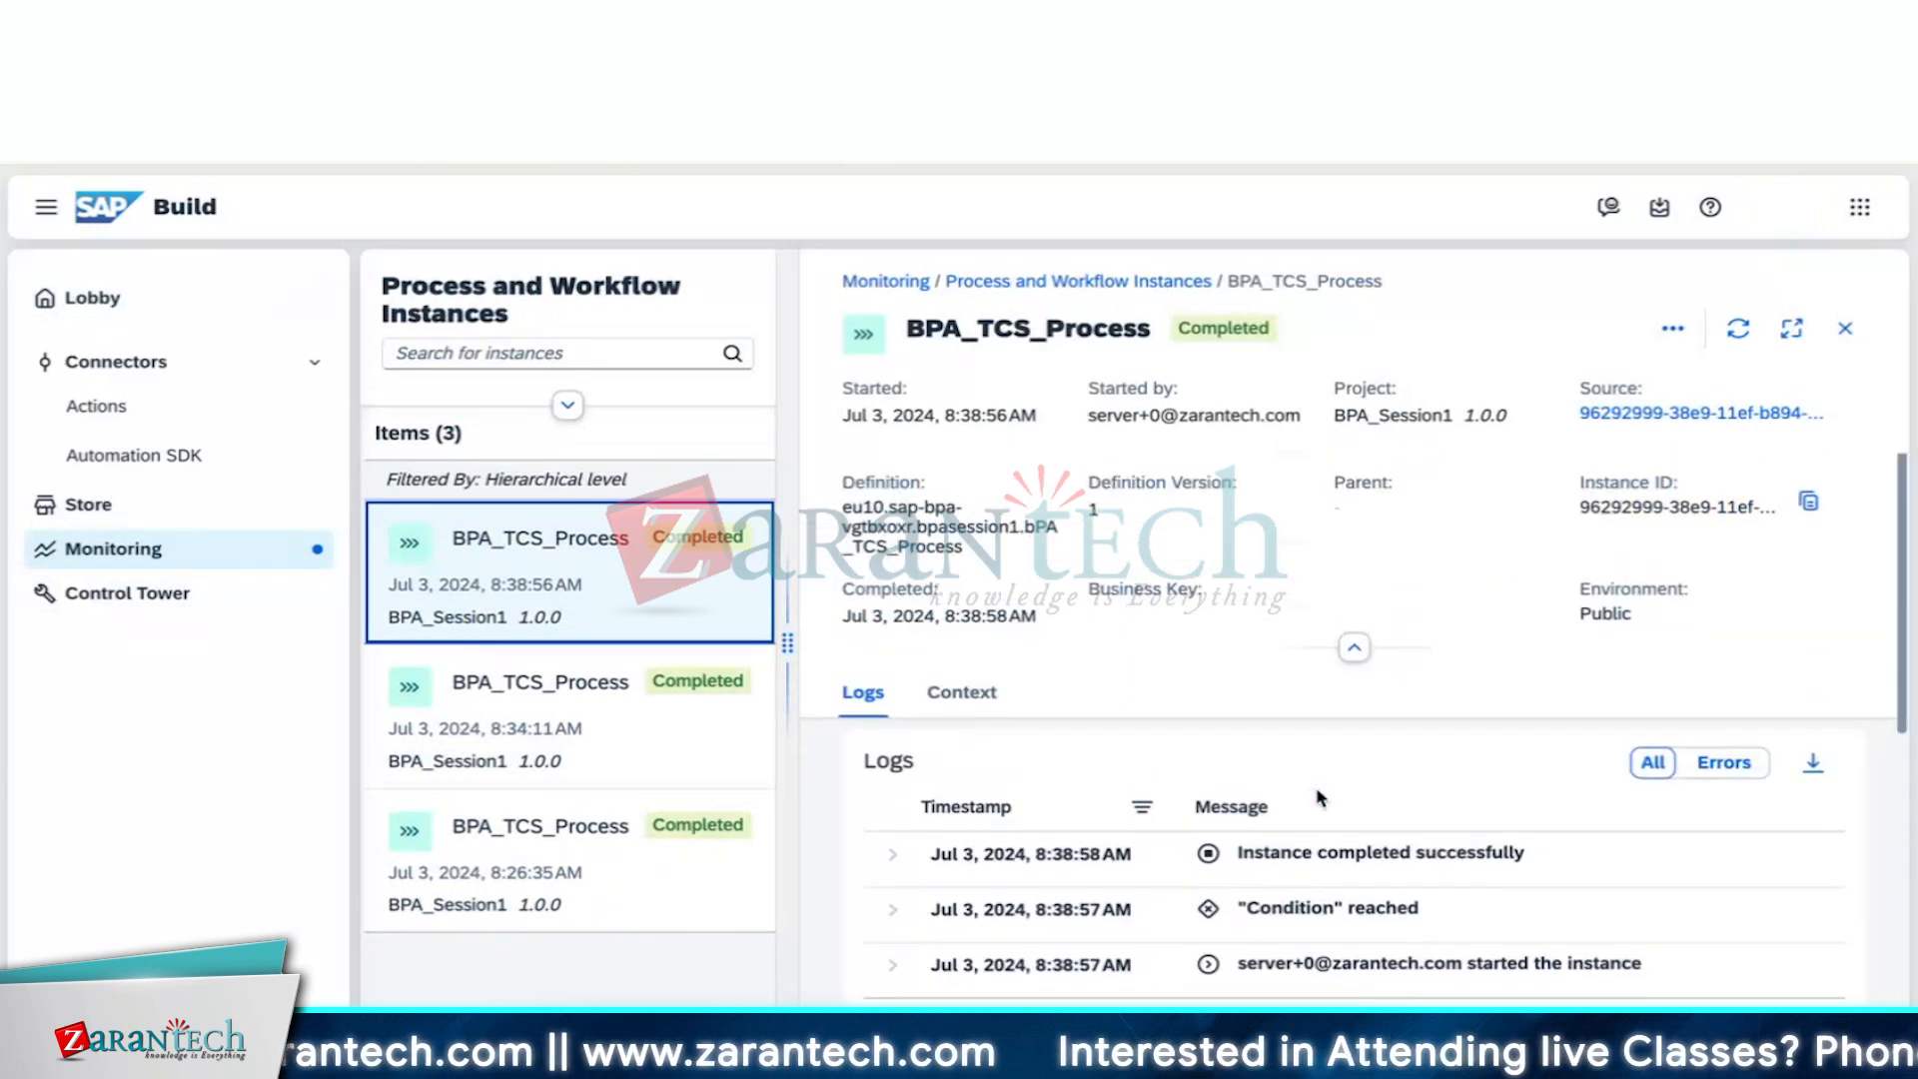
# Refresh the instance details, filter the logs to Errors, then show All entries again
pyautogui.click(1738, 328)
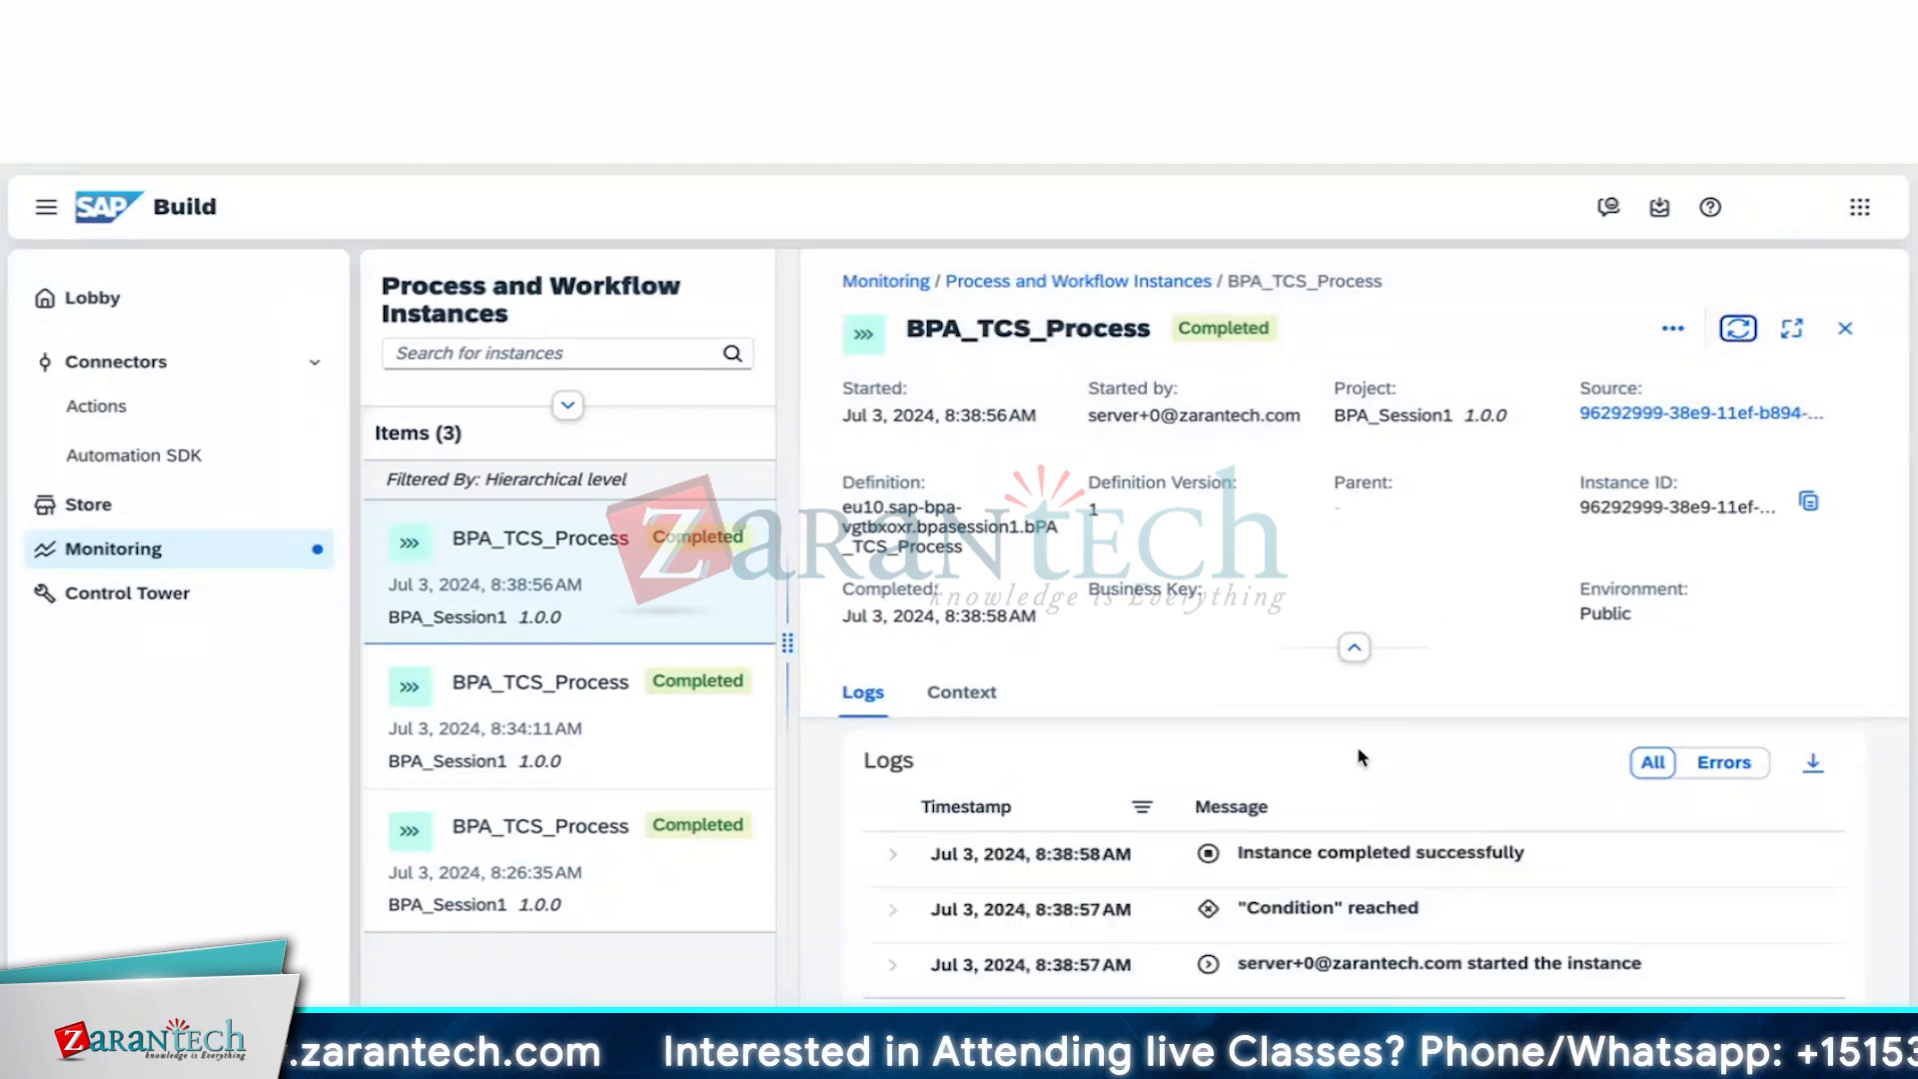
pyautogui.scroll(-5, 1358, 756)
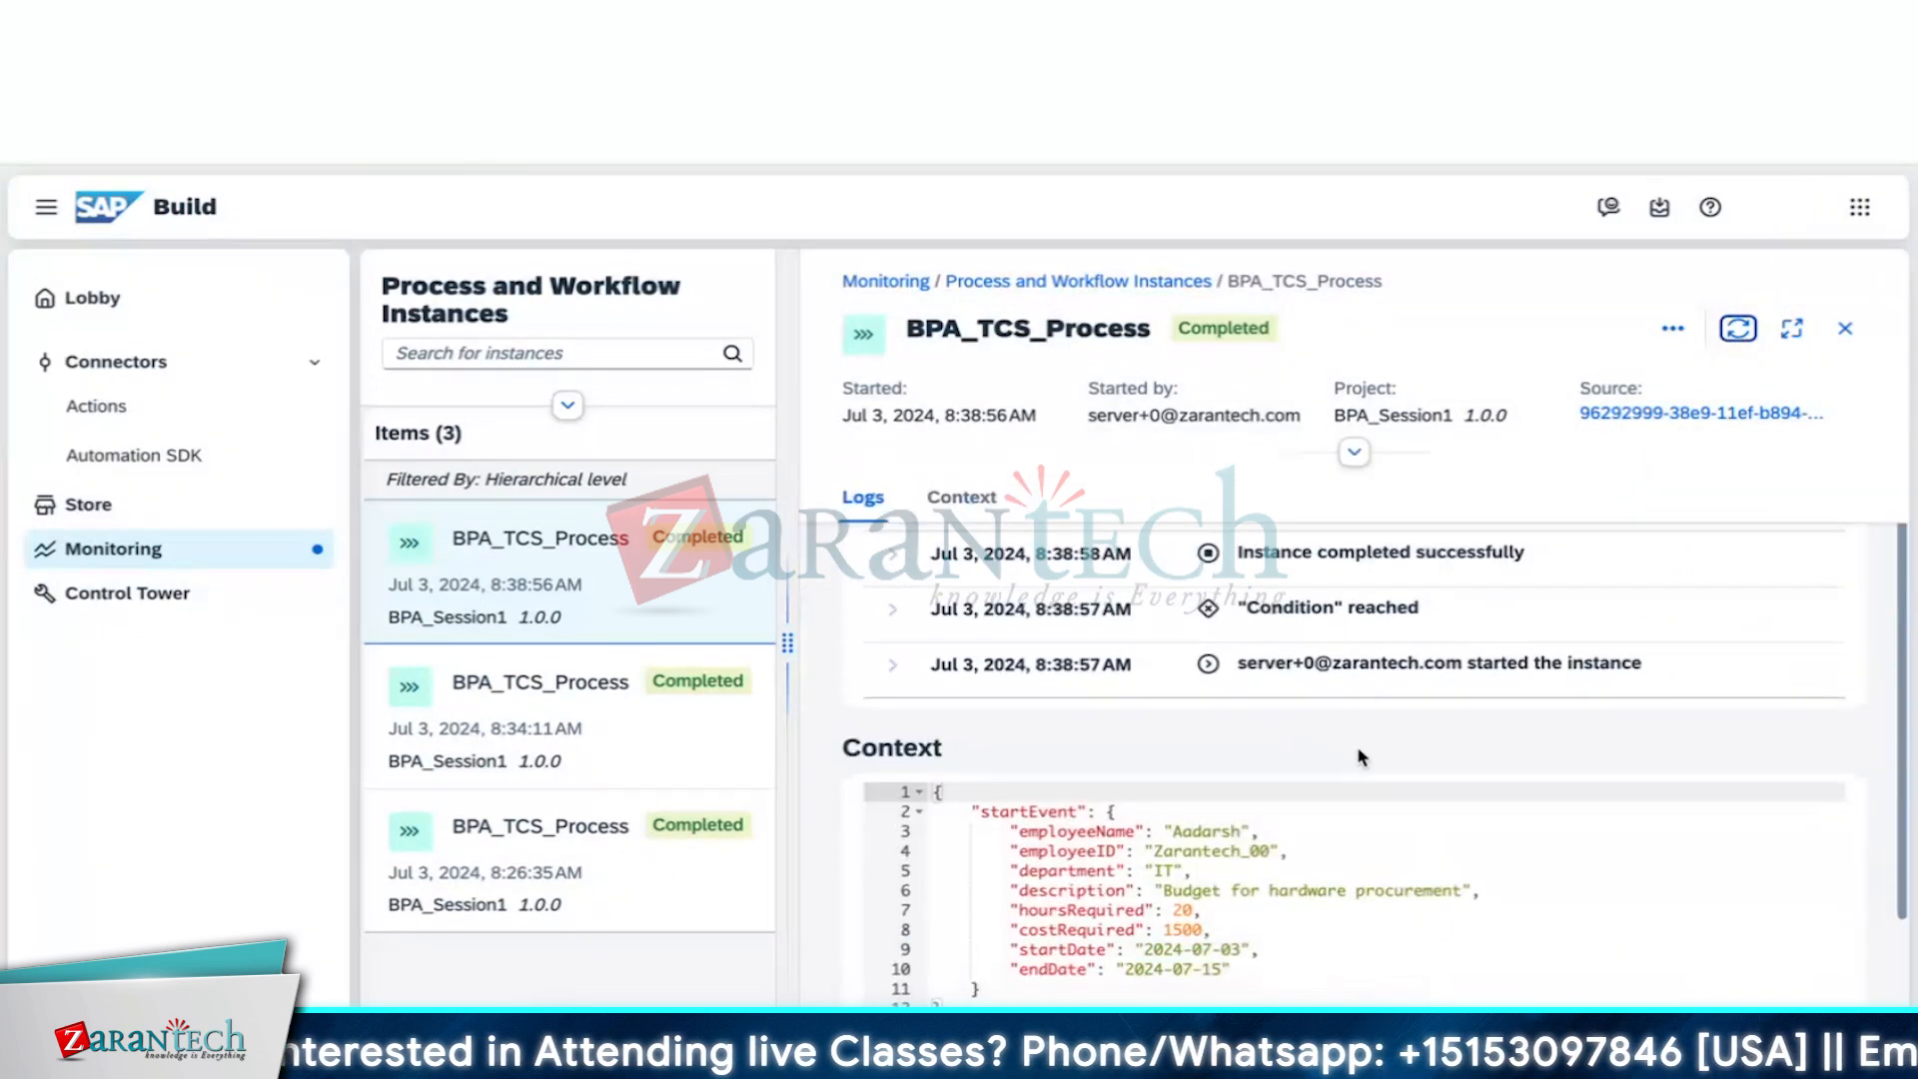
pyautogui.scroll(5, 1359, 749)
pyautogui.click(1724, 762)
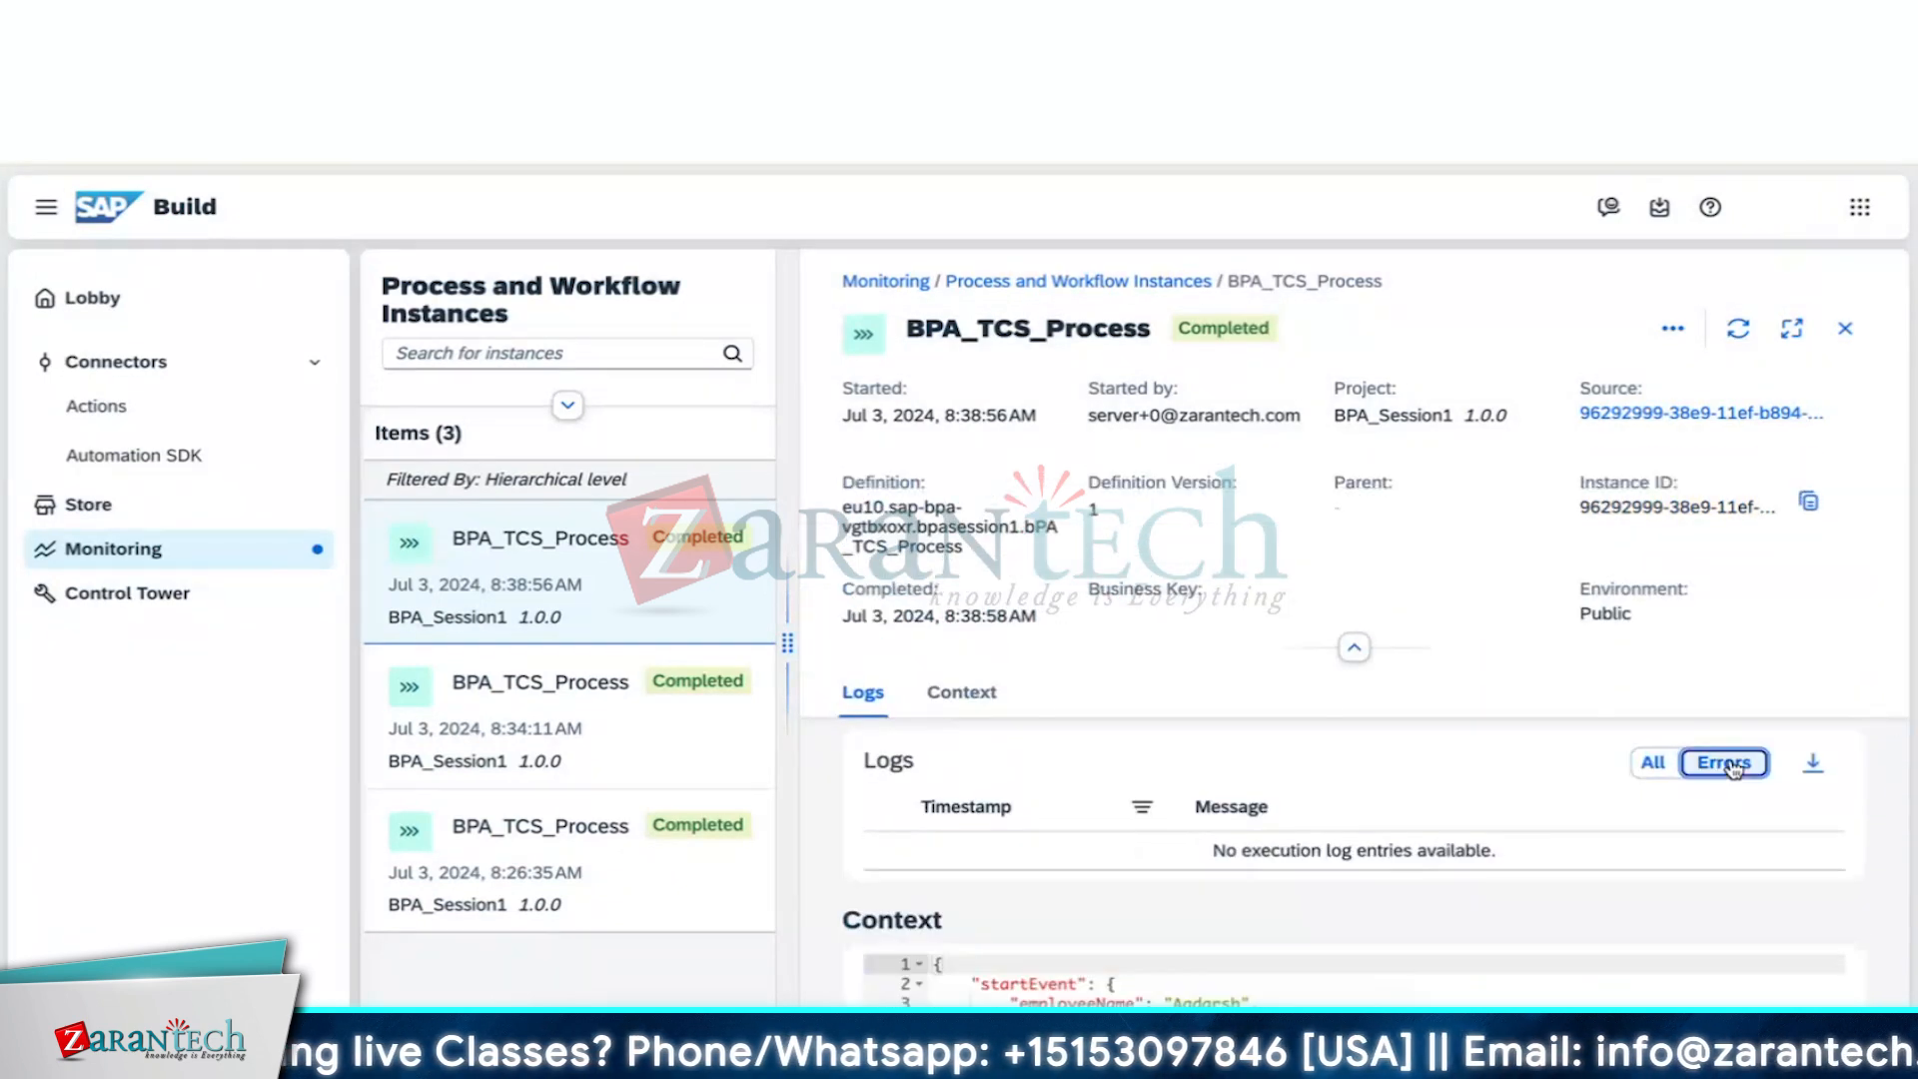
pyautogui.scroll(-5, 1409, 842)
pyautogui.scroll(5, 1409, 842)
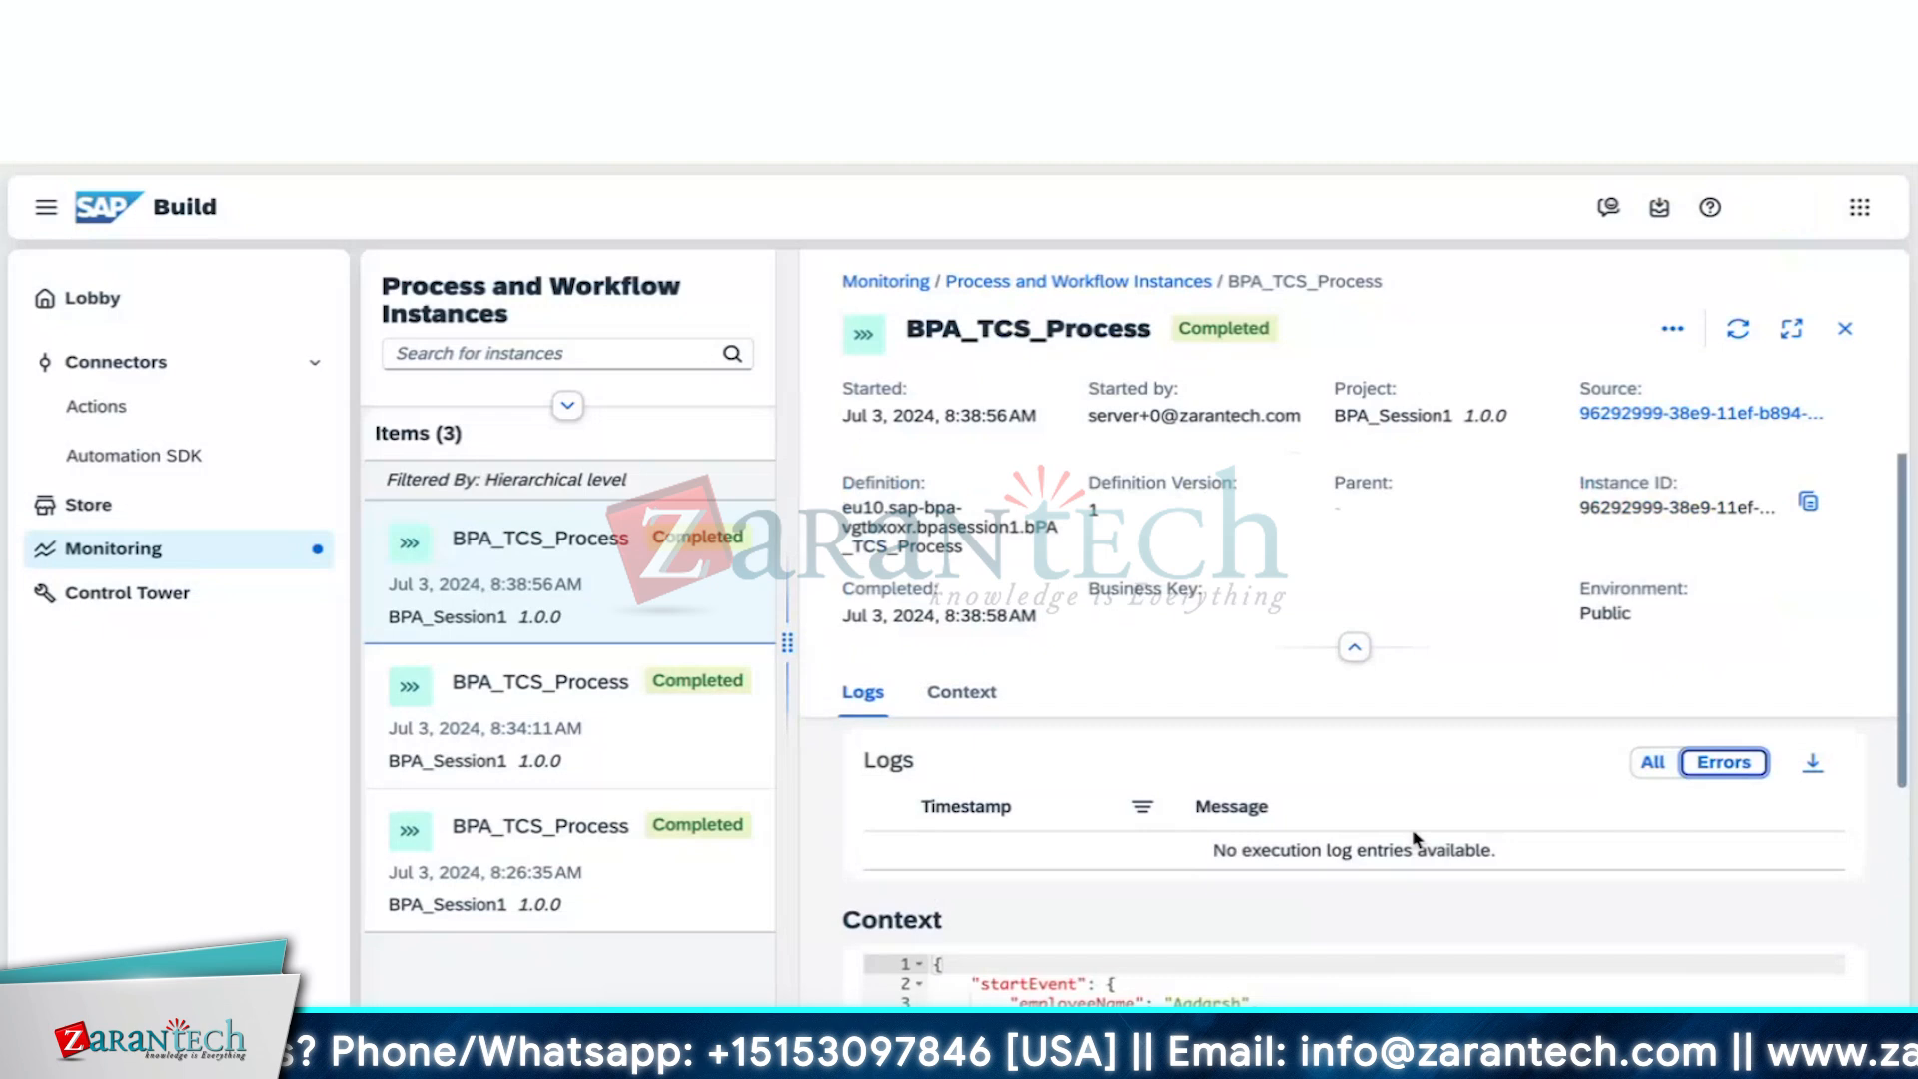
pyautogui.click(1653, 762)
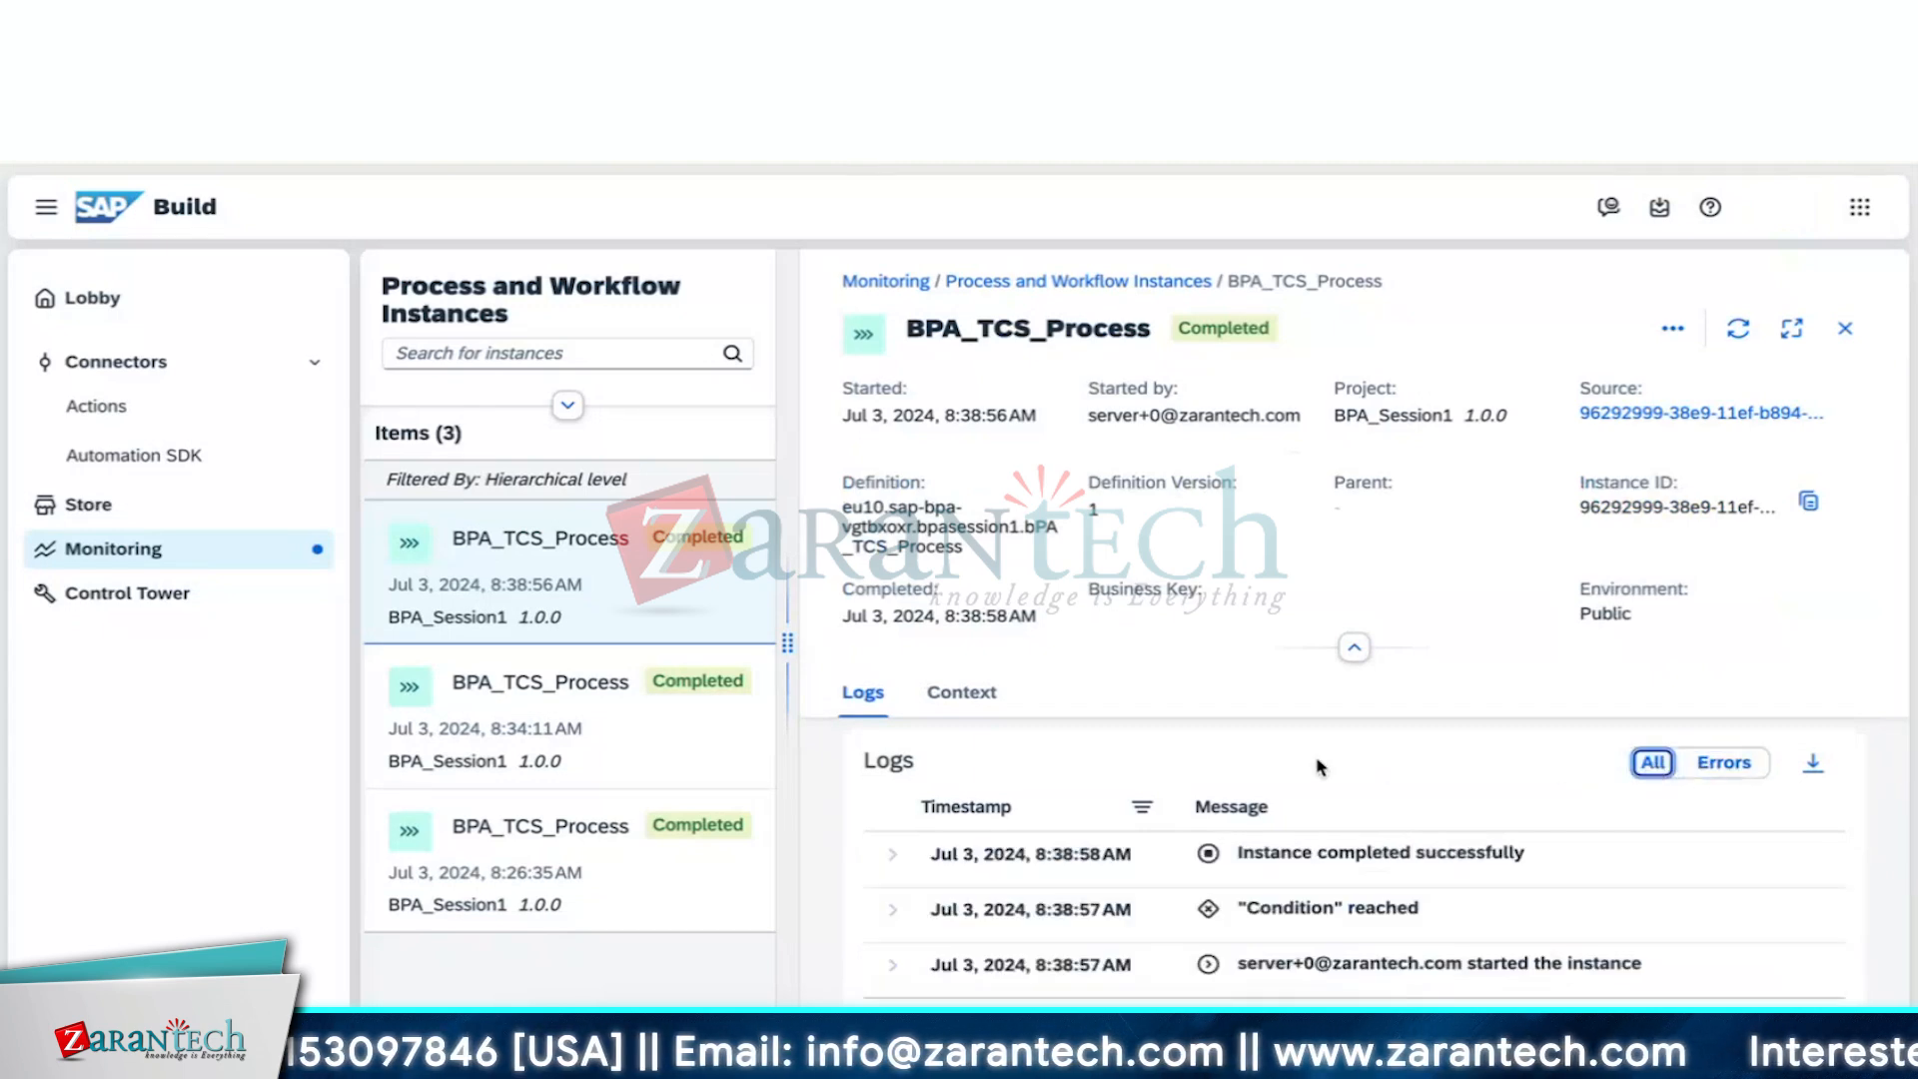
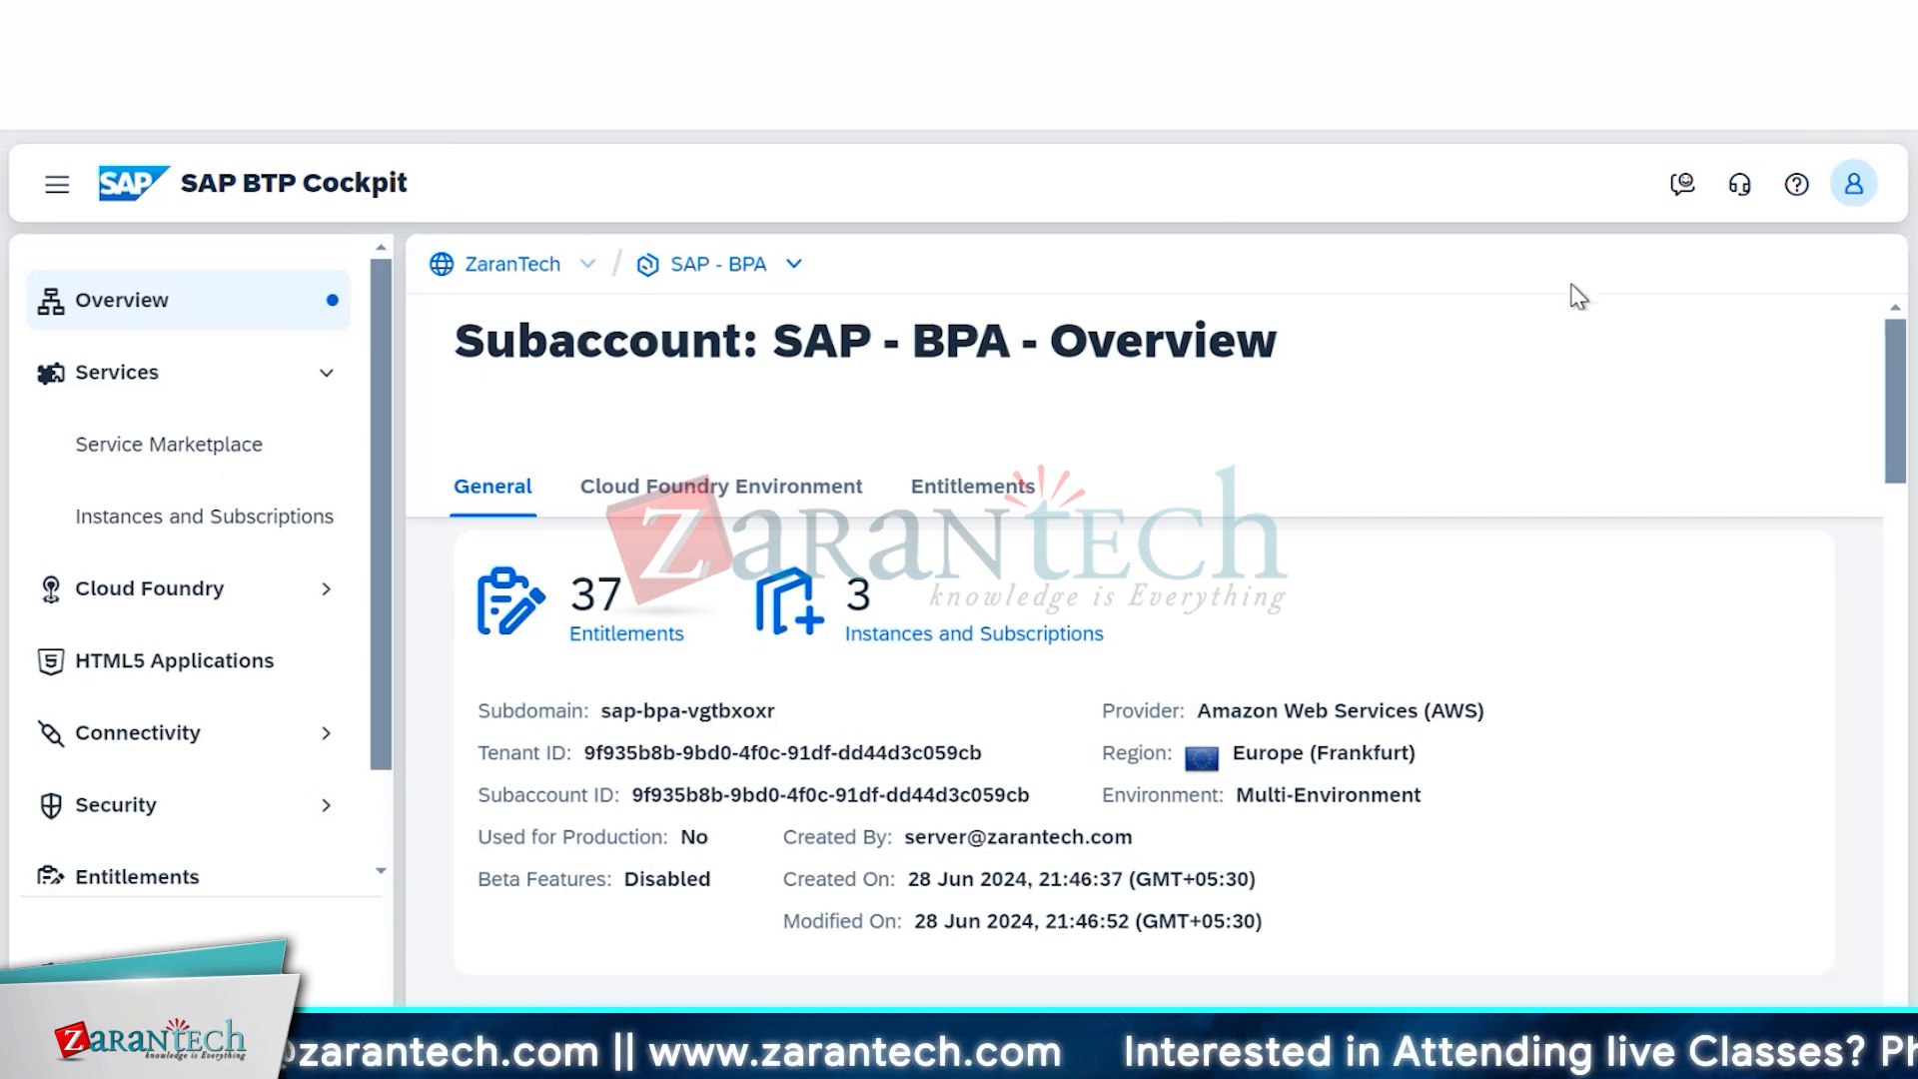
# Go to Instances and Subscriptions under Services in the SAP - BPA subaccount
pyautogui.click(249, 526)
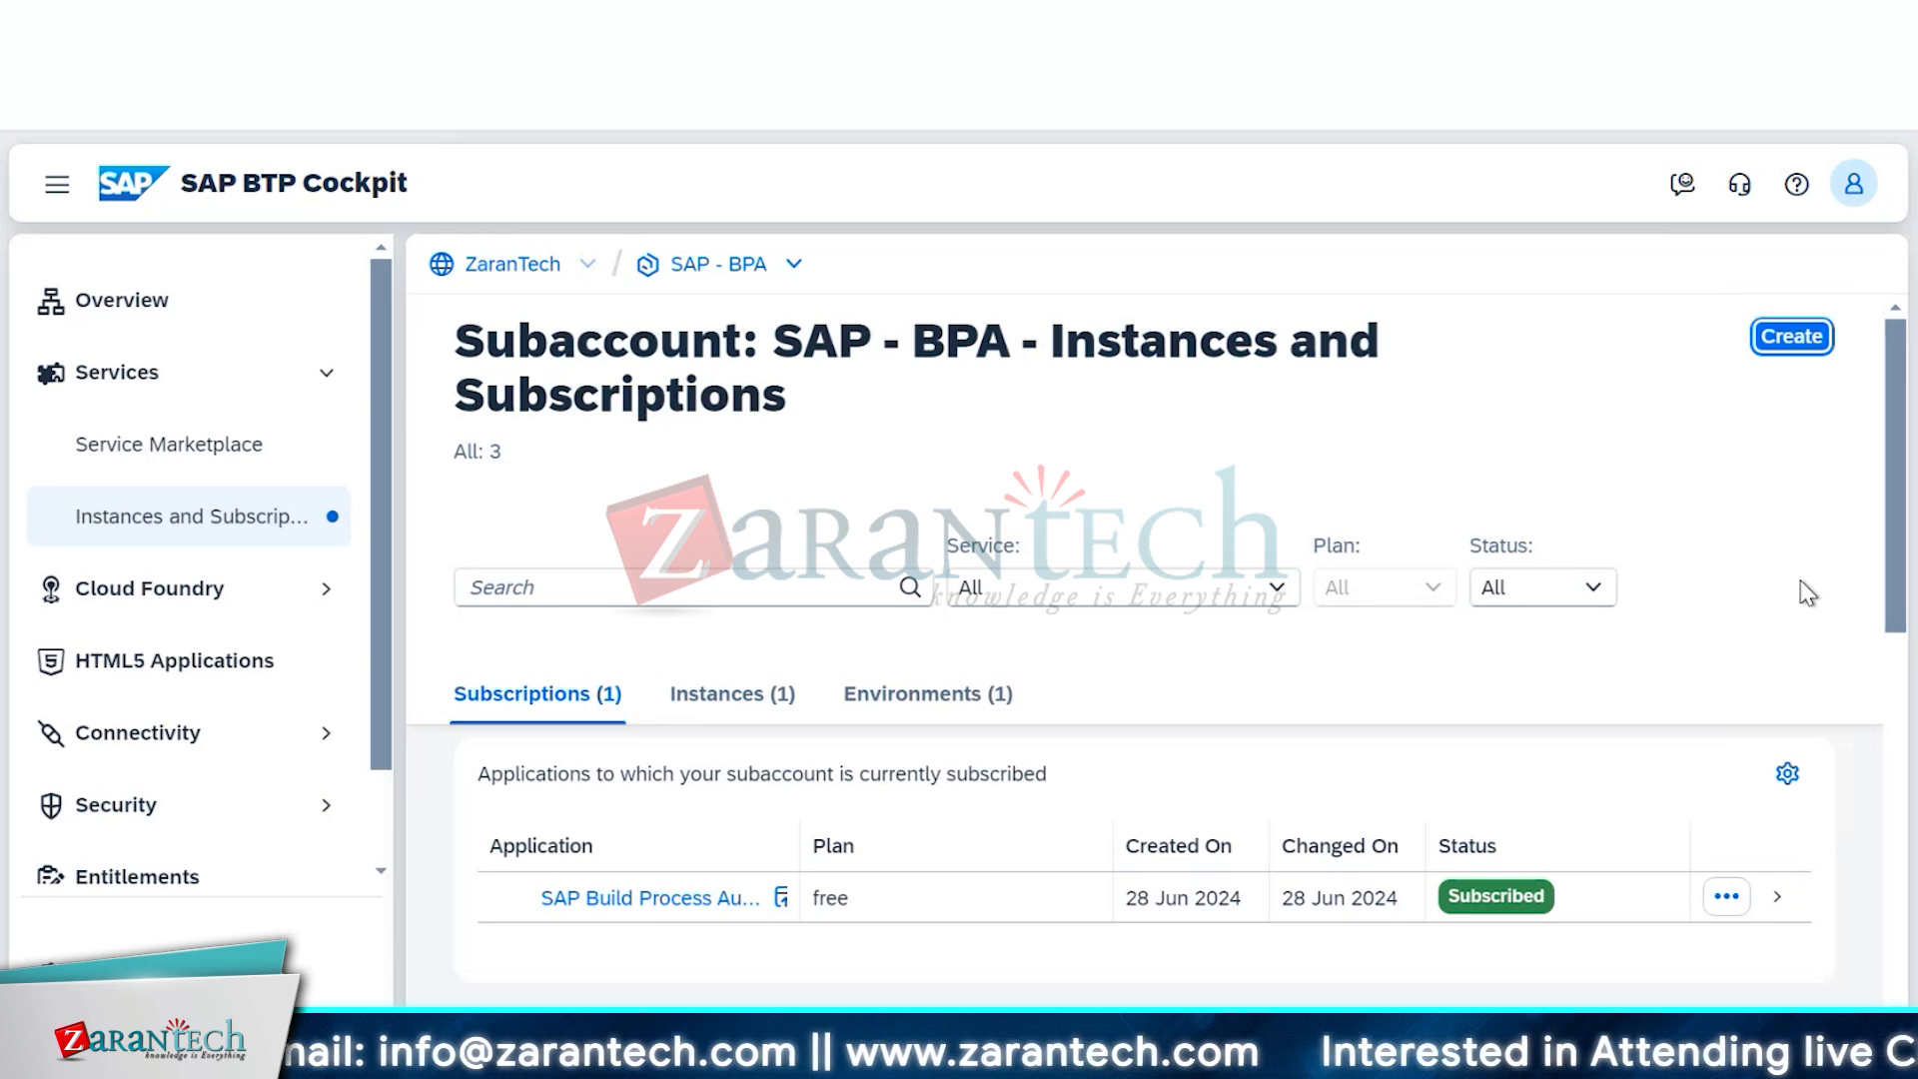
# Launch SAP Build Process Automation from the Subscriptions table to reach the SAP Build lobby
pyautogui.scroll(-4, 907, 783)
pyautogui.scroll(-3, 814, 804)
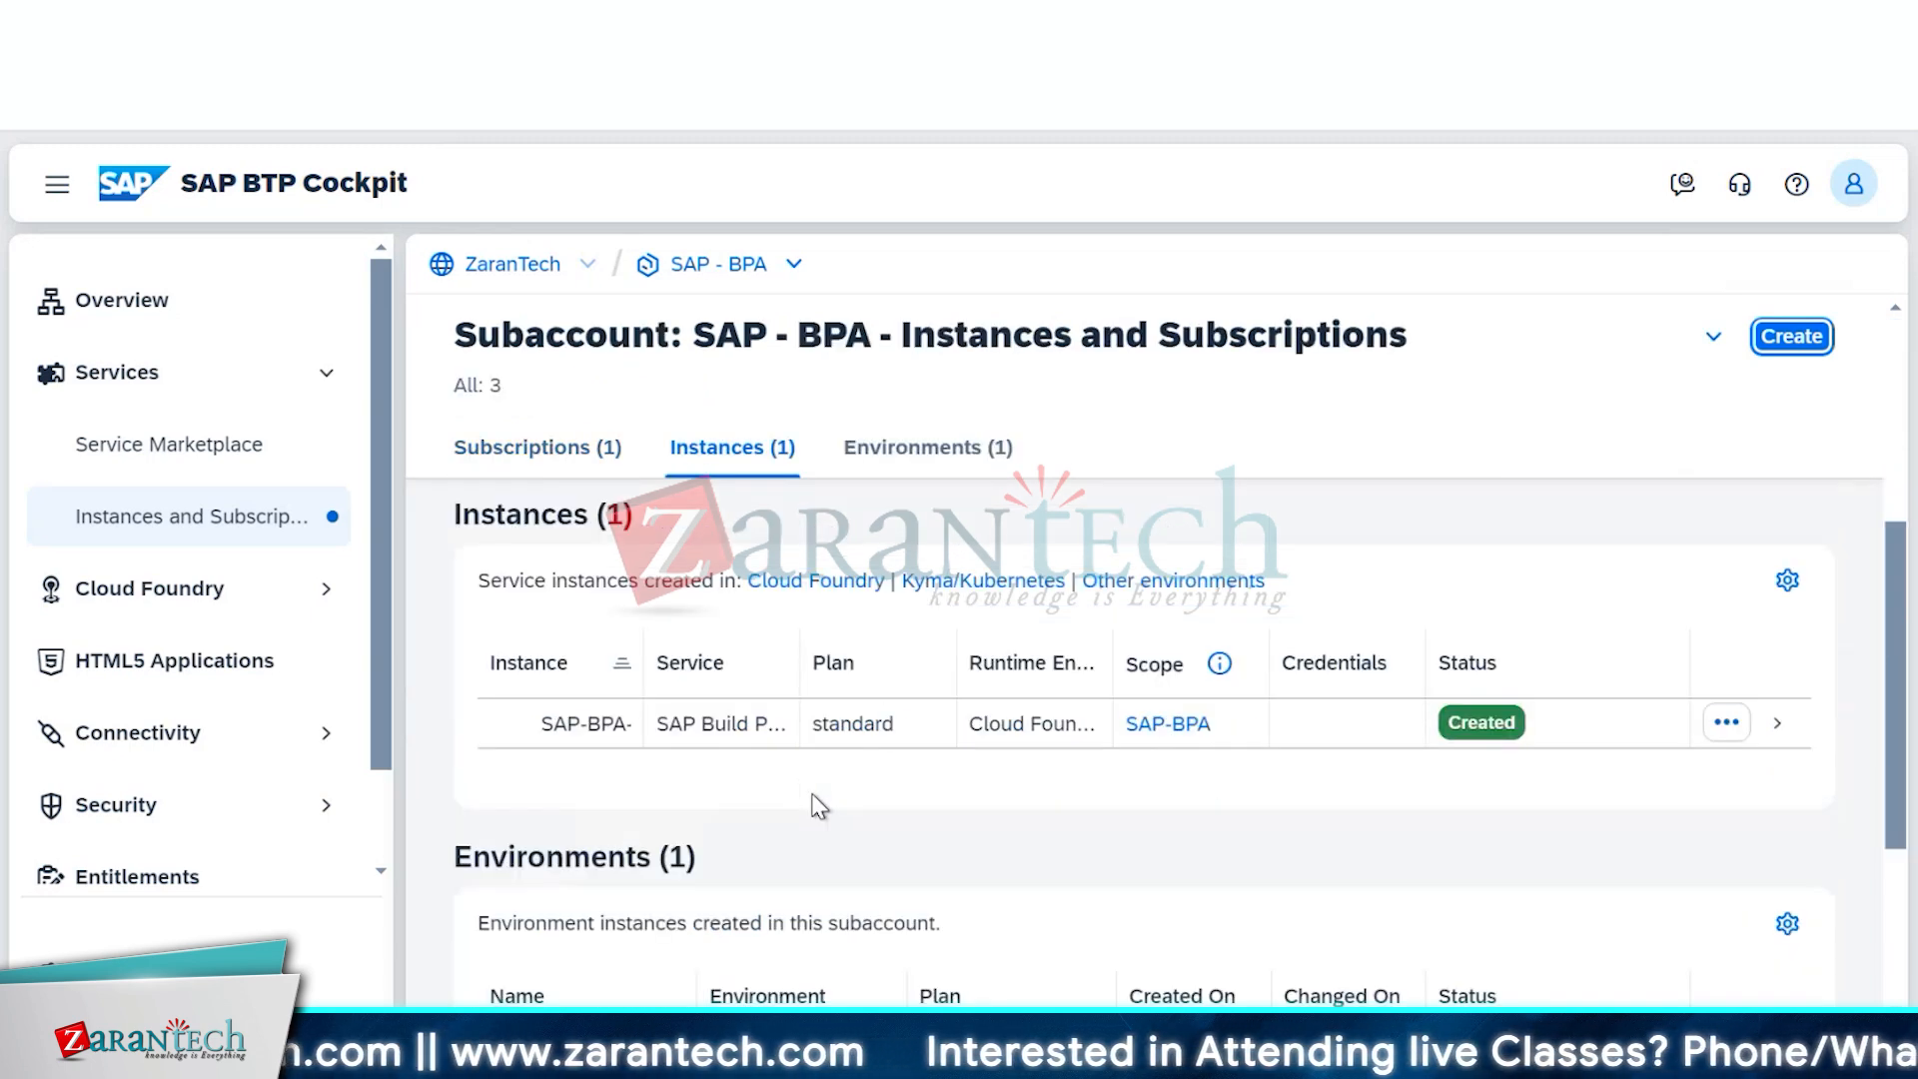
pyautogui.scroll(8, 814, 805)
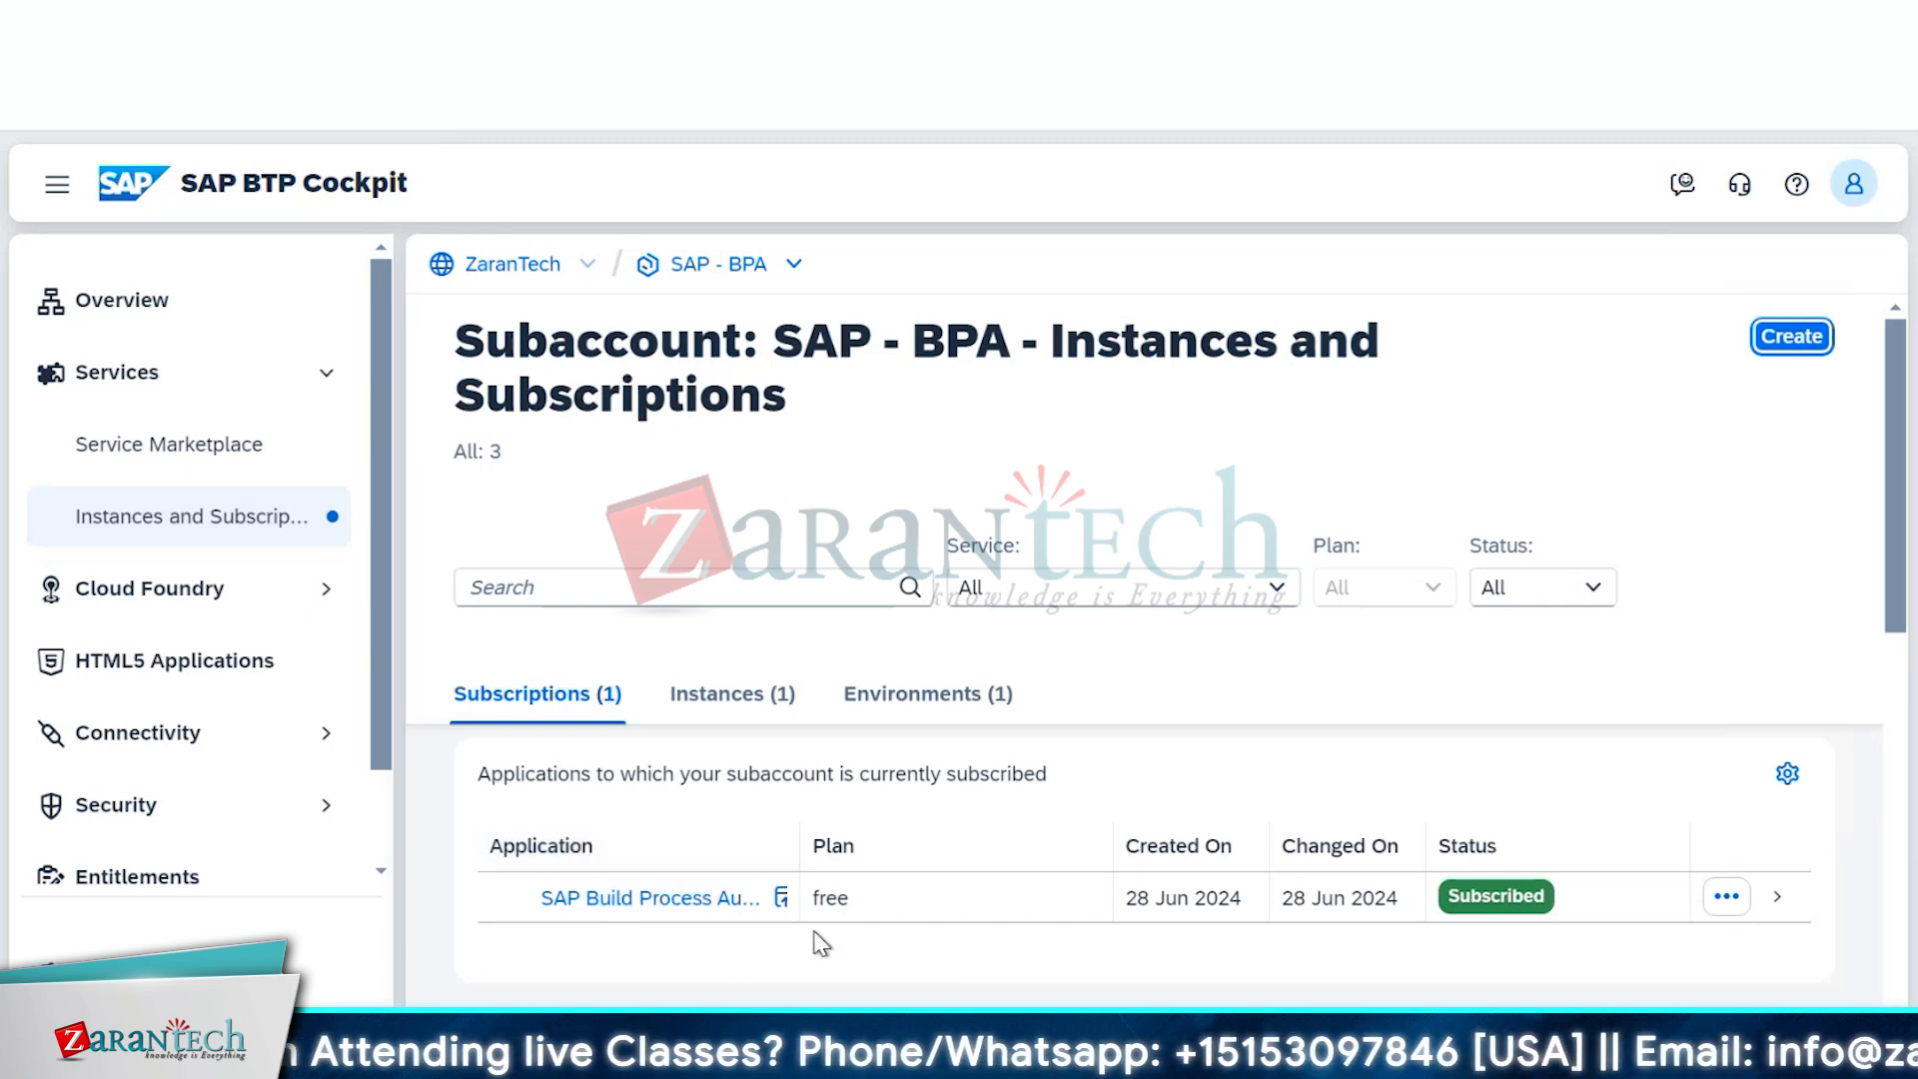
pyautogui.click(692, 904)
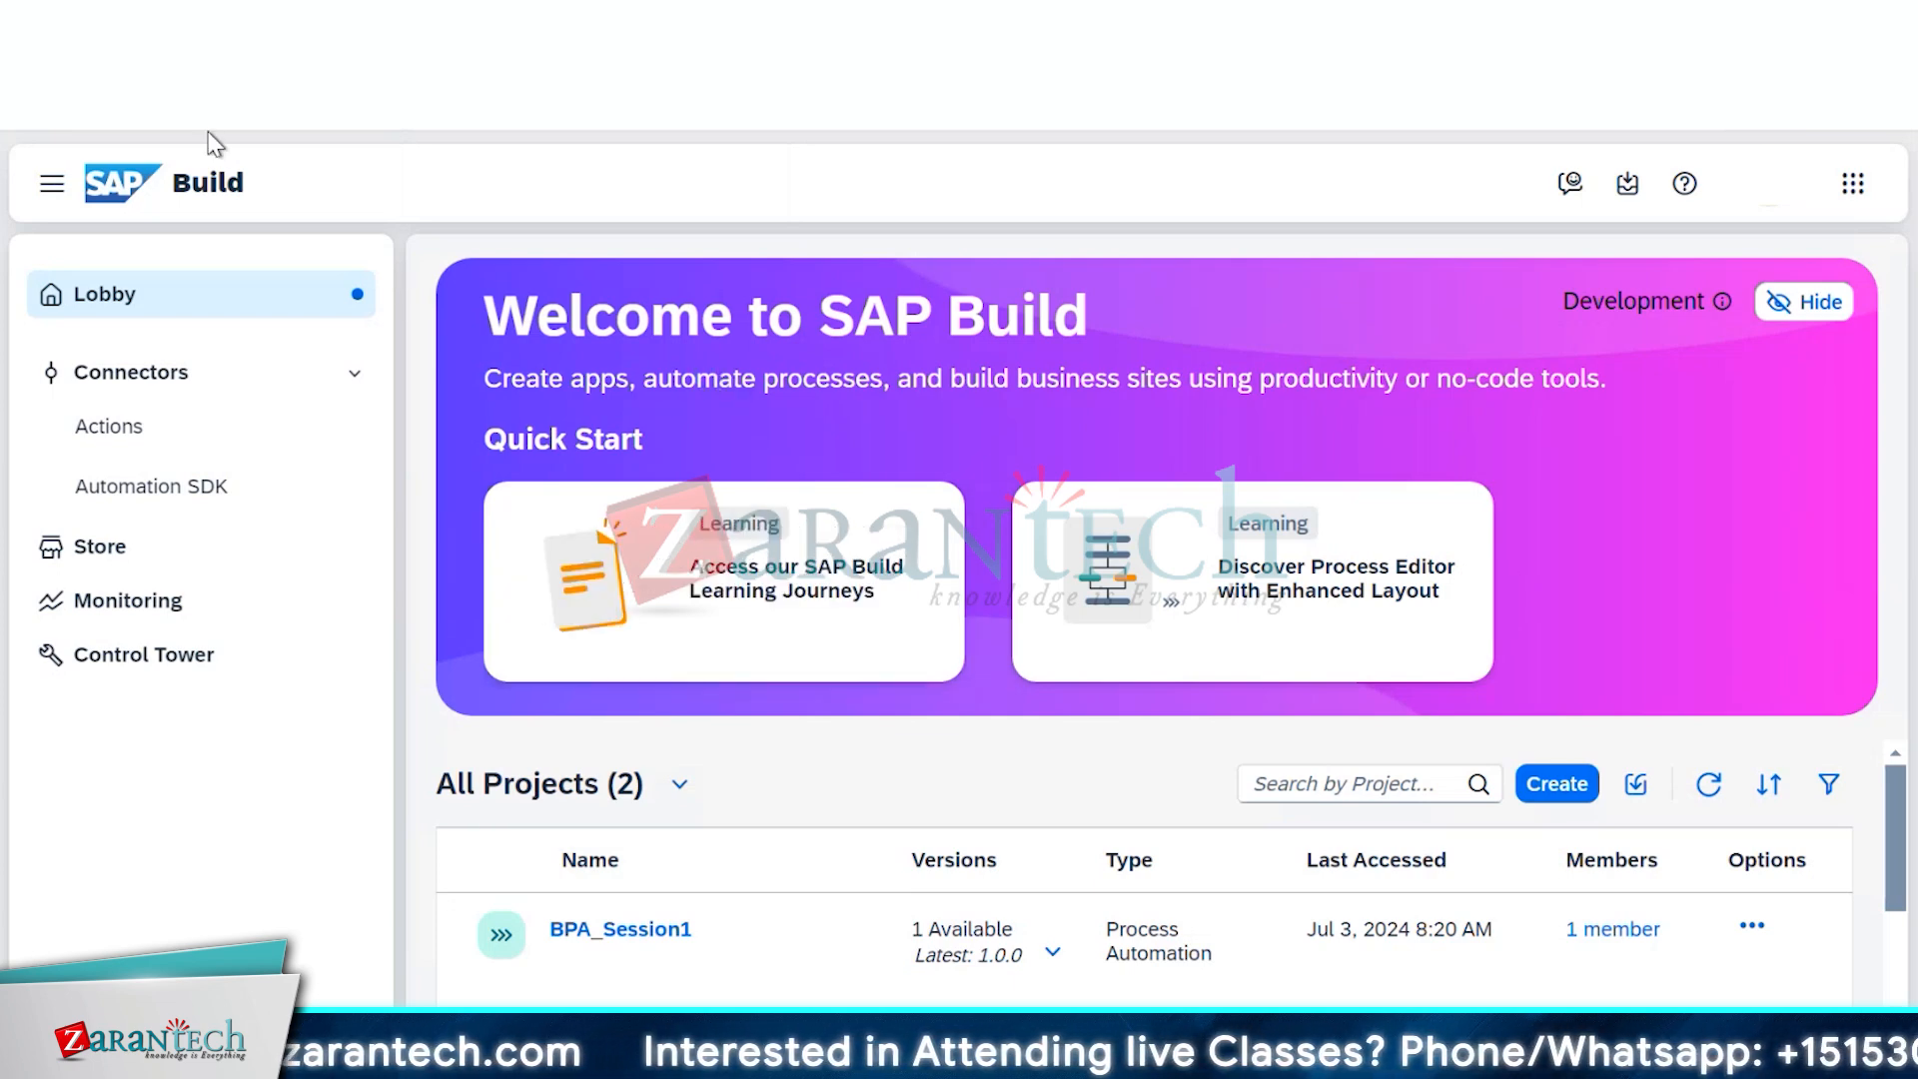
pyautogui.click(190, 22)
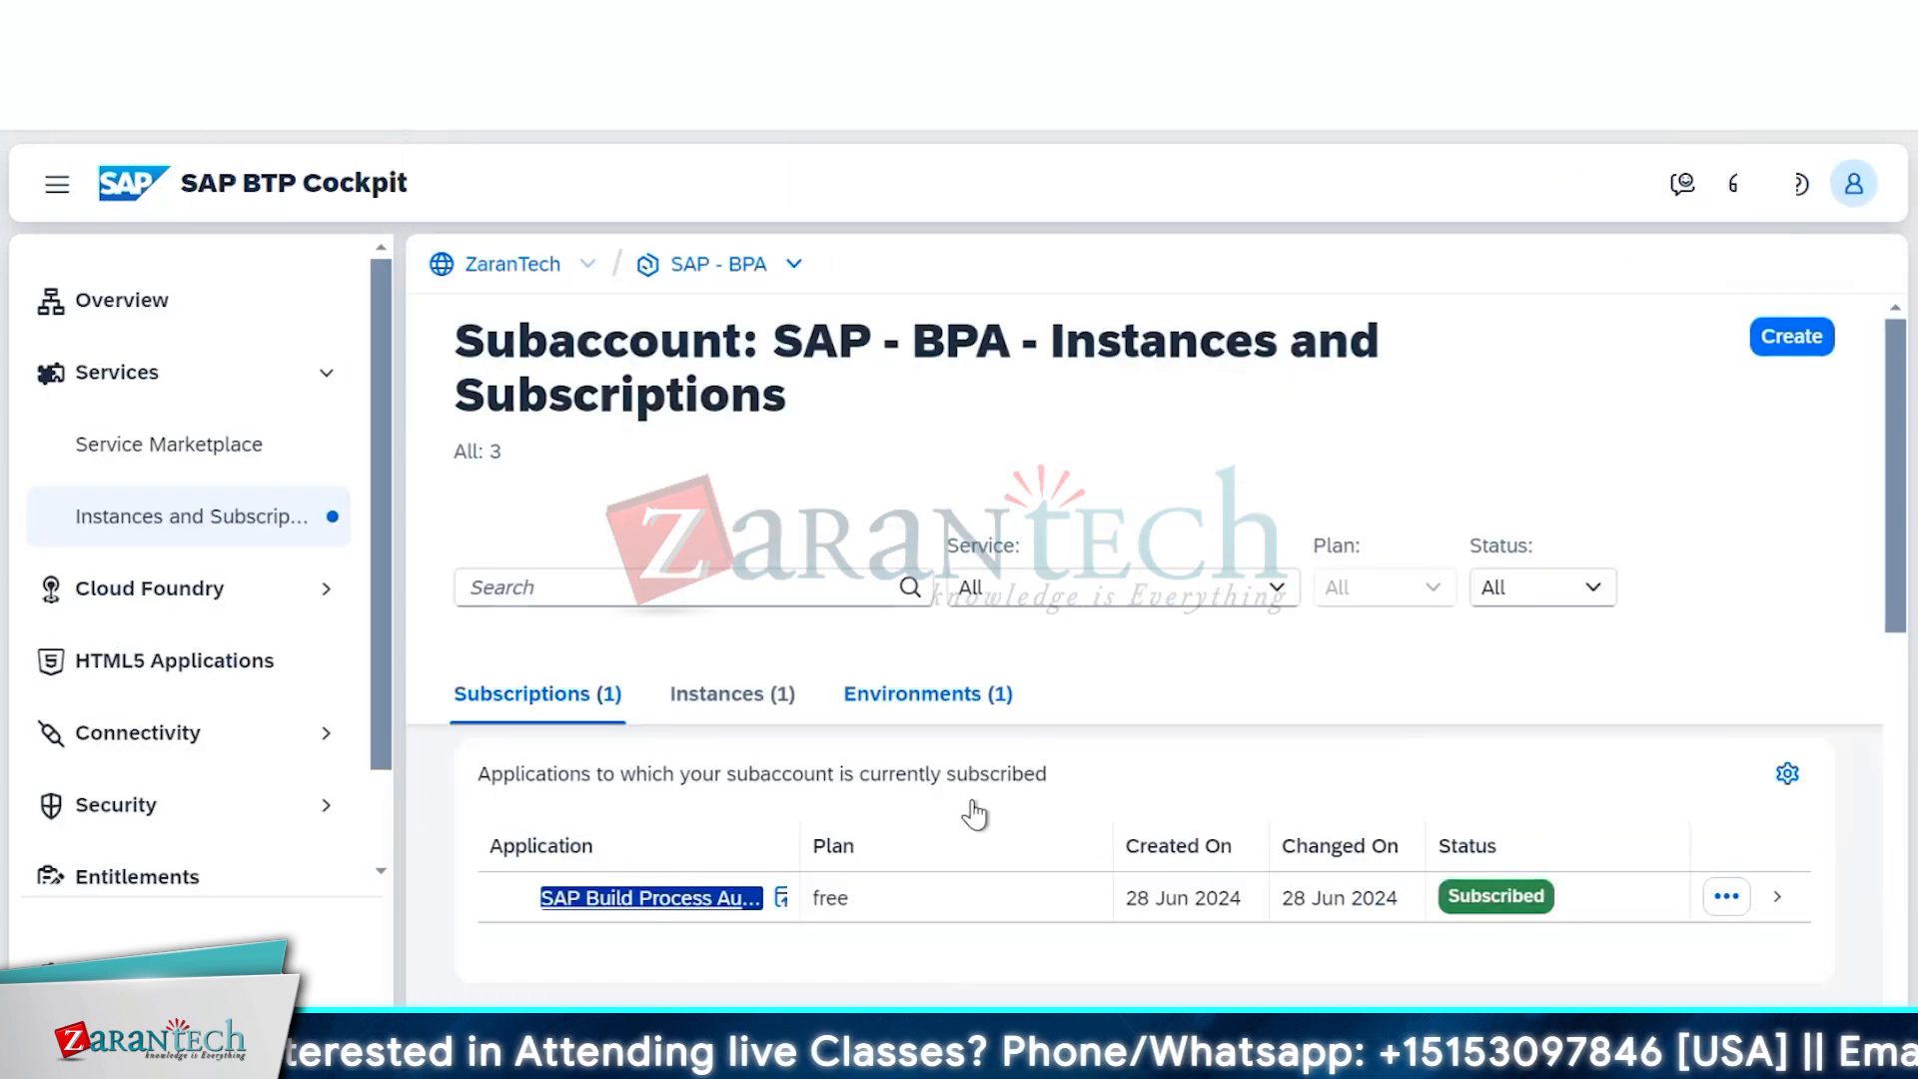
pyautogui.scroll(-3, 989, 859)
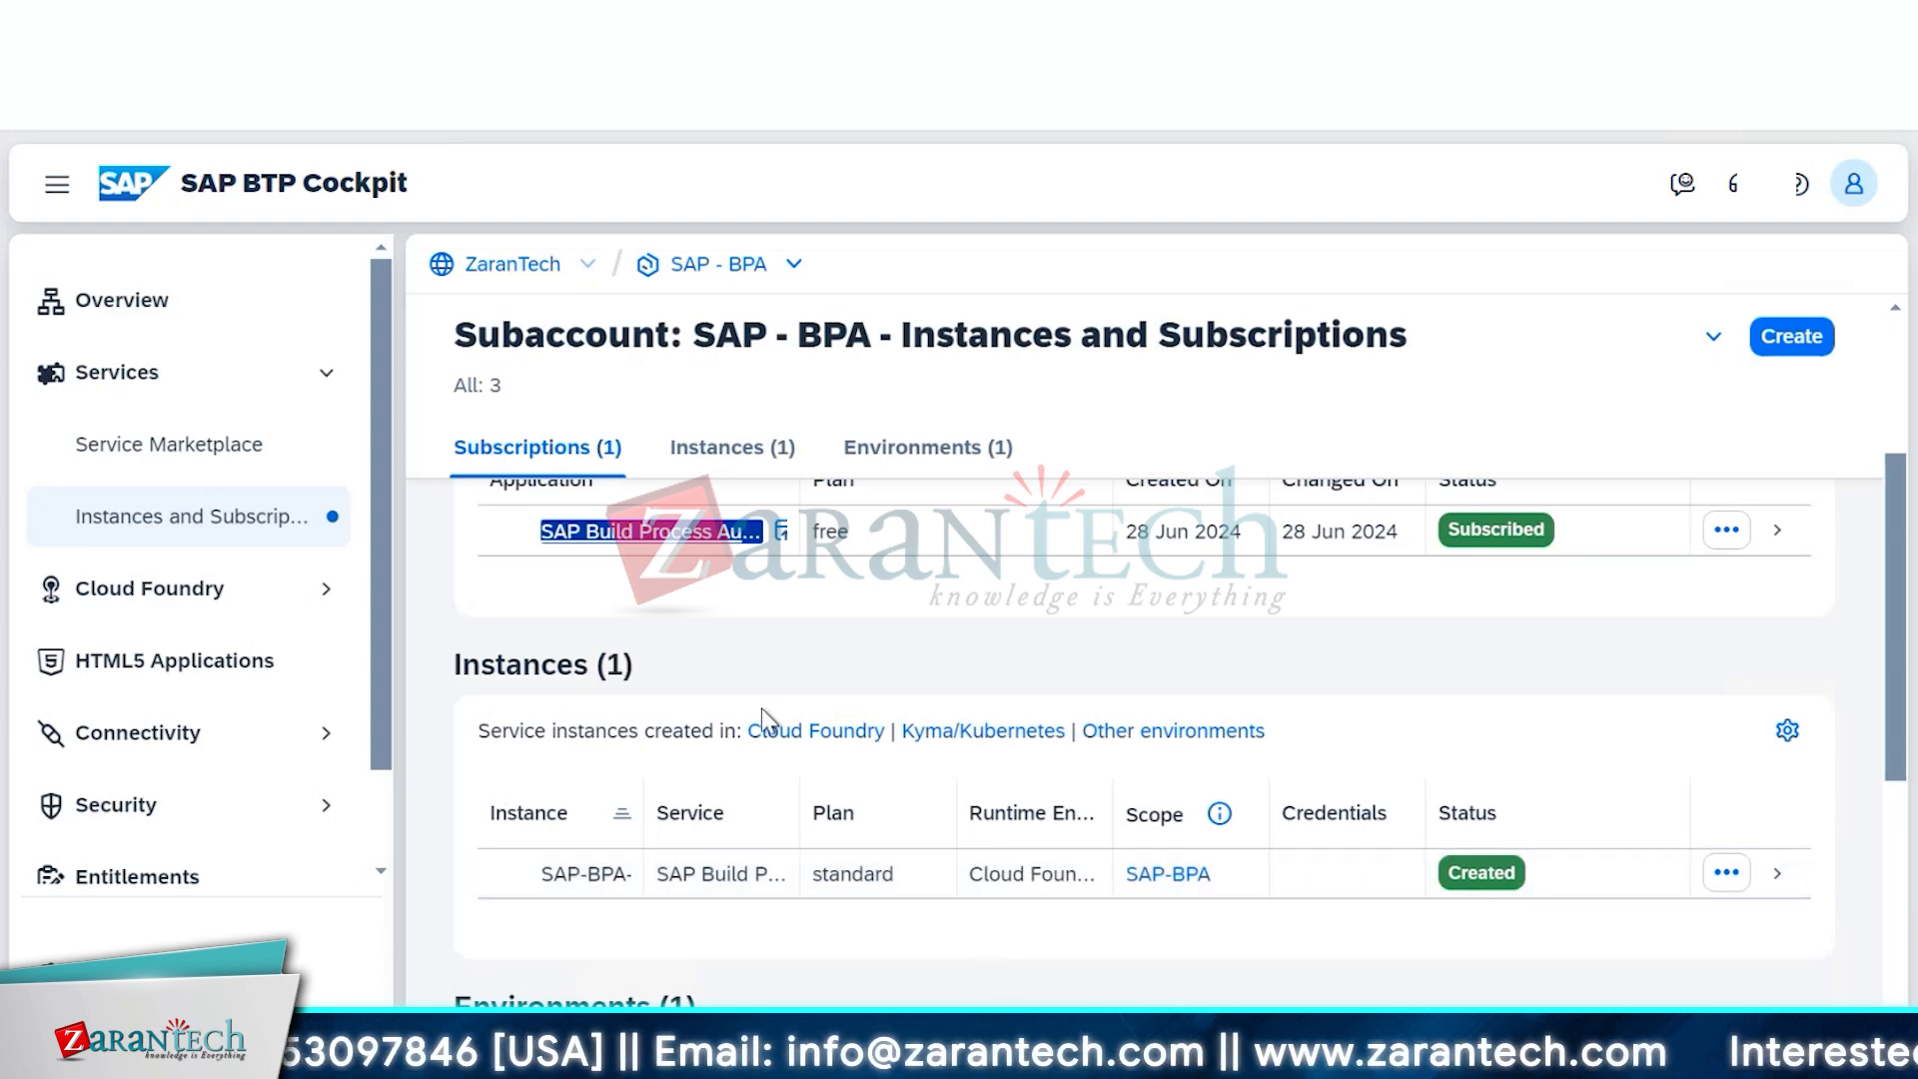
pyautogui.scroll(3, 761, 710)
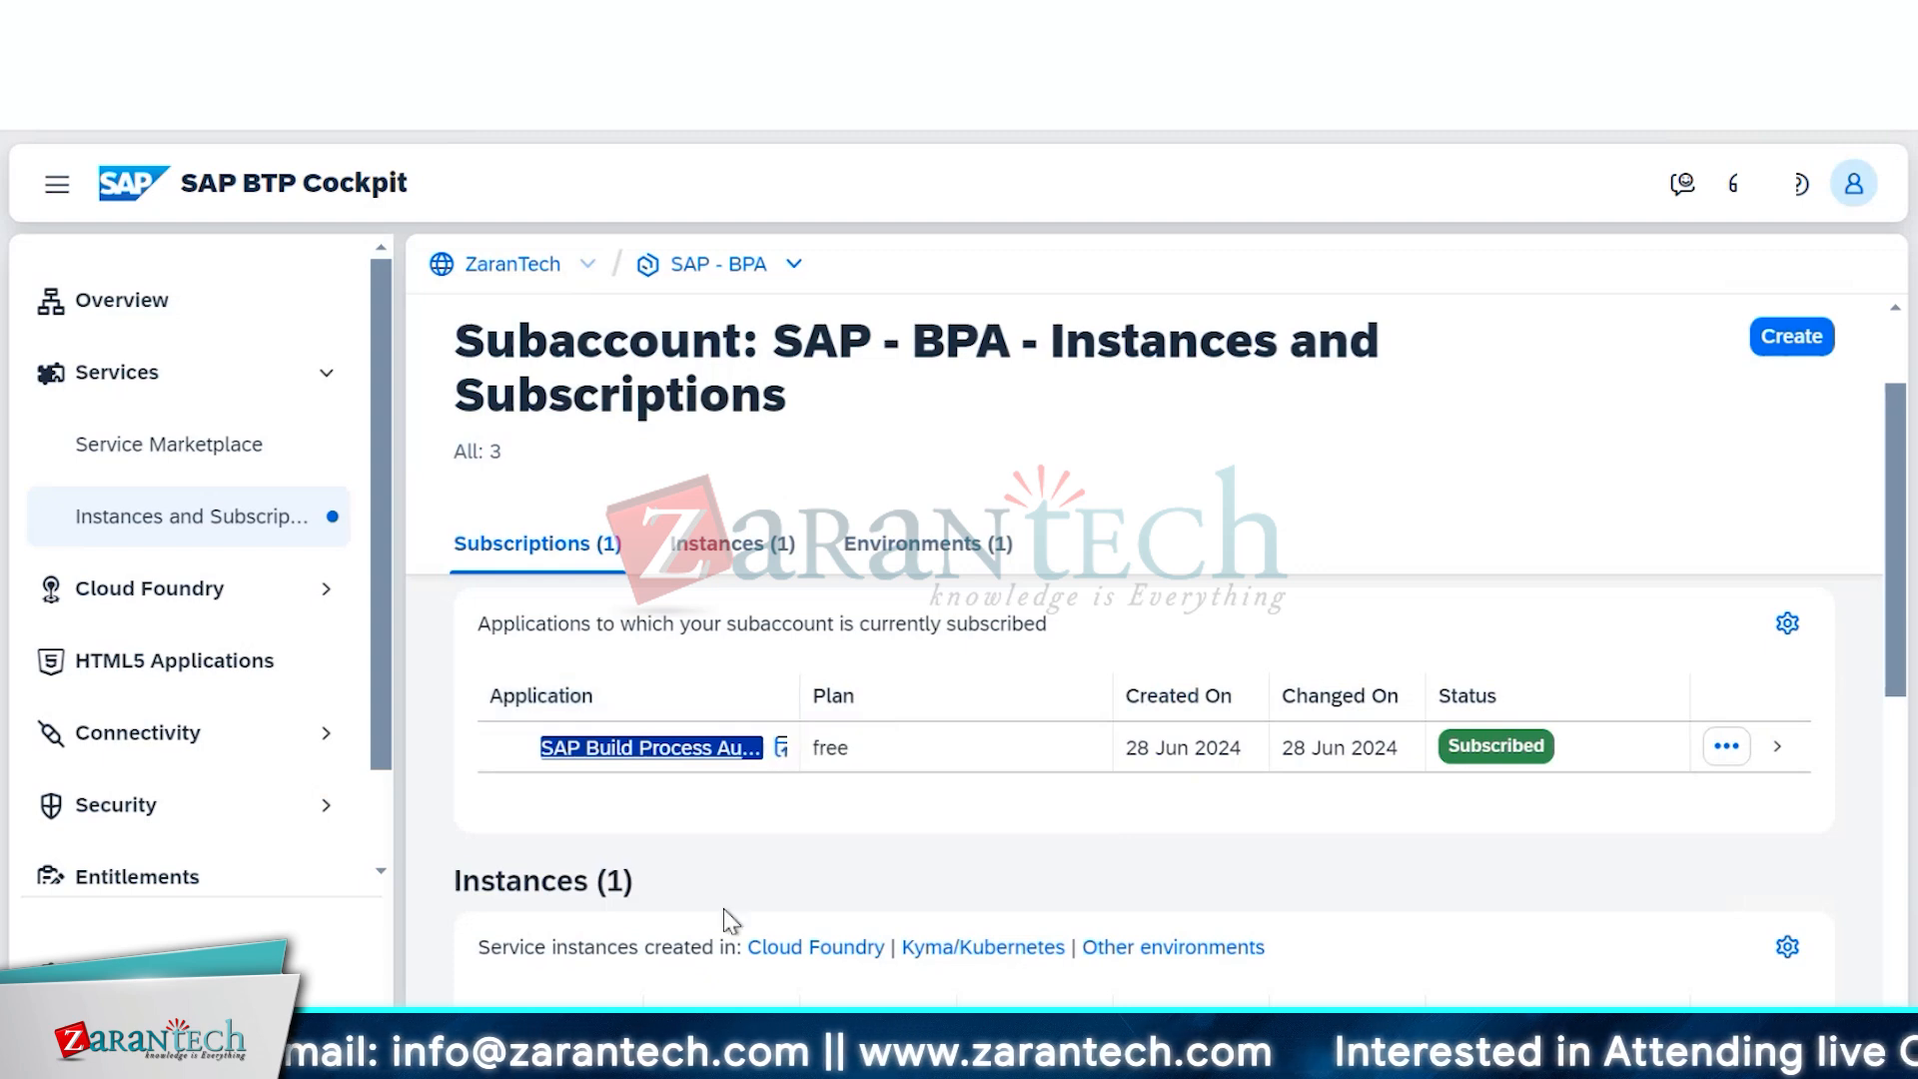
pyautogui.click(783, 749)
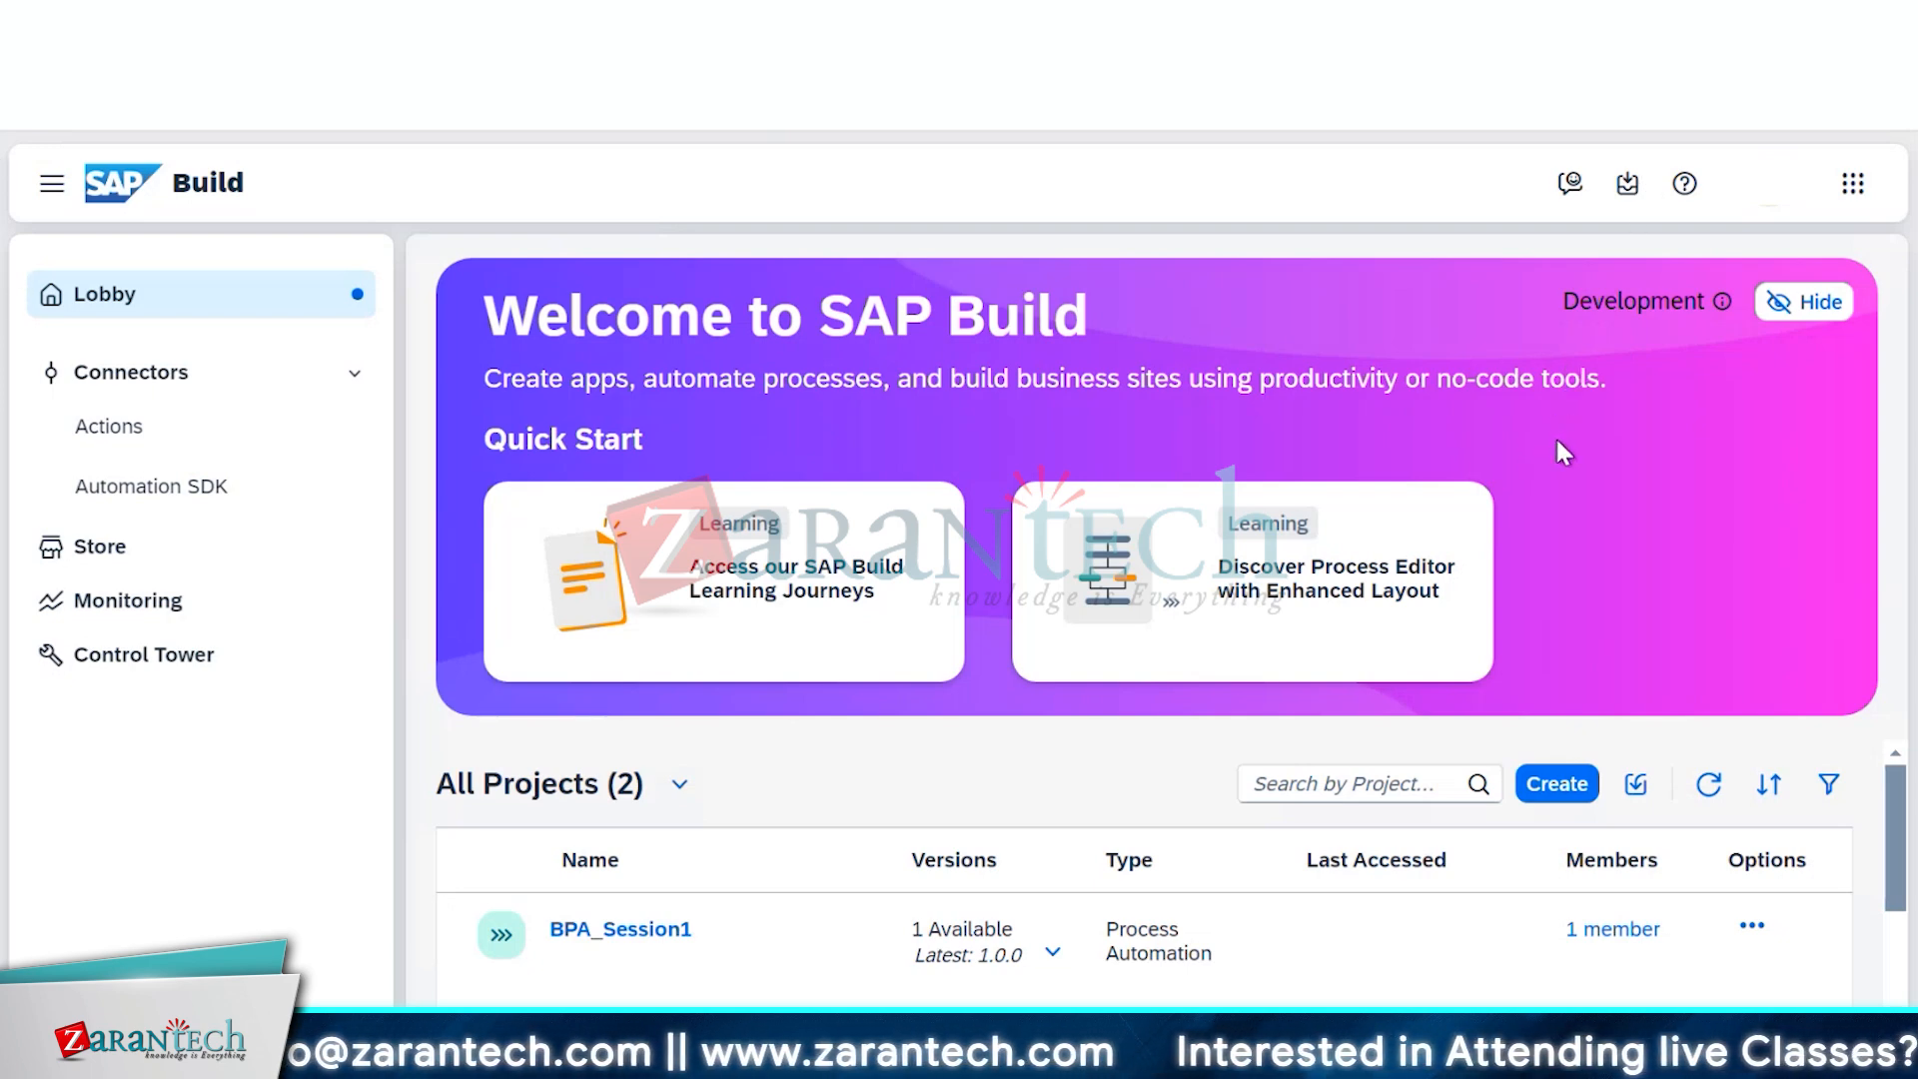
# Create a new project of the Build an Automated Process kind
pyautogui.click(1528, 785)
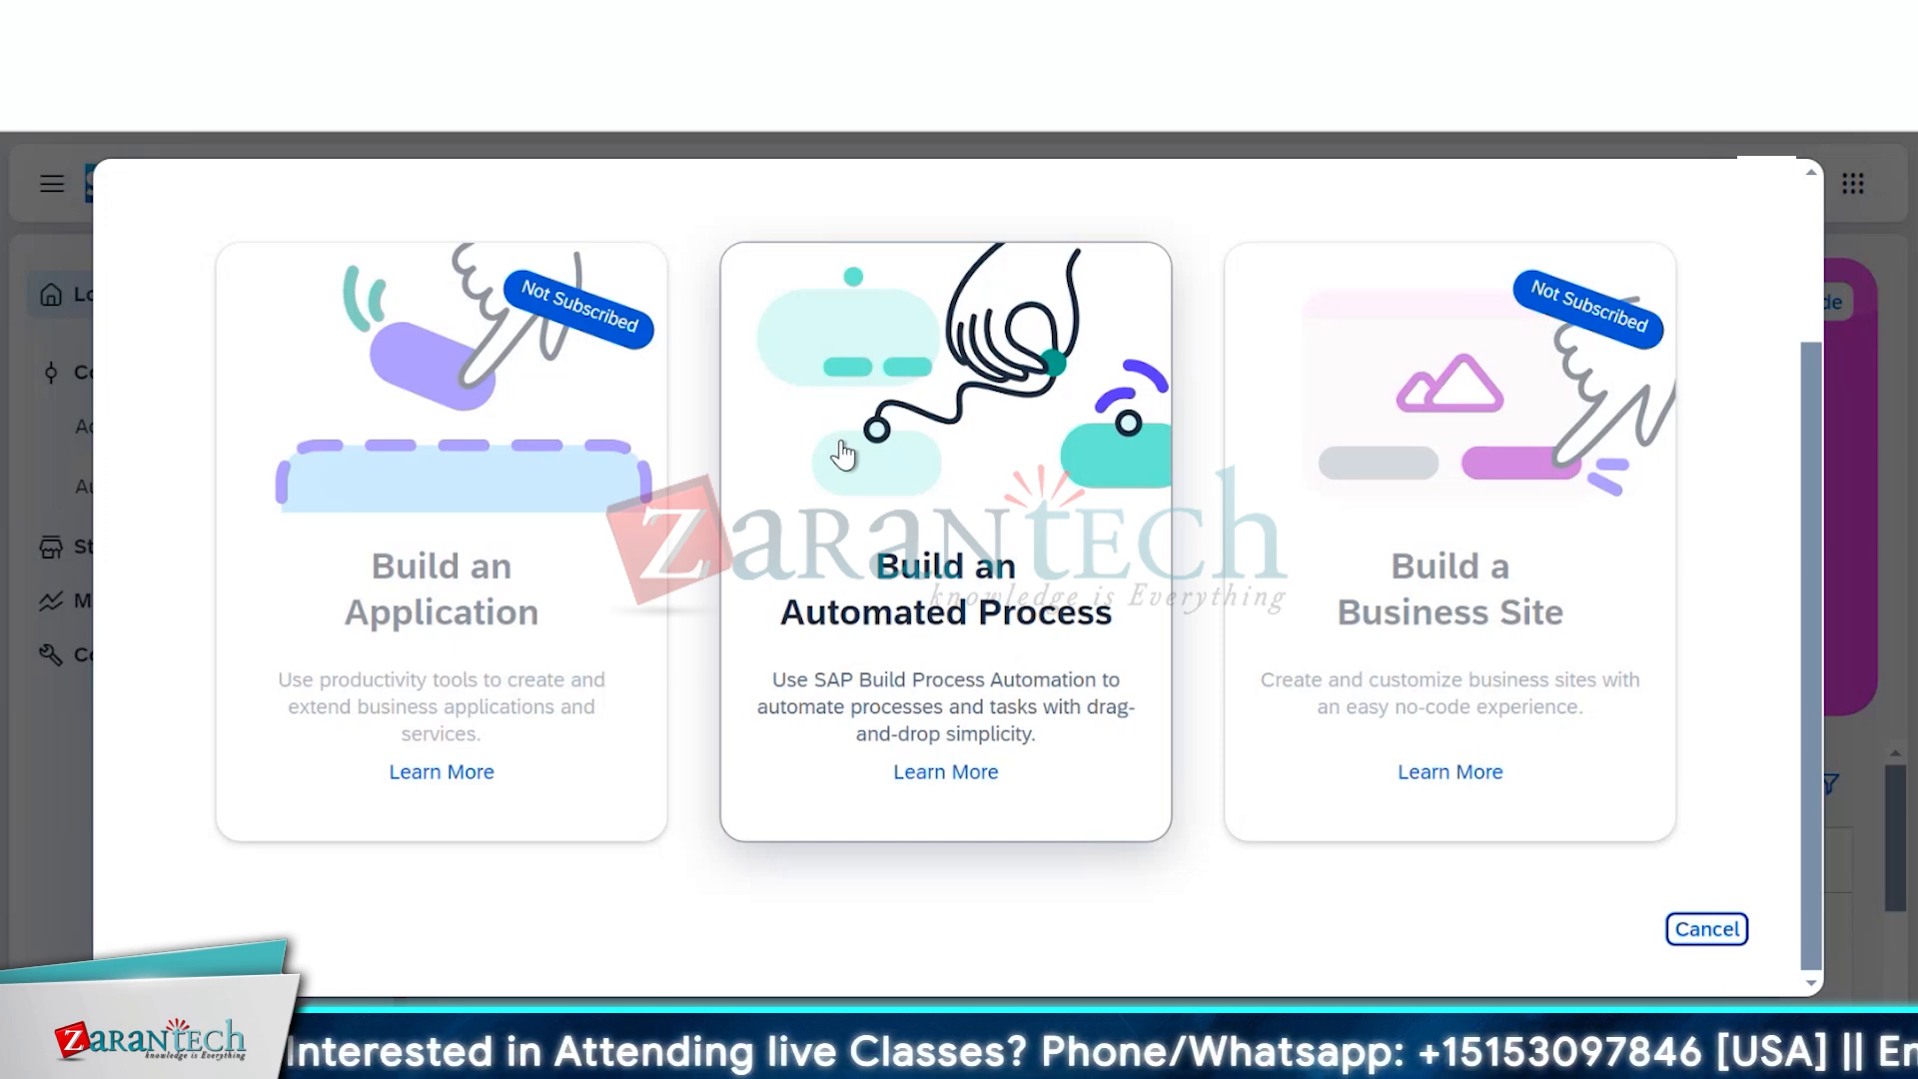
pyautogui.click(1017, 571)
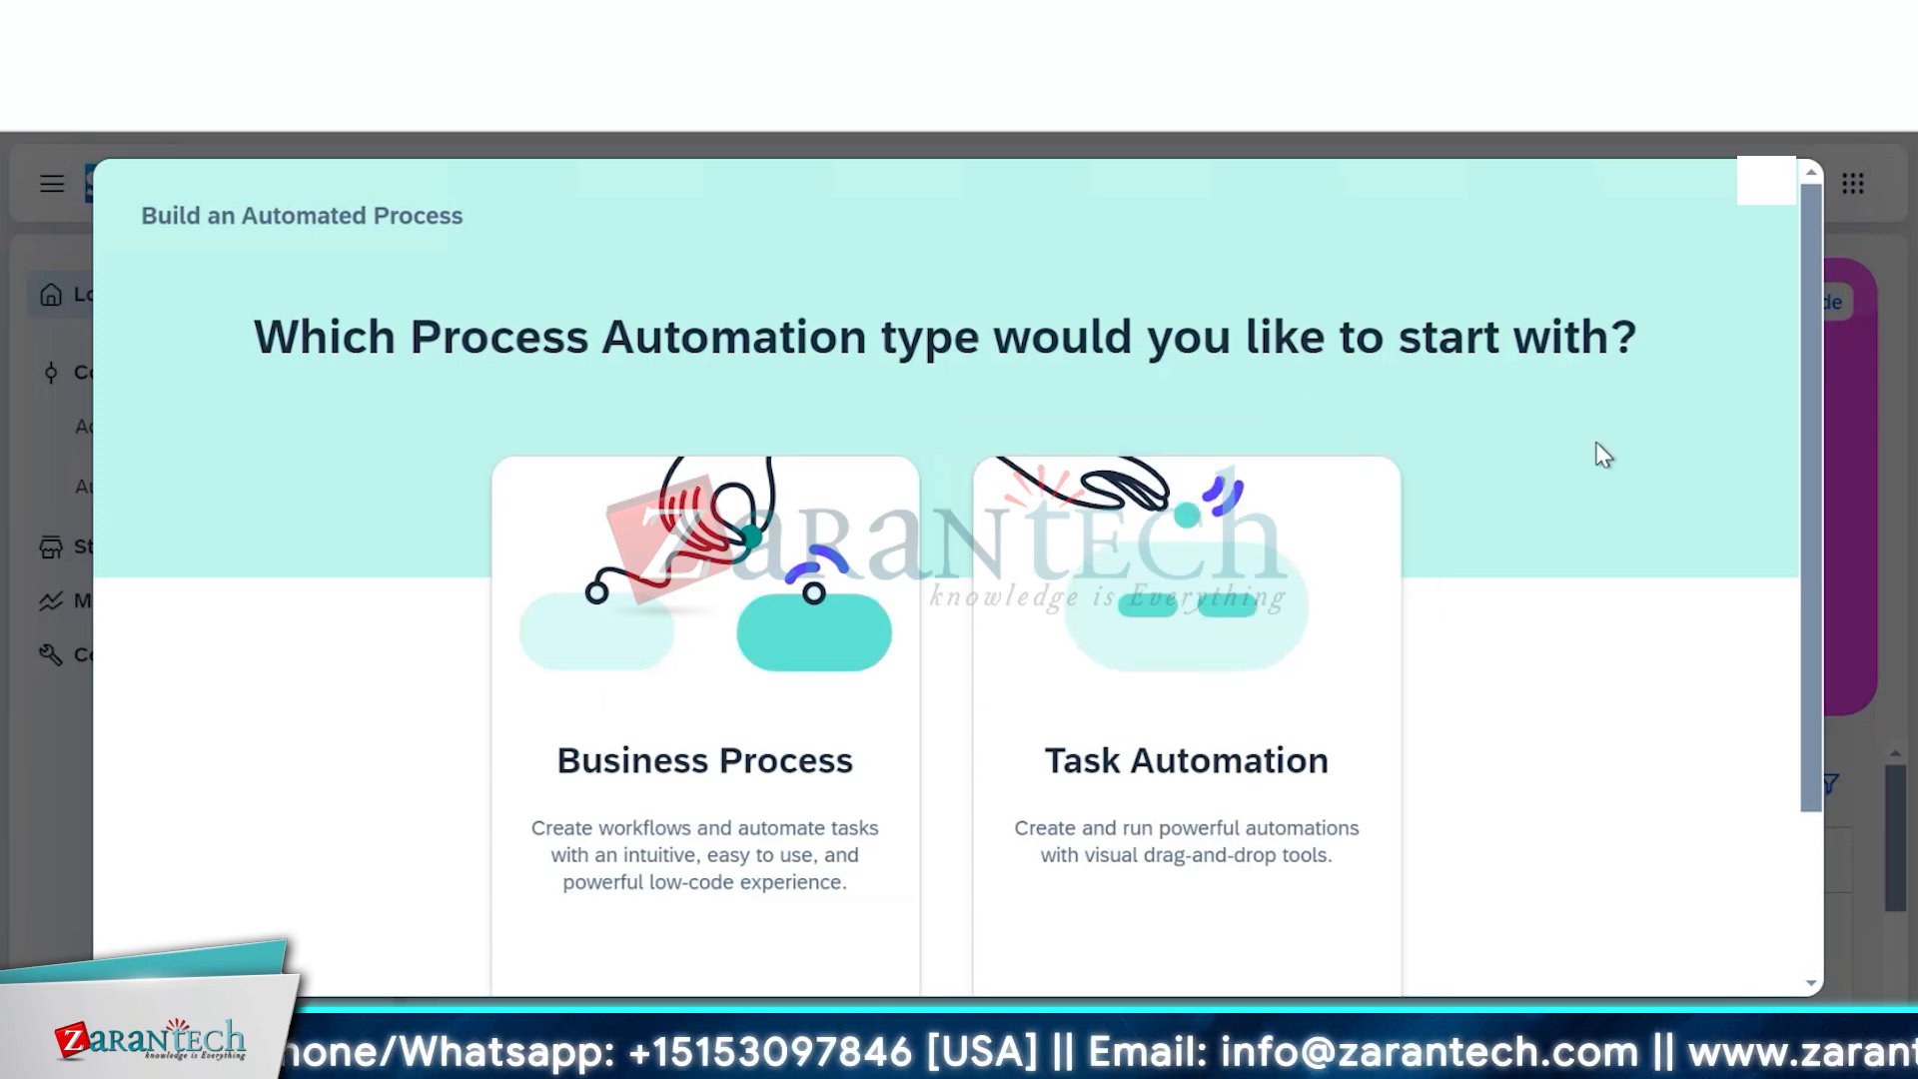
pyautogui.scroll(-2, 1606, 457)
pyautogui.scroll(2, 1606, 457)
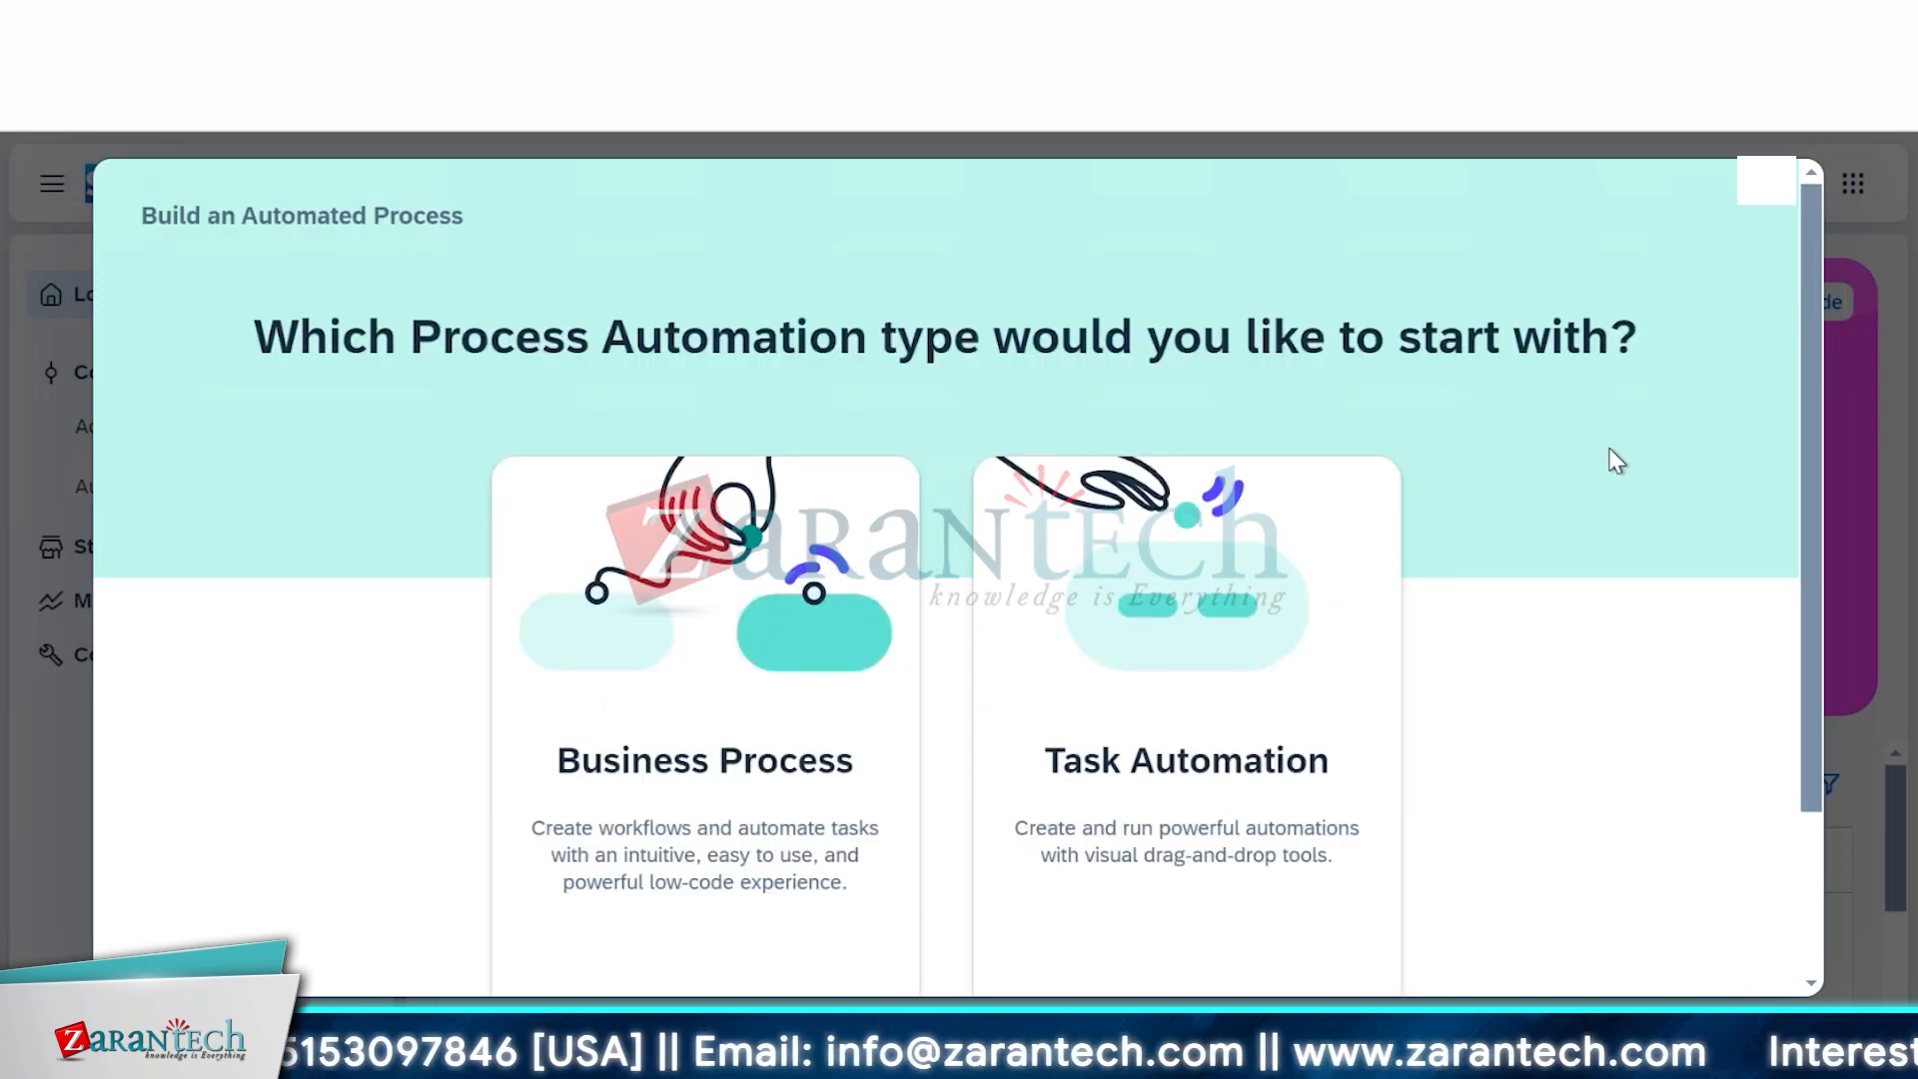
pyautogui.scroll(-2, 1616, 462)
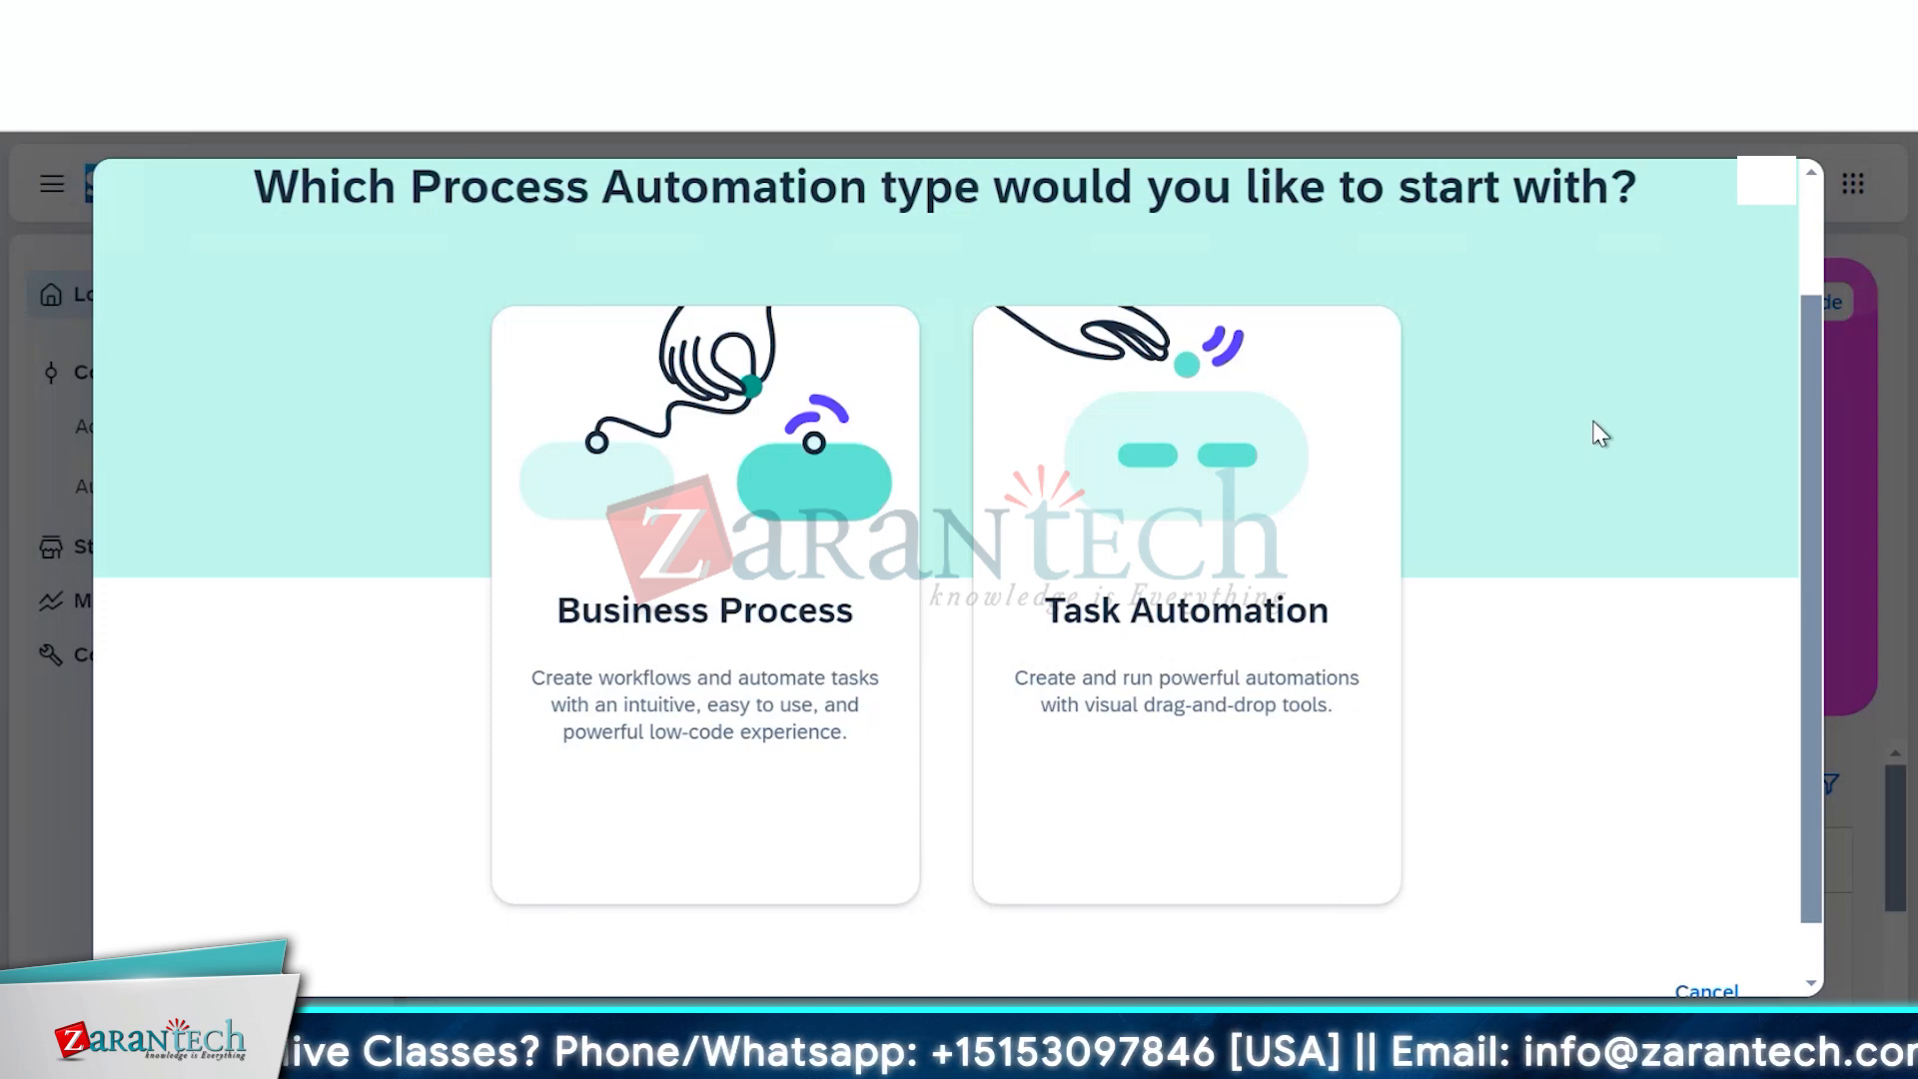
# Choose Business Process, named SalesOrderManagement with description 'Sales Order Management Project'
pyautogui.click(784, 565)
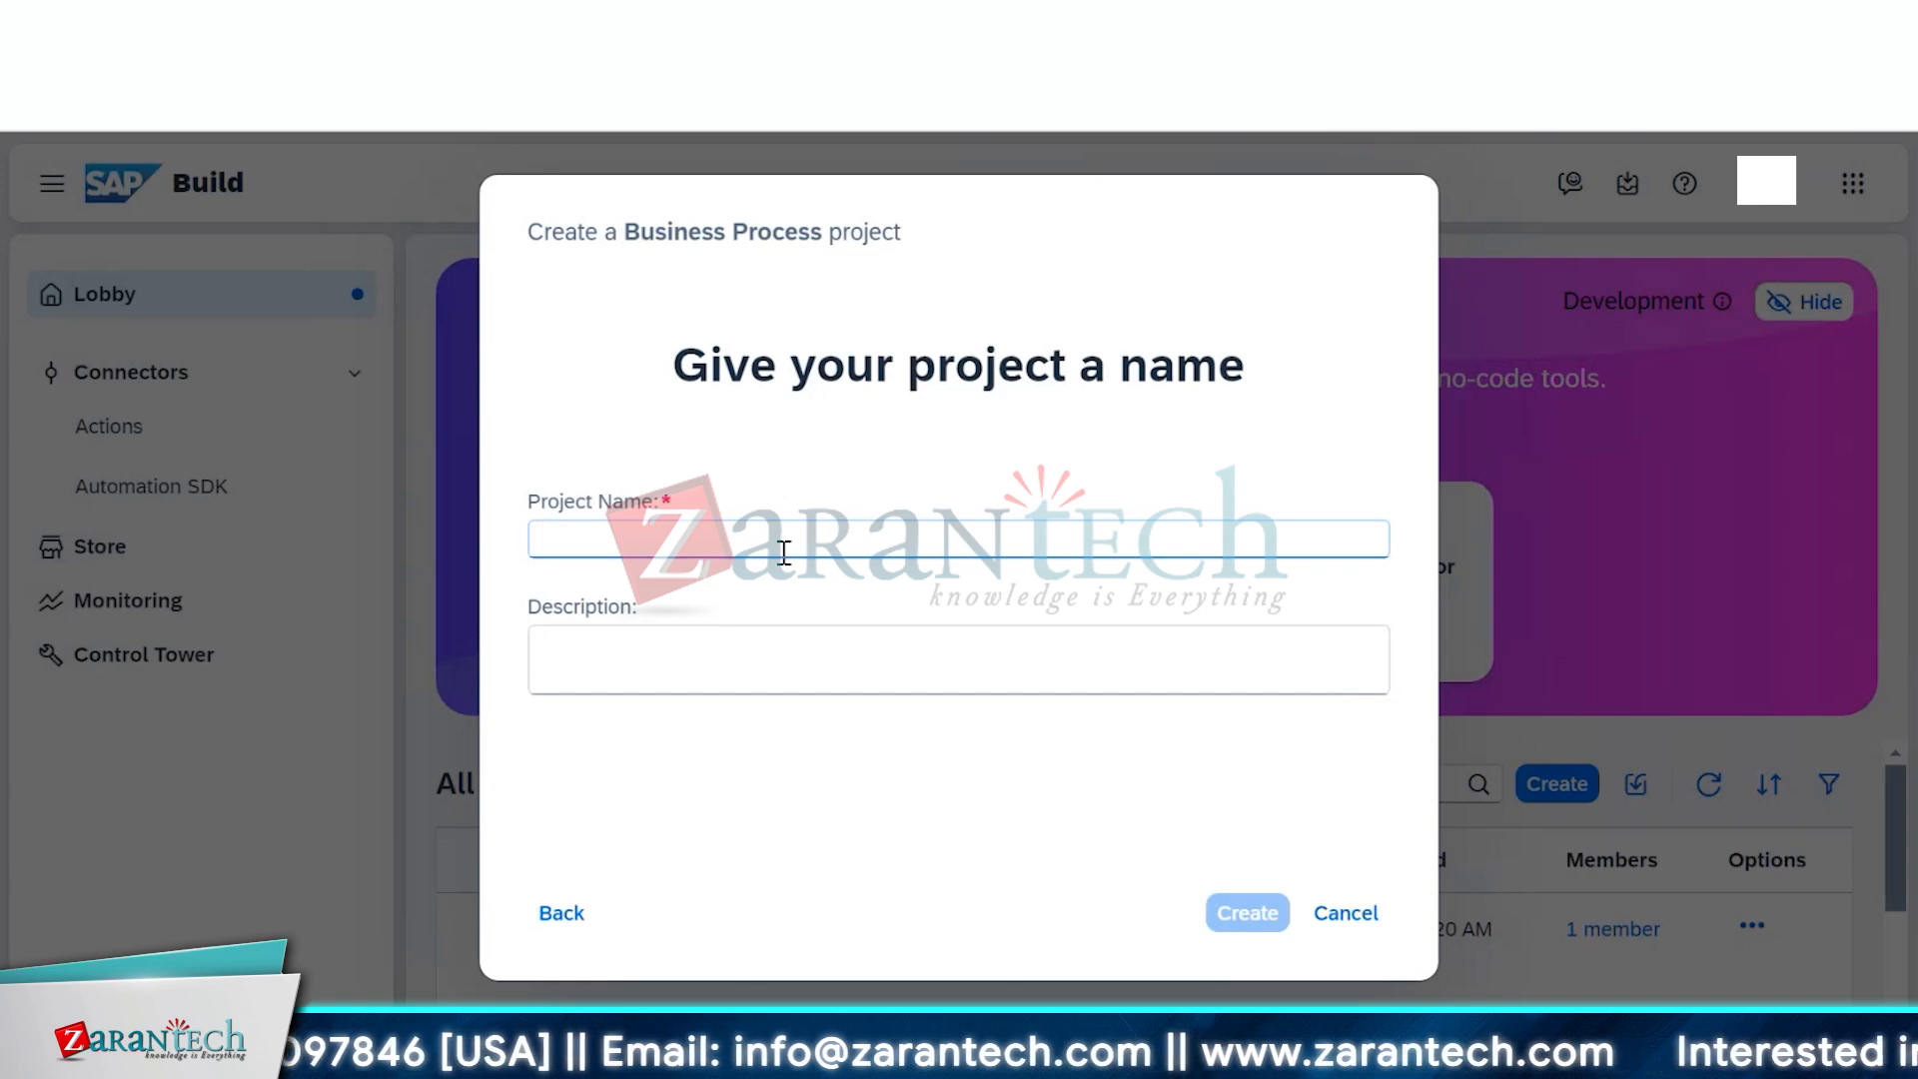
pyautogui.click(785, 553)
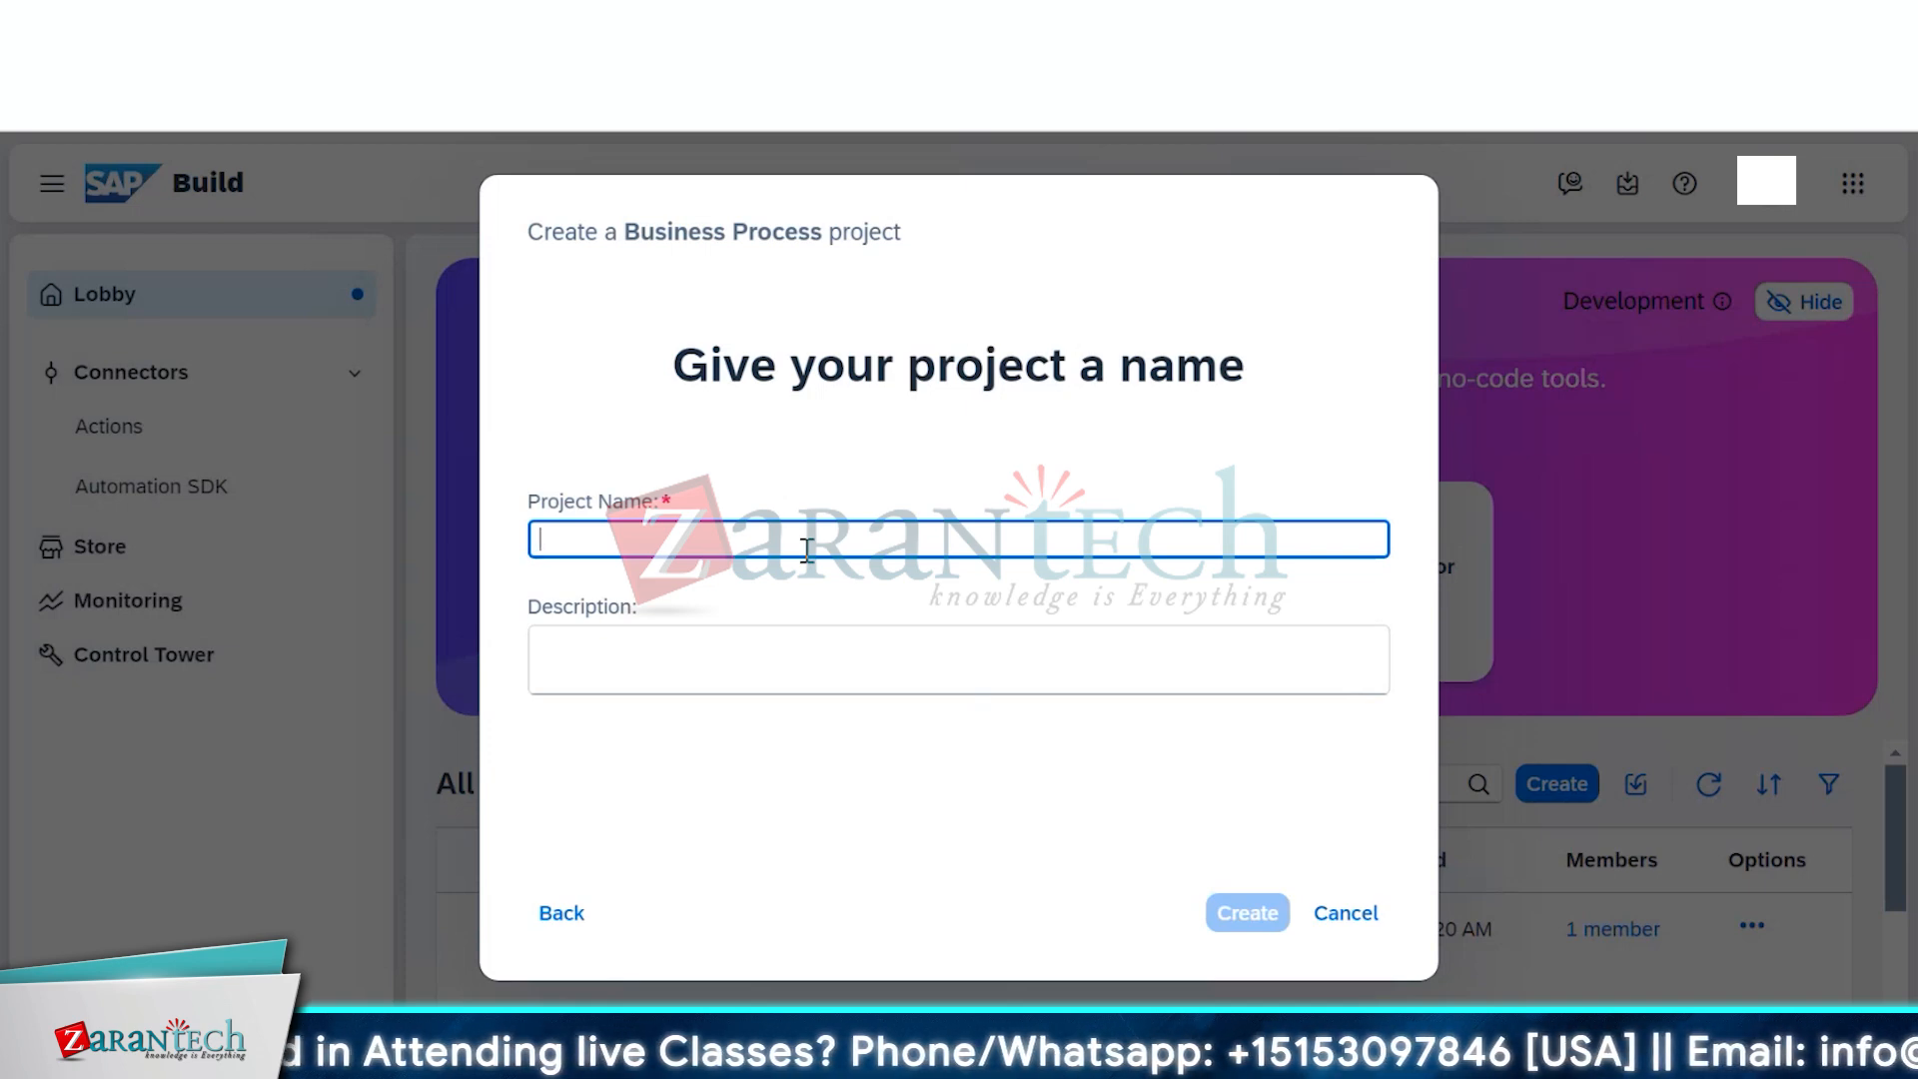
pyautogui.write('Sale')
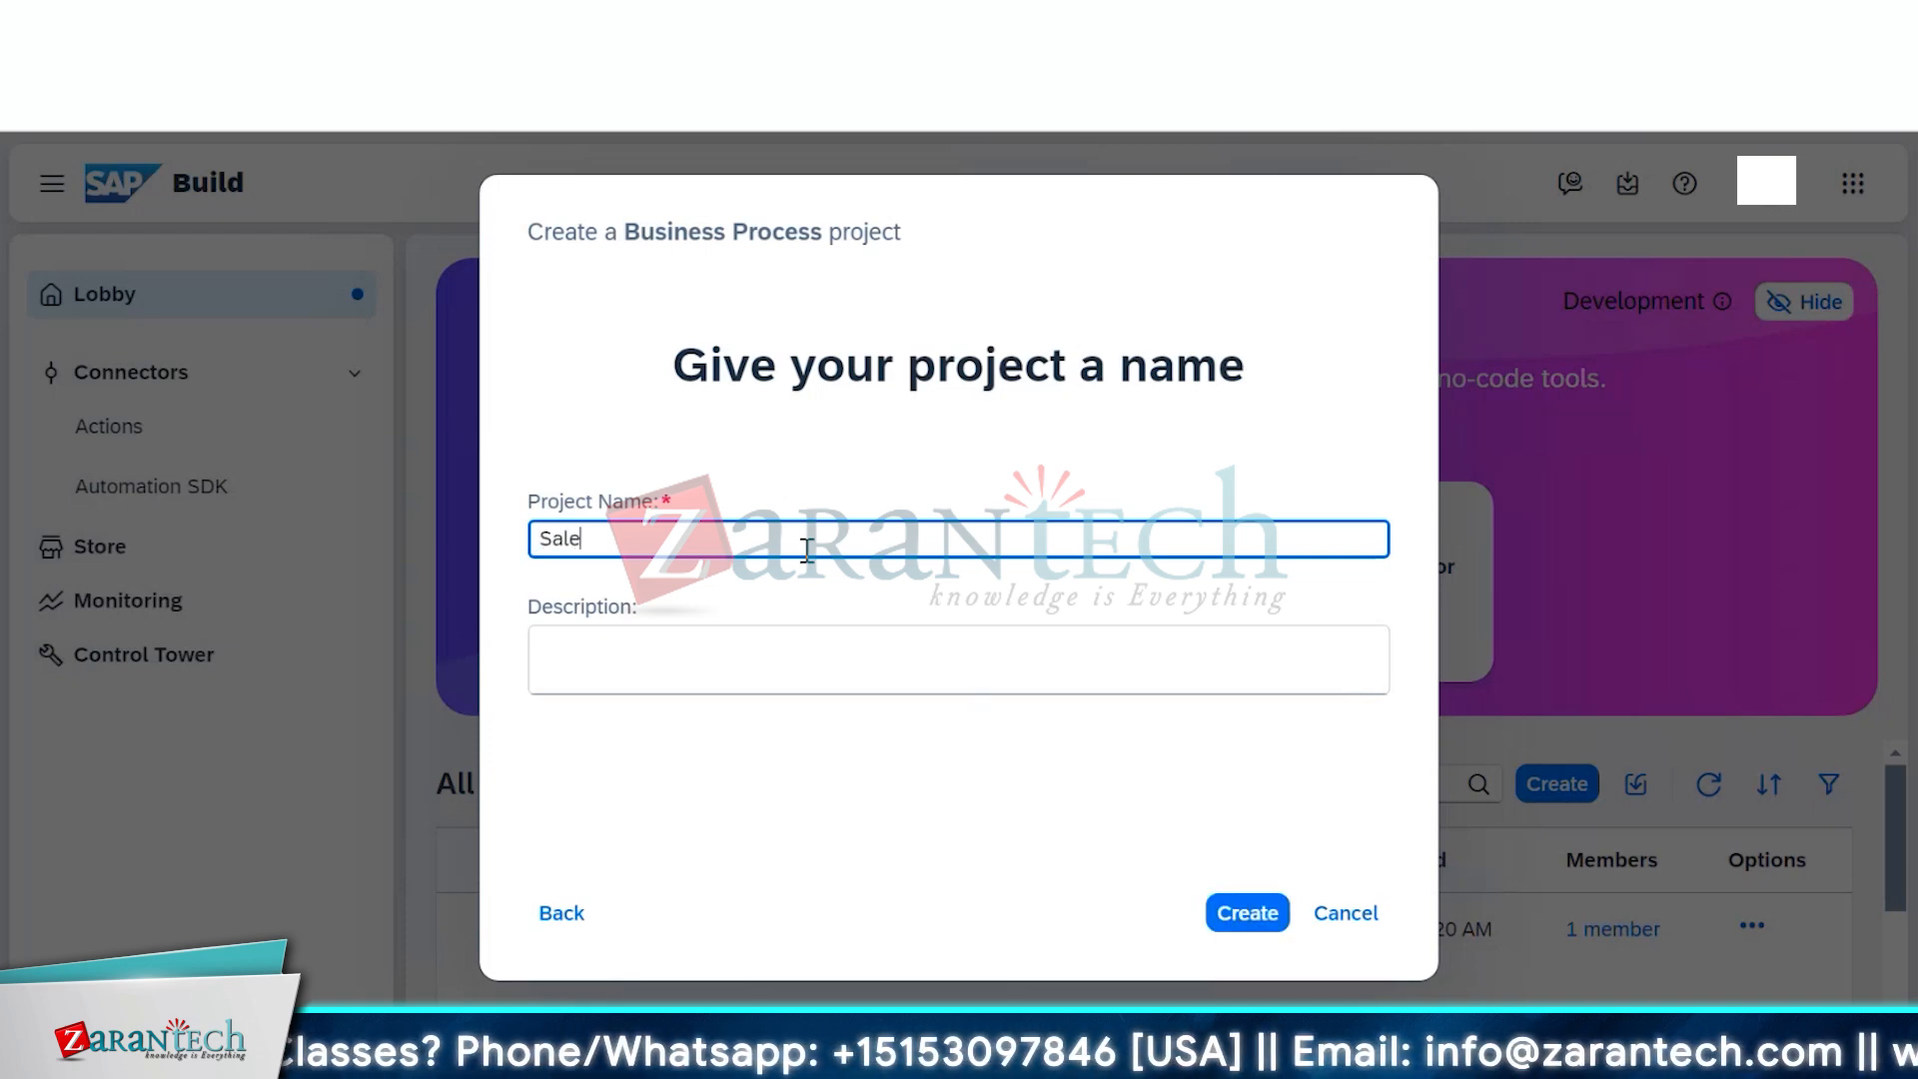
pyautogui.write('sOrd')
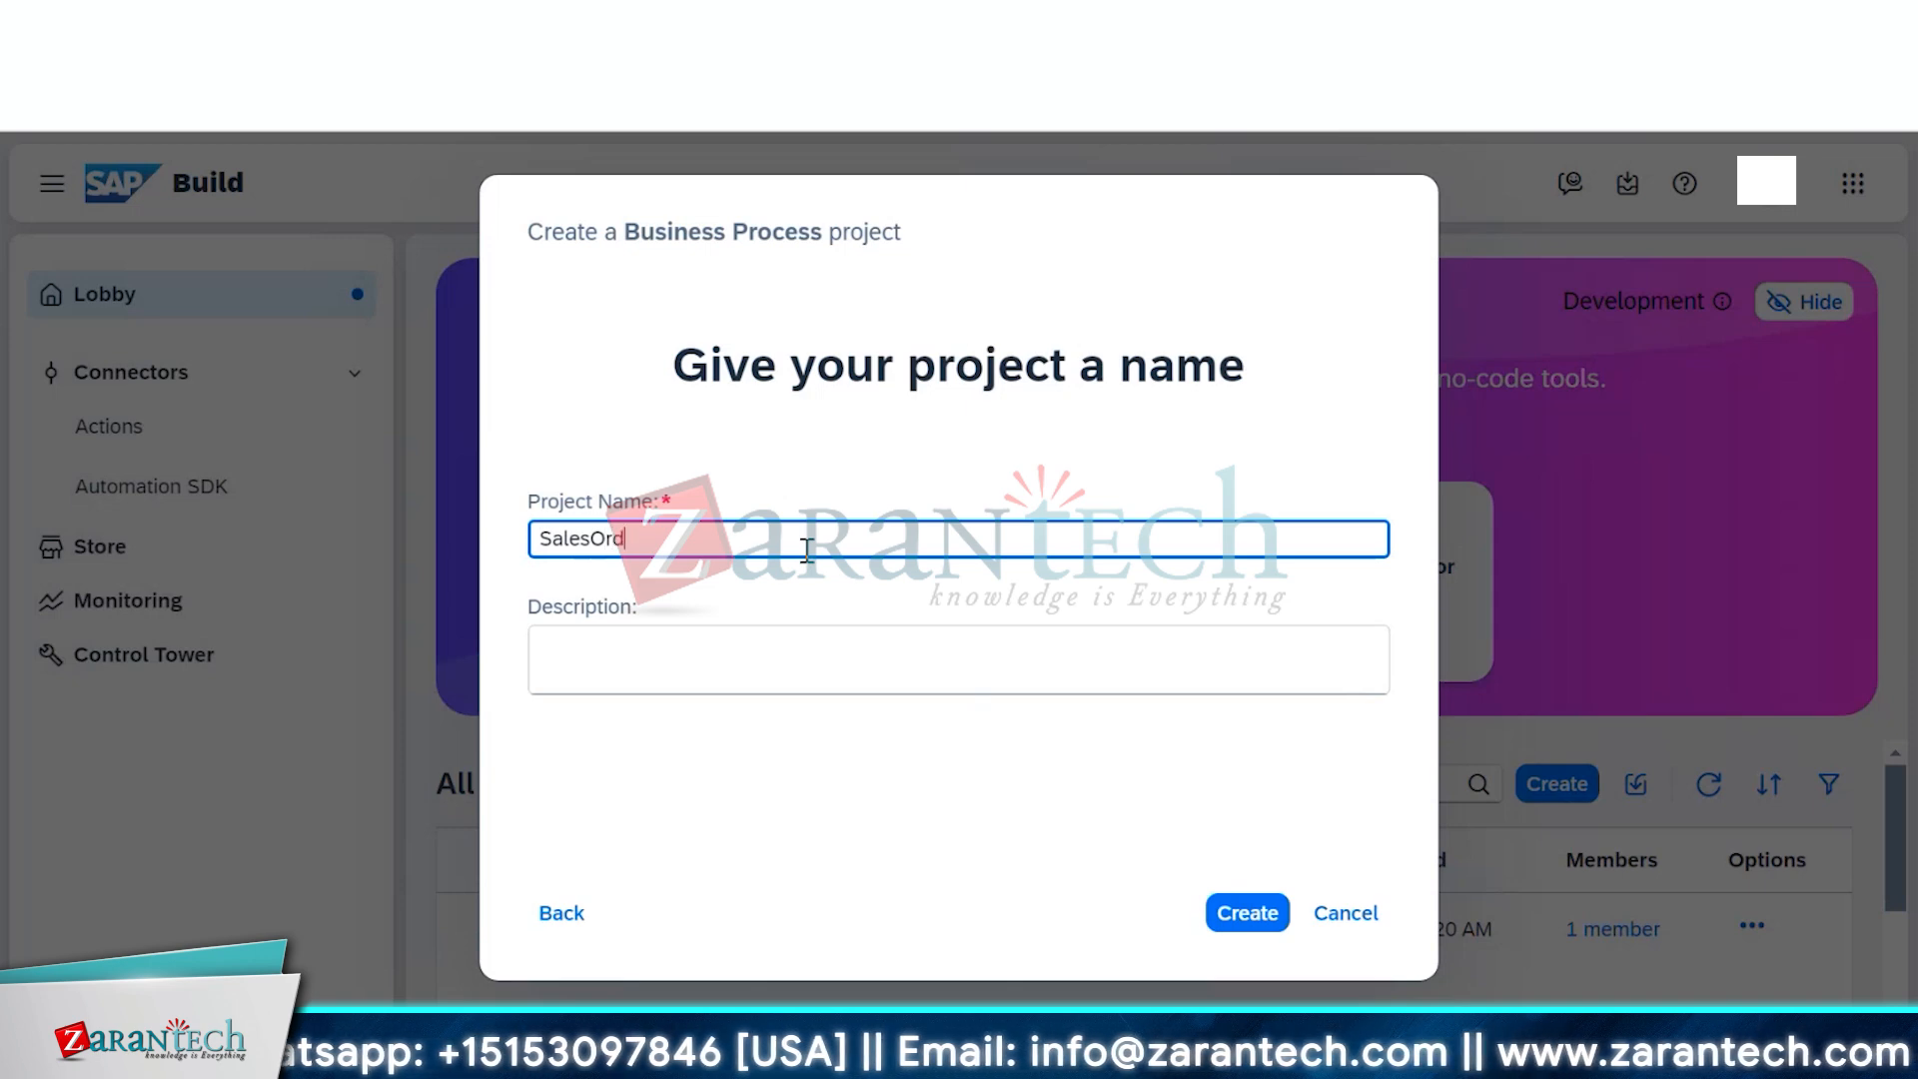
pyautogui.write('erM')
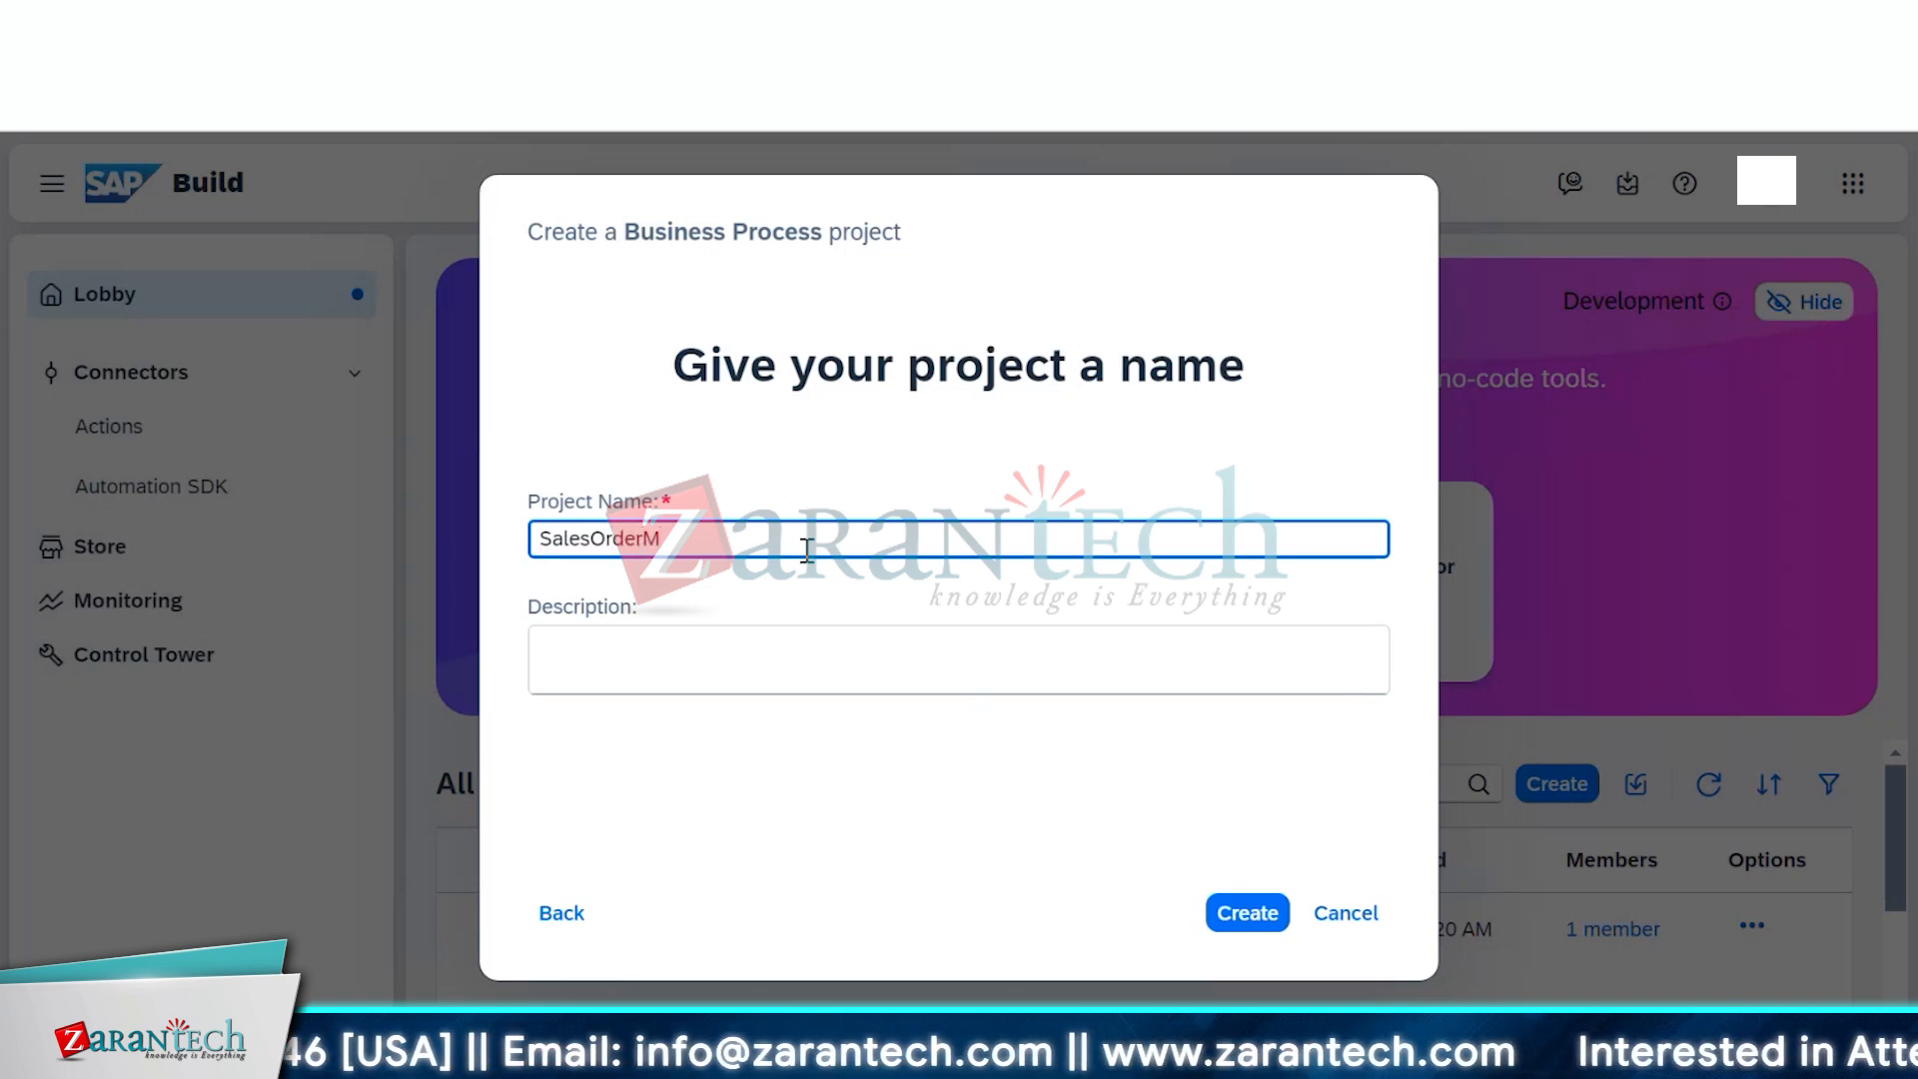
pyautogui.write('anage')
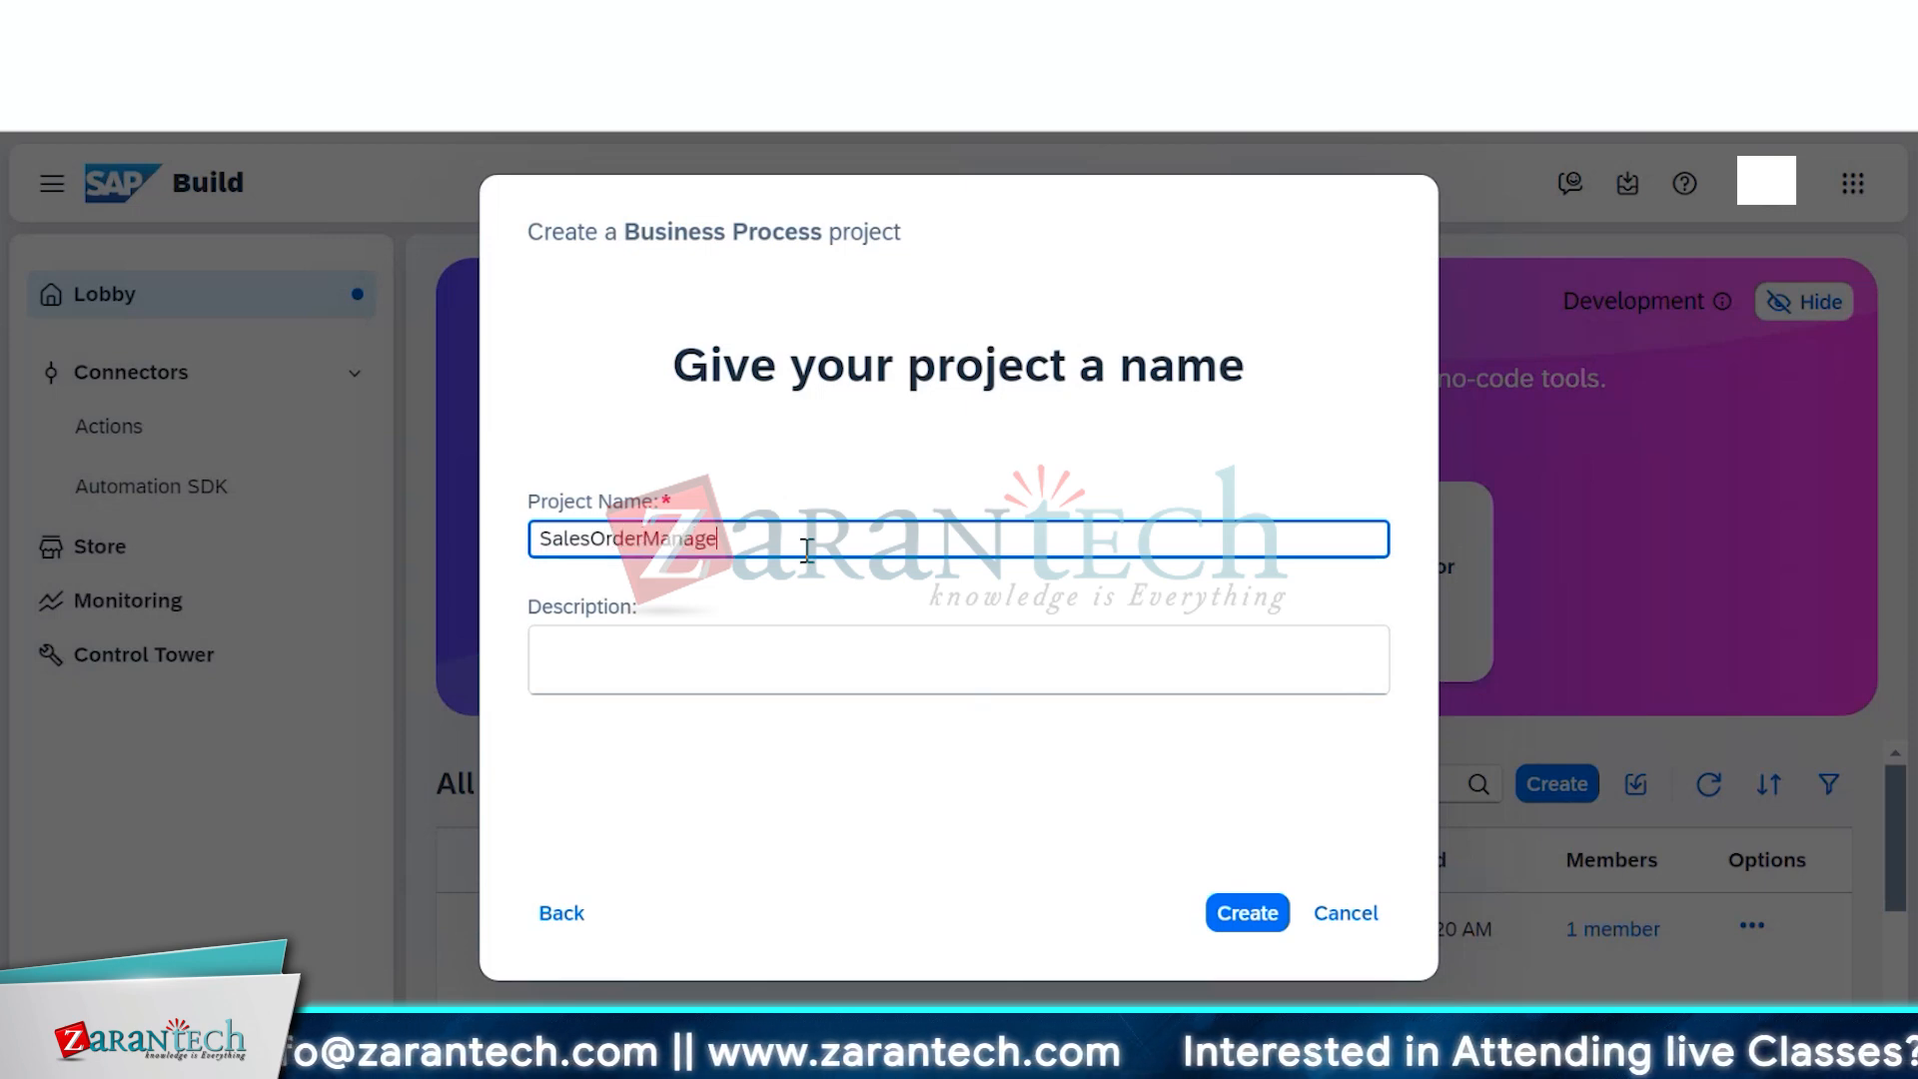
pyautogui.write('ment')
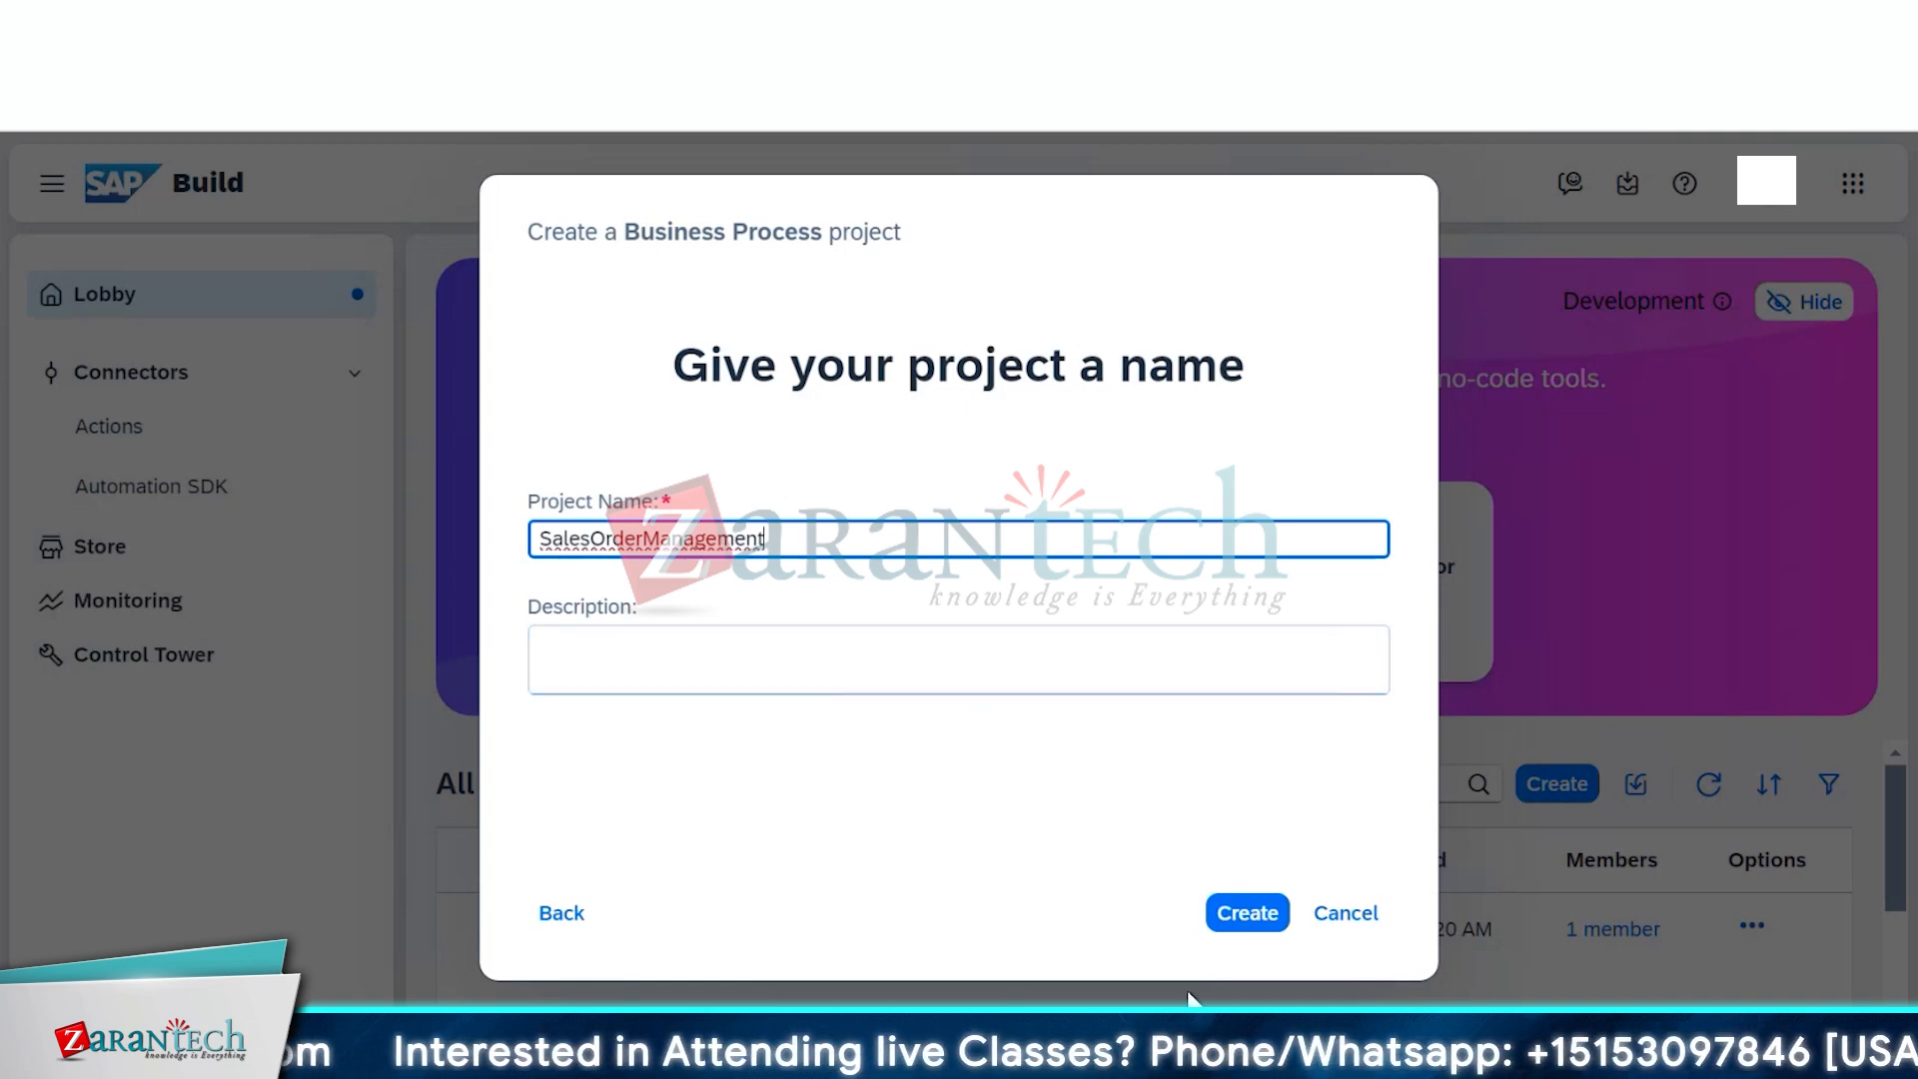
pyautogui.click(1057, 658)
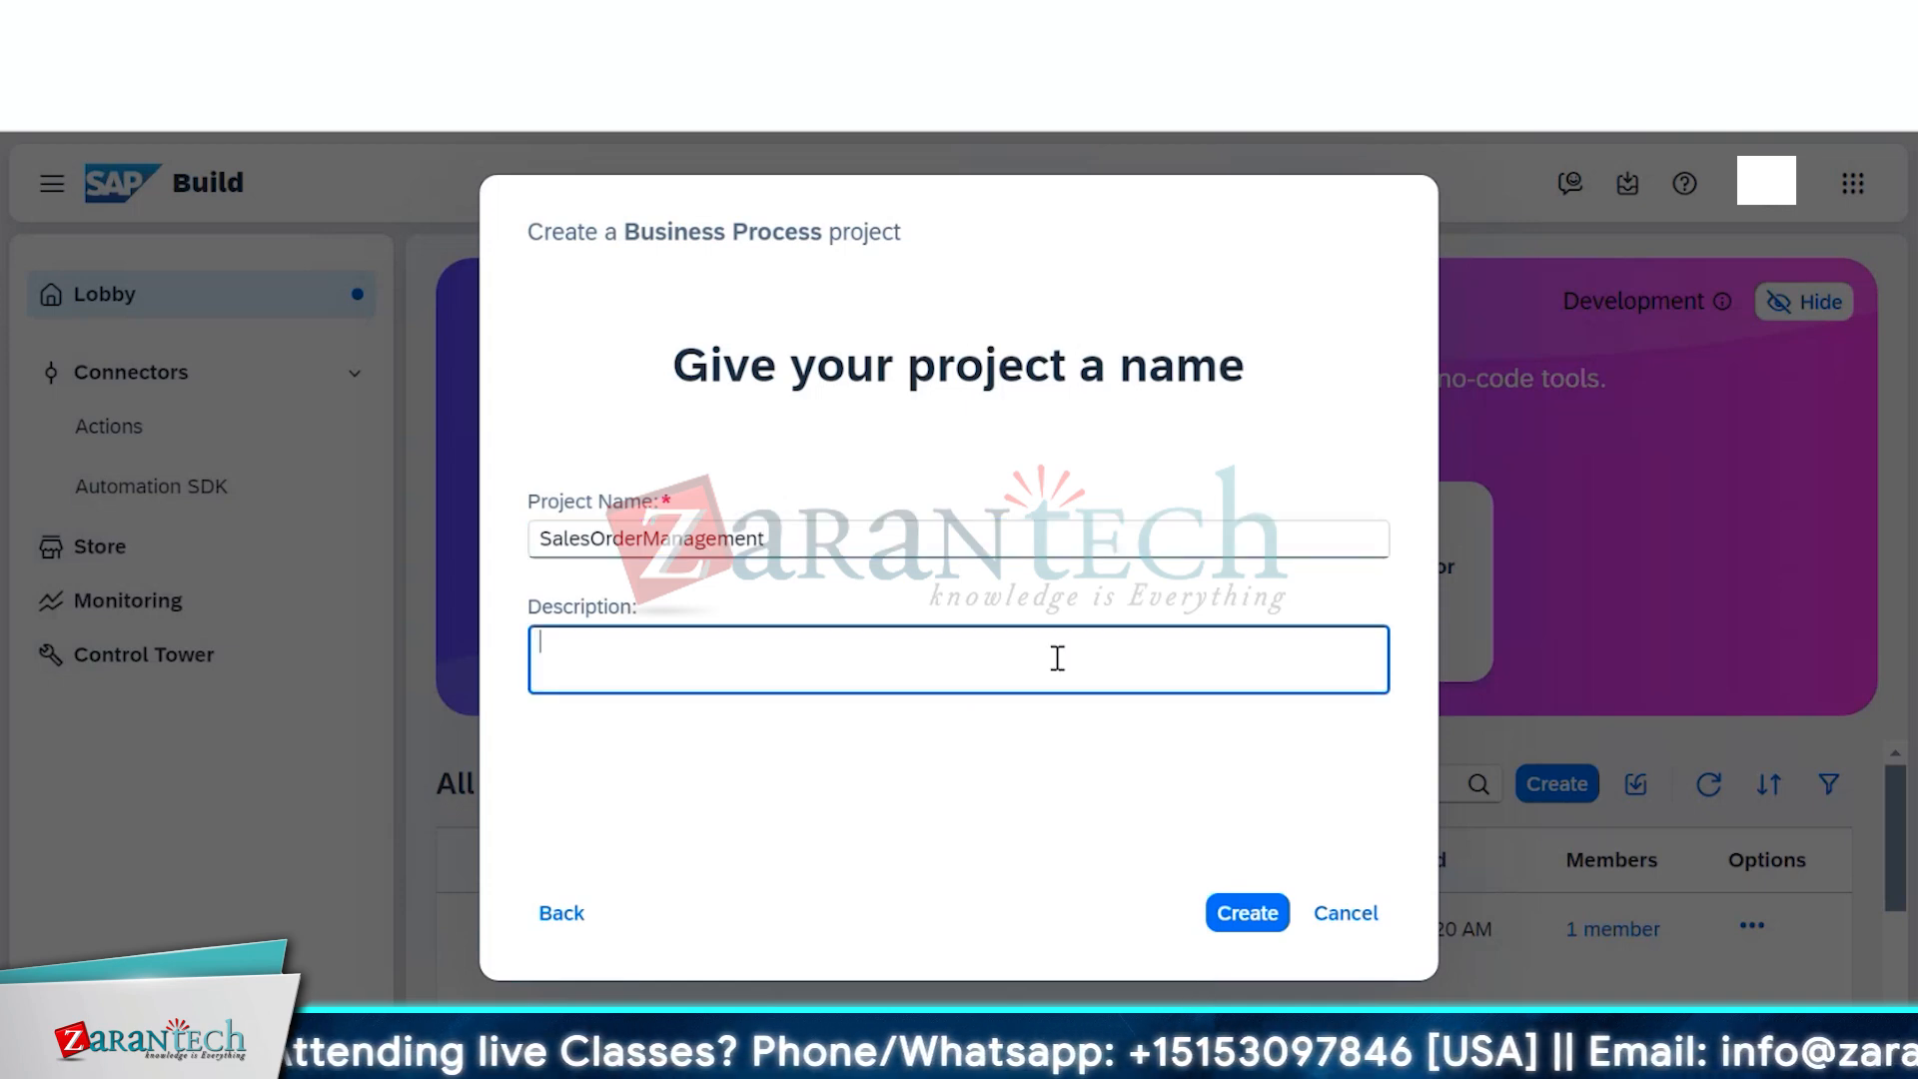
pyautogui.write('Sal')
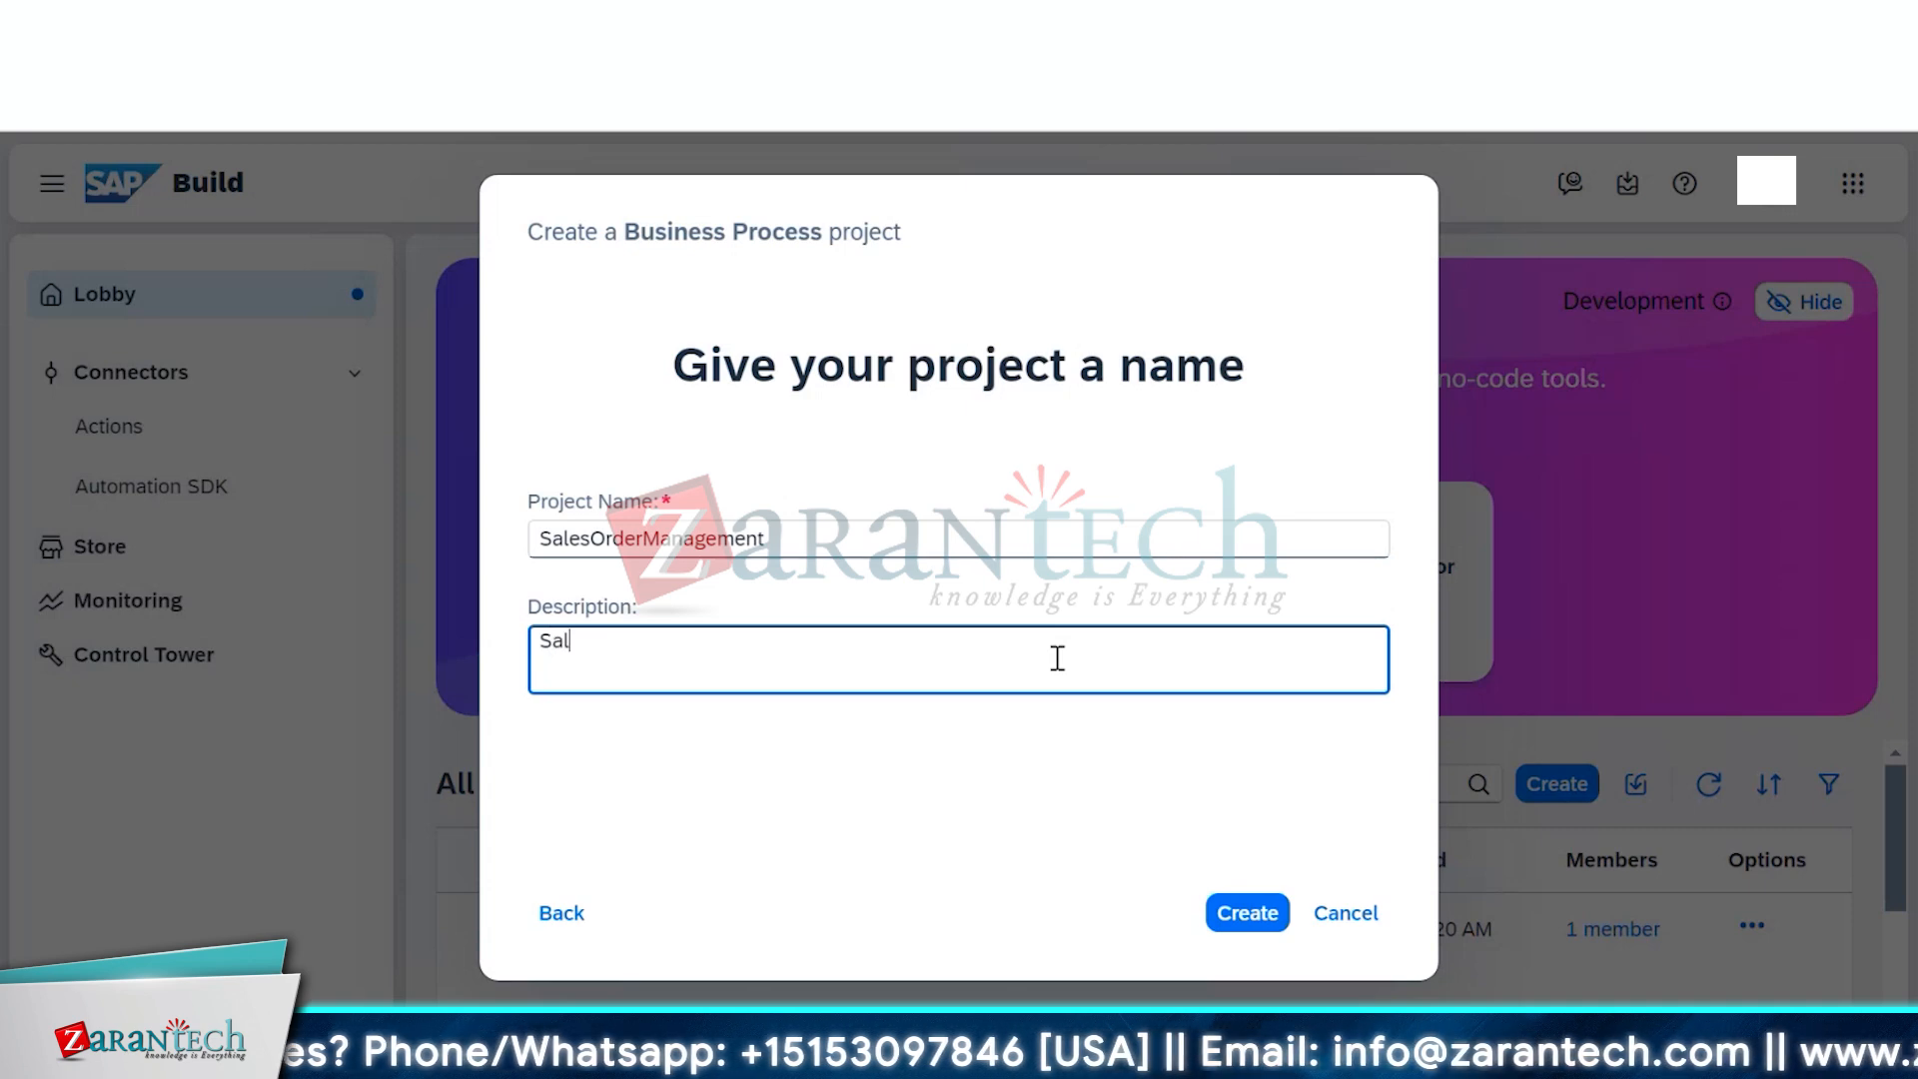
pyautogui.write('es Ord')
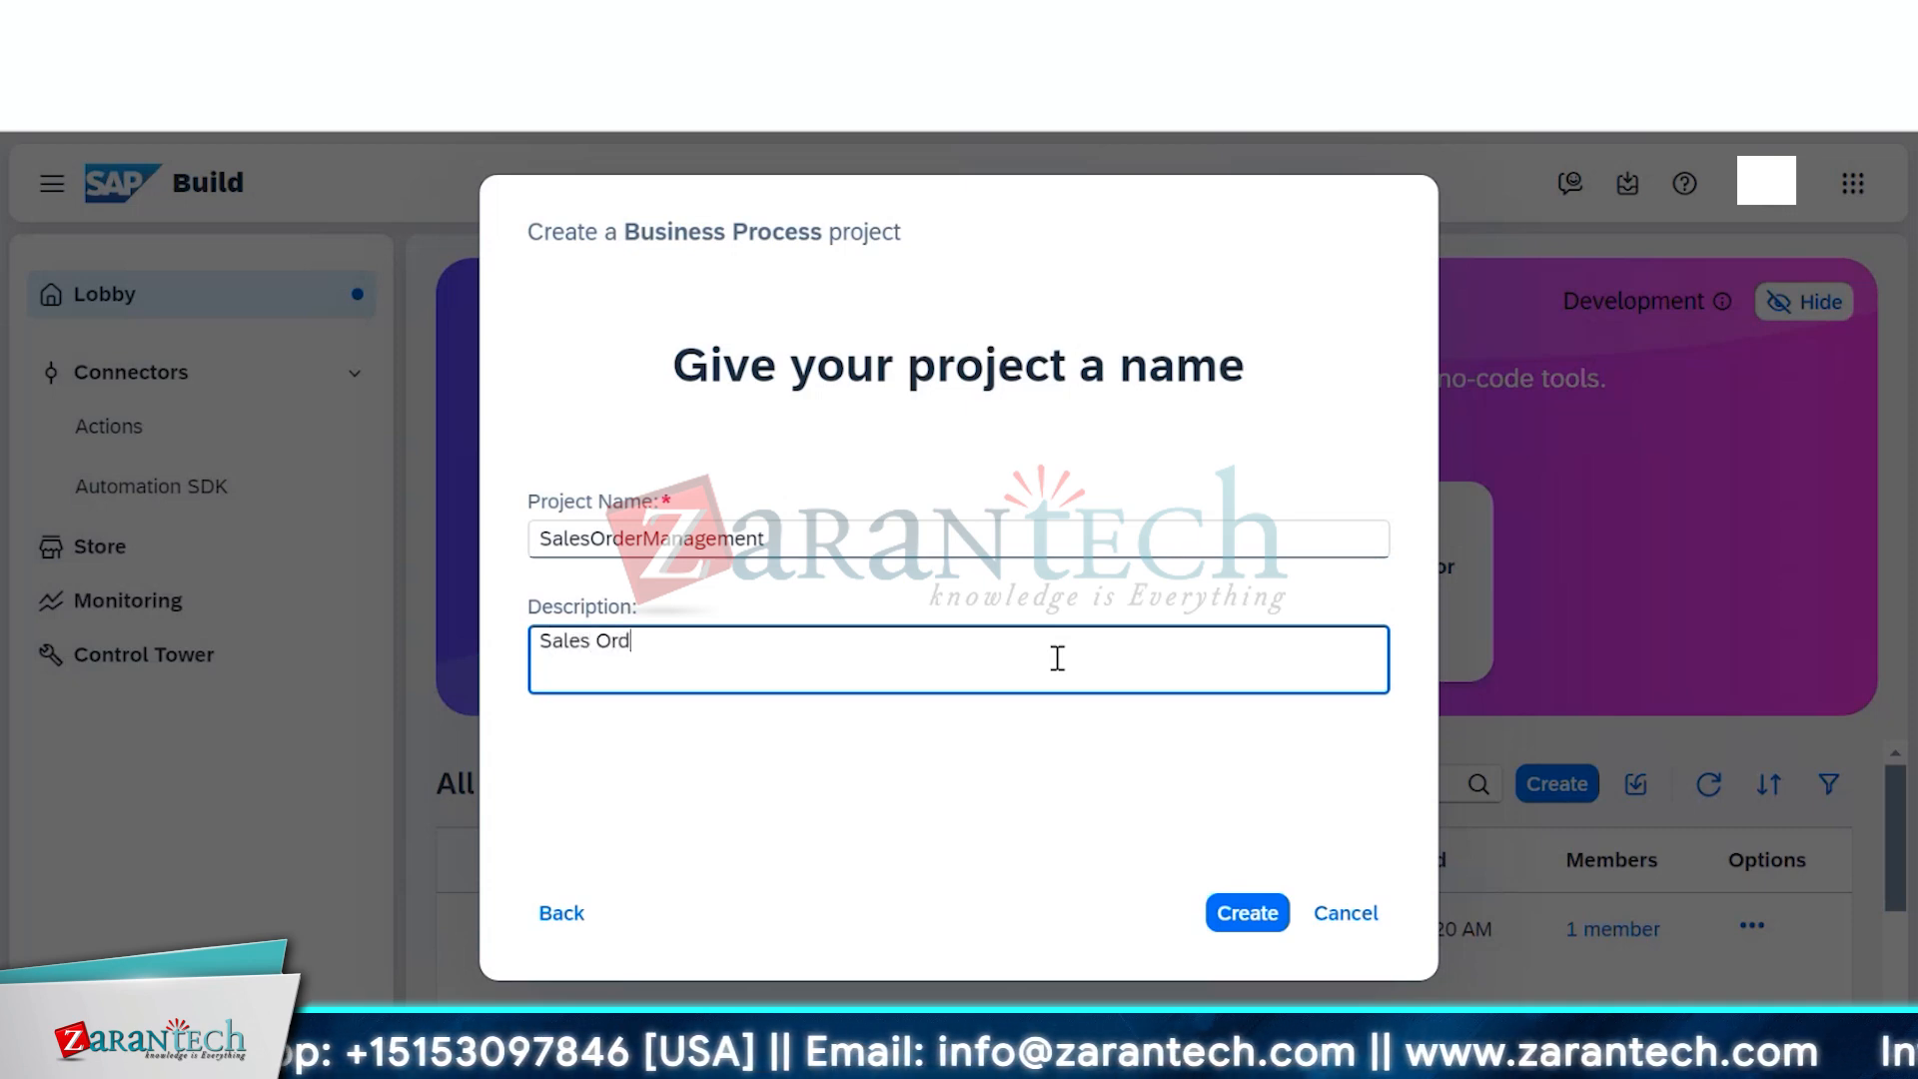
pyautogui.write('er Man')
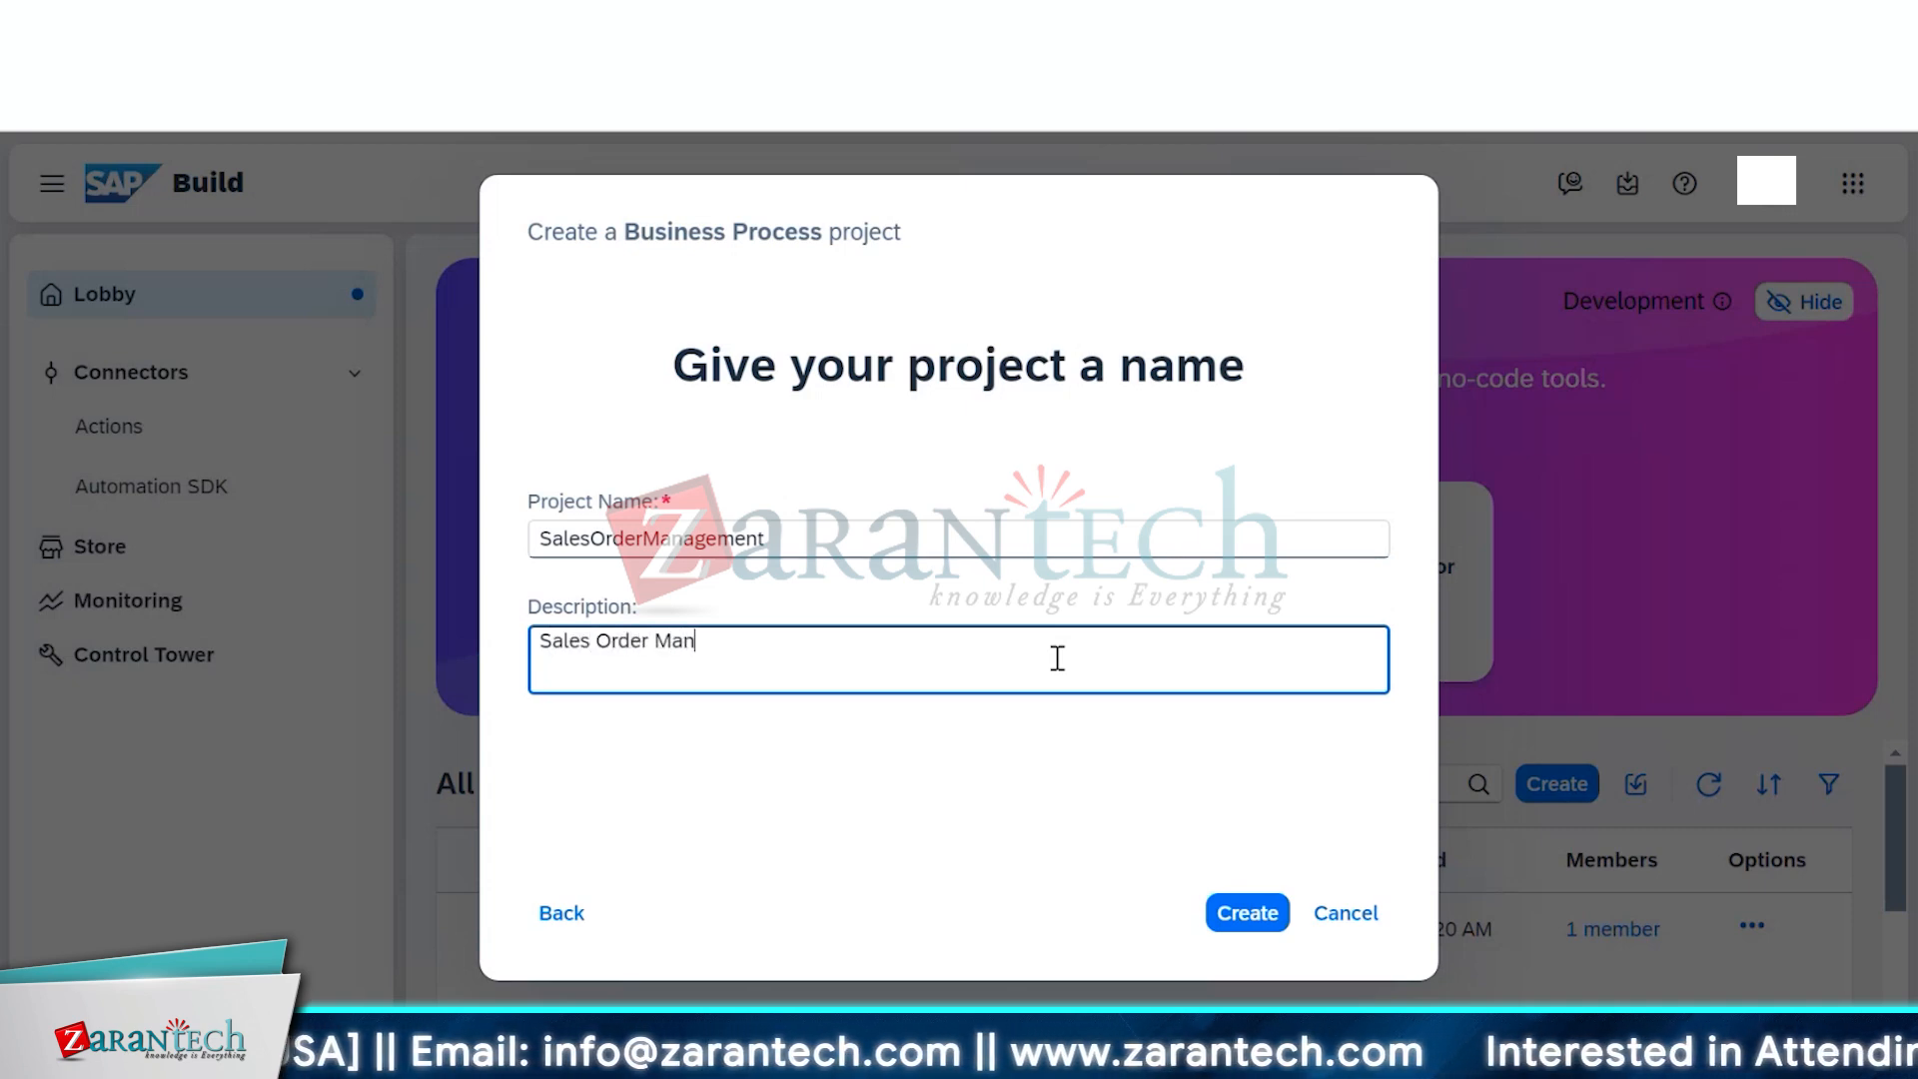
pyautogui.write('agement P')
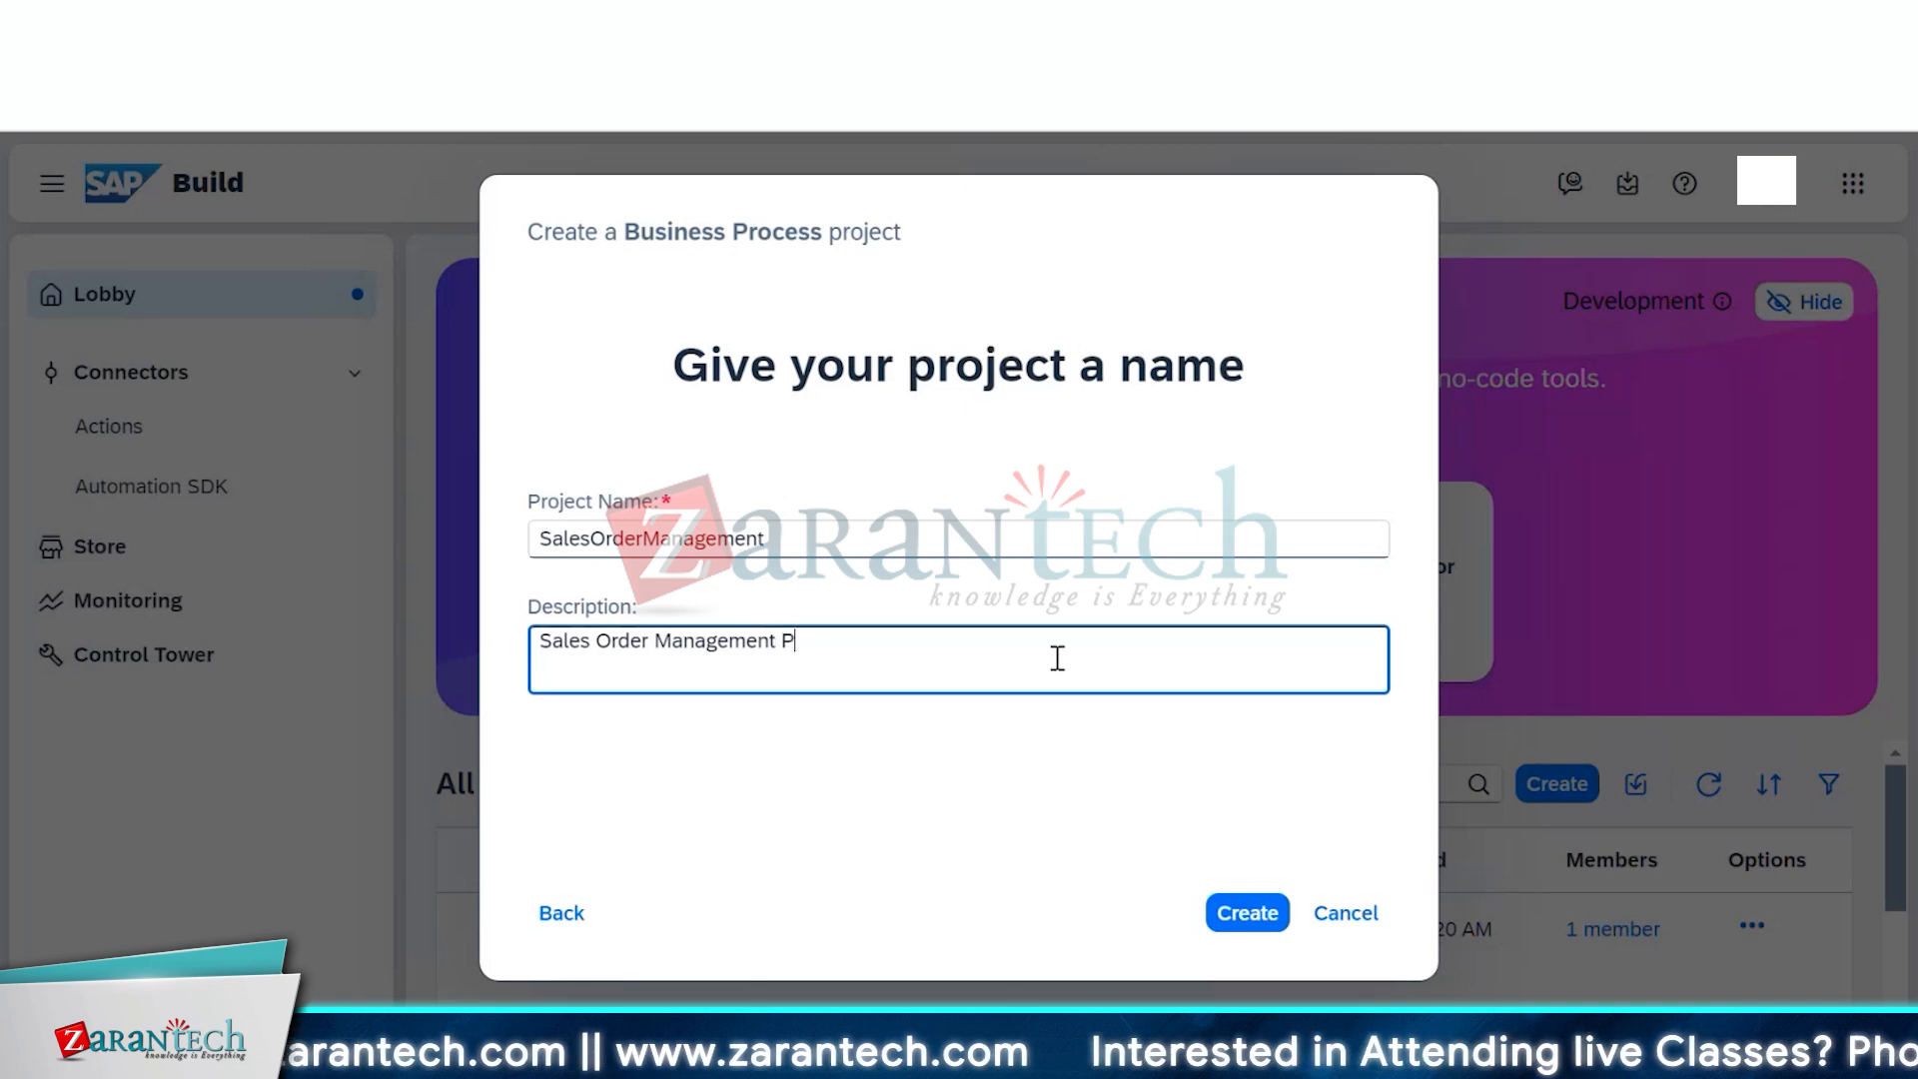
pyautogui.write('roject')
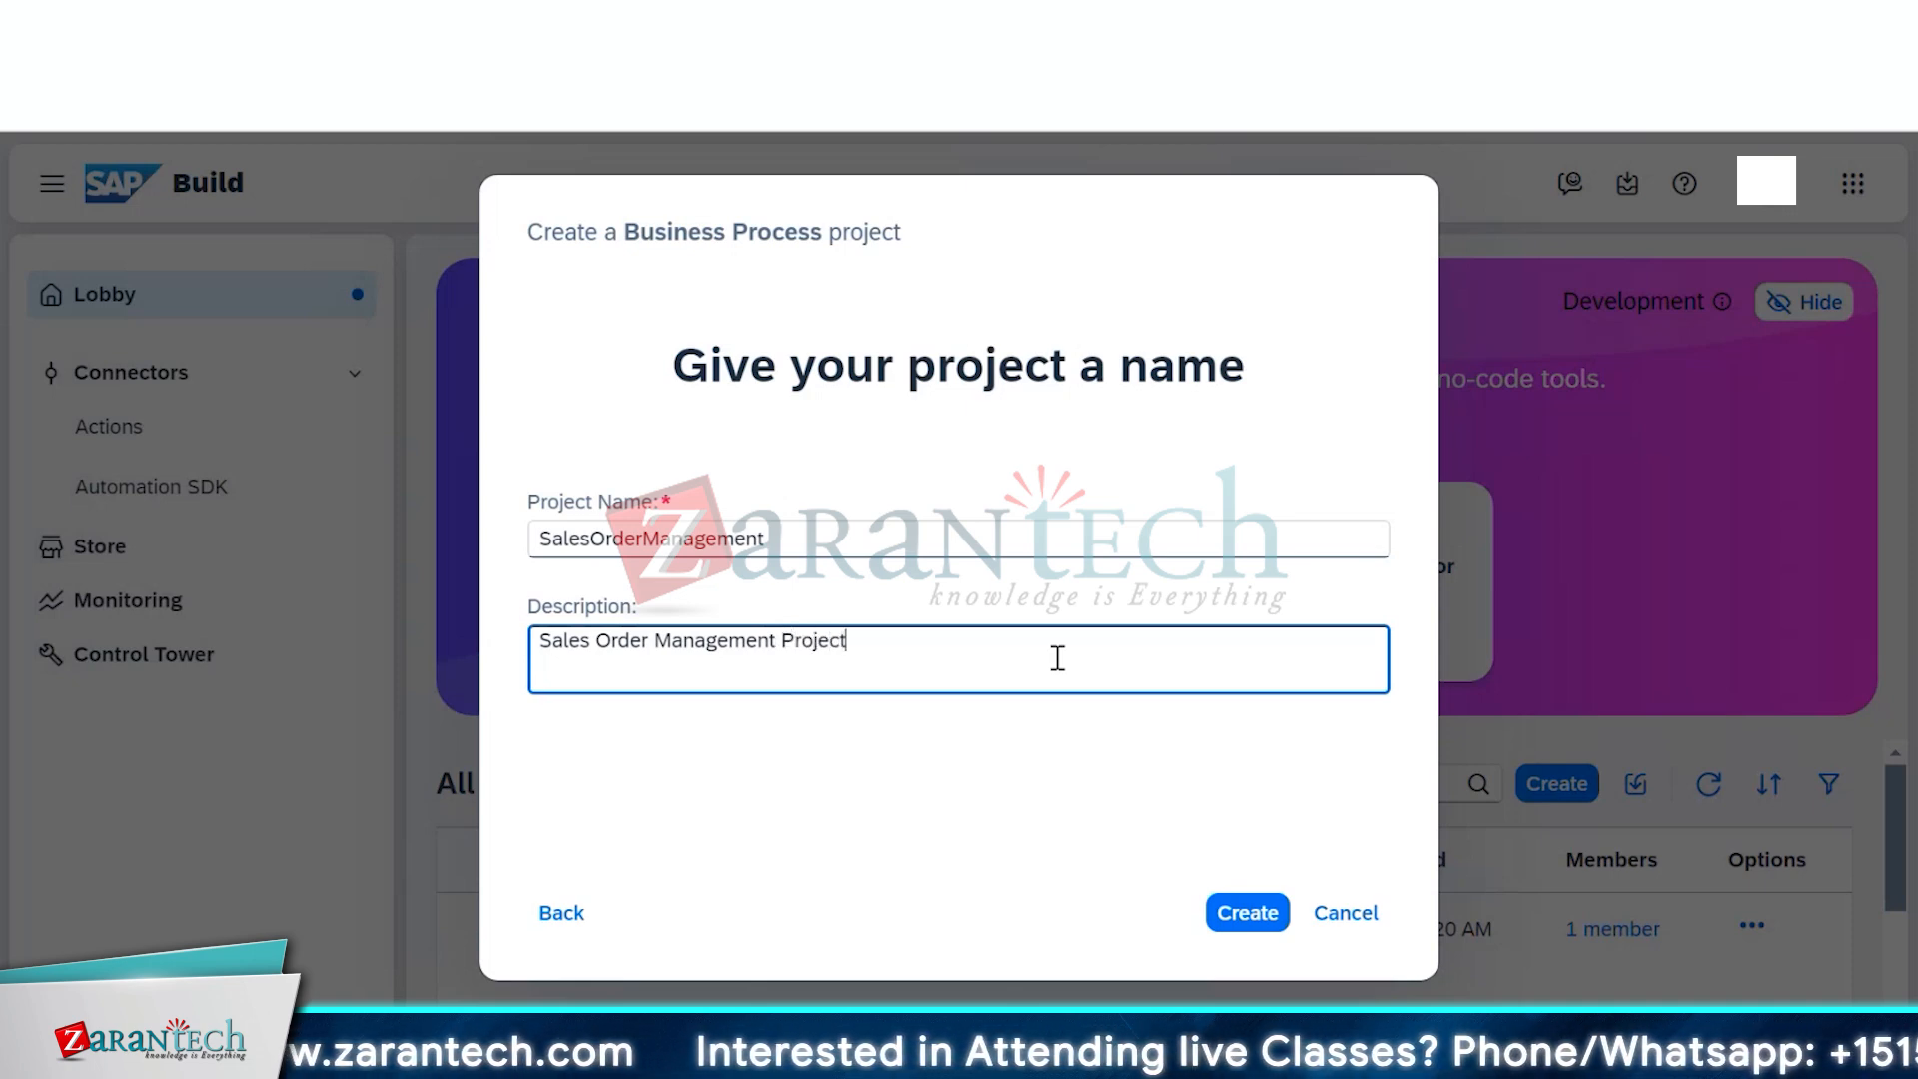
# Create the SalesOrderManagement project and accept the data-protection disclaimer
pyautogui.click(1247, 920)
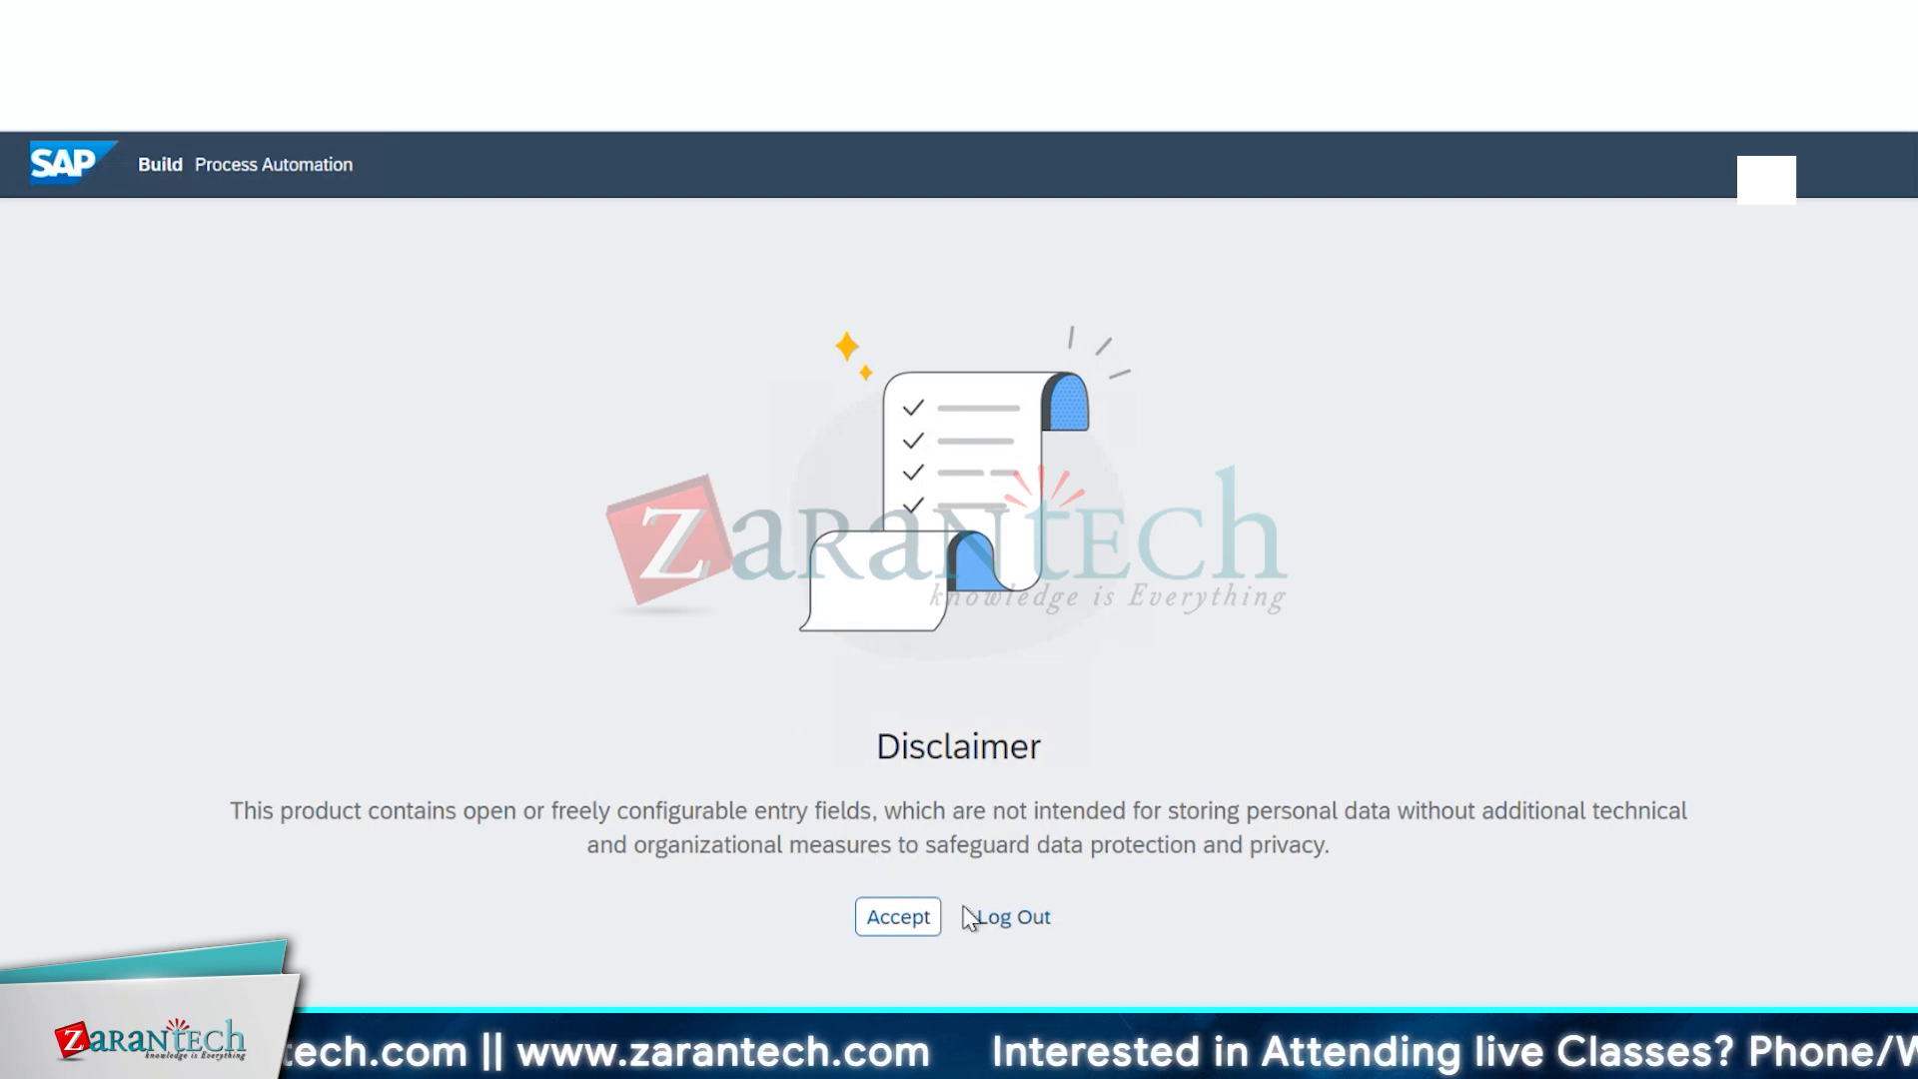
pyautogui.click(921, 916)
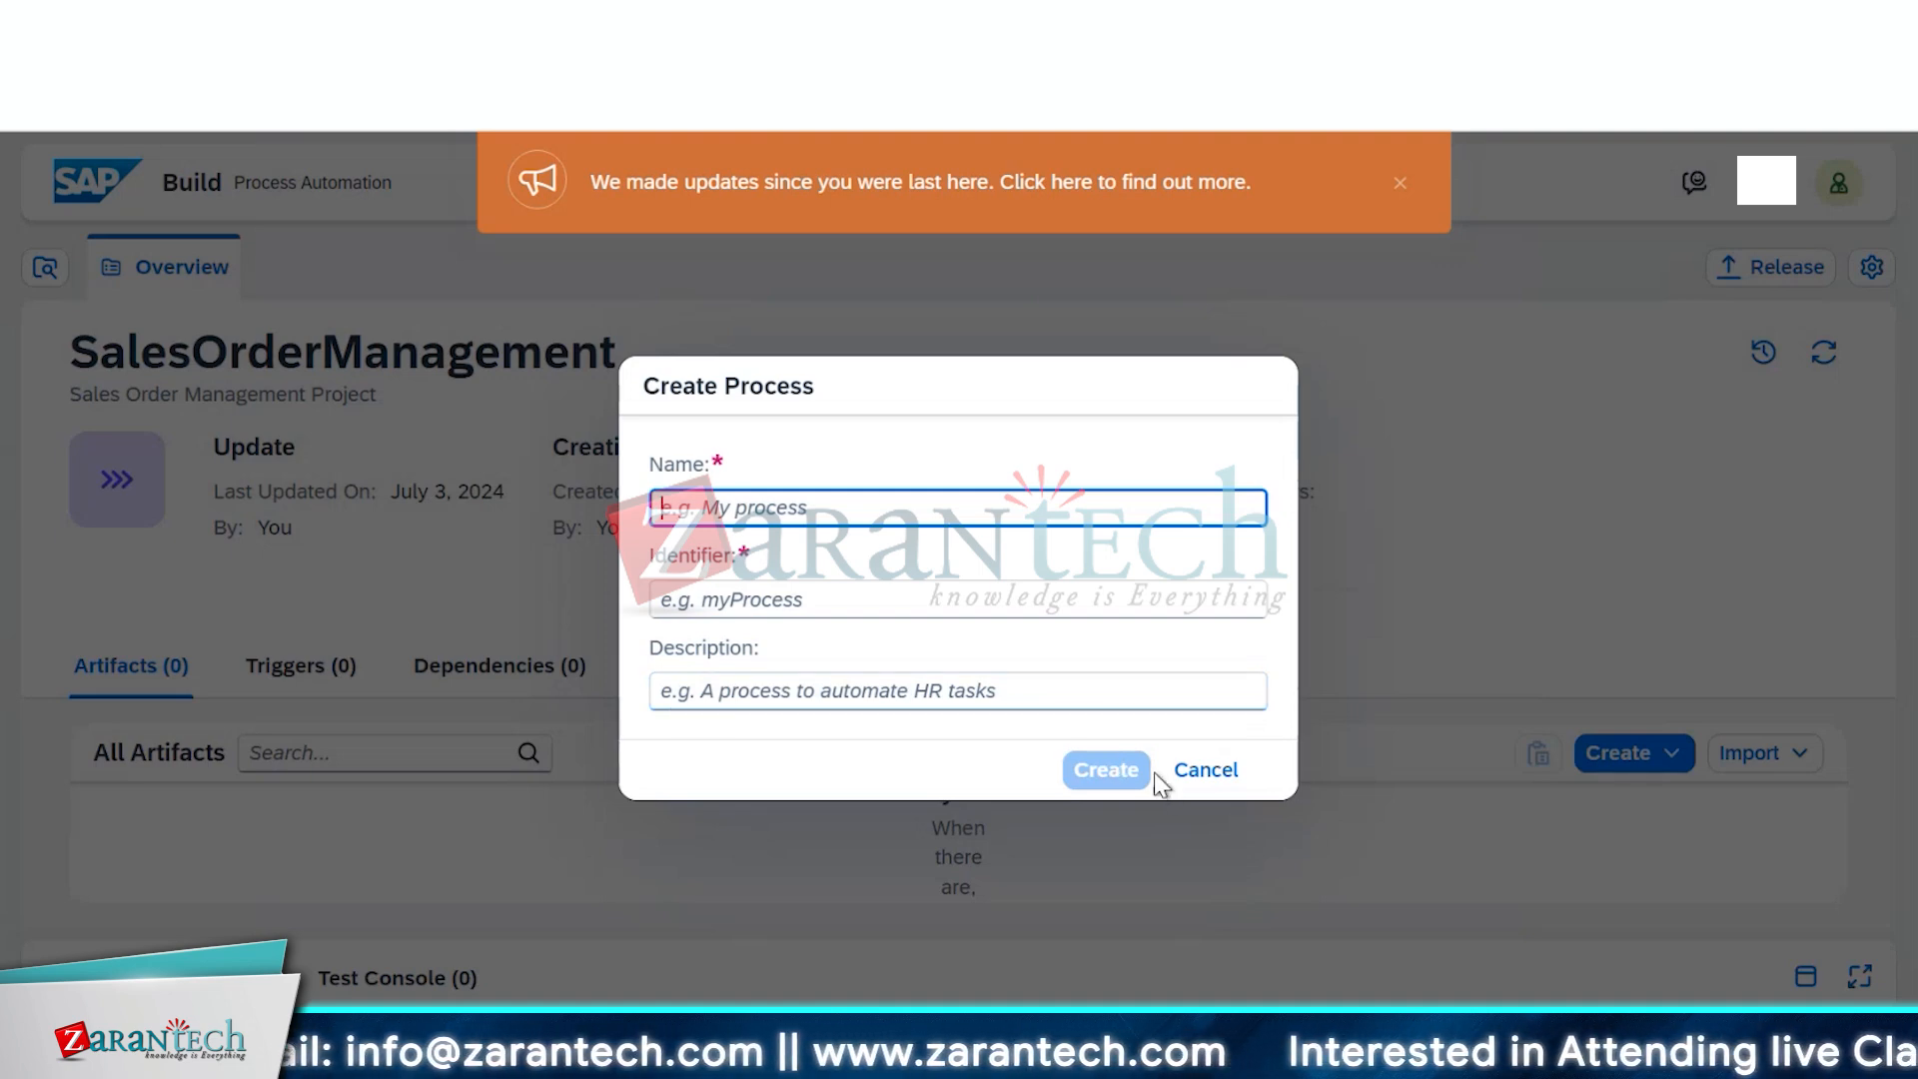
# Cancel the Create Process dialog and dismiss the 'We made updates' banner
pyautogui.click(1194, 769)
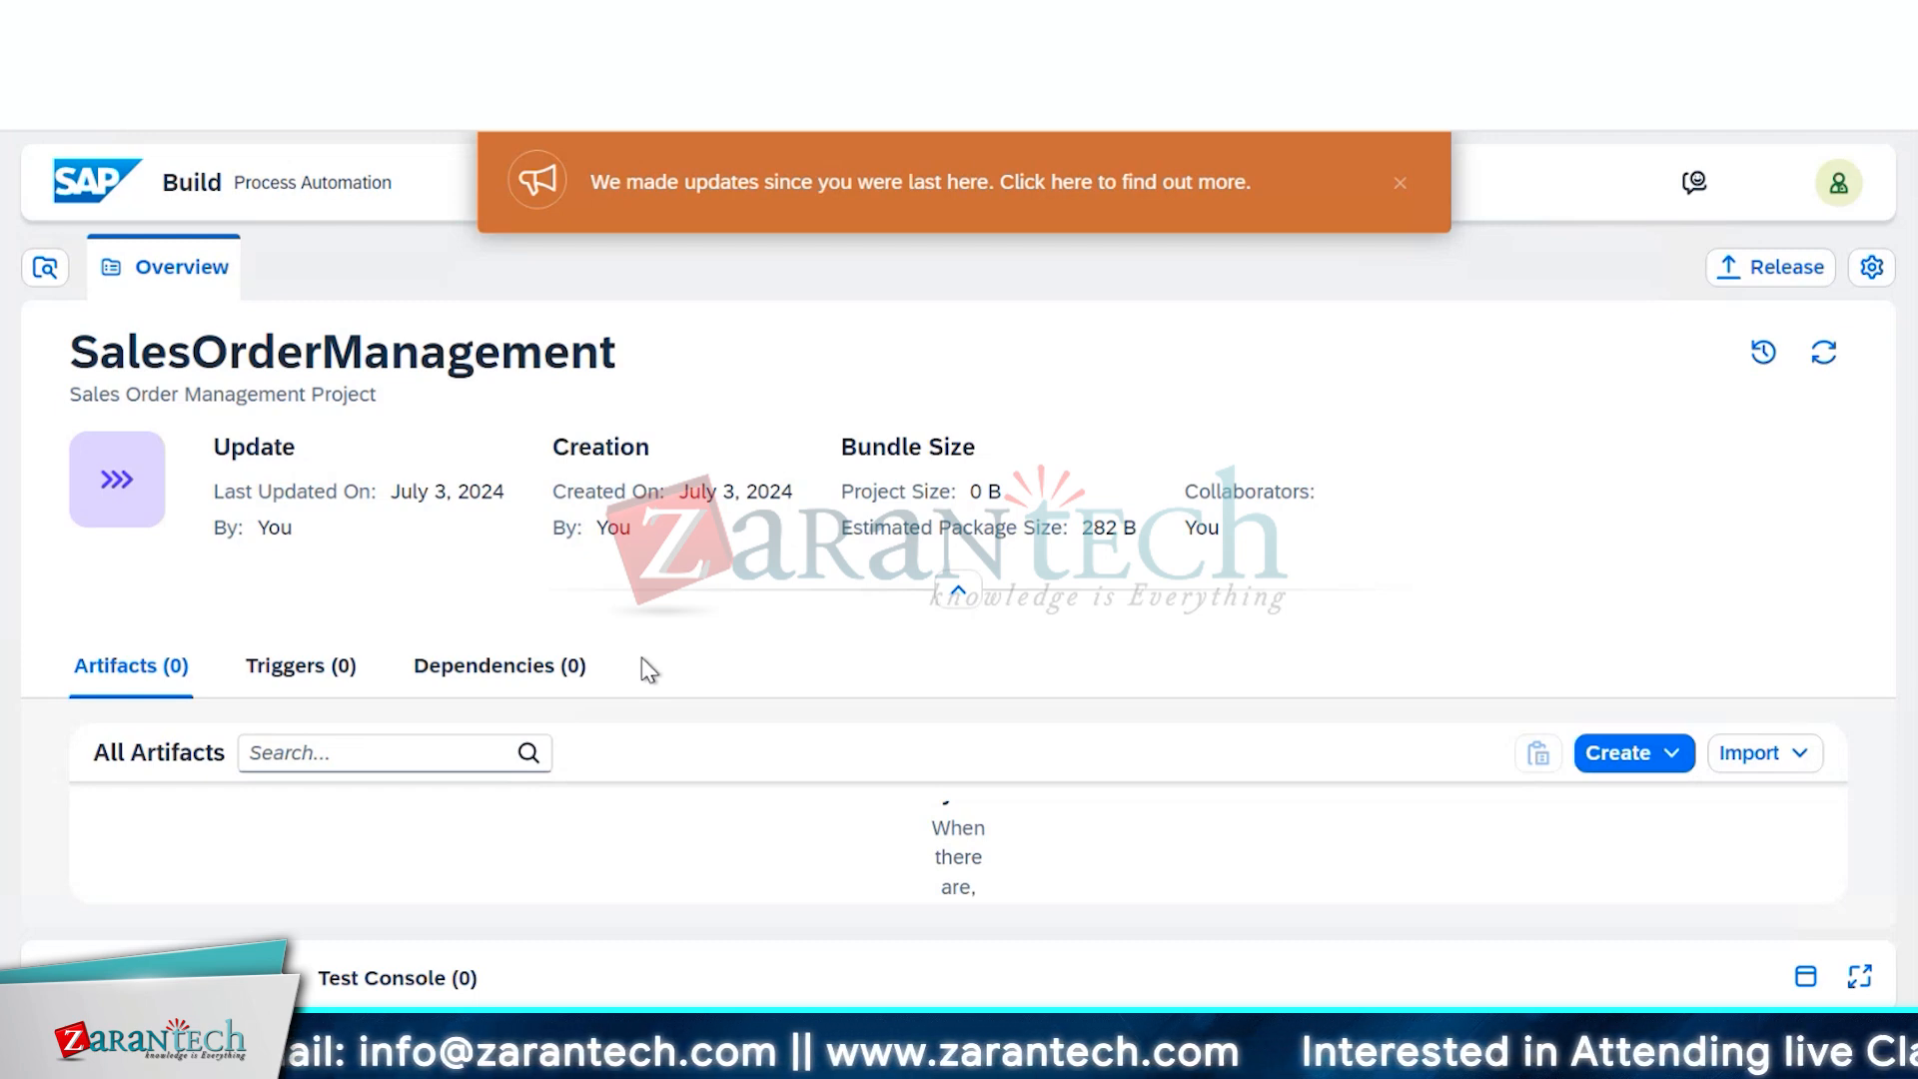
pyautogui.click(1400, 184)
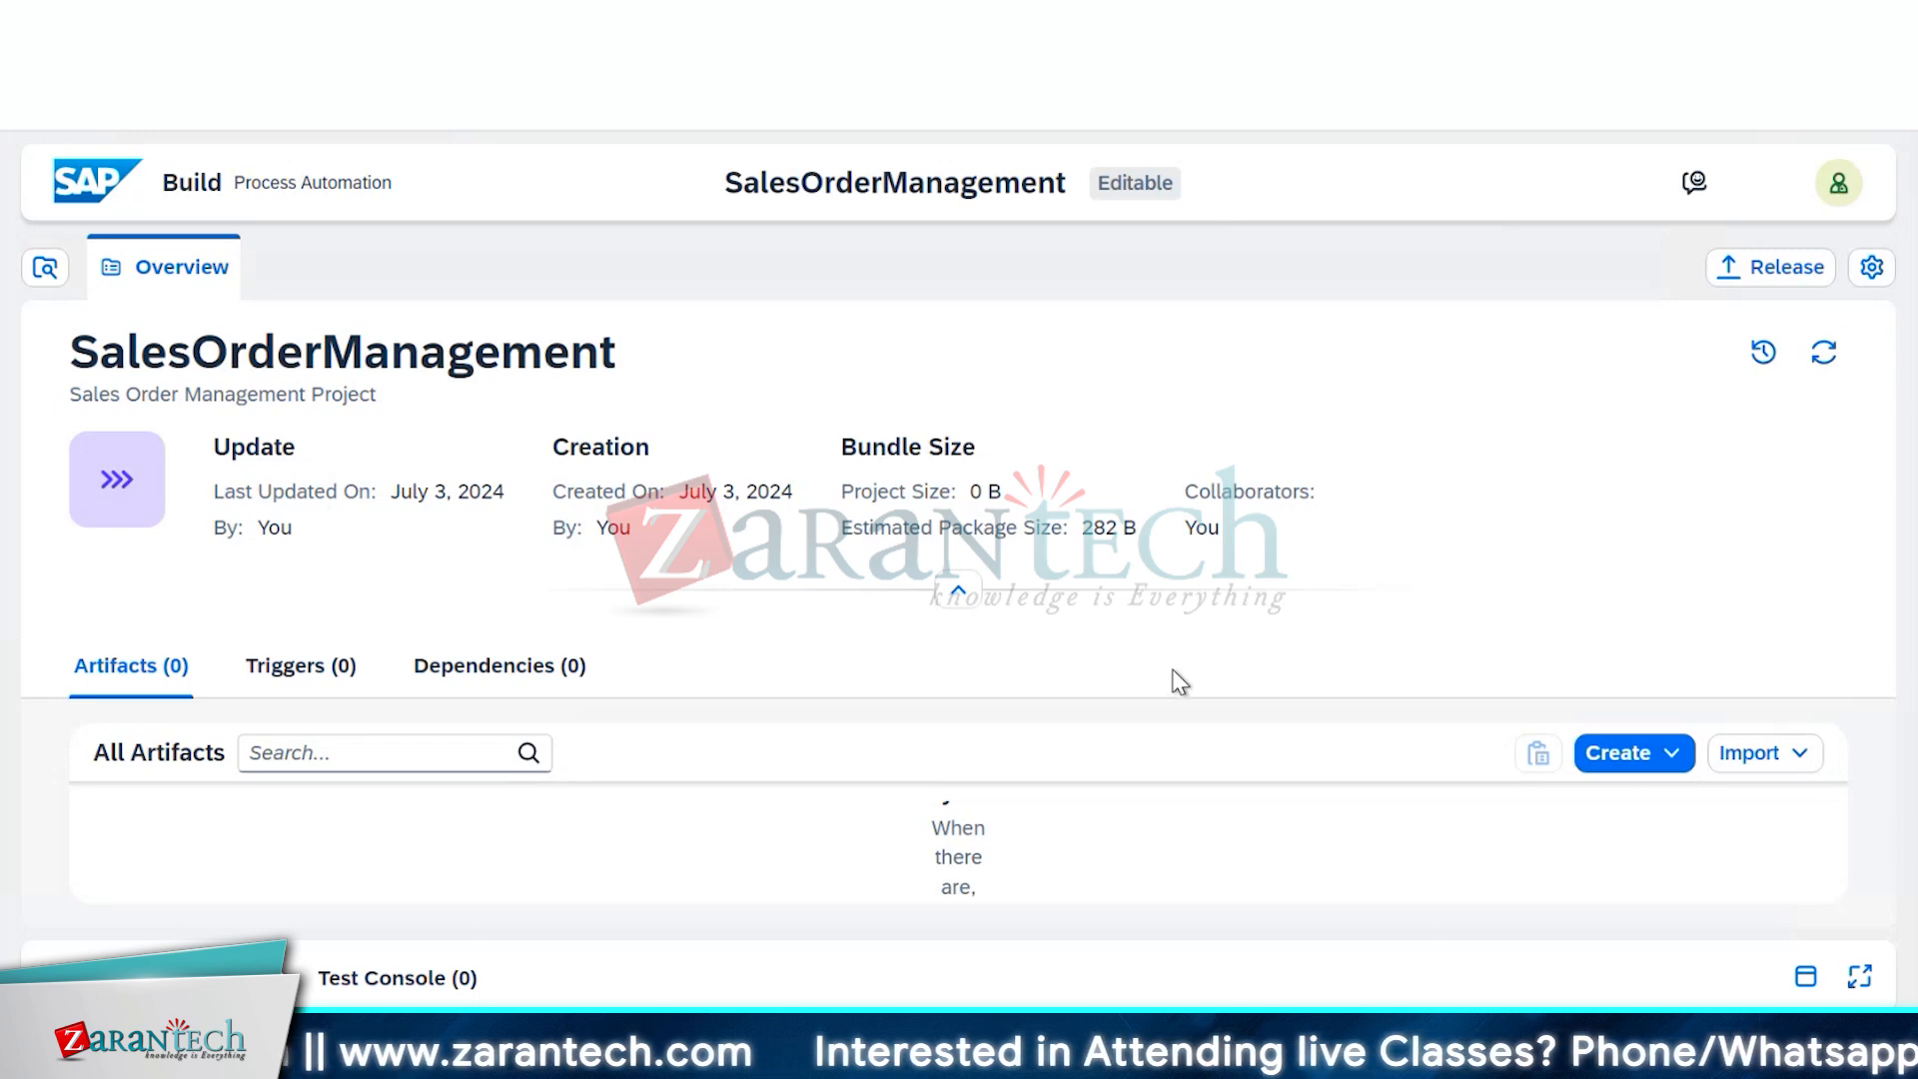
# Start a new process named 'Order Process', confirming its identifier reads orderProcess
pyautogui.click(1620, 752)
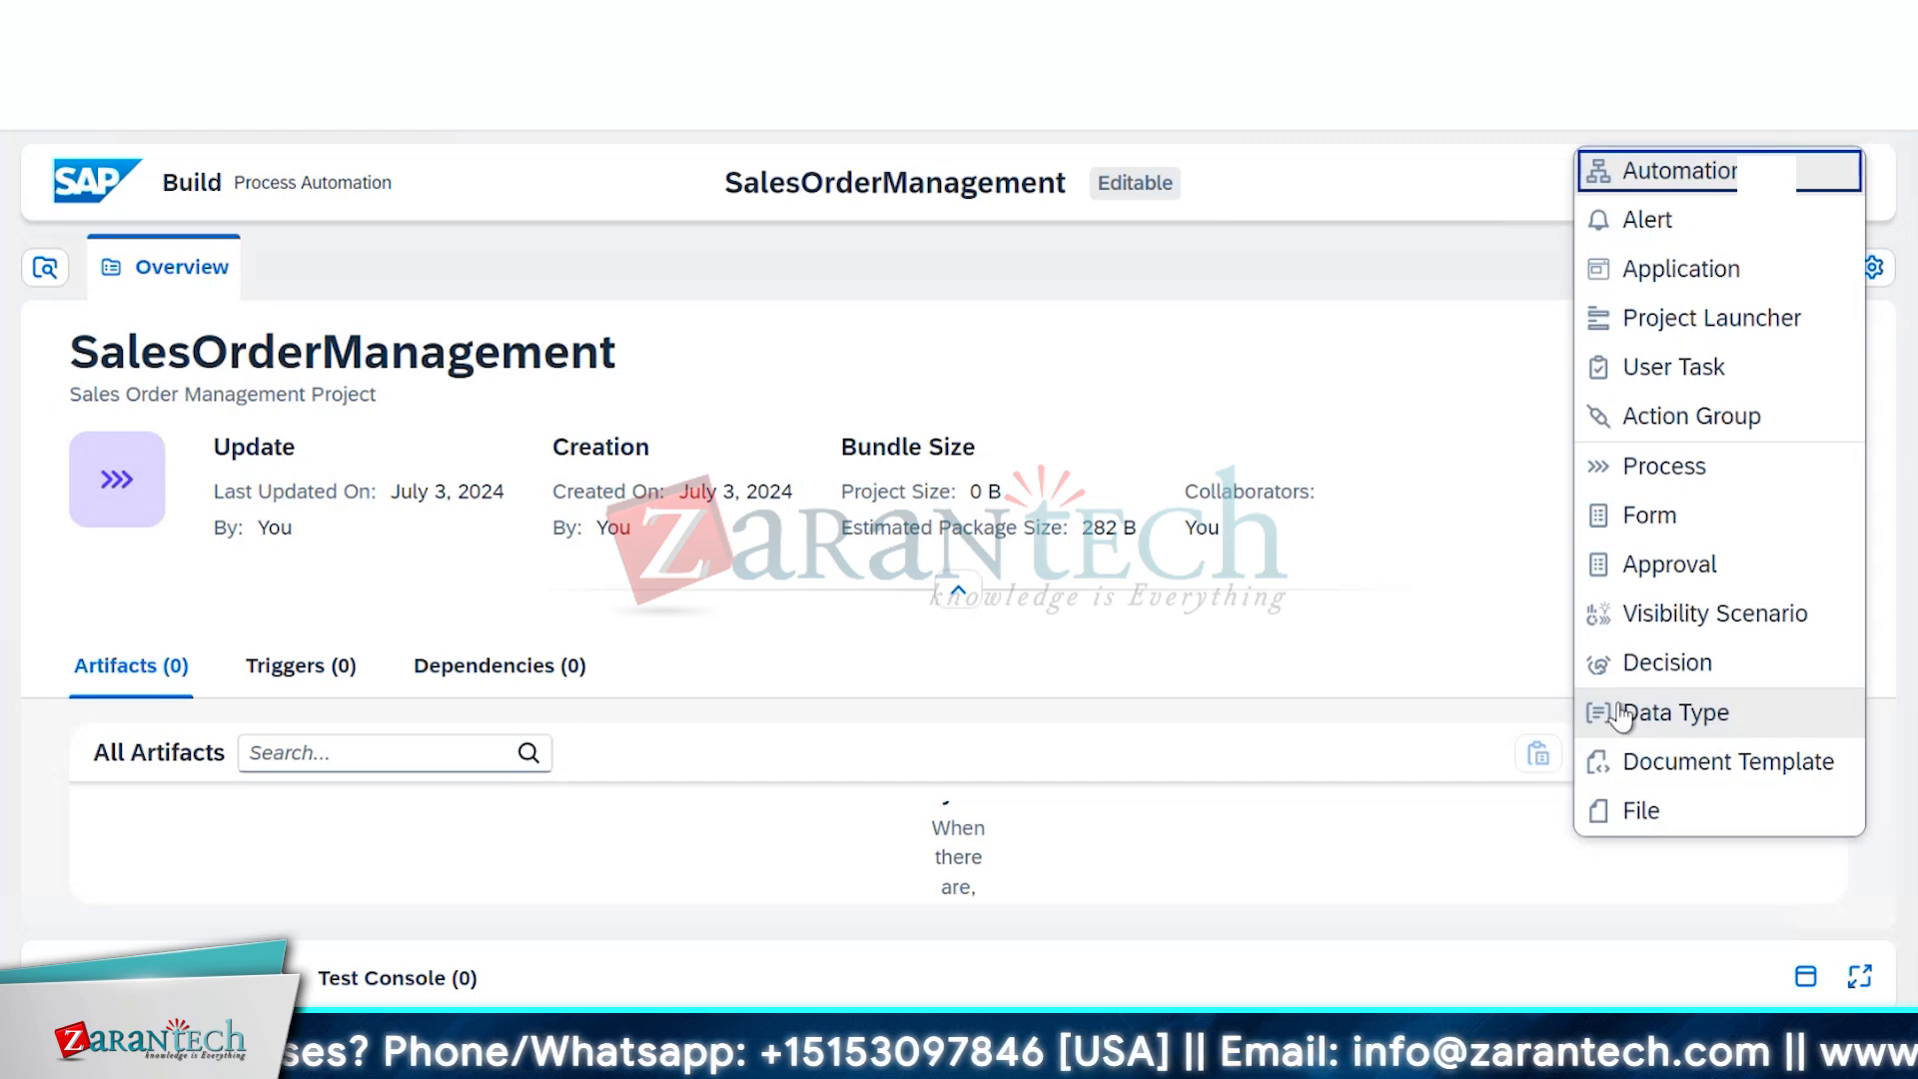
pyautogui.click(1685, 476)
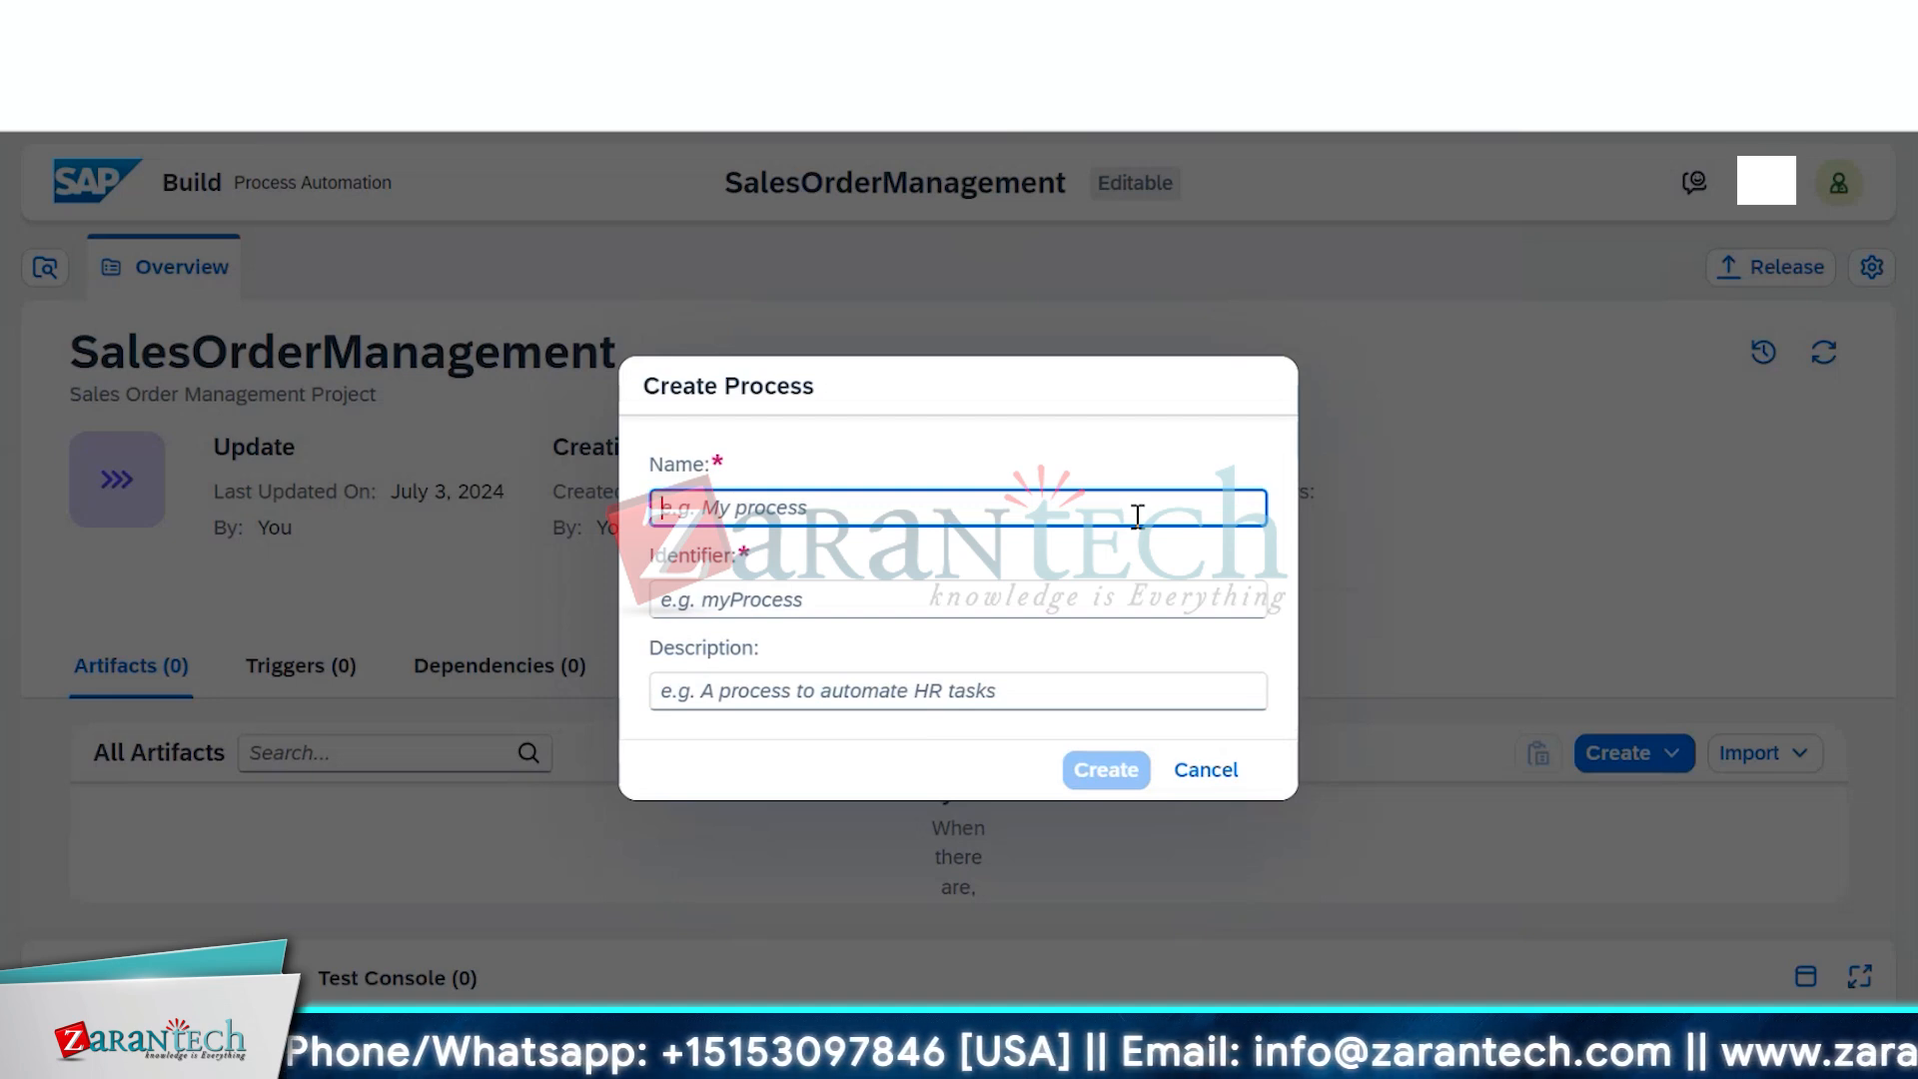
pyautogui.write('Order')
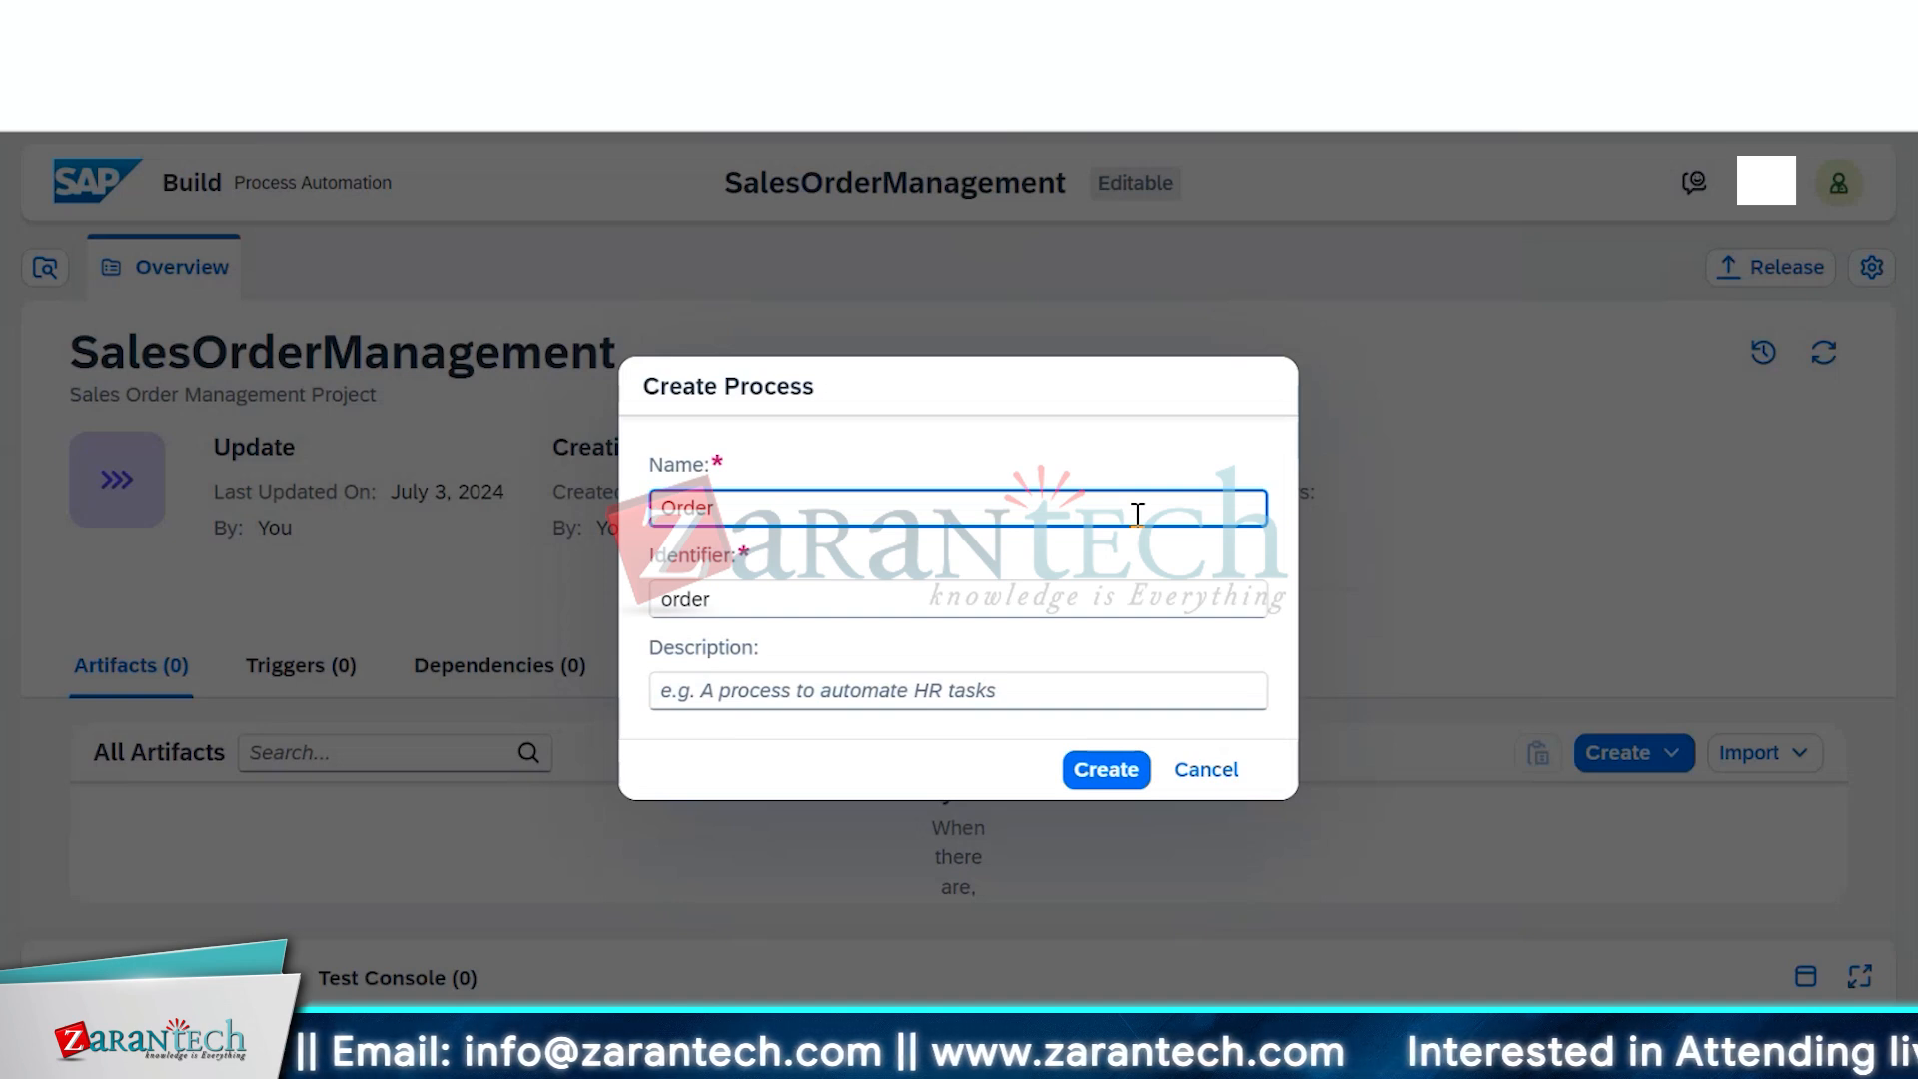
pyautogui.write('ing')
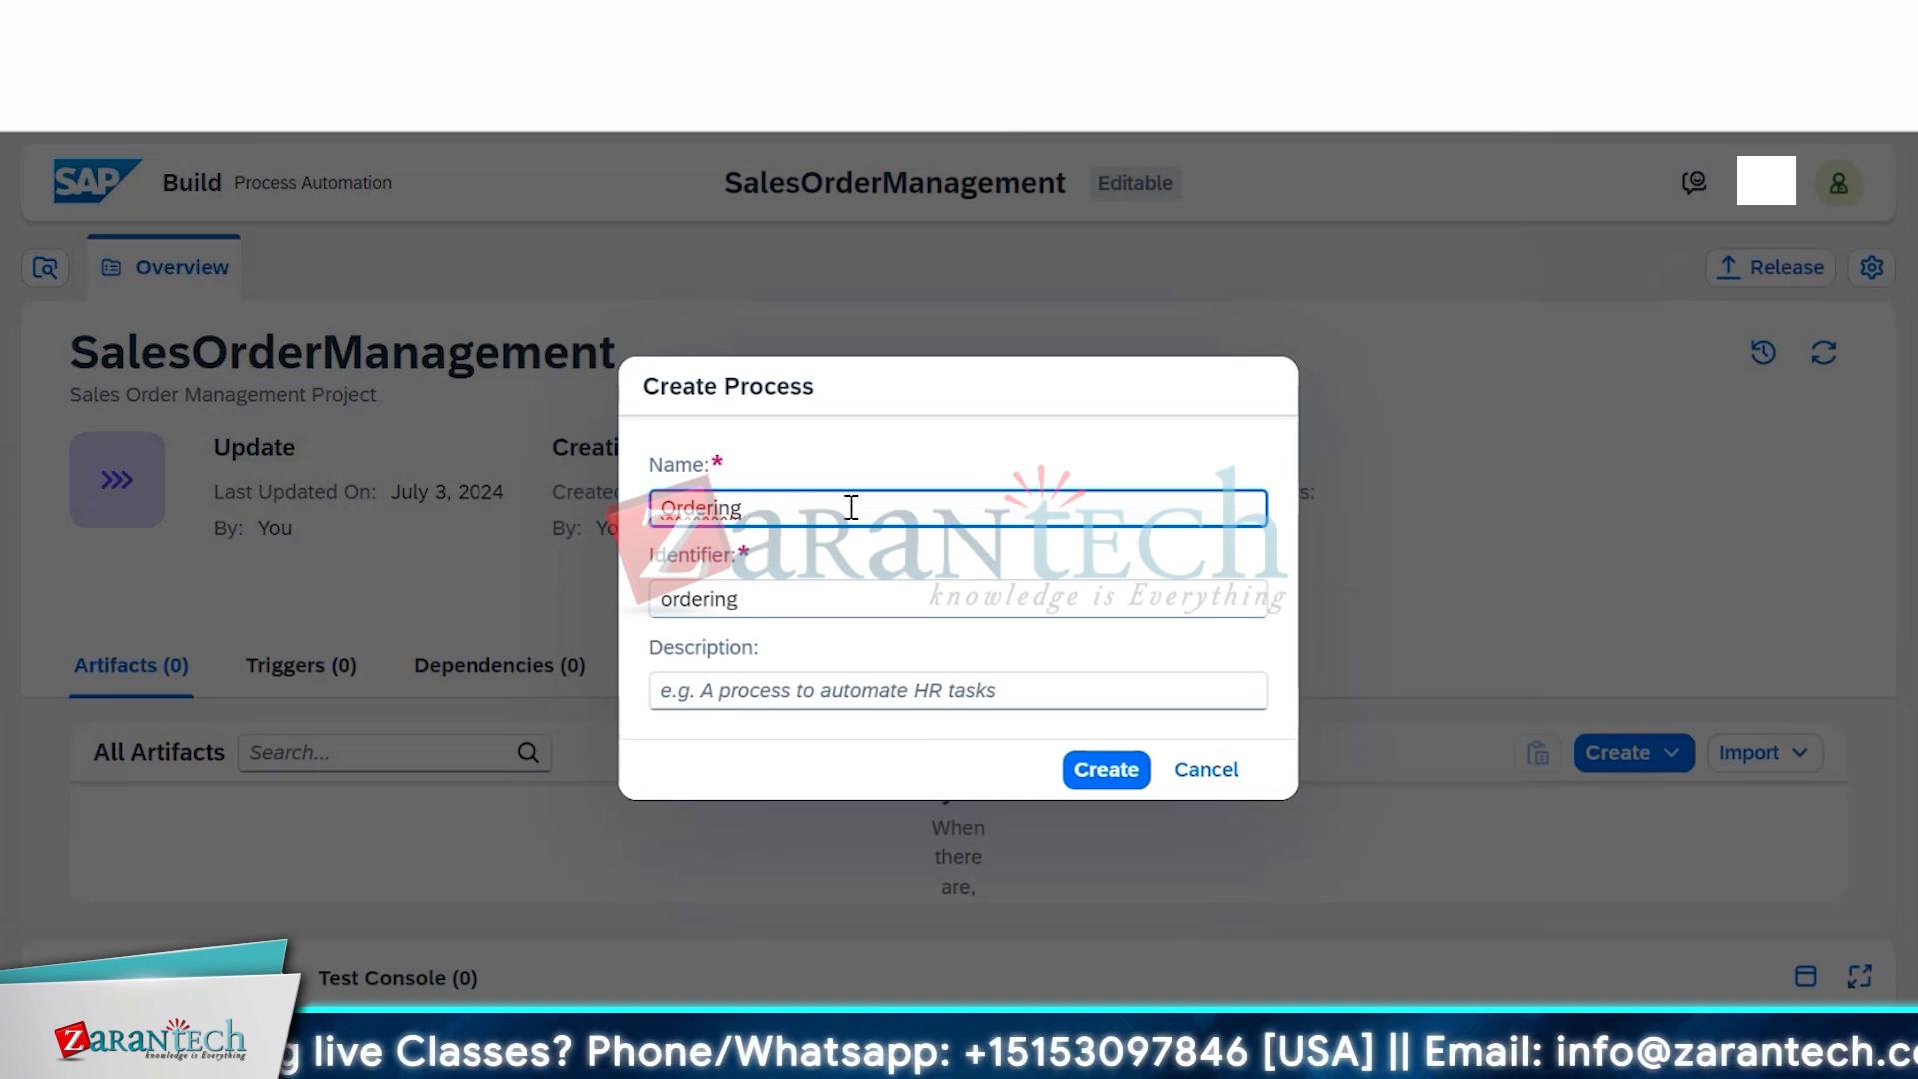
pyautogui.write('Process')
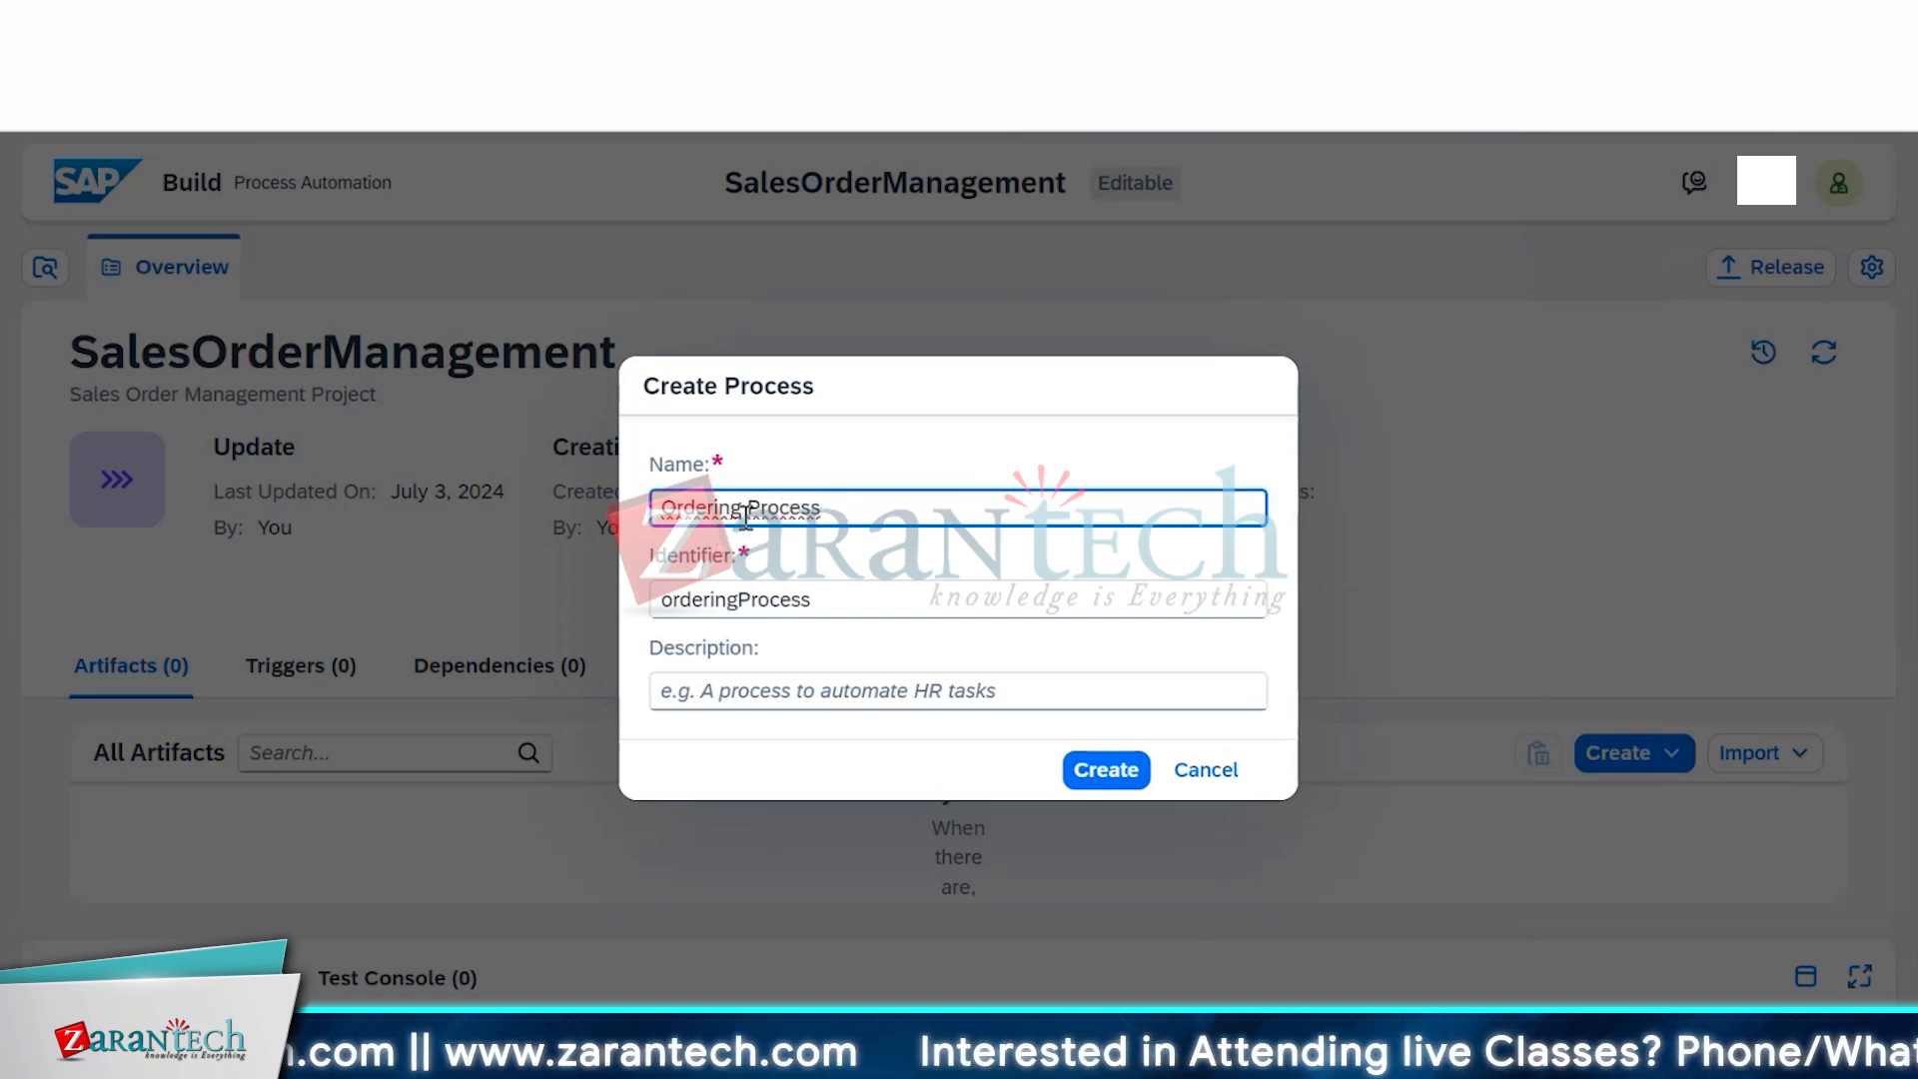
pyautogui.click(743, 517)
pyautogui.press('BackSpace')
pyautogui.press('BackSpace')
pyautogui.press('BackSpace')
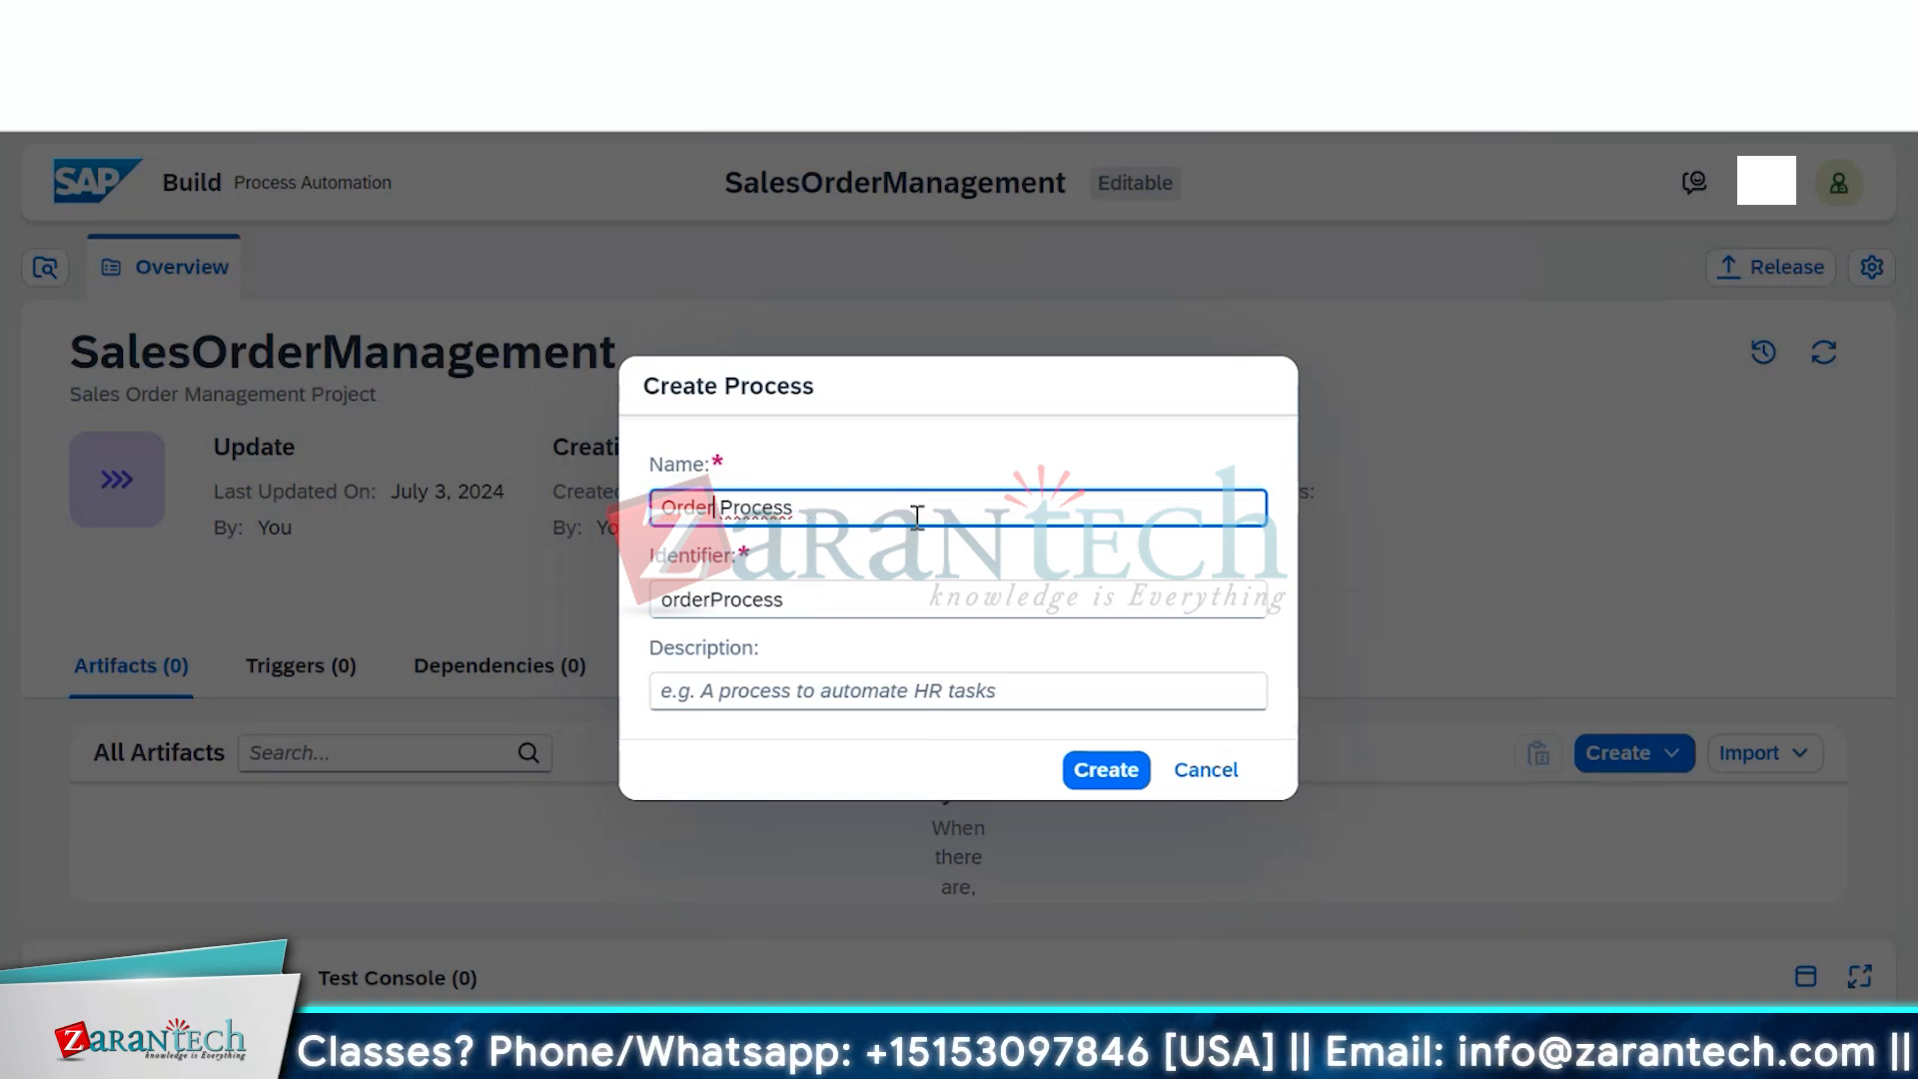
pyautogui.click(904, 603)
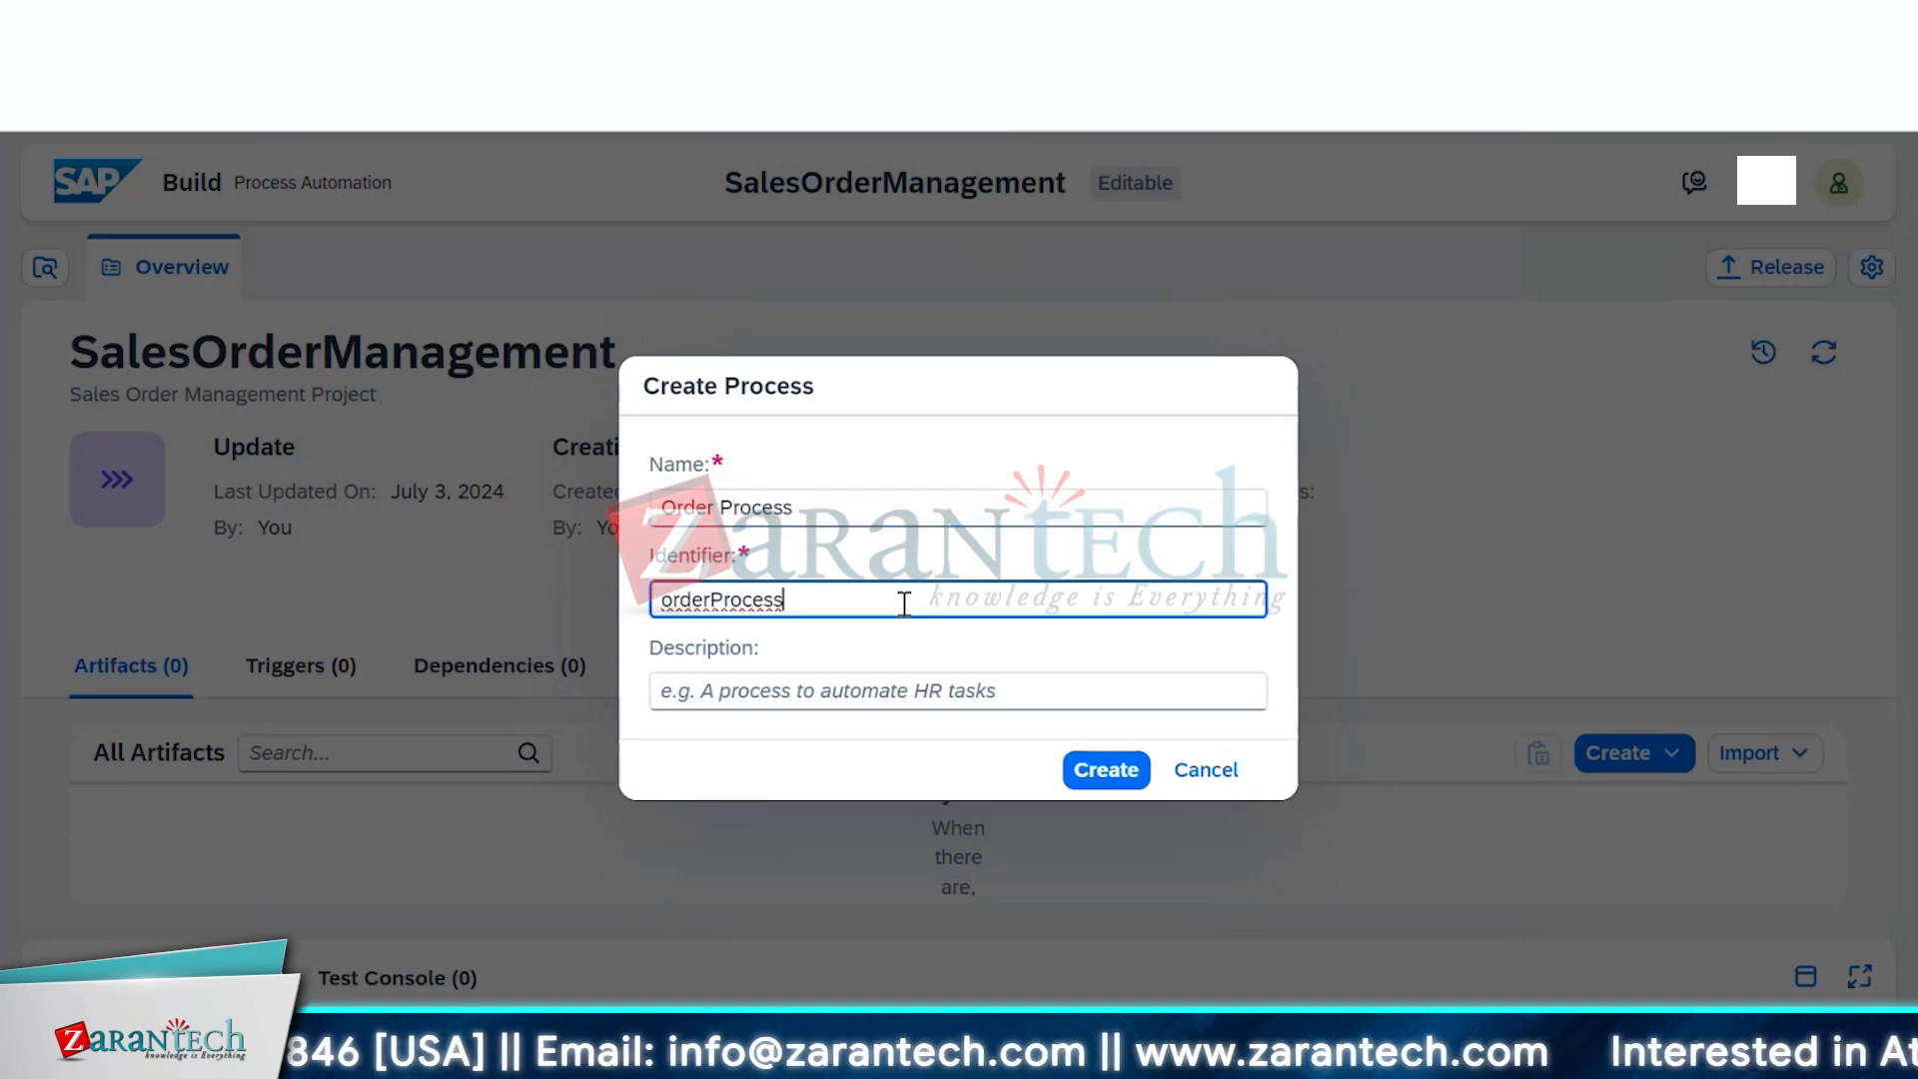
# Create Order Process and dismiss the 'Switch to New Layout' introduction
pyautogui.click(1091, 773)
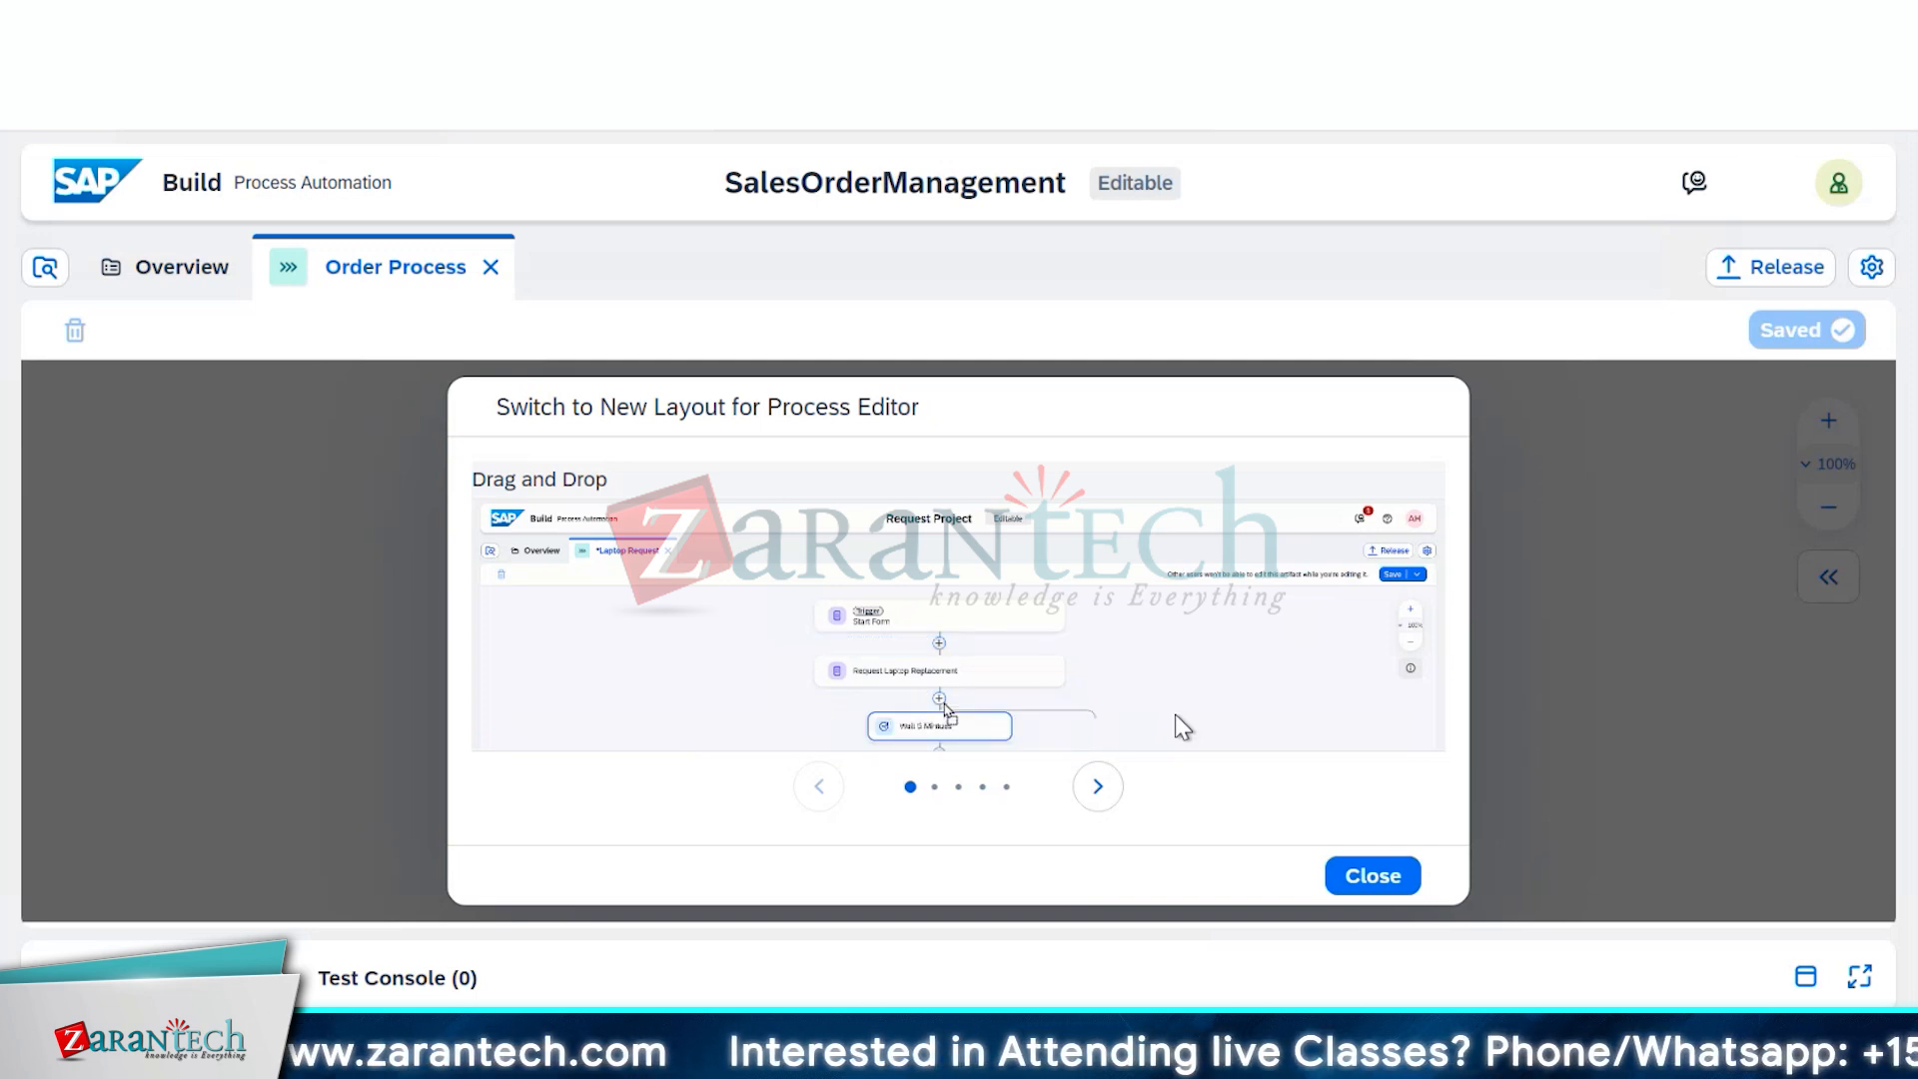
pyautogui.click(1386, 873)
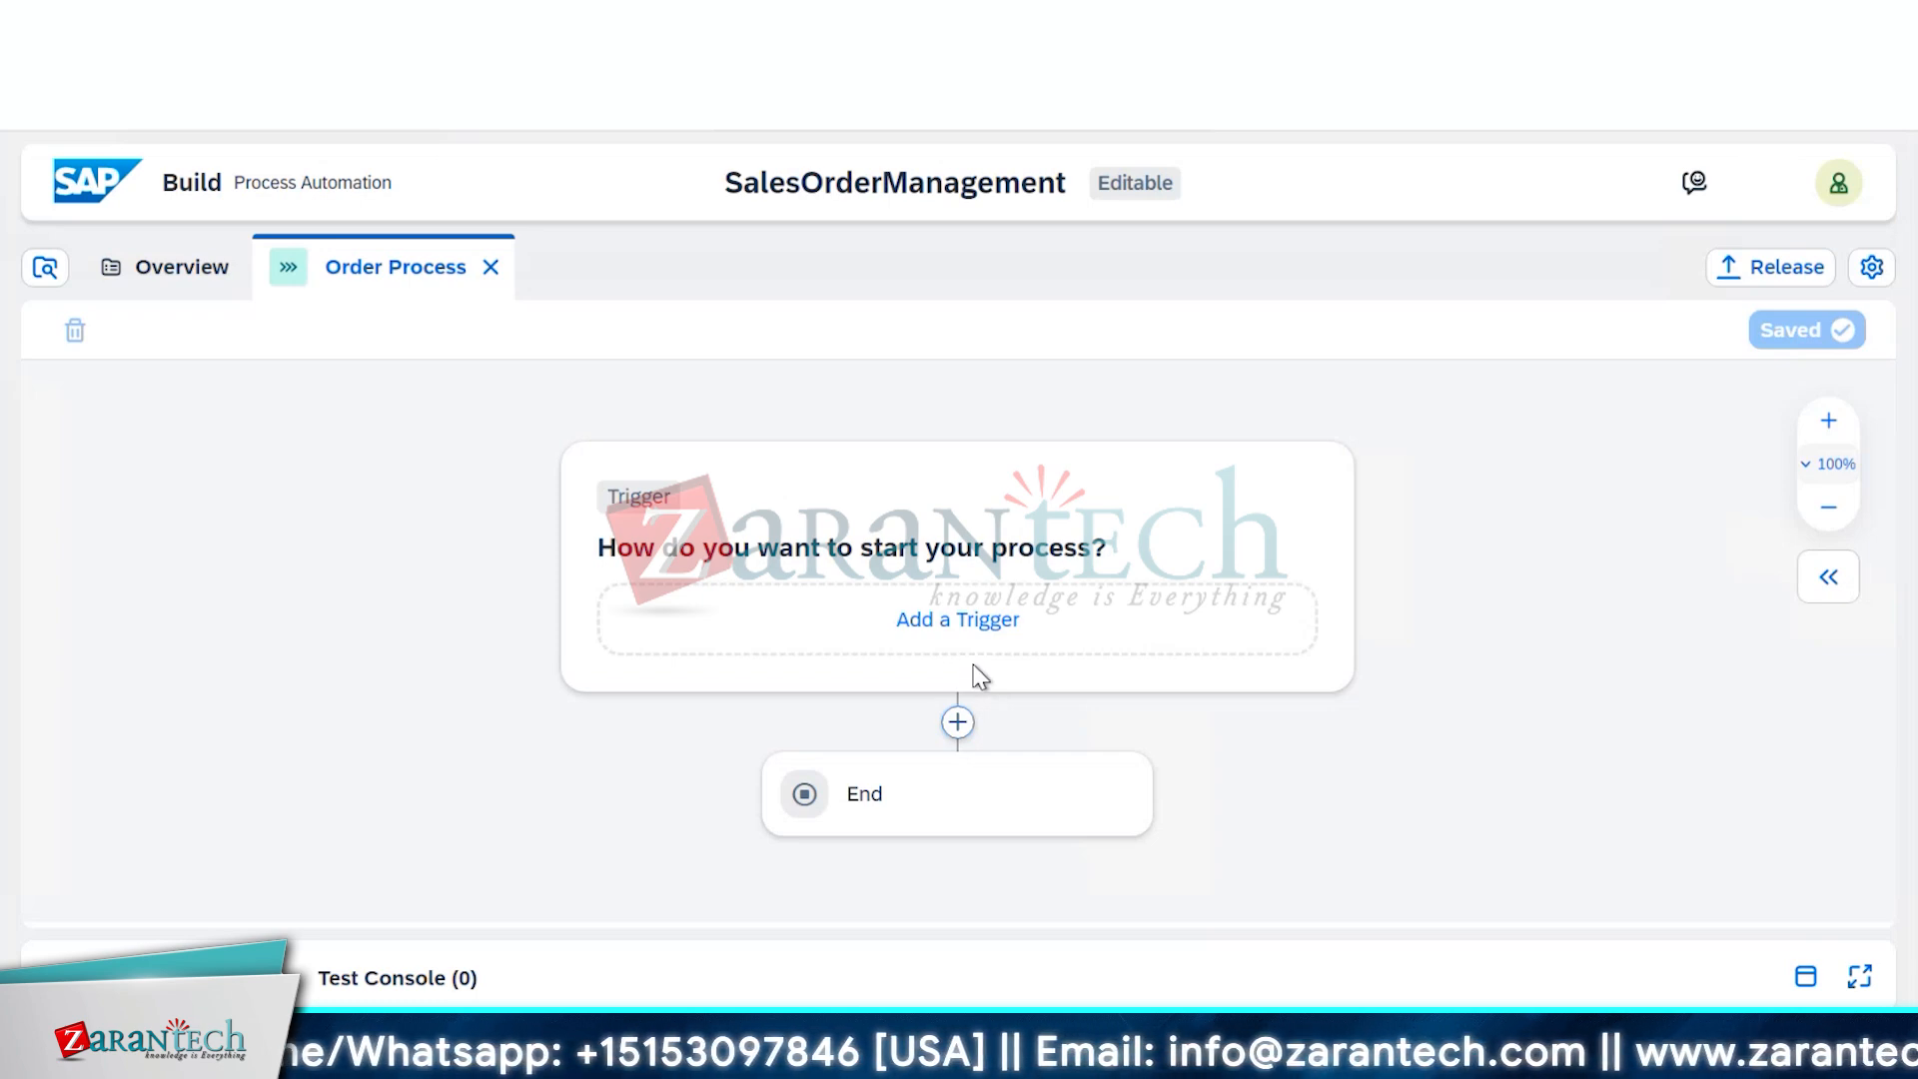
# Add a Submit a Form trigger using a new blank form named 'Order Processing Form'
pyautogui.click(980, 635)
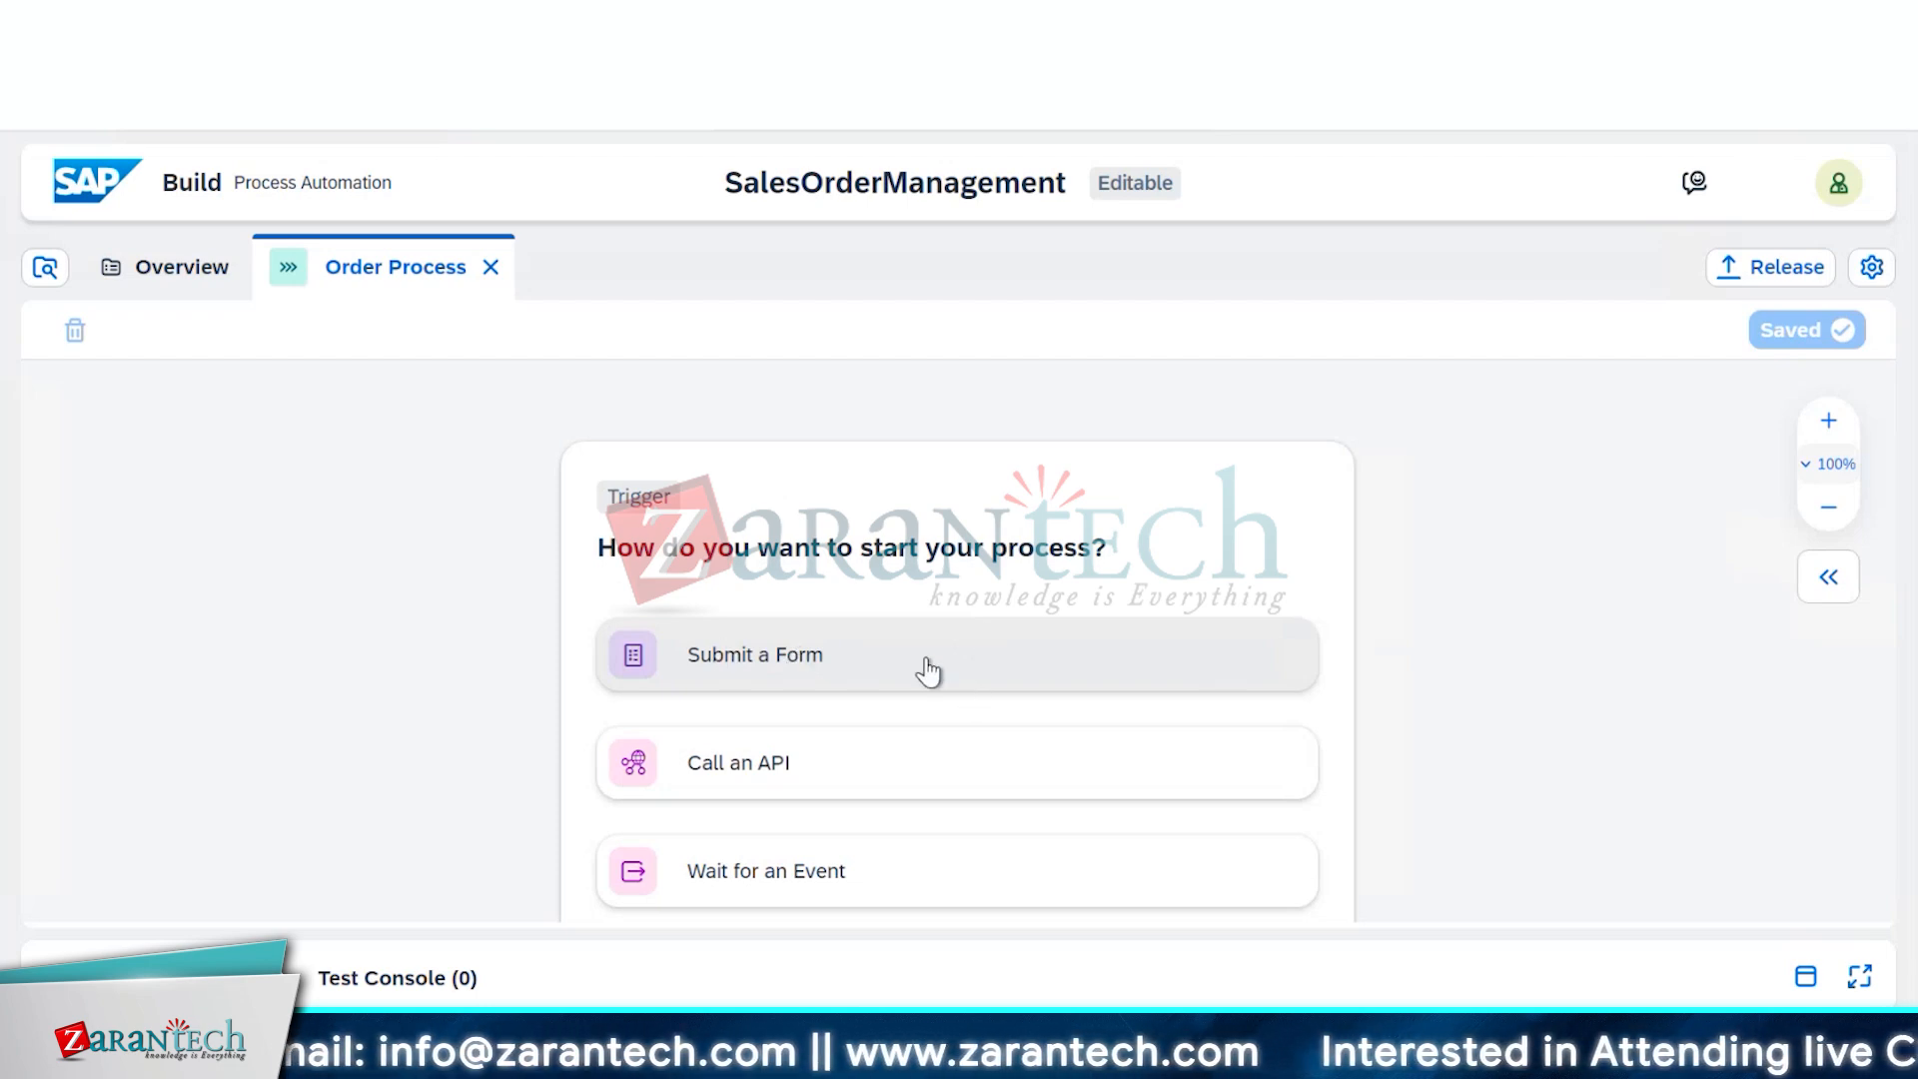
pyautogui.scroll(-3, 927, 671)
pyautogui.scroll(2, 929, 662)
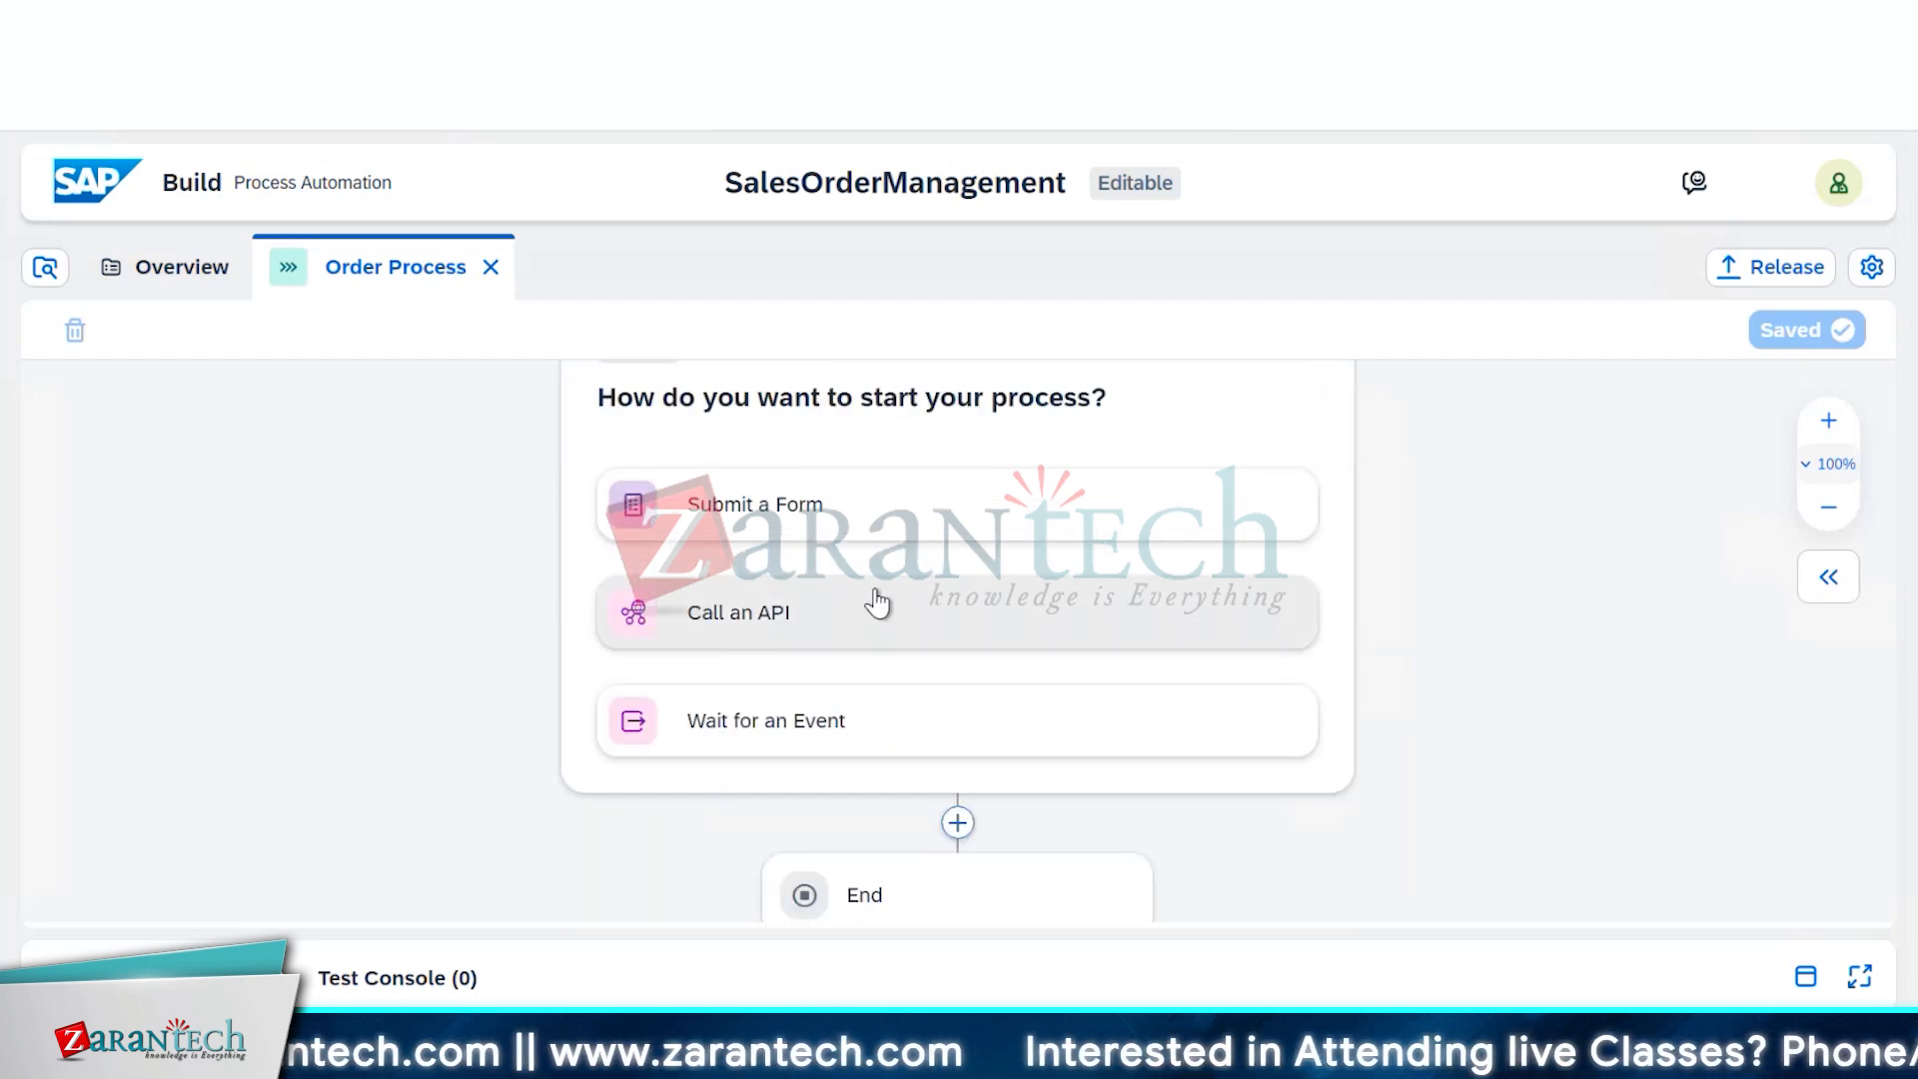
pyautogui.click(889, 522)
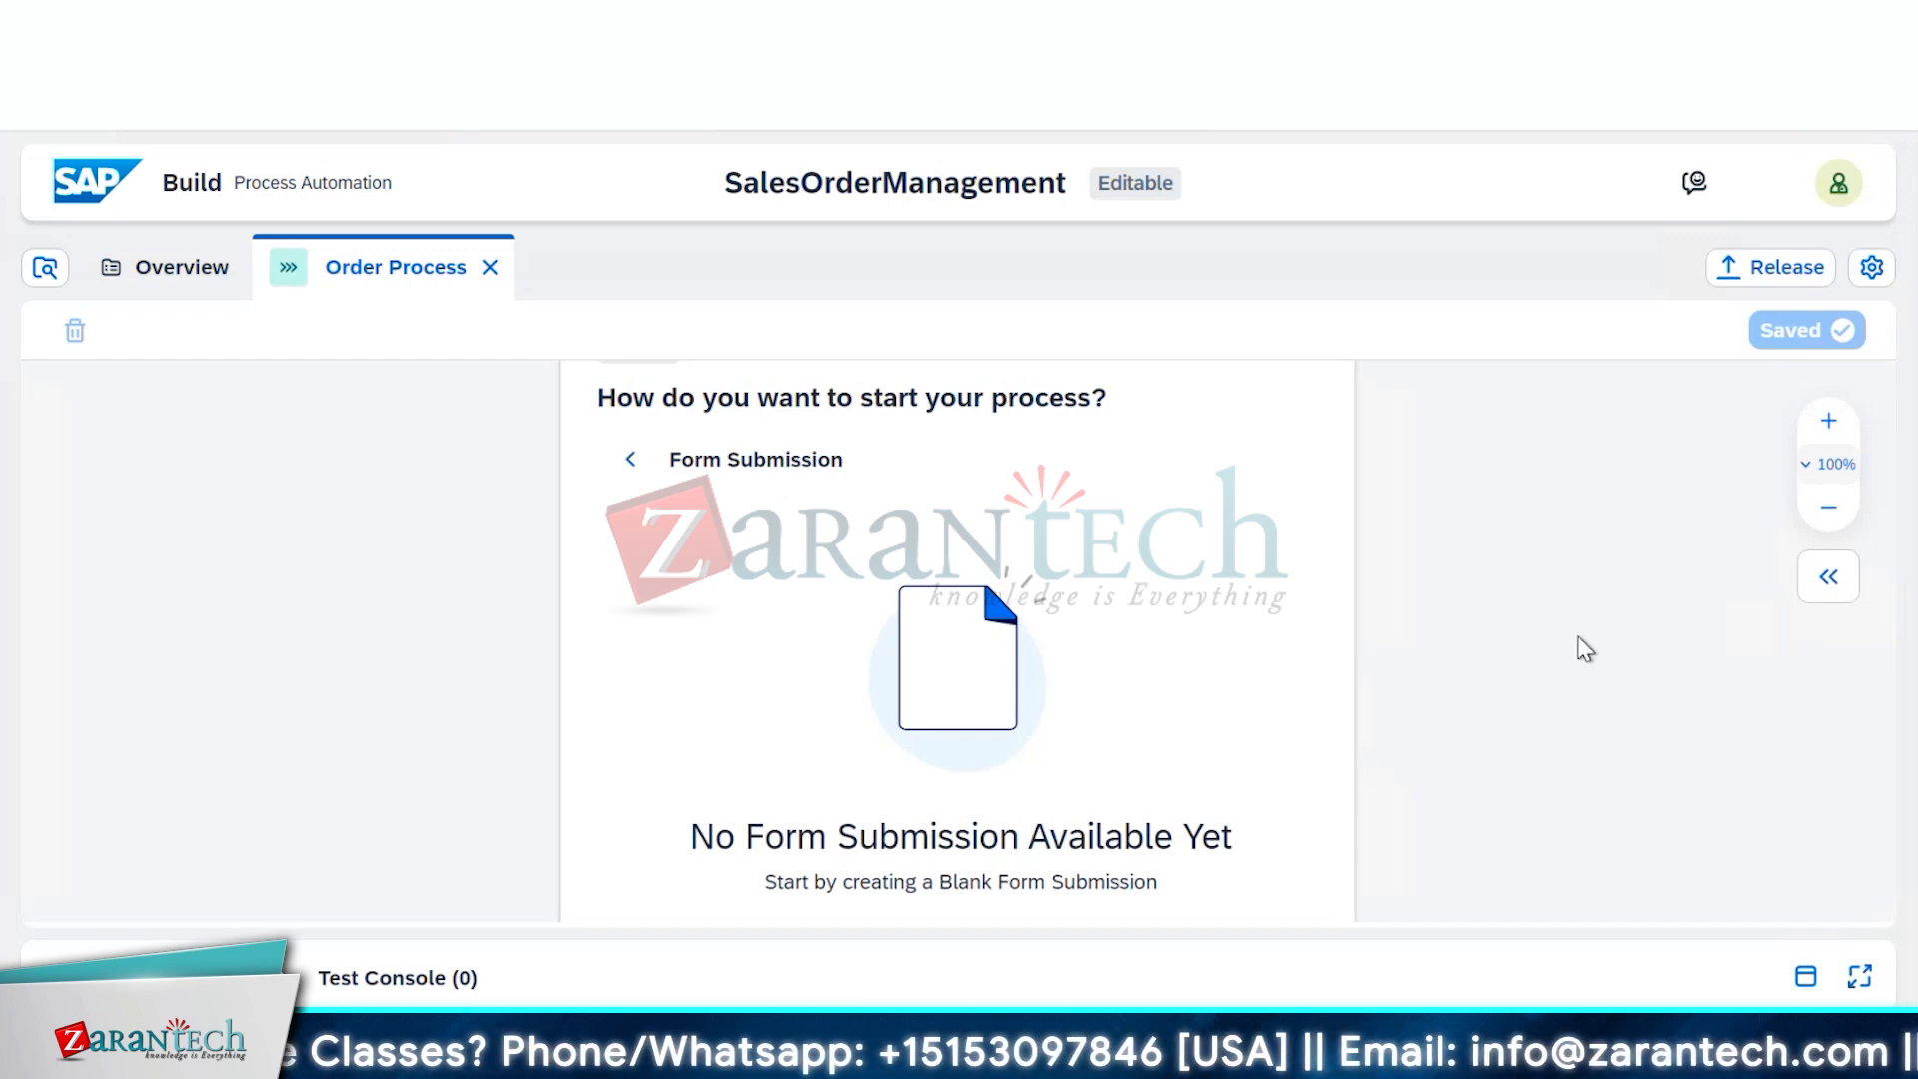
pyautogui.scroll(-3, 1585, 649)
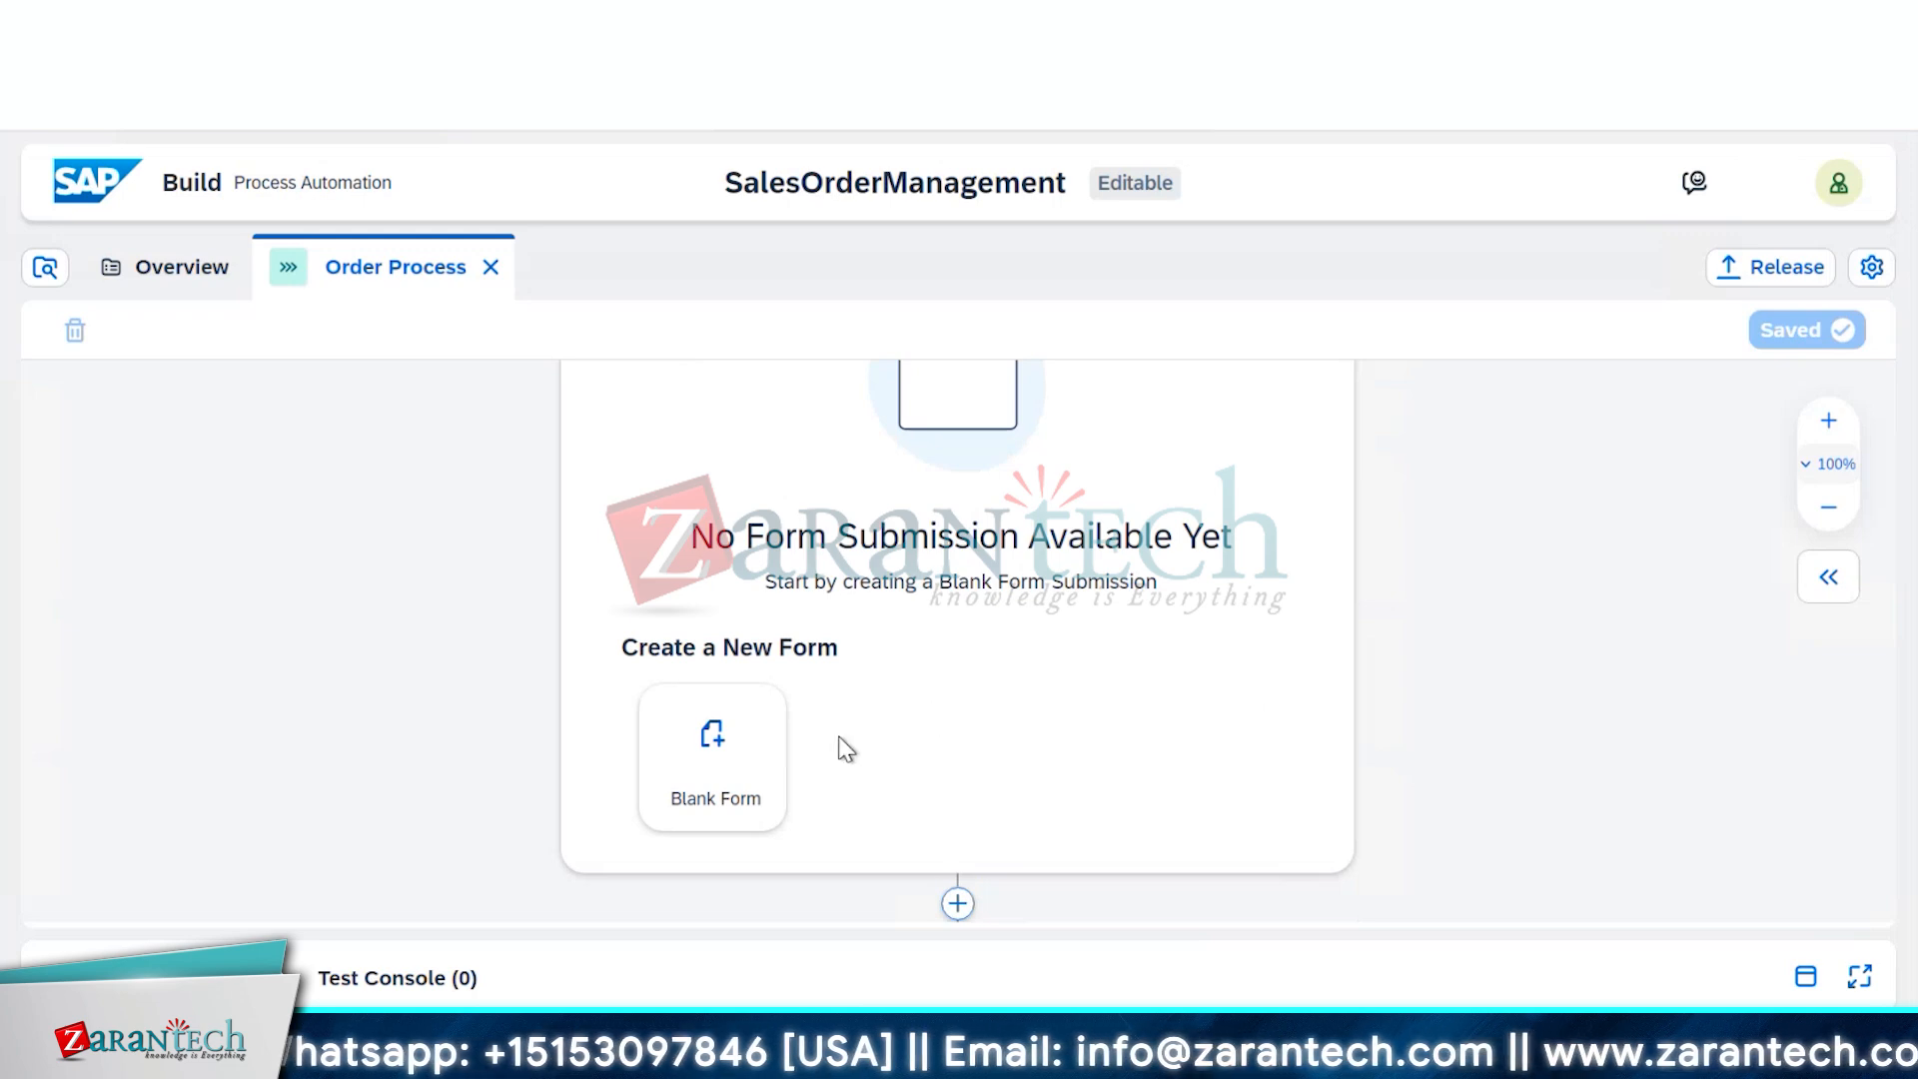
pyautogui.click(704, 784)
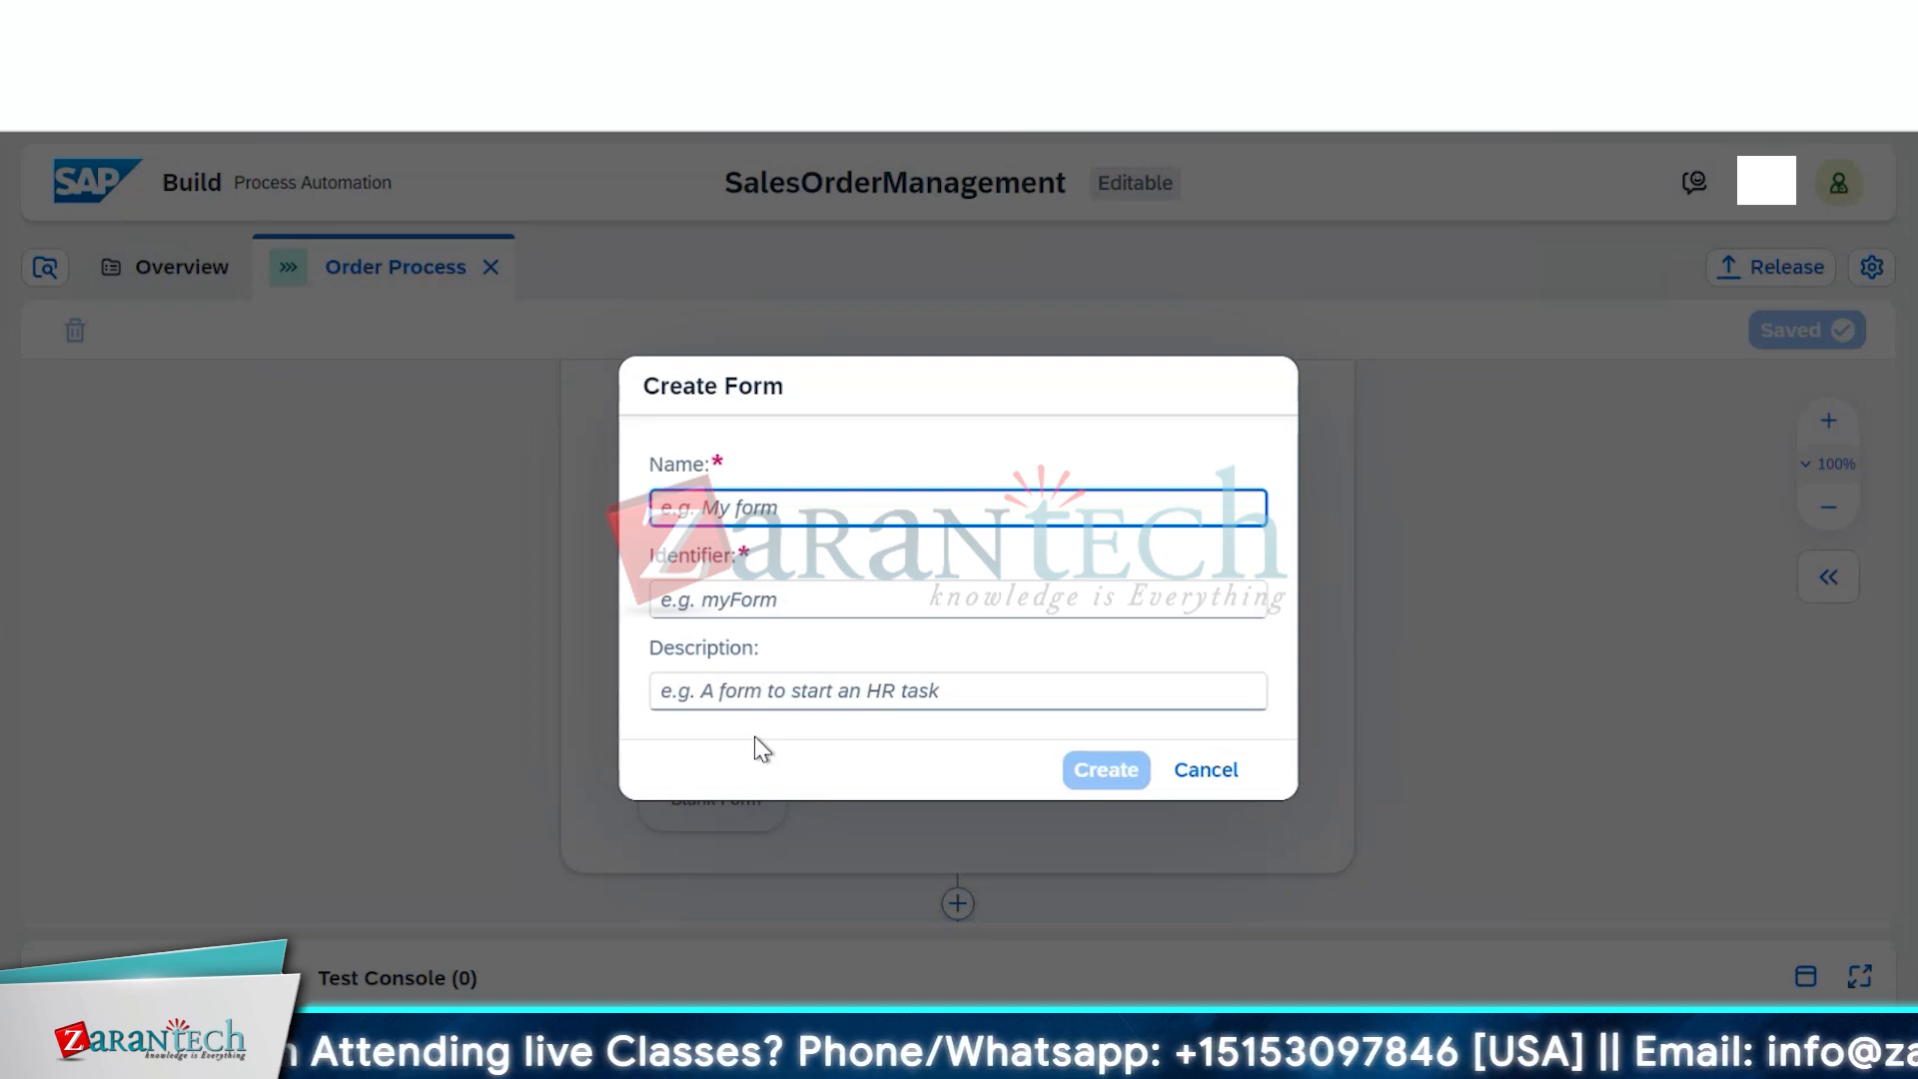
pyautogui.write('Order')
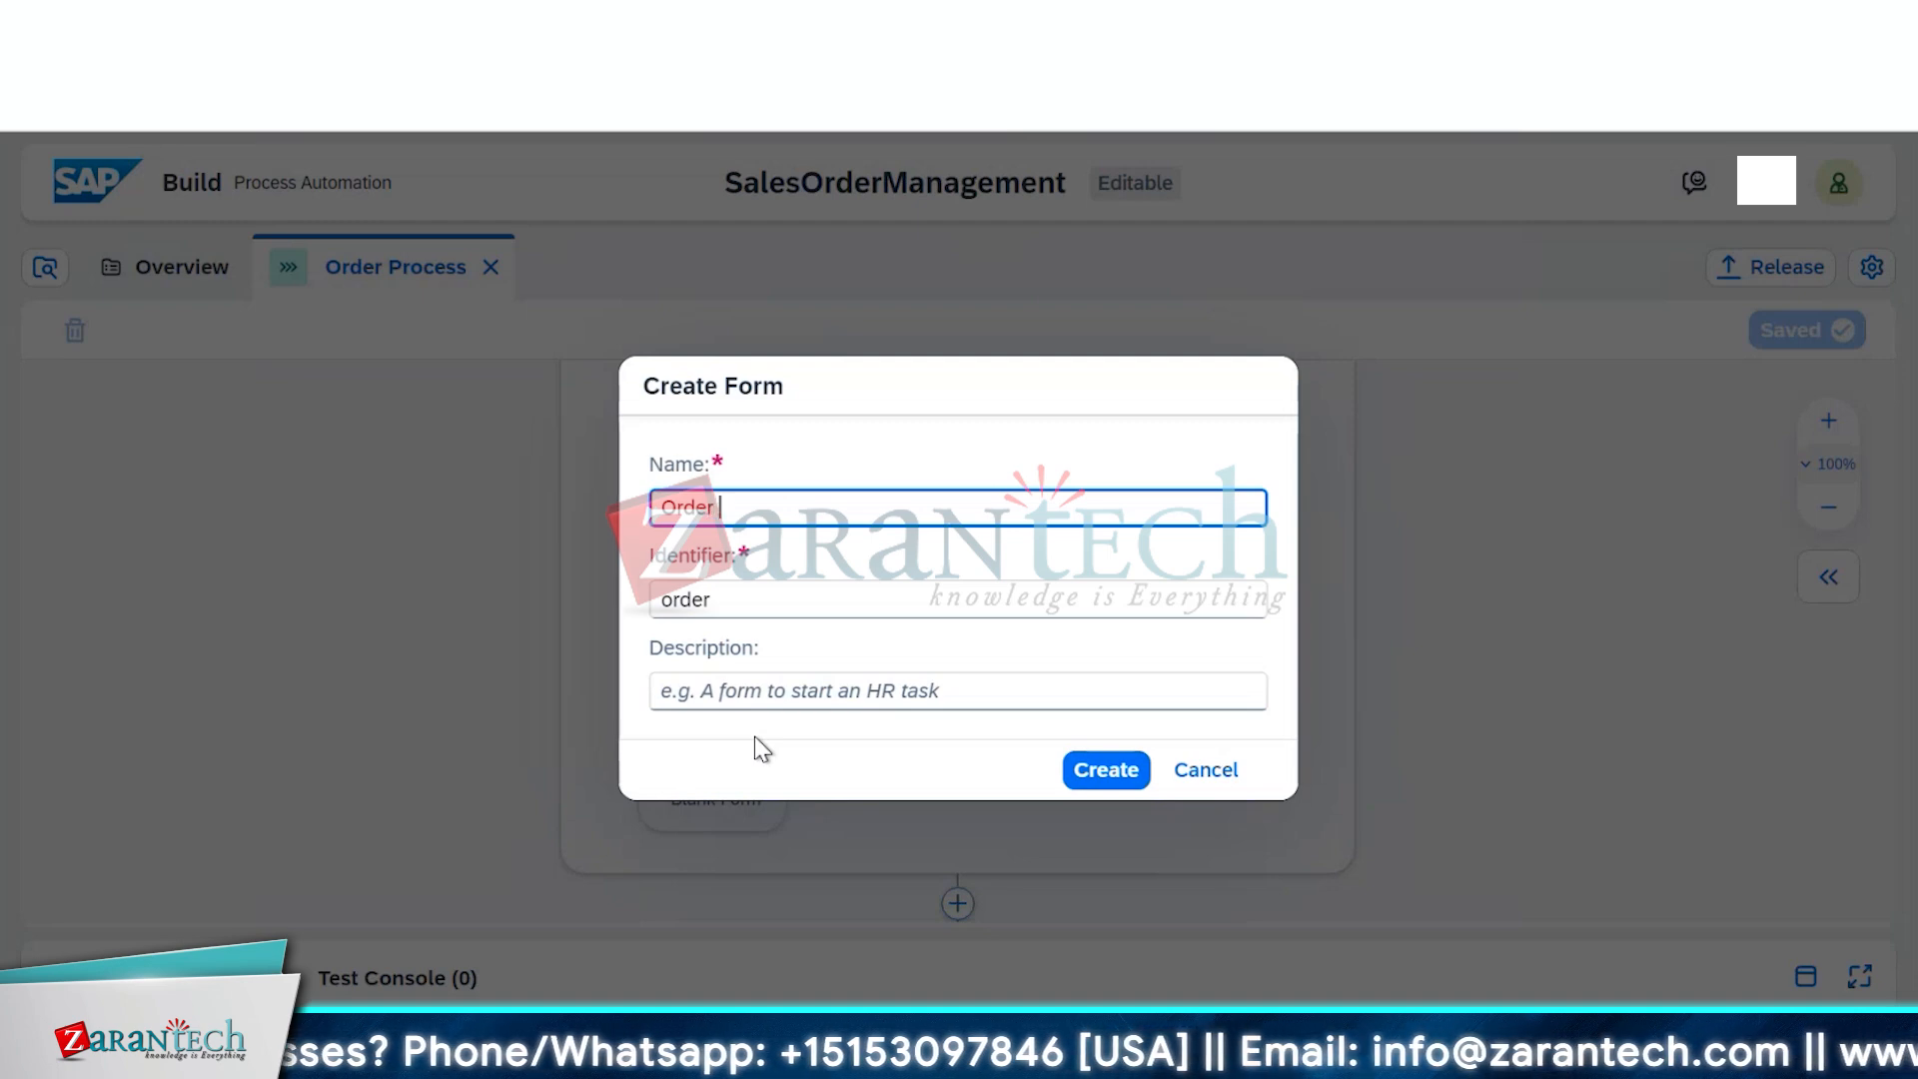
pyautogui.write(' Pro')
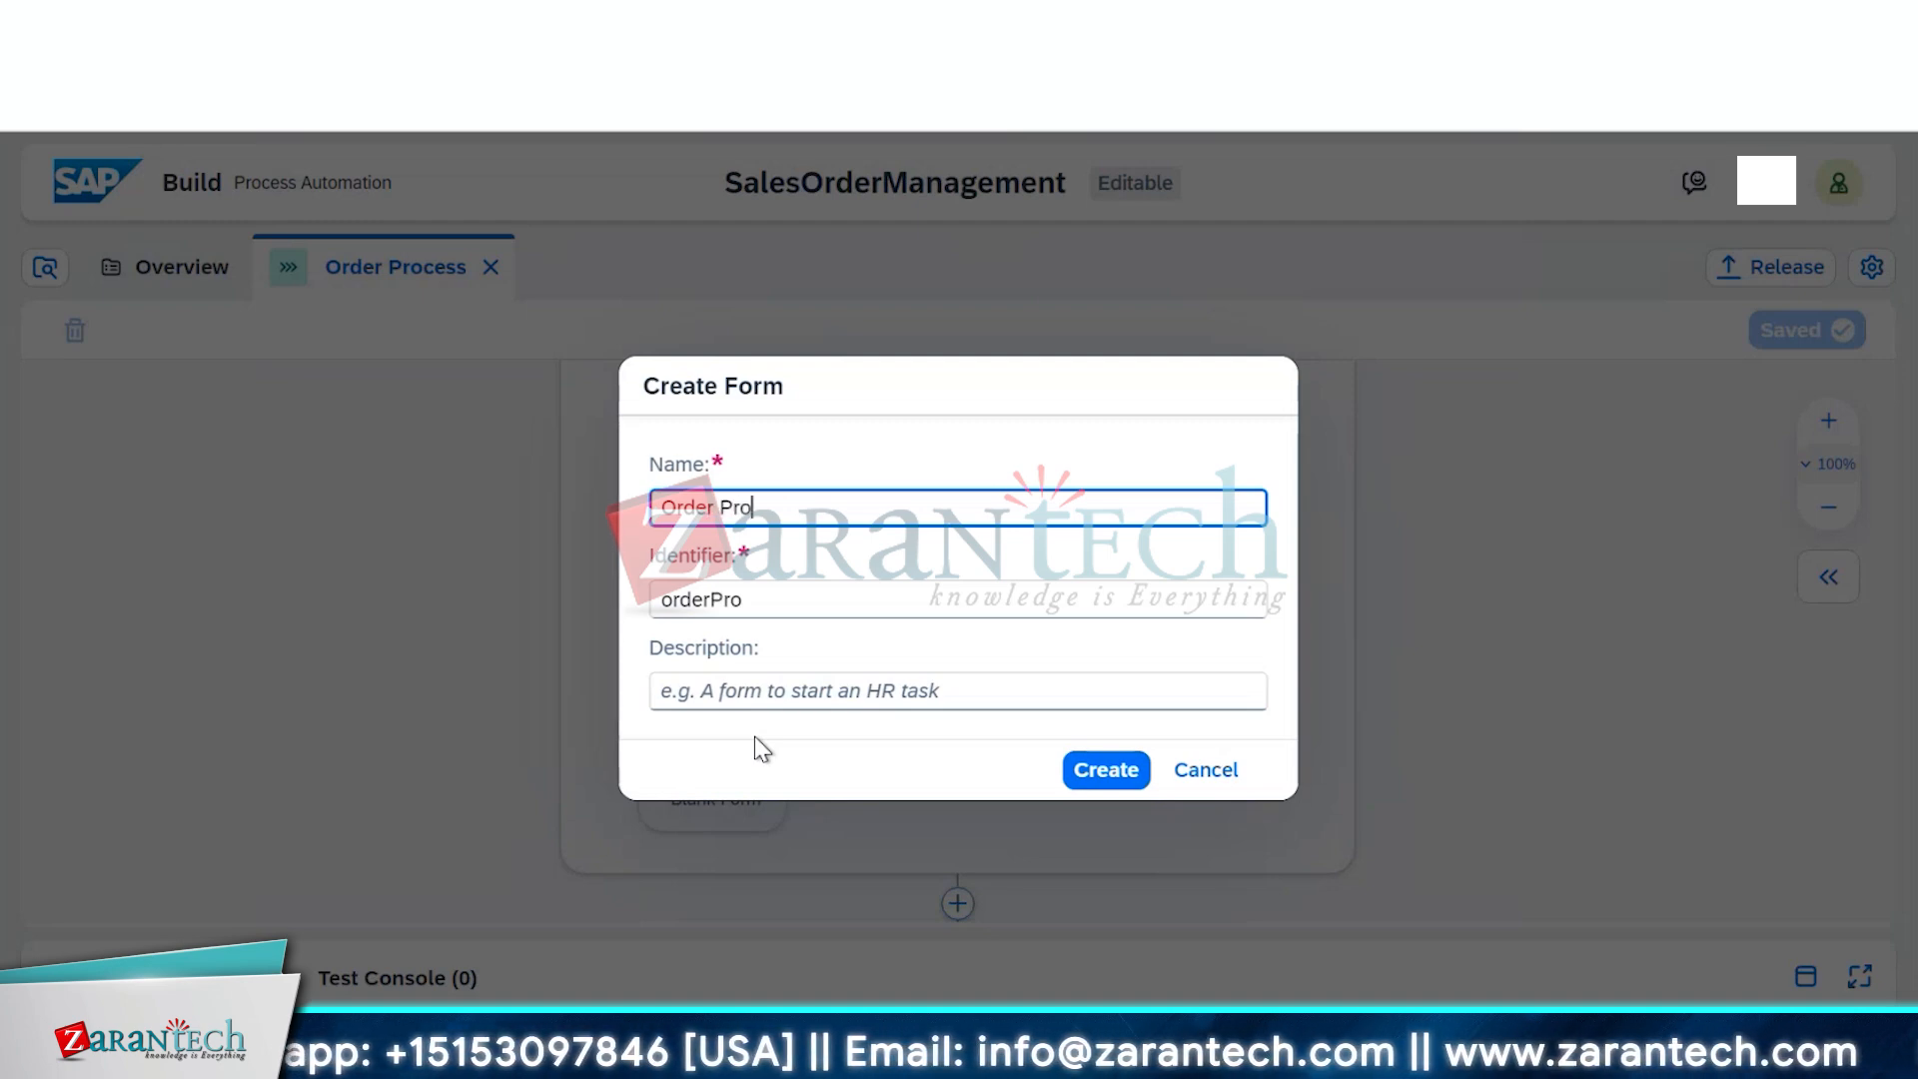
pyautogui.write('cessing ')
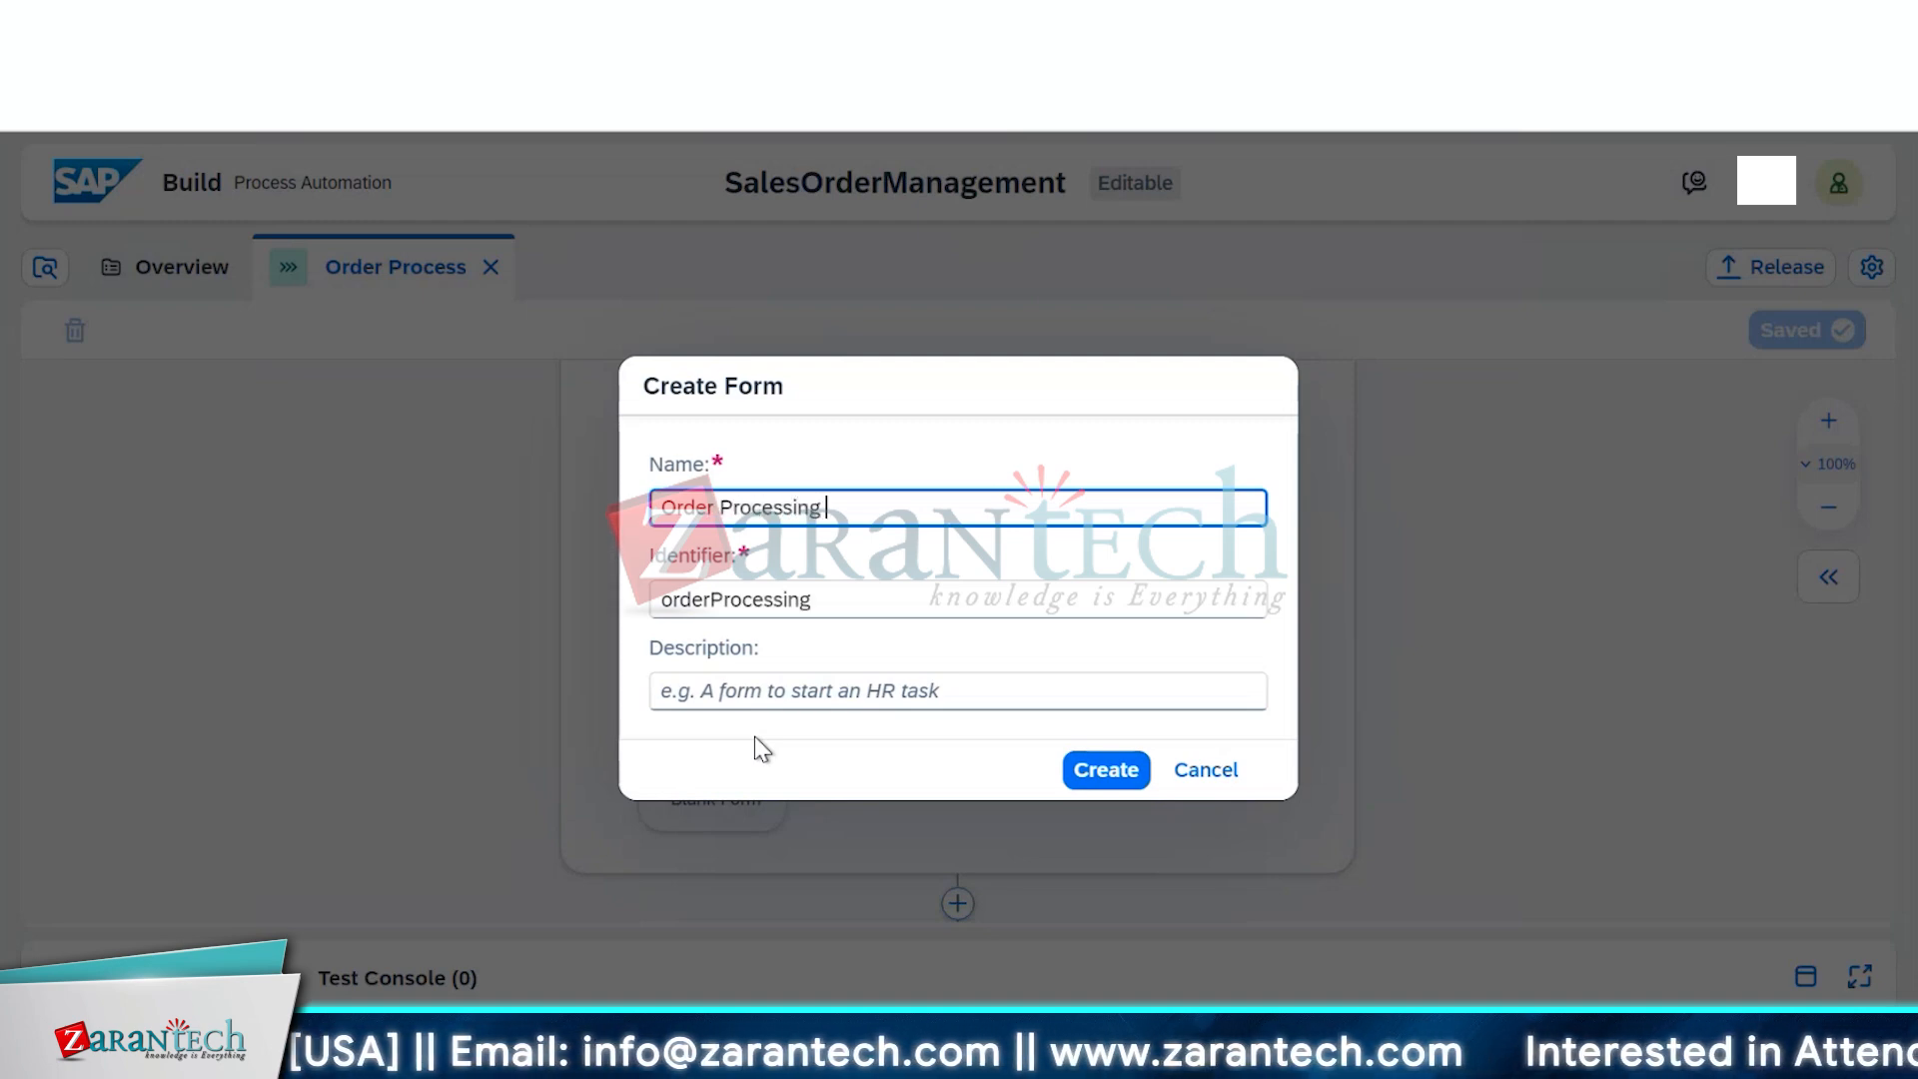
pyautogui.write('Form')
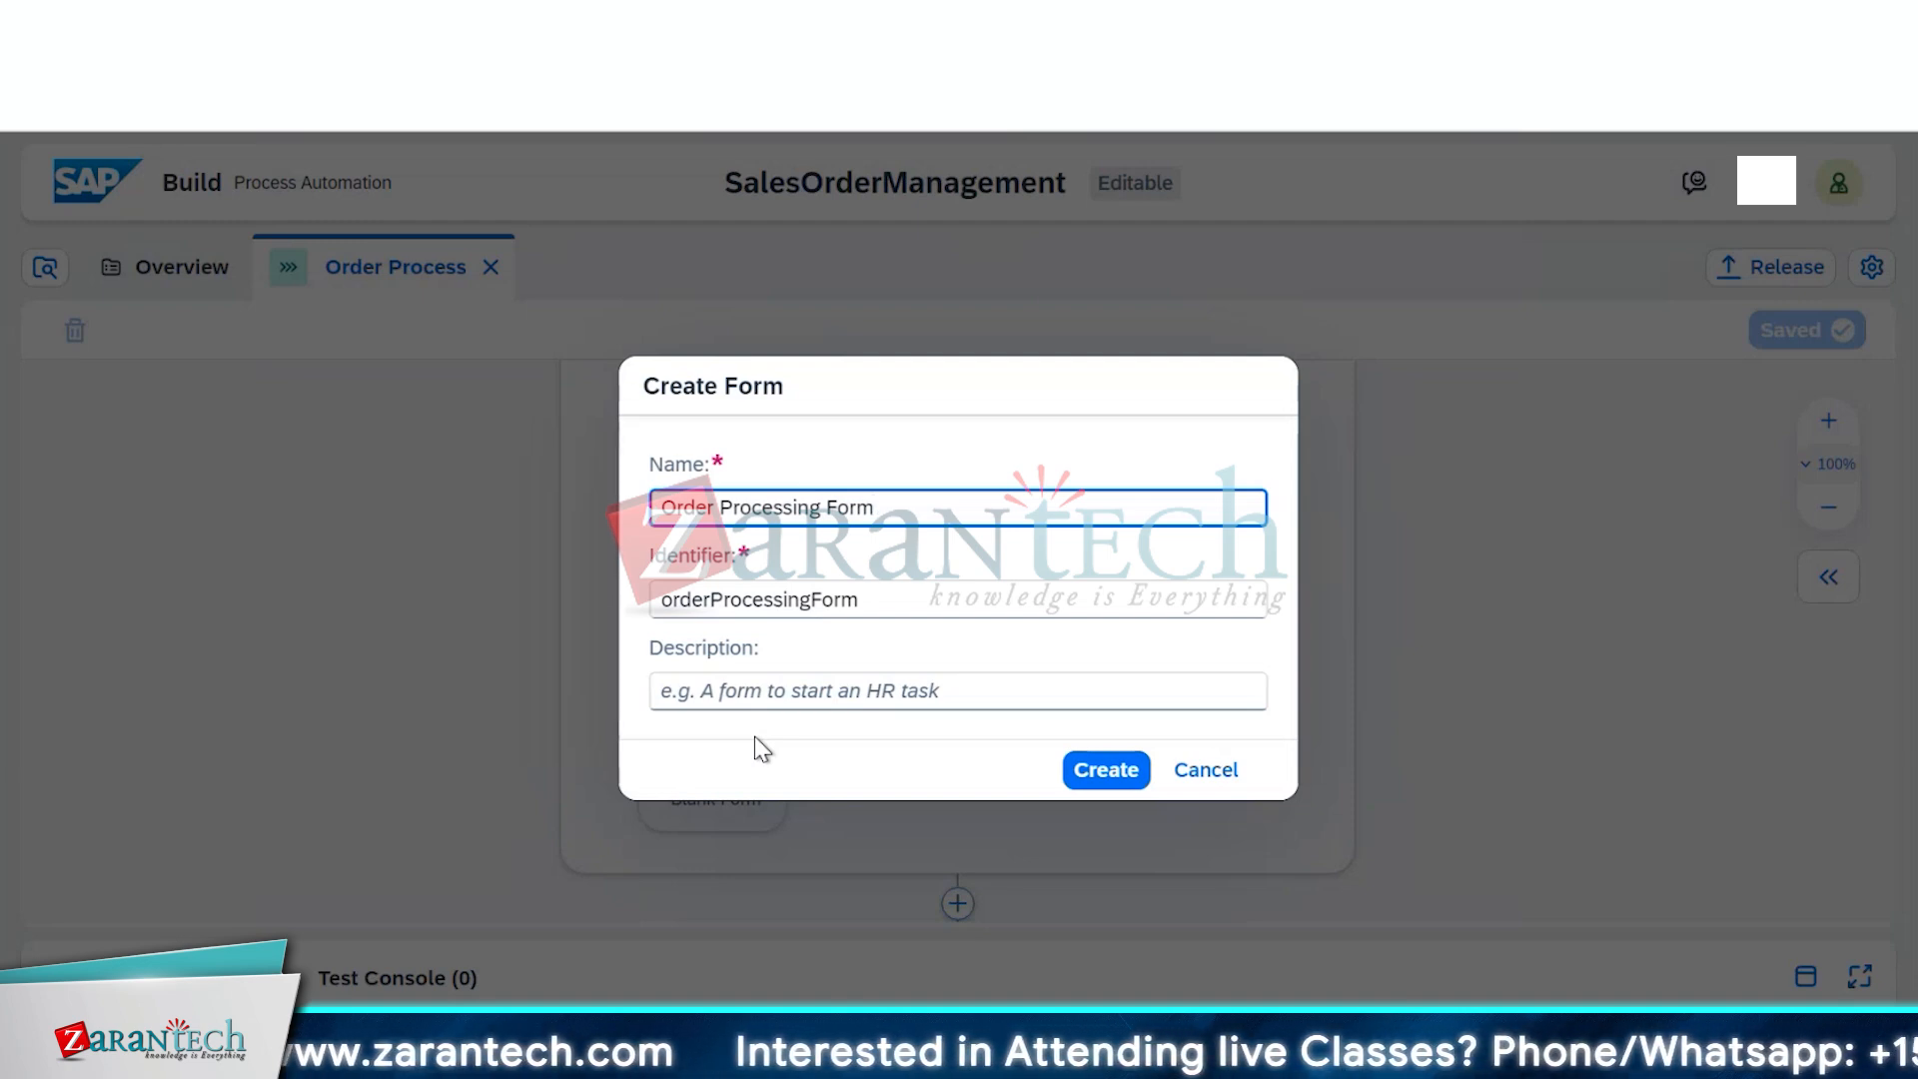
pyautogui.click(1077, 771)
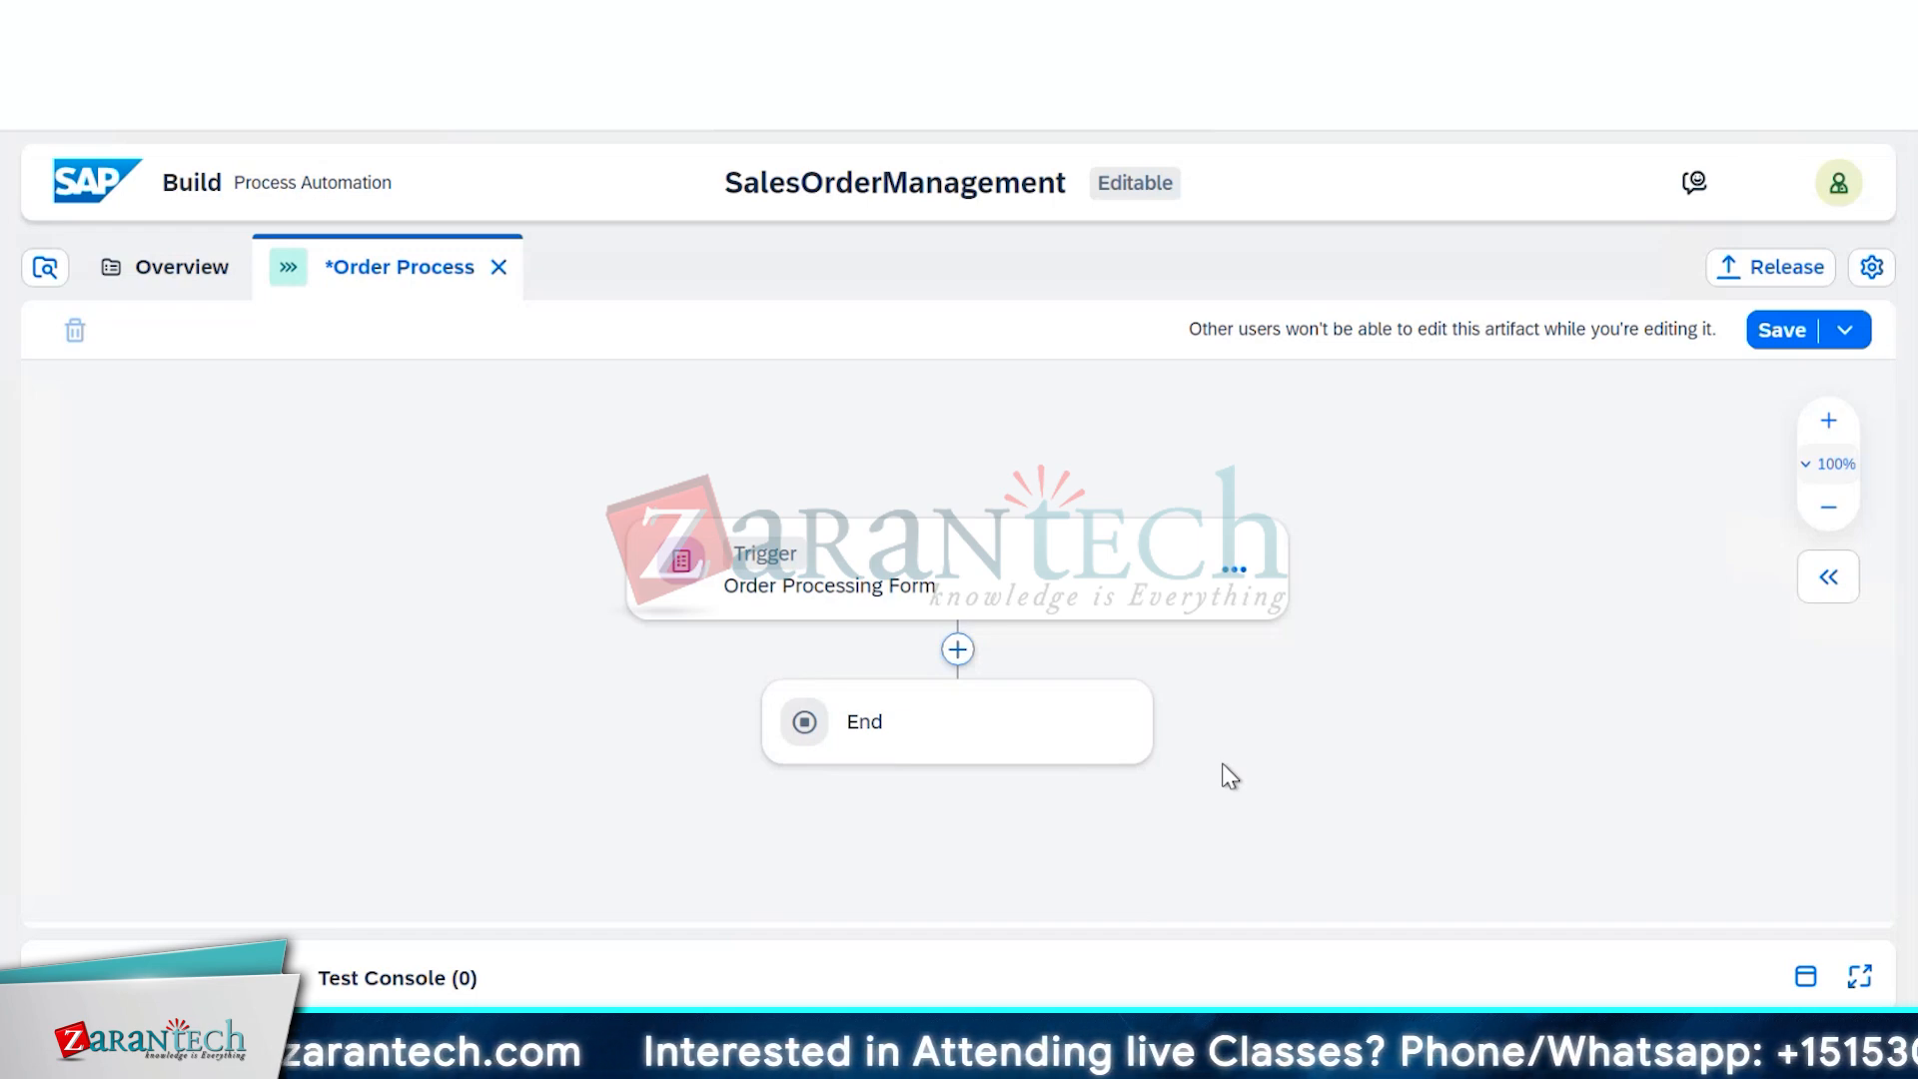
# Open the Order Processing Form in its editor from the trigger's options menu
pyautogui.click(1235, 571)
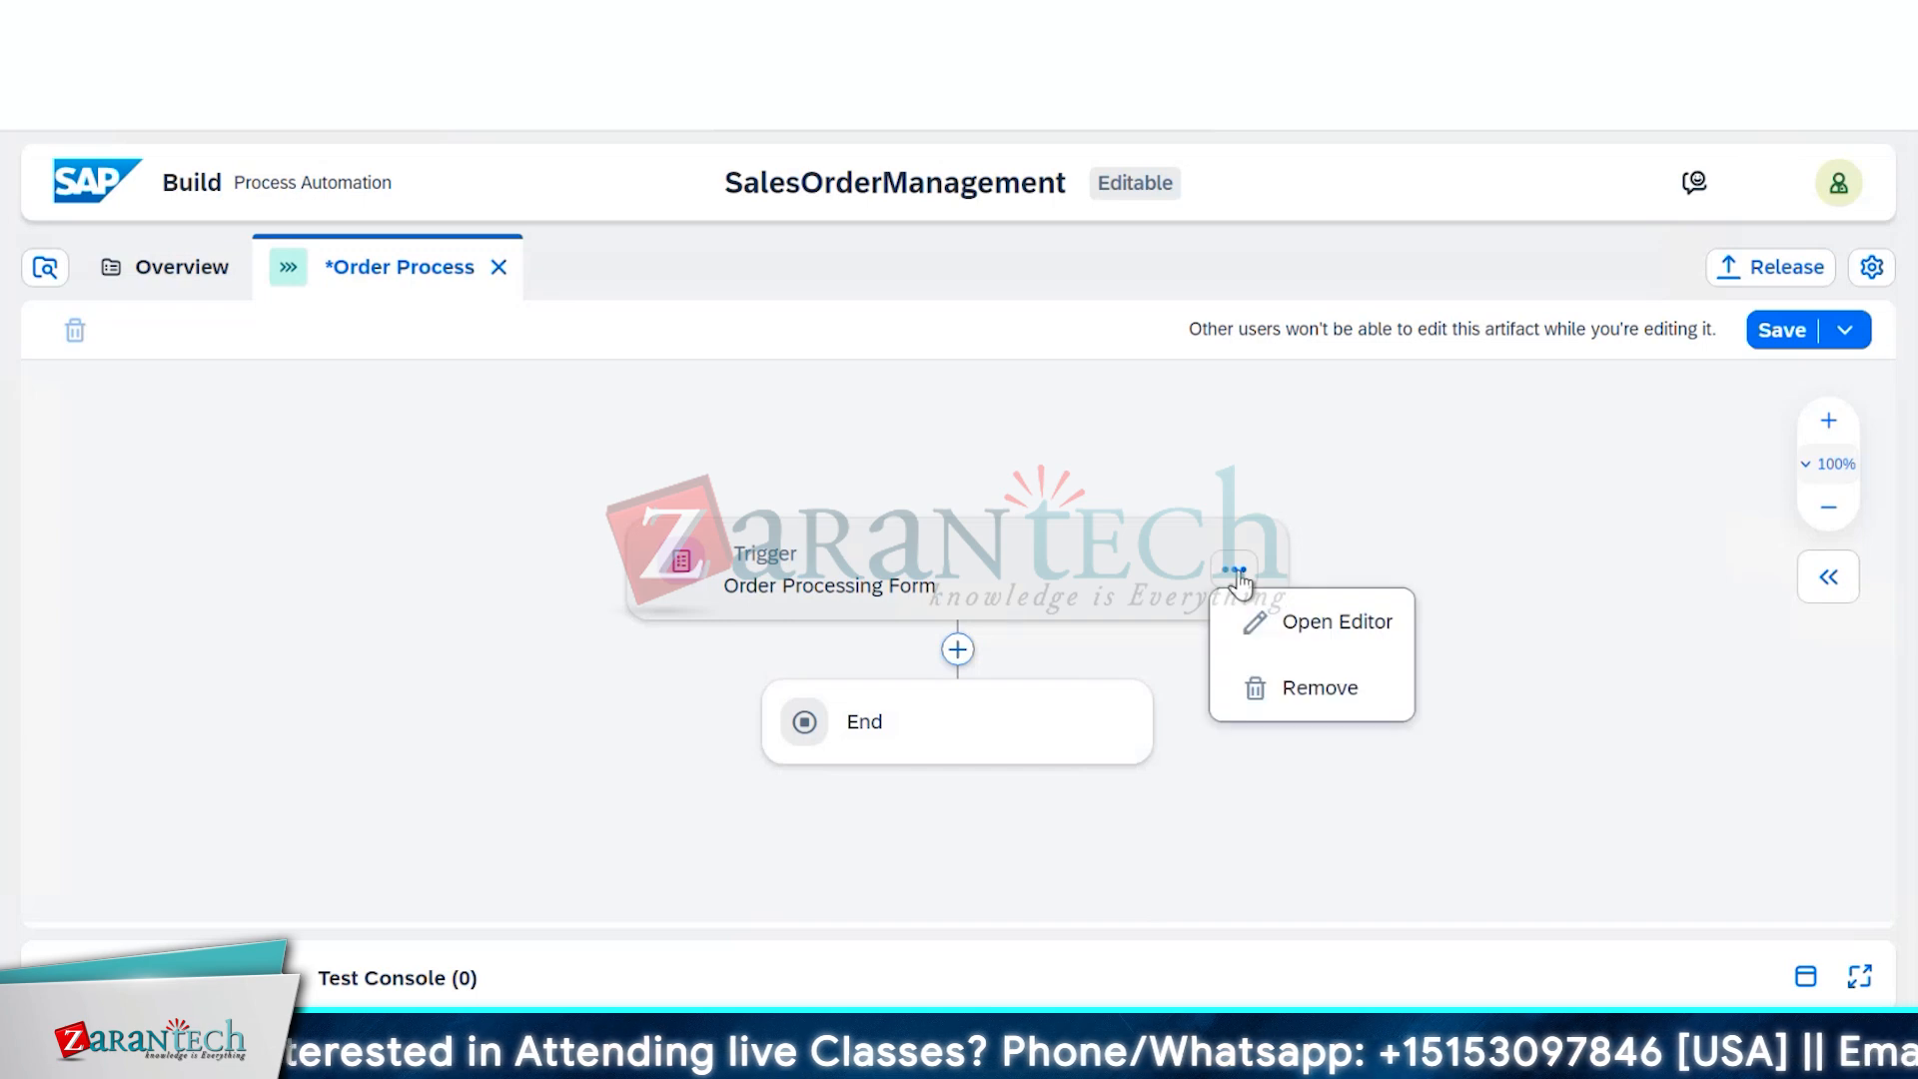
pyautogui.click(1305, 647)
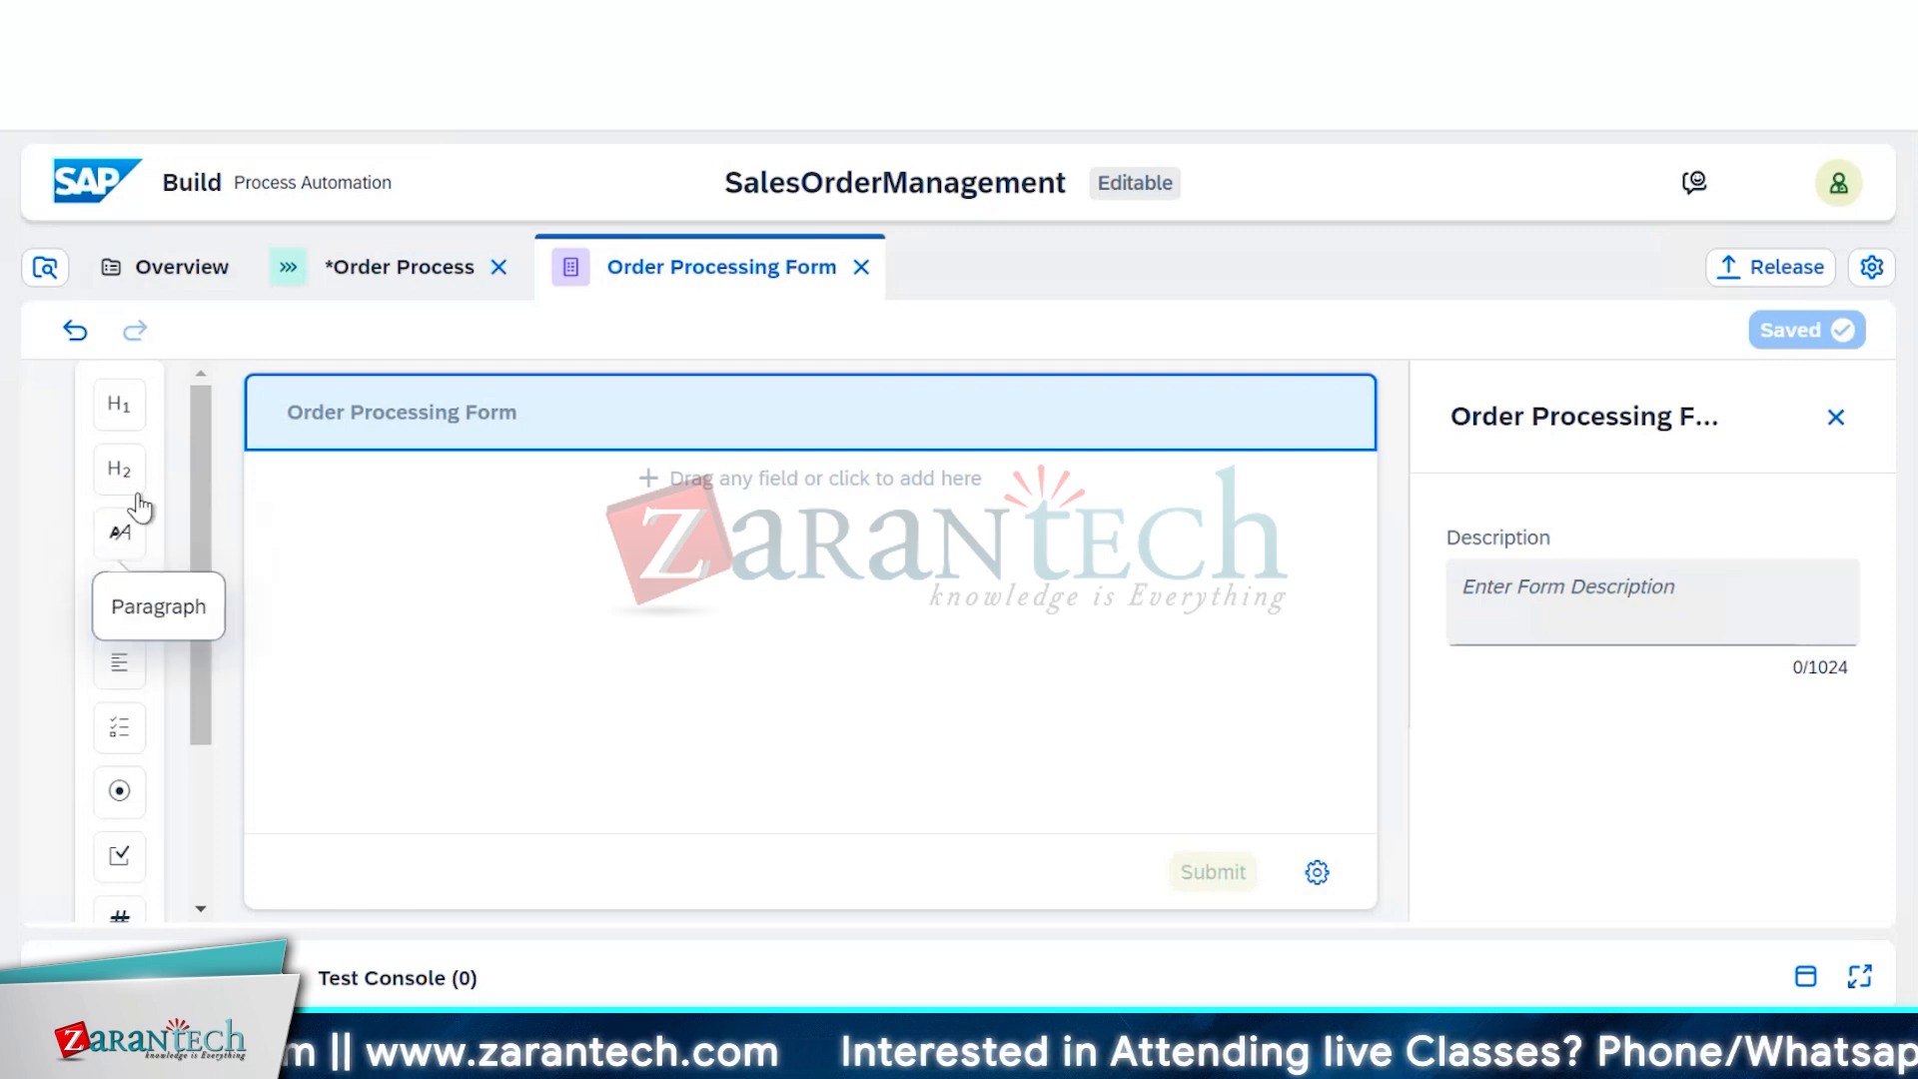
# Add a headline reading 'Order Approval Request Form' at the top of the form
pyautogui.moveTo(142, 429); pyautogui.dragTo(828, 470)
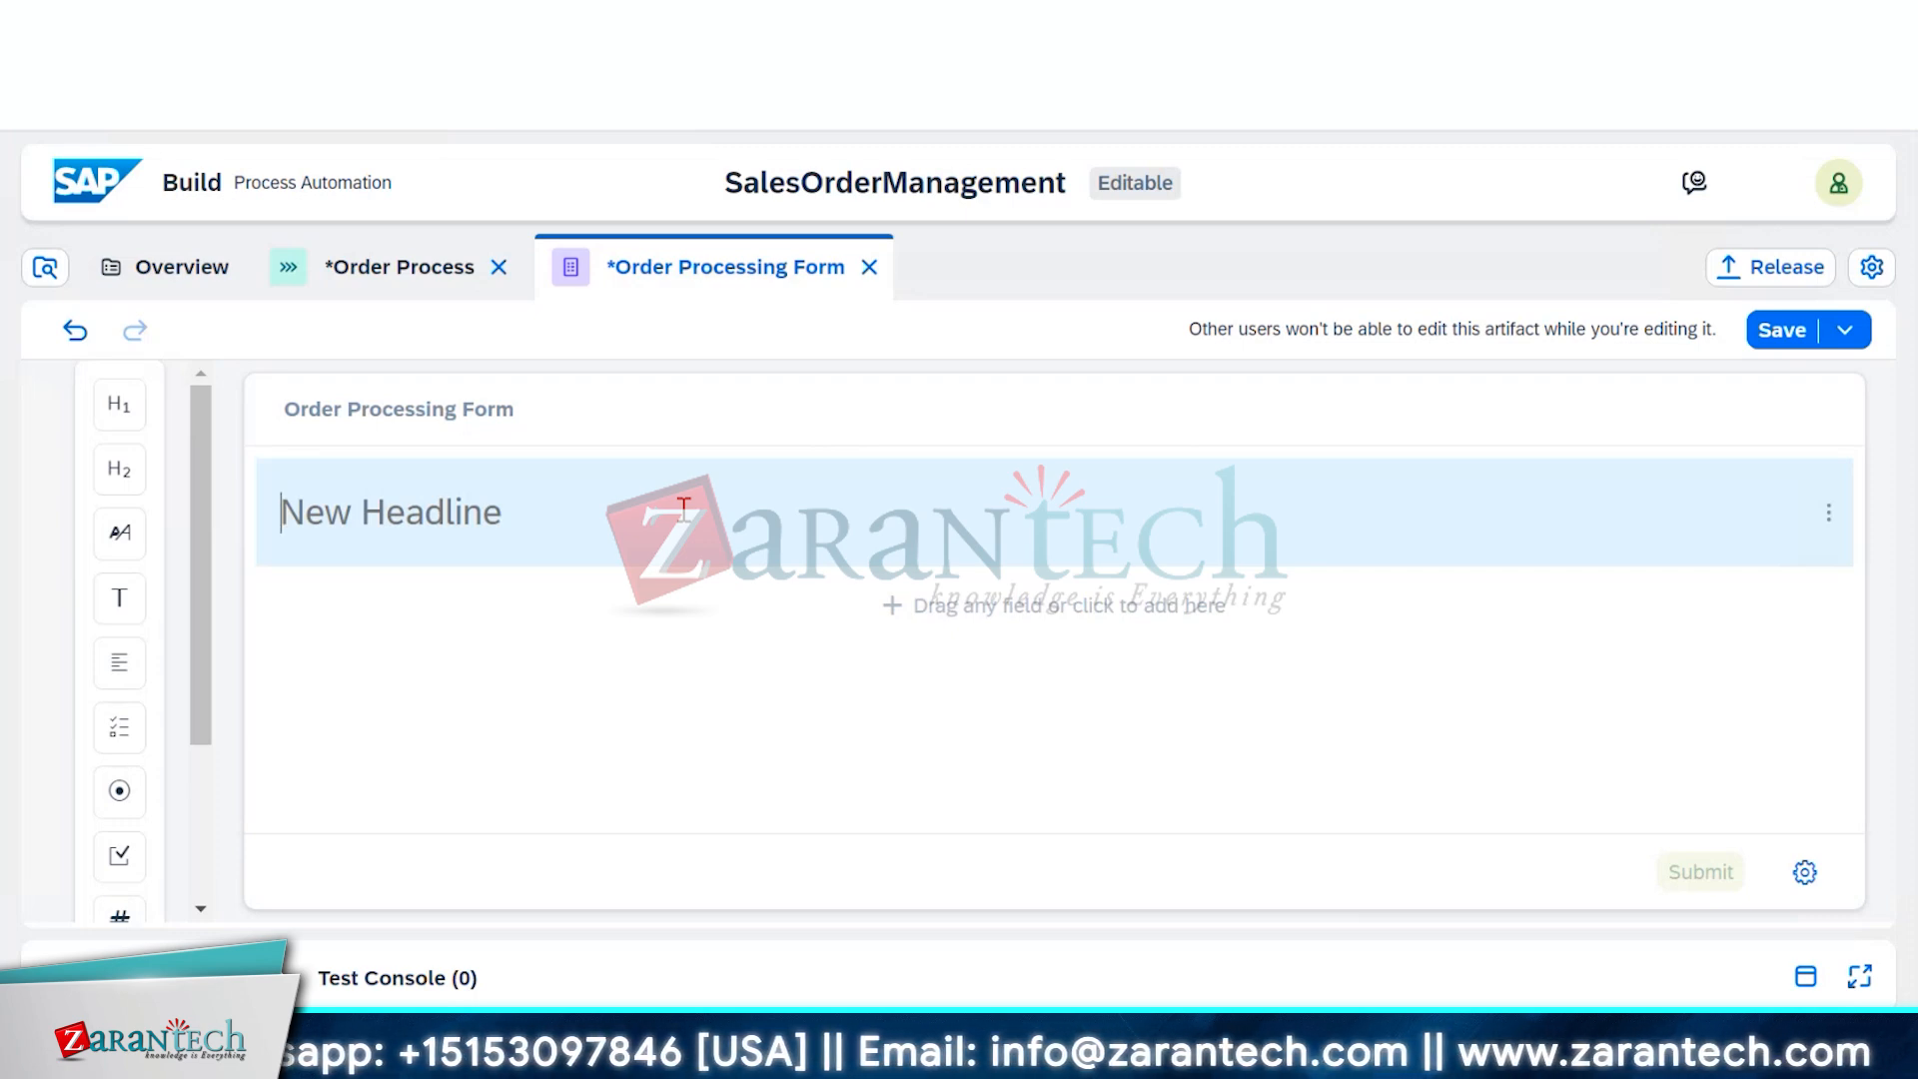
pyautogui.write('O')
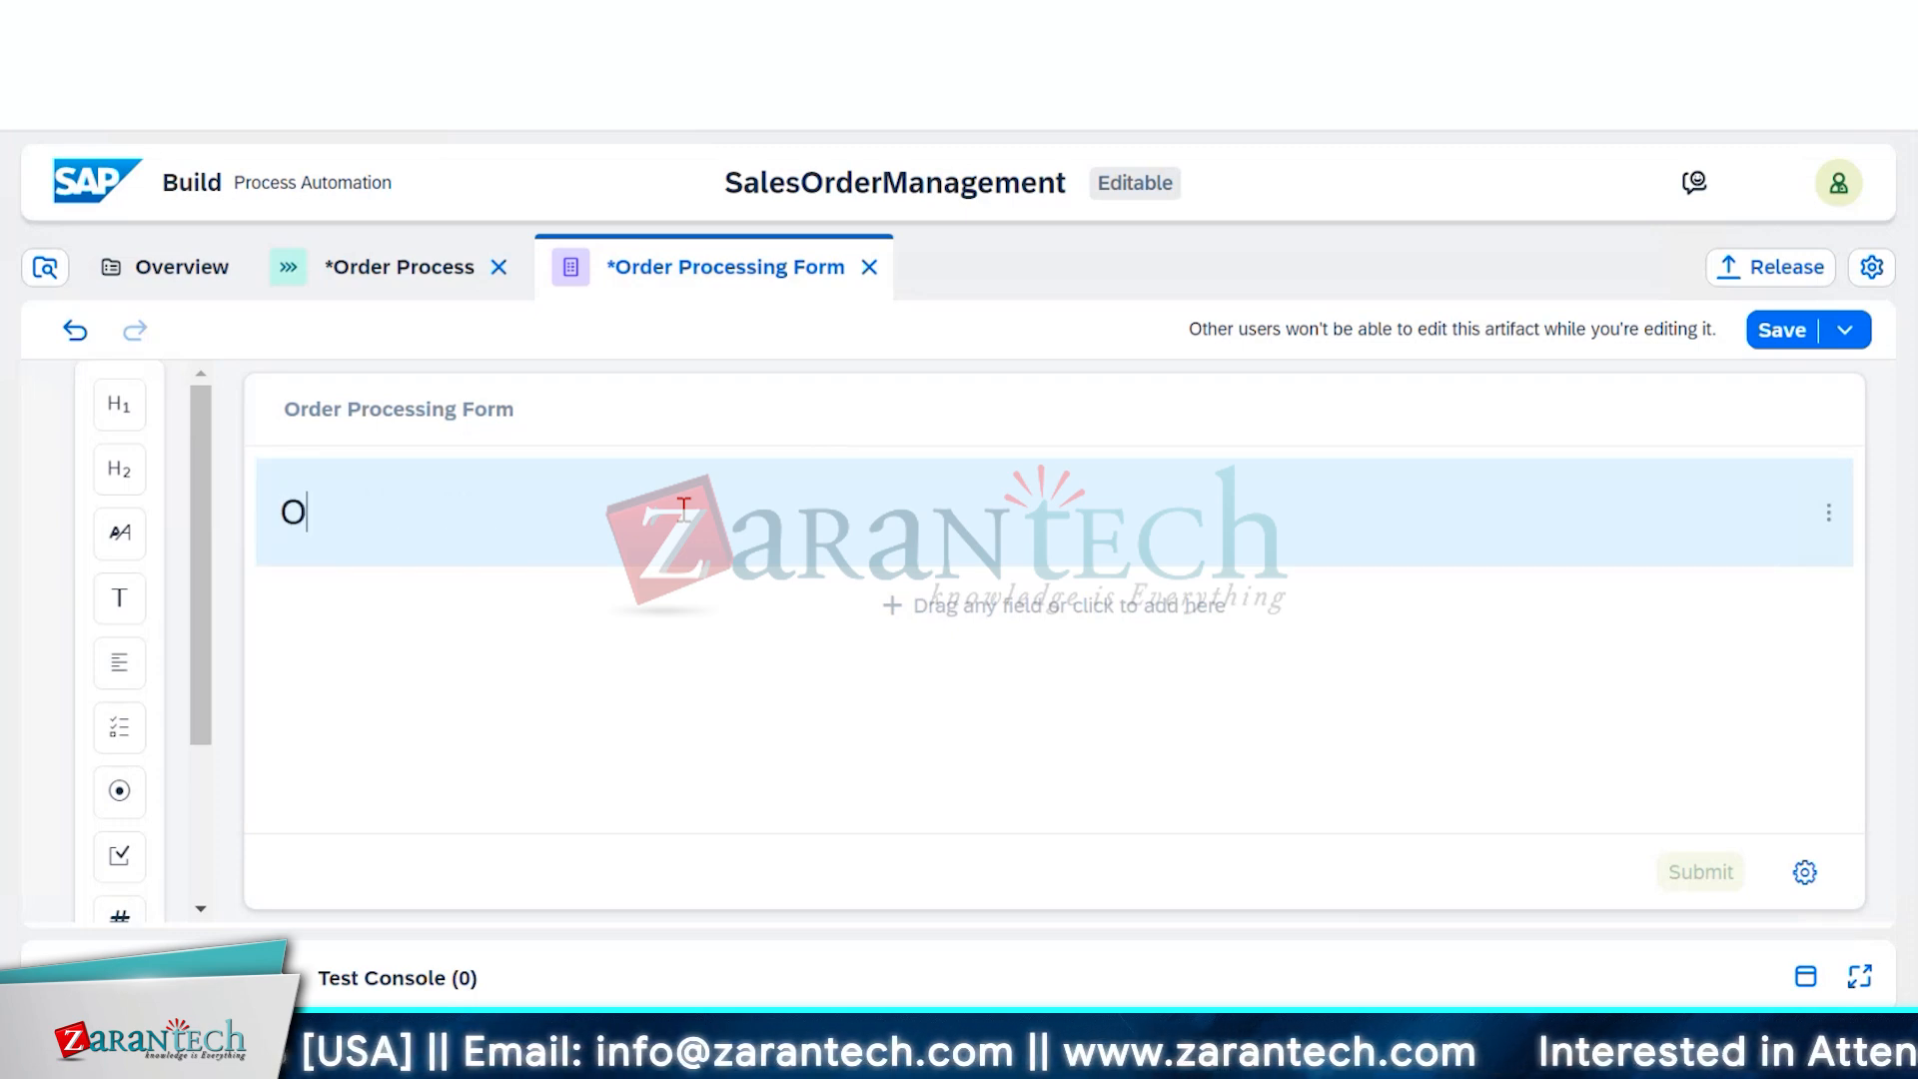
pyautogui.write('rder Ap')
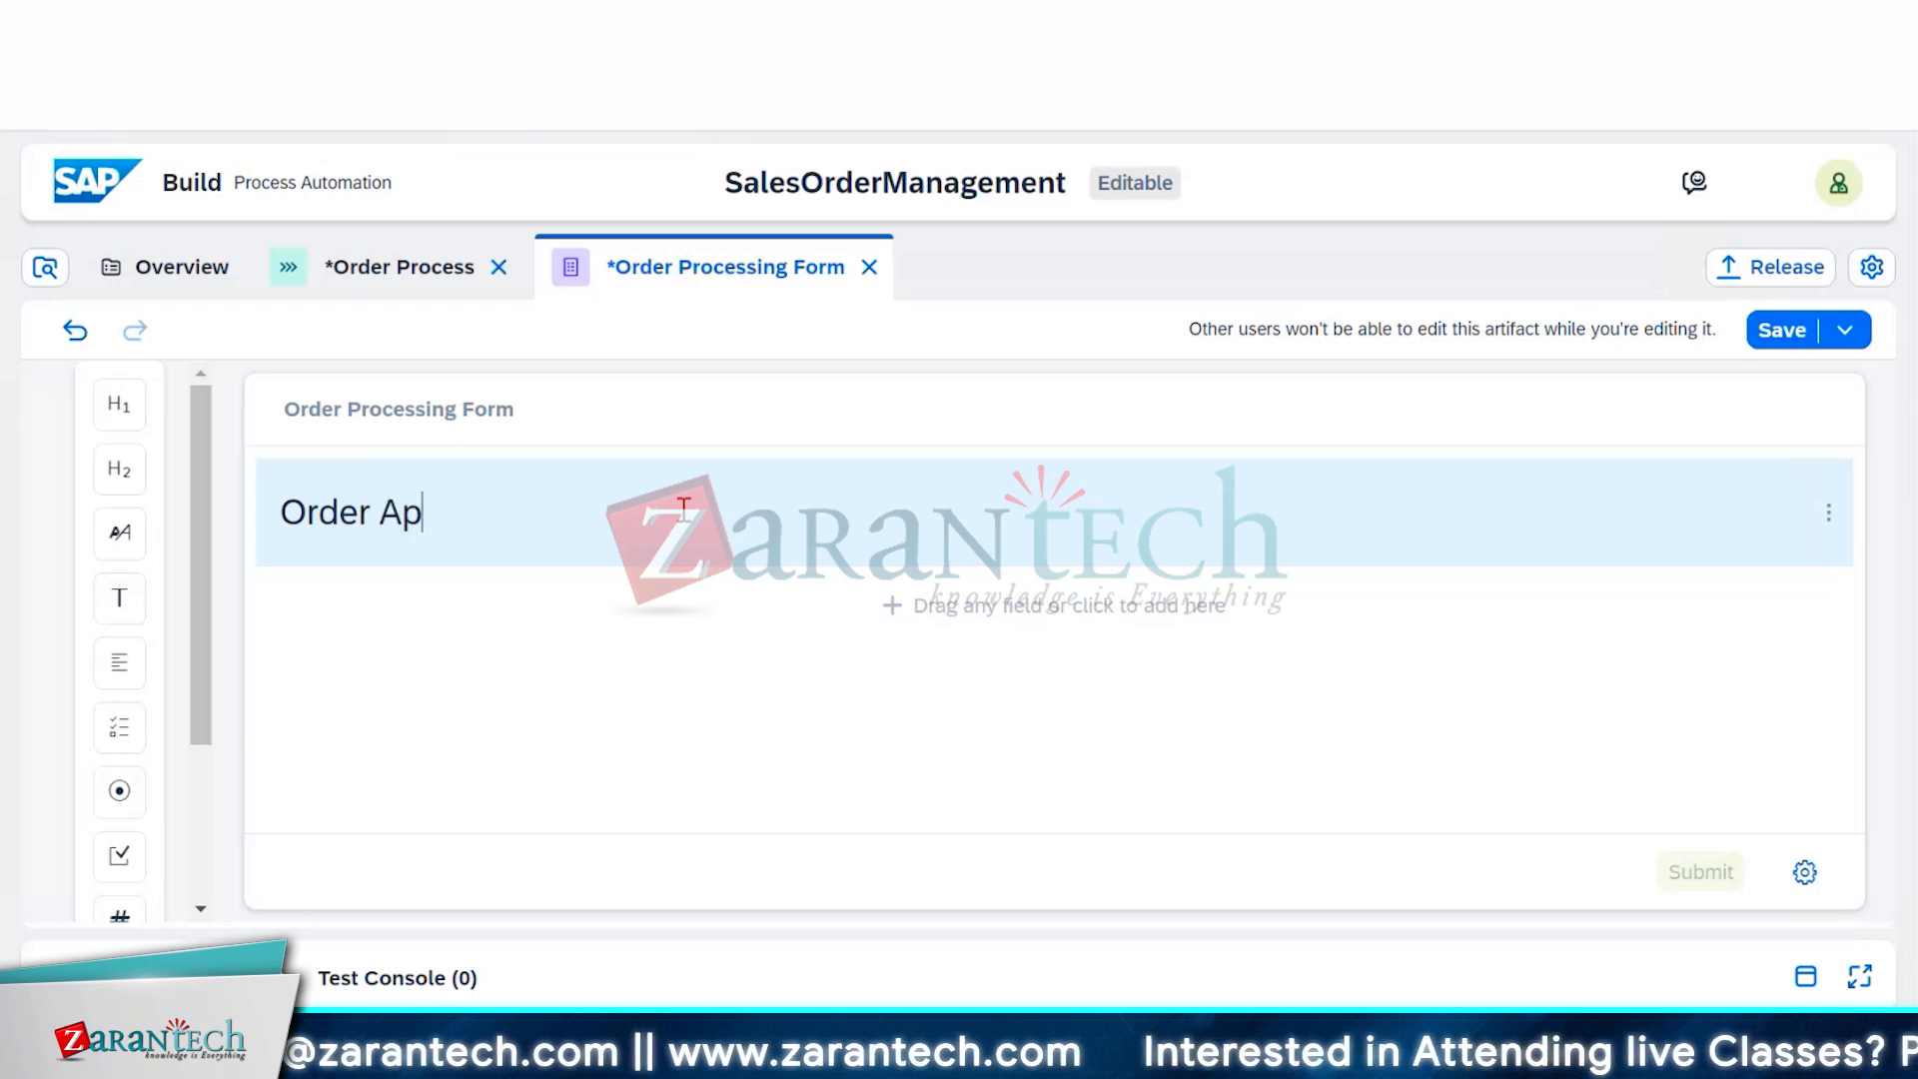
pyautogui.write('proval ')
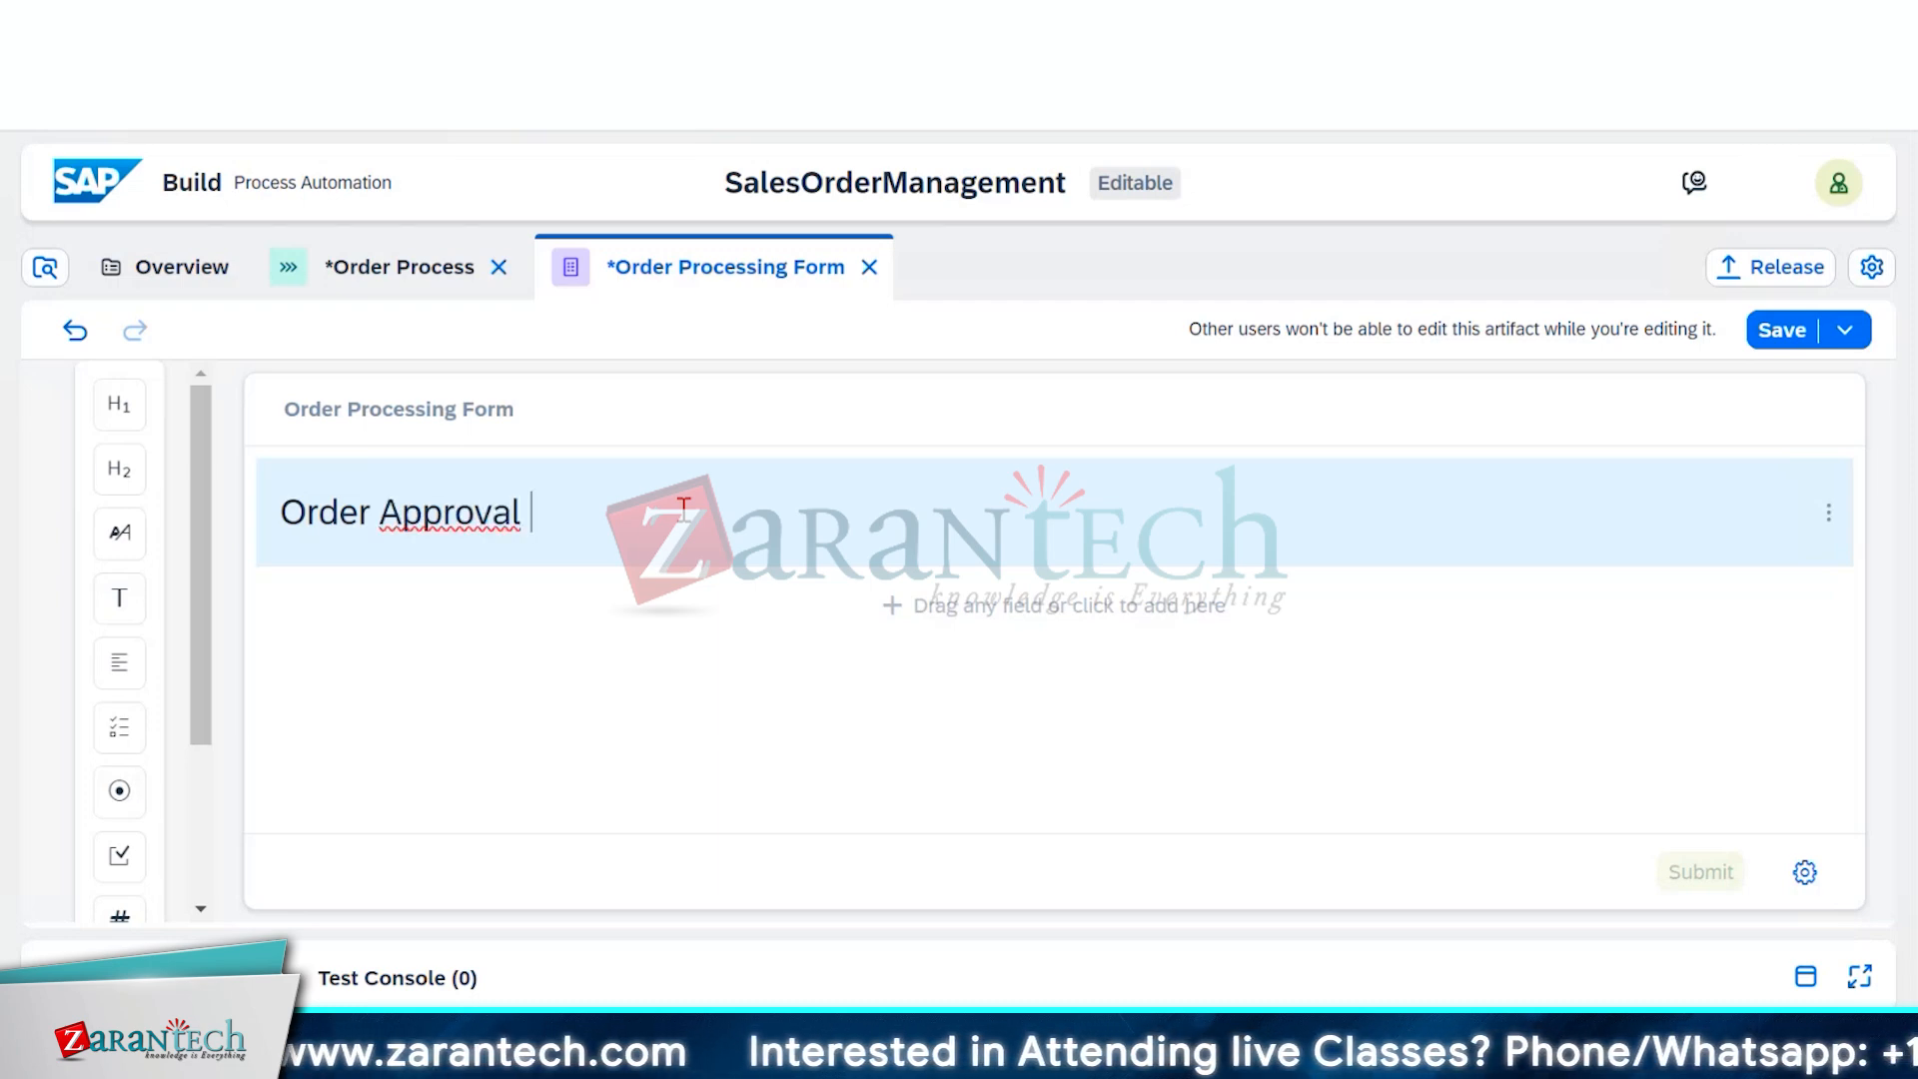
pyautogui.write('Requ')
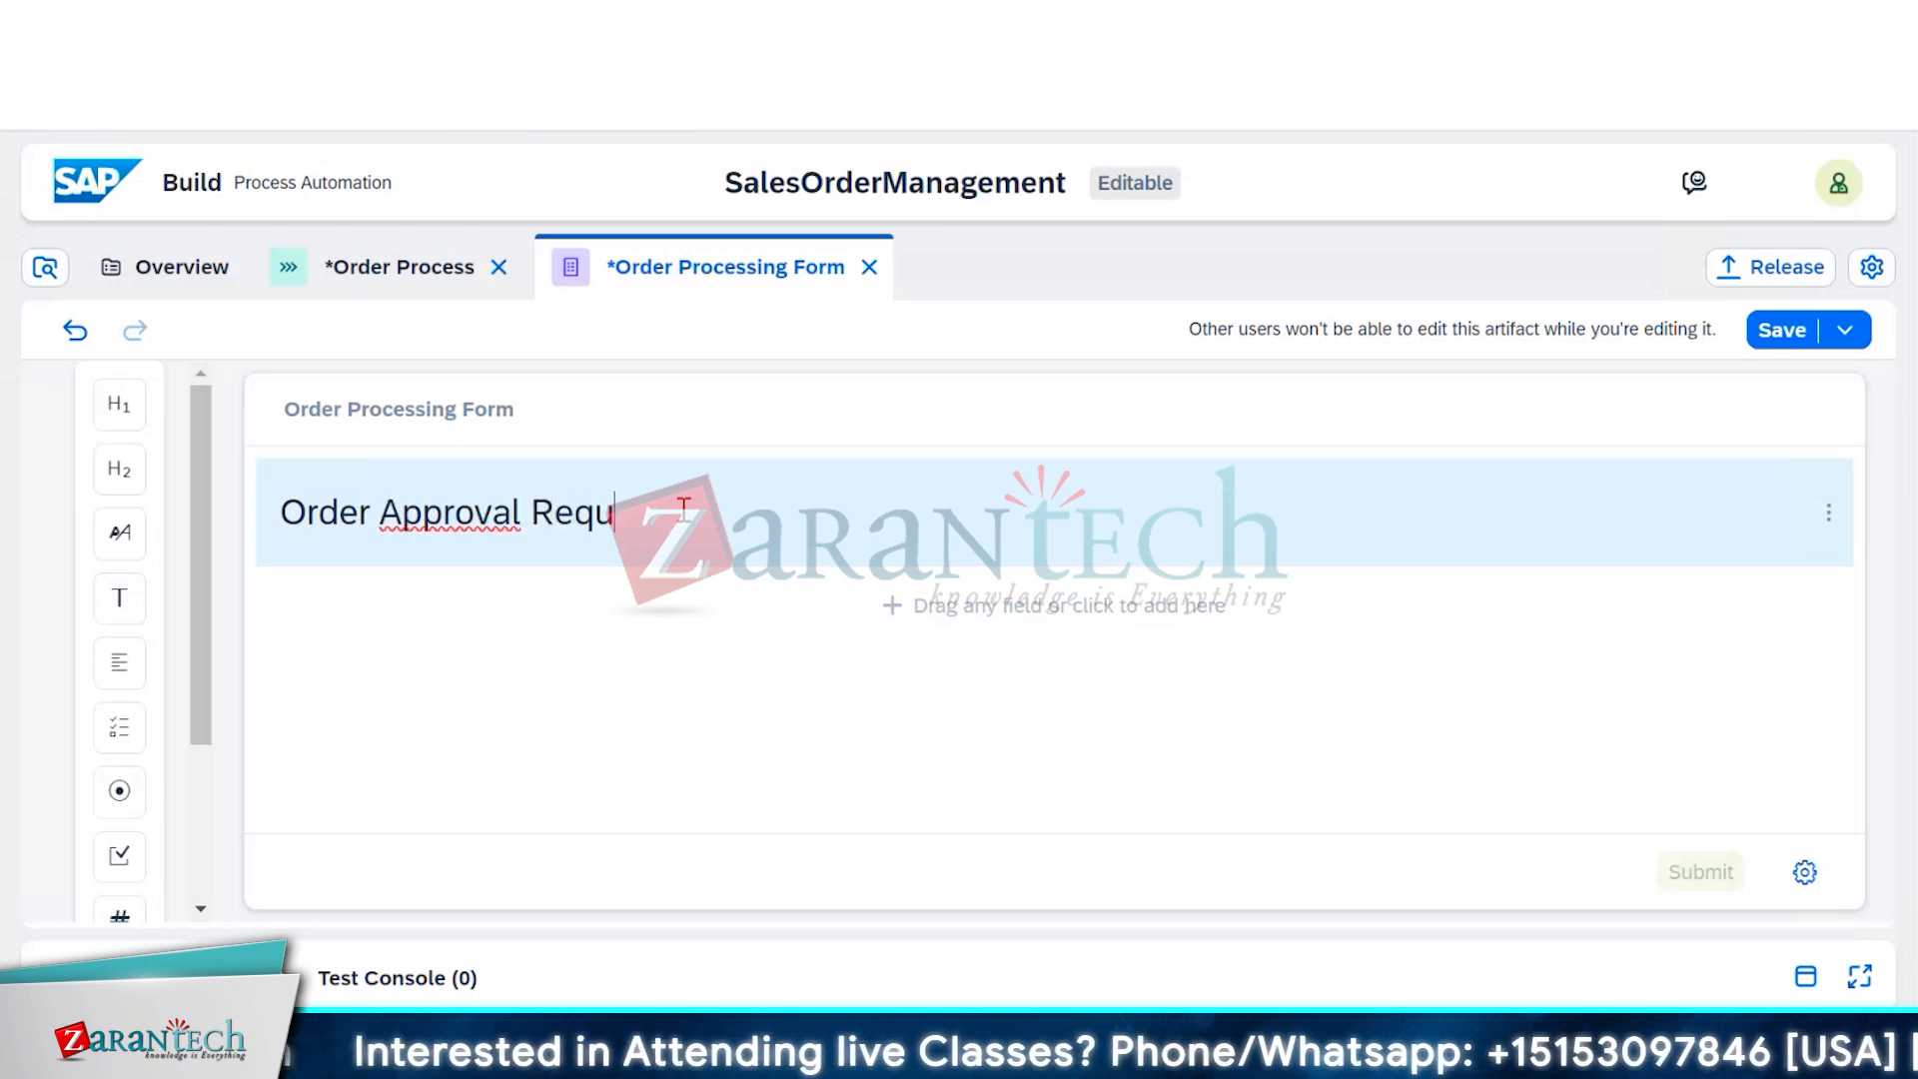
pyautogui.write('es')
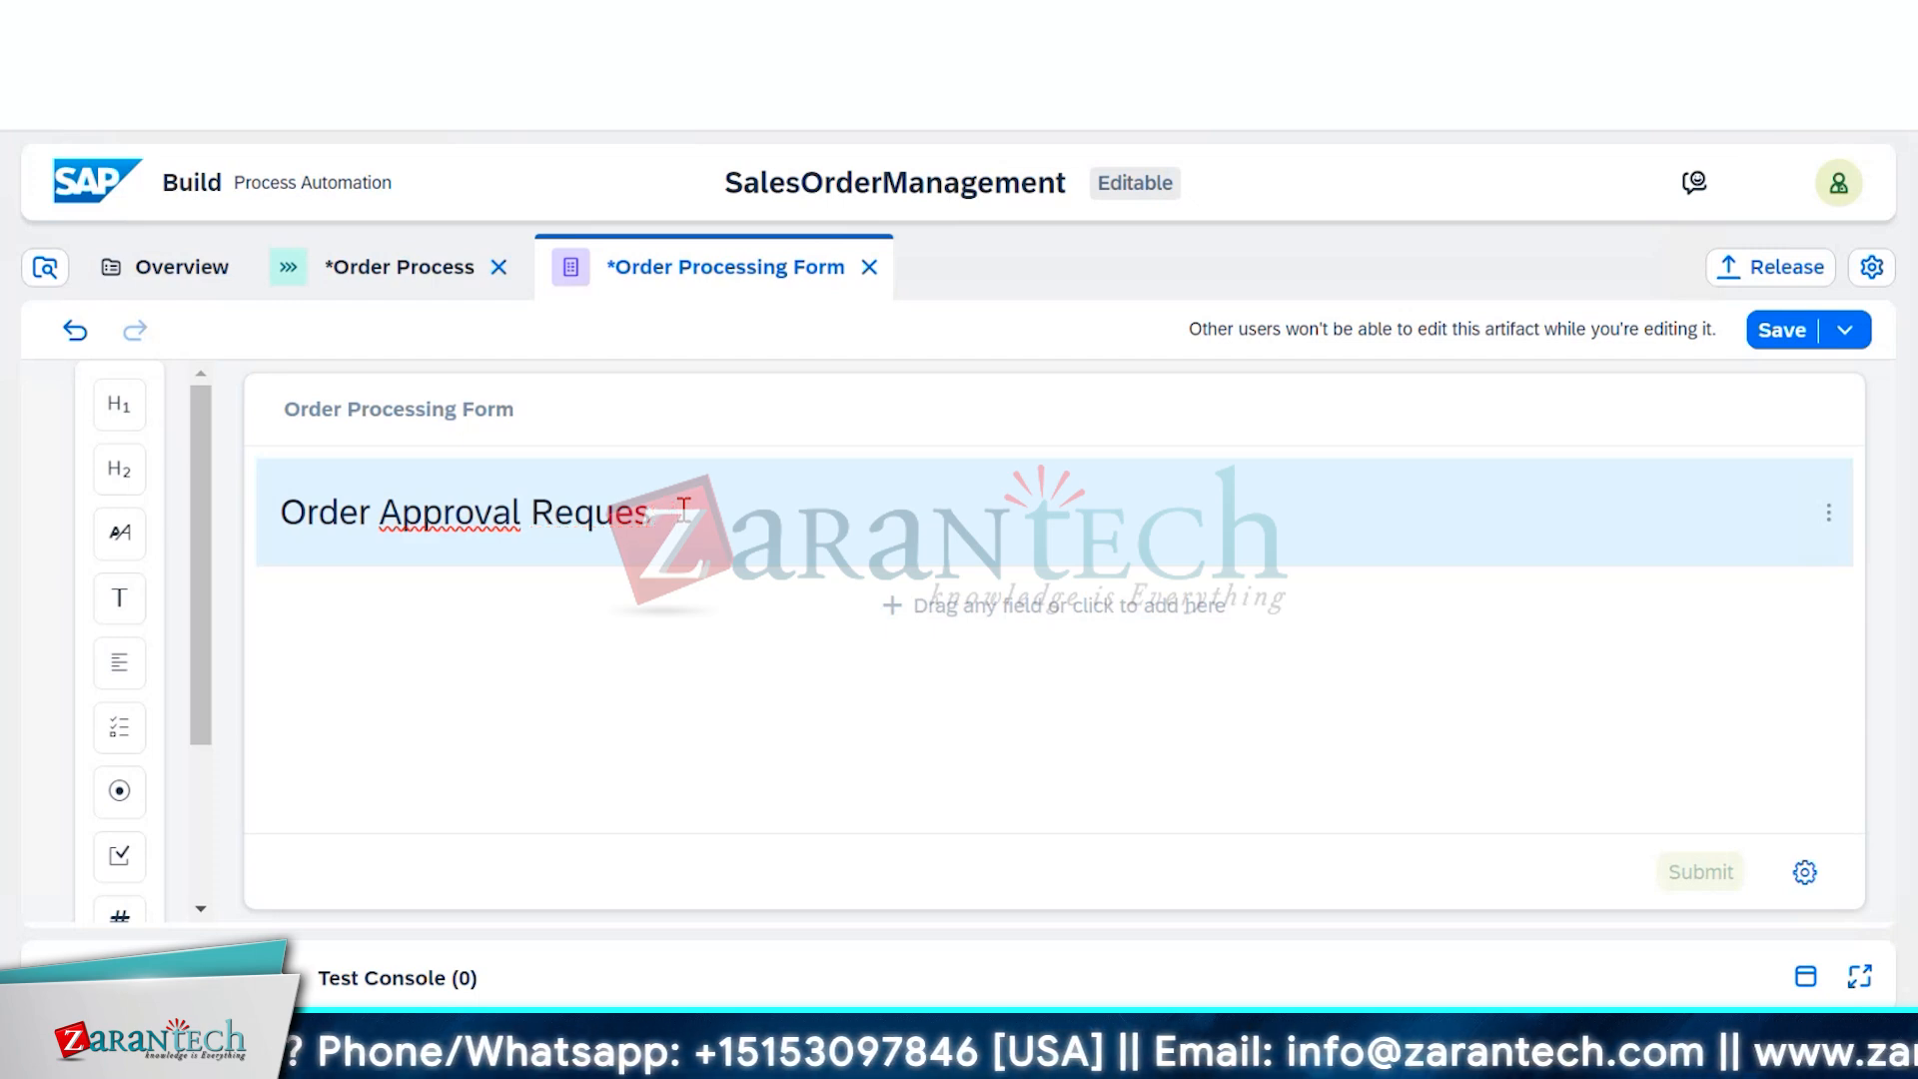
pyautogui.write('st')
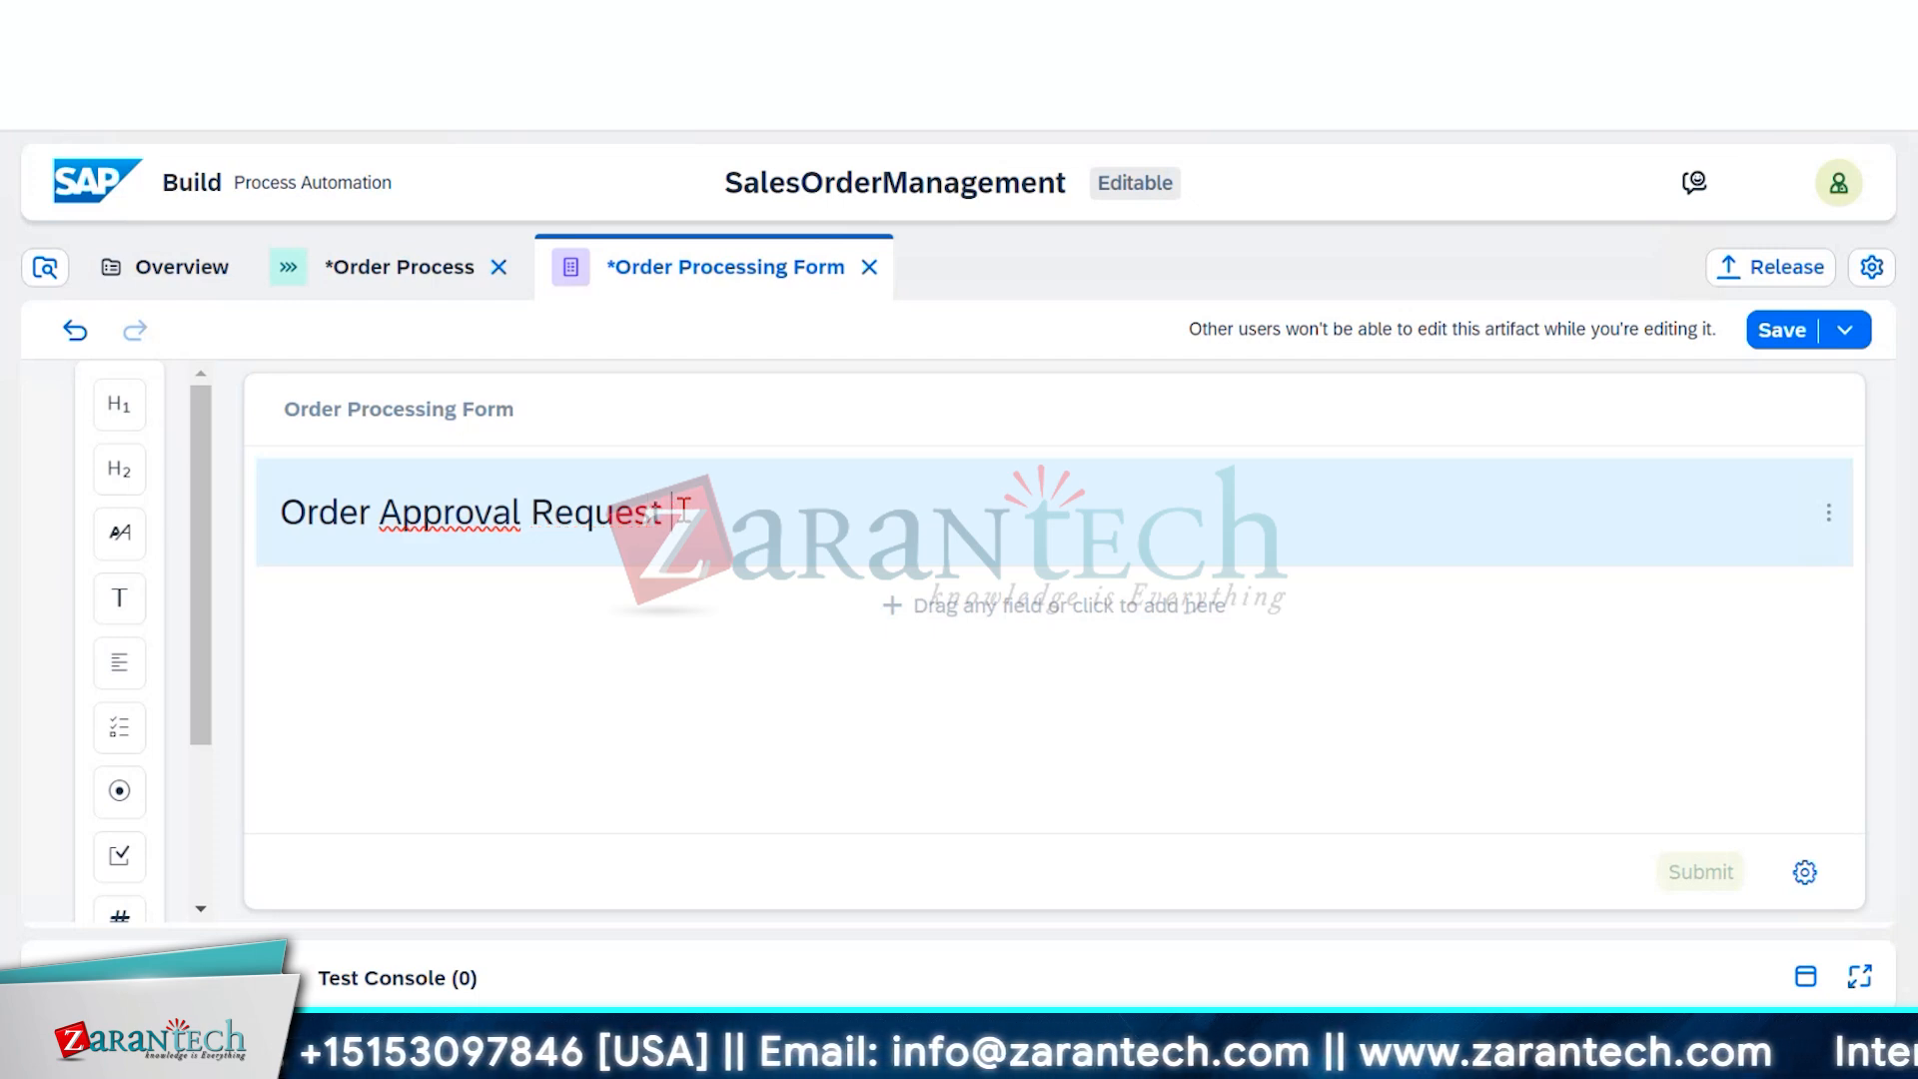
pyautogui.write('t form')
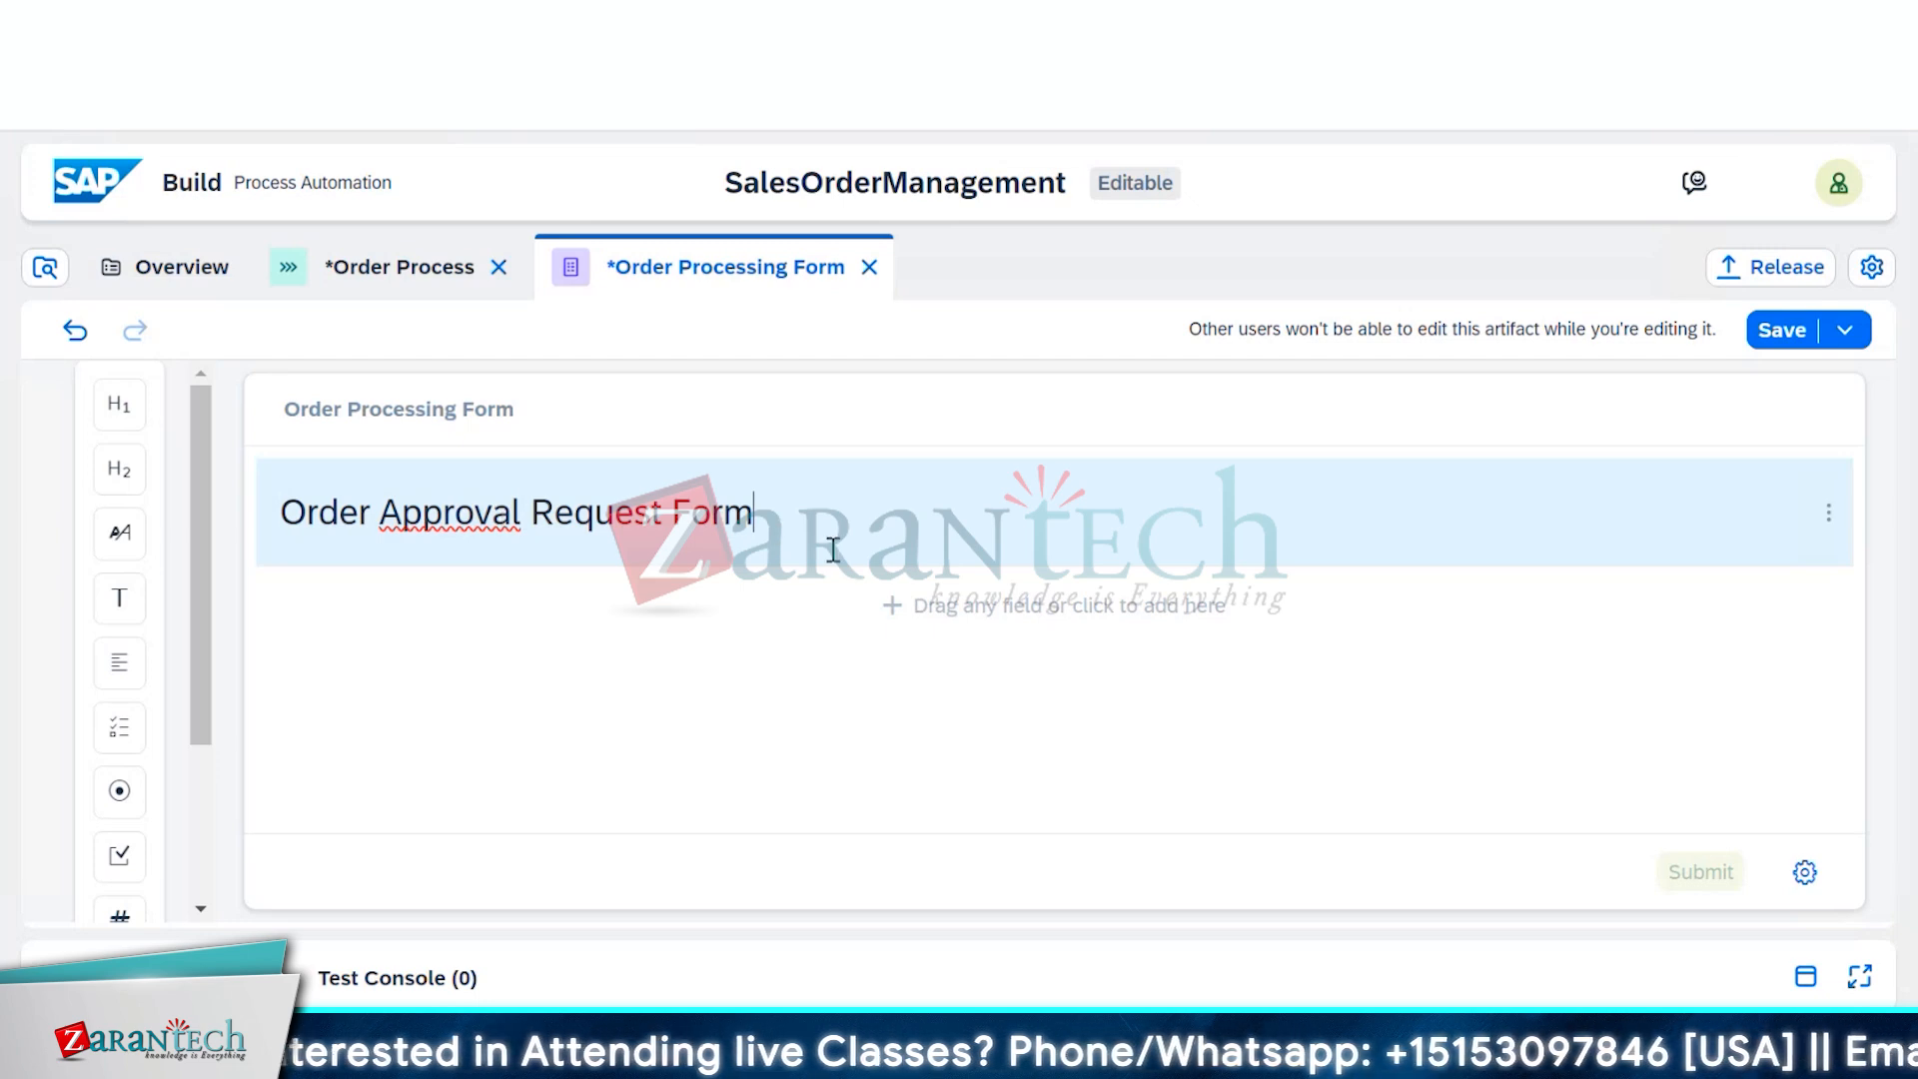
pyautogui.click(816, 632)
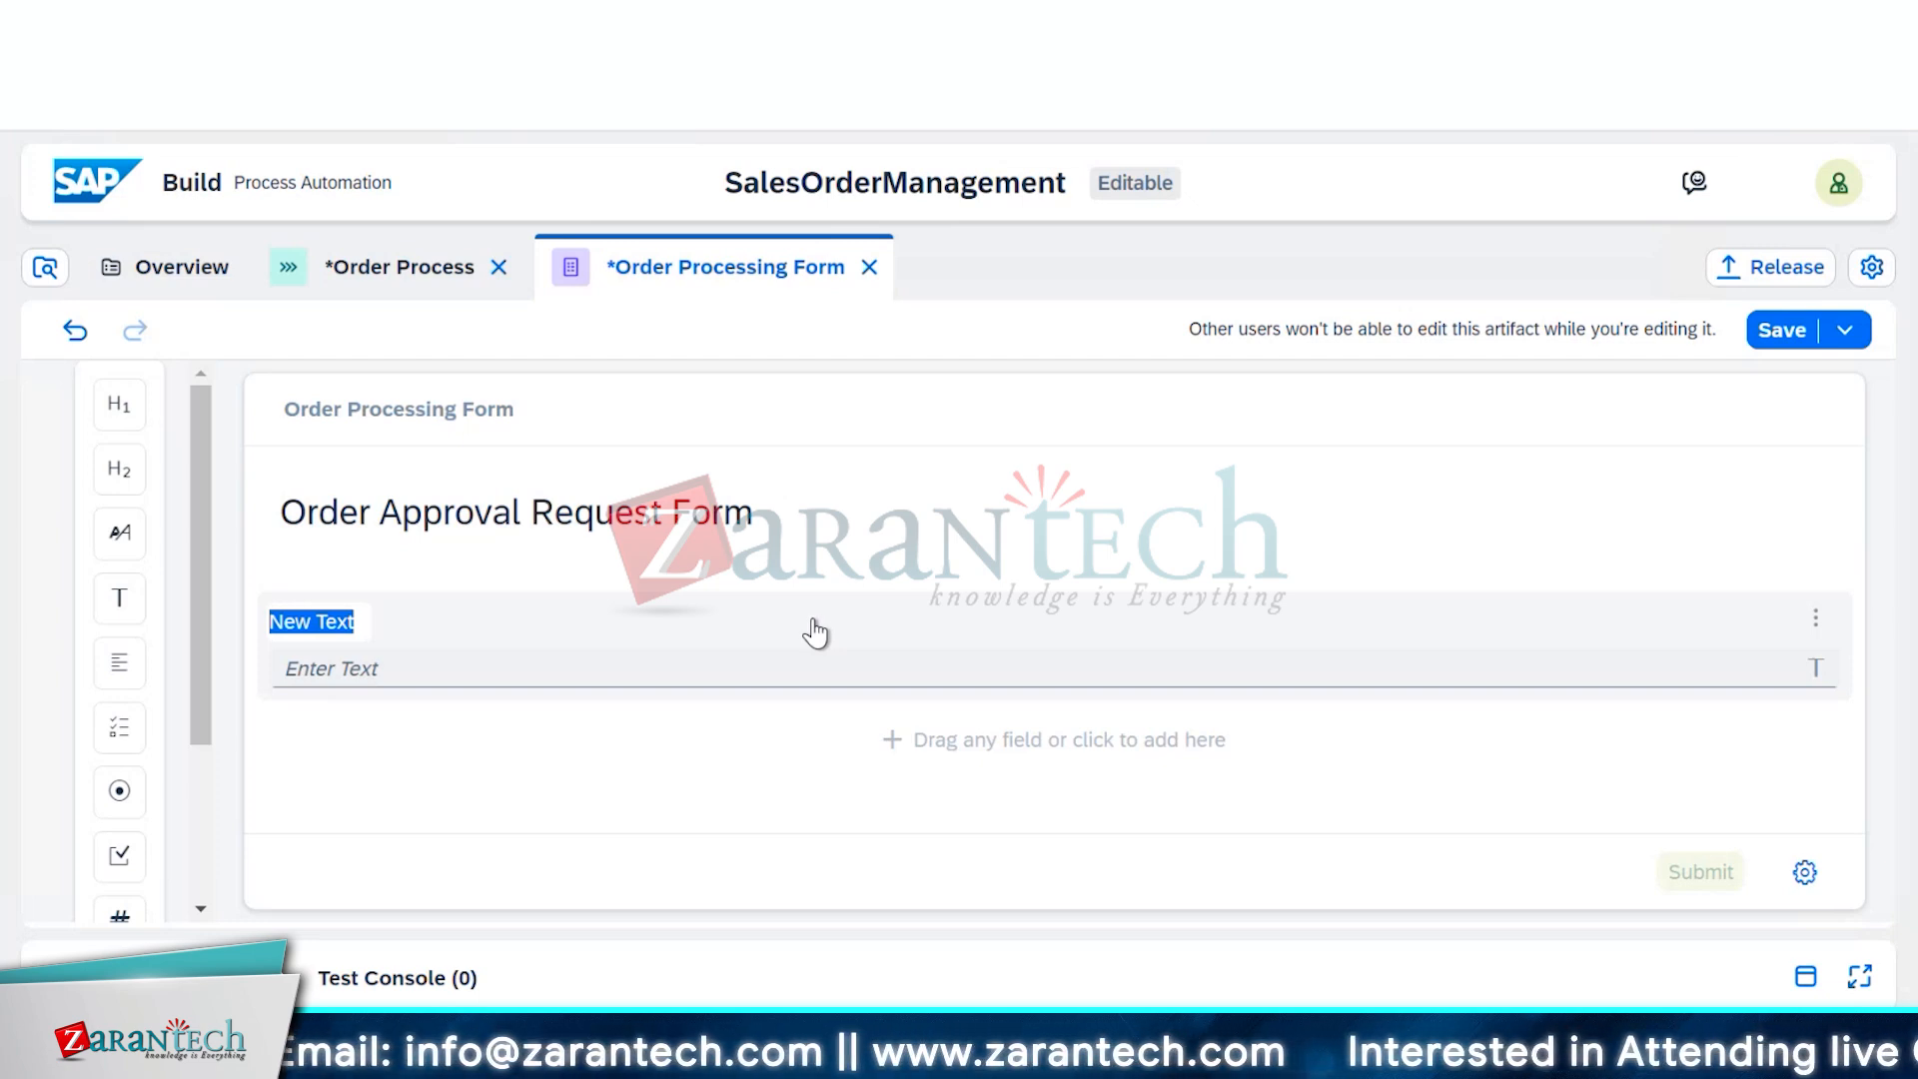
pyautogui.click(799, 504)
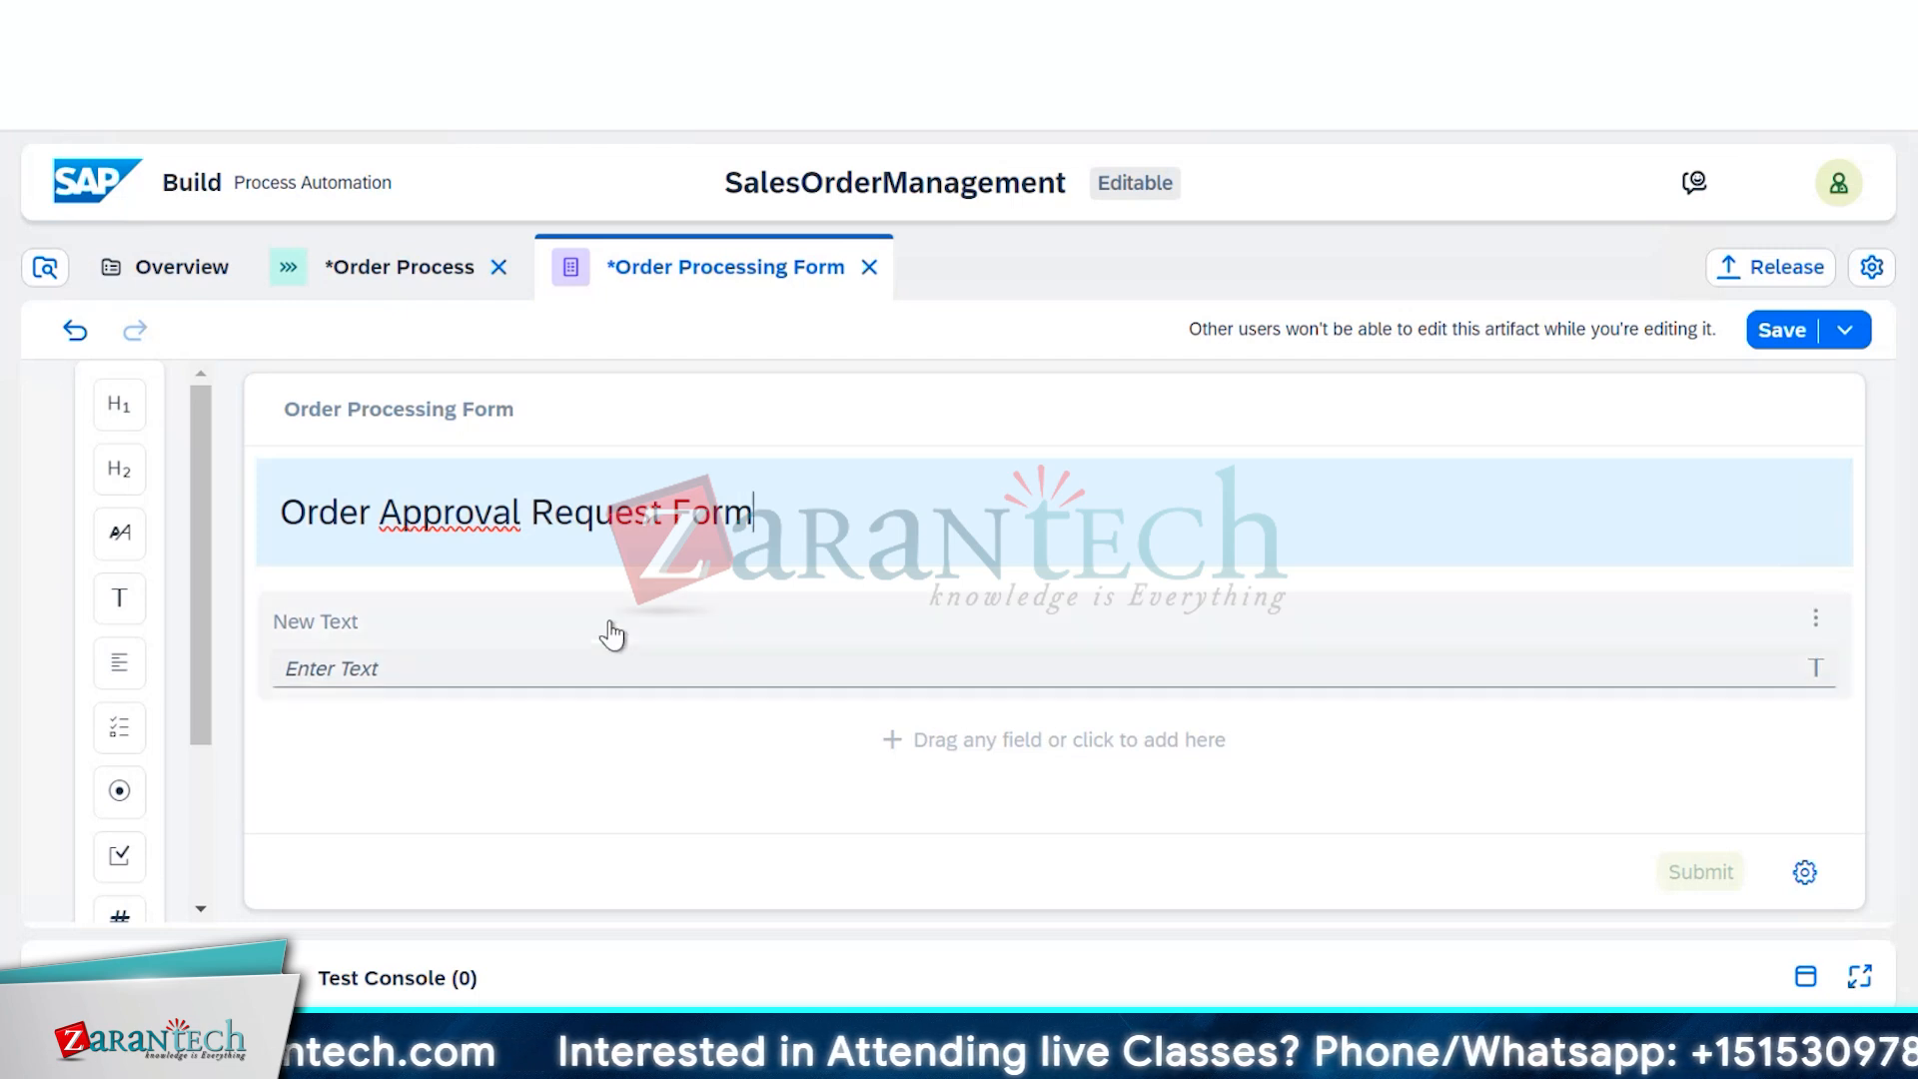
# Delete the empty New Text field below the heading
pyautogui.click(395, 662)
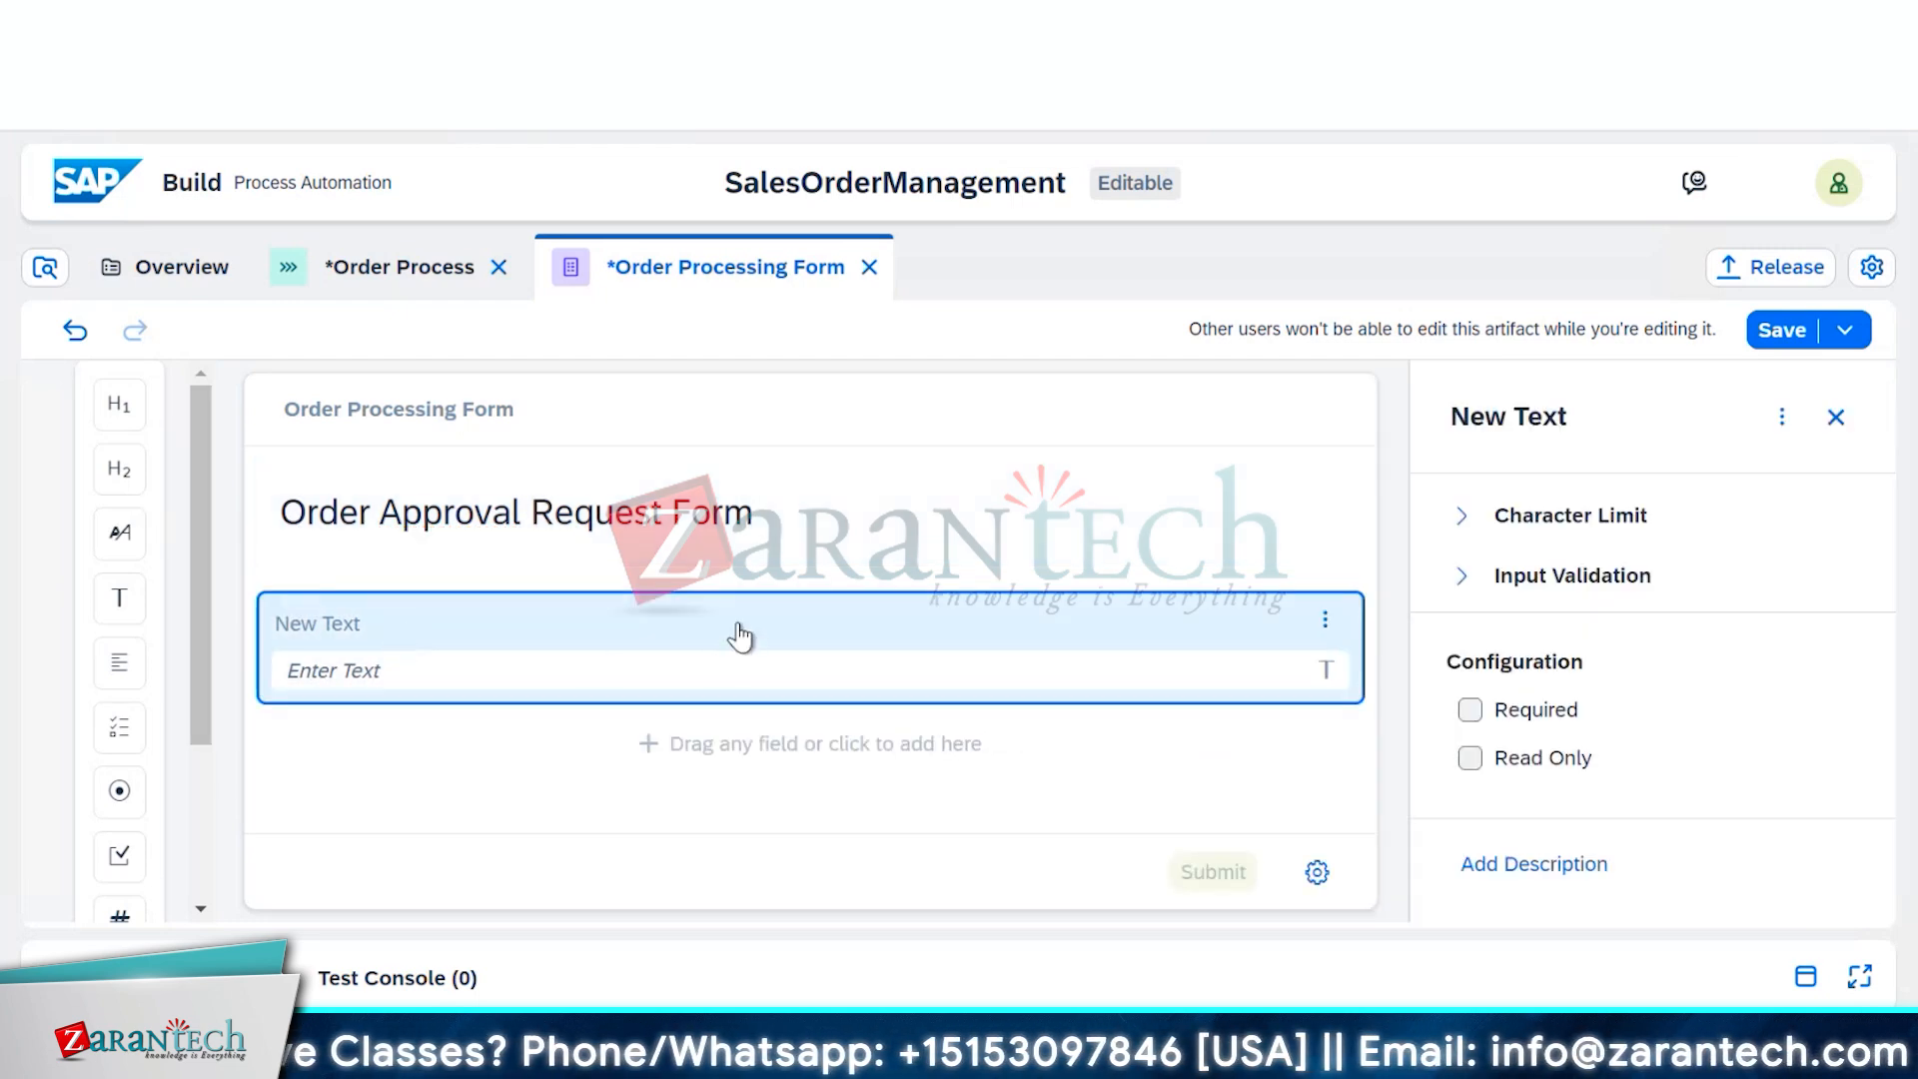
pyautogui.click(1321, 619)
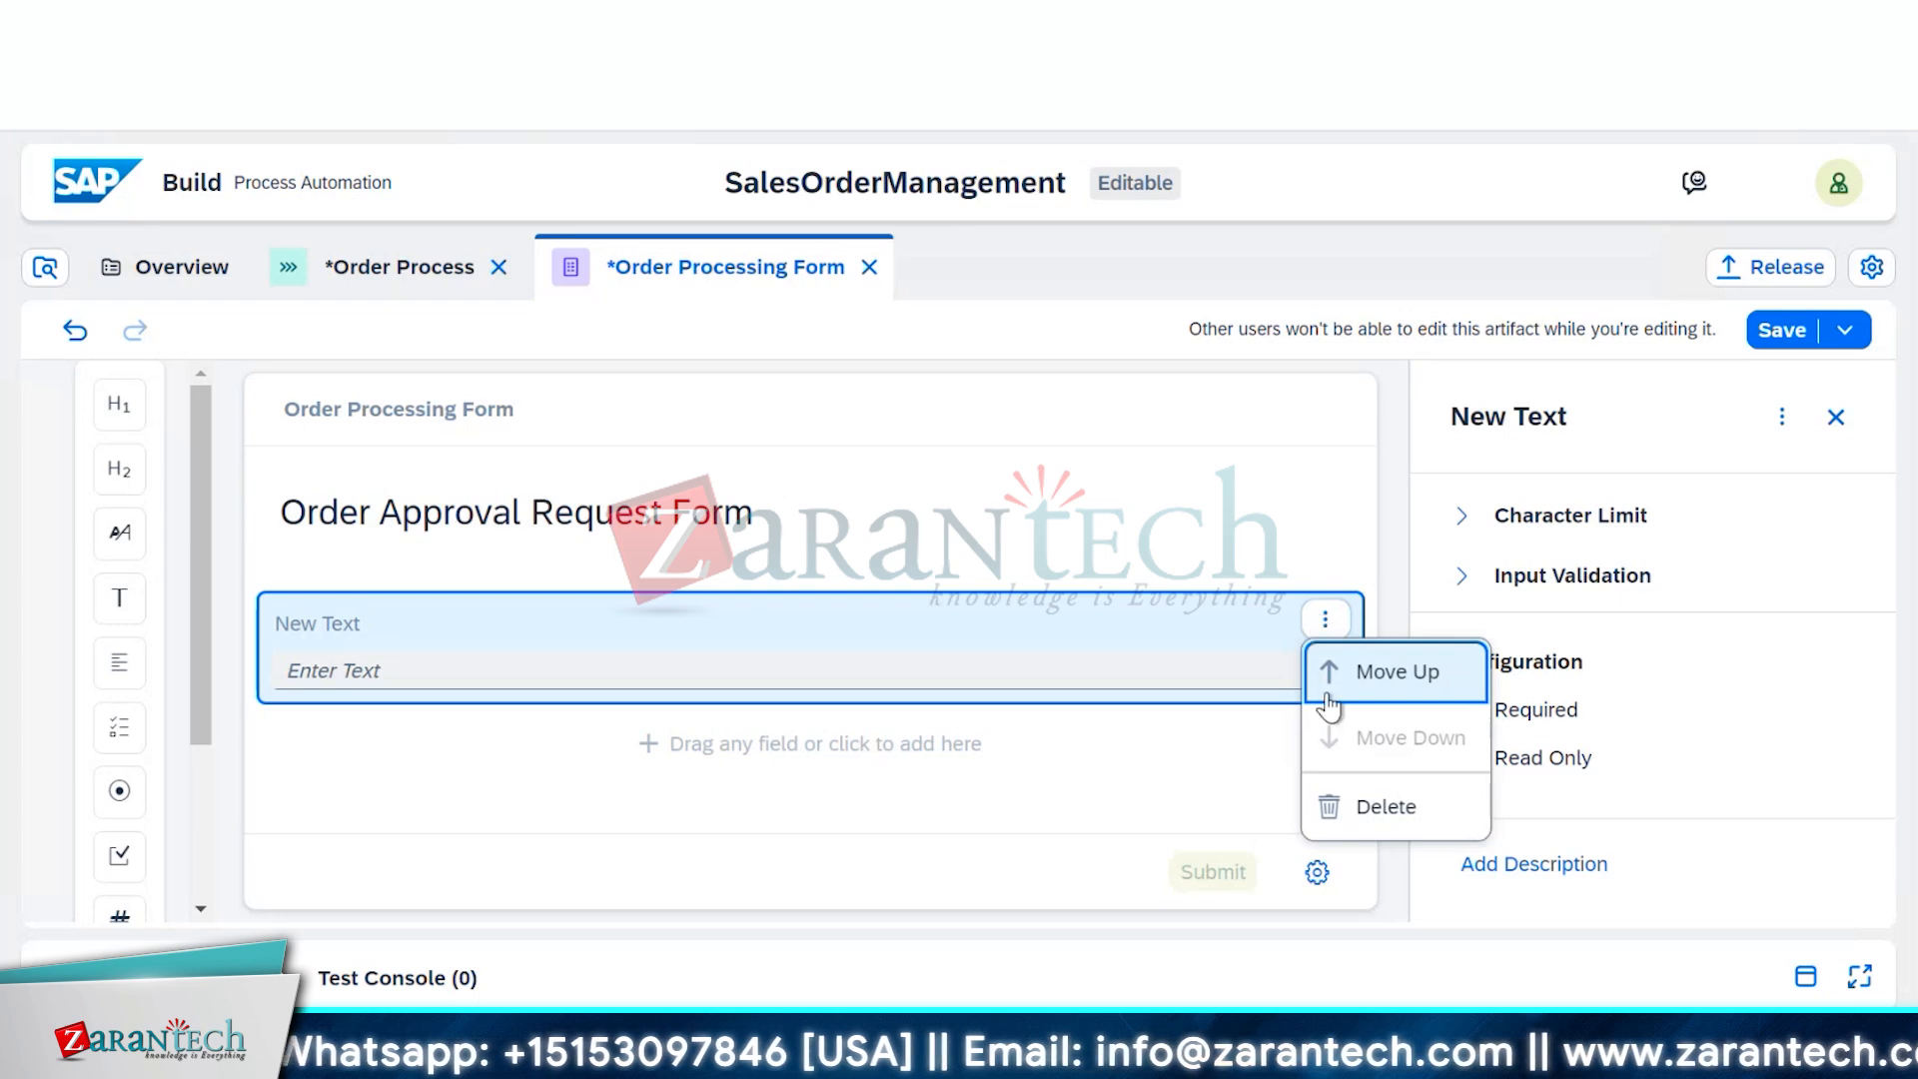
pyautogui.click(1368, 813)
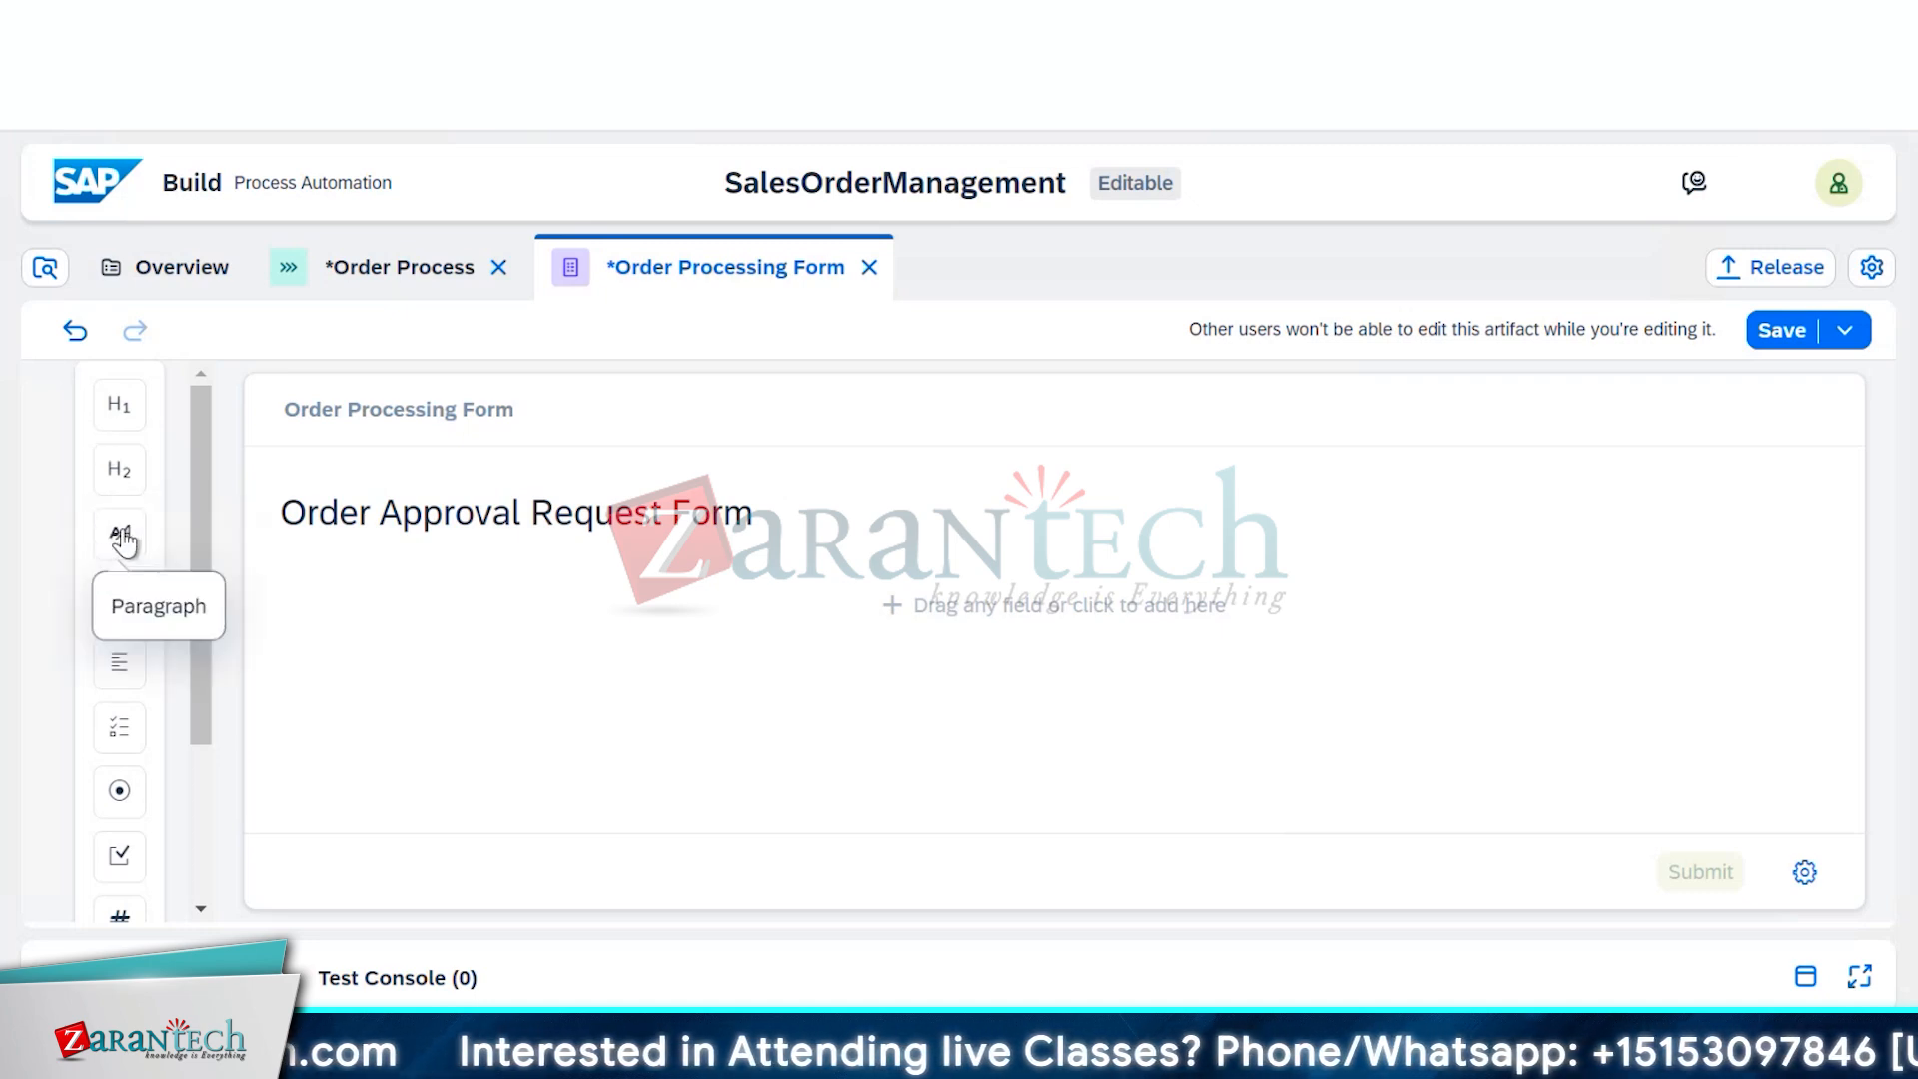
# Add a paragraph 'Provide necessary information for your order and submit for approval' under the heading
pyautogui.moveTo(124, 540); pyautogui.dragTo(367, 600)
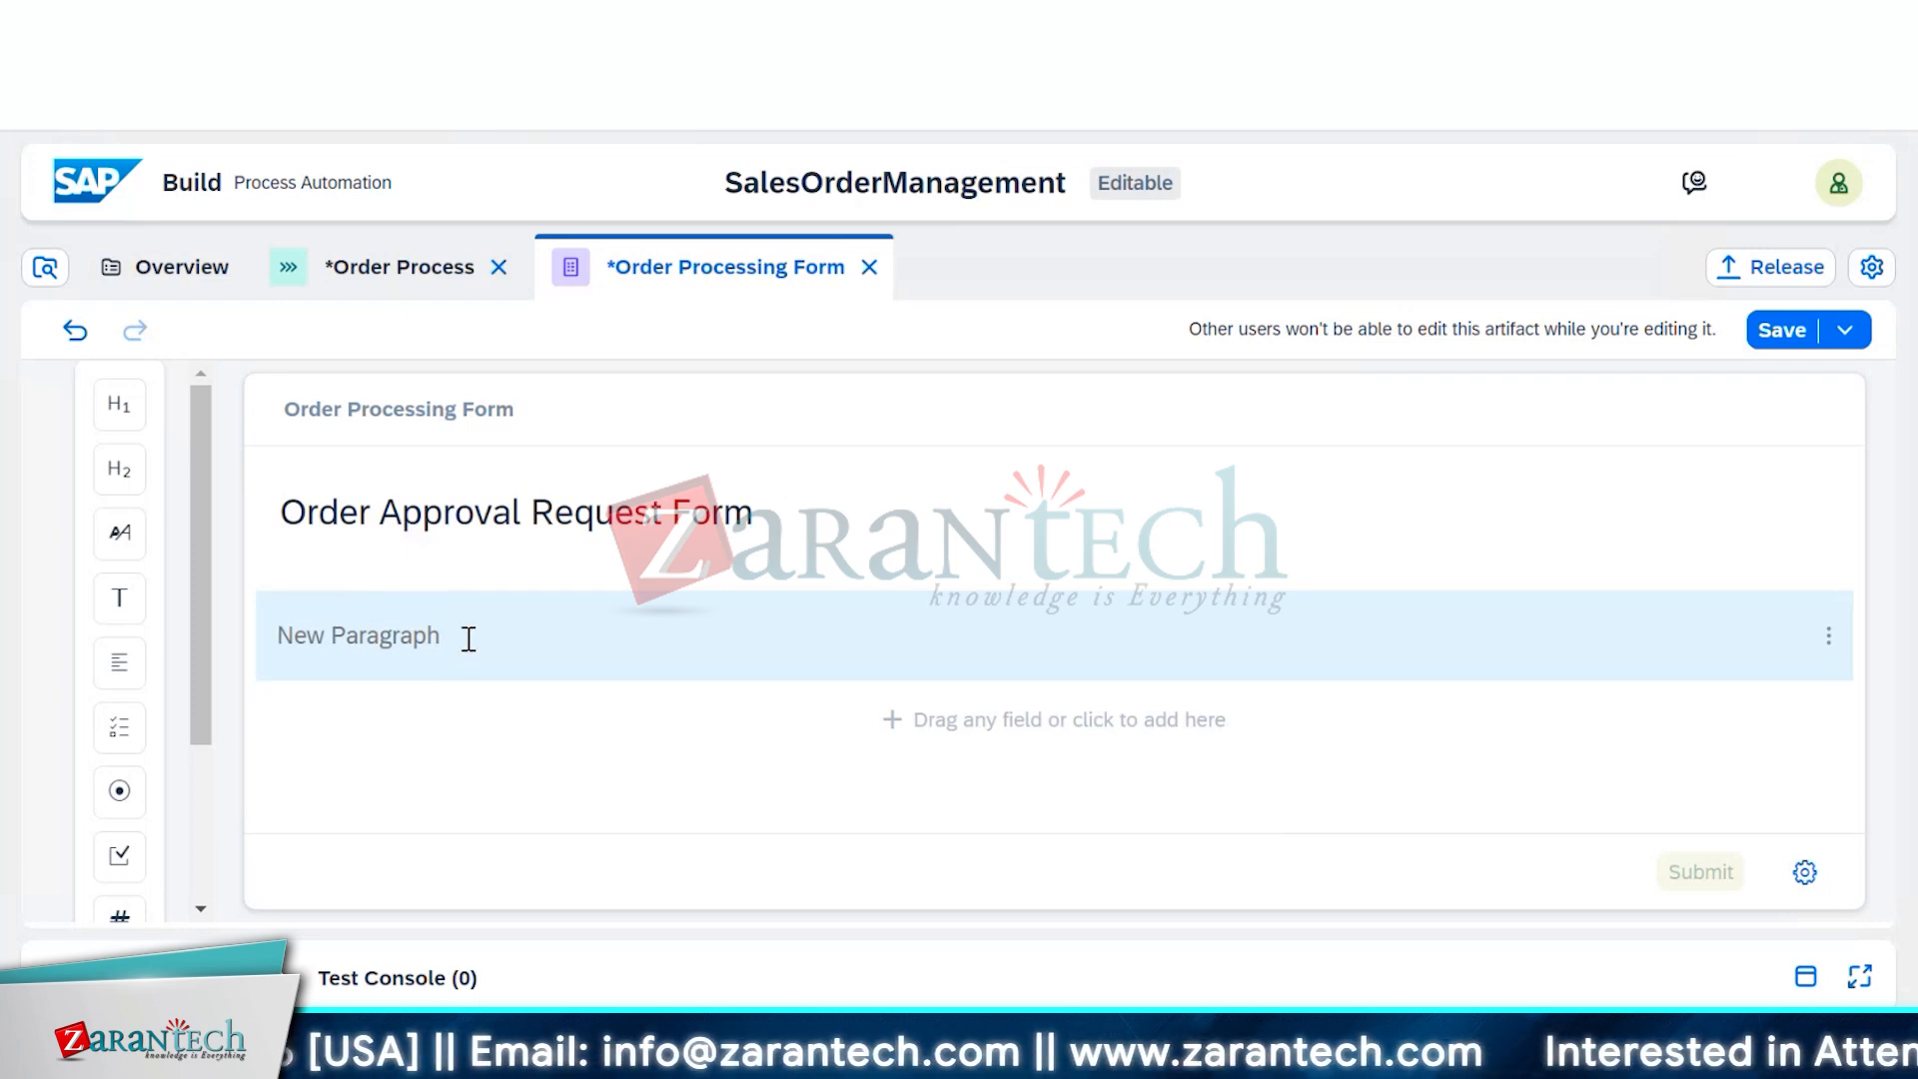
pyautogui.write('Prov')
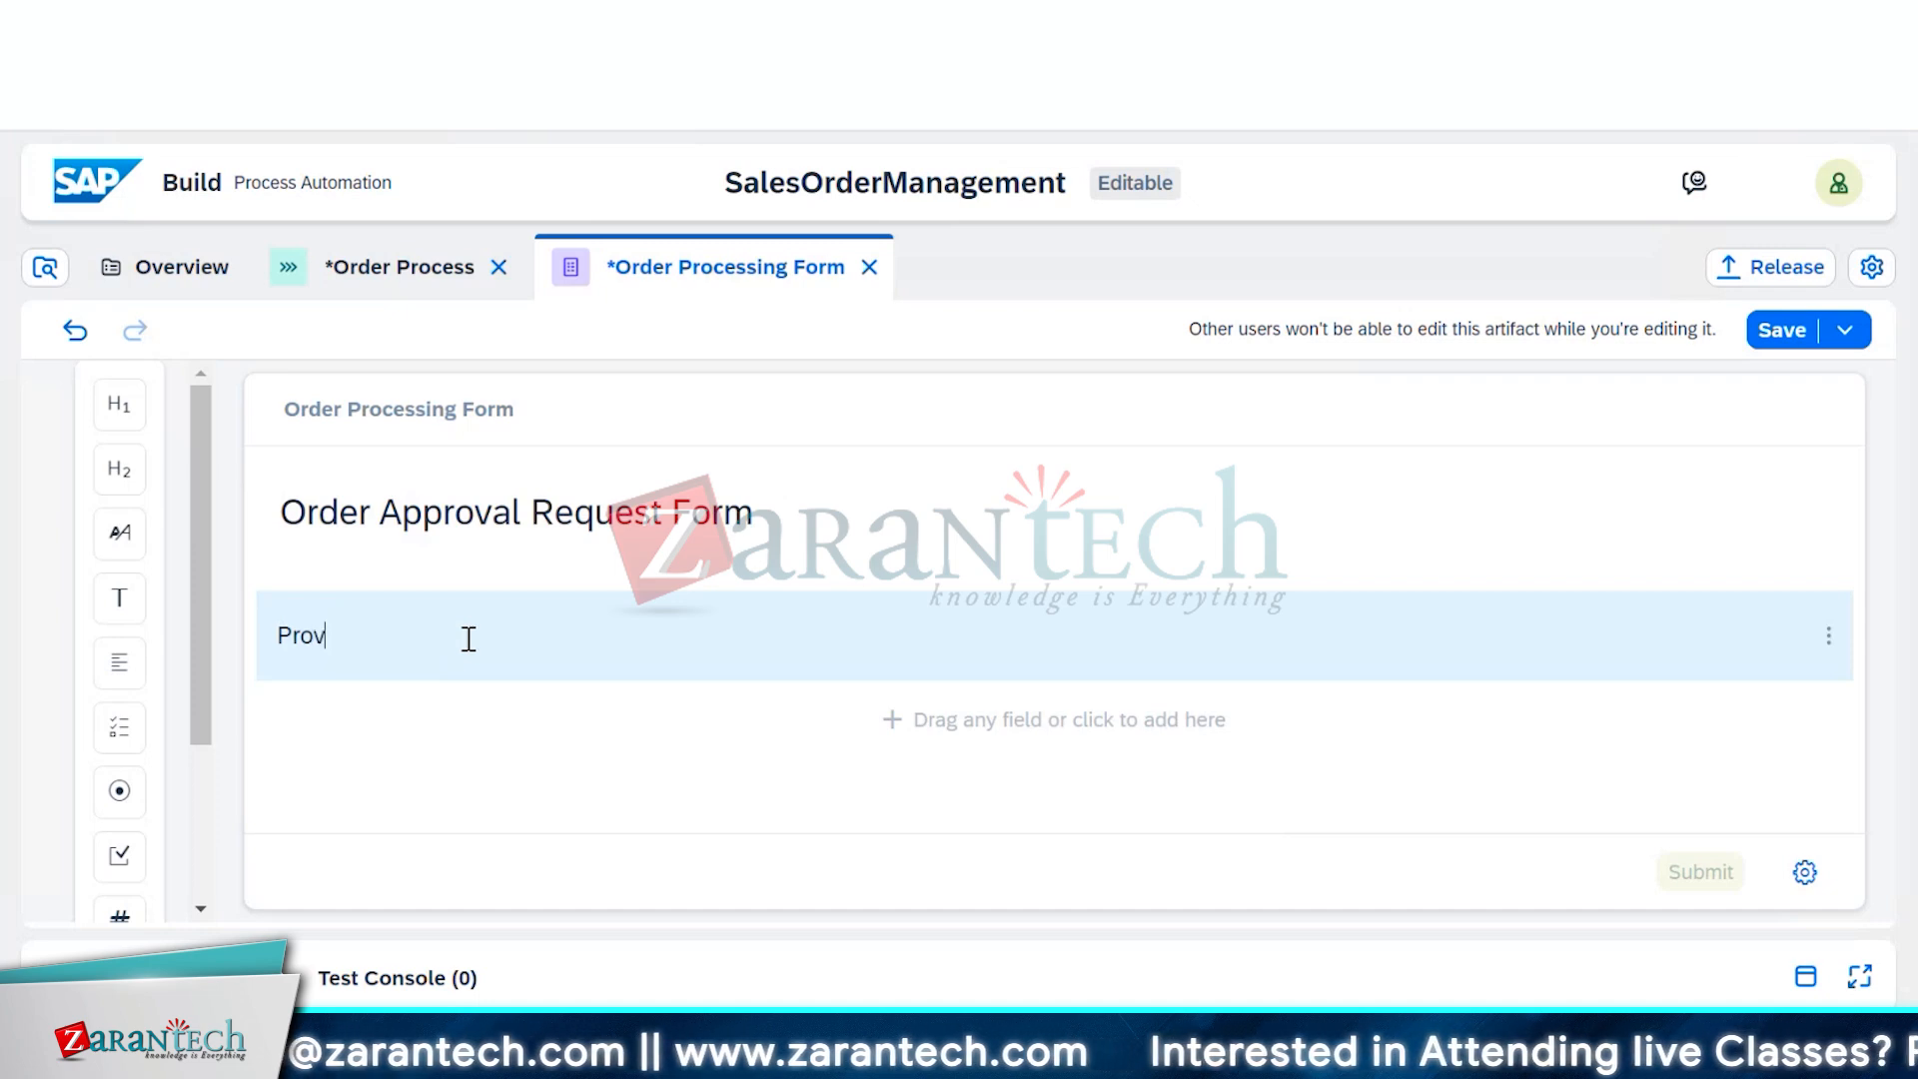
pyautogui.write('ide ')
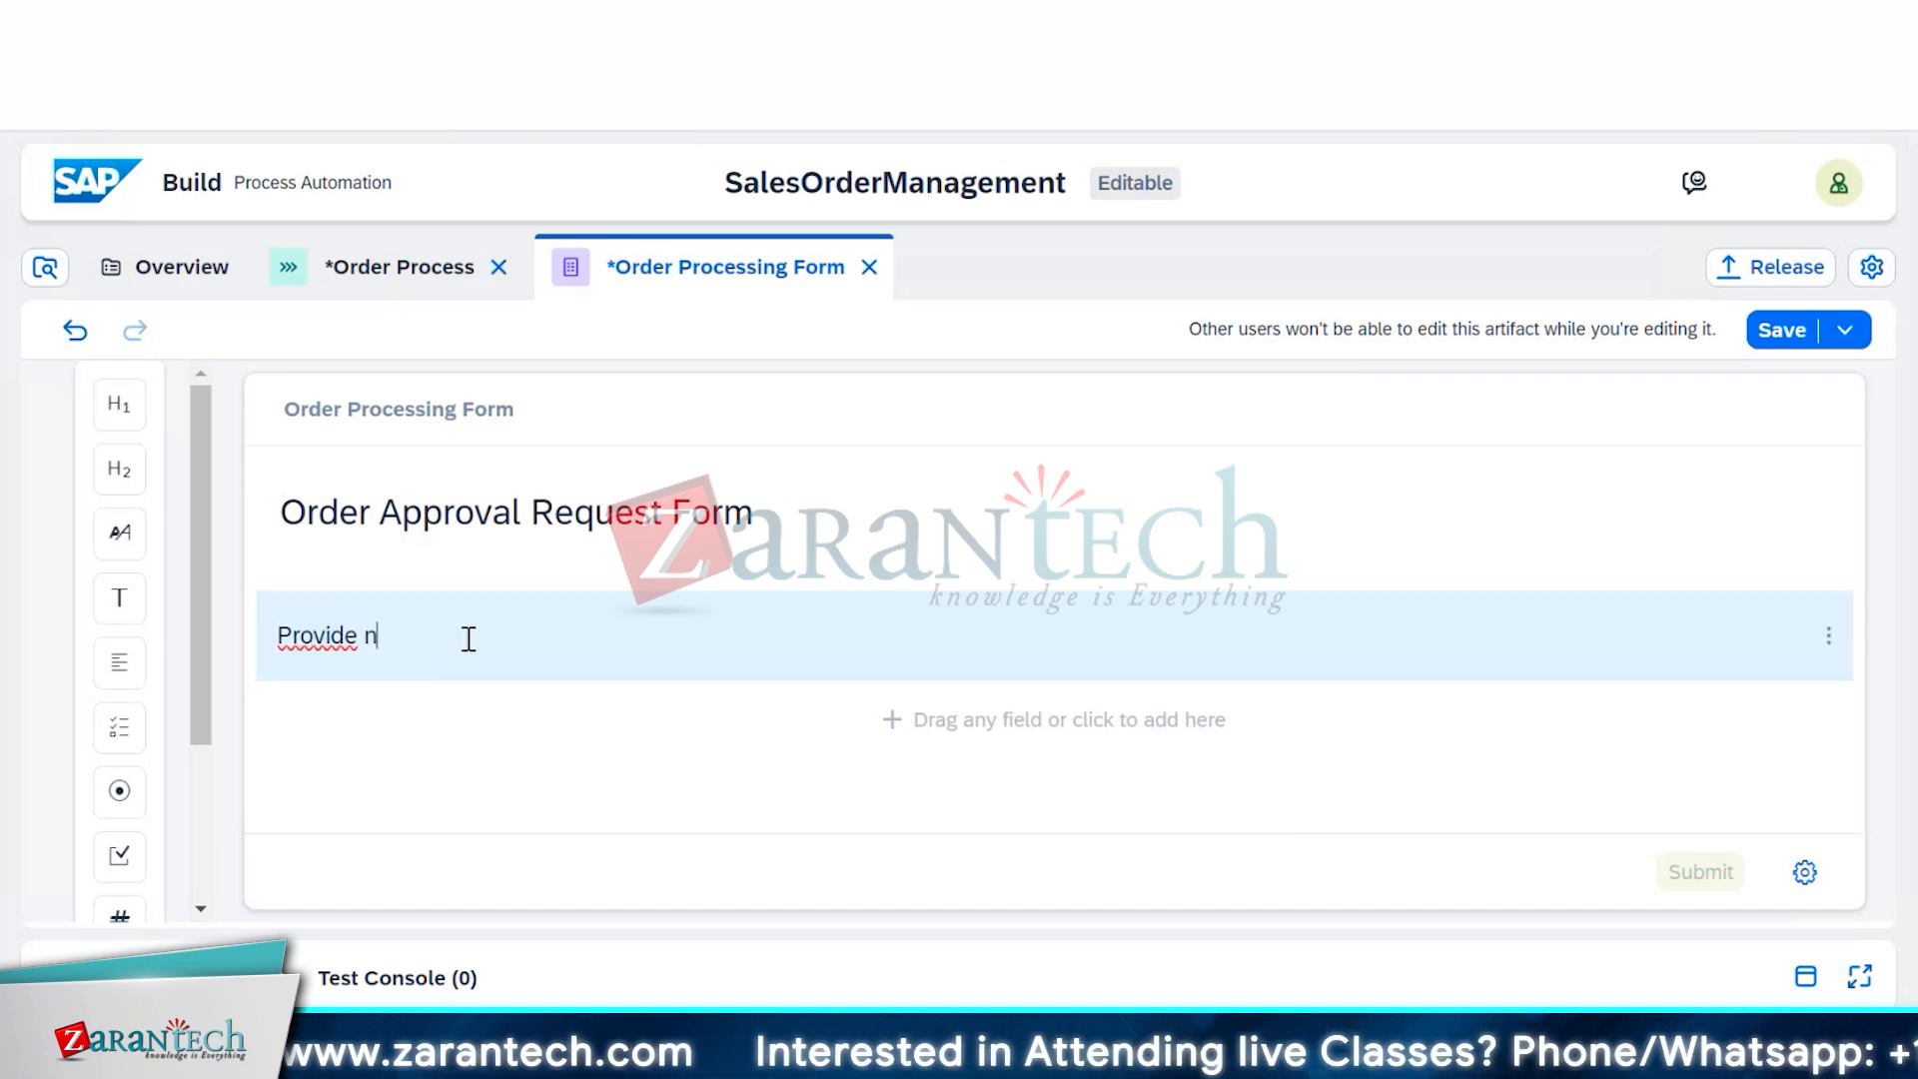
pyautogui.write('necessar')
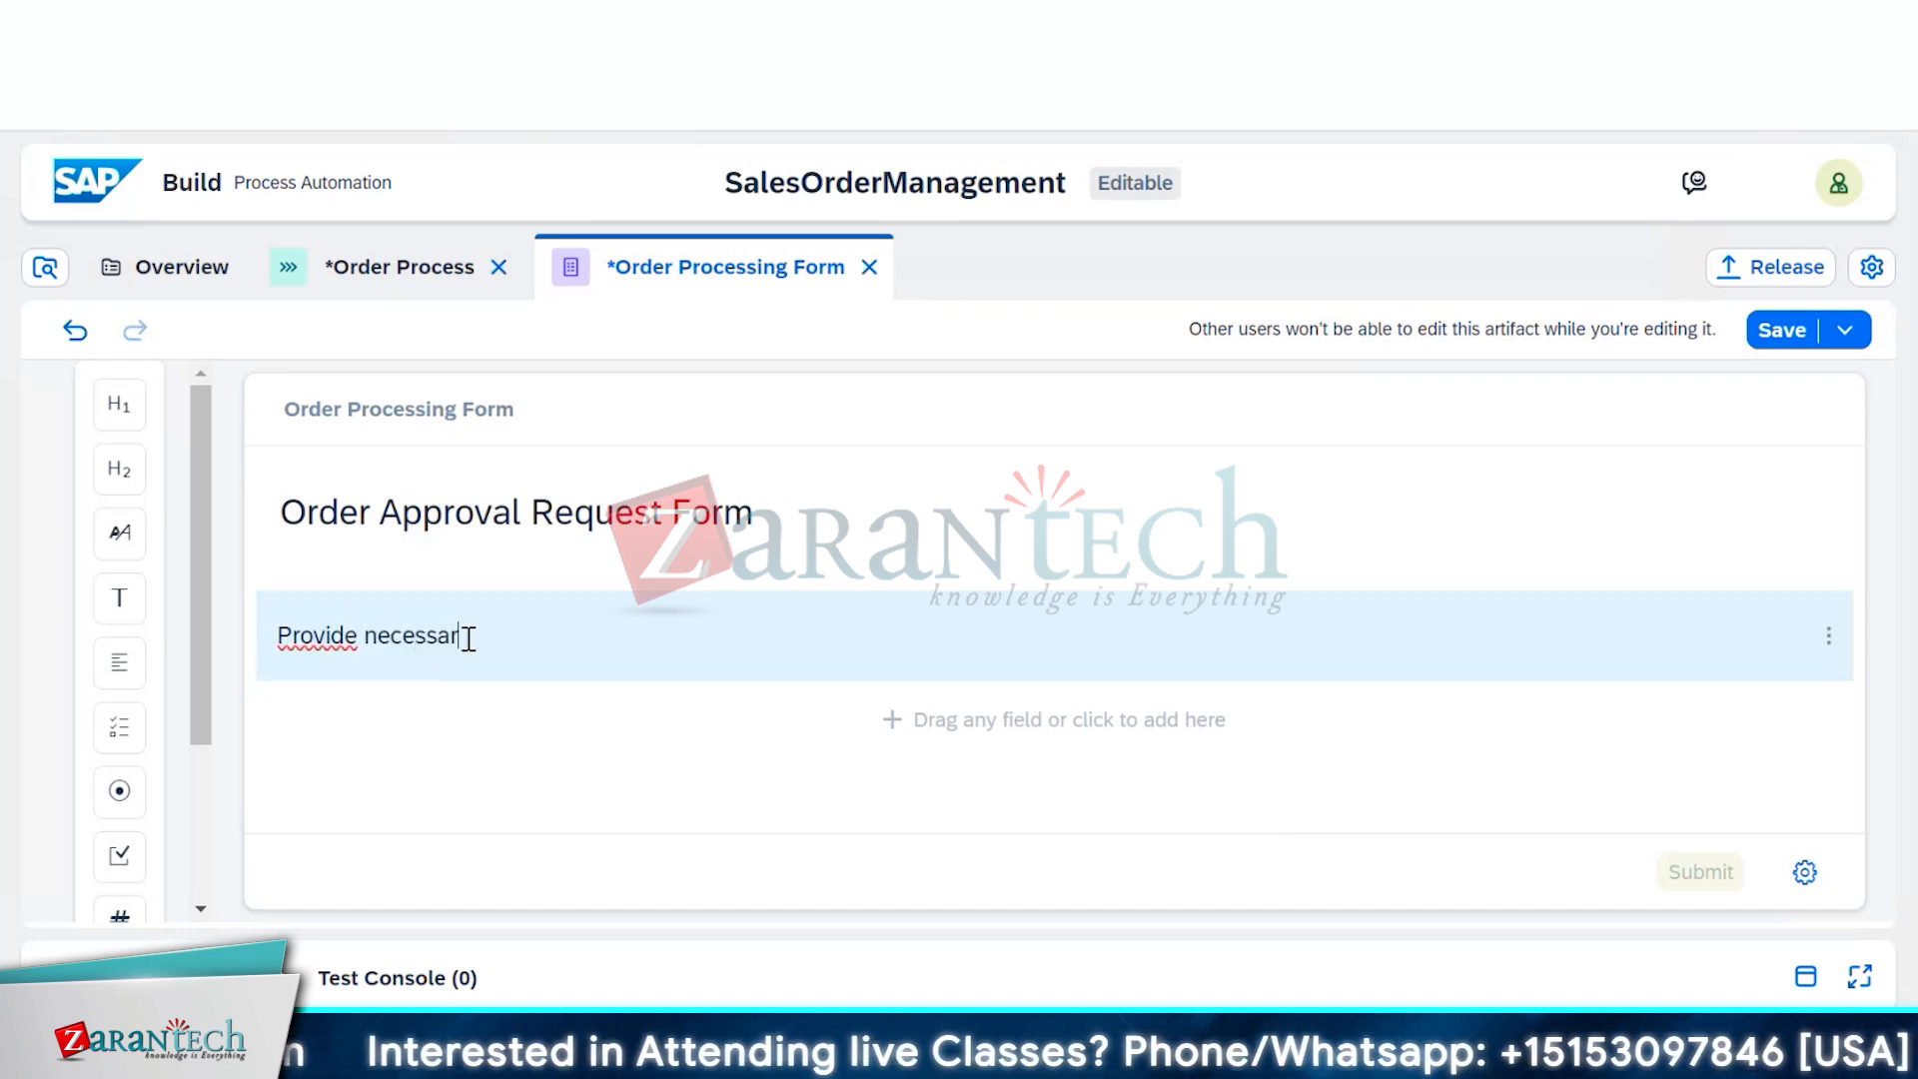
pyautogui.write('y inform')
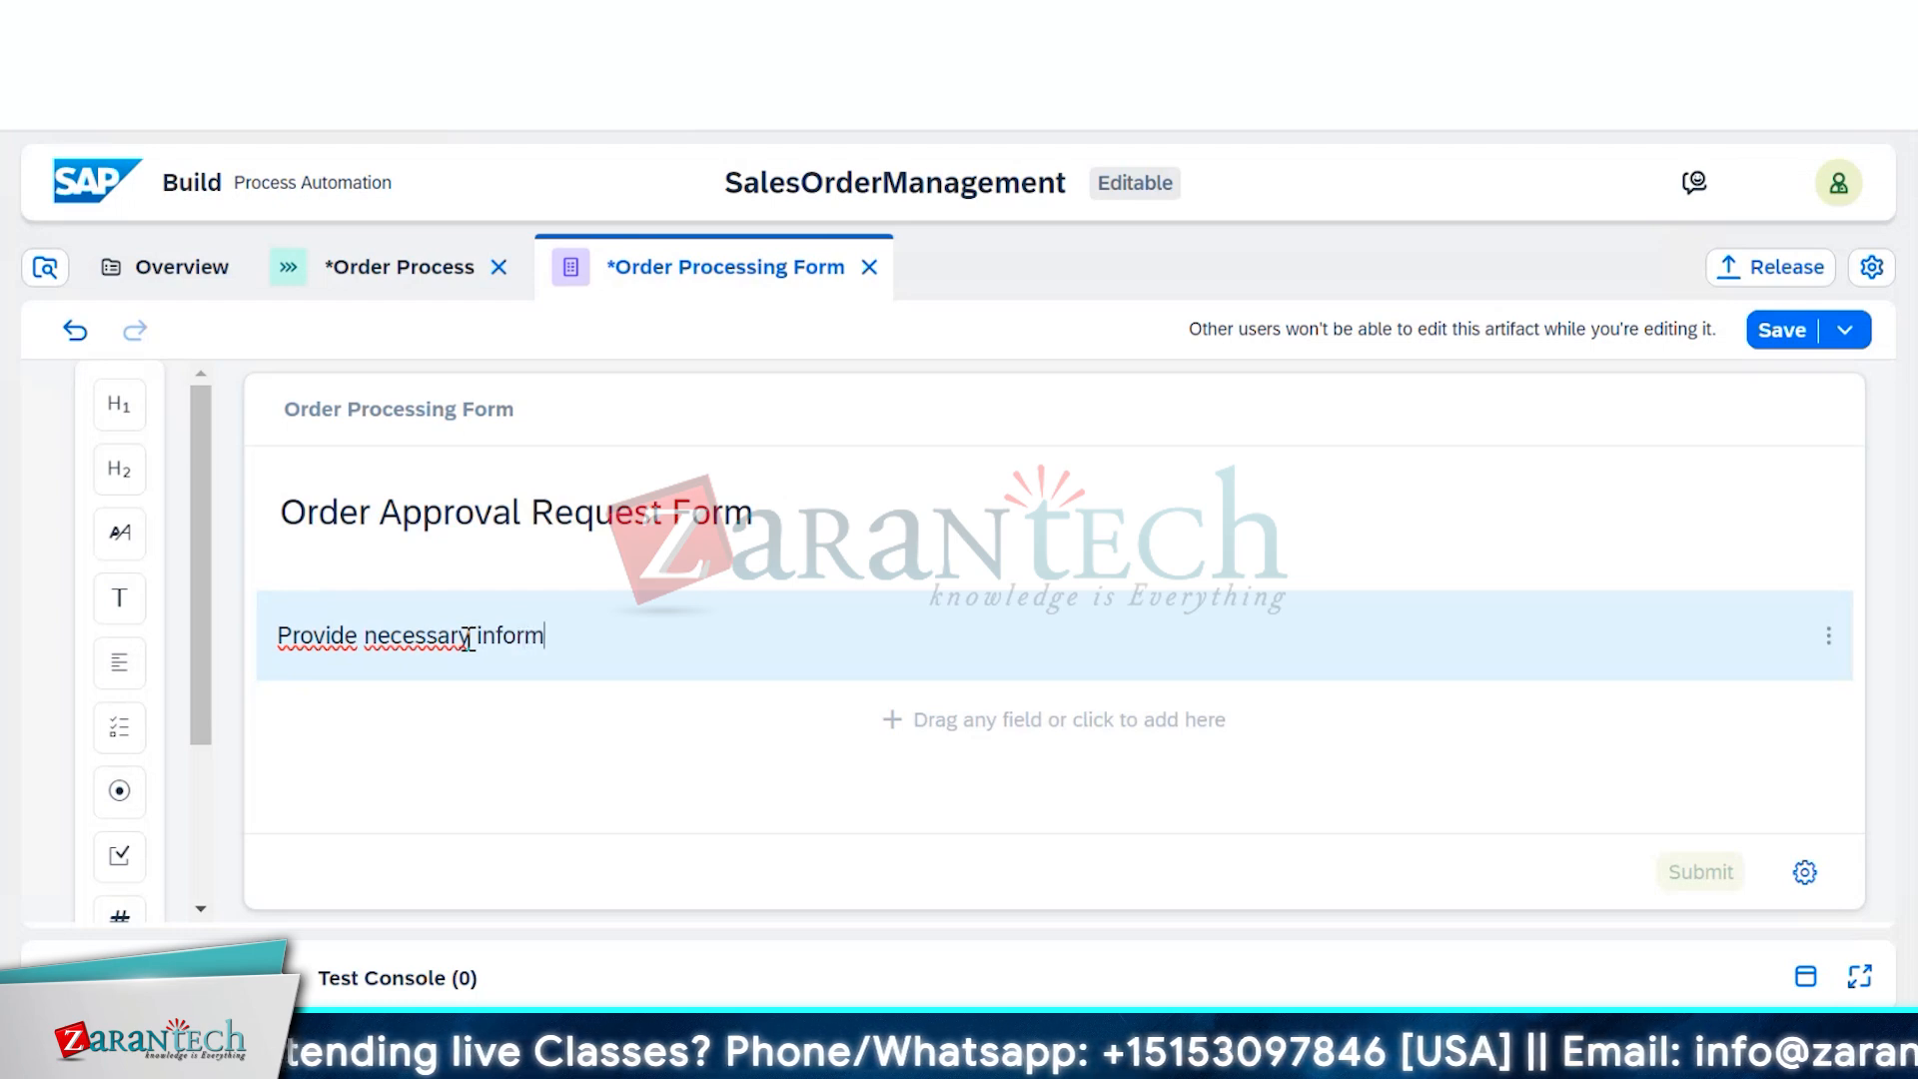
pyautogui.write('ation for your order and submit for approval')
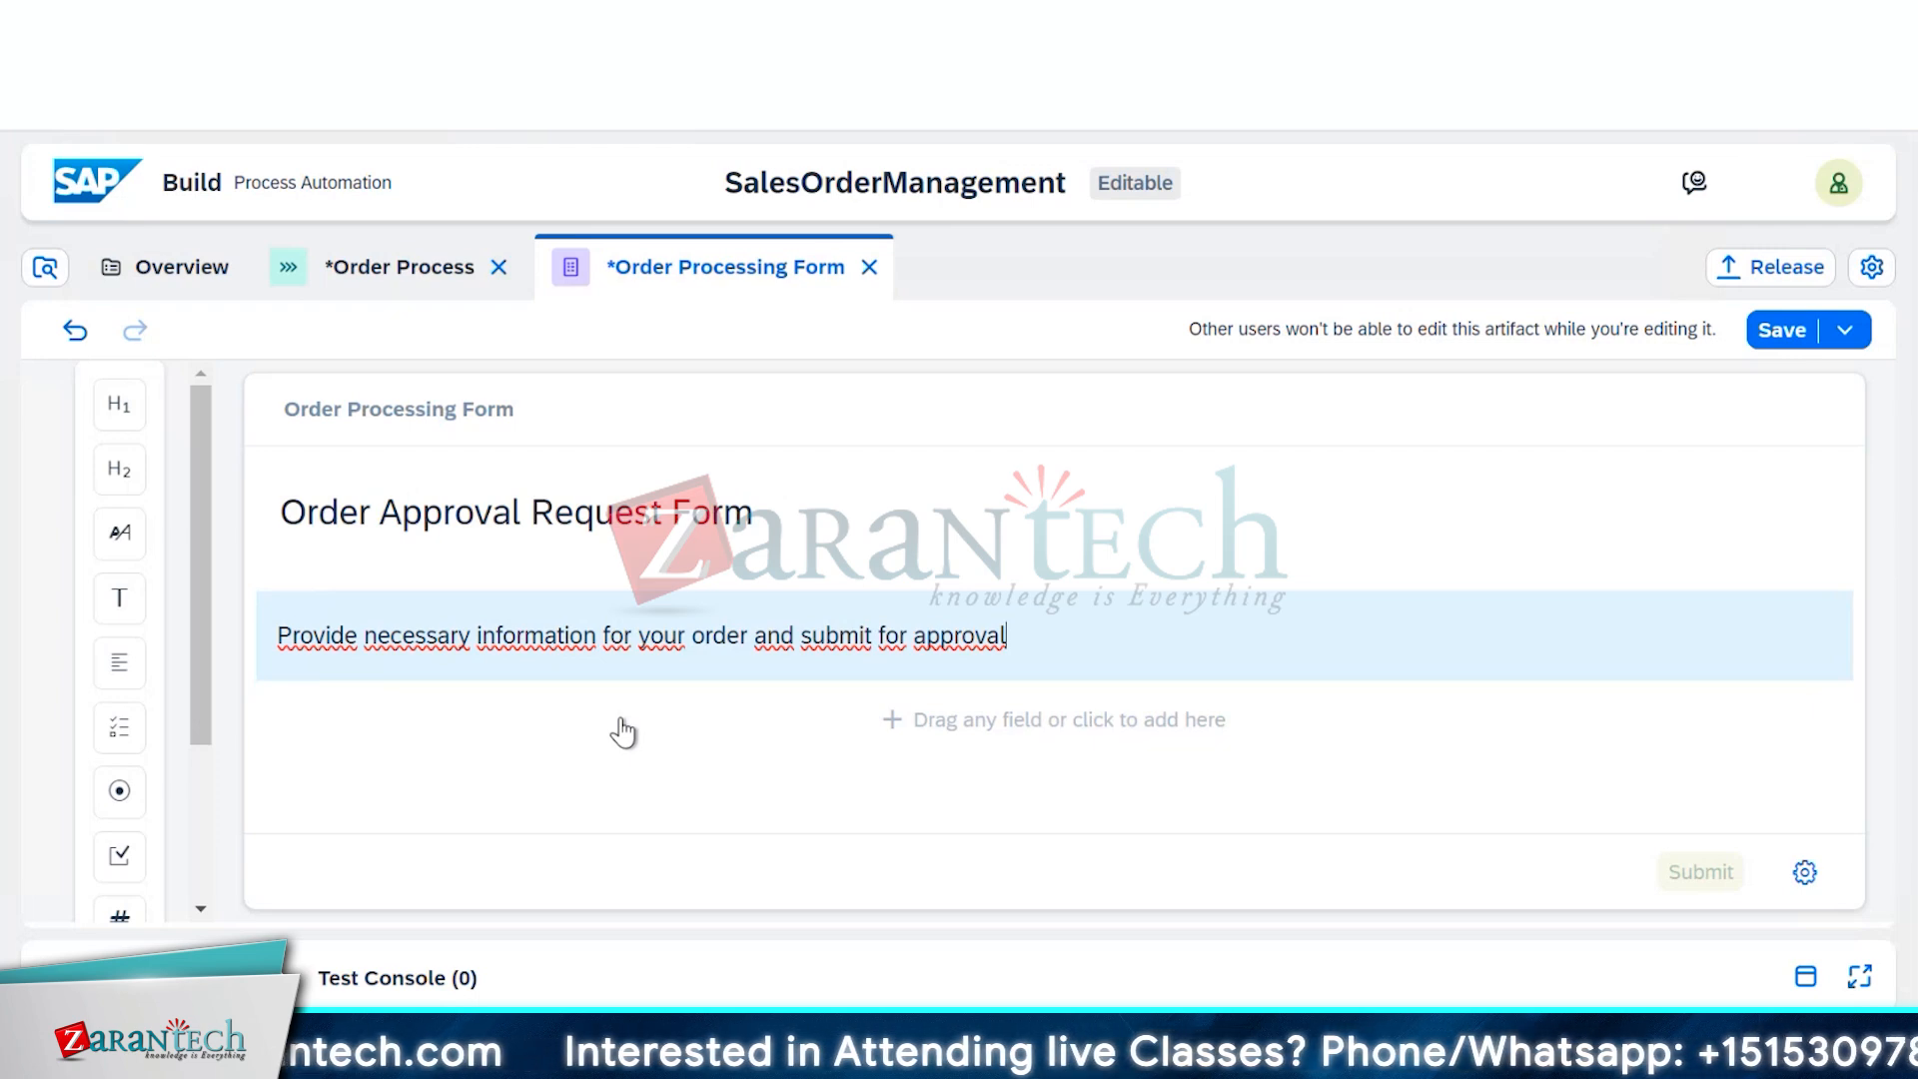
pyautogui.moveTo(623, 732); pyautogui.dragTo(348, 717)
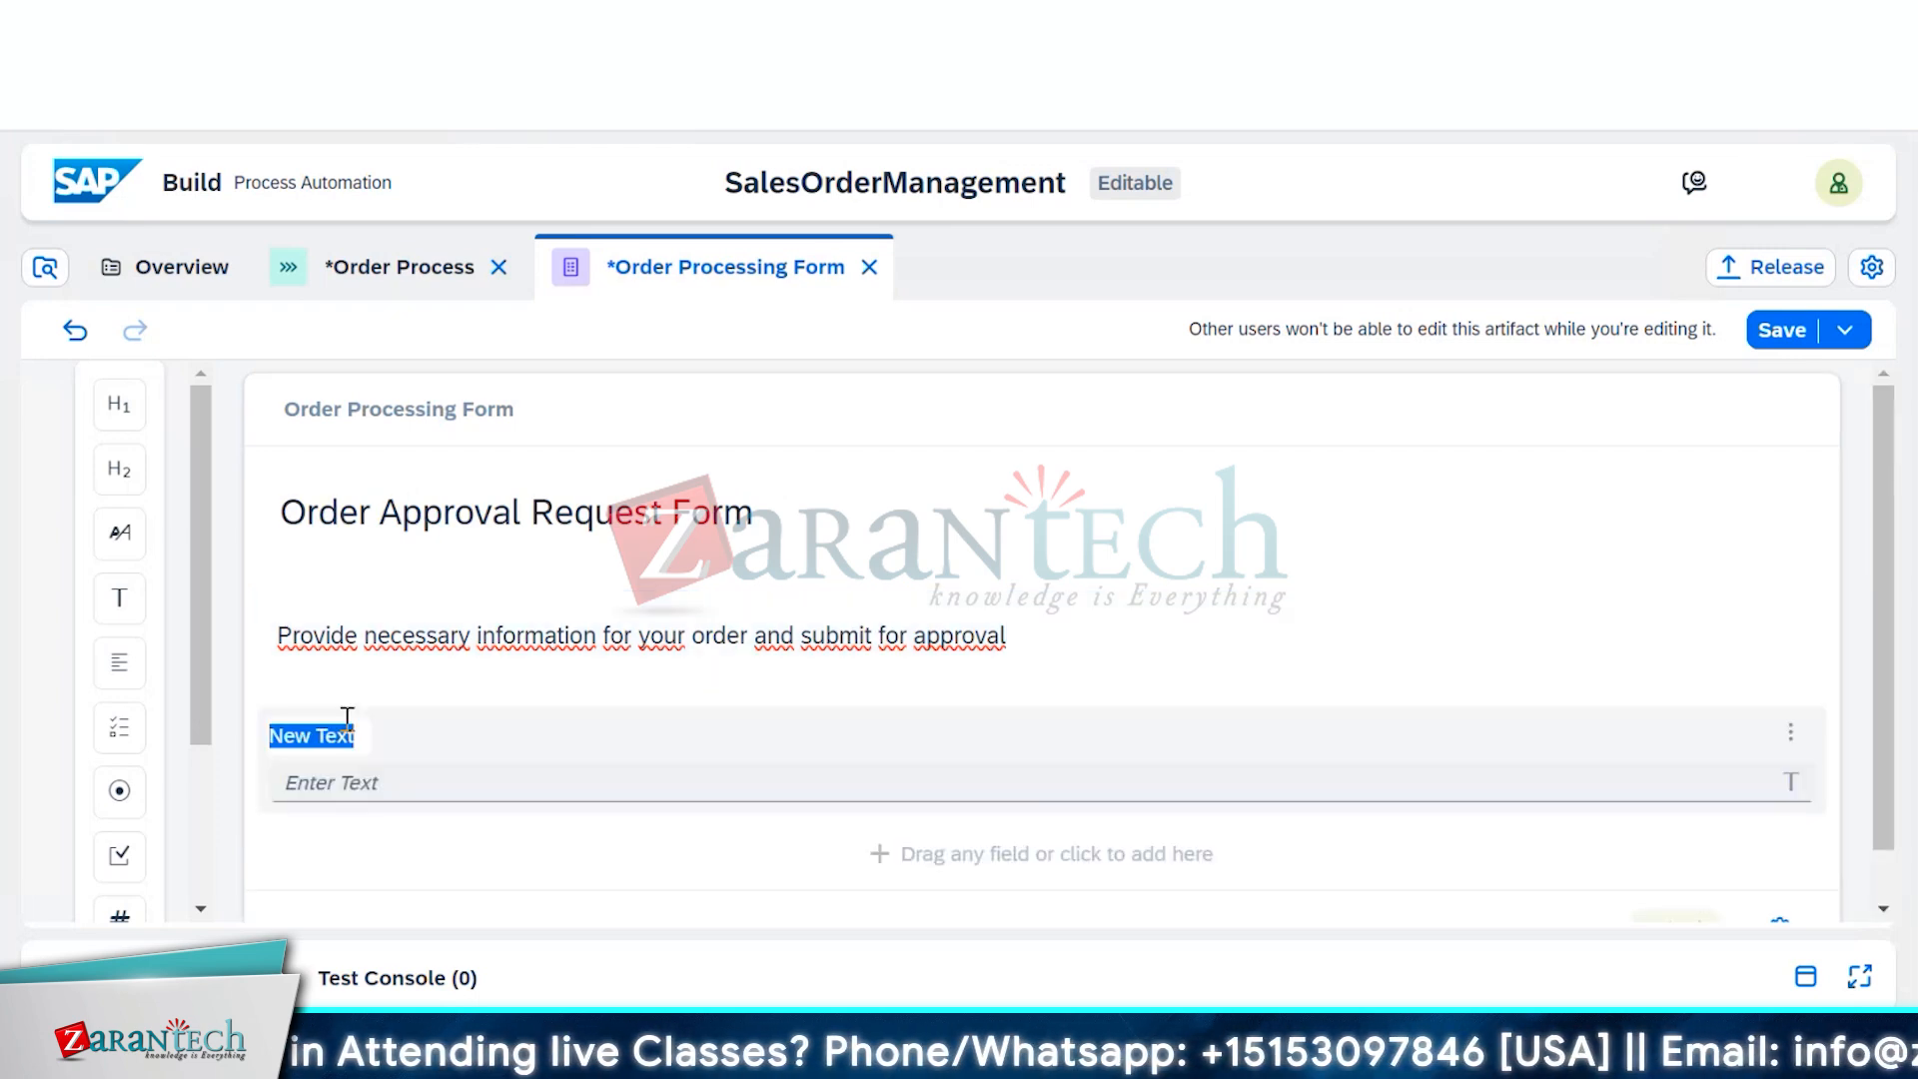
# Label the first new text field Customer Name
pyautogui.click(484, 779)
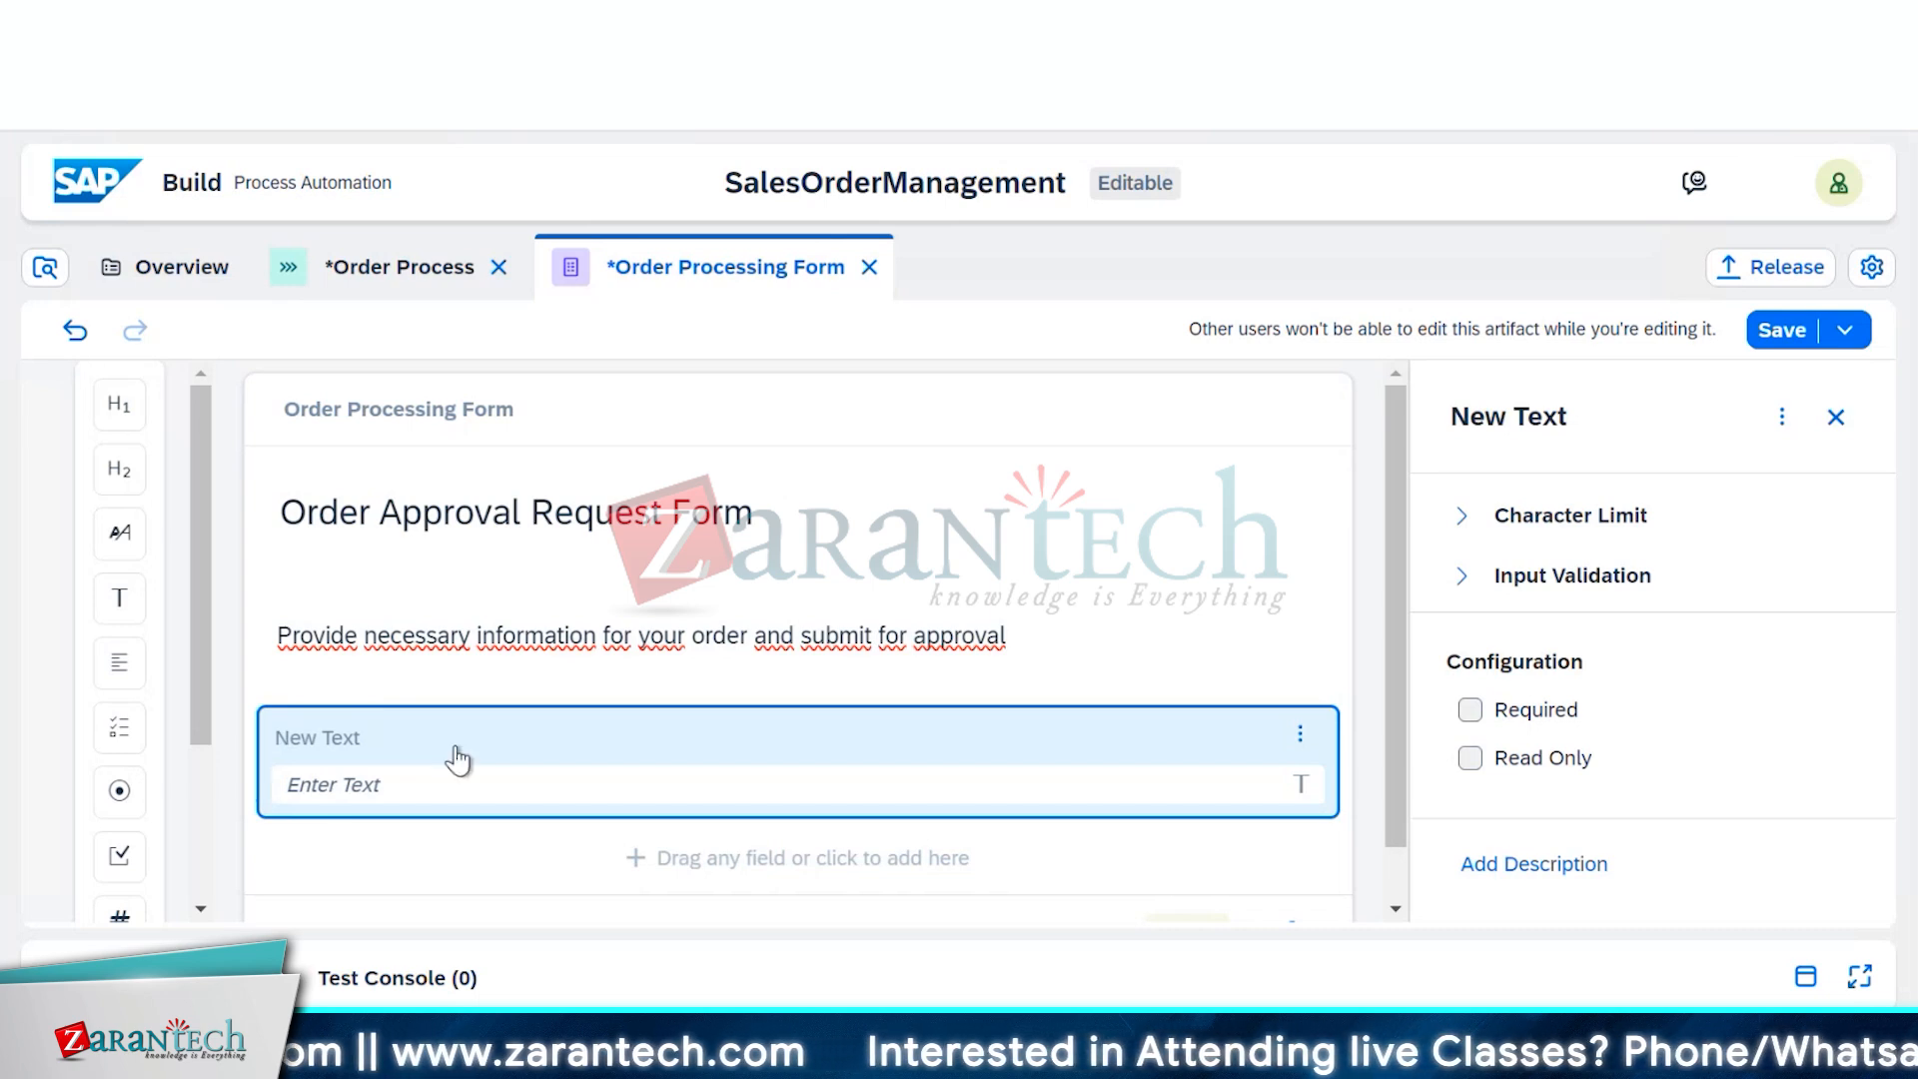
pyautogui.click(343, 734)
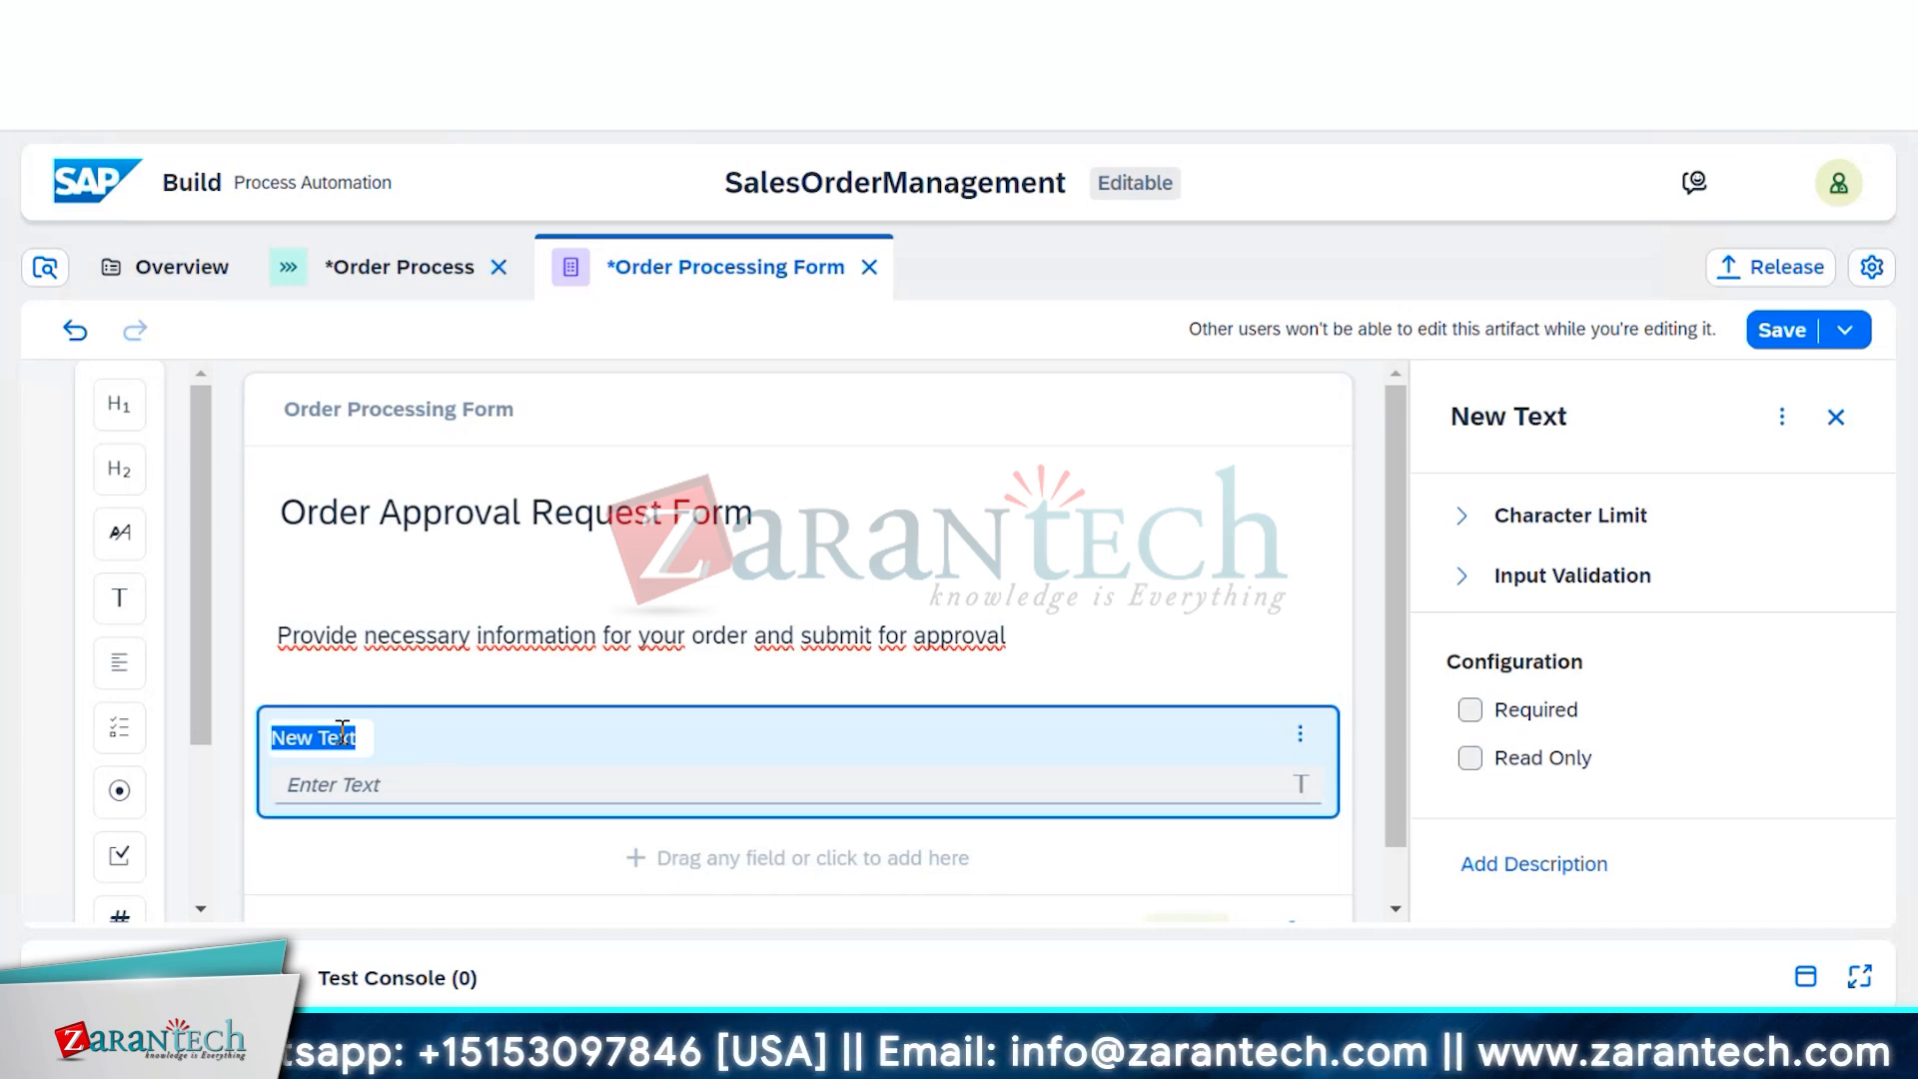
pyautogui.write('Cust')
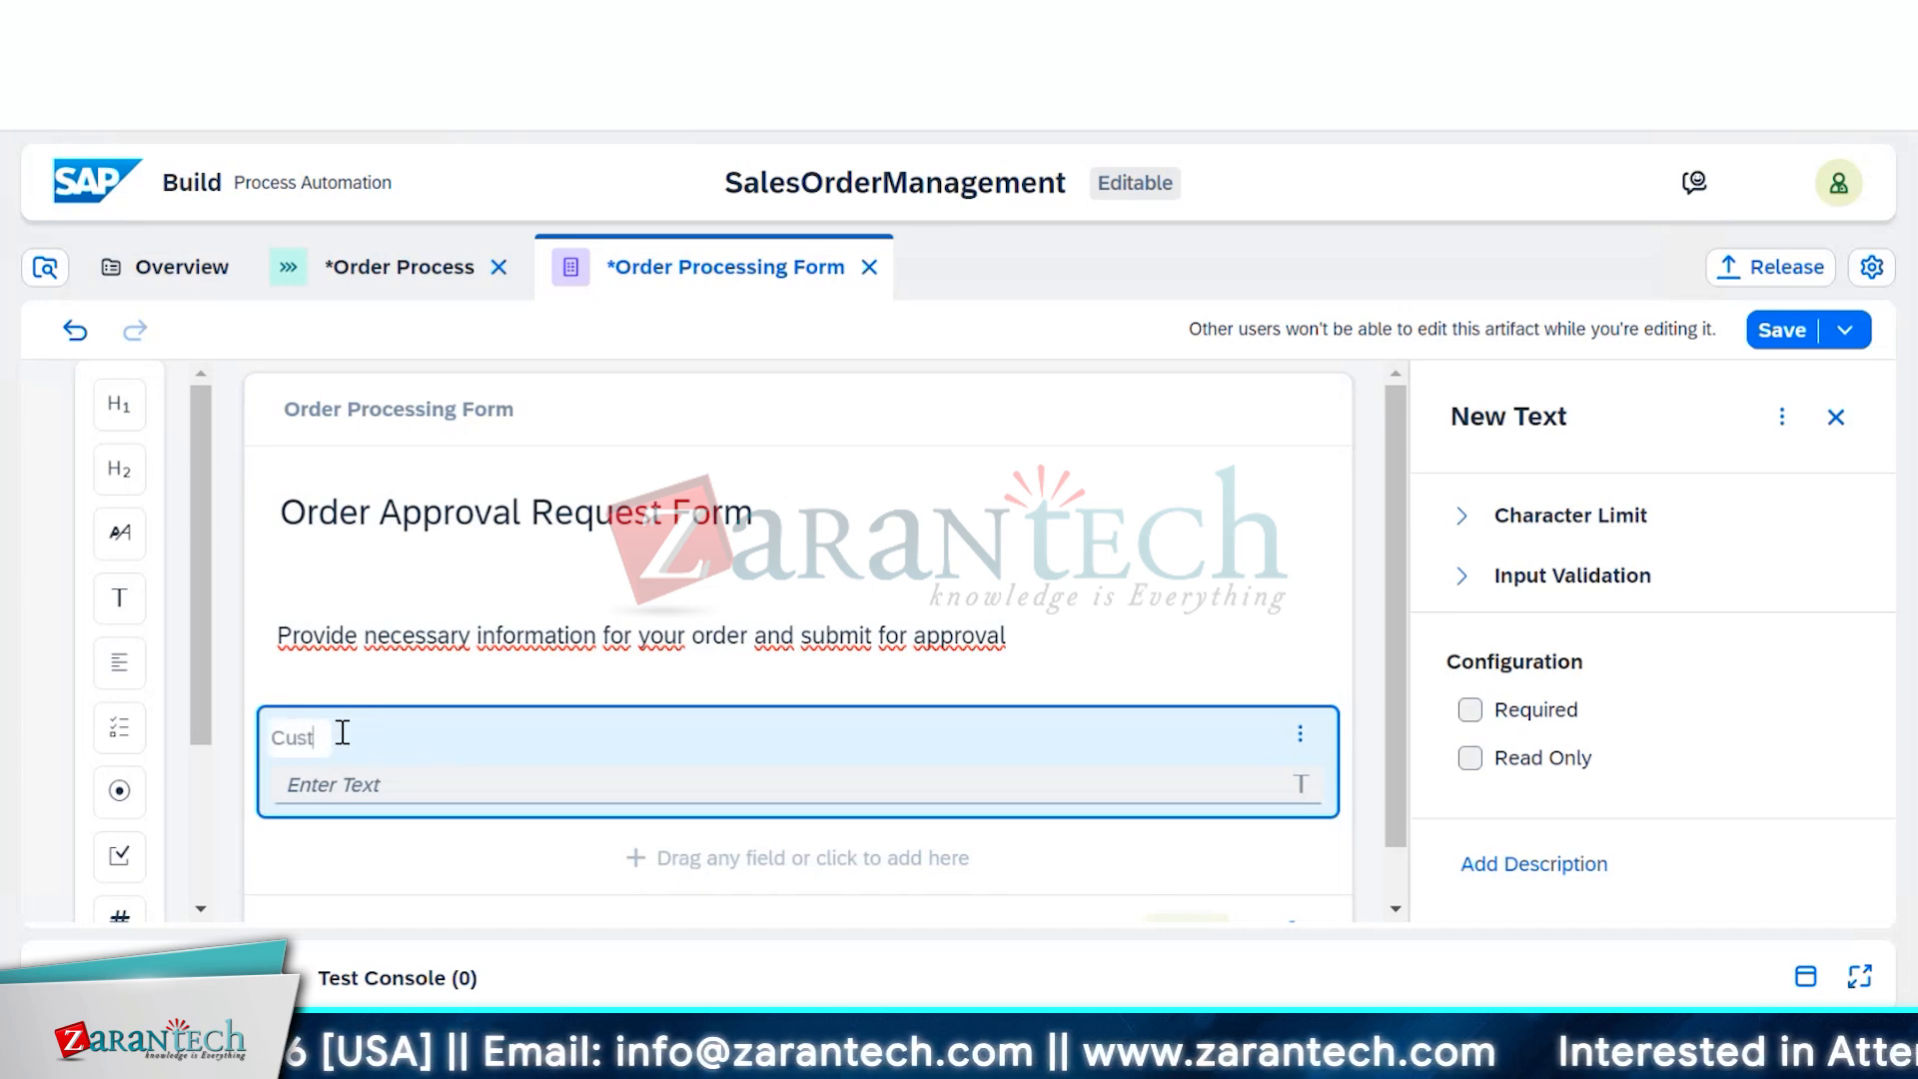
pyautogui.write('omer N')
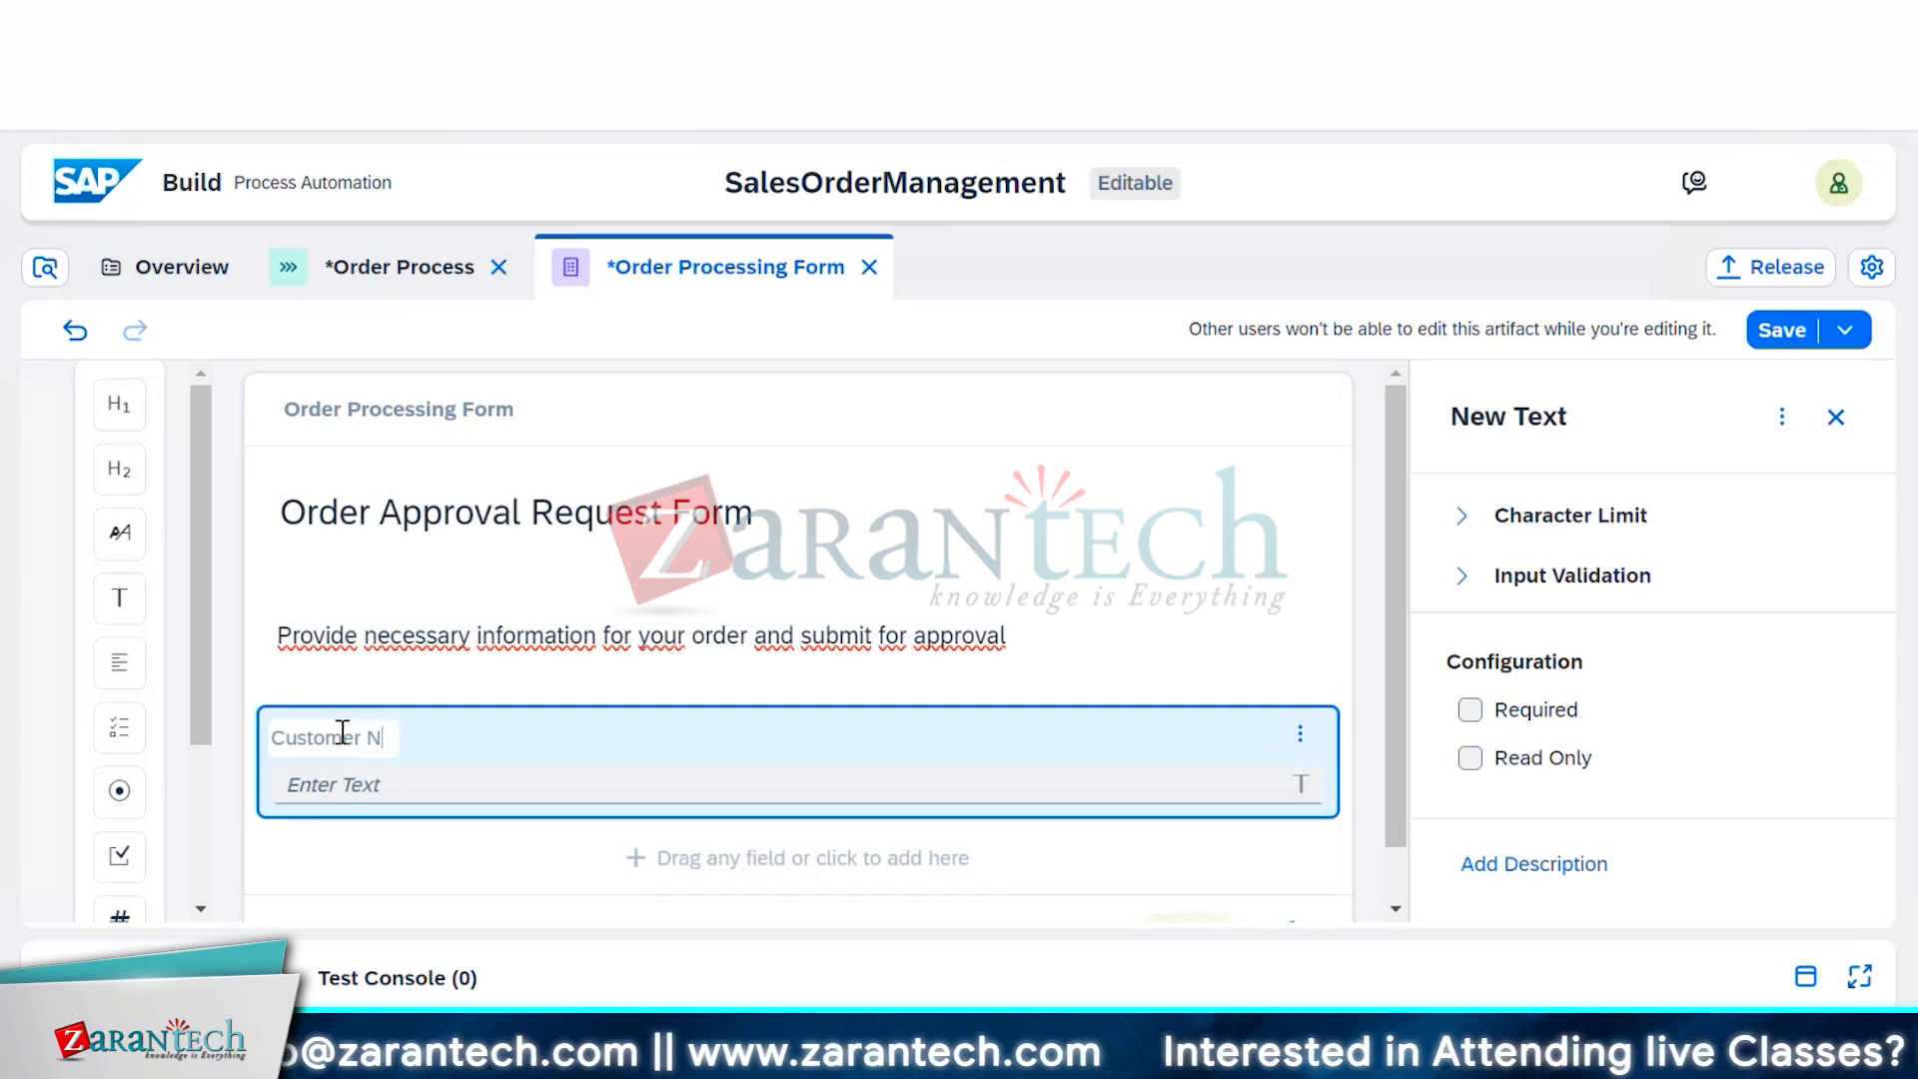
pyautogui.write('ame')
pyautogui.click(460, 776)
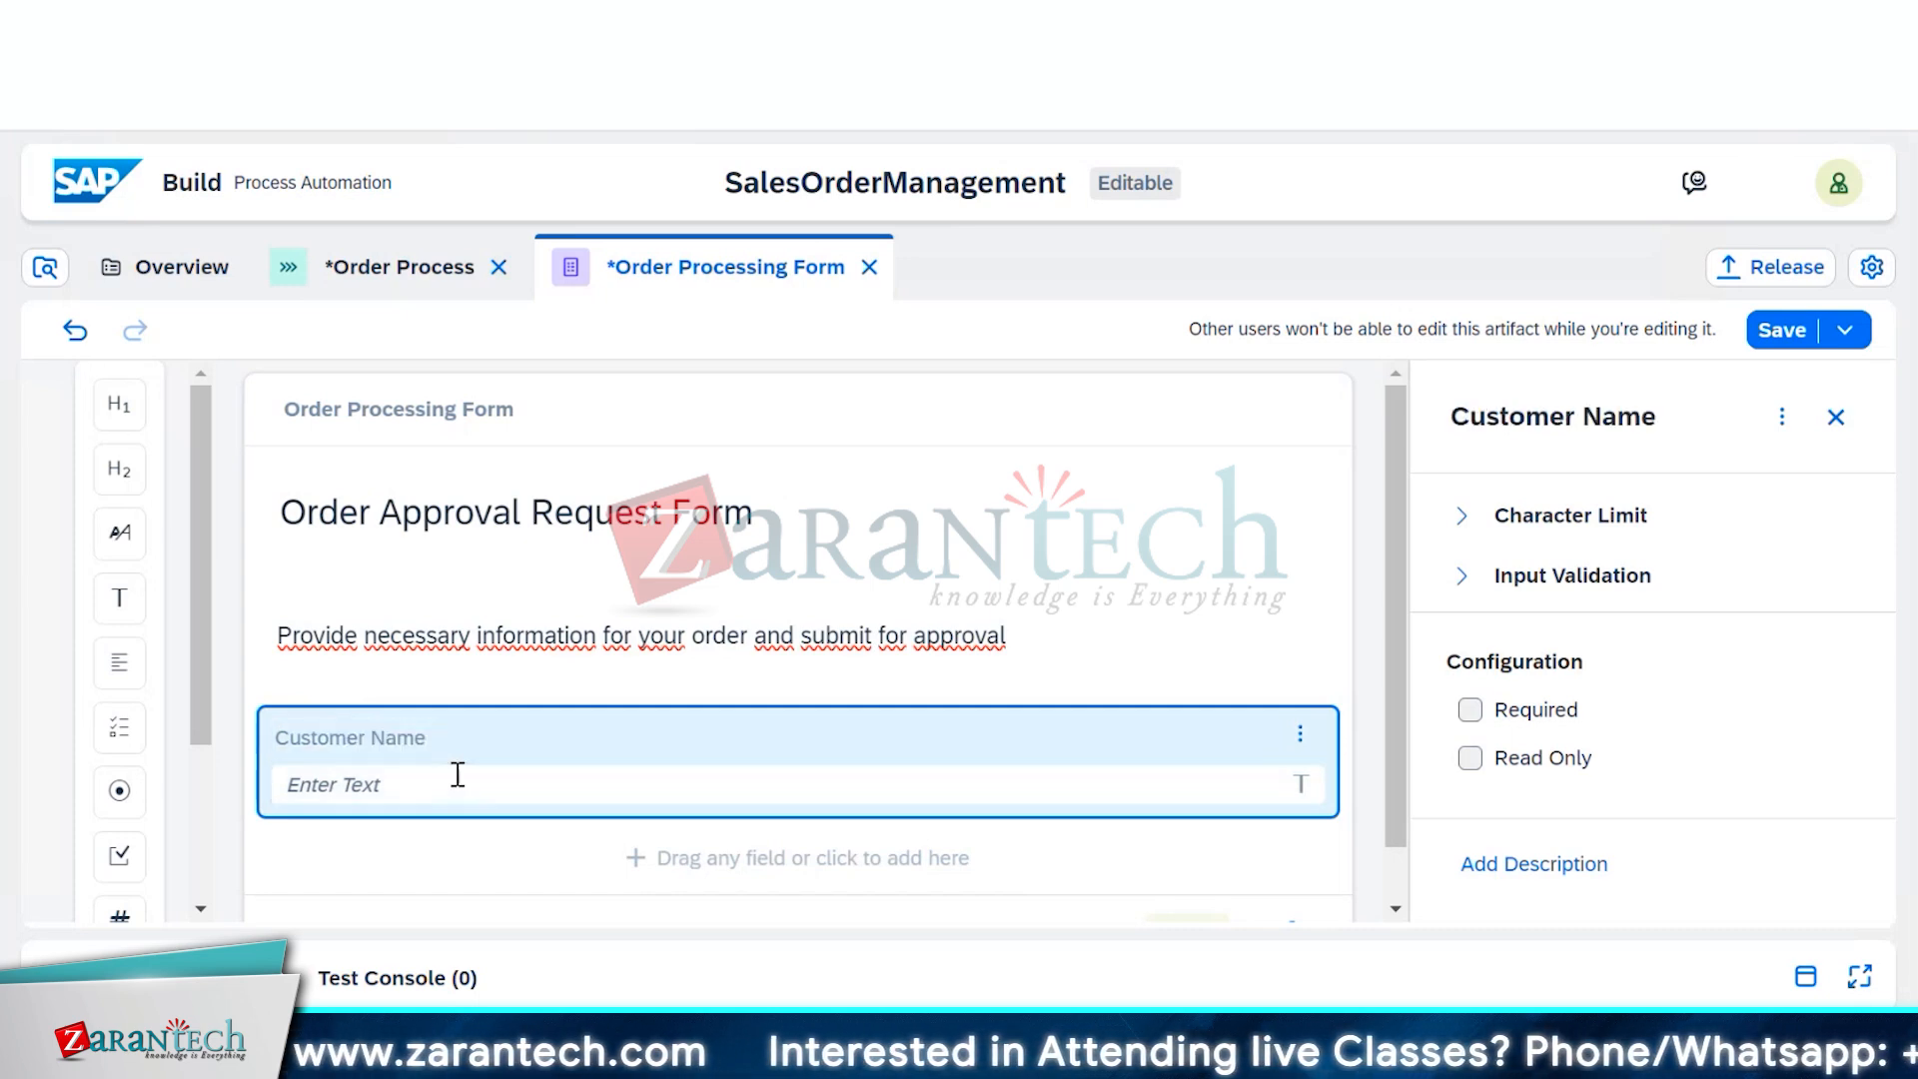
# Add a second text field below it labelled Order No
pyautogui.click(480, 889)
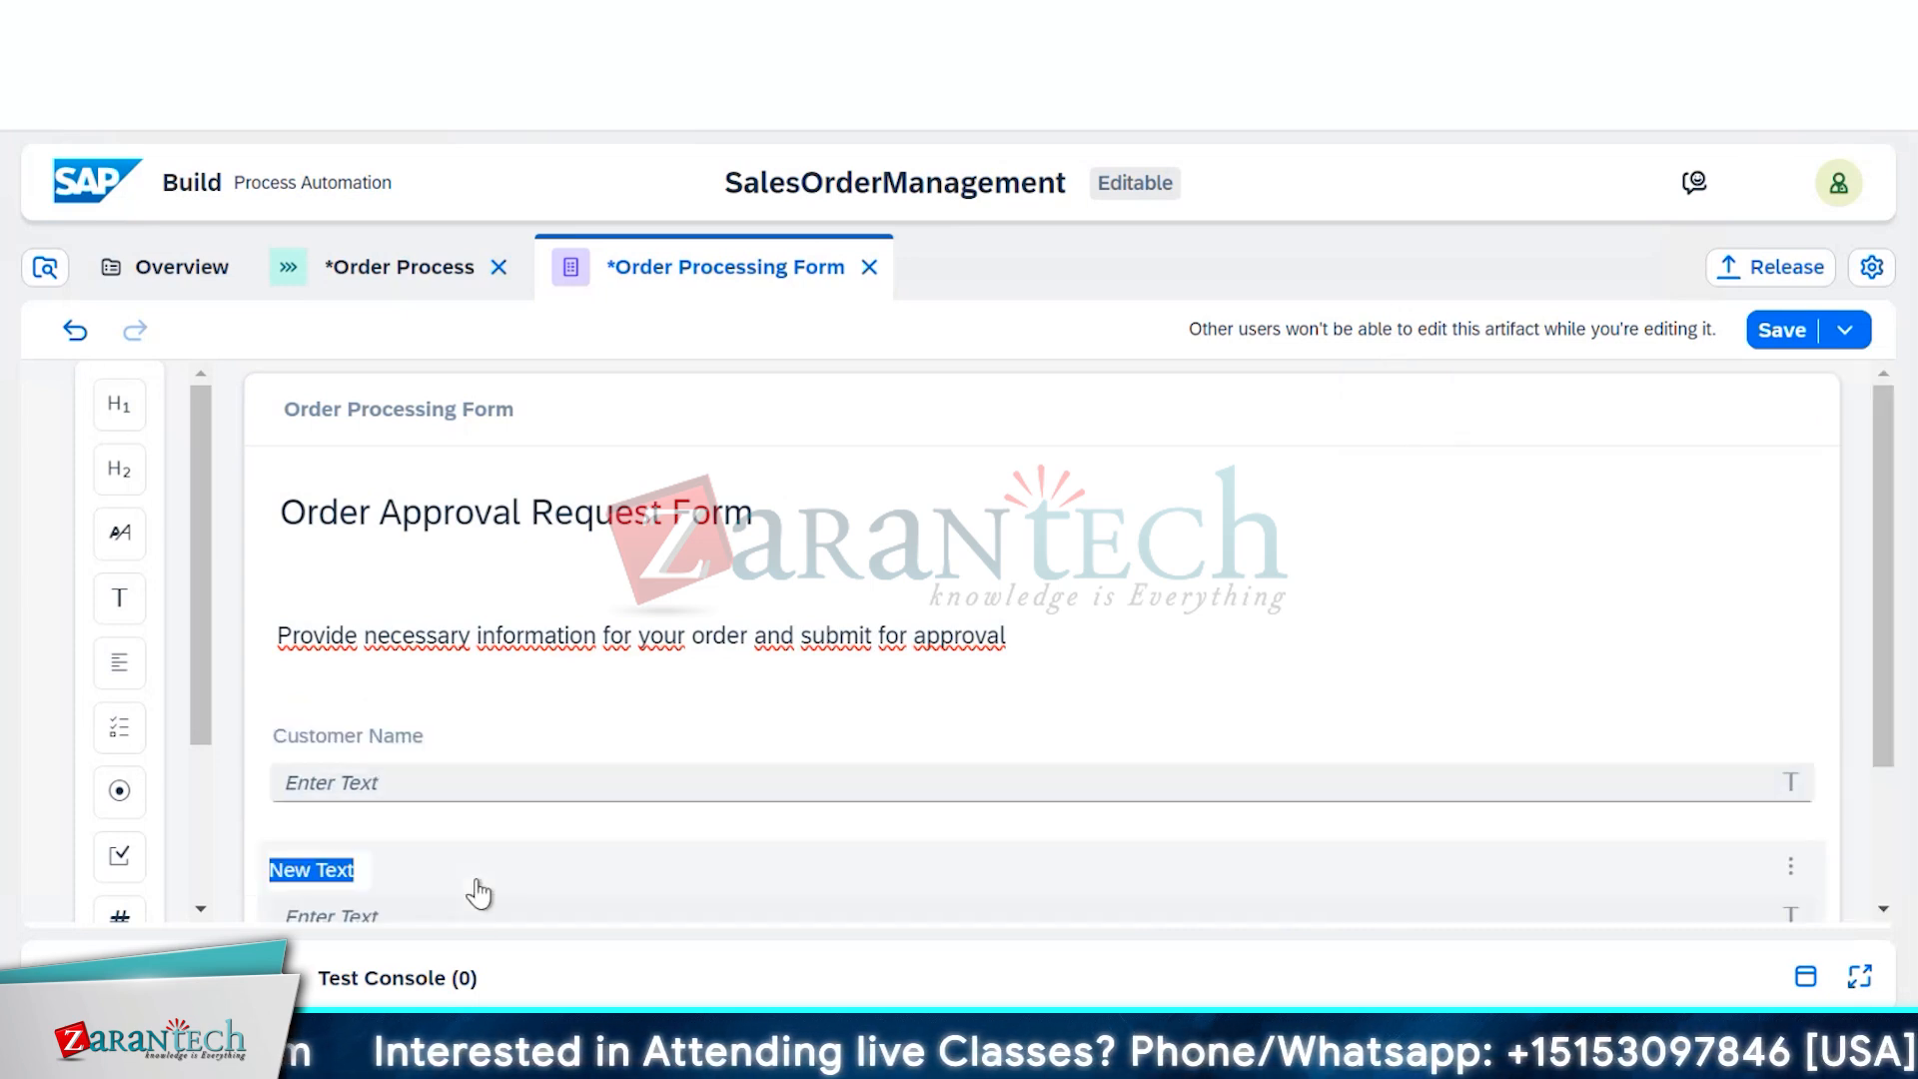
pyautogui.scroll(-2, 479, 892)
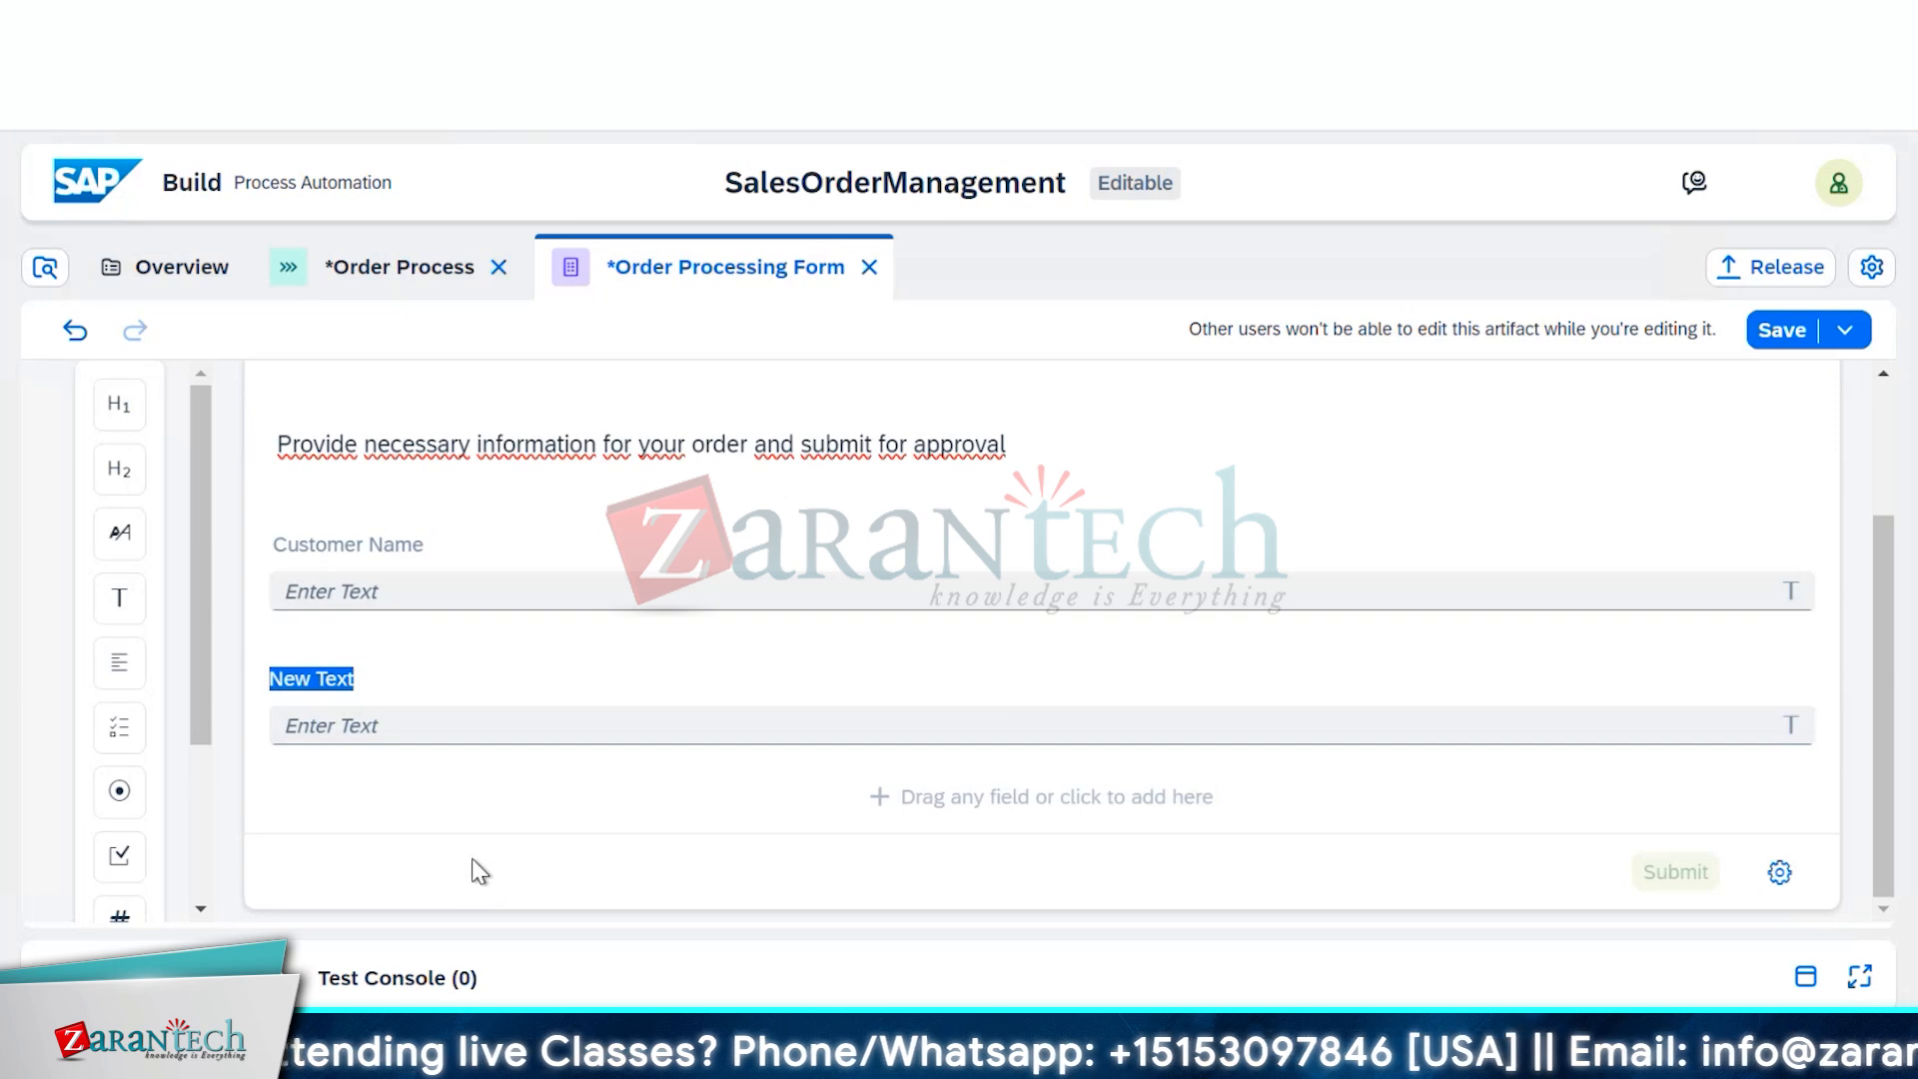
pyautogui.doubleClick(335, 680)
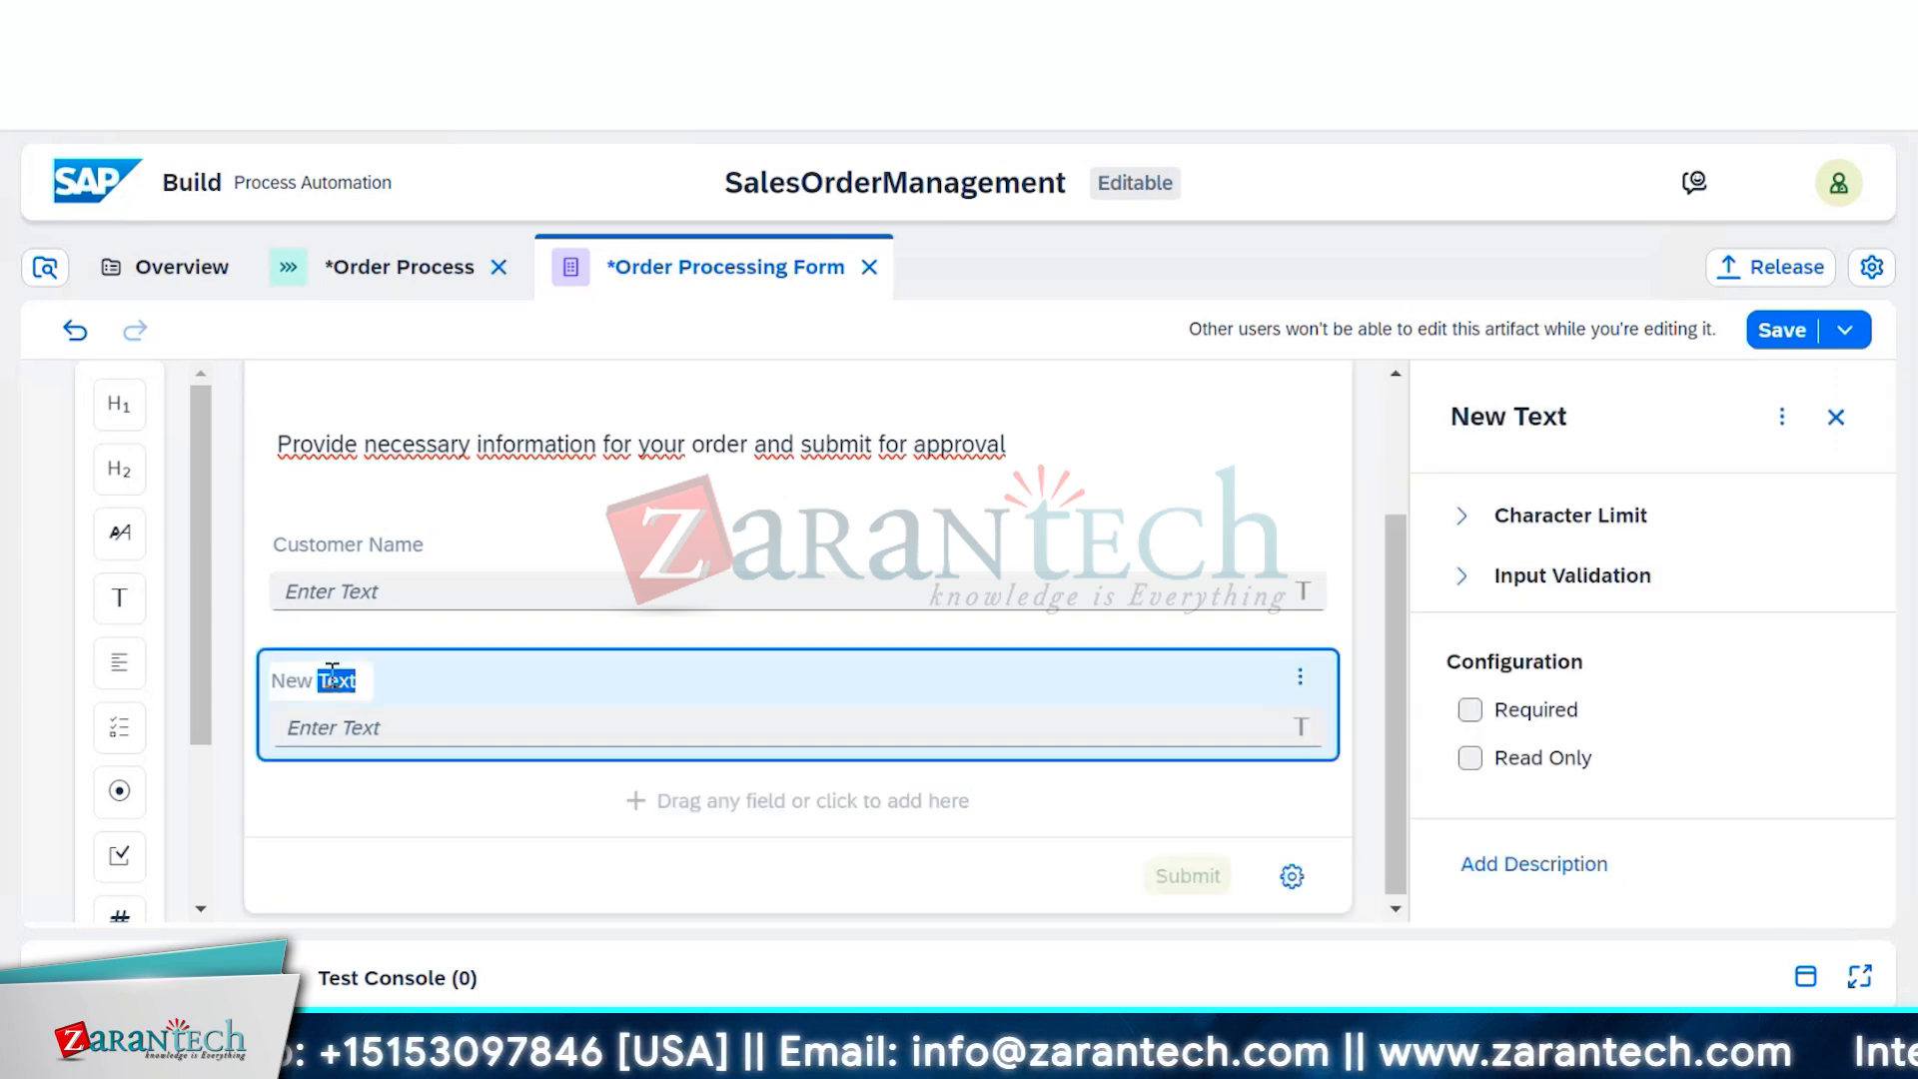
pyautogui.hotkey('ctrl', 'a')
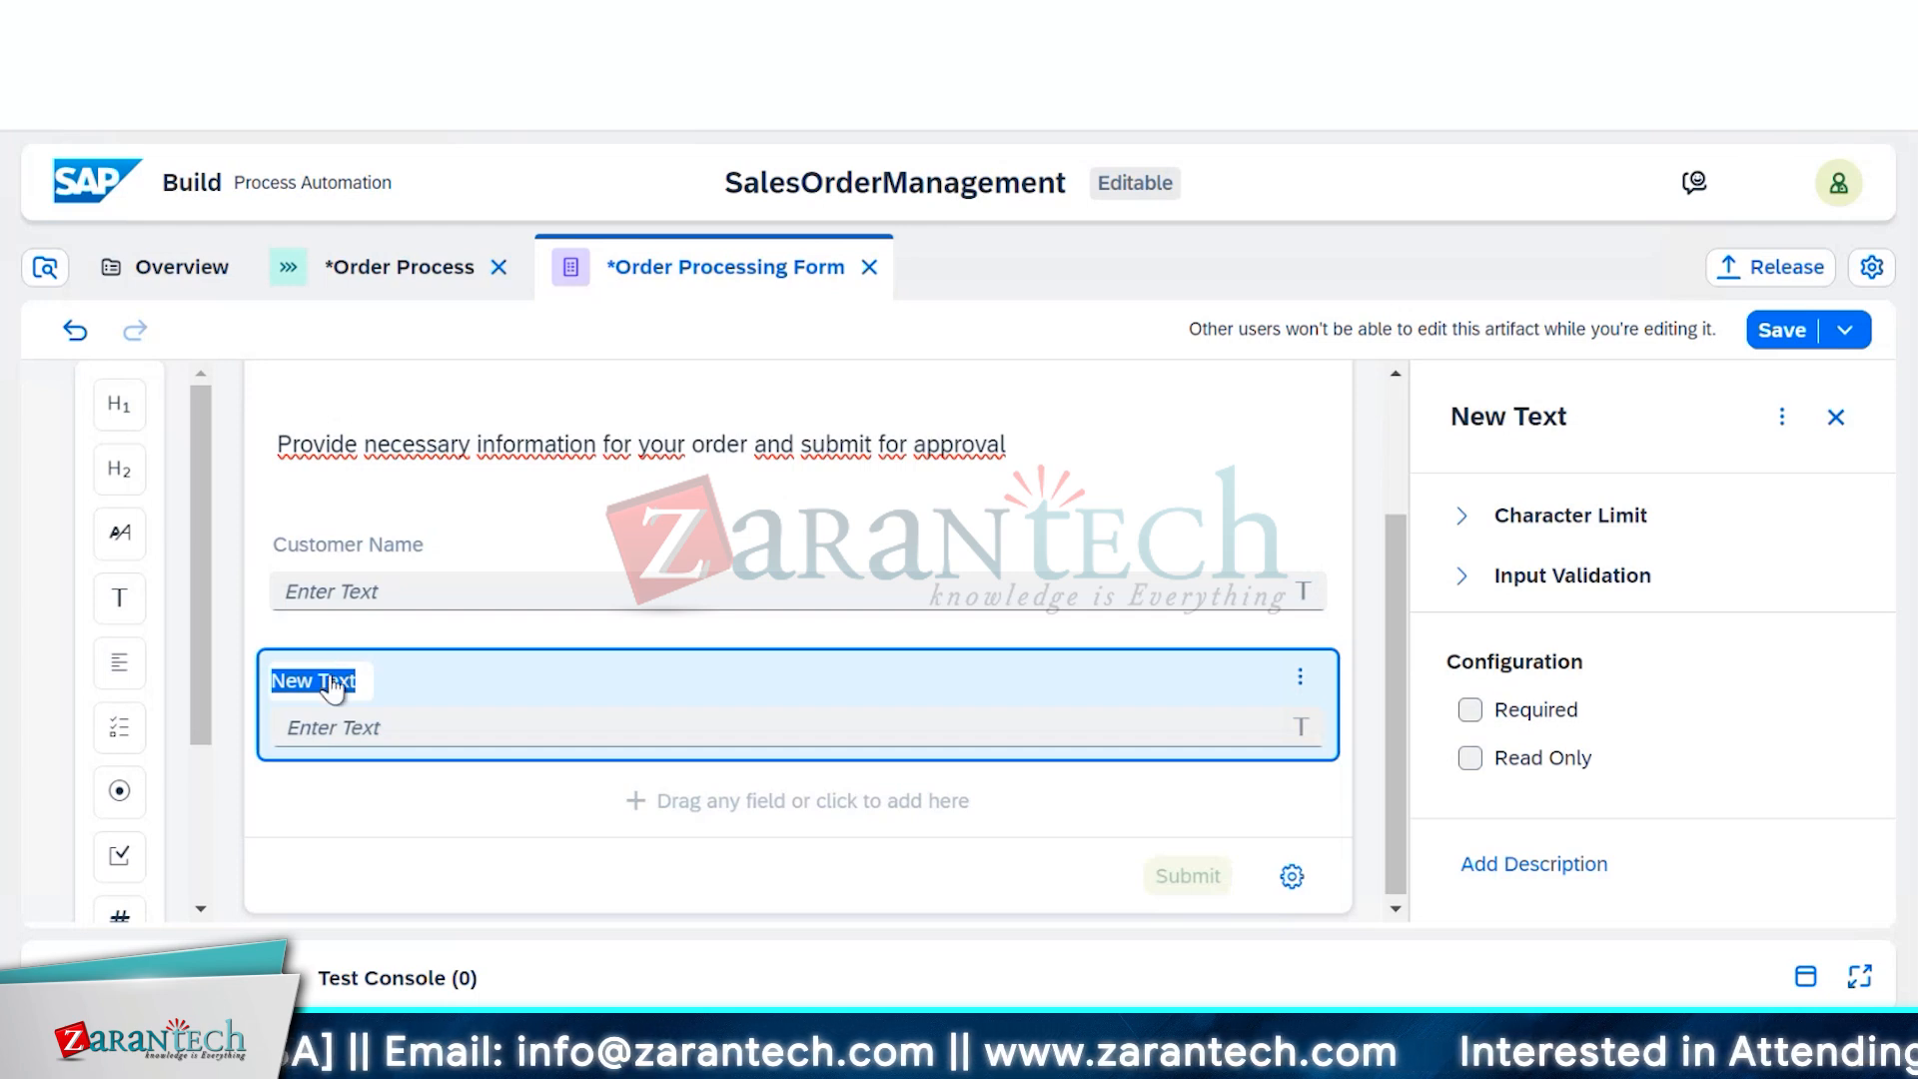
pyautogui.write('Order N')
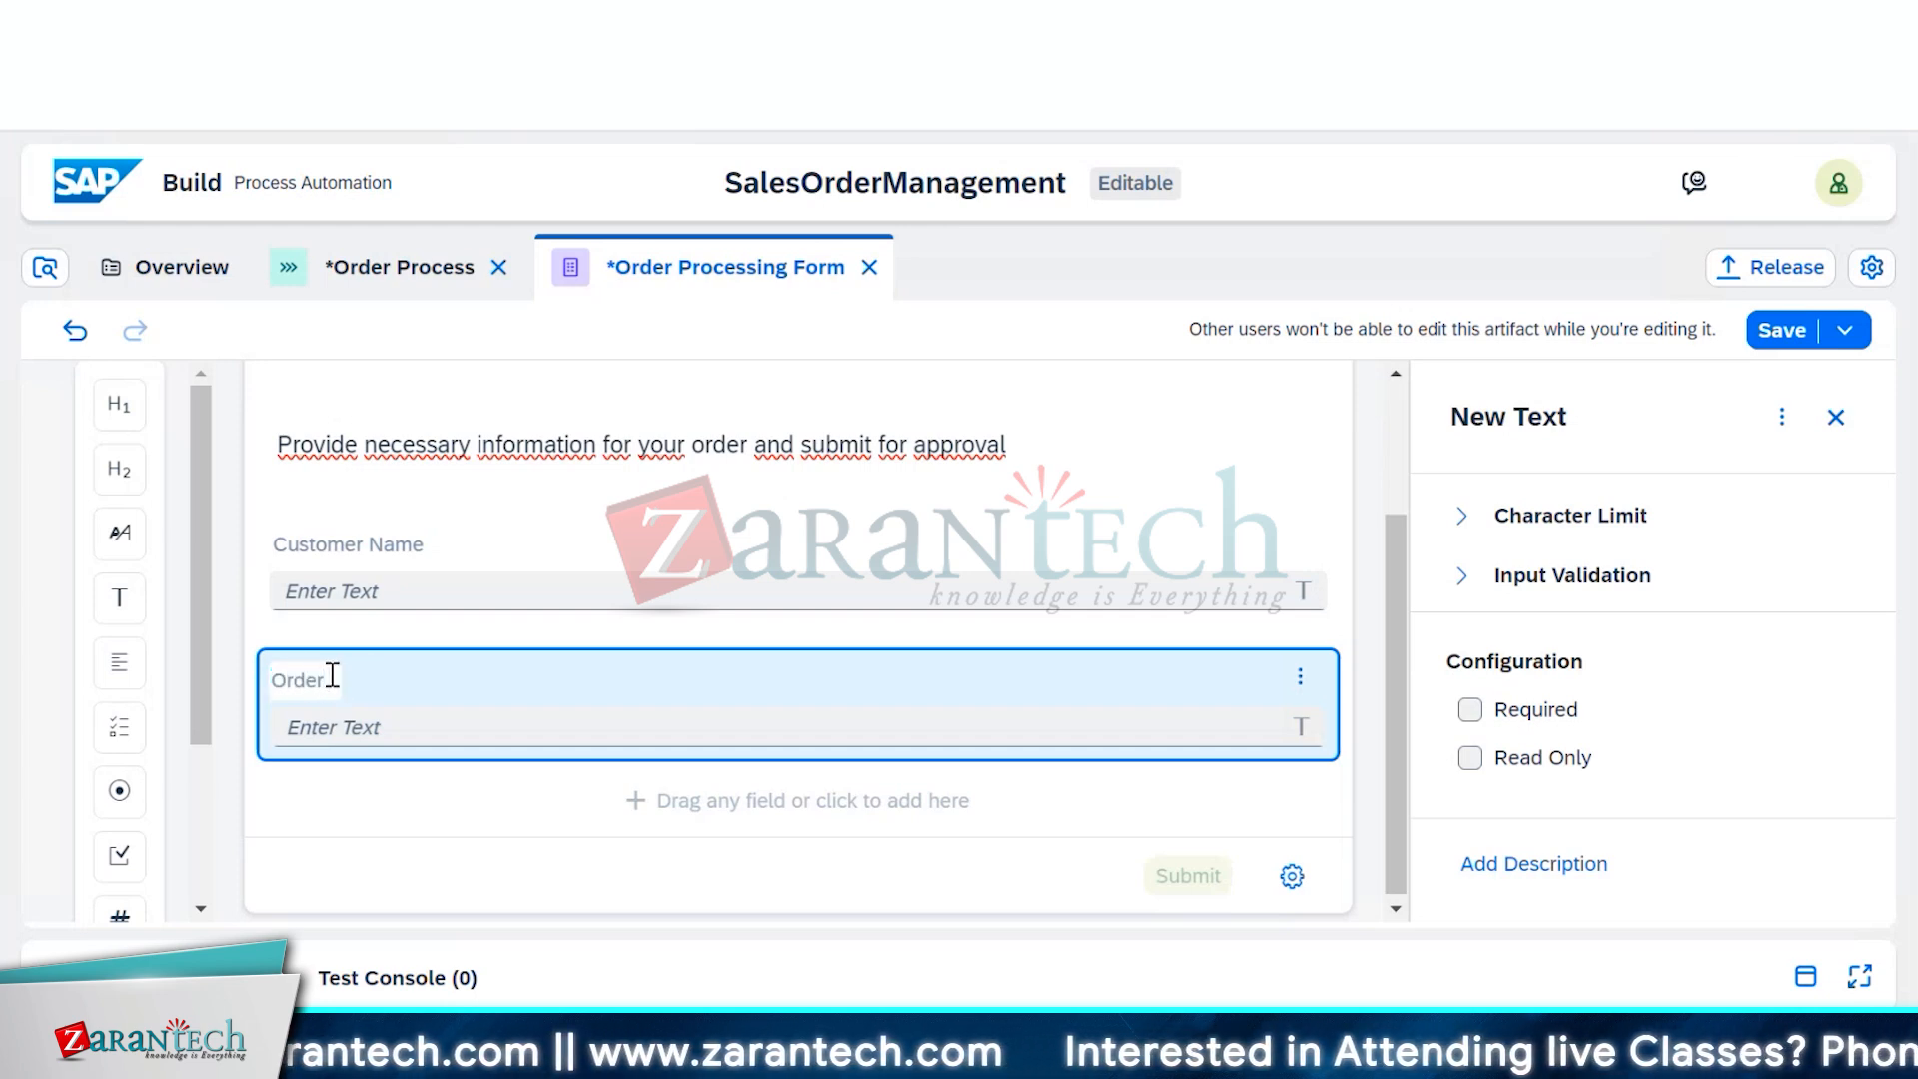
pyautogui.write('o.')
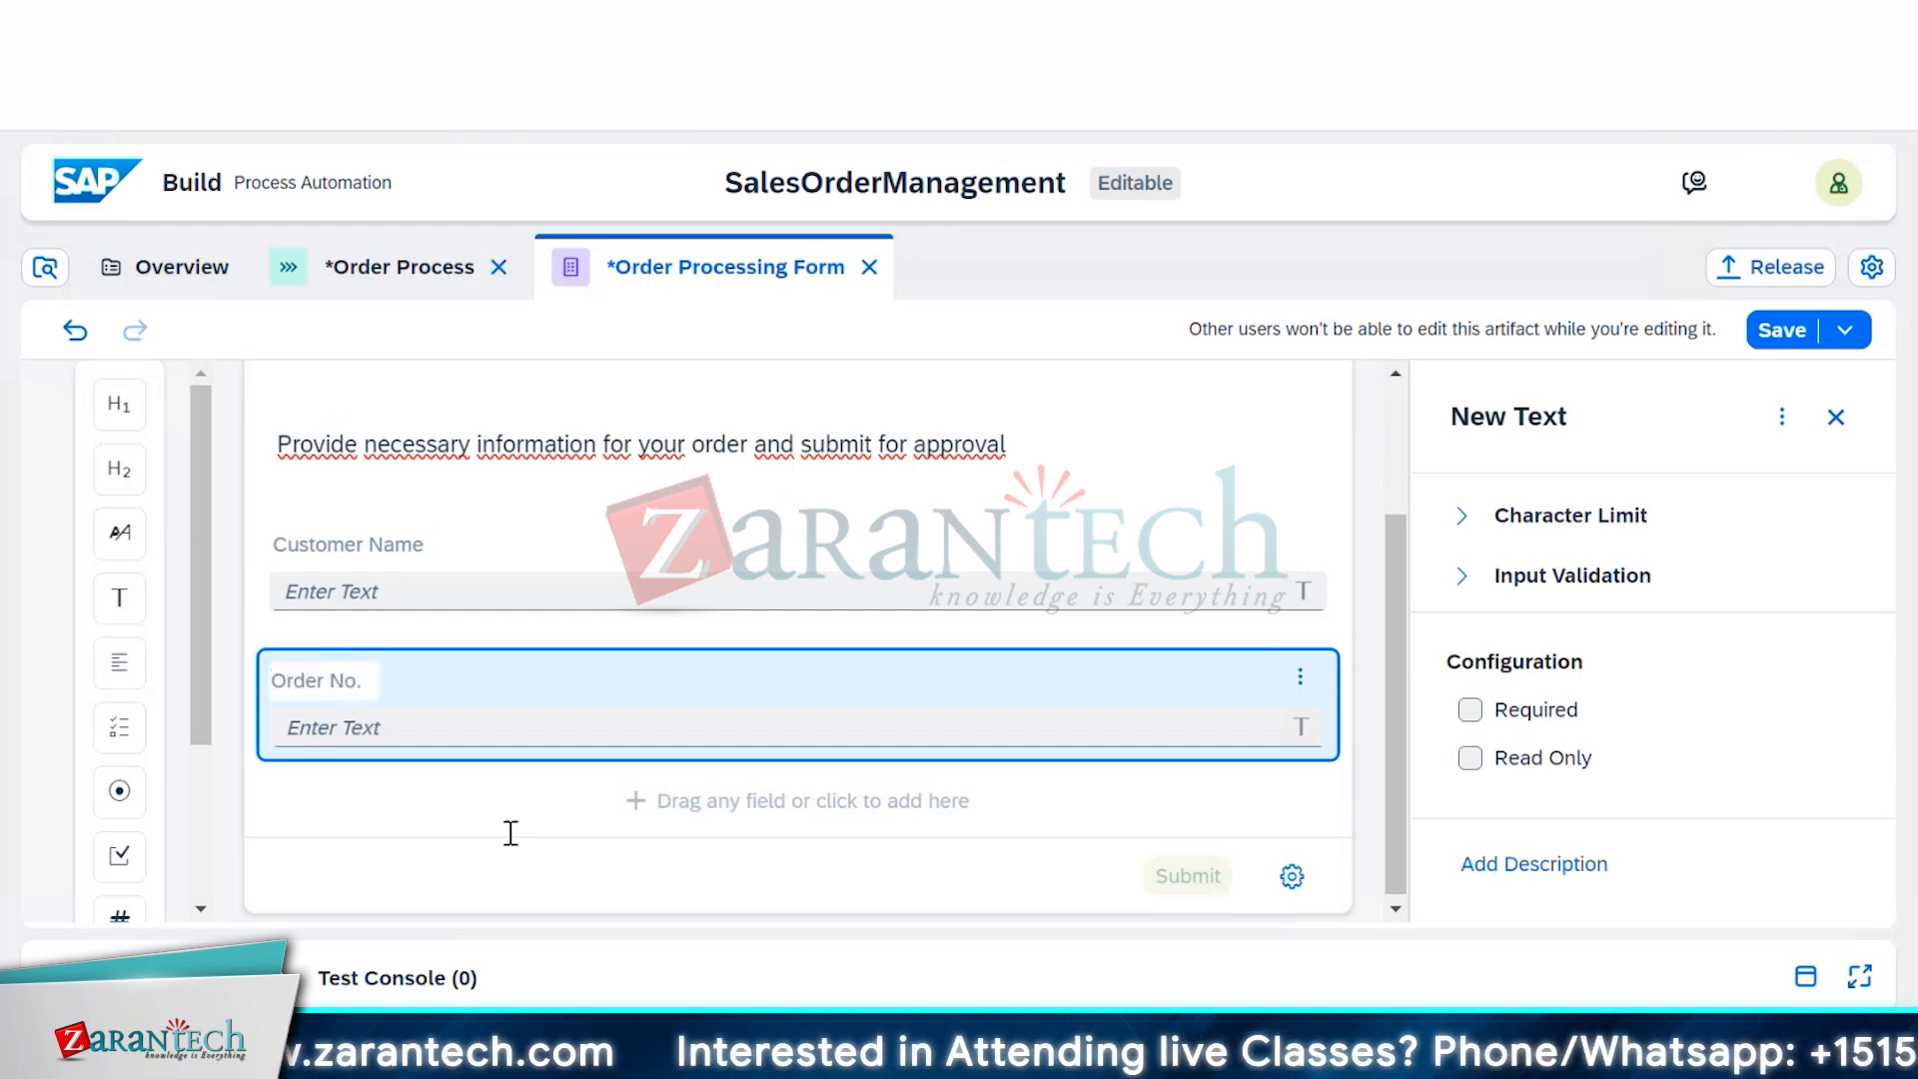
# Remove the extra text field added below Order No
pyautogui.click(509, 801)
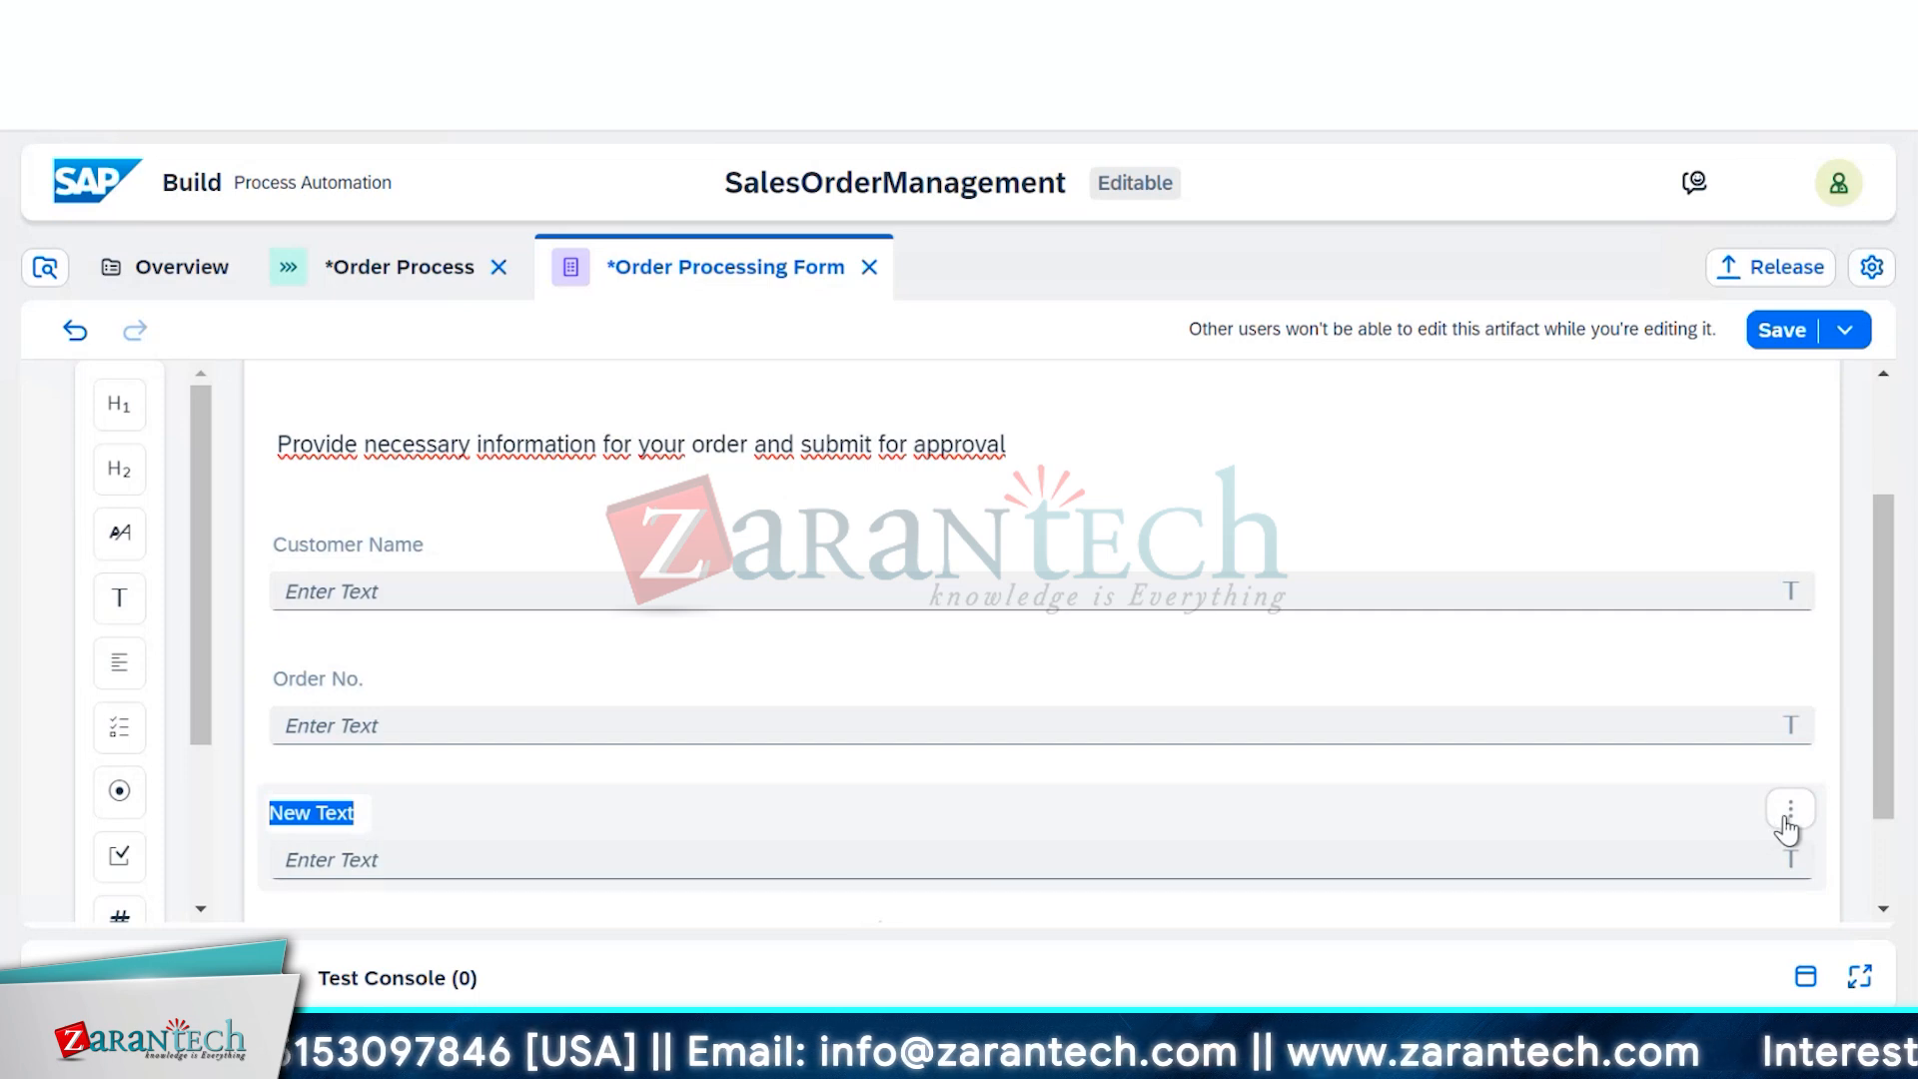
pyautogui.click(1789, 811)
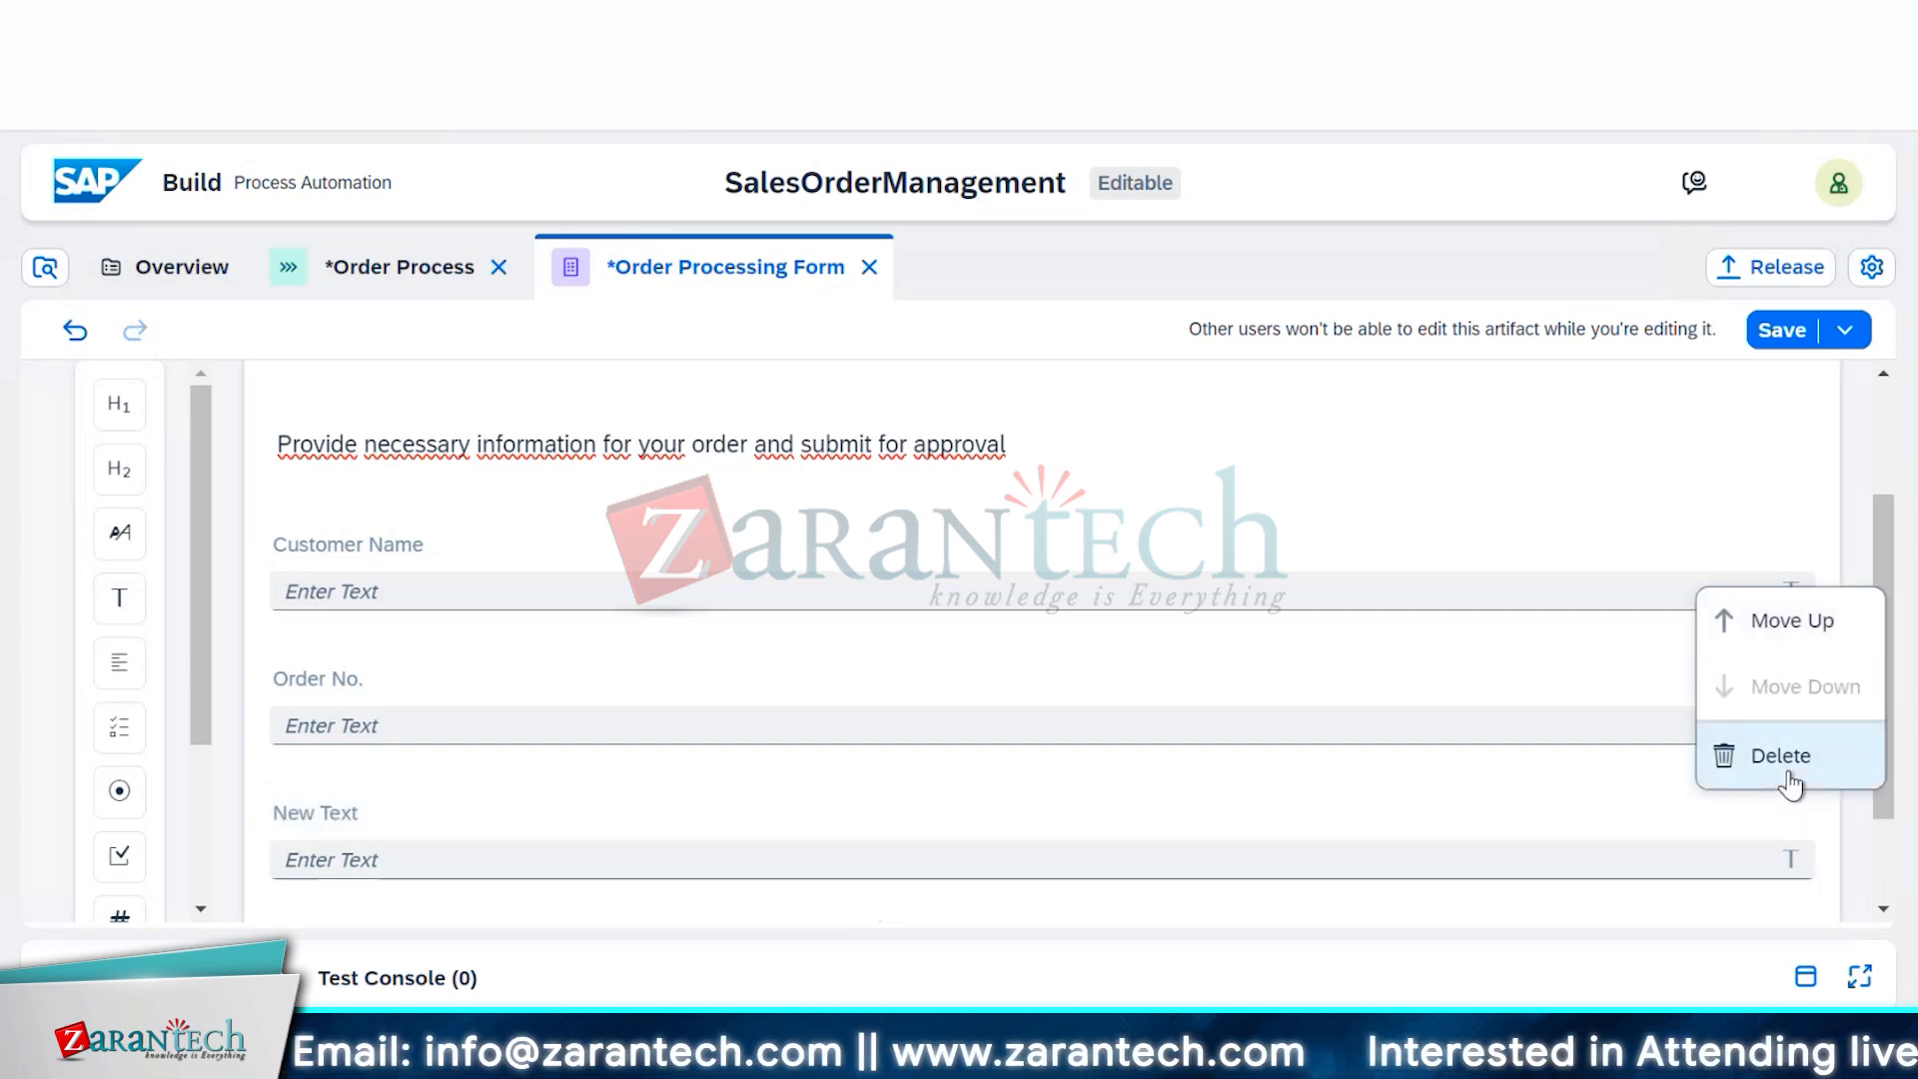
pyautogui.click(1789, 781)
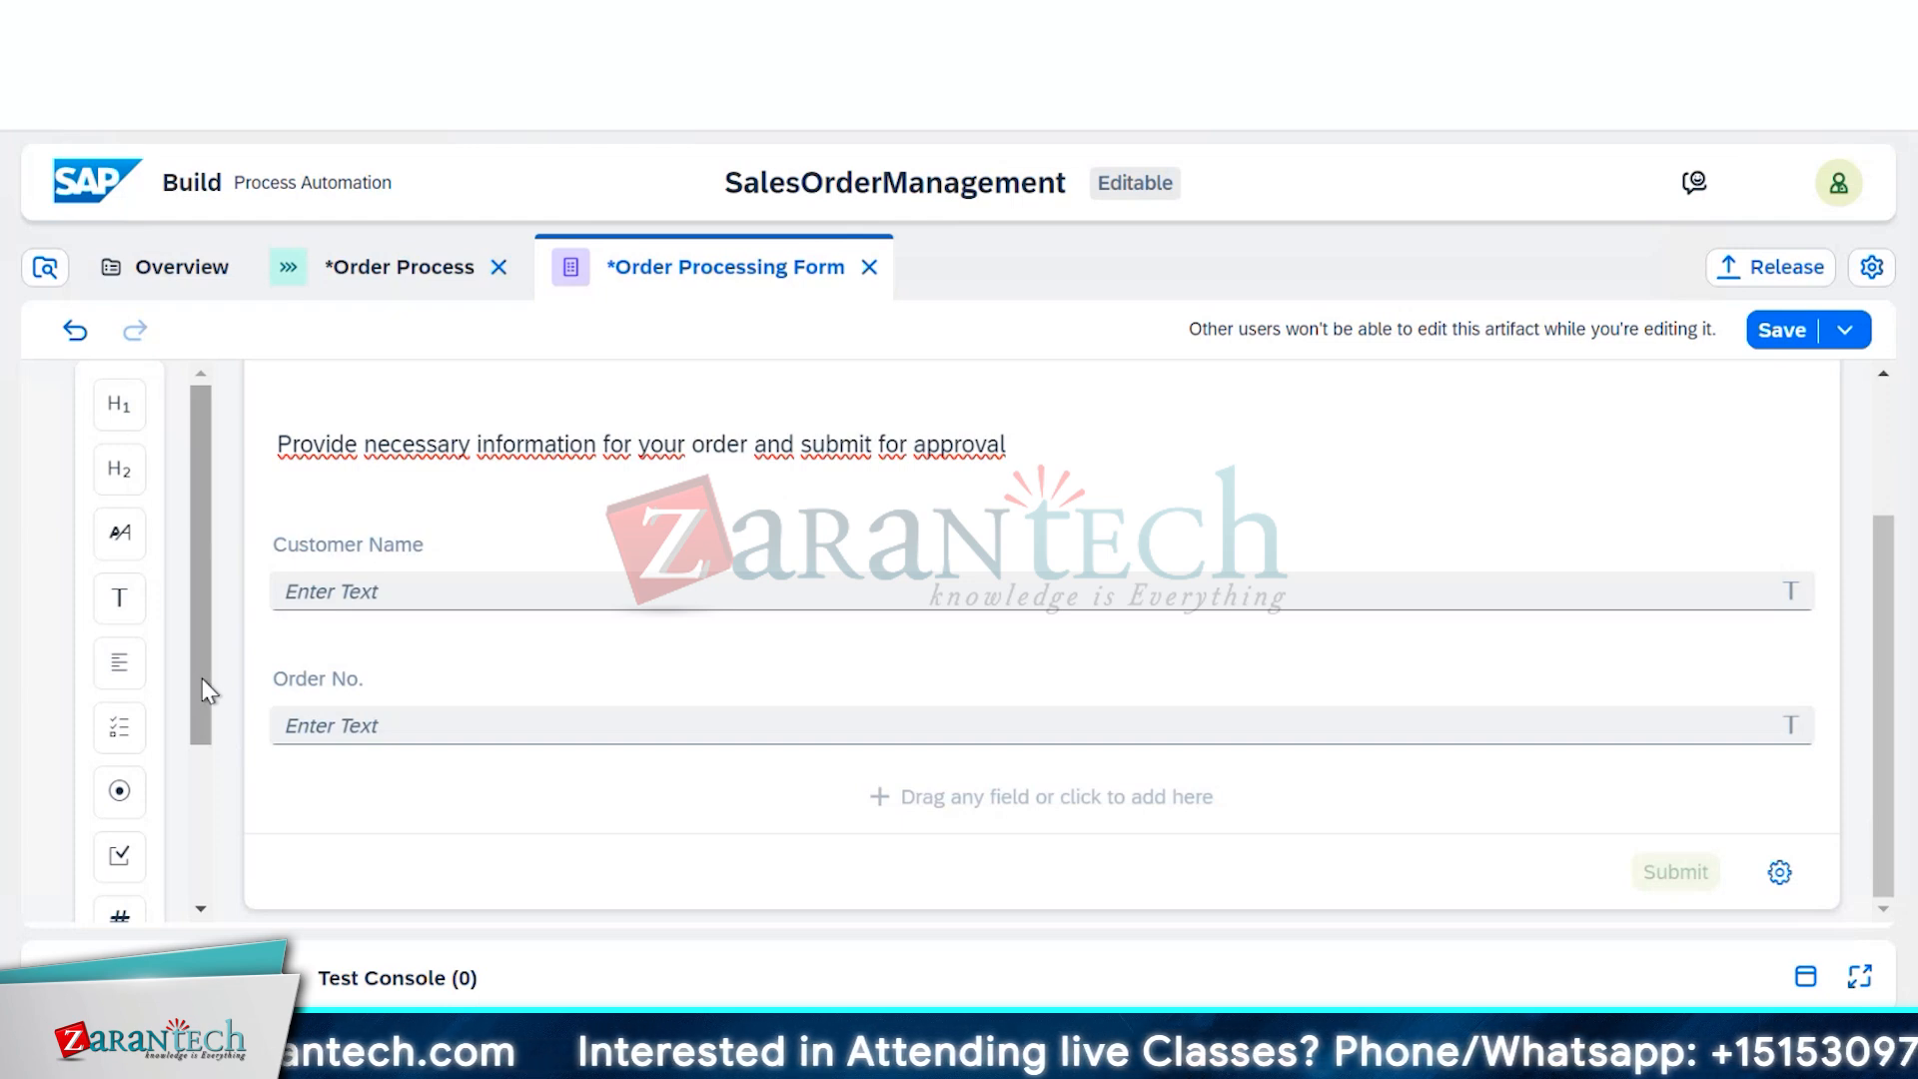
# Place a Number field below Order No. and label it Order Amount
pyautogui.moveTo(201, 679); pyautogui.dragTo(193, 783)
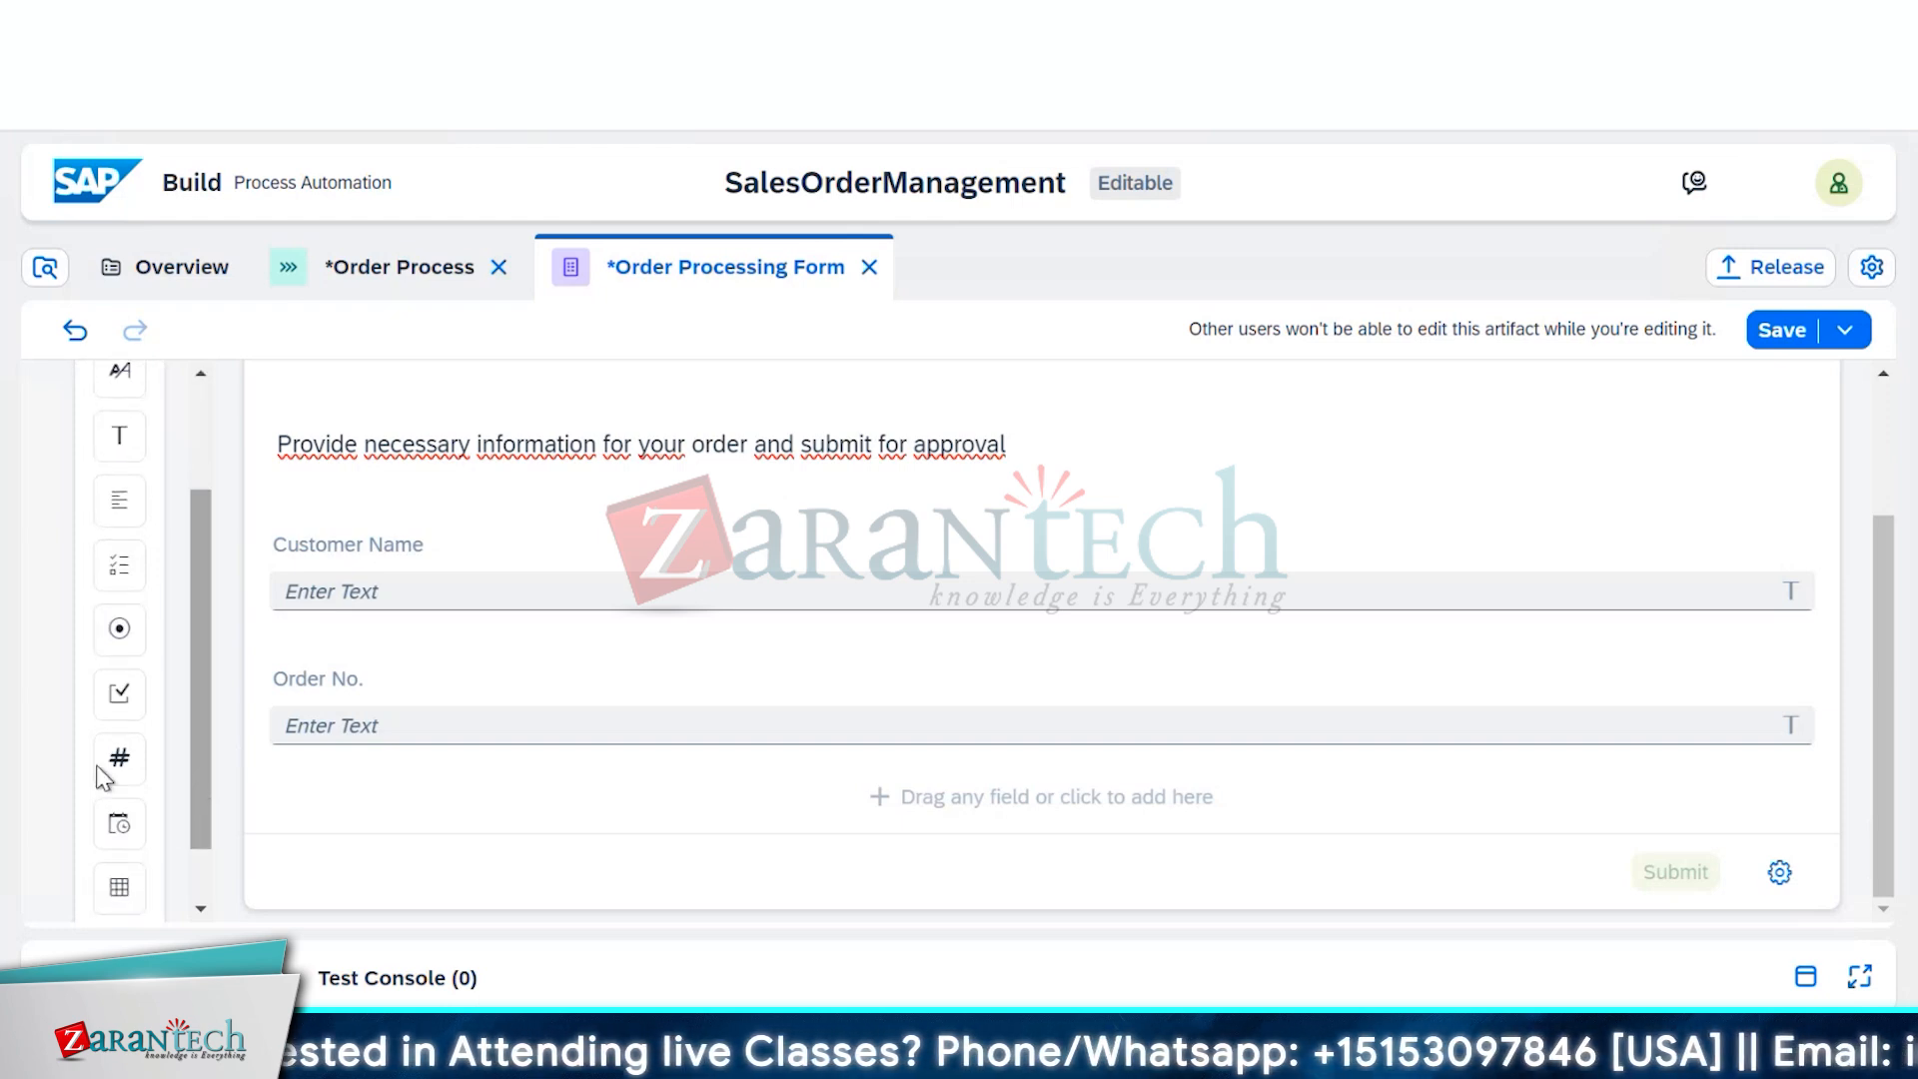
pyautogui.moveTo(312, 830); pyautogui.dragTo(406, 827)
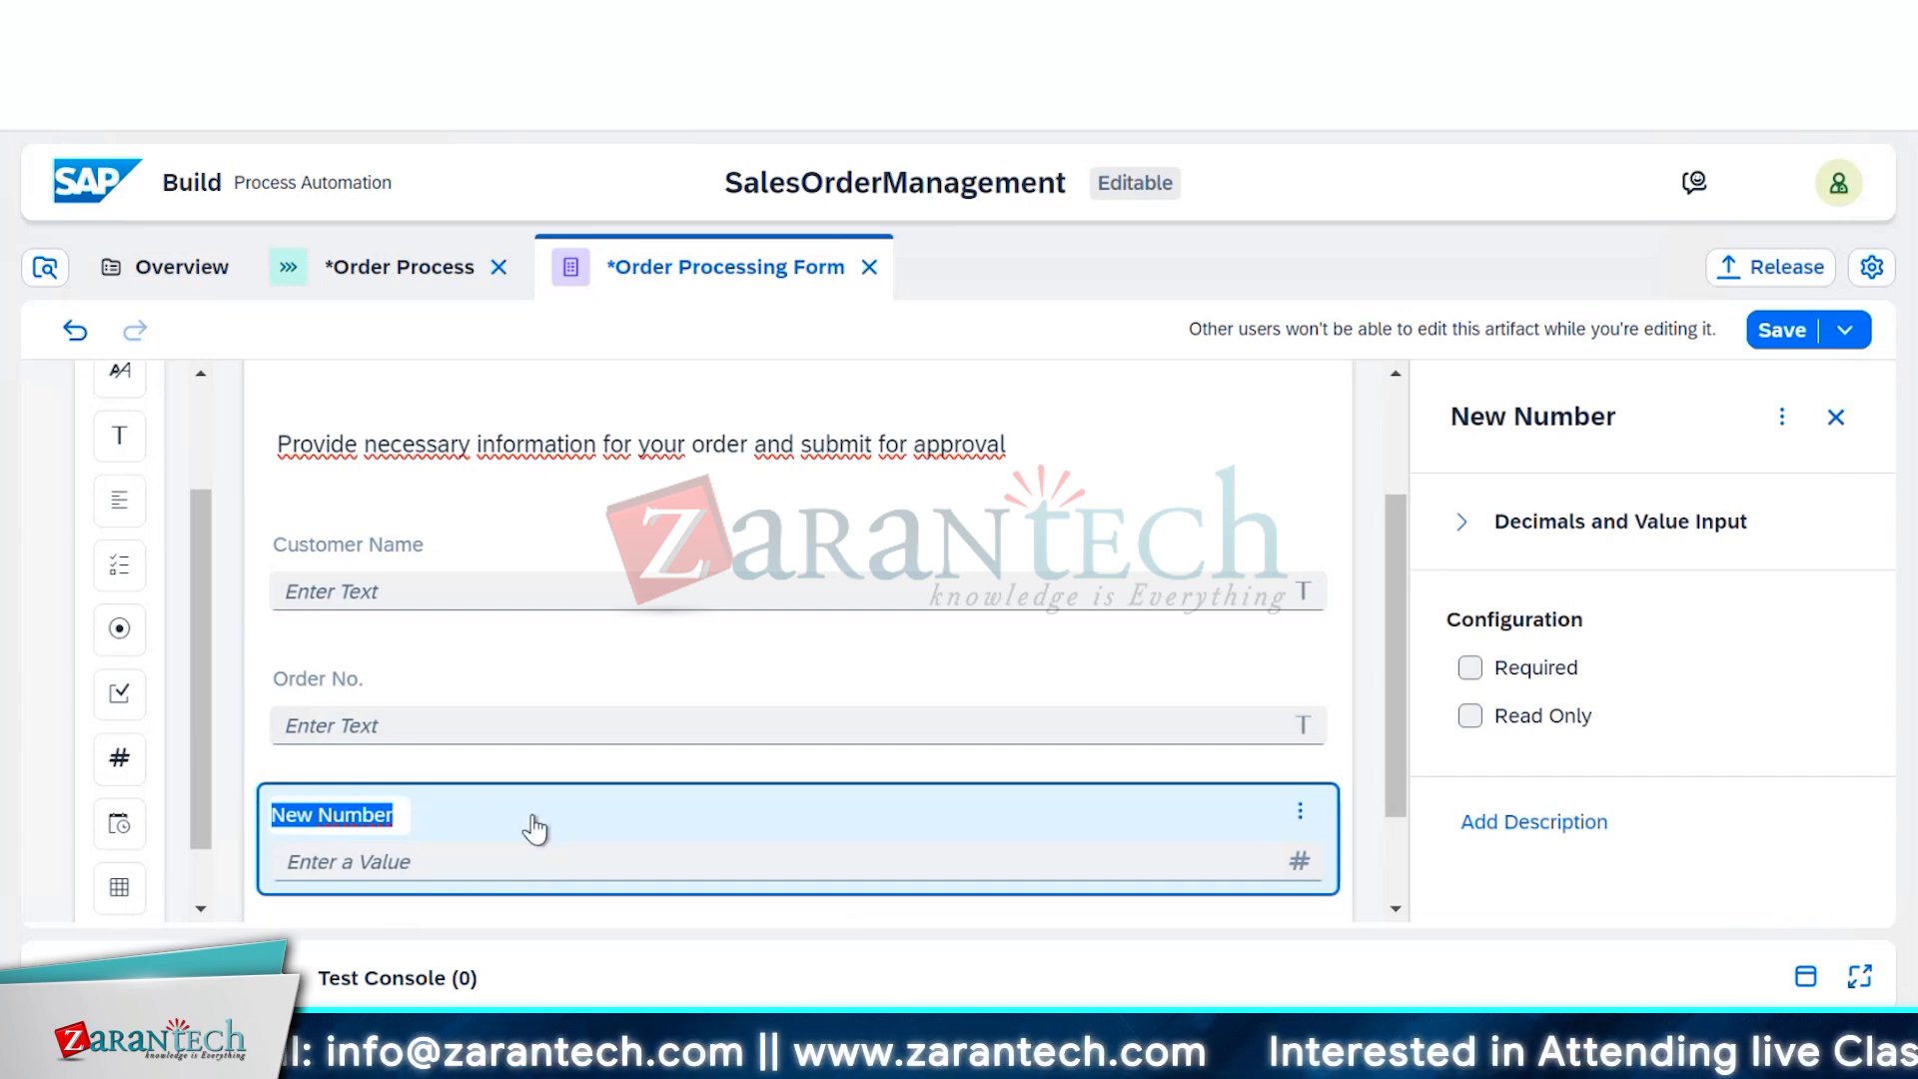
pyautogui.write('Order')
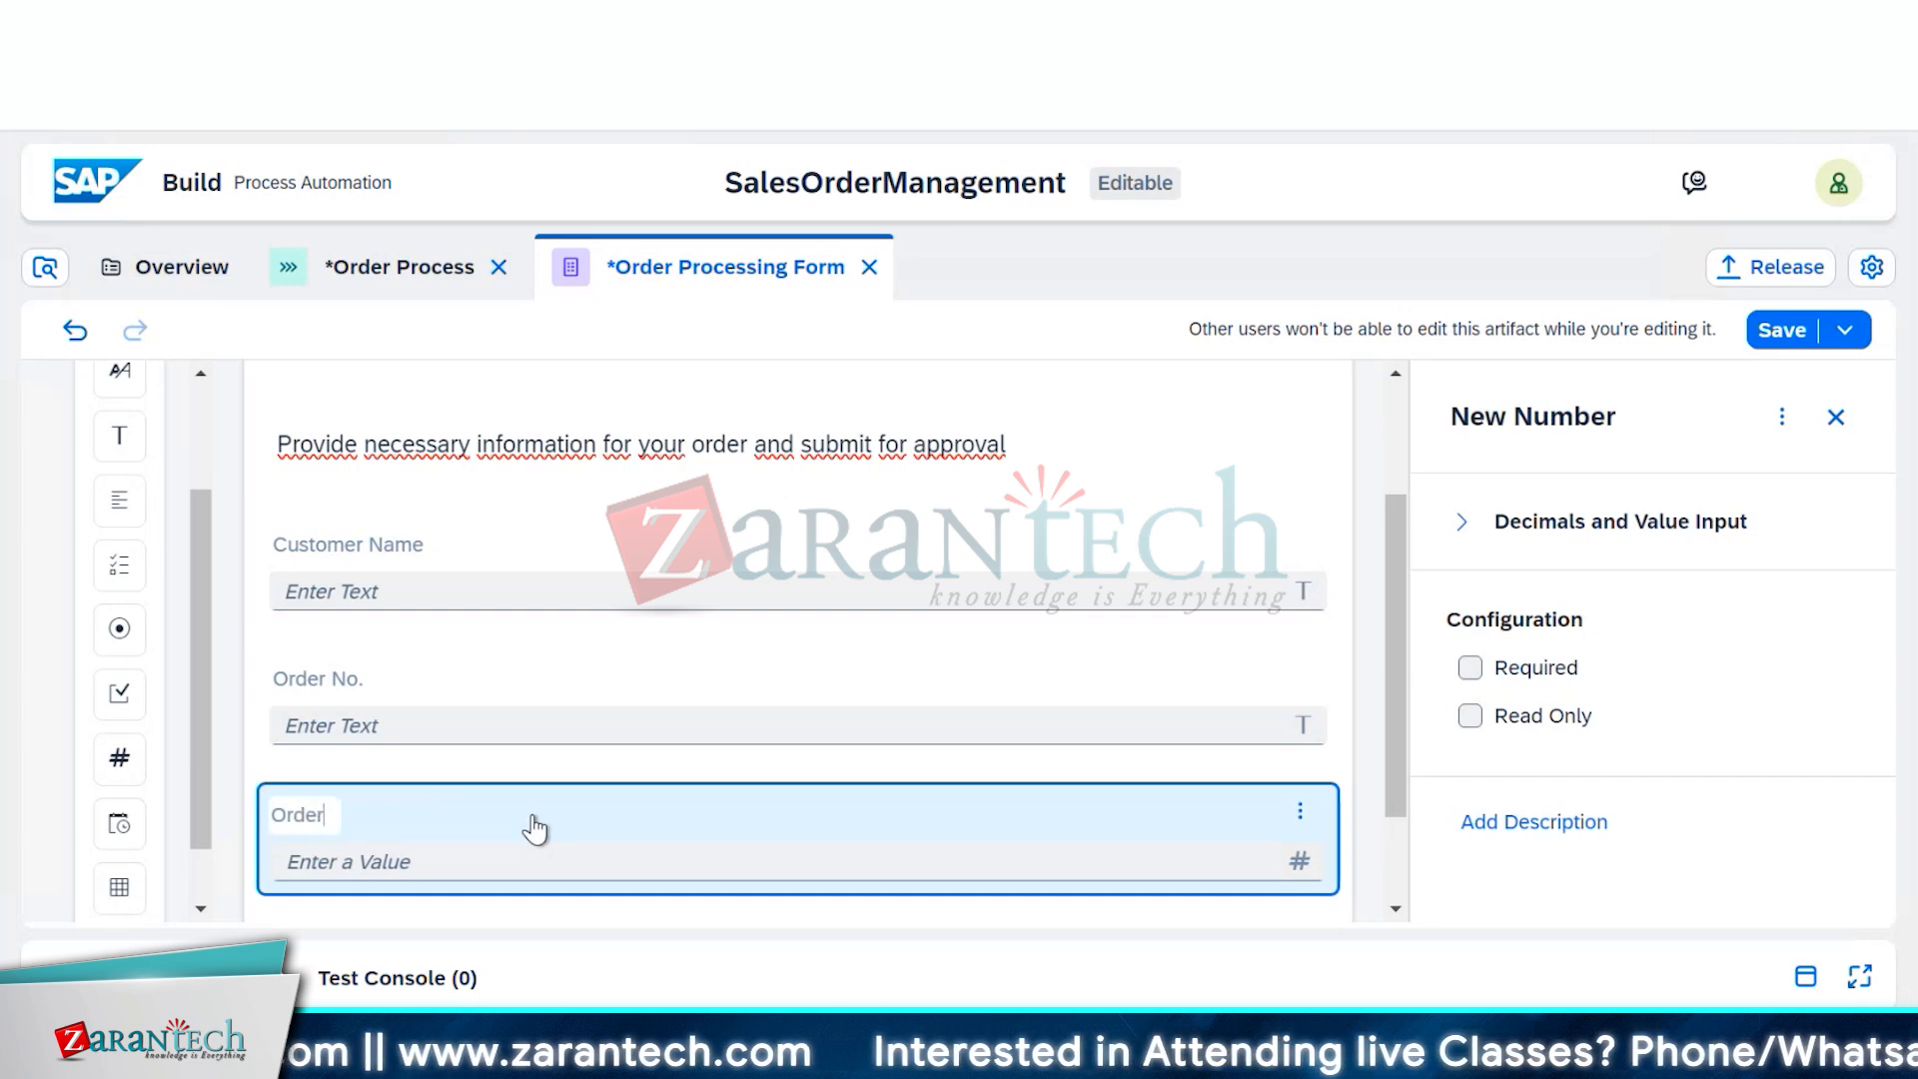
pyautogui.write(' Amount')
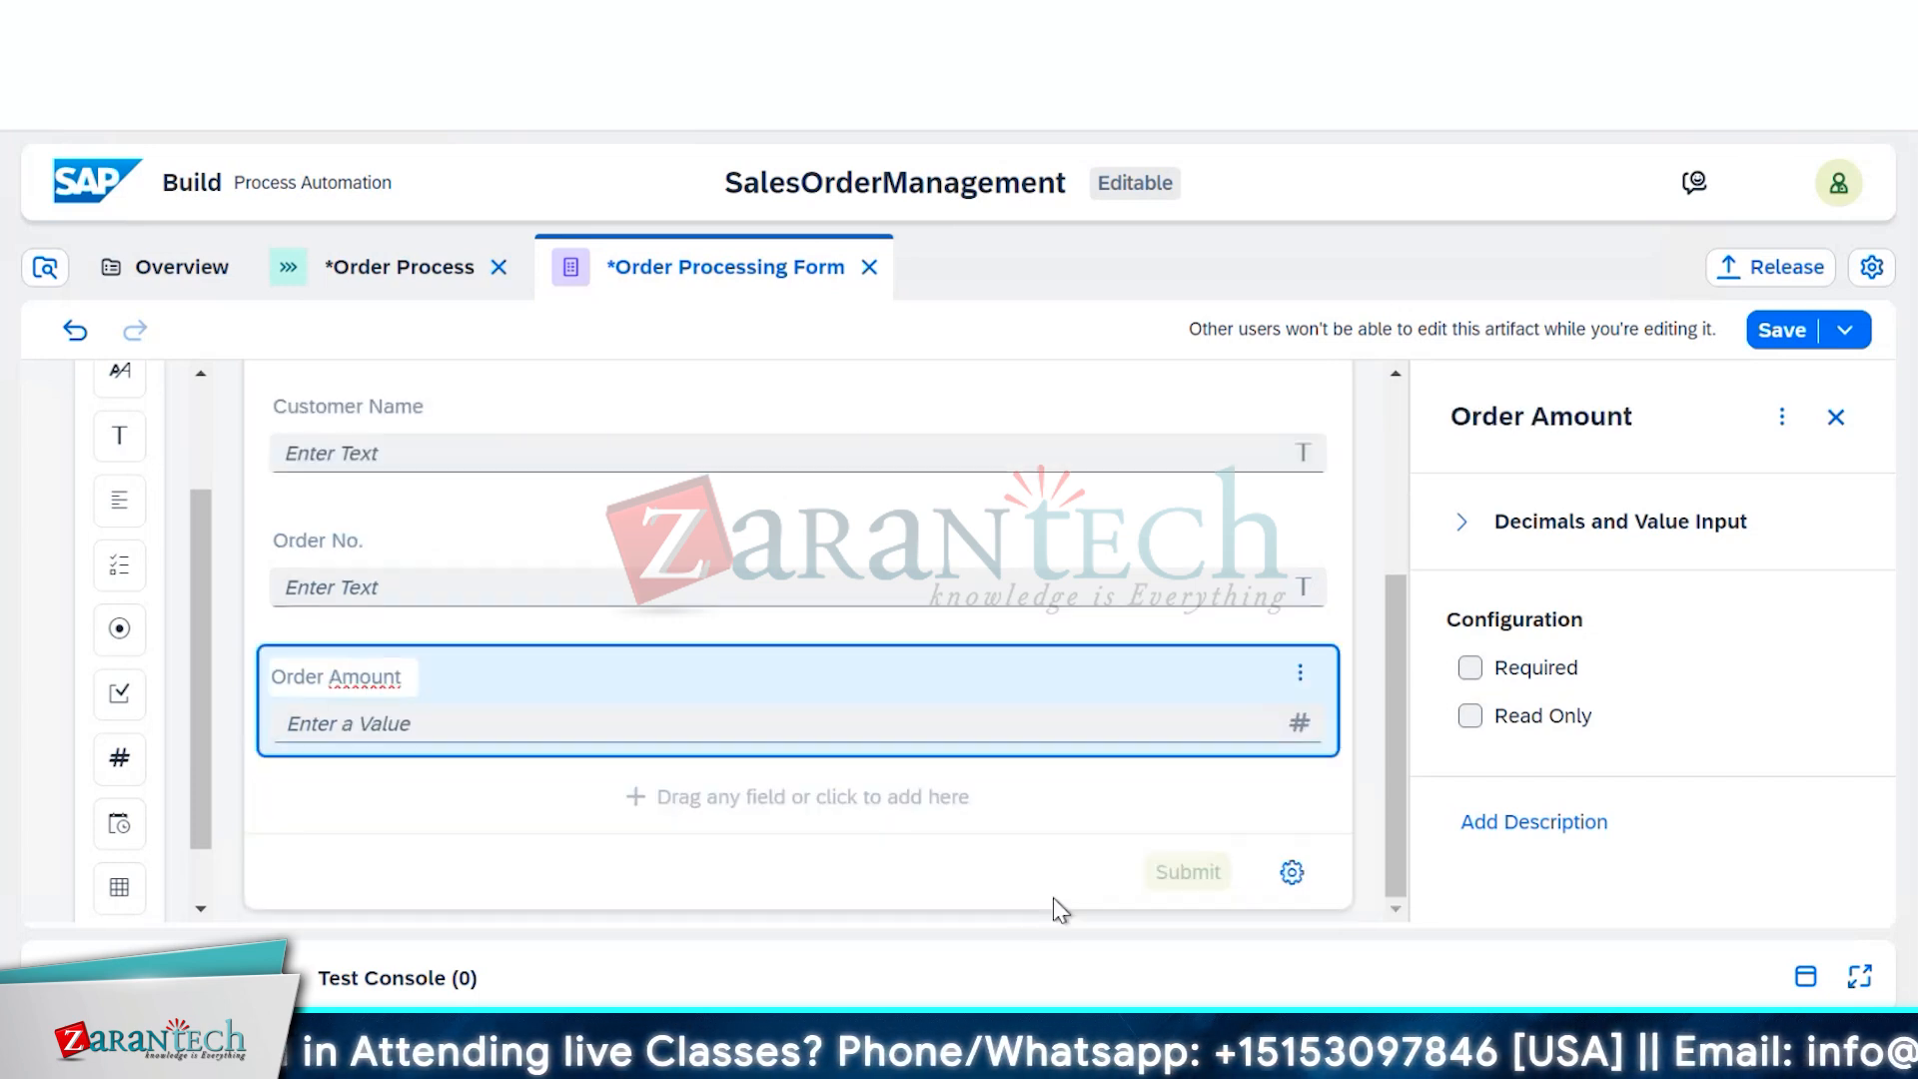
# Add a Date field below Order Amount labelled Order Date
pyautogui.scroll(-2, 1049, 899)
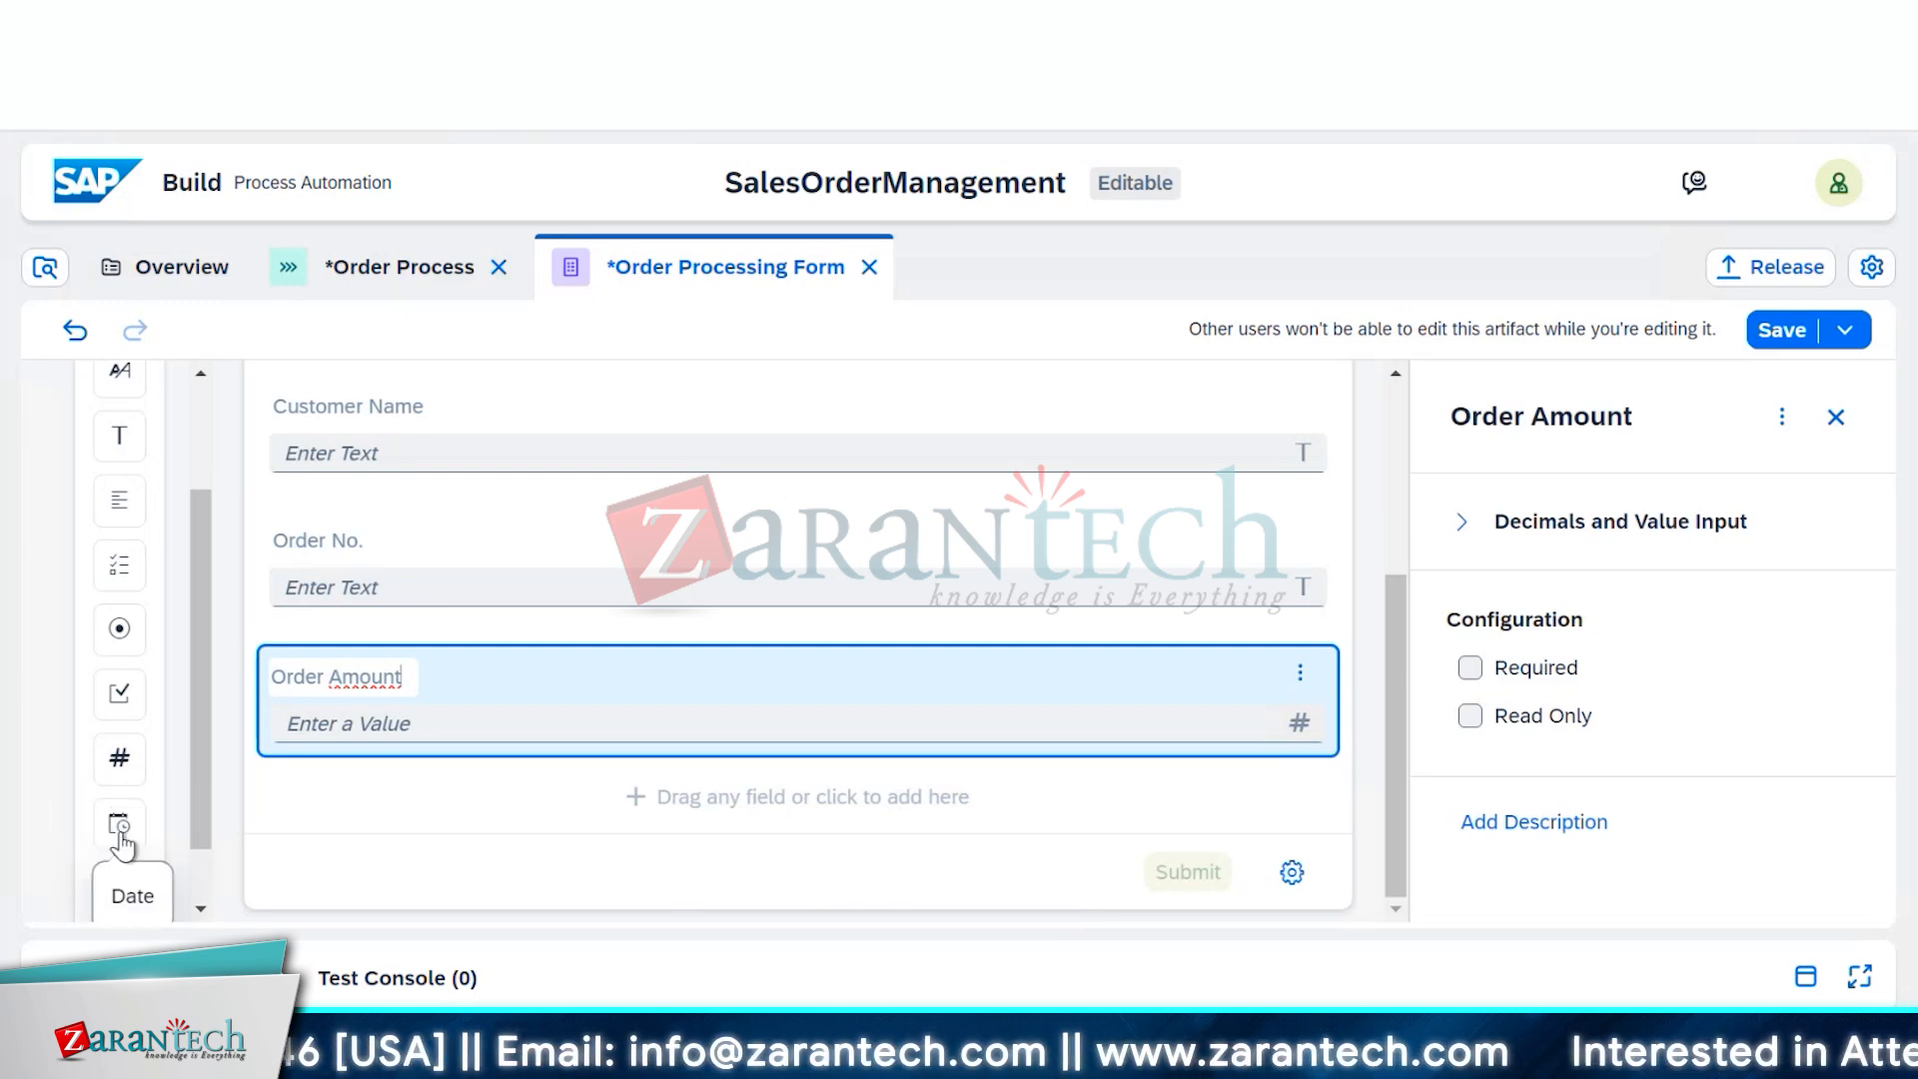
pyautogui.moveTo(120, 829); pyautogui.dragTo(367, 803)
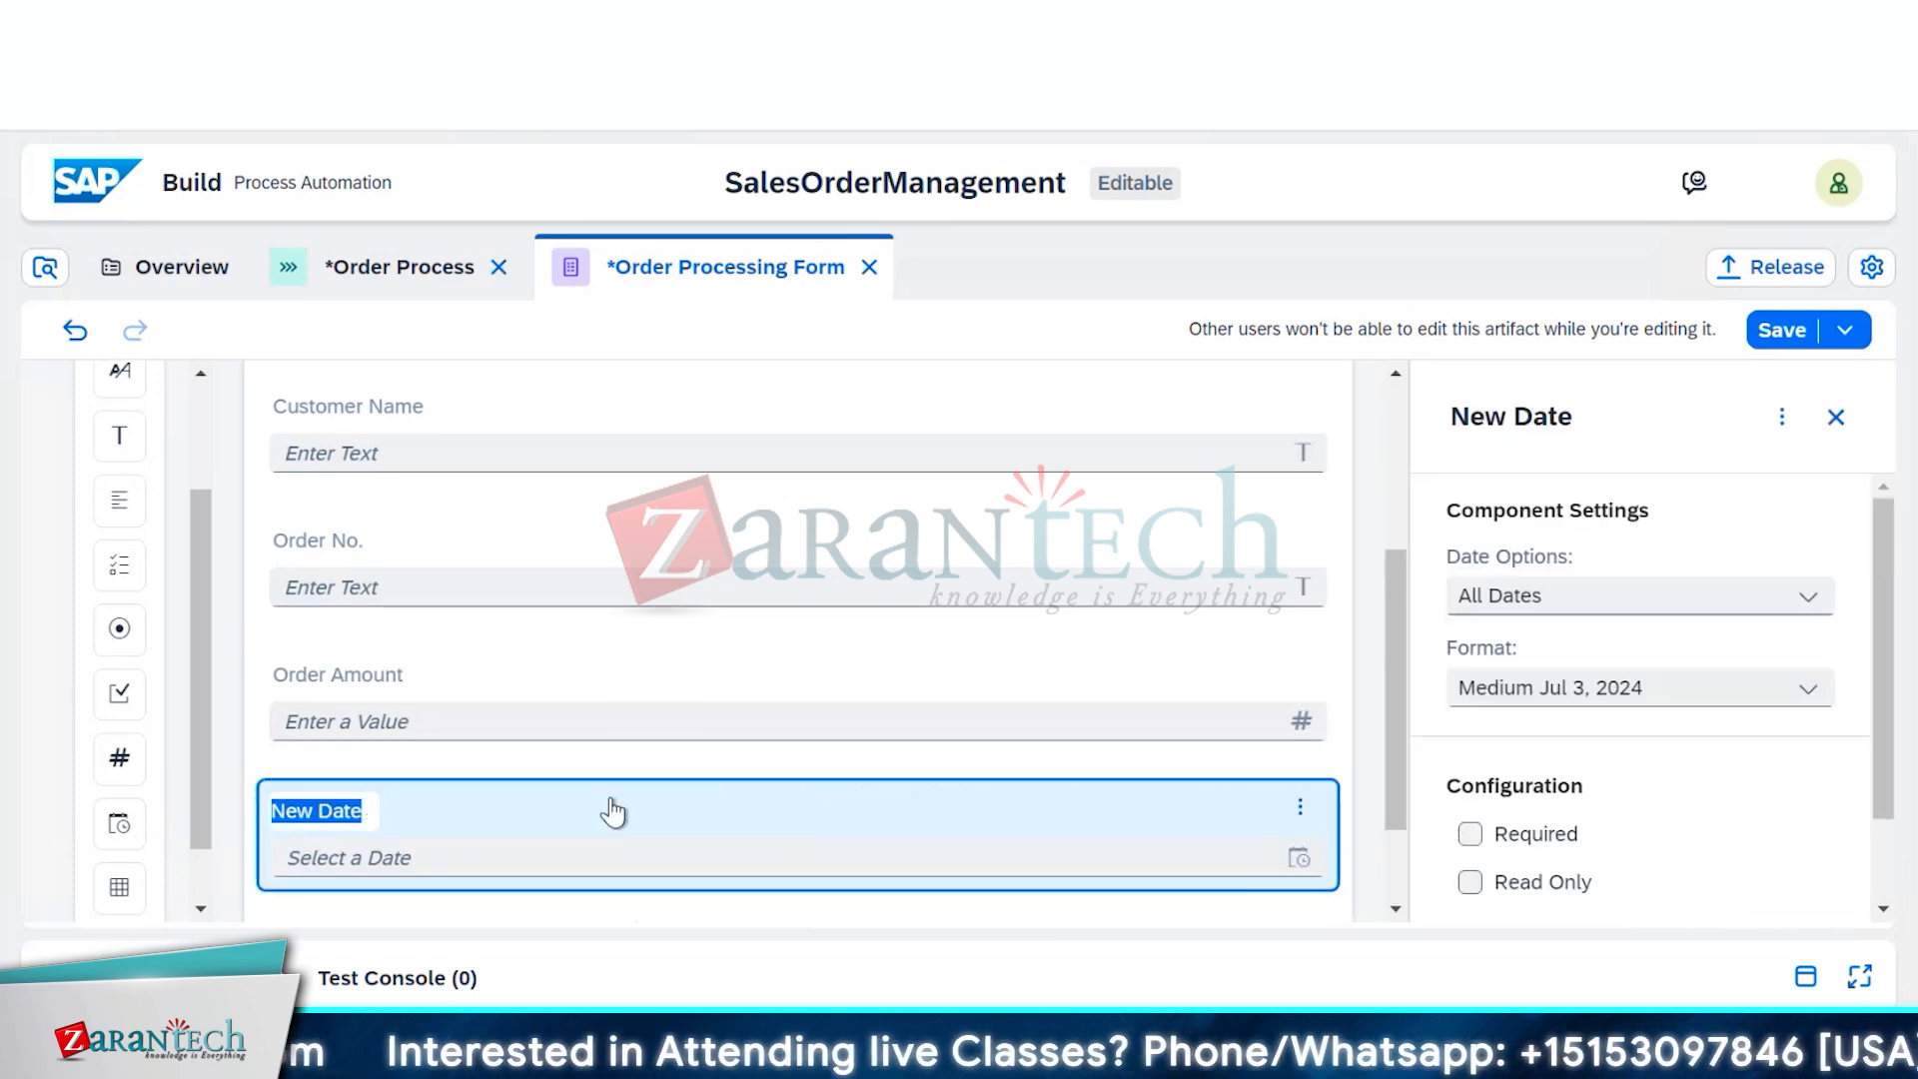
pyautogui.write('Order ')
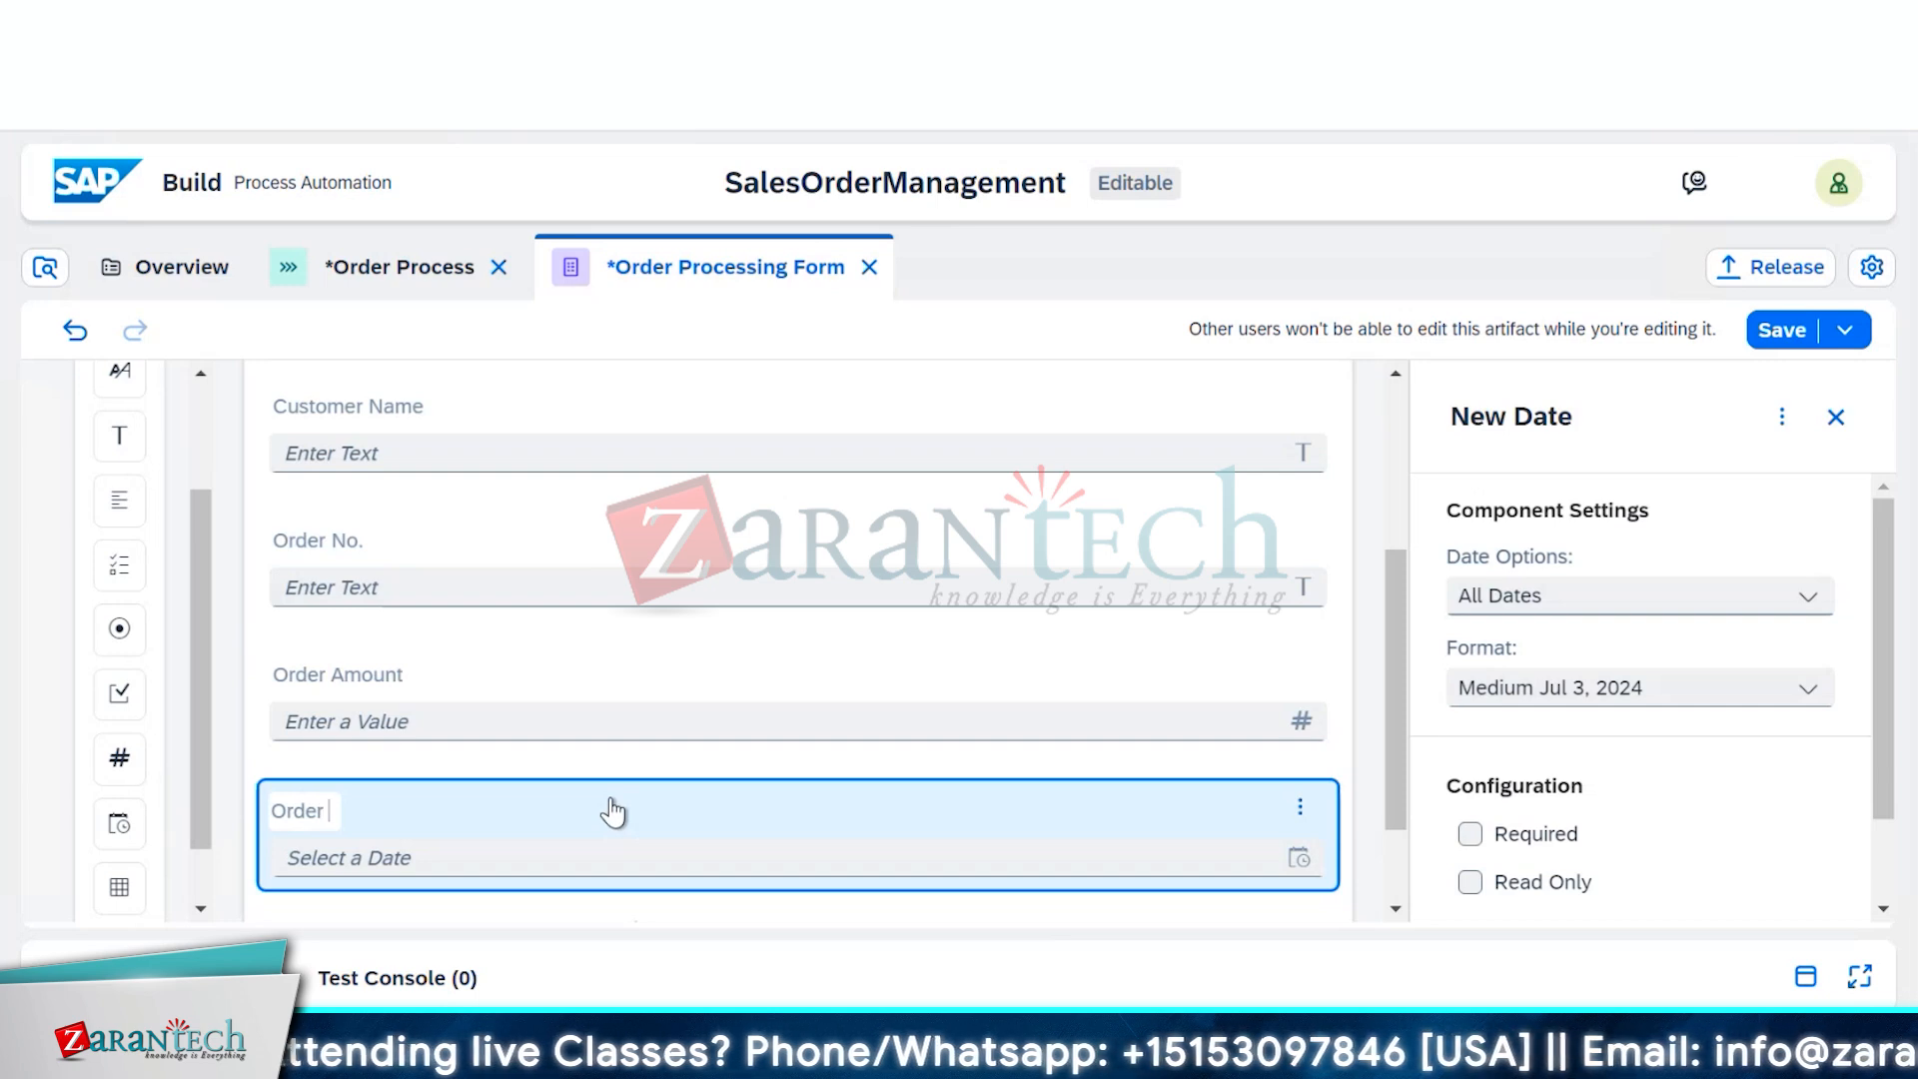
pyautogui.write('Date')
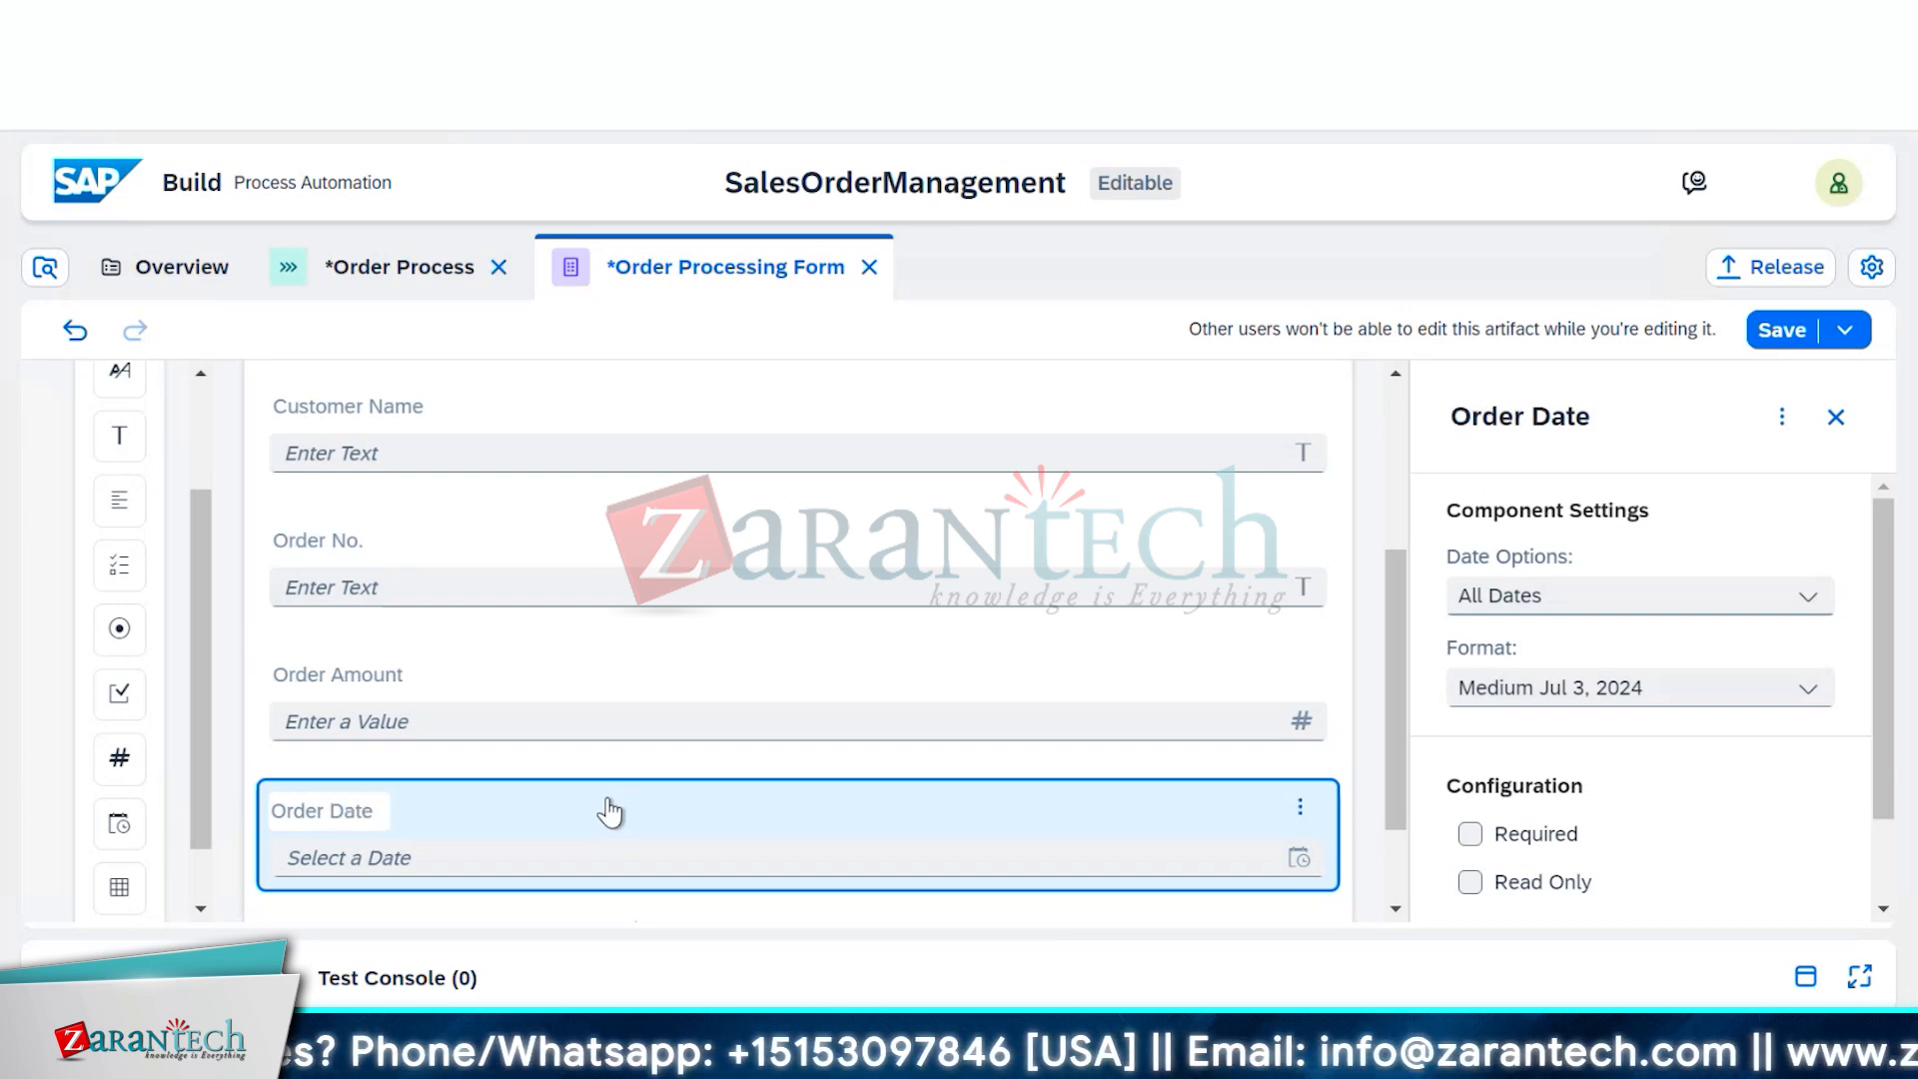
pyautogui.scroll(-2, 606, 814)
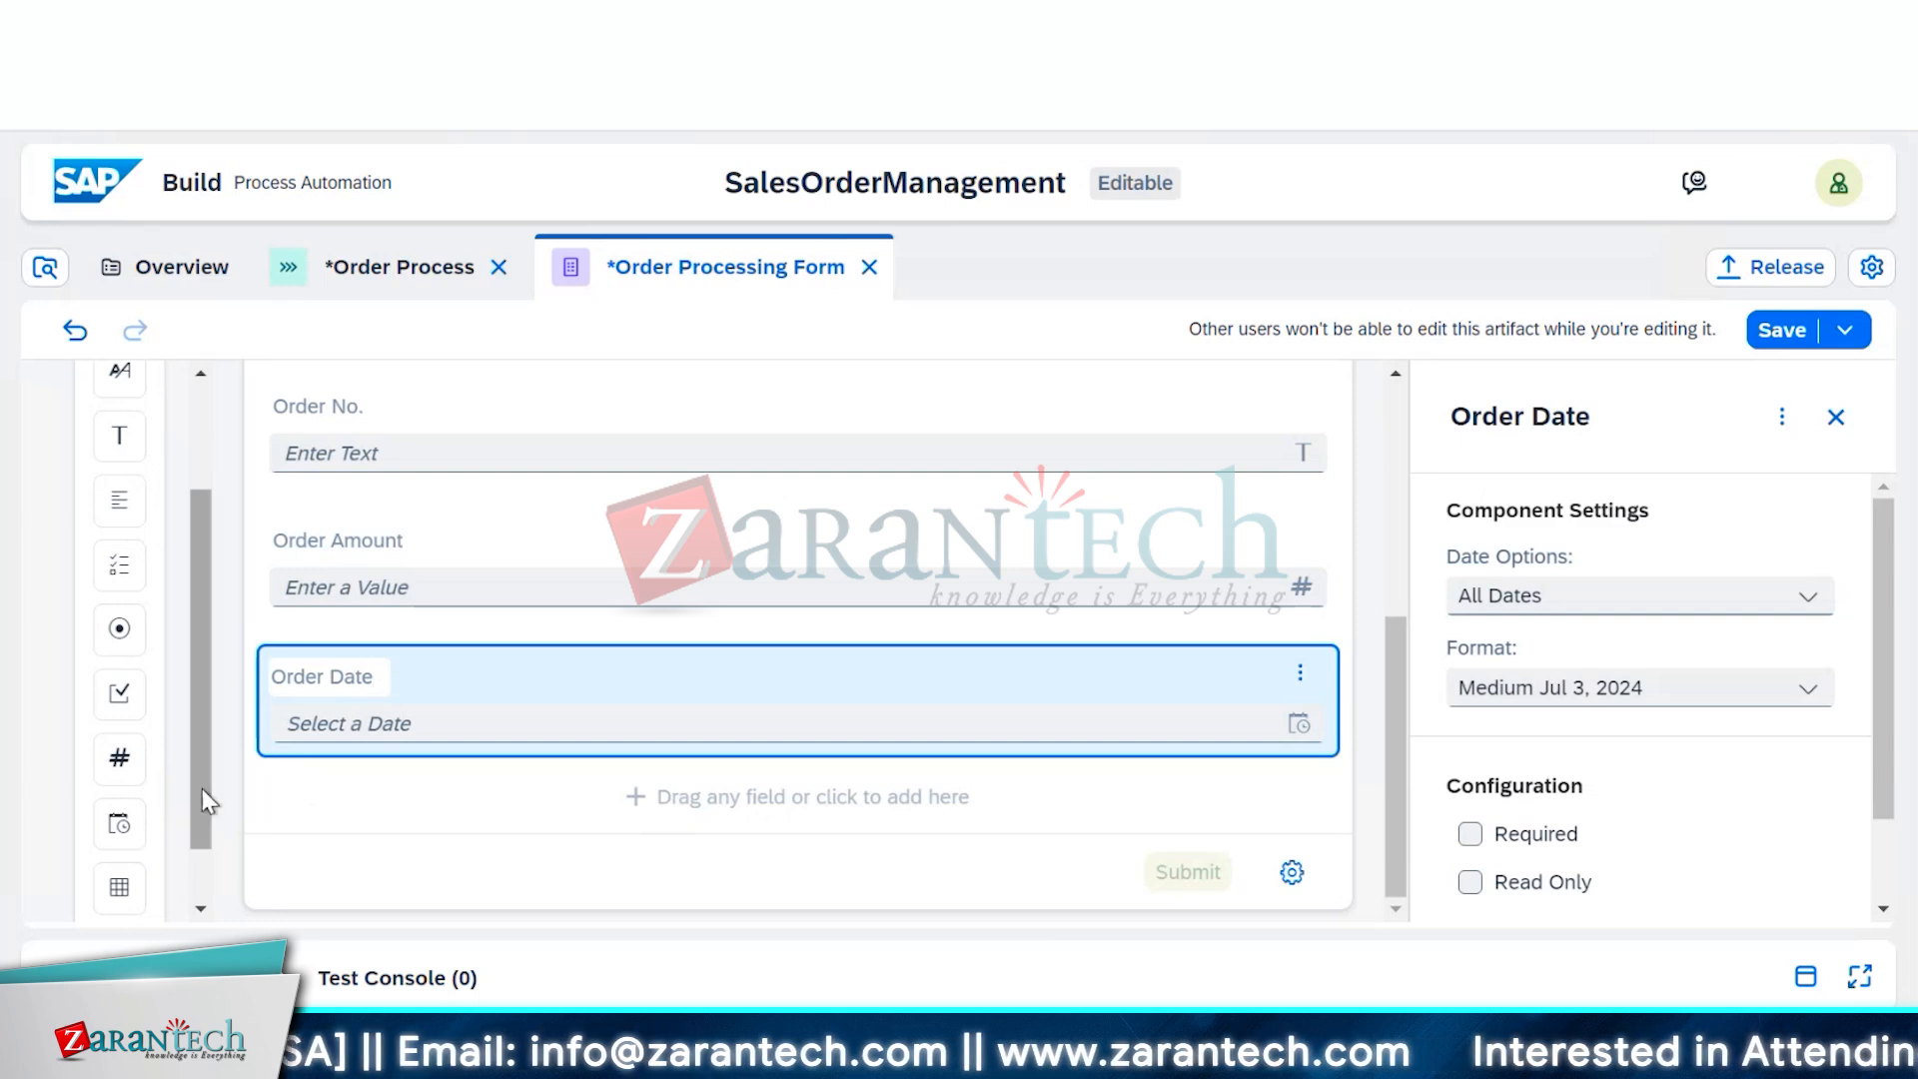
# Insert a text field after Order Date with the label Shipping Country
pyautogui.click(374, 794)
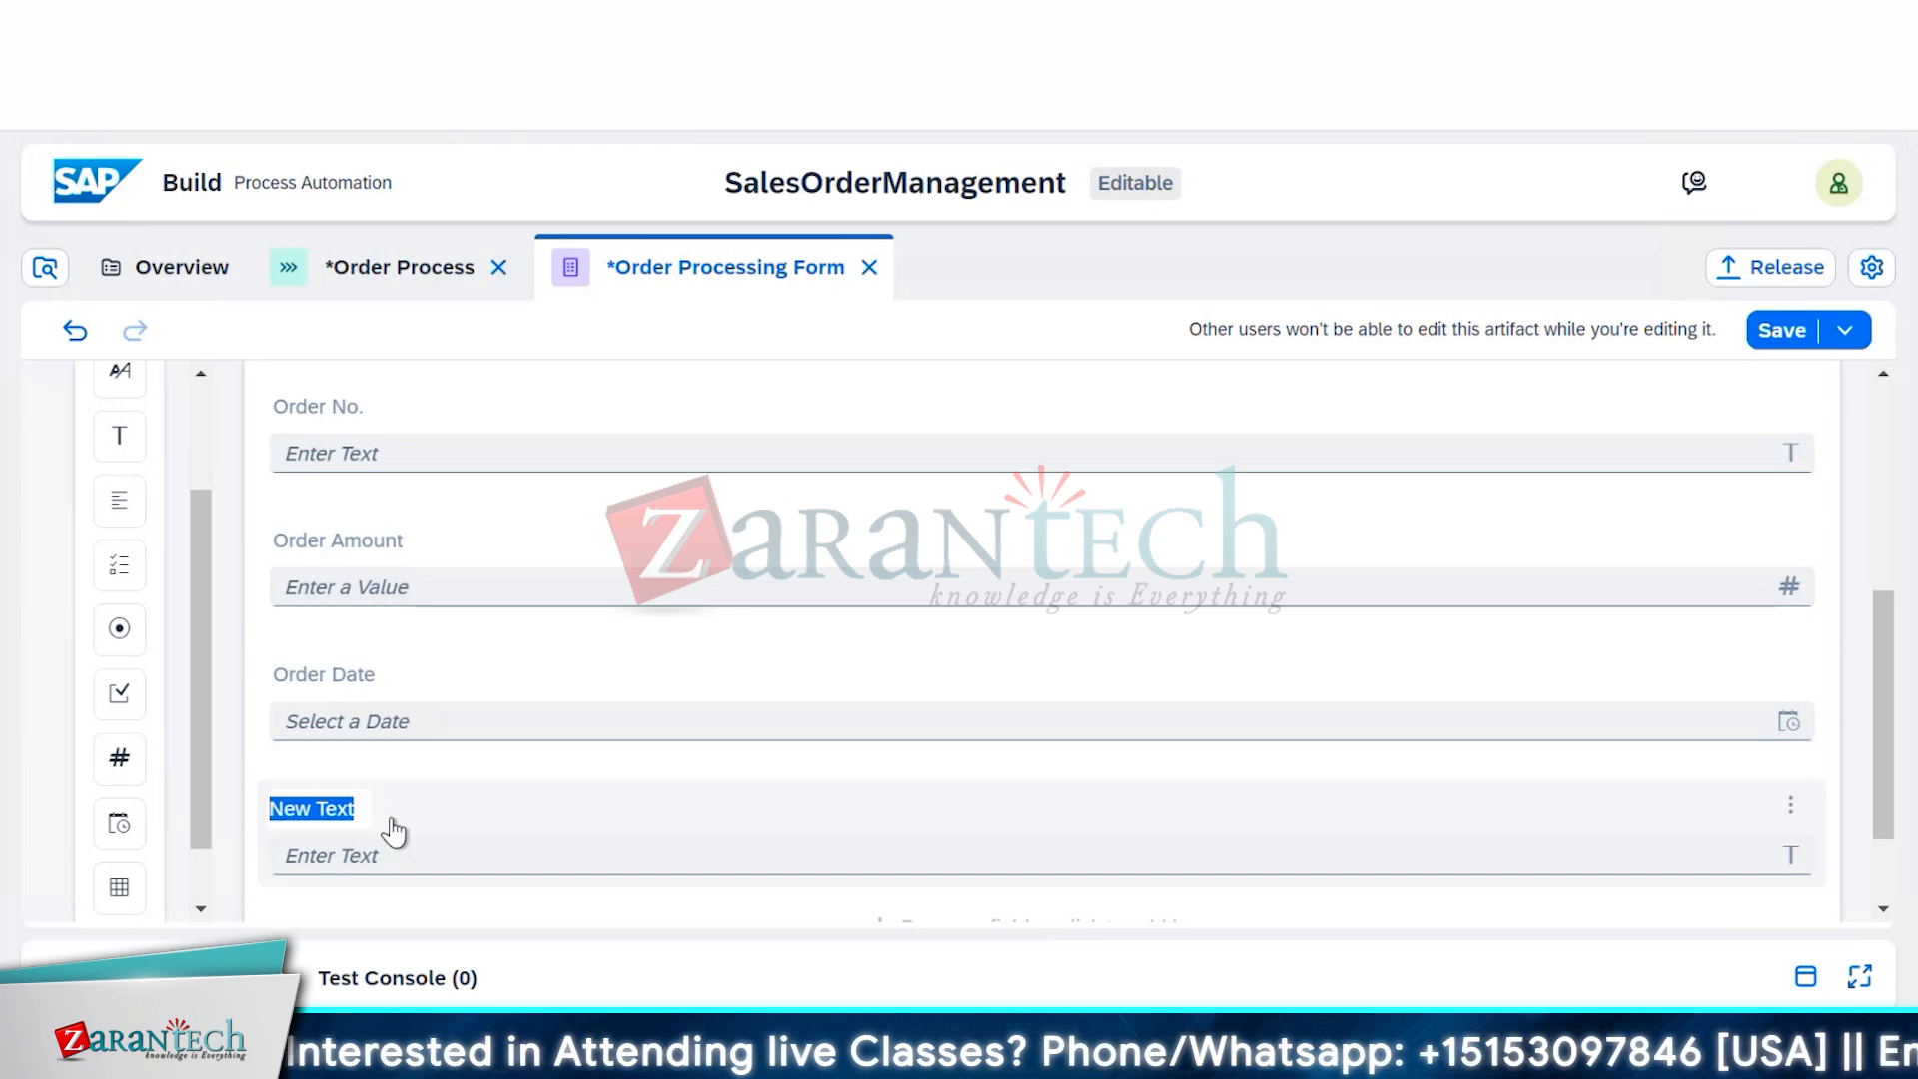
pyautogui.write('S')
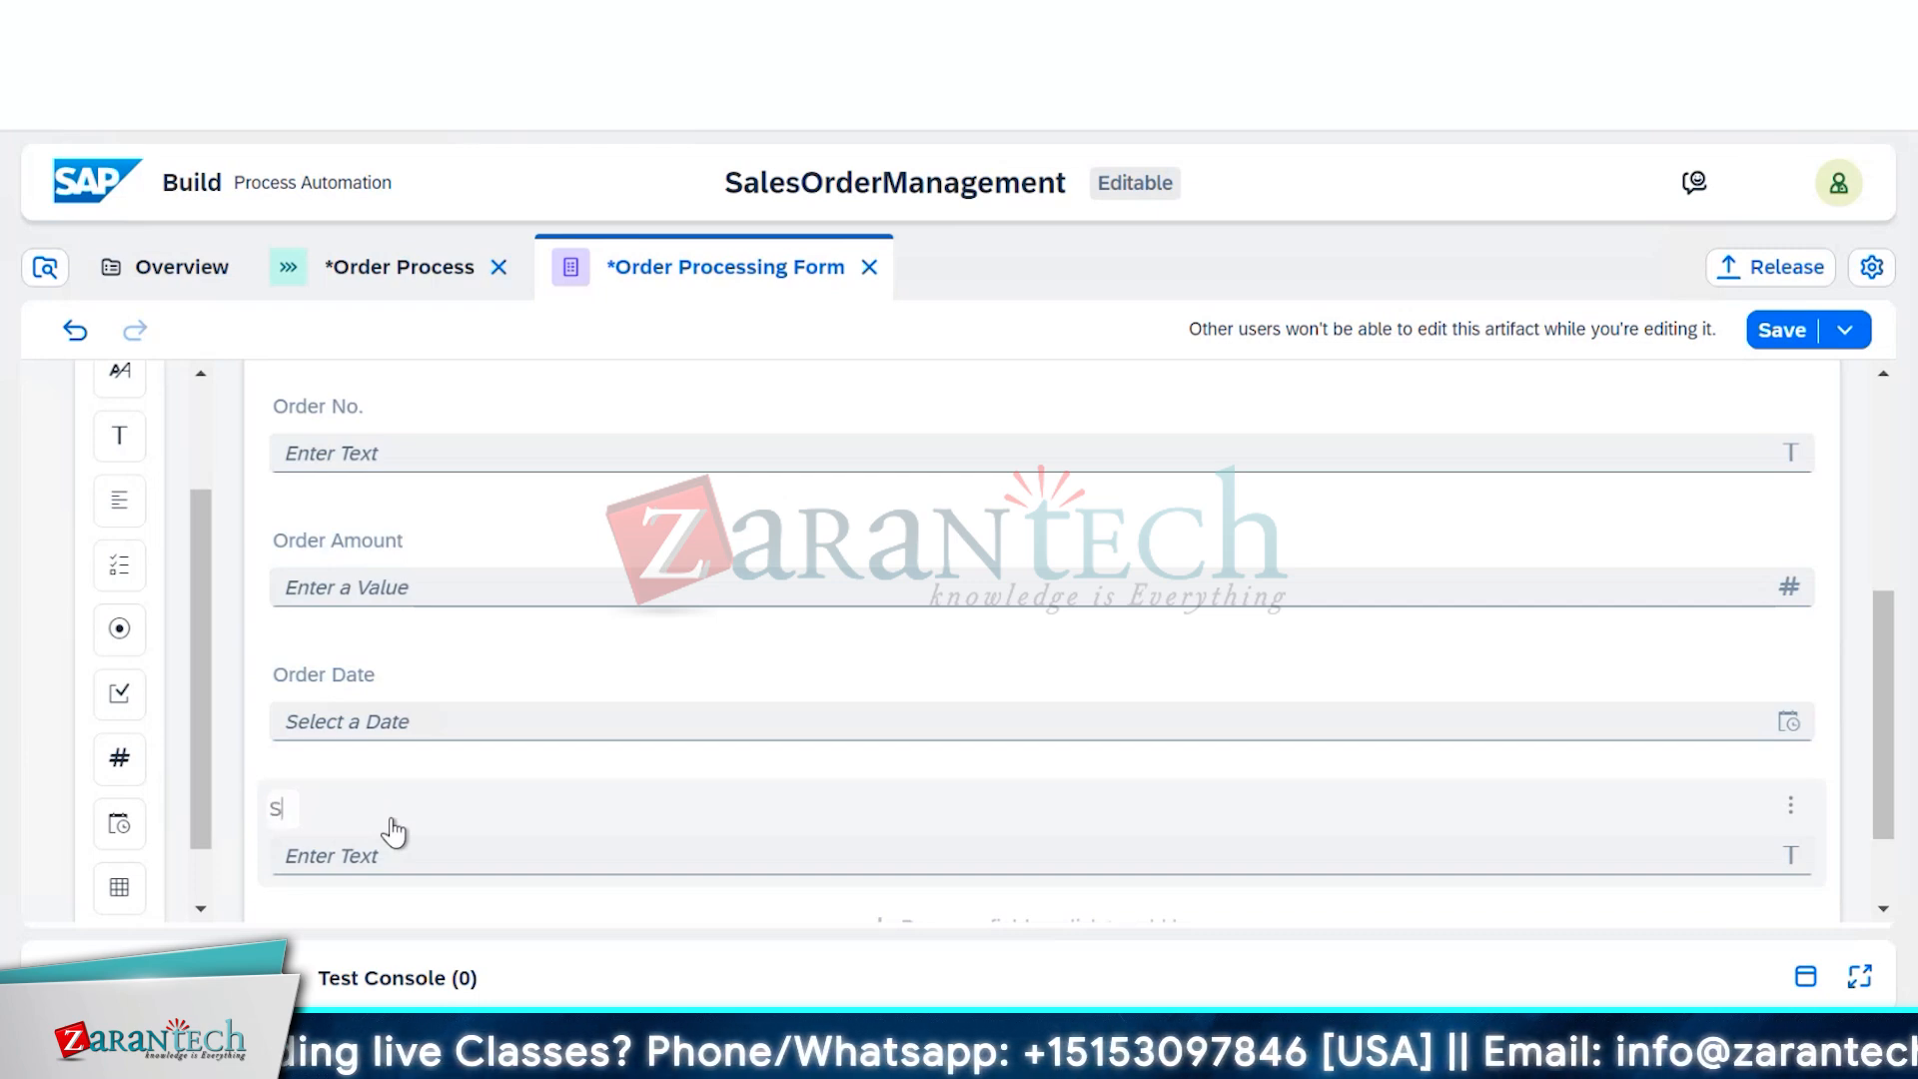
pyautogui.write('hipping')
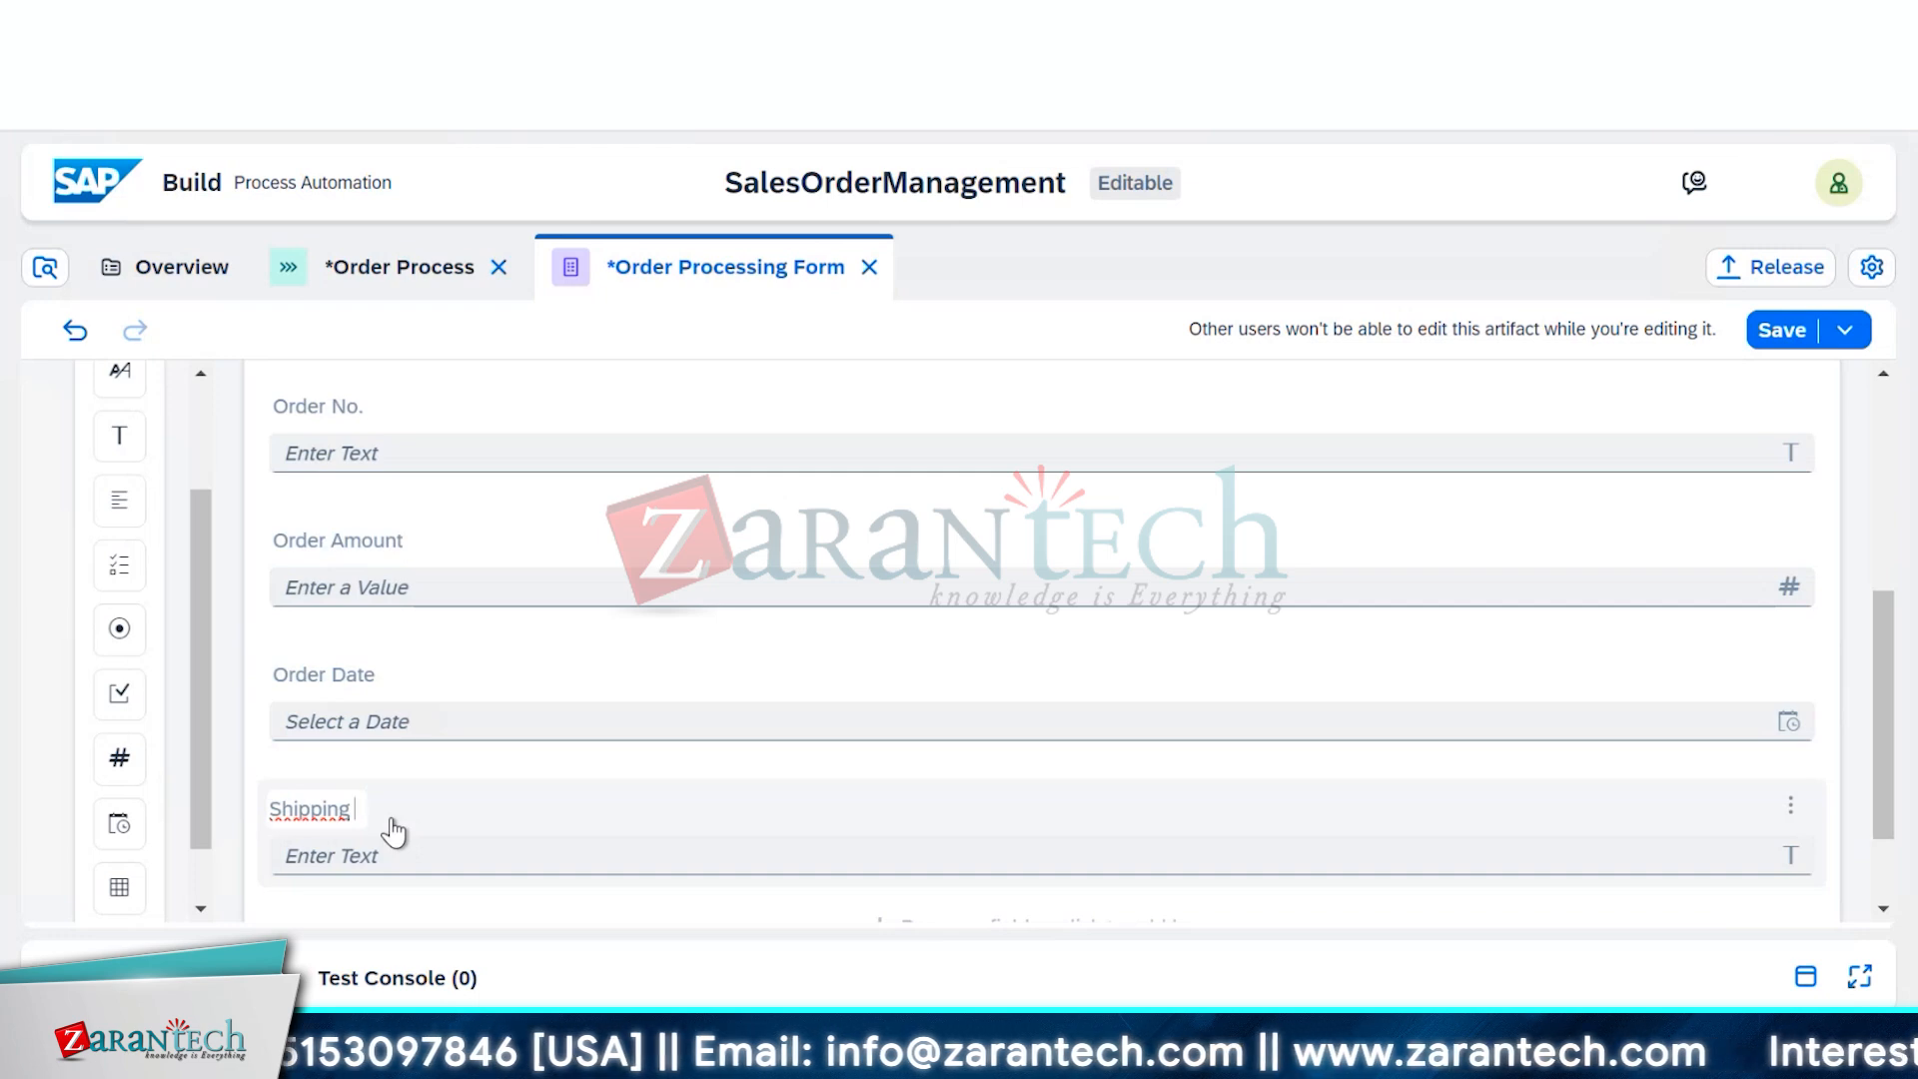
pyautogui.write('Country')
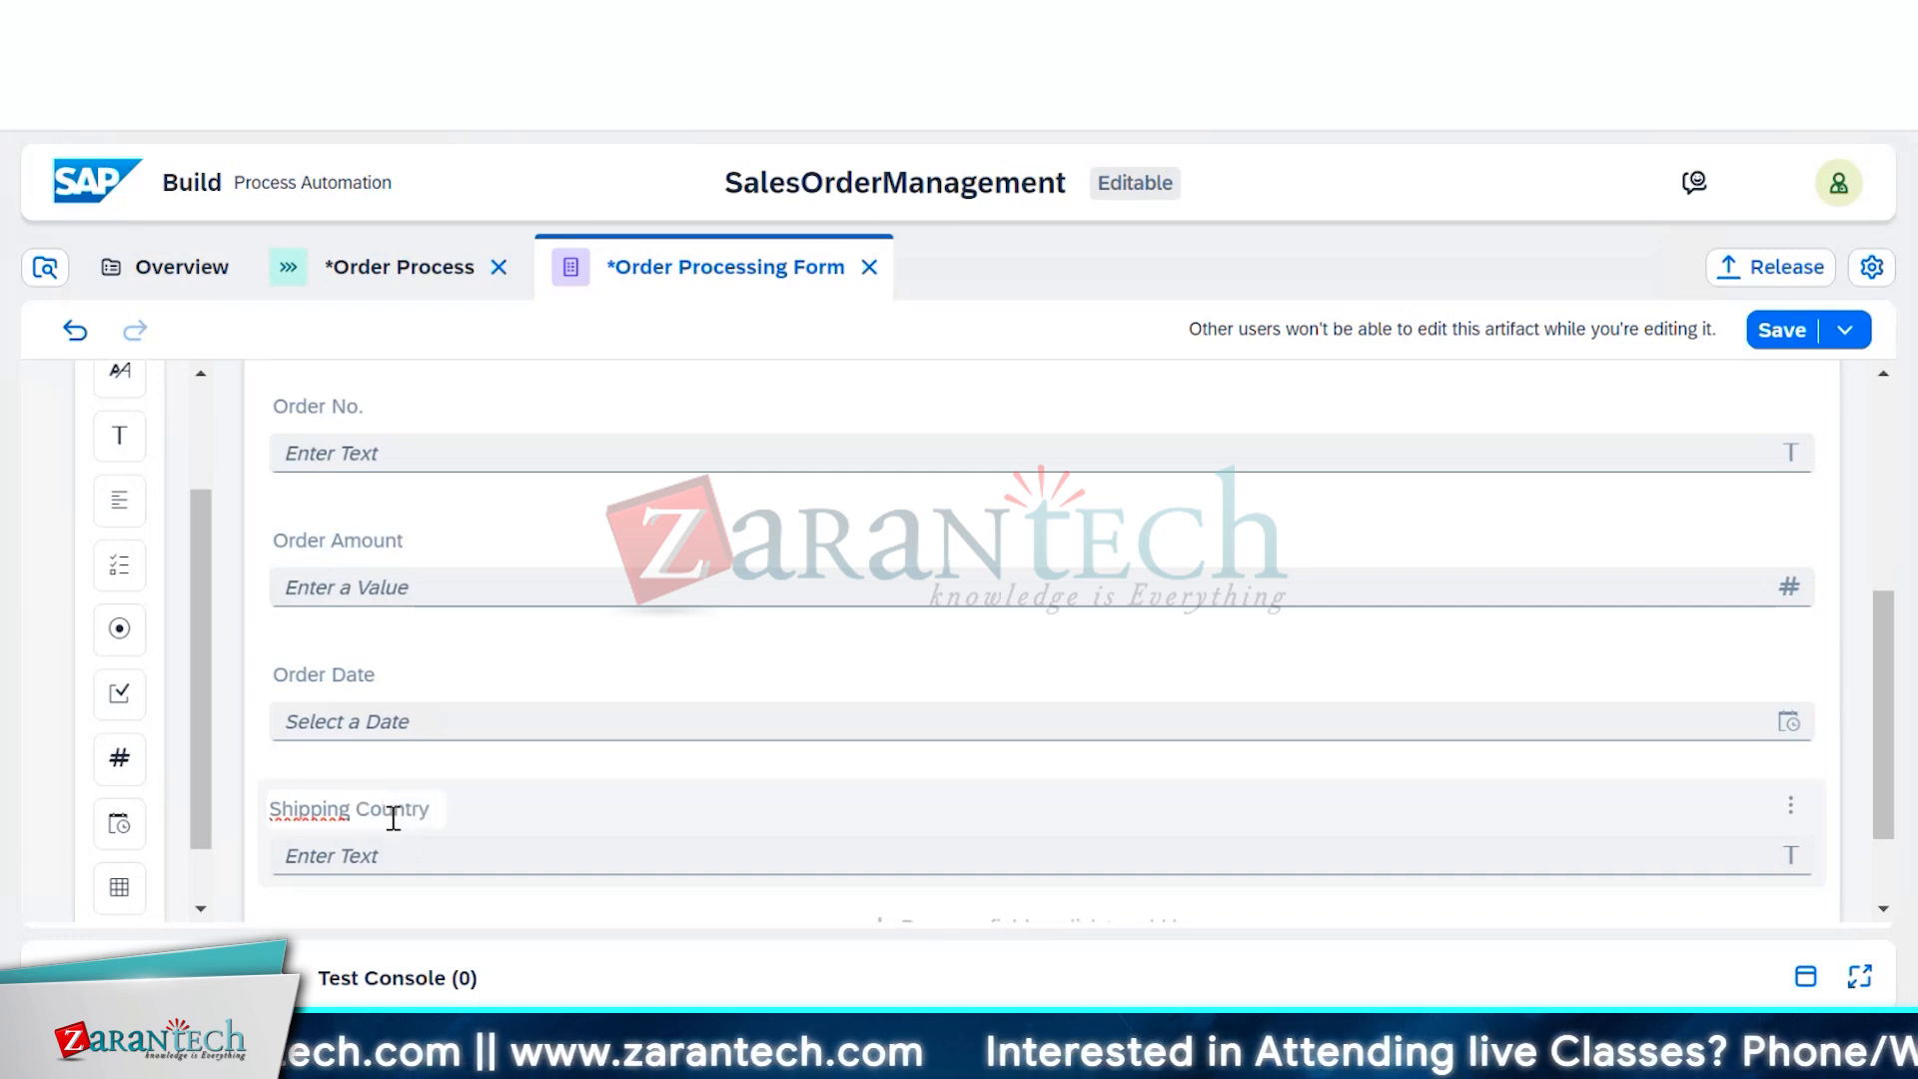
pyautogui.scroll(-2, 635, 800)
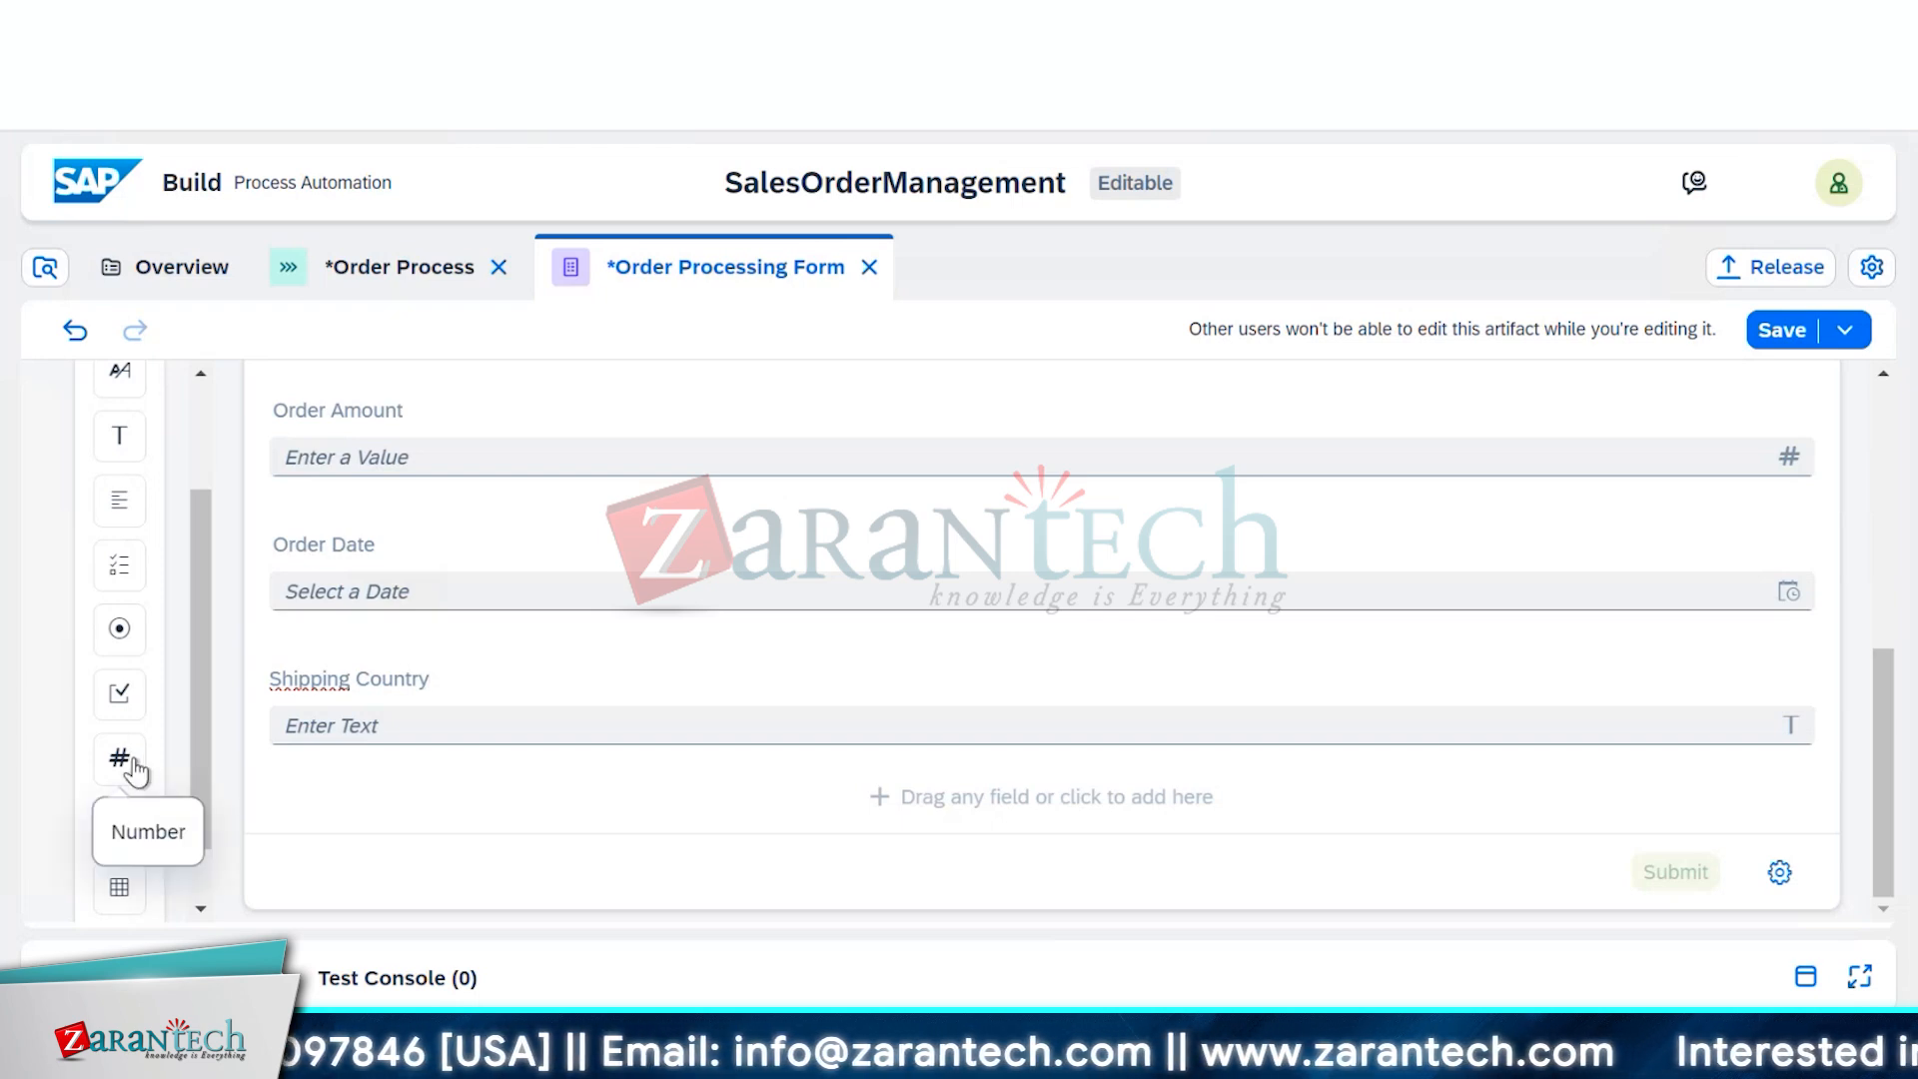
# Place a Date field below Shipping Country labelled Expected Delivery Date
pyautogui.moveTo(150, 835); pyautogui.dragTo(320, 813)
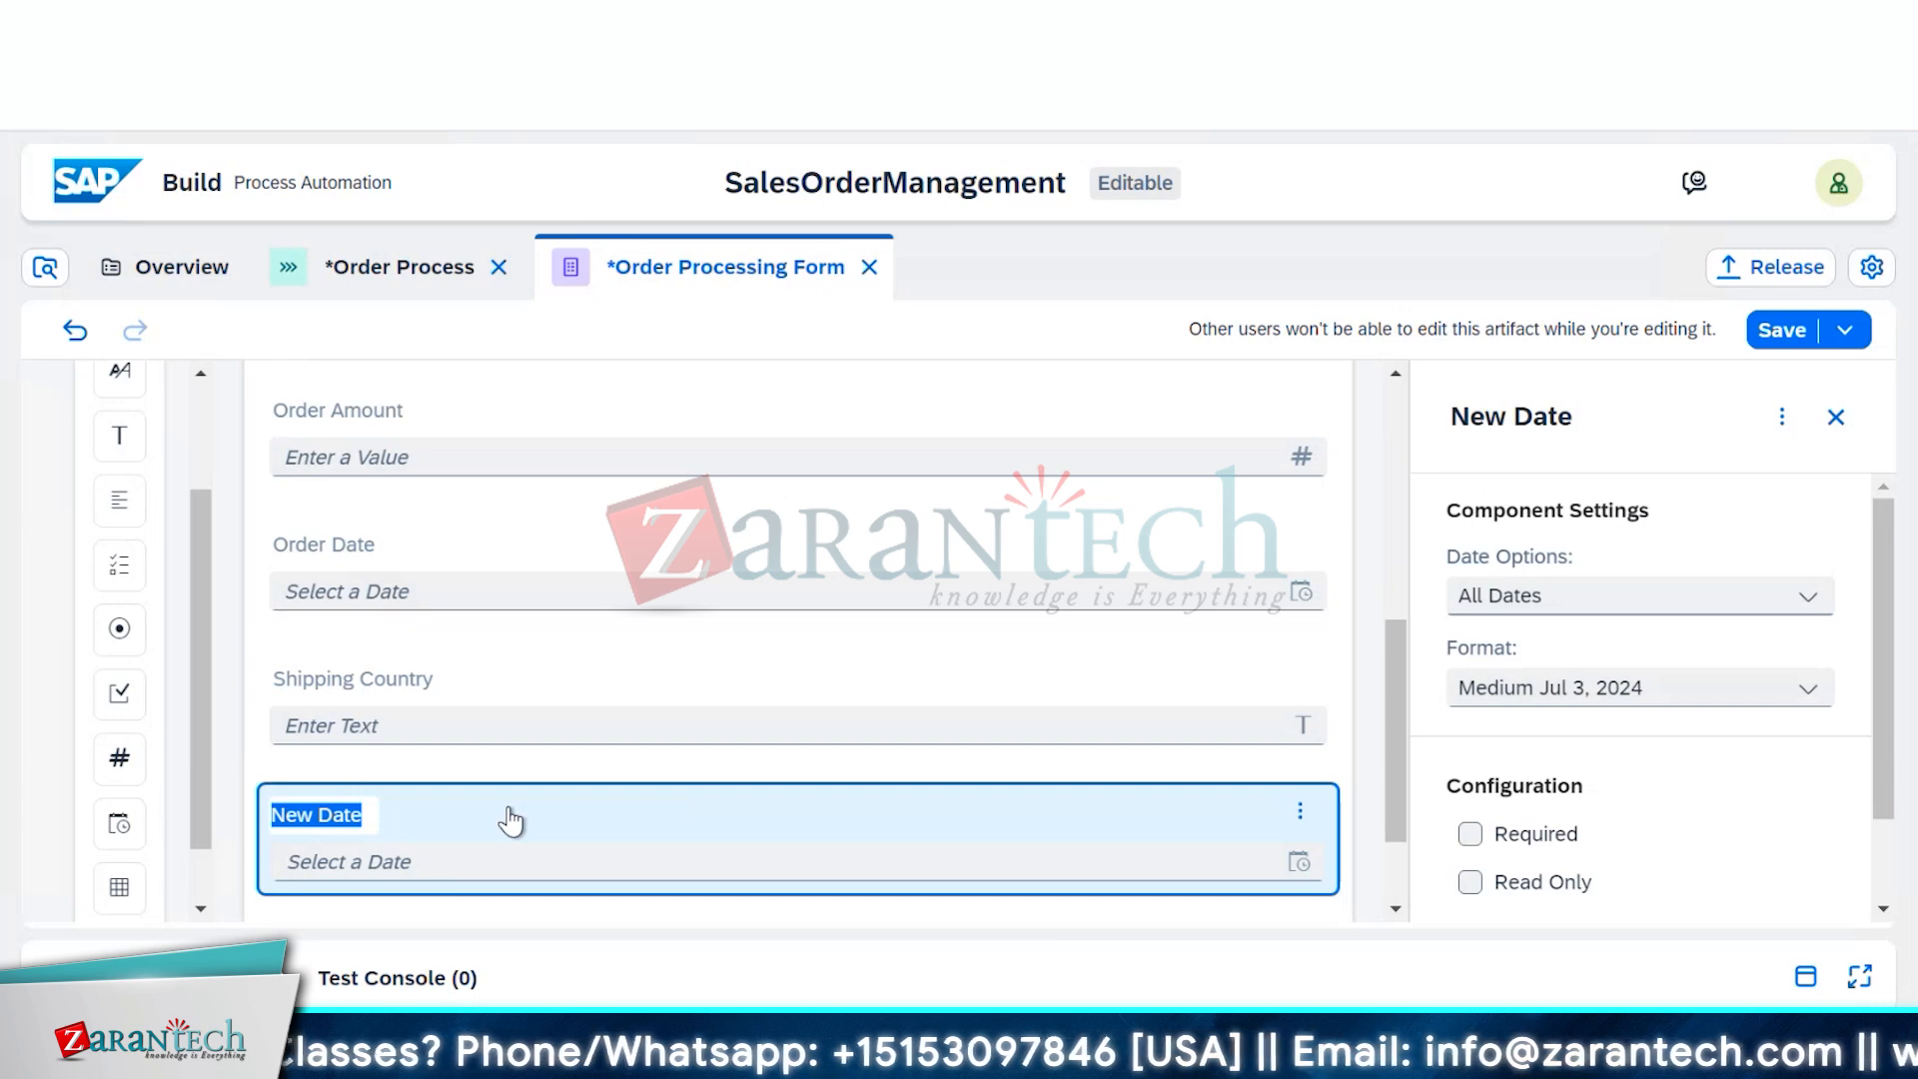
pyautogui.write('Ex')
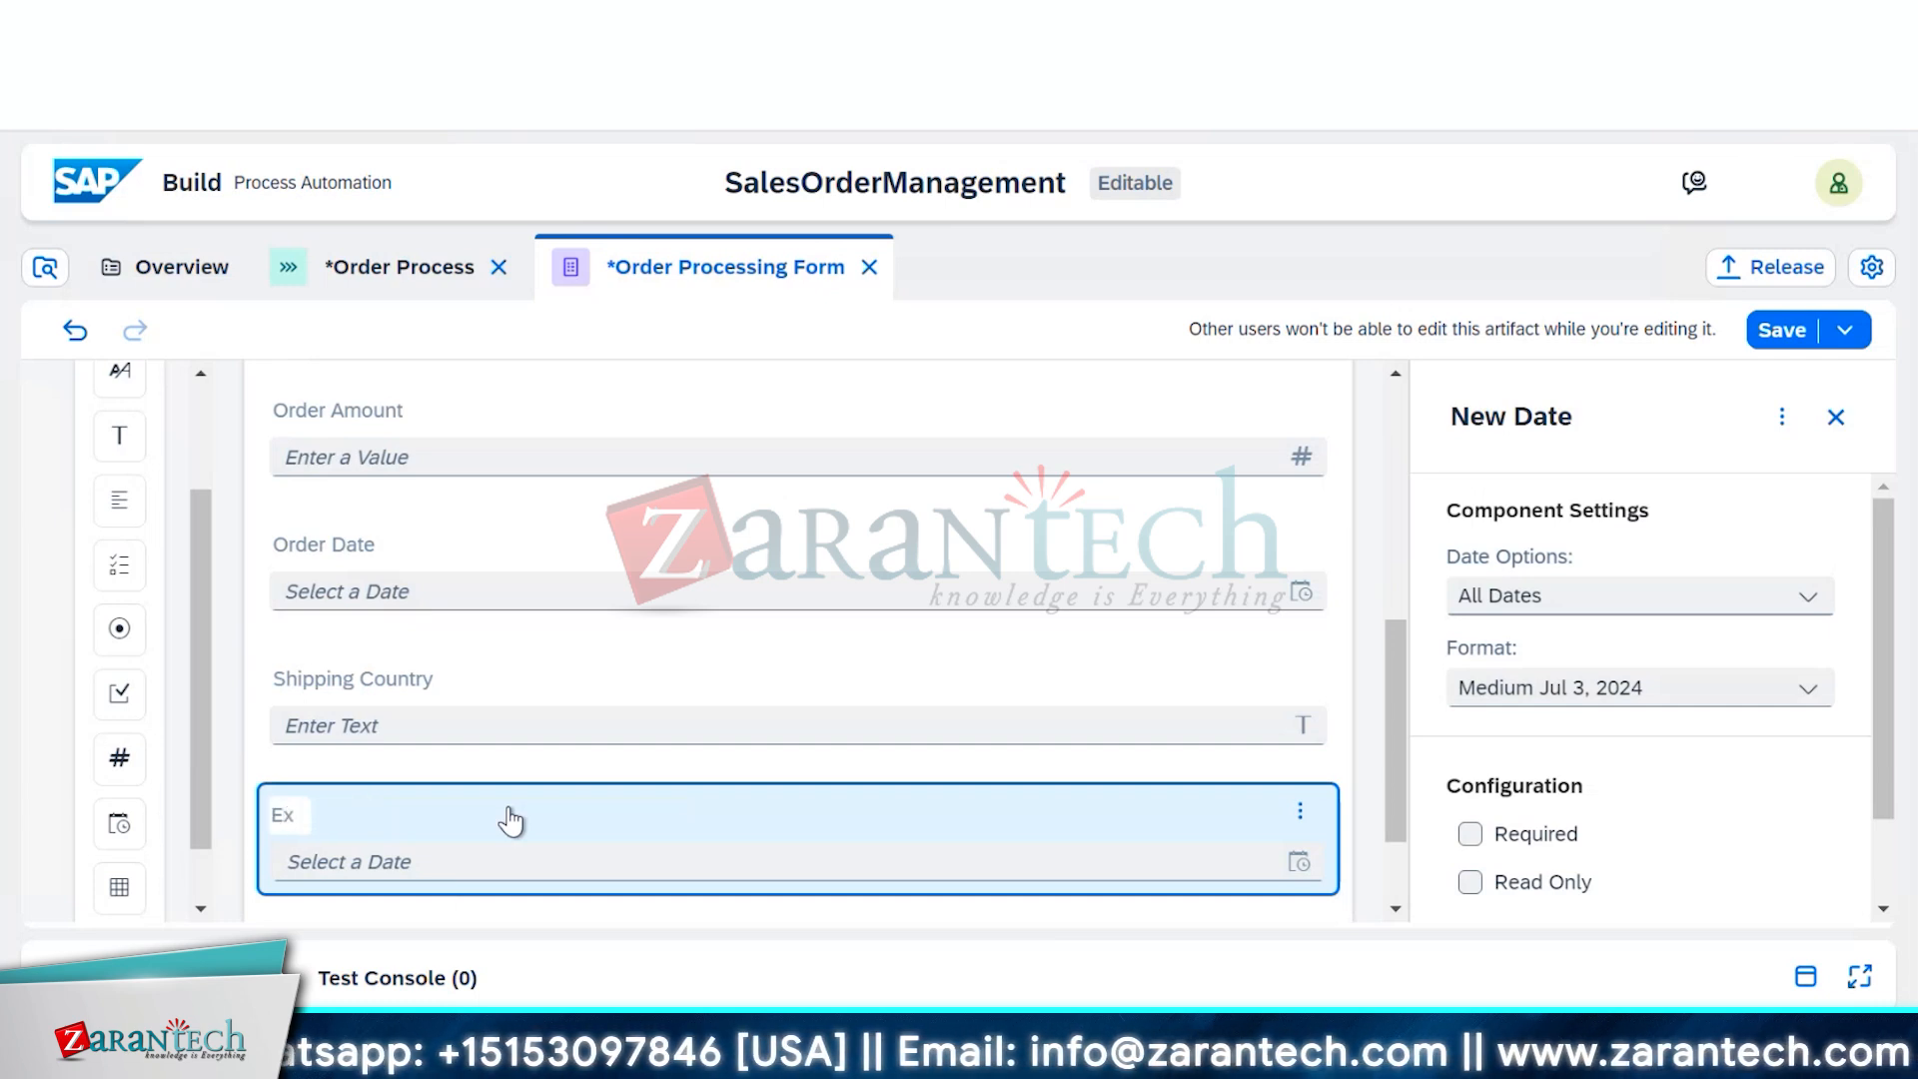
pyautogui.write('pected')
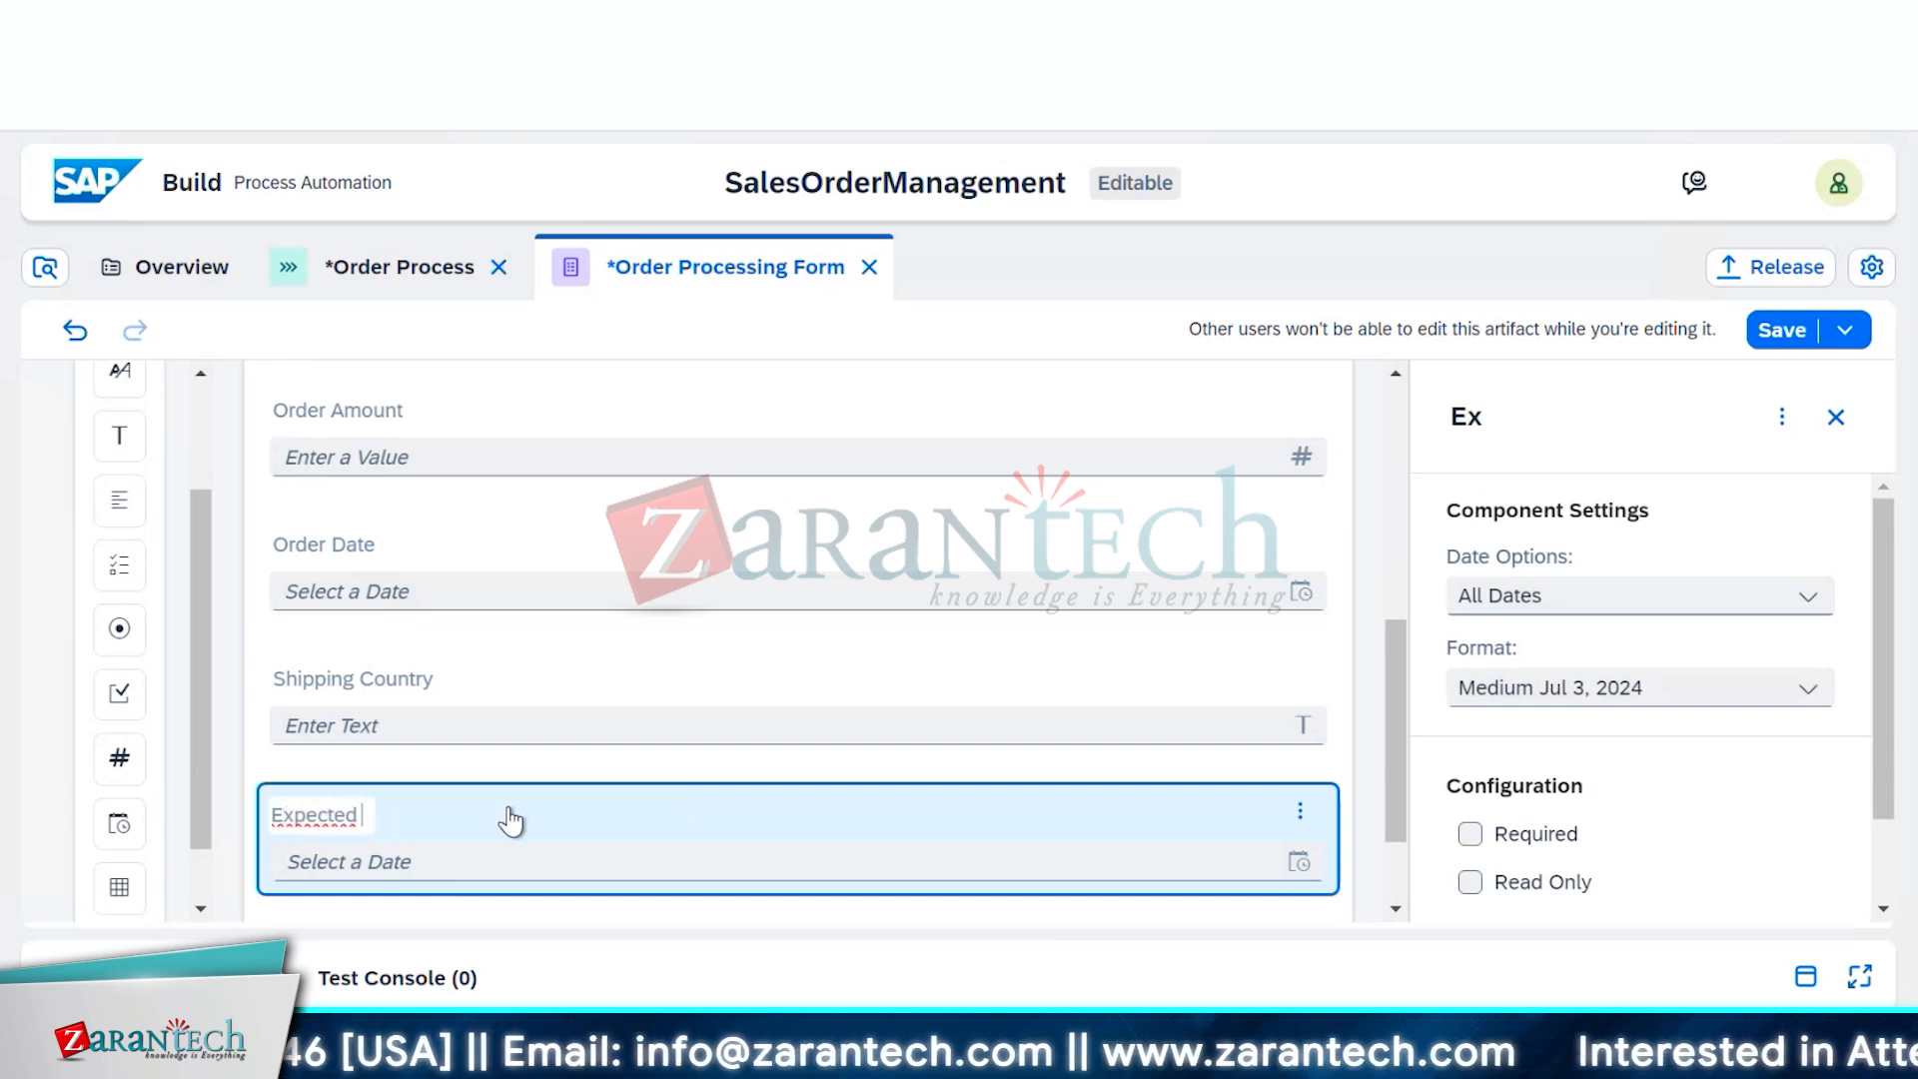
pyautogui.write(' Deliv')
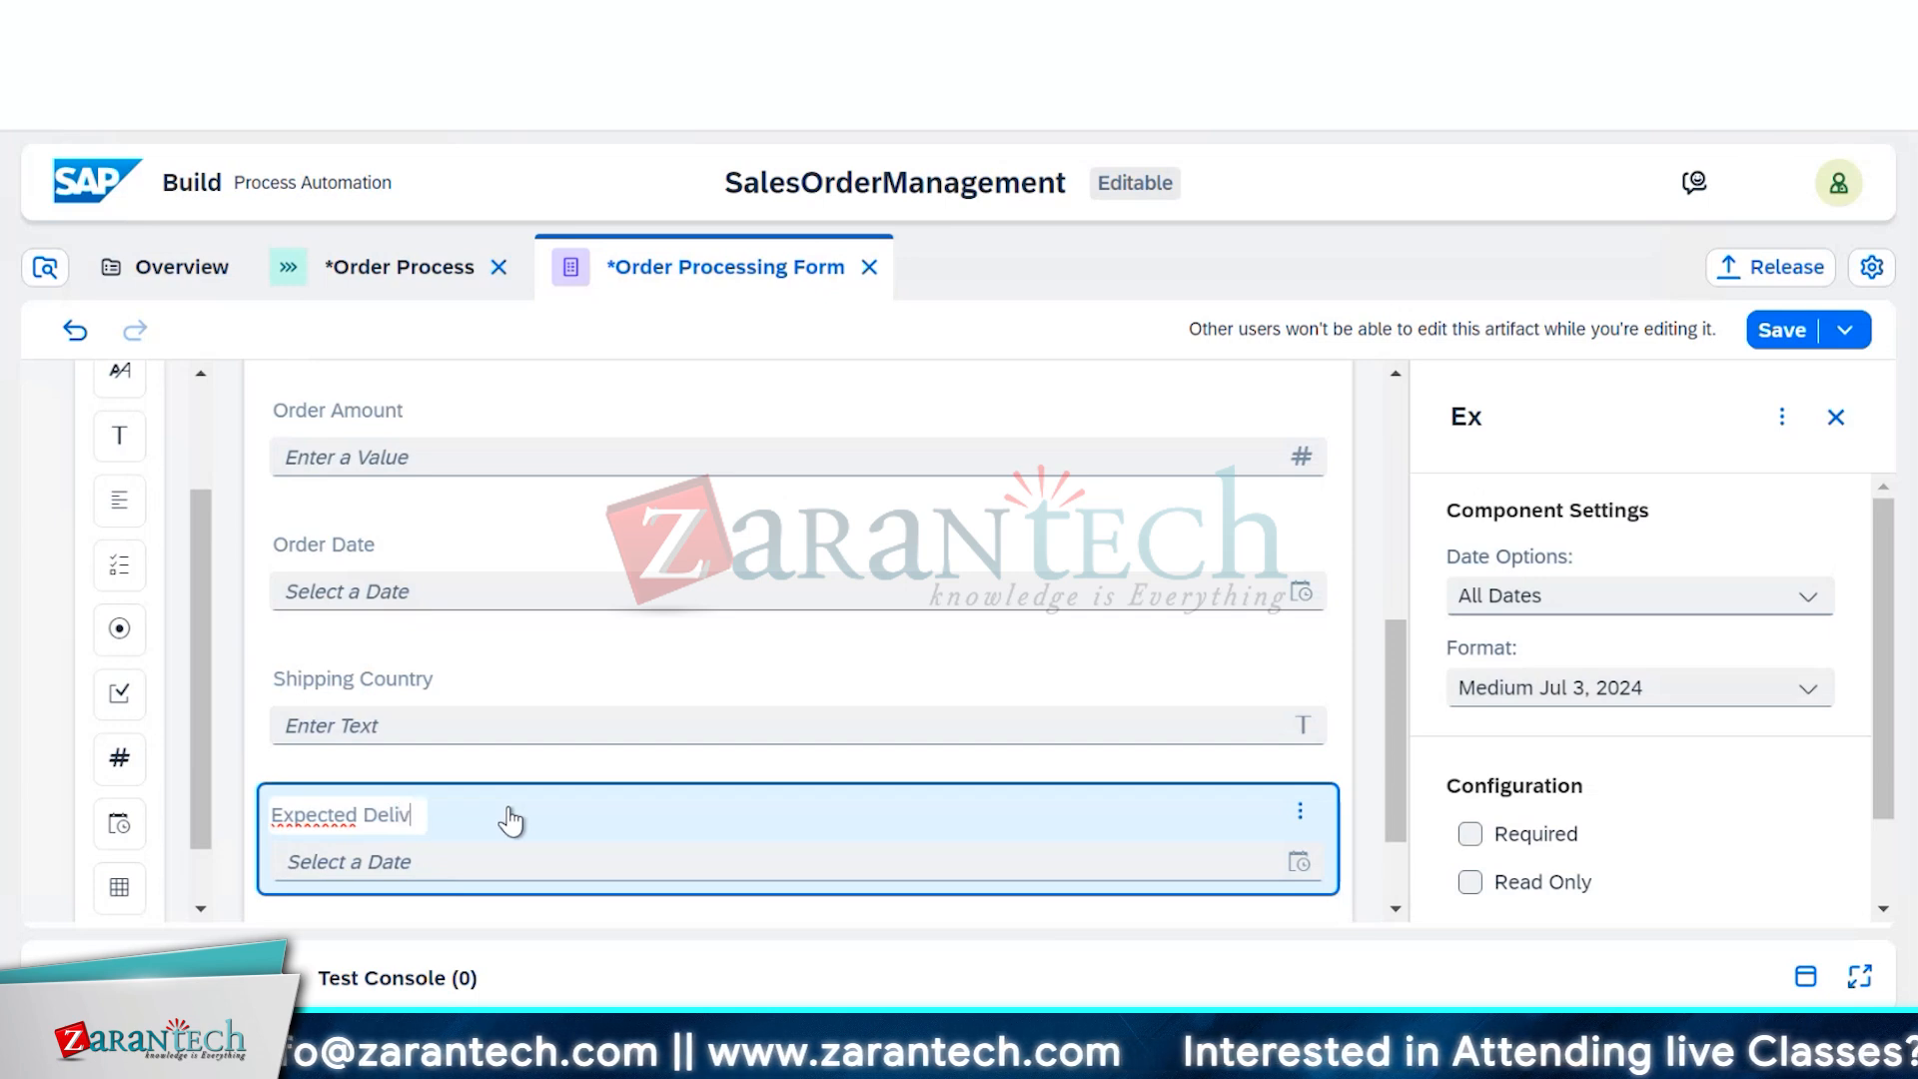
pyautogui.write('ery Dat')
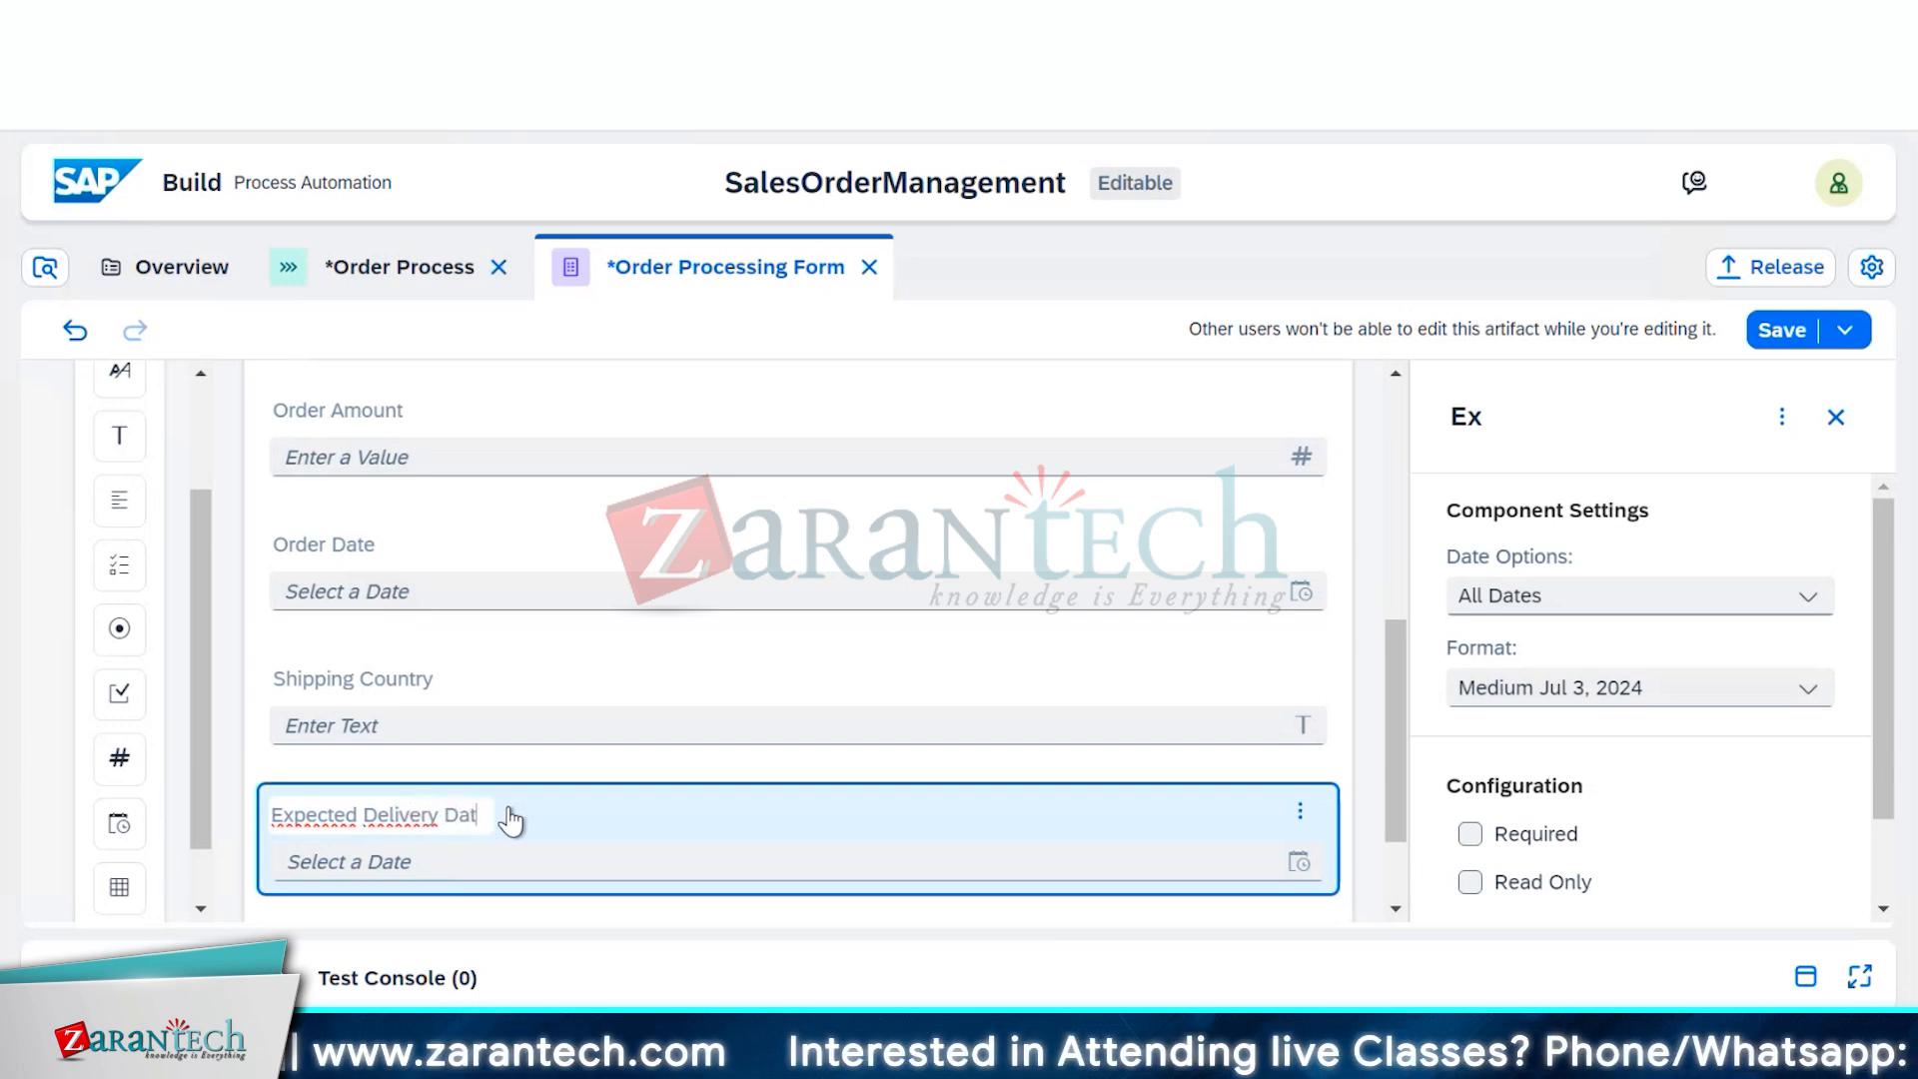
pyautogui.write('e')
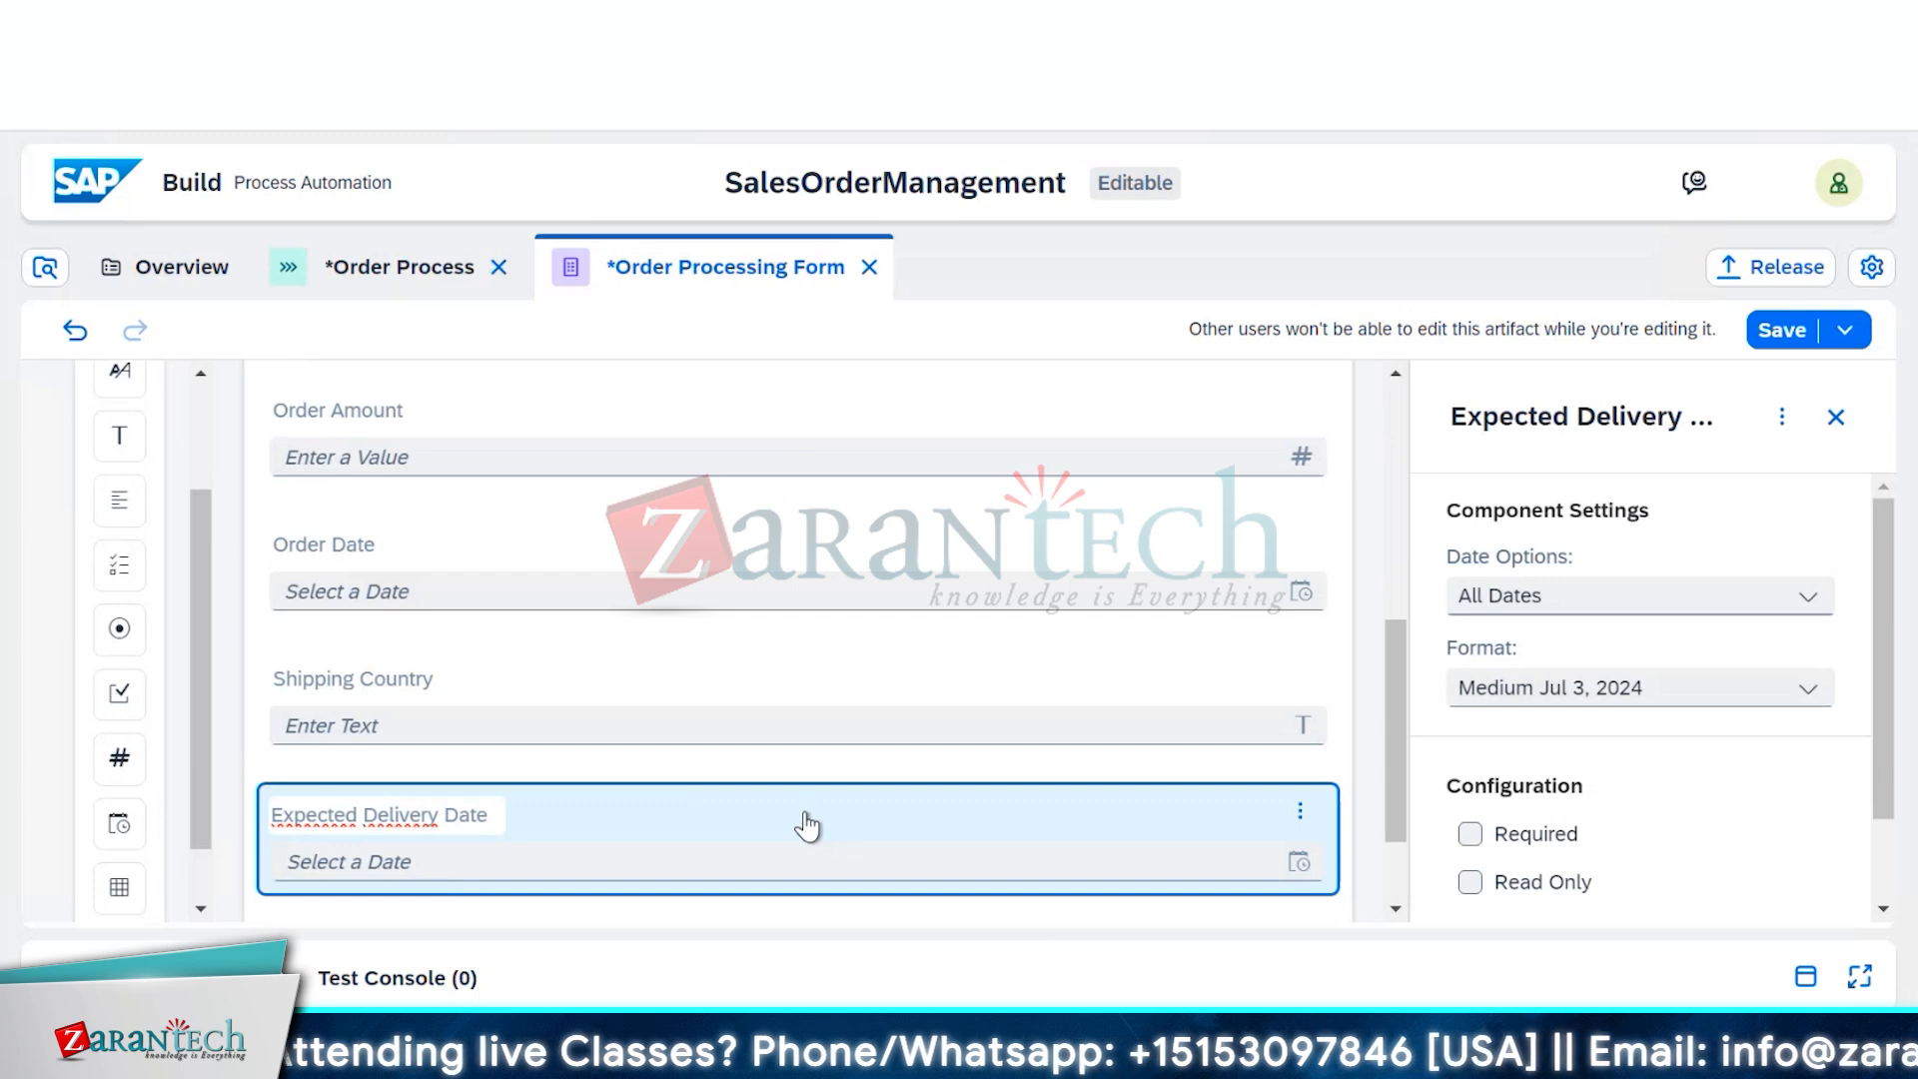
pyautogui.scroll(-2, 807, 825)
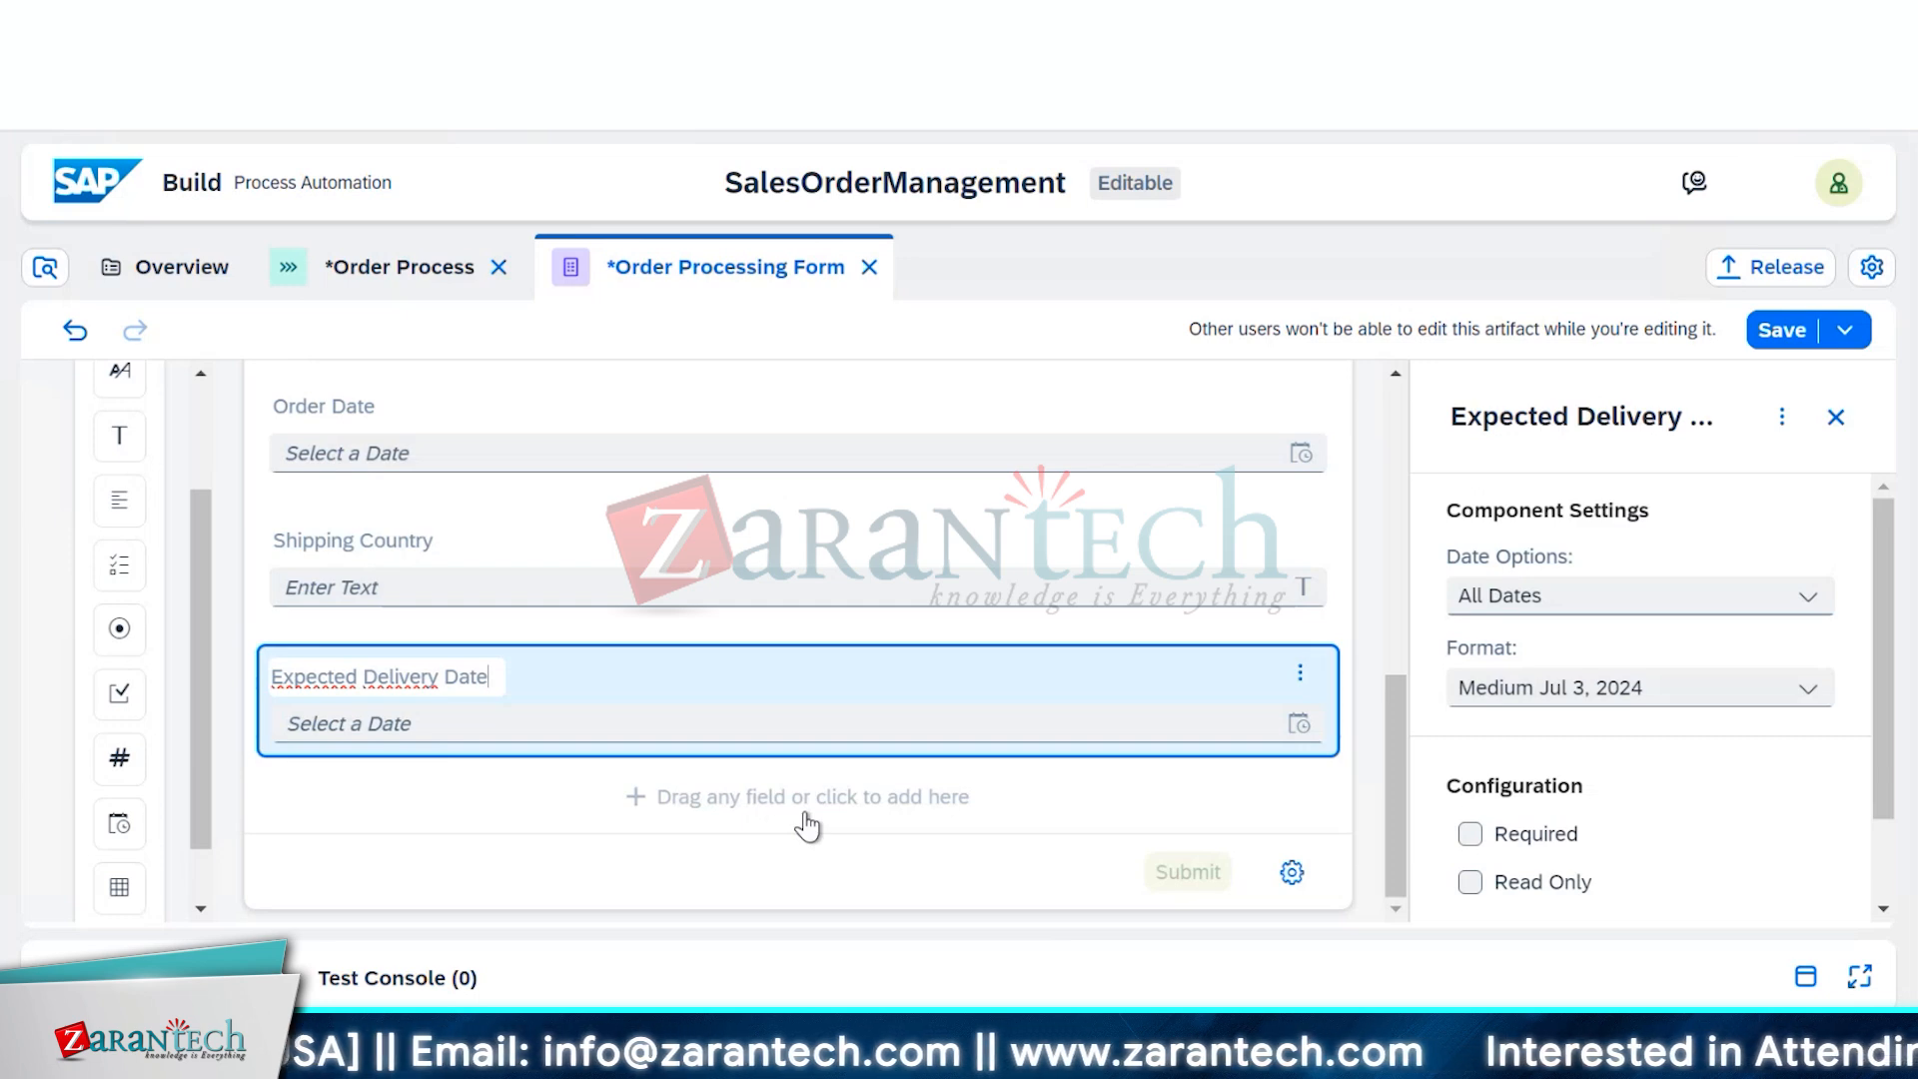
pyautogui.scroll(10, 793, 775)
pyautogui.scroll(-6, 793, 775)
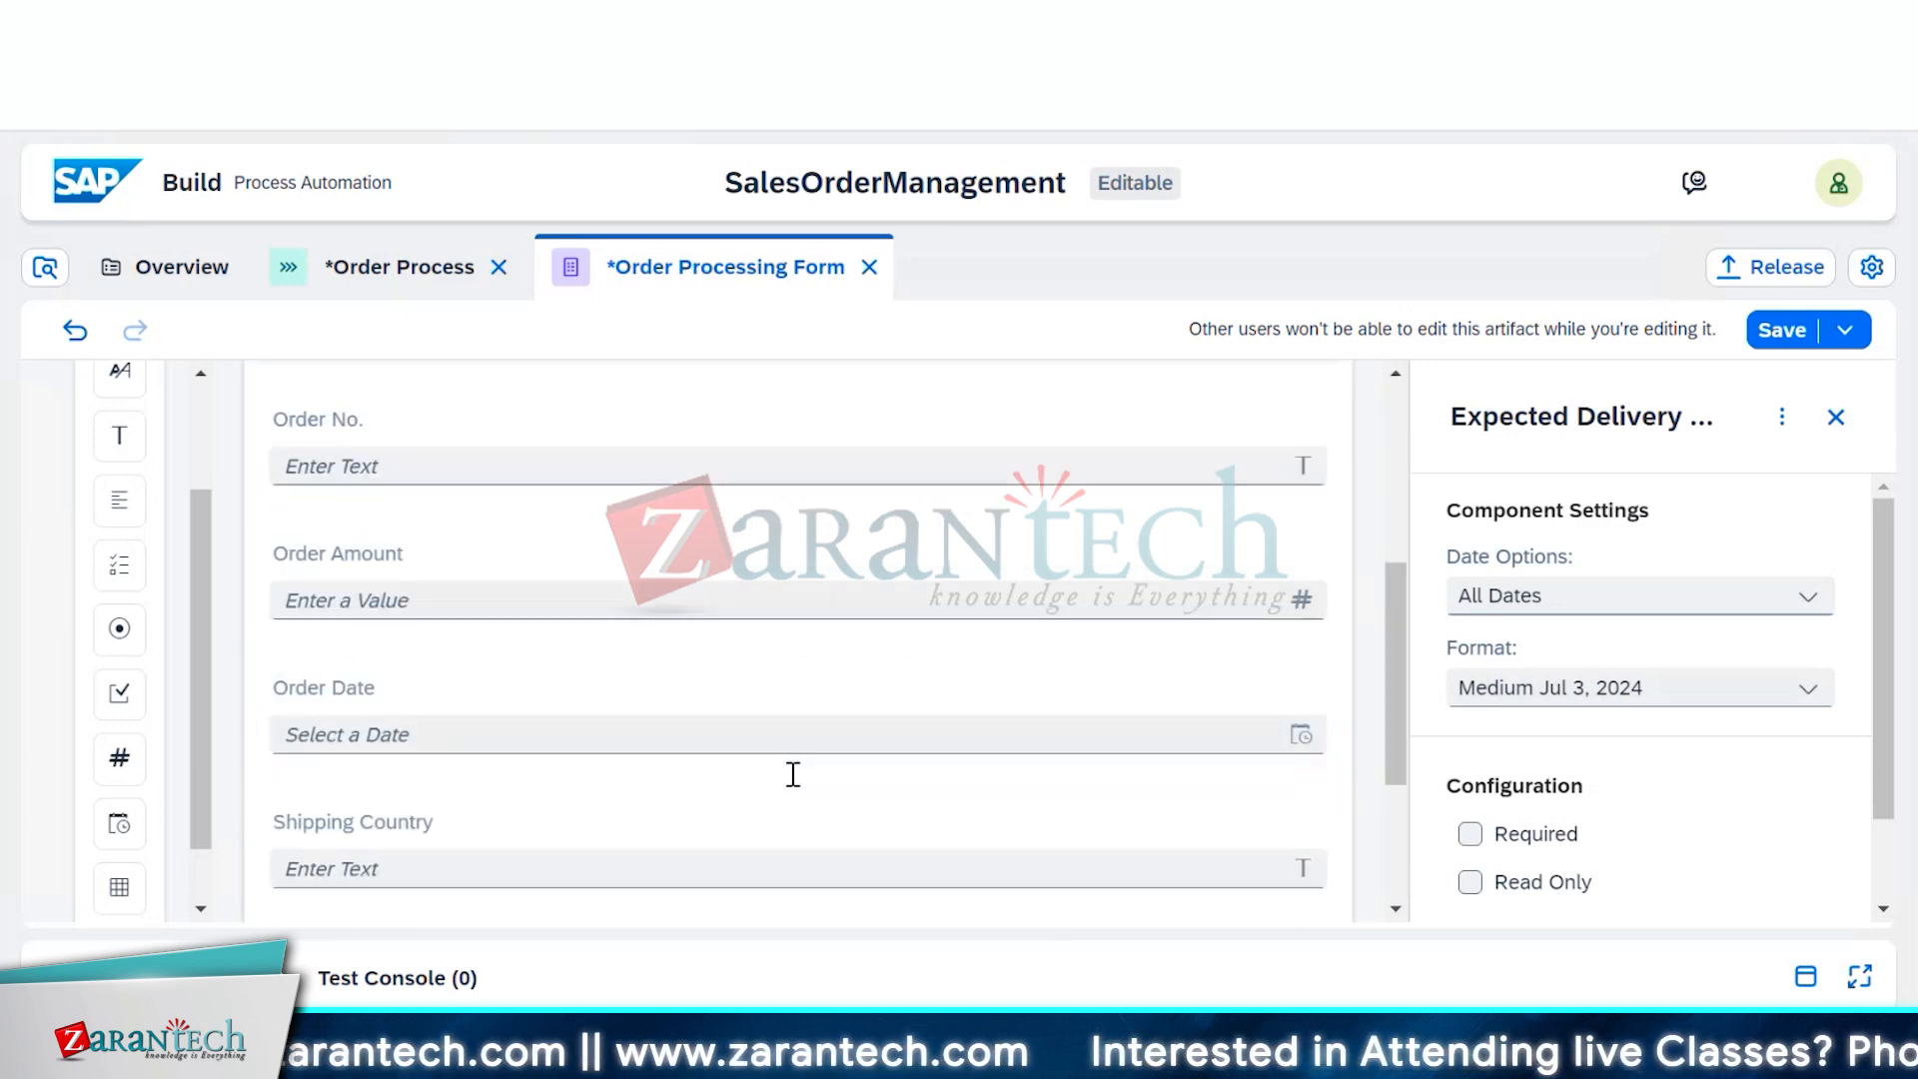
pyautogui.scroll(-4, 793, 775)
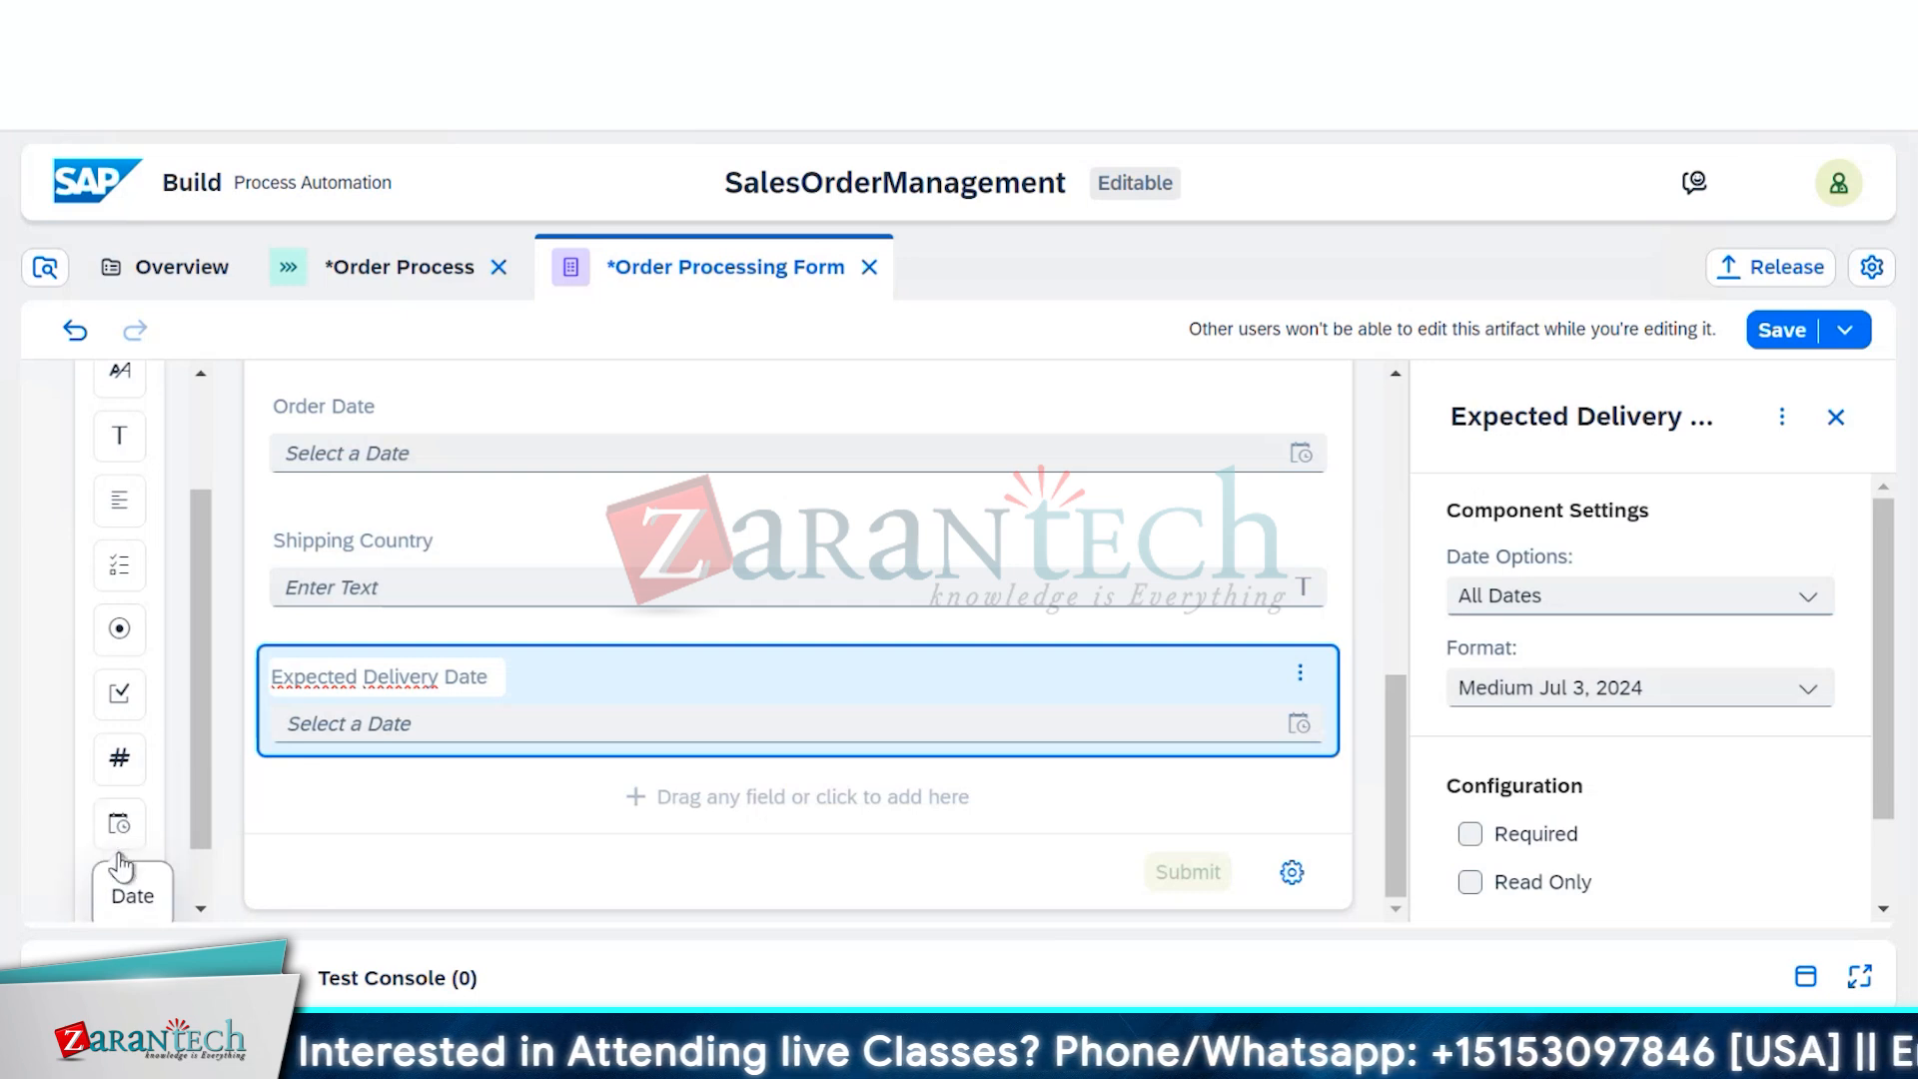
pyautogui.scroll(-1, 121, 866)
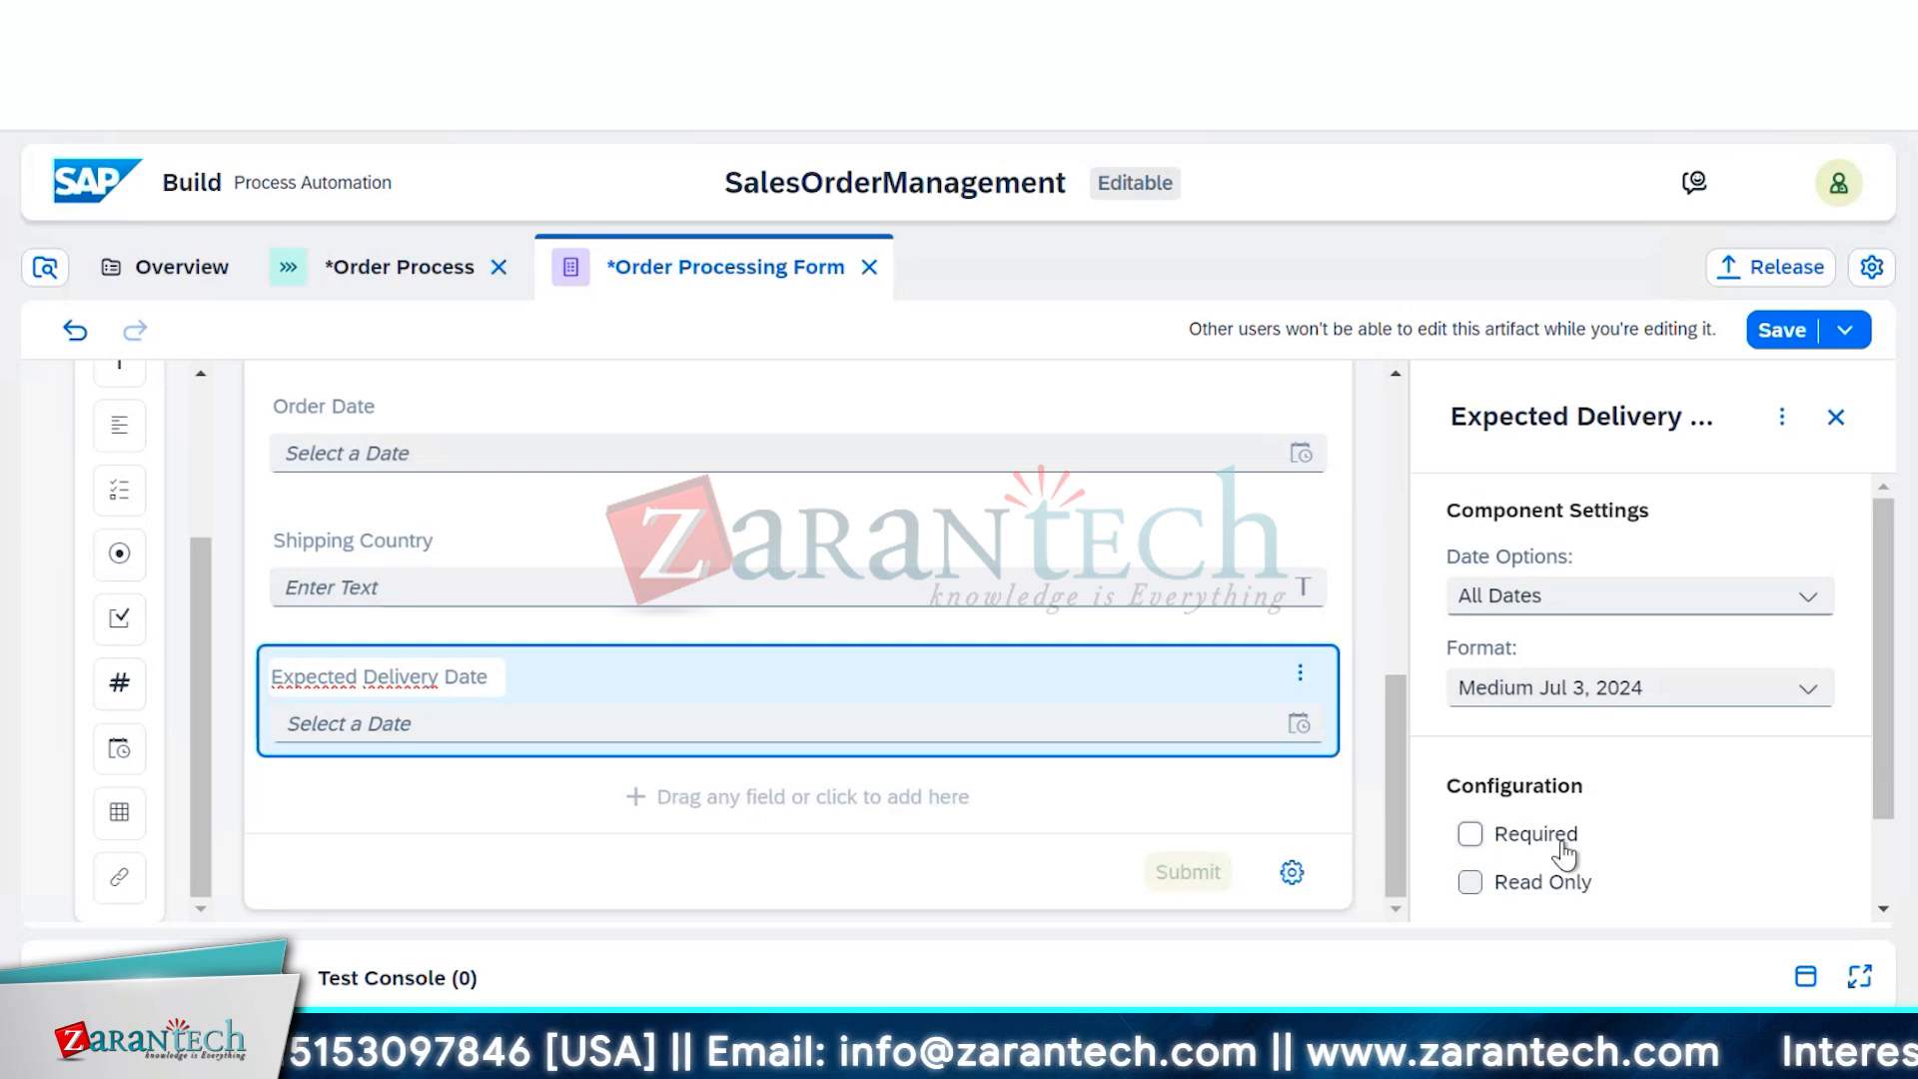
# Open the submit button's settings and keep its Button Title as Submit
pyautogui.click(1190, 873)
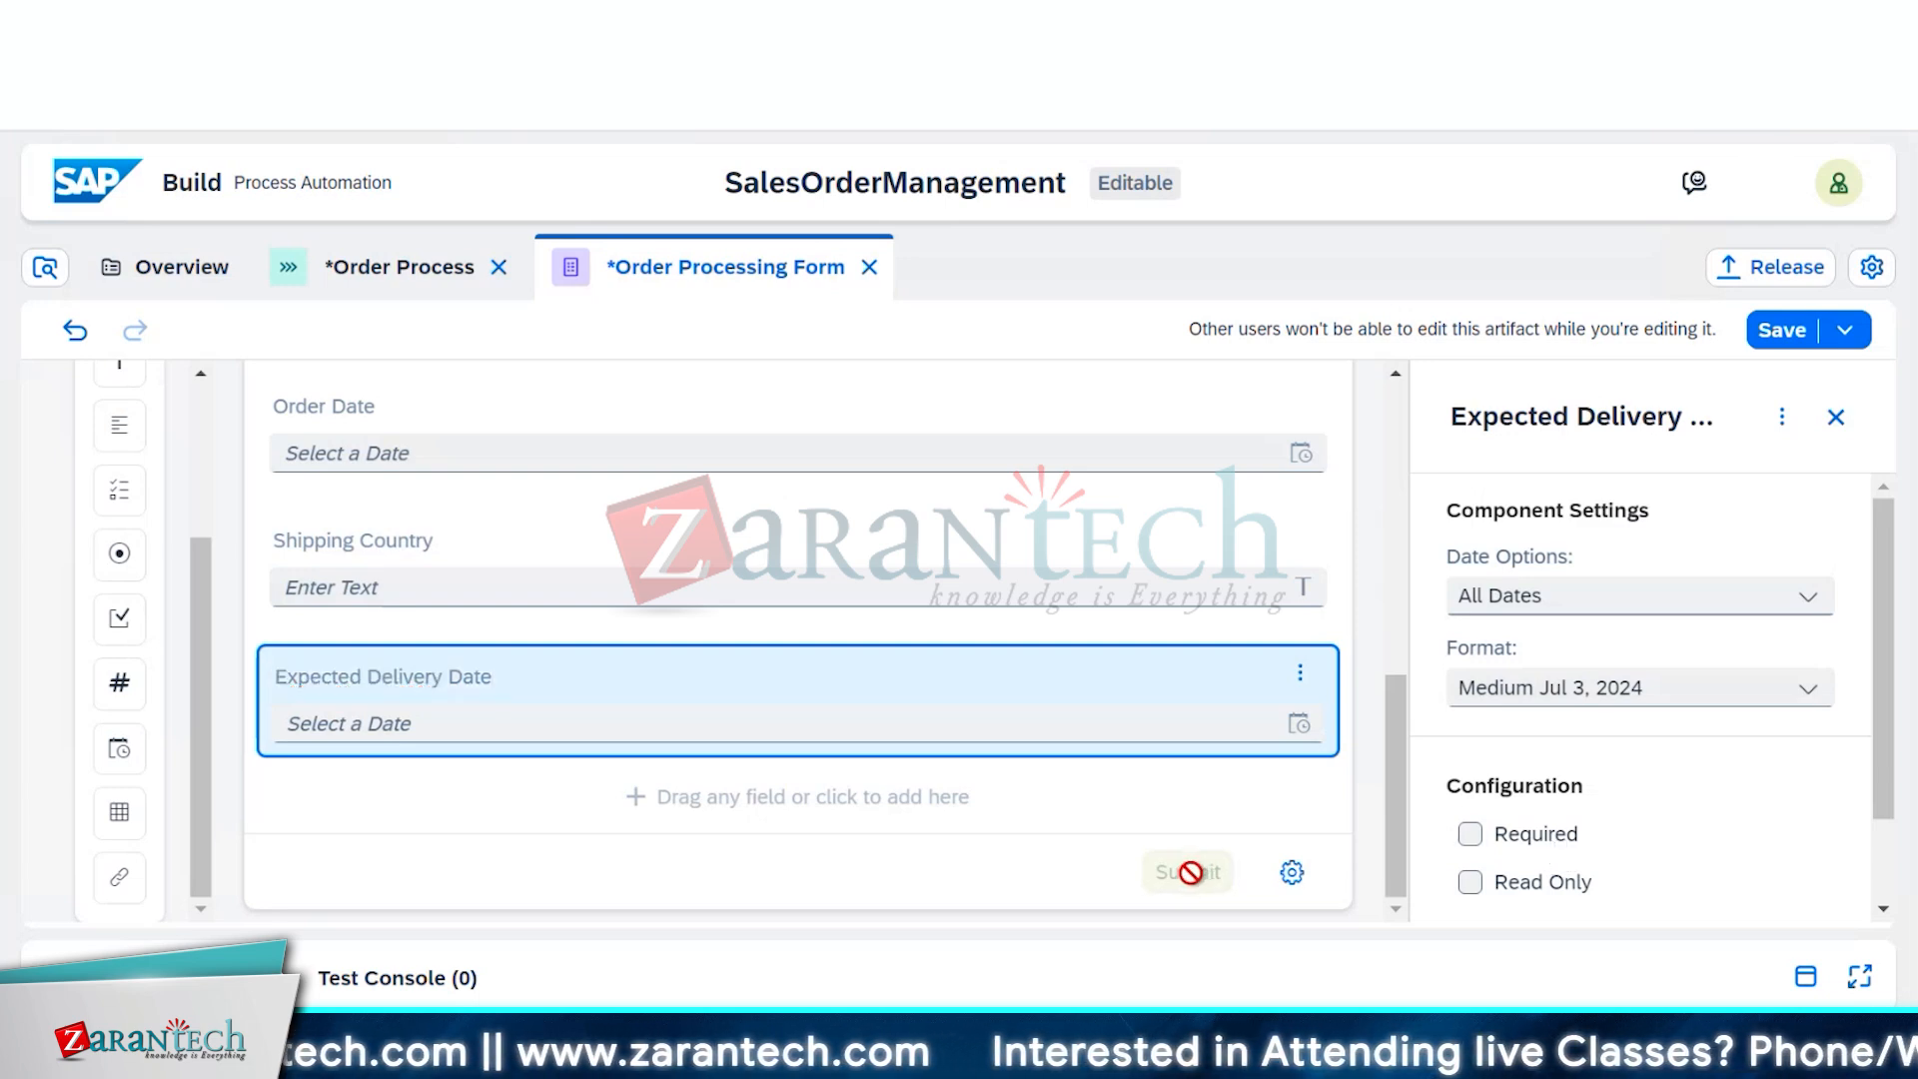
pyautogui.click(1291, 873)
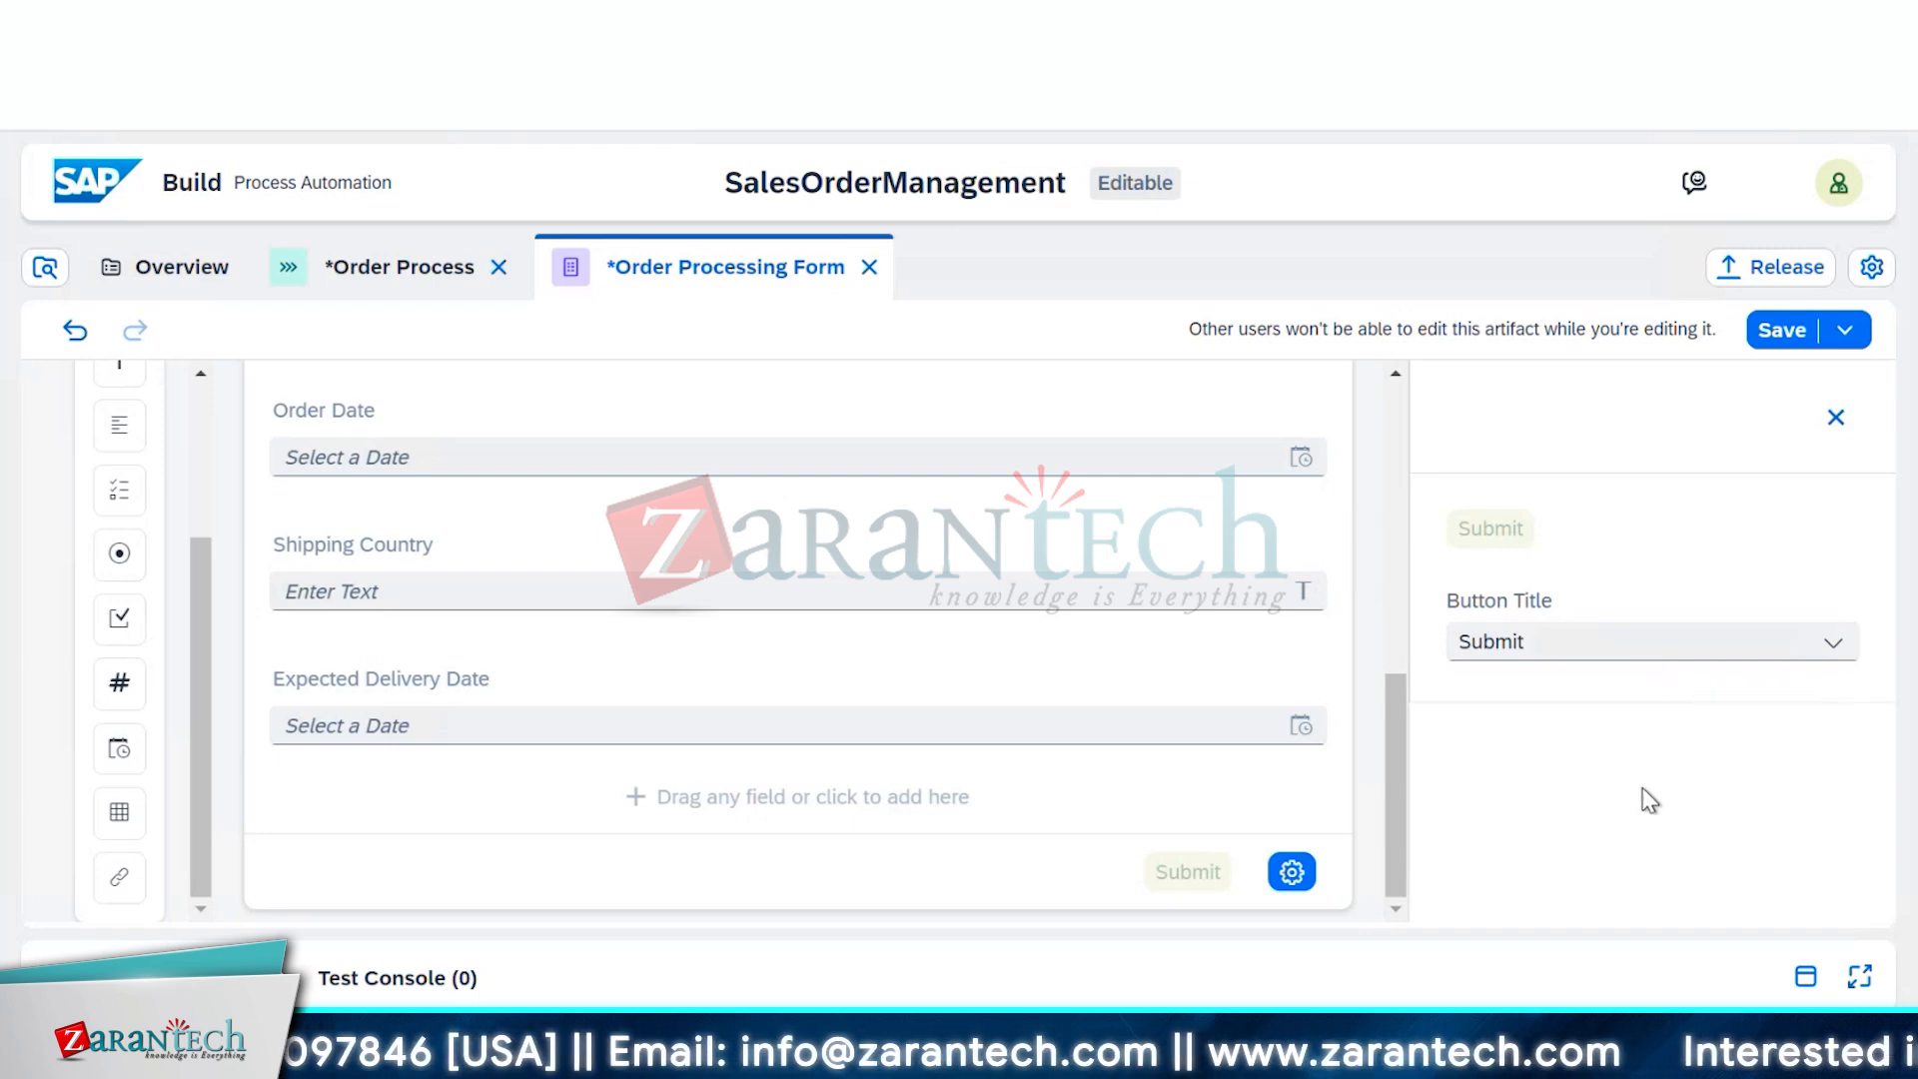
pyautogui.click(1554, 650)
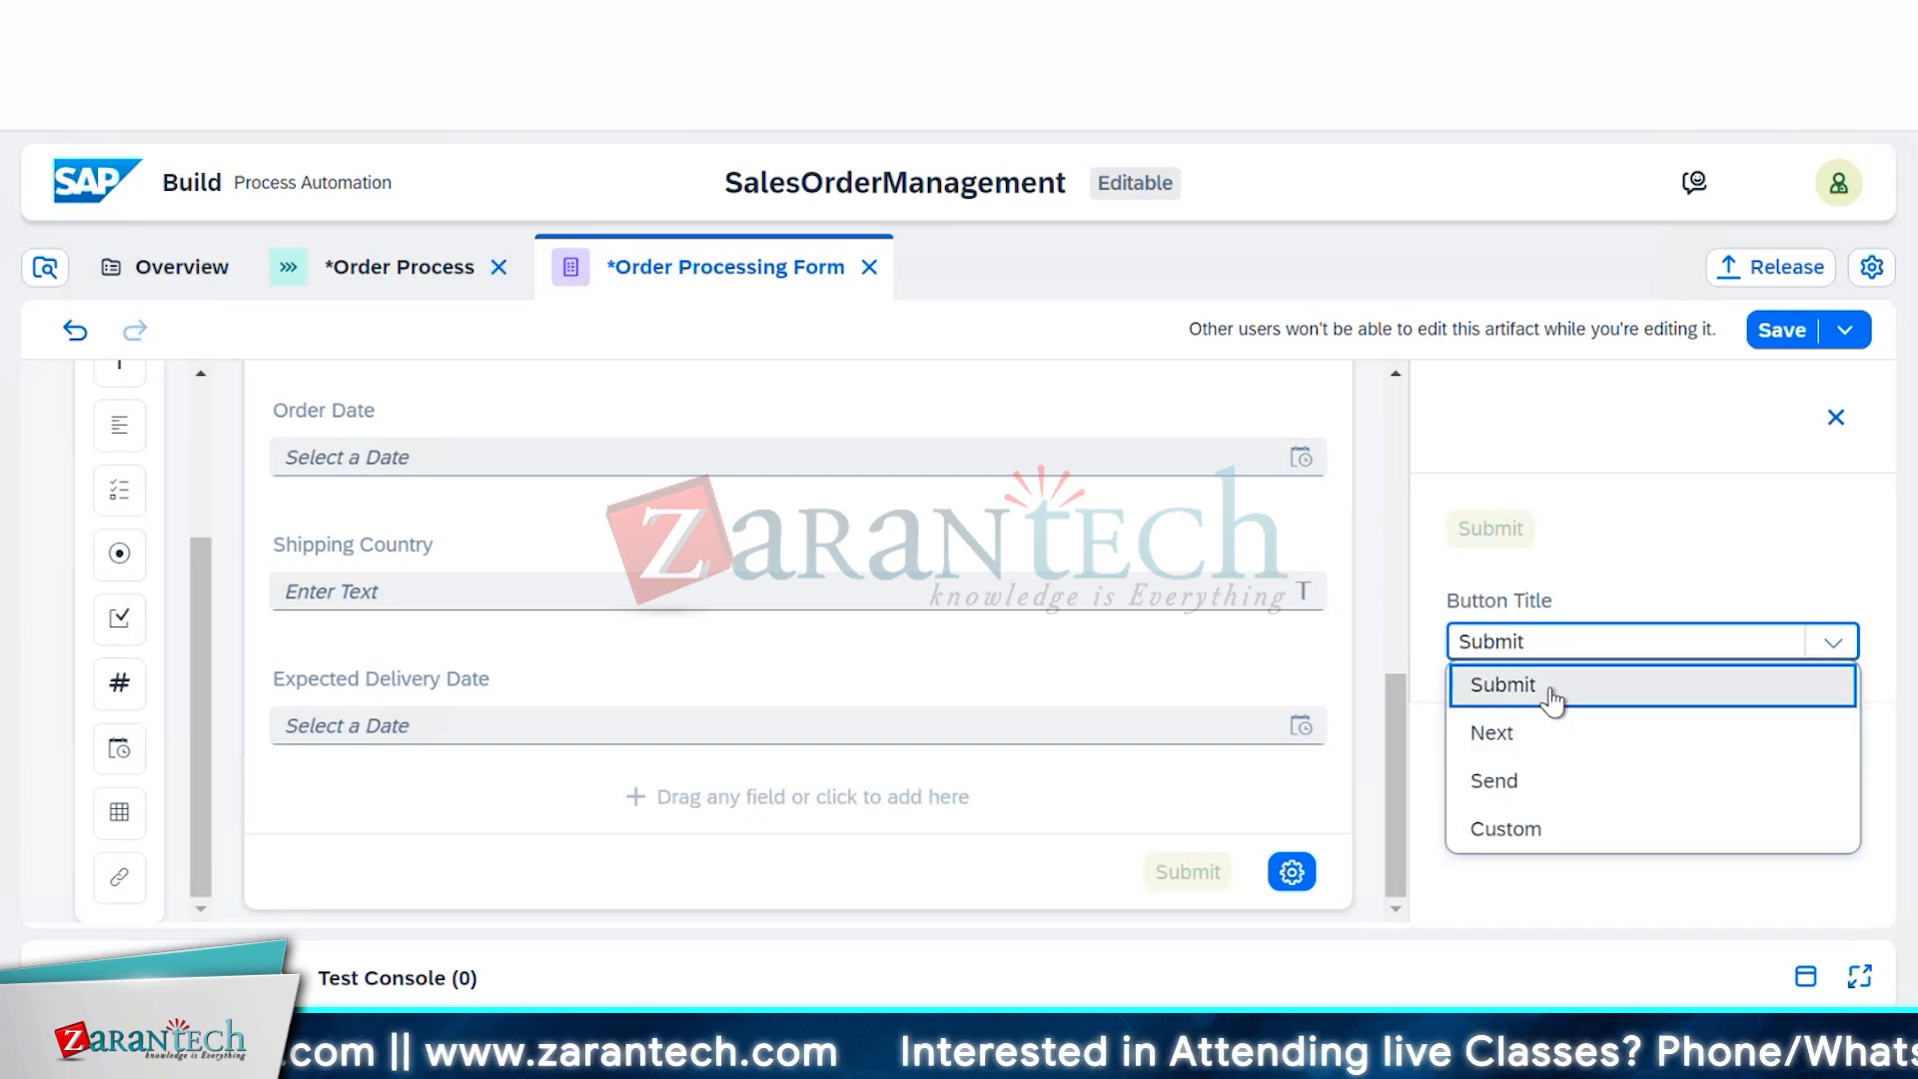
pyautogui.click(1555, 697)
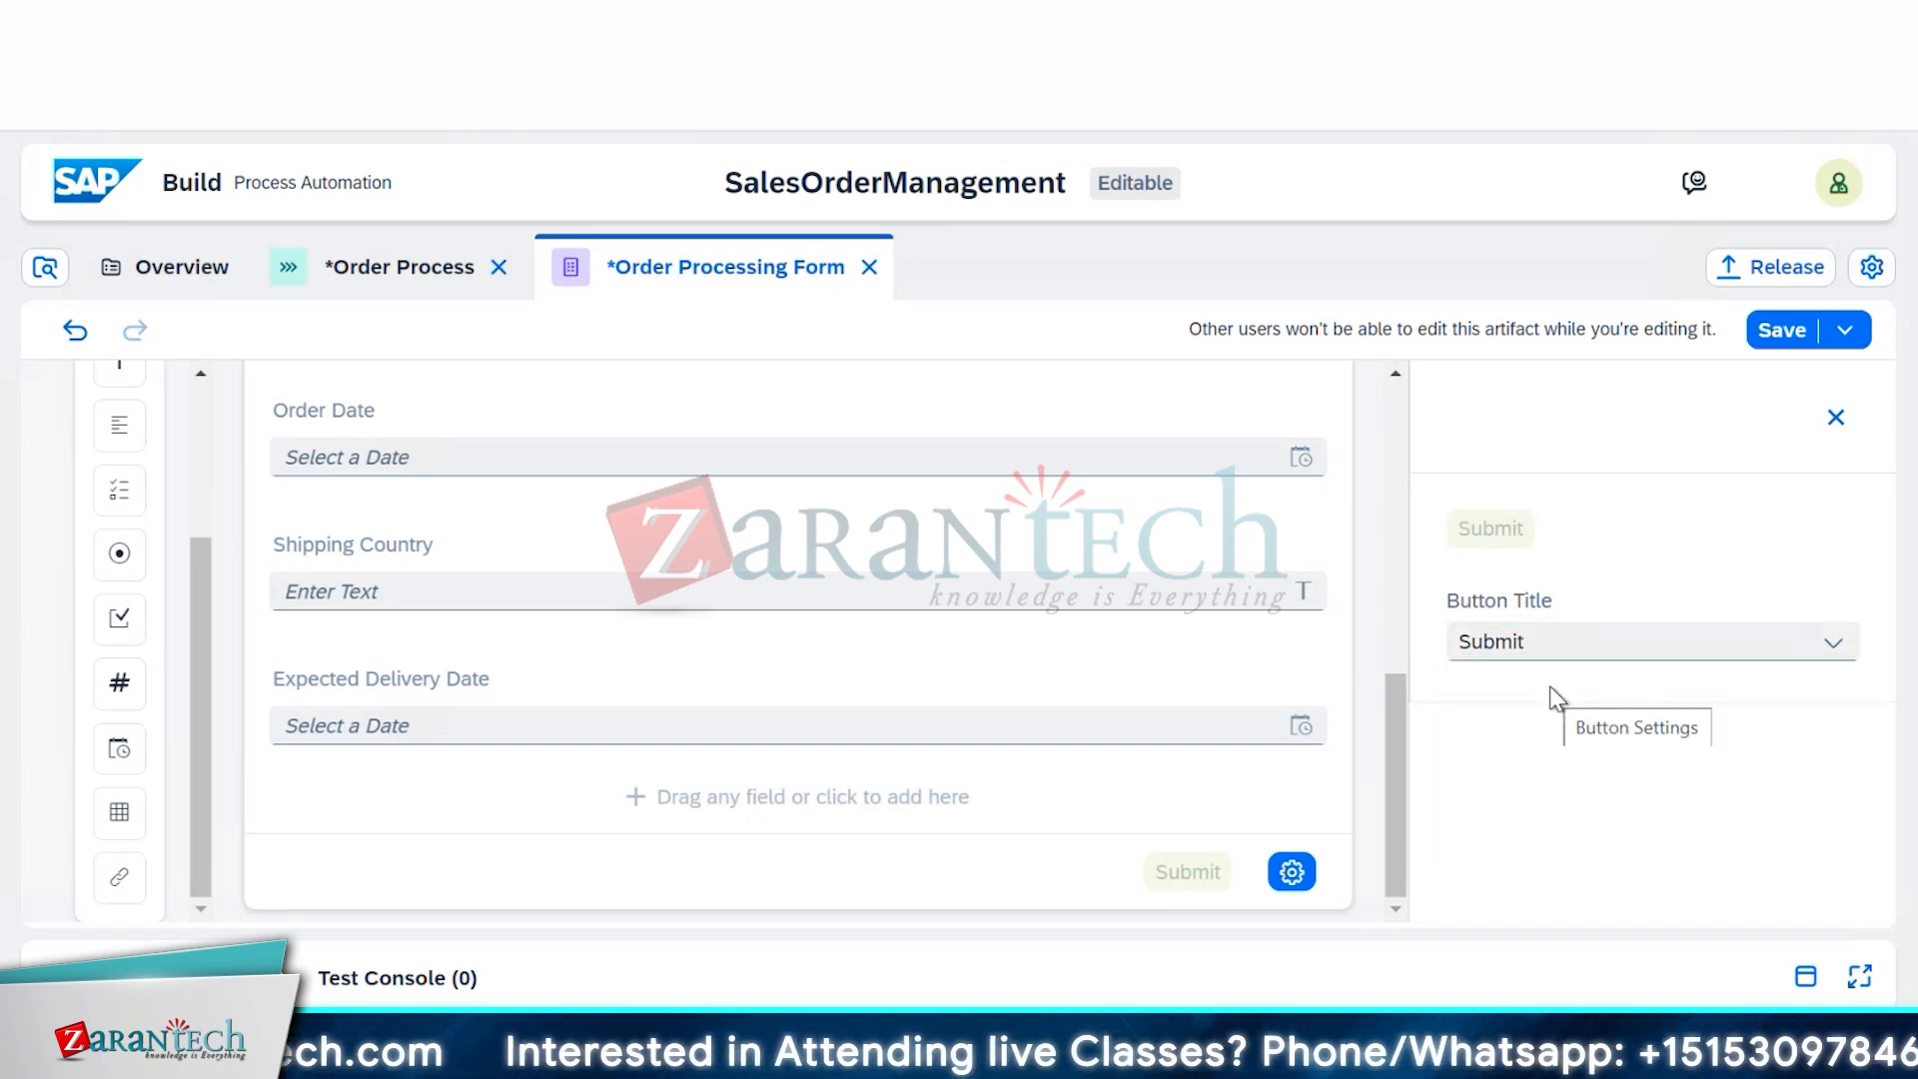
pyautogui.click(1631, 657)
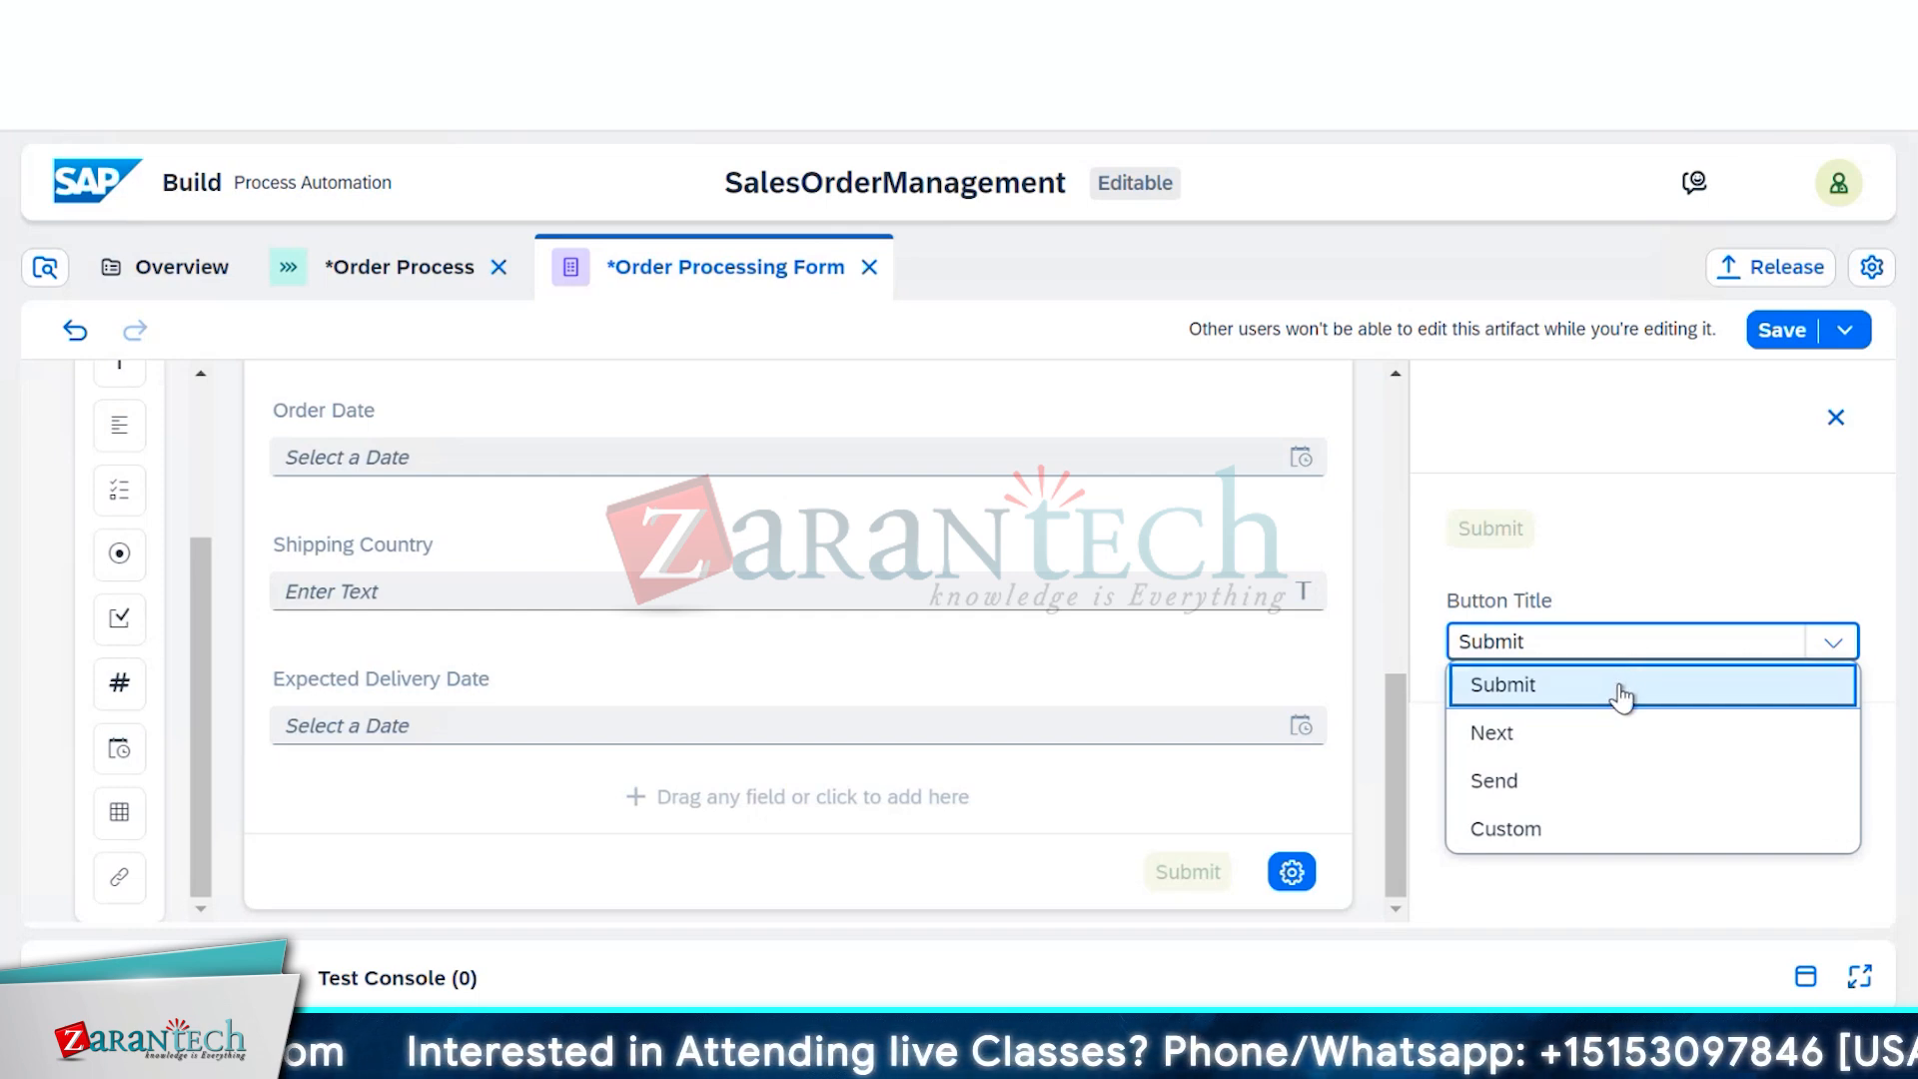
pyautogui.click(1620, 697)
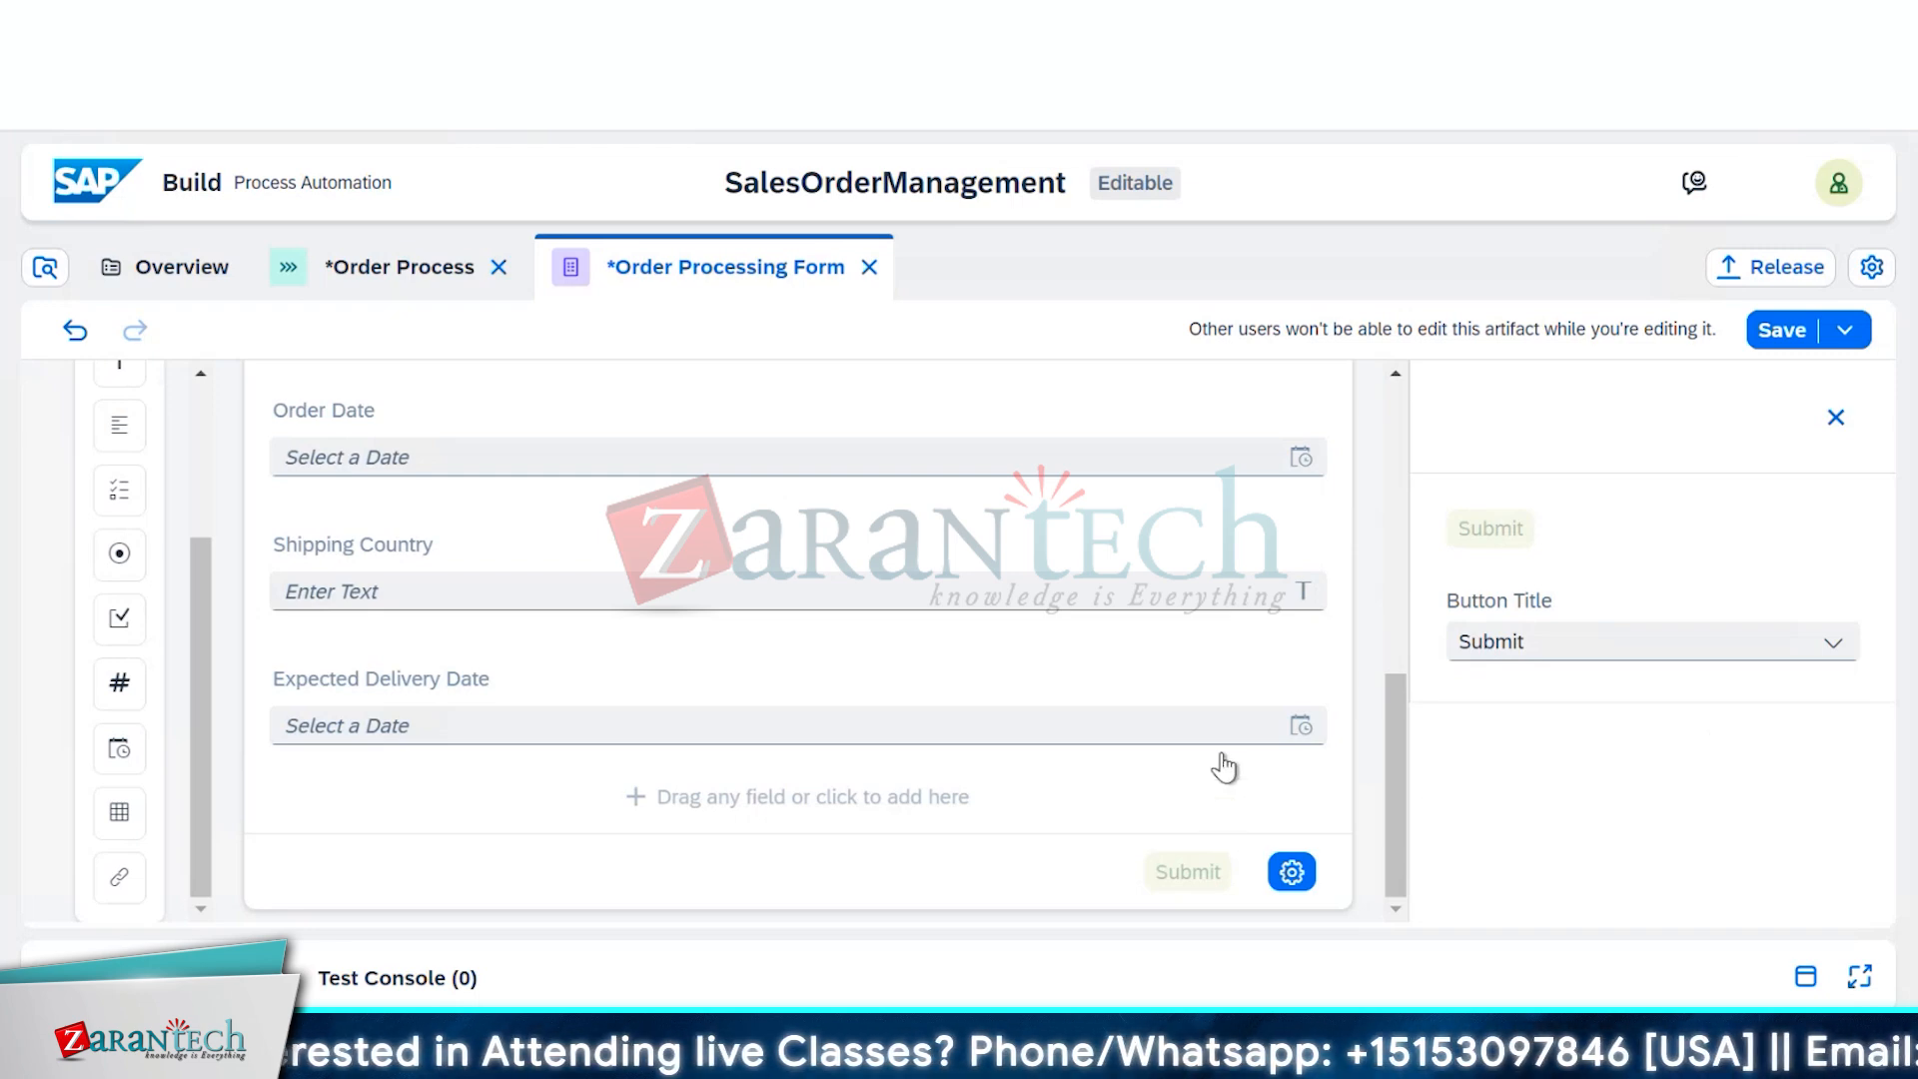
pyautogui.scroll(6, 1224, 767)
pyautogui.scroll(-4, 1227, 767)
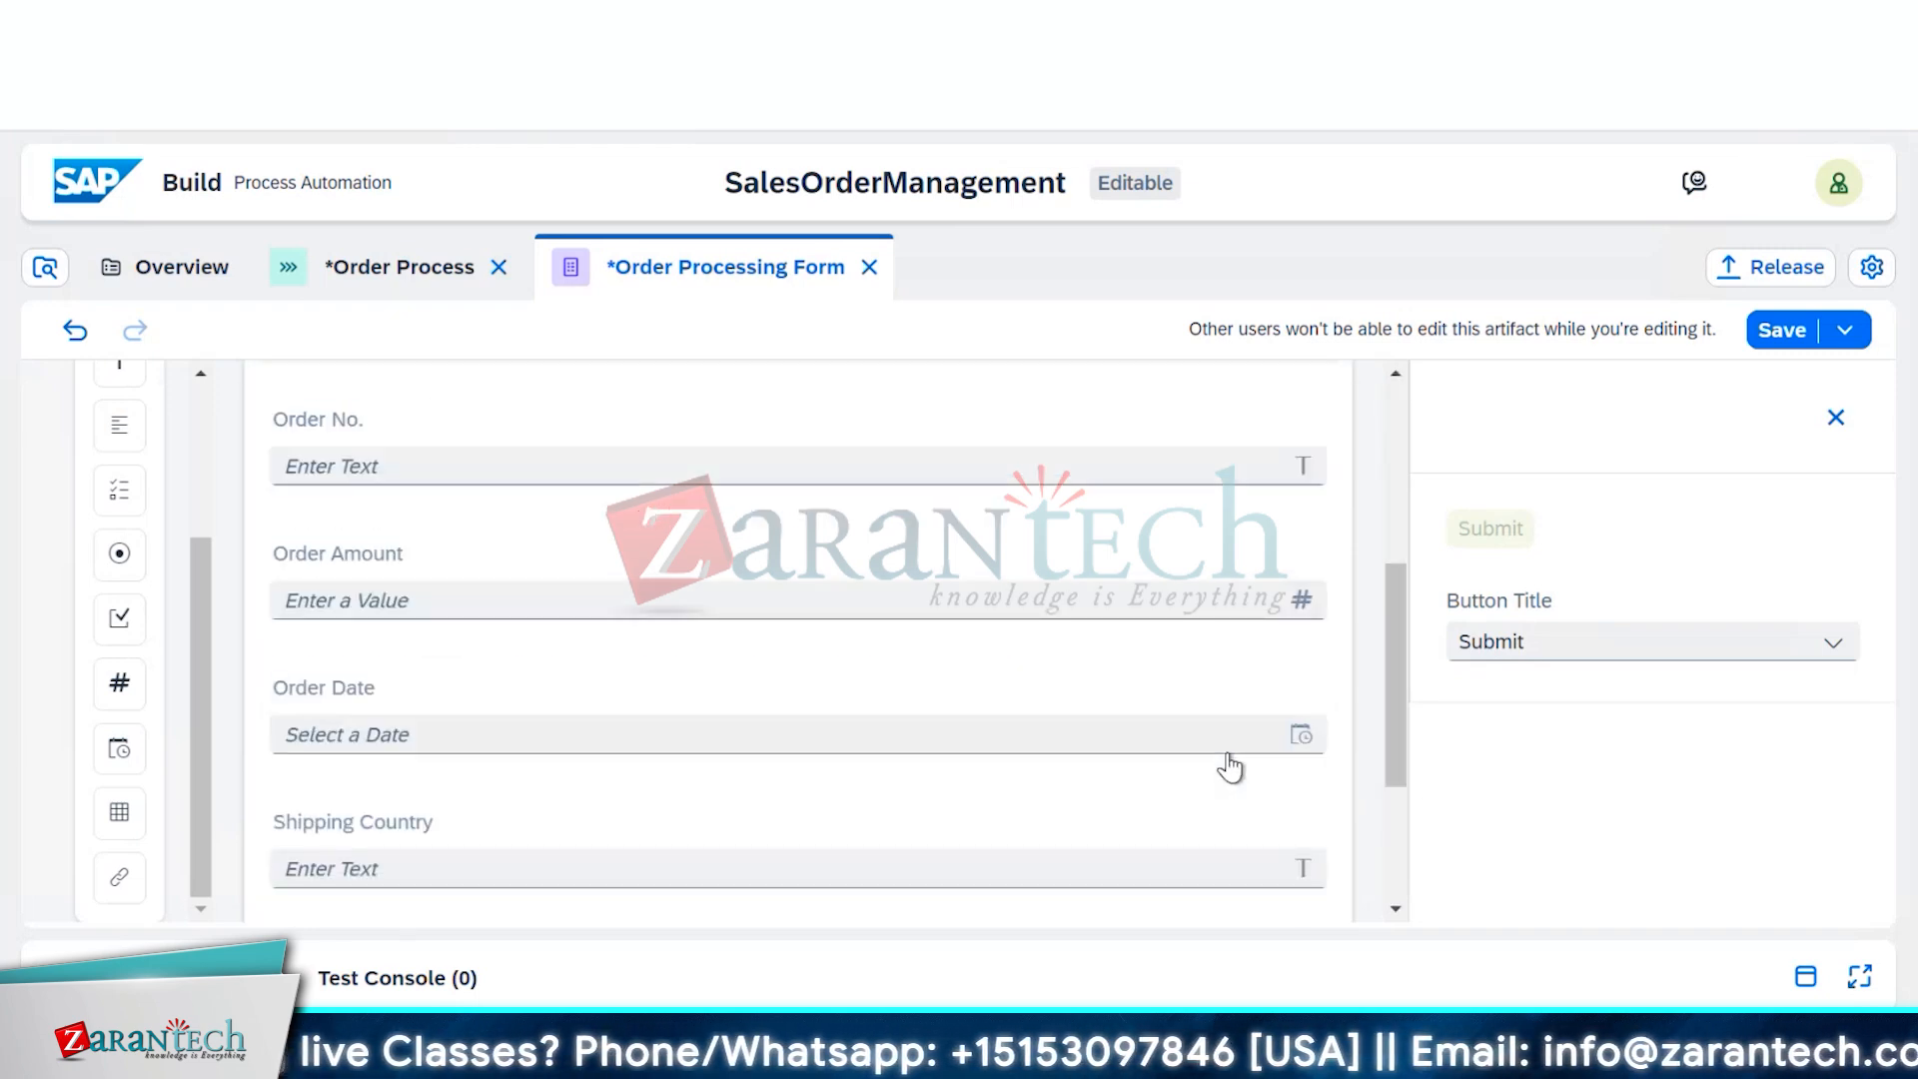
pyautogui.scroll(-3, 1229, 767)
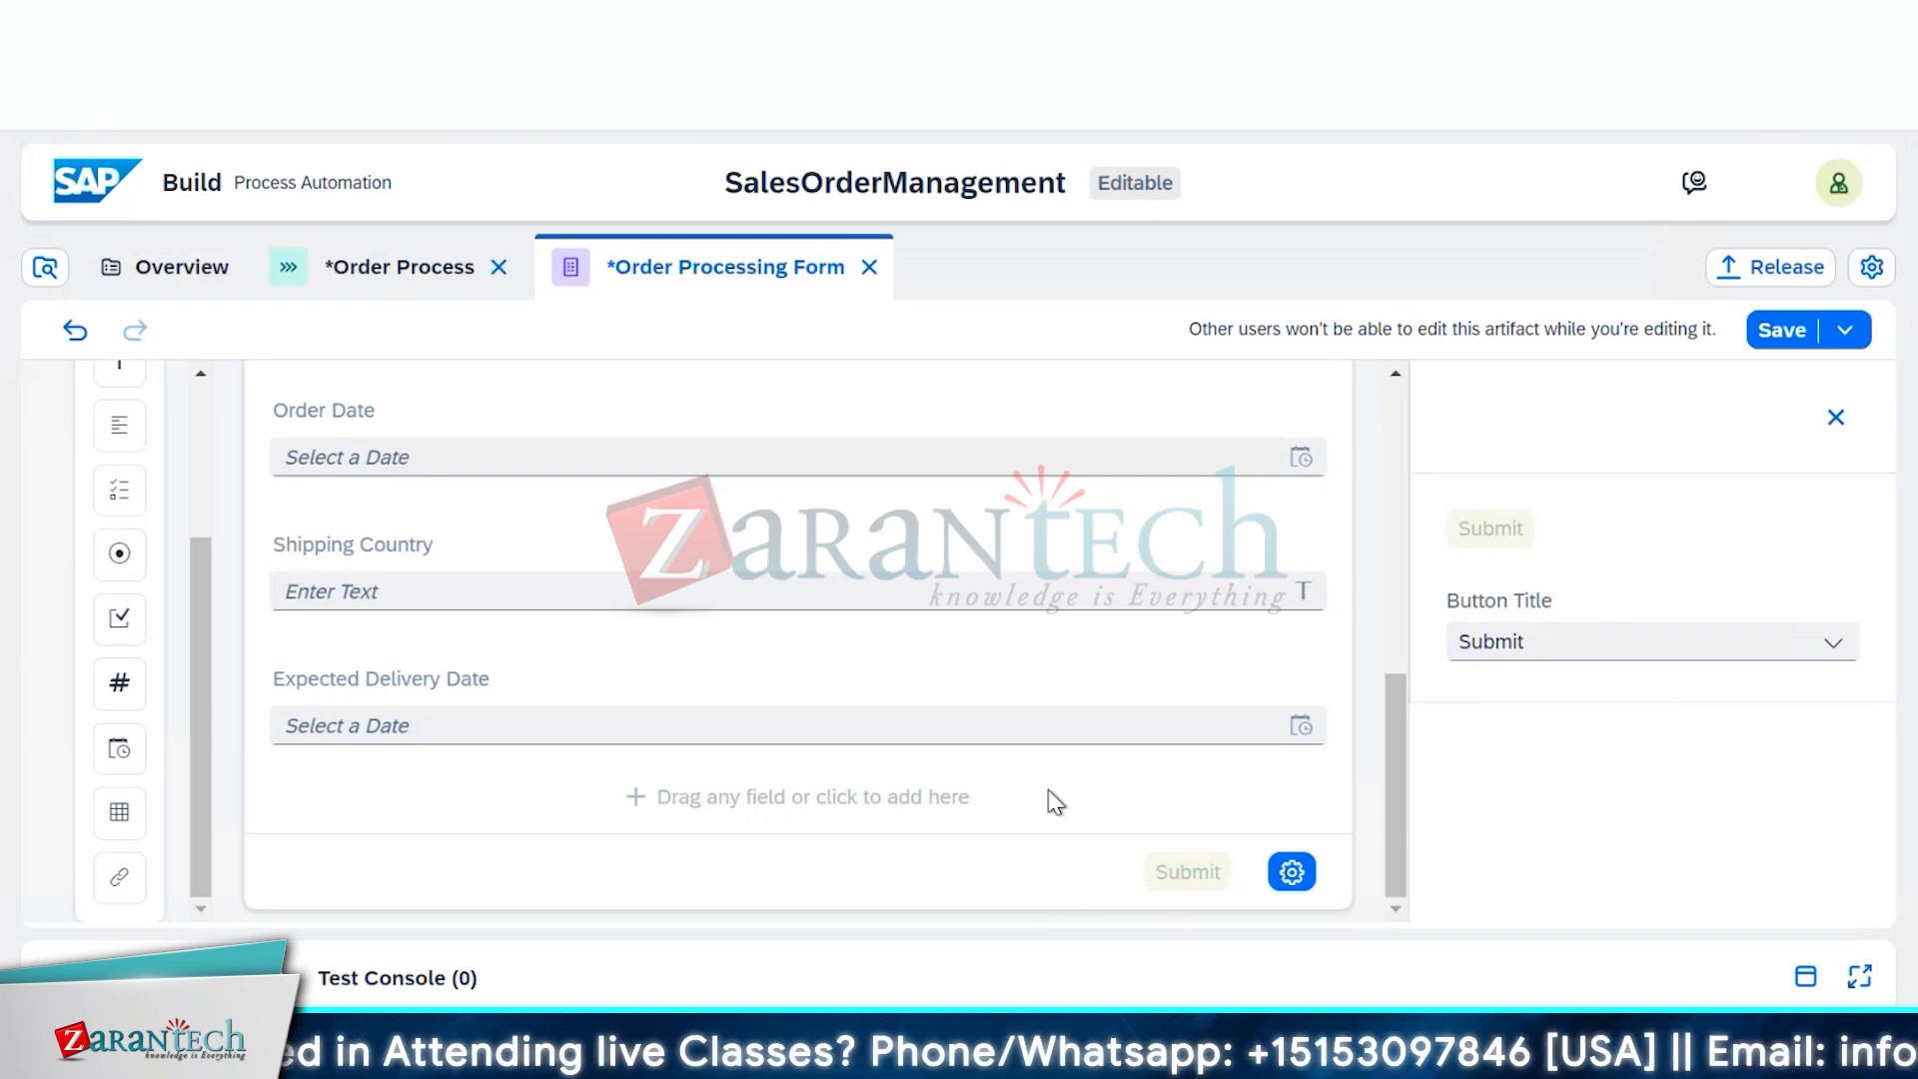
# Make Customer Name required, leaving Read Only switched off
pyautogui.scroll(10, 1078, 744)
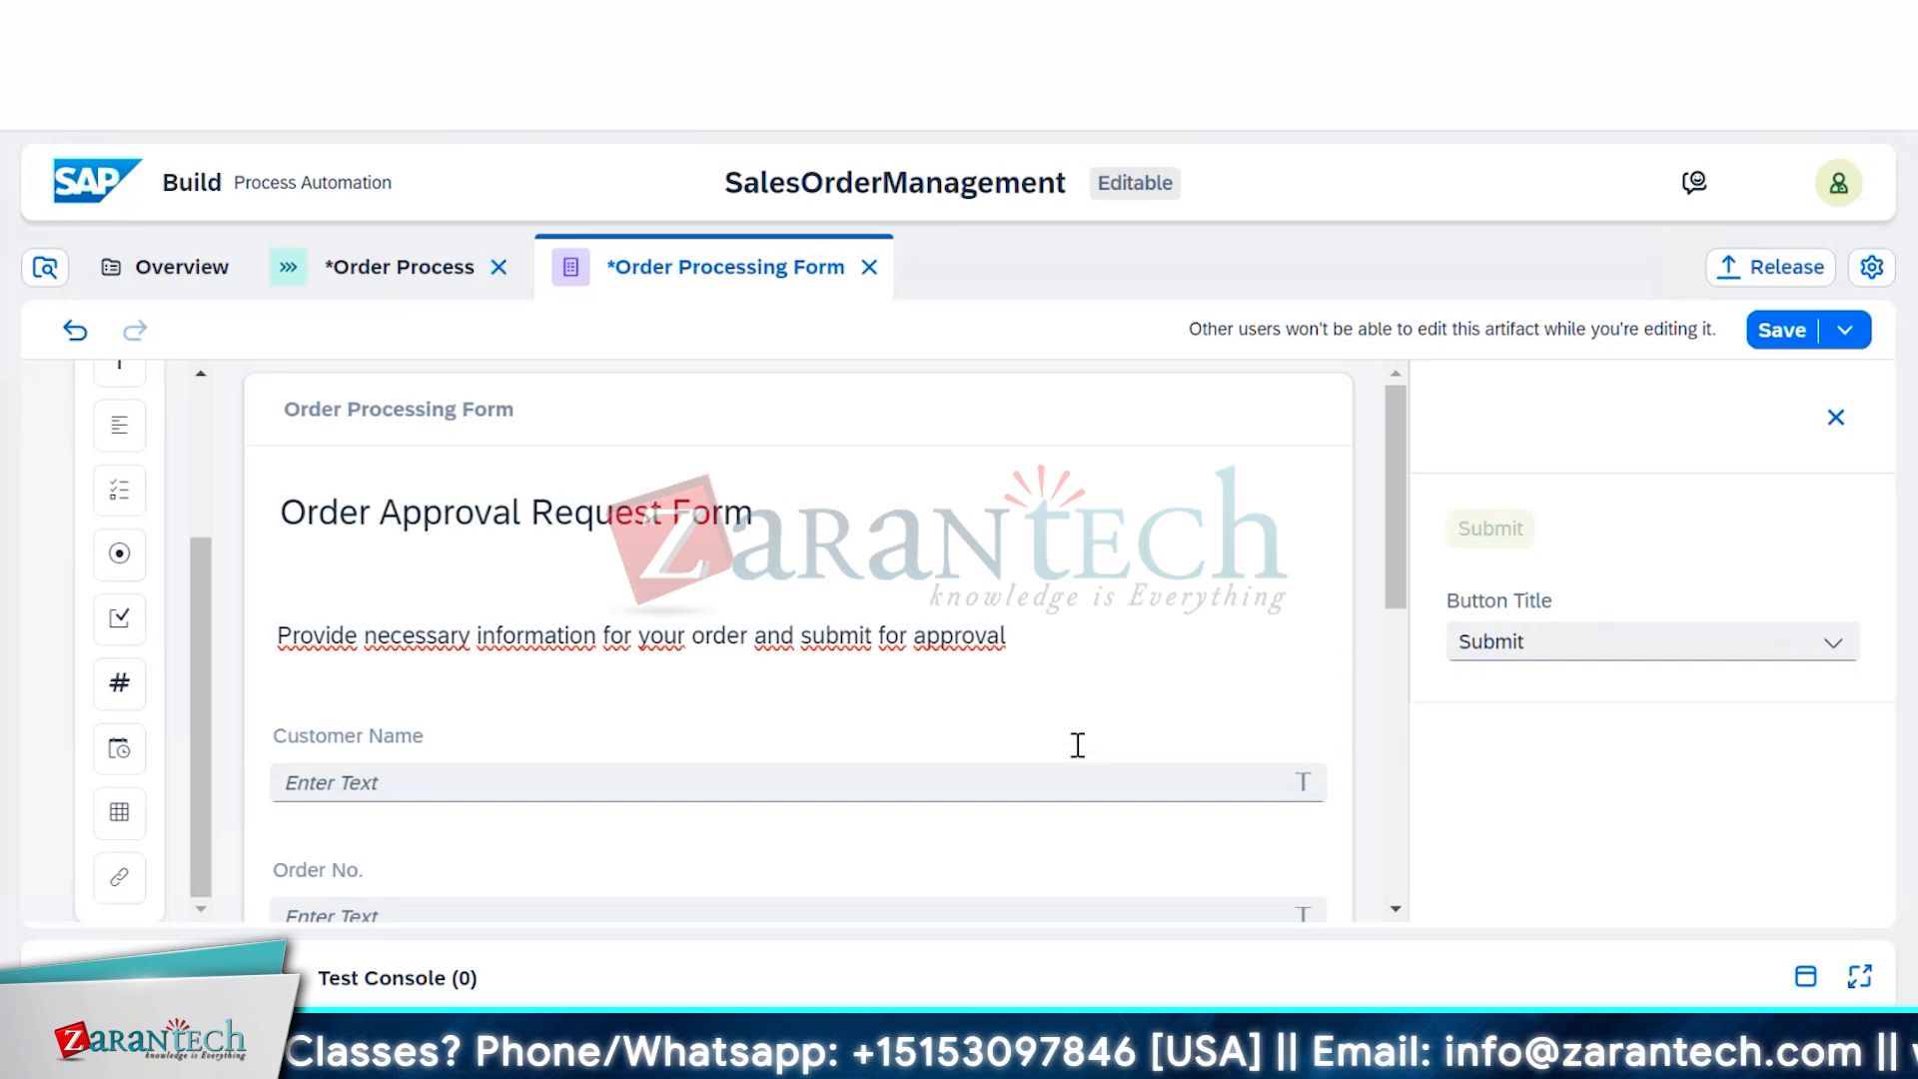
pyautogui.click(749, 751)
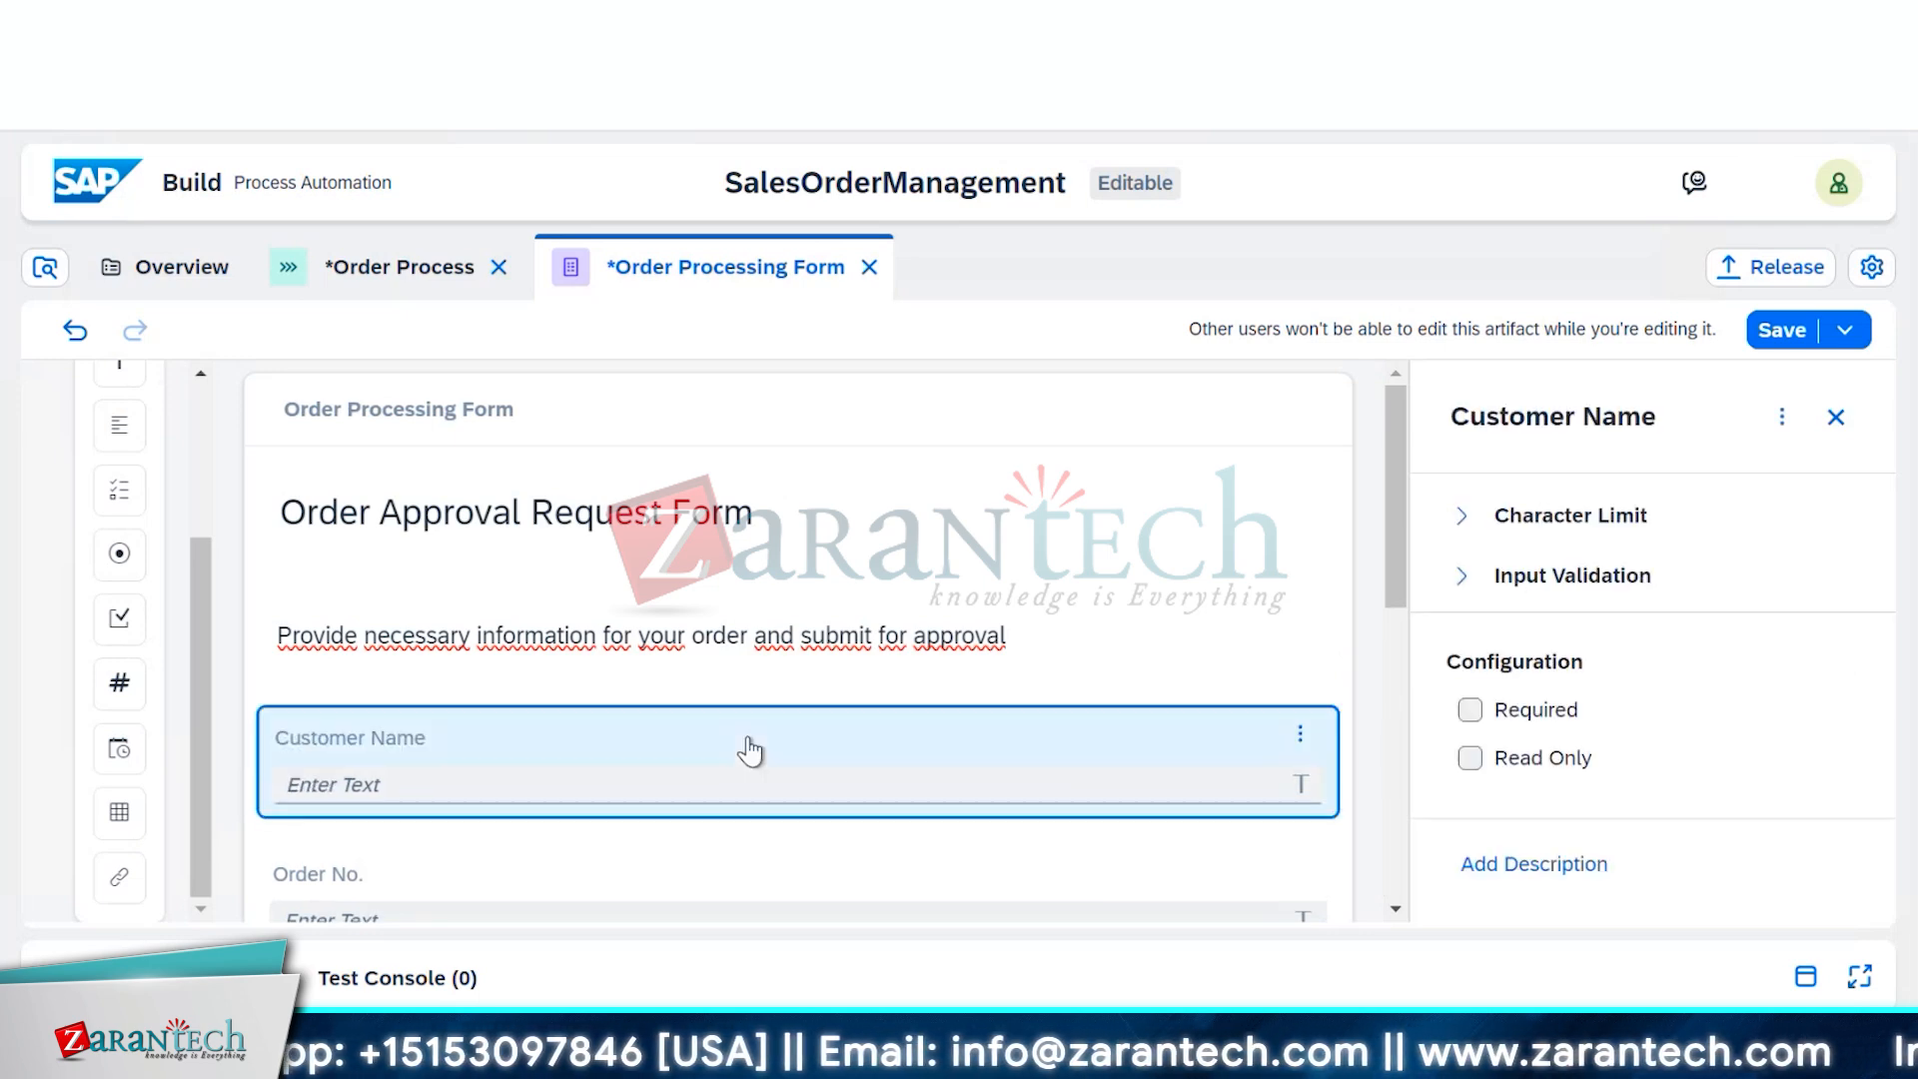
pyautogui.click(1469, 711)
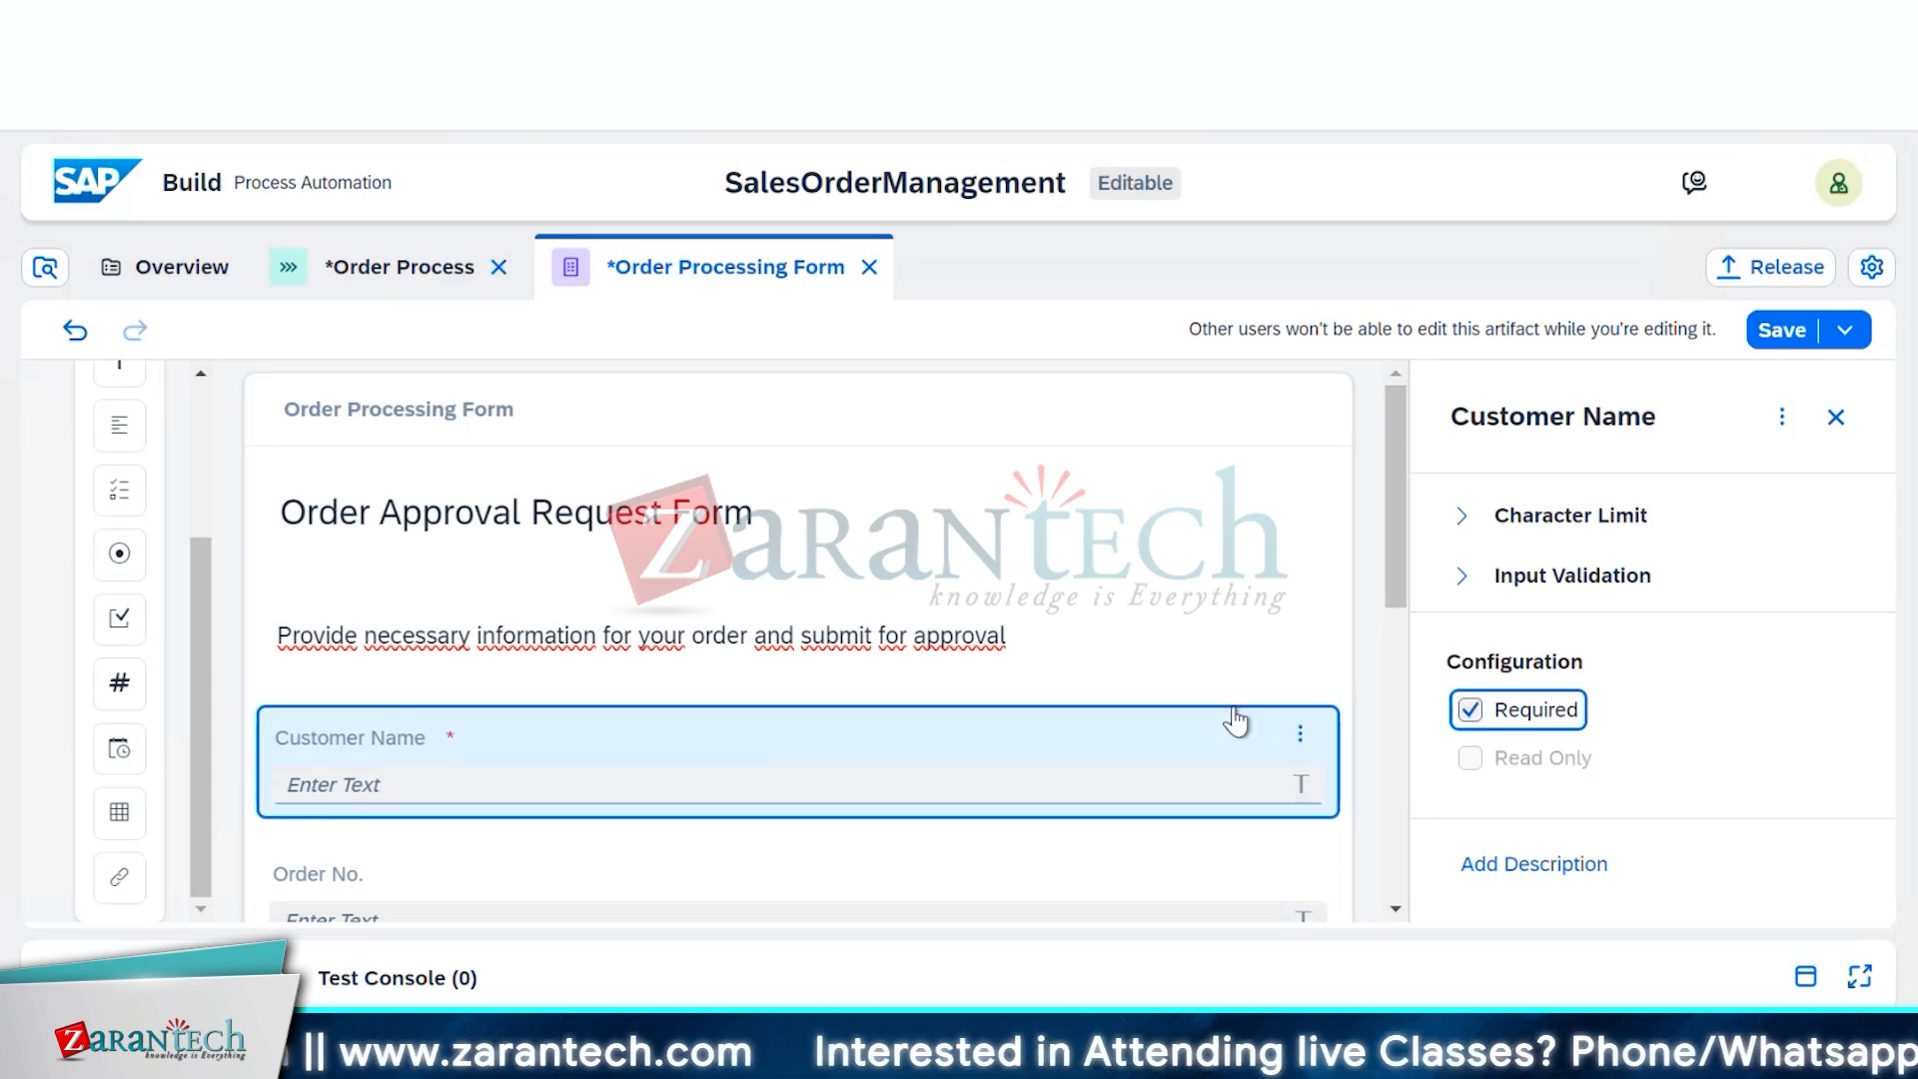
pyautogui.click(1469, 710)
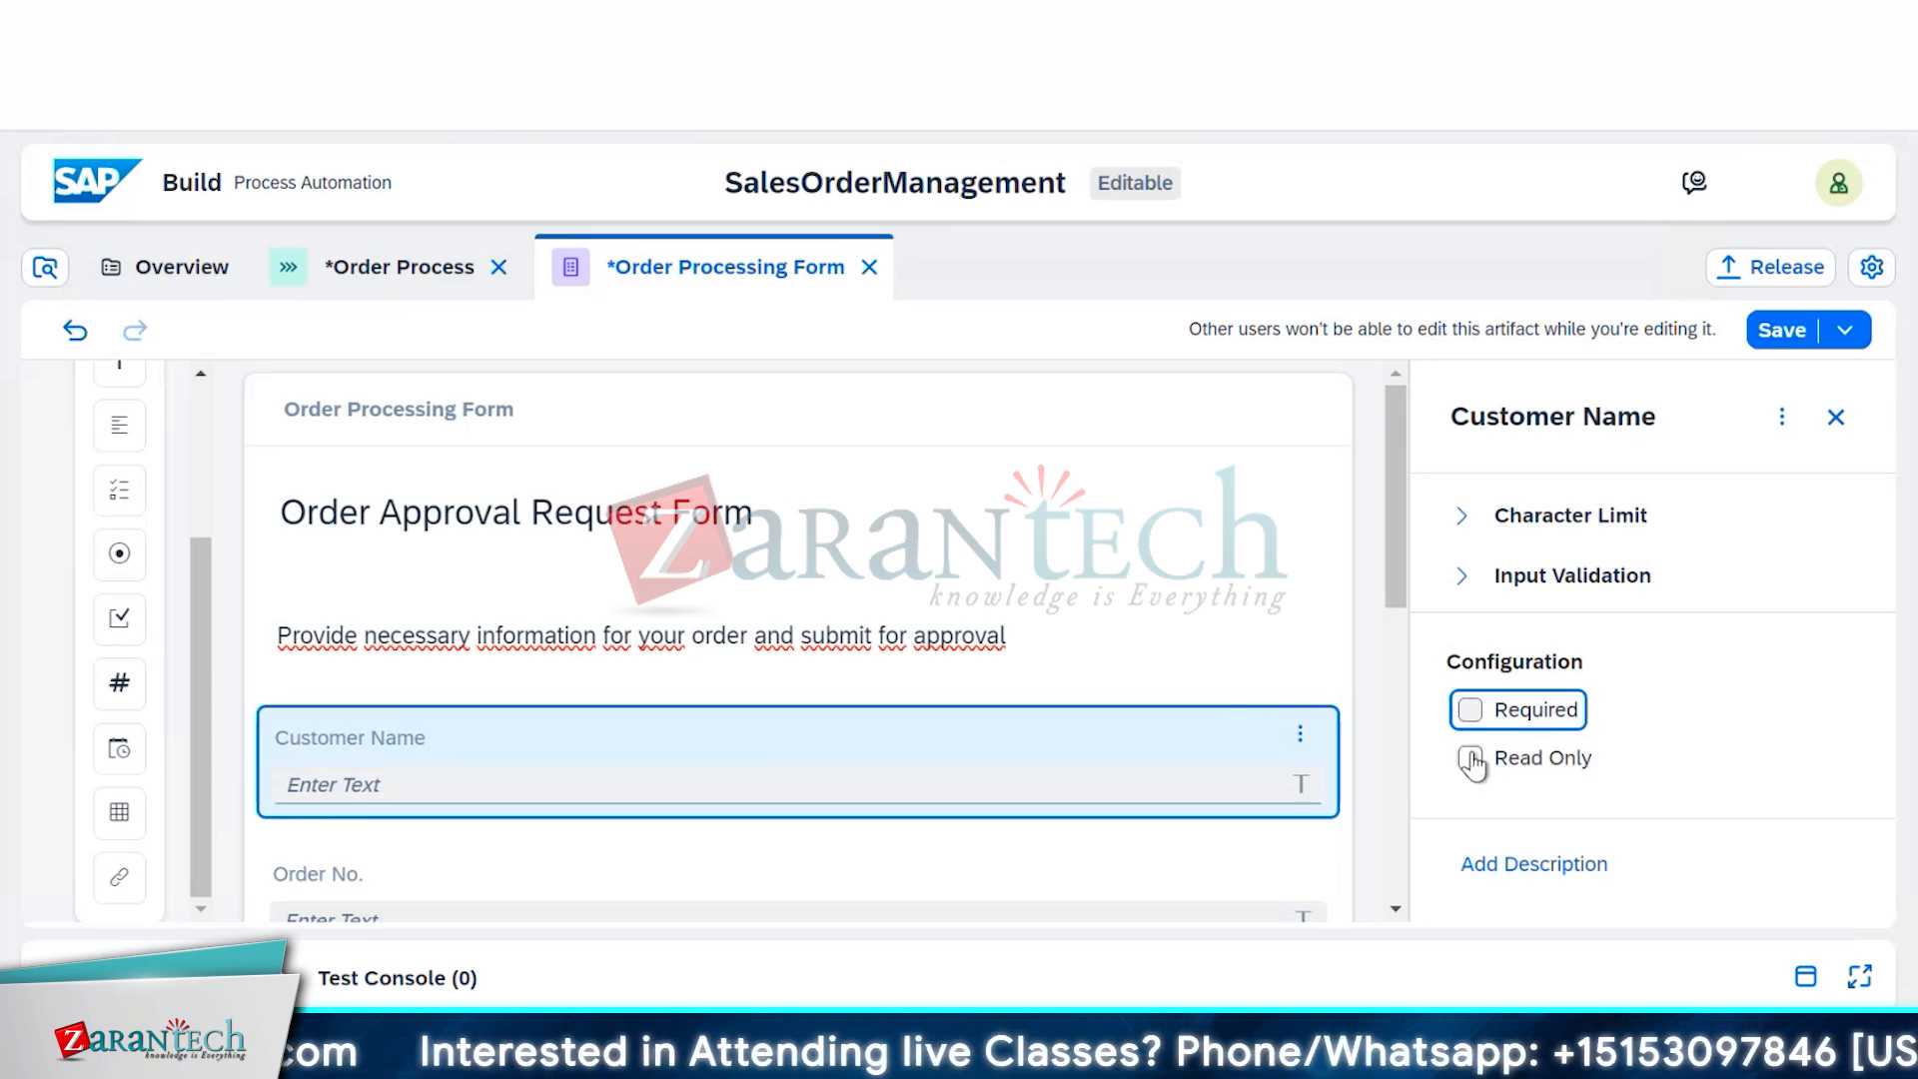
pyautogui.click(1470, 760)
pyautogui.scroll(-2, 1202, 734)
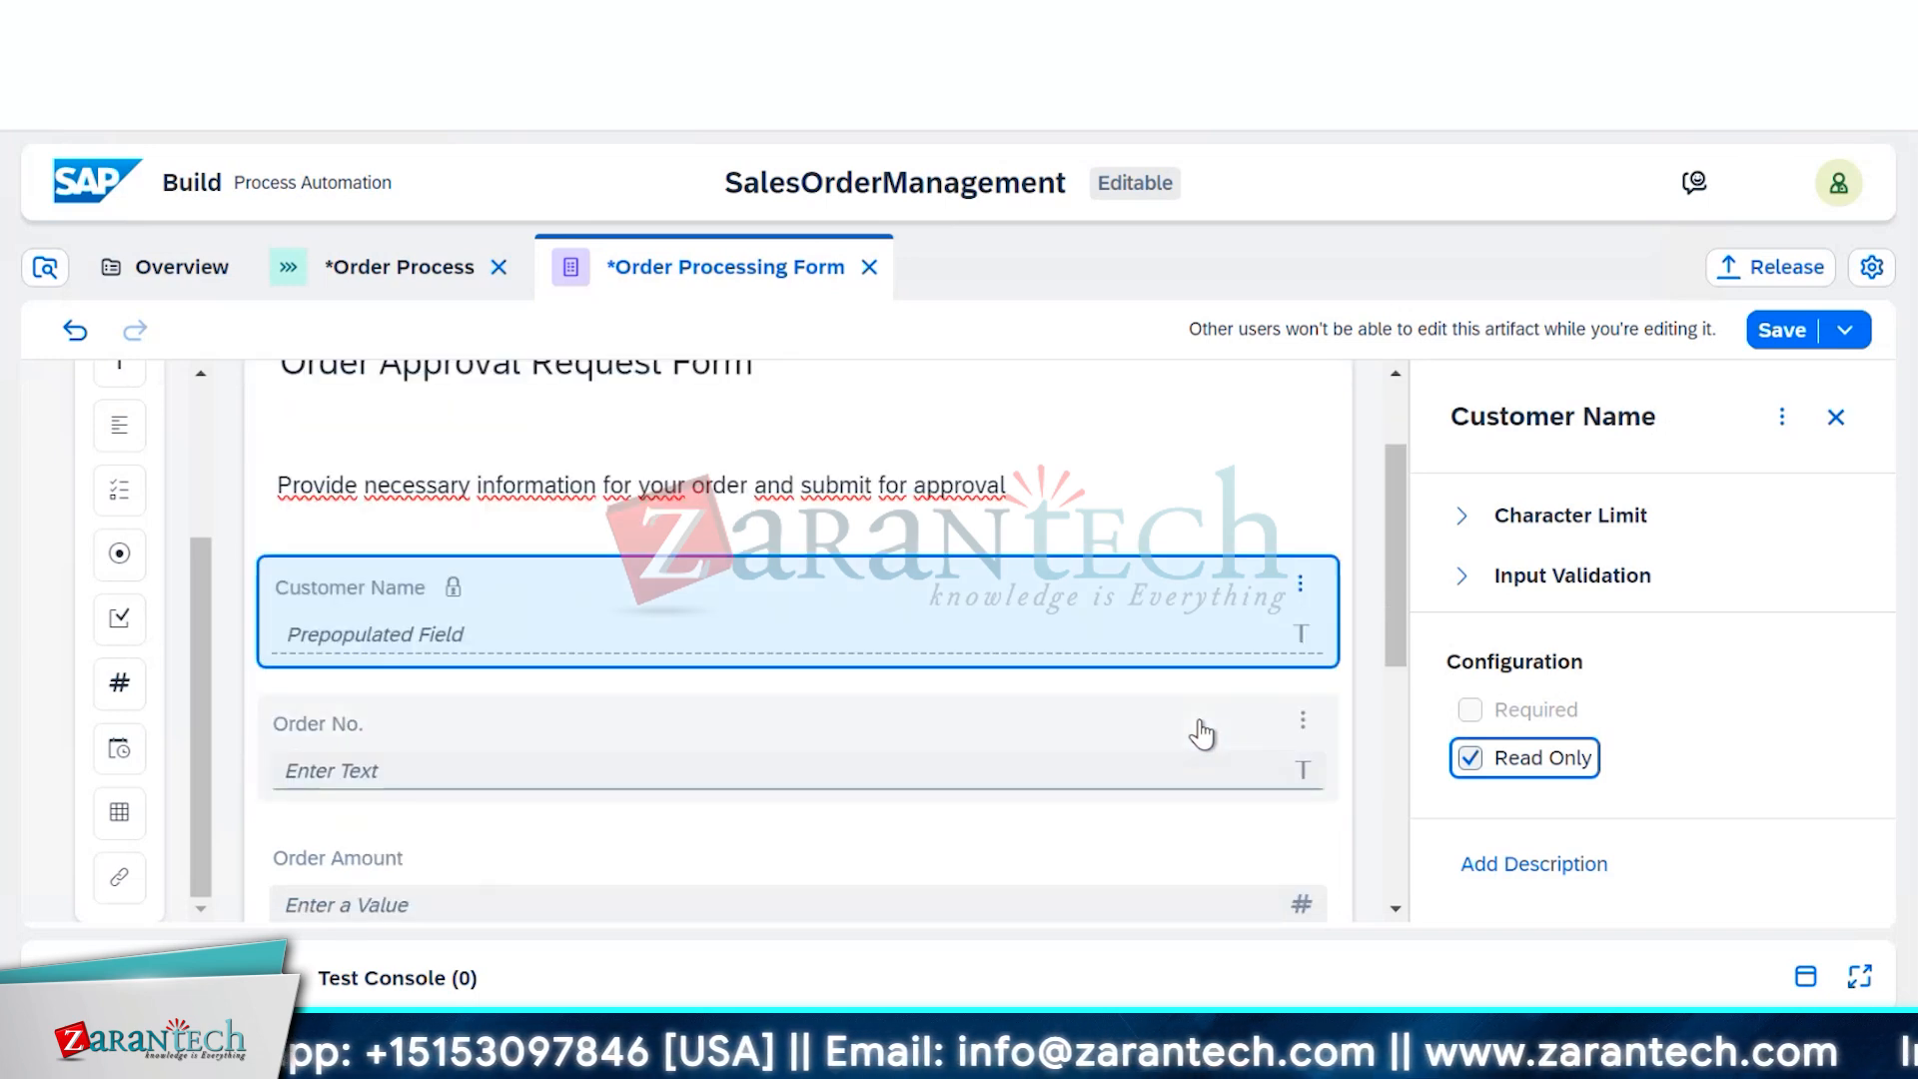
pyautogui.click(1484, 759)
pyautogui.click(1470, 711)
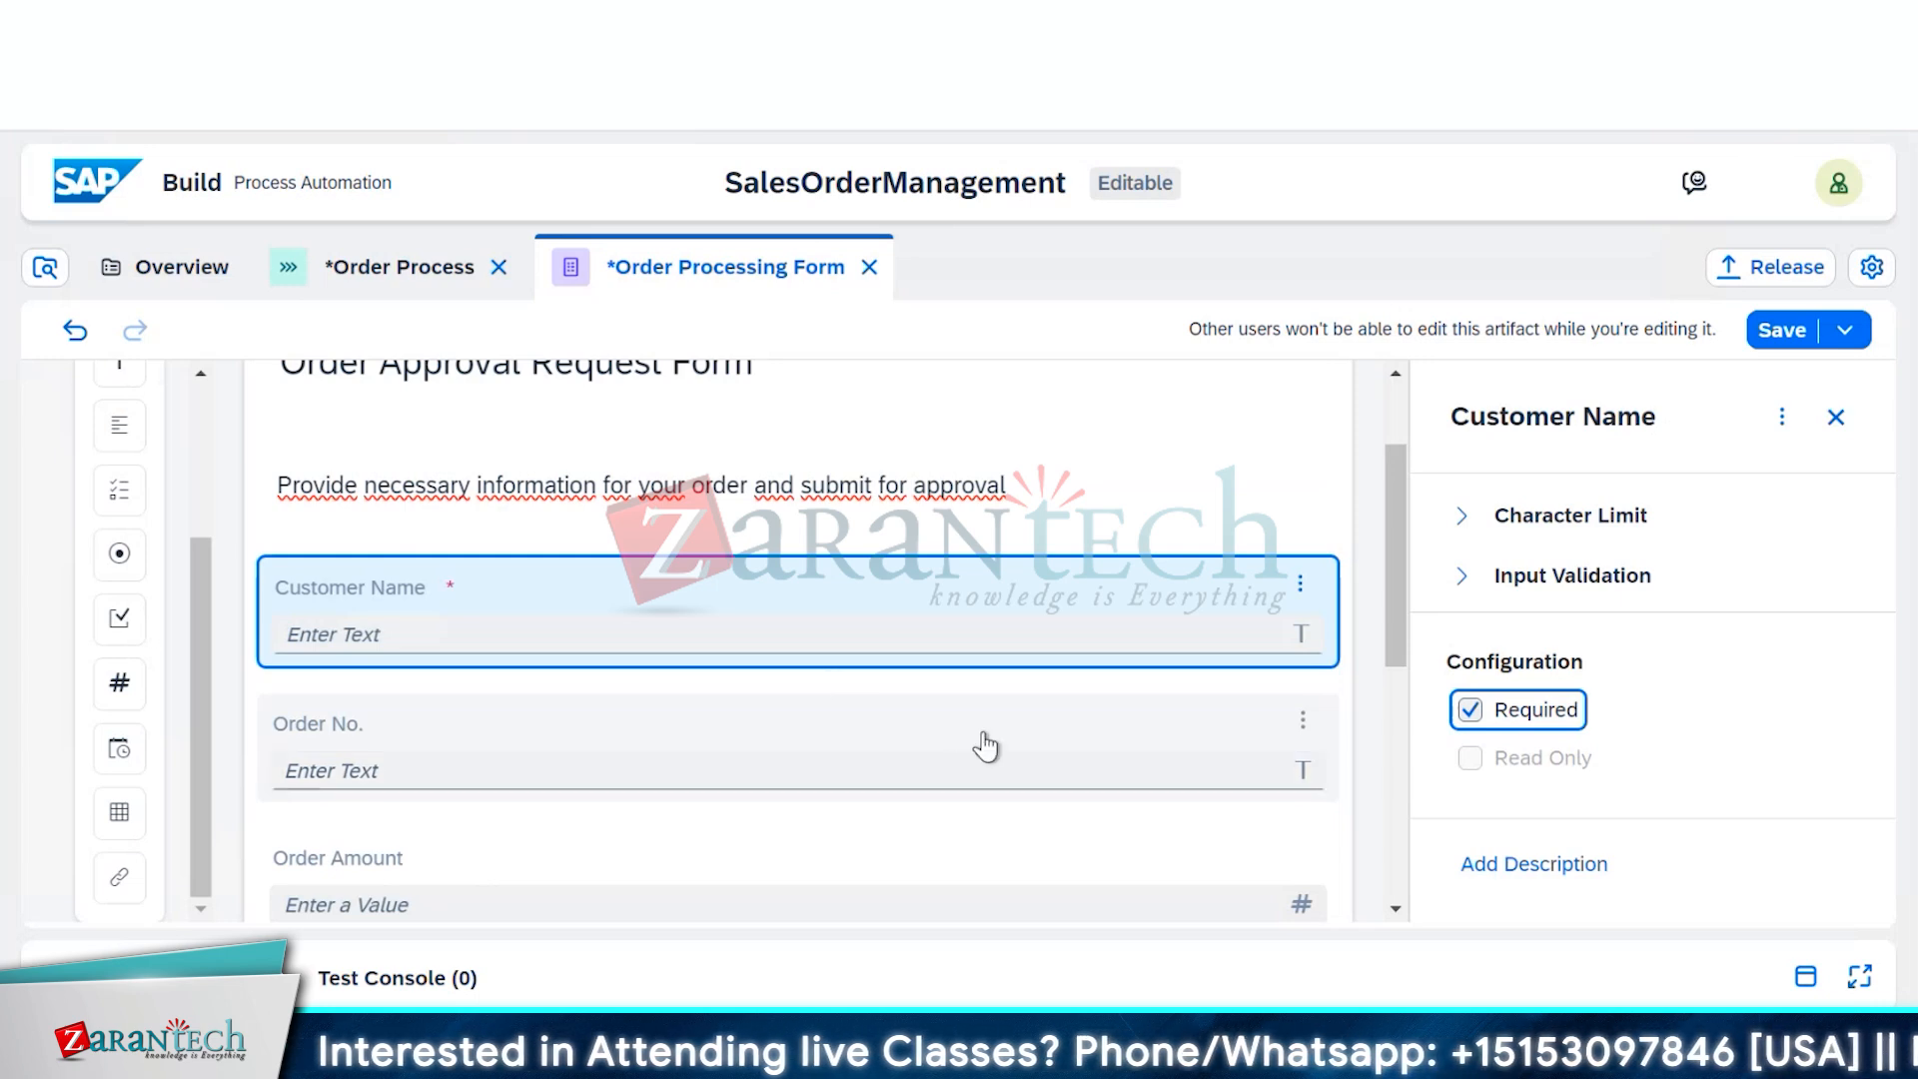
# Mark Order No. and Order Amount as required and save the form
pyautogui.click(1165, 732)
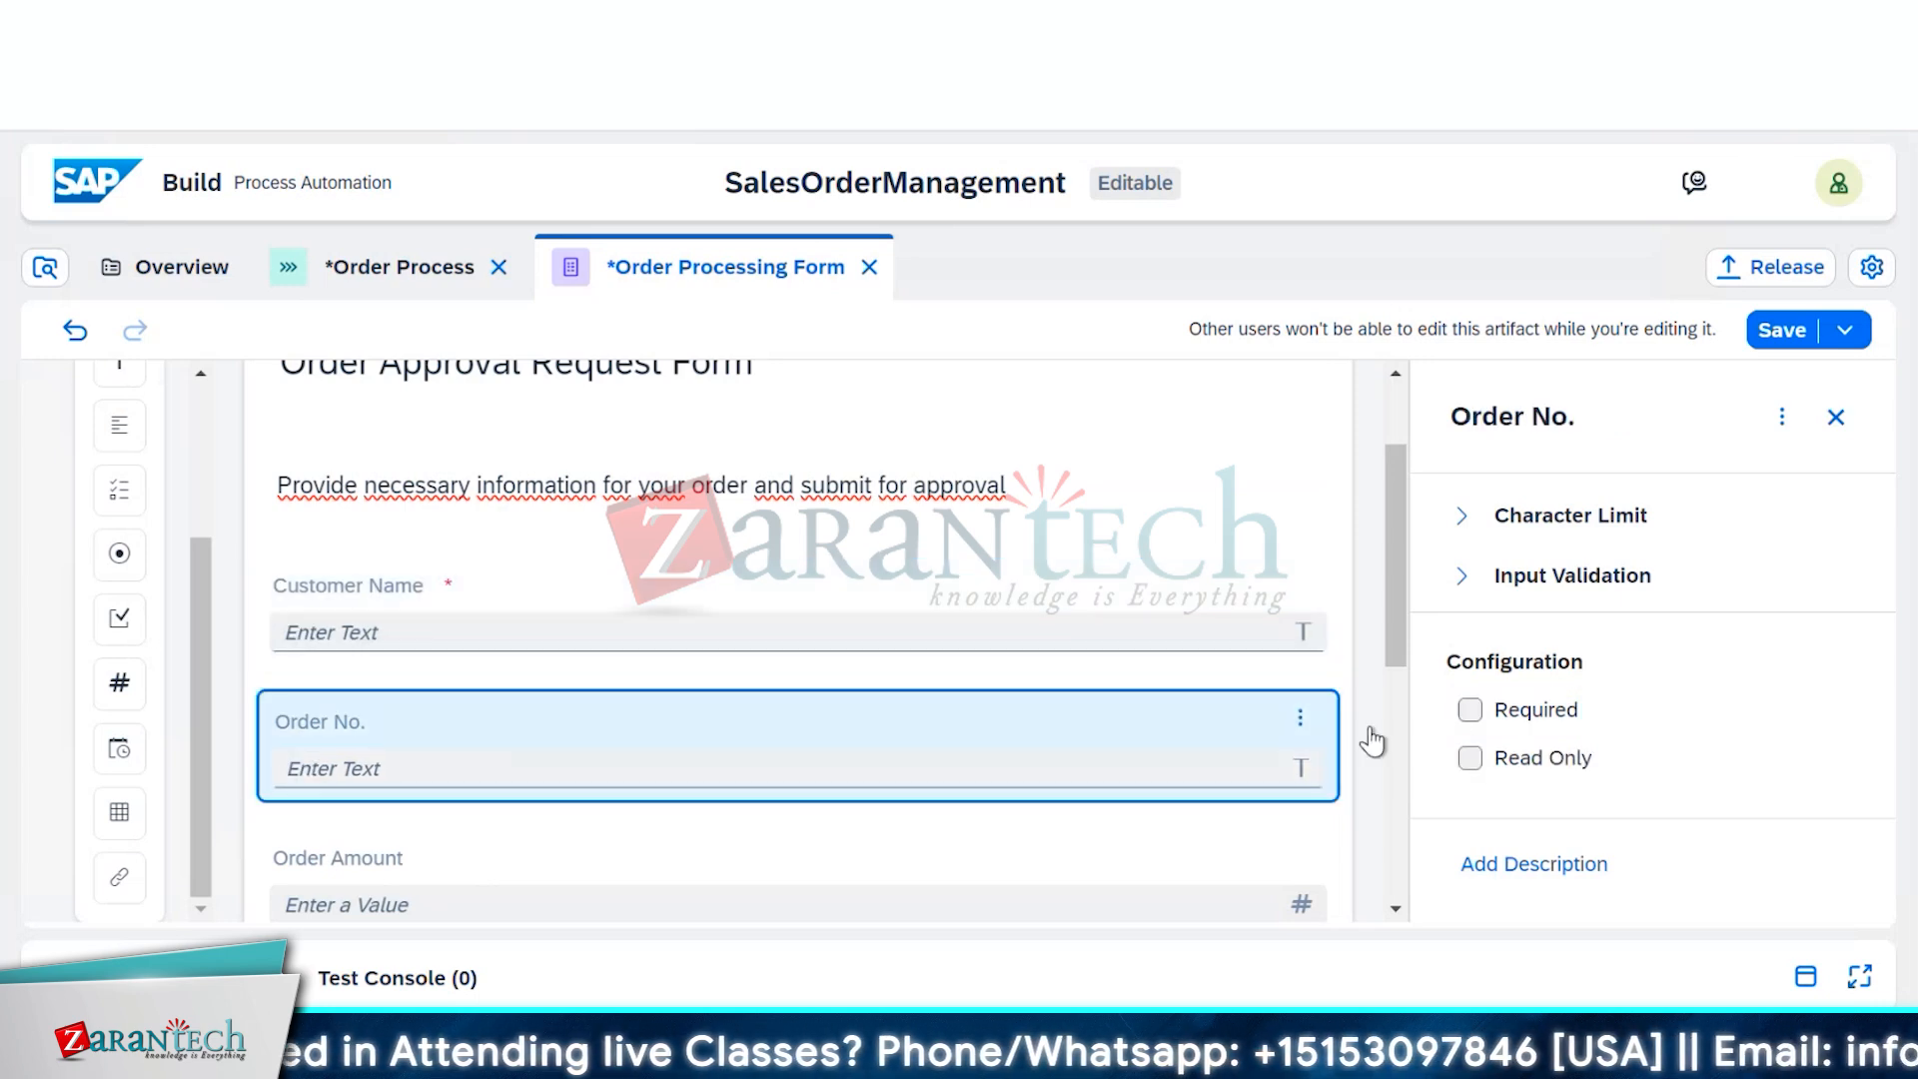
pyautogui.click(1471, 711)
pyautogui.scroll(-2, 1157, 802)
pyautogui.scroll(-2, 1156, 802)
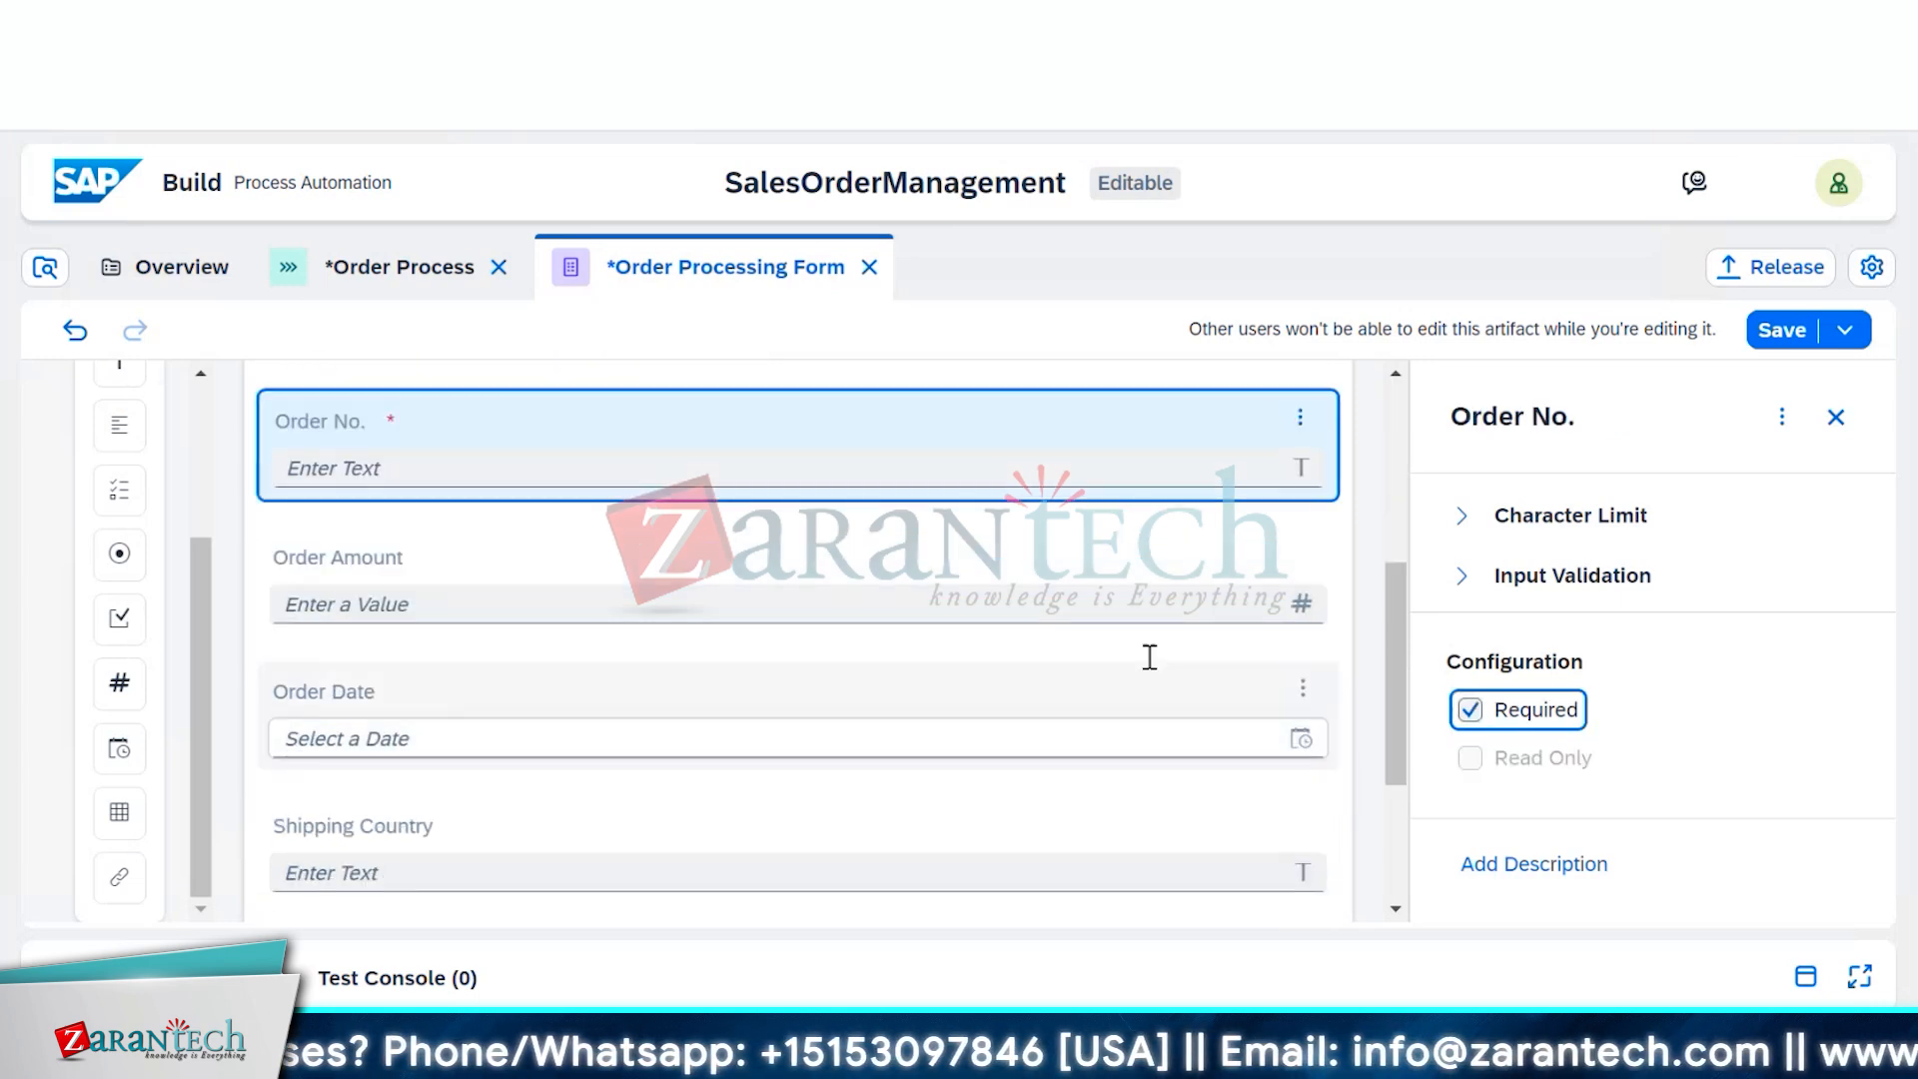
pyautogui.click(1077, 587)
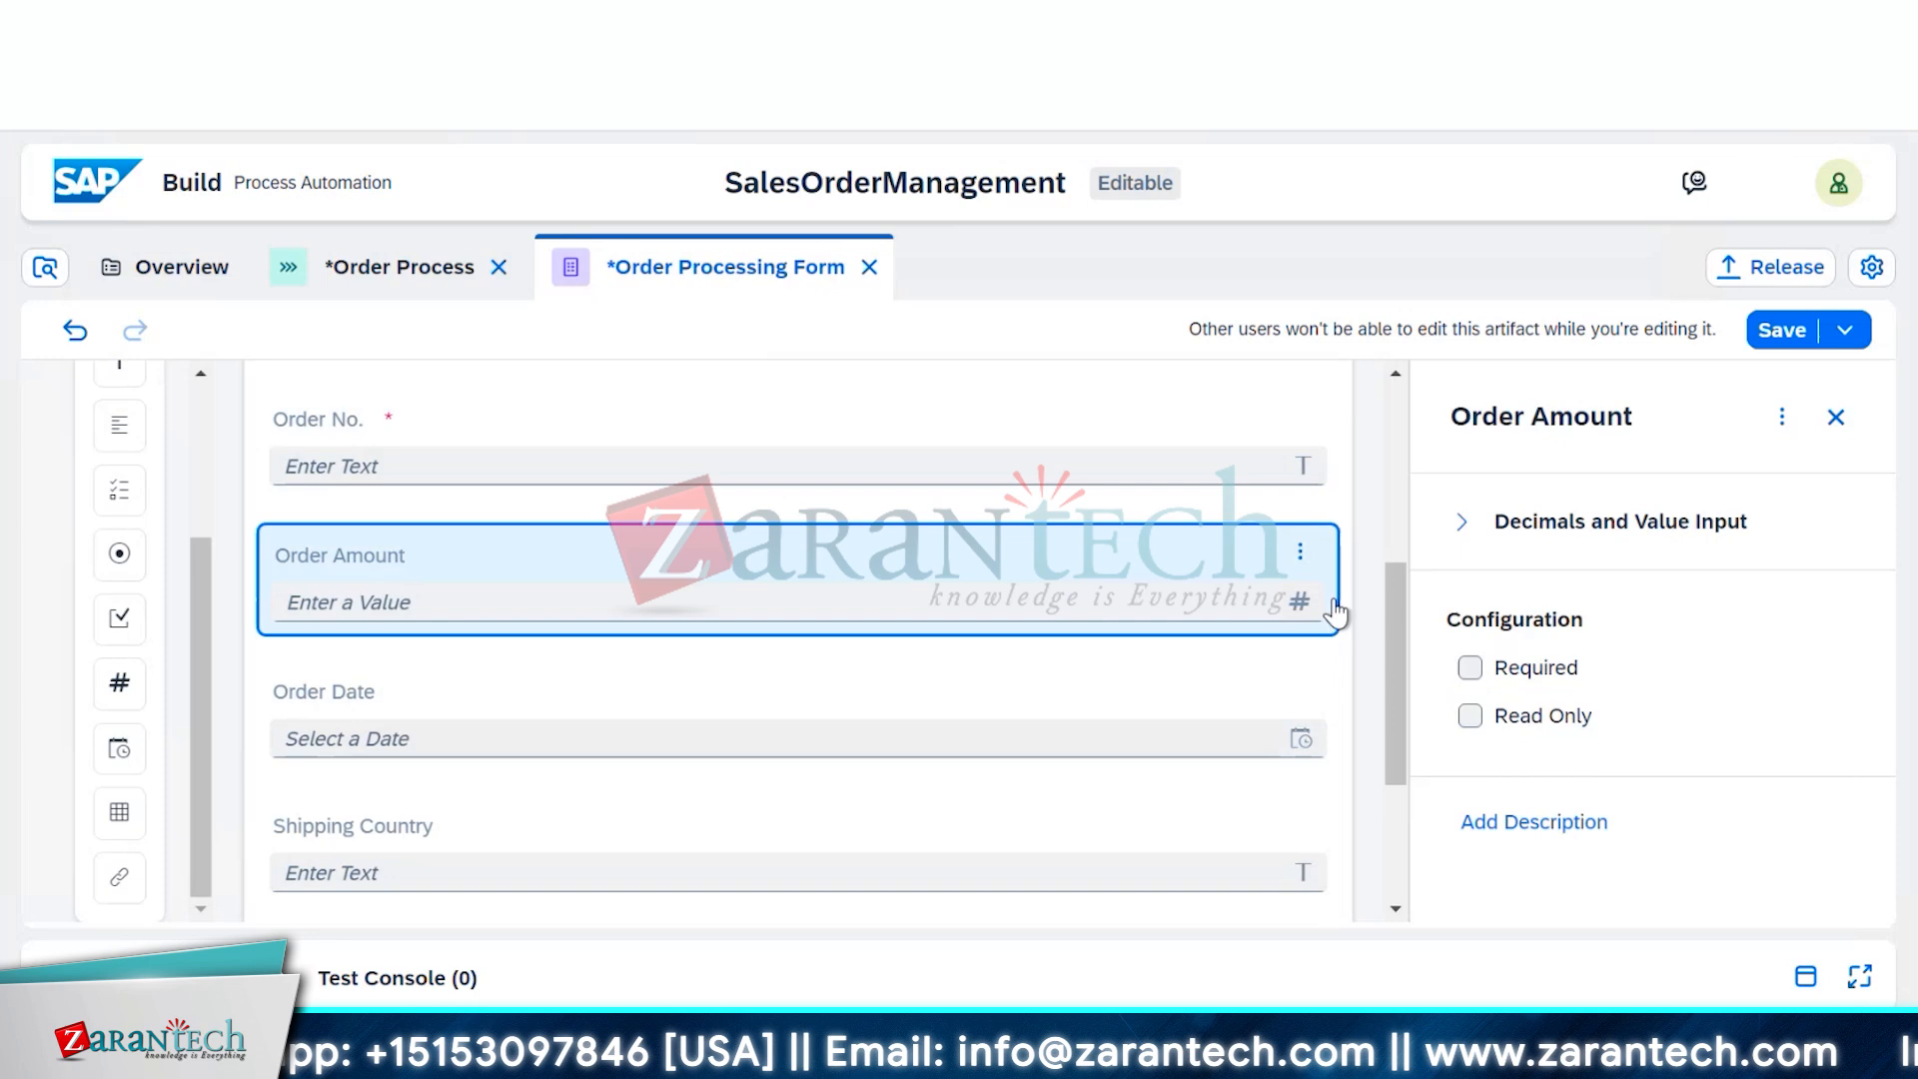
pyautogui.click(1470, 667)
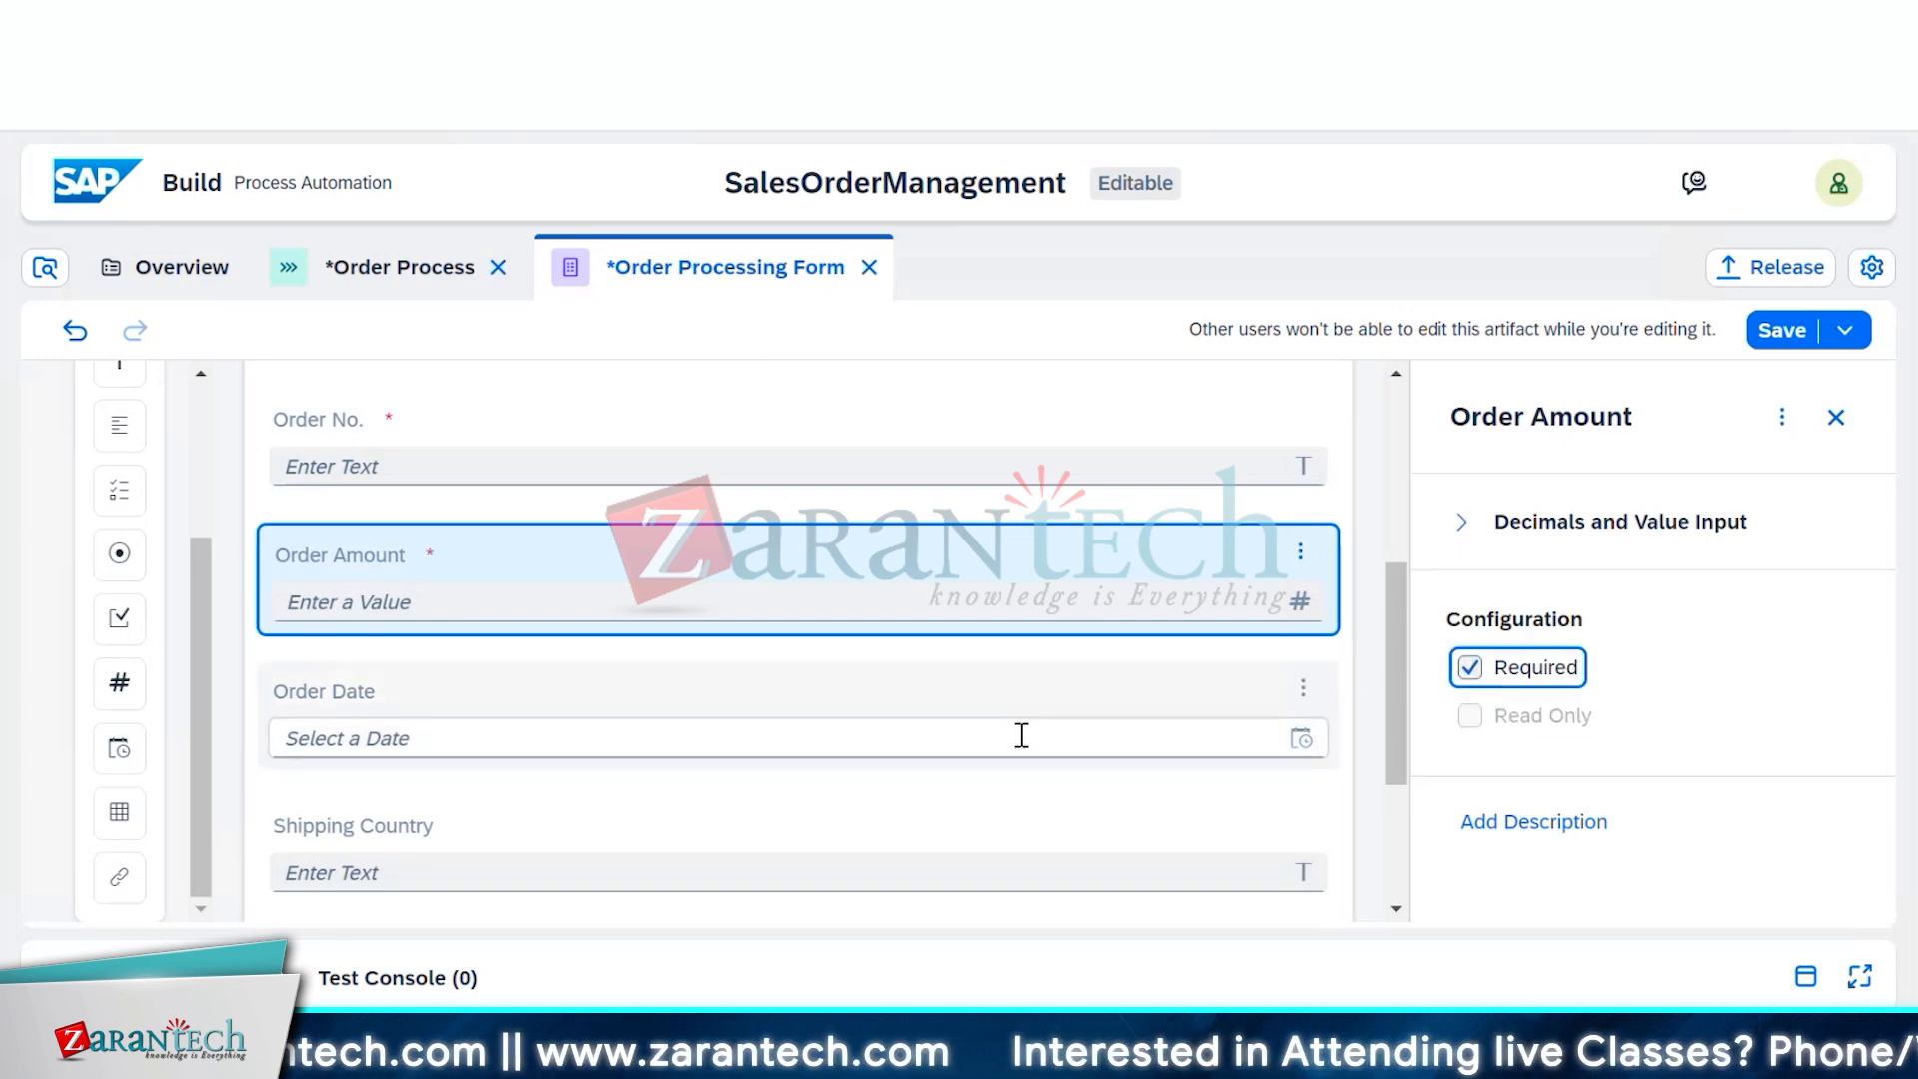
pyautogui.click(1778, 337)
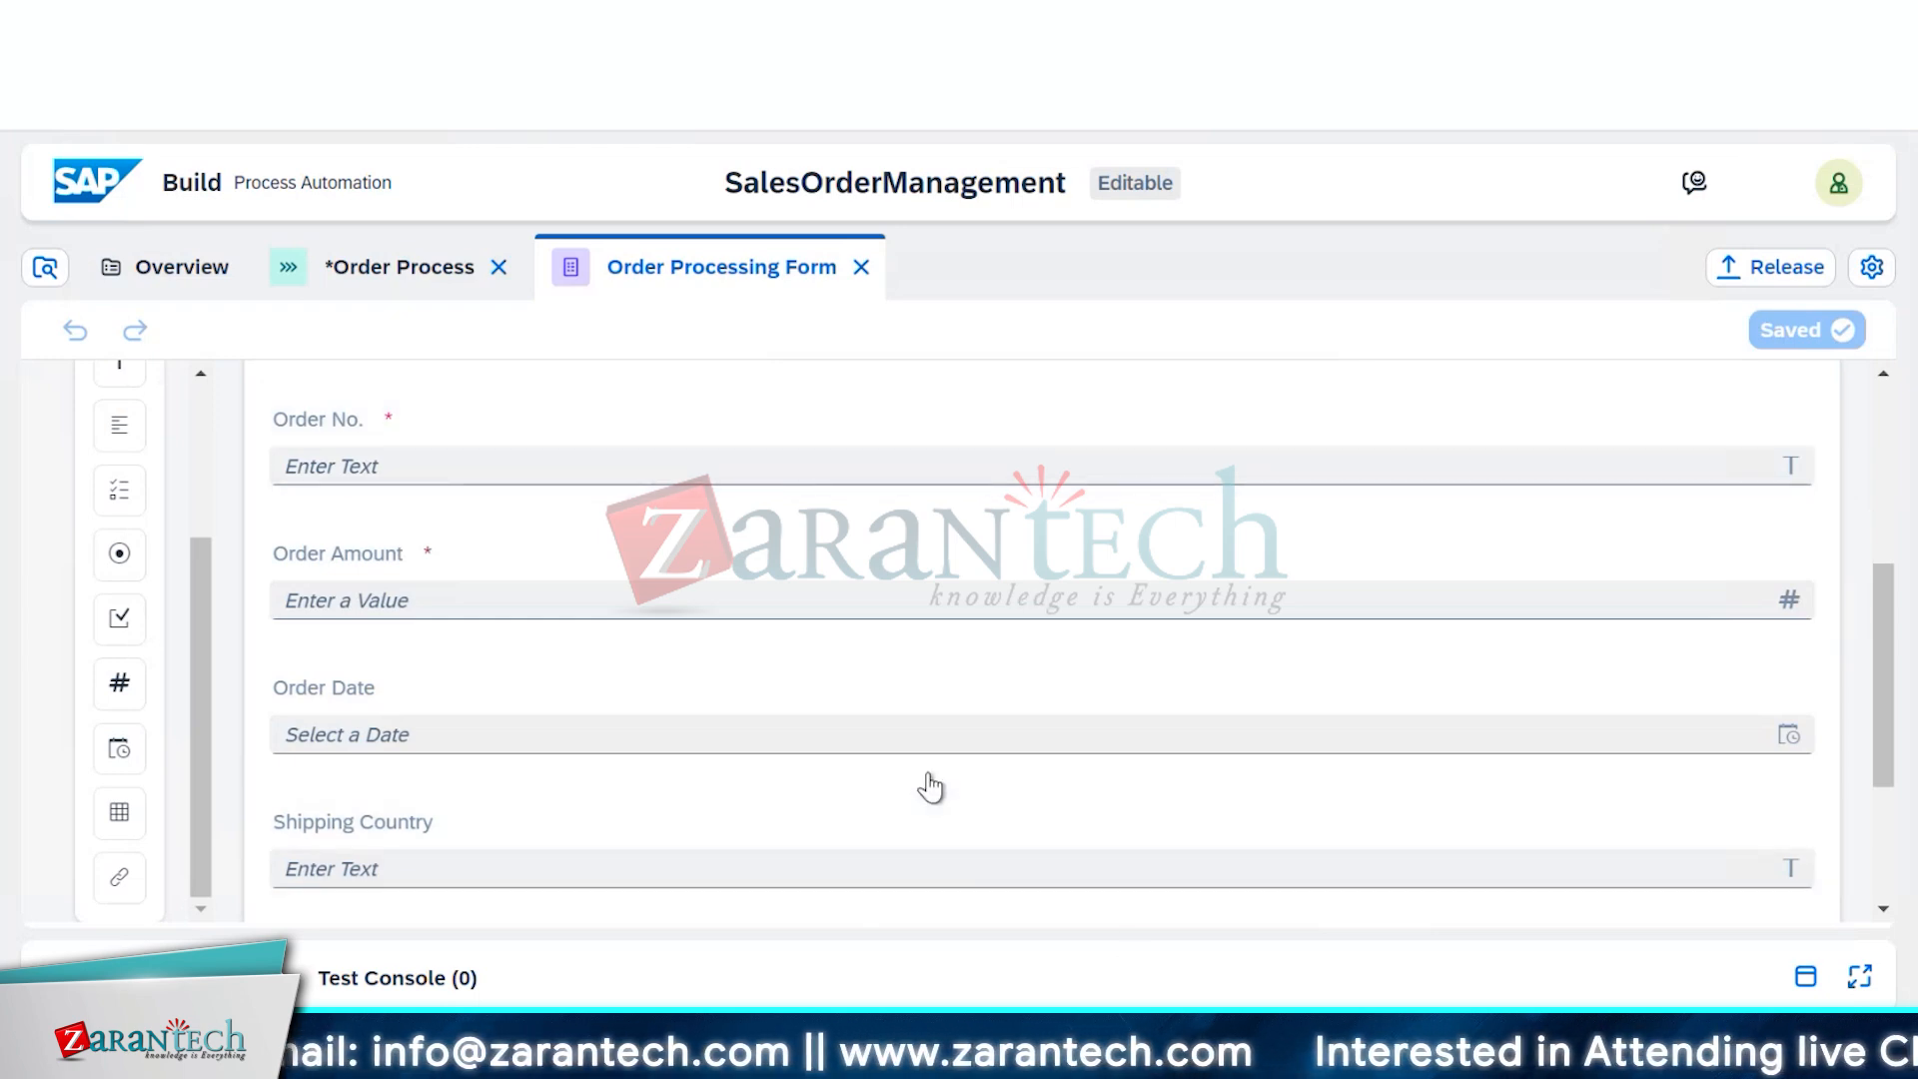
pyautogui.scroll(5, 930, 787)
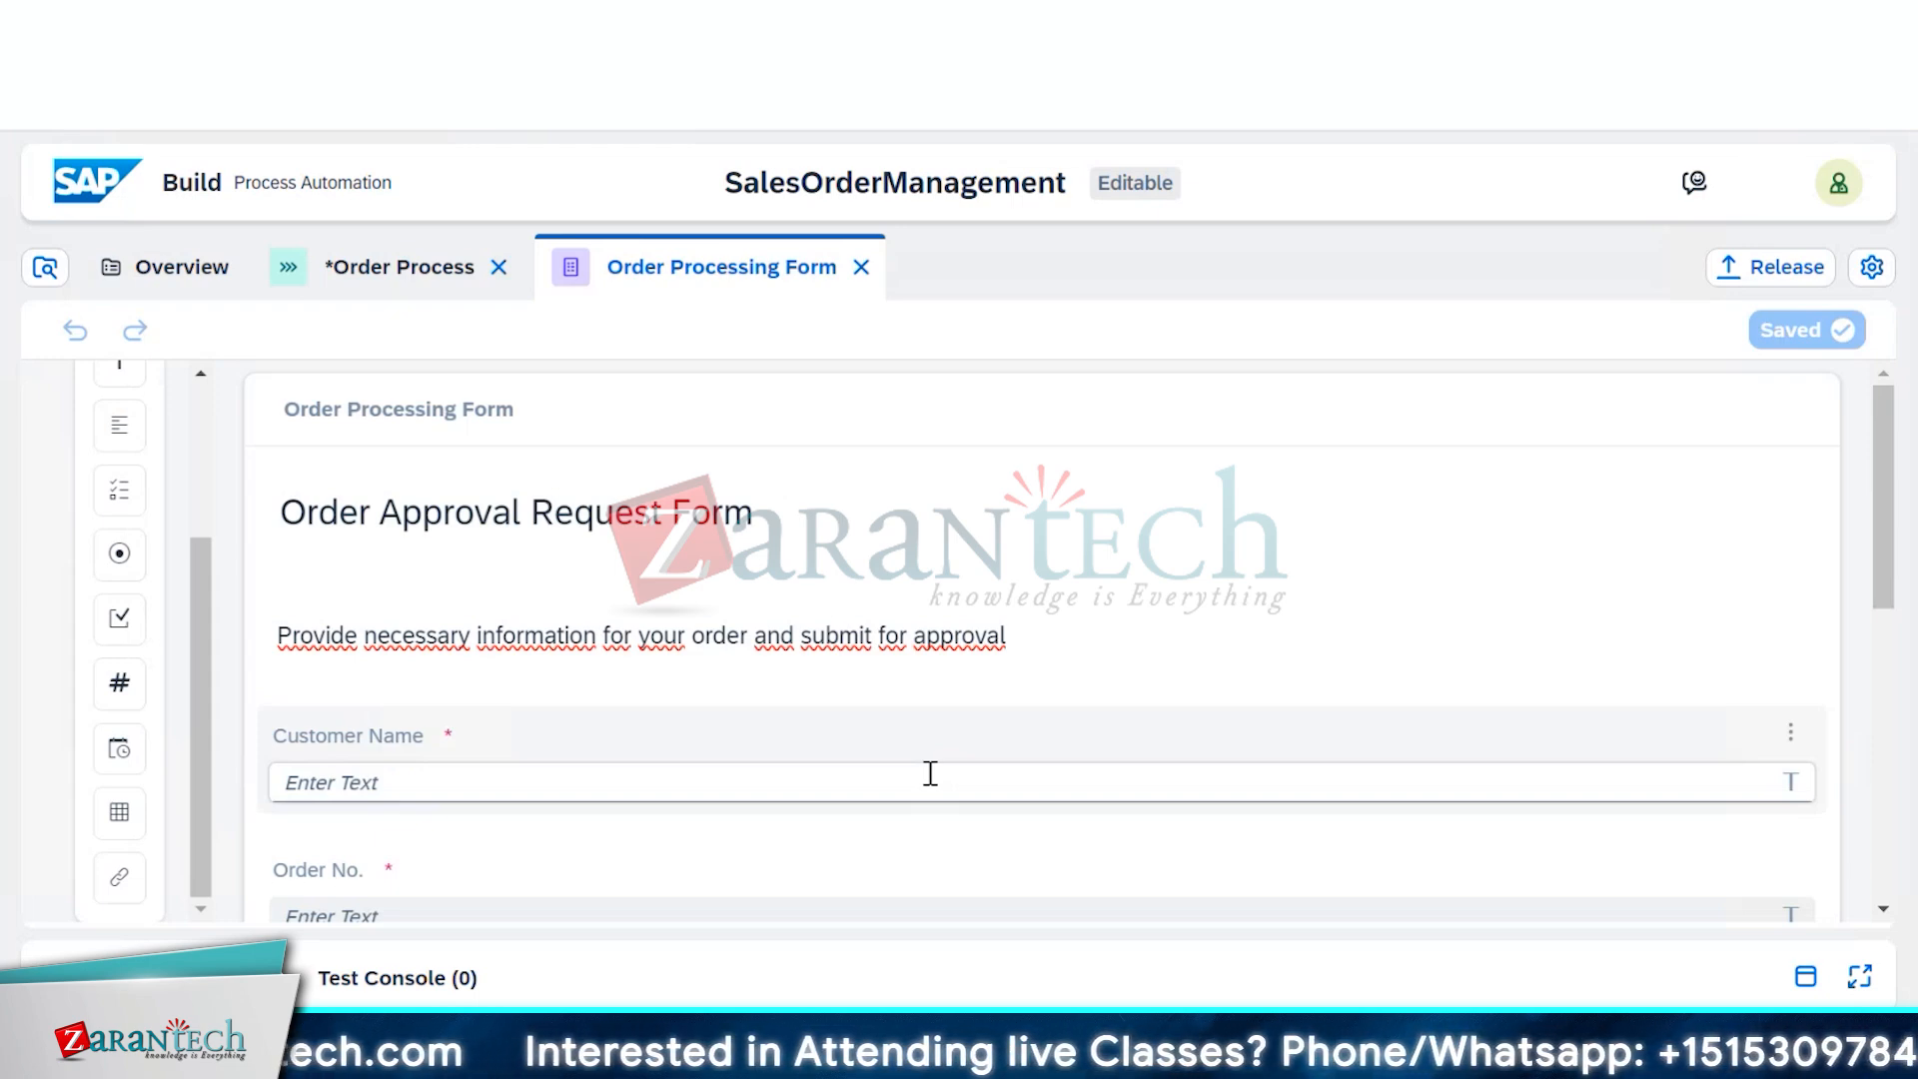
pyautogui.scroll(-5, 930, 773)
pyautogui.scroll(-3, 929, 783)
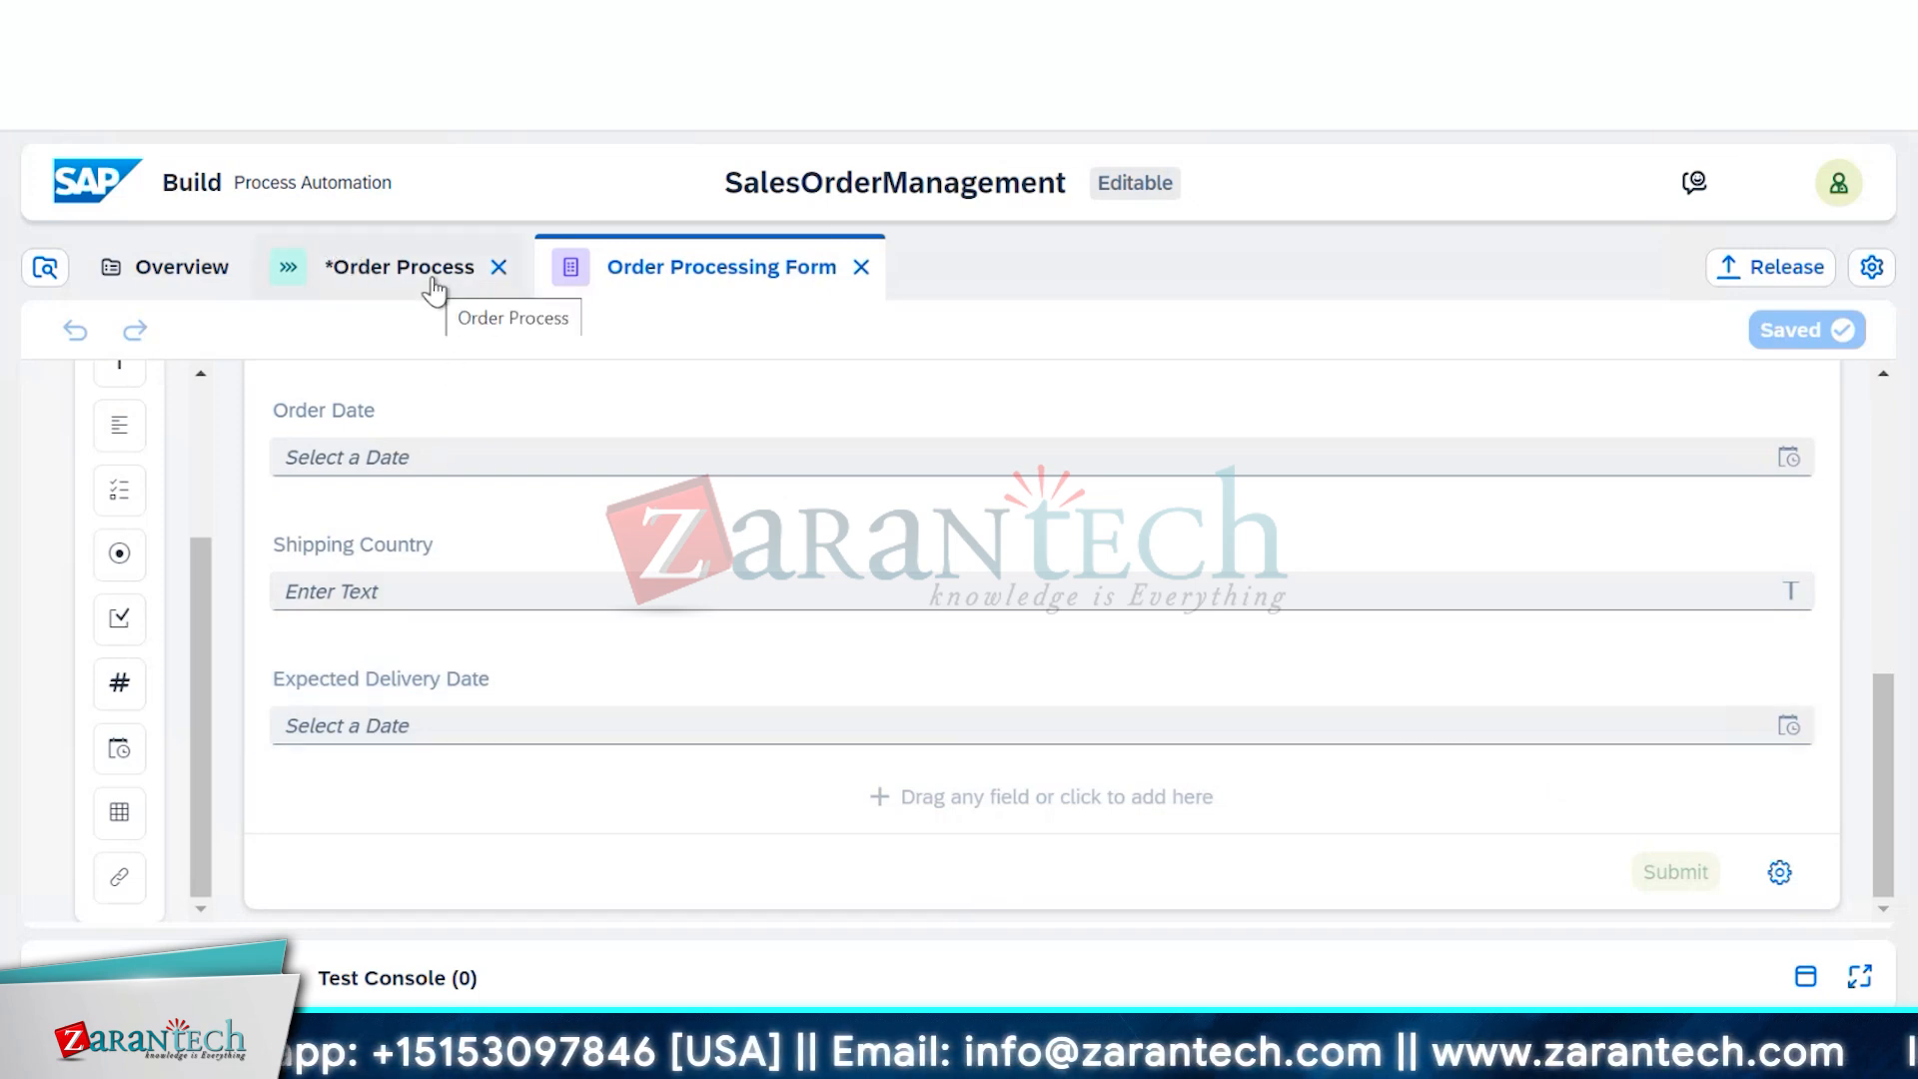
# Switch to the Order Process editor and show the Order Processing Form trigger's settings
pyautogui.click(432, 290)
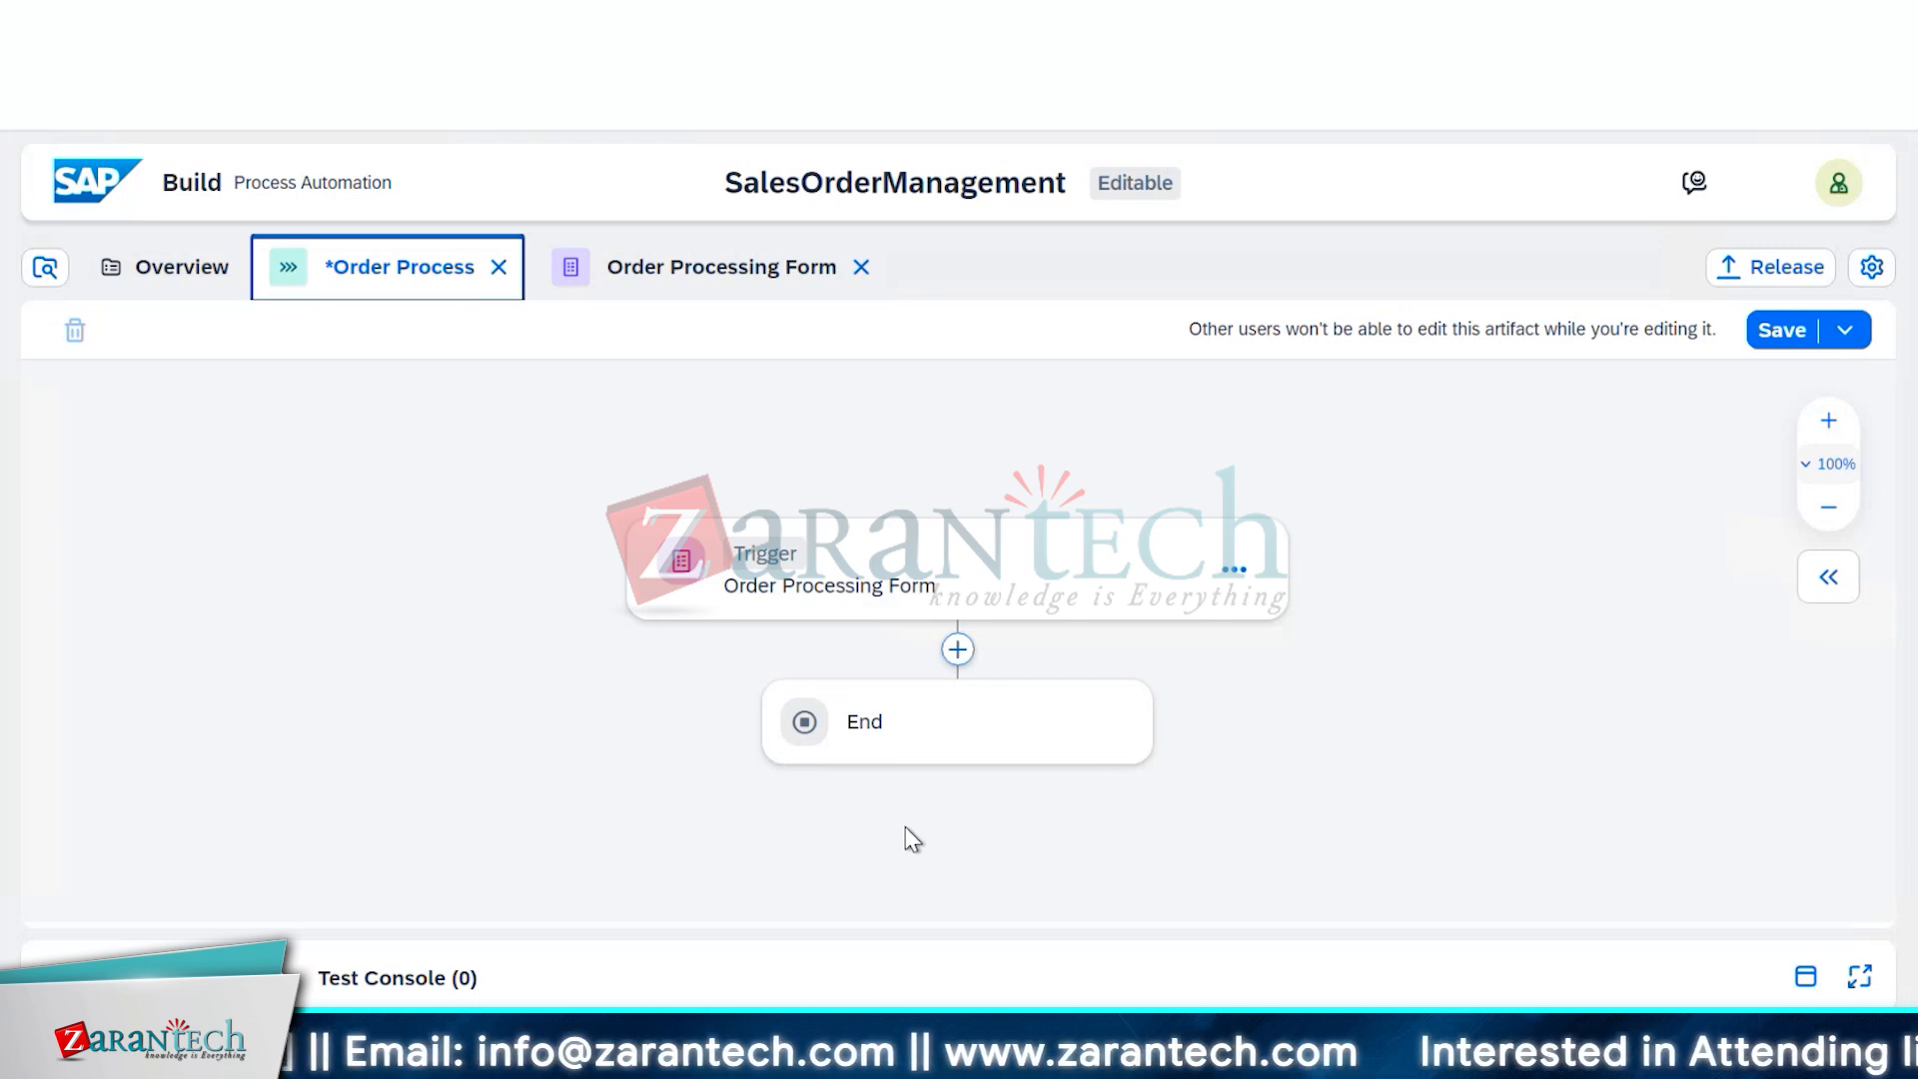
pyautogui.click(1036, 560)
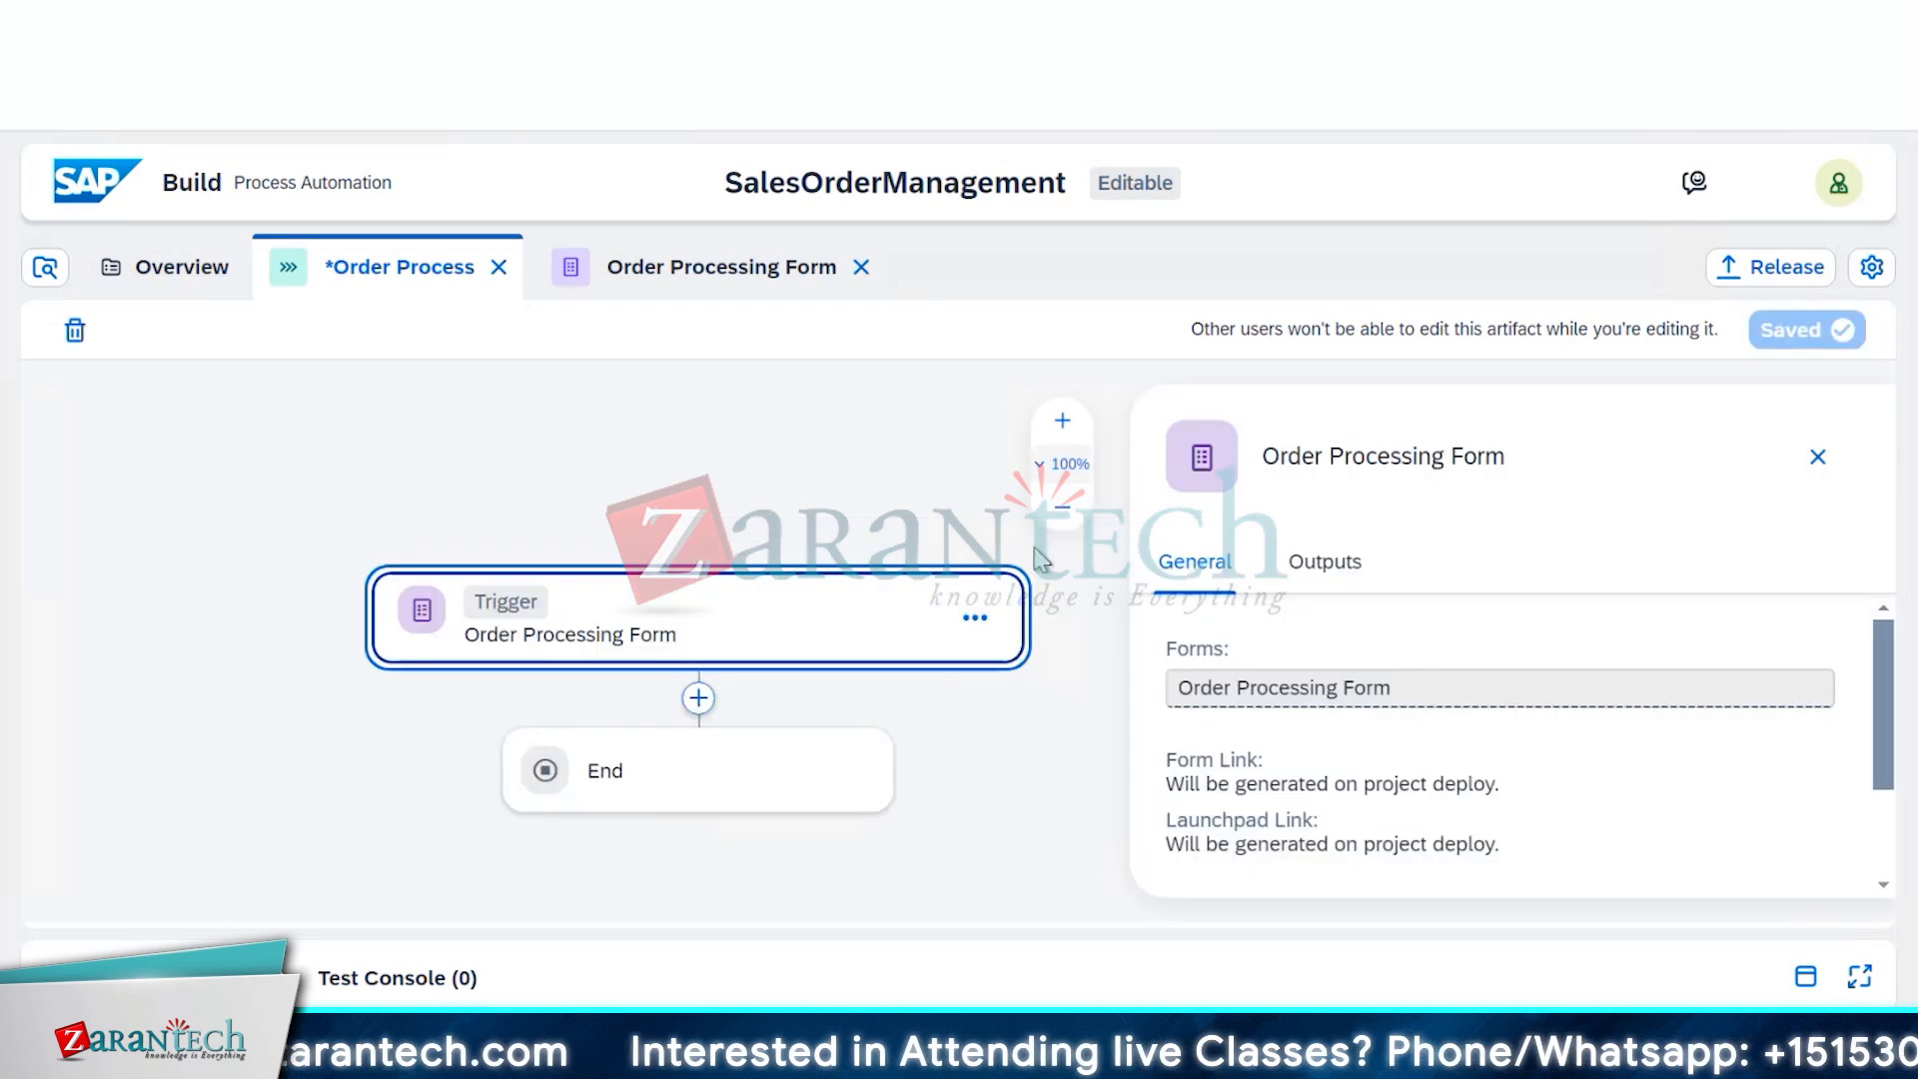
# Close the trigger panel, start a Blank Approval after the trigger, then cancel it
pyautogui.click(883, 817)
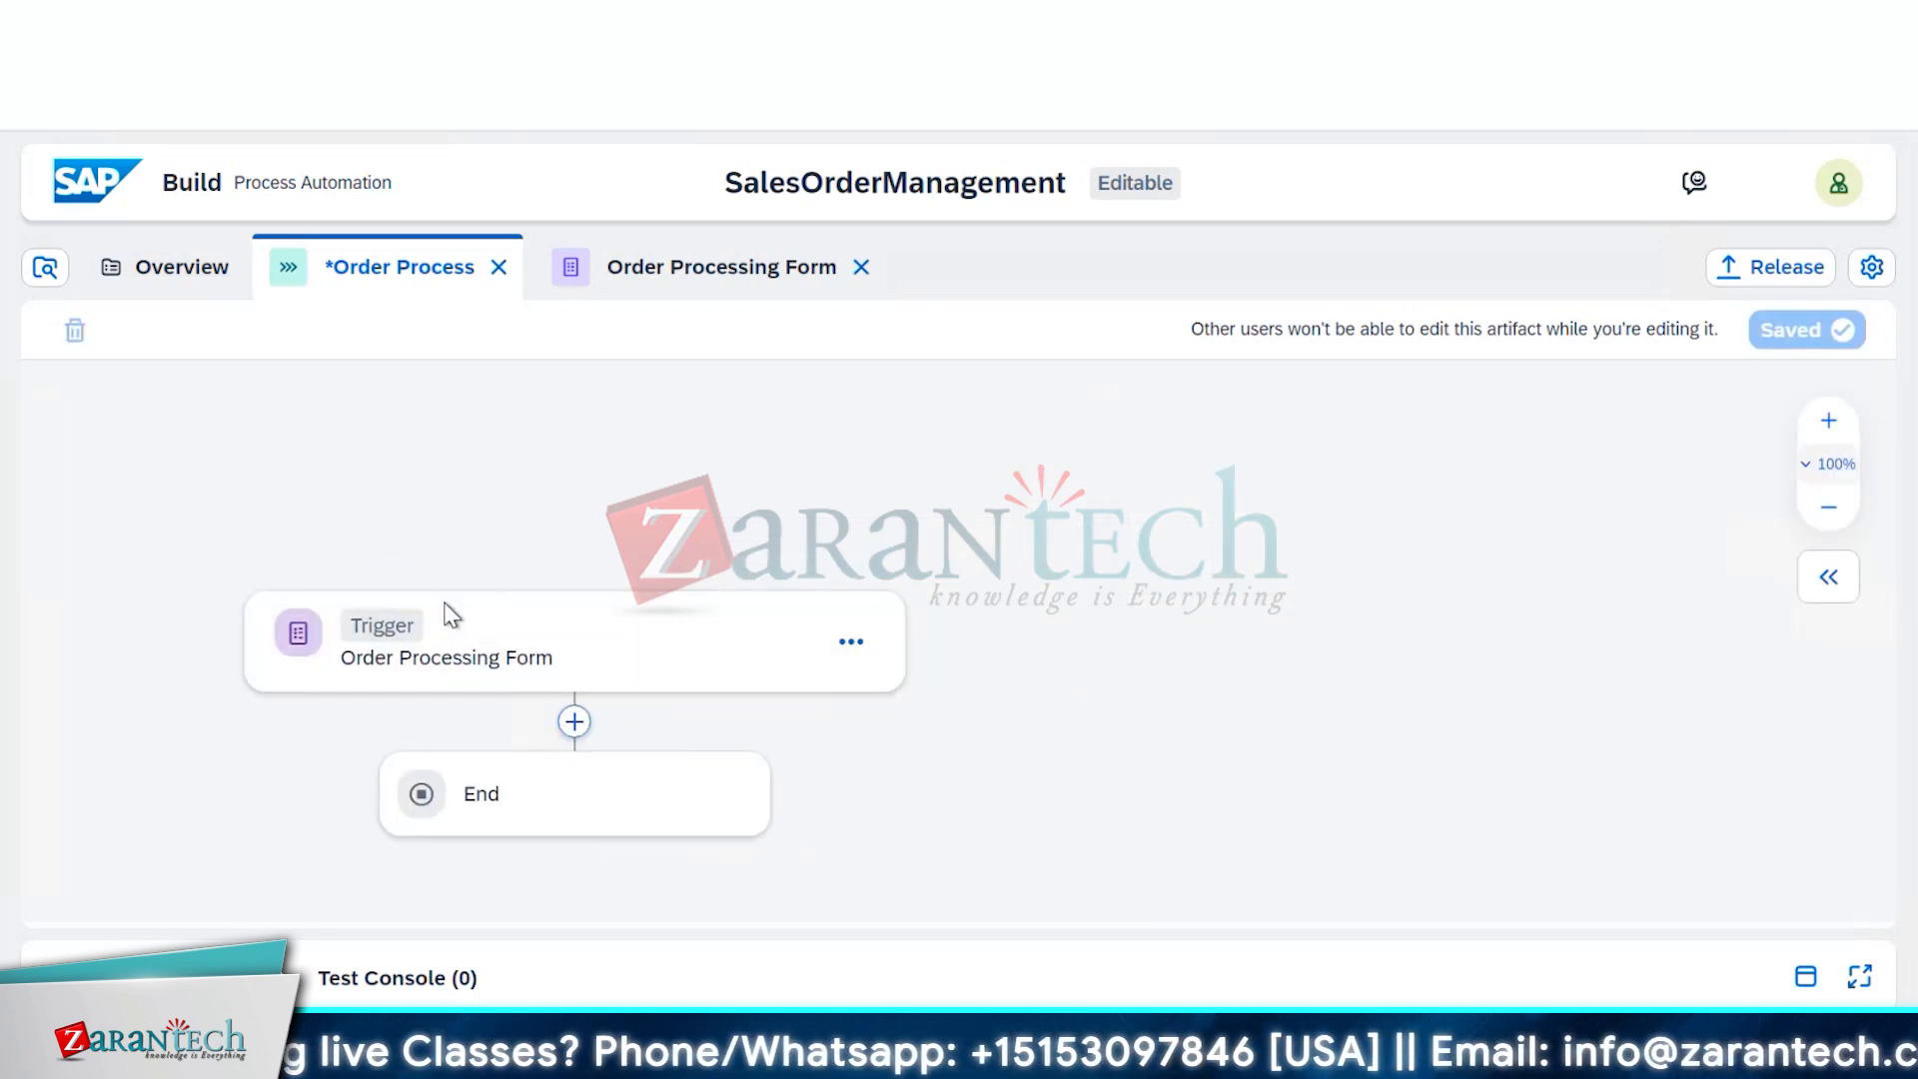
pyautogui.click(571, 723)
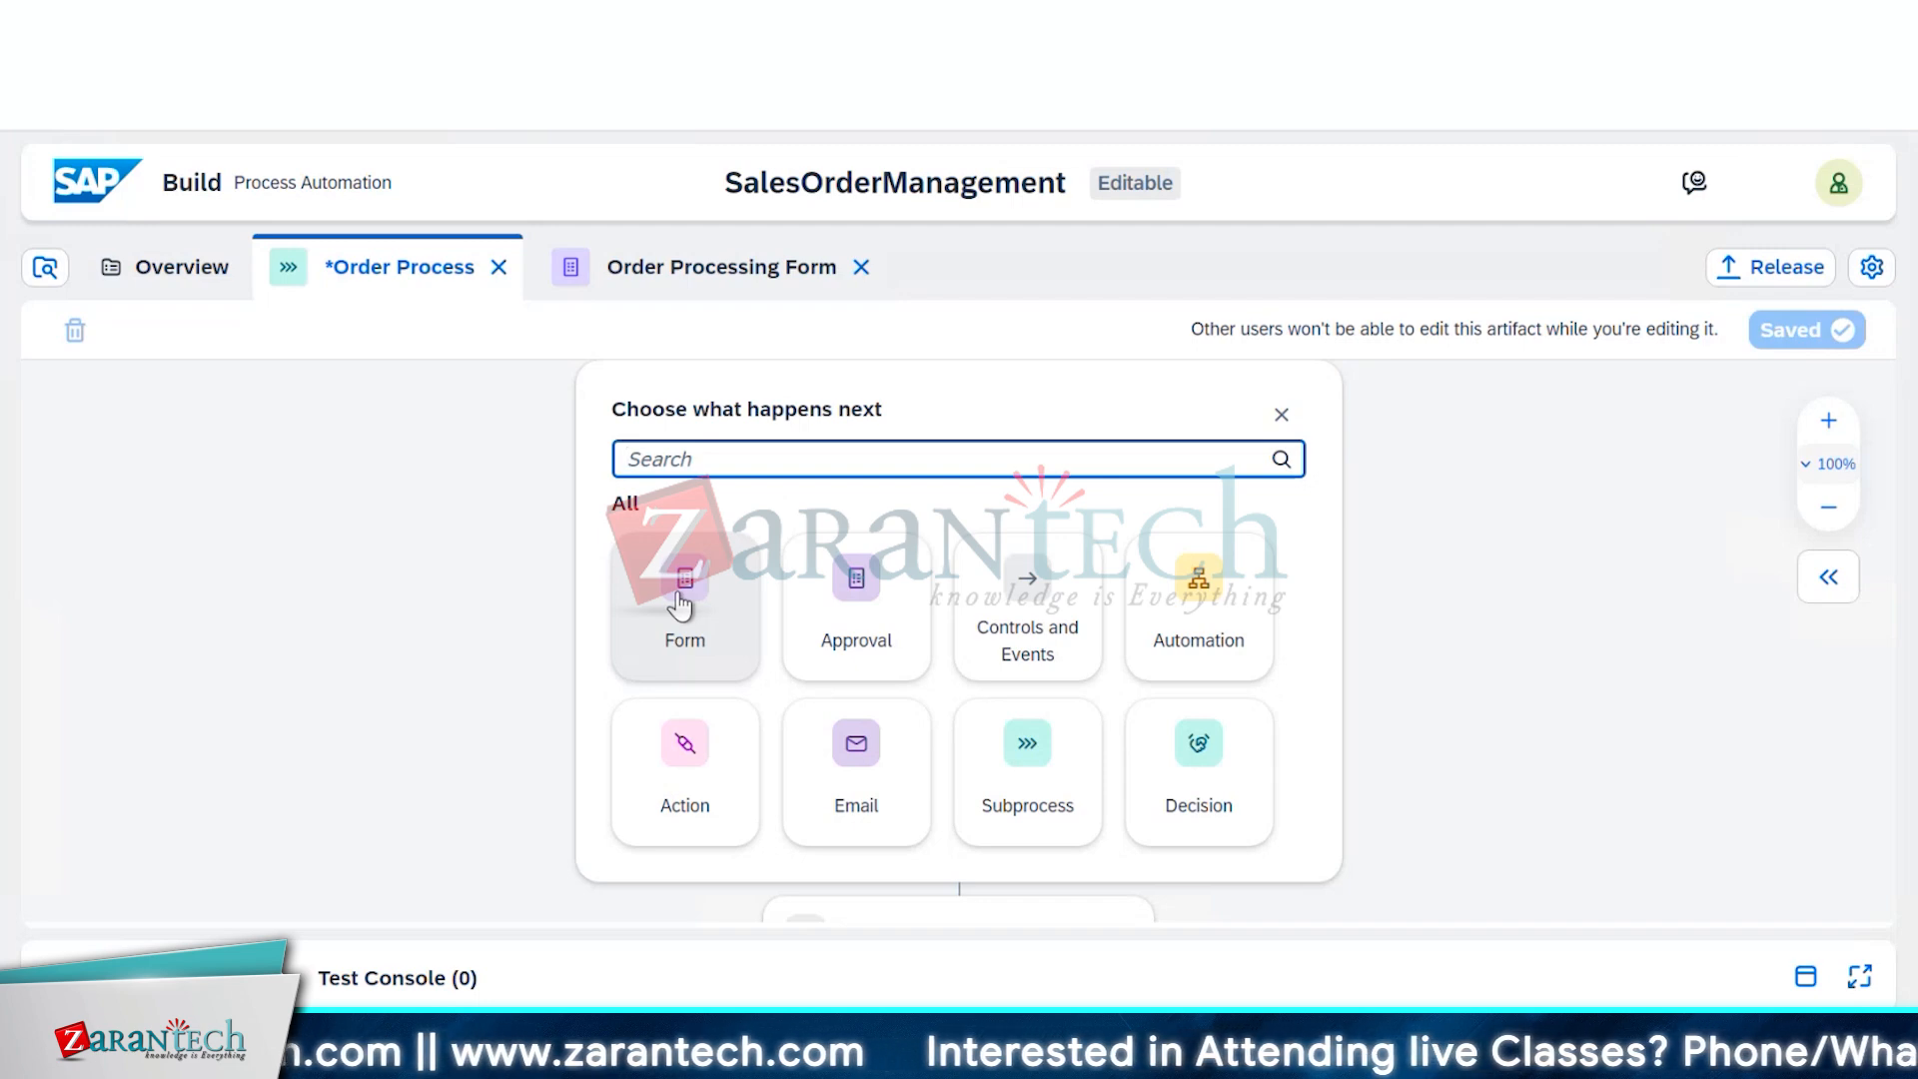
pyautogui.click(858, 610)
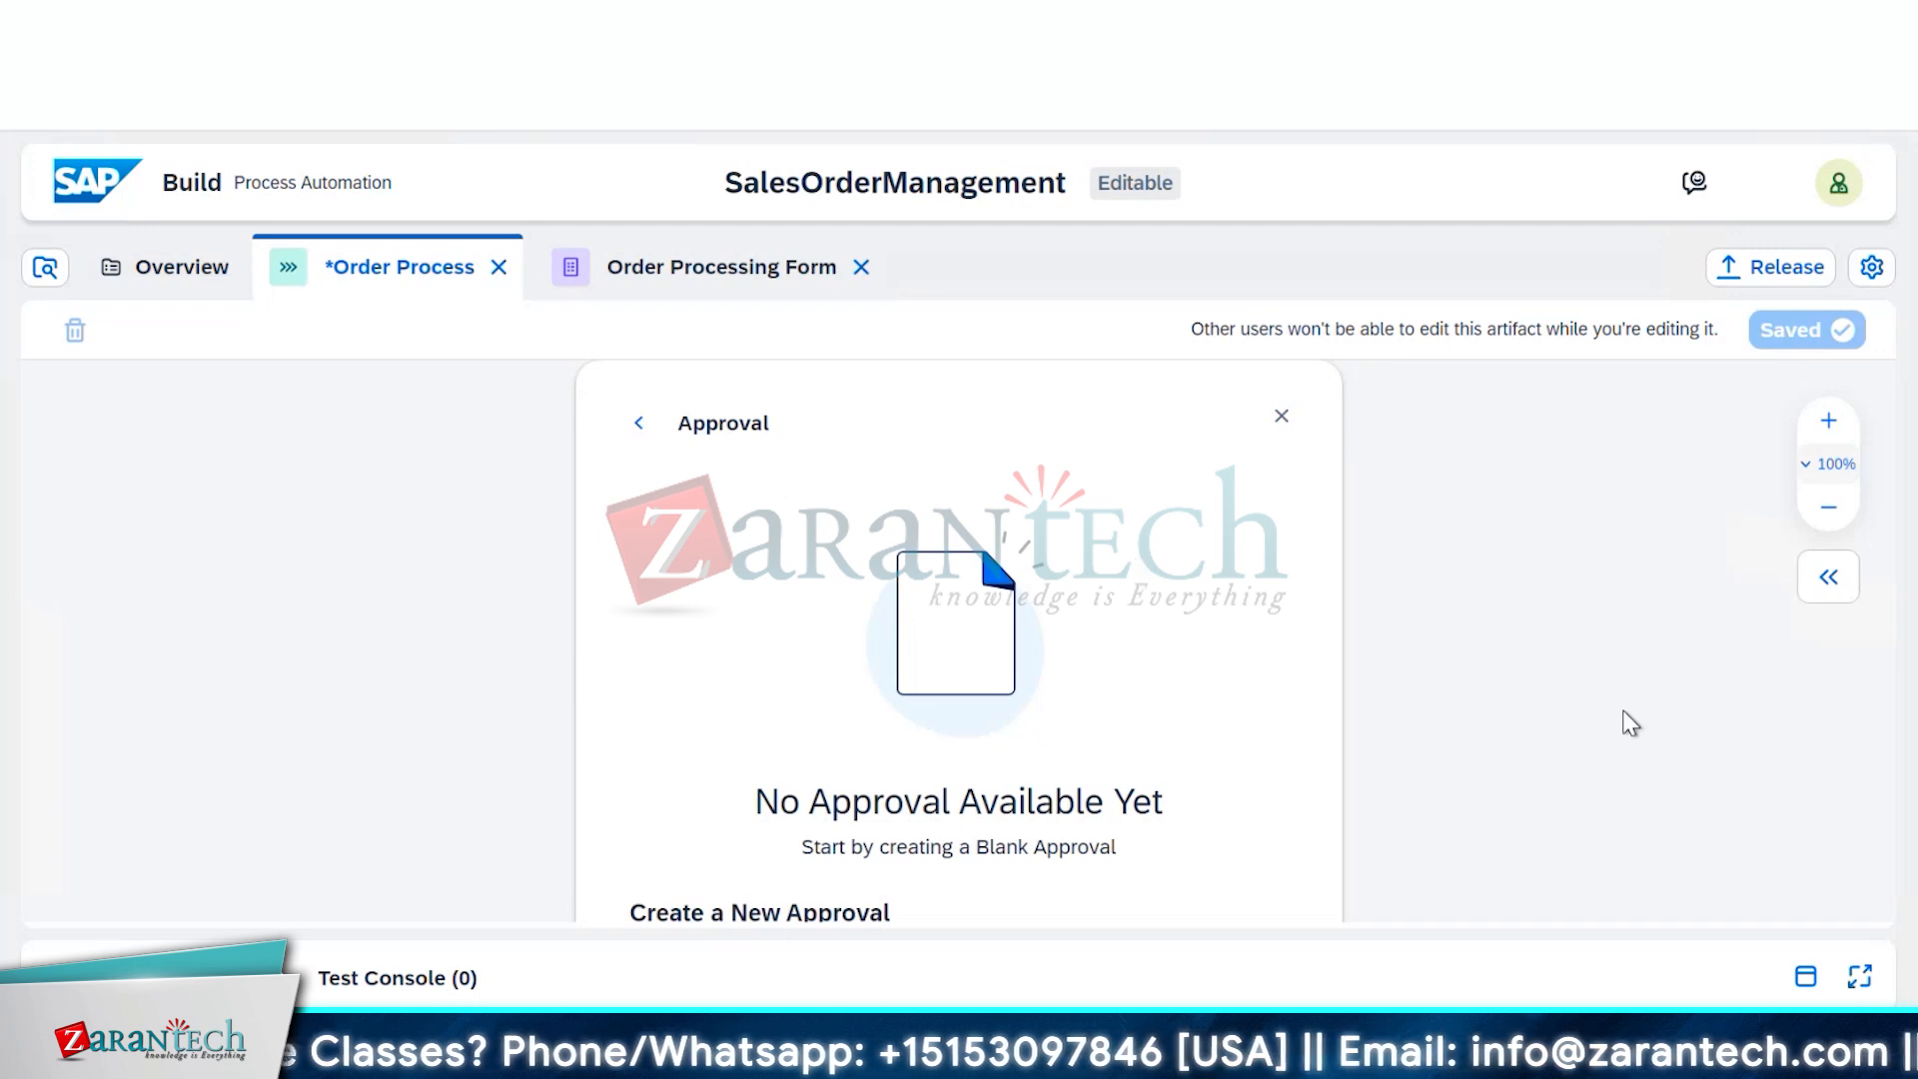
pyautogui.scroll(-4, 1623, 724)
pyautogui.scroll(-4, 1588, 694)
pyautogui.scroll(2, 1588, 694)
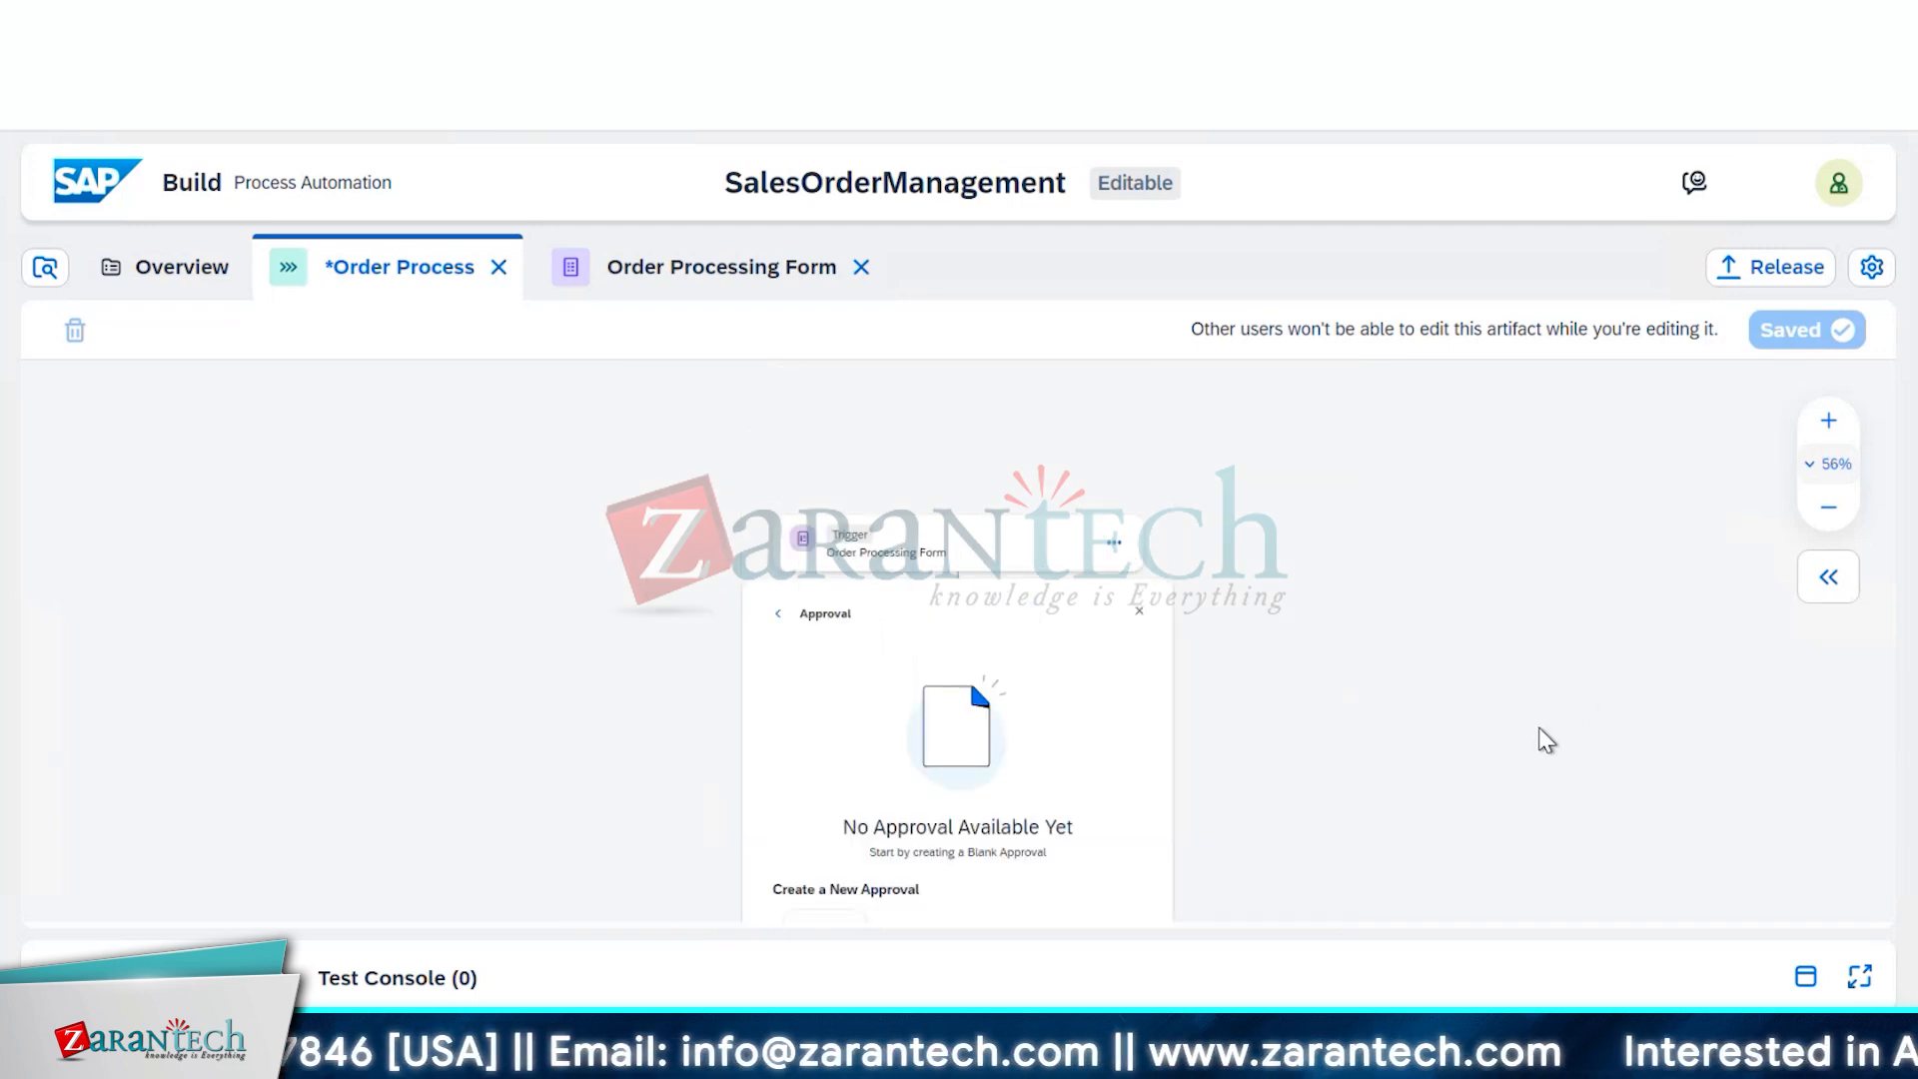
pyautogui.scroll(2, 1546, 740)
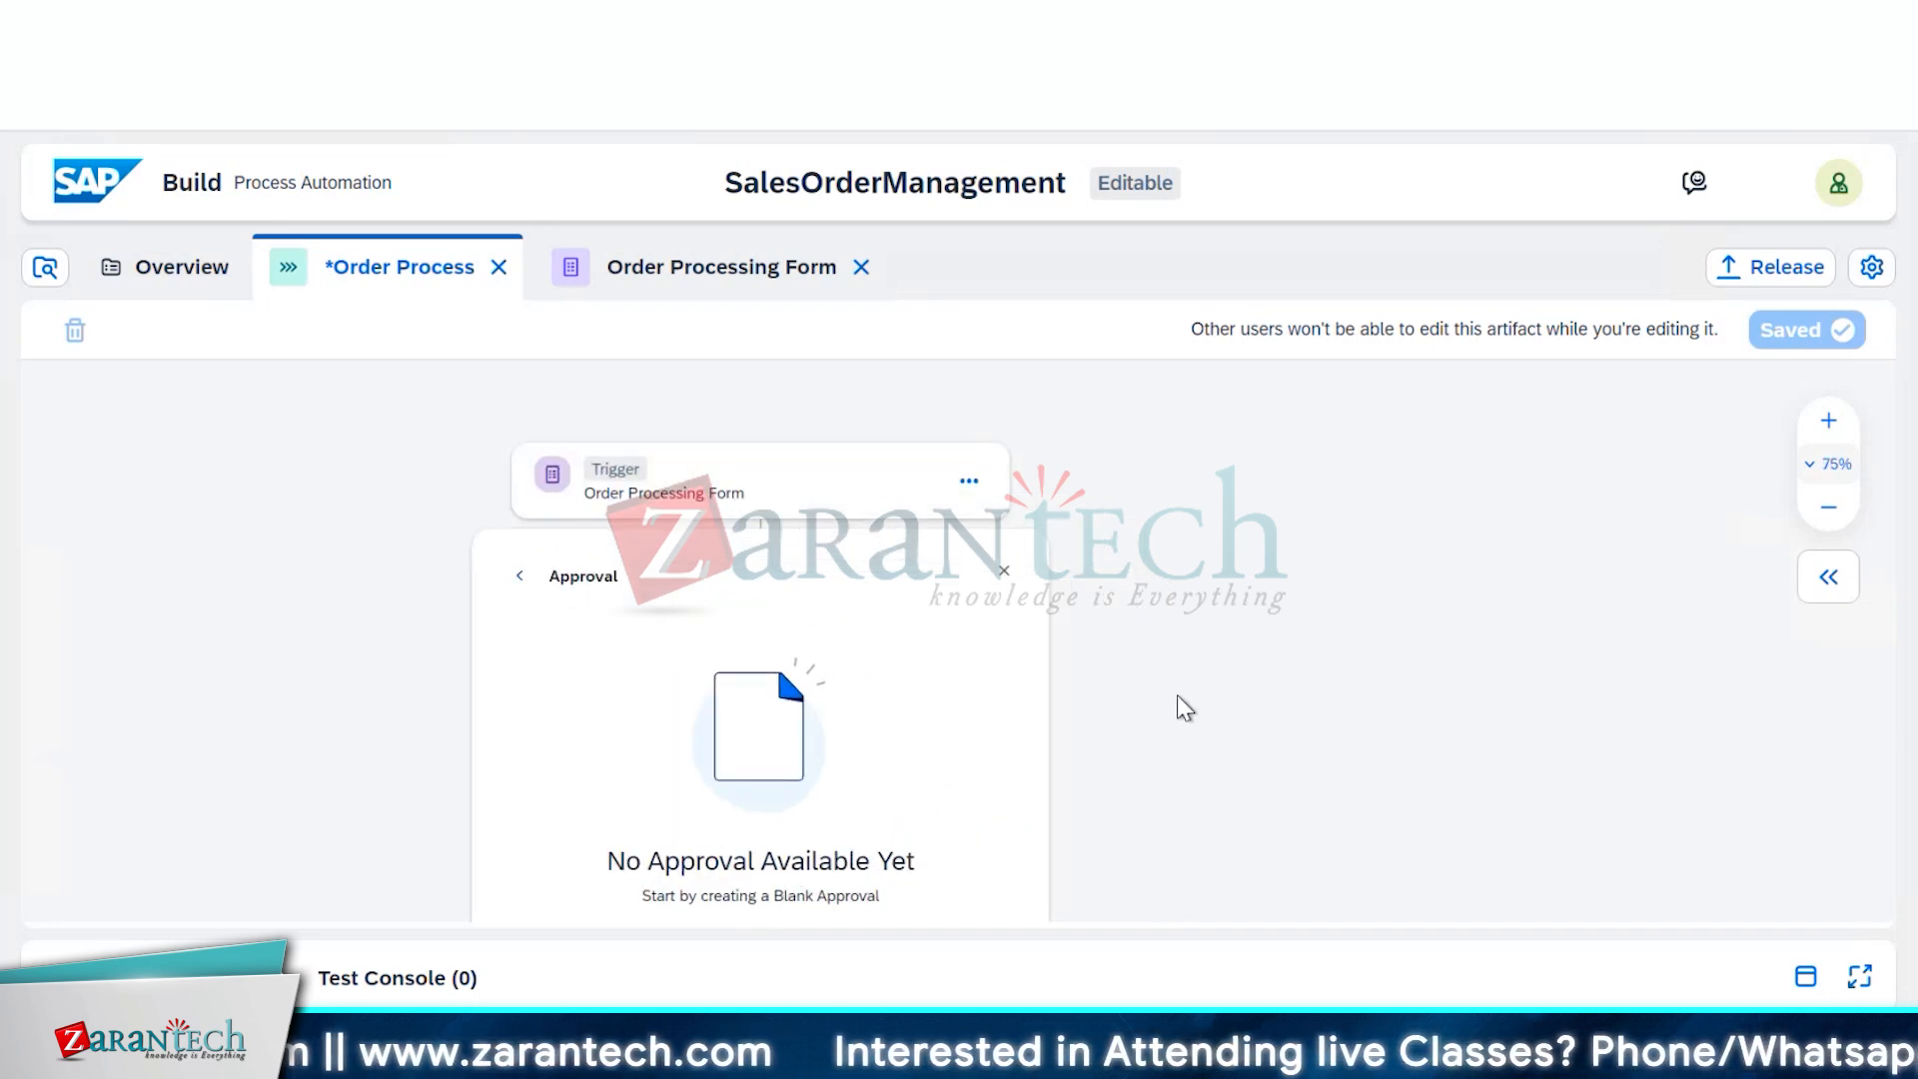
pyautogui.scroll(-4, 1185, 700)
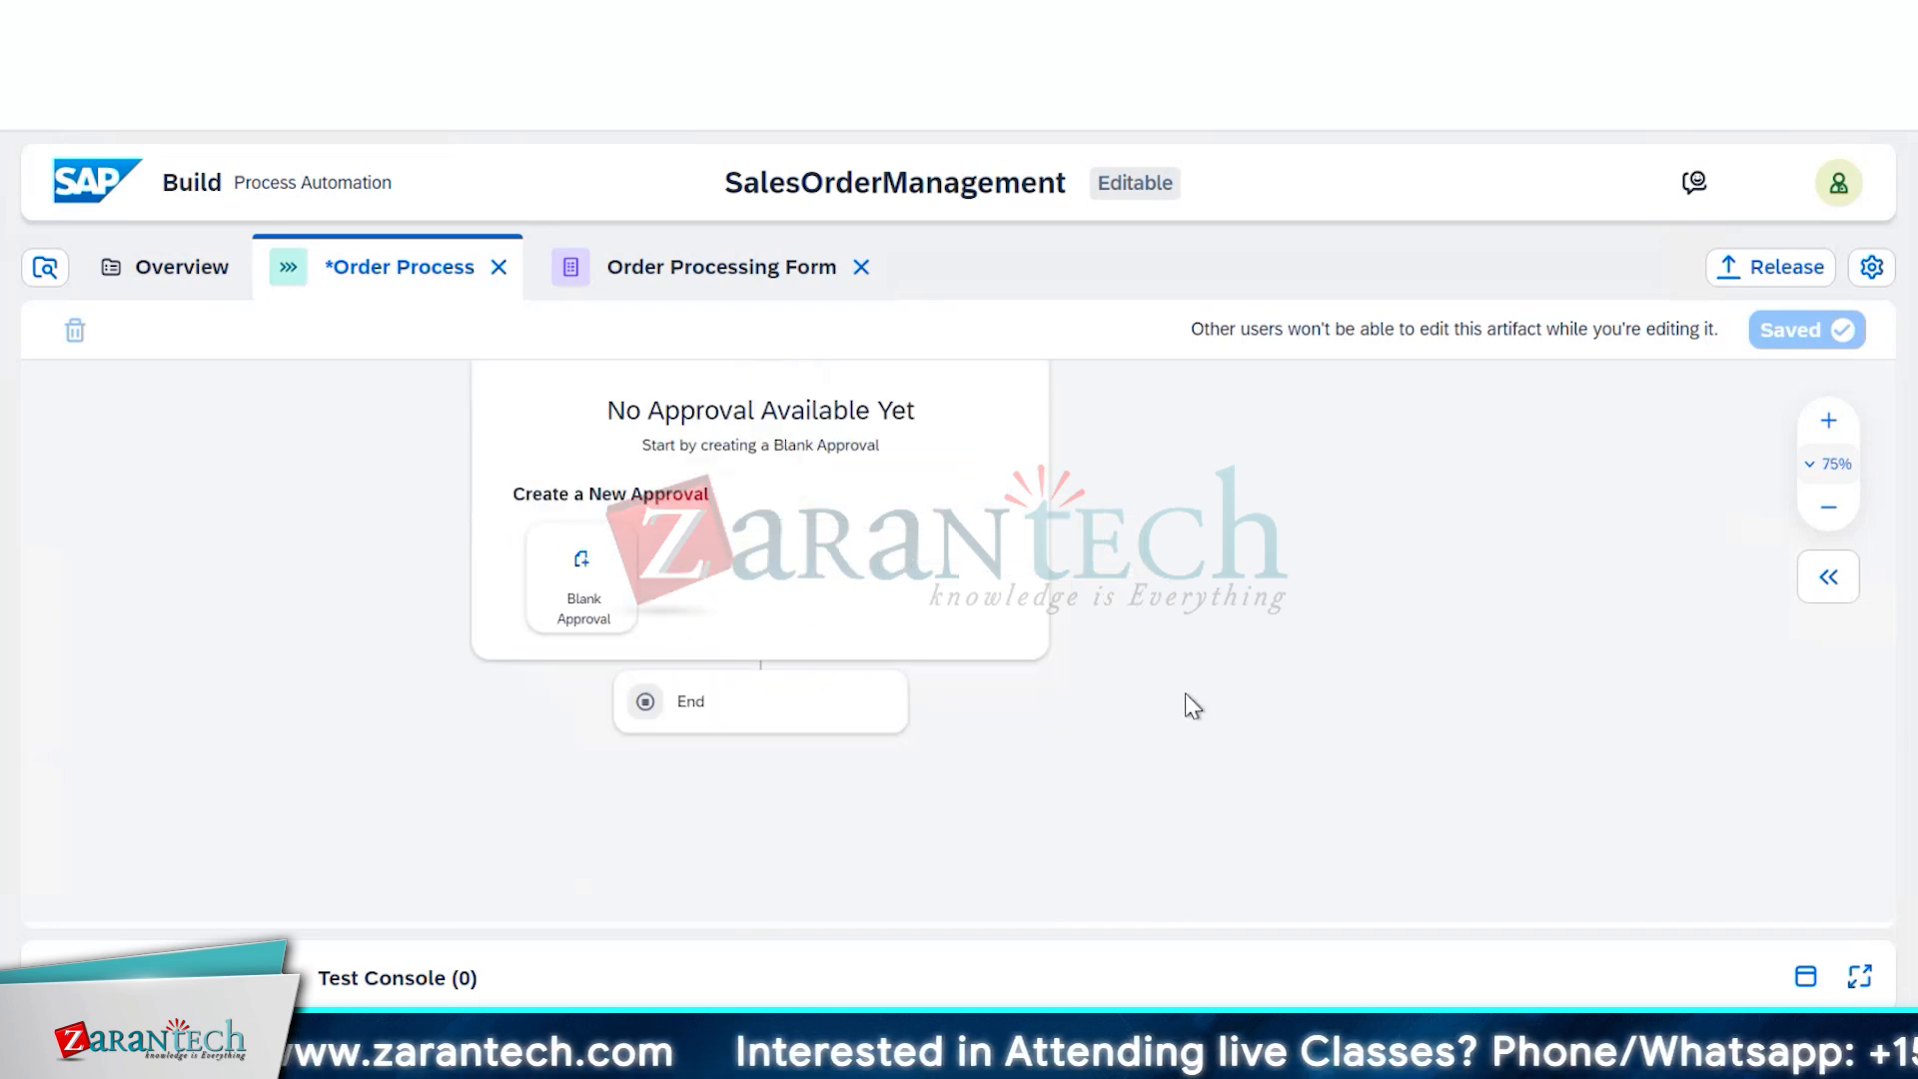
pyautogui.click(604, 609)
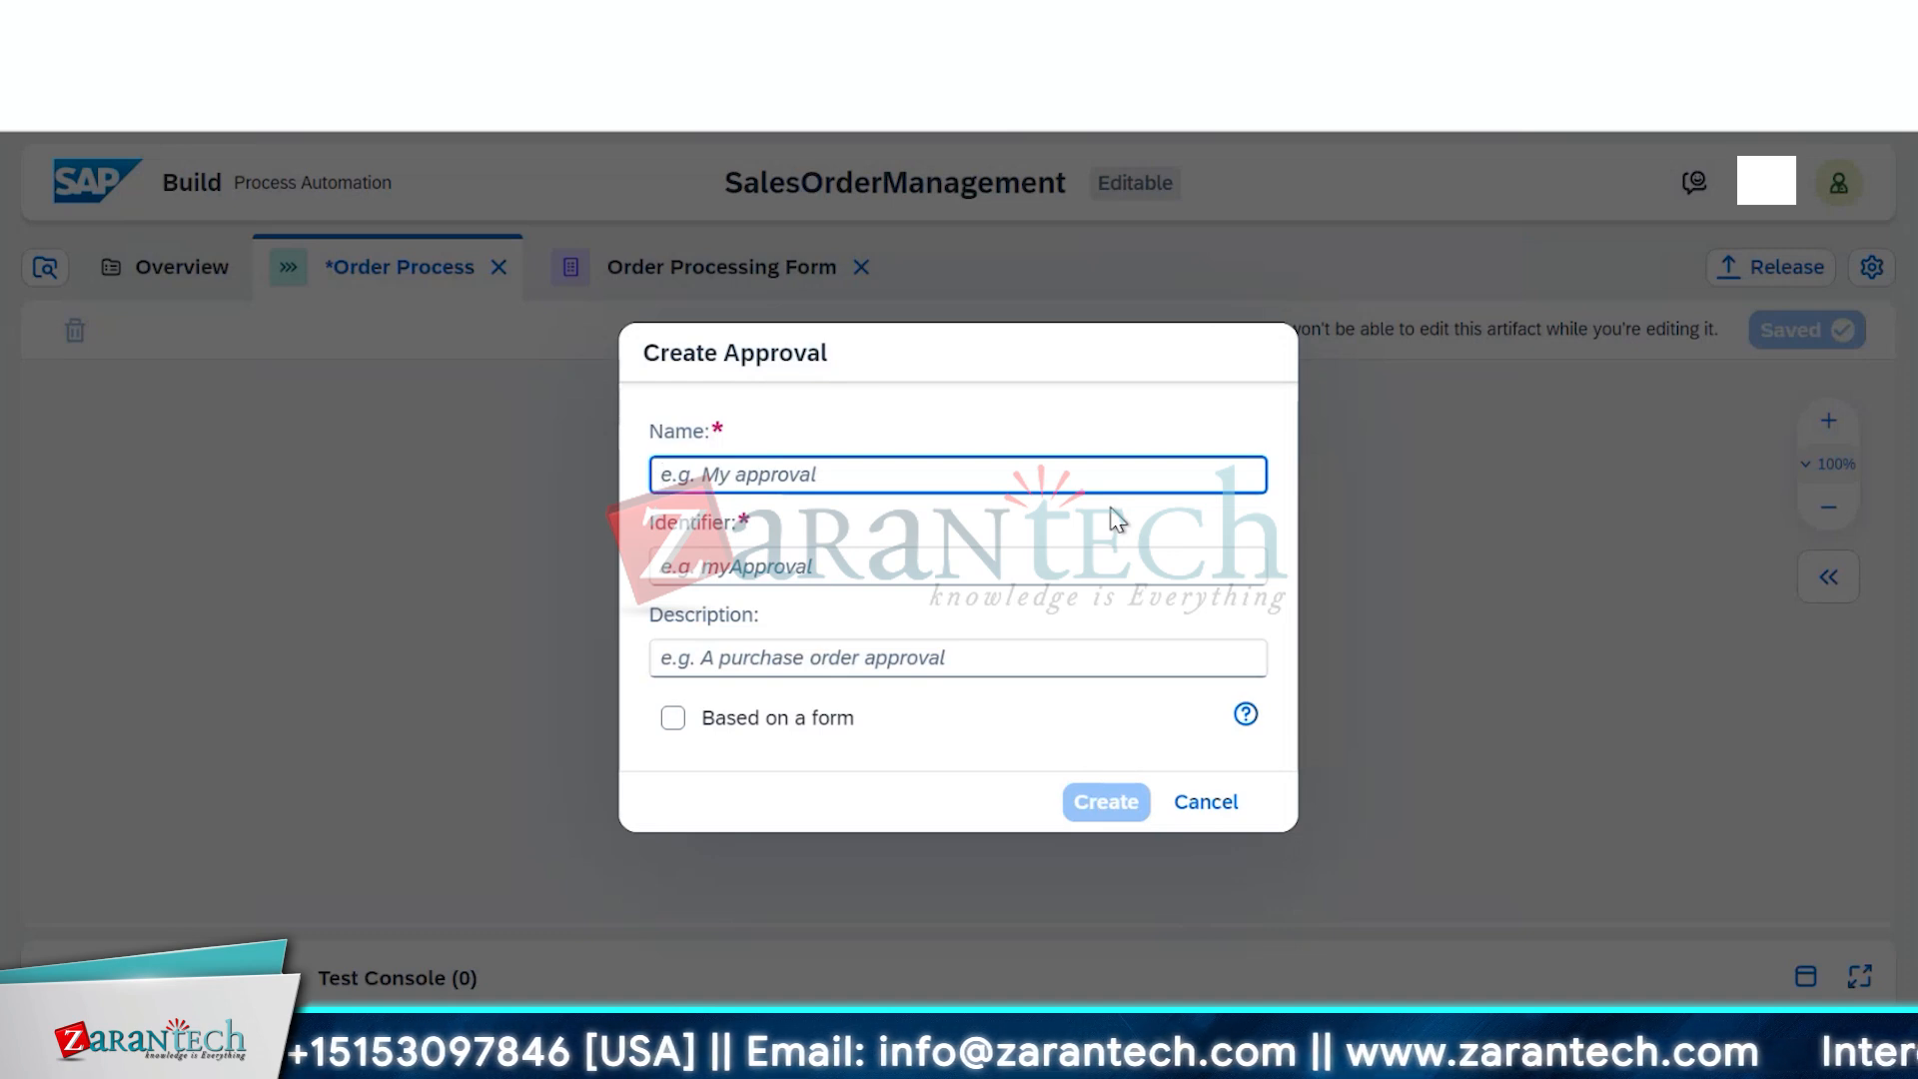
pyautogui.click(1211, 804)
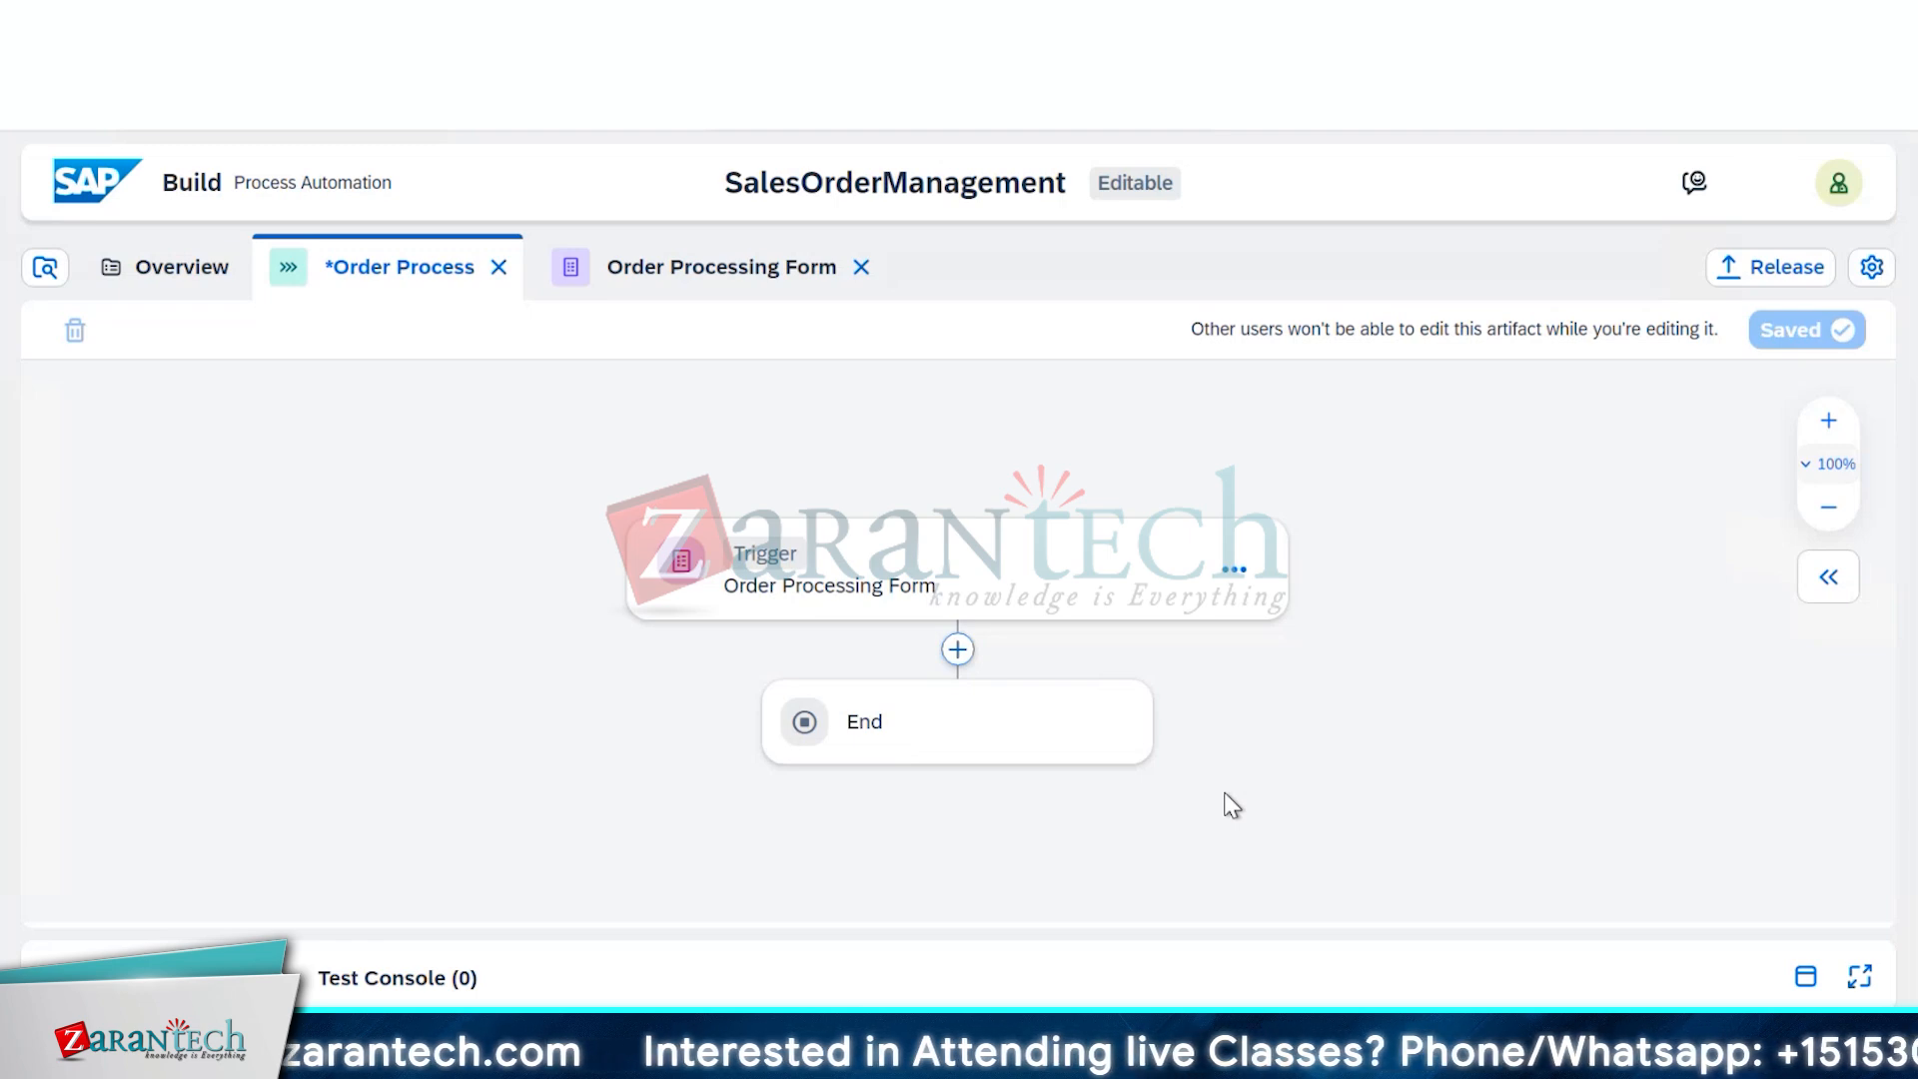
# Add a Blank Form step named 'Approval form' after the Order Processing Form trigger
pyautogui.click(957, 649)
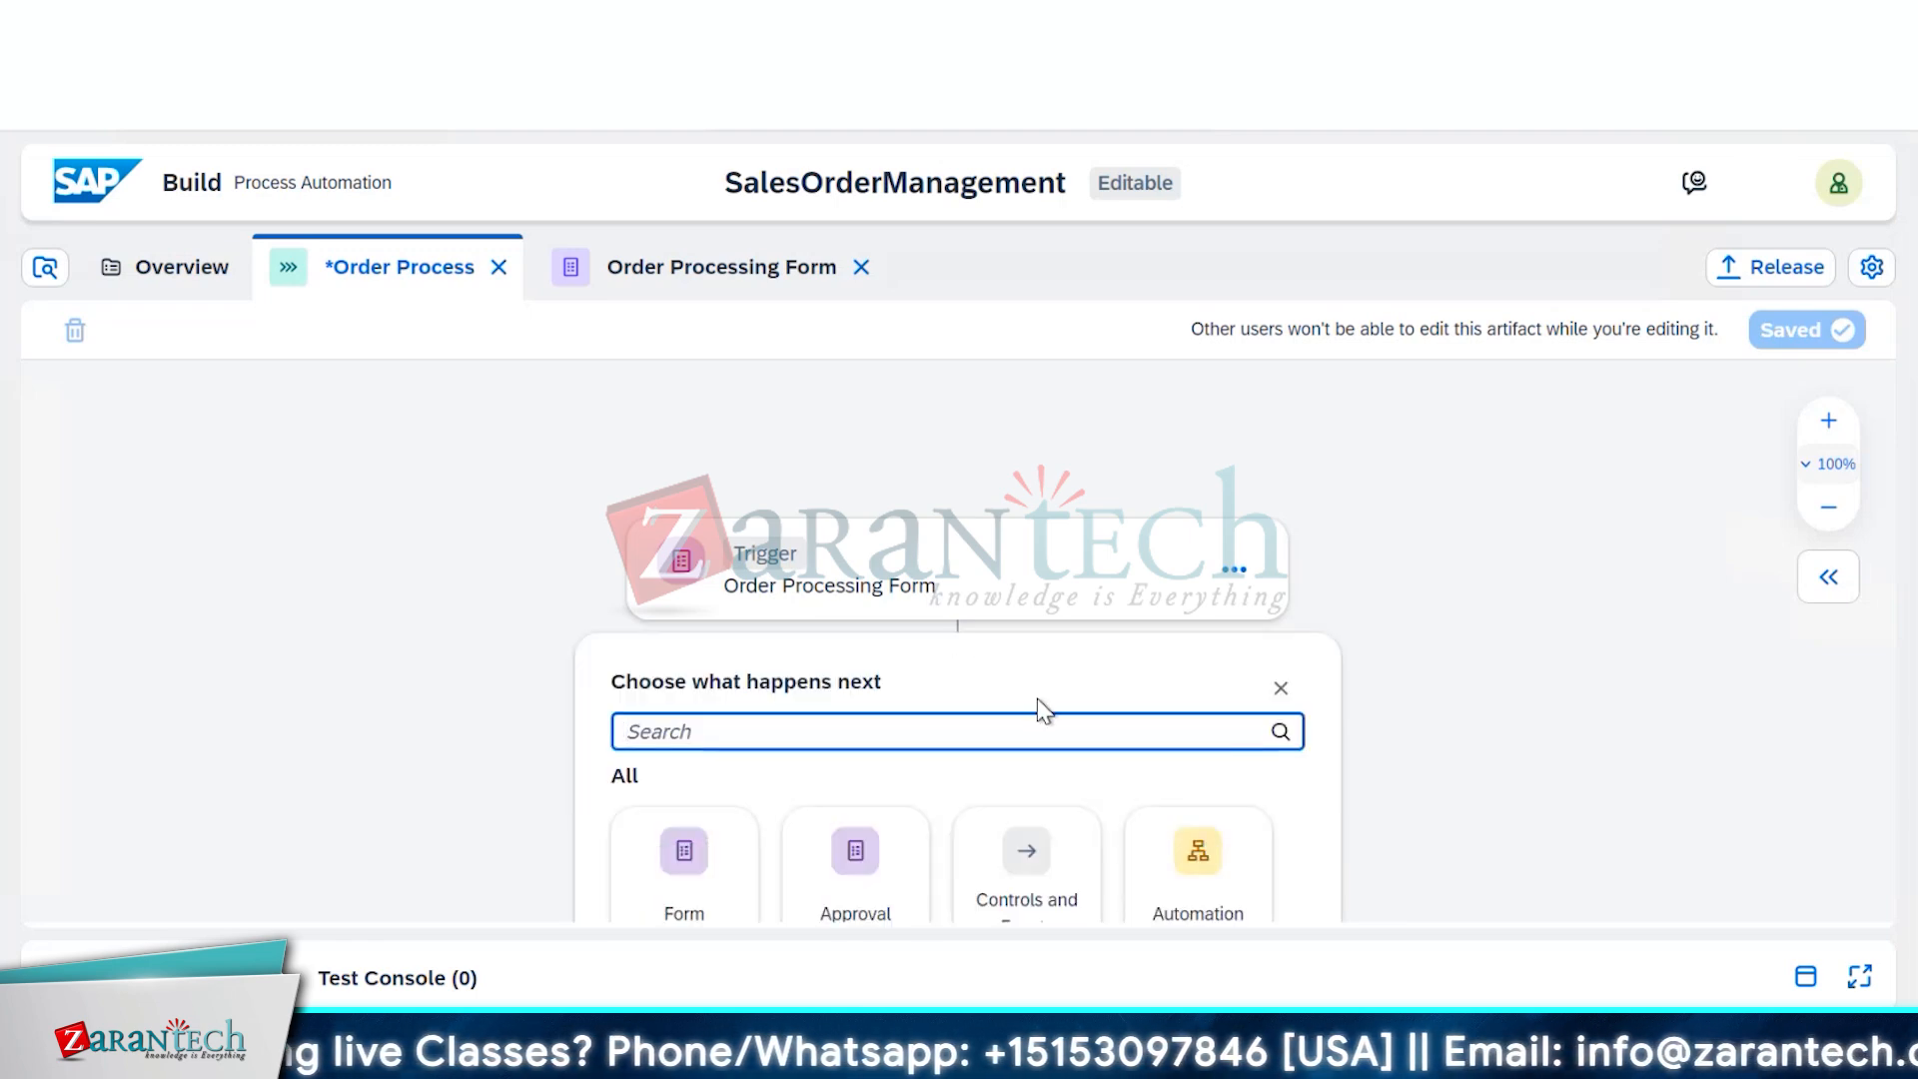
pyautogui.scroll(-2, 1044, 711)
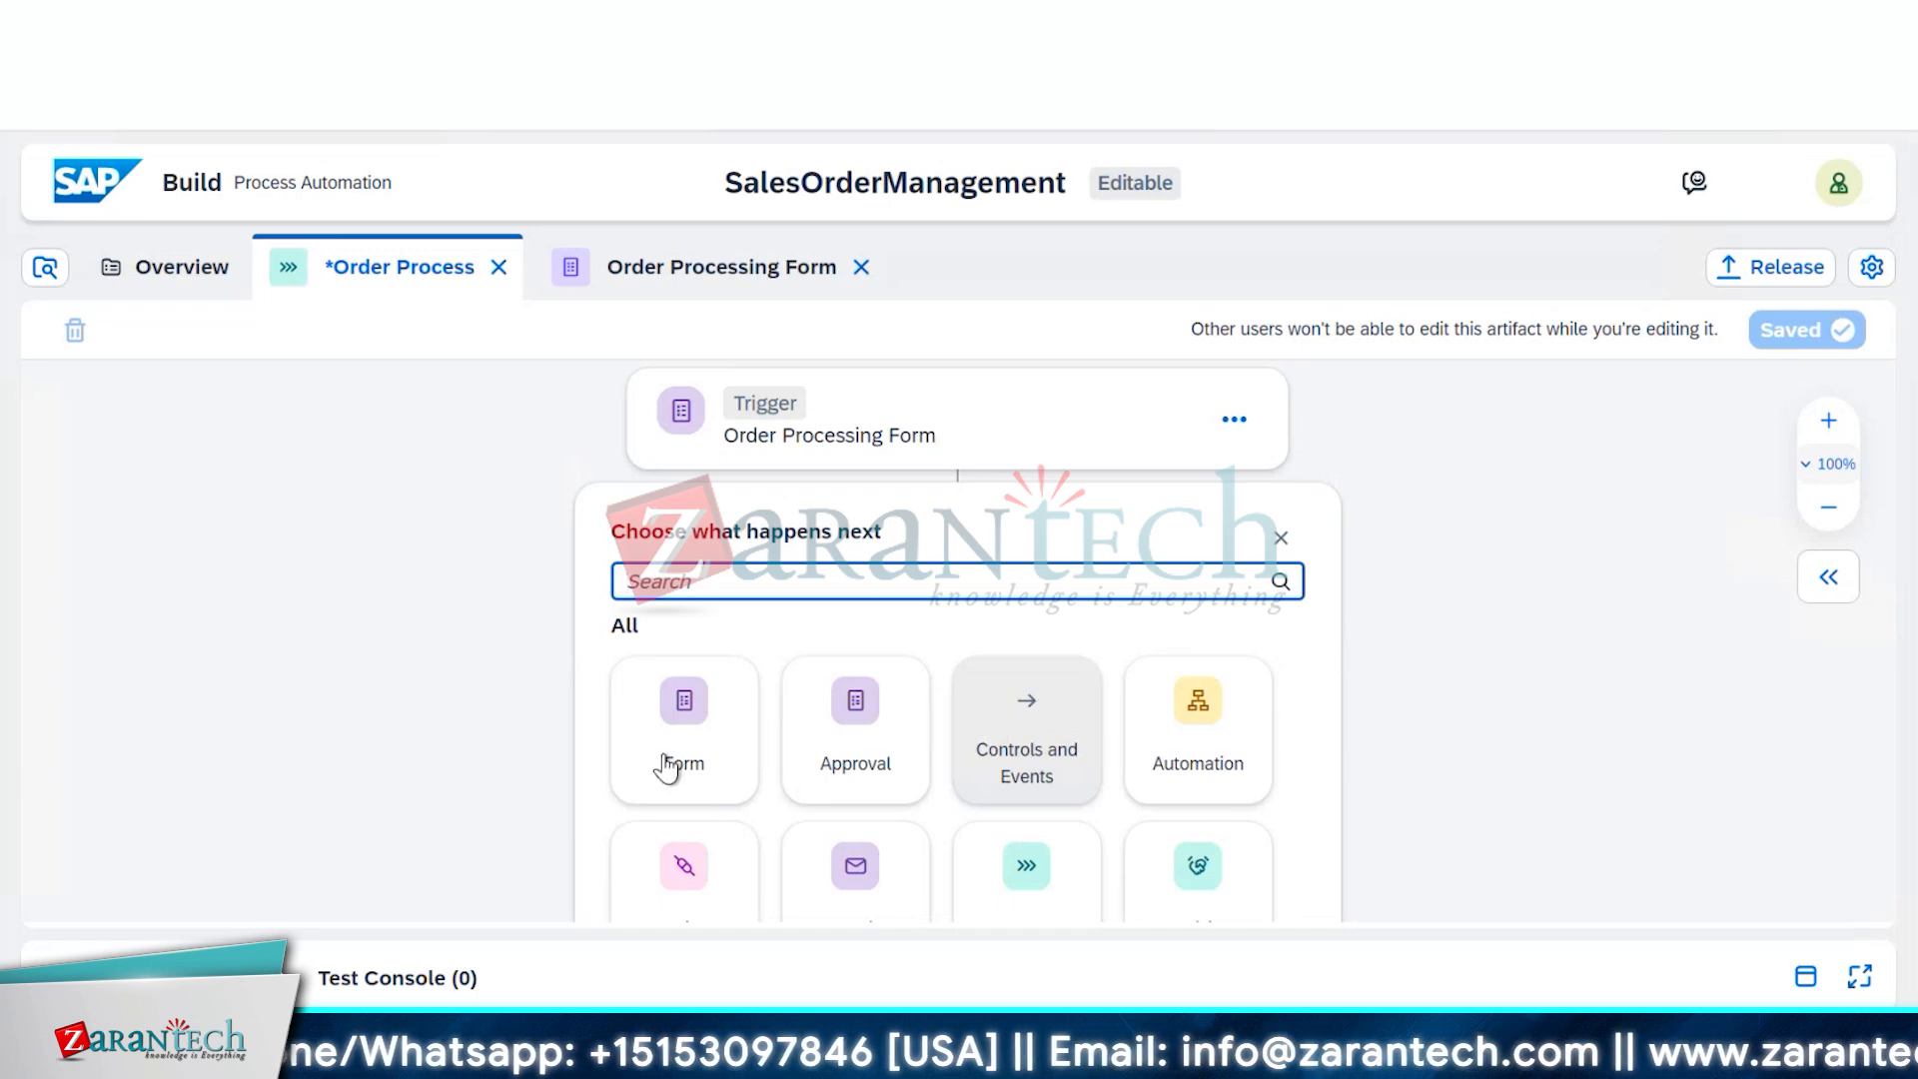
pyautogui.scroll(-2, 671, 756)
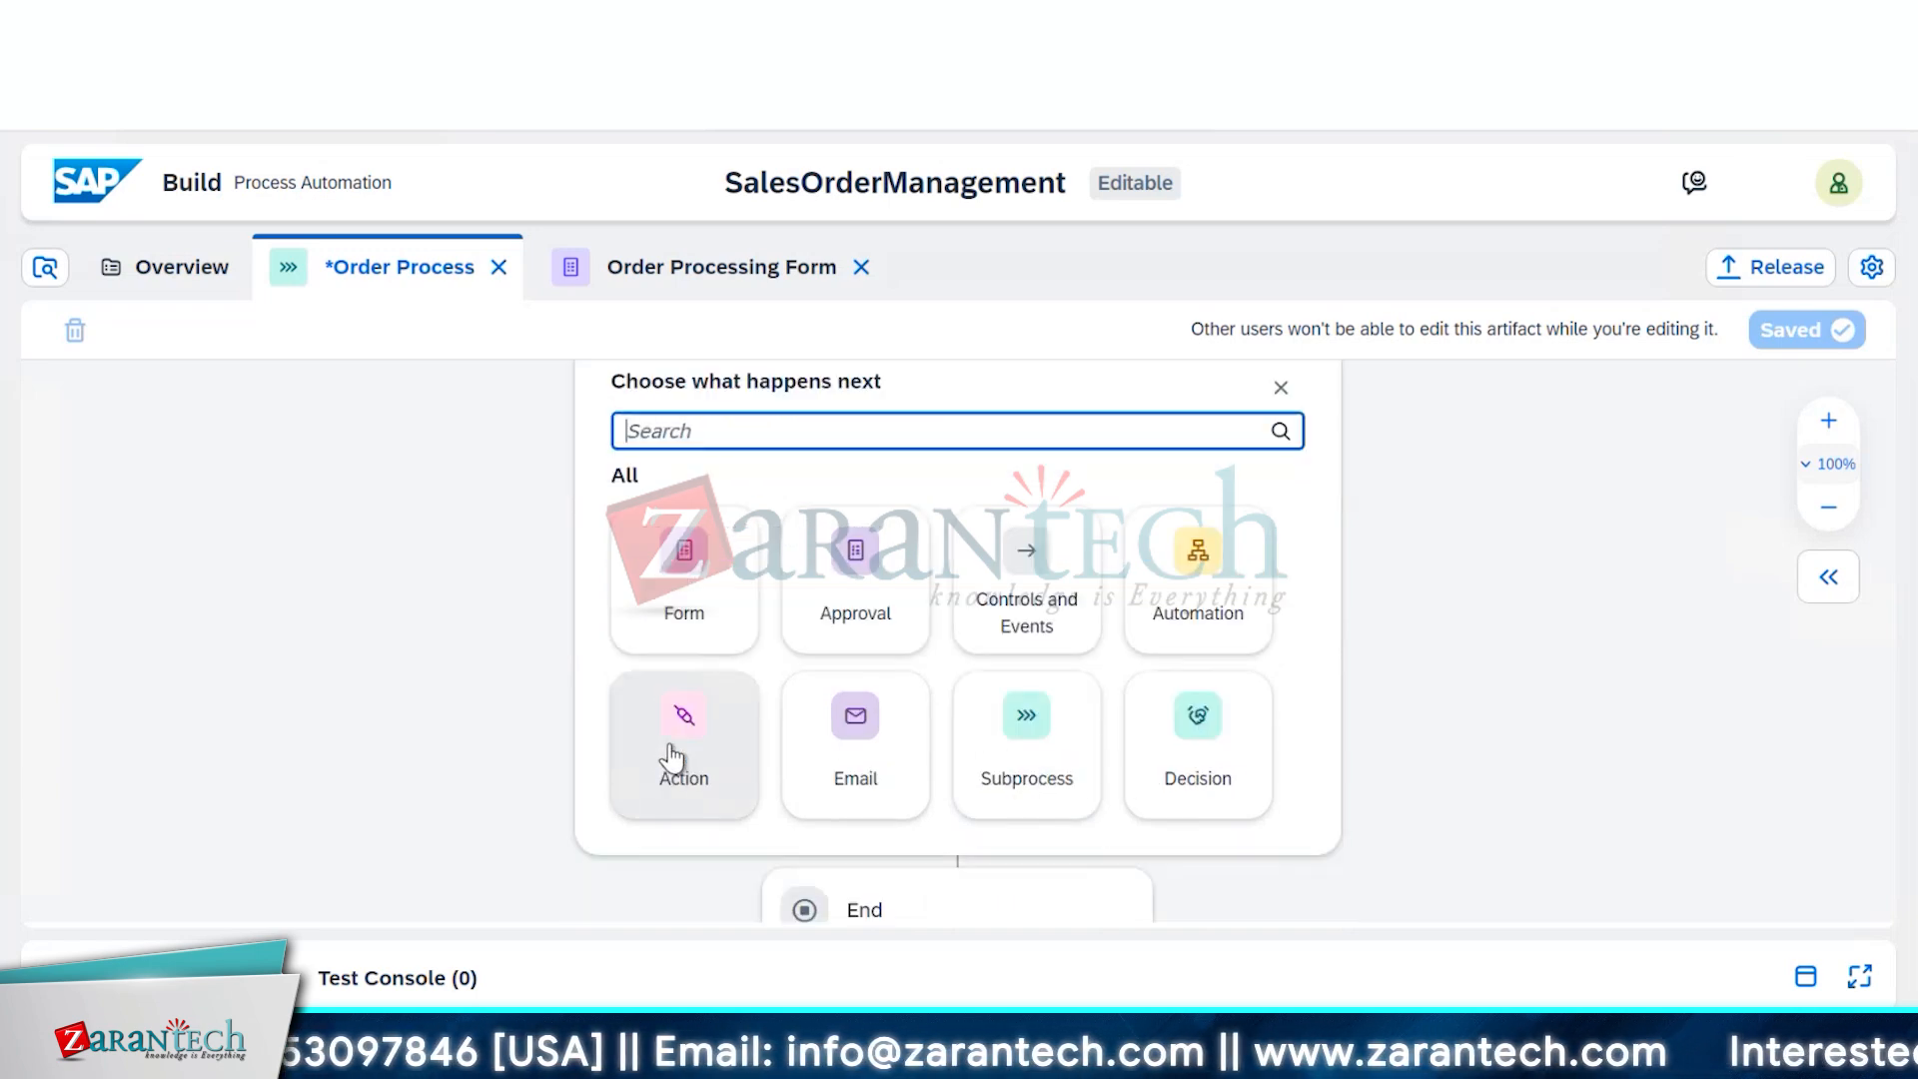
pyautogui.click(697, 607)
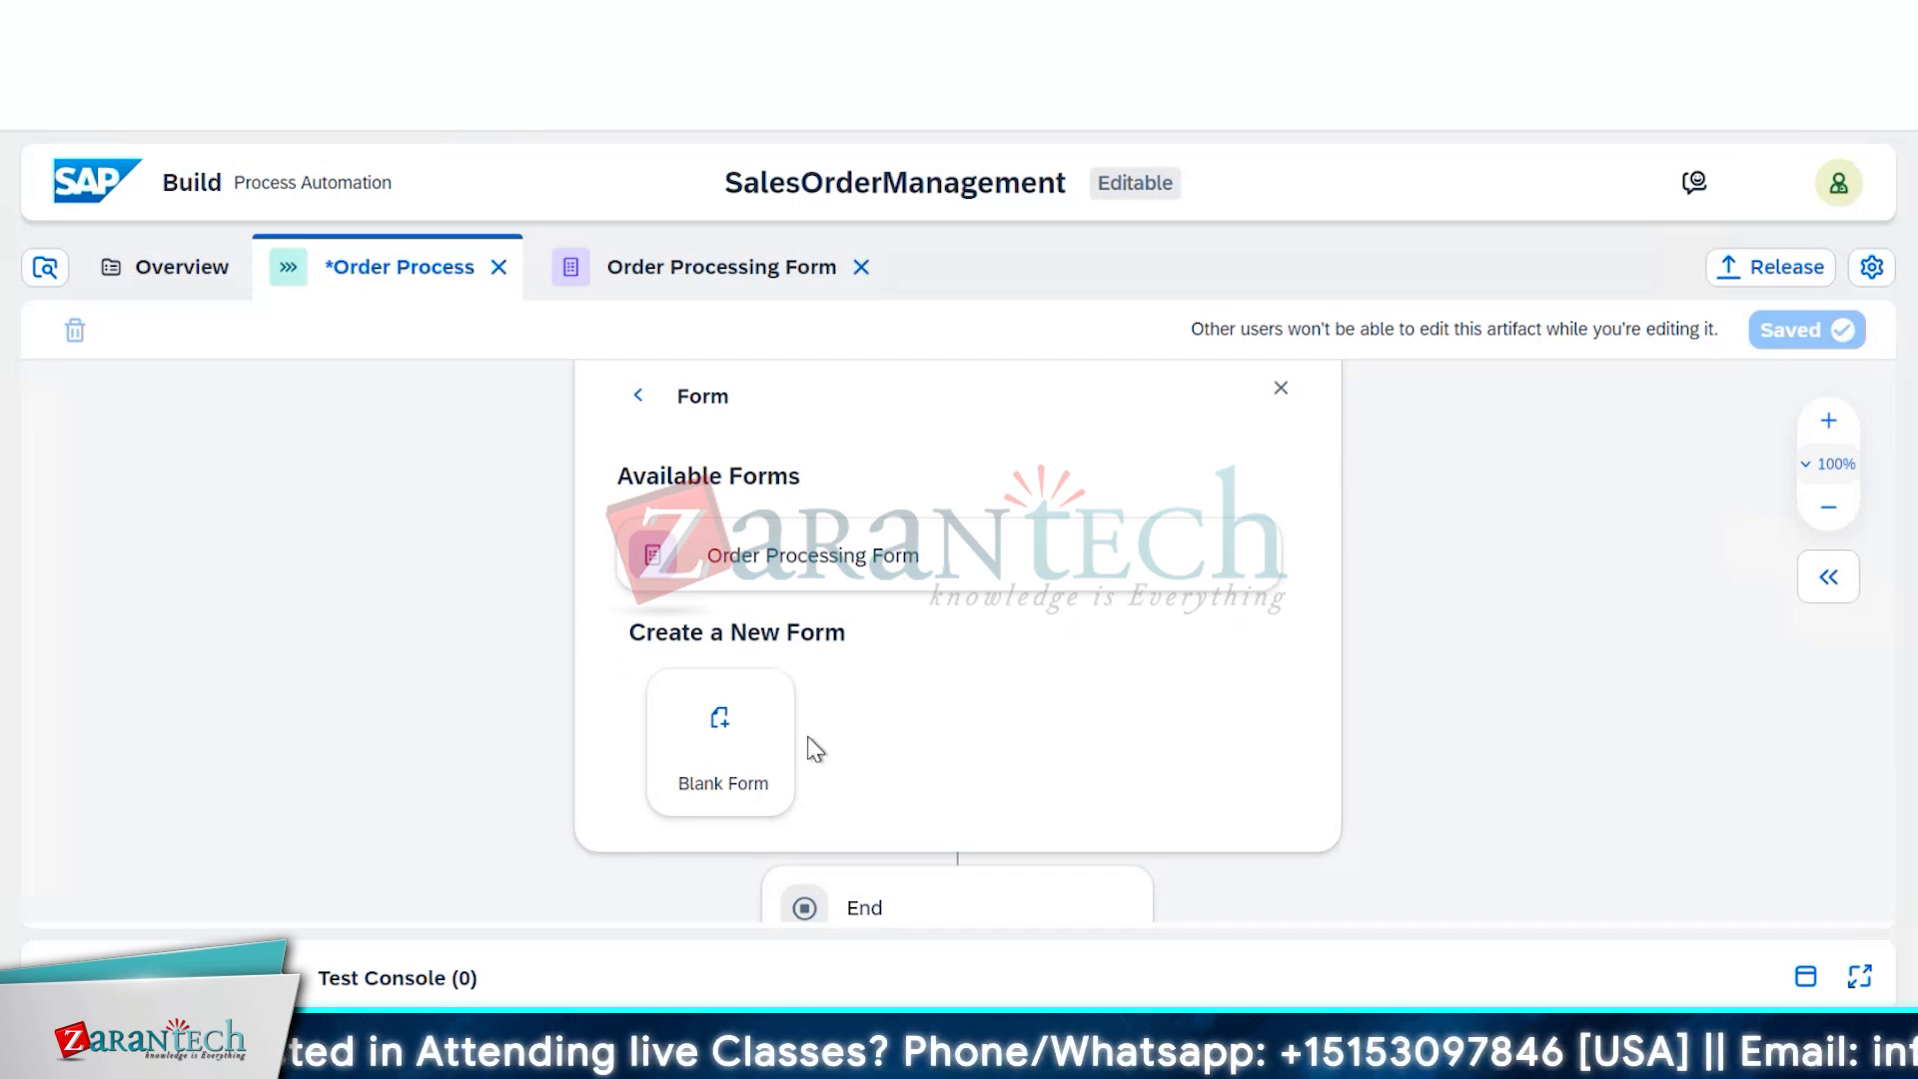
pyautogui.click(735, 747)
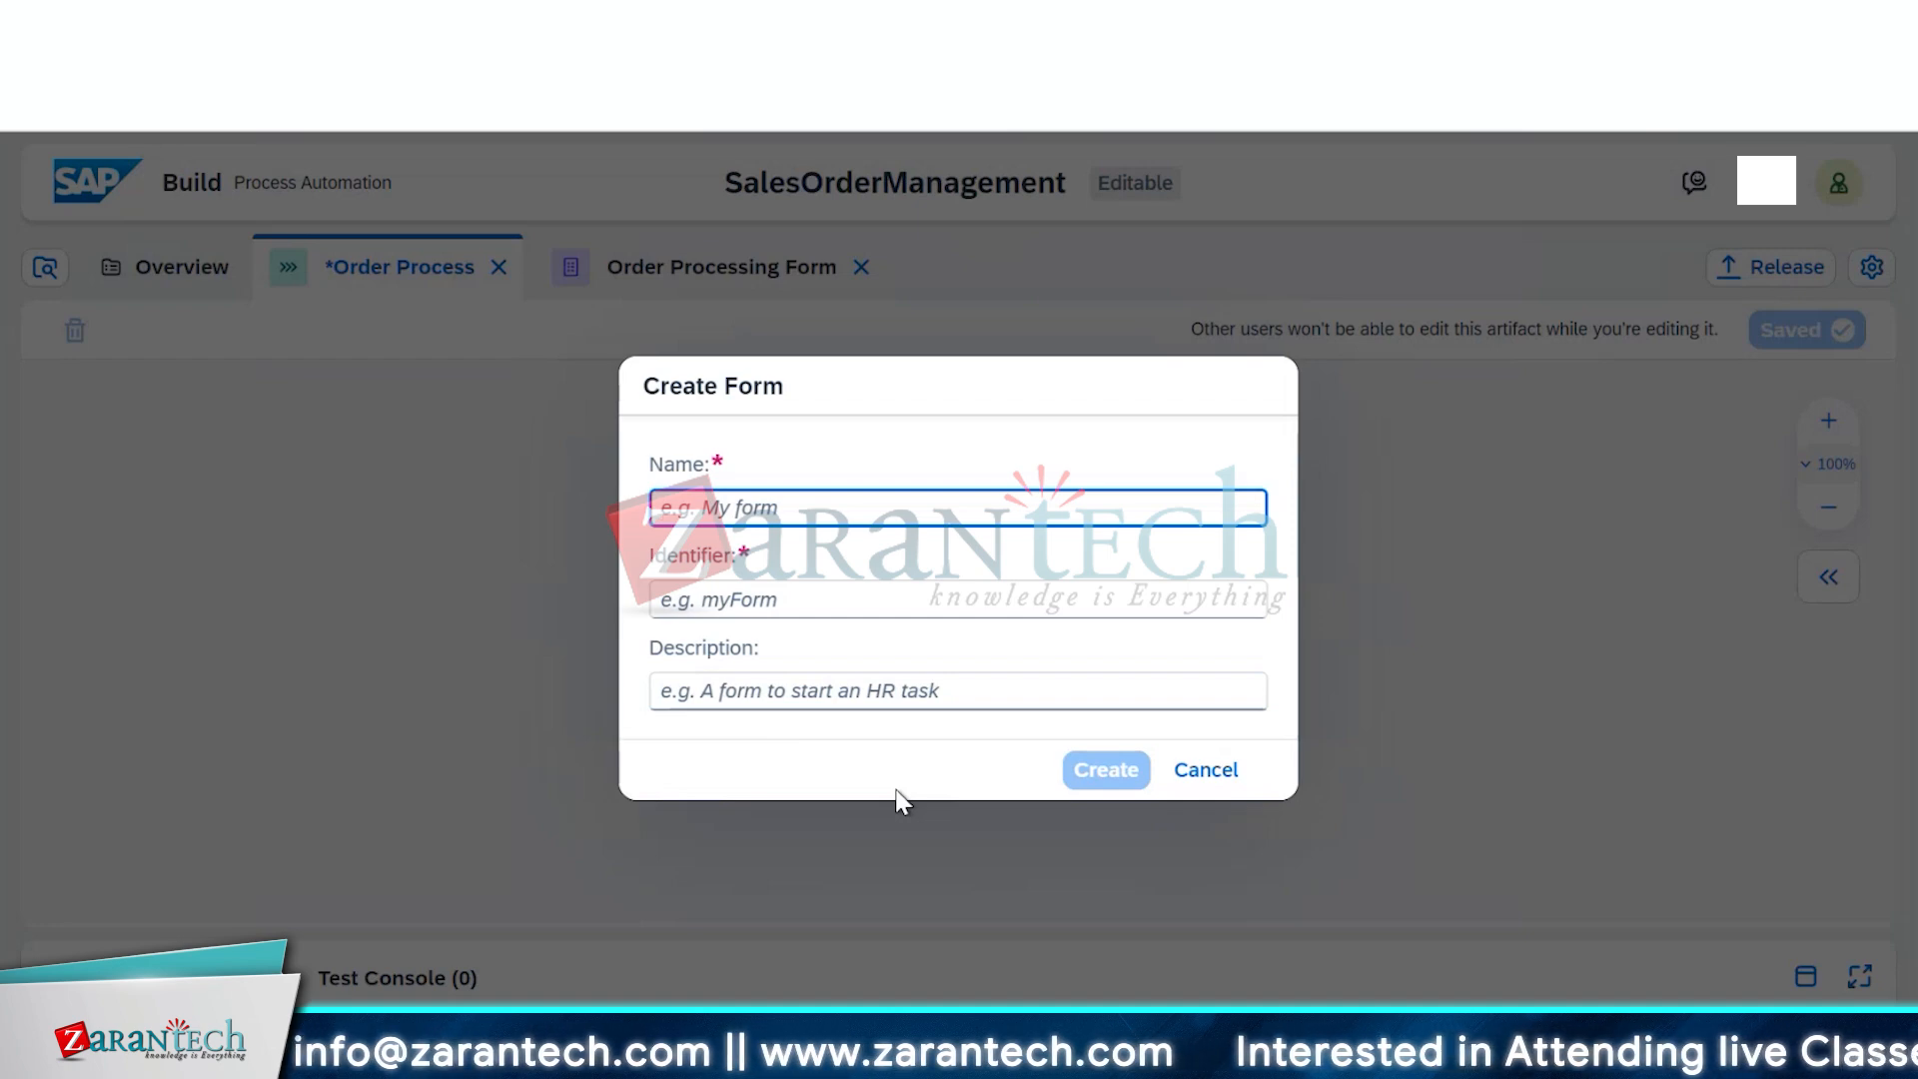
pyautogui.write('App')
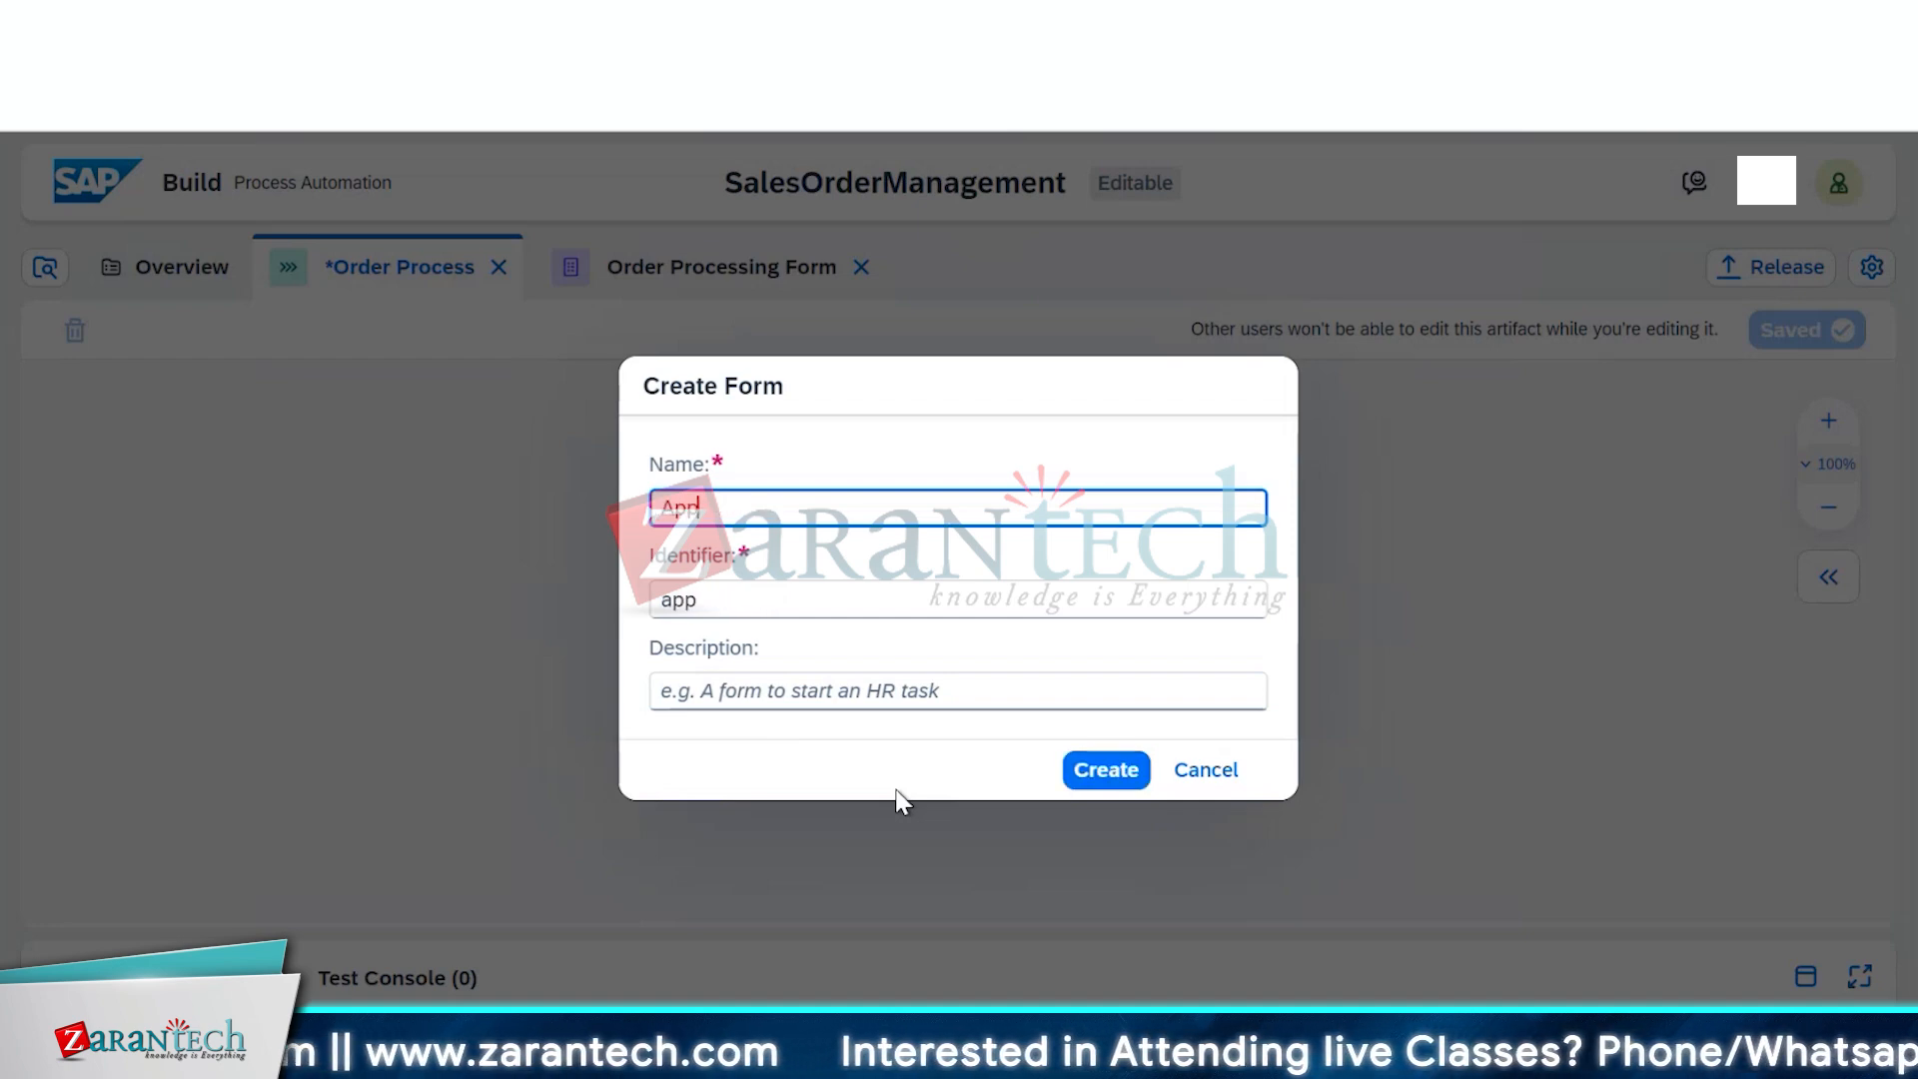
pyautogui.write('roval form')
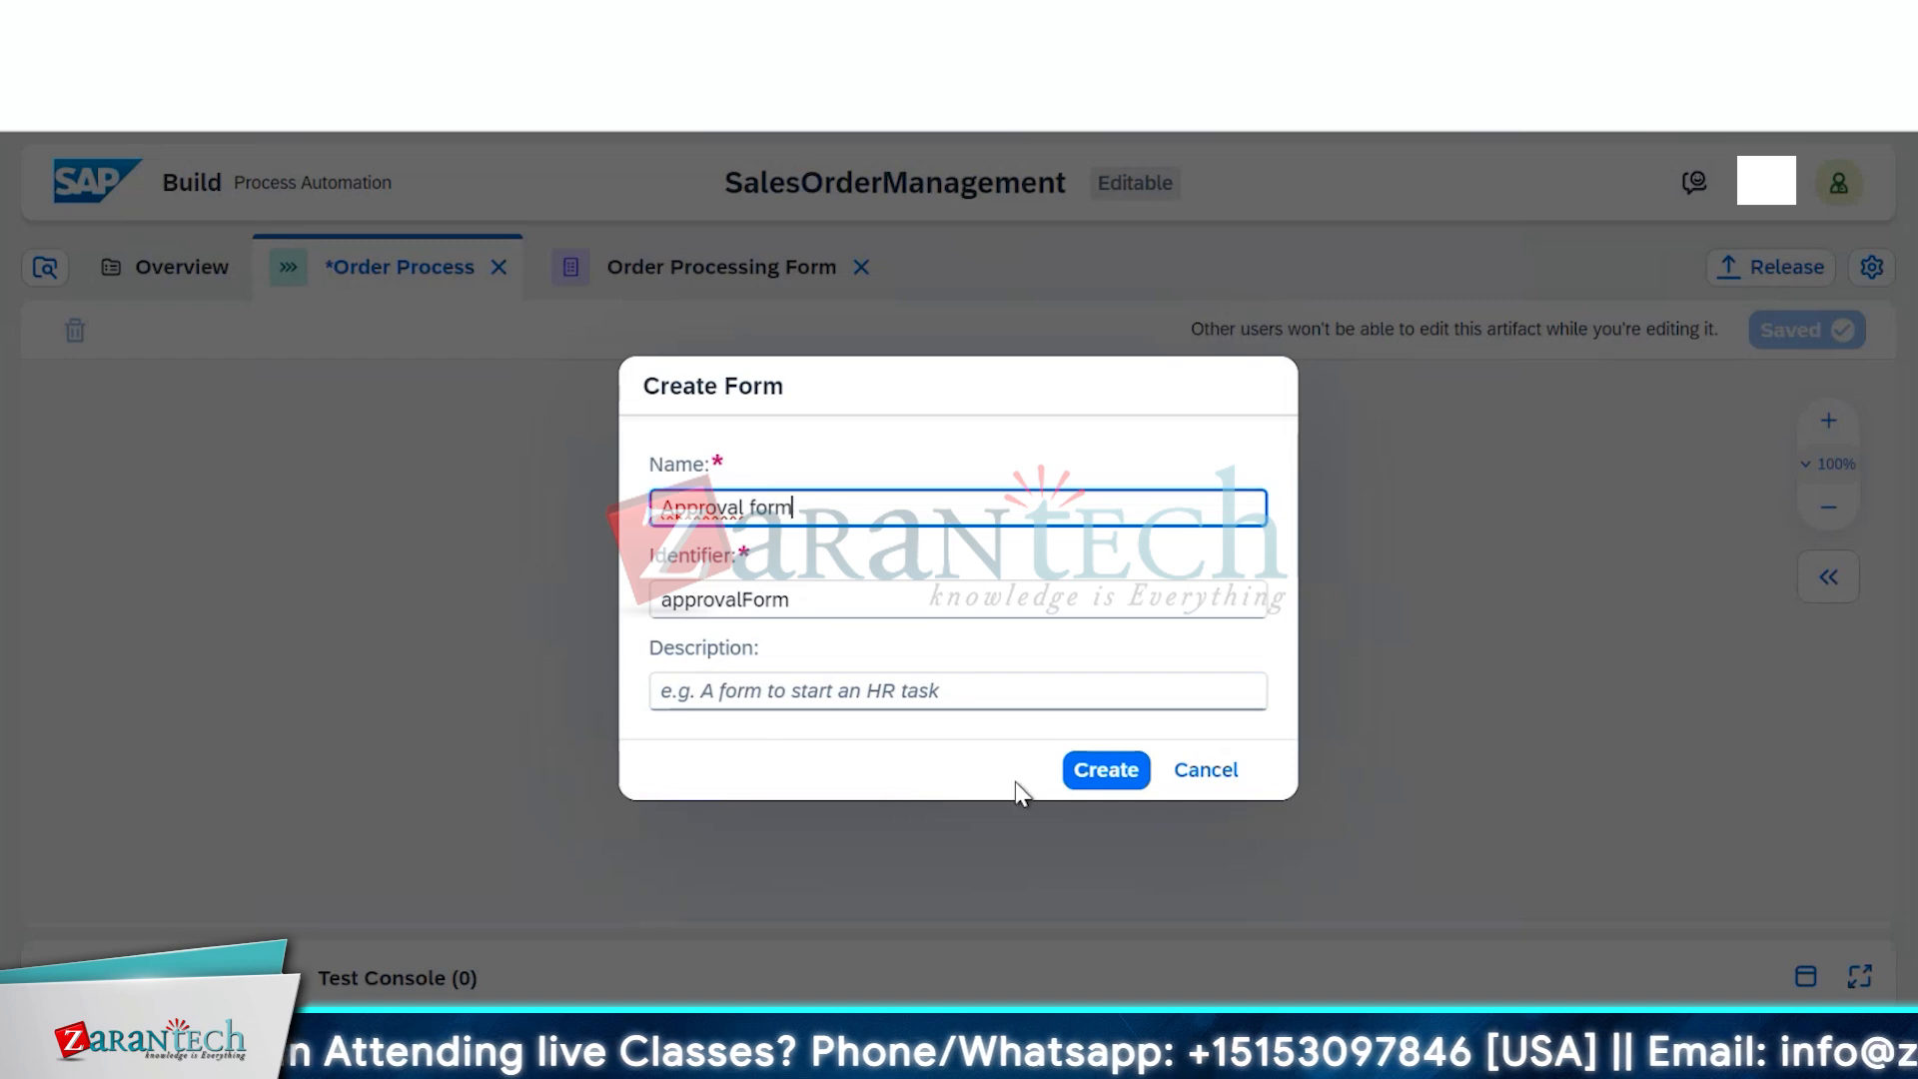
pyautogui.click(1098, 783)
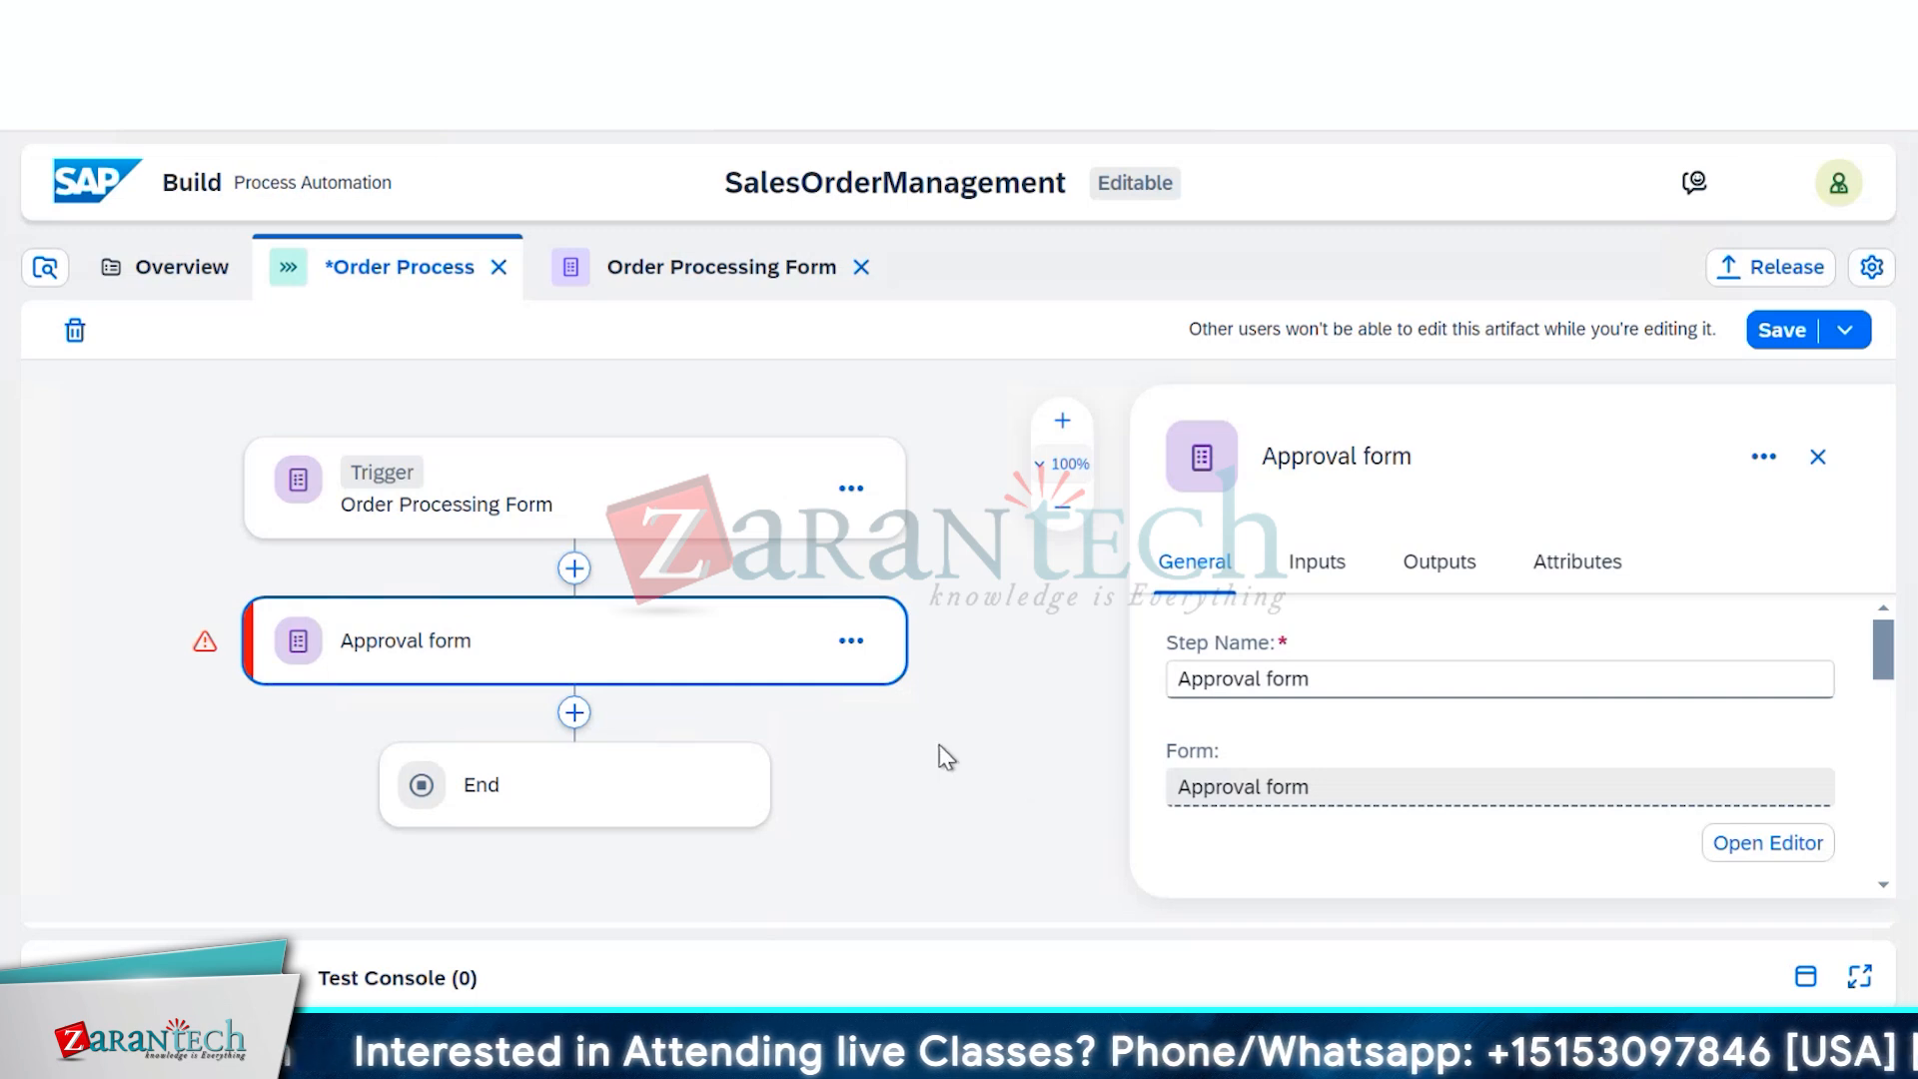
# Review the Approval form step's General settings: Approval form, Medium priority, no due date
pyautogui.scroll(-3, 944, 759)
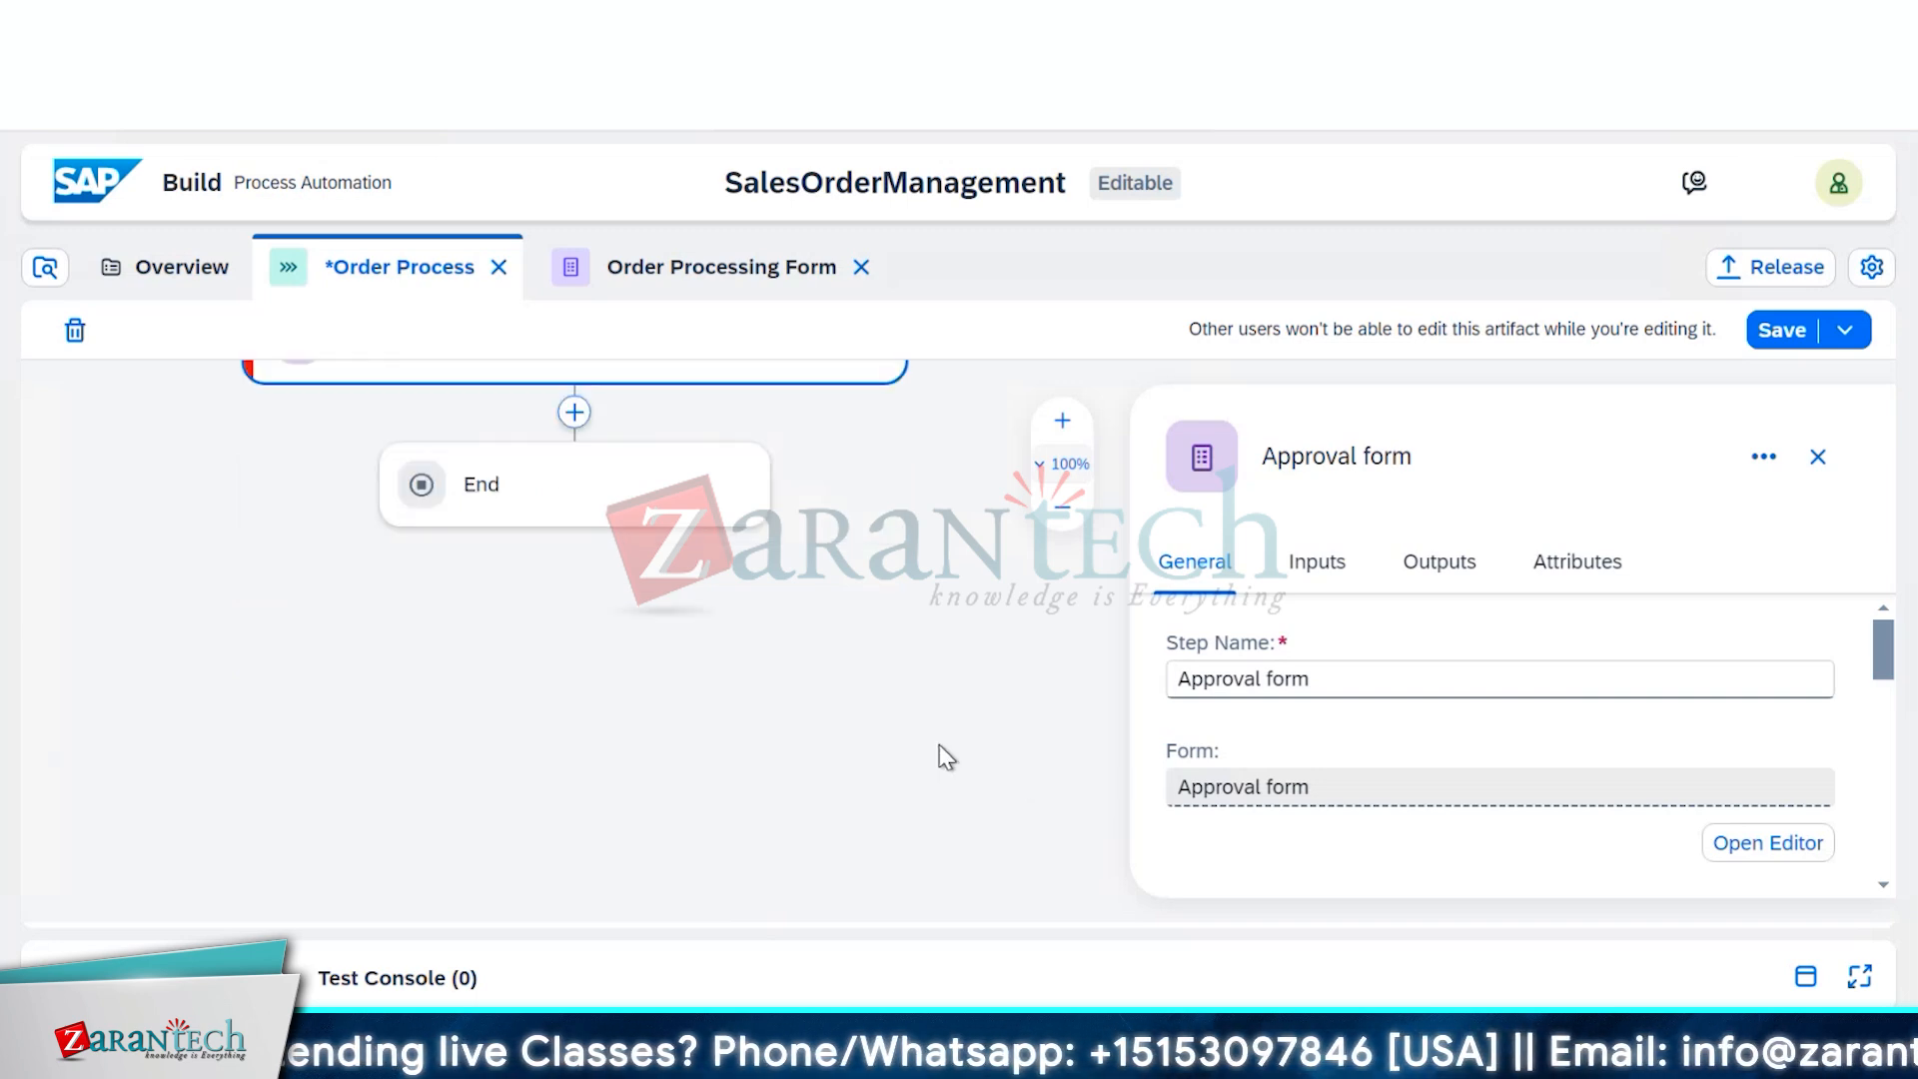
pyautogui.scroll(3, 944, 759)
pyautogui.scroll(-3, 1474, 739)
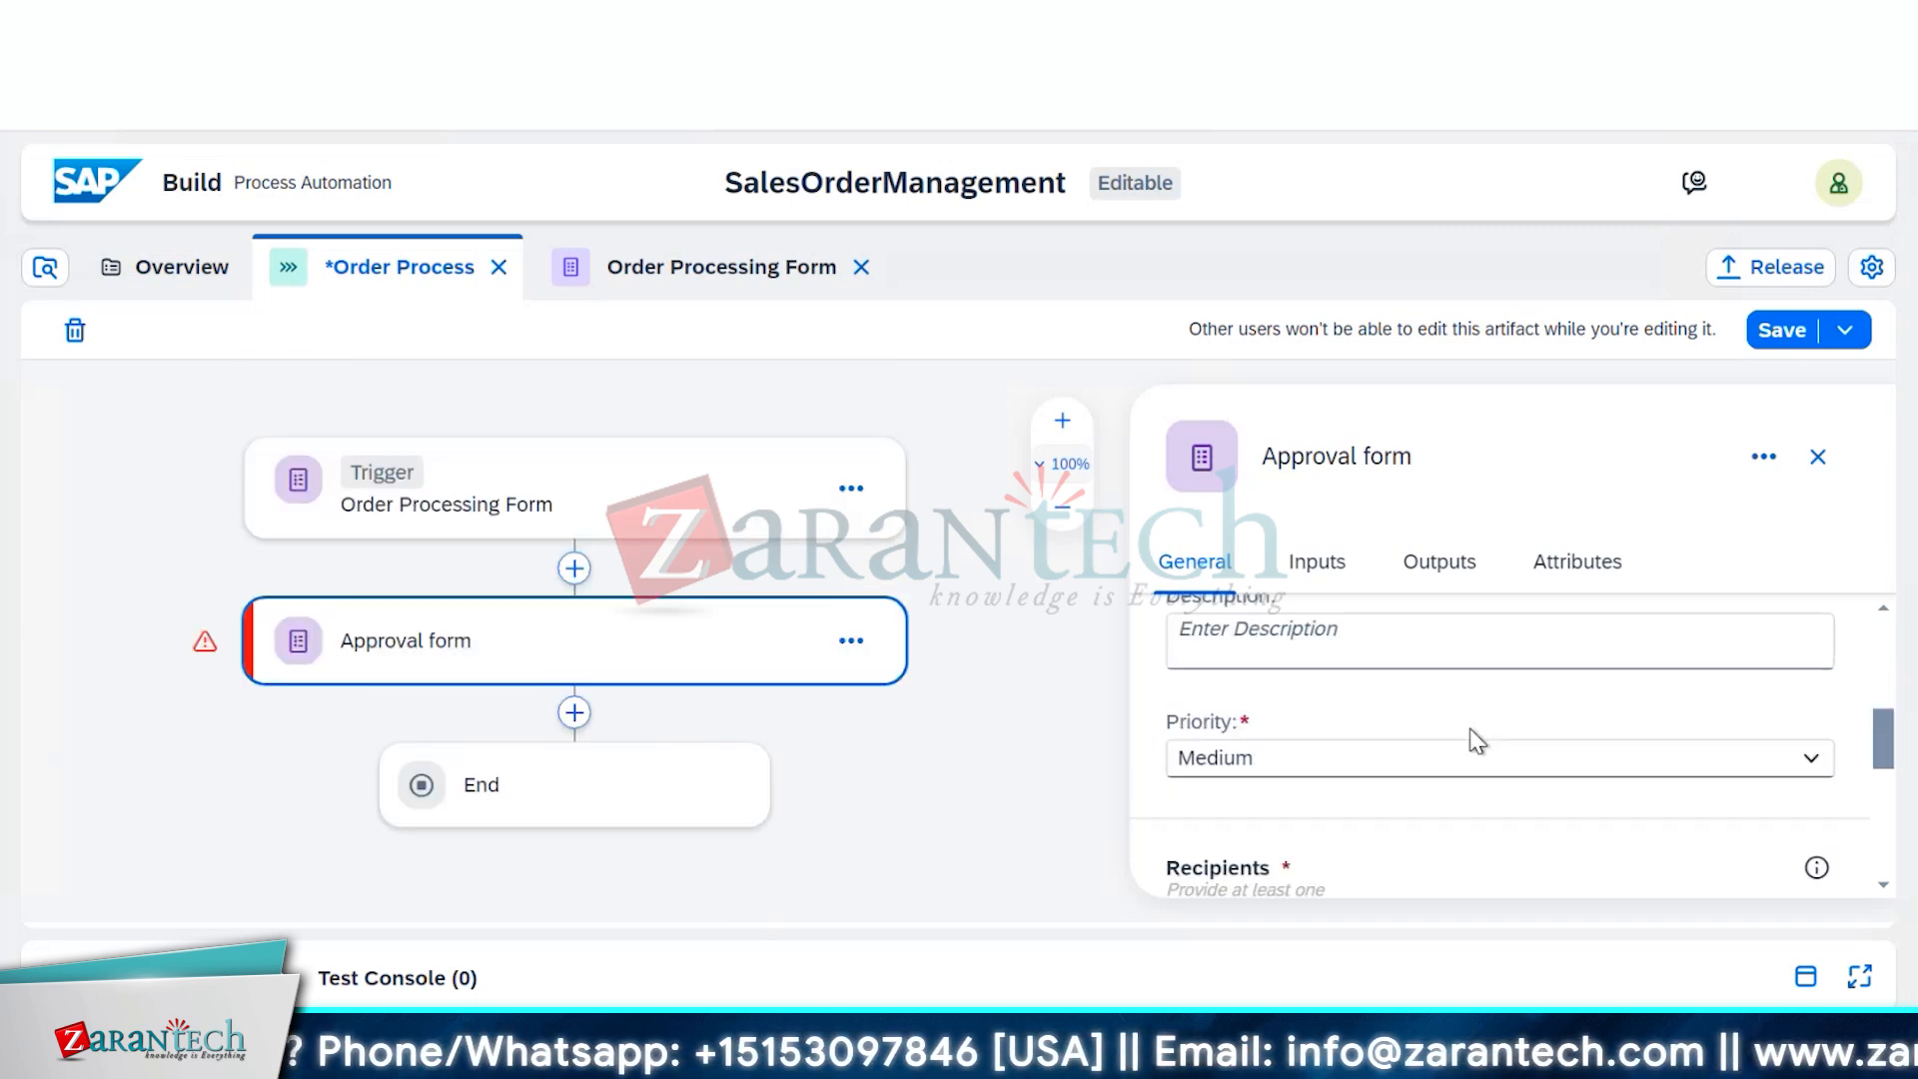
pyautogui.scroll(-3, 1477, 739)
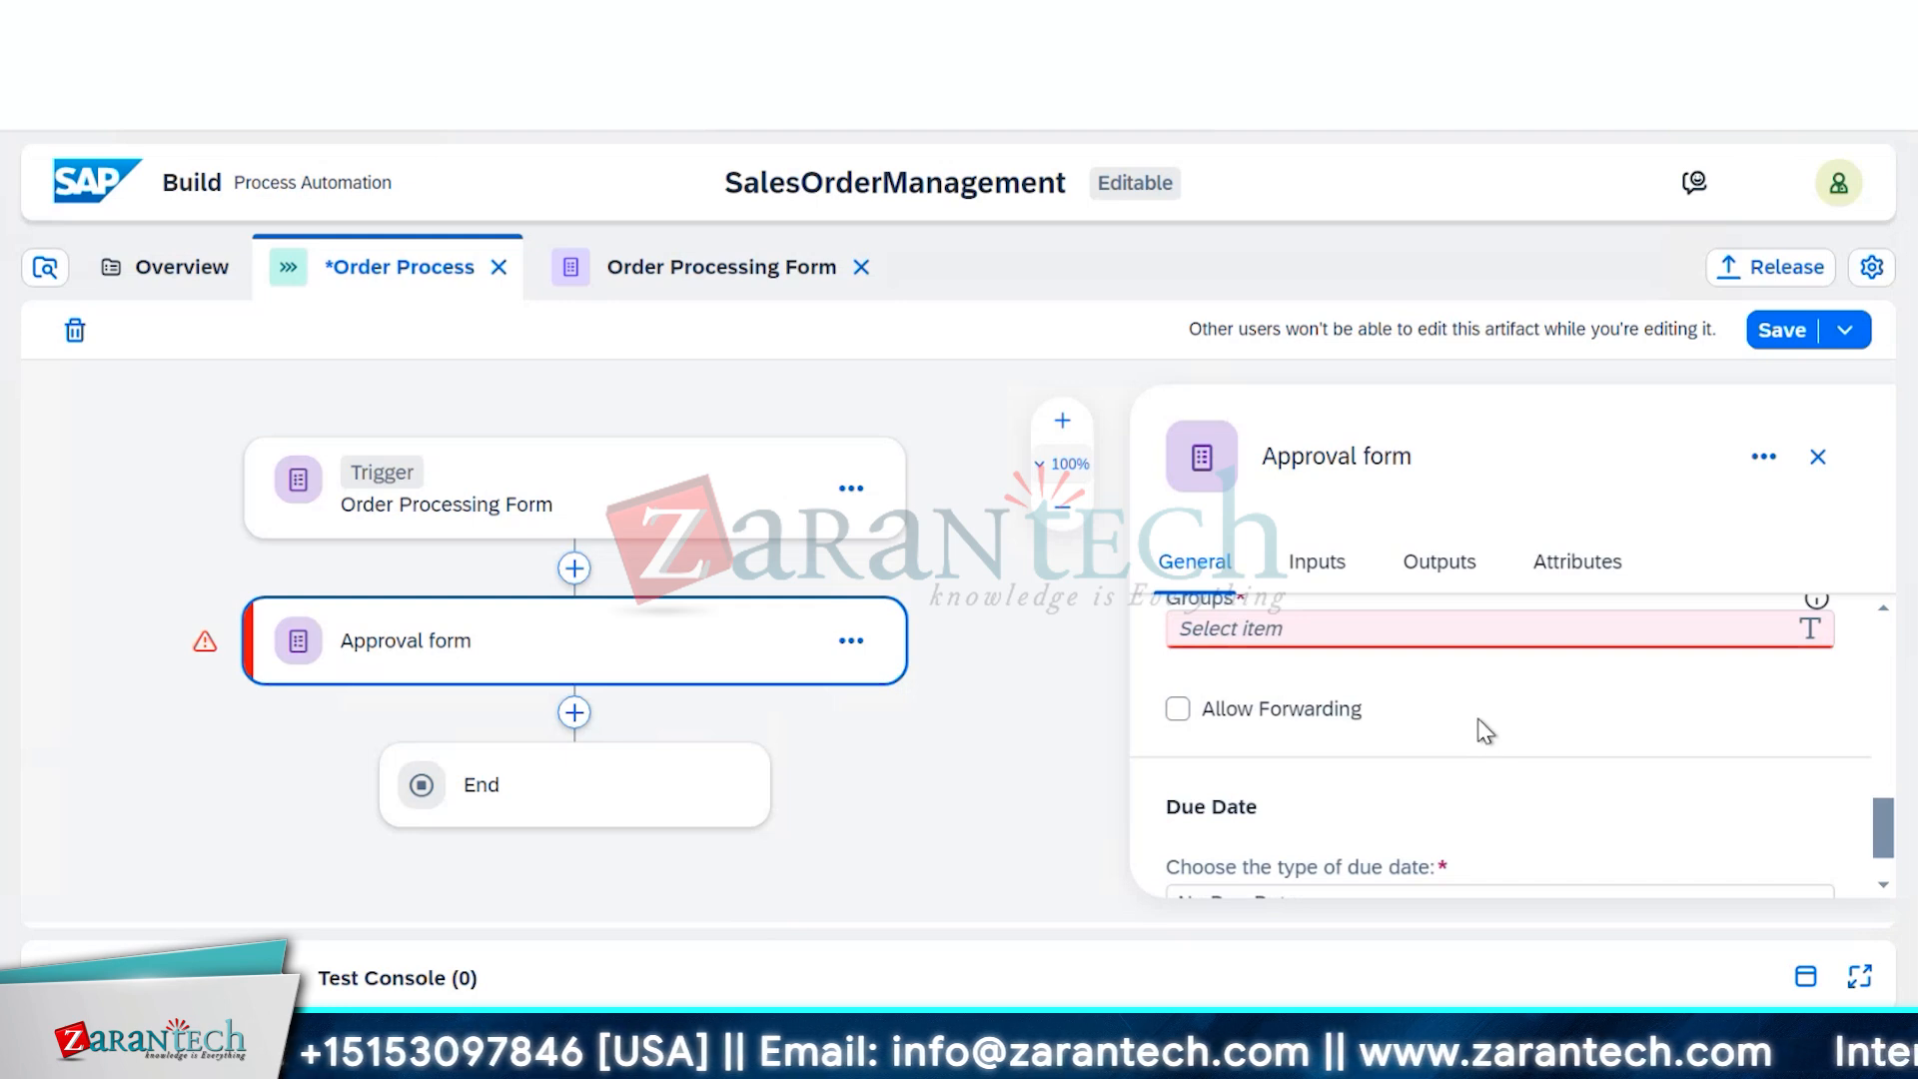
pyautogui.scroll(1, 1483, 729)
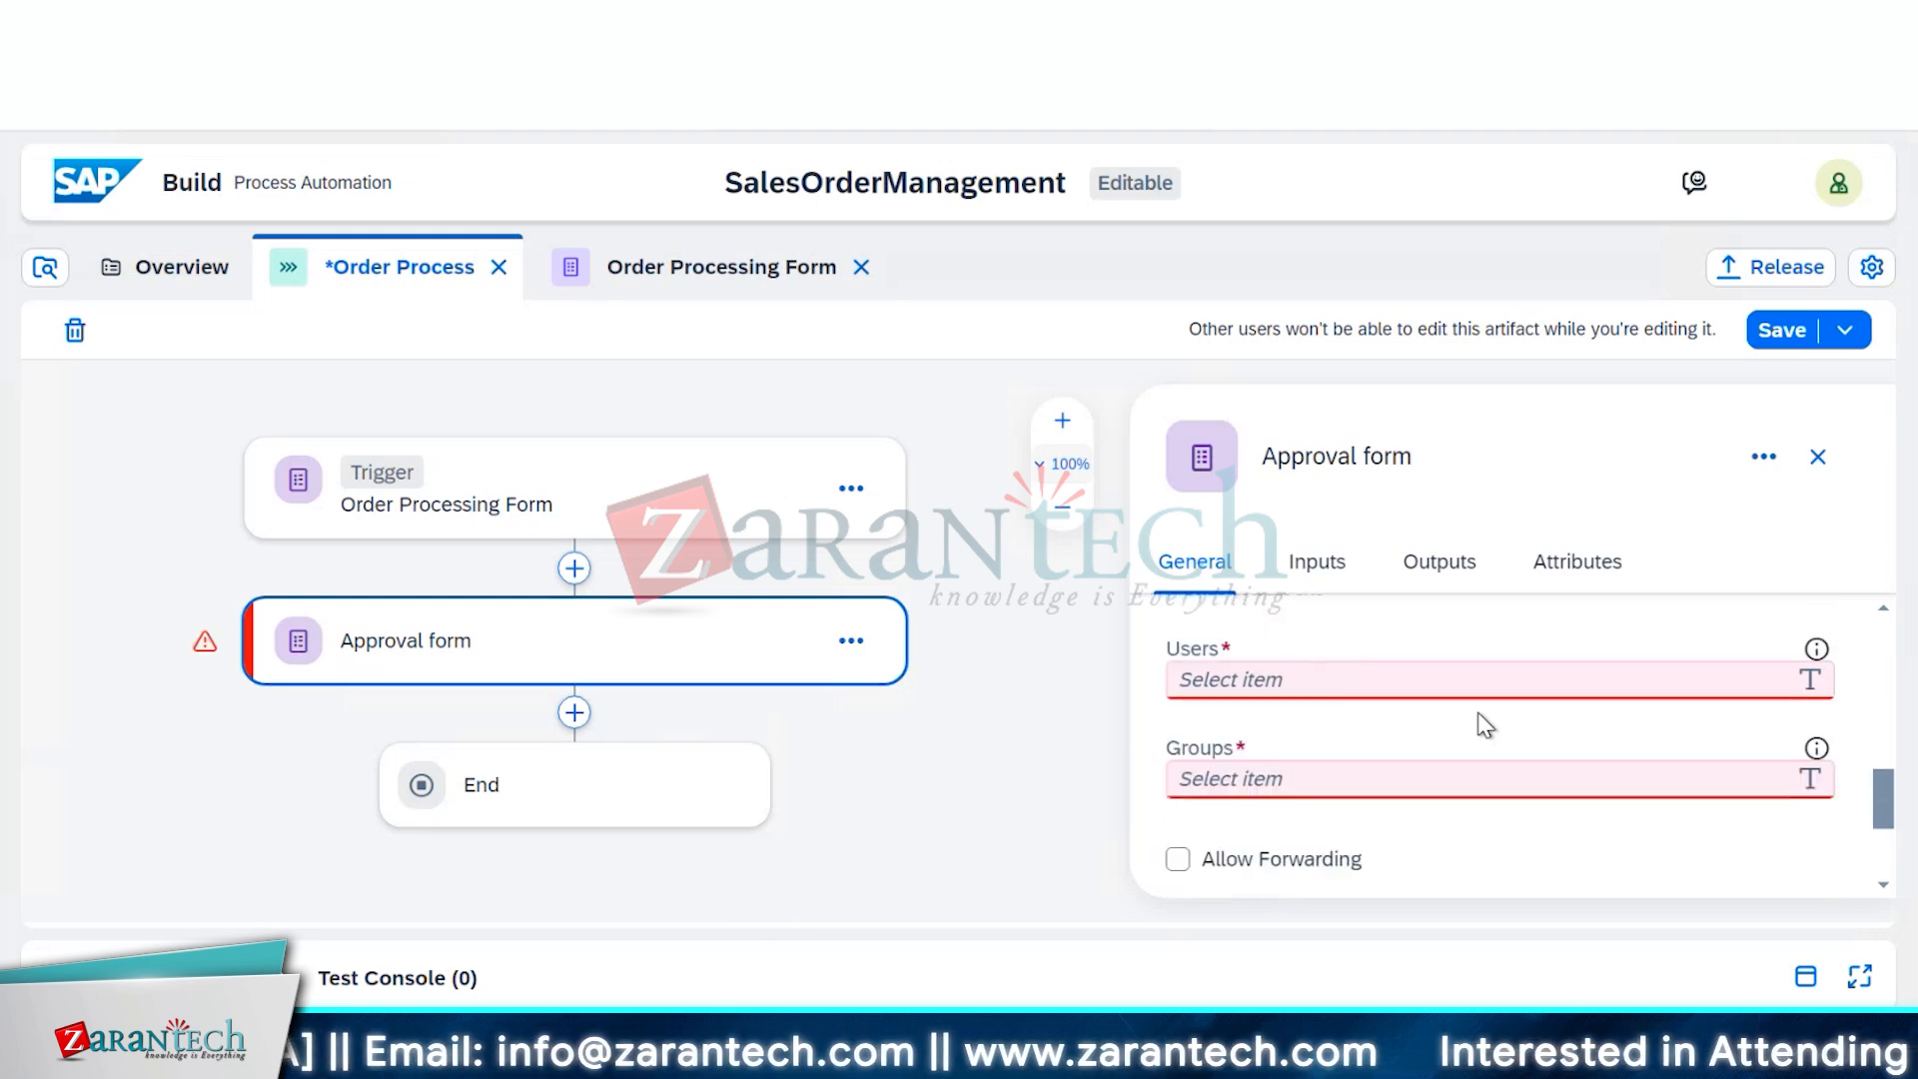
pyautogui.scroll(3, 1485, 725)
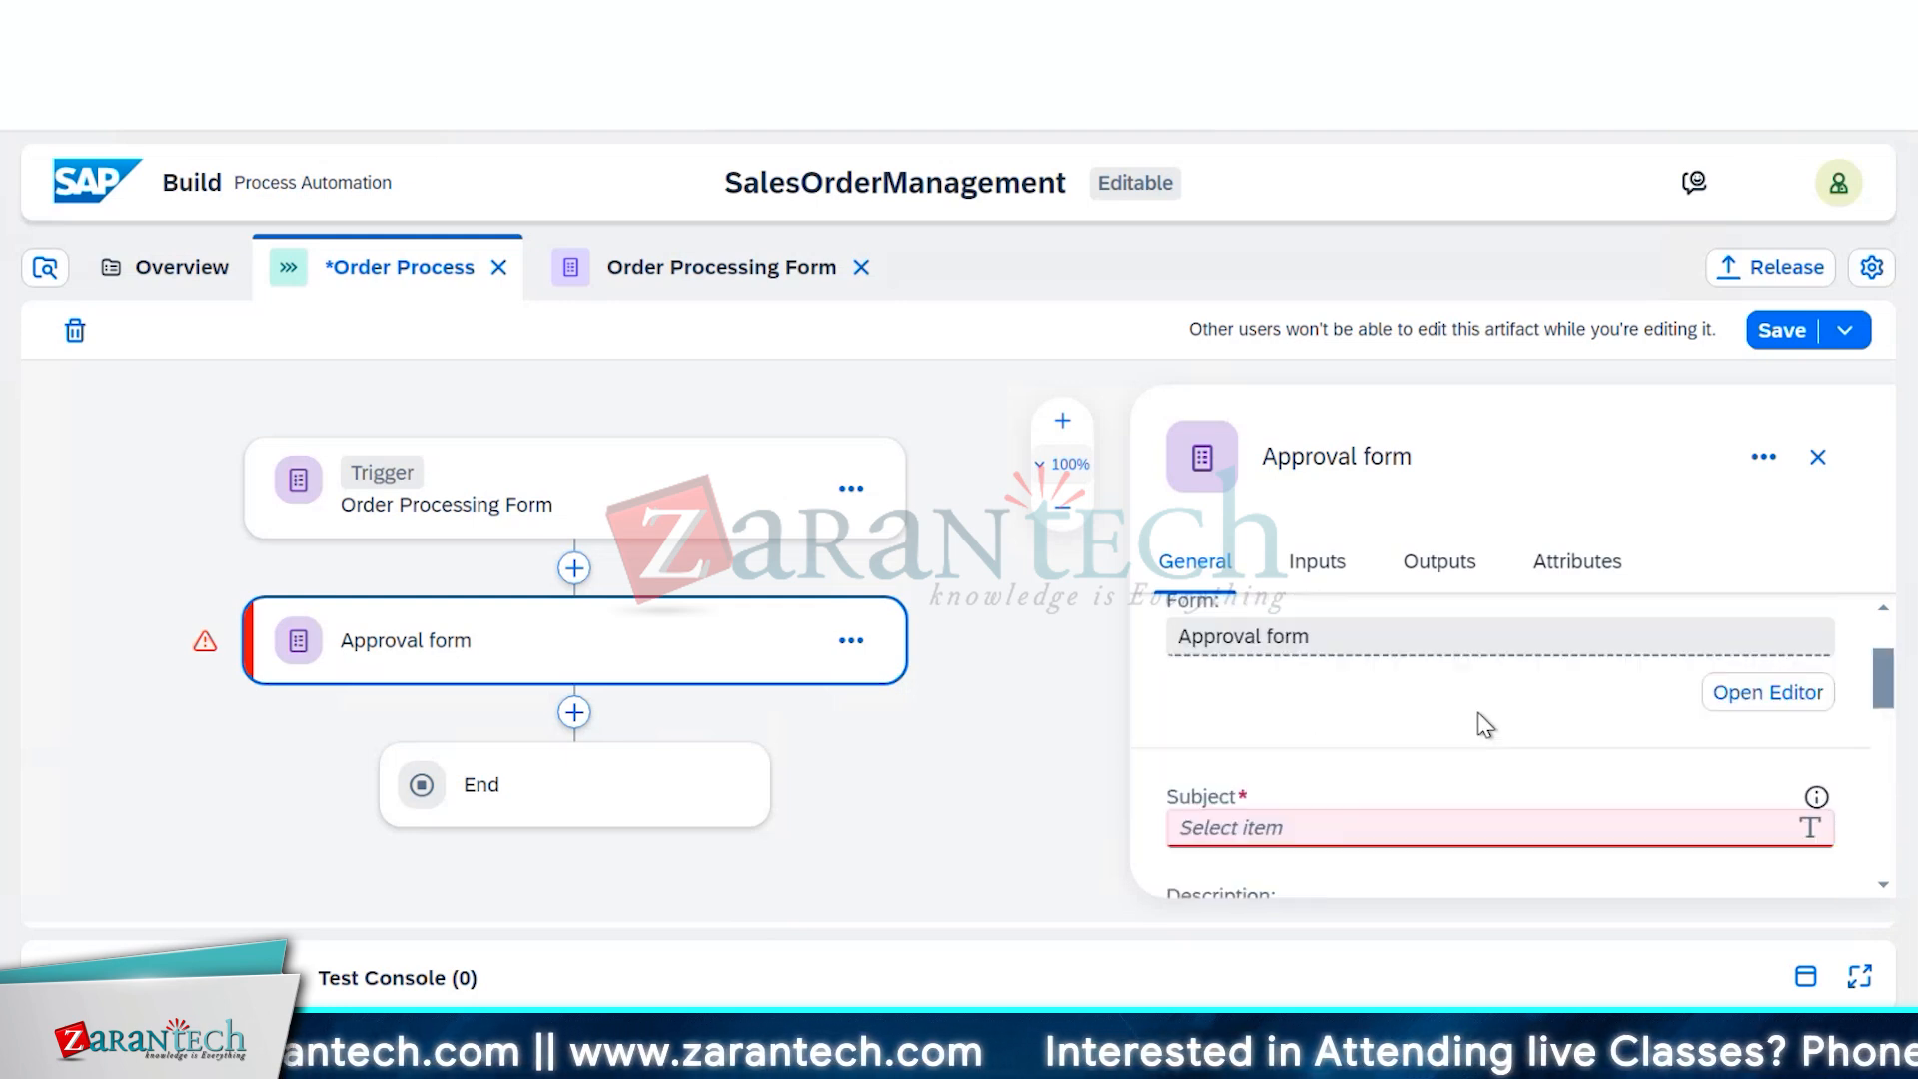
pyautogui.scroll(-3, 1486, 724)
pyautogui.scroll(-2, 1485, 724)
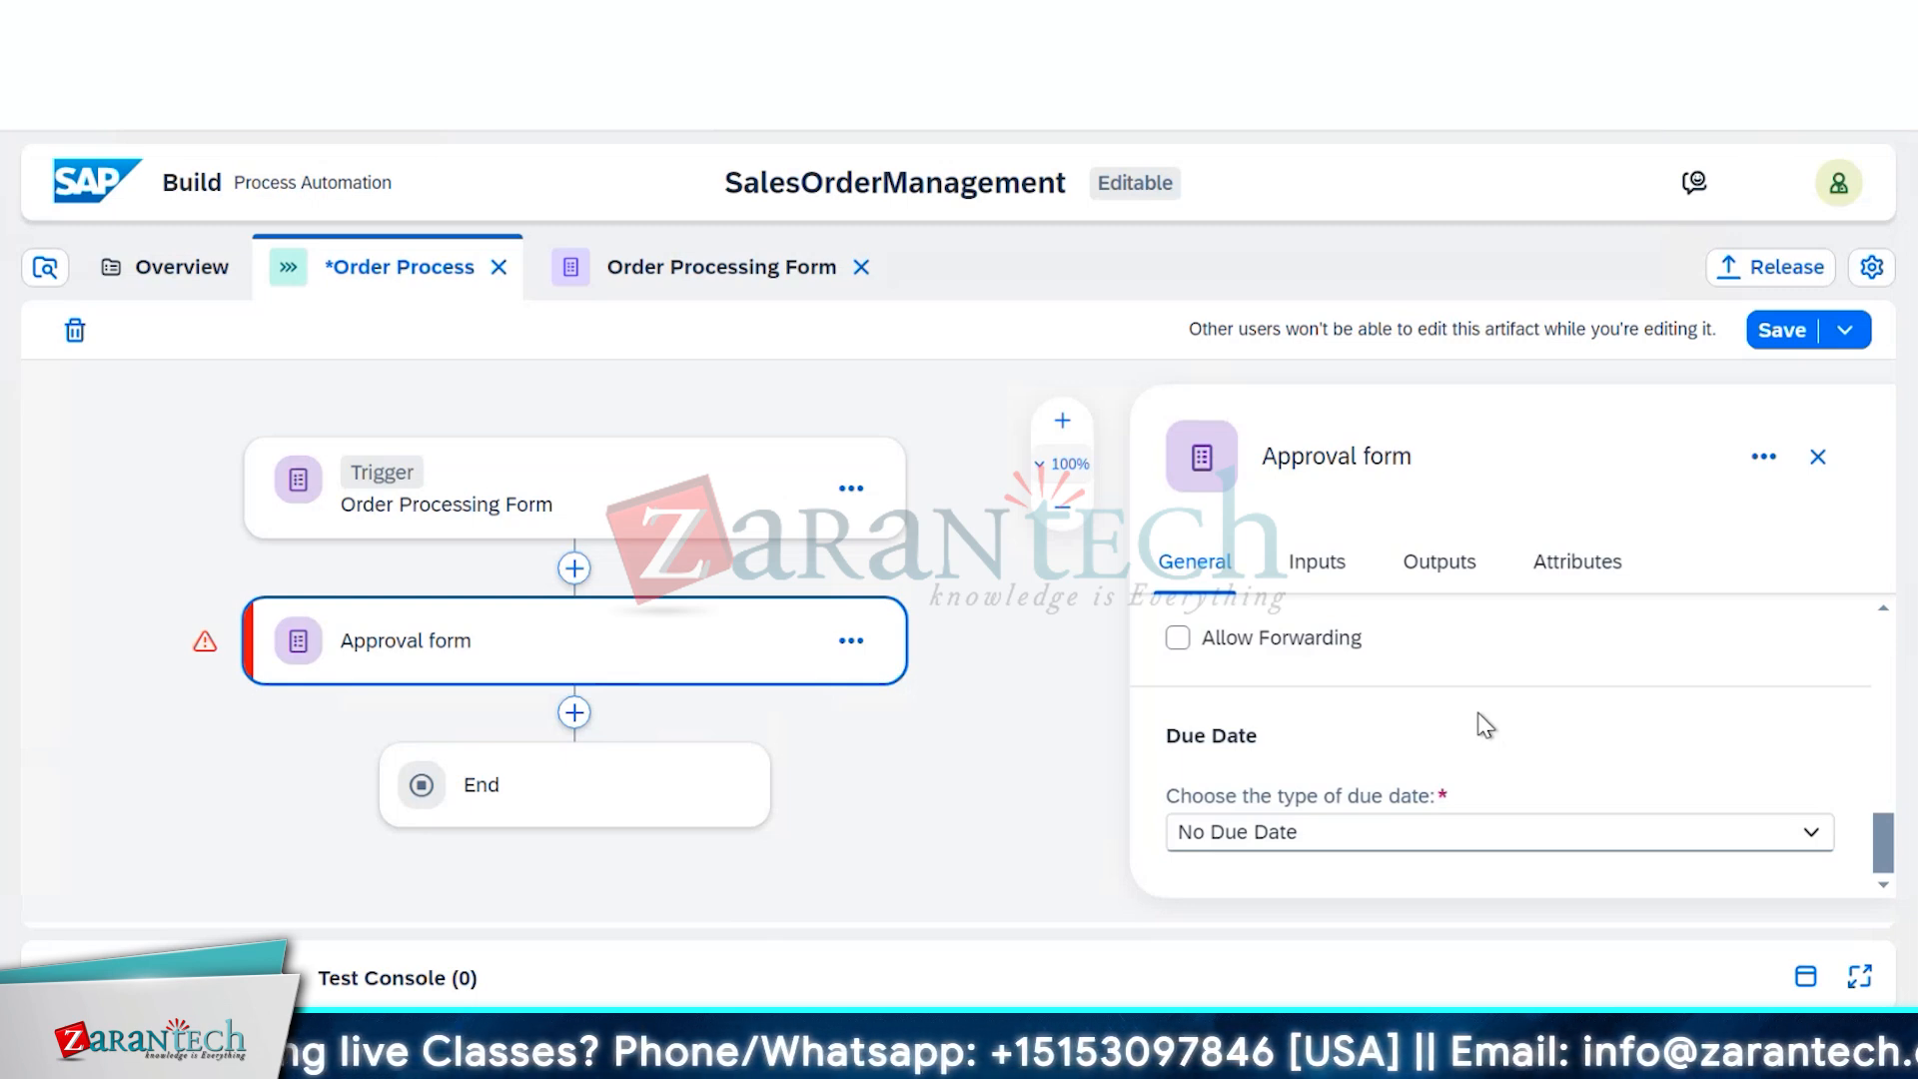
pyautogui.scroll(2, 1485, 724)
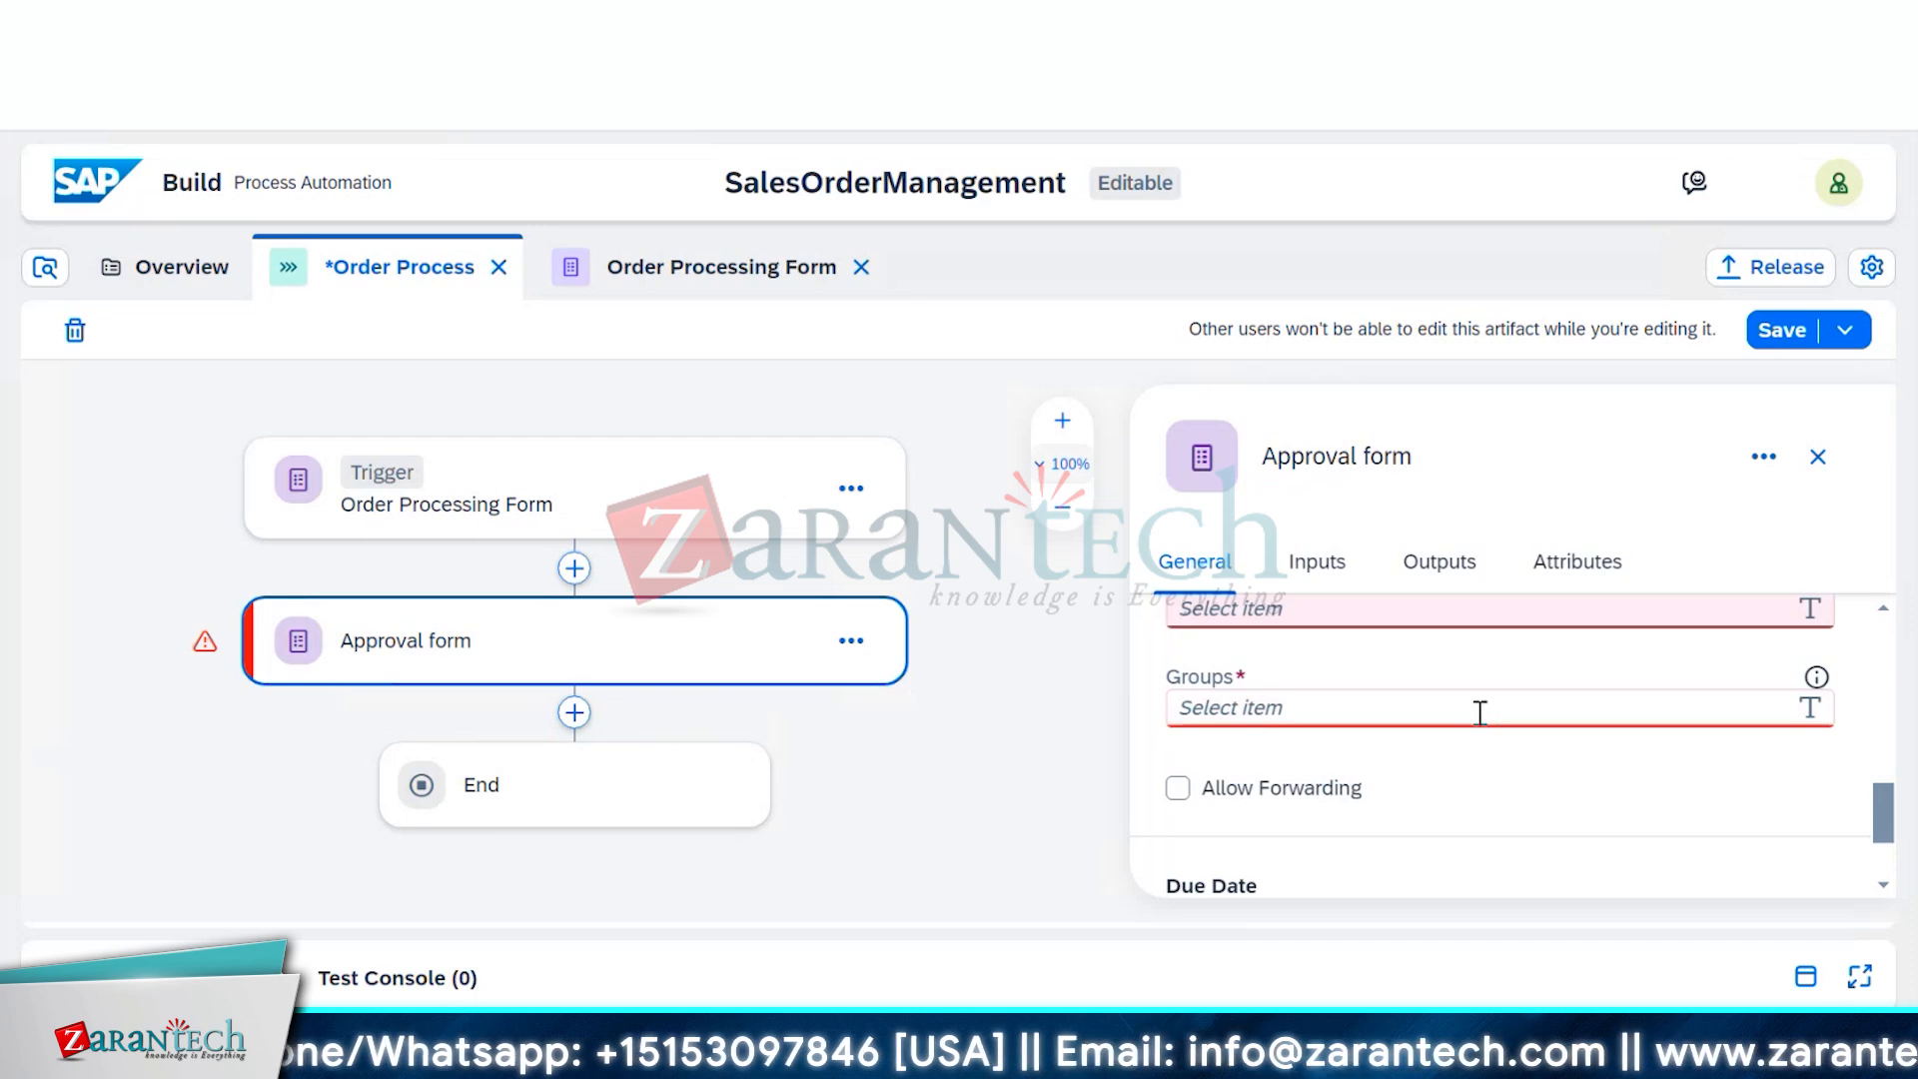
pyautogui.scroll(-2, 1484, 720)
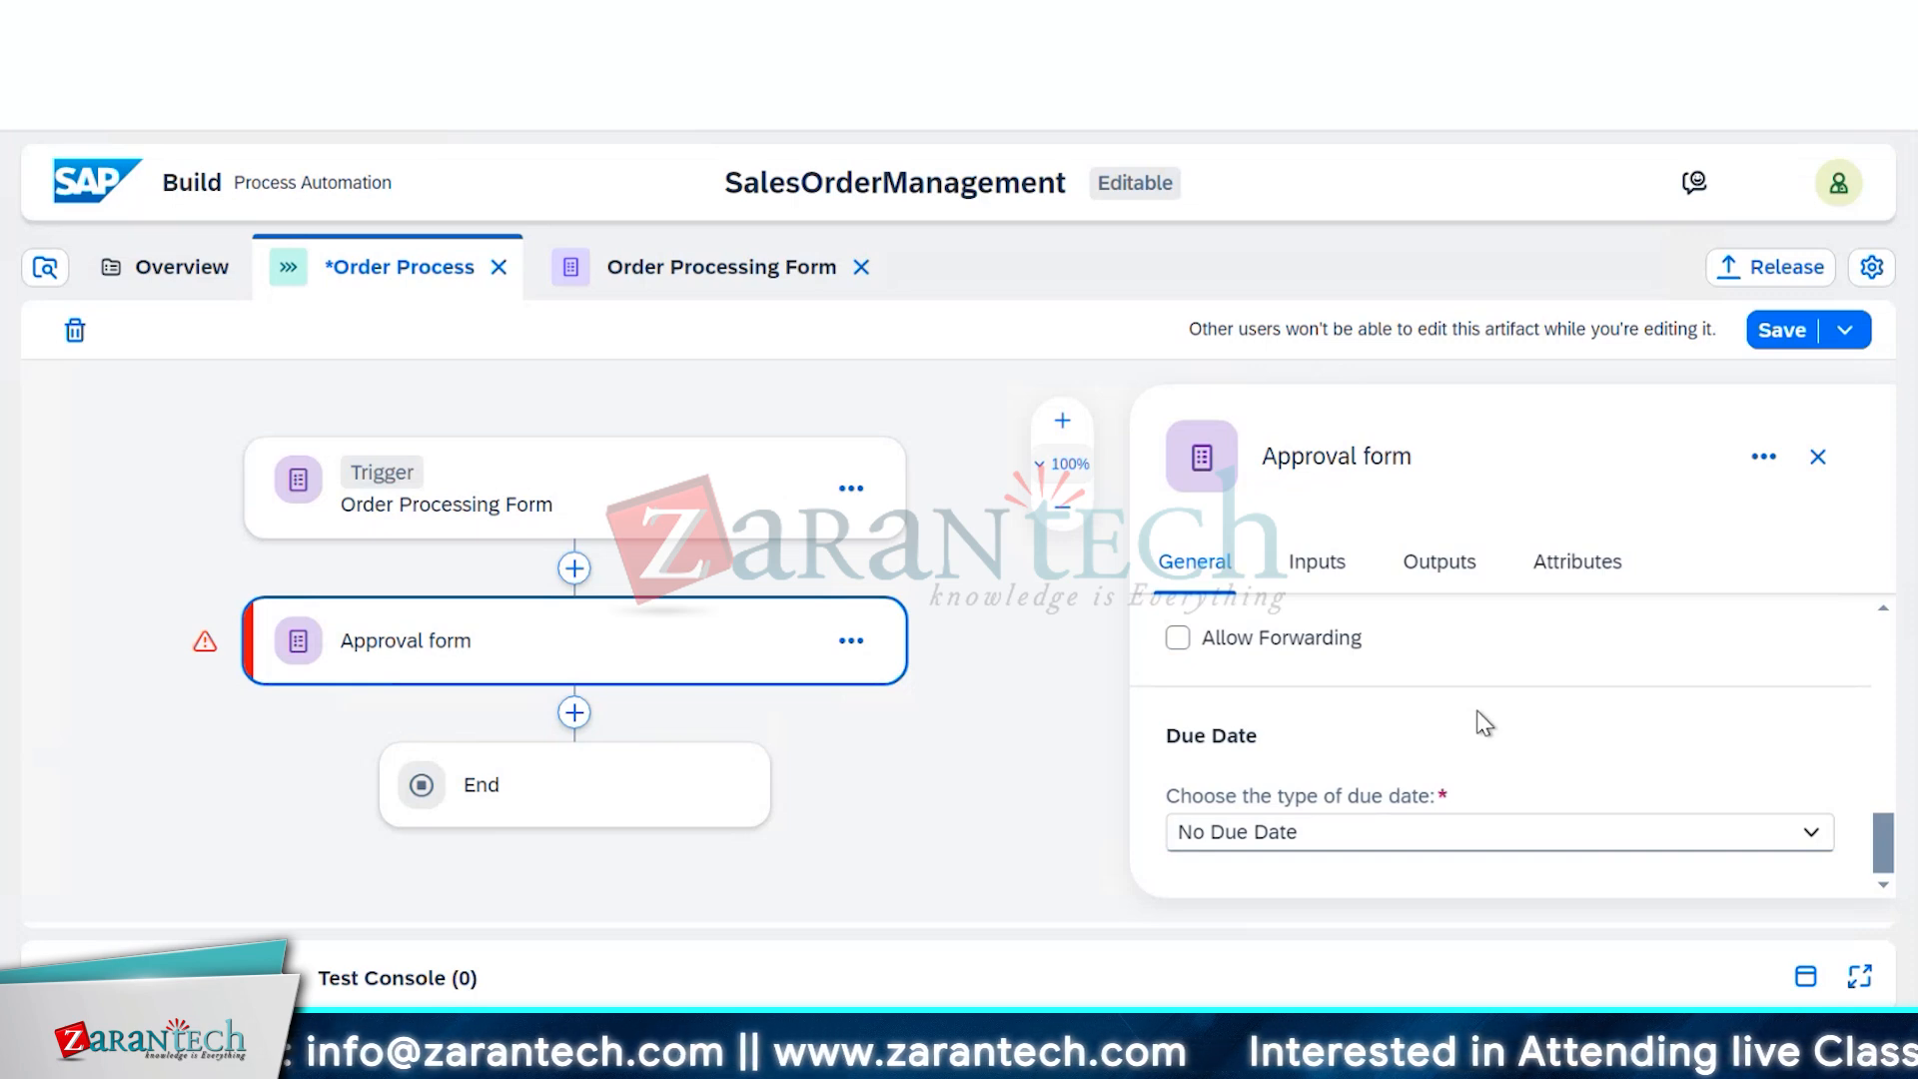
pyautogui.scroll(2, 1478, 713)
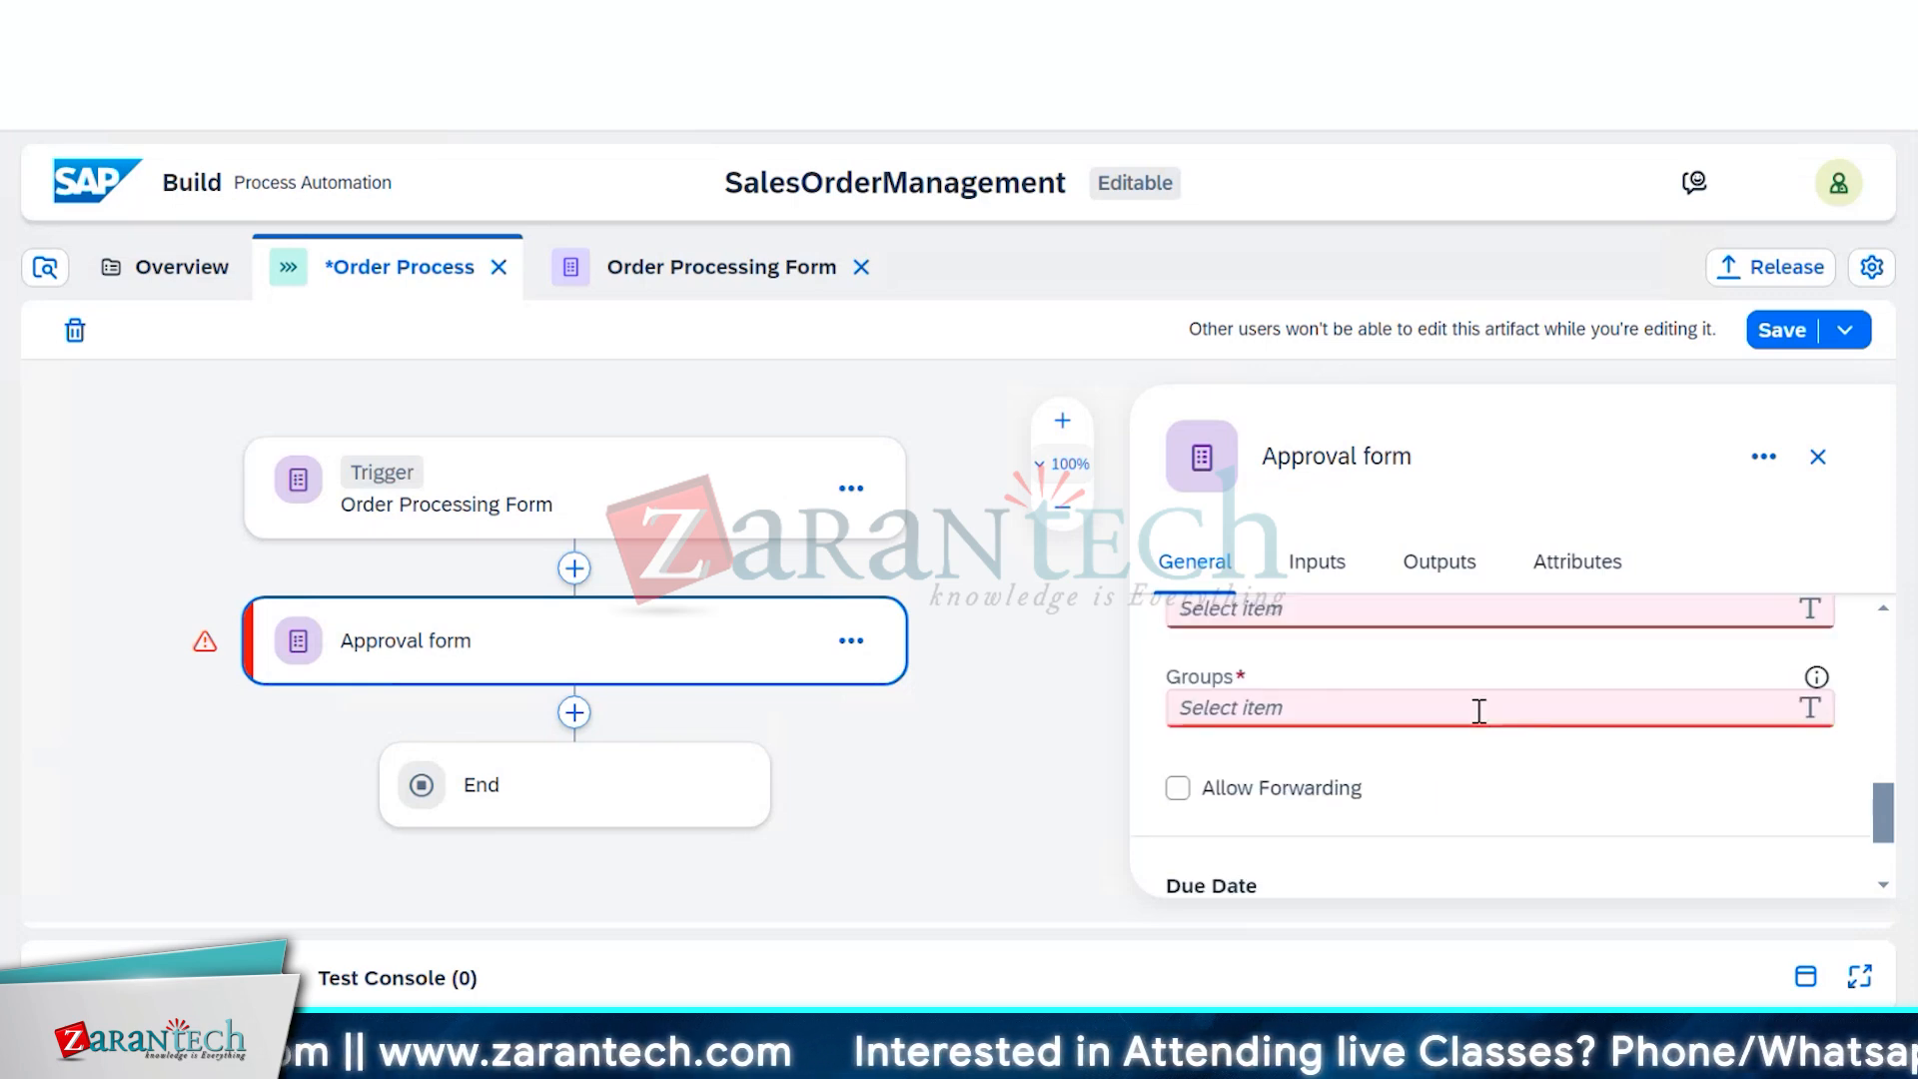
pyautogui.scroll(6, 1479, 711)
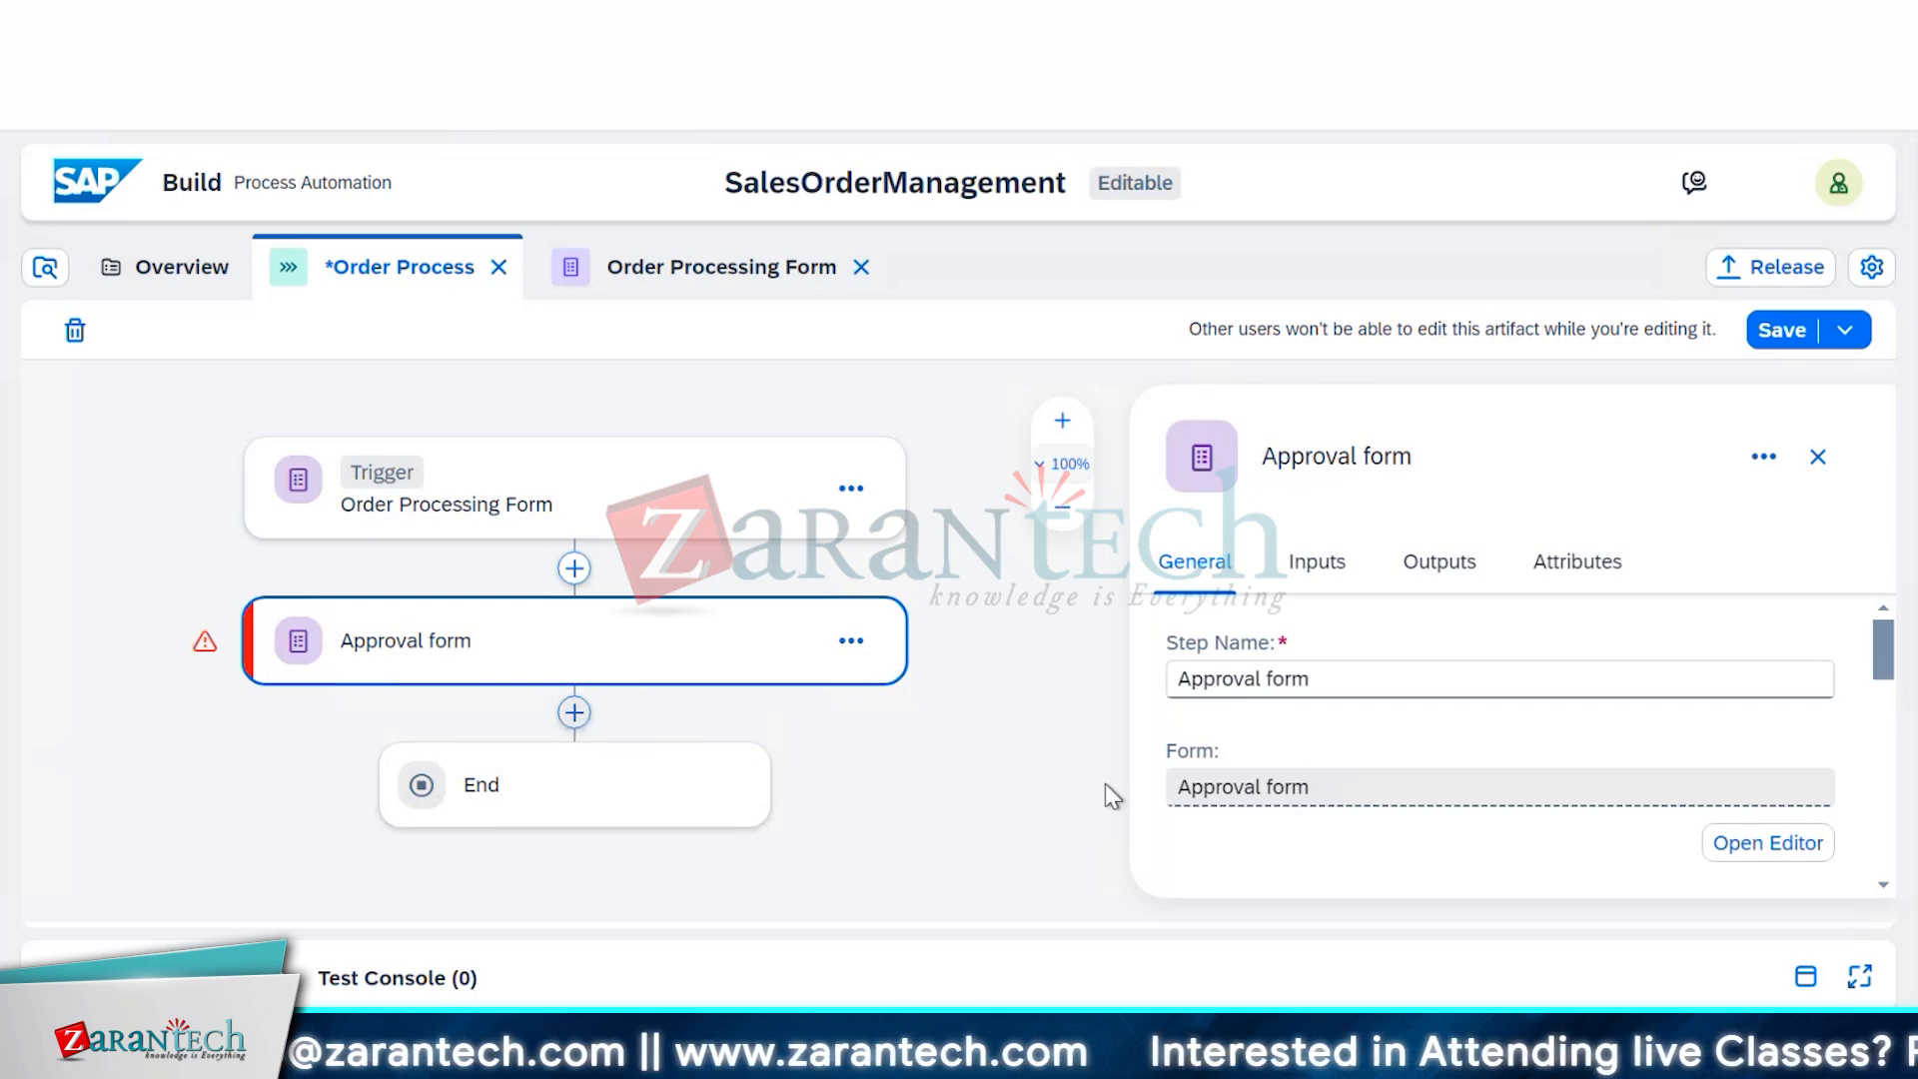
# Add a Blank Approval step named 'Approval 2' after the Approval form step
pyautogui.click(573, 712)
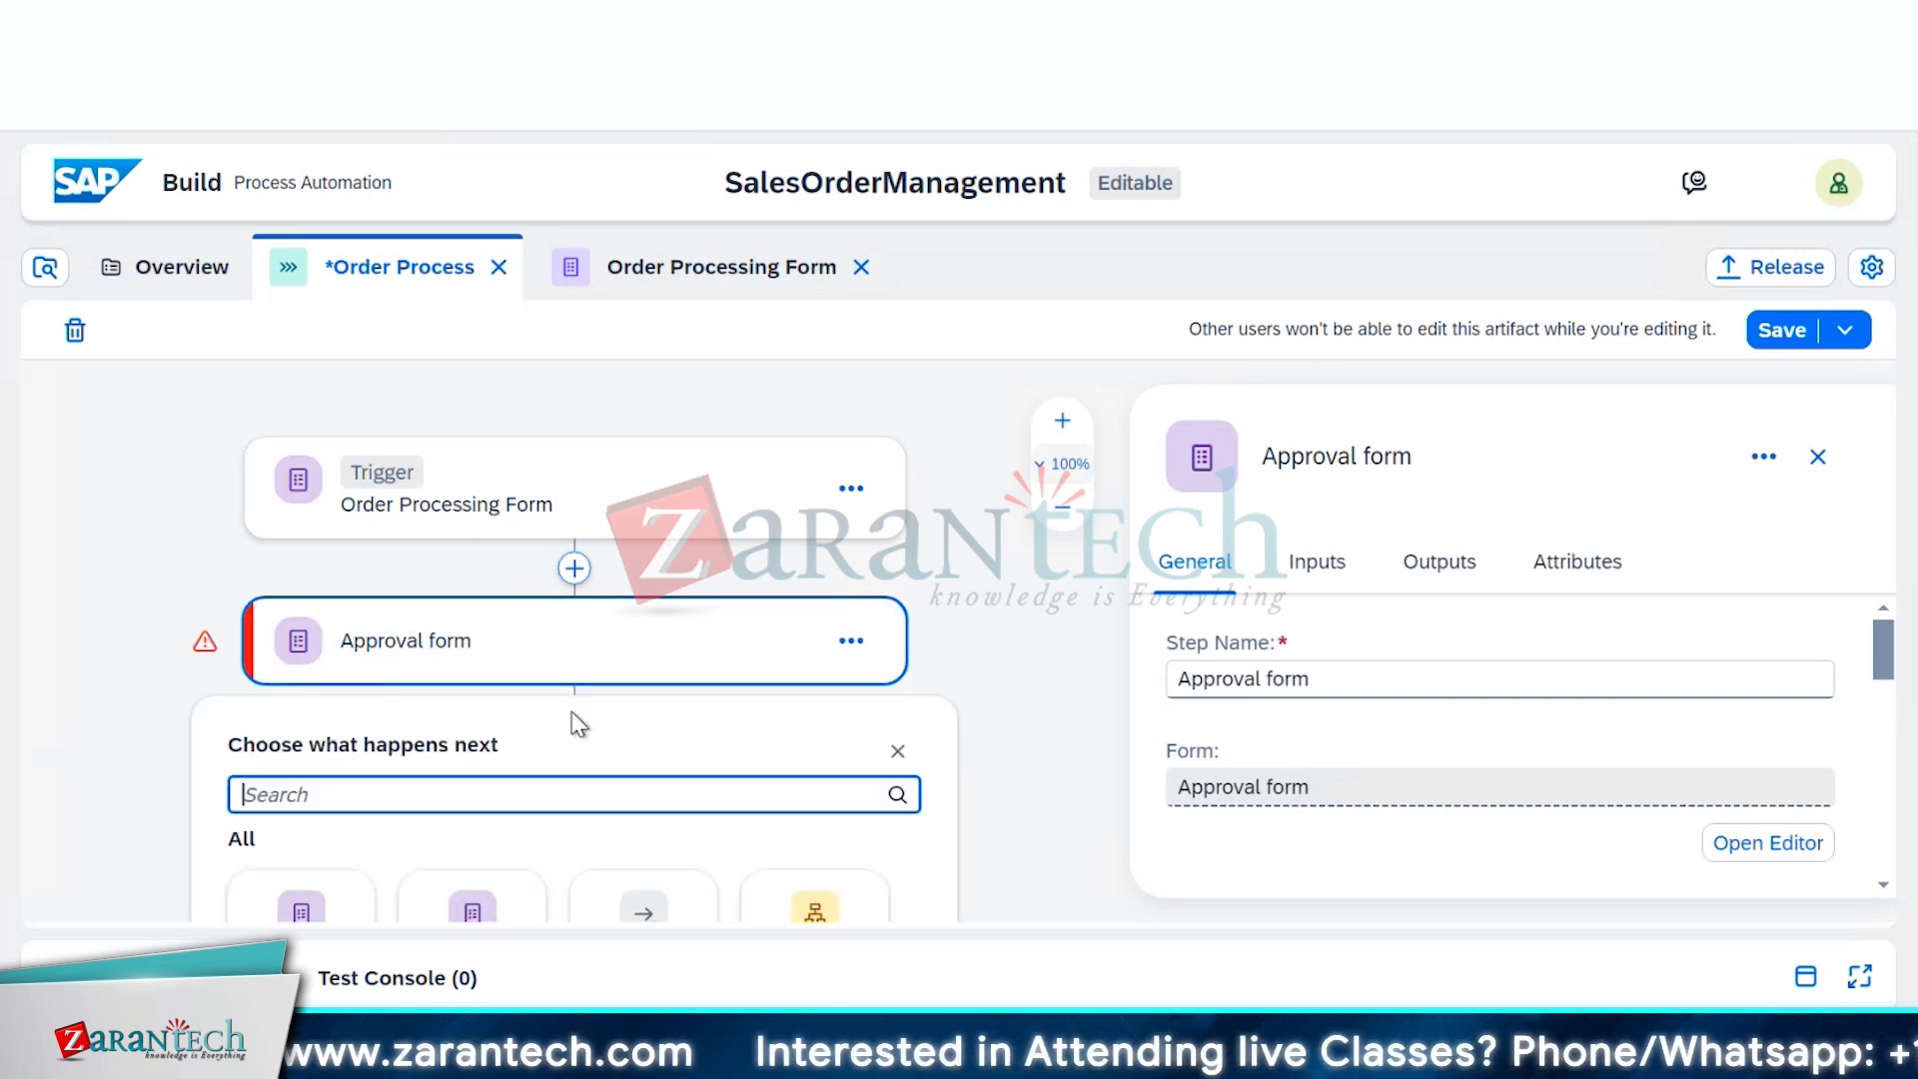
pyautogui.scroll(-2, 564, 779)
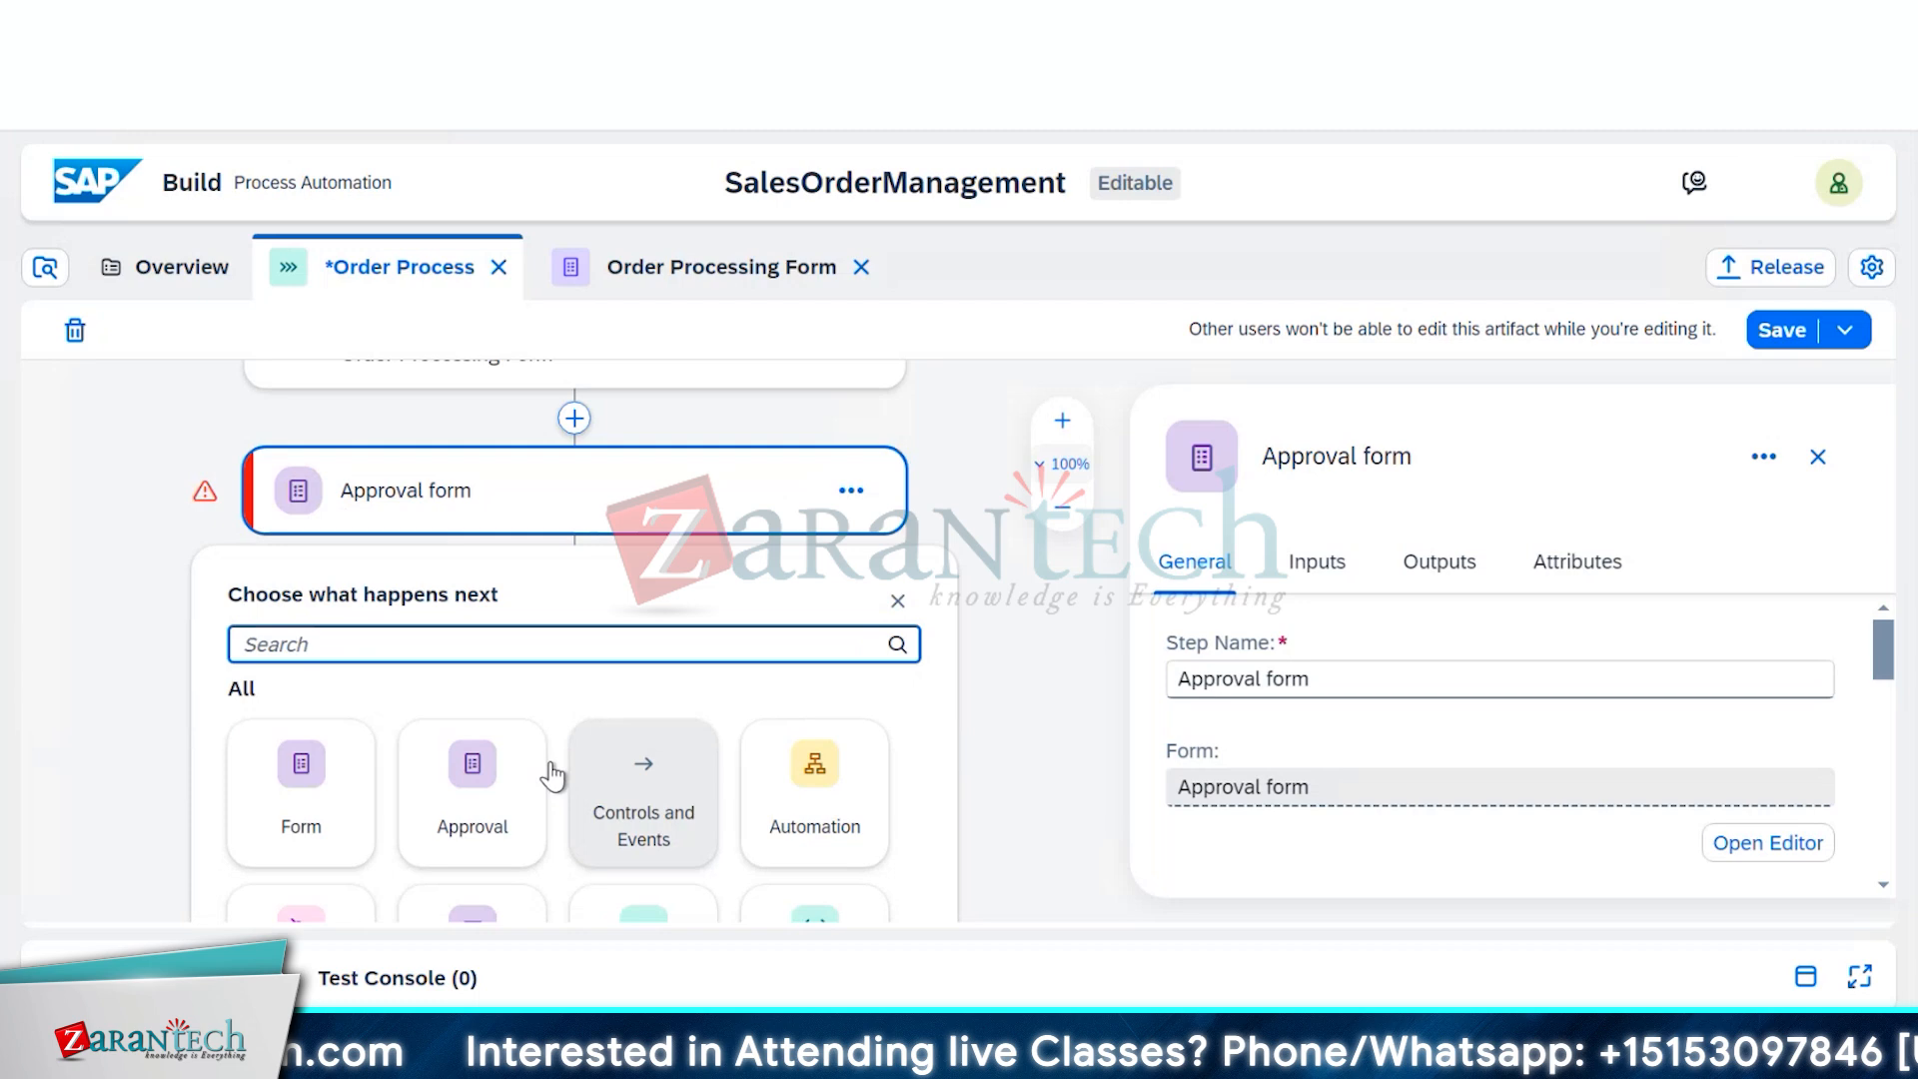
pyautogui.click(492, 789)
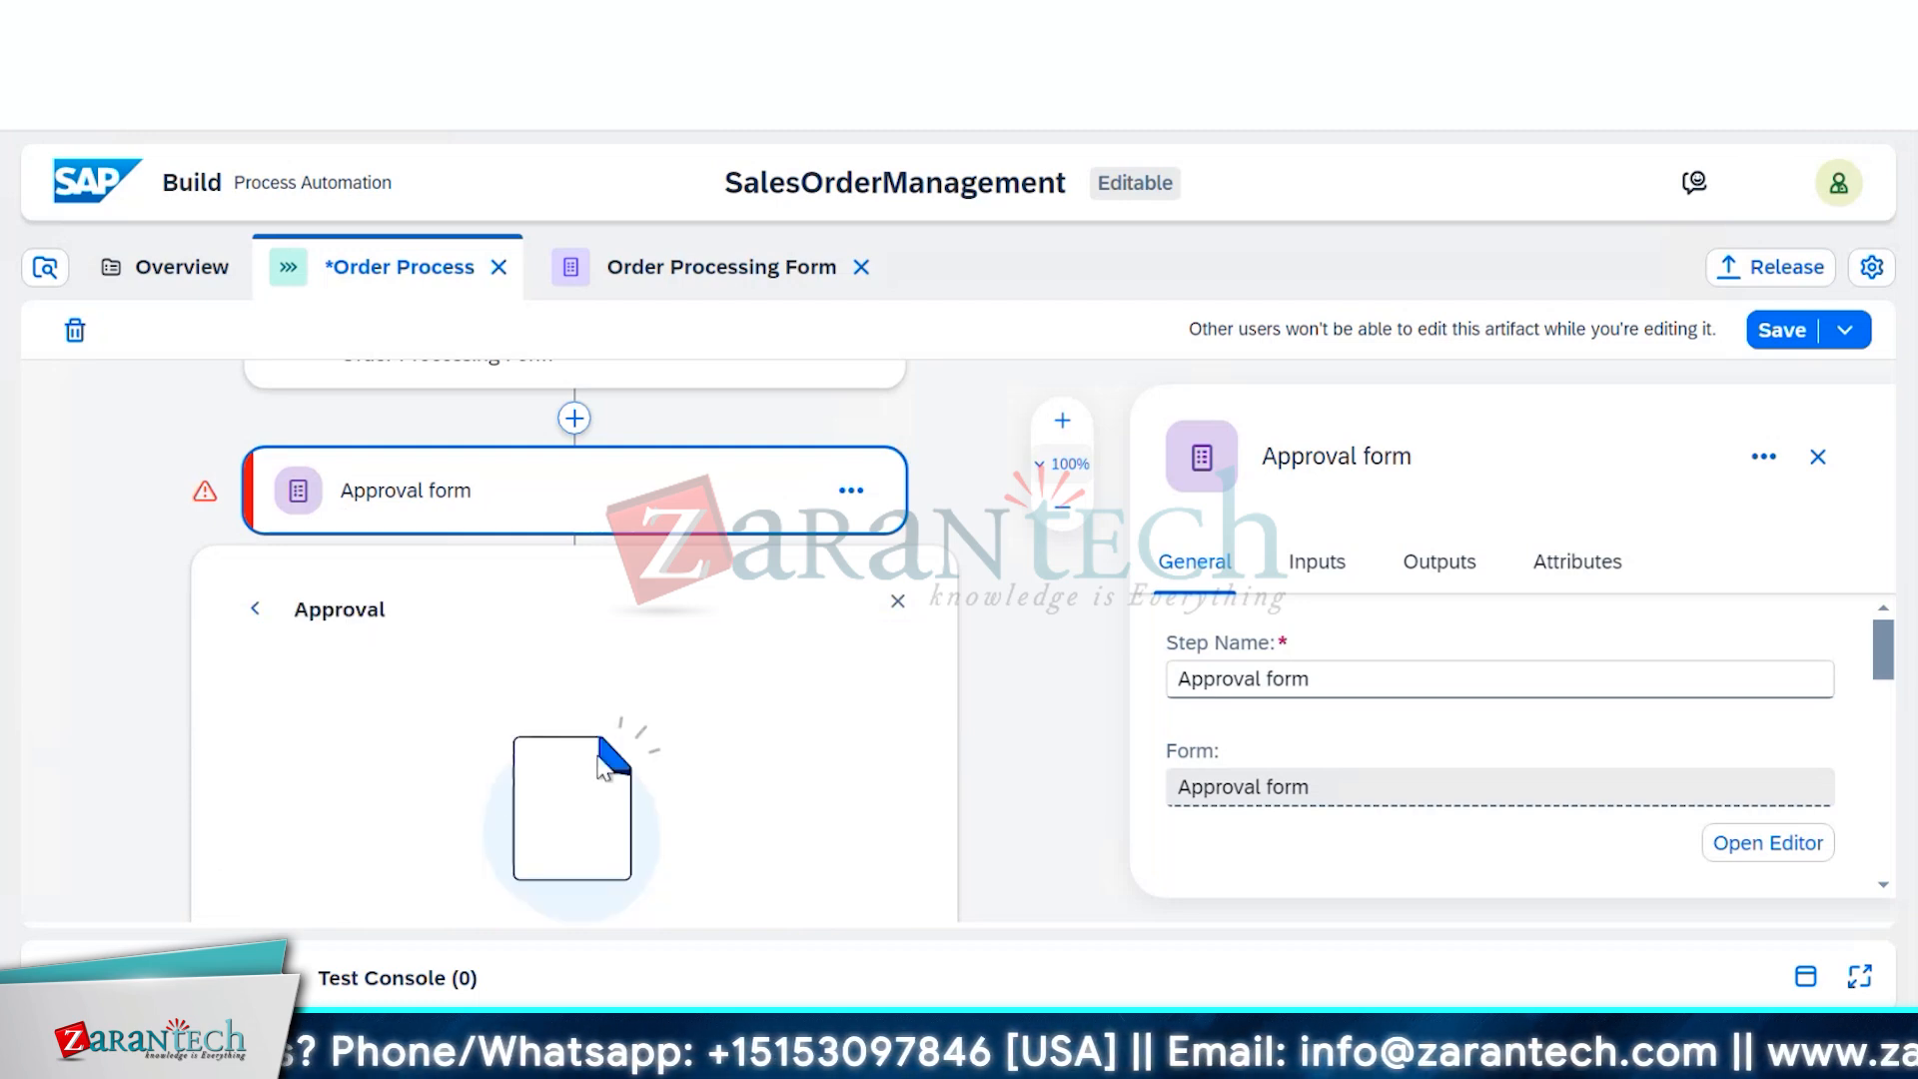
pyautogui.click(1044, 742)
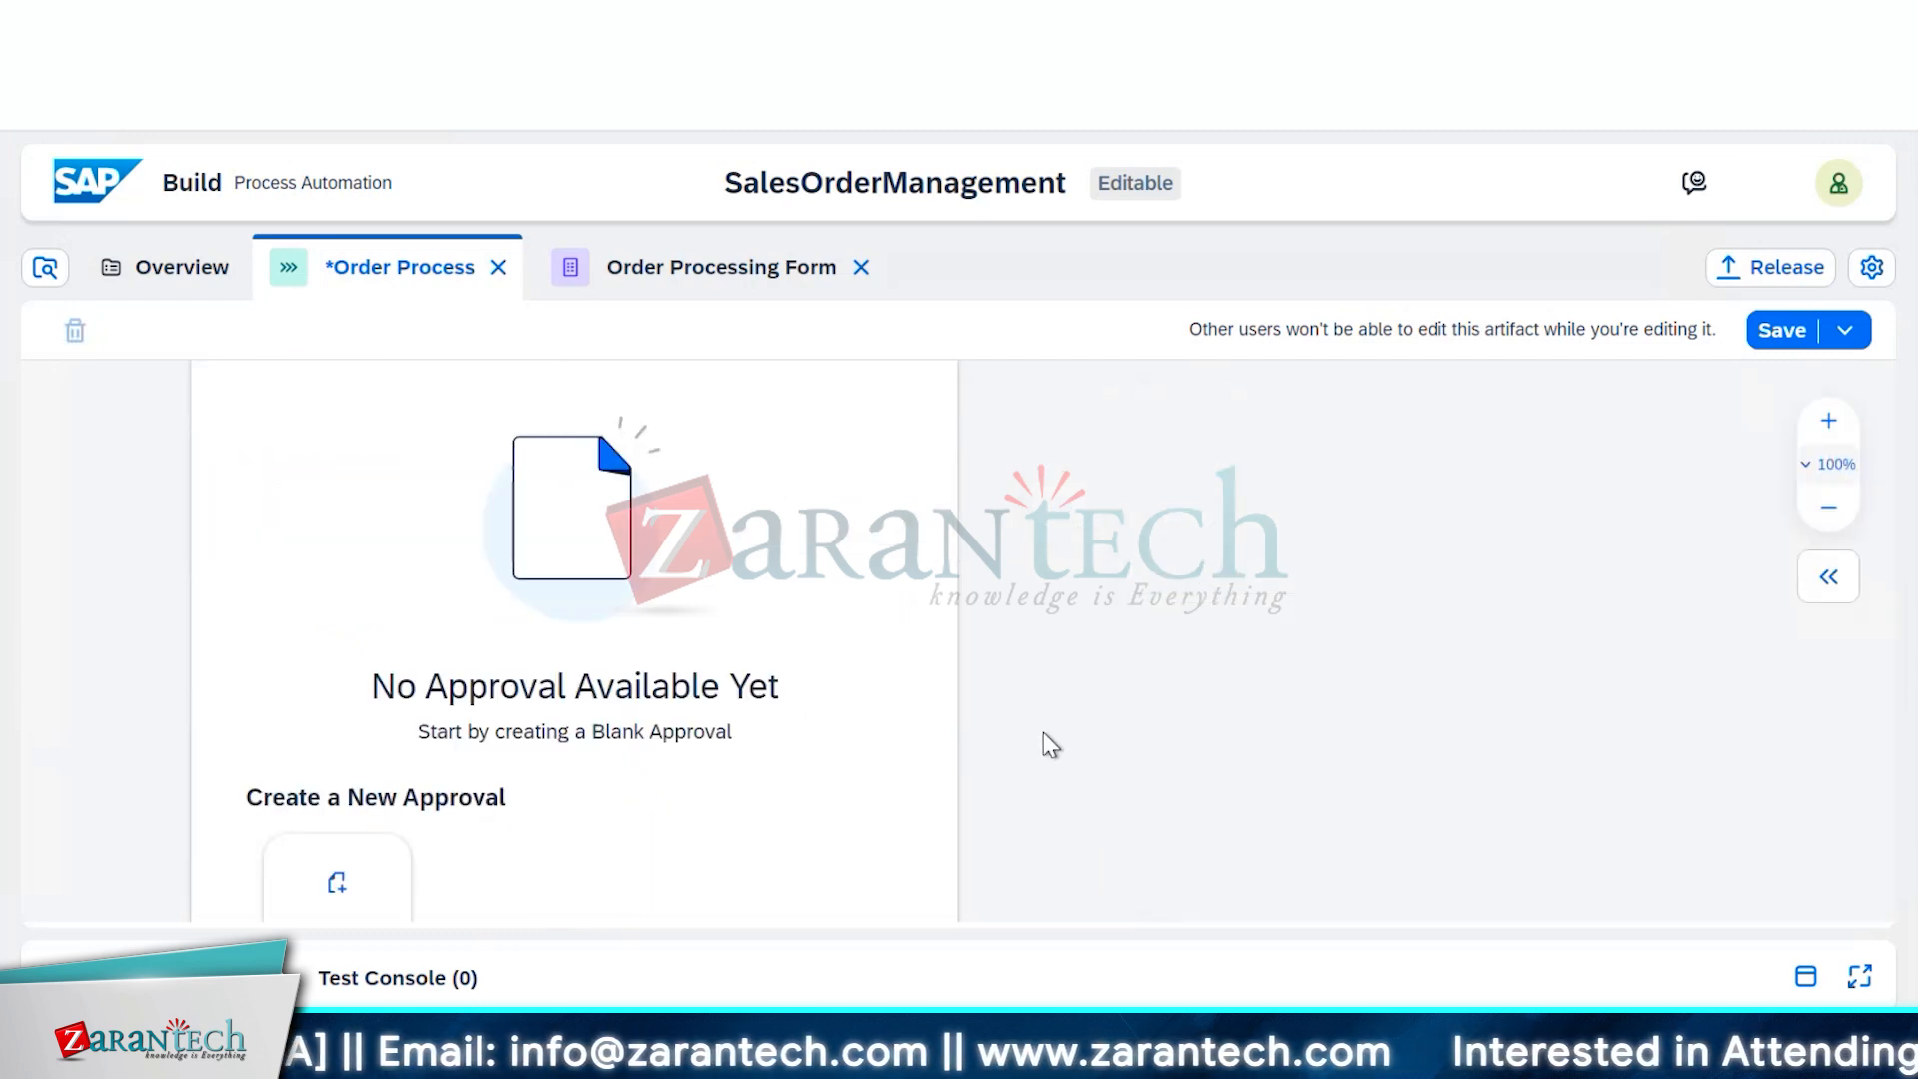
pyautogui.scroll(-5, 1045, 745)
pyautogui.click(360, 489)
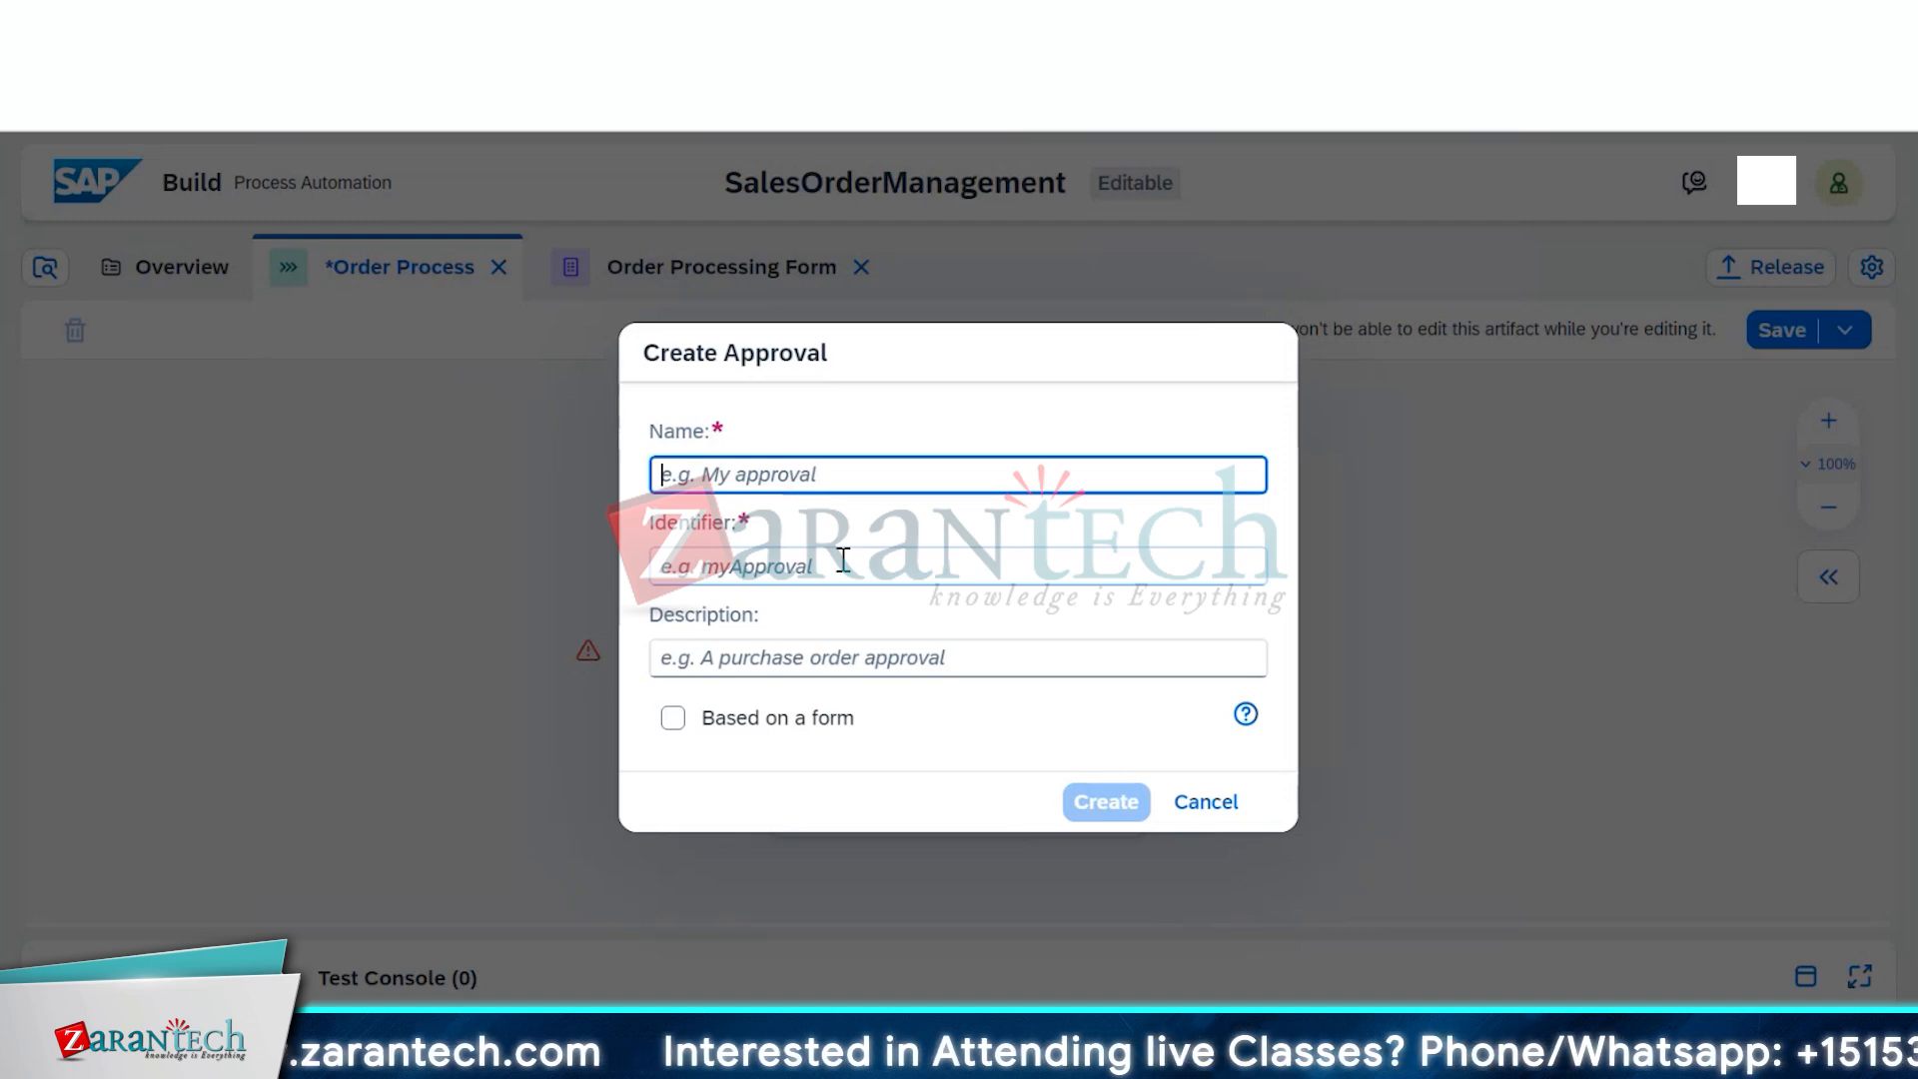
pyautogui.write('Appro')
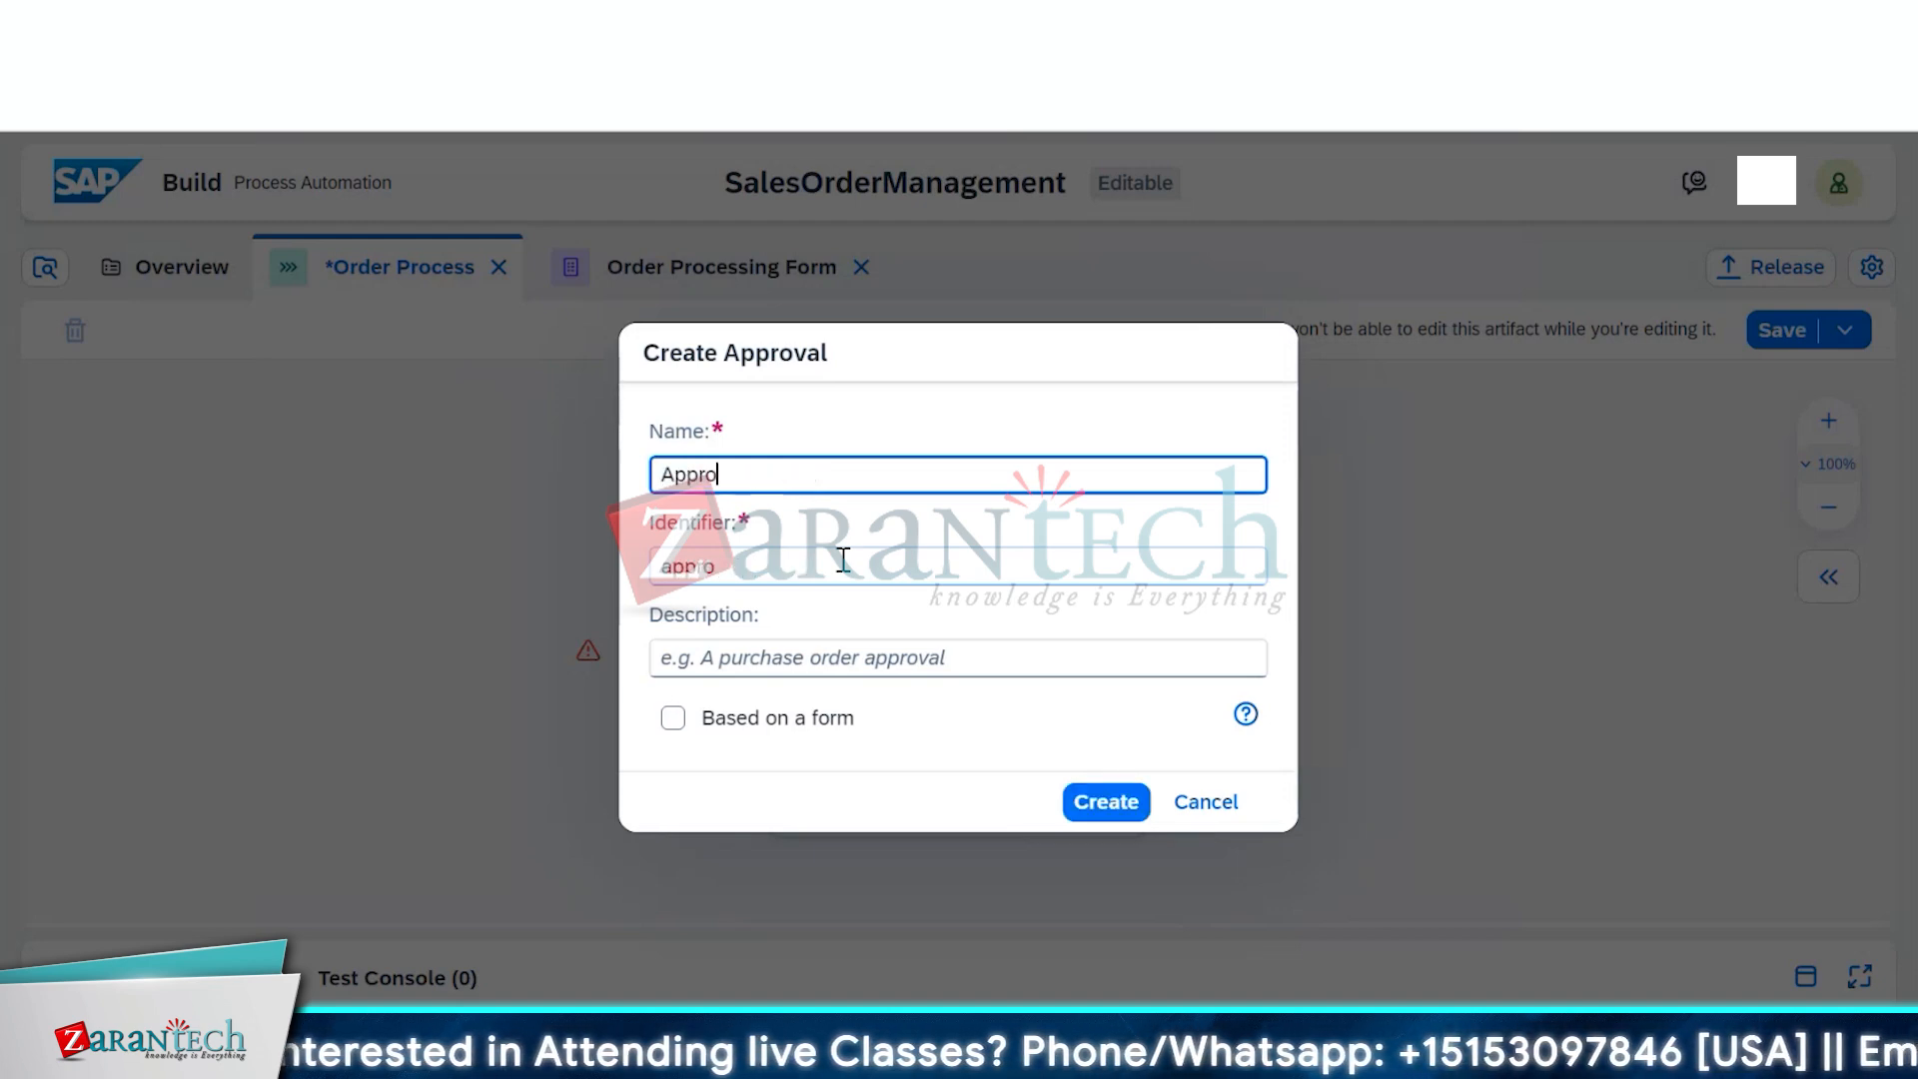
pyautogui.write('val ')
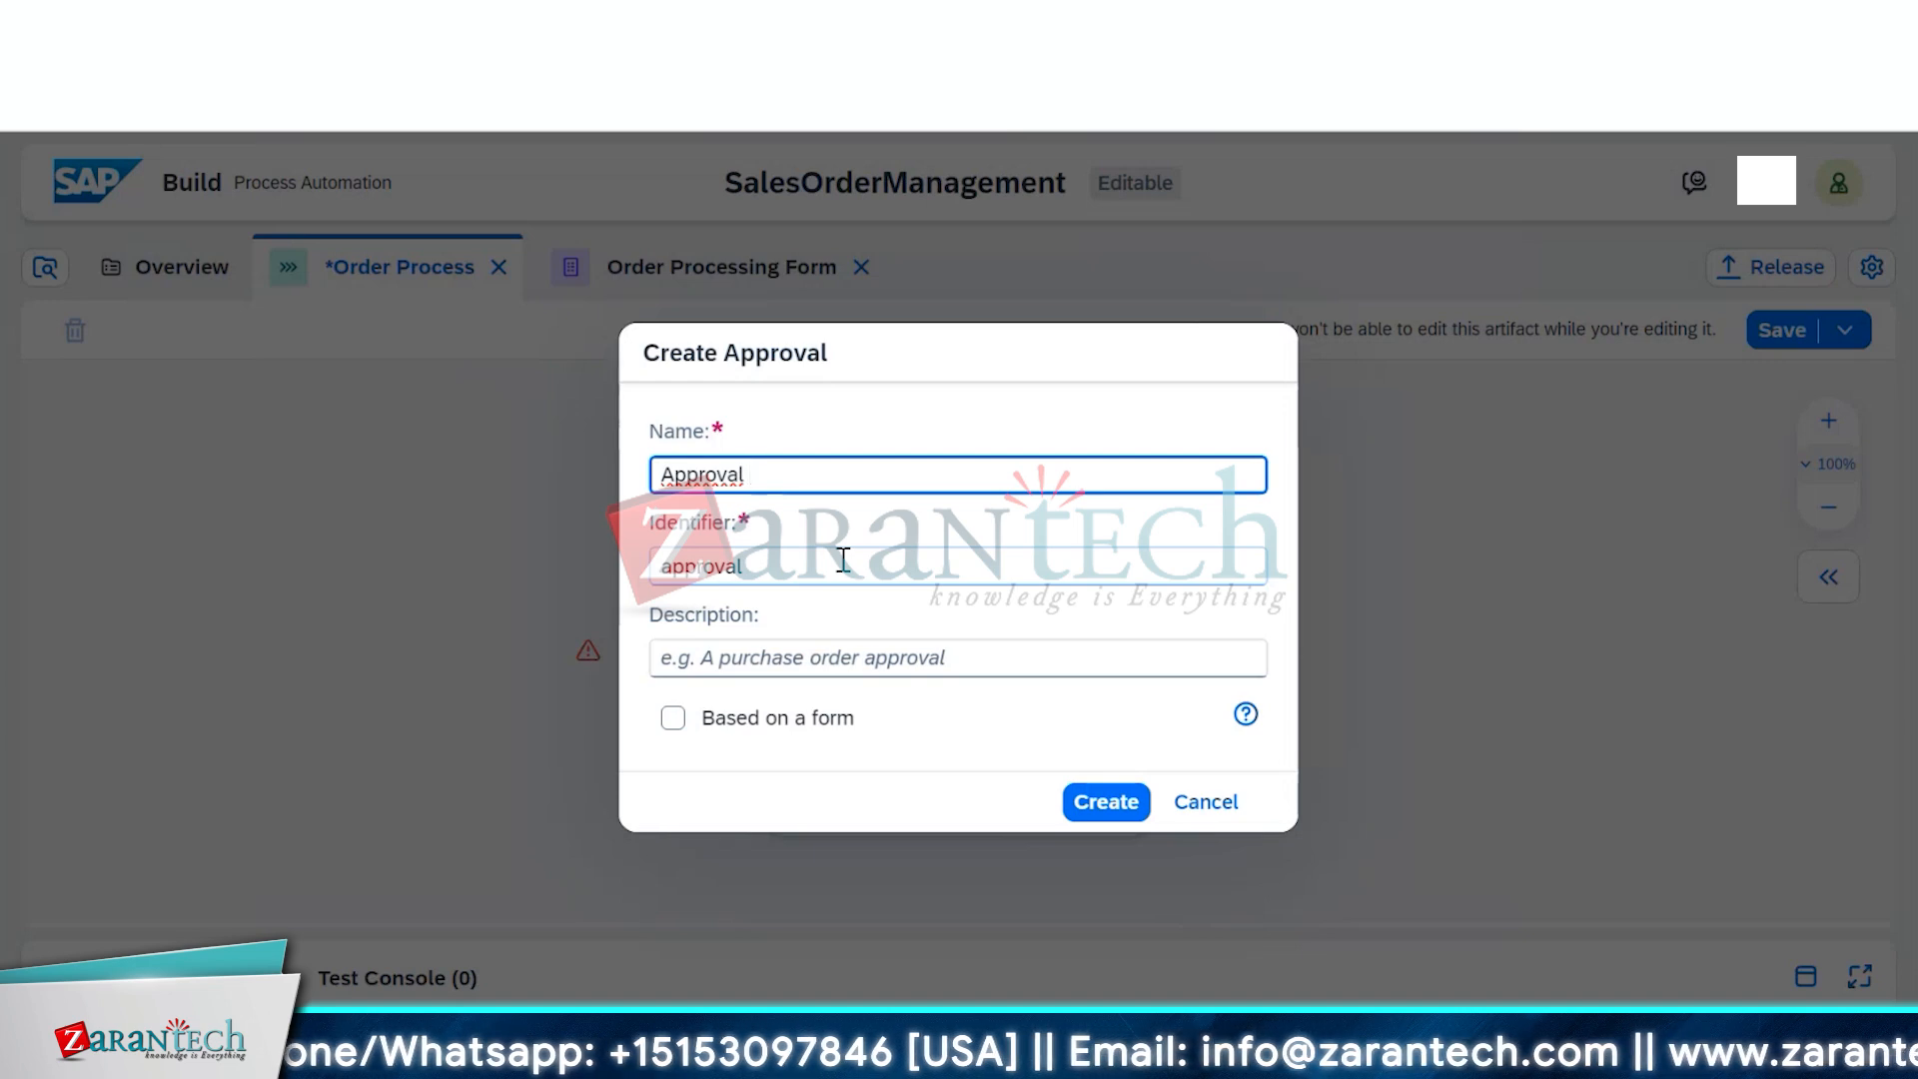
pyautogui.write('2')
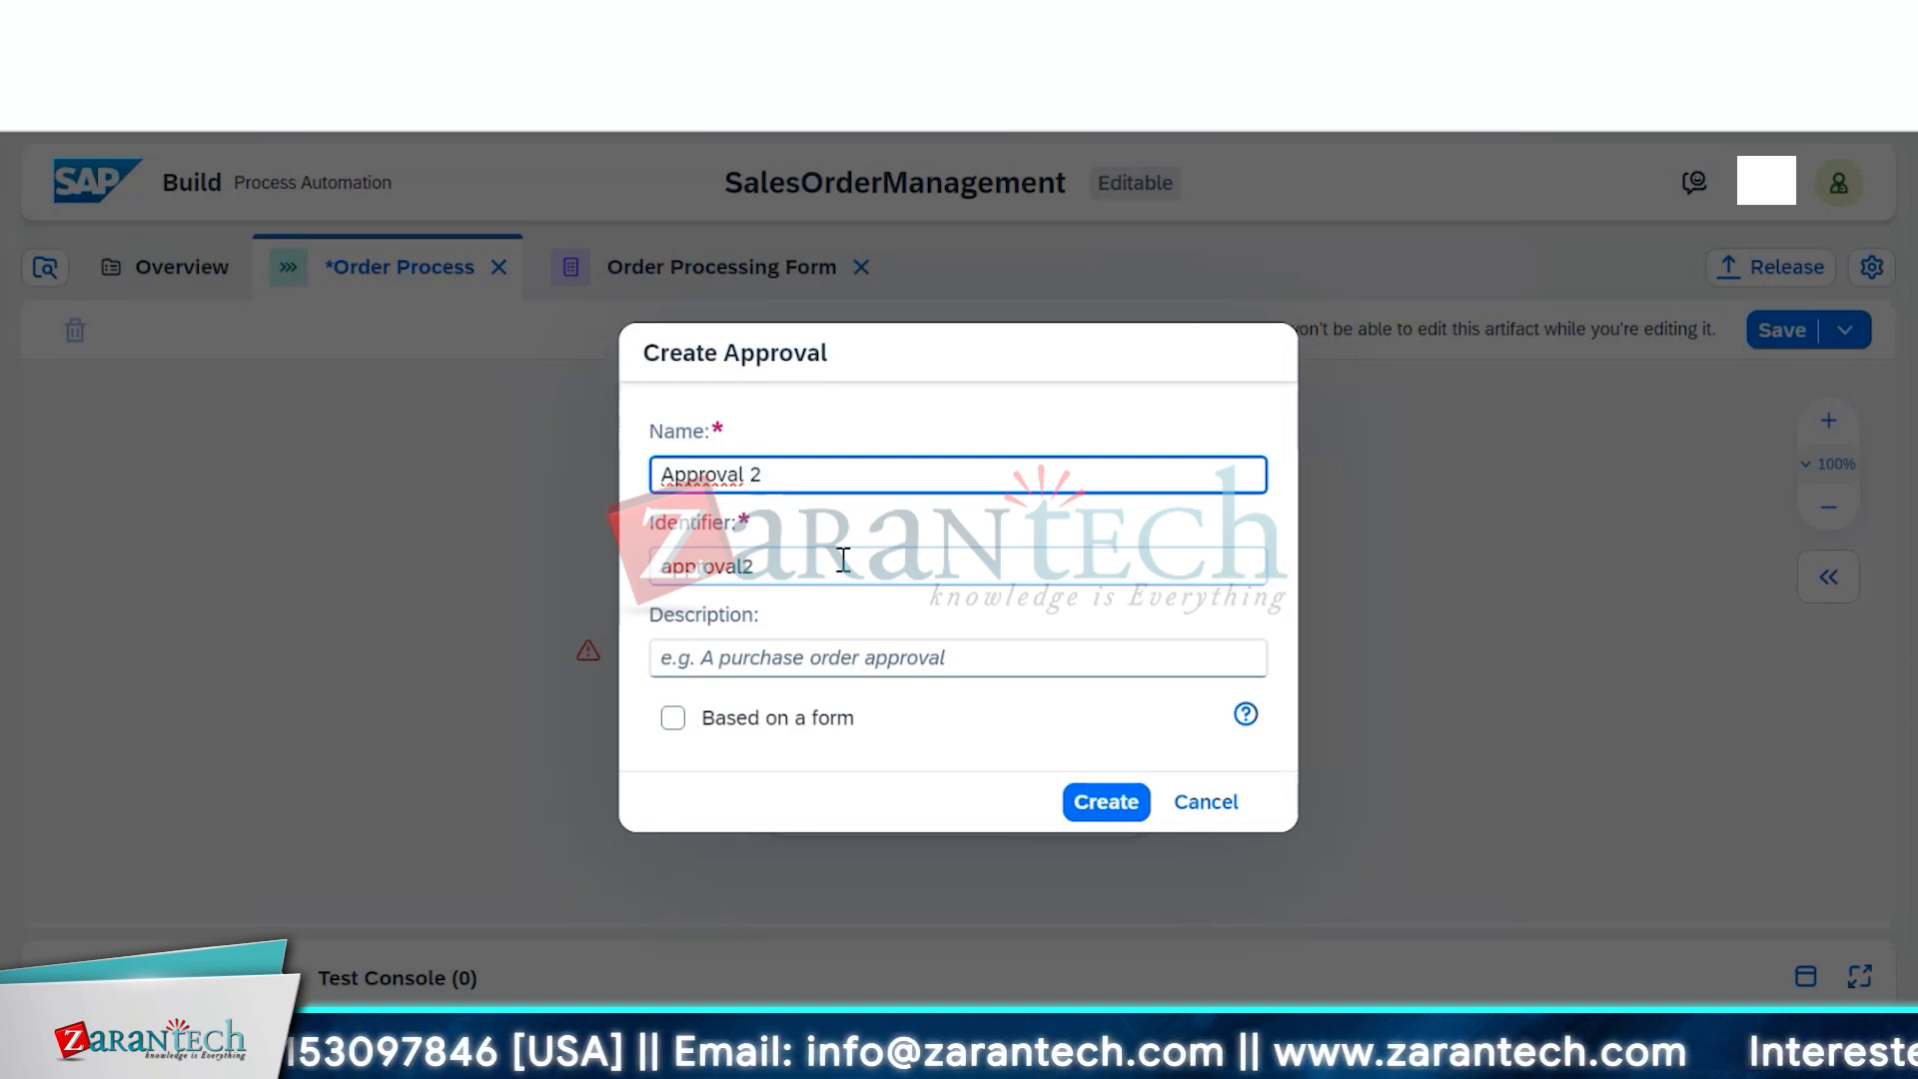
pyautogui.click(1120, 811)
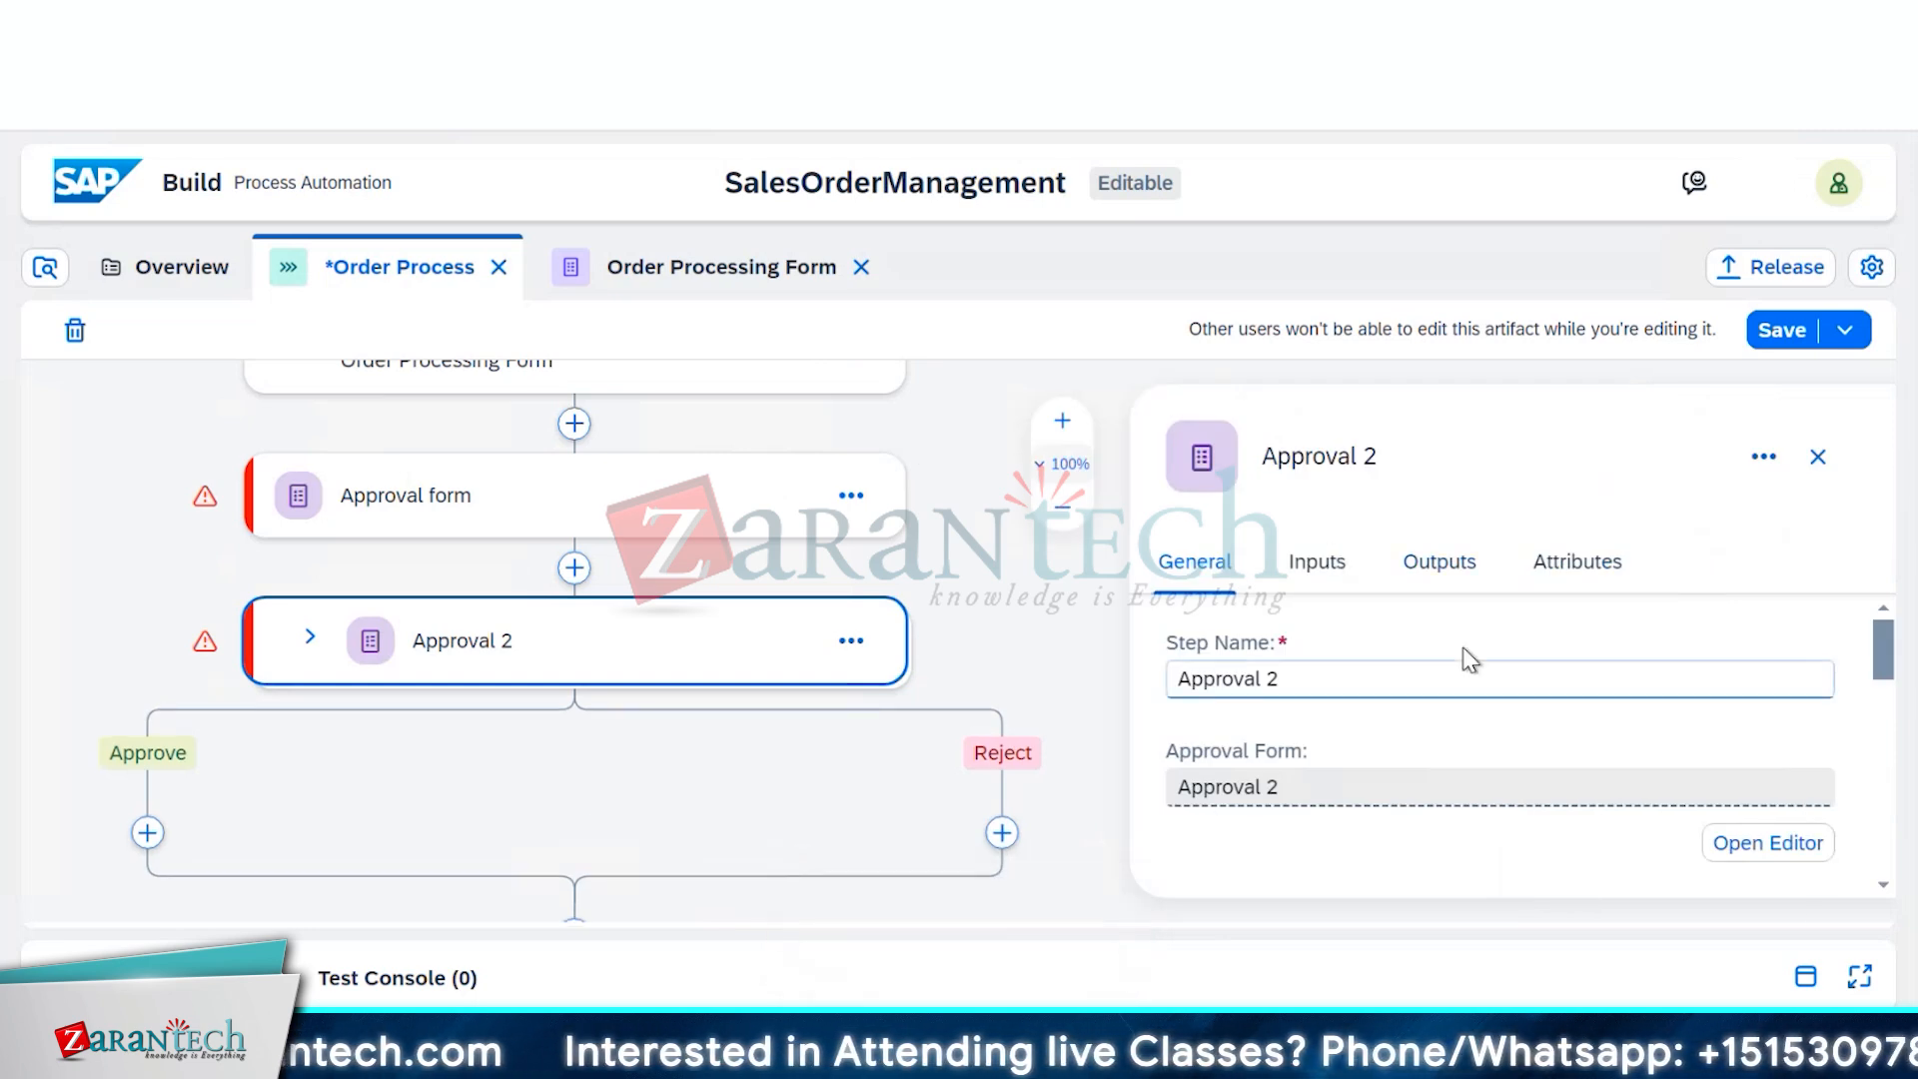
pyautogui.scroll(-3, 1469, 659)
pyautogui.scroll(-3, 1469, 659)
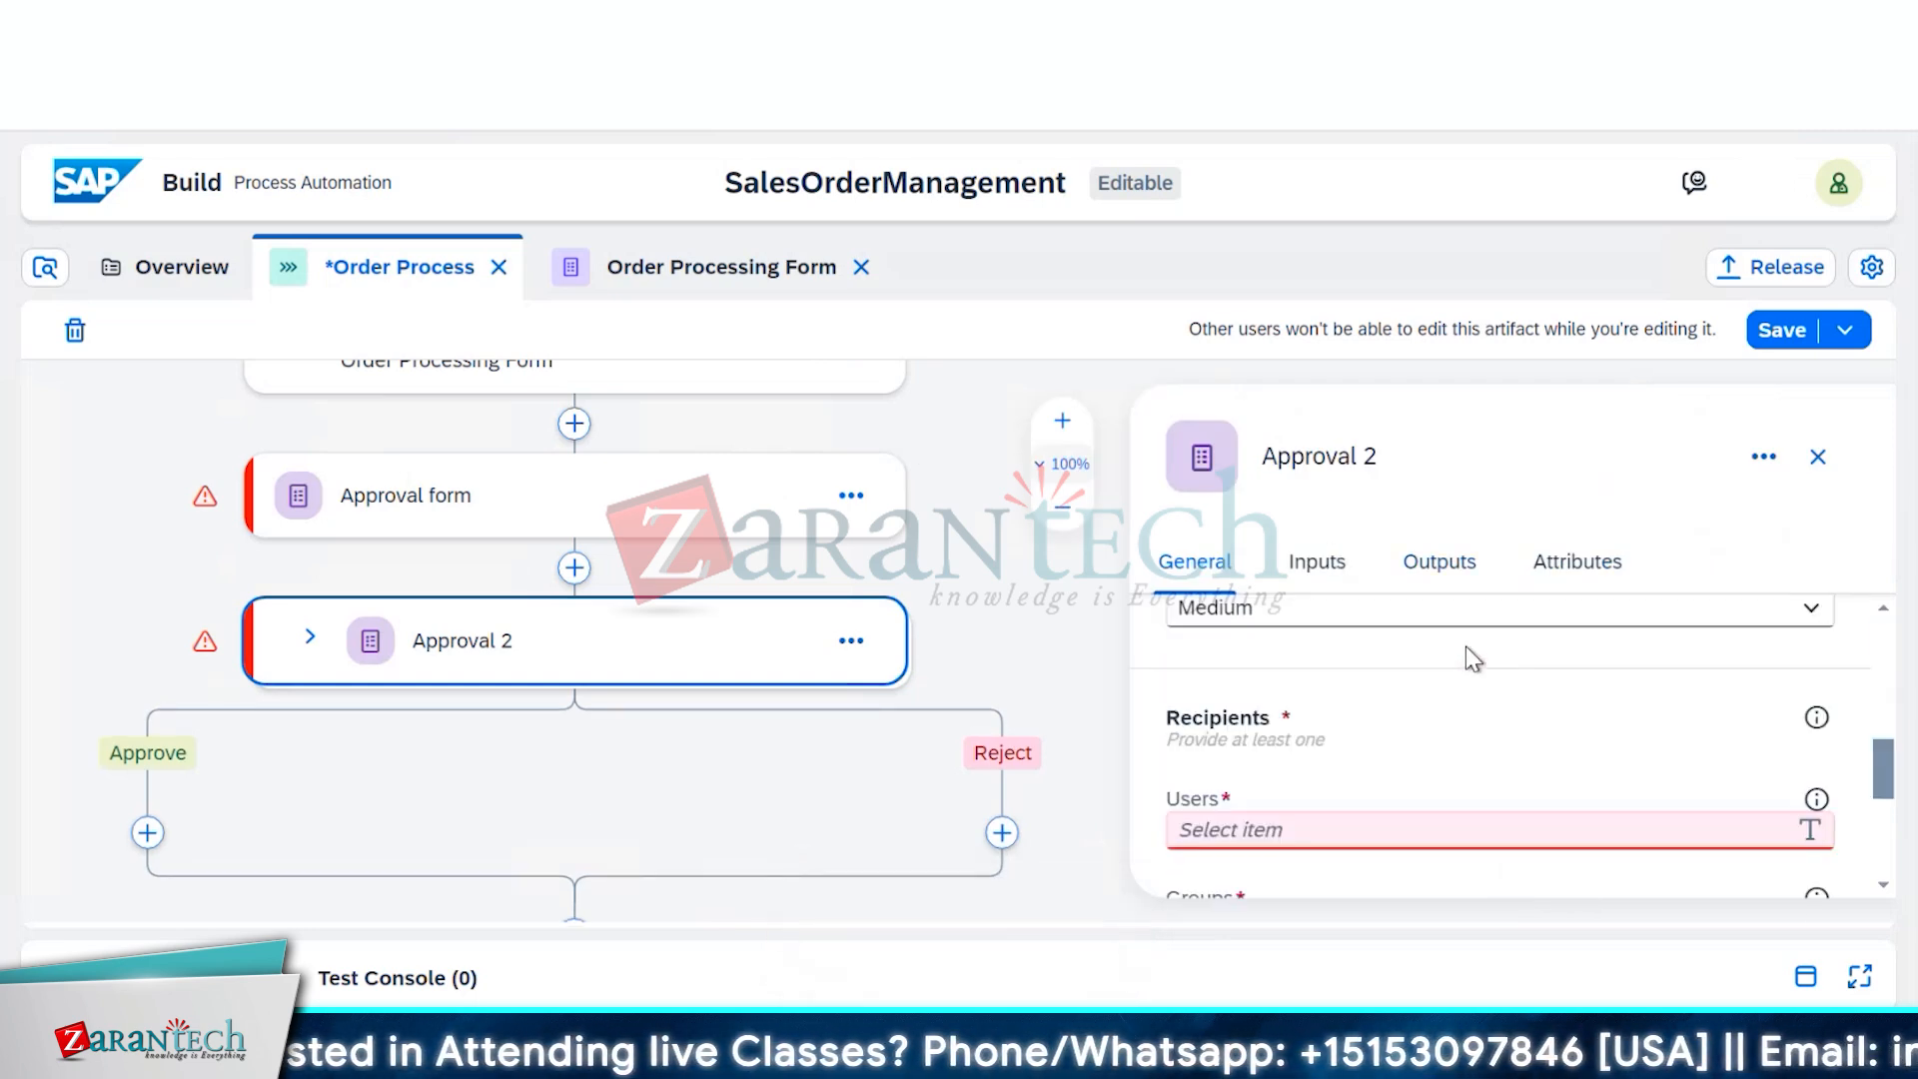
pyautogui.scroll(-2, 1469, 660)
pyautogui.scroll(-2, 1465, 660)
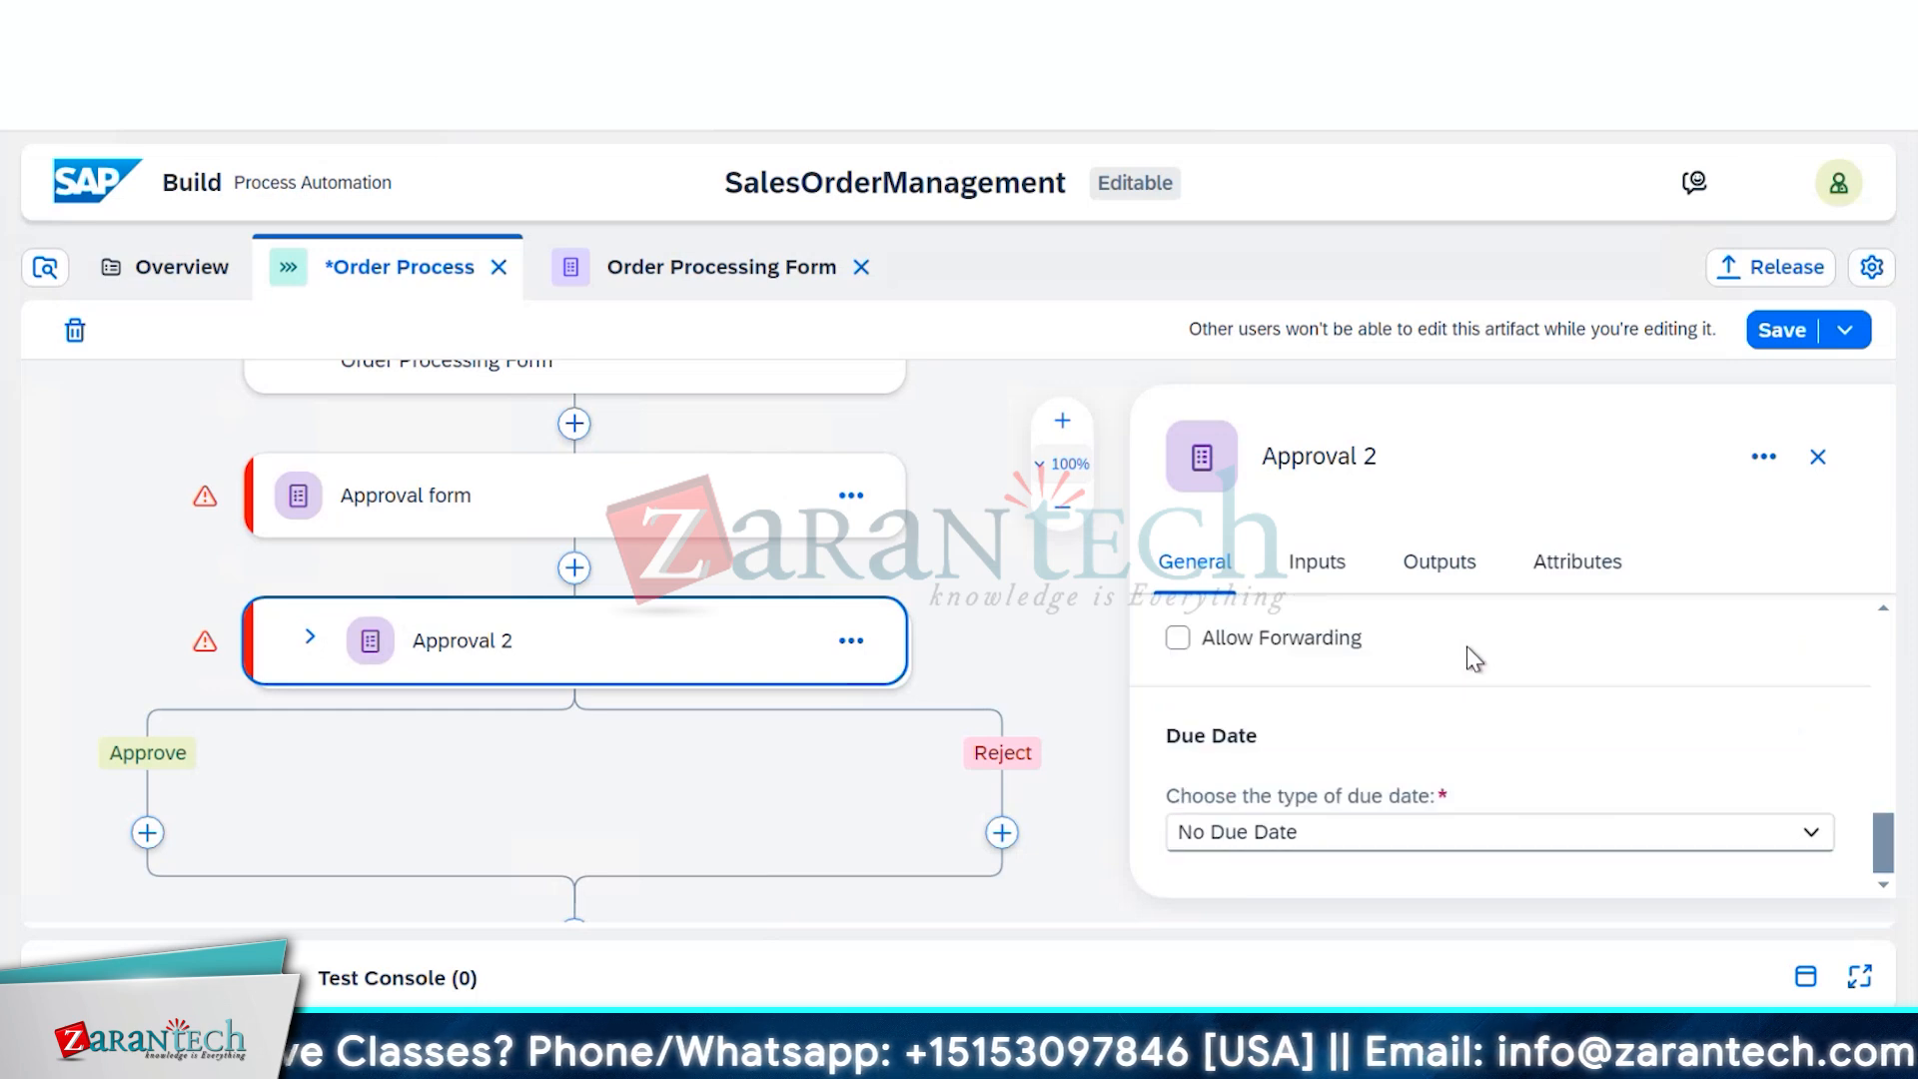
pyautogui.scroll(3, 1498, 651)
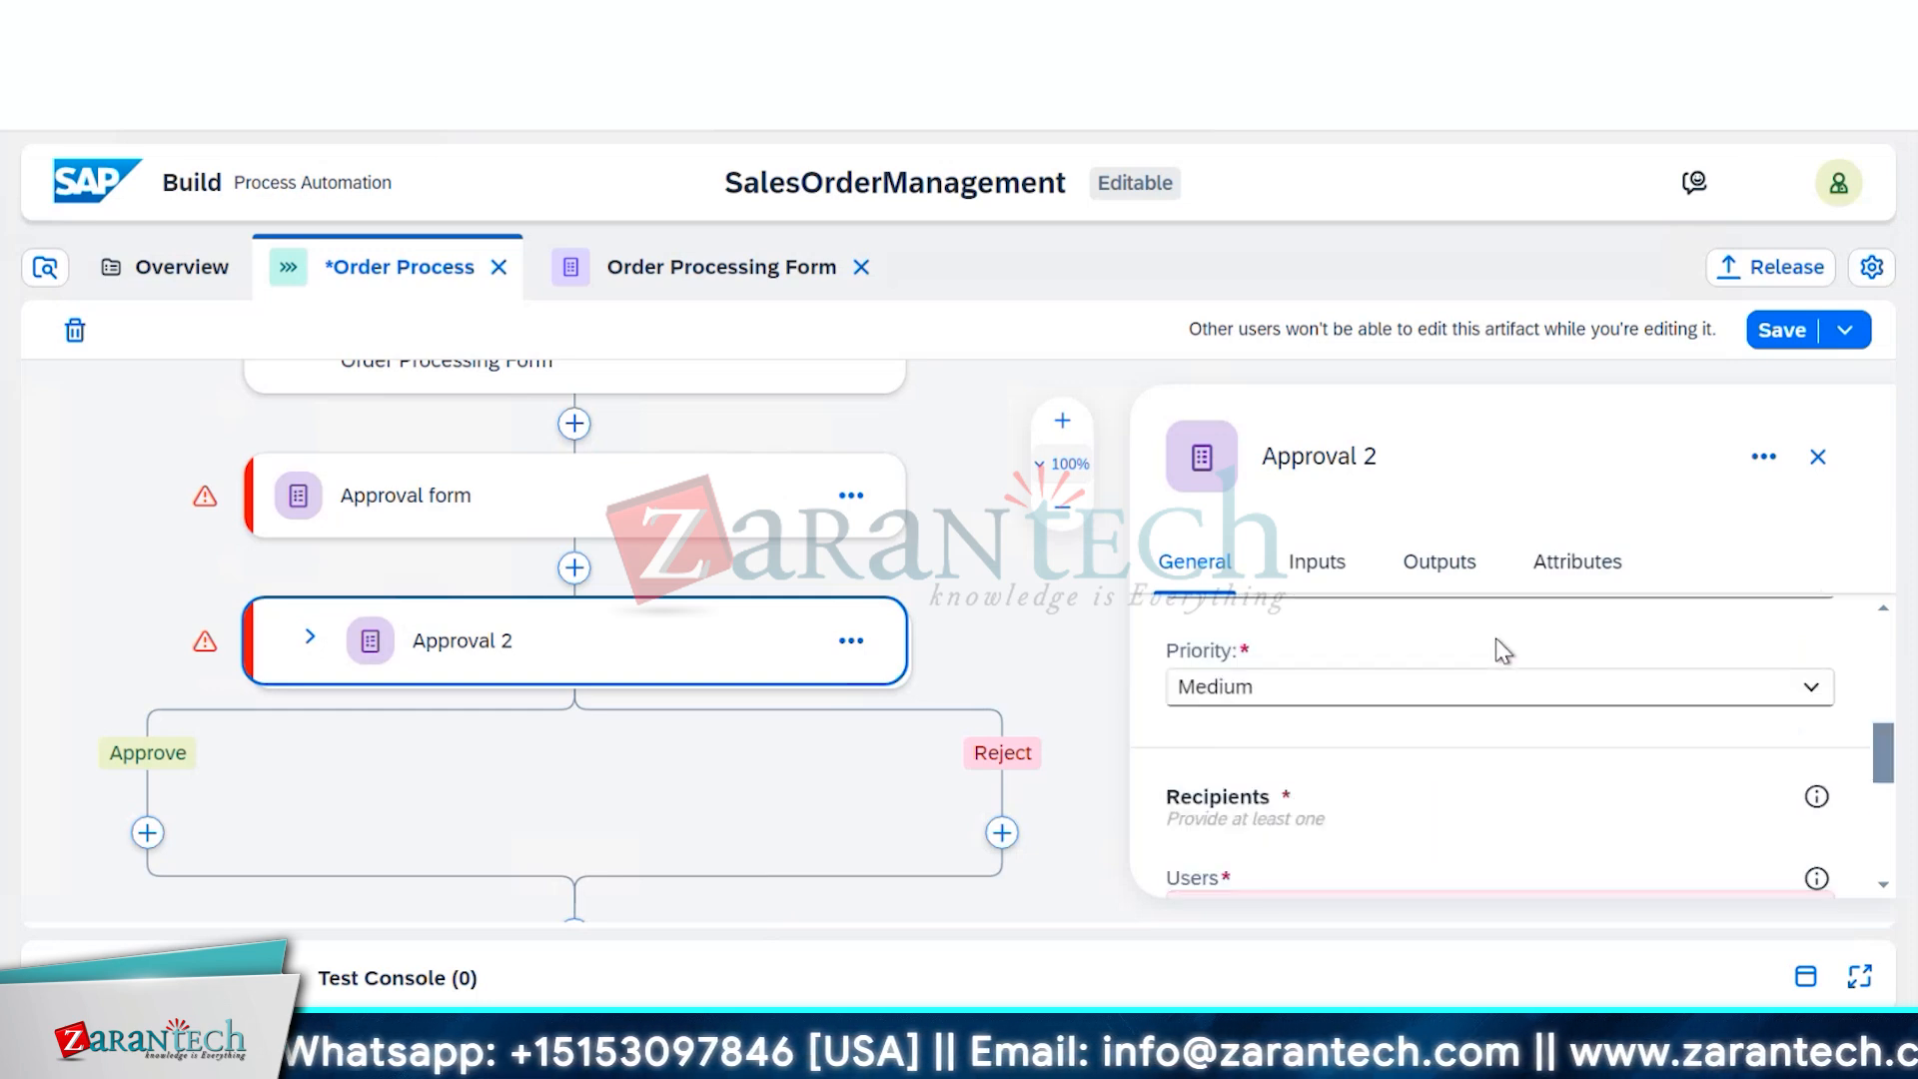
pyautogui.scroll(3, 1504, 651)
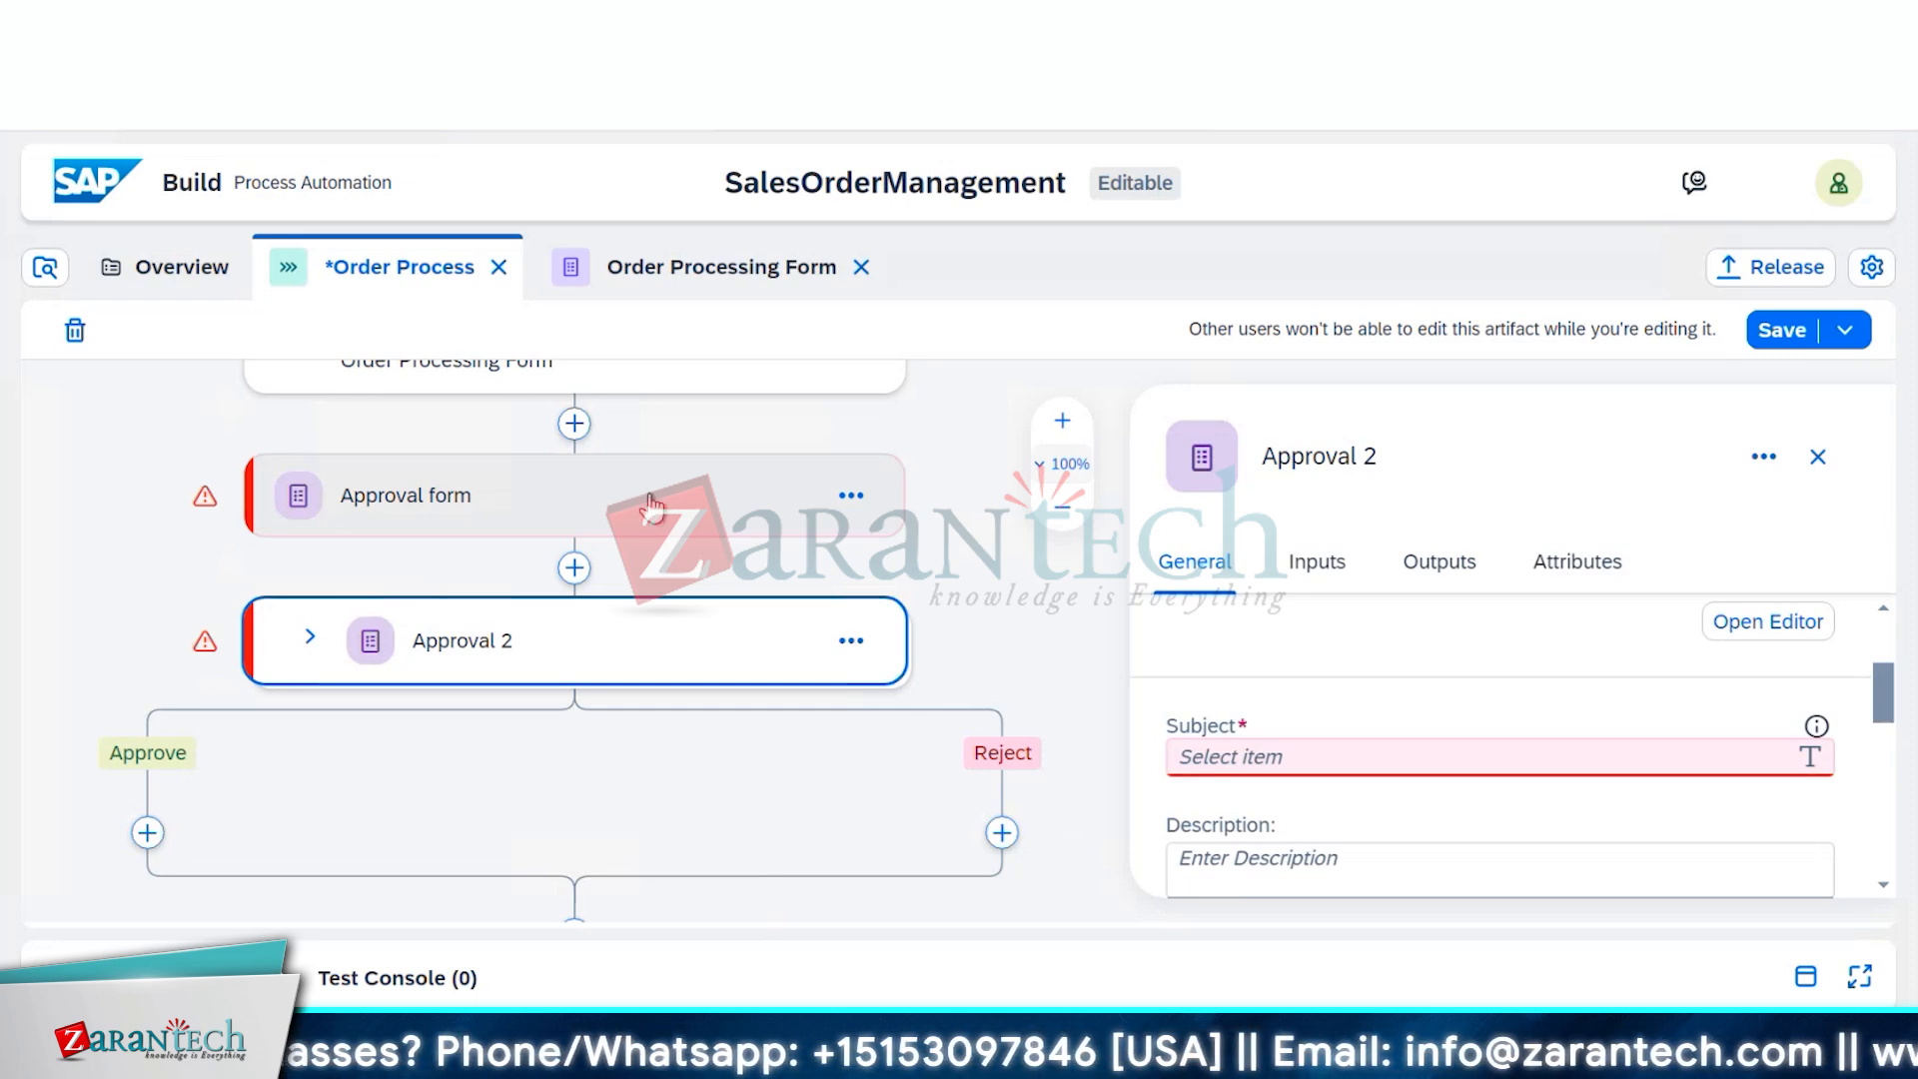
pyautogui.scroll(2, 721, 575)
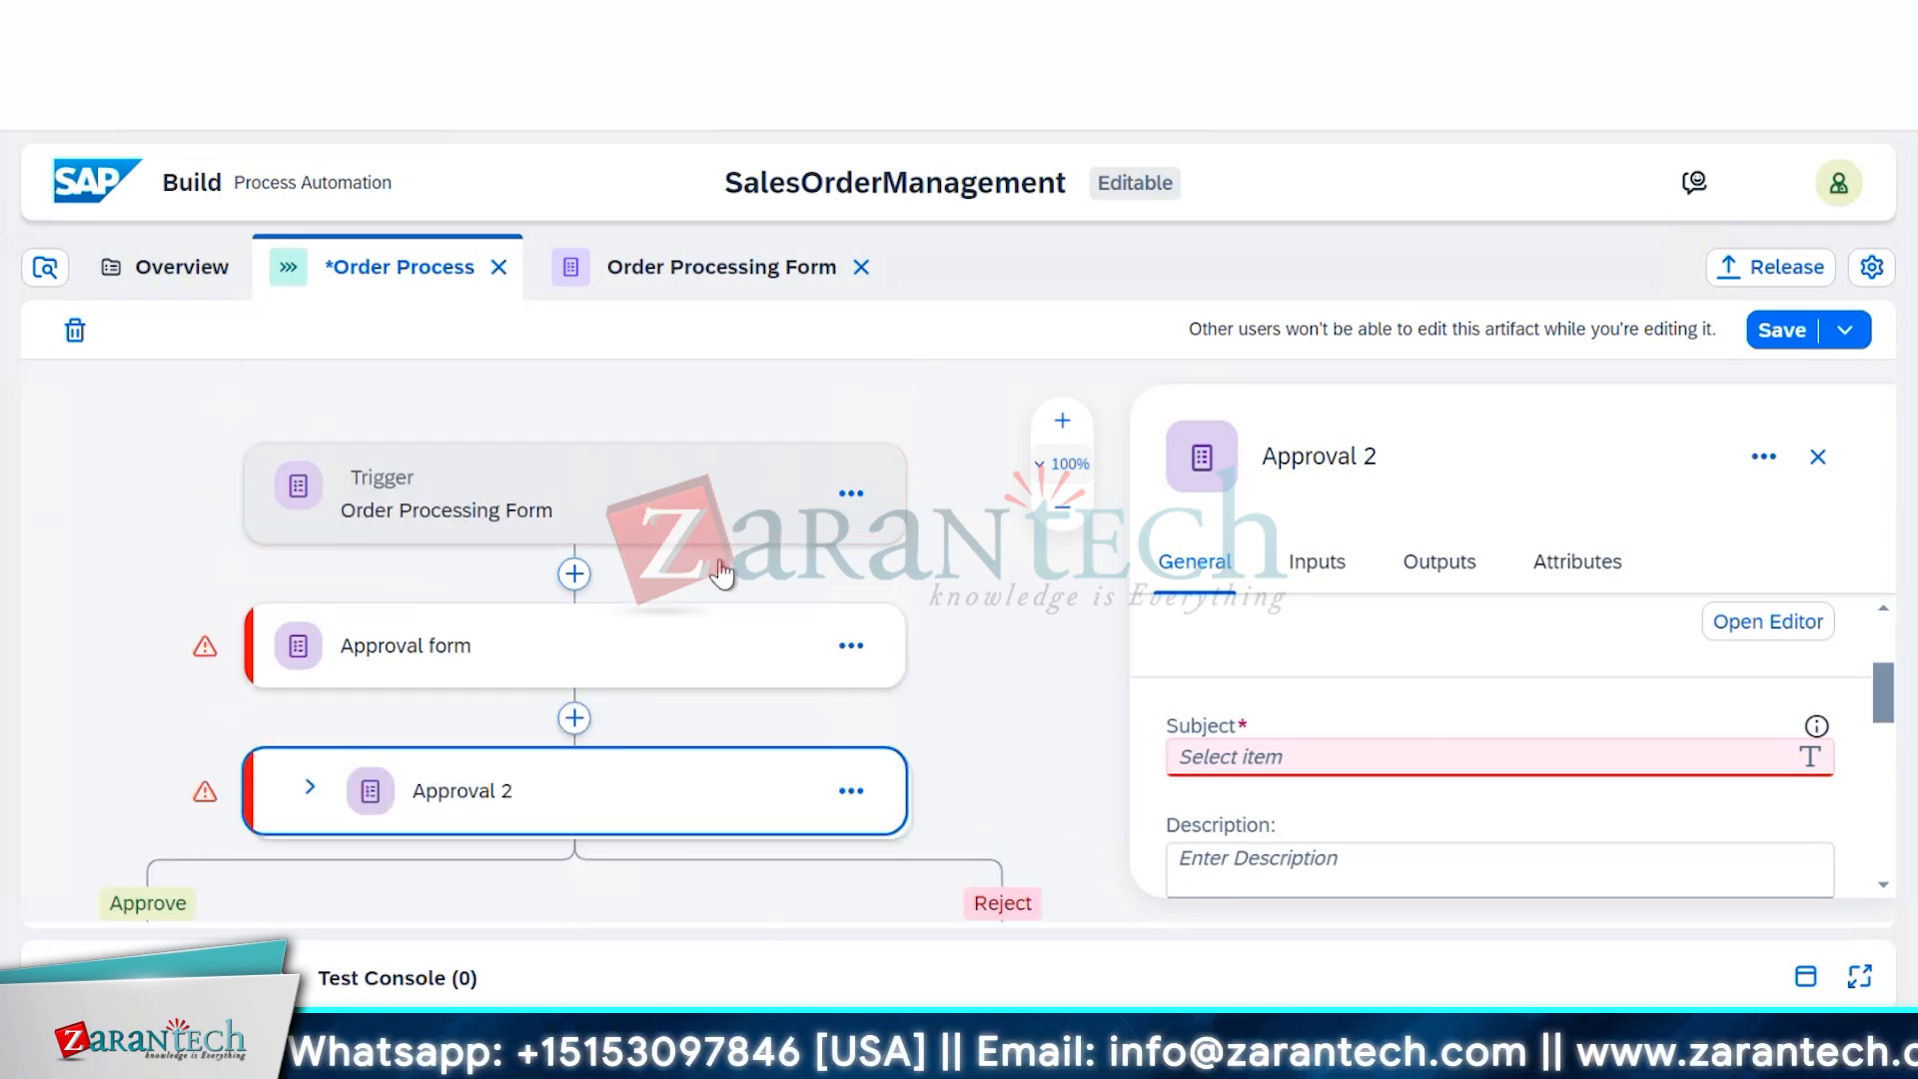
# Remove the old Approval form step and open Approval 2's form in the editor
pyautogui.click(850, 660)
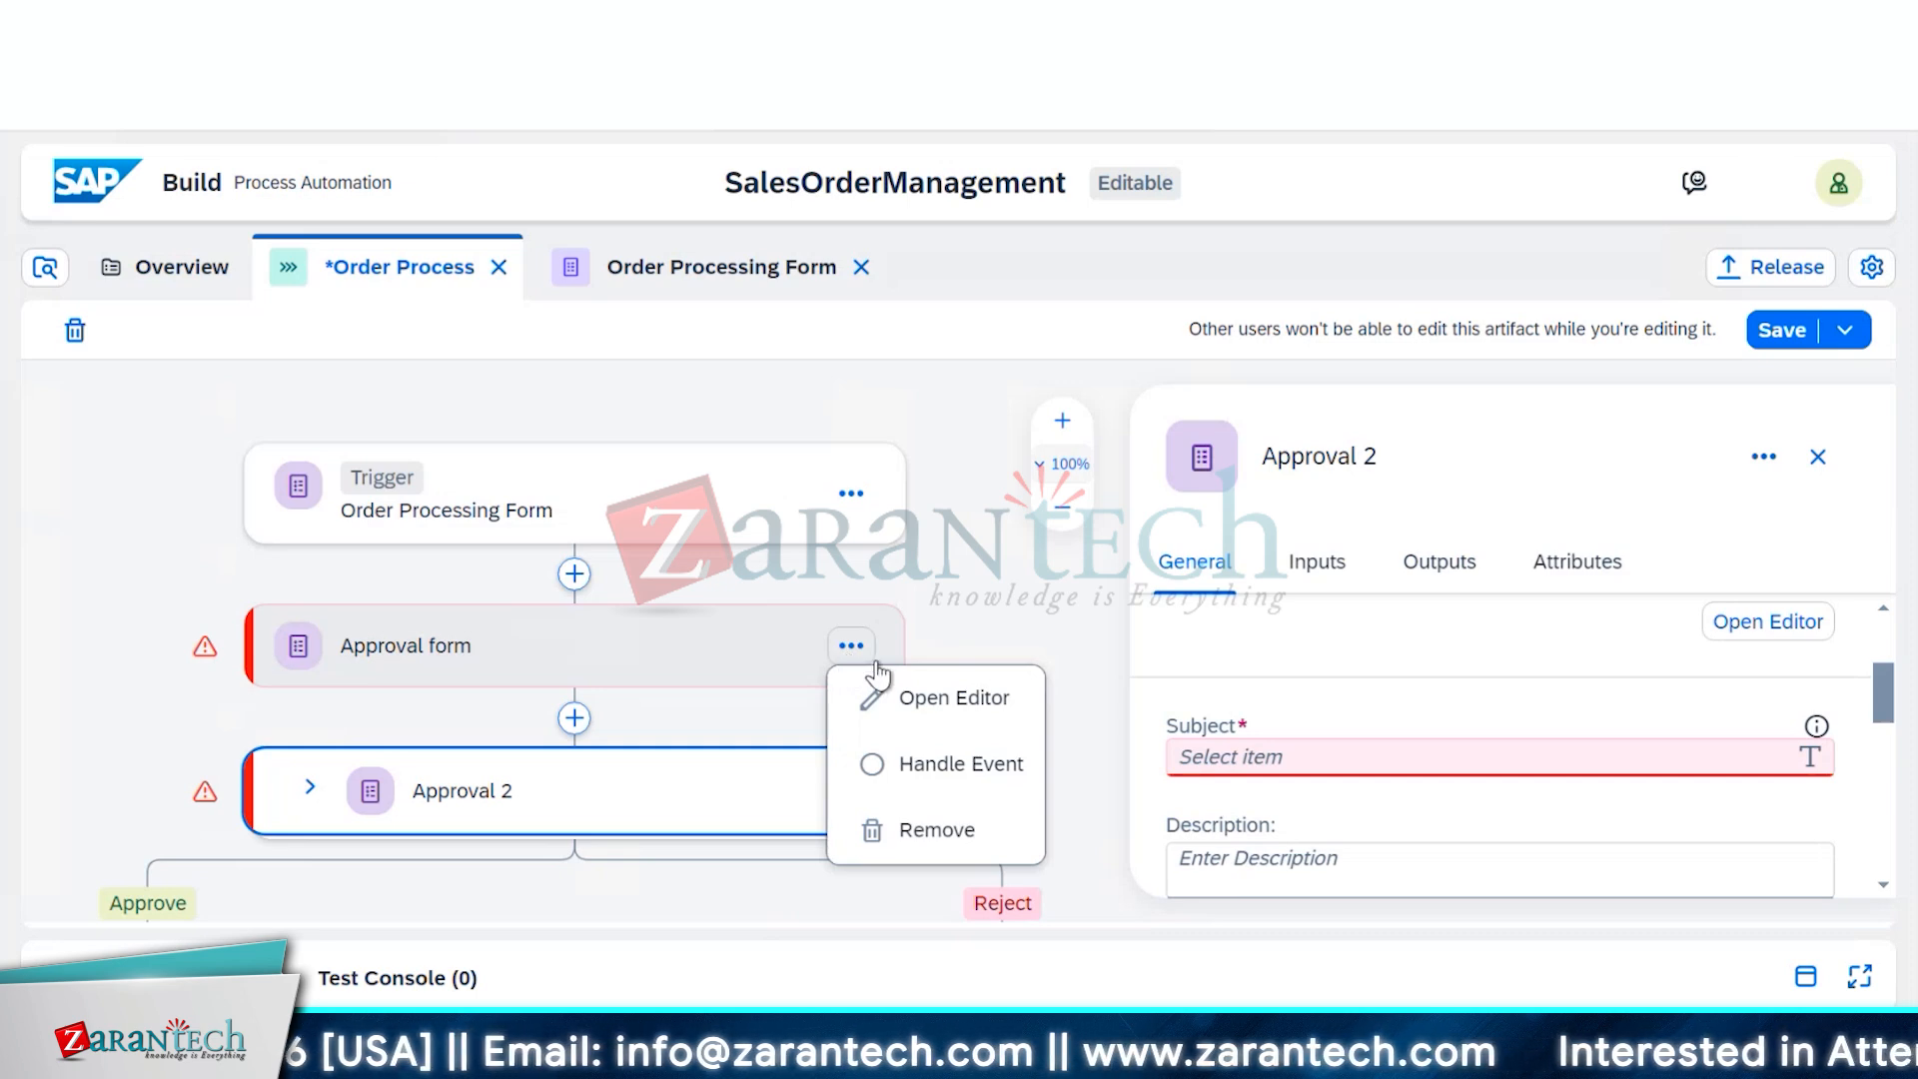
pyautogui.click(911, 832)
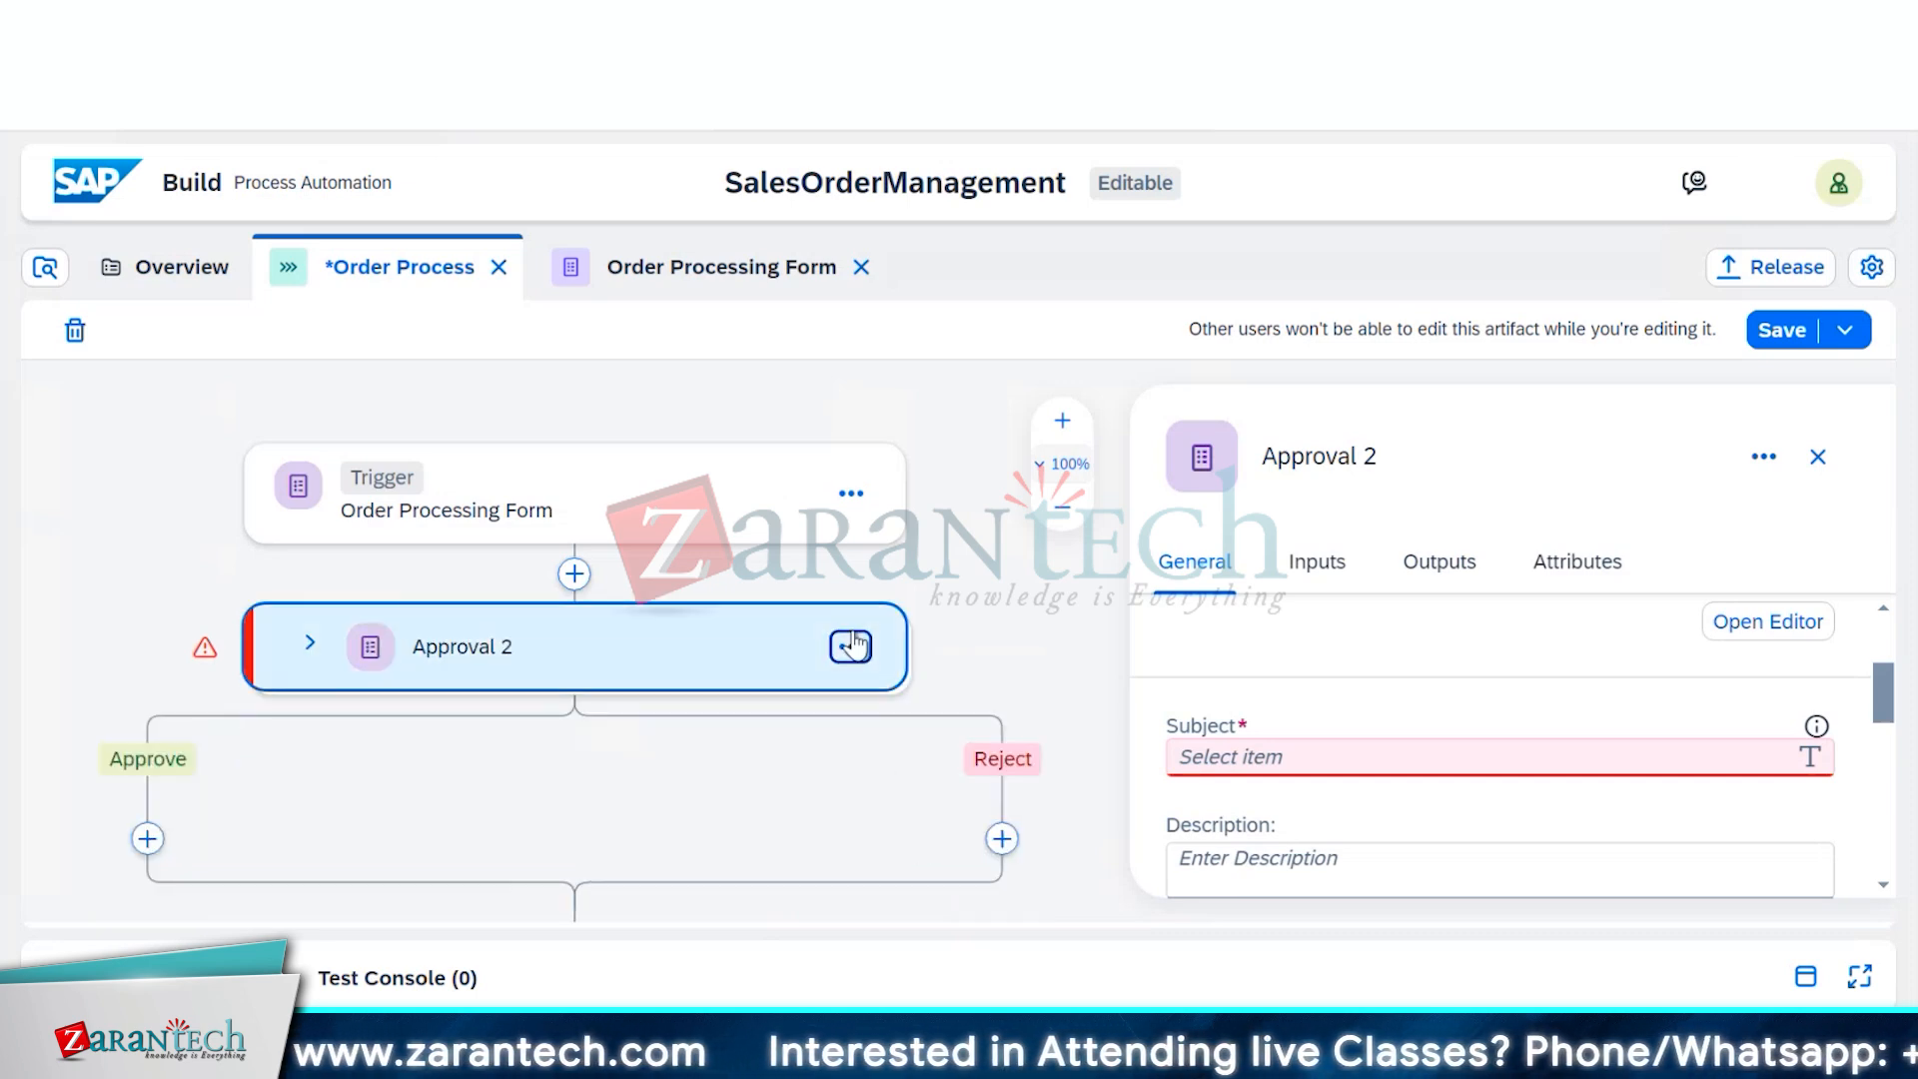
pyautogui.click(1760, 457)
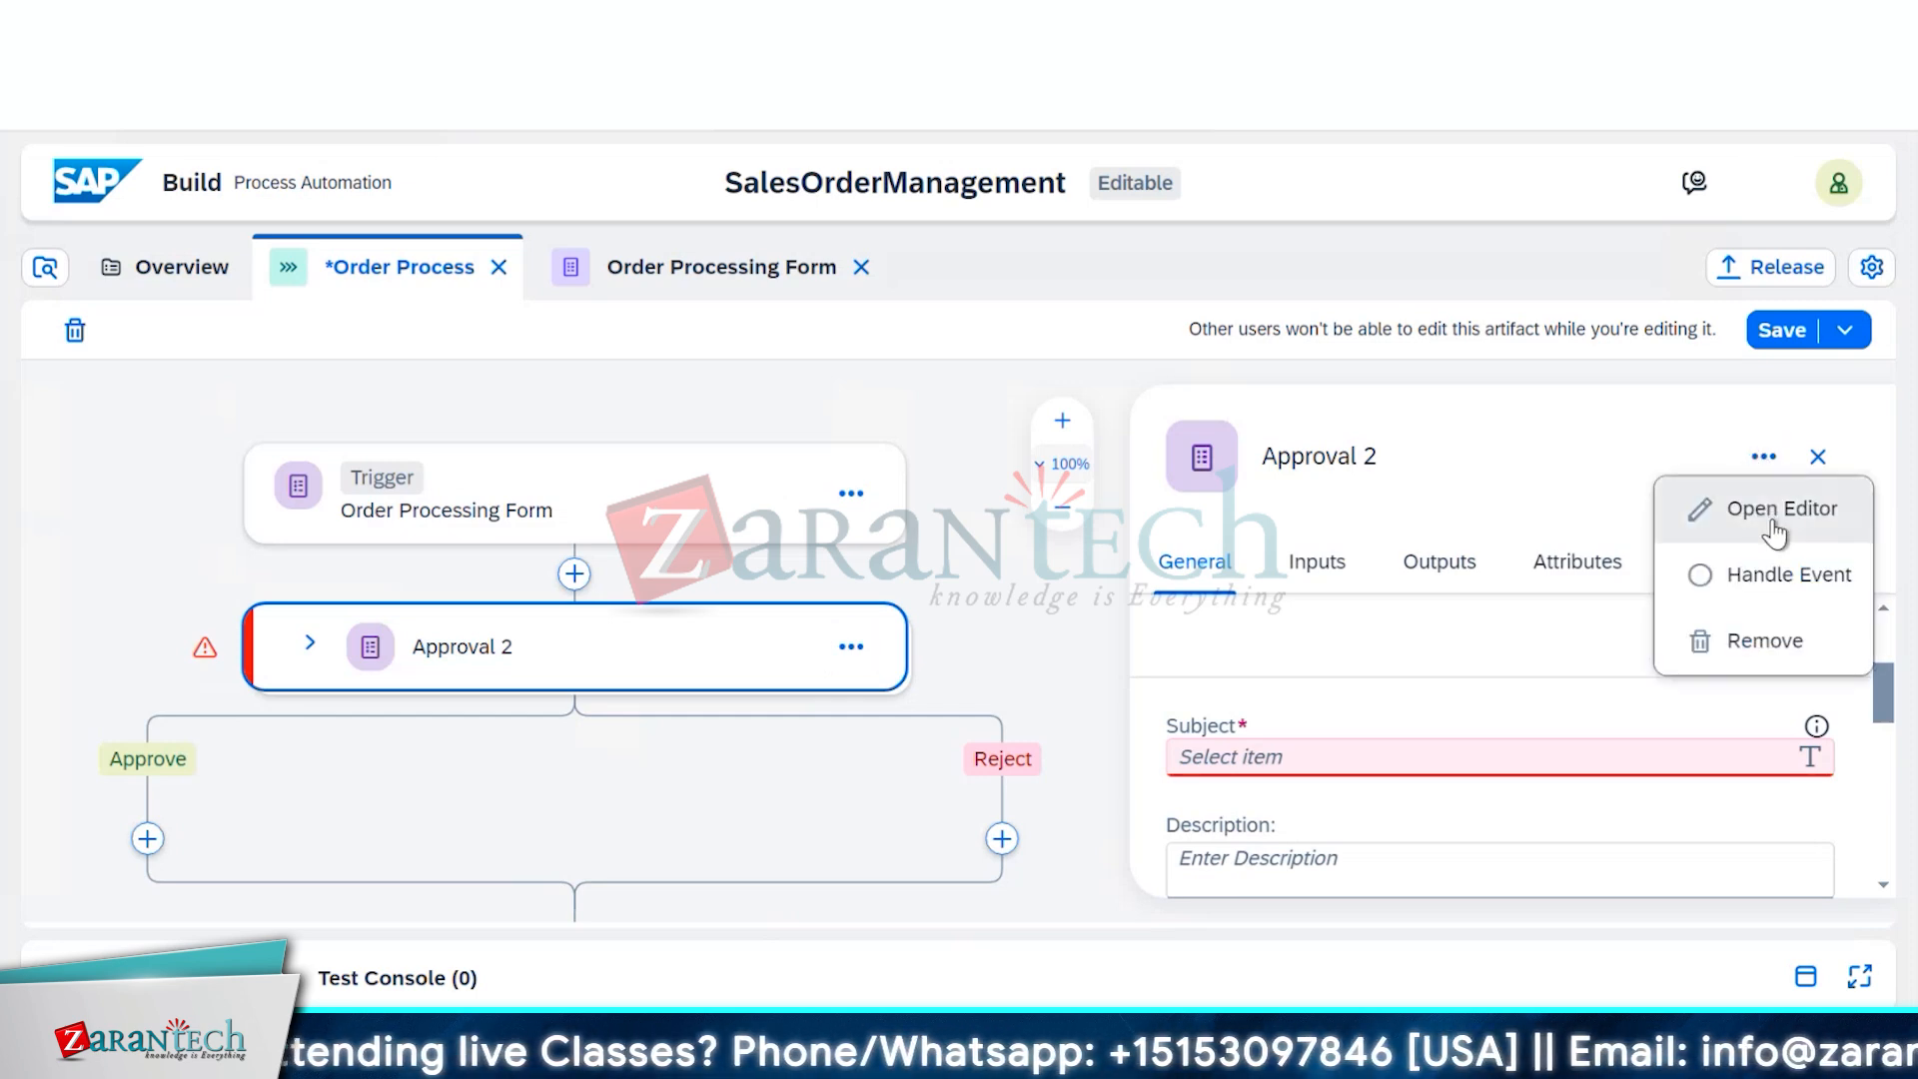
pyautogui.click(1774, 511)
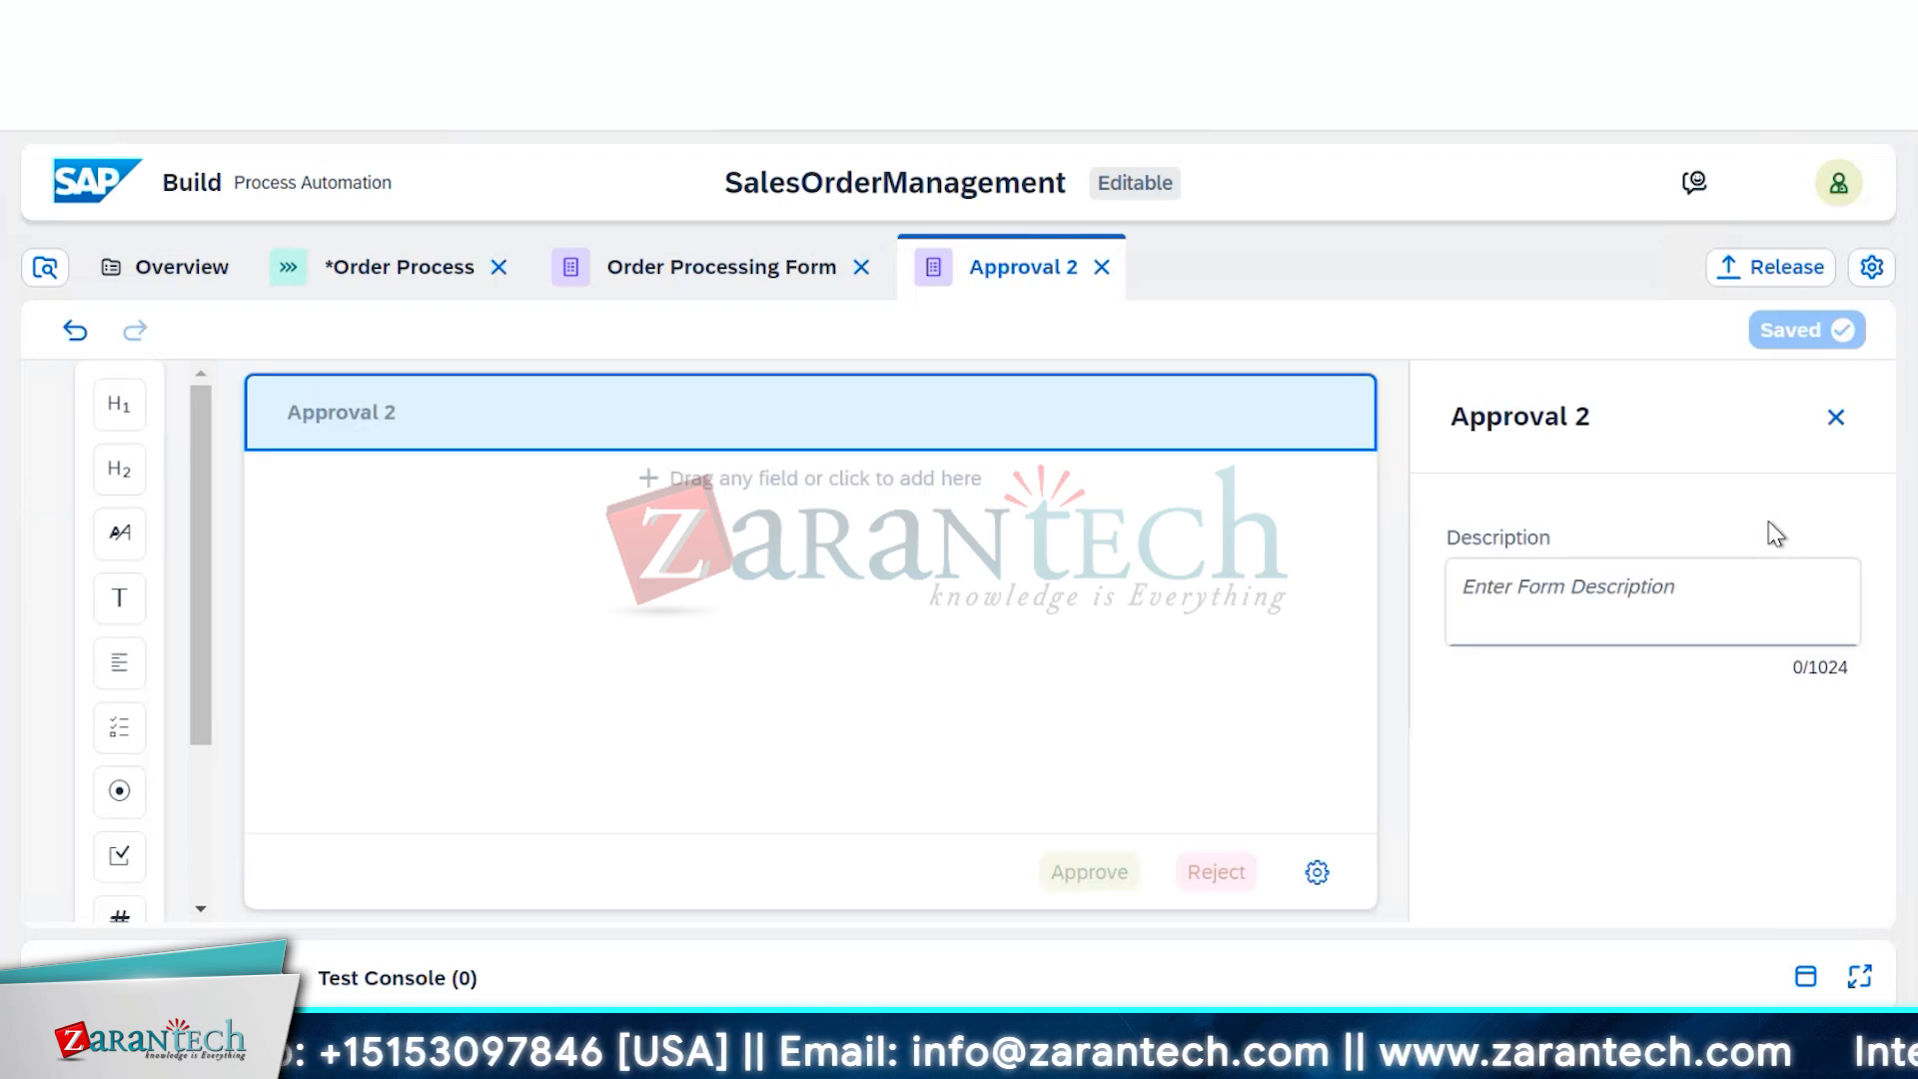
# Change the form title from 'Approval 2' to 'Approval Form'
pyautogui.doubleClick(1674, 421)
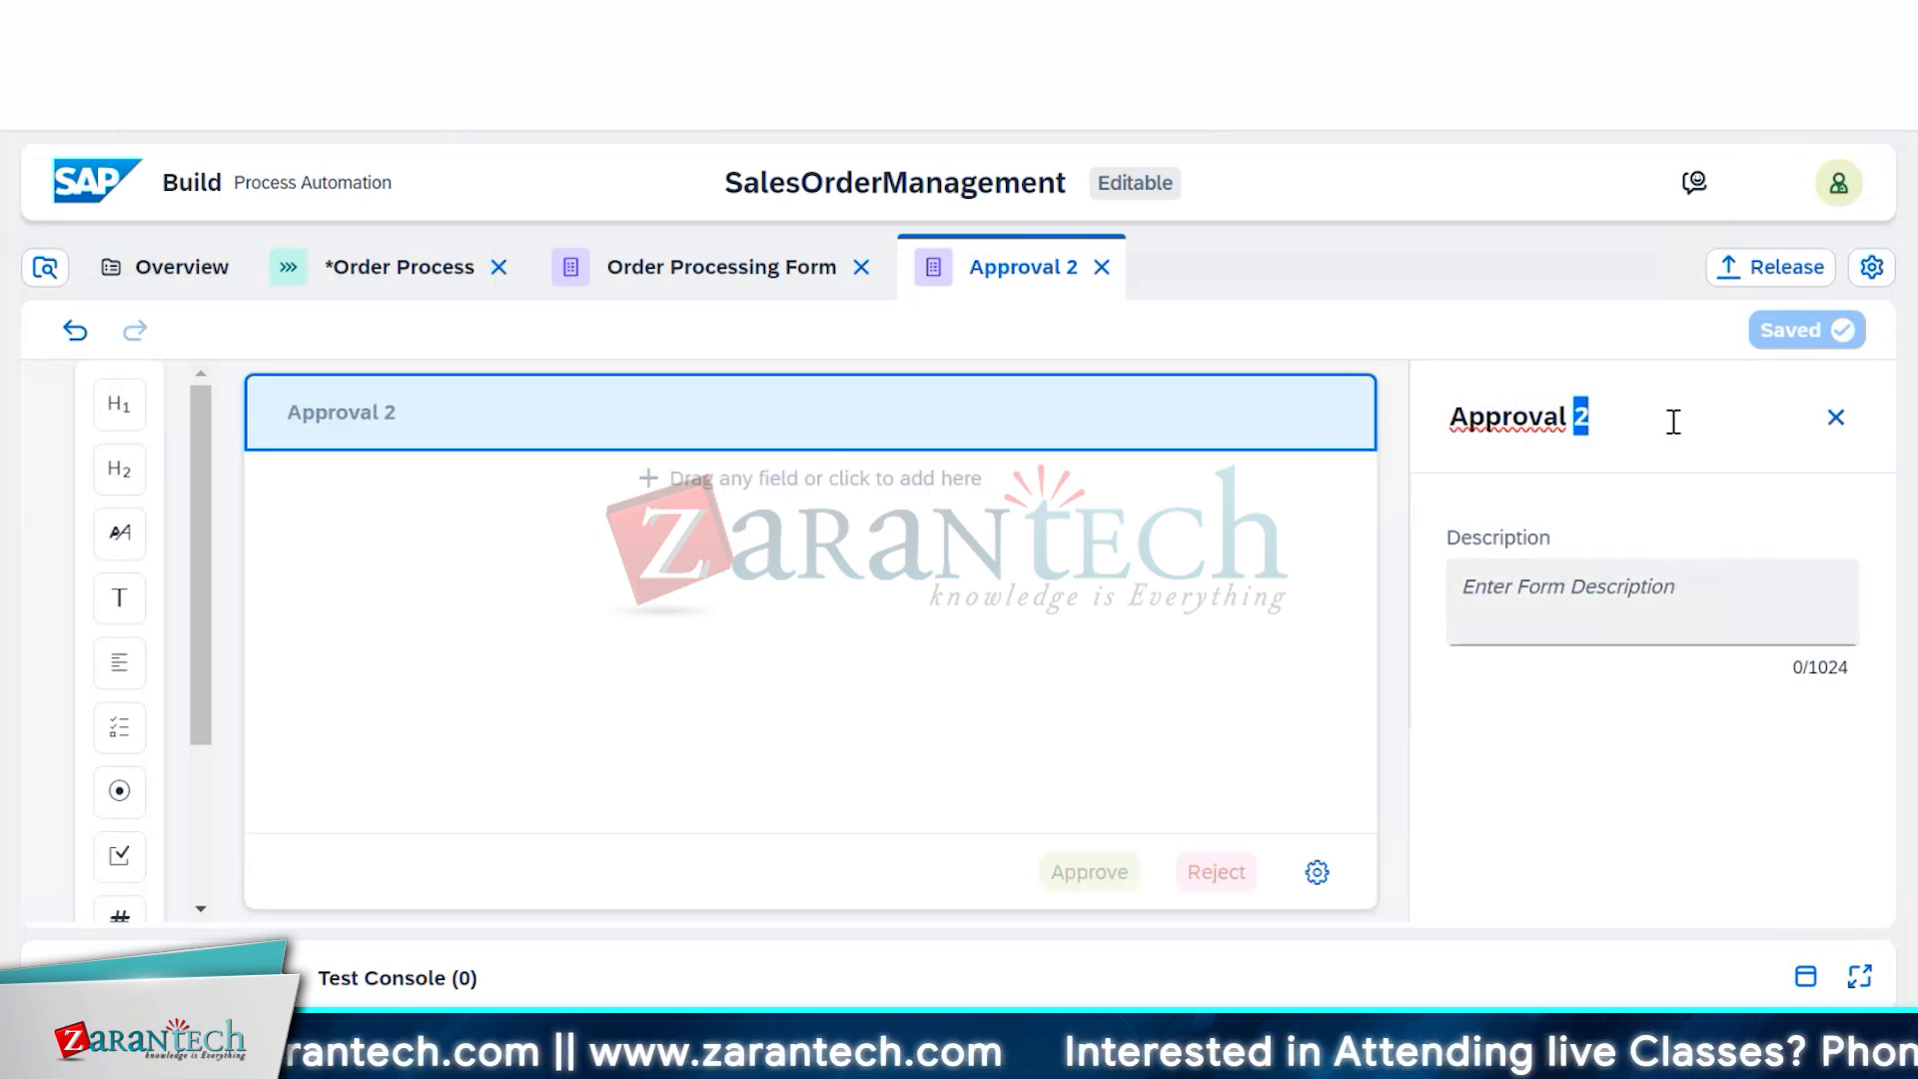
pyautogui.write('Form')
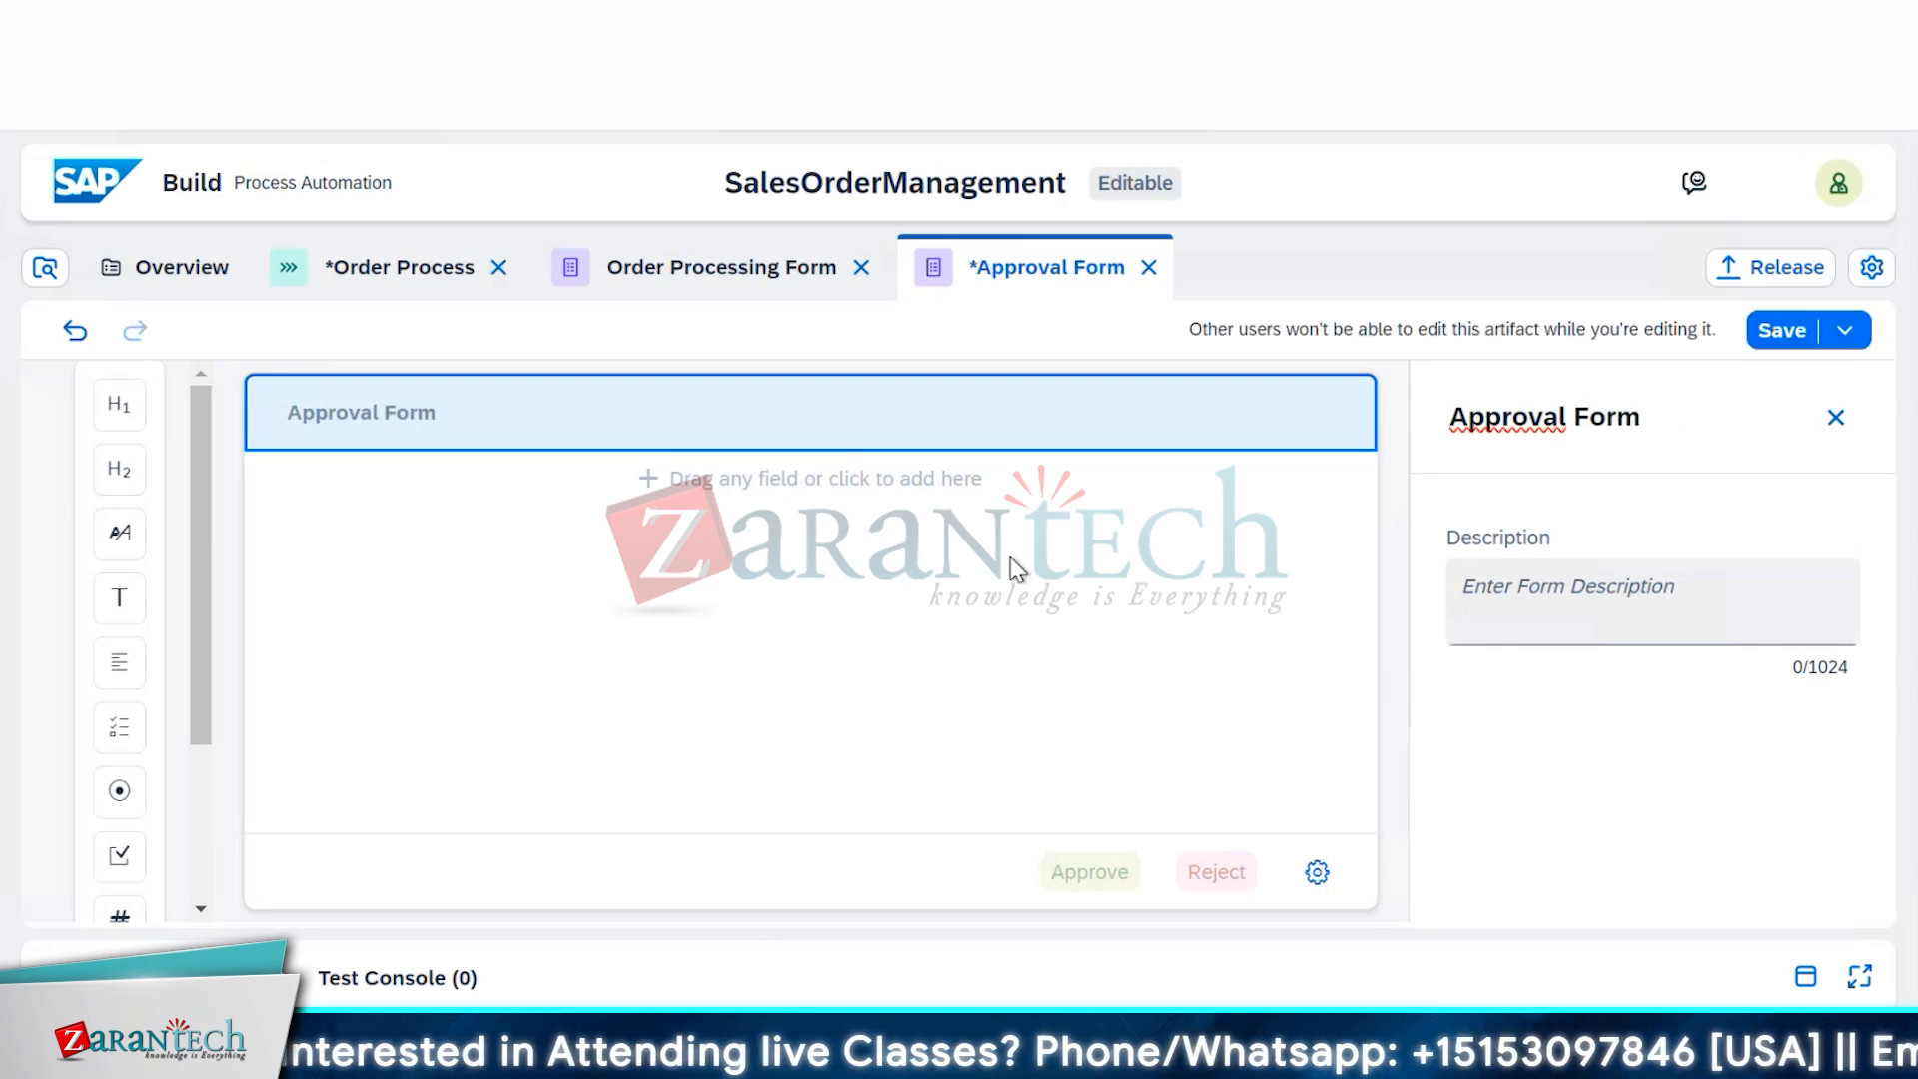
pyautogui.click(1070, 663)
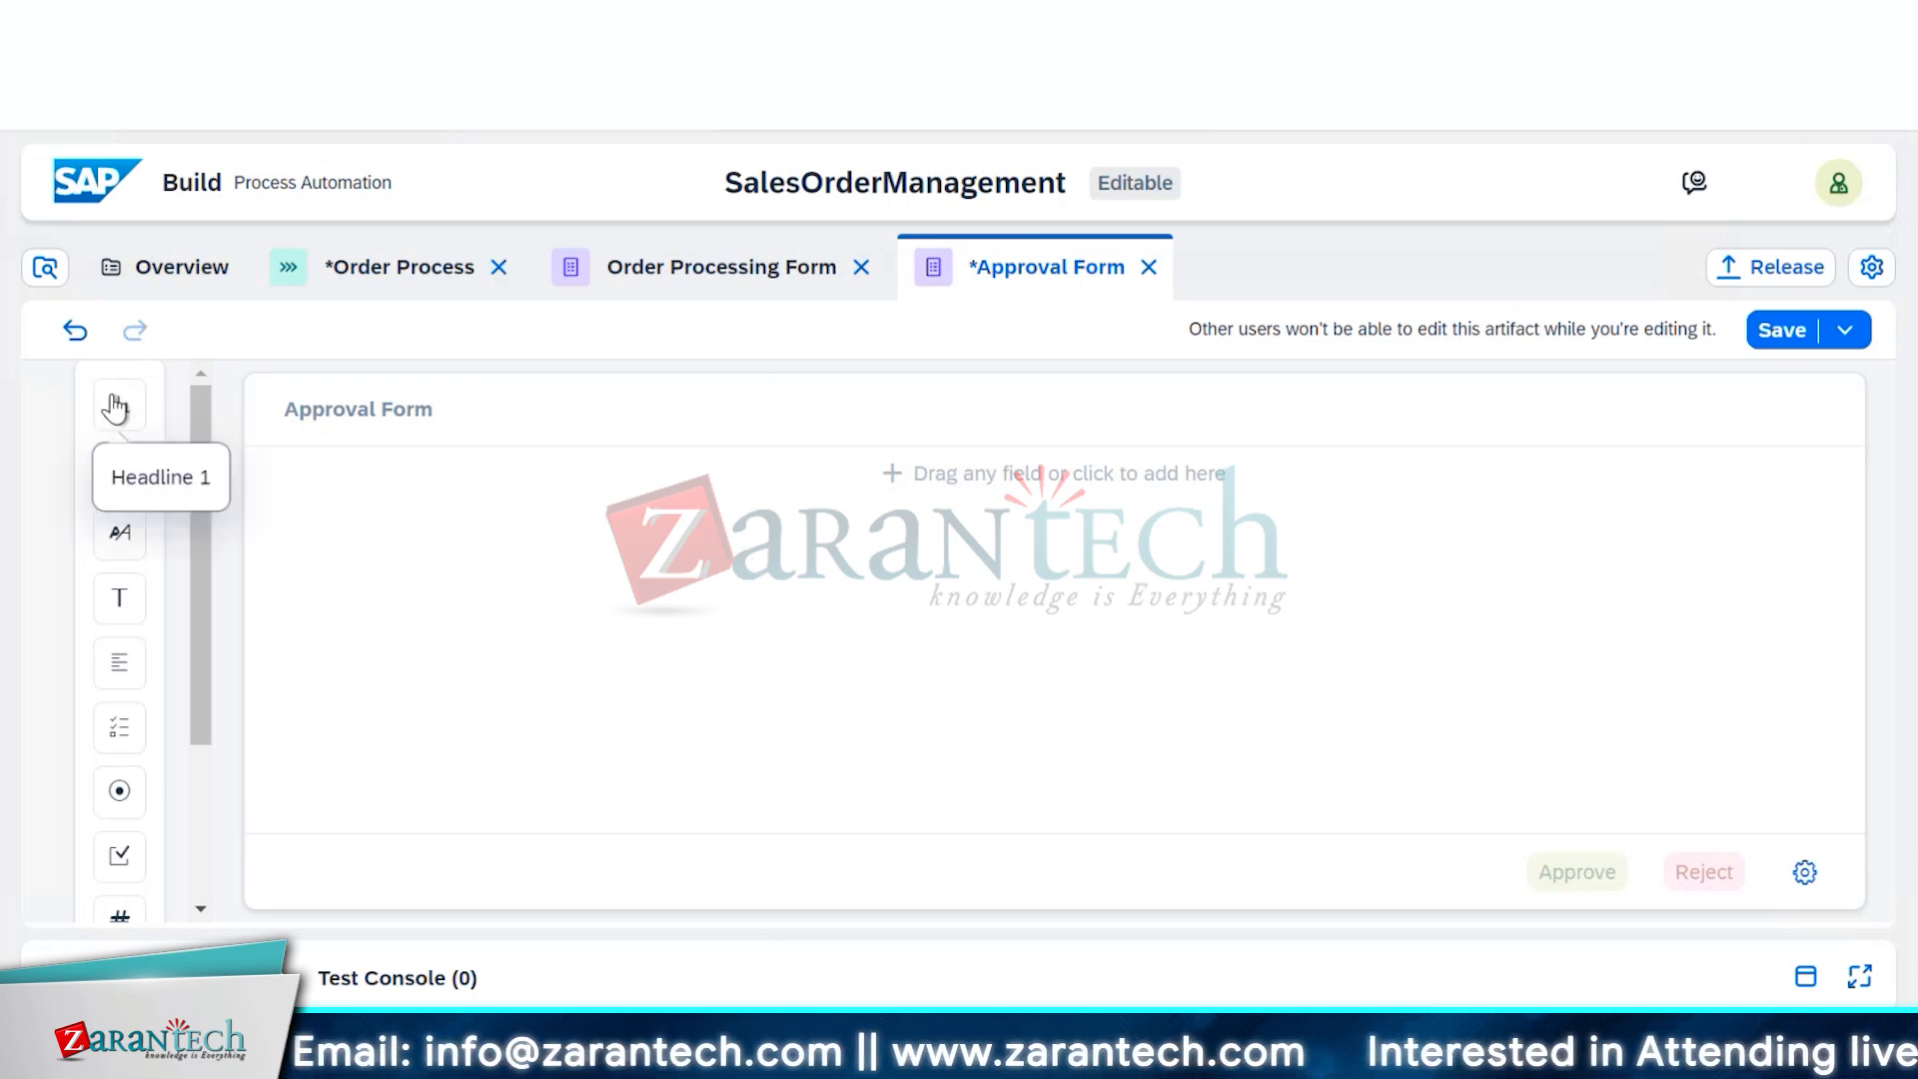
# Add a headline reading 'Approve Sales Order' at the top of the form
pyautogui.moveTo(115, 406); pyautogui.dragTo(395, 466)
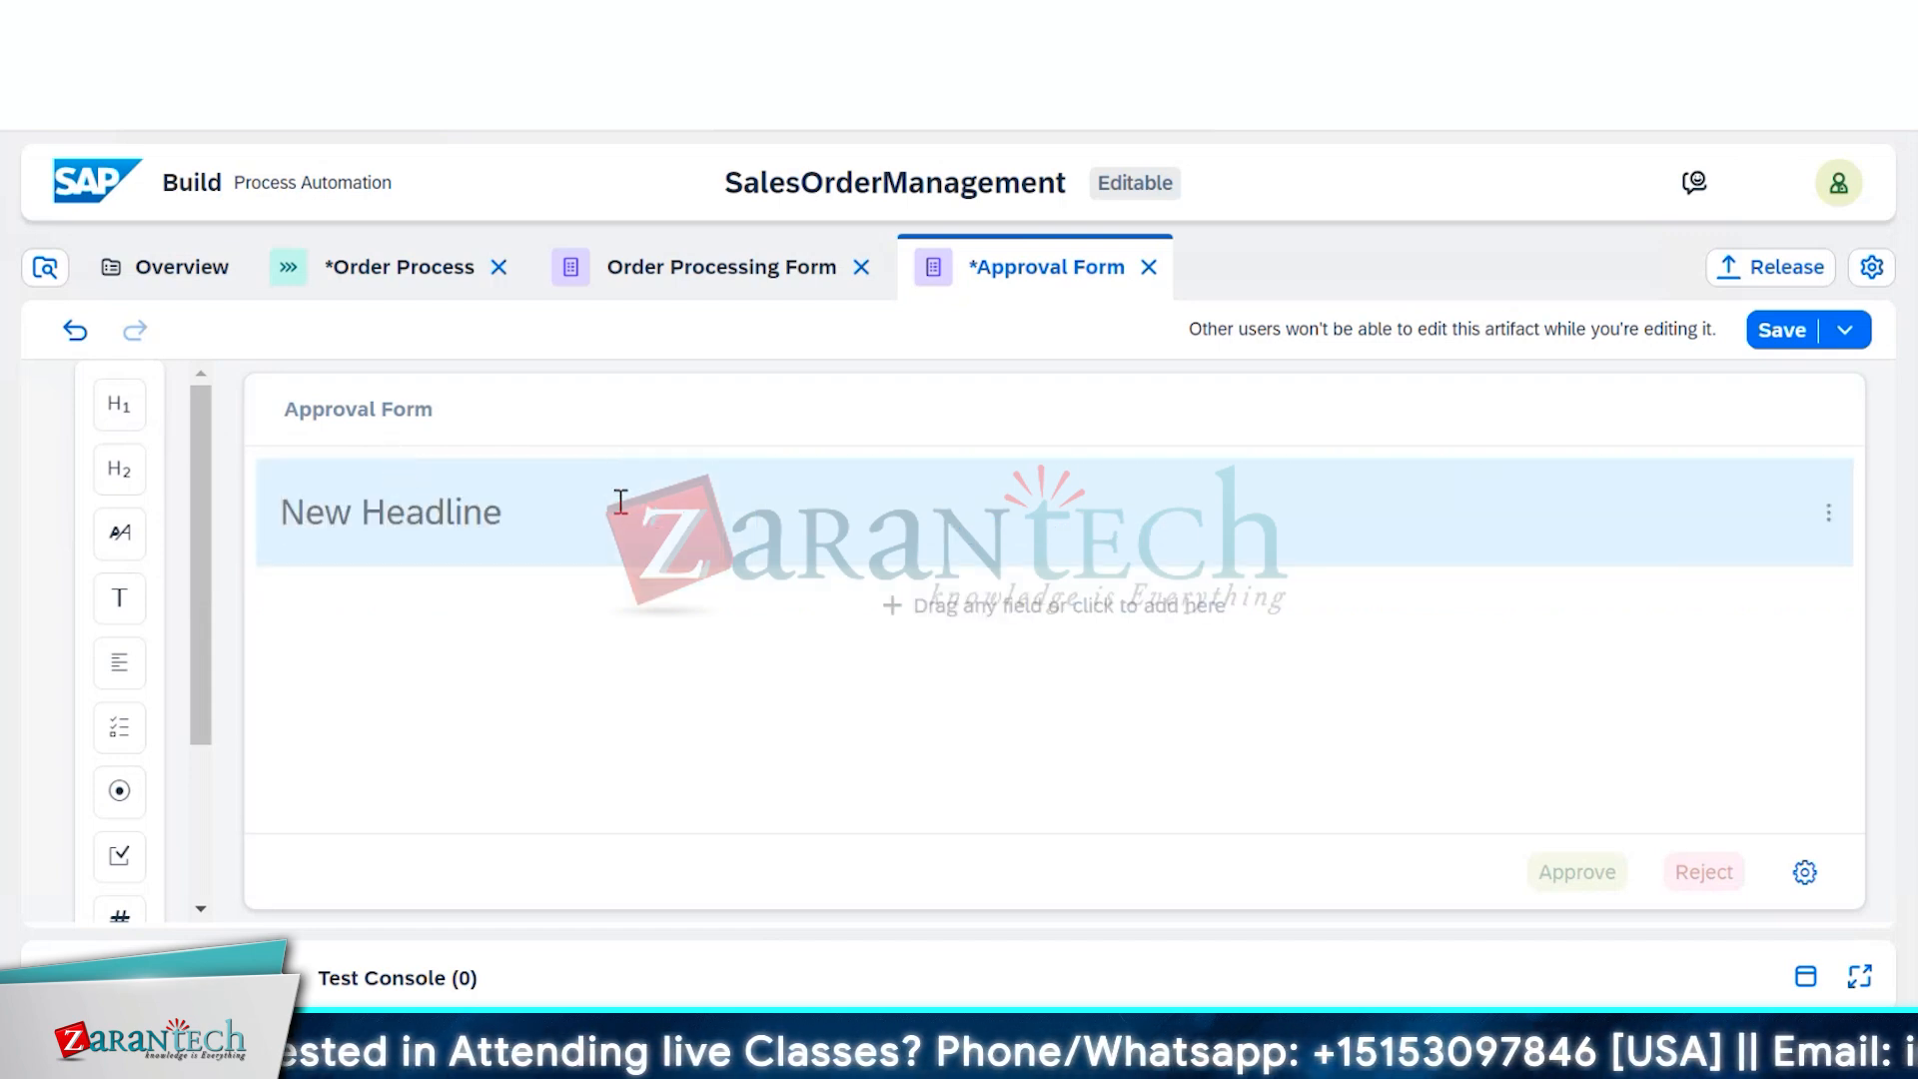
pyautogui.write('Ap')
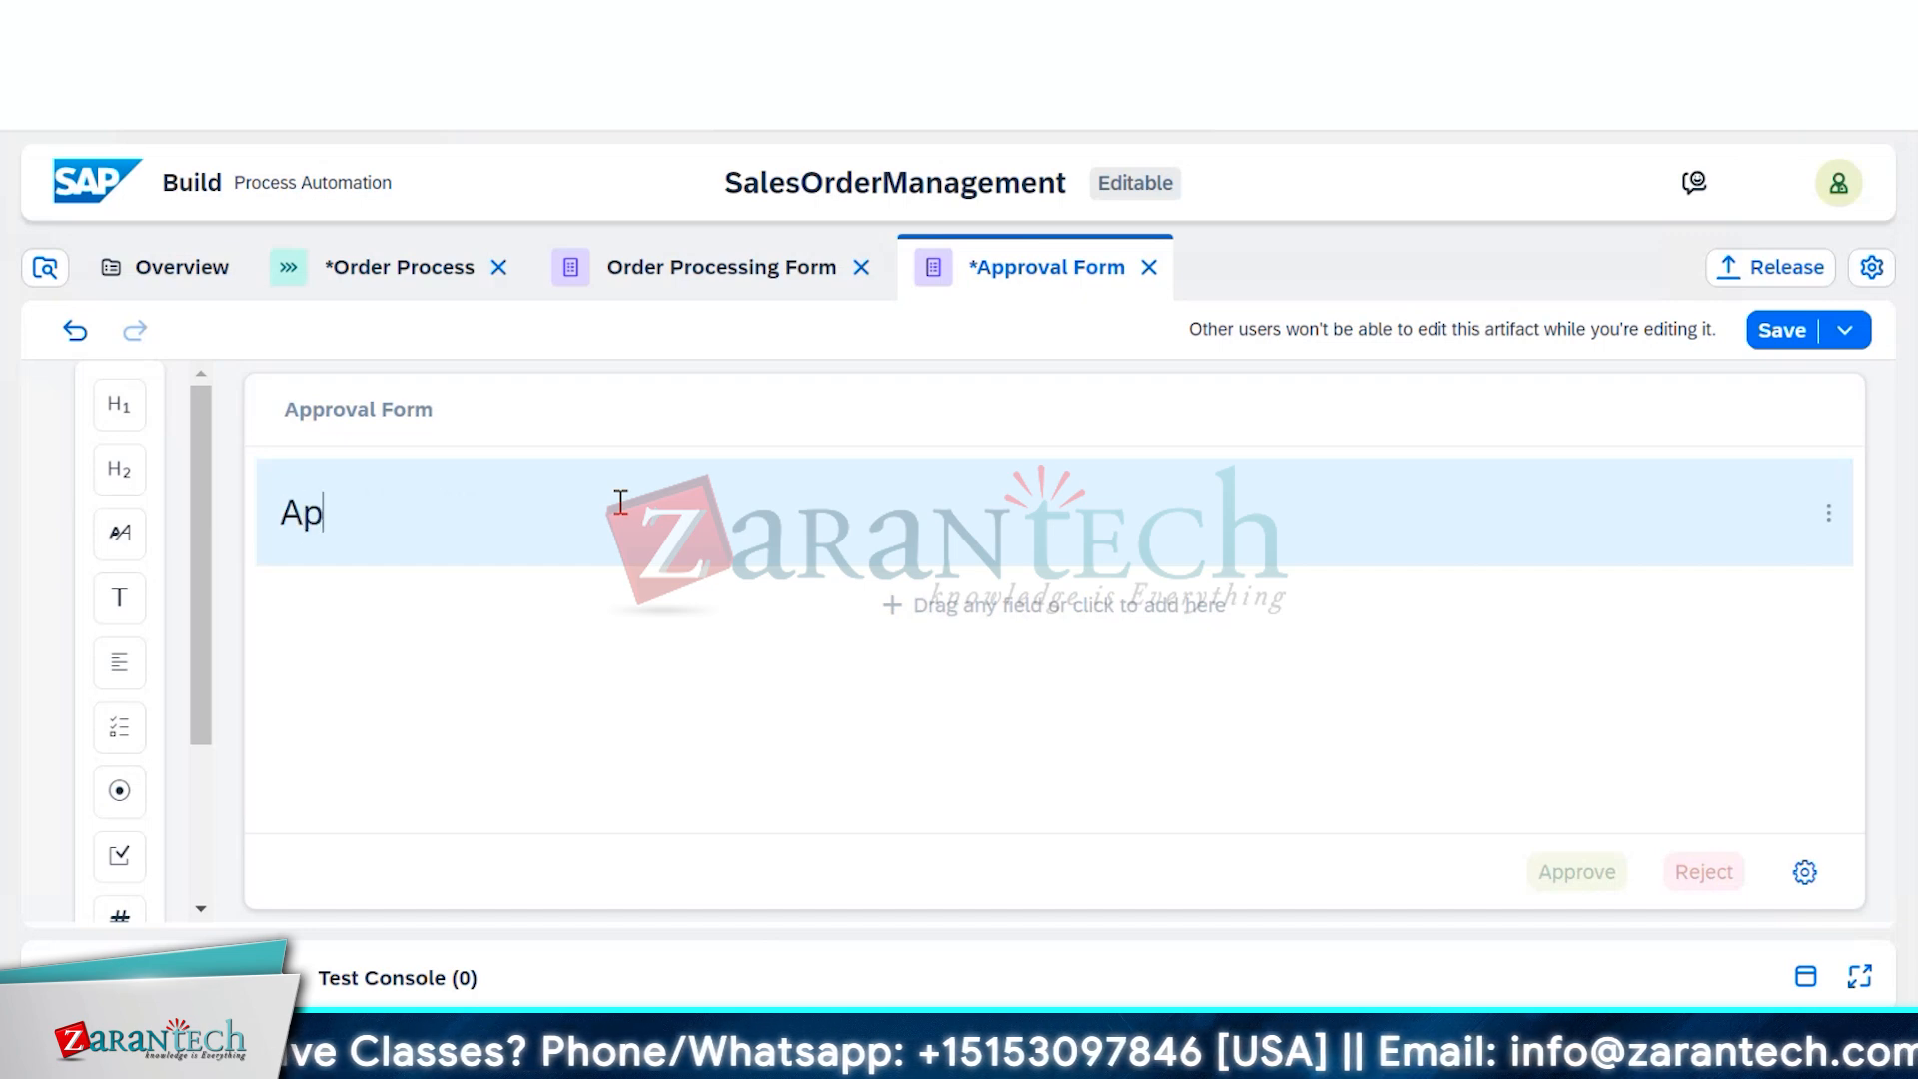
pyautogui.write('prol')
pyautogui.press('BackSpace')
pyautogui.write('v')
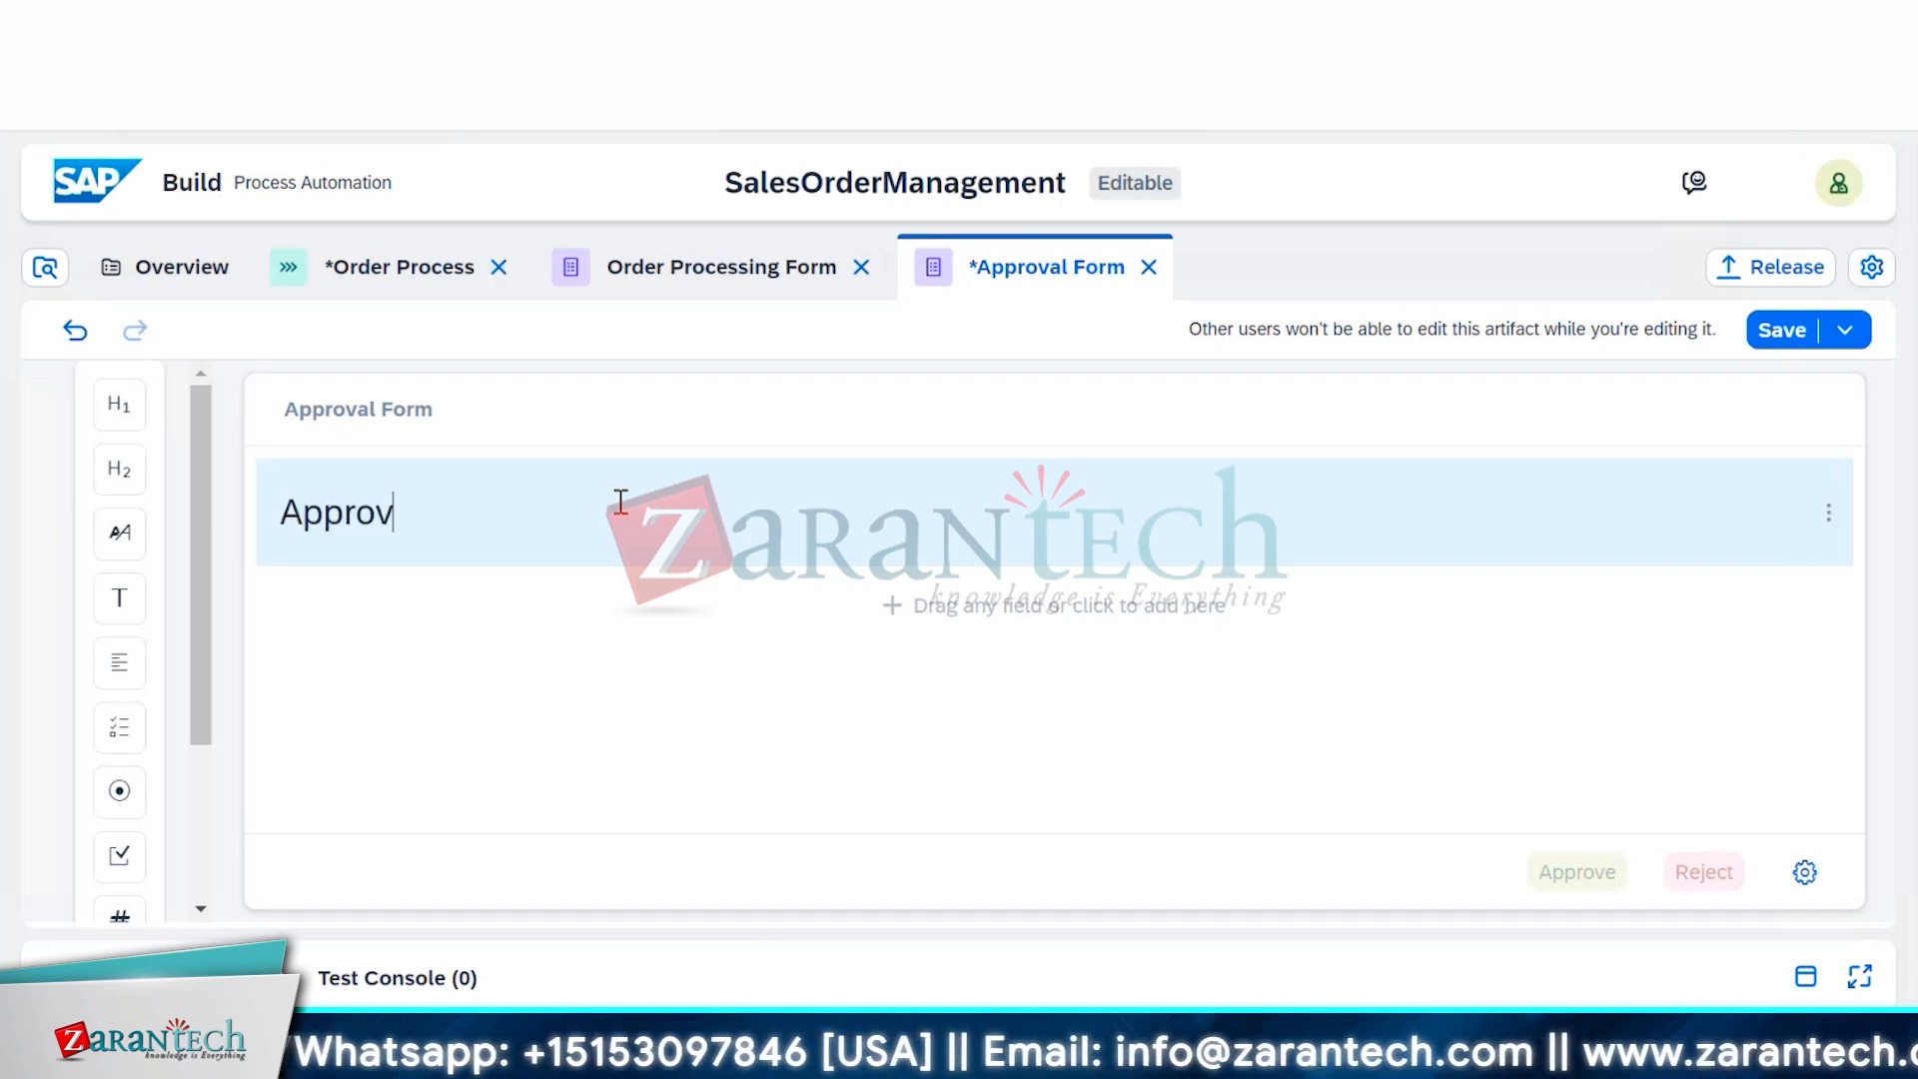
pyautogui.write('e Sa')
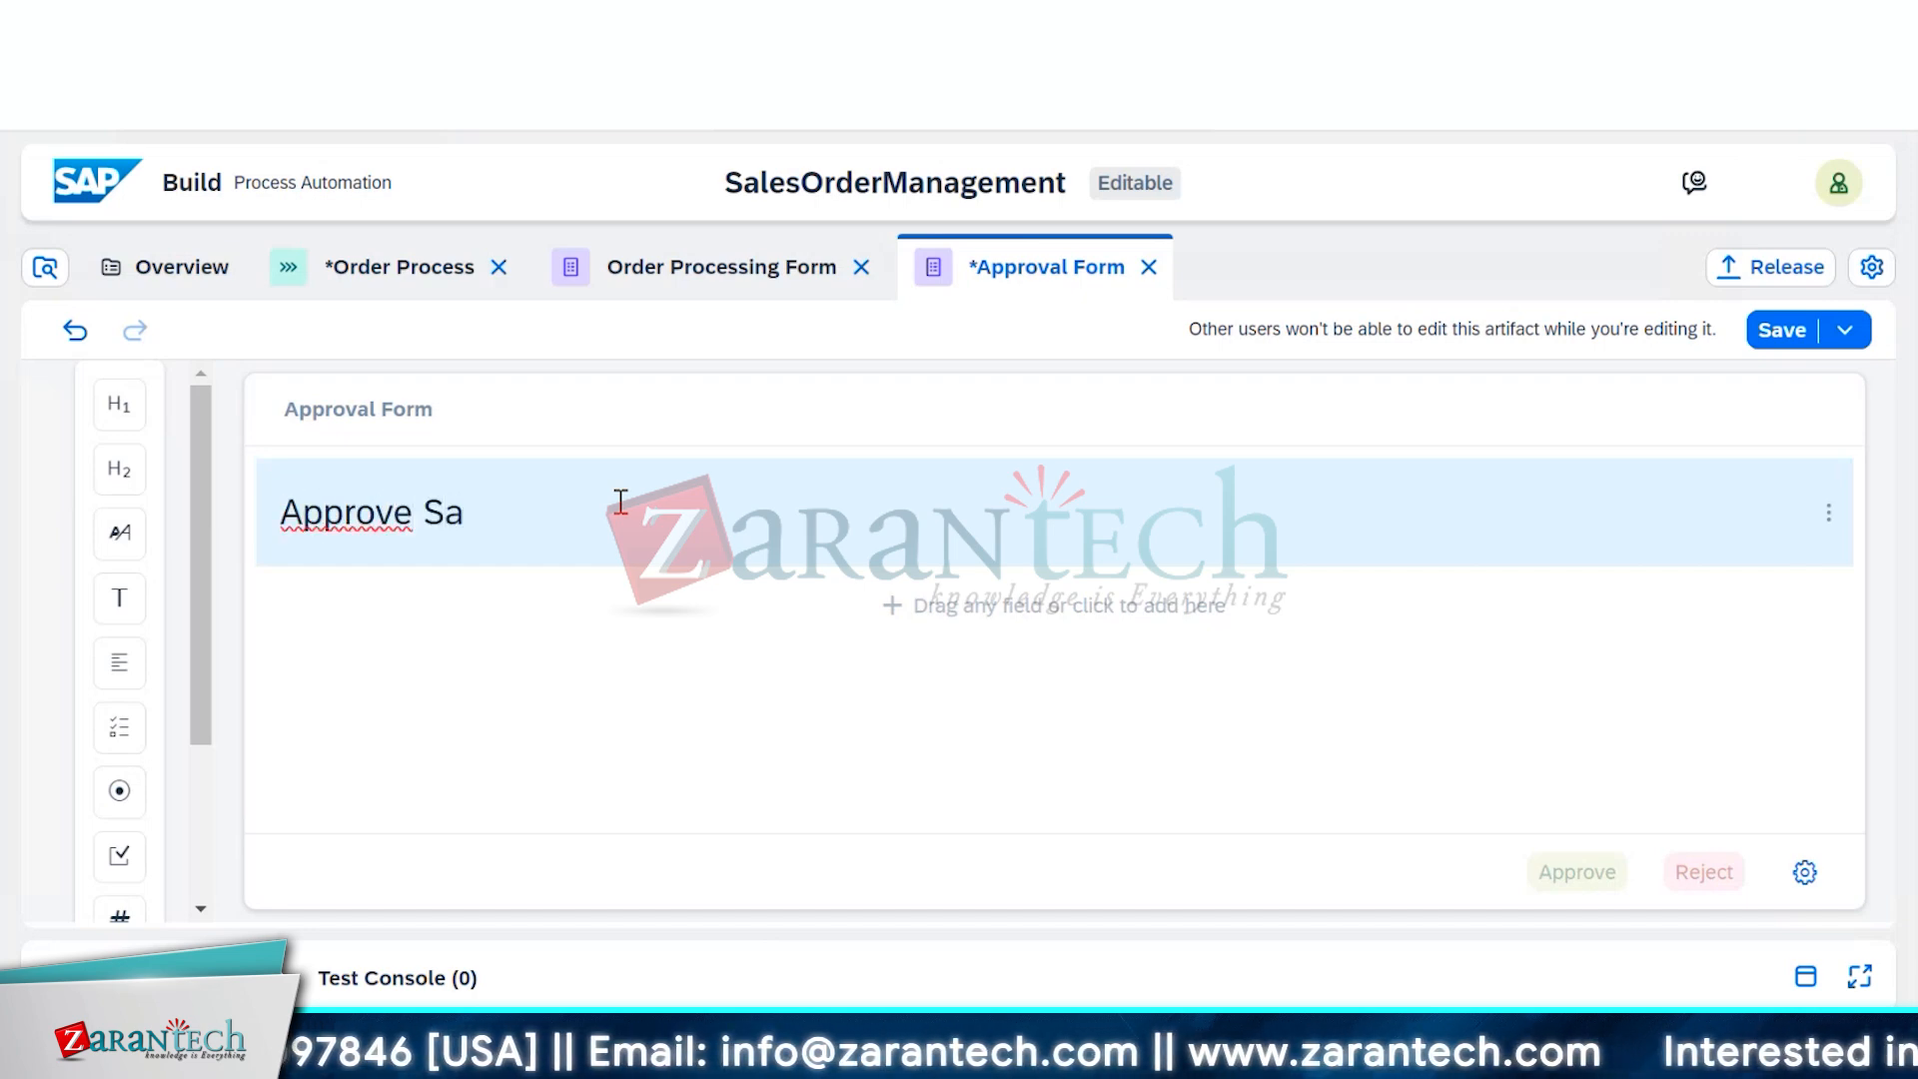
pyautogui.write('les Order')
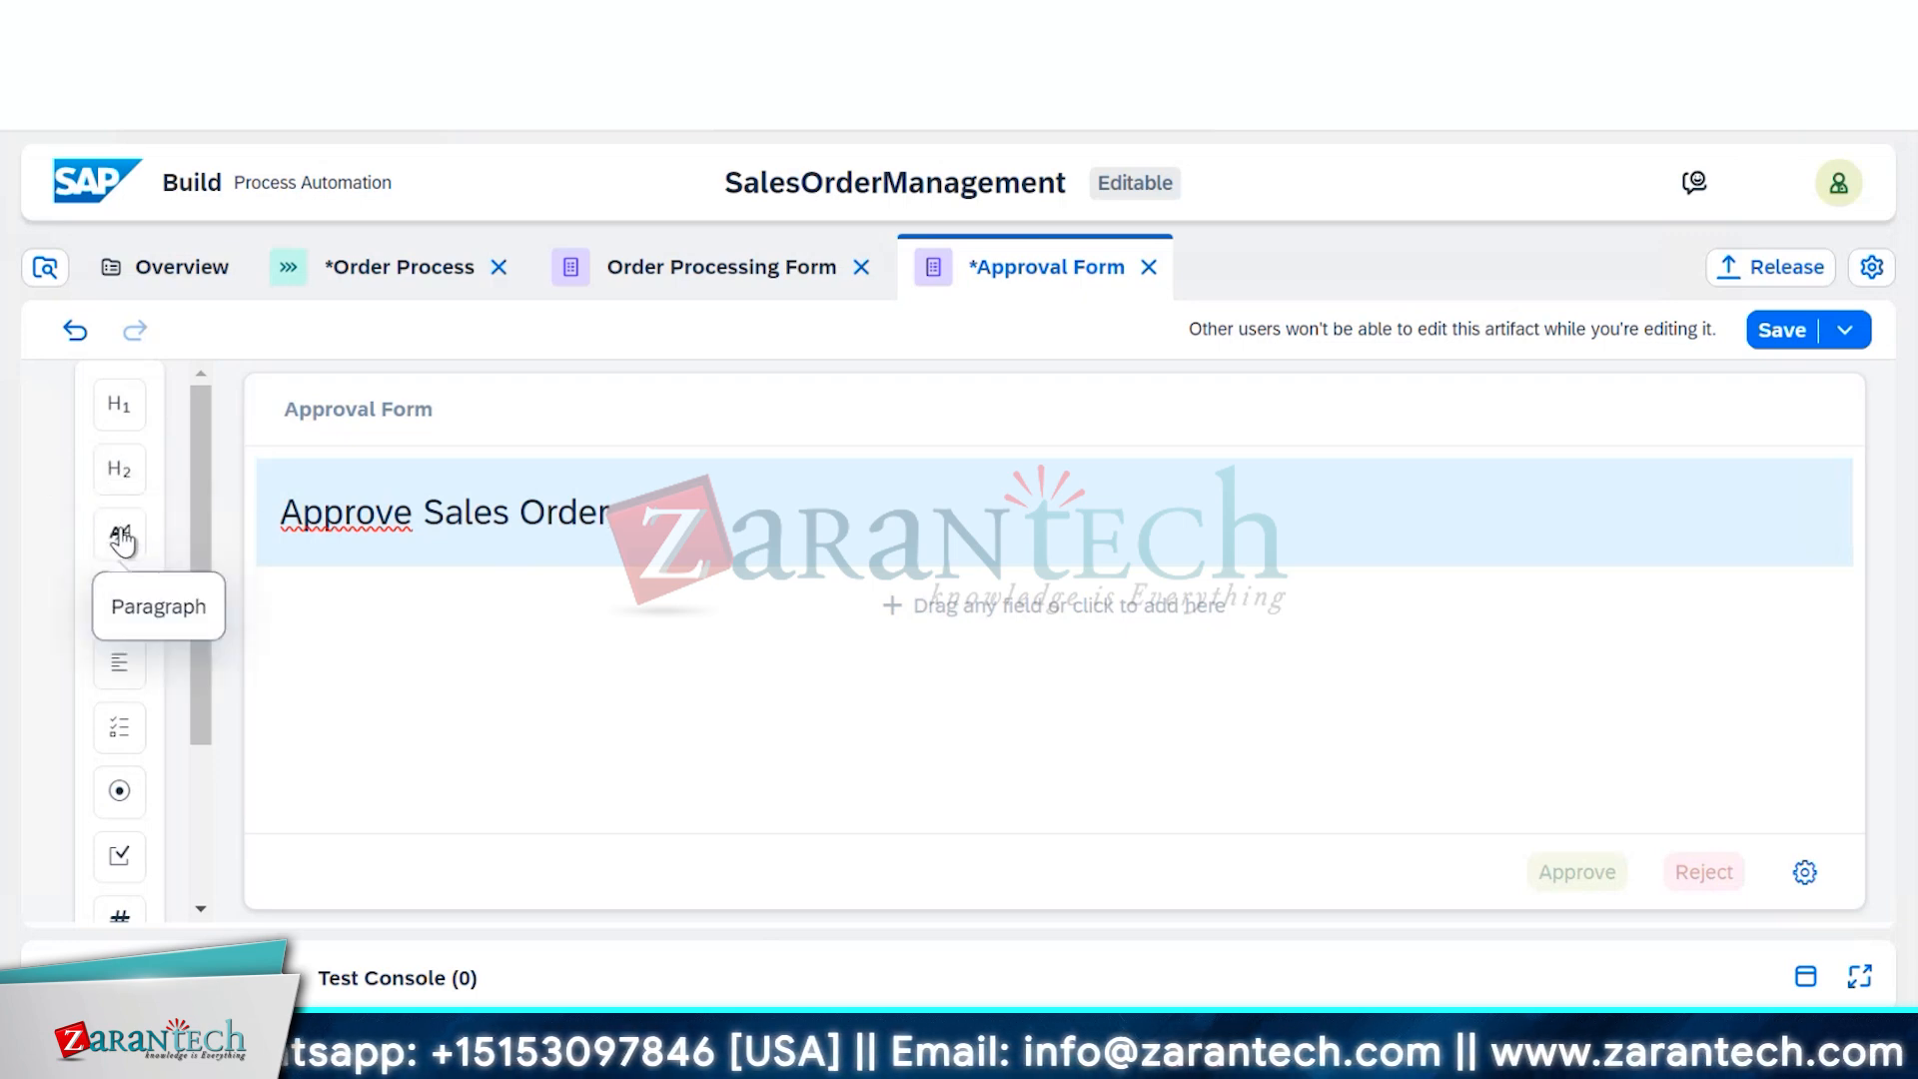
# Add a paragraph under the headline: 'Please review and confirm the order requirements'
pyautogui.moveTo(122, 540); pyautogui.dragTo(407, 629)
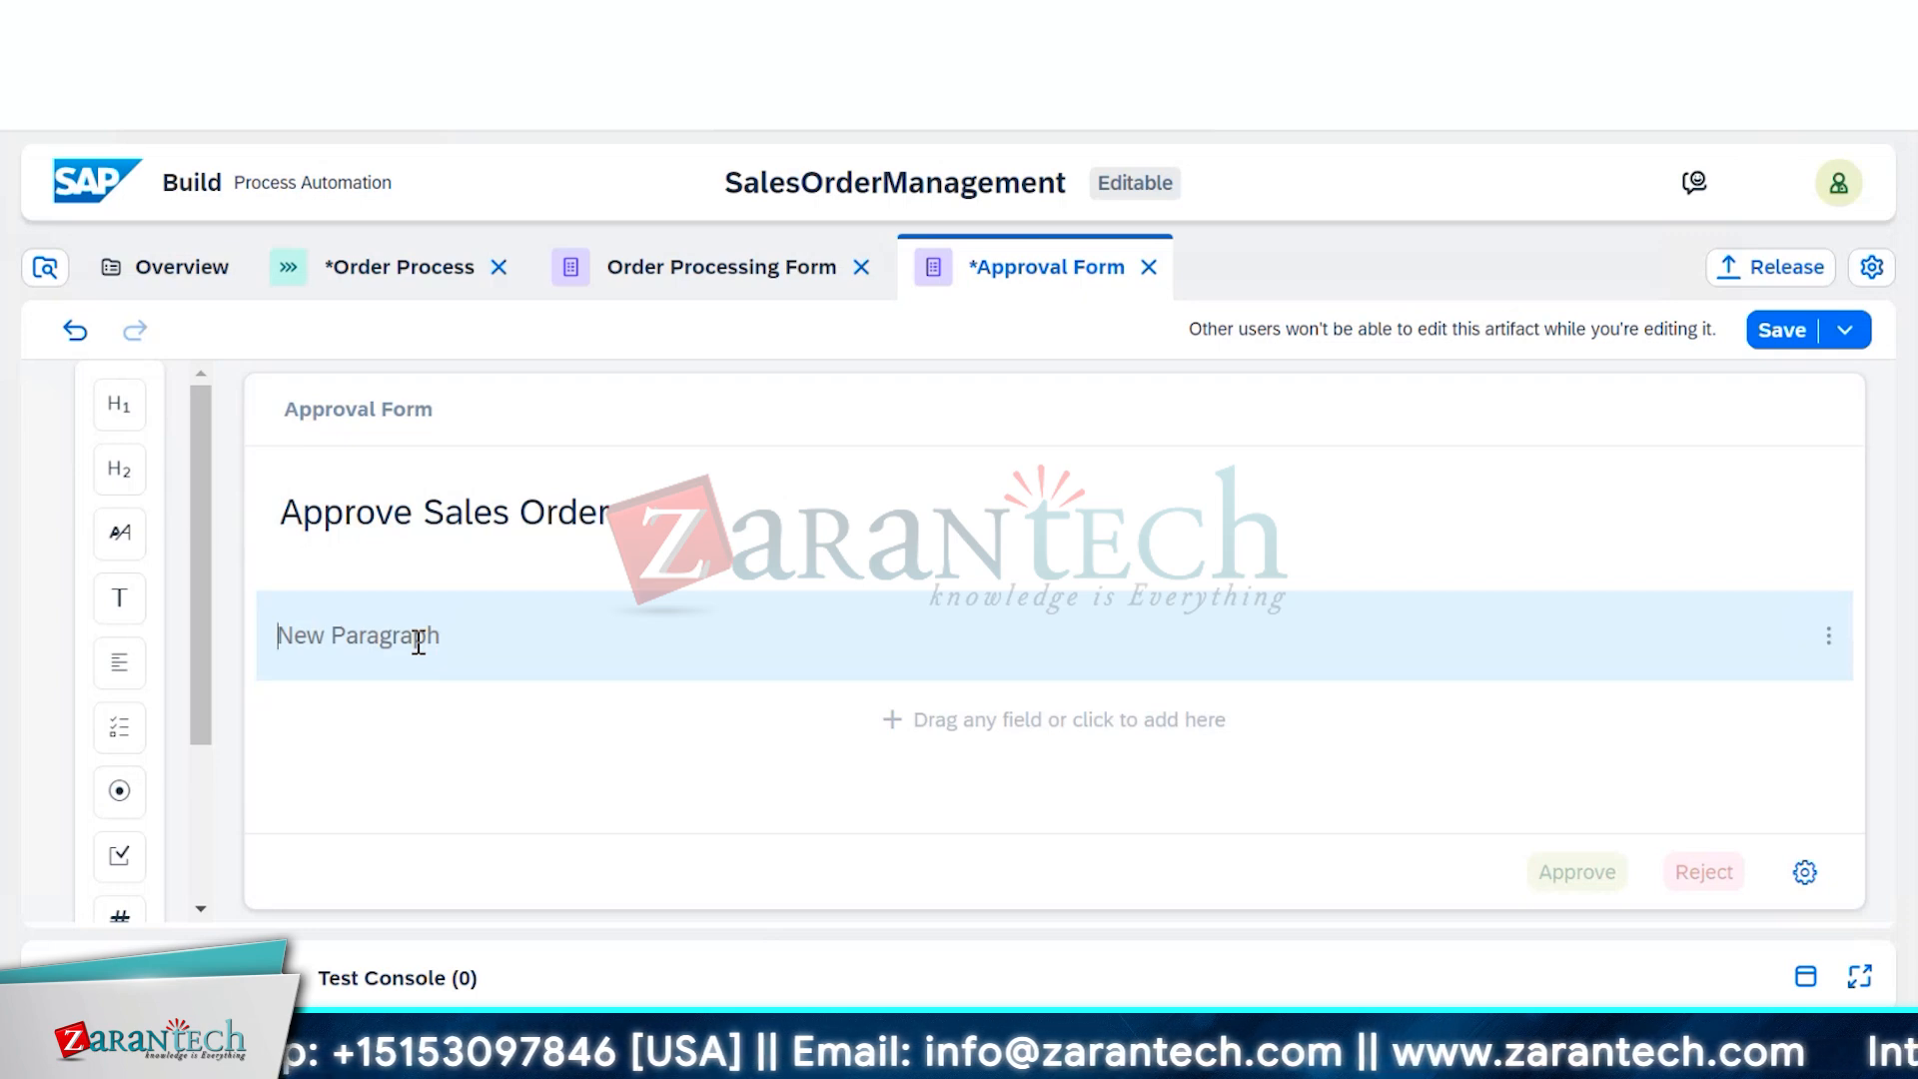
pyautogui.write('Please')
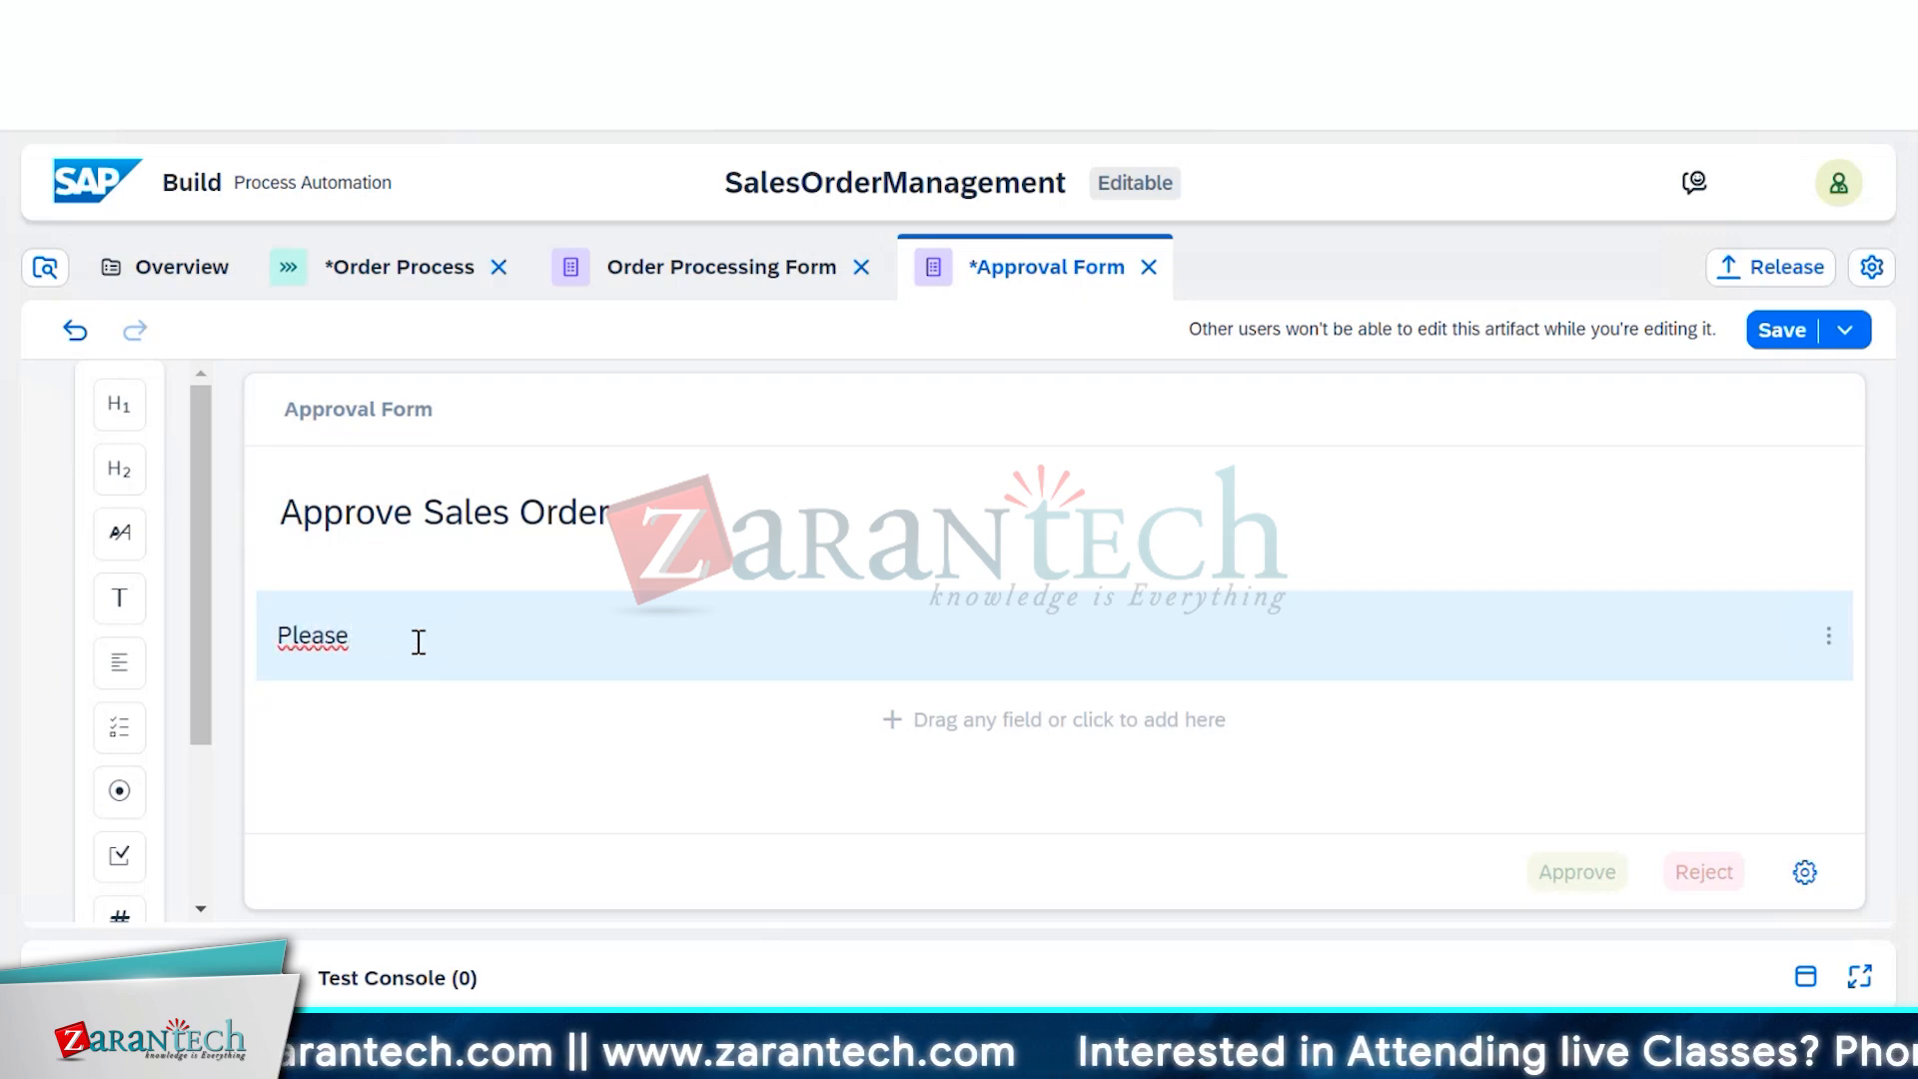
pyautogui.write(' revi')
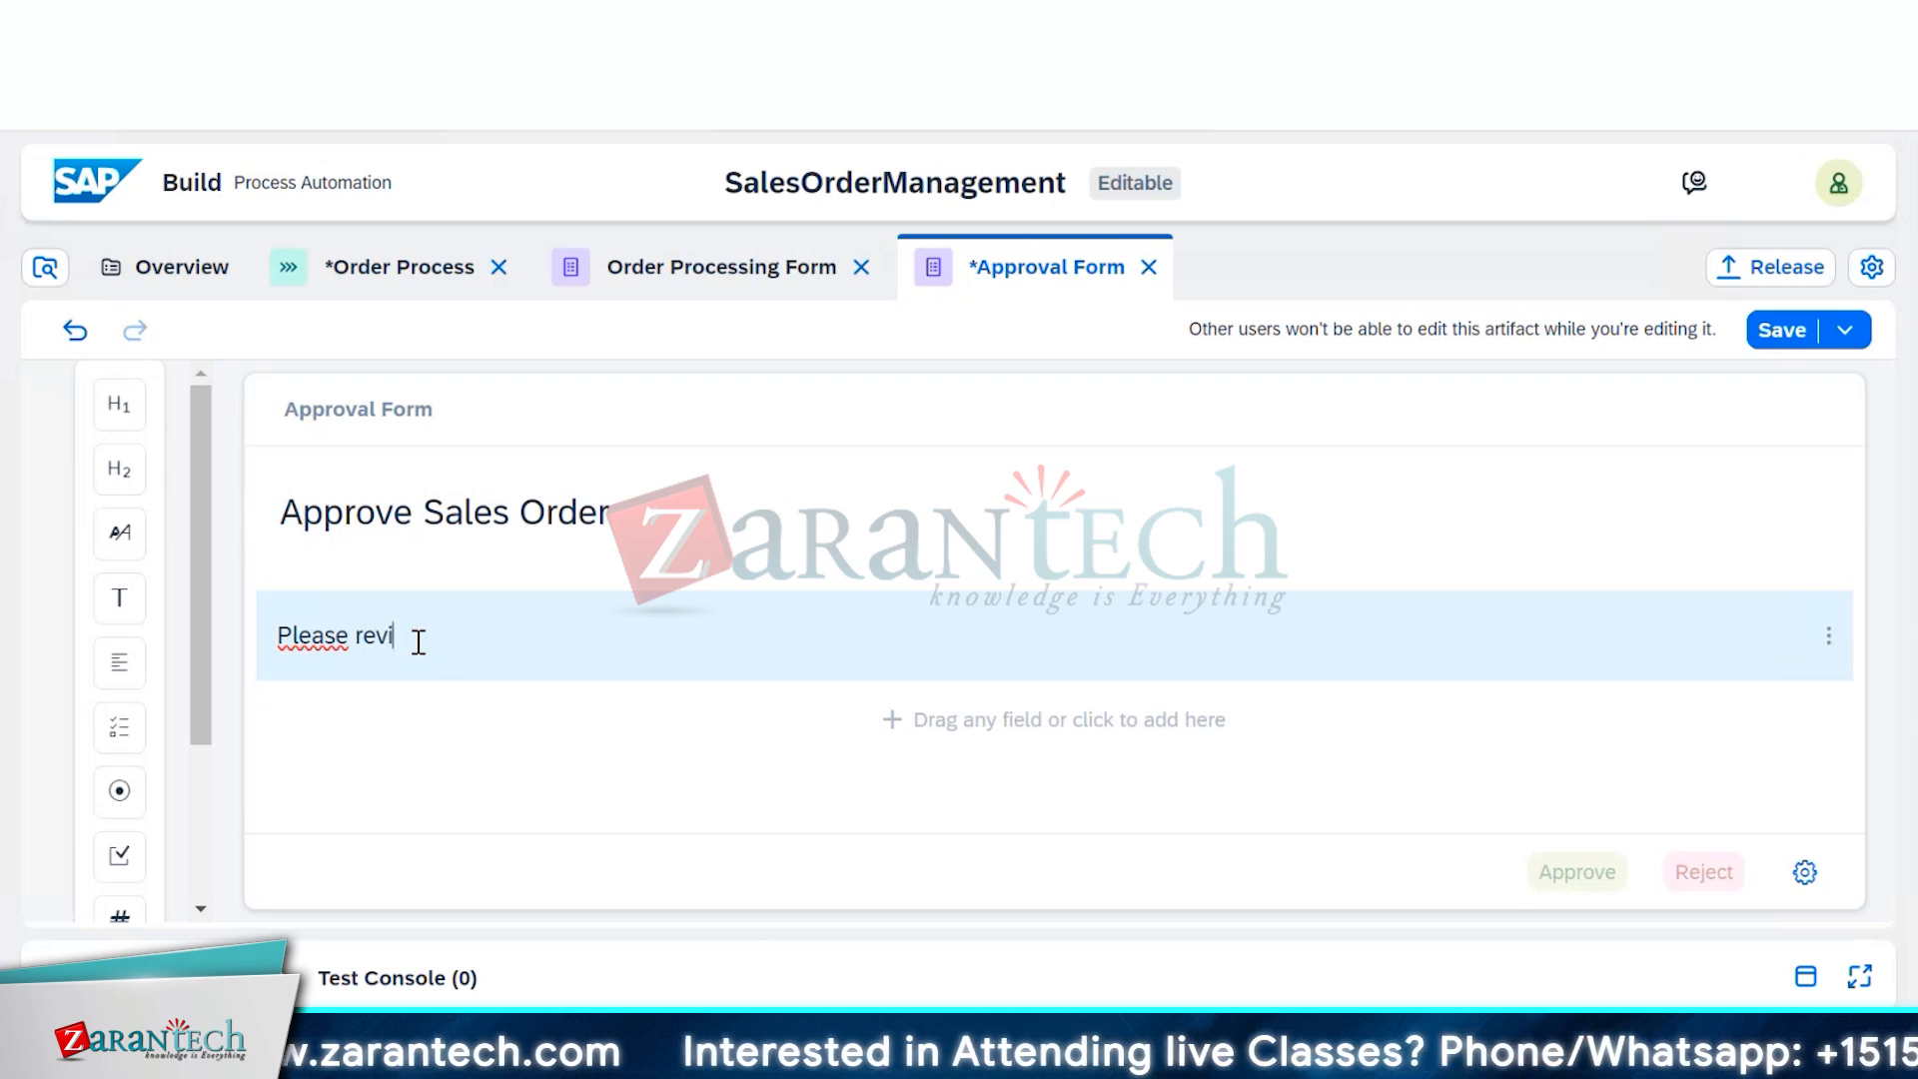
pyautogui.write('ew and co')
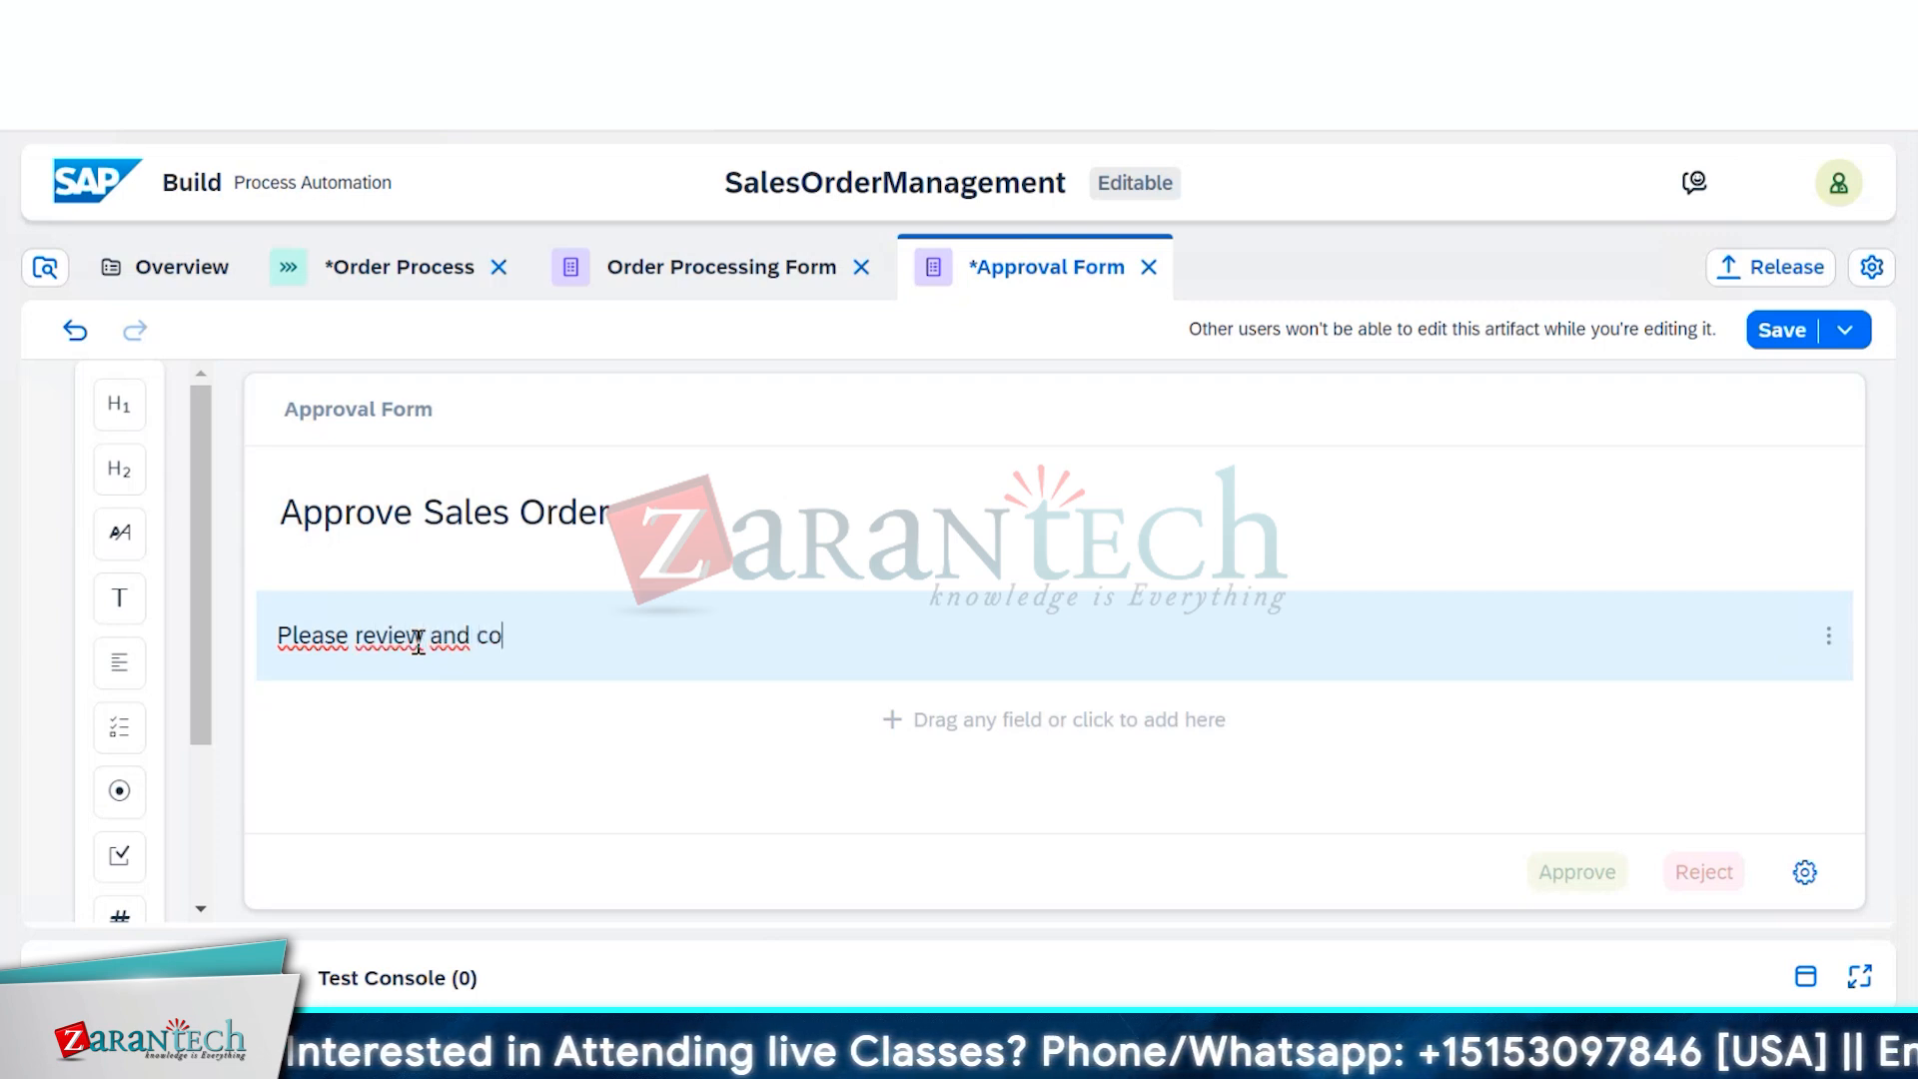
pyautogui.write('nfirm ')
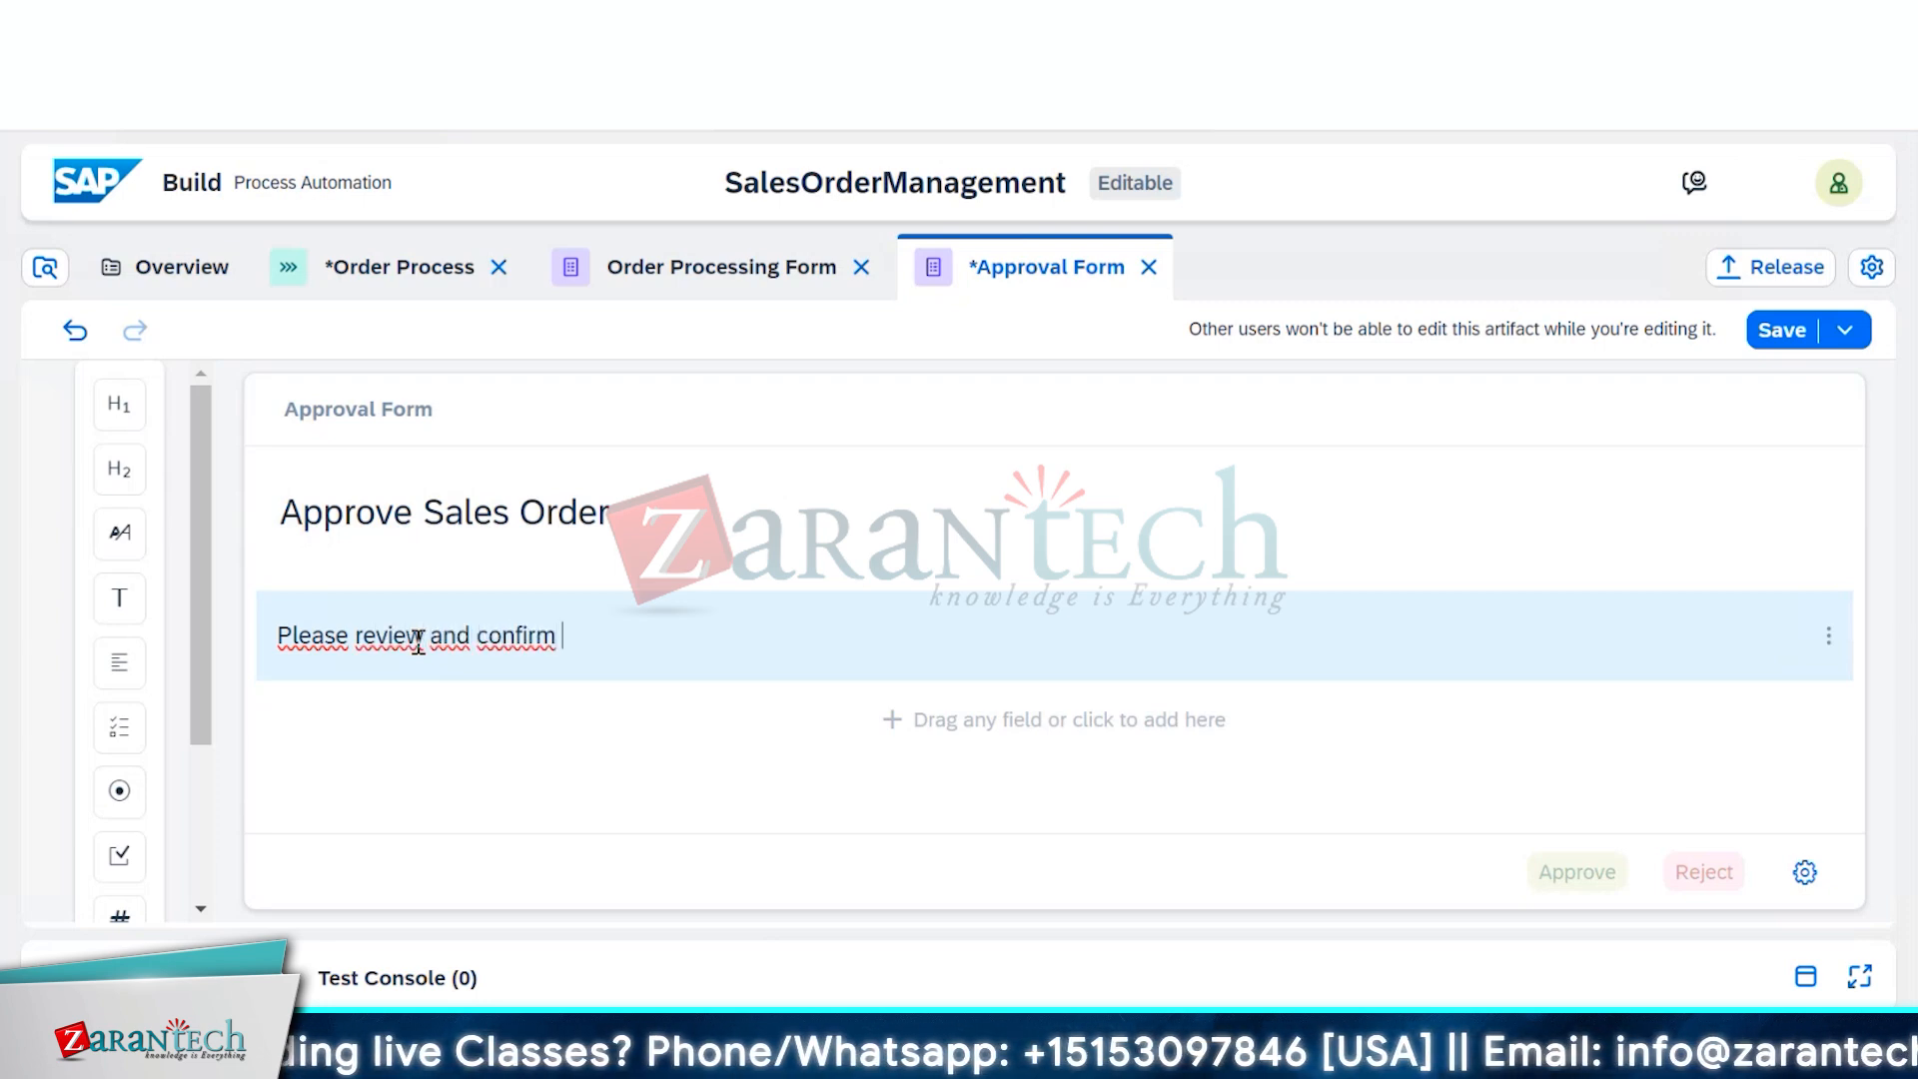
pyautogui.write('the o')
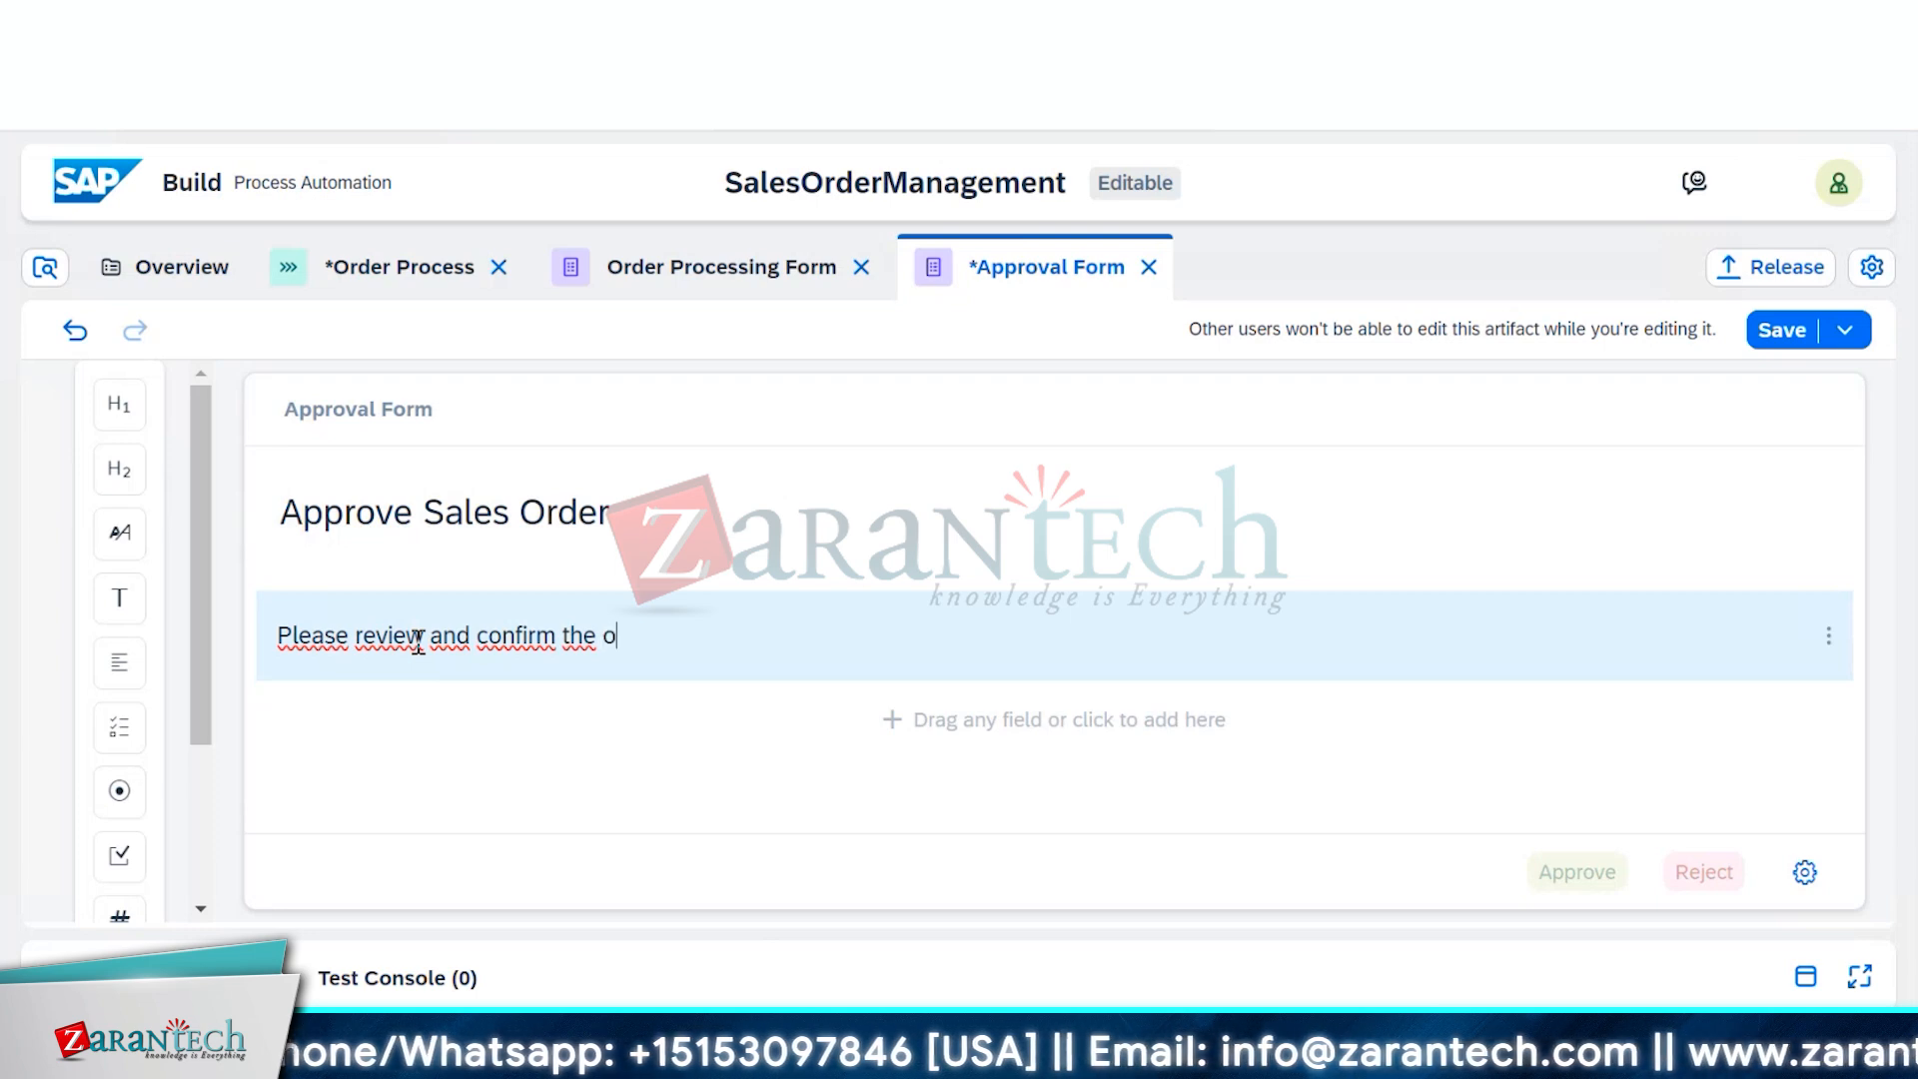
pyautogui.write('rder re')
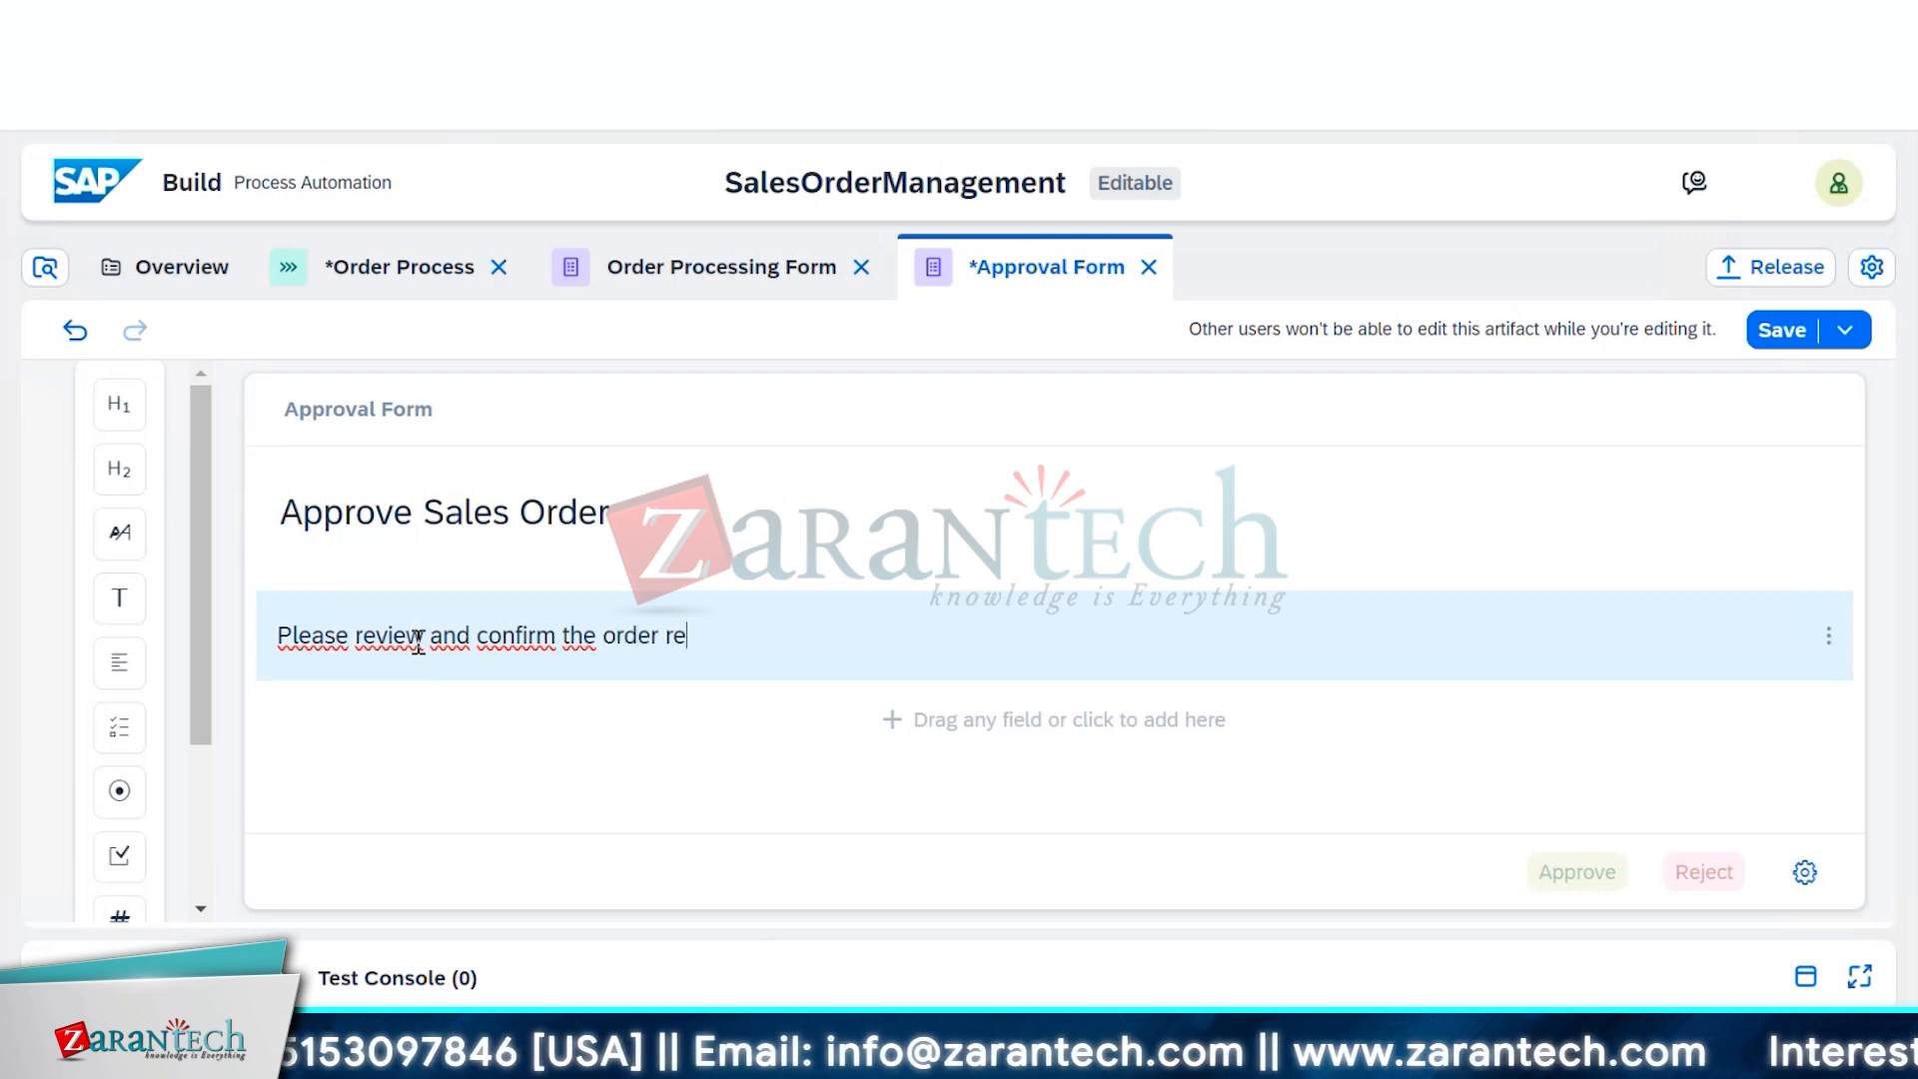
pyautogui.write('quirements')
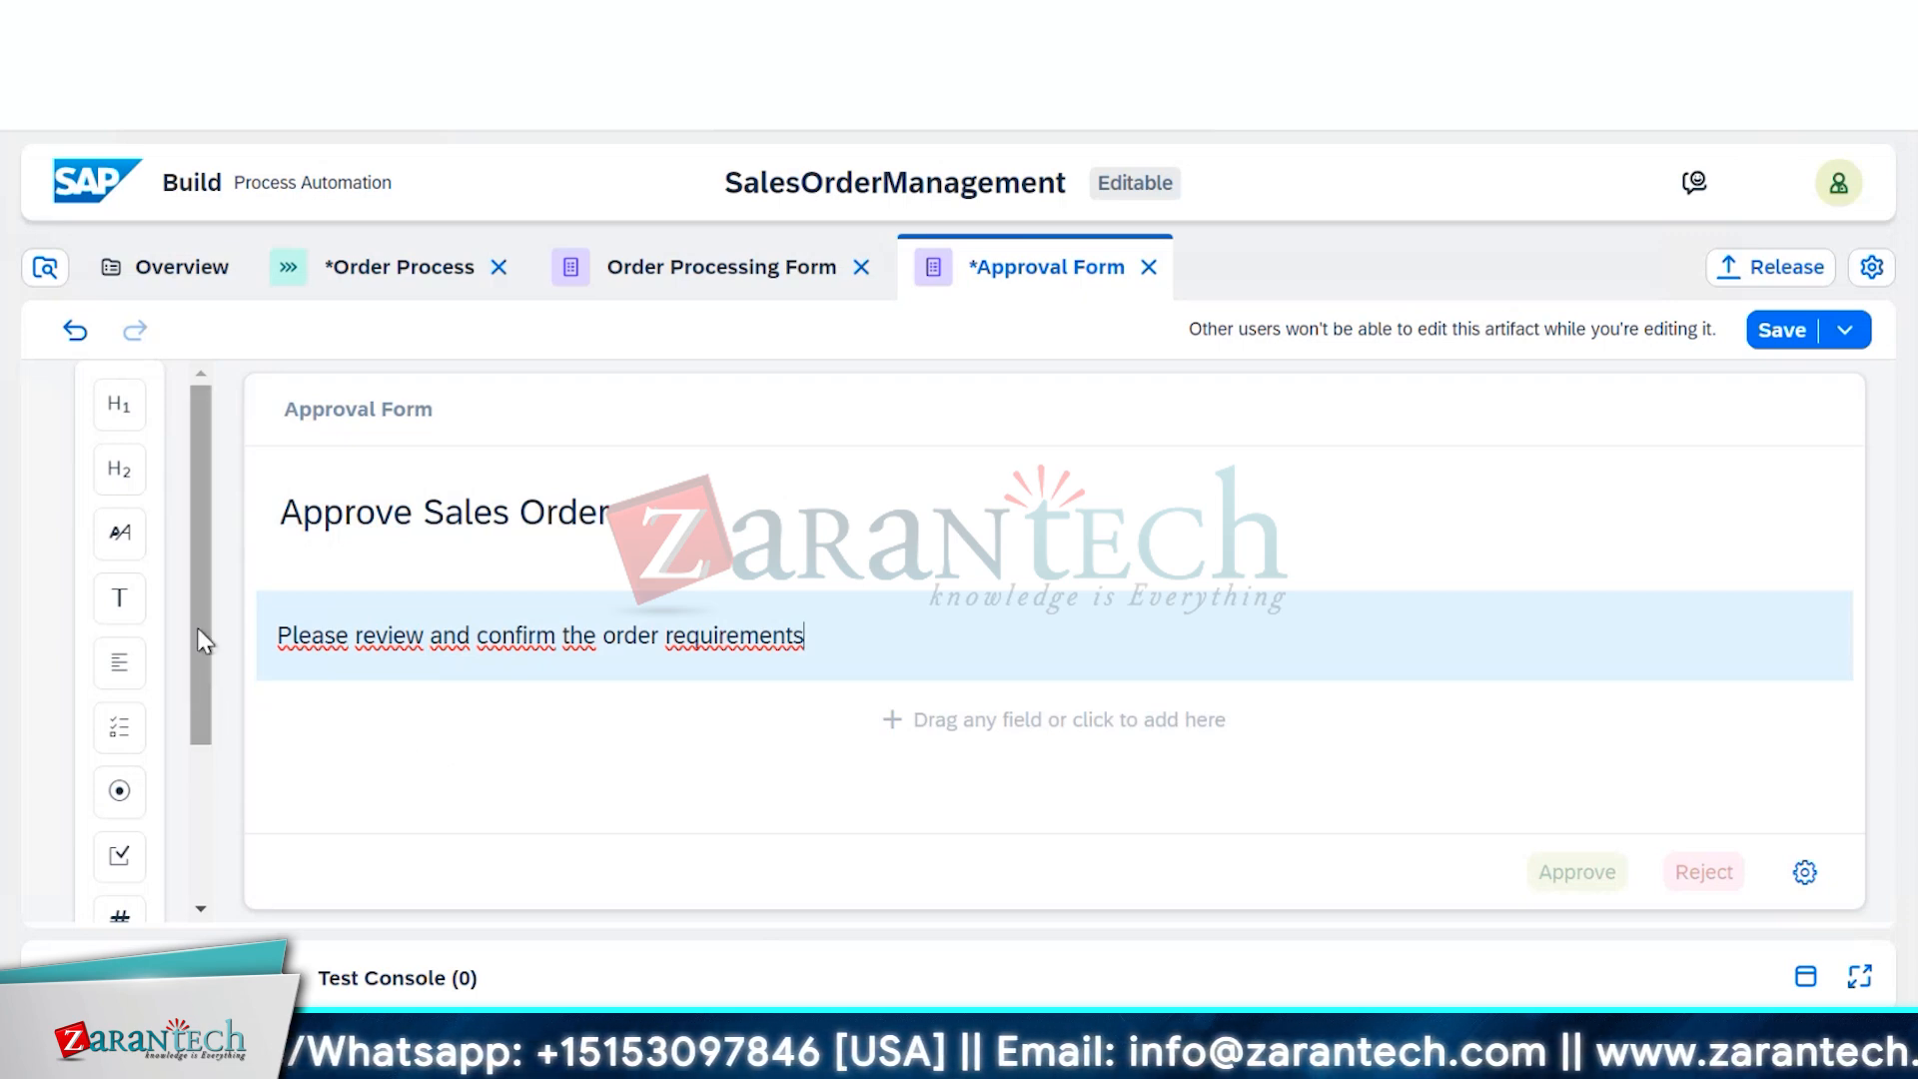
# Add a text field labelled 'Customer Name' below the paragraph
pyautogui.click(344, 725)
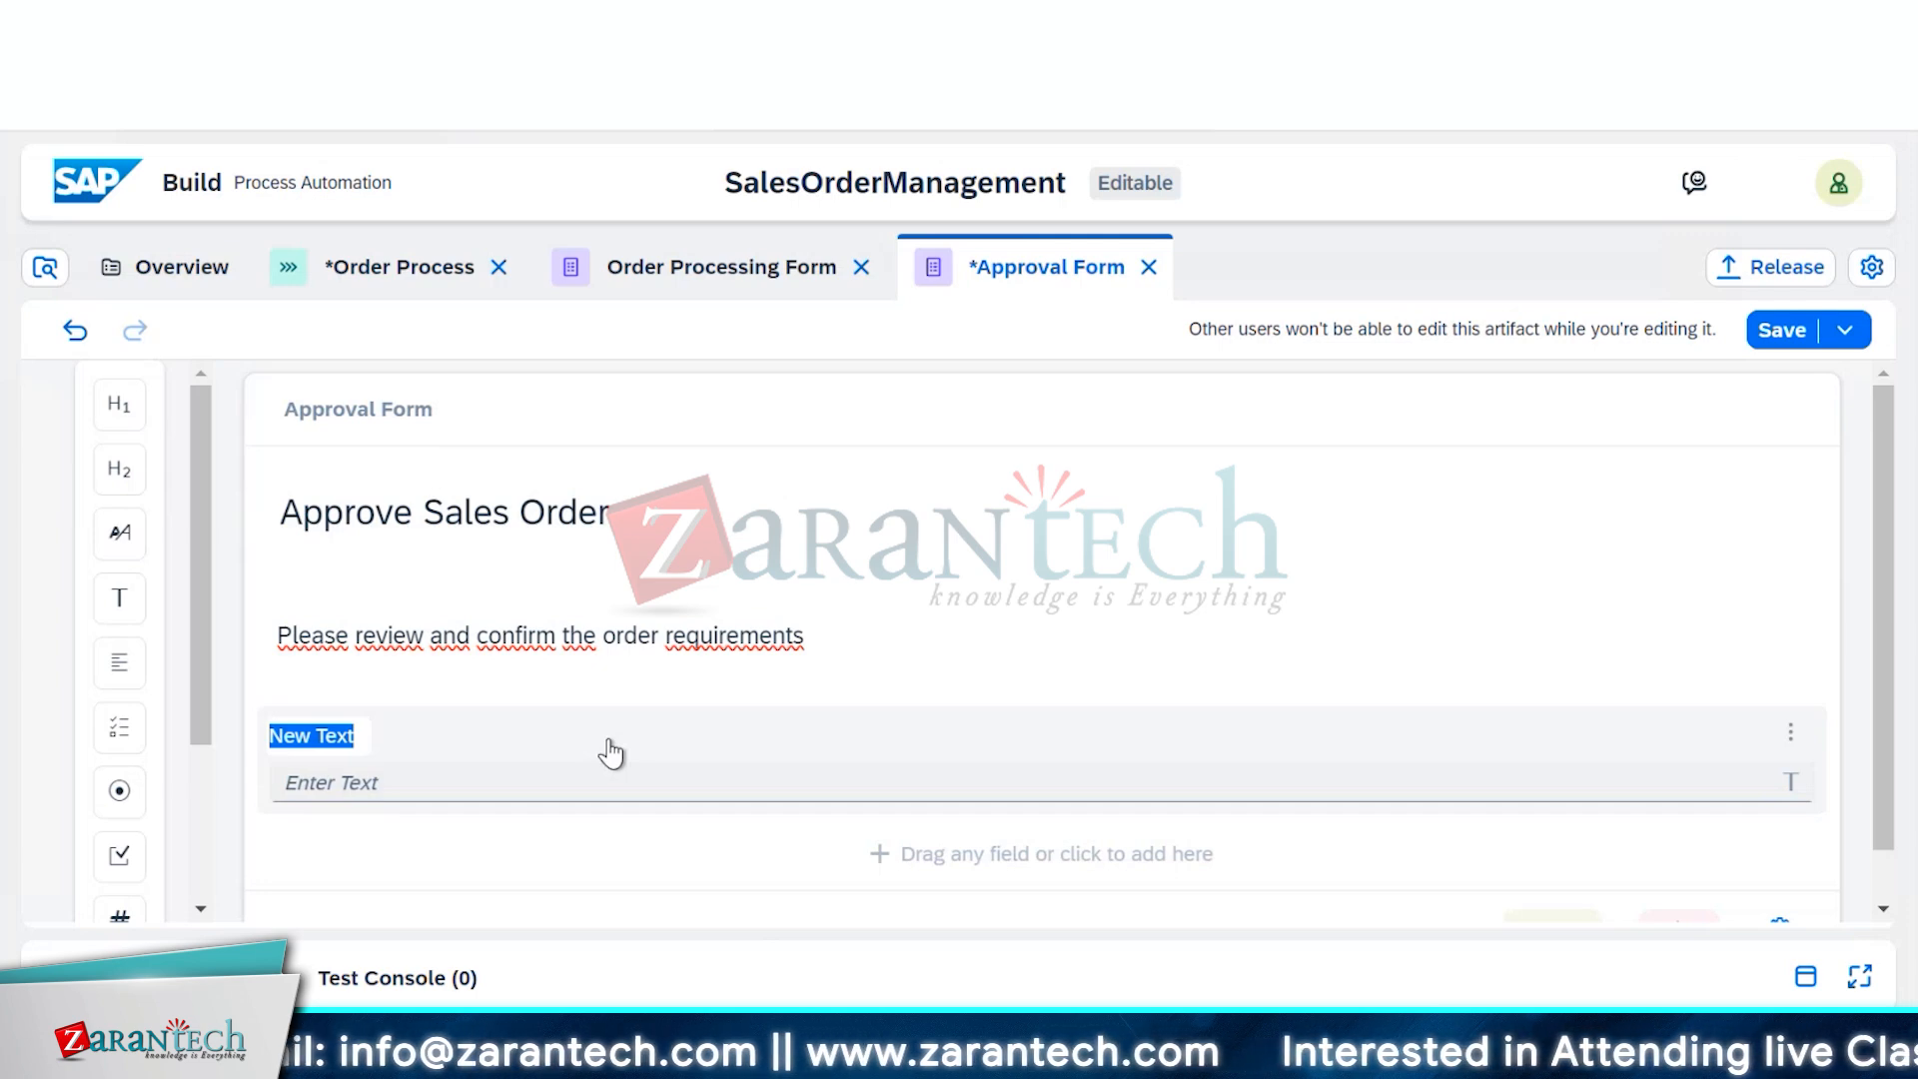
pyautogui.write('Custo')
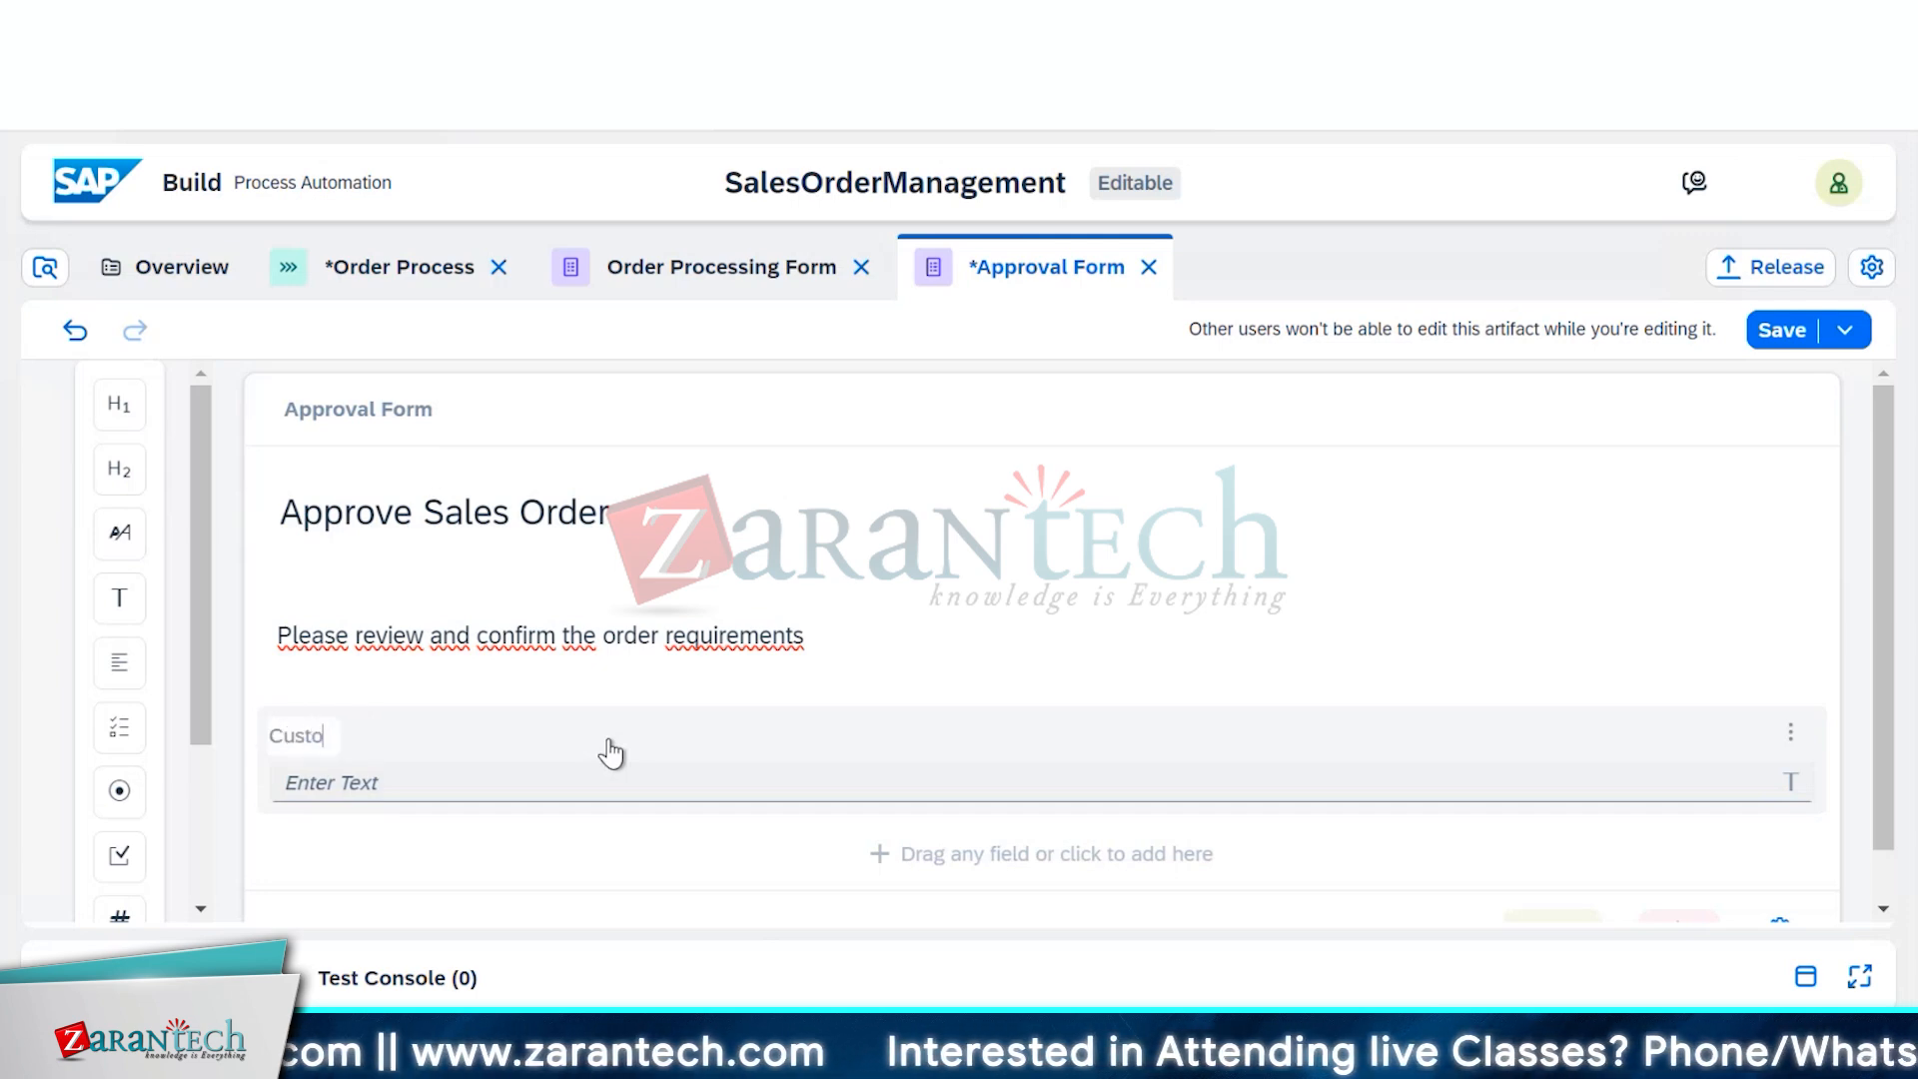
pyautogui.write('mer Name')
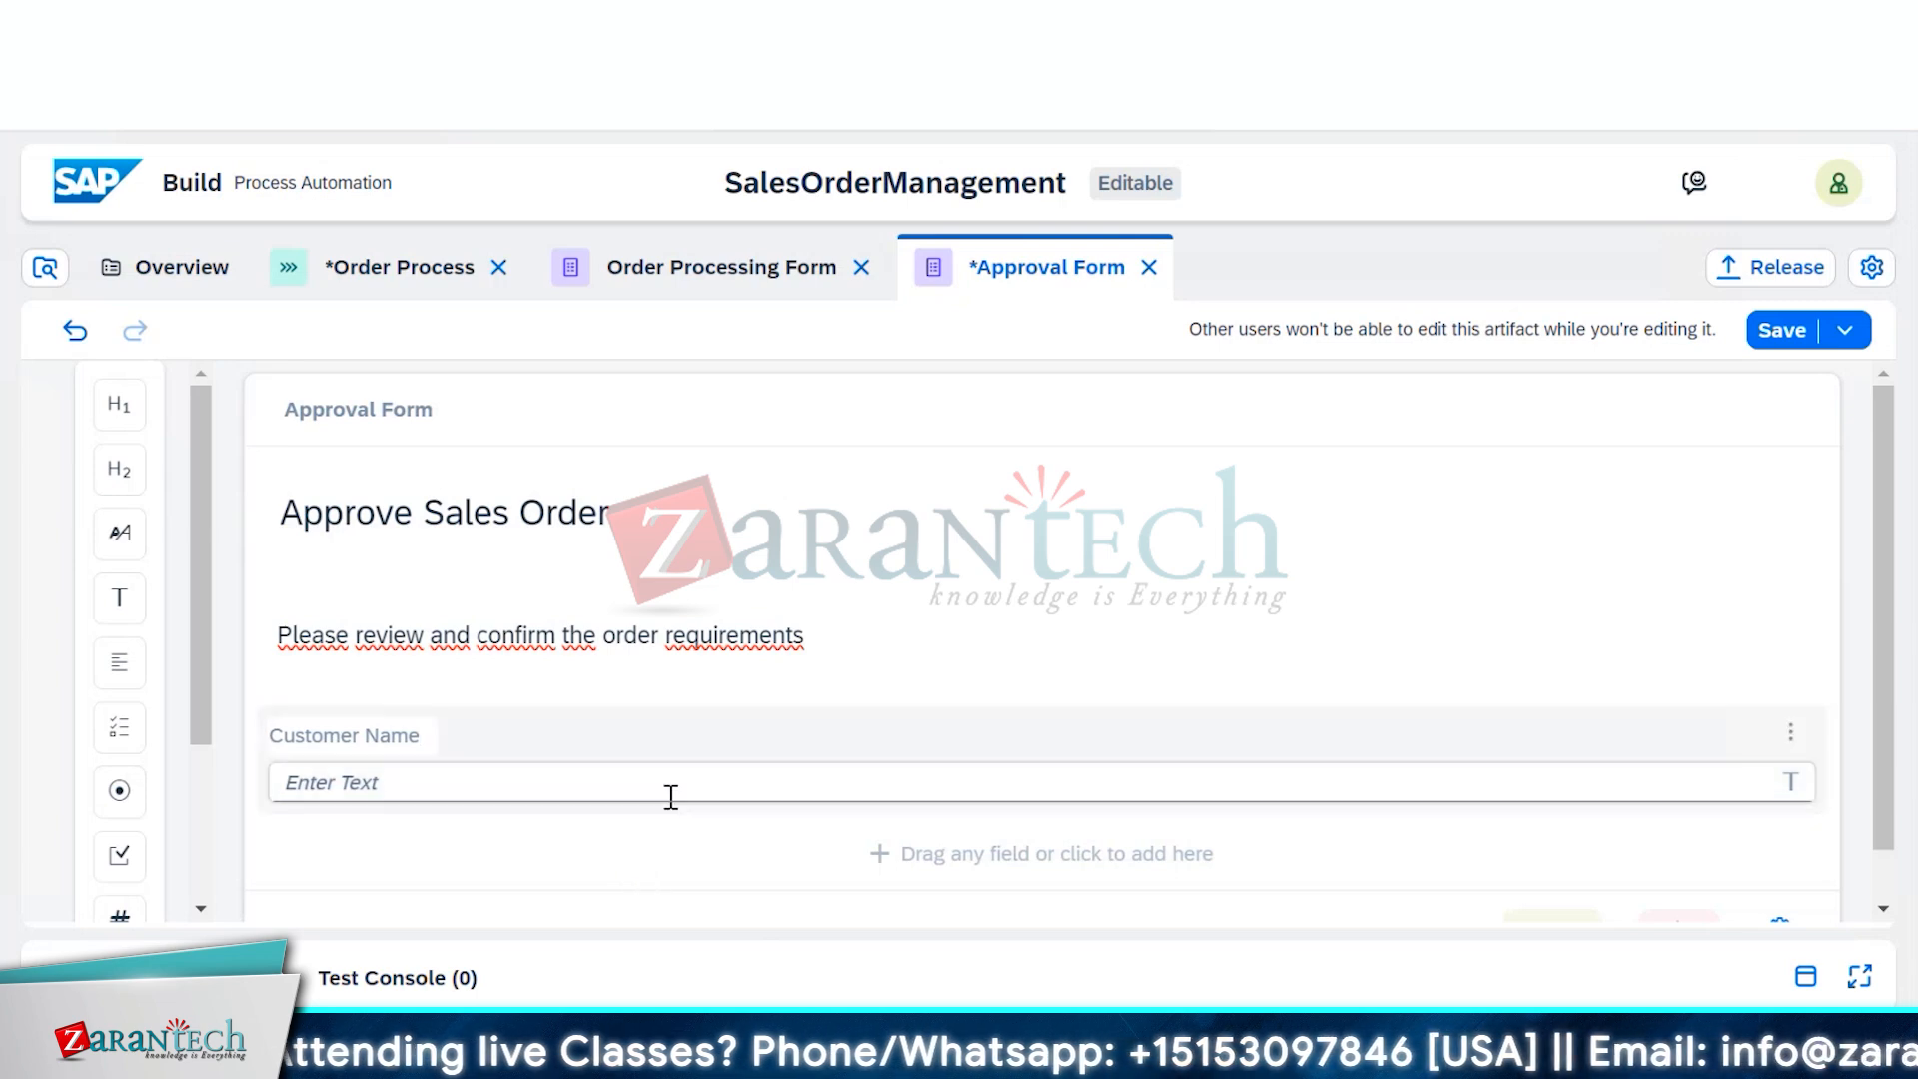
pyautogui.scroll(-1, 668, 796)
pyautogui.click(671, 809)
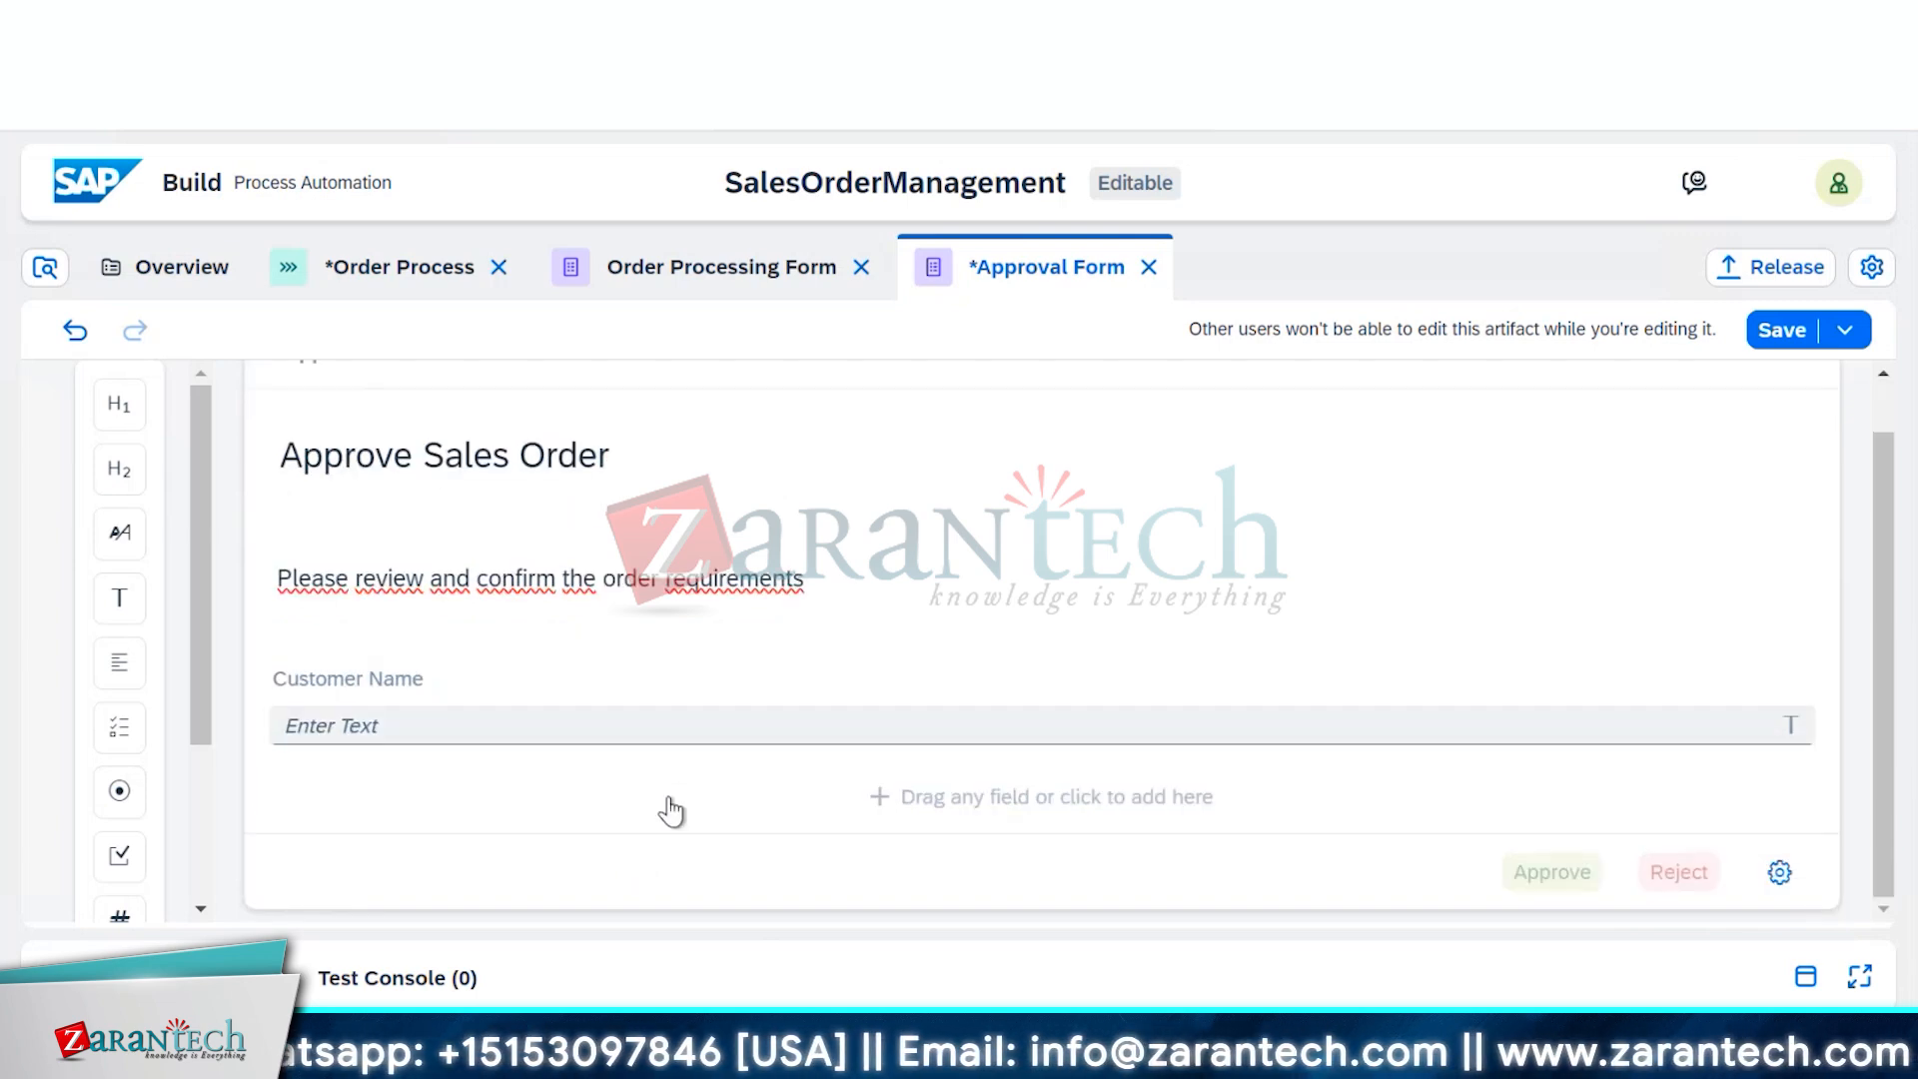
# Add a second text field labelled 'Order No.', fixing the mistyped label
pyautogui.click(667, 807)
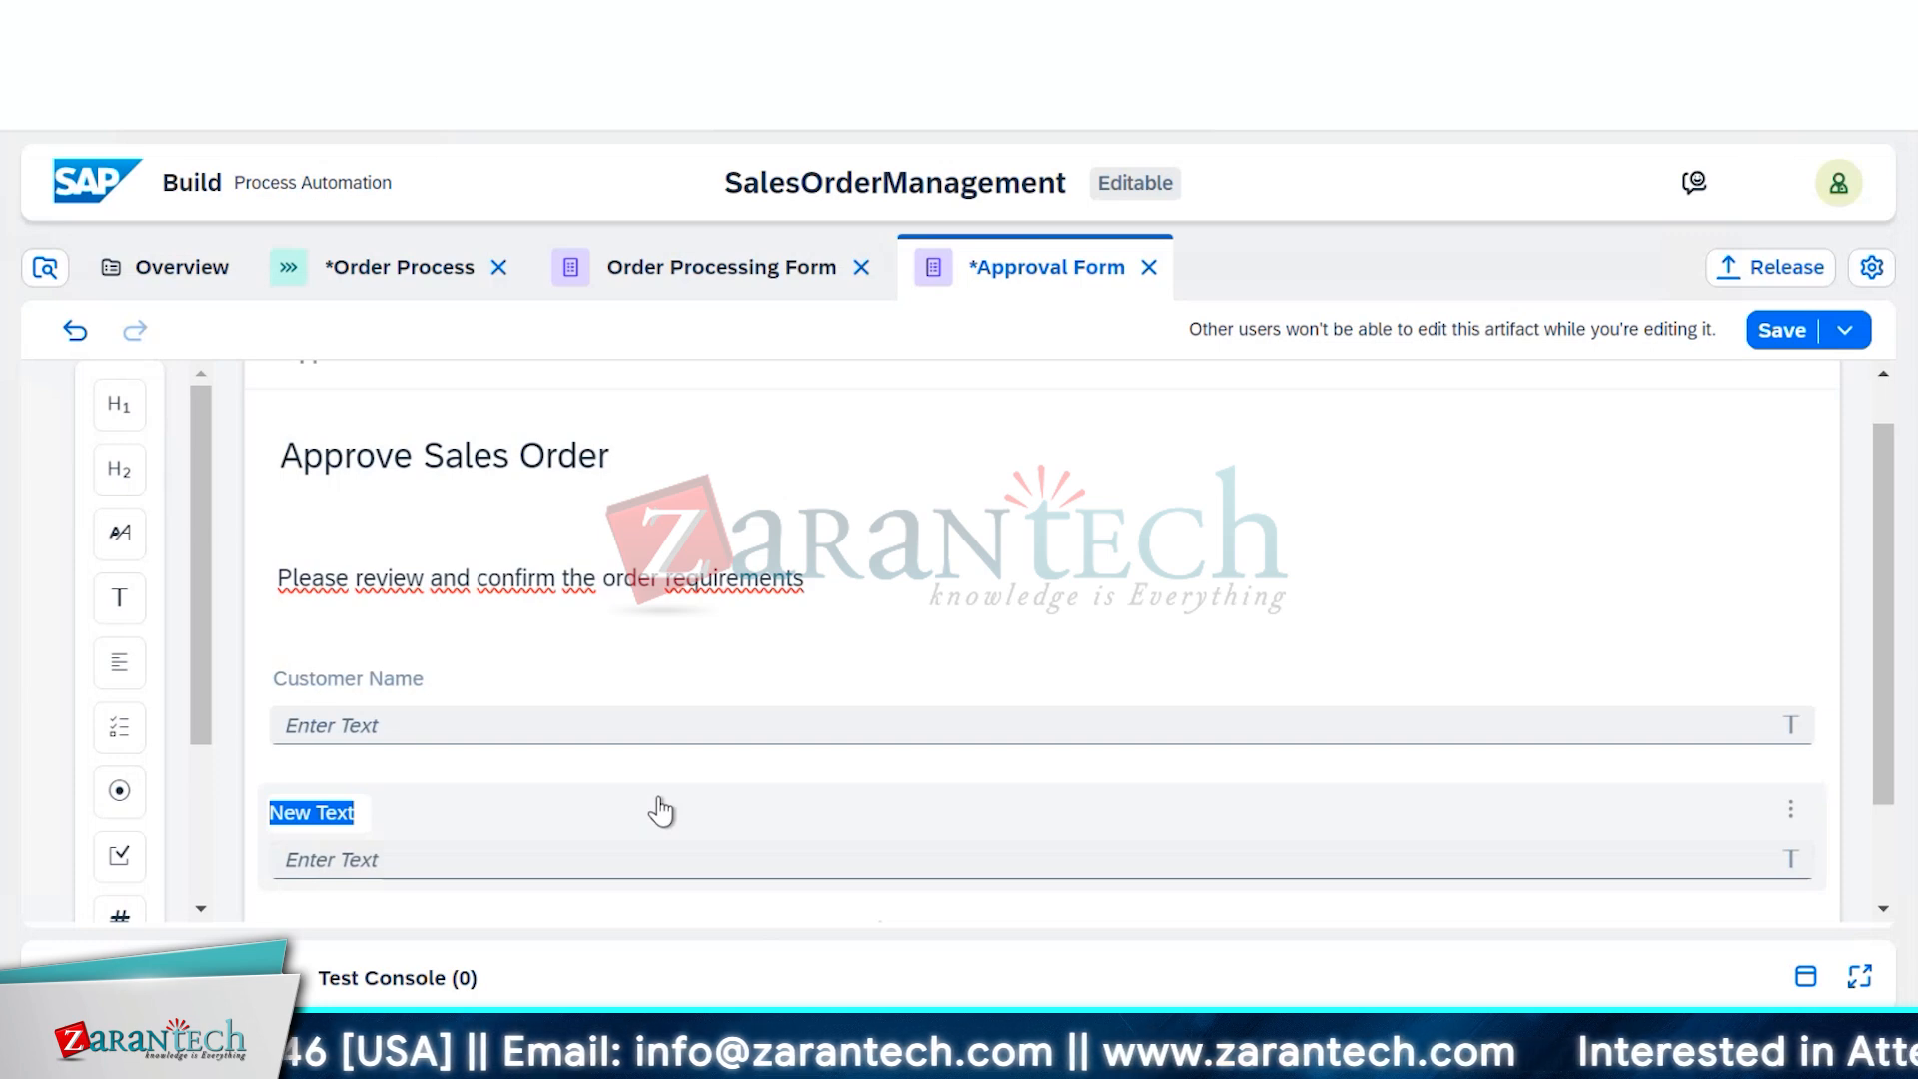
pyautogui.press('BackSpace')
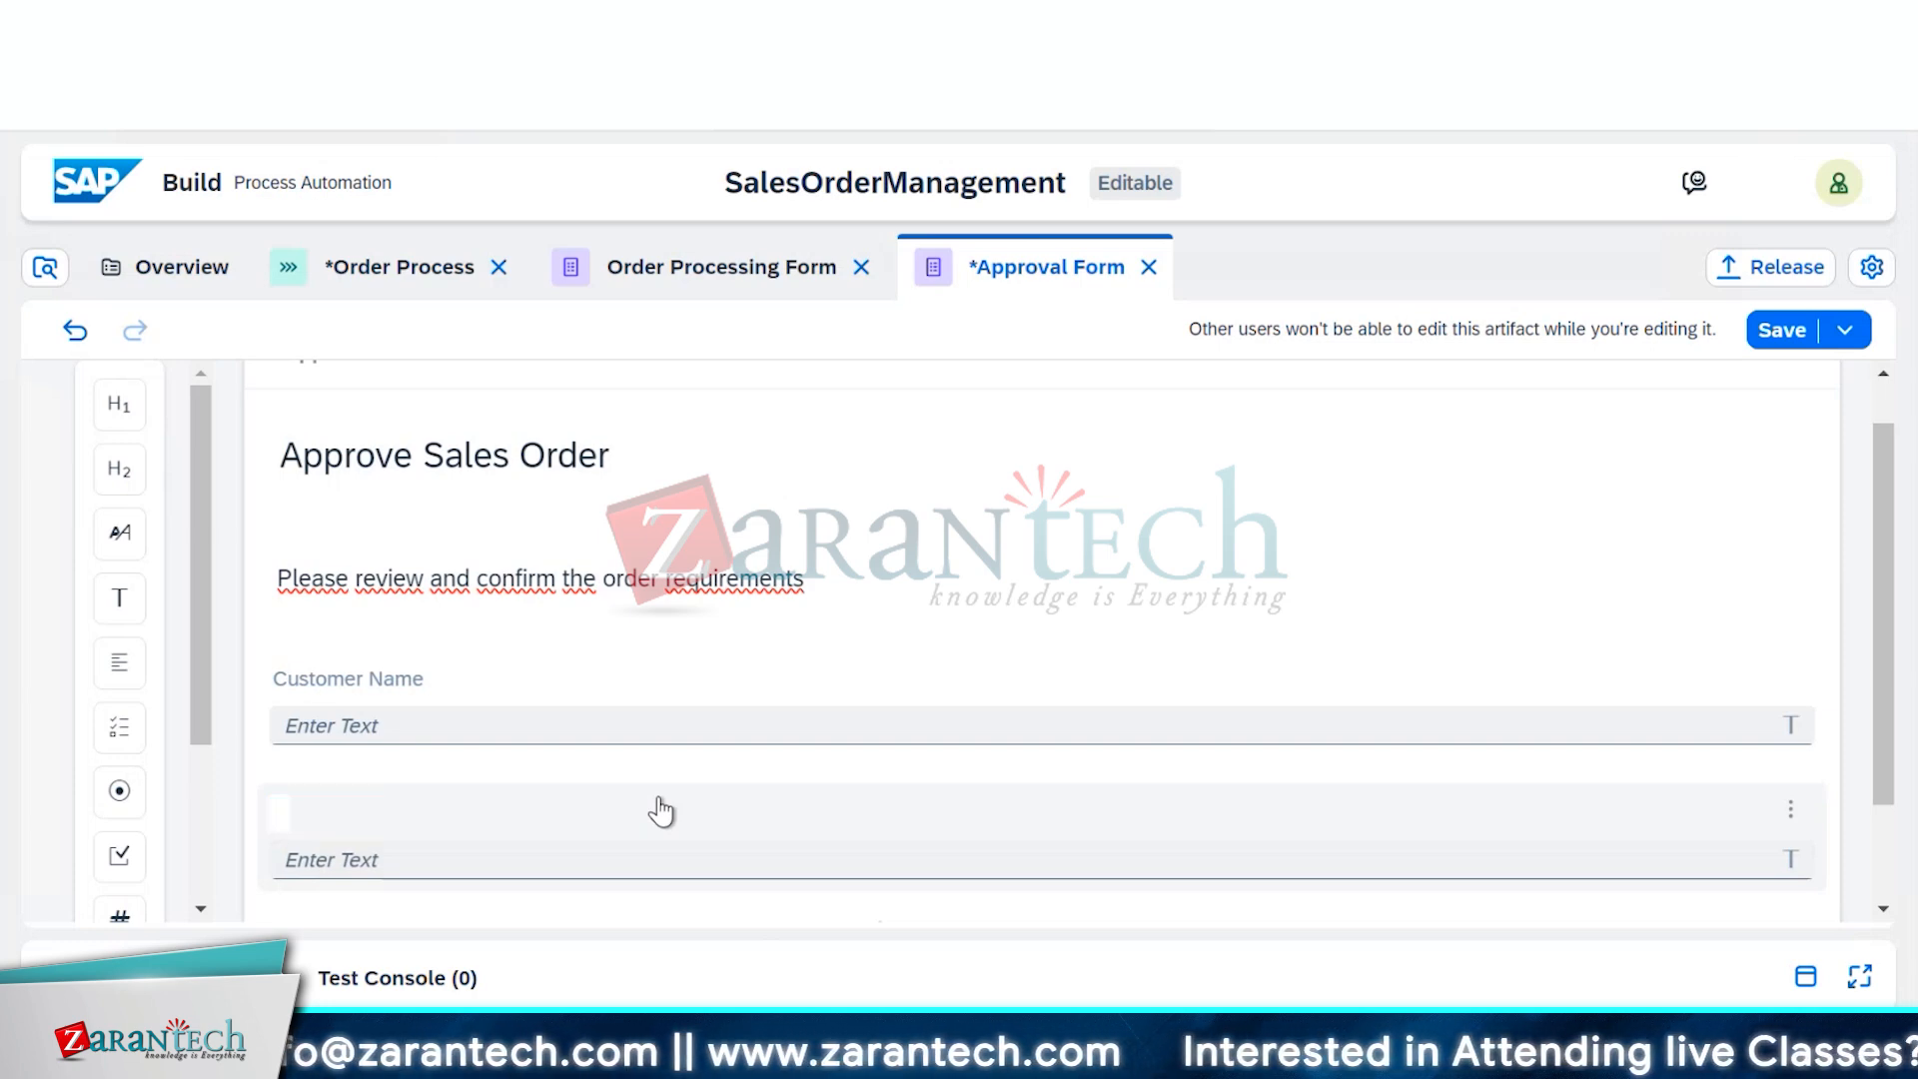
pyautogui.write('New TextO')
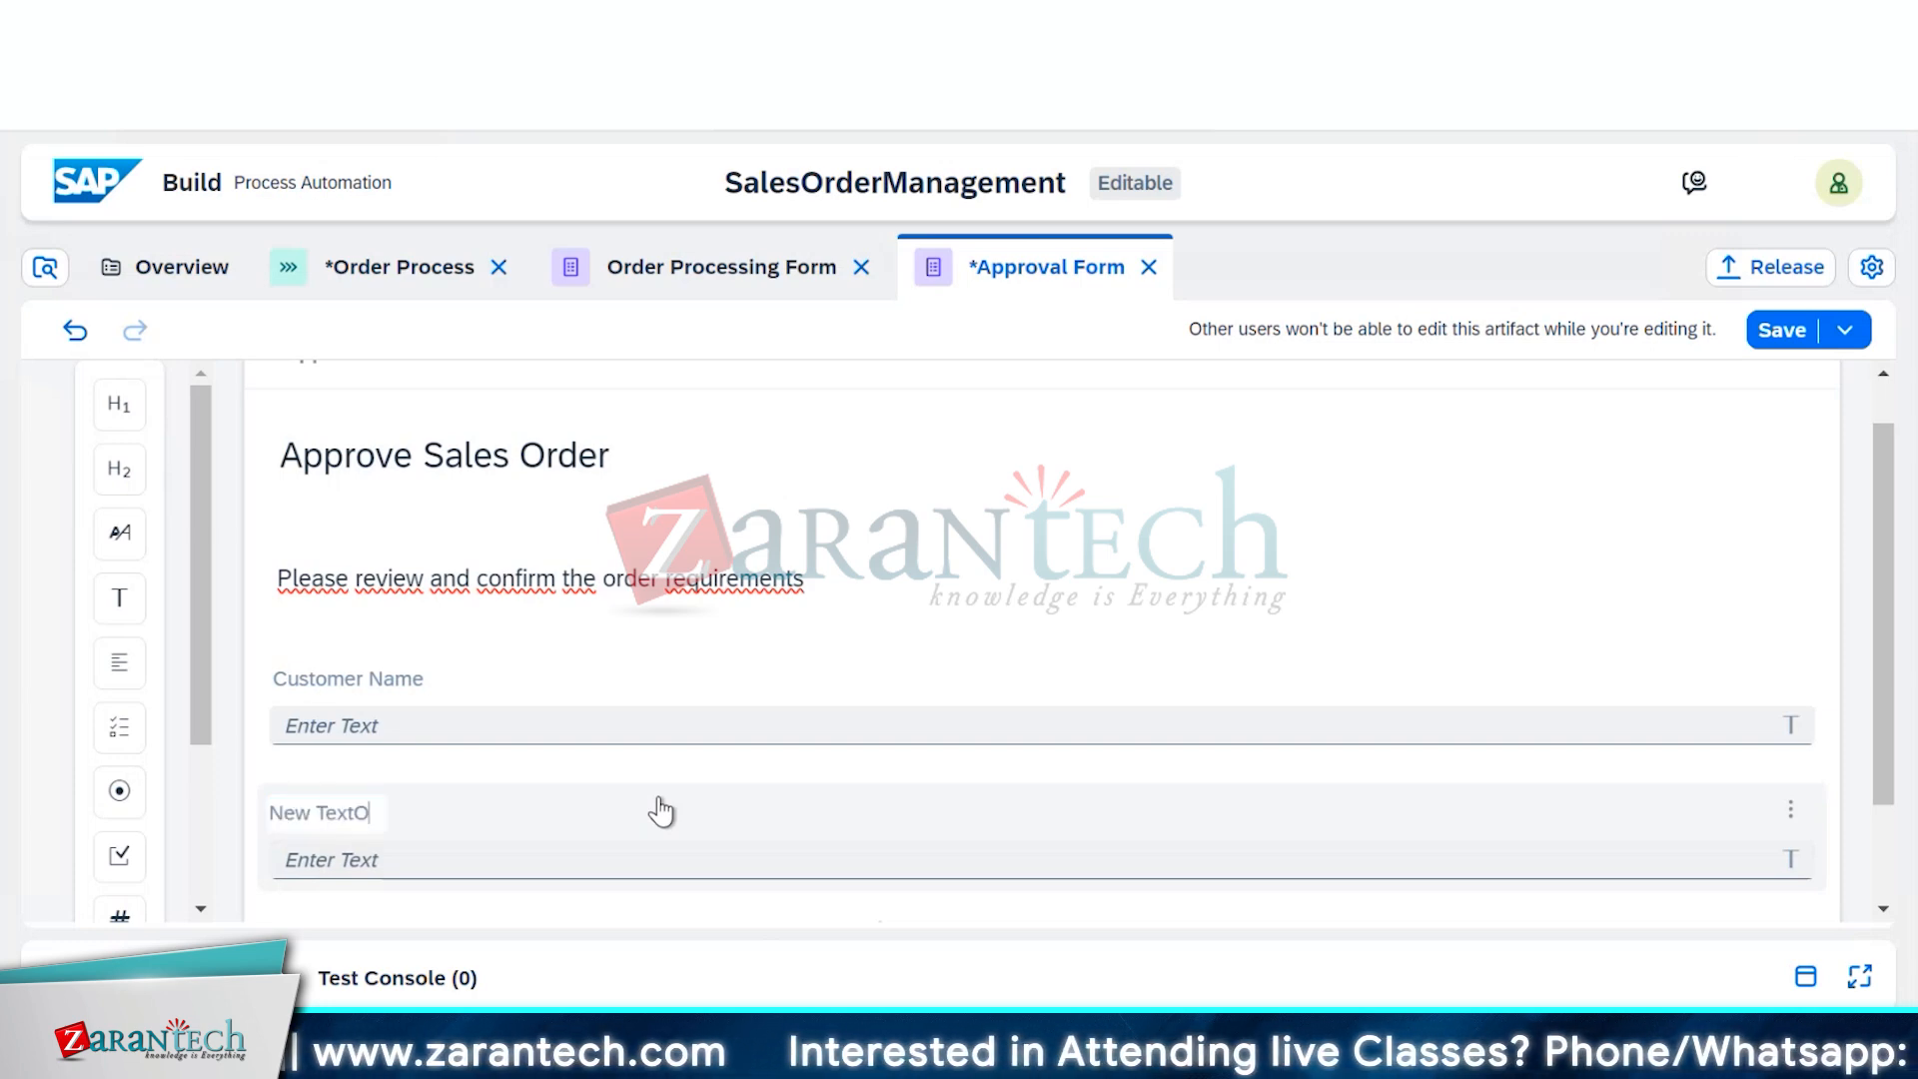
pyautogui.write('rder No.')
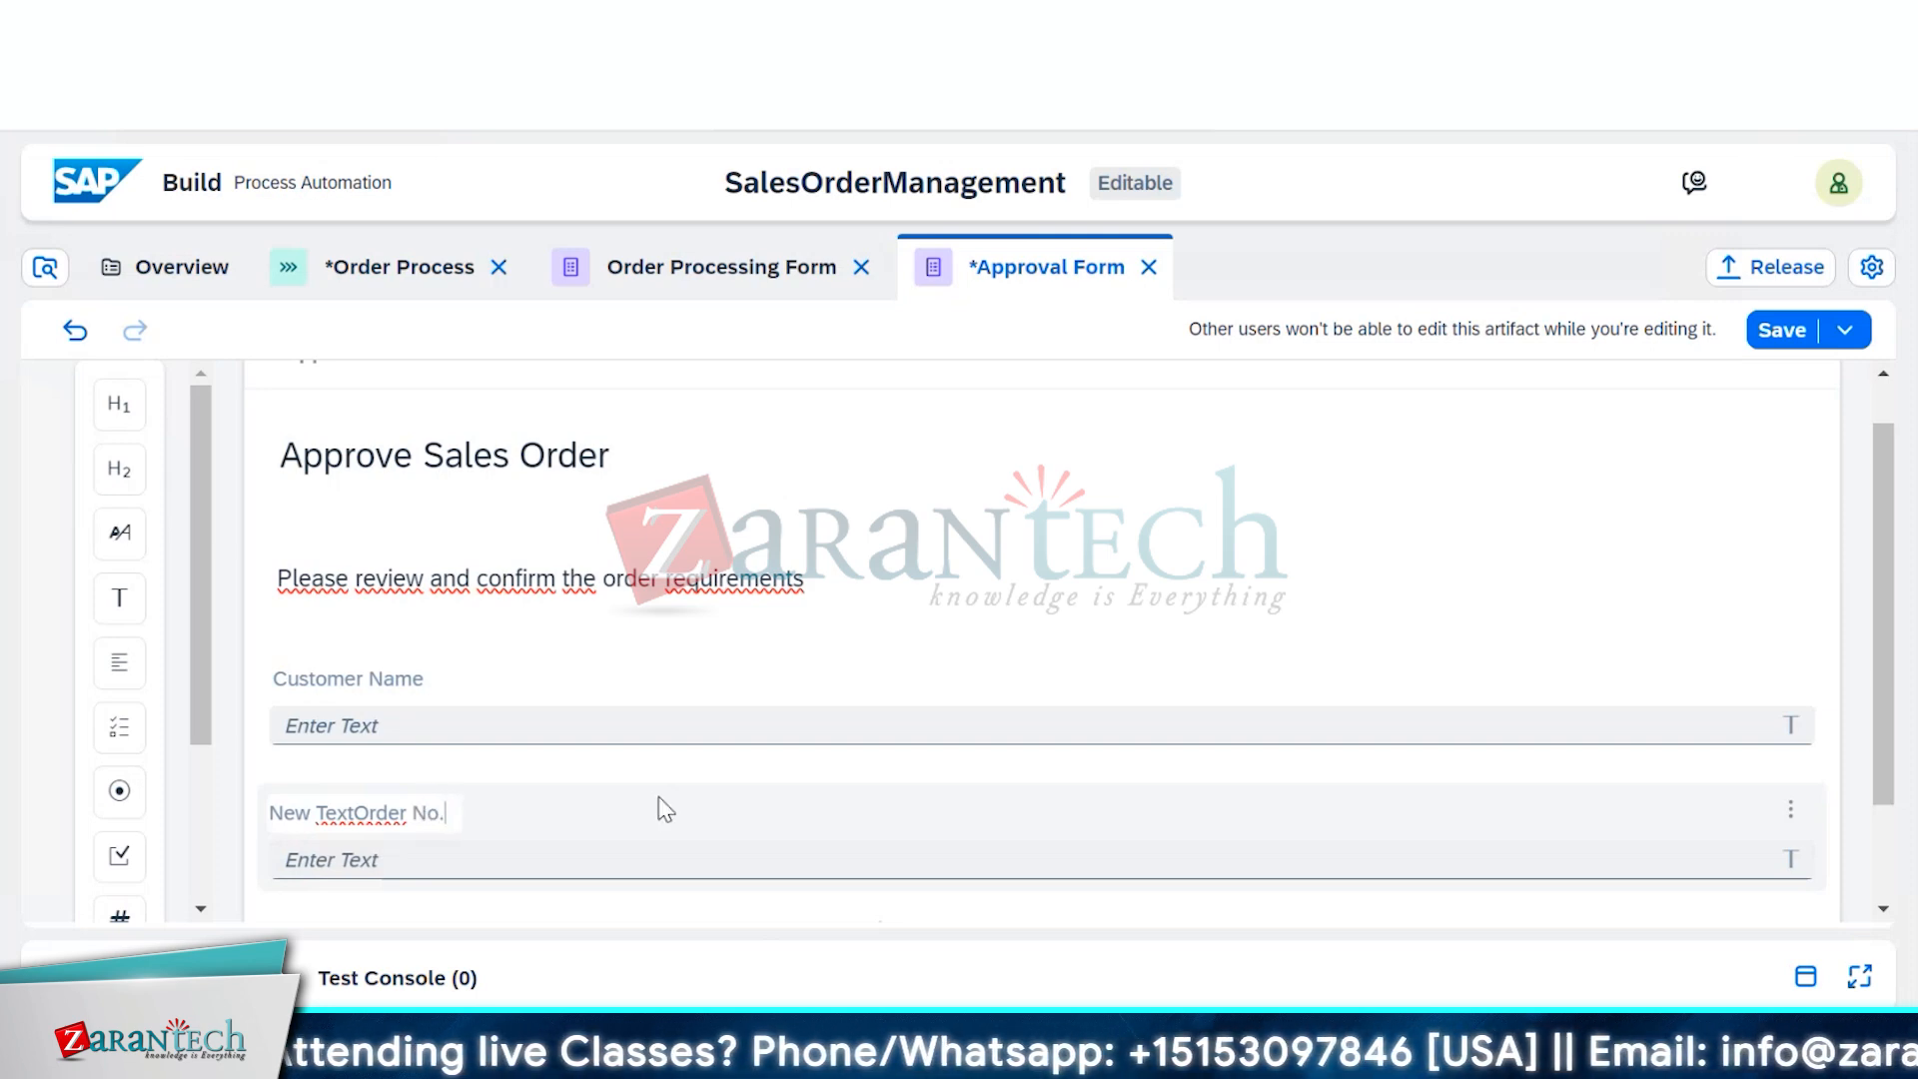
pyautogui.press('BackSpace')
pyautogui.press('BackSpace')
pyautogui.press('BackSpace')
pyautogui.press('BackSpace')
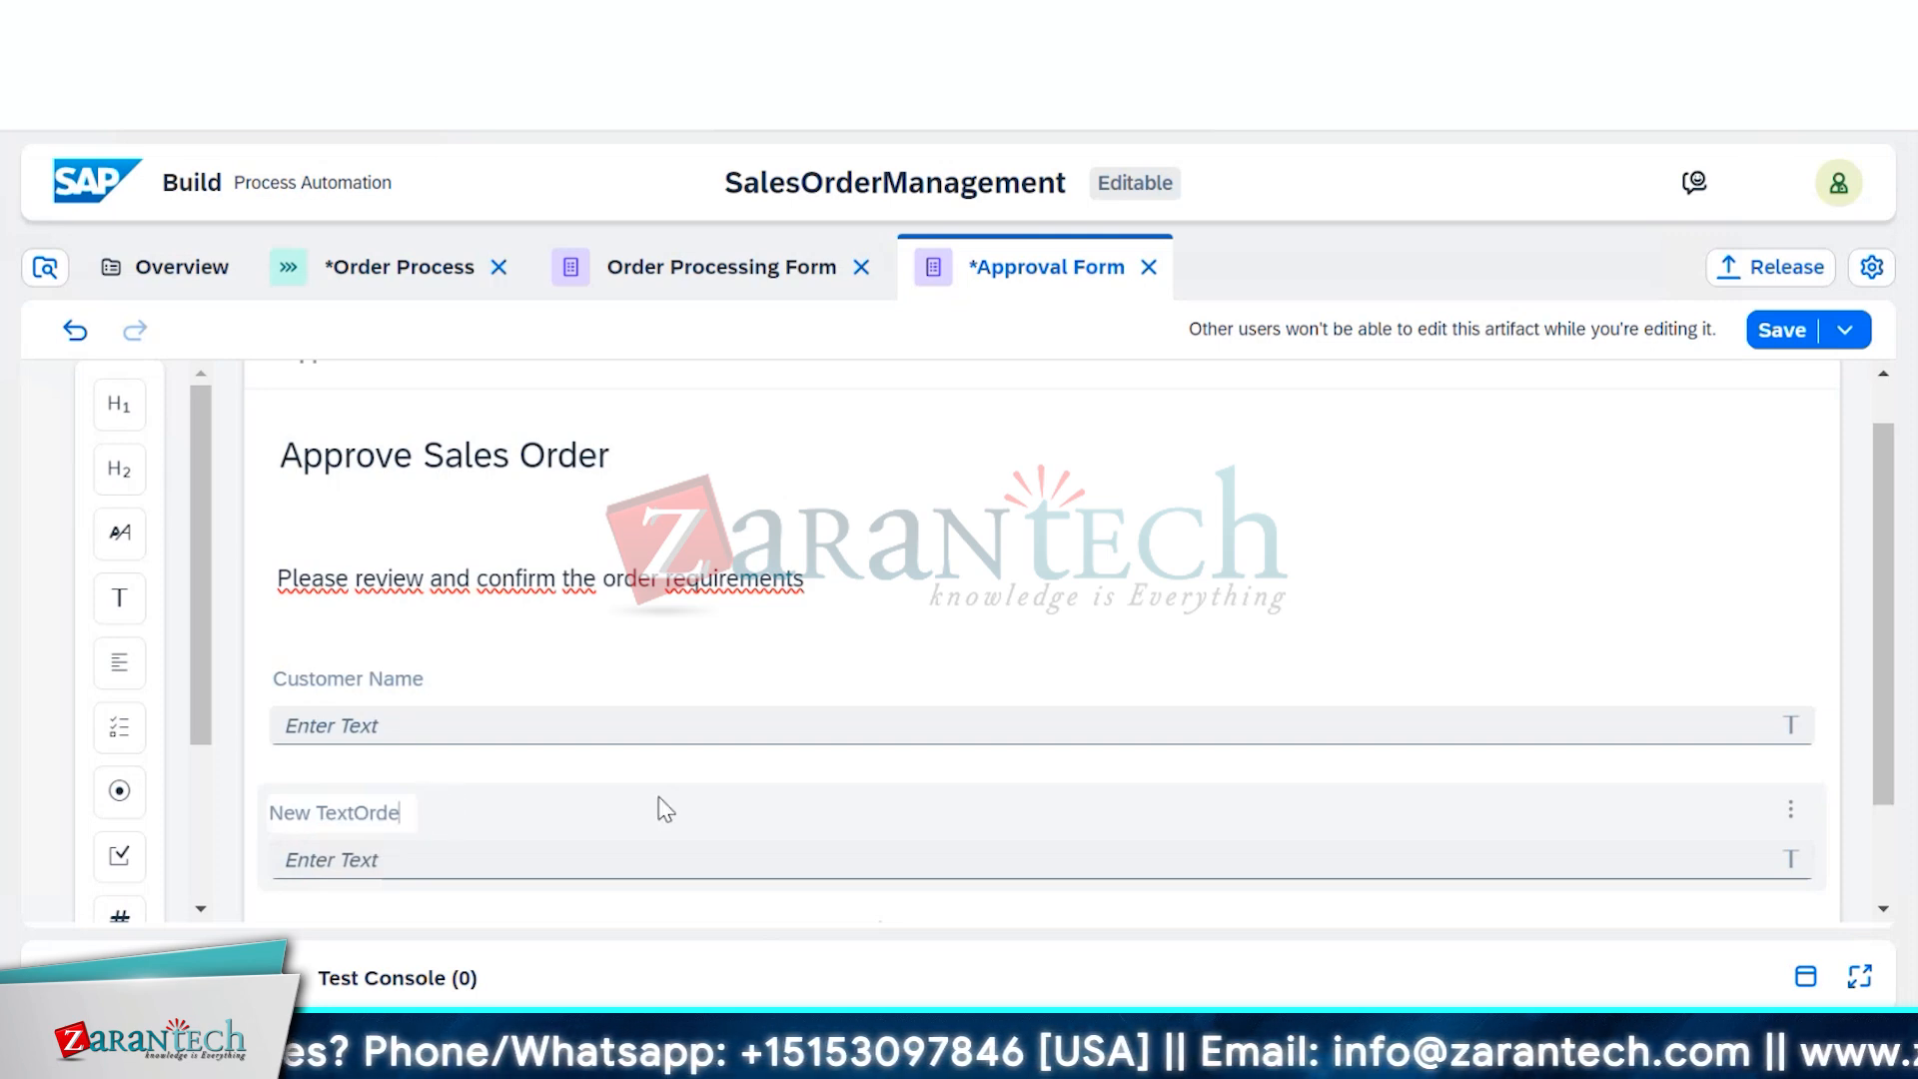
pyautogui.hotkey('ctrl', 'a')
pyautogui.write('O')
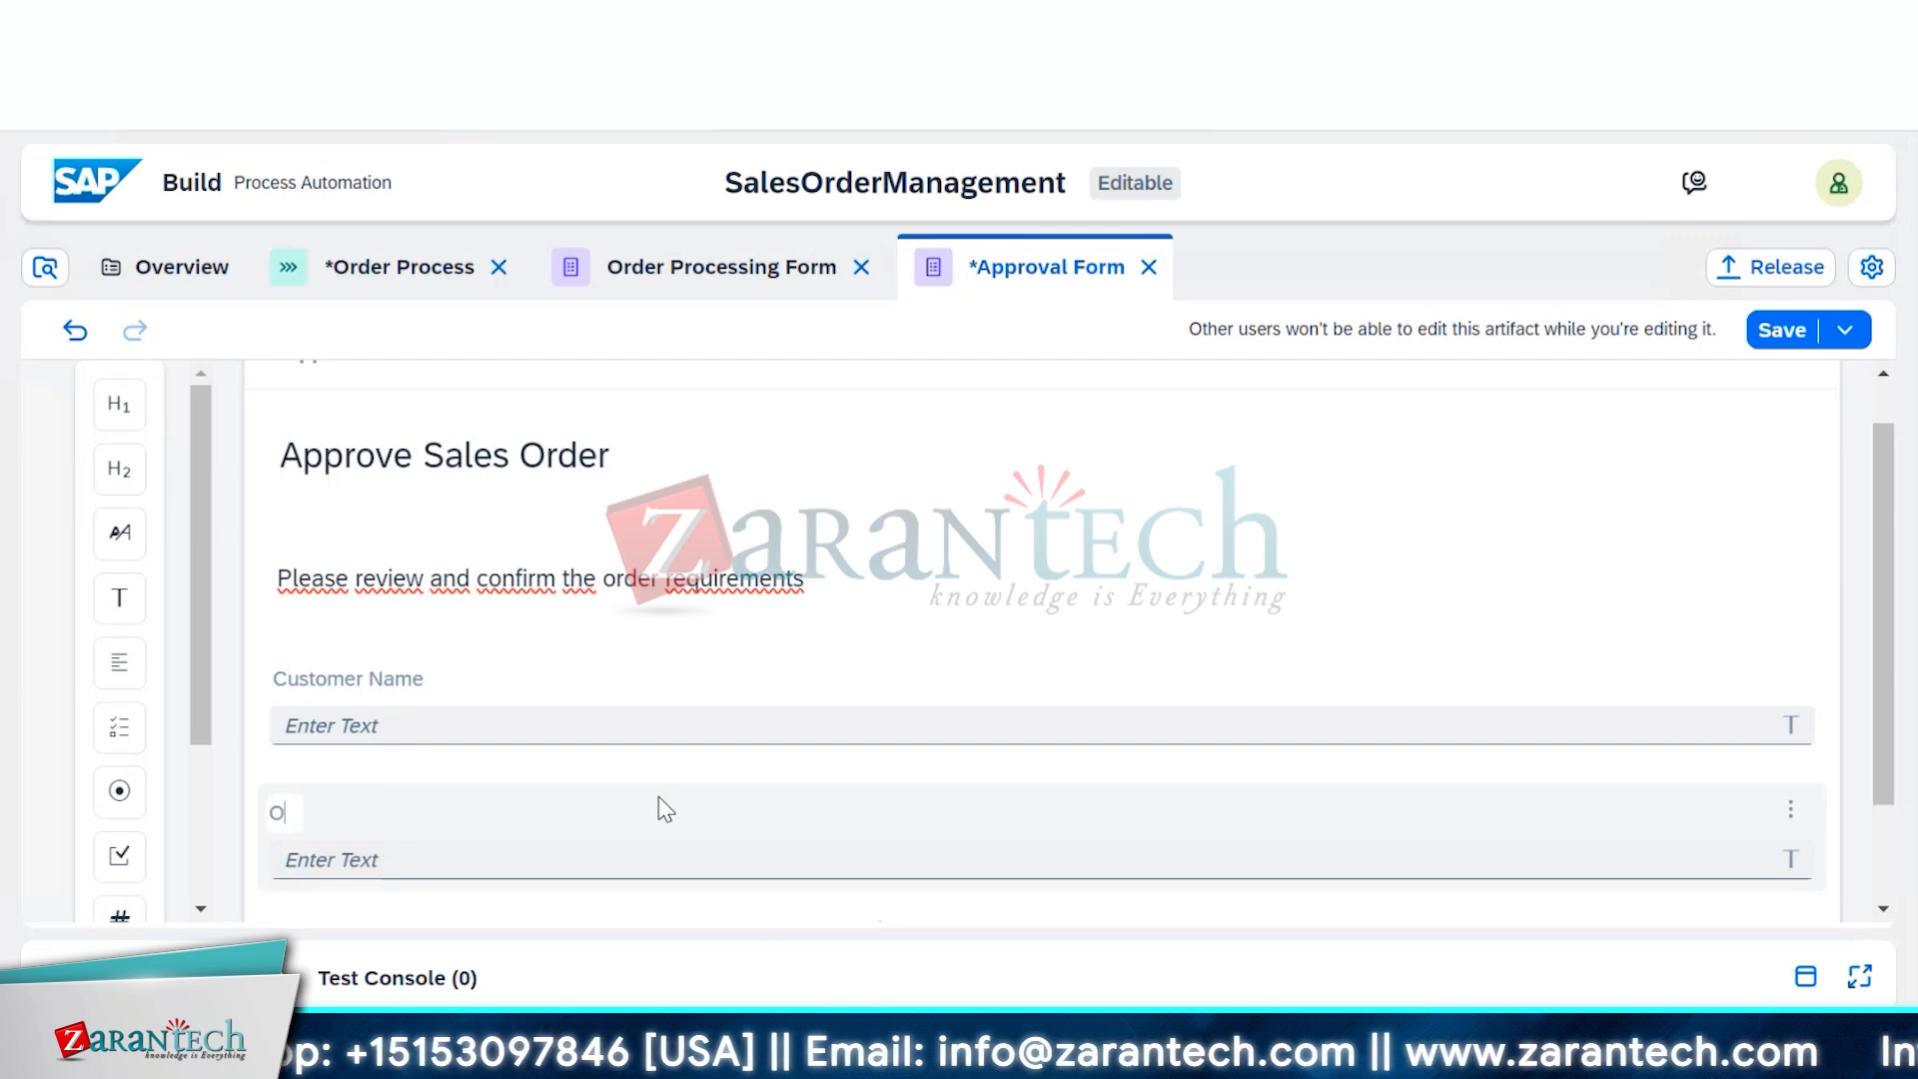
pyautogui.write('rder No.')
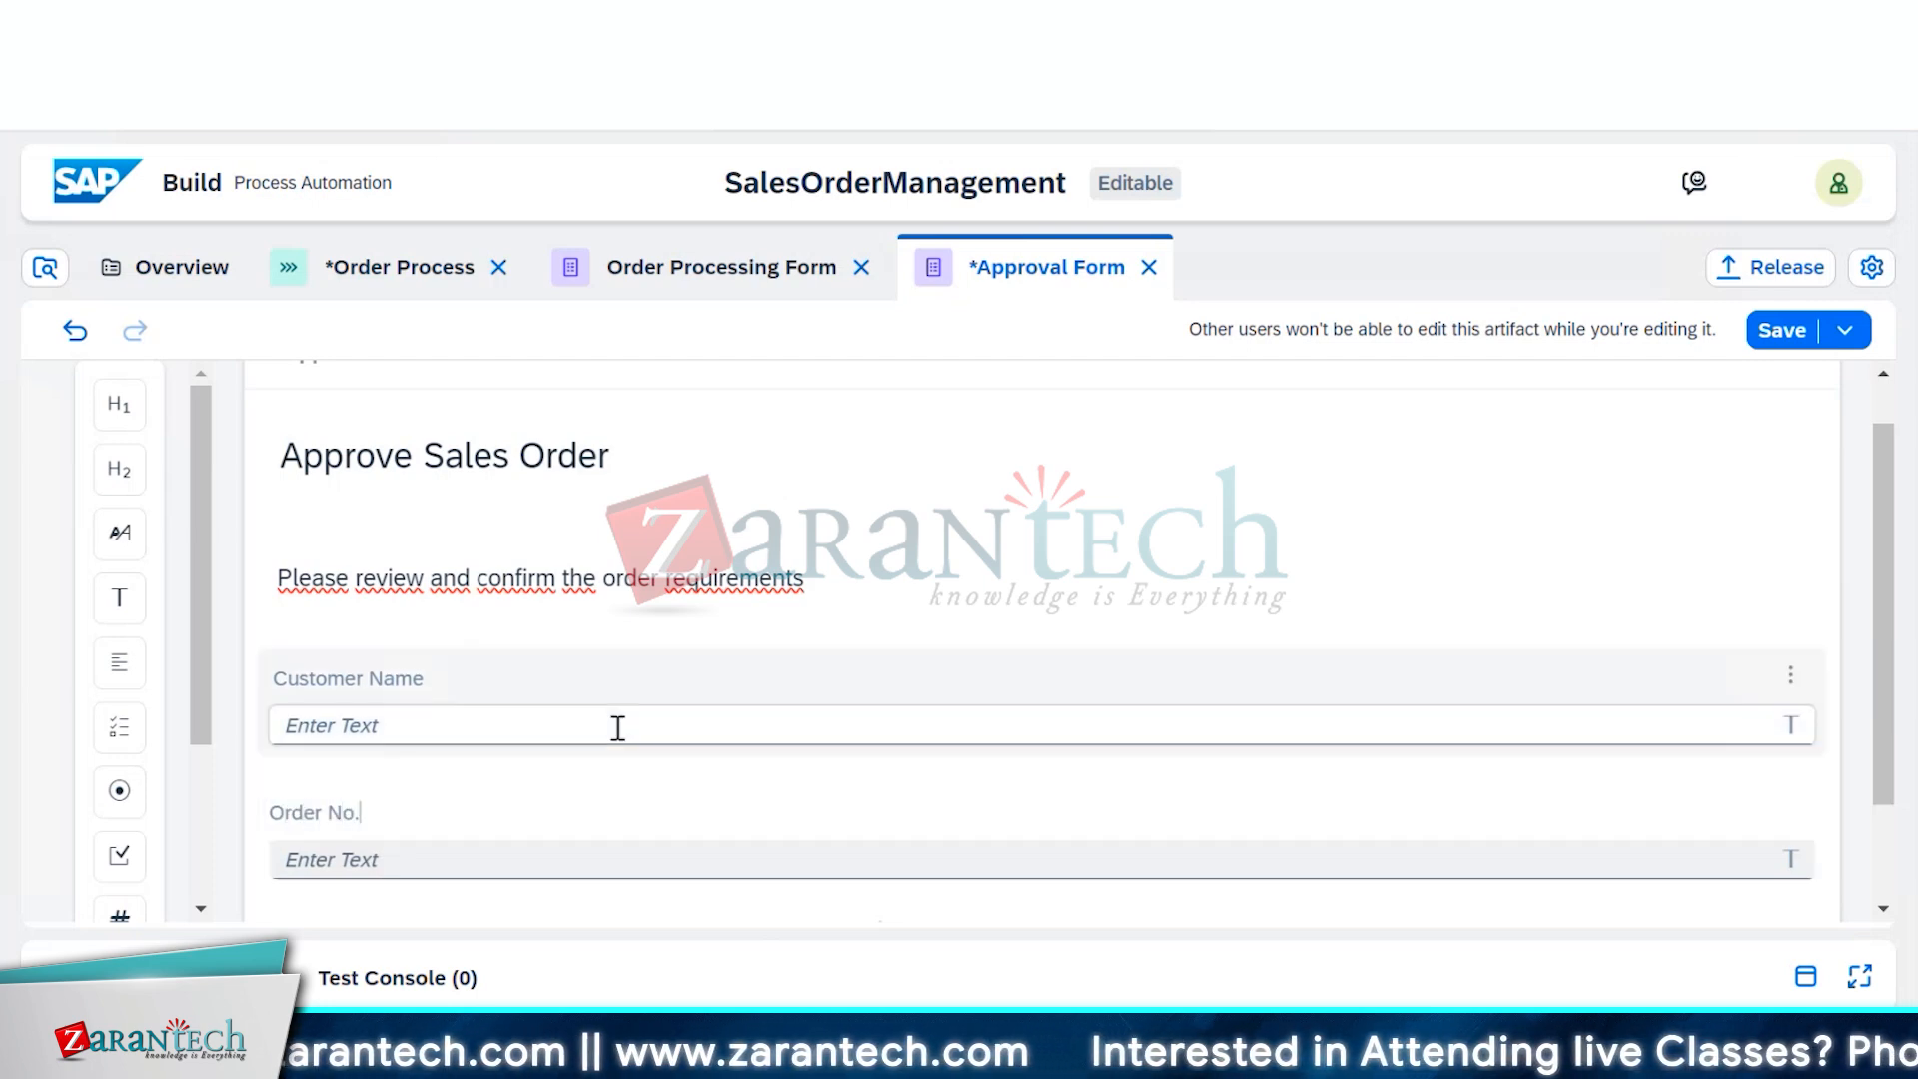
pyautogui.scroll(-2, 616, 727)
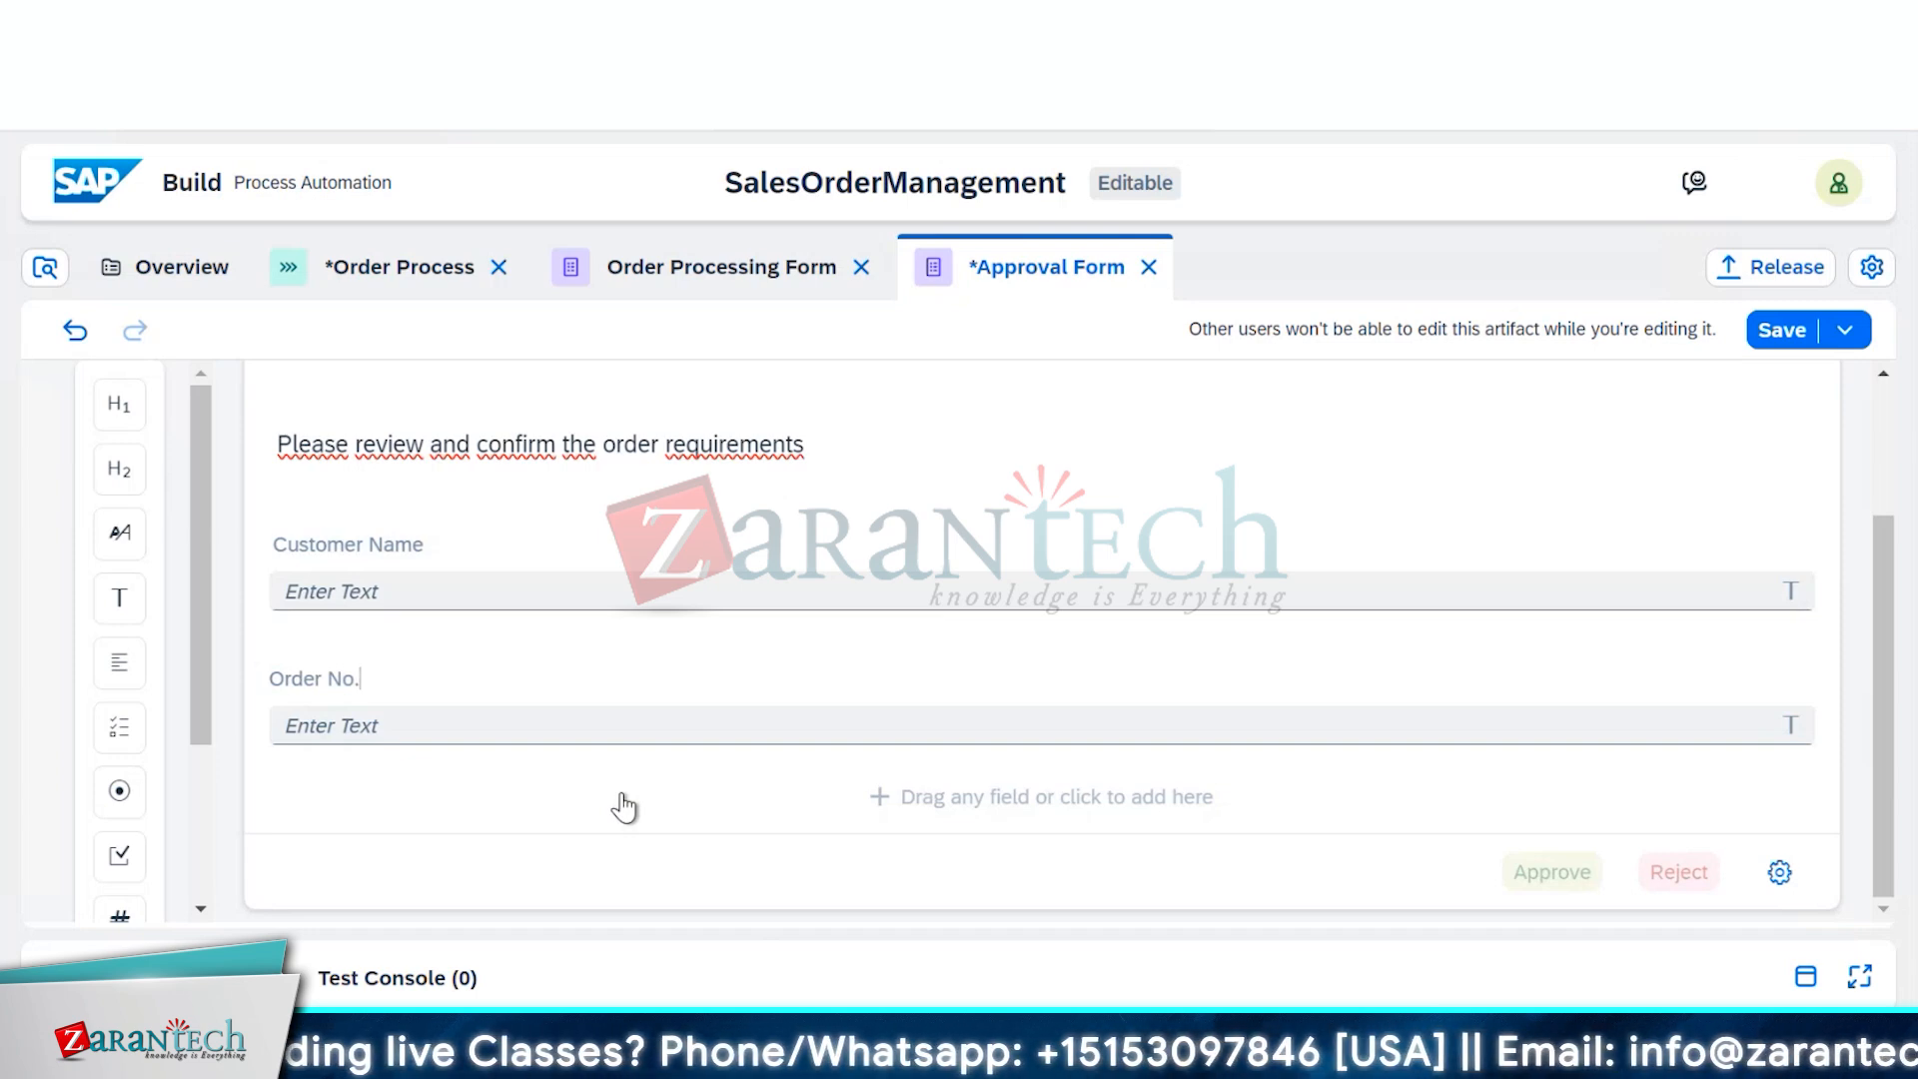
# Add an 'Order Amount' text field and a fourth field labelled 'Order Deliver'
pyautogui.click(623, 807)
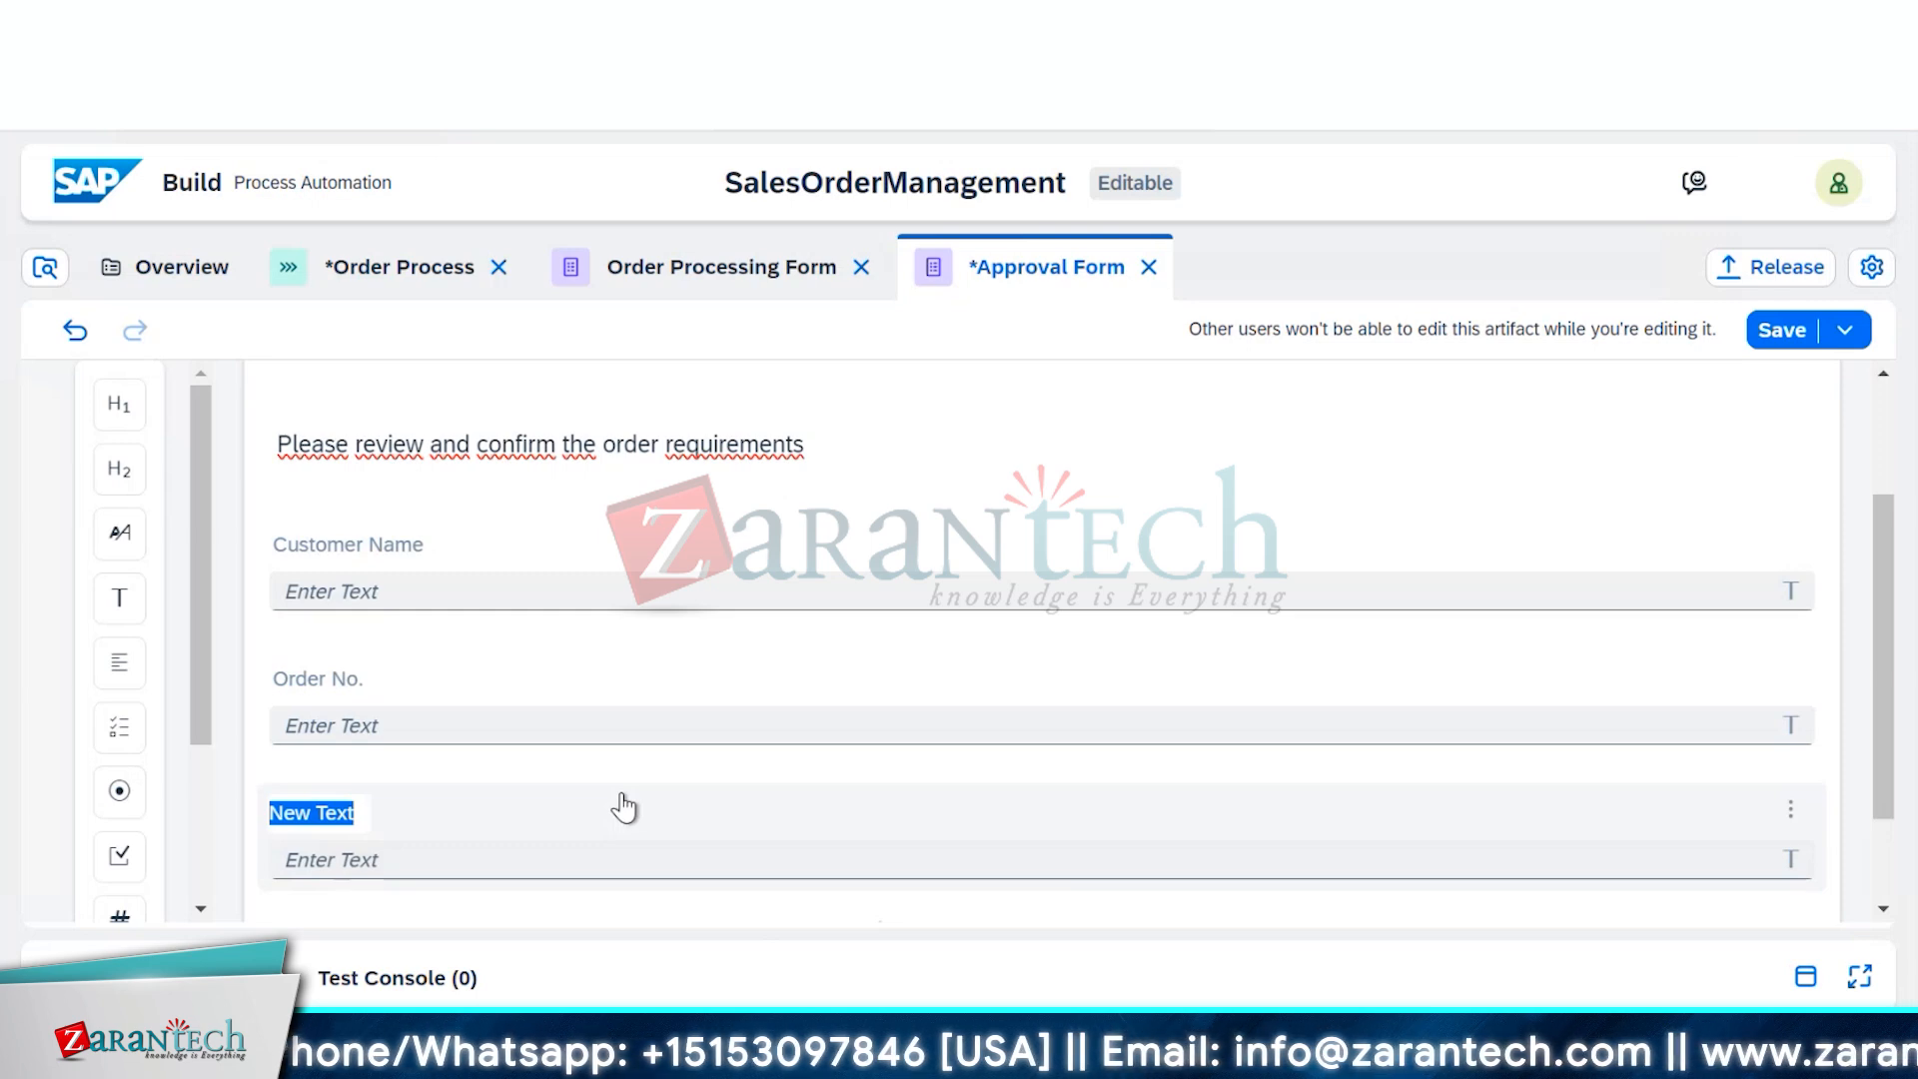
pyautogui.write('Order')
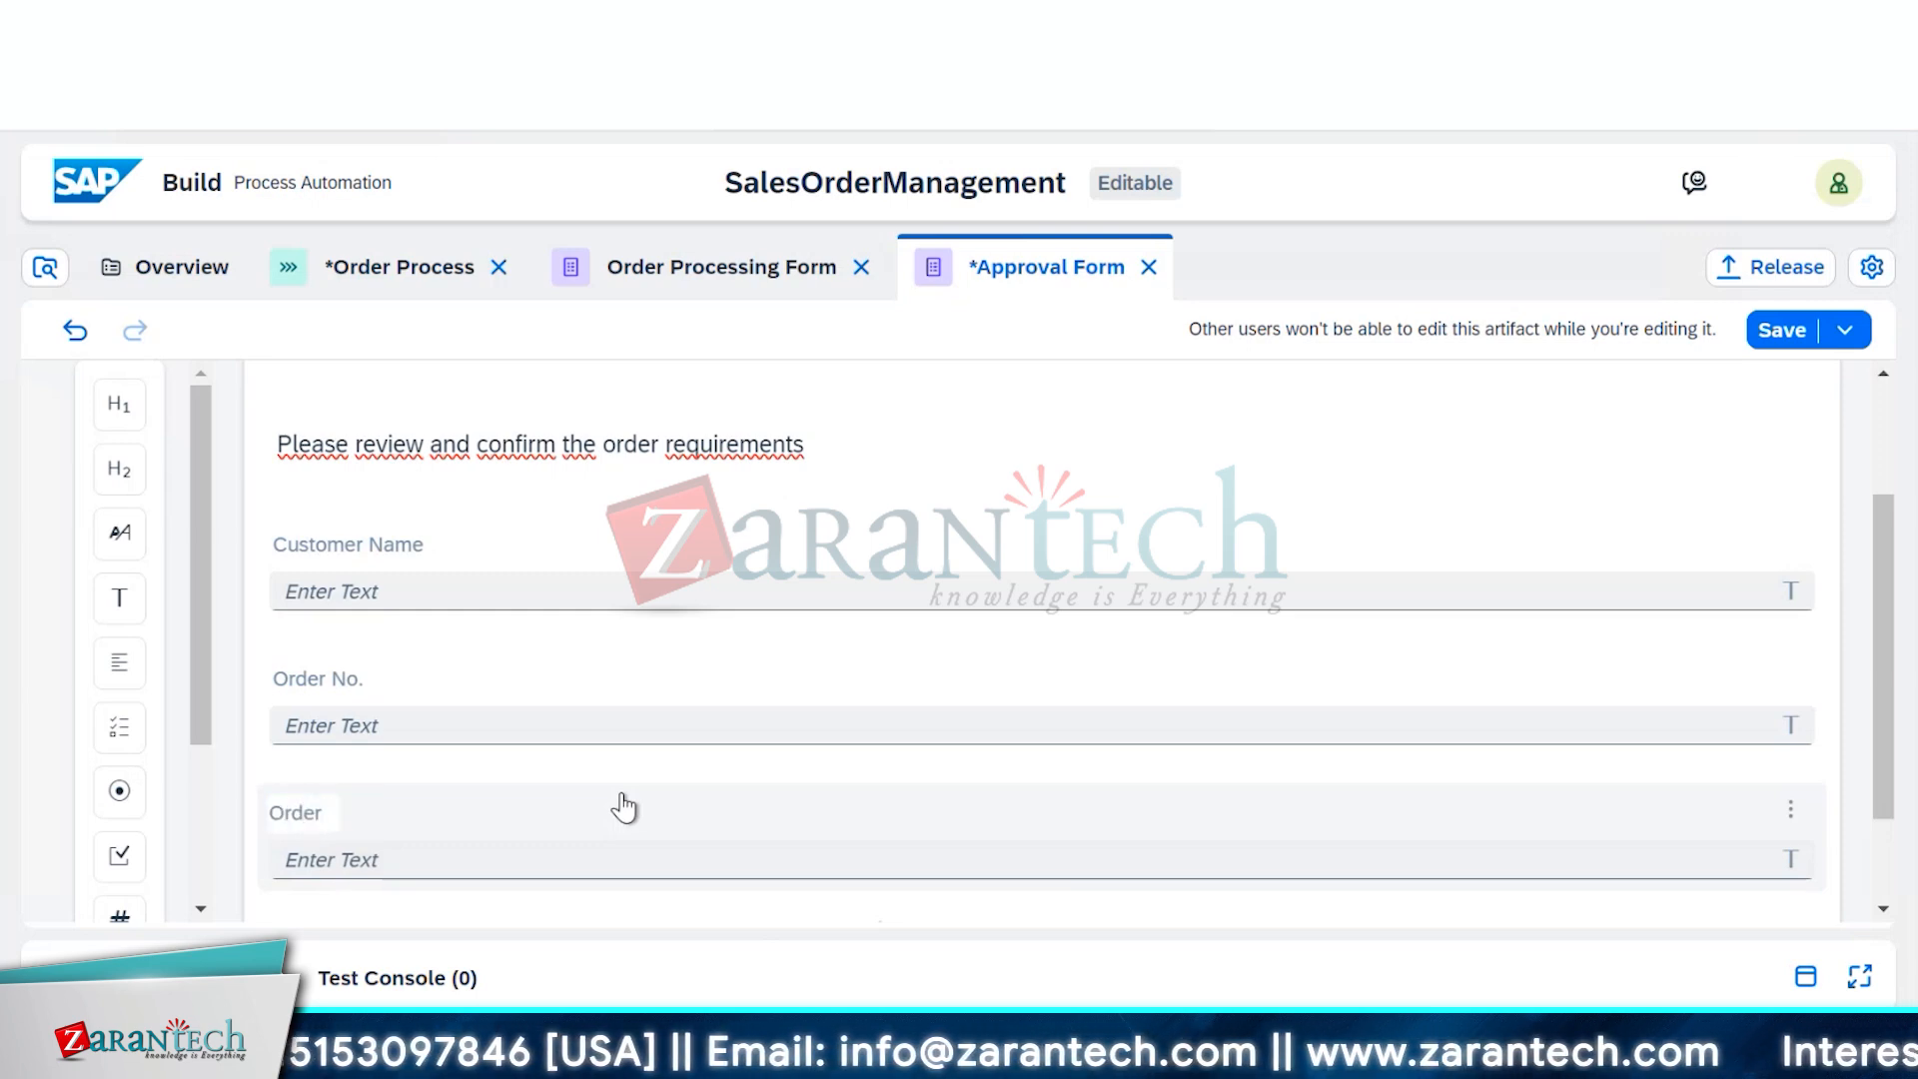
pyautogui.write(' Amount')
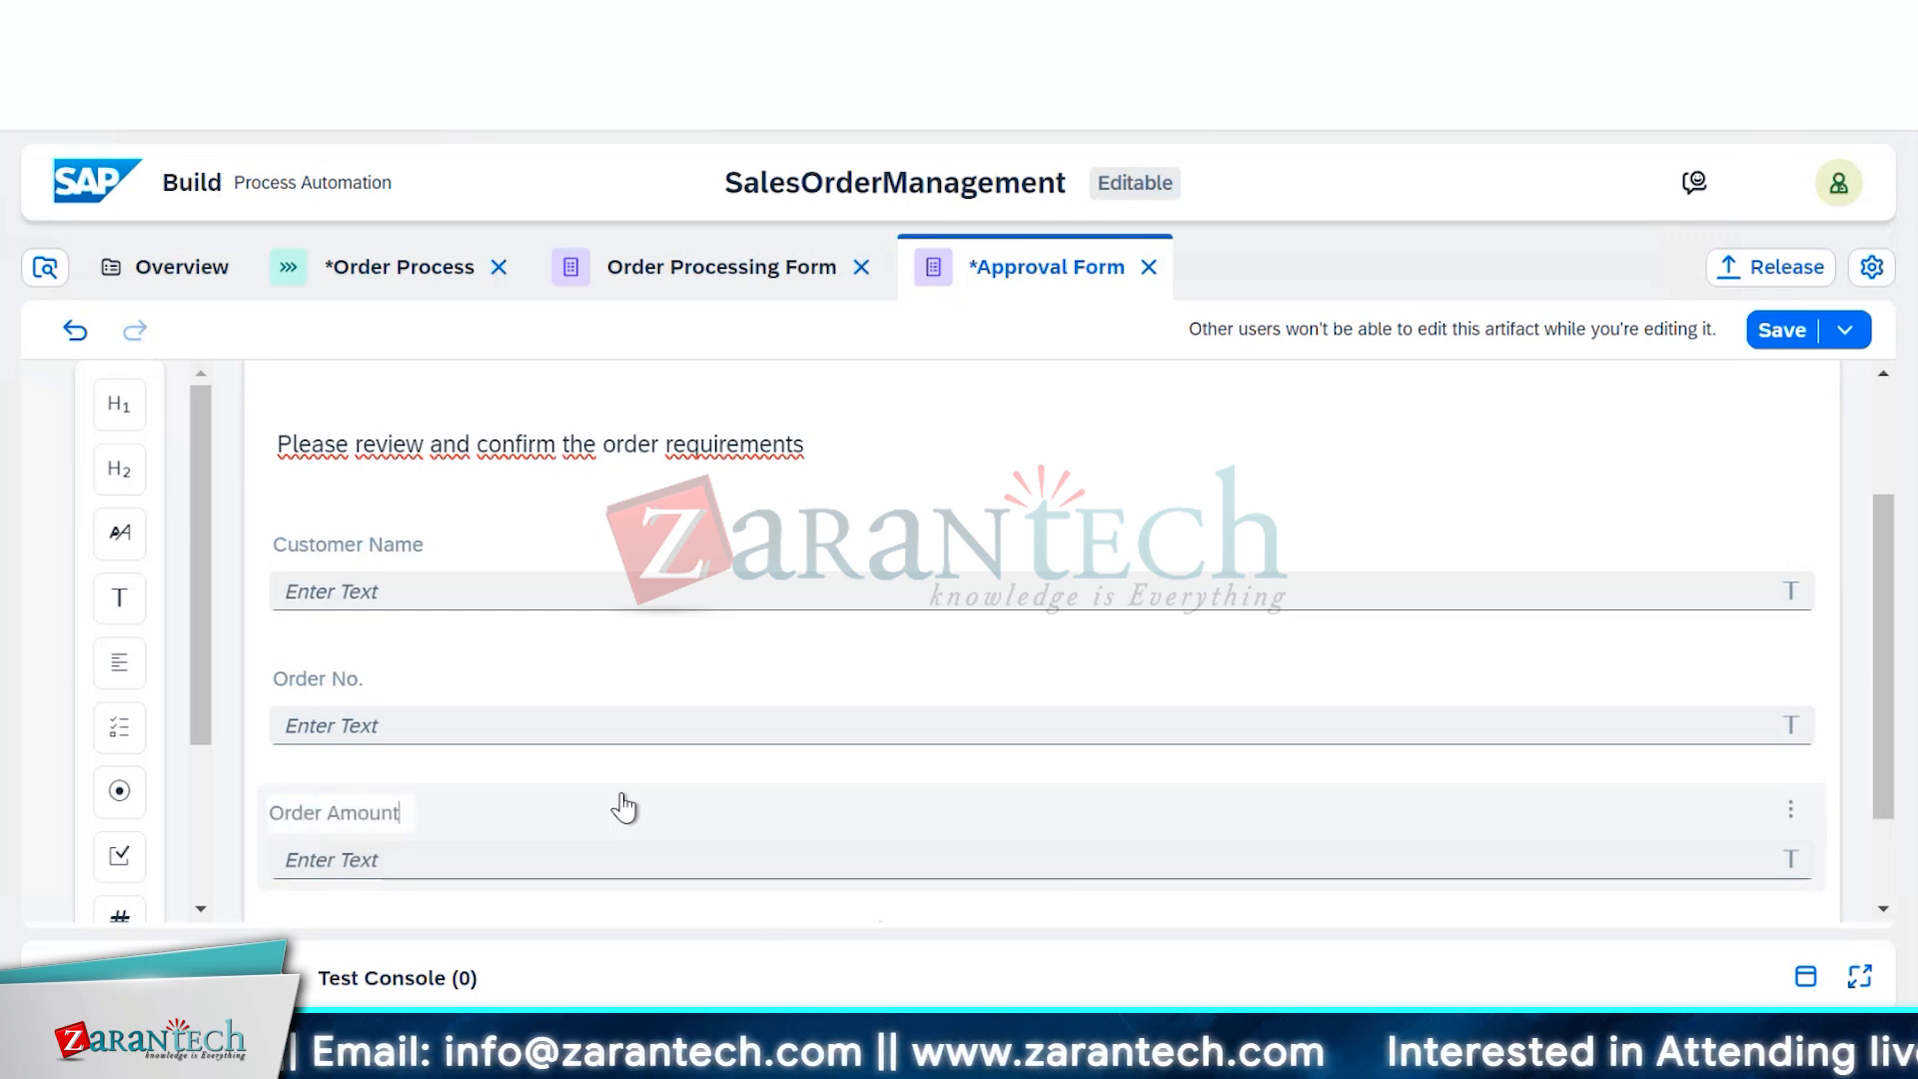
pyautogui.scroll(-2, 624, 807)
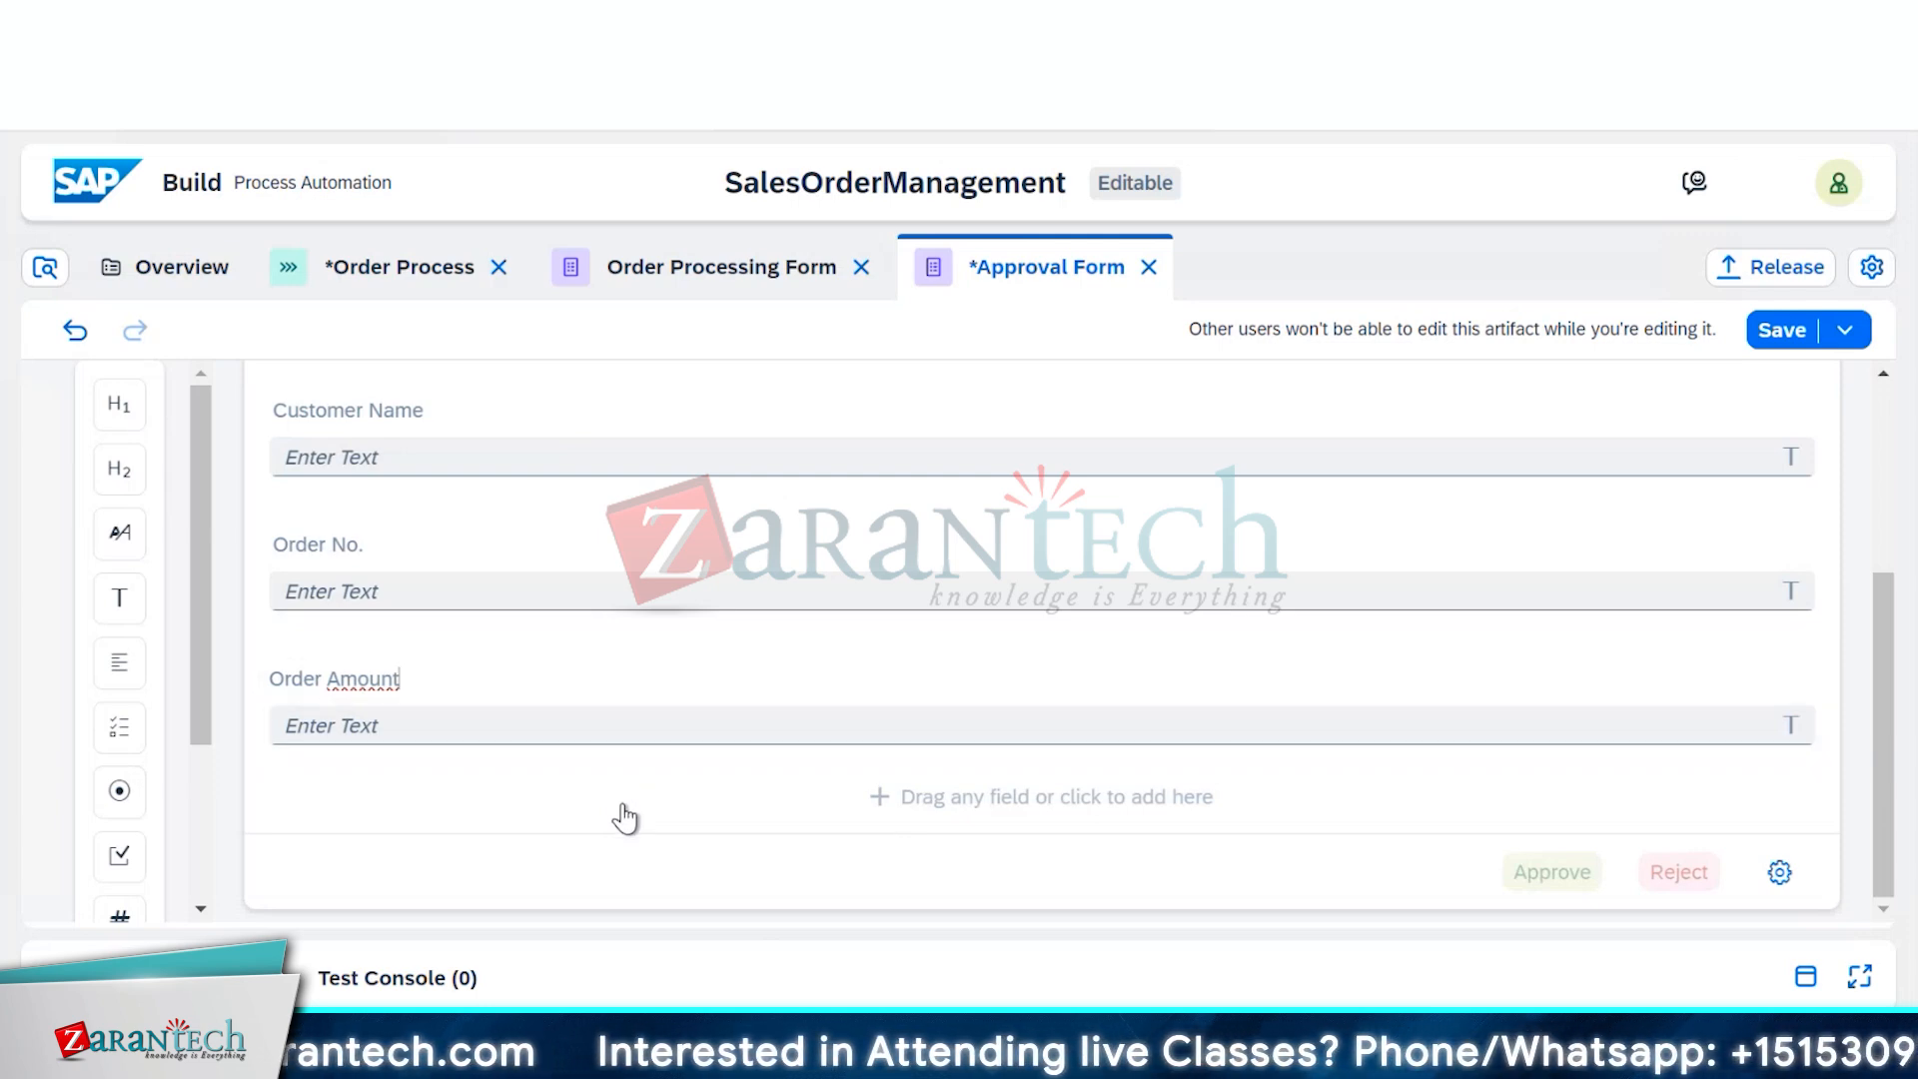
pyautogui.click(624, 815)
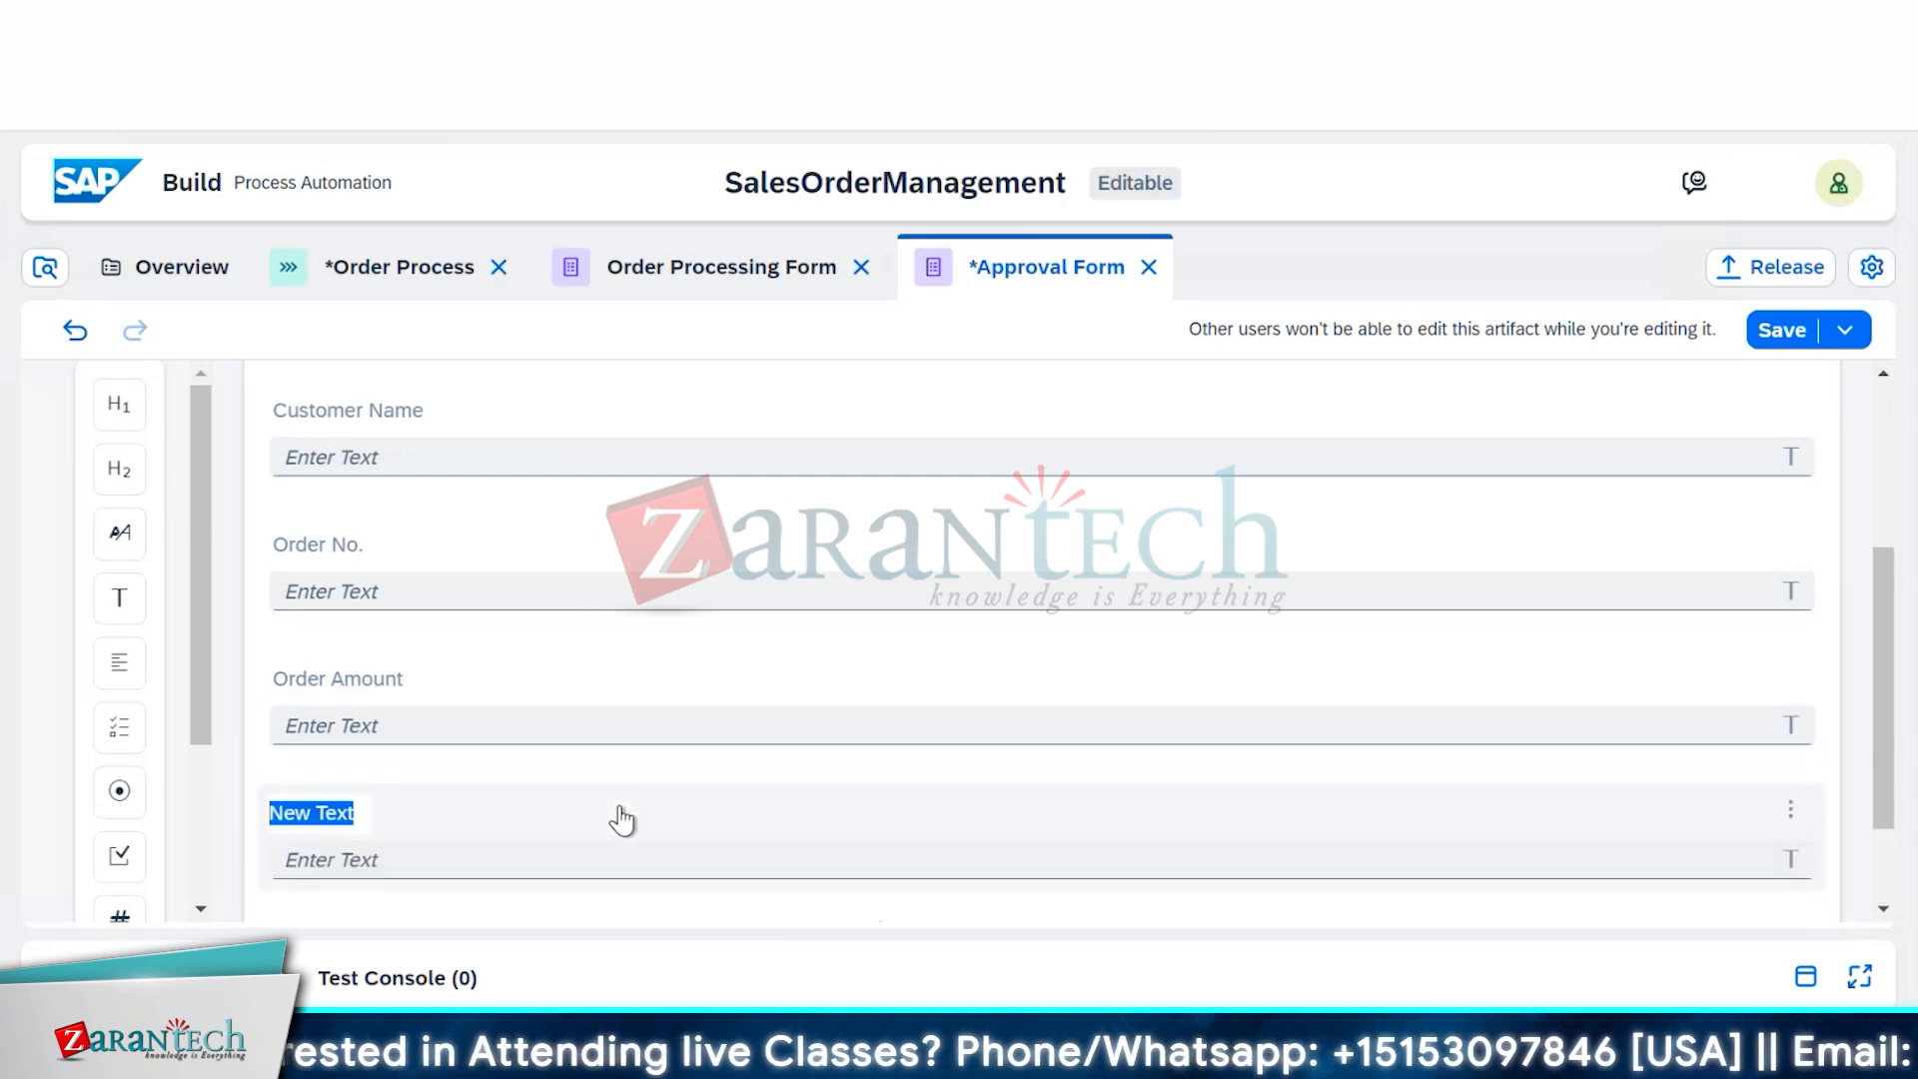
pyautogui.write('O')
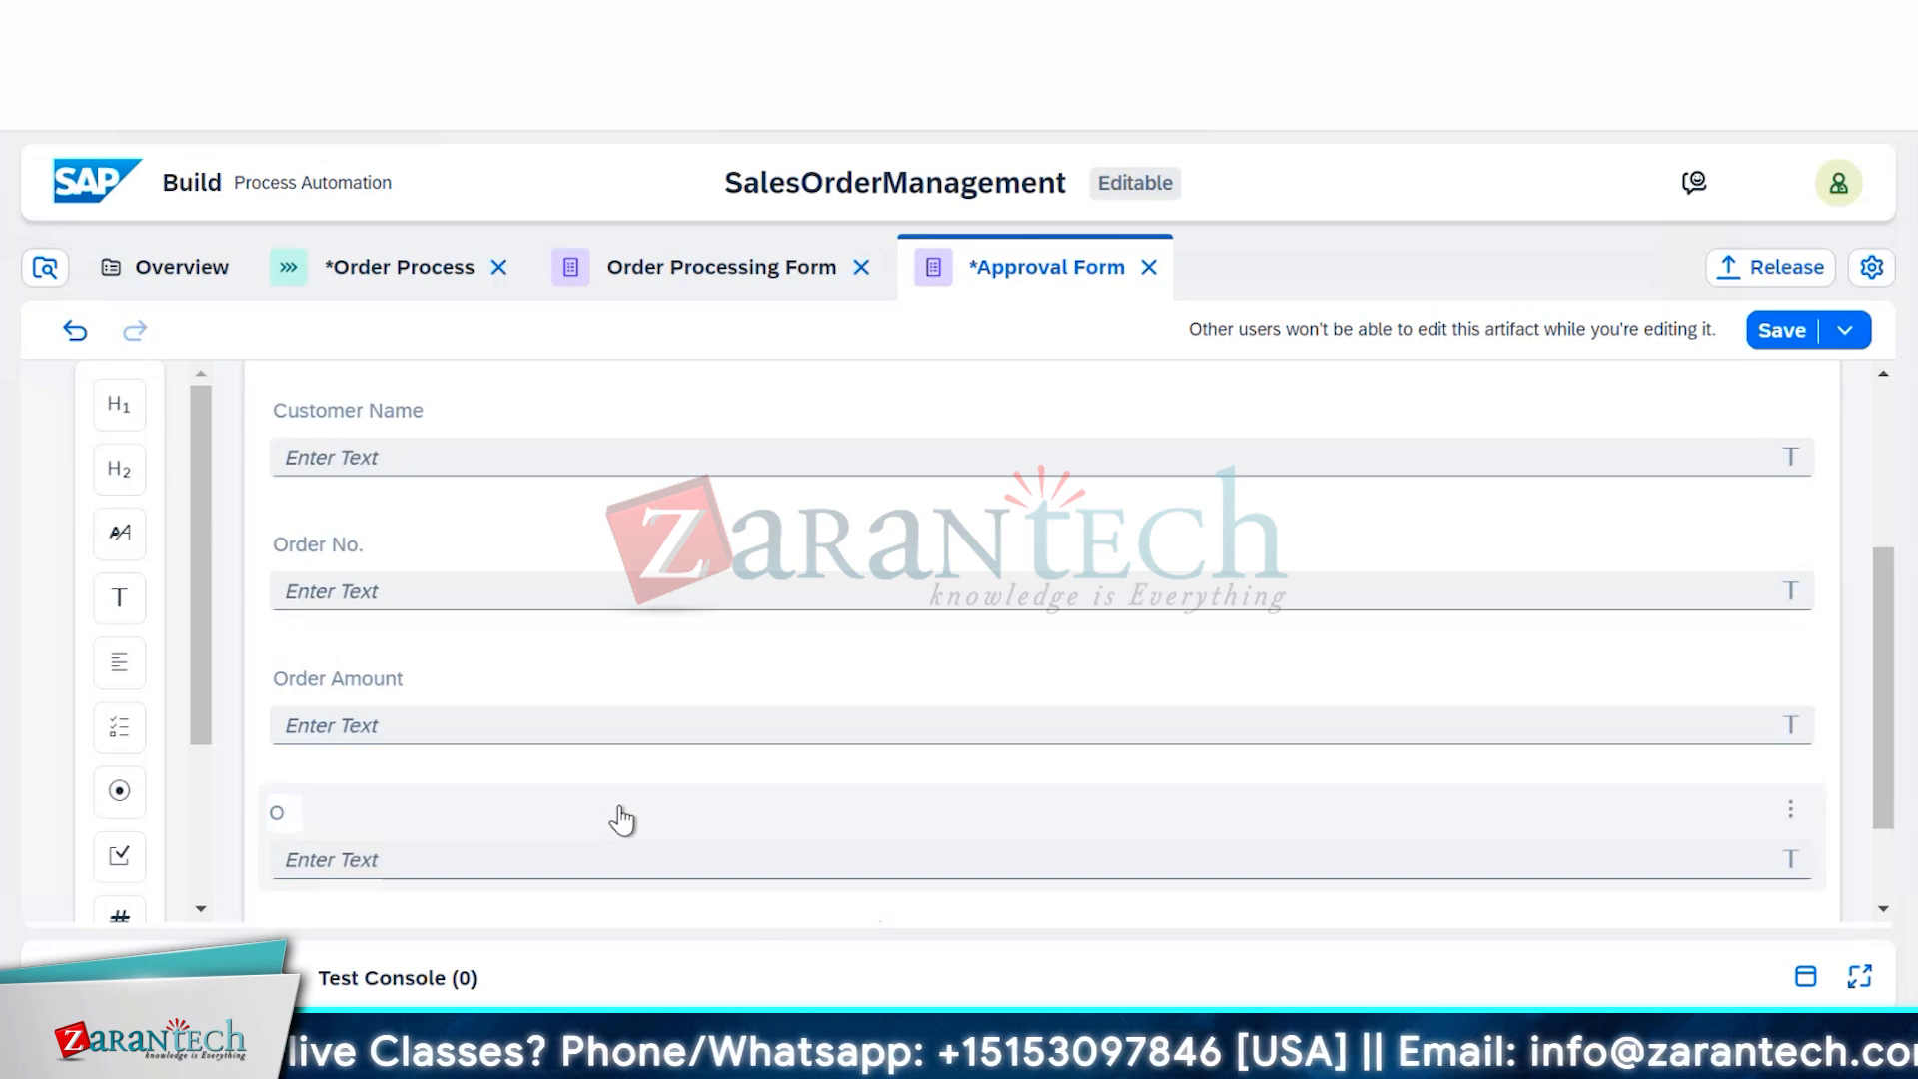
pyautogui.write('rder D')
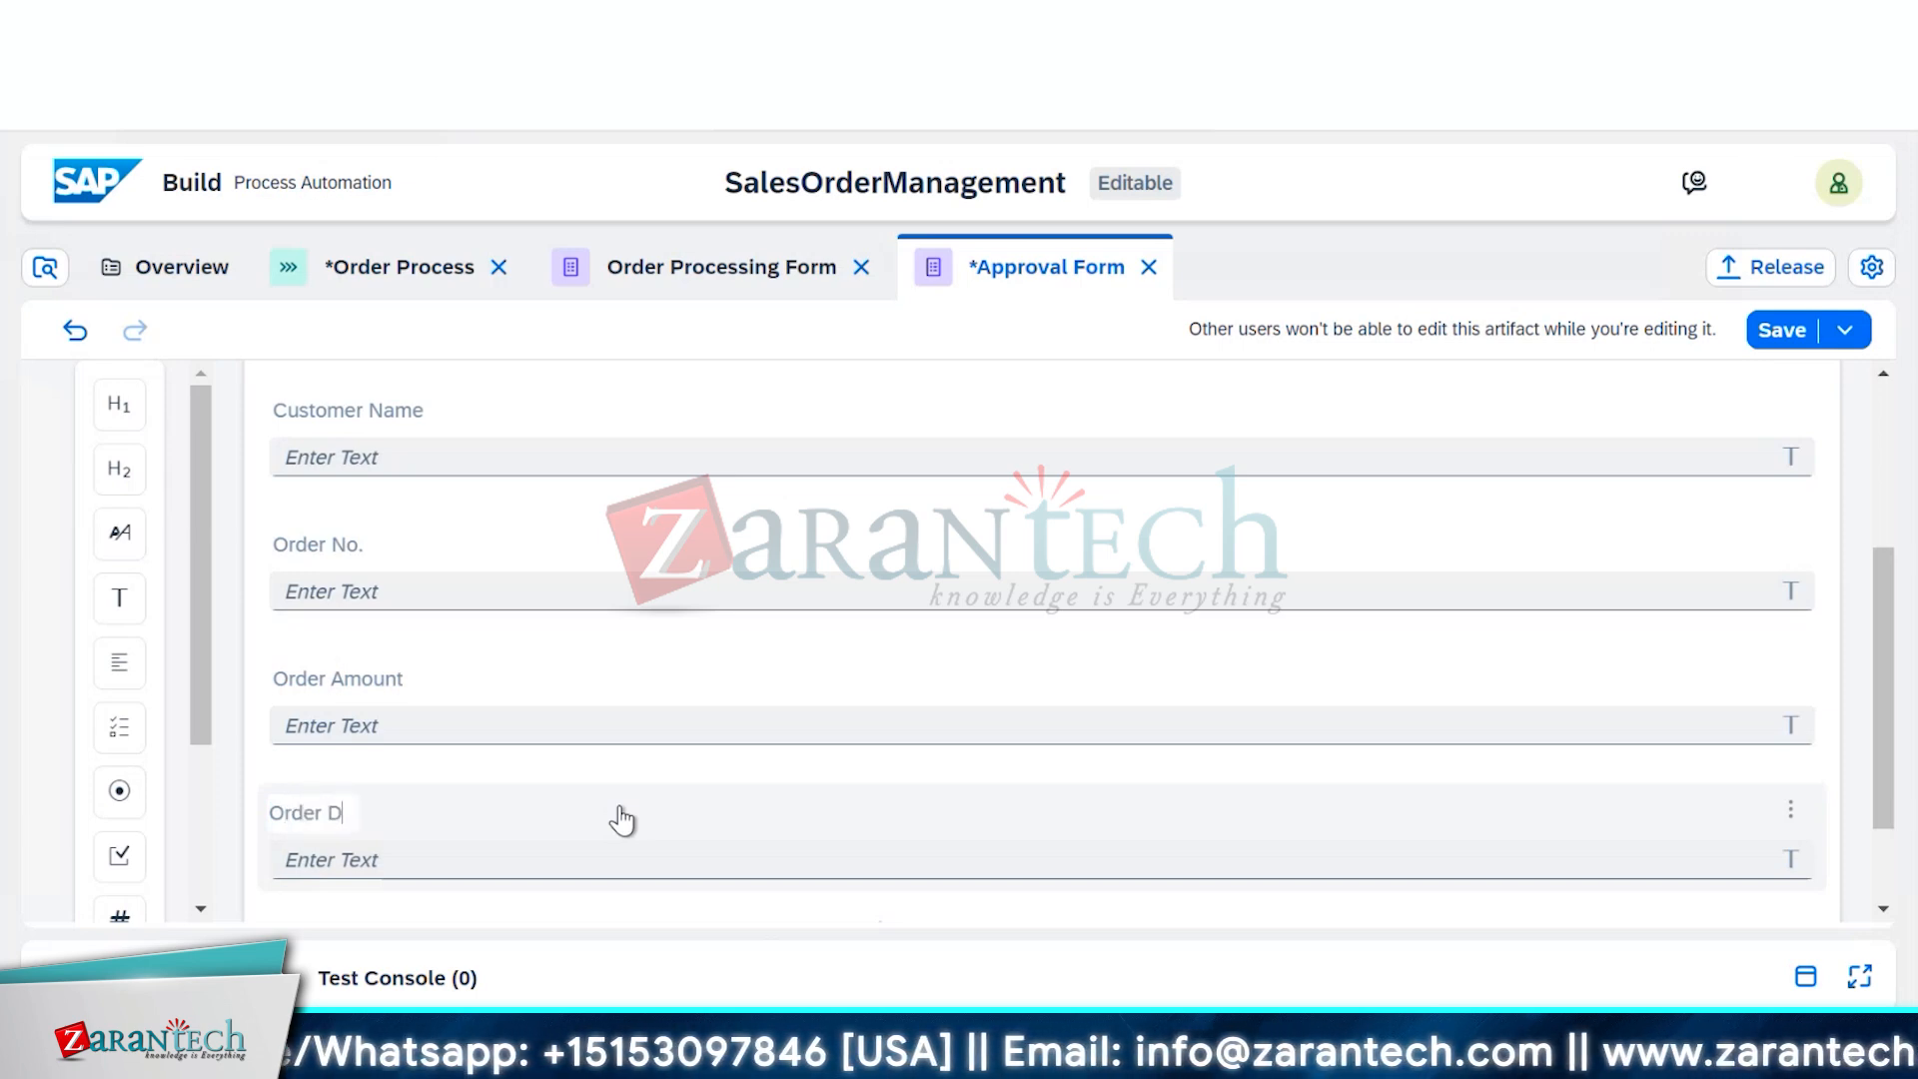
pyautogui.write('eliver')
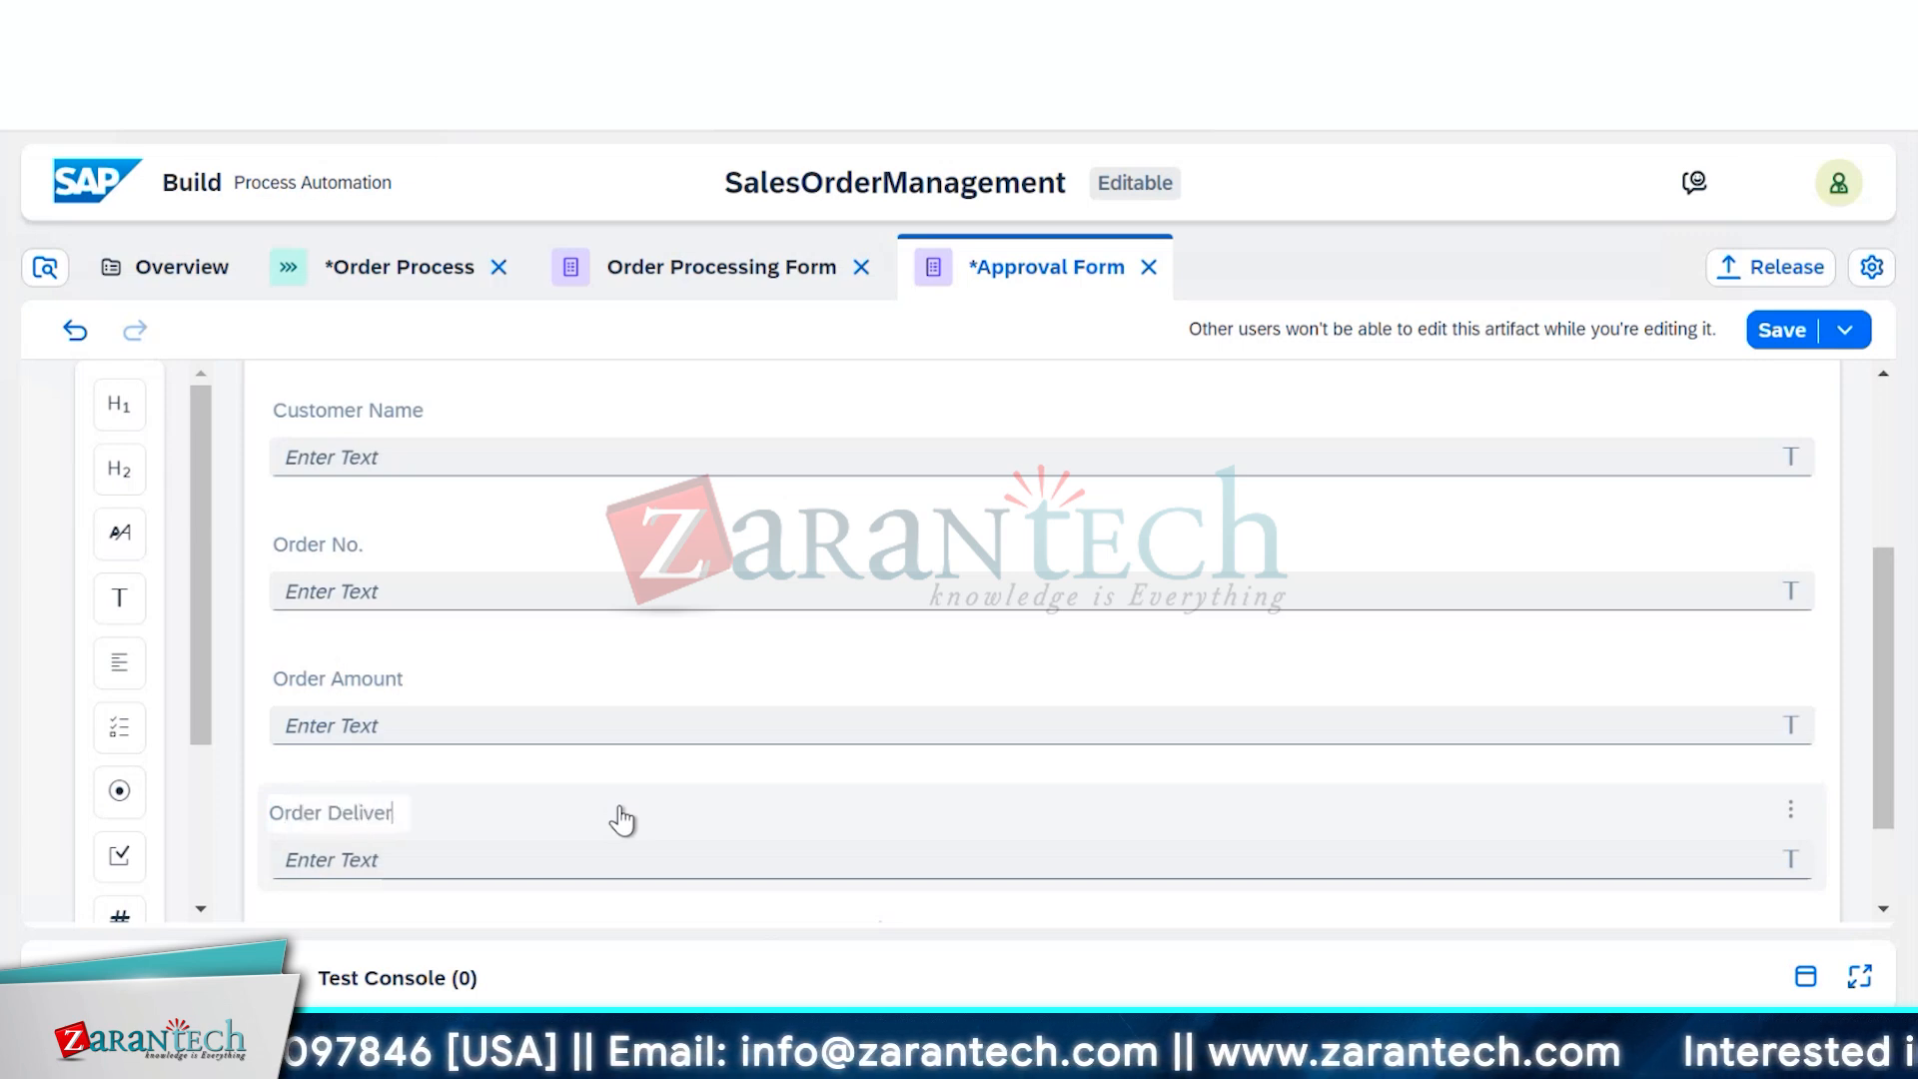
# Delete the Order Deliver and Order Amount text fields
pyautogui.click(1790, 814)
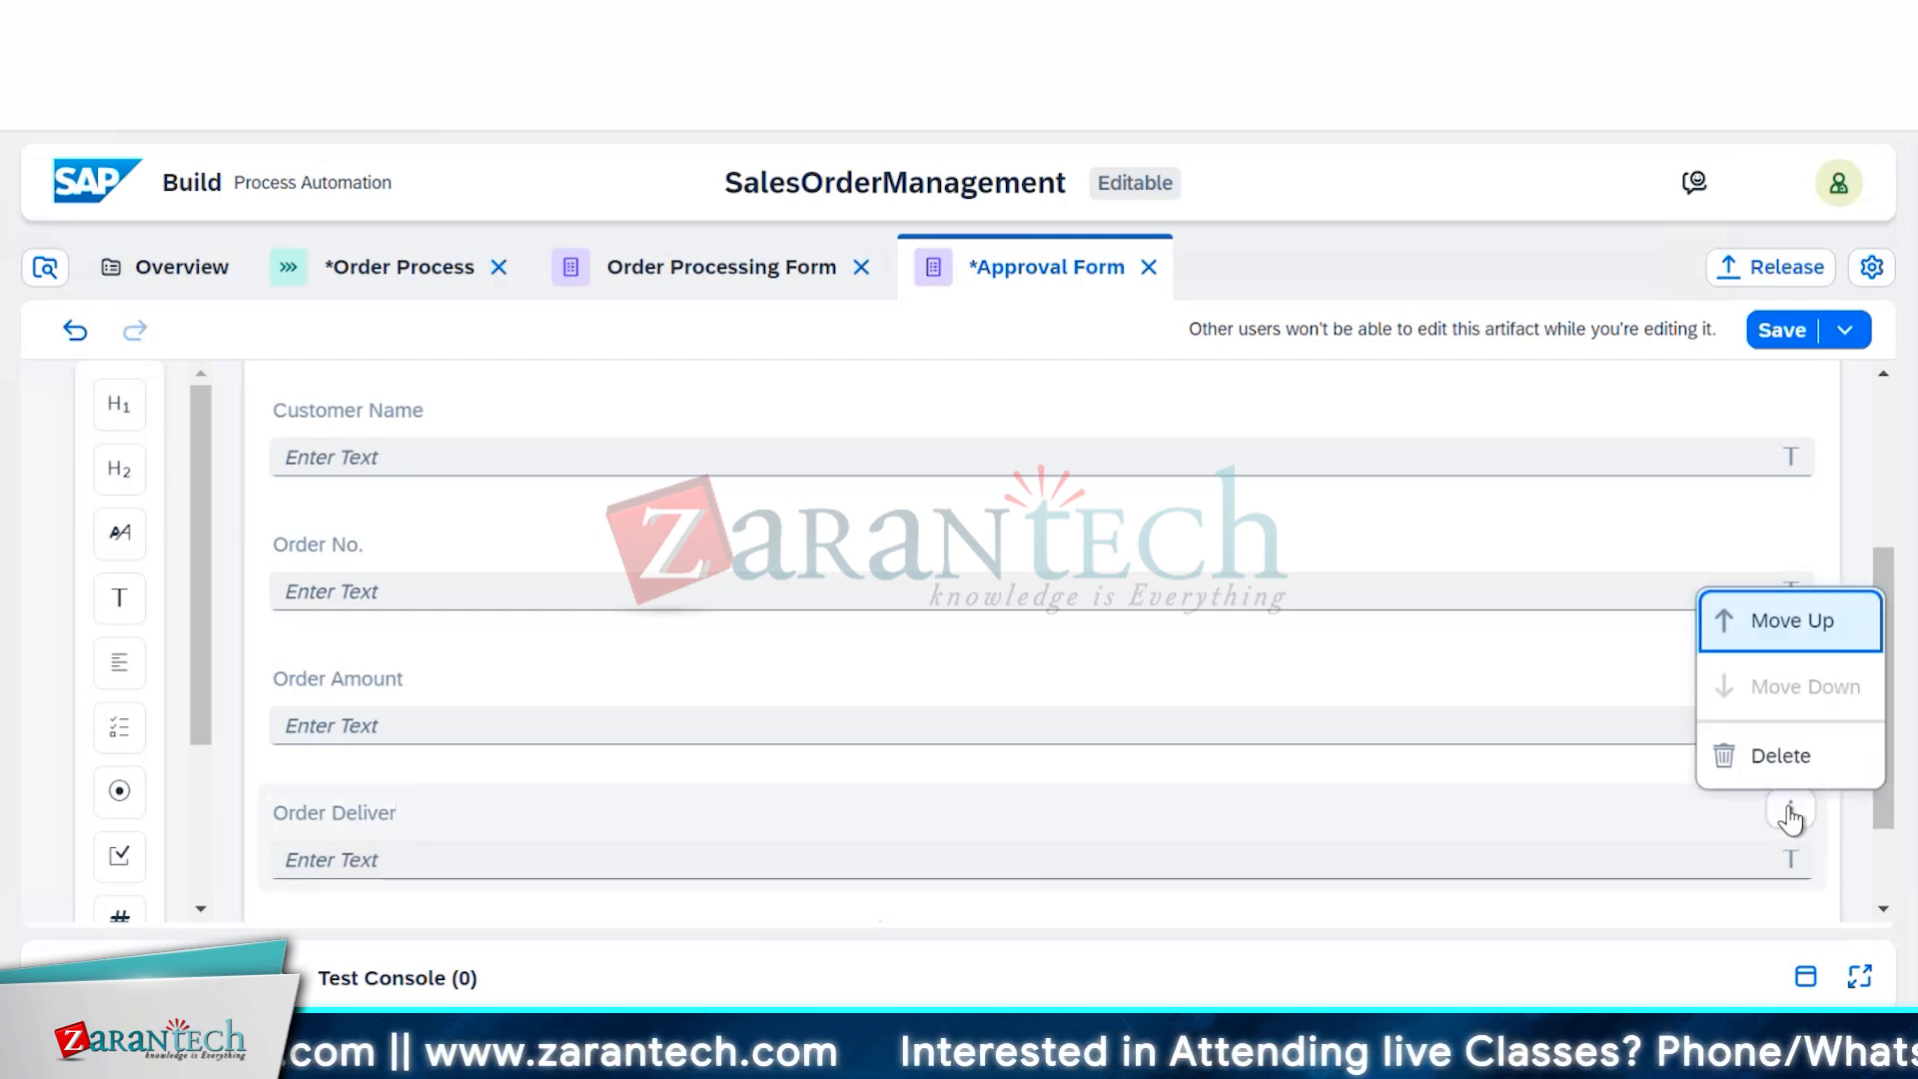
pyautogui.click(1779, 756)
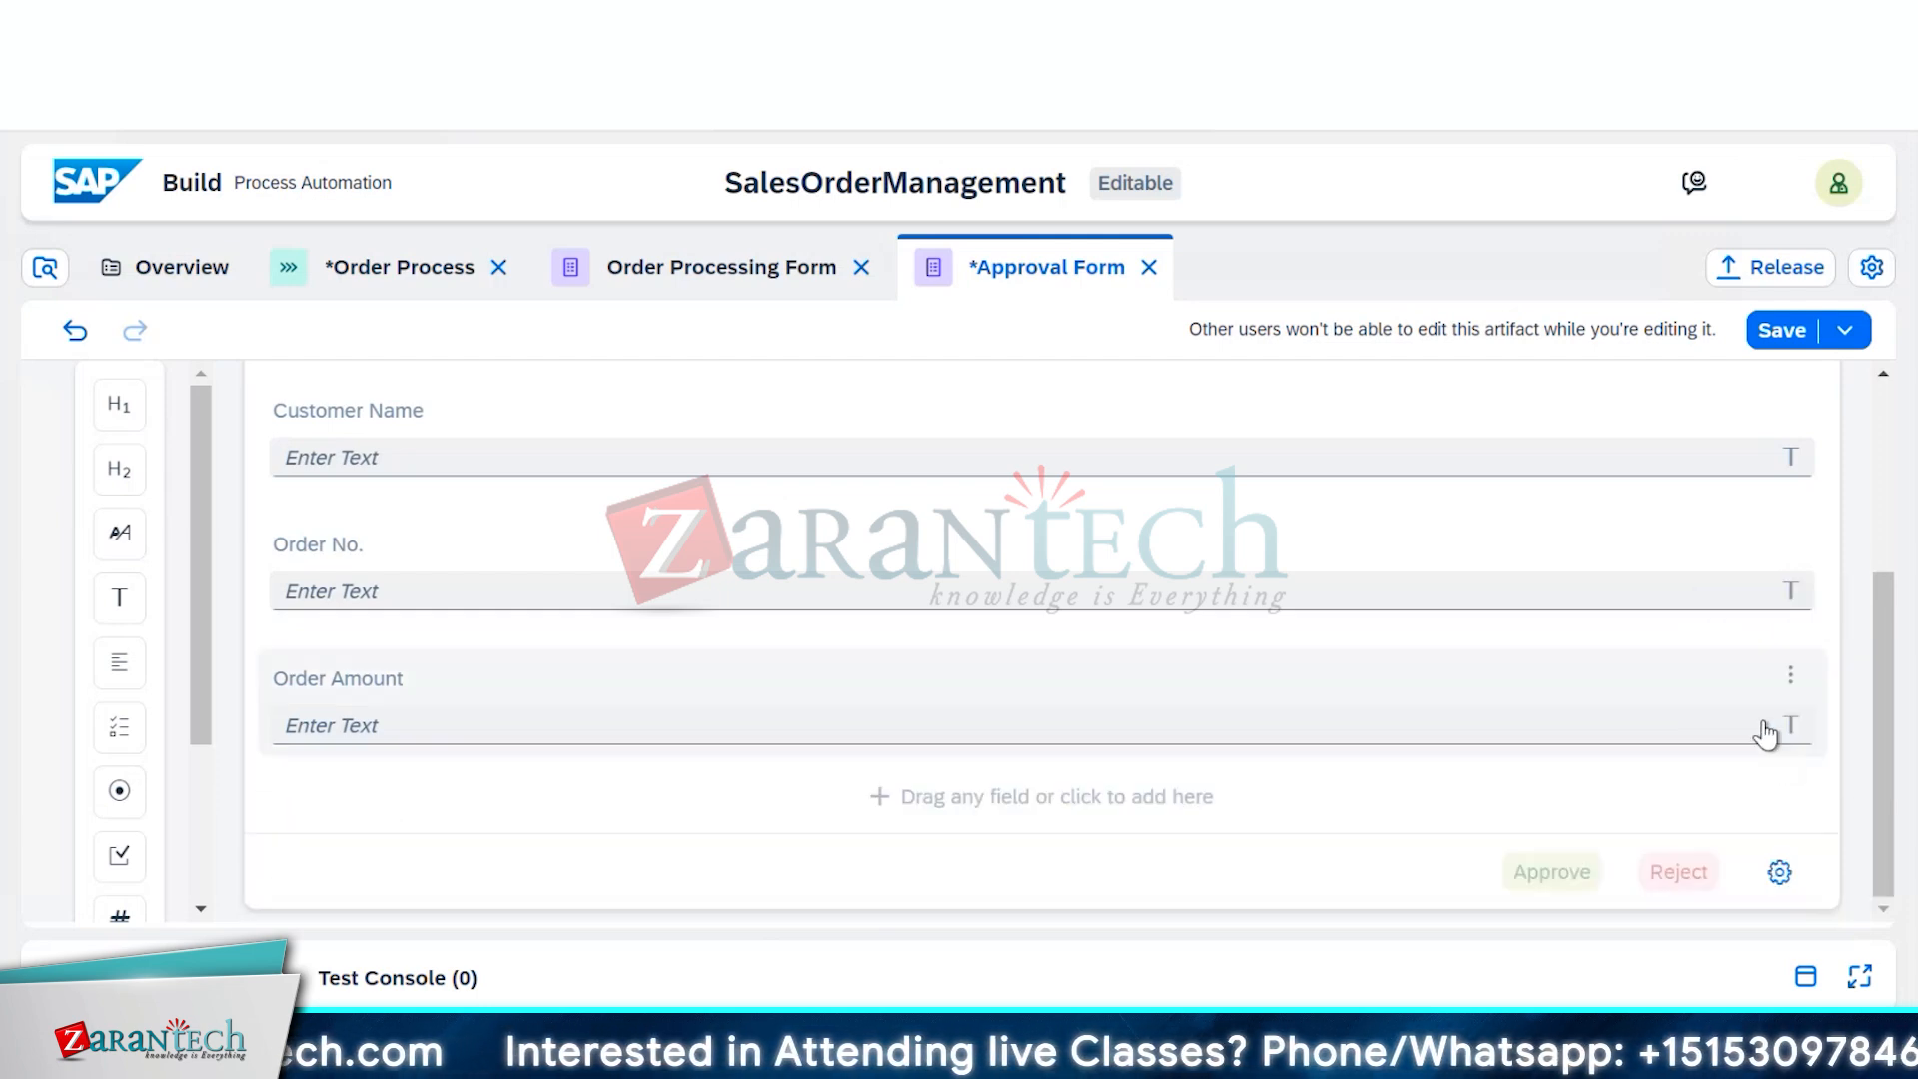
pyautogui.click(1791, 679)
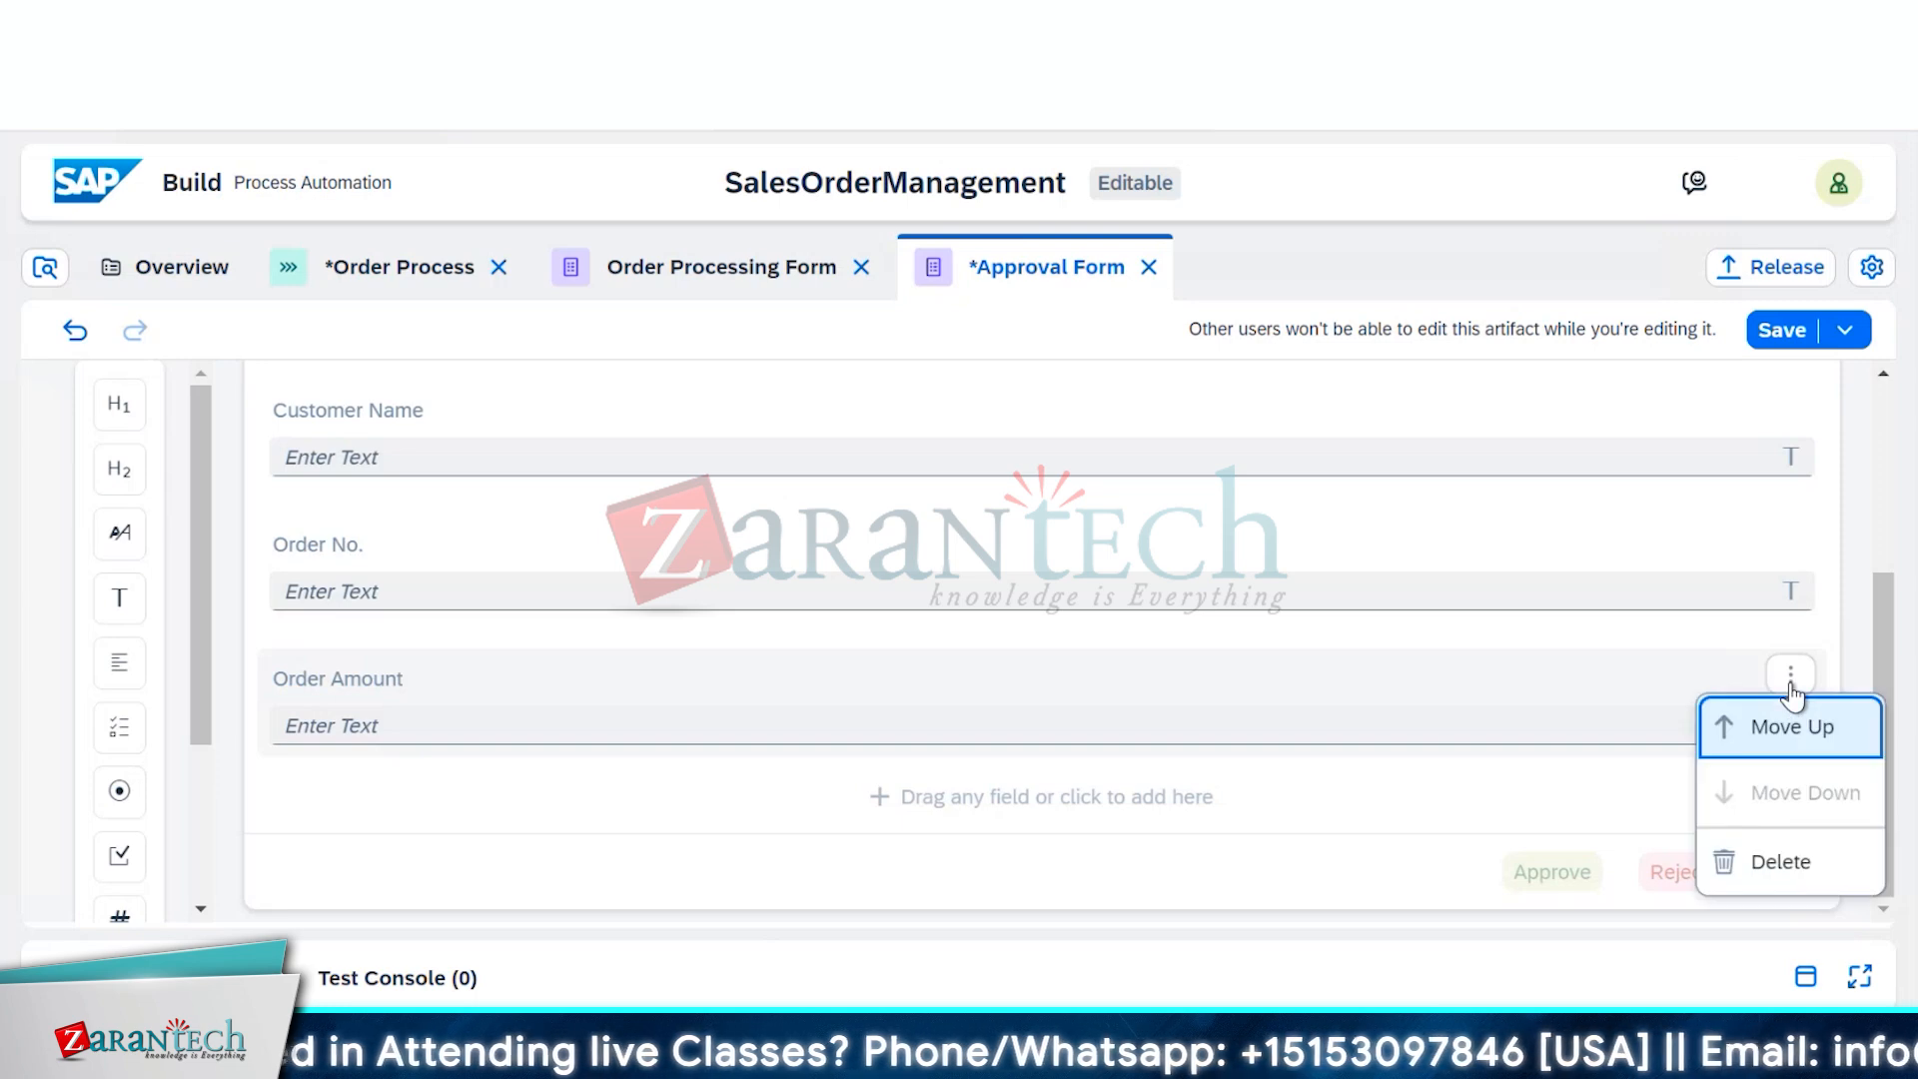
pyautogui.click(1784, 863)
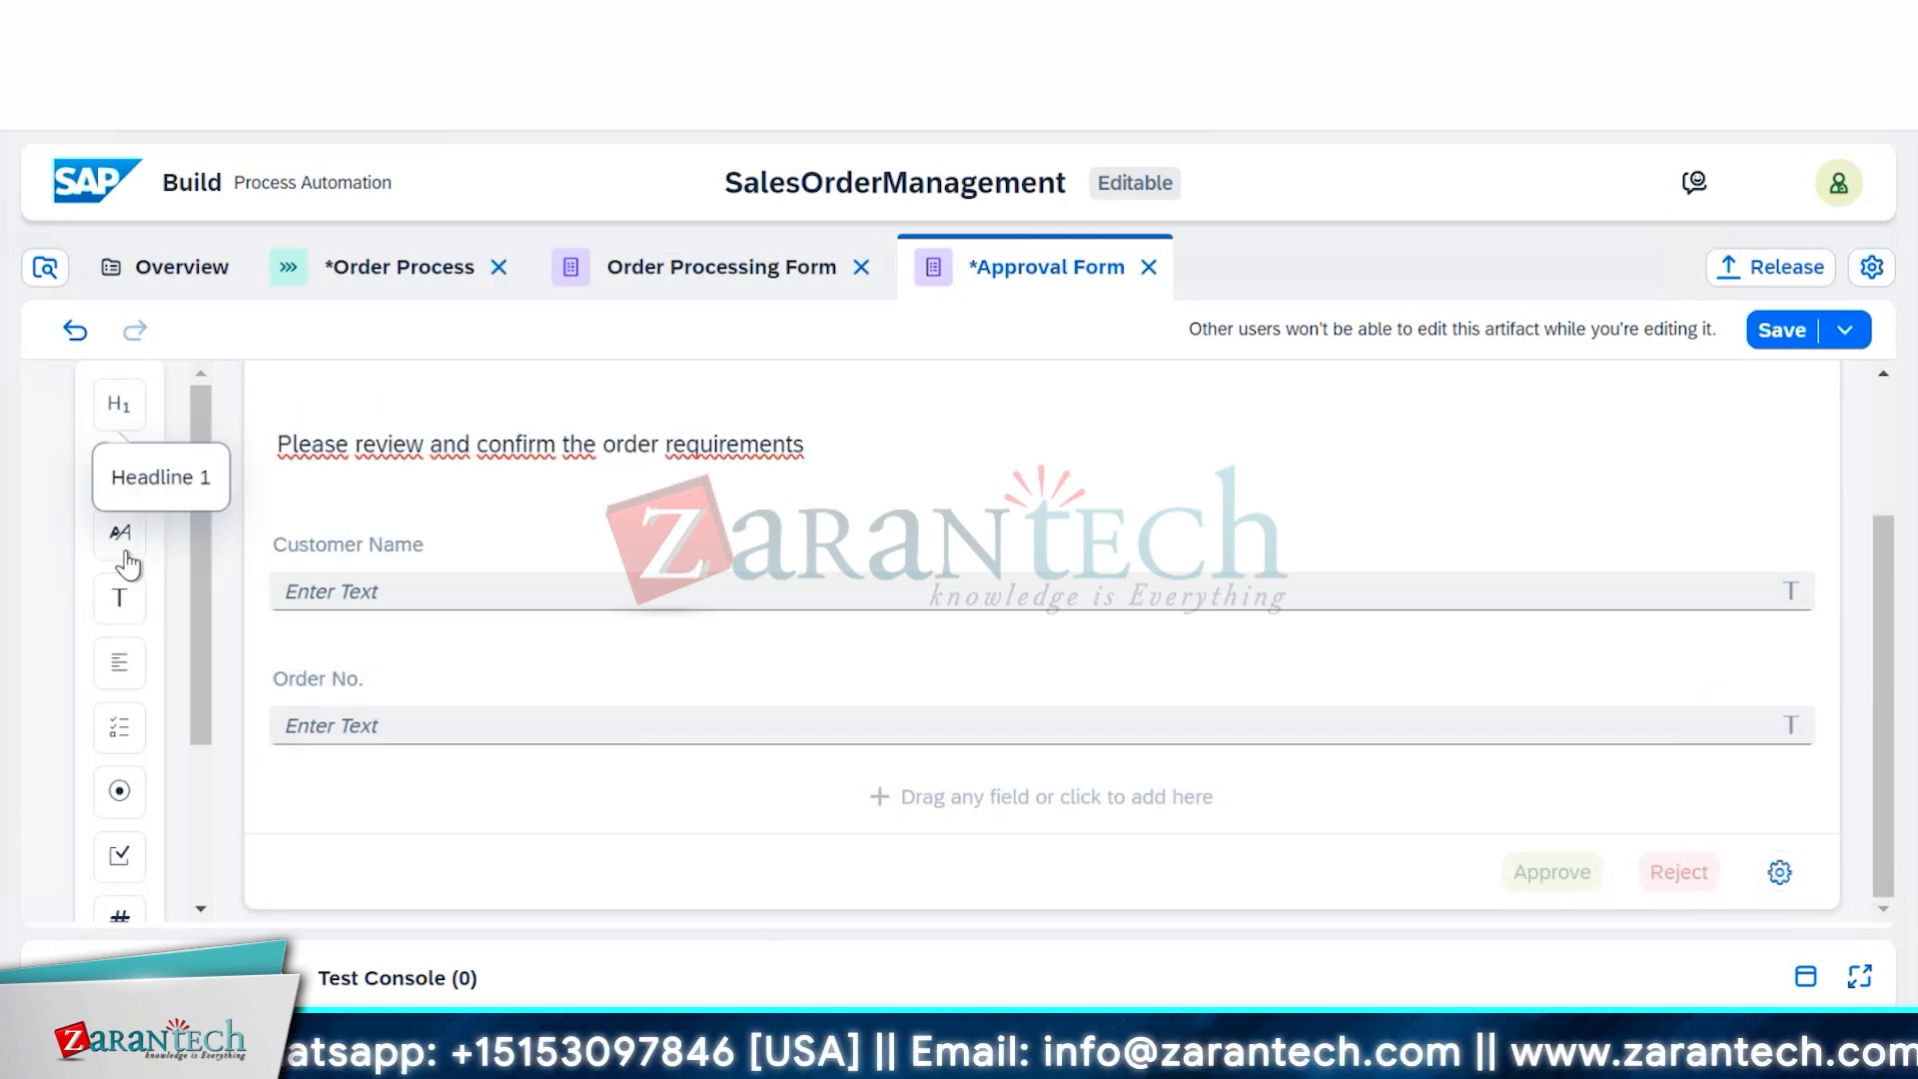
# Add a number field below Order No. and begin entering its label
pyautogui.scroll(-3, 122, 819)
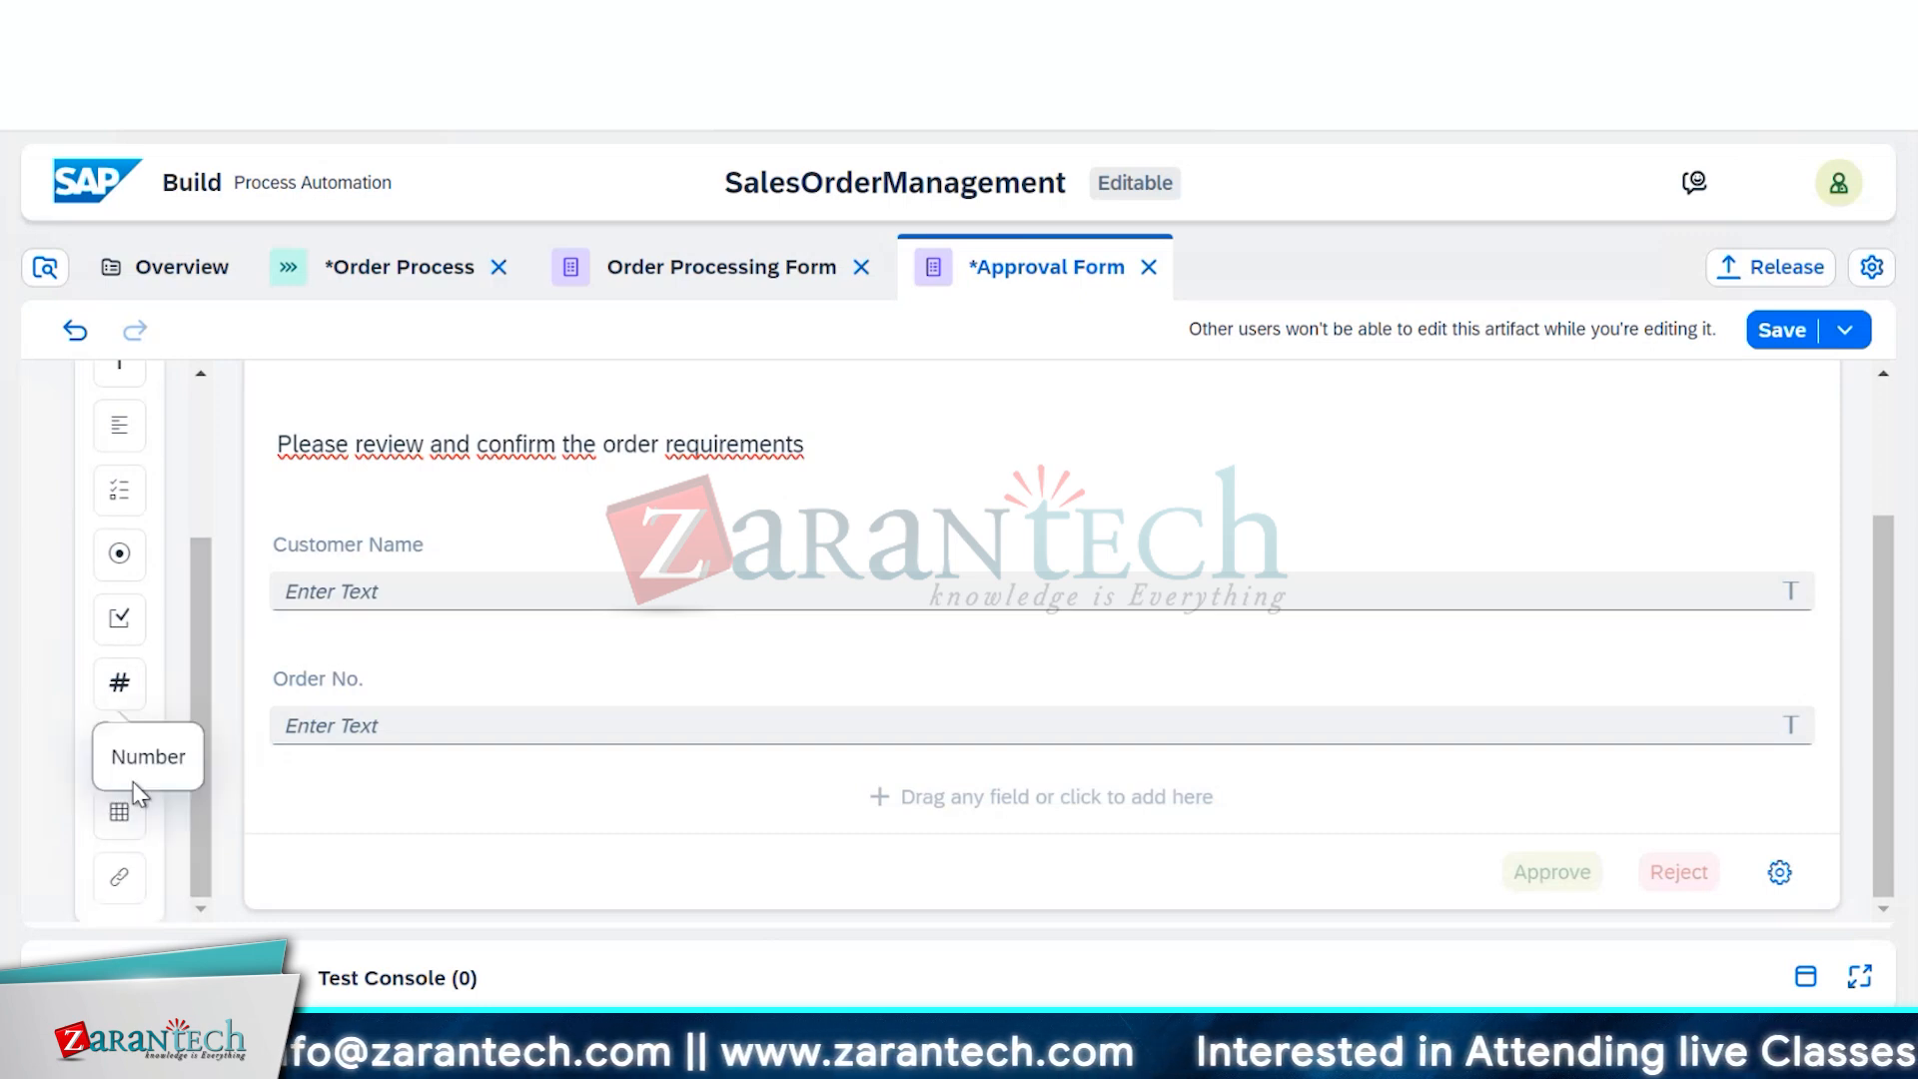
pyautogui.scroll(3, 172, 687)
pyautogui.scroll(-3, 172, 687)
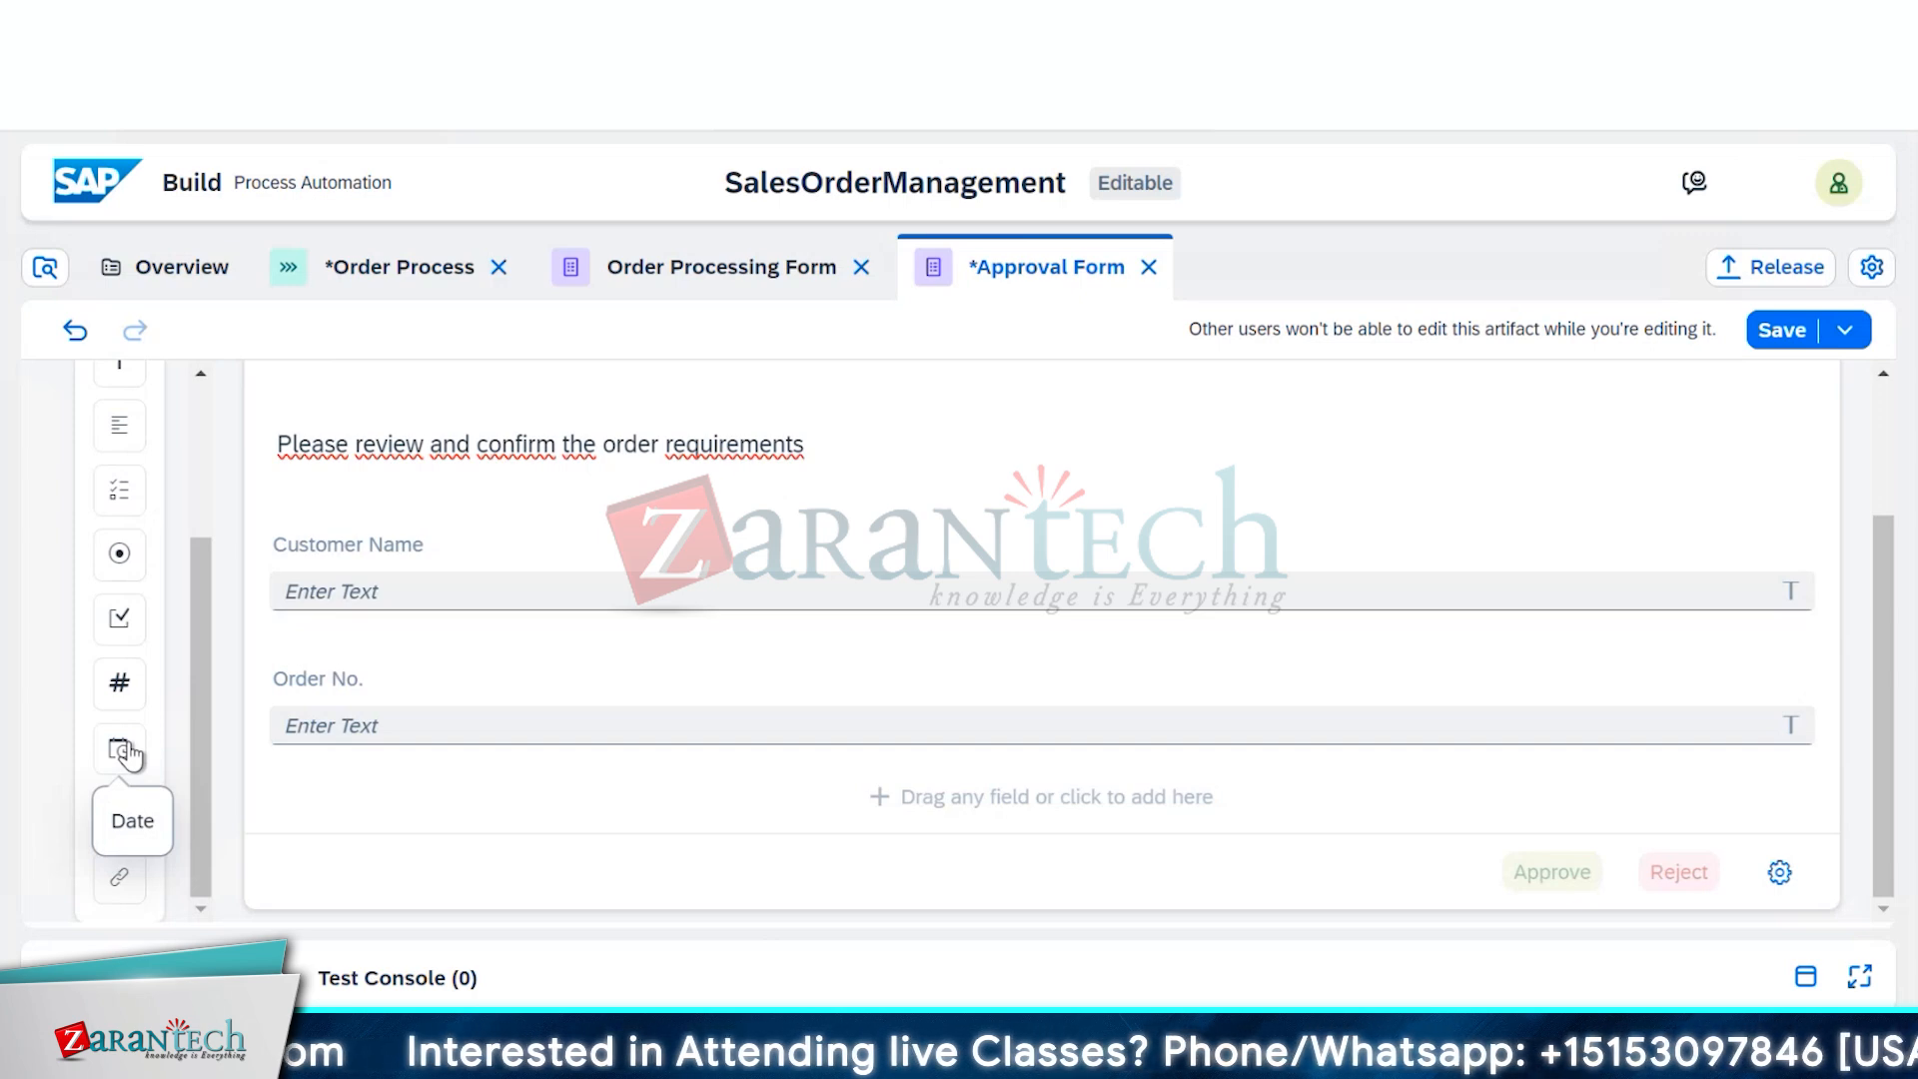
pyautogui.moveTo(118, 683); pyautogui.dragTo(300, 760)
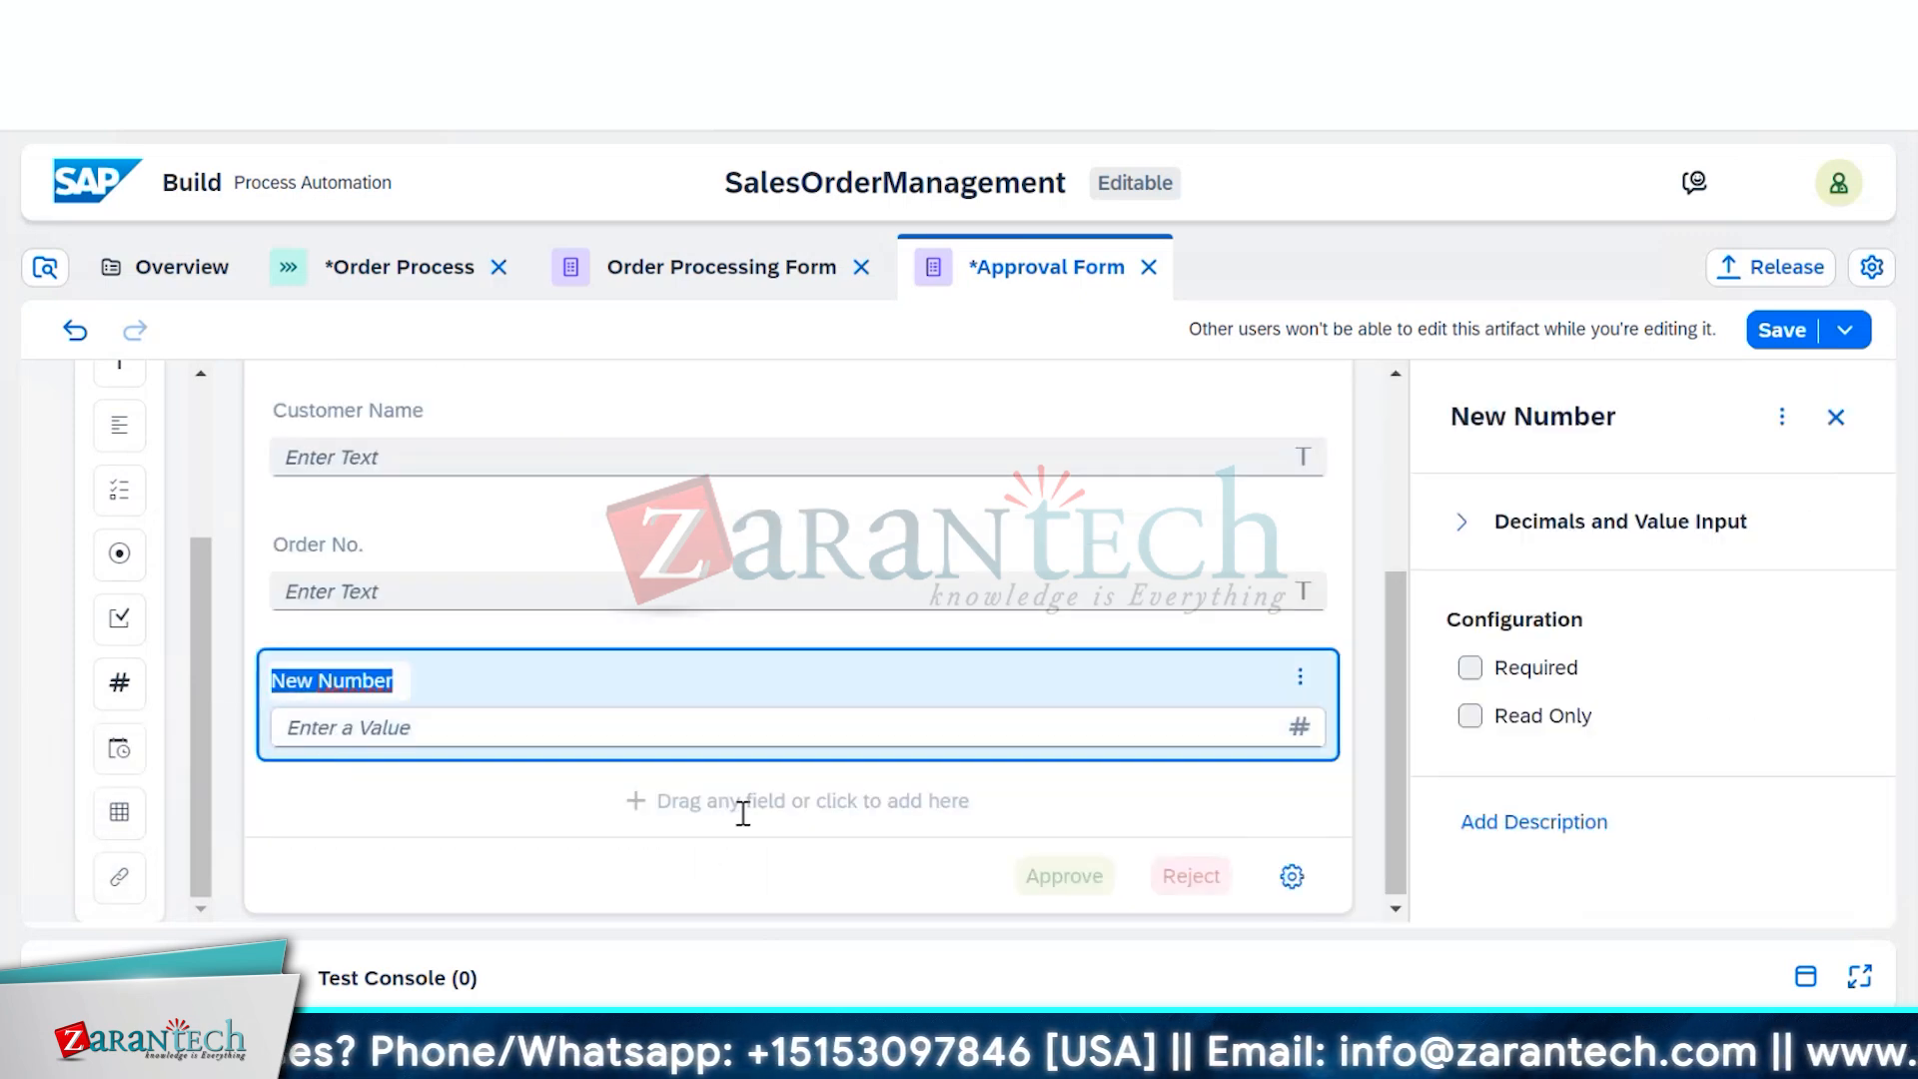
pyautogui.write('Or')
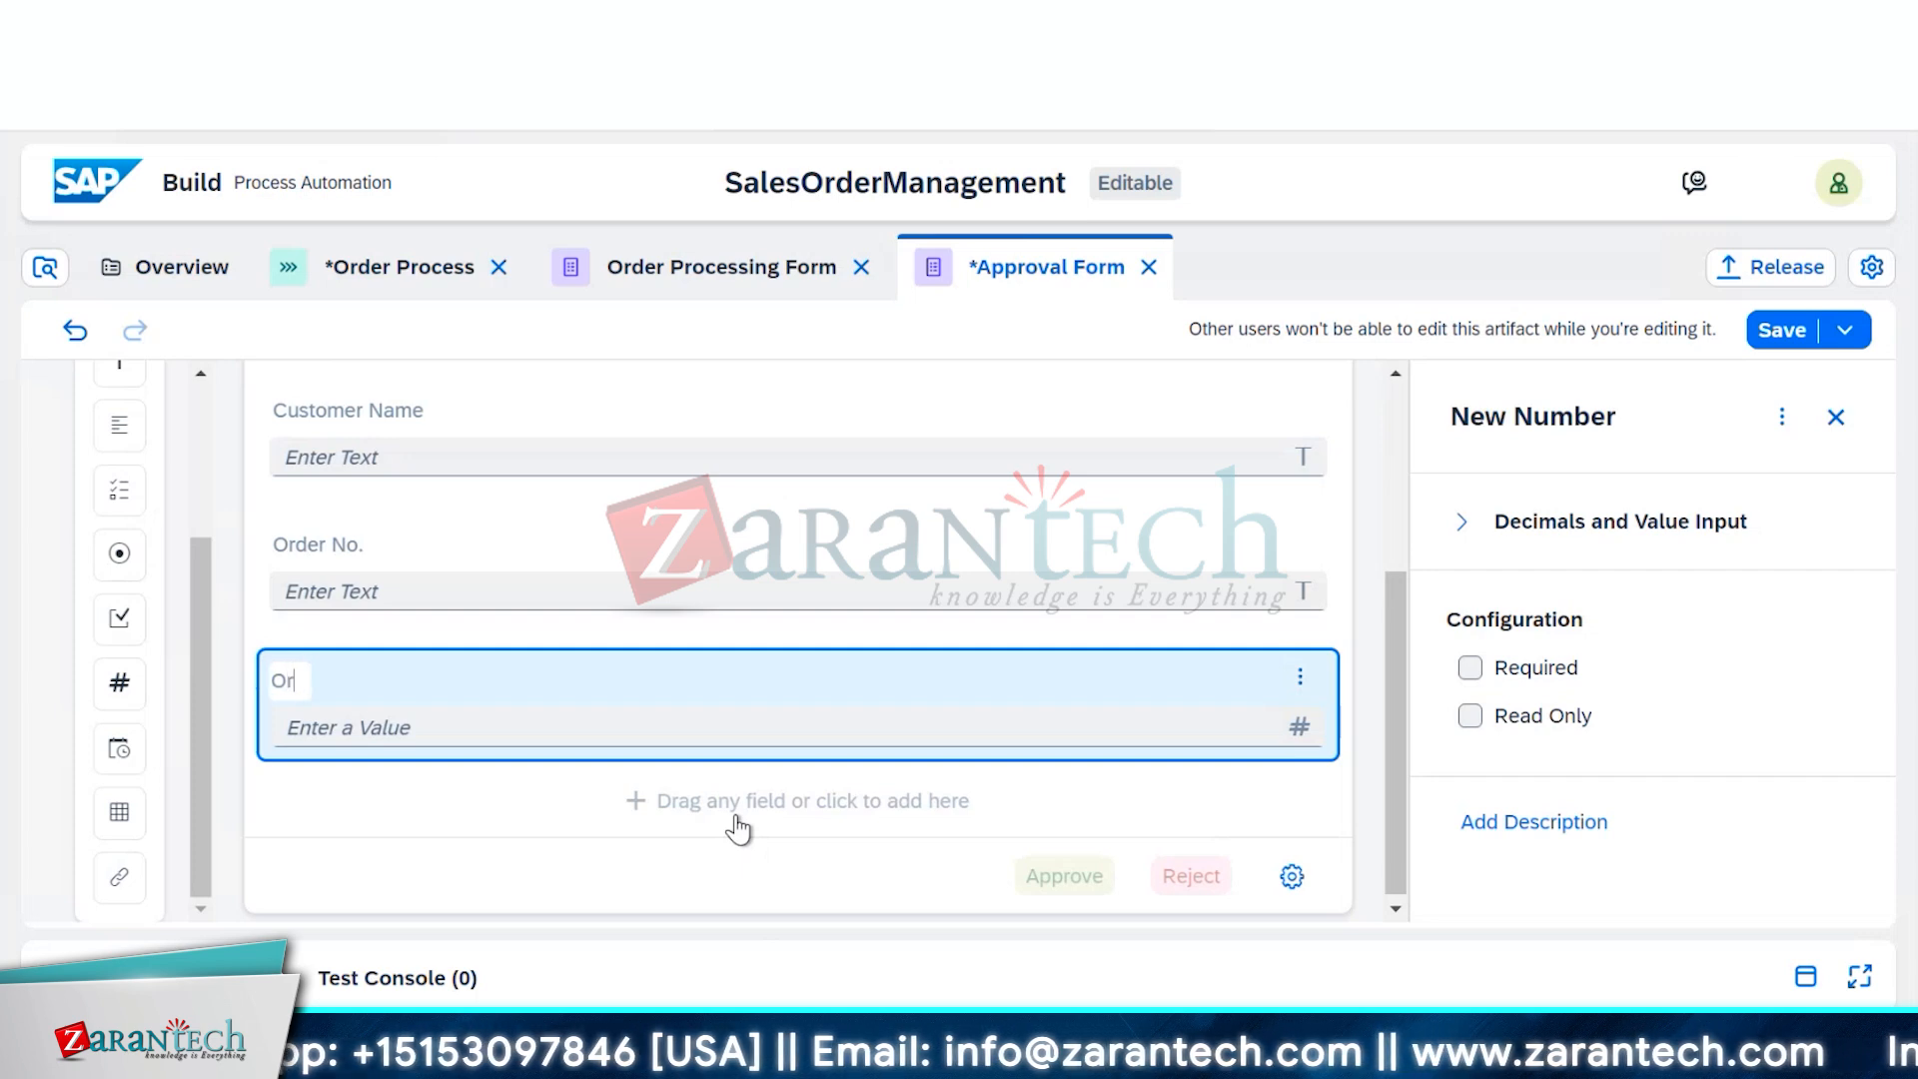
pyautogui.write('der No.')
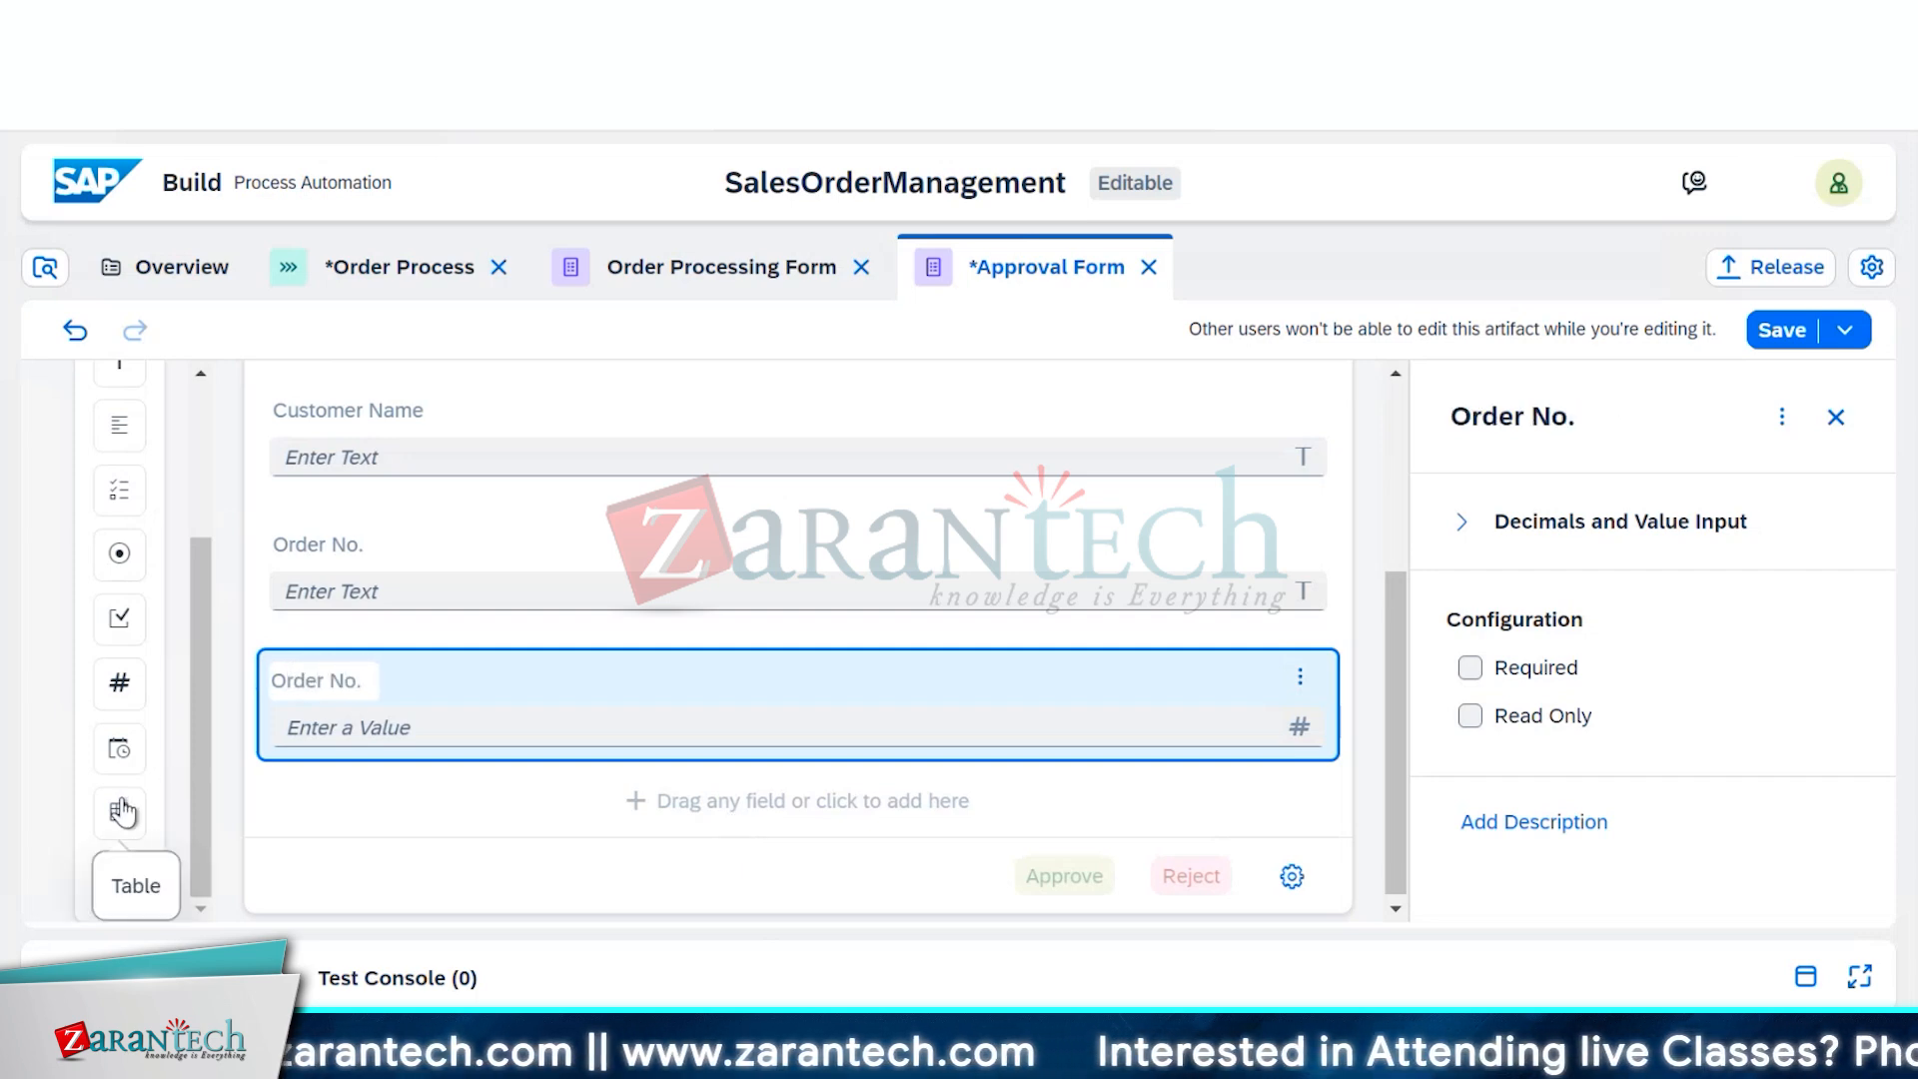
# Add an Order Delivery Date date field and move it below the number field
pyautogui.moveTo(119, 744); pyautogui.dragTo(316, 802)
pyautogui.moveTo(316, 802); pyautogui.dragTo(307, 827)
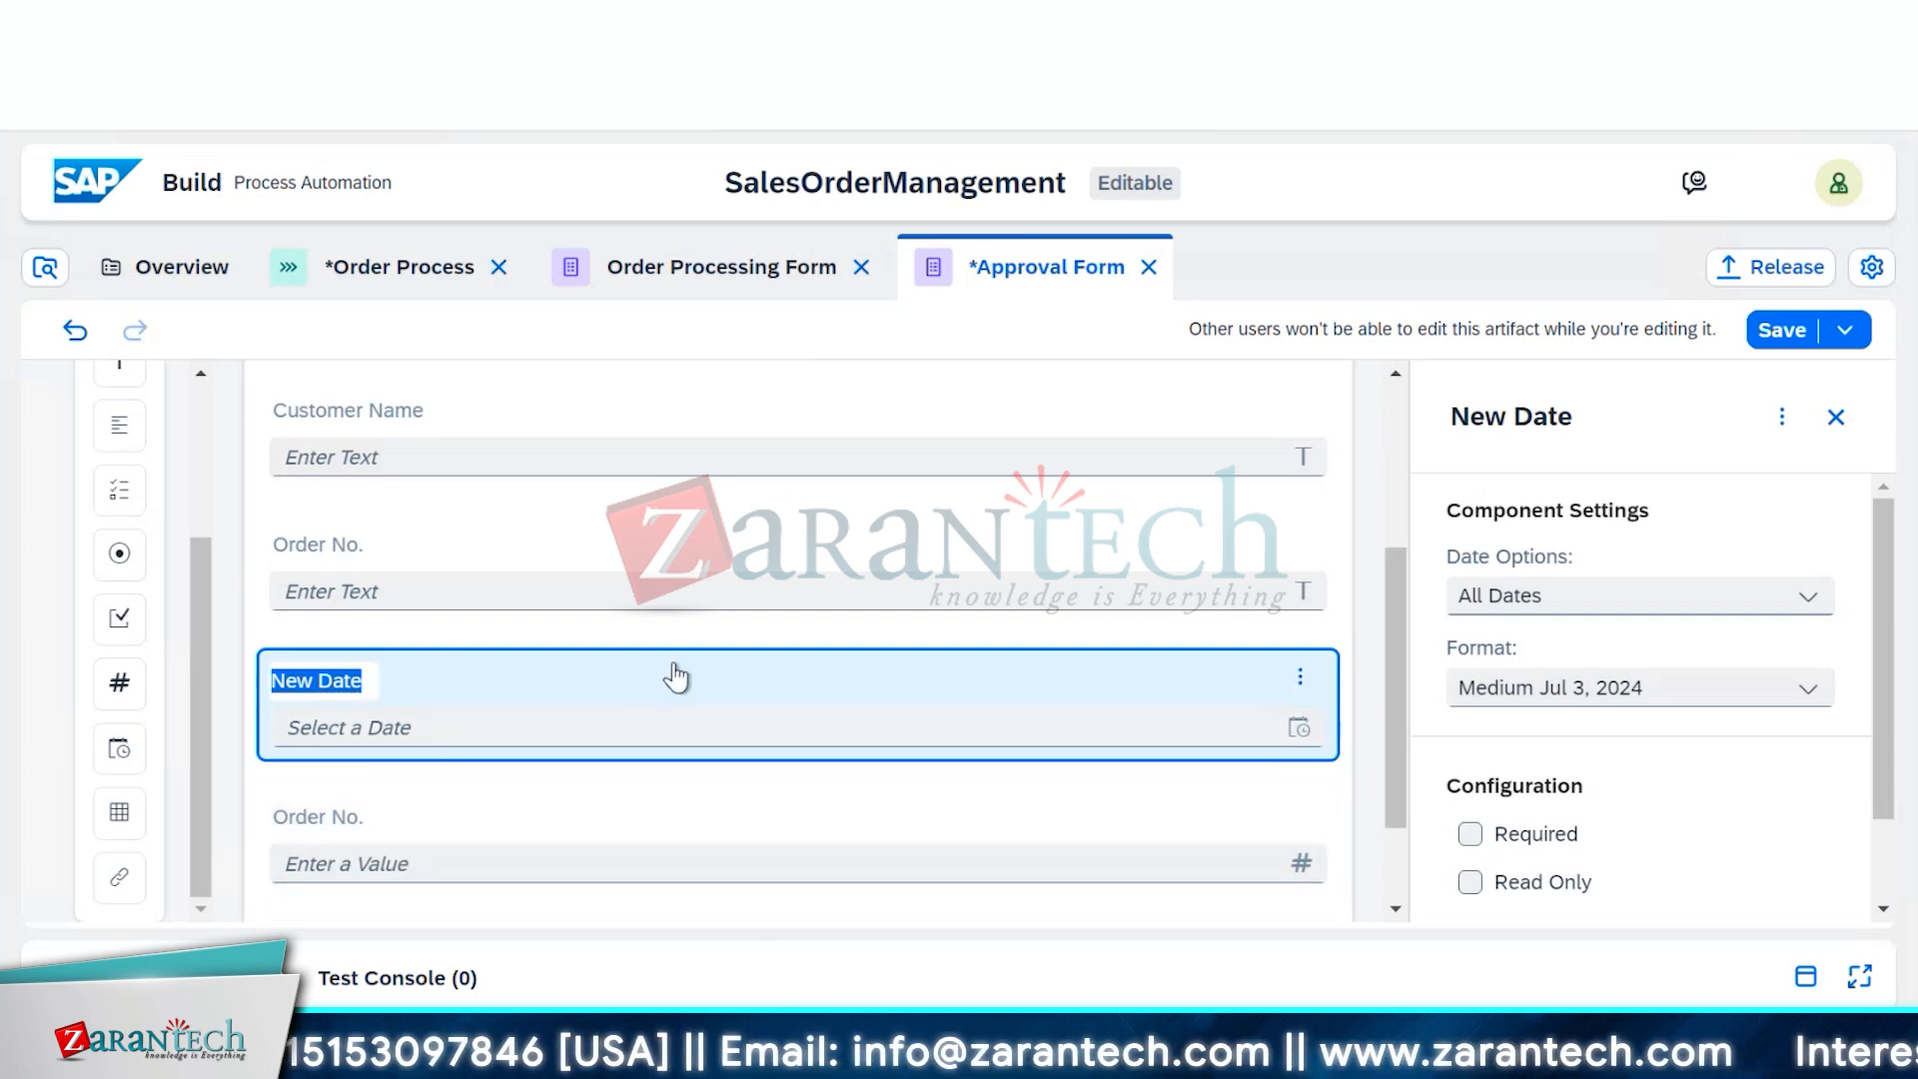
pyautogui.write('Order D')
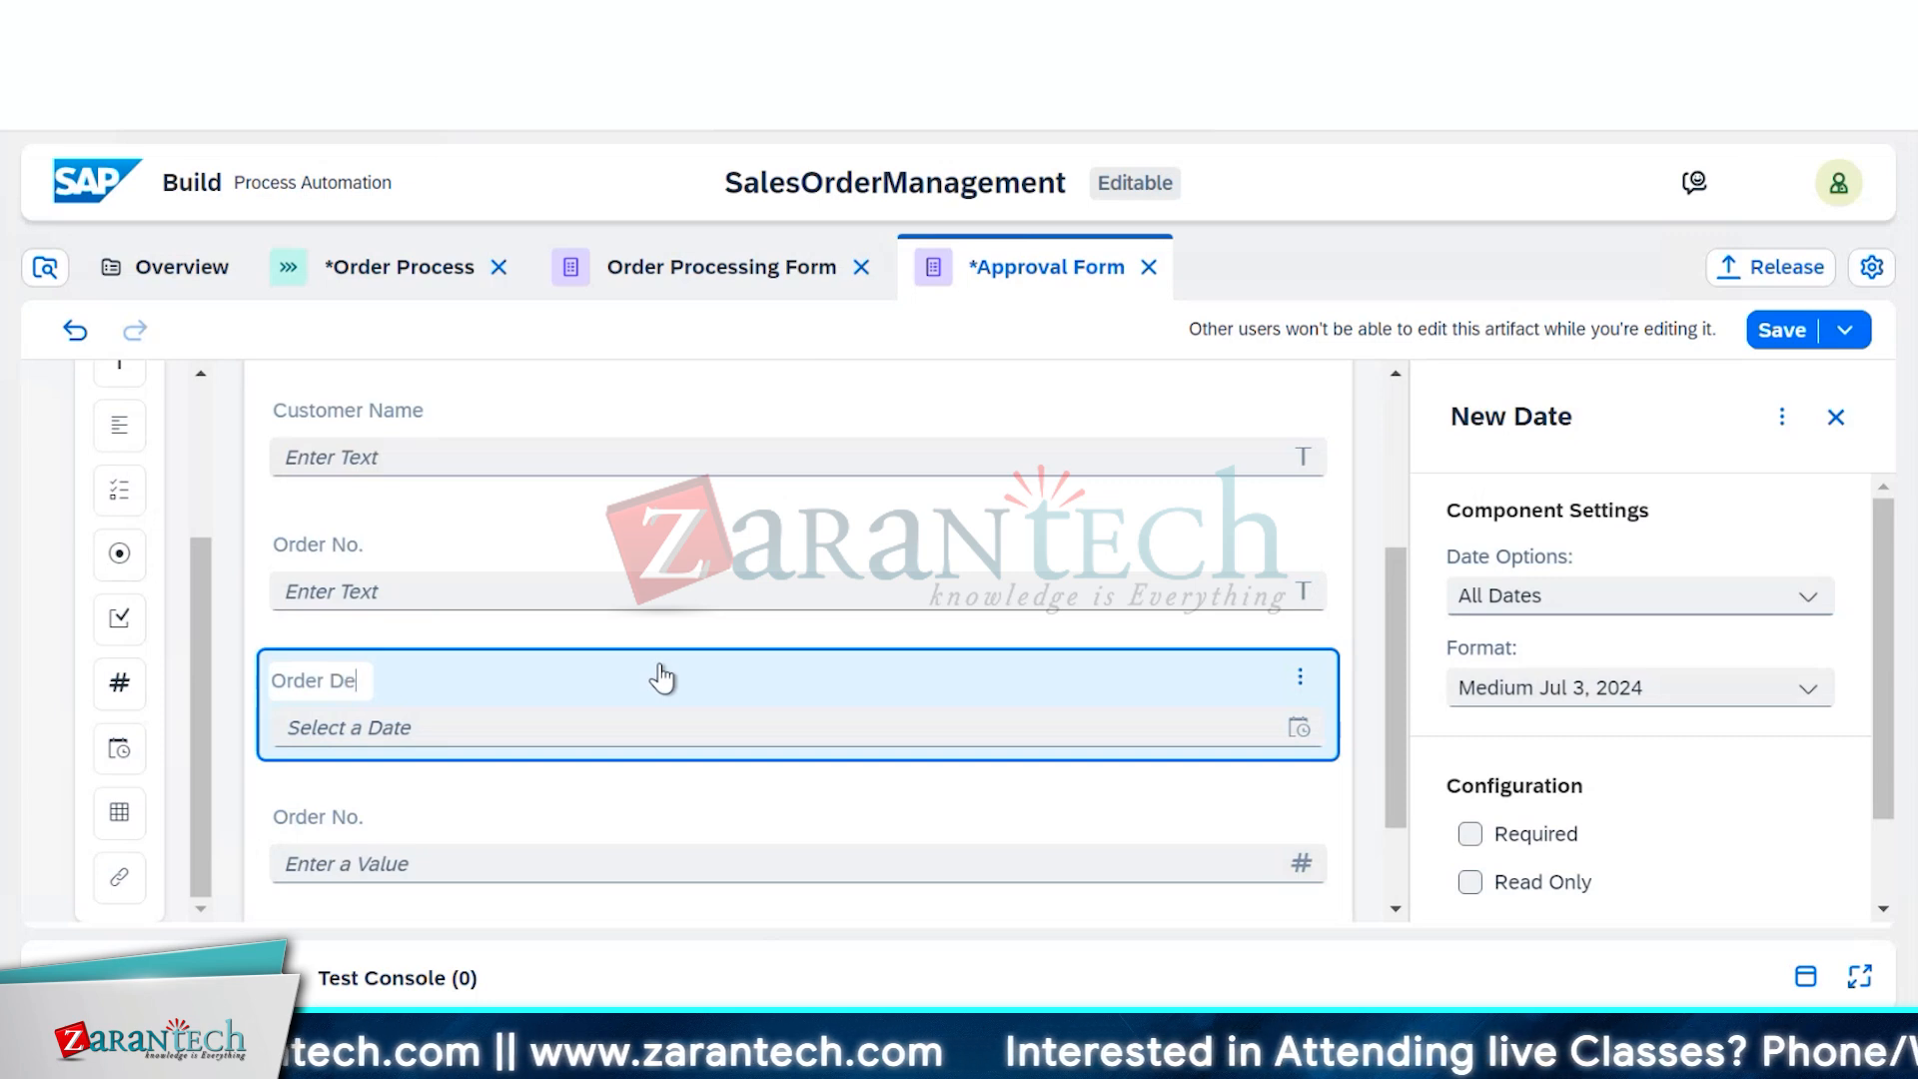
pyautogui.write('elivery Date')
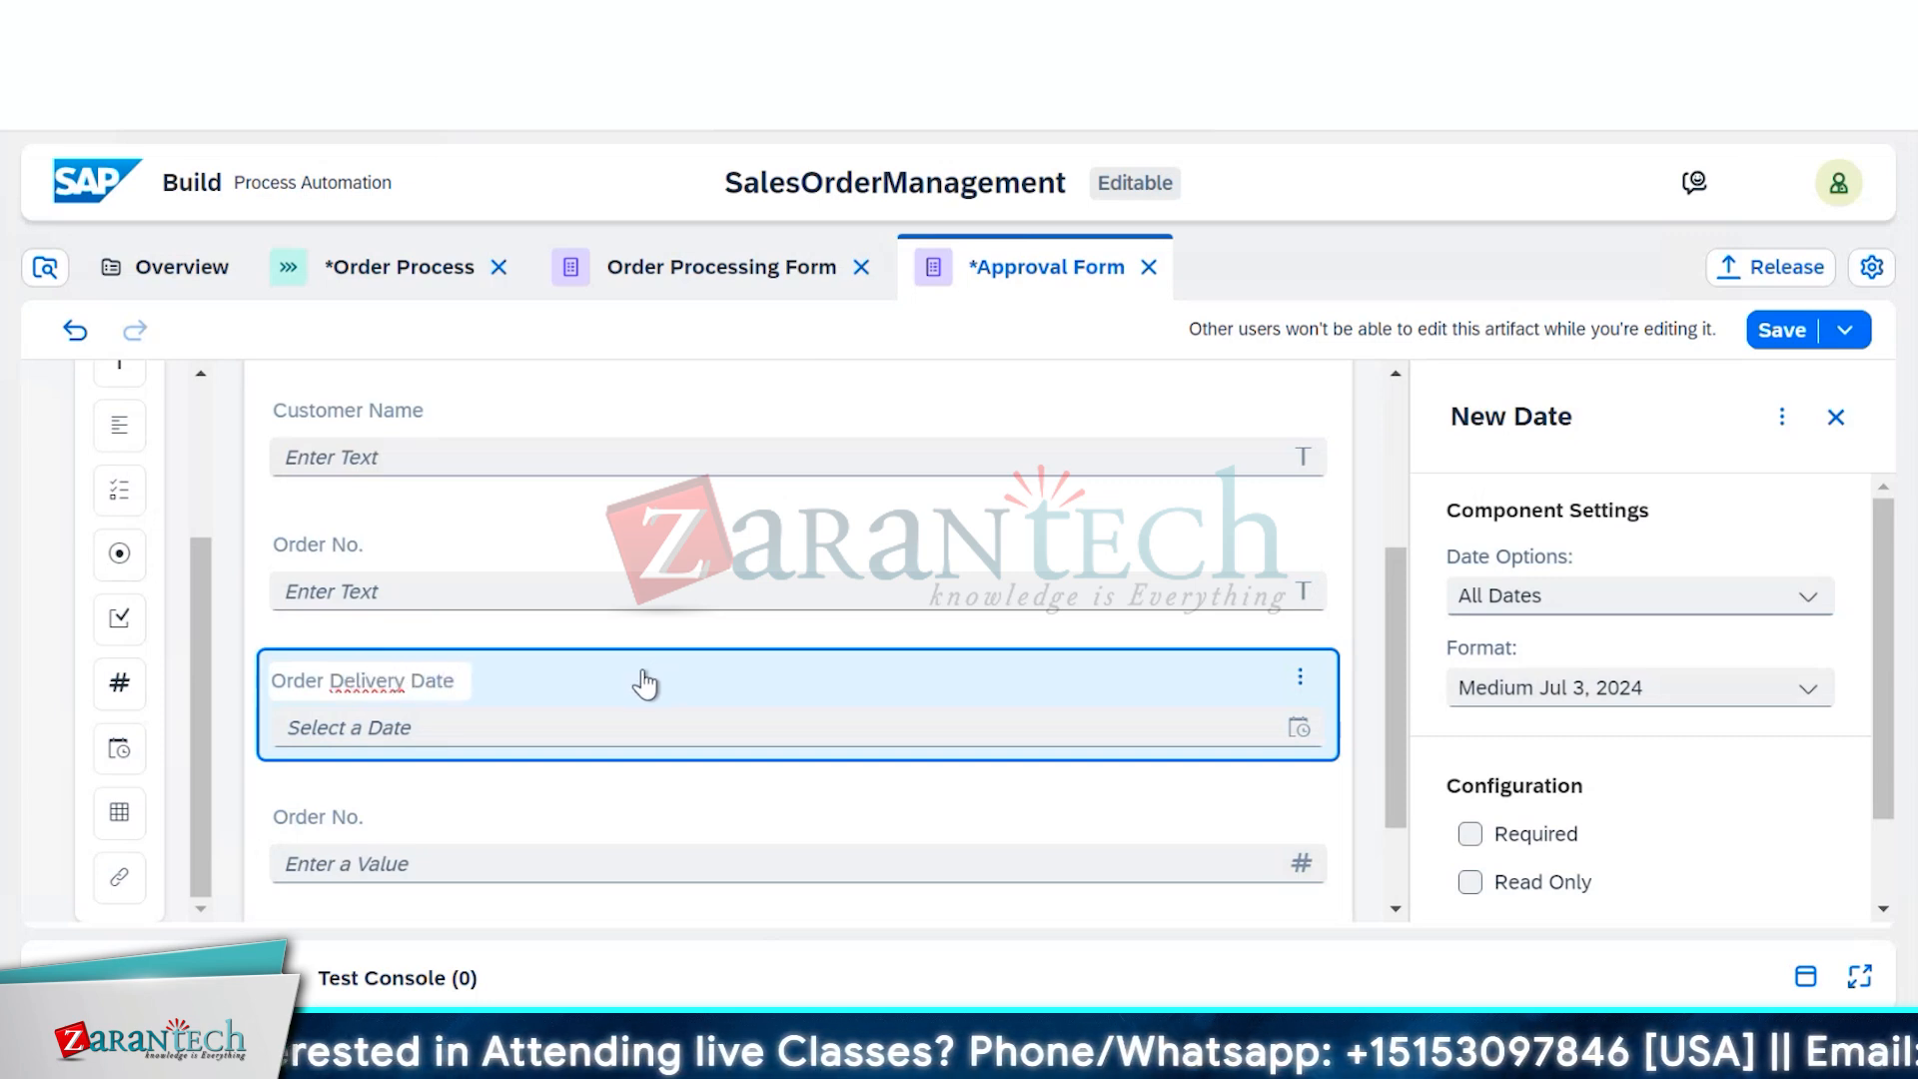
pyautogui.moveTo(643, 680); pyautogui.dragTo(620, 867)
pyautogui.scroll(-1, 667, 856)
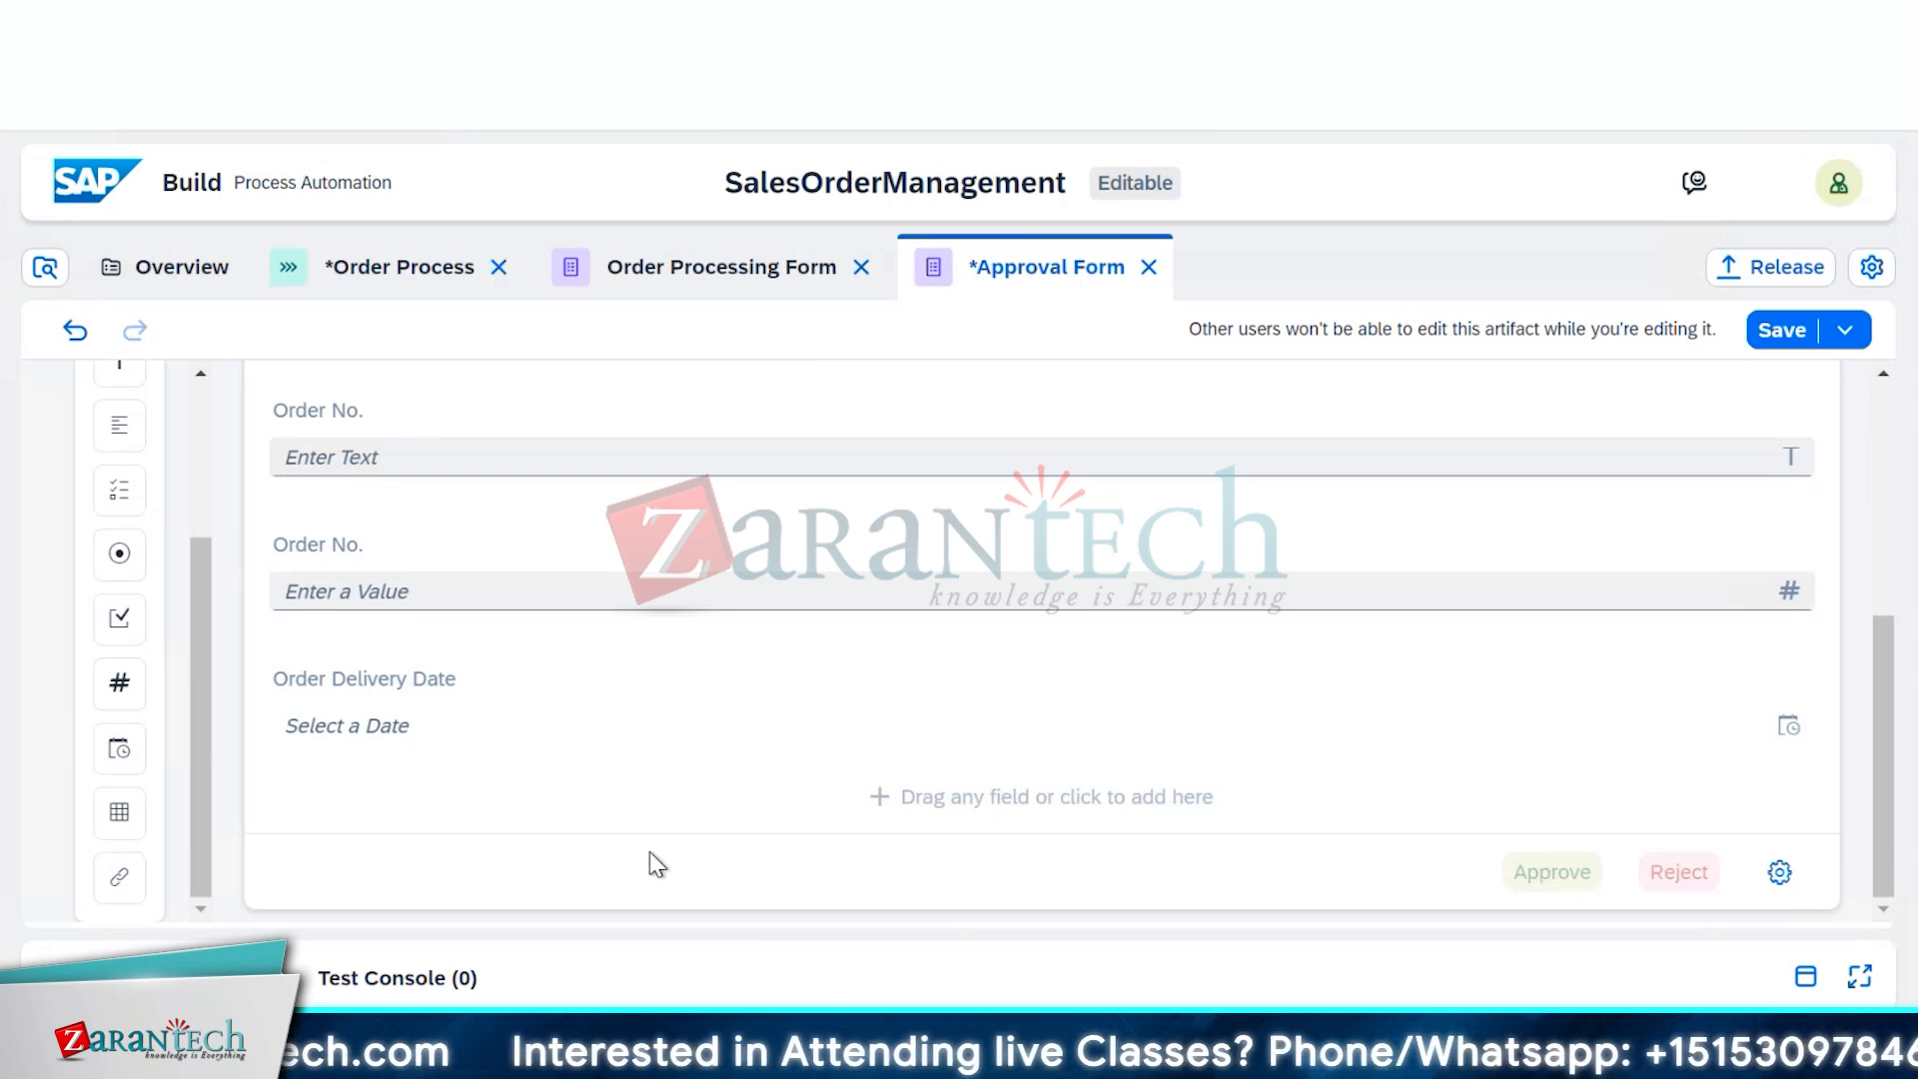
# Change the number field's label from 'Order No.' to 'Order Amount'
pyautogui.scroll(3, 556, 530)
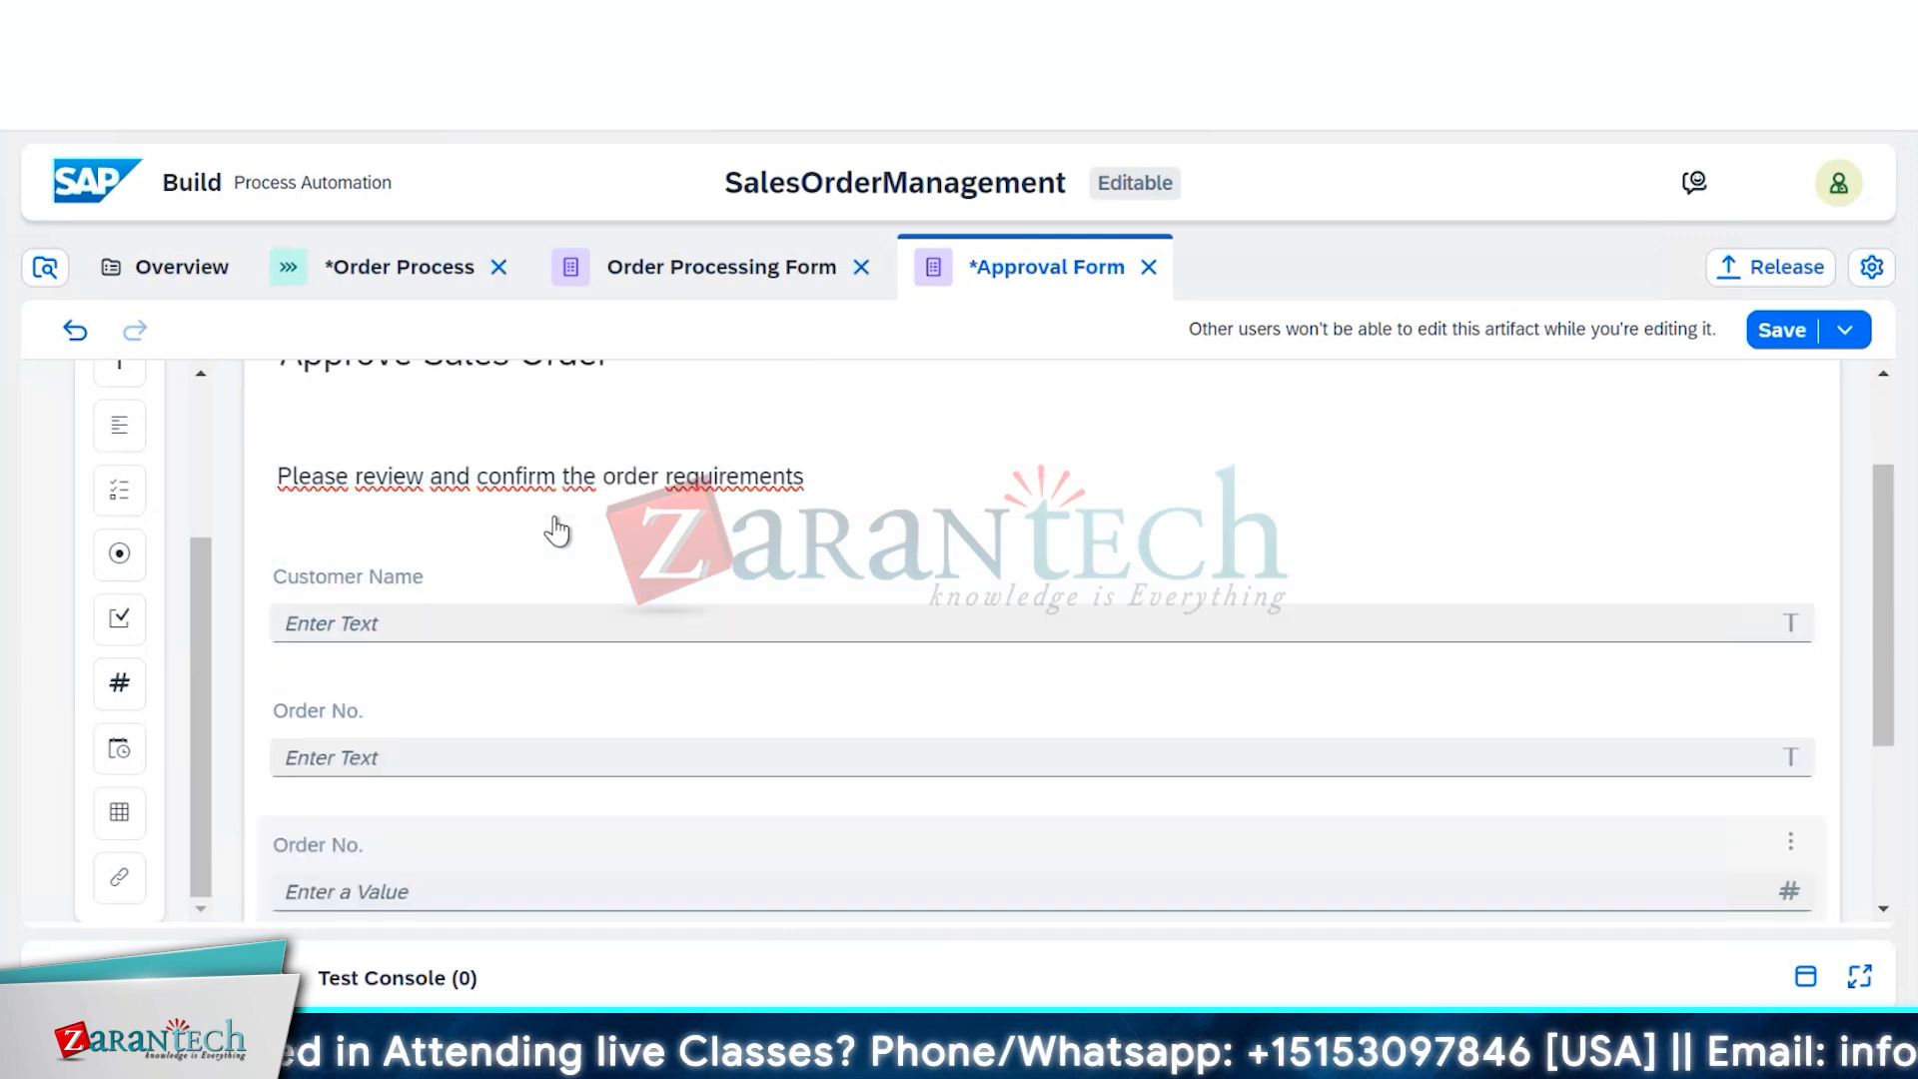
pyautogui.scroll(-3, 539, 525)
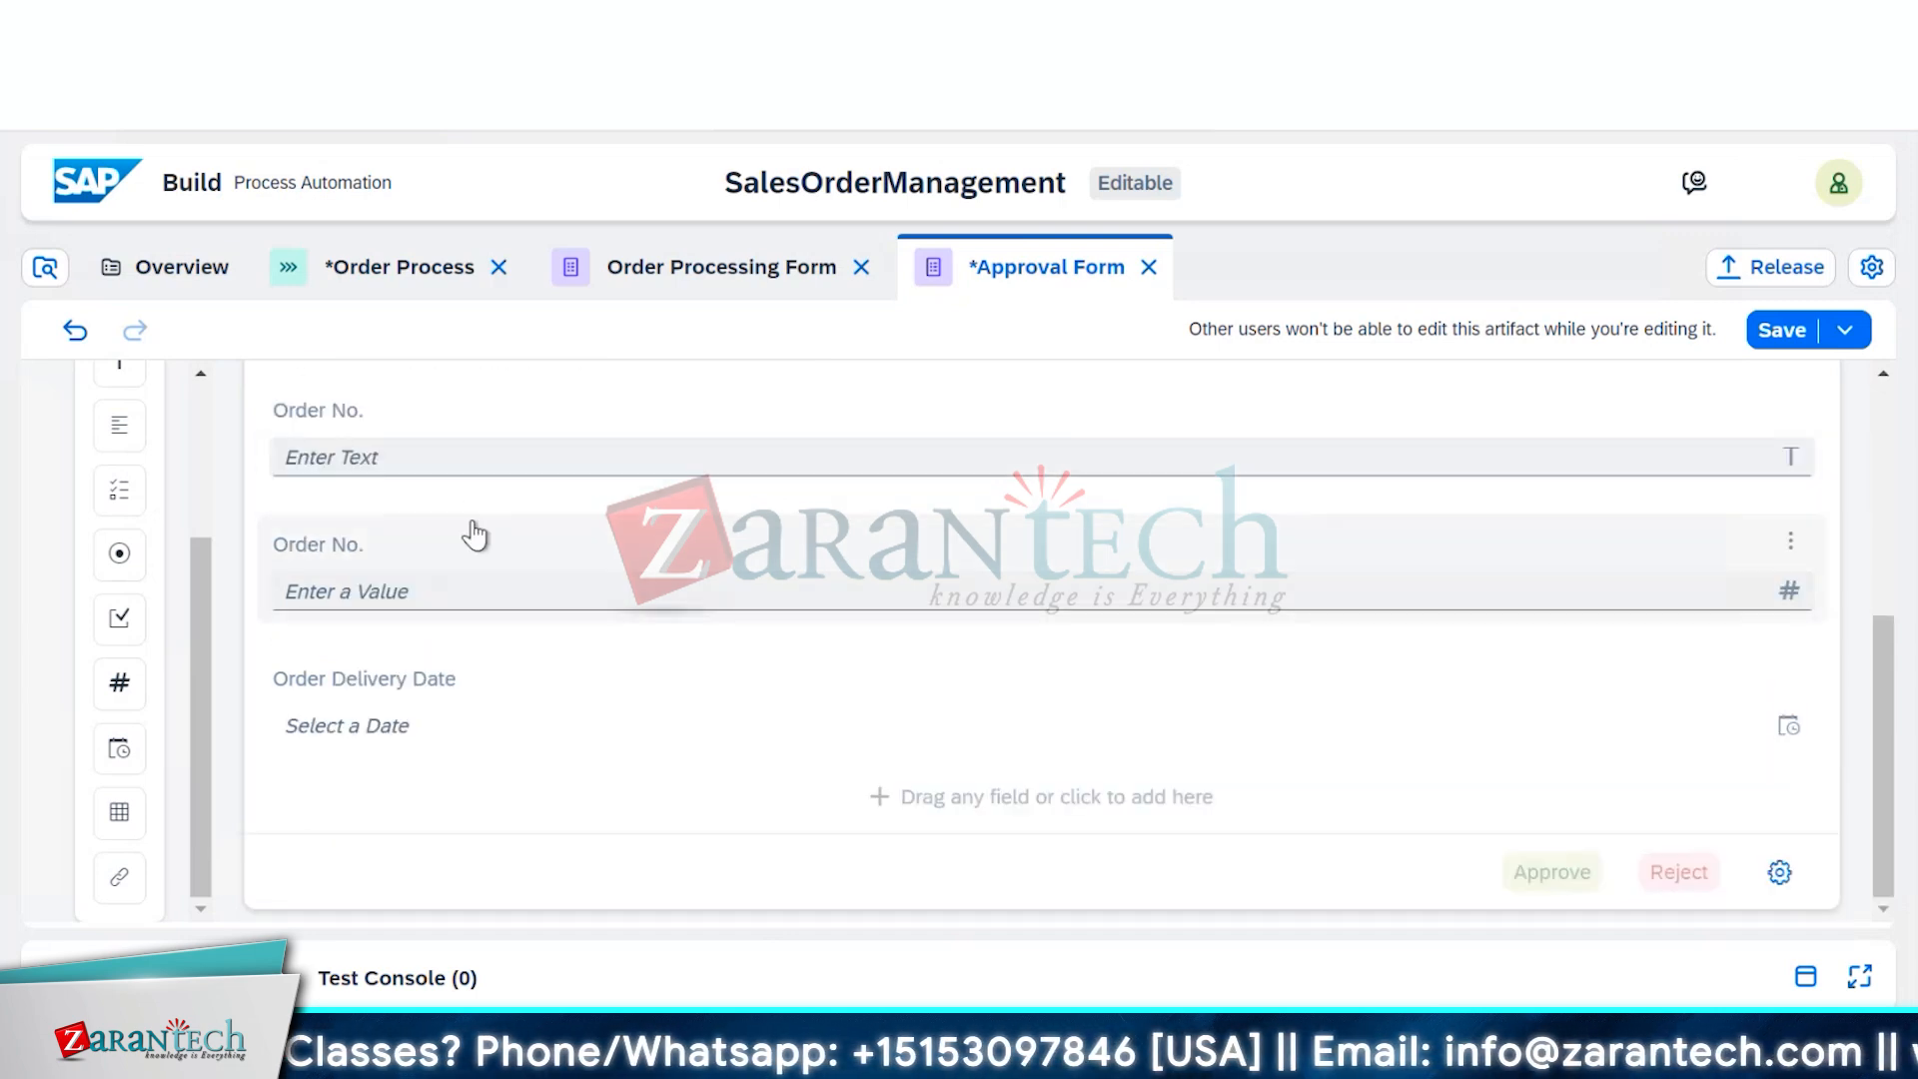
pyautogui.scroll(2, 459, 549)
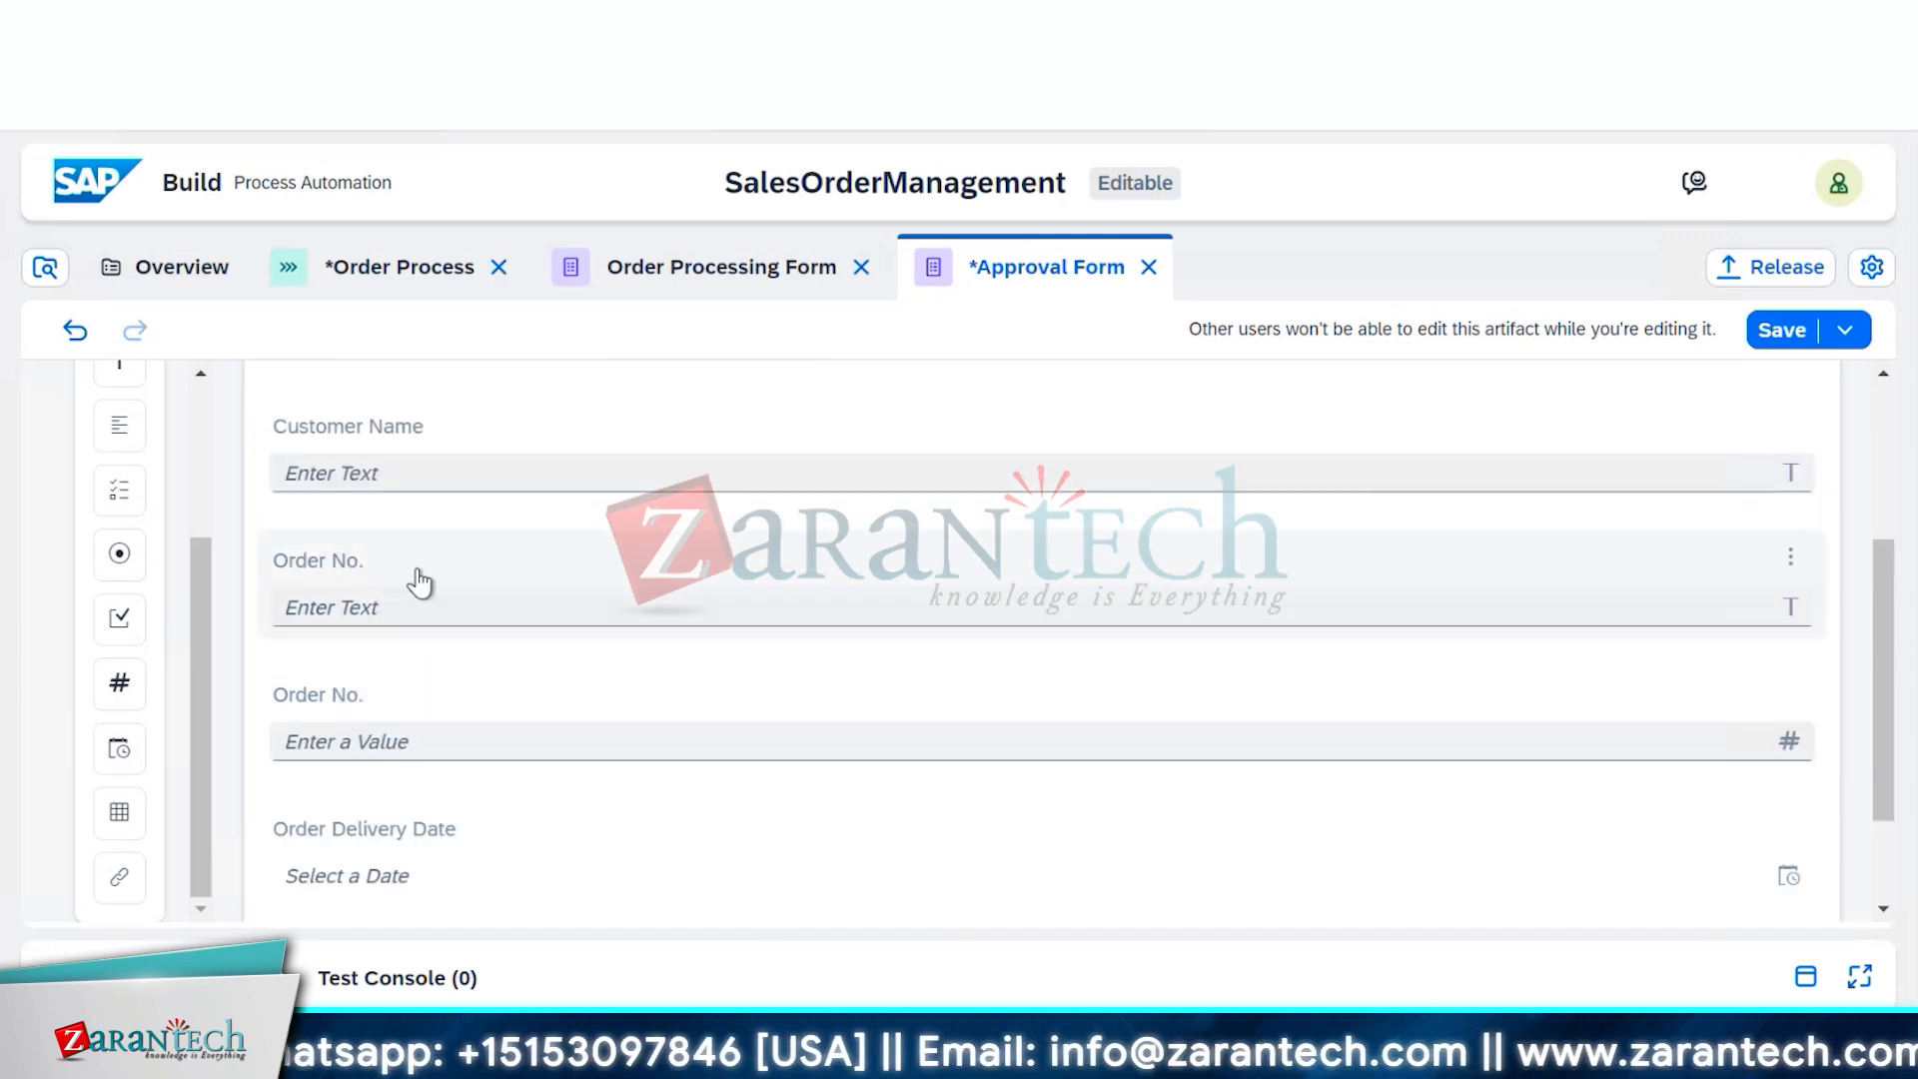
pyautogui.click(363, 557)
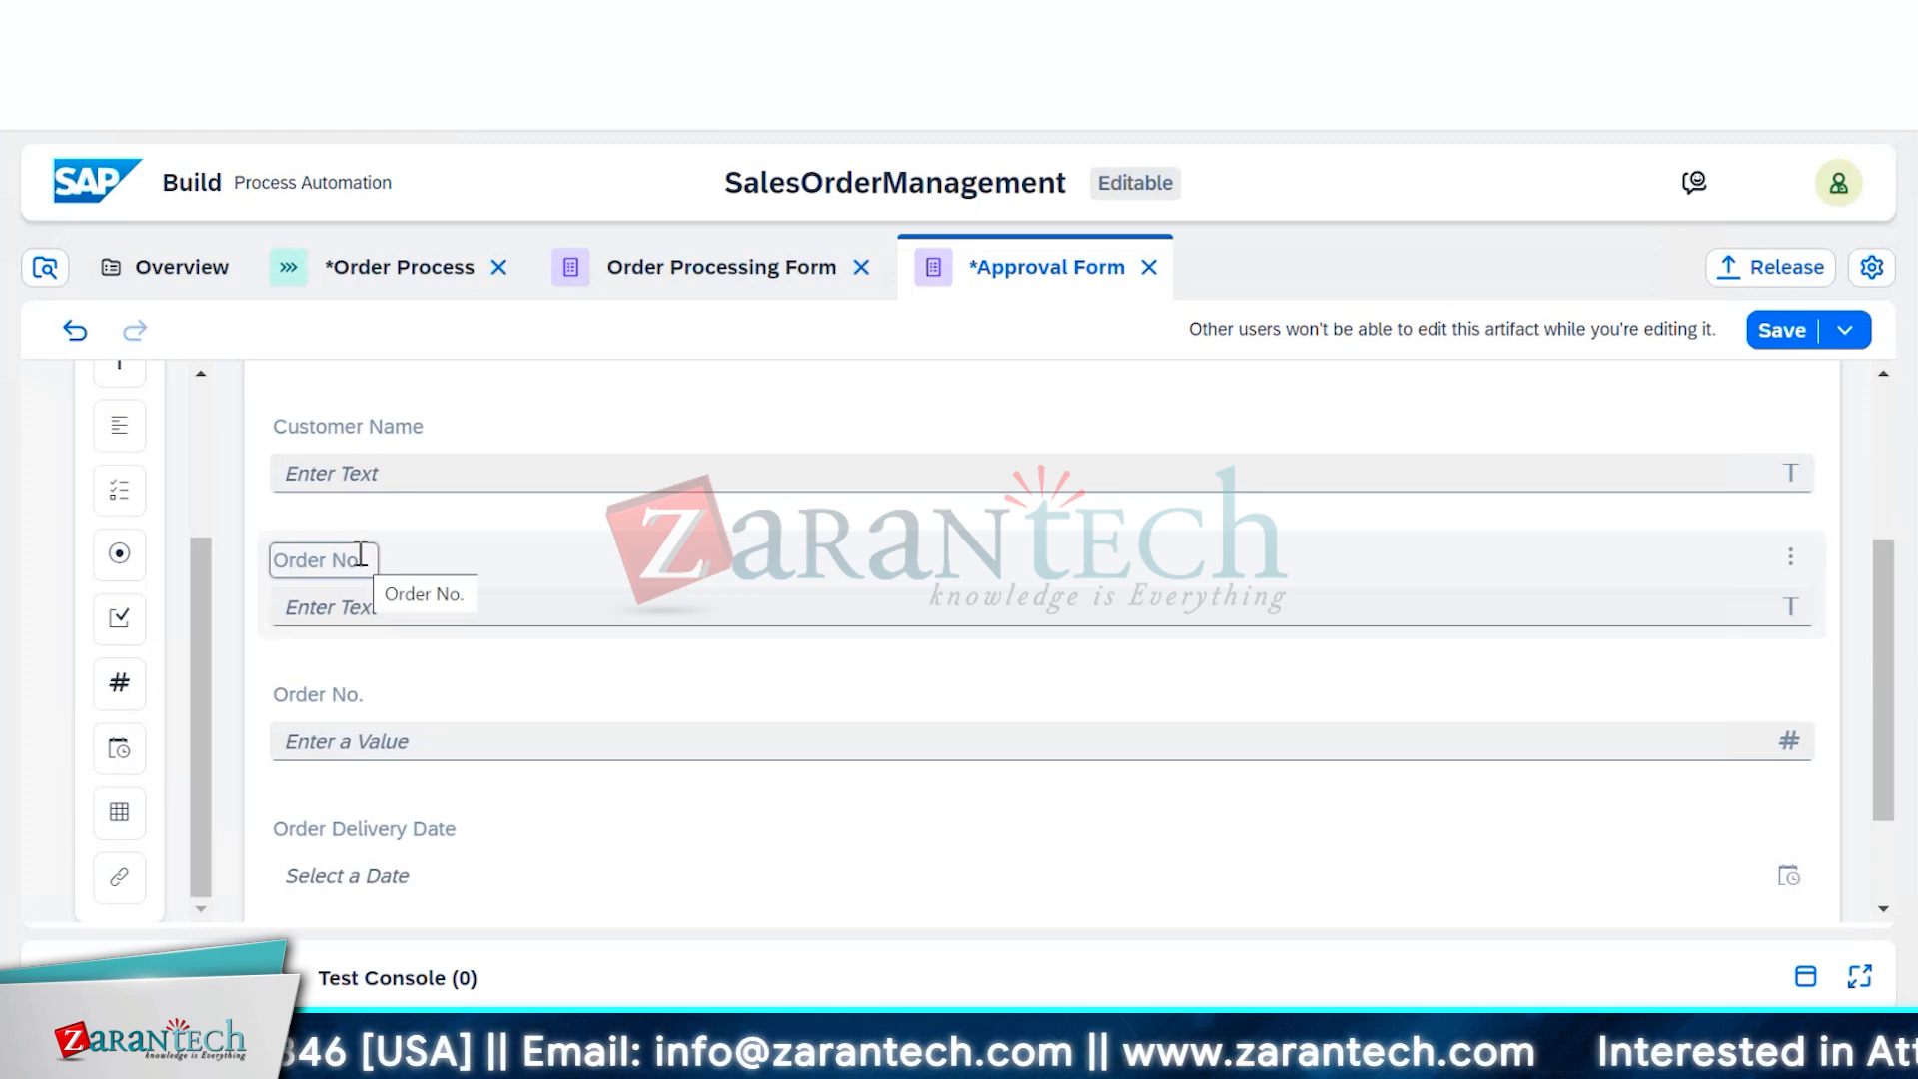
pyautogui.click(359, 692)
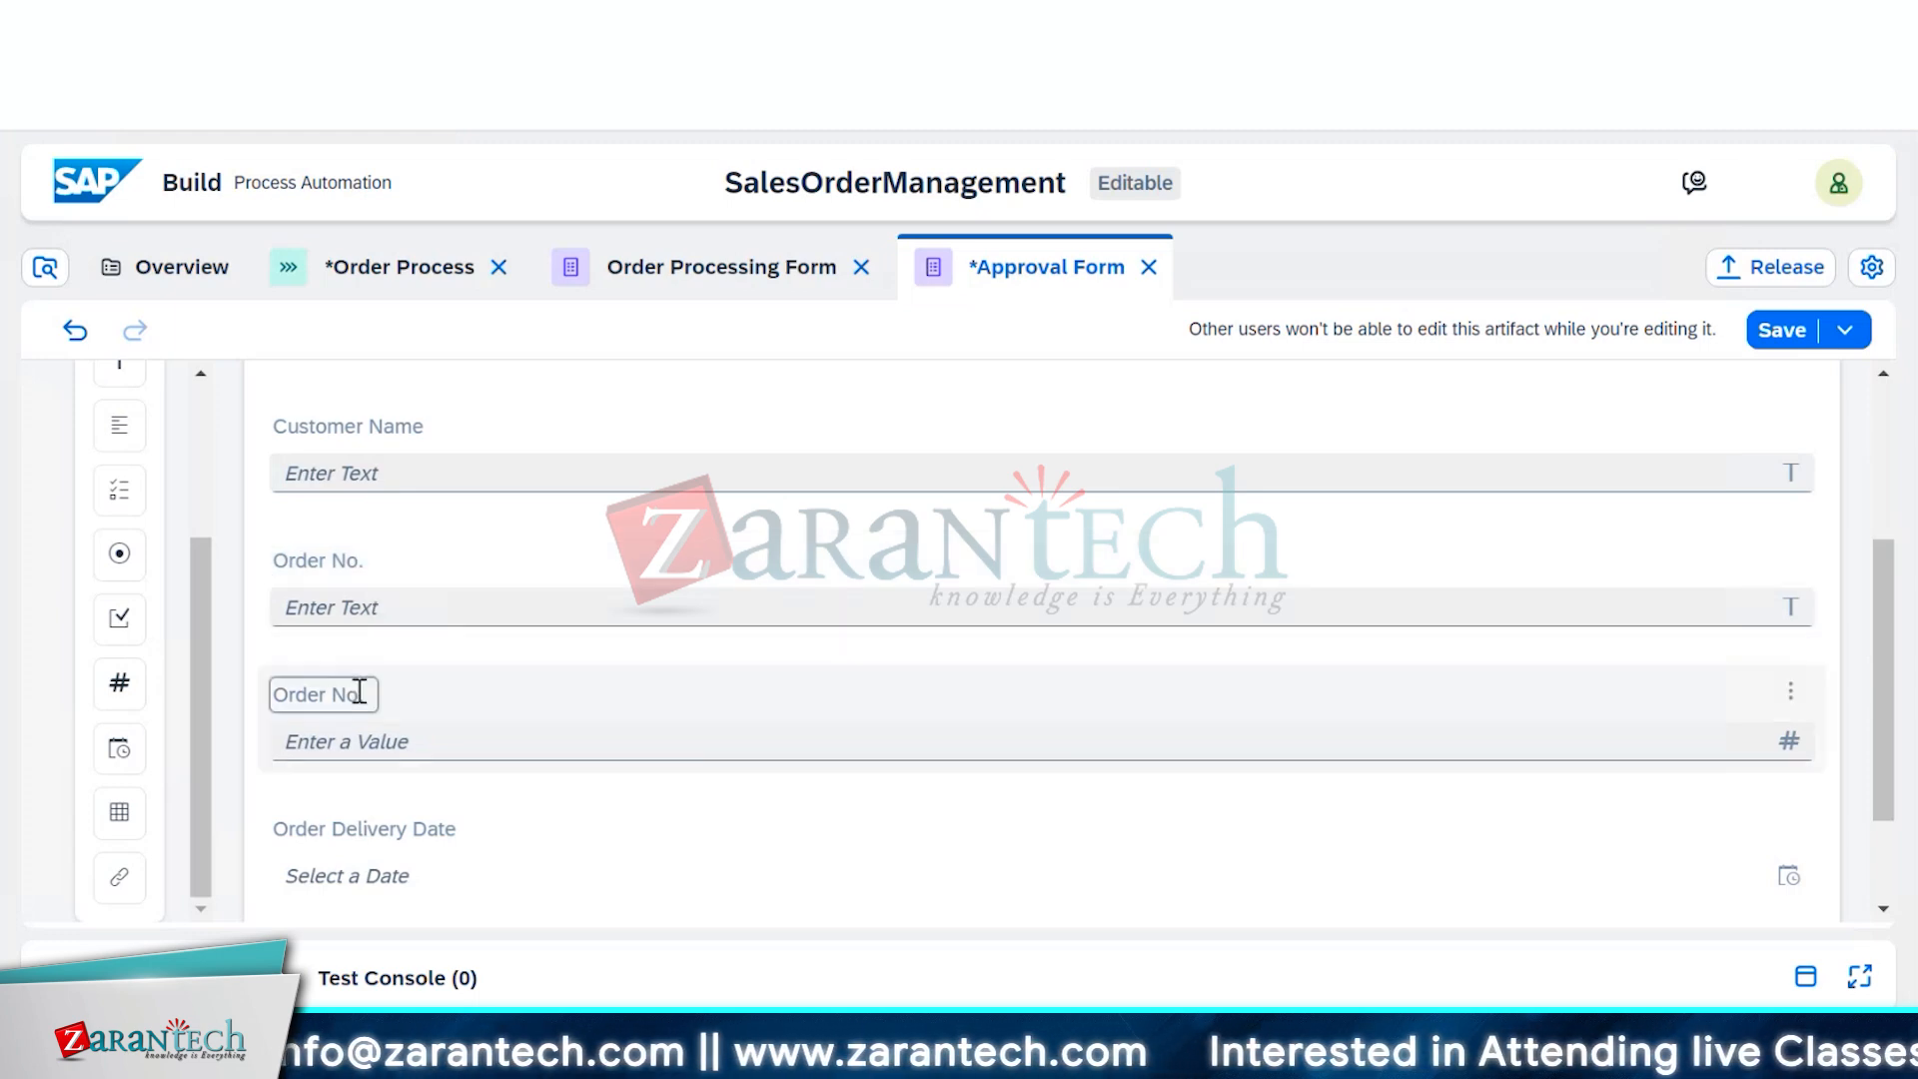
pyautogui.click(359, 692)
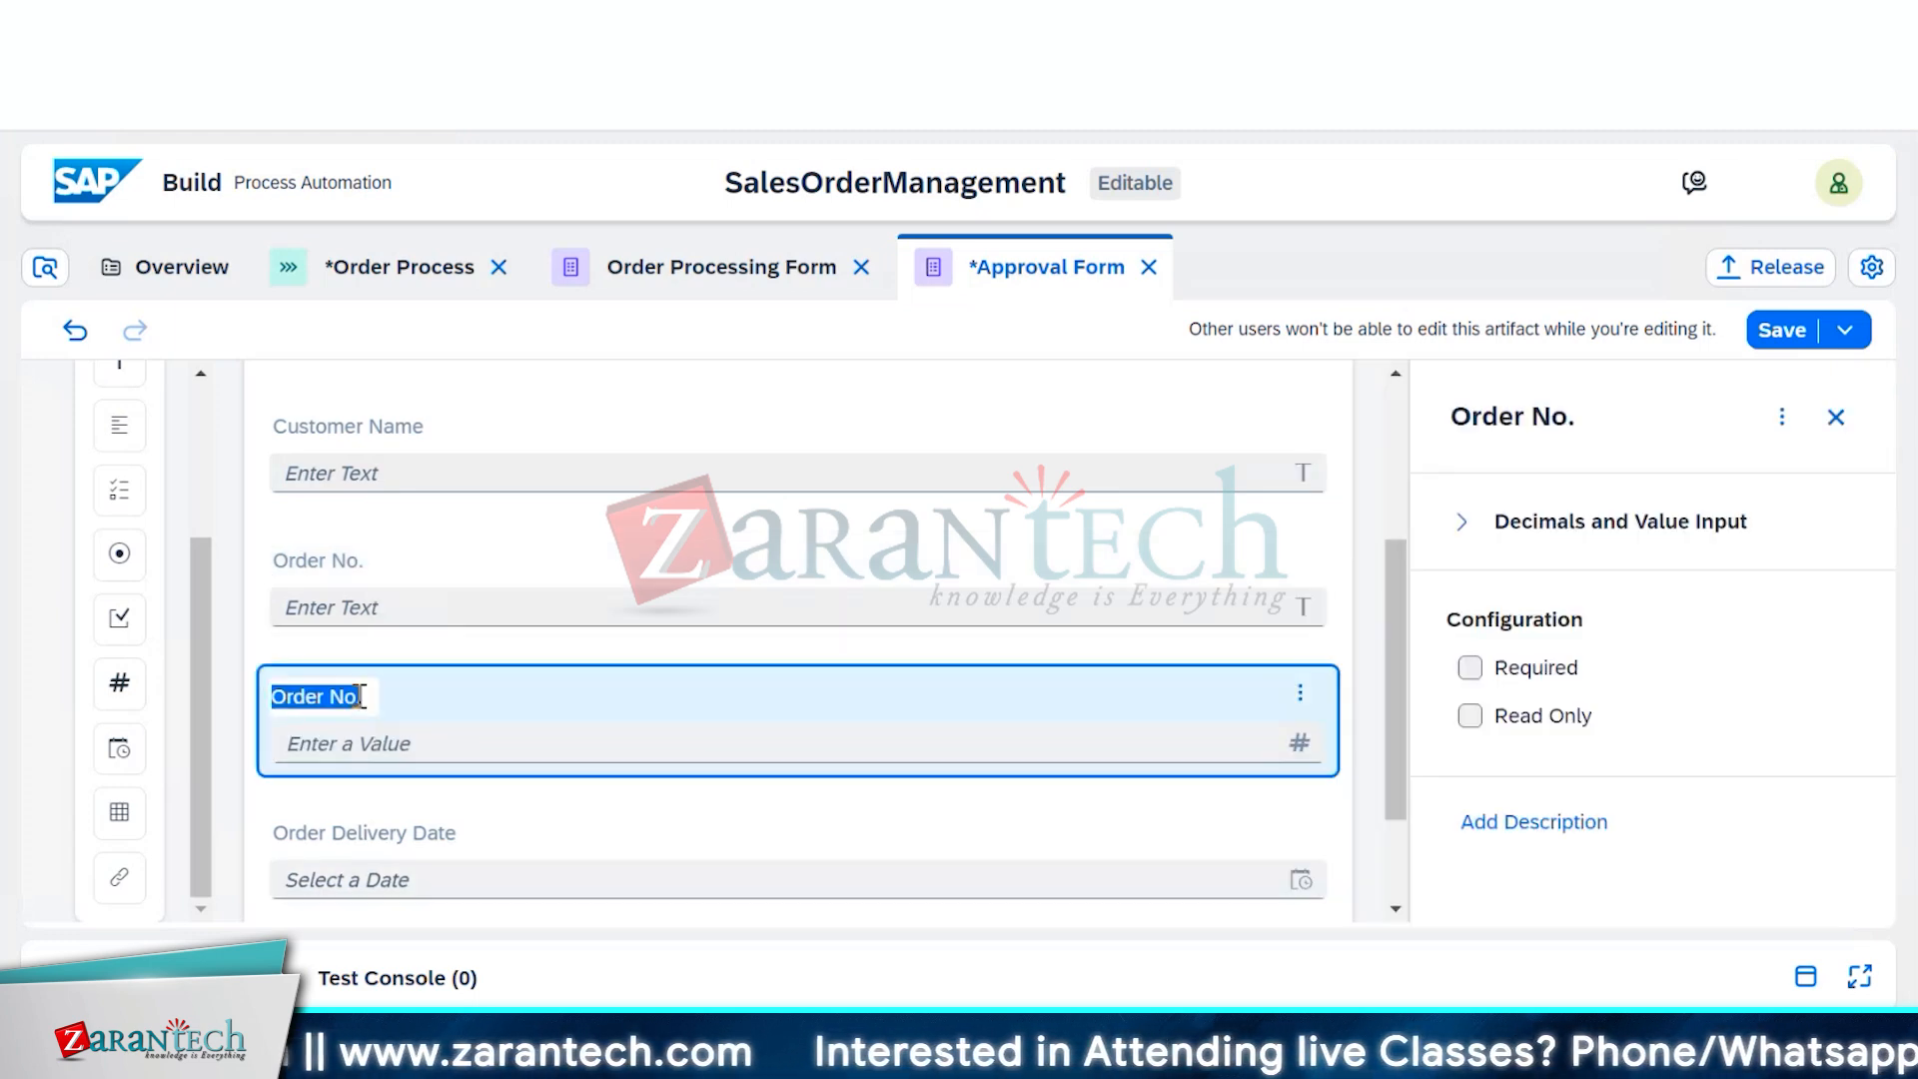
pyautogui.click(399, 706)
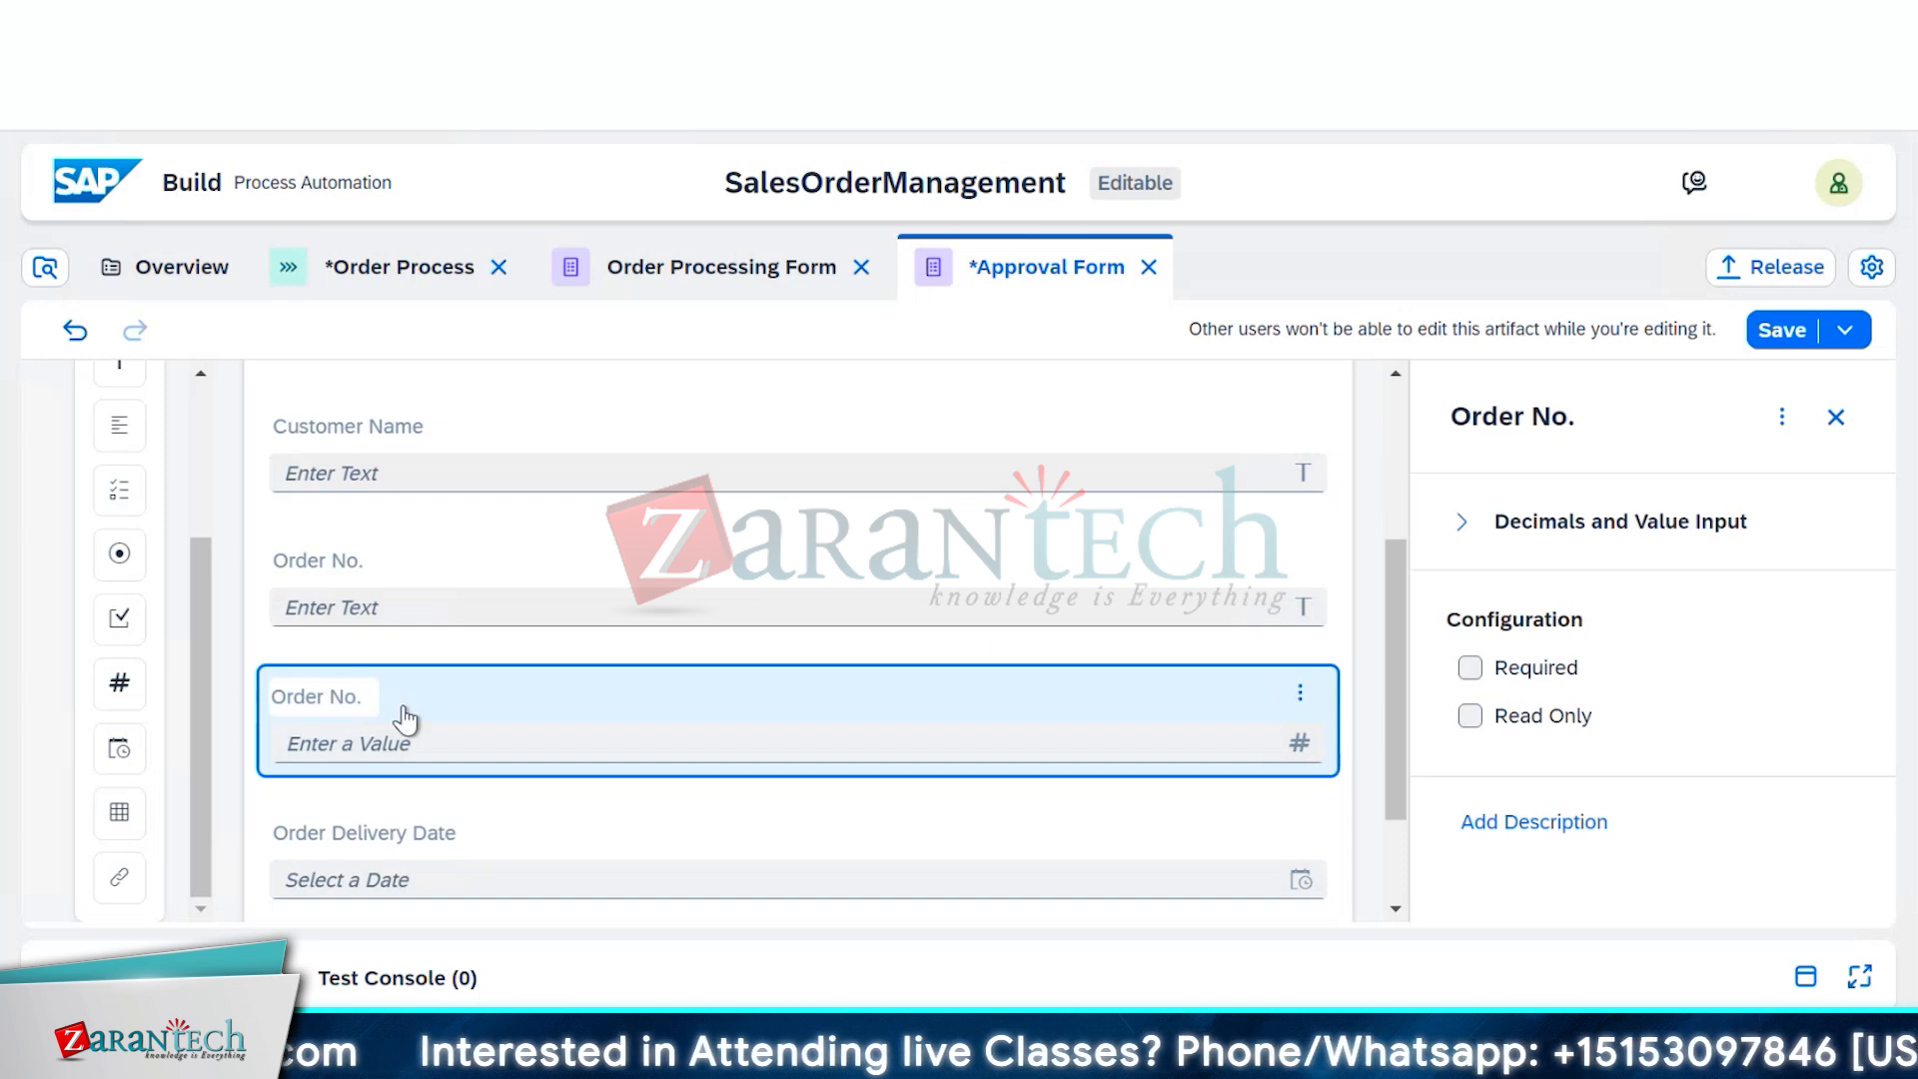
pyautogui.press('BackSpace')
pyautogui.press('BackSpace')
pyautogui.press('BackSpace')
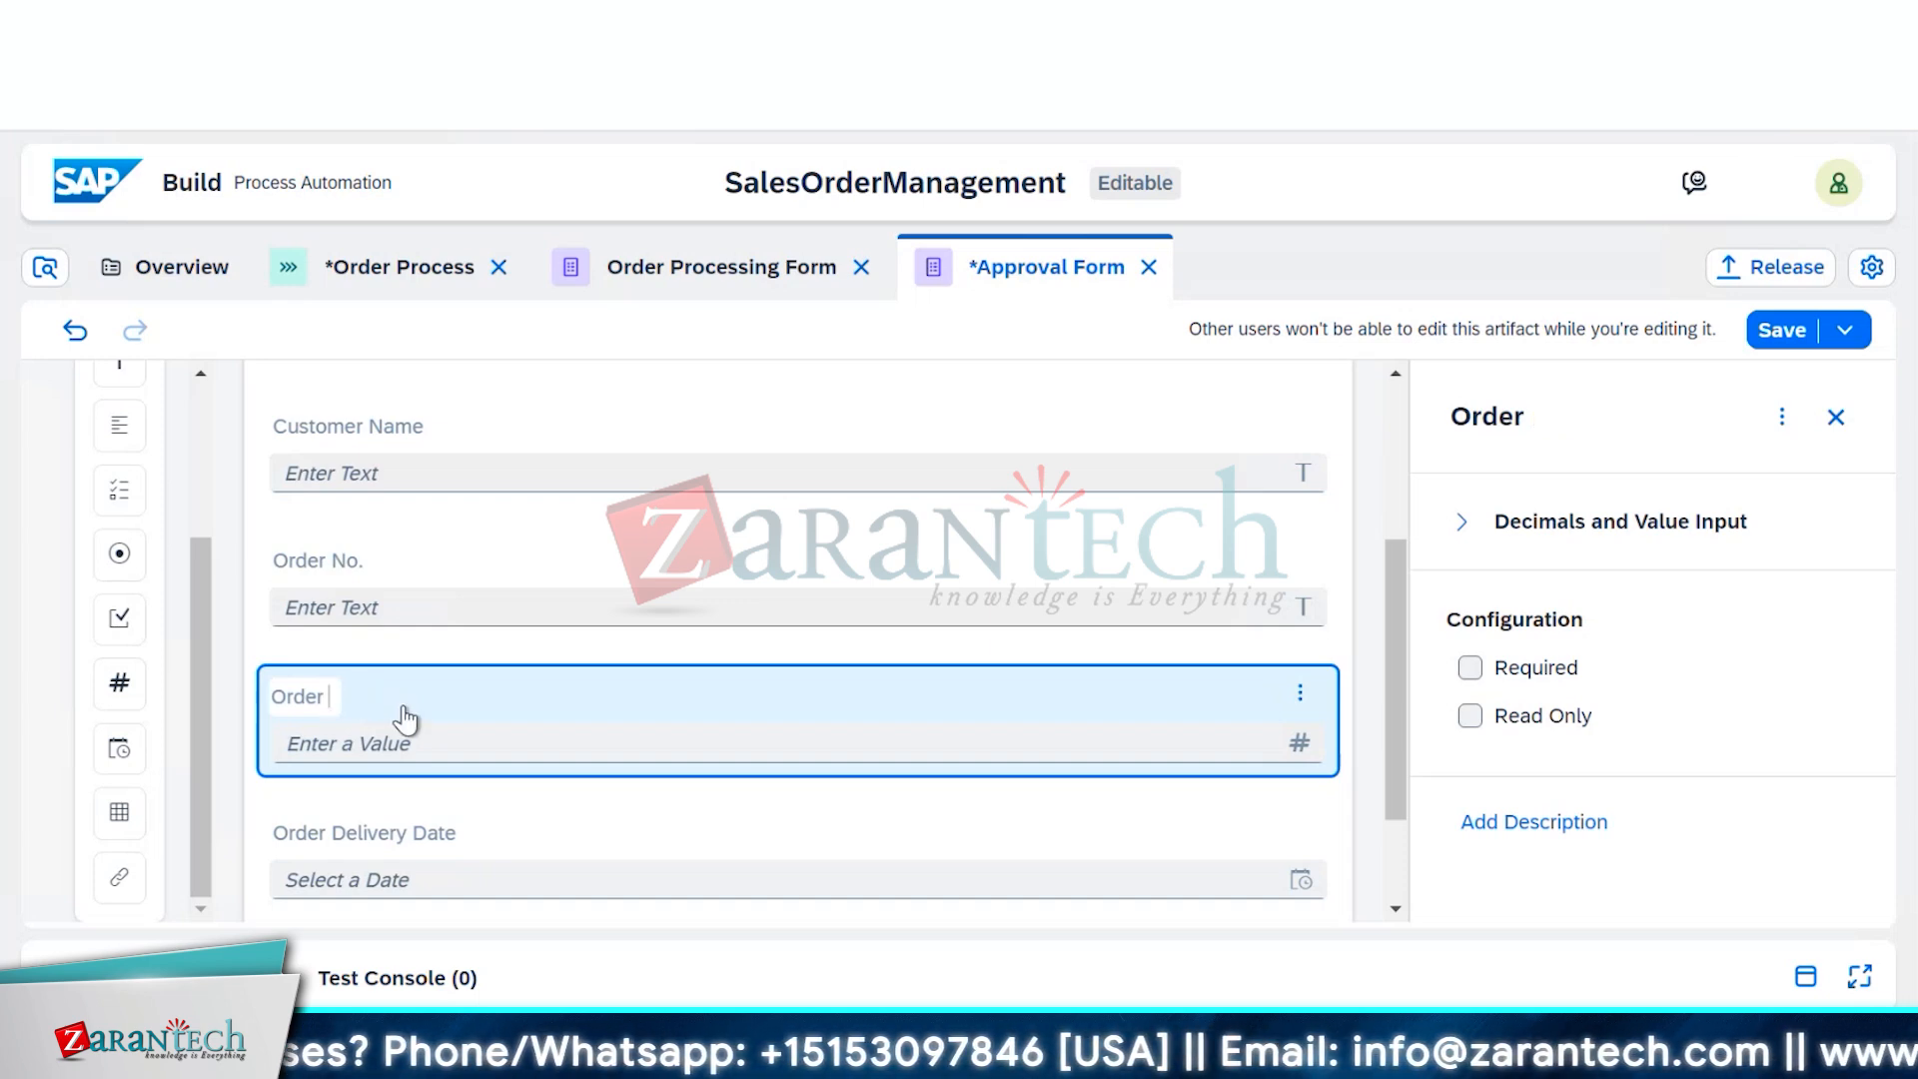
pyautogui.write('Amount')
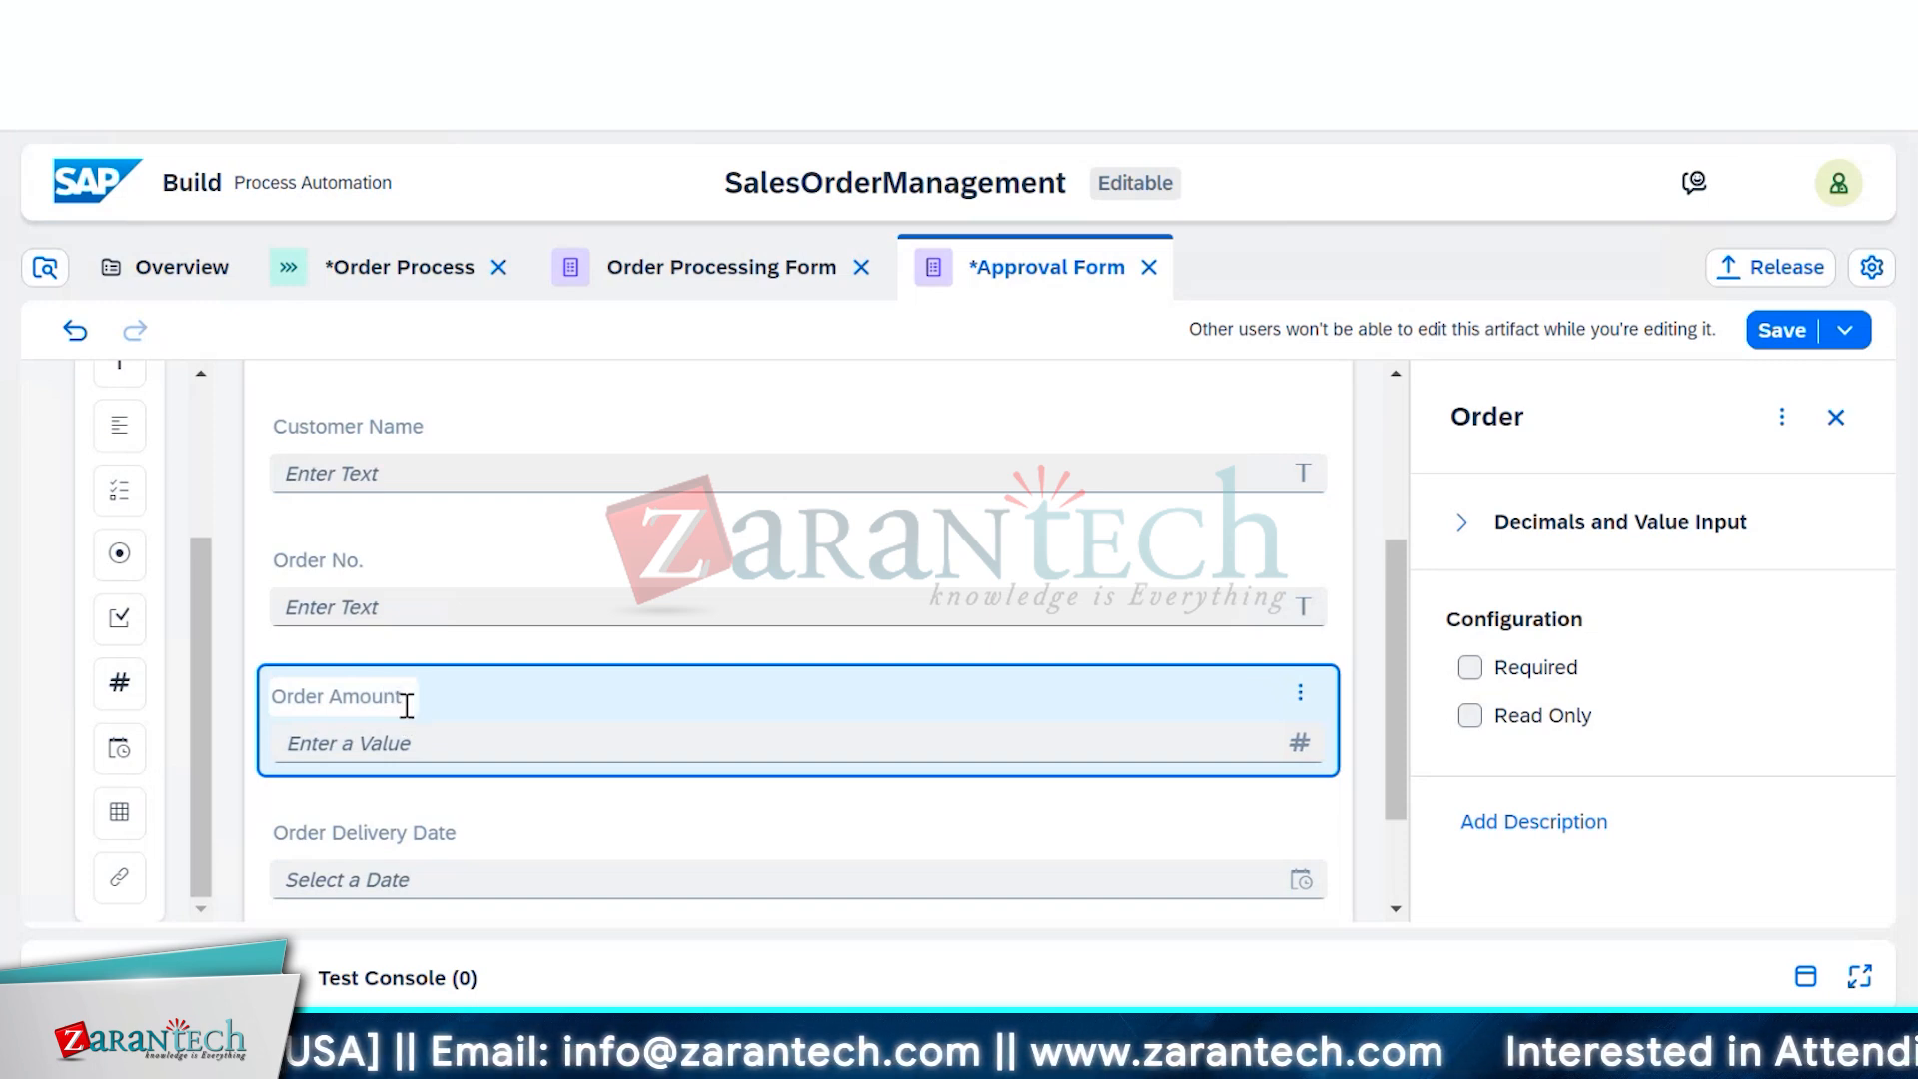
pyautogui.scroll(-2, 517, 835)
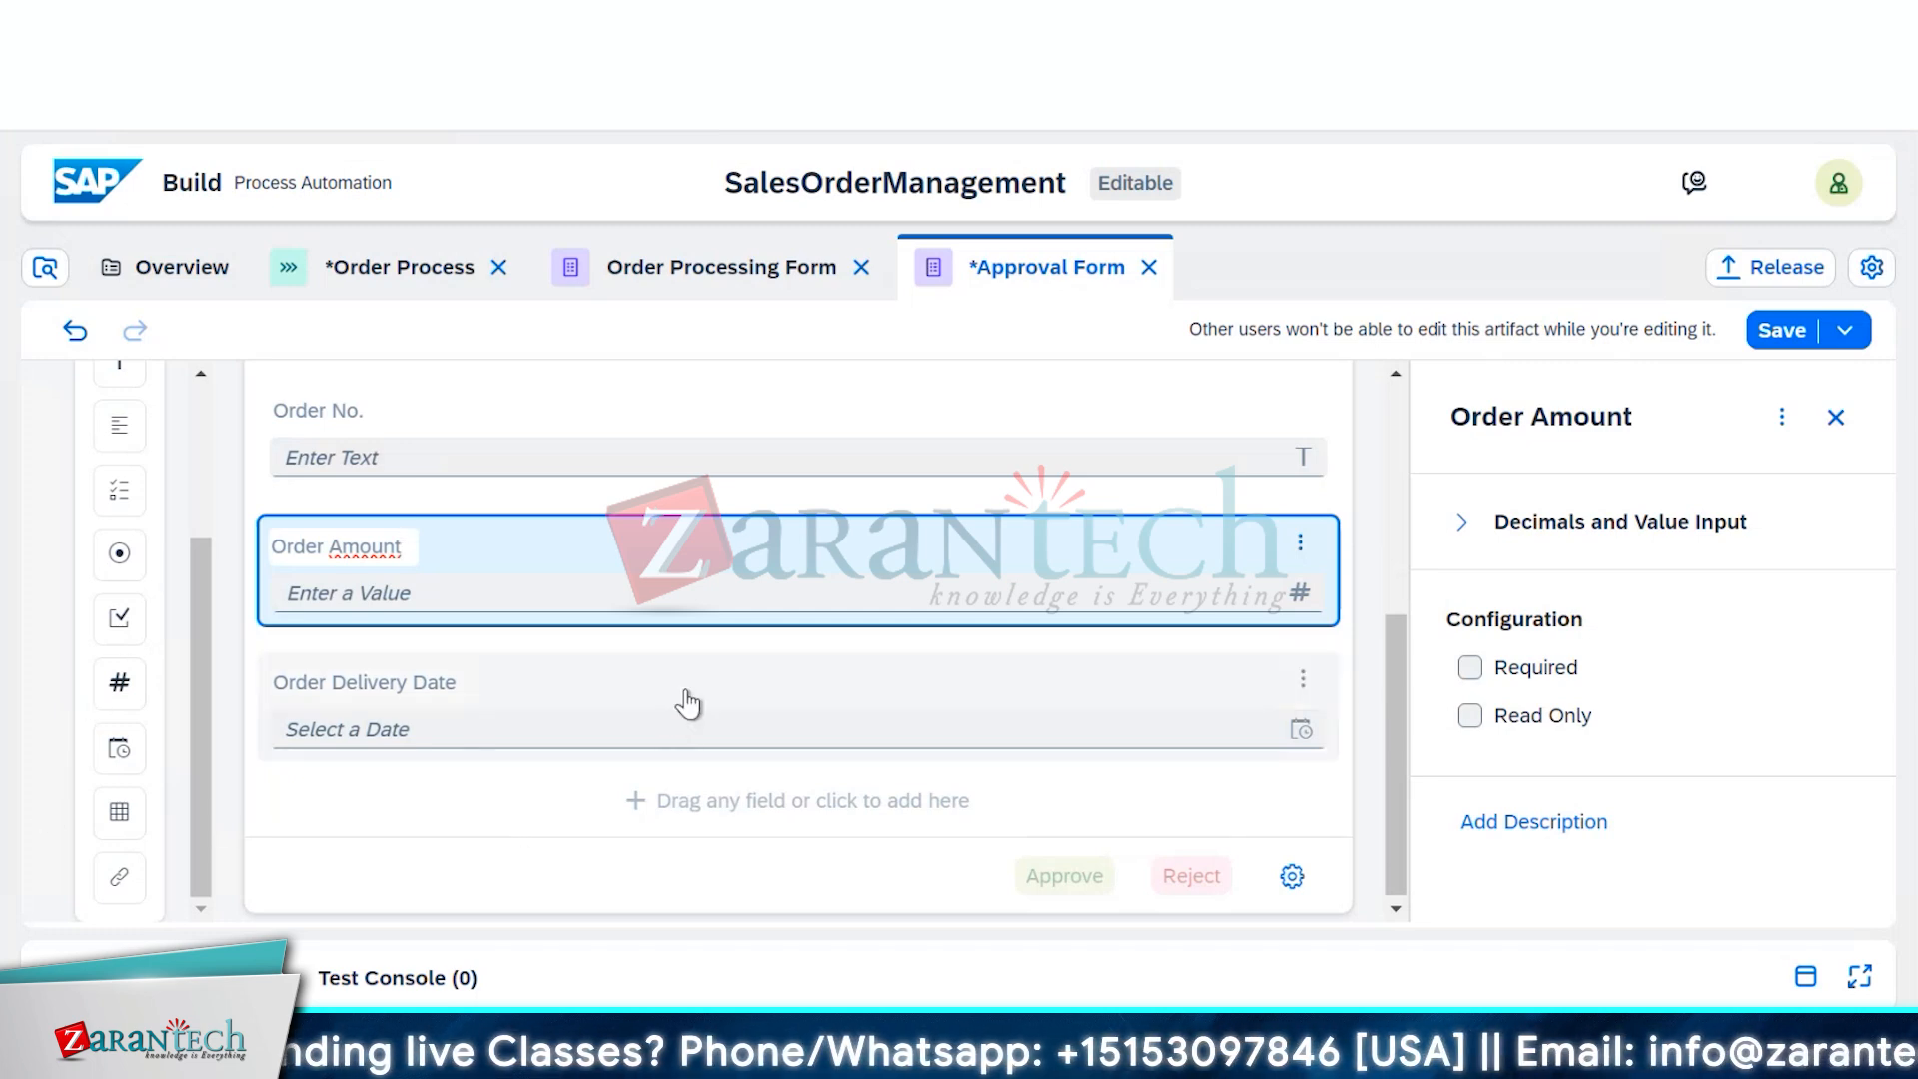
pyautogui.scroll(6, 685, 707)
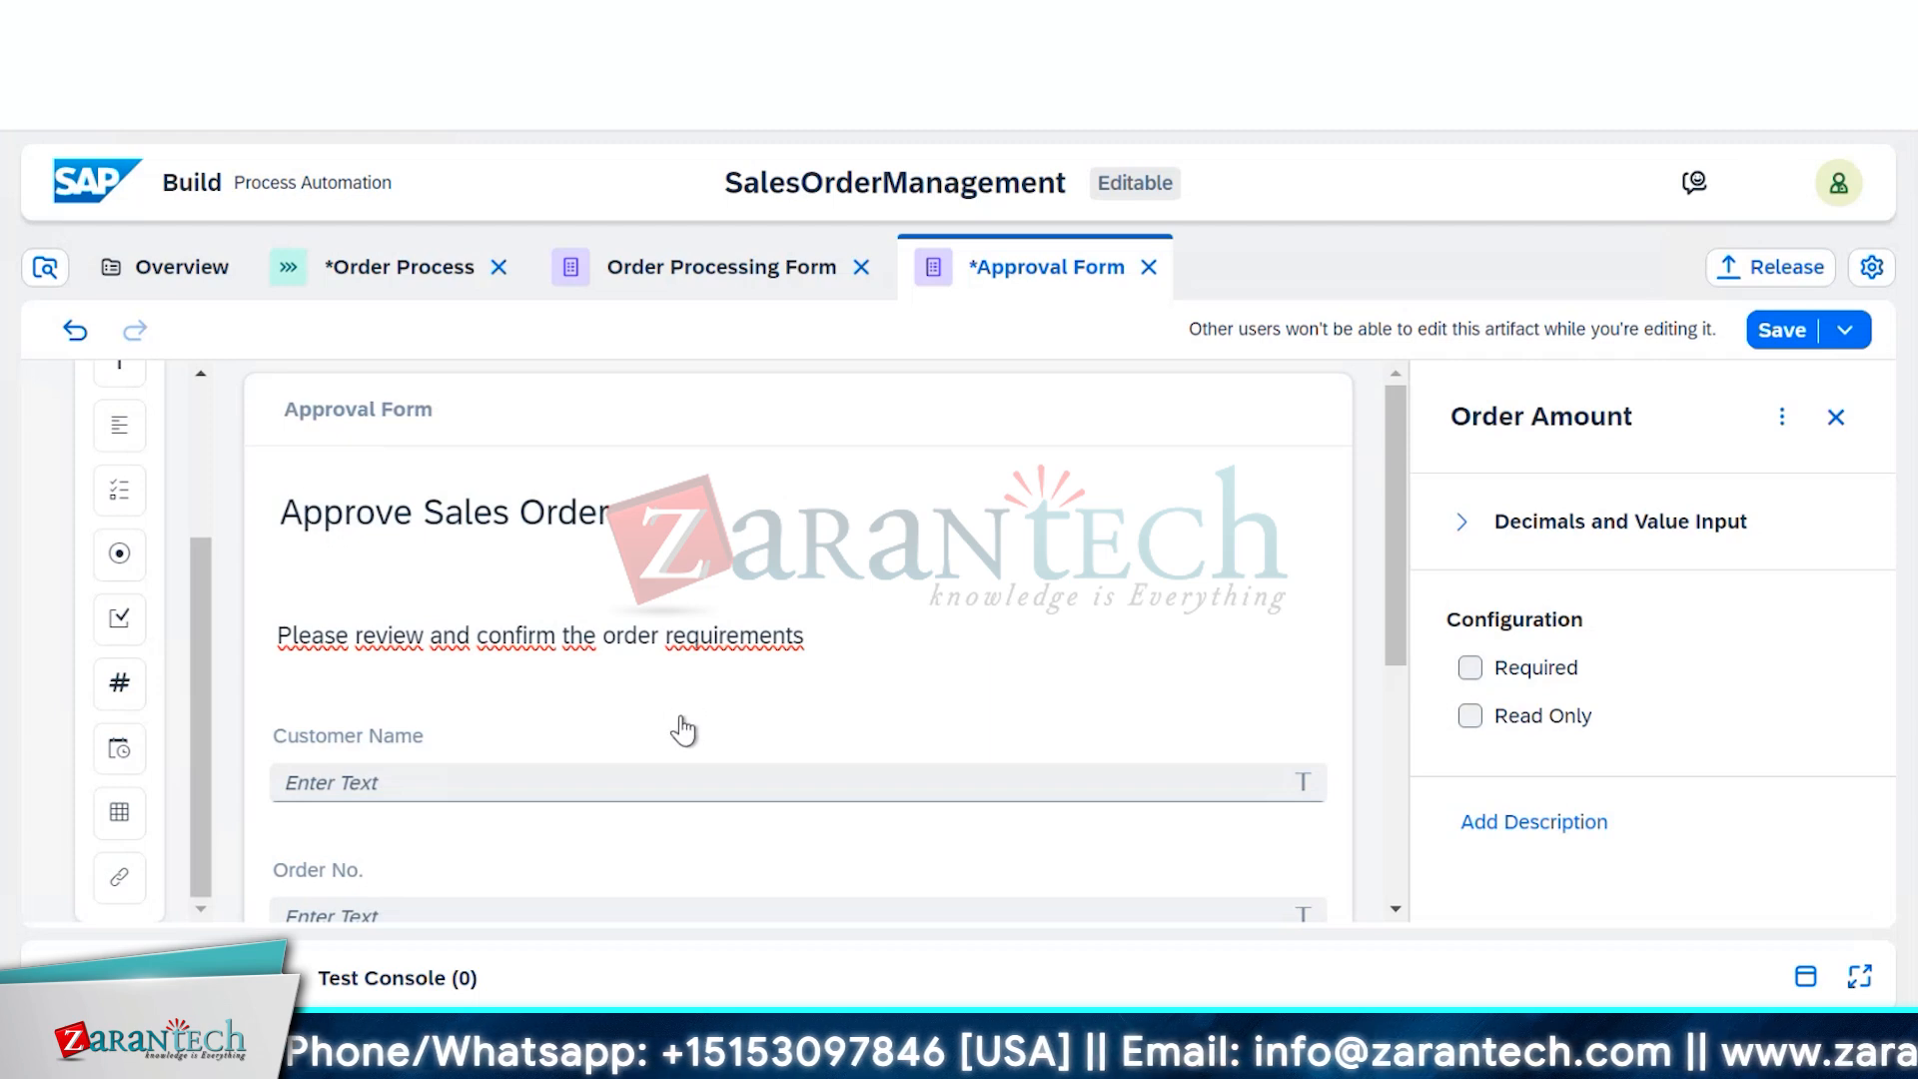
# Make the Customer Name and Order No. fields read-only
pyautogui.click(684, 730)
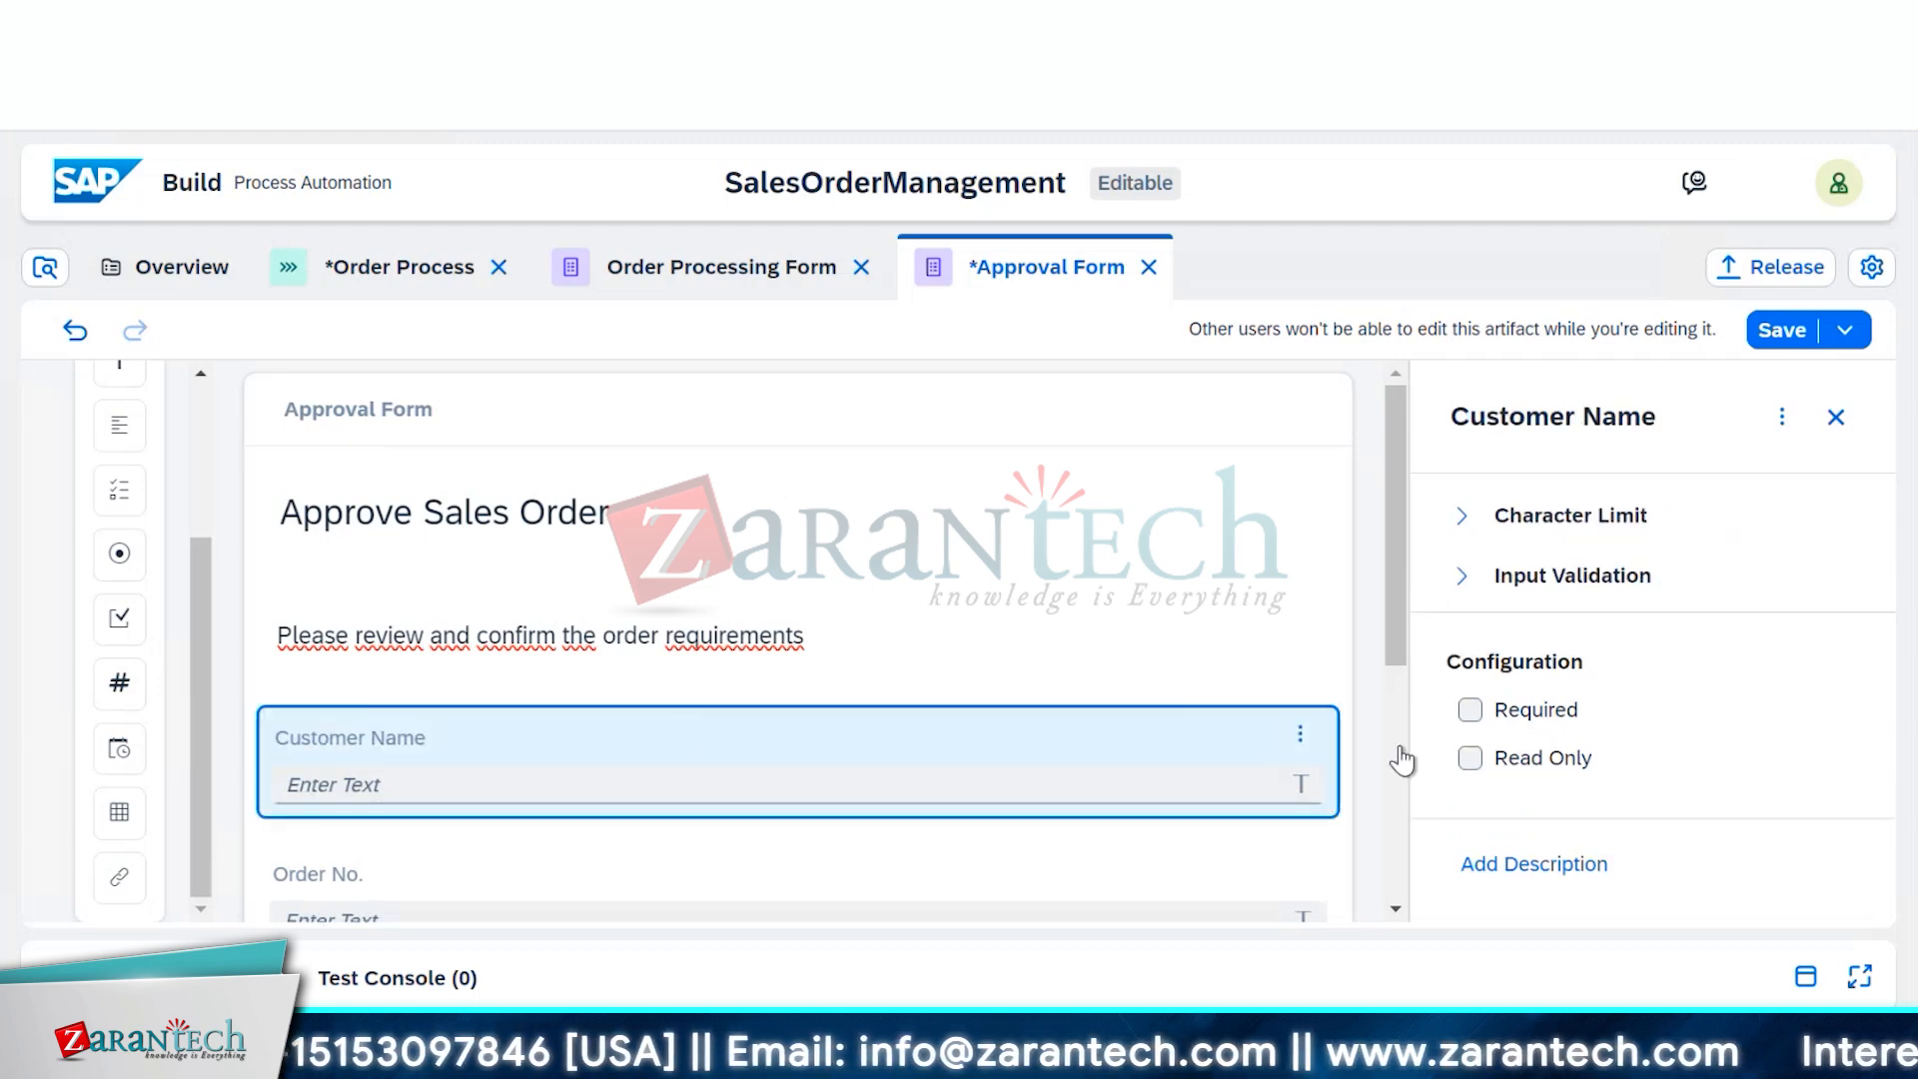
pyautogui.click(1470, 757)
pyautogui.scroll(-3, 1113, 787)
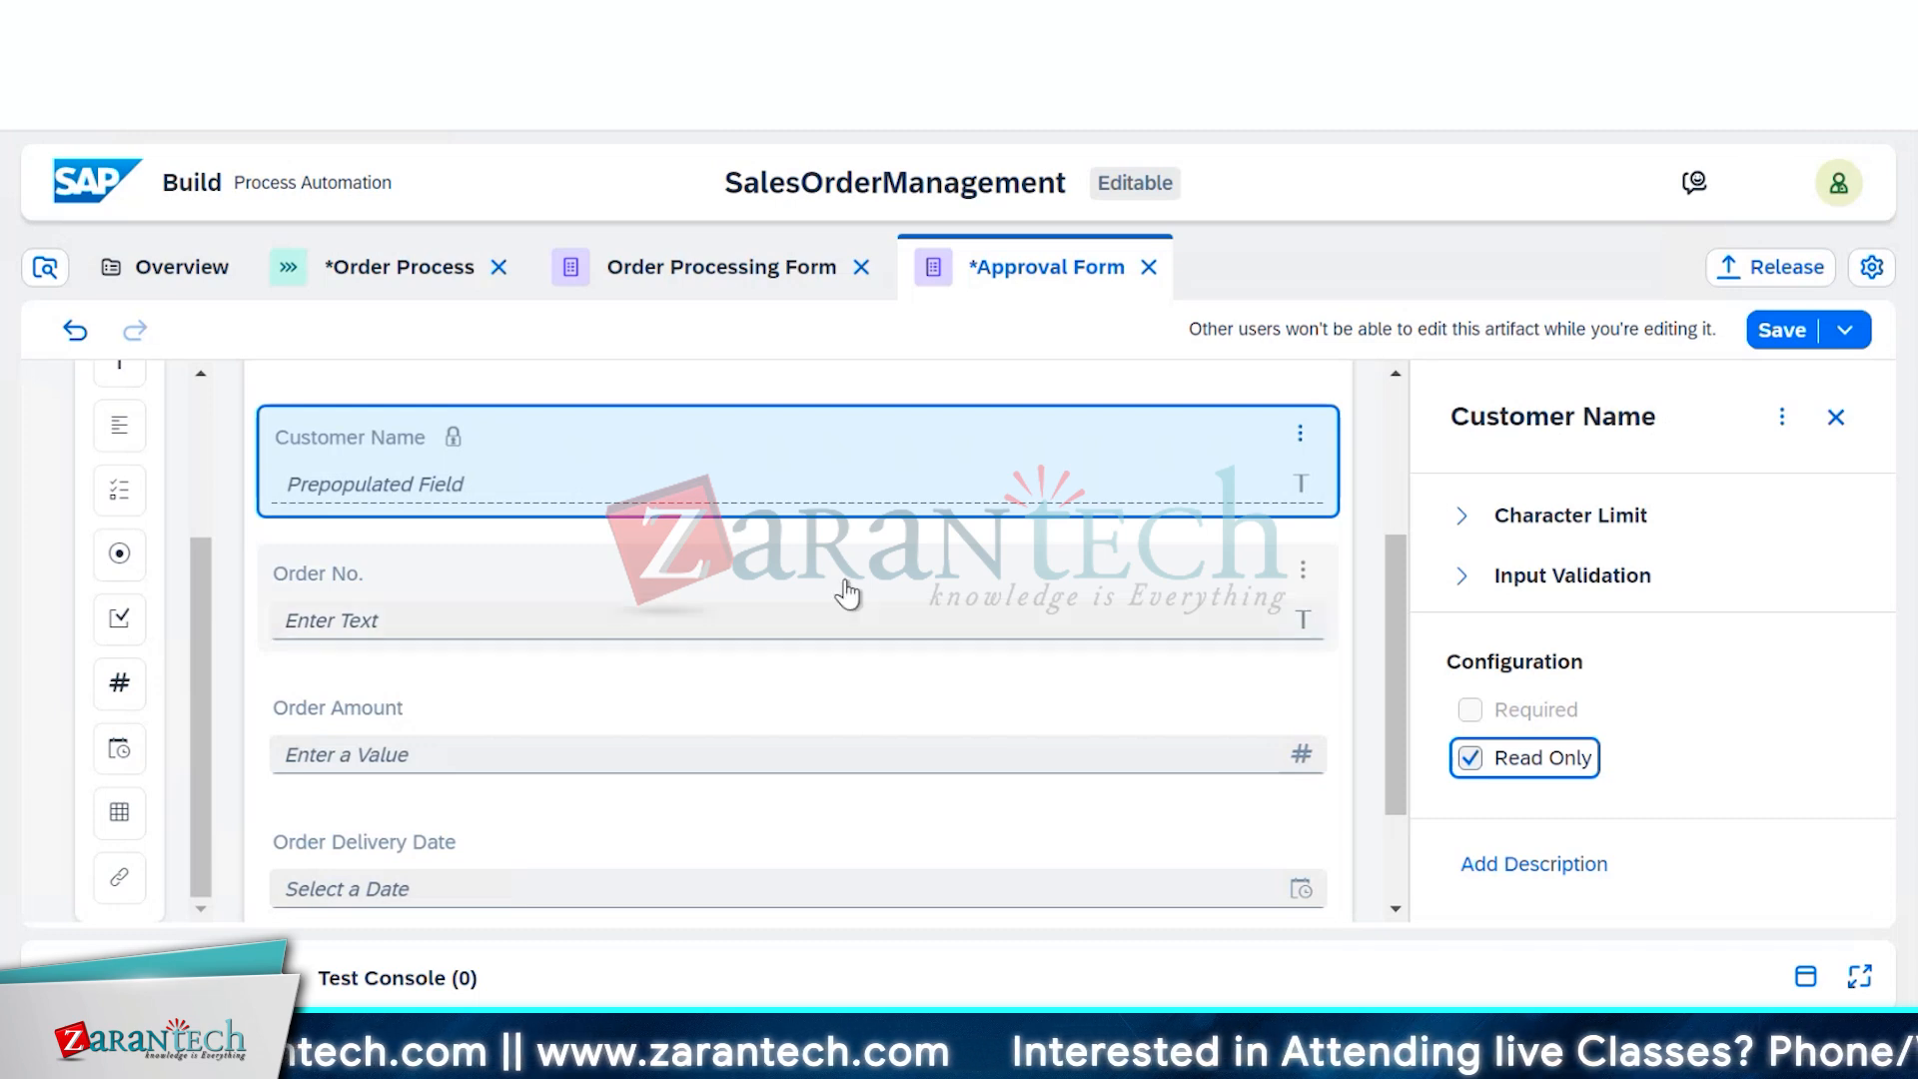
pyautogui.click(839, 613)
pyautogui.click(1470, 759)
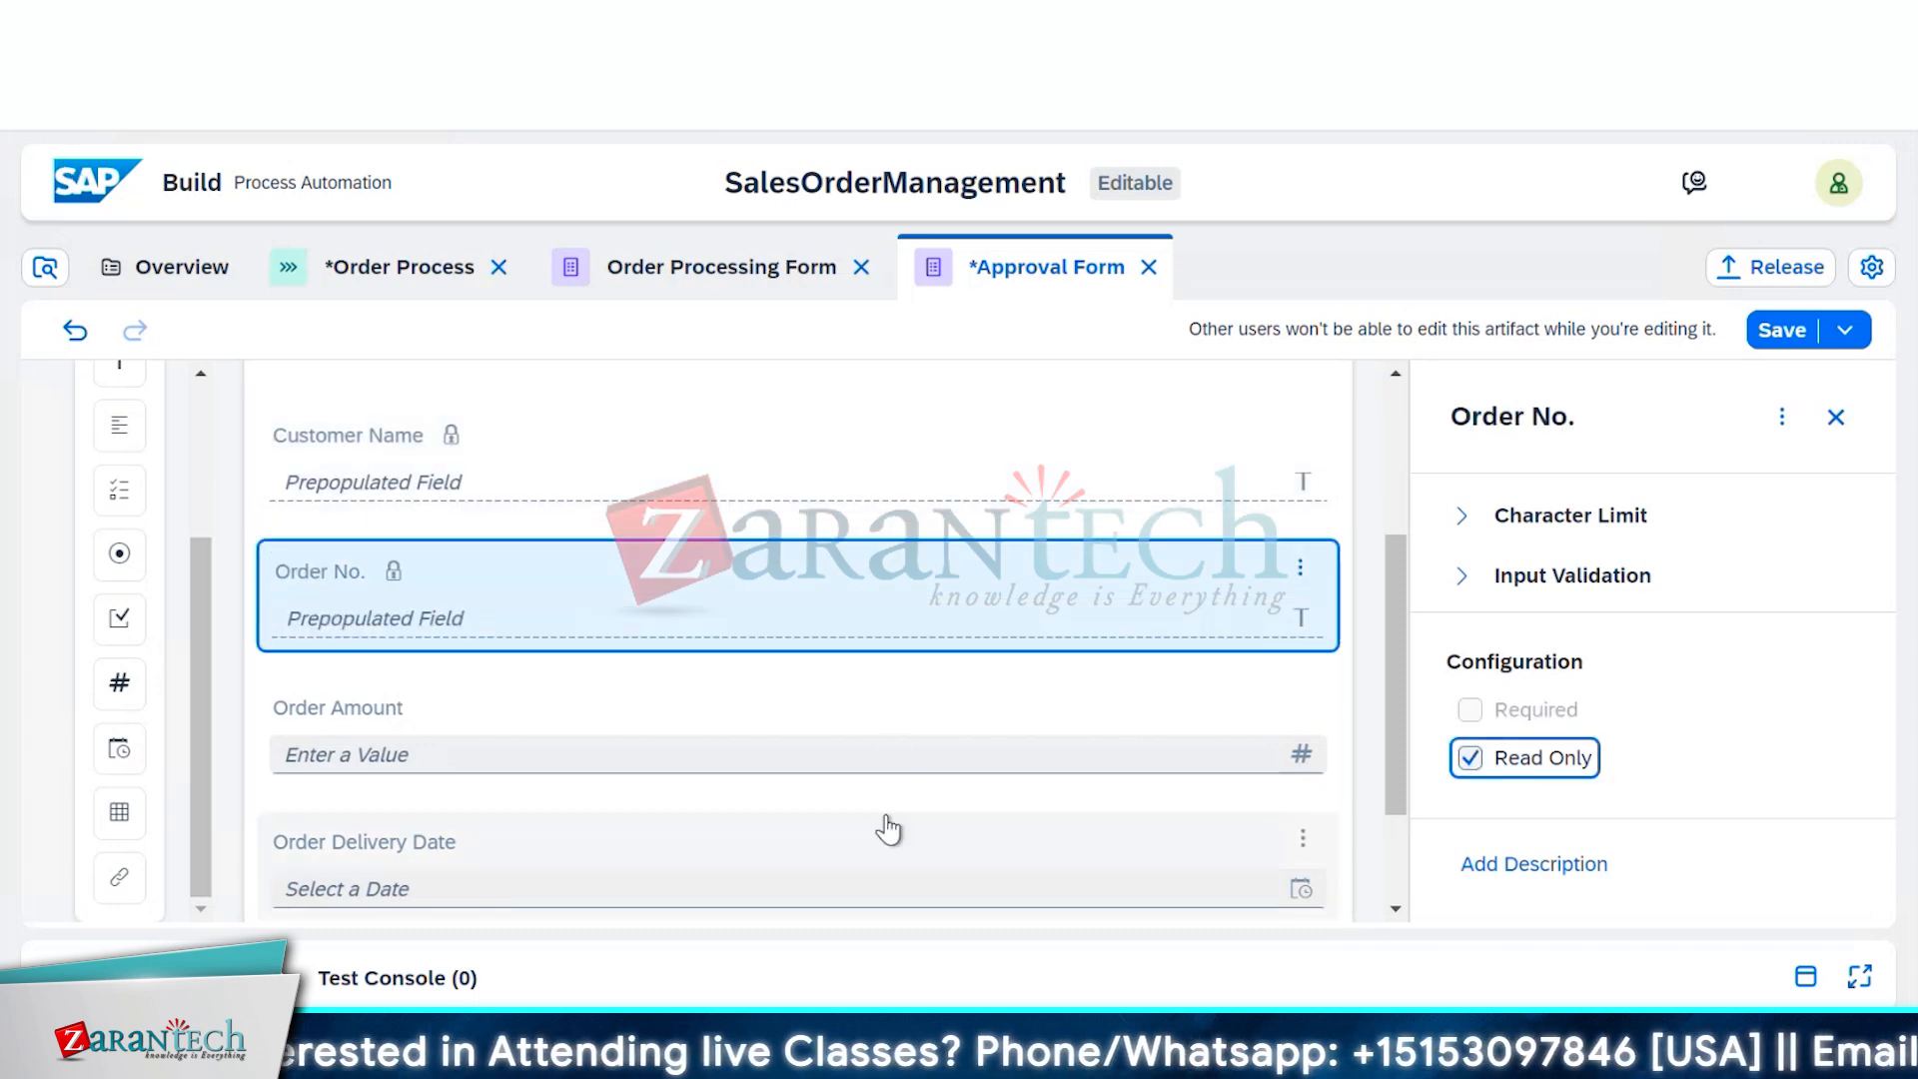
# Make the Order Amount and Order Delivery Date fields read-only
pyautogui.click(891, 736)
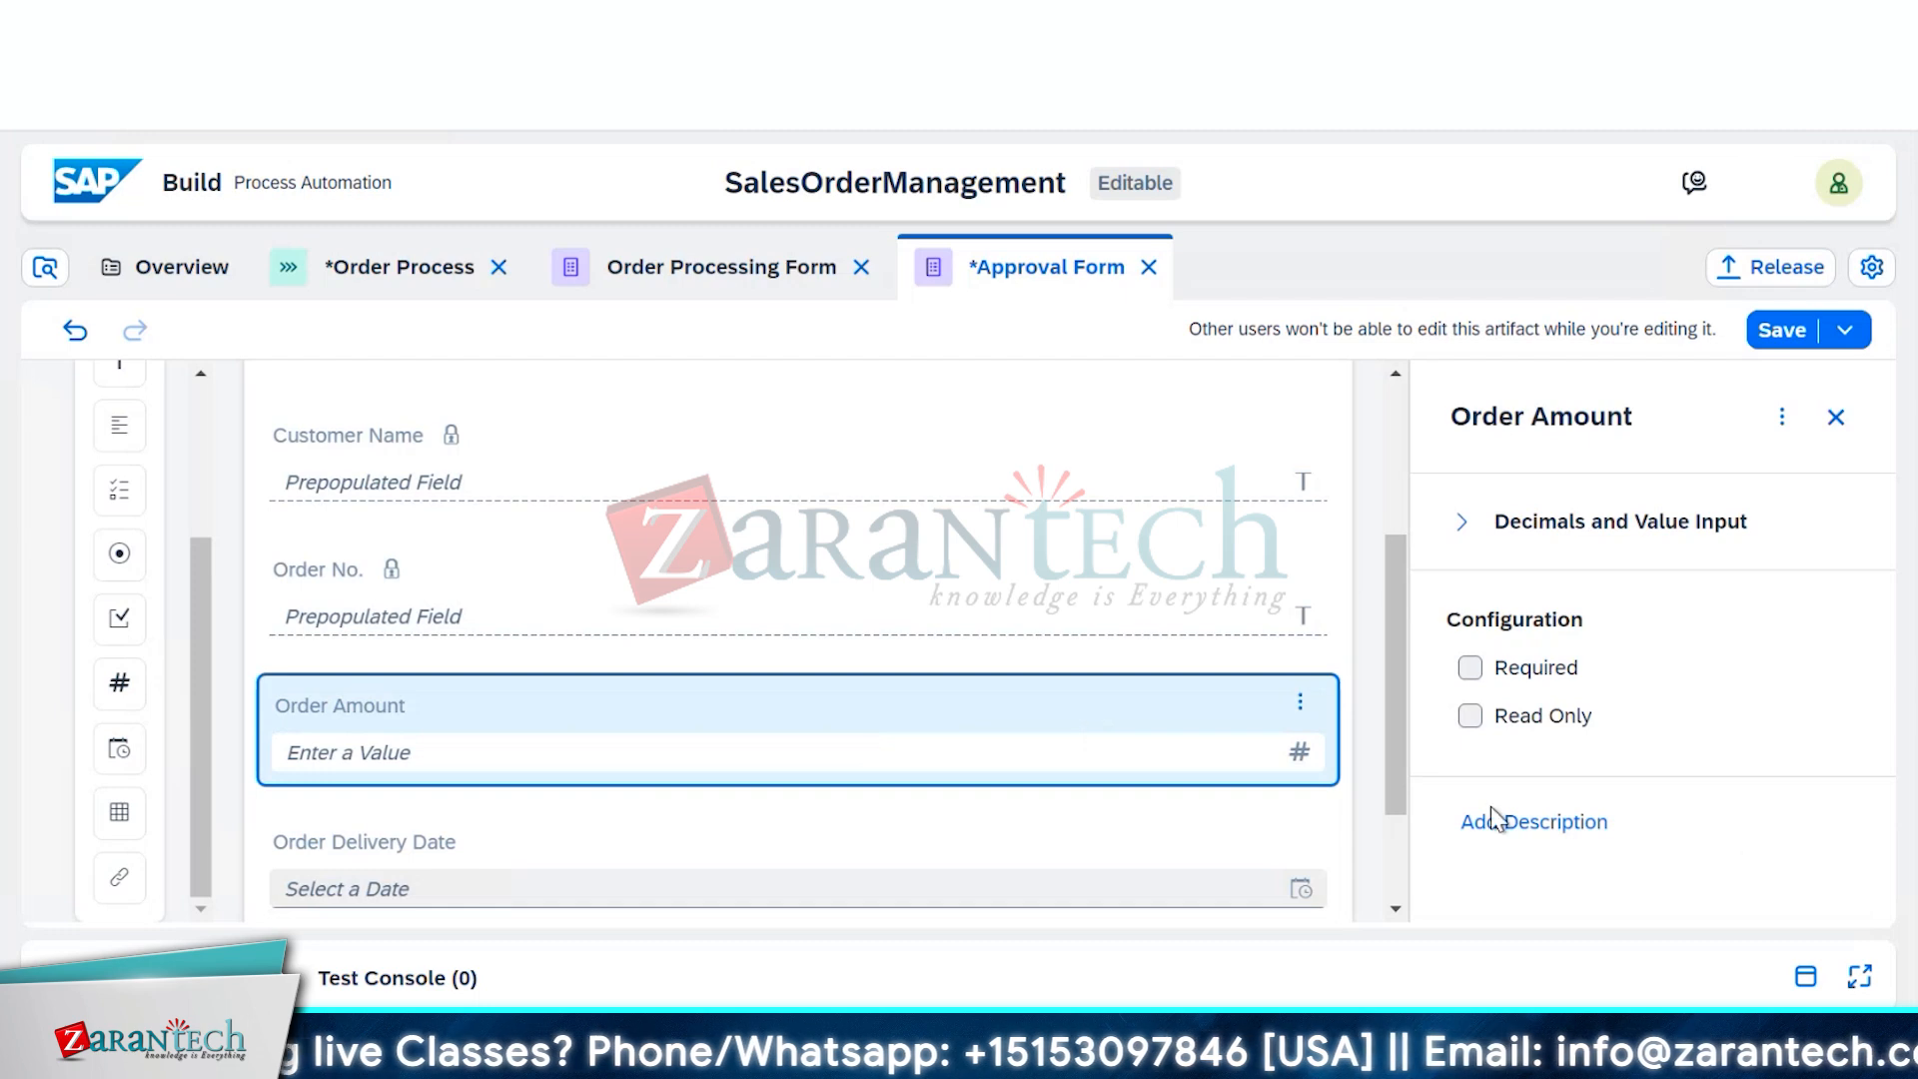
pyautogui.click(1471, 716)
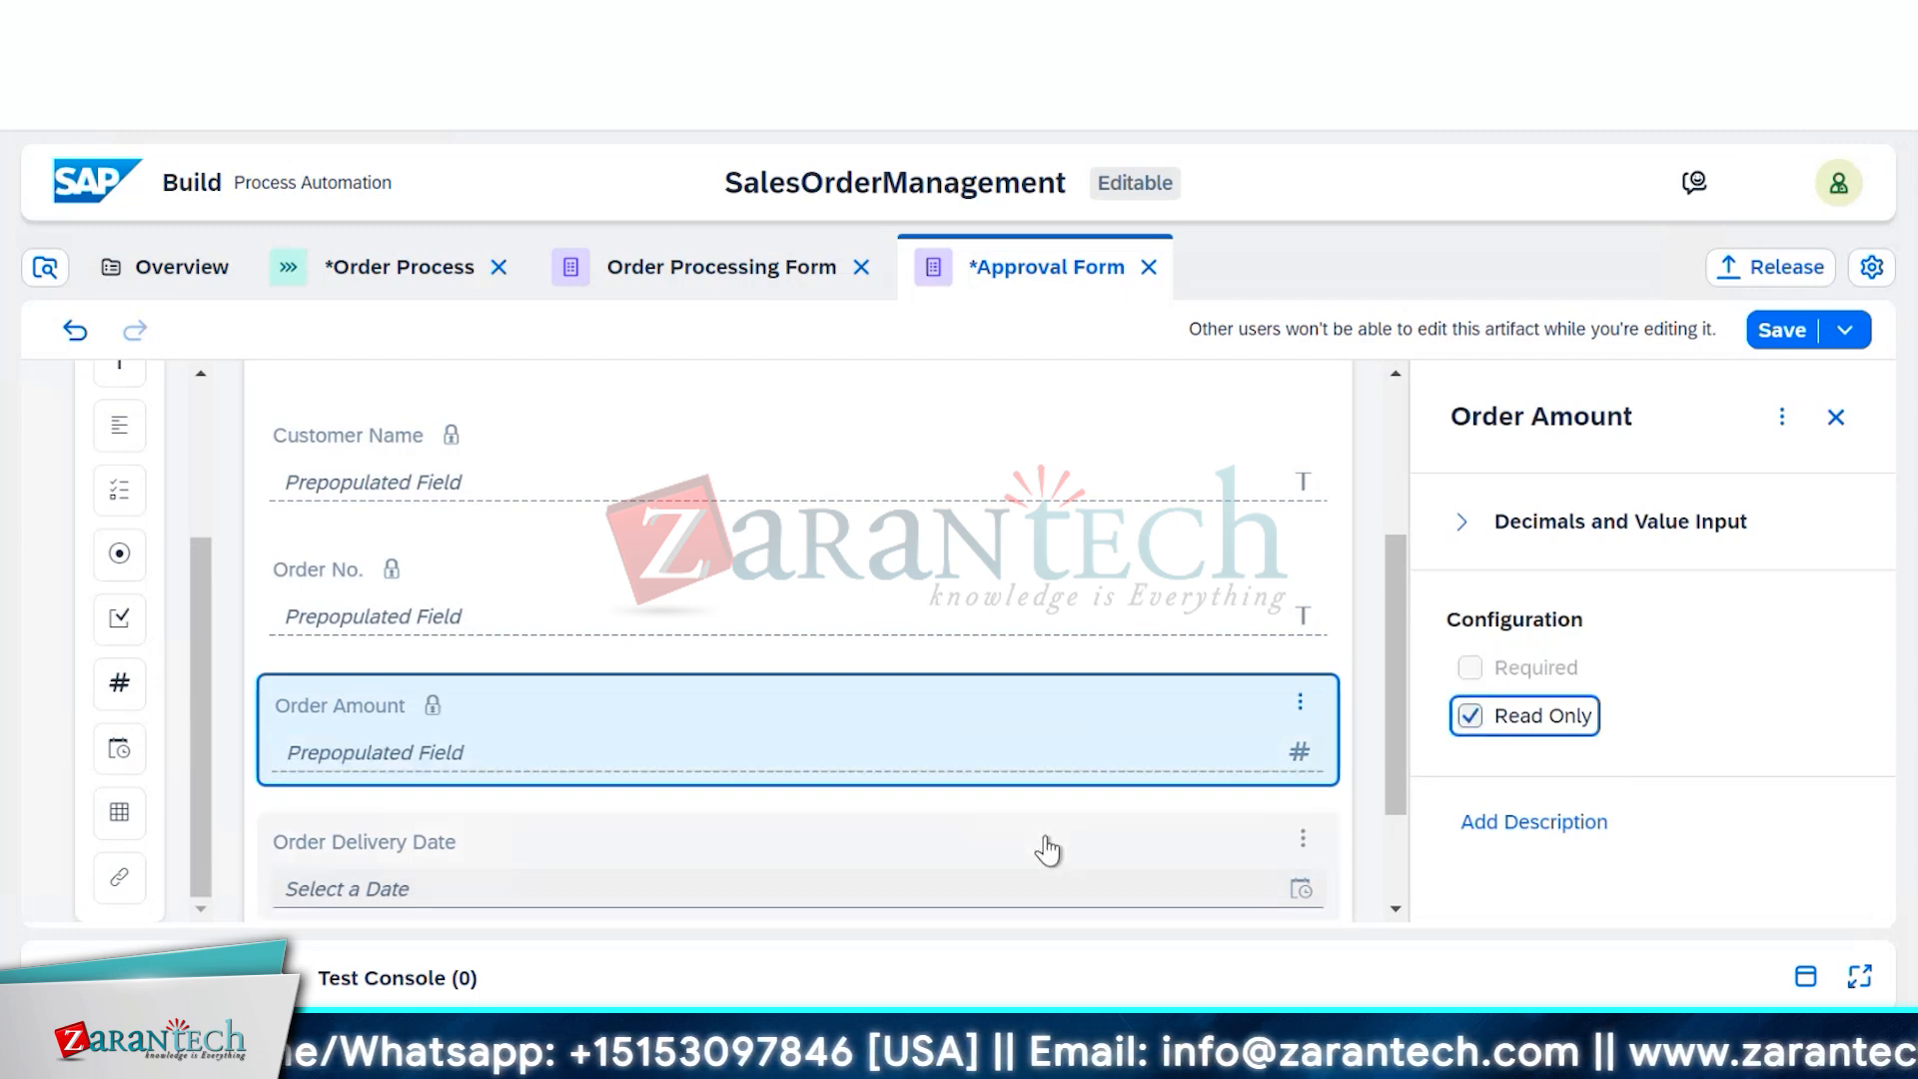
pyautogui.scroll(-3, 1079, 848)
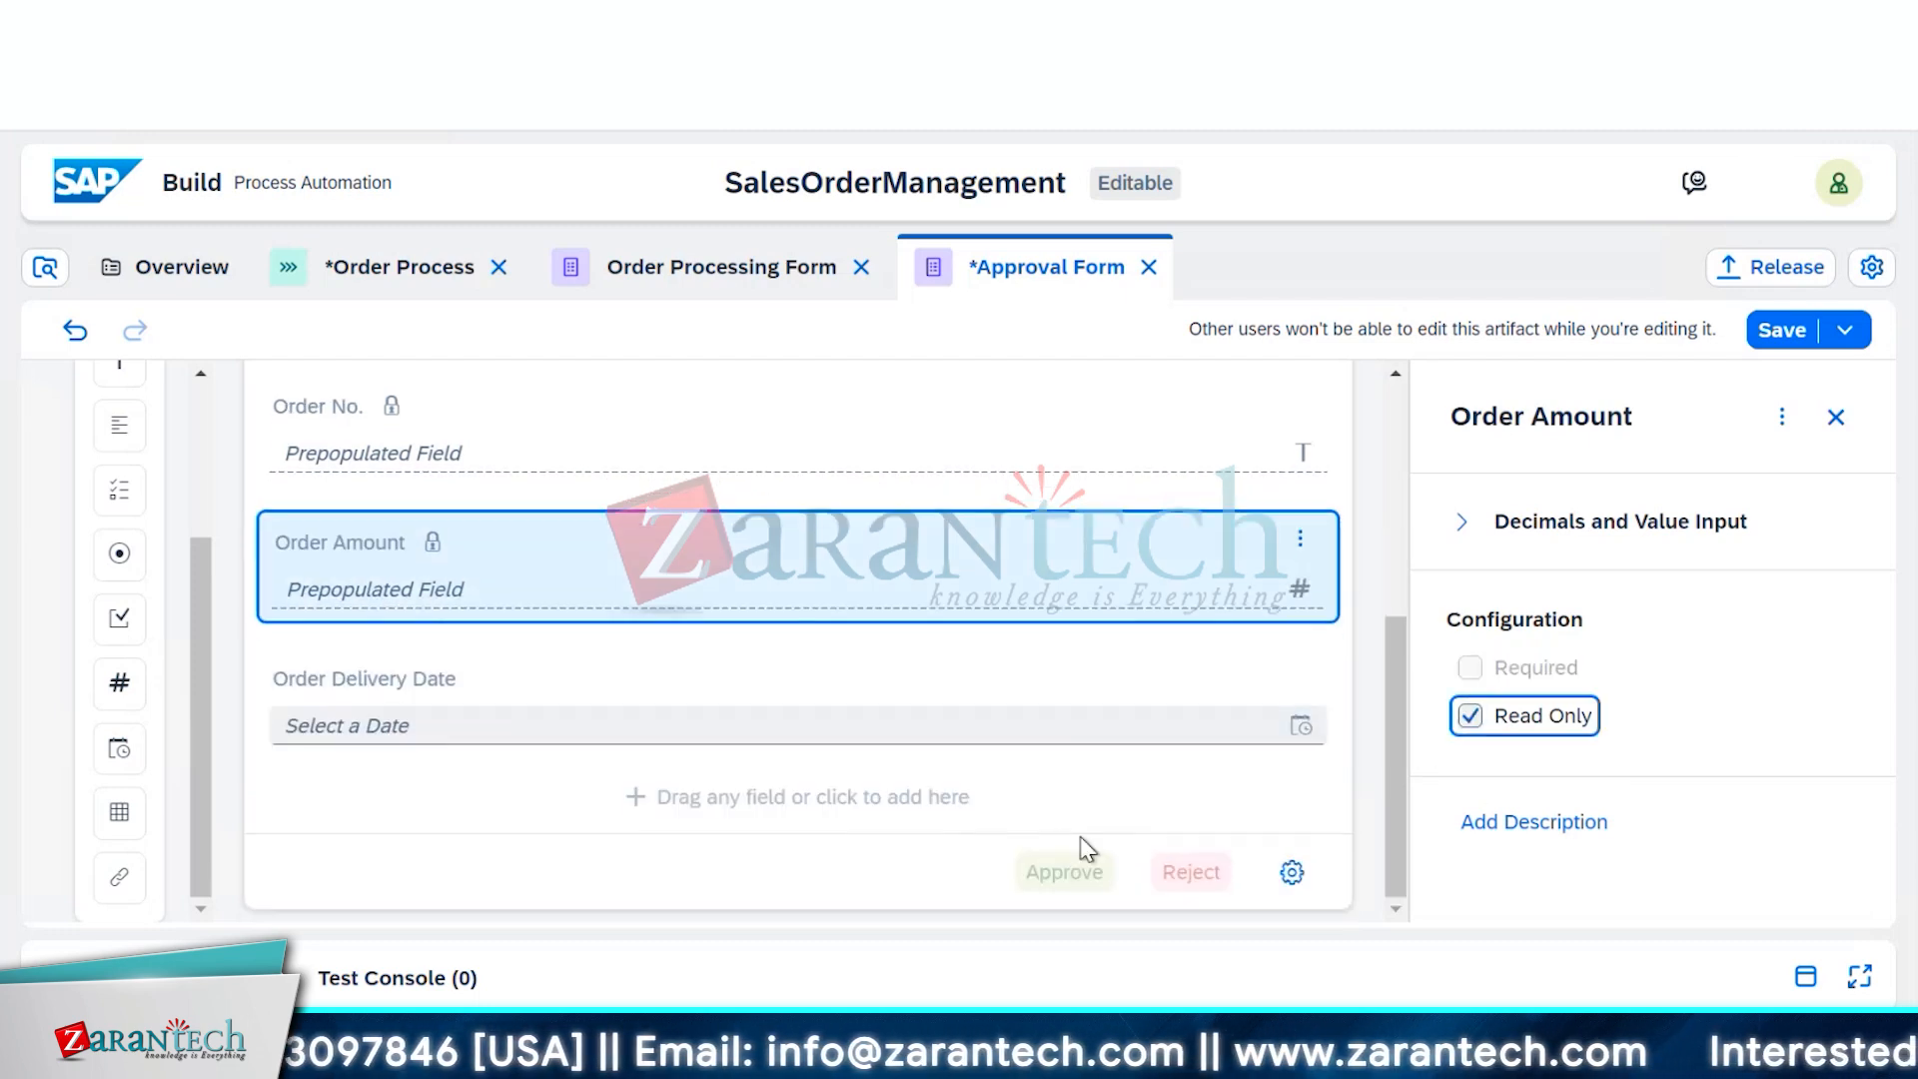
pyautogui.click(982, 688)
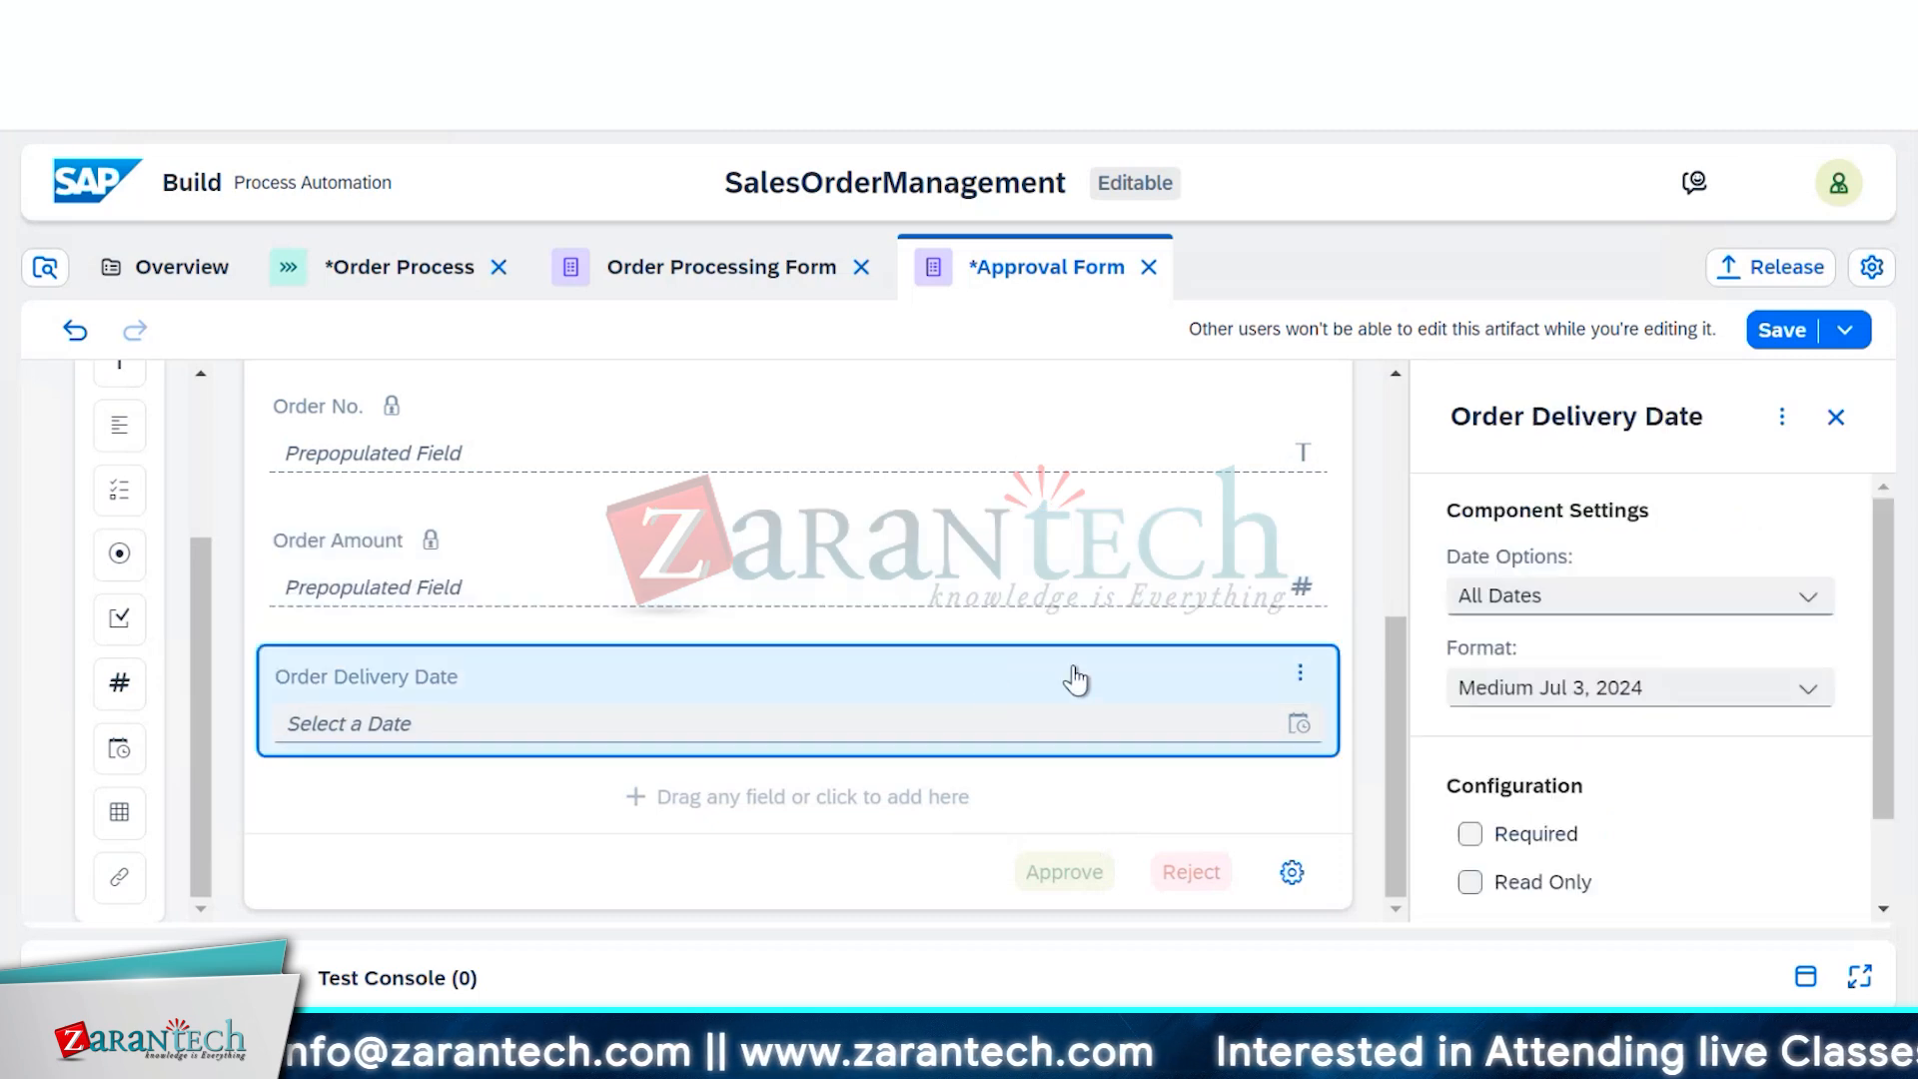
pyautogui.click(1471, 883)
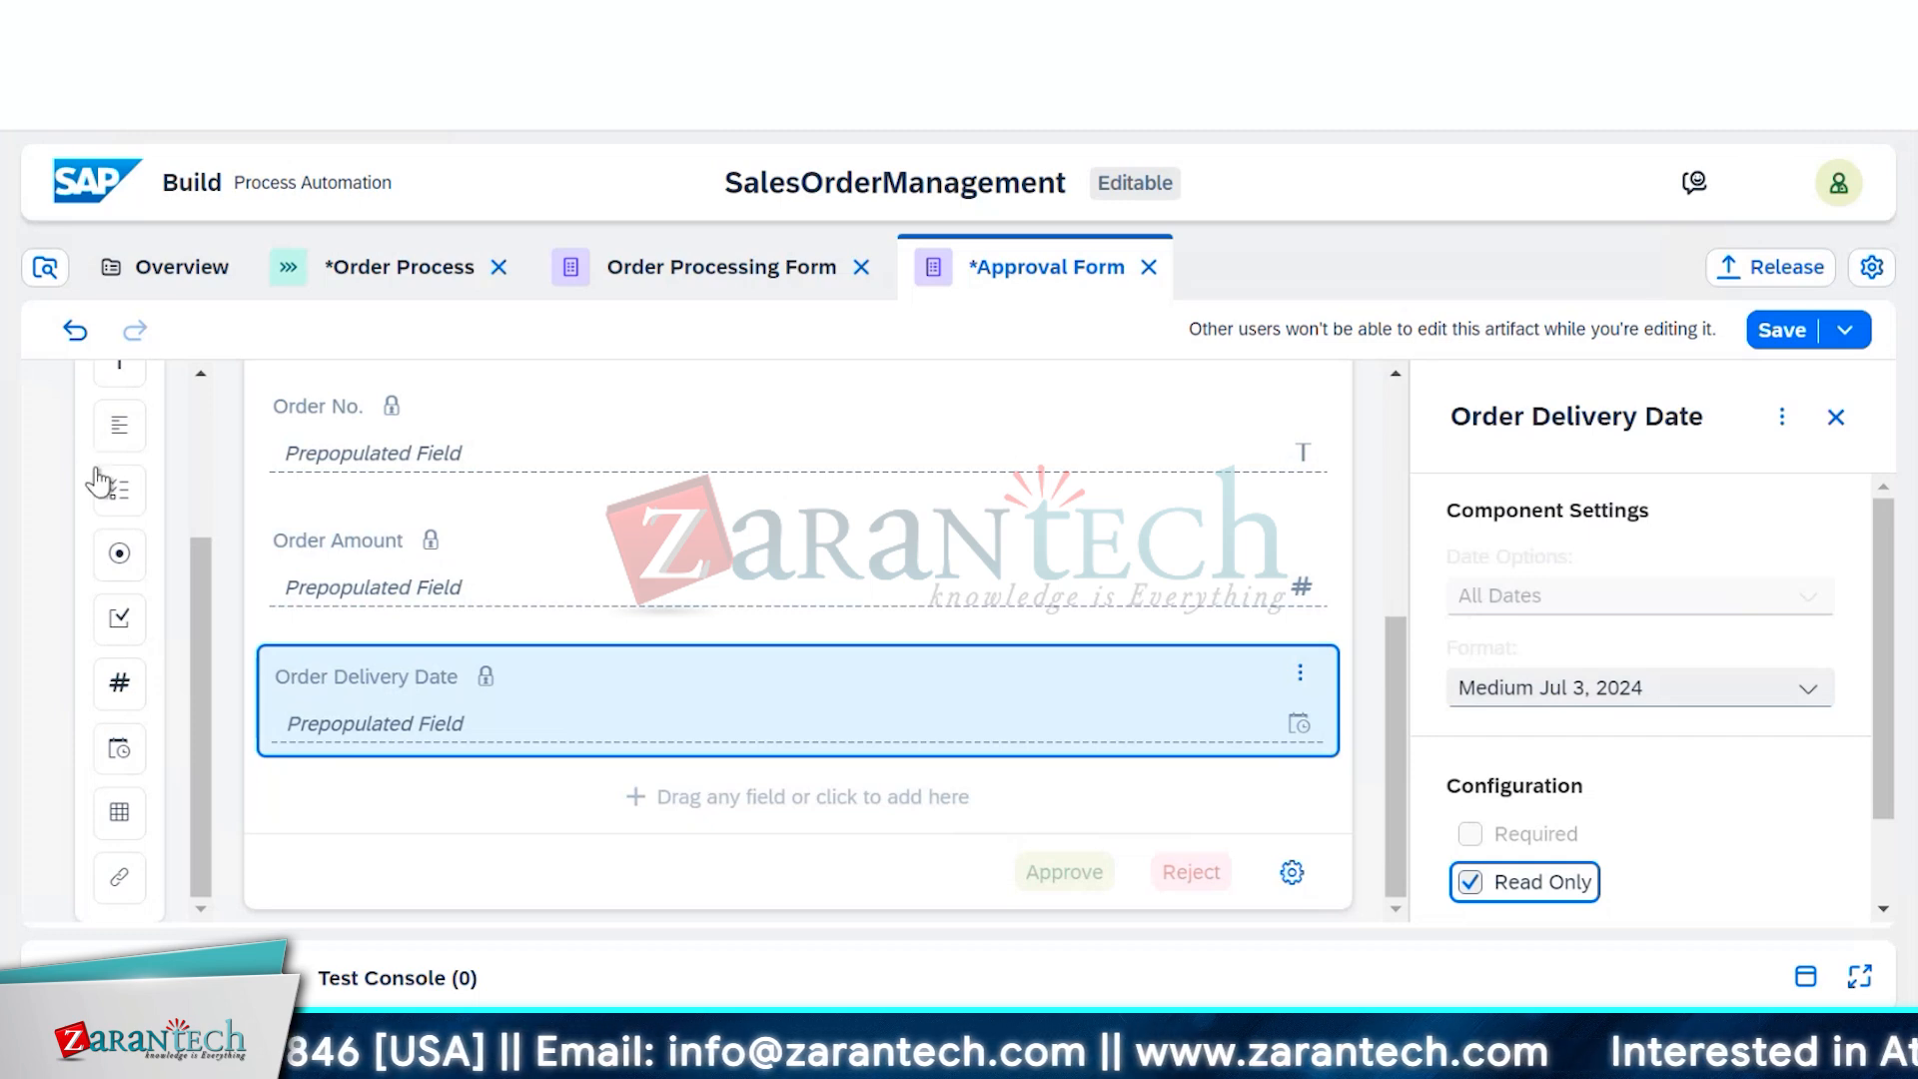
pyautogui.scroll(3, 100, 477)
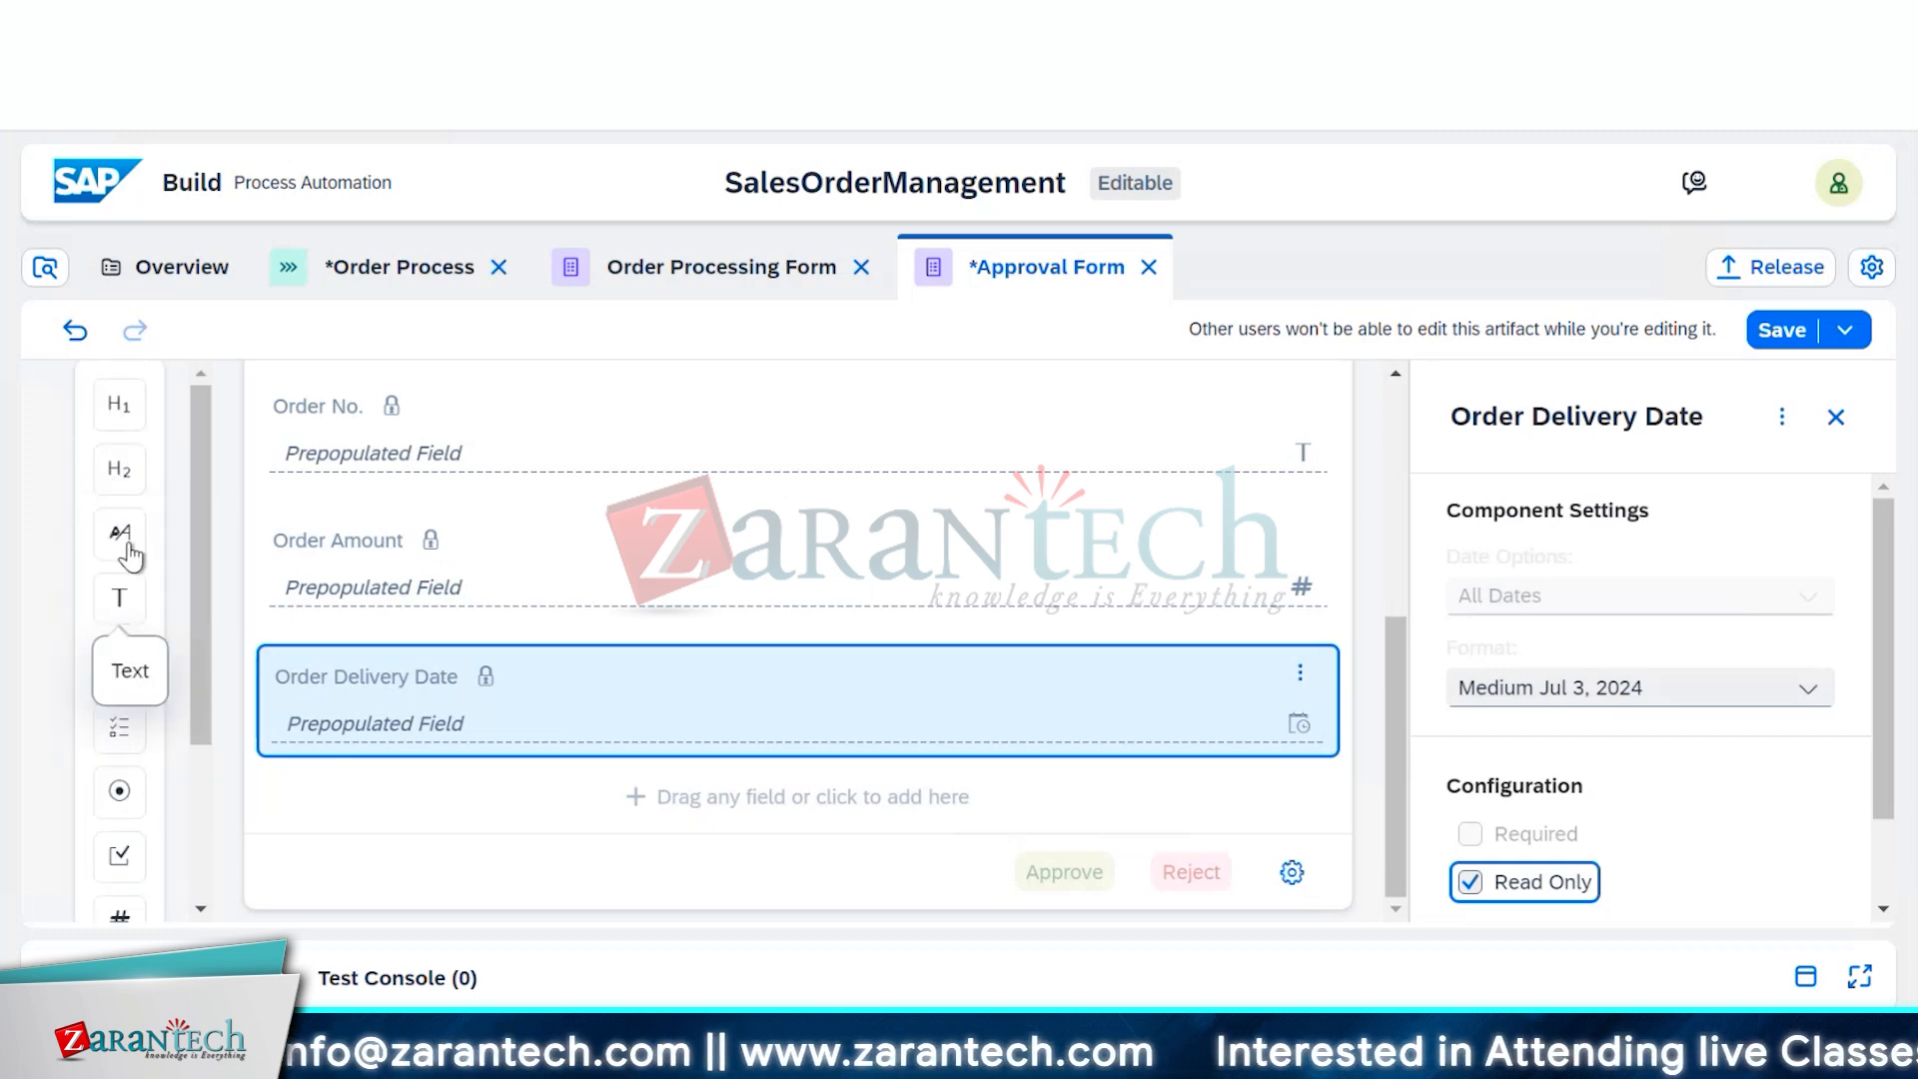
pyautogui.moveTo(120, 531); pyautogui.dragTo(386, 811)
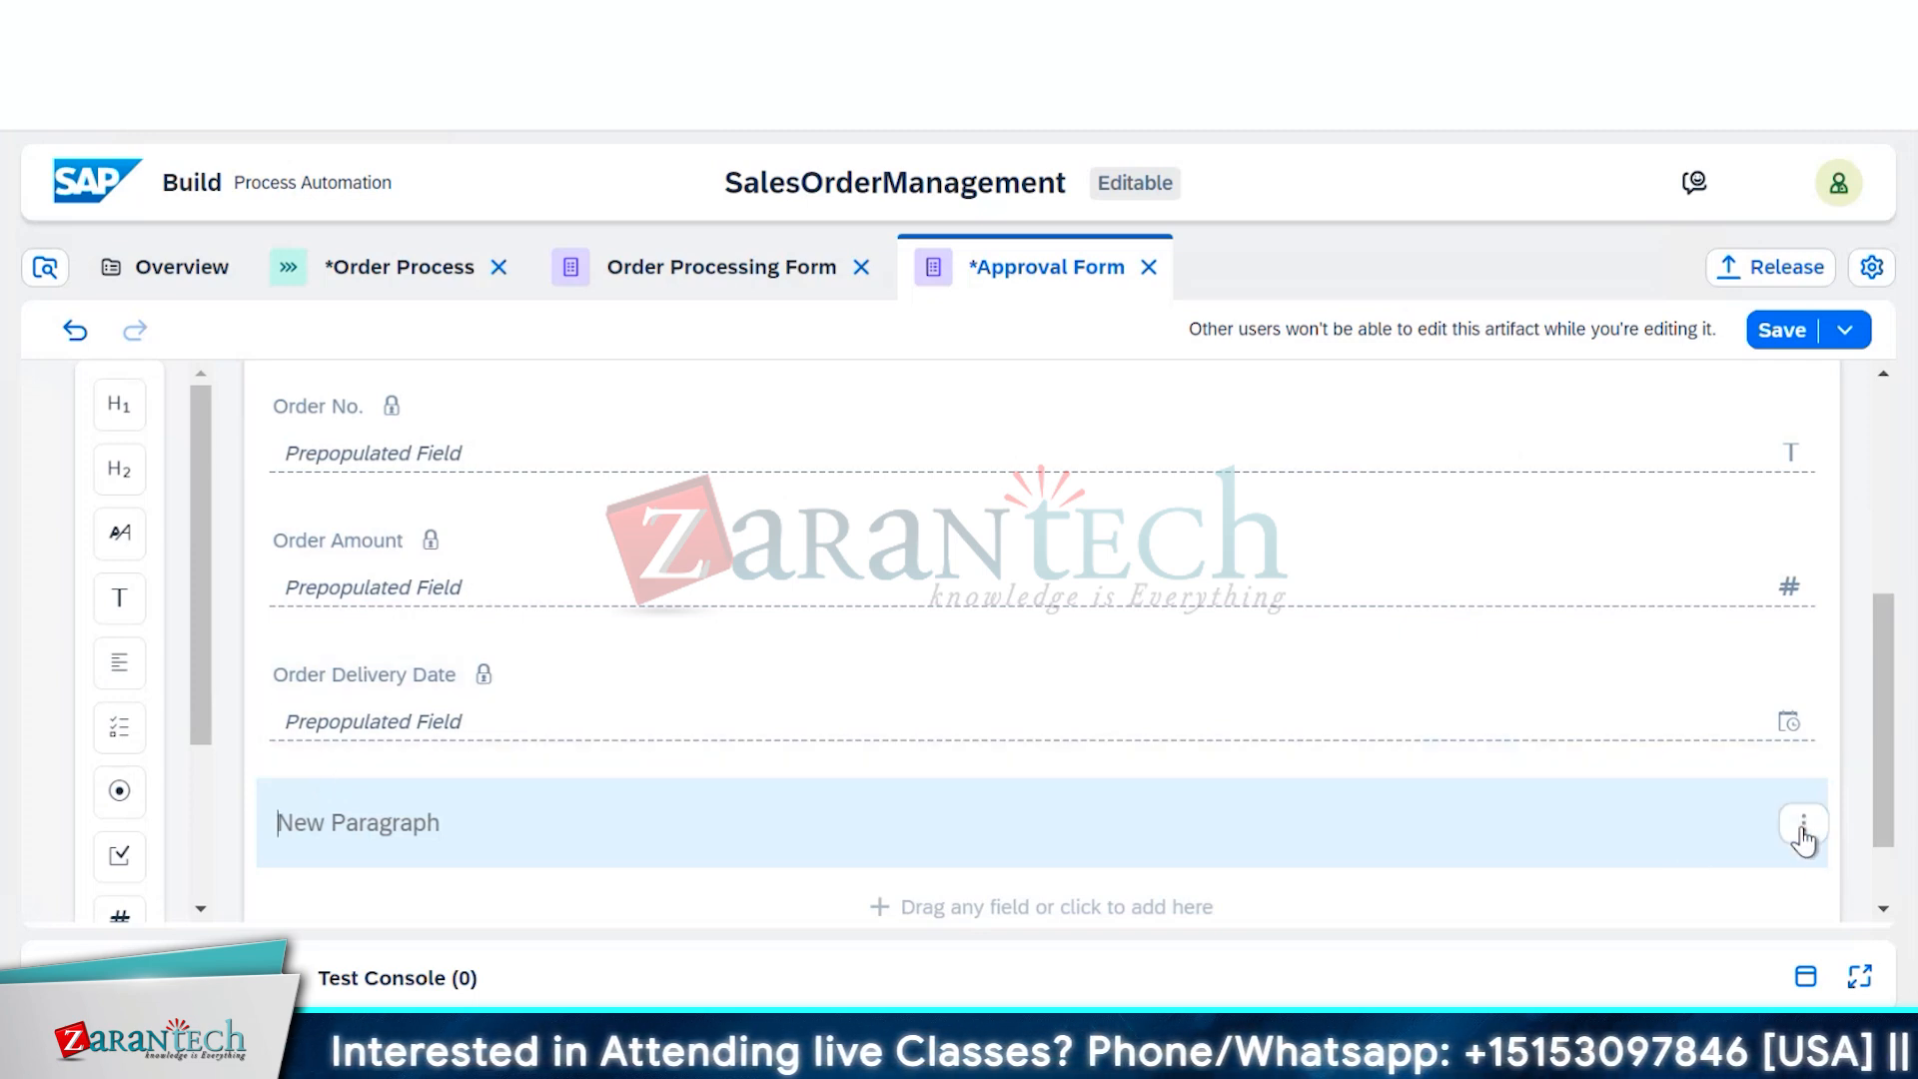
pyautogui.click(1803, 829)
pyautogui.click(1714, 775)
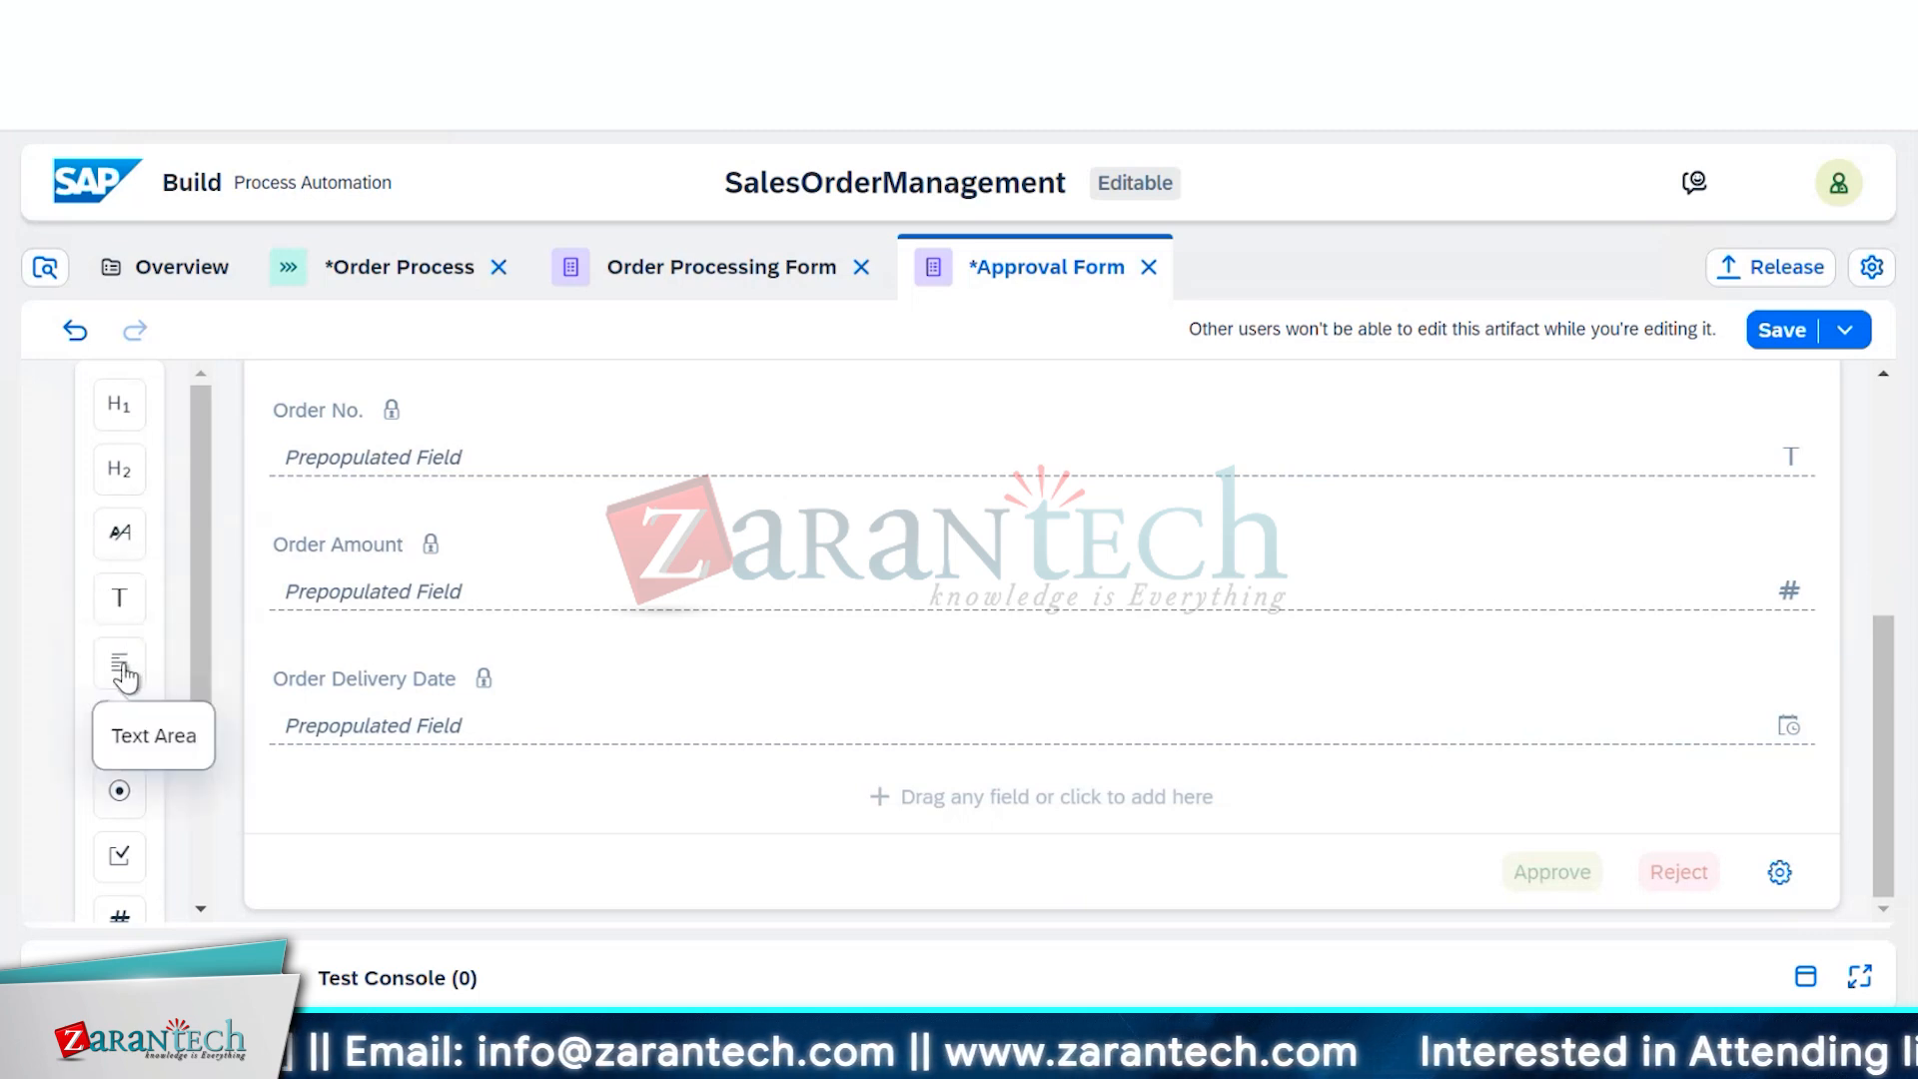
# Add a required text area labelled 'Comments' to the form
pyautogui.moveTo(126, 677); pyautogui.dragTo(444, 799)
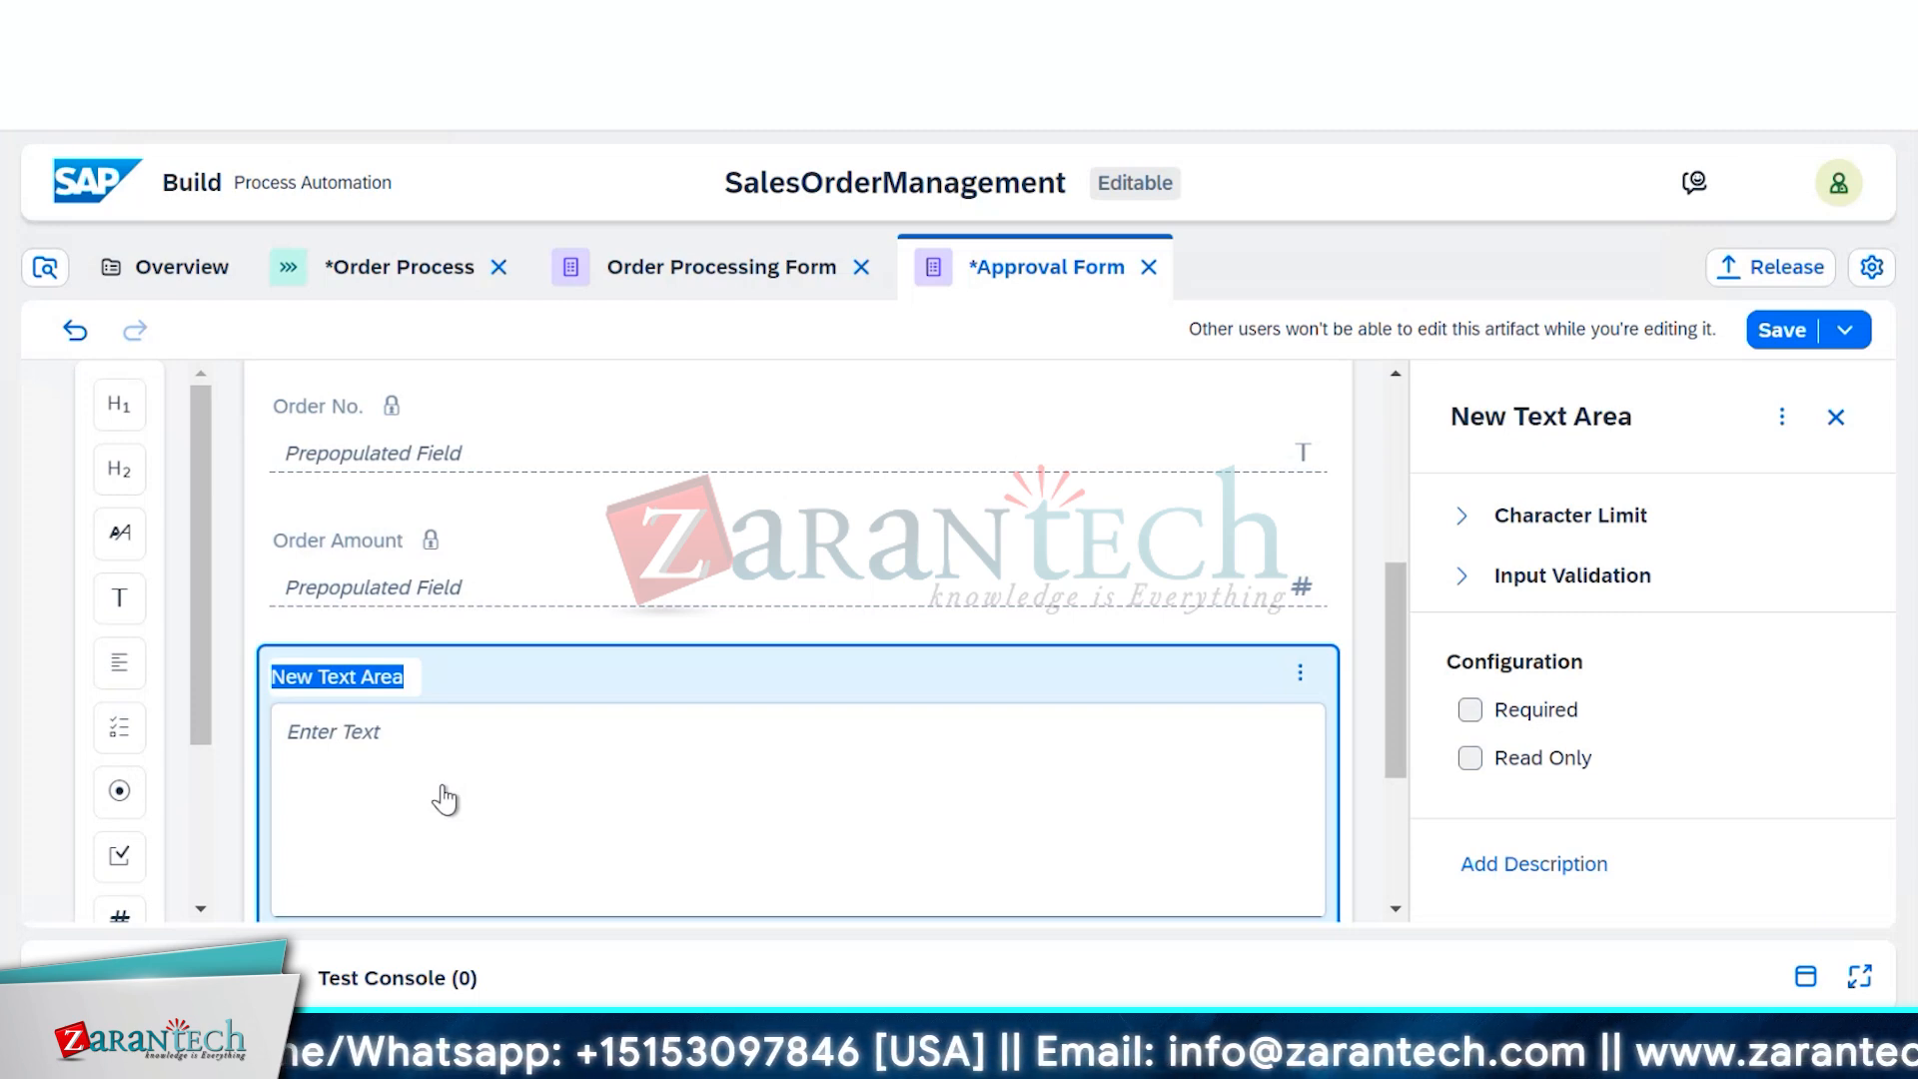
pyautogui.write('Comm')
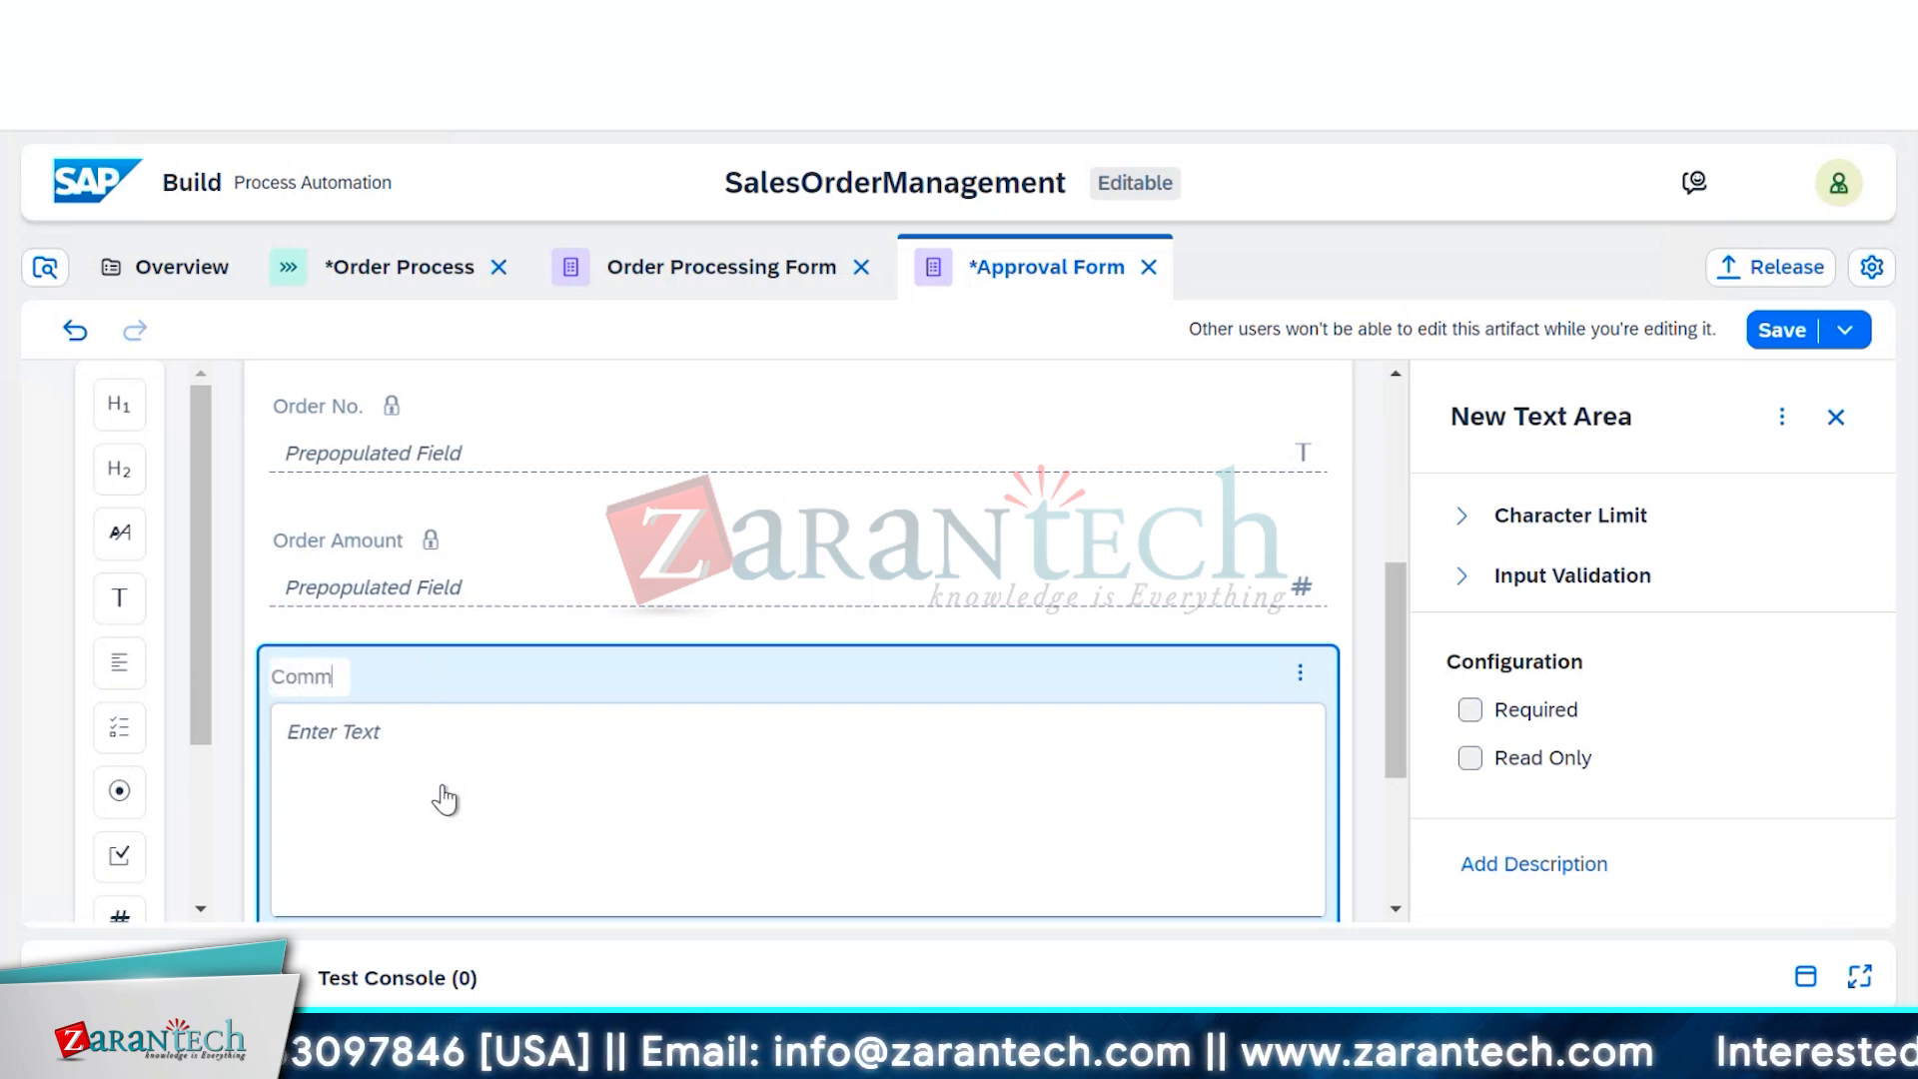
pyautogui.write('ents')
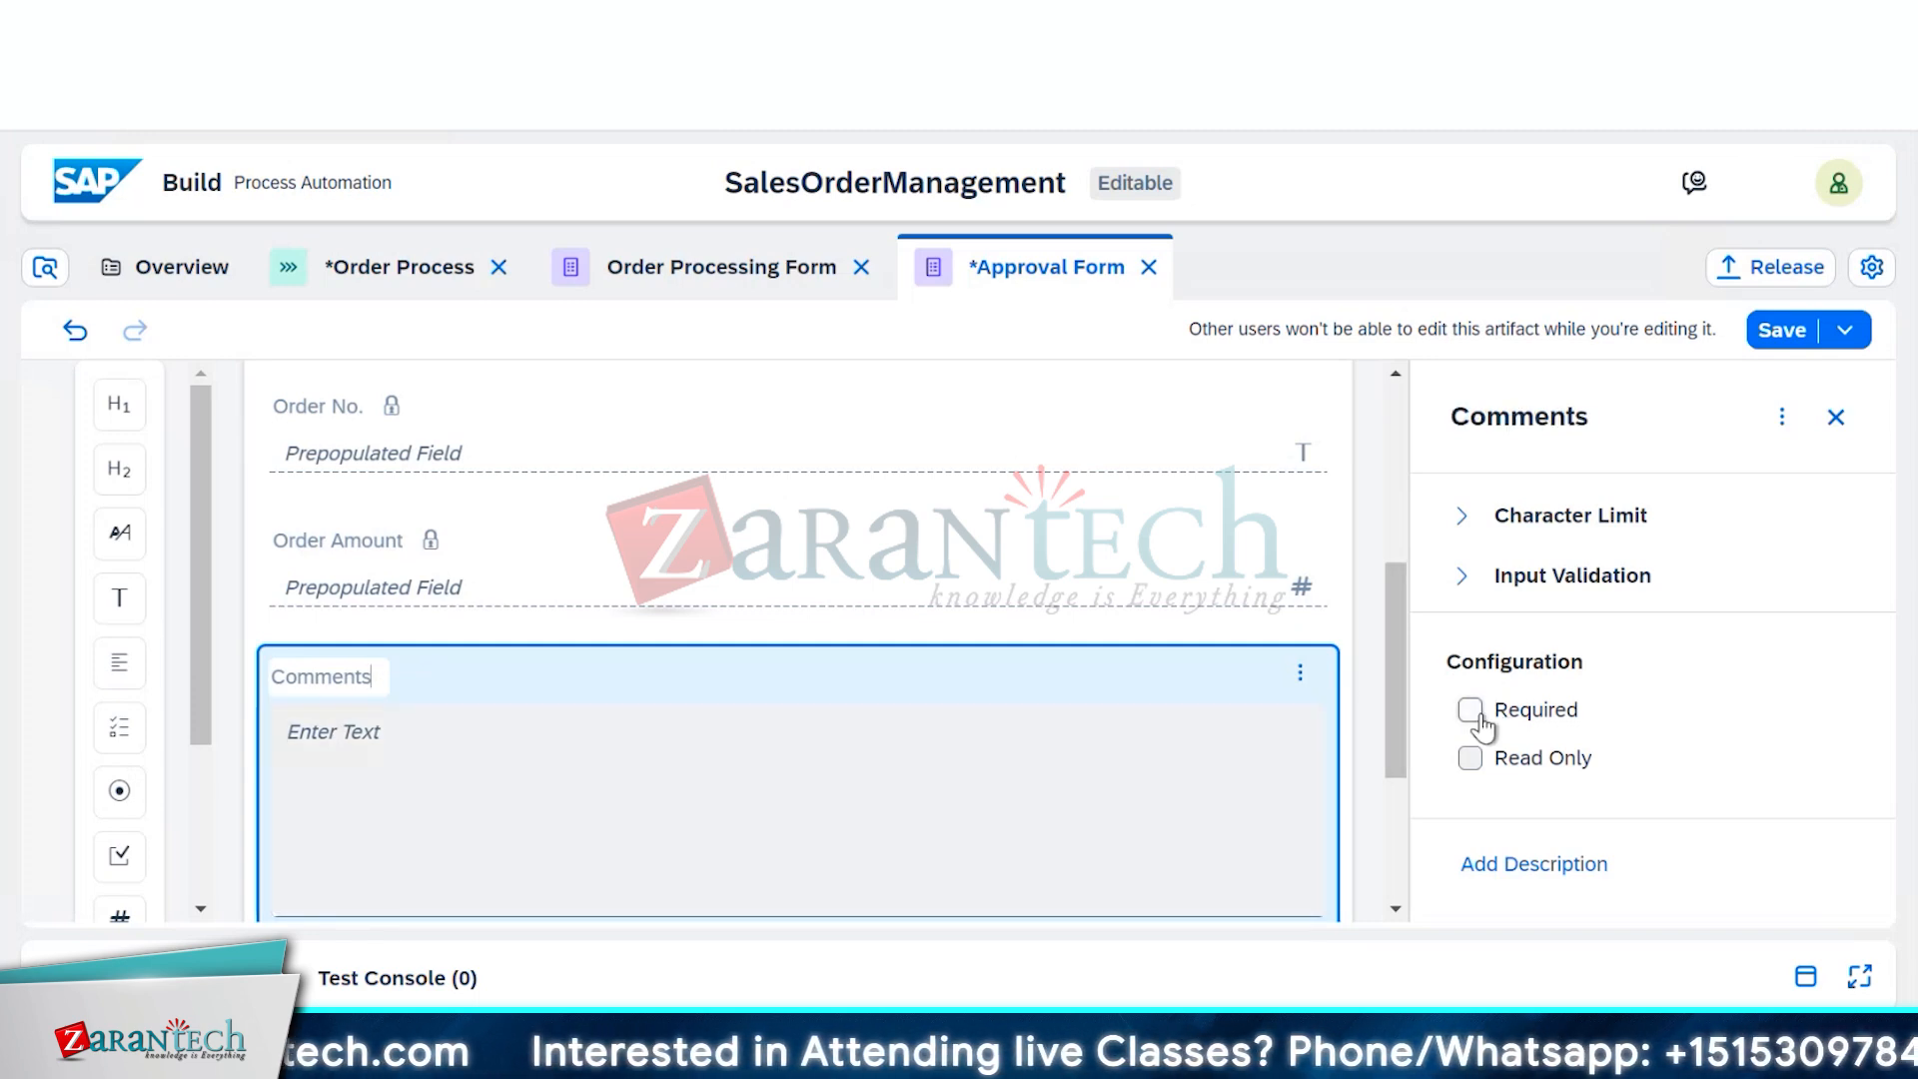
pyautogui.click(1472, 712)
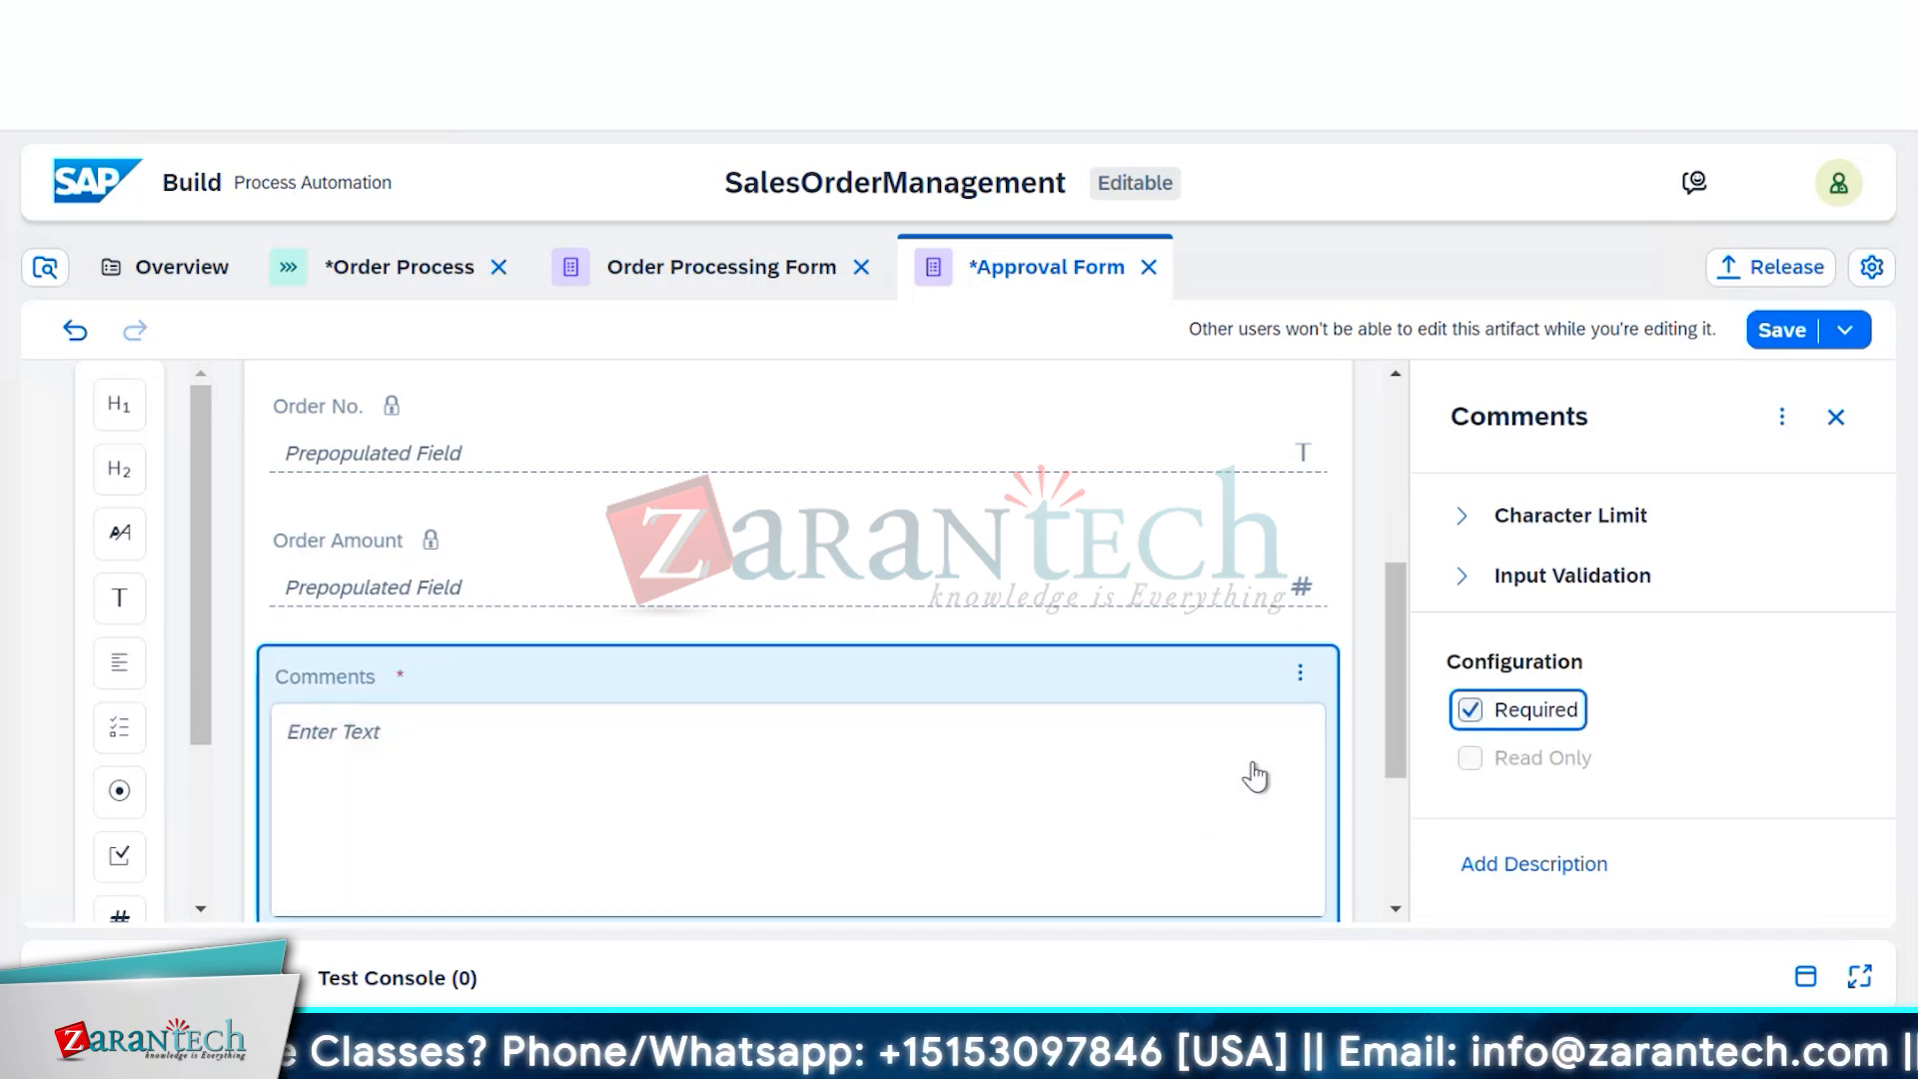
# Move the Comments text area below the Order Delivery Date field
pyautogui.scroll(-2, 1255, 778)
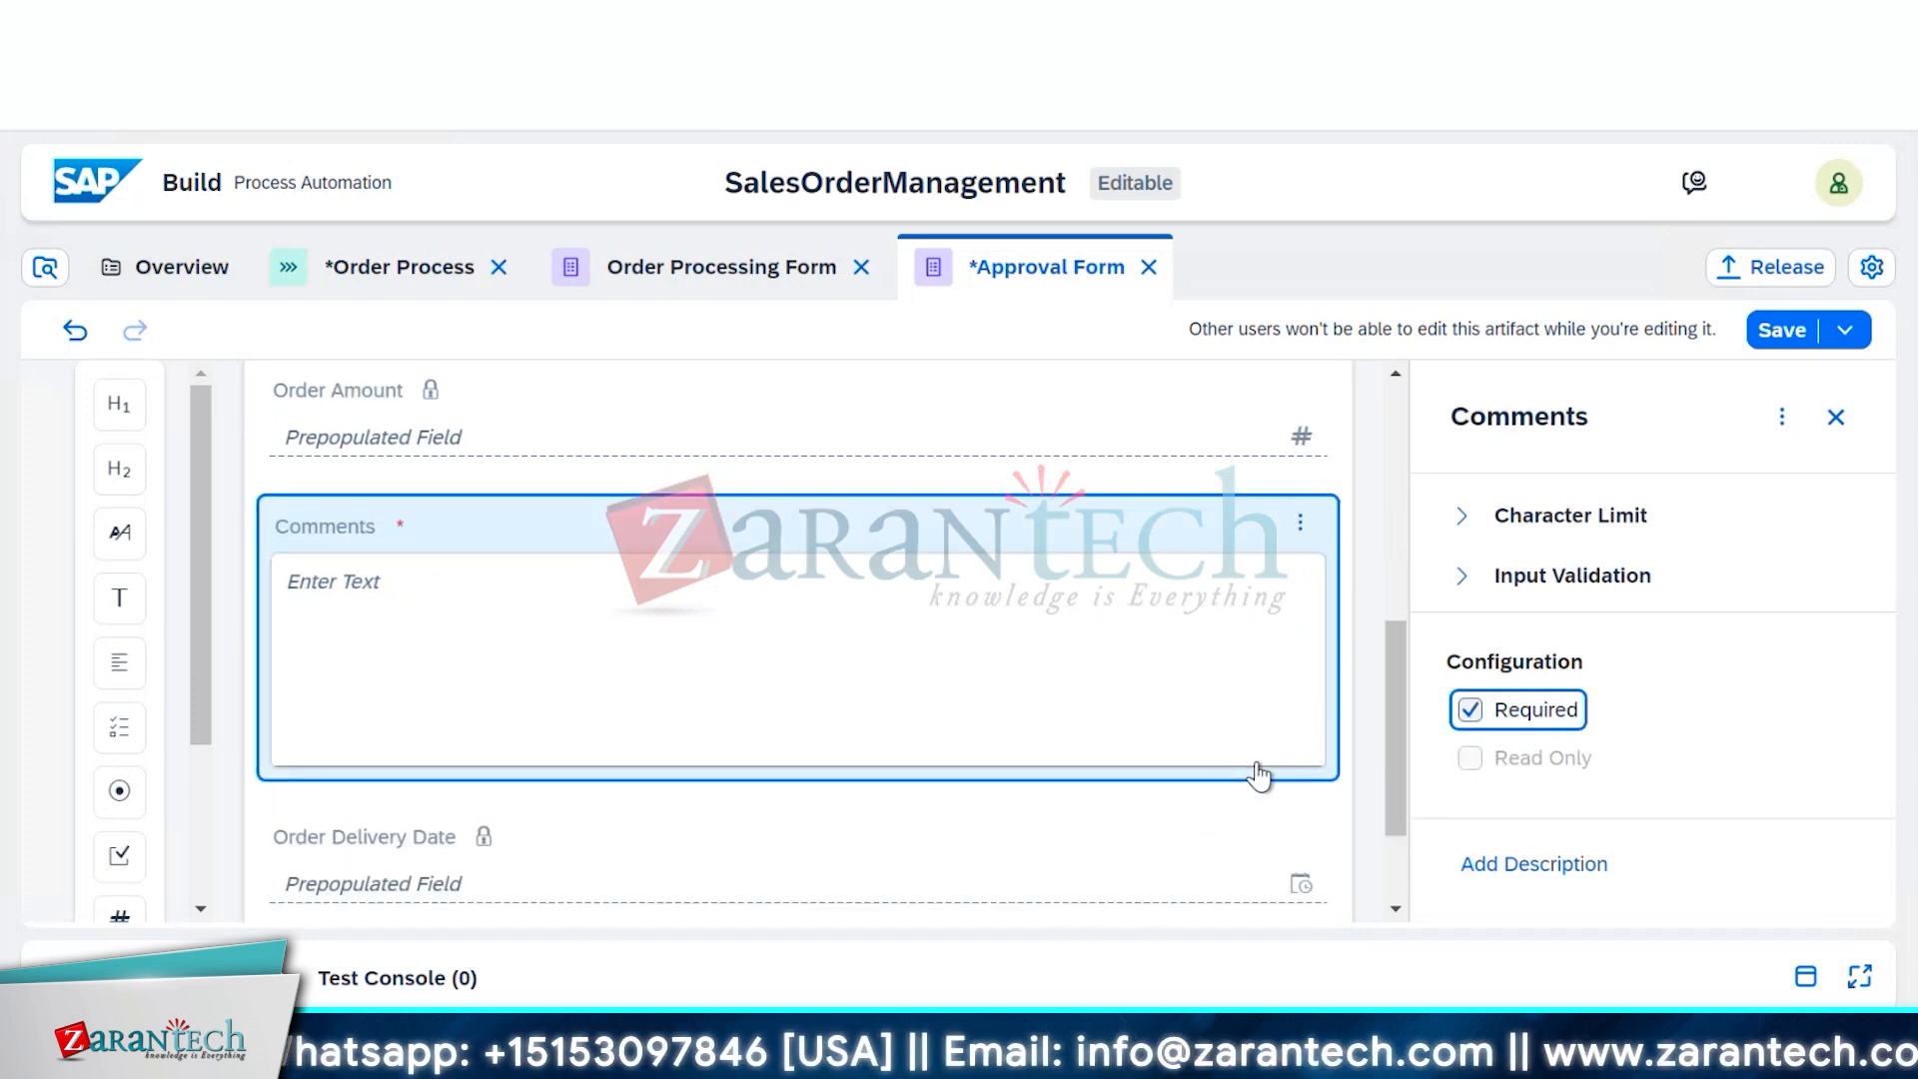
pyautogui.scroll(-2, 1256, 777)
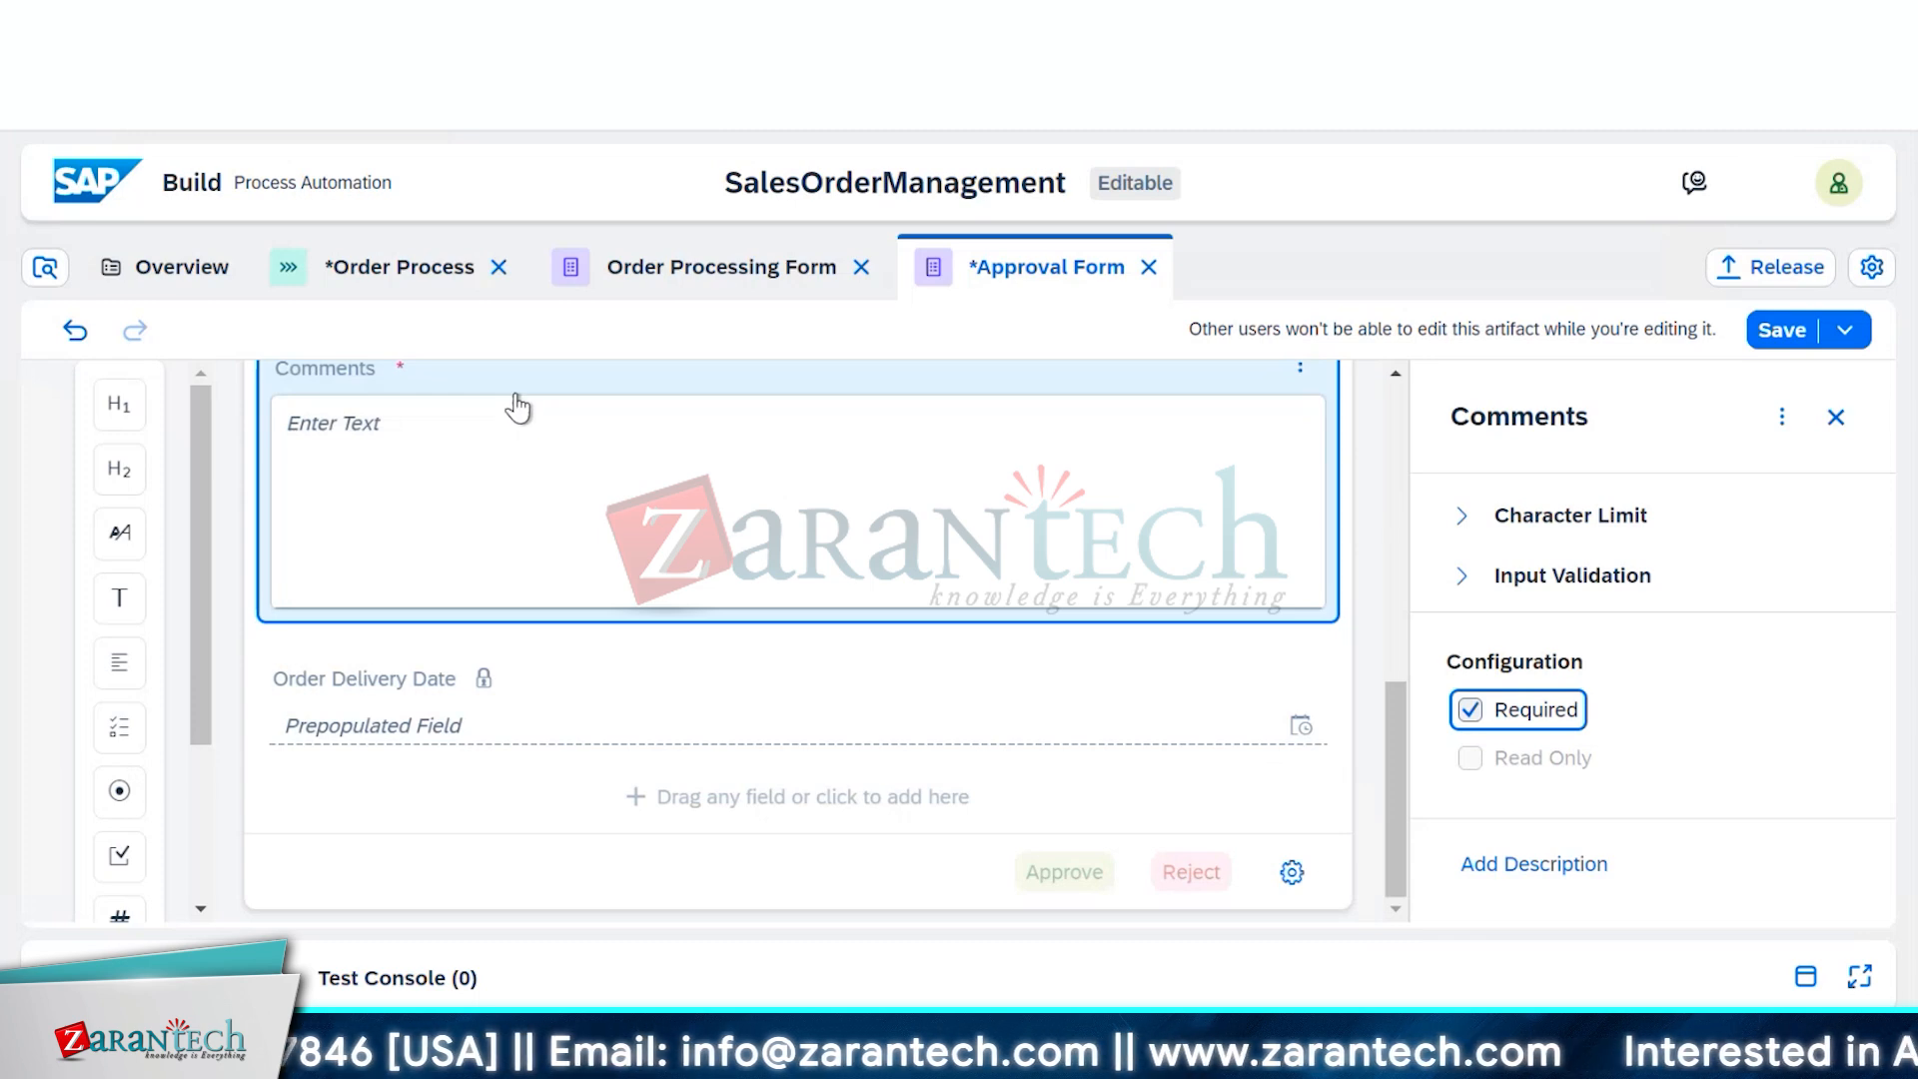
pyautogui.click(504, 473)
pyautogui.moveTo(503, 473); pyautogui.dragTo(405, 789)
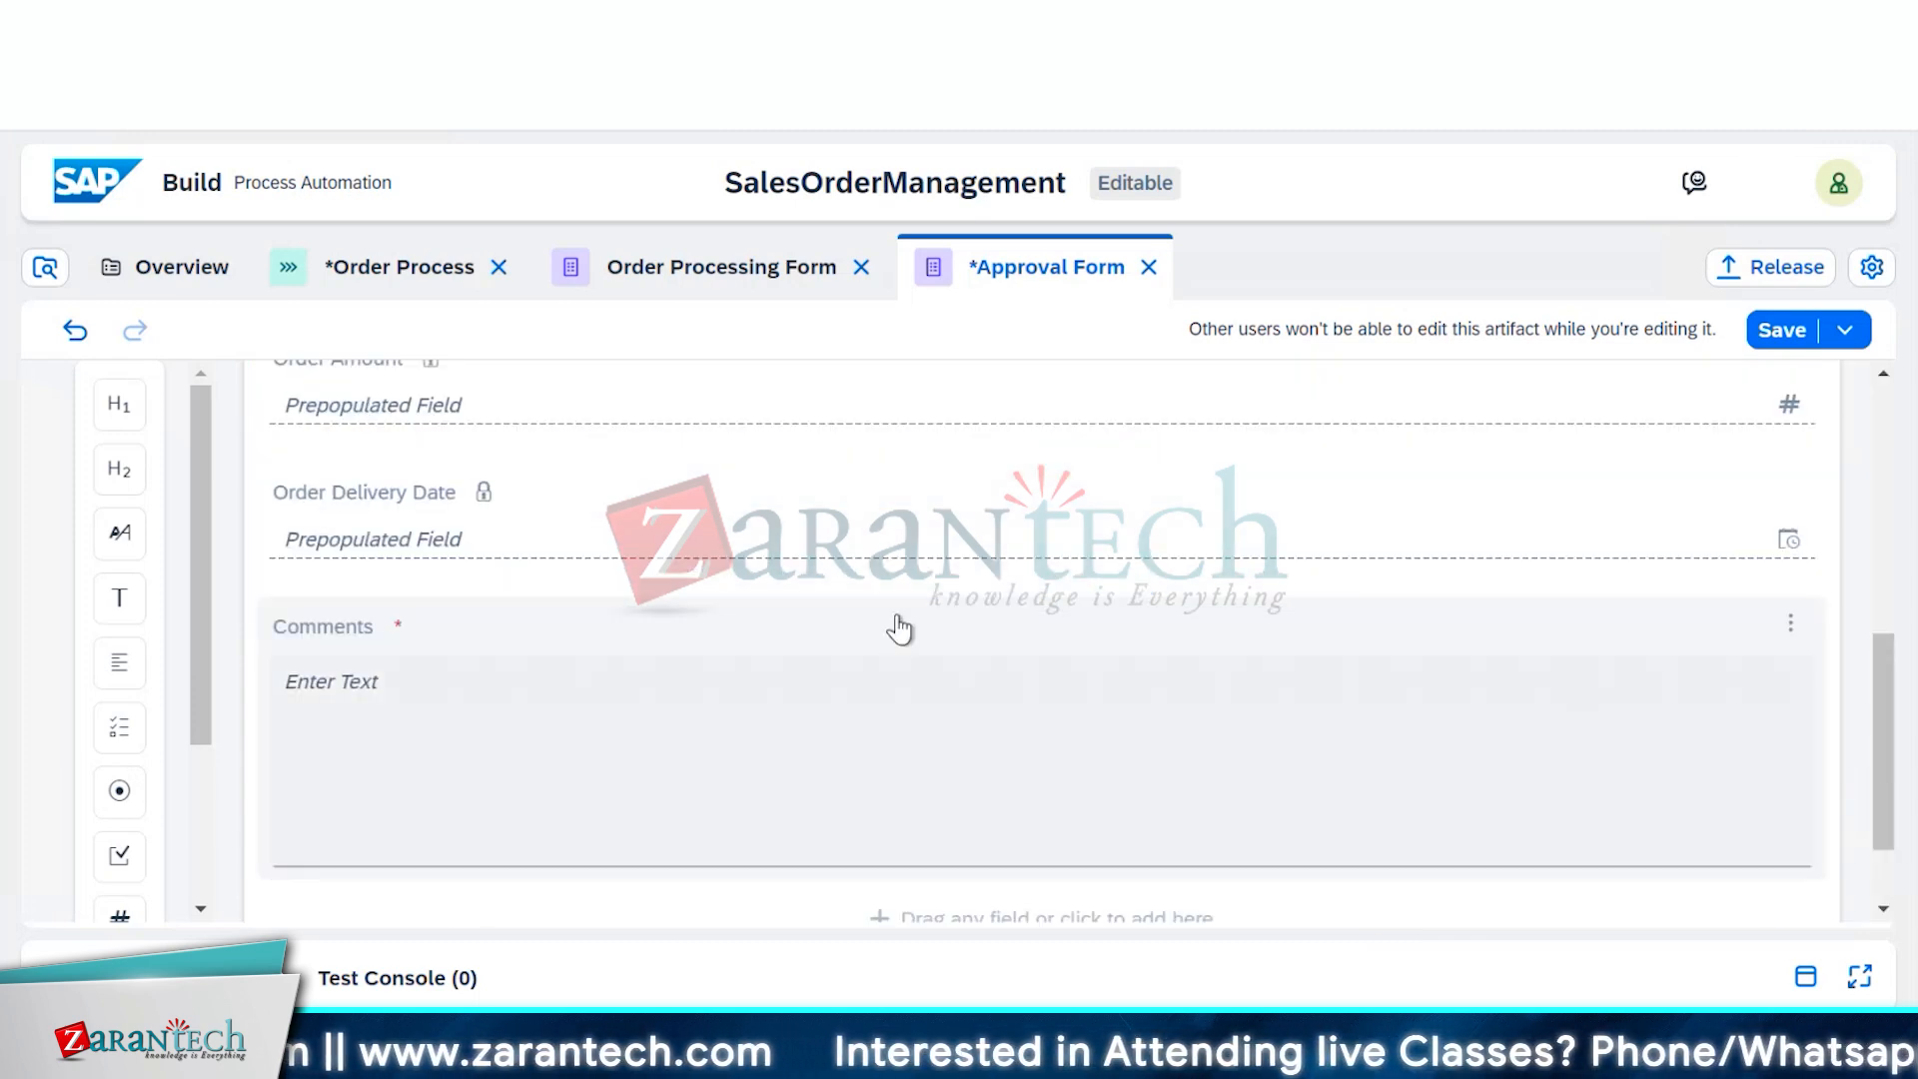
pyautogui.scroll(2, 899, 629)
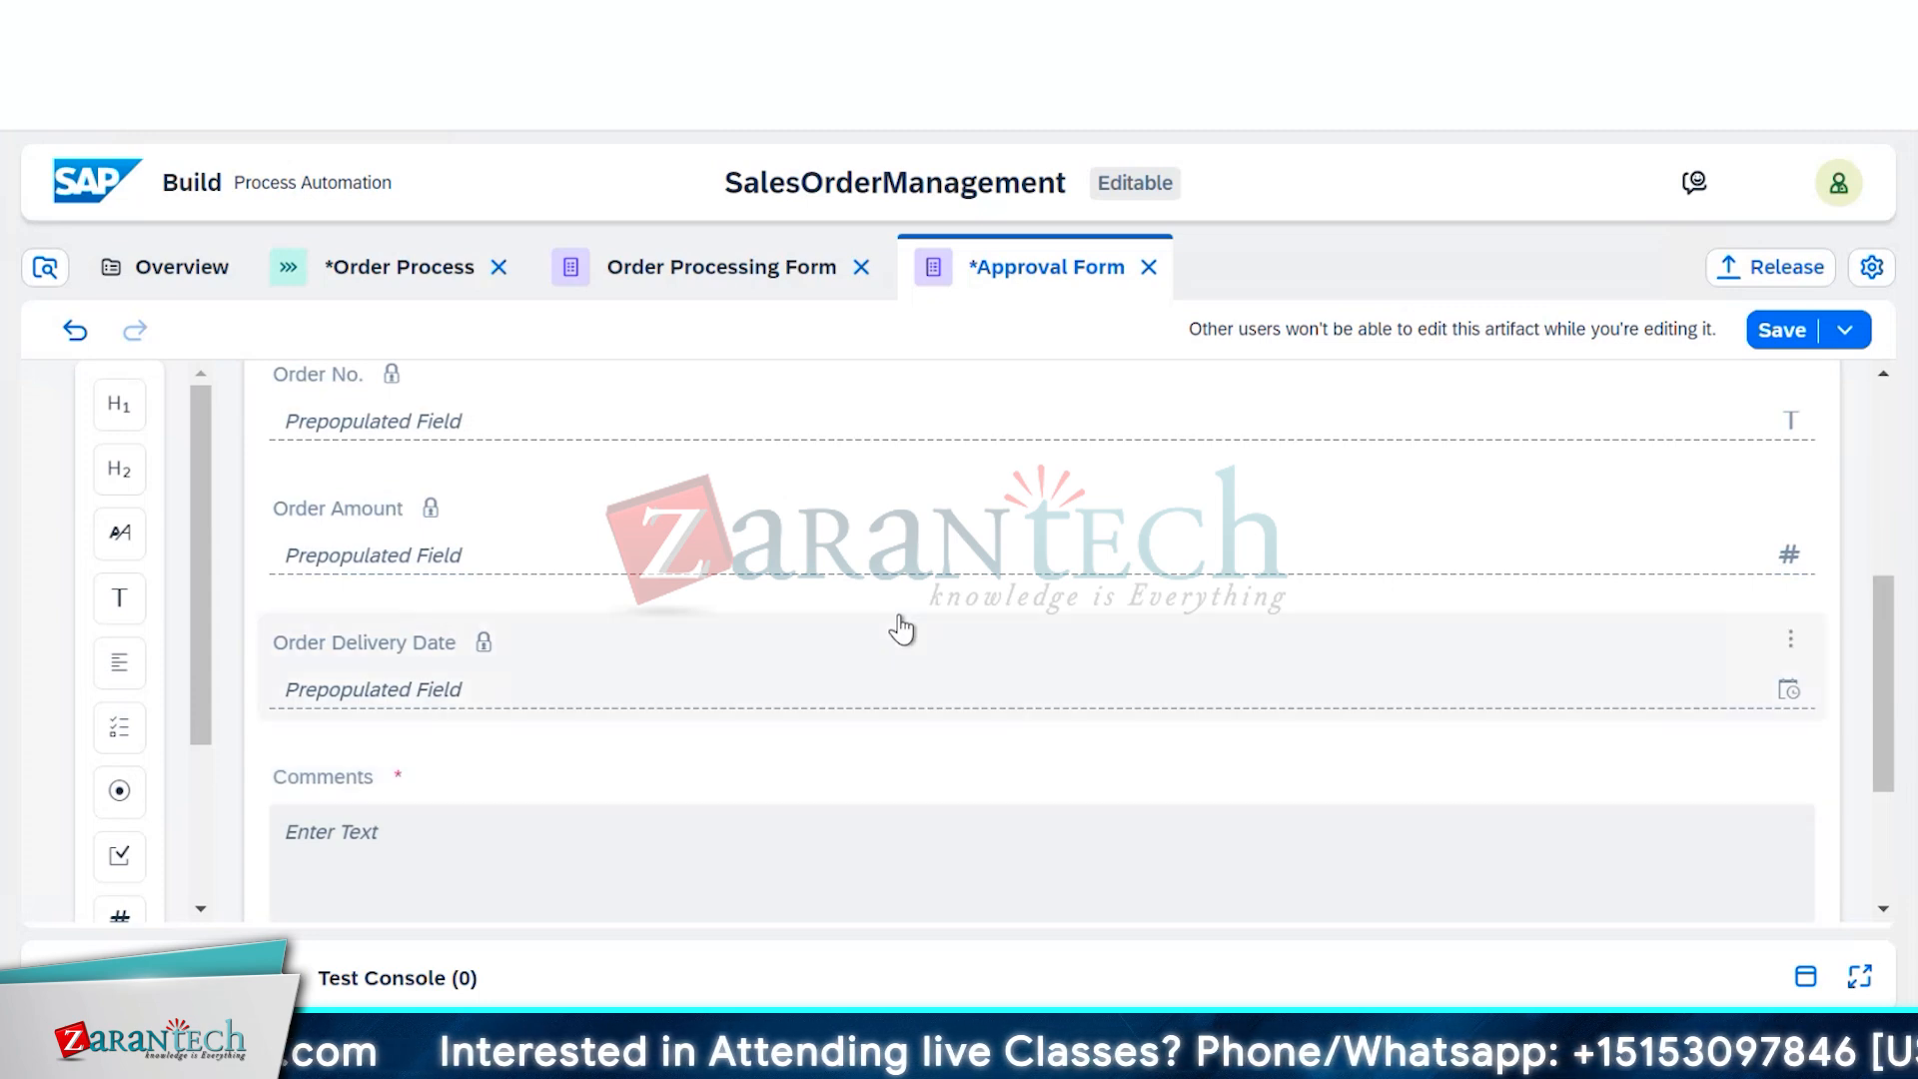
pyautogui.scroll(-3, 899, 629)
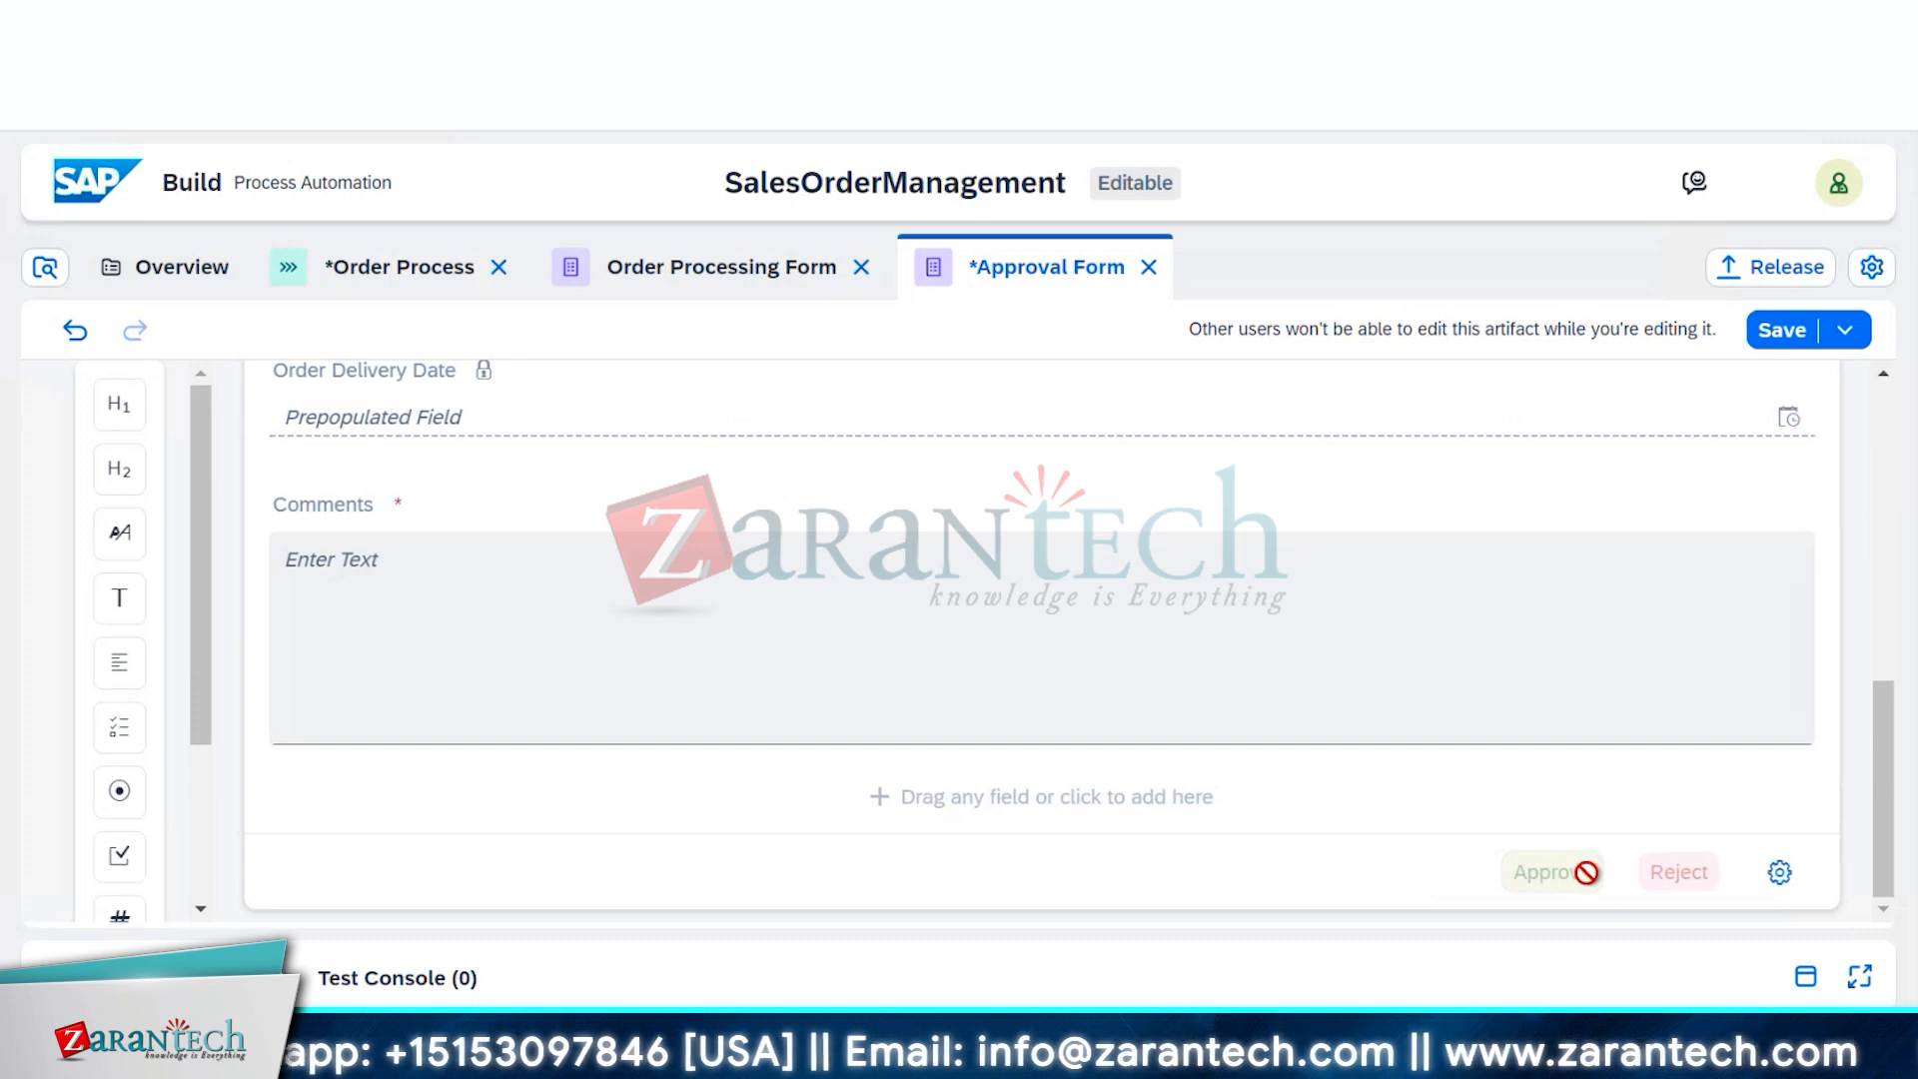
# Keep 'Approve' as the approve button's title in the footer button settings
pyautogui.click(1779, 872)
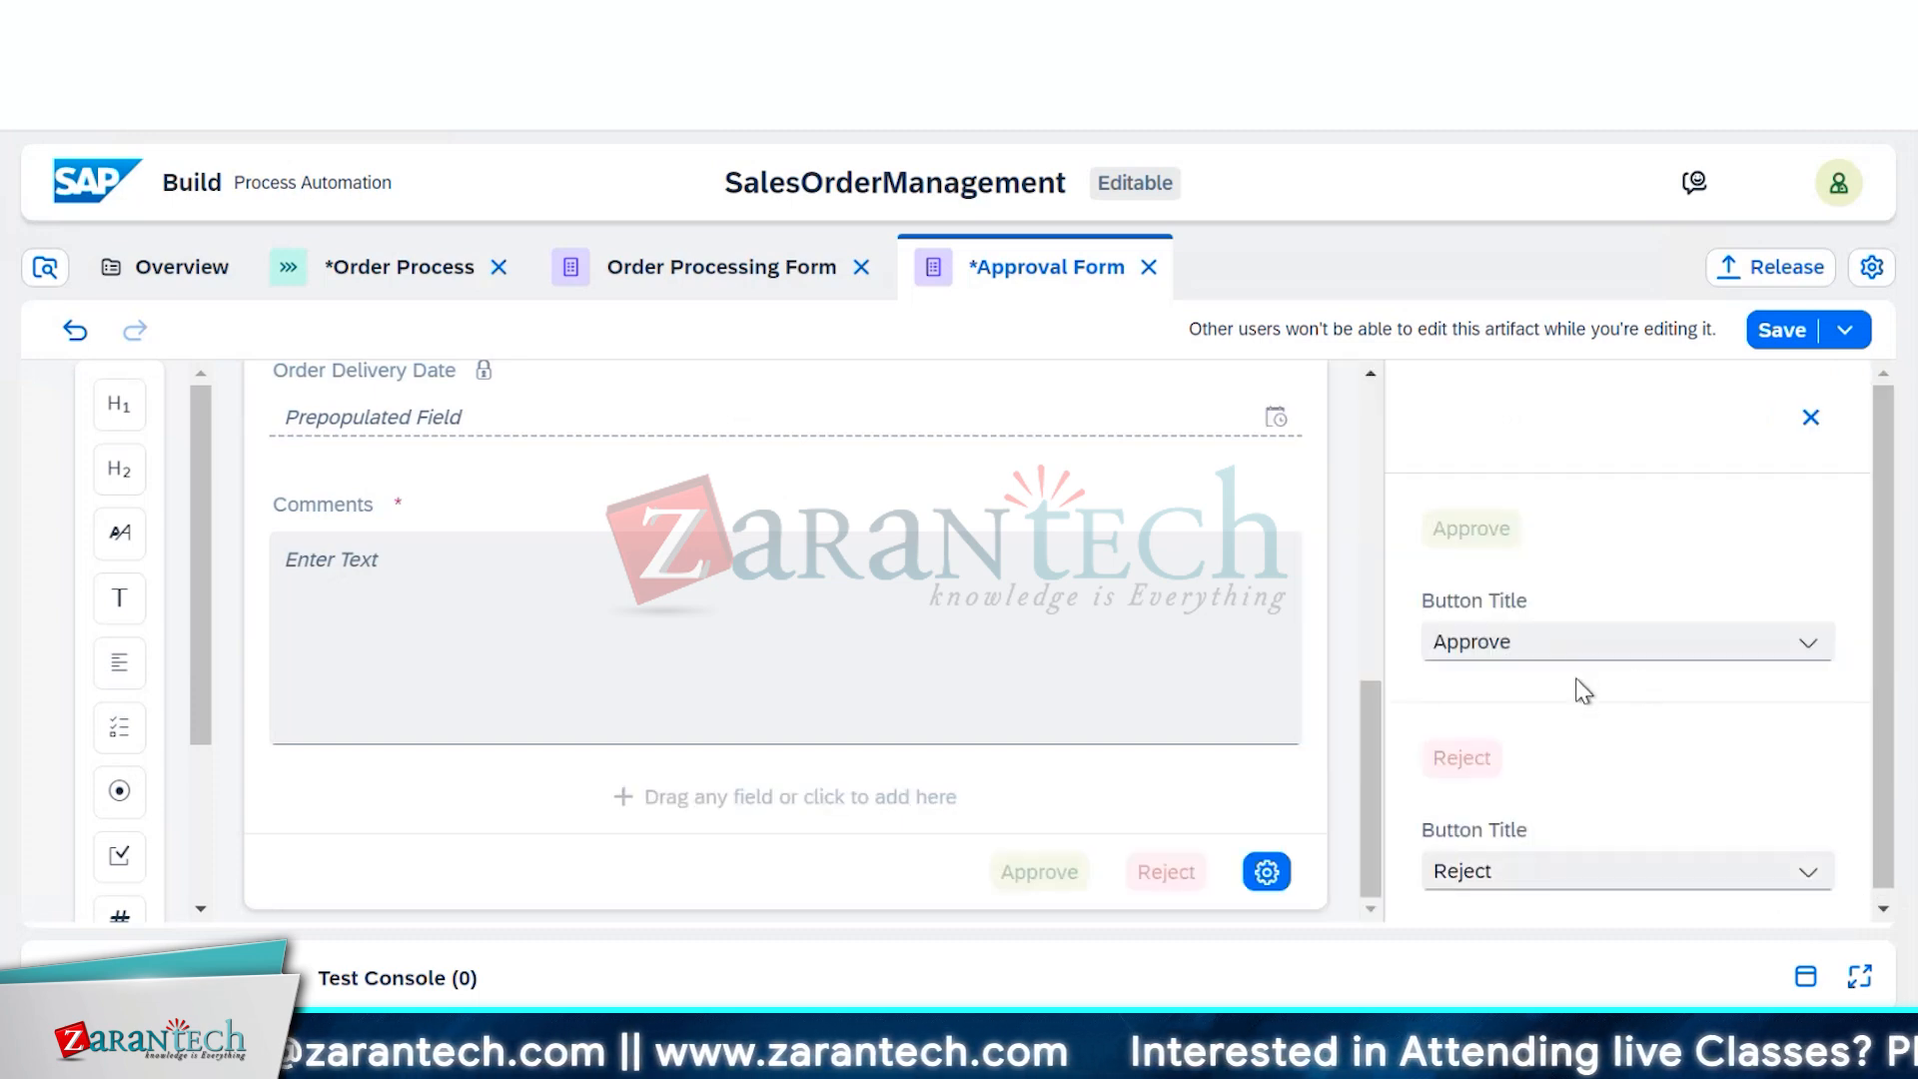
pyautogui.scroll(-1, 1596, 754)
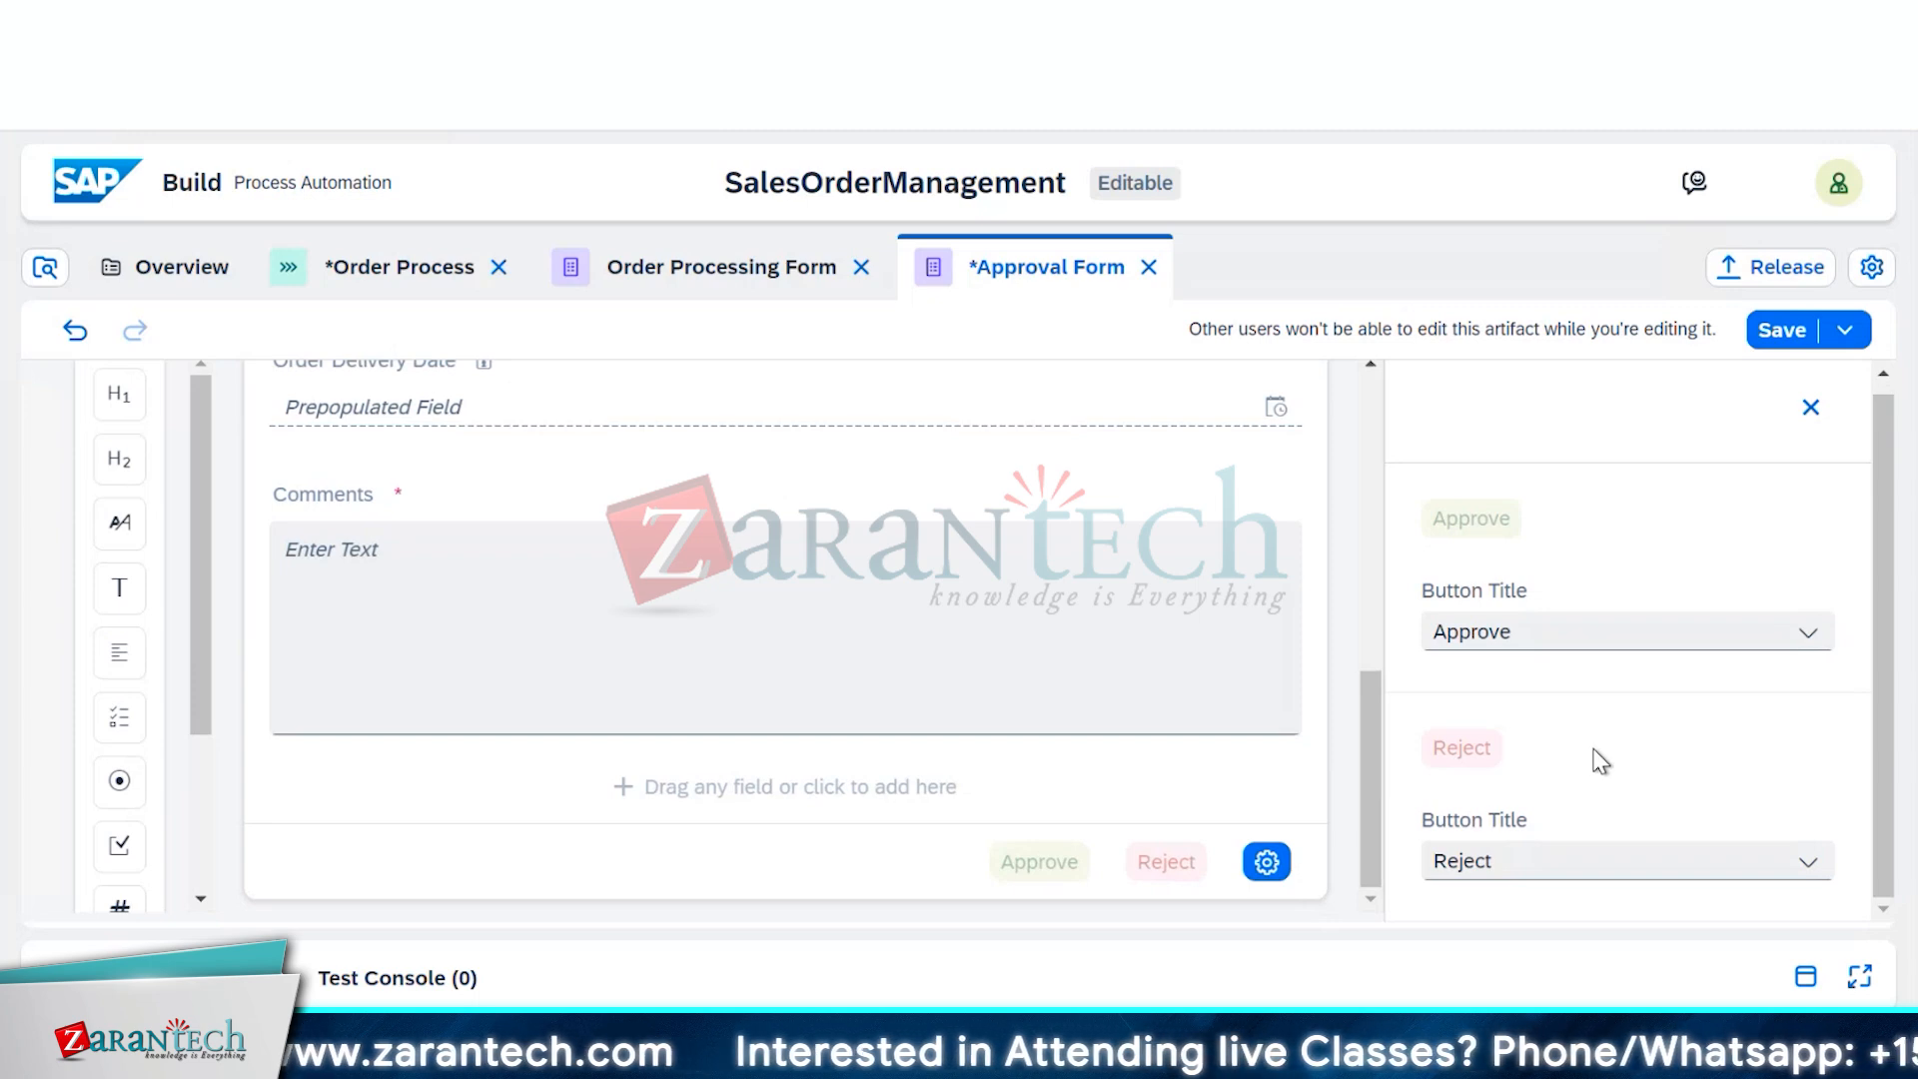
pyautogui.scroll(1, 1598, 749)
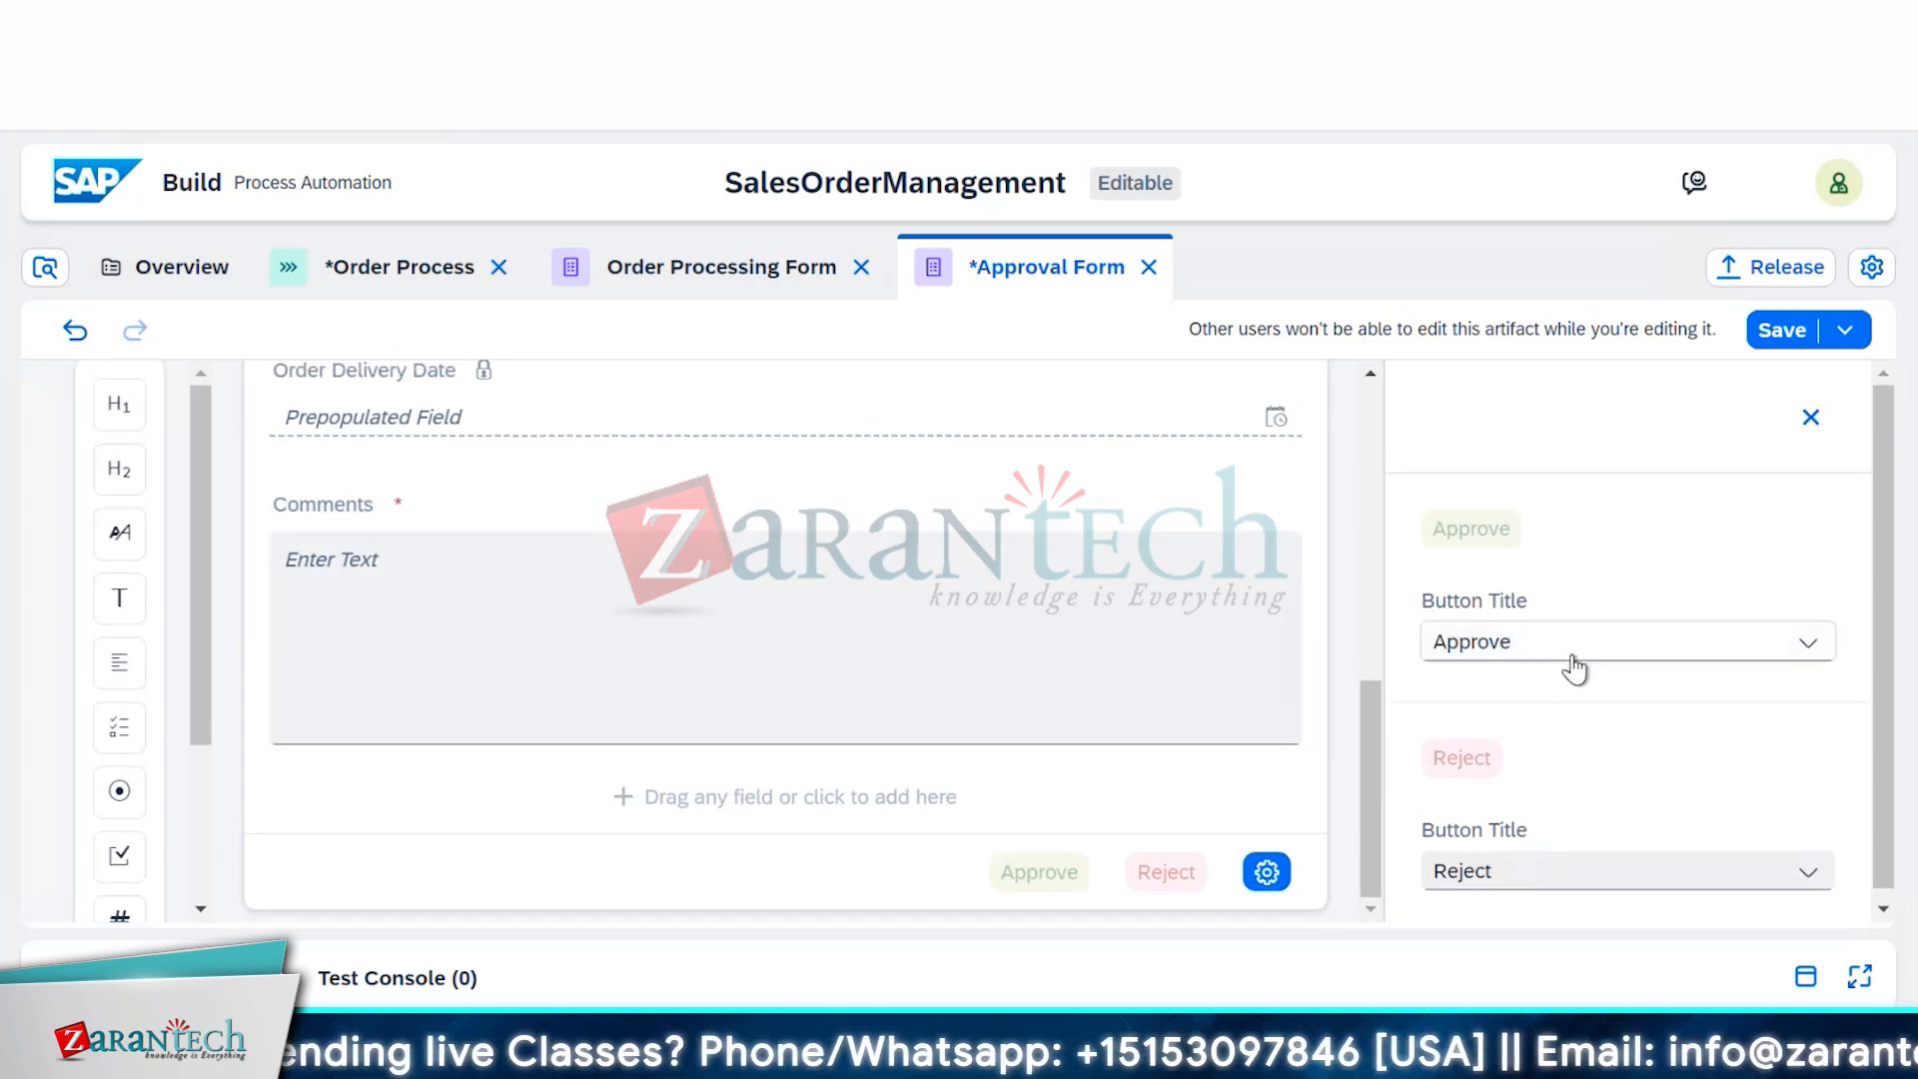
pyautogui.click(1576, 663)
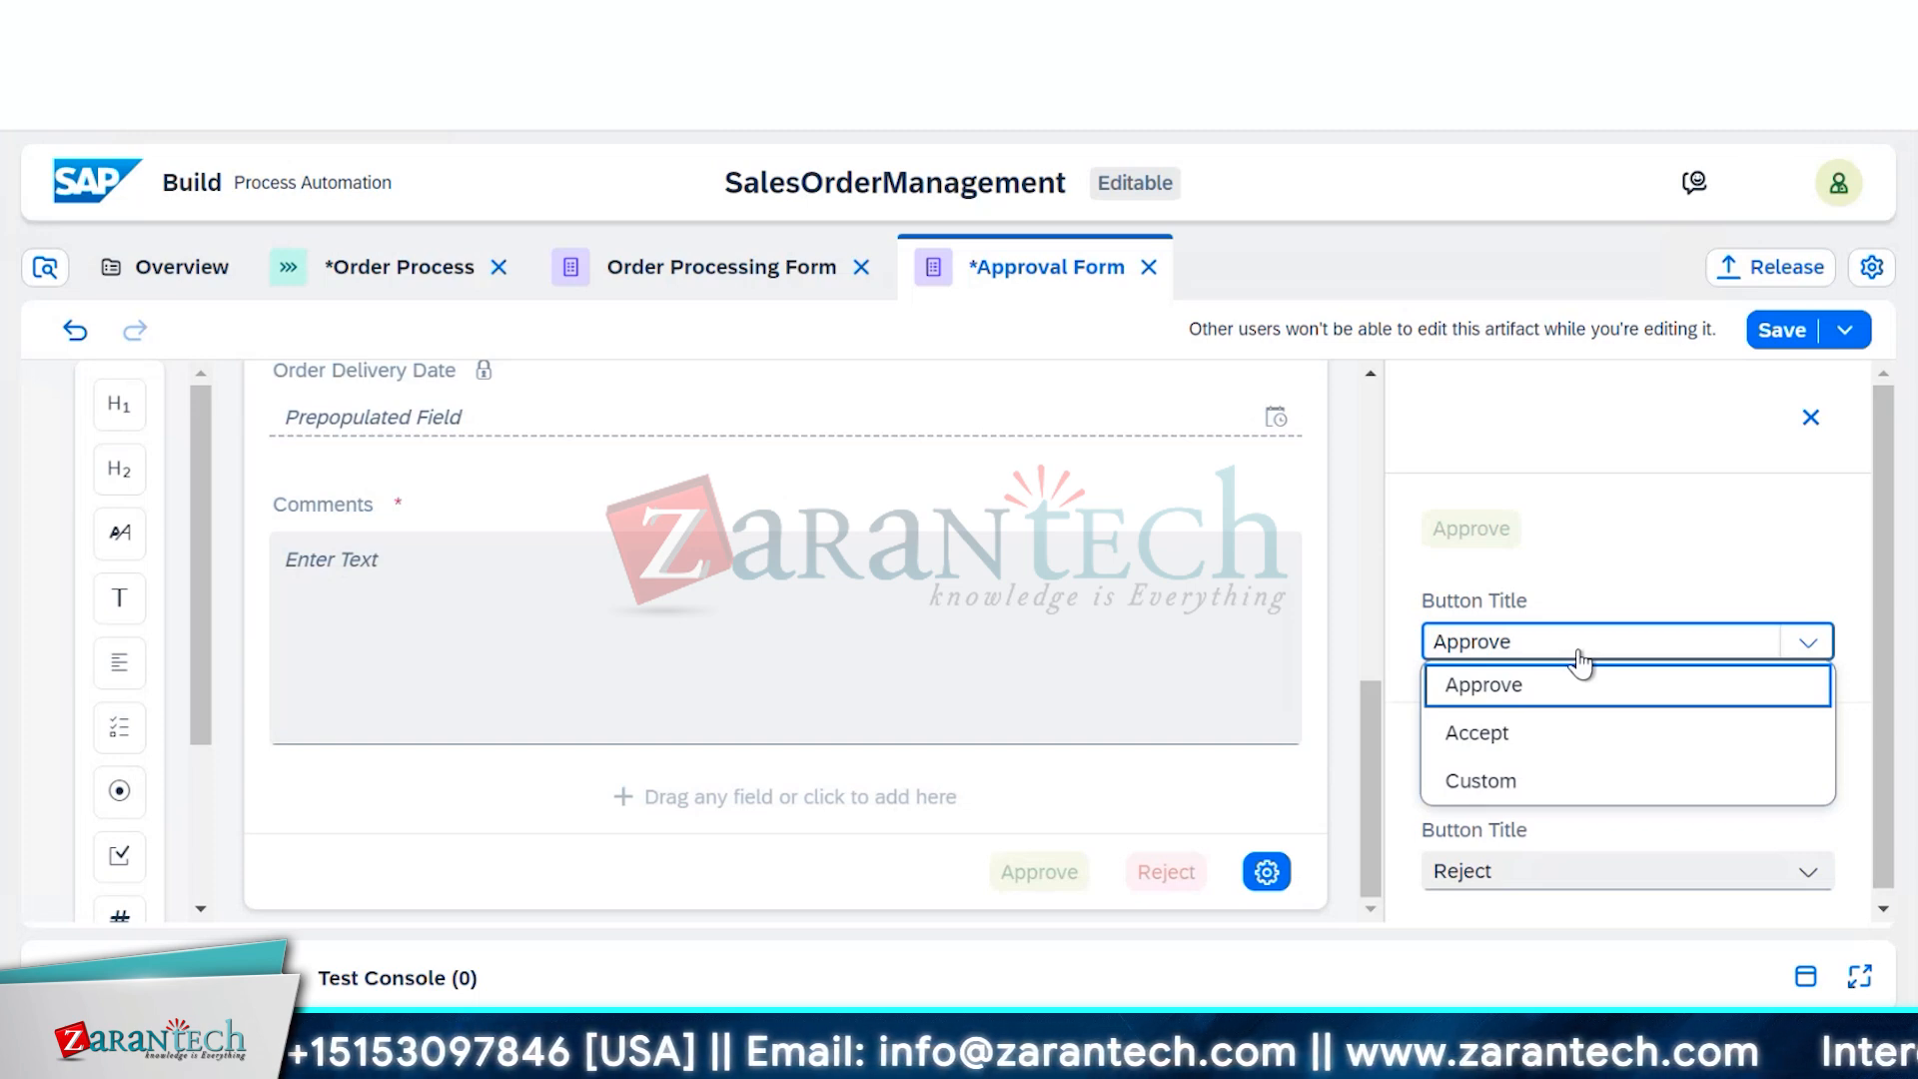
pyautogui.click(1605, 553)
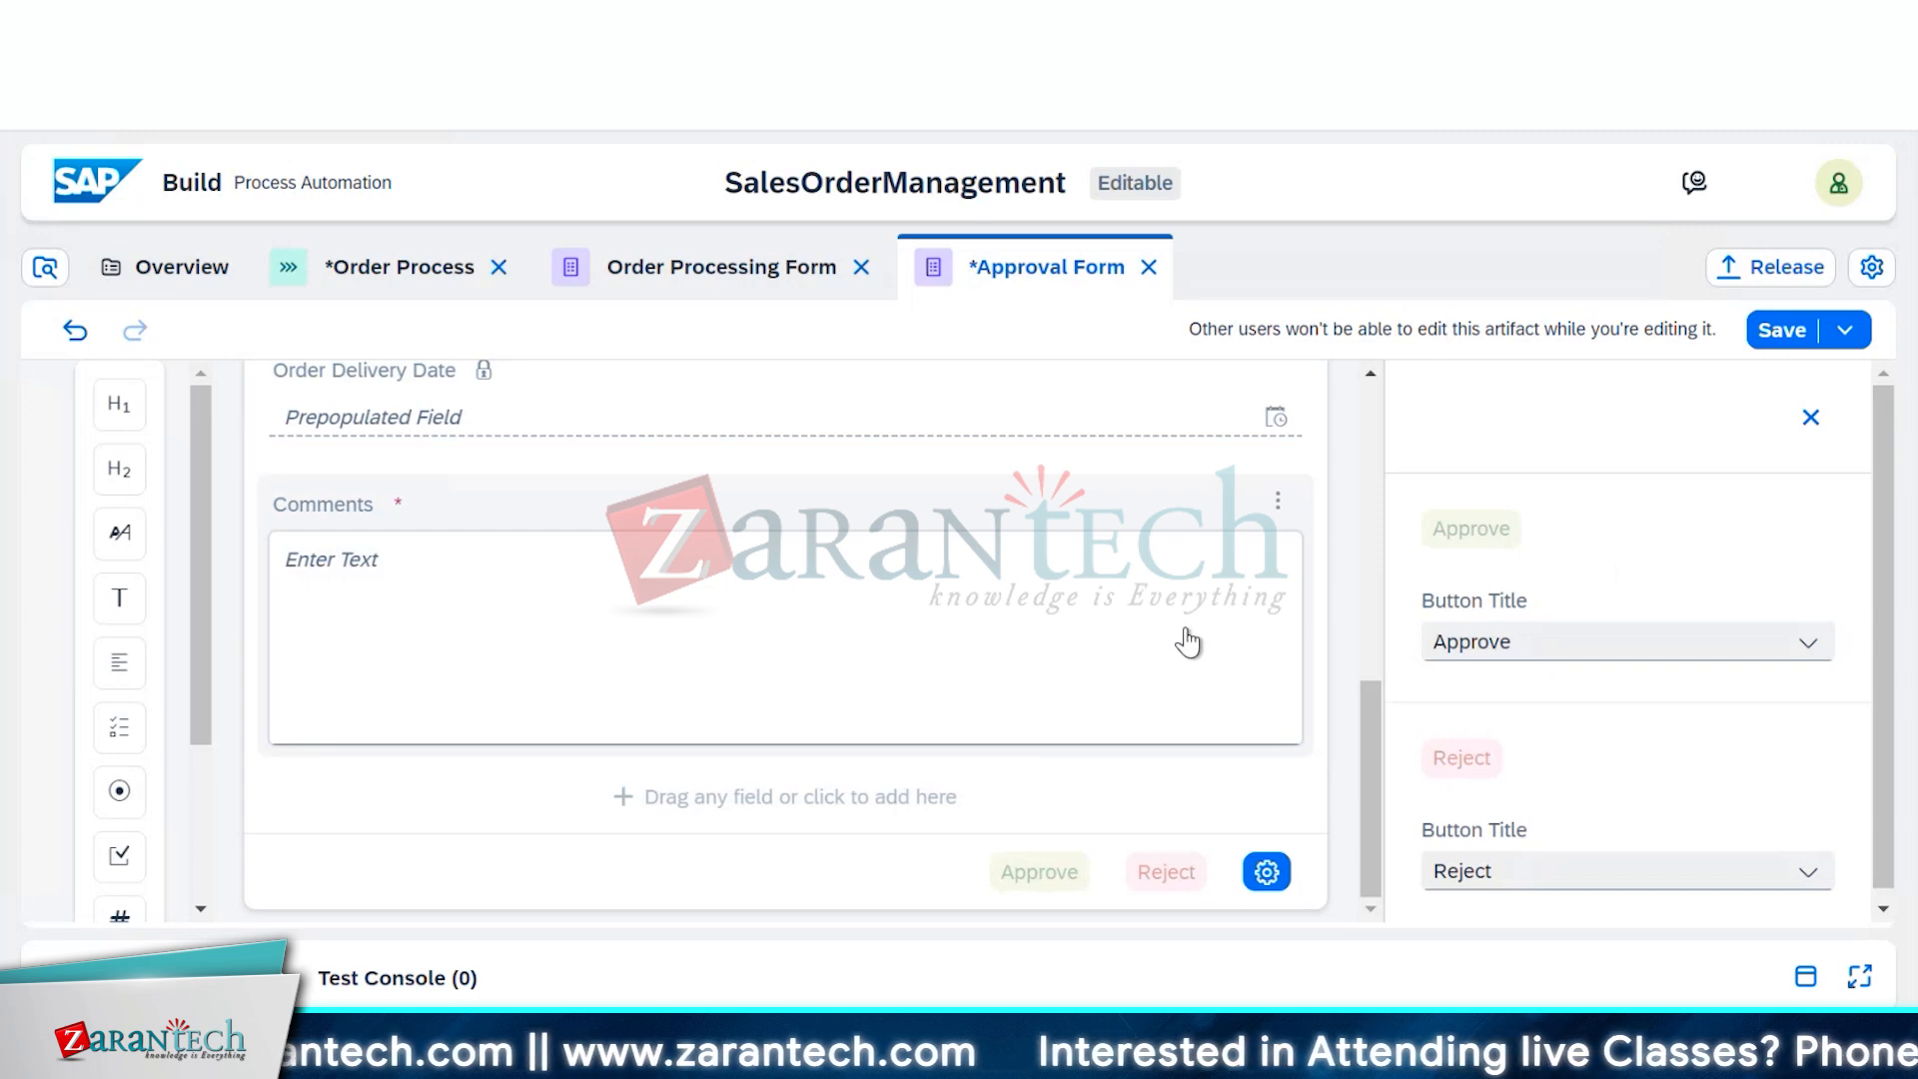
# Save the Approval Form
pyautogui.scroll(5, 1187, 642)
pyautogui.scroll(3, 1187, 642)
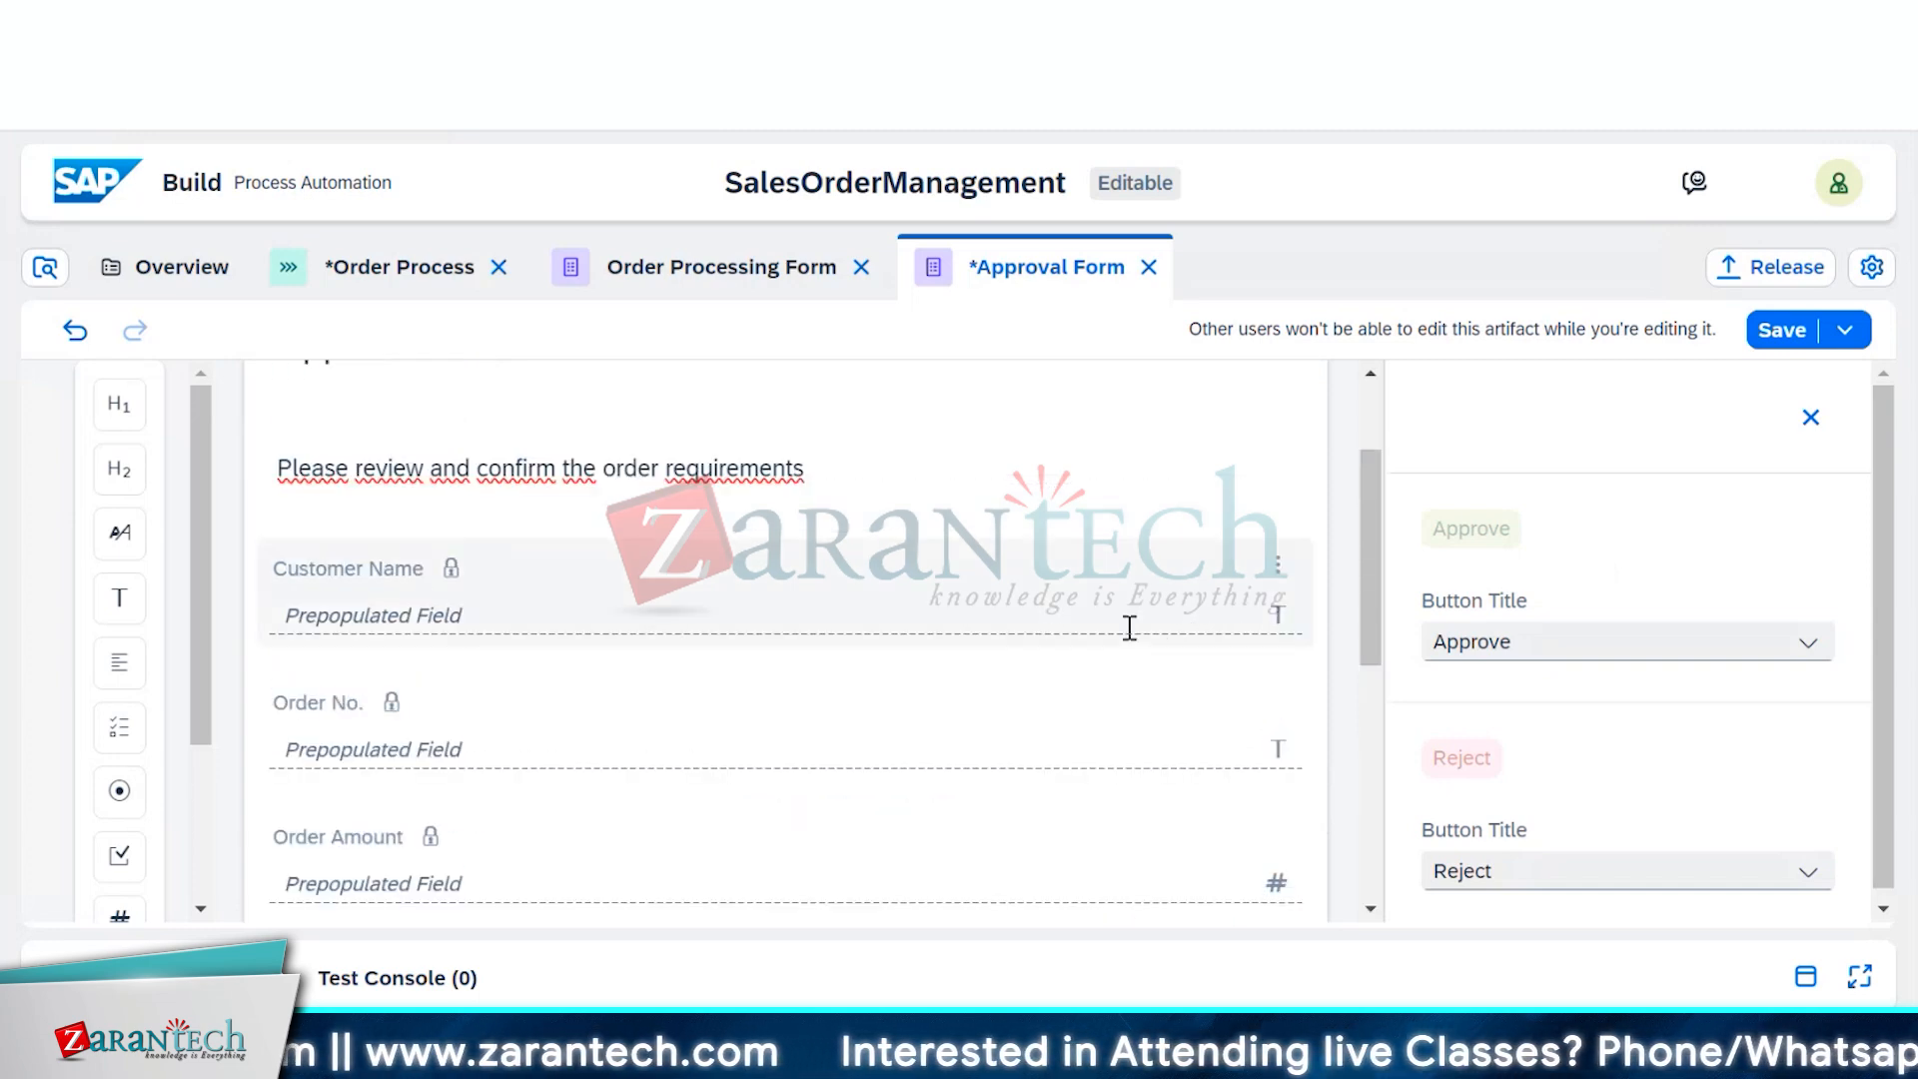
pyautogui.click(1774, 333)
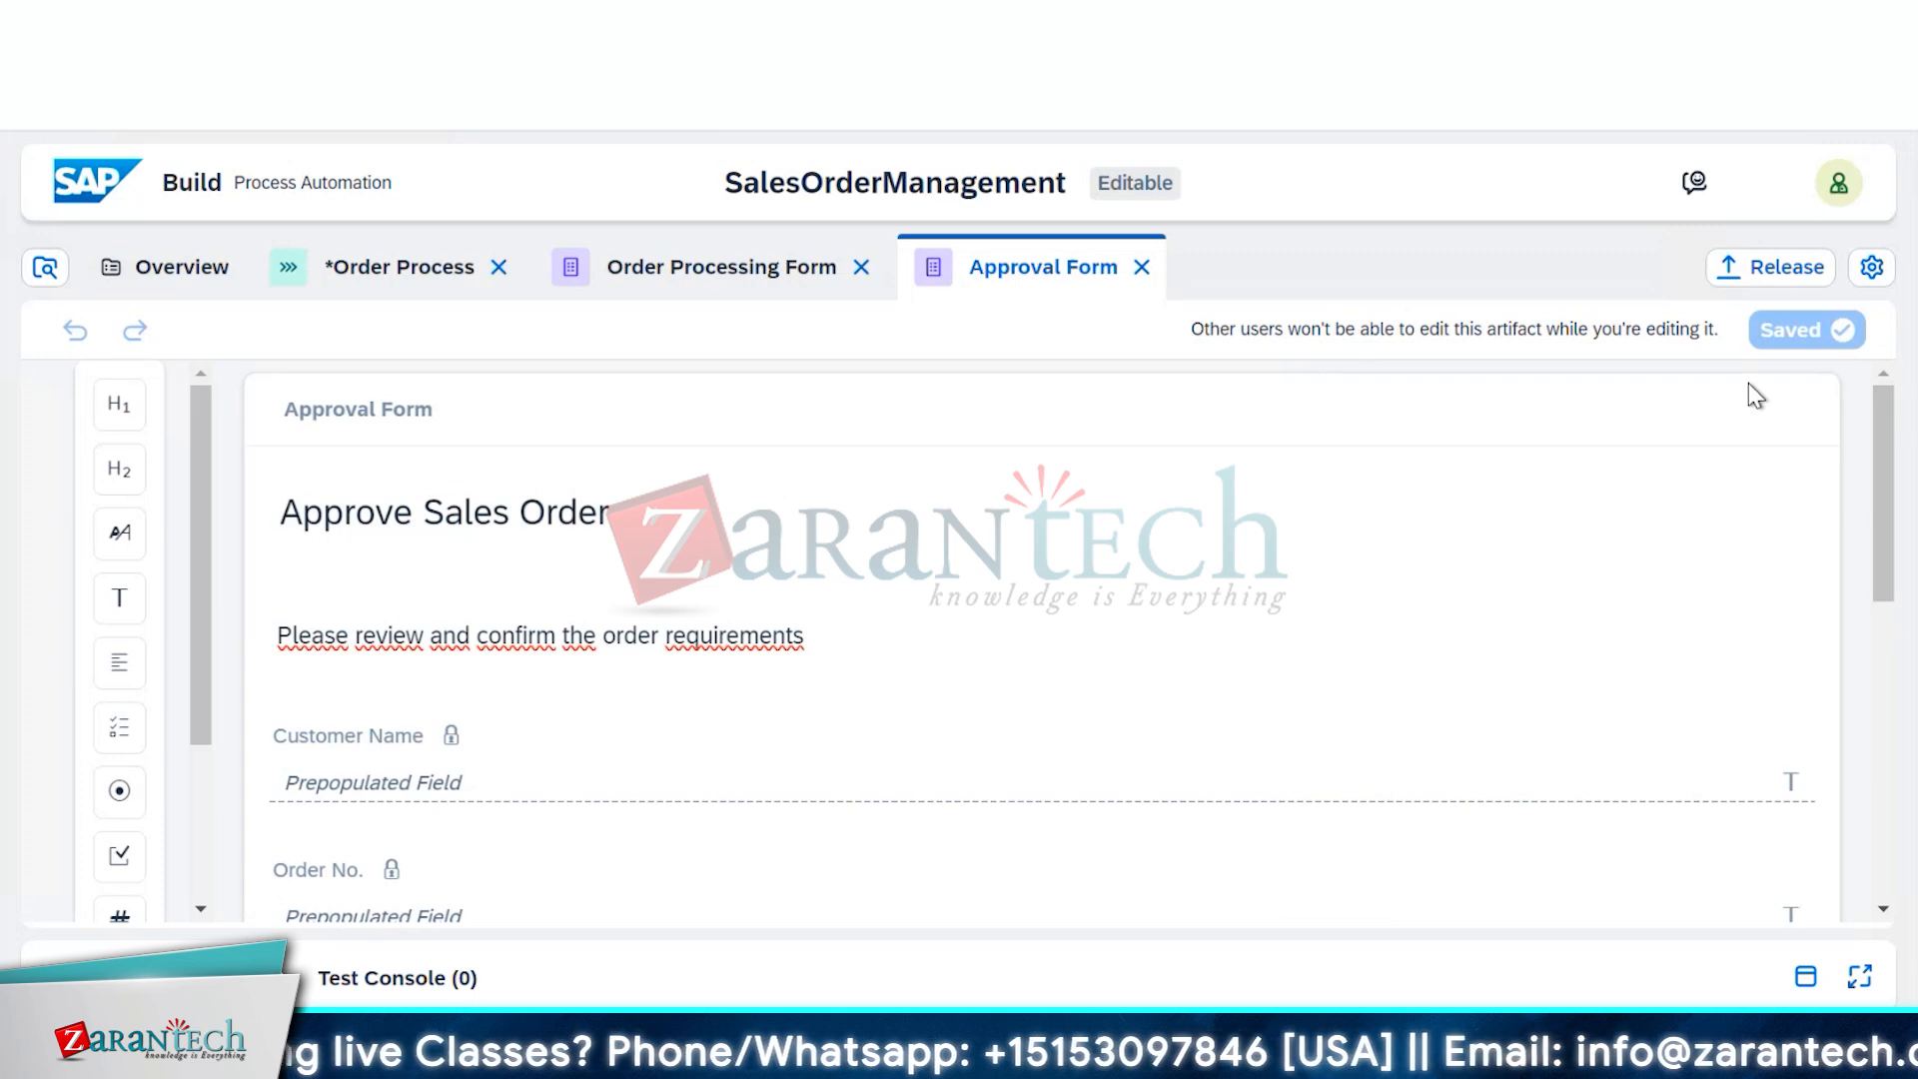
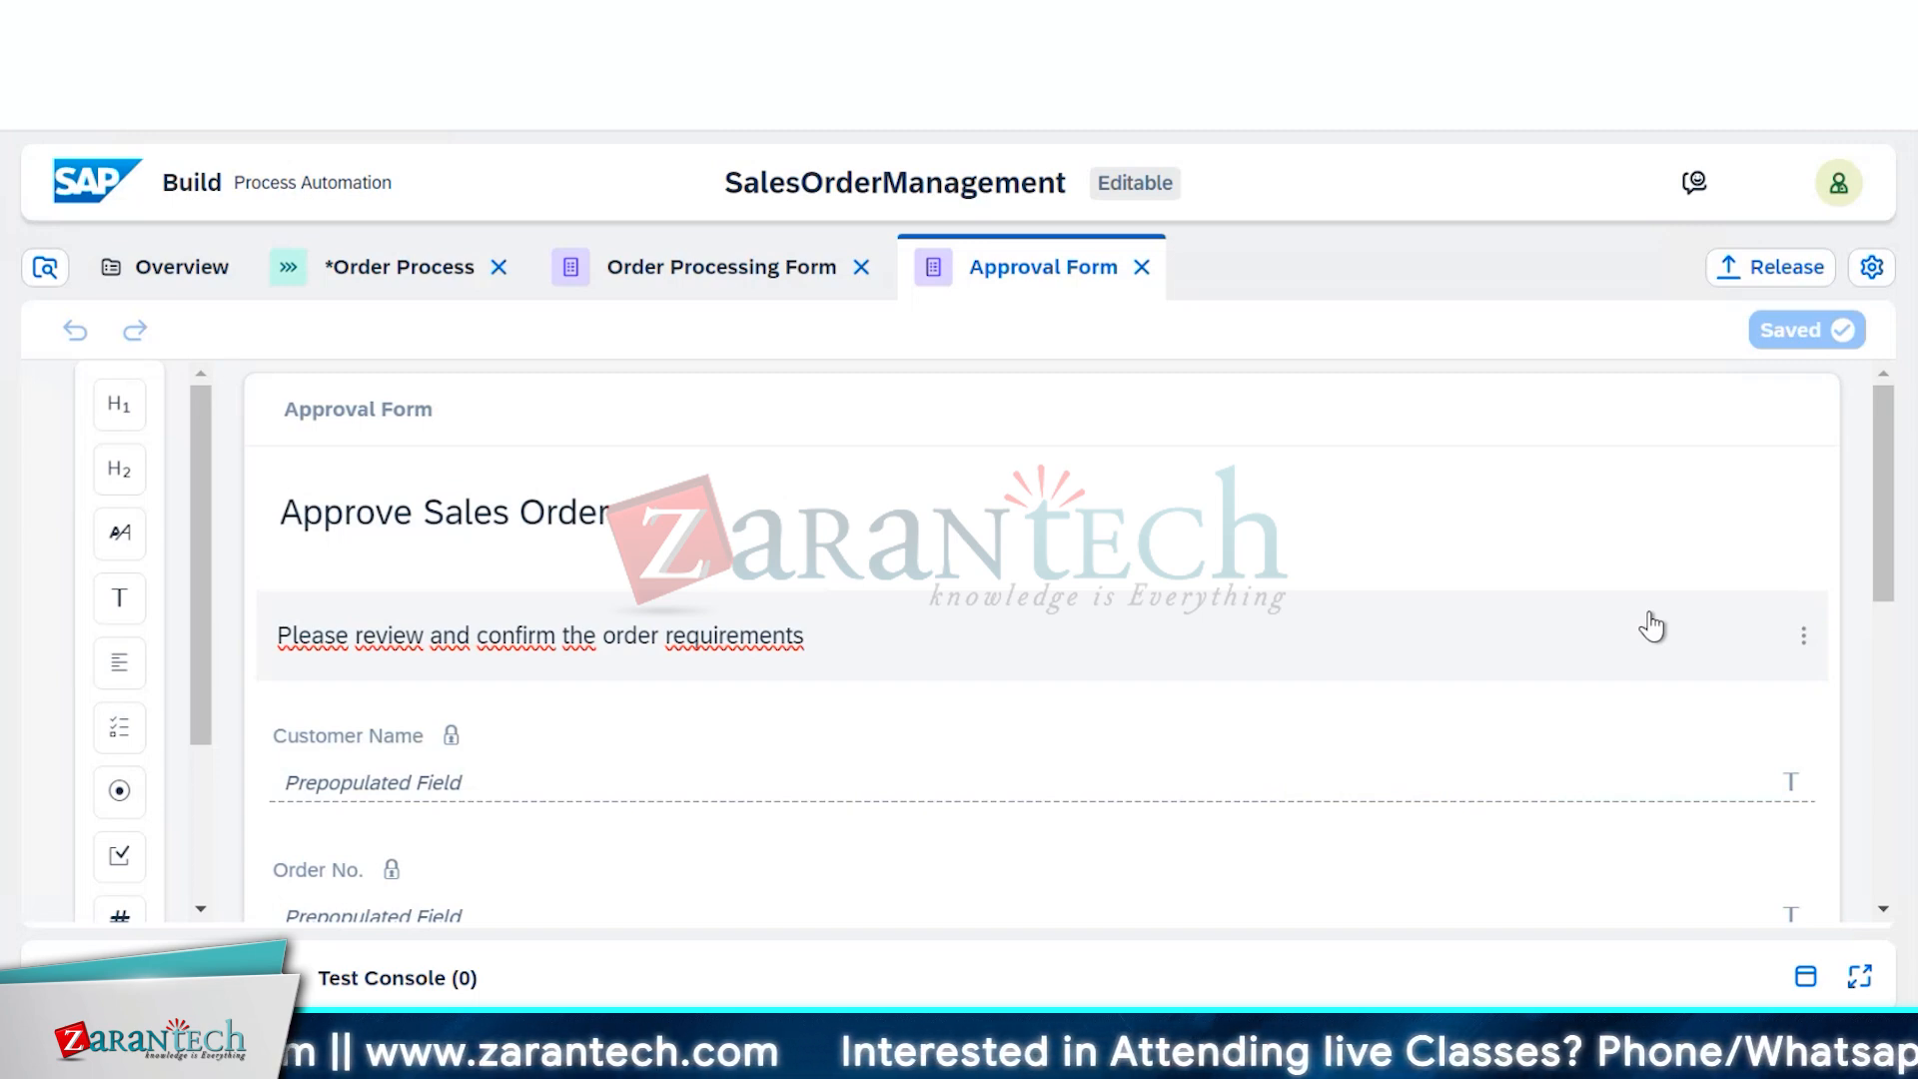
# Switch to the Order Process flow and set the diagram zoom to 90%
pyautogui.scroll(-5, 1558, 621)
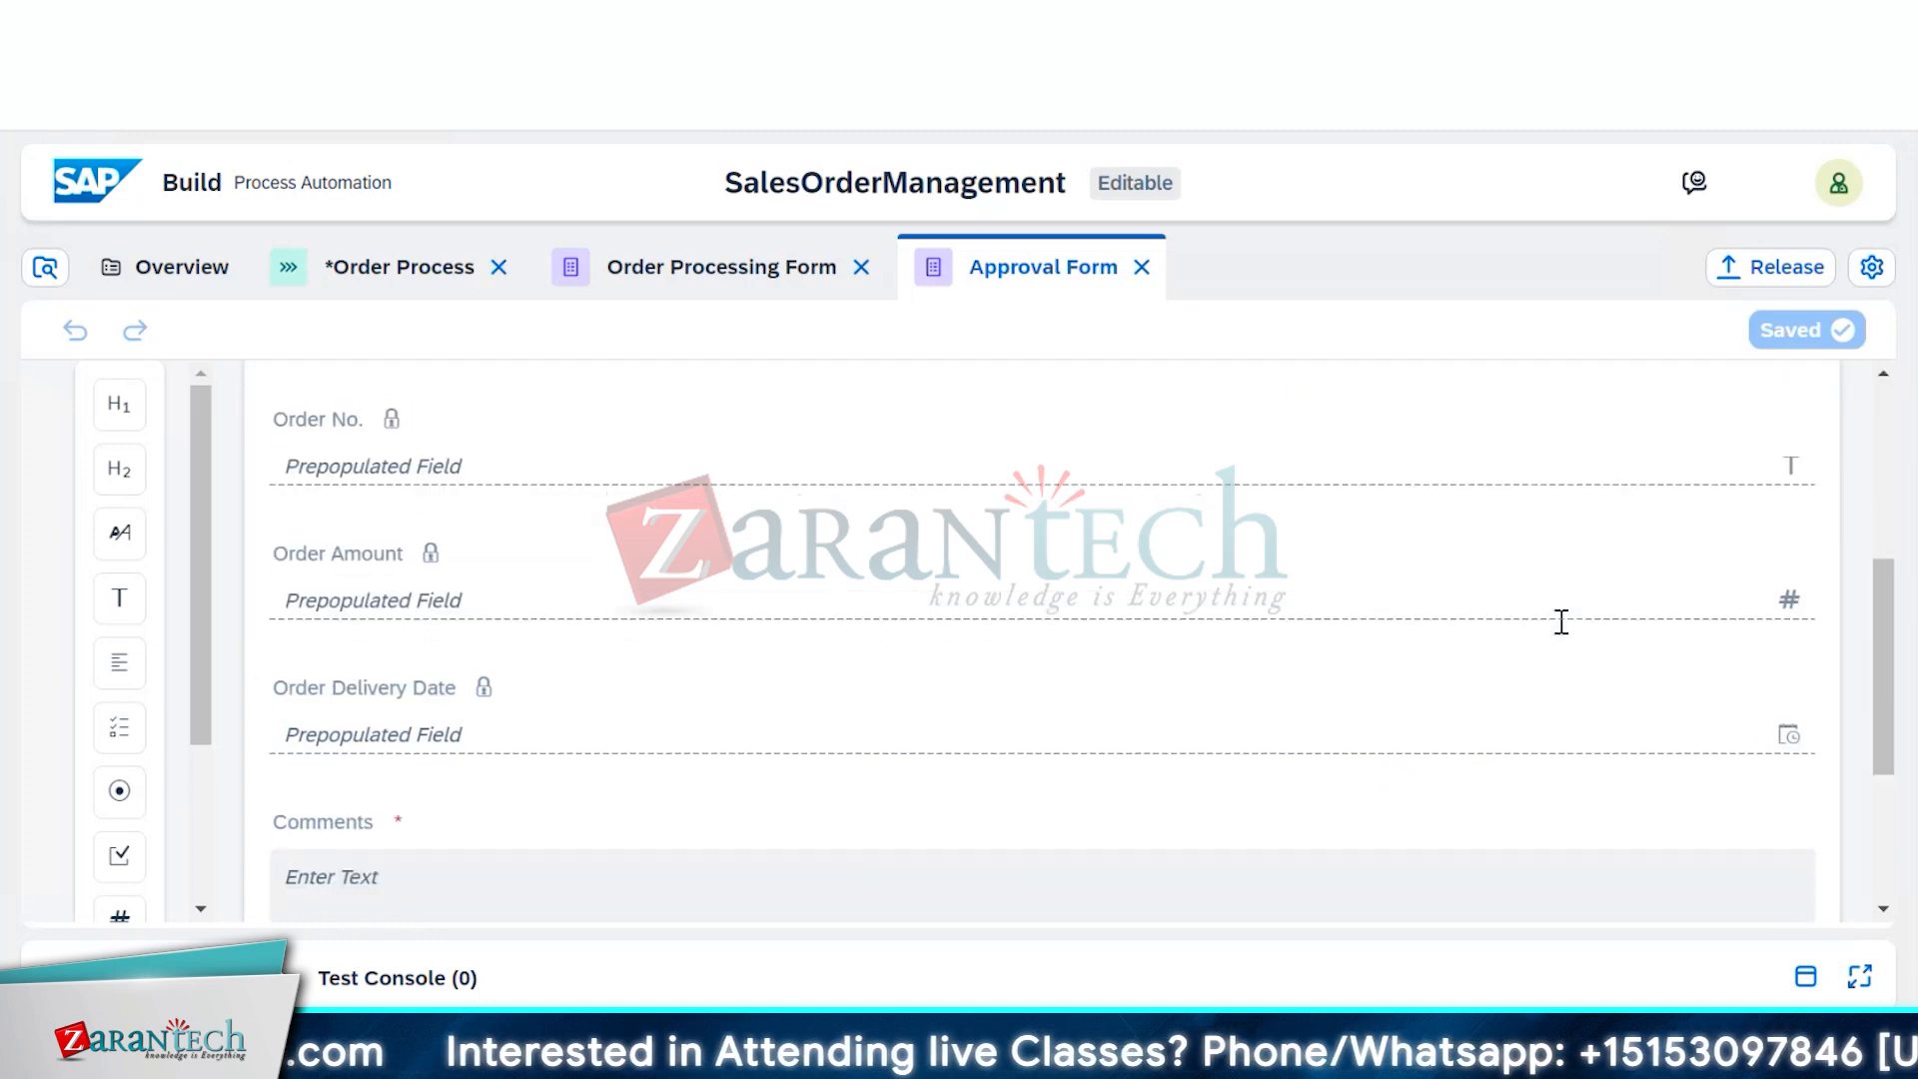
pyautogui.scroll(-3, 1560, 636)
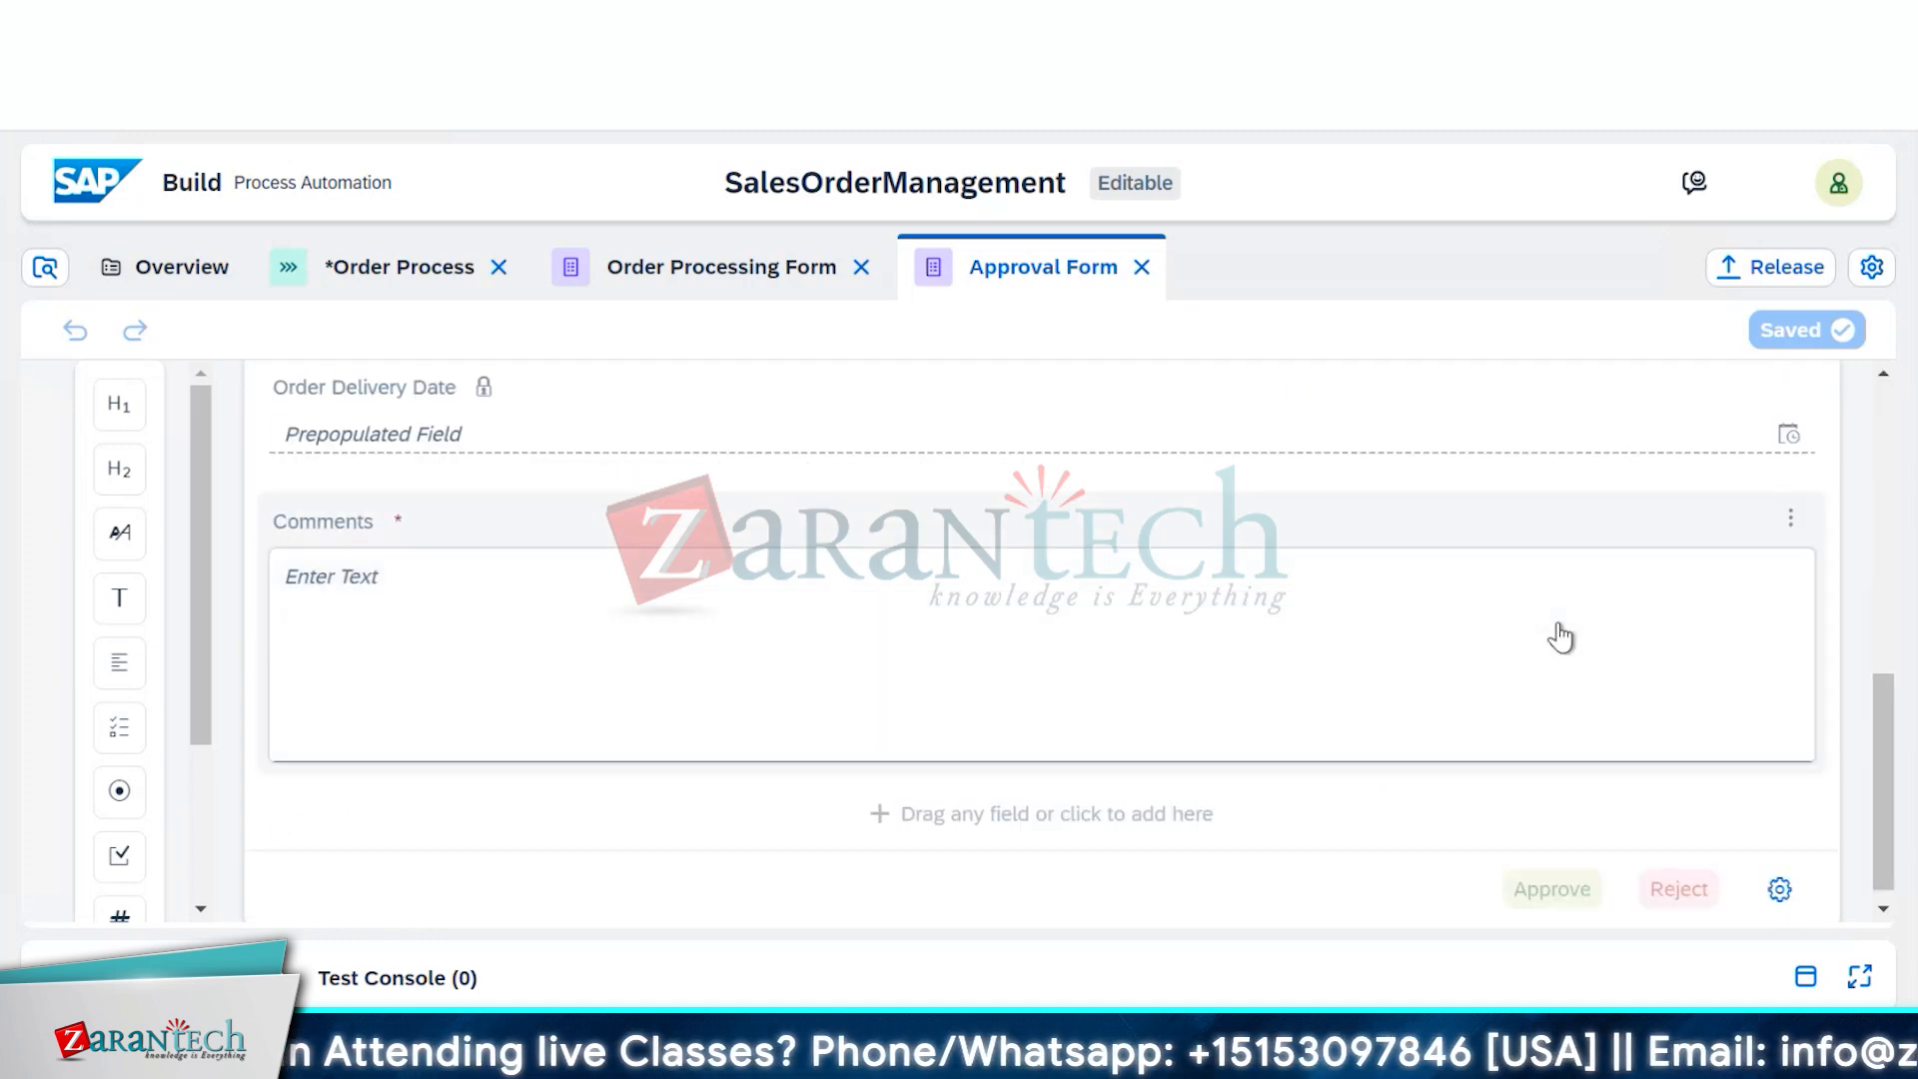
pyautogui.scroll(8, 1561, 629)
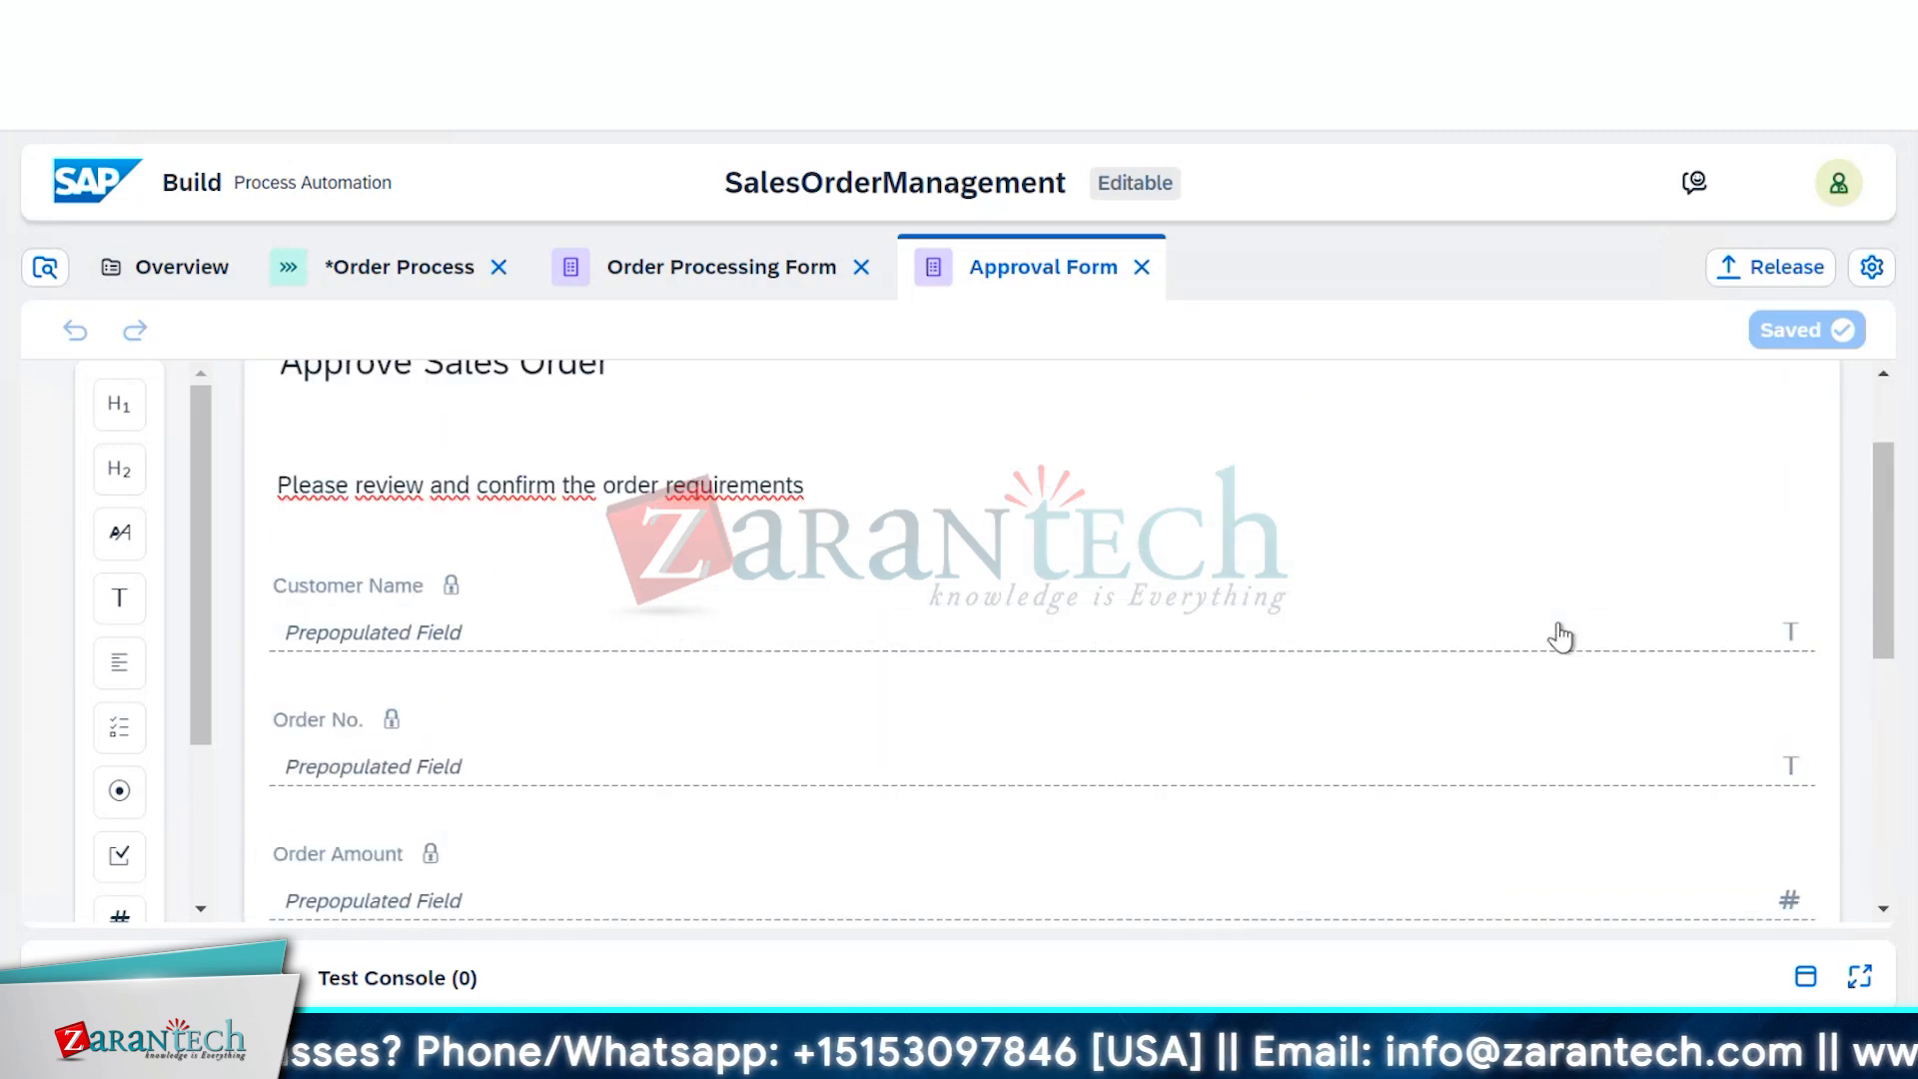
pyautogui.click(371, 267)
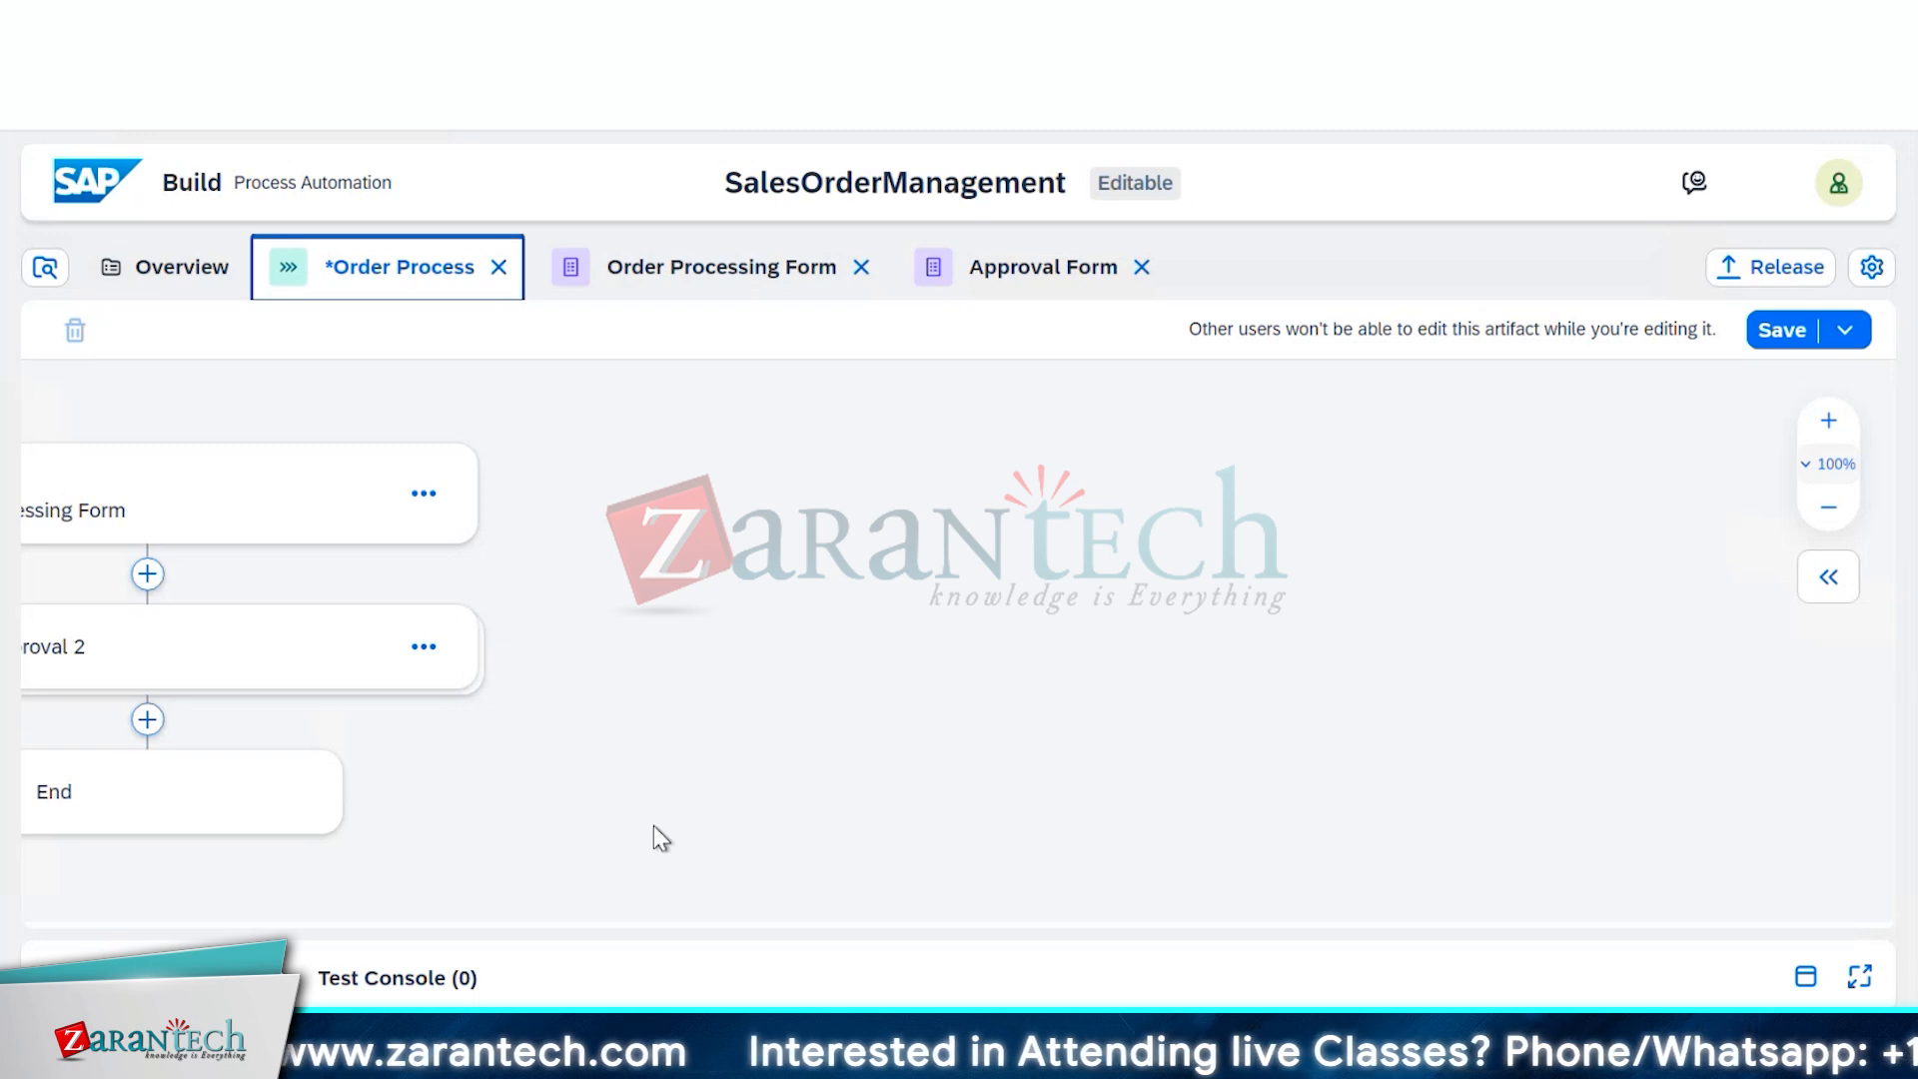
pyautogui.press('Left')
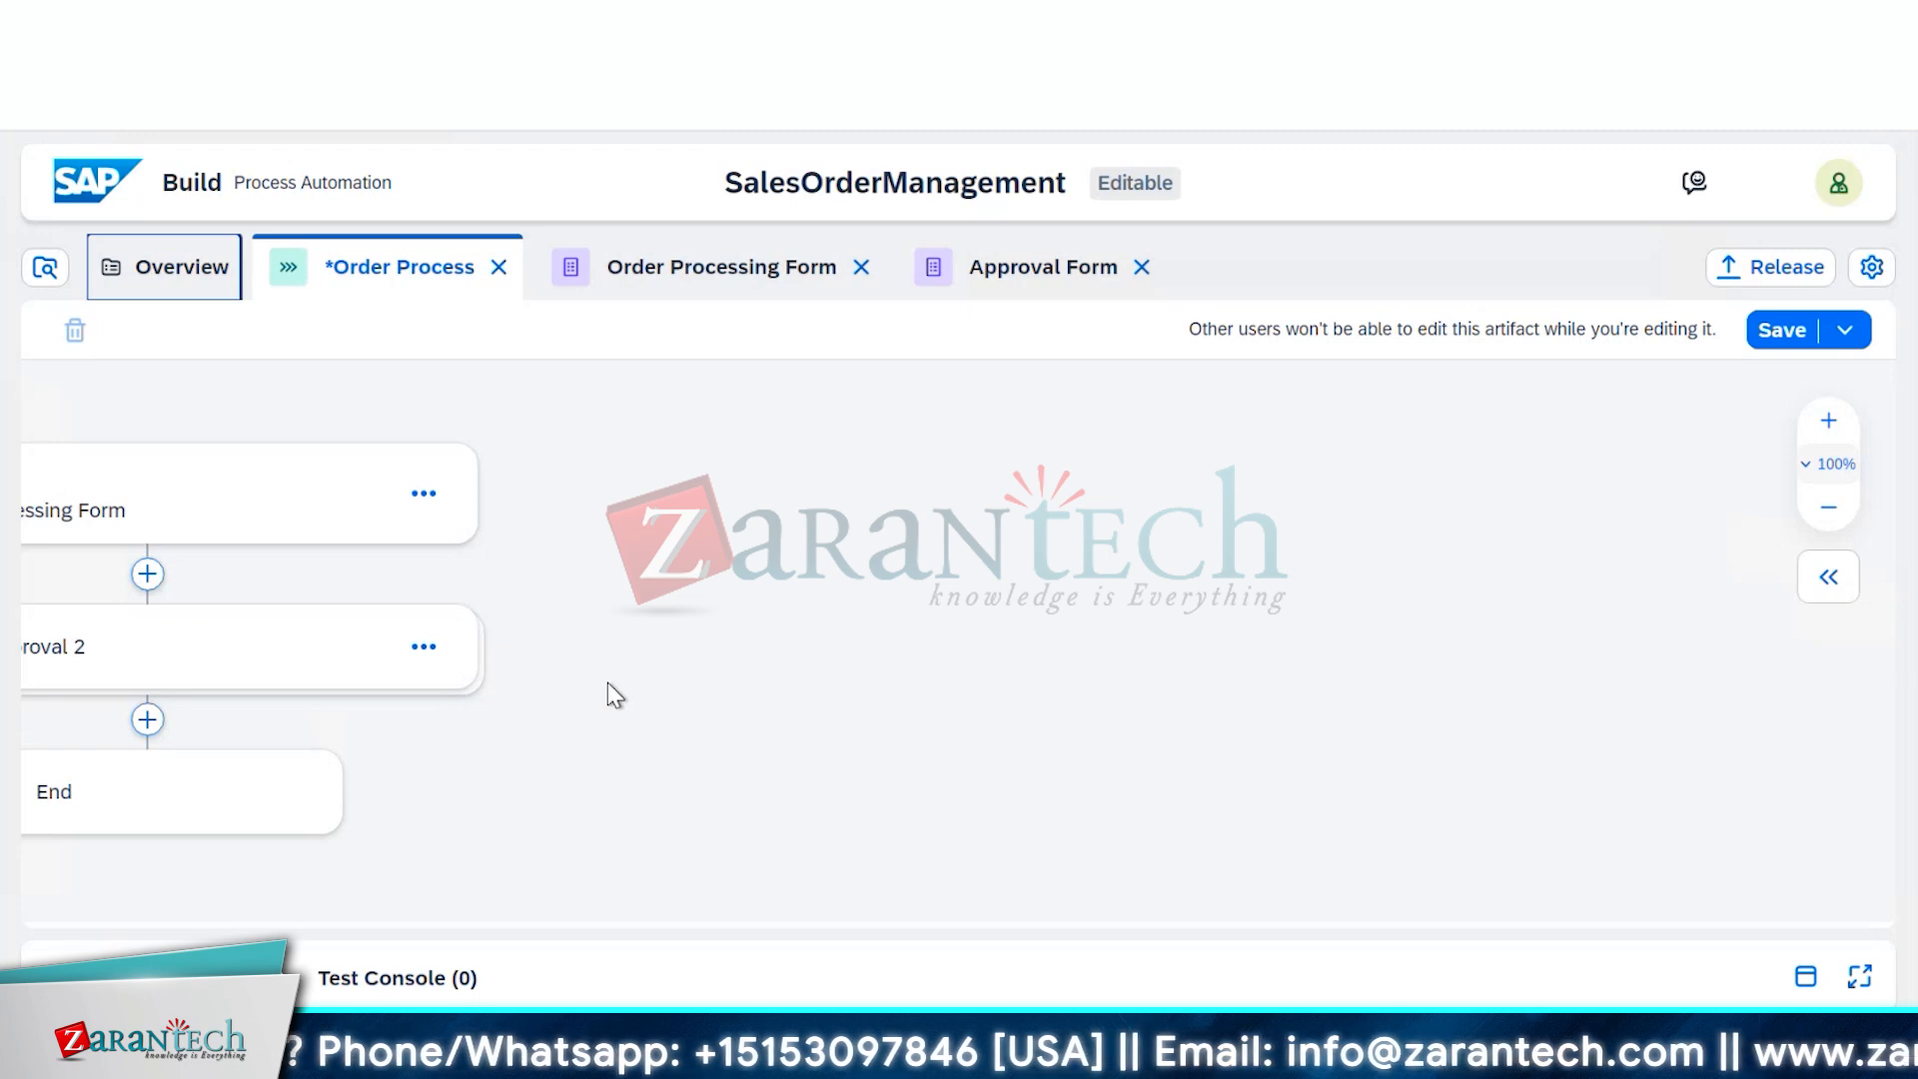
pyautogui.click(1832, 517)
pyautogui.click(1832, 518)
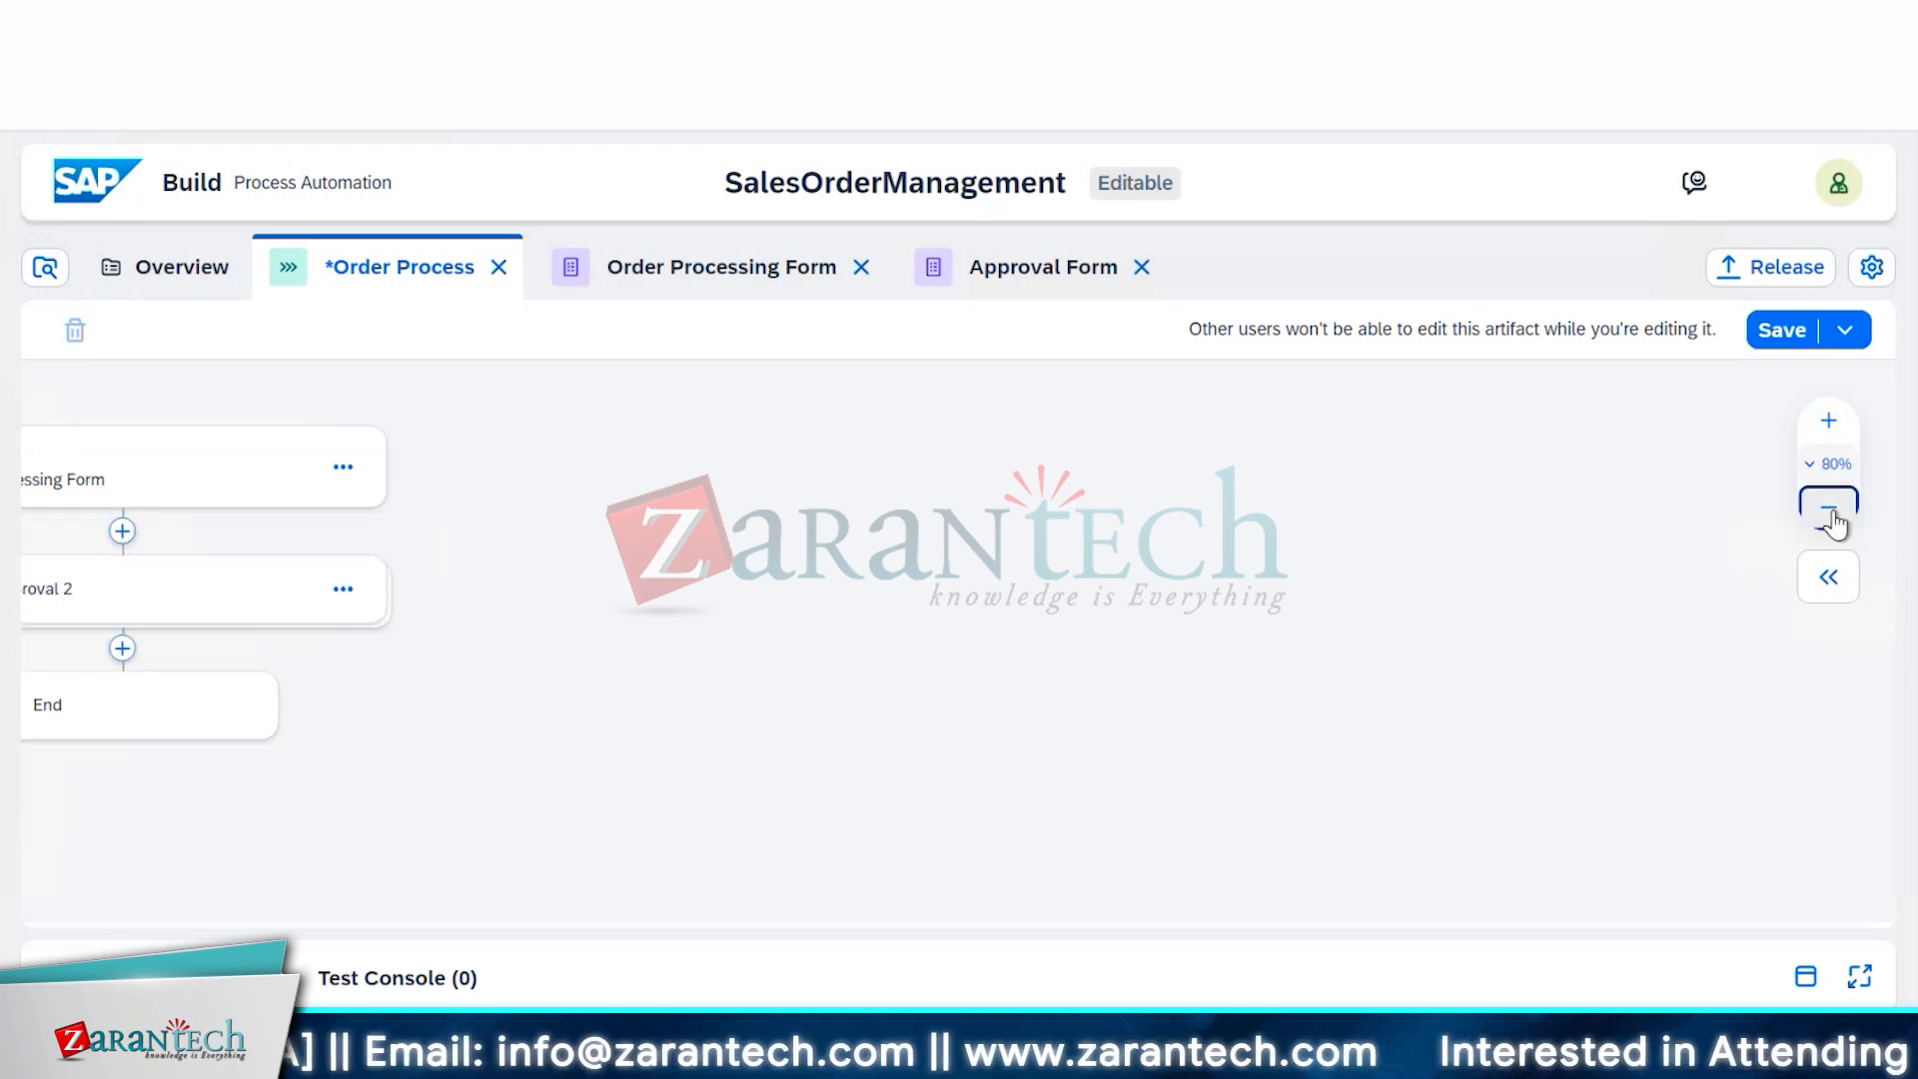
pyautogui.click(1832, 518)
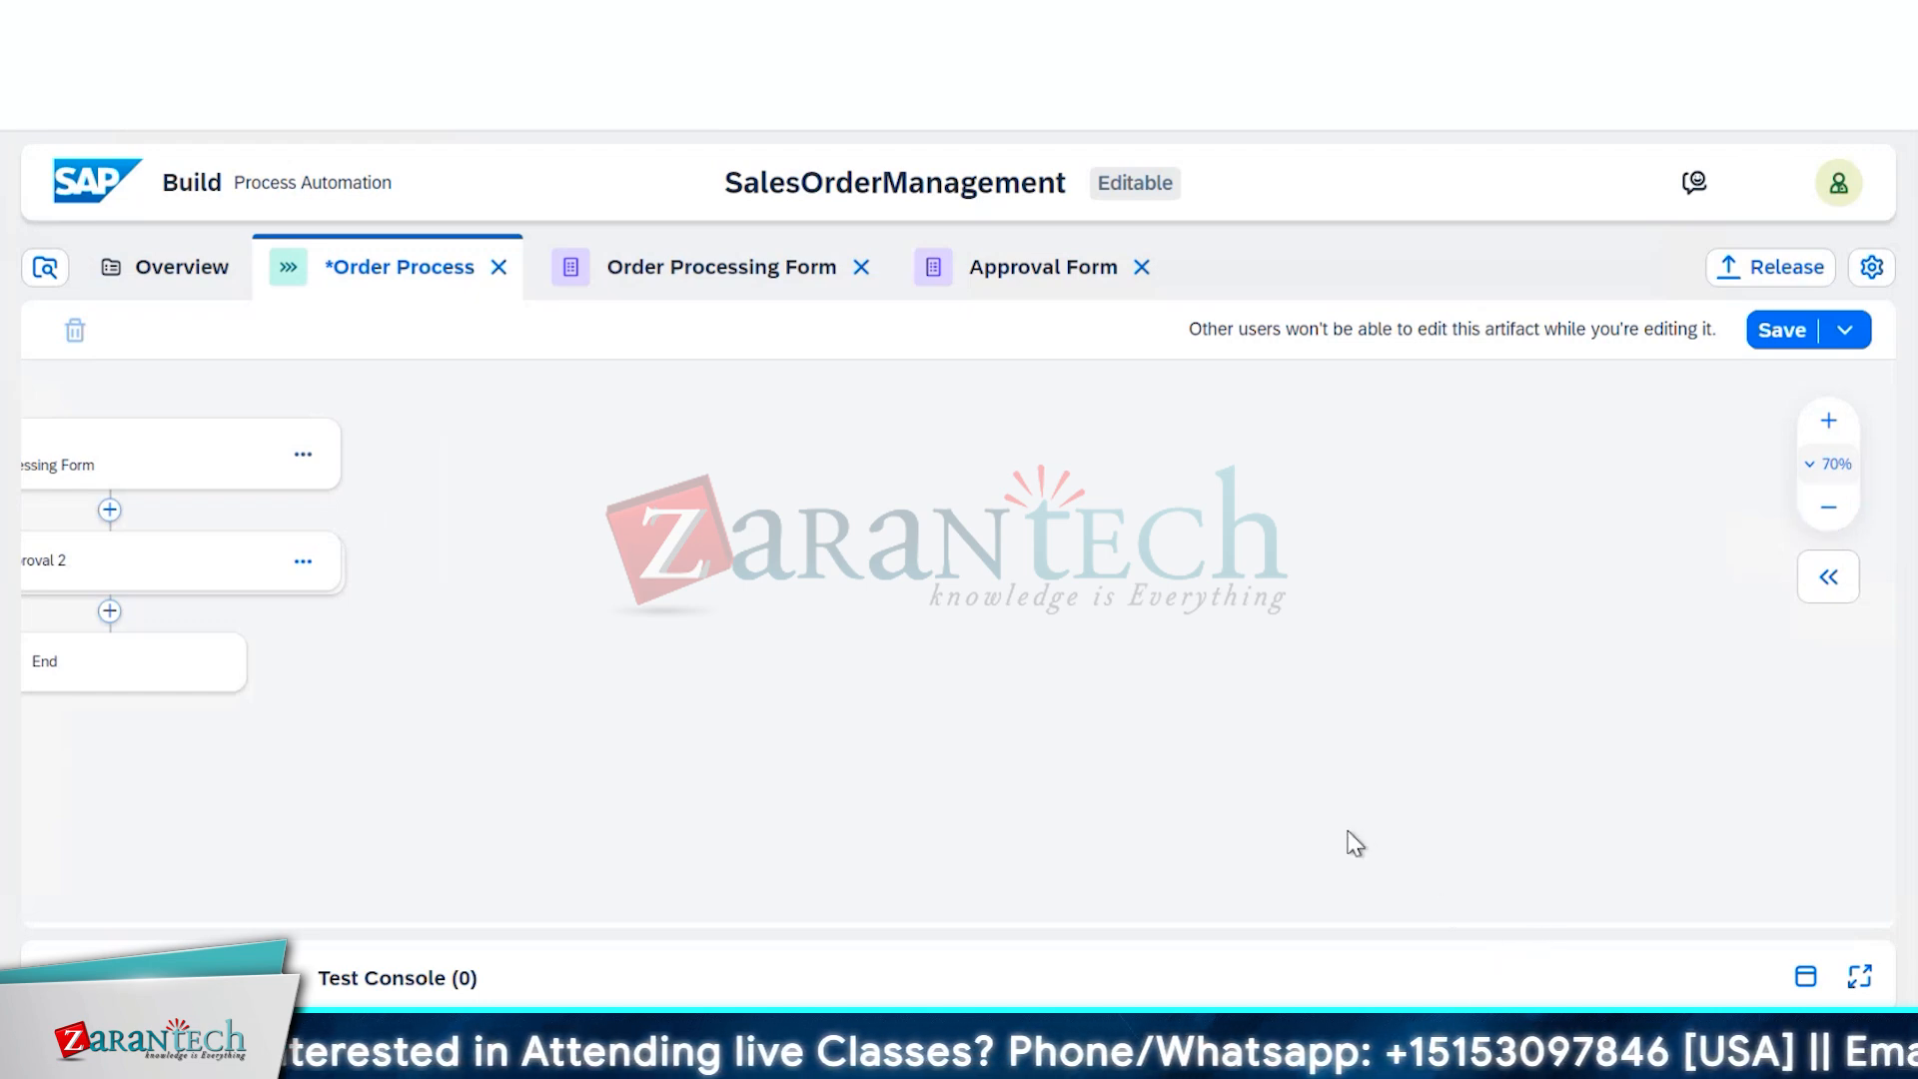
pyautogui.press('Left')
pyautogui.press('Left')
pyautogui.press('Left')
pyautogui.press('Left')
pyautogui.press('Left')
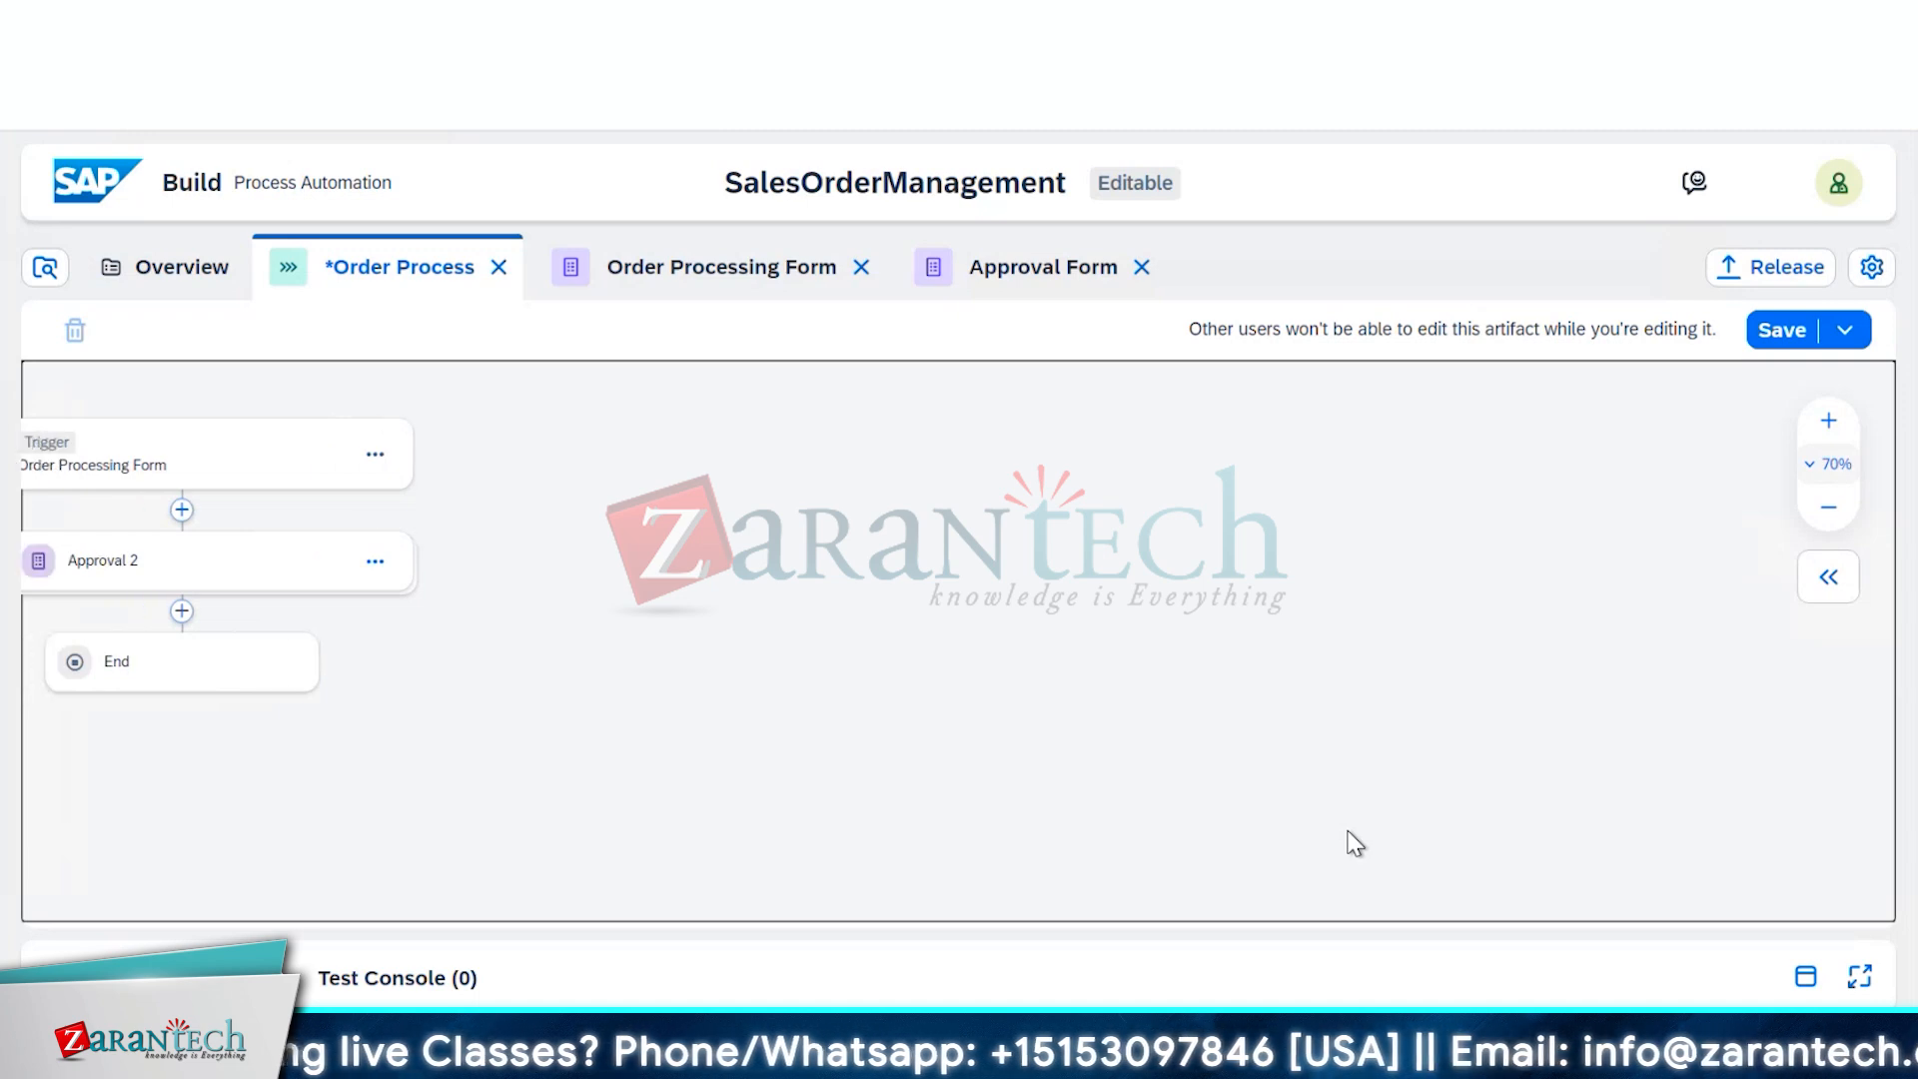
pyautogui.press('Left')
pyautogui.press('Left')
pyautogui.press('Left')
pyautogui.press('Left')
pyautogui.press('Left')
pyautogui.press('Left')
pyautogui.press('Left')
pyautogui.press('Left')
pyautogui.press('Left')
pyautogui.press('Left')
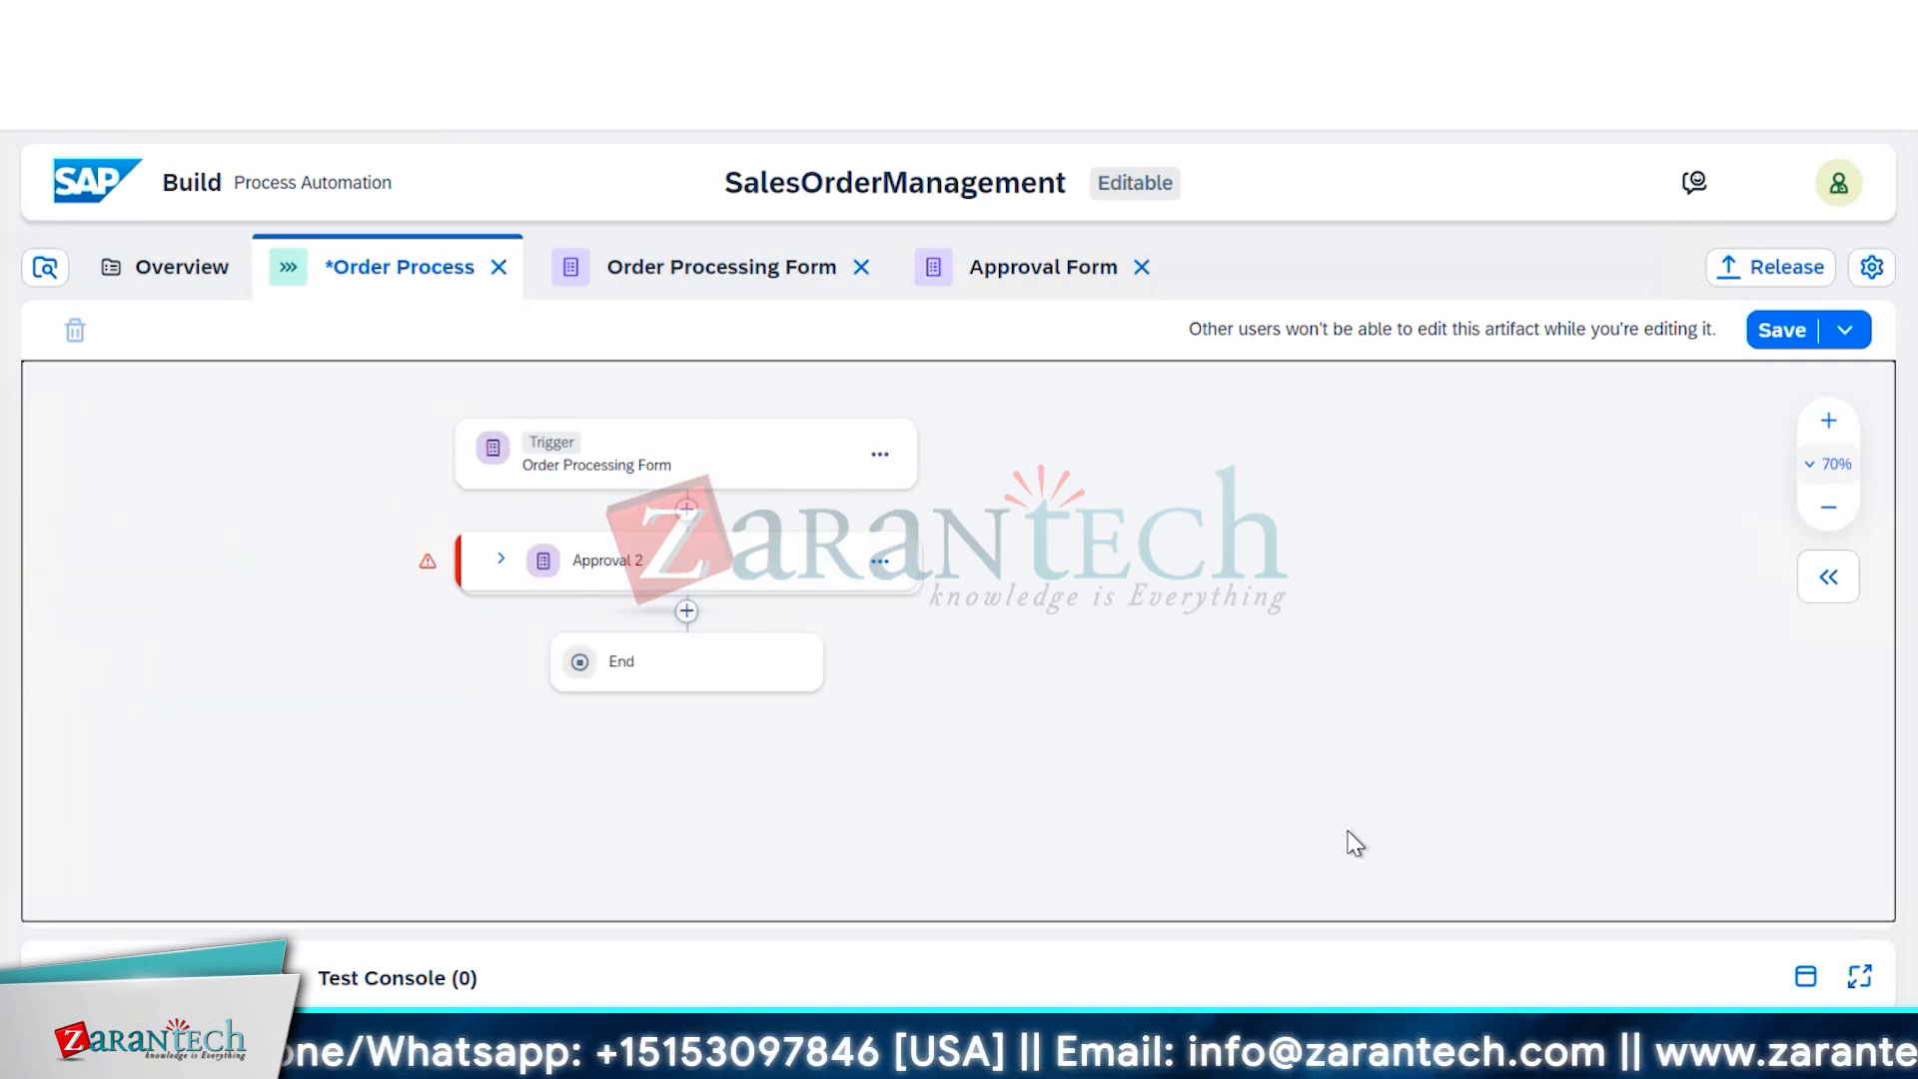
pyautogui.press('Left')
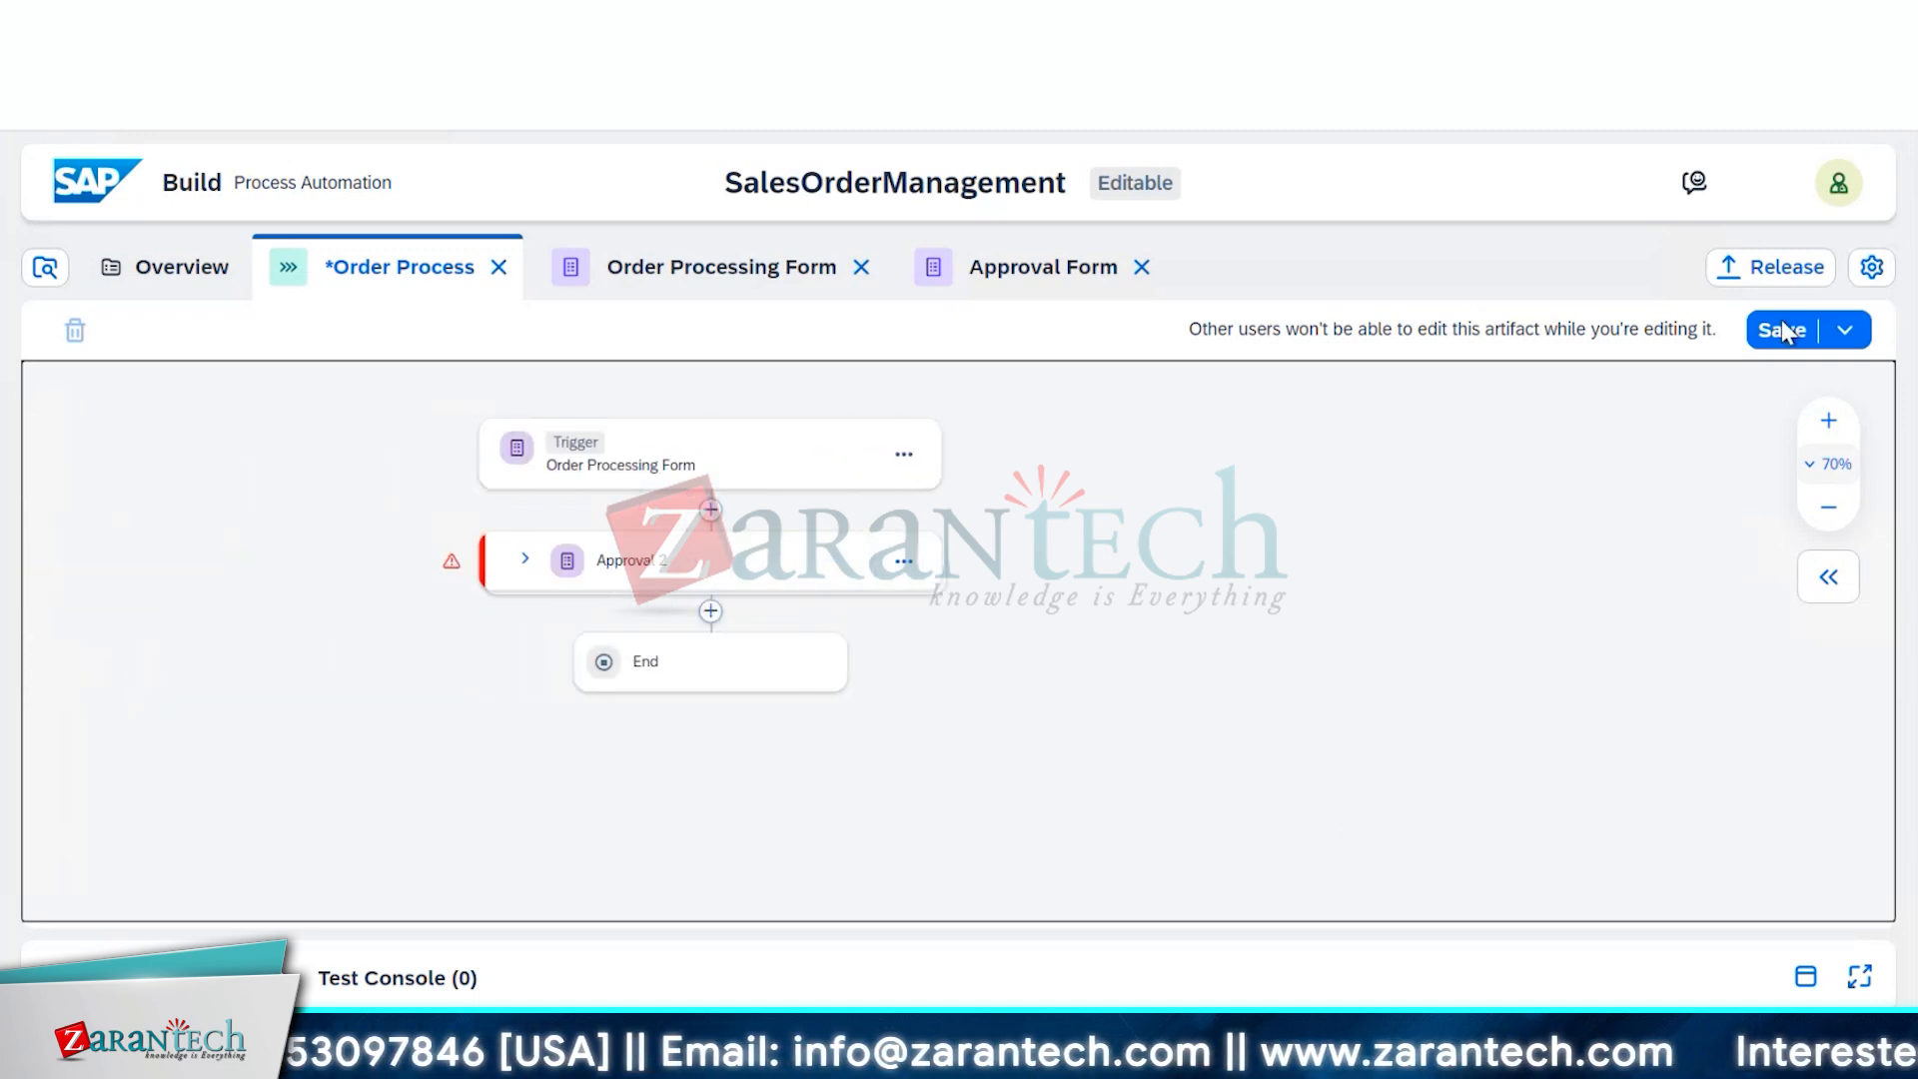
pyautogui.click(1828, 422)
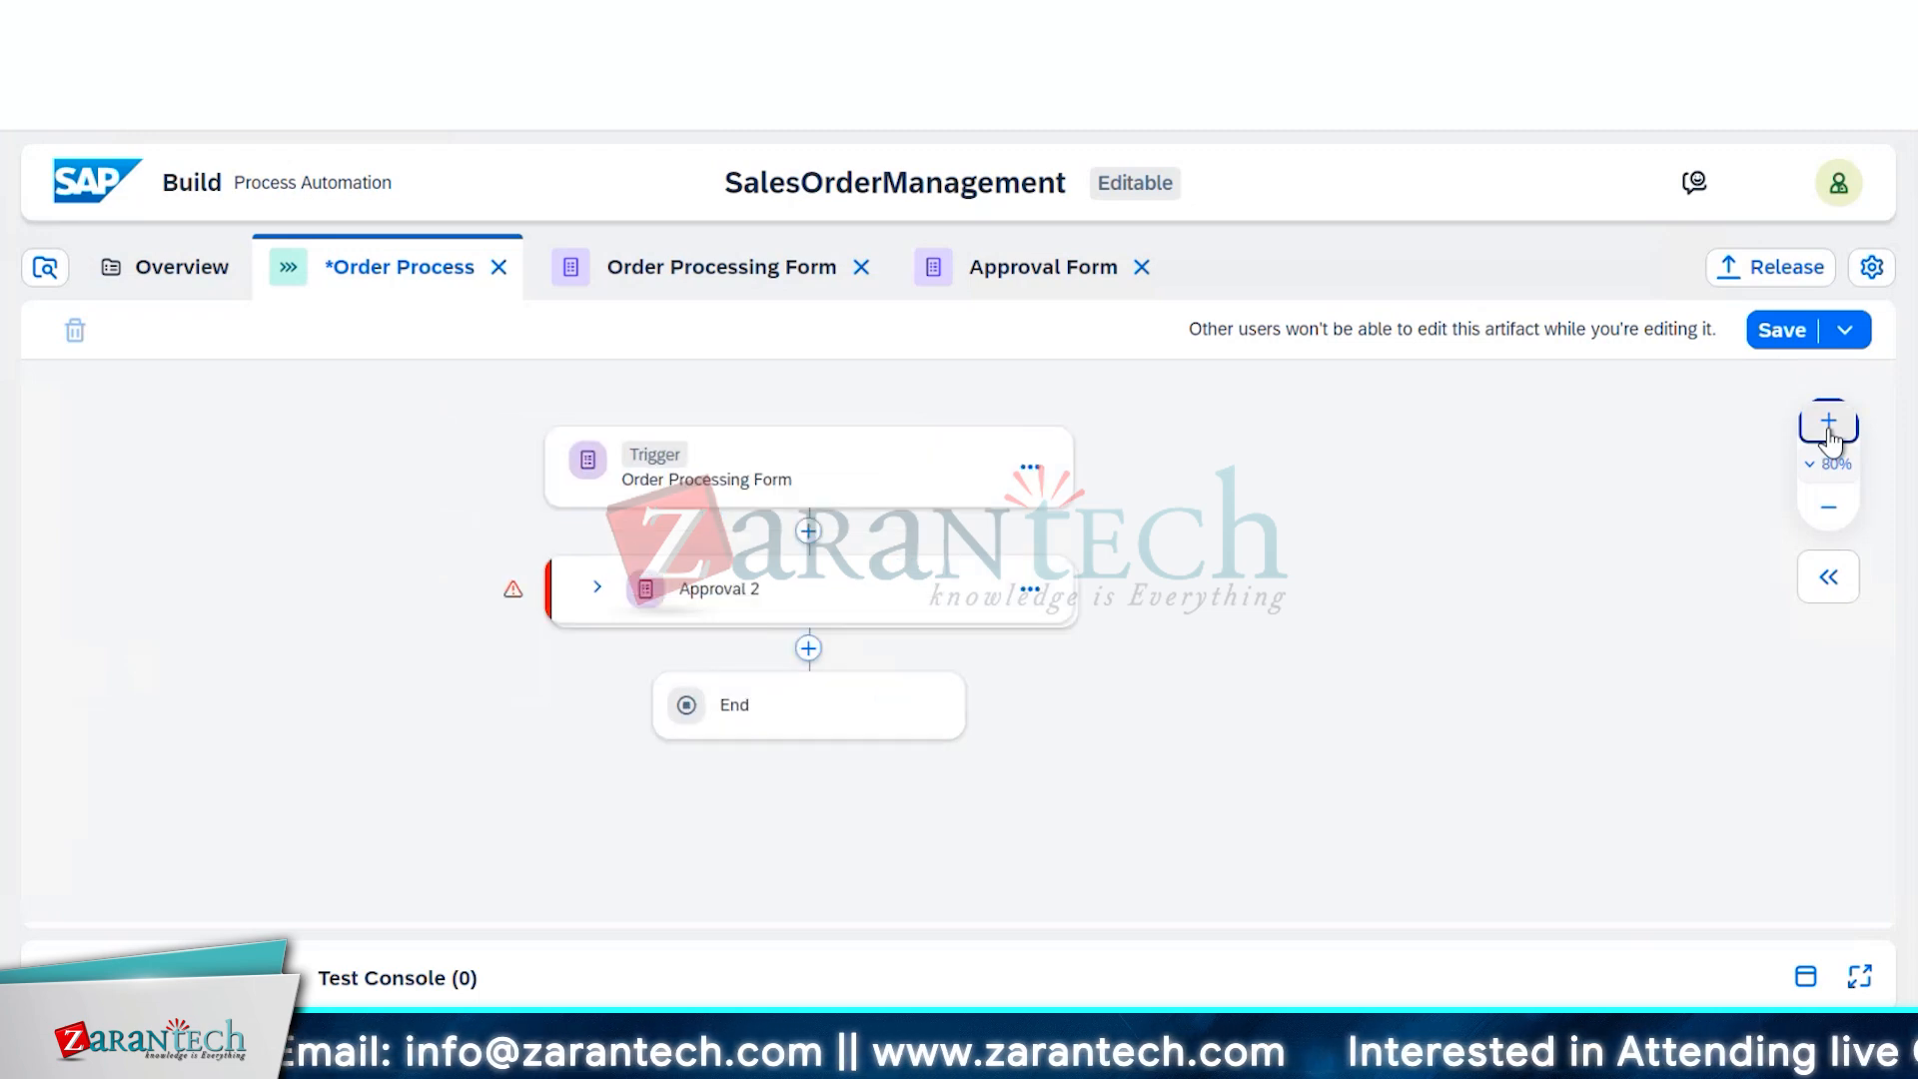
pyautogui.click(1829, 432)
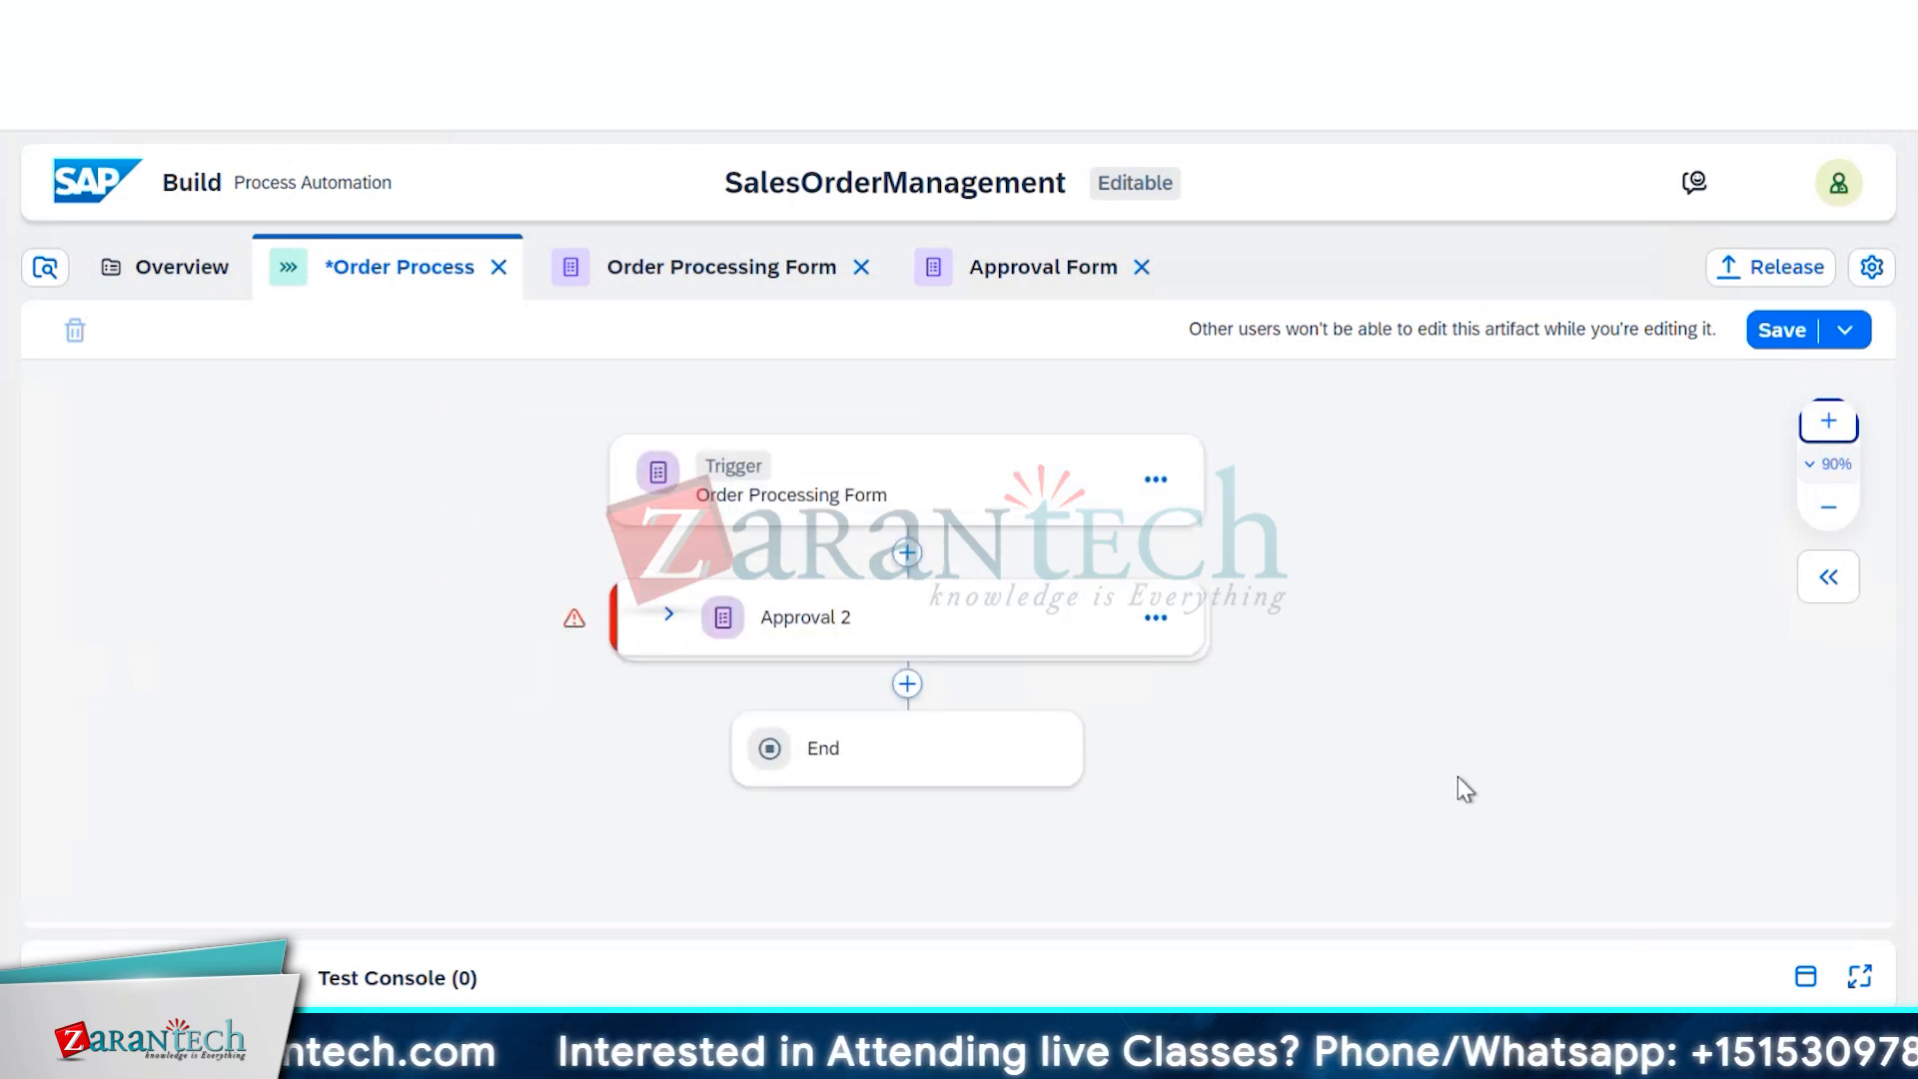
# Check the Approval 2 step's form in its editor, then return to Order Process and save it
pyautogui.click(1159, 619)
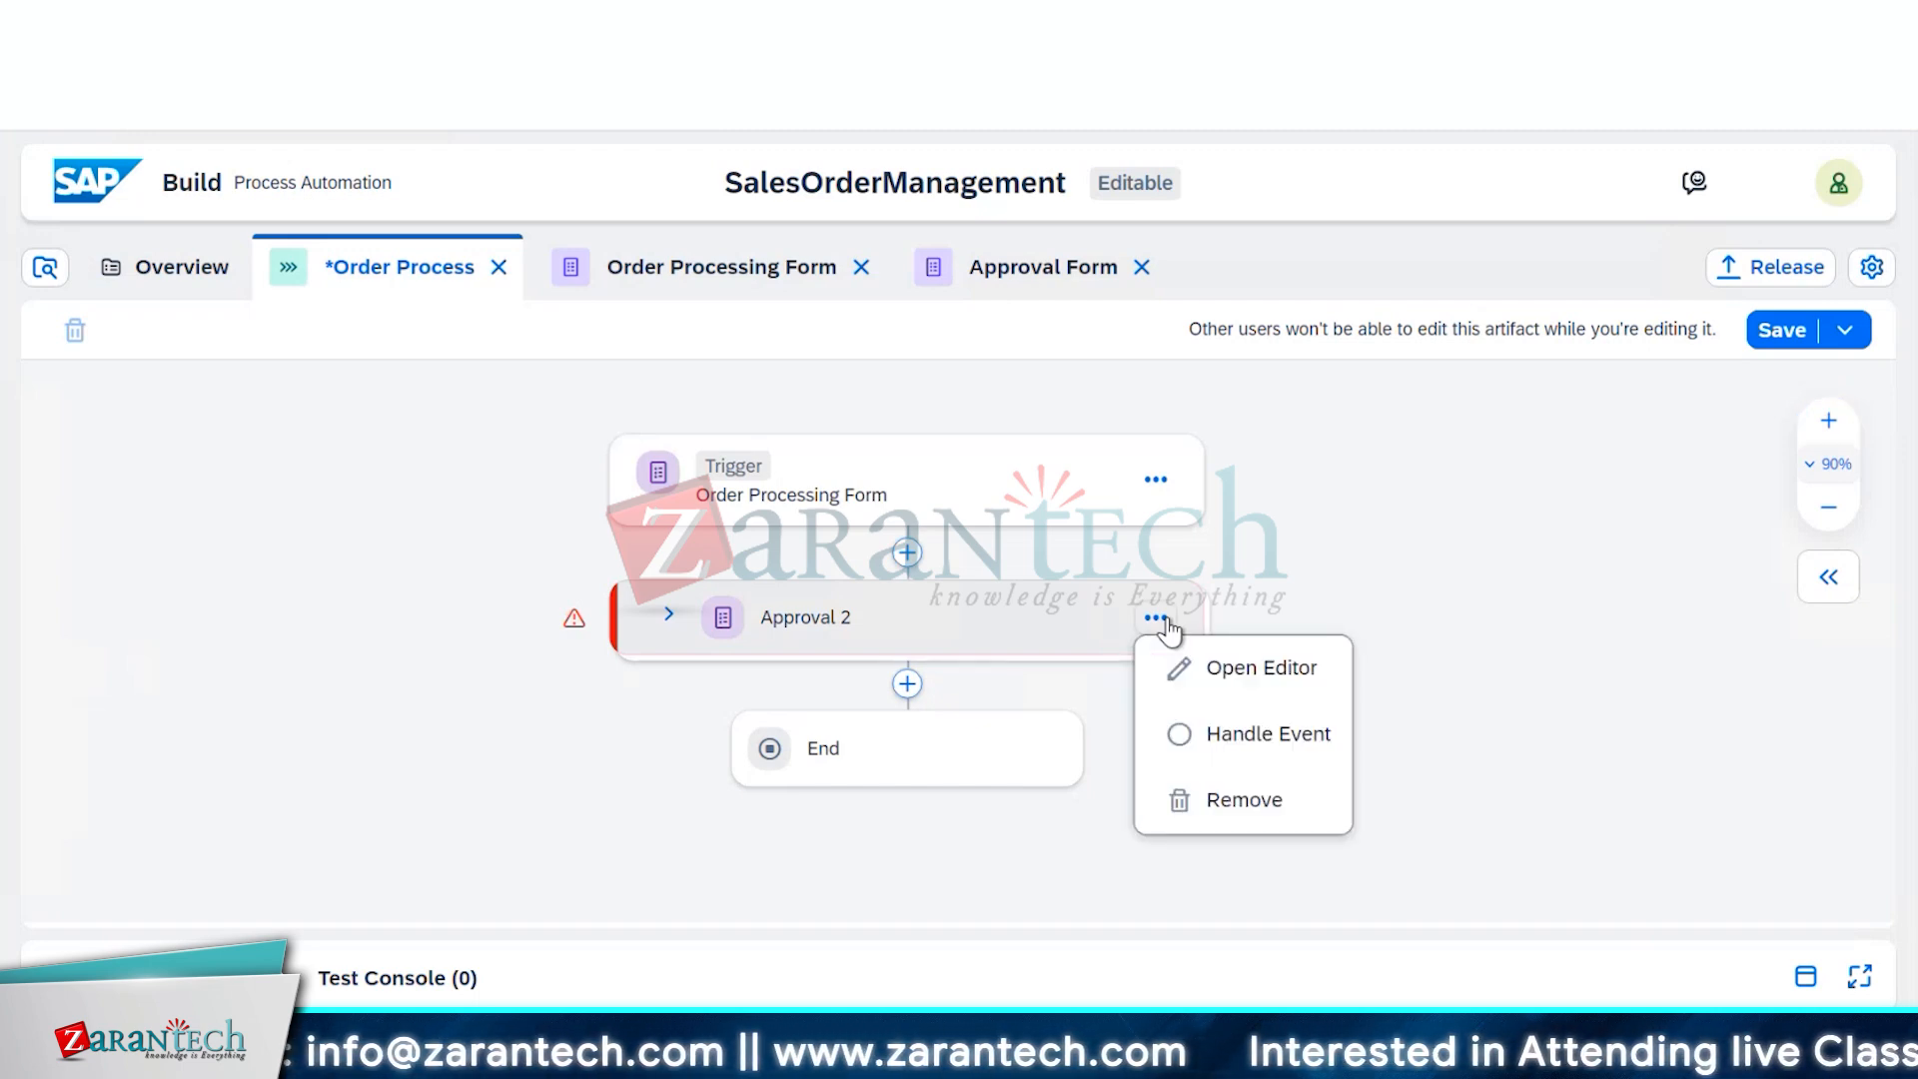
pyautogui.click(1209, 669)
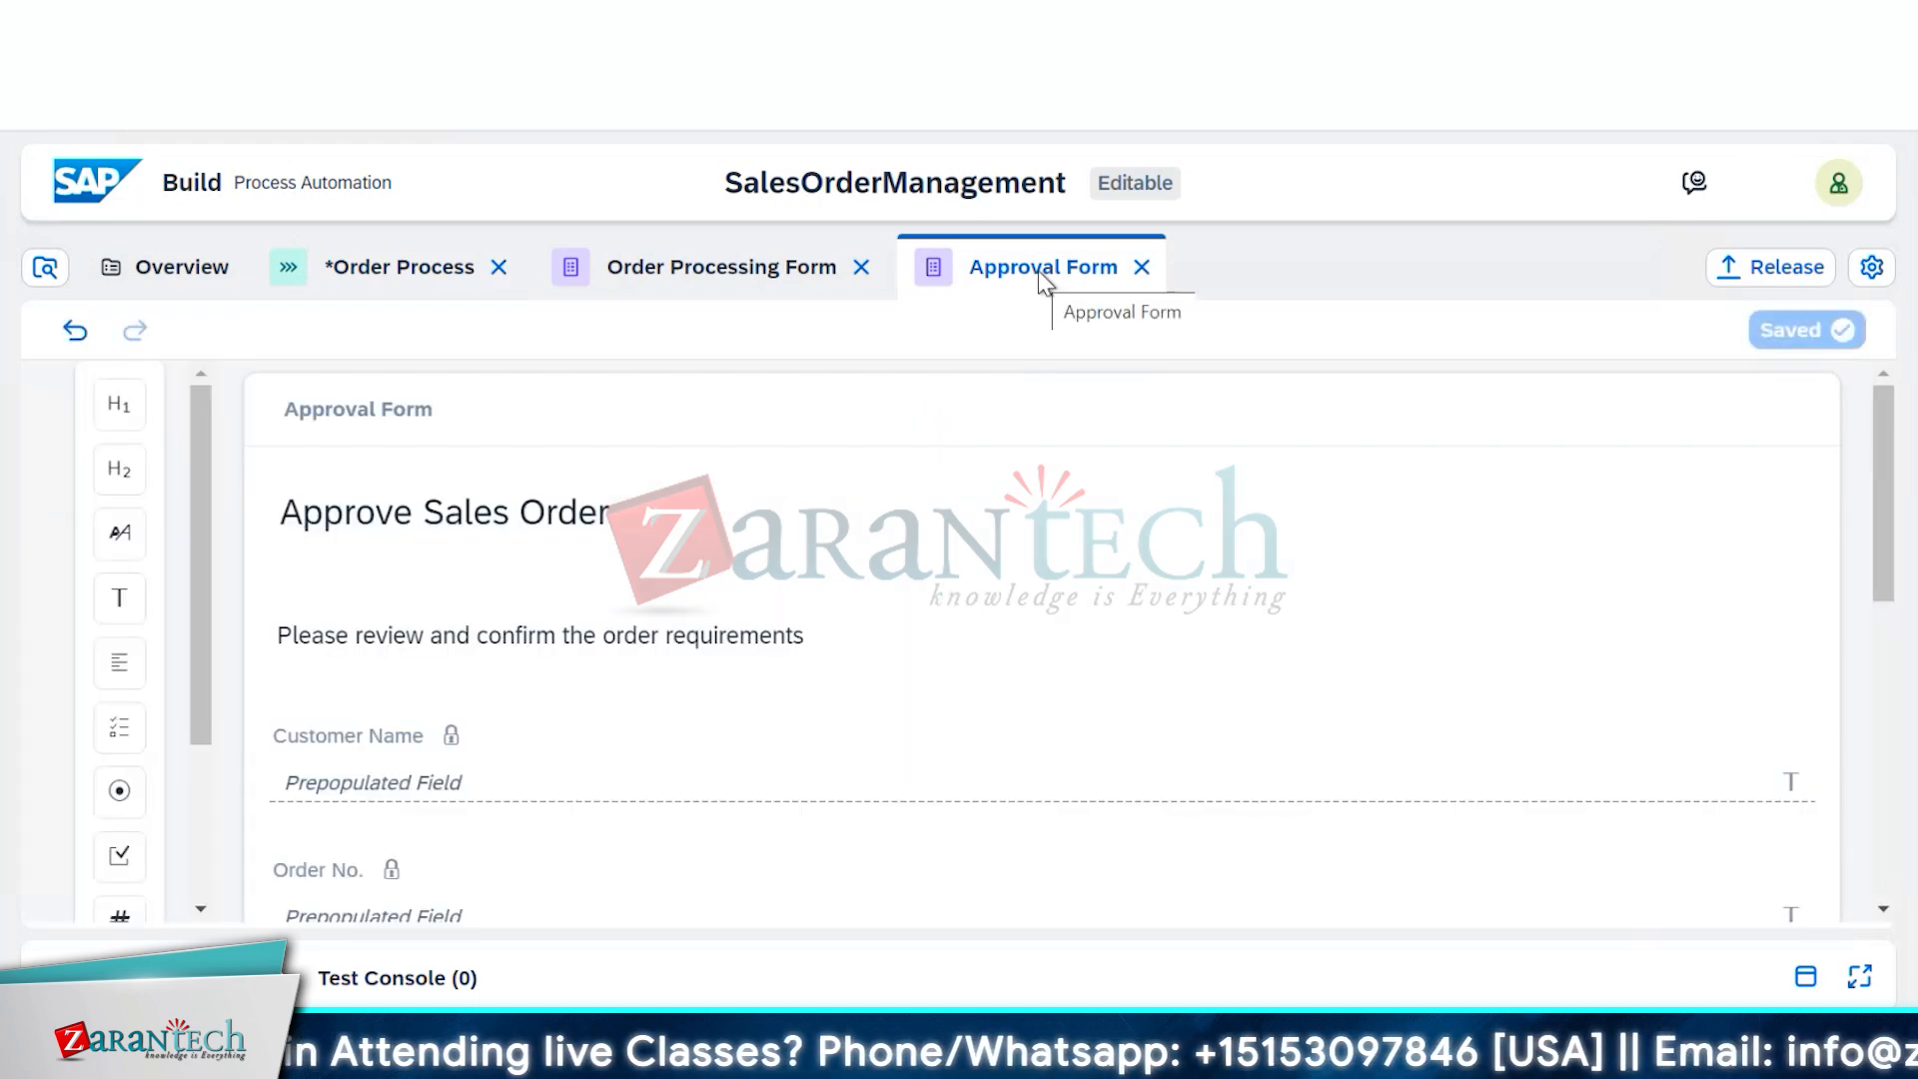
pyautogui.click(364, 267)
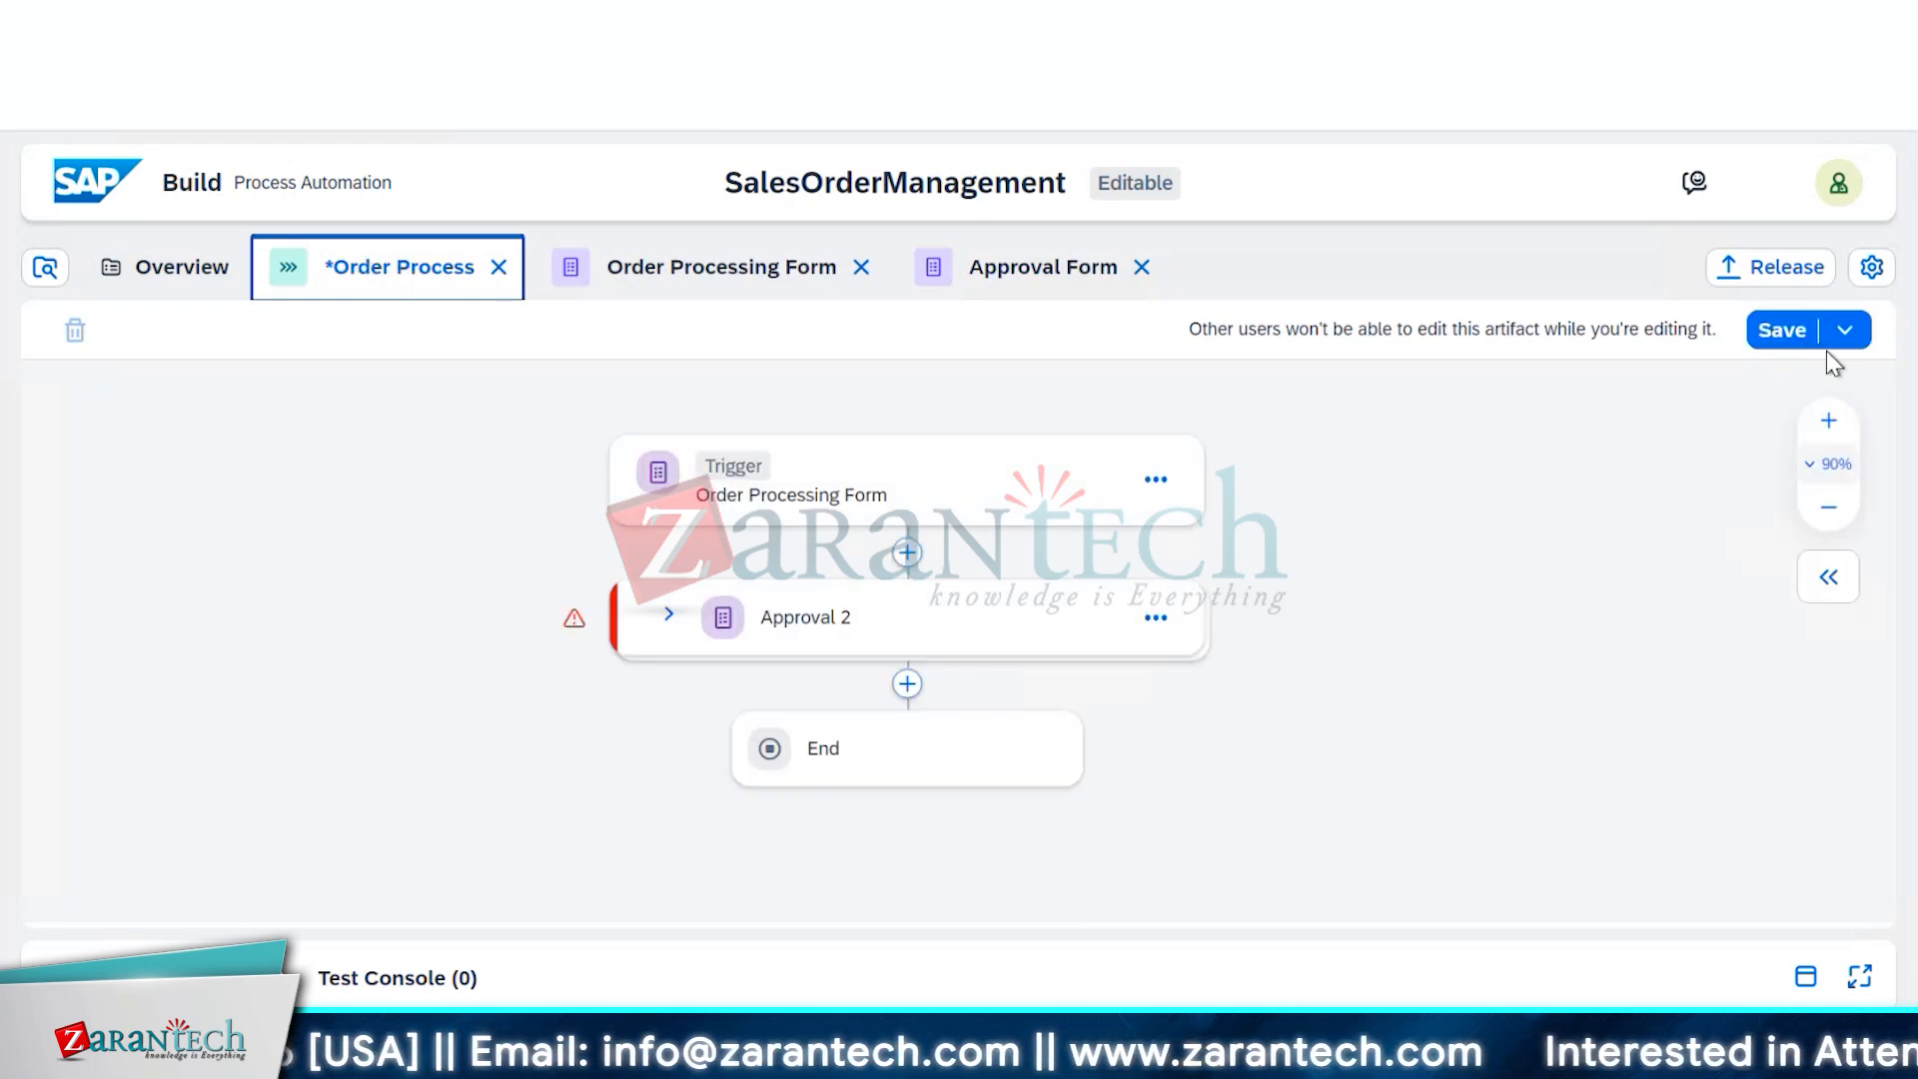
pyautogui.click(1768, 340)
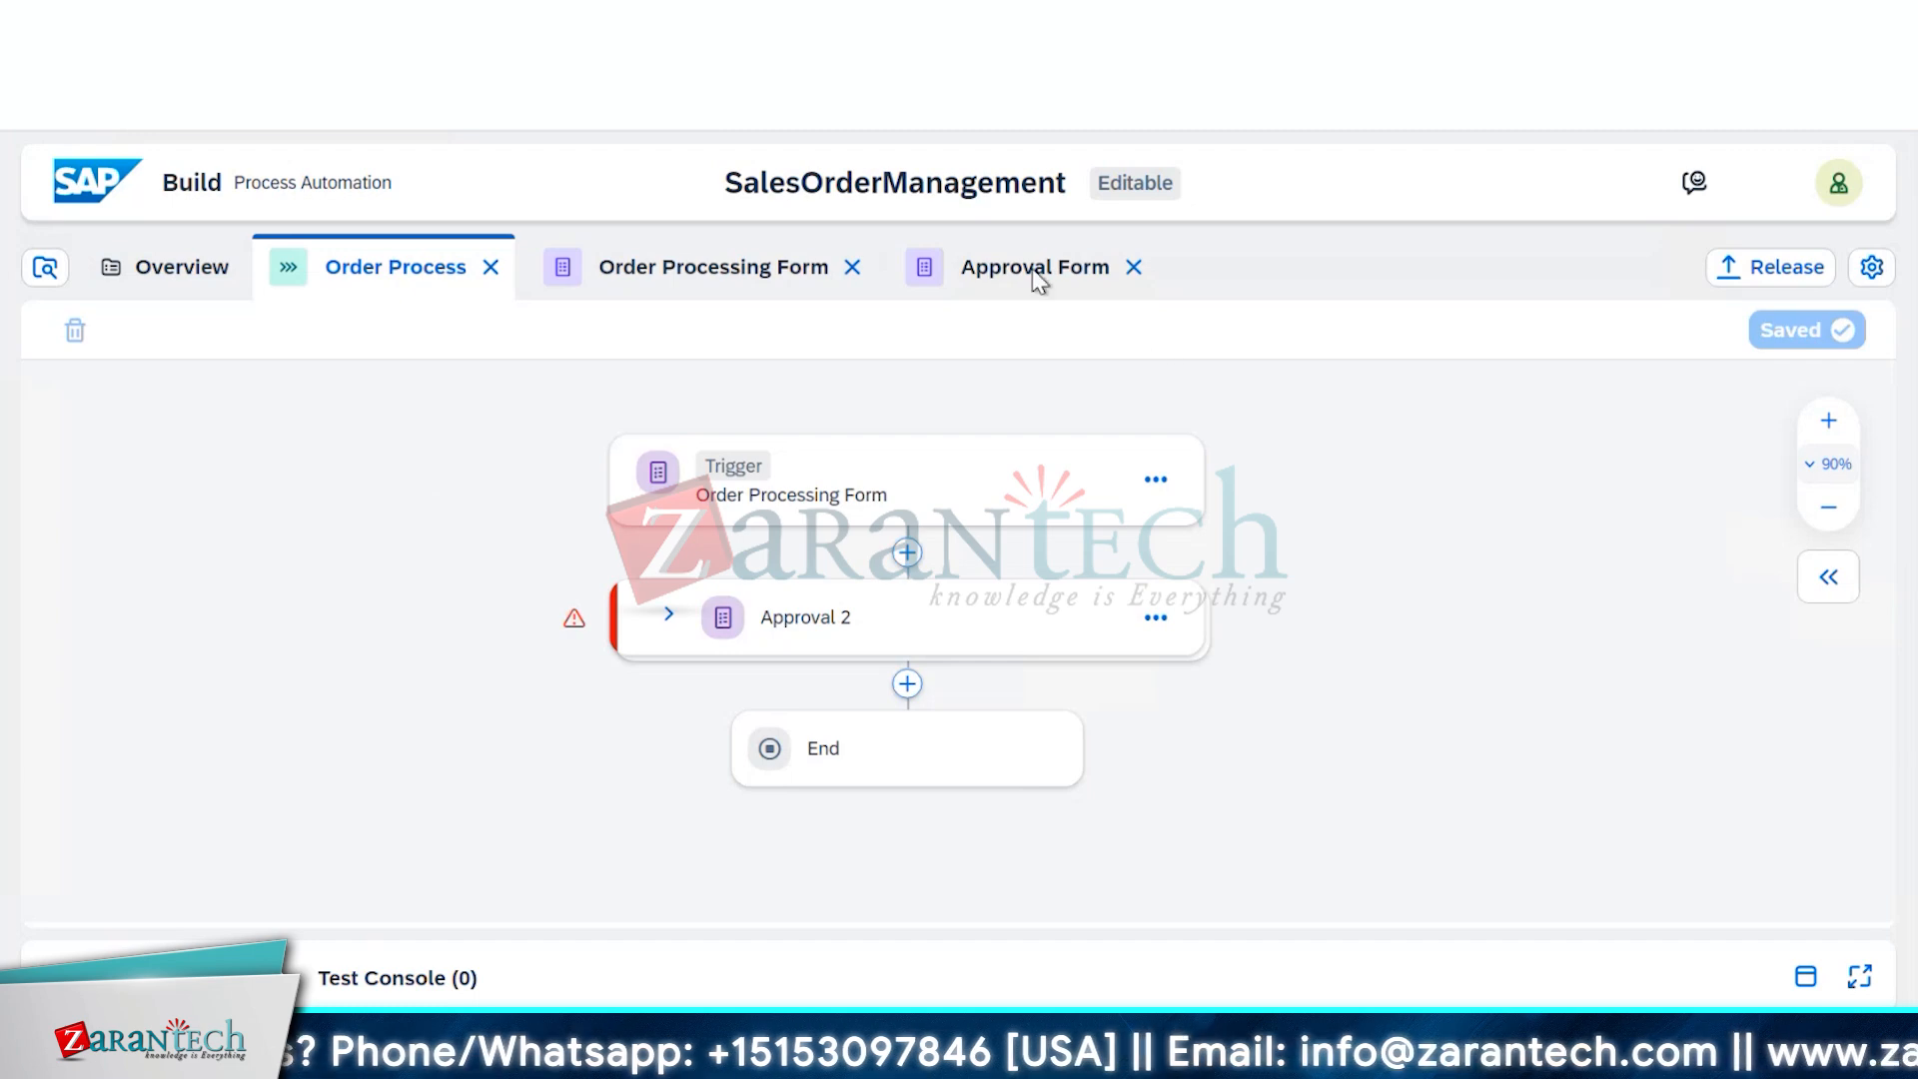
# Rename step 'Approval 2' to 'Approval Form', save the process, and close the properties panel
pyautogui.click(813, 630)
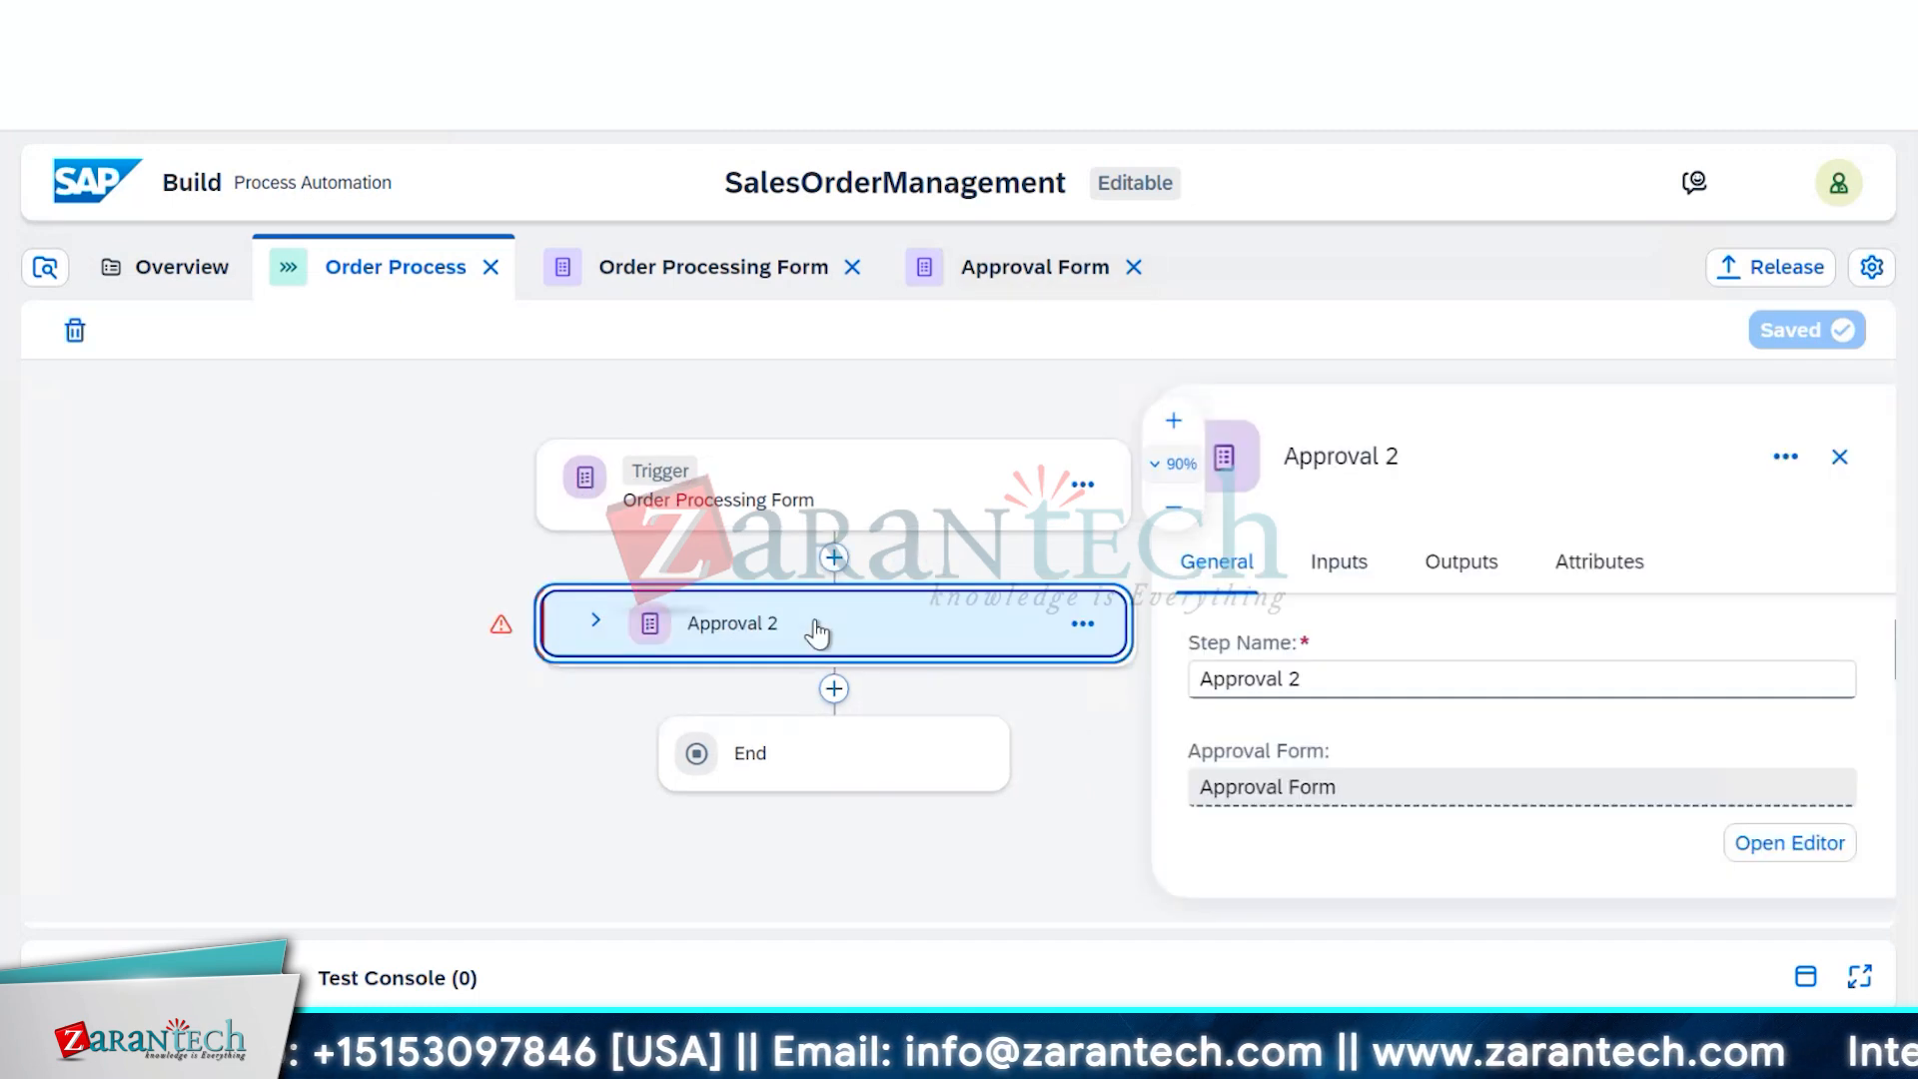
pyautogui.click(1303, 676)
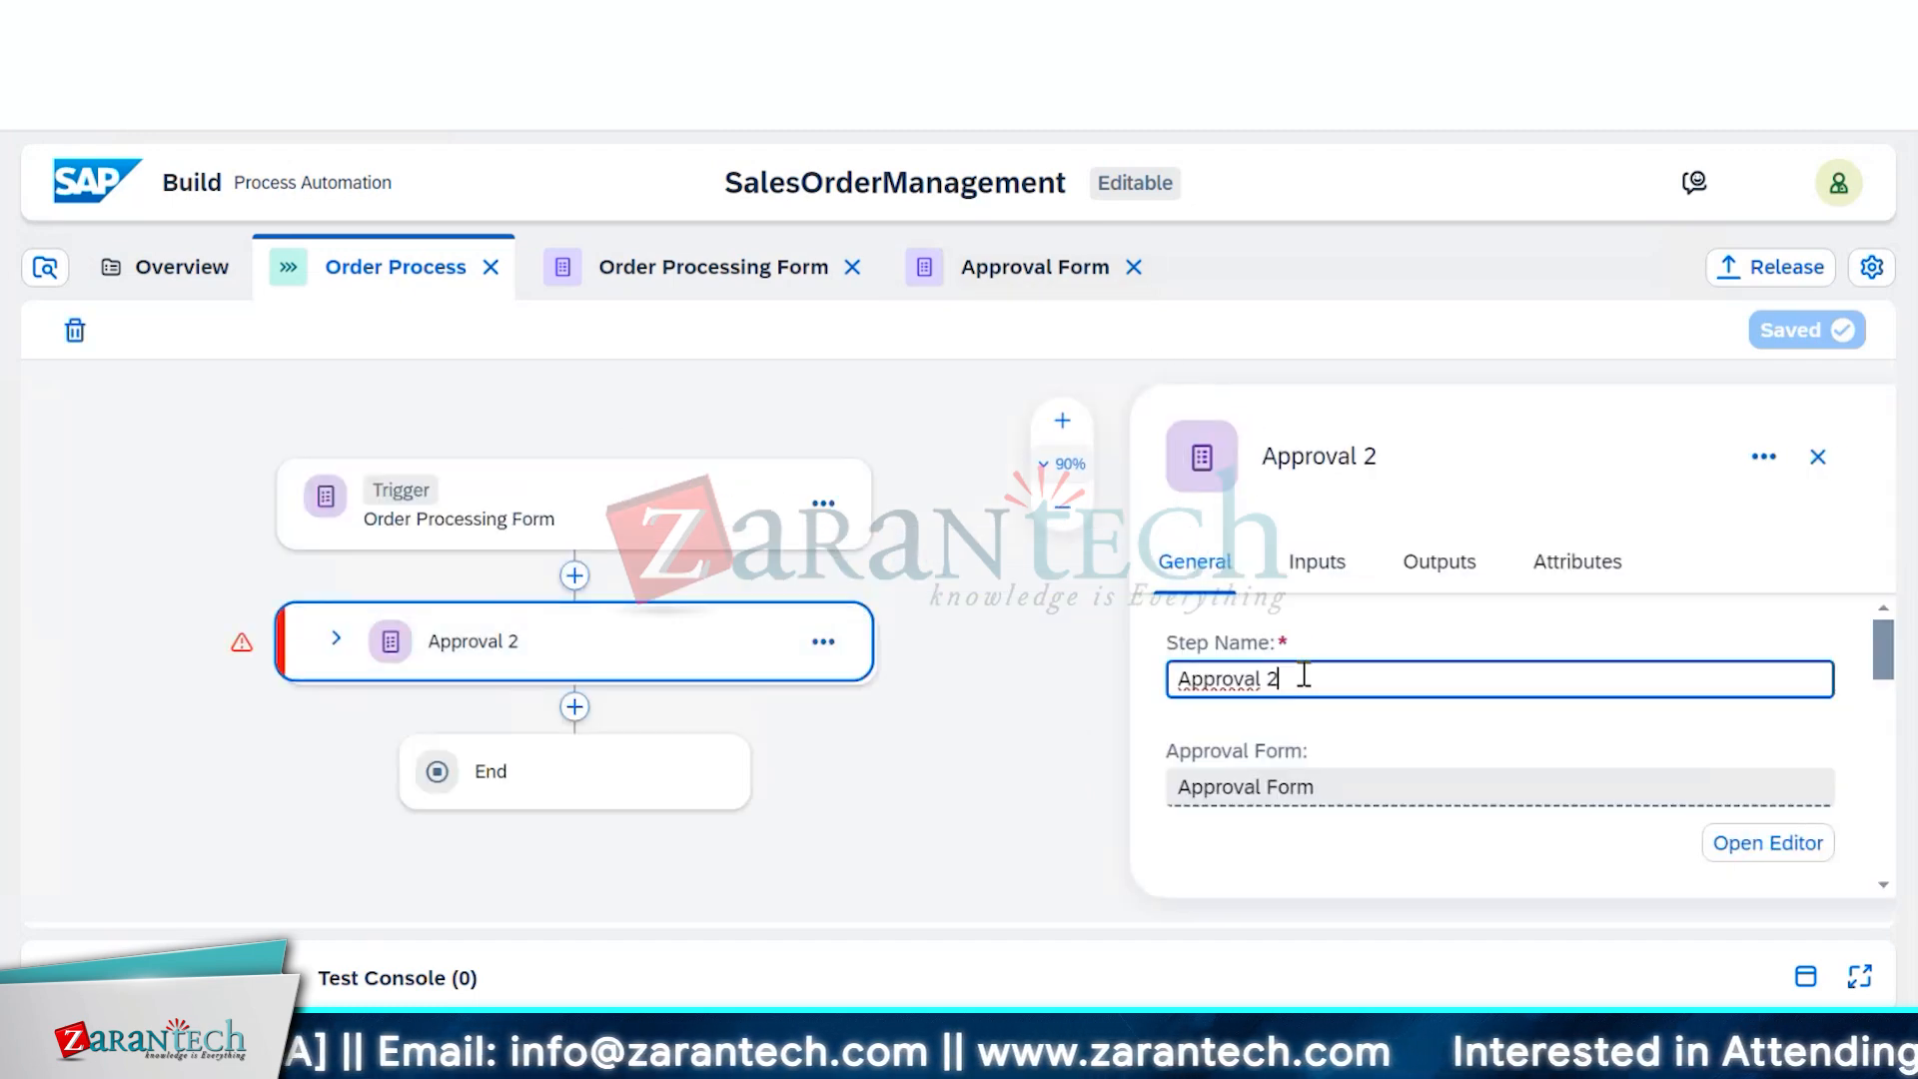
pyautogui.press('BackSpace')
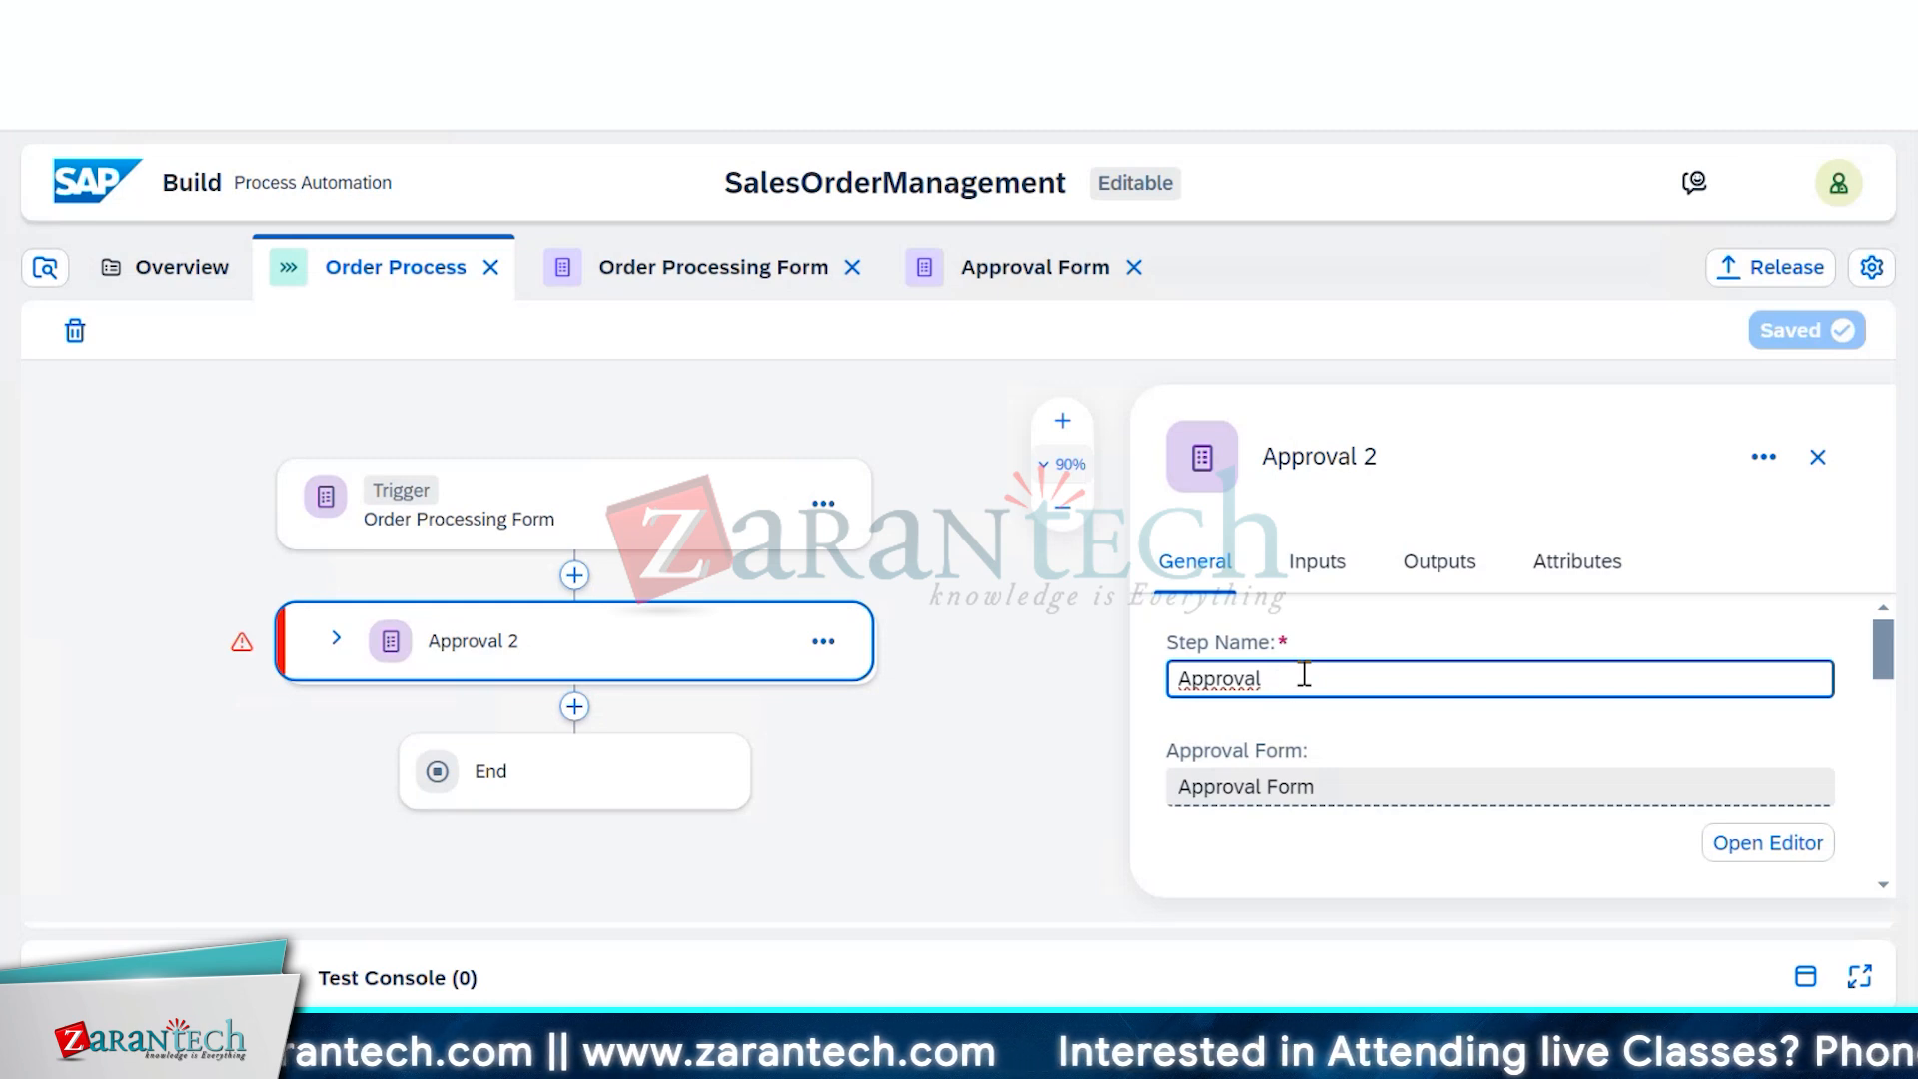
pyautogui.write('For')
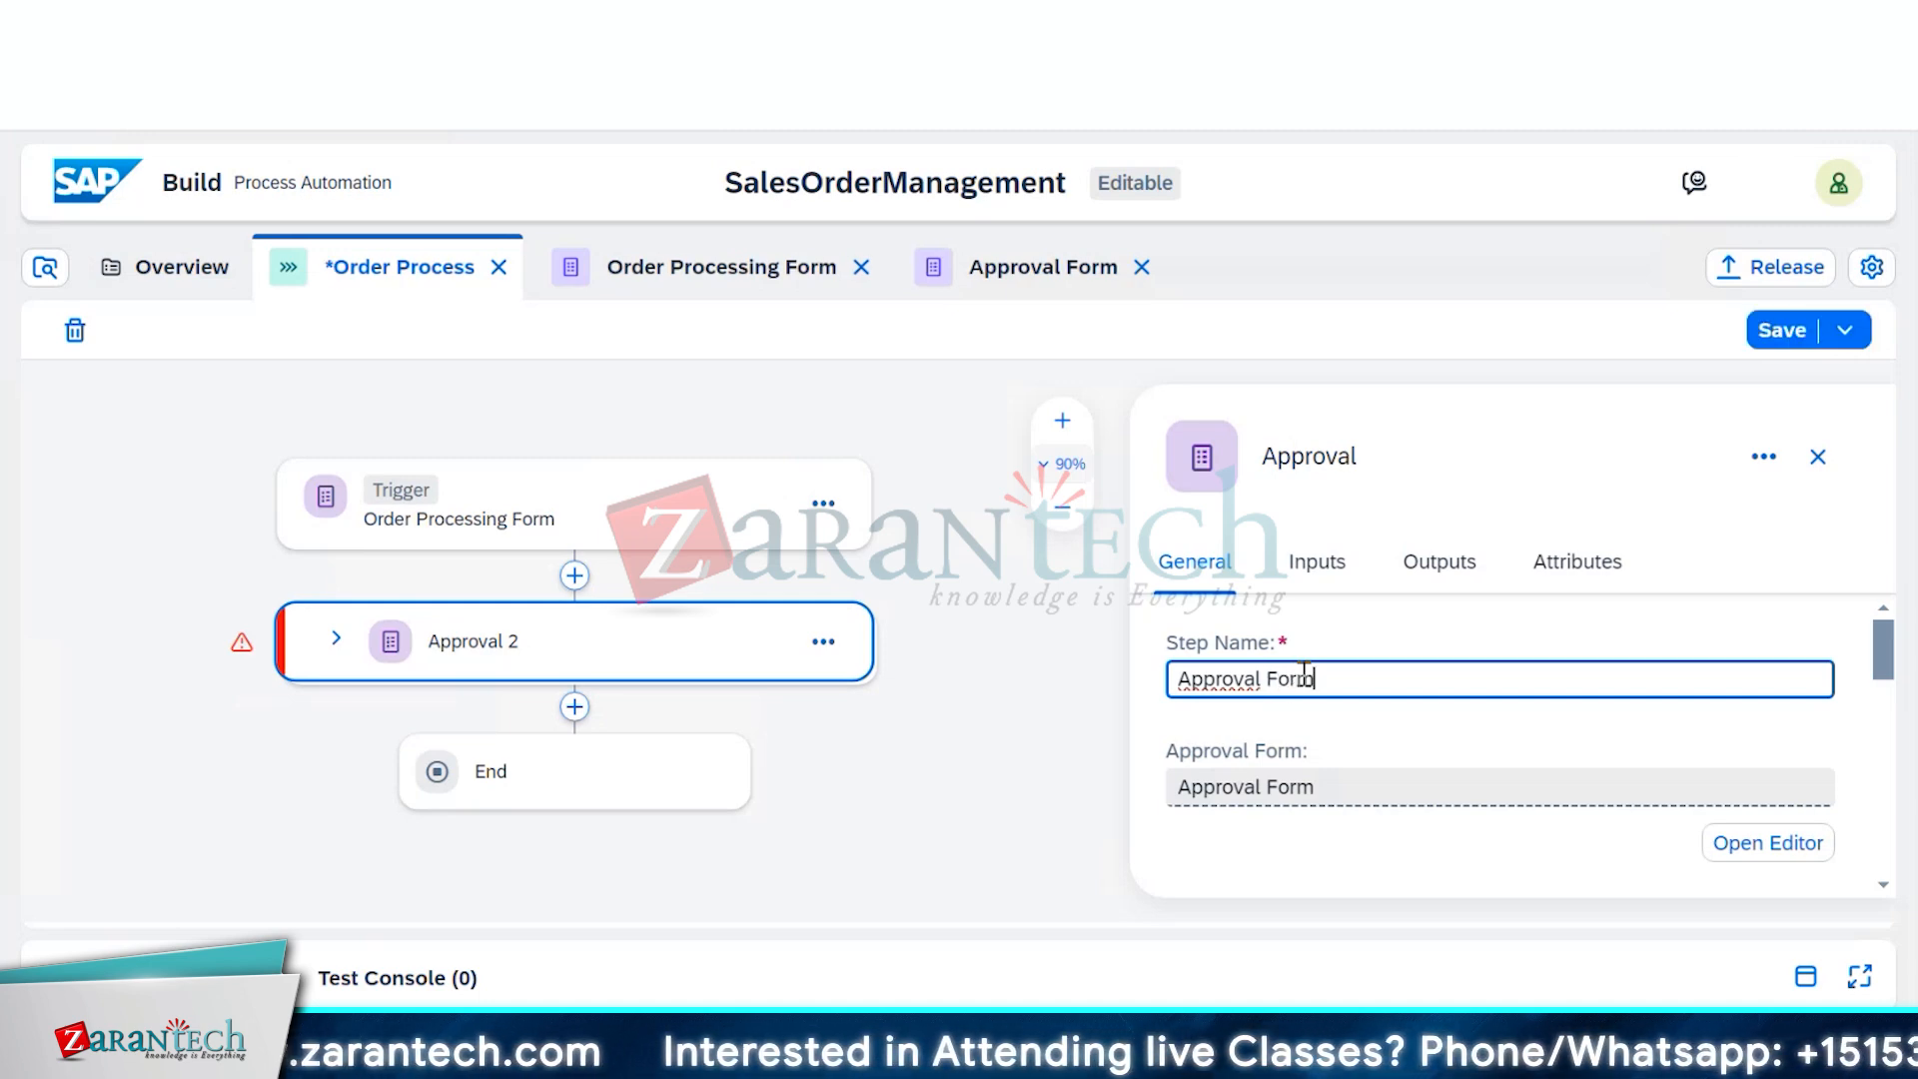
pyautogui.write('m')
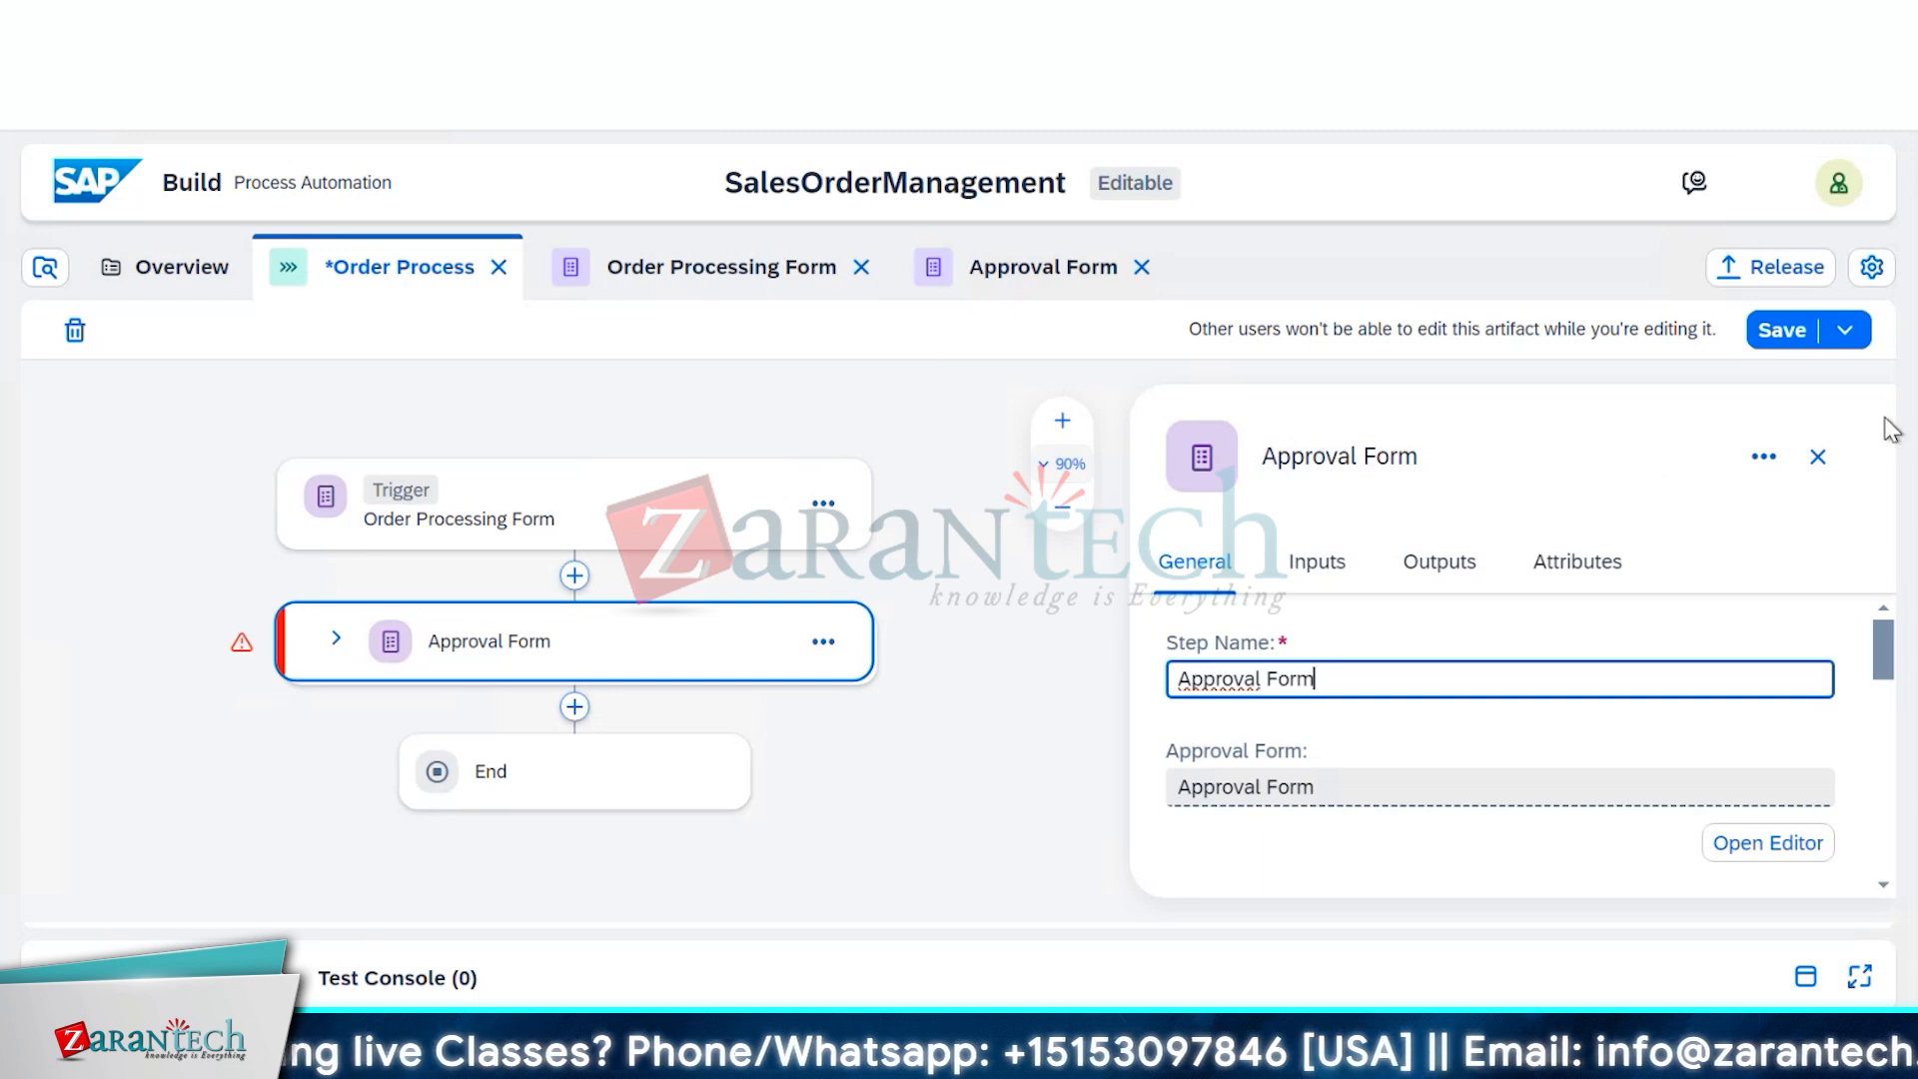
pyautogui.click(1772, 338)
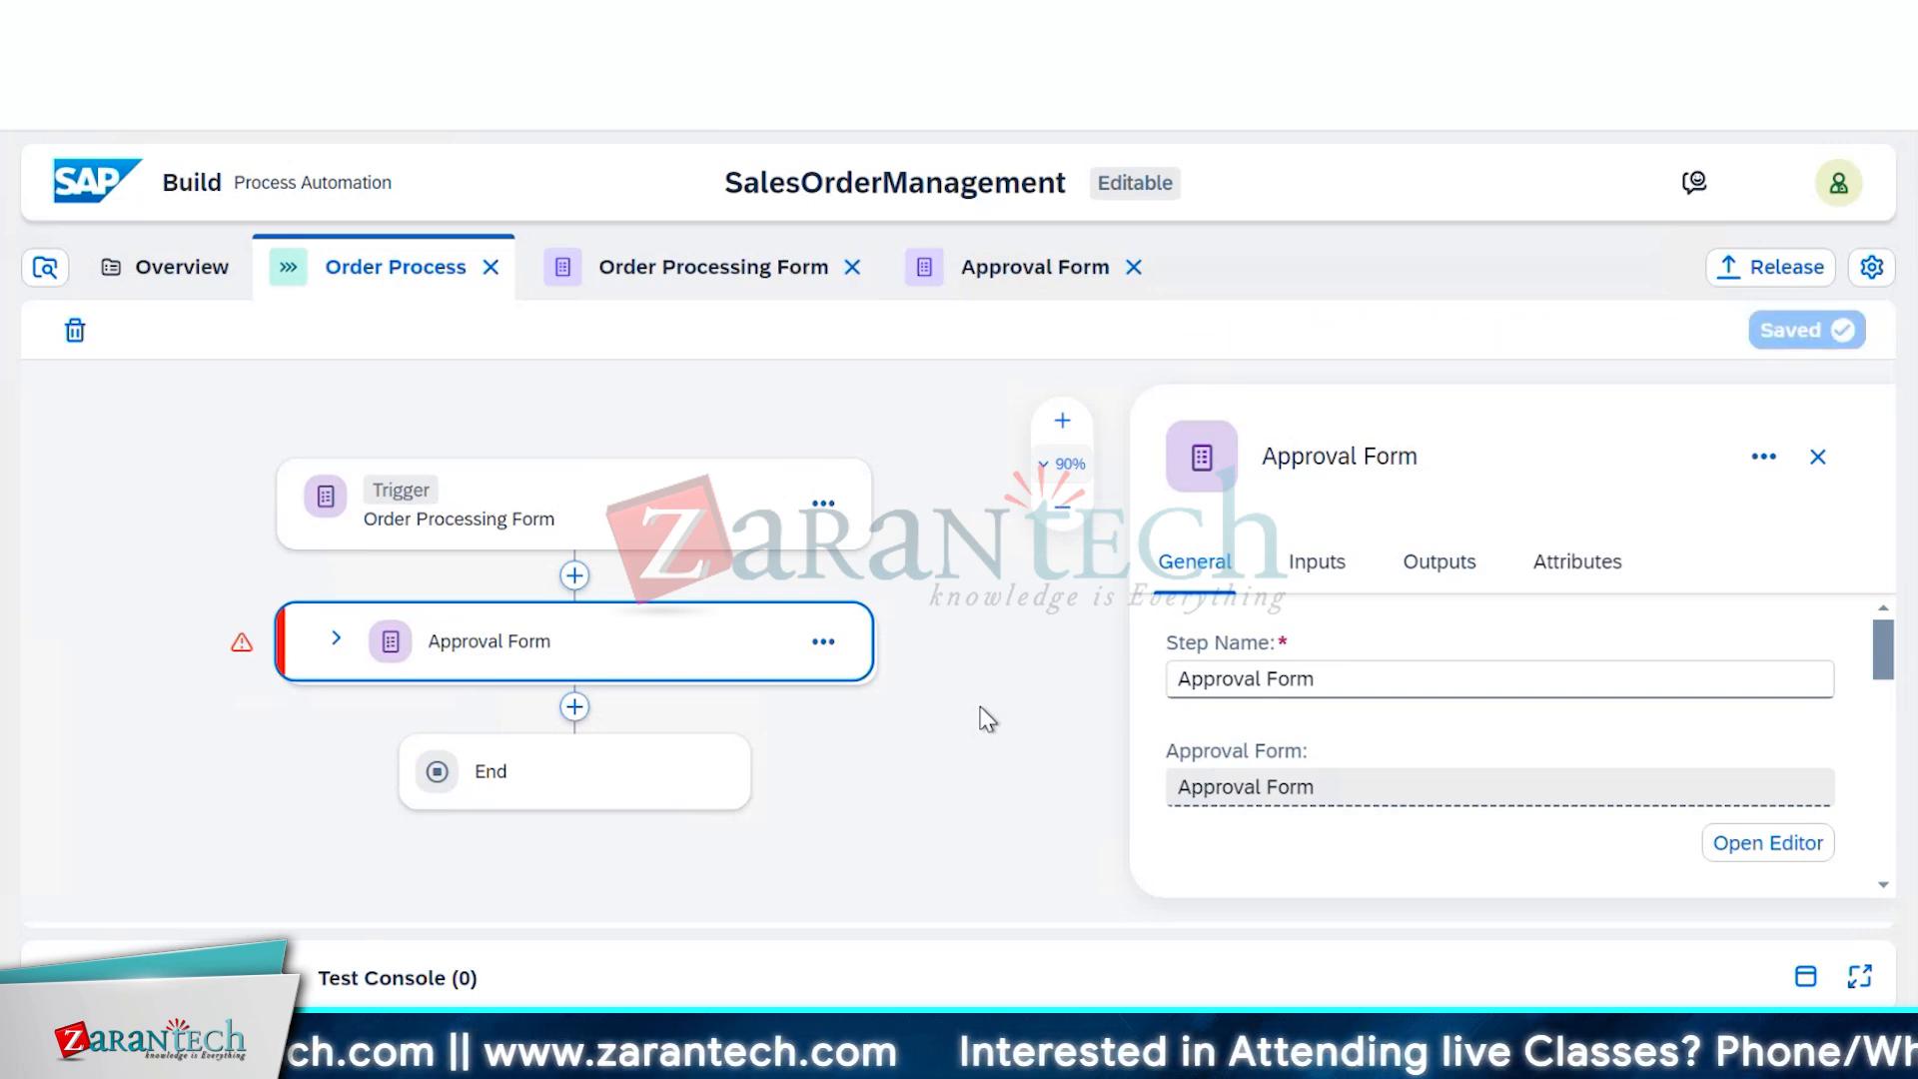
pyautogui.click(1818, 456)
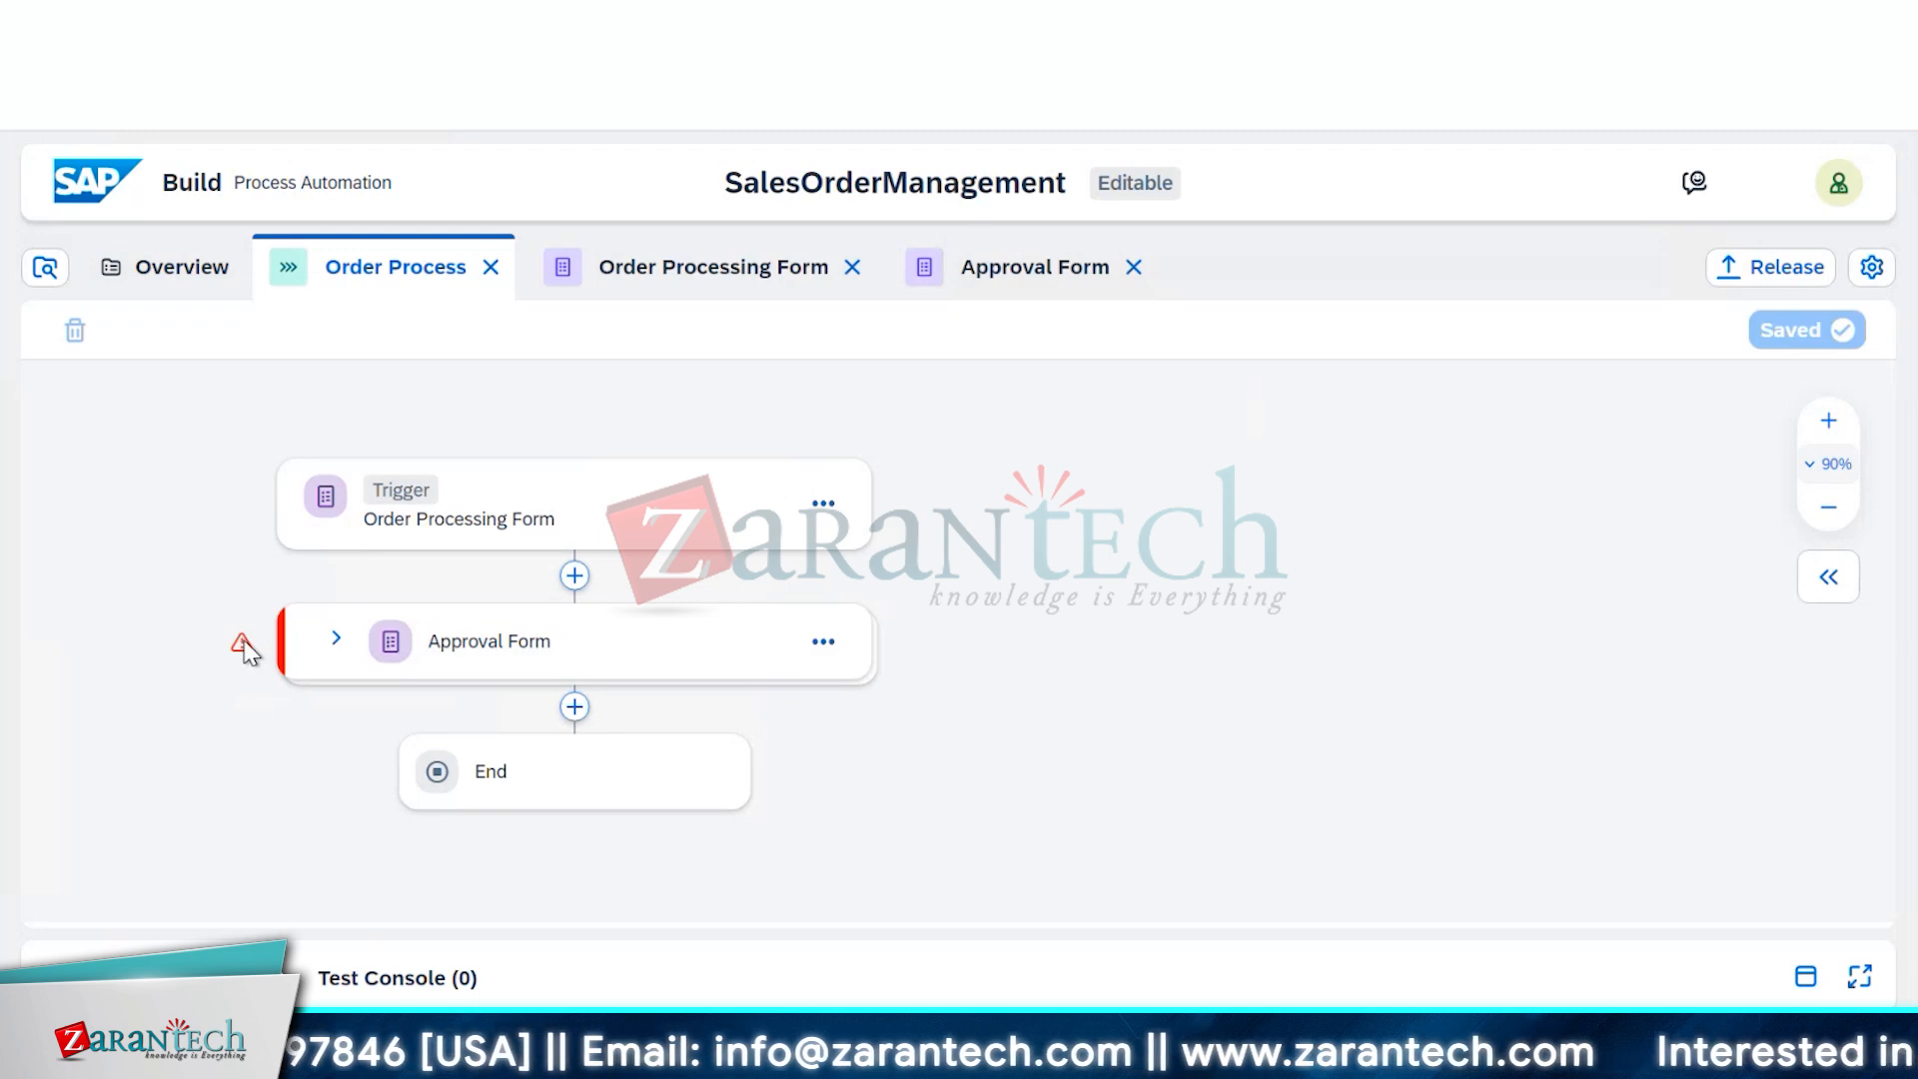
# Expand Approval Form into its Approve and Reject branches and select it to show its properties
pyautogui.moveTo(248, 655)
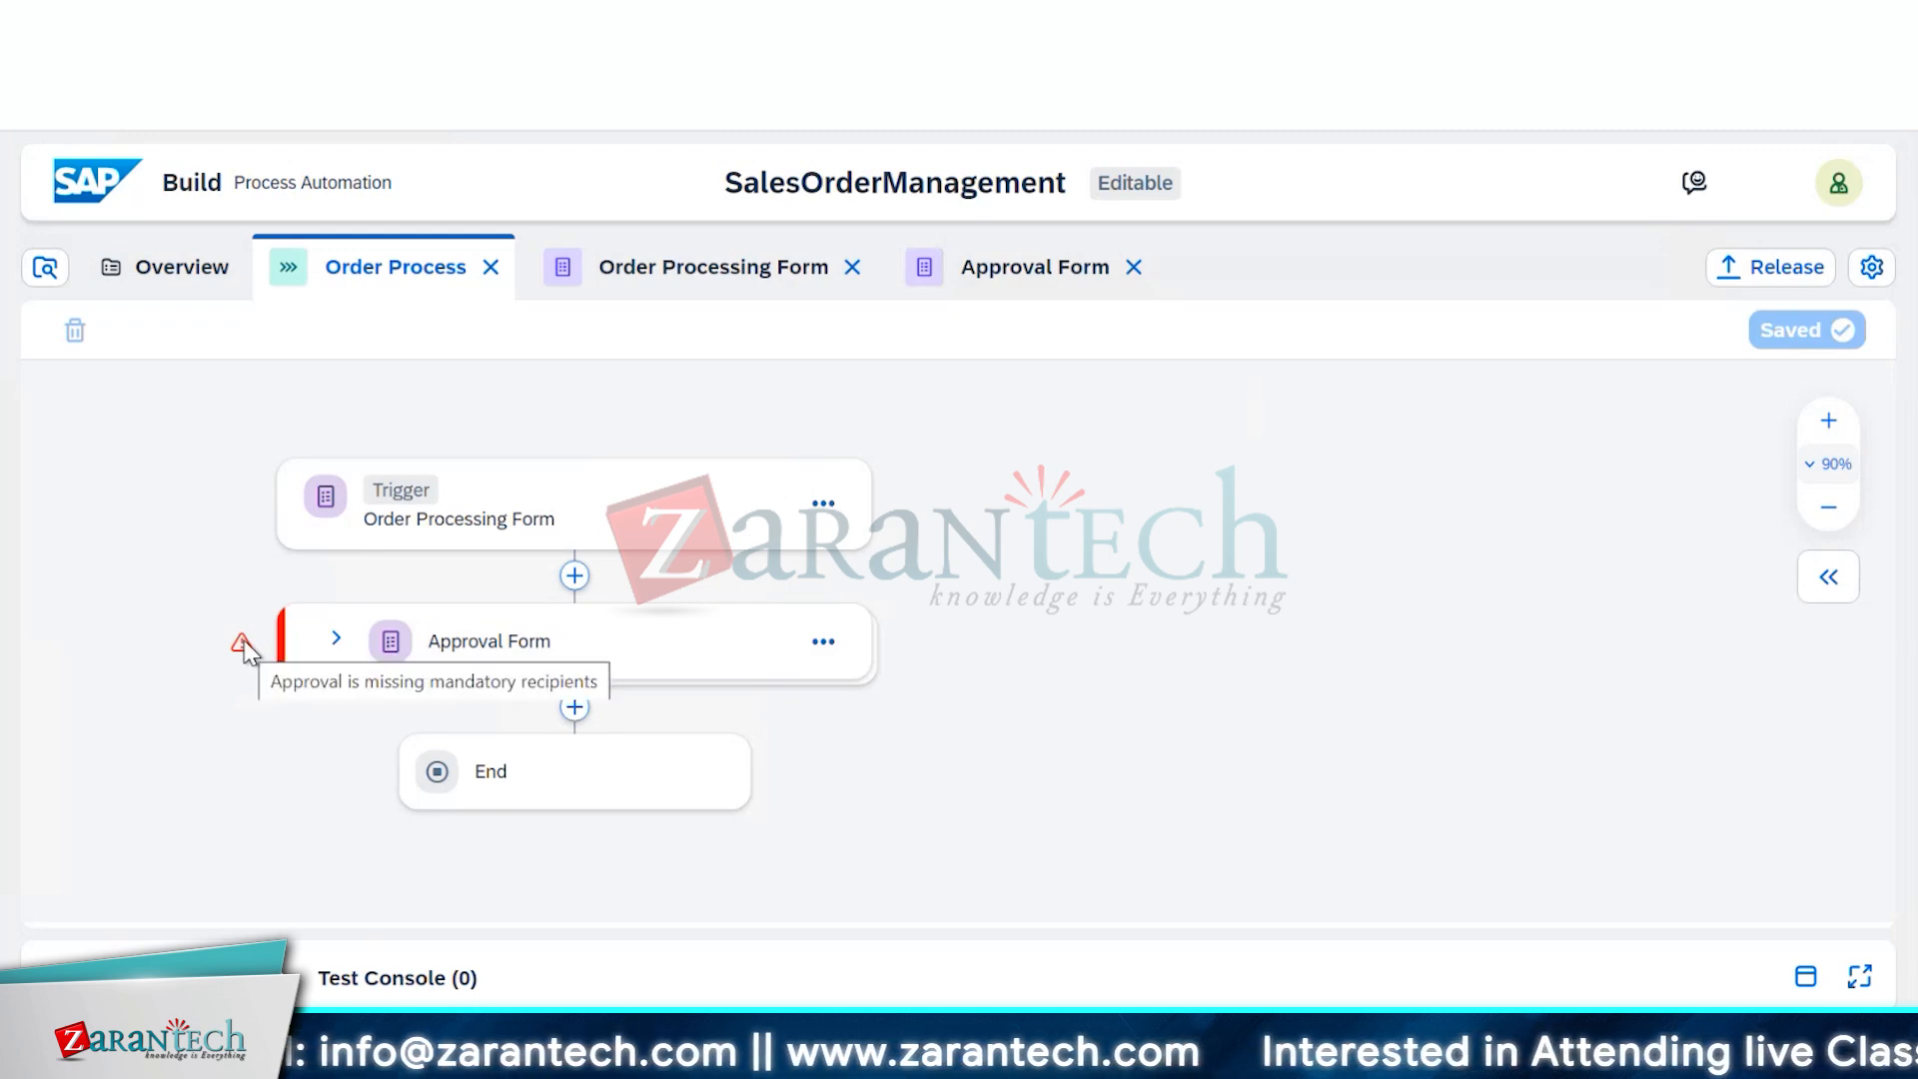
pyautogui.click(337, 639)
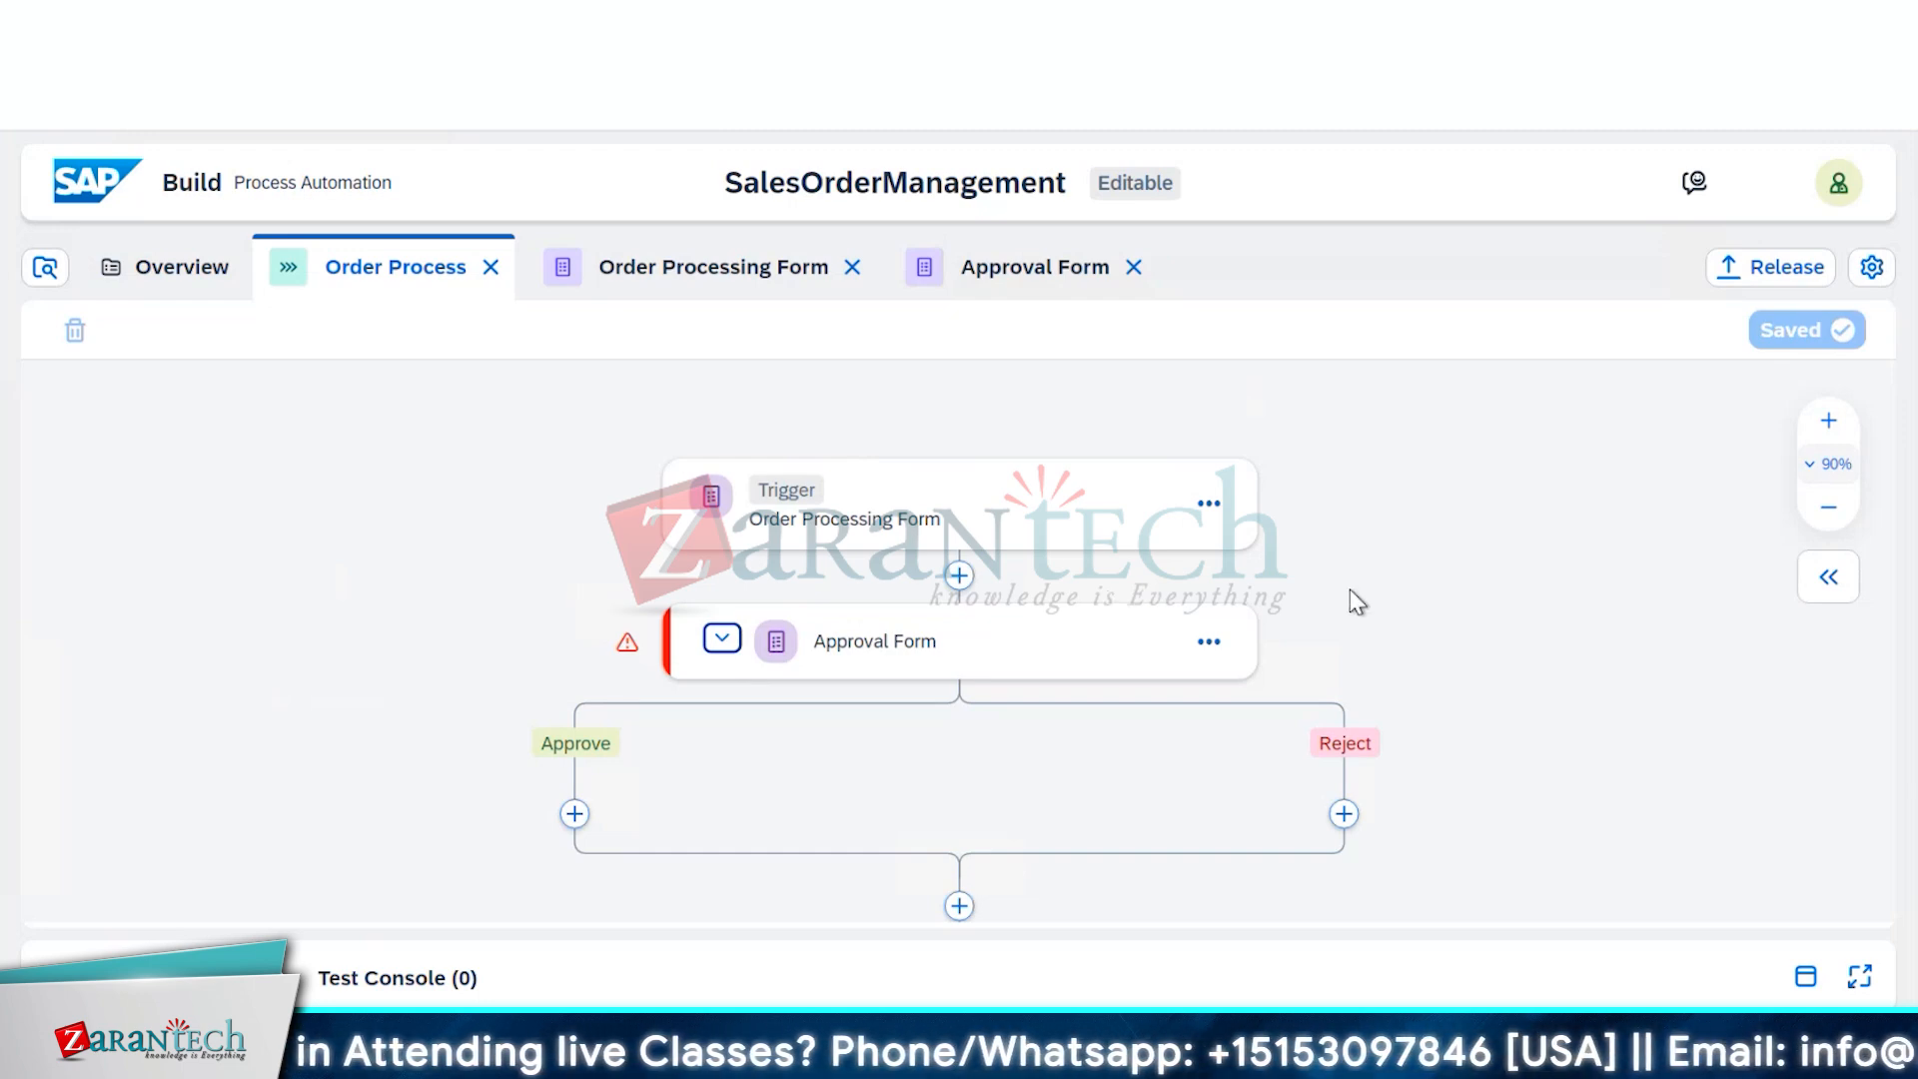
pyautogui.scroll(-2, 1360, 597)
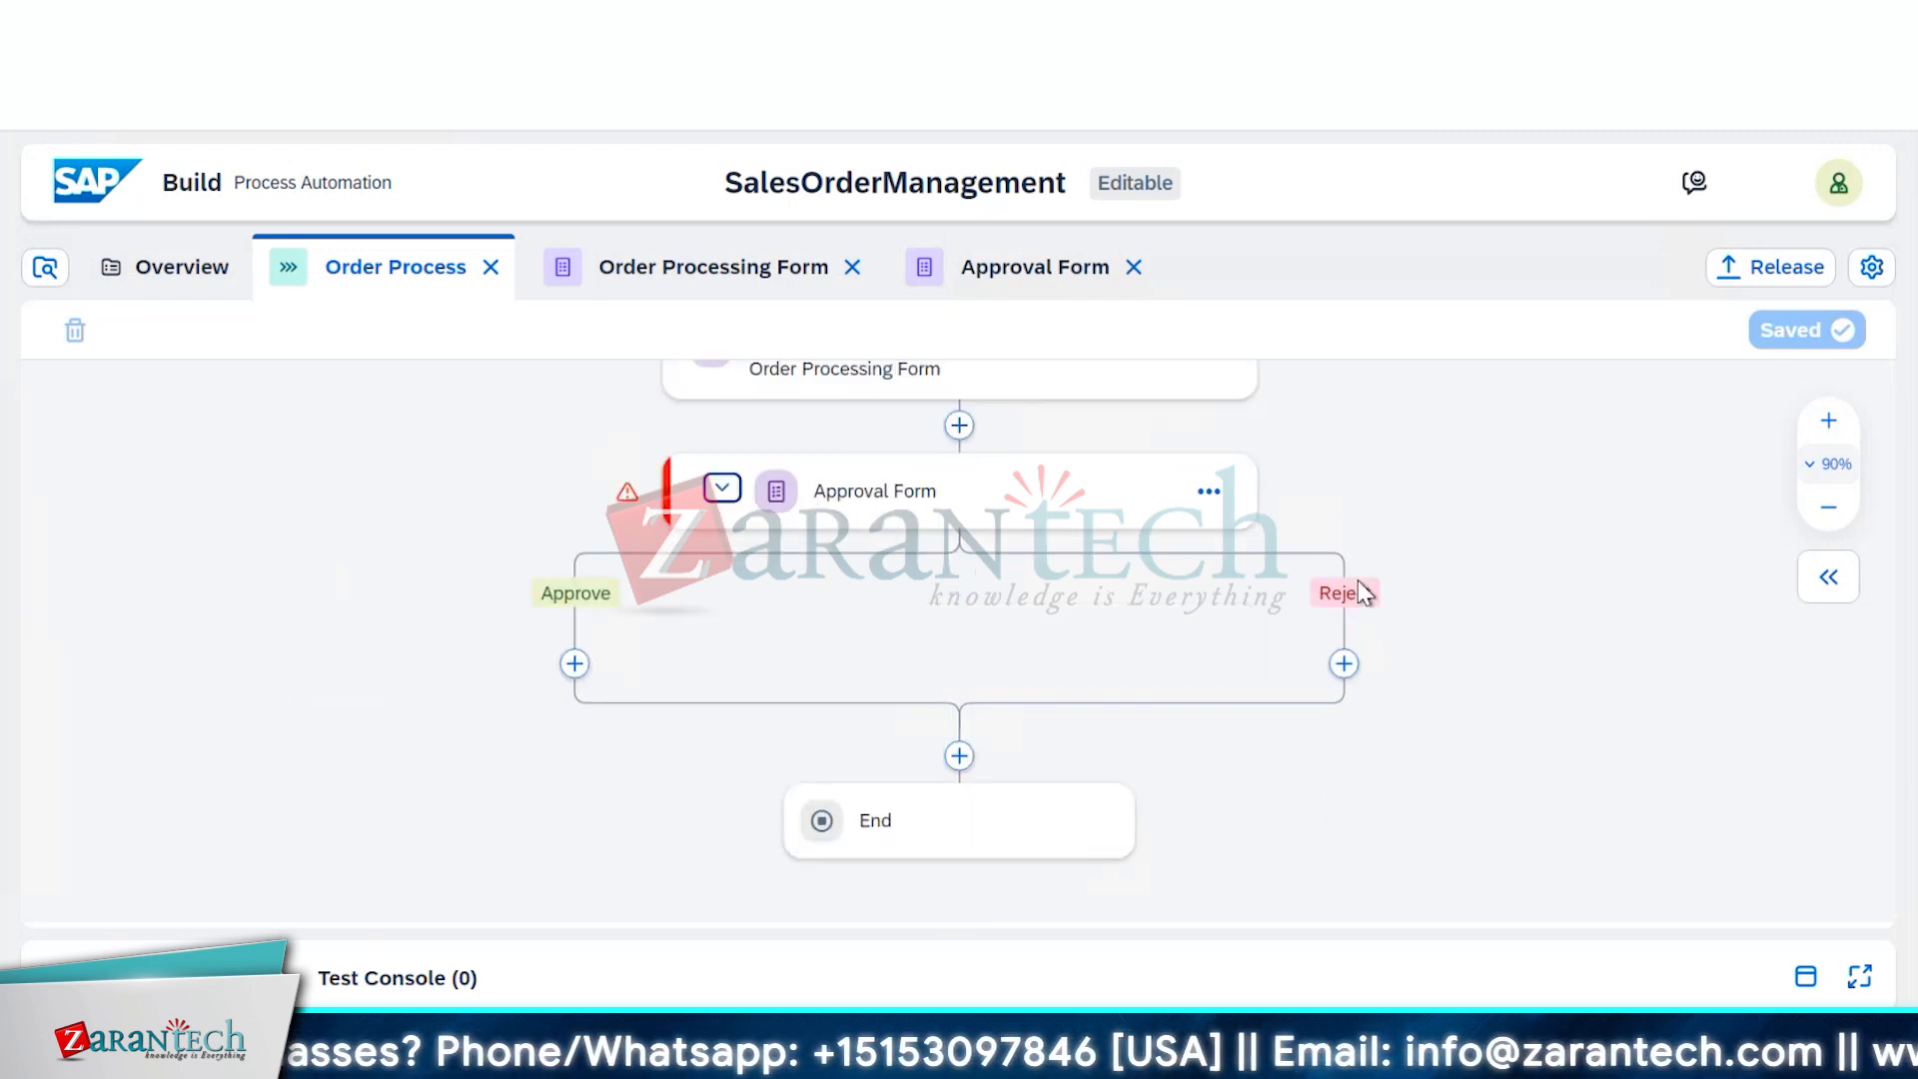
pyautogui.scroll(2, 1360, 593)
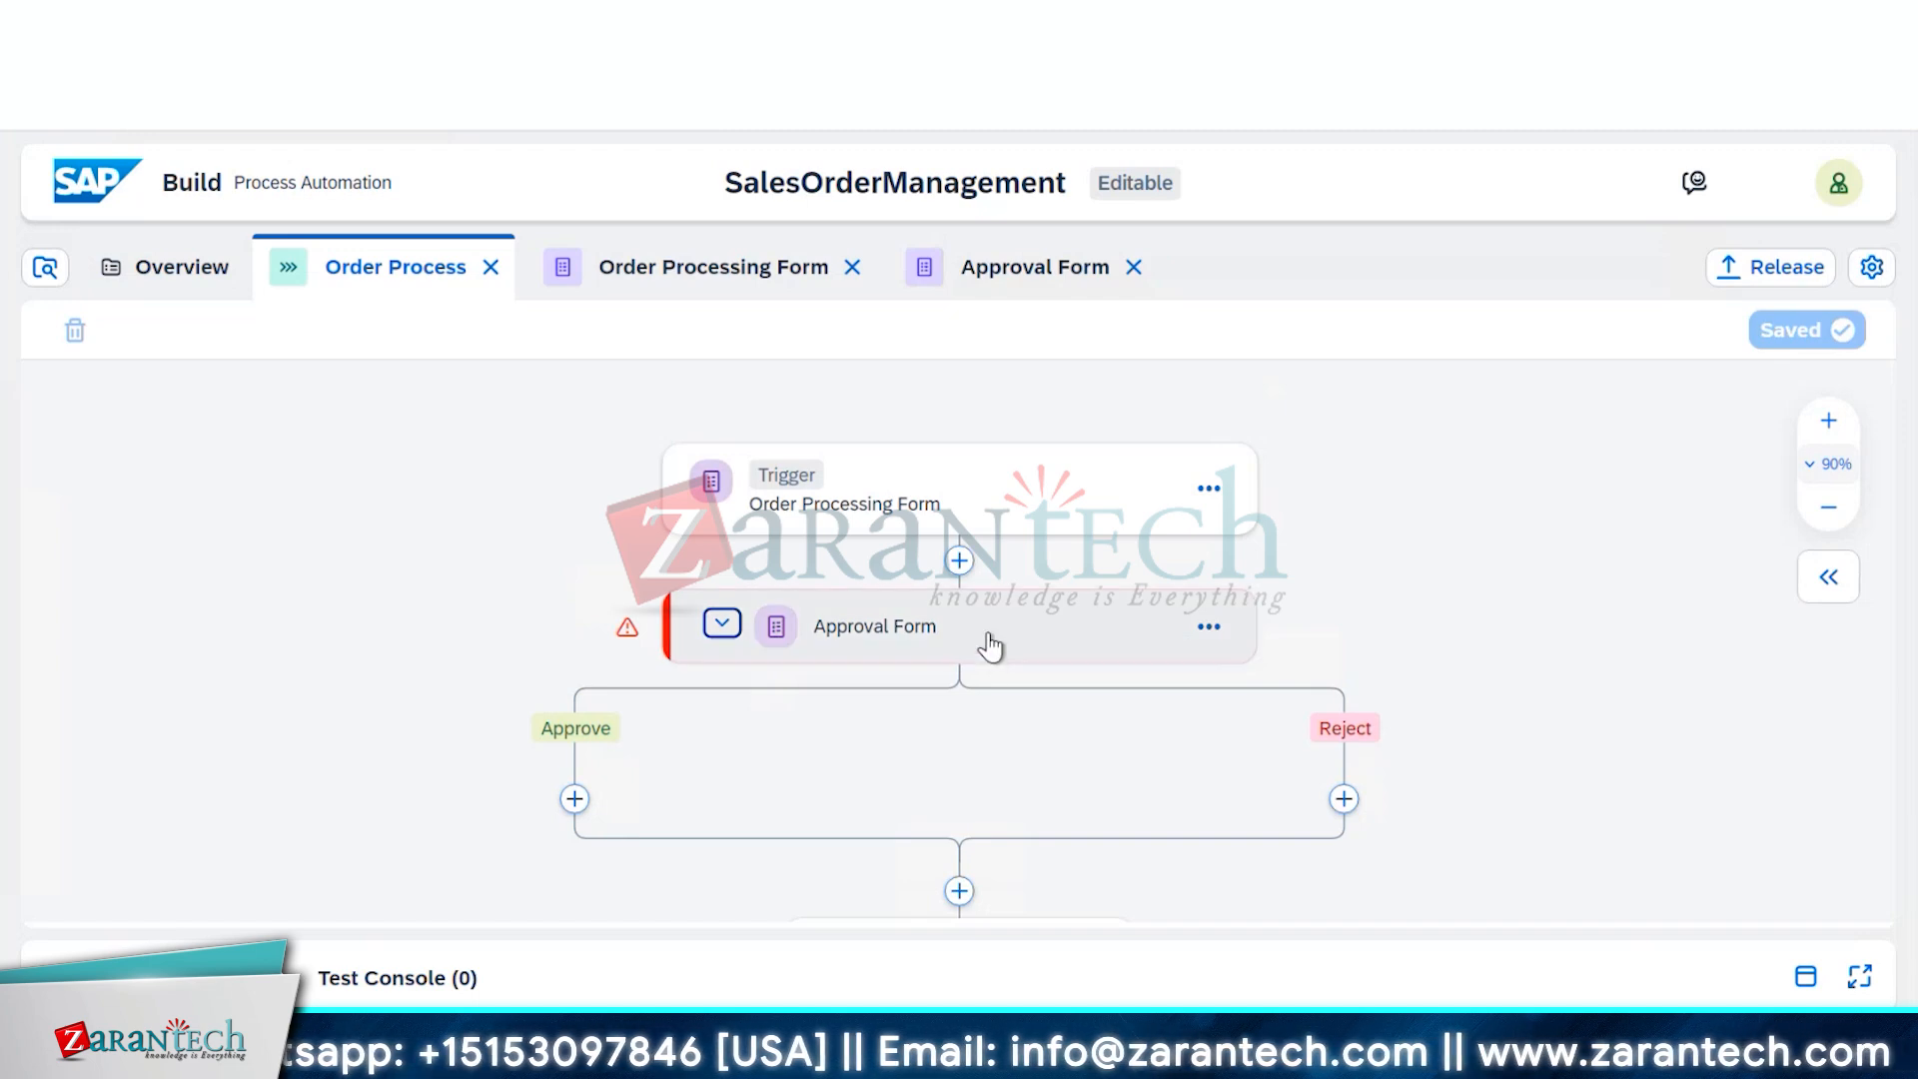
pyautogui.click(1029, 641)
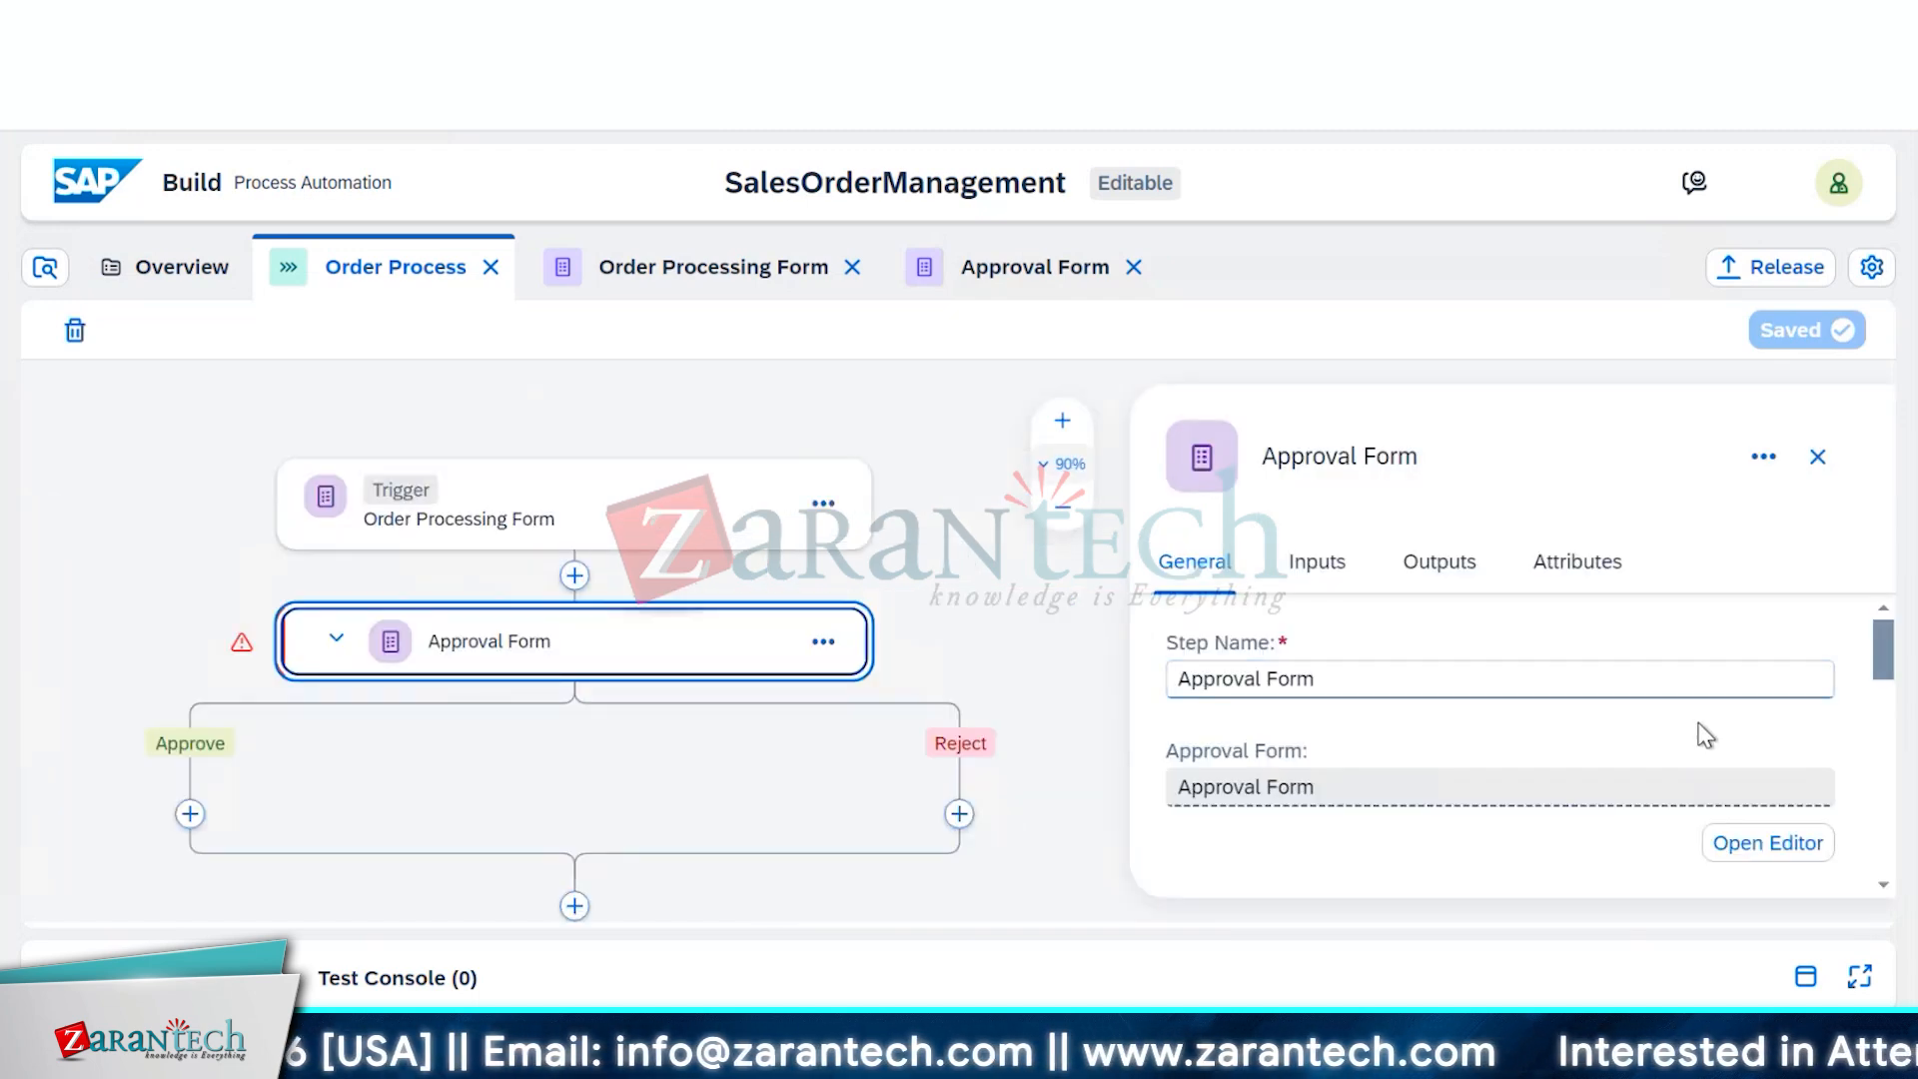
# Enter 'Review and Approve Order' as the task subject and append the Order No. process field
pyautogui.scroll(-2, 1695, 732)
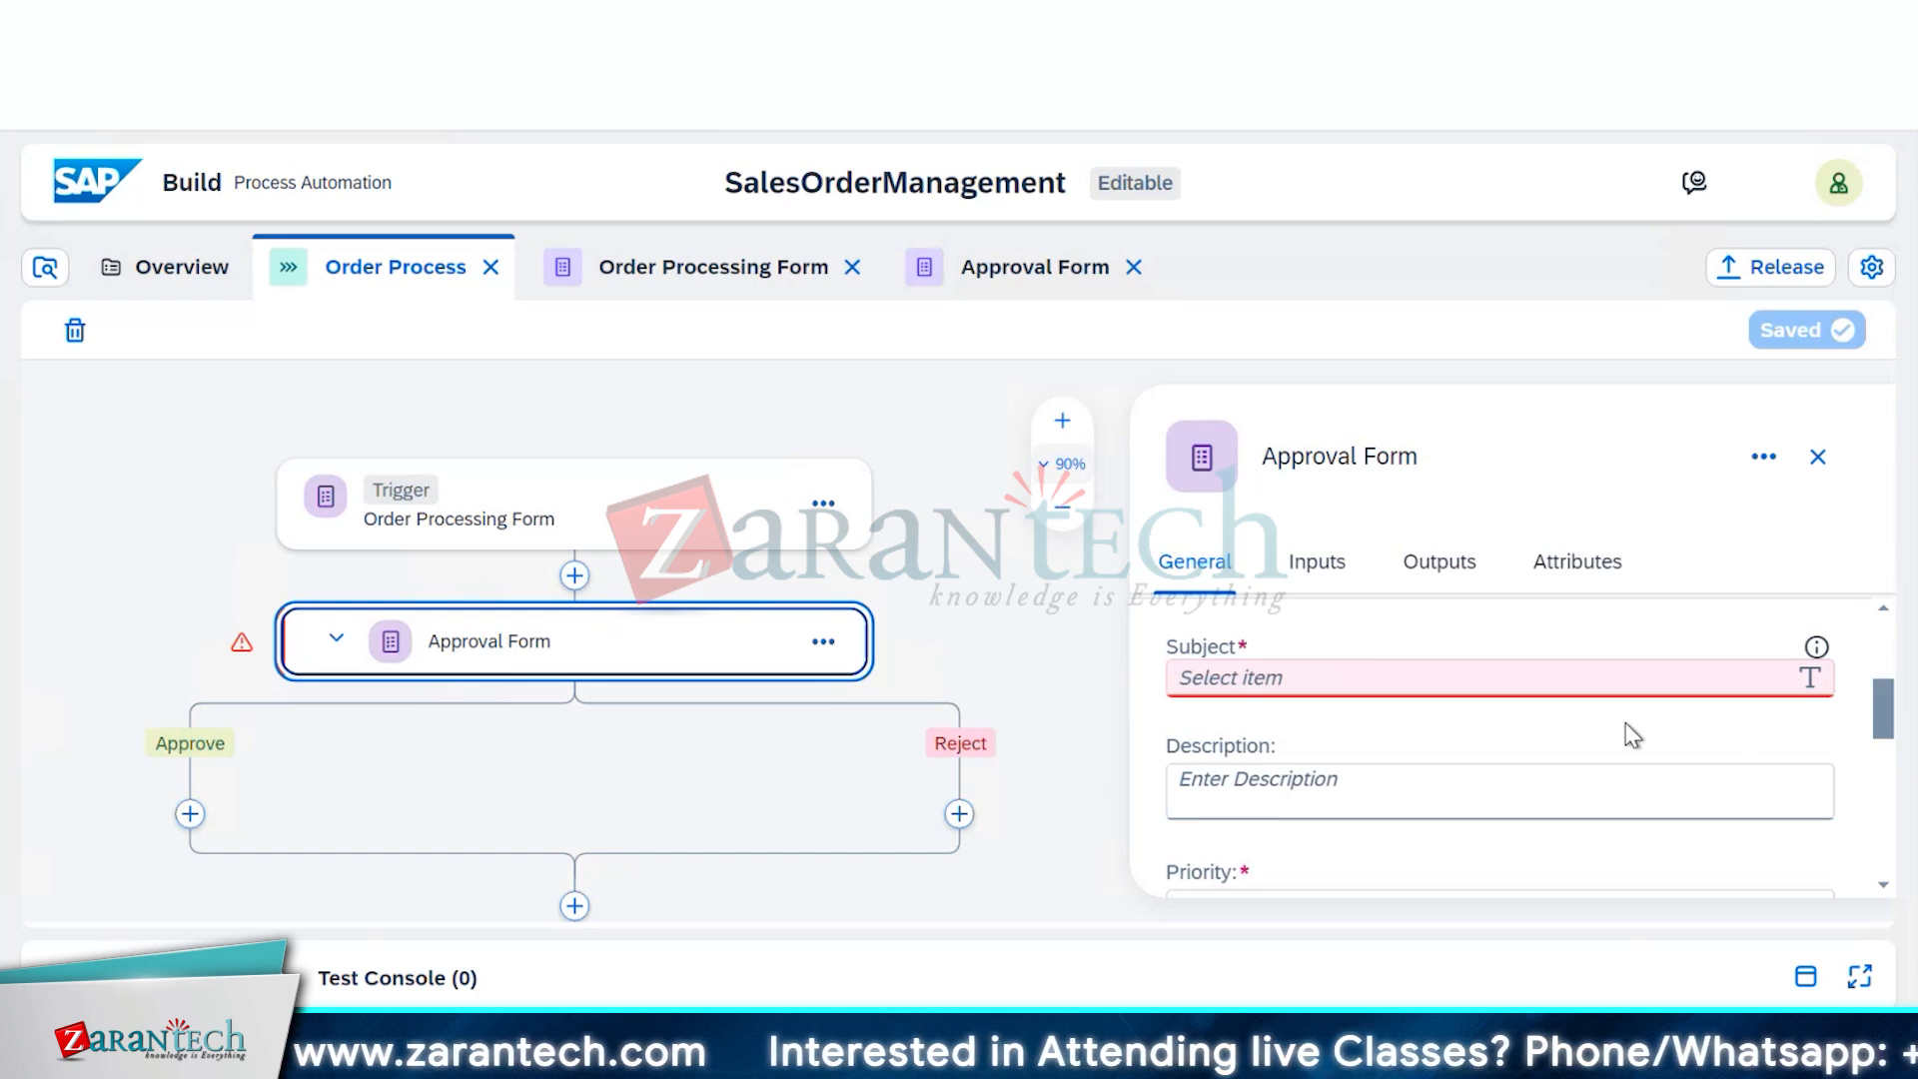
pyautogui.click(1413, 680)
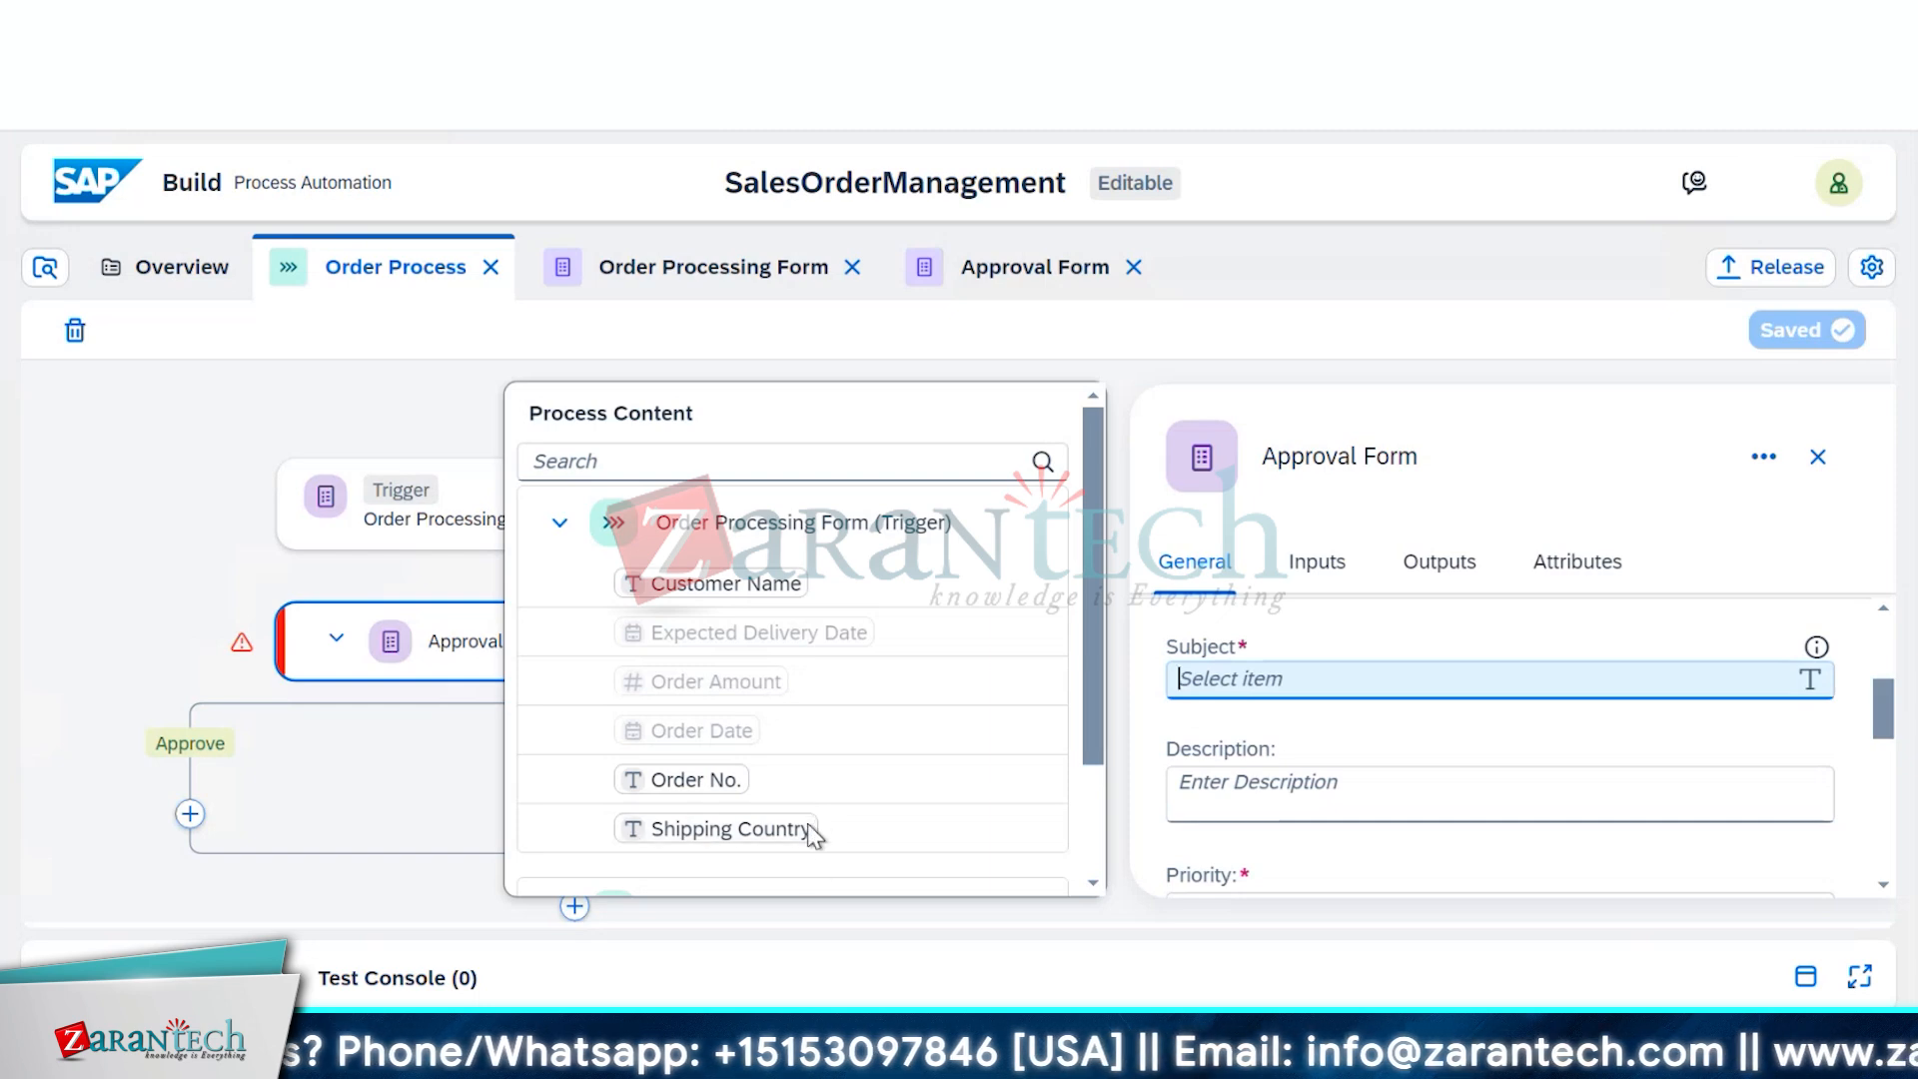
pyautogui.scroll(-3, 849, 792)
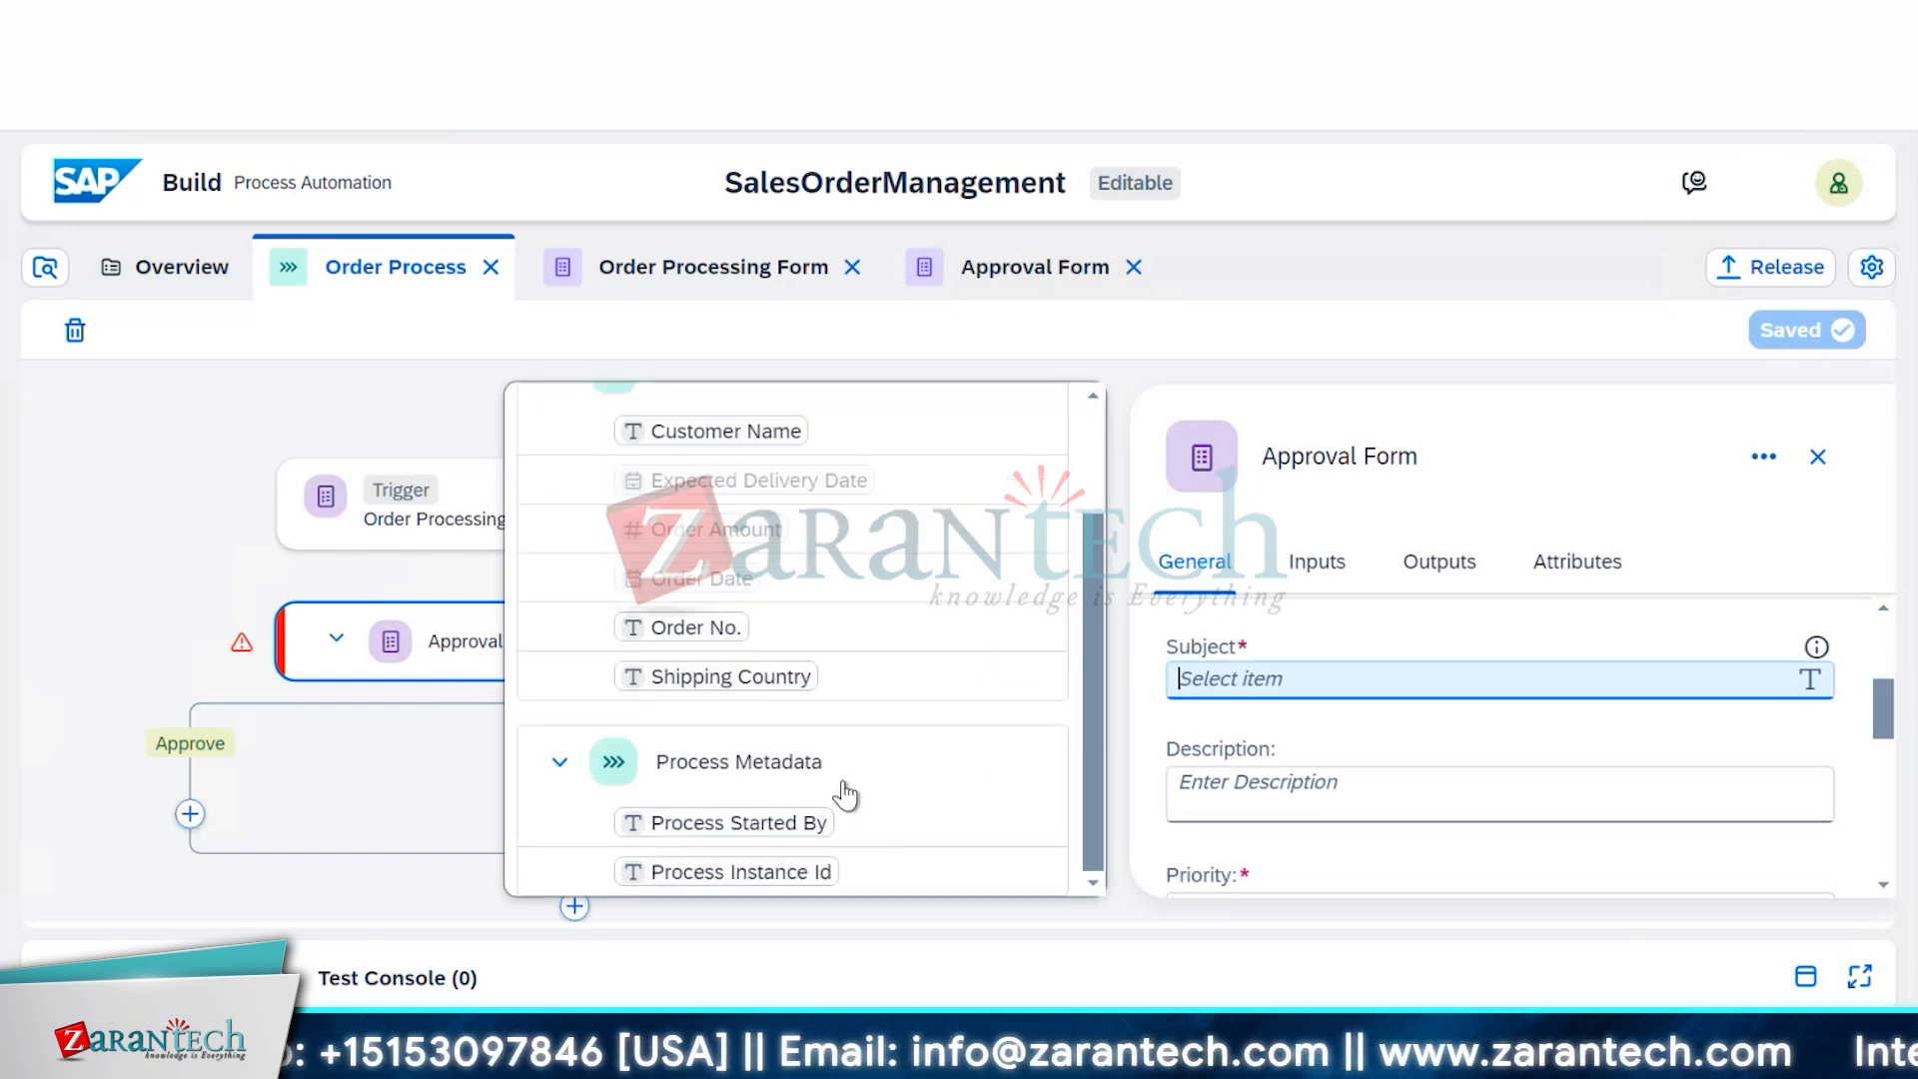
pyautogui.scroll(3, 848, 792)
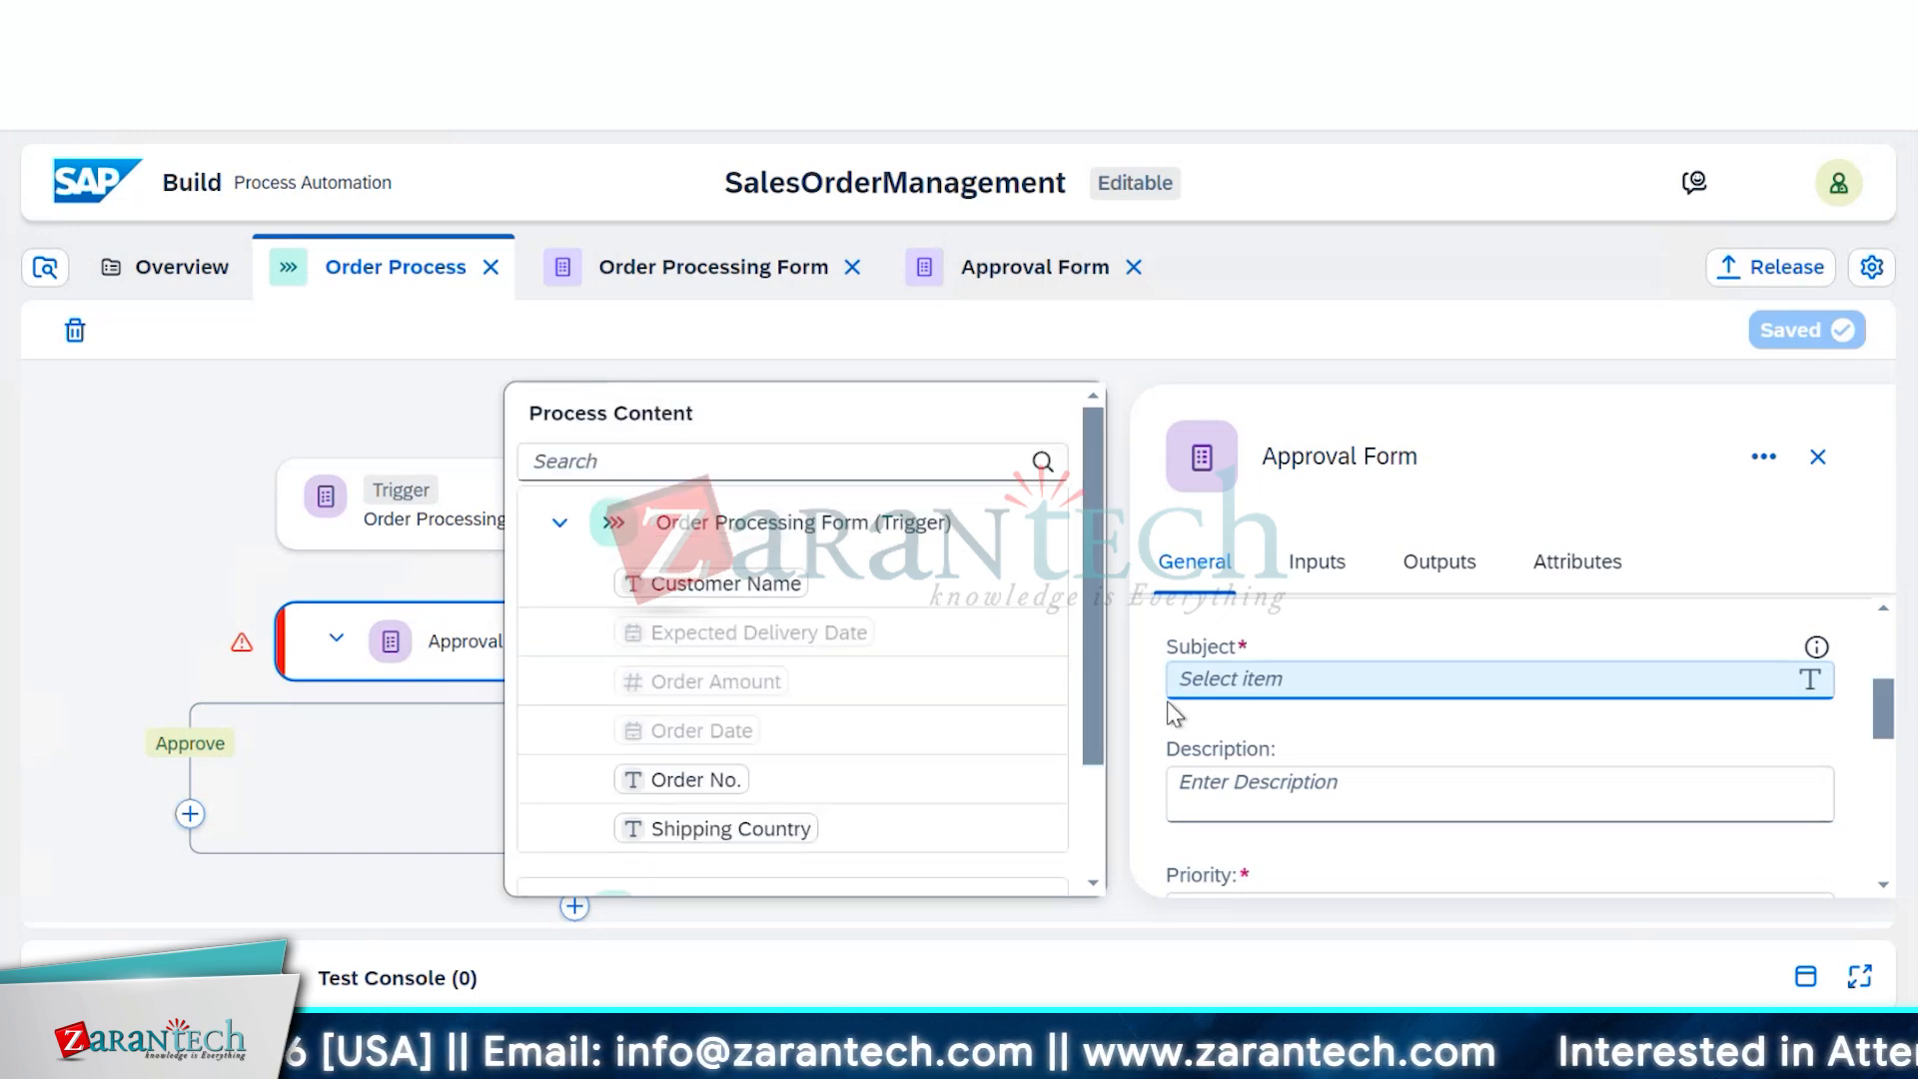
pyautogui.click(1275, 678)
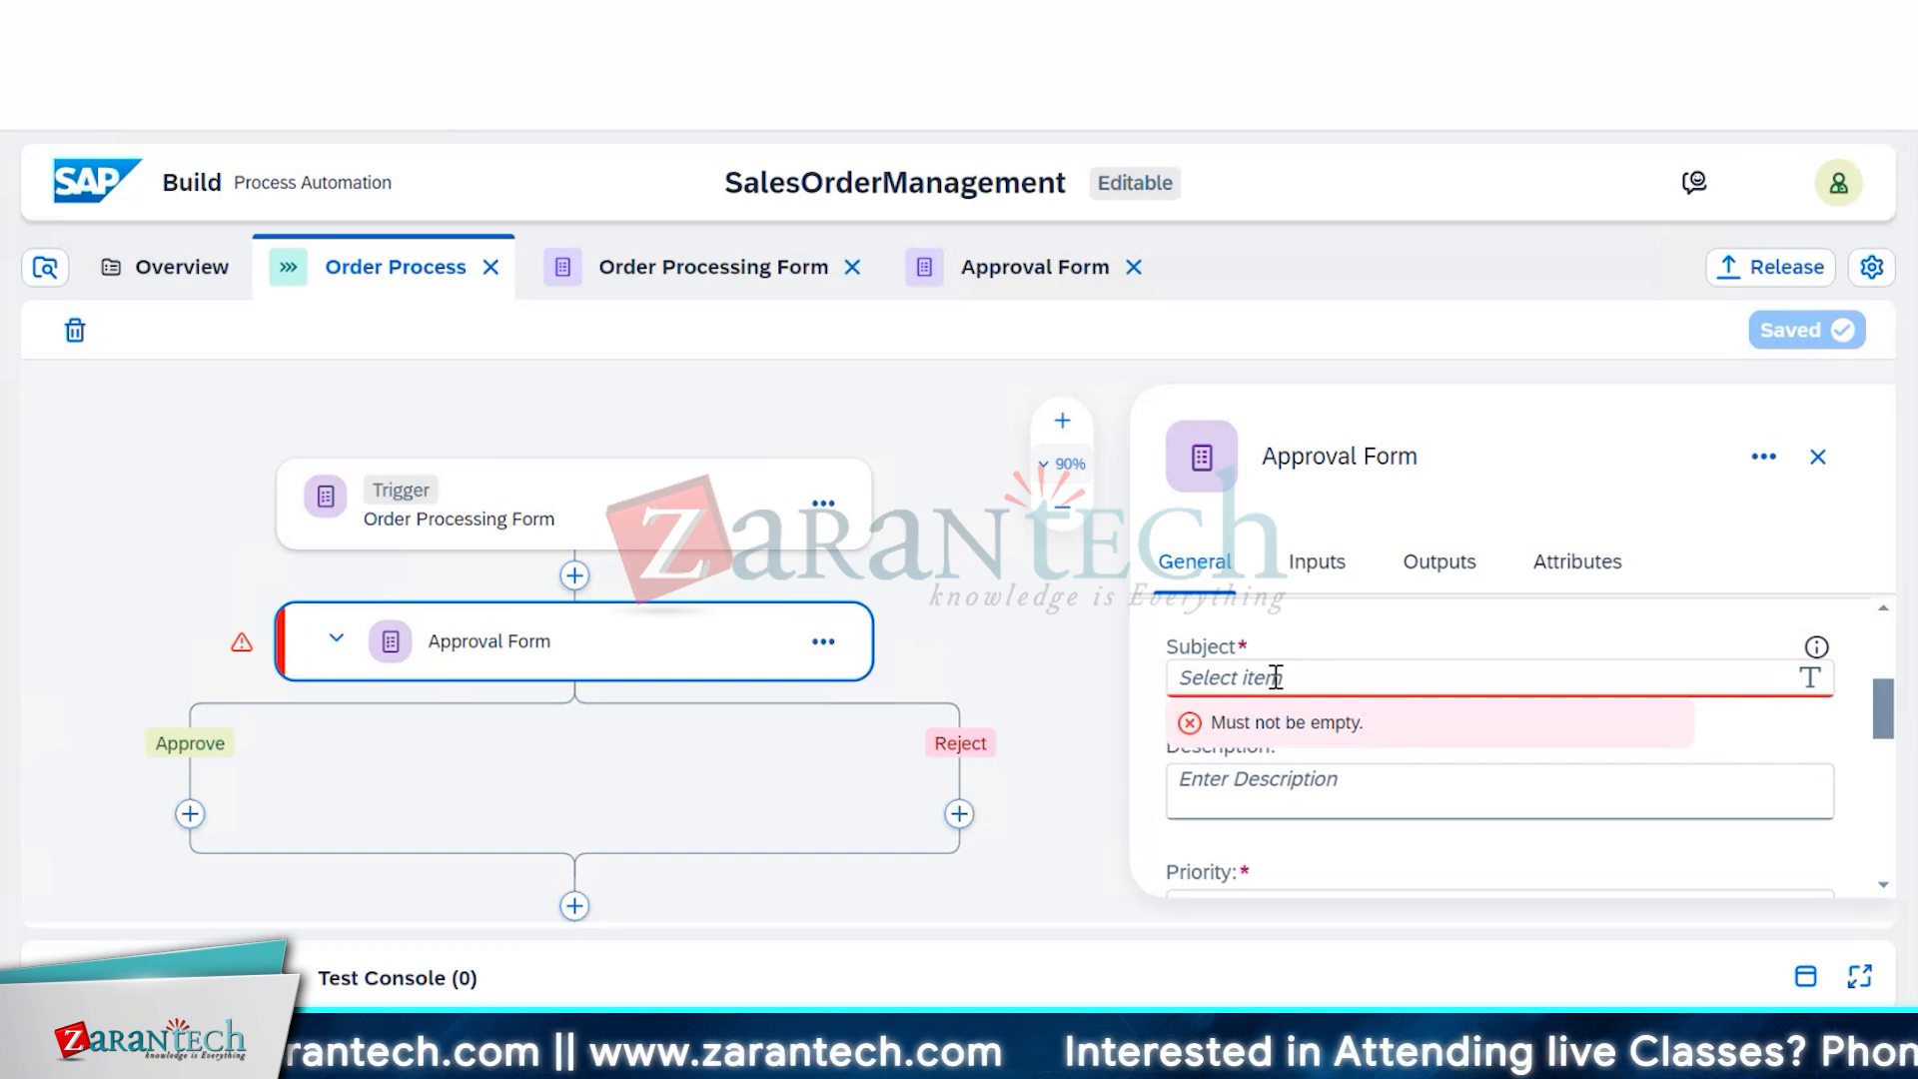
pyautogui.write('Rev')
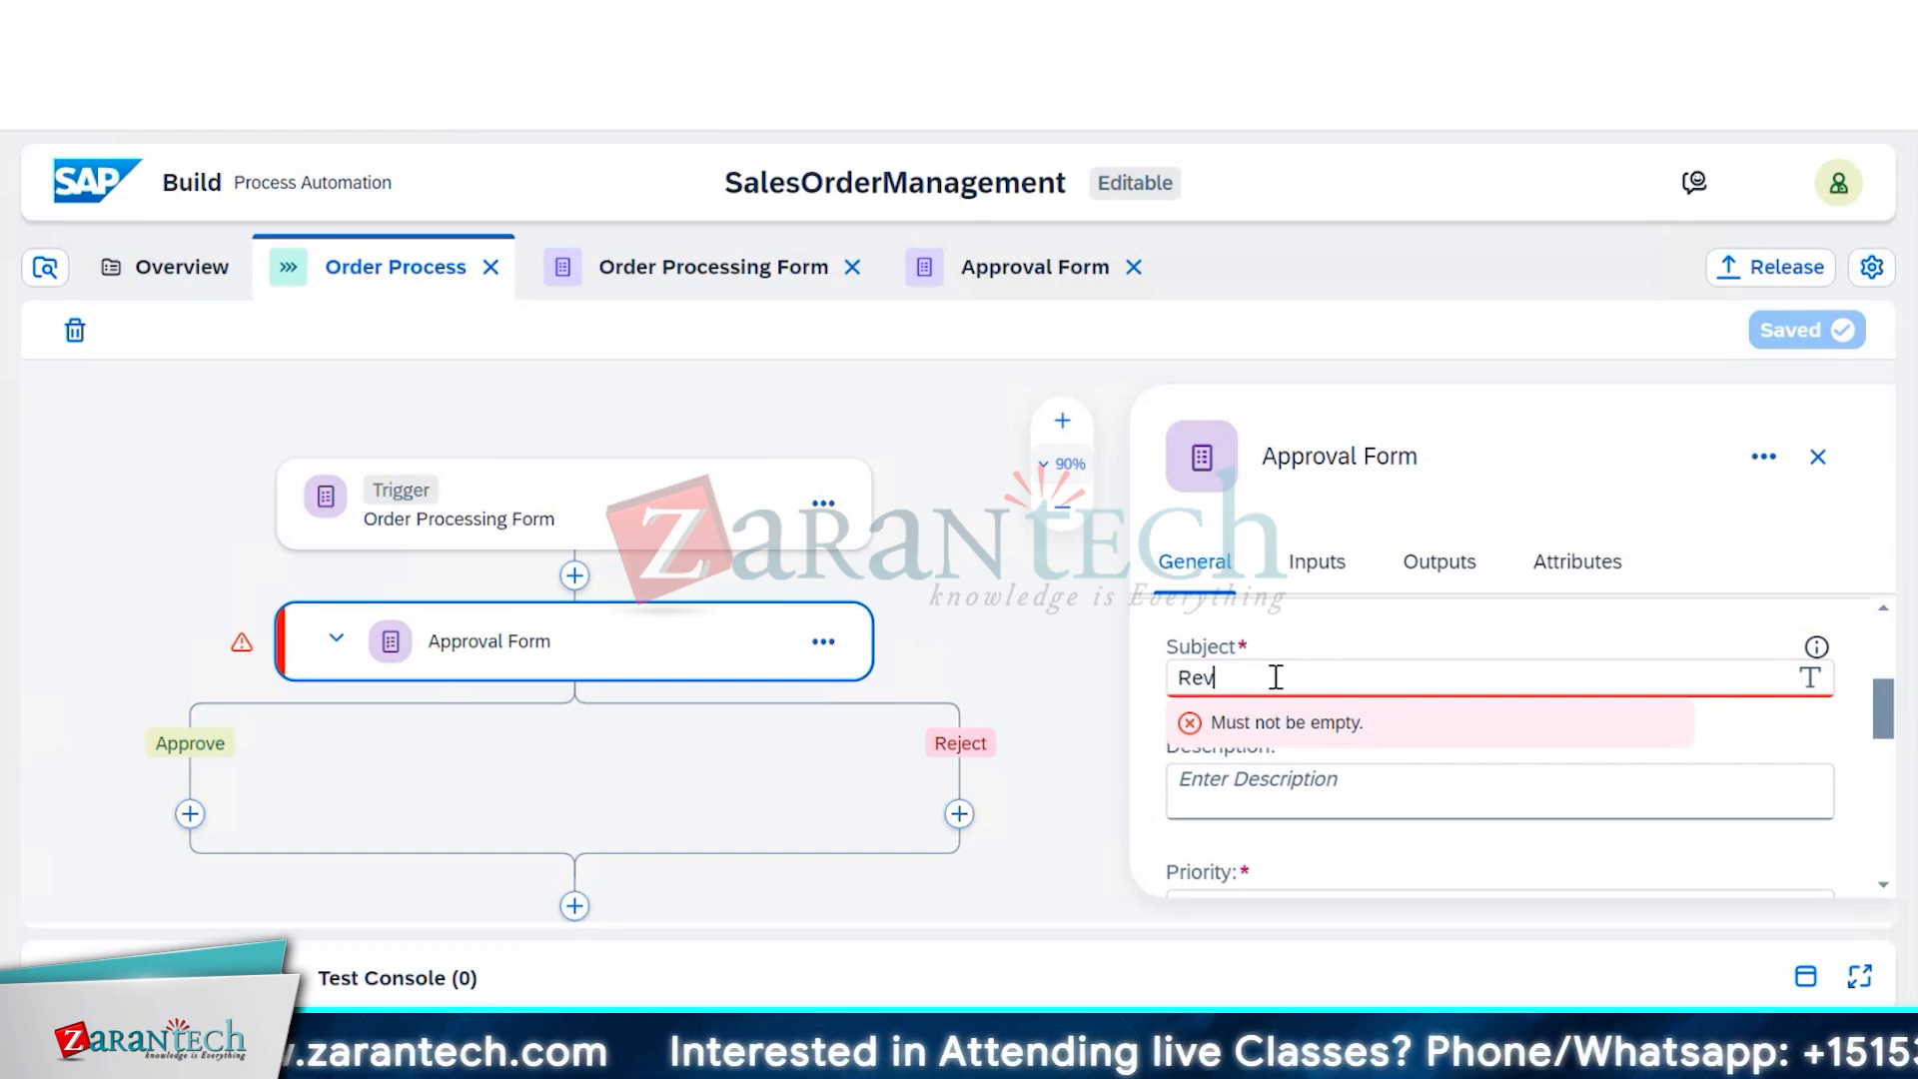
pyautogui.write('oi')
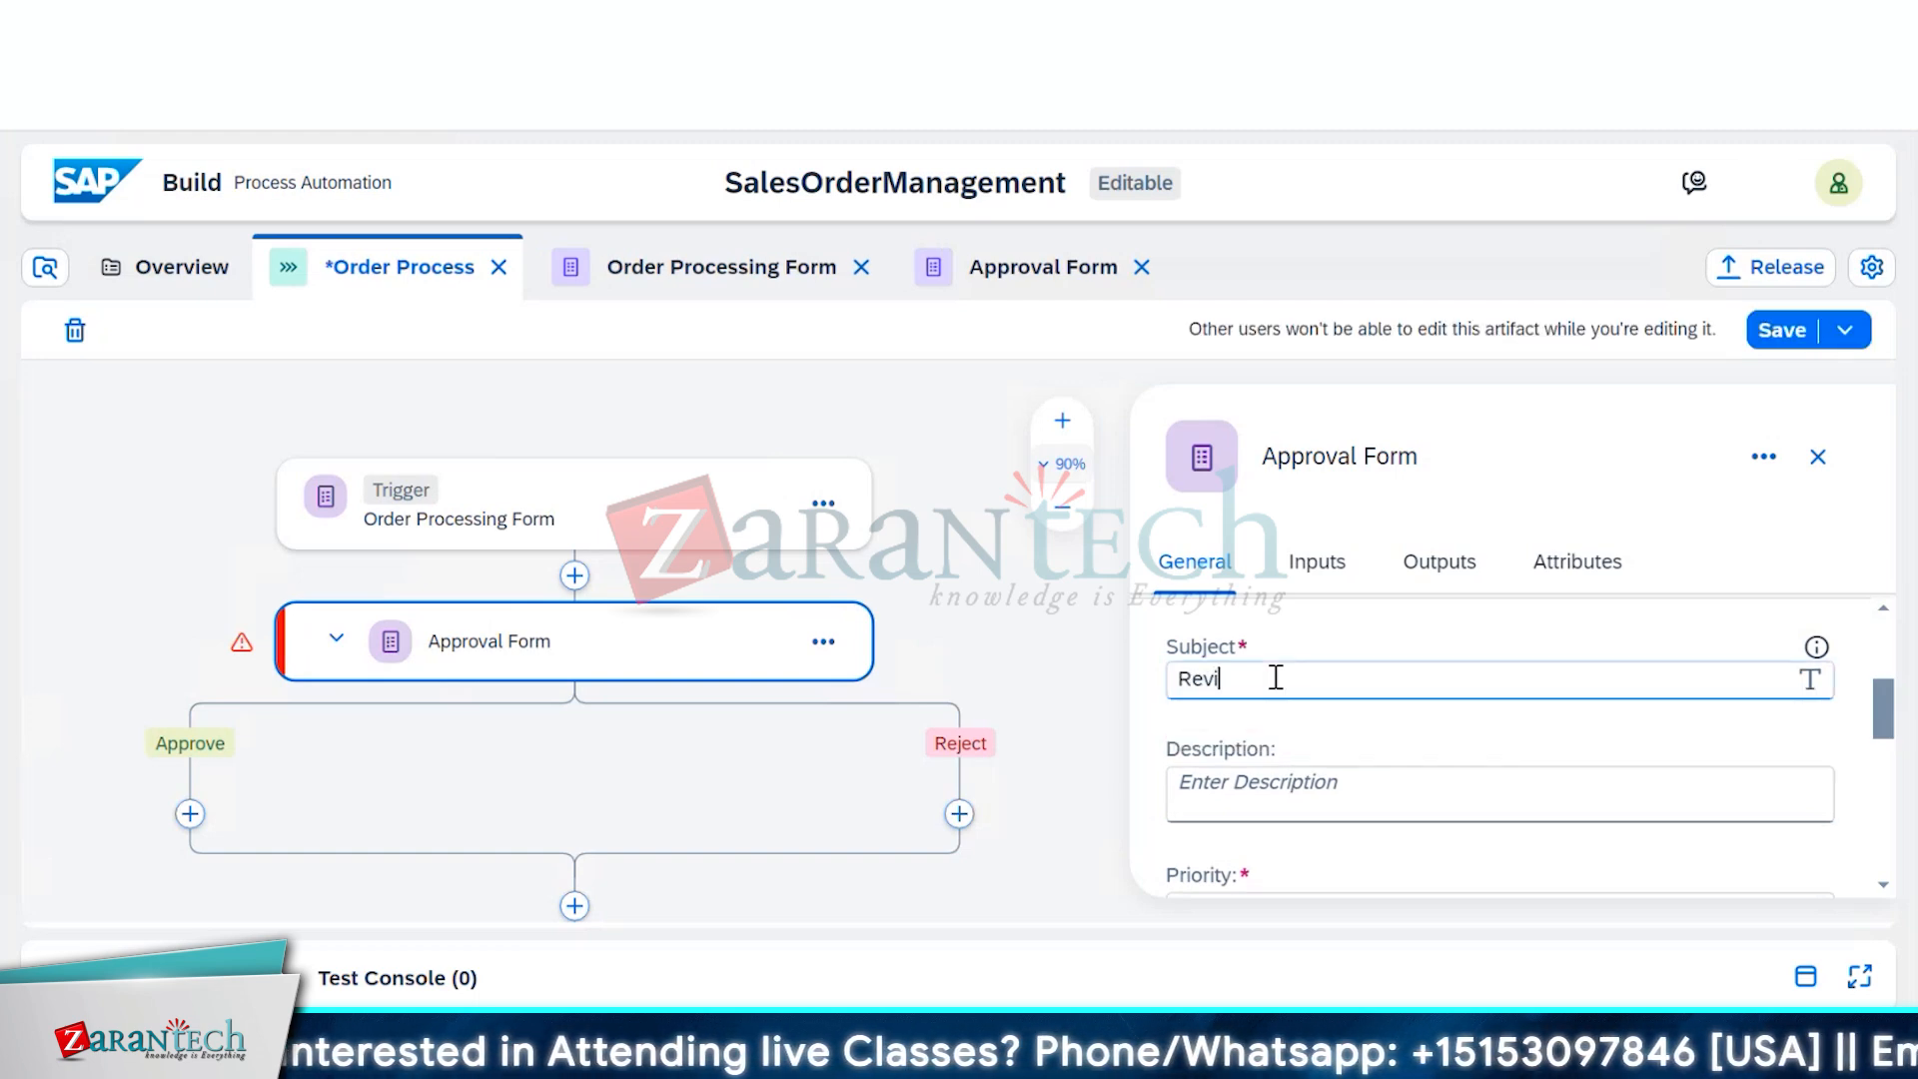
pyautogui.write('ew and')
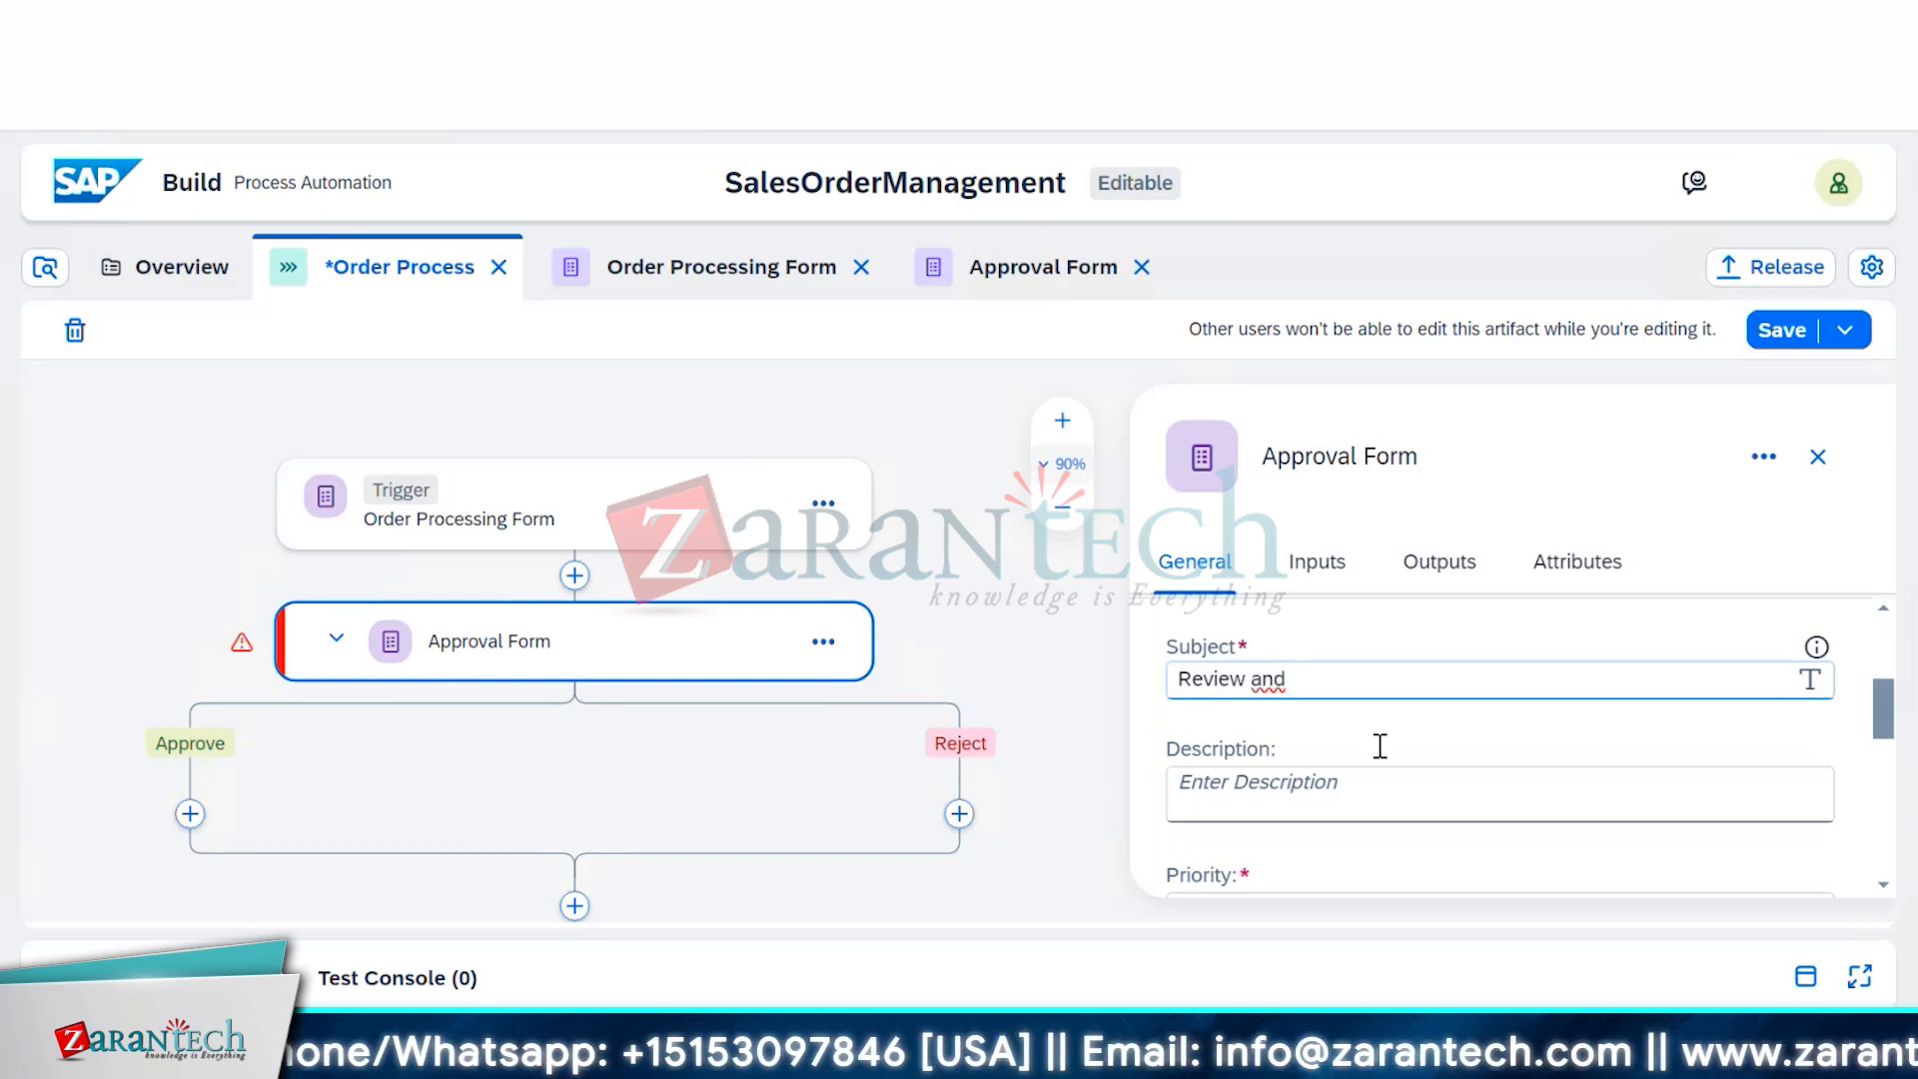
pyautogui.click(1403, 768)
pyautogui.write('App')
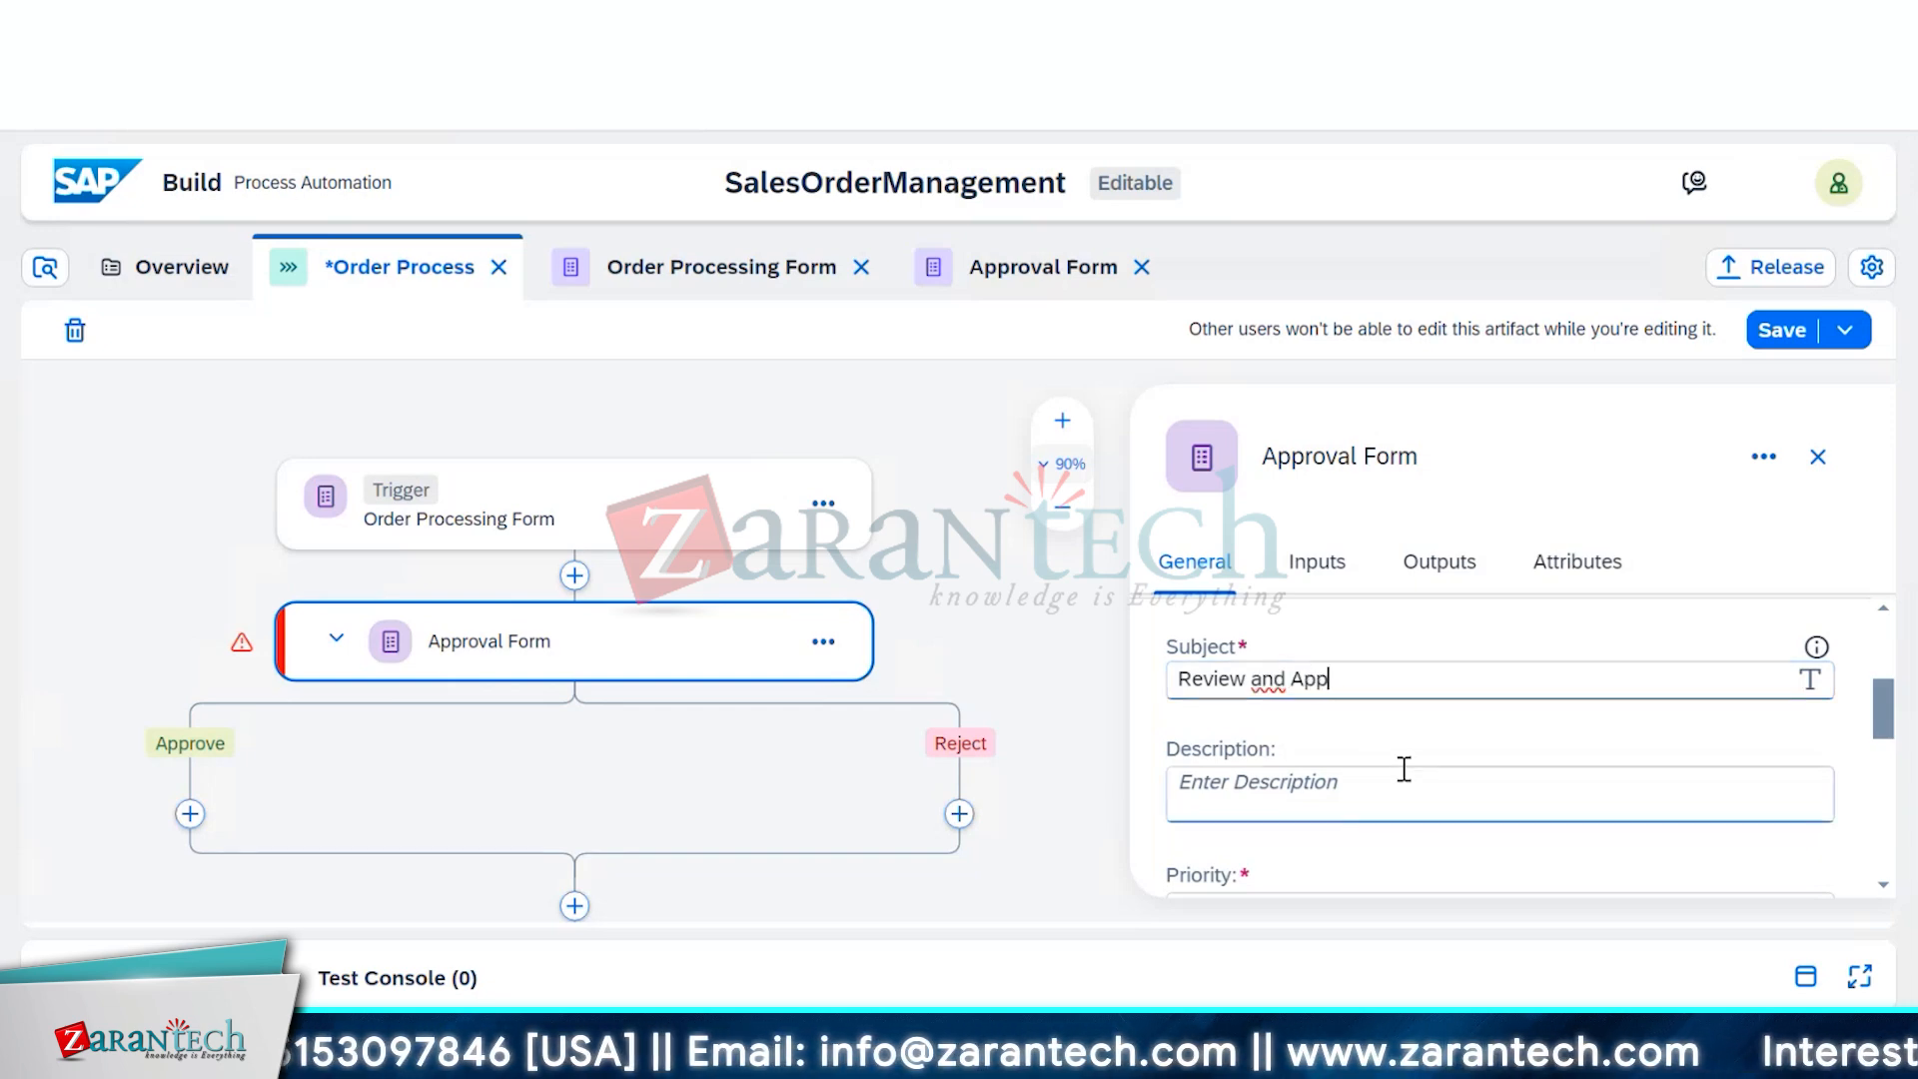
pyautogui.write('rove ')
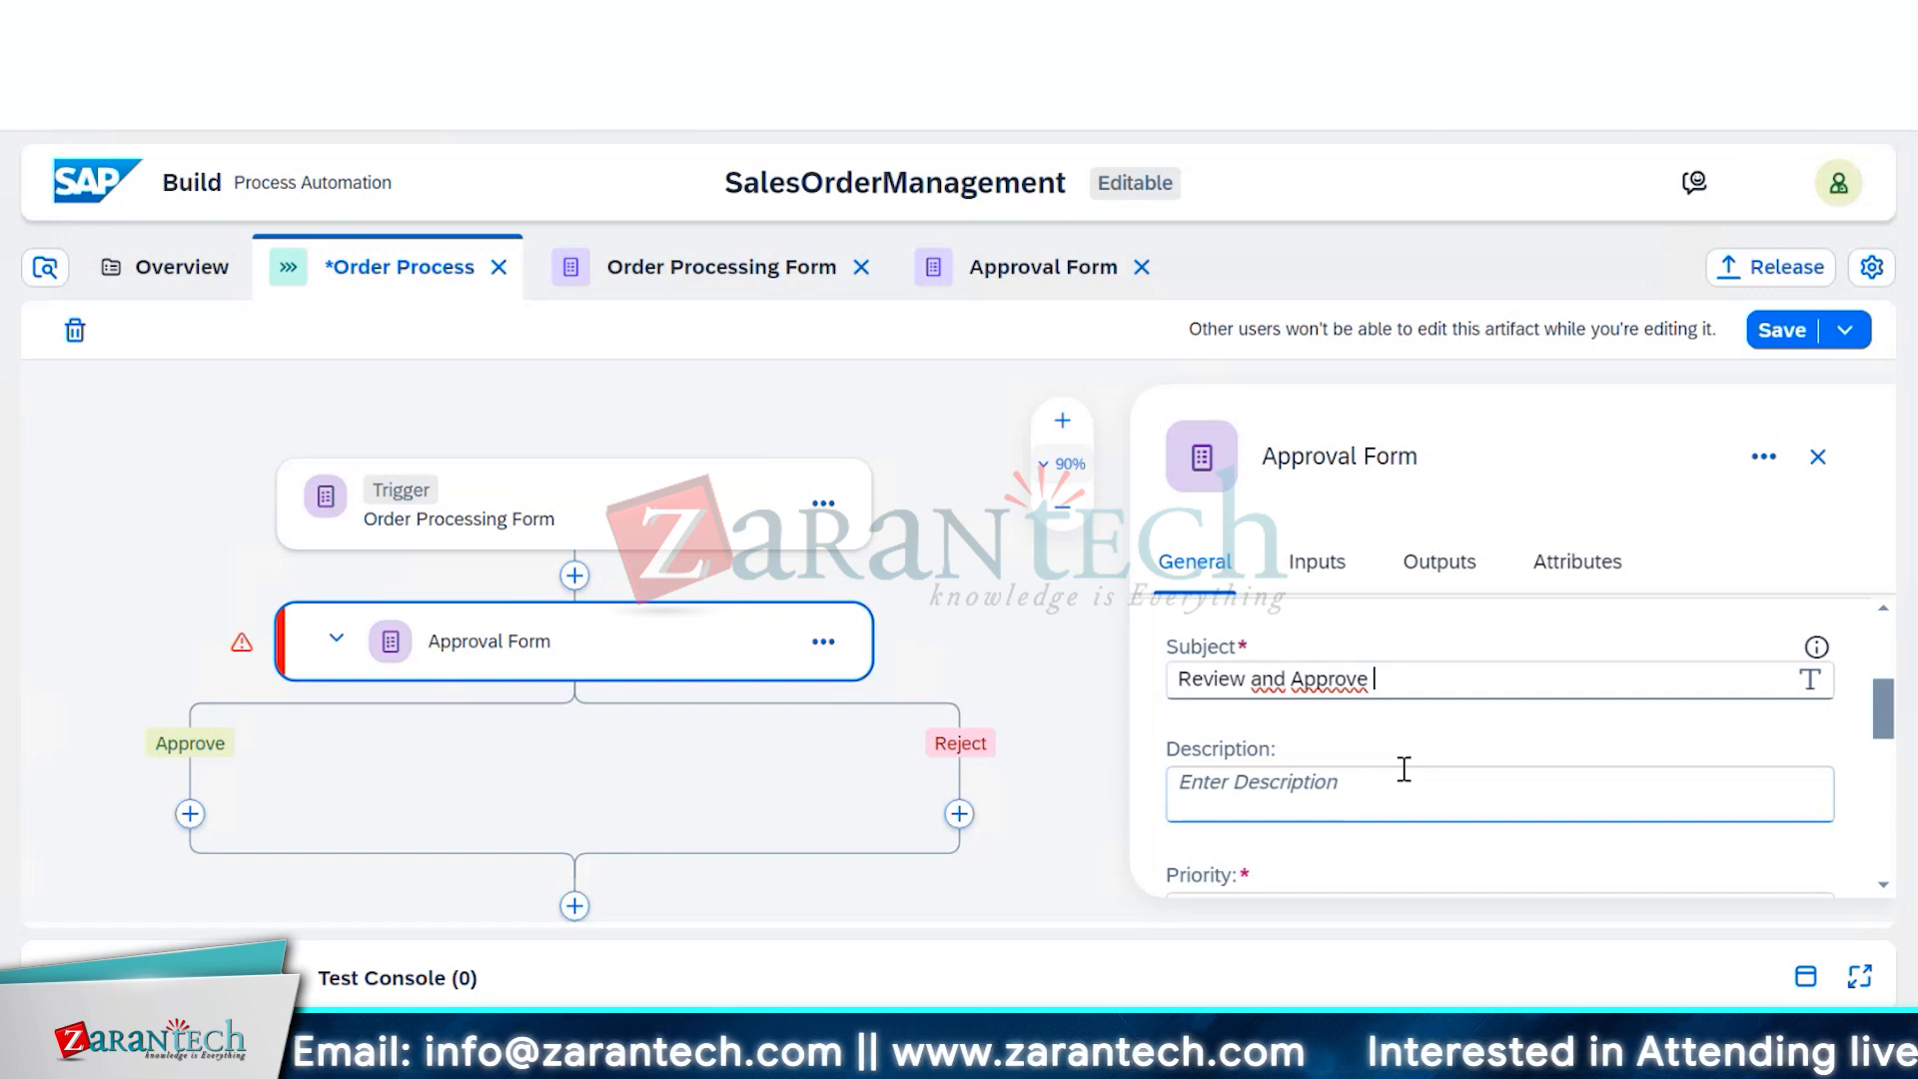
pyautogui.write('Order')
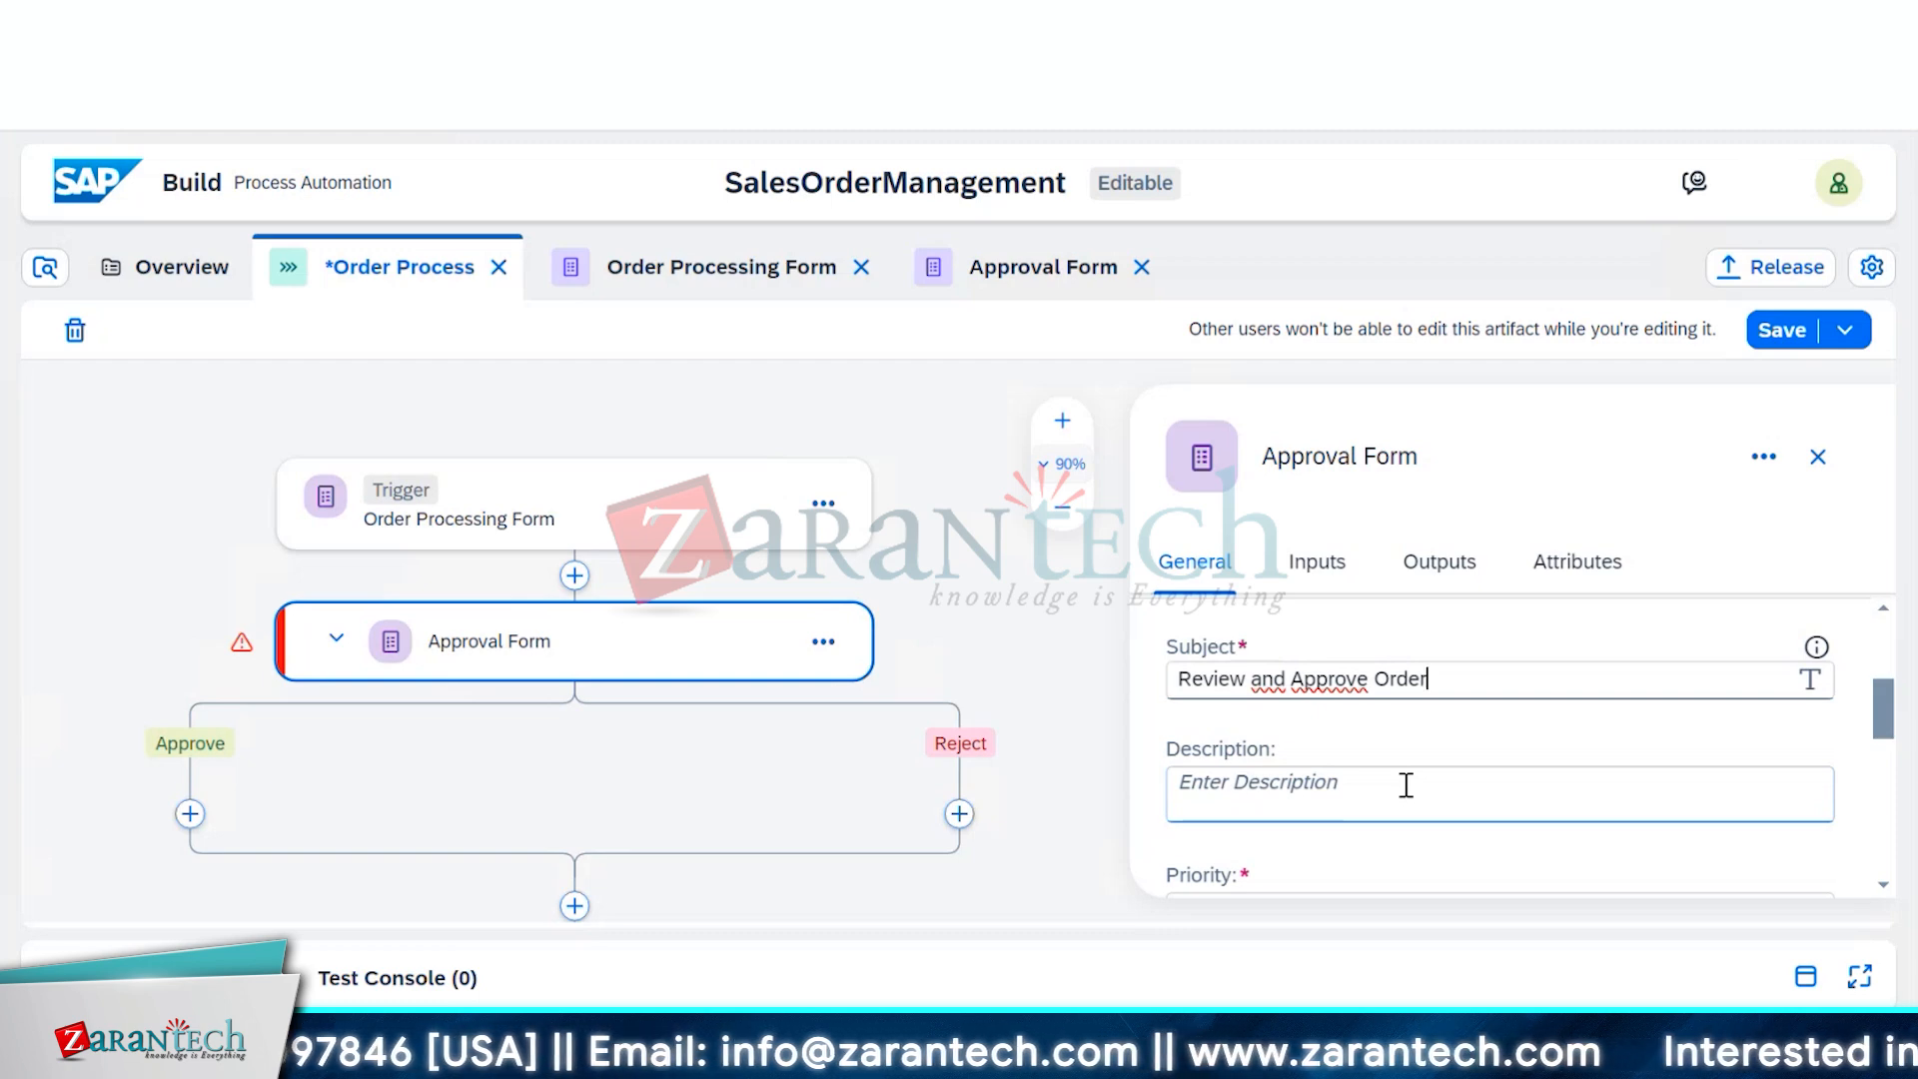
pyautogui.click(1406, 785)
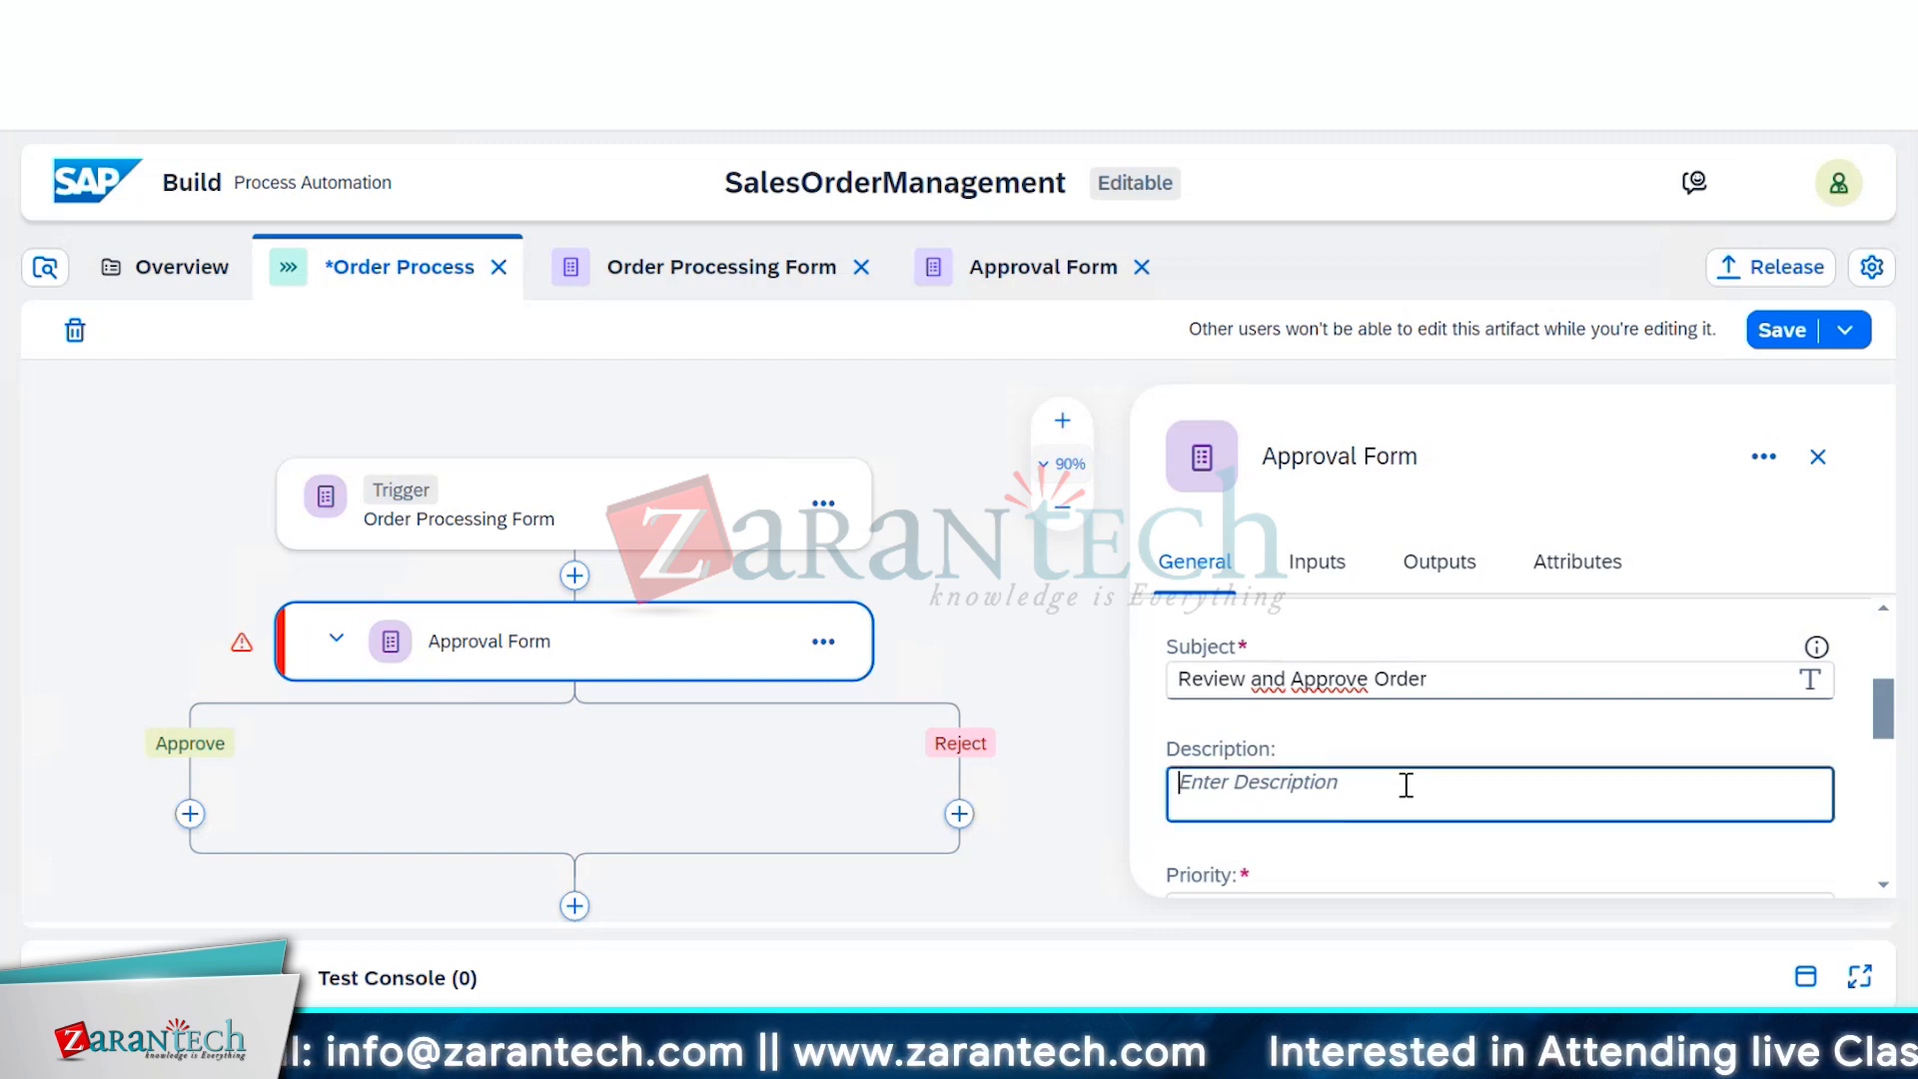
pyautogui.click(1456, 679)
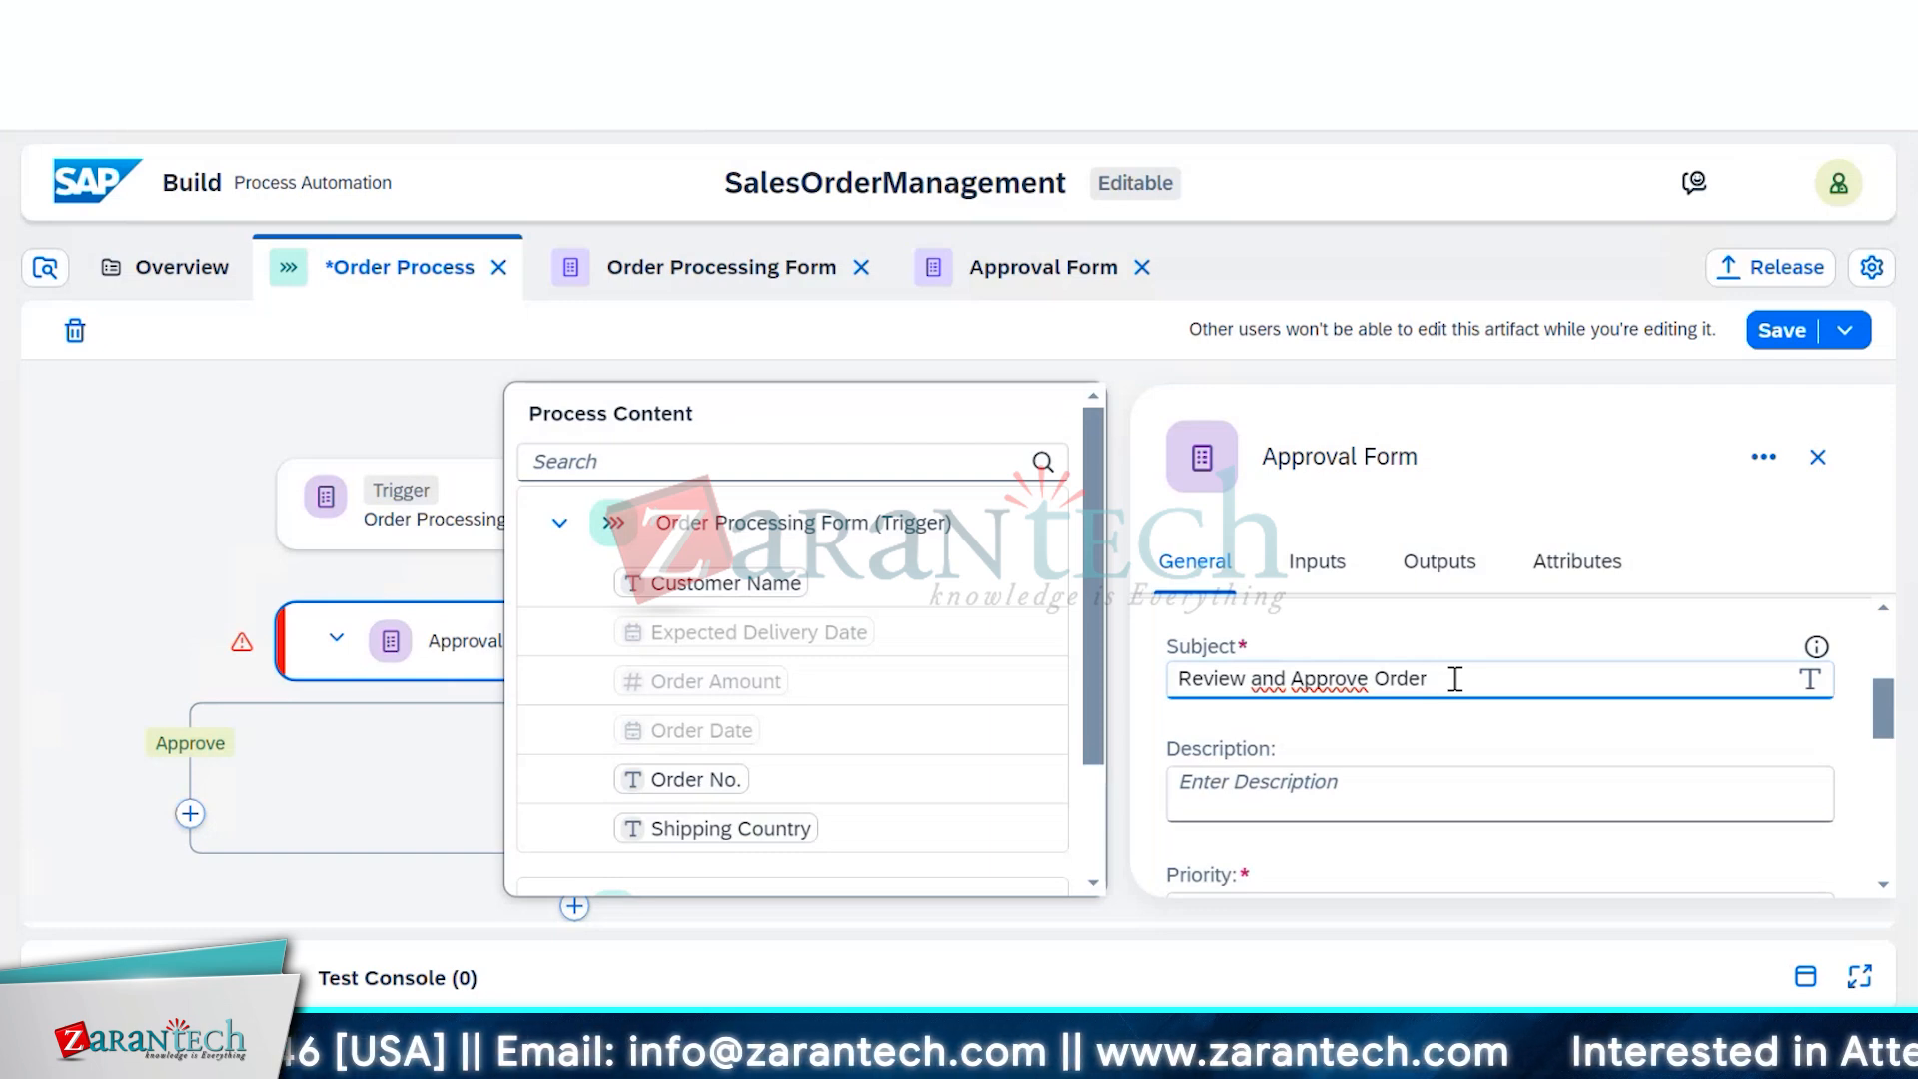
pyautogui.click(685, 783)
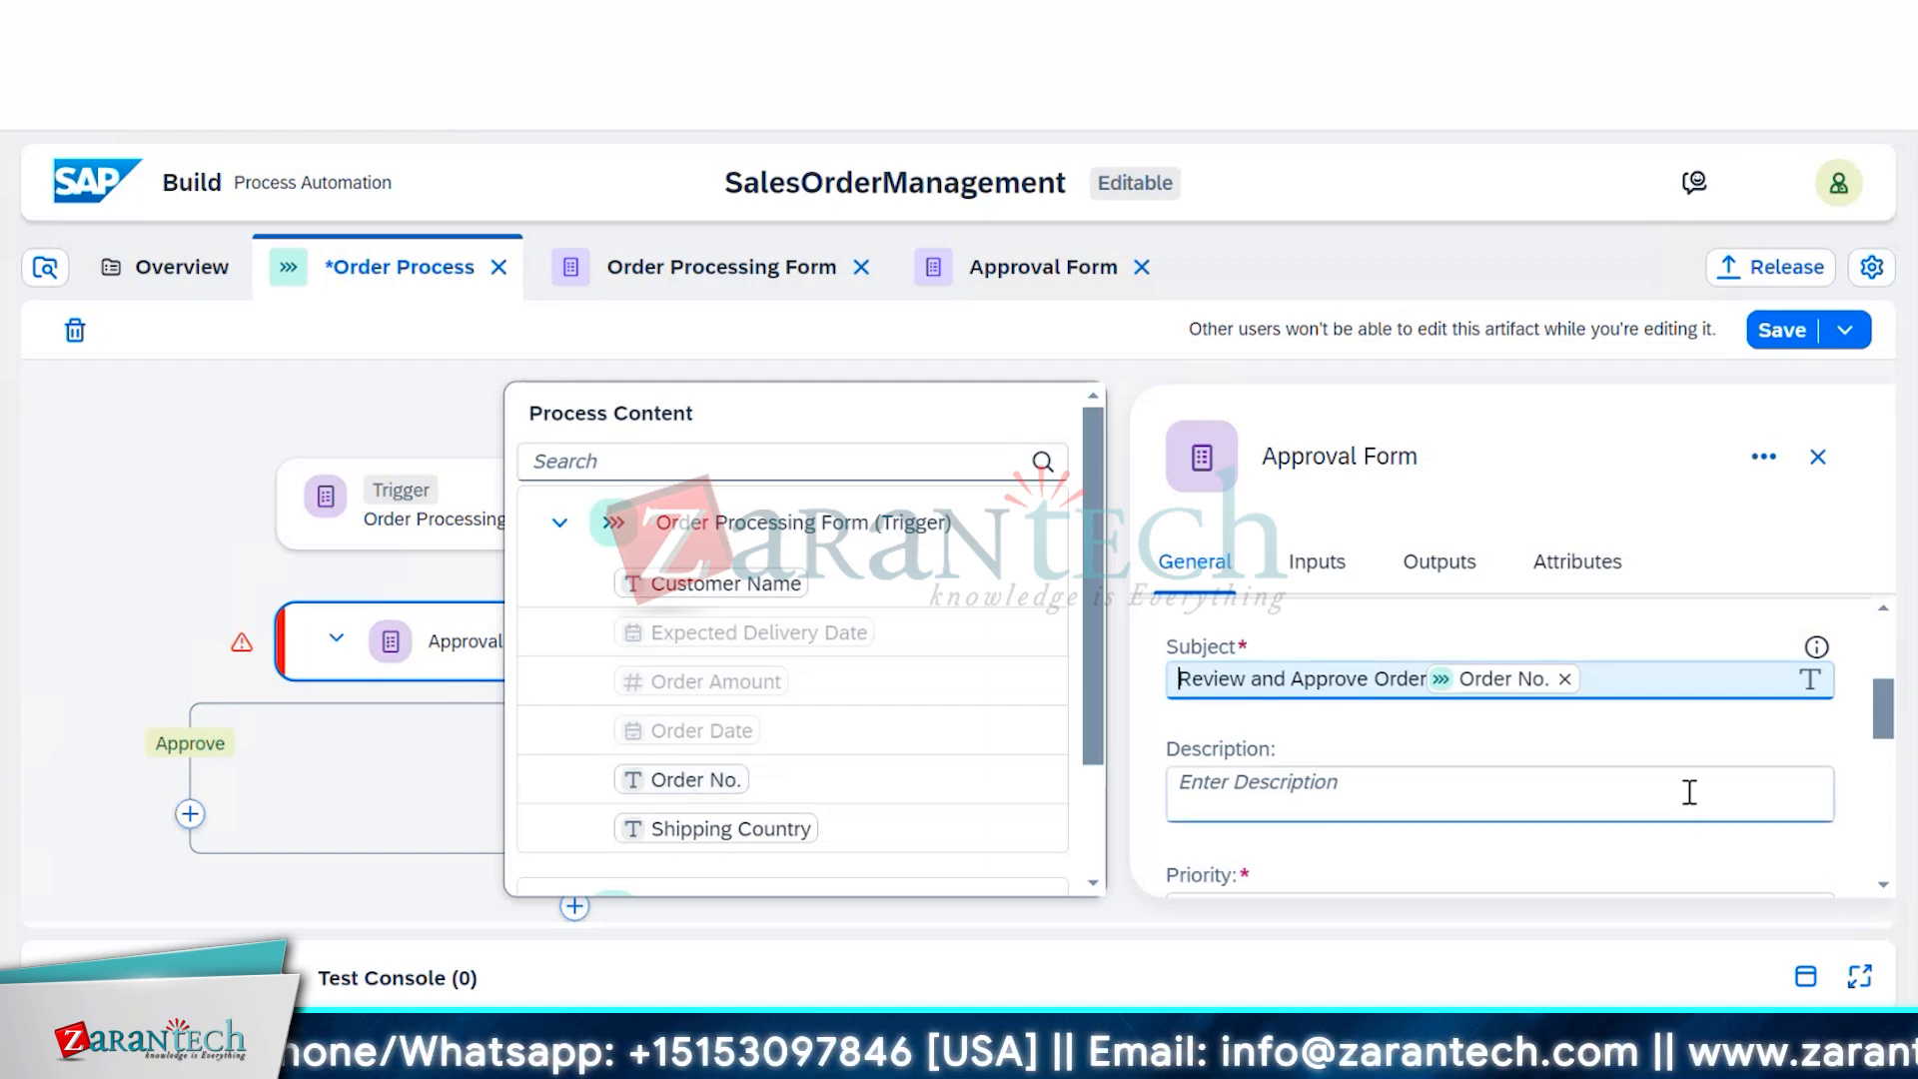
# Set the task's Users recipient to Process Metadata > Process Started By
pyautogui.scroll(-2, 1693, 804)
pyautogui.scroll(-3, 1695, 804)
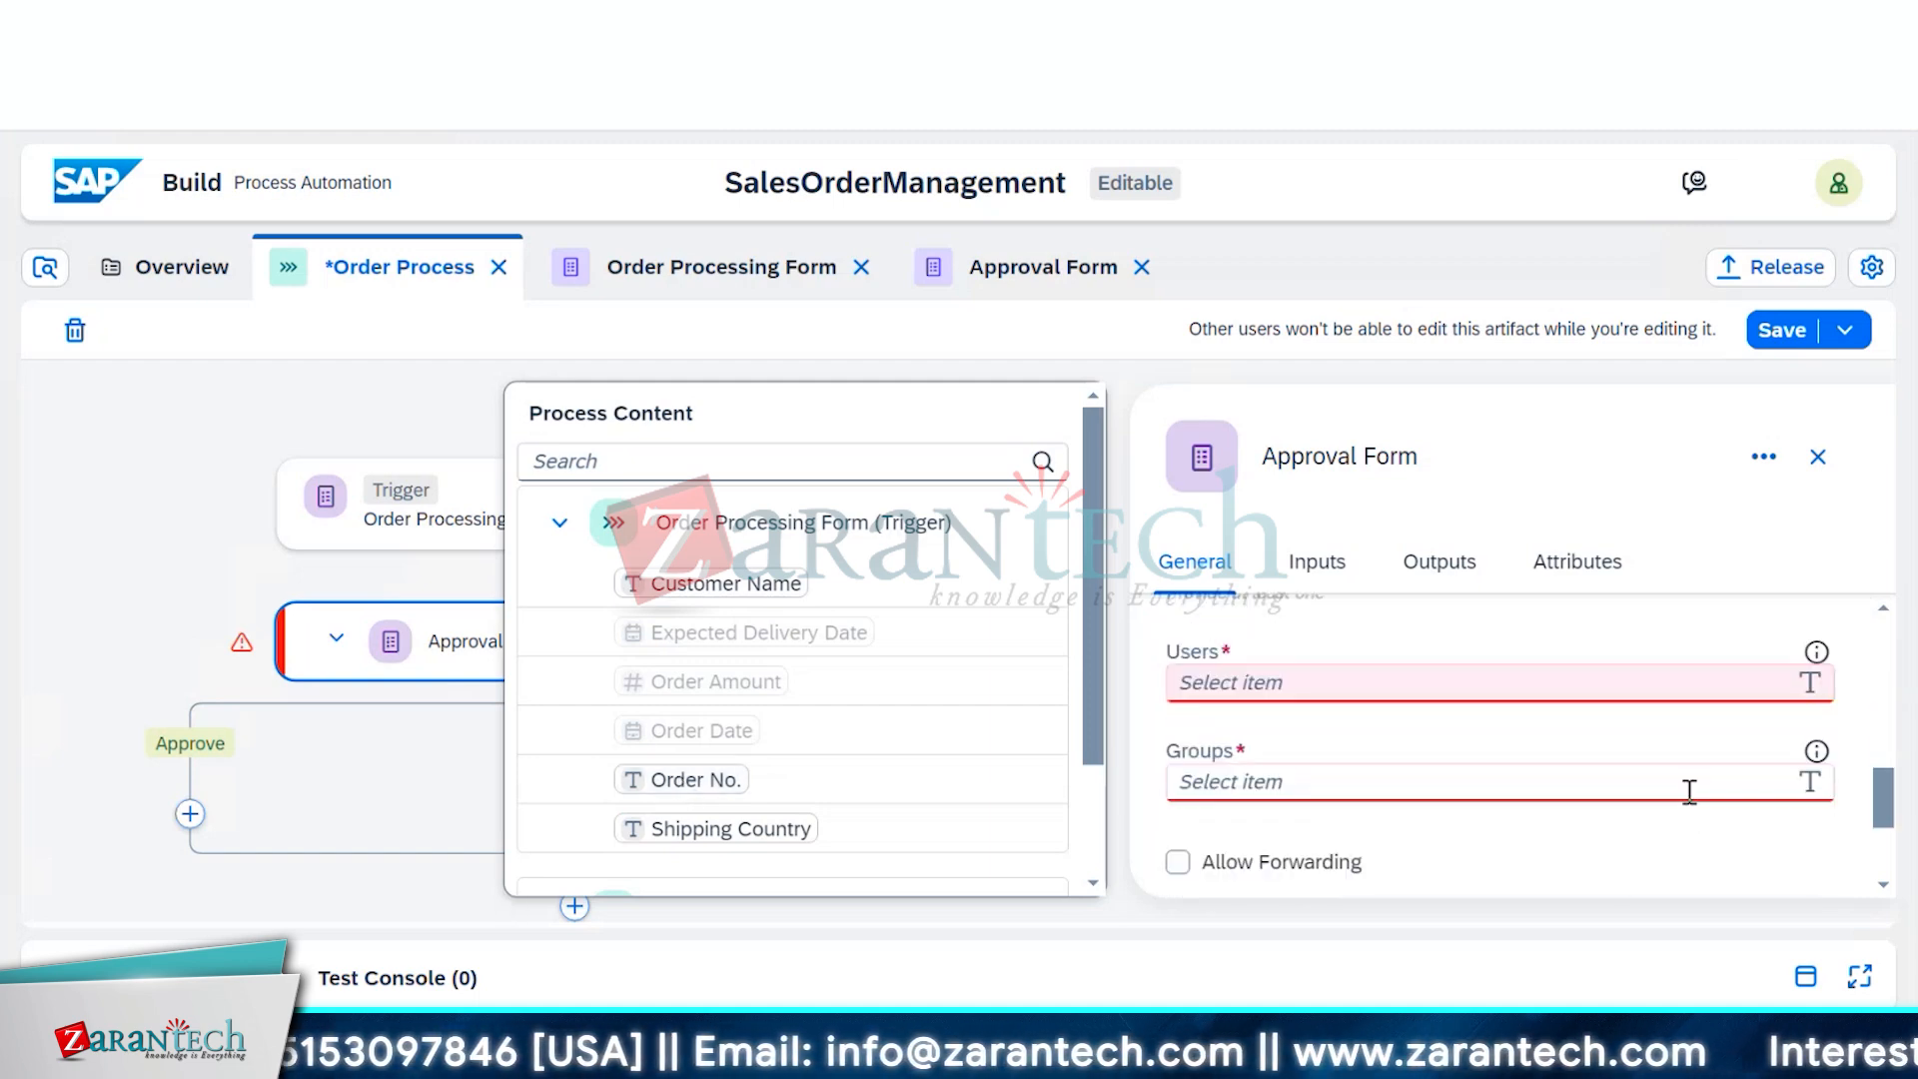
pyautogui.scroll(2, 1633, 691)
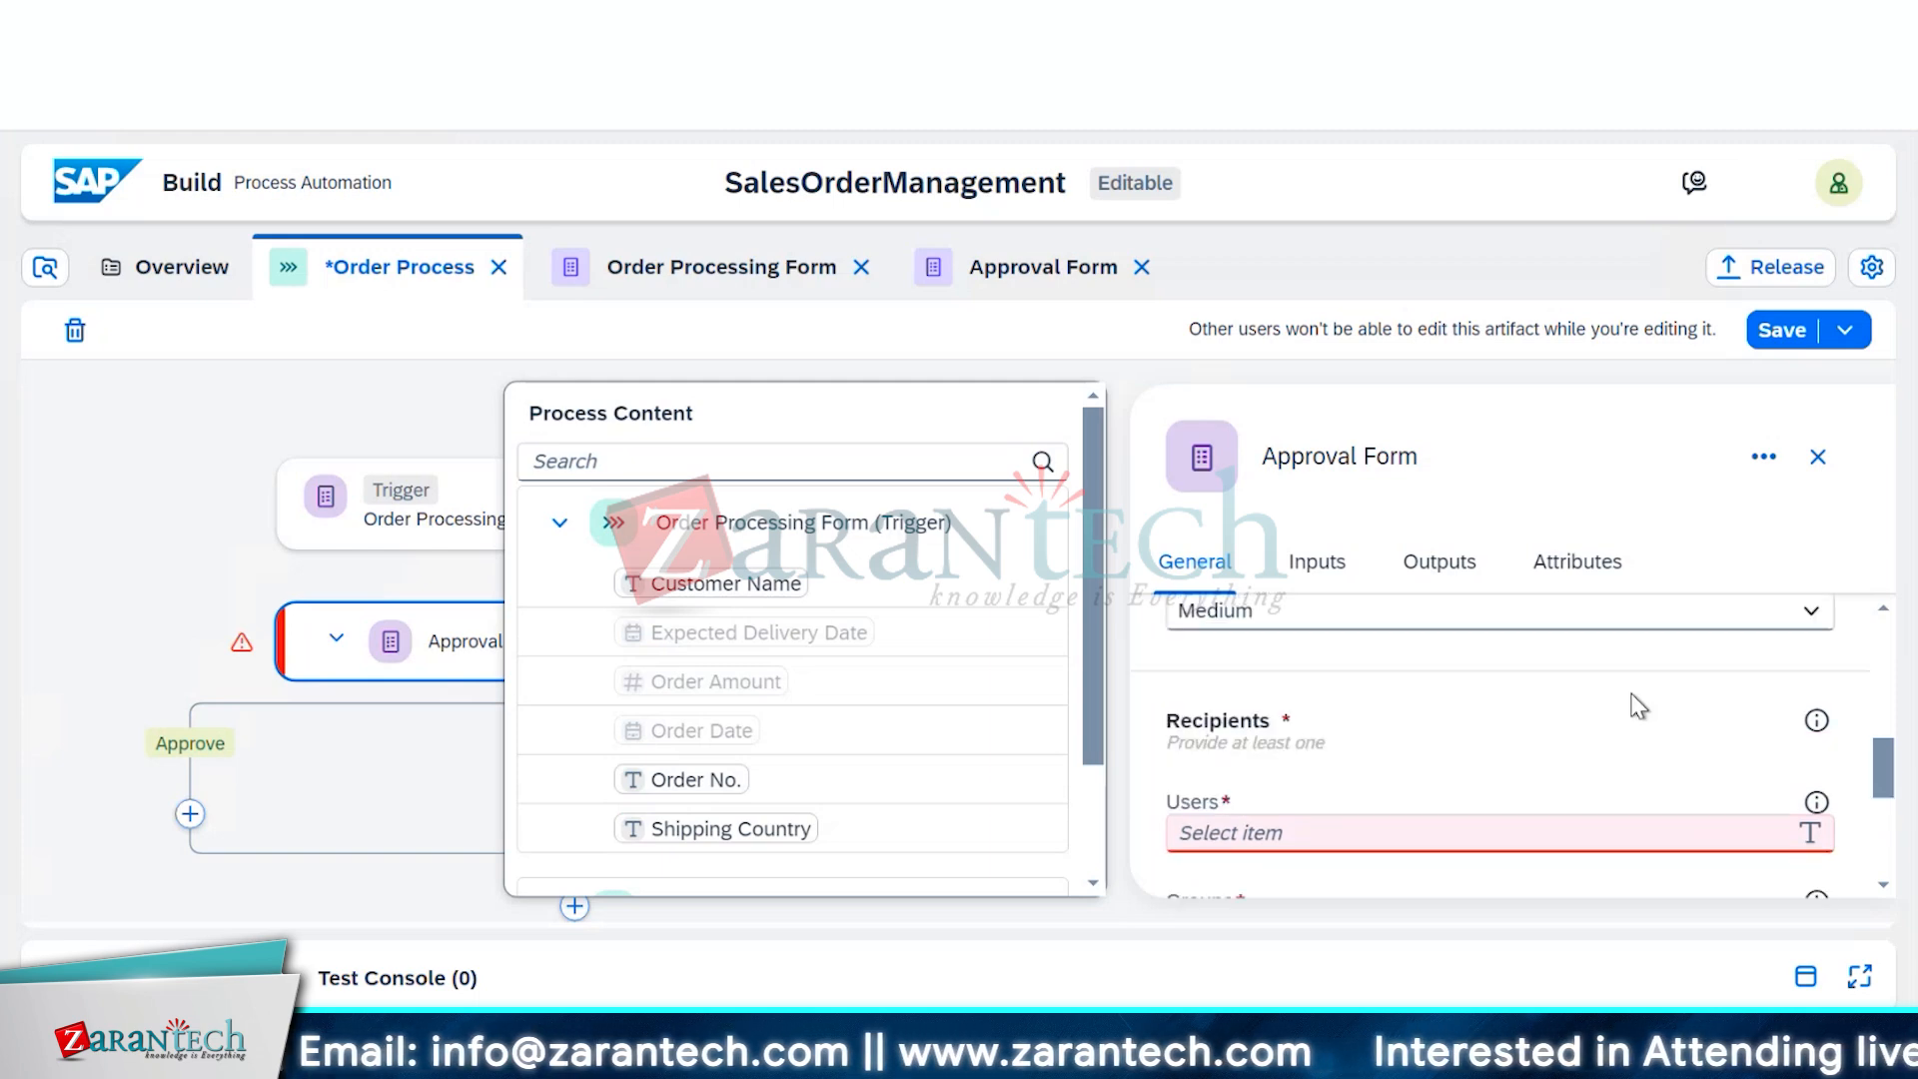
pyautogui.click(1620, 821)
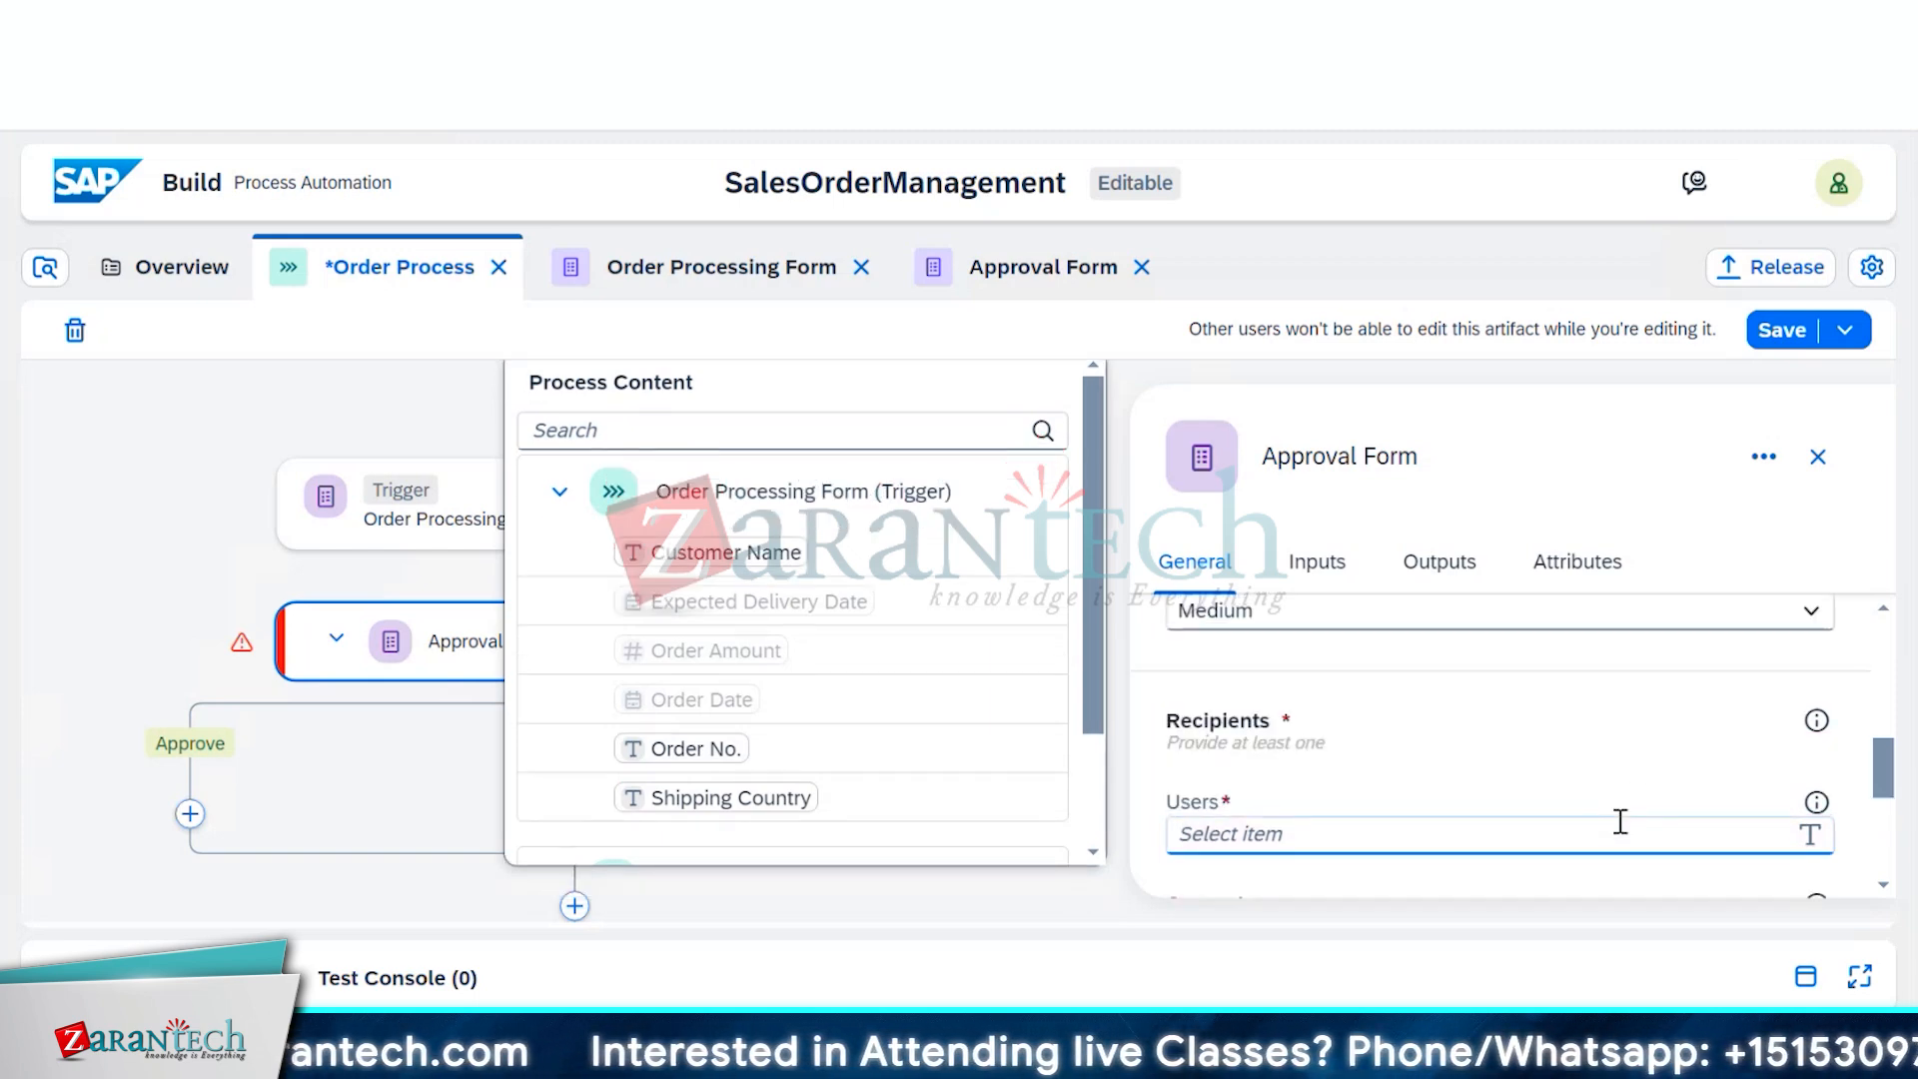
pyautogui.scroll(-2, 1623, 829)
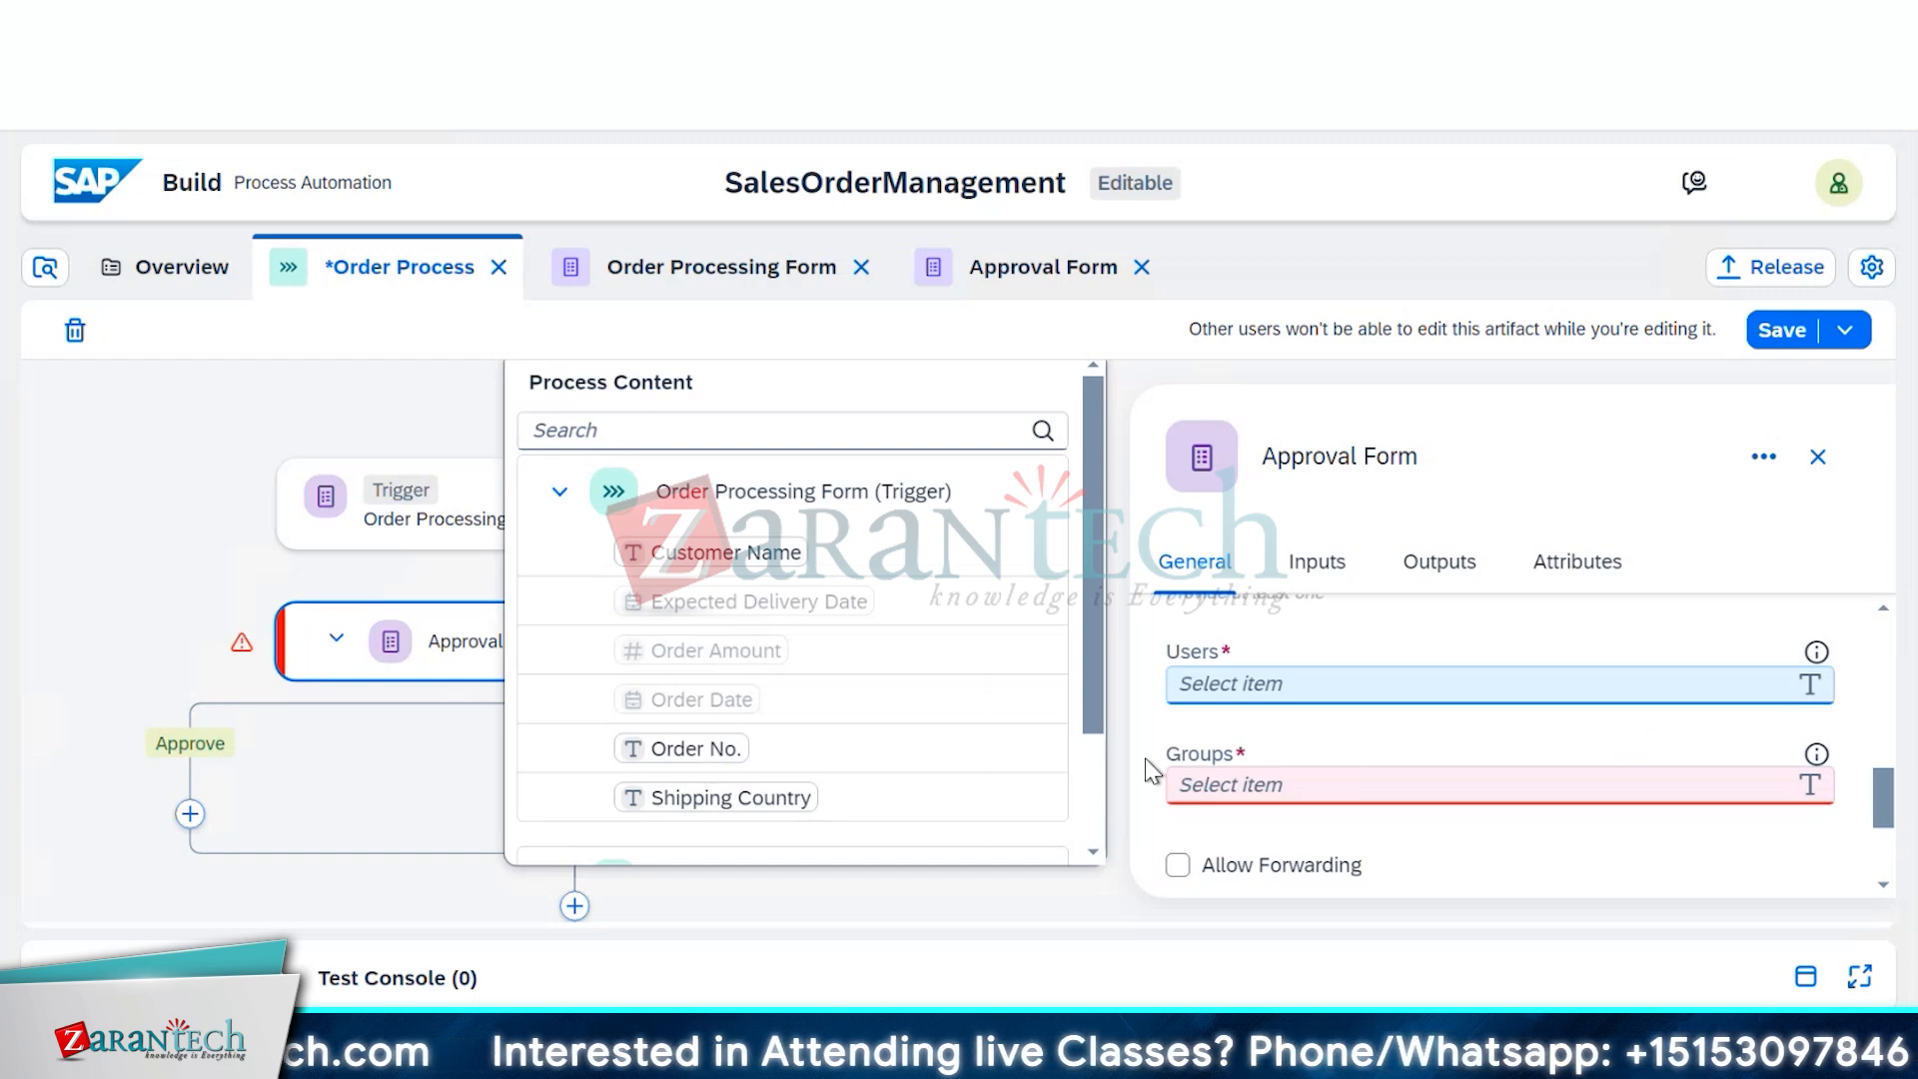
pyautogui.scroll(-3, 785, 579)
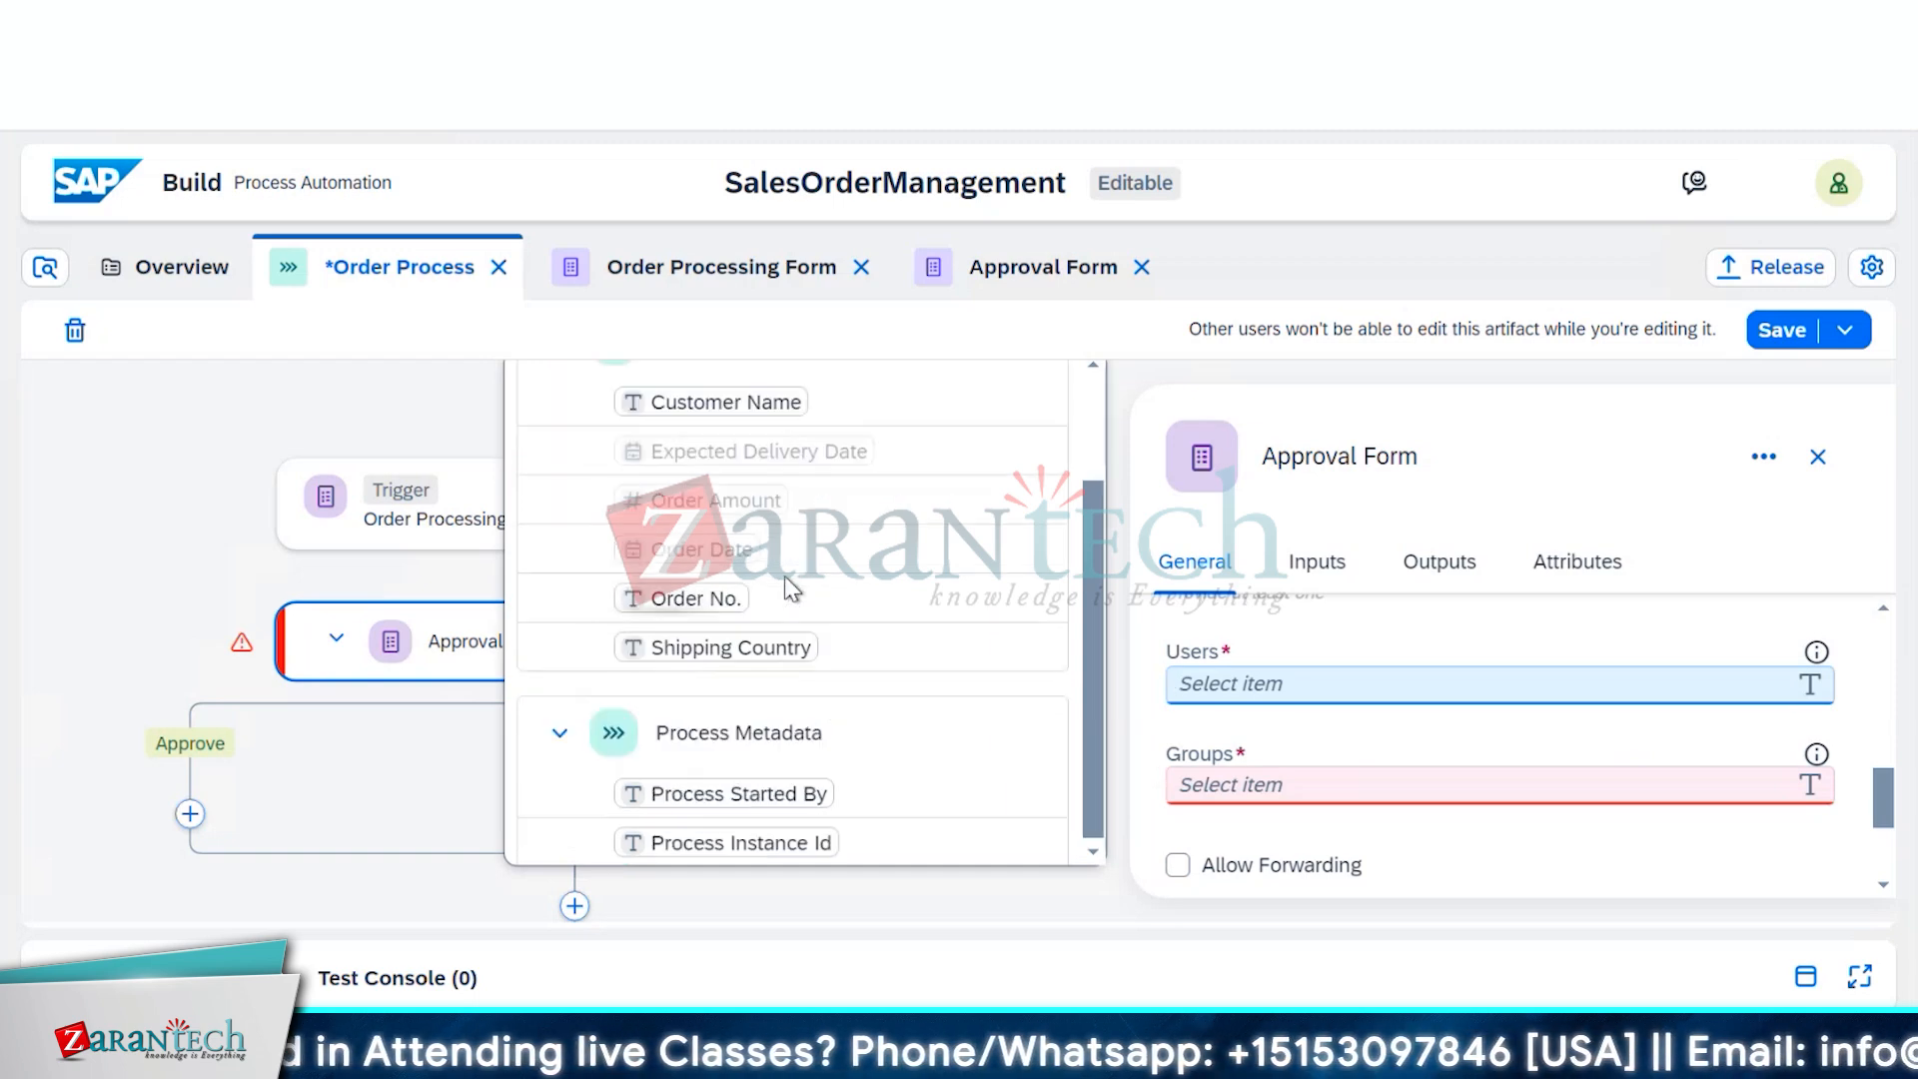
pyautogui.scroll(-1, 783, 575)
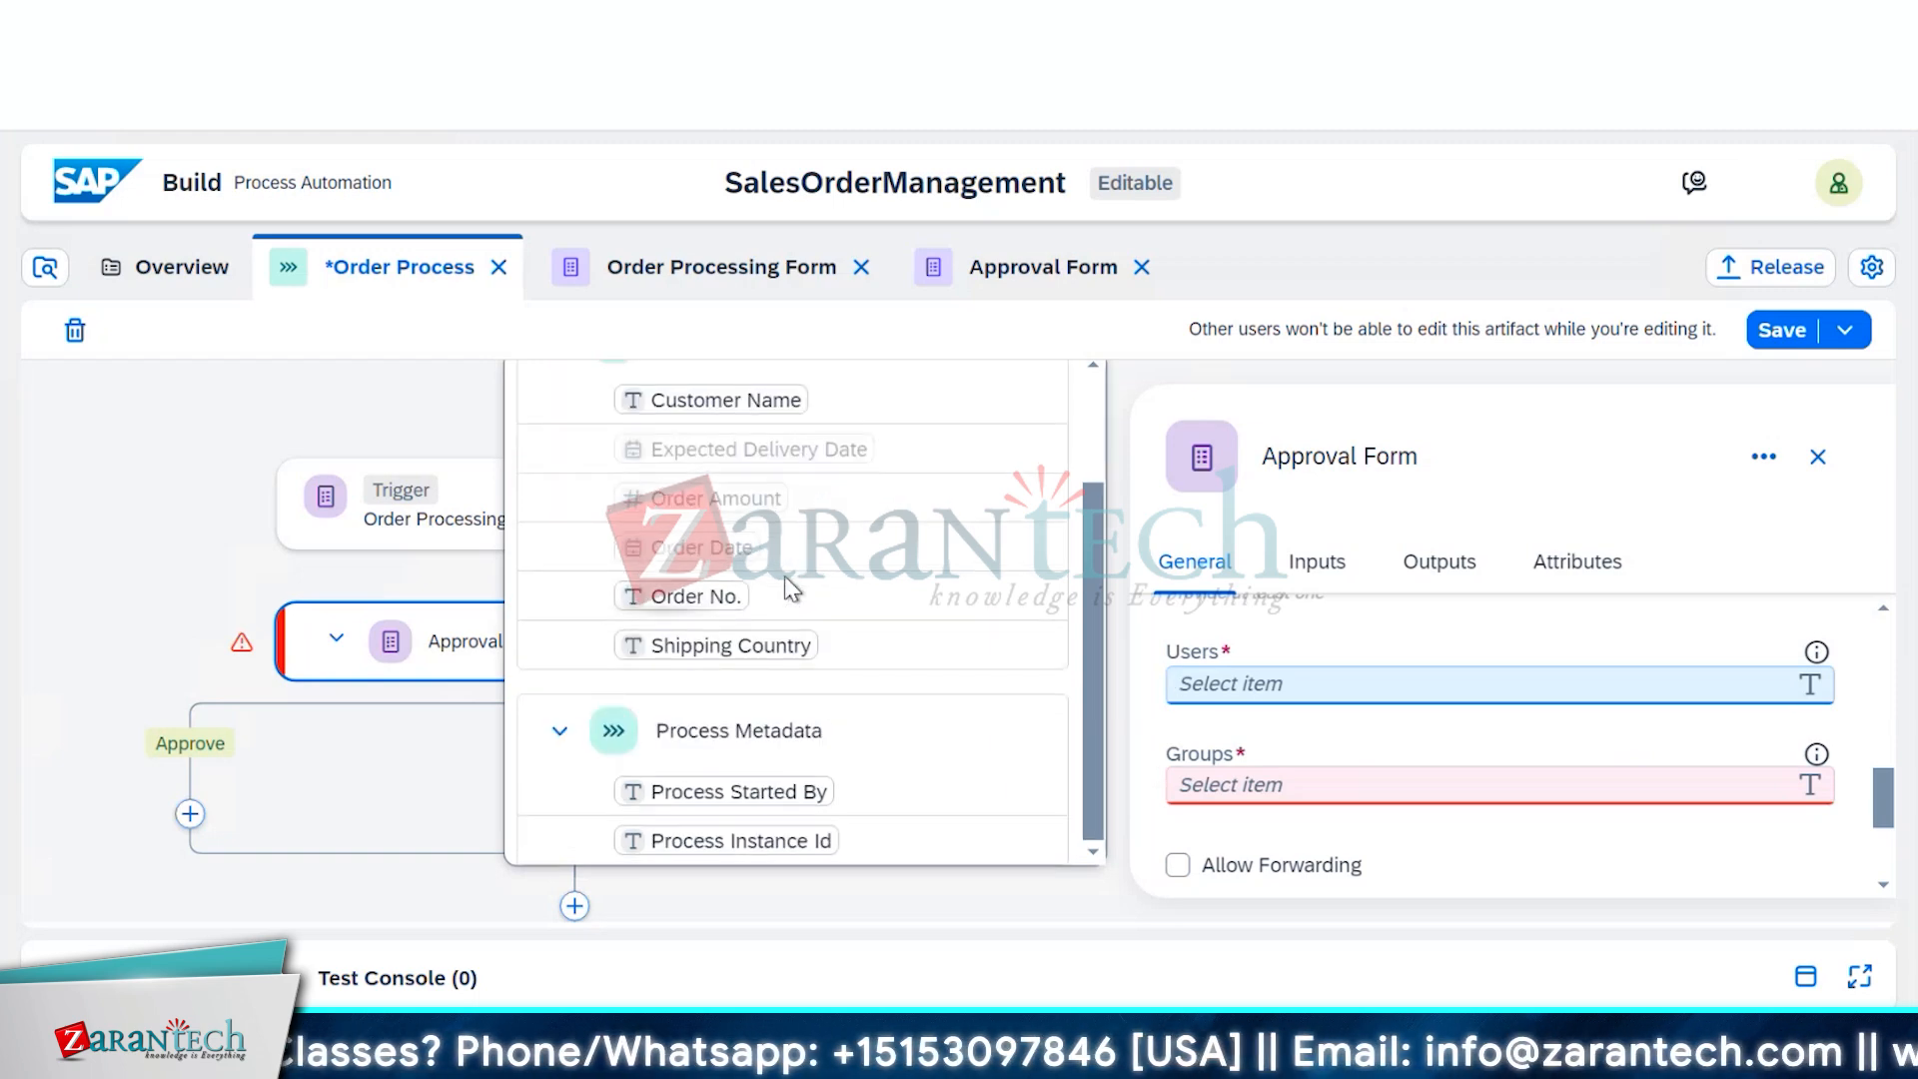
pyautogui.click(751, 795)
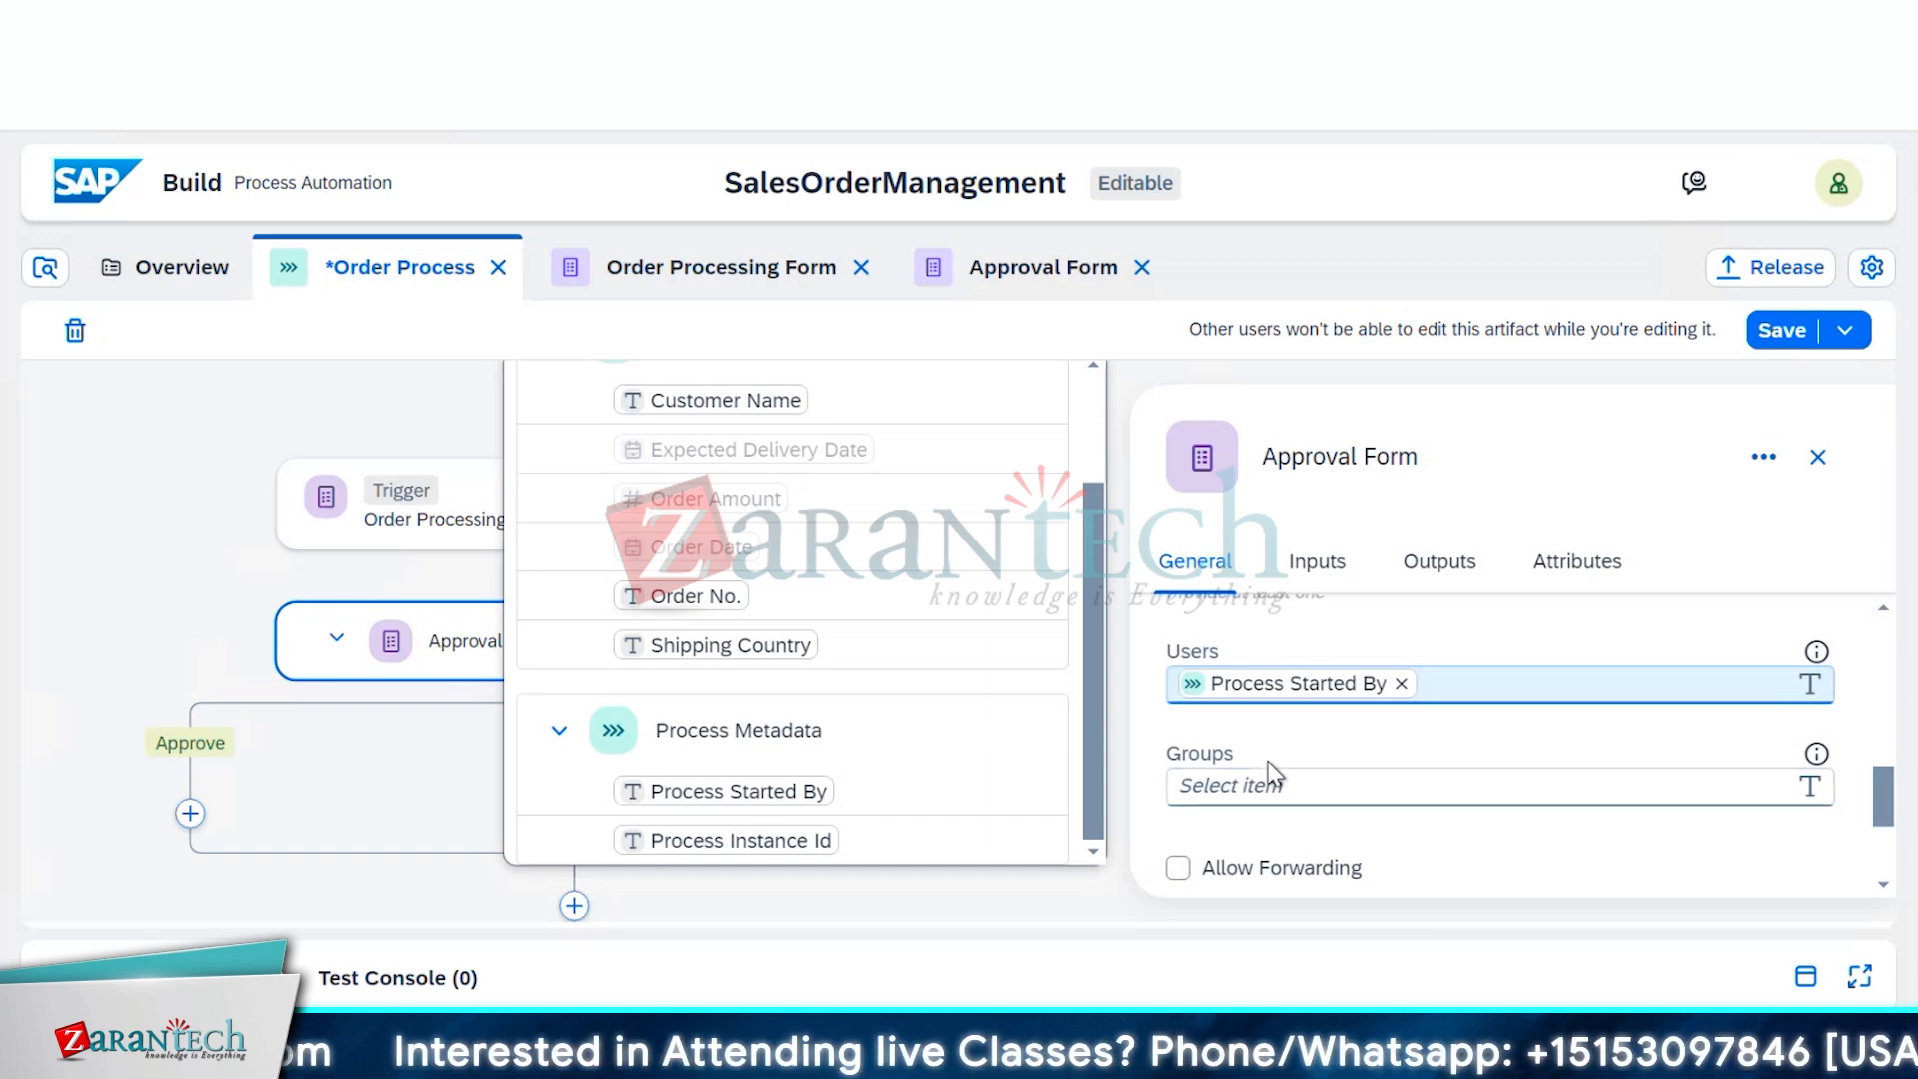
pyautogui.scroll(-2, 1271, 769)
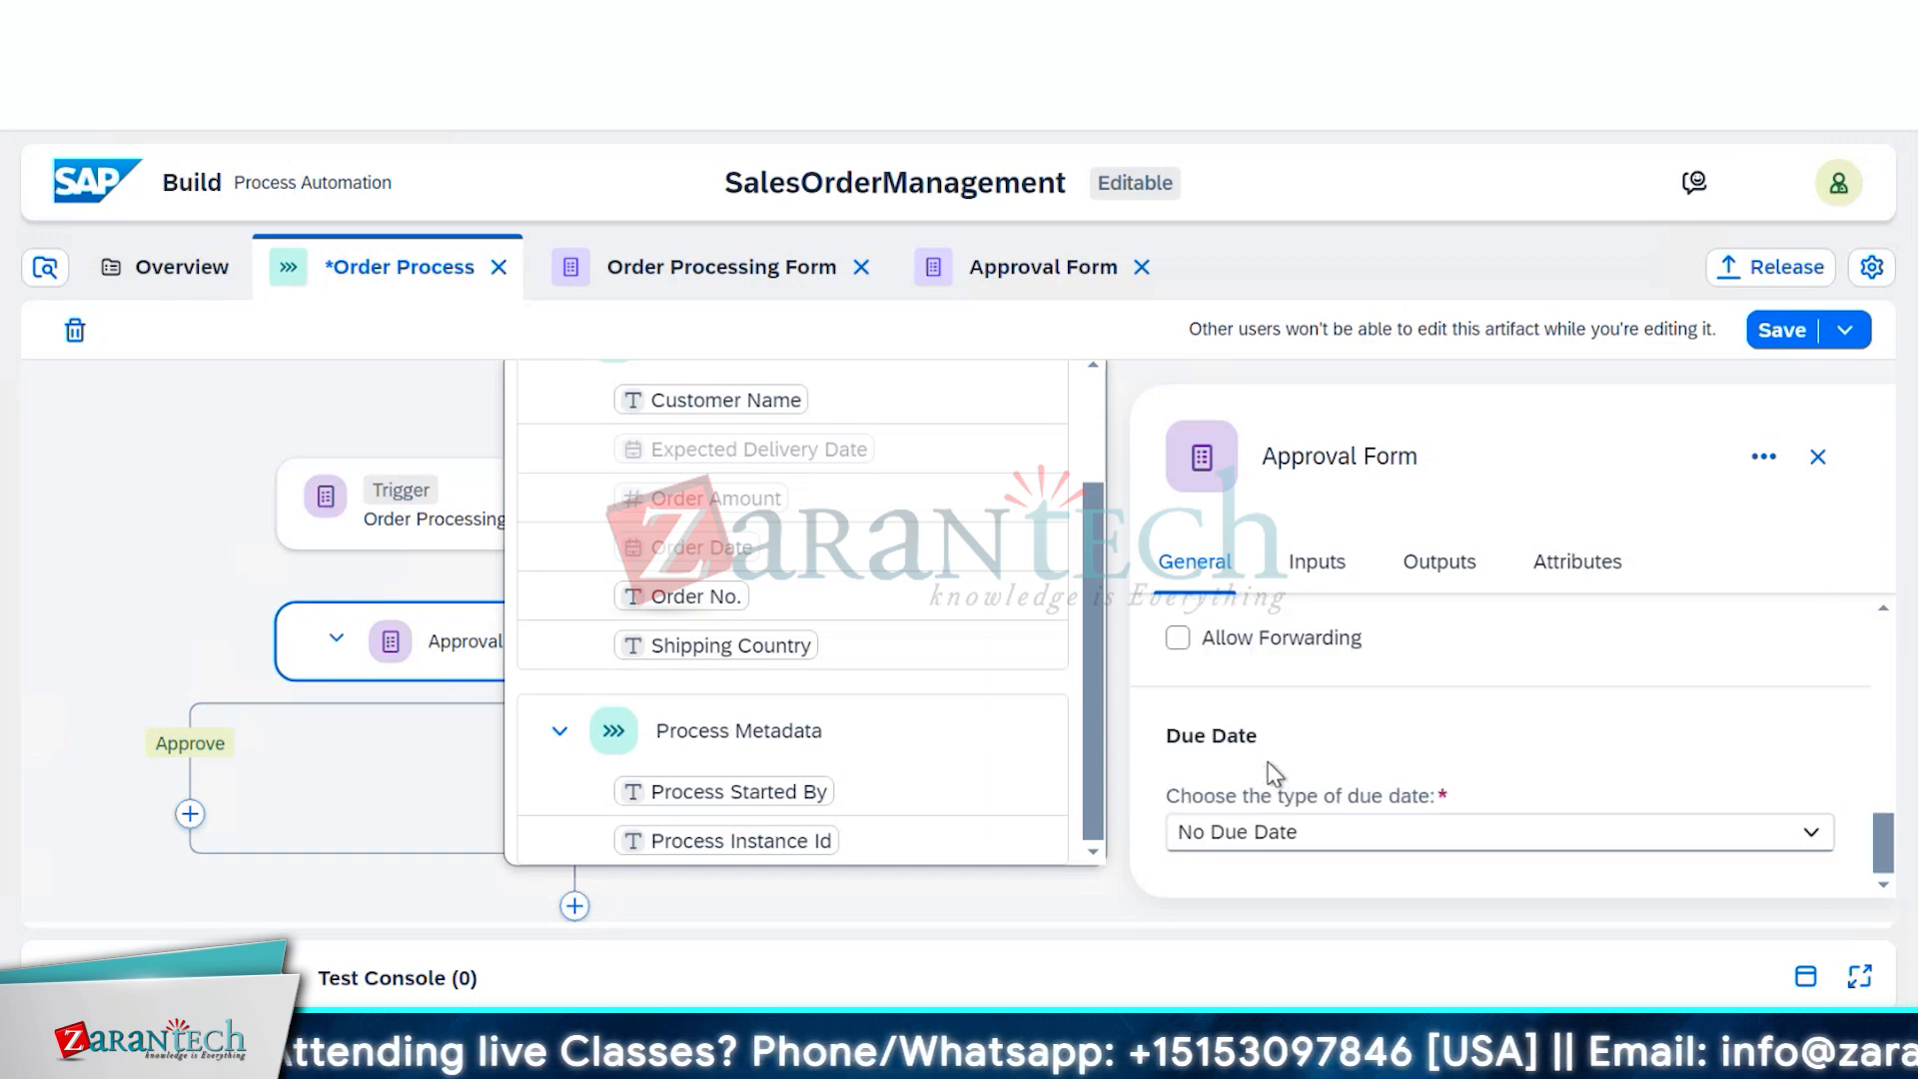
# Set the Due Date to Static Duration, unit Days, and change the number from 3 to 7
pyautogui.click(1264, 831)
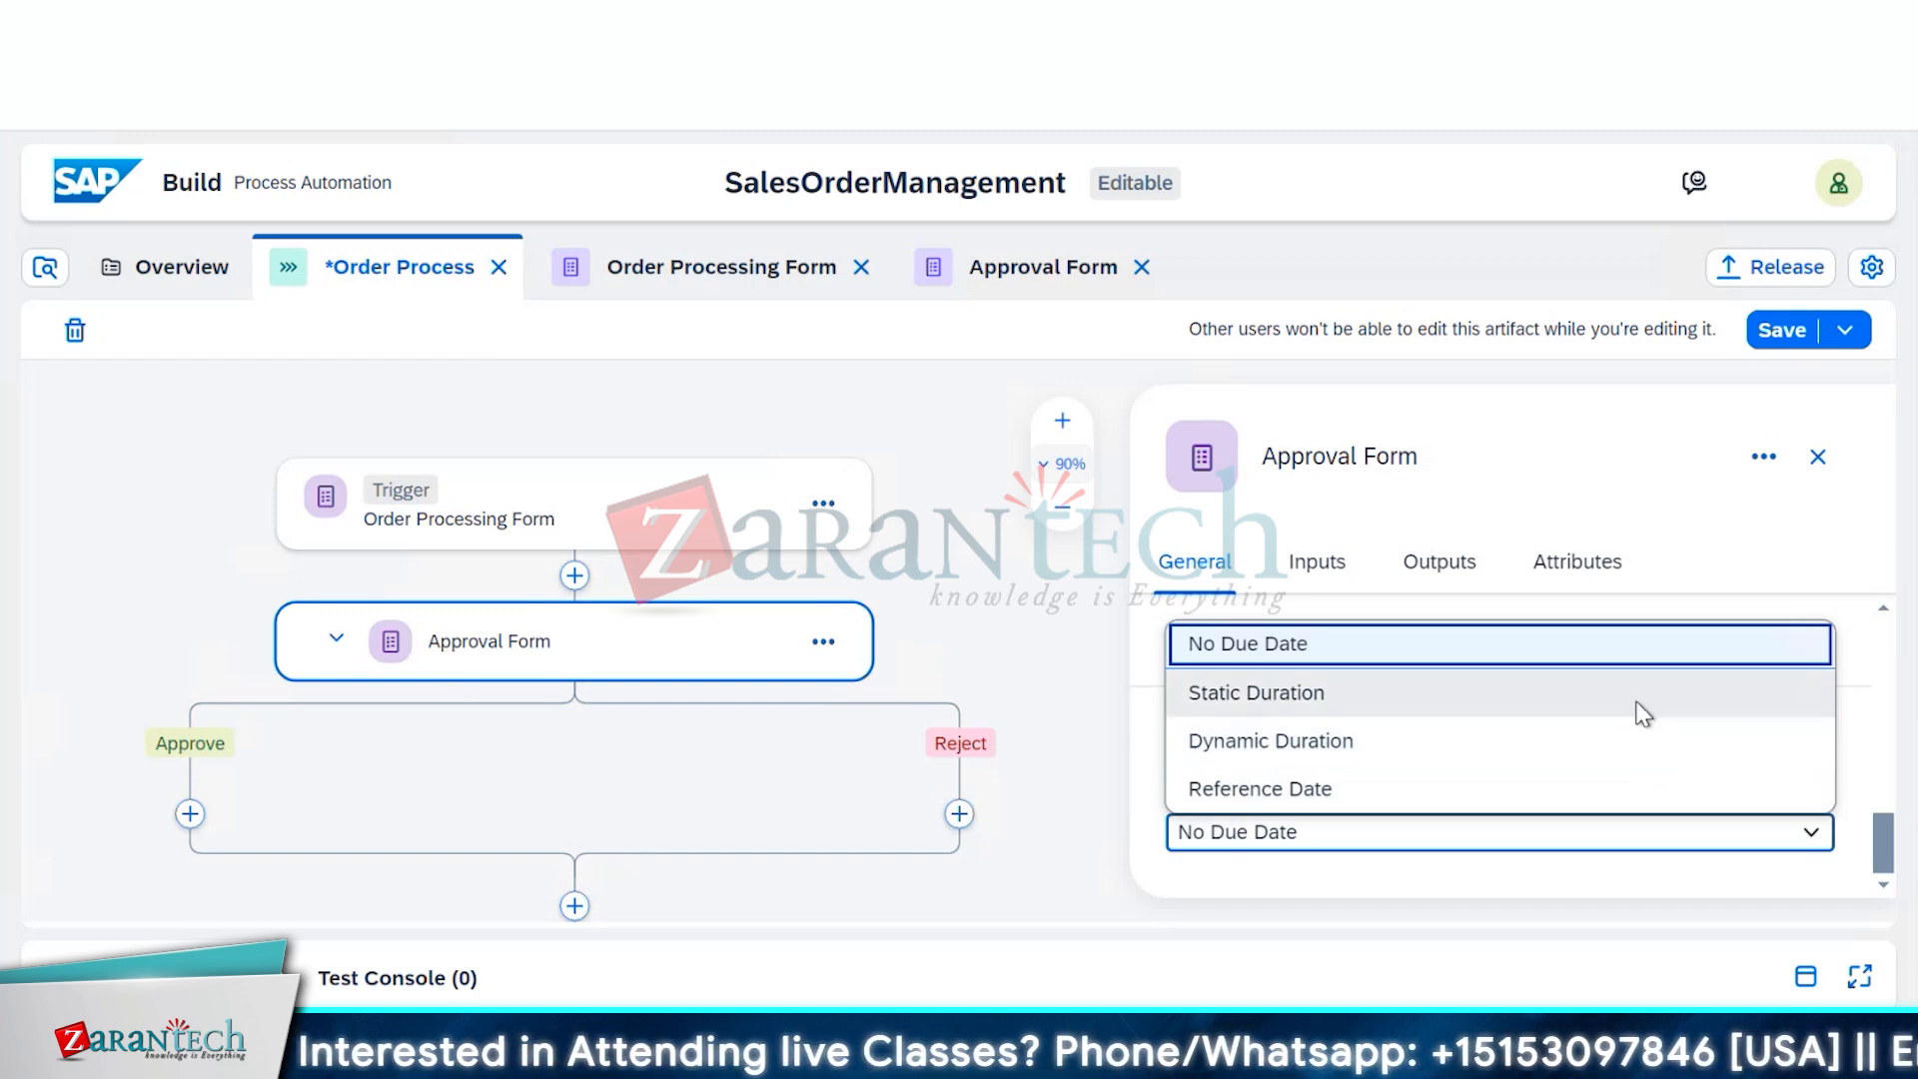
pyautogui.click(1642, 713)
pyautogui.scroll(-1, 1643, 719)
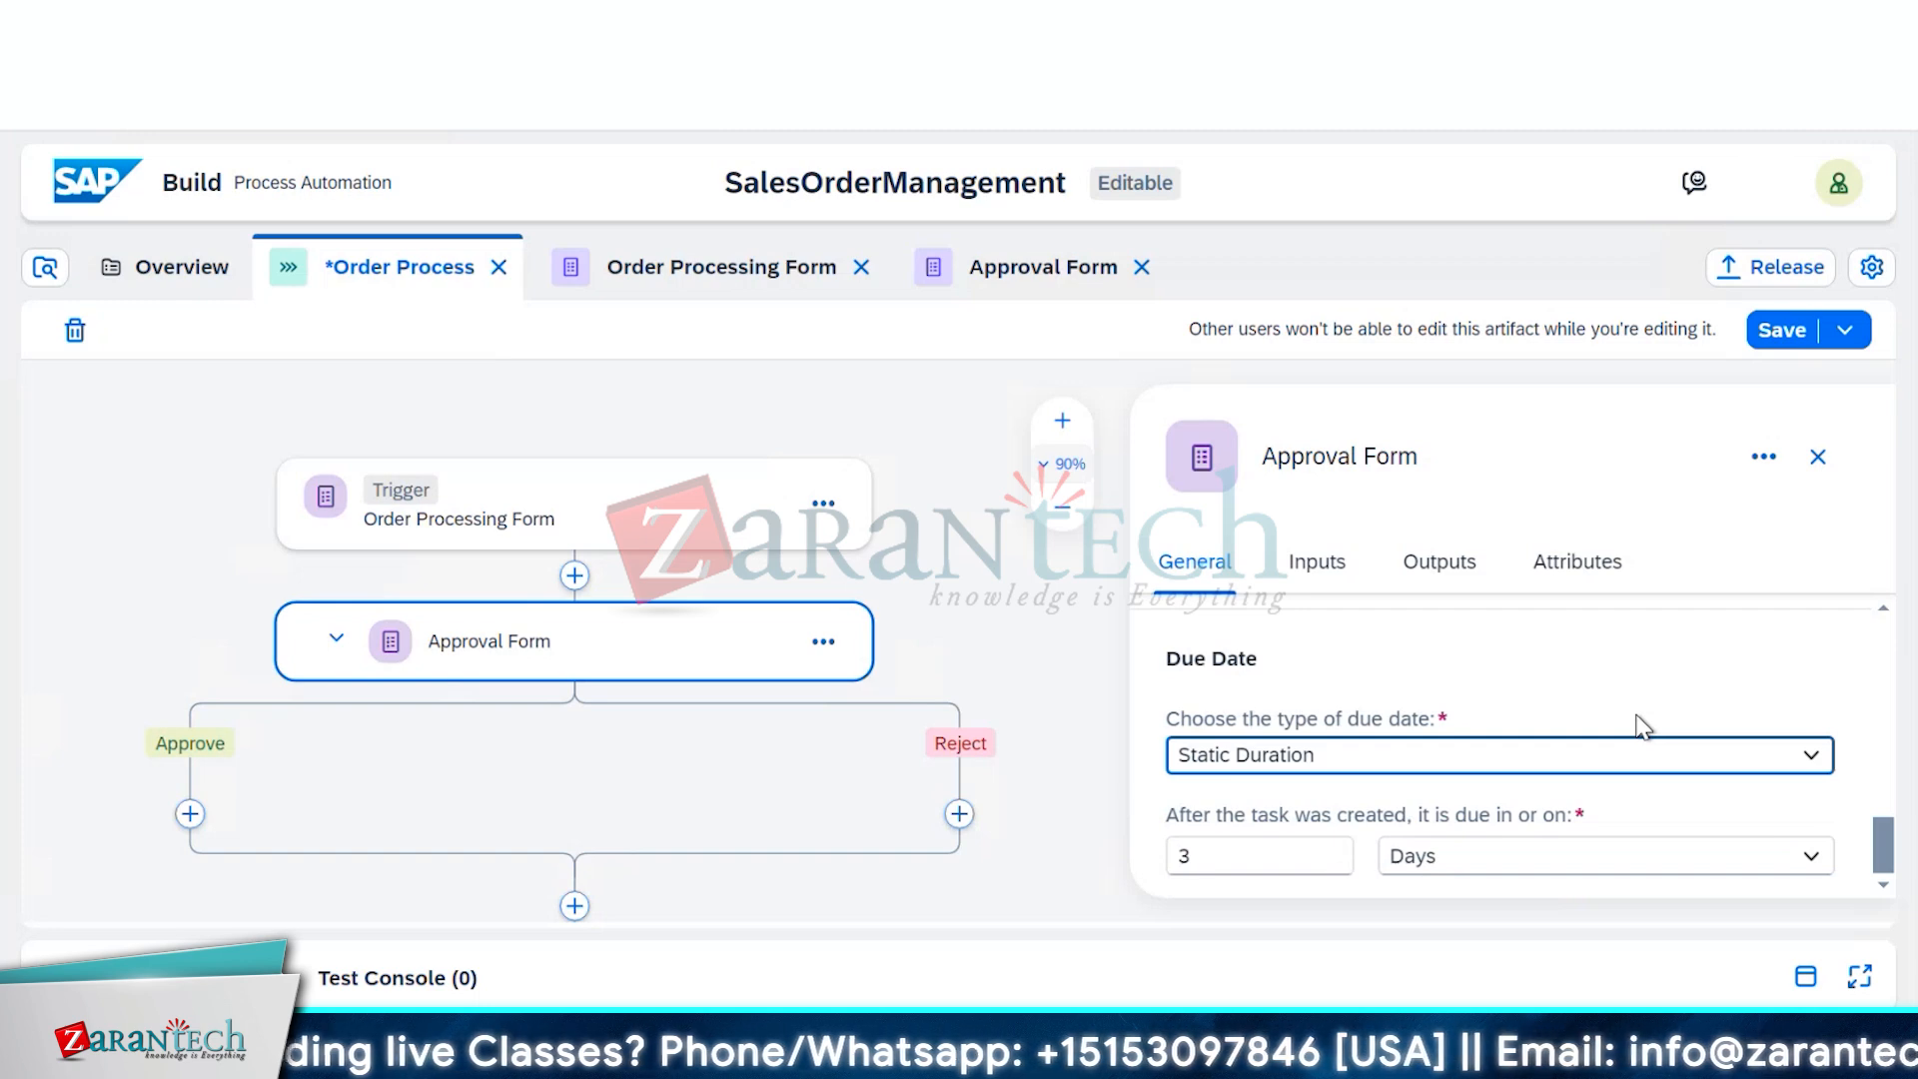
pyautogui.click(1500, 857)
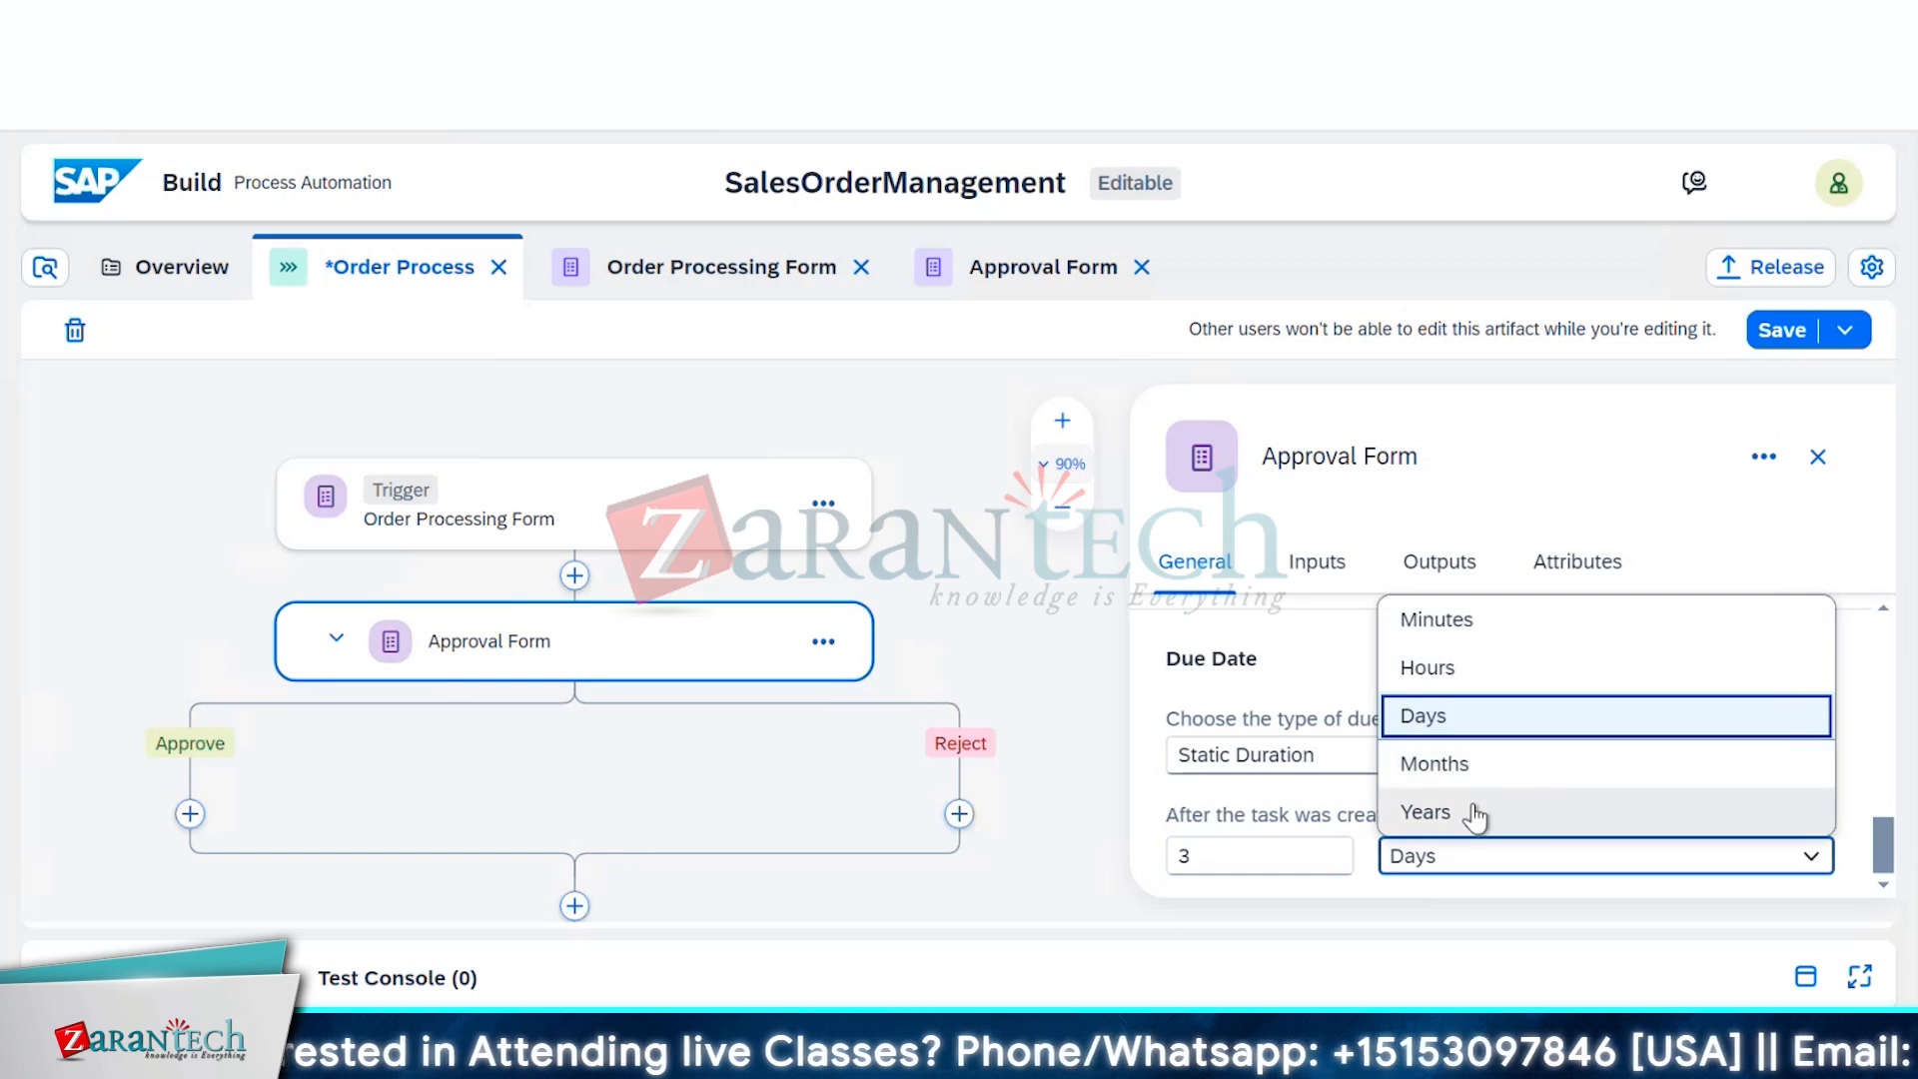
pyautogui.click(1485, 722)
pyautogui.click(1273, 856)
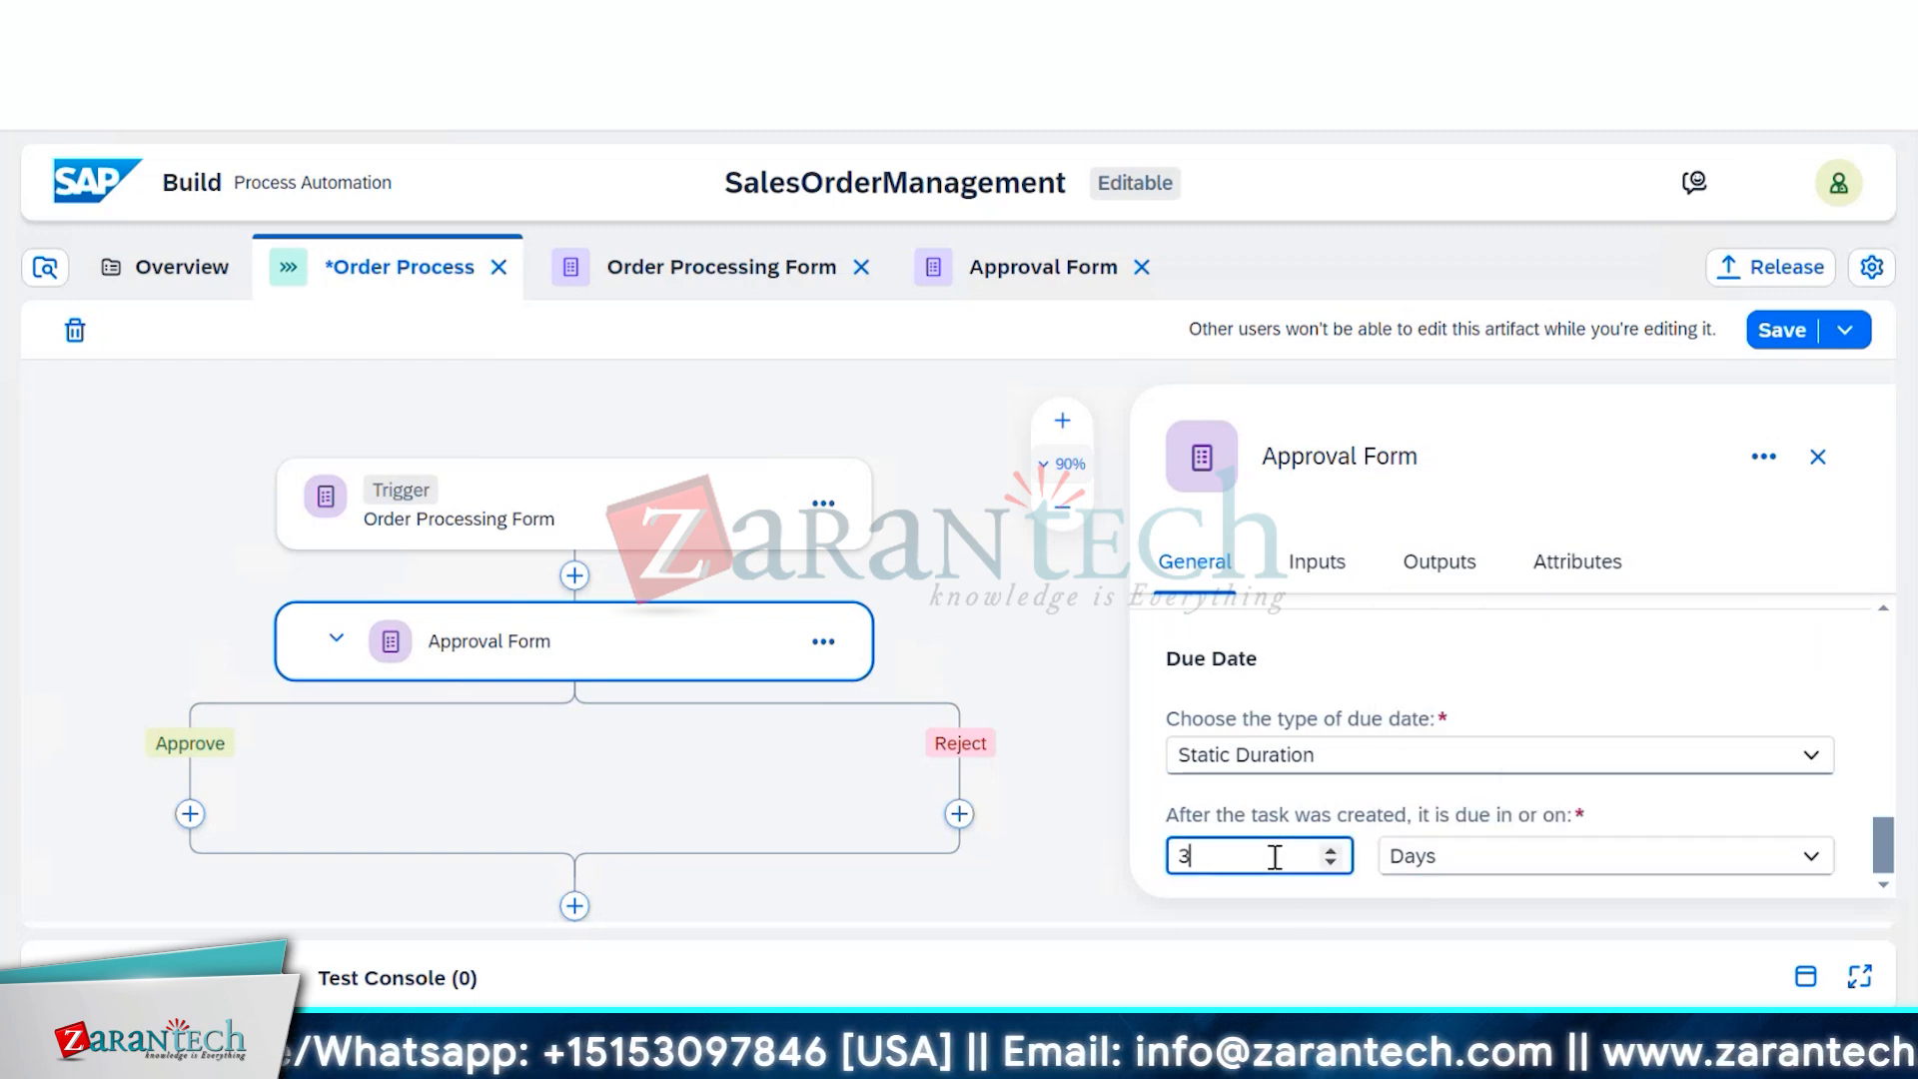
pyautogui.press('BackSpace')
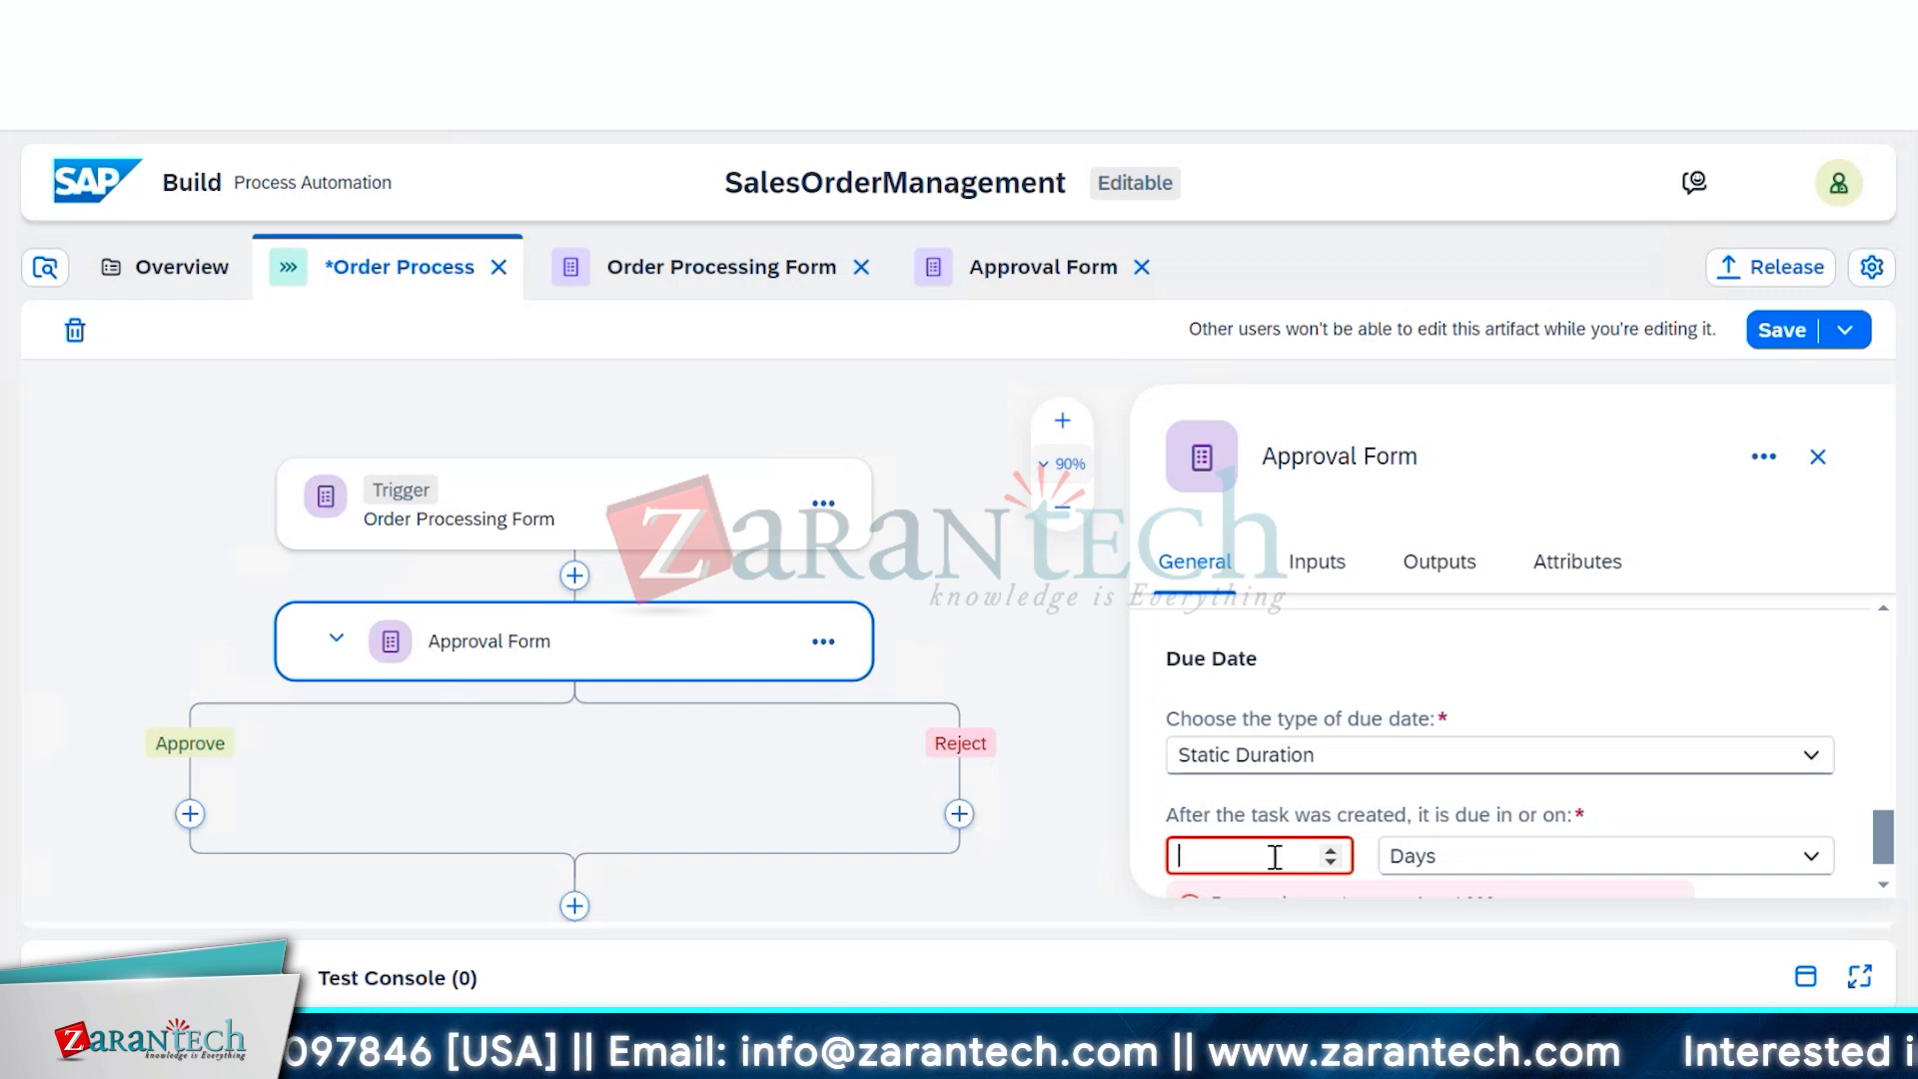
pyautogui.write('7')
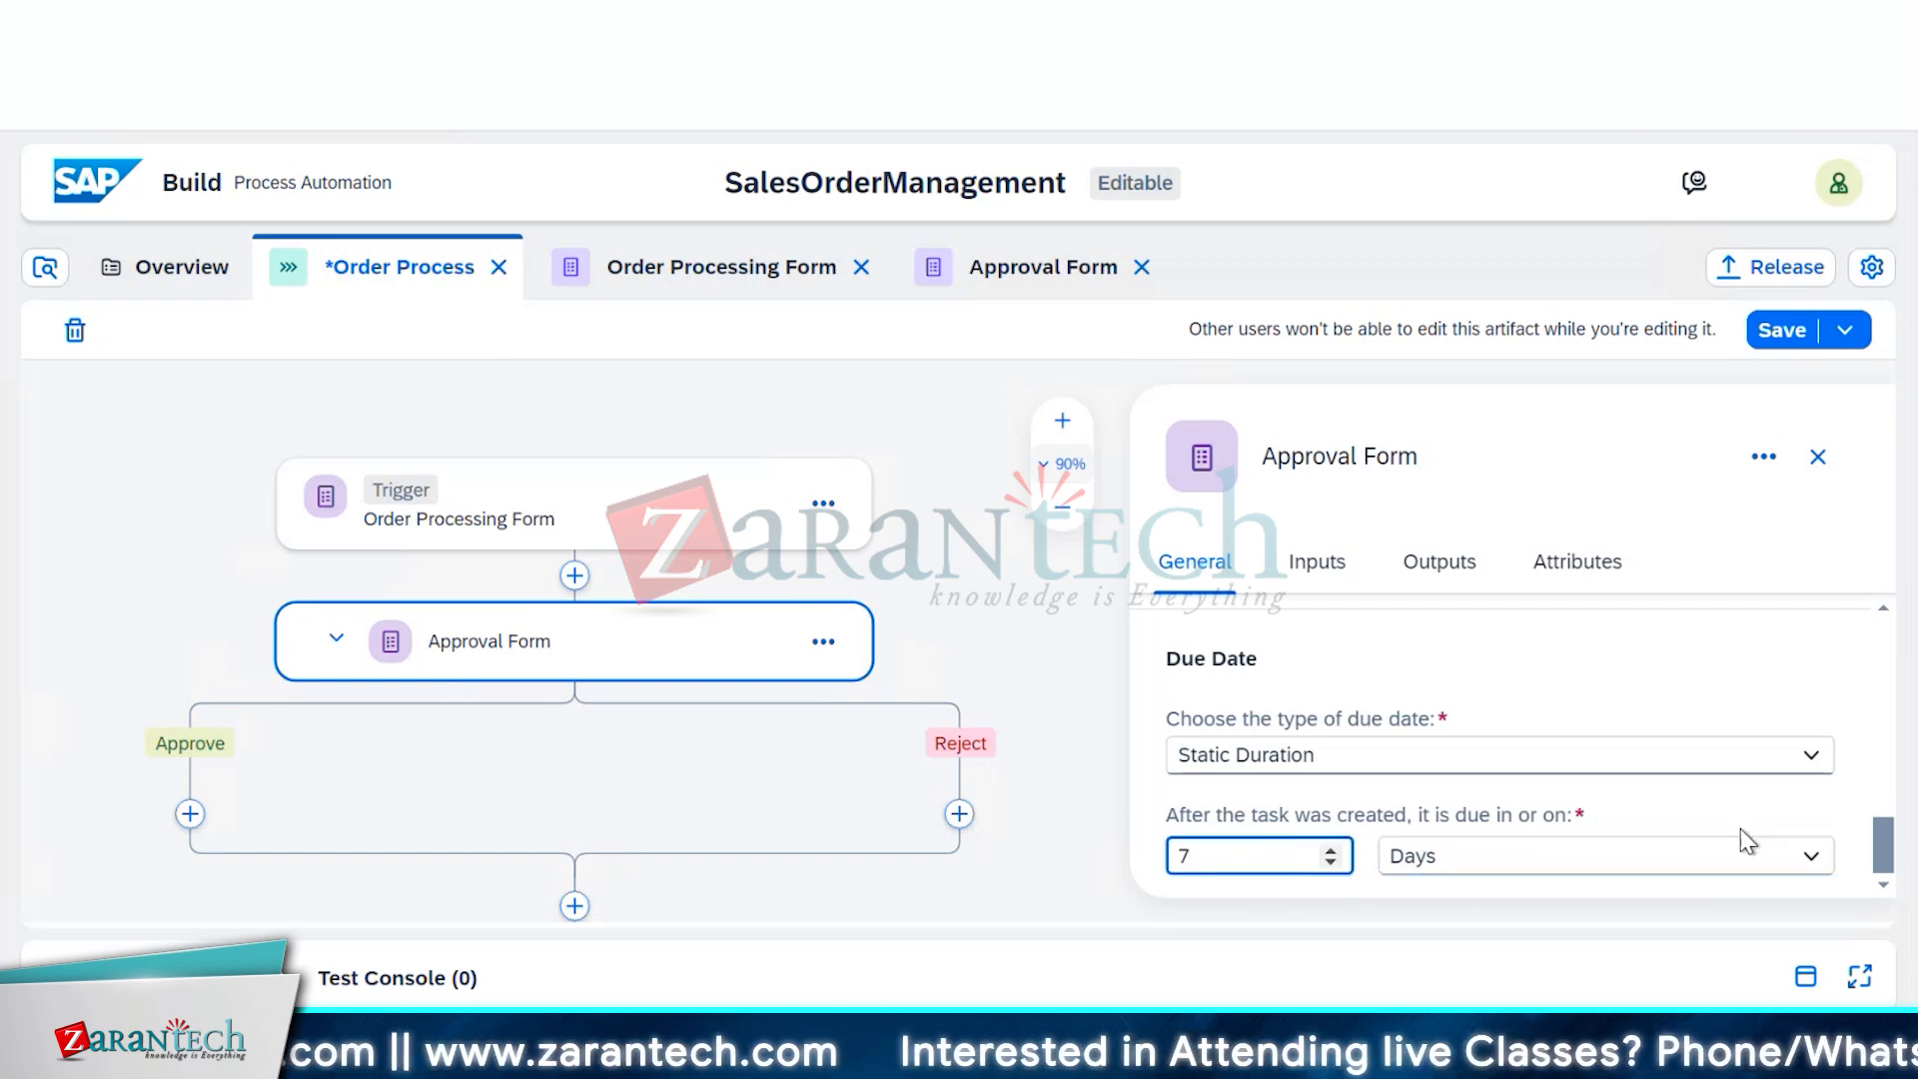
pyautogui.click(1849, 805)
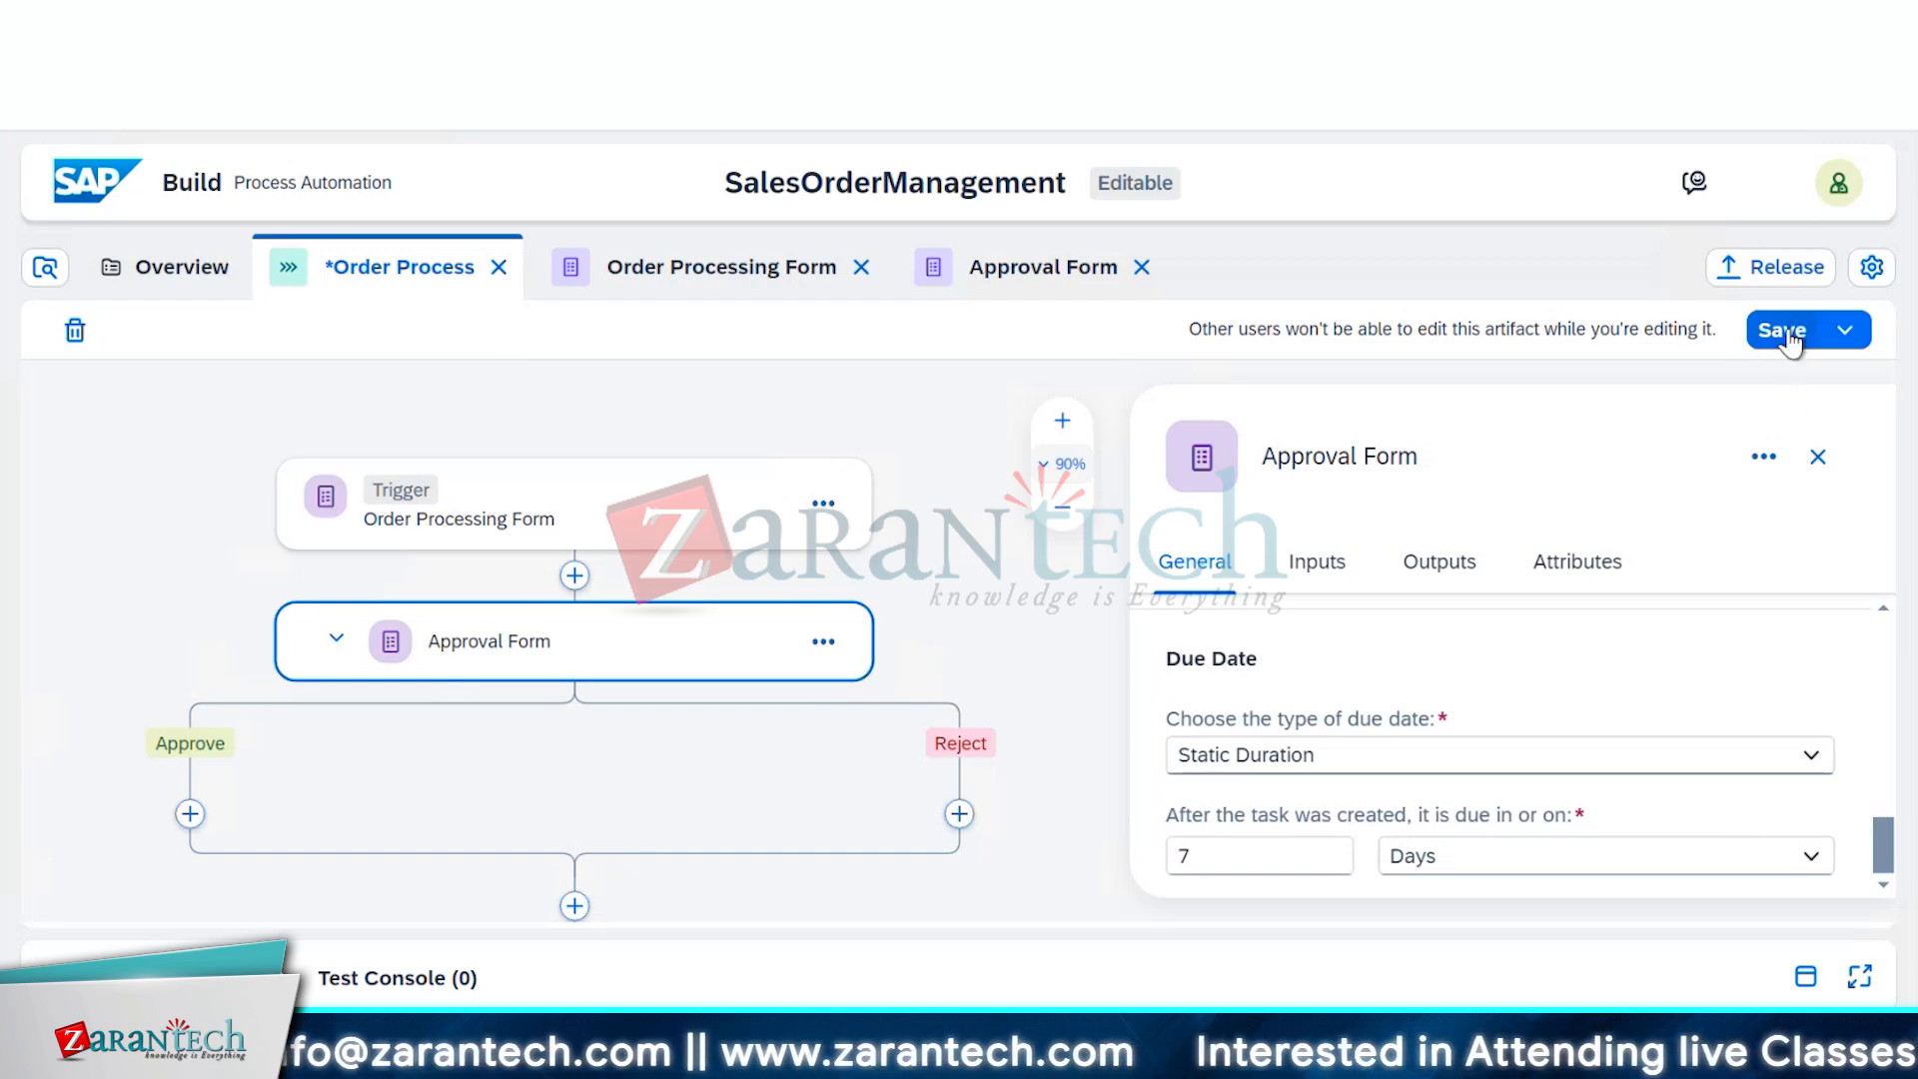
# Save the Order Process and close the Approval Form properties panel
pyautogui.click(1788, 340)
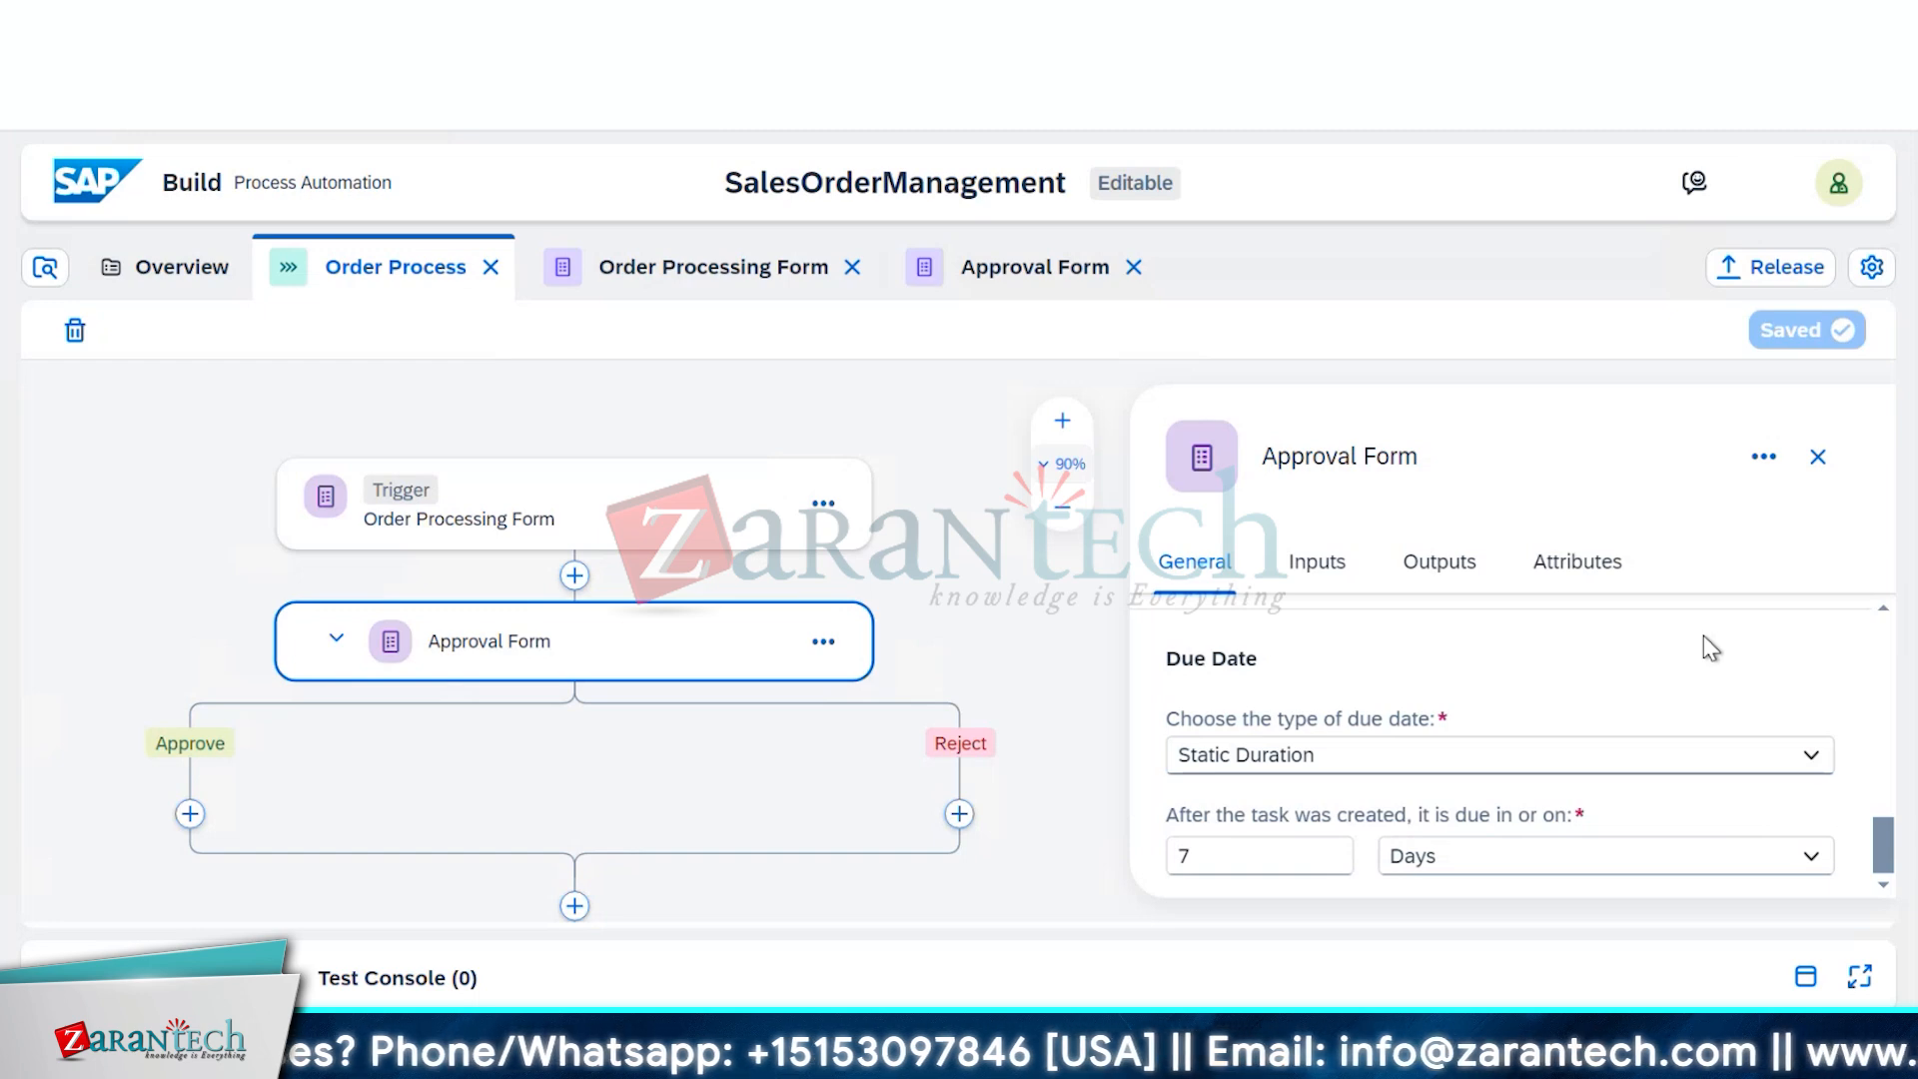
pyautogui.click(1818, 460)
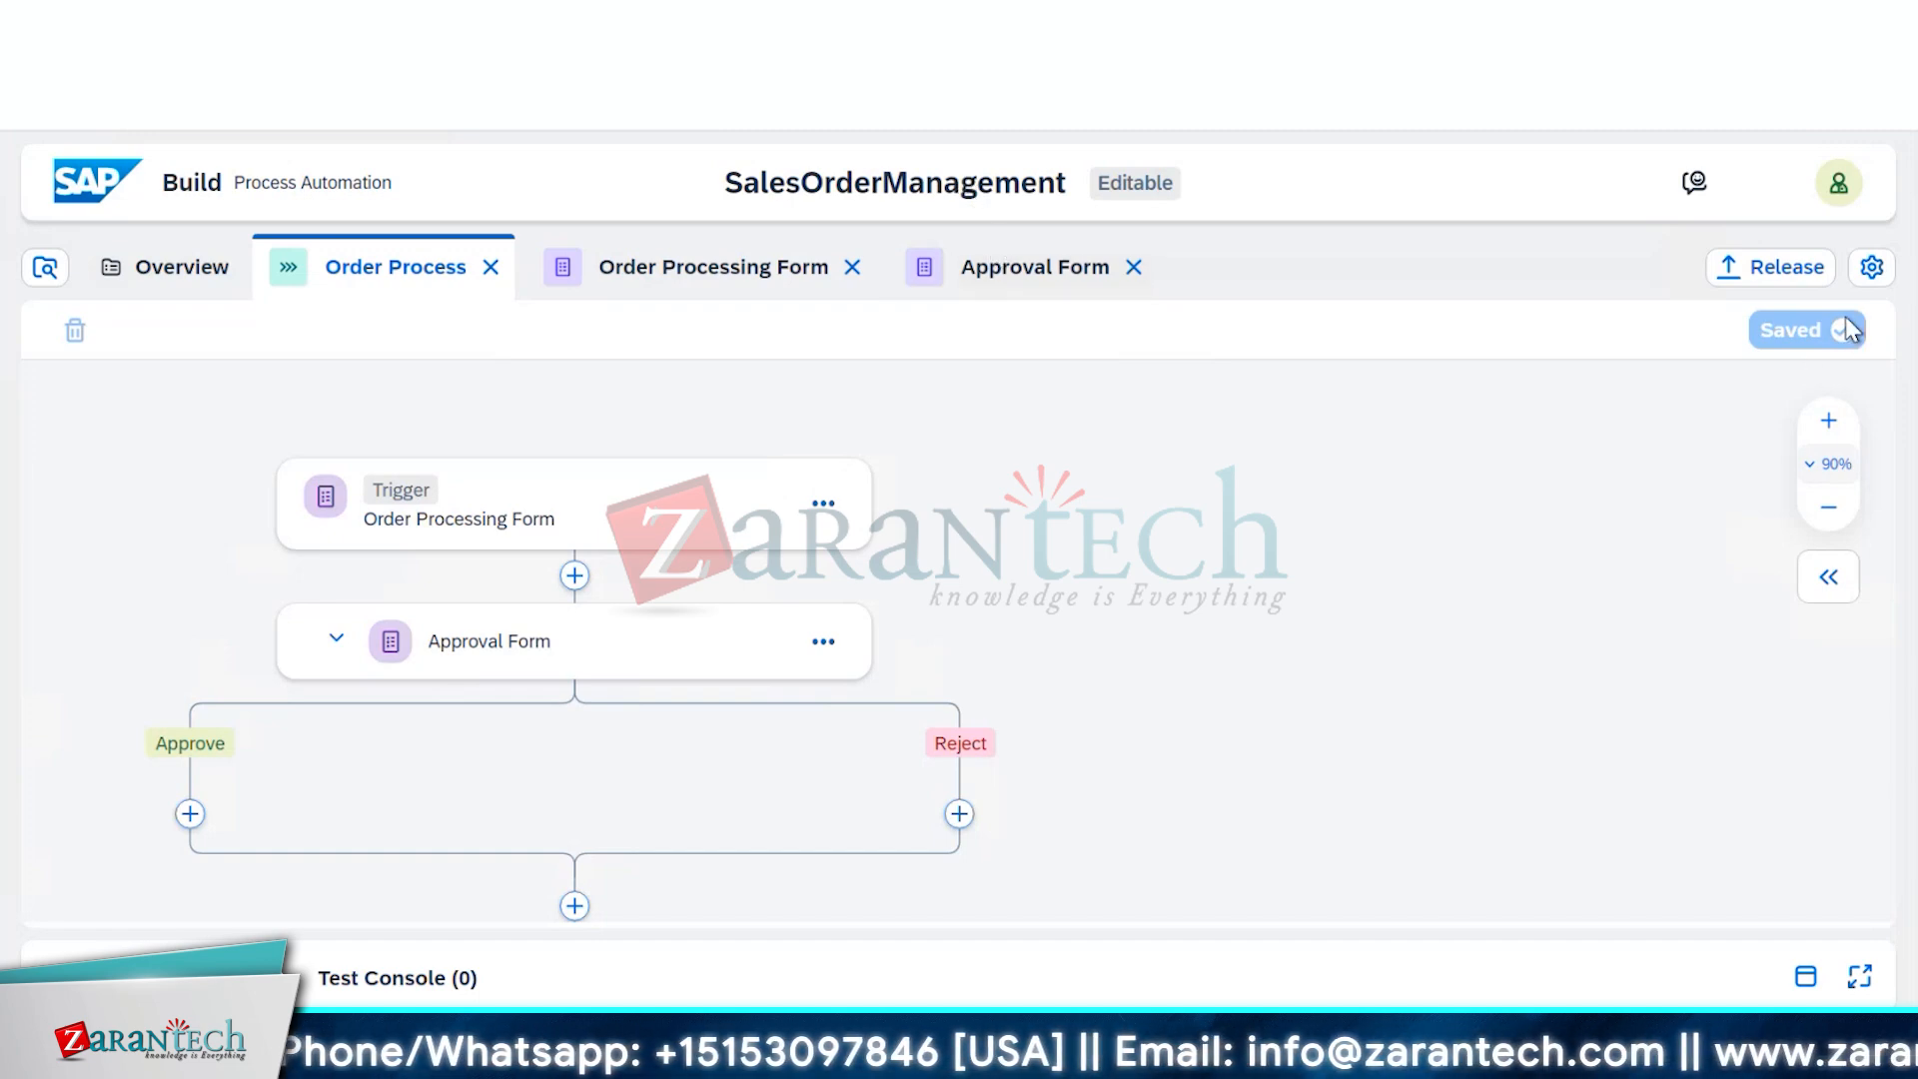
# Release SalesOrderManagement as version 1.0.0 with the release note 'Initial Release'
pyautogui.click(1772, 268)
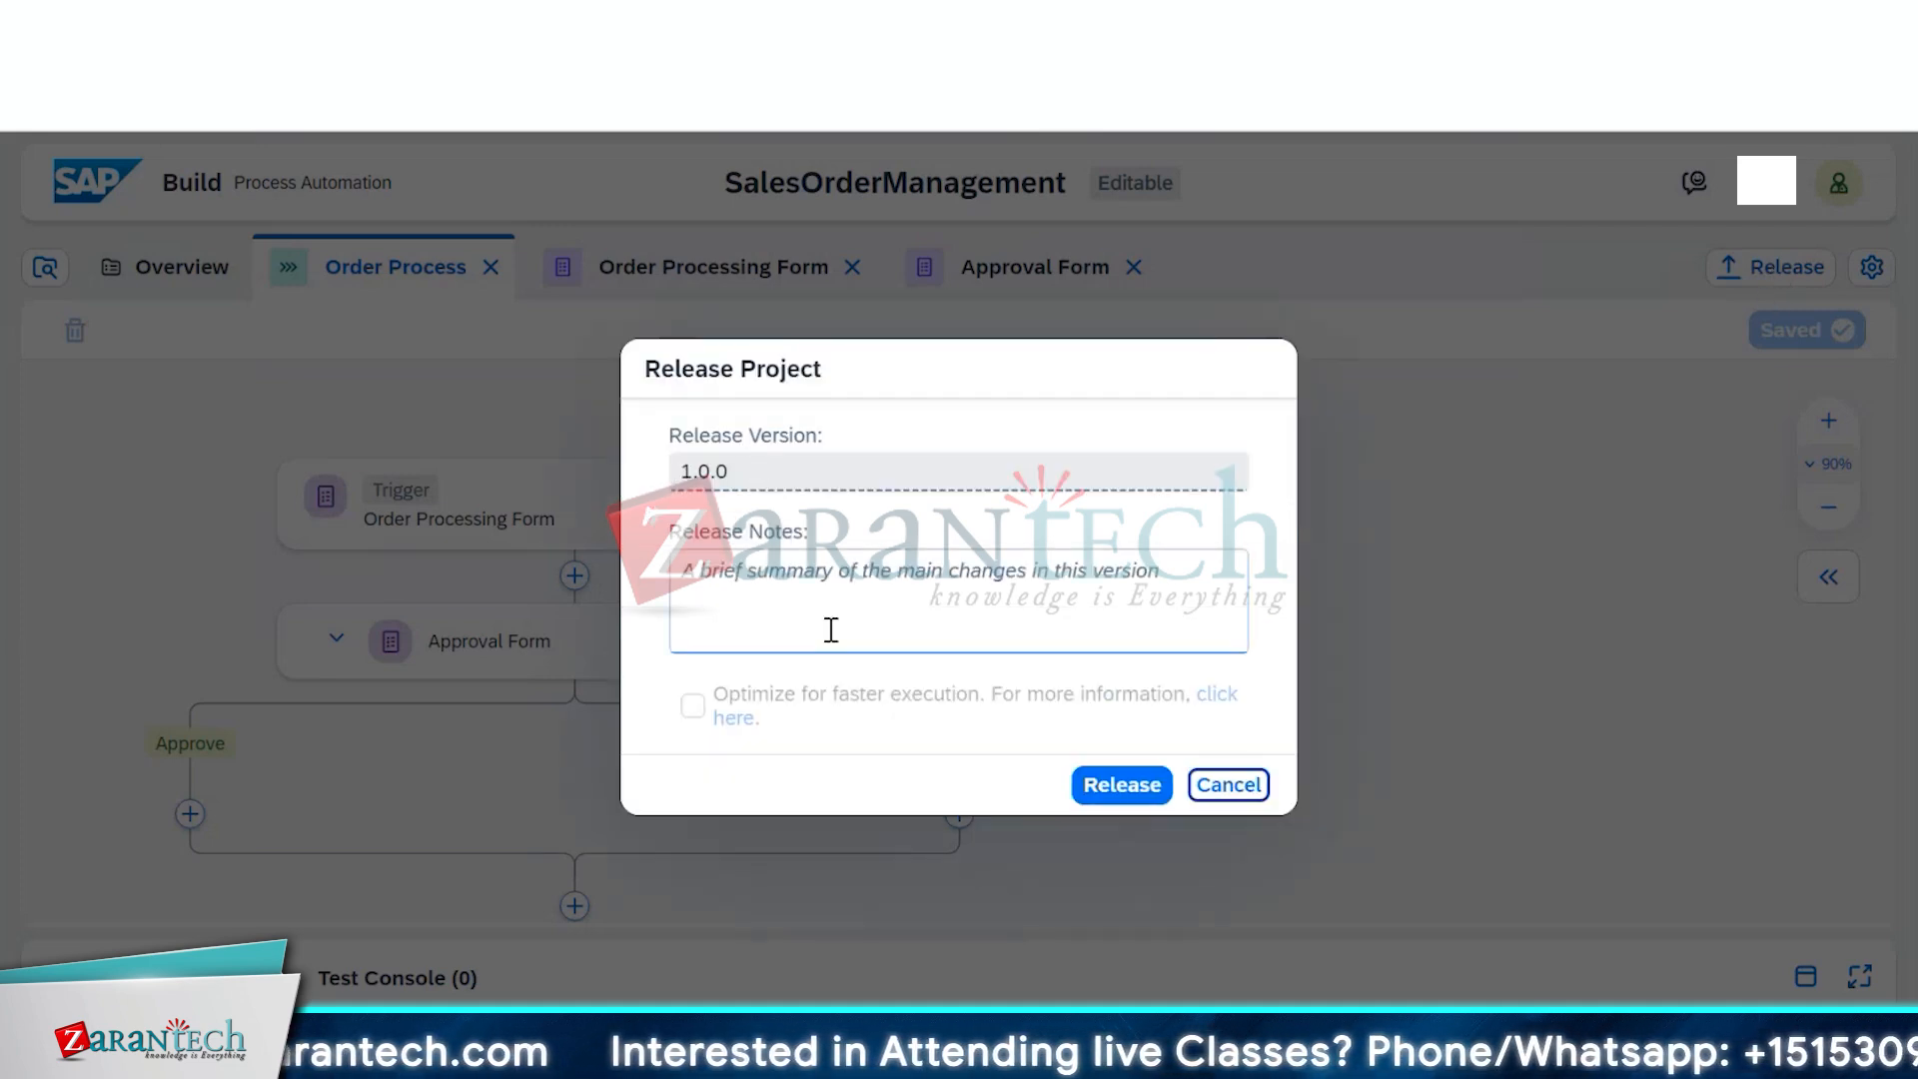
pyautogui.click(835, 579)
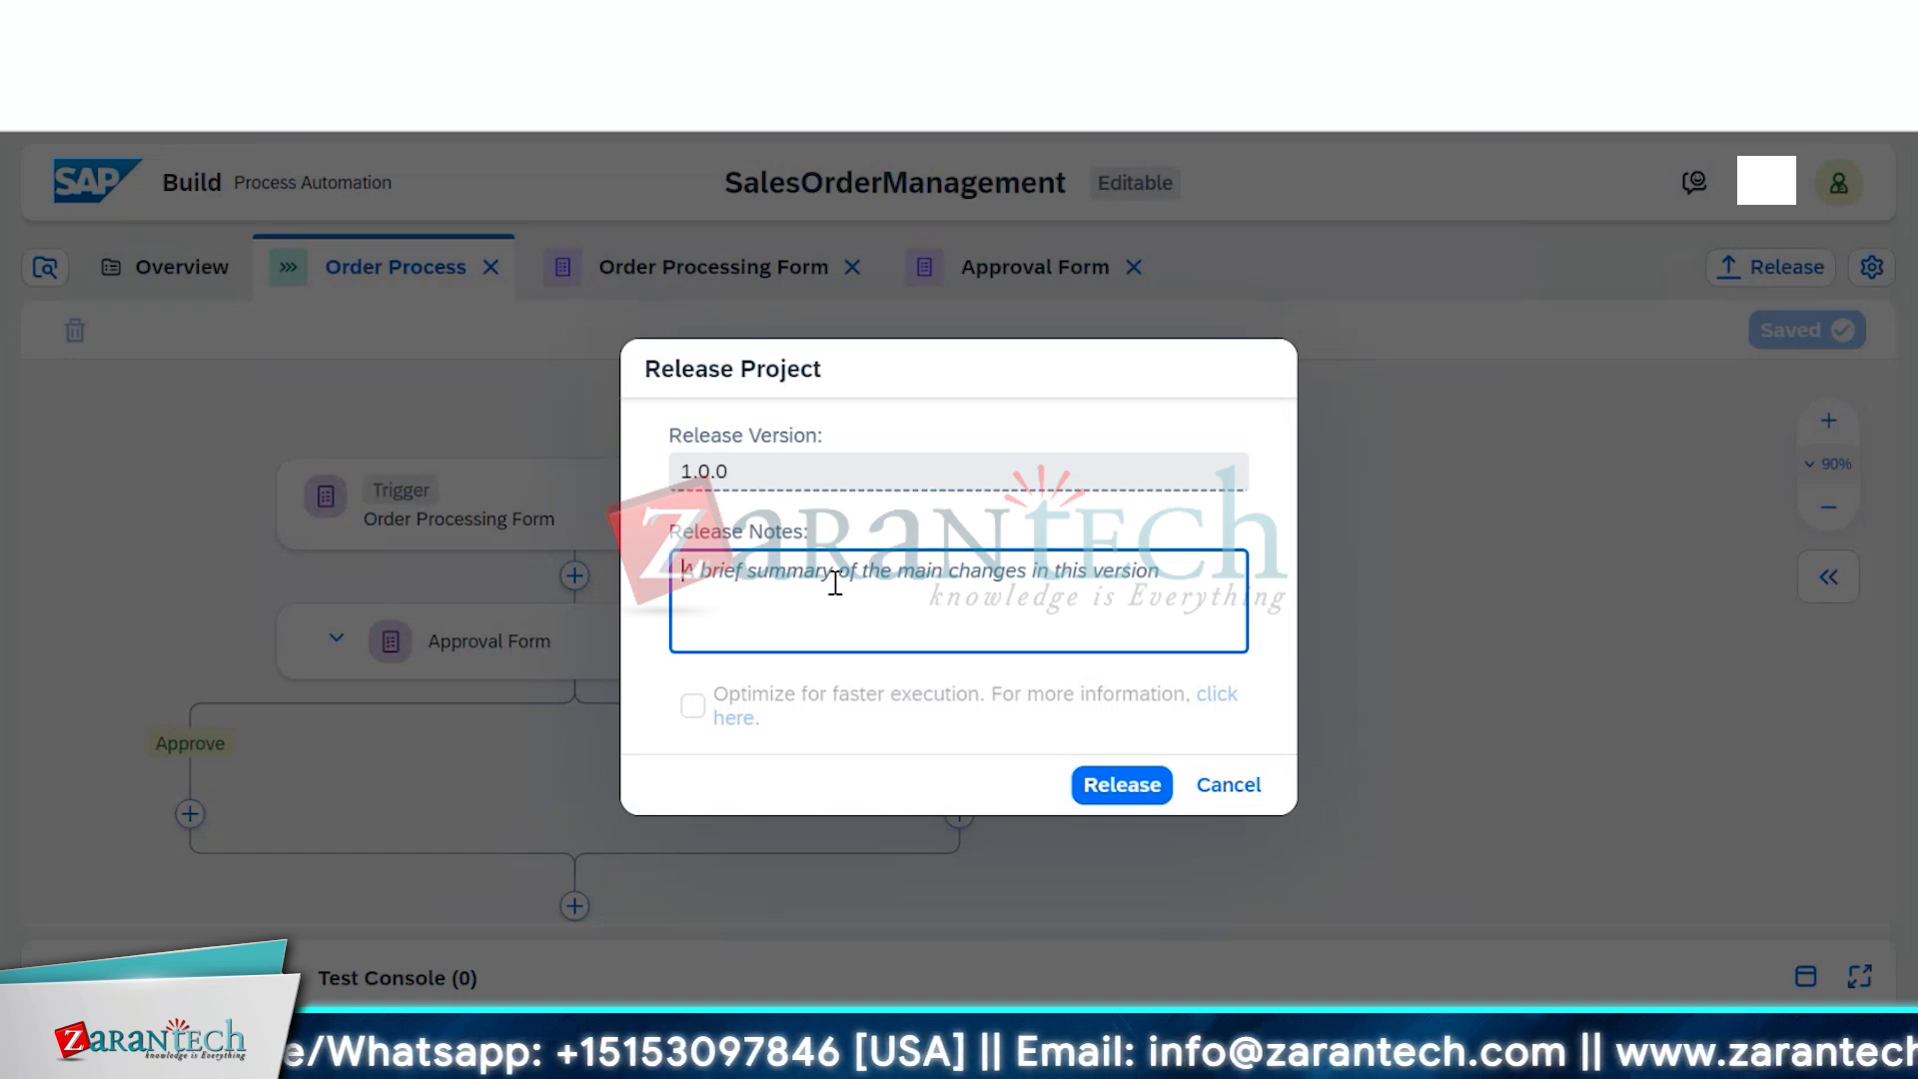
pyautogui.write('Iniut')
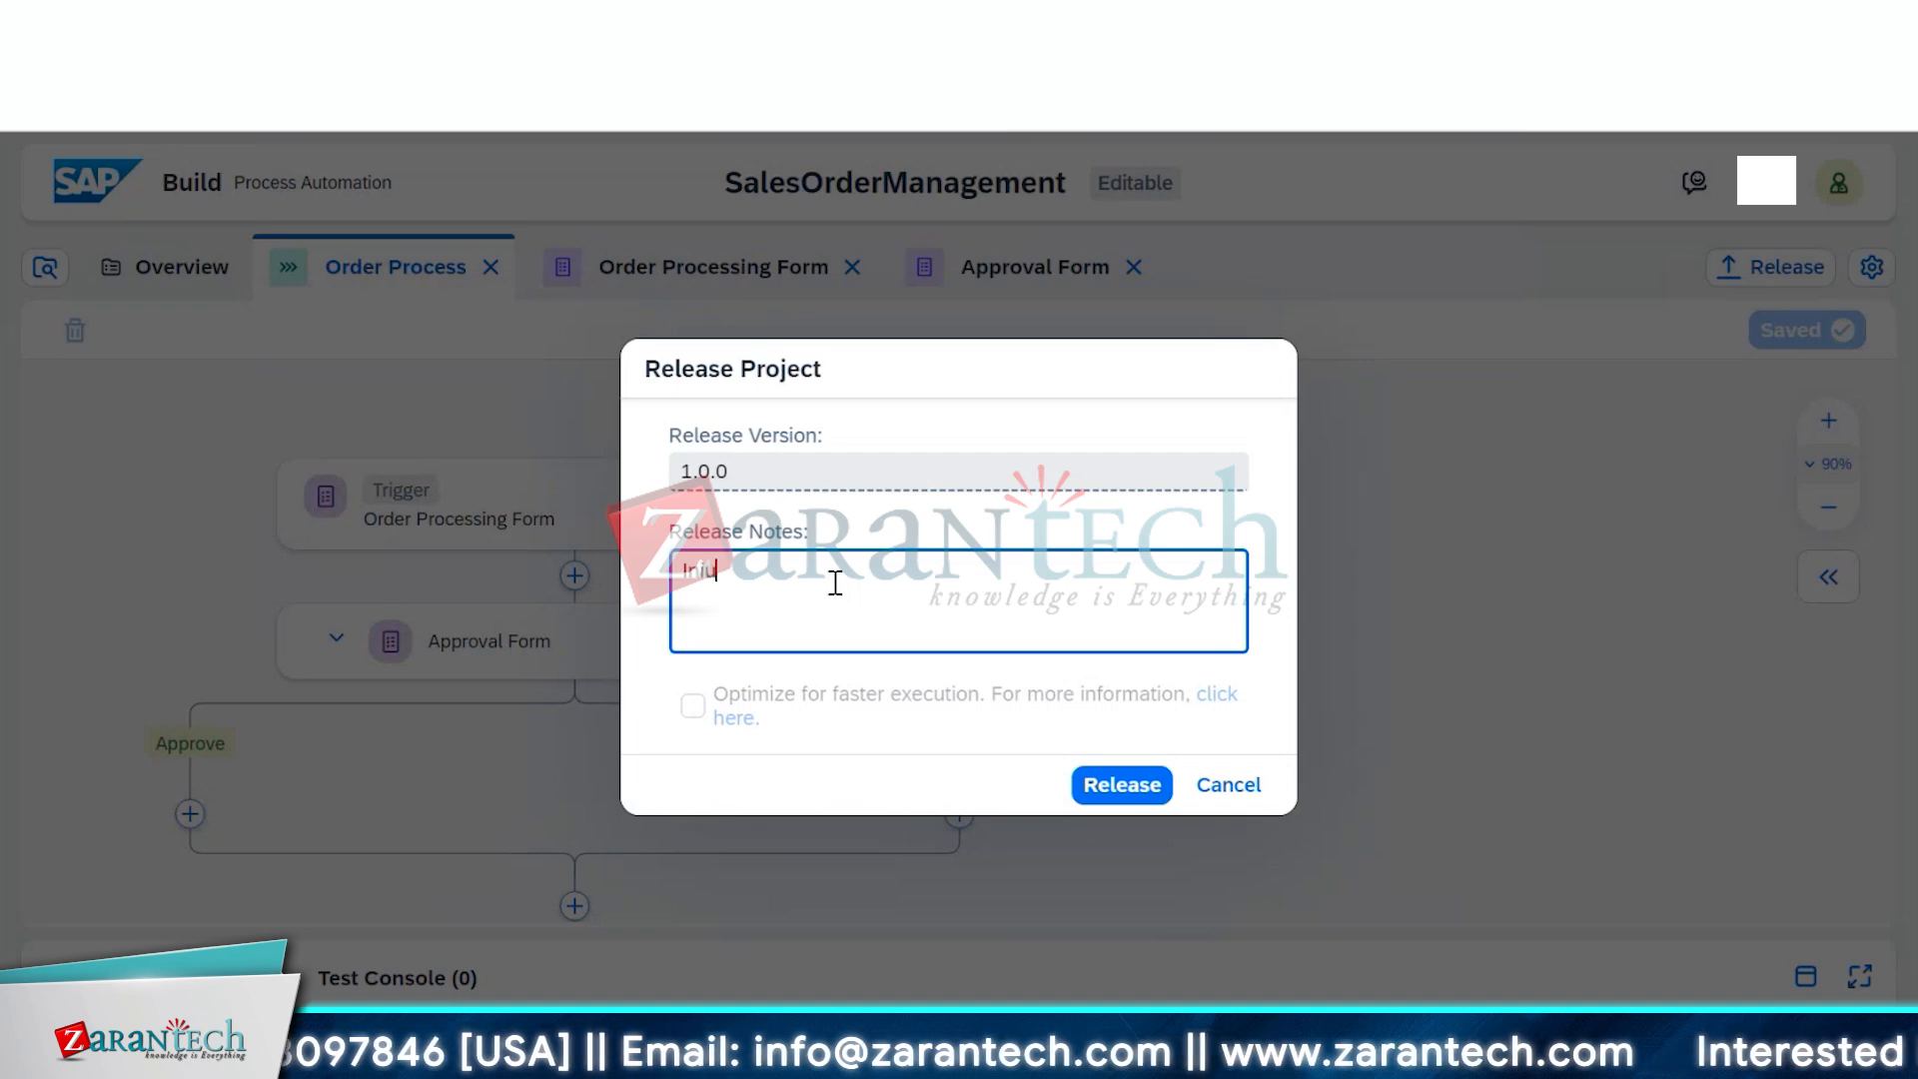
pyautogui.press('BackSpace')
pyautogui.press('BackSpace')
pyautogui.press('BackSpace')
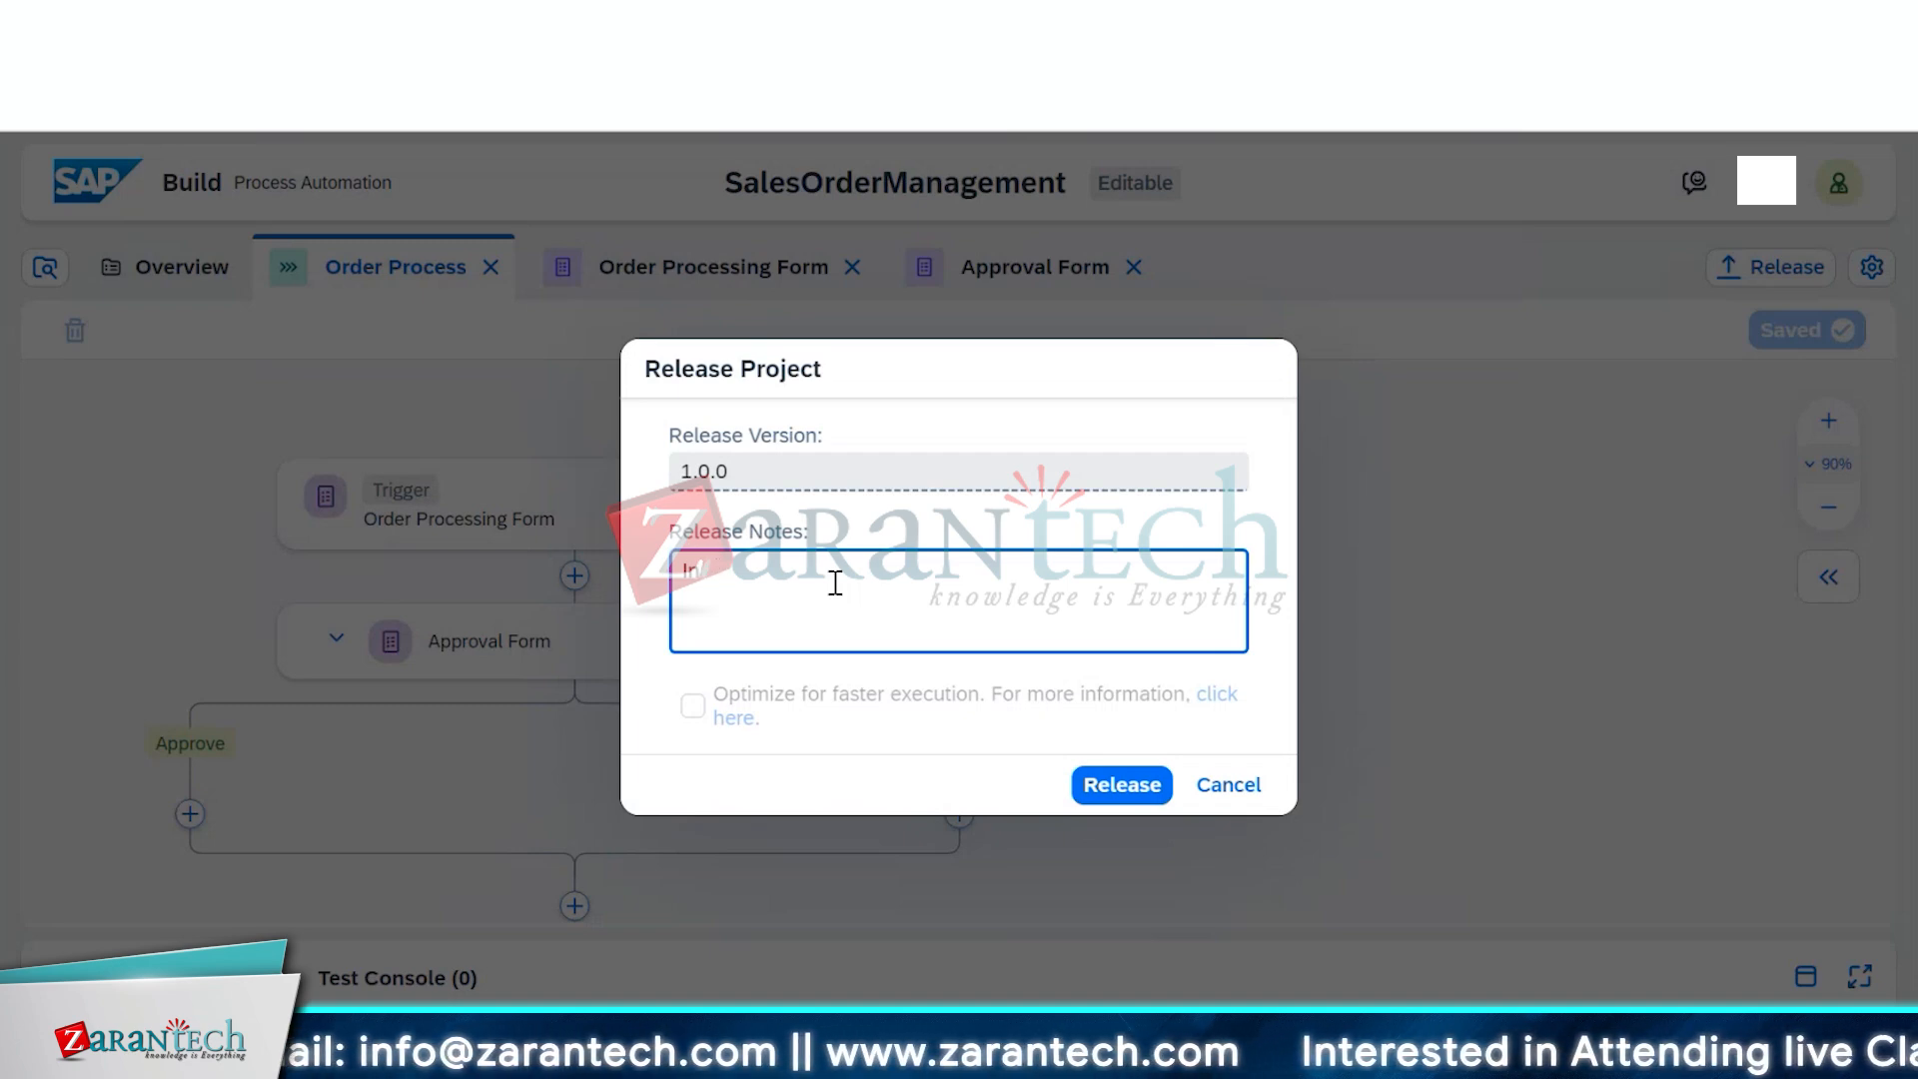
pyautogui.write('iti')
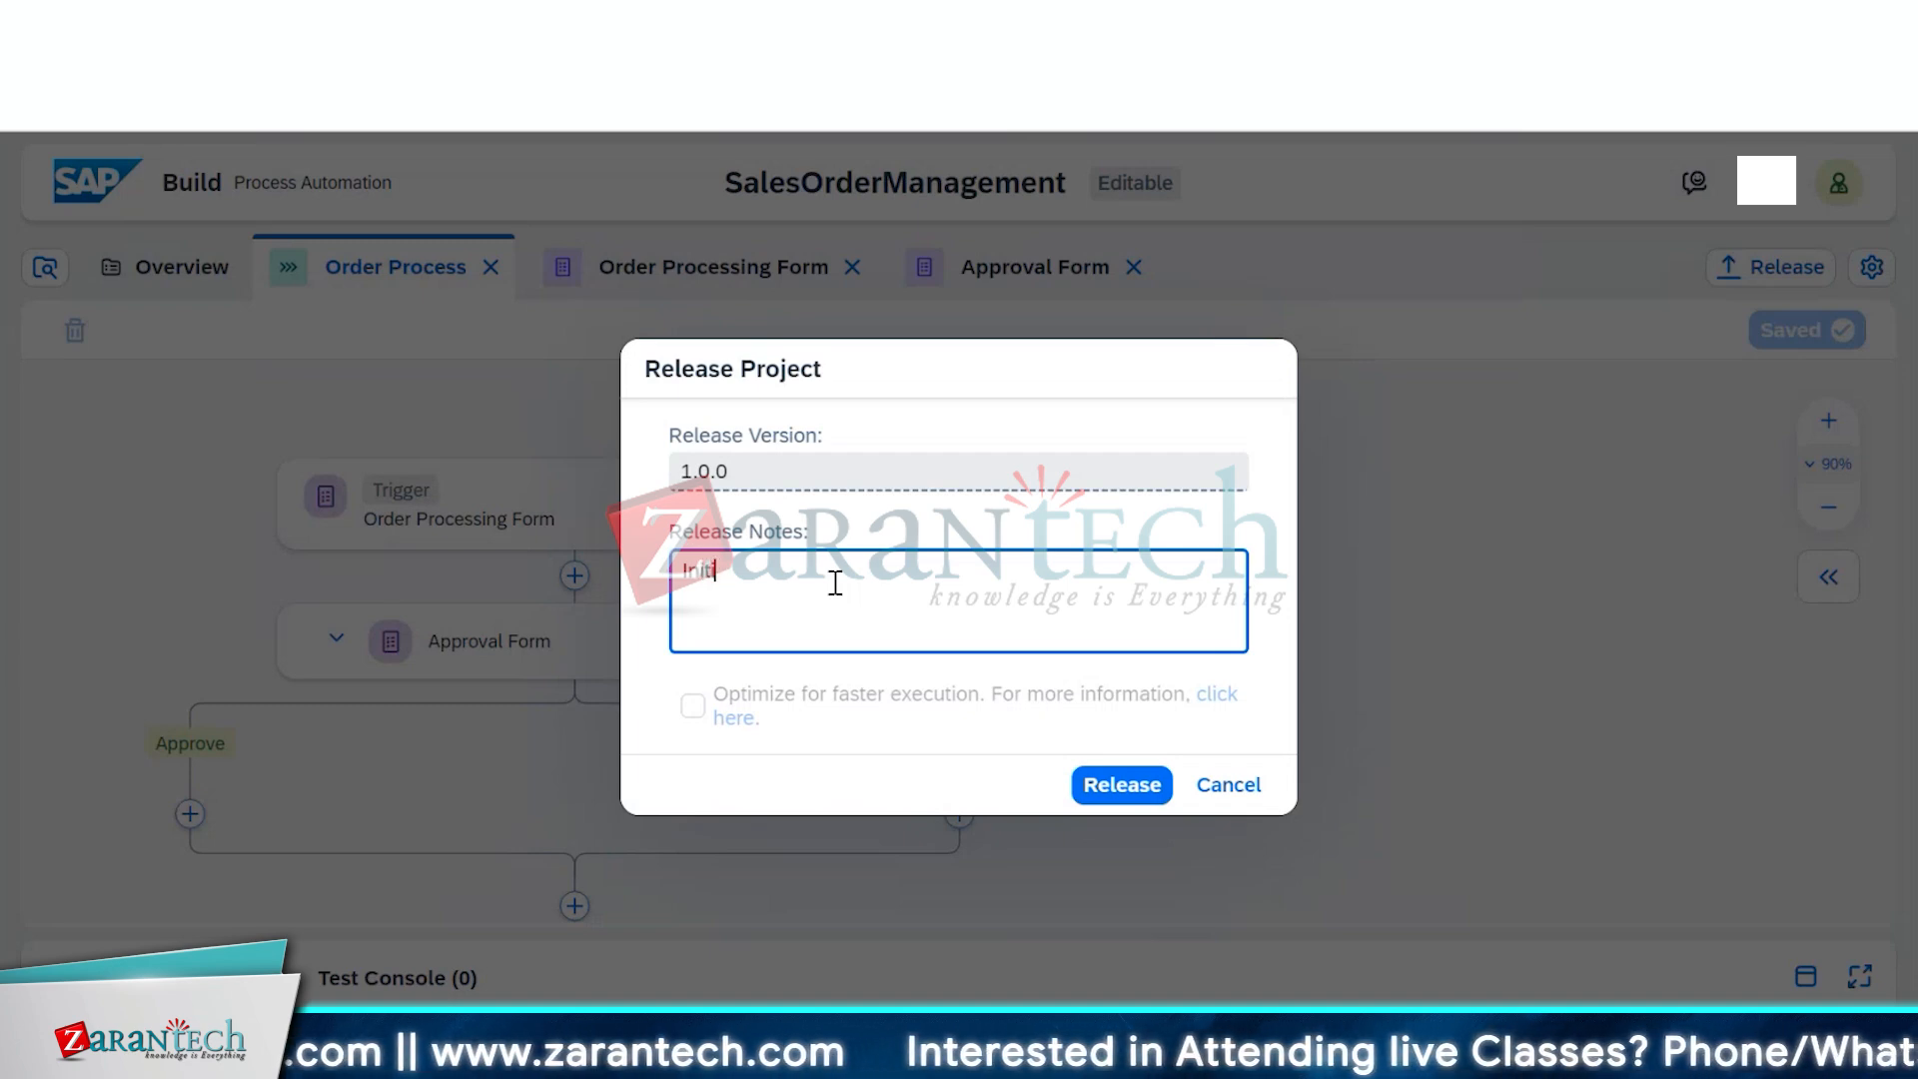
pyautogui.write('al Release')
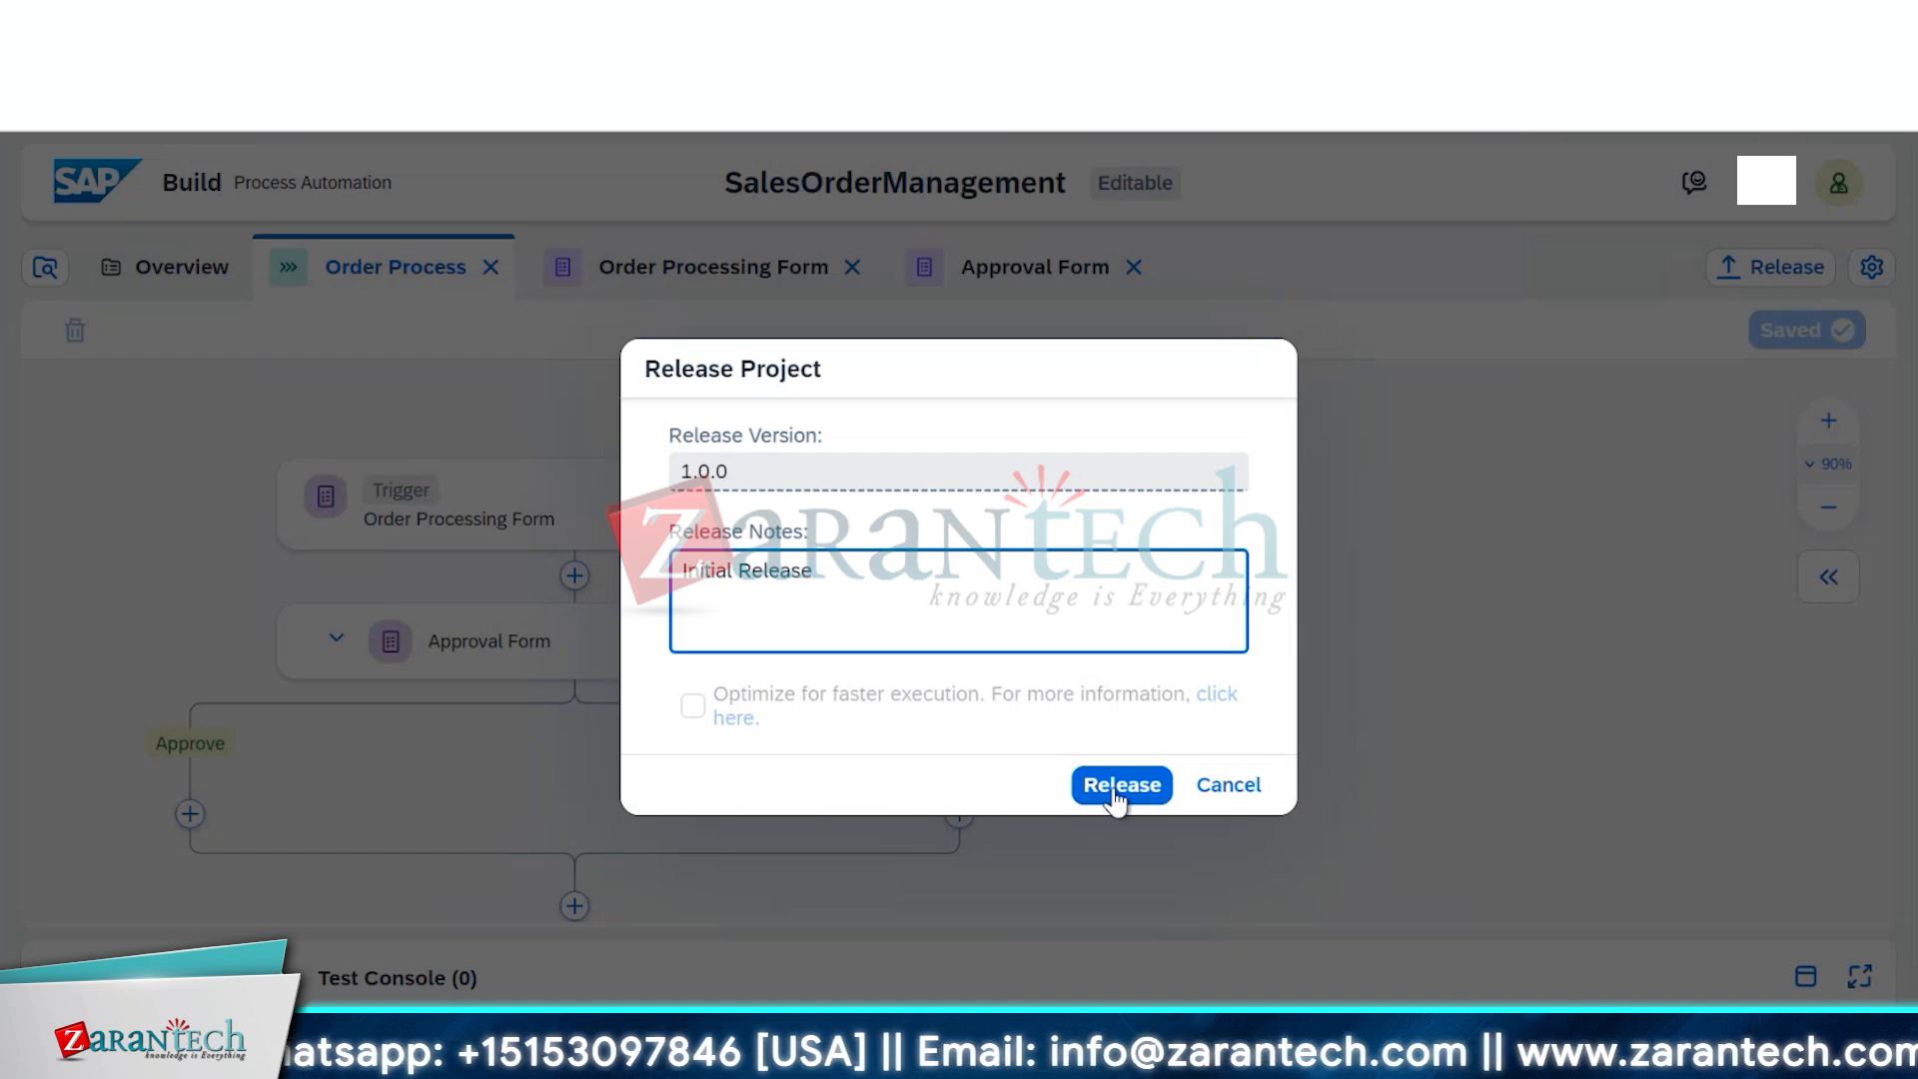
pyautogui.click(1115, 796)
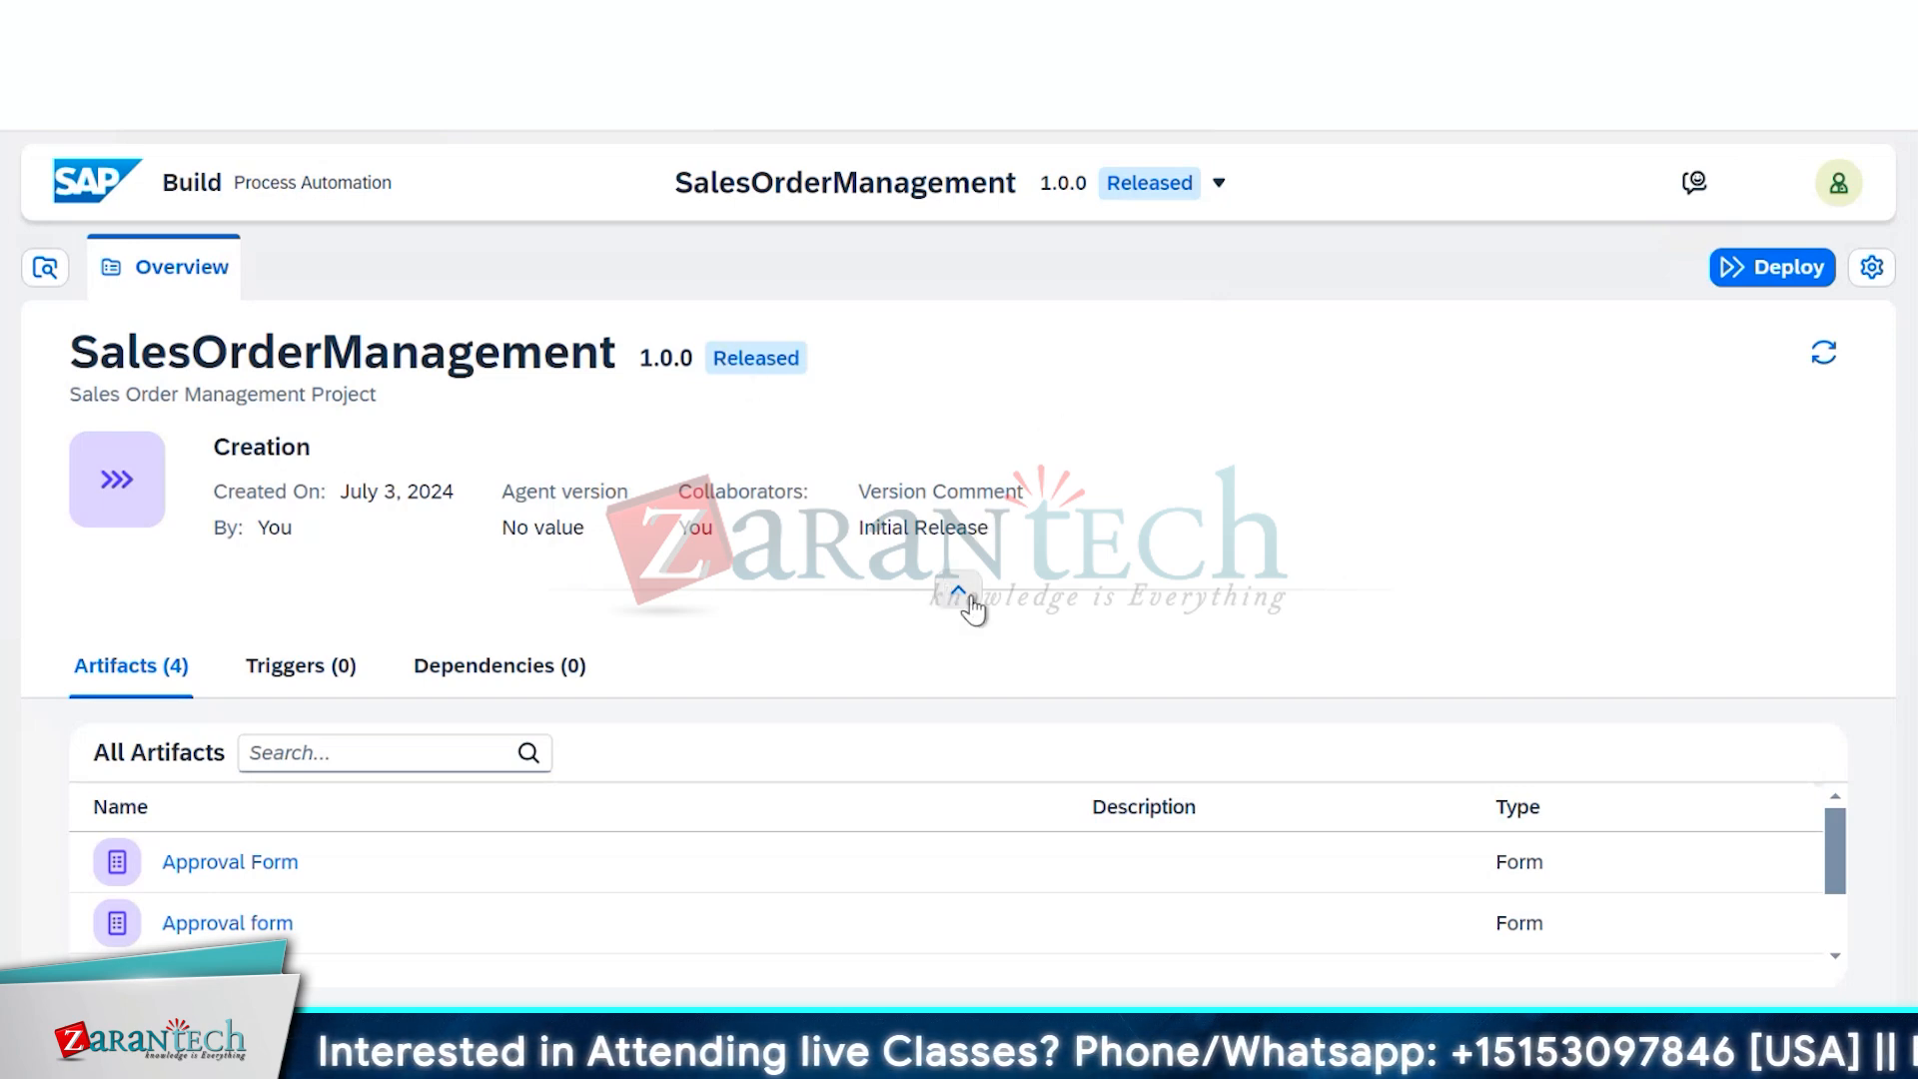
# Deploy version 1.0.0 to the Public environment and scroll the artifacts list to Order Process
pyautogui.click(1800, 284)
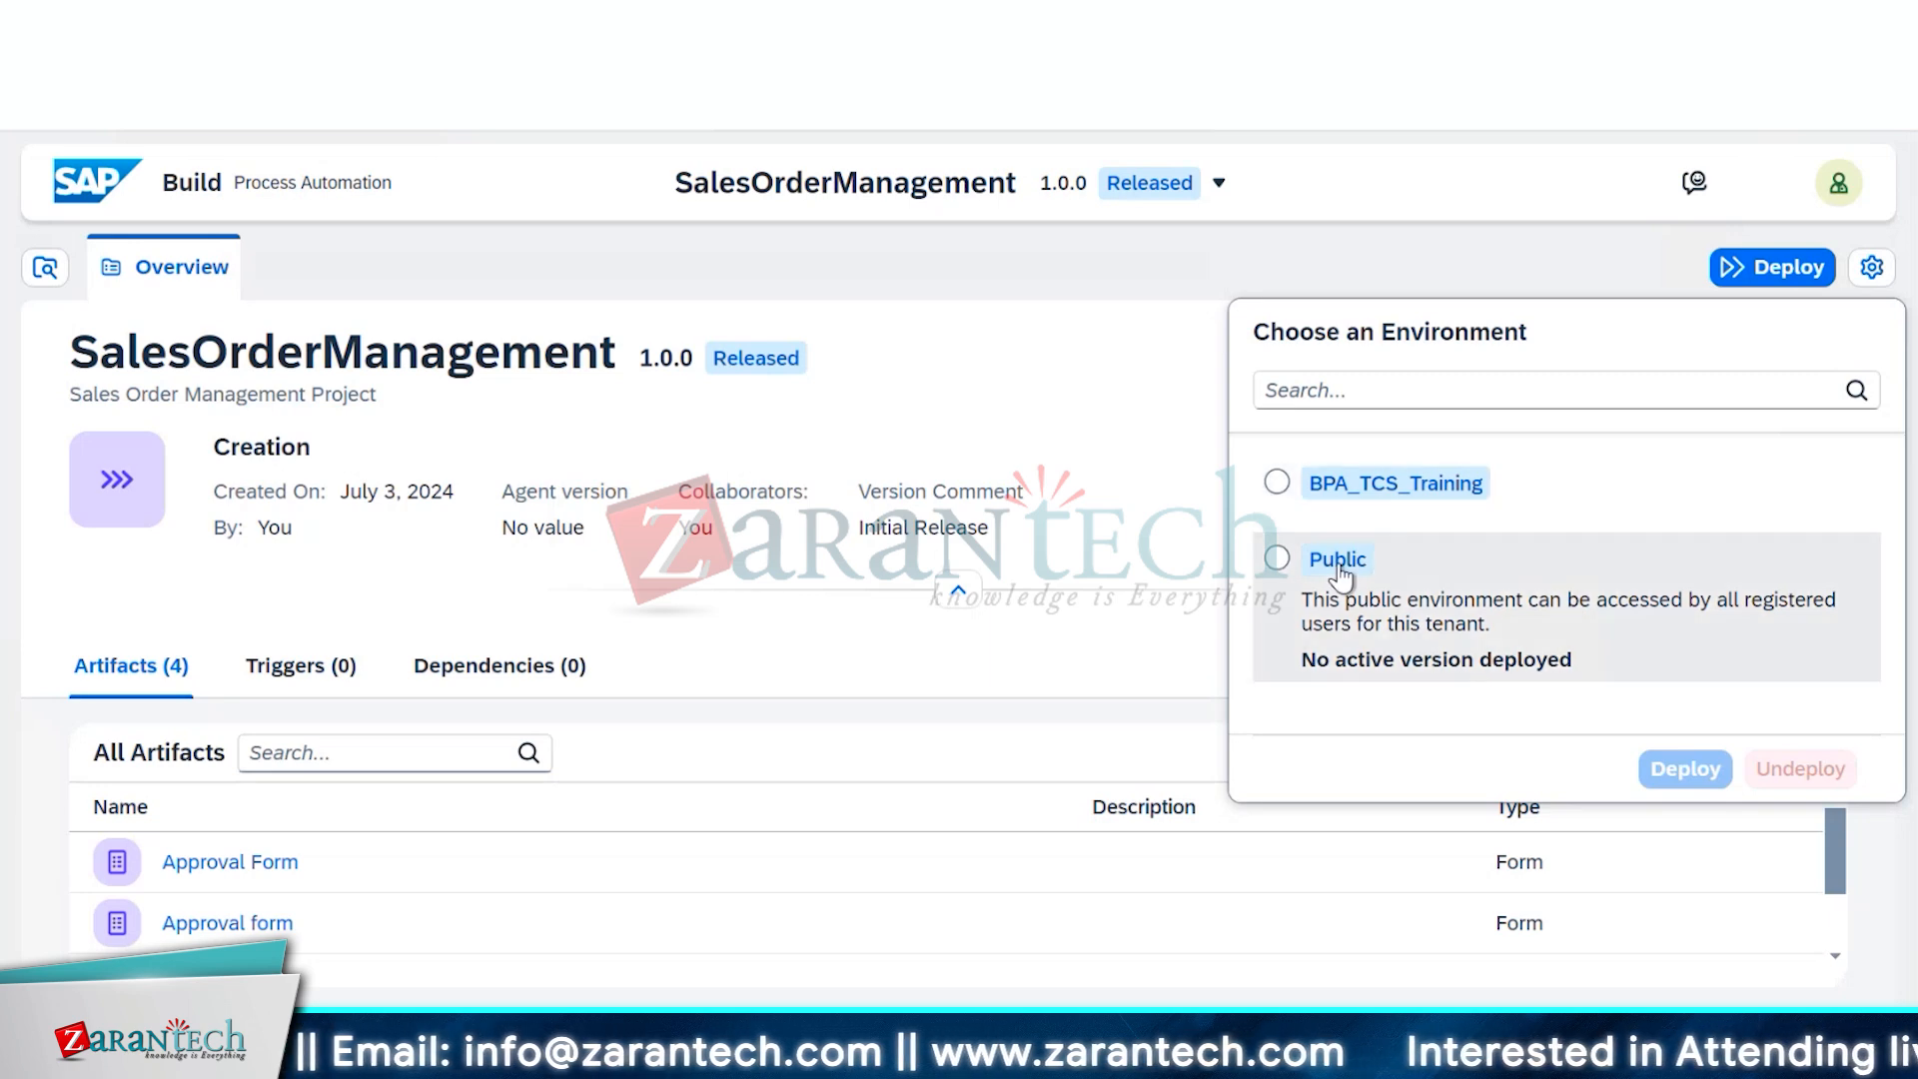
pyautogui.click(1340, 569)
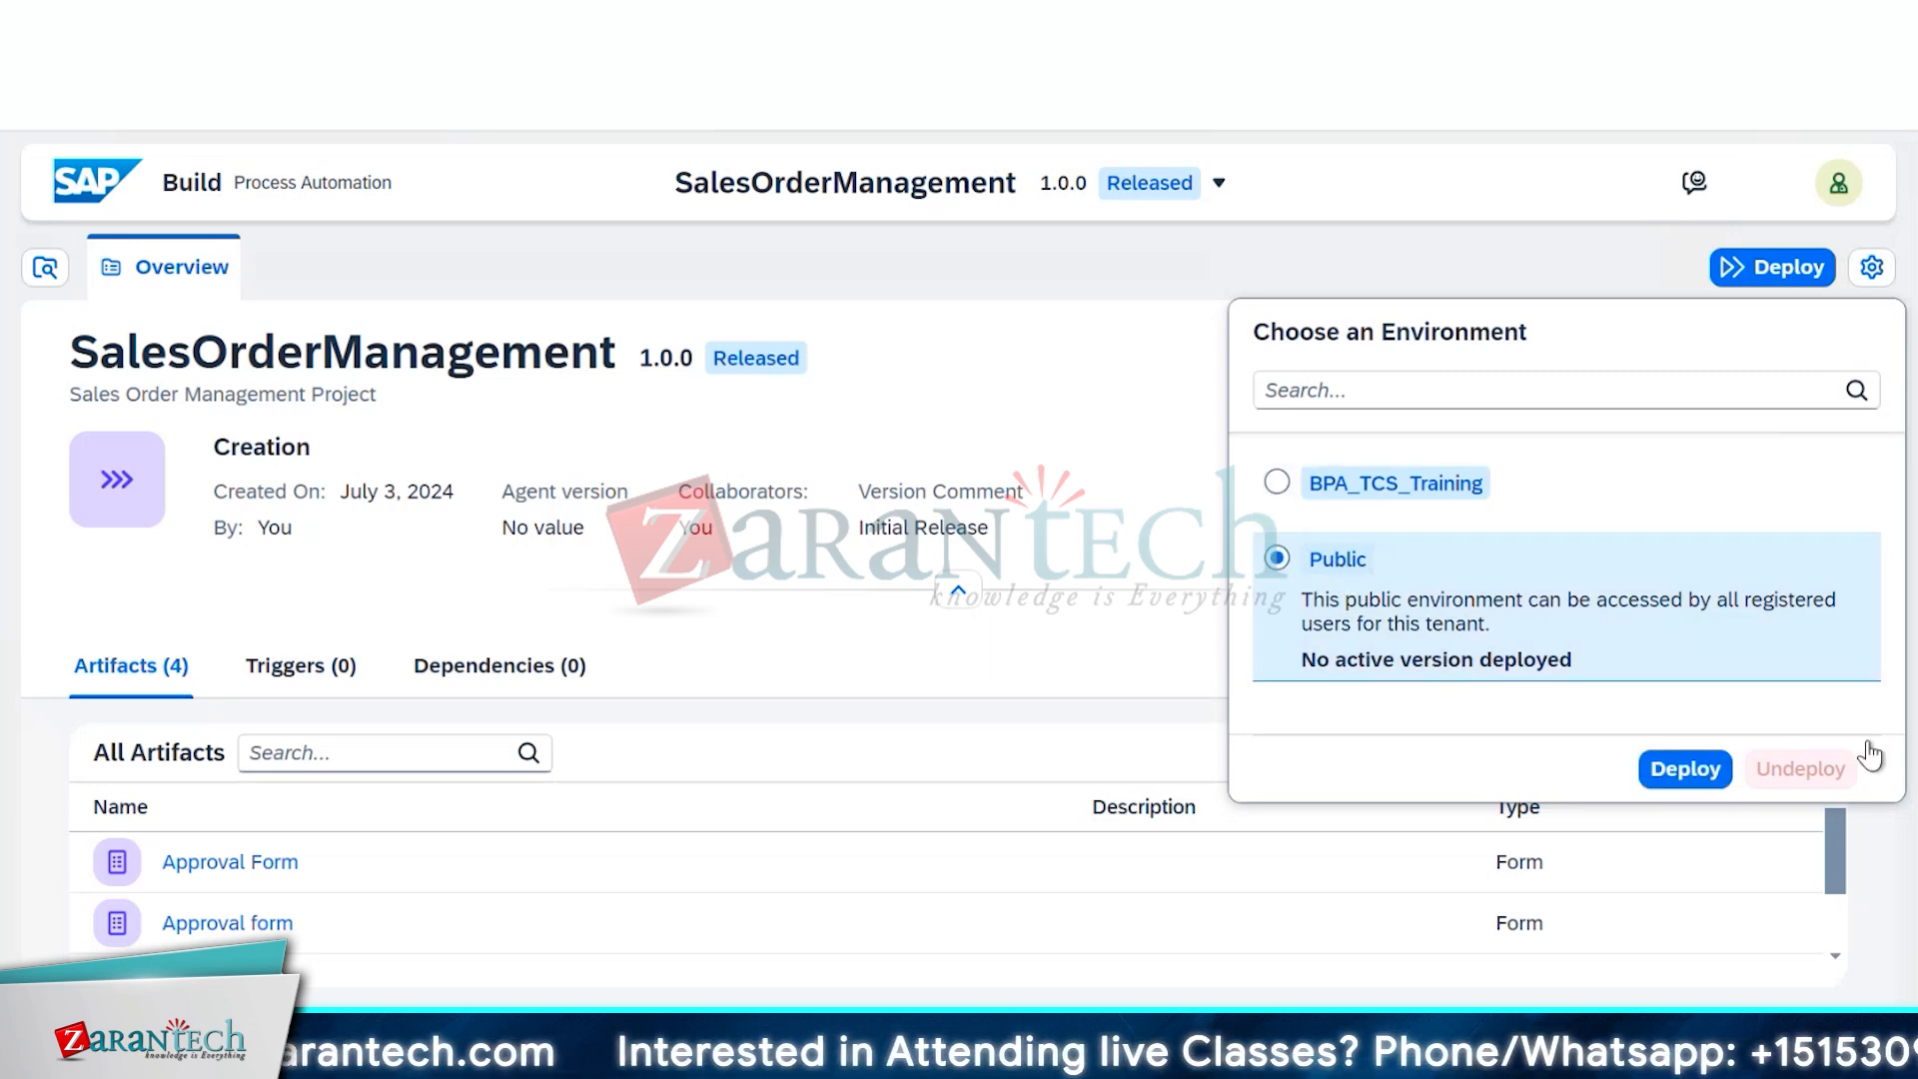
pyautogui.click(1693, 771)
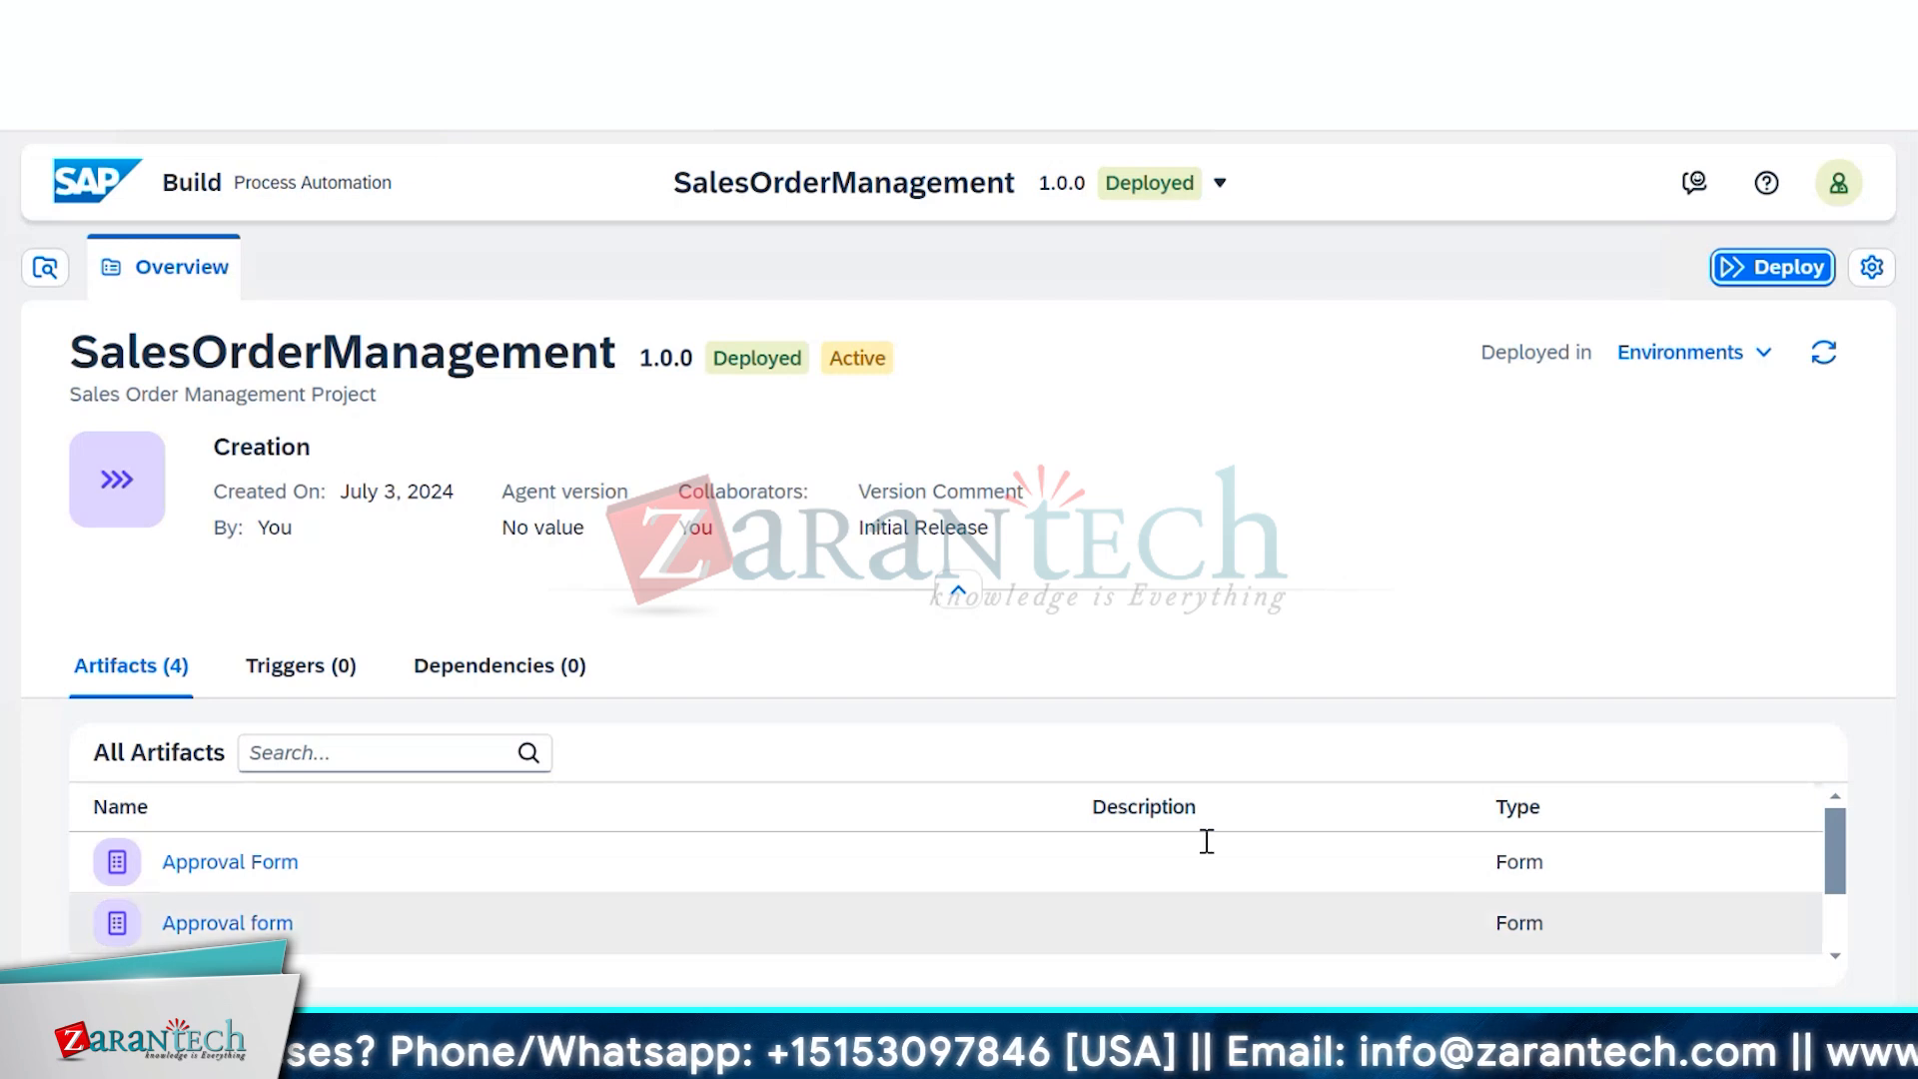
pyautogui.scroll(-2, 1209, 850)
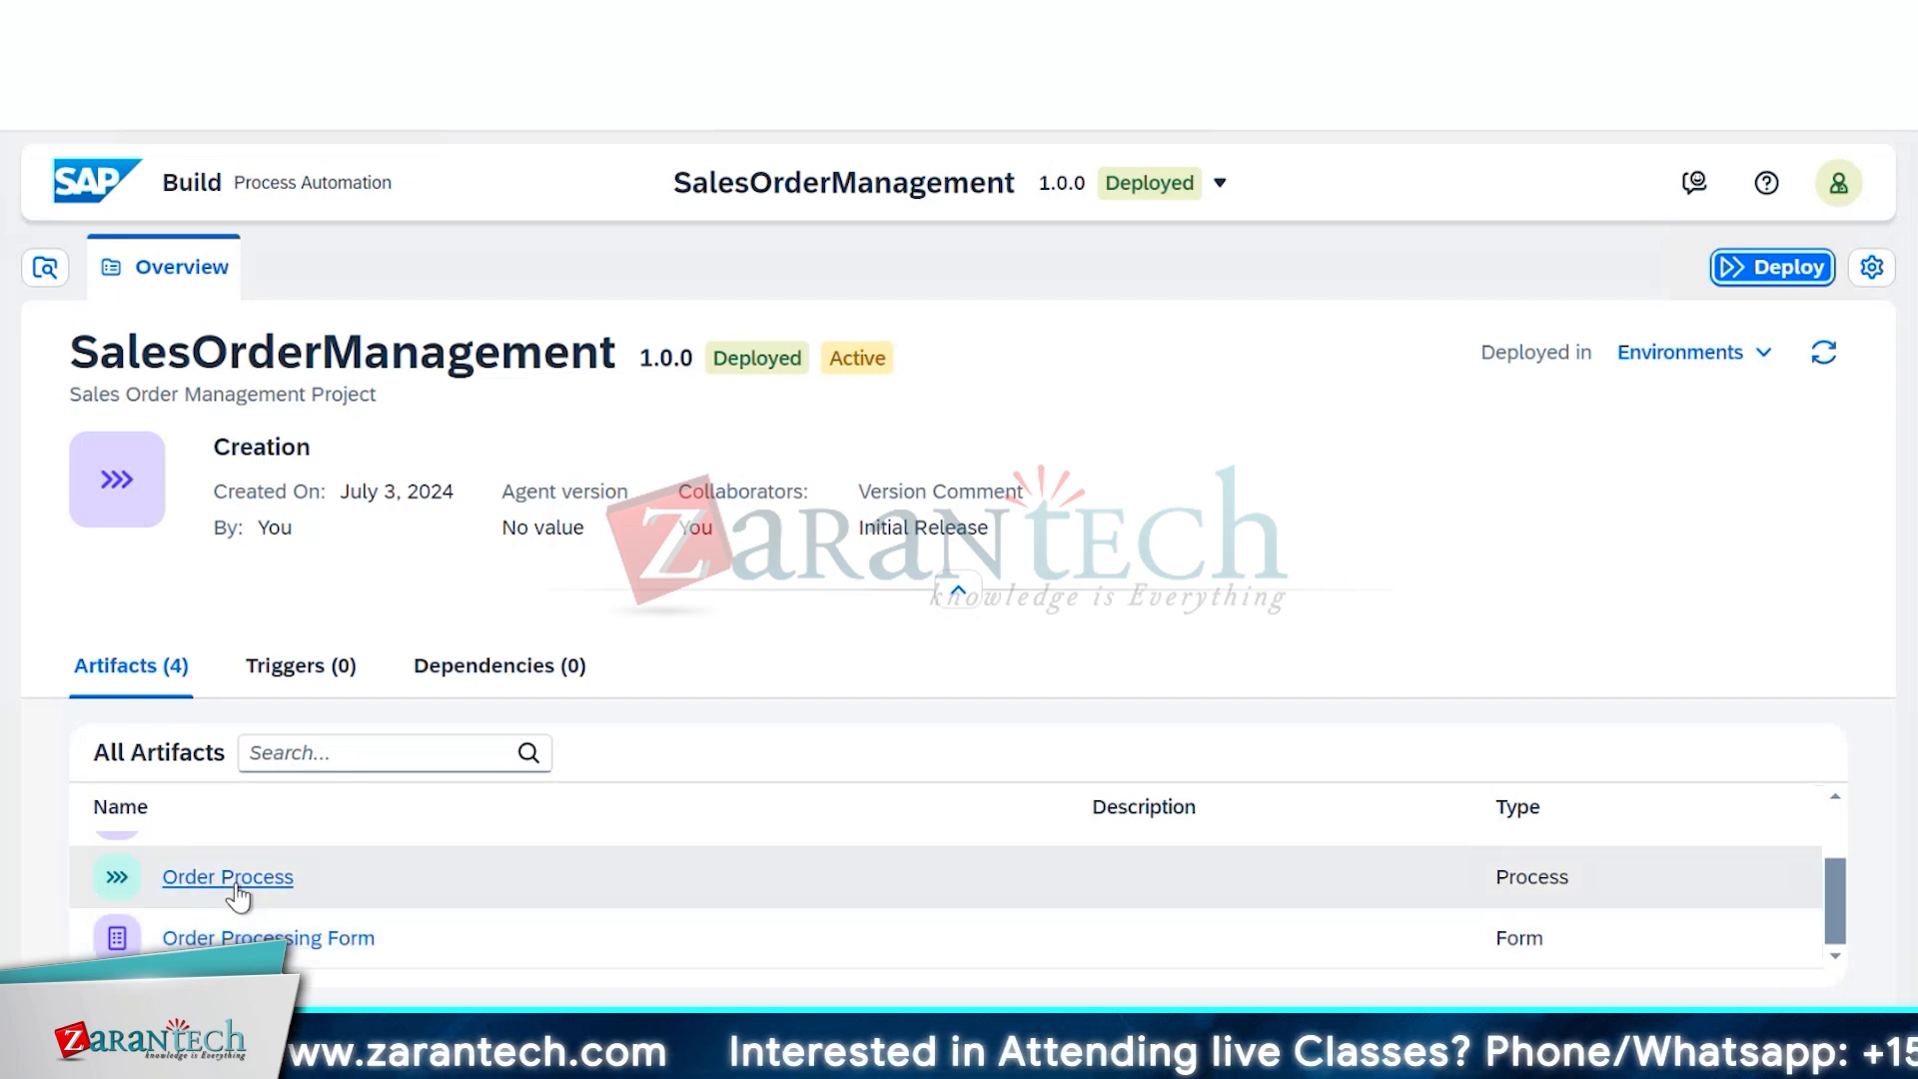
# Open Order Process, select its Order Processing Form trigger, and copy the Form Link
pyautogui.click(234, 885)
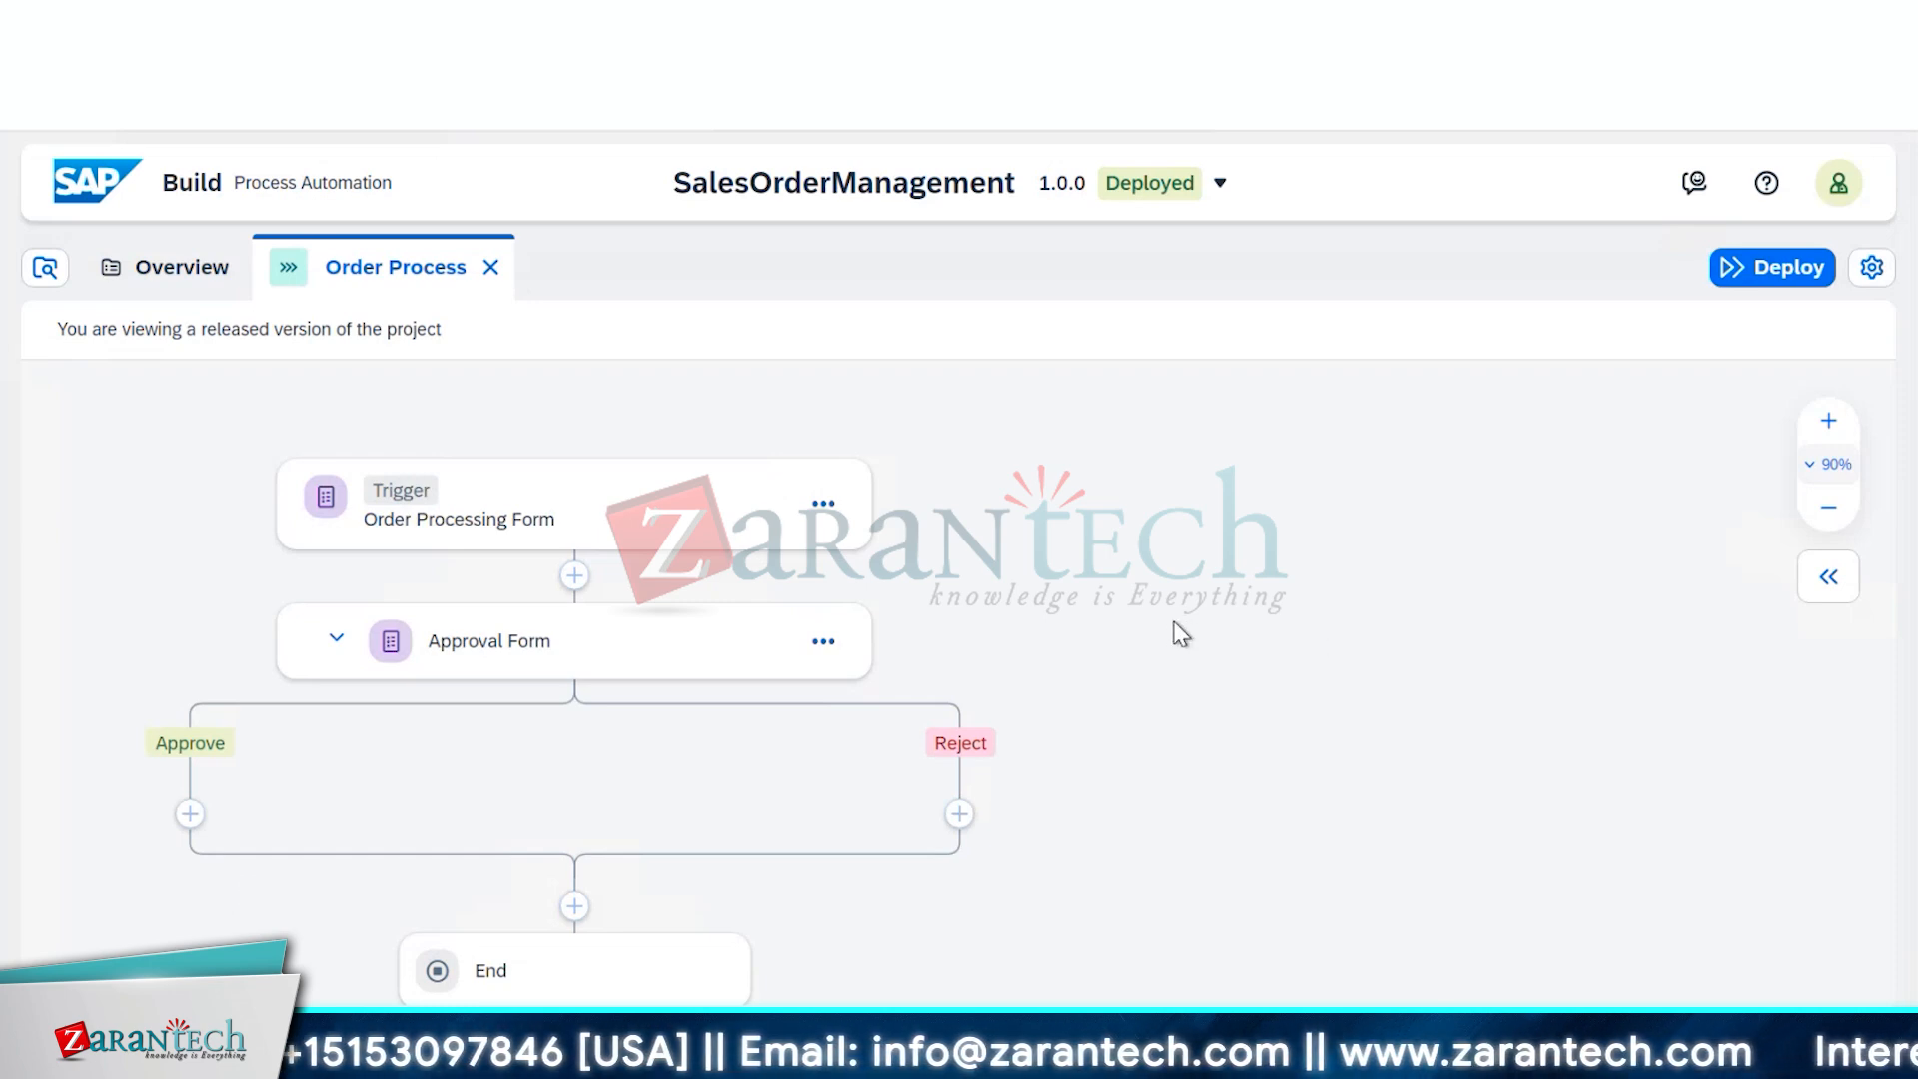
pyautogui.scroll(-5, 1172, 622)
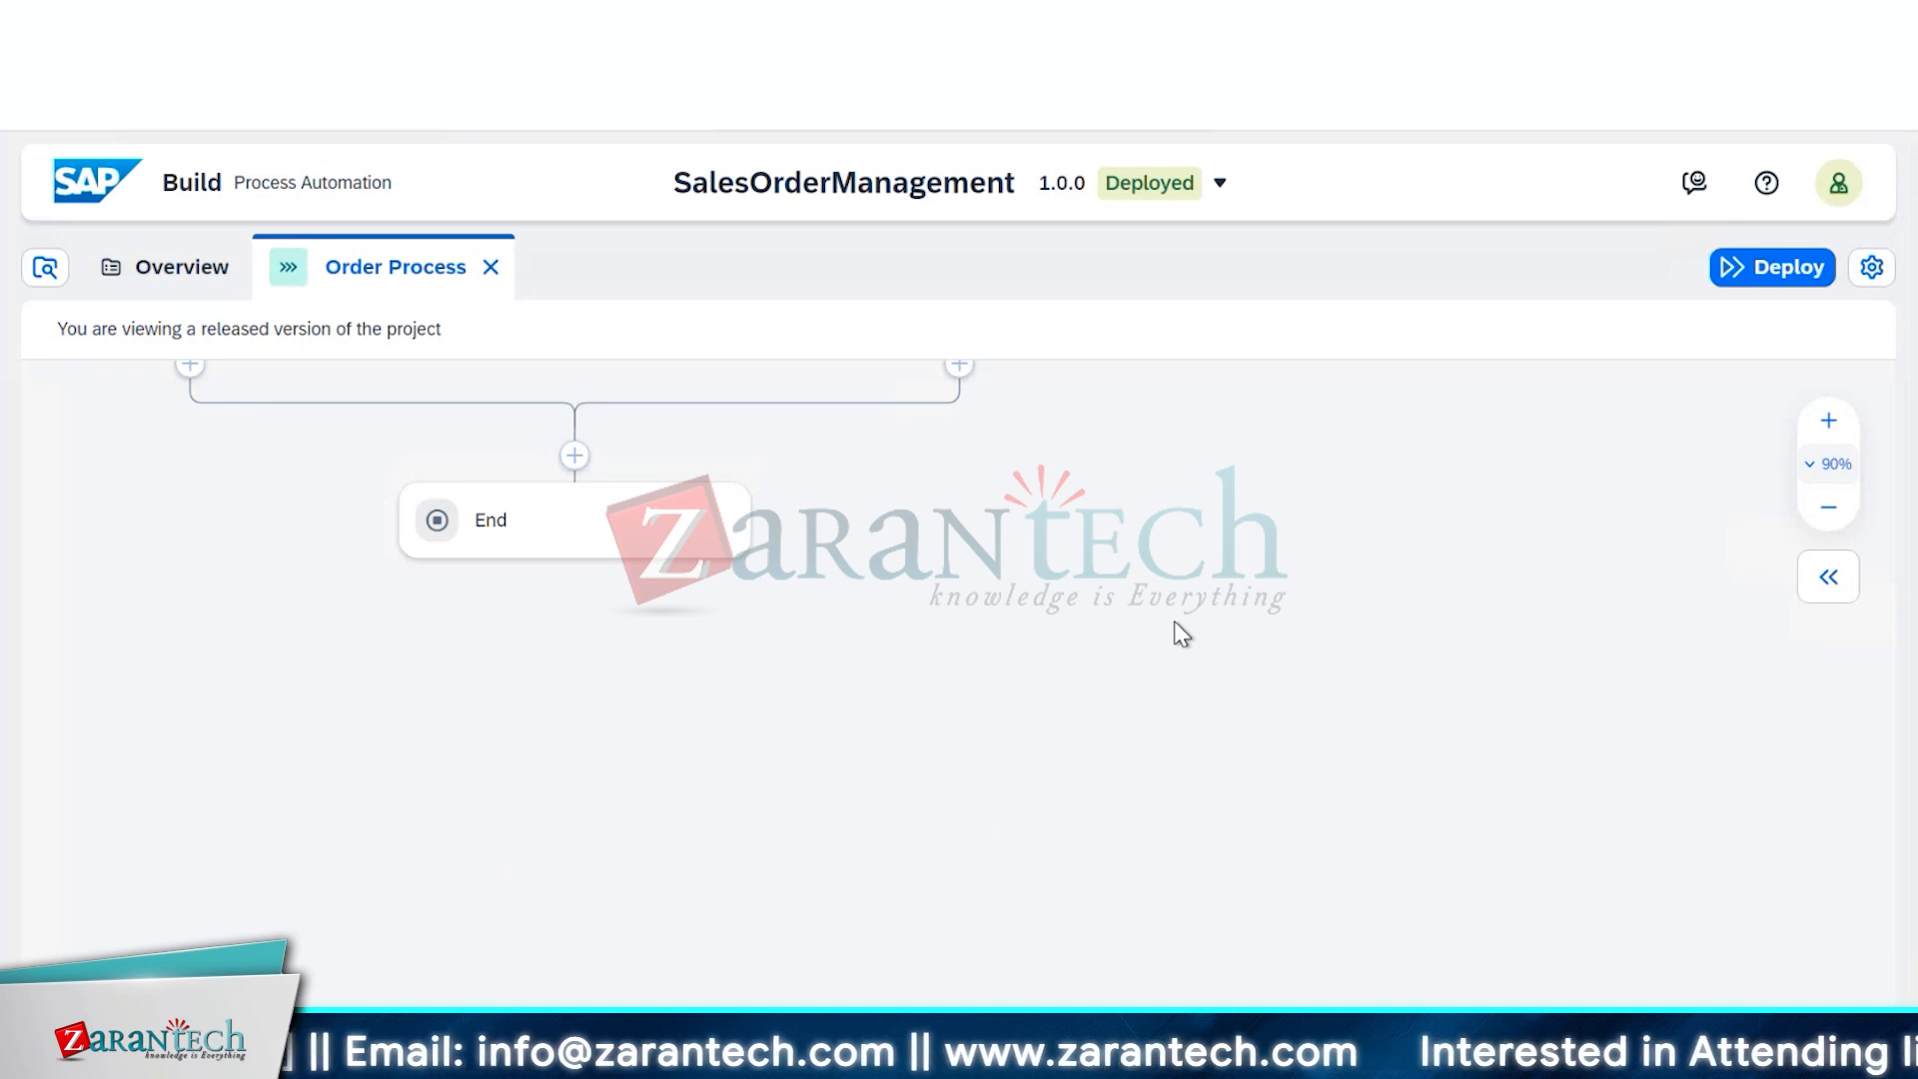
pyautogui.scroll(5, 1175, 623)
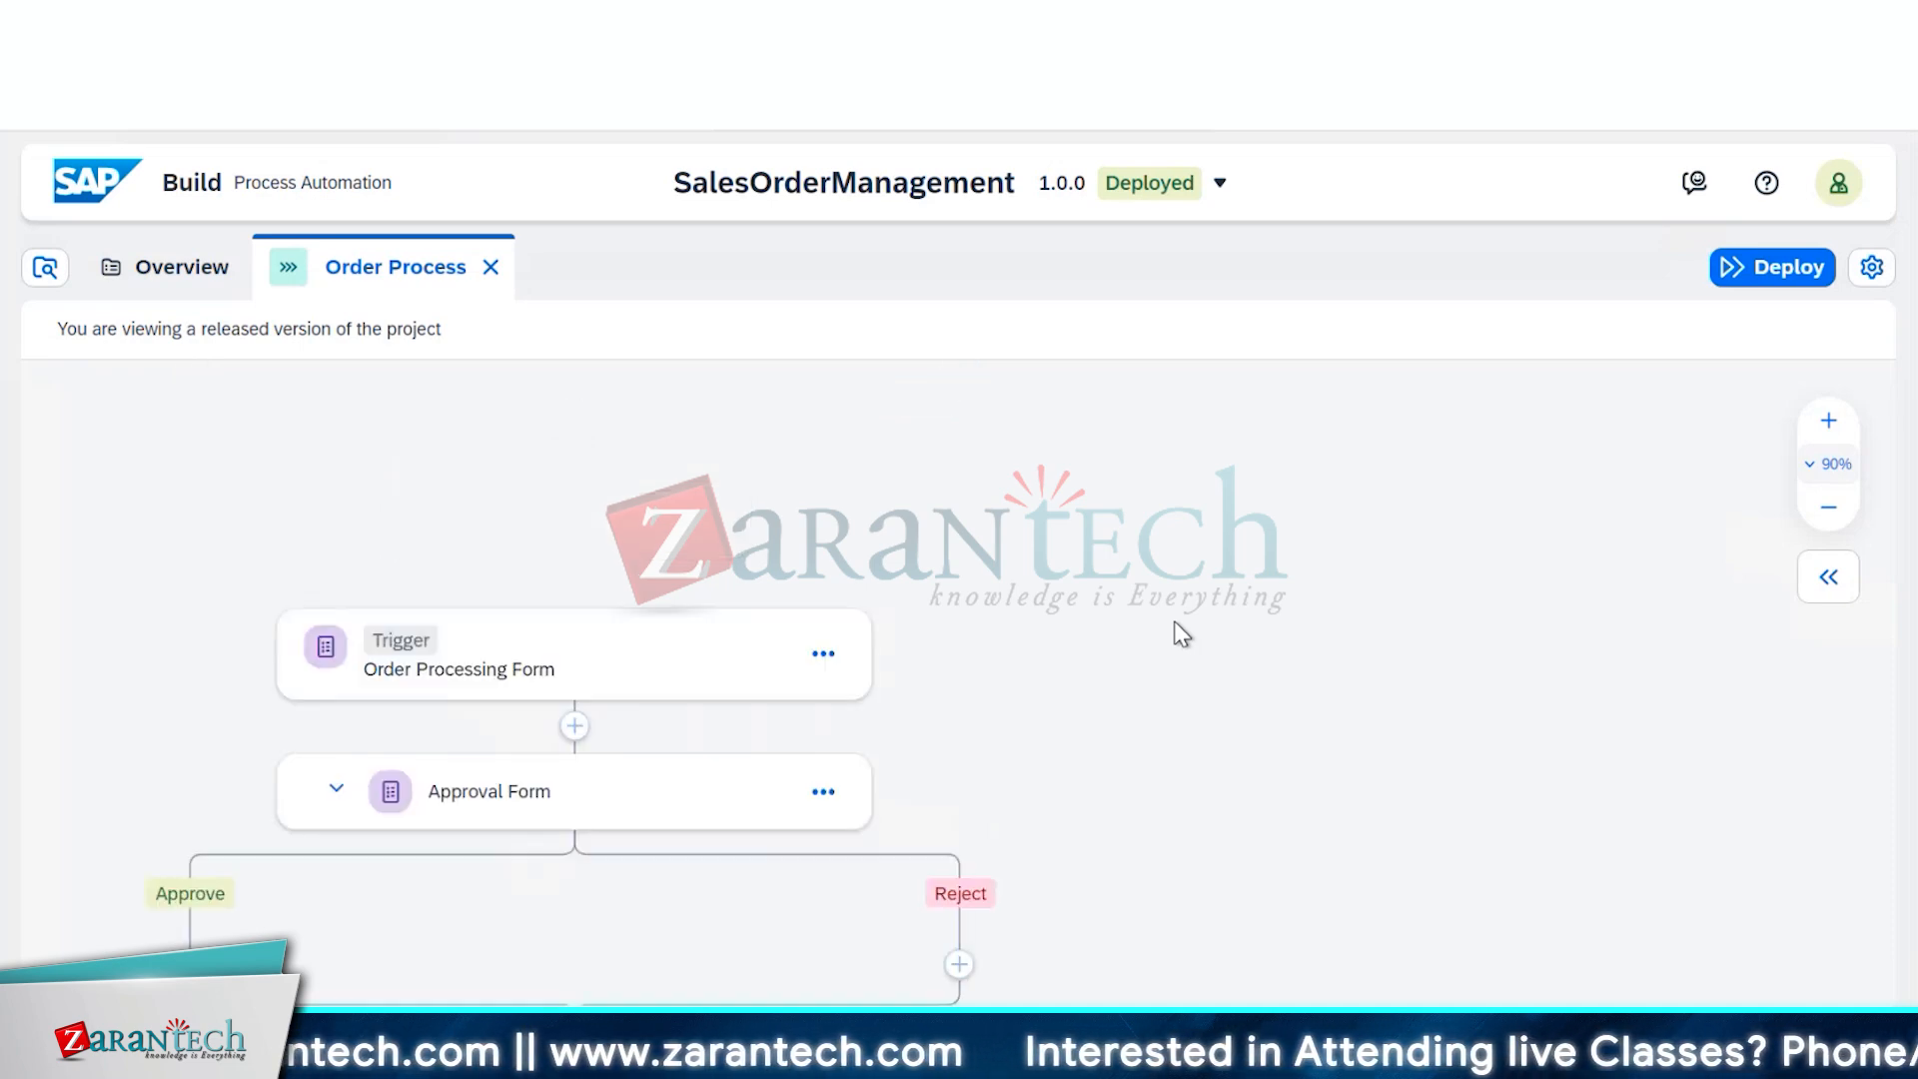
pyautogui.scroll(-2, 1173, 620)
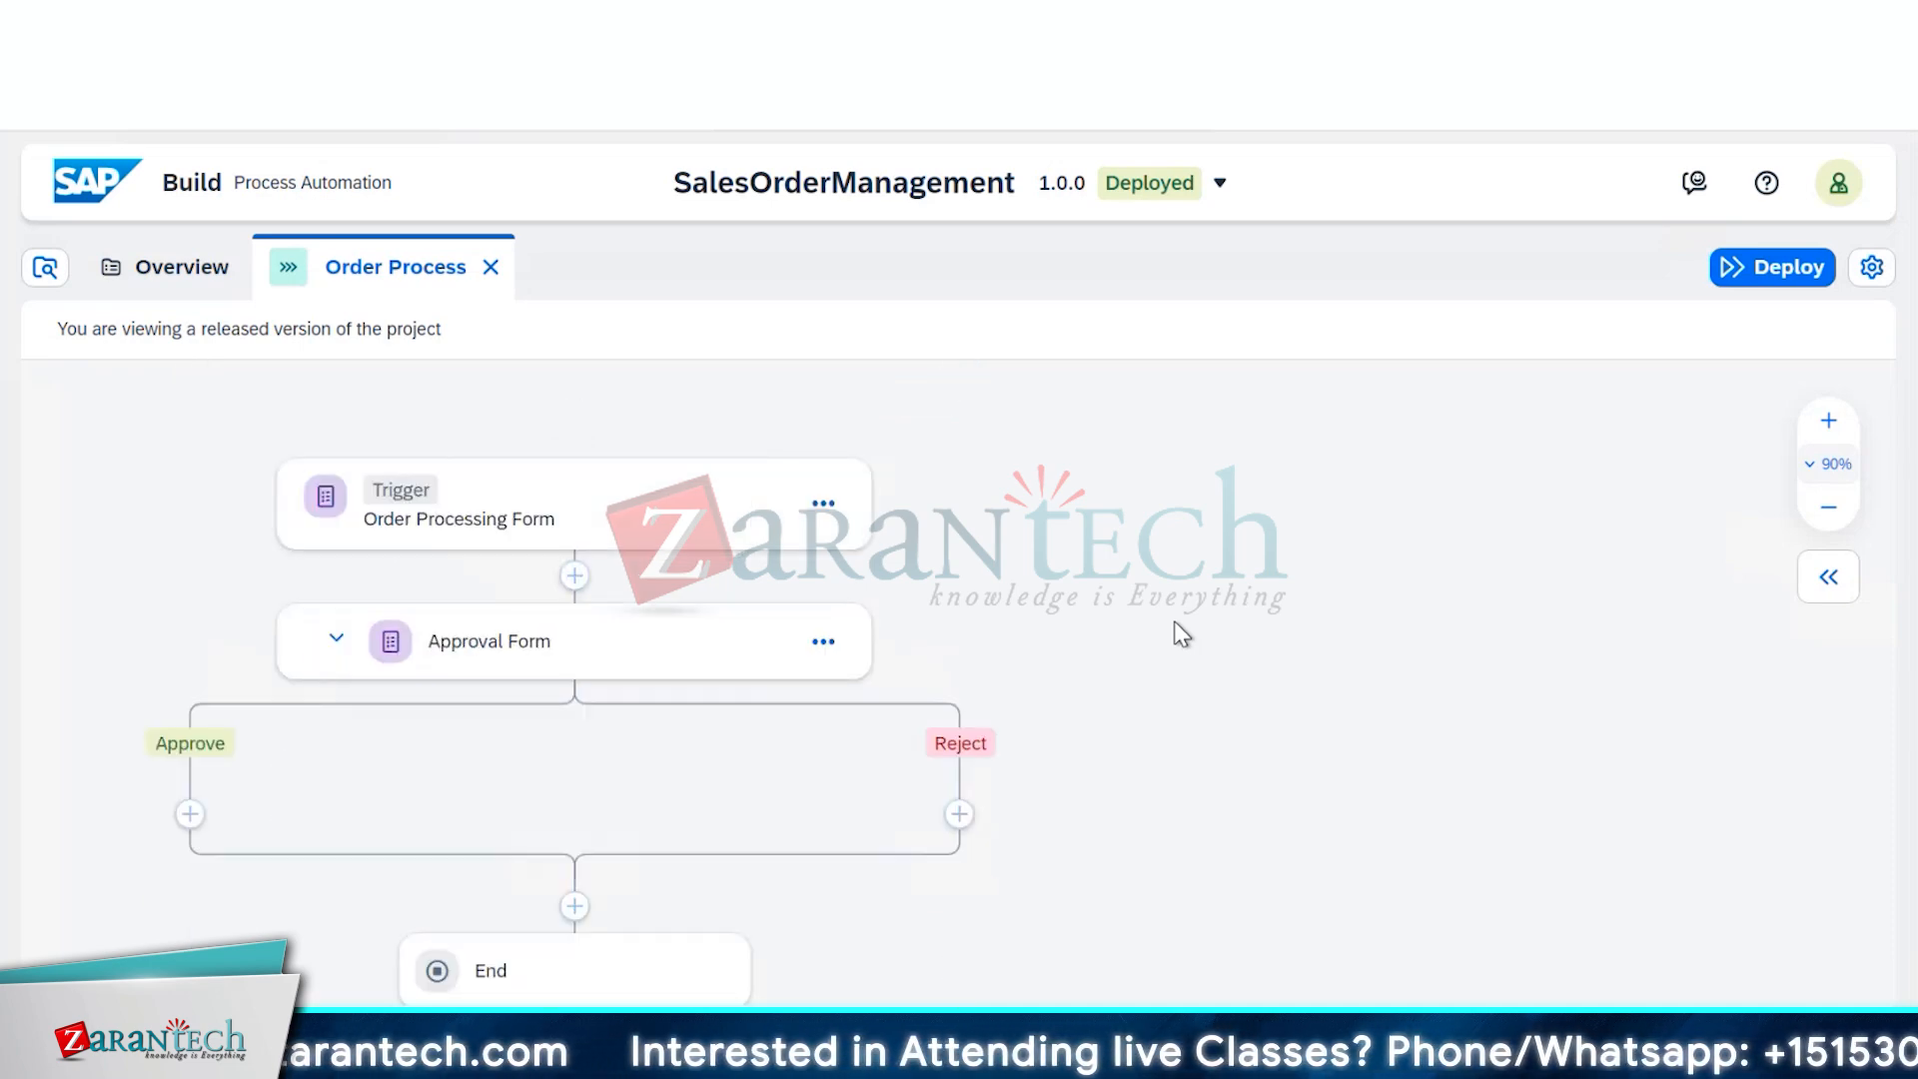
pyautogui.click(566, 502)
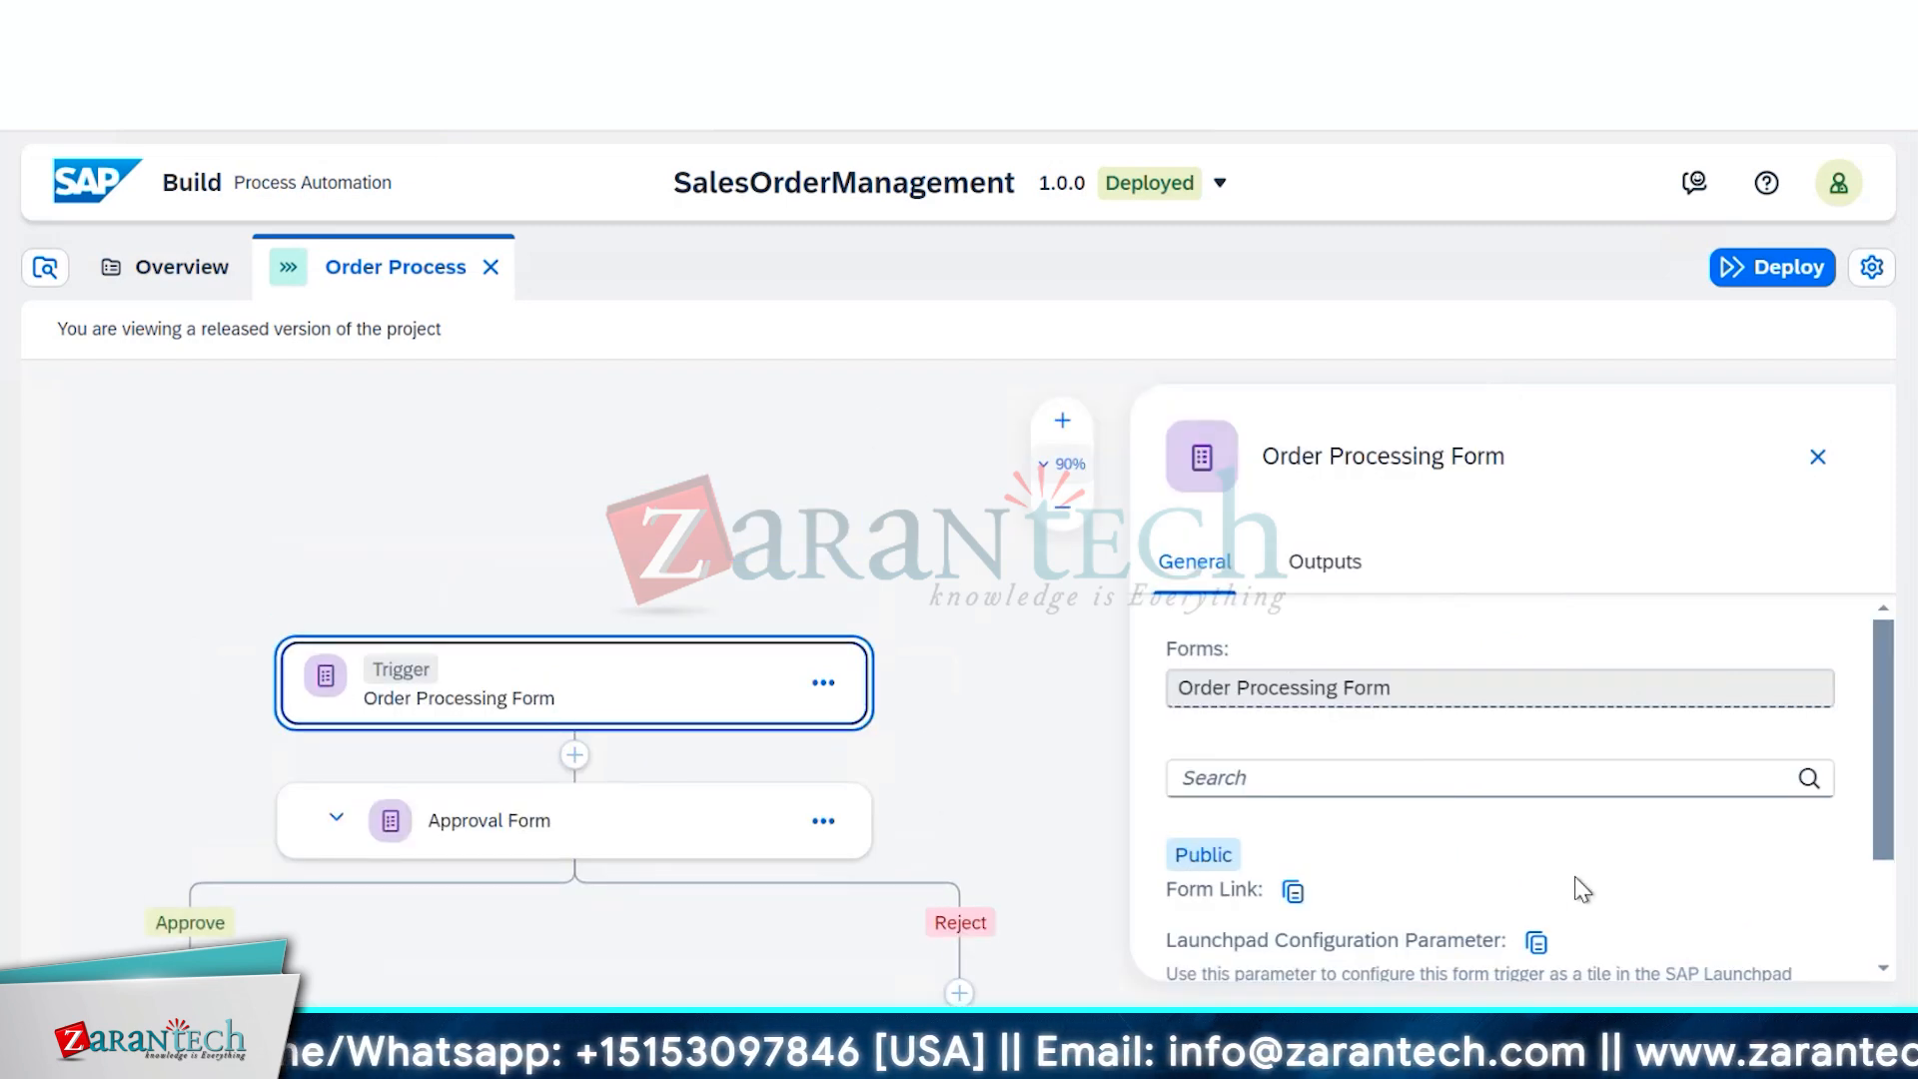
pyautogui.scroll(-2, 1579, 887)
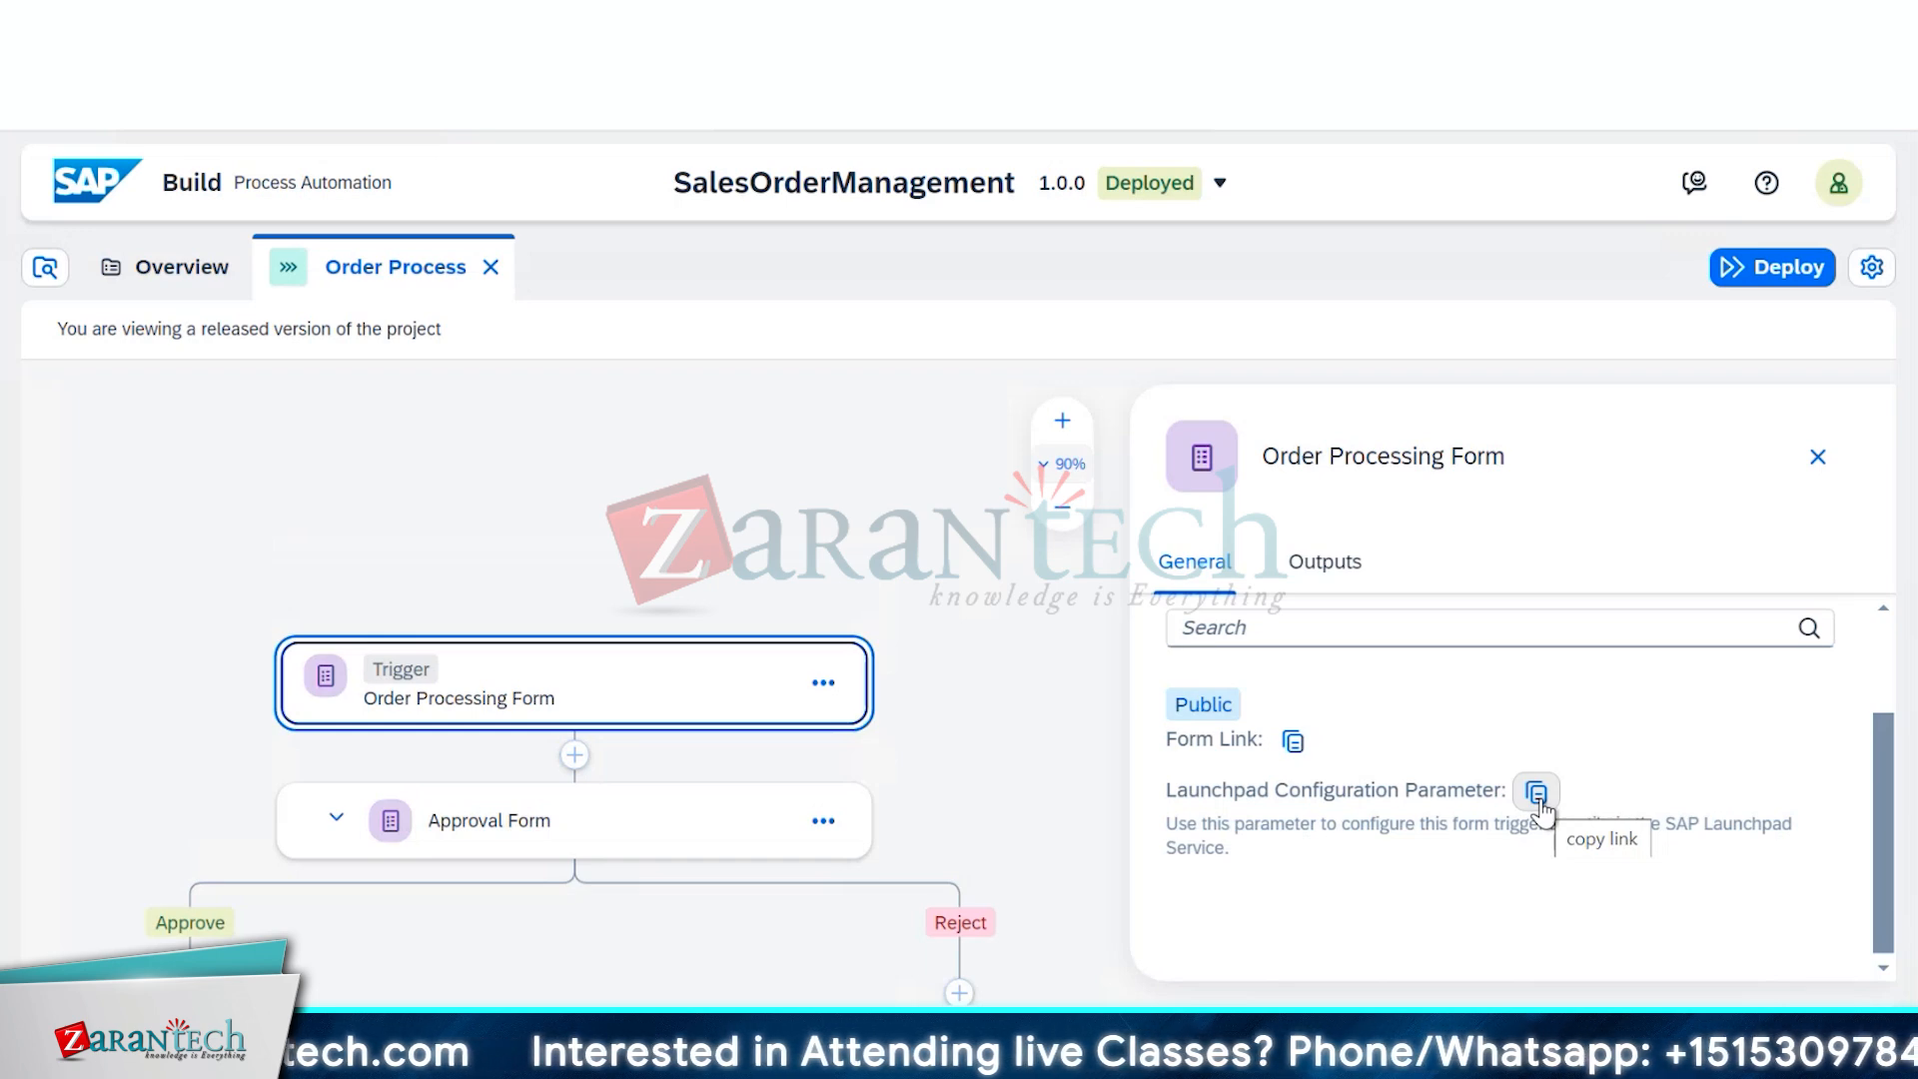
pyautogui.click(1290, 749)
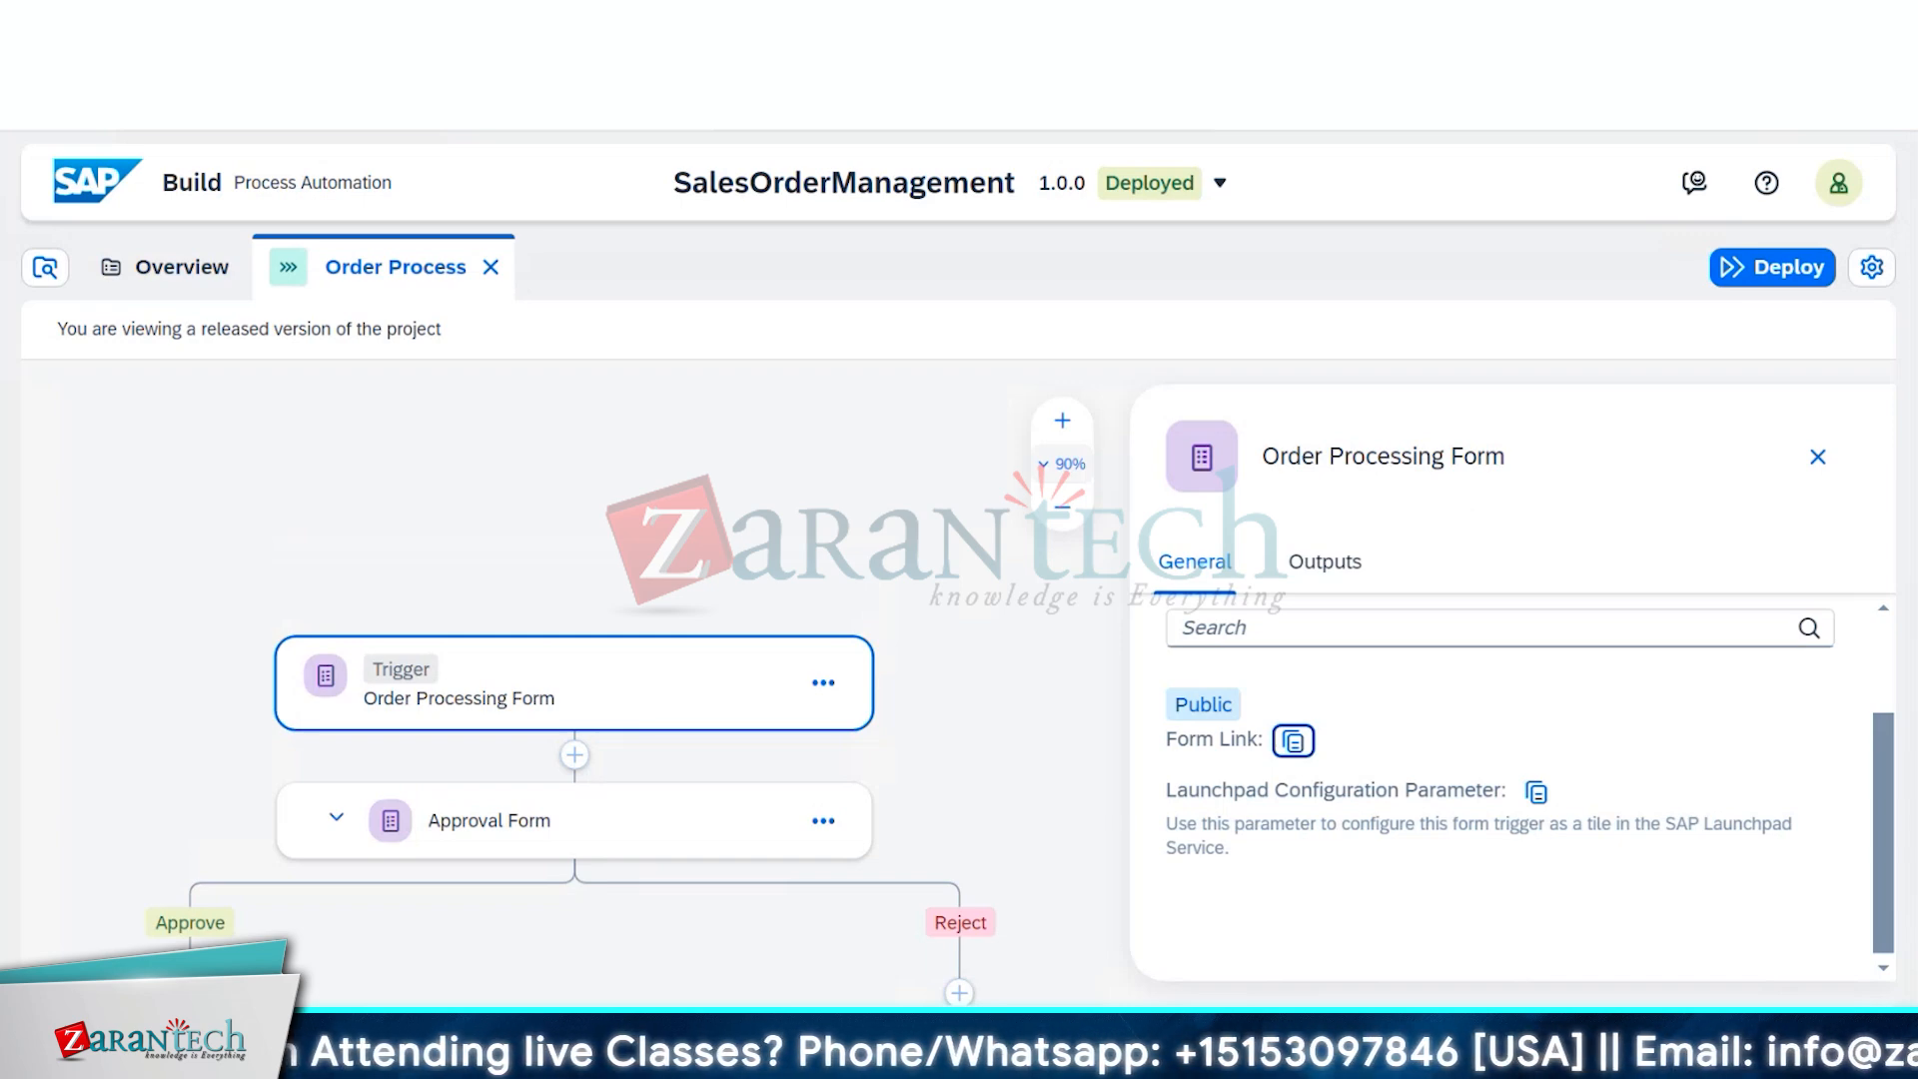
# Maximize Chrome and load the copied Order Approval Request Form link in a new tab
pyautogui.press('super+Down')
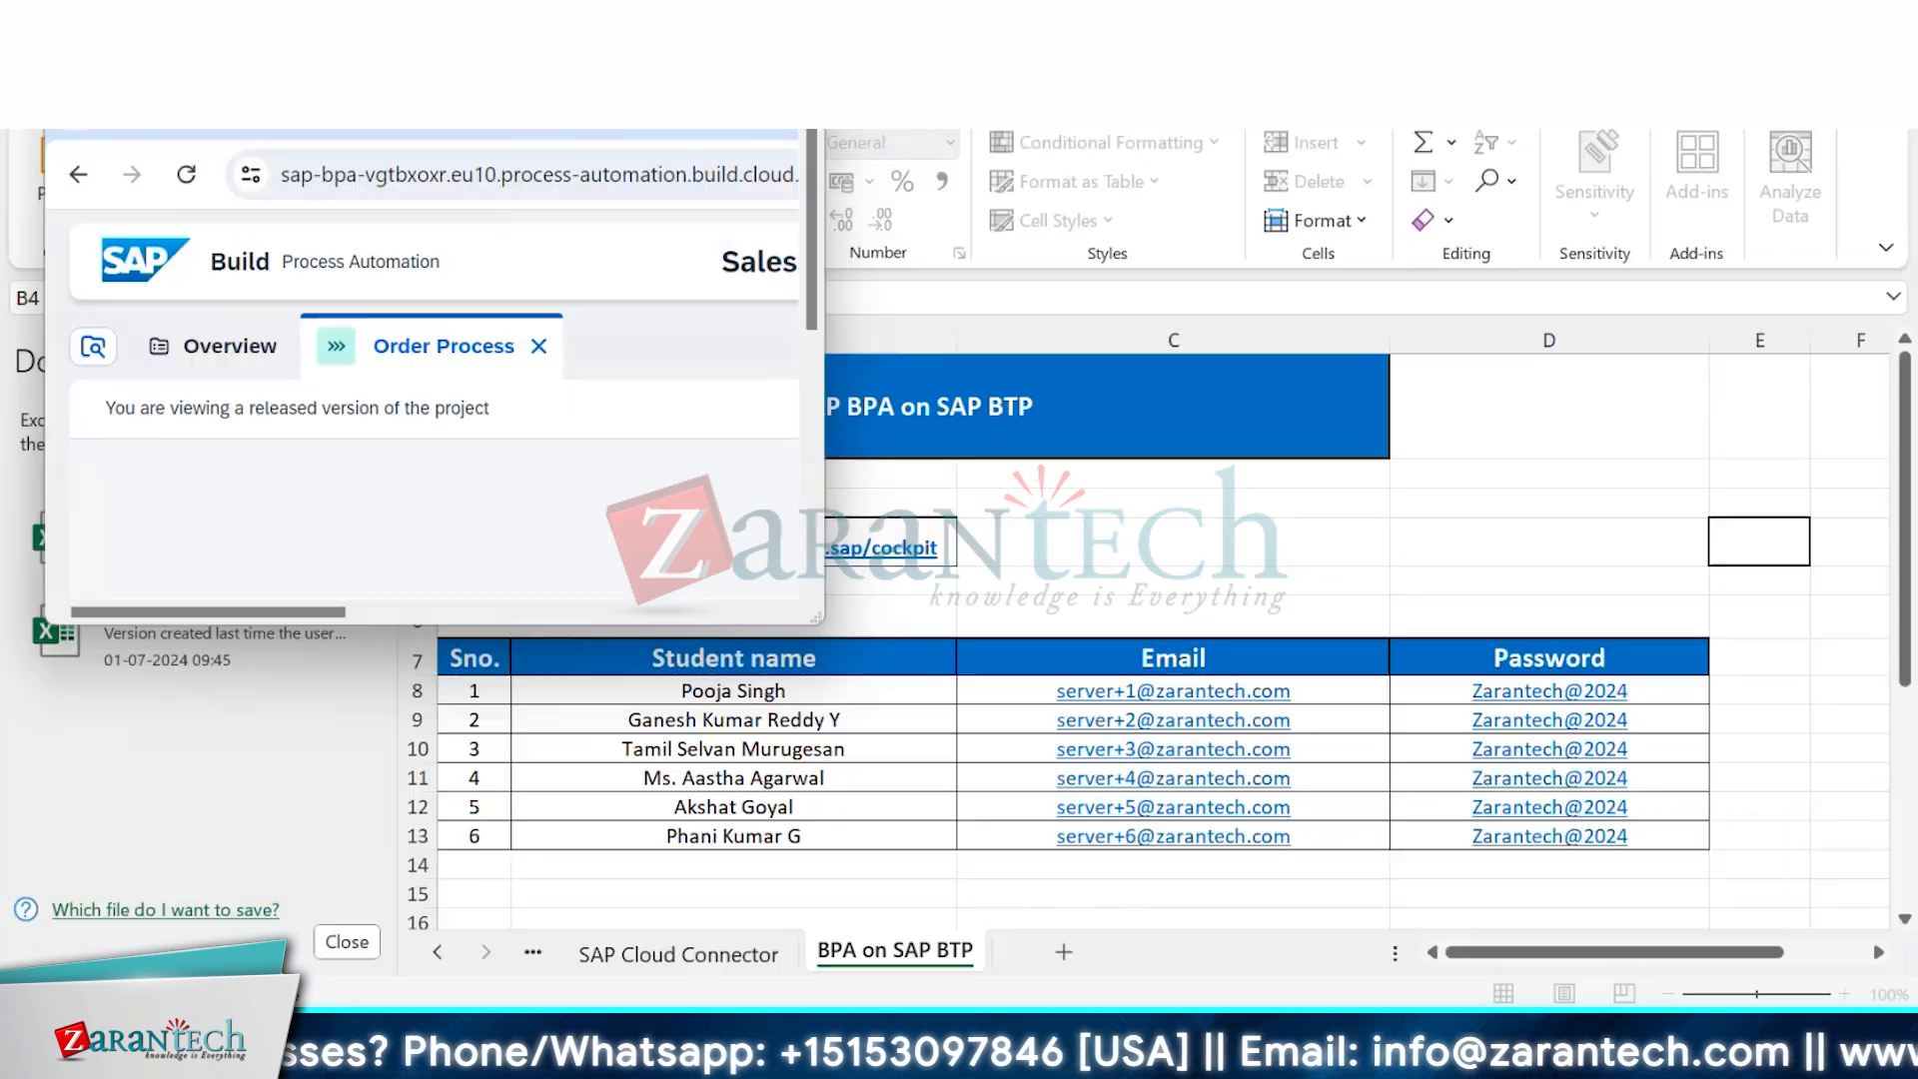
pyautogui.press('super+Up')
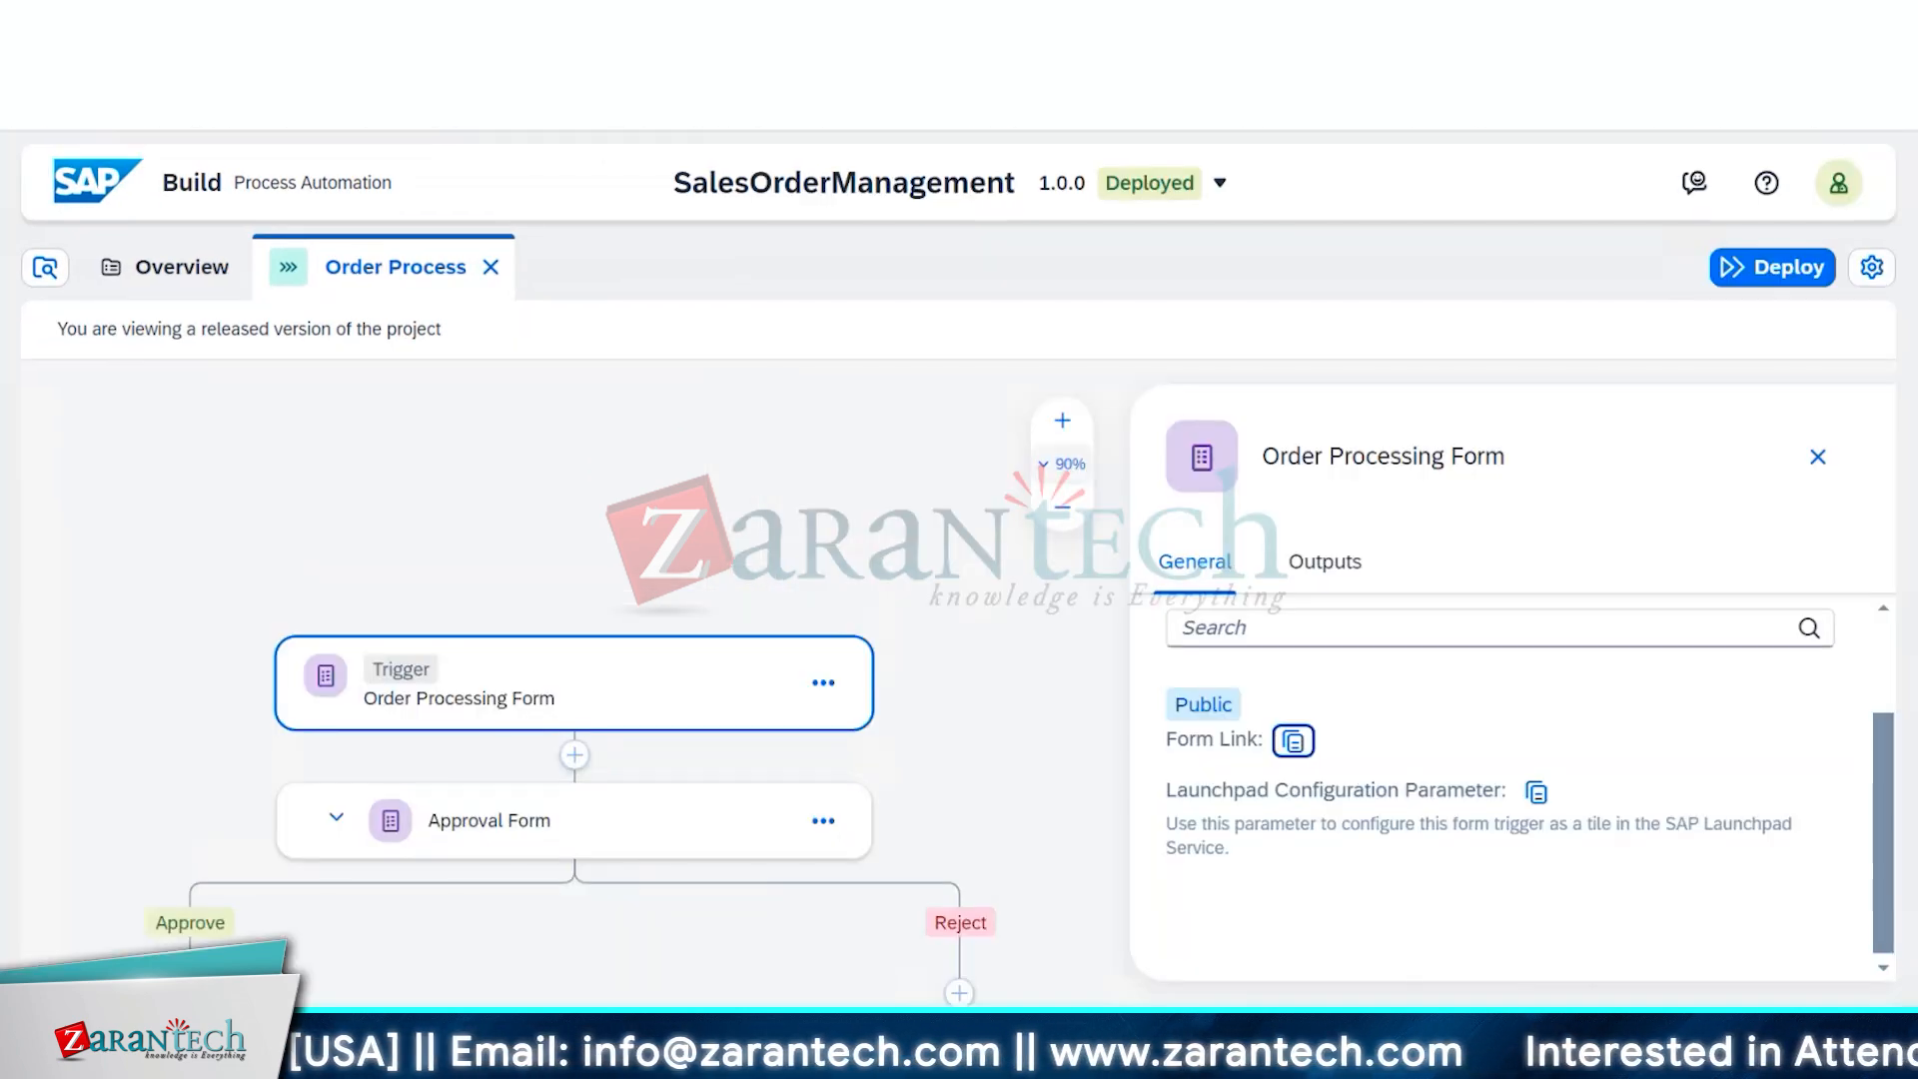
pyautogui.hotkey('ctrl', 't')
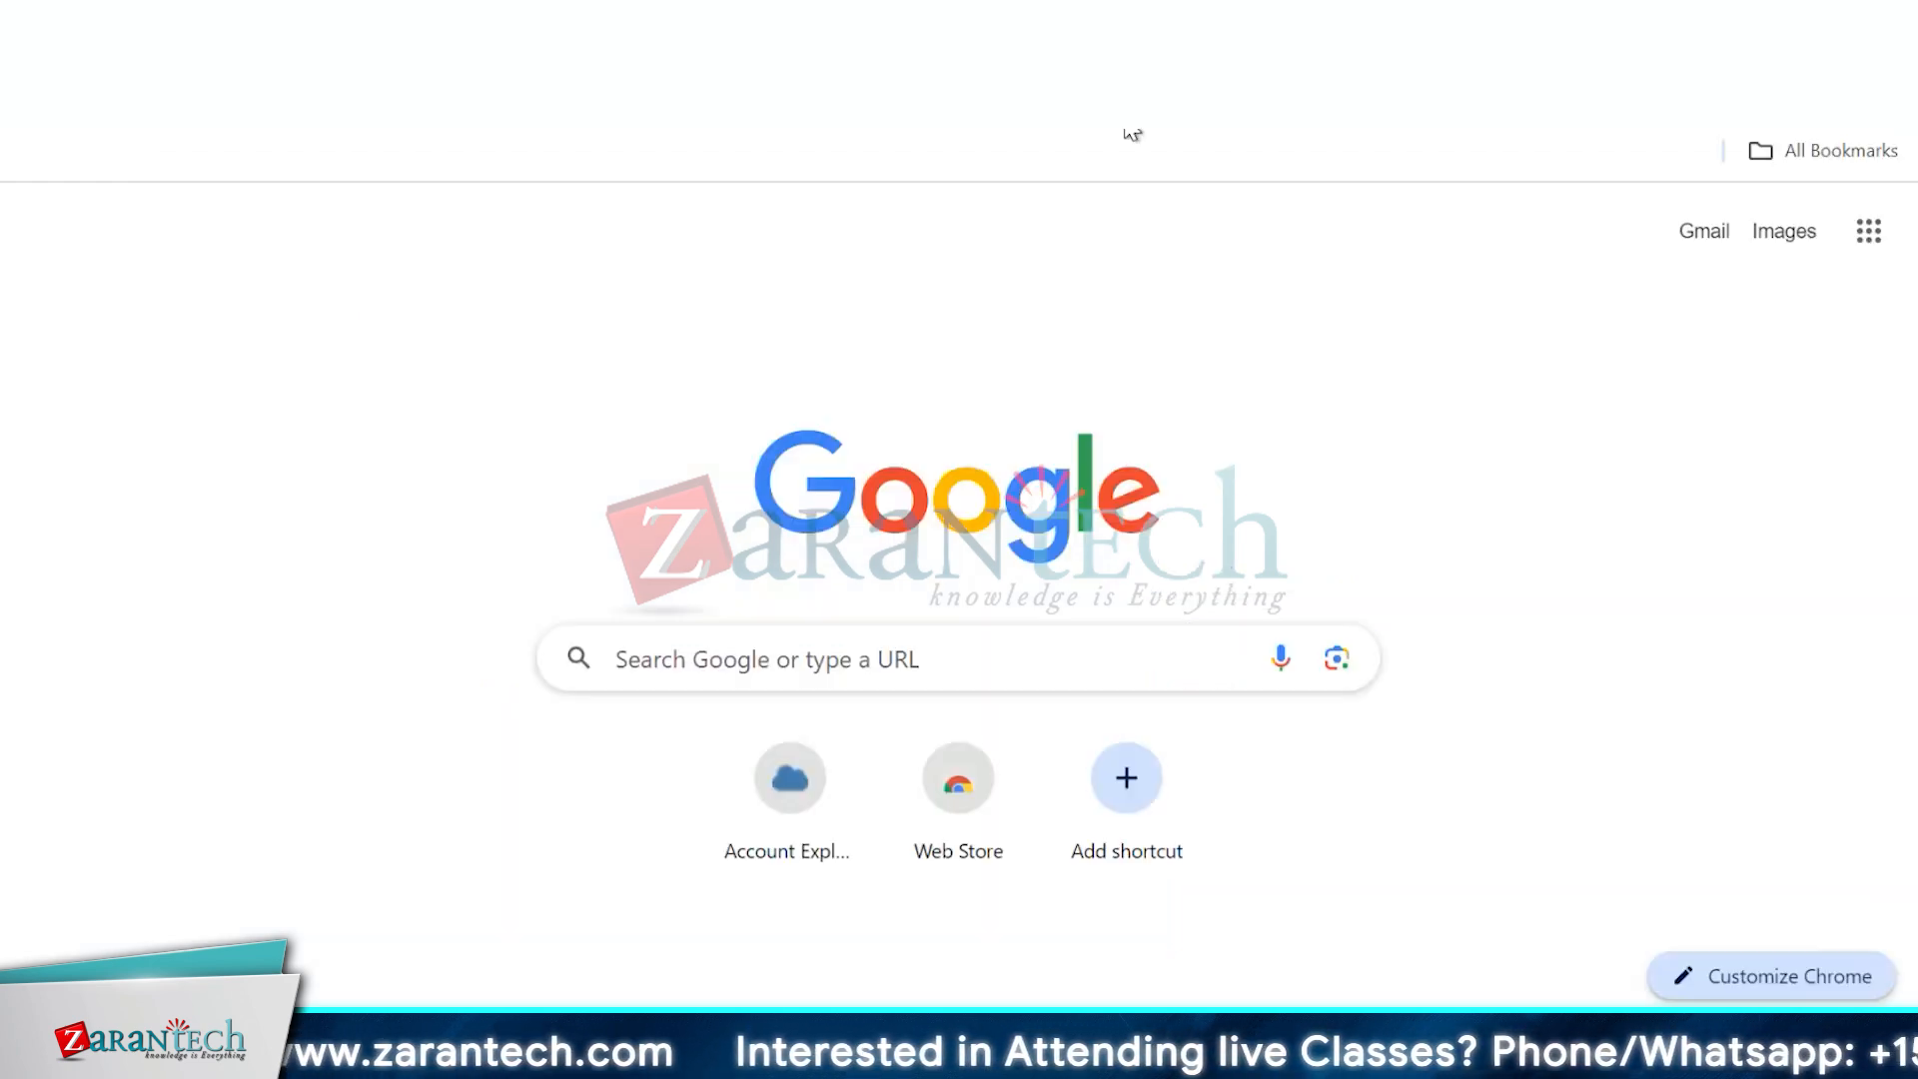
pyautogui.hotkey('ctrl', 'v')
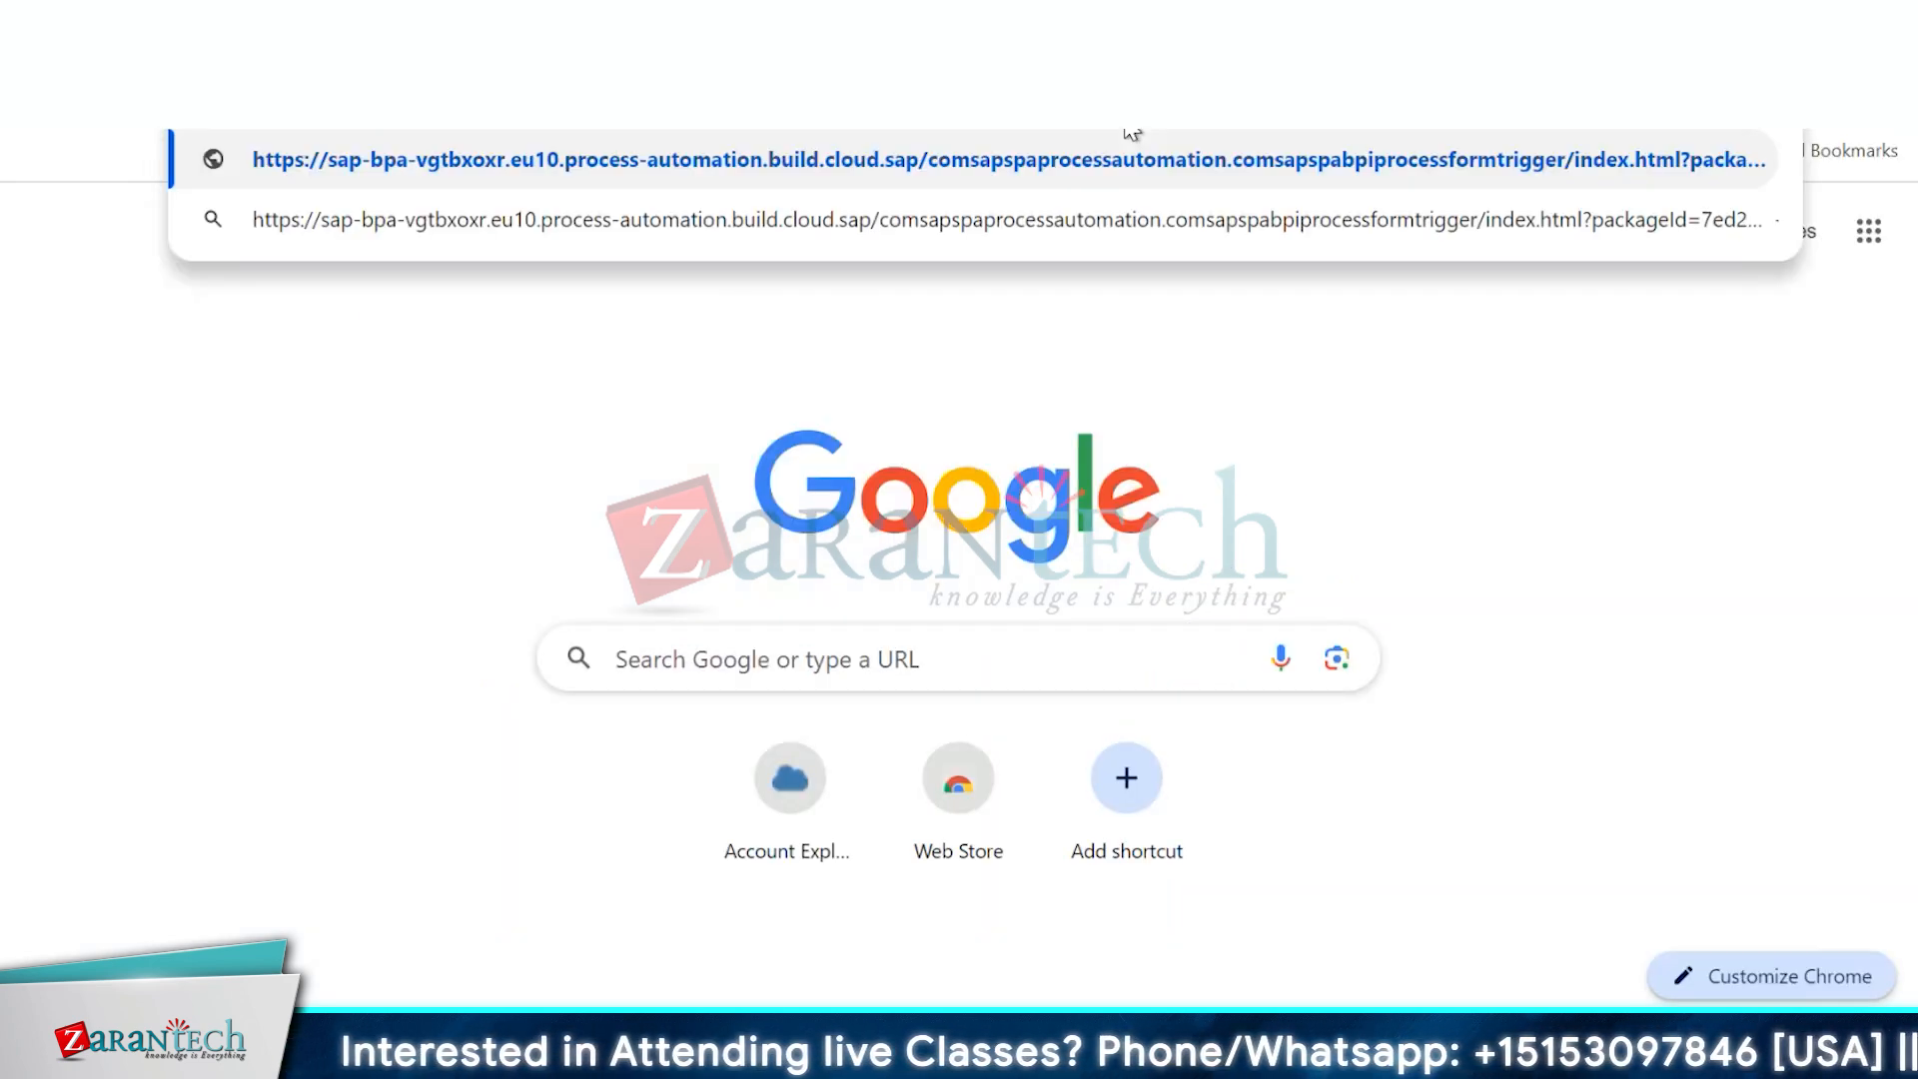
pyautogui.press('Return')
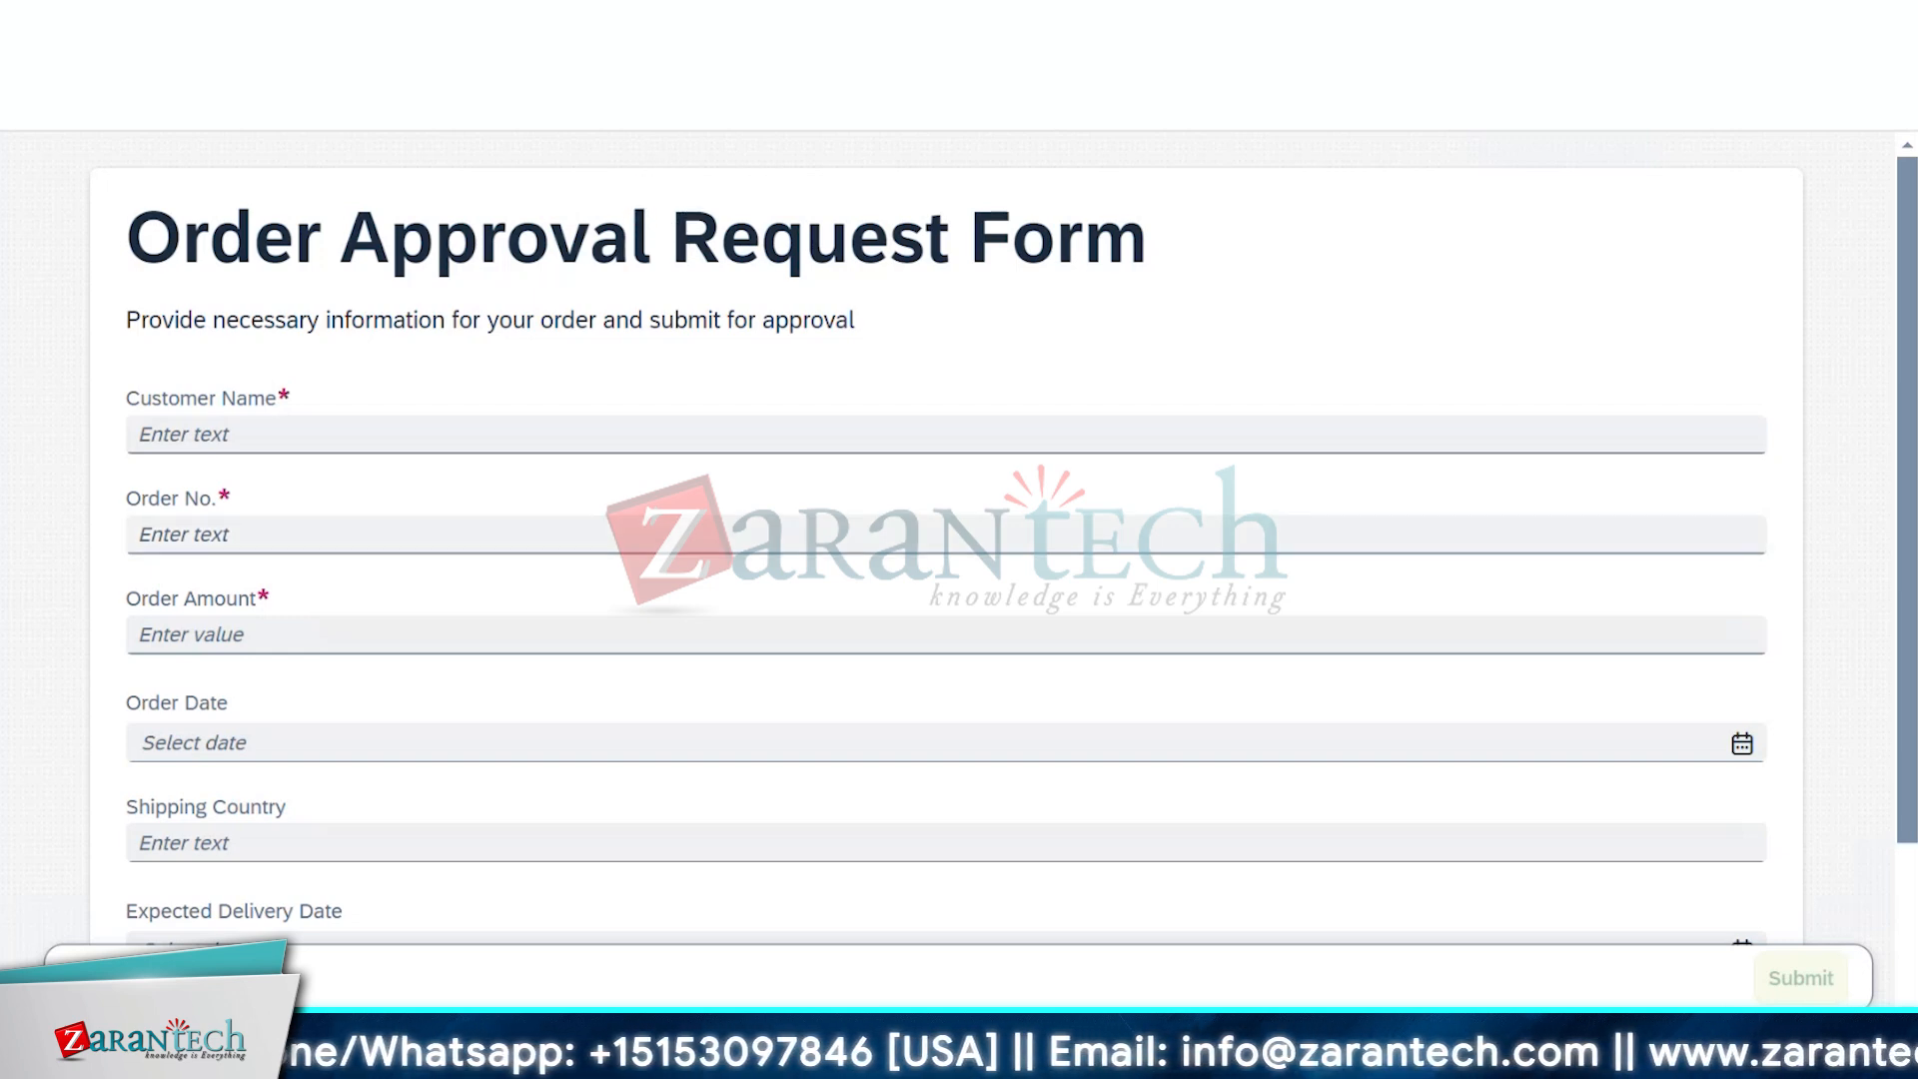
# Enter the customer's name, an order number, amount 2000, and Order Date 9 July 2024
pyautogui.click(699, 430)
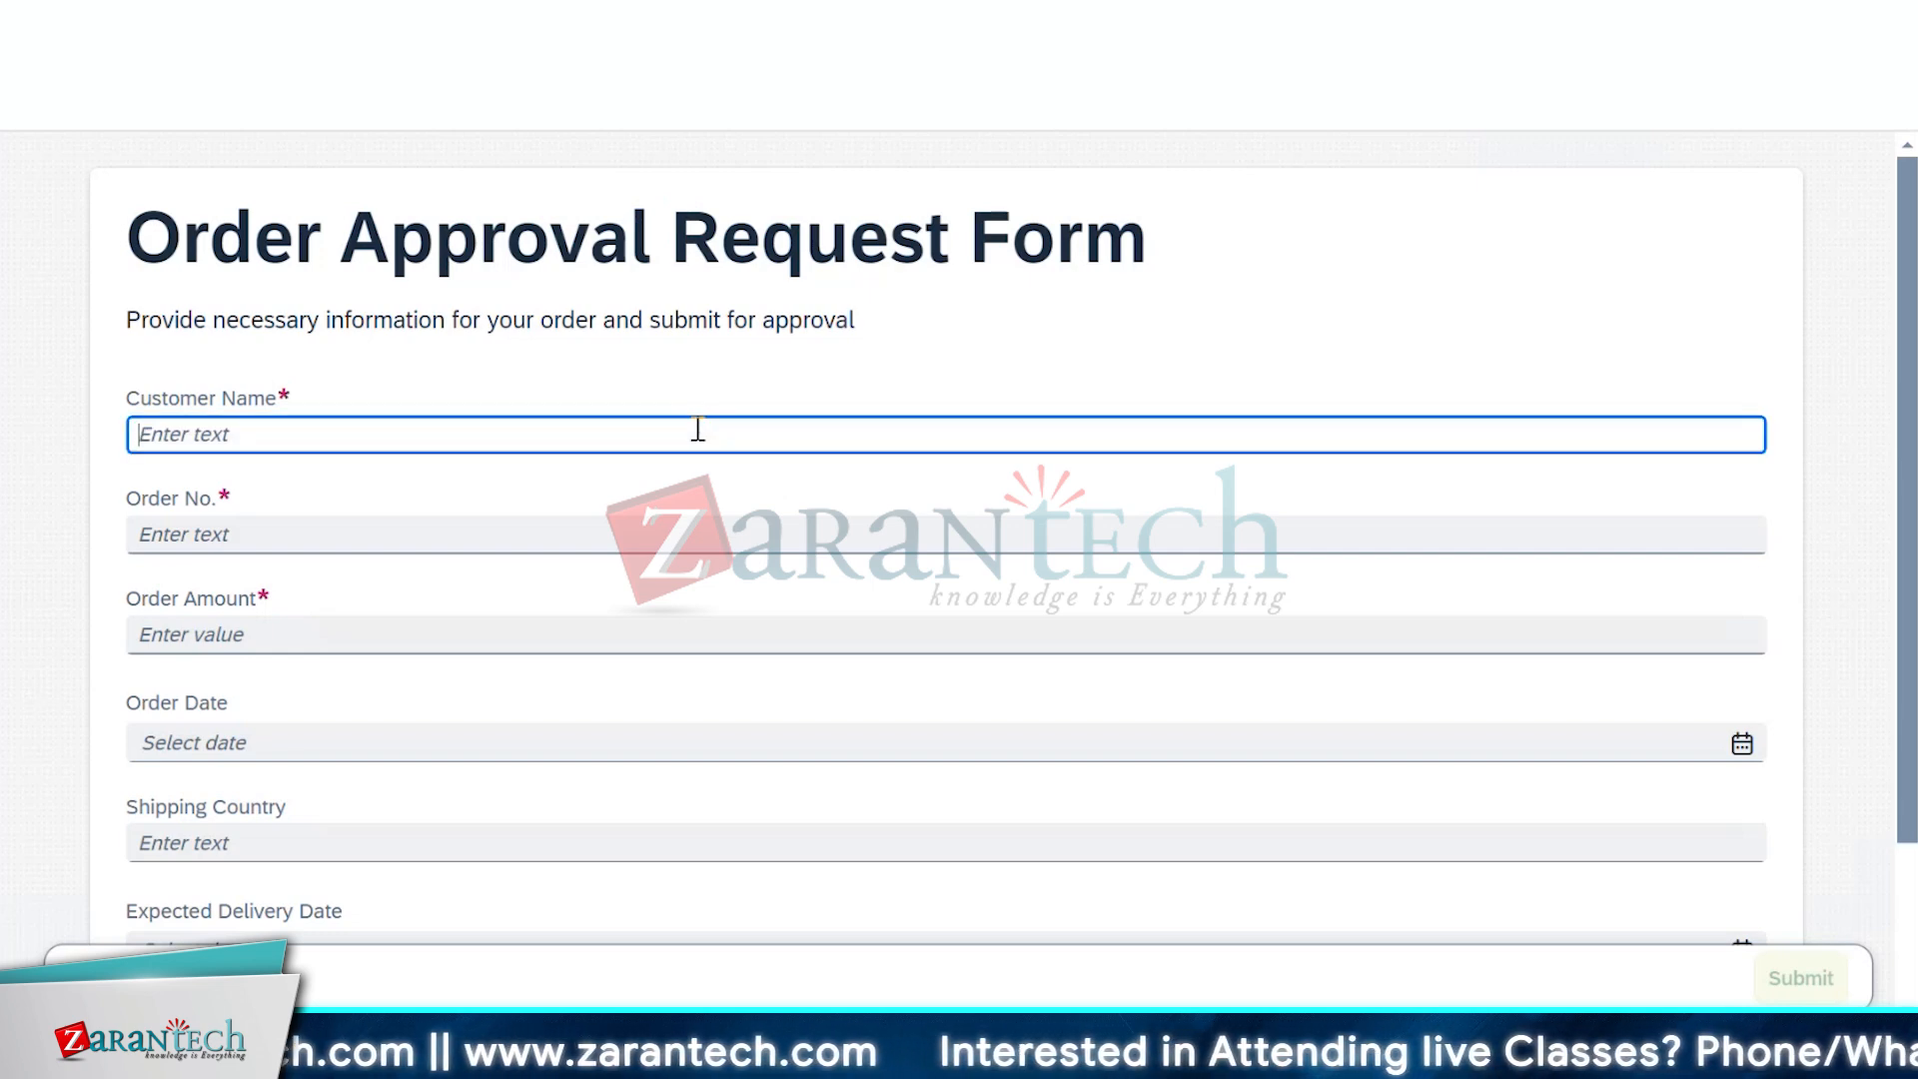
pyautogui.write('Aastha')
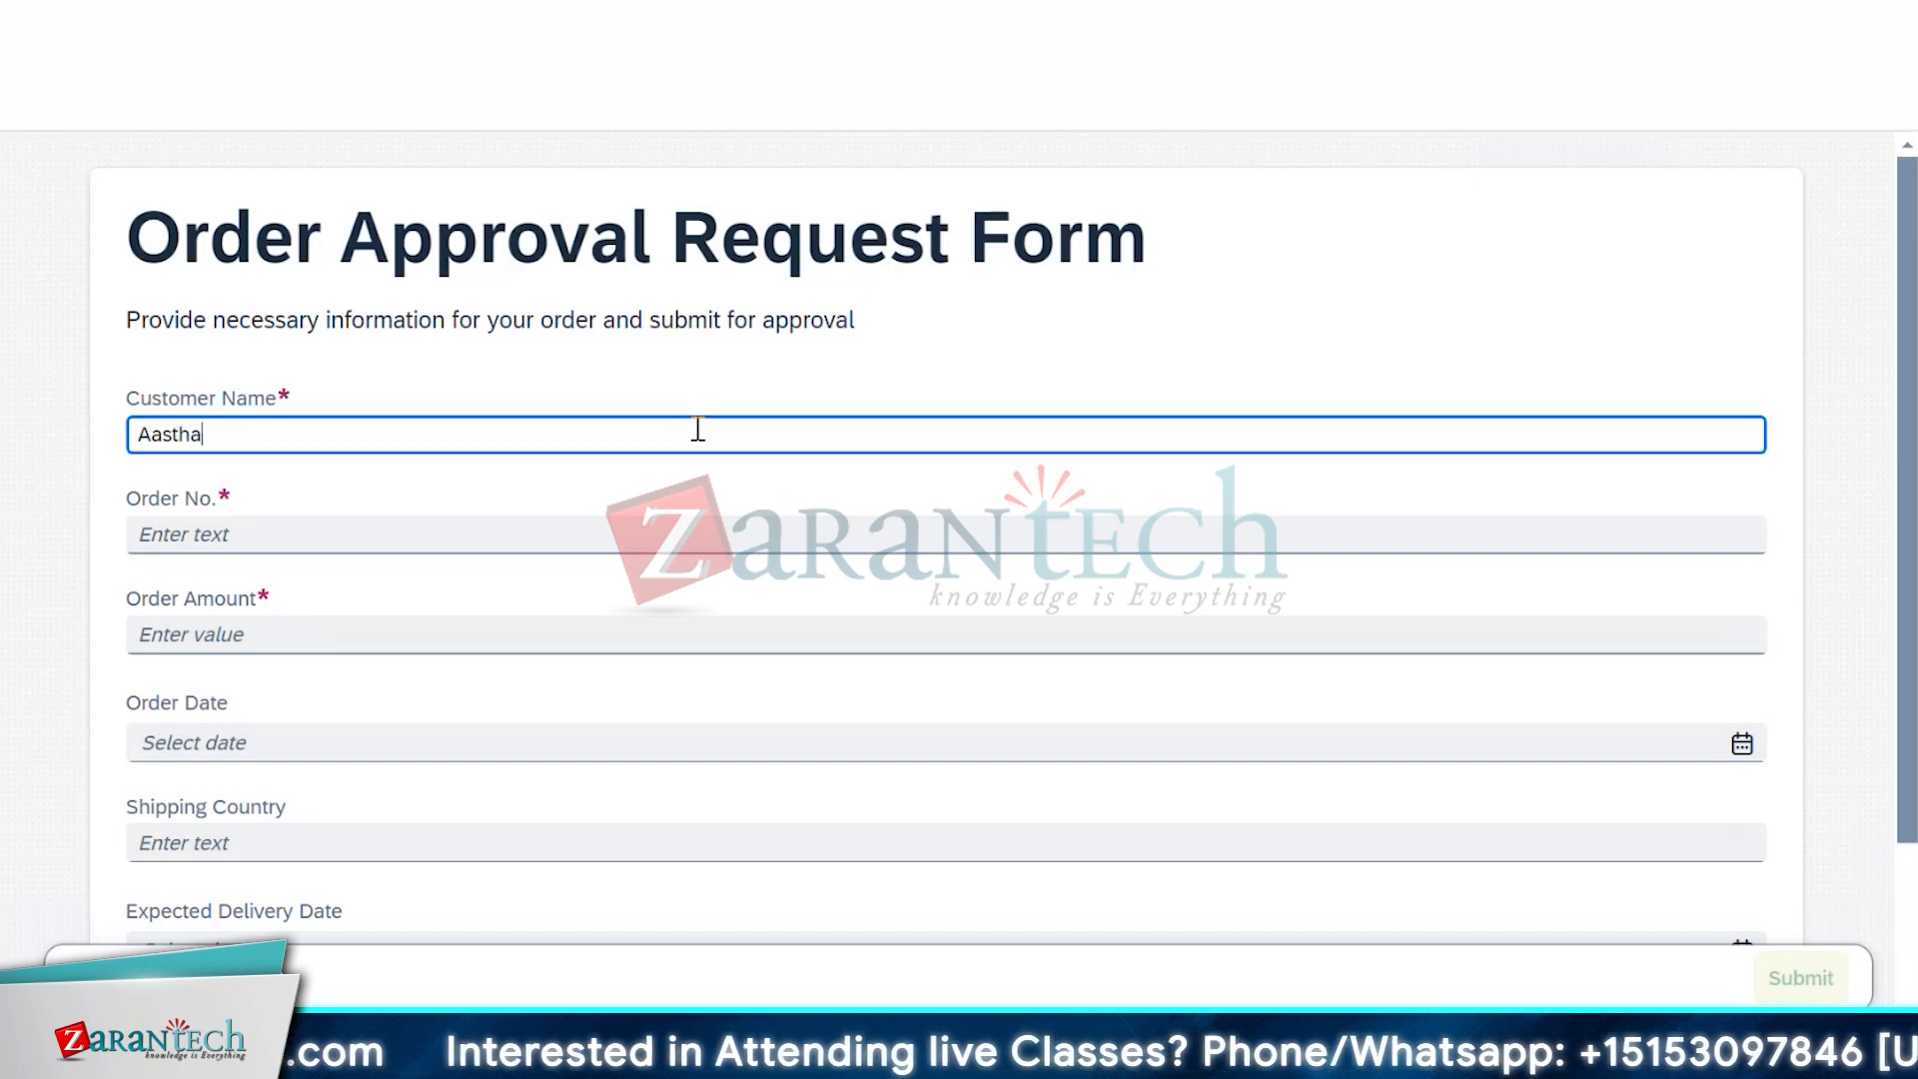
pyautogui.press('Tab')
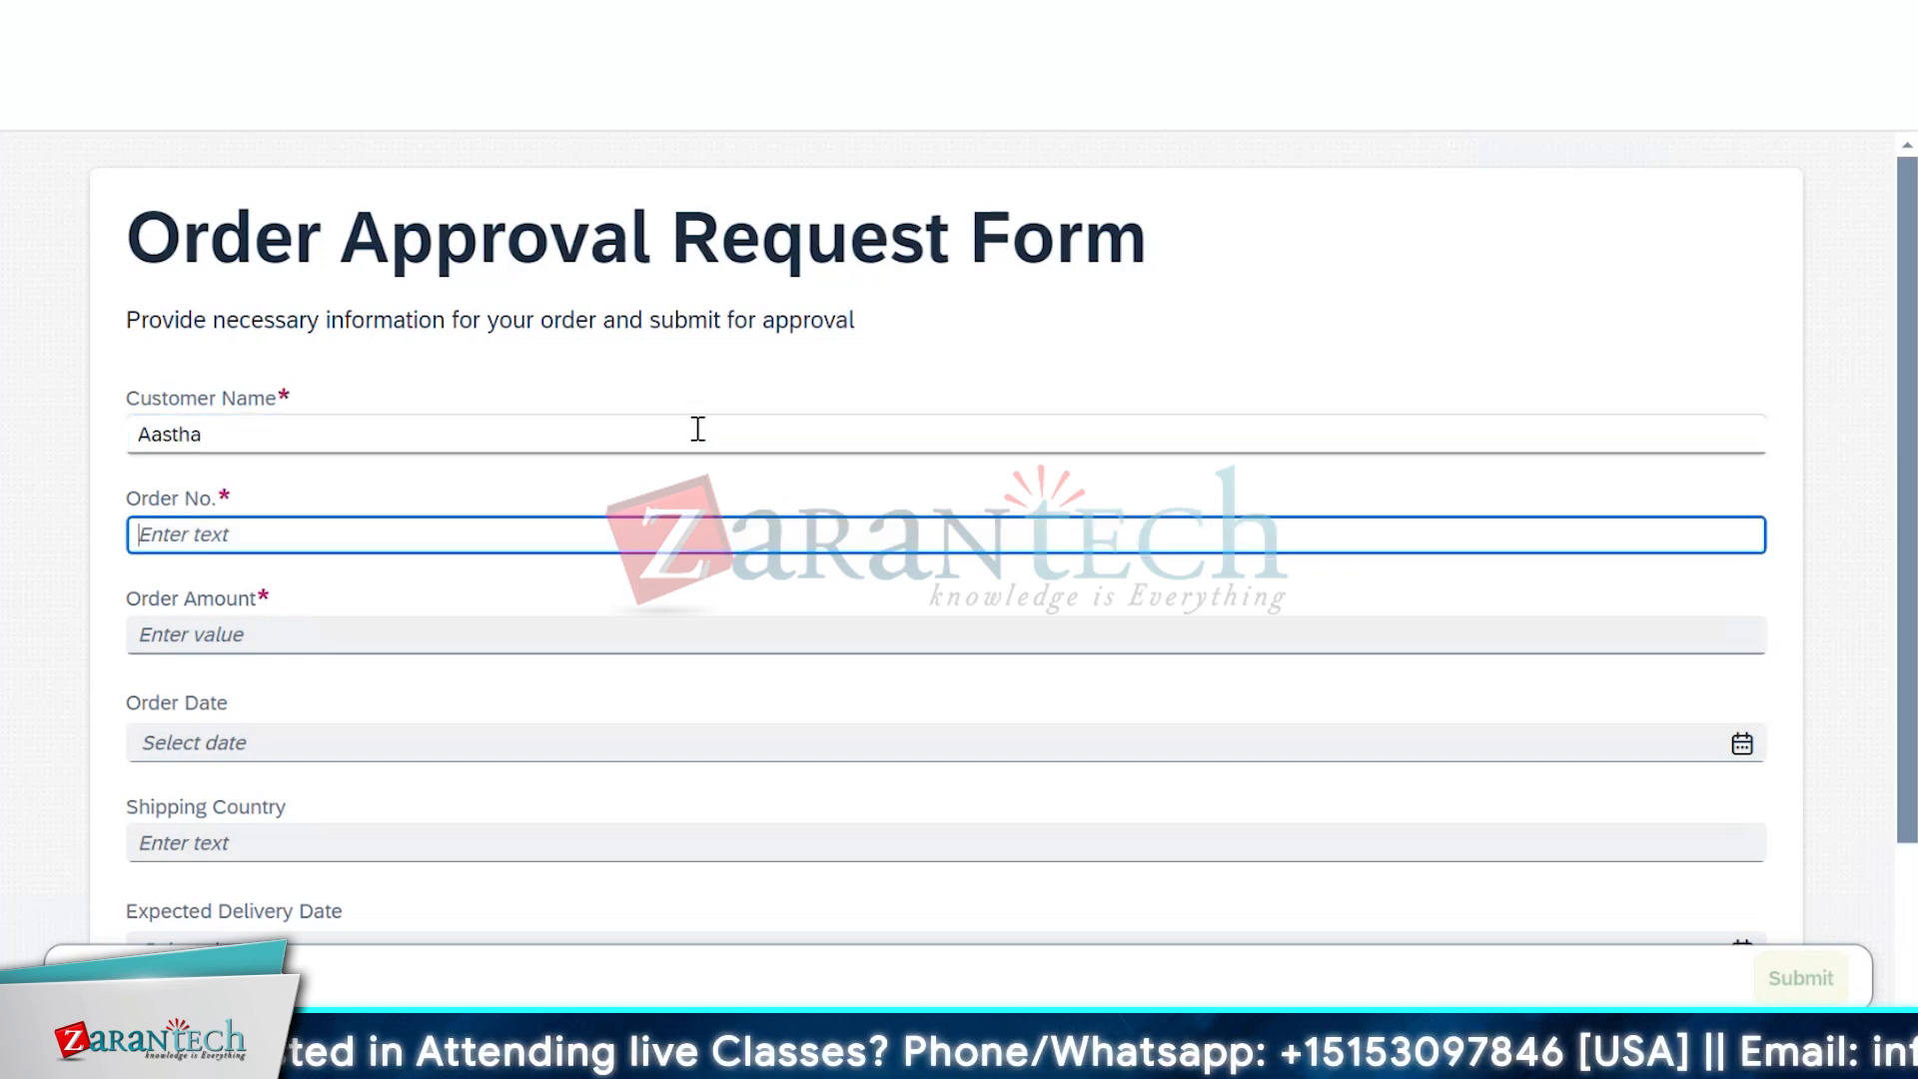
pyautogui.write('1234')
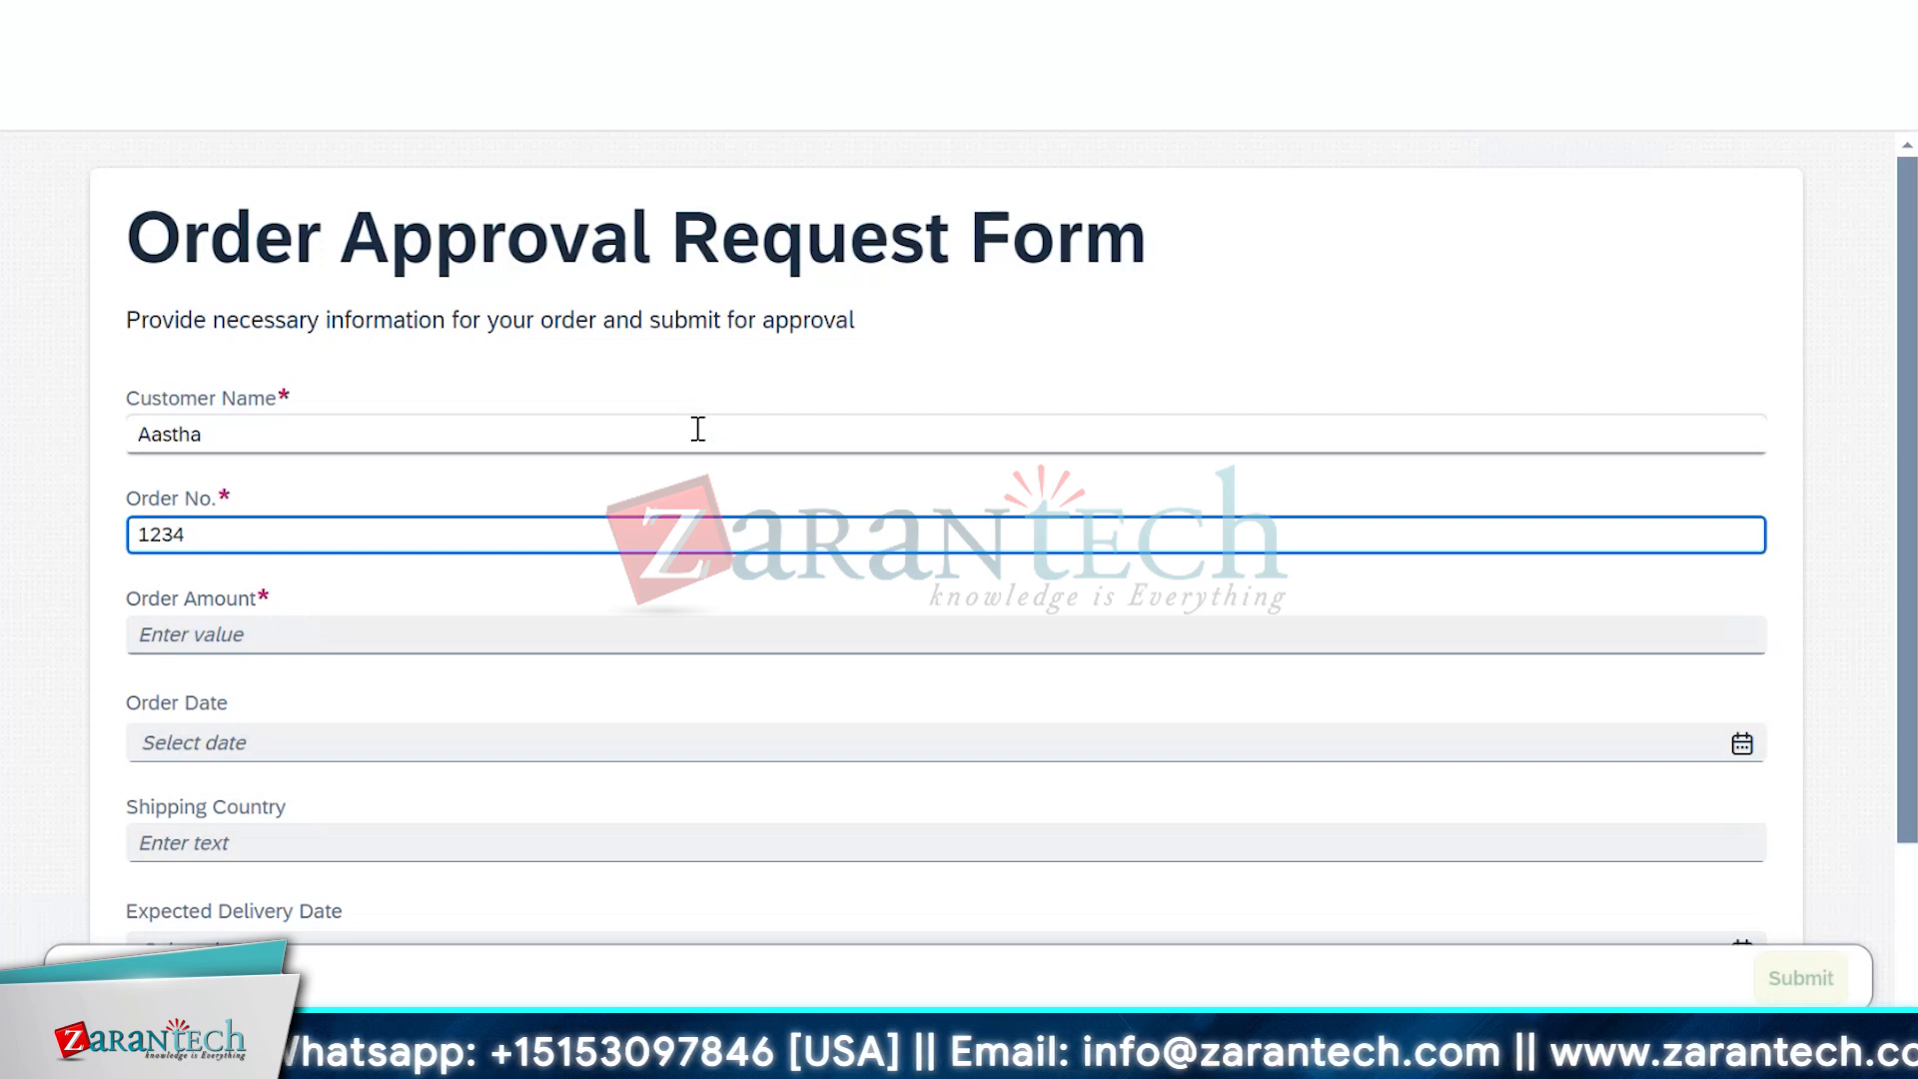
pyautogui.press('Tab')
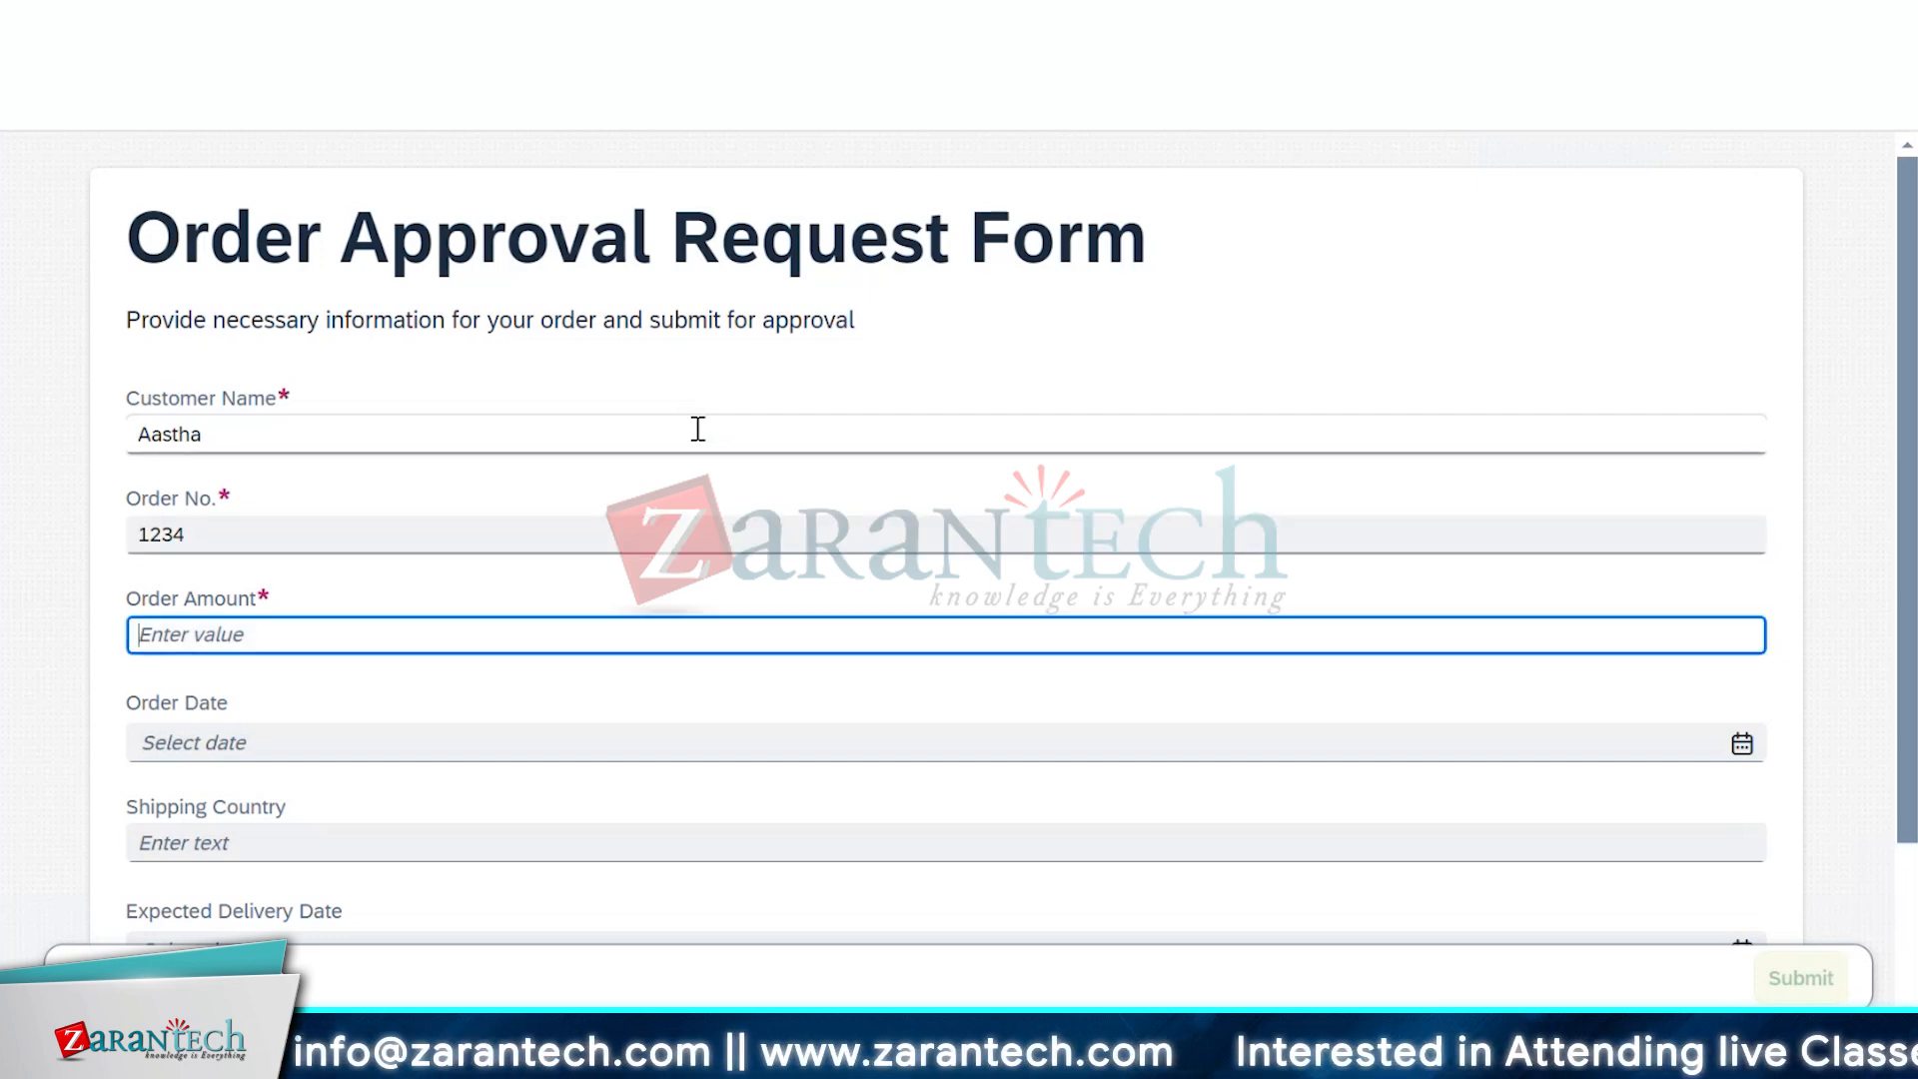
pyautogui.write('2000')
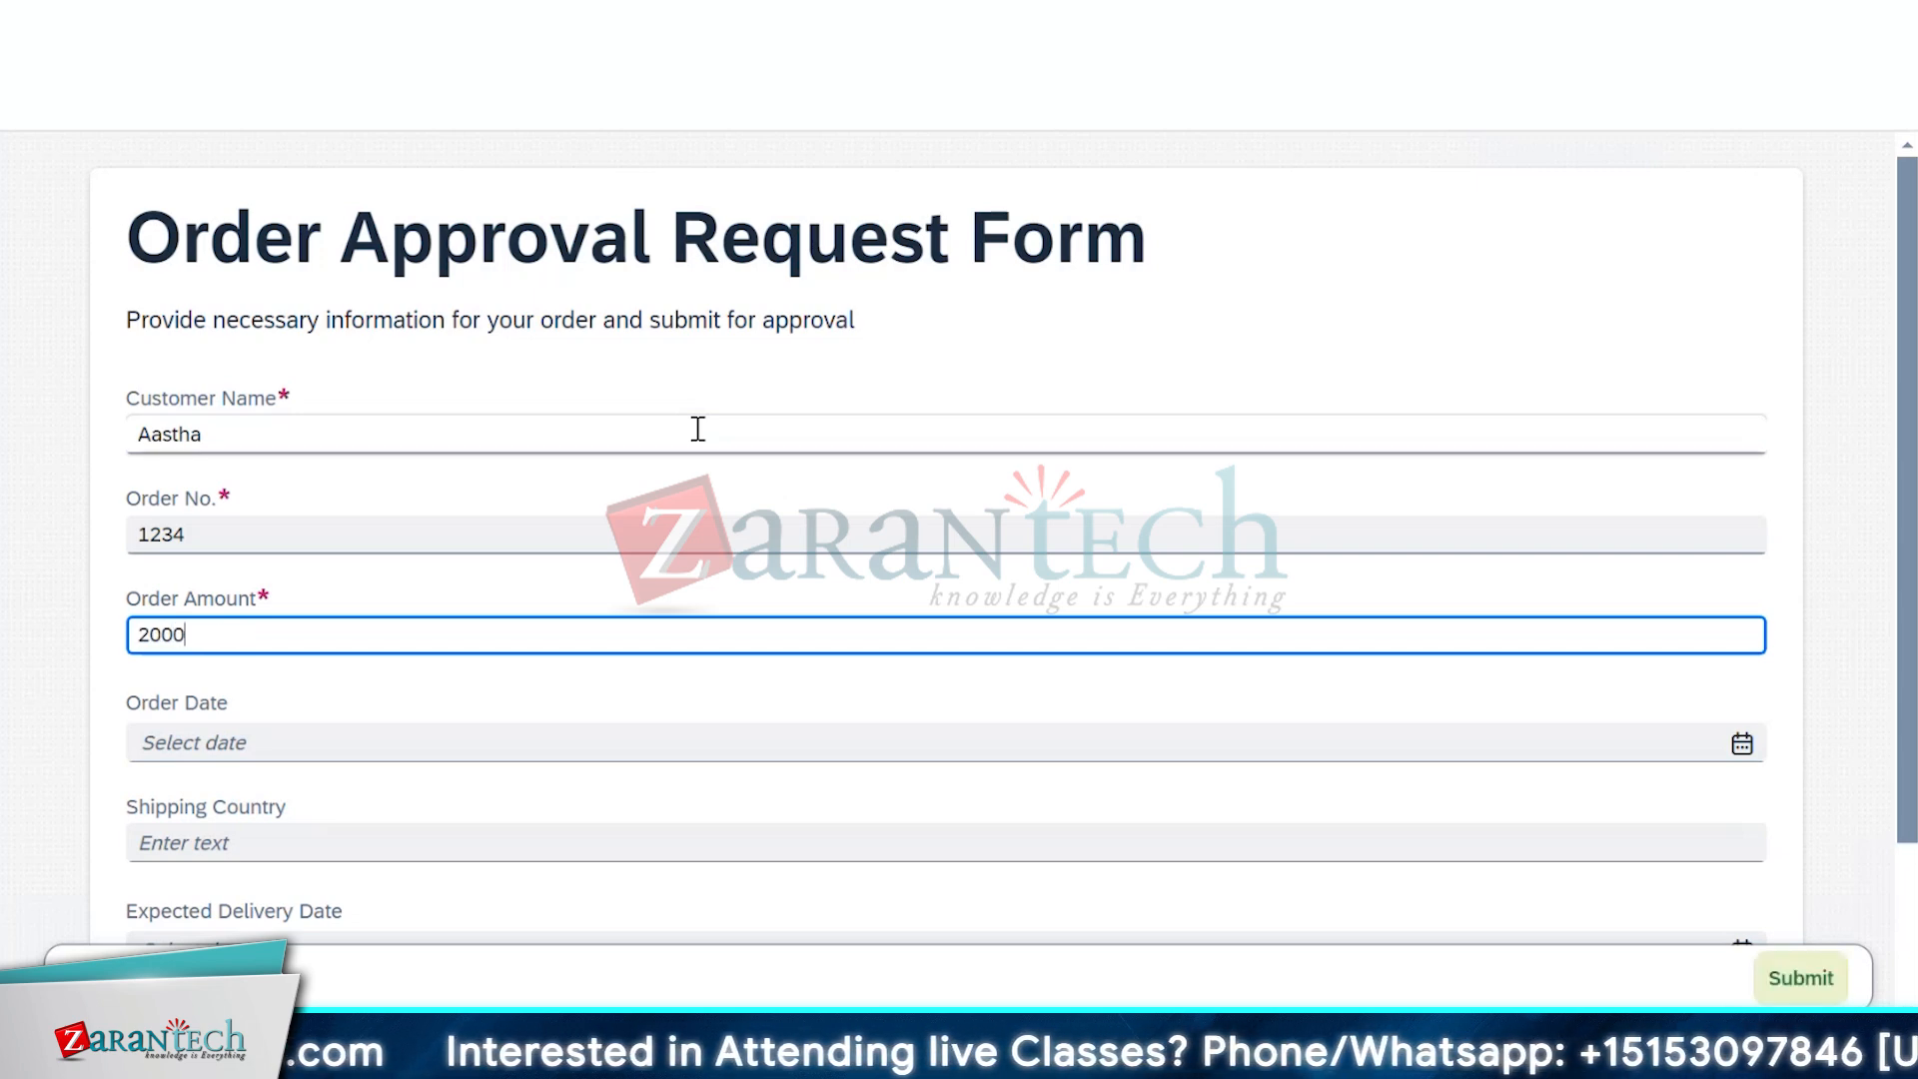
pyautogui.press('Tab')
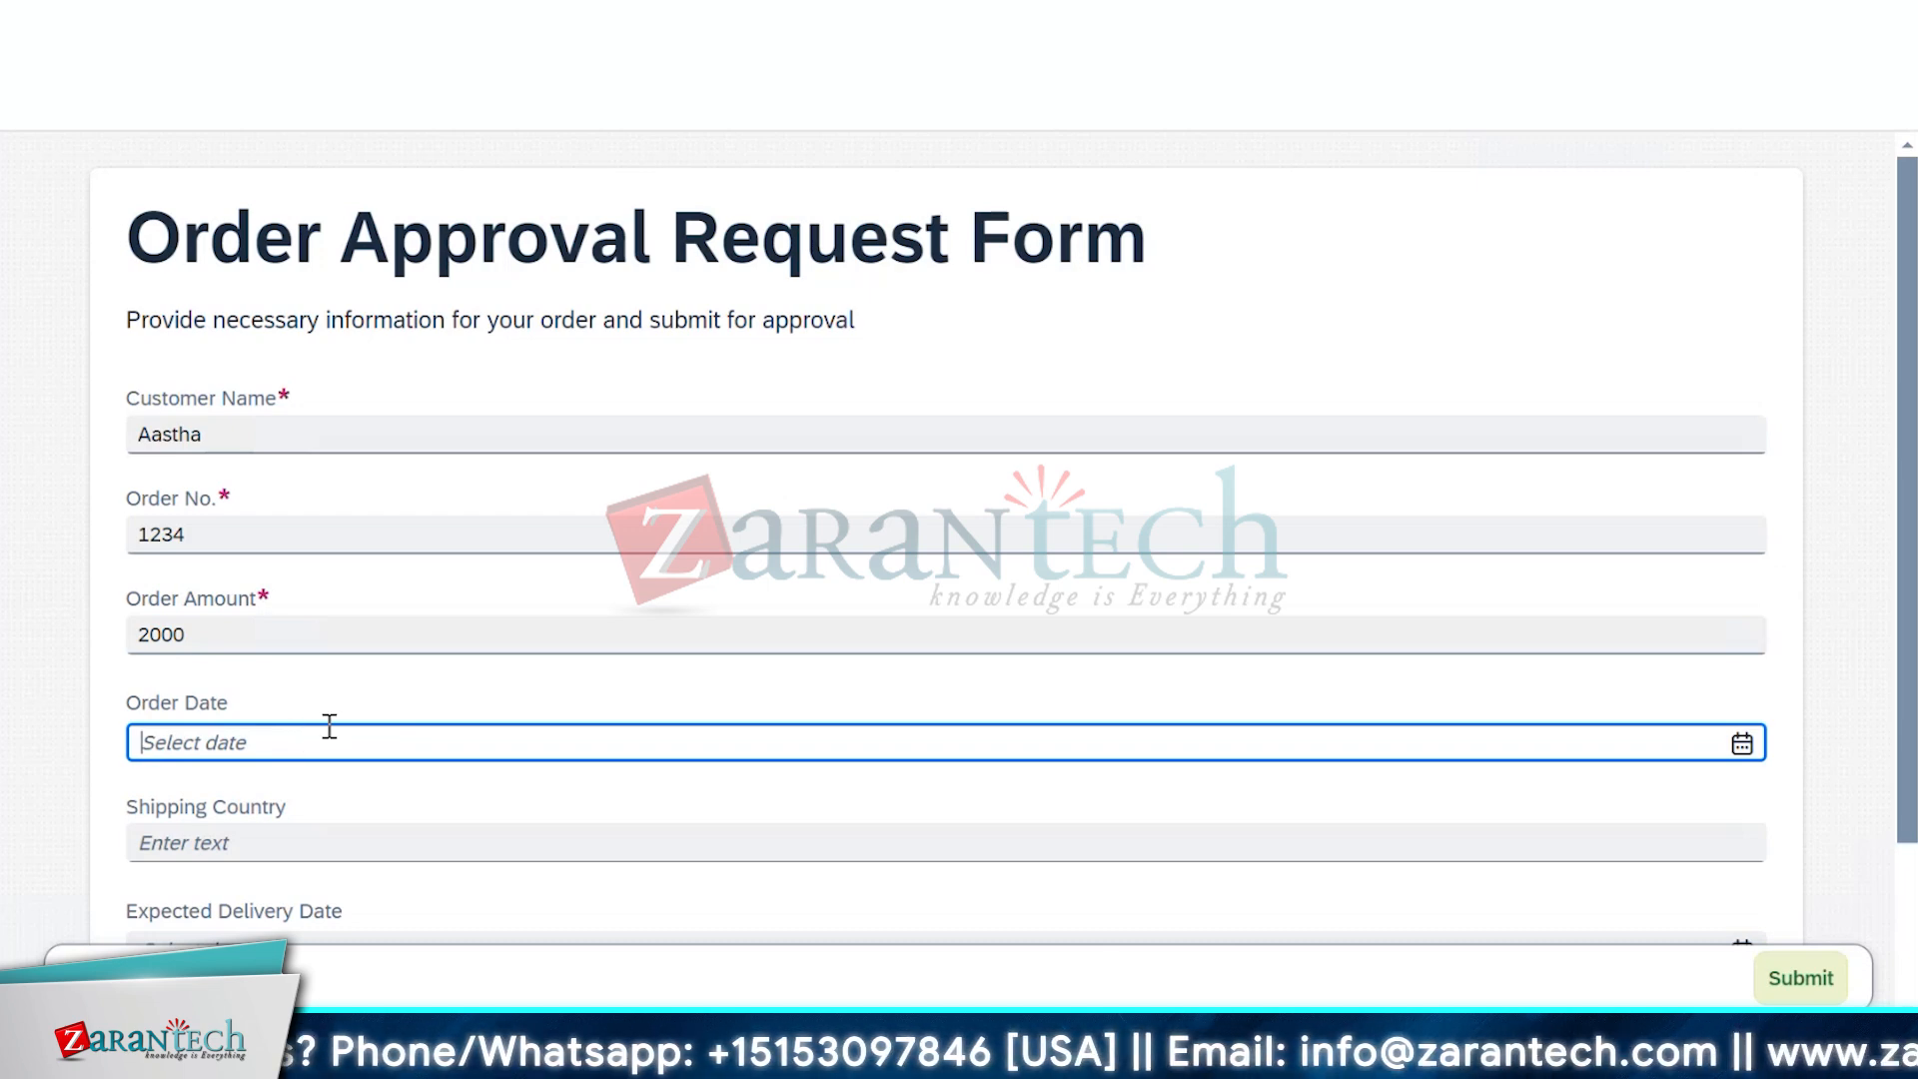
pyautogui.scroll(-2, 326, 729)
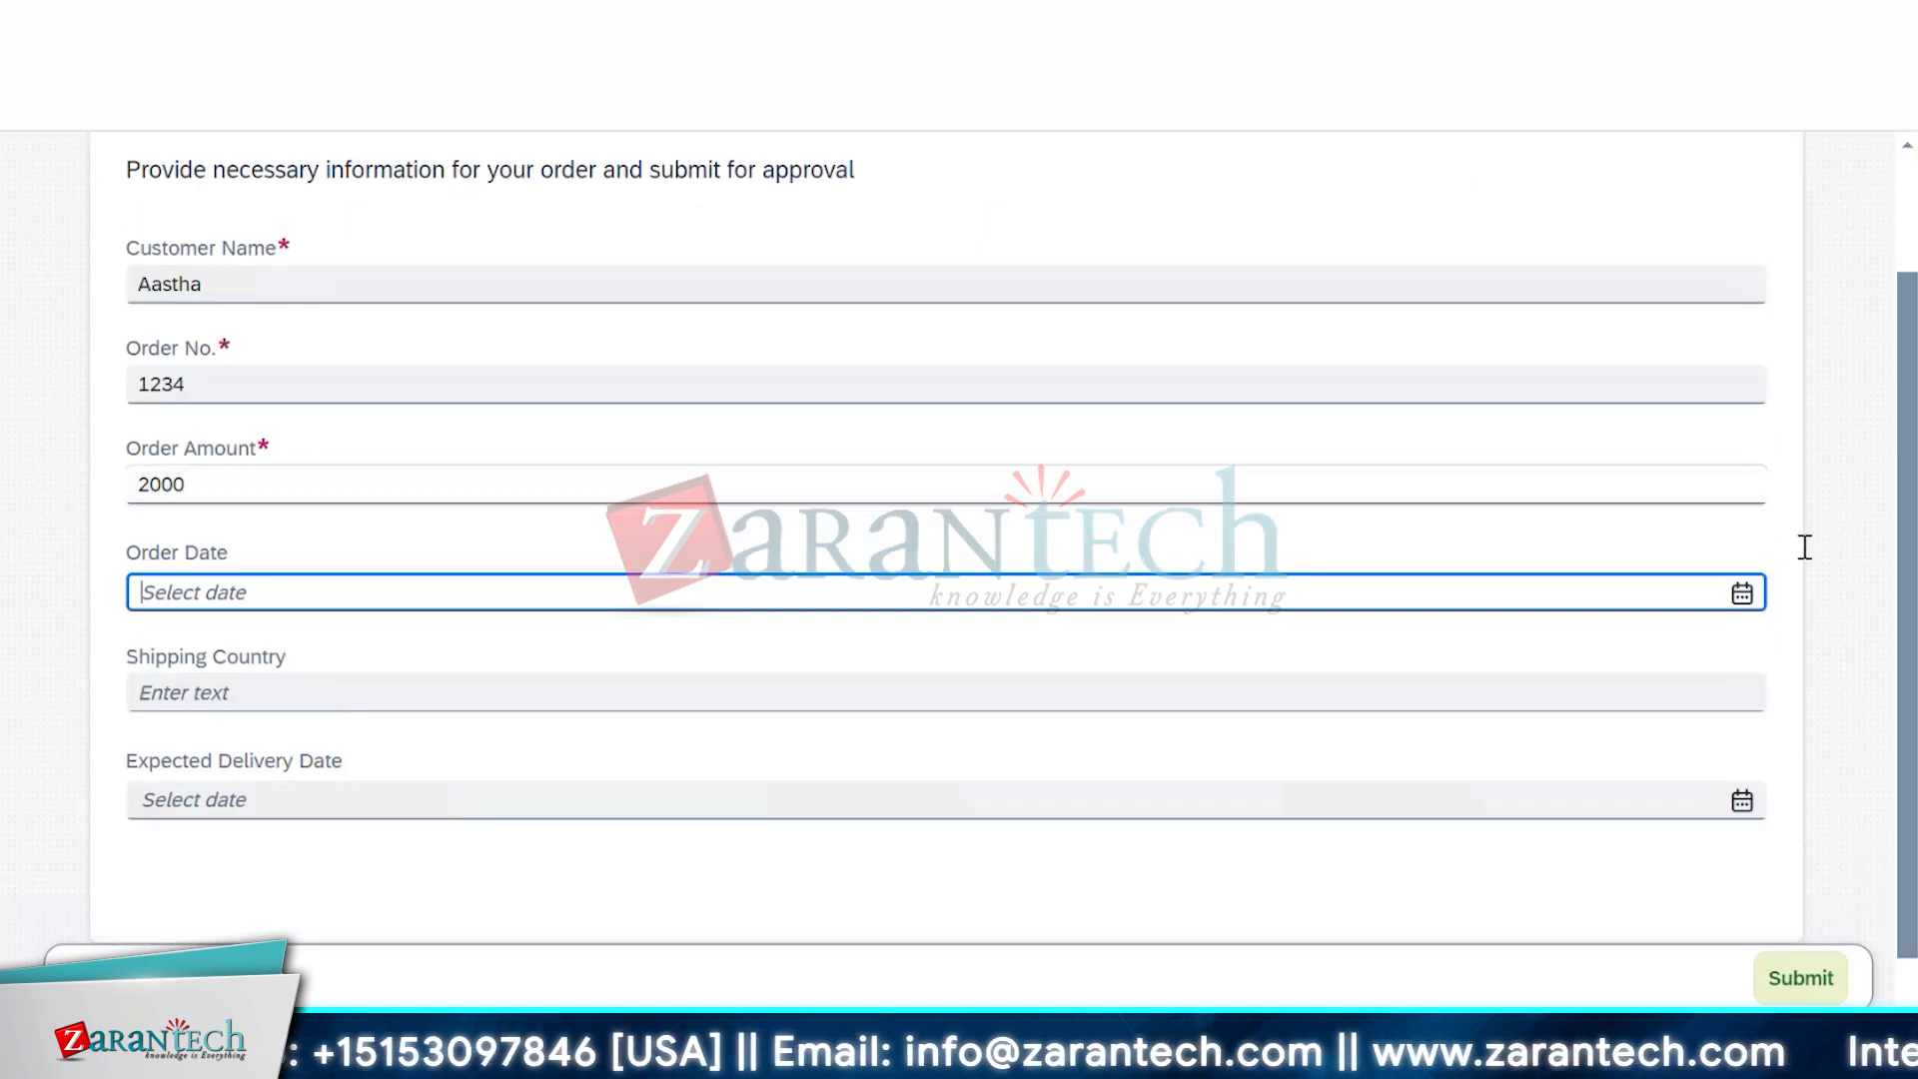
pyautogui.click(1742, 599)
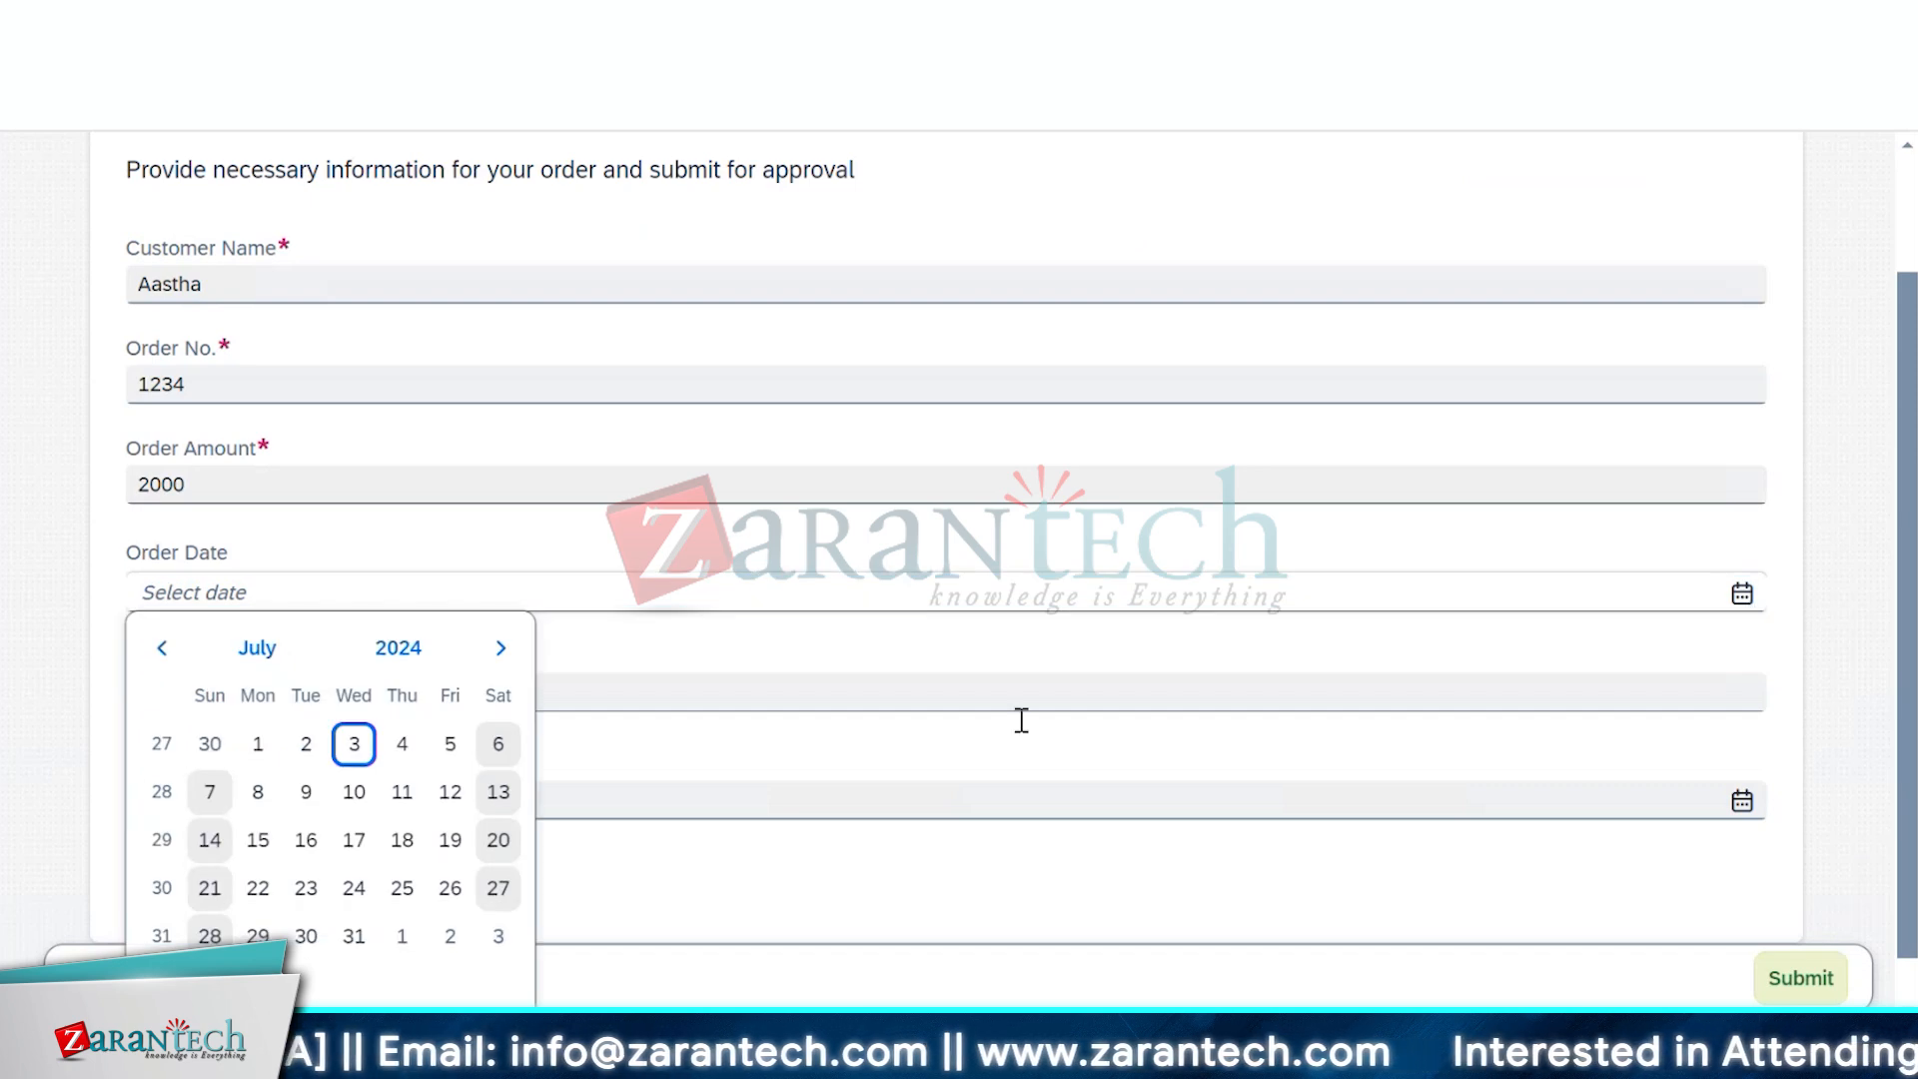
pyautogui.click(305, 792)
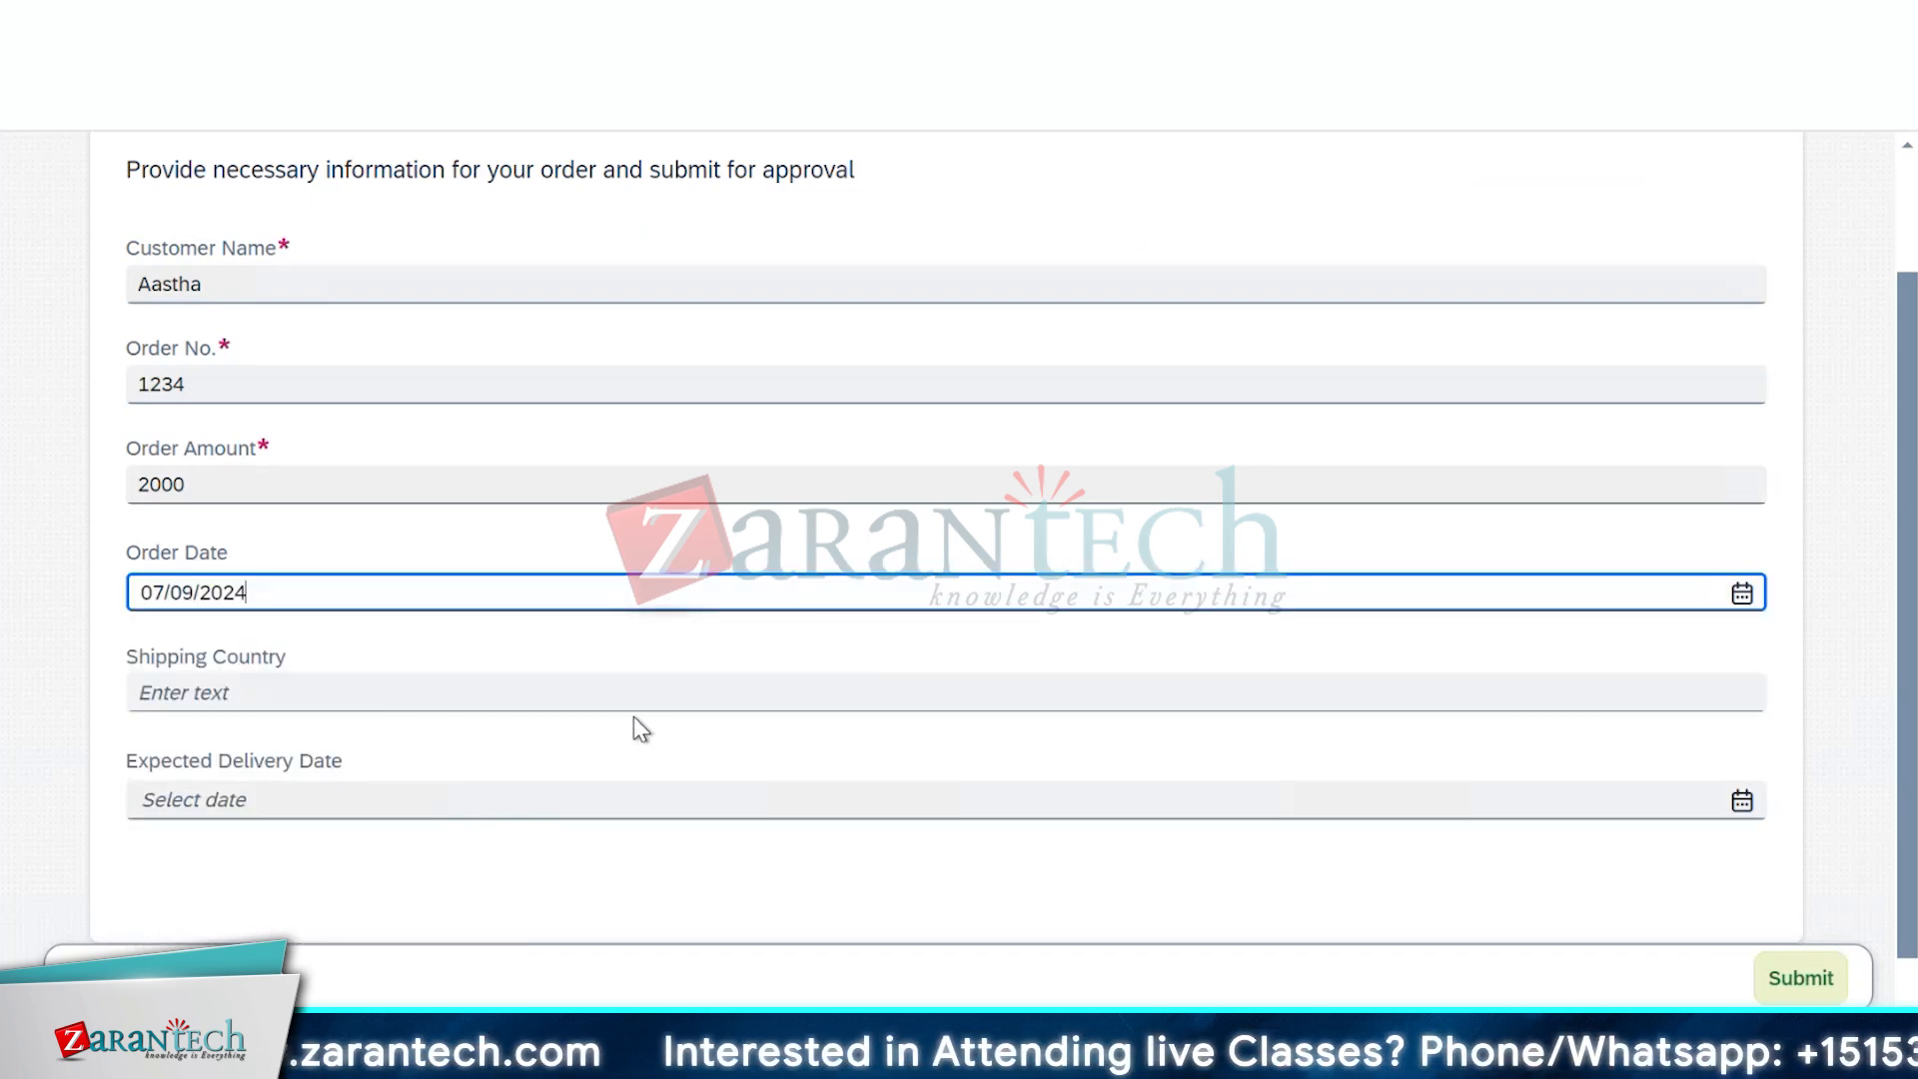
# Set Shipping Country to India and Expected Delivery Date to July 24, 2024
pyautogui.click(633, 690)
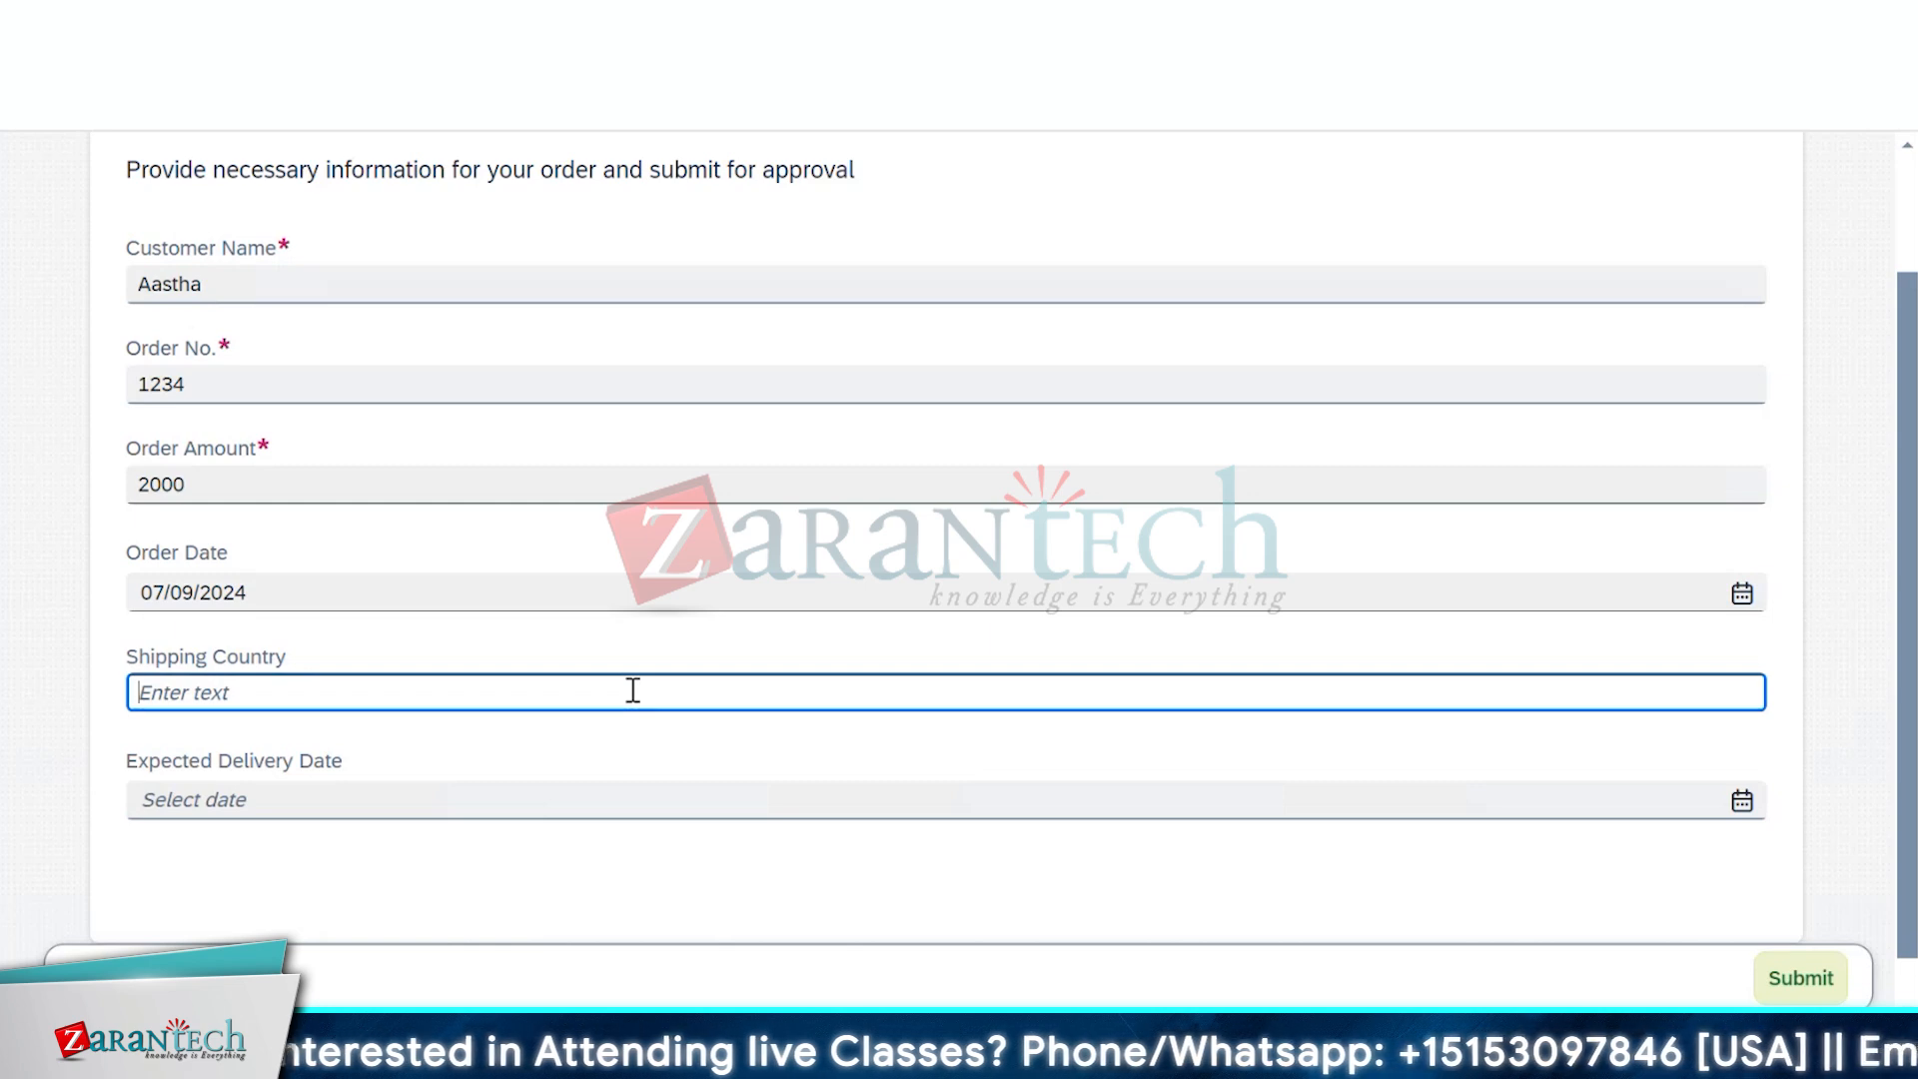
pyautogui.write('India')
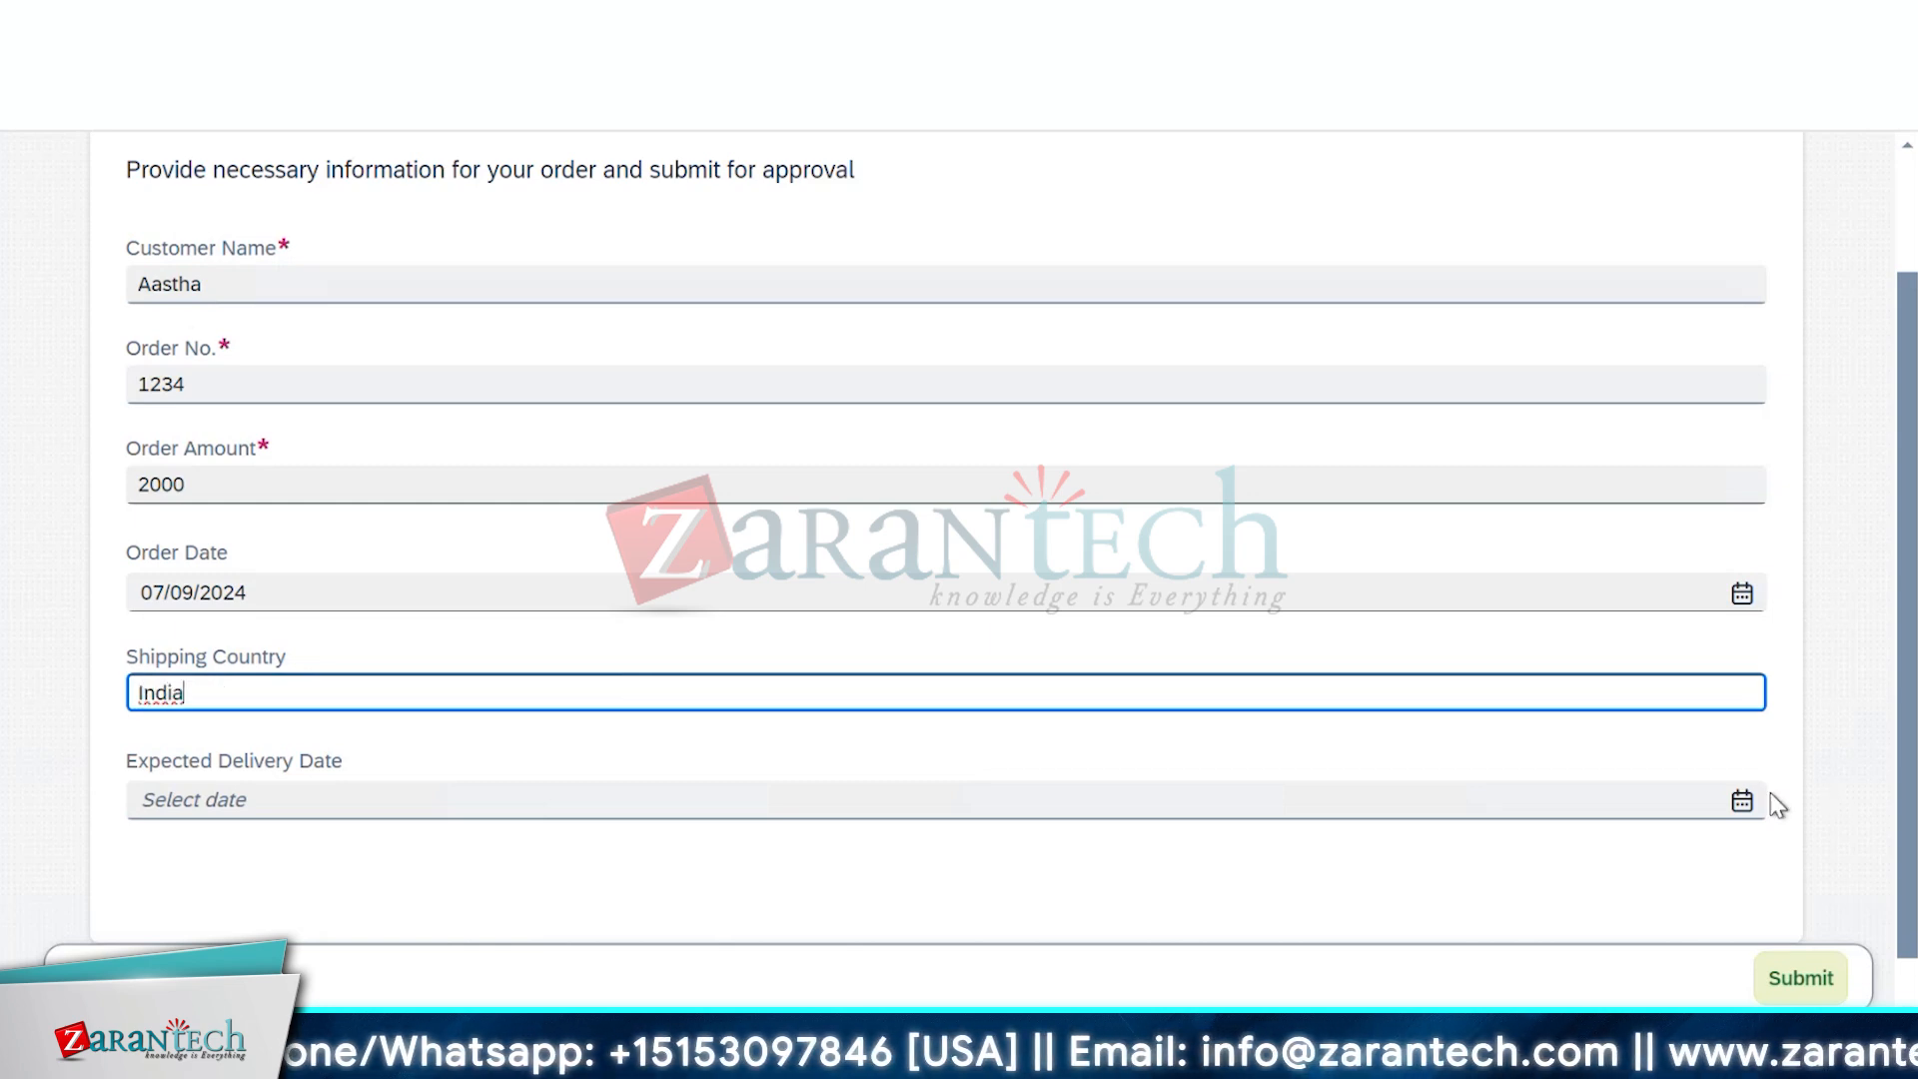
pyautogui.click(1742, 802)
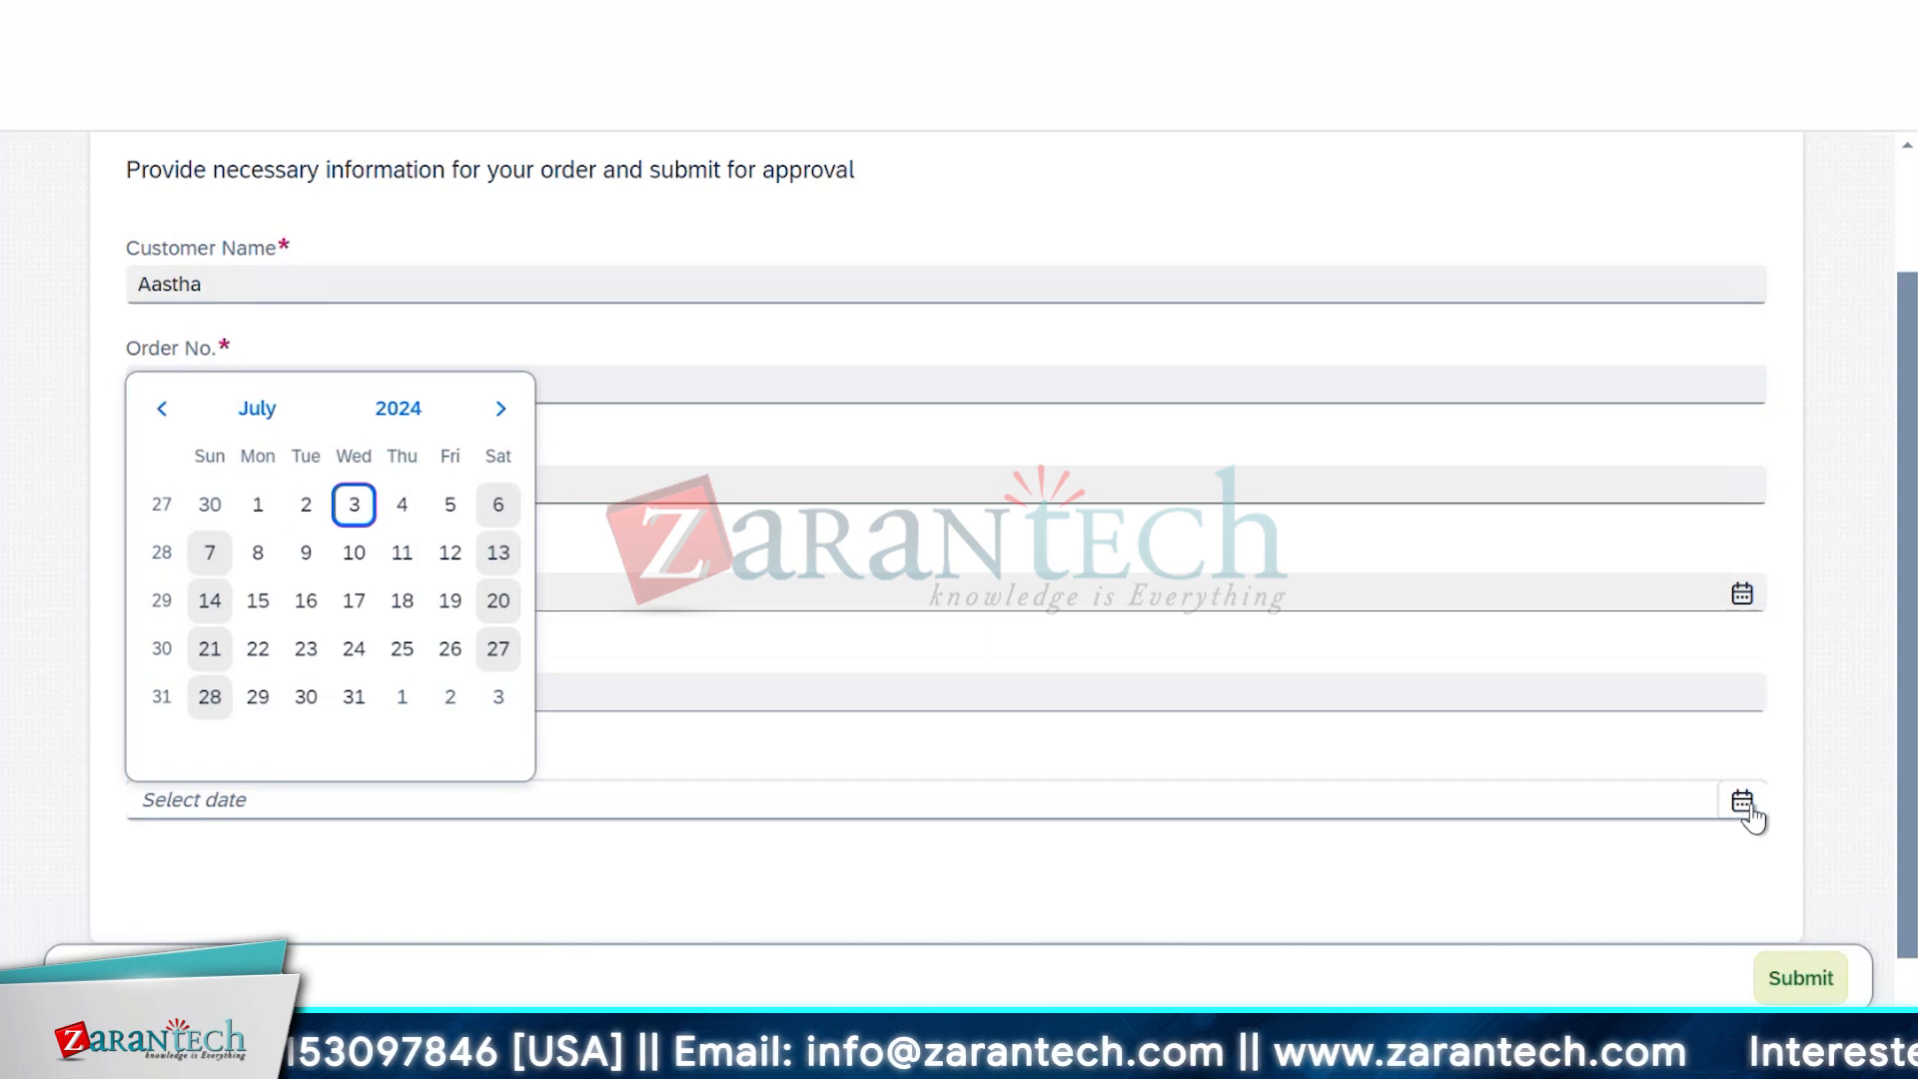
pyautogui.click(354, 650)
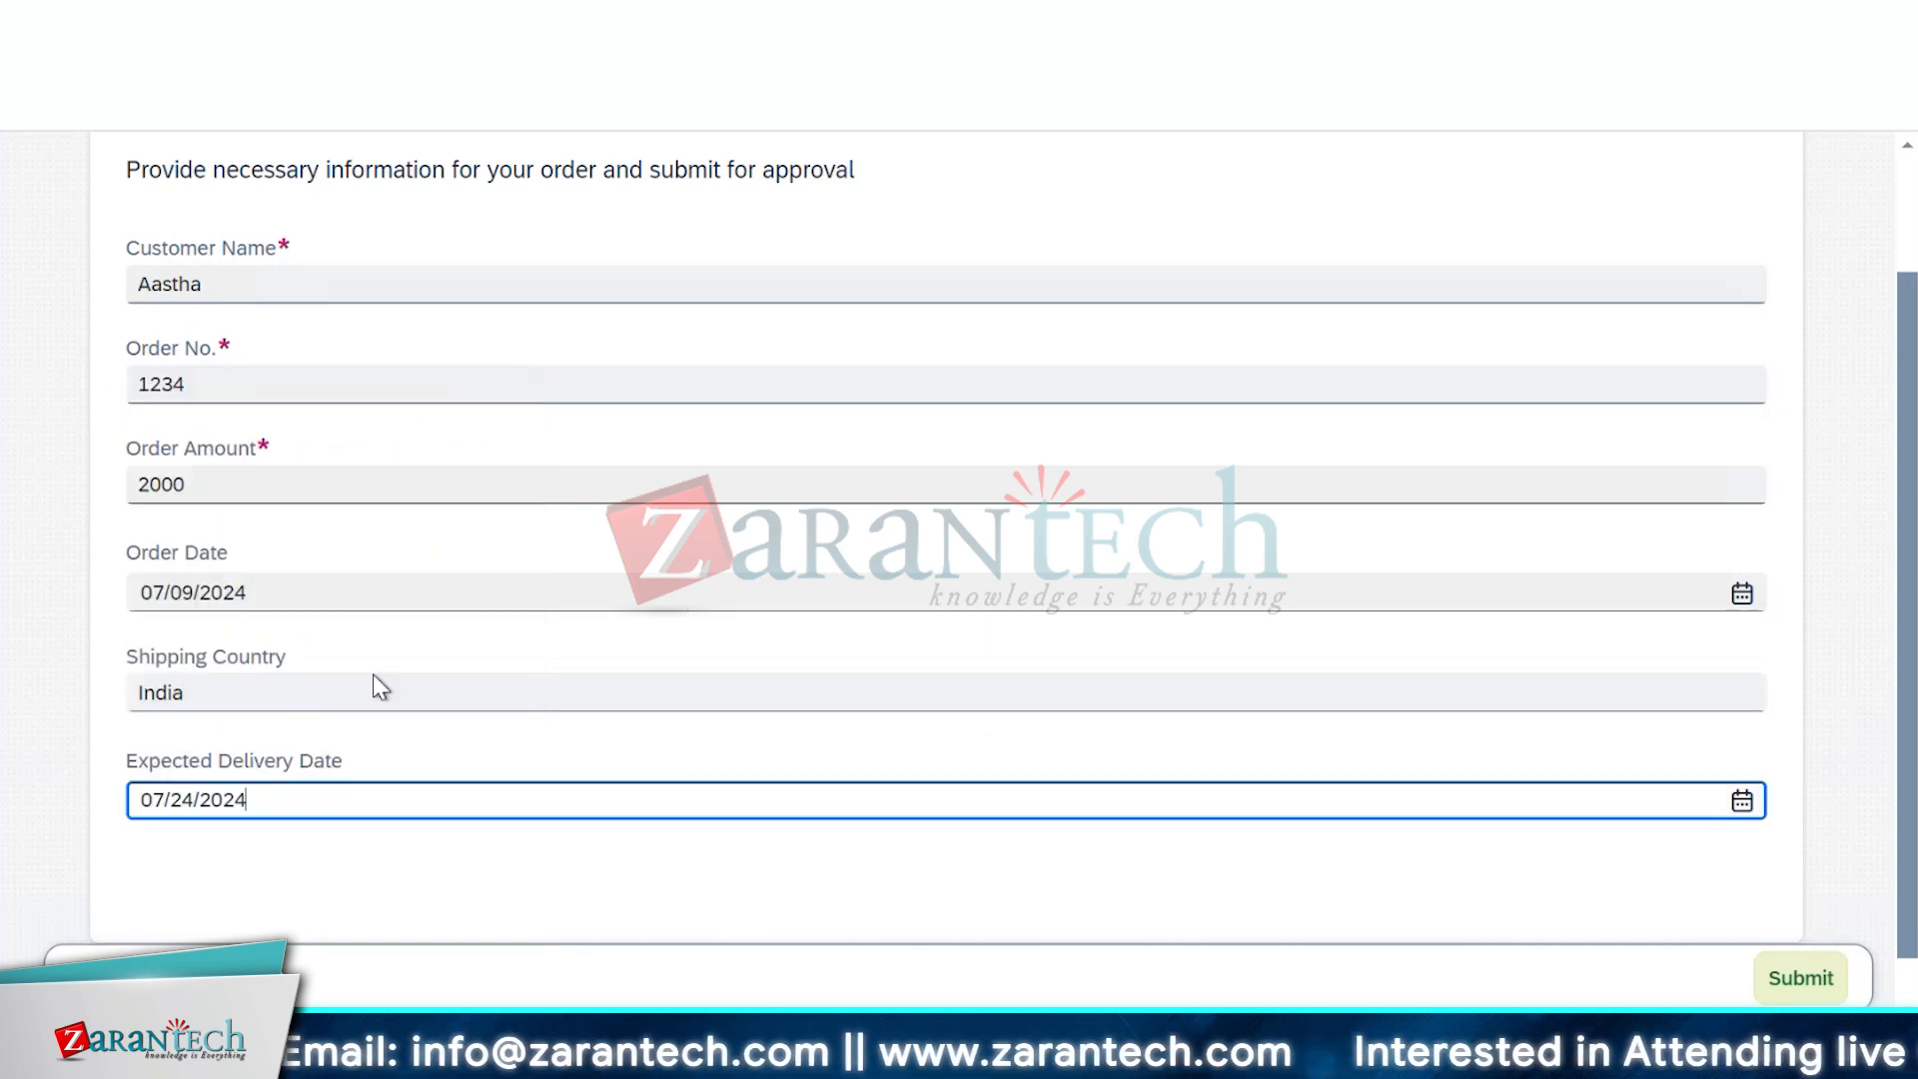
pyautogui.click(478, 877)
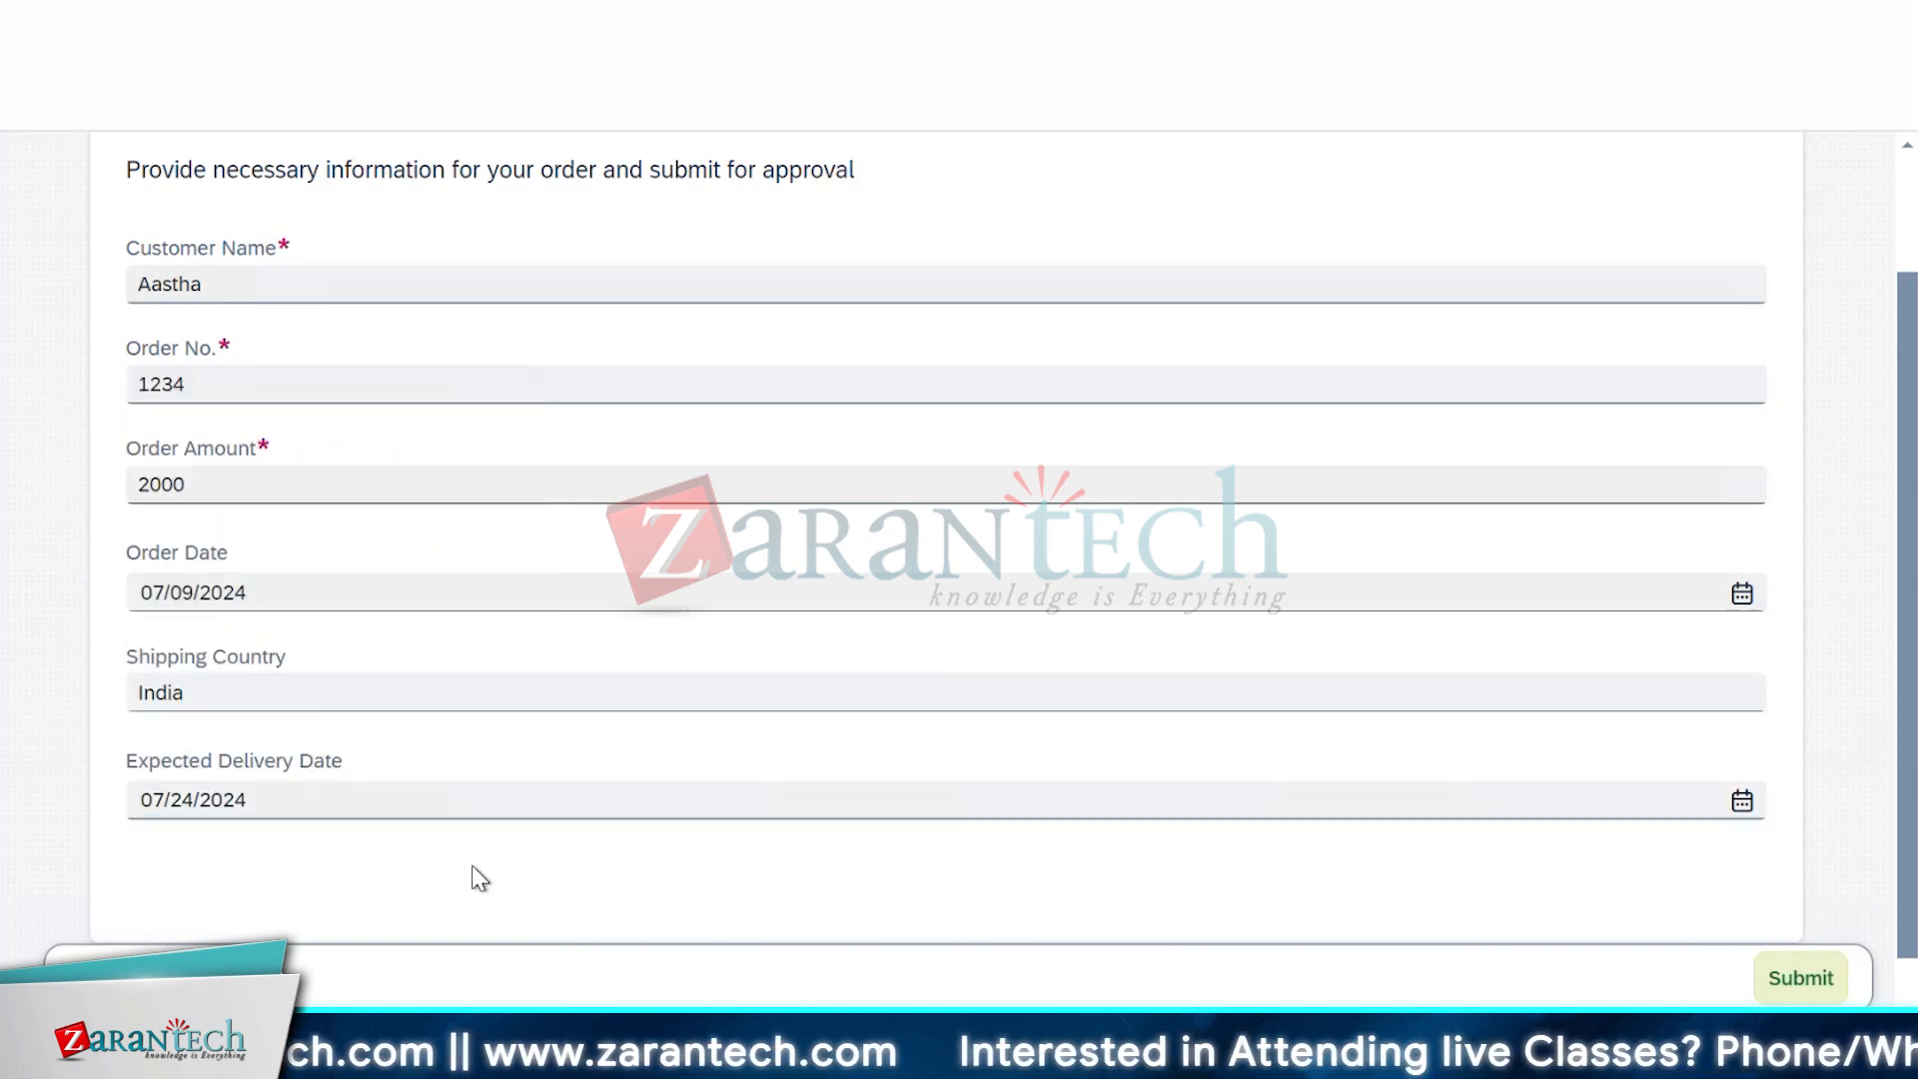
pyautogui.scroll(-1, 478, 877)
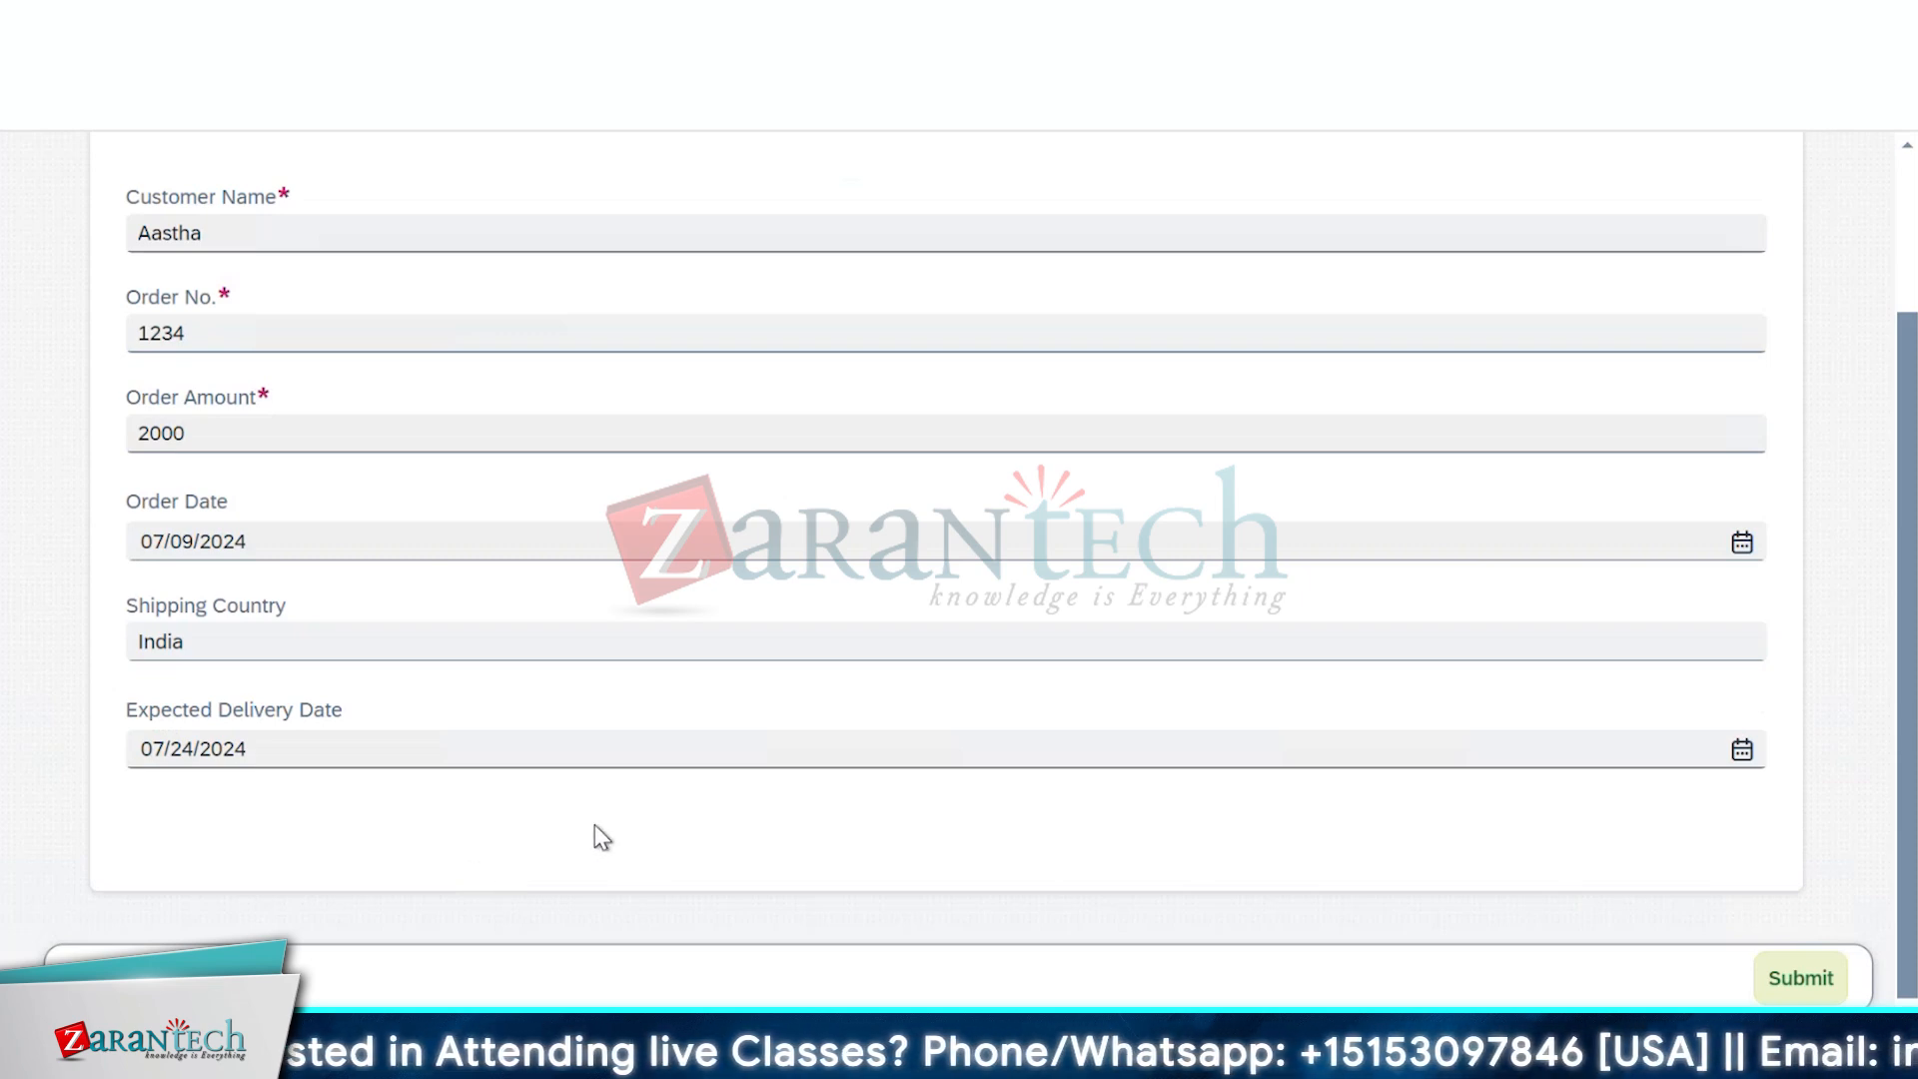
pyautogui.scroll(2, 596, 835)
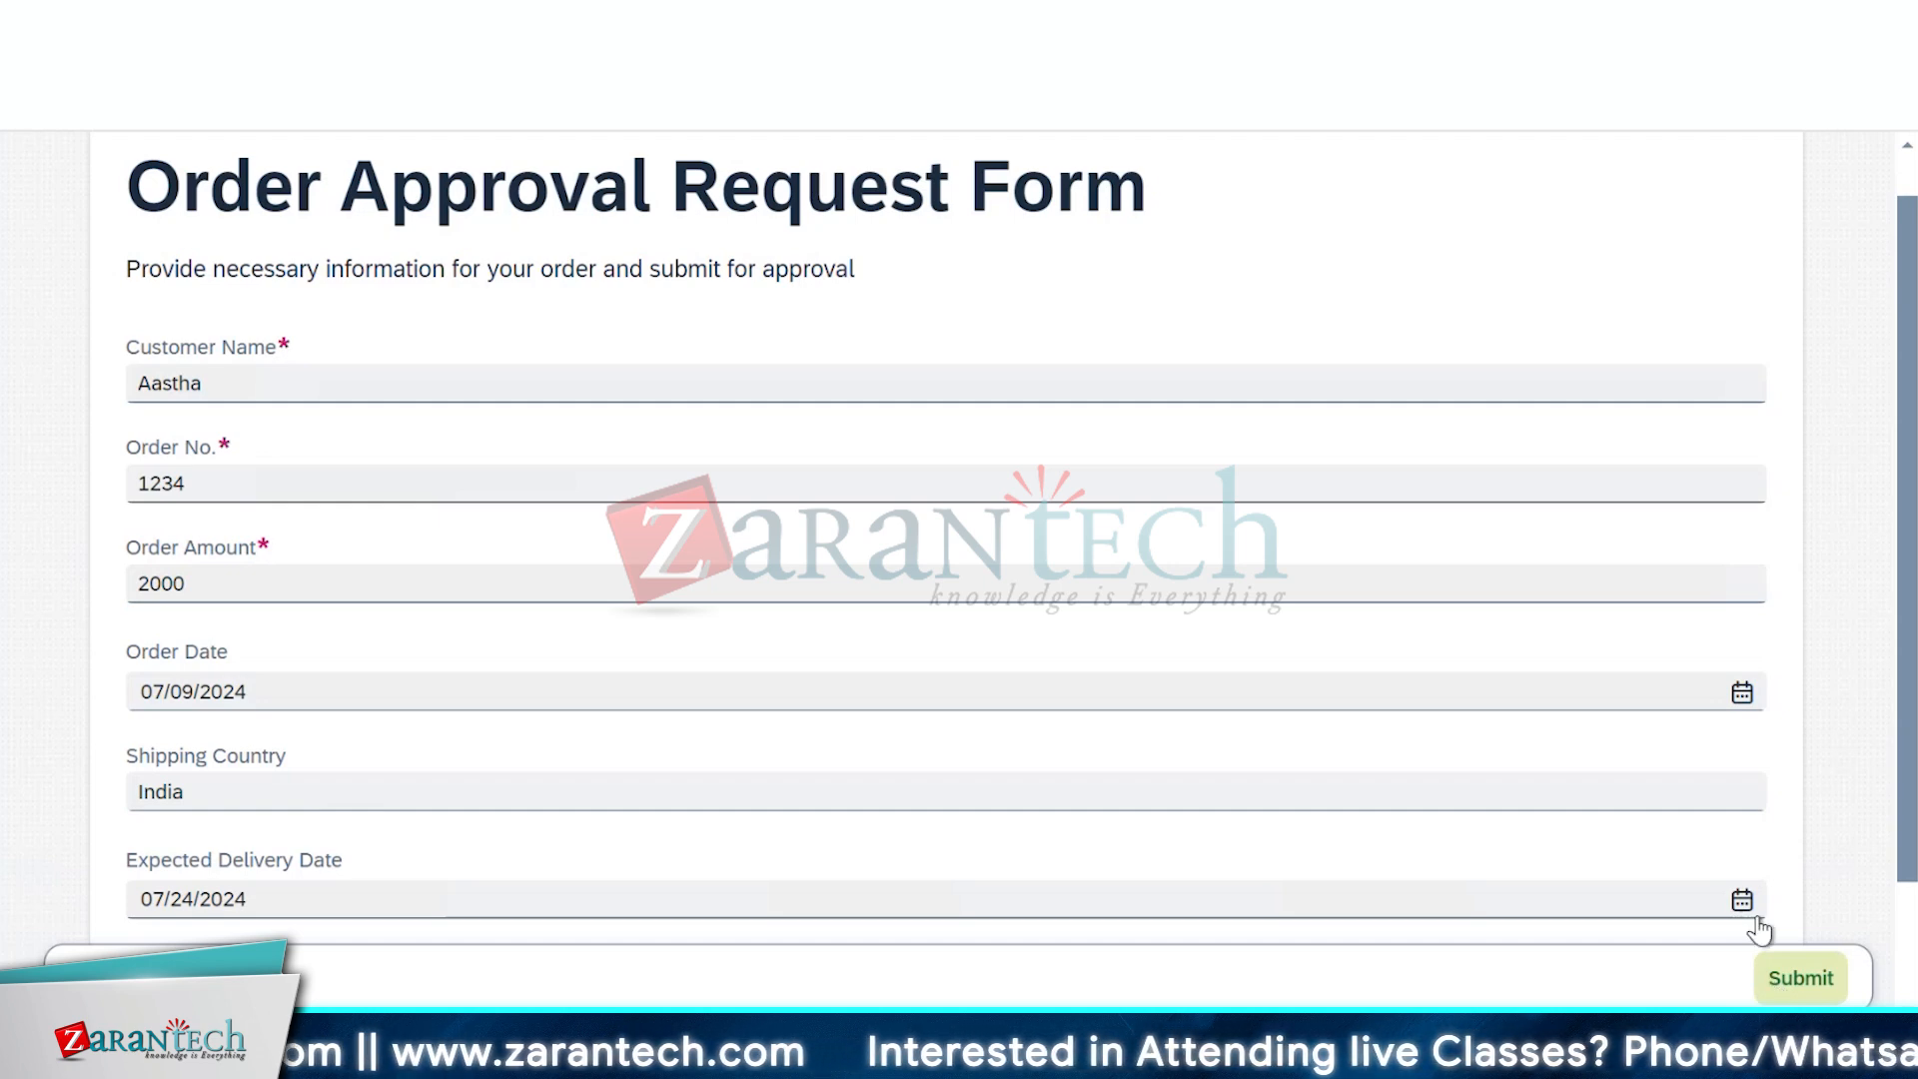
pyautogui.scroll(-2, 1812, 759)
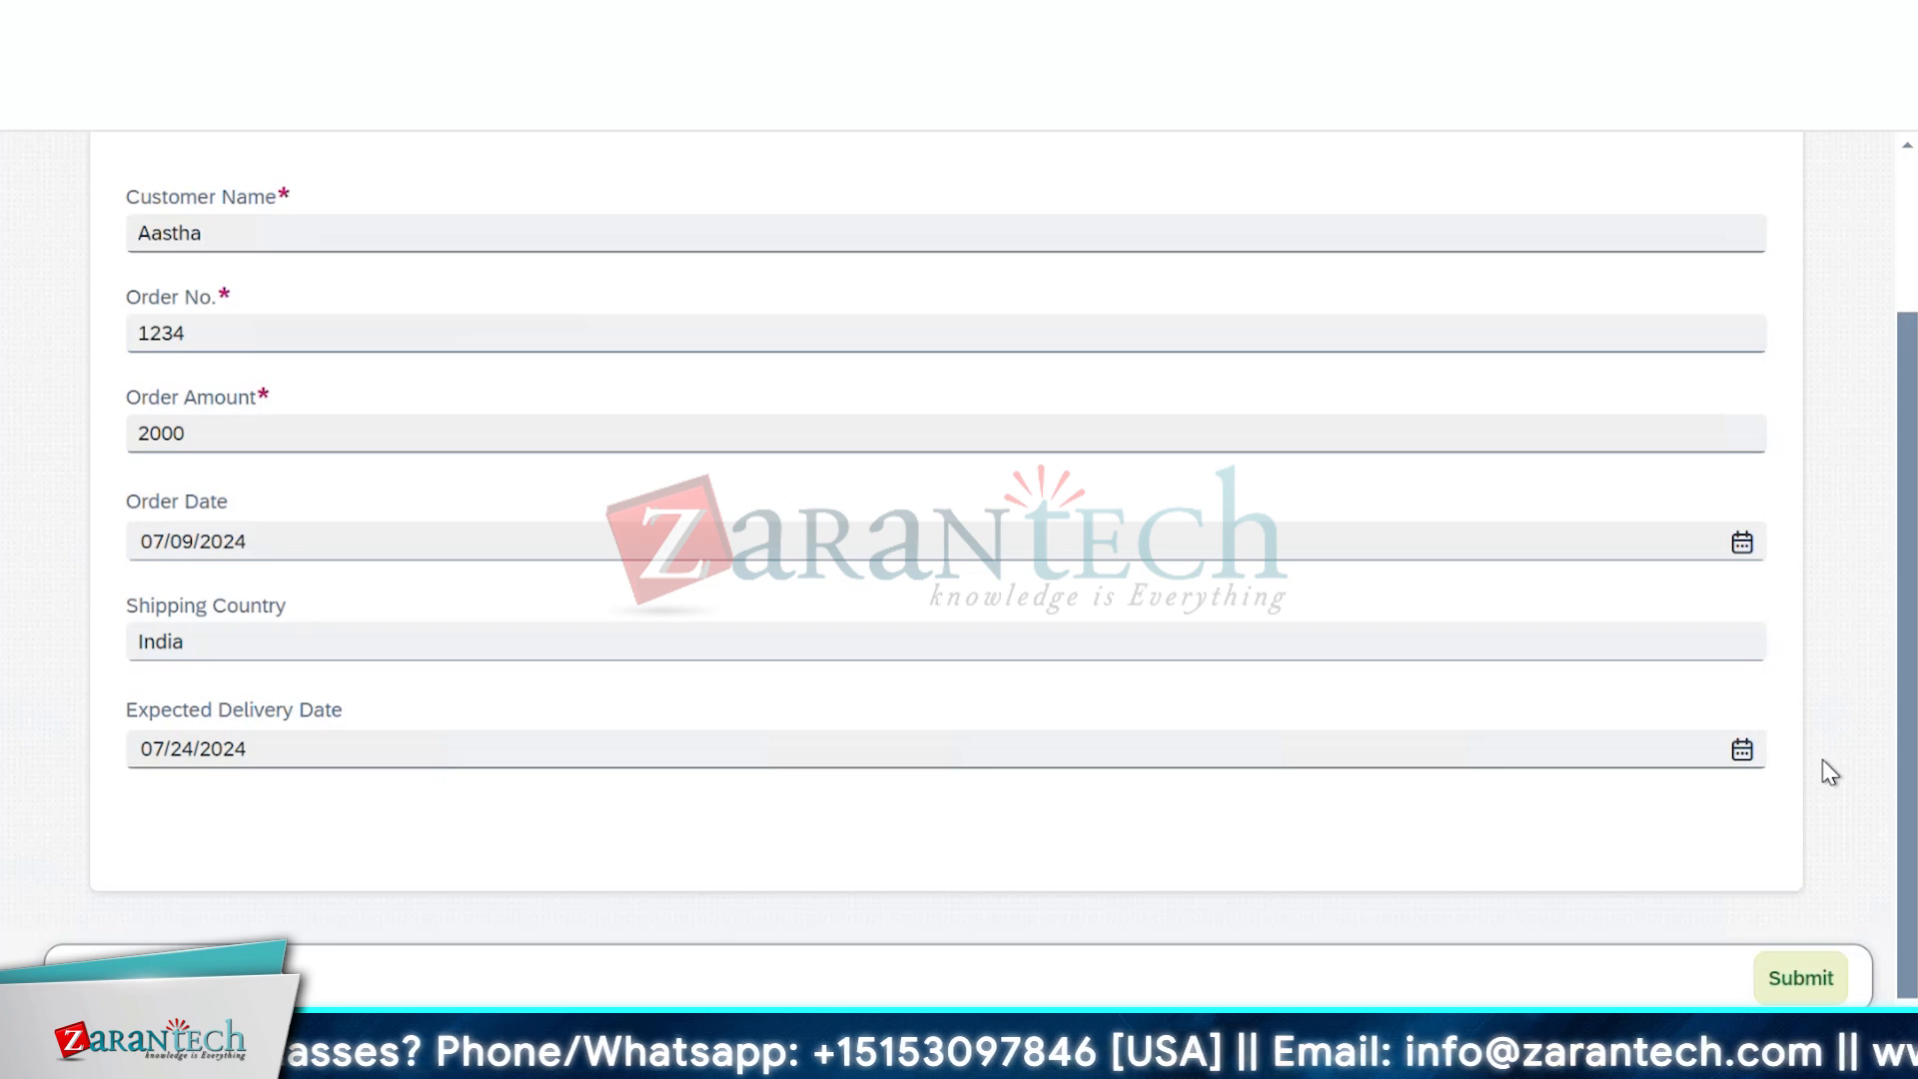
# Clear the Order No. field and re-enter a shorter order number
pyautogui.scroll(2, 1828, 772)
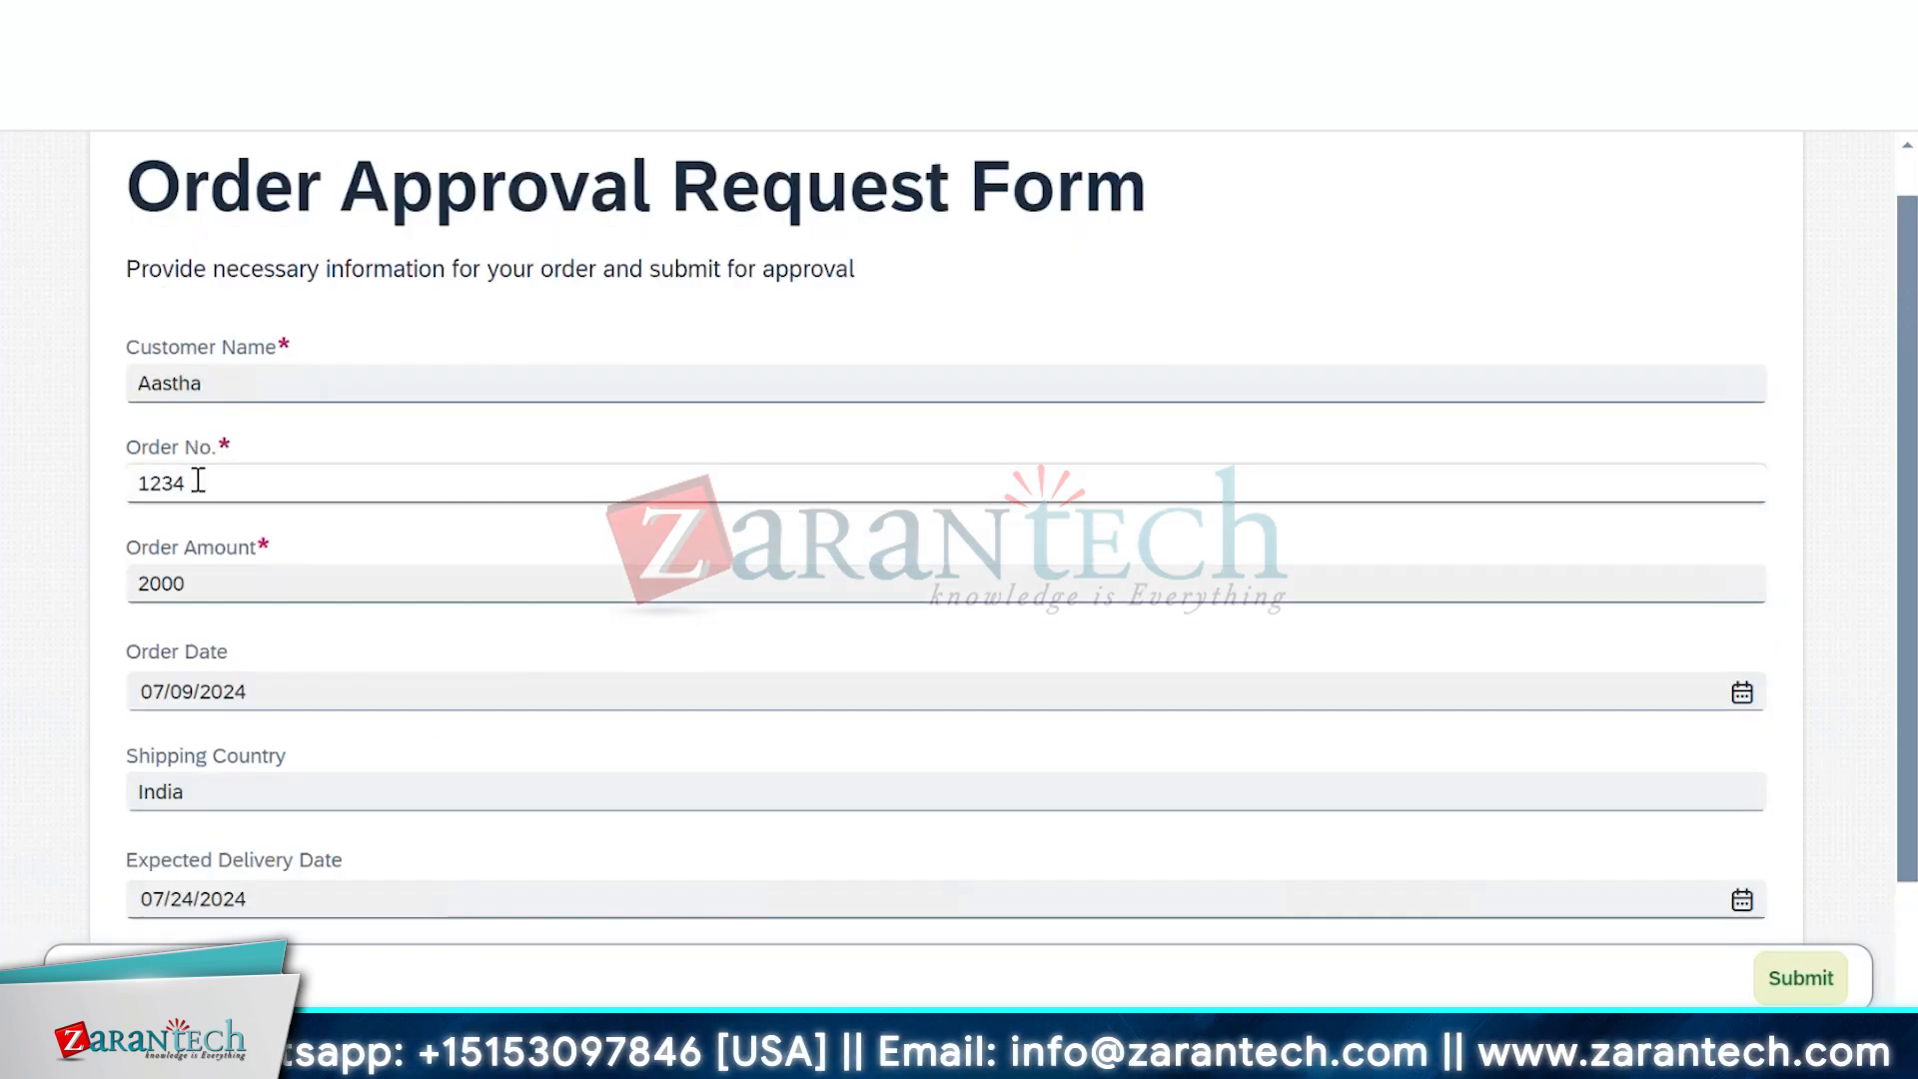
pyautogui.moveTo(193, 482); pyautogui.dragTo(116, 481)
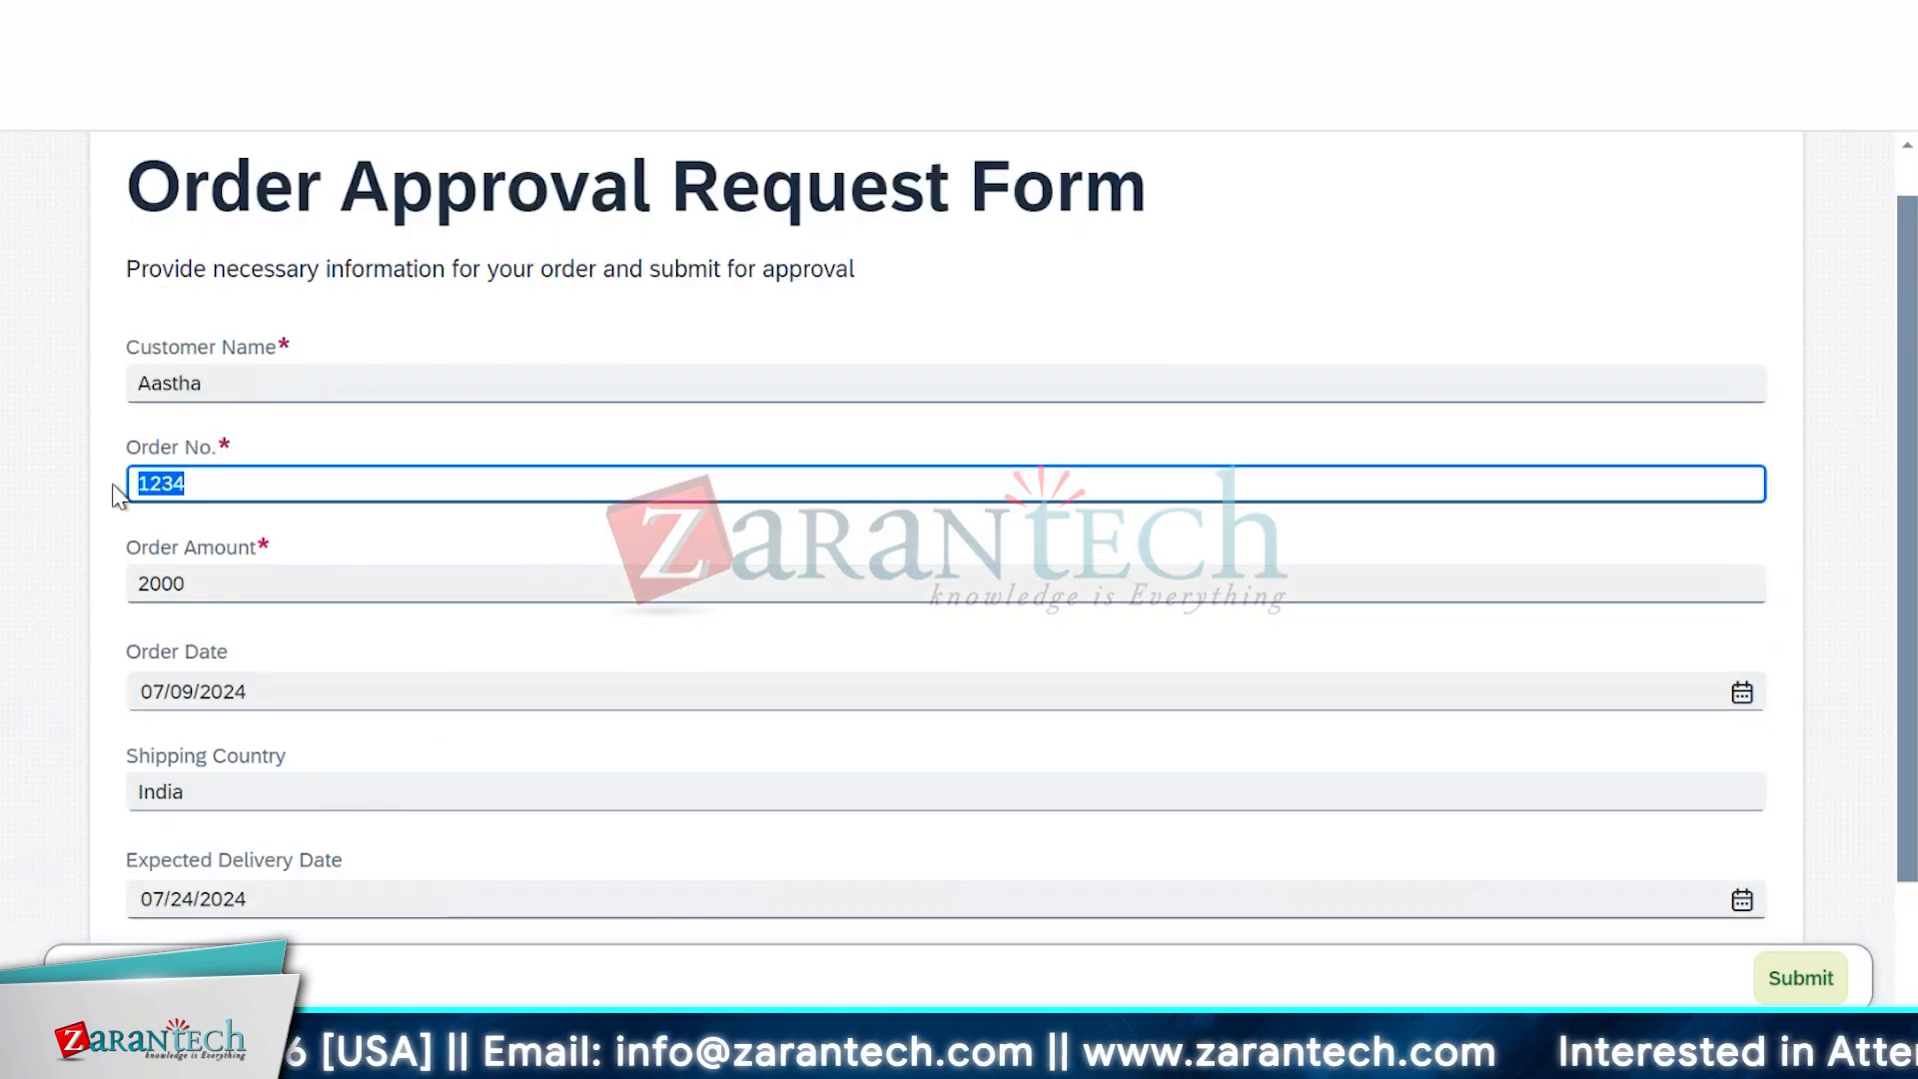
pyautogui.press('BackSpace')
pyautogui.click(834, 555)
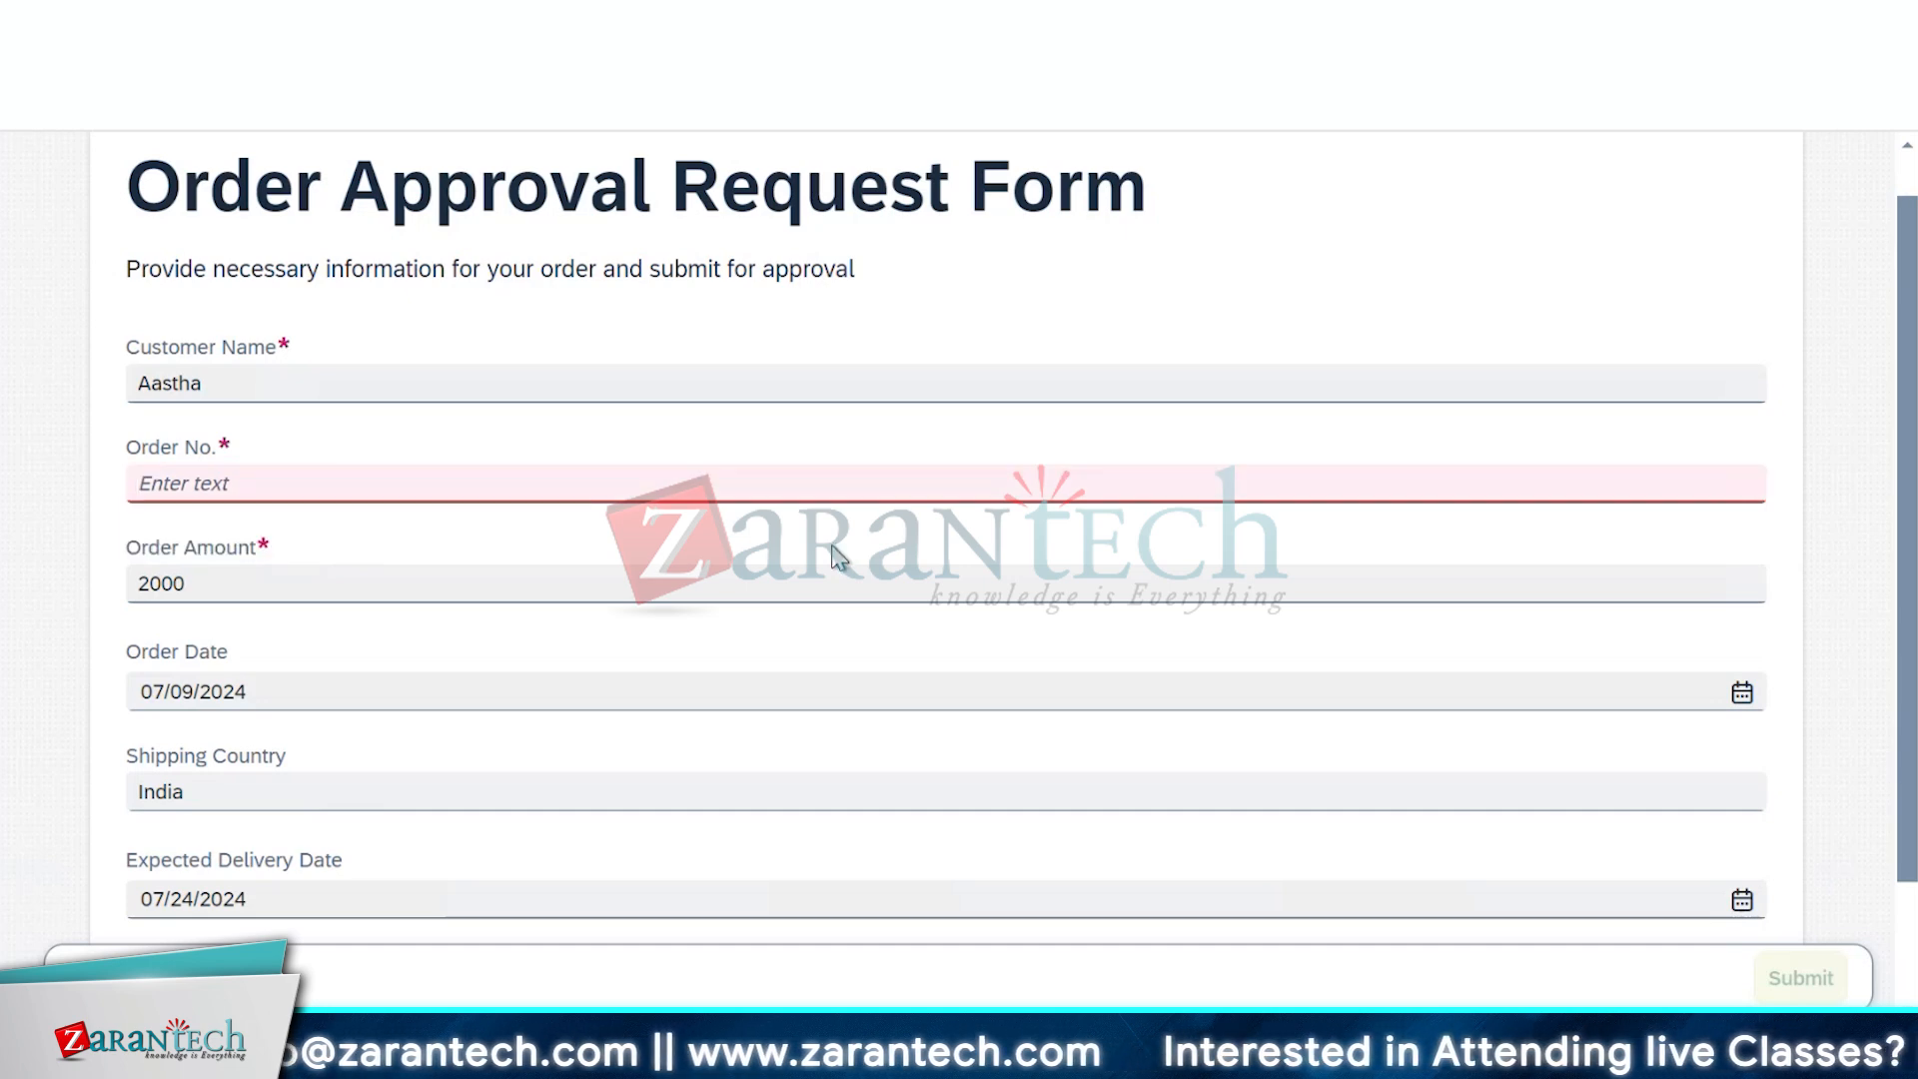
pyautogui.click(236, 481)
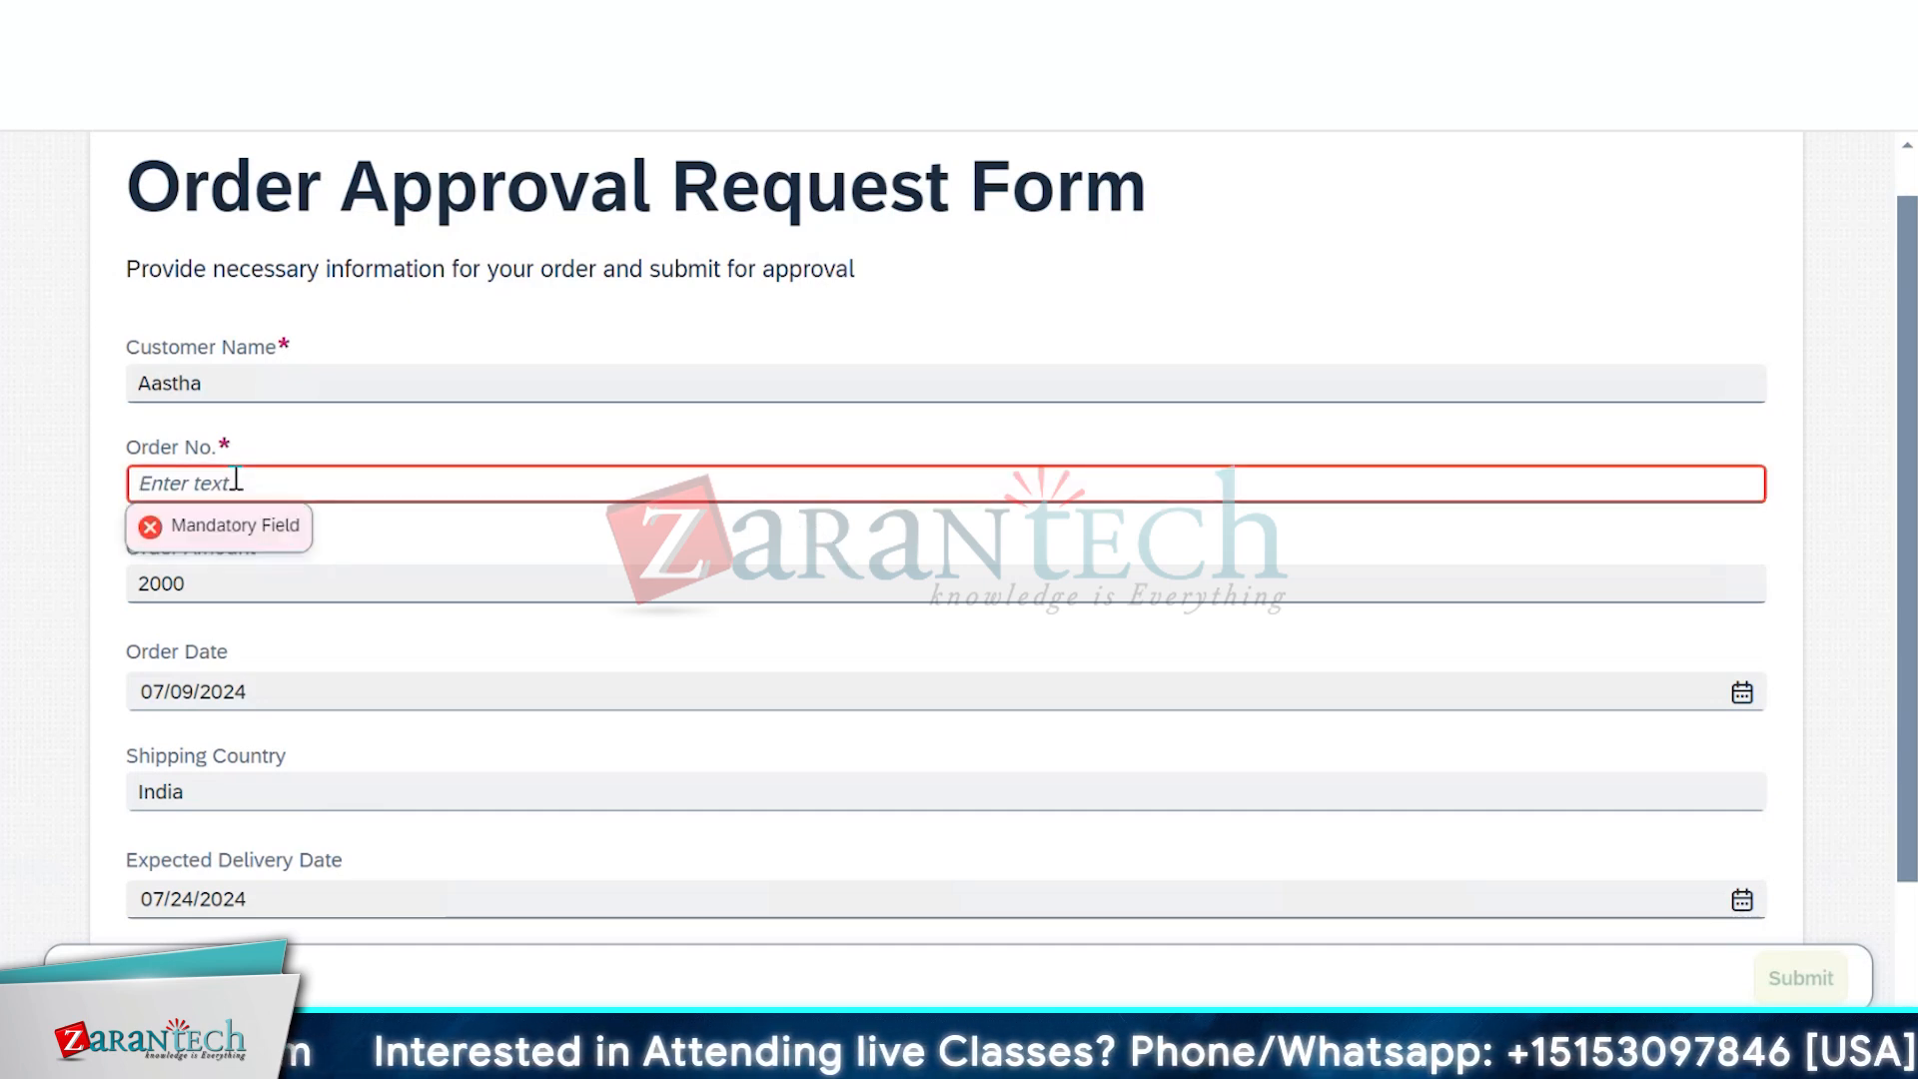
pyautogui.write('123')
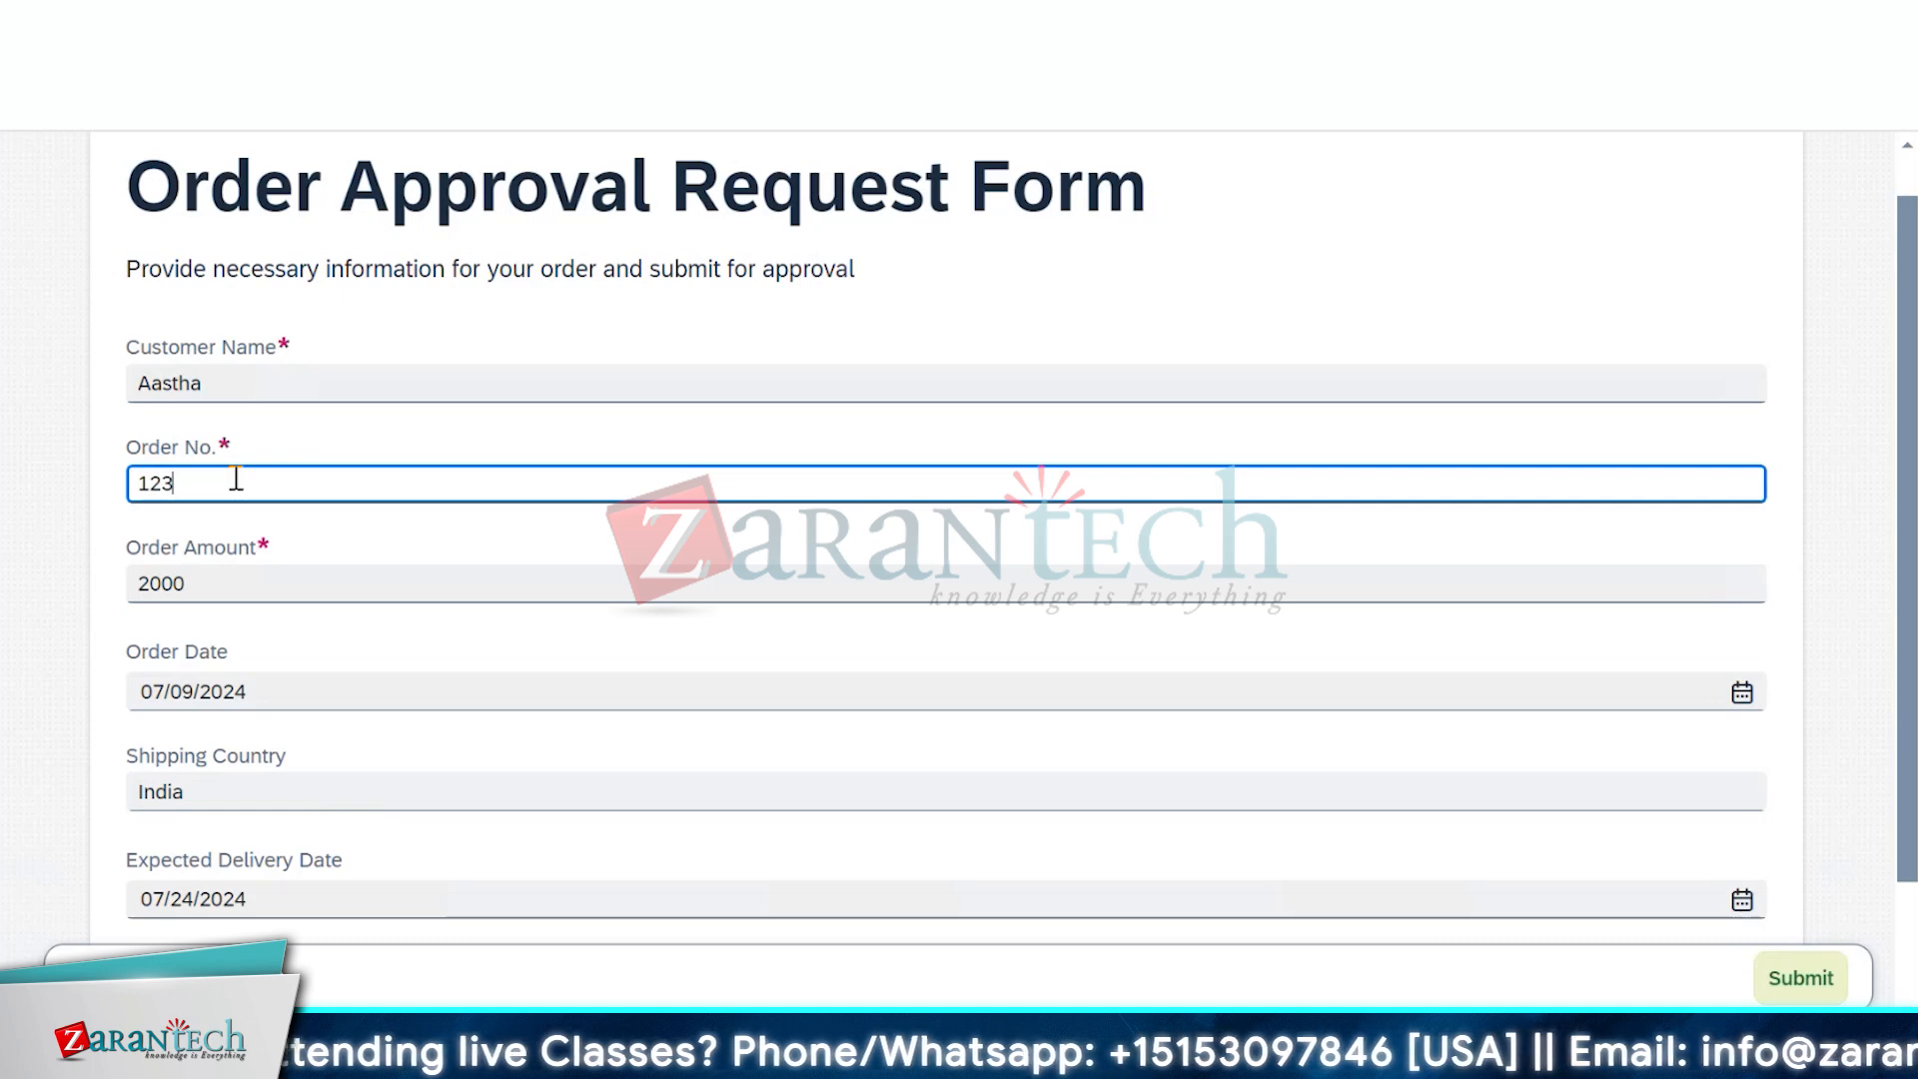
pyautogui.click(272, 651)
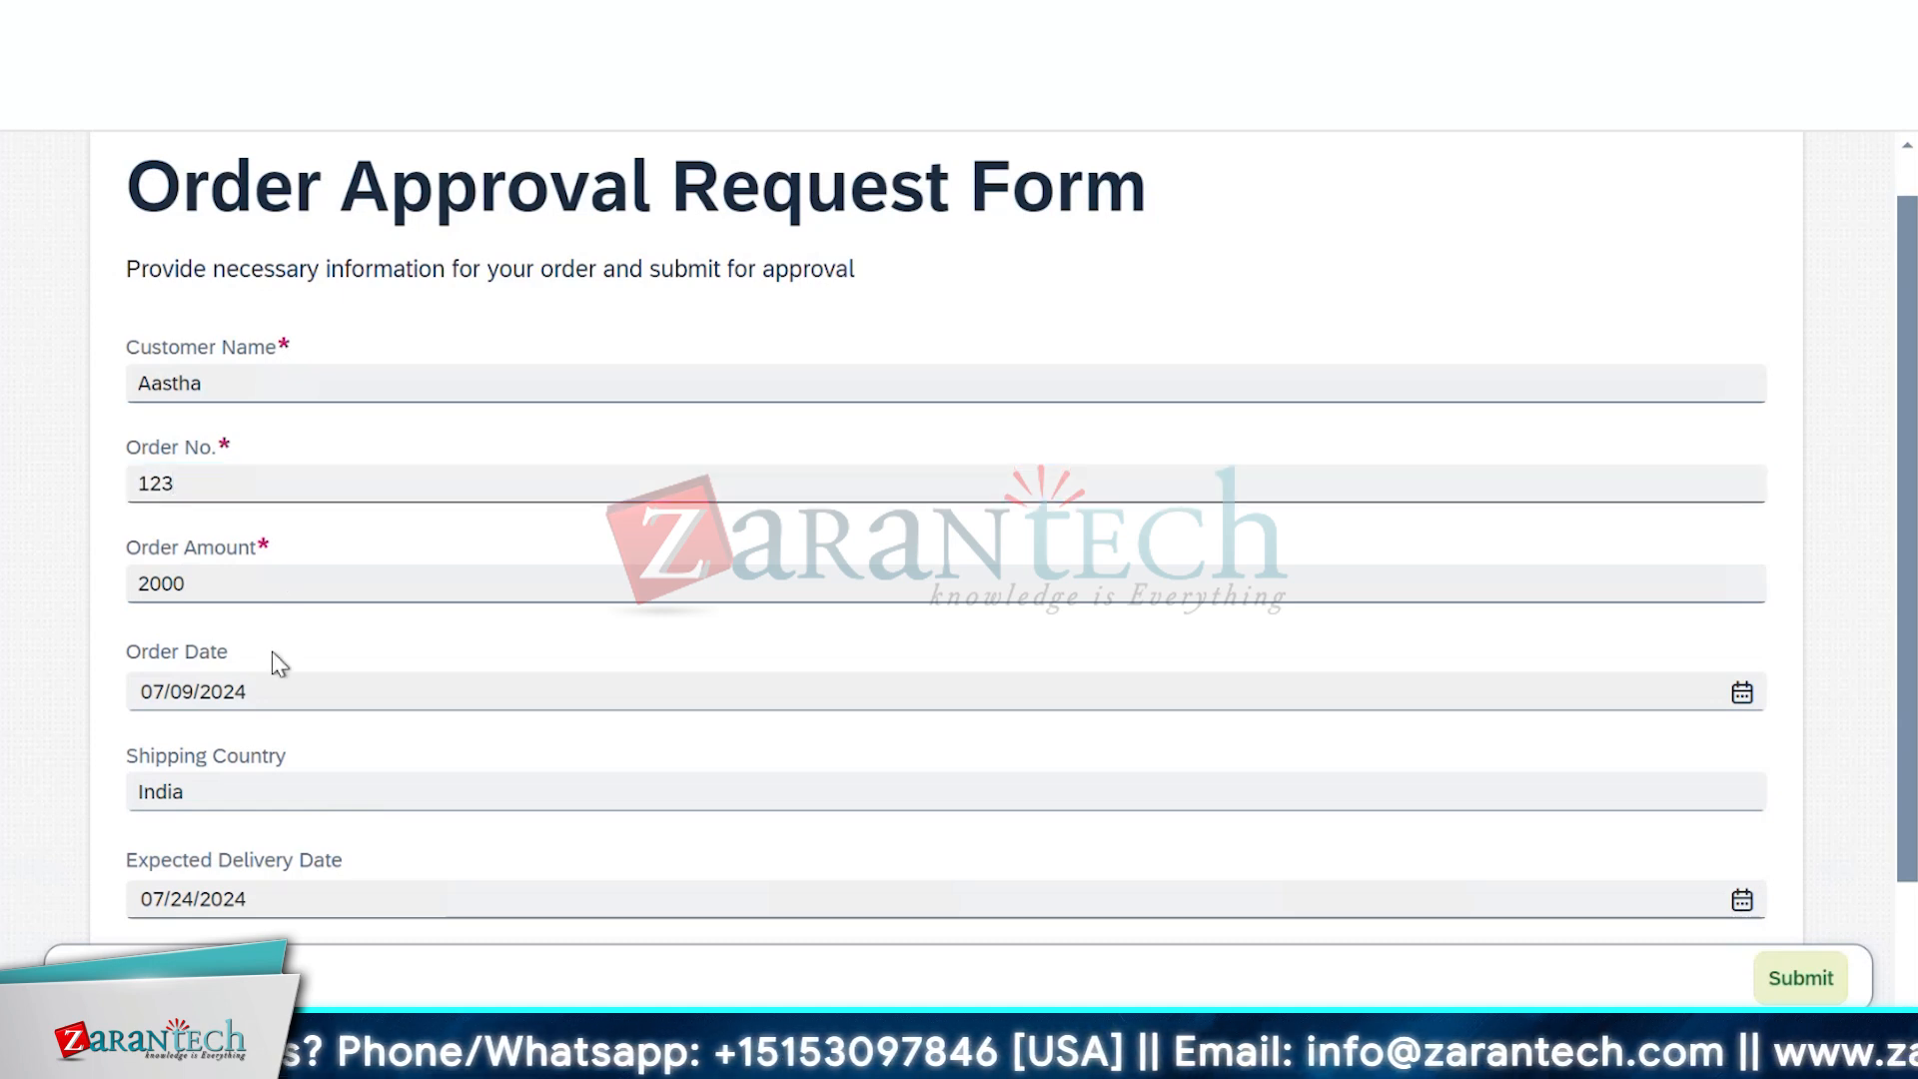
# Test the Order Amount number check with blank and 'Abc', then restore 2000
pyautogui.click(240, 578)
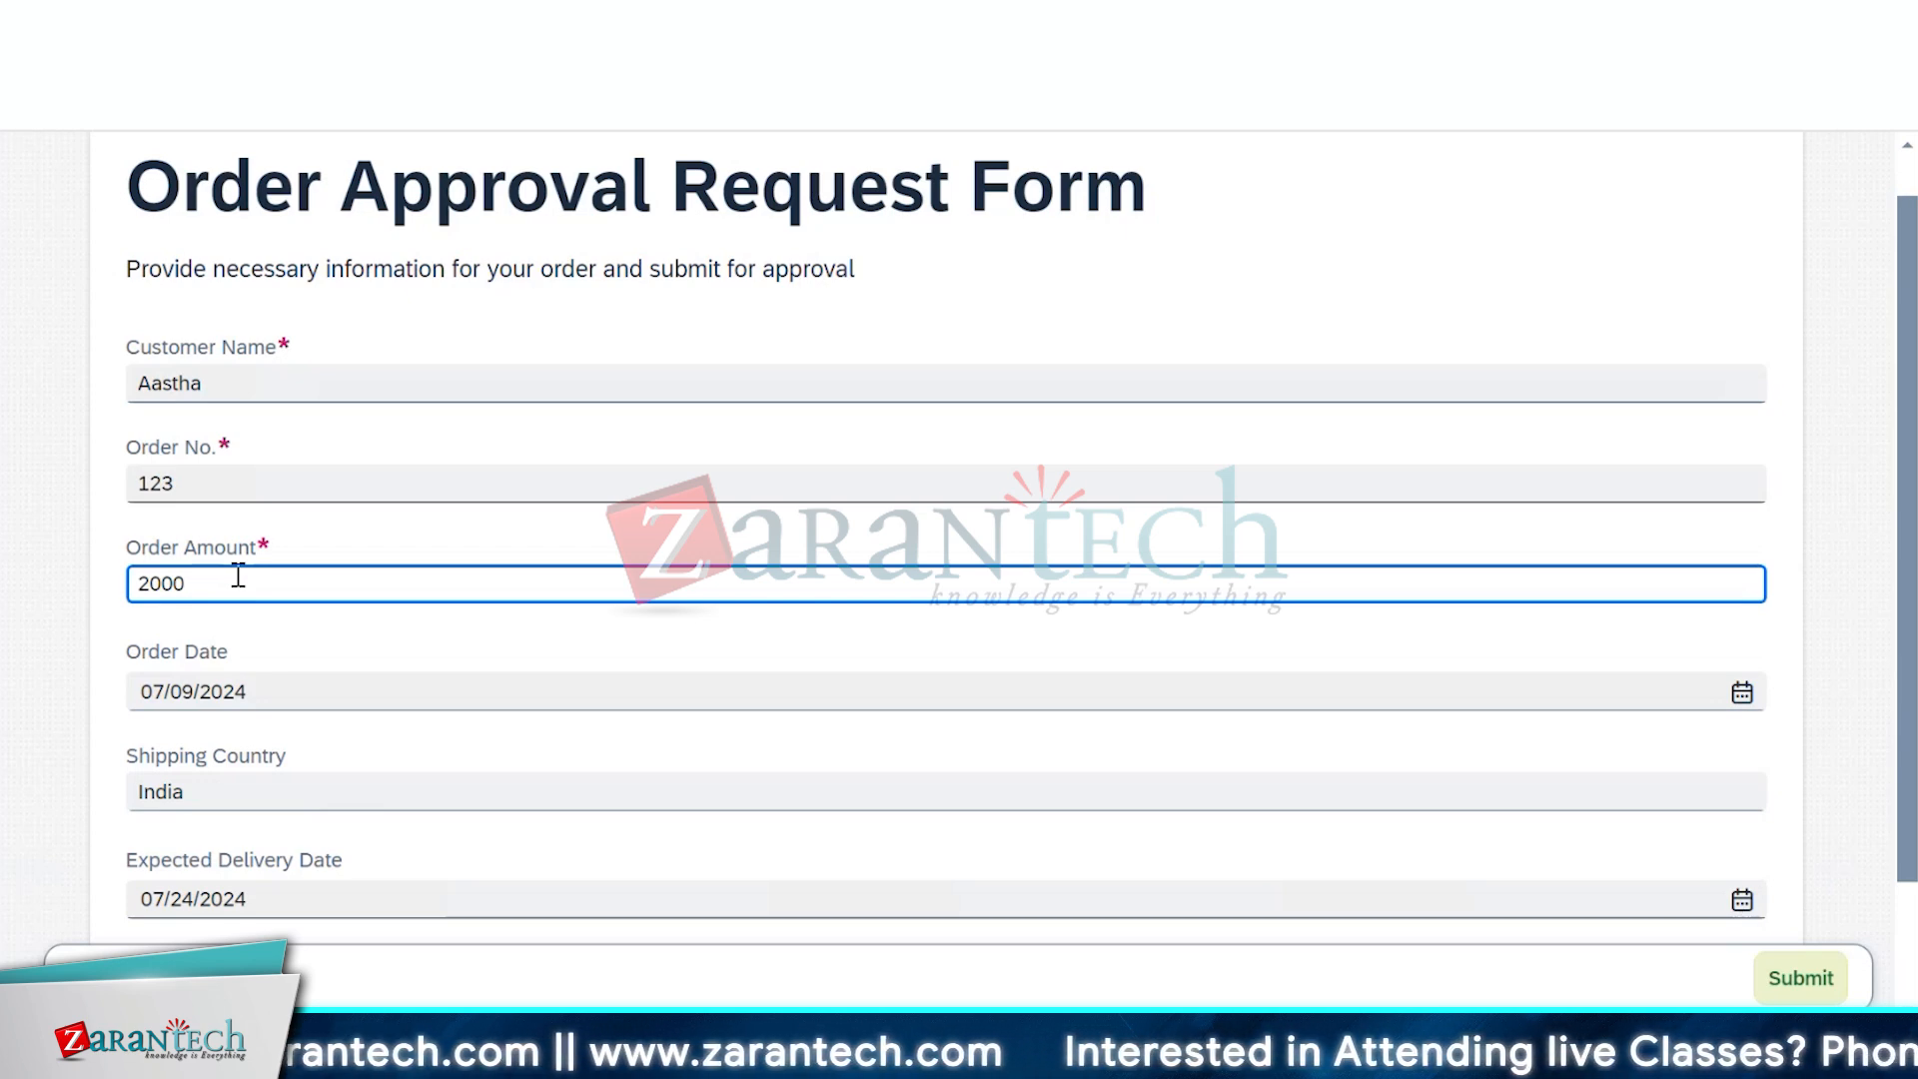
pyautogui.press('BackSpace')
pyautogui.press('BackSpace')
pyautogui.press('BackSpace')
pyautogui.press('BackSpace')
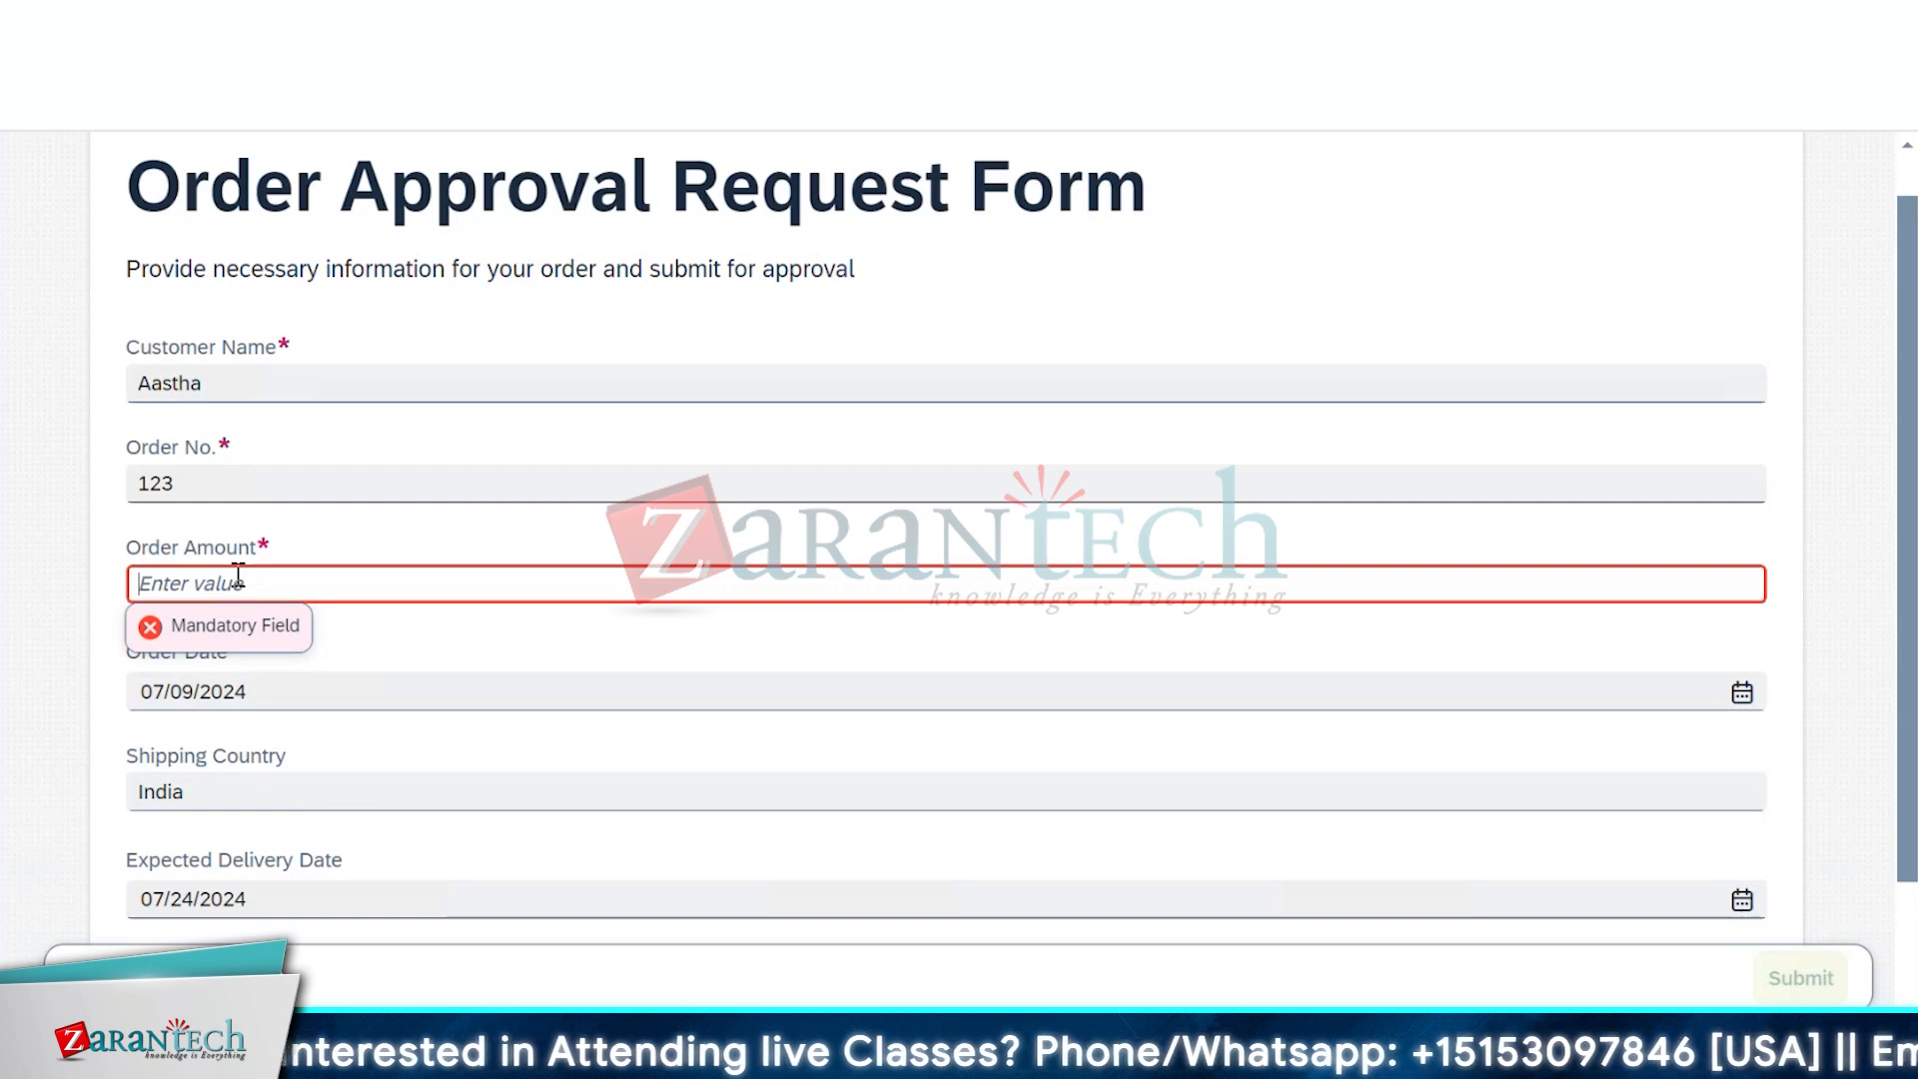
pyautogui.write('Abc')
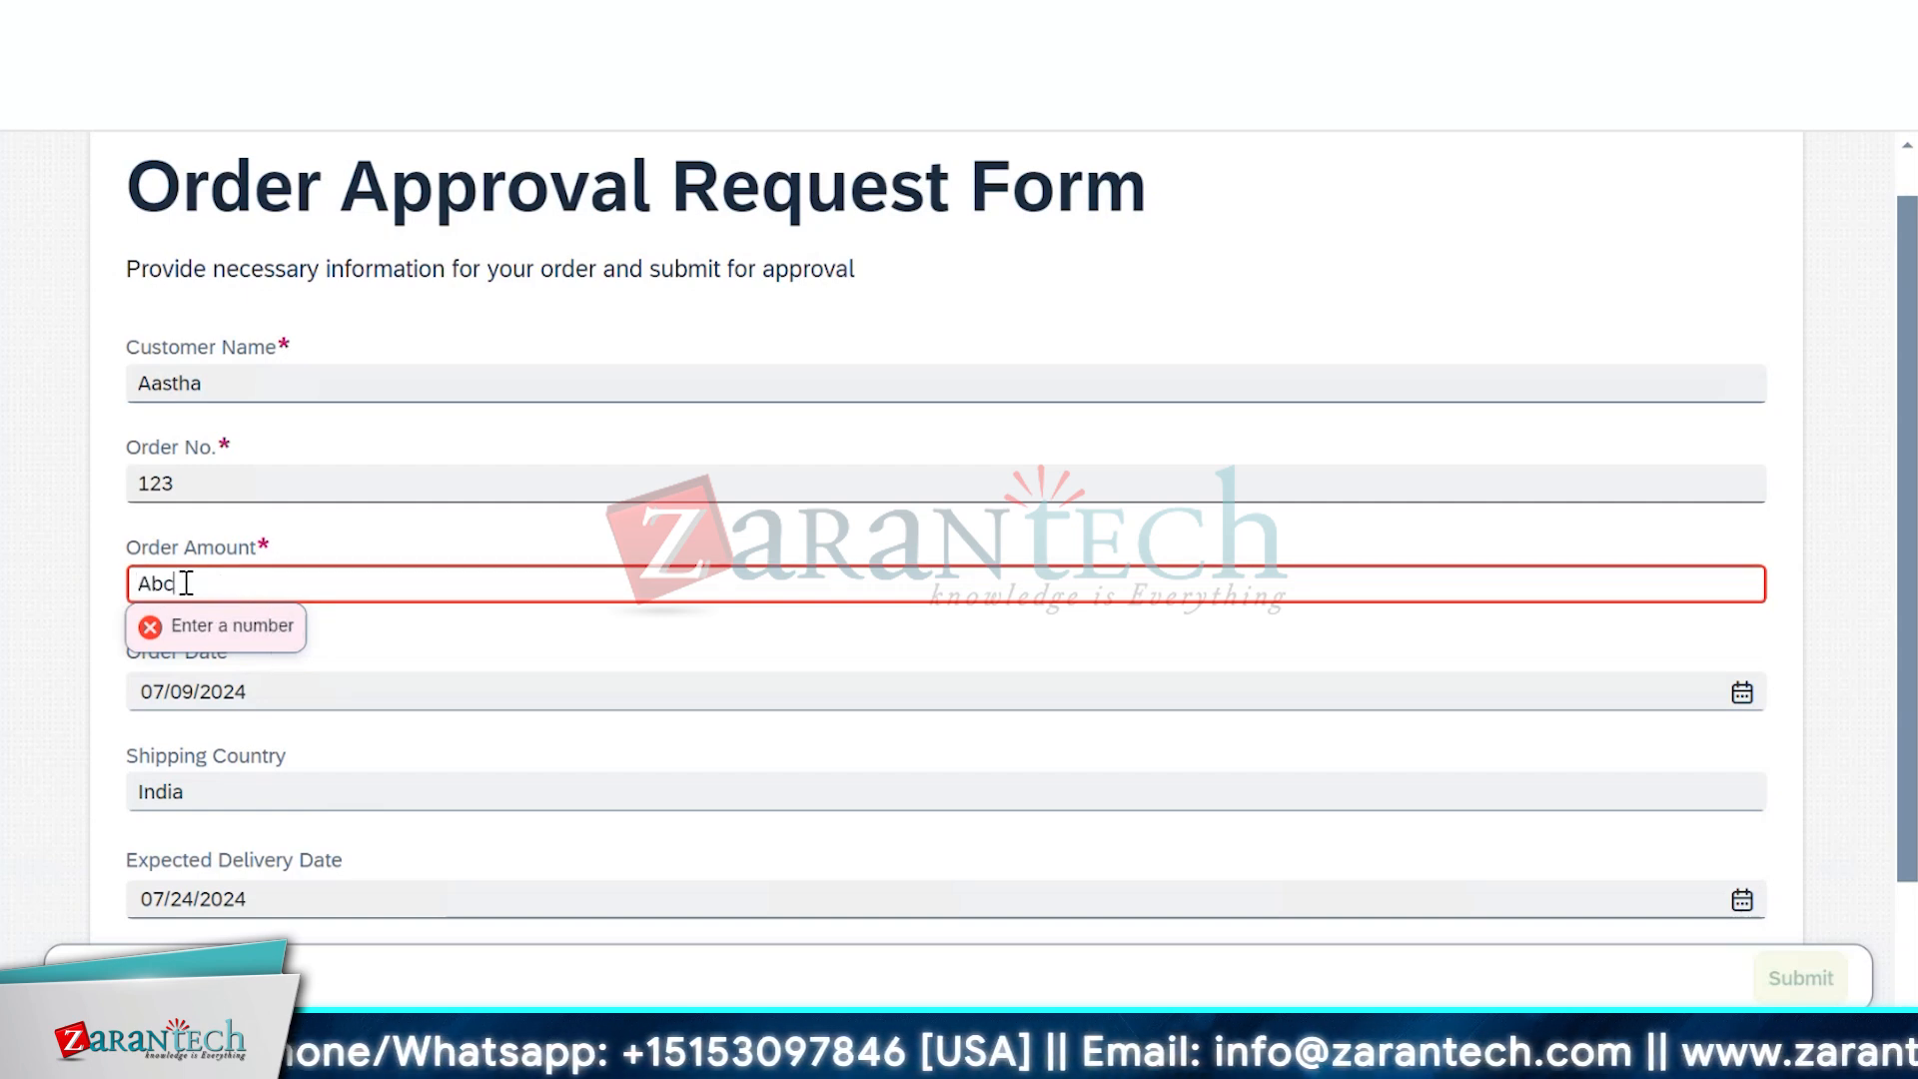
pyautogui.moveTo(186, 584); pyautogui.dragTo(113, 583)
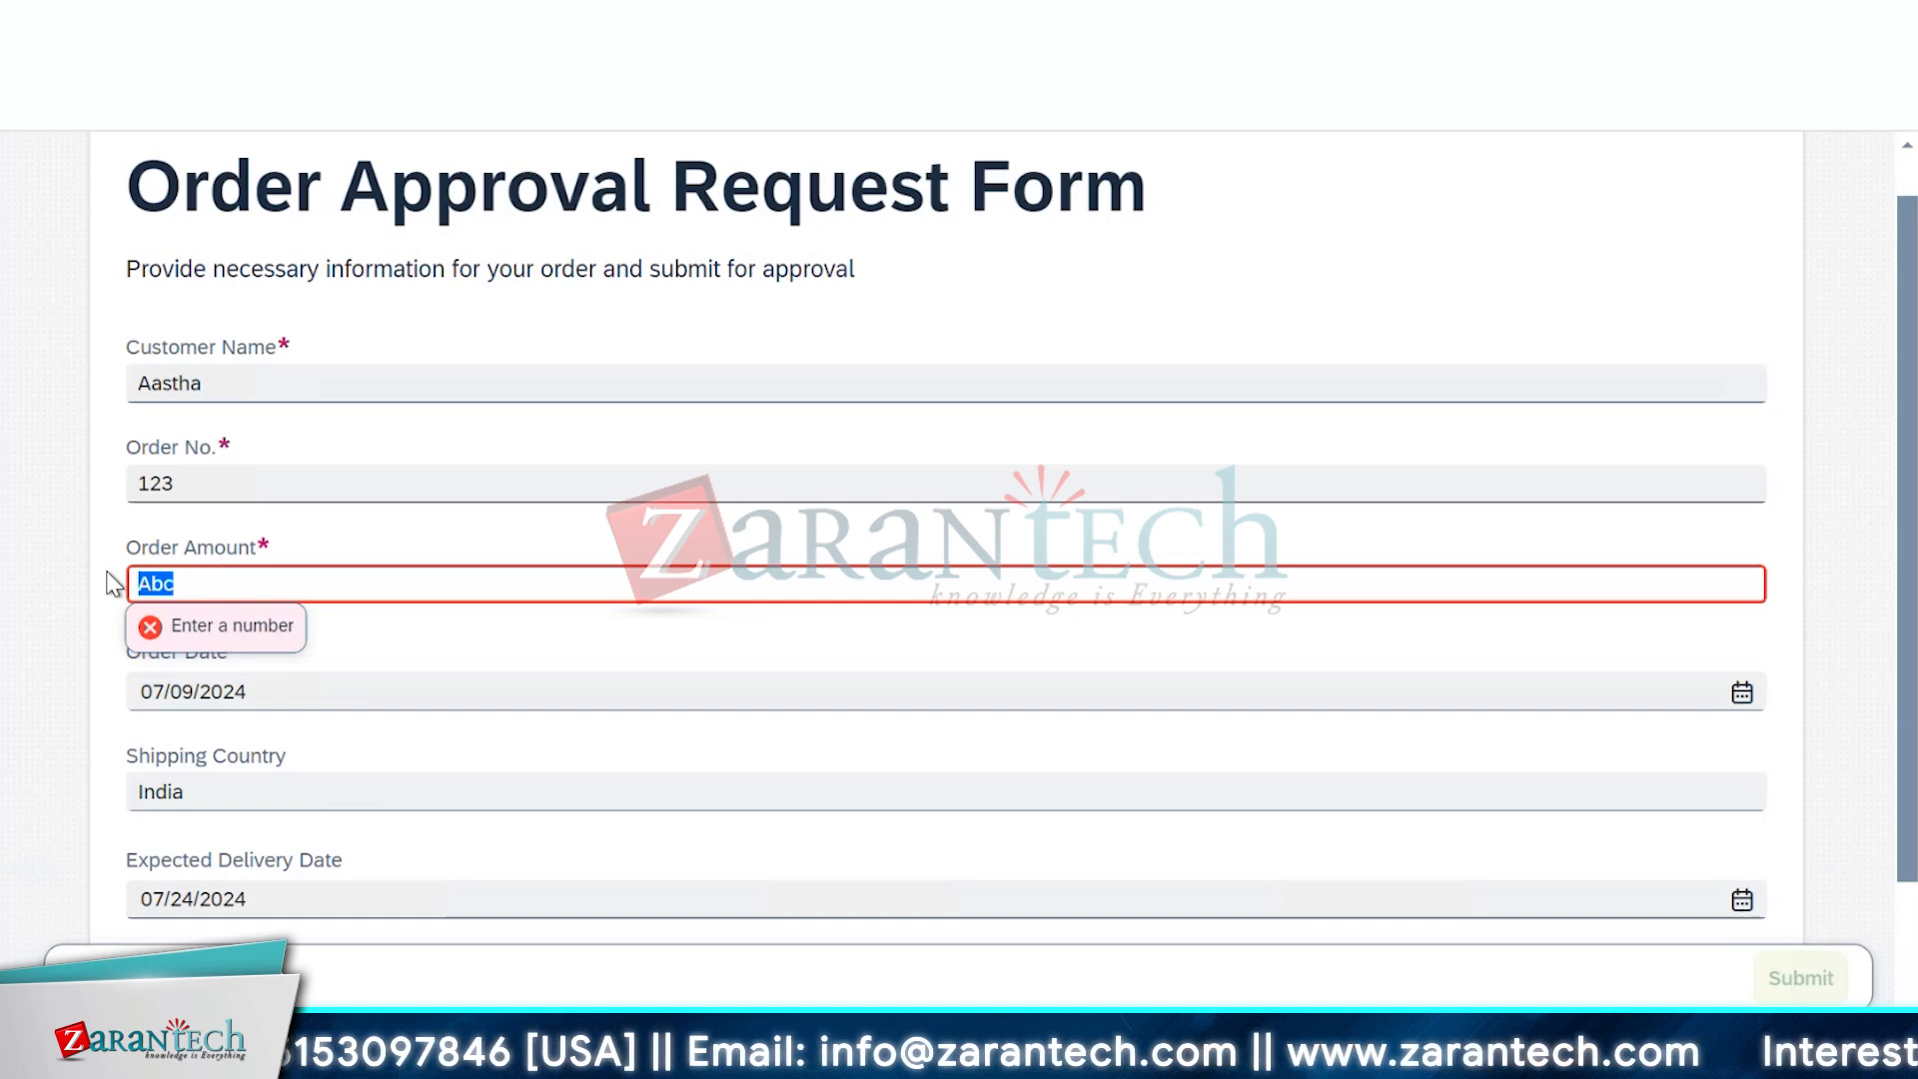
pyautogui.write('2000')
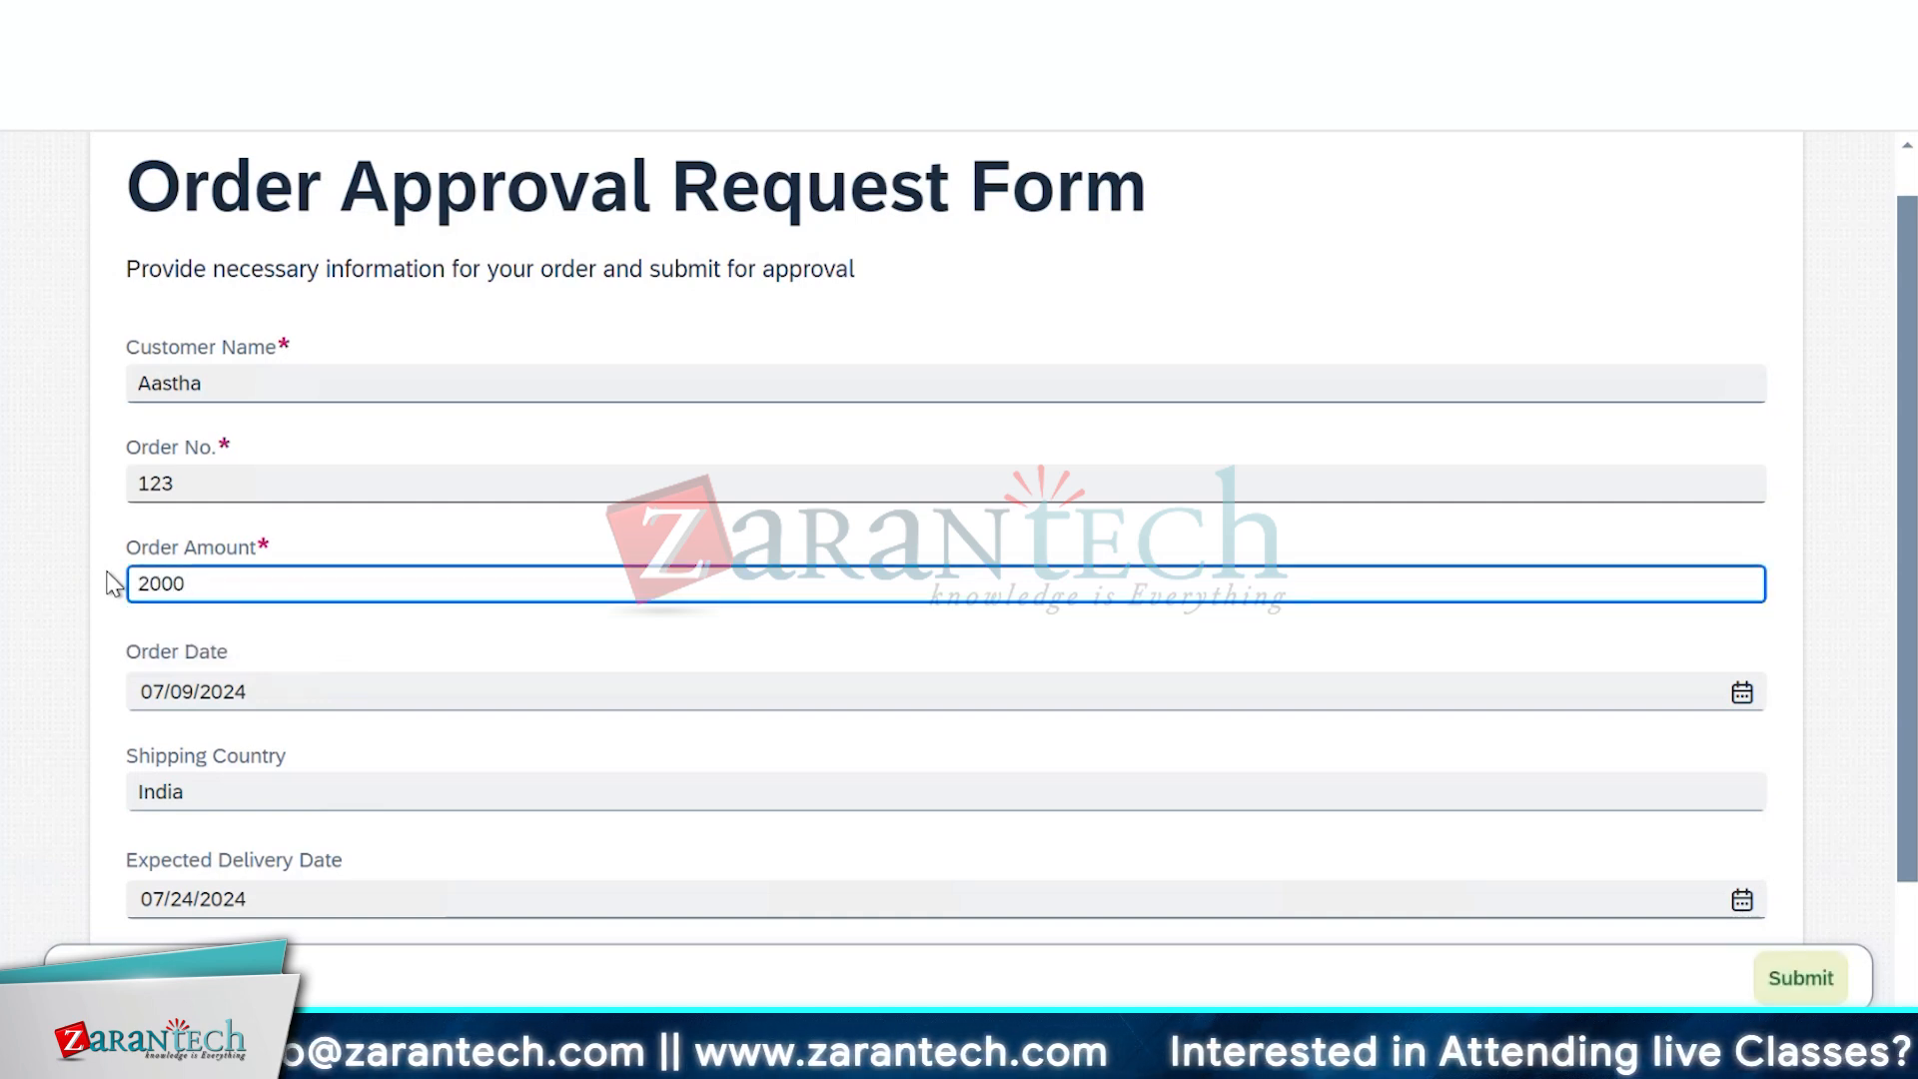
pyautogui.click(78, 633)
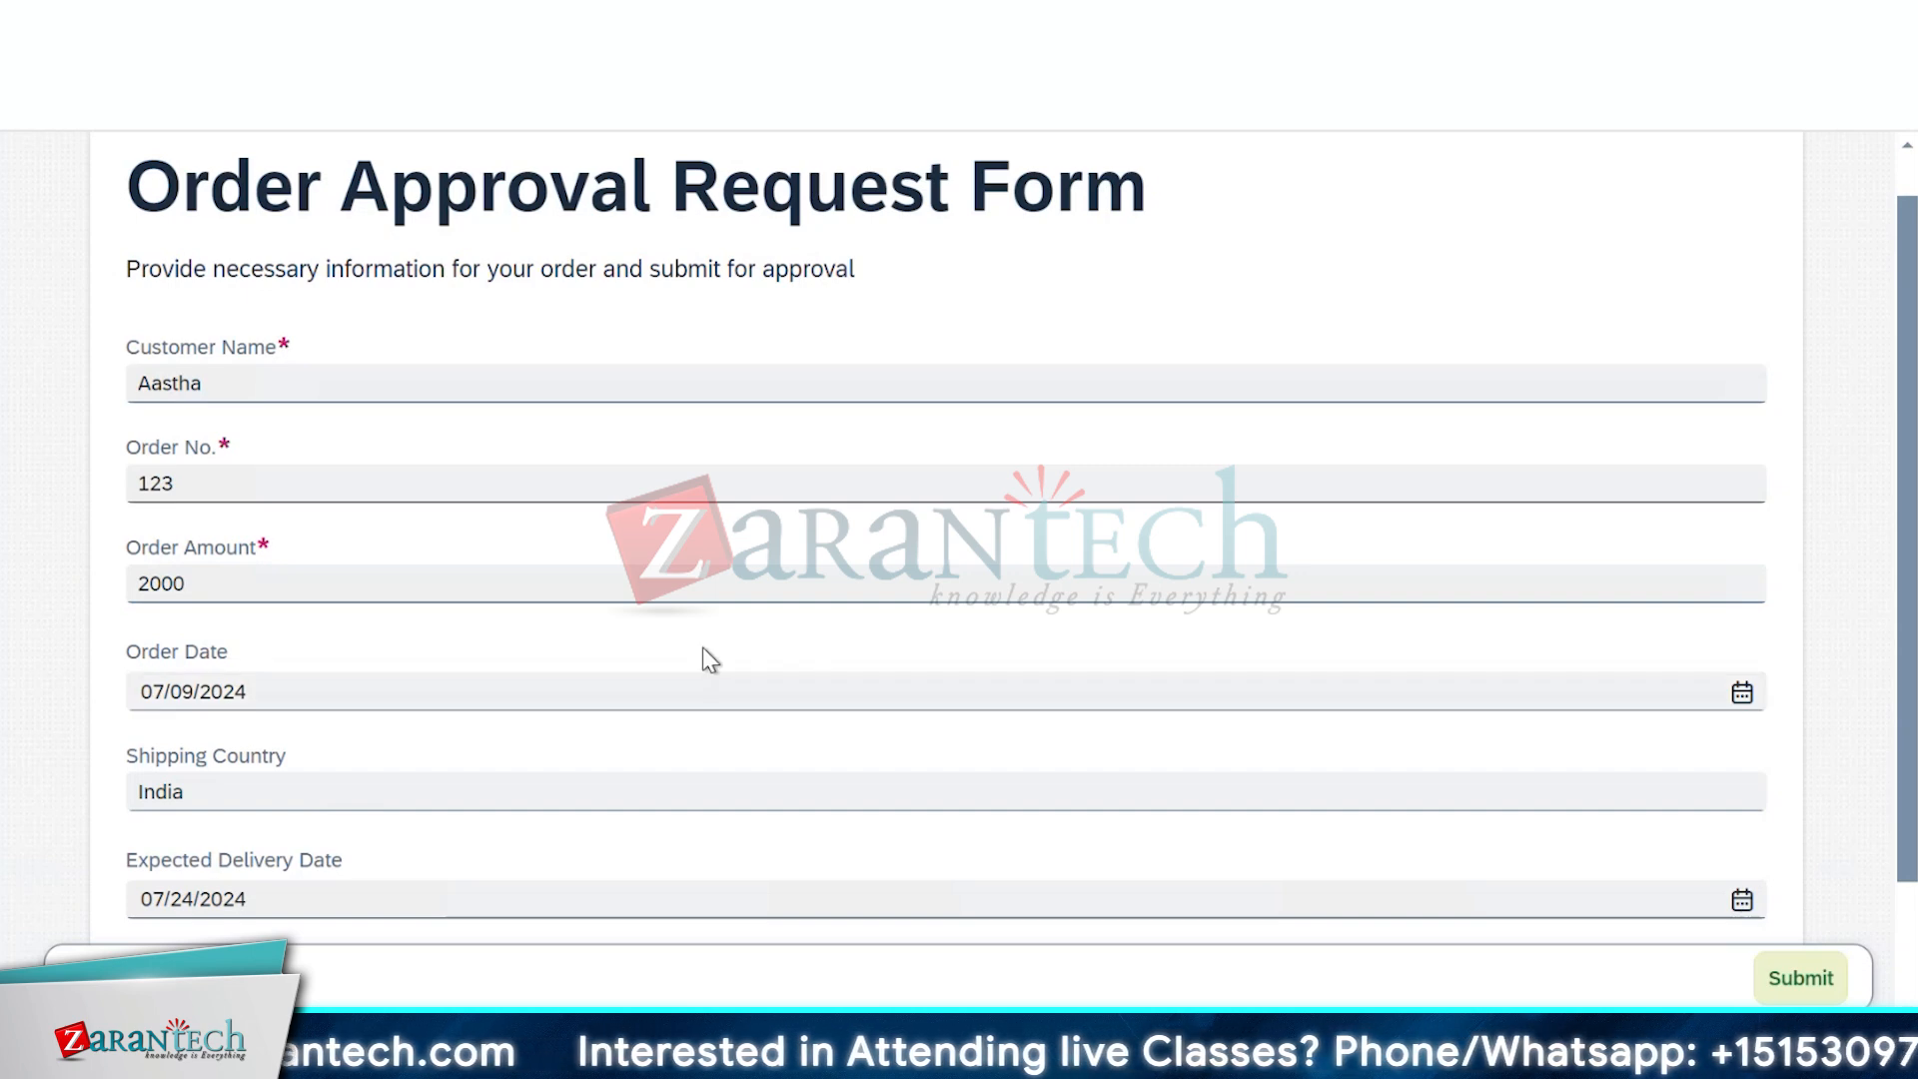
# Change the Order Date year to 2022, then pick August 9, 2022 in the date picker
pyautogui.scroll(-2, 704, 649)
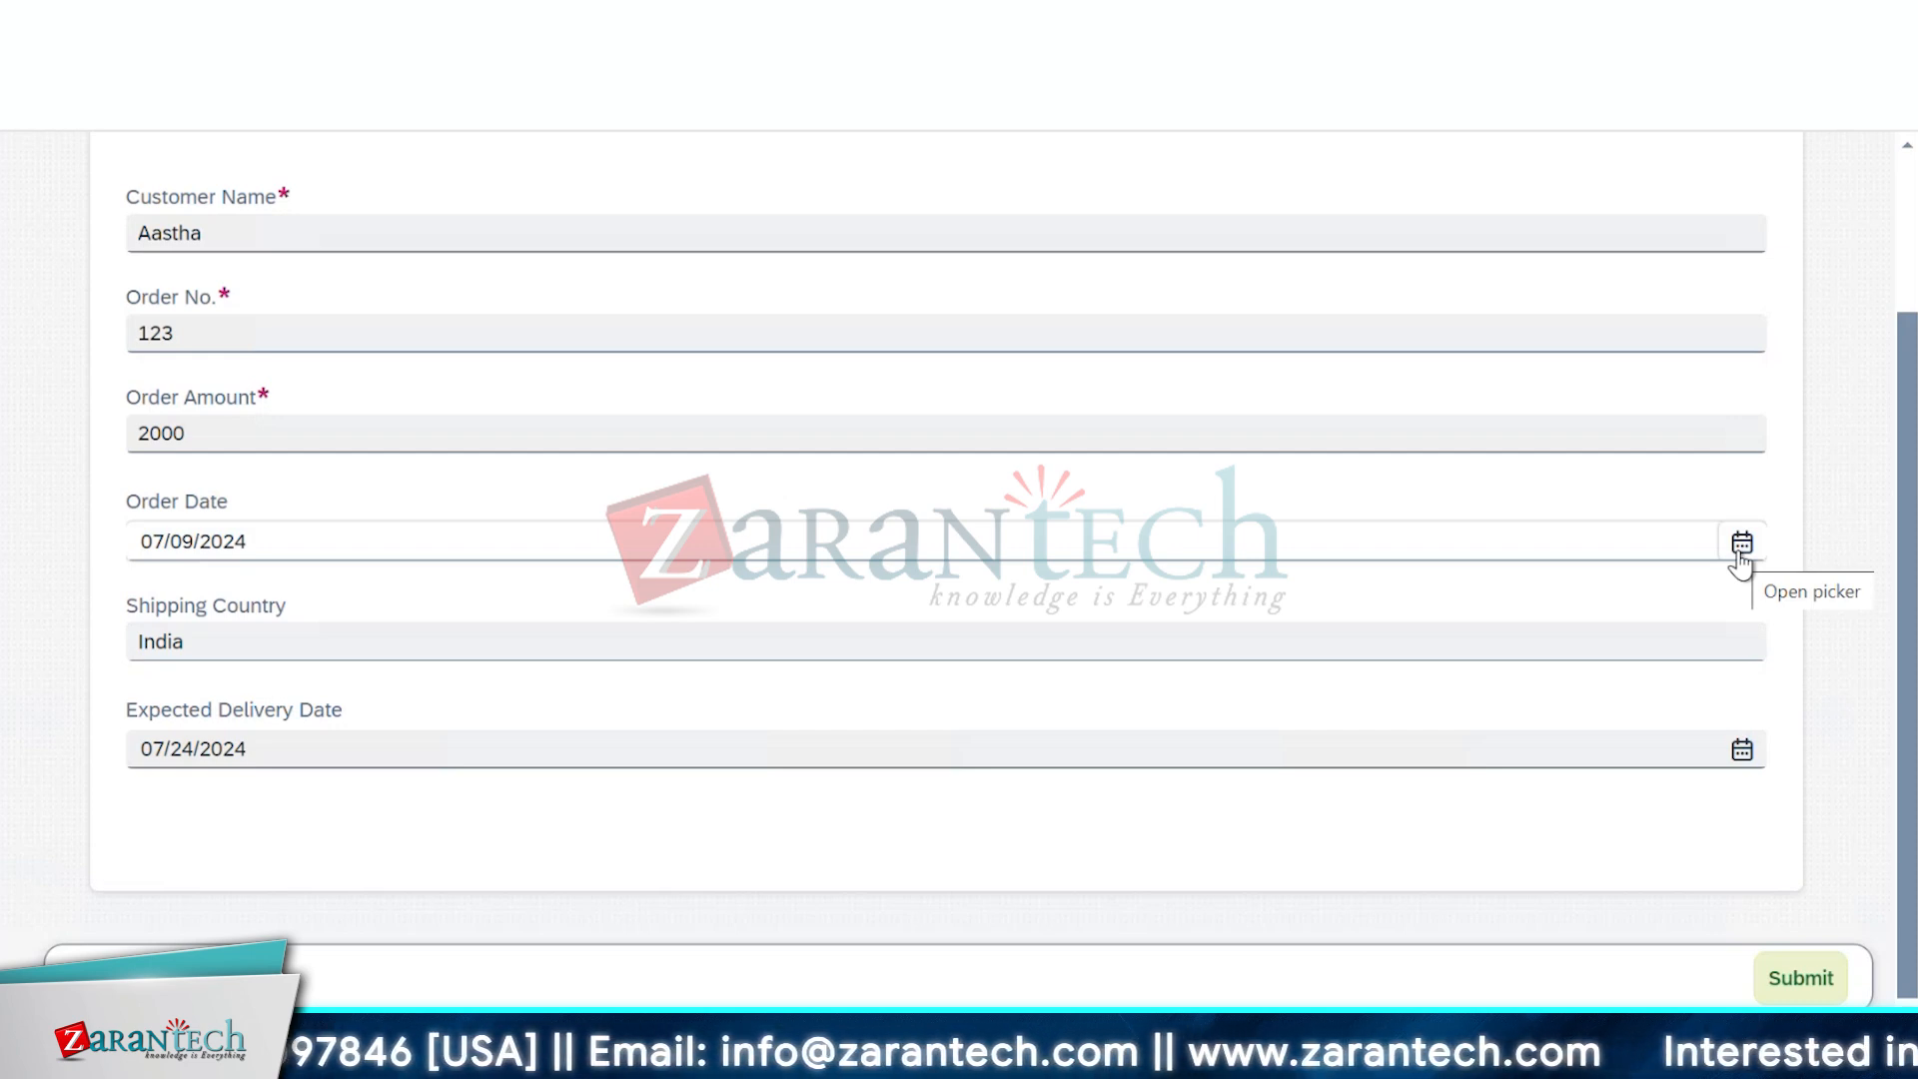
pyautogui.click(1739, 556)
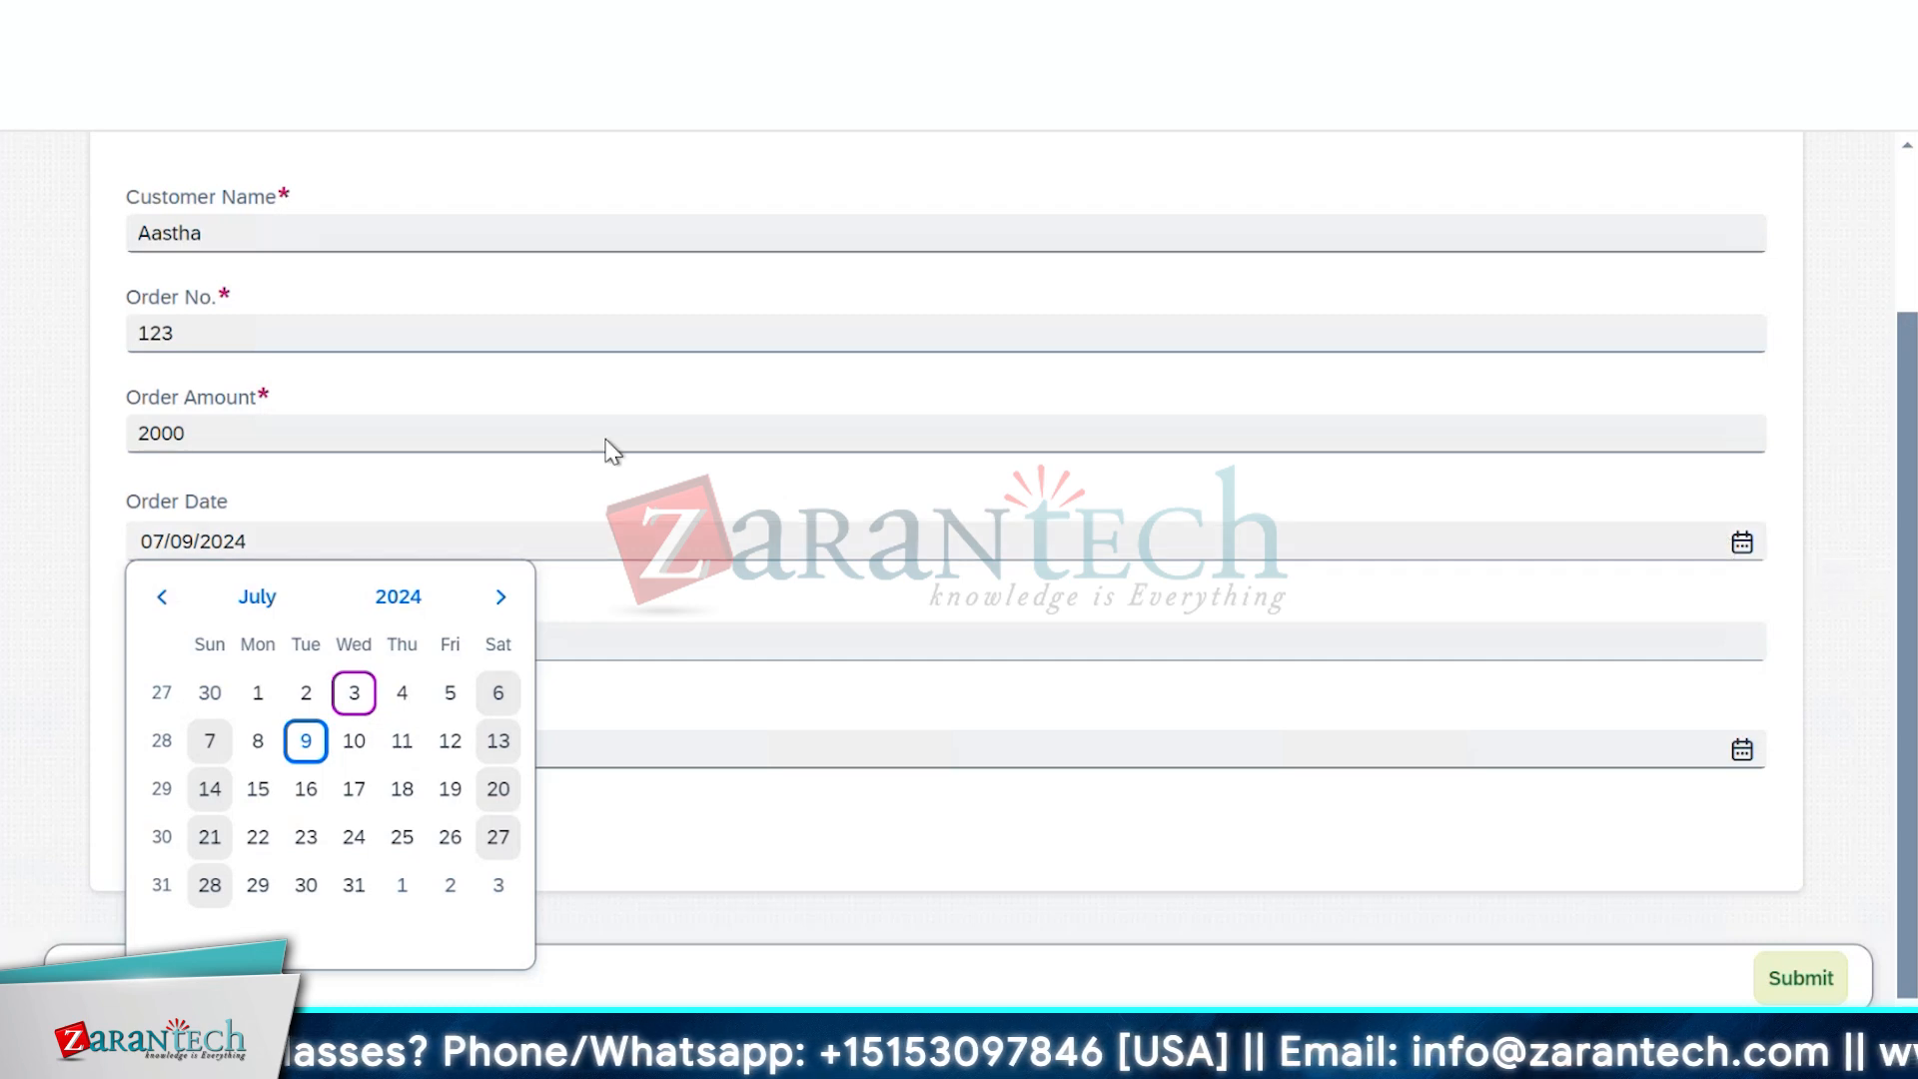
pyautogui.click(782, 536)
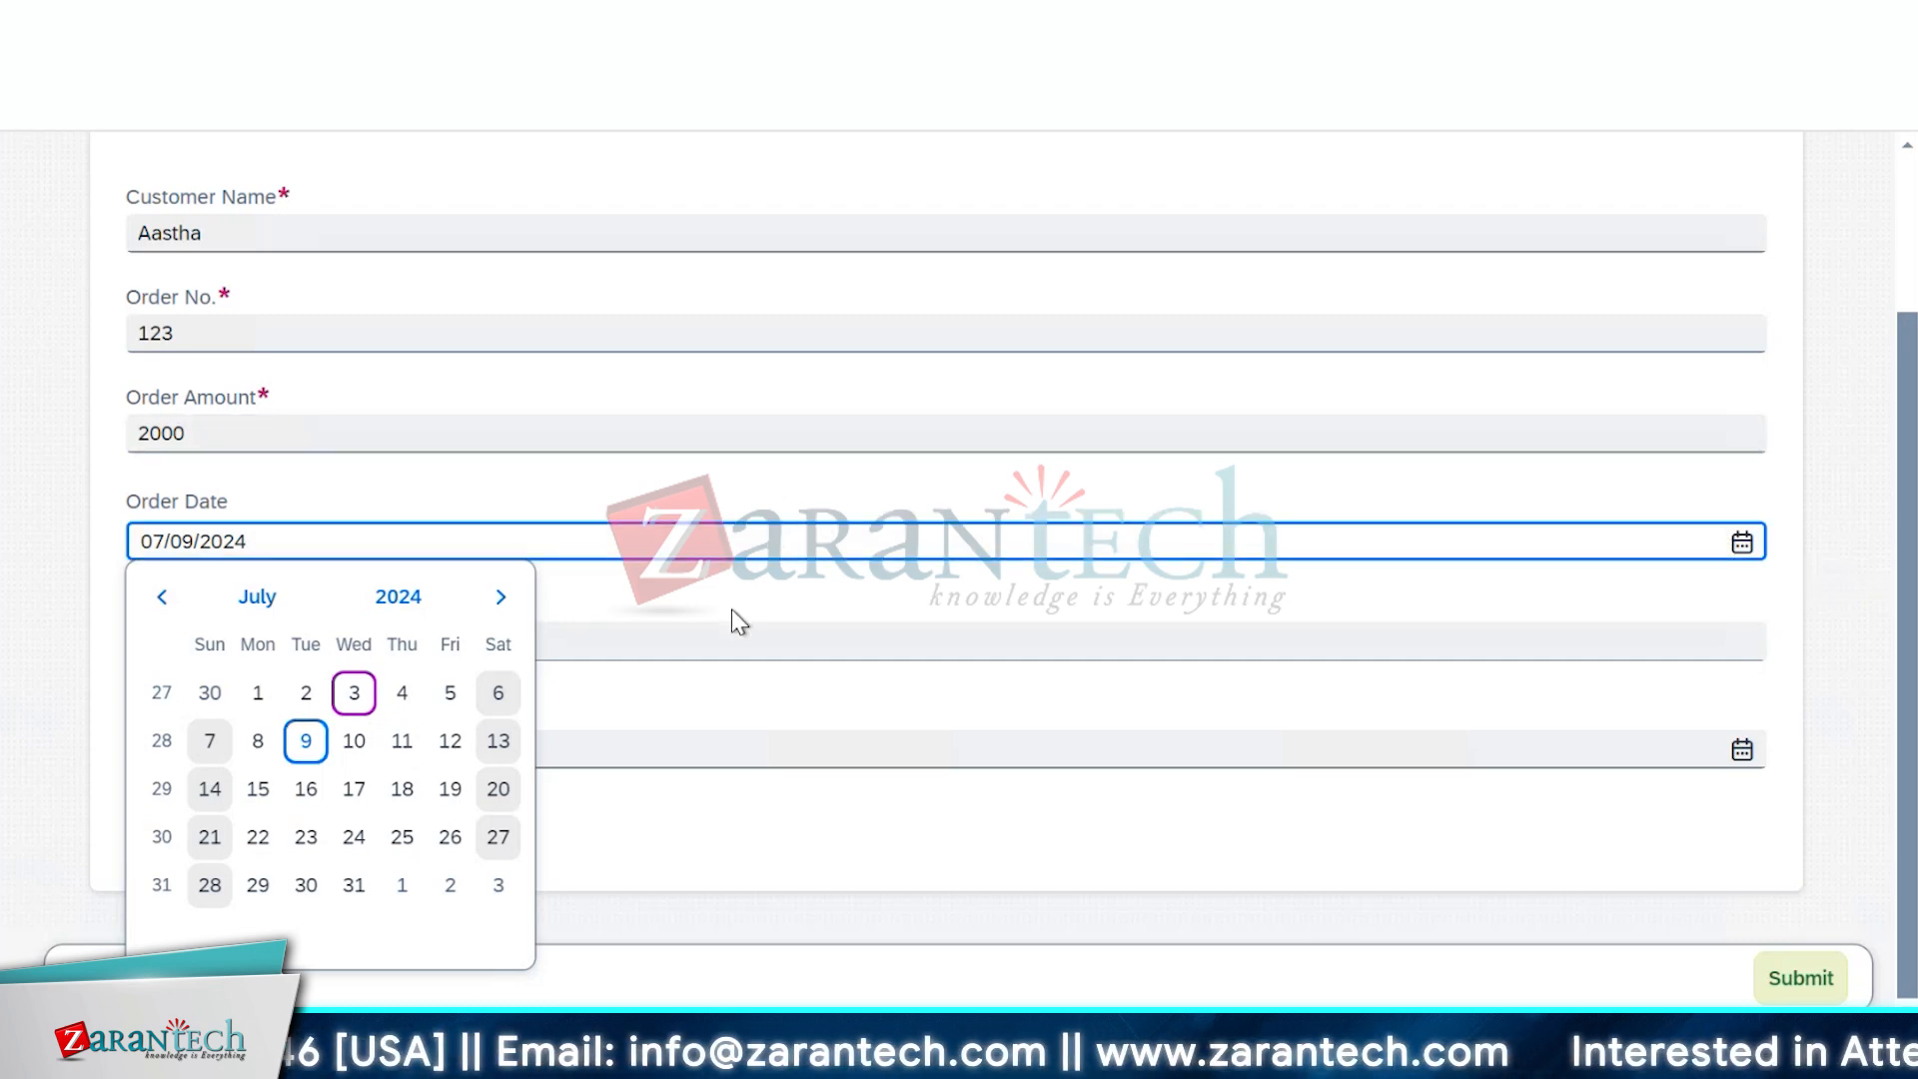
pyautogui.press('BackSpace')
pyautogui.write('2')
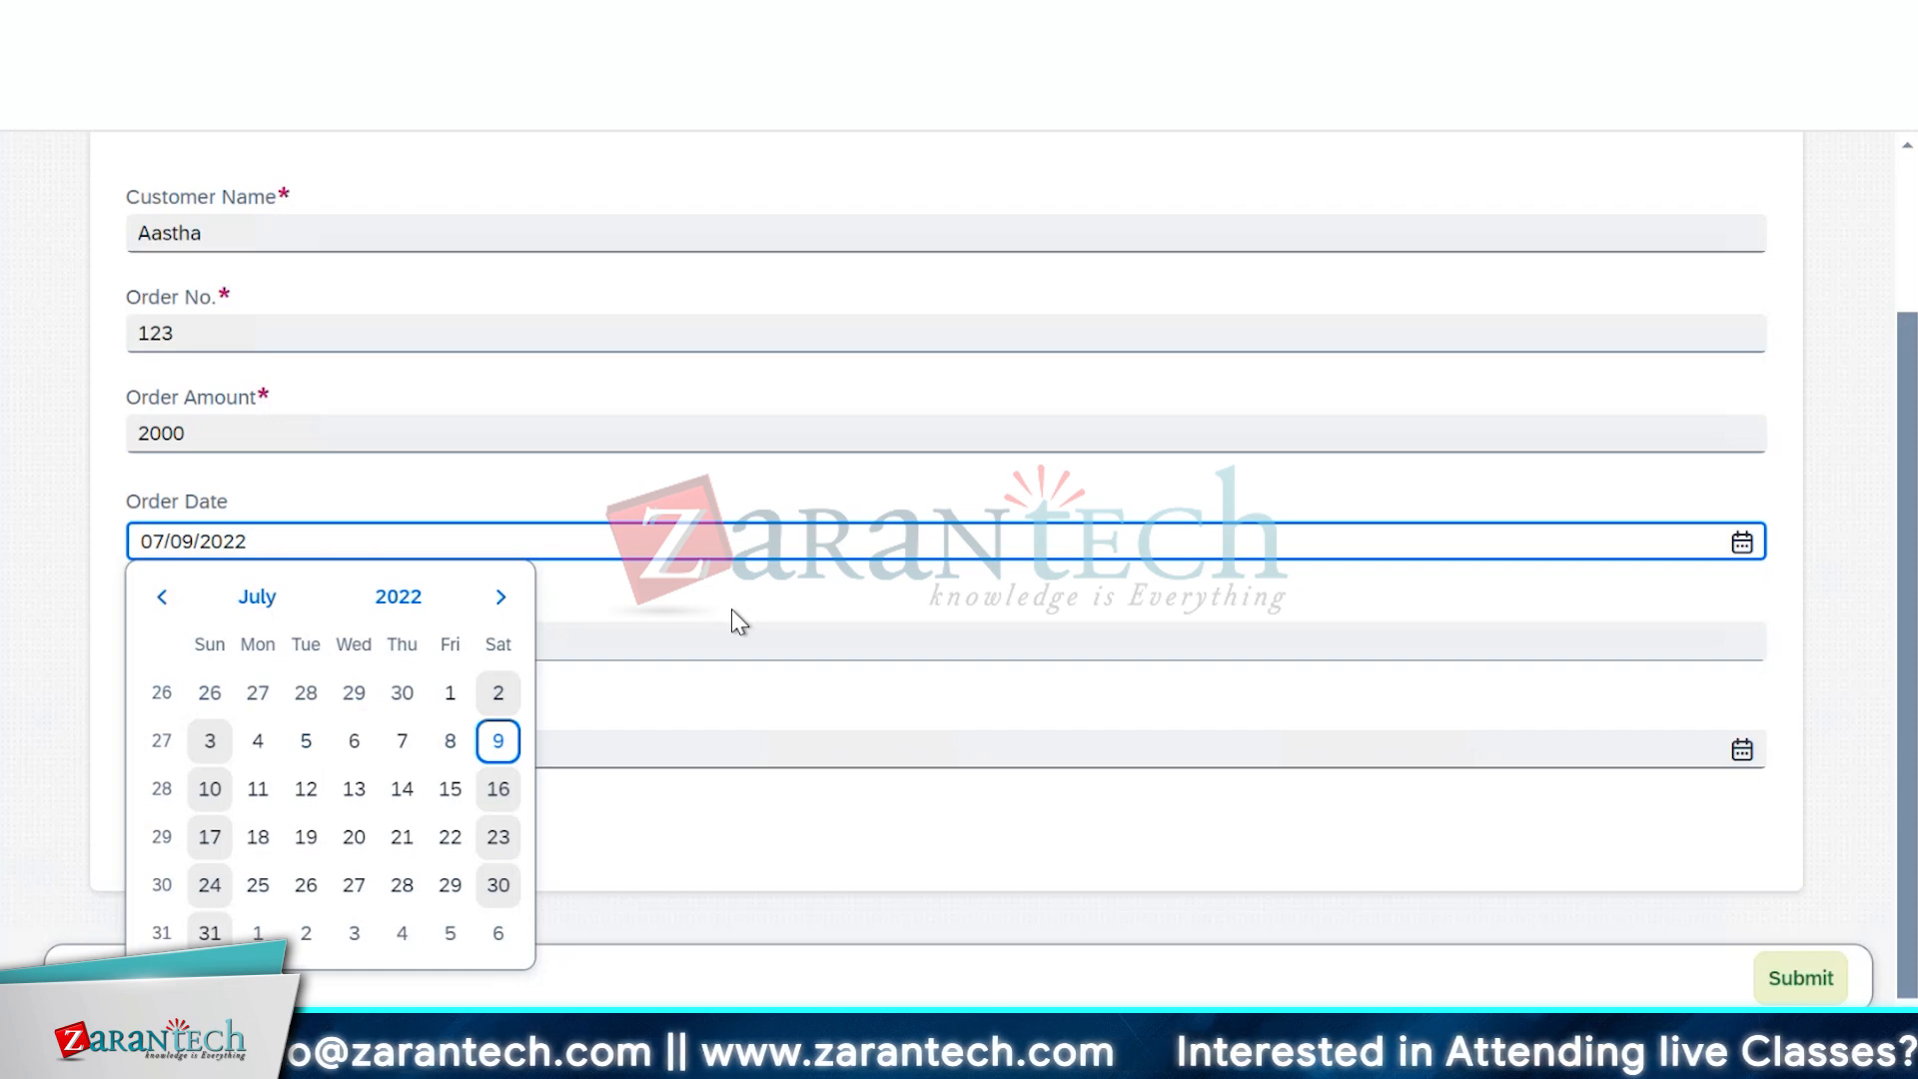
pyautogui.press('Return')
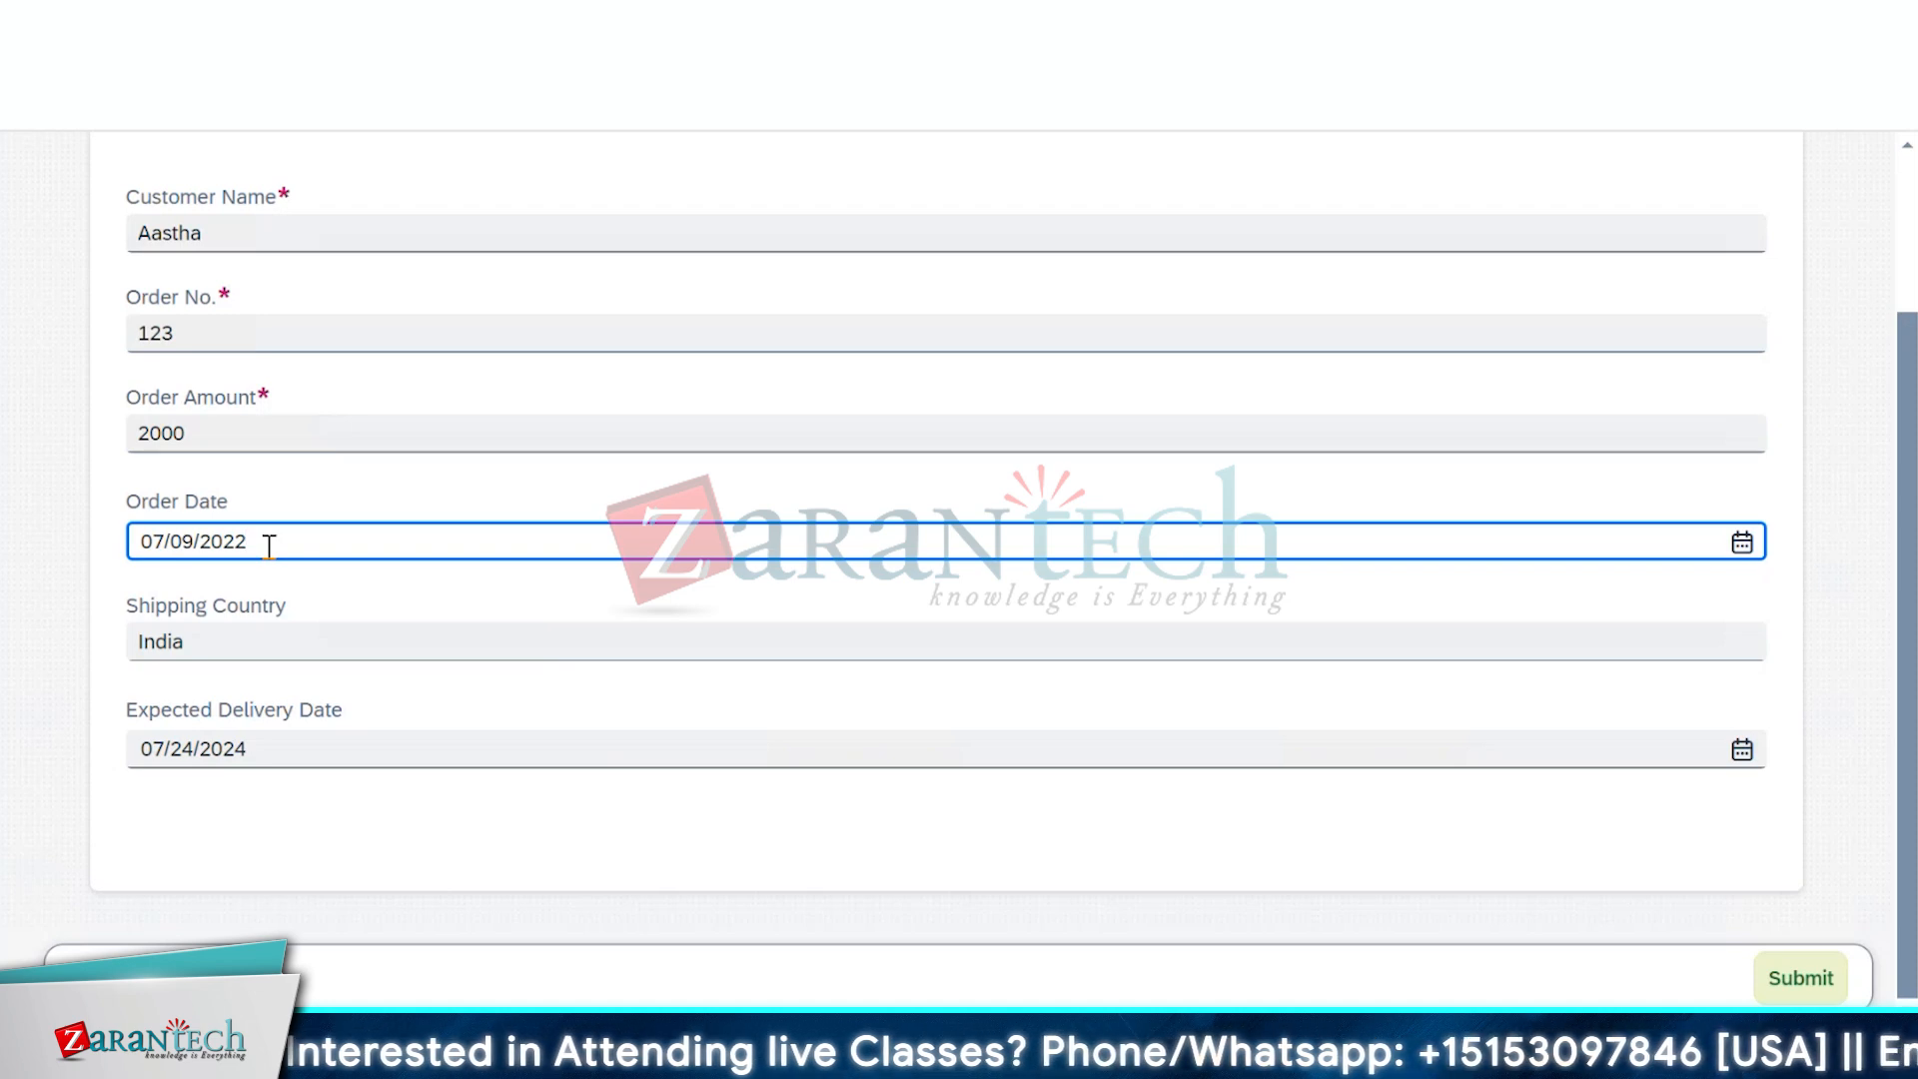
pyautogui.press('BackSpace')
pyautogui.press('BackSpace')
pyautogui.press('BackSpace')
pyautogui.press('BackSpace')
pyautogui.press('BackSpace')
pyautogui.press('BackSpace')
pyautogui.press('BackSpace')
pyautogui.press('BackSpace')
pyautogui.press('BackSpace')
pyautogui.press('BackSpace')
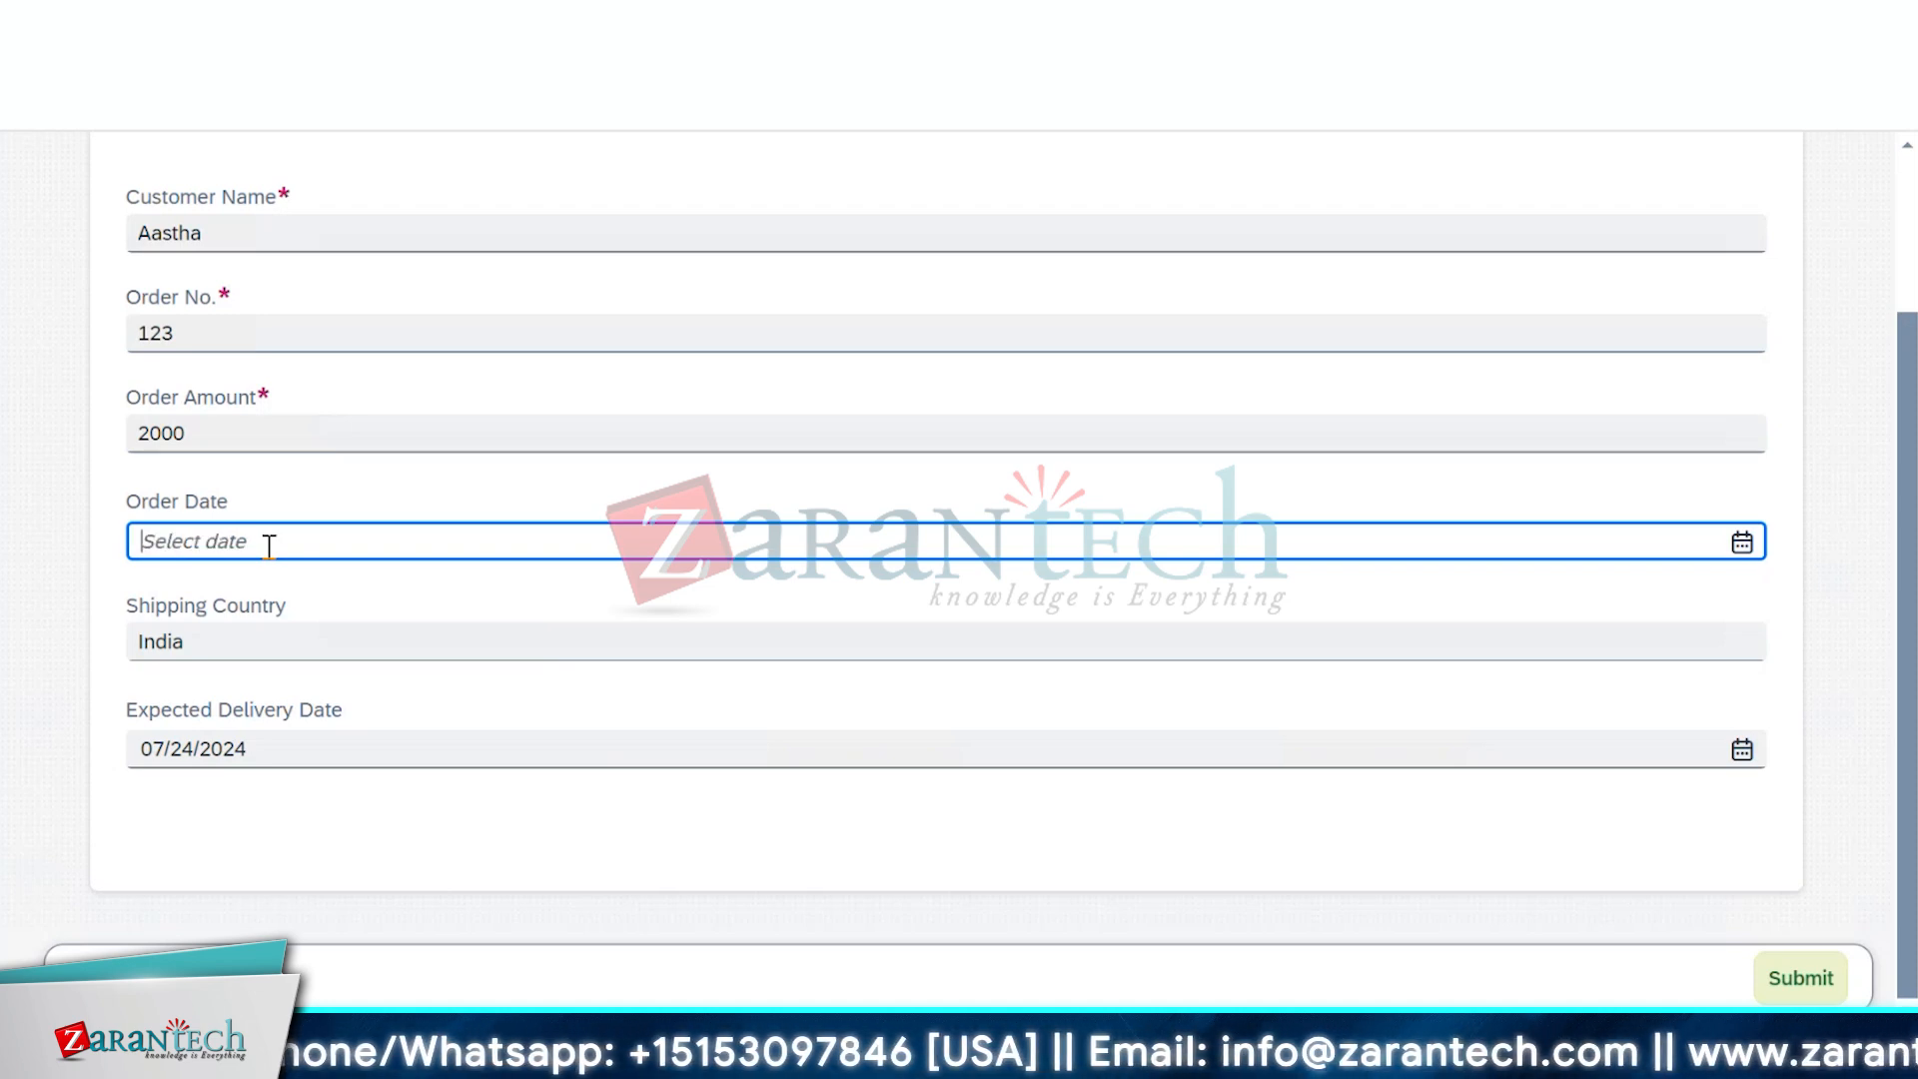
pyautogui.write('202')
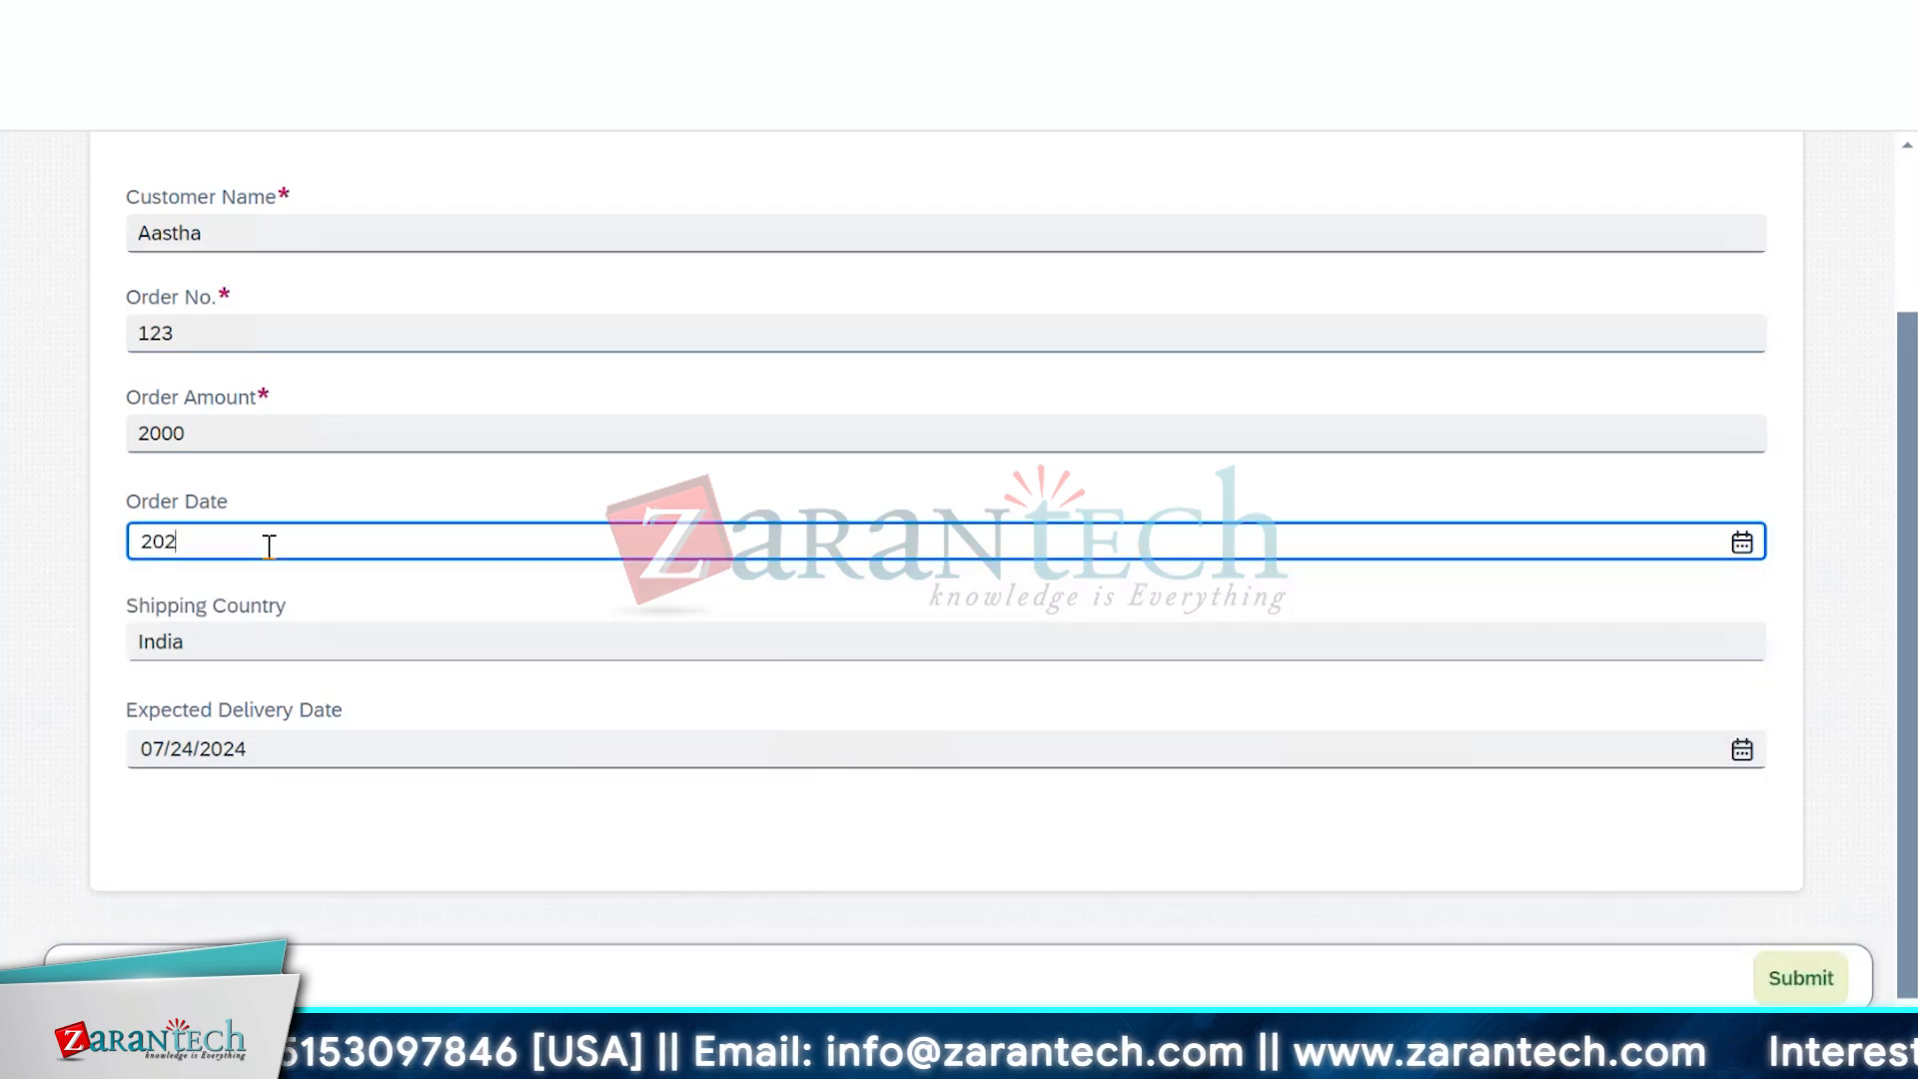
pyautogui.write('2/0')
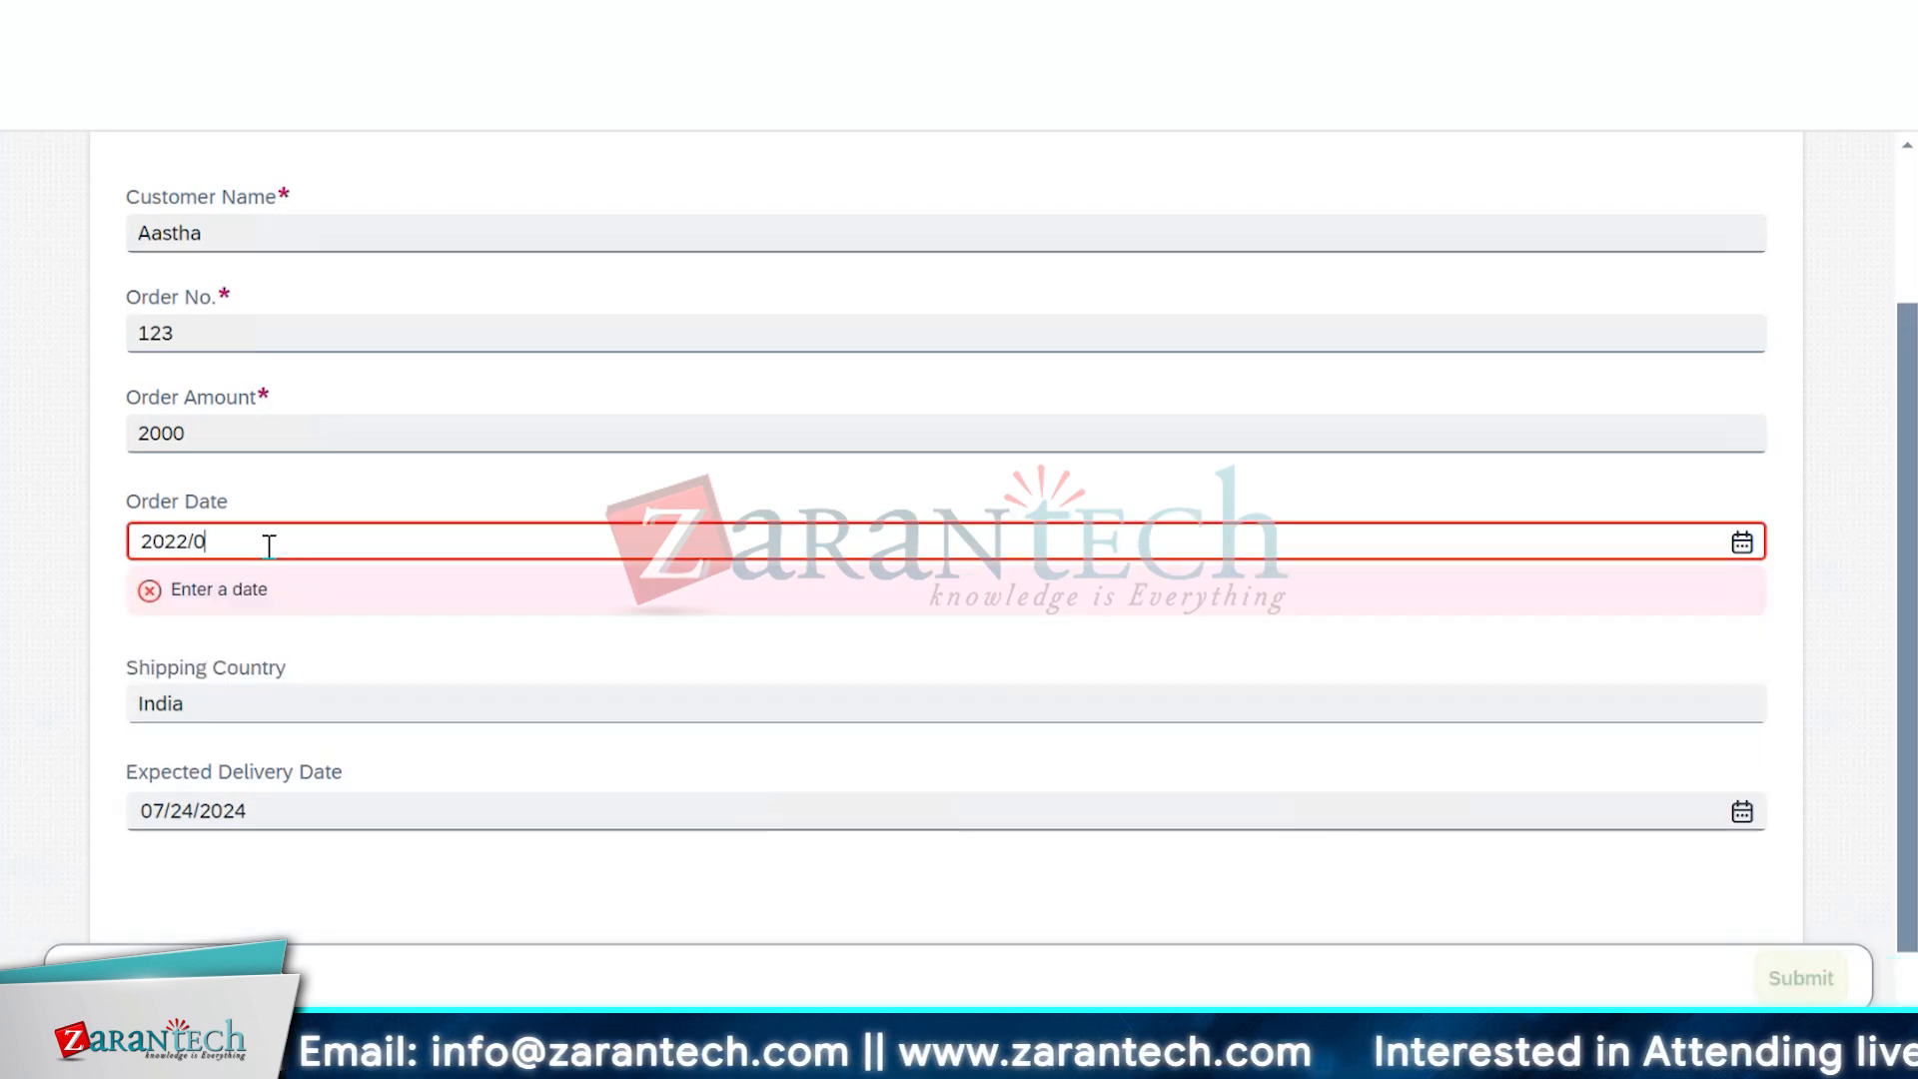
pyautogui.write('8.')
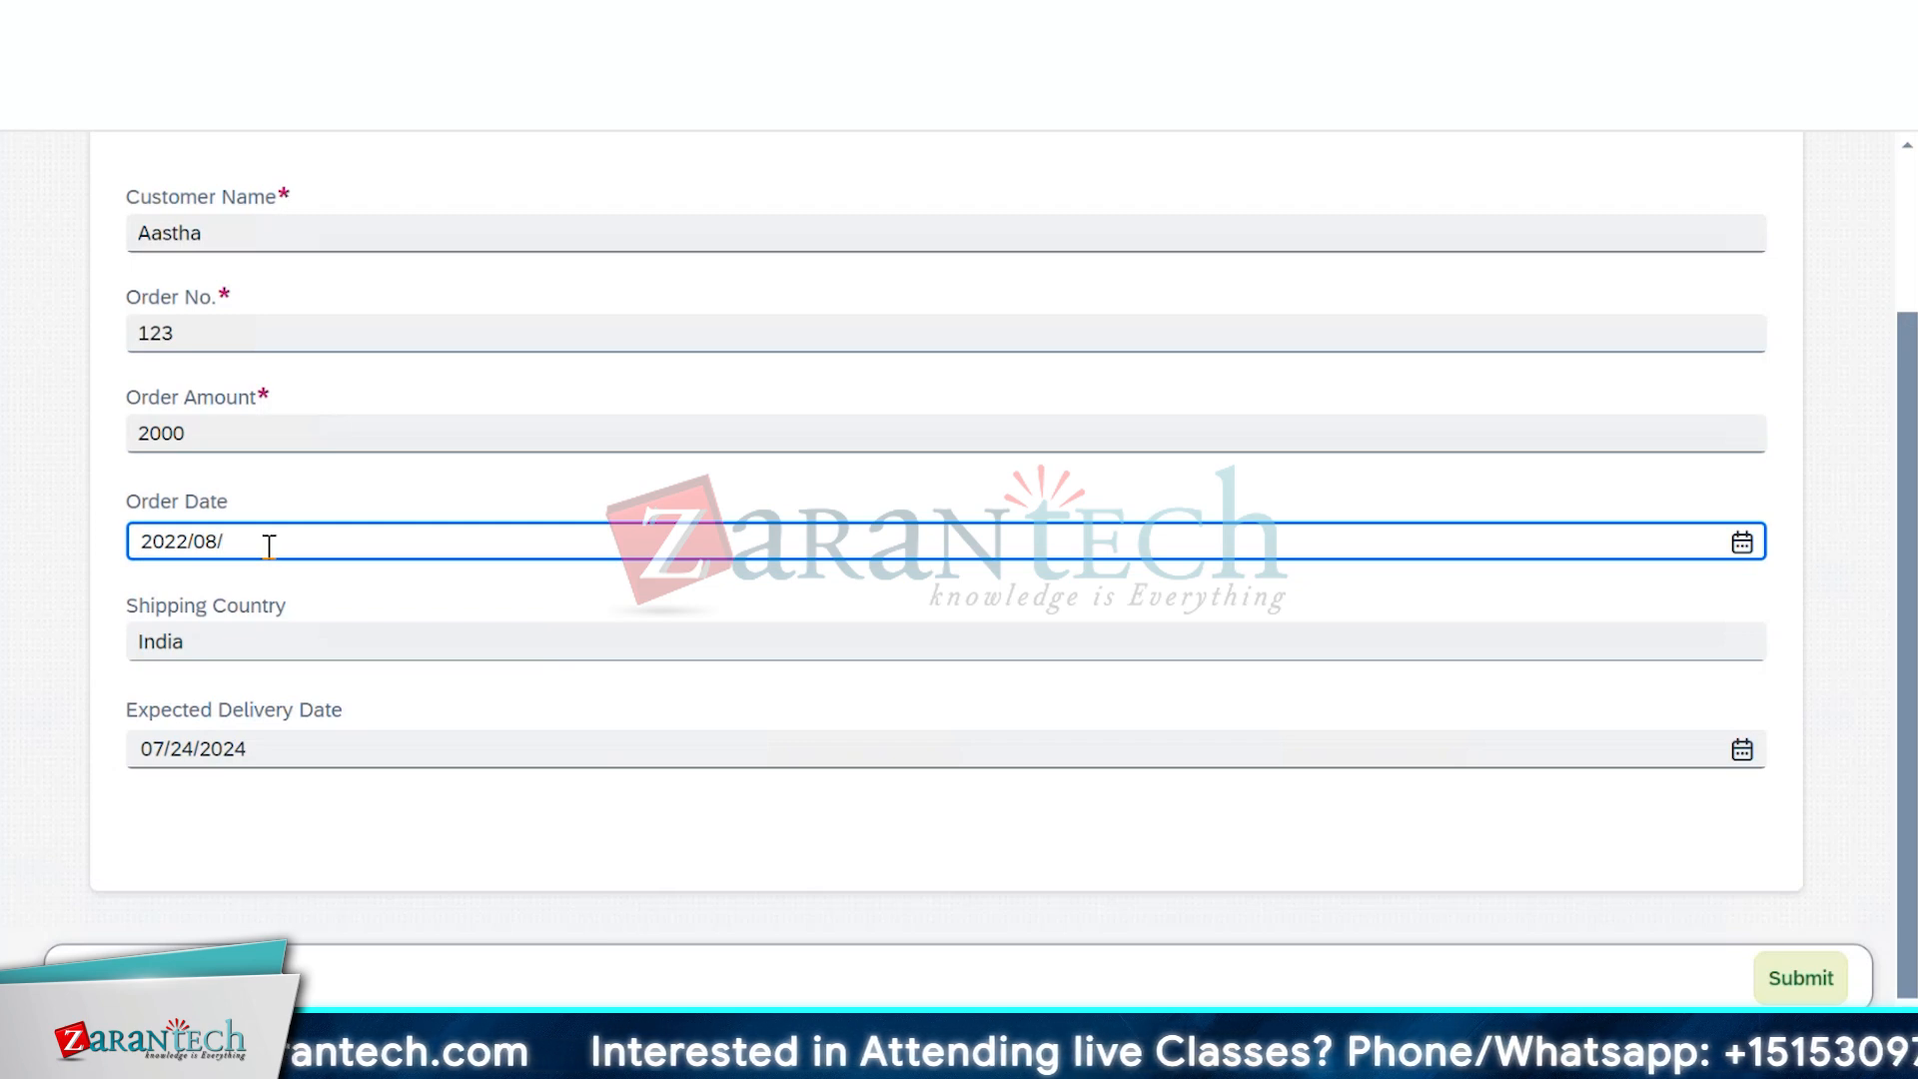
pyautogui.write('28')
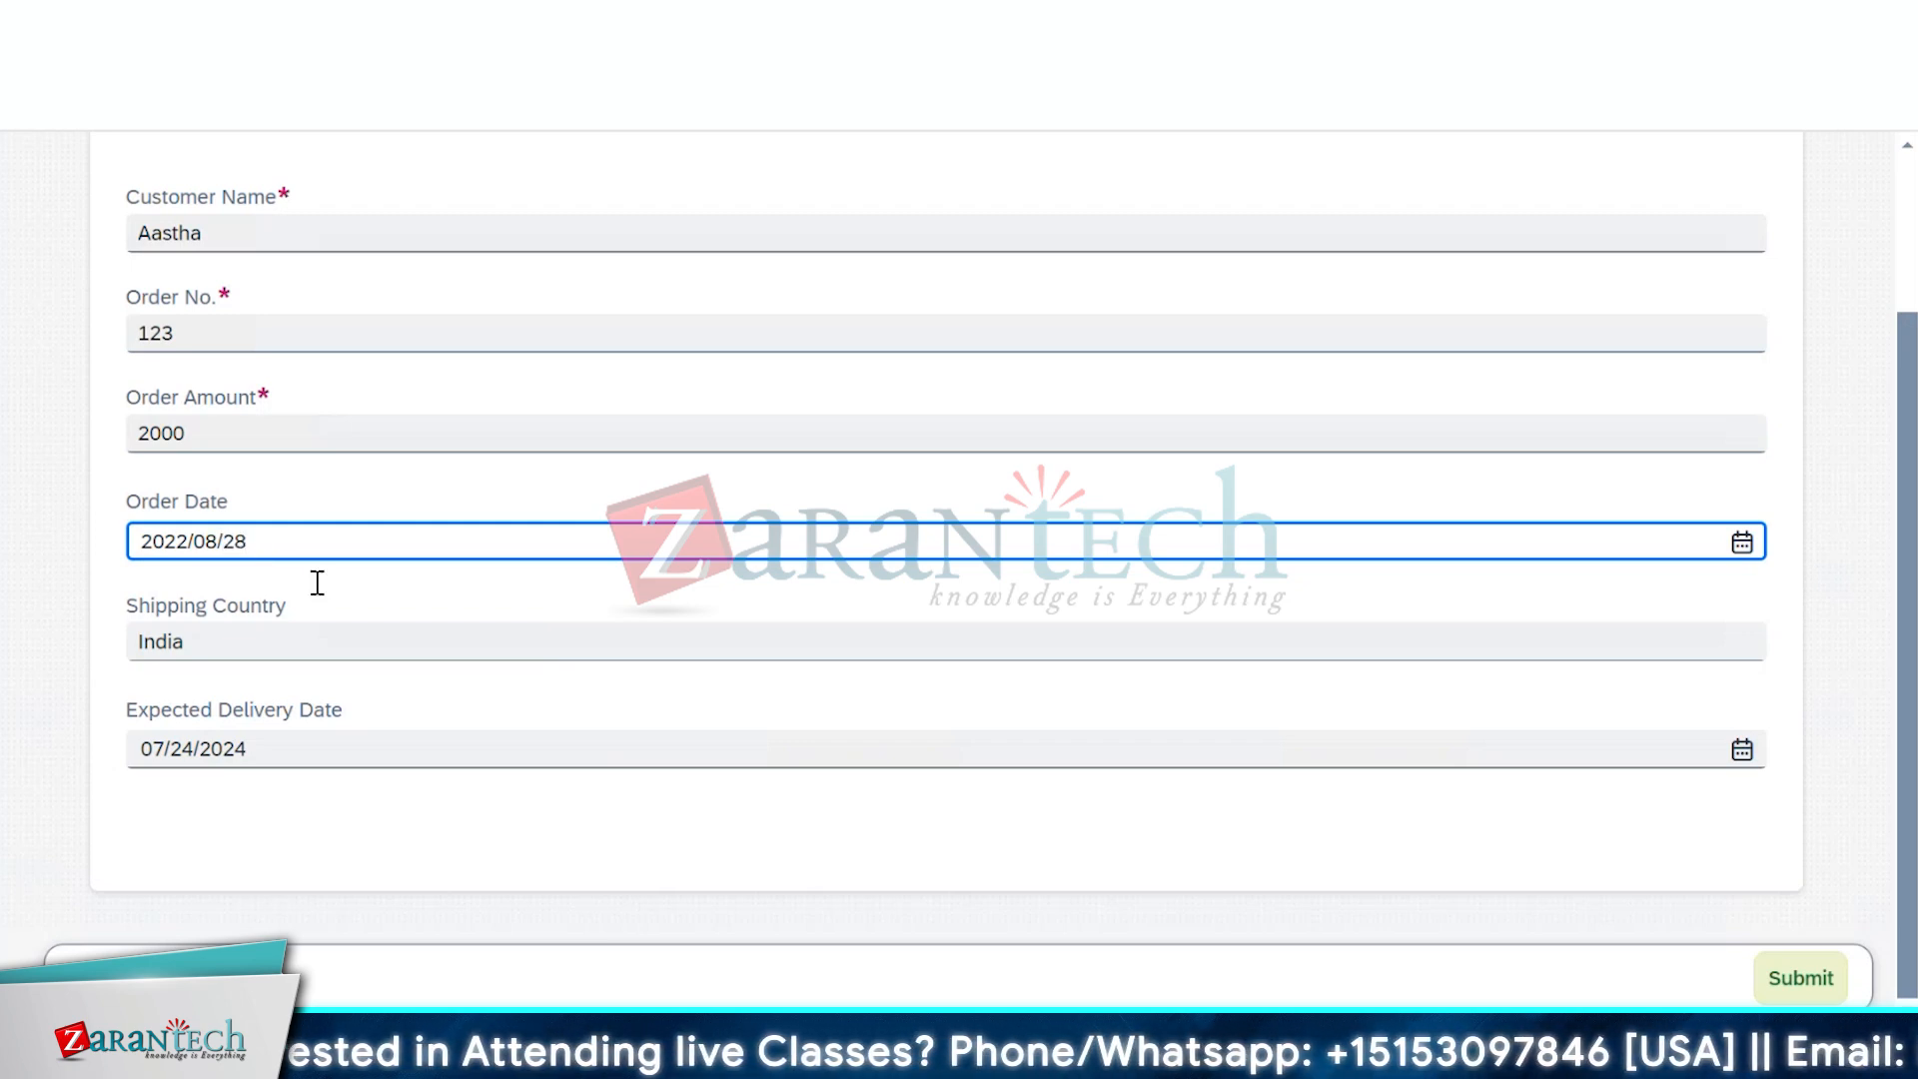
pyautogui.click(315, 581)
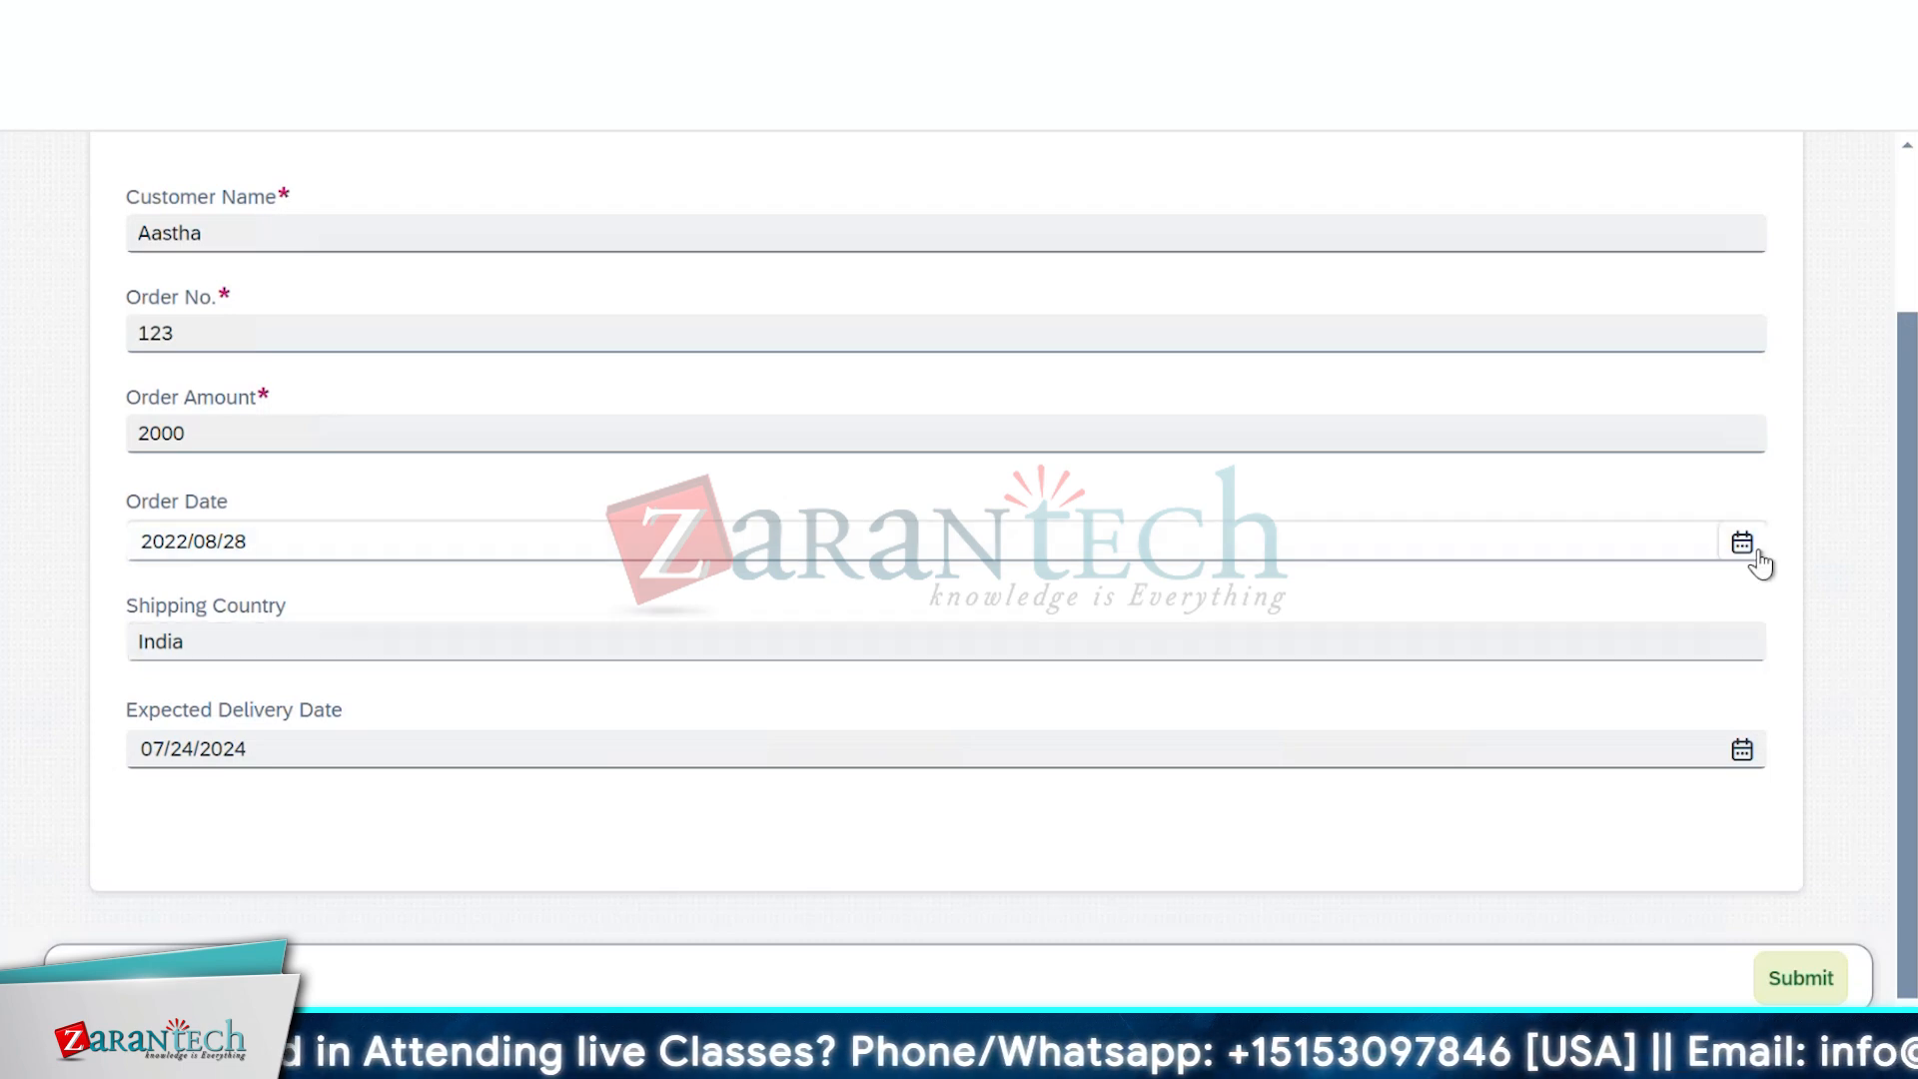
pyautogui.click(1757, 554)
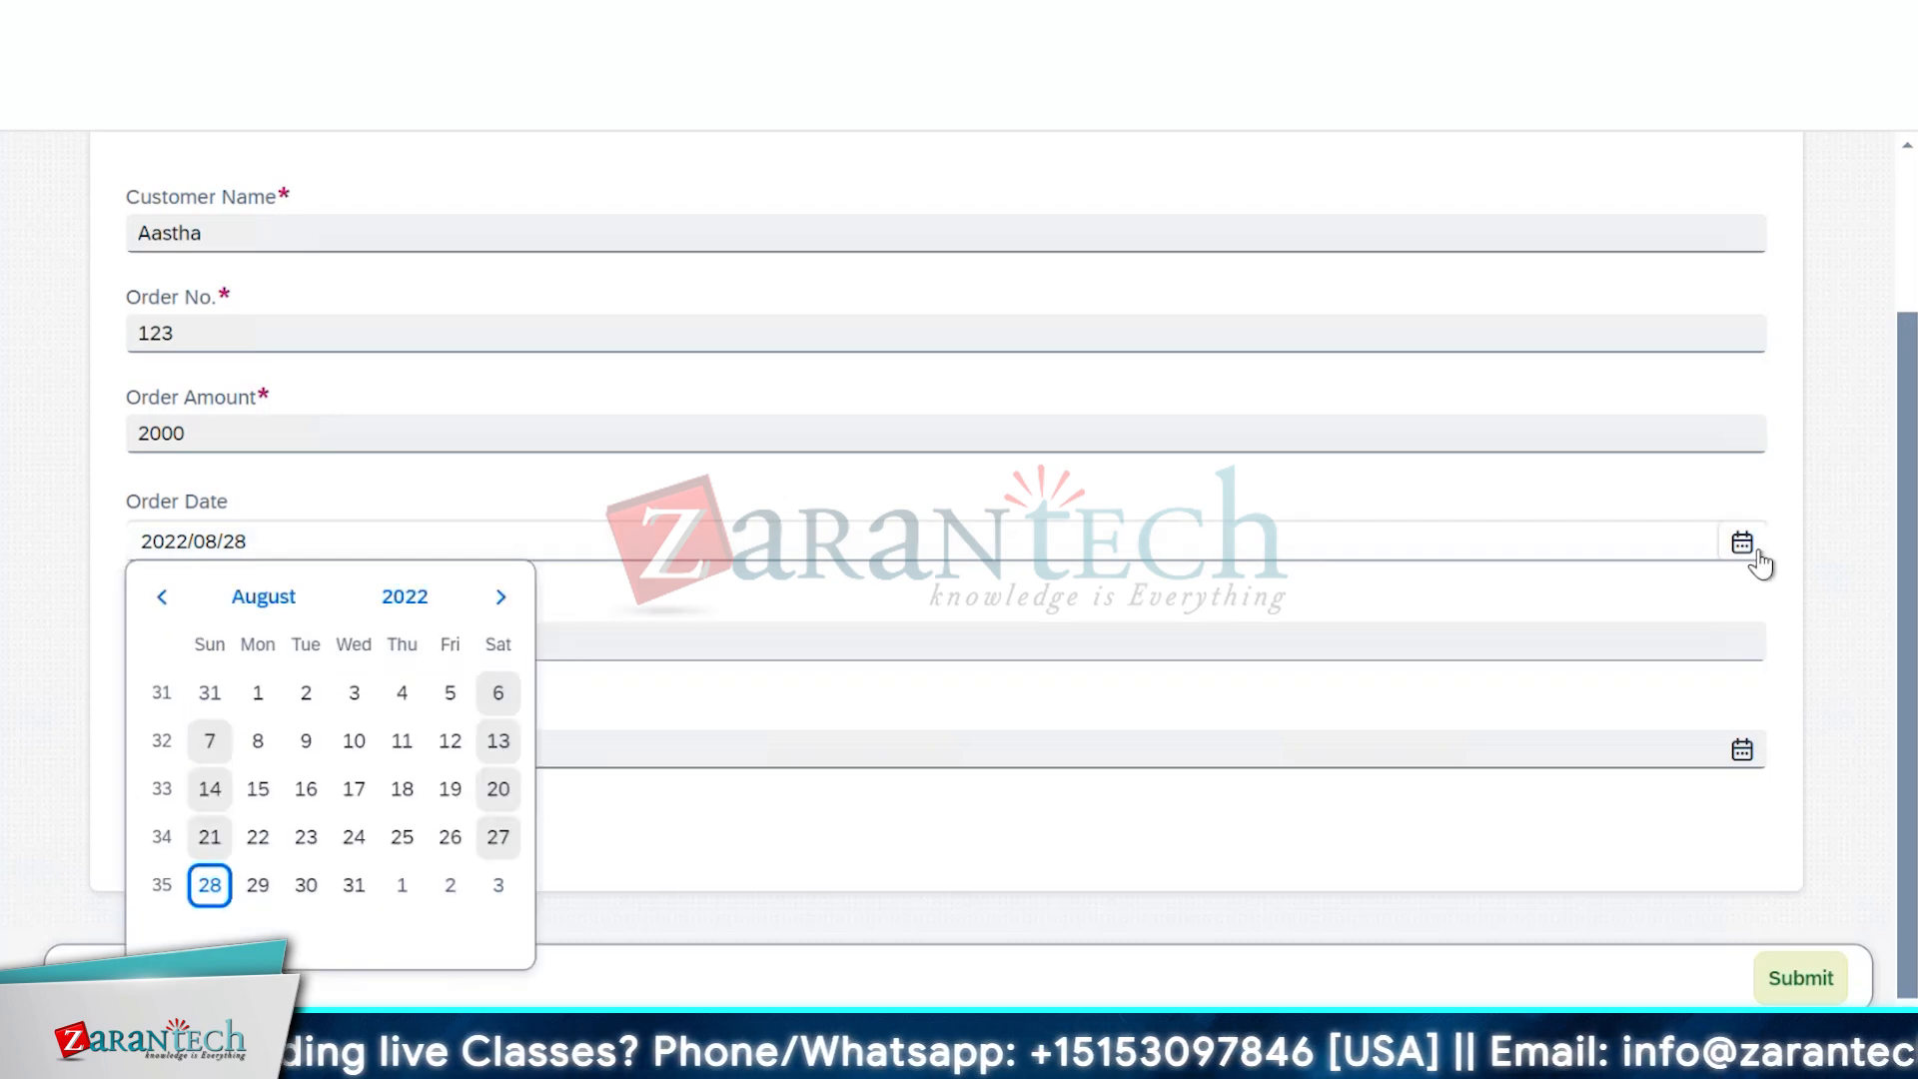
pyautogui.click(304, 741)
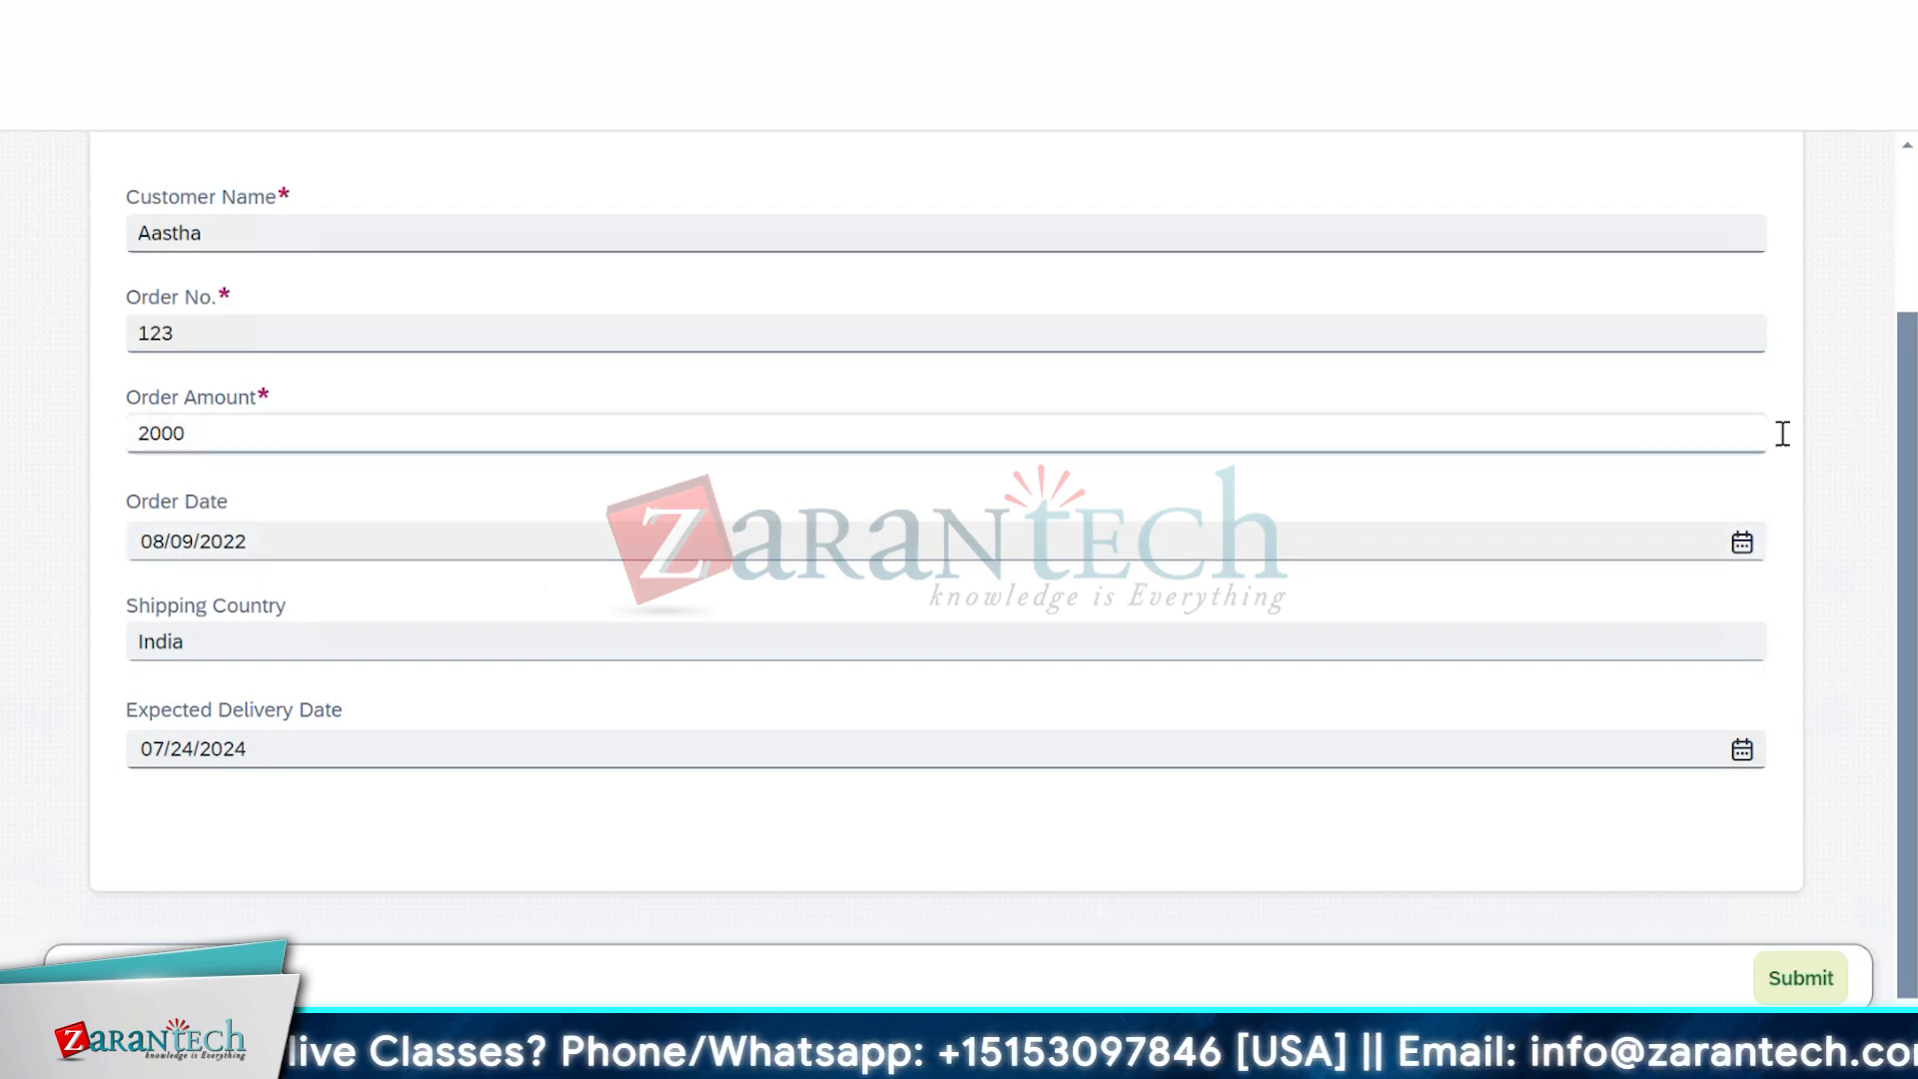
# Review the filled fields and submit the Order Approval Request Form
pyautogui.scroll(2, 1794, 439)
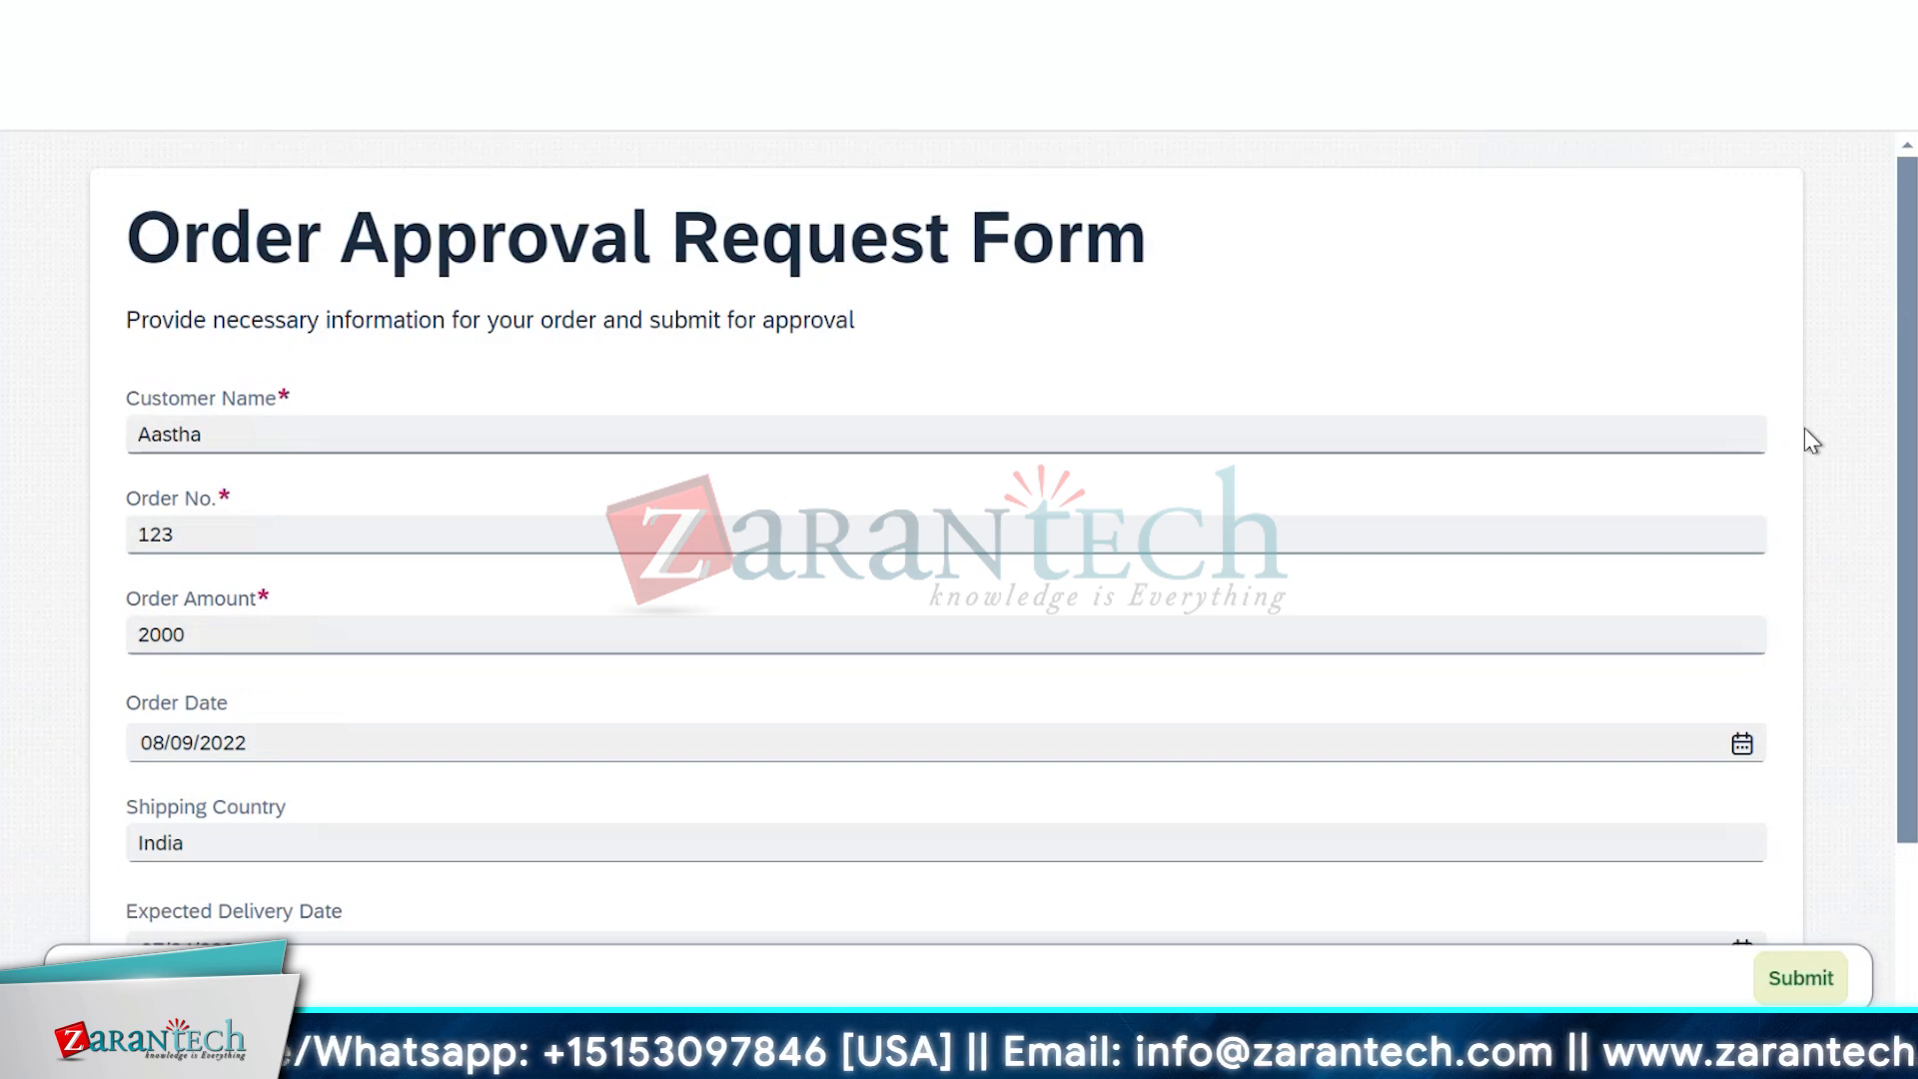
pyautogui.scroll(-2, 1805, 429)
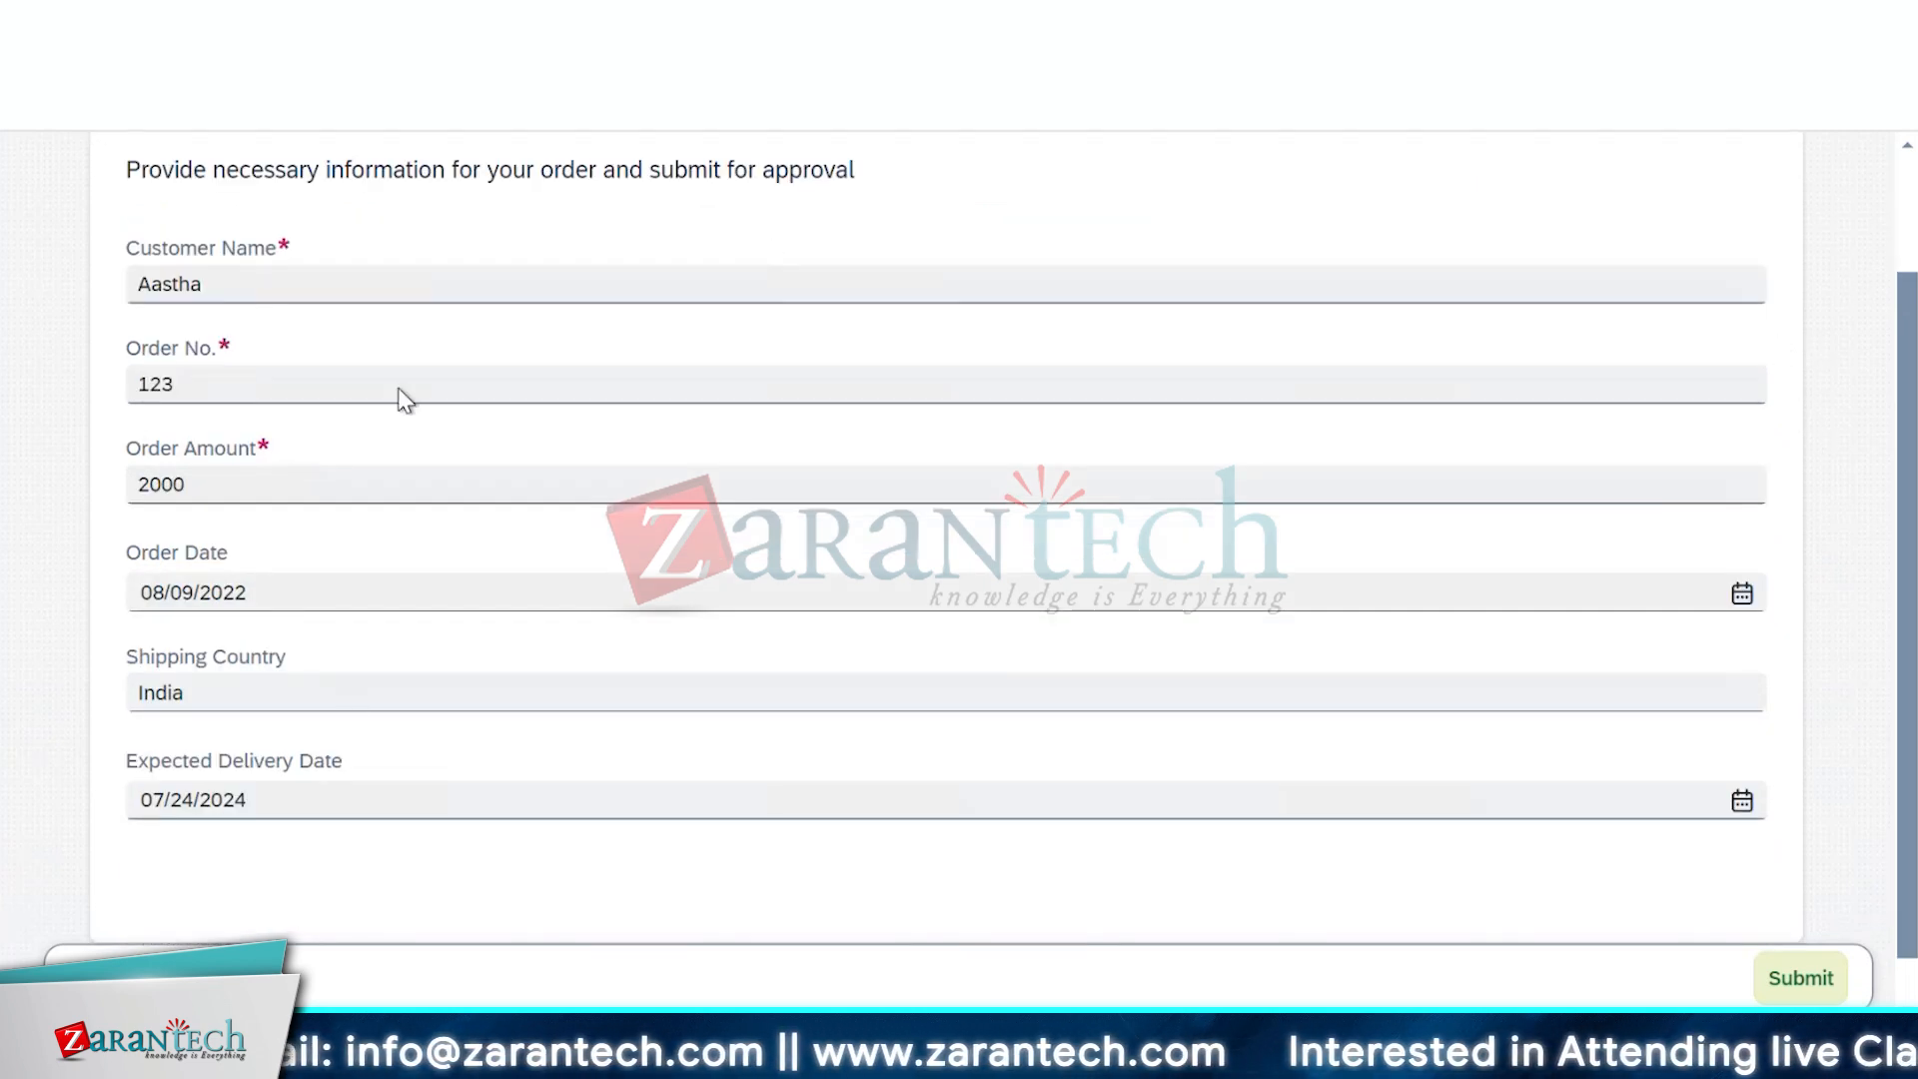
pyautogui.click(1829, 978)
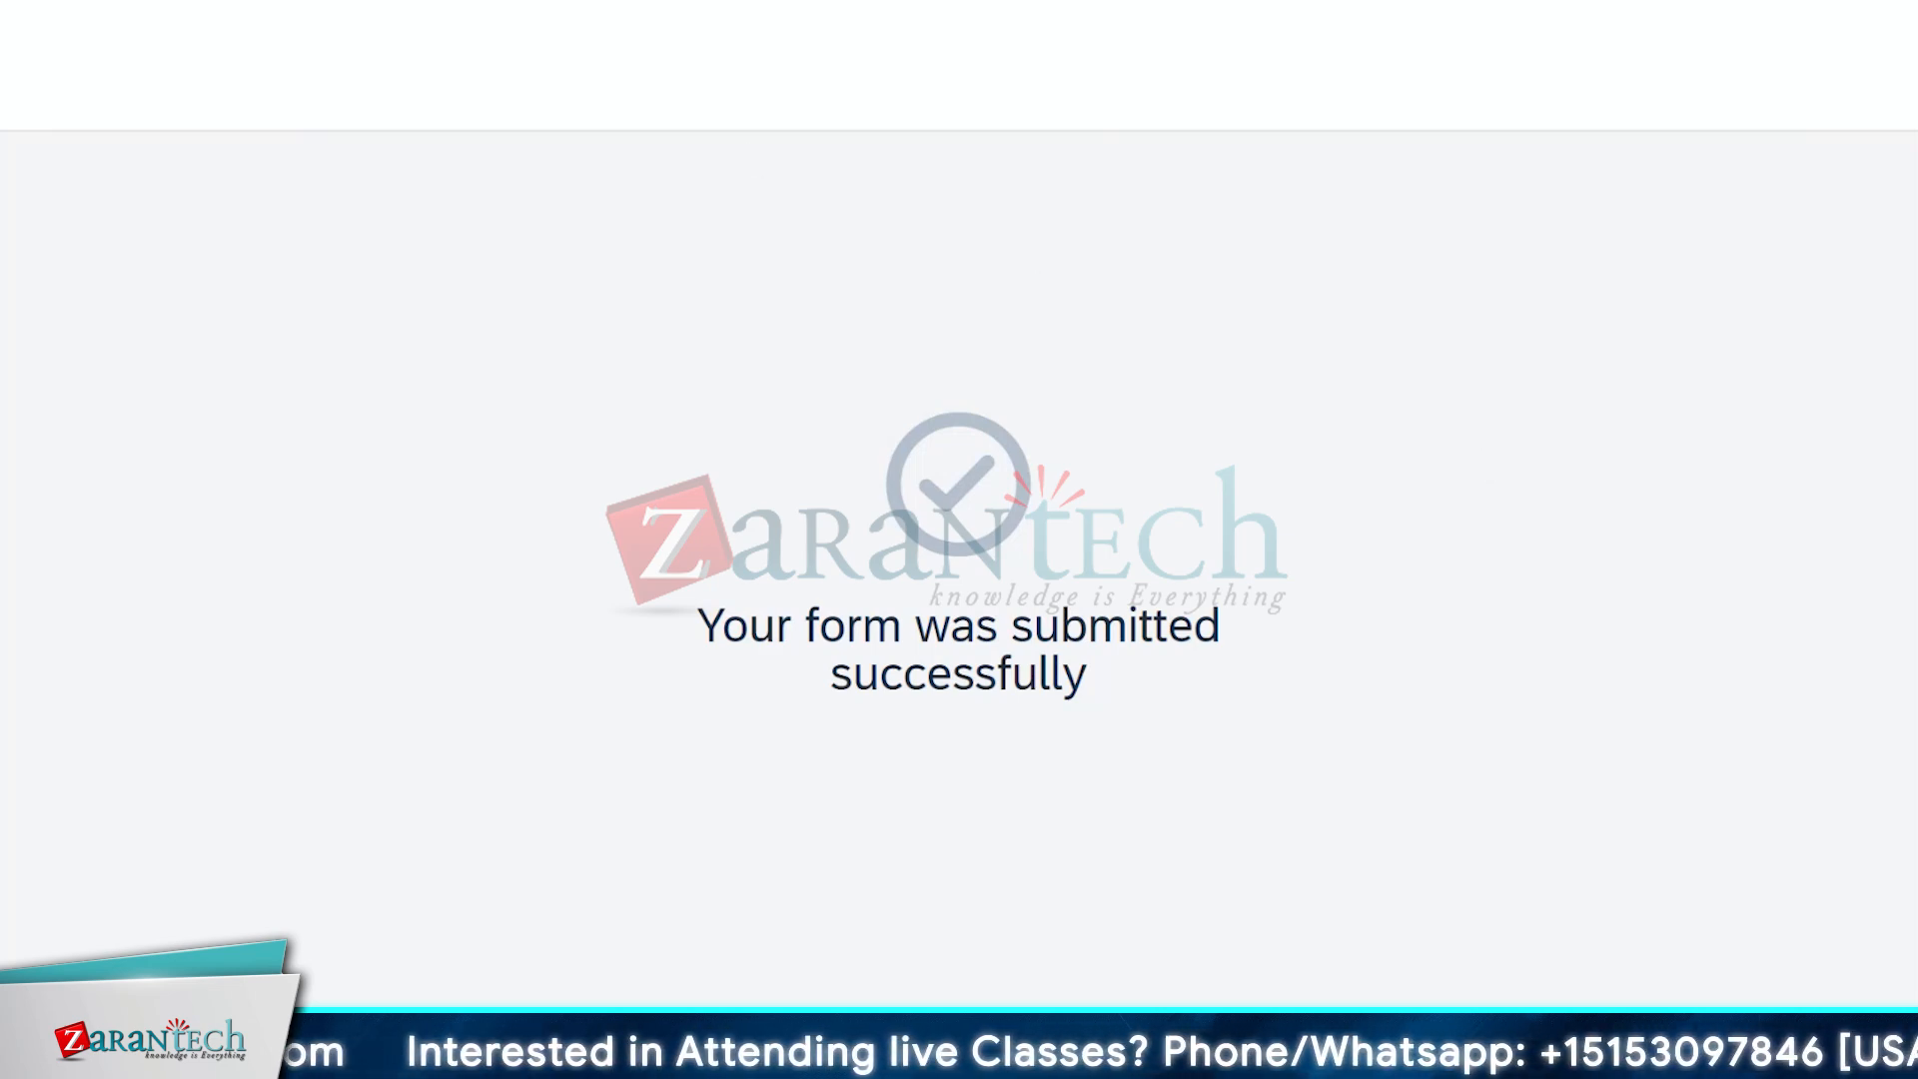
# From the SAP Build lobby, open Monitoring's Process and Workflow Instances and confirm the Session Info dialog
pyautogui.click(500, 20)
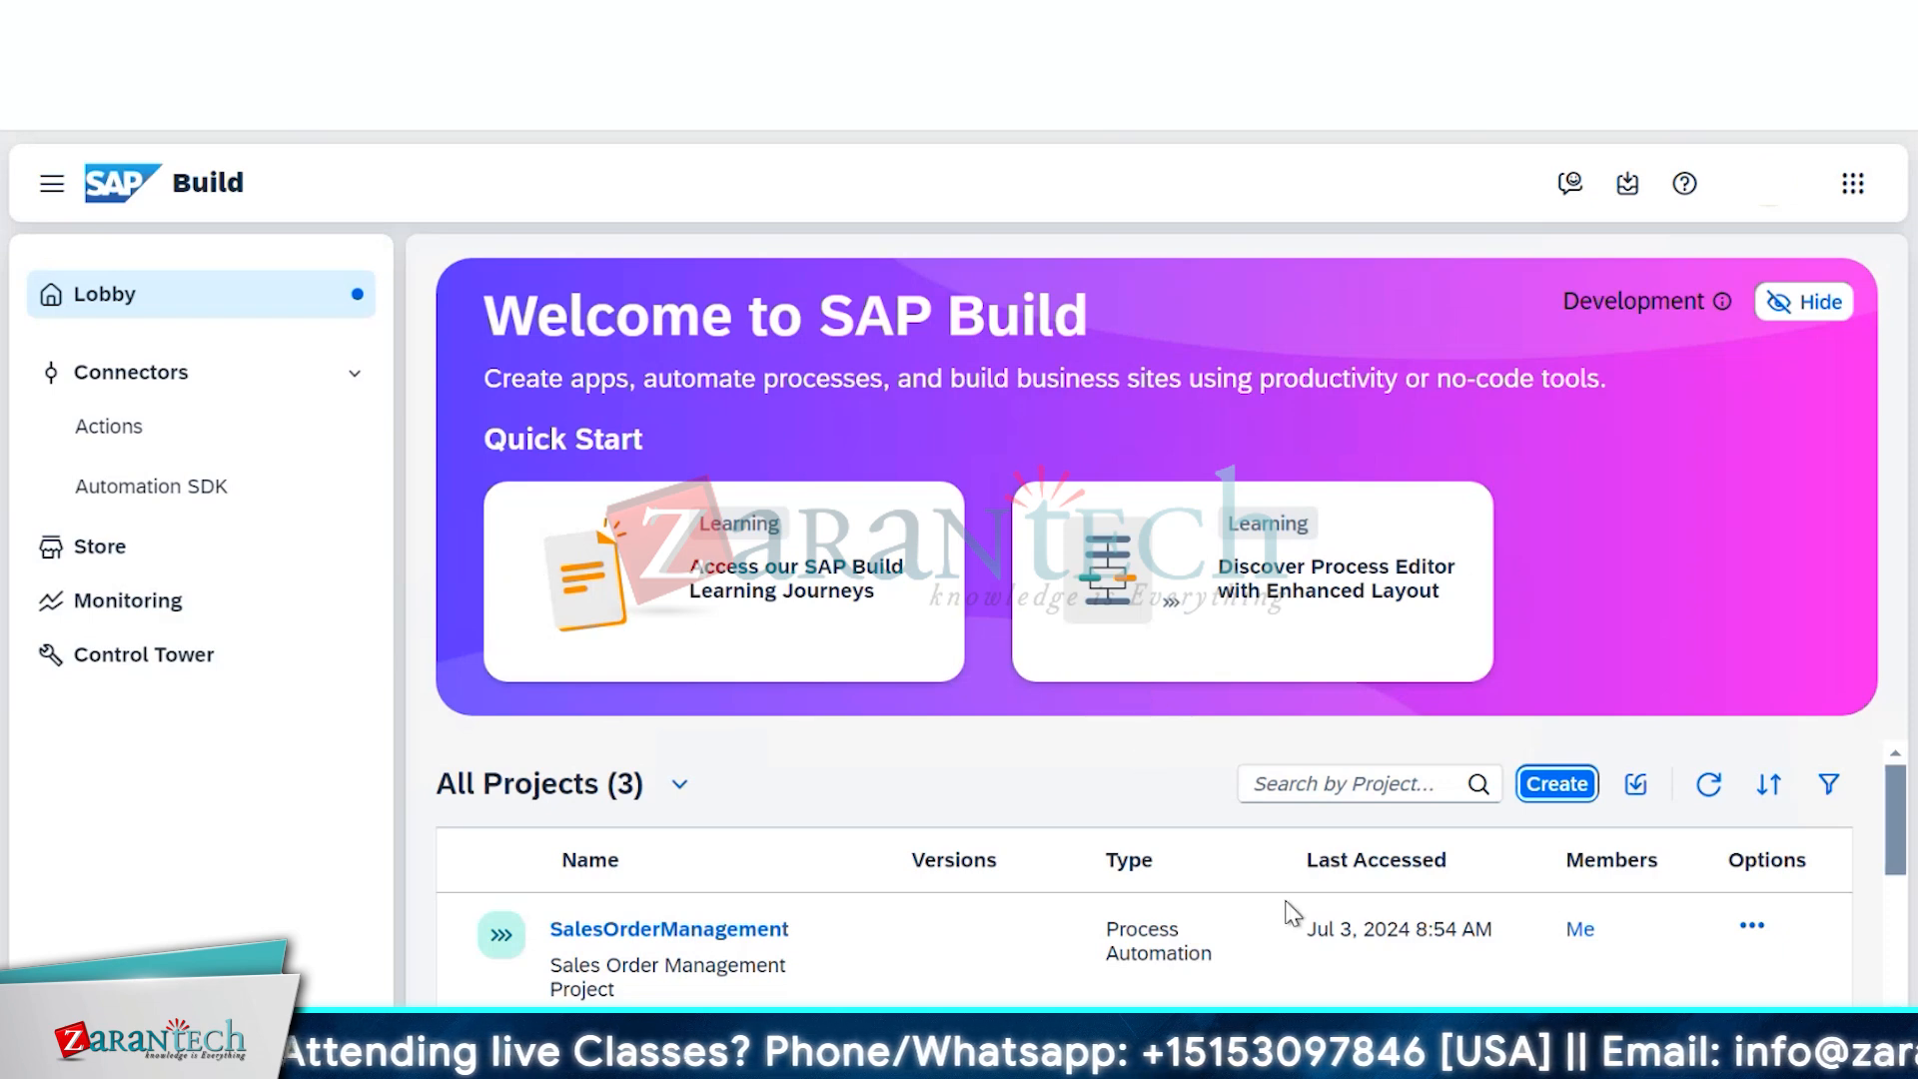
pyautogui.scroll(-2, 1295, 850)
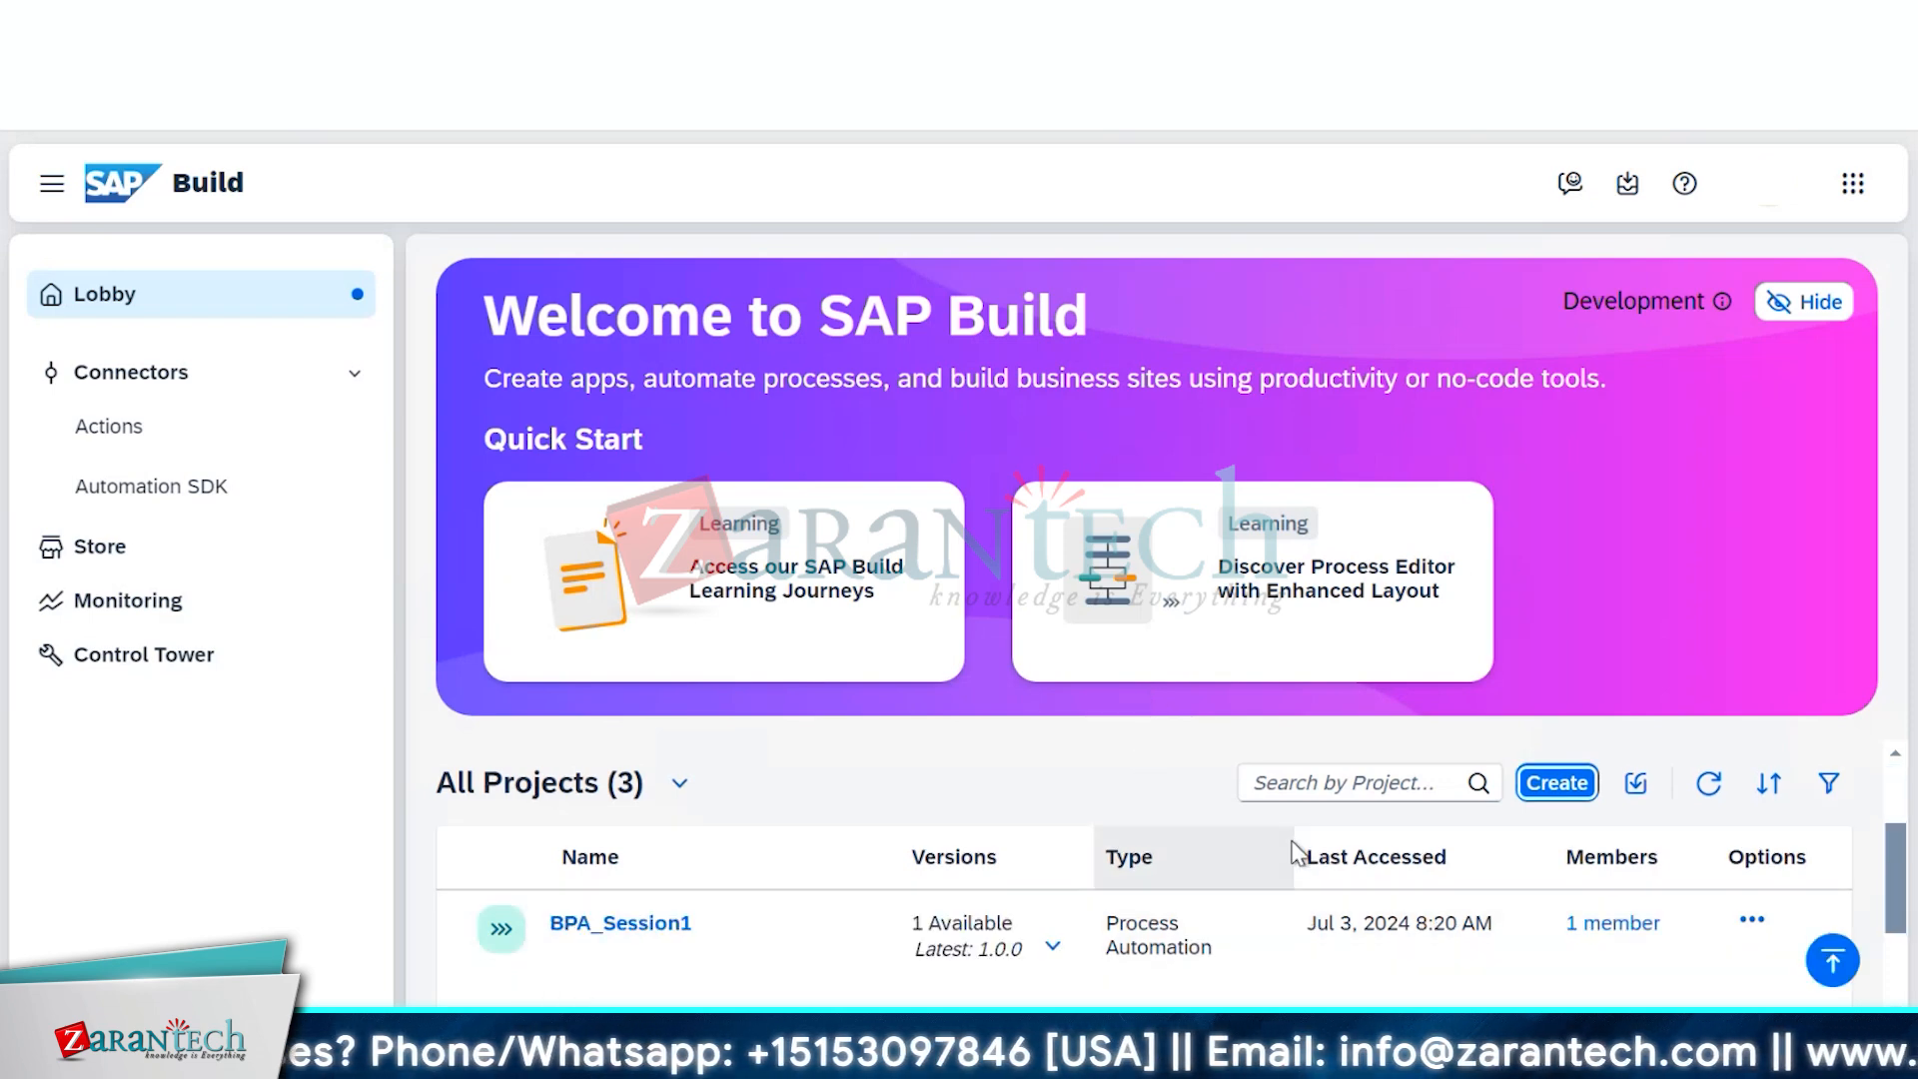
pyautogui.scroll(2, 1296, 850)
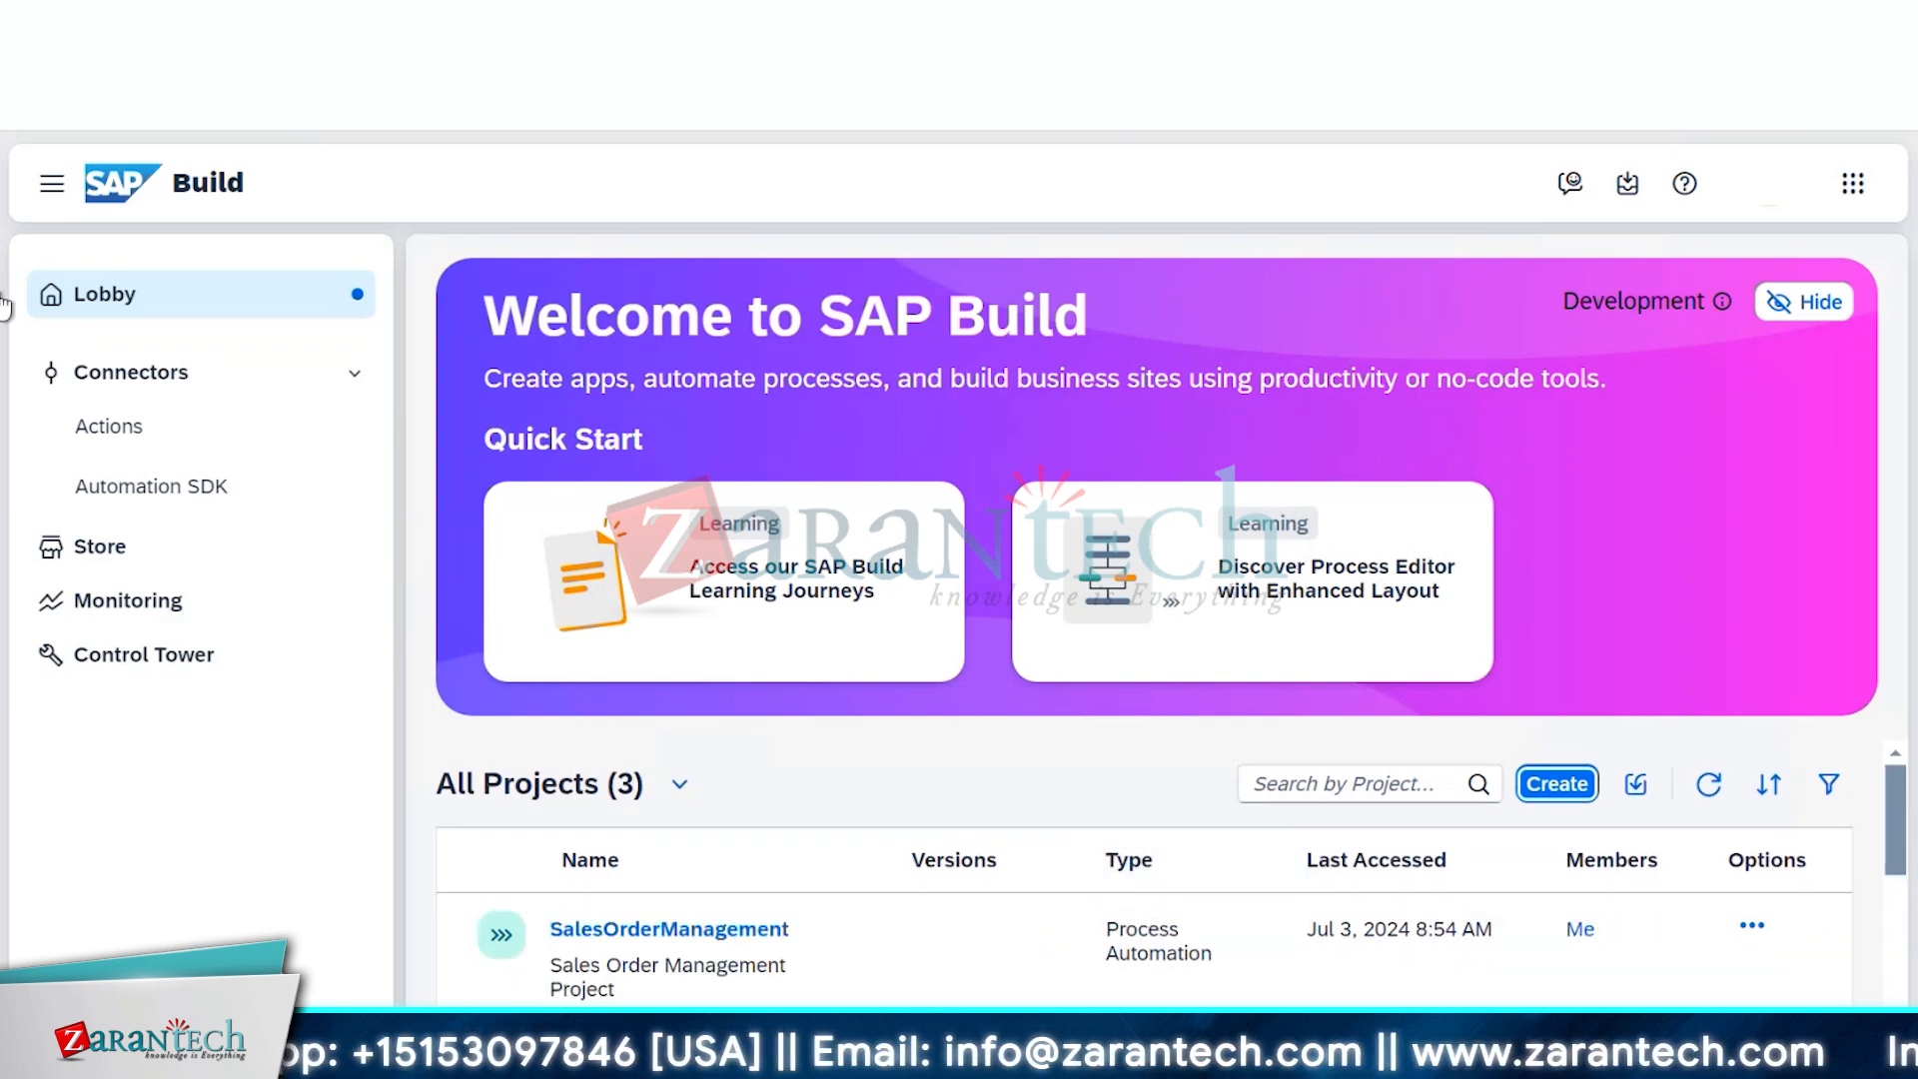
pyautogui.click(110, 611)
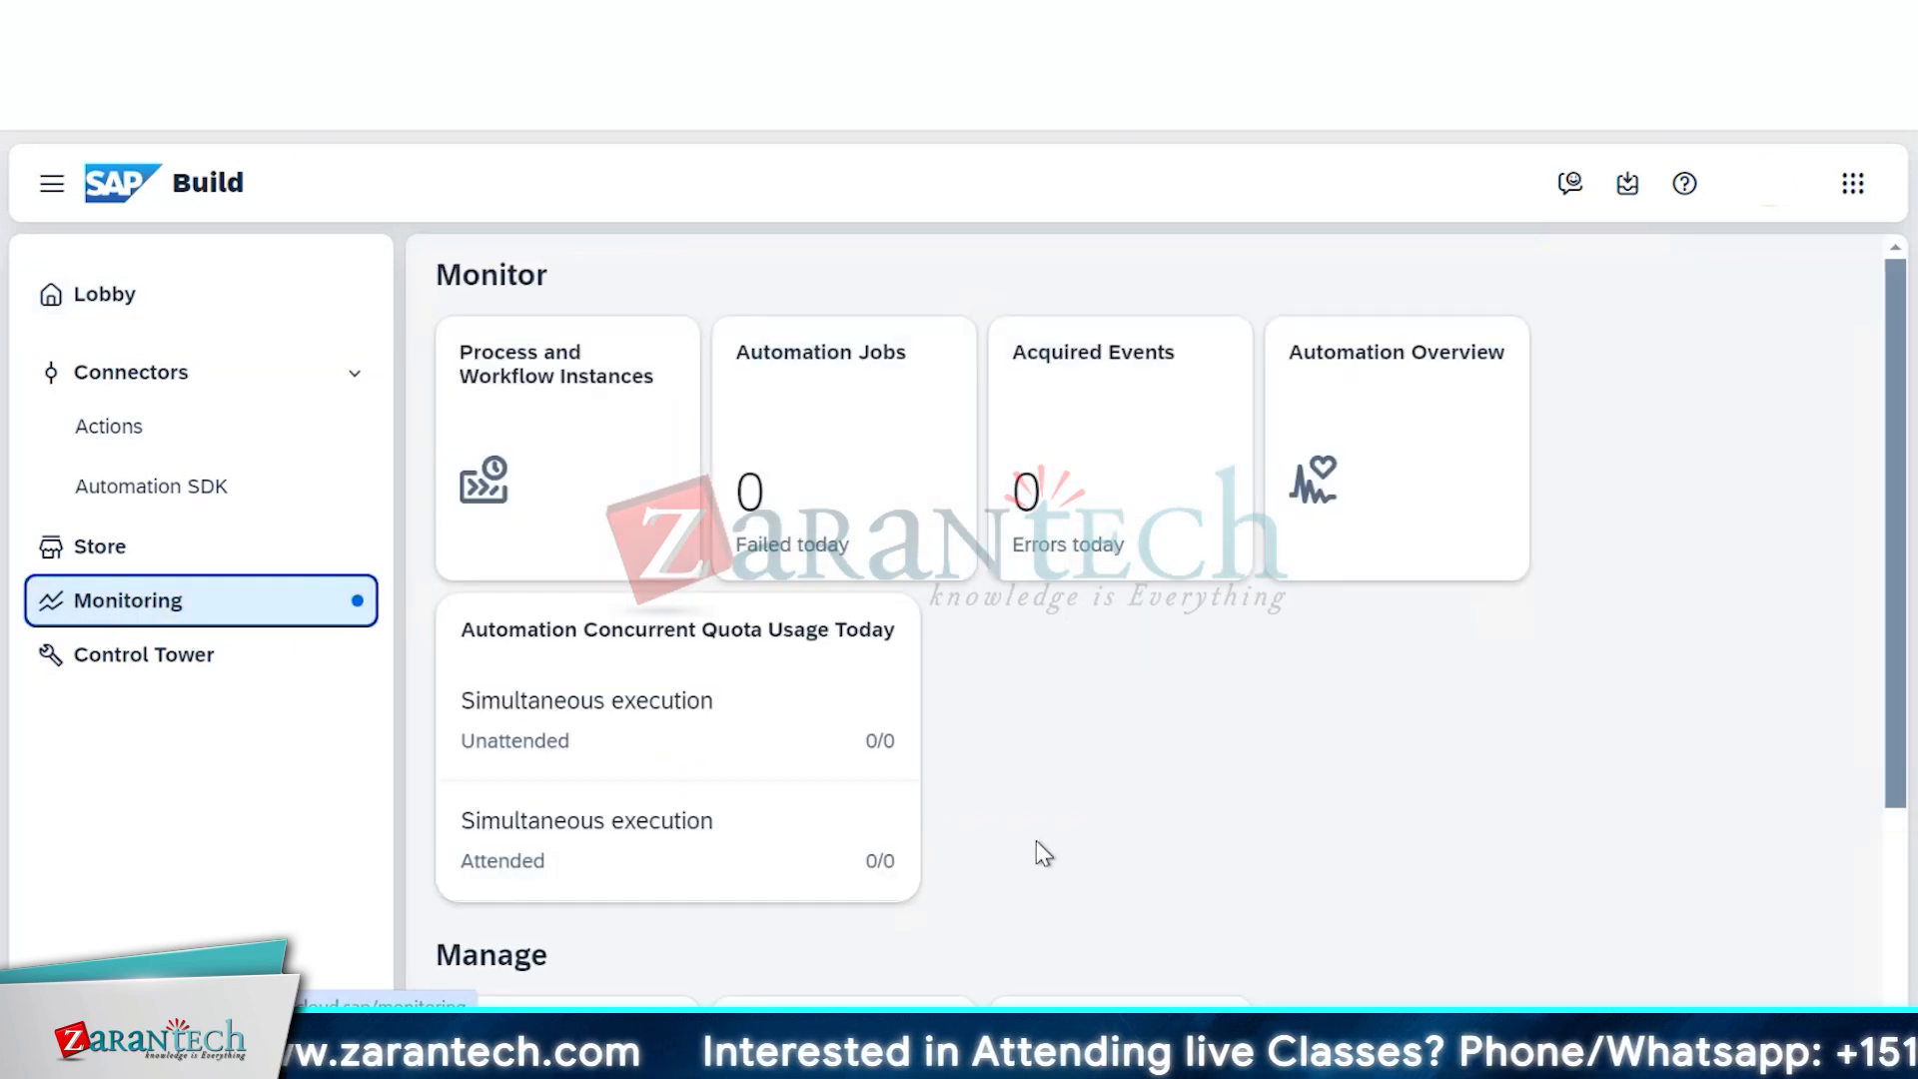
pyautogui.click(563, 435)
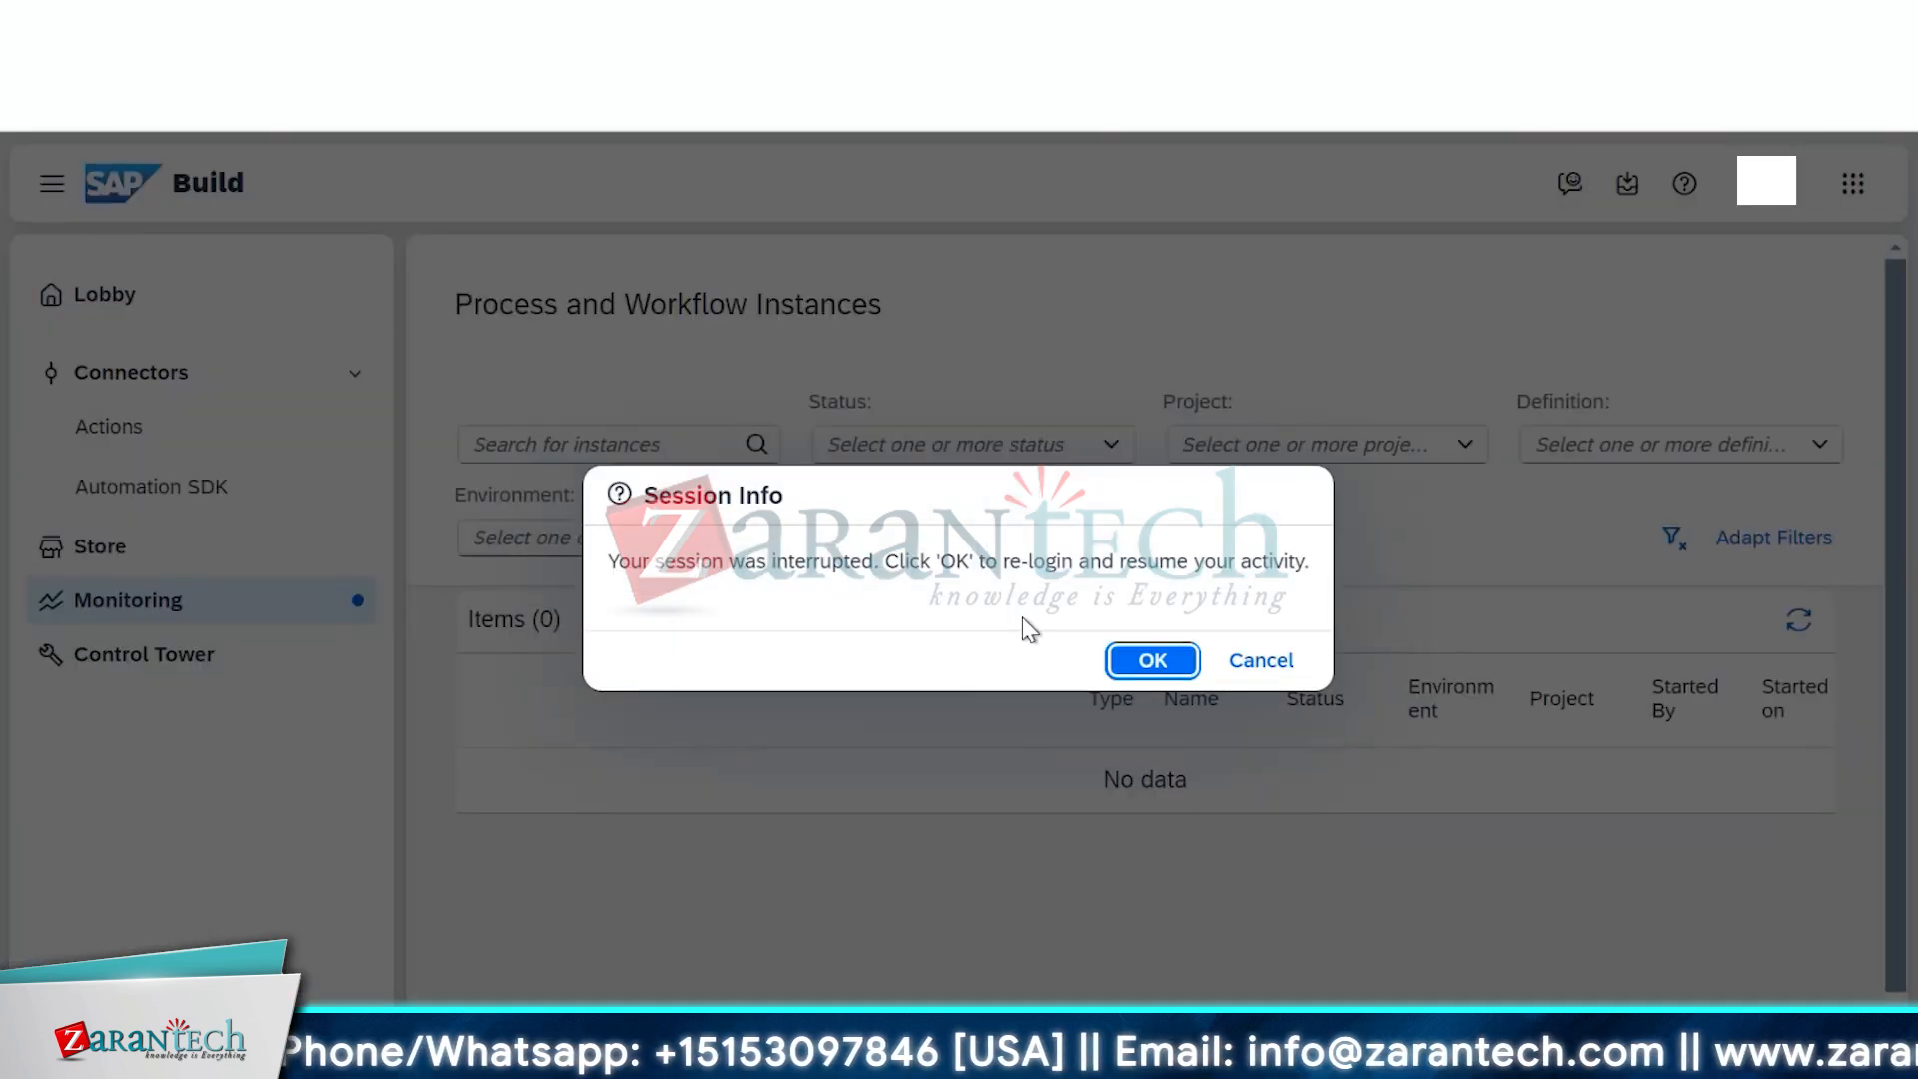
pyautogui.click(1154, 663)
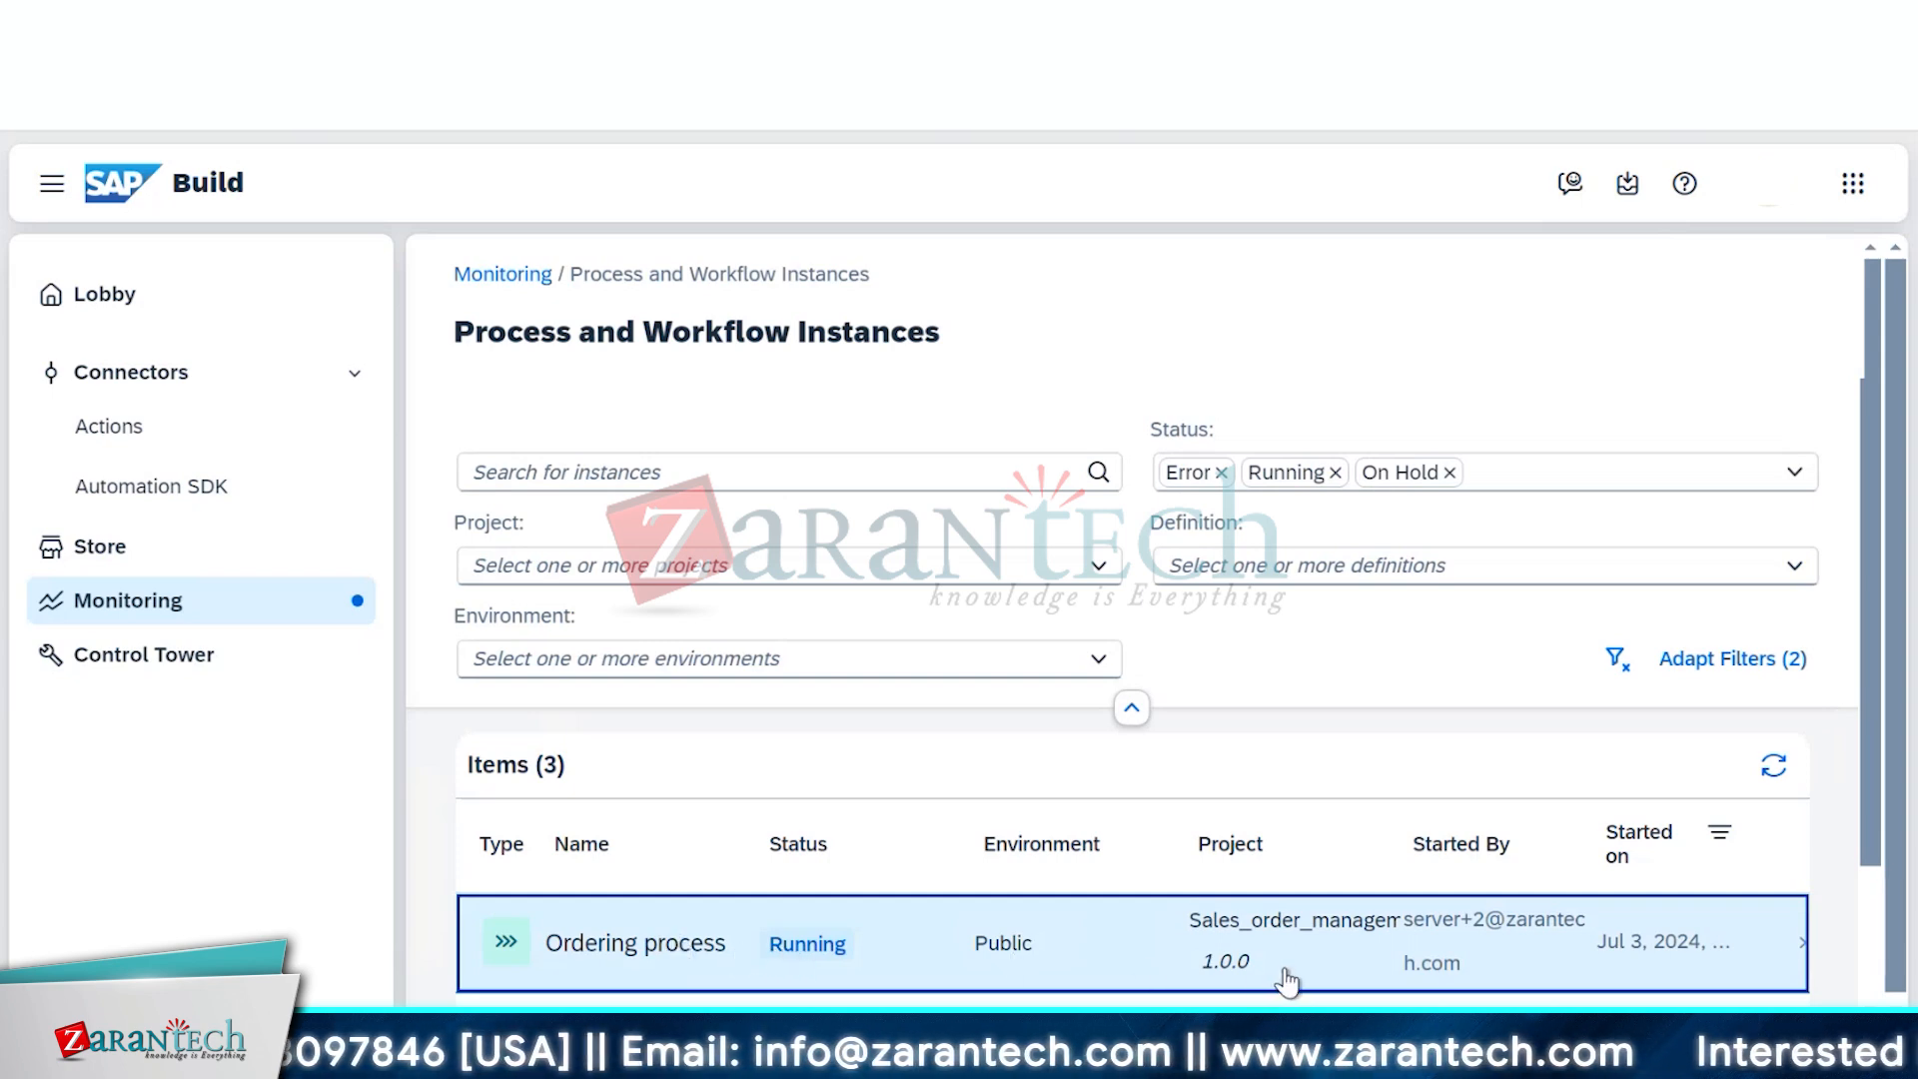
# Open the Ordering process instance, then view the Ordering Process New instance details
pyautogui.scroll(-2, 1282, 951)
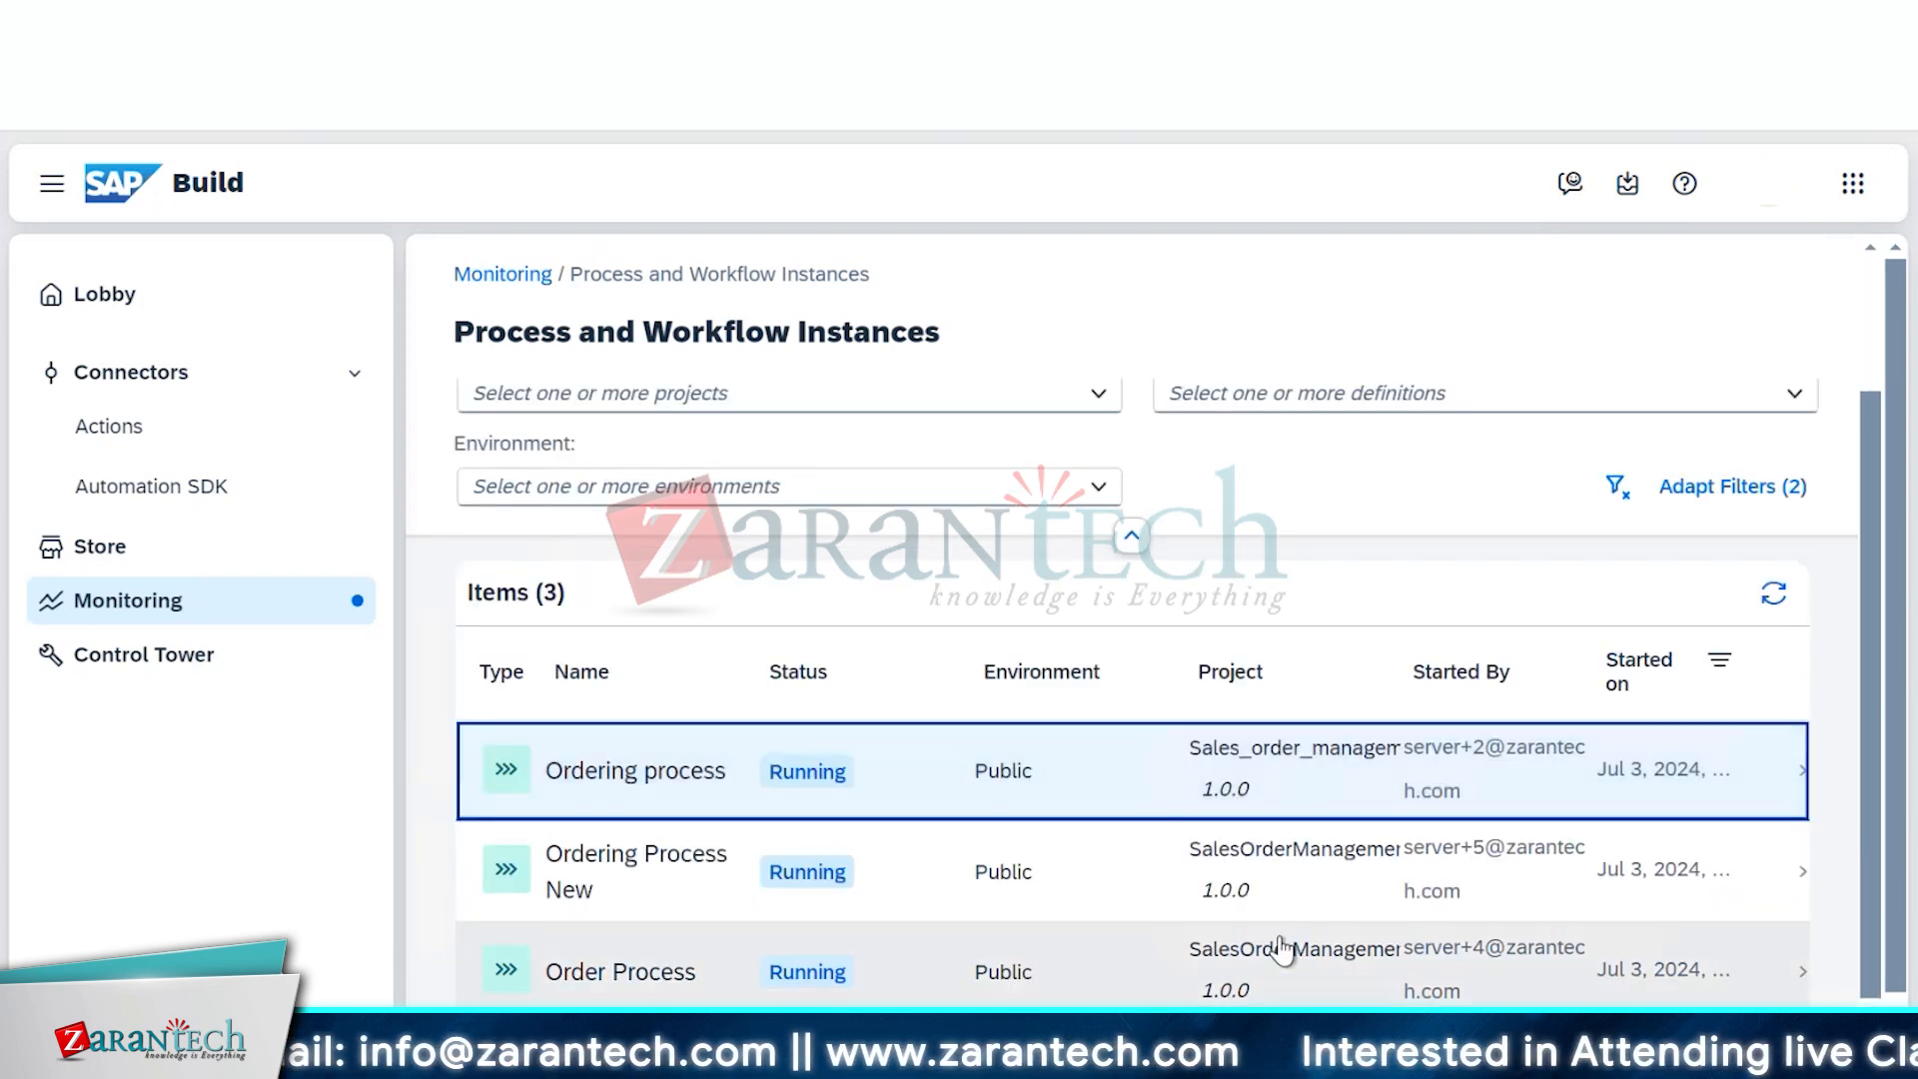
pyautogui.scroll(2, 1282, 951)
pyautogui.scroll(-2, 1281, 951)
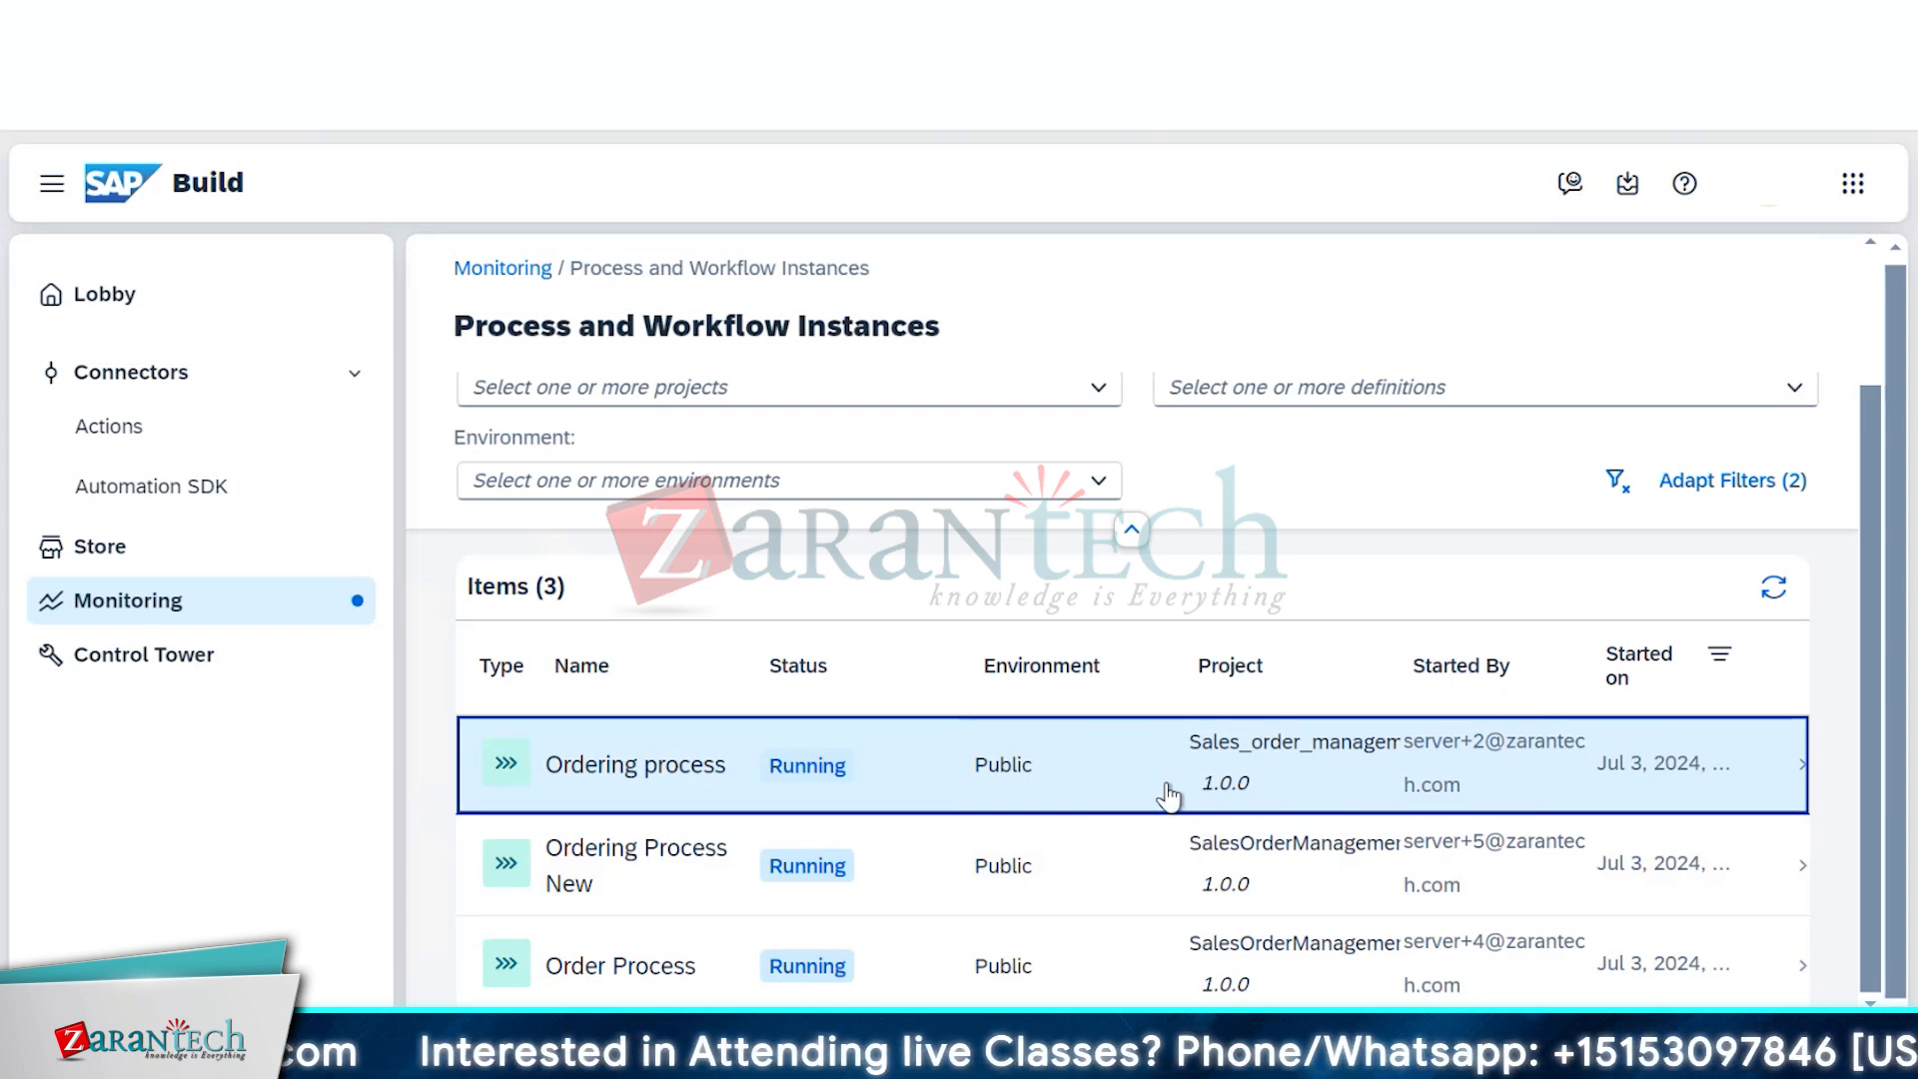
pyautogui.click(1168, 796)
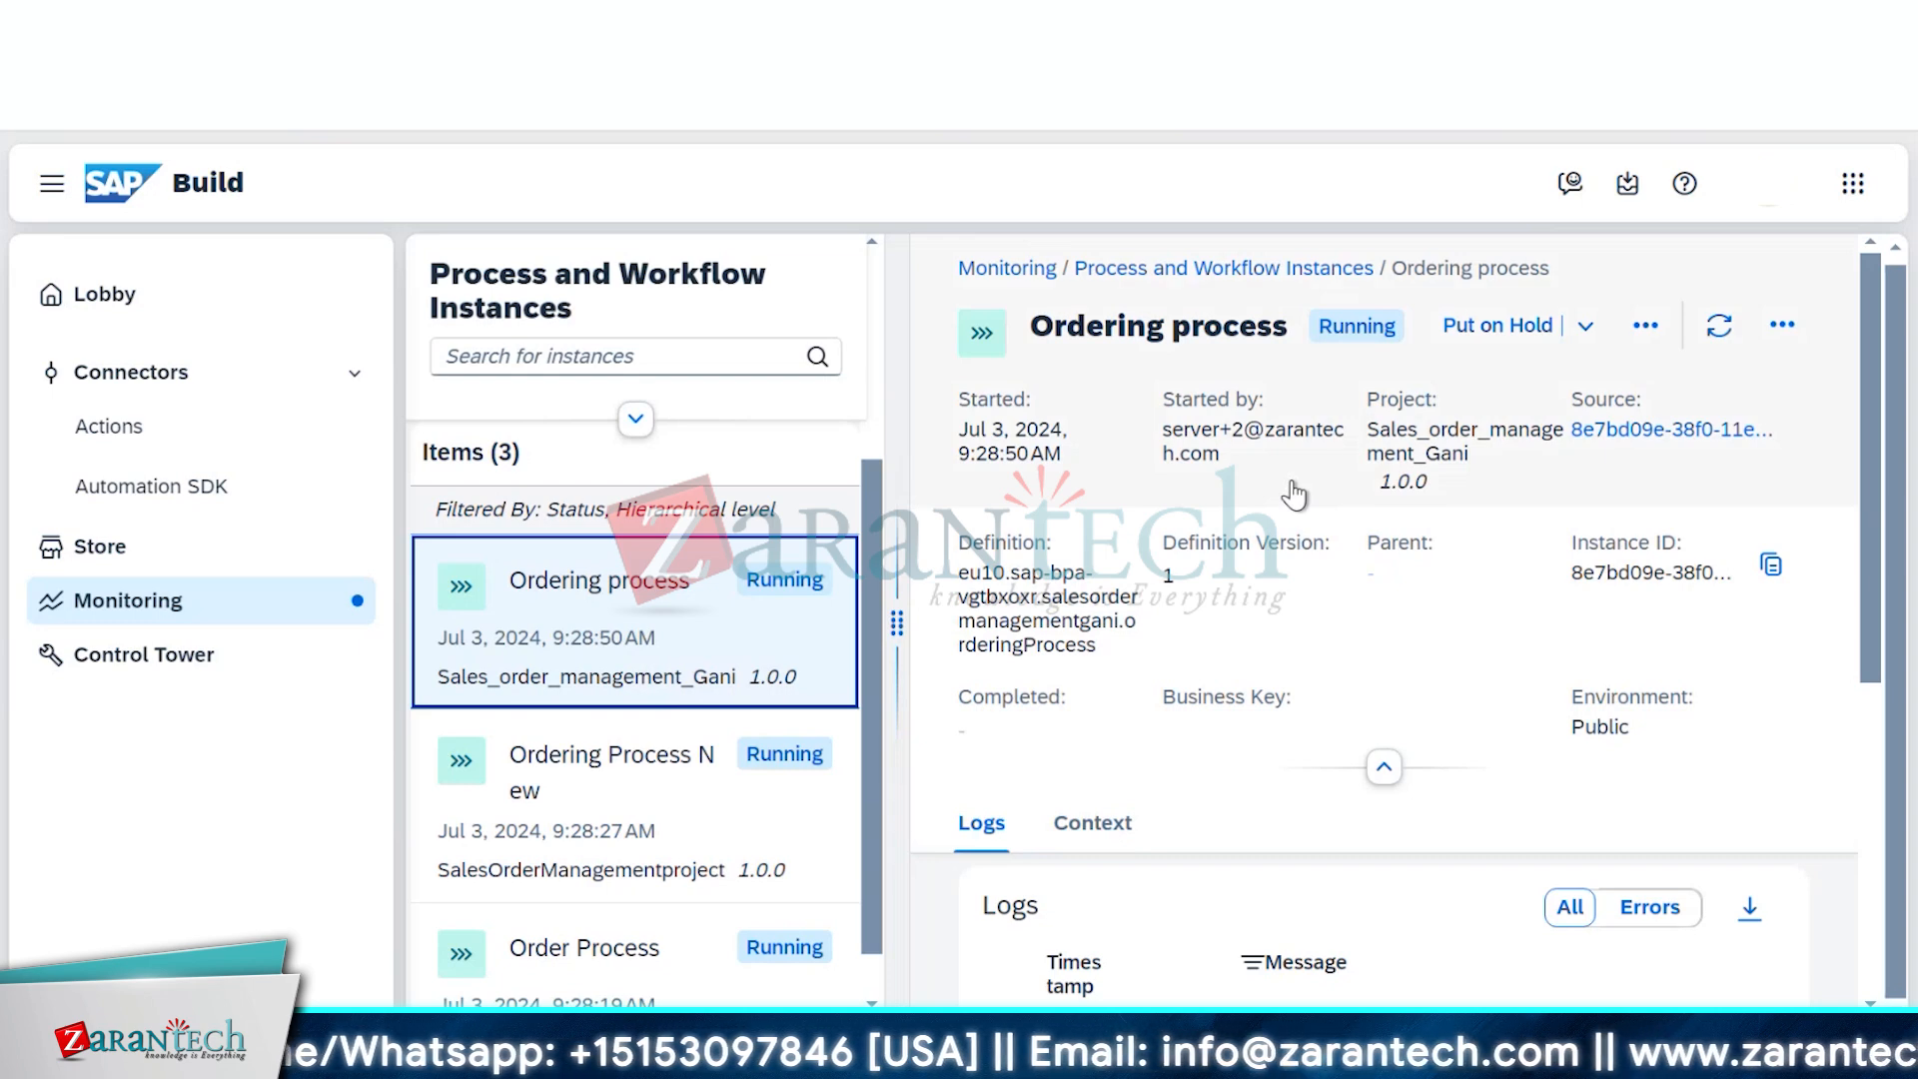
pyautogui.click(593, 791)
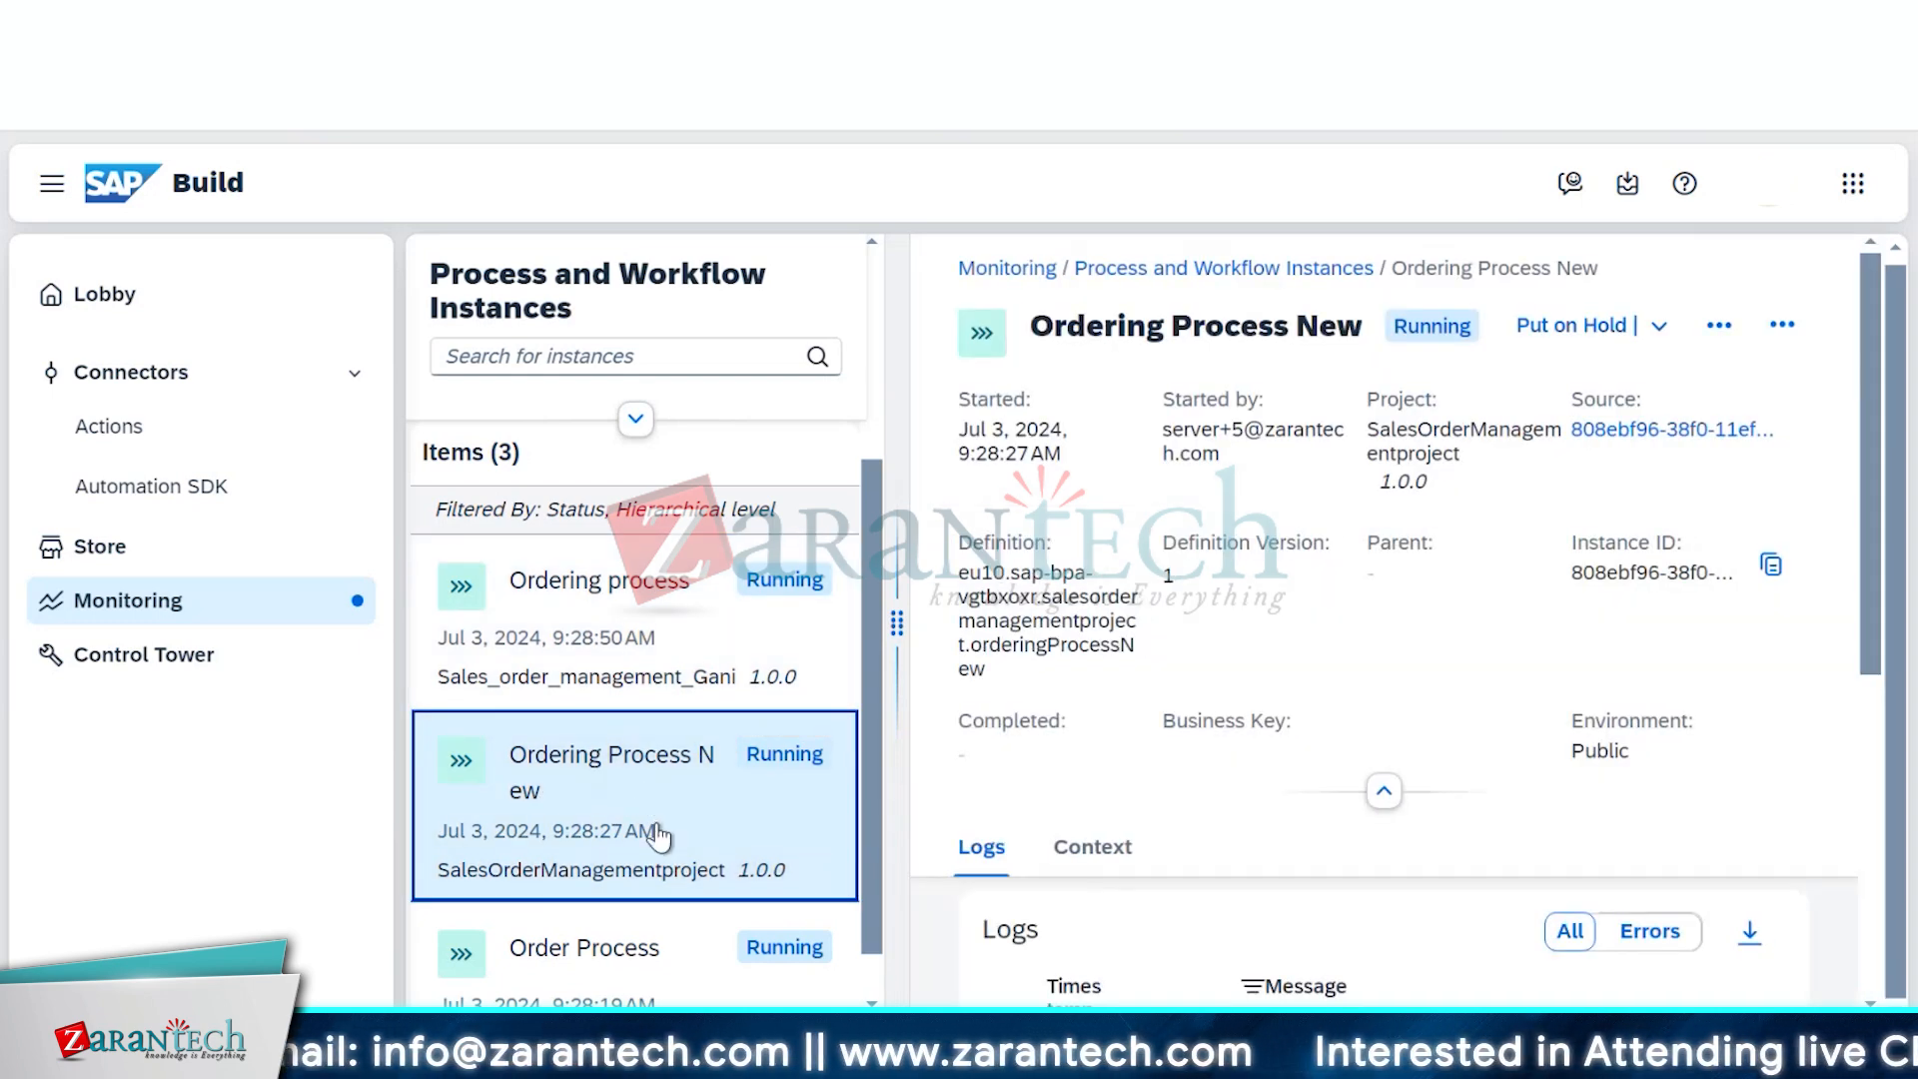
pyautogui.scroll(-1, 659, 835)
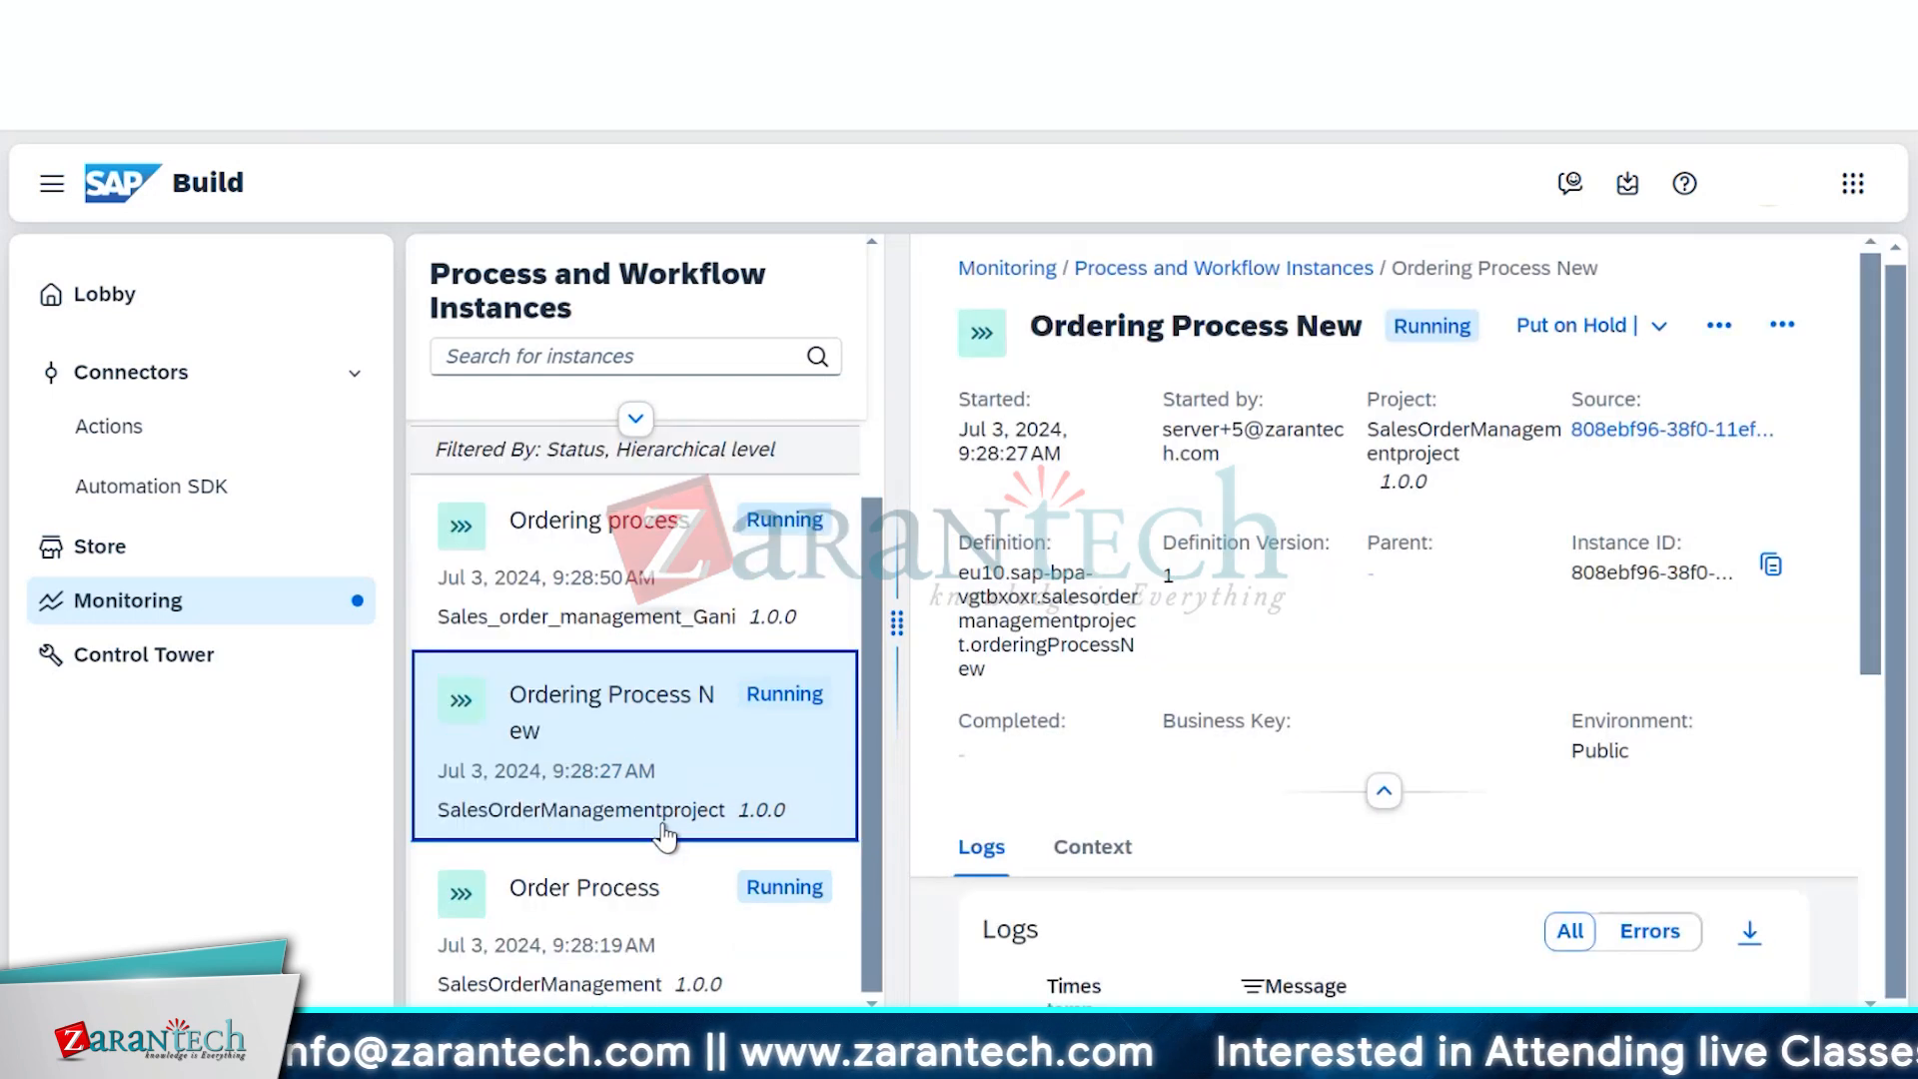
# Open the Order Process instance and scroll through its Logs and Context order data
pyautogui.click(654, 919)
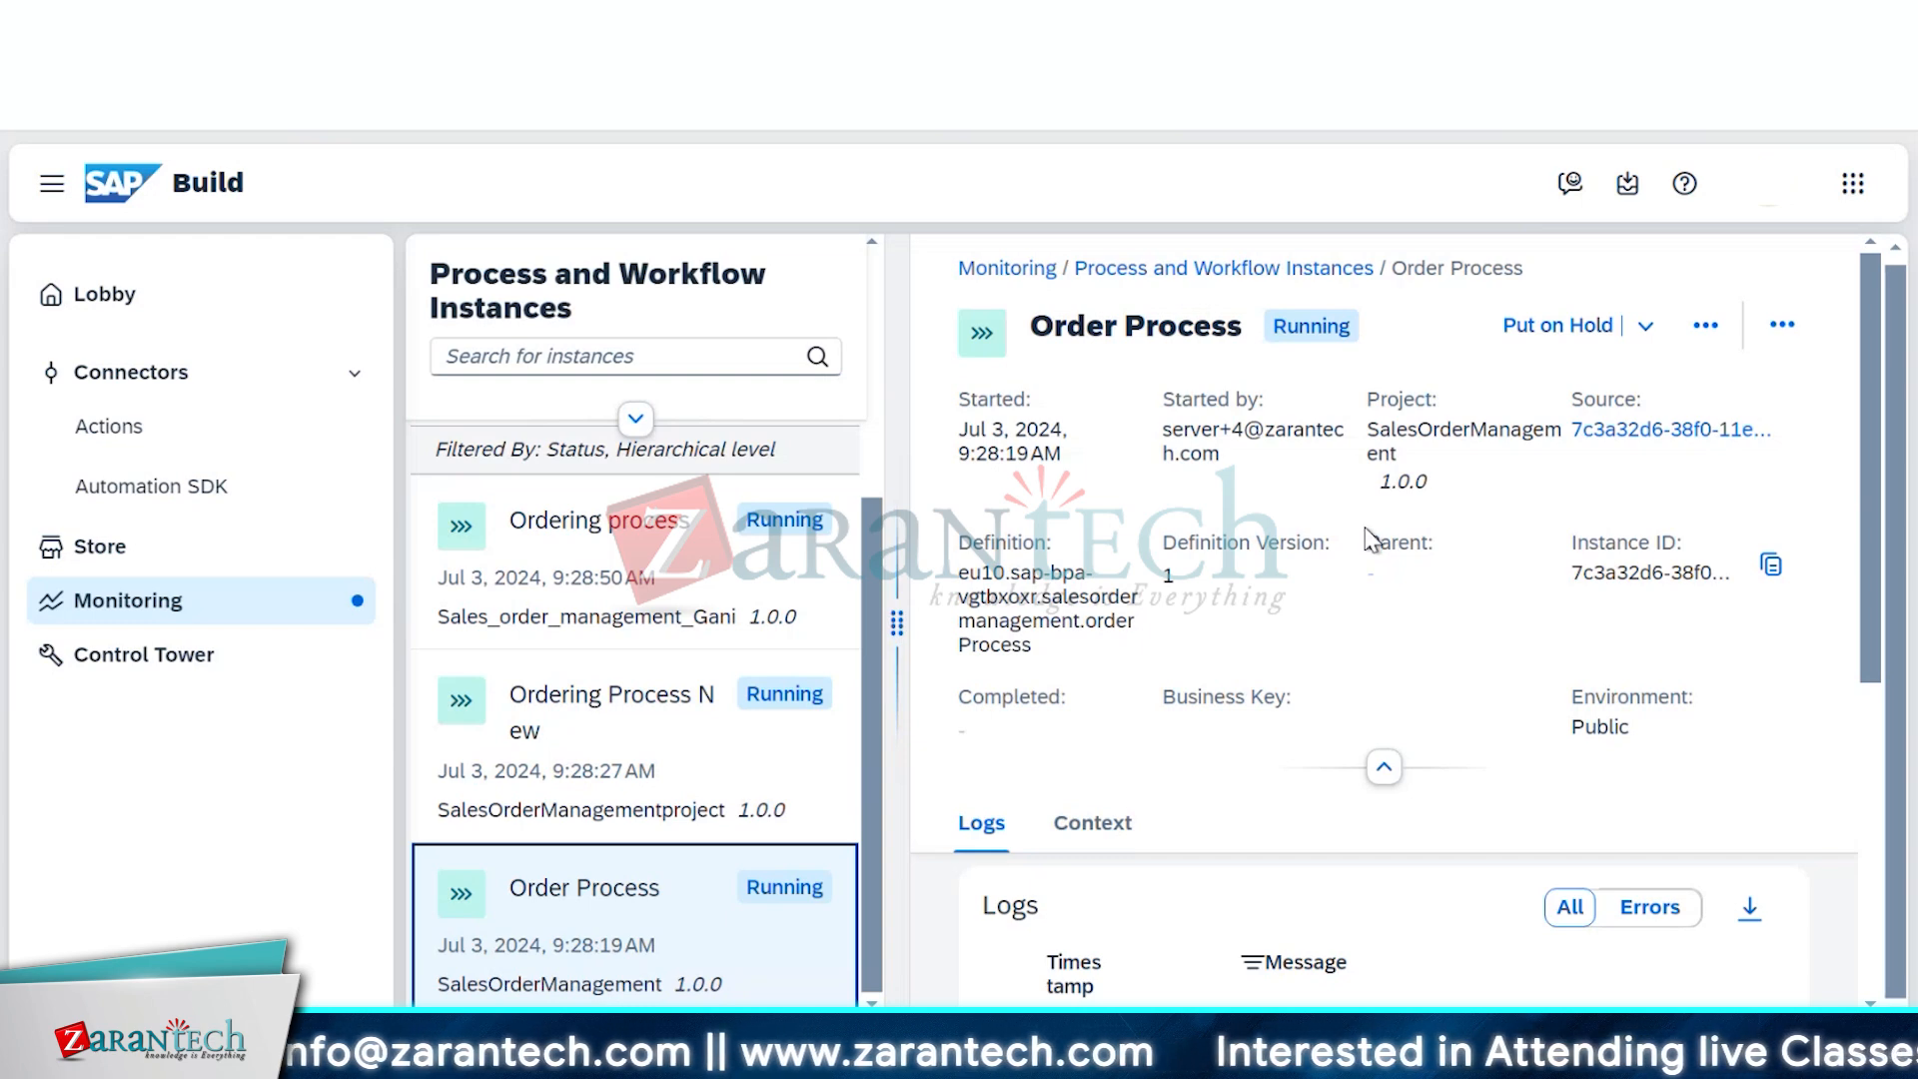
pyautogui.scroll(-3, 1396, 561)
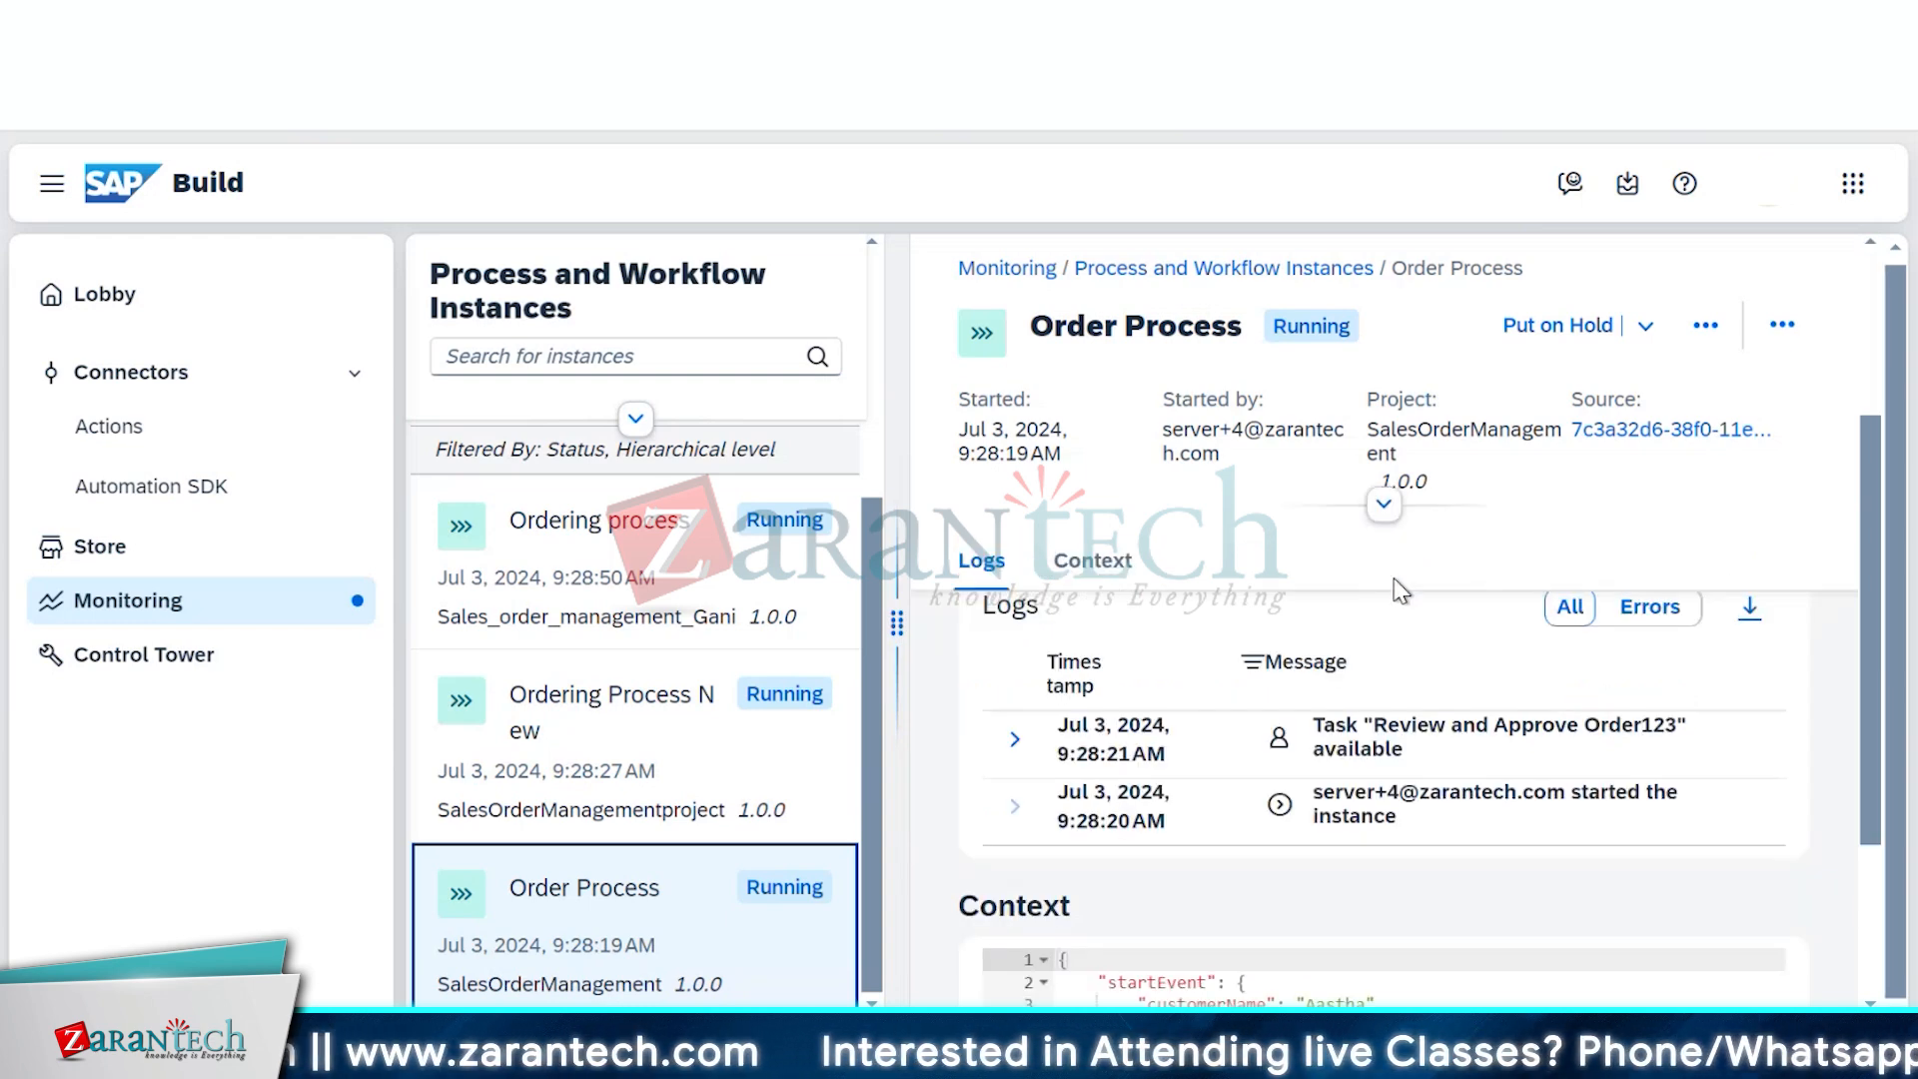
pyautogui.scroll(-3, 1676, 832)
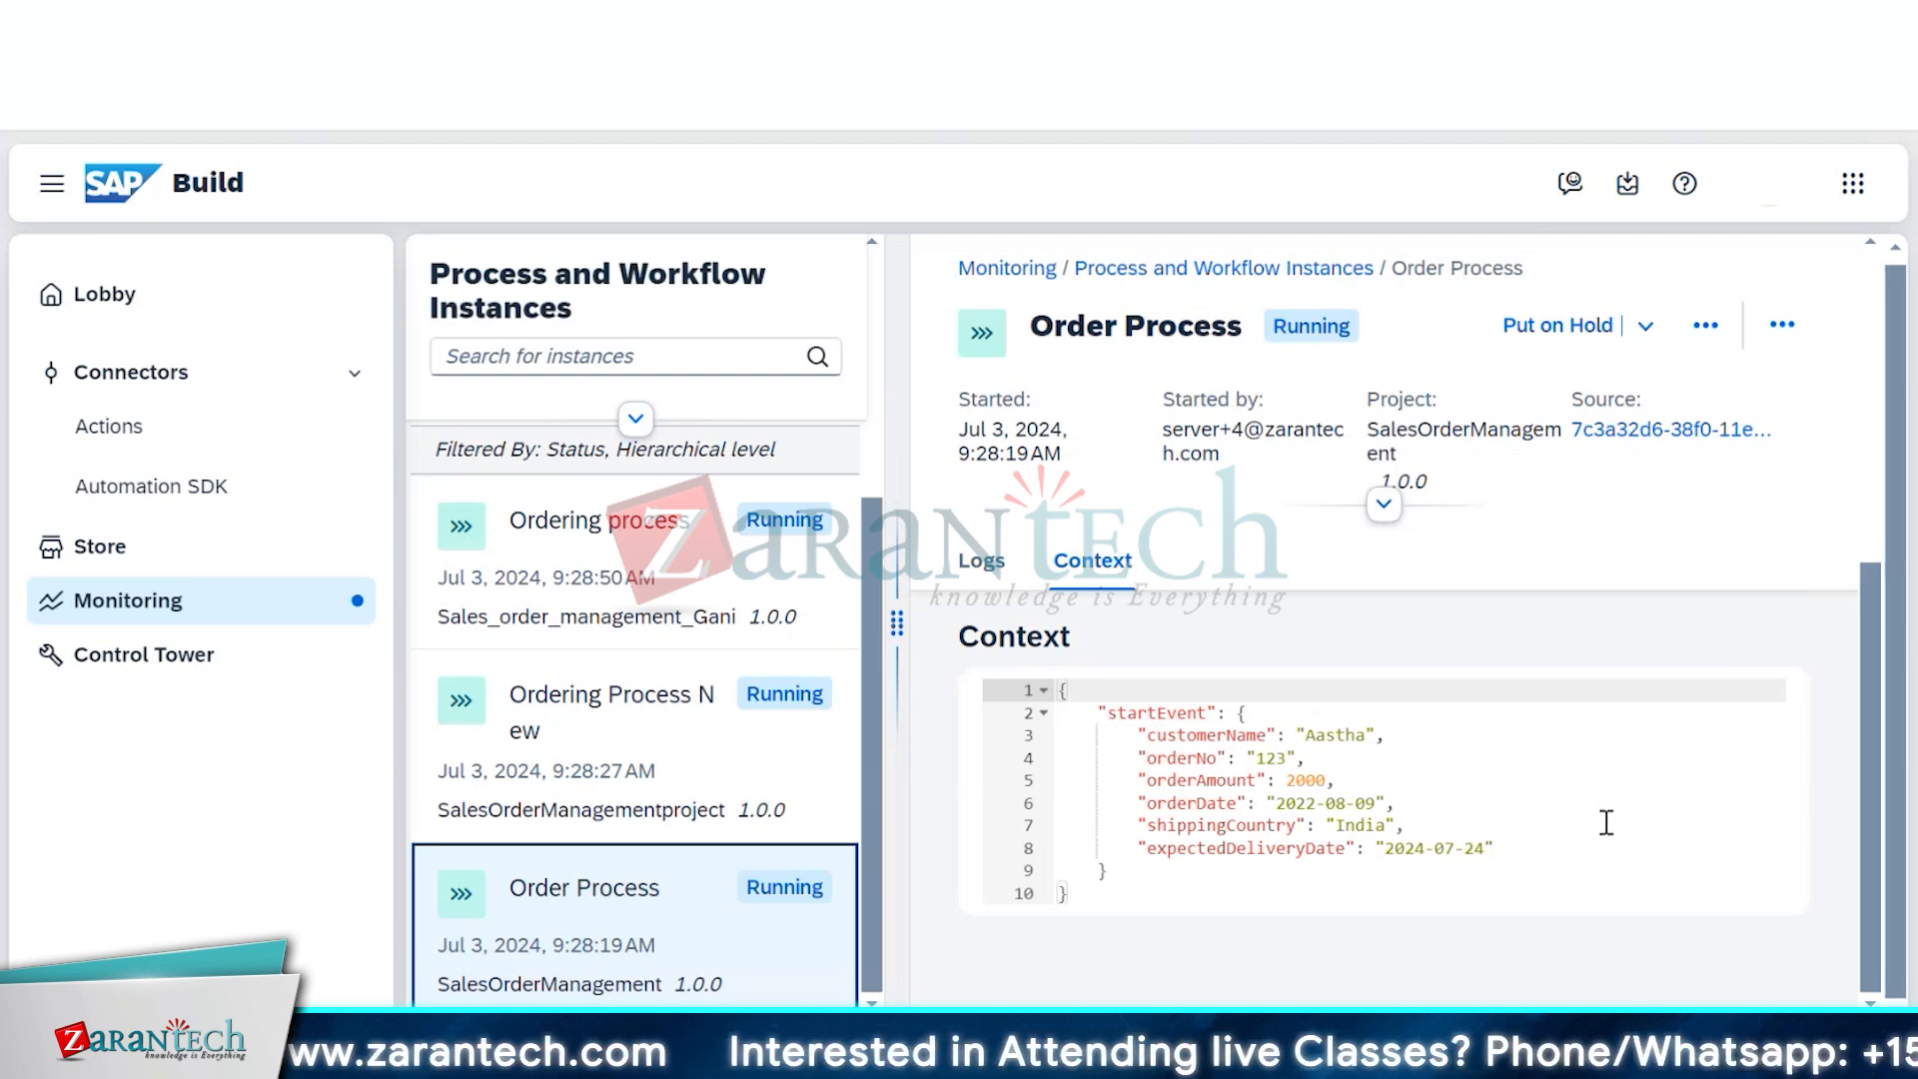
pyautogui.scroll(2, 1606, 823)
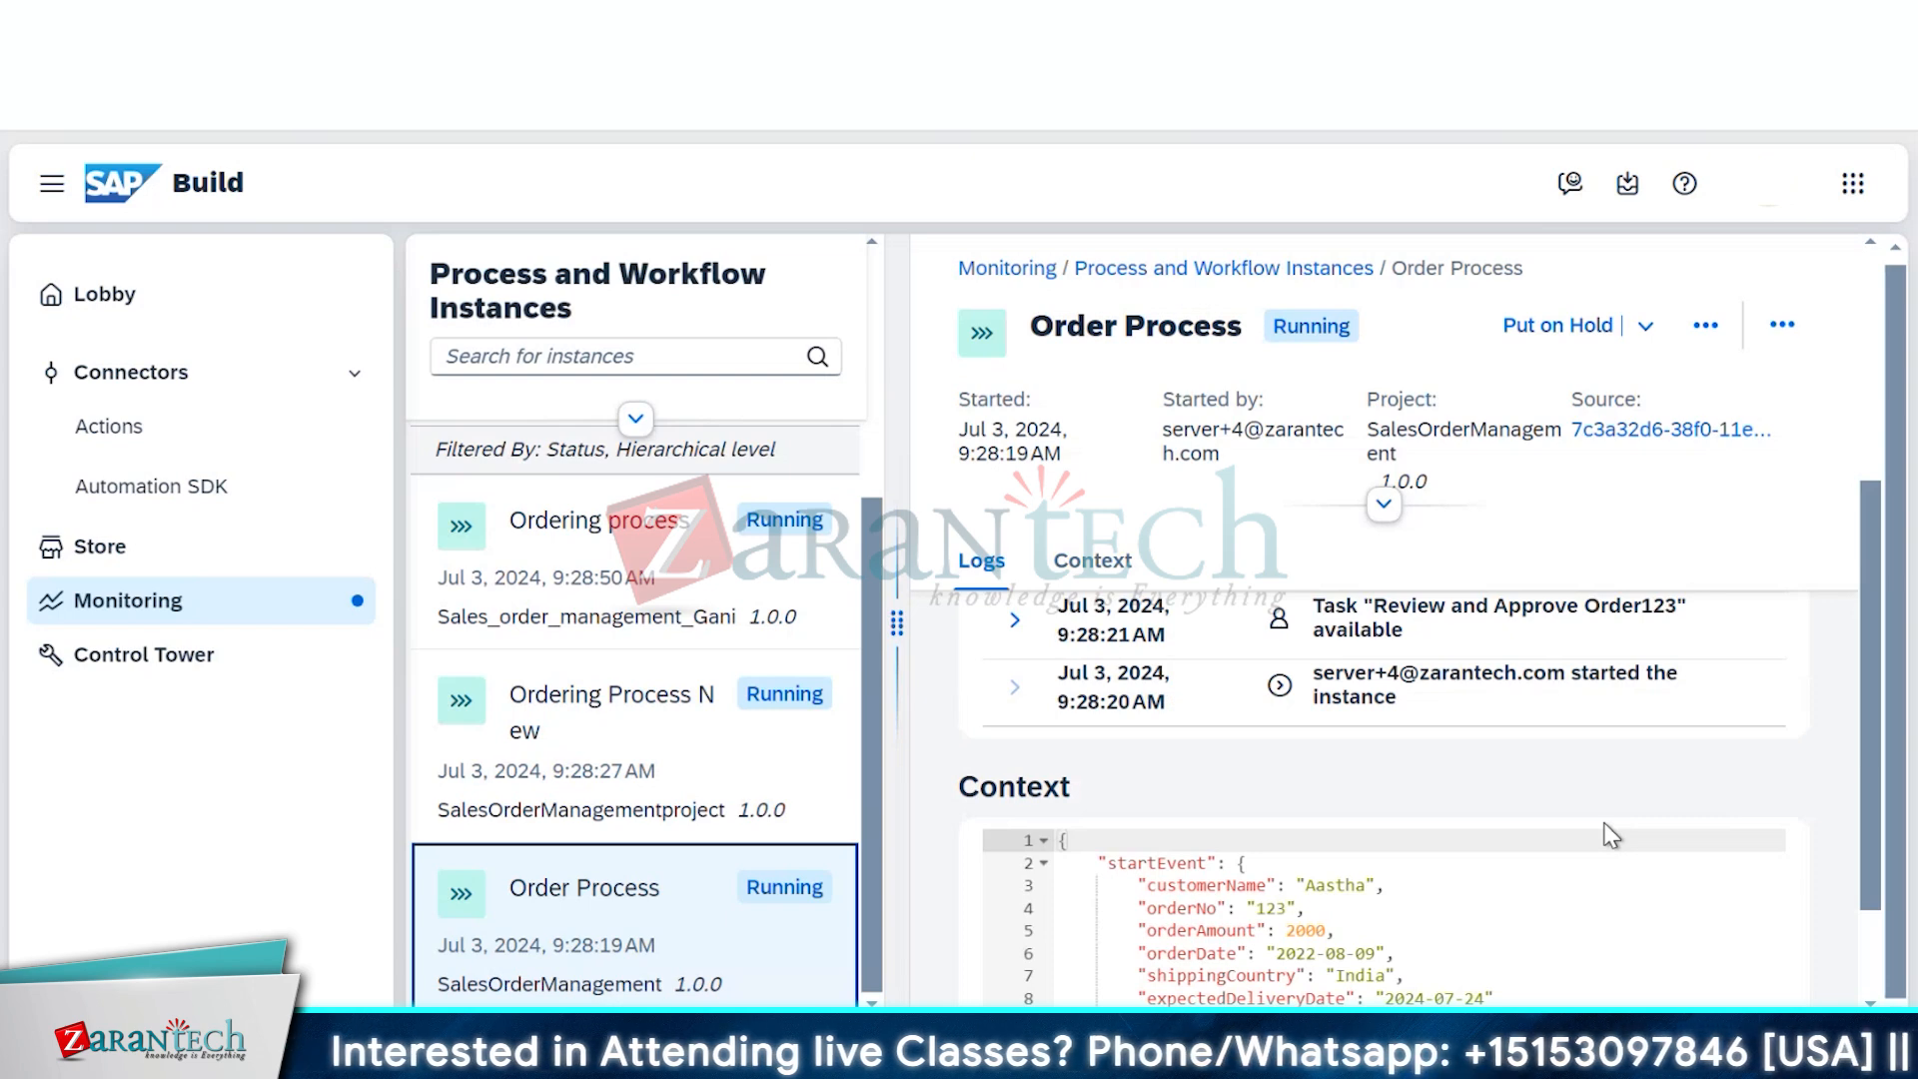
pyautogui.scroll(-2, 1606, 823)
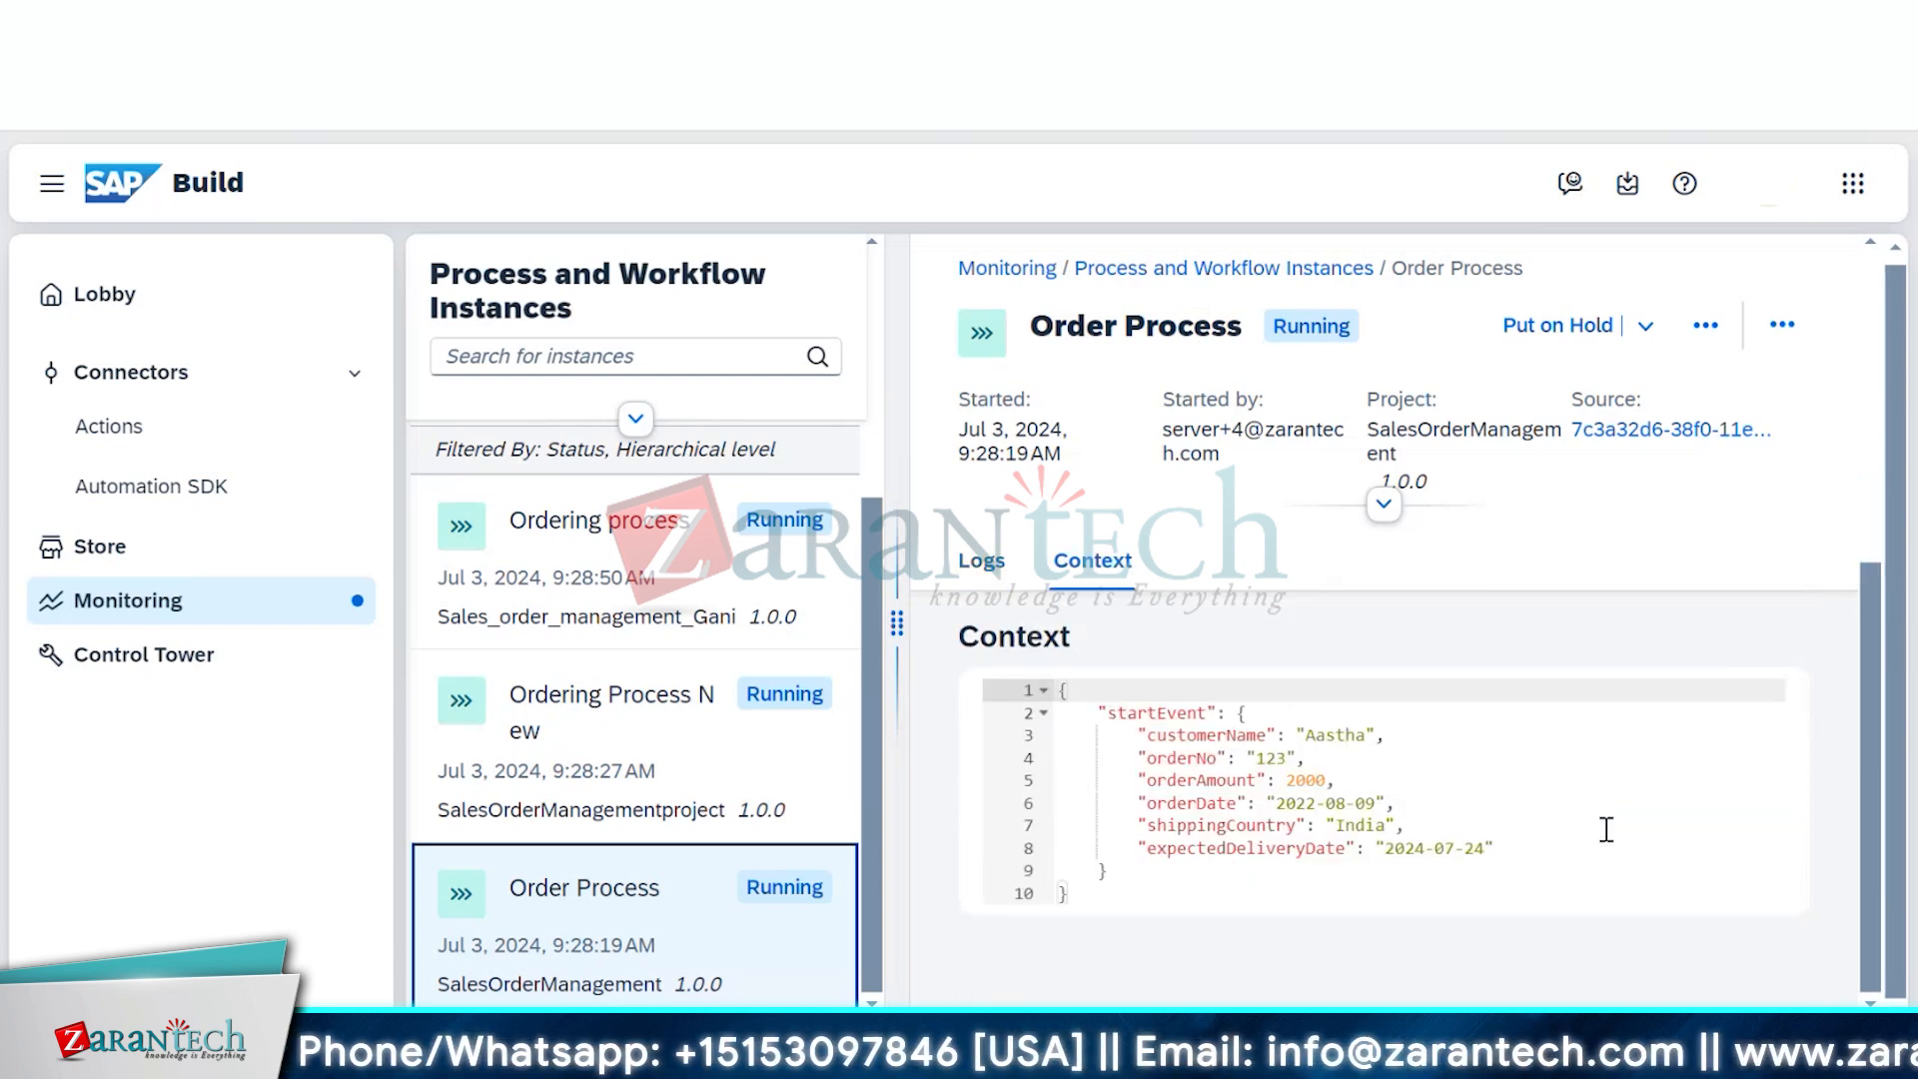
pyautogui.click(981, 561)
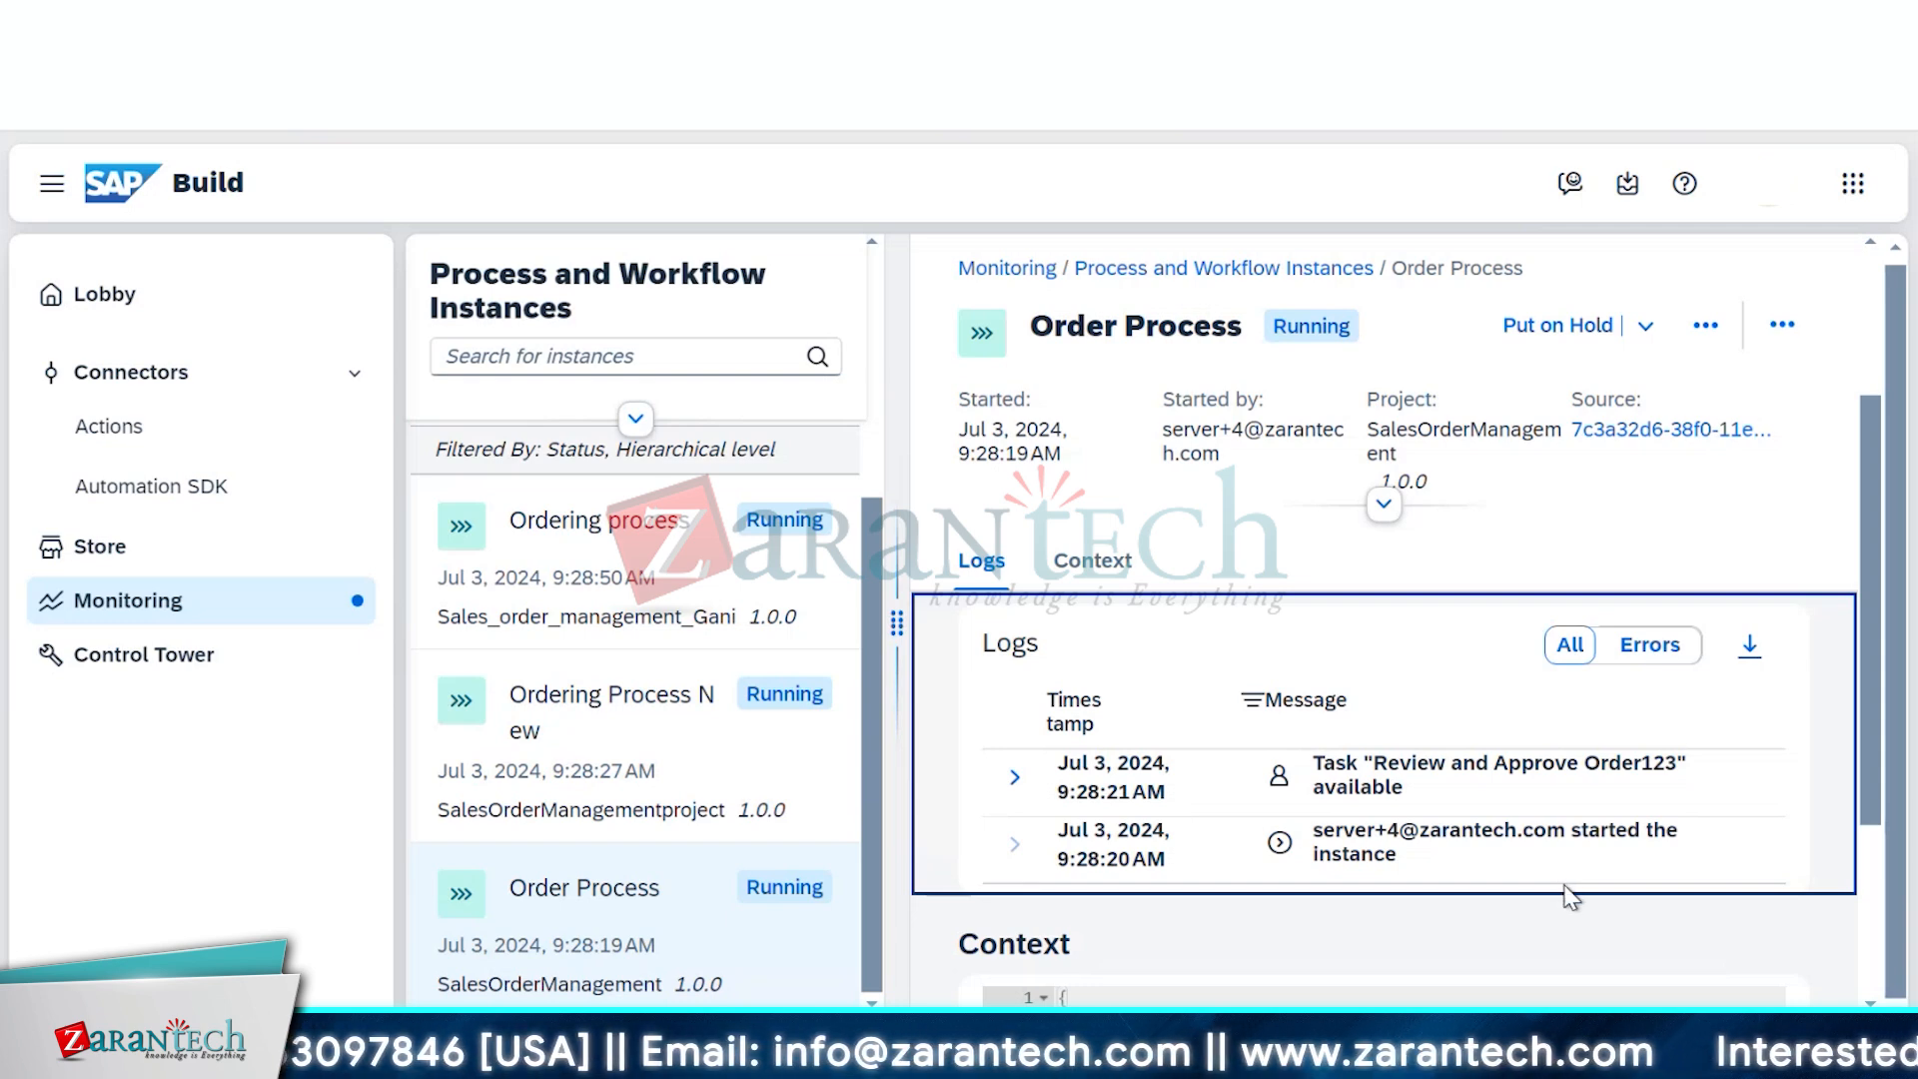
# Expand the first review task log entry, then switch to the SalesOrderManagement Order Process editor
pyautogui.click(1013, 776)
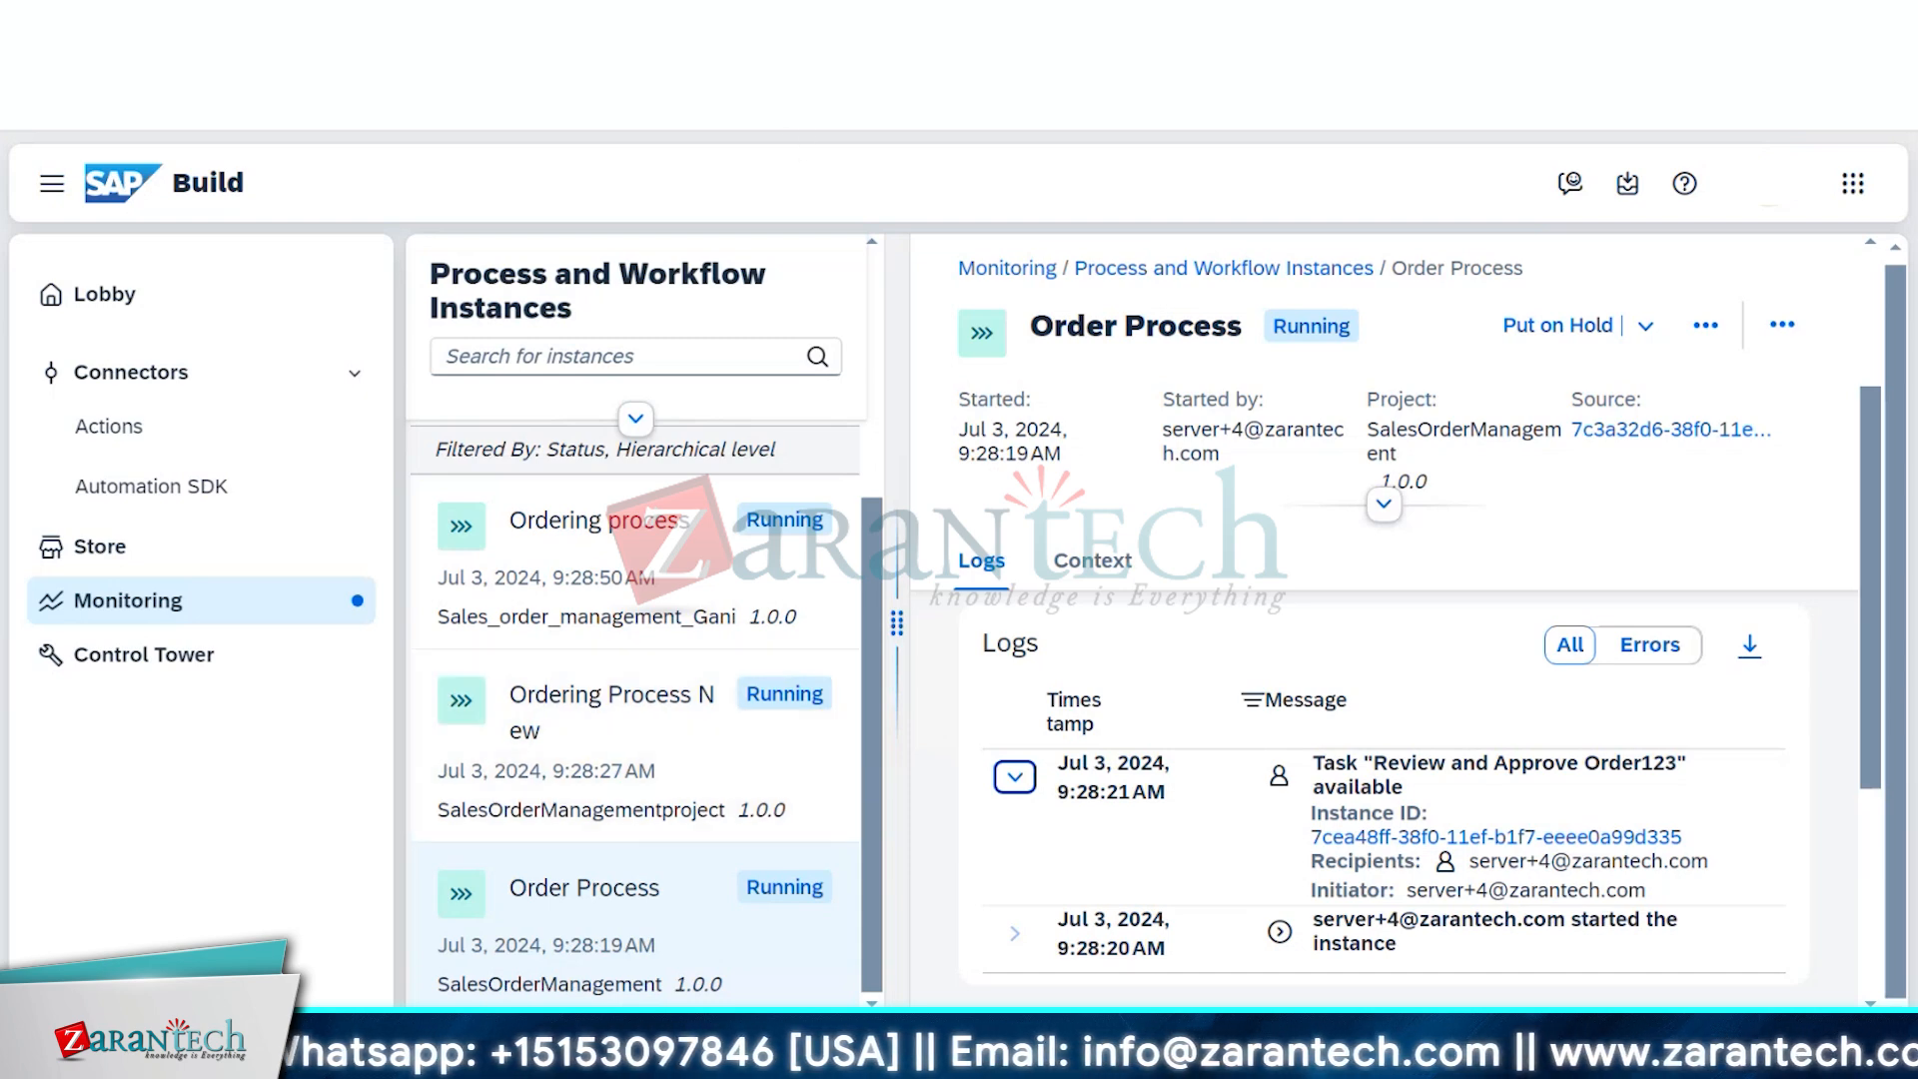
pyautogui.click(779, 20)
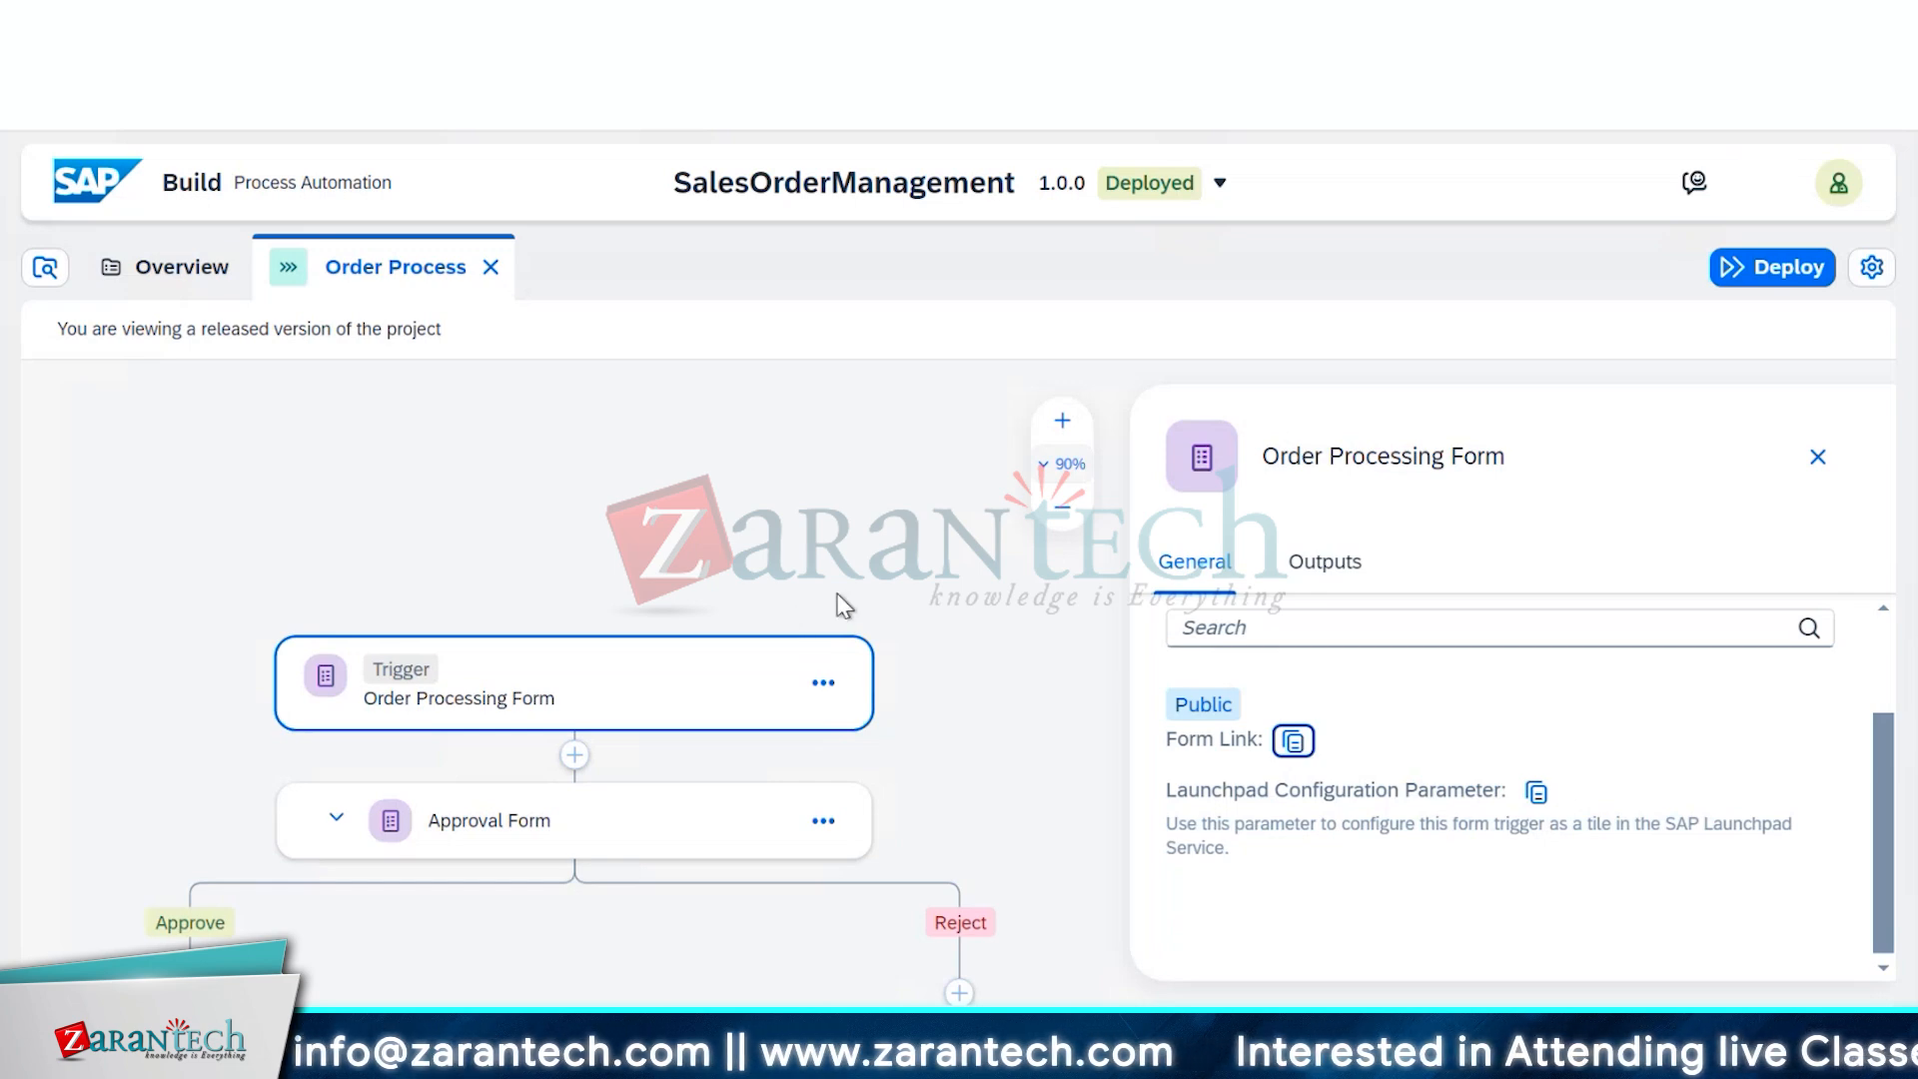
# Inspect the Approval Form step's Recipients, Users info and Due Date settings
pyautogui.click(667, 827)
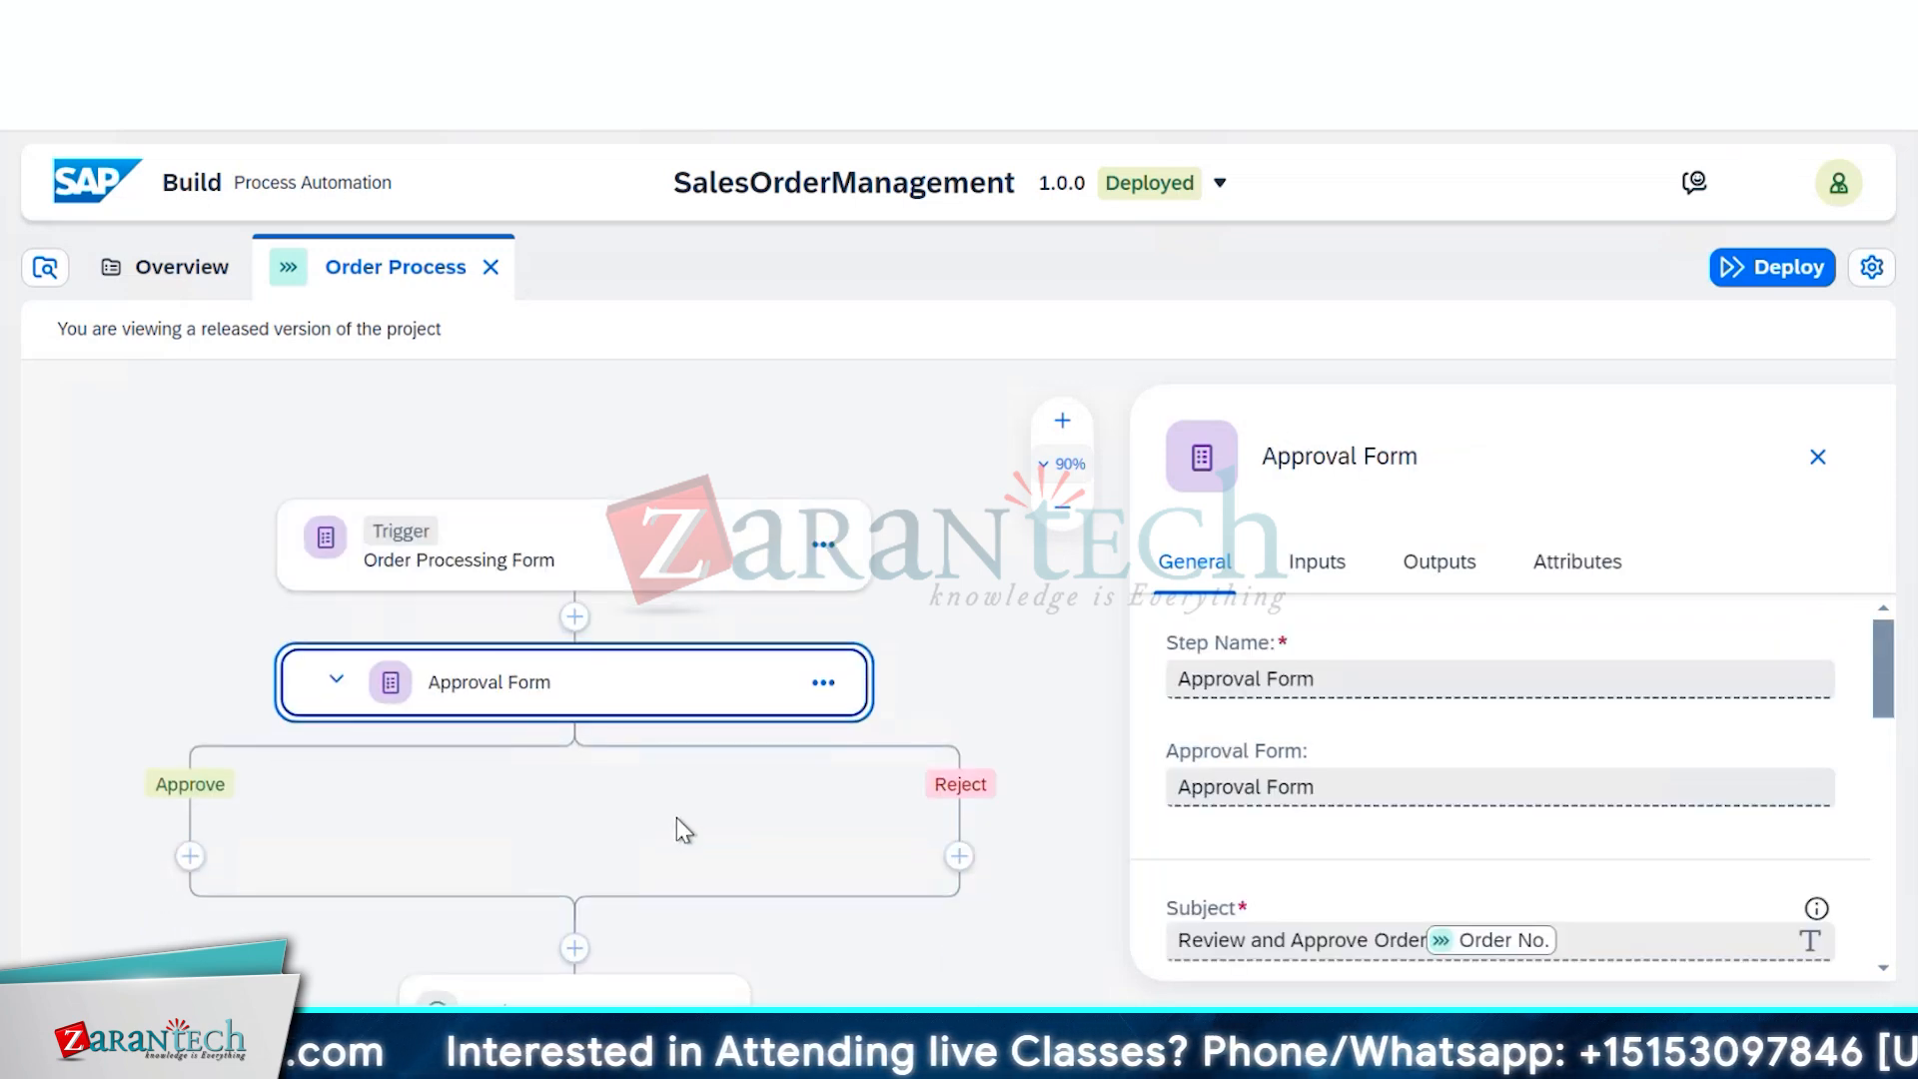
pyautogui.scroll(-3, 1374, 876)
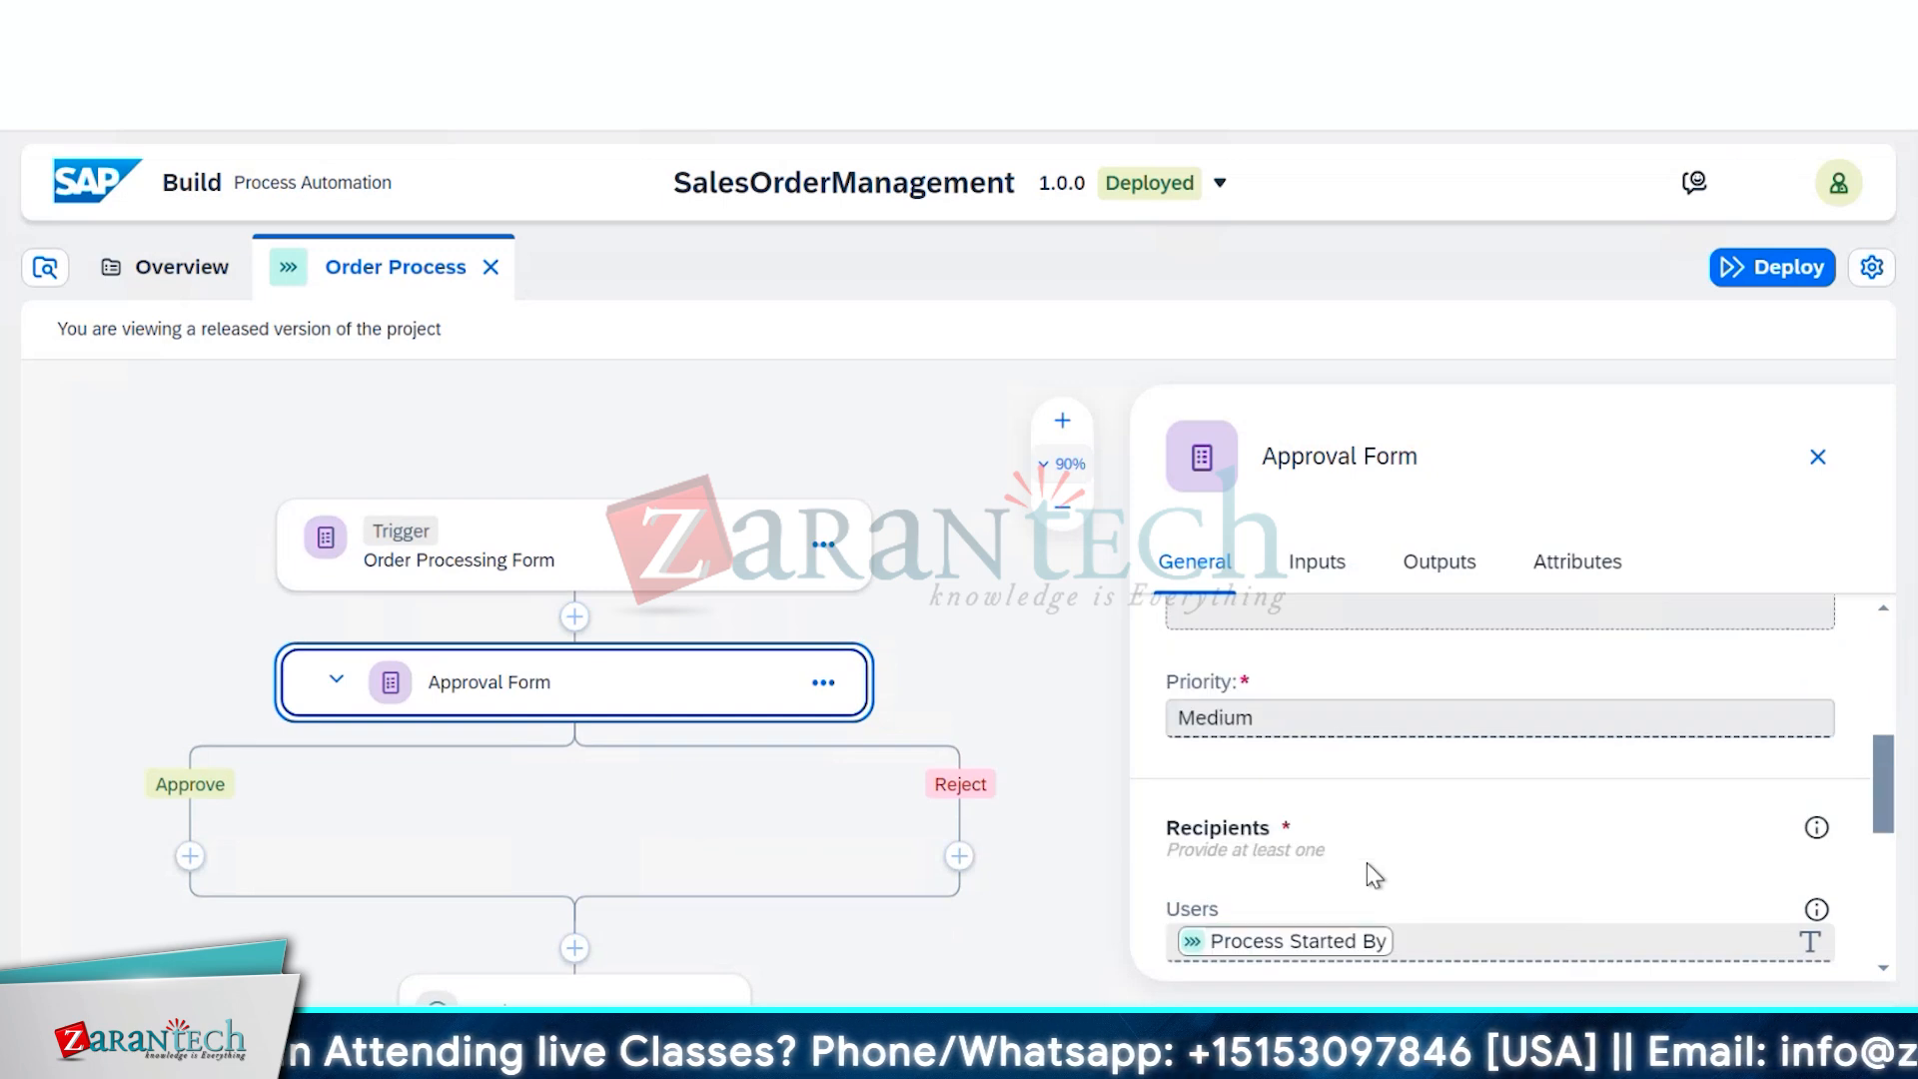
pyautogui.scroll(-2, 1373, 875)
pyautogui.scroll(-3, 1374, 875)
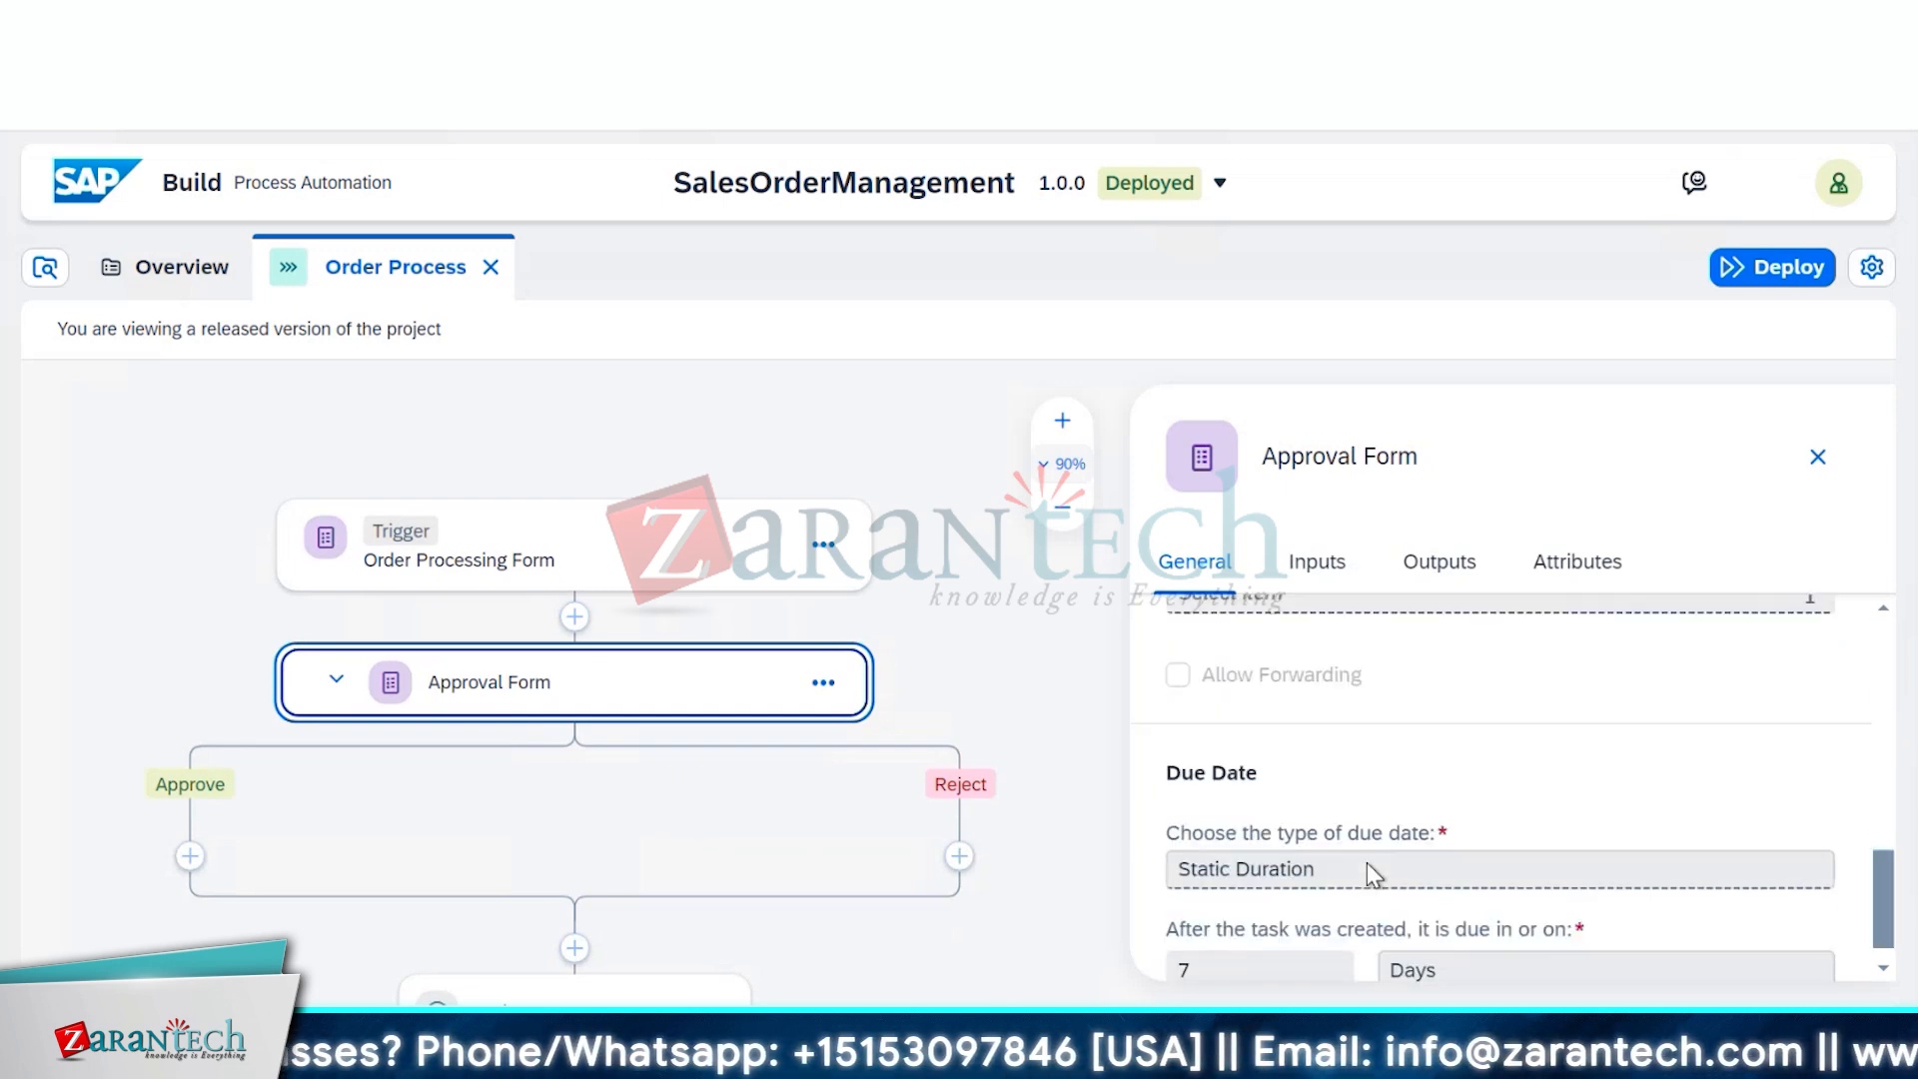
pyautogui.scroll(3, 1368, 863)
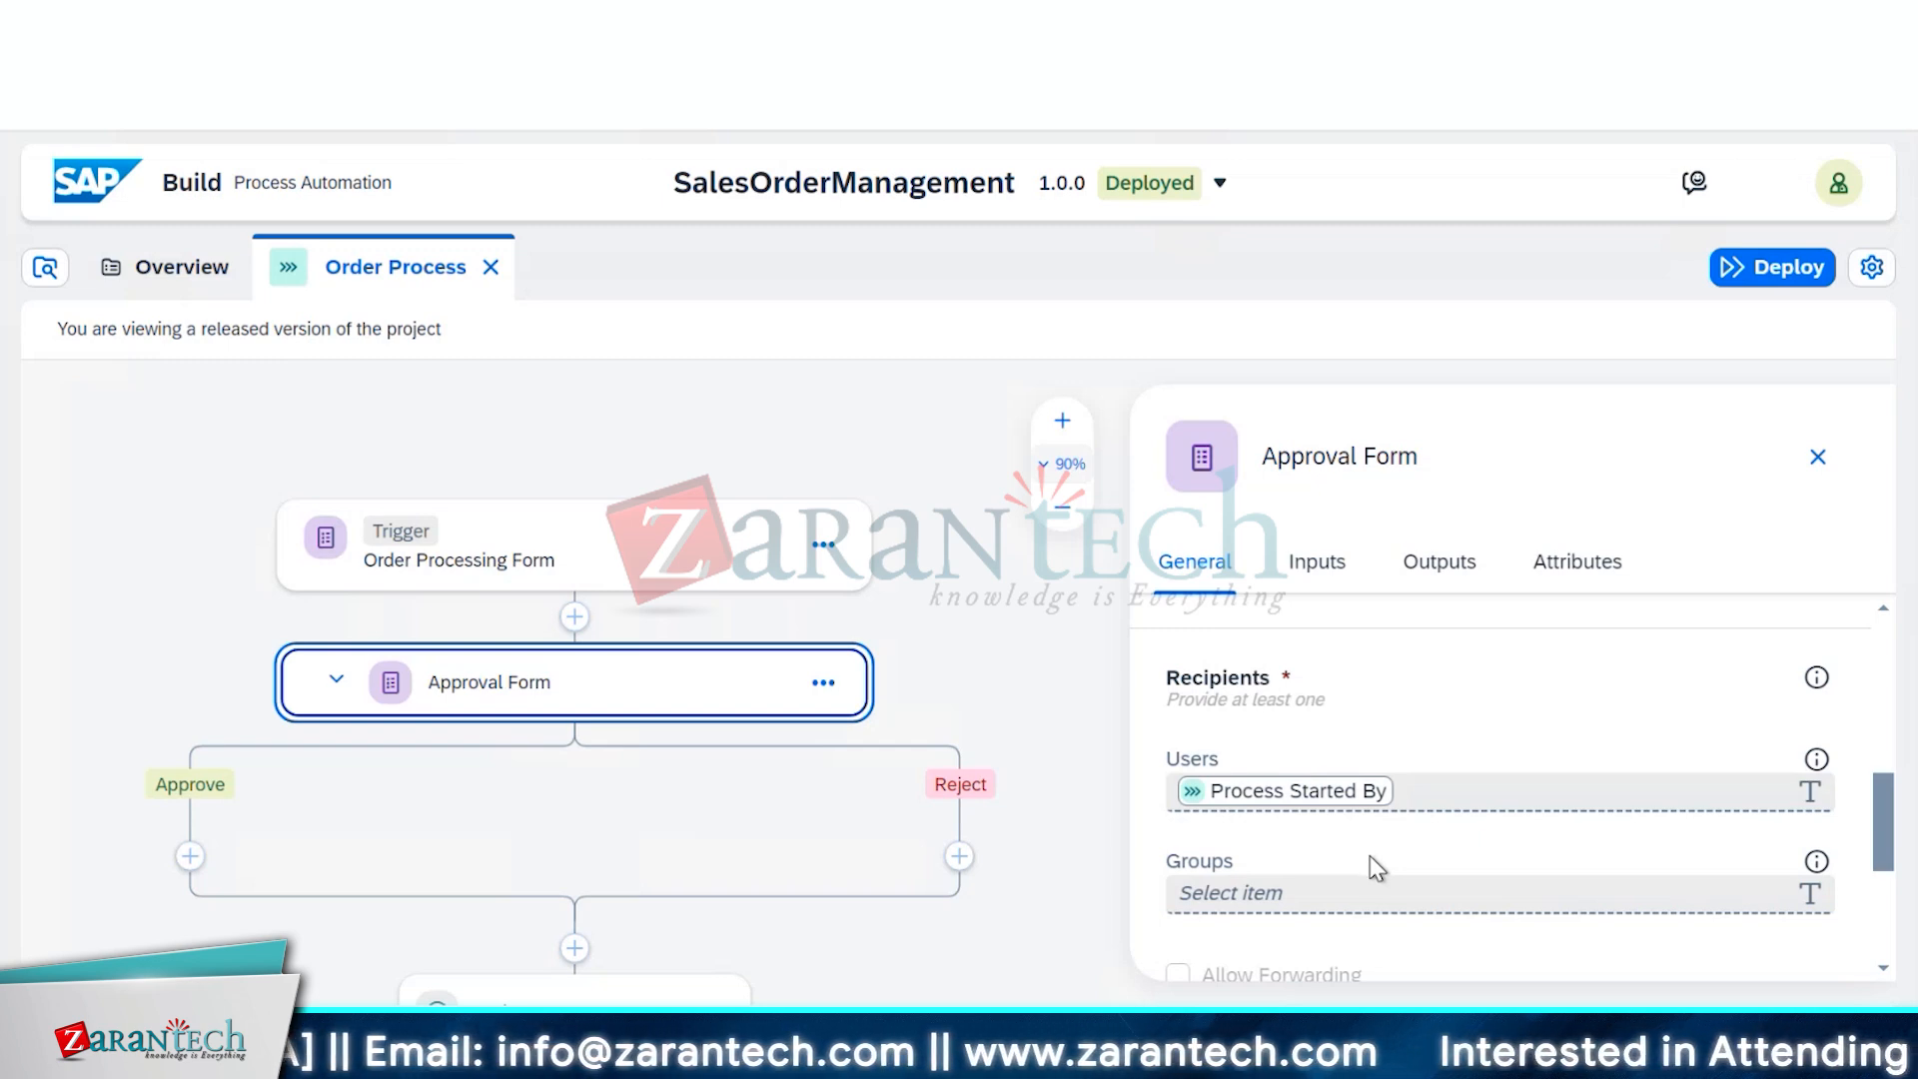
pyautogui.click(1675, 798)
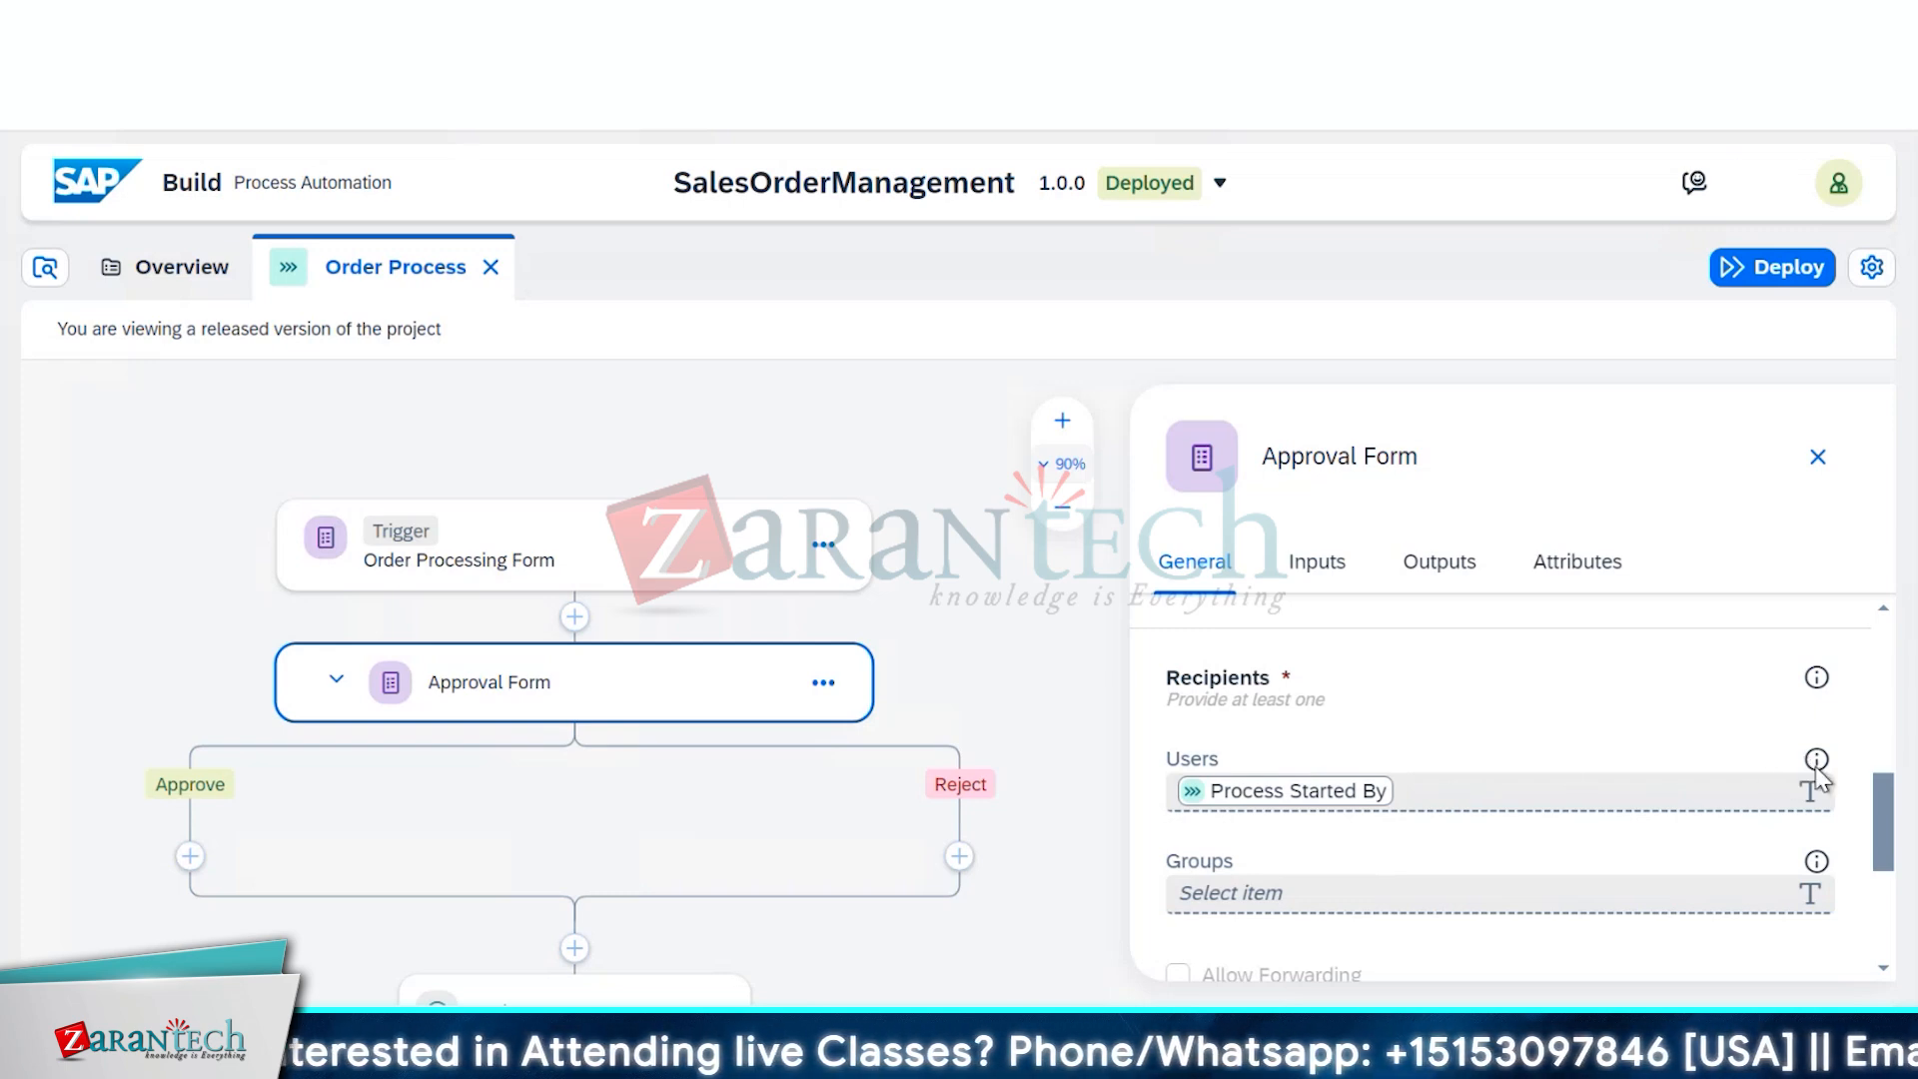
pyautogui.moveTo(1818, 772)
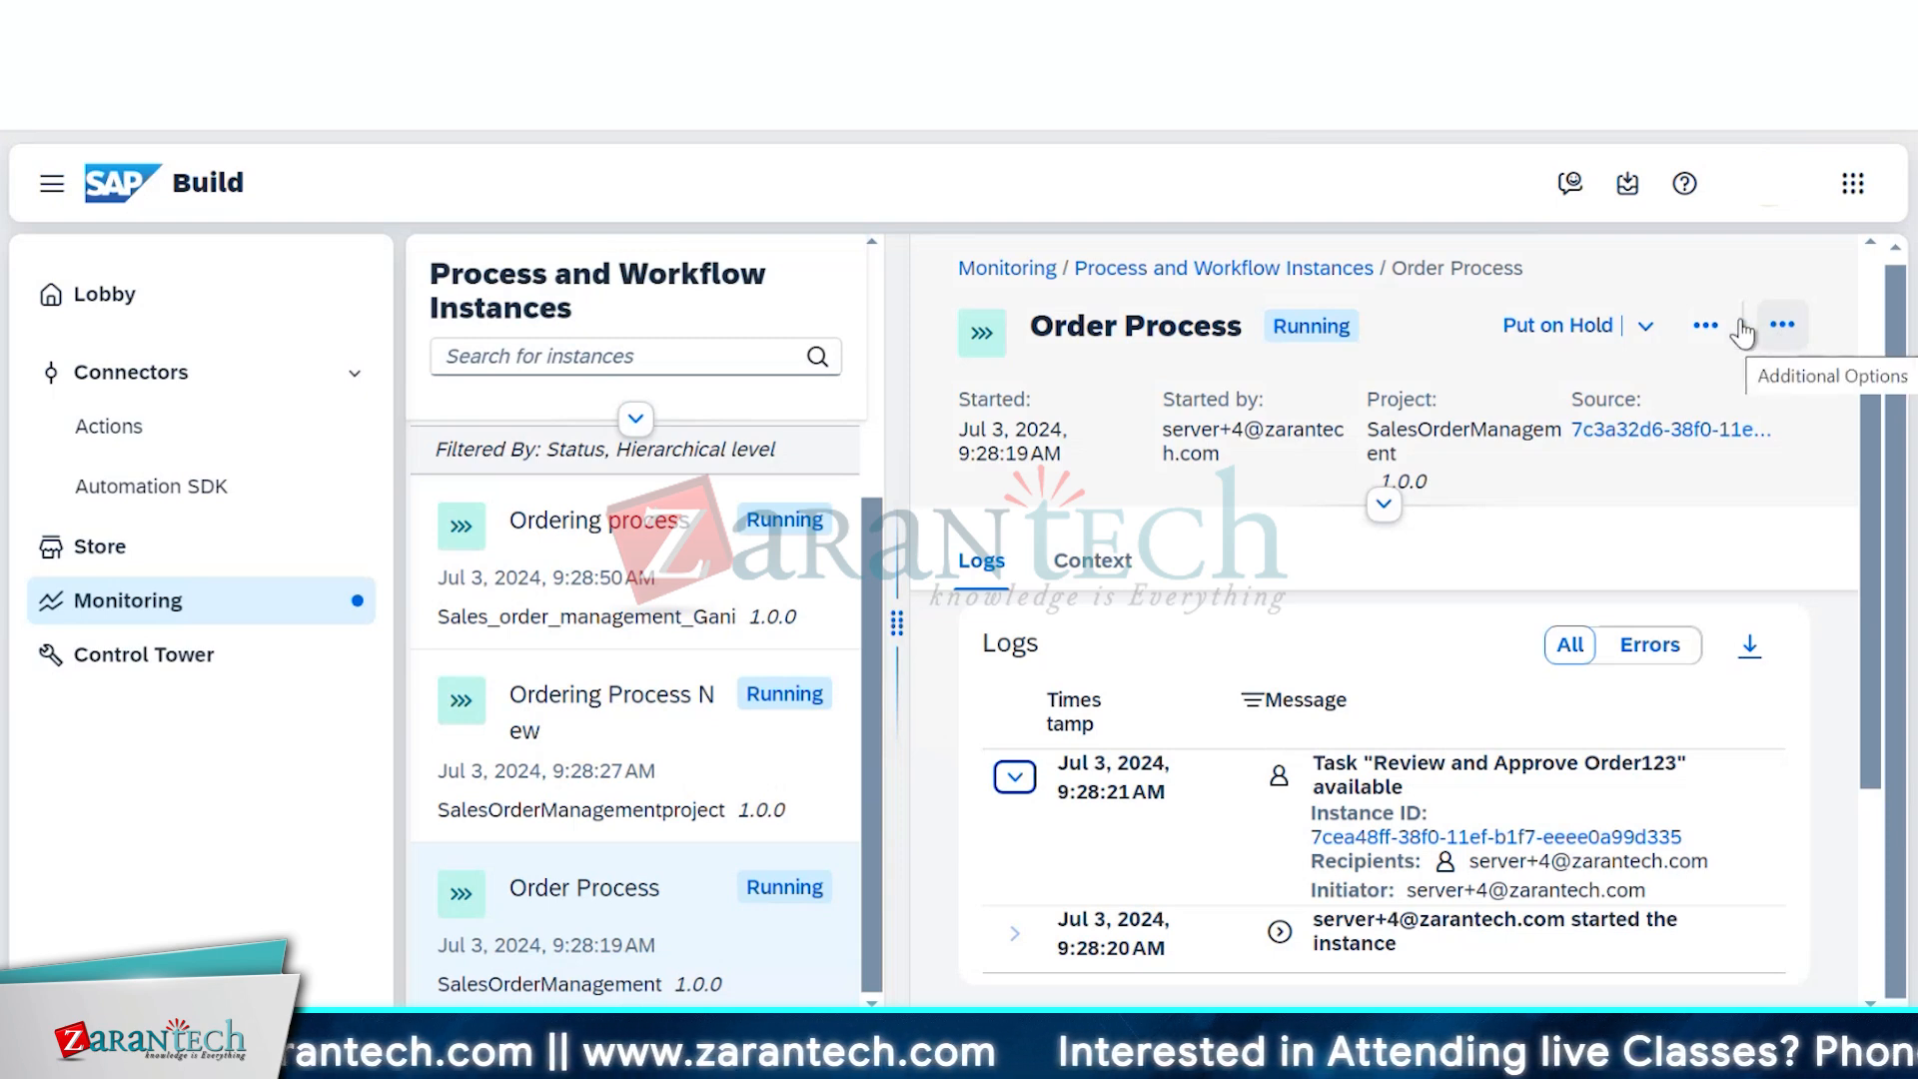
# Leave the Order Process instance and go to My Inbox to view the pending Review and Approve Order123 task
pyautogui.click(1706, 328)
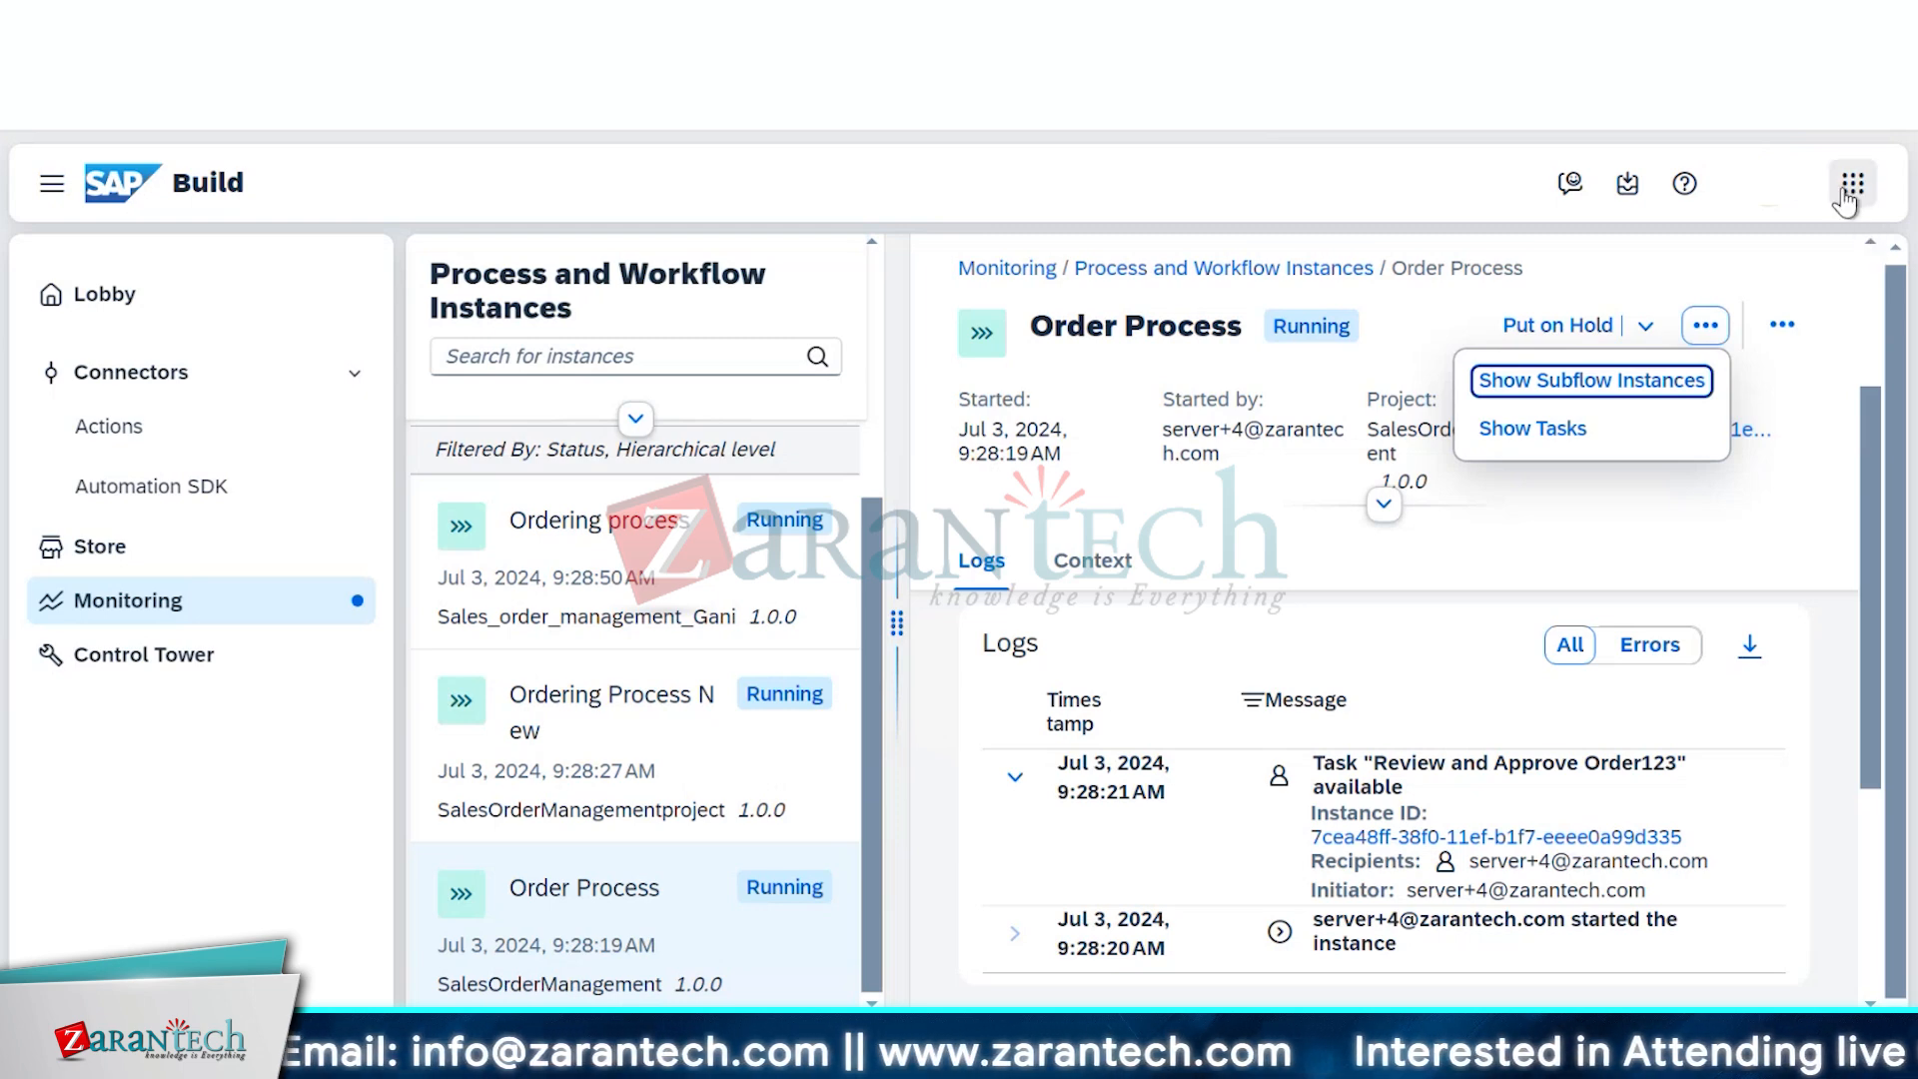
pyautogui.click(1849, 195)
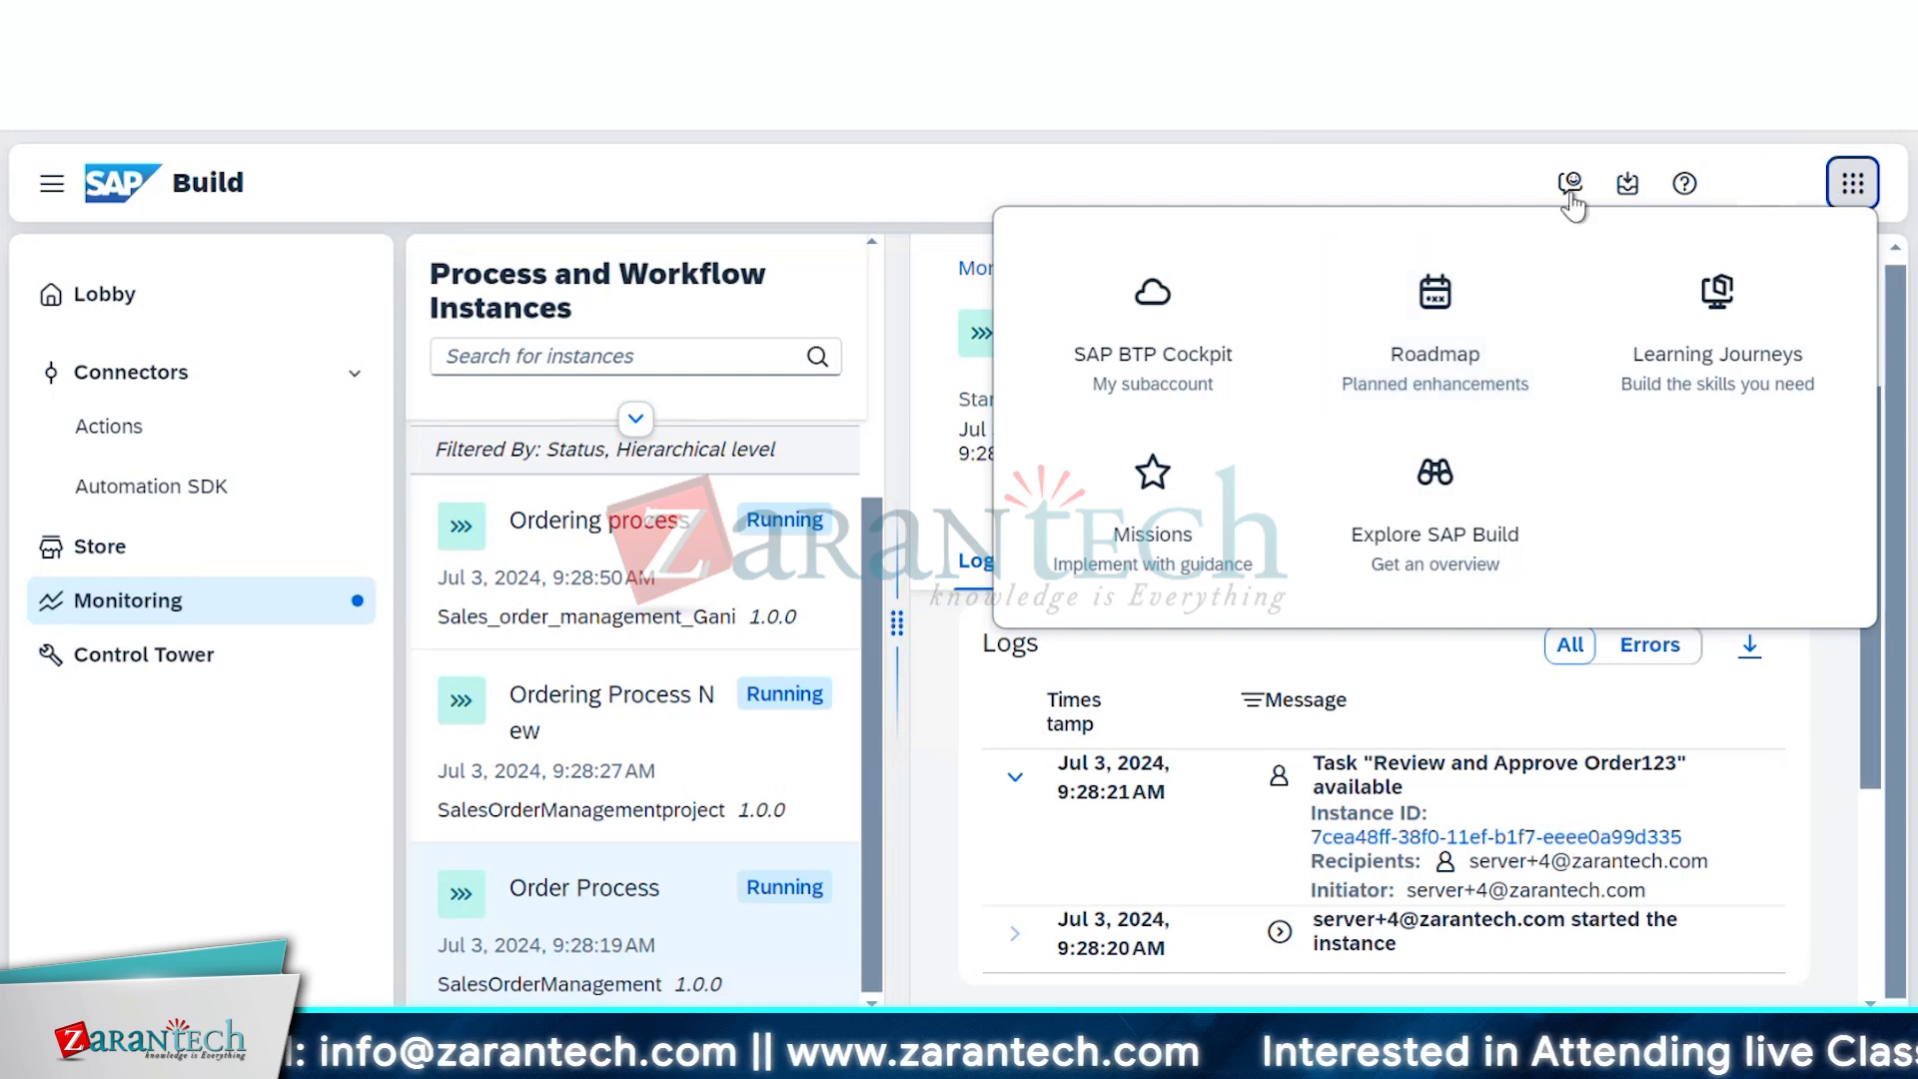
pyautogui.click(1441, 184)
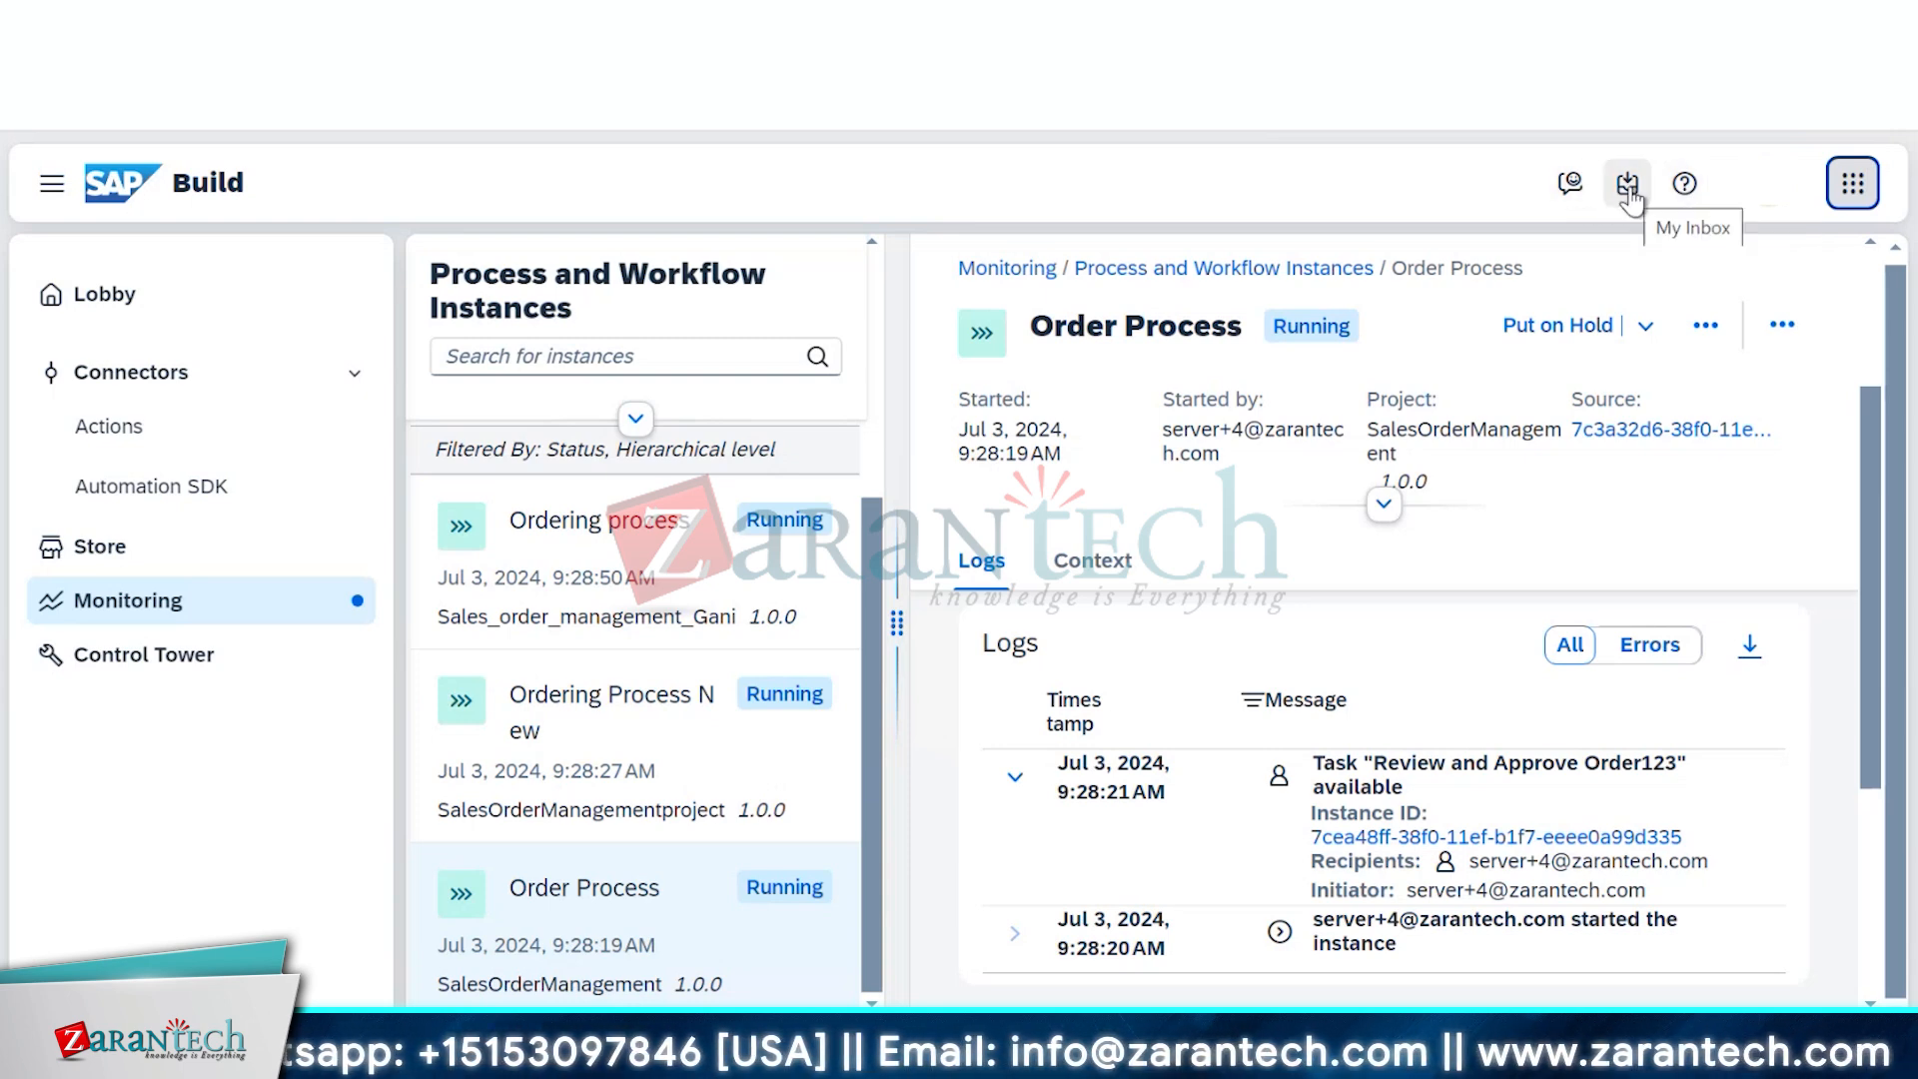
pyautogui.click(1627, 186)
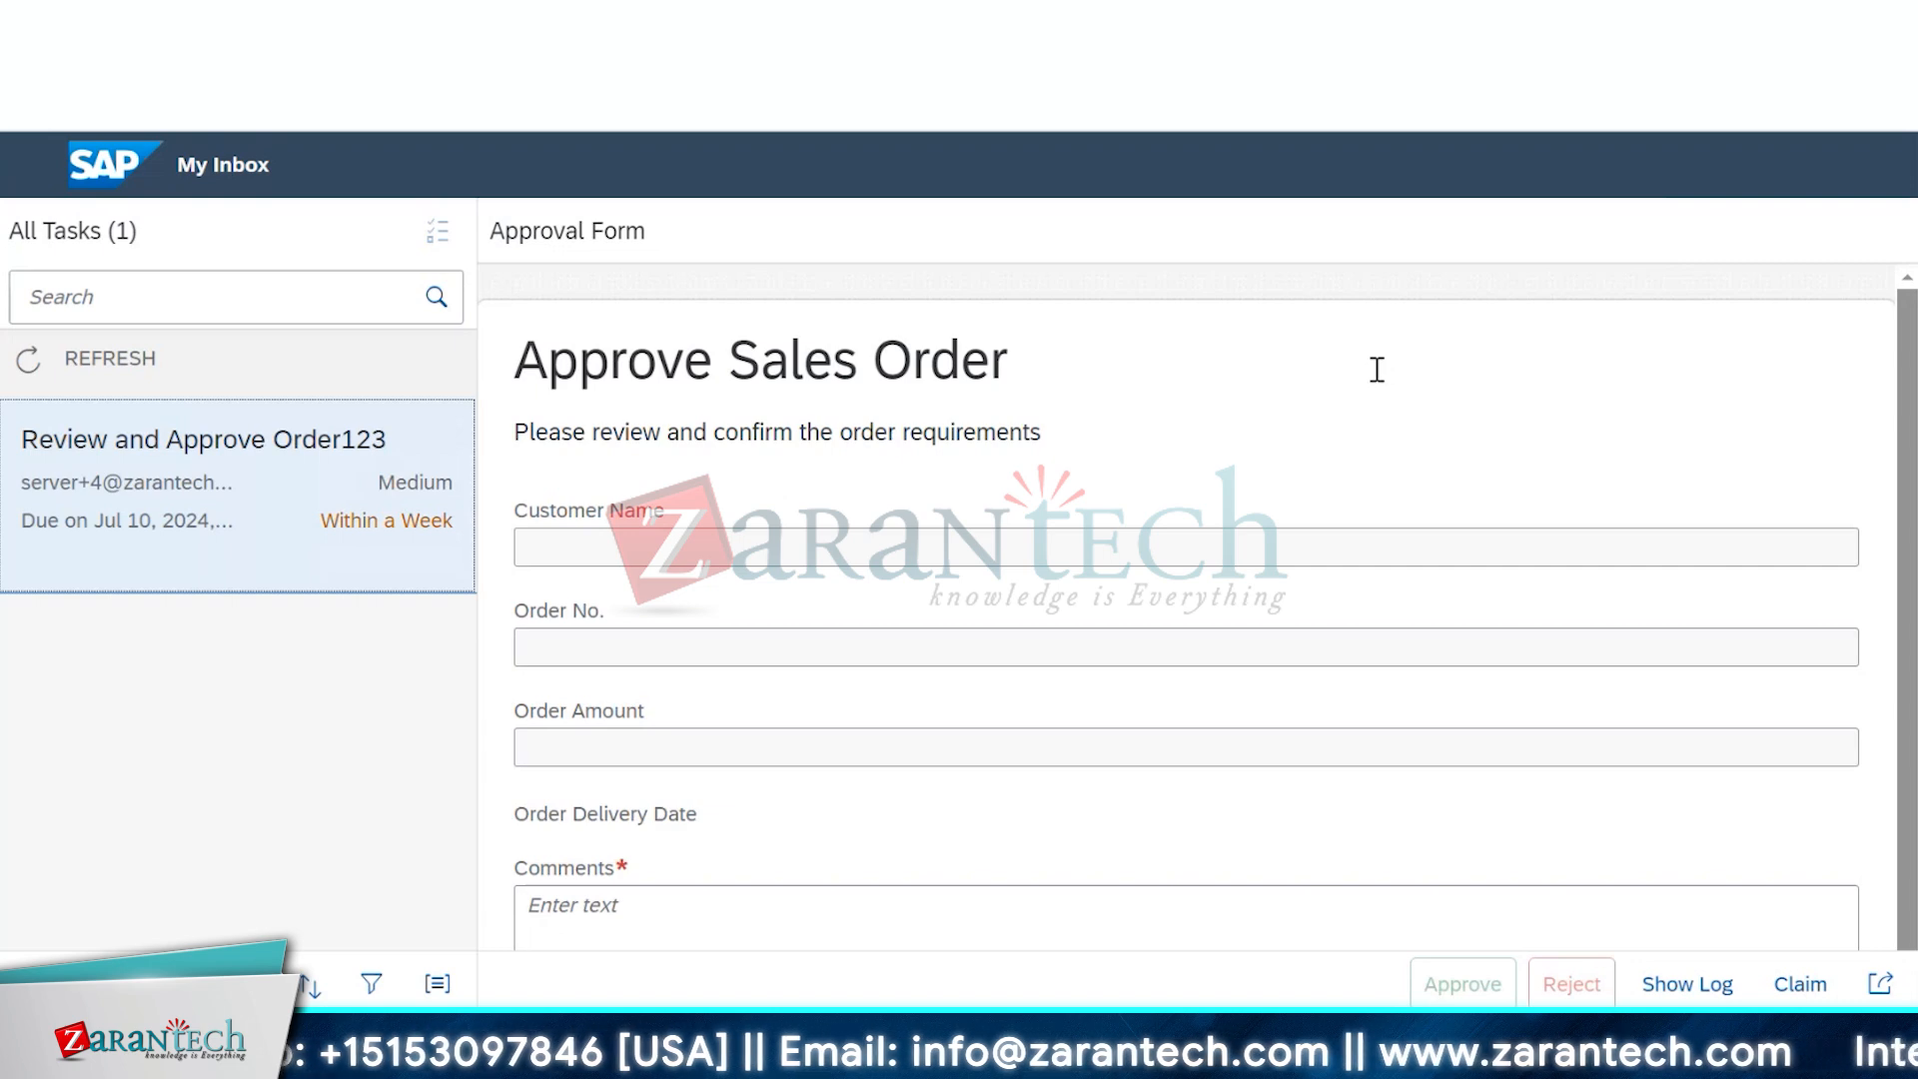
# Review the Approve Sales Order form fields in My Inbox
pyautogui.scroll(-1, 1376, 369)
pyautogui.scroll(1, 1374, 369)
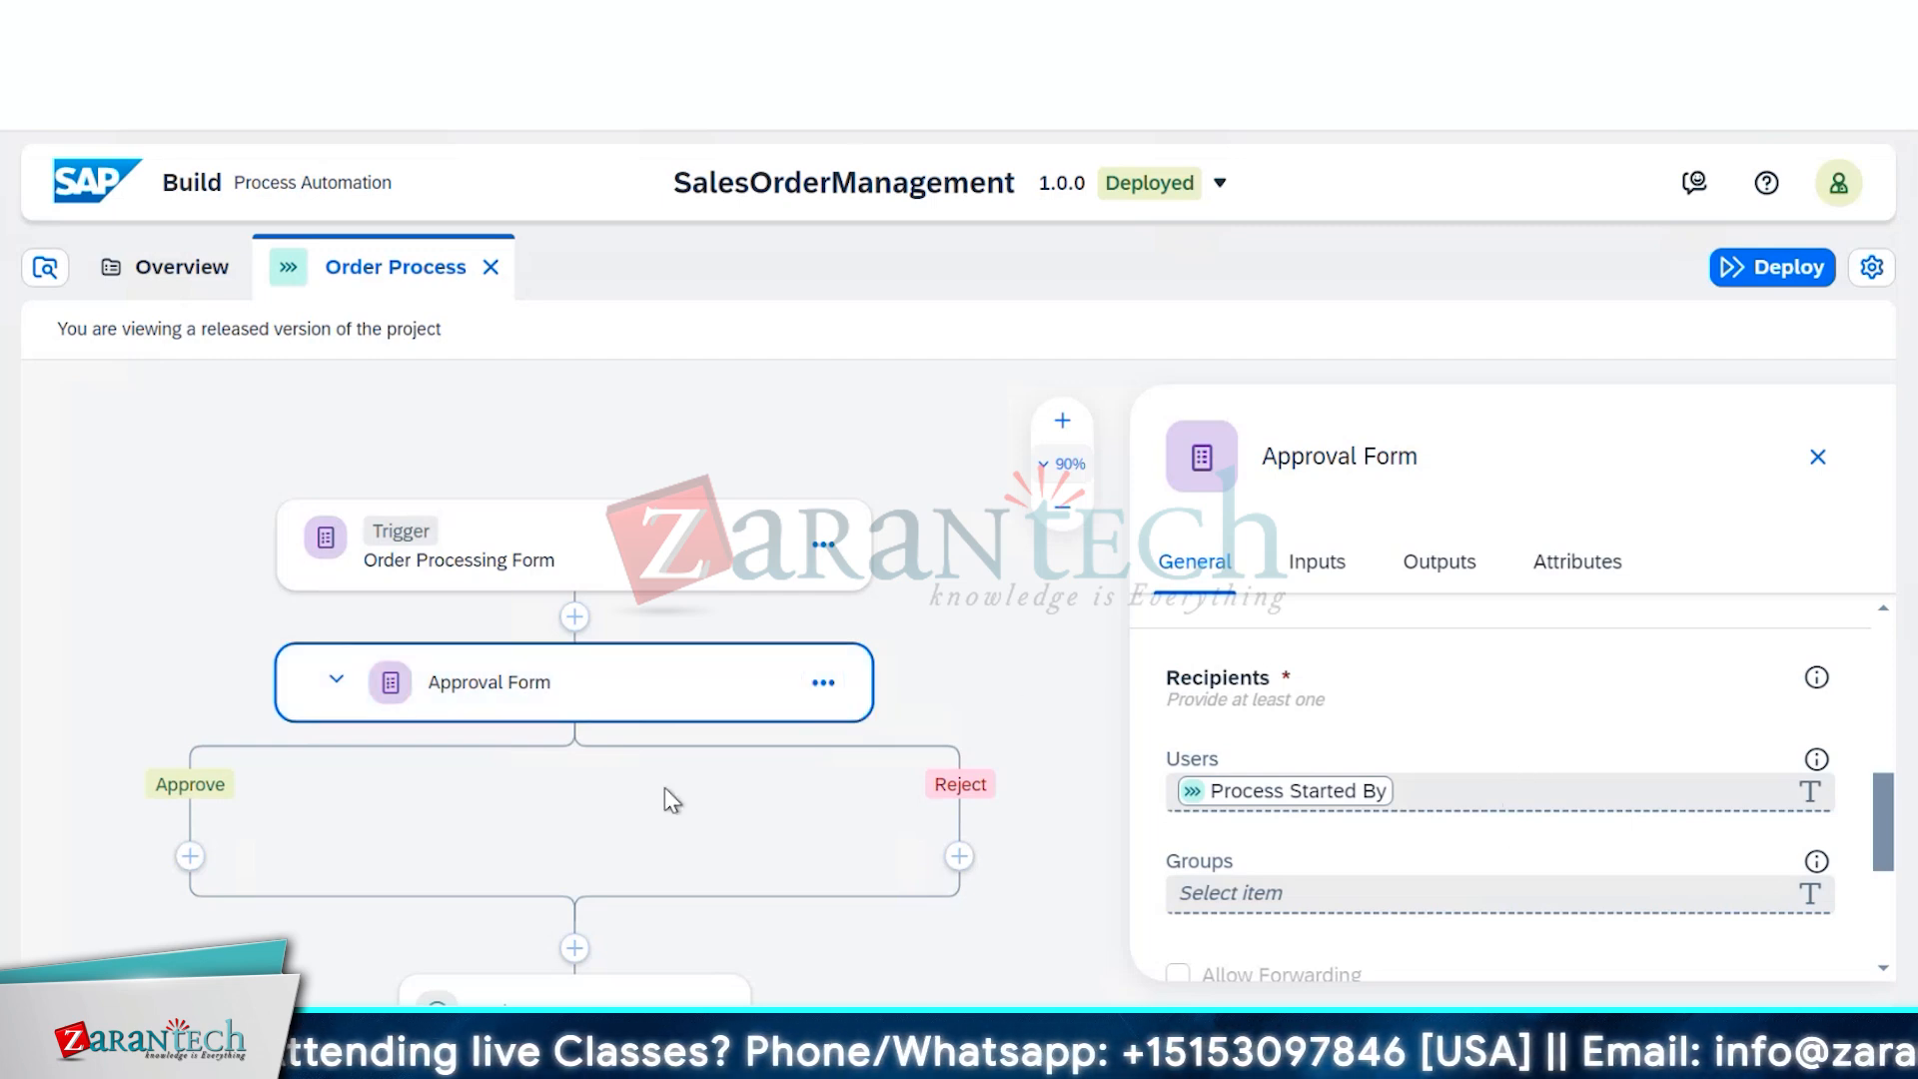
# Show the Approval Form step's Inputs and check the unmapped Customer Name and Order Amount fields
pyautogui.click(1297, 575)
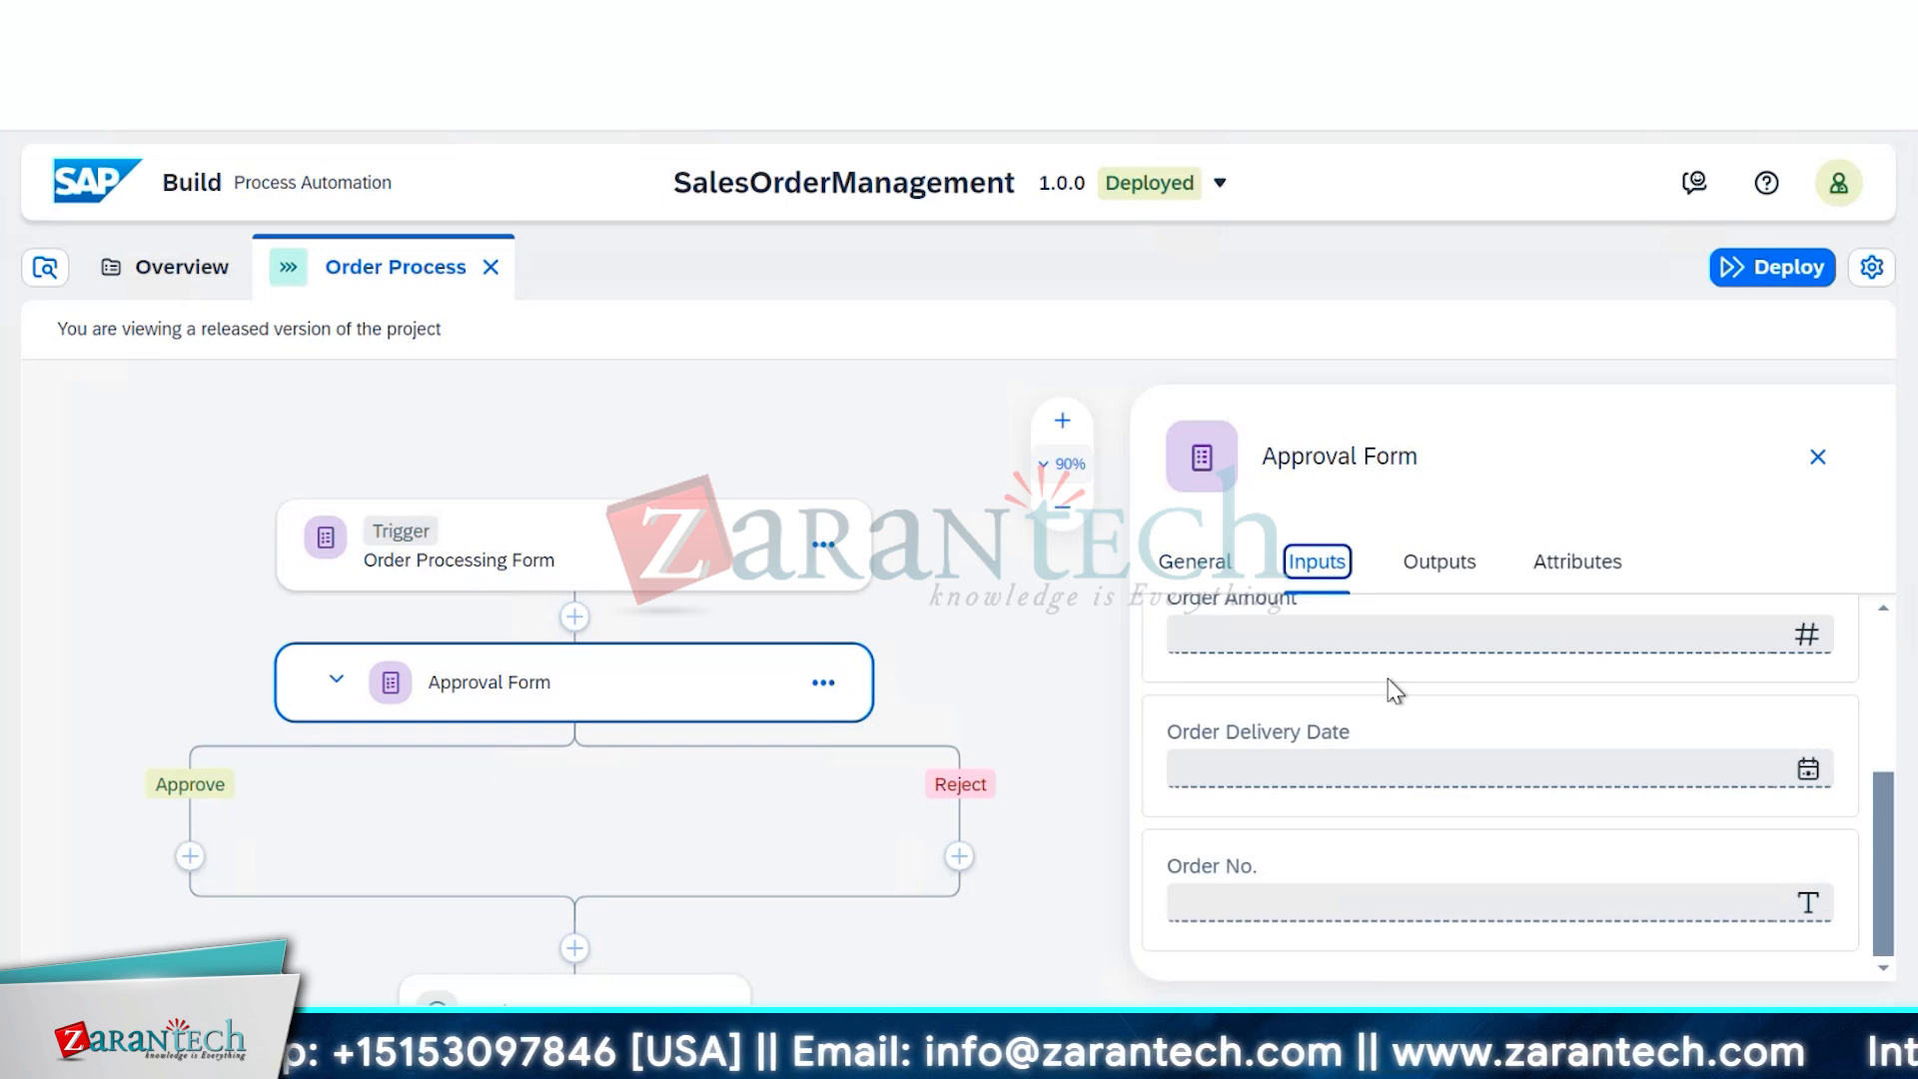
pyautogui.scroll(3, 1399, 671)
pyautogui.scroll(1, 1406, 665)
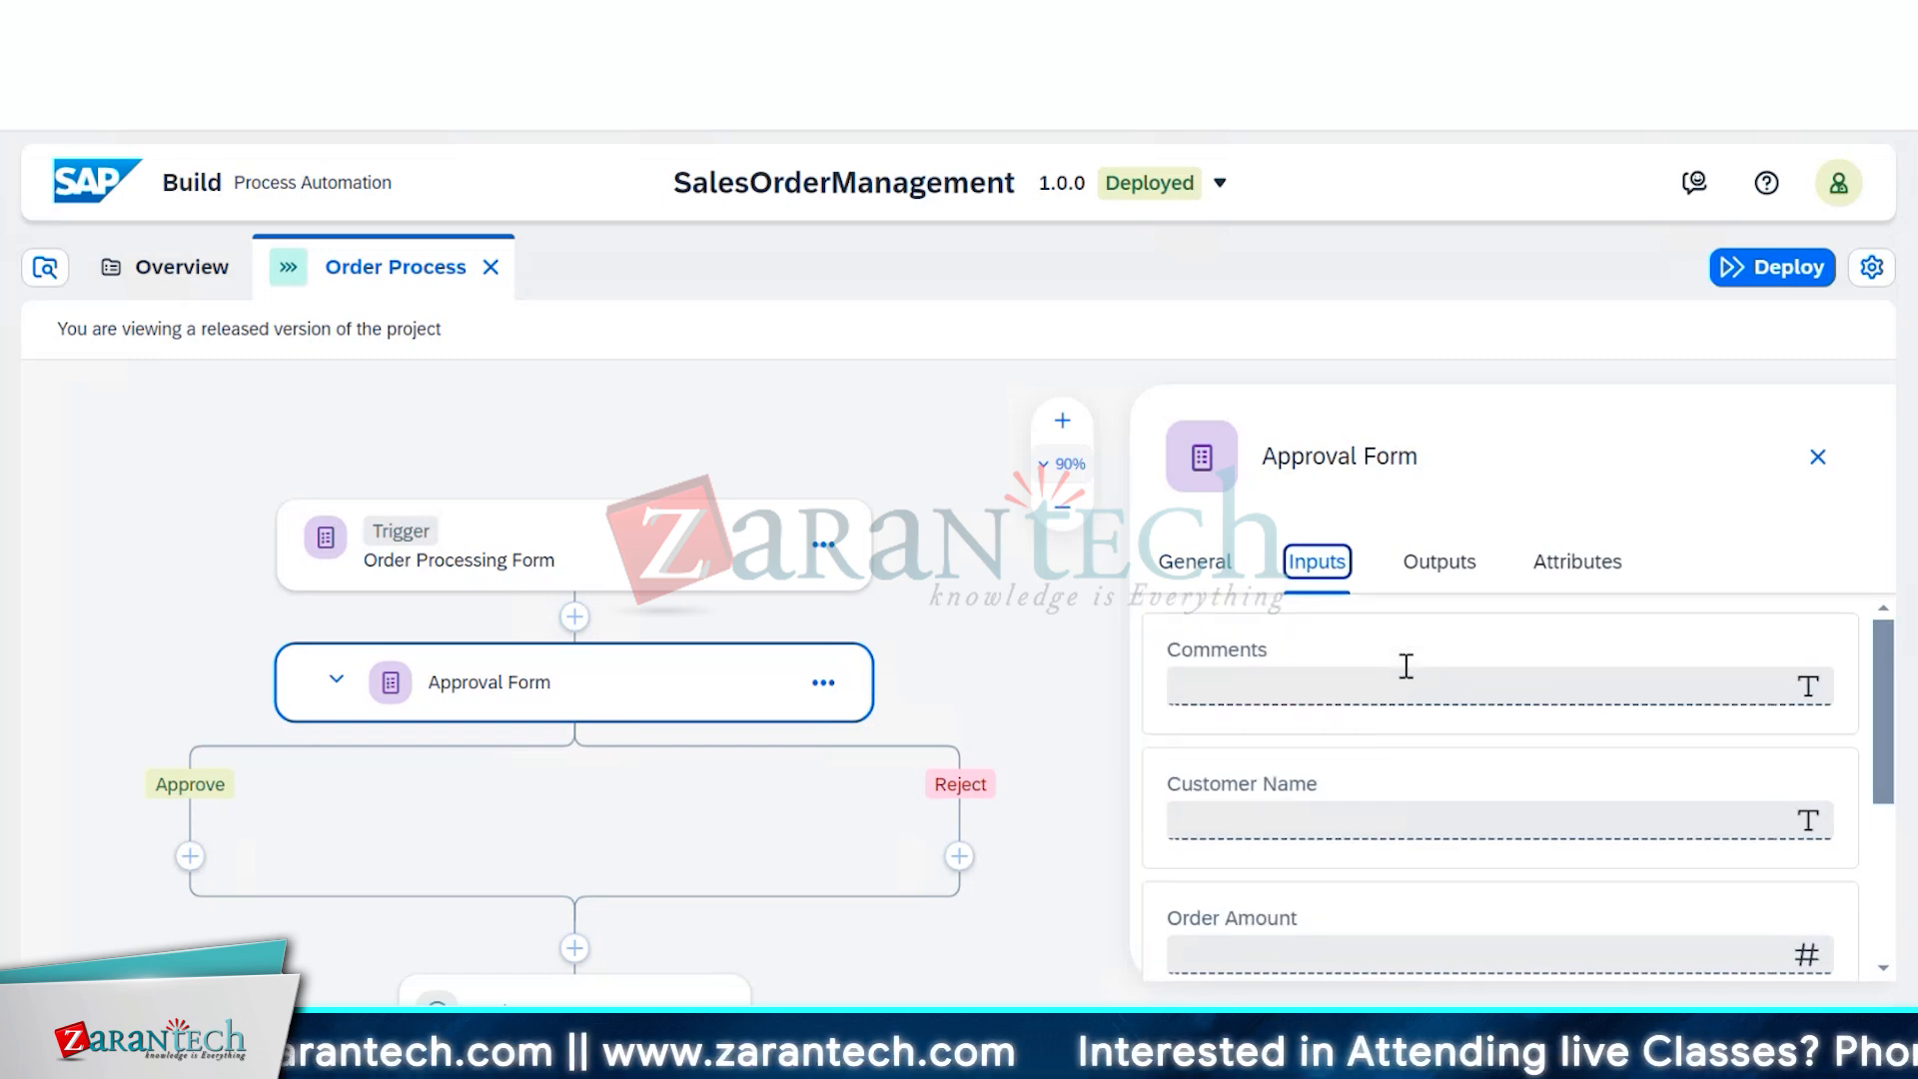
pyautogui.click(1348, 825)
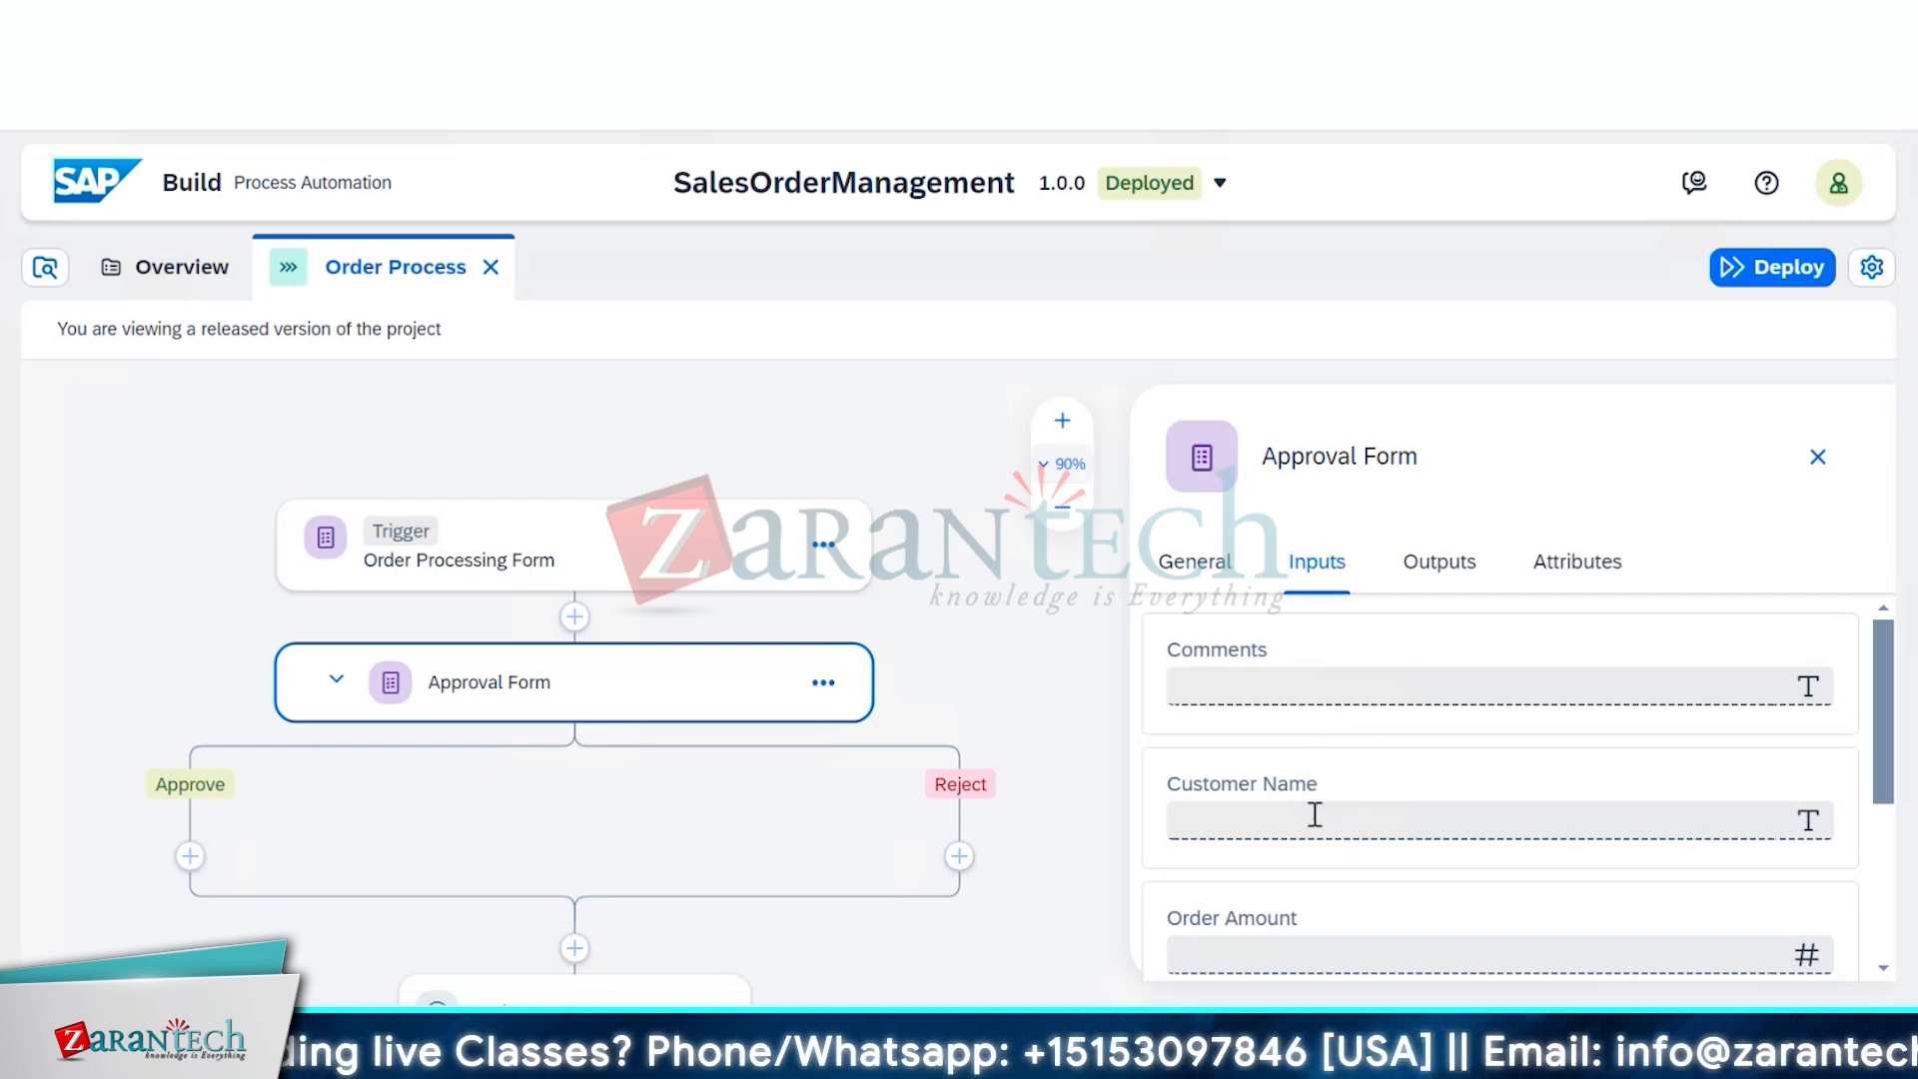
pyautogui.scroll(-3, 1535, 763)
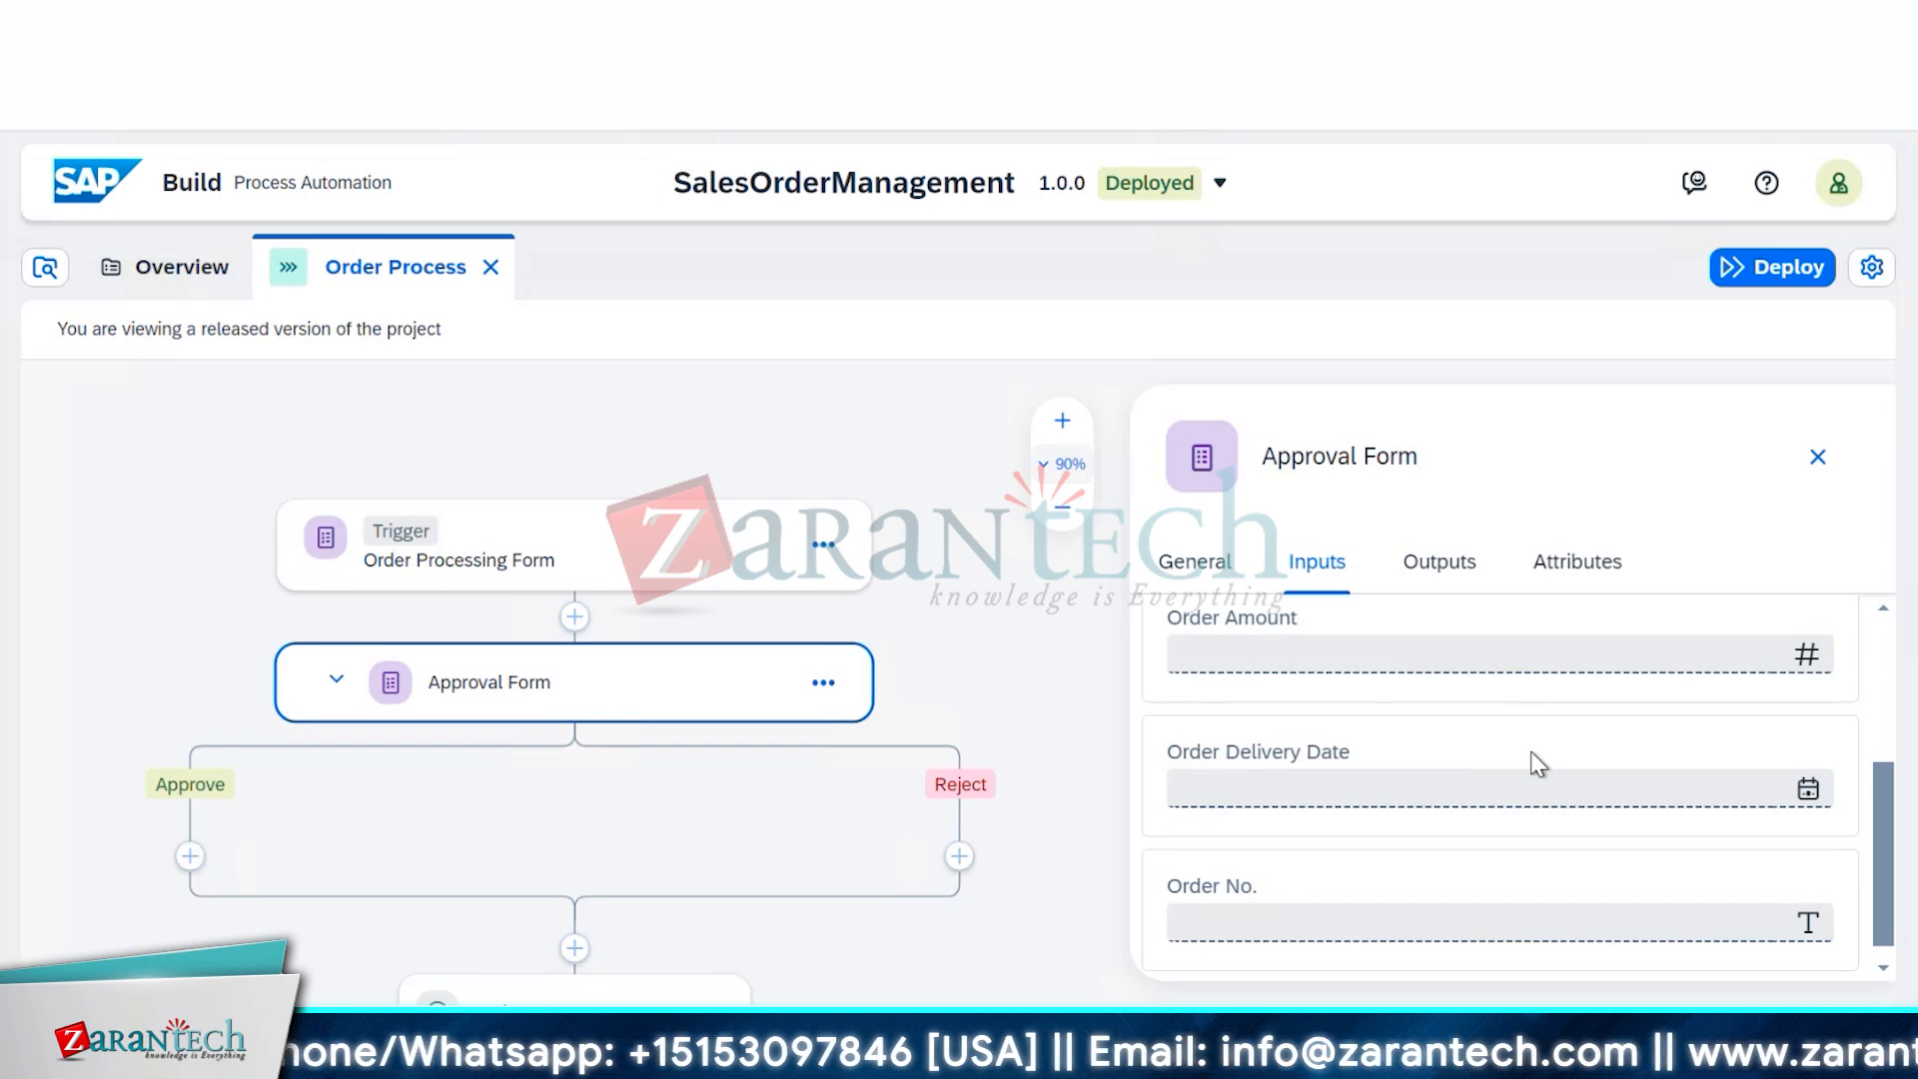
pyautogui.scroll(1, 1538, 764)
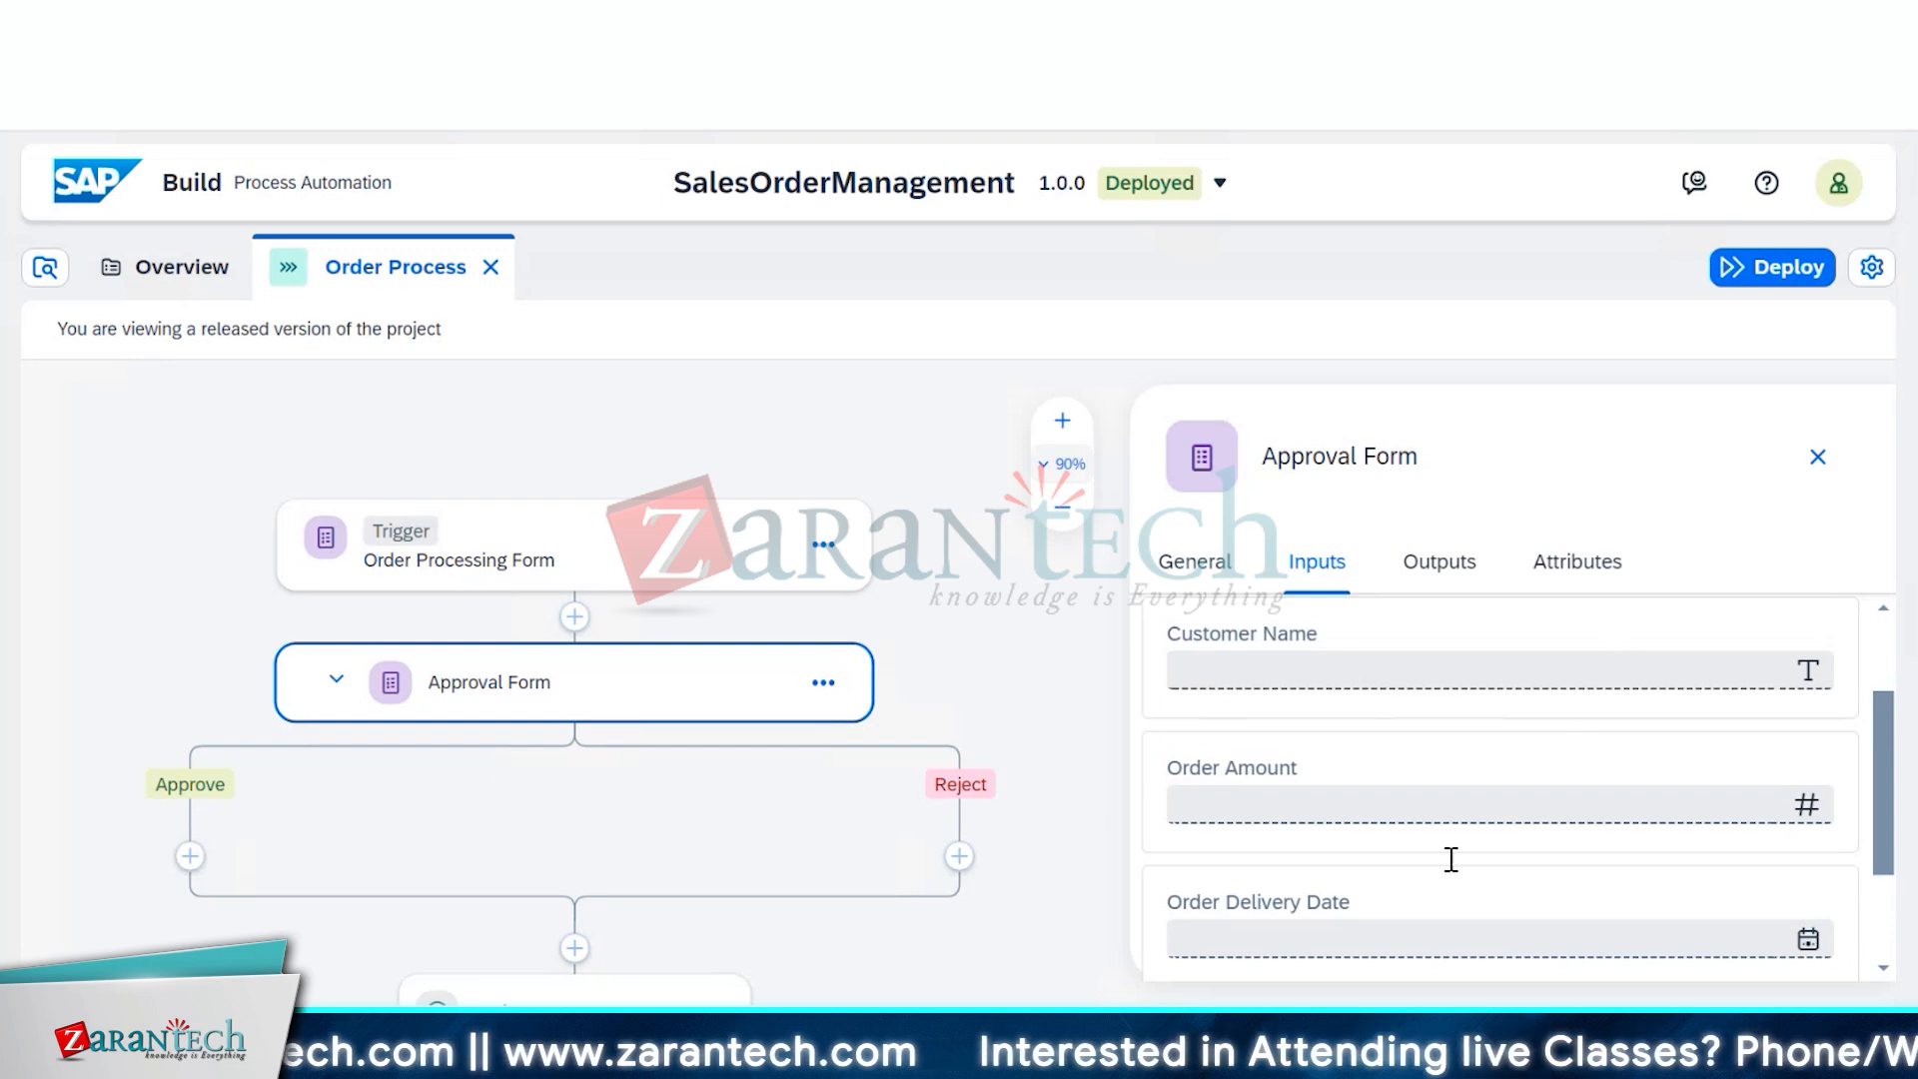
pyautogui.click(1428, 807)
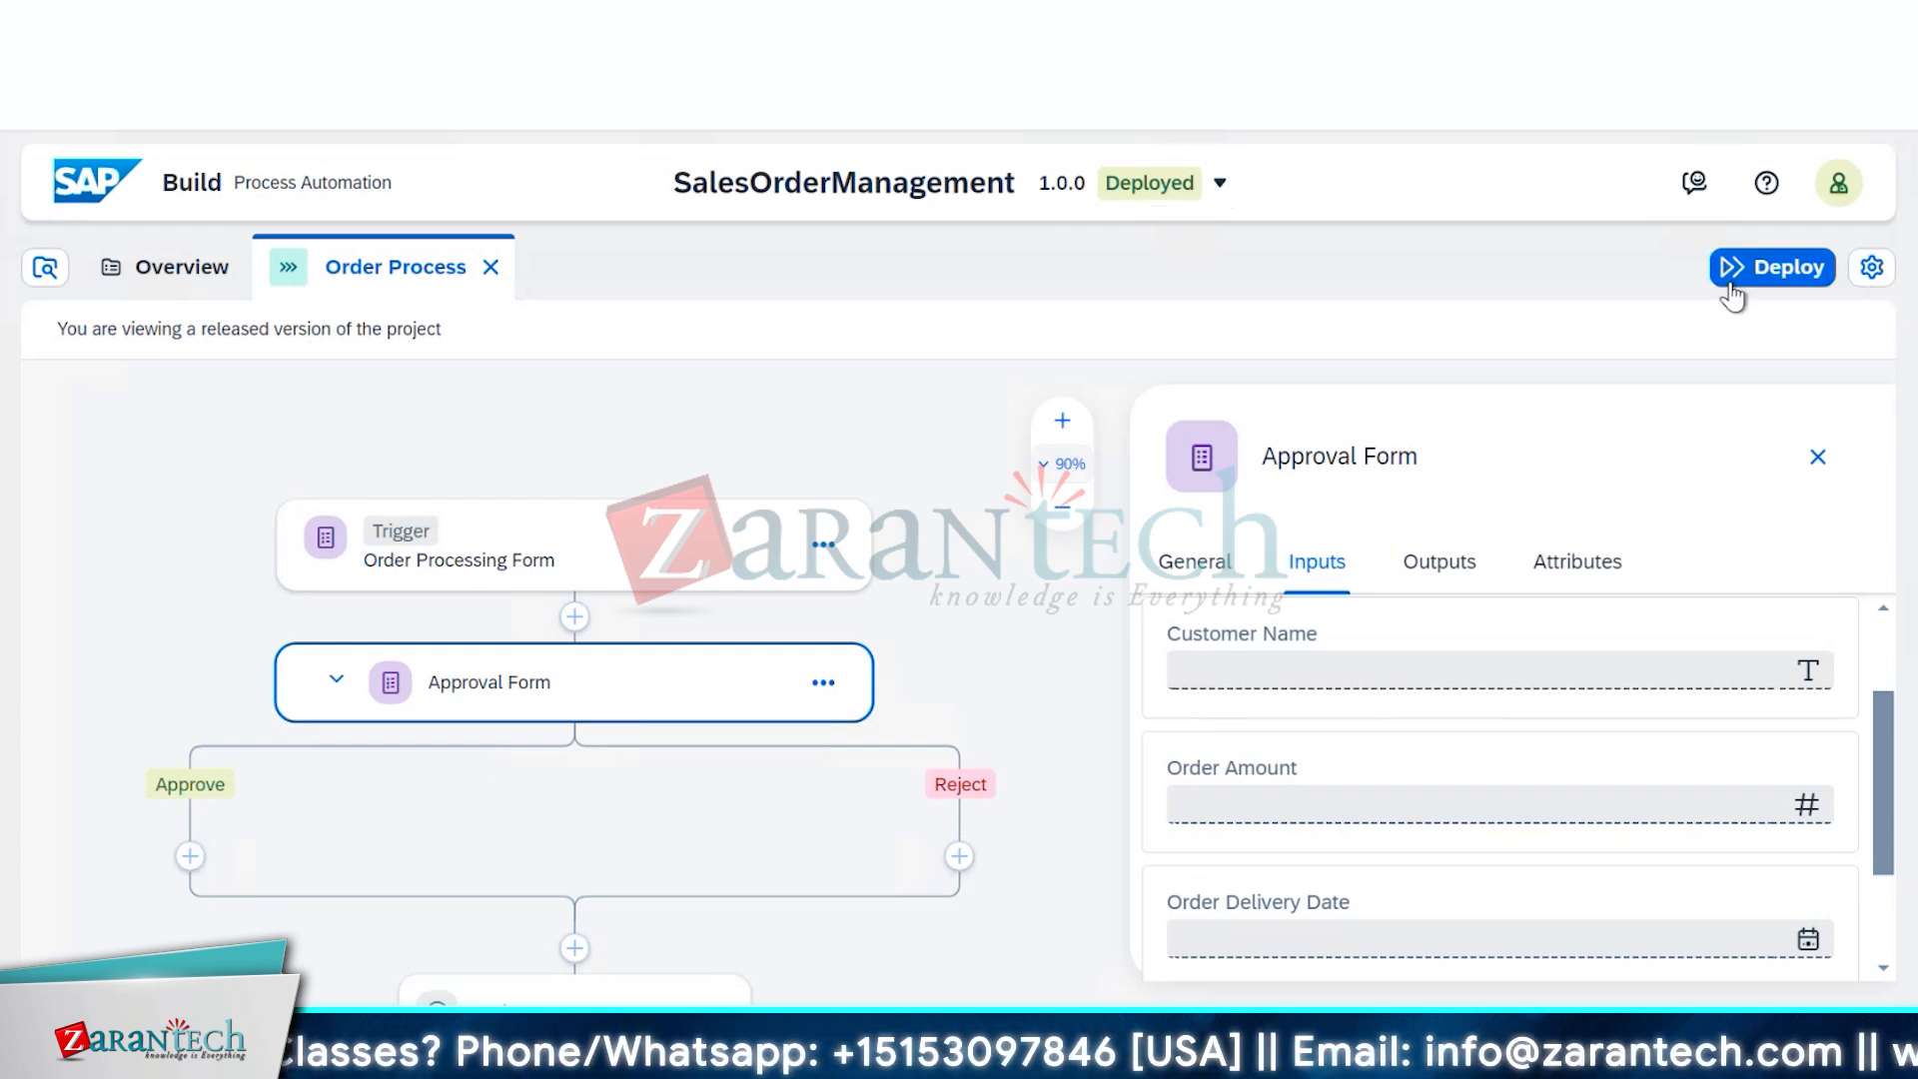
# Switch the project to the Editable version and show the Approval Form step's inputs
pyautogui.click(1225, 191)
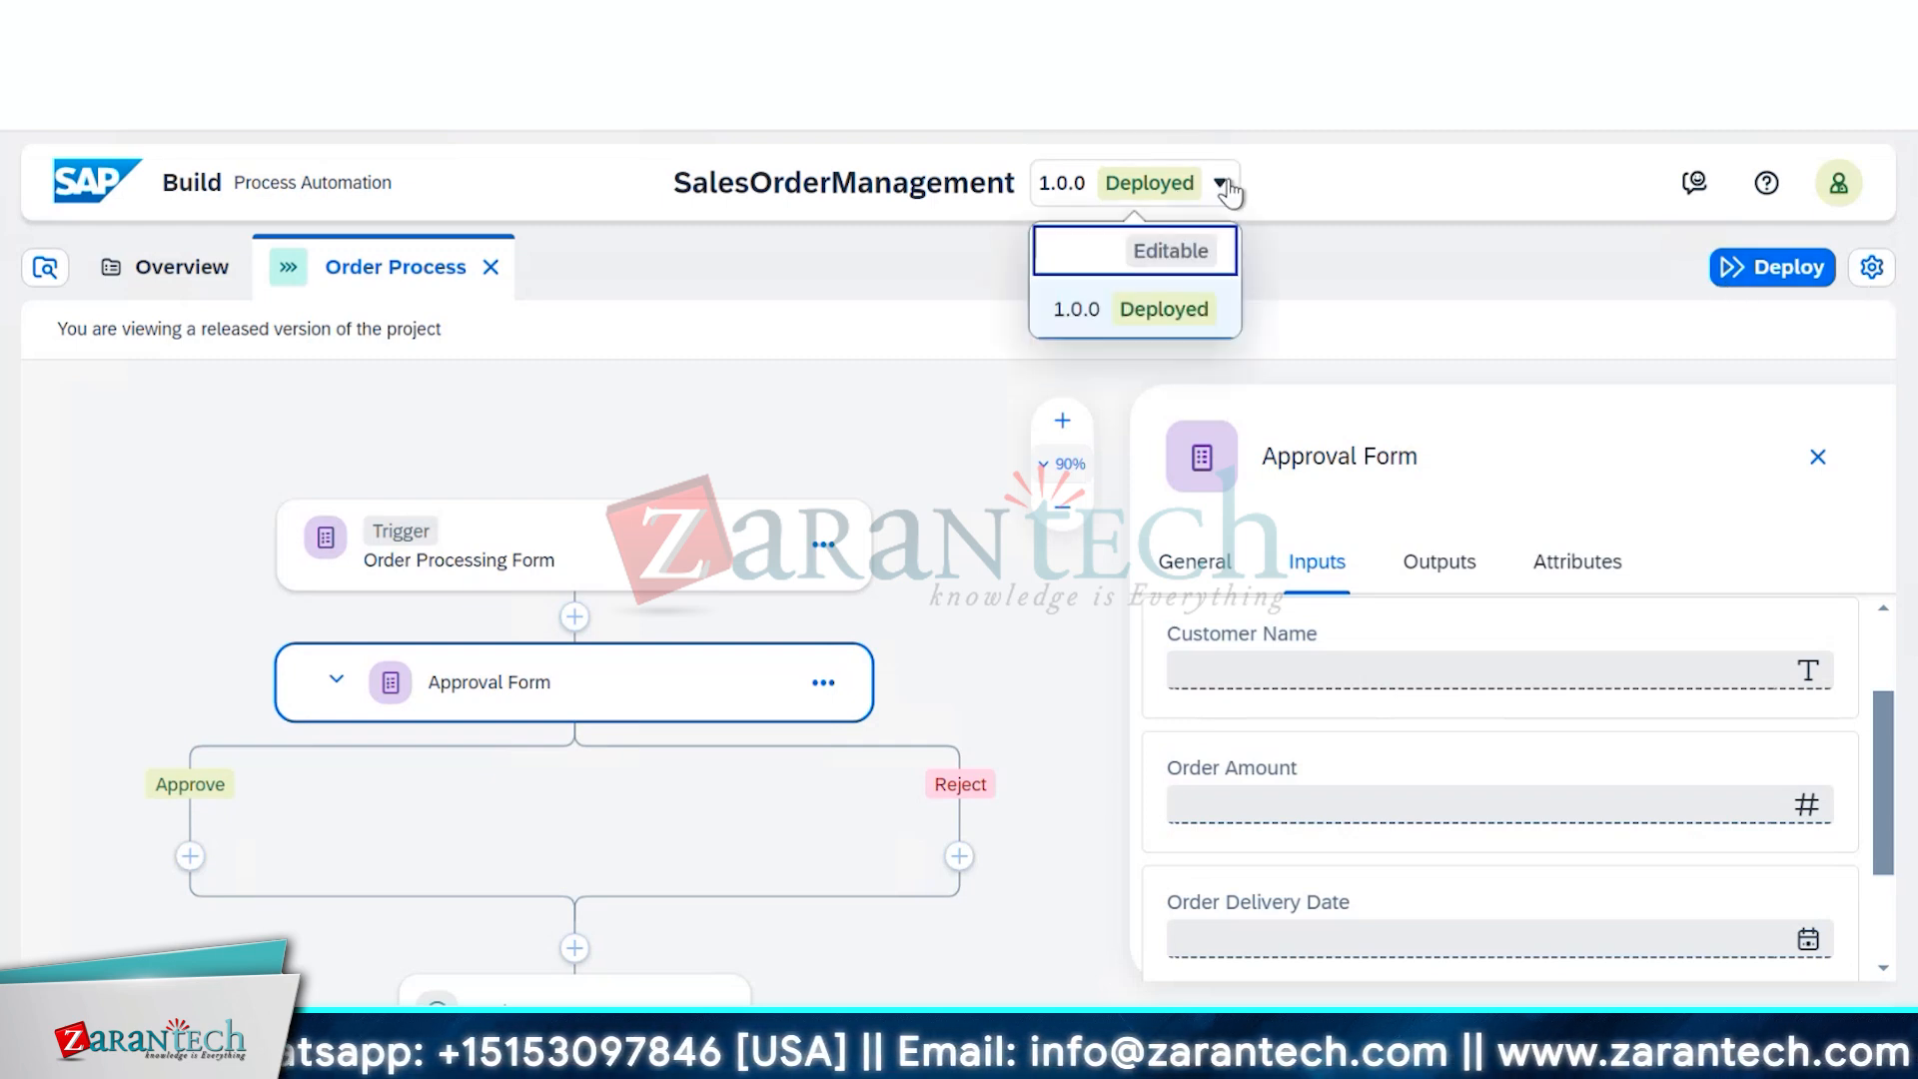
pyautogui.click(1194, 268)
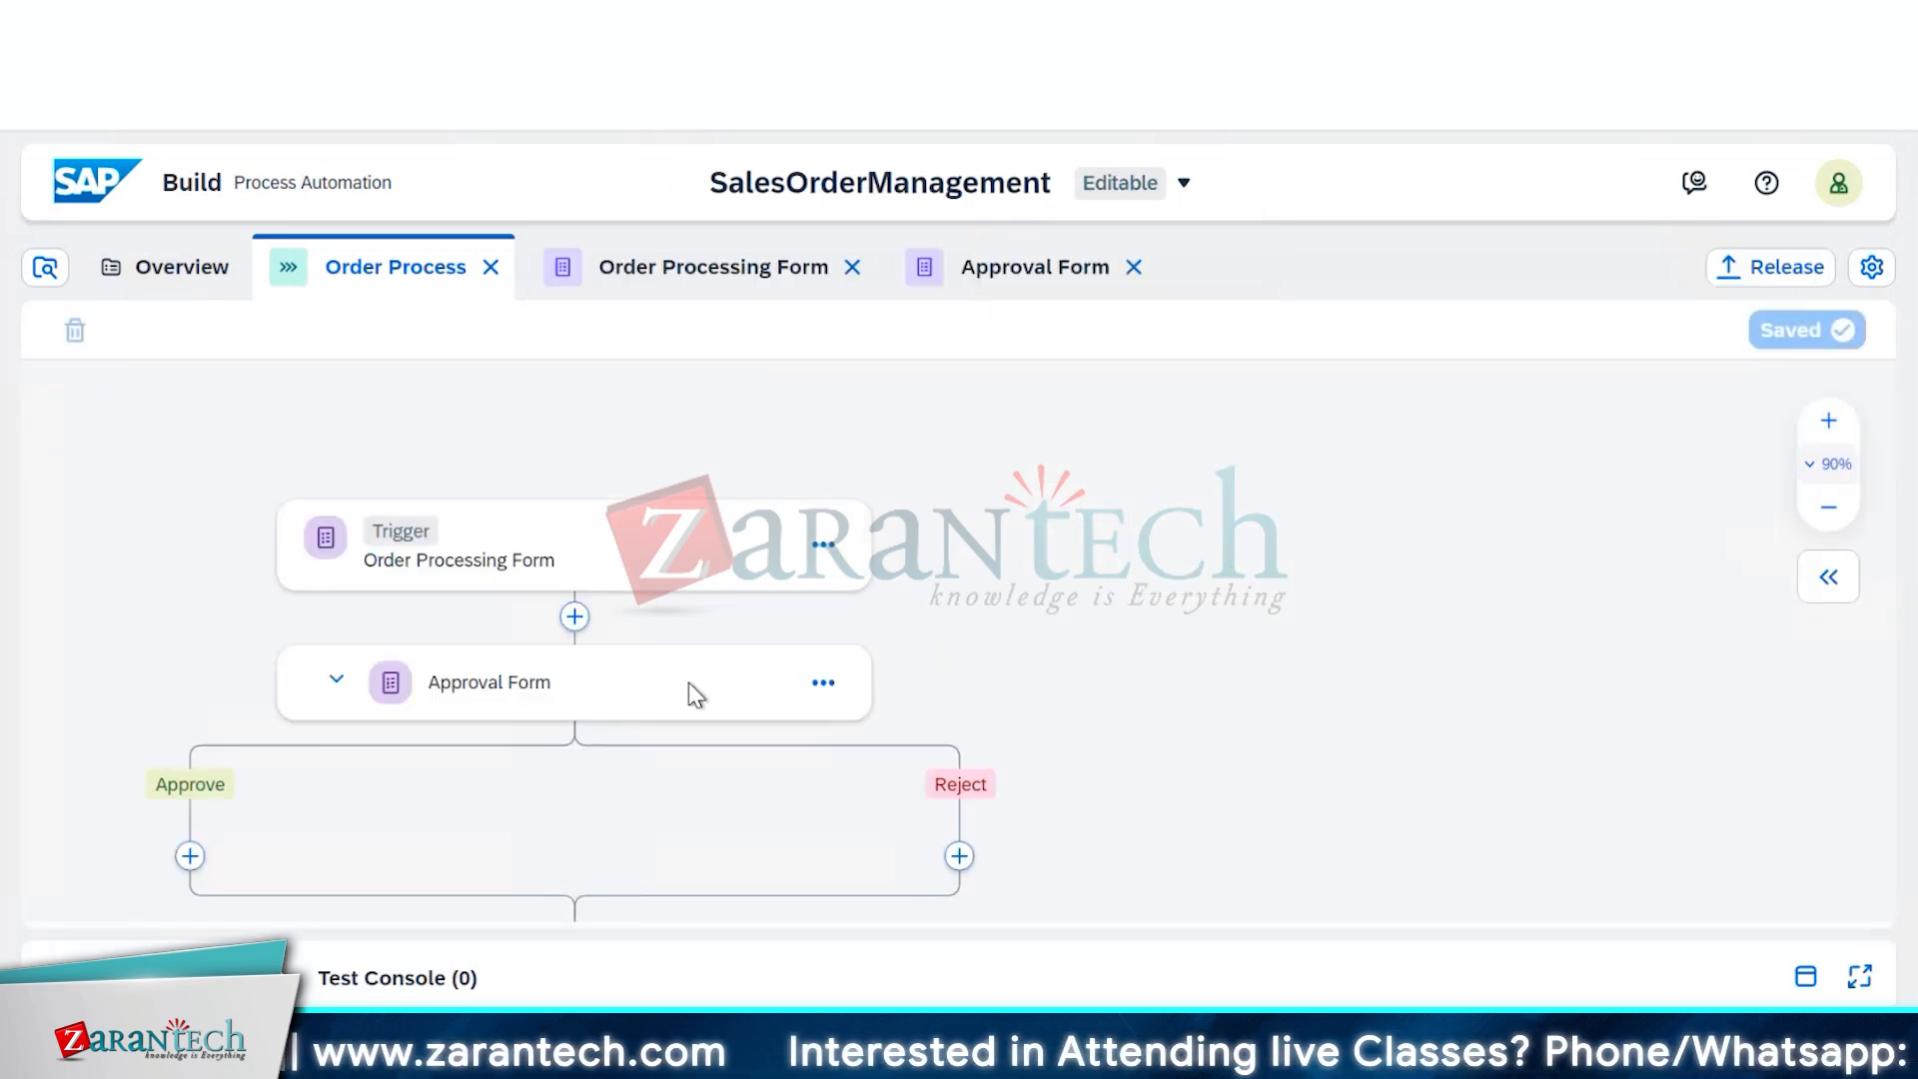
pyautogui.click(690, 697)
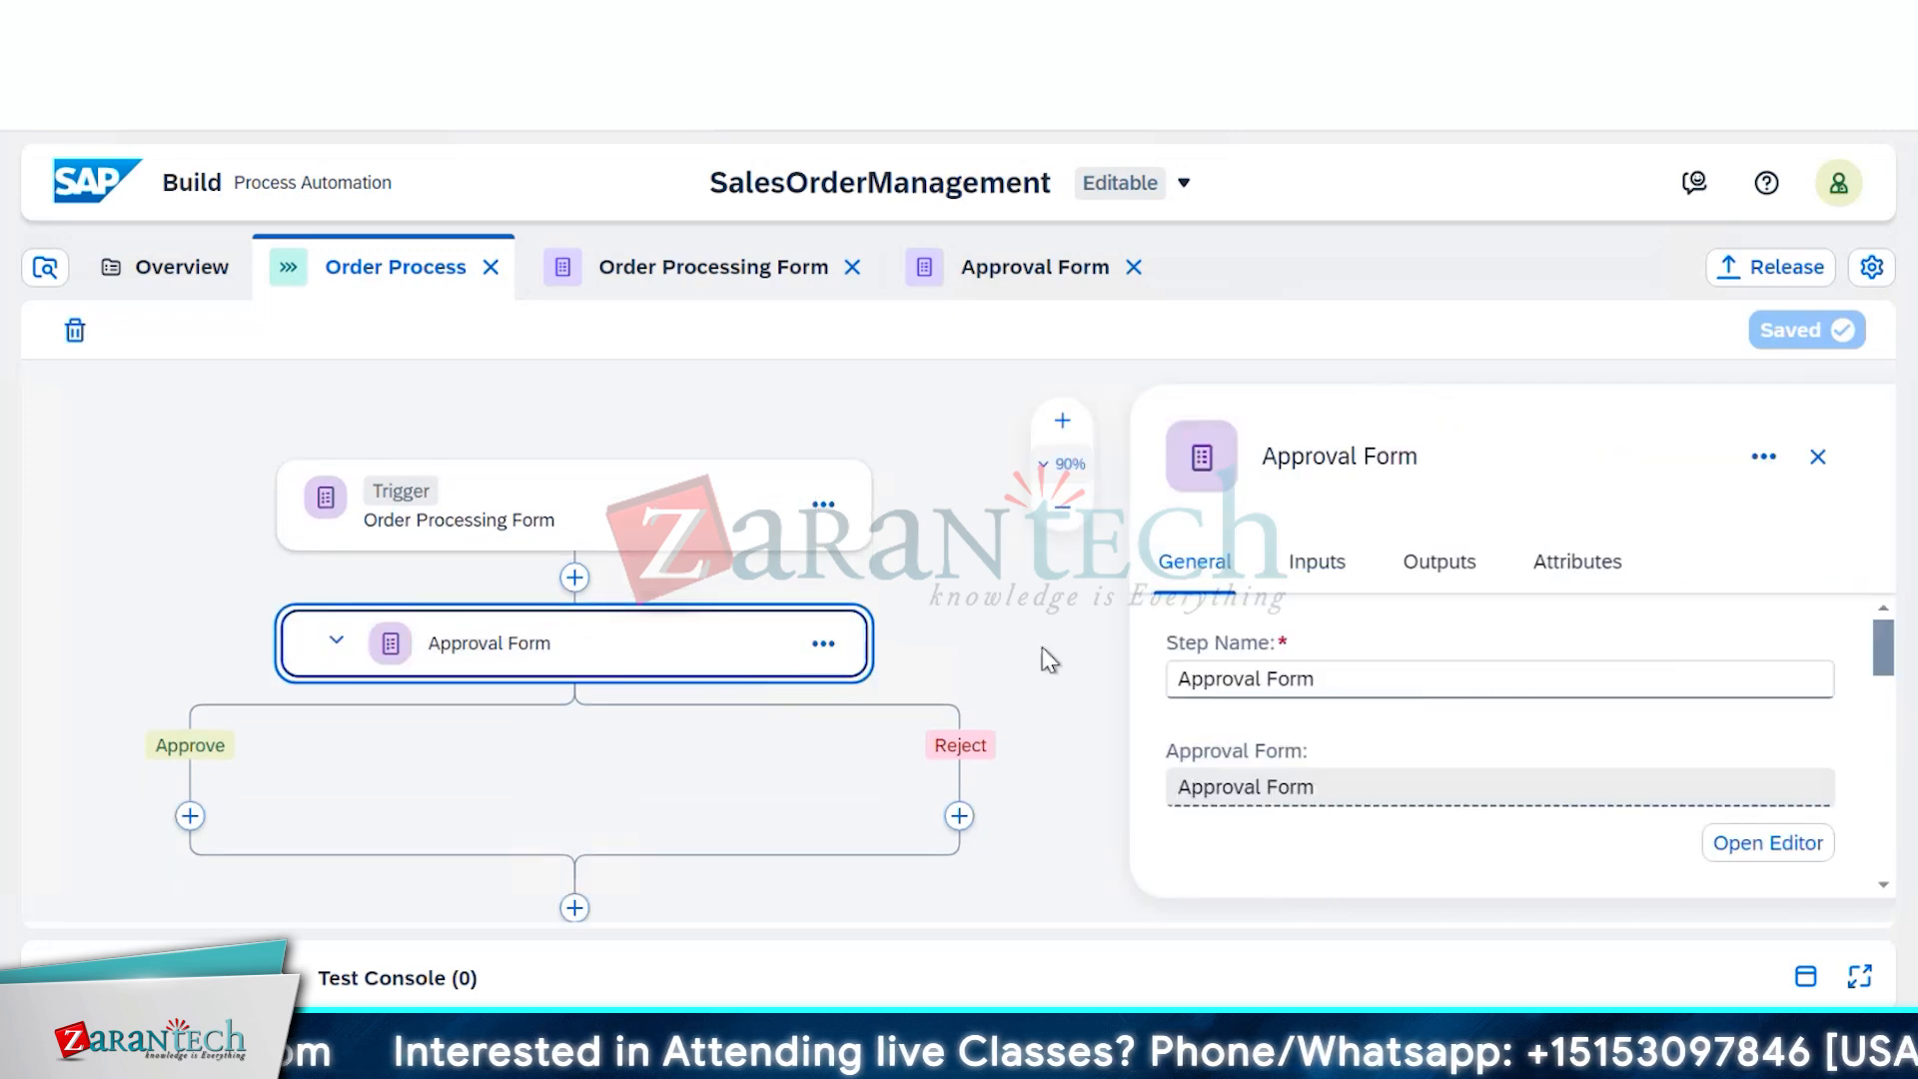
pyautogui.click(1316, 564)
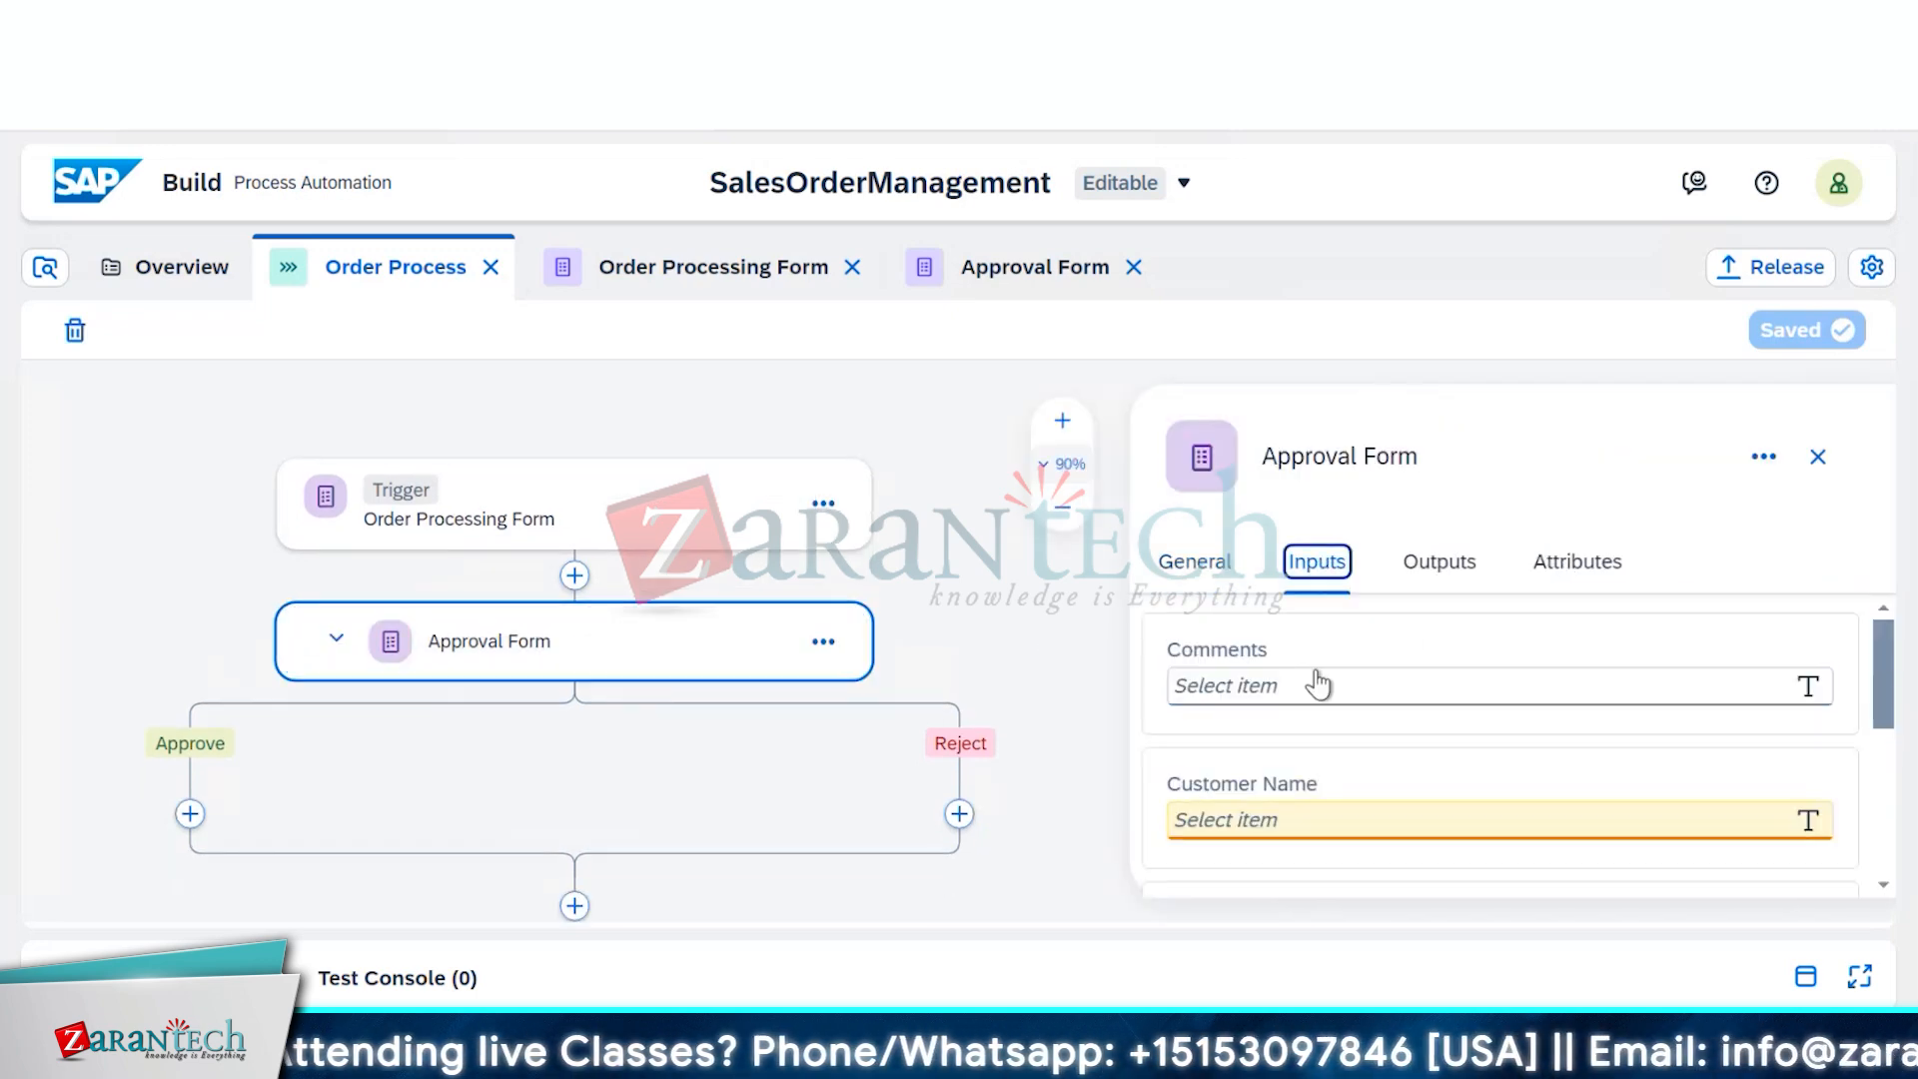
pyautogui.scroll(-2, 1309, 799)
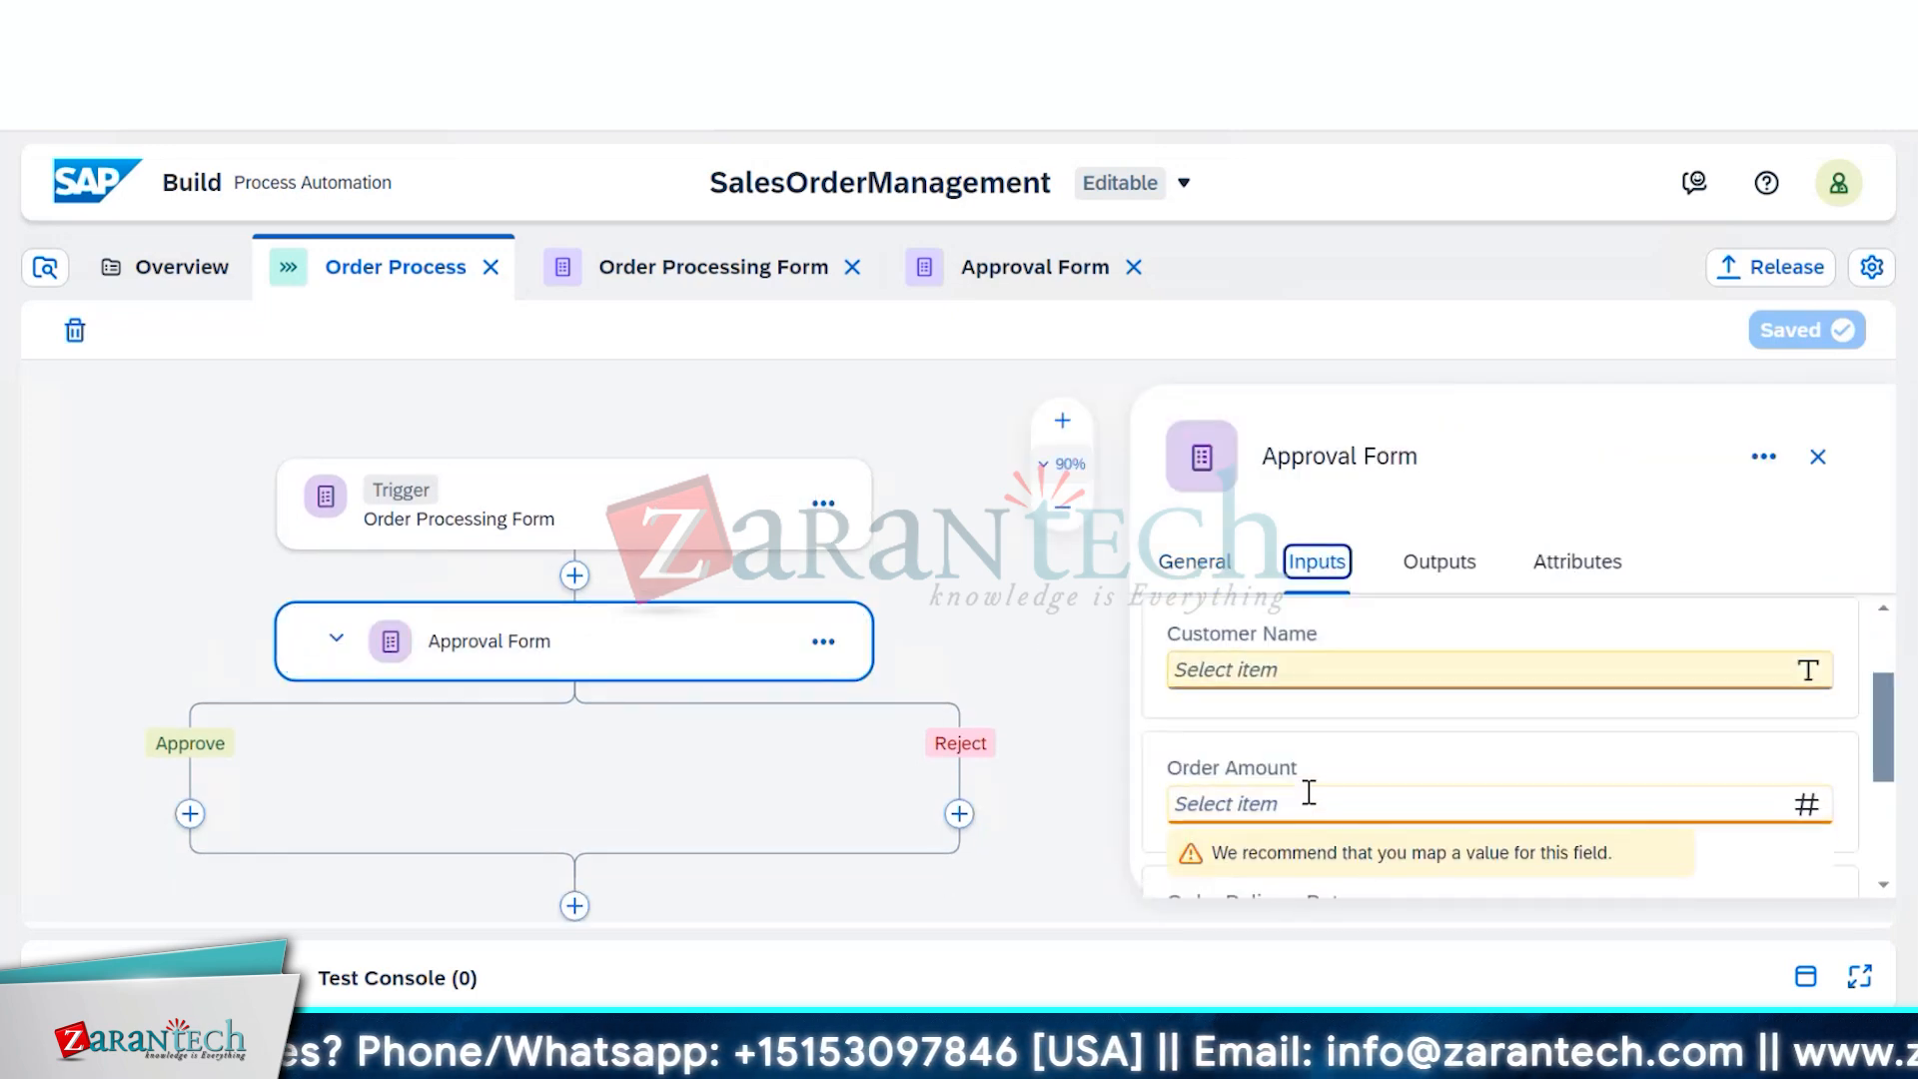
pyautogui.scroll(2, 1316, 749)
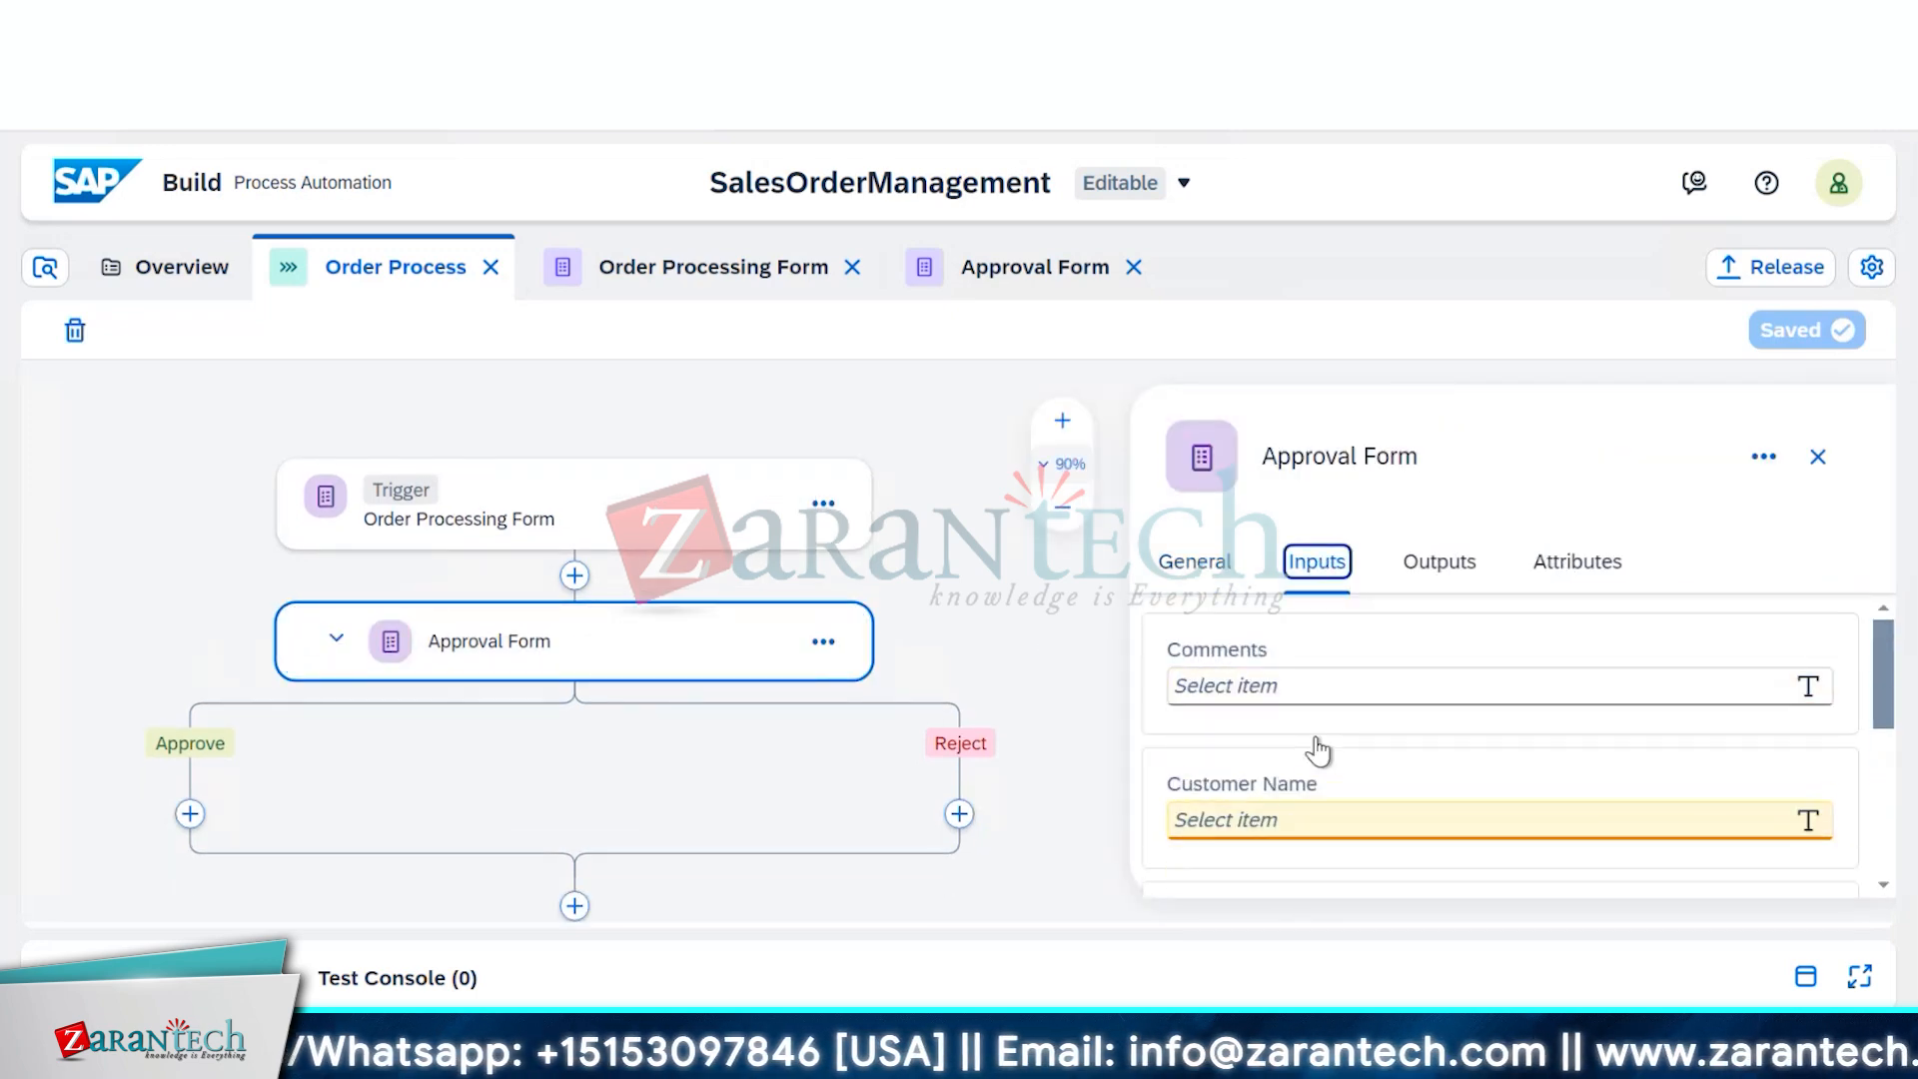
# Map Customer Name and Order Amount to the trigger form's matching fields
pyautogui.click(1310, 817)
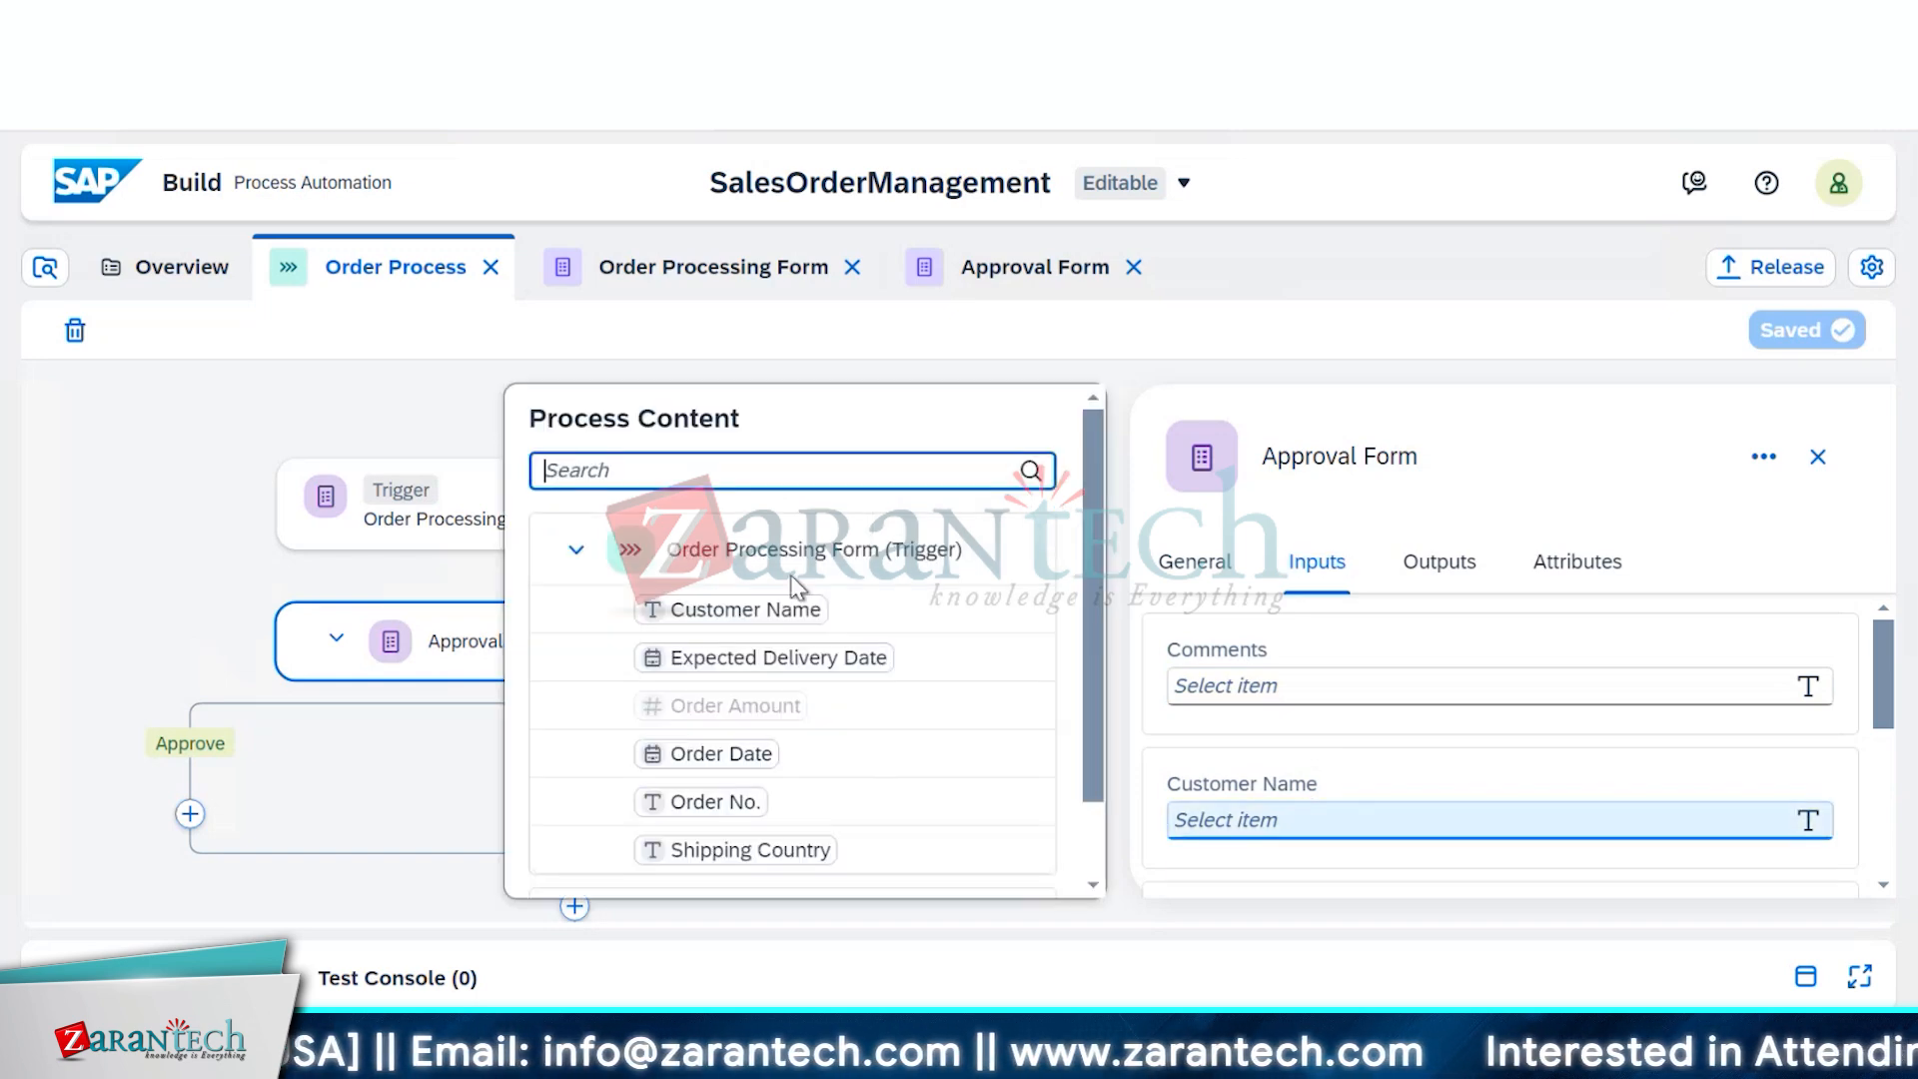
pyautogui.click(742, 610)
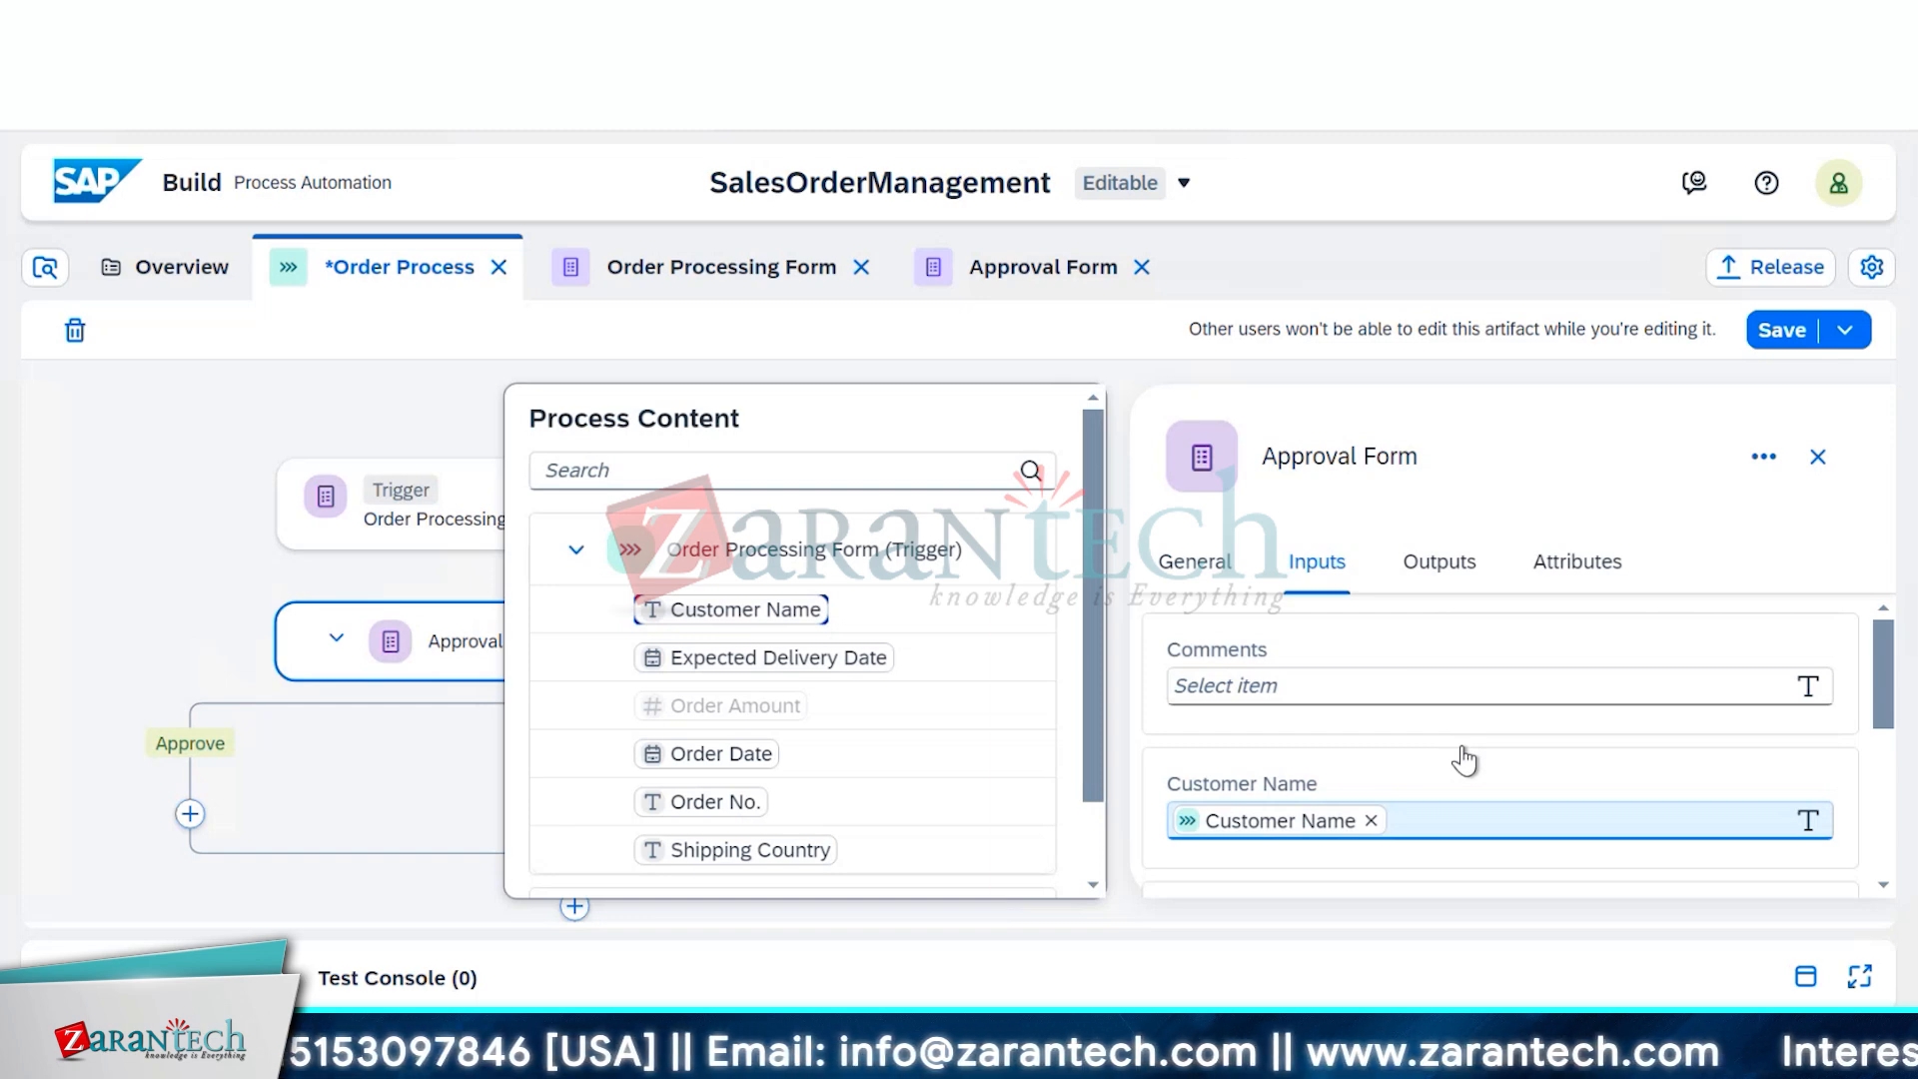
pyautogui.scroll(-2, 1464, 761)
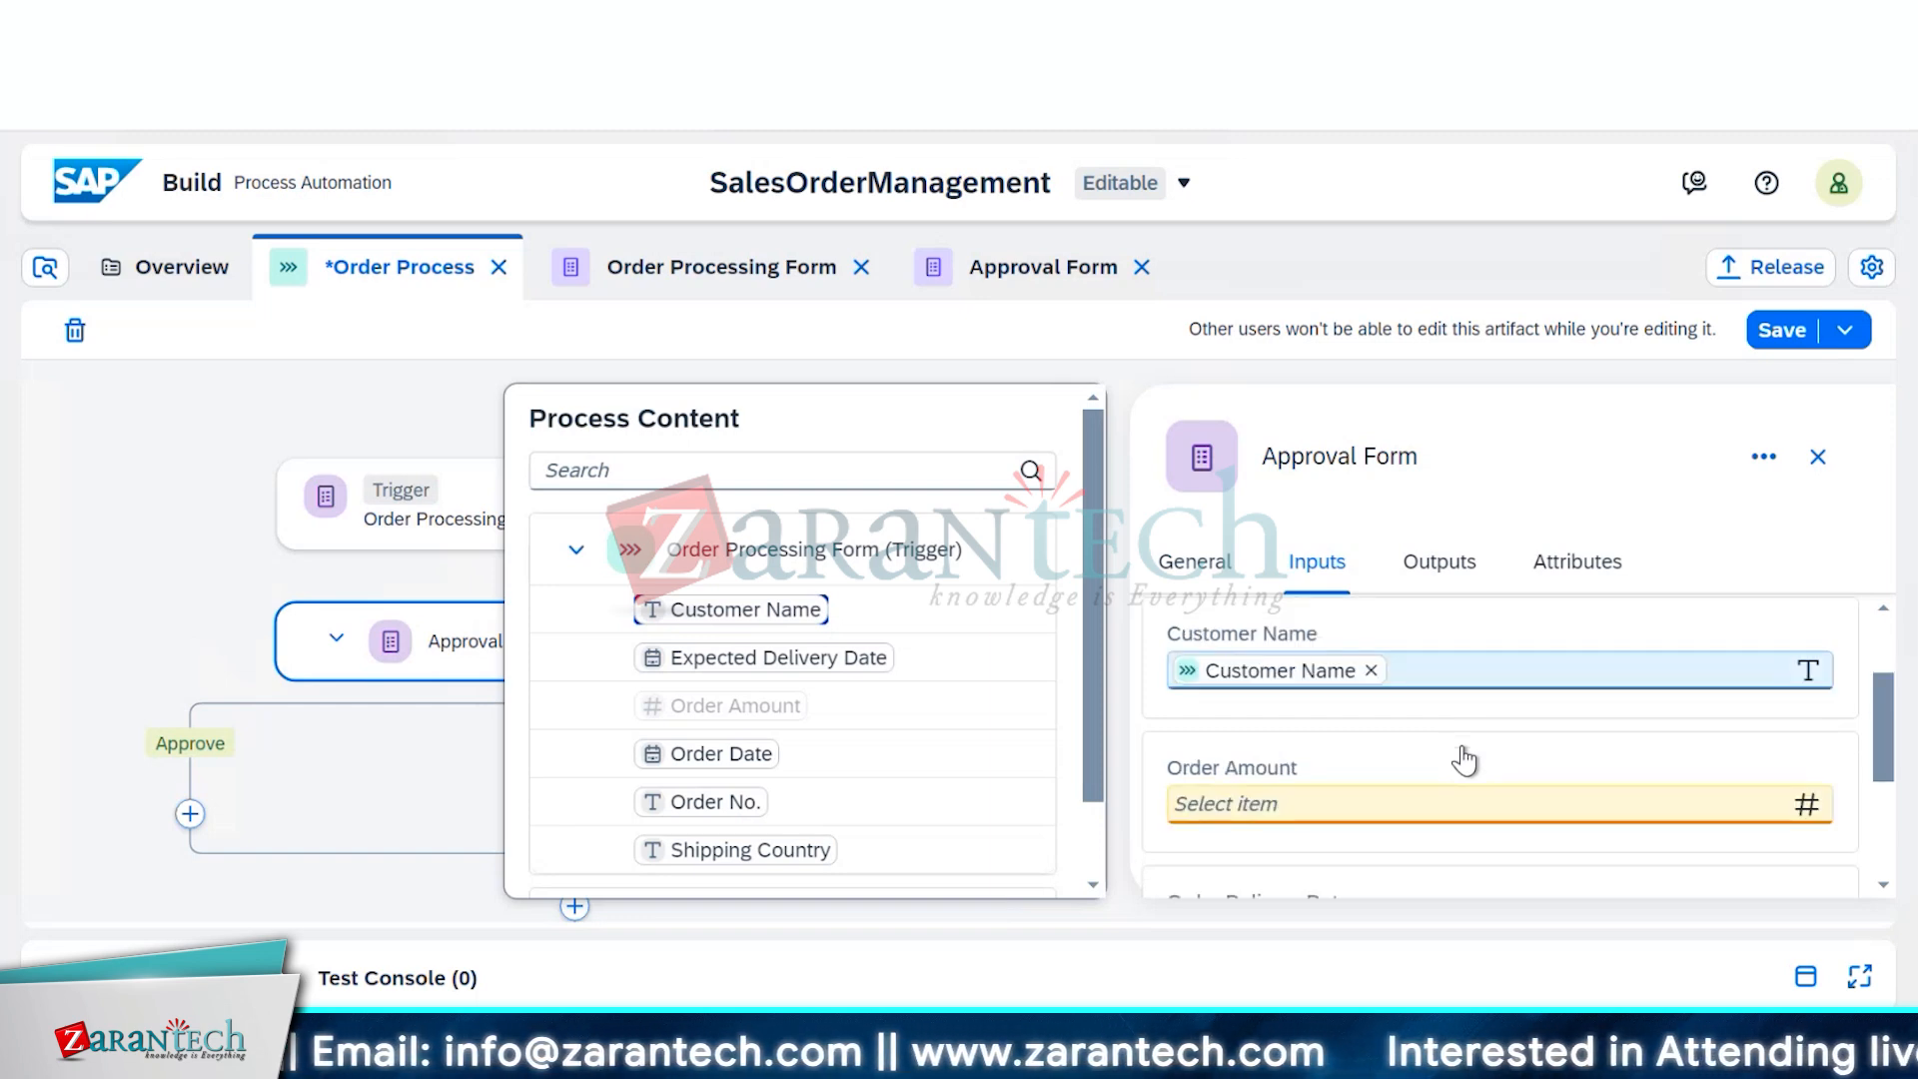
pyautogui.click(1457, 799)
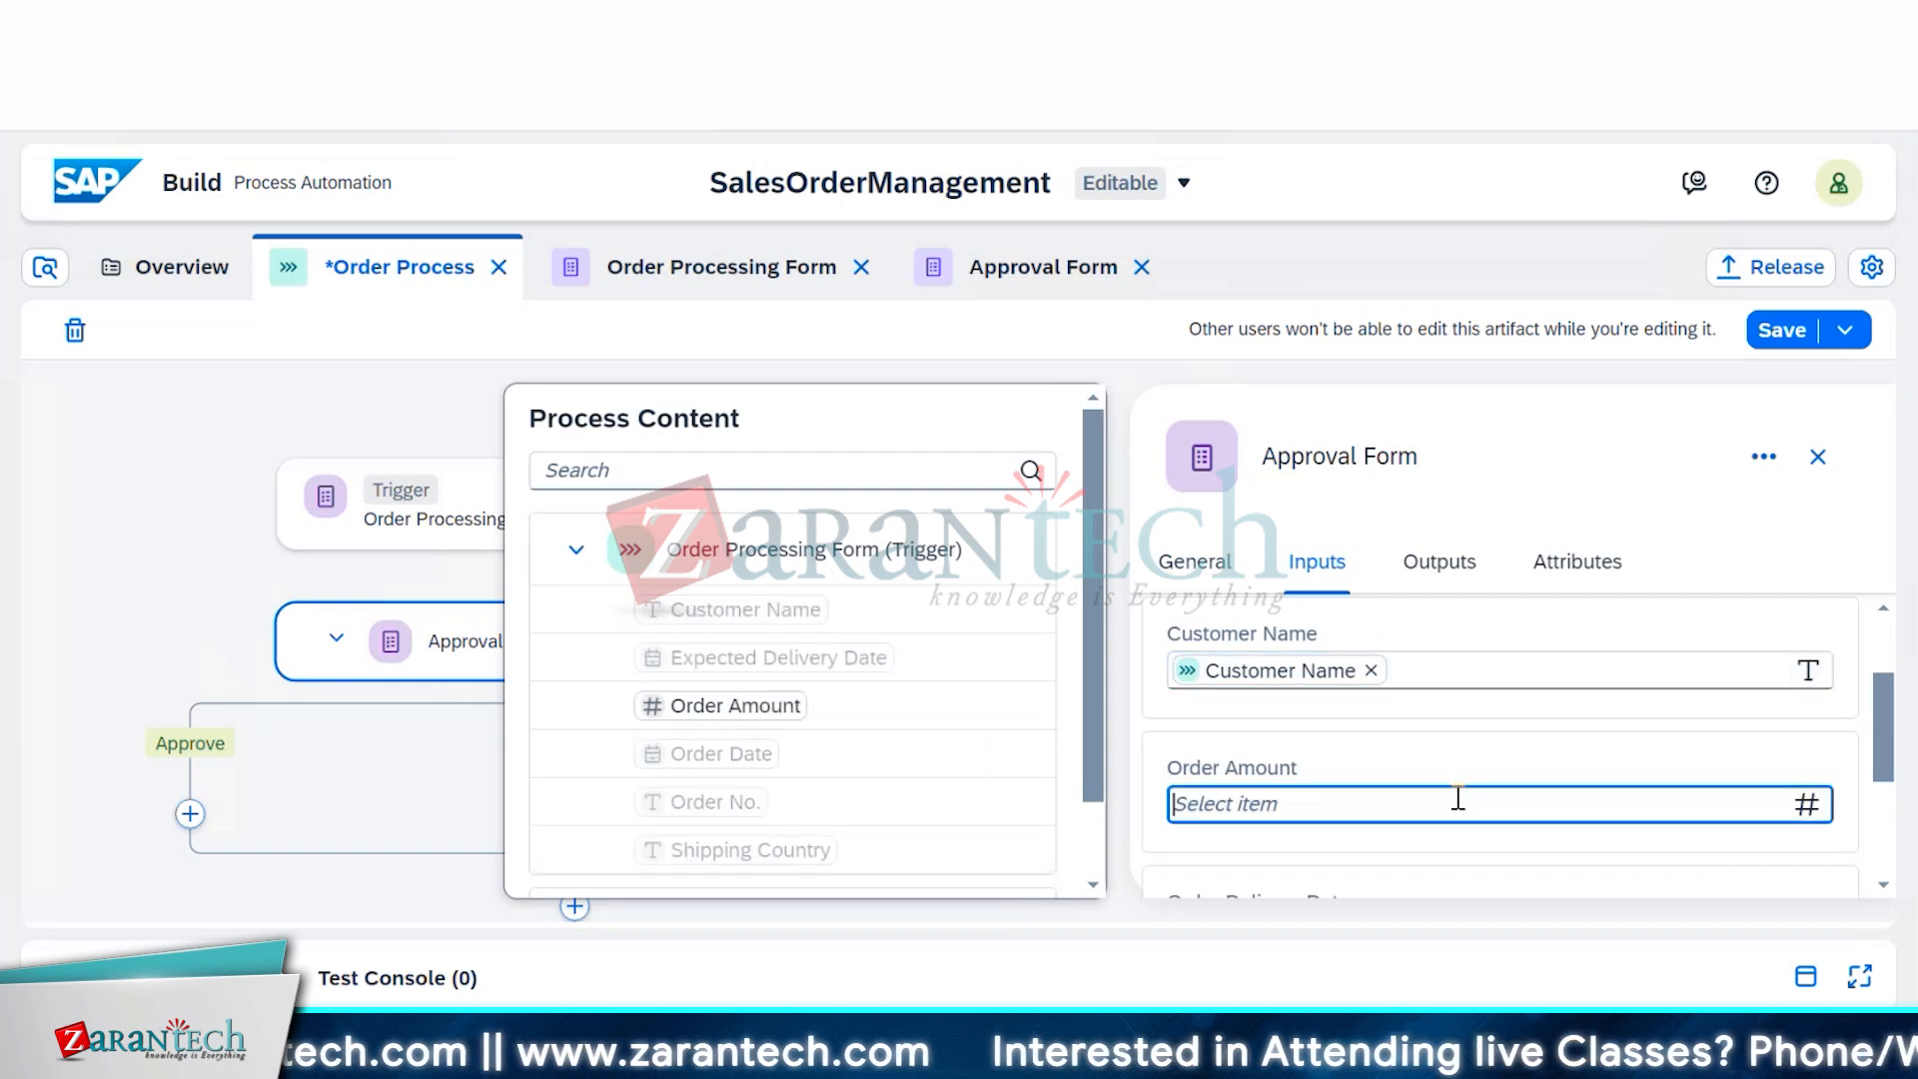
pyautogui.click(735, 707)
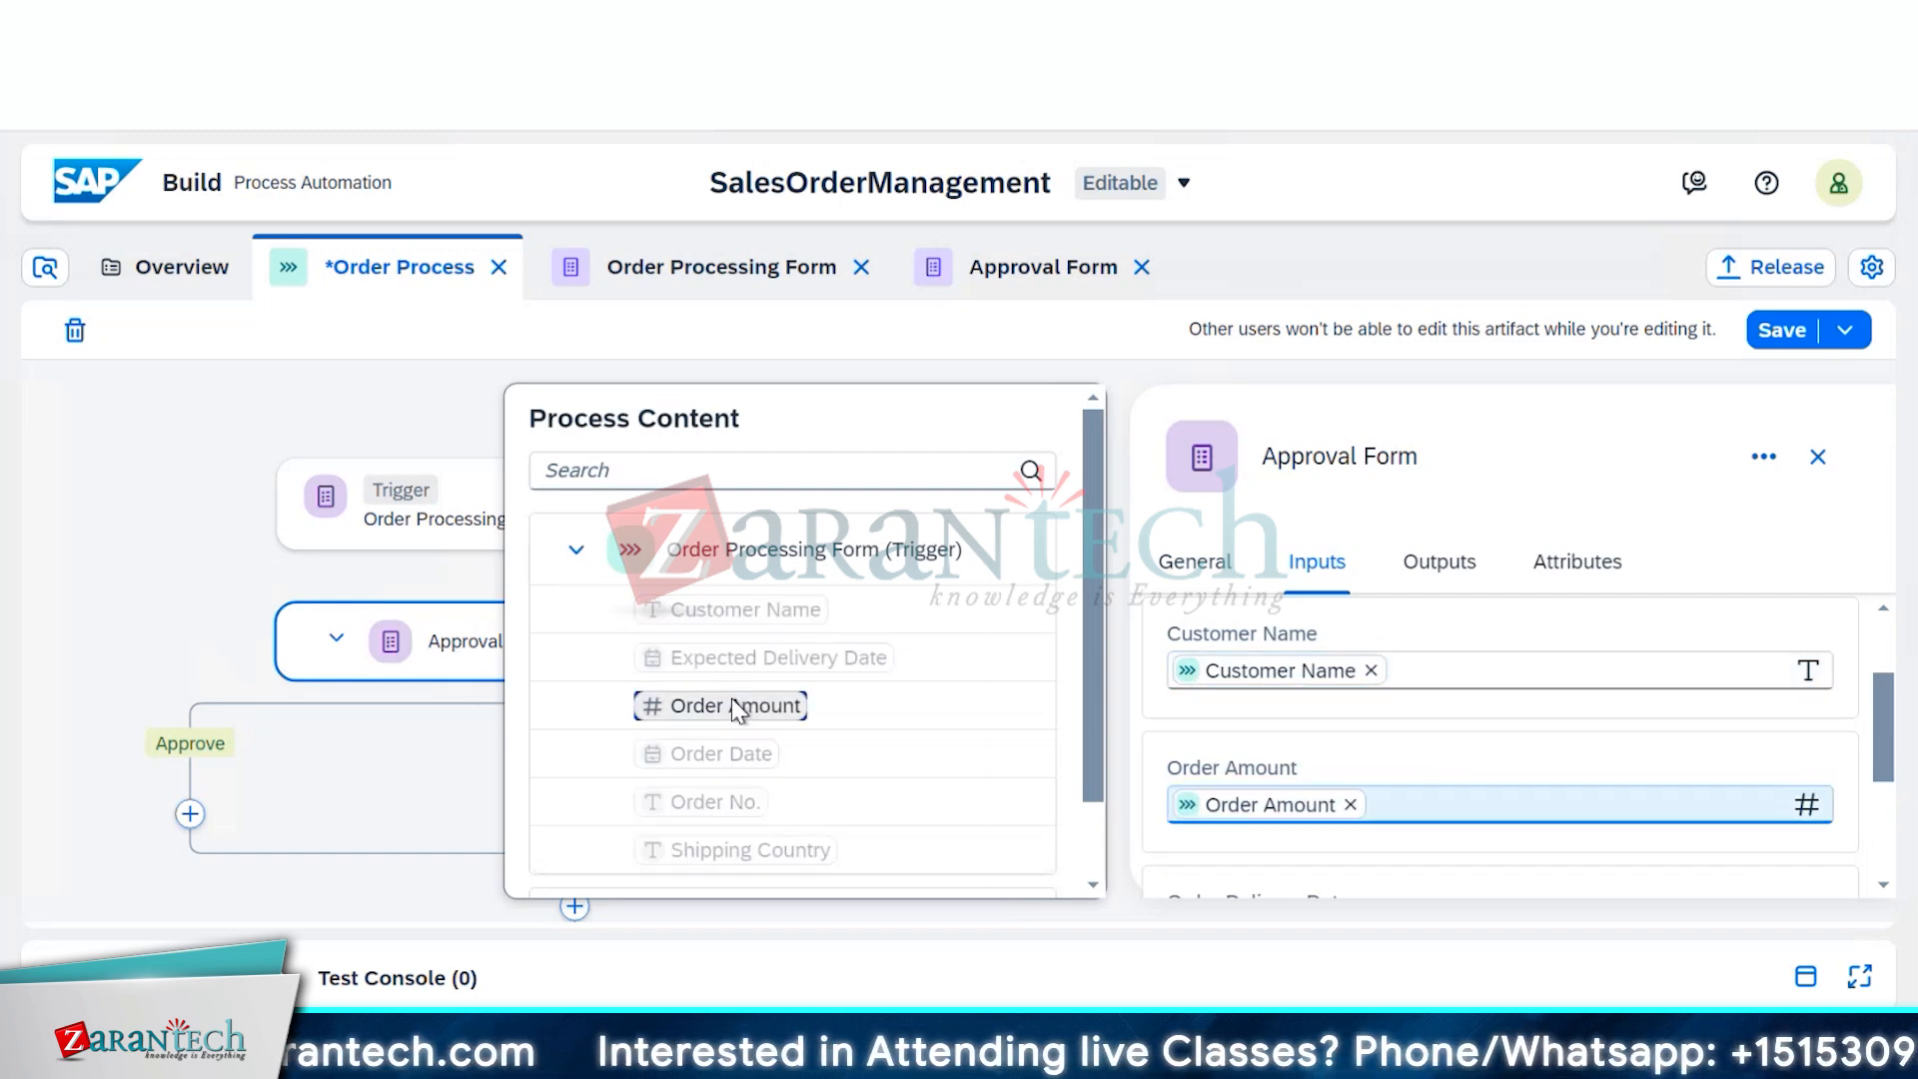
pyautogui.scroll(-2, 1609, 766)
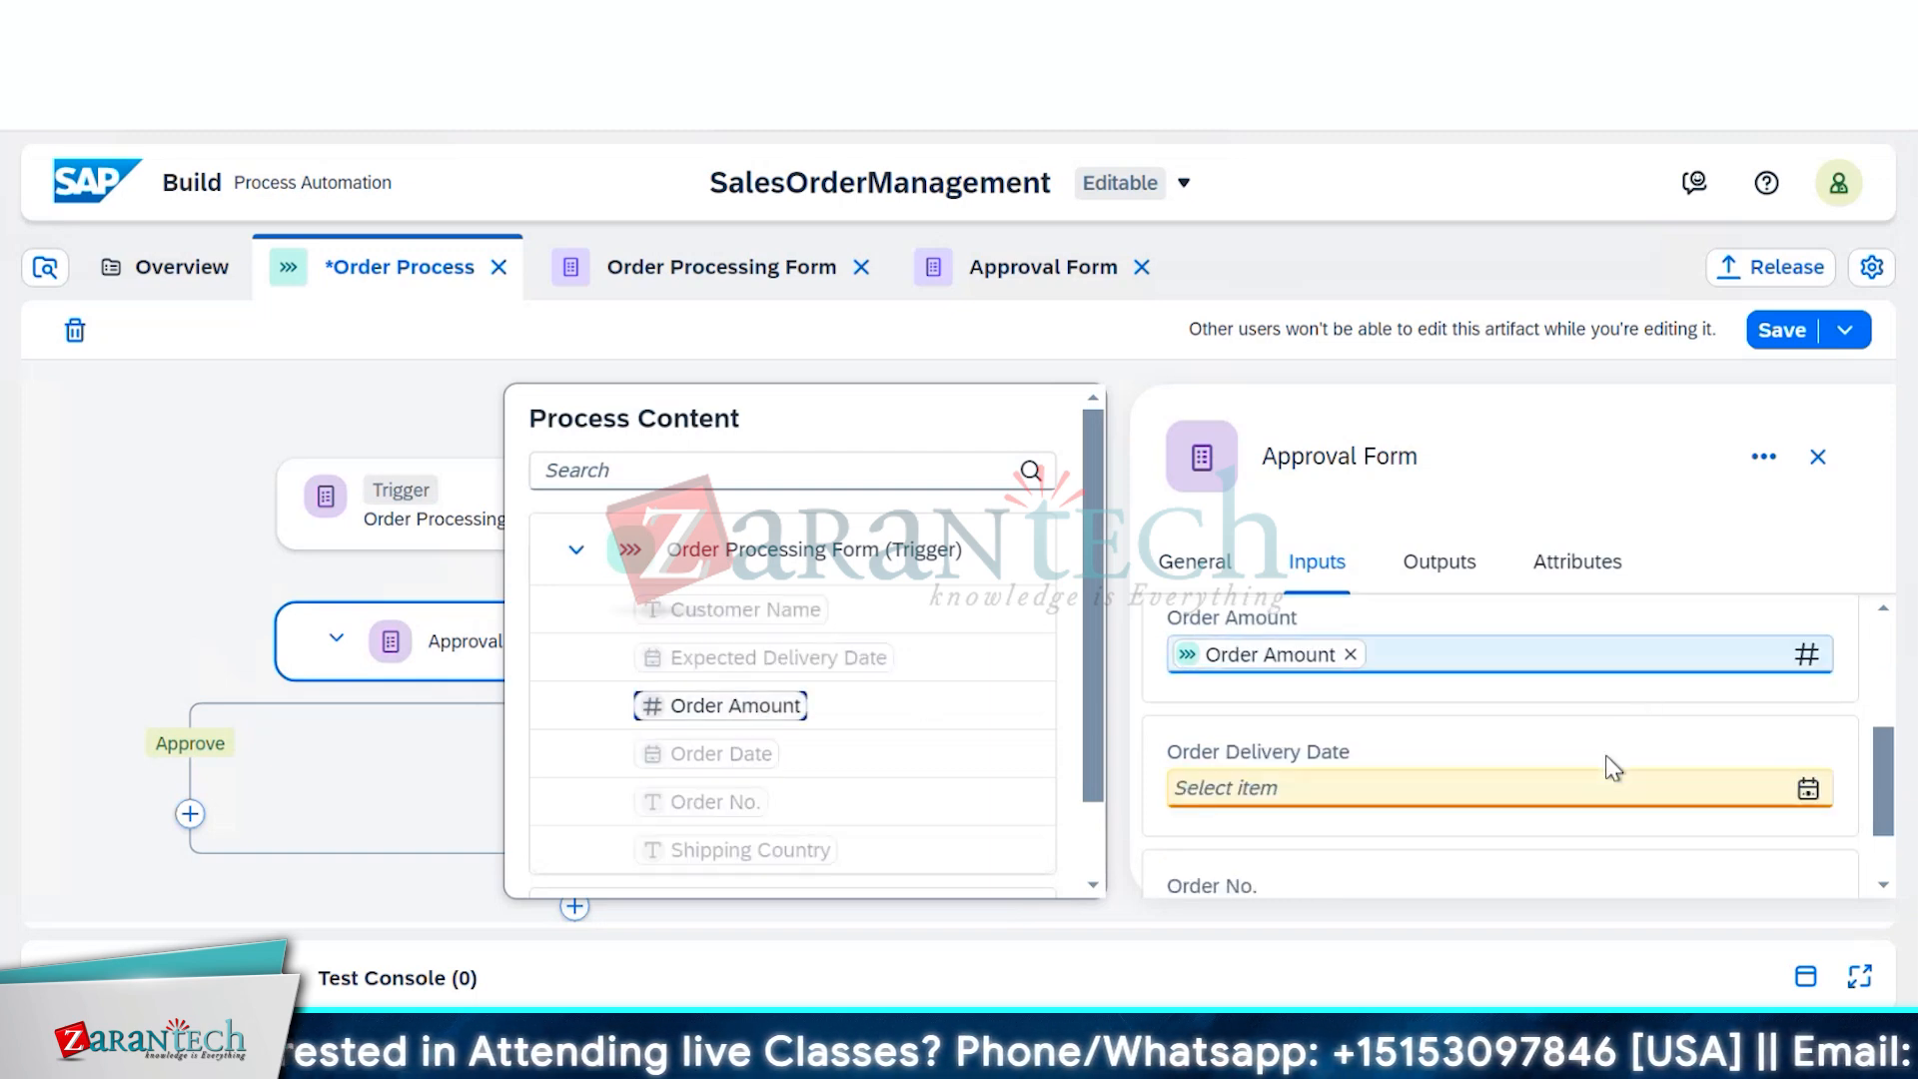
pyautogui.scroll(-1, 1468, 784)
pyautogui.scroll(2, 1428, 793)
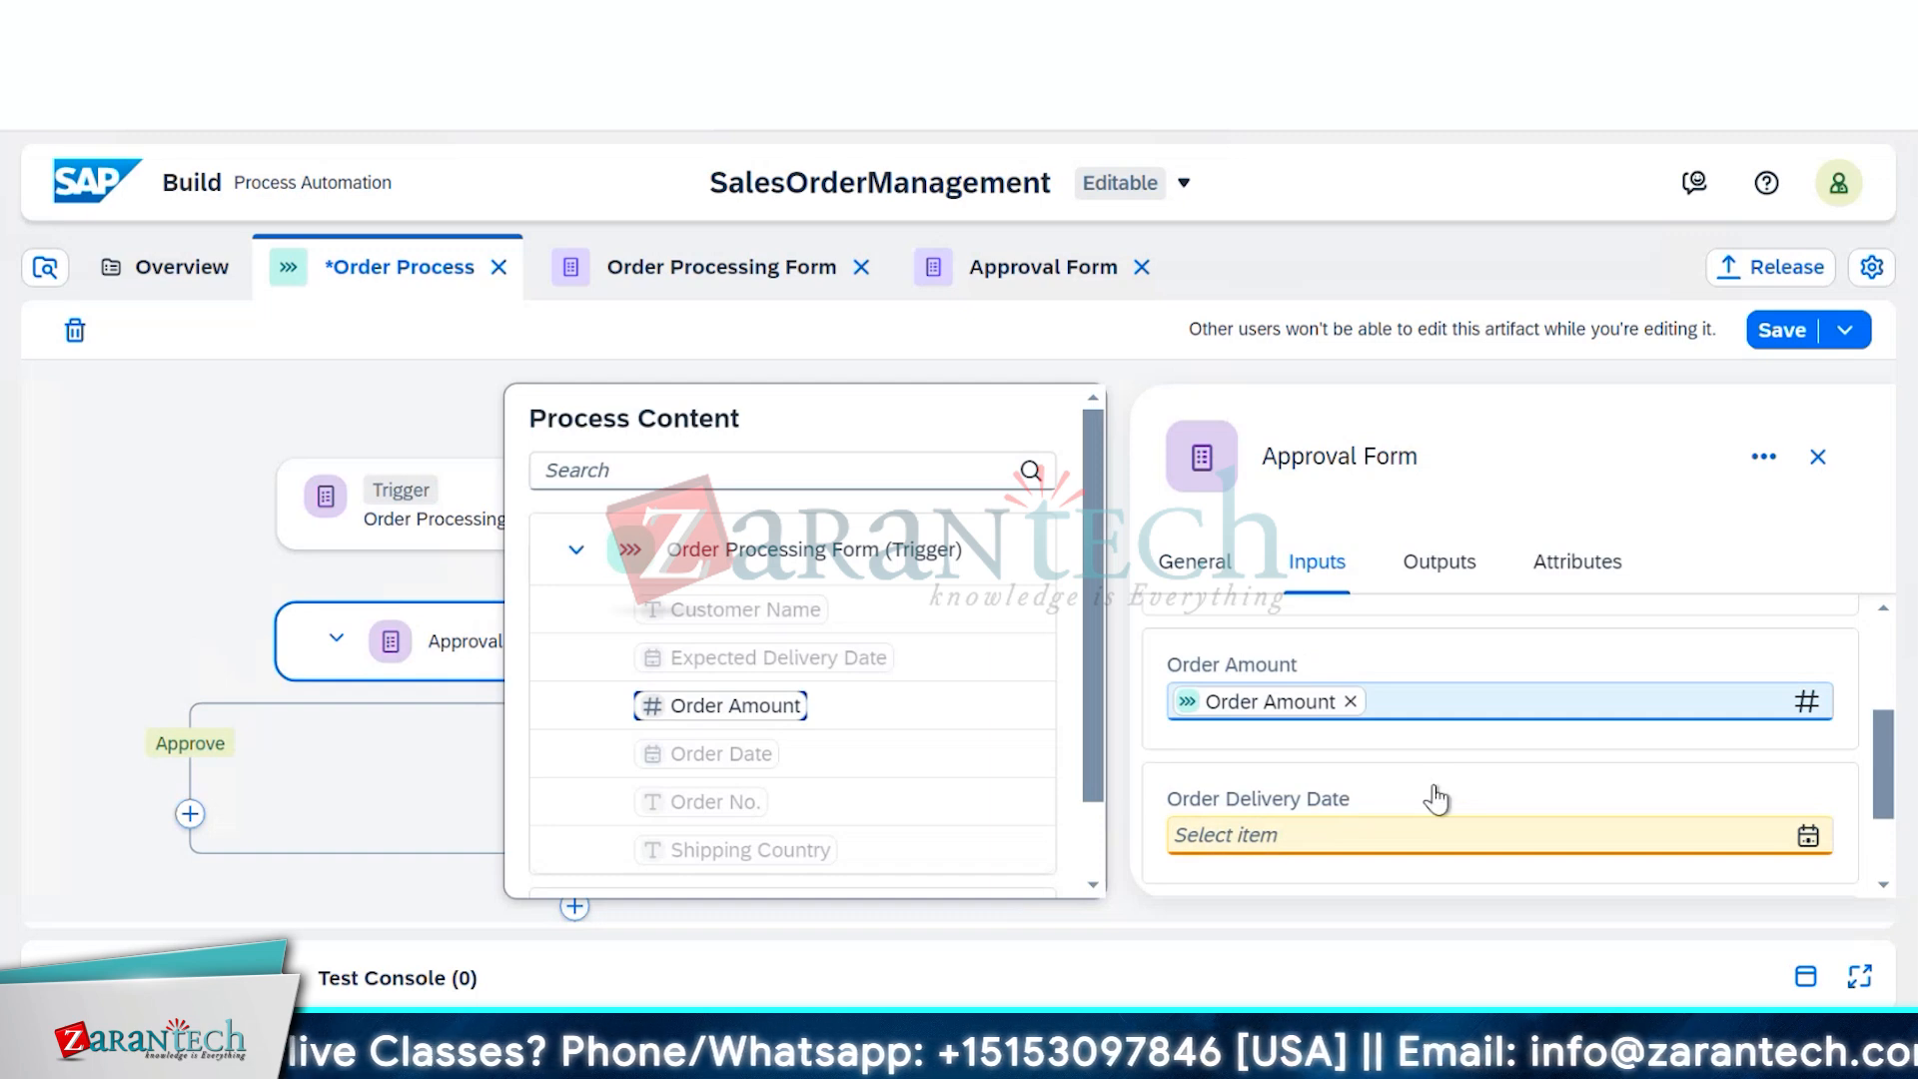
# Map Order Delivery Date to Expected Delivery Date and Order No. to the trigger's Order No
pyautogui.click(1434, 835)
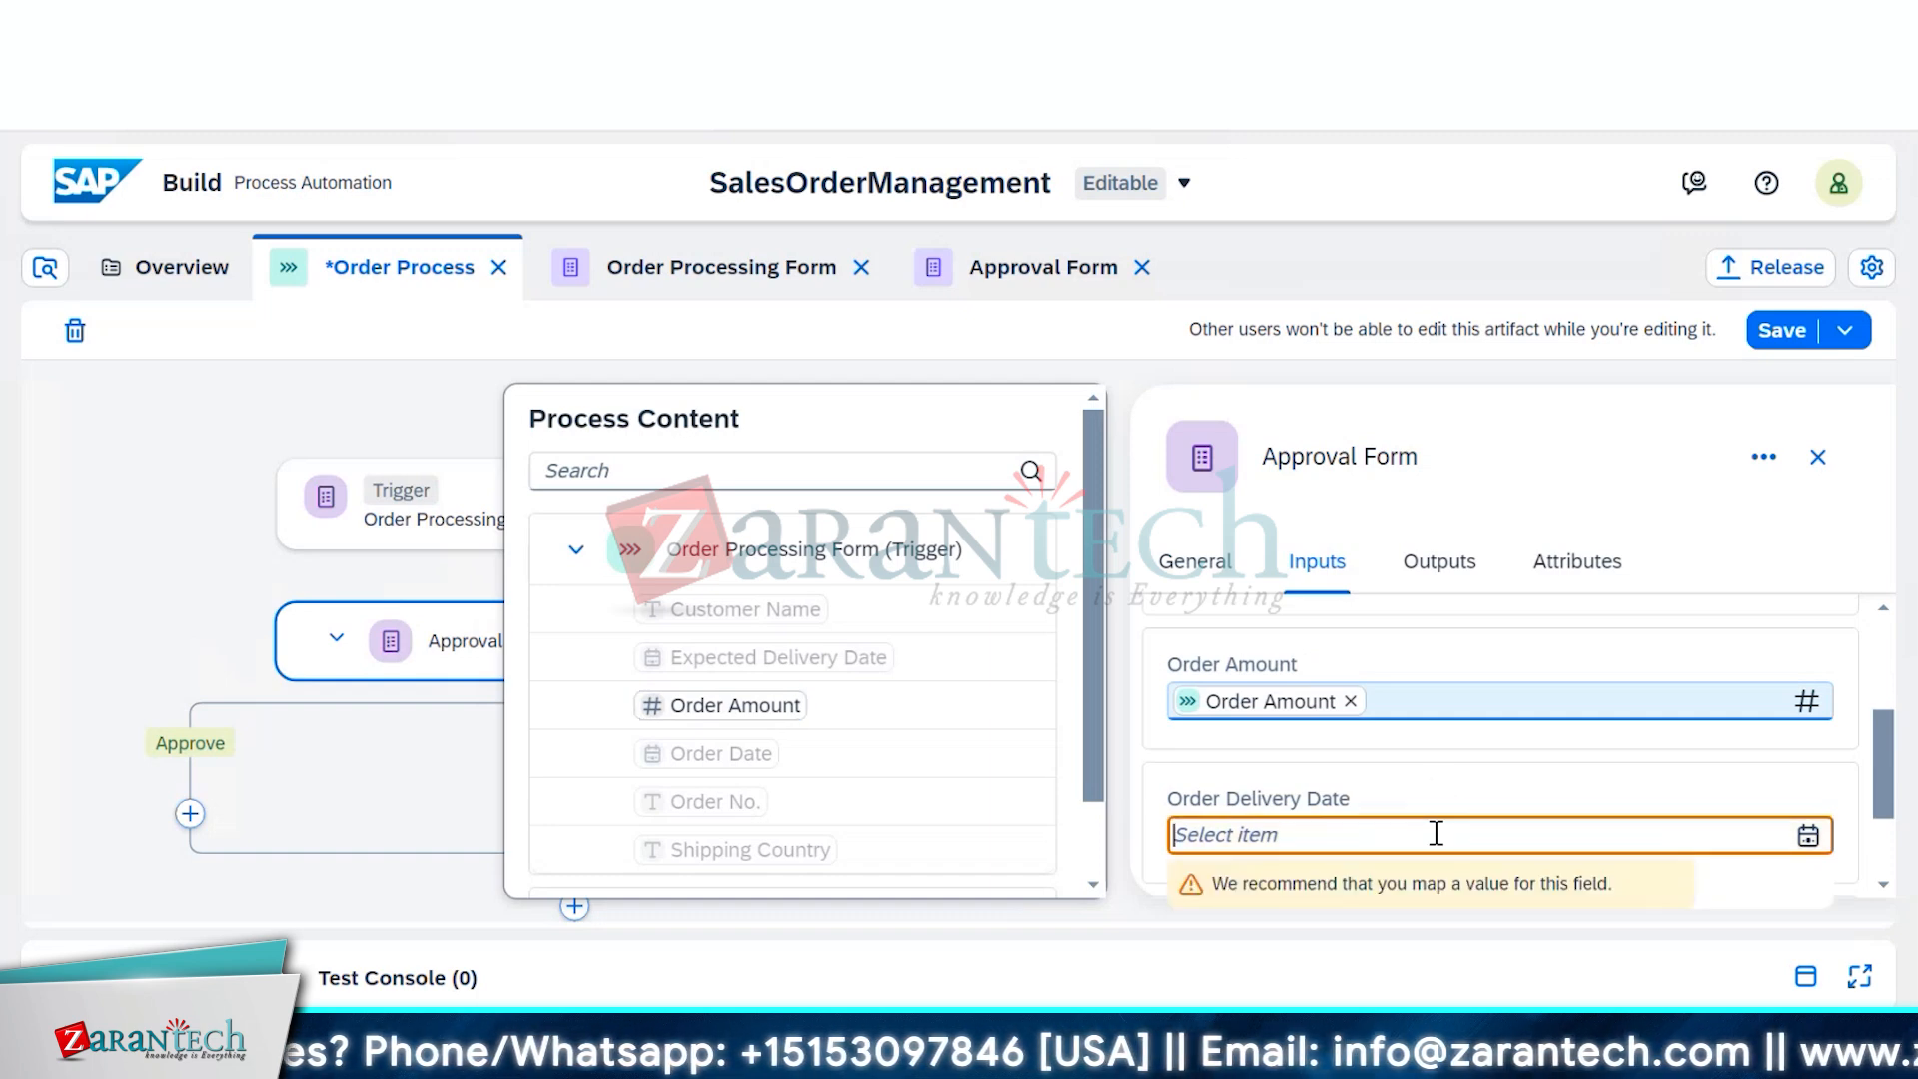
pyautogui.click(744, 759)
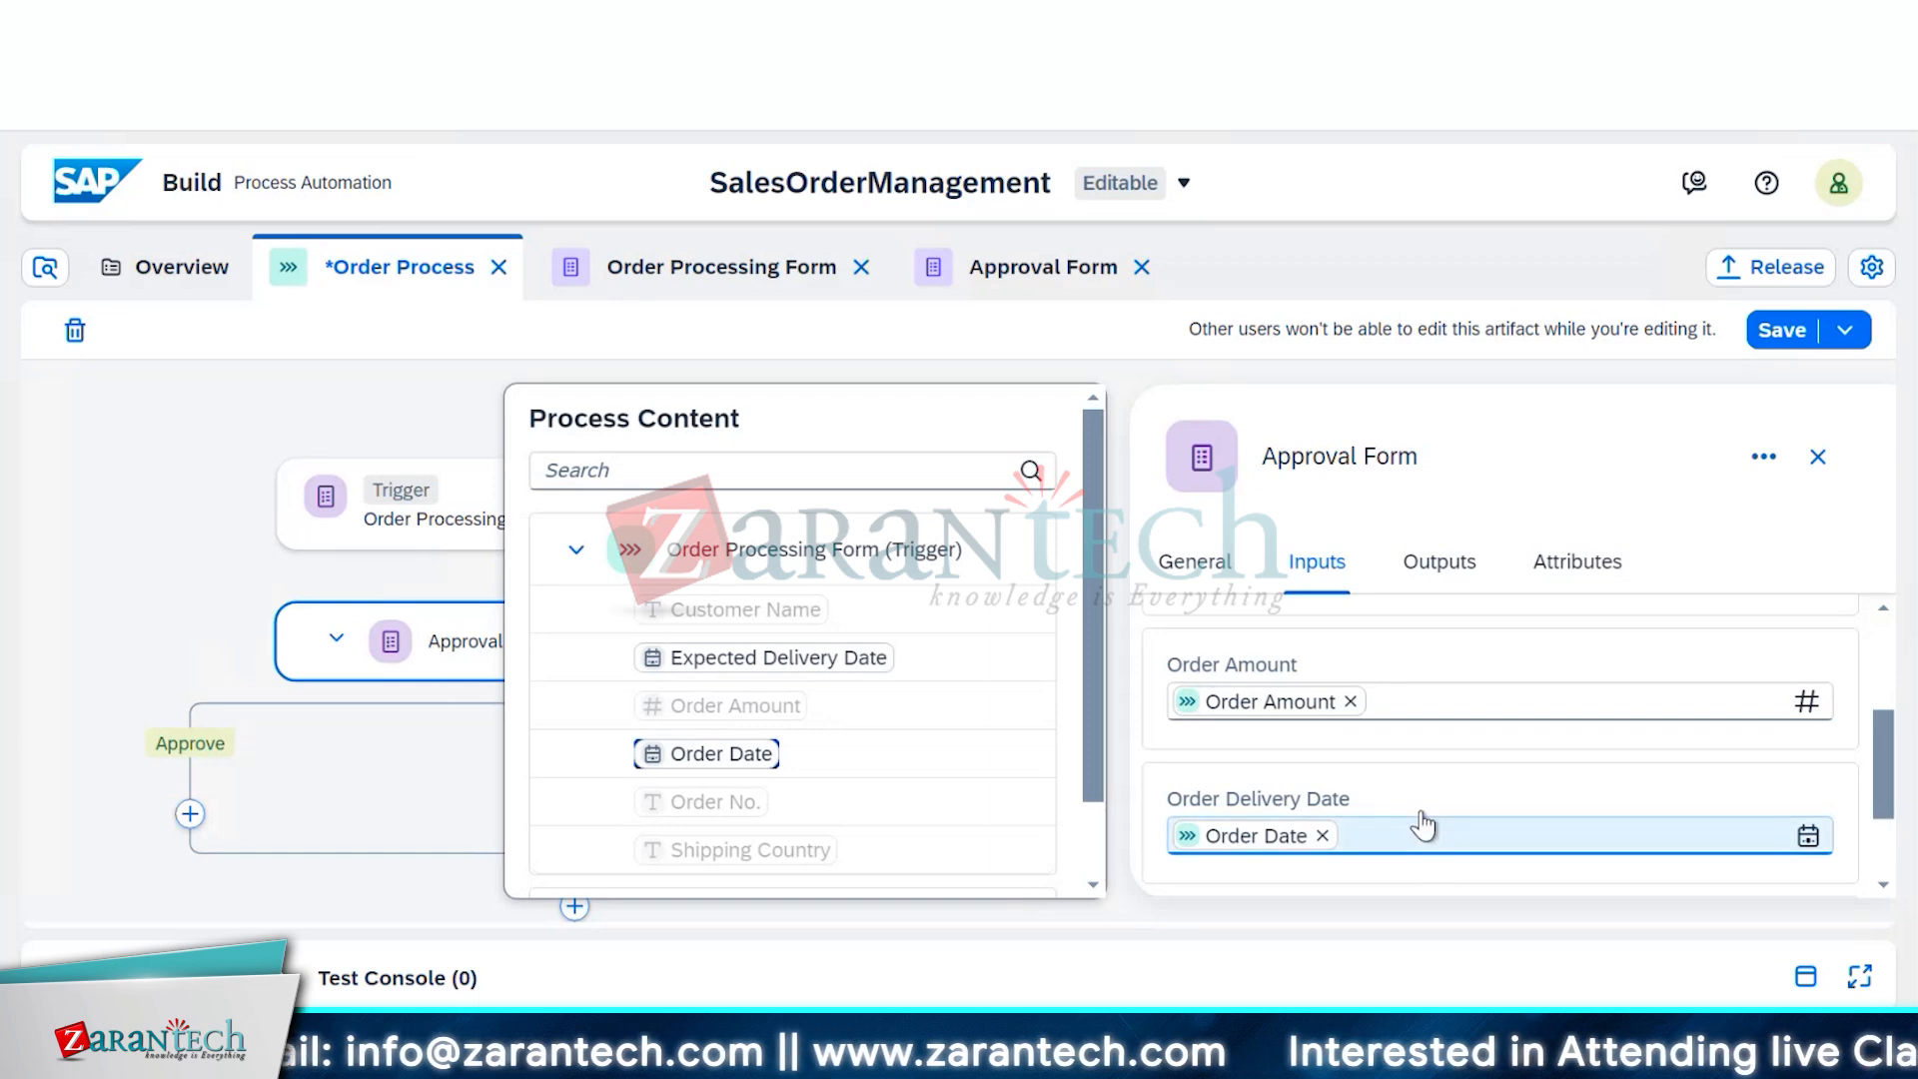
pyautogui.scroll(-1, 1425, 826)
pyautogui.click(1363, 822)
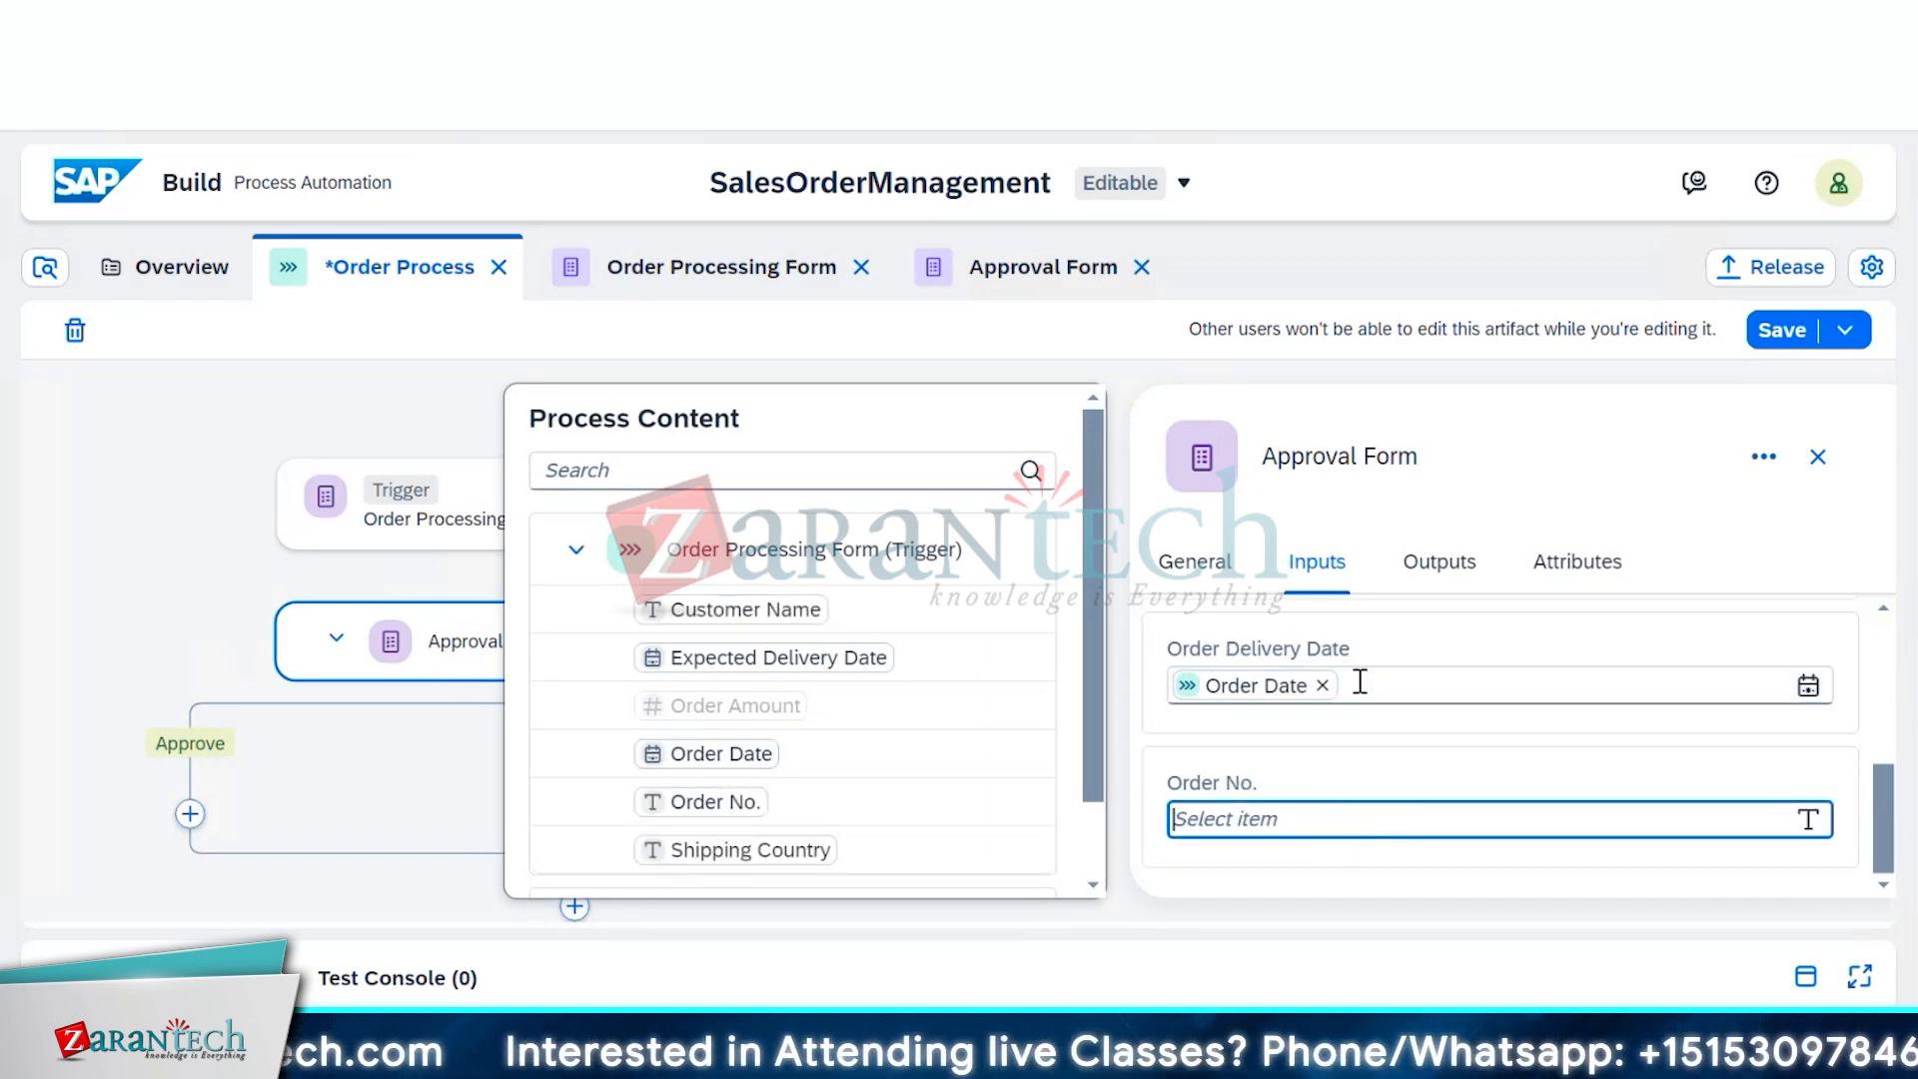
pyautogui.click(1321, 685)
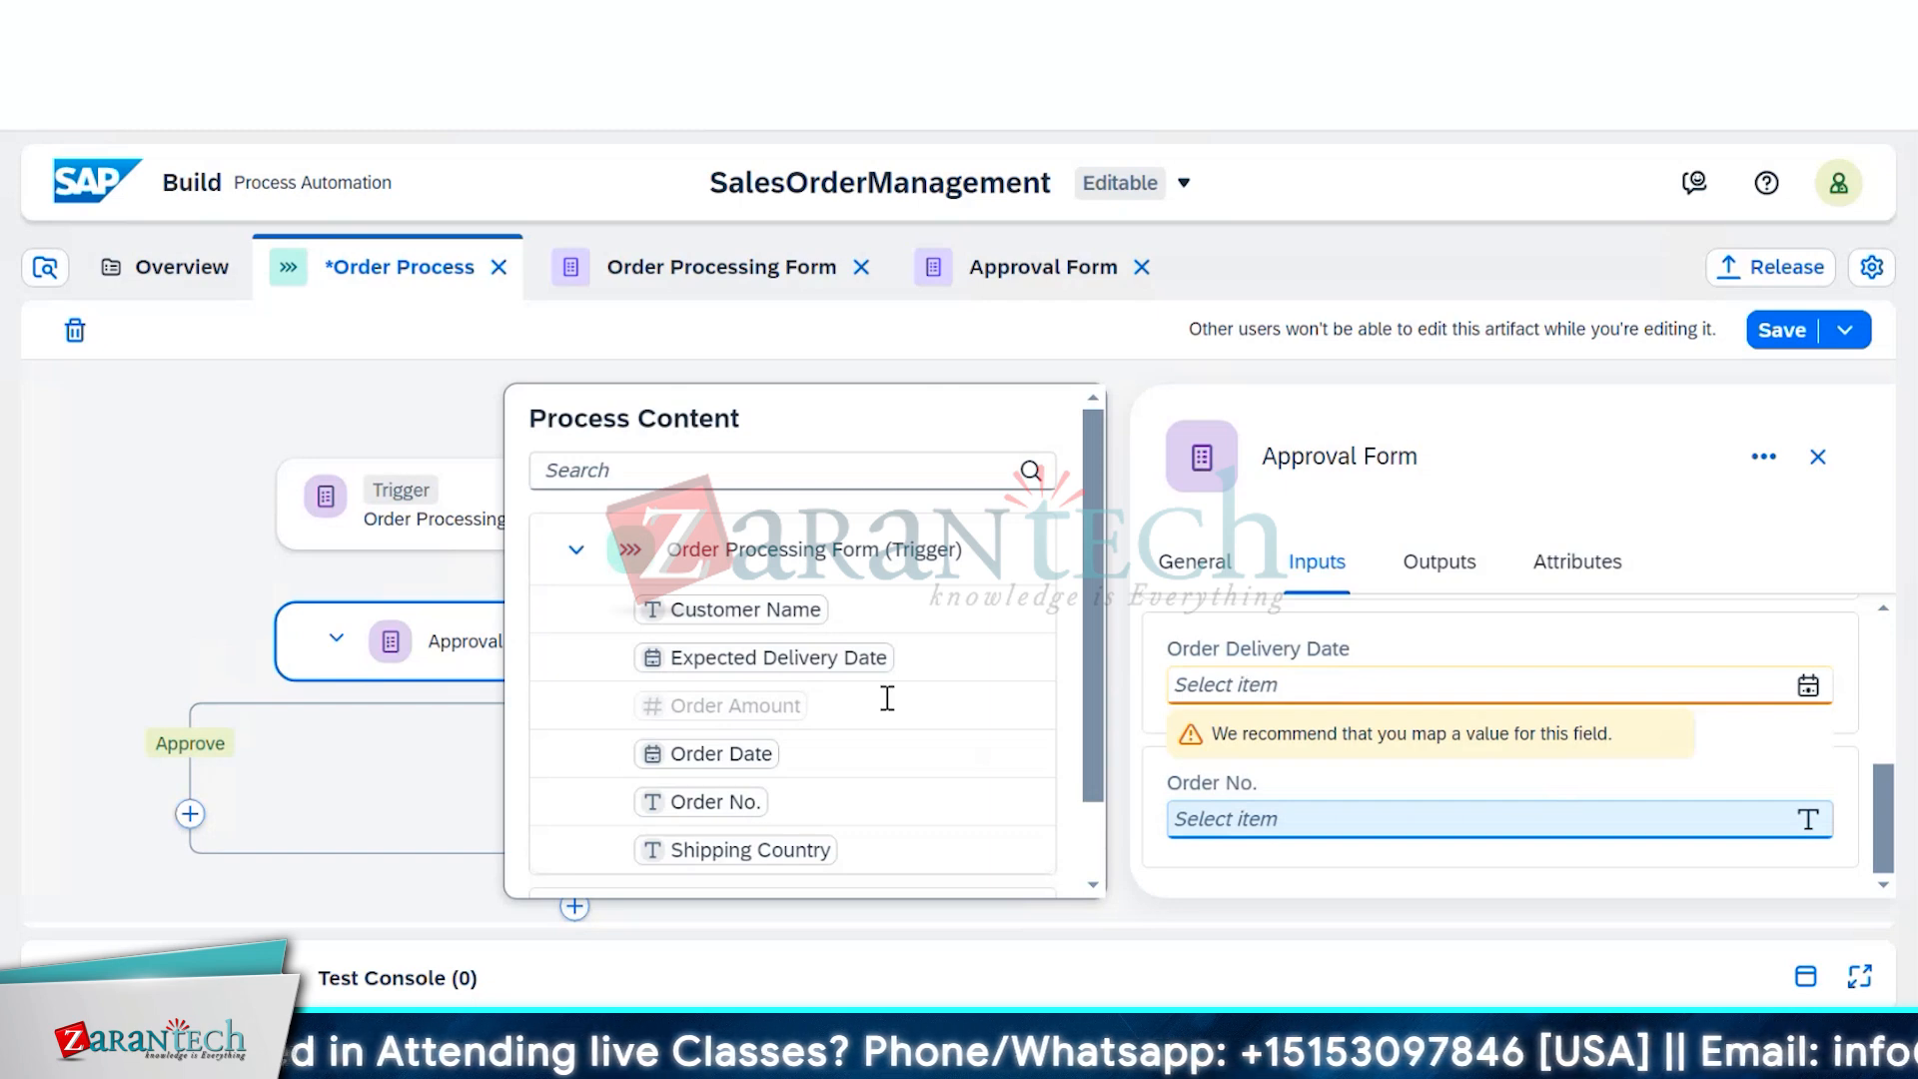
pyautogui.click(1254, 683)
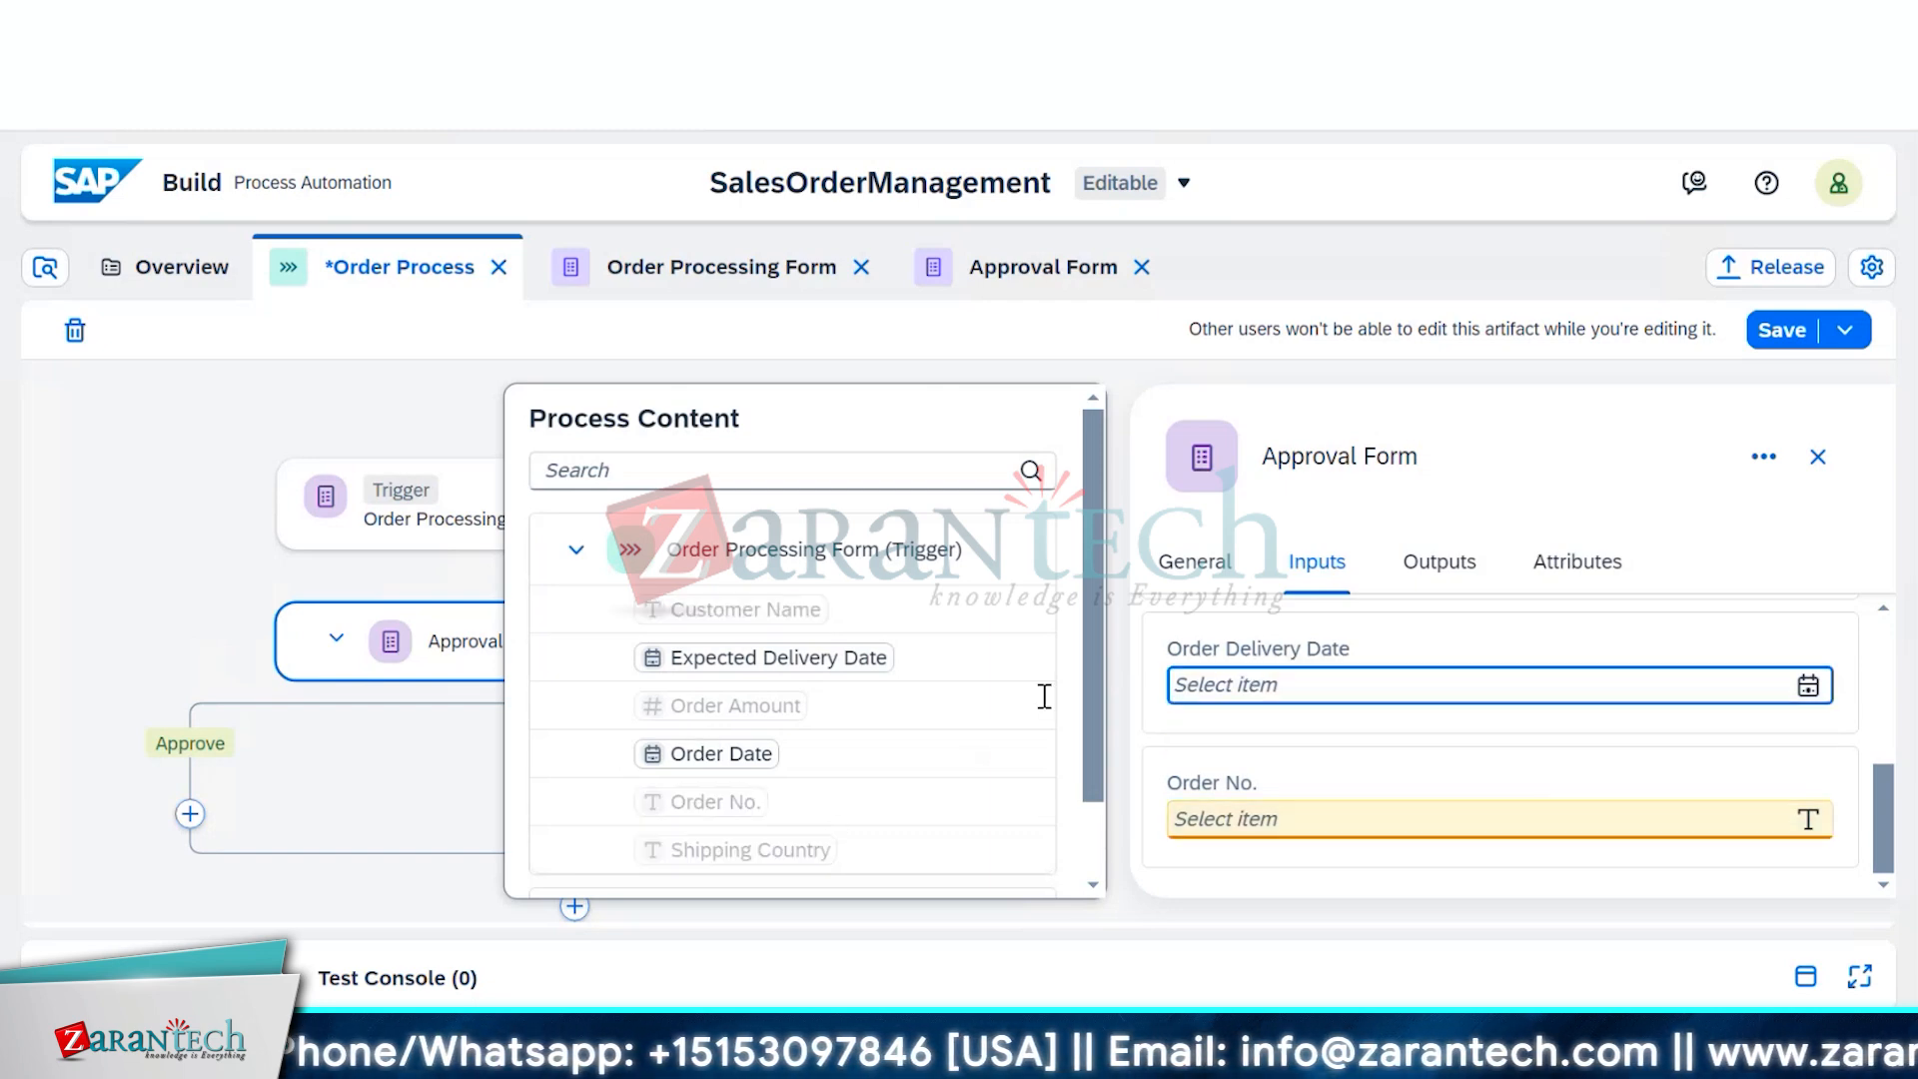
pyautogui.click(719, 677)
pyautogui.click(1383, 819)
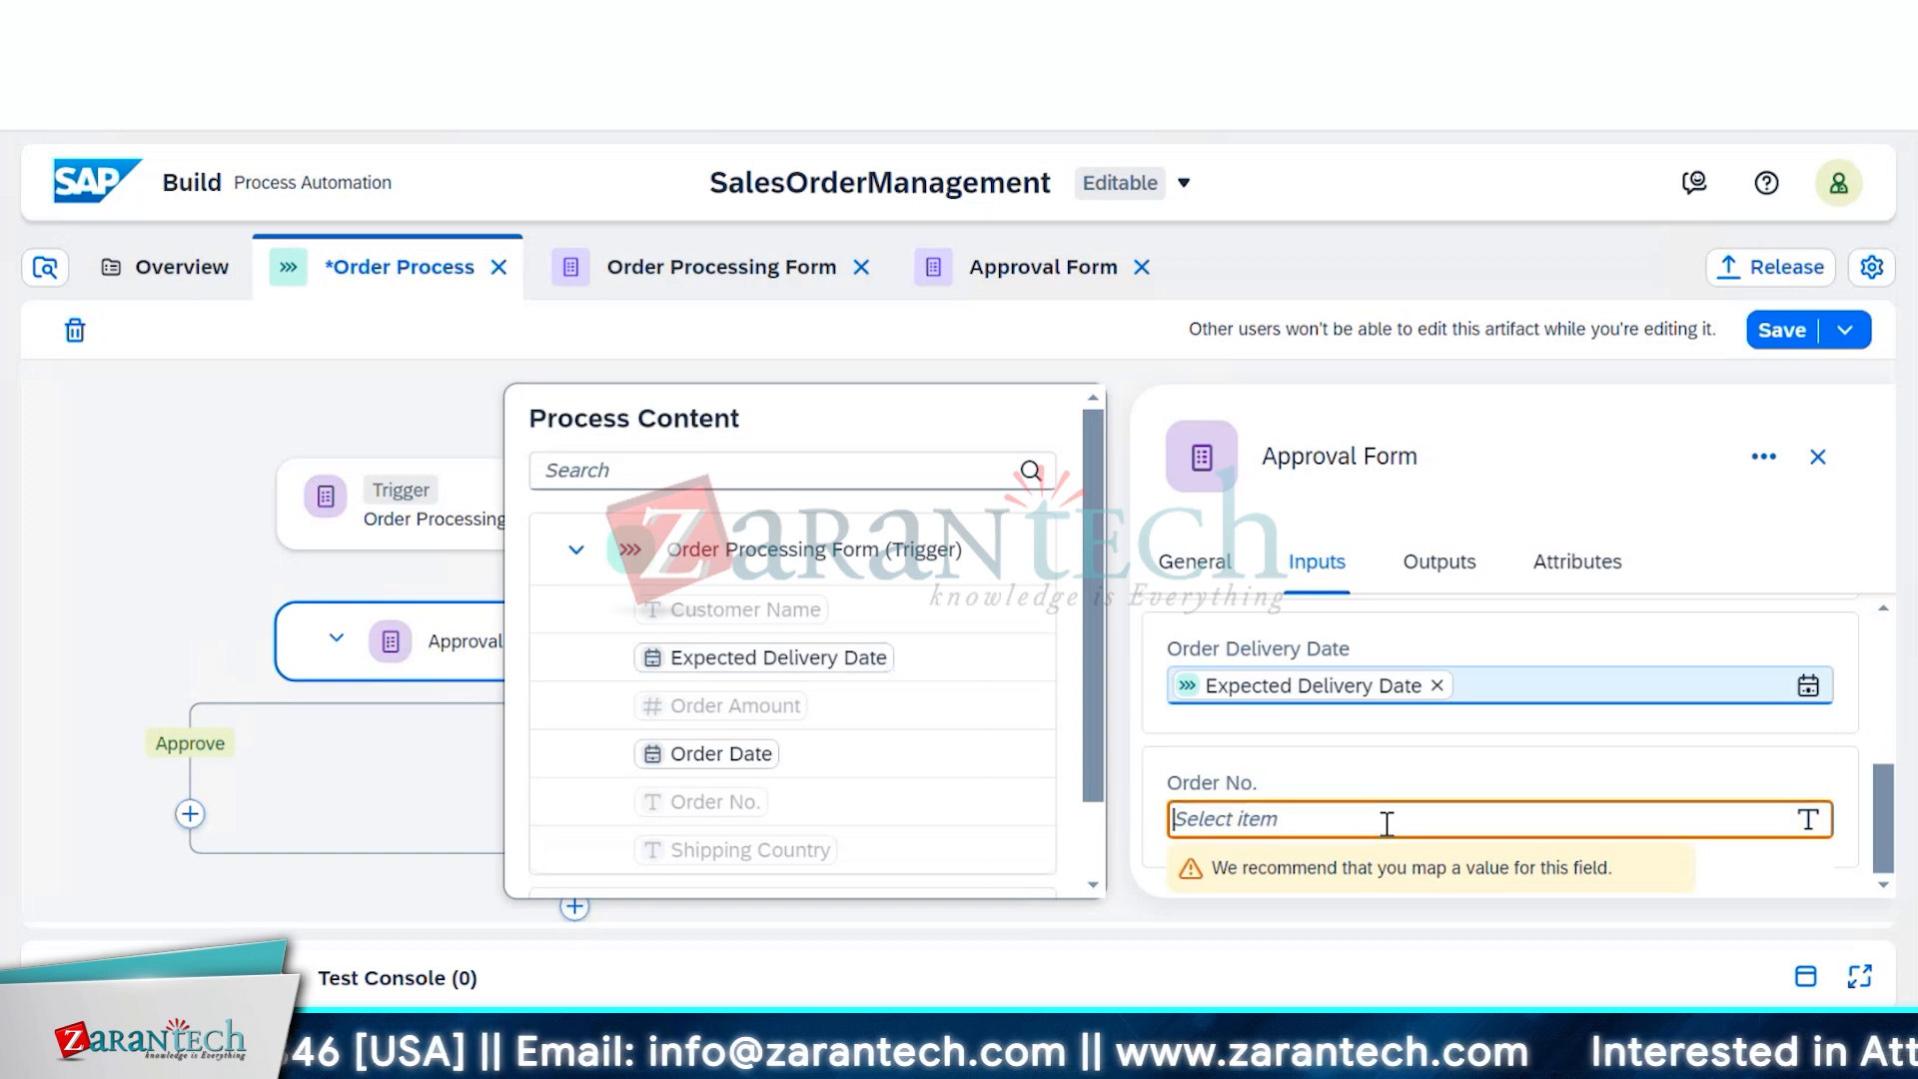
pyautogui.click(745, 805)
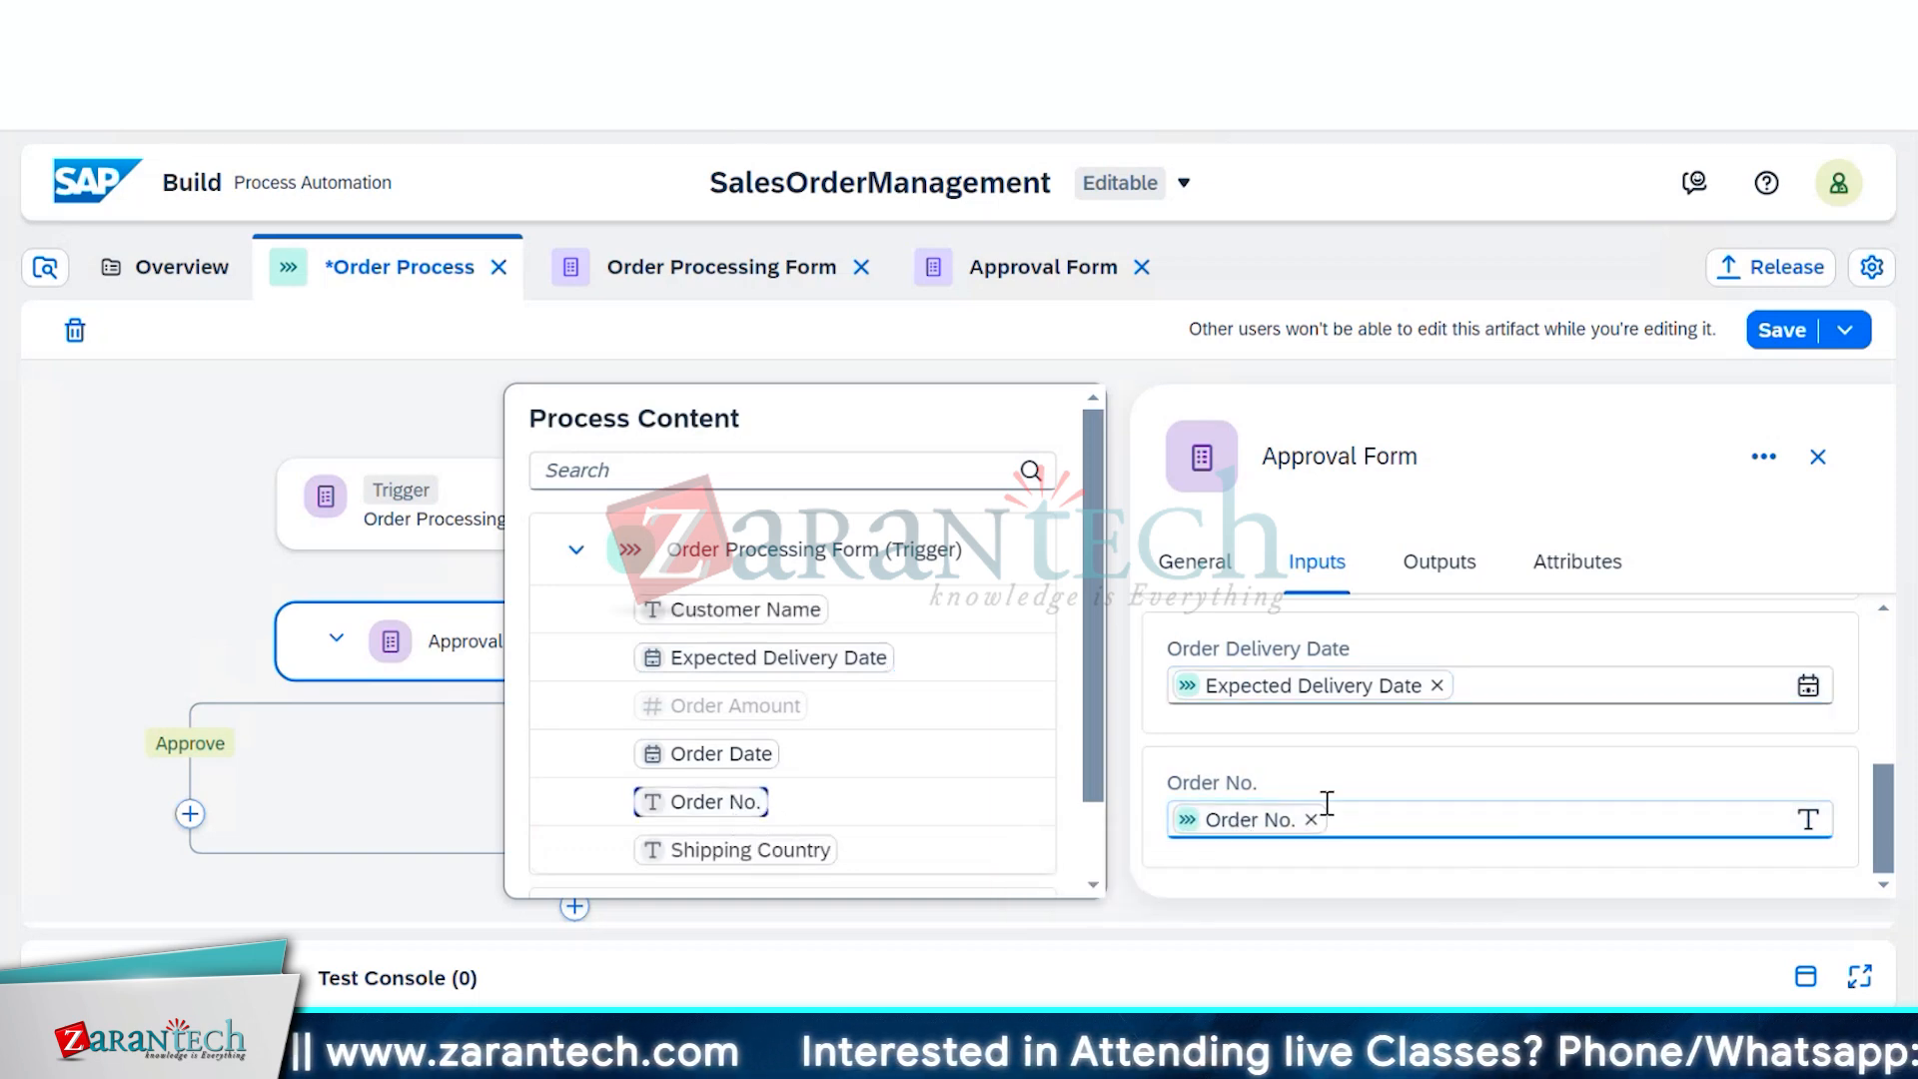
pyautogui.scroll(5, 1643, 796)
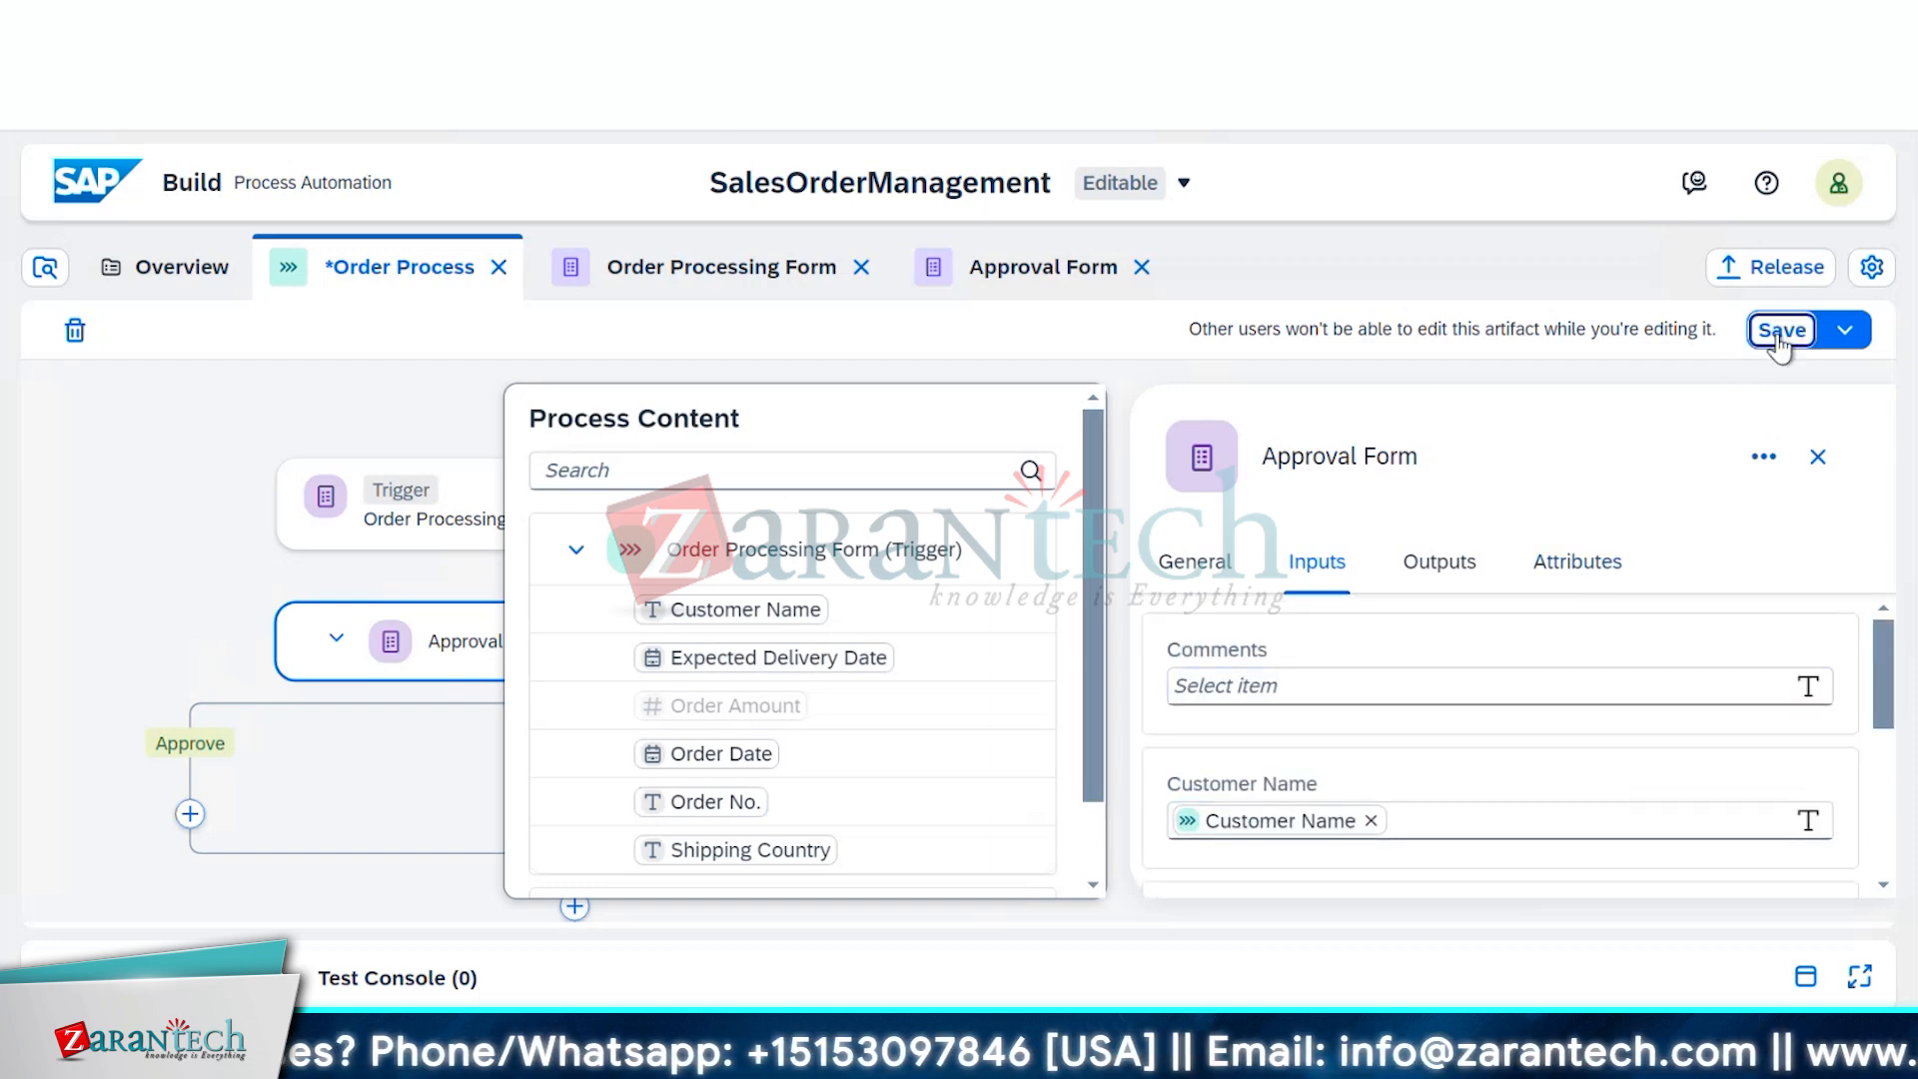
# Save the Order Process changes and release SalesOrderManagement as patch version 1.0.1
pyautogui.click(1777, 329)
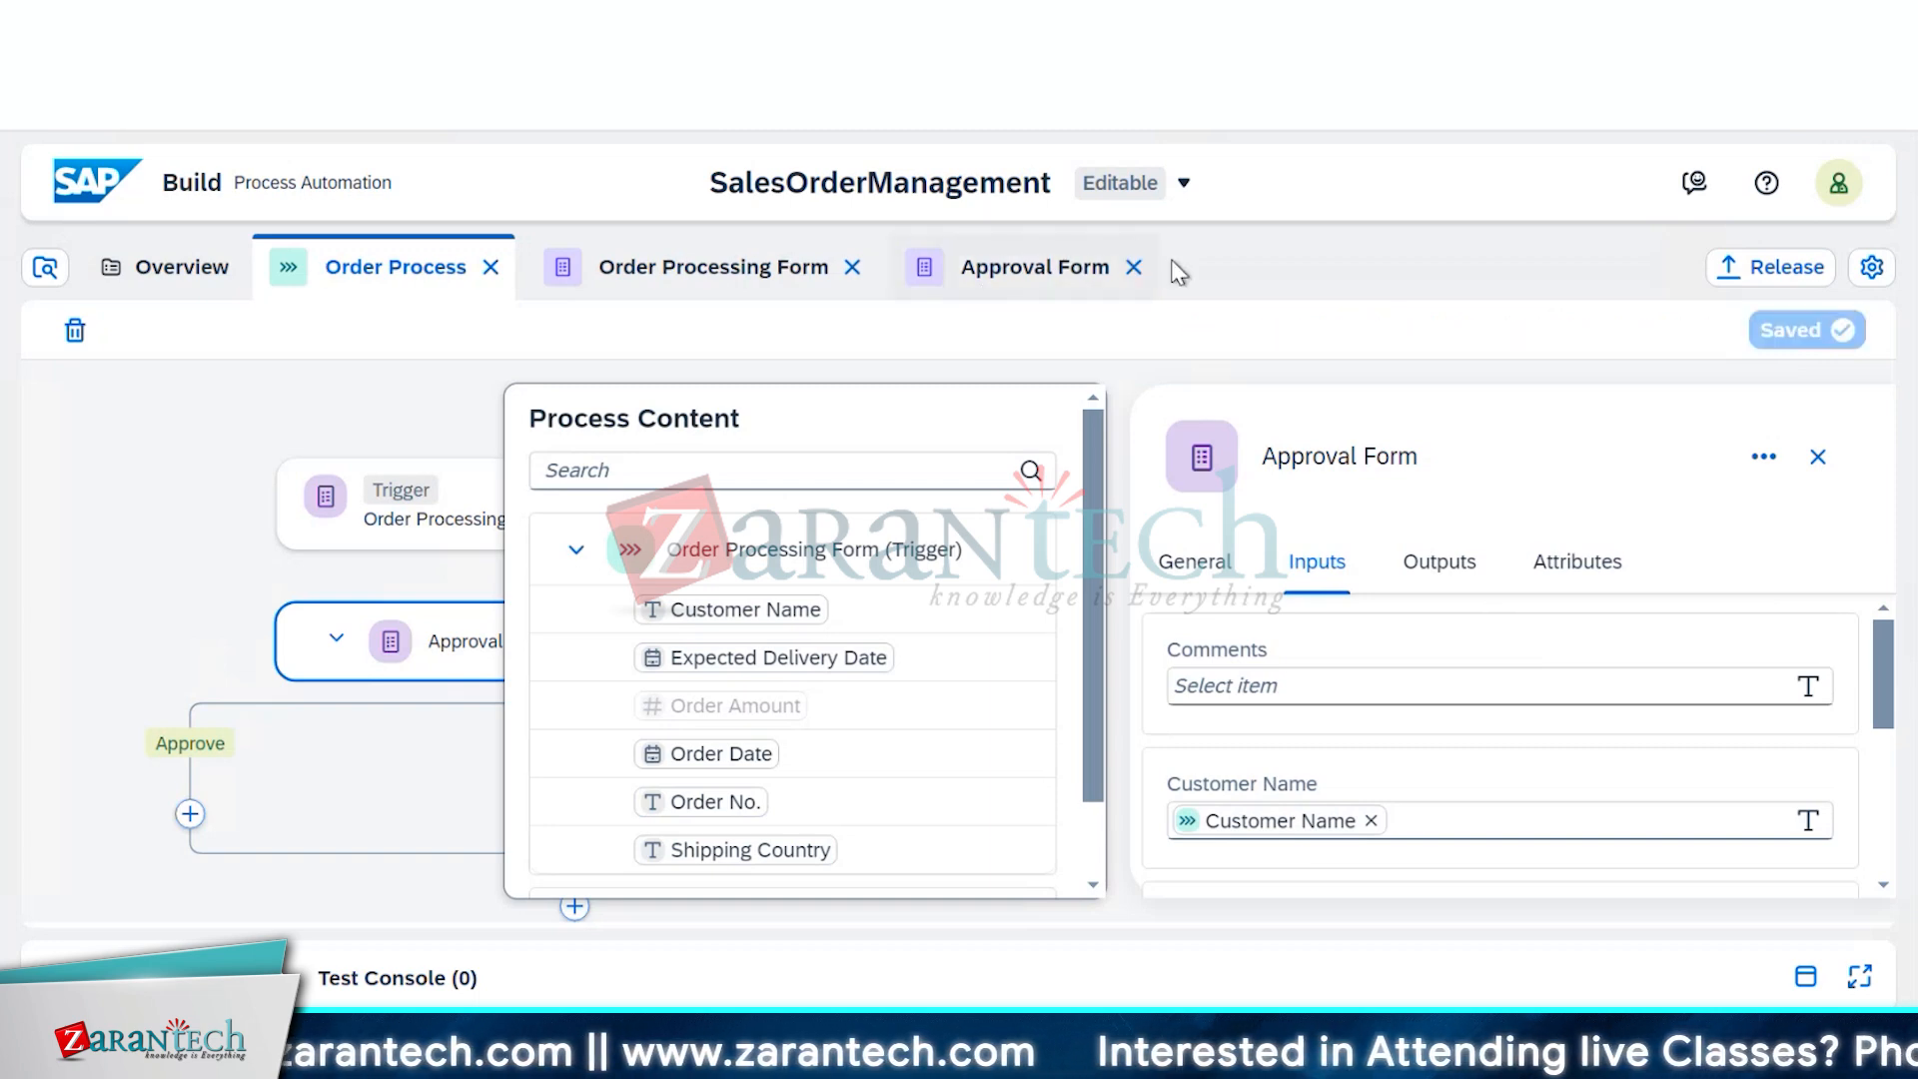
pyautogui.click(1808, 270)
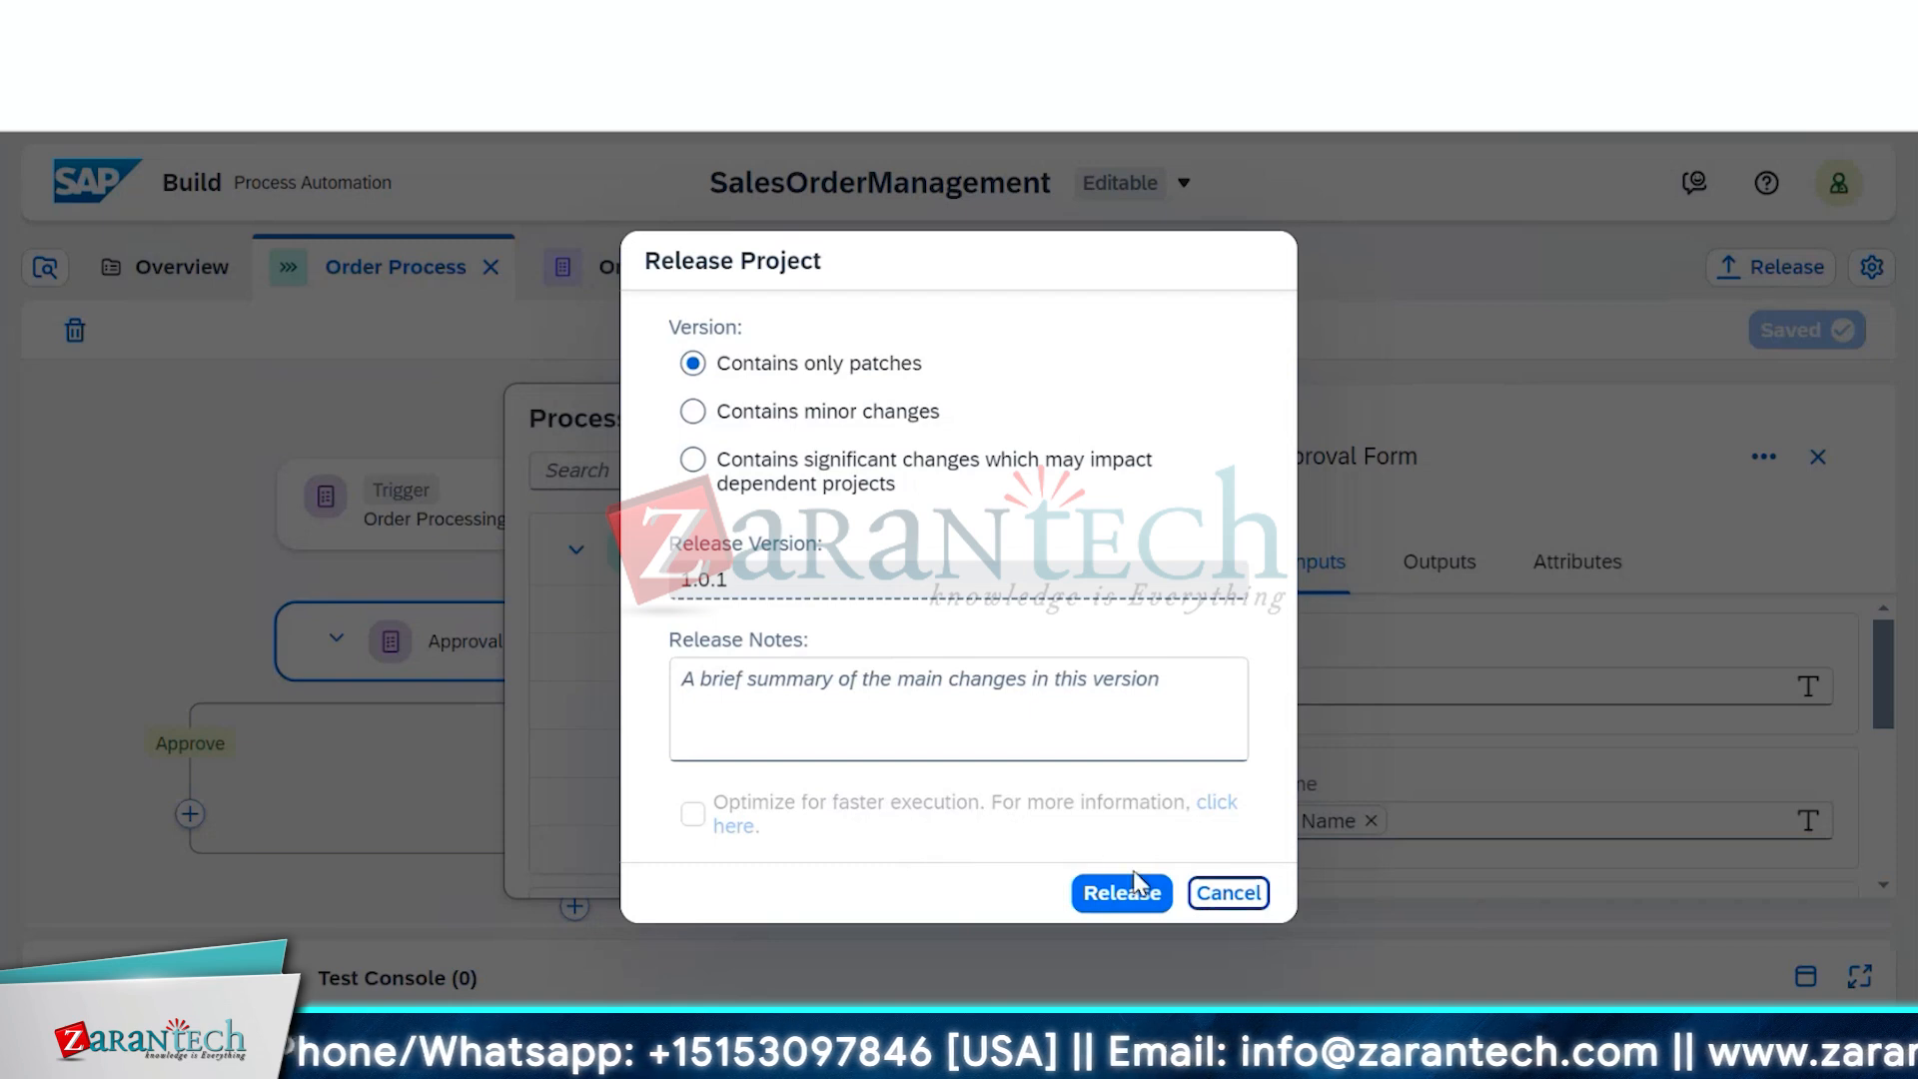
pyautogui.click(1114, 899)
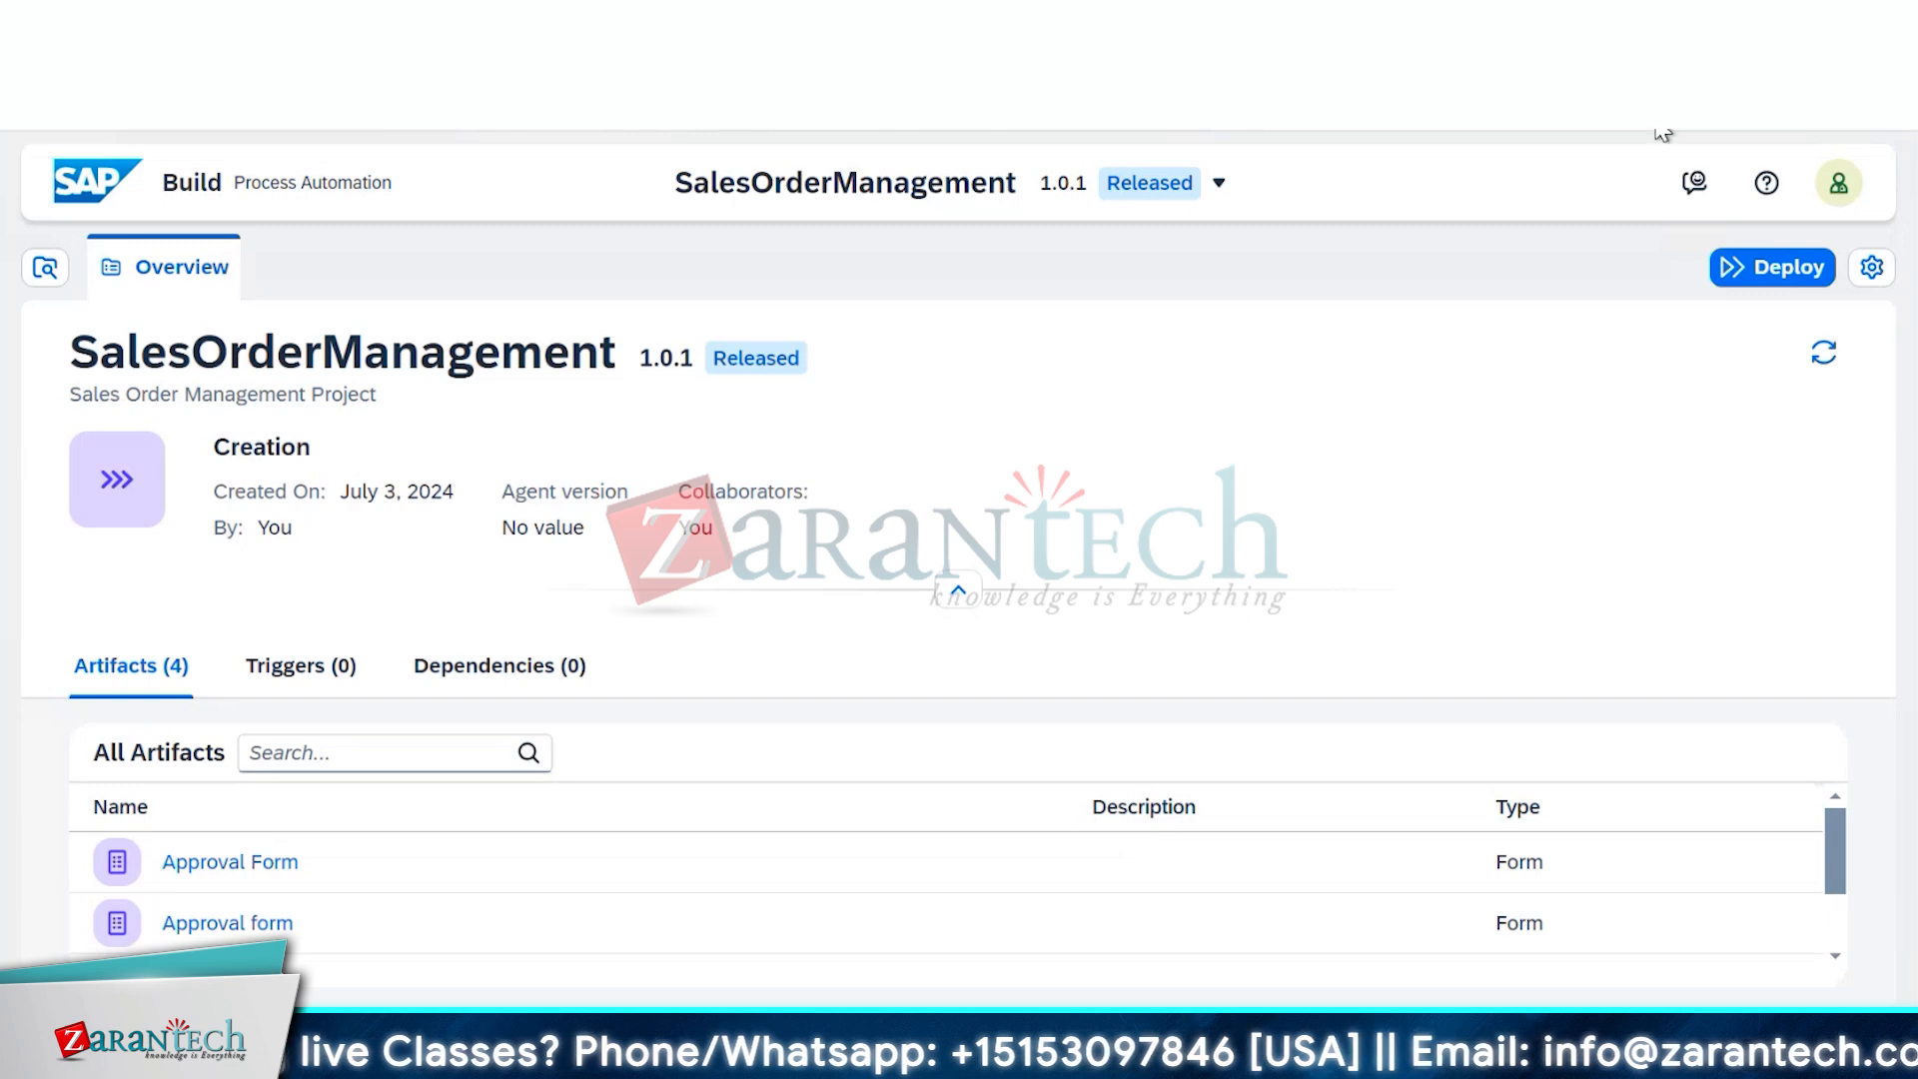
# Deploy 1.0.1 to the Public environment, upgrading the active 1.0.0 deployment
pyautogui.click(1748, 277)
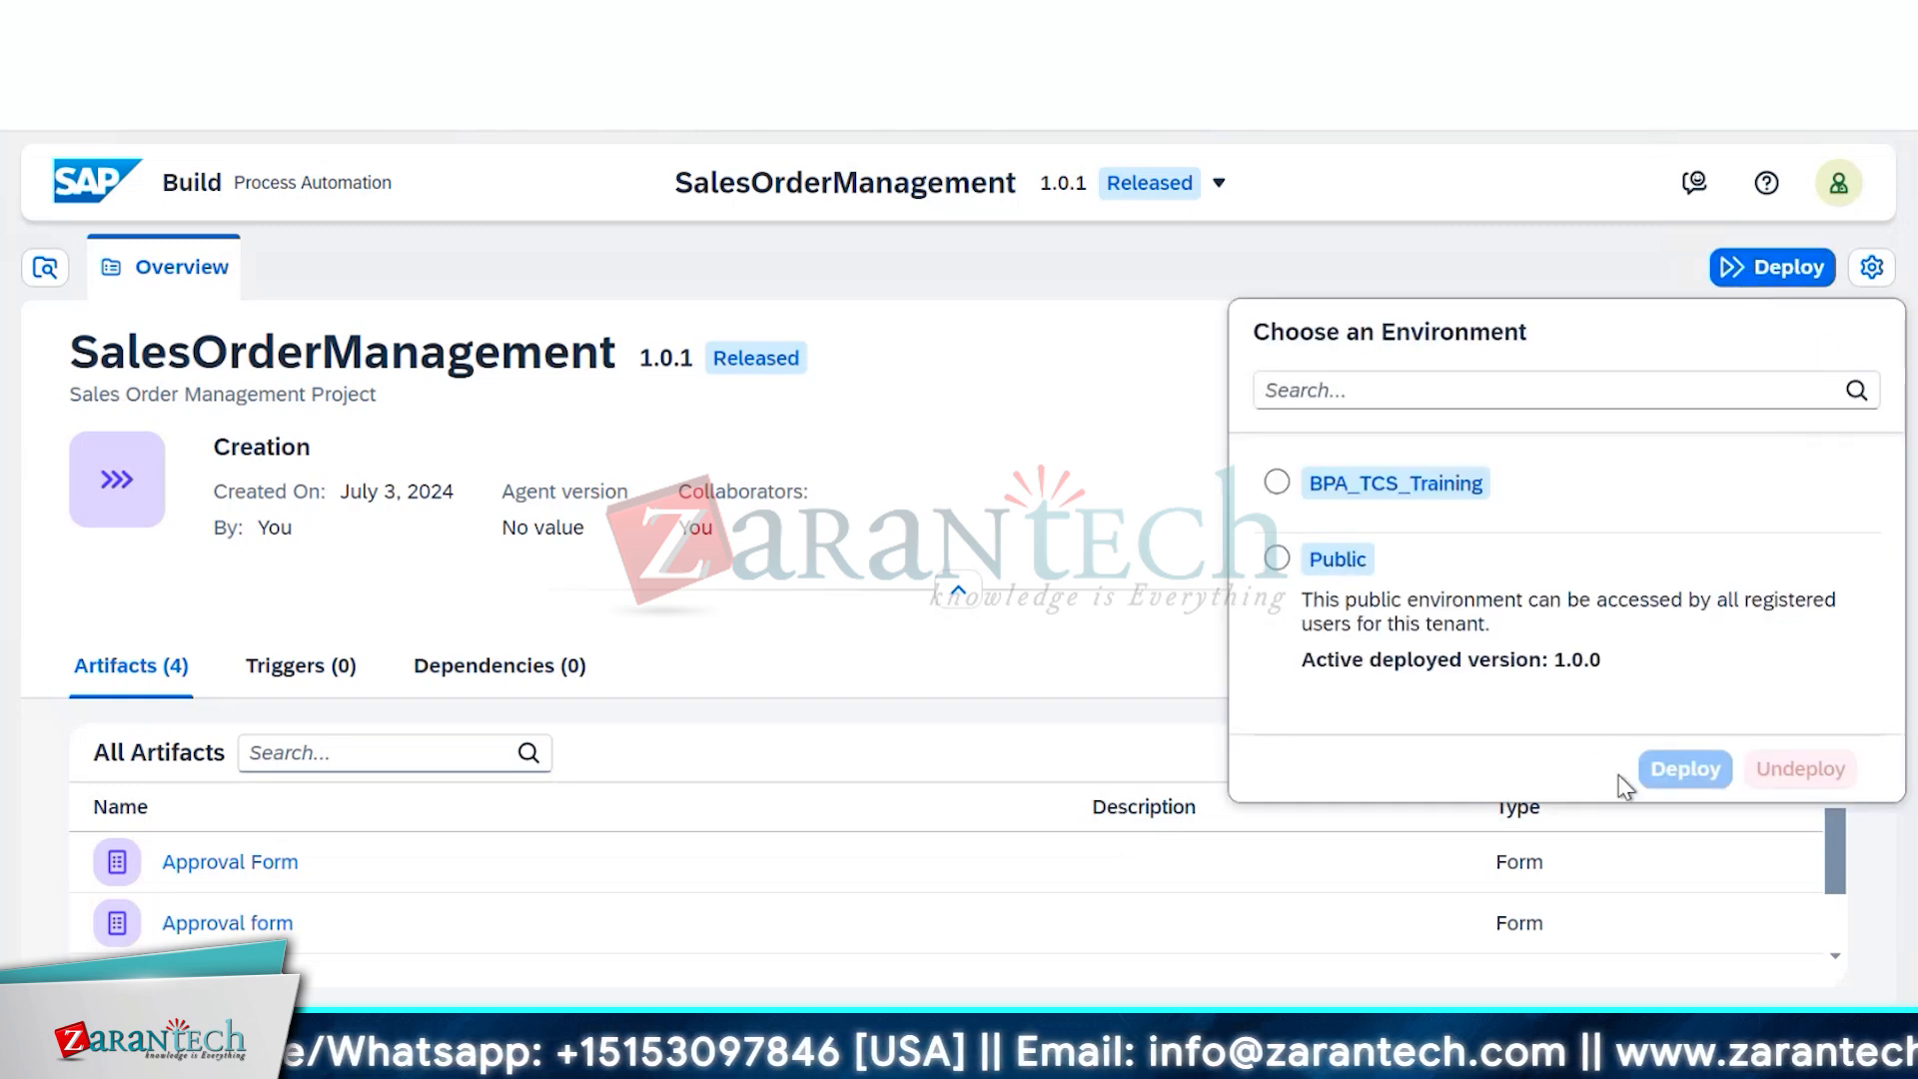
pyautogui.click(1277, 558)
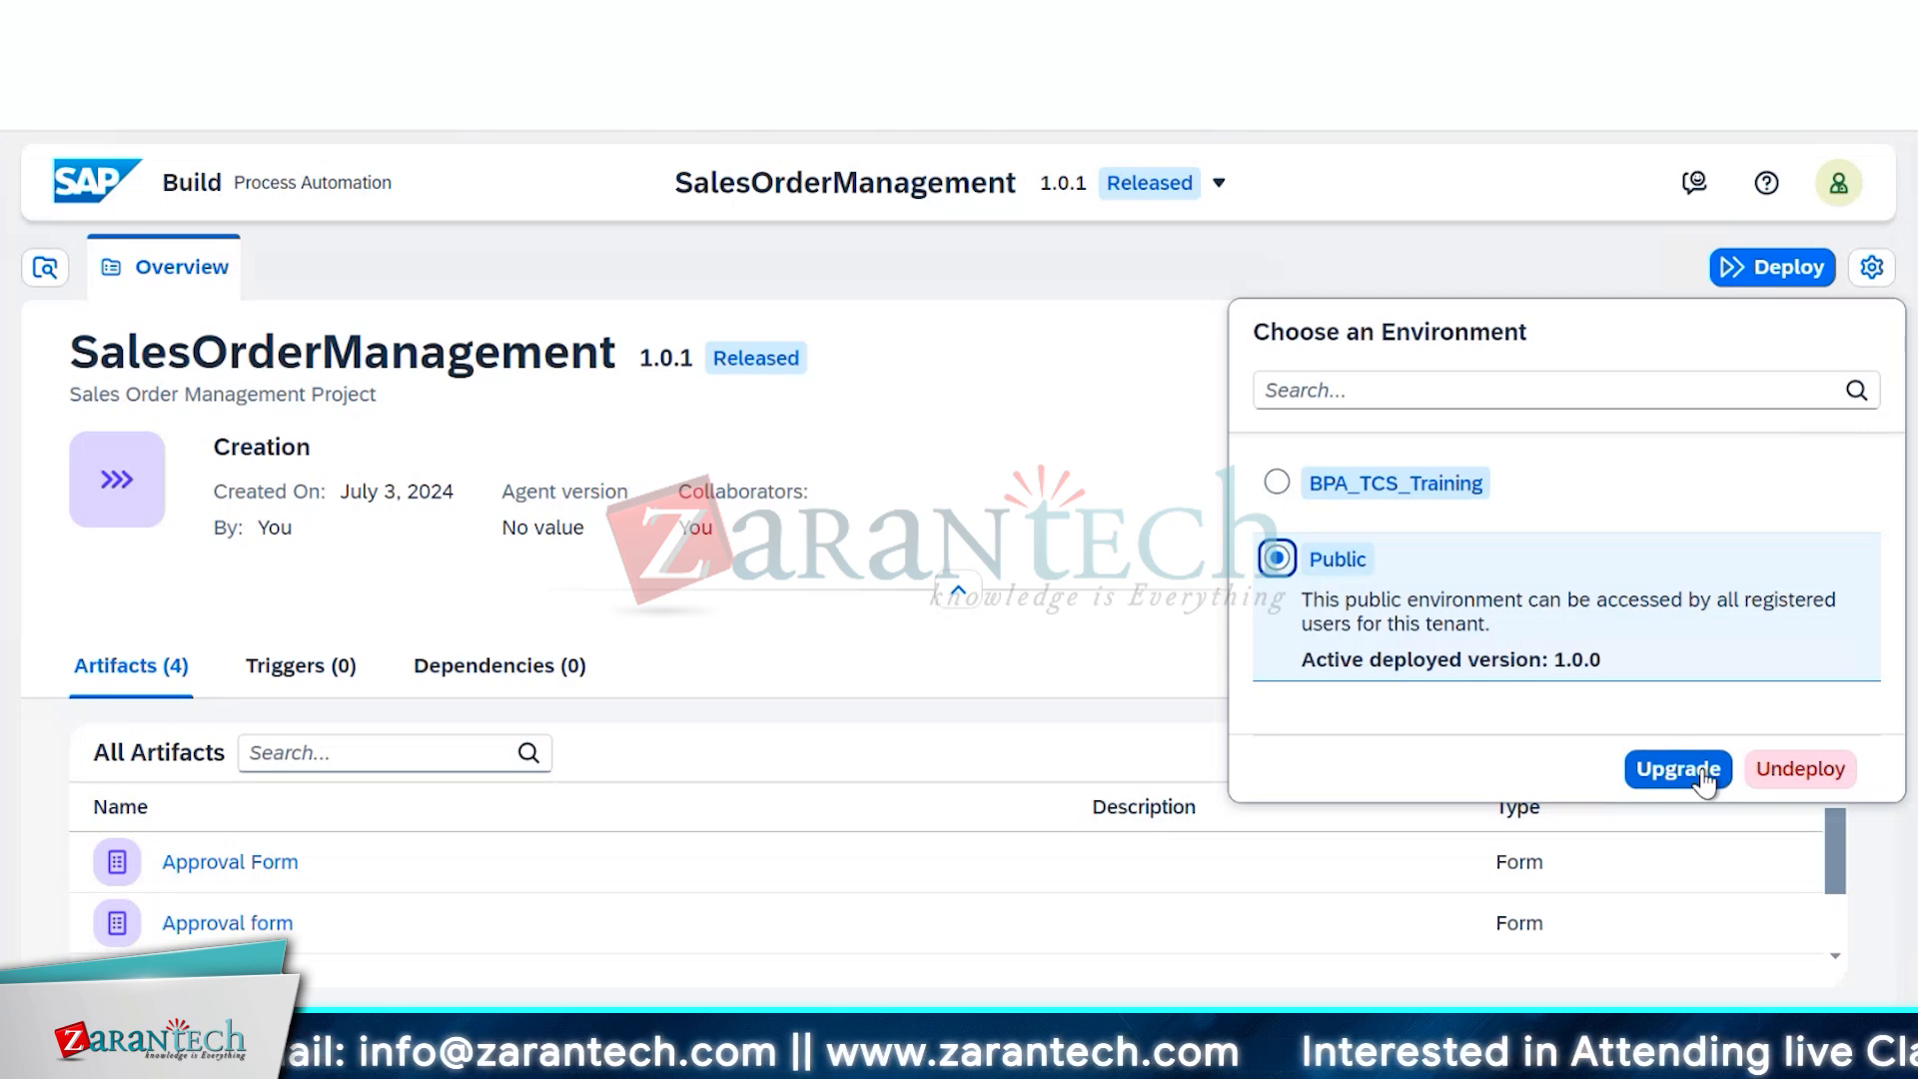
pyautogui.click(1678, 769)
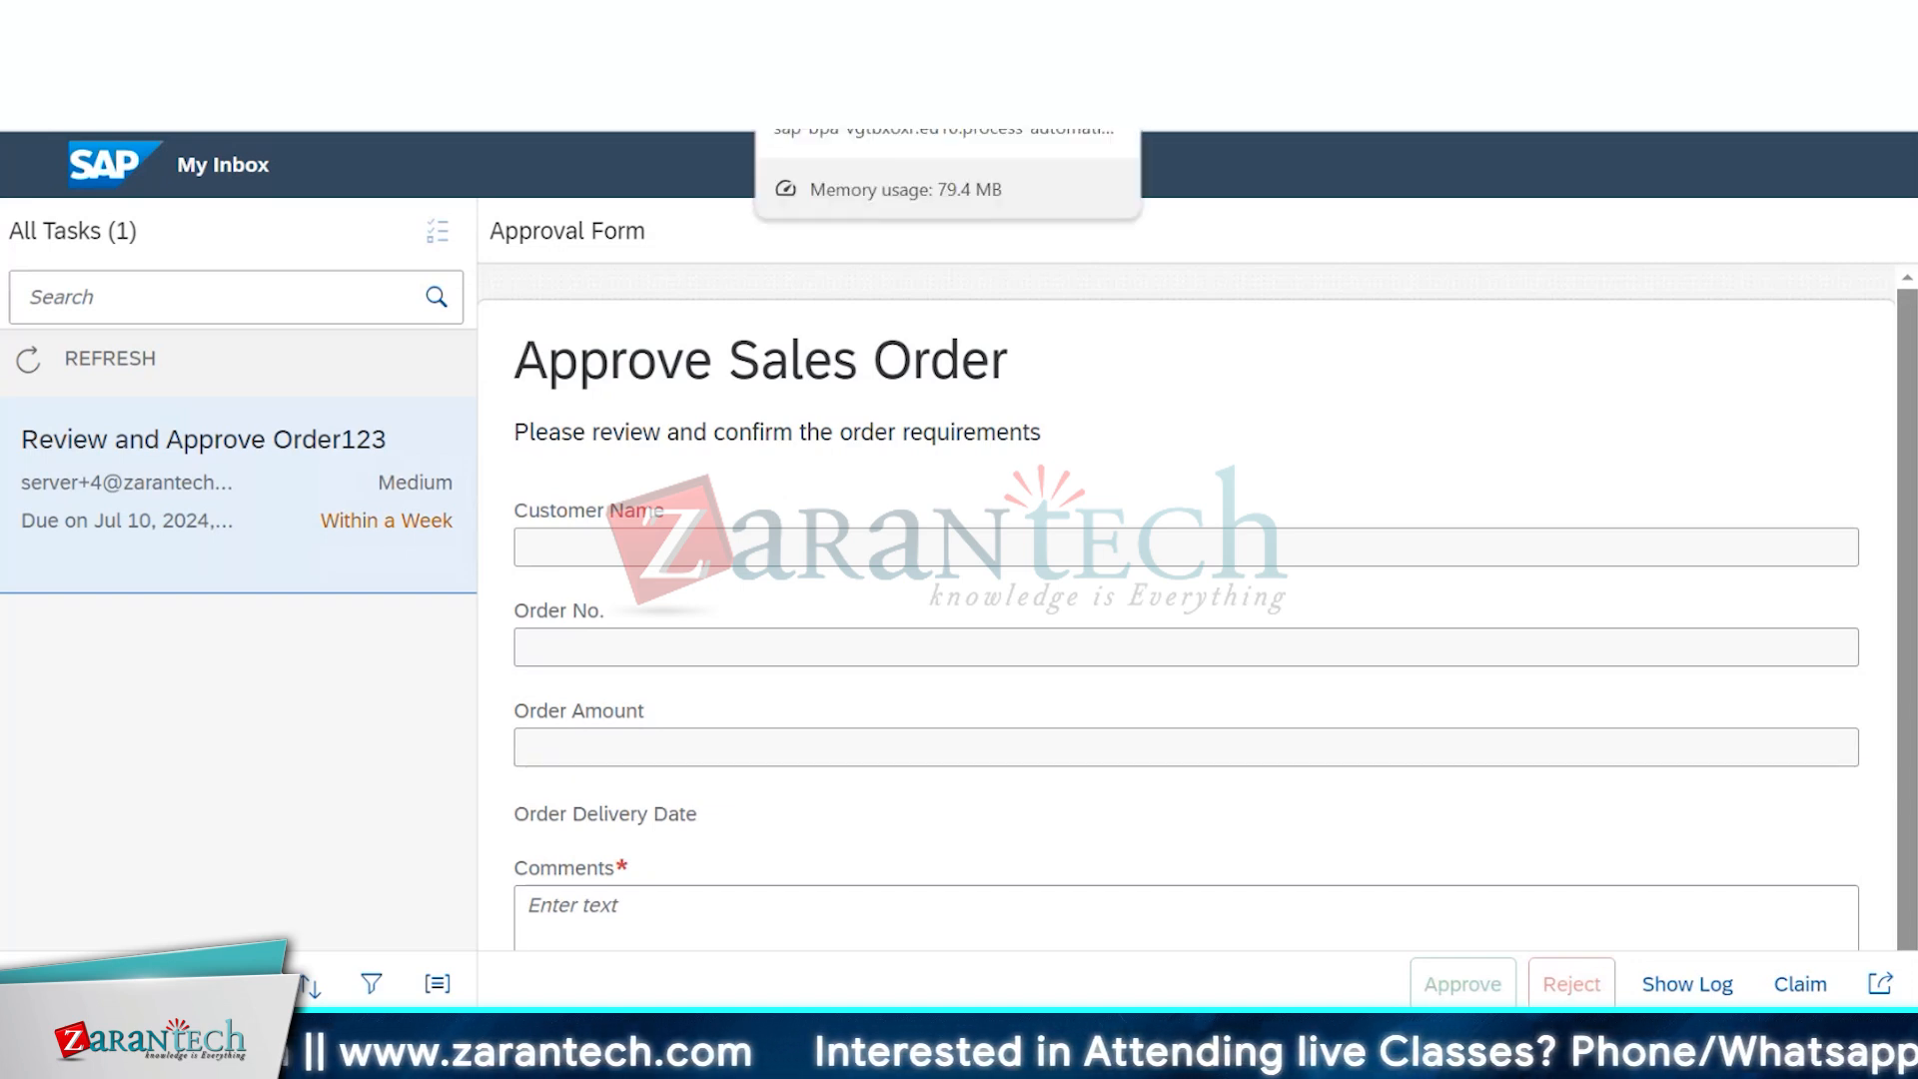
# Reload the My Inbox task list with F5
pyautogui.press('F5')
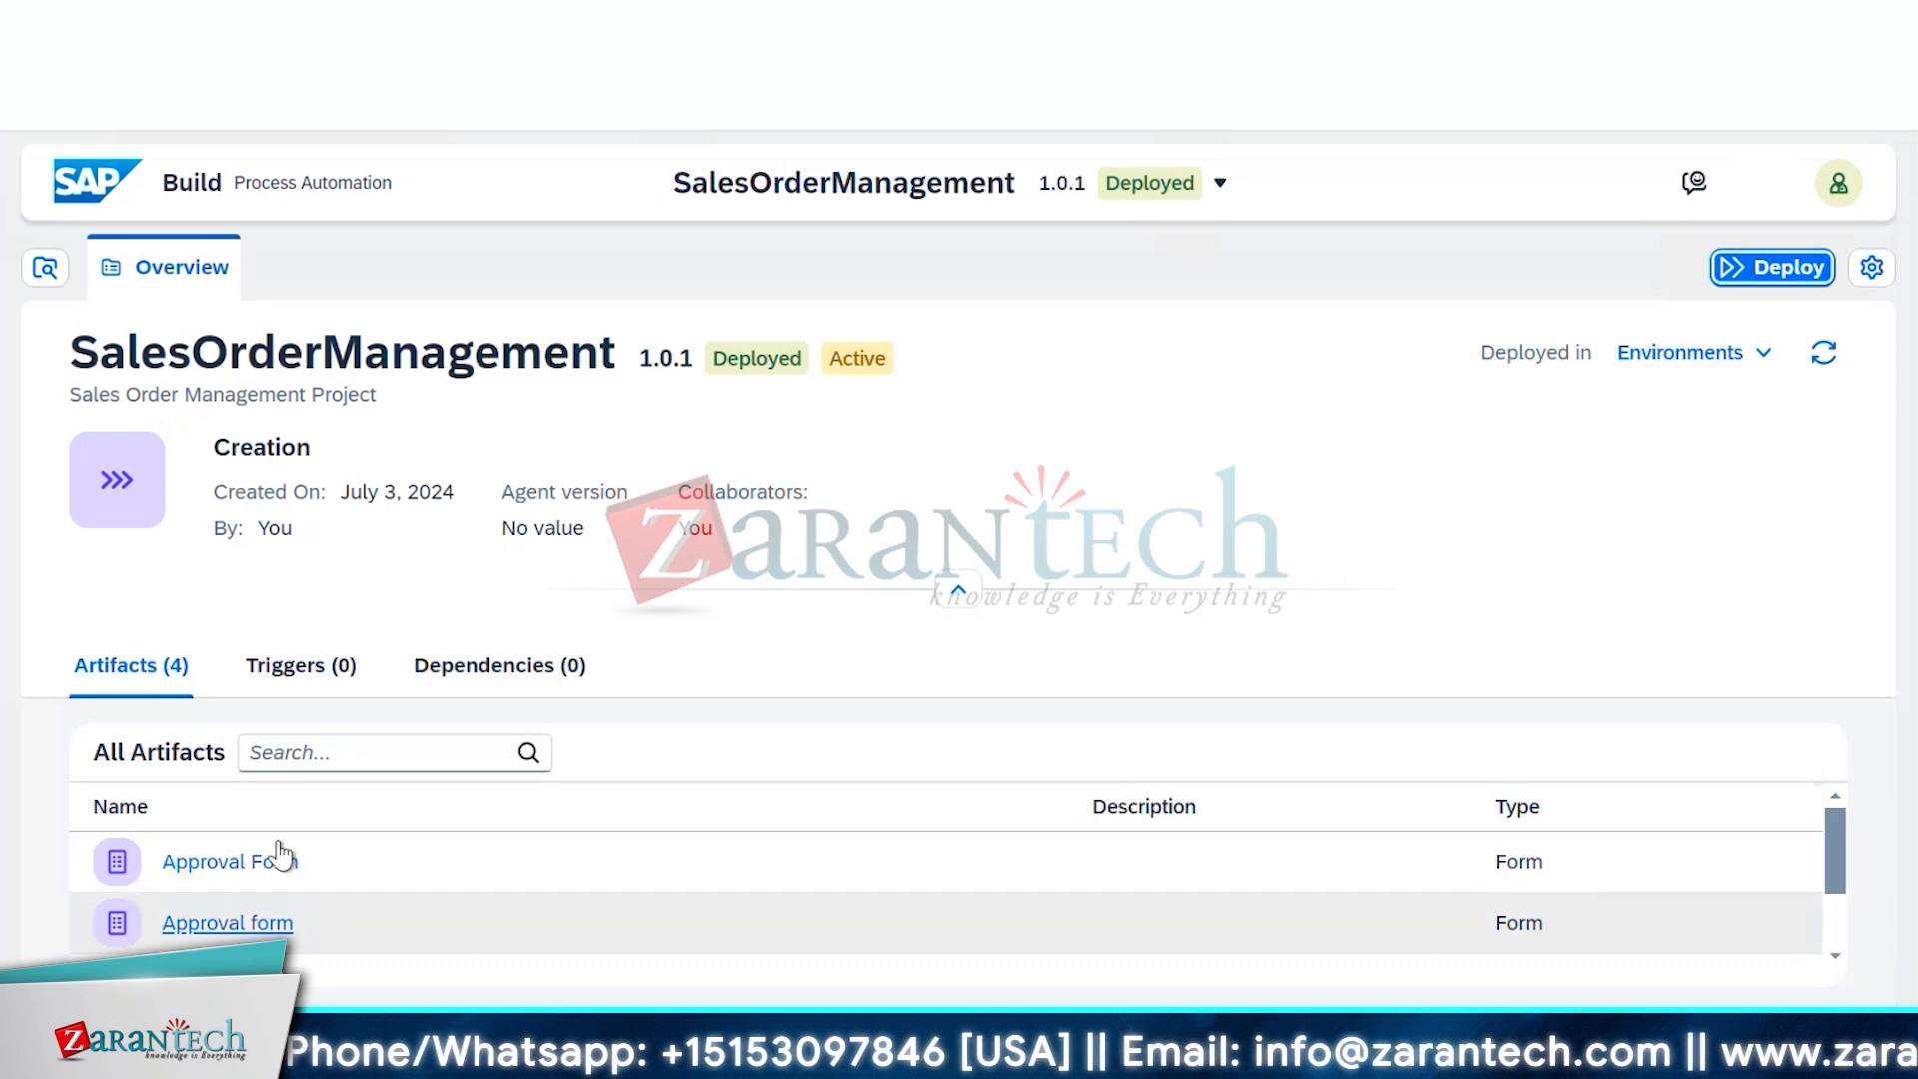
# Open Order Process and copy the Order Processing Form trigger's public form link
pyautogui.scroll(-2, 280, 854)
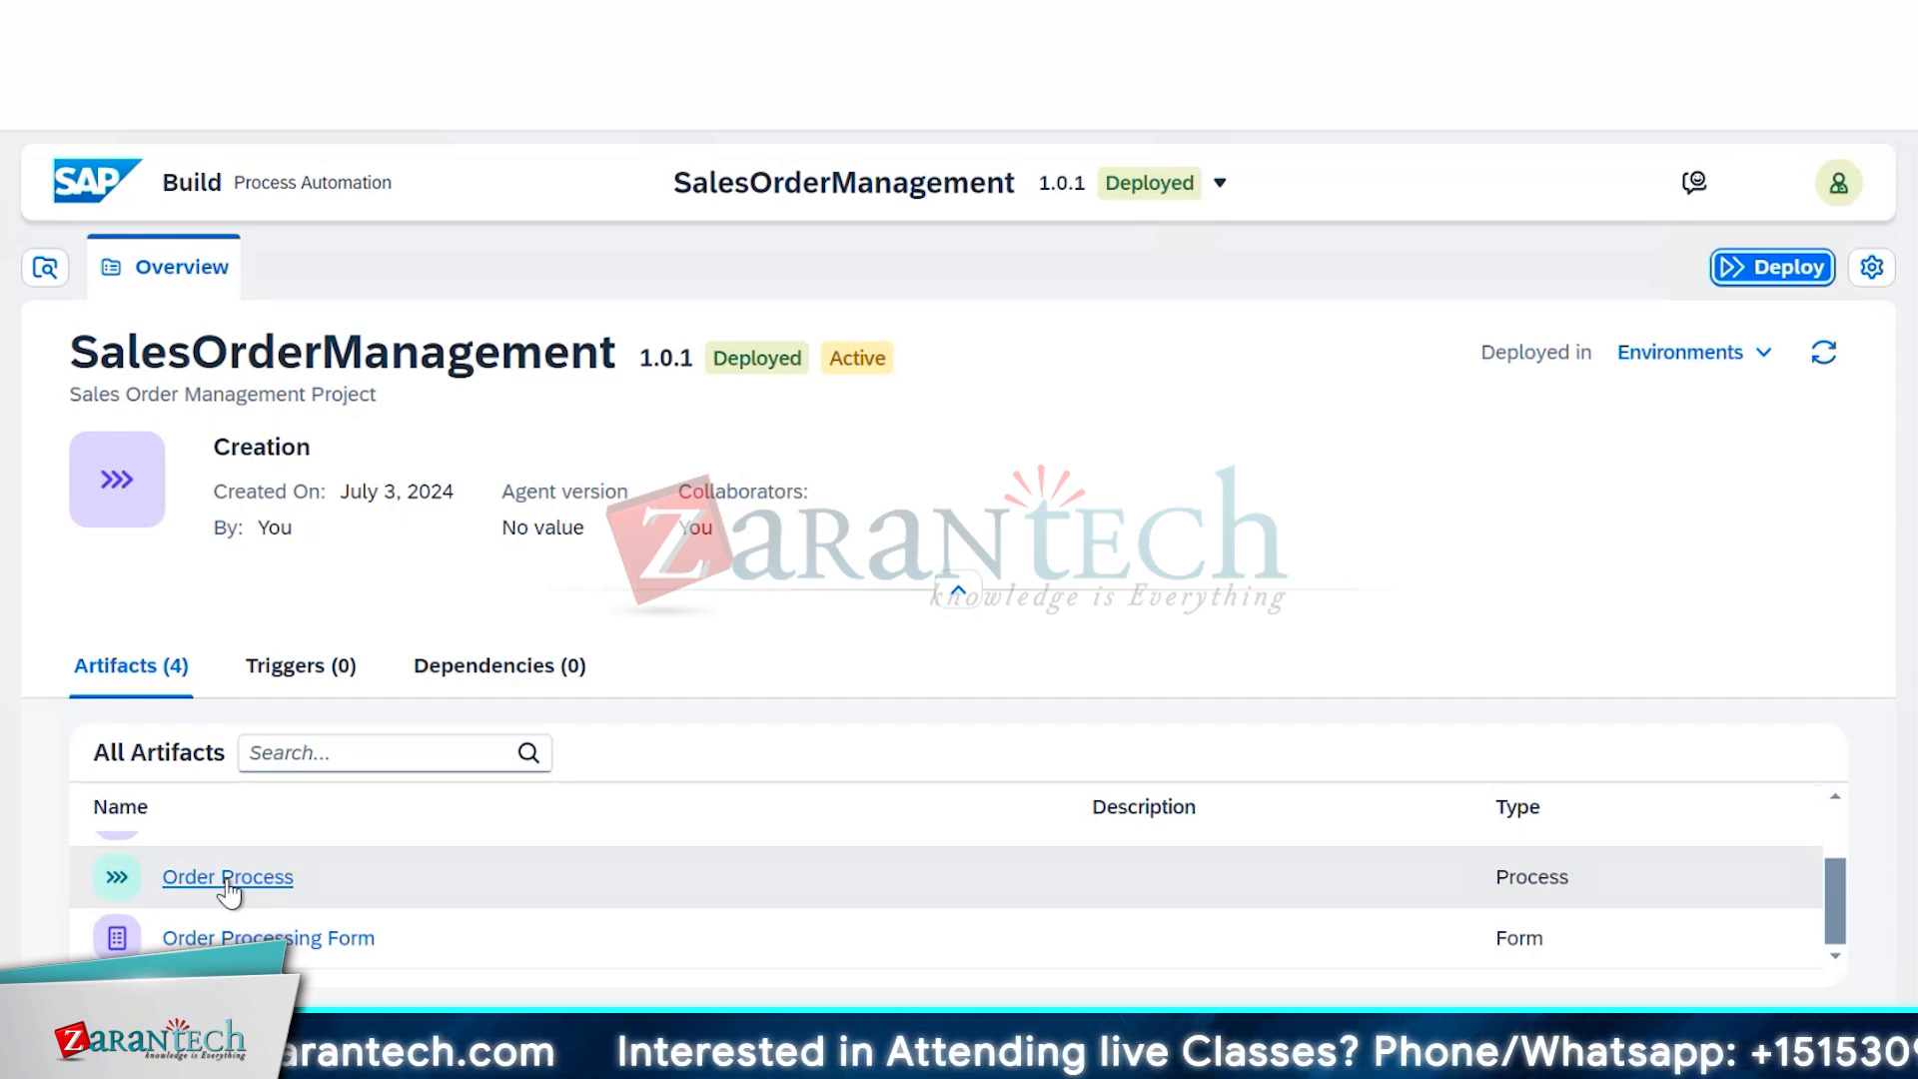
pyautogui.scroll(3, 246, 859)
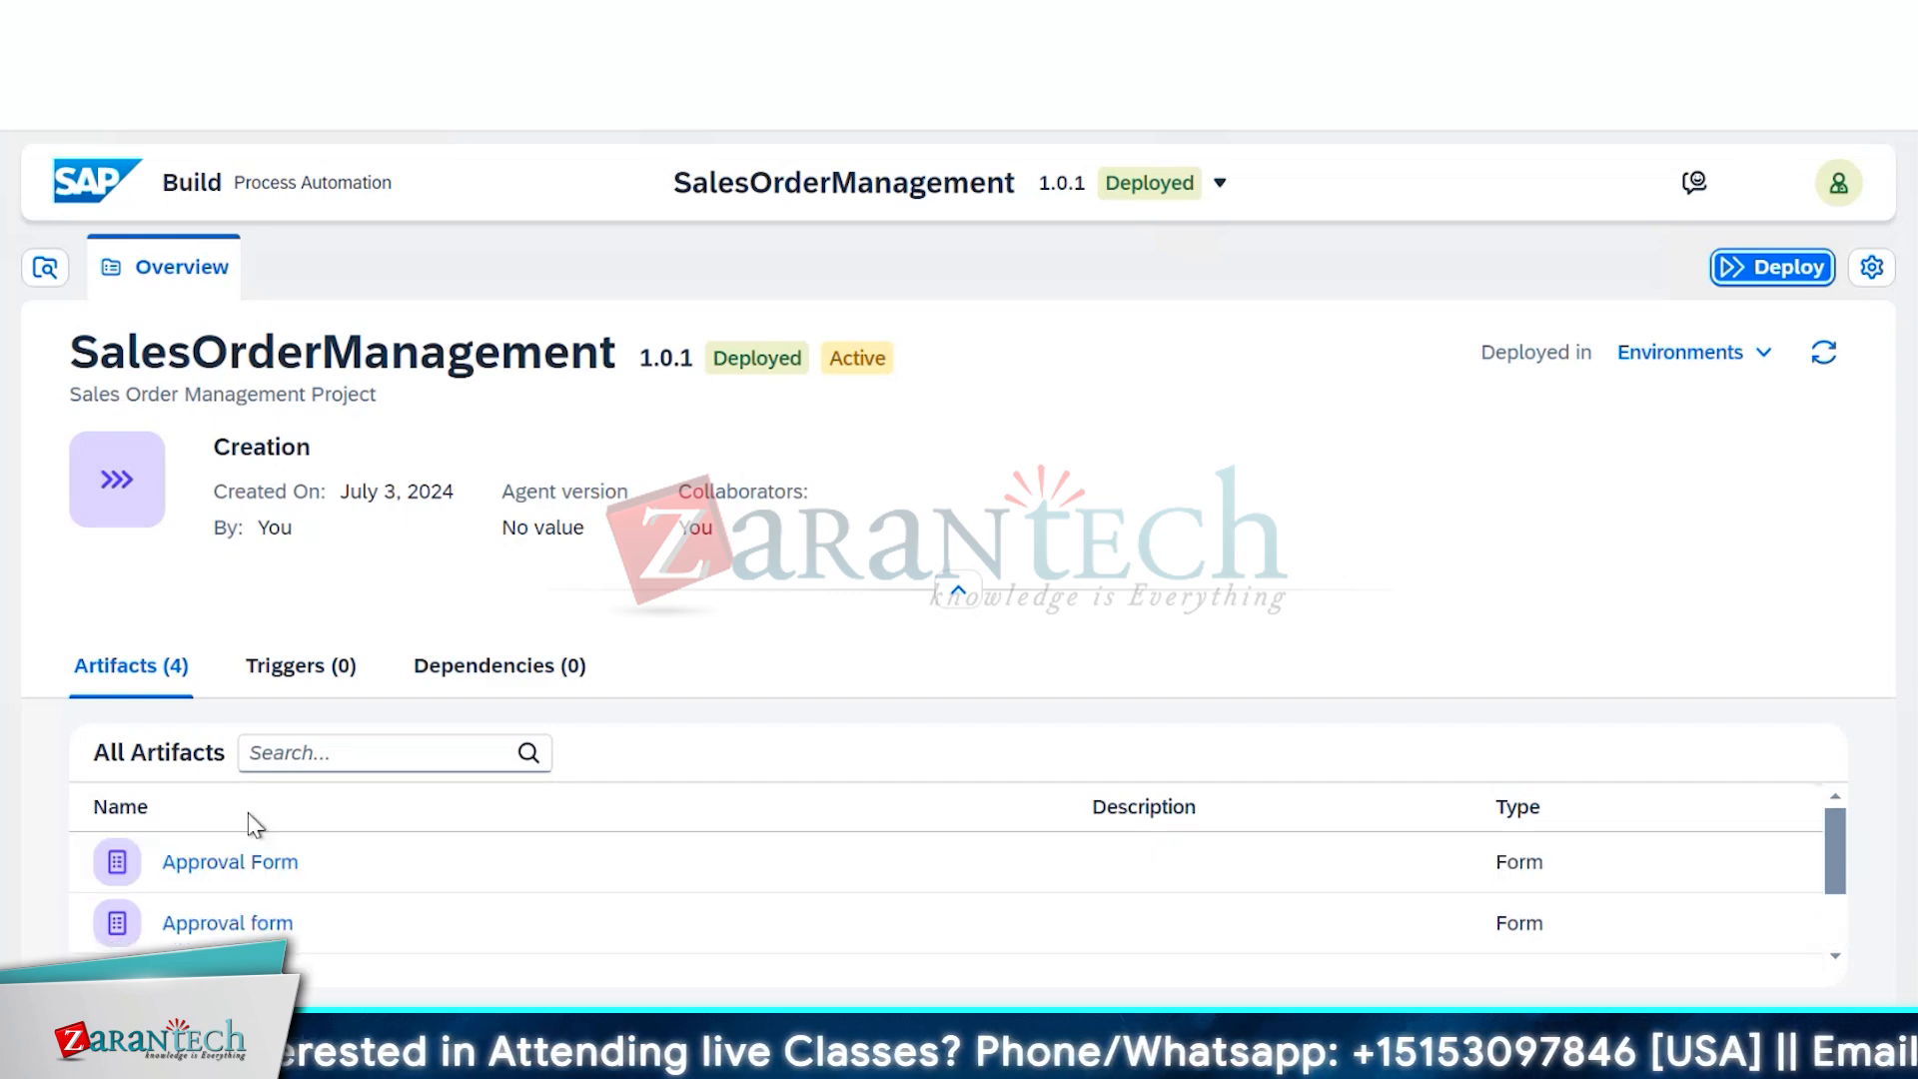
pyautogui.scroll(-3, 242, 839)
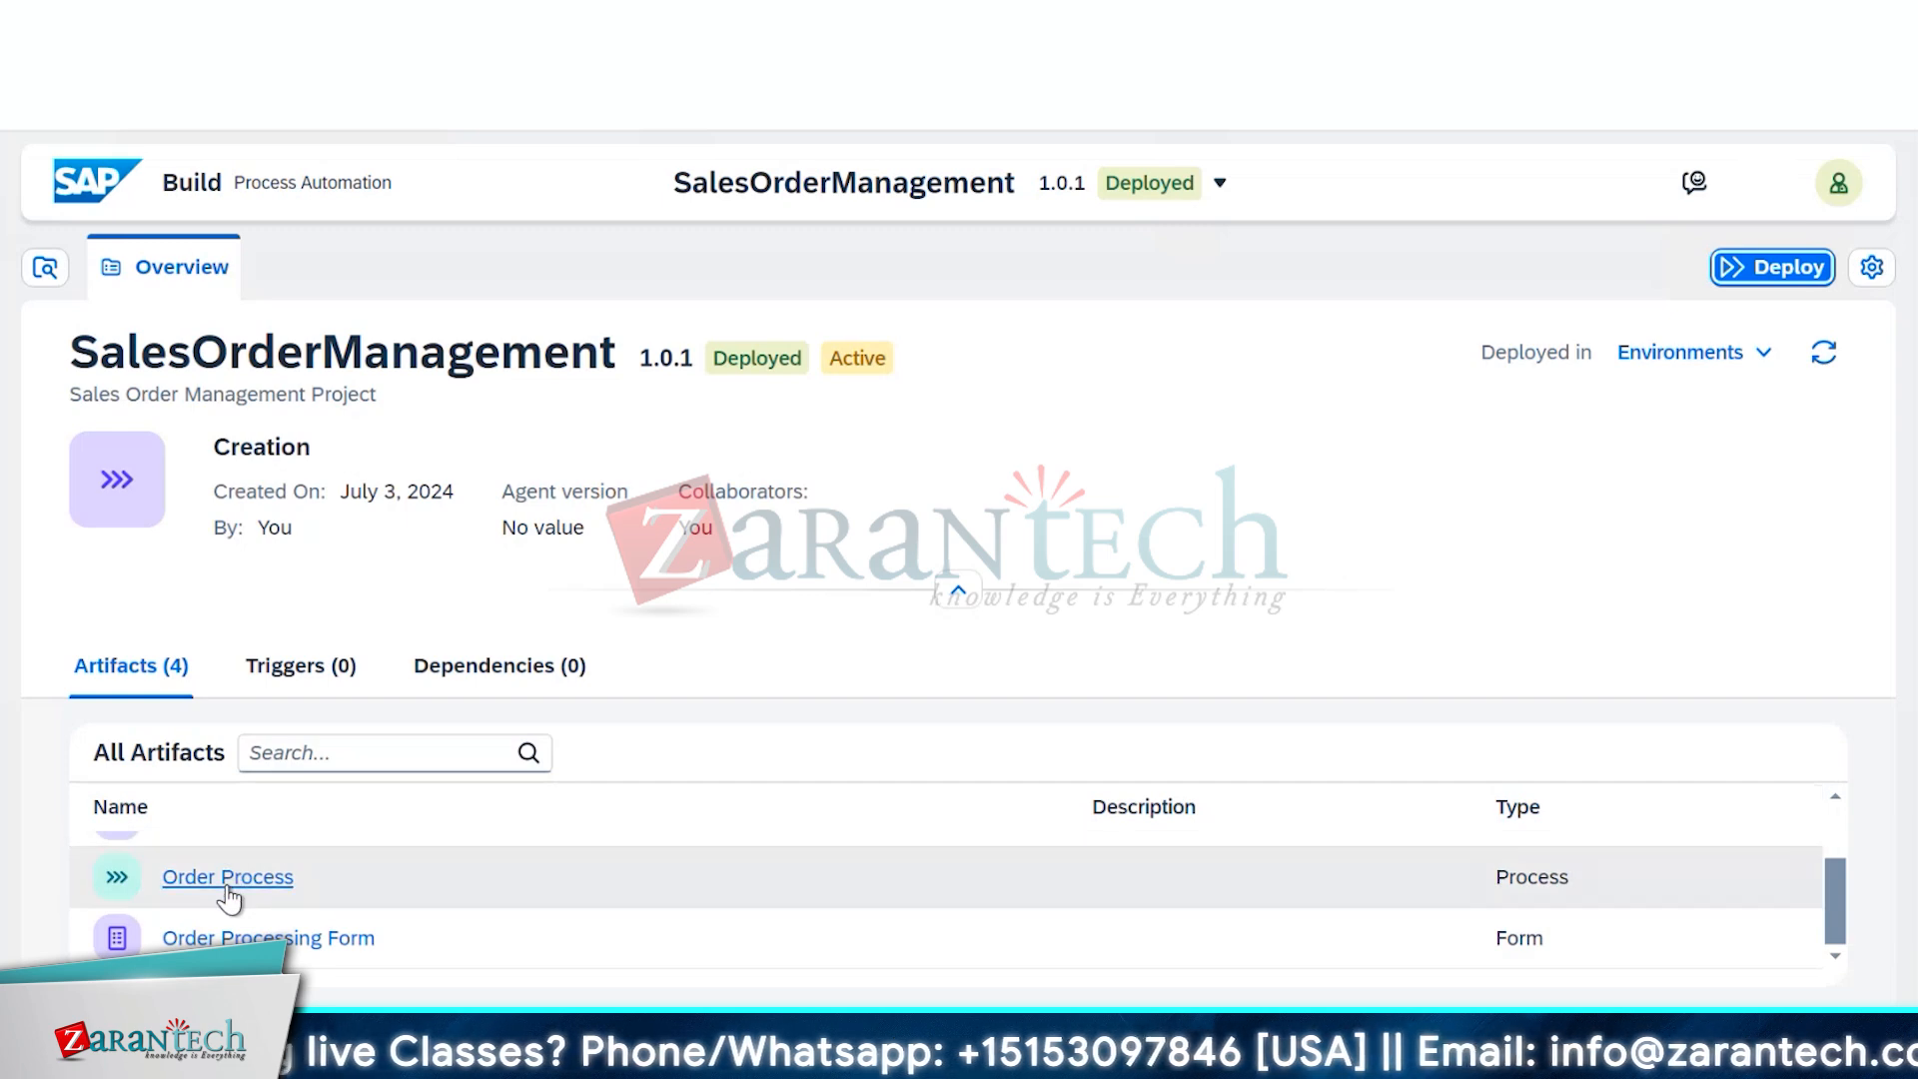
pyautogui.click(228, 881)
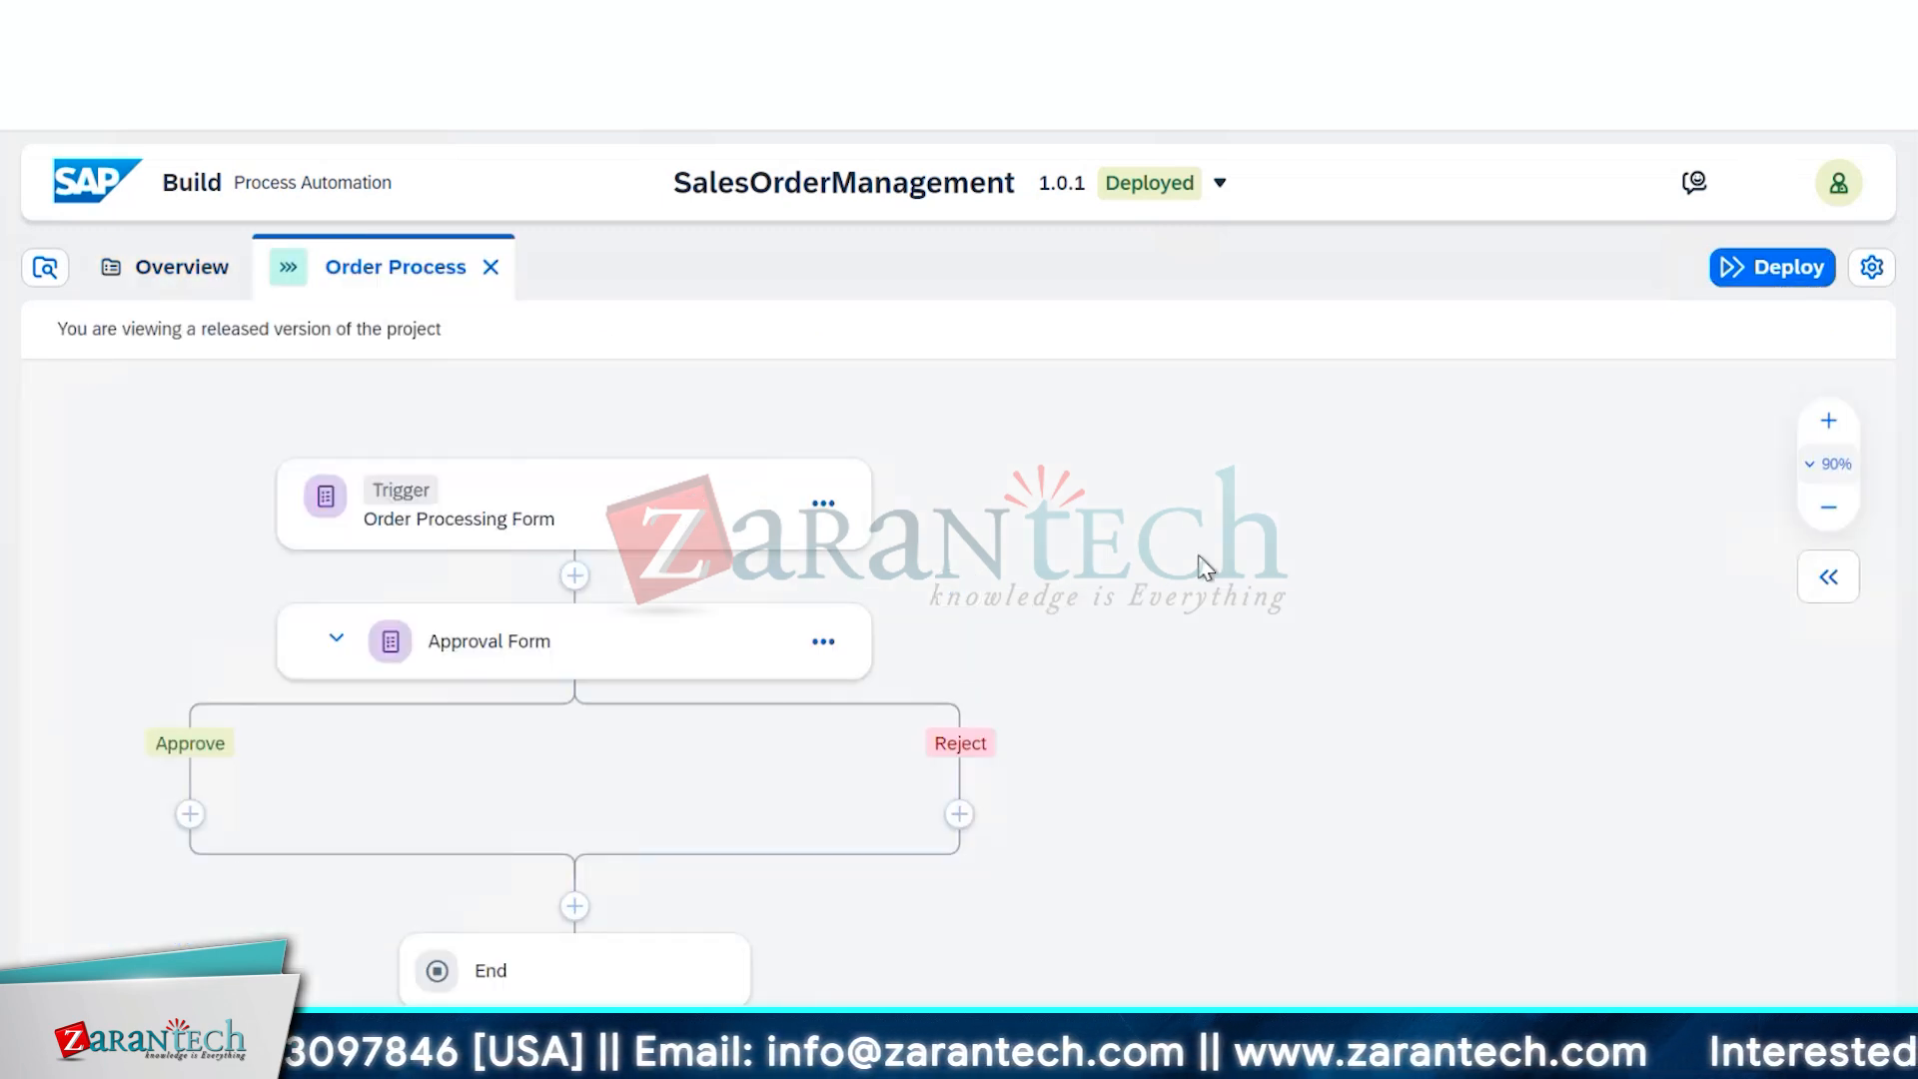
pyautogui.click(725, 535)
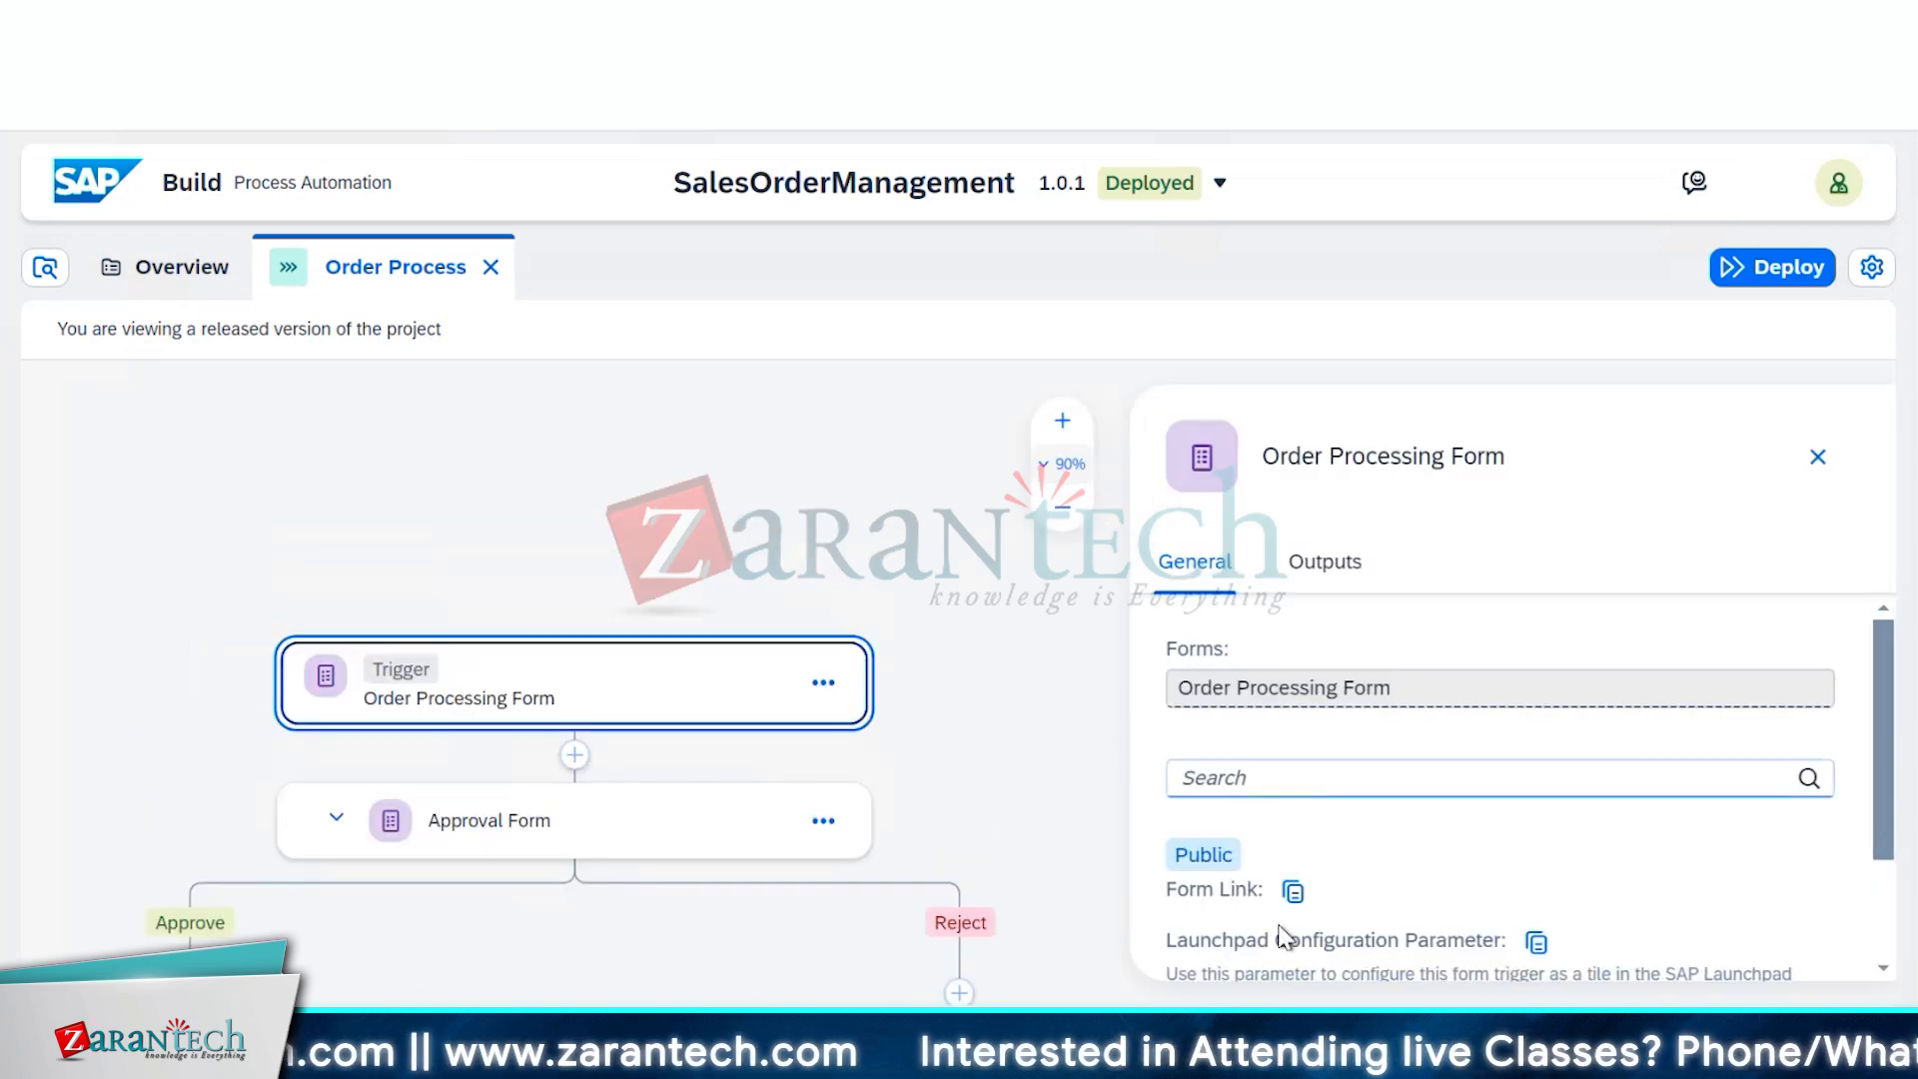
pyautogui.click(1290, 892)
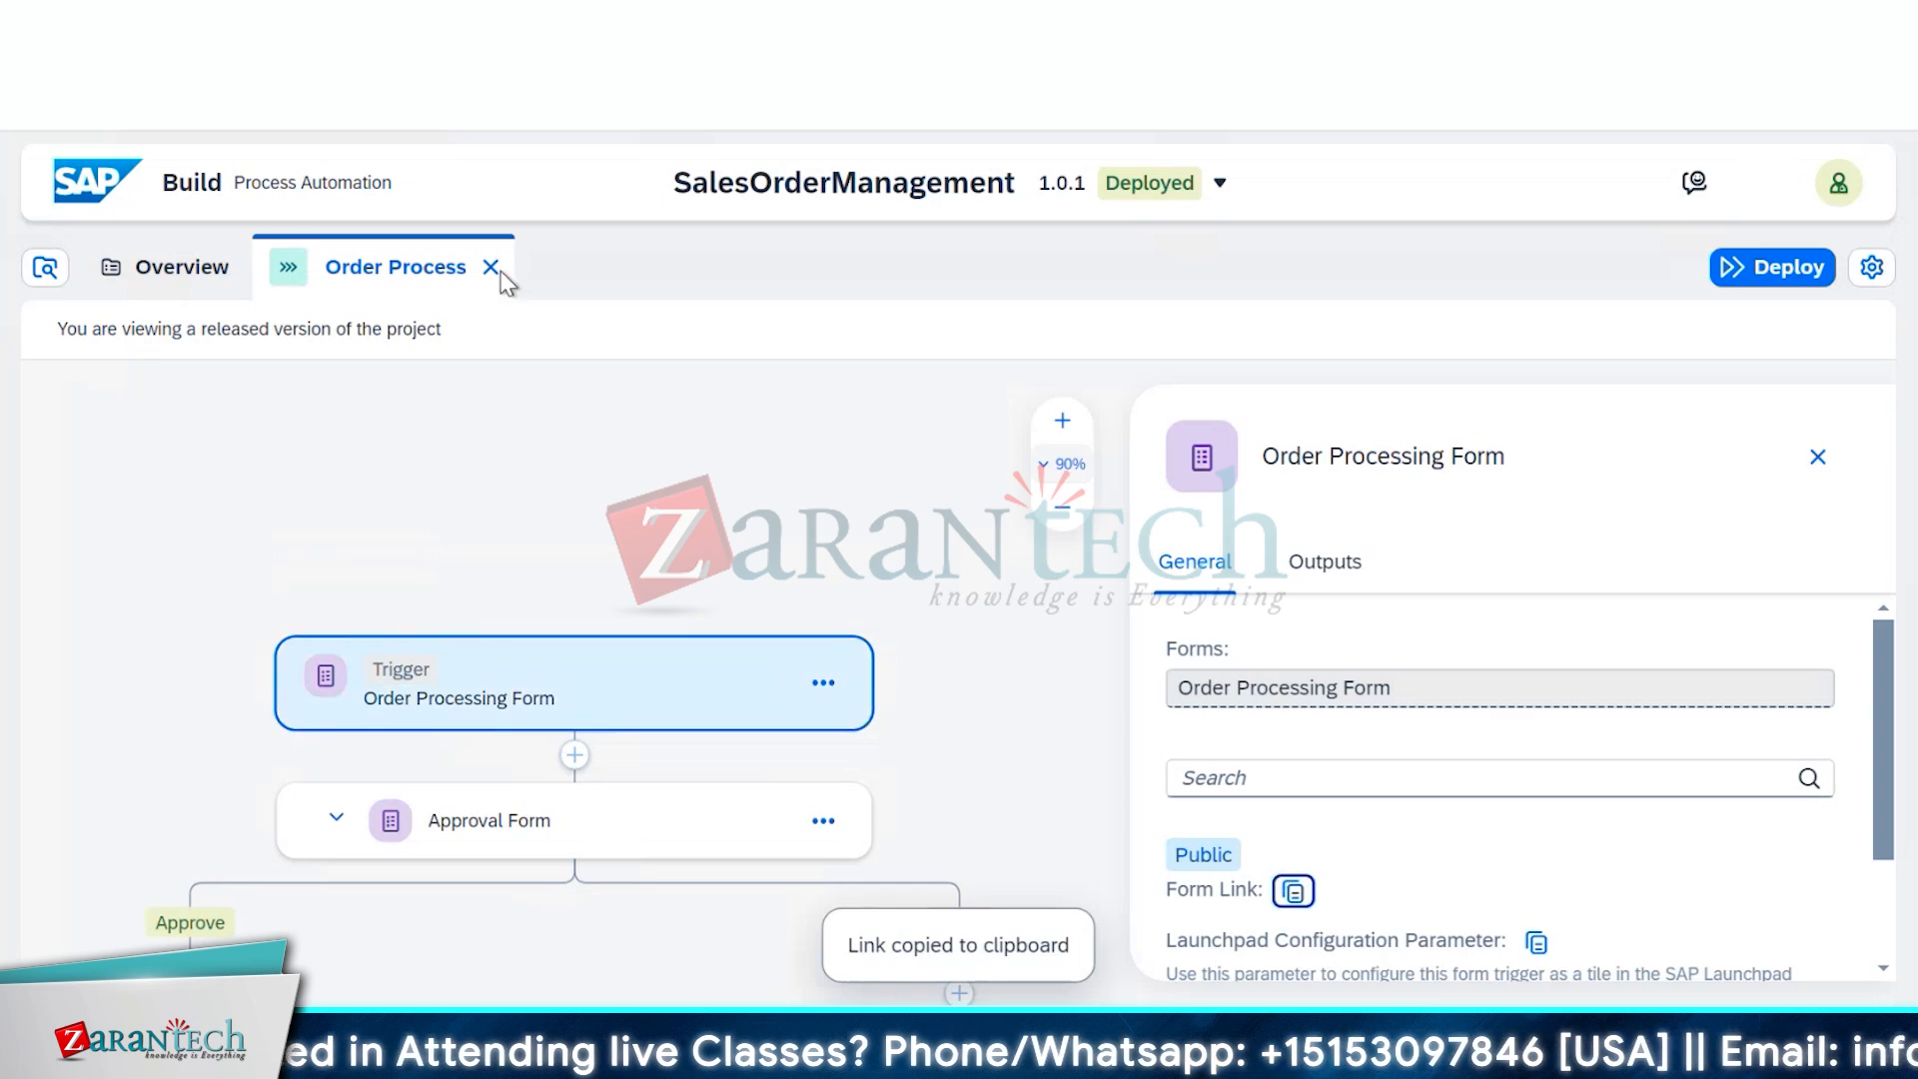
# Open the copied form link in a new Chrome tab
pyautogui.hotkey('ctrl', 't')
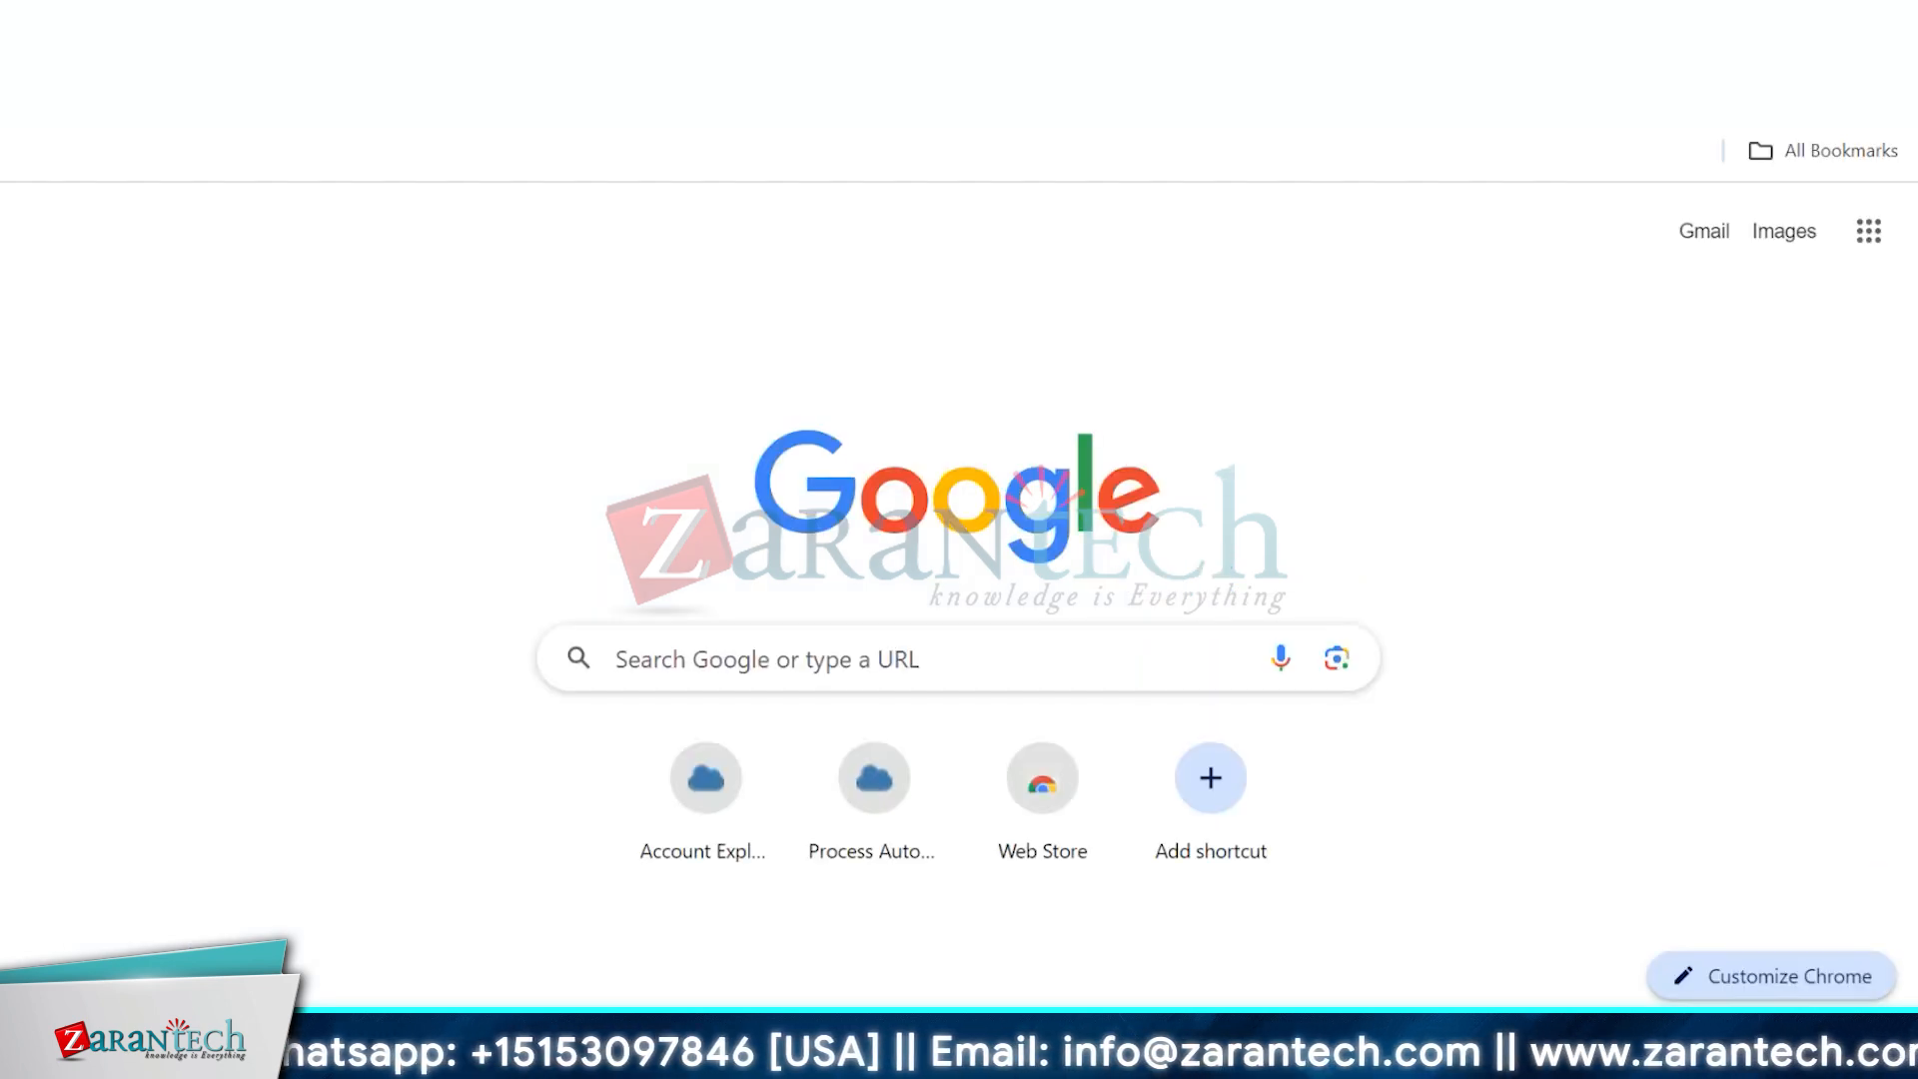
pyautogui.hotkey('ctrl', 'v')
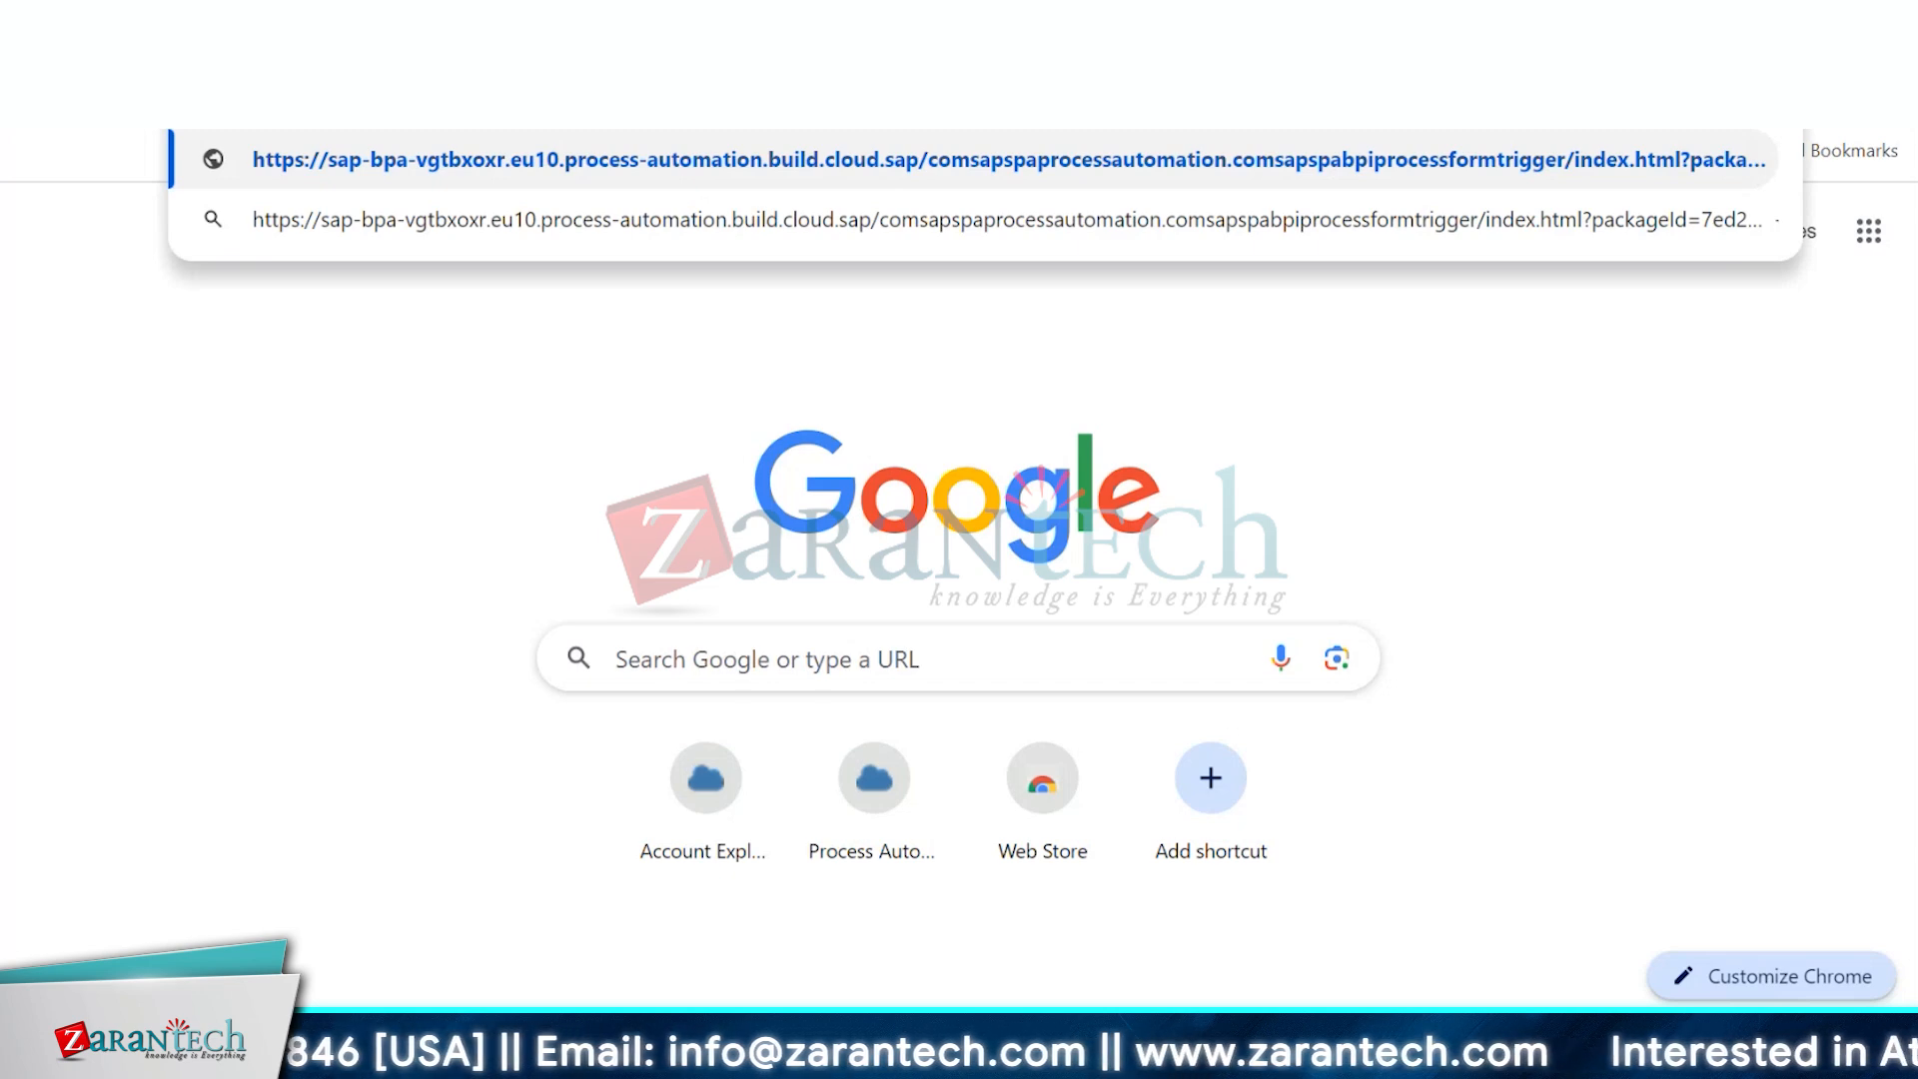
pyautogui.press('Return')
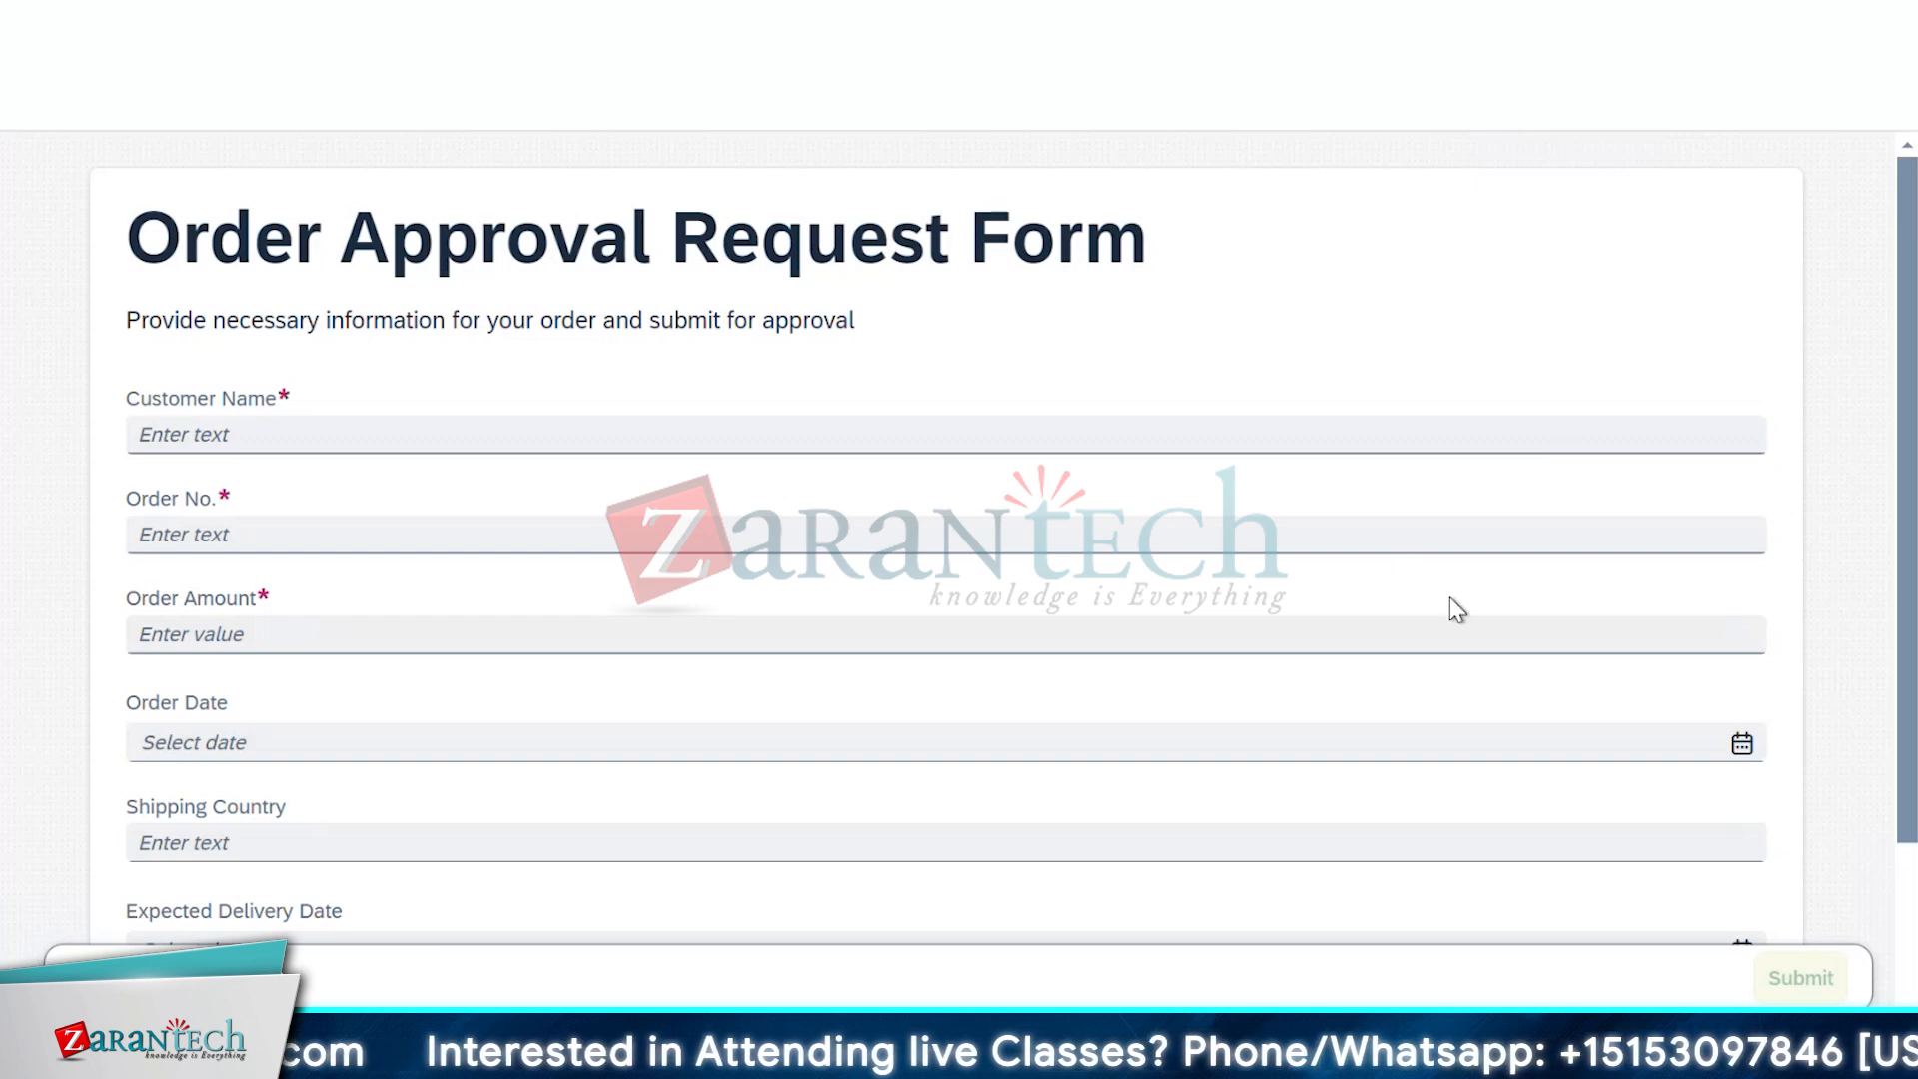
# Enter the customer's name, order number 1234 and order amount 2500
pyautogui.scroll(-2, 1457, 612)
pyautogui.scroll(2, 1454, 614)
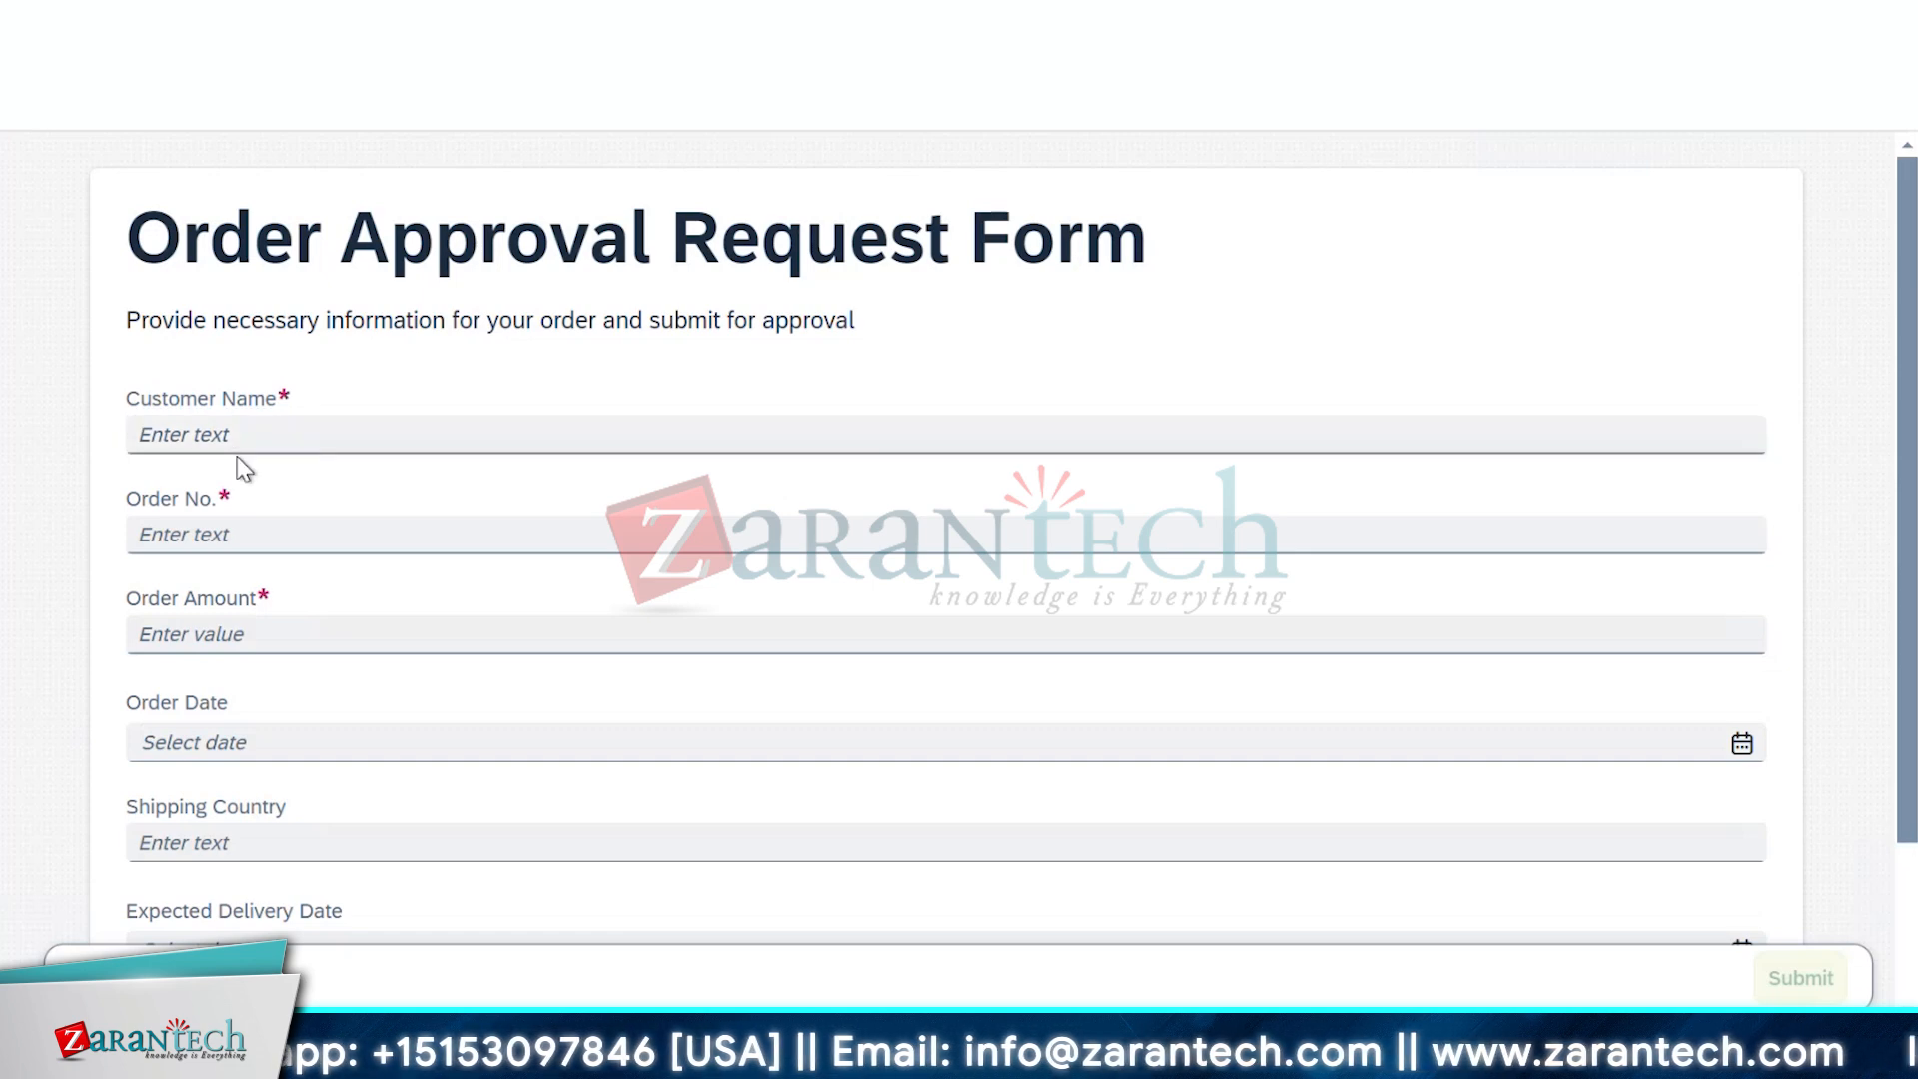
pyautogui.click(240, 427)
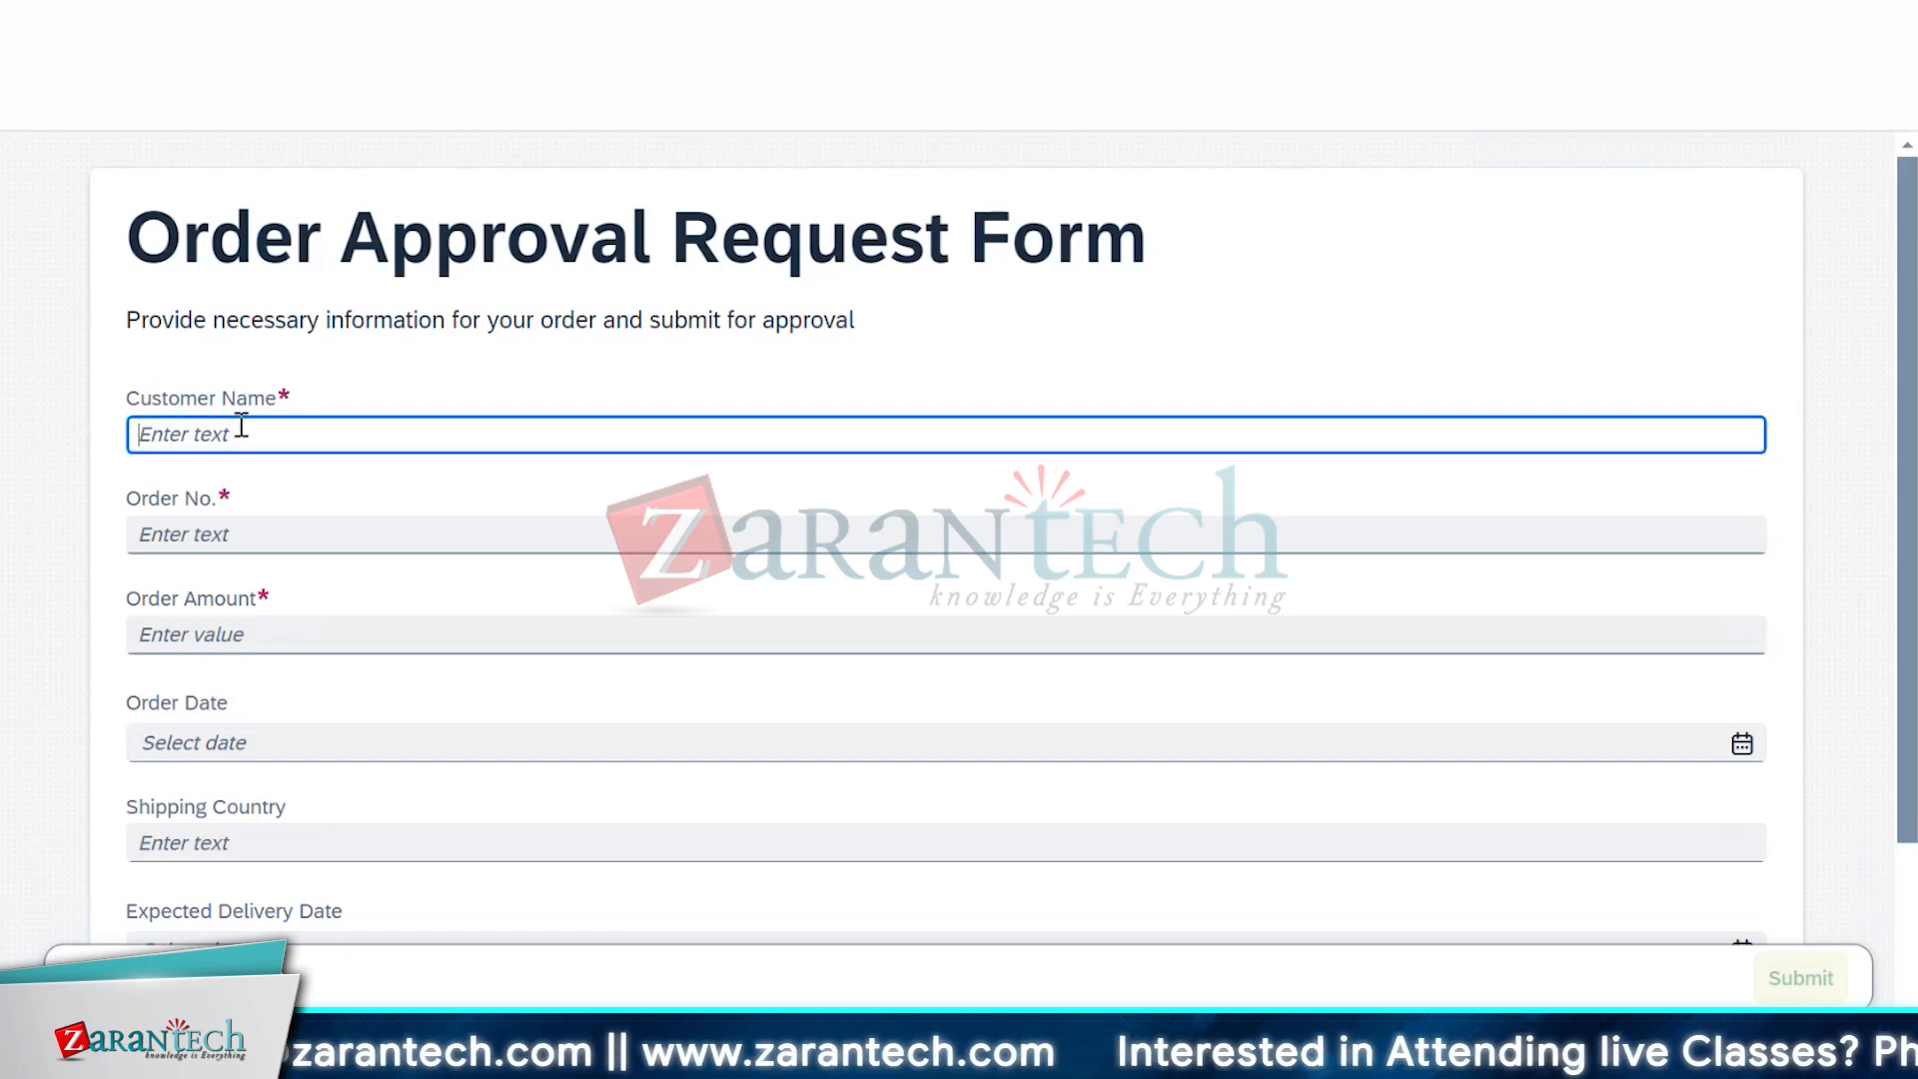
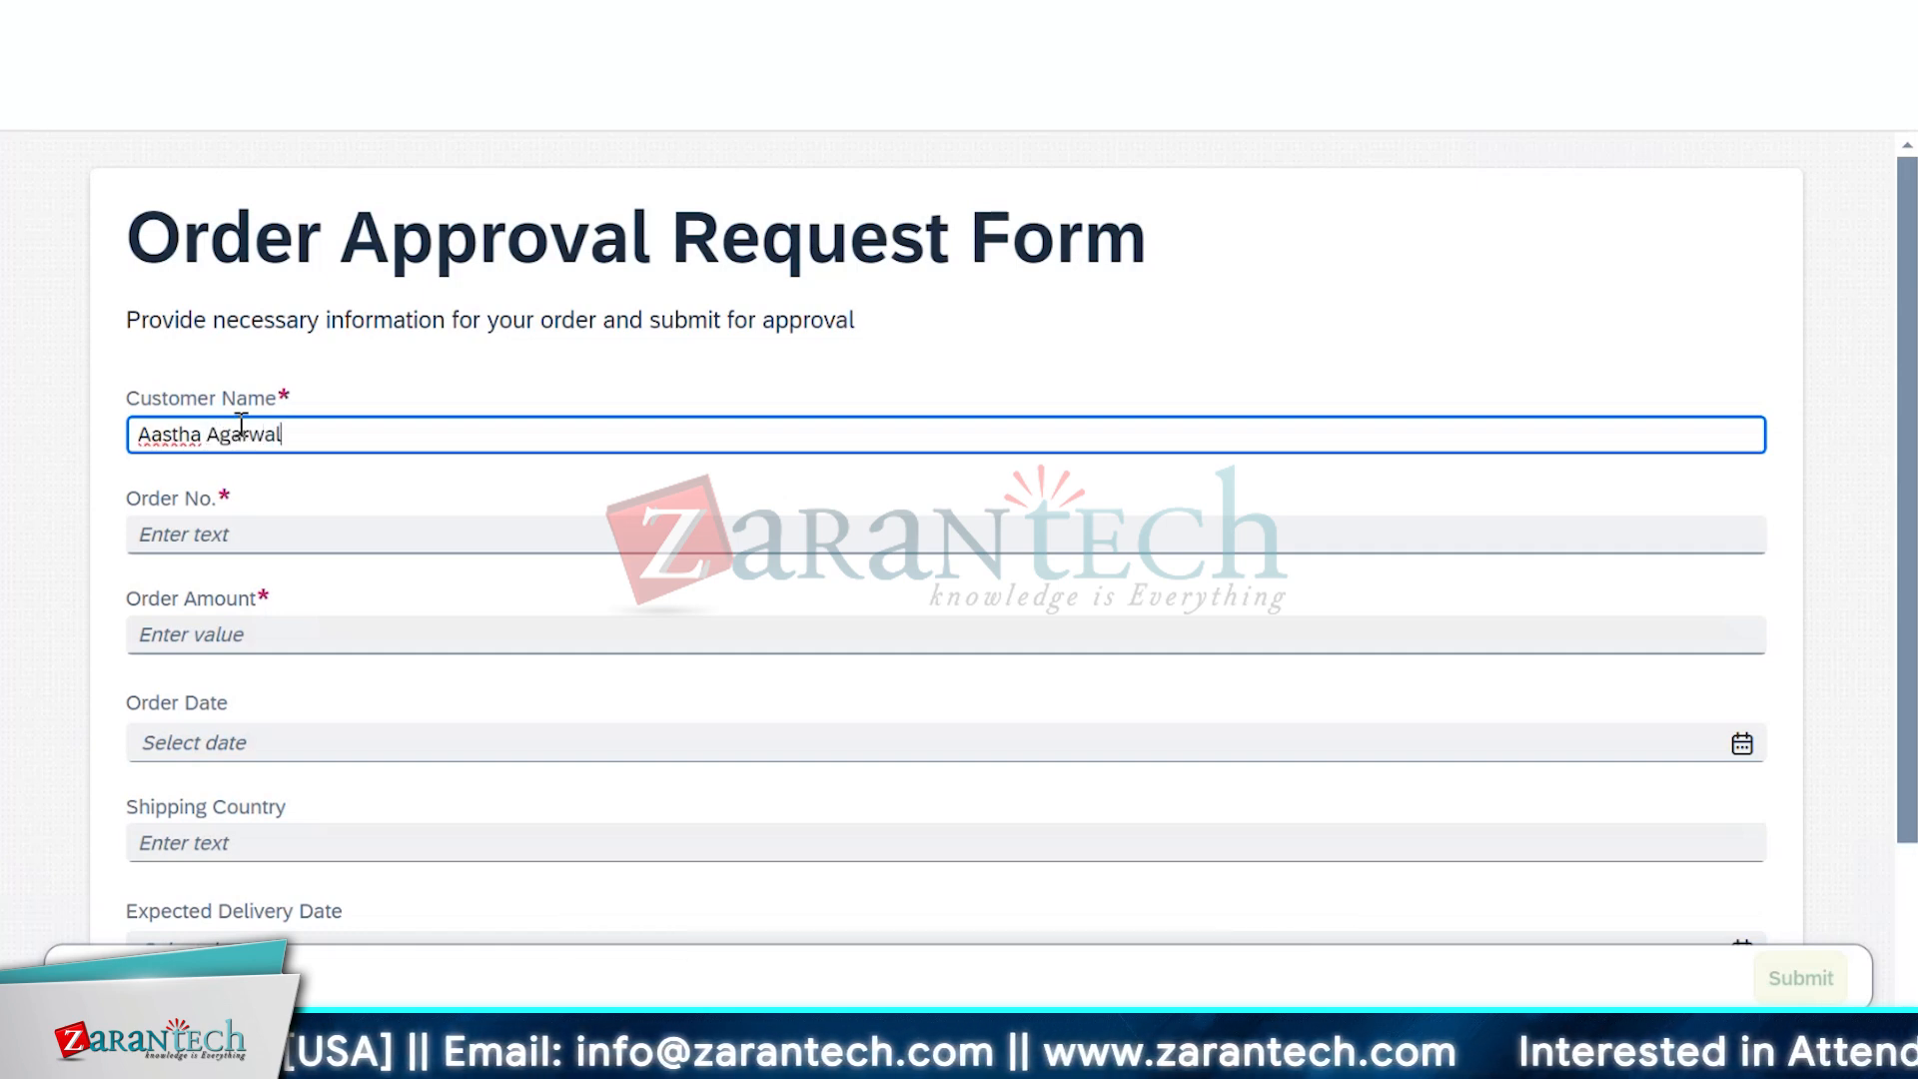
pyautogui.press('Tab')
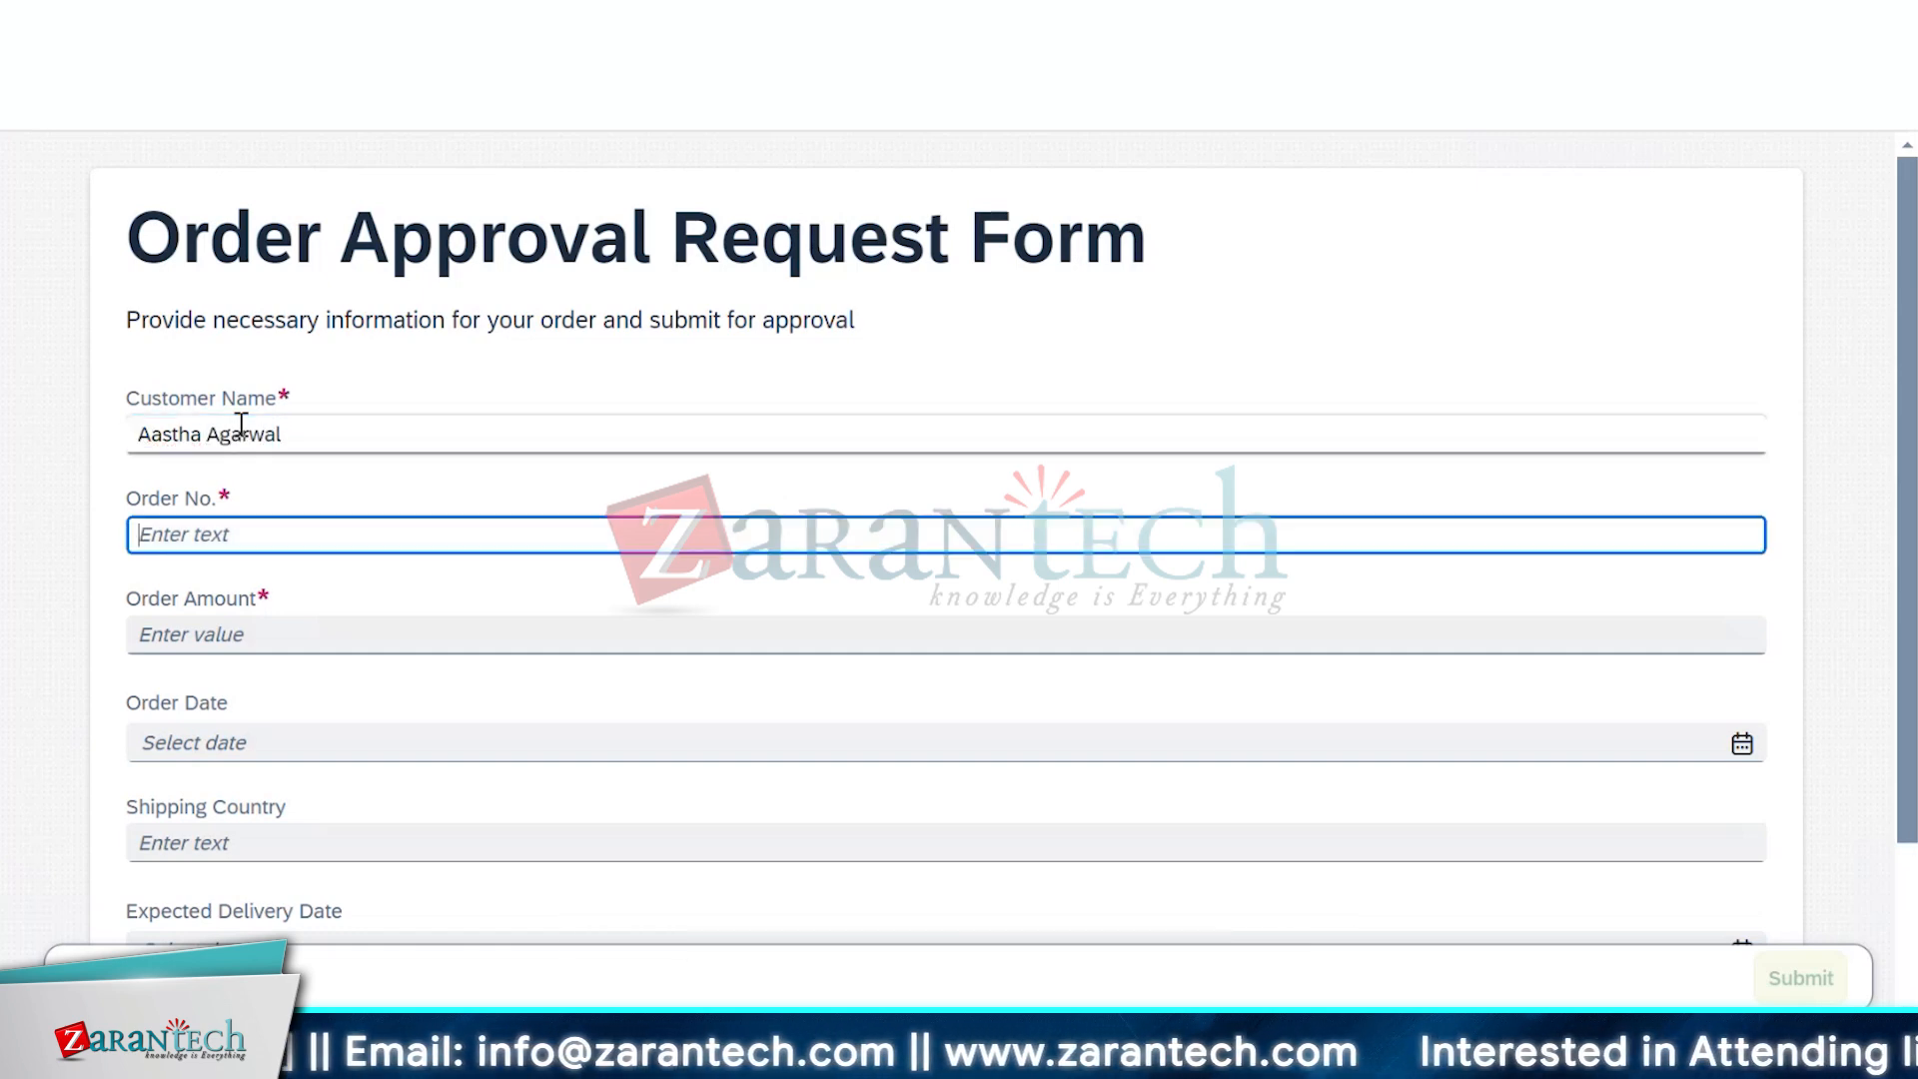
pyautogui.write('12')
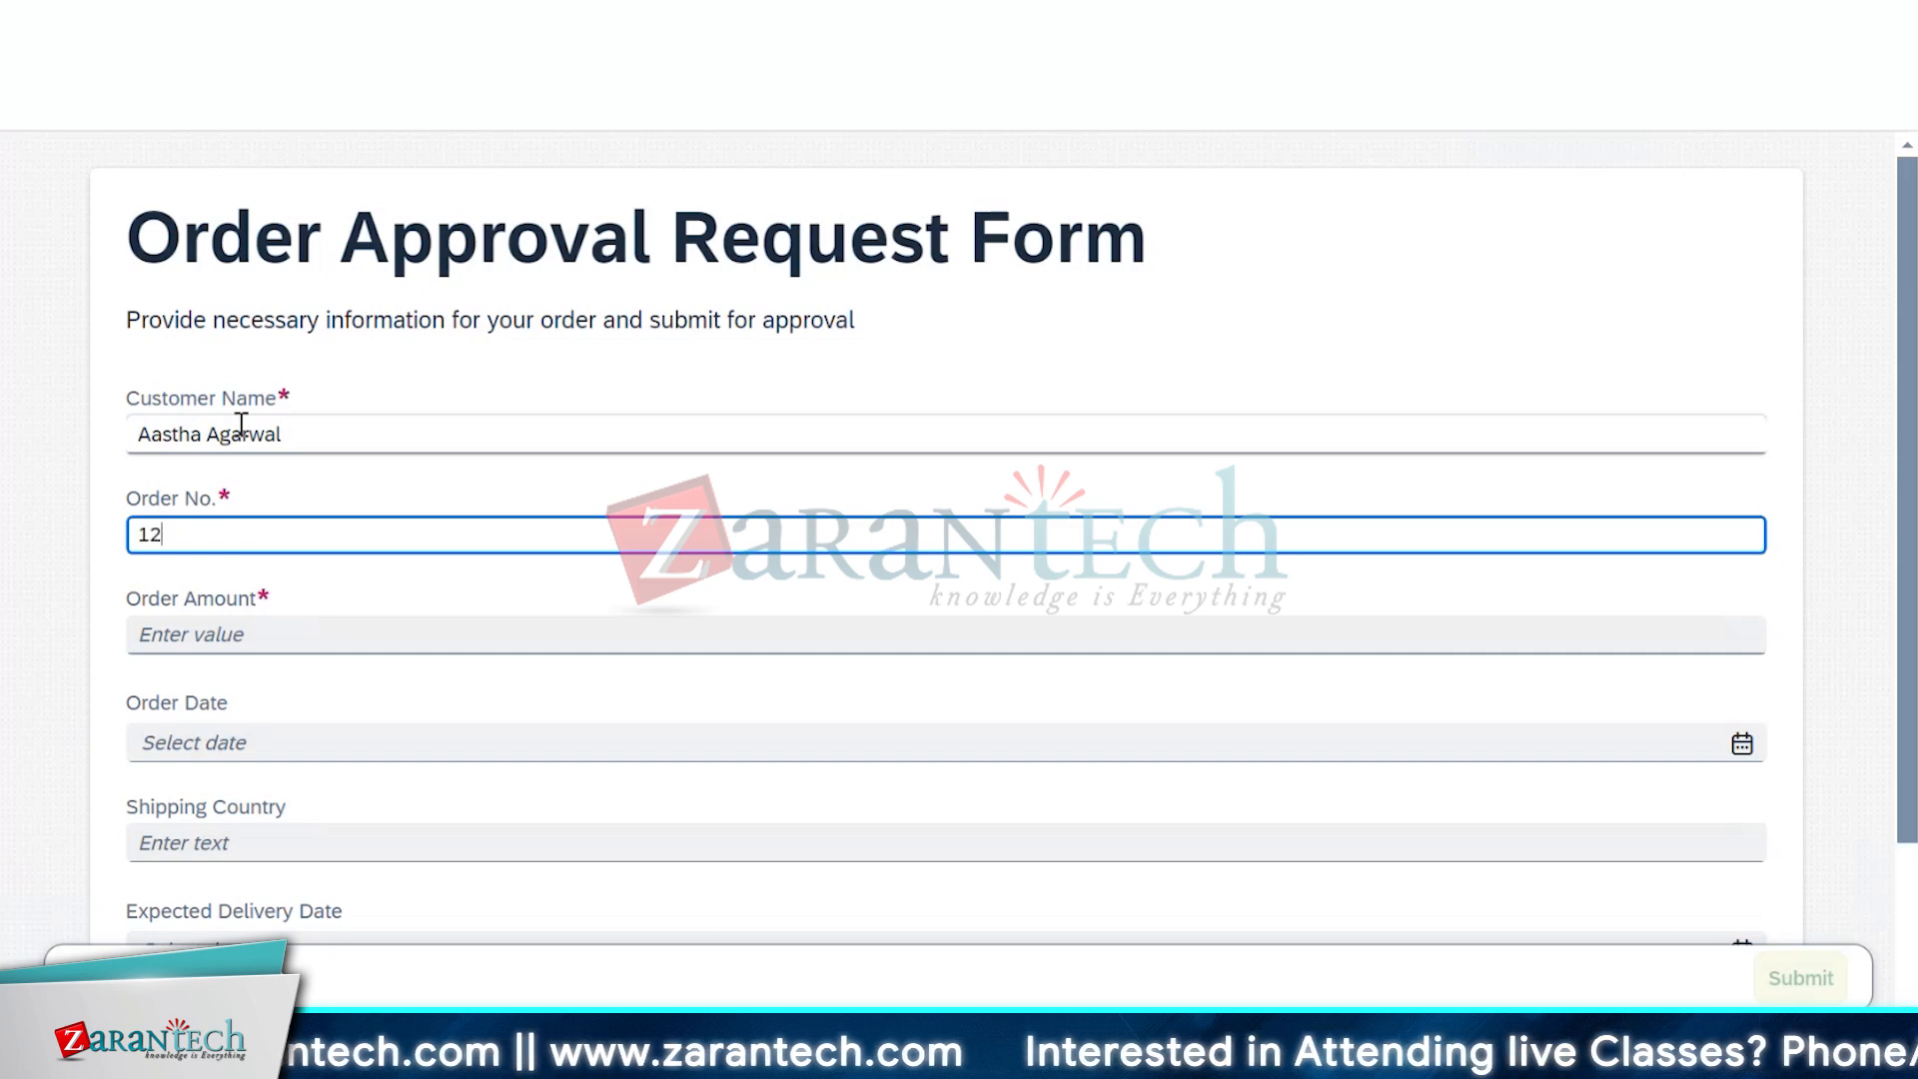
pyautogui.write('34')
pyautogui.press('Tab')
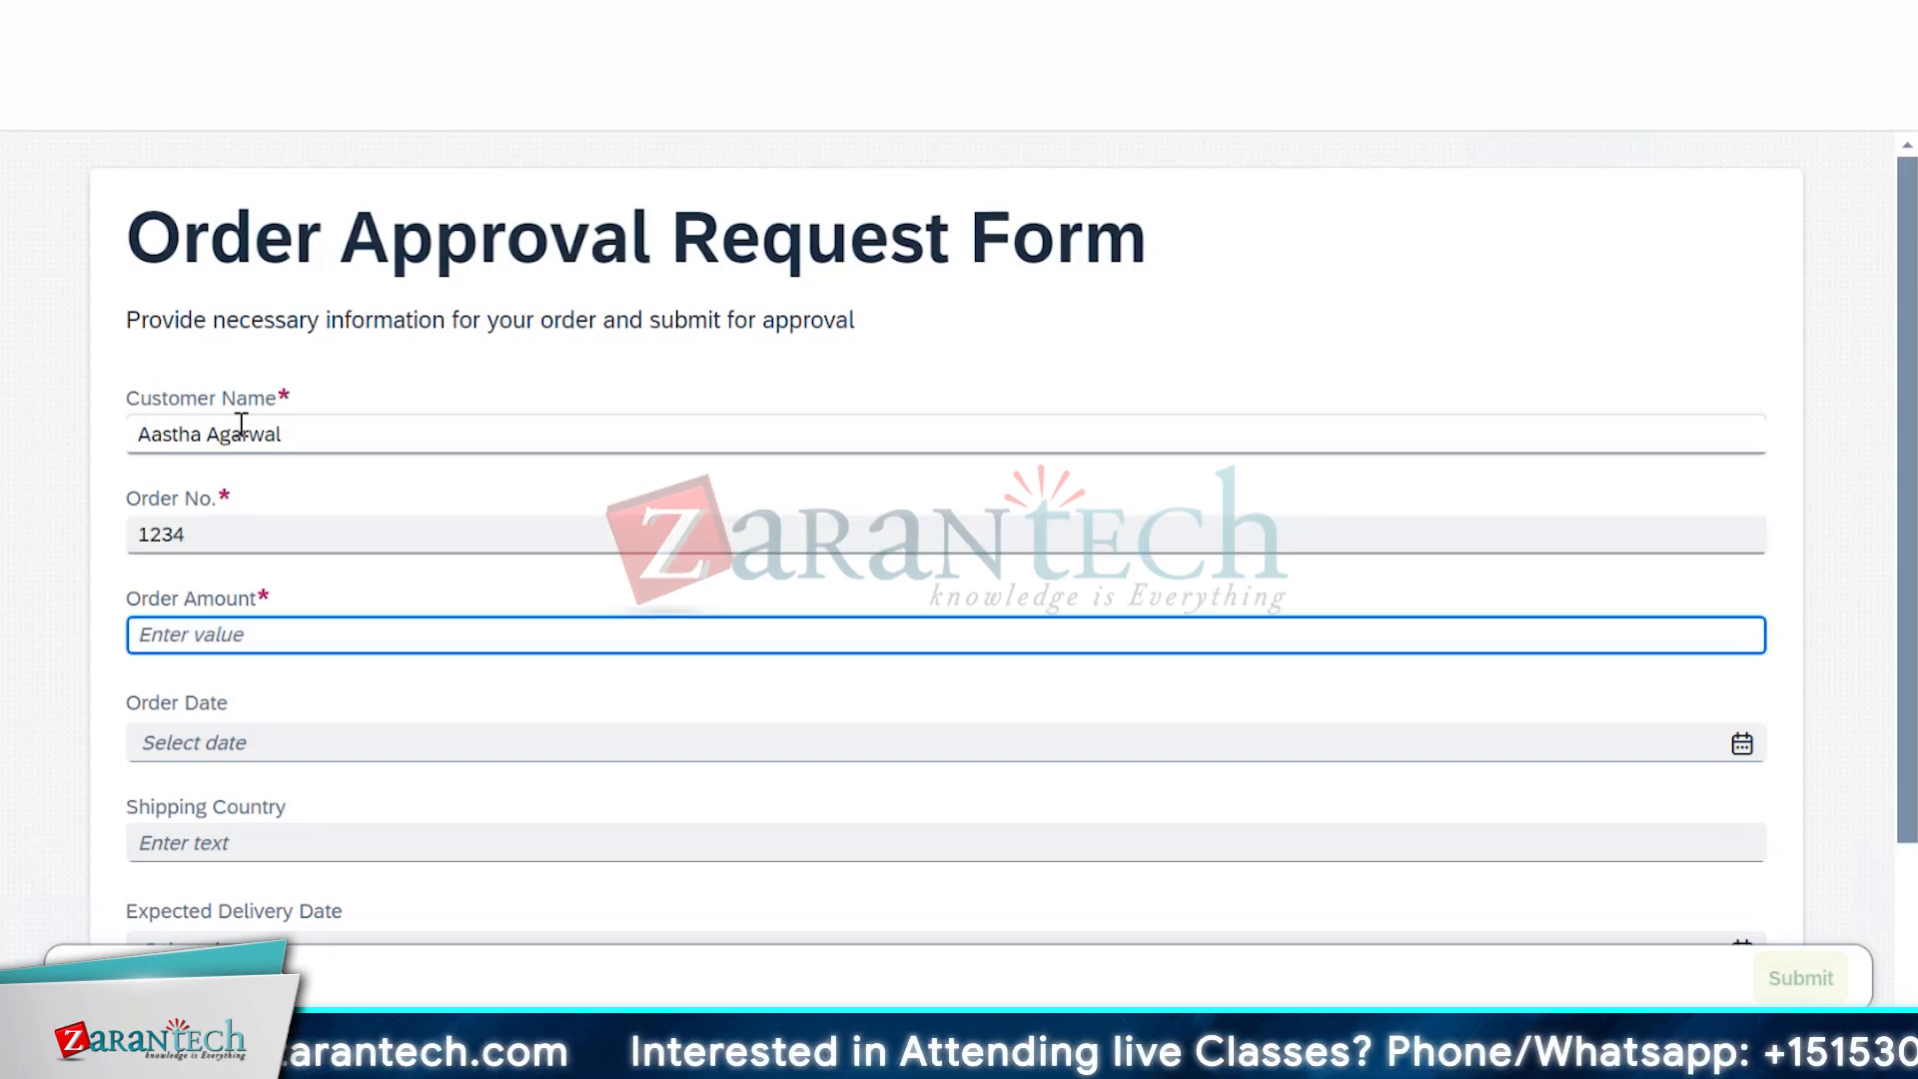
pyautogui.write('2500')
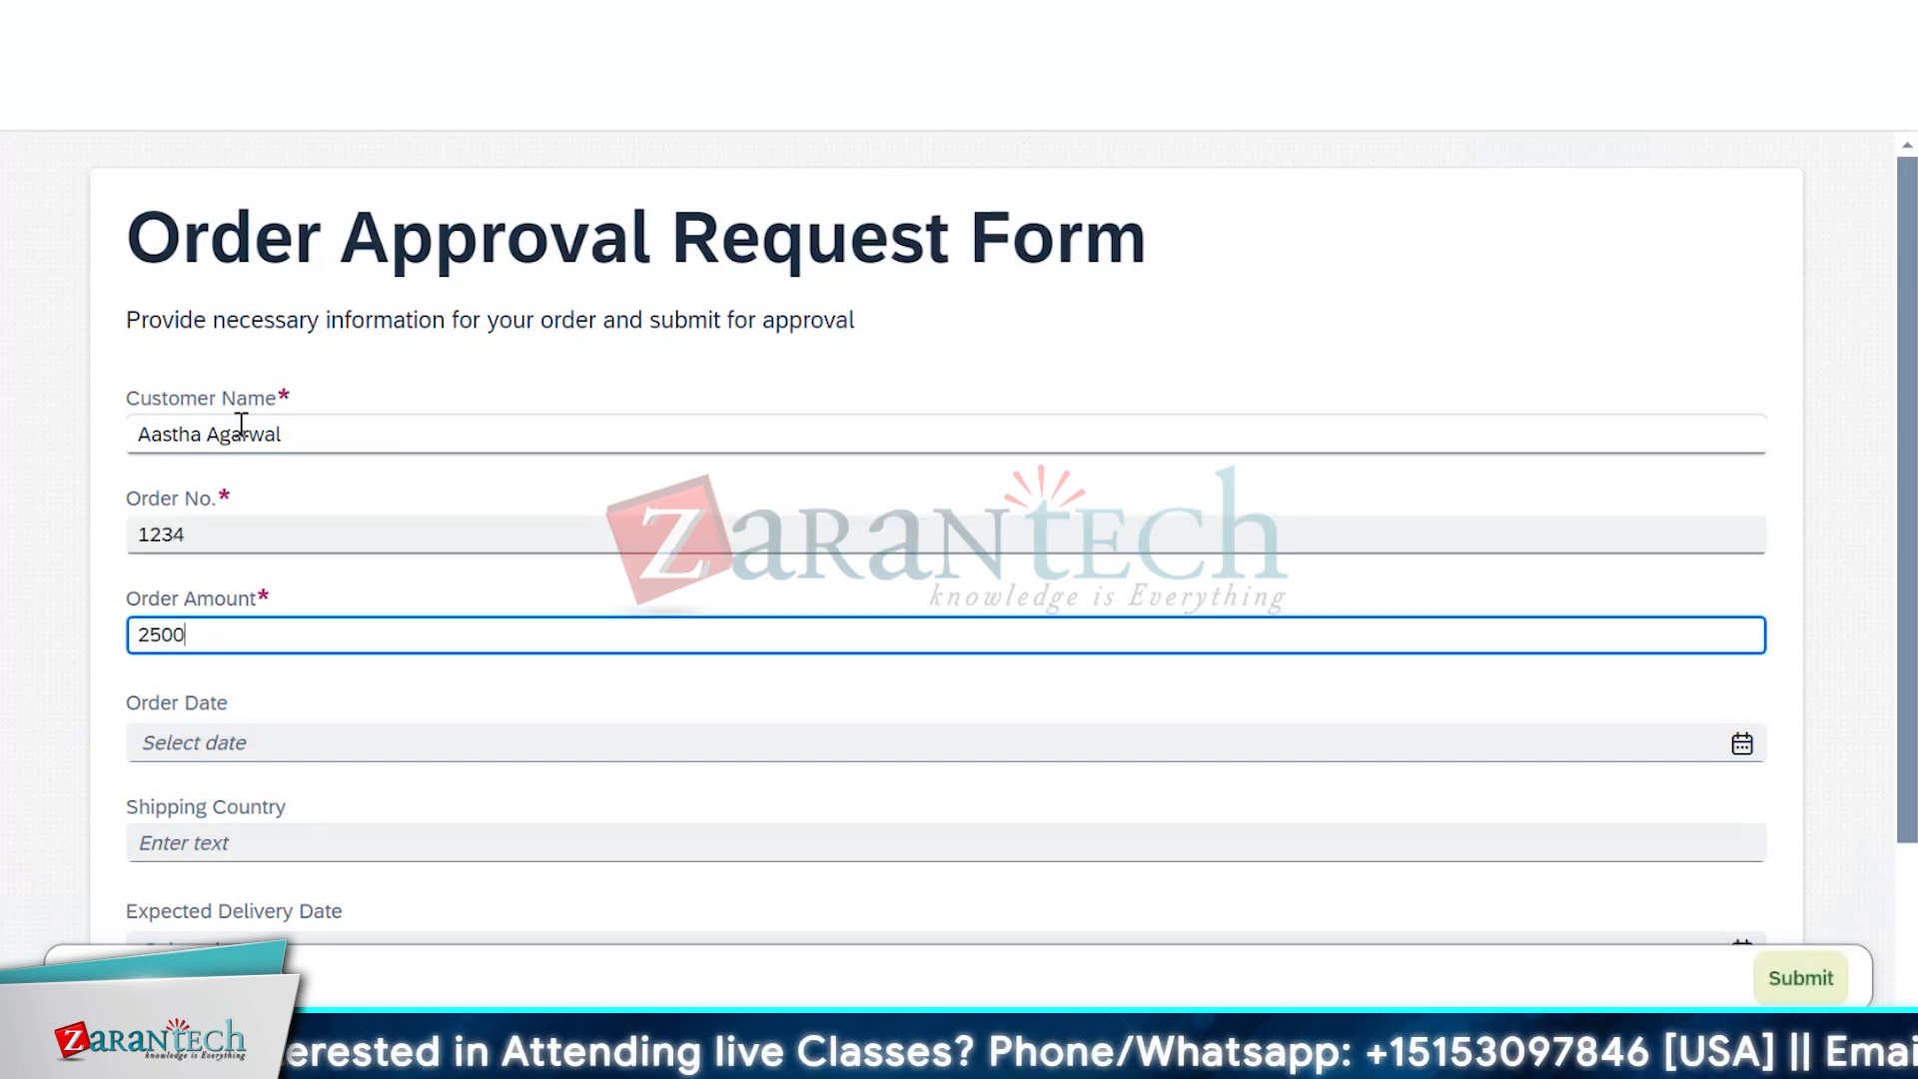
pyautogui.press('Tab')
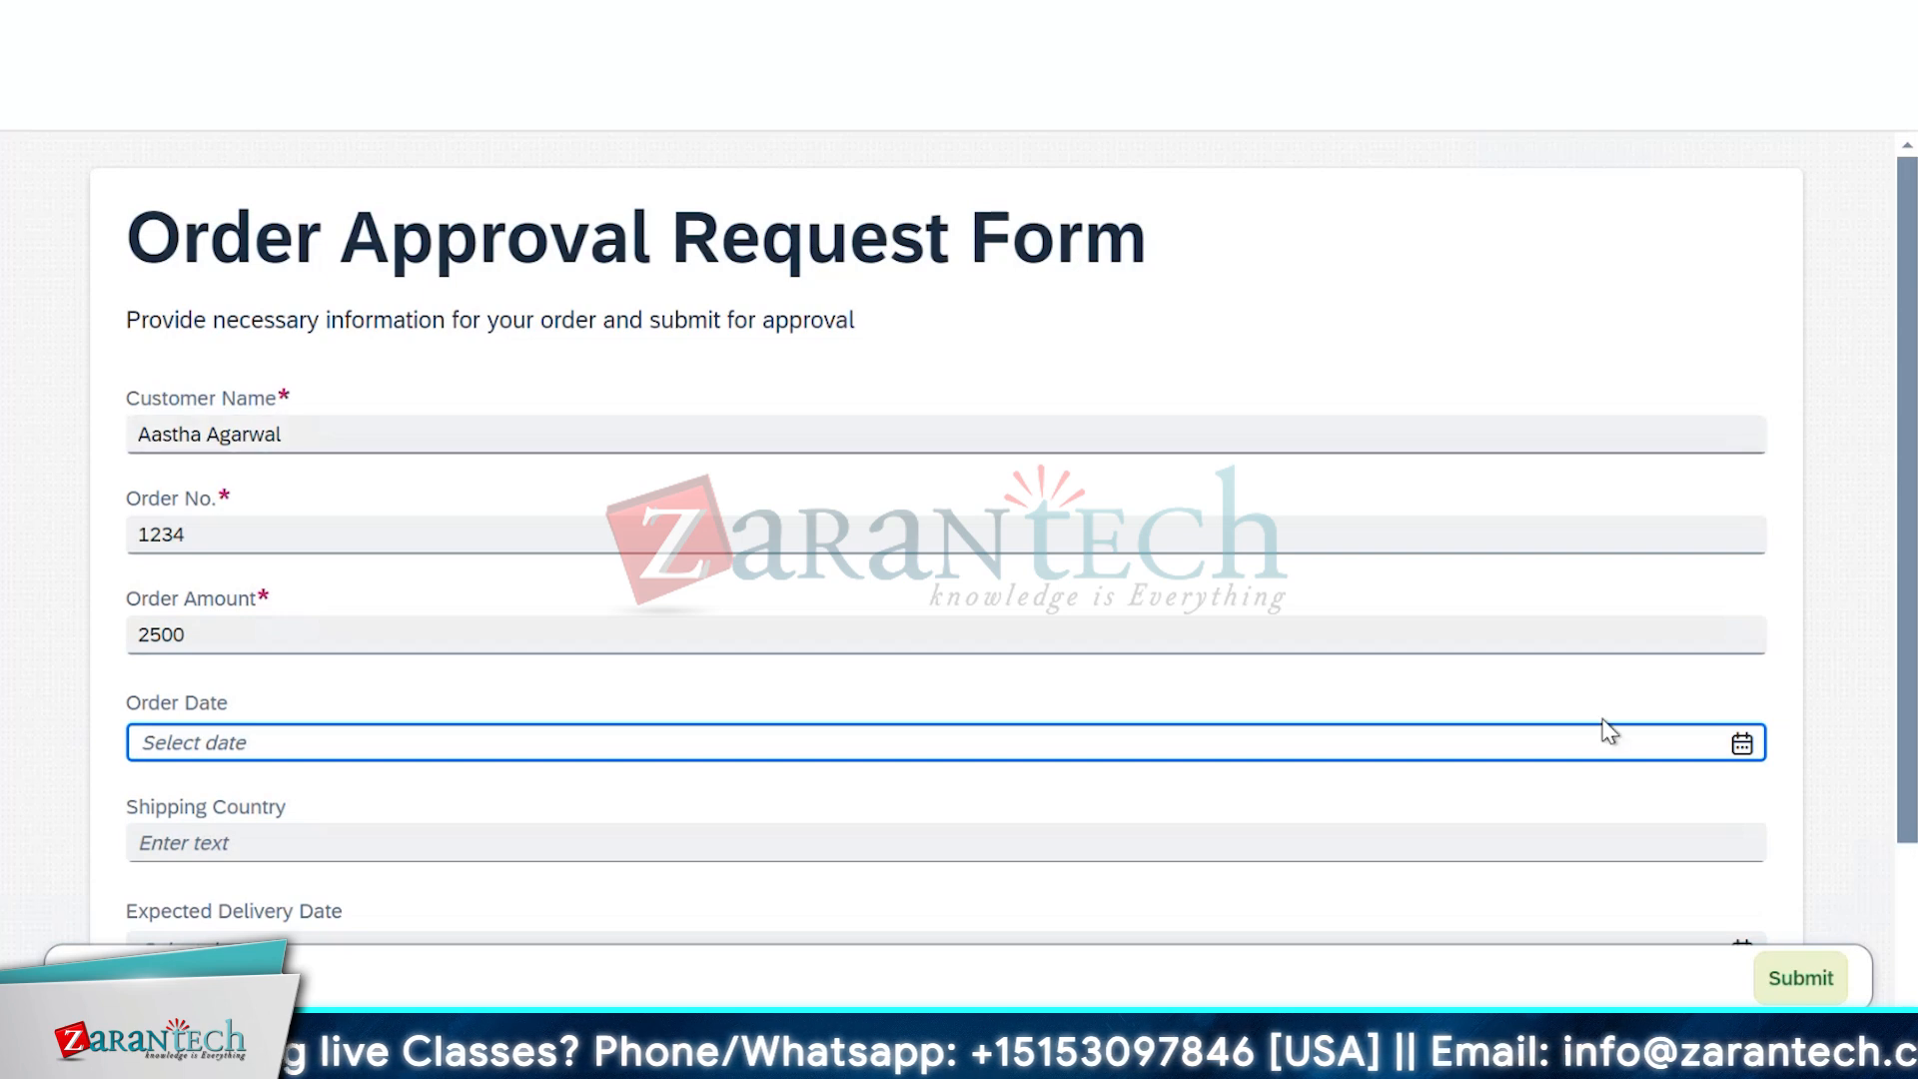
# Set the Order Date to July 23, 2024 from the calendar
pyautogui.click(1743, 742)
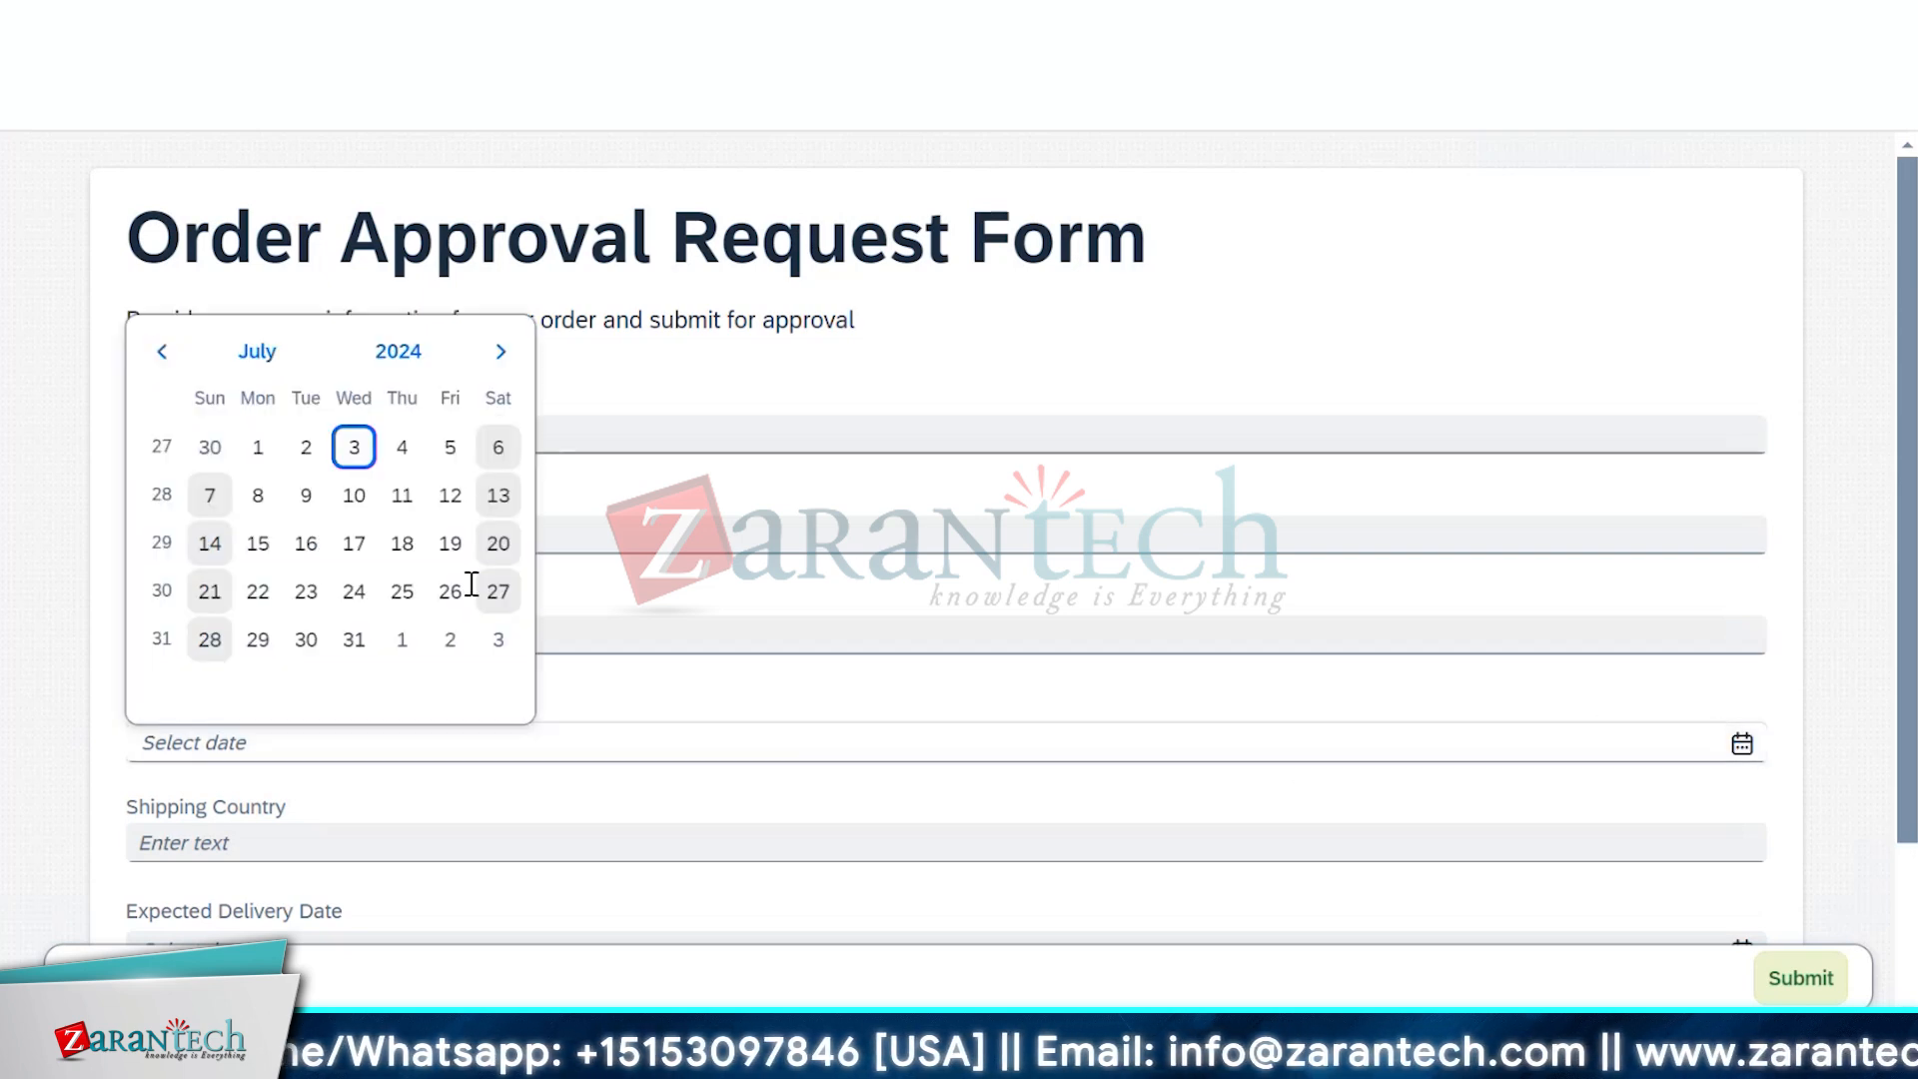
pyautogui.click(397, 552)
pyautogui.scroll(-2, 519, 719)
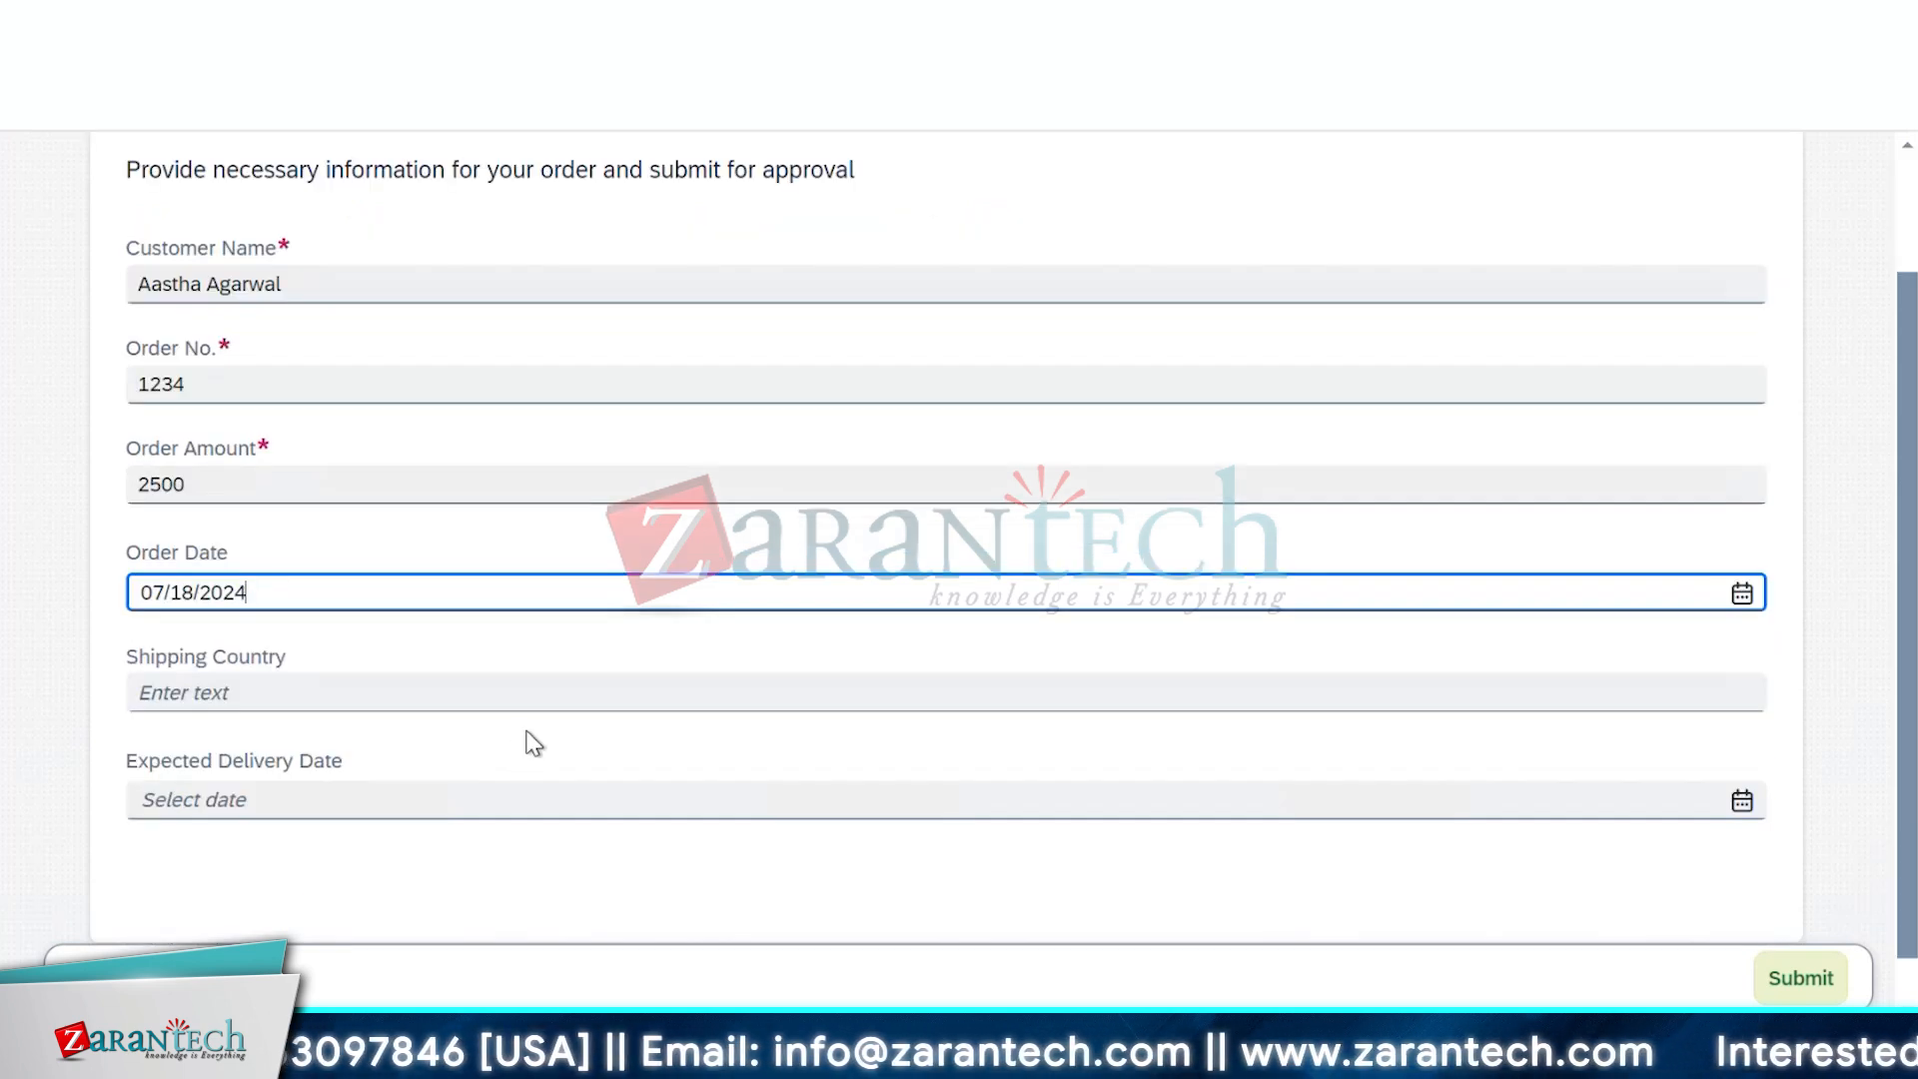
pyautogui.click(1743, 597)
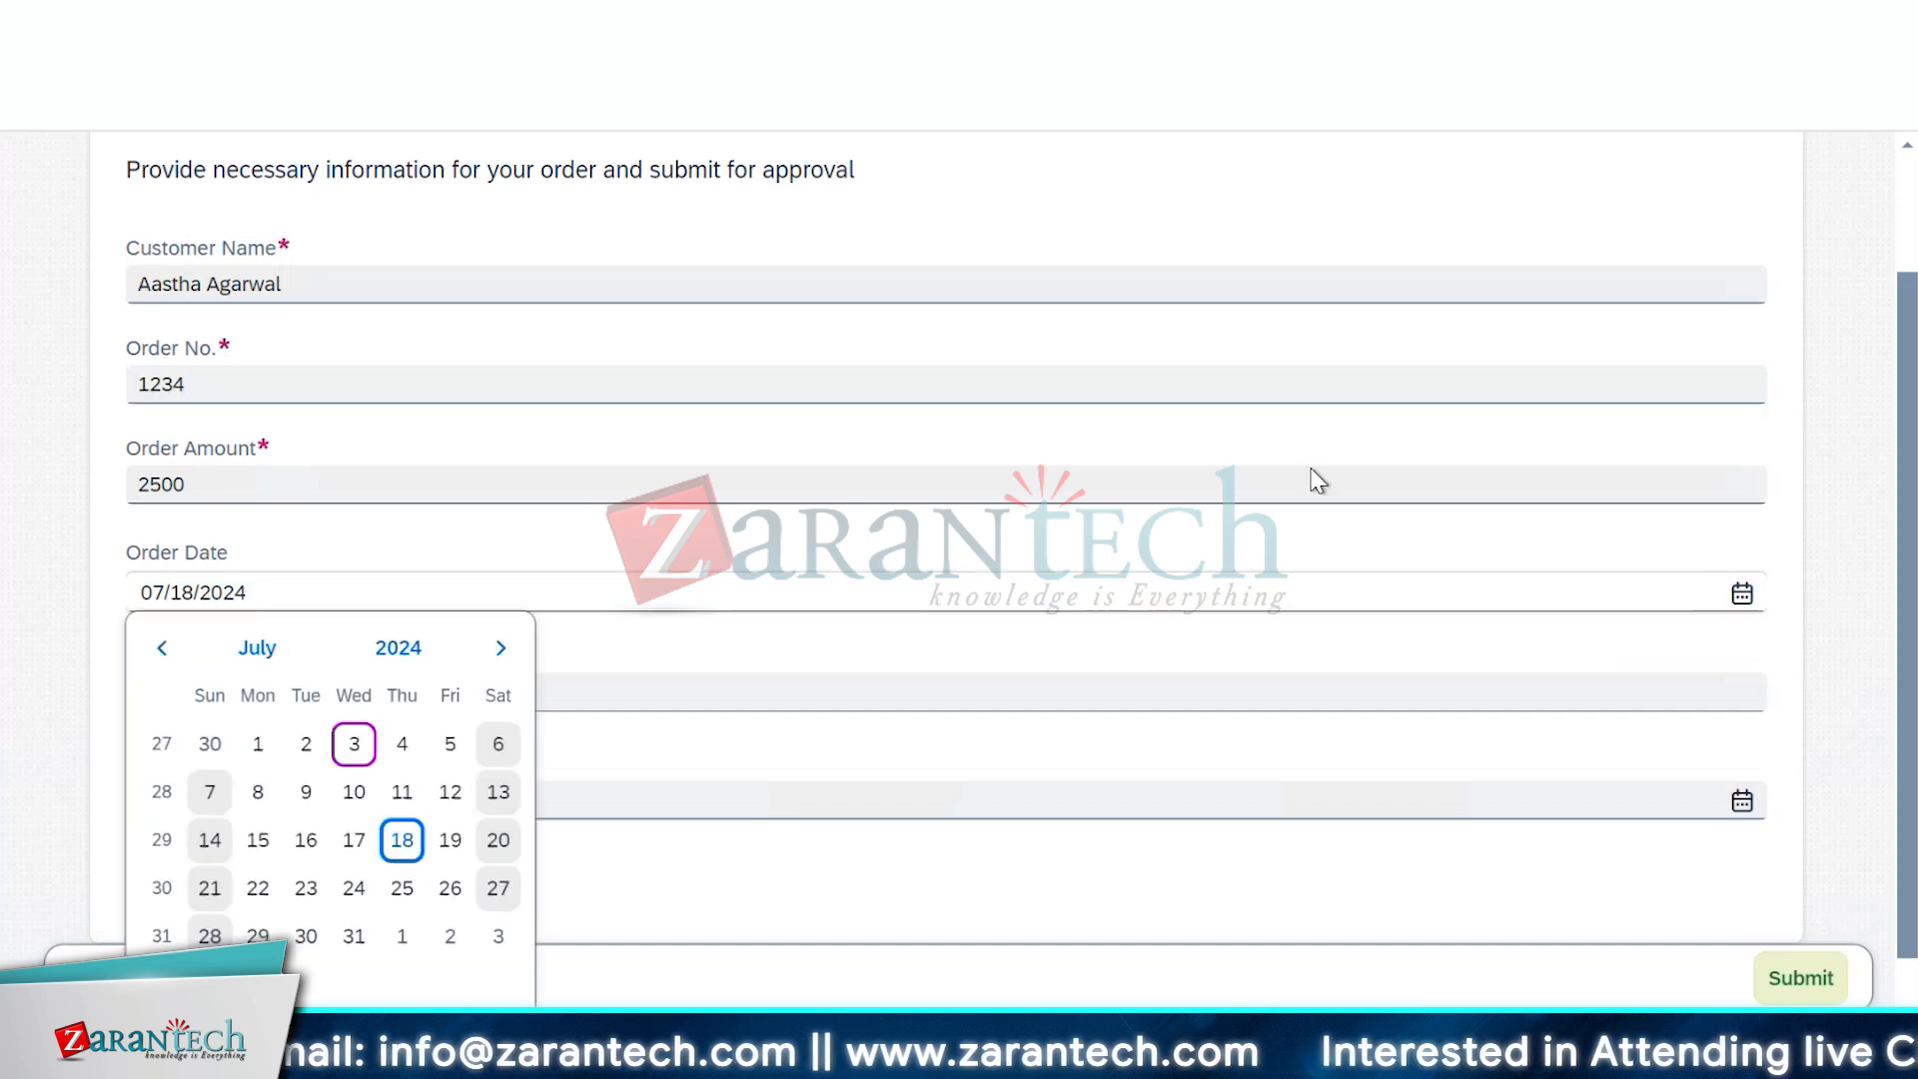
pyautogui.click(304, 886)
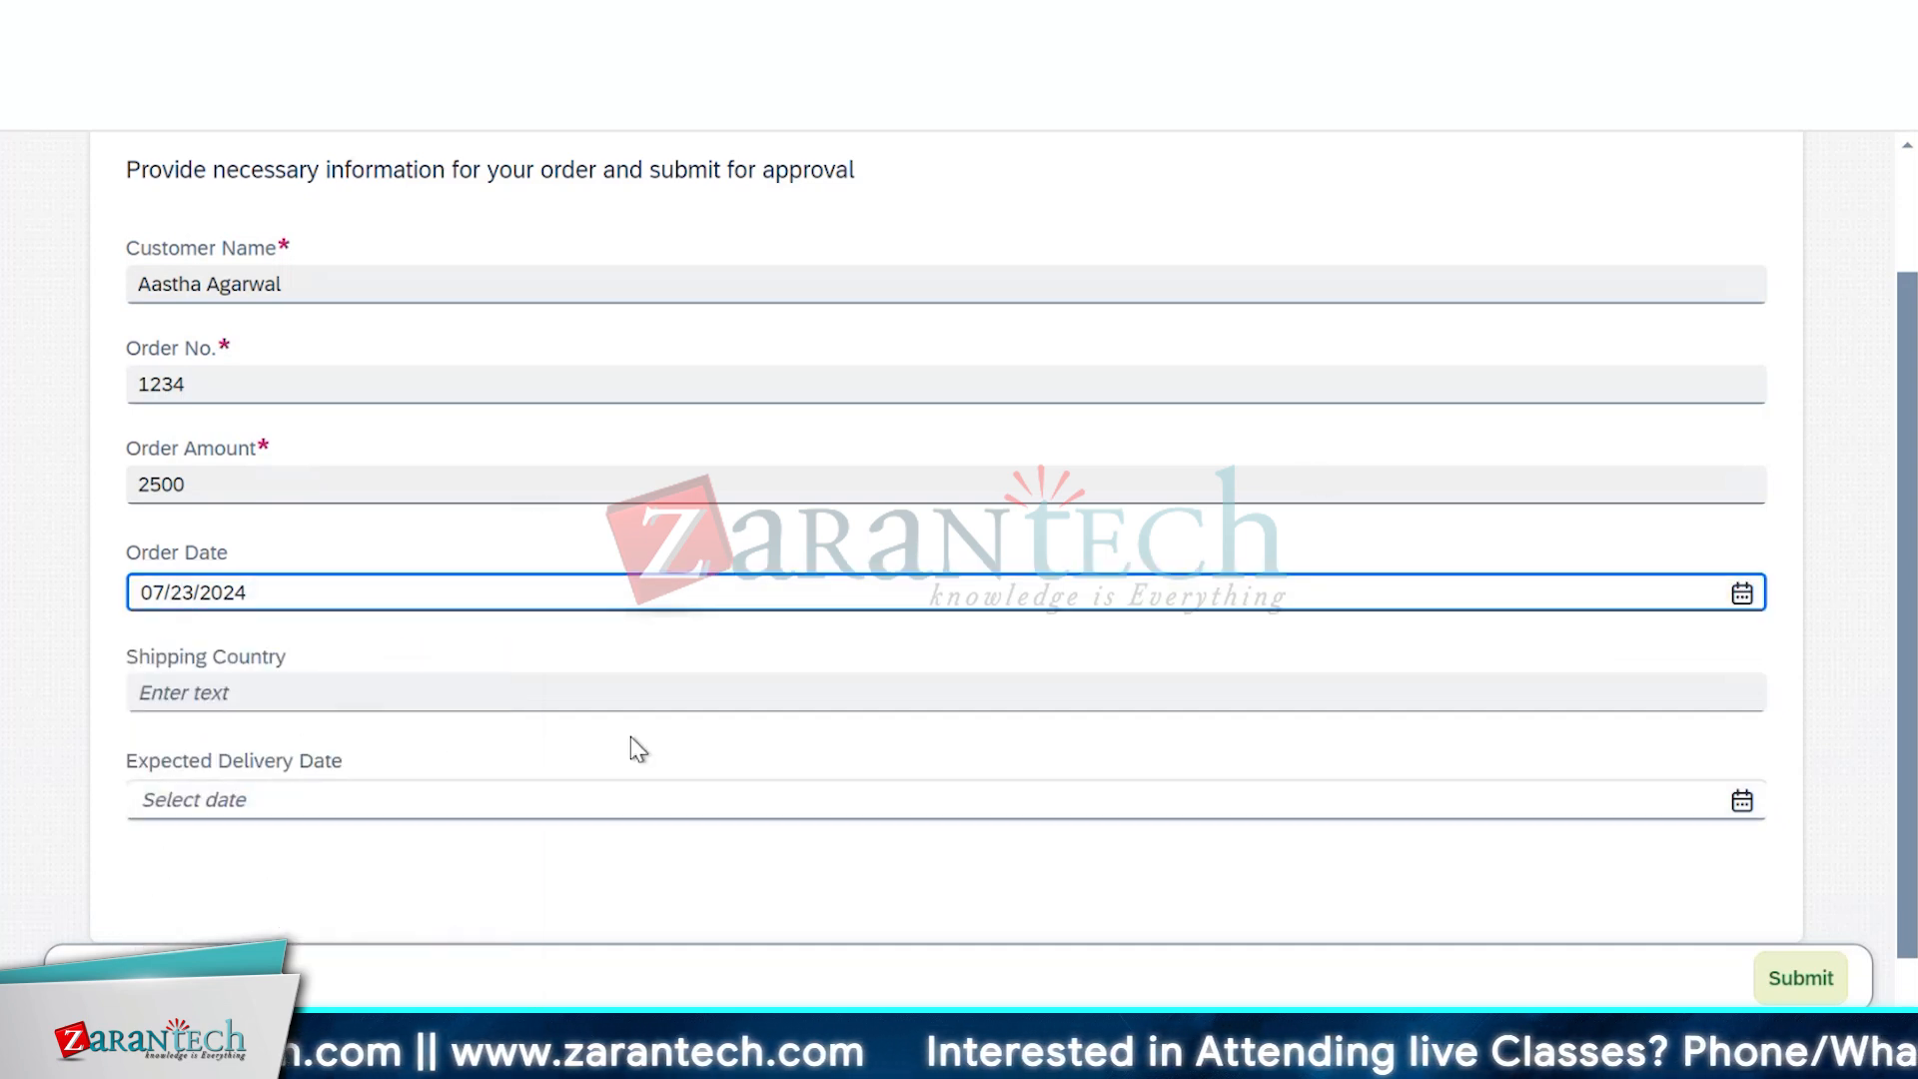
# Enter India as shipping country, set expected delivery to Aug 1, and submit the form
pyautogui.click(695, 679)
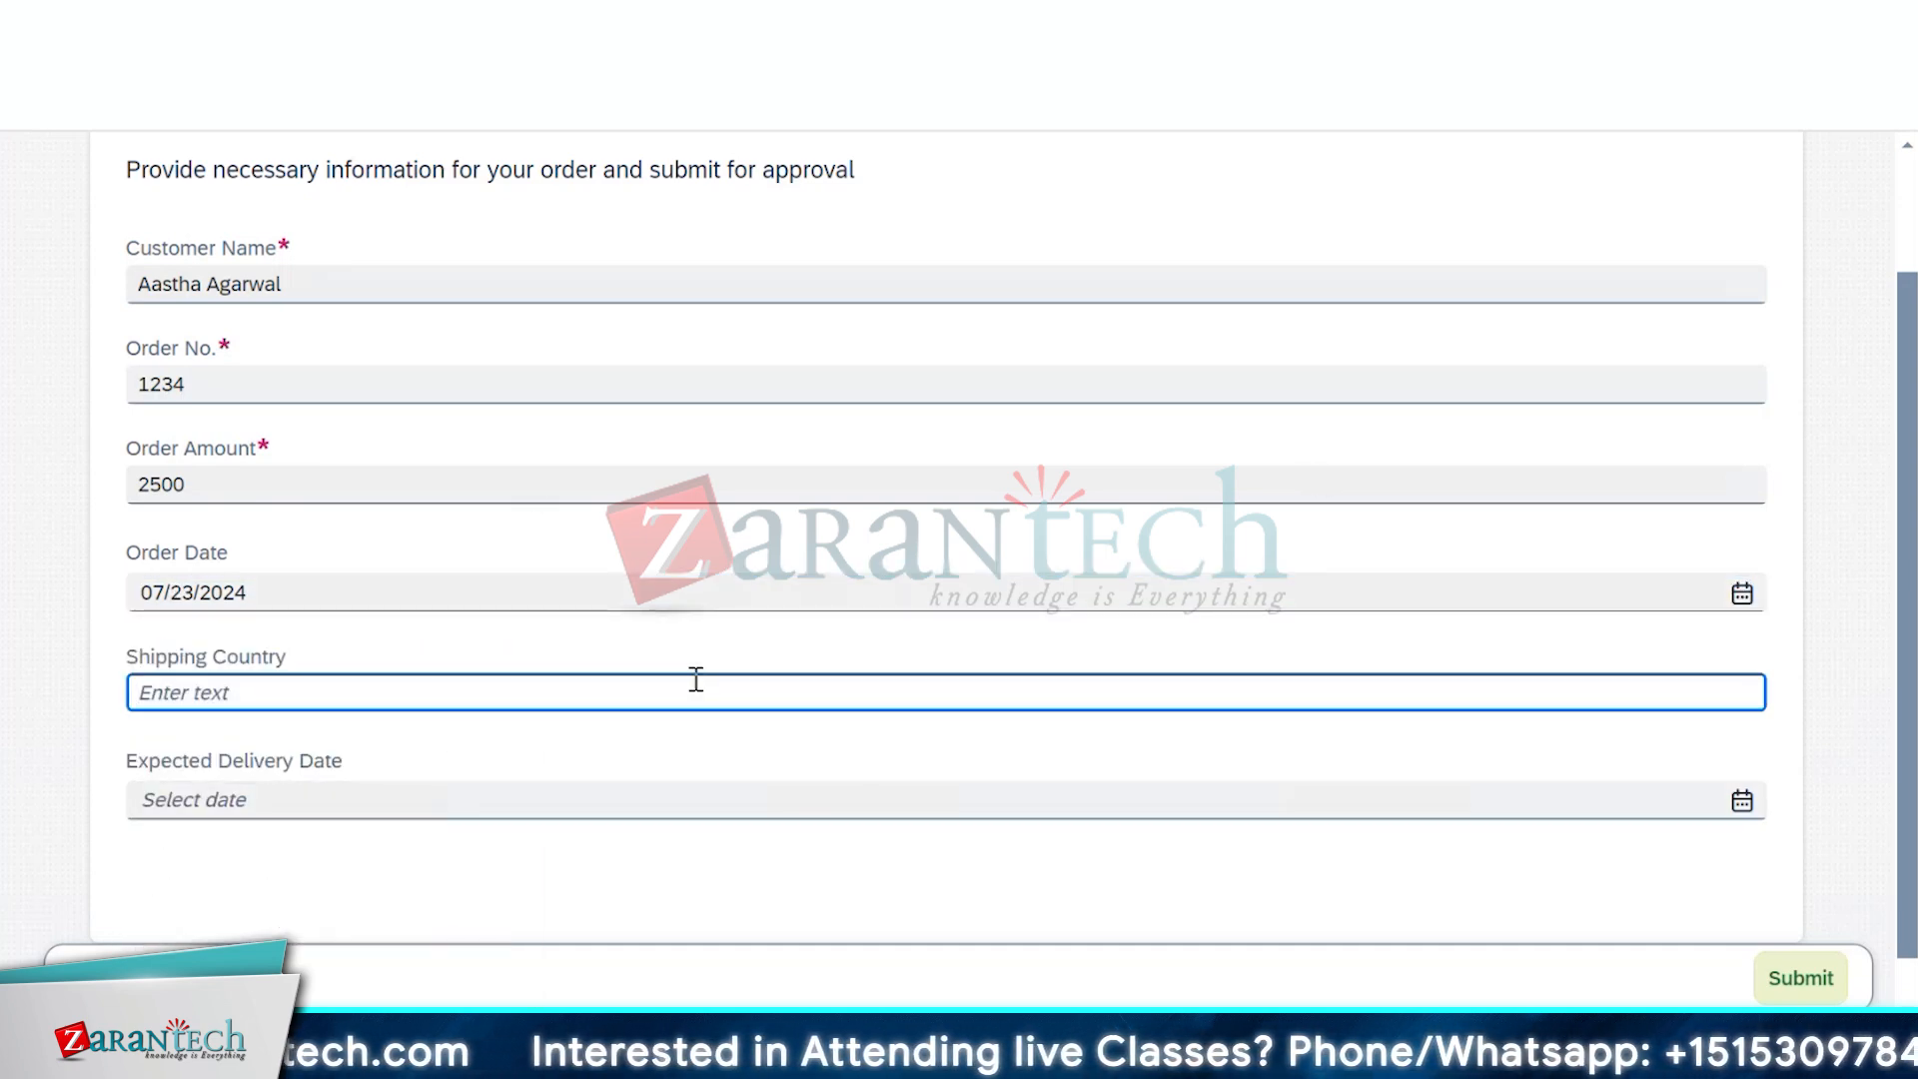
pyautogui.write('India')
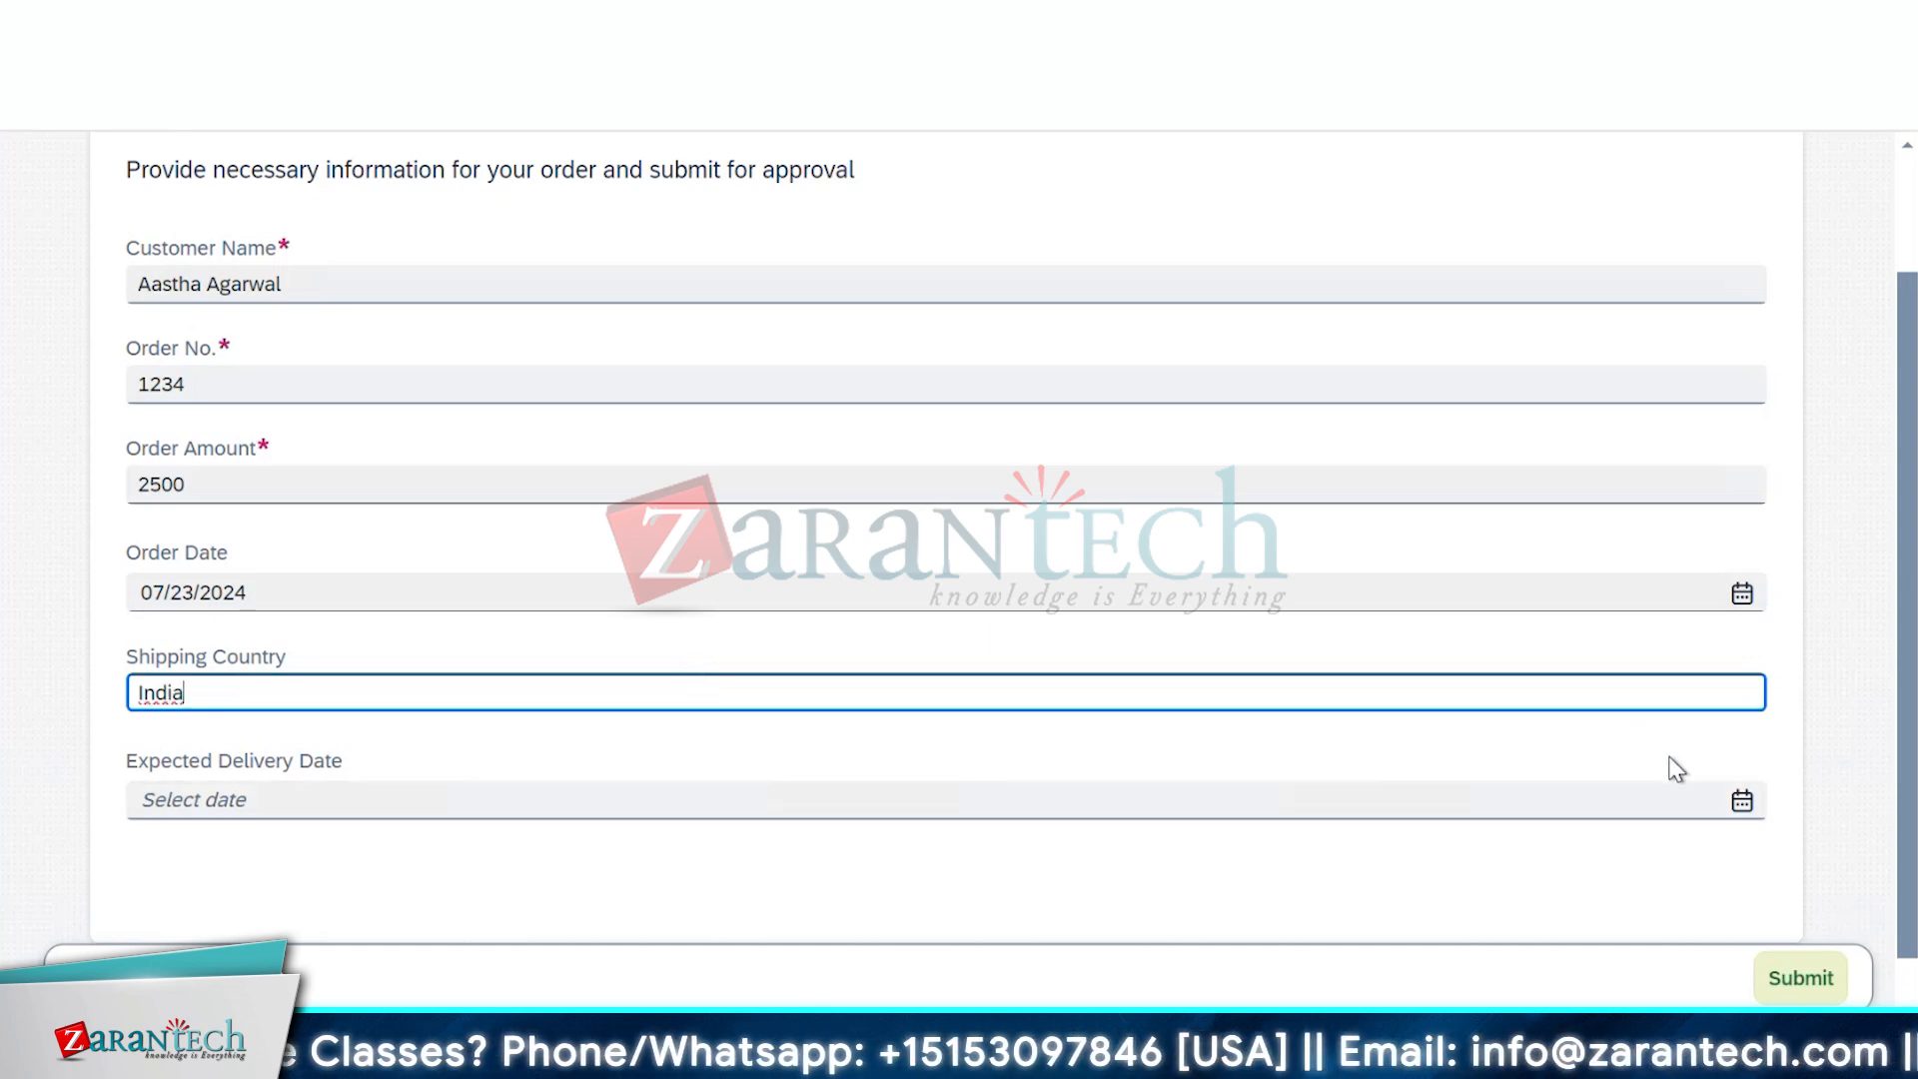
pyautogui.click(1742, 800)
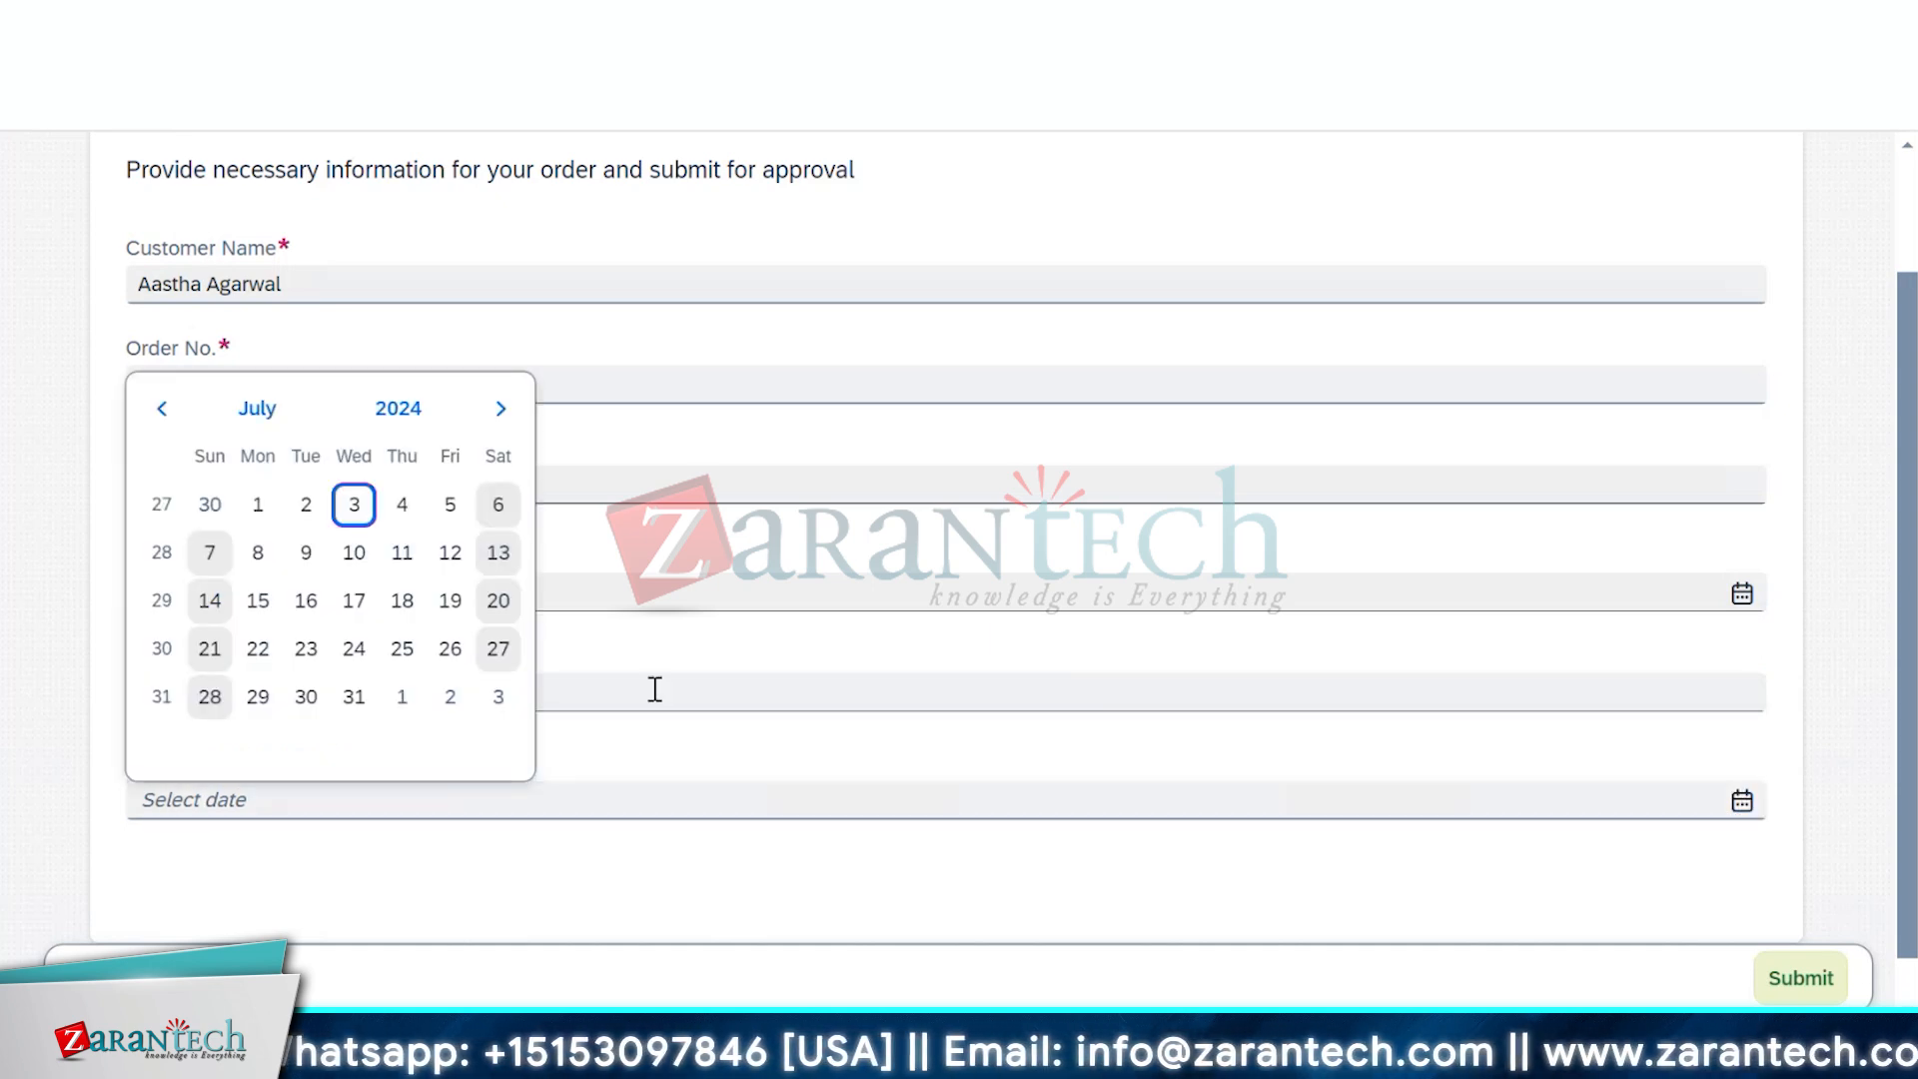
pyautogui.click(402, 697)
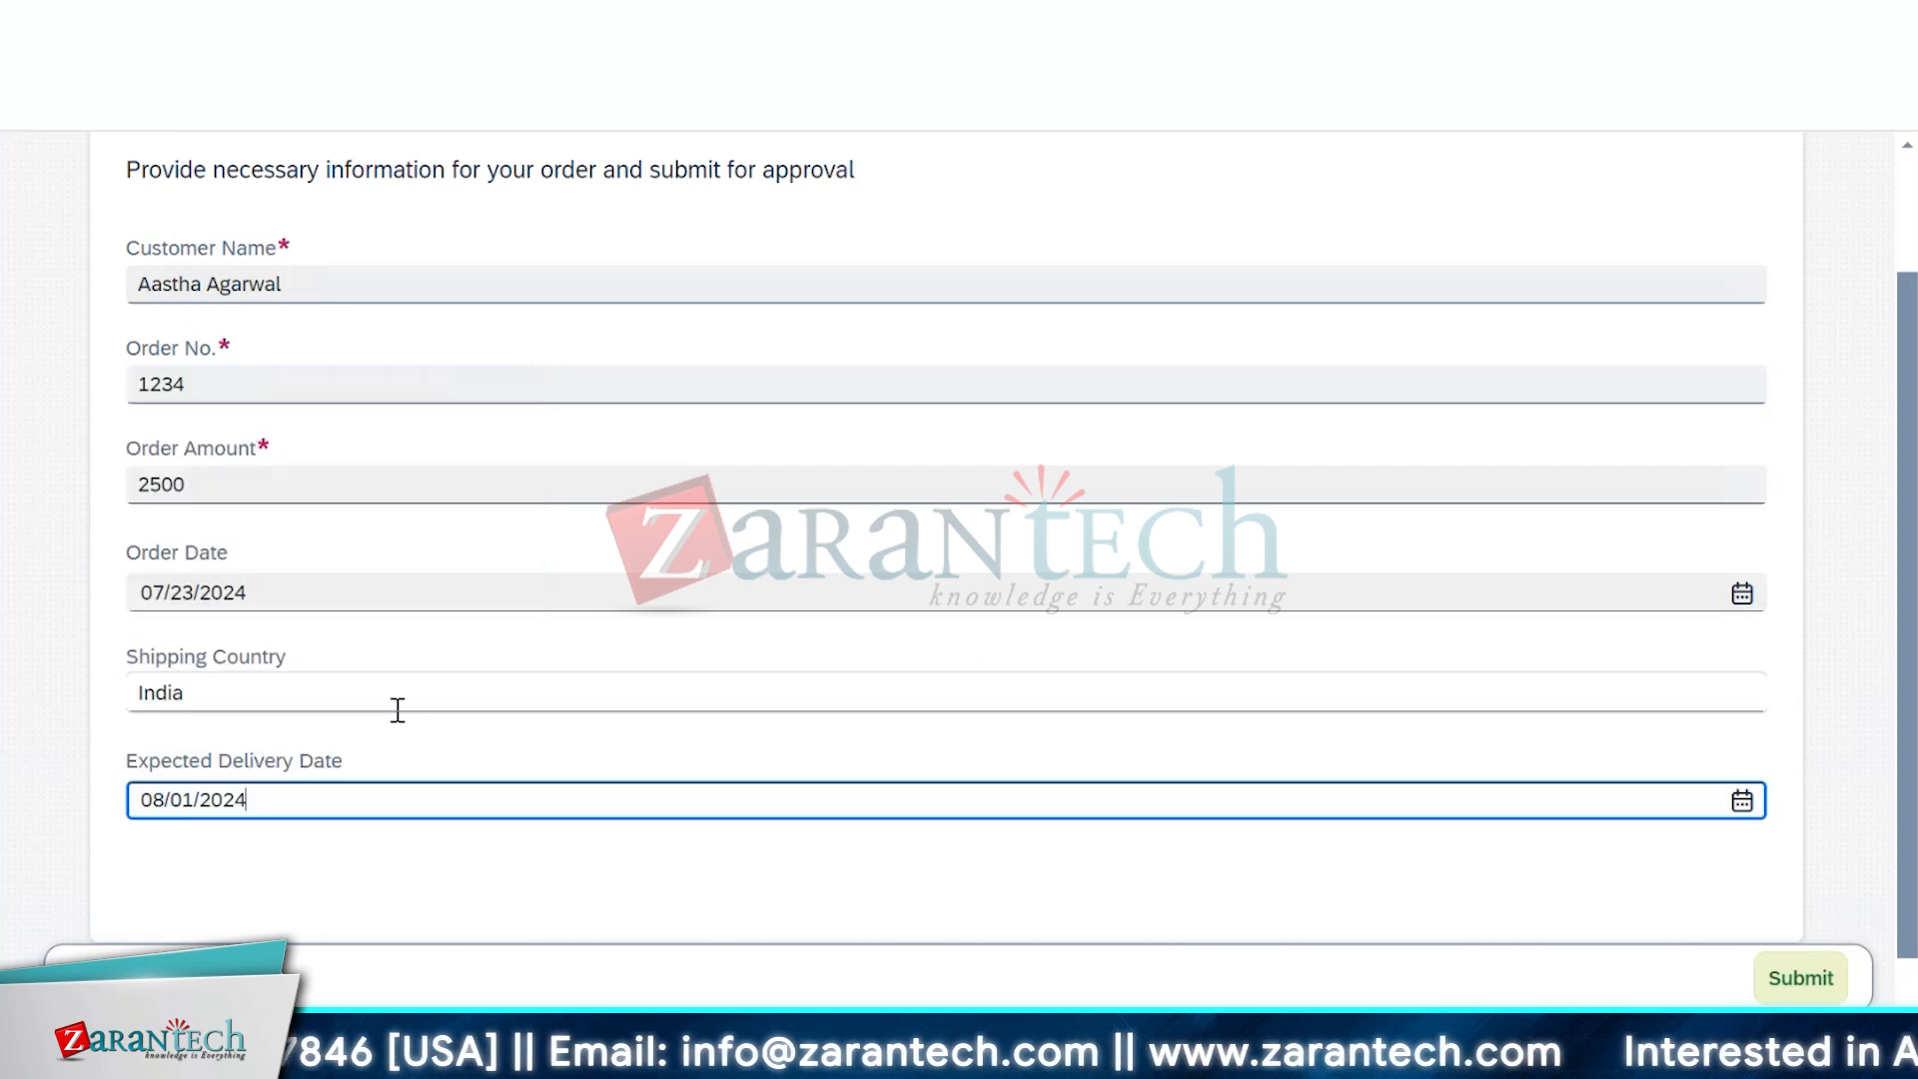
pyautogui.scroll(-1, 467, 869)
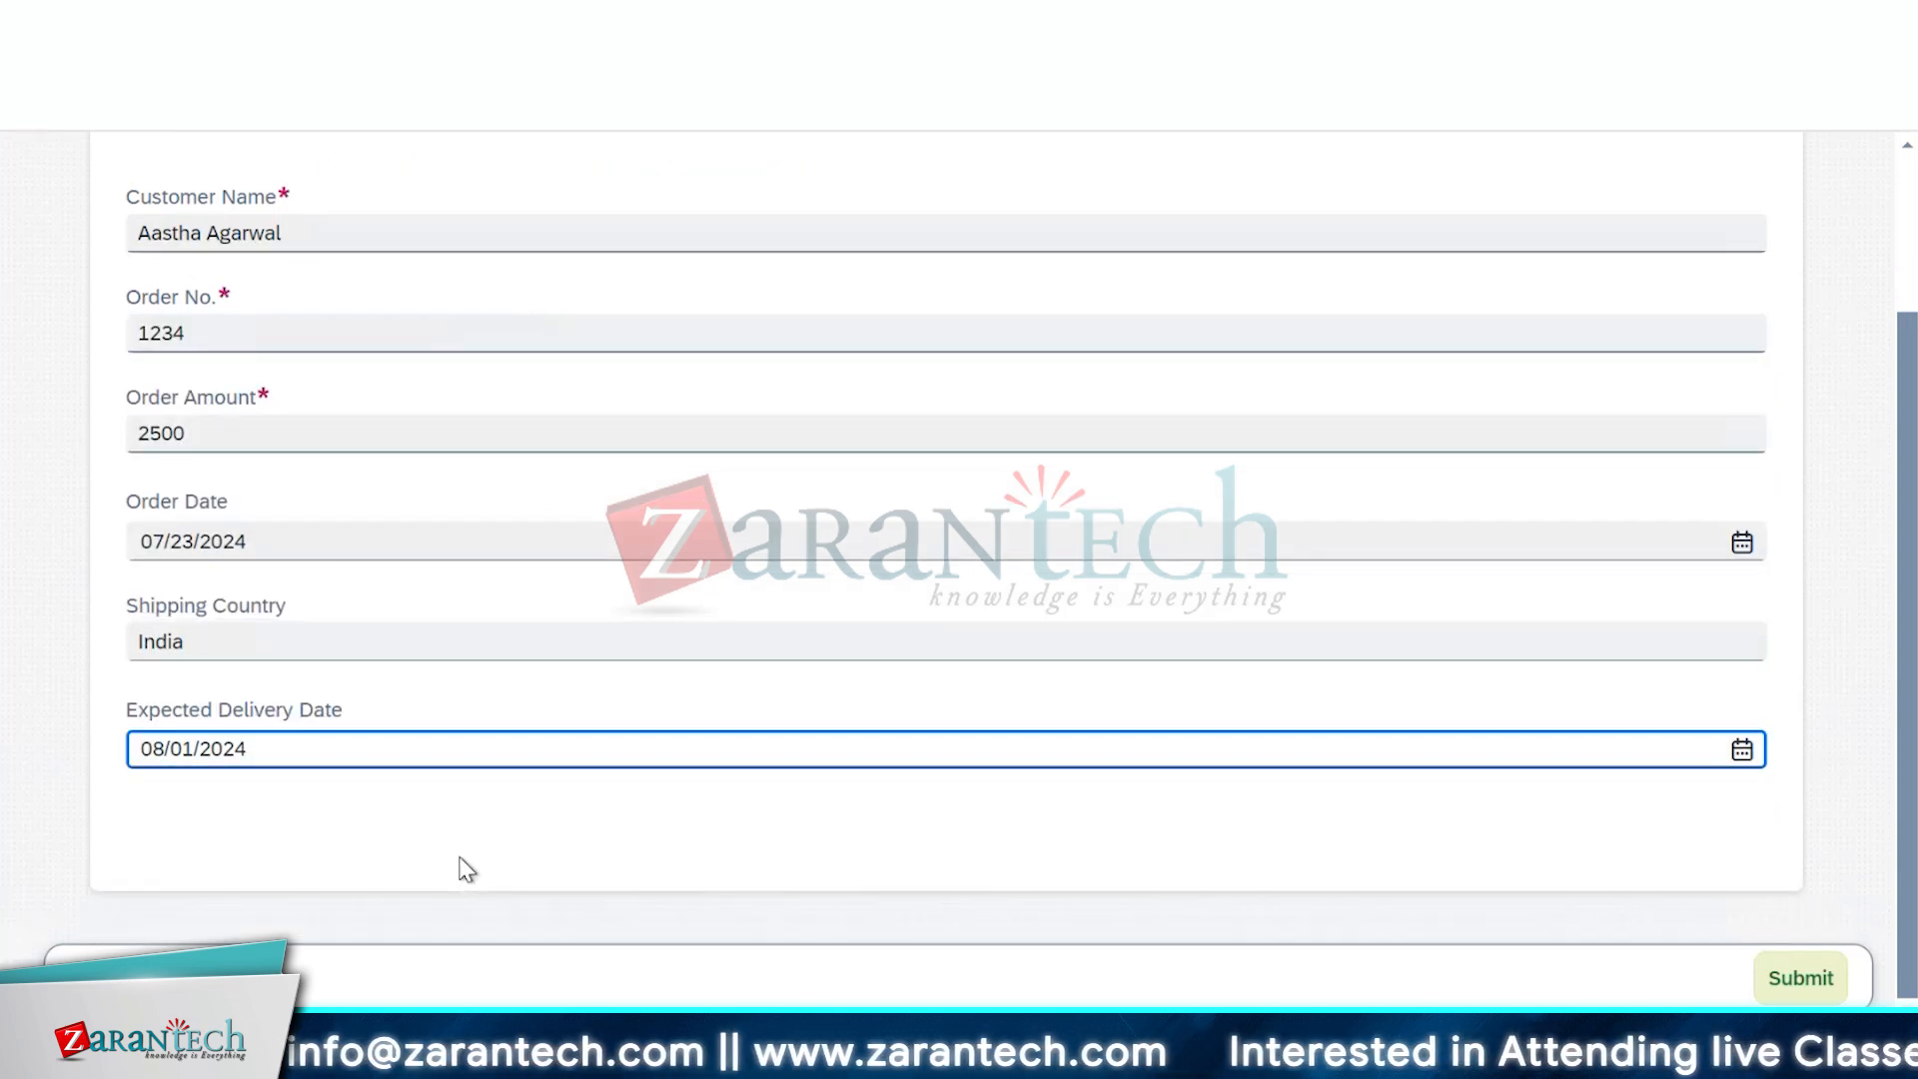
pyautogui.click(1797, 983)
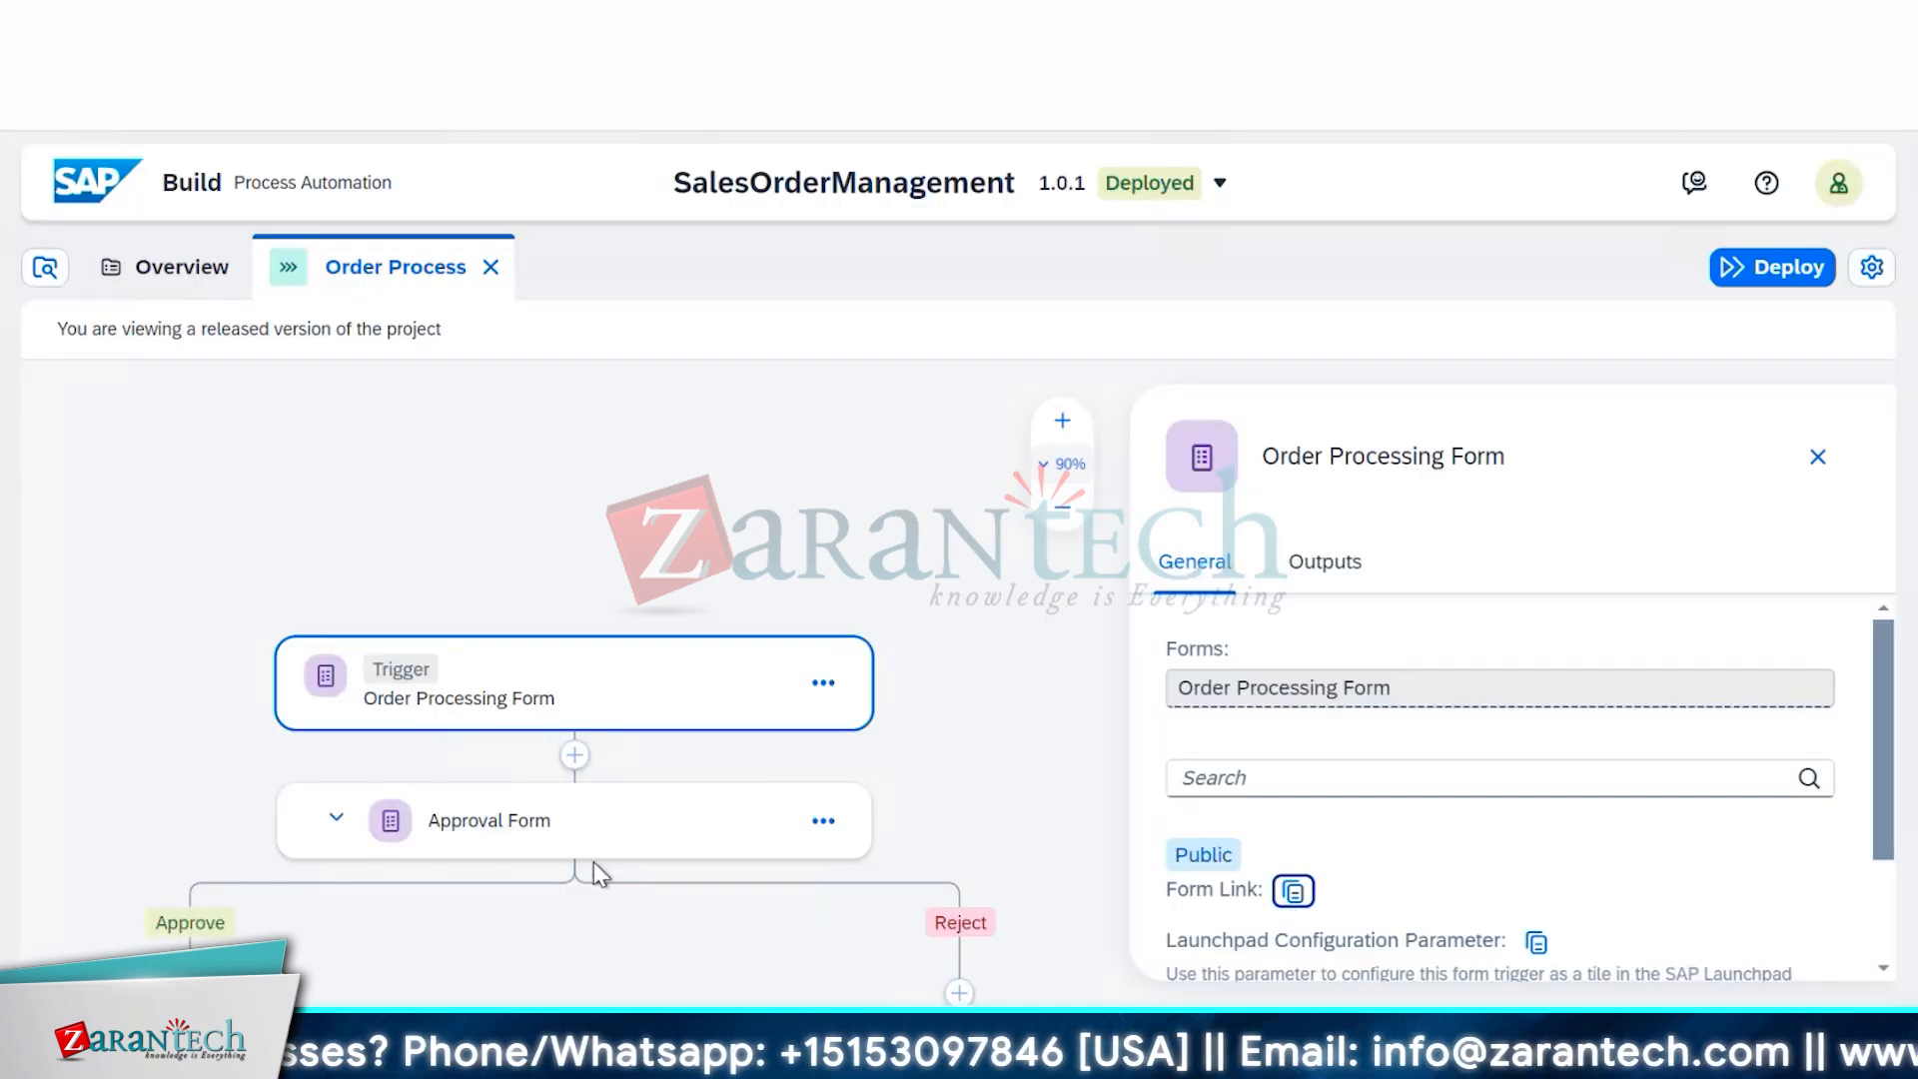
# Inspect the Approval Form and Trigger step settings on the Order Process canvas
pyautogui.click(606, 818)
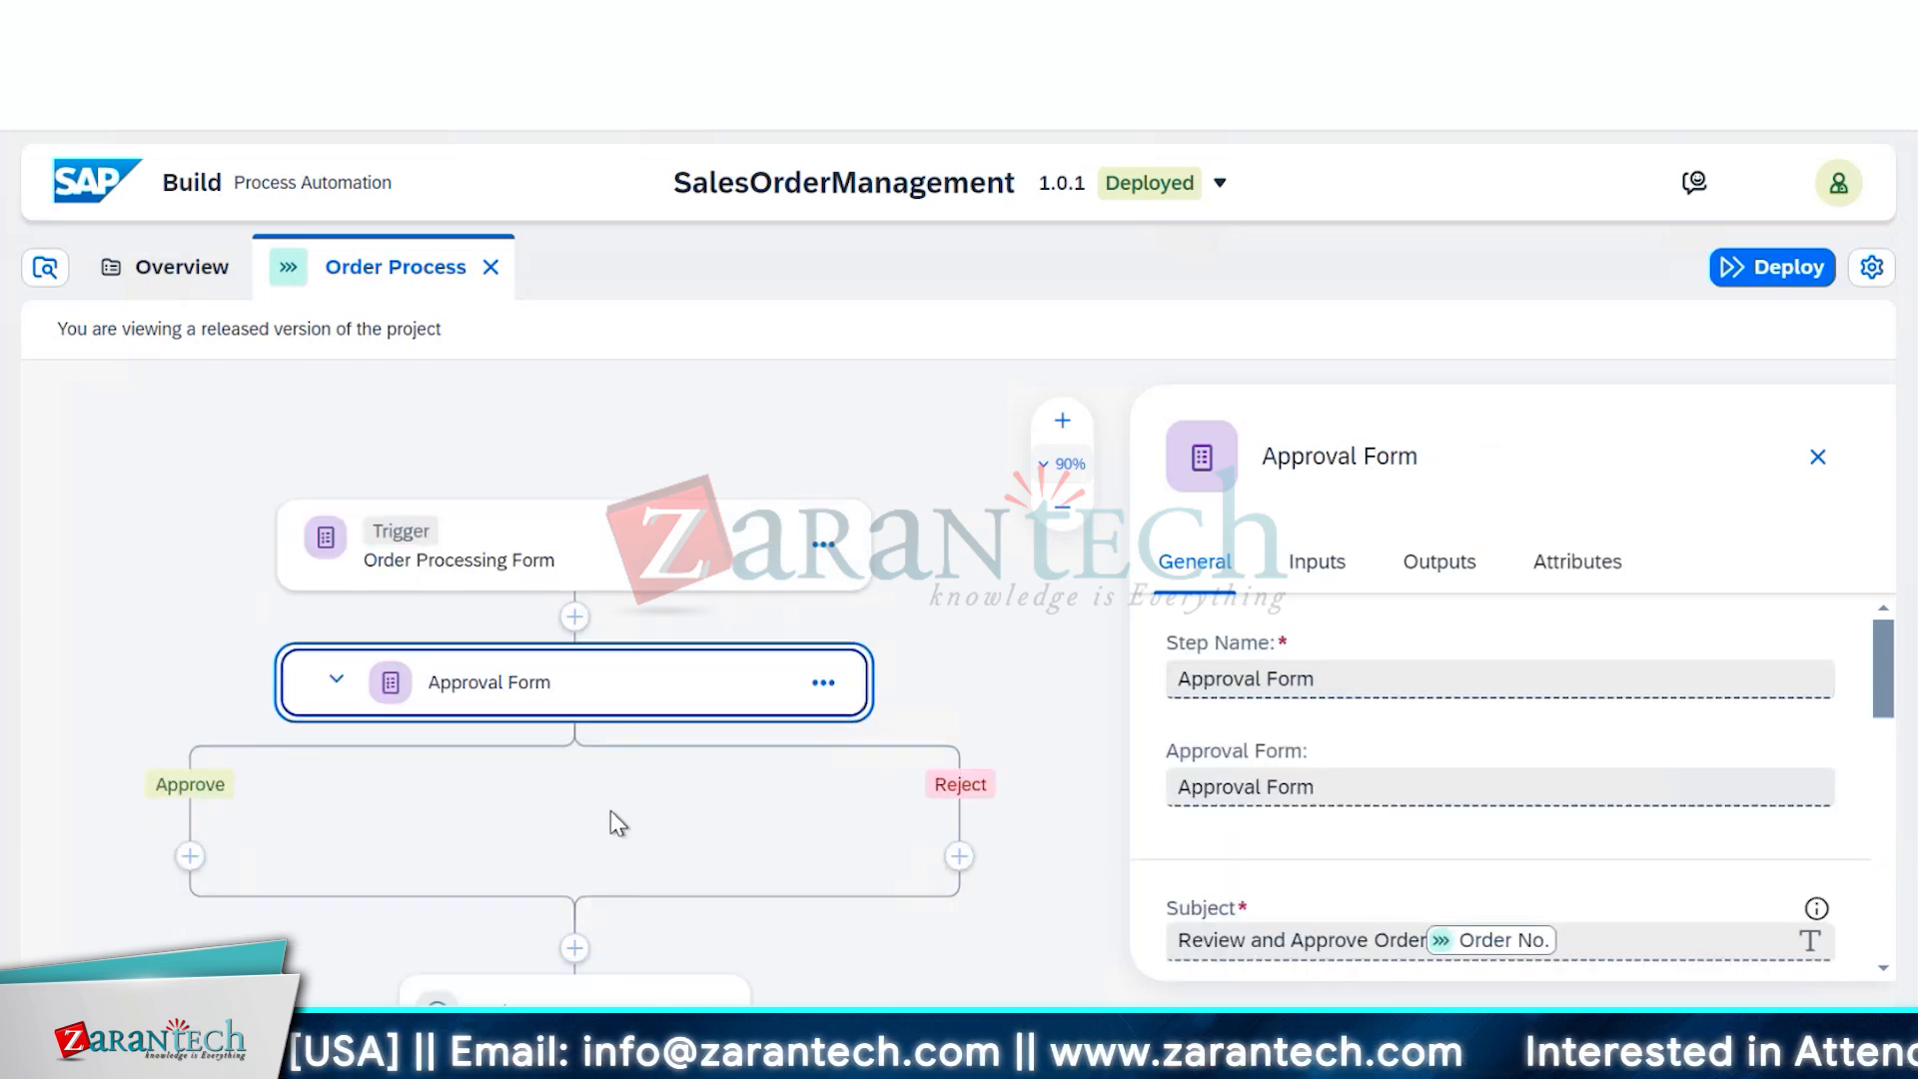
pyautogui.click(734, 547)
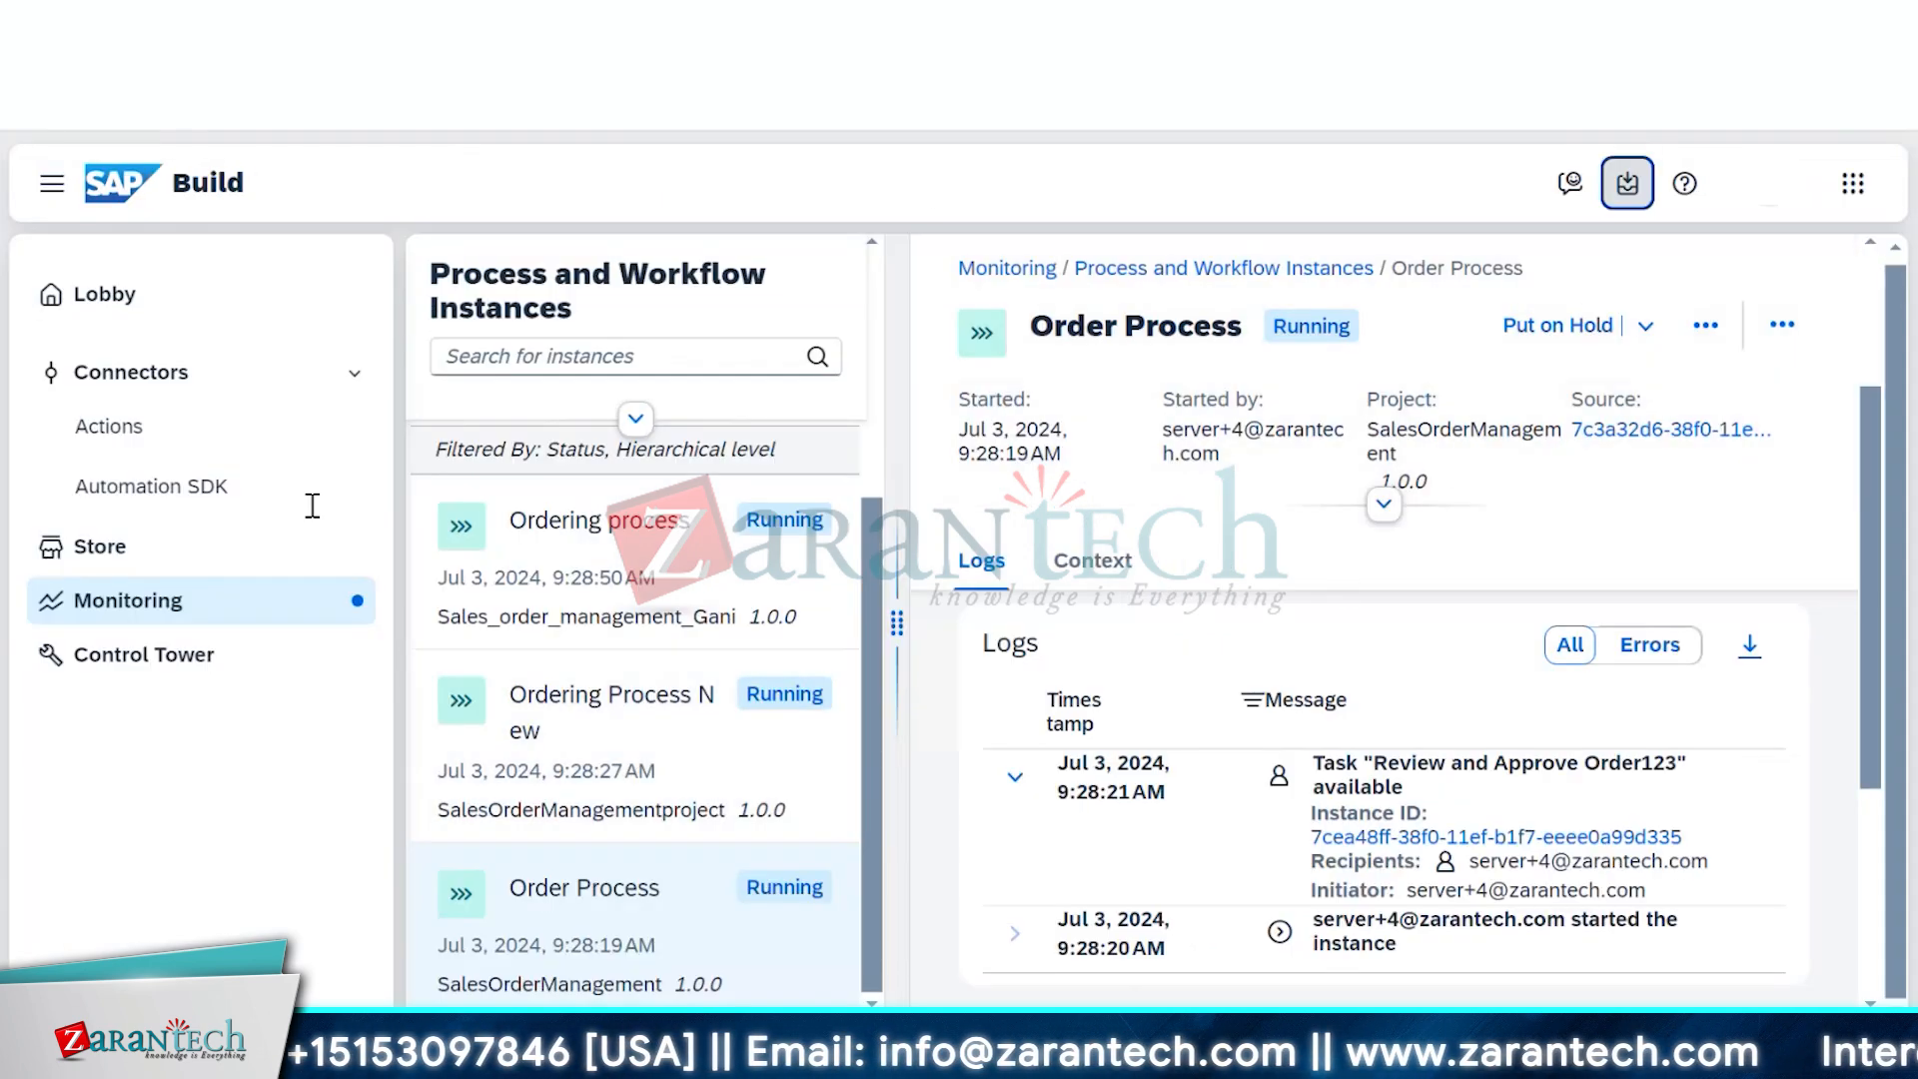
# Return to the Monitoring overview and open the Process and Workflow Instances list
pyautogui.click(279, 606)
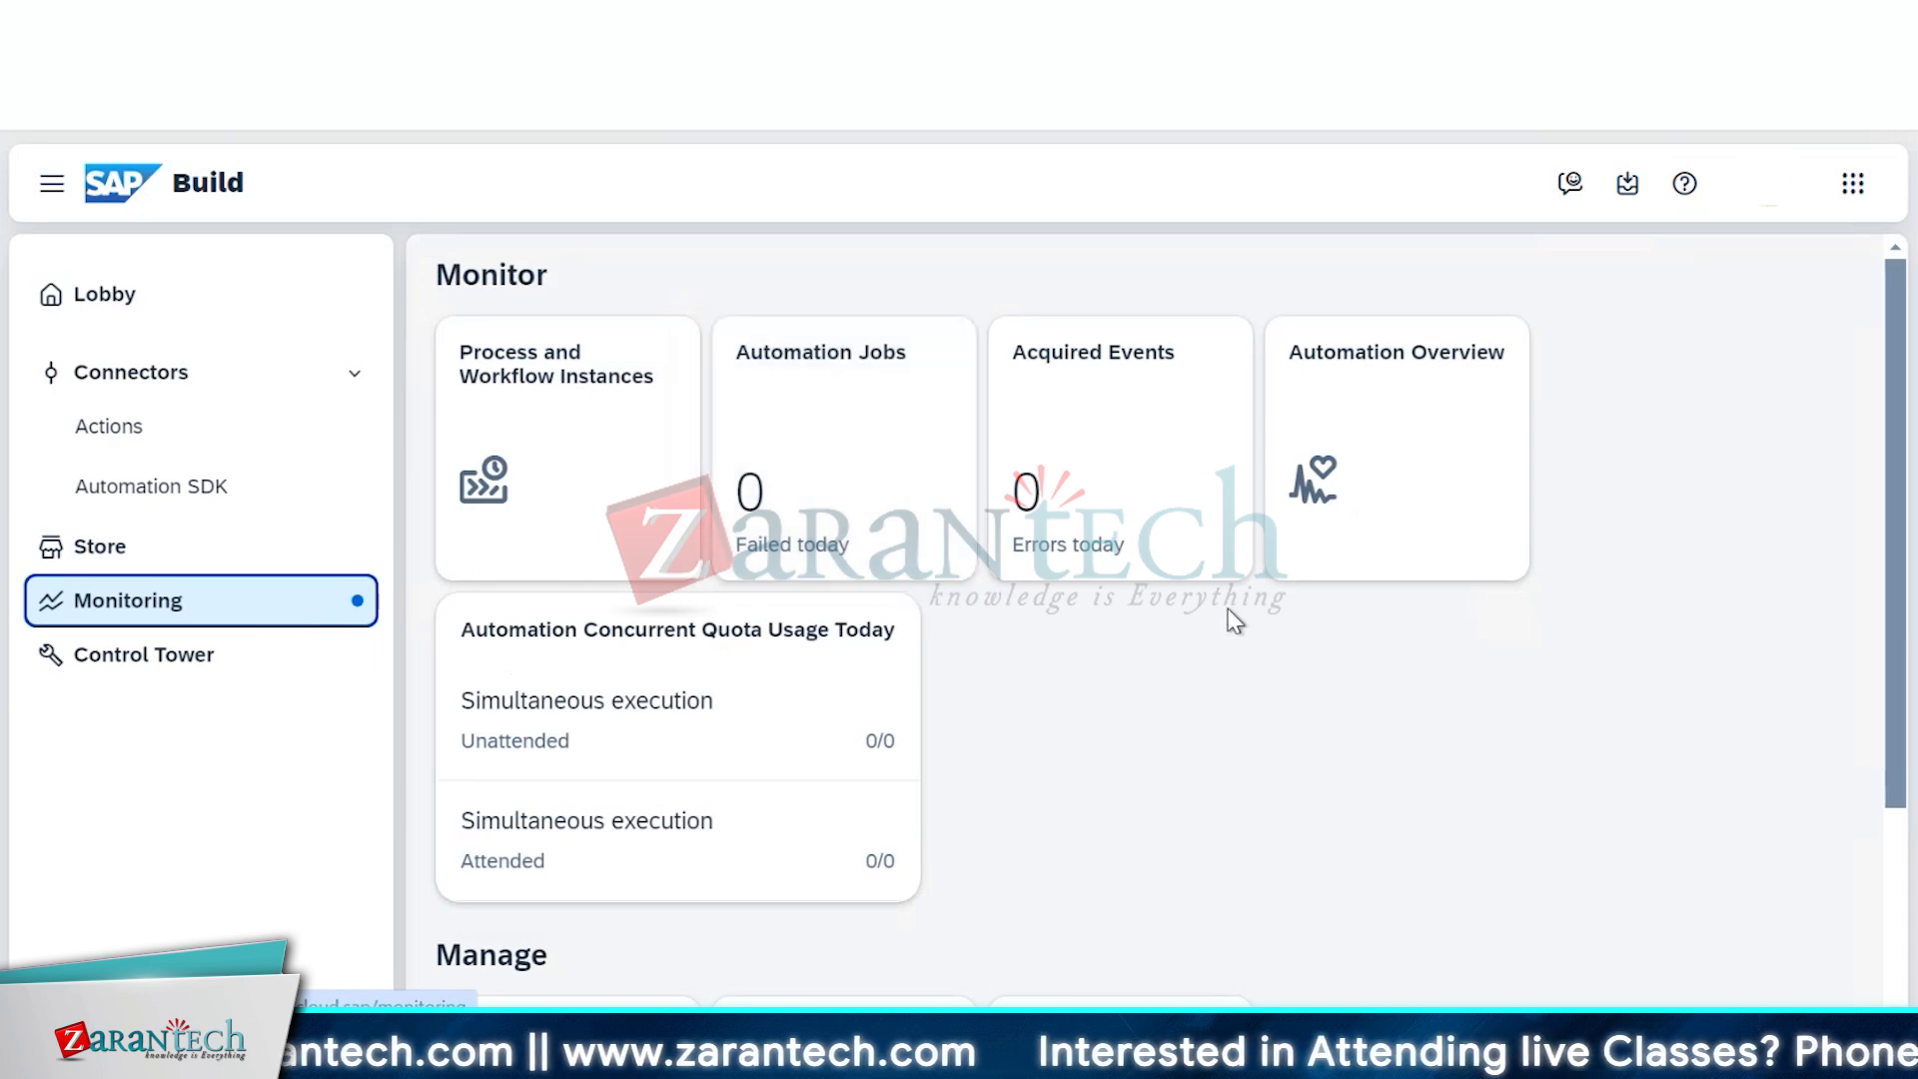
pyautogui.scroll(-2, 1226, 615)
pyautogui.scroll(2, 1227, 615)
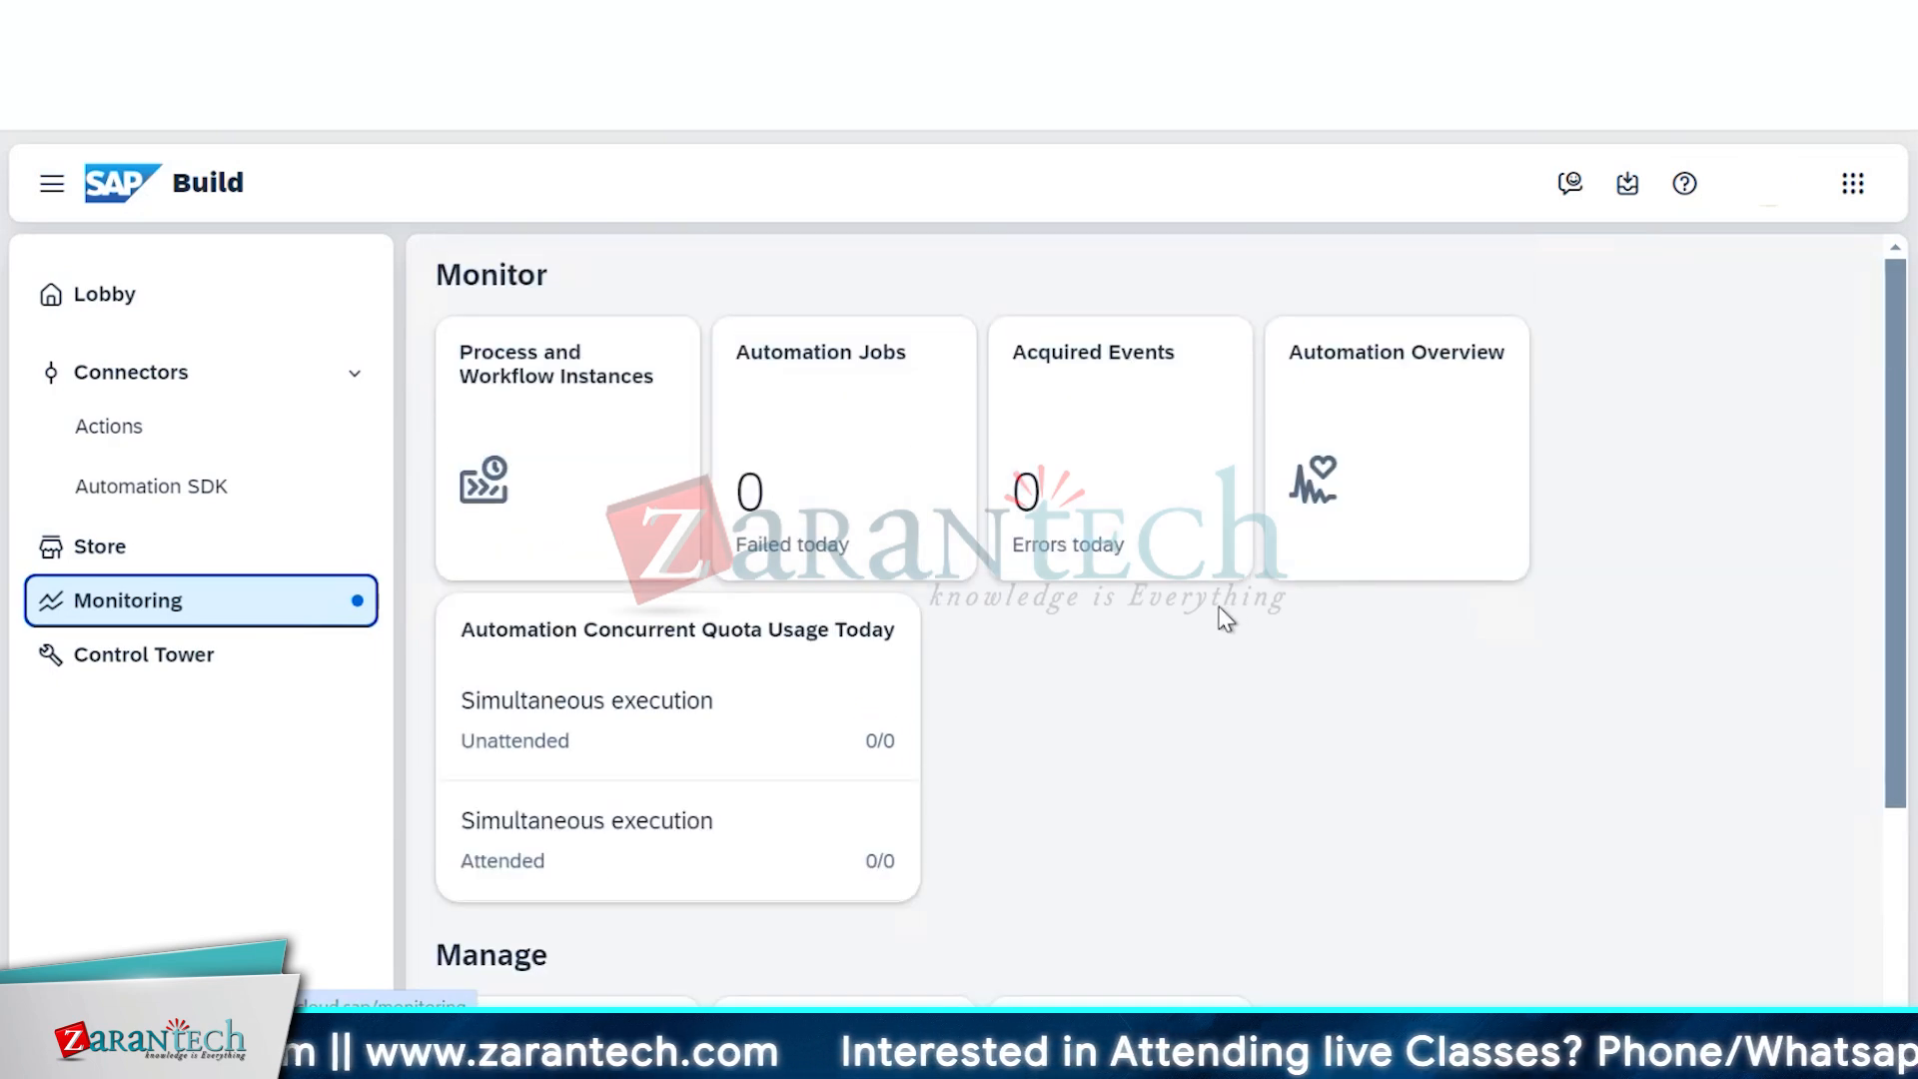
pyautogui.click(510, 389)
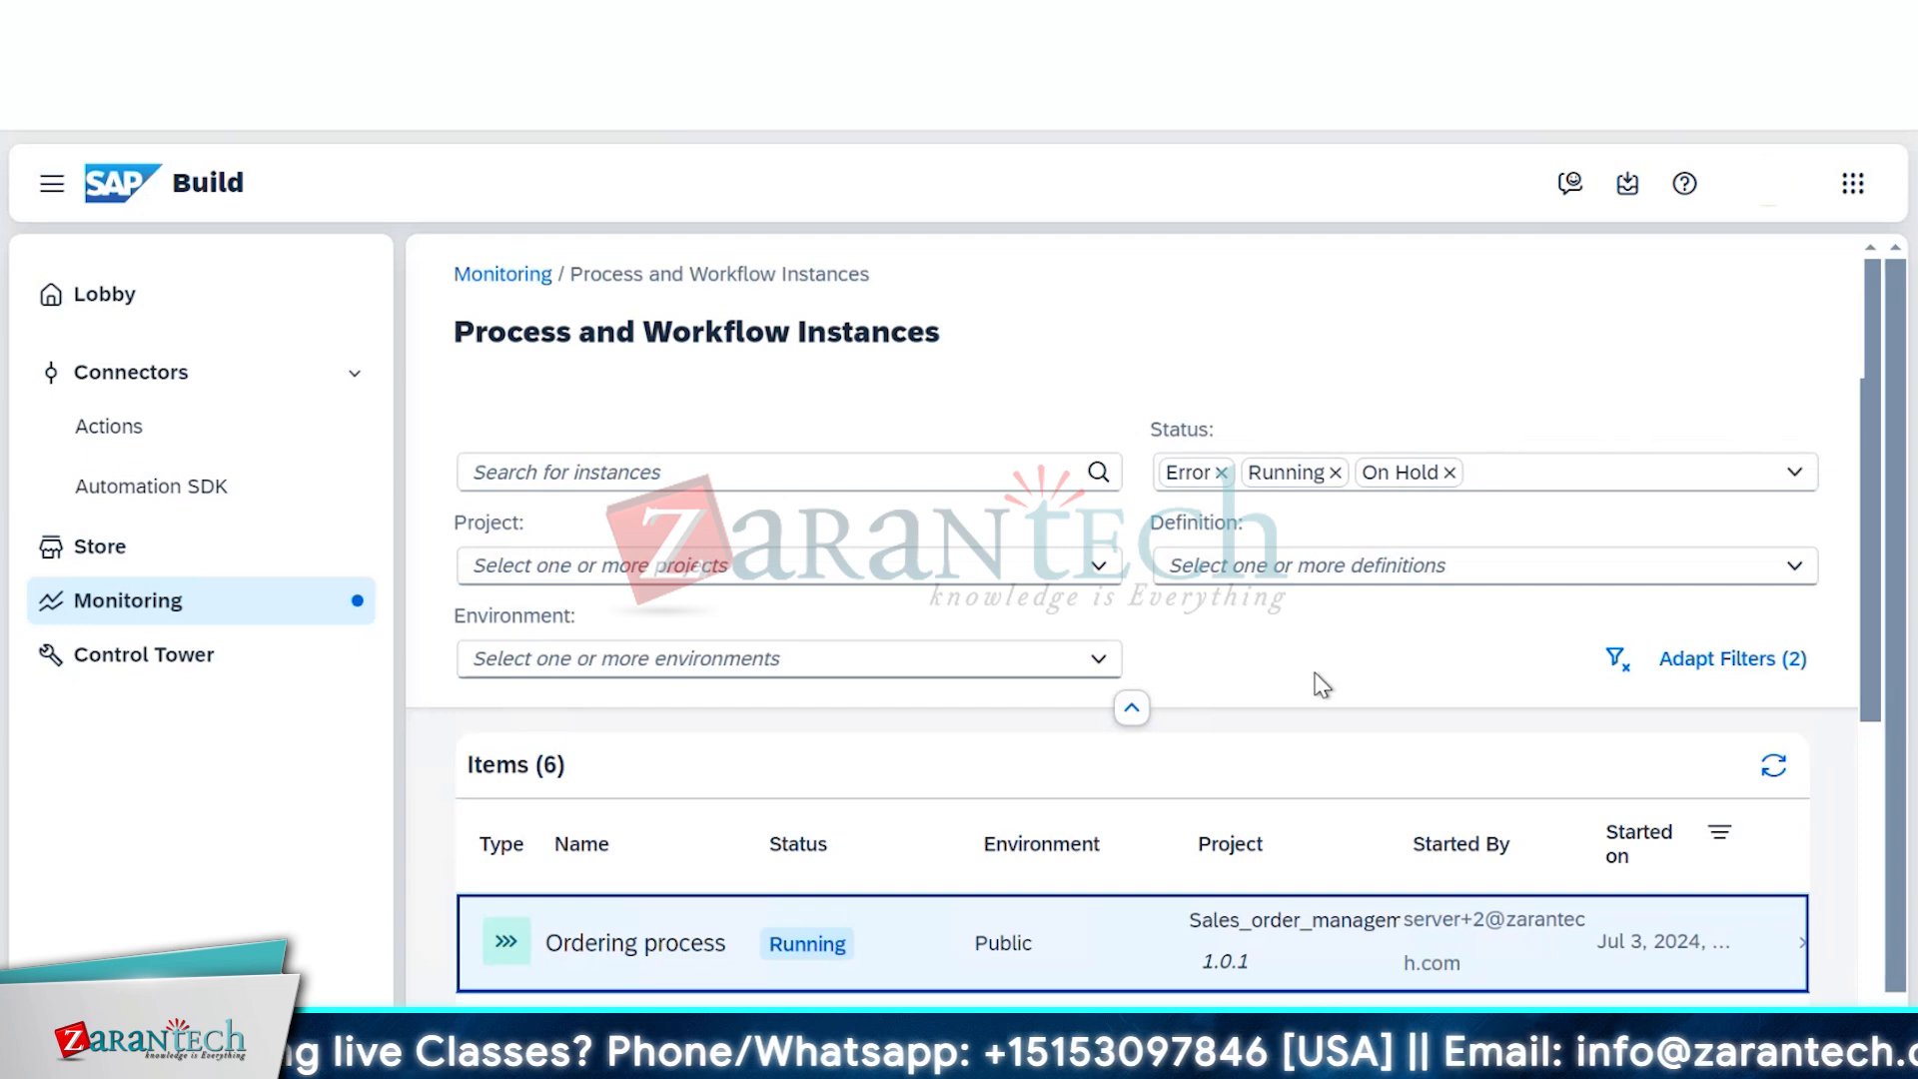
# Step through Ordering process and Ordering Process New to the newest Order Process instance's logs
pyautogui.scroll(-2, 1318, 685)
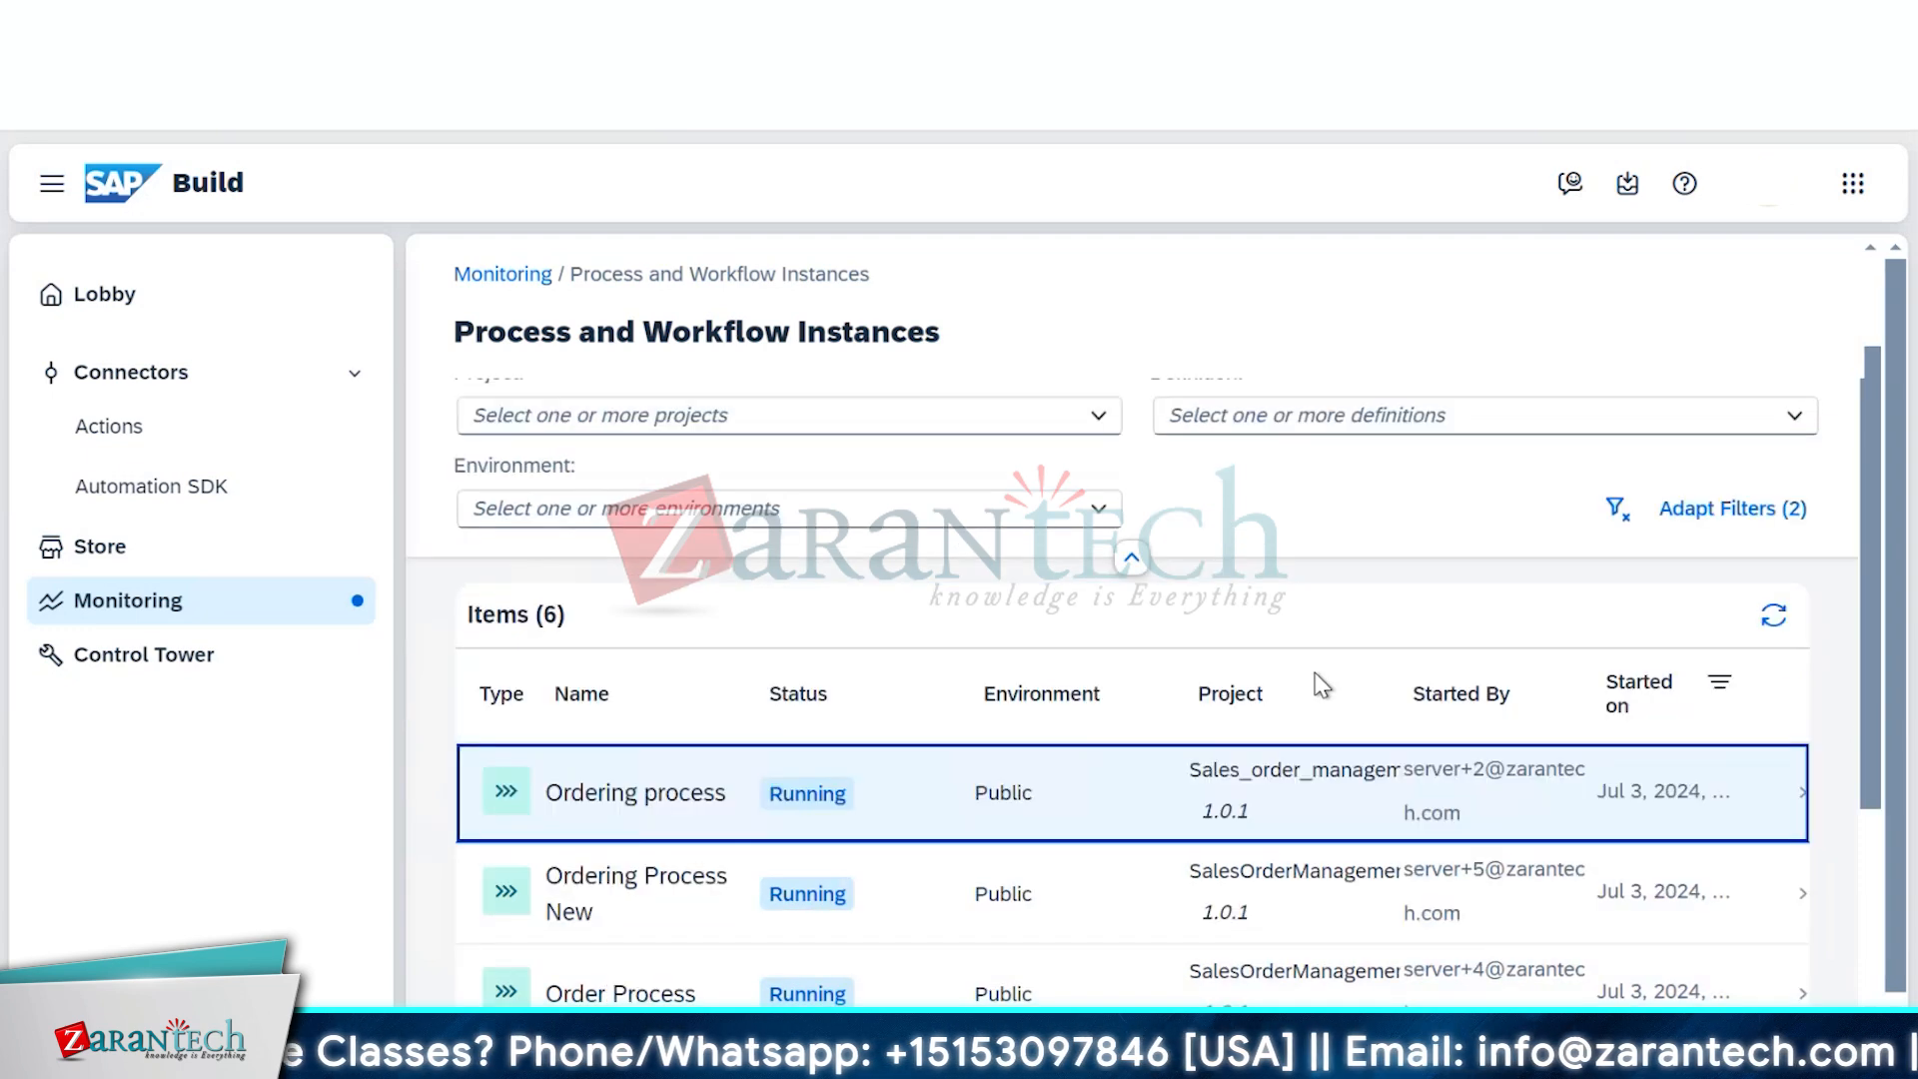
pyautogui.click(603, 805)
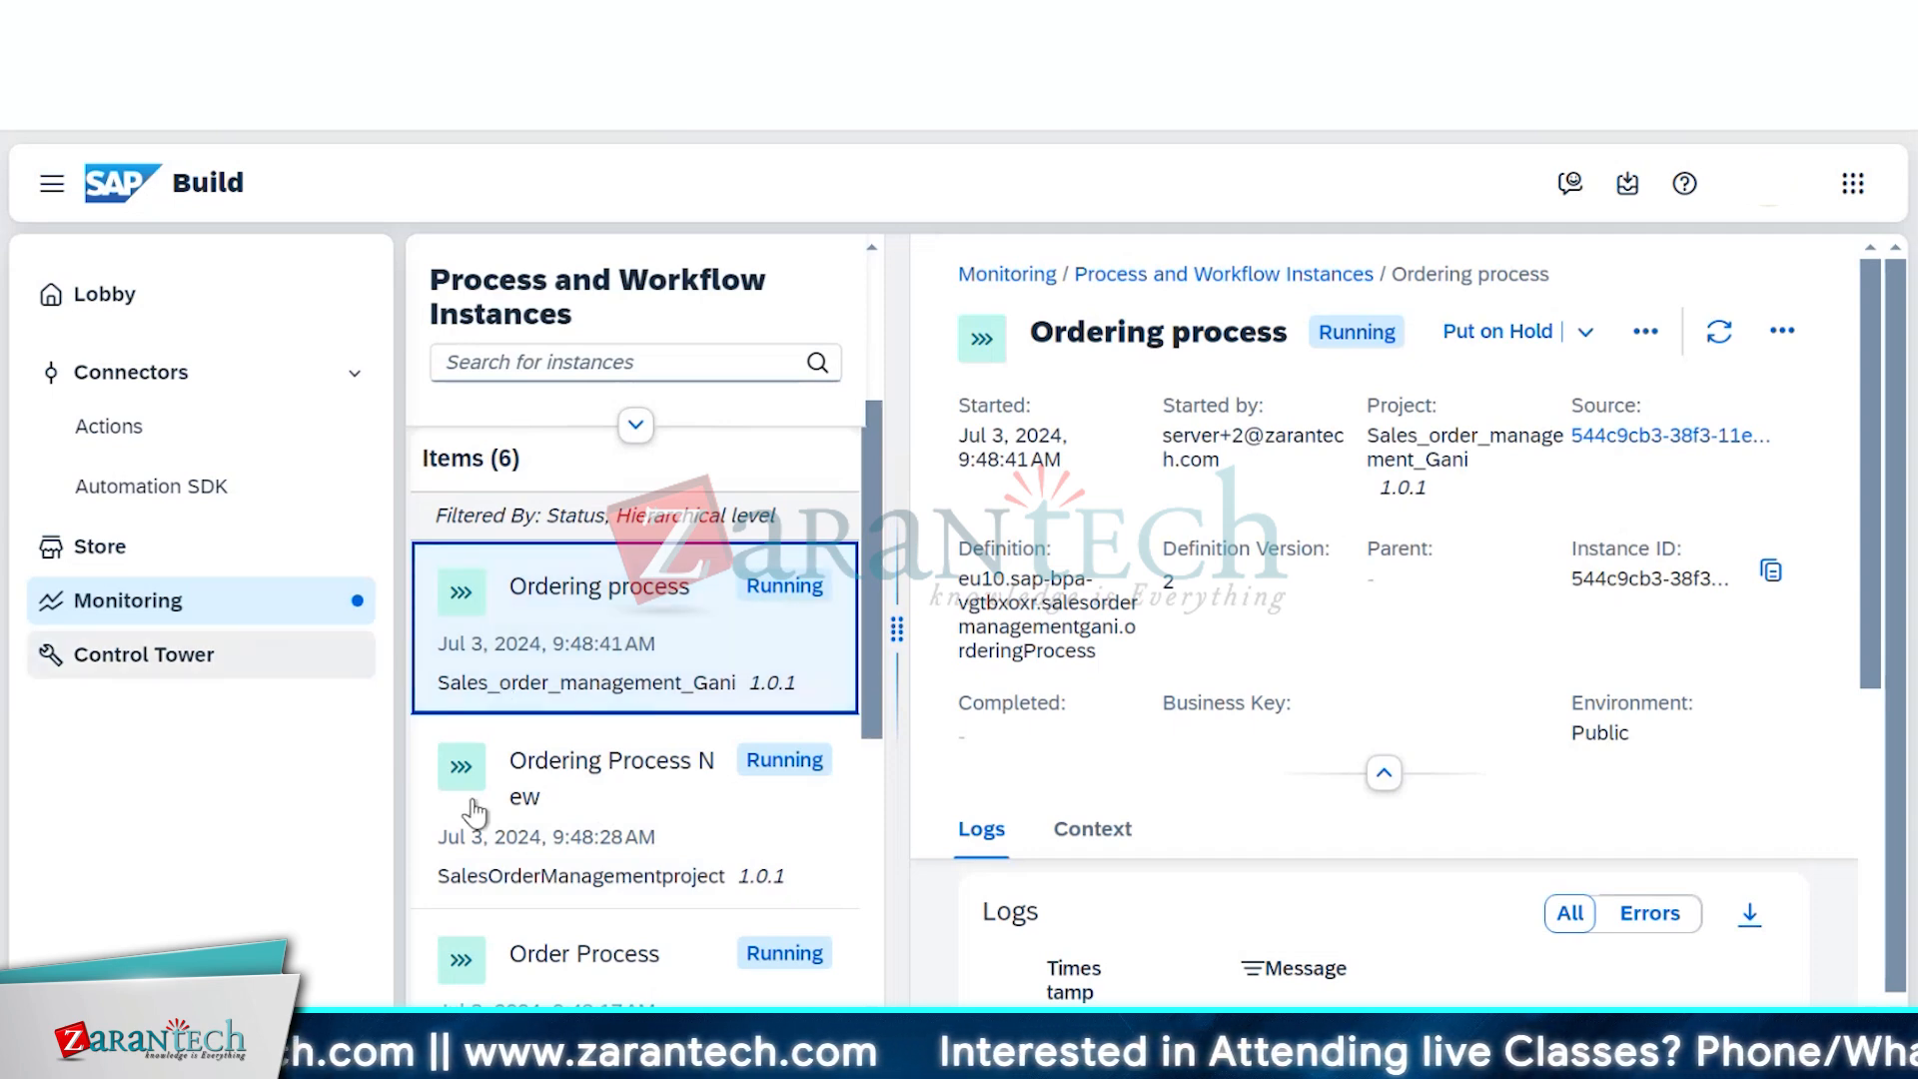
pyautogui.click(595, 785)
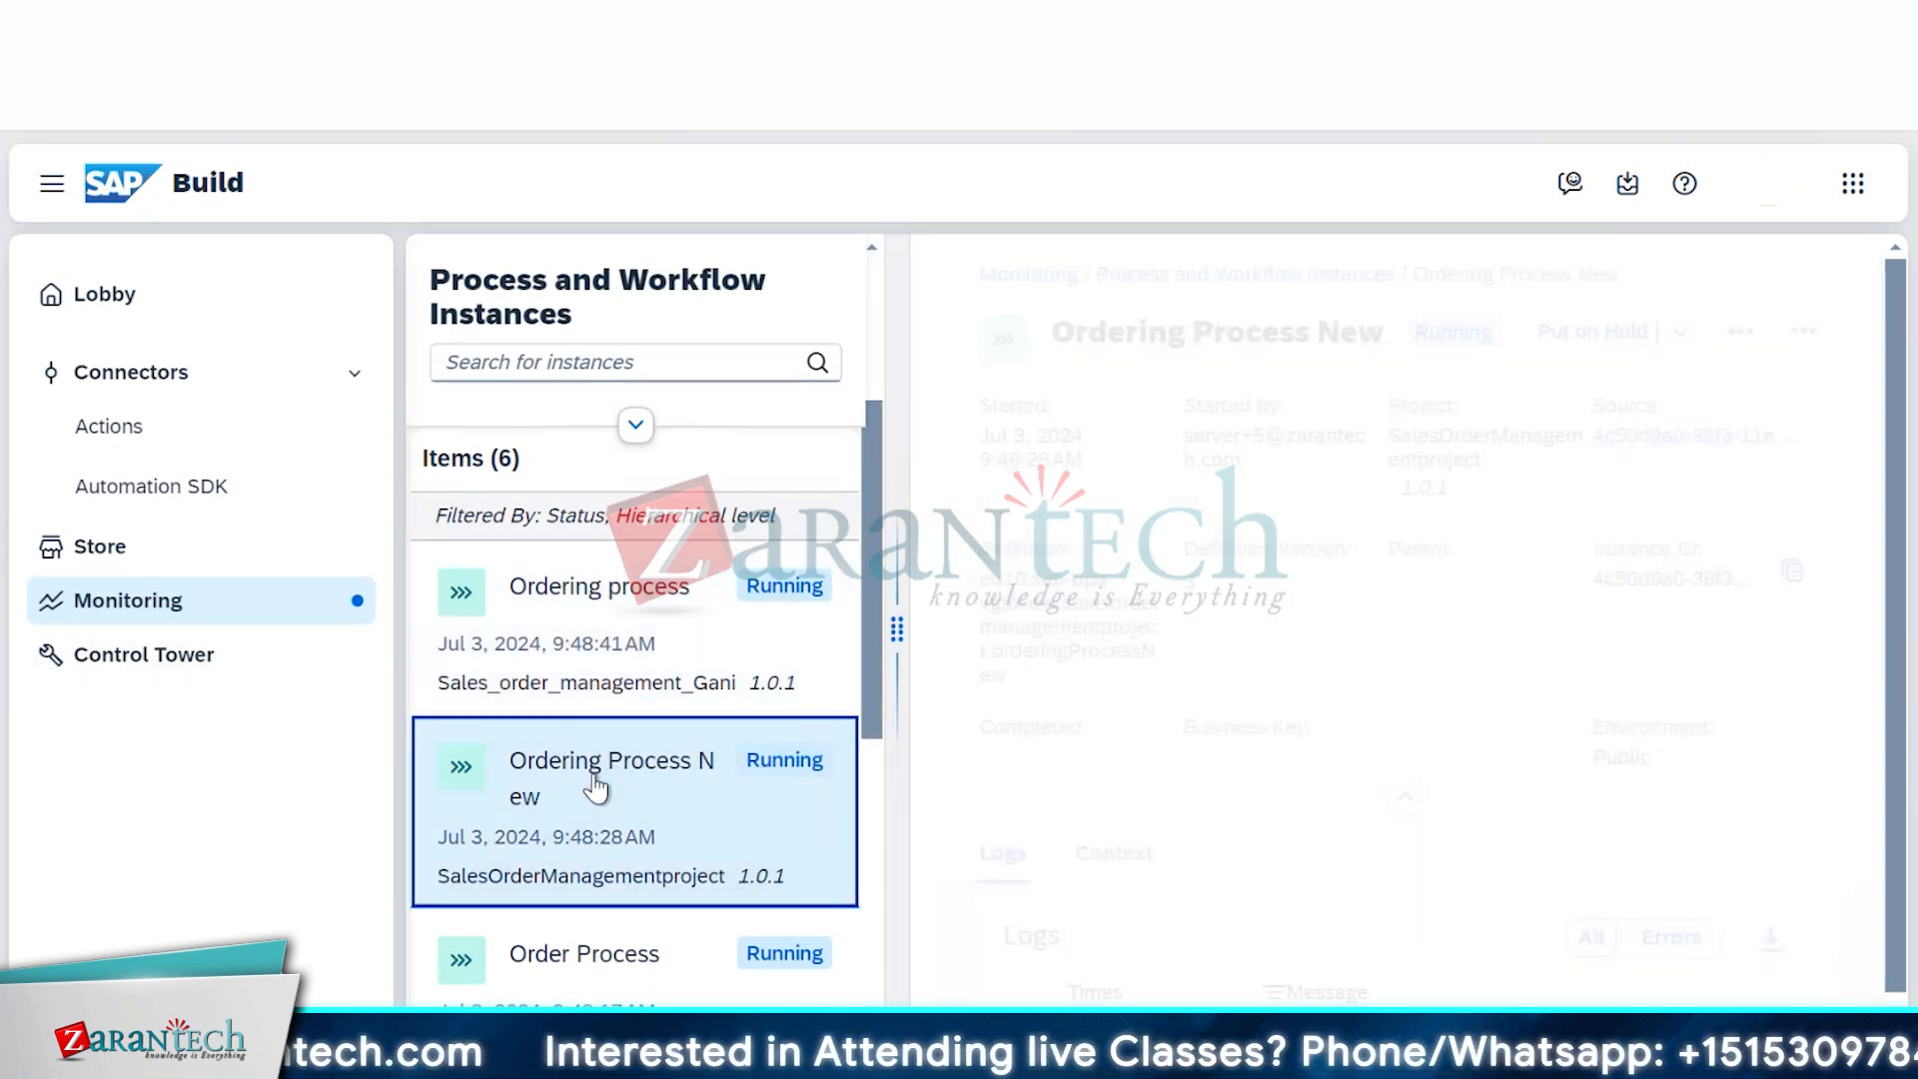
pyautogui.scroll(-3, 595, 787)
pyautogui.click(579, 741)
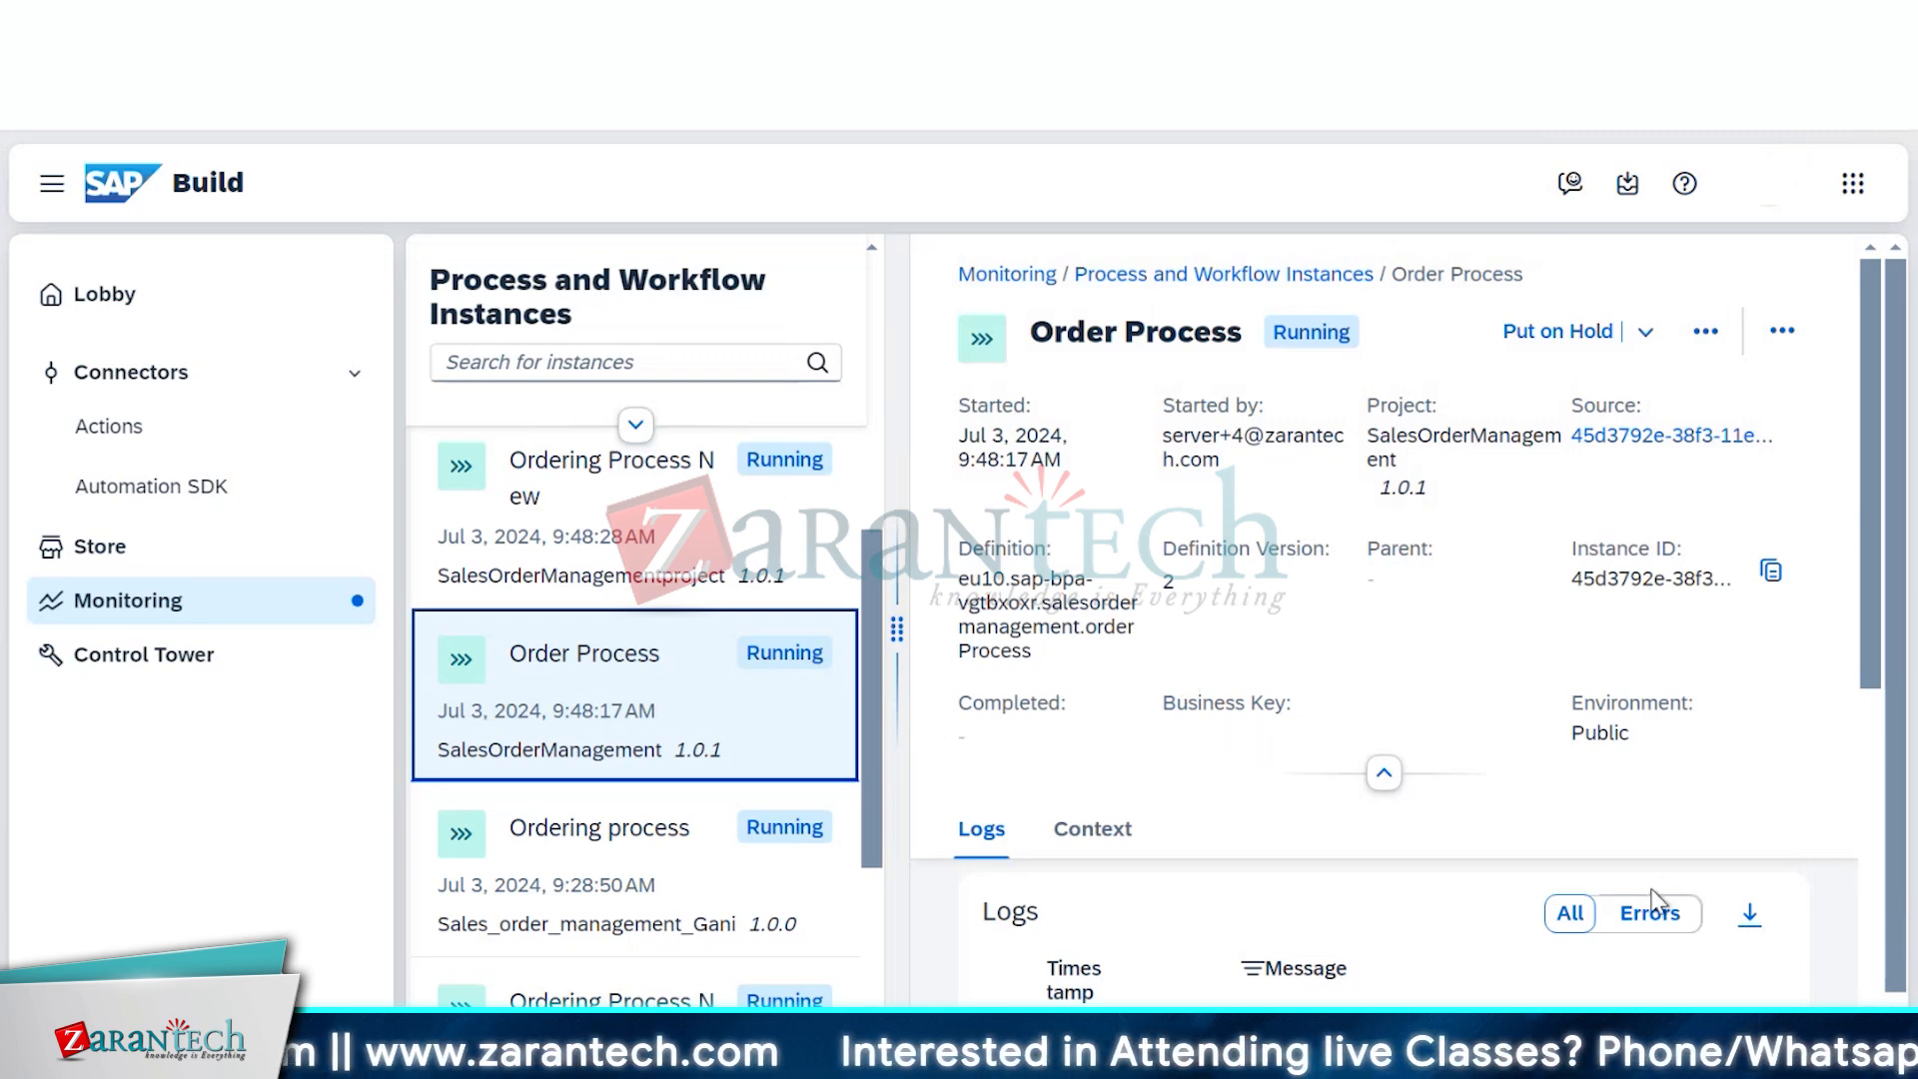
pyautogui.scroll(-3, 1653, 897)
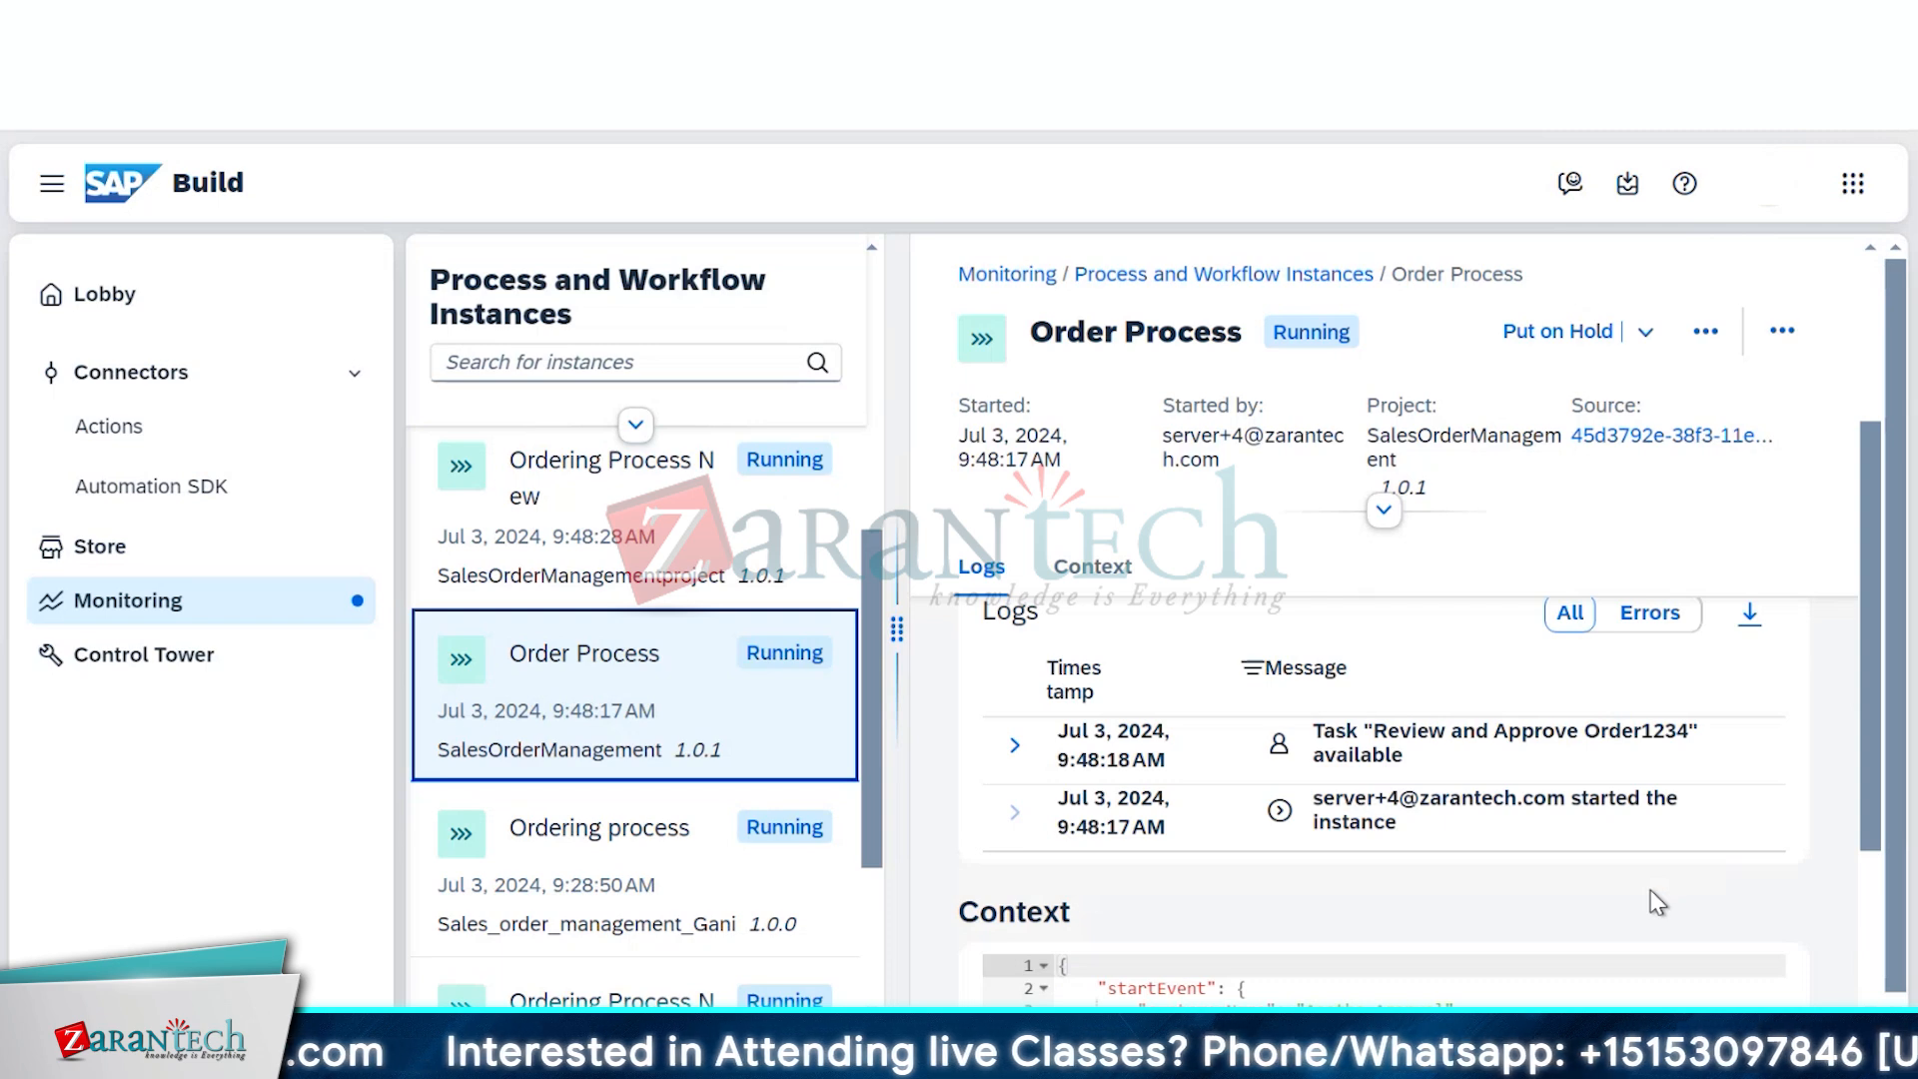
pyautogui.scroll(-3, 1658, 902)
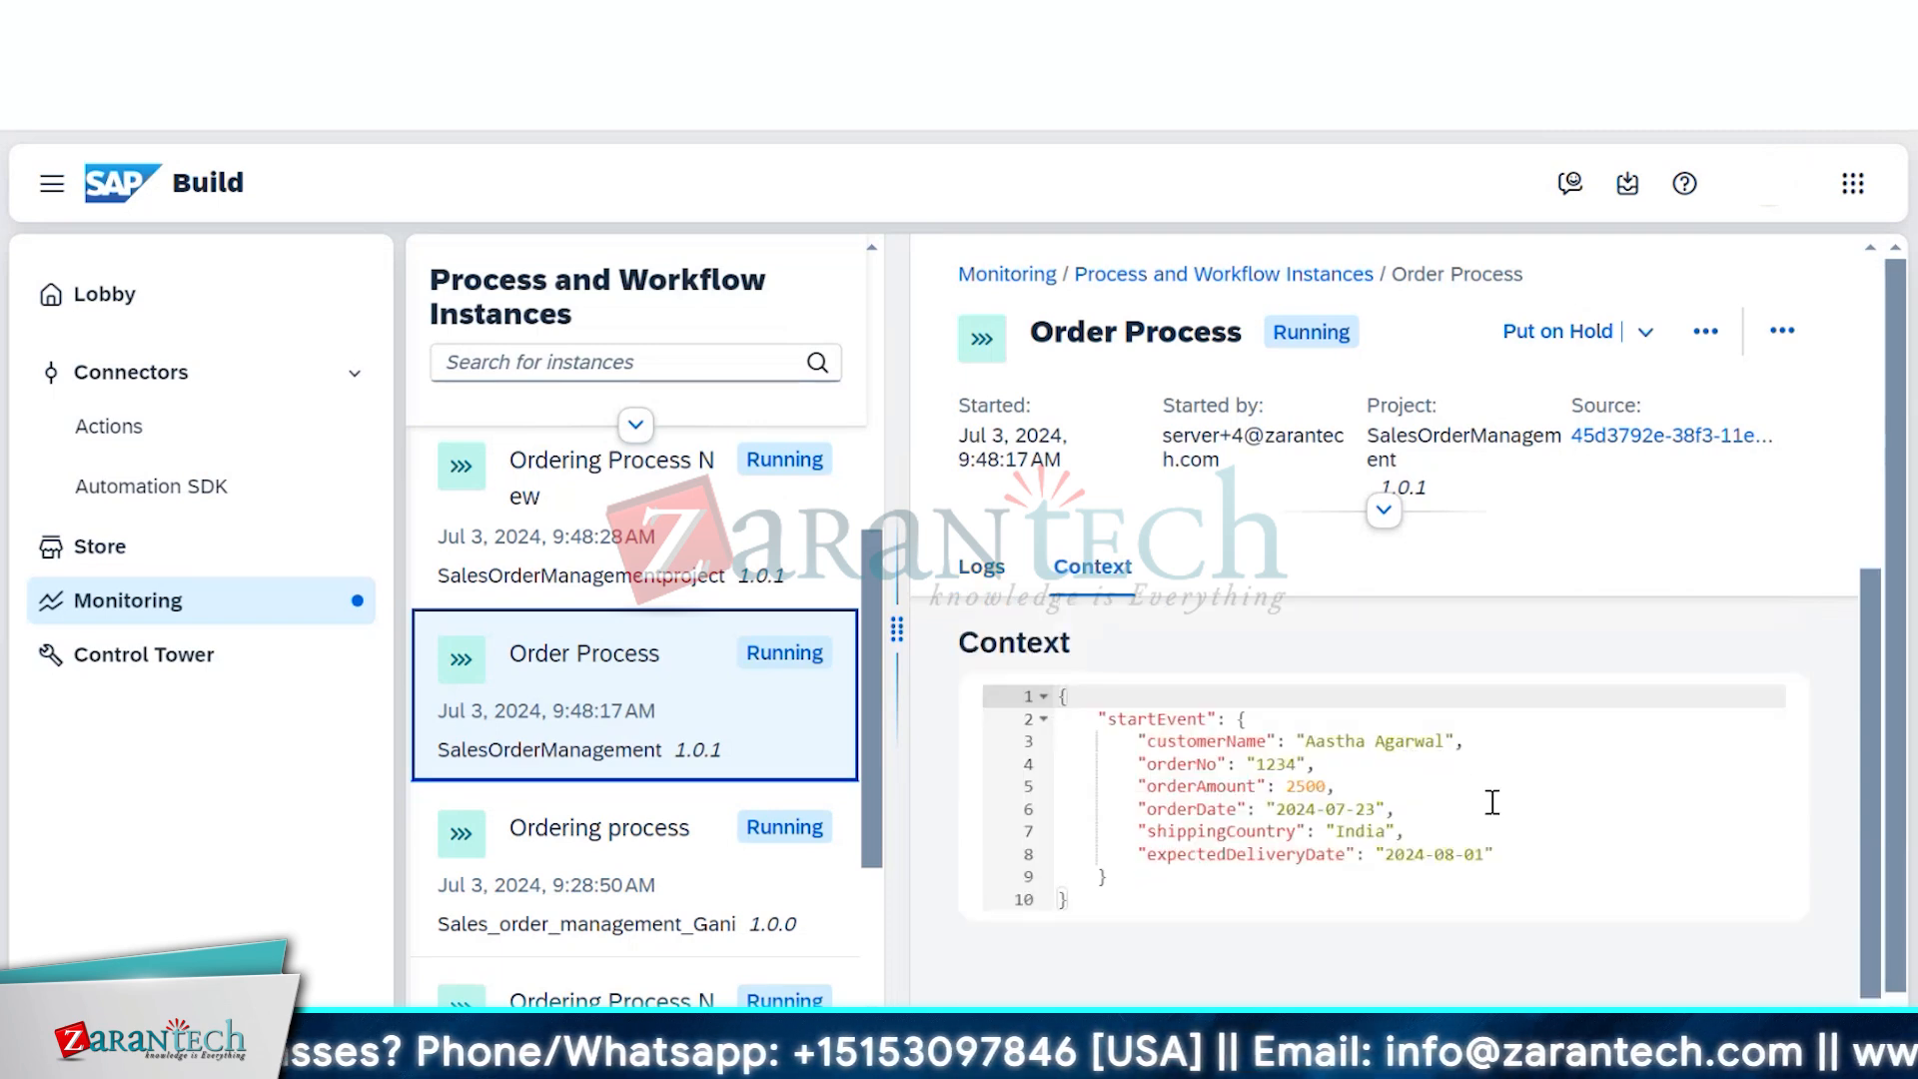
pyautogui.scroll(5, 1491, 803)
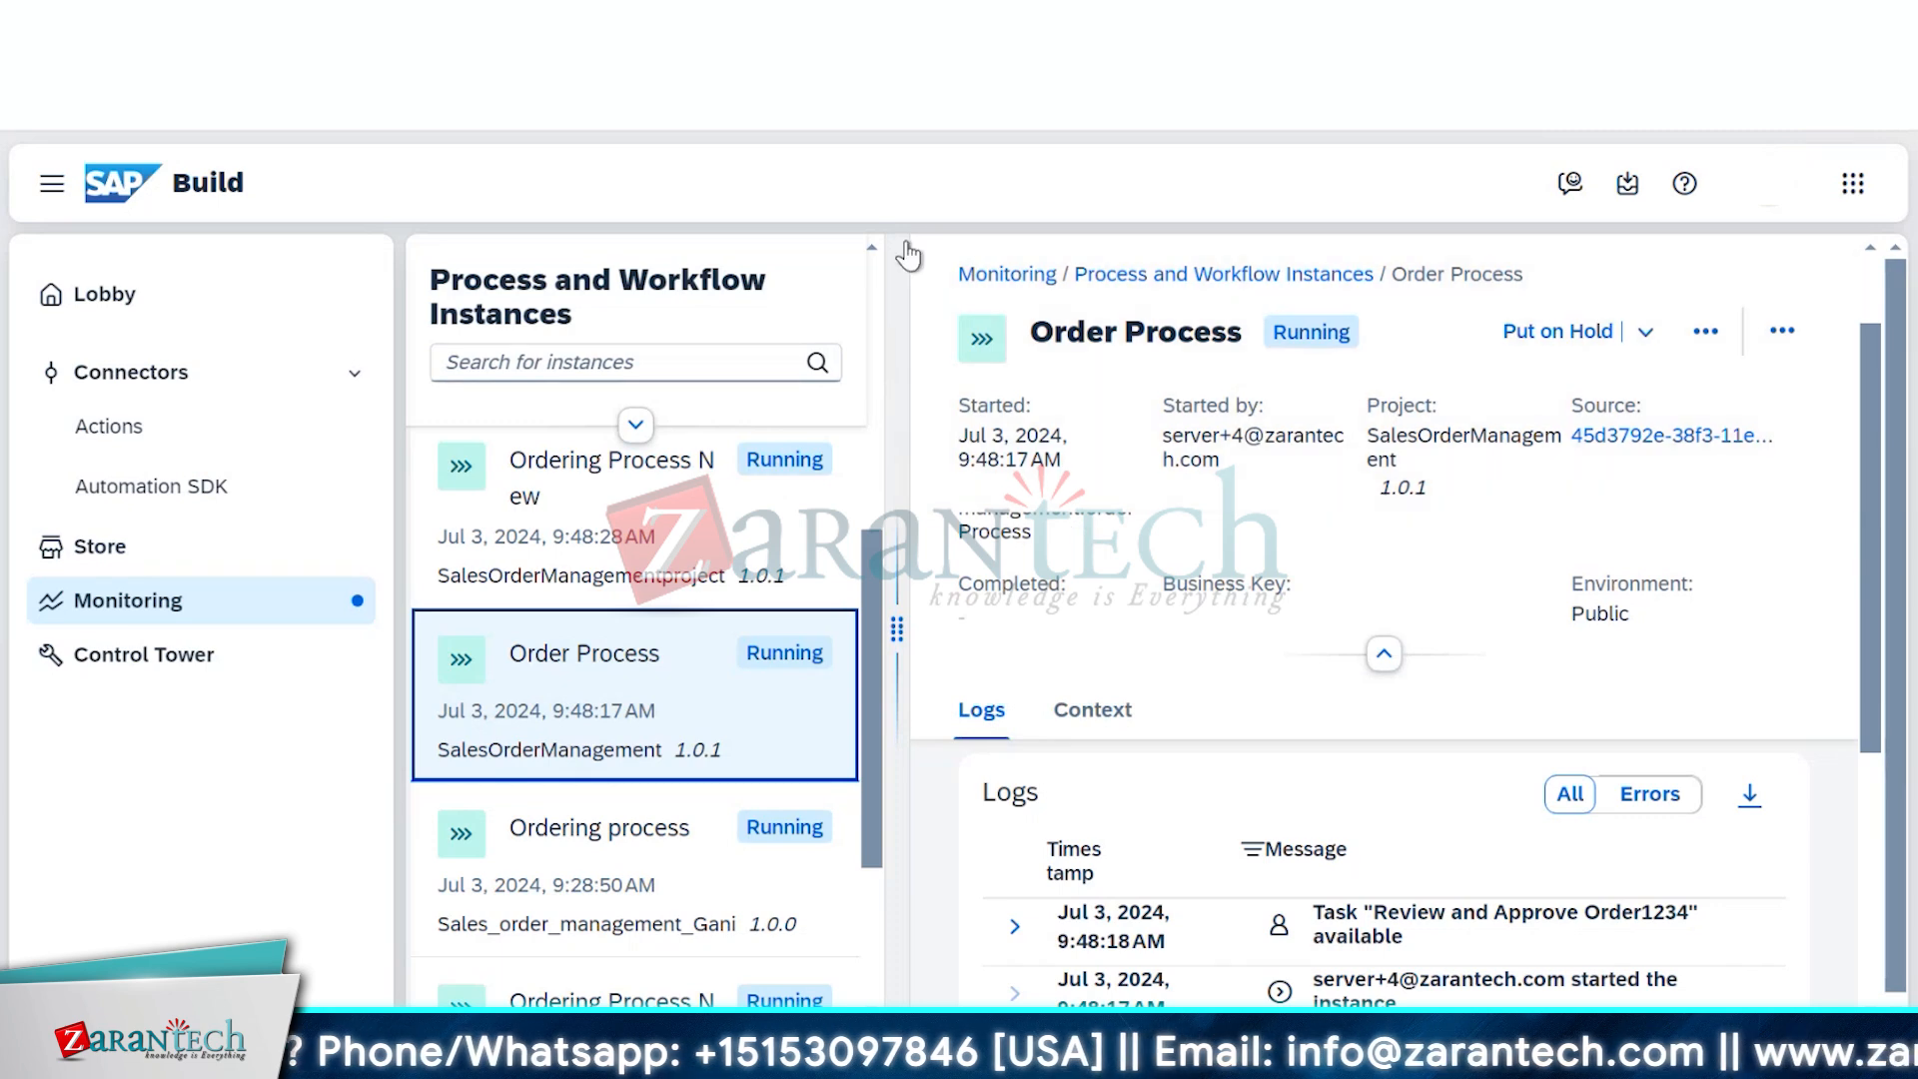
# Open the Review and Approve Order1234 task in My Inbox and enter a placeholder comment
pyautogui.click(1626, 196)
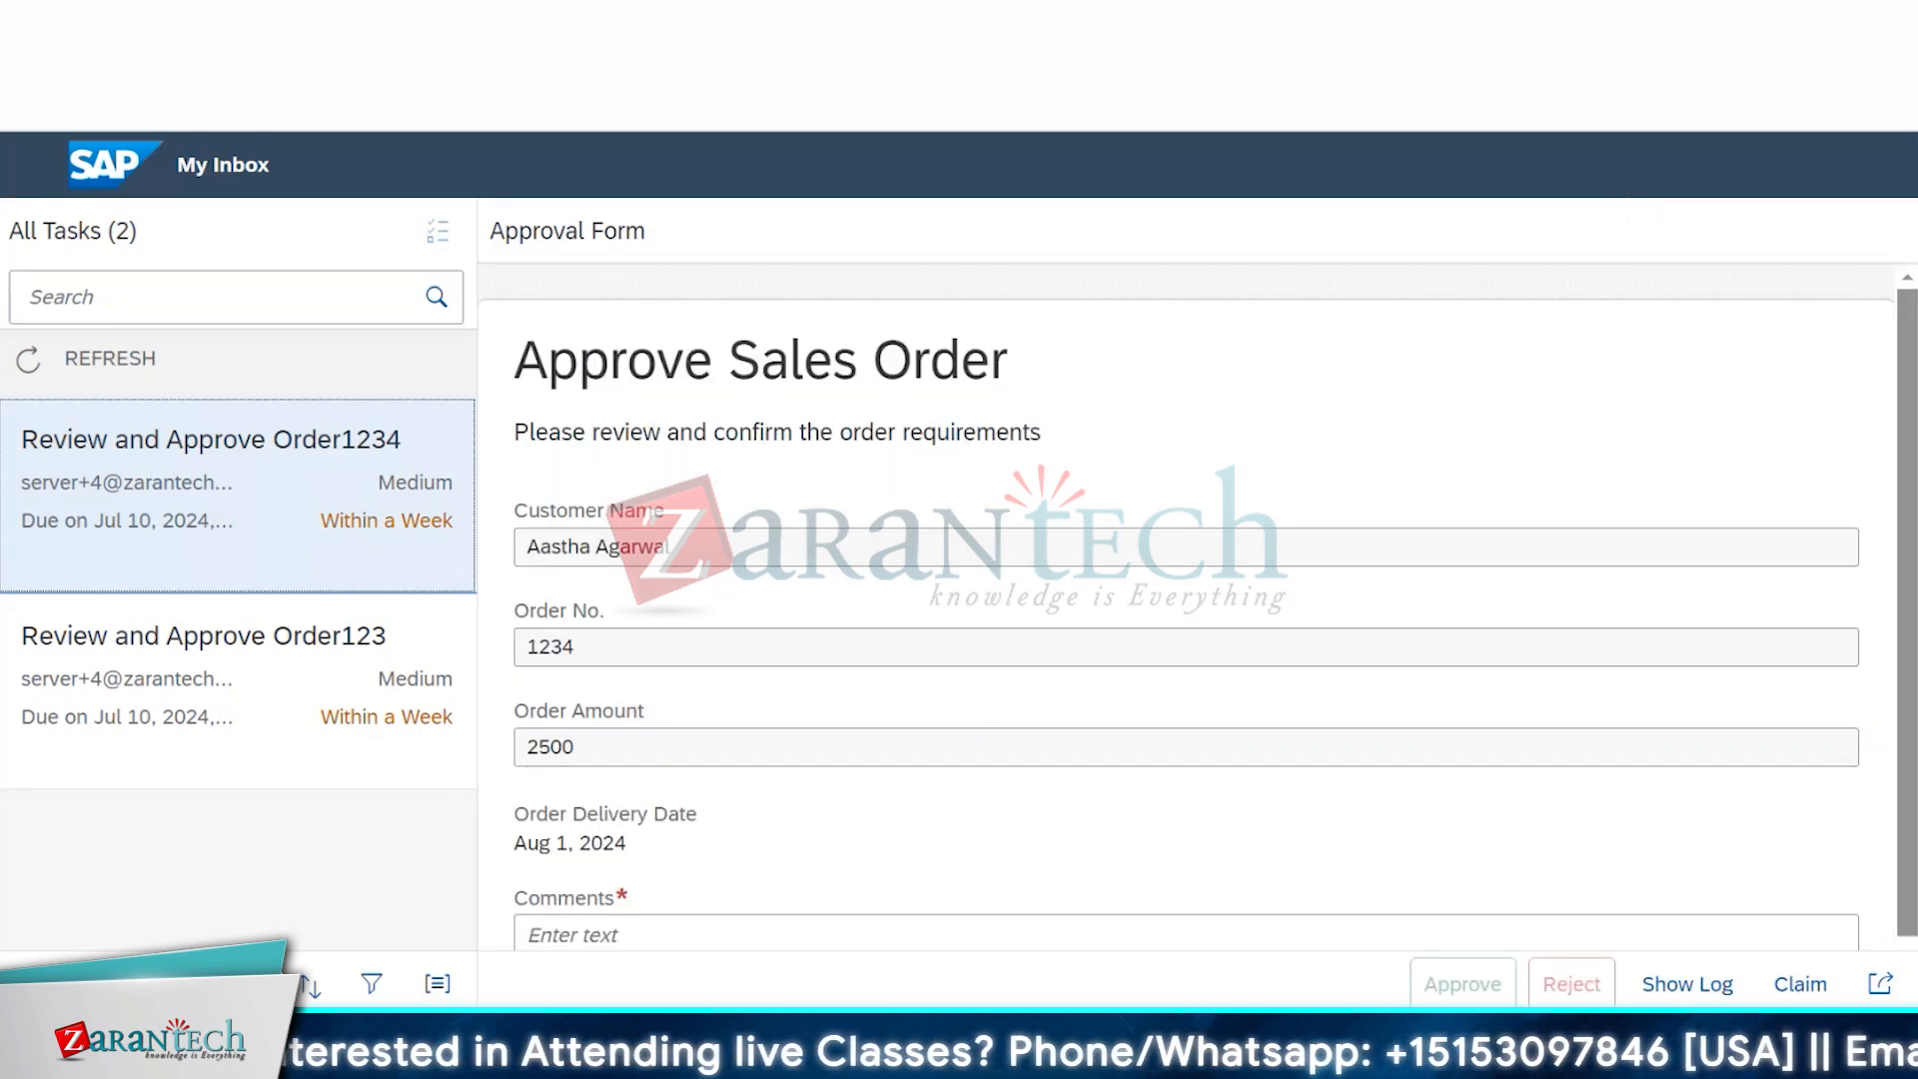
pyautogui.scroll(-2, 1040, 676)
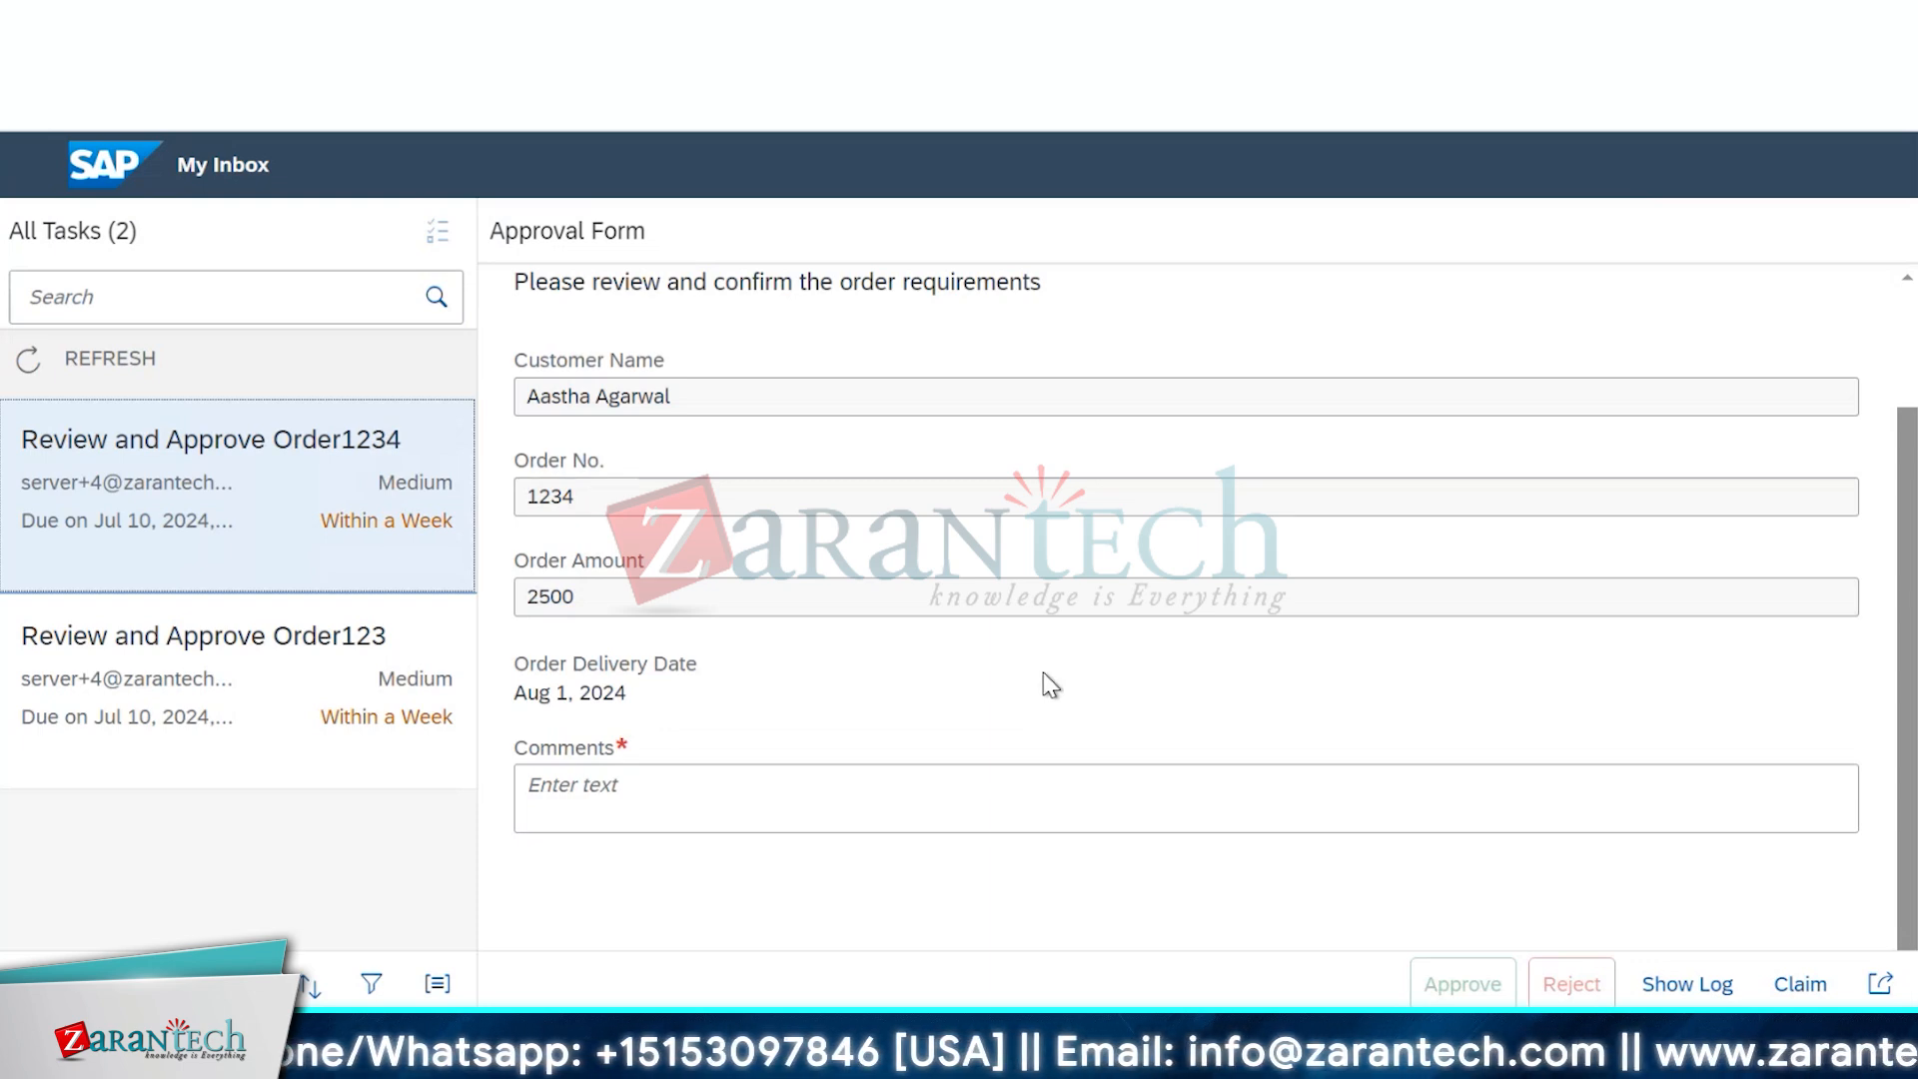
pyautogui.click(949, 801)
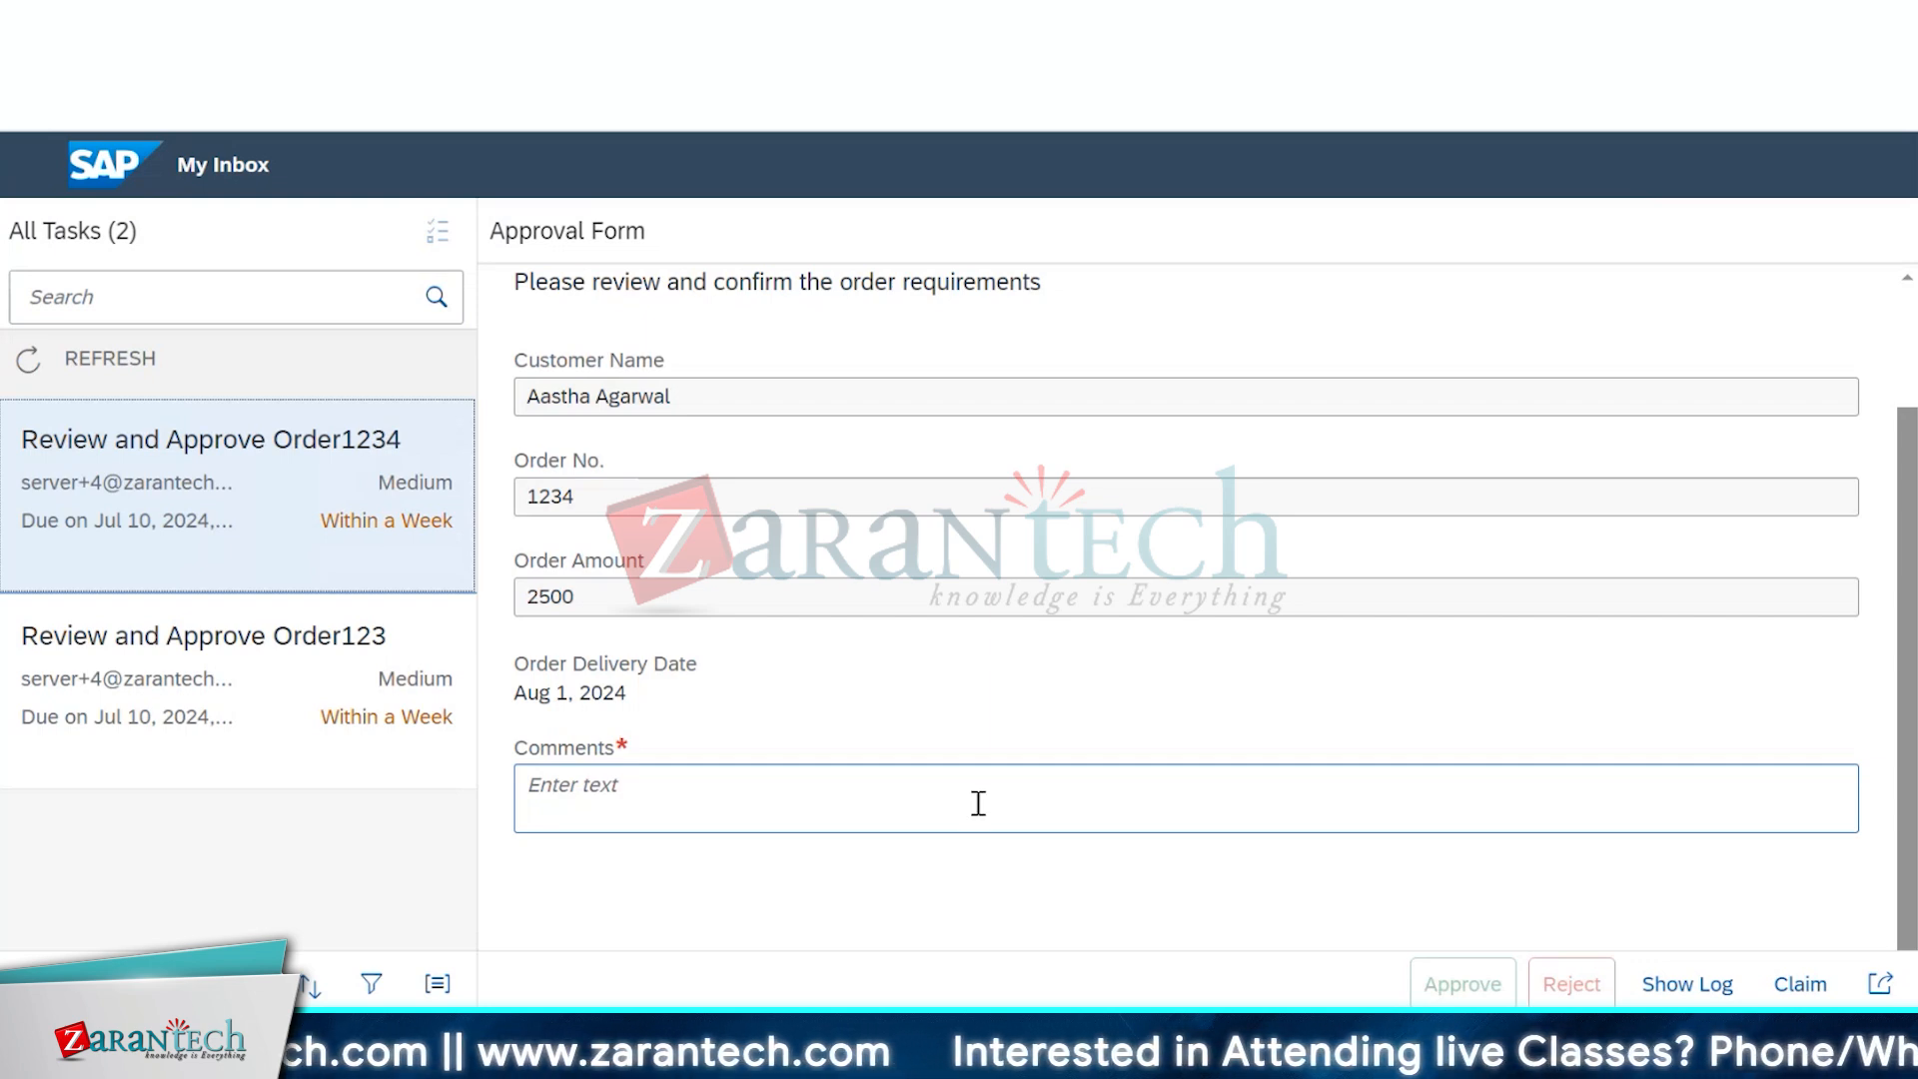
pyautogui.scroll(2, 979, 804)
pyautogui.scroll(-2, 979, 804)
pyautogui.click(979, 805)
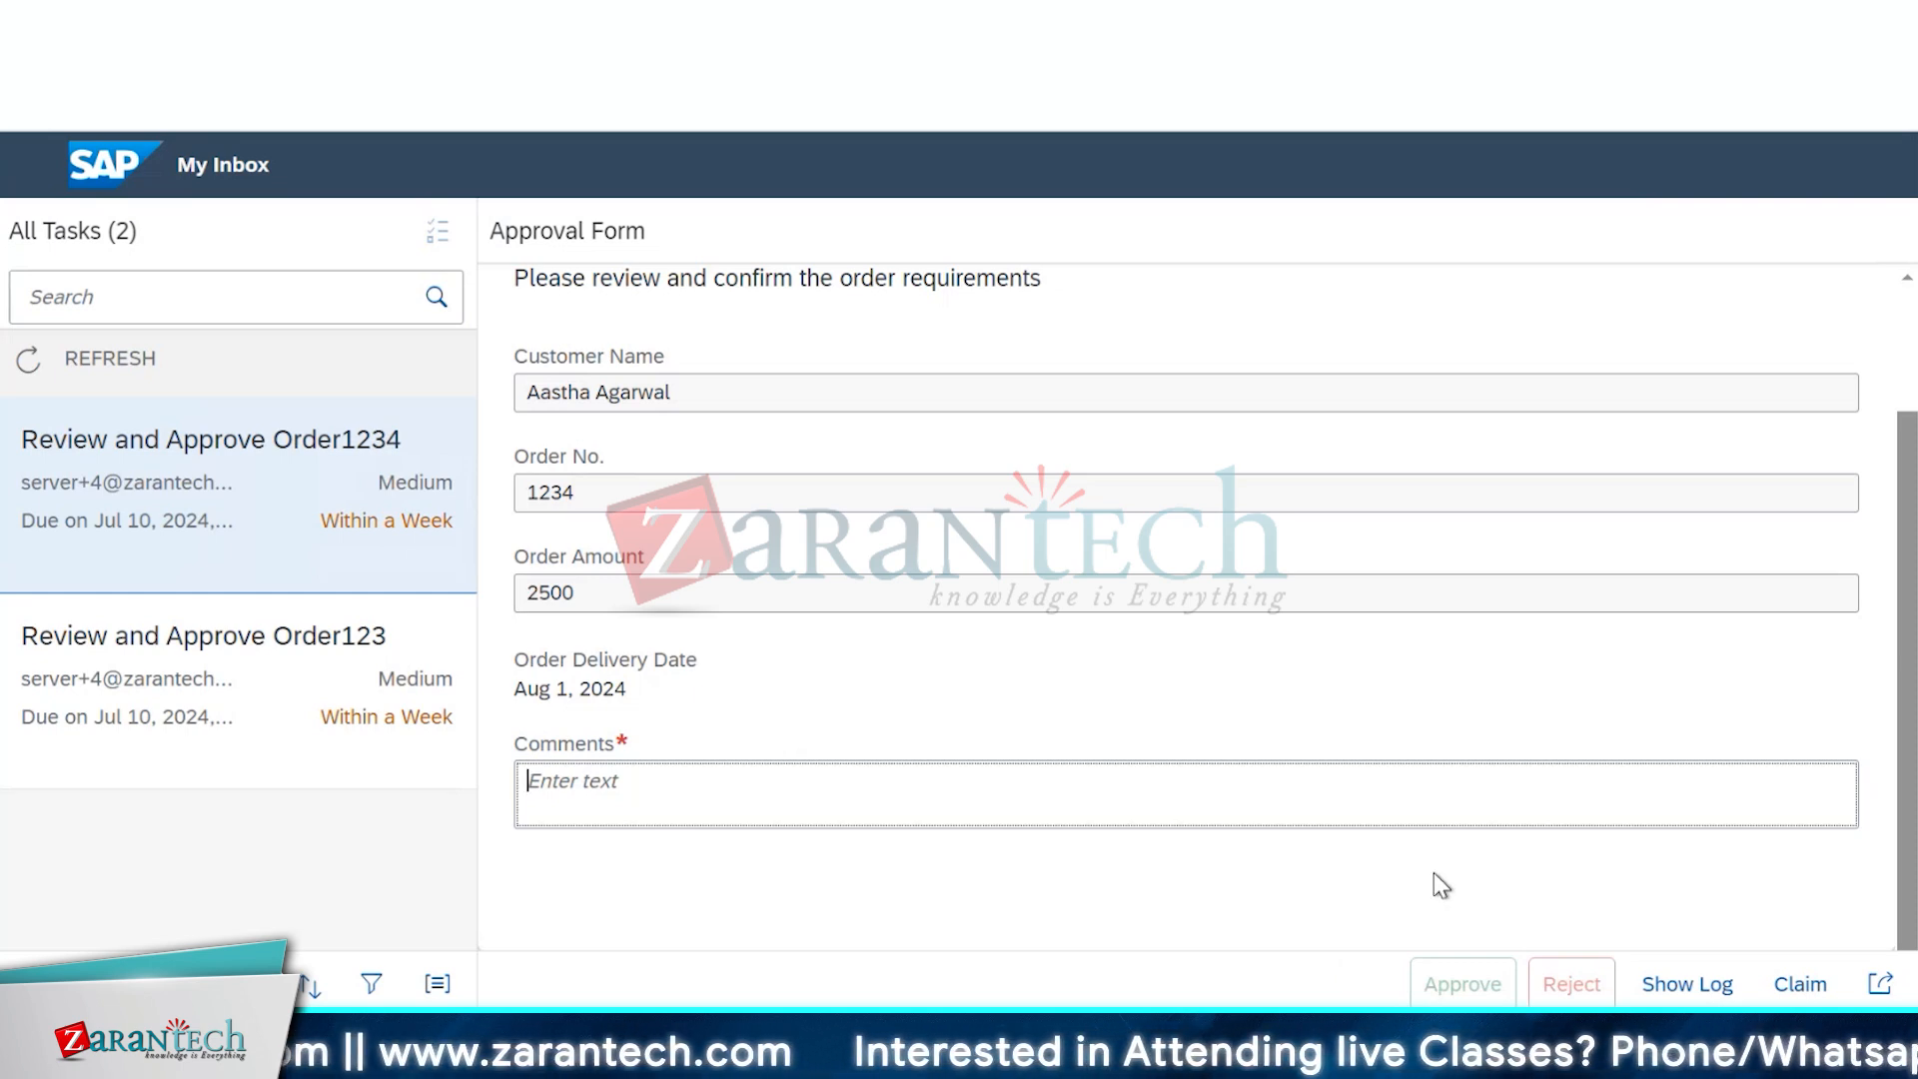
pyautogui.write('shaDJYDLDSM')
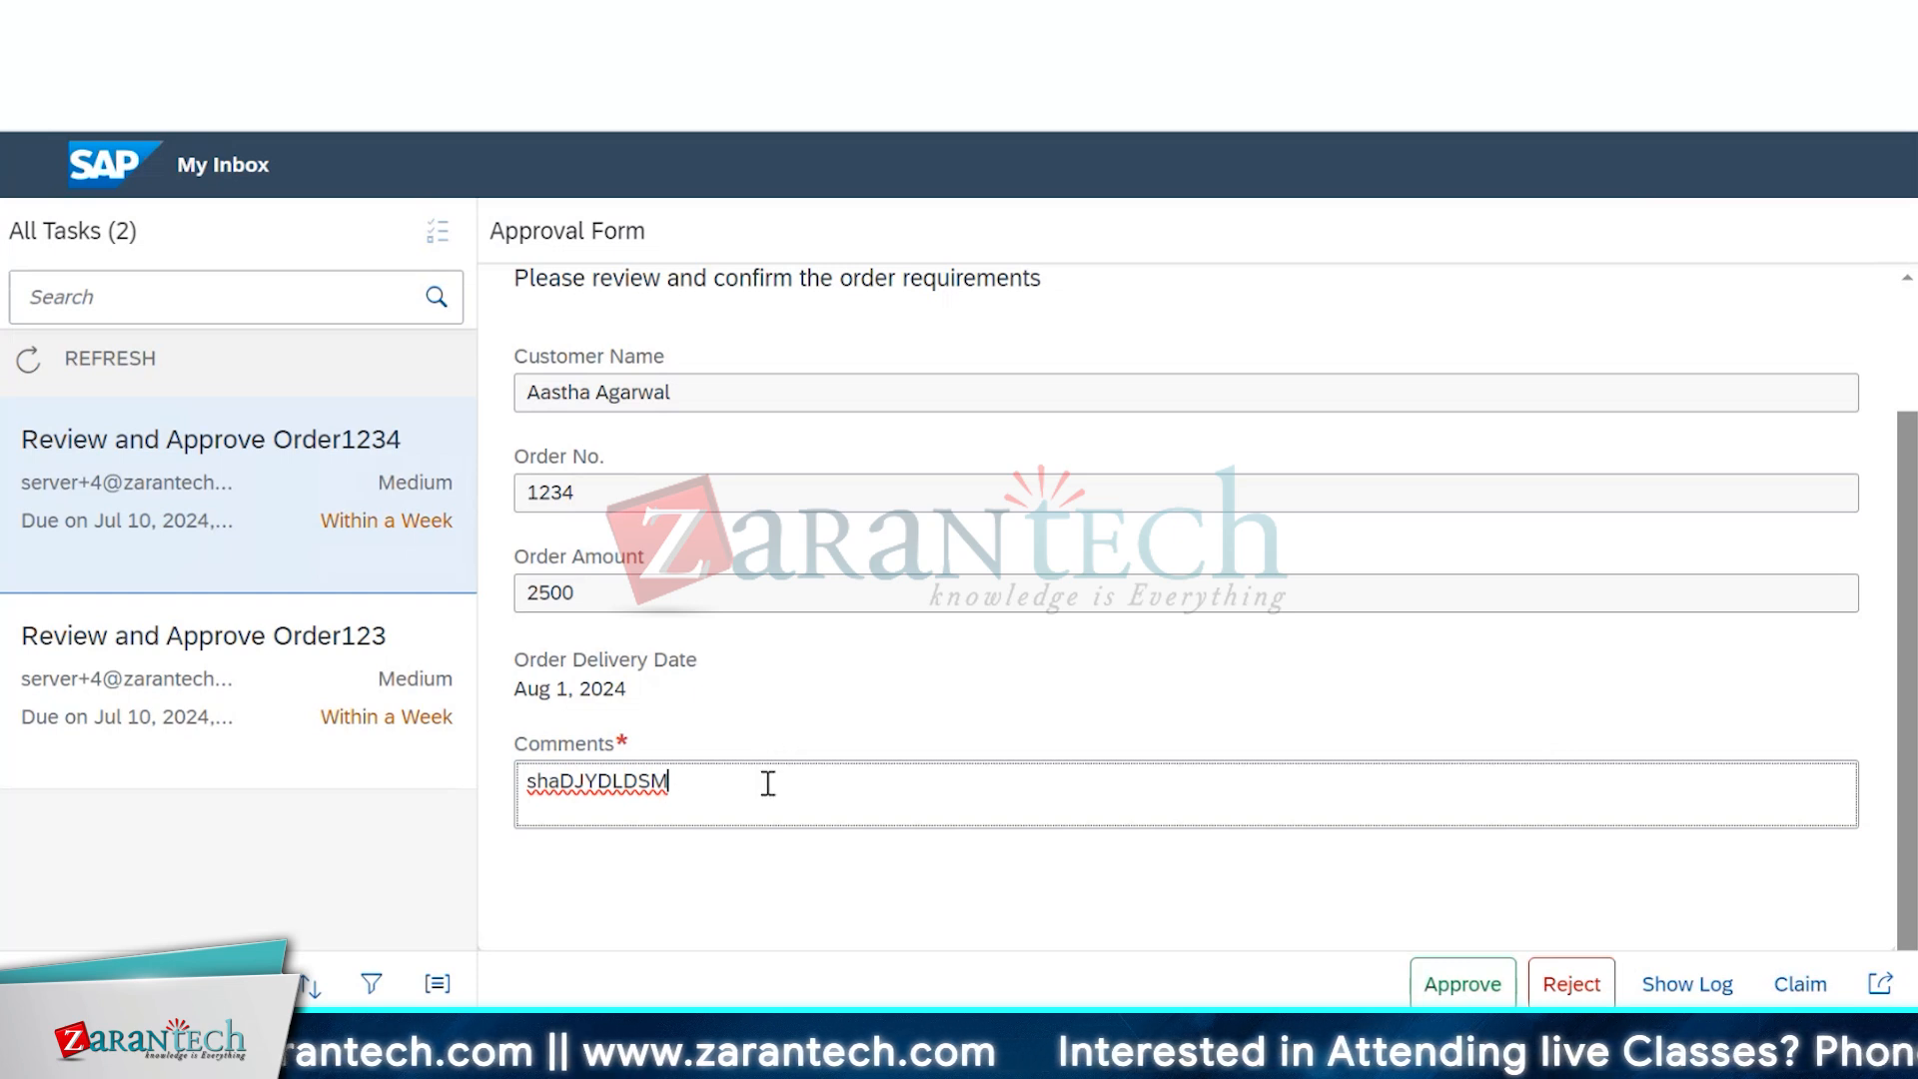
# Replace the comment with 'Order has been approved.' and approve the task
pyautogui.doubleClick(629, 782)
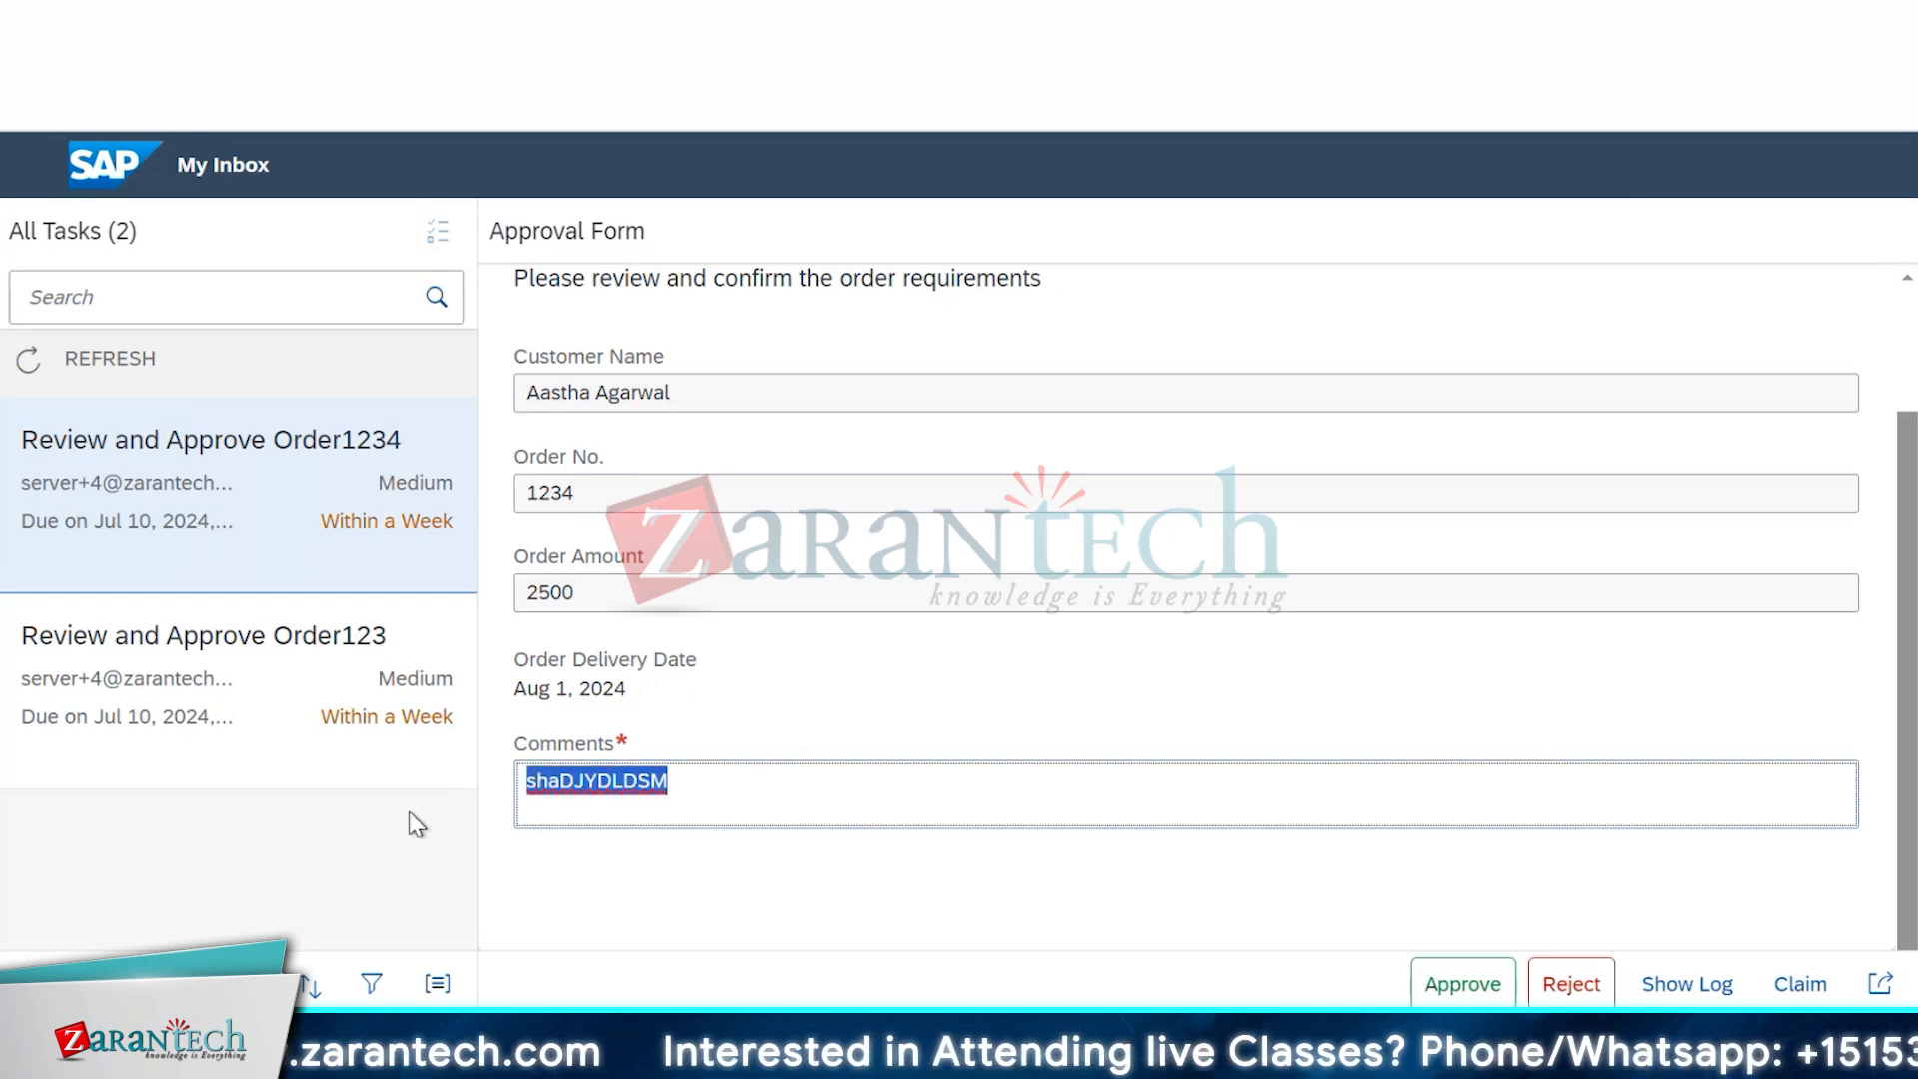
pyautogui.write('Or')
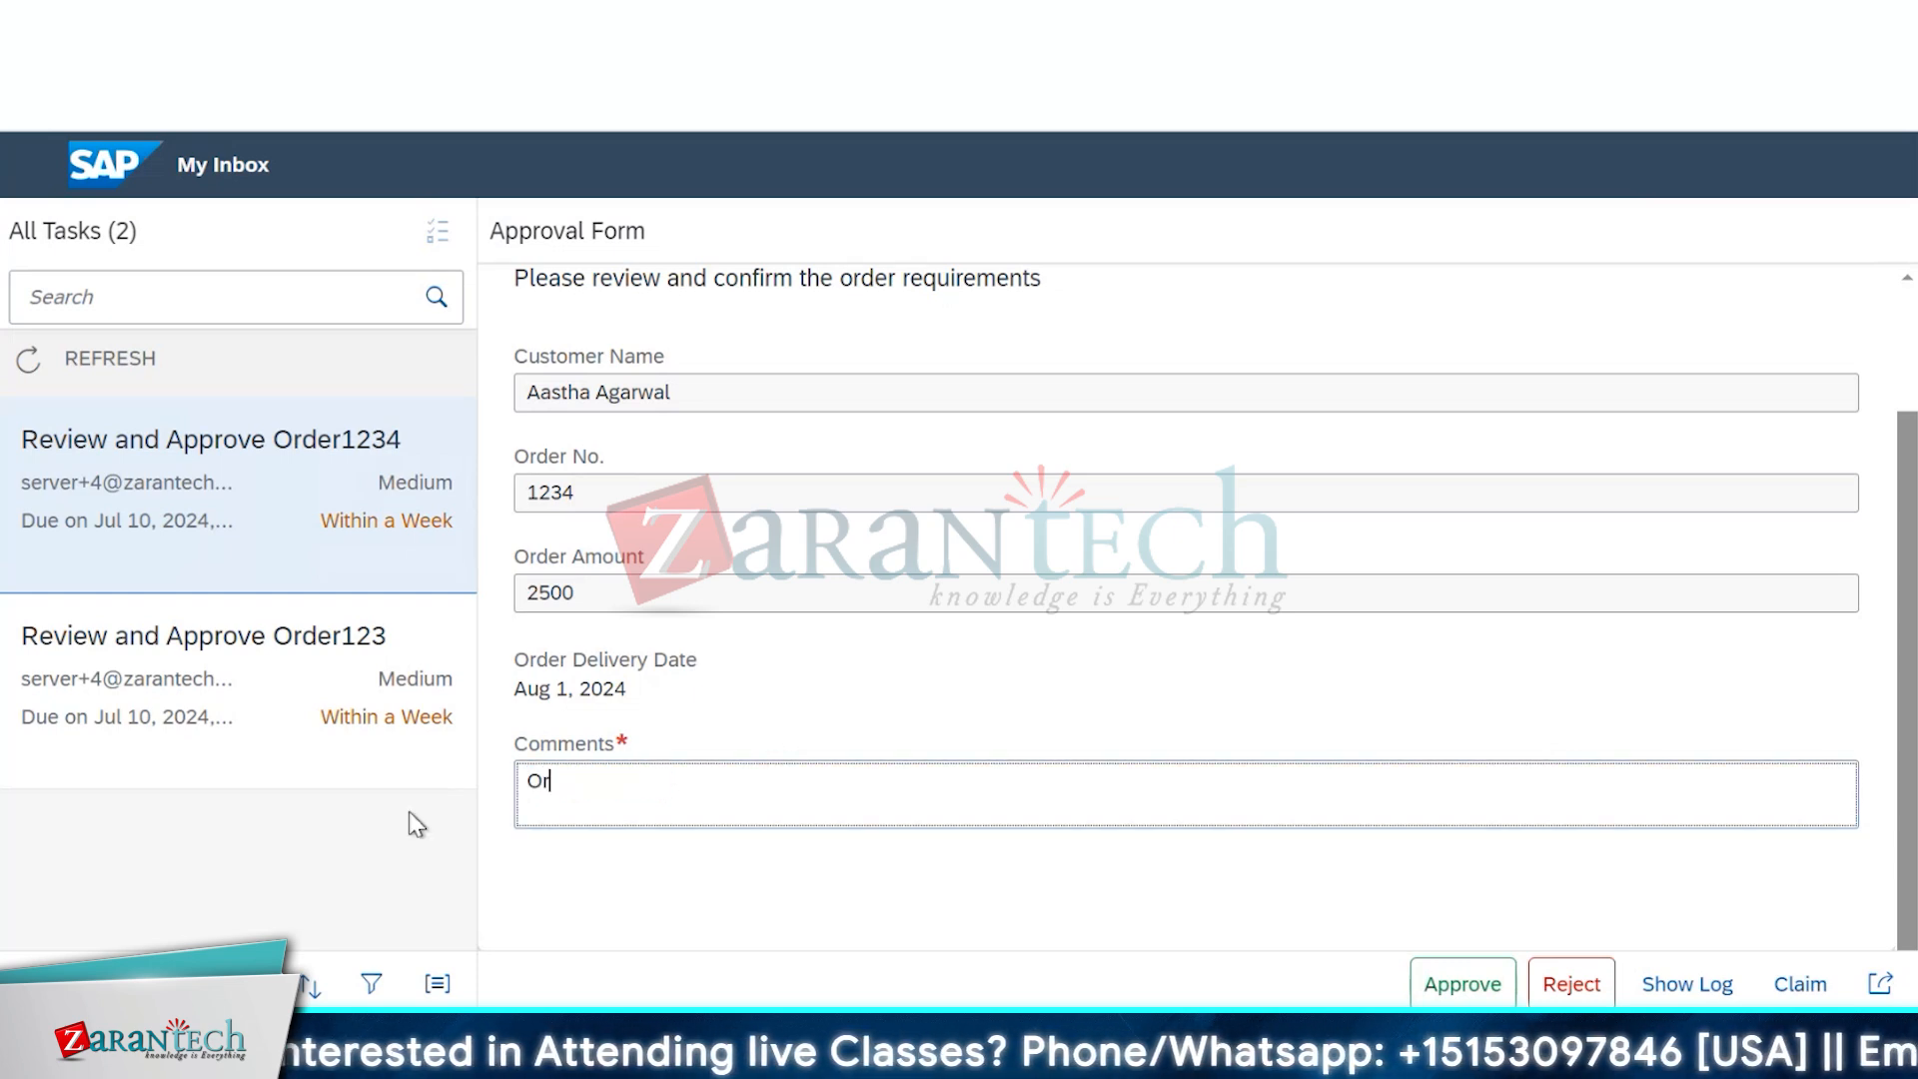
pyautogui.write('der has ')
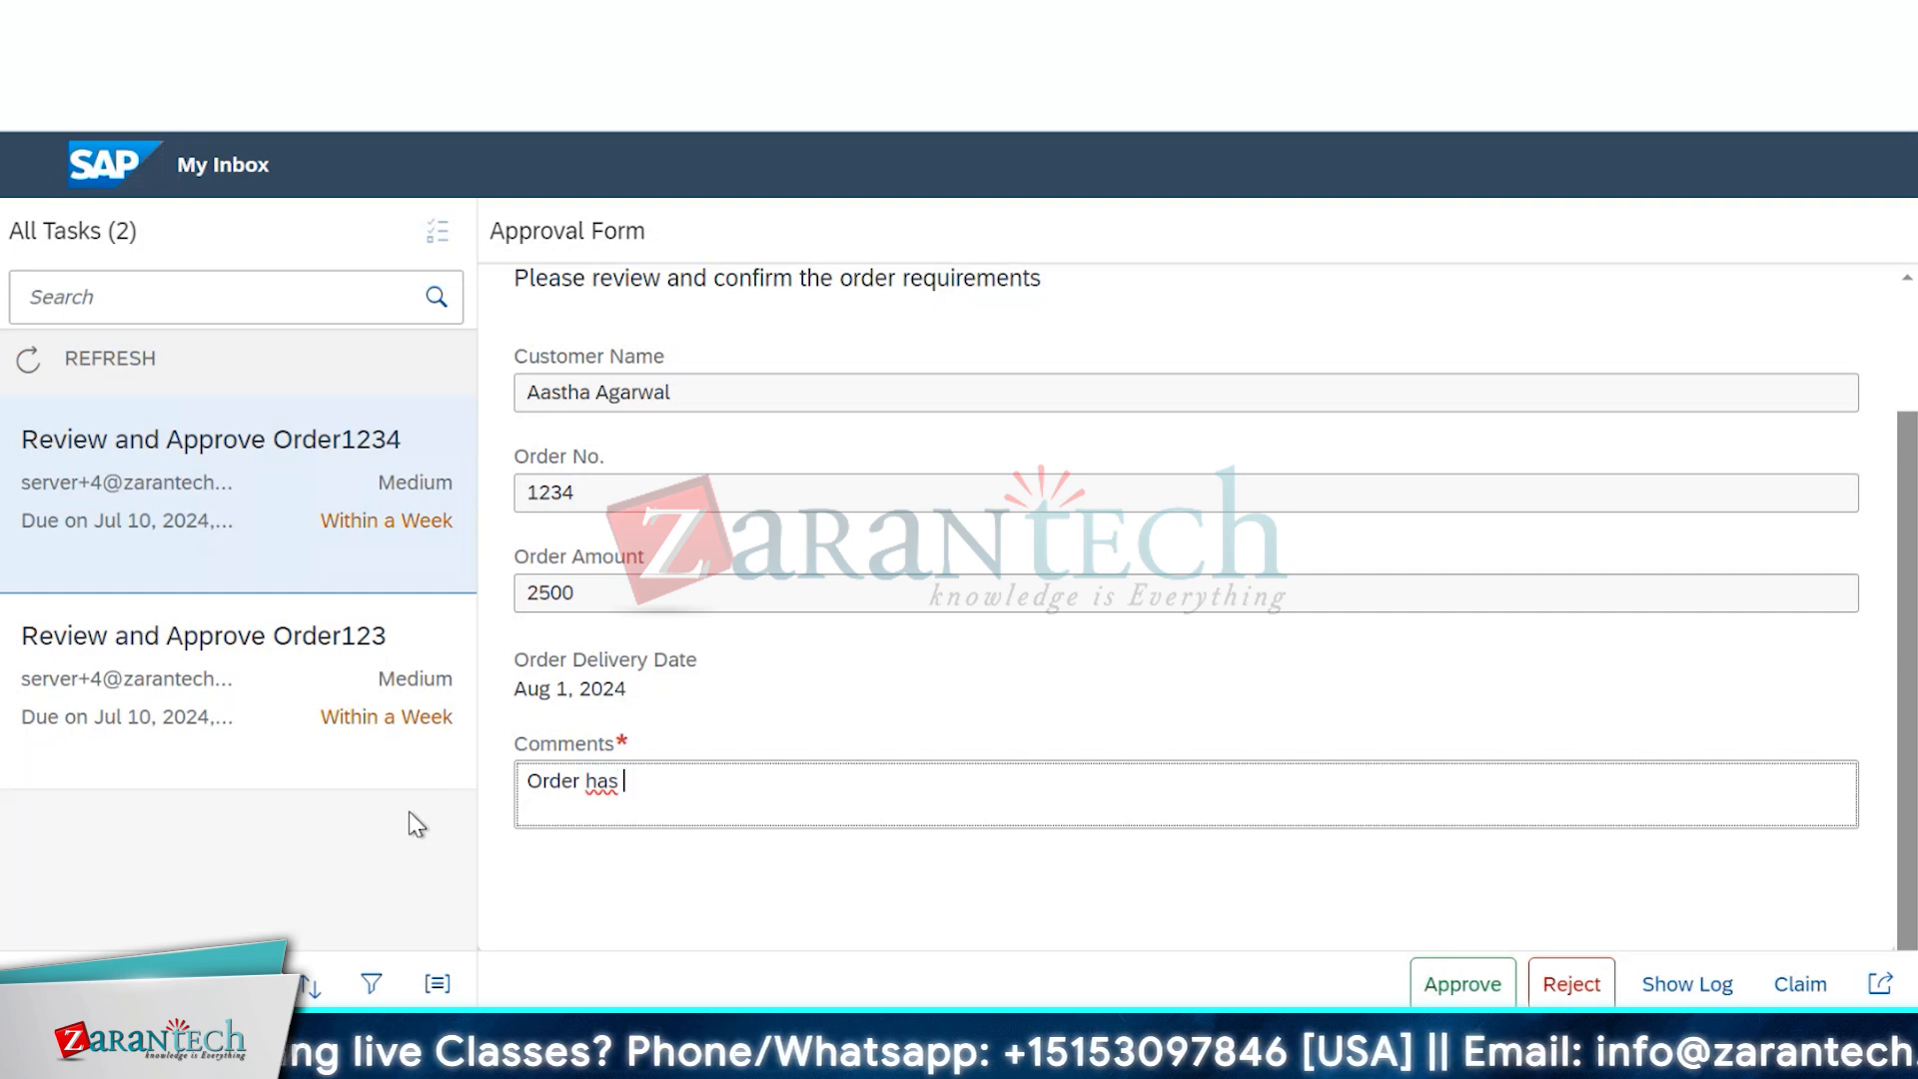
pyautogui.write('been app')
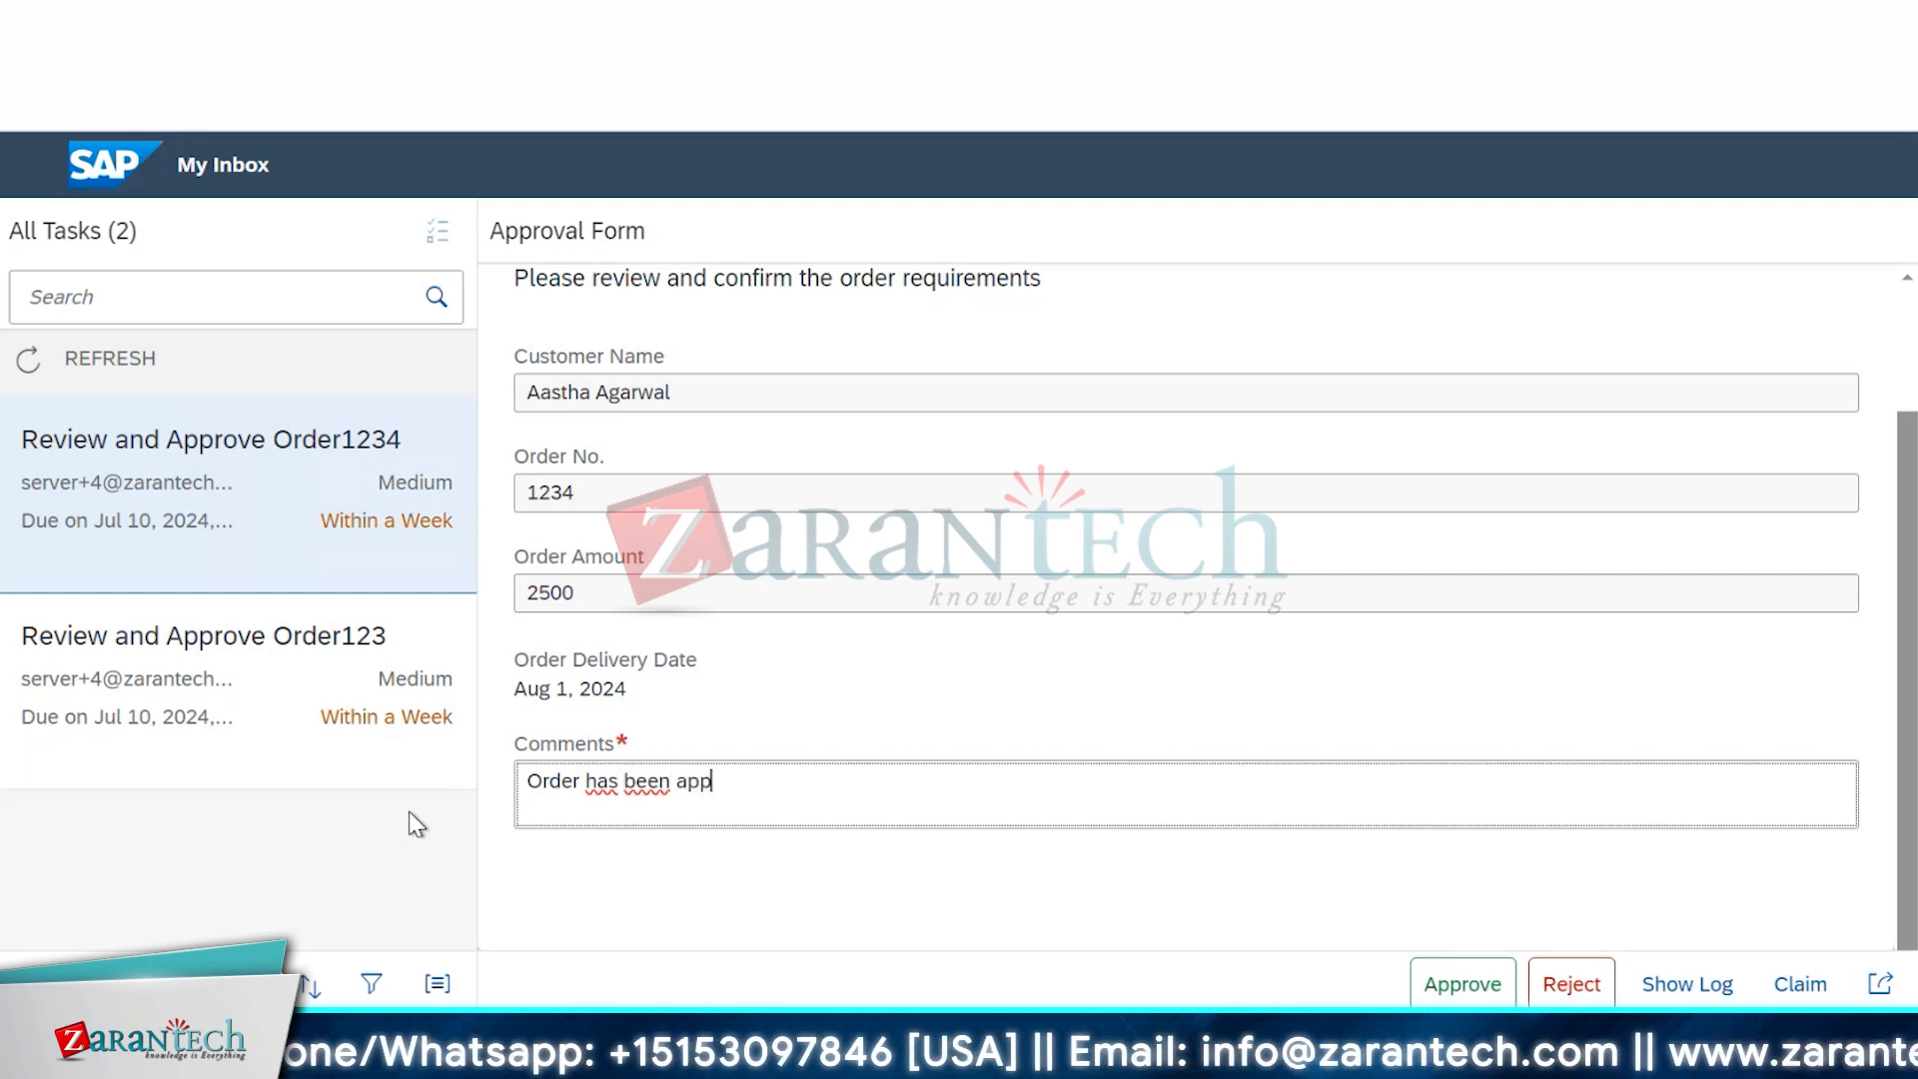
pyautogui.write('roved.')
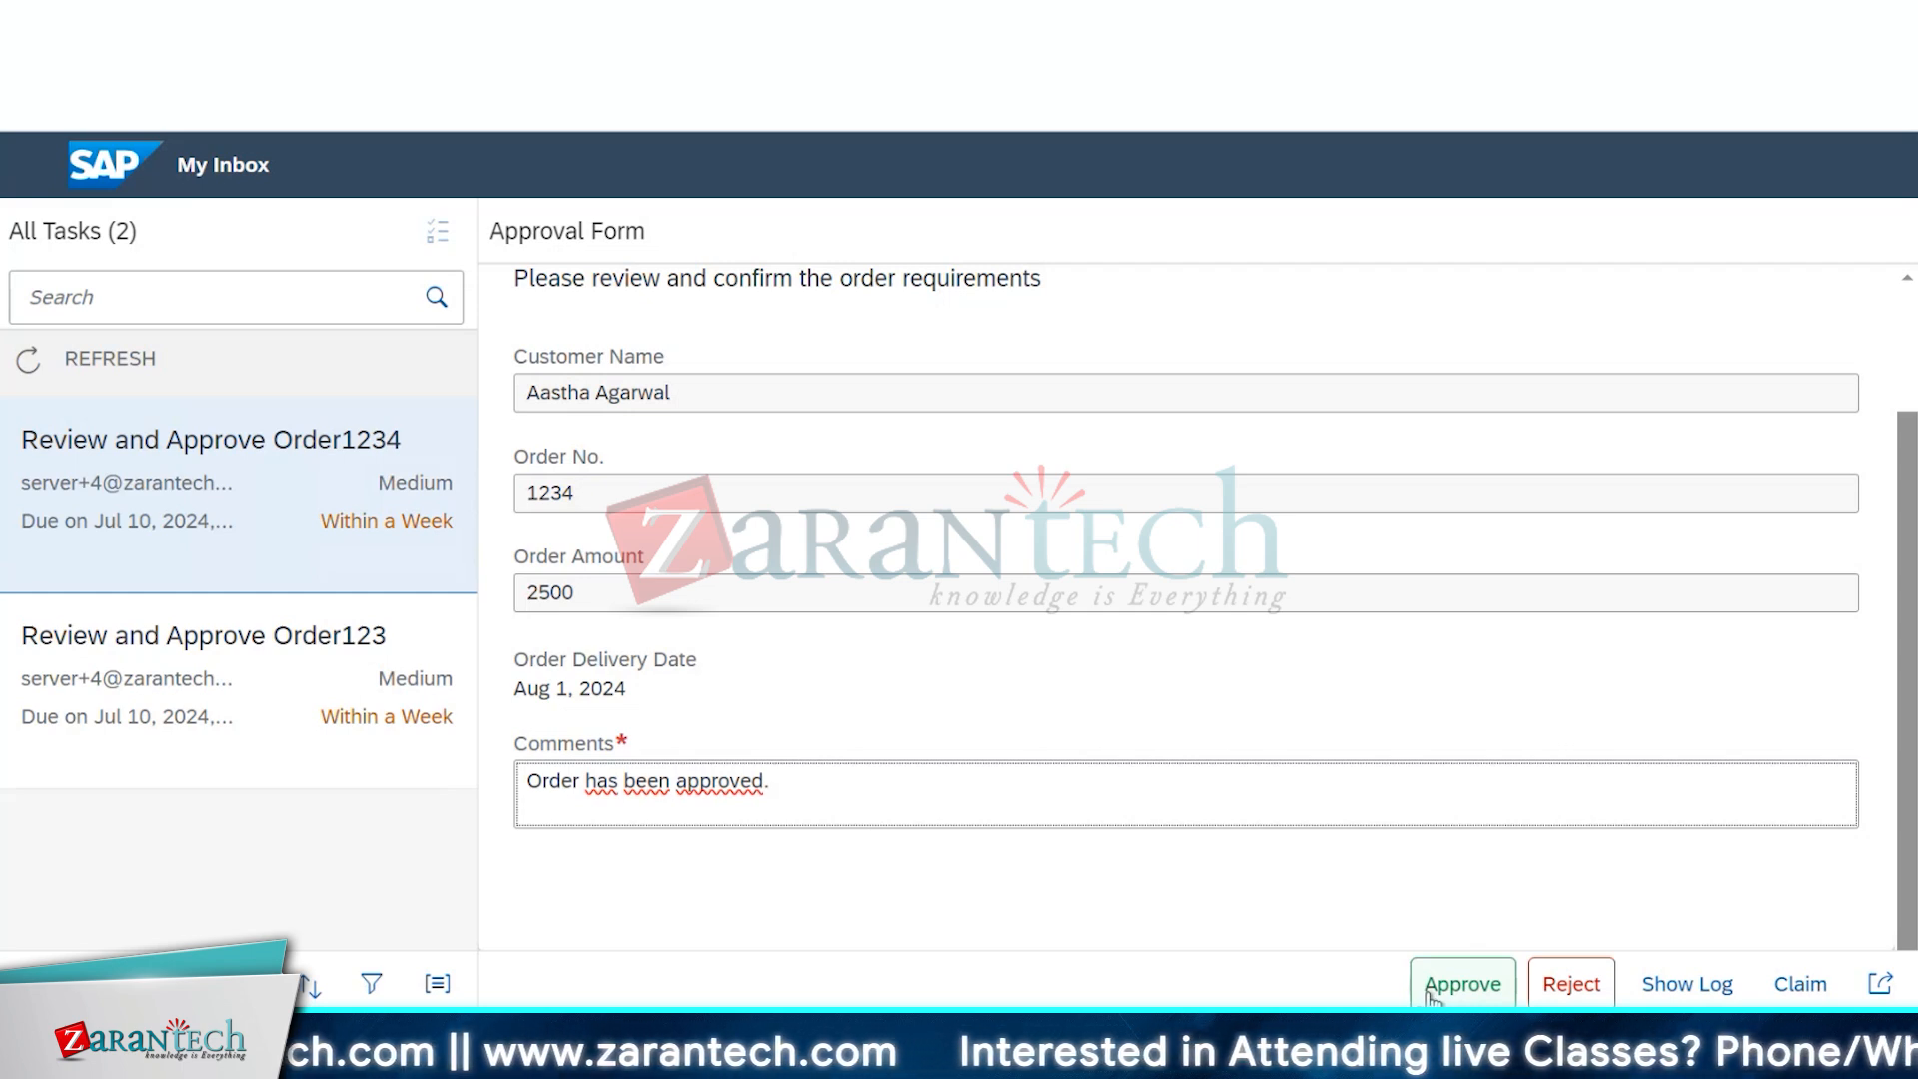
pyautogui.click(1431, 995)
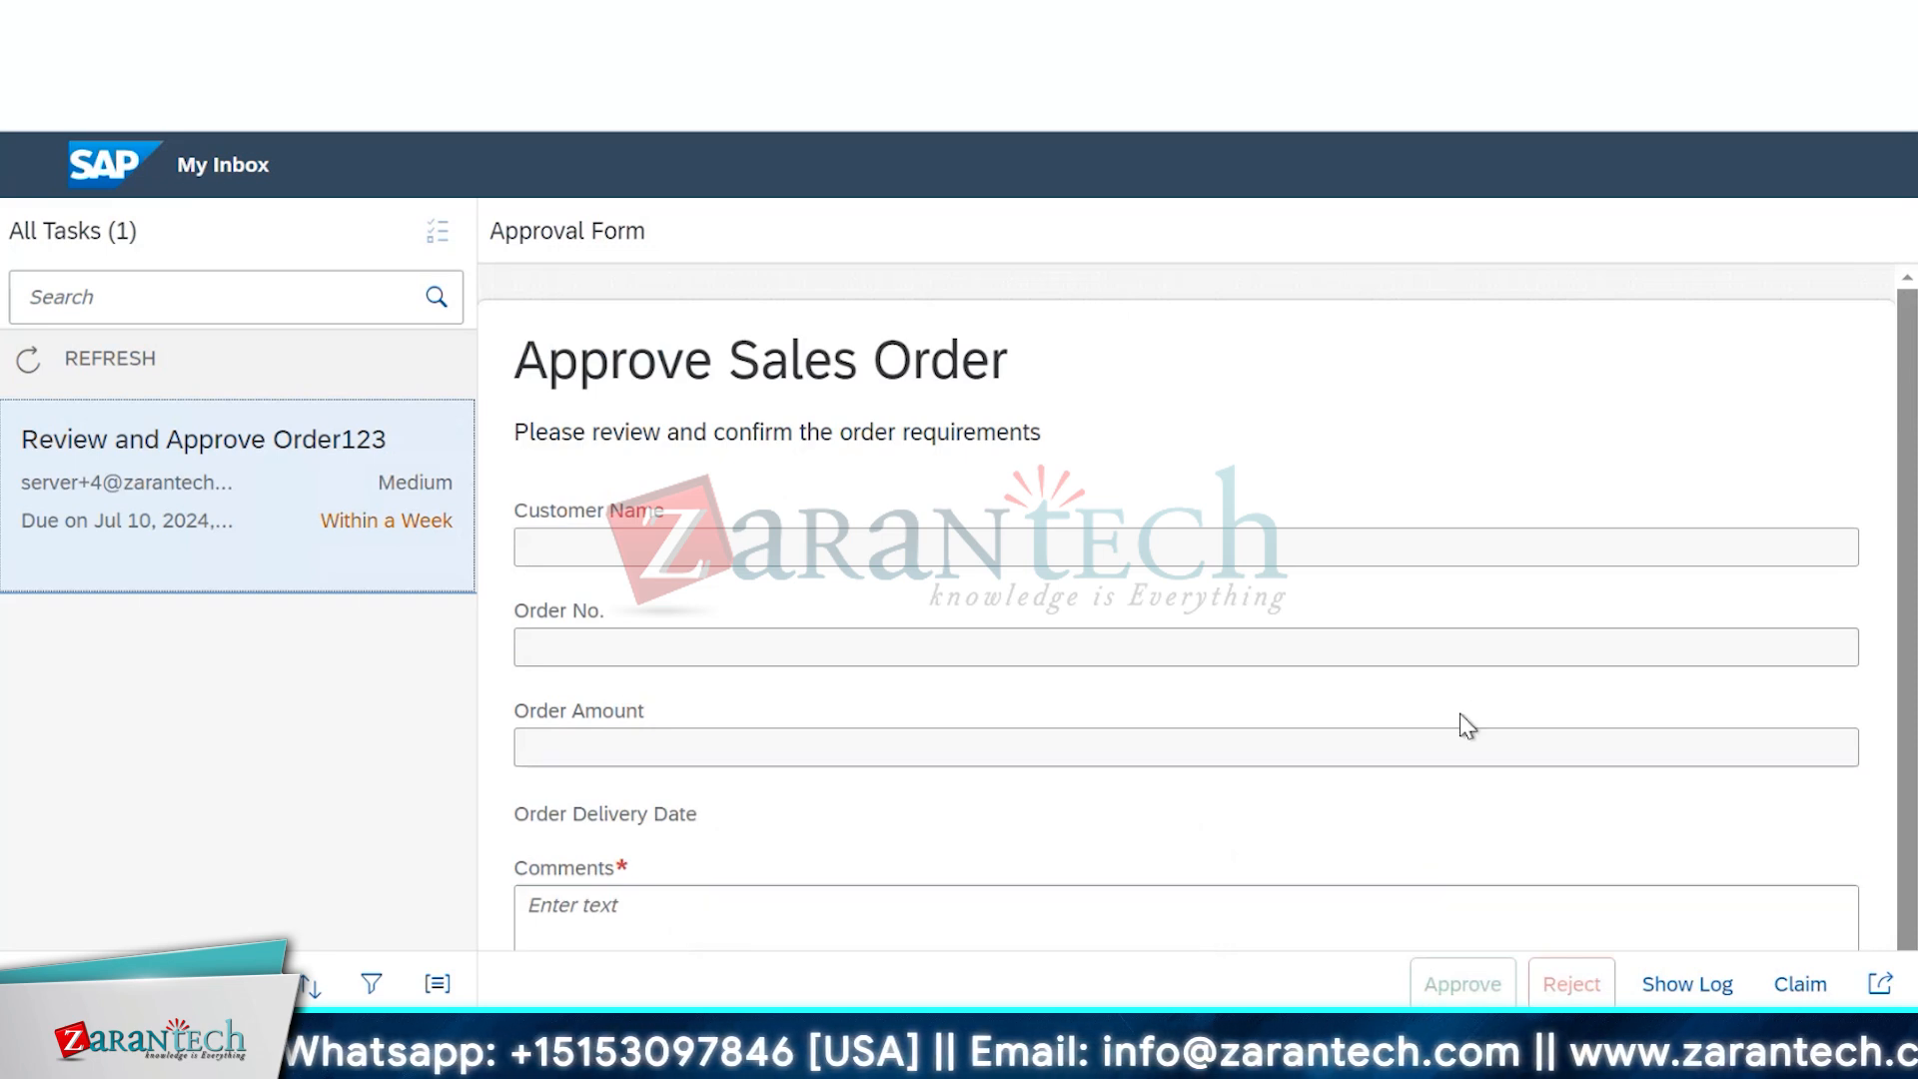
pyautogui.scroll(-2, 1461, 719)
pyautogui.scroll(2, 1460, 715)
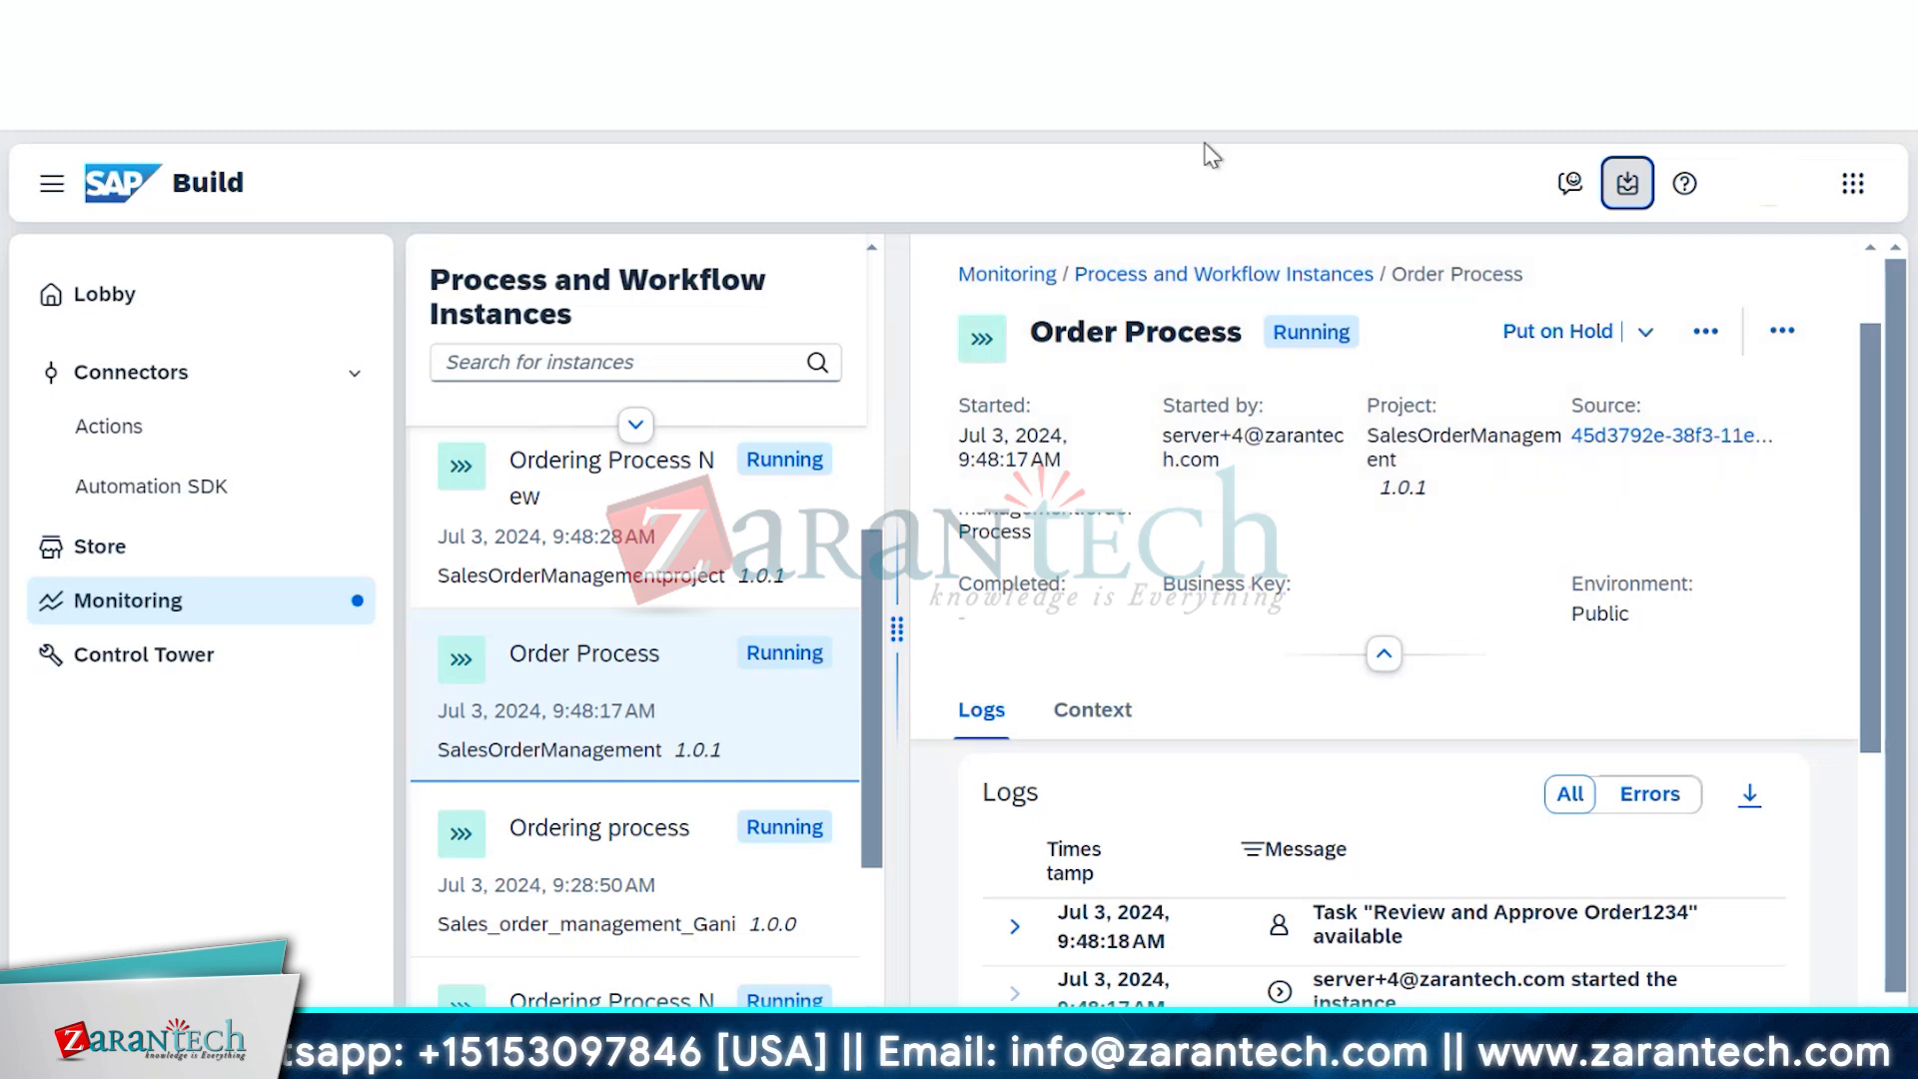
# Reopen the Process and Workflow Instances list and add Completed to its Status filter
pyautogui.click(242, 623)
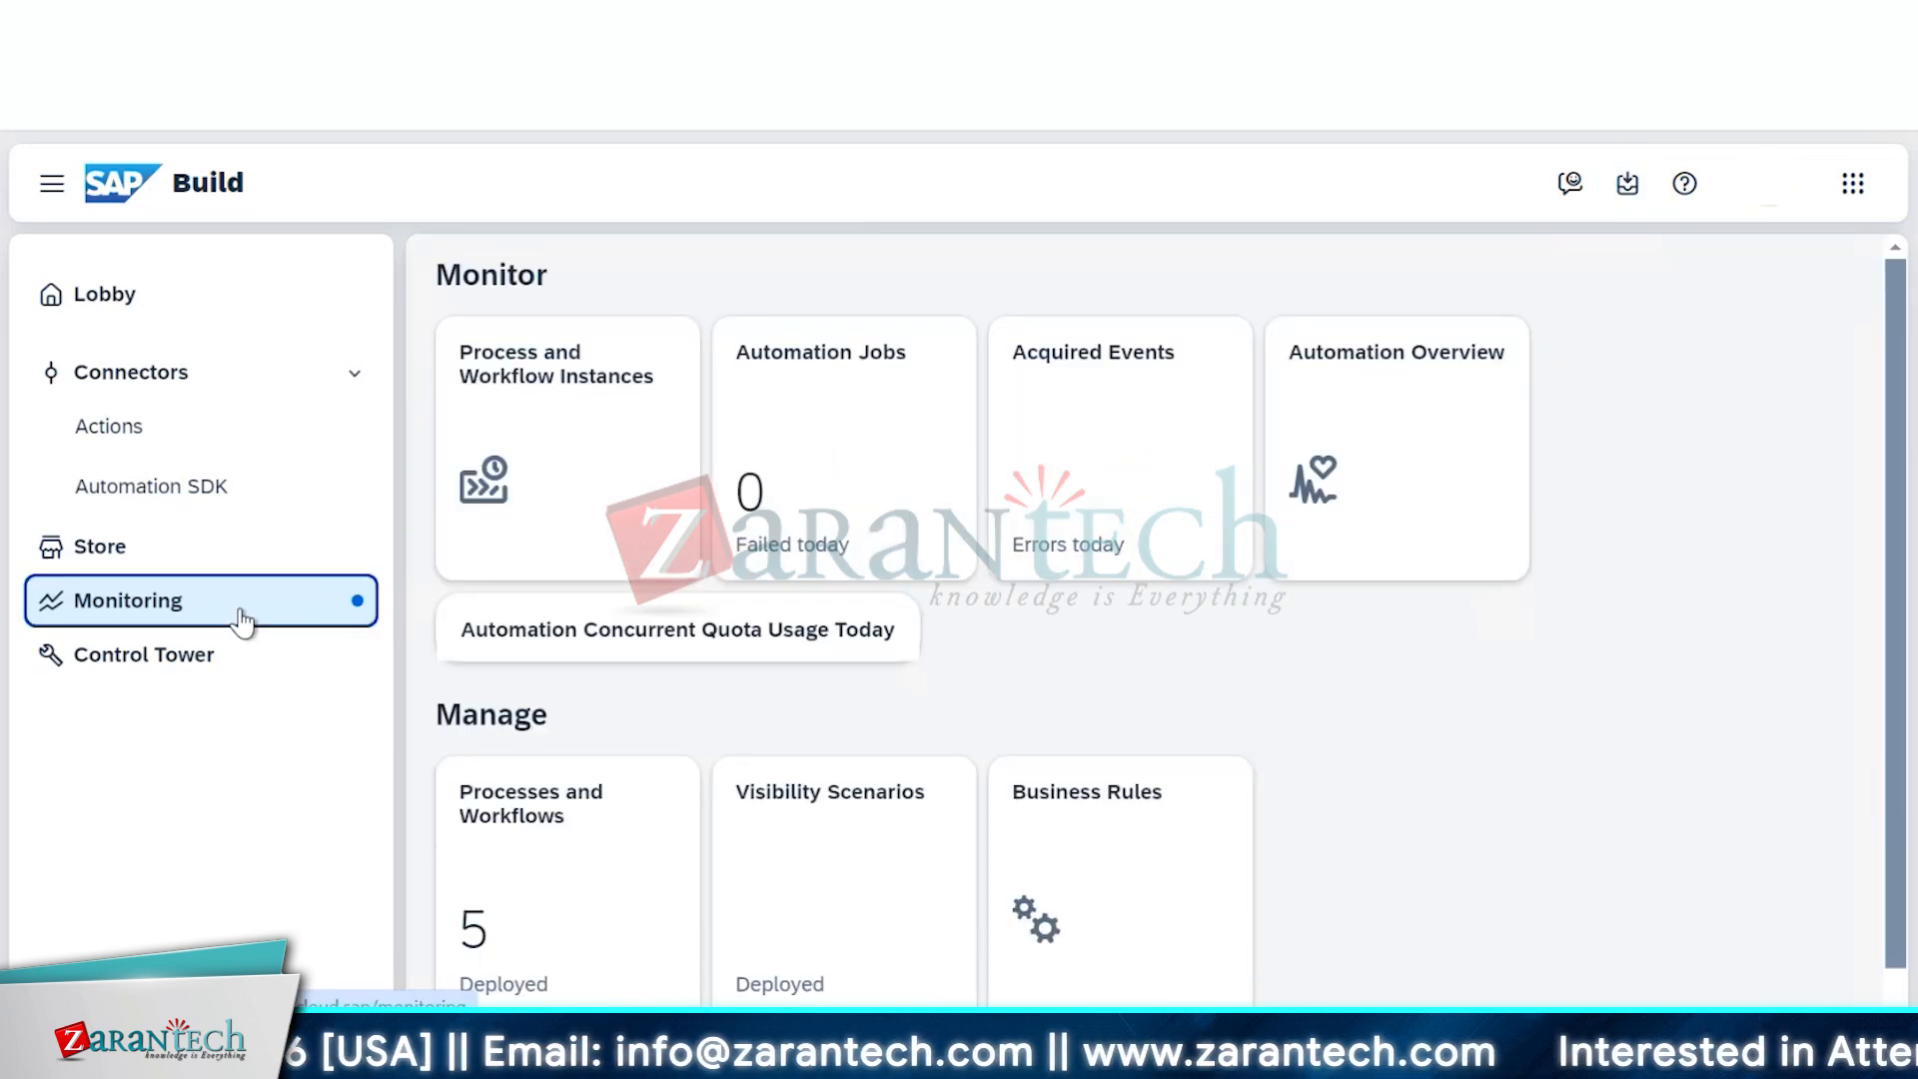
pyautogui.click(531, 514)
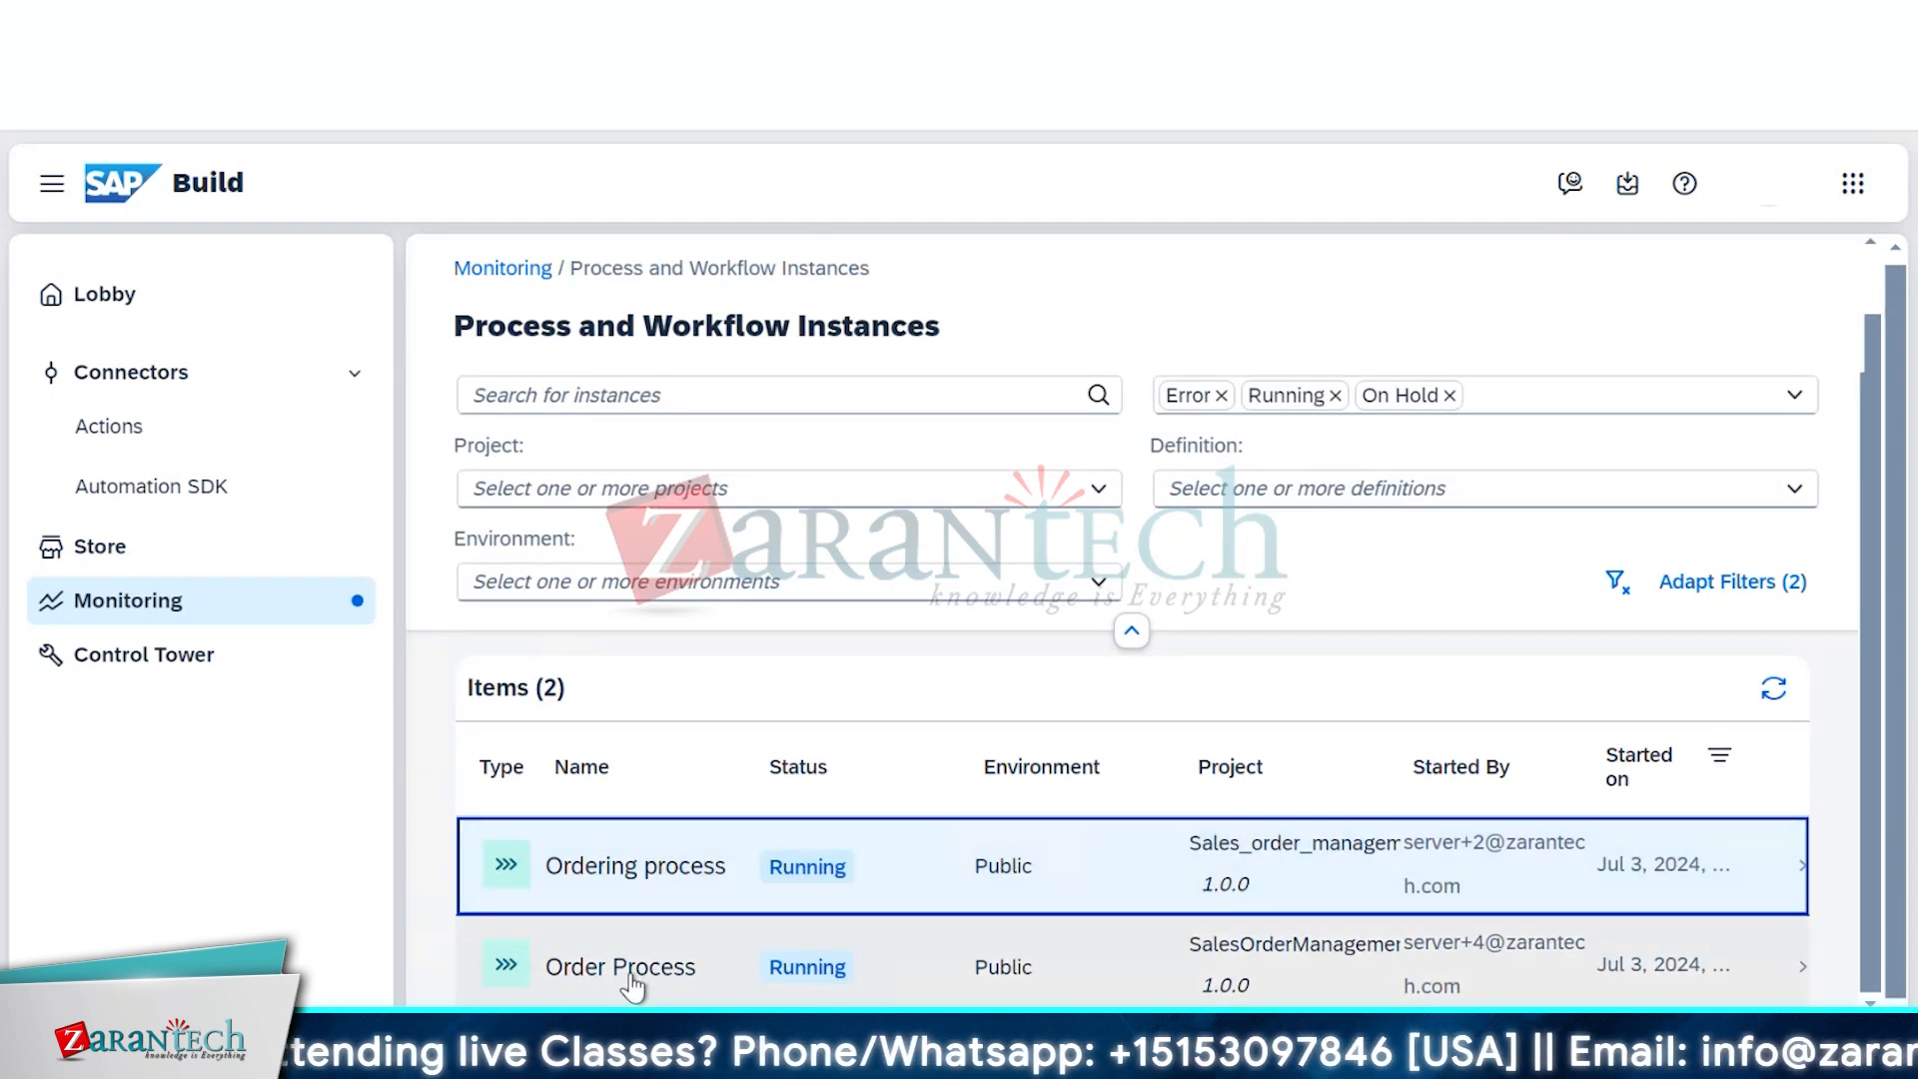
pyautogui.click(636, 974)
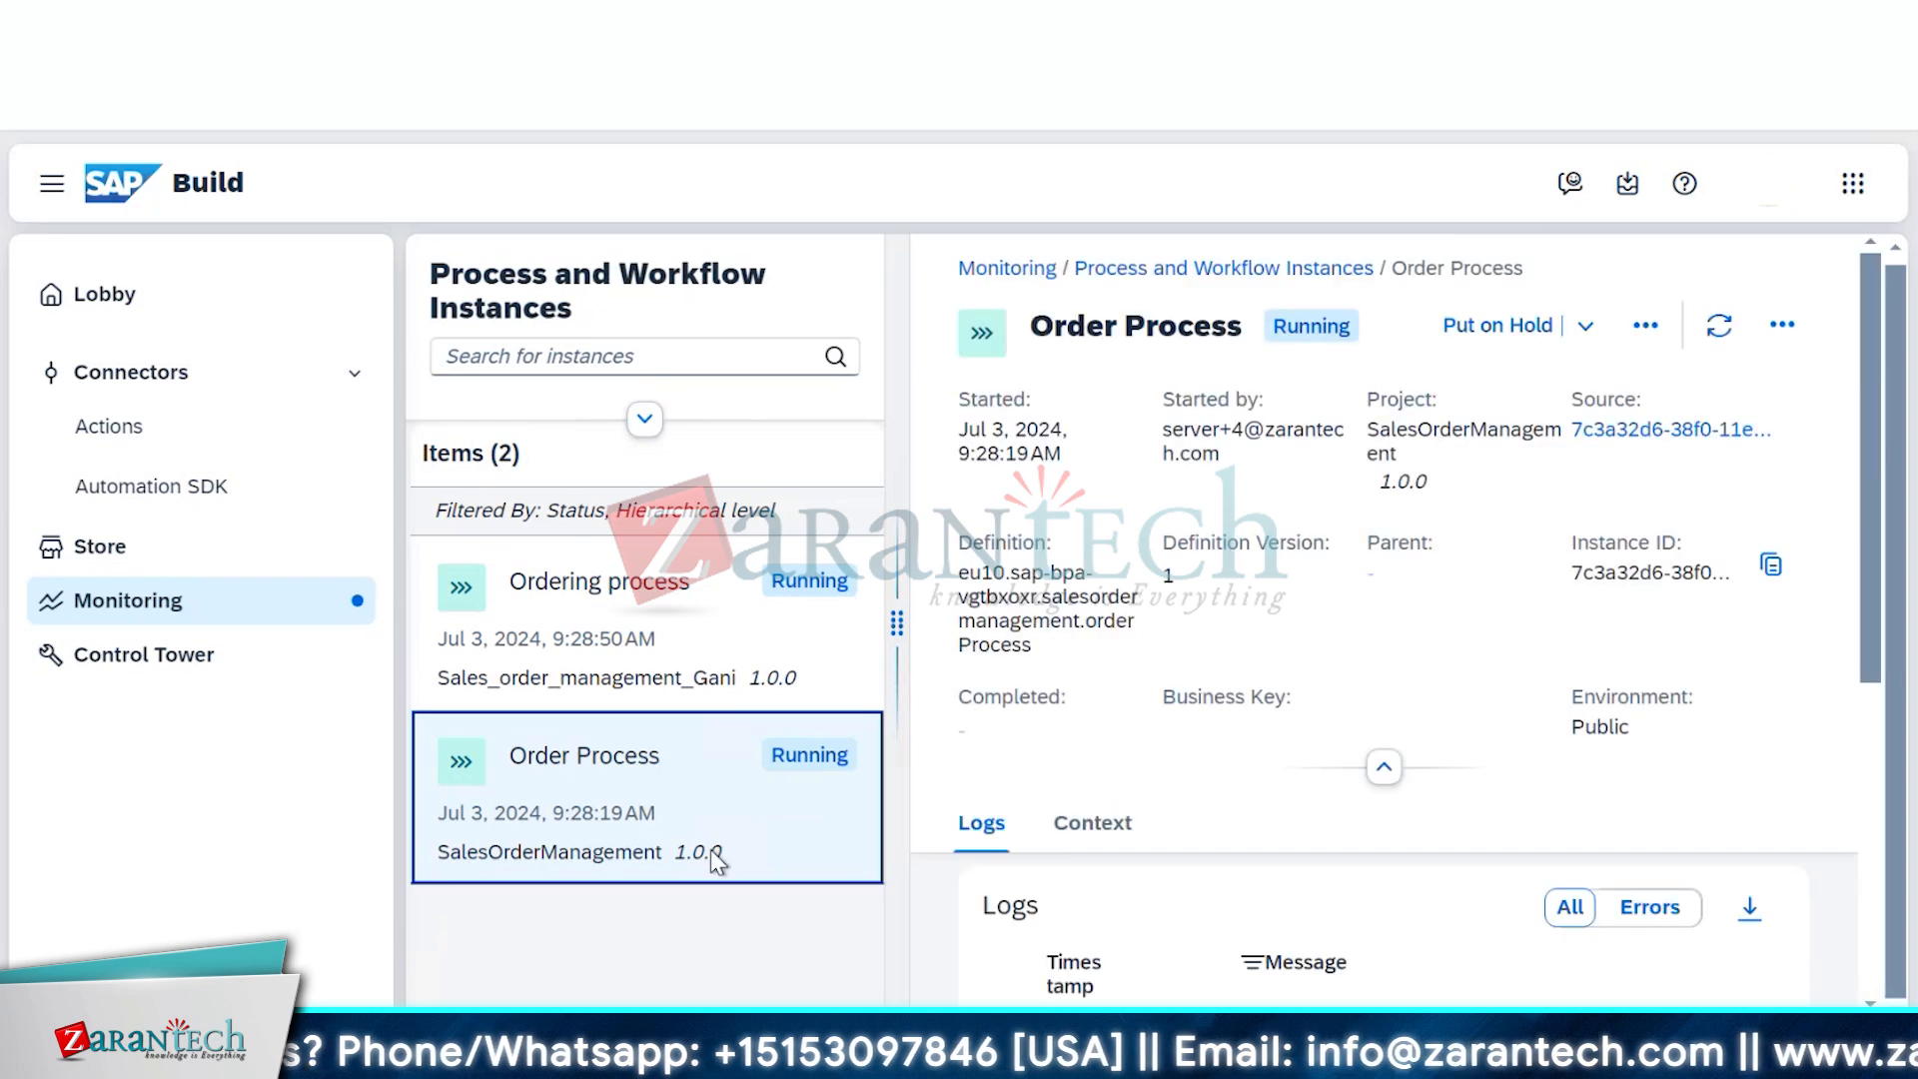
pyautogui.click(457, 771)
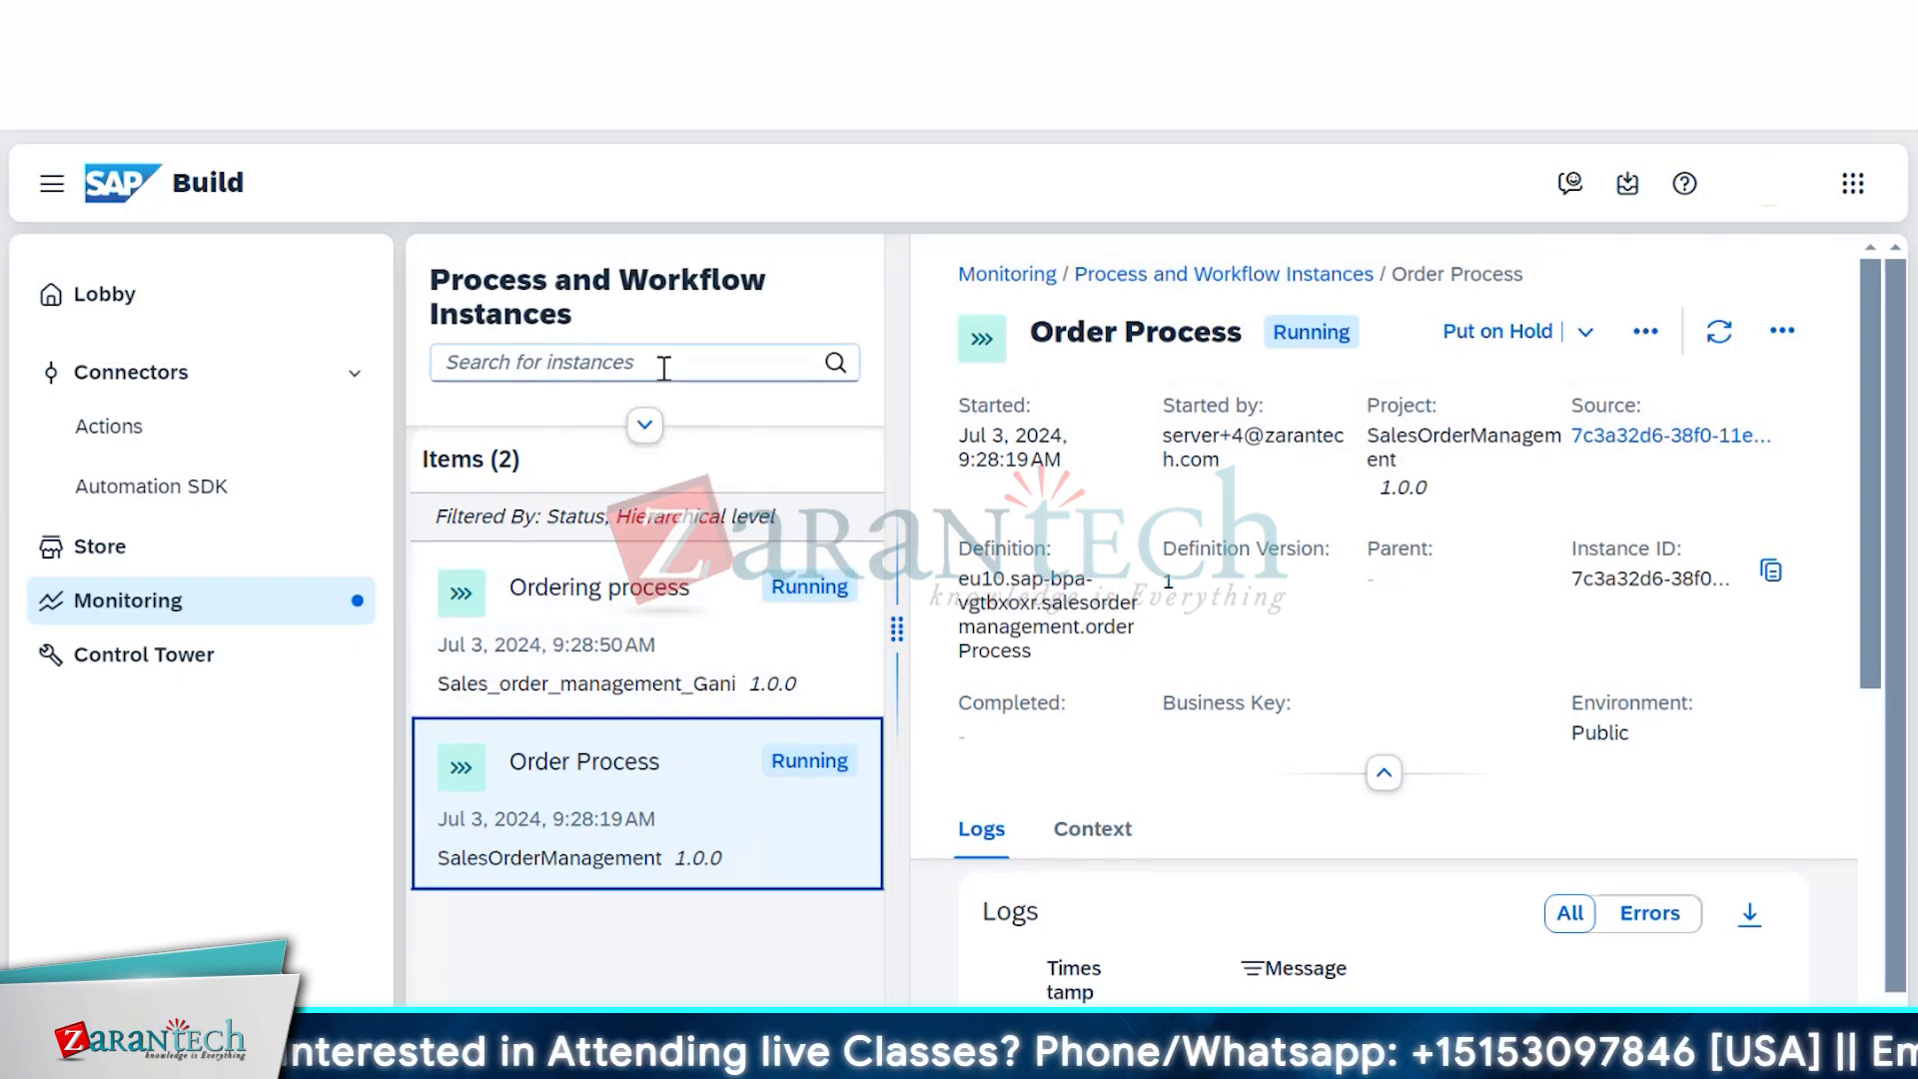
pyautogui.click(655, 431)
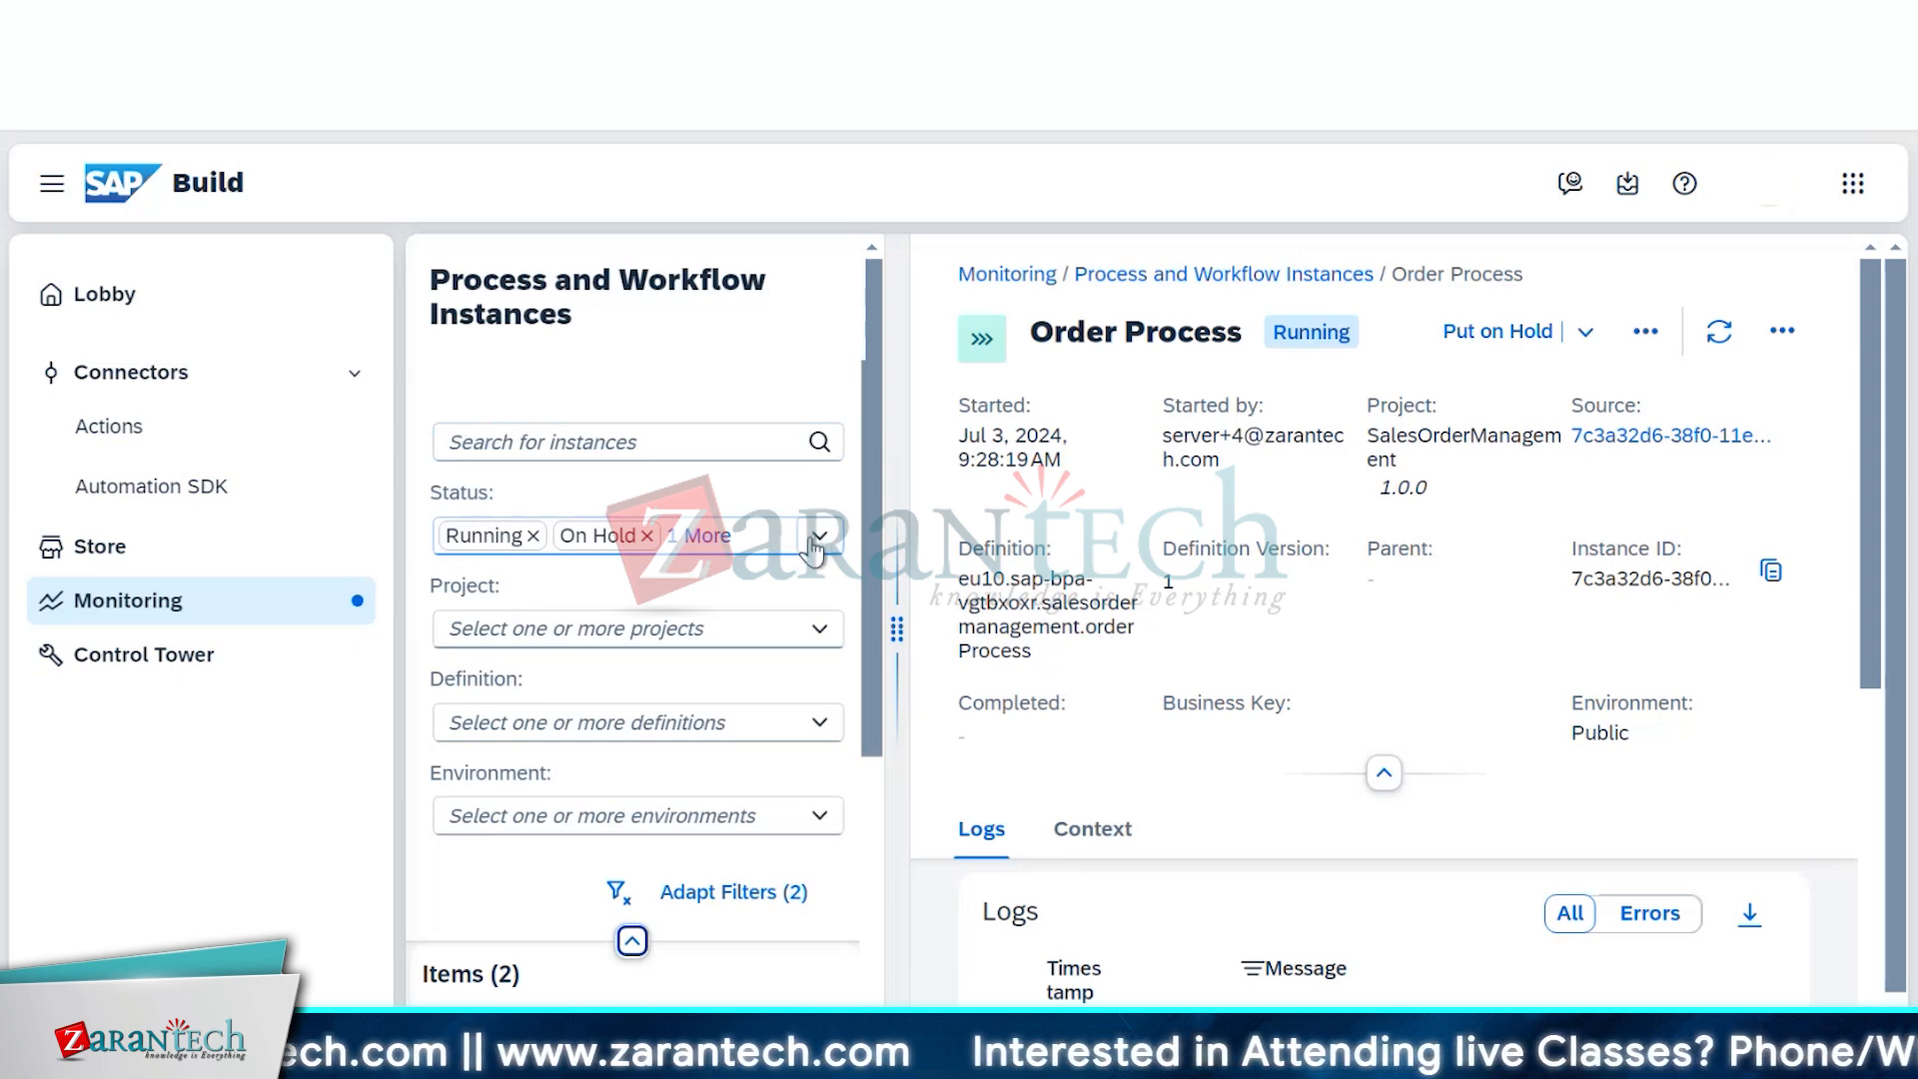
pyautogui.click(818, 537)
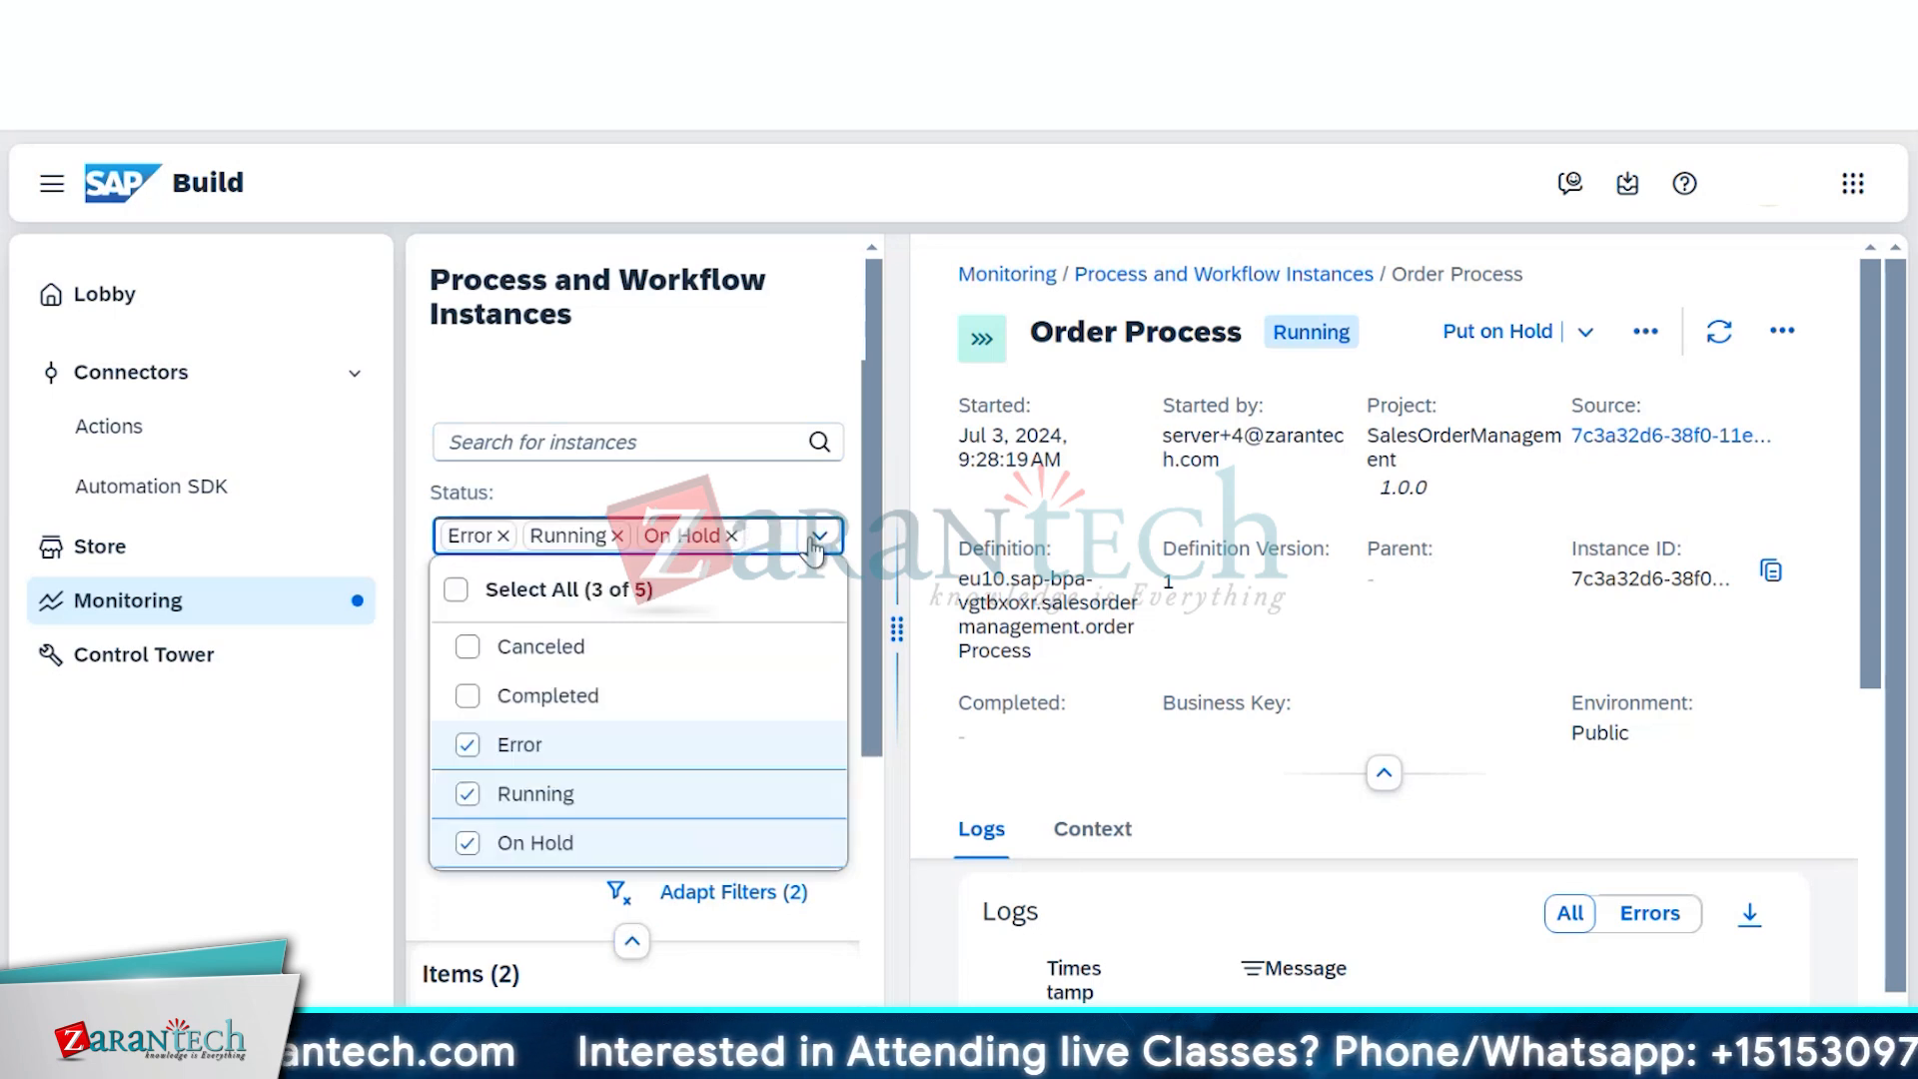
pyautogui.click(601, 697)
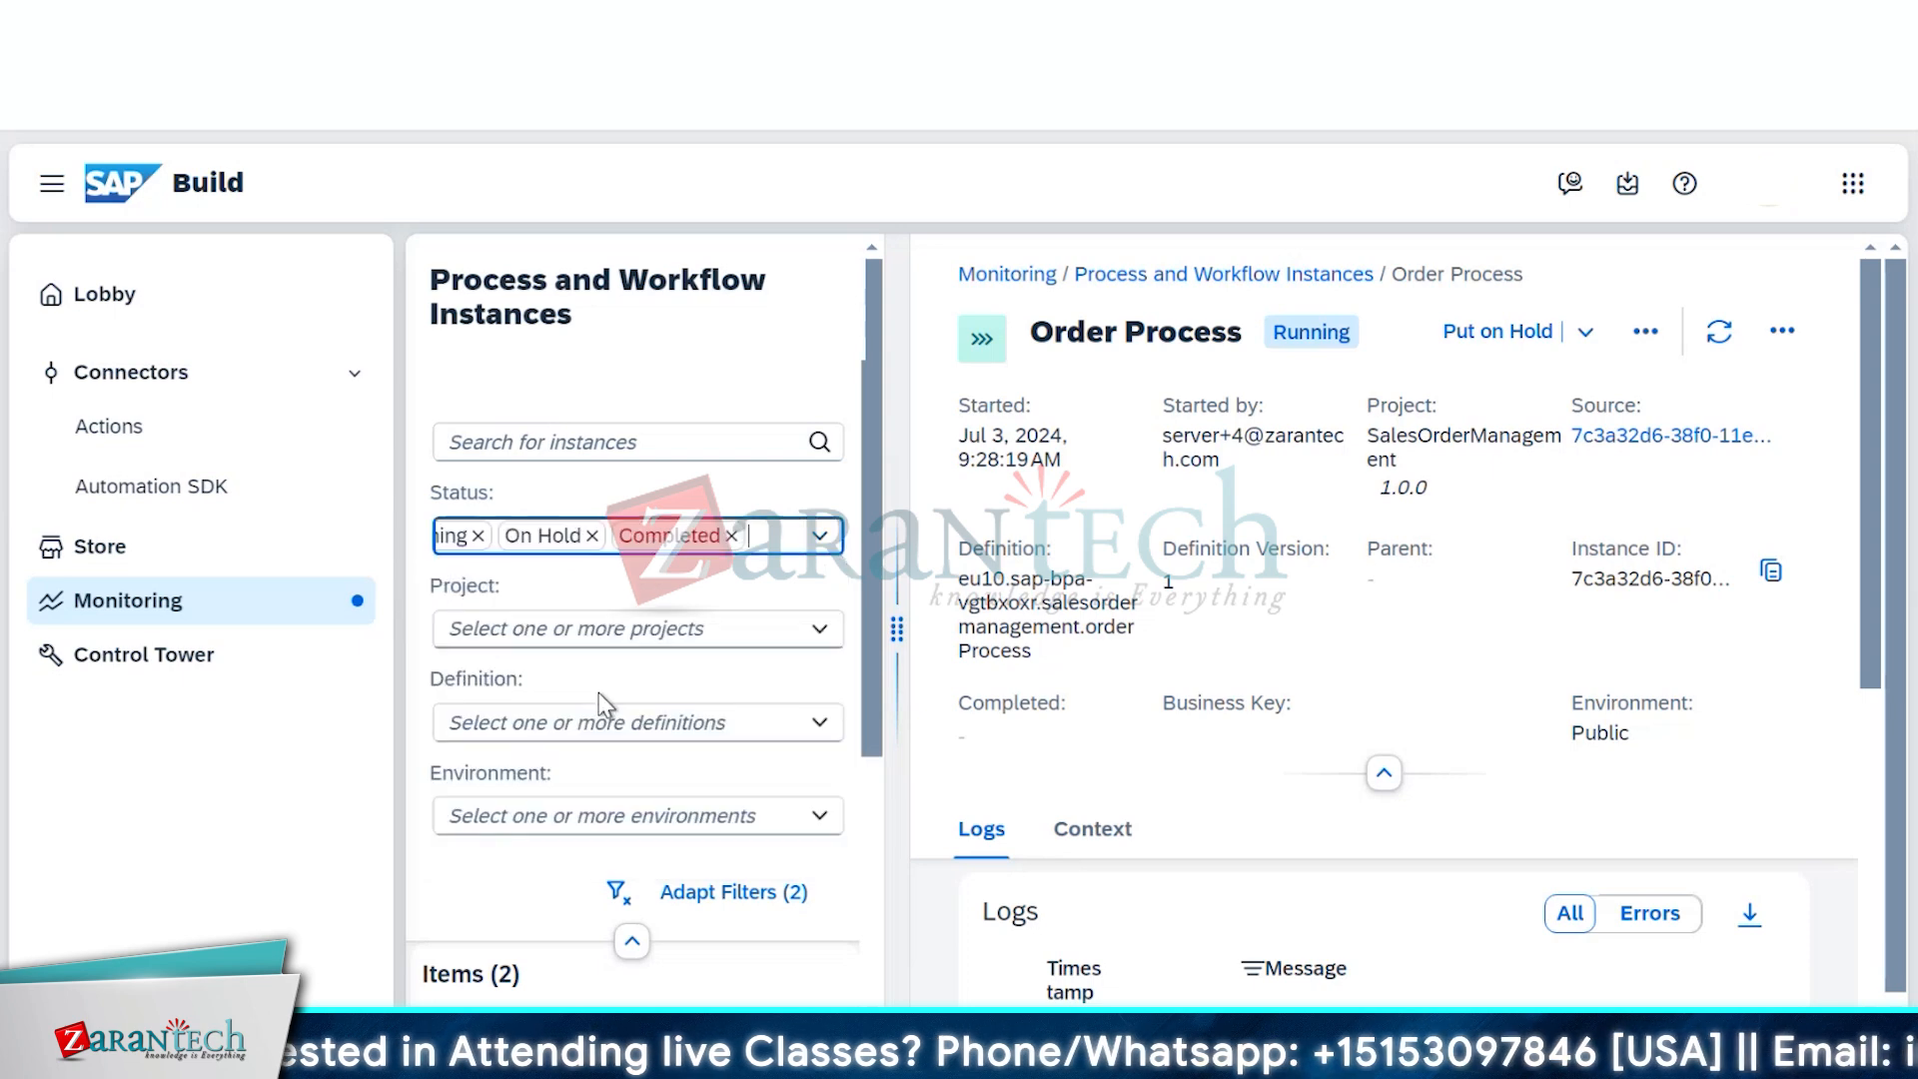
# Open the completed Order Process instance and scroll through its Logs and Context
pyautogui.scroll(-4, 597, 692)
pyautogui.click(599, 724)
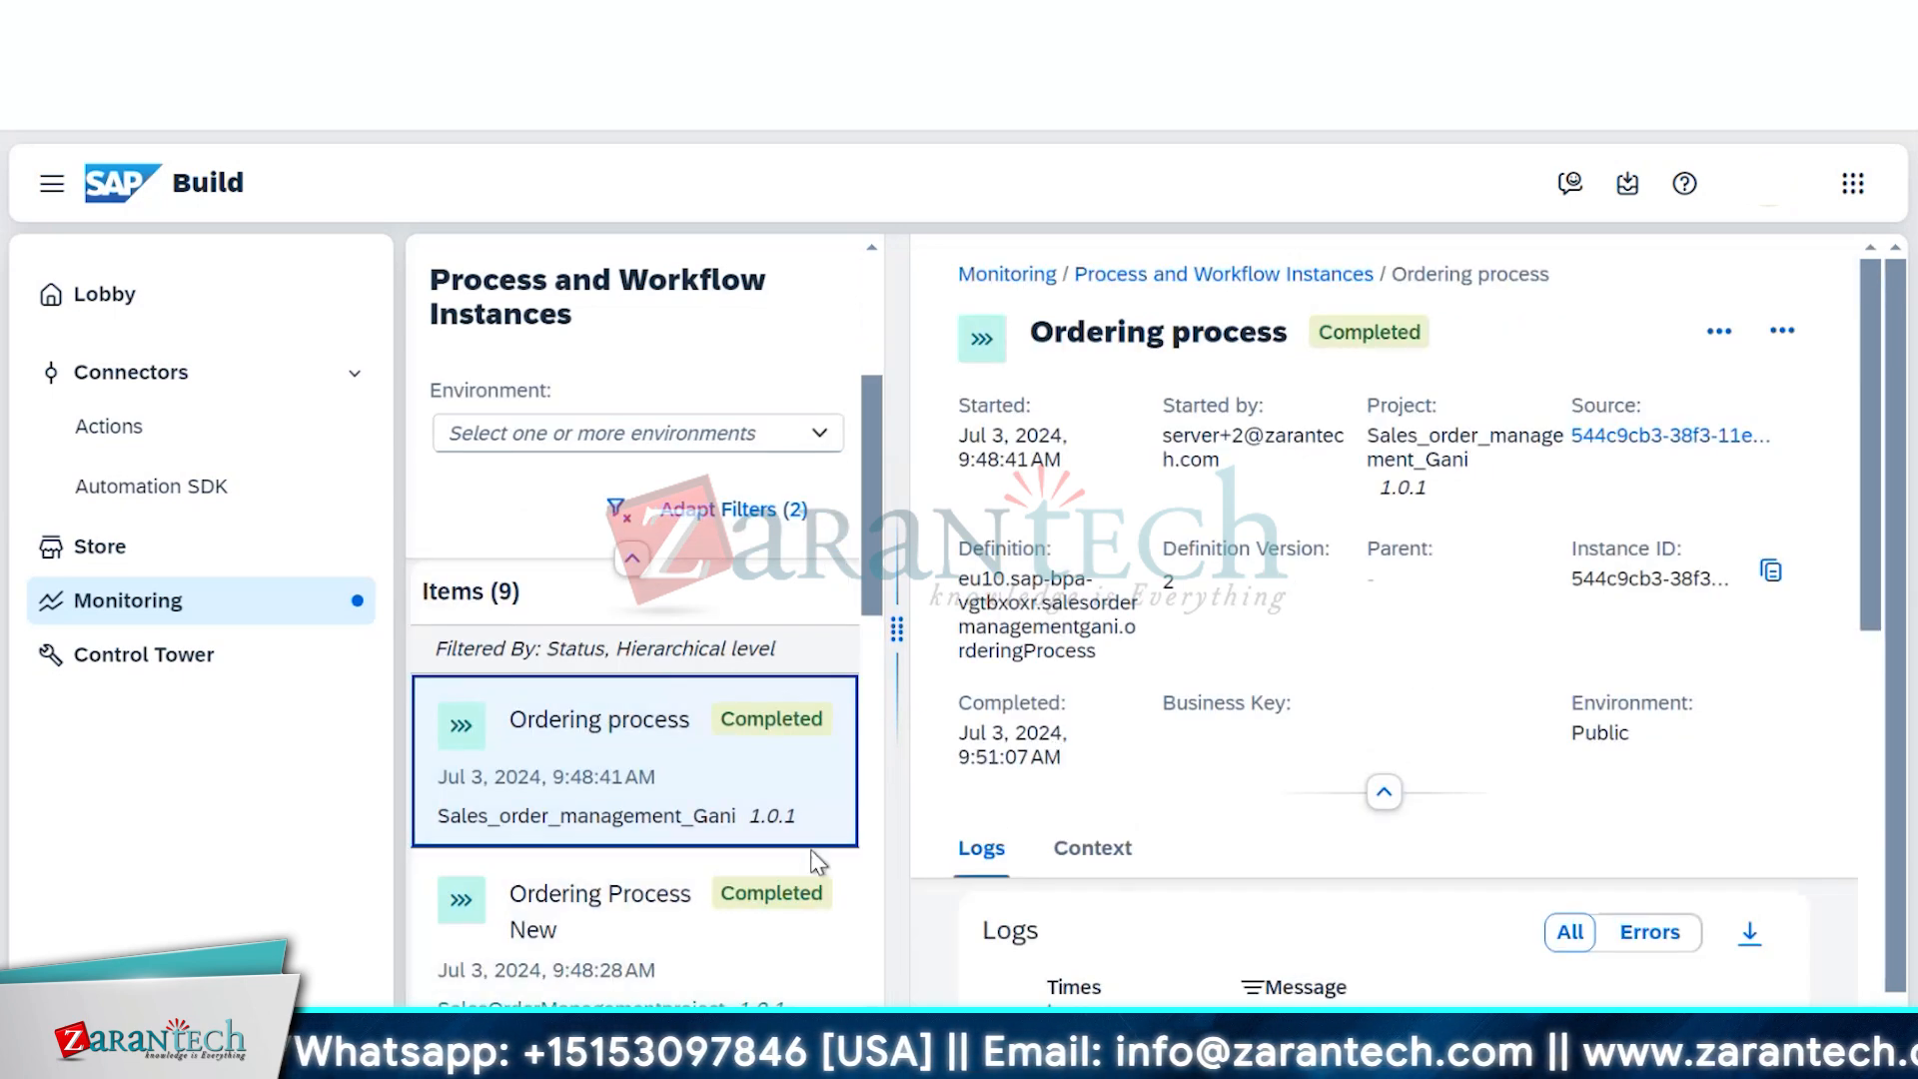
pyautogui.scroll(-2, 699, 874)
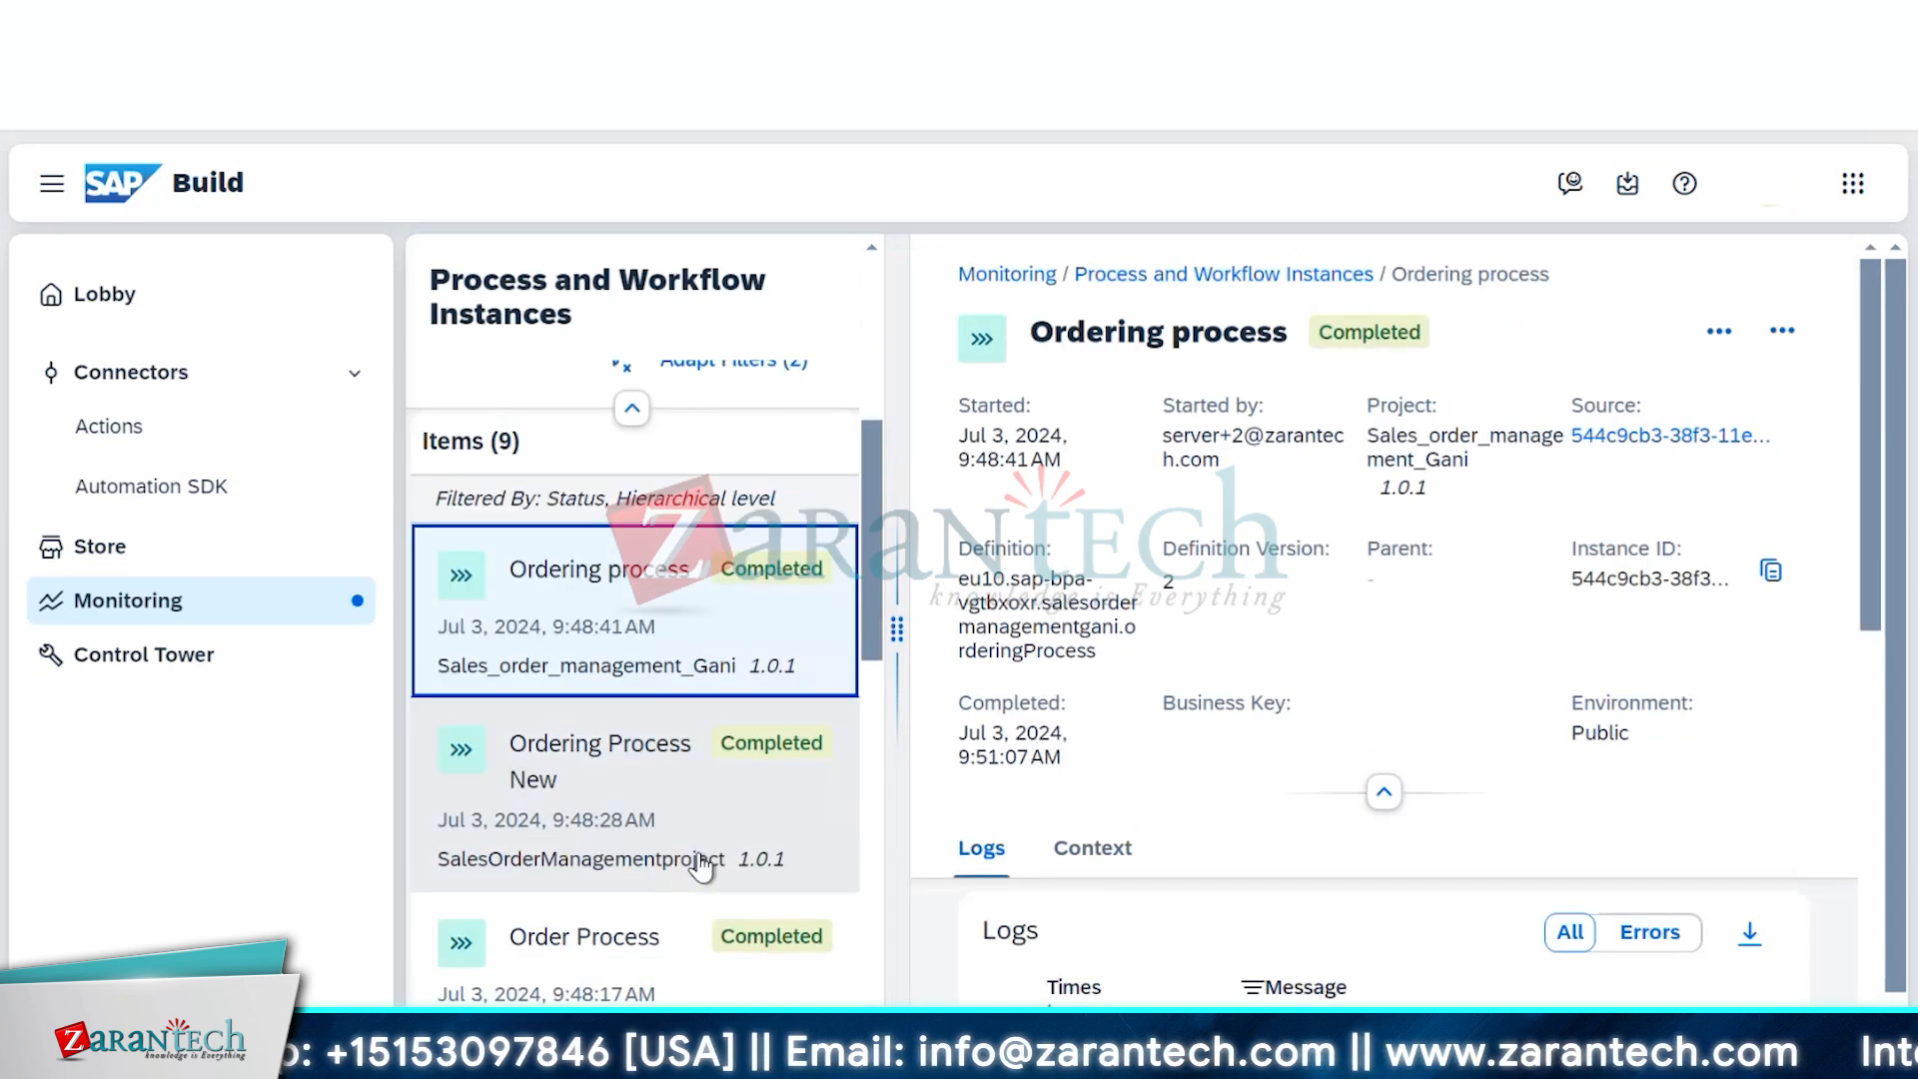
pyautogui.click(655, 809)
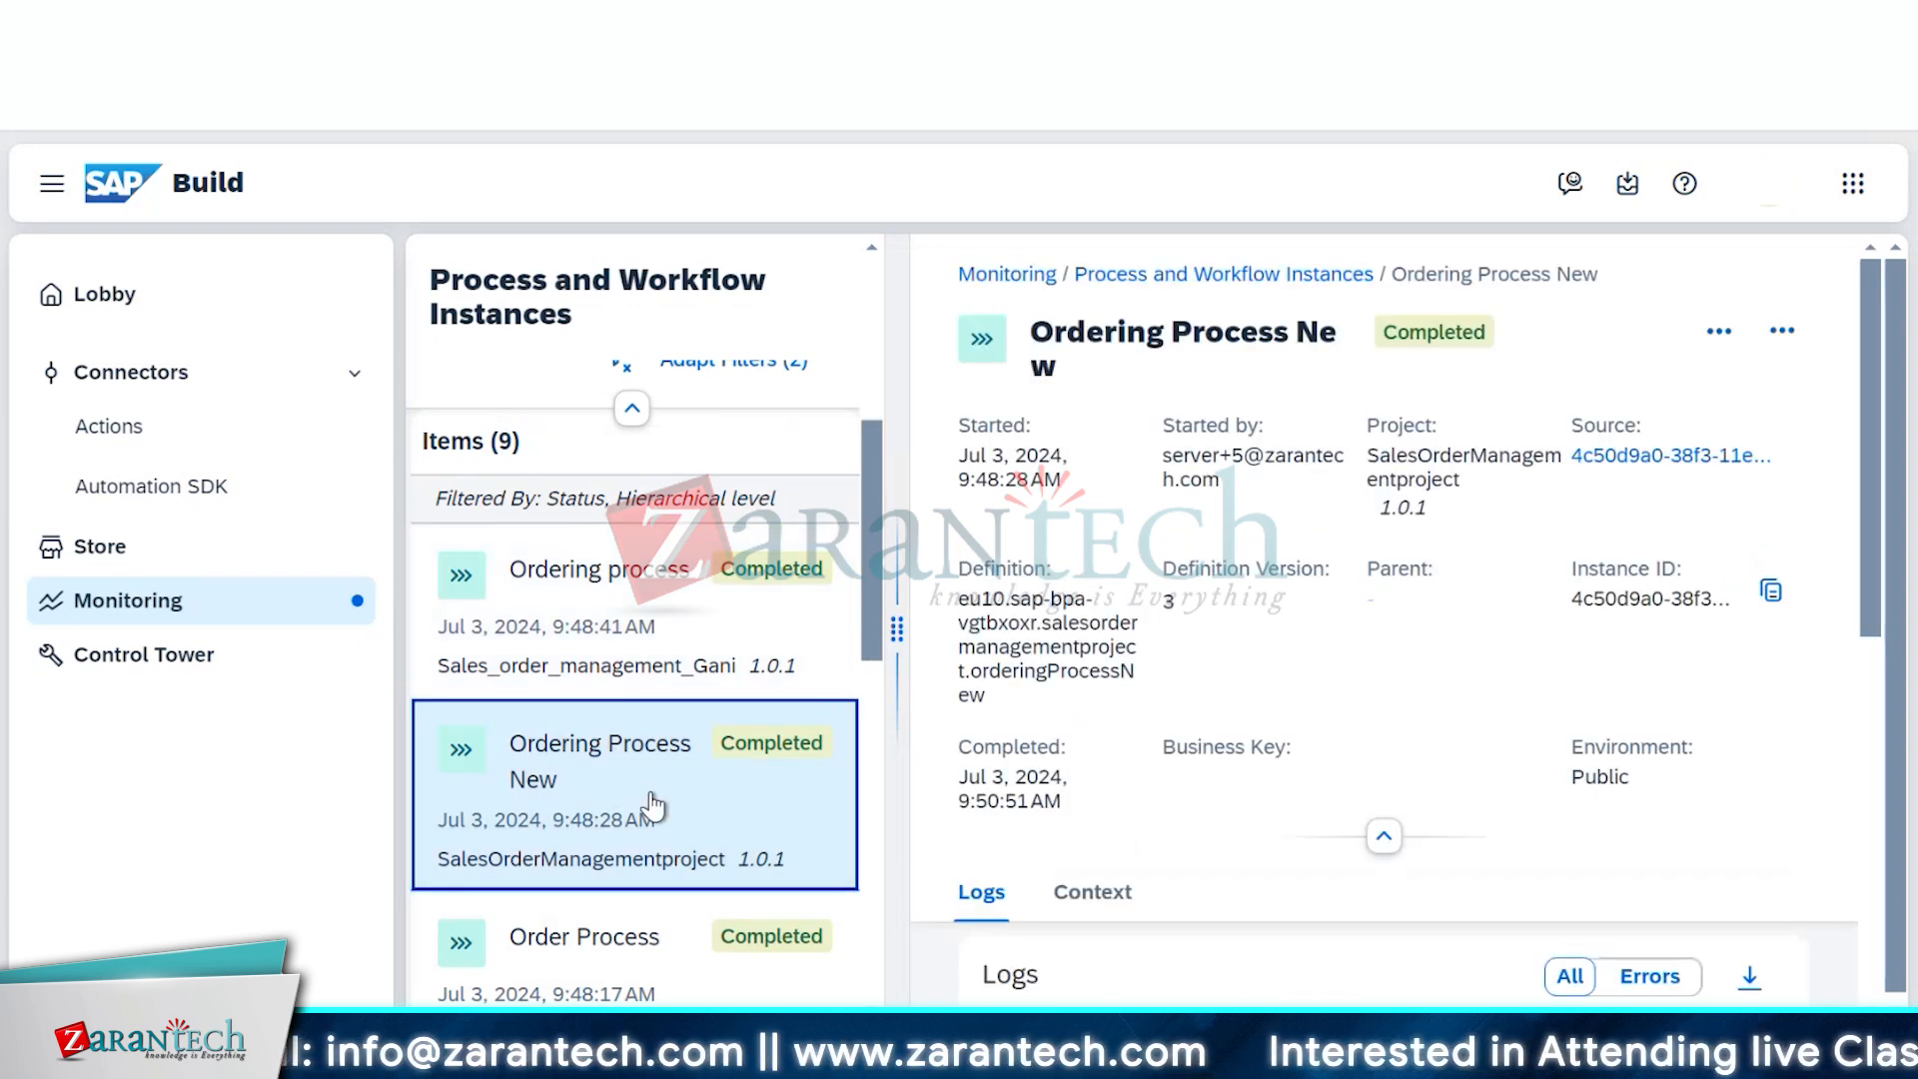
pyautogui.scroll(-1, 639, 886)
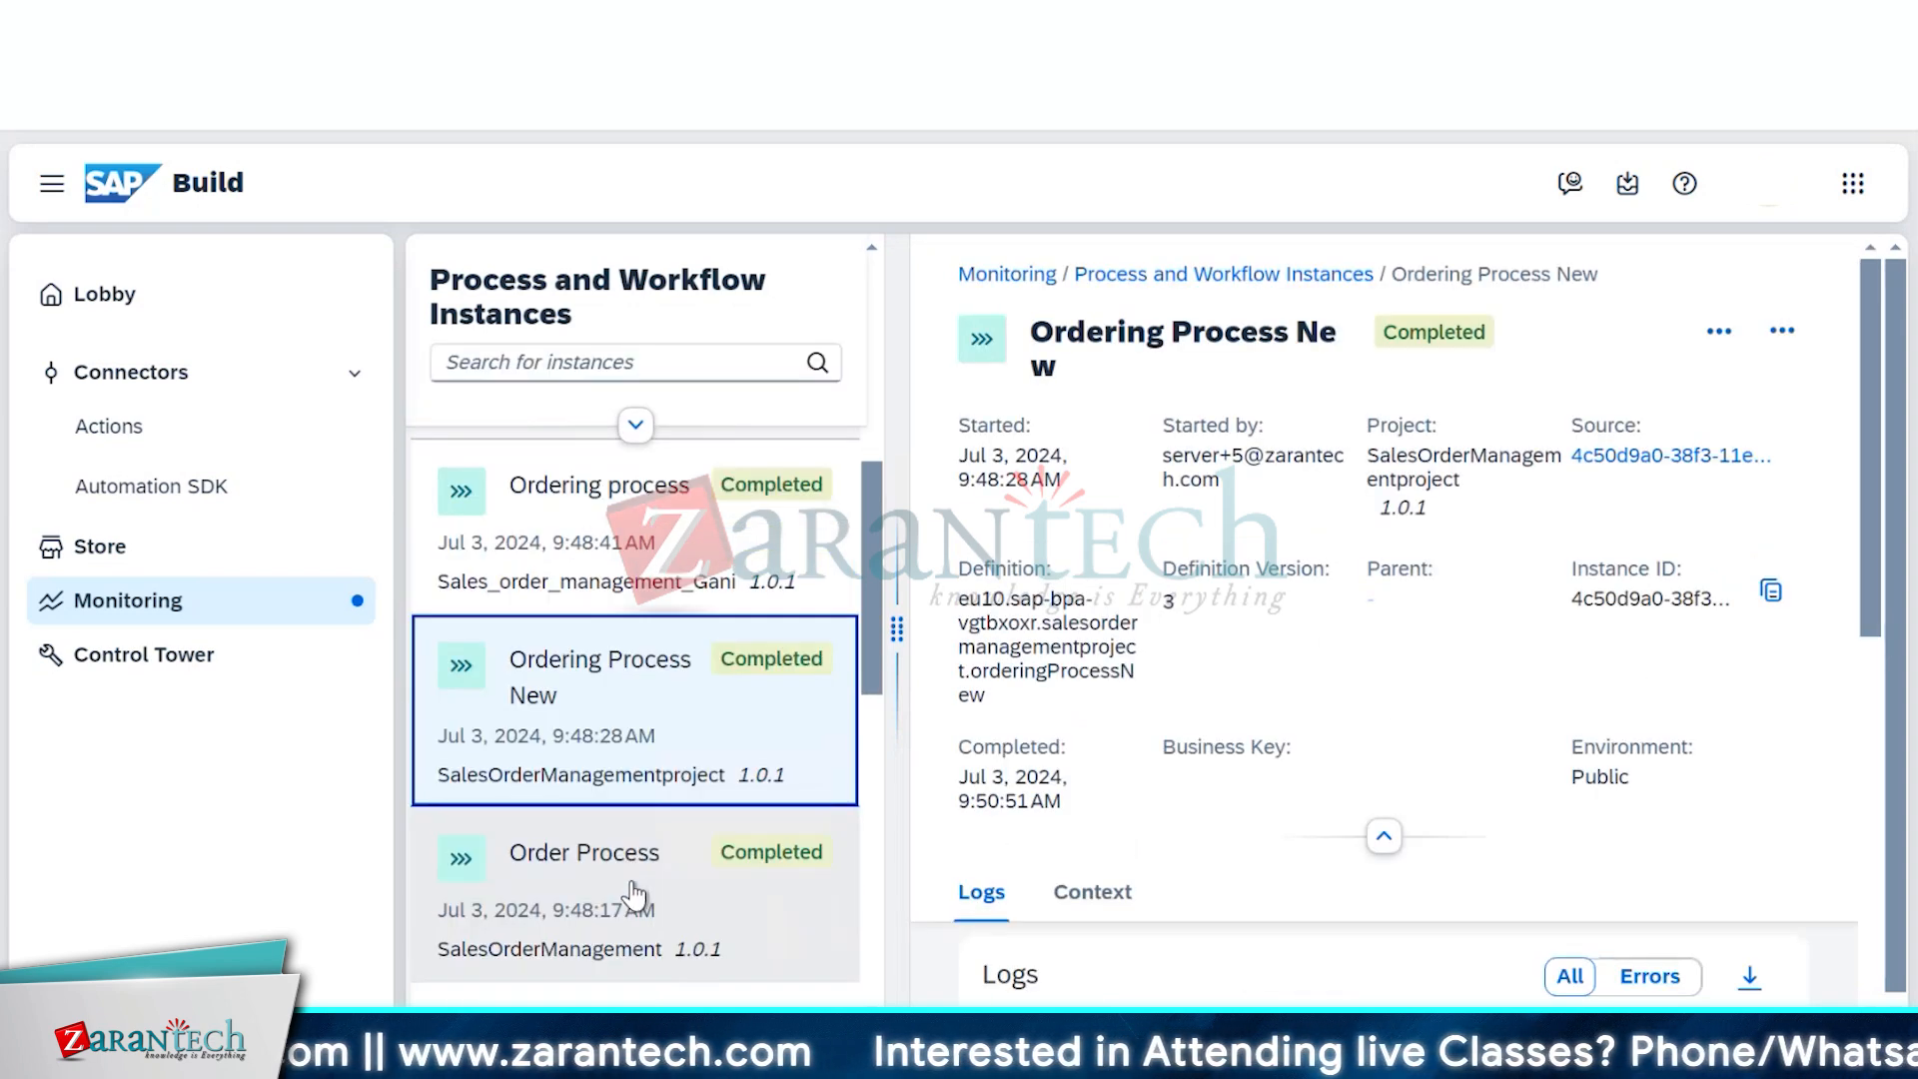
pyautogui.click(633, 896)
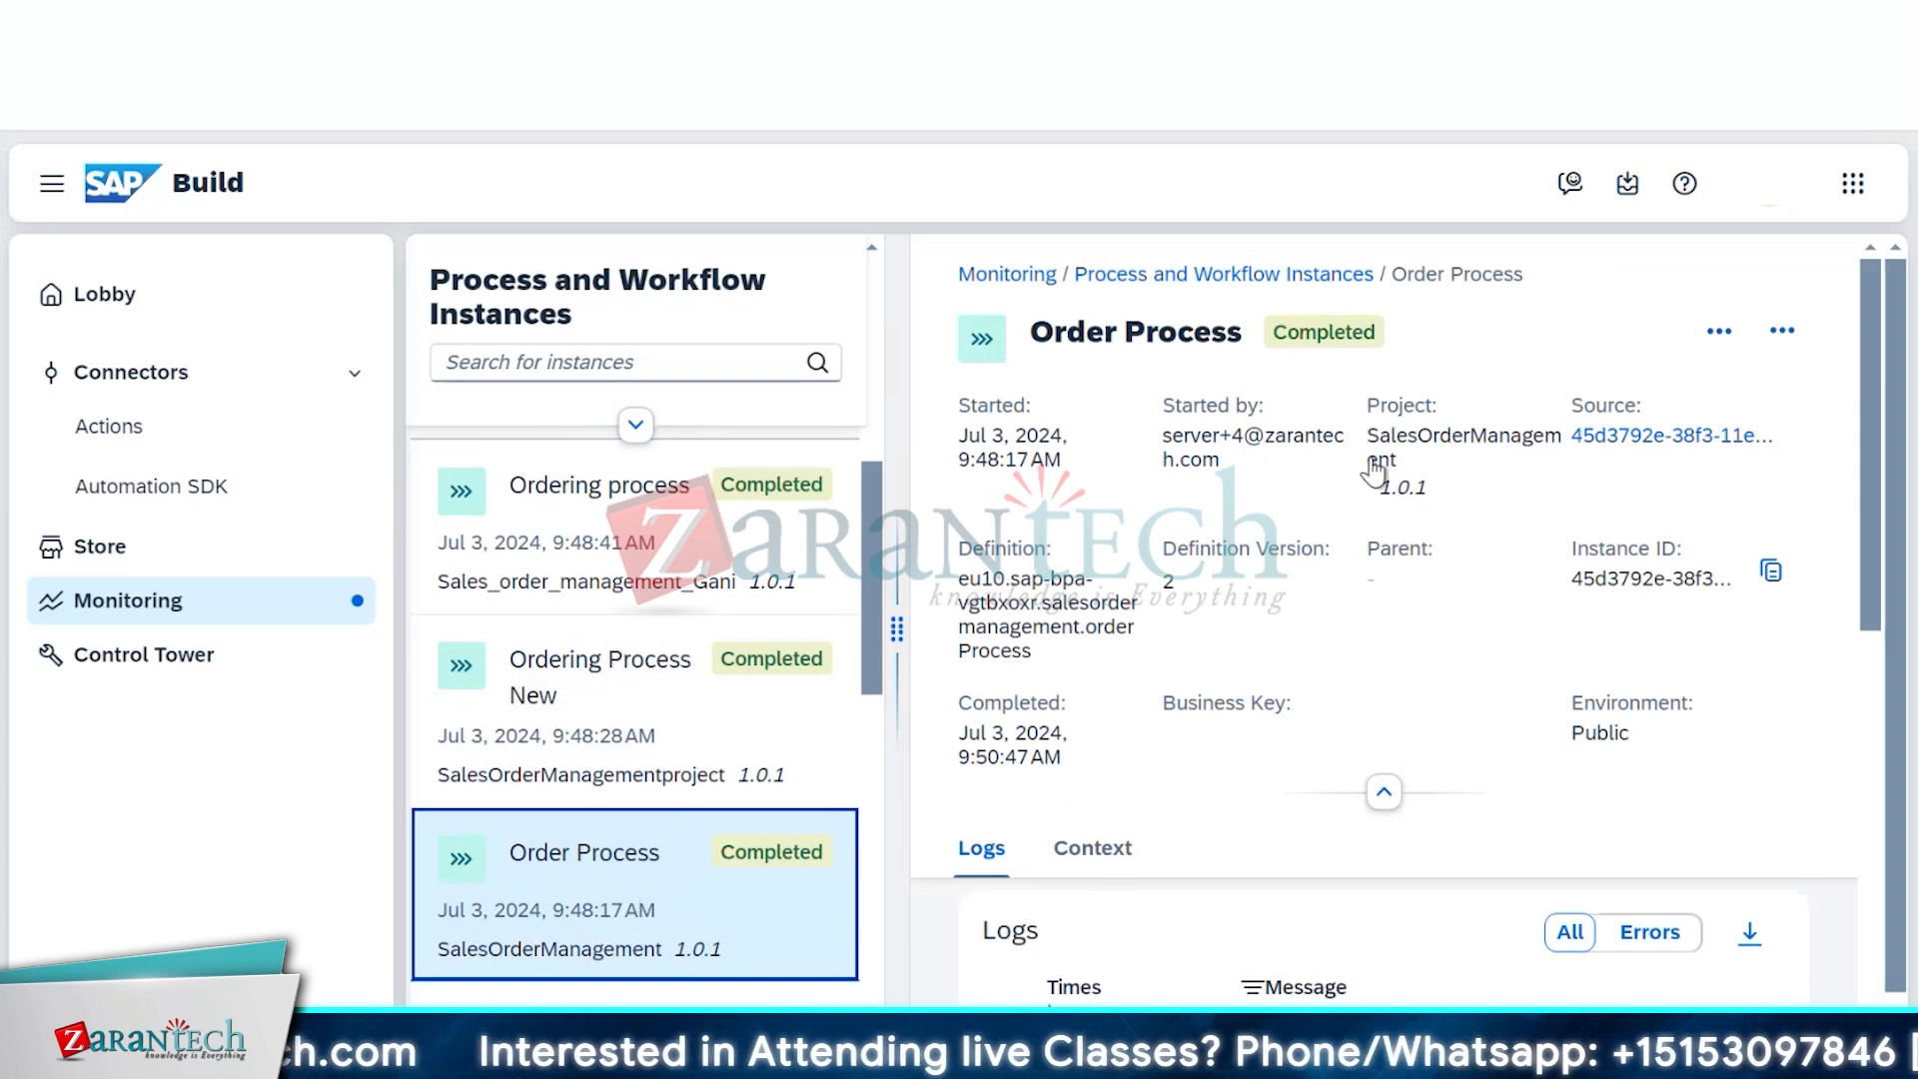
pyautogui.scroll(-3, 1379, 709)
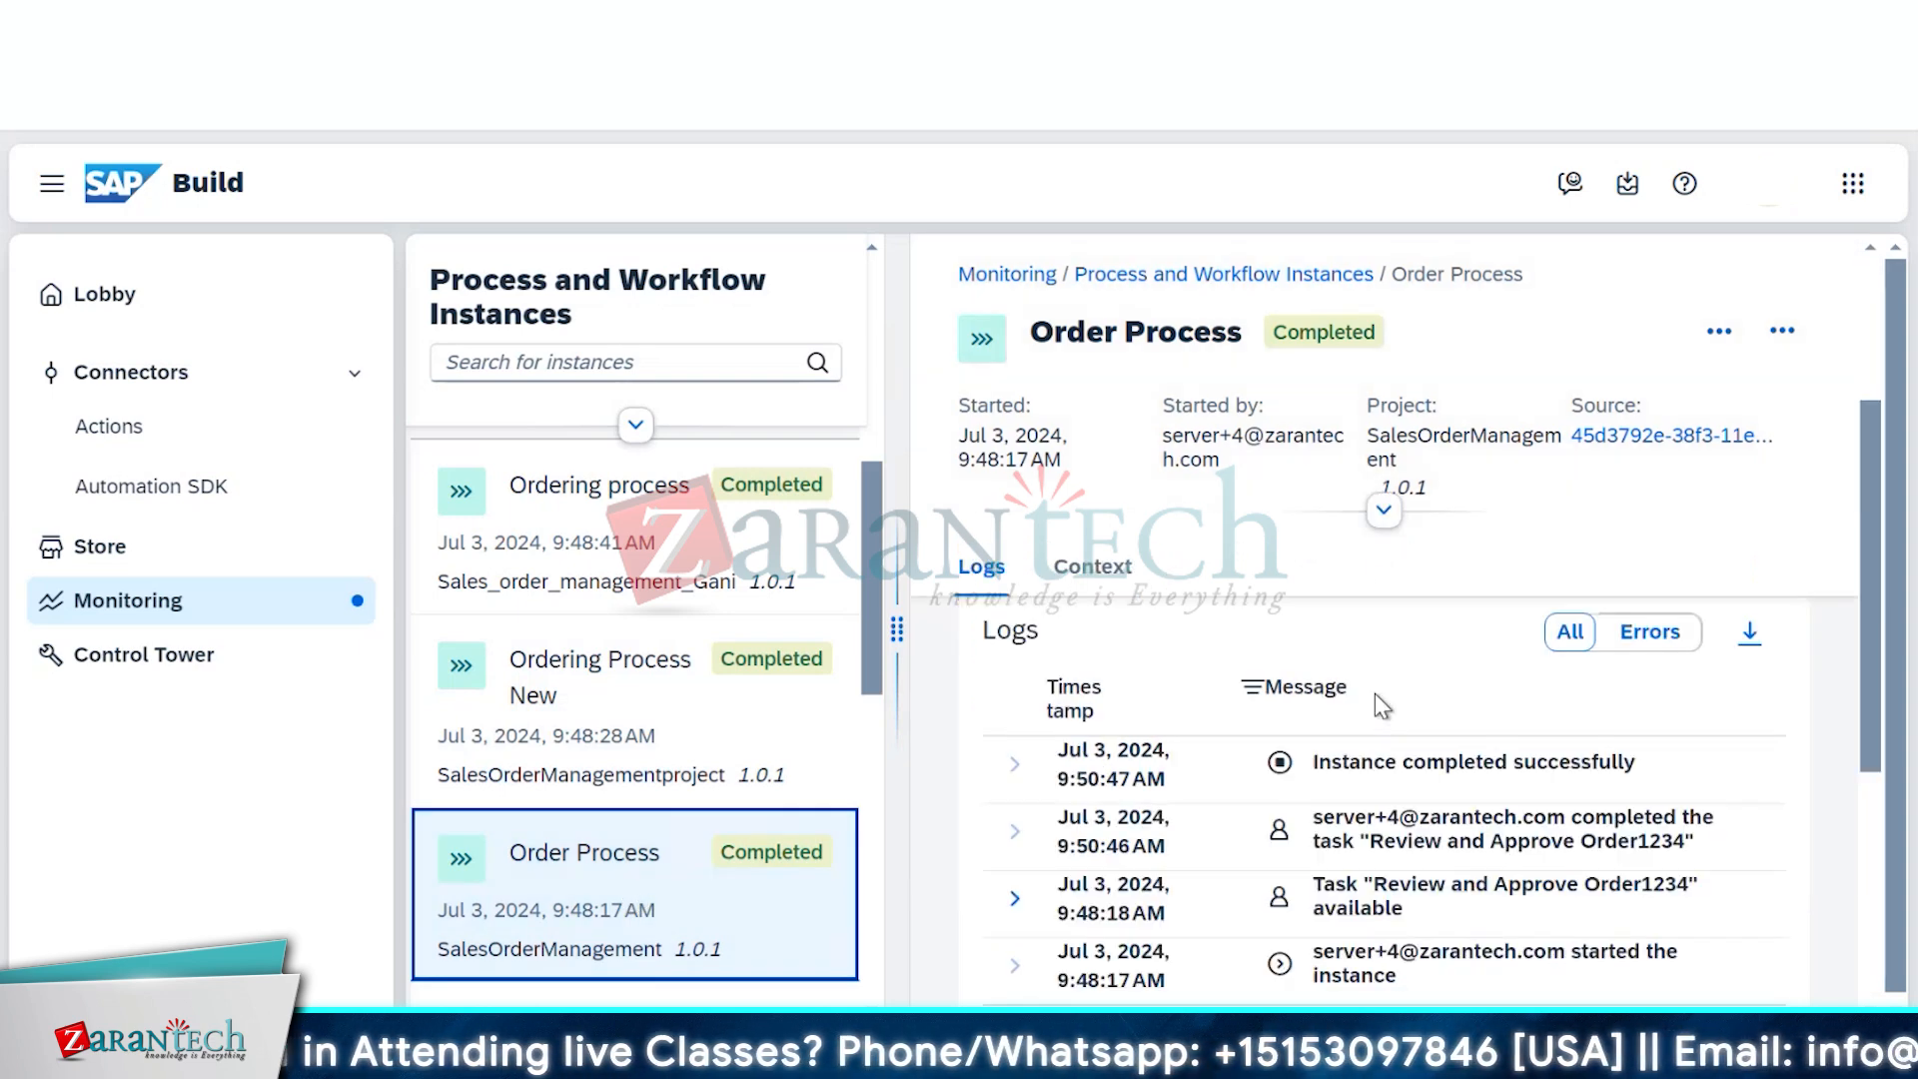
pyautogui.scroll(-5, 1375, 693)
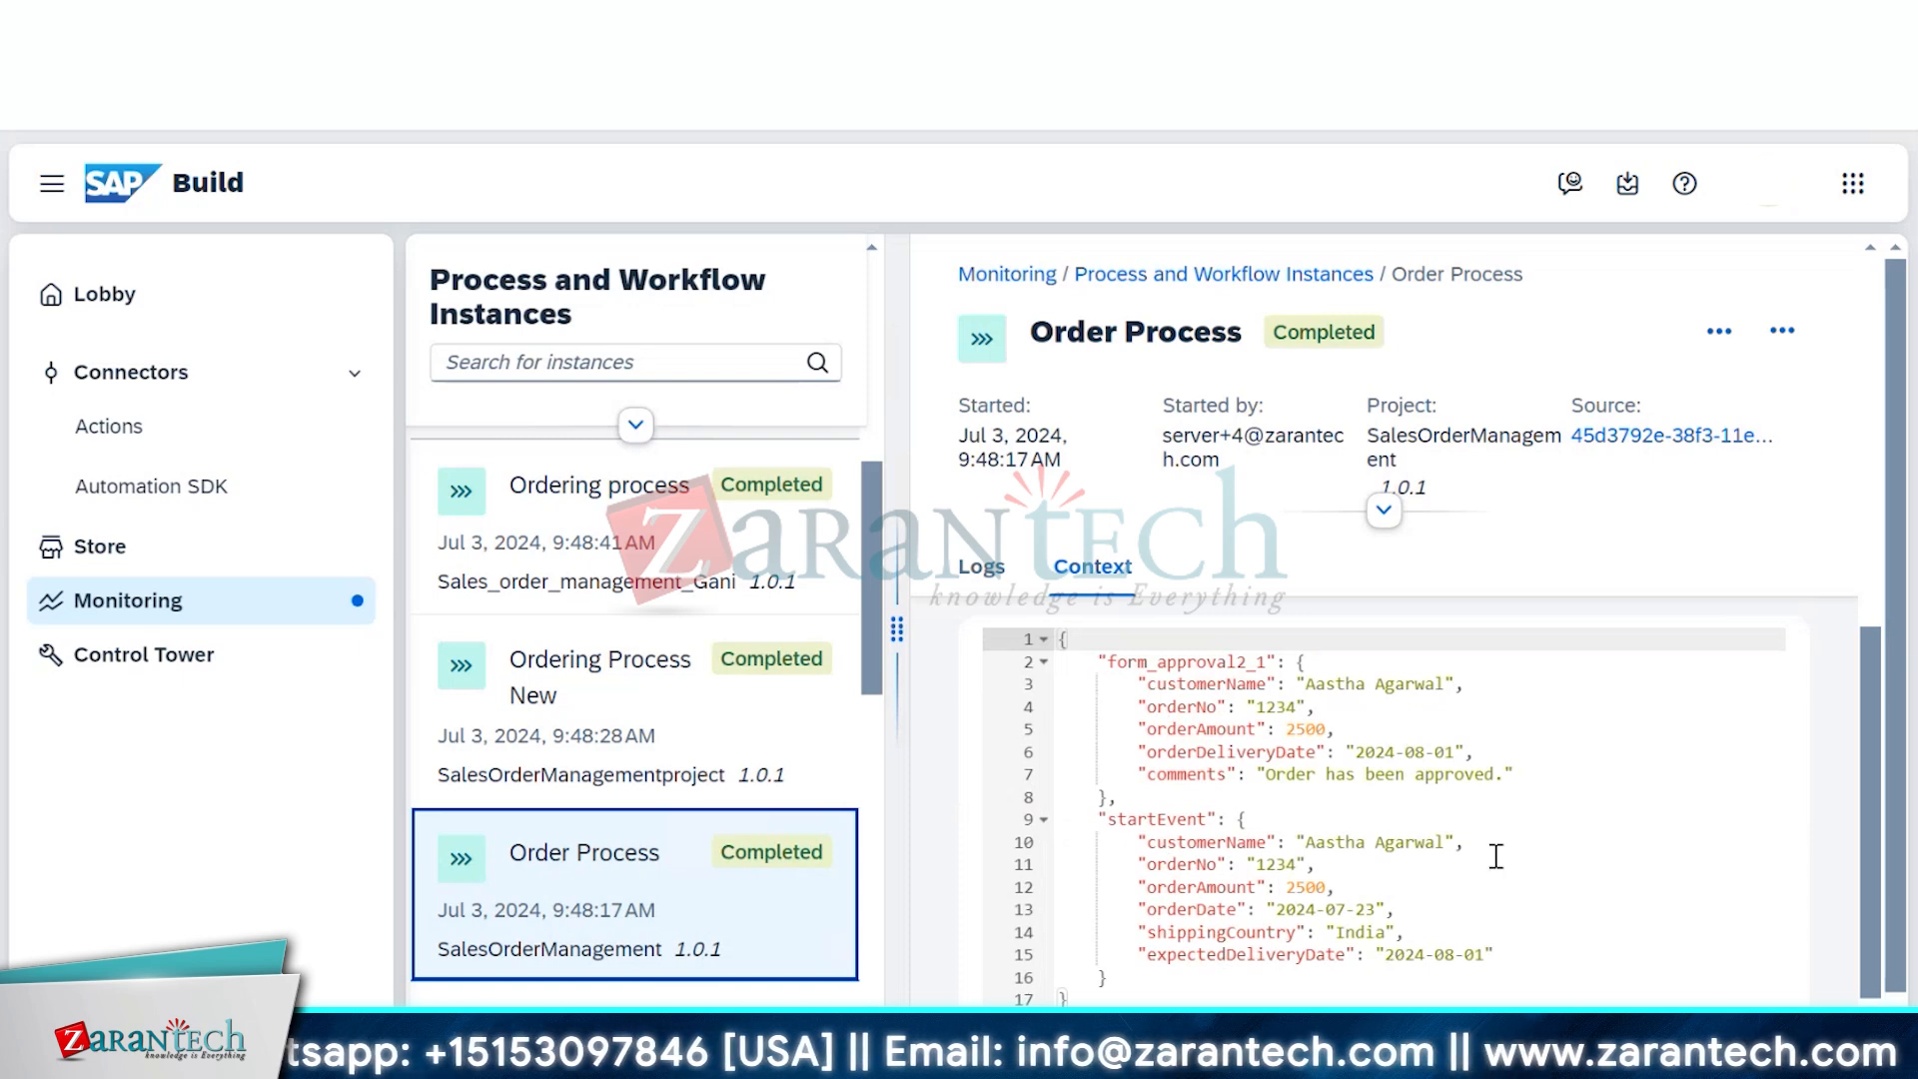
pyautogui.scroll(-1, 1496, 856)
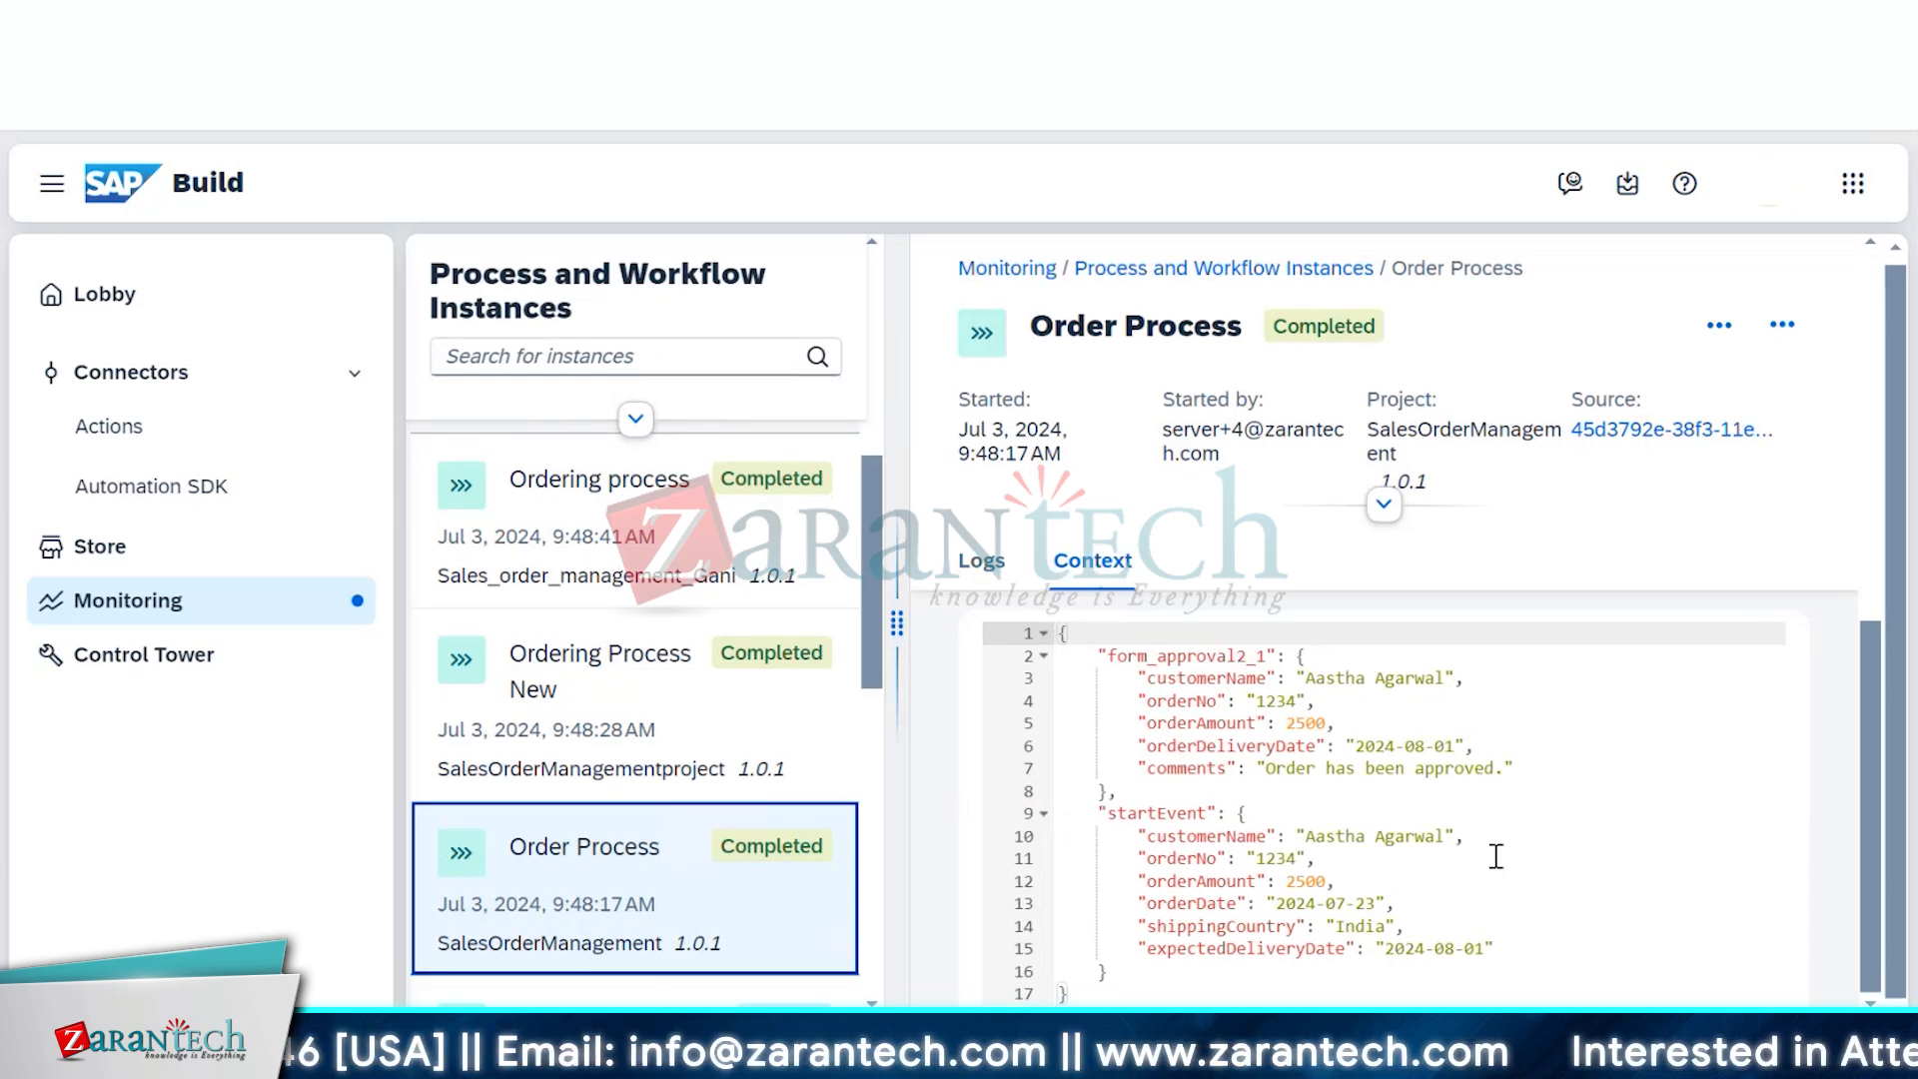
pyautogui.scroll(8, 1495, 856)
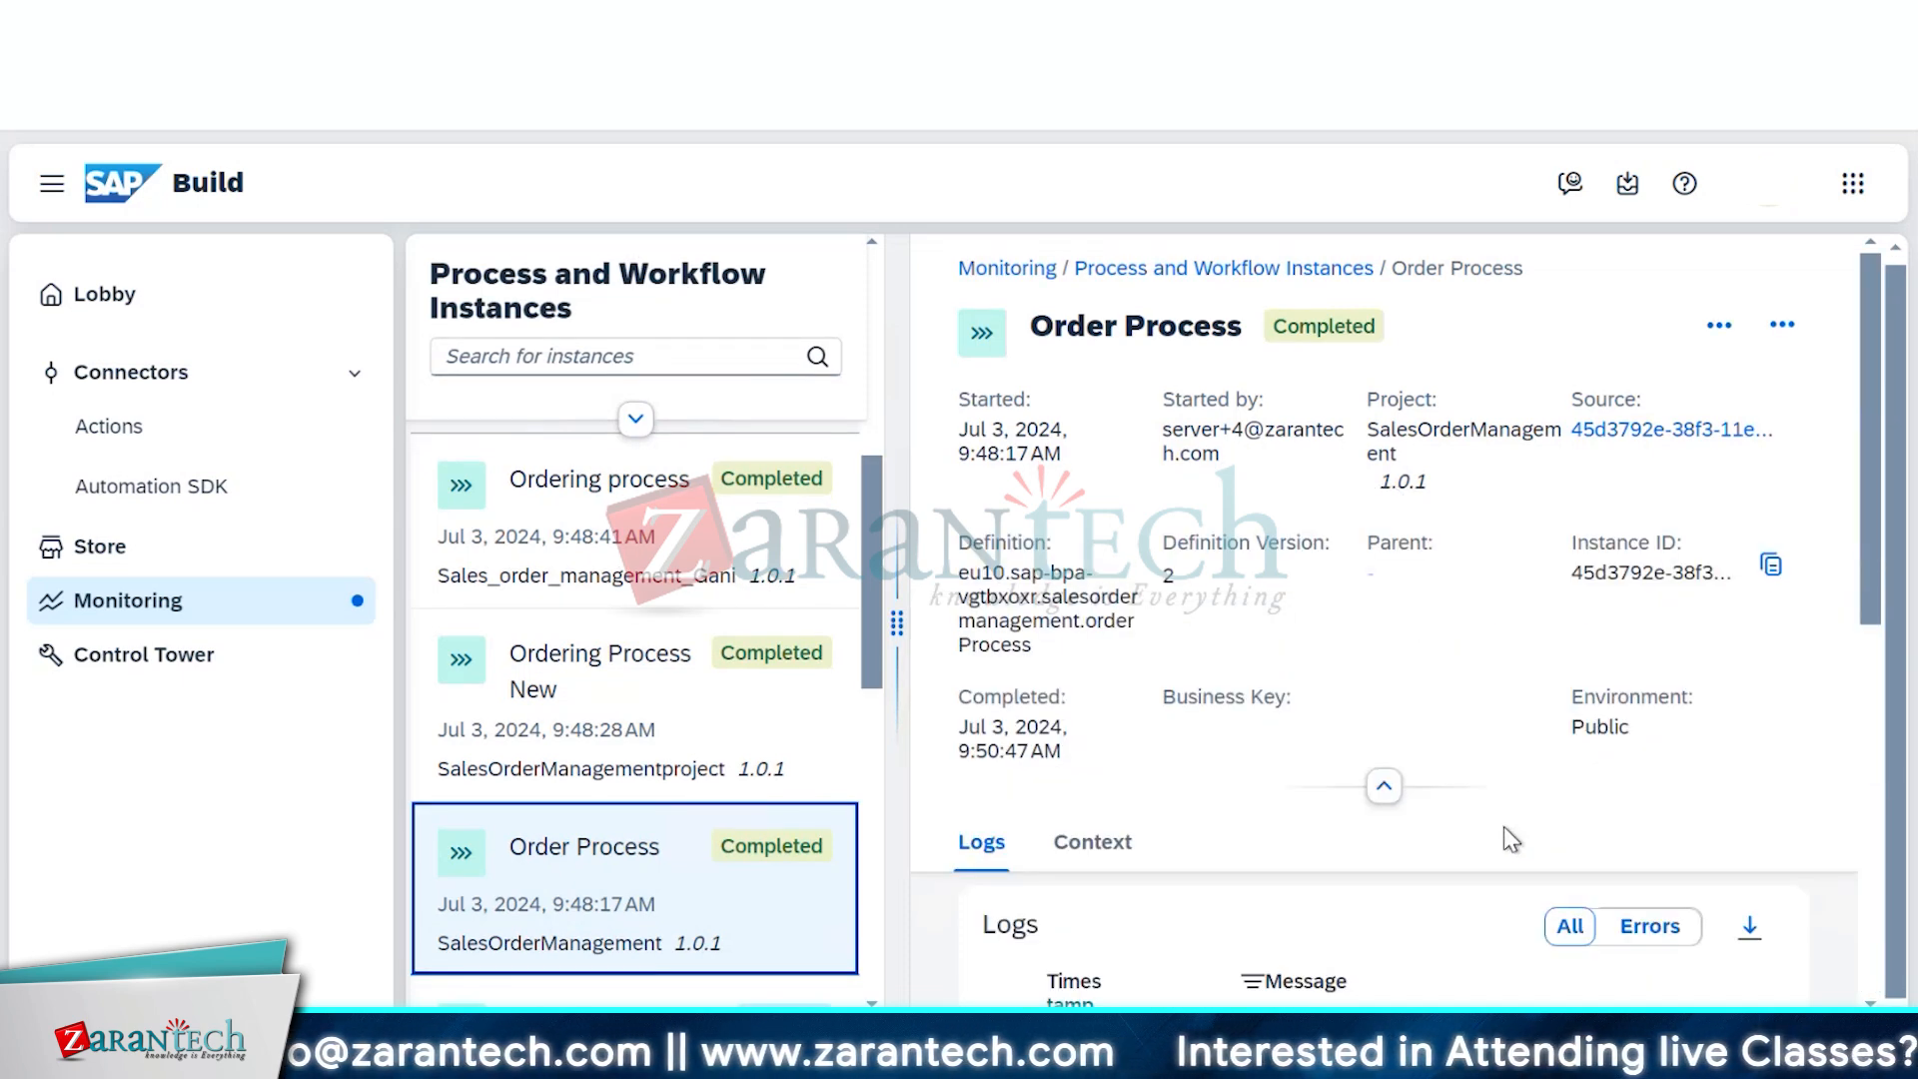
pyautogui.scroll(1, 1504, 827)
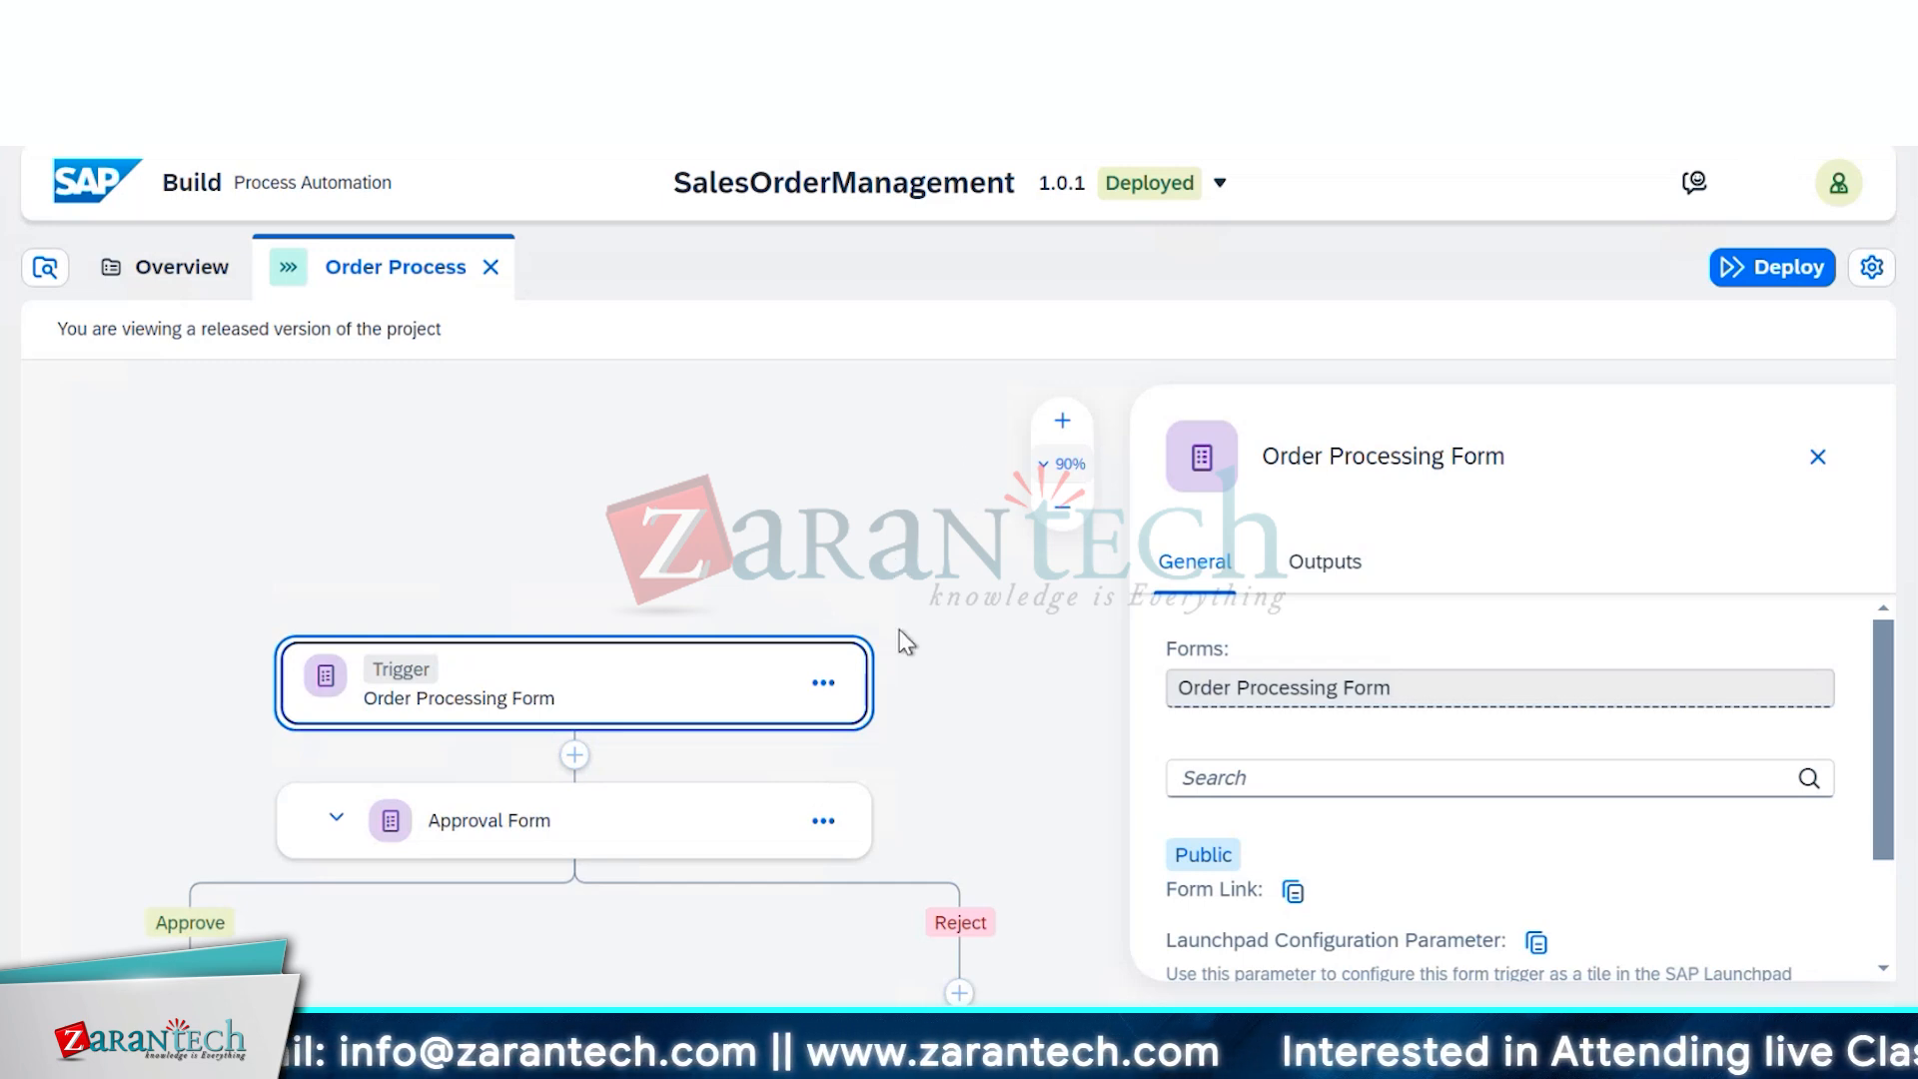
# Close the Order Processing Form panel, select Approval Form, and switch to the Editable version
pyautogui.scroll(-3, 899, 642)
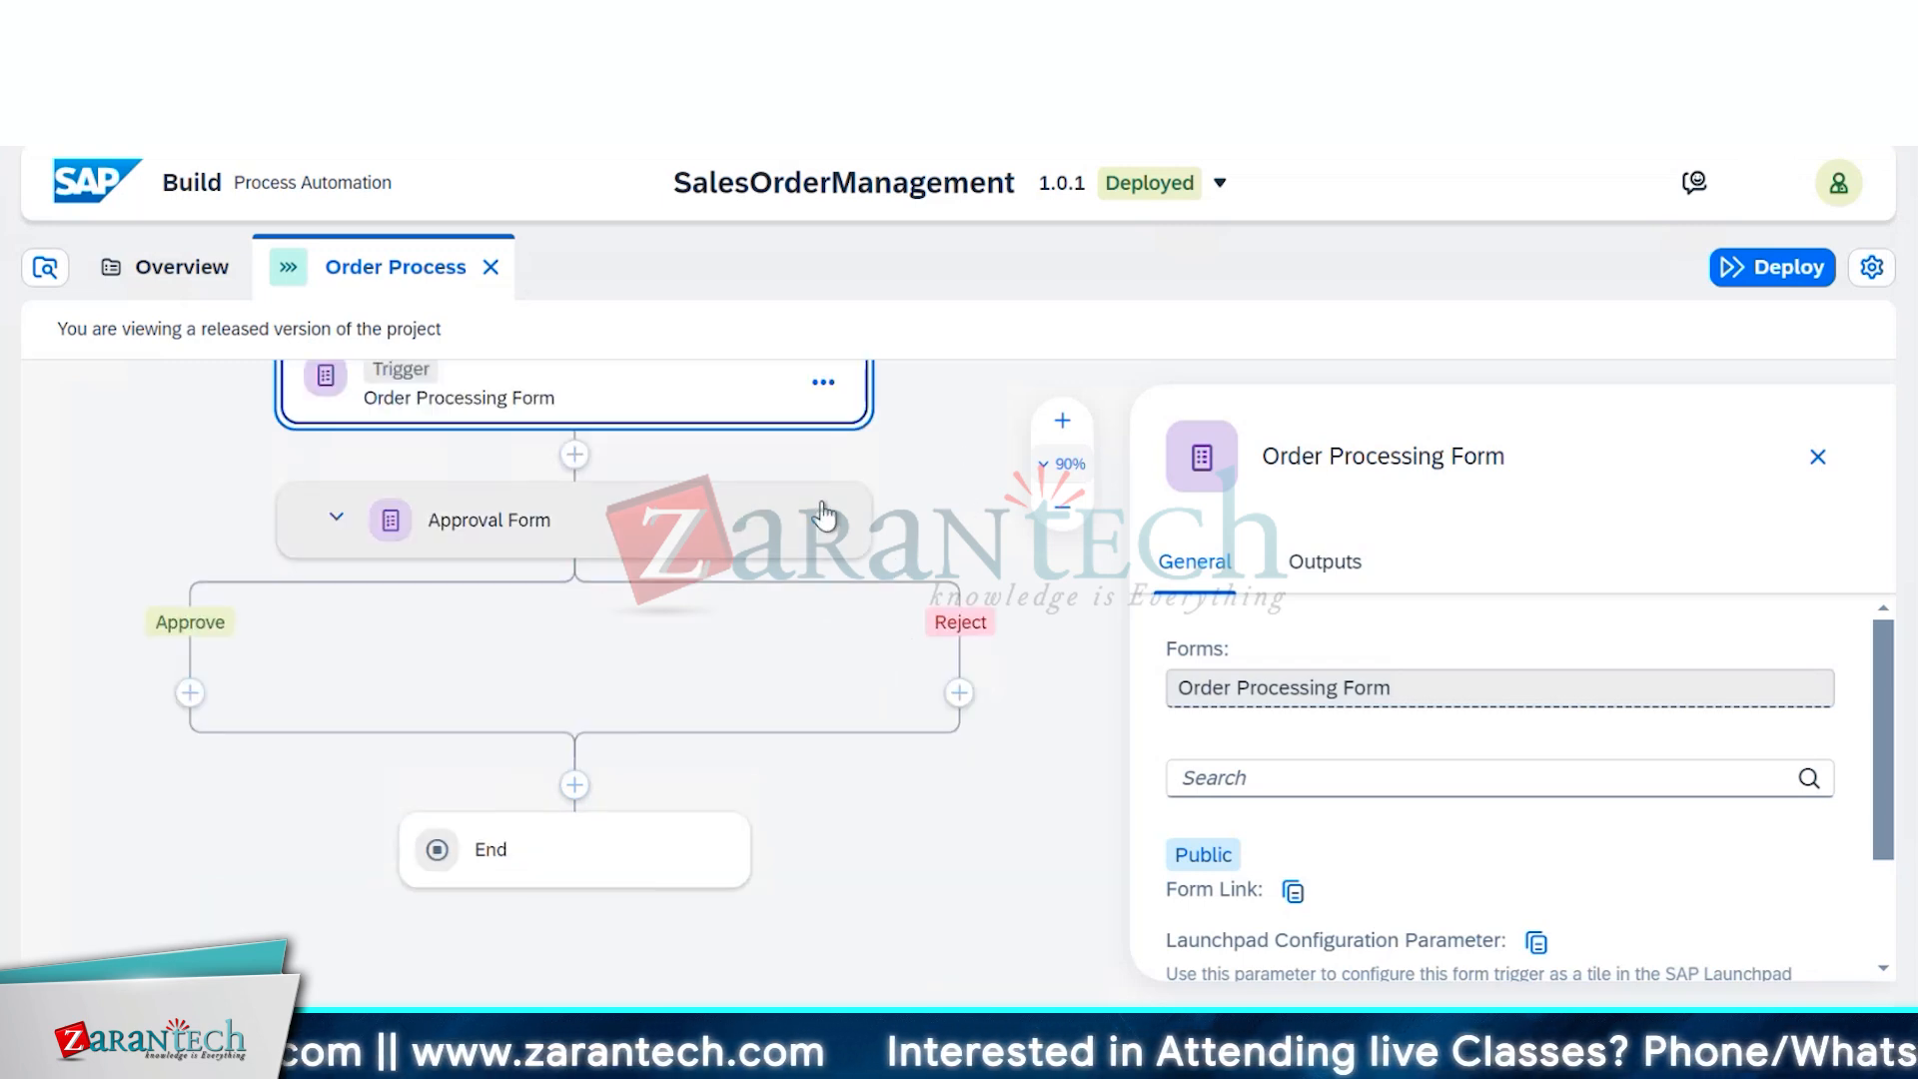
pyautogui.click(1818, 458)
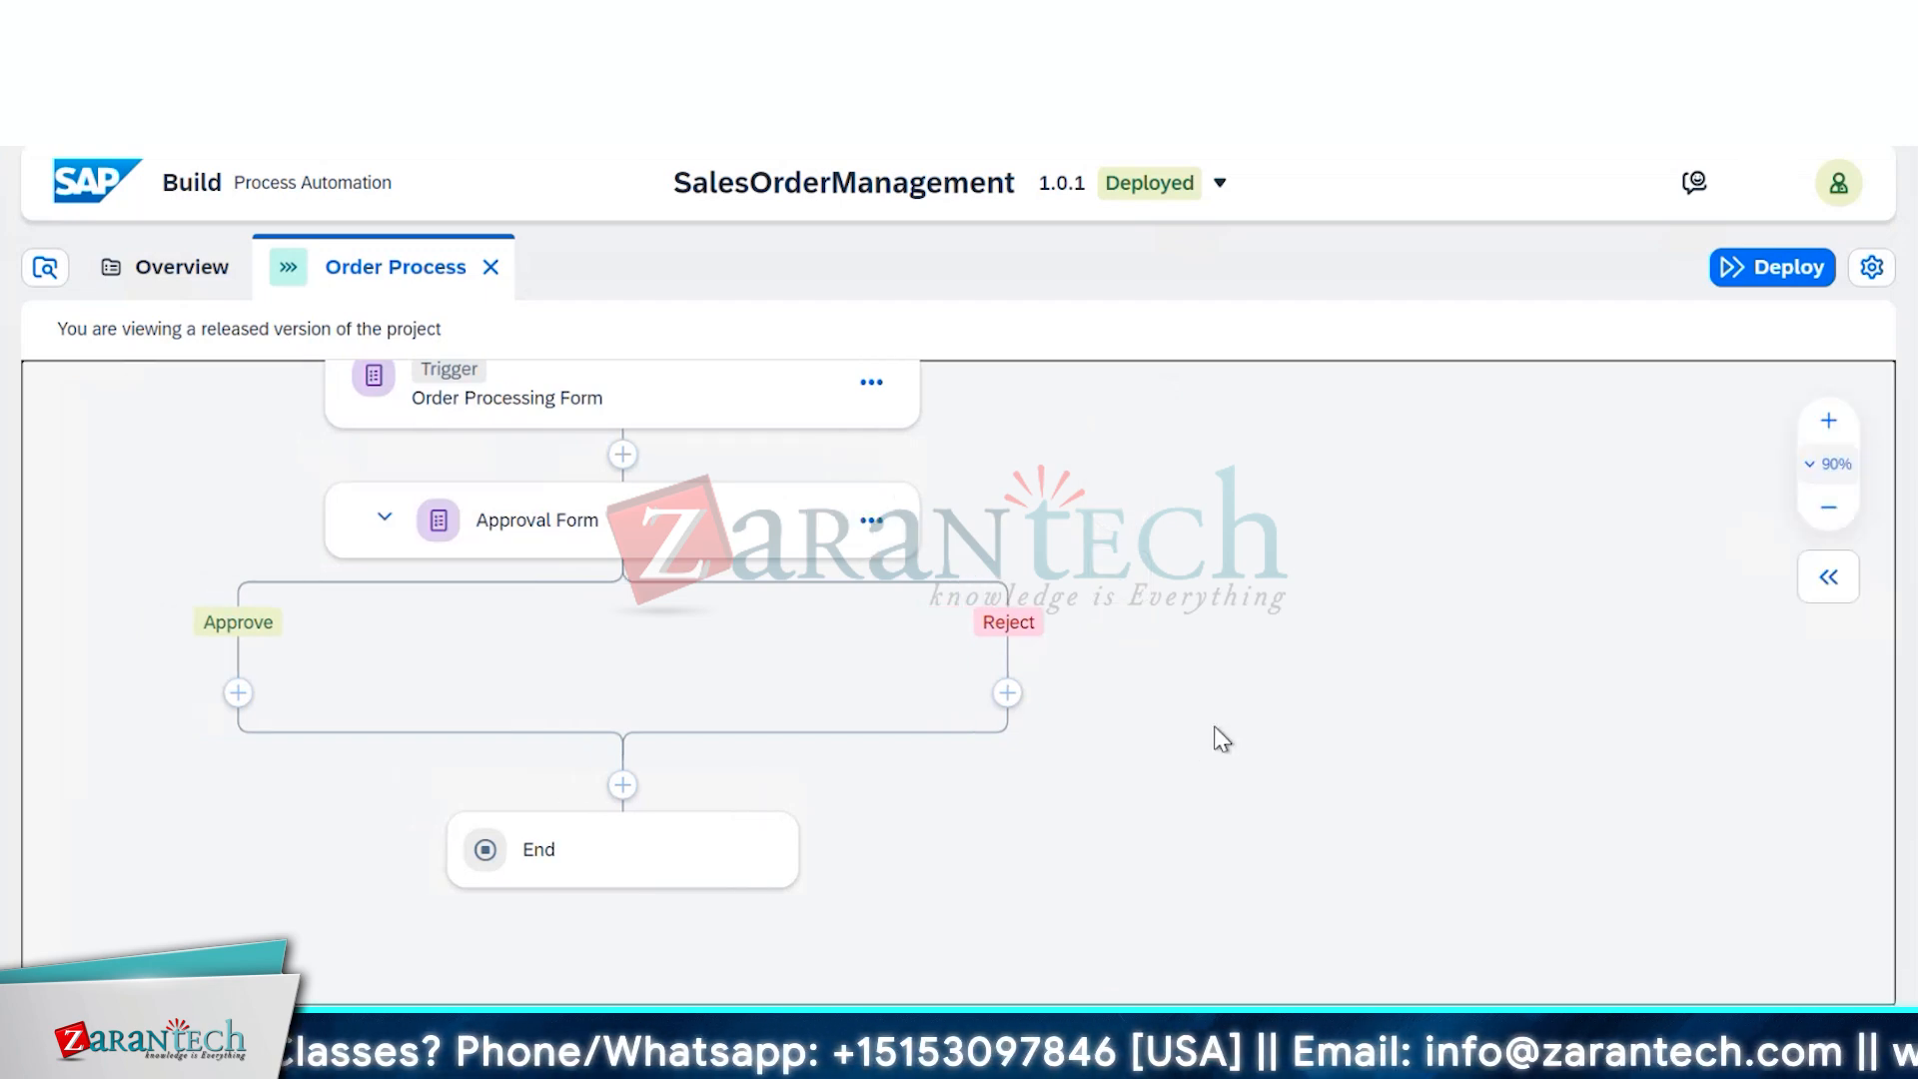
pyautogui.scroll(3, 1221, 731)
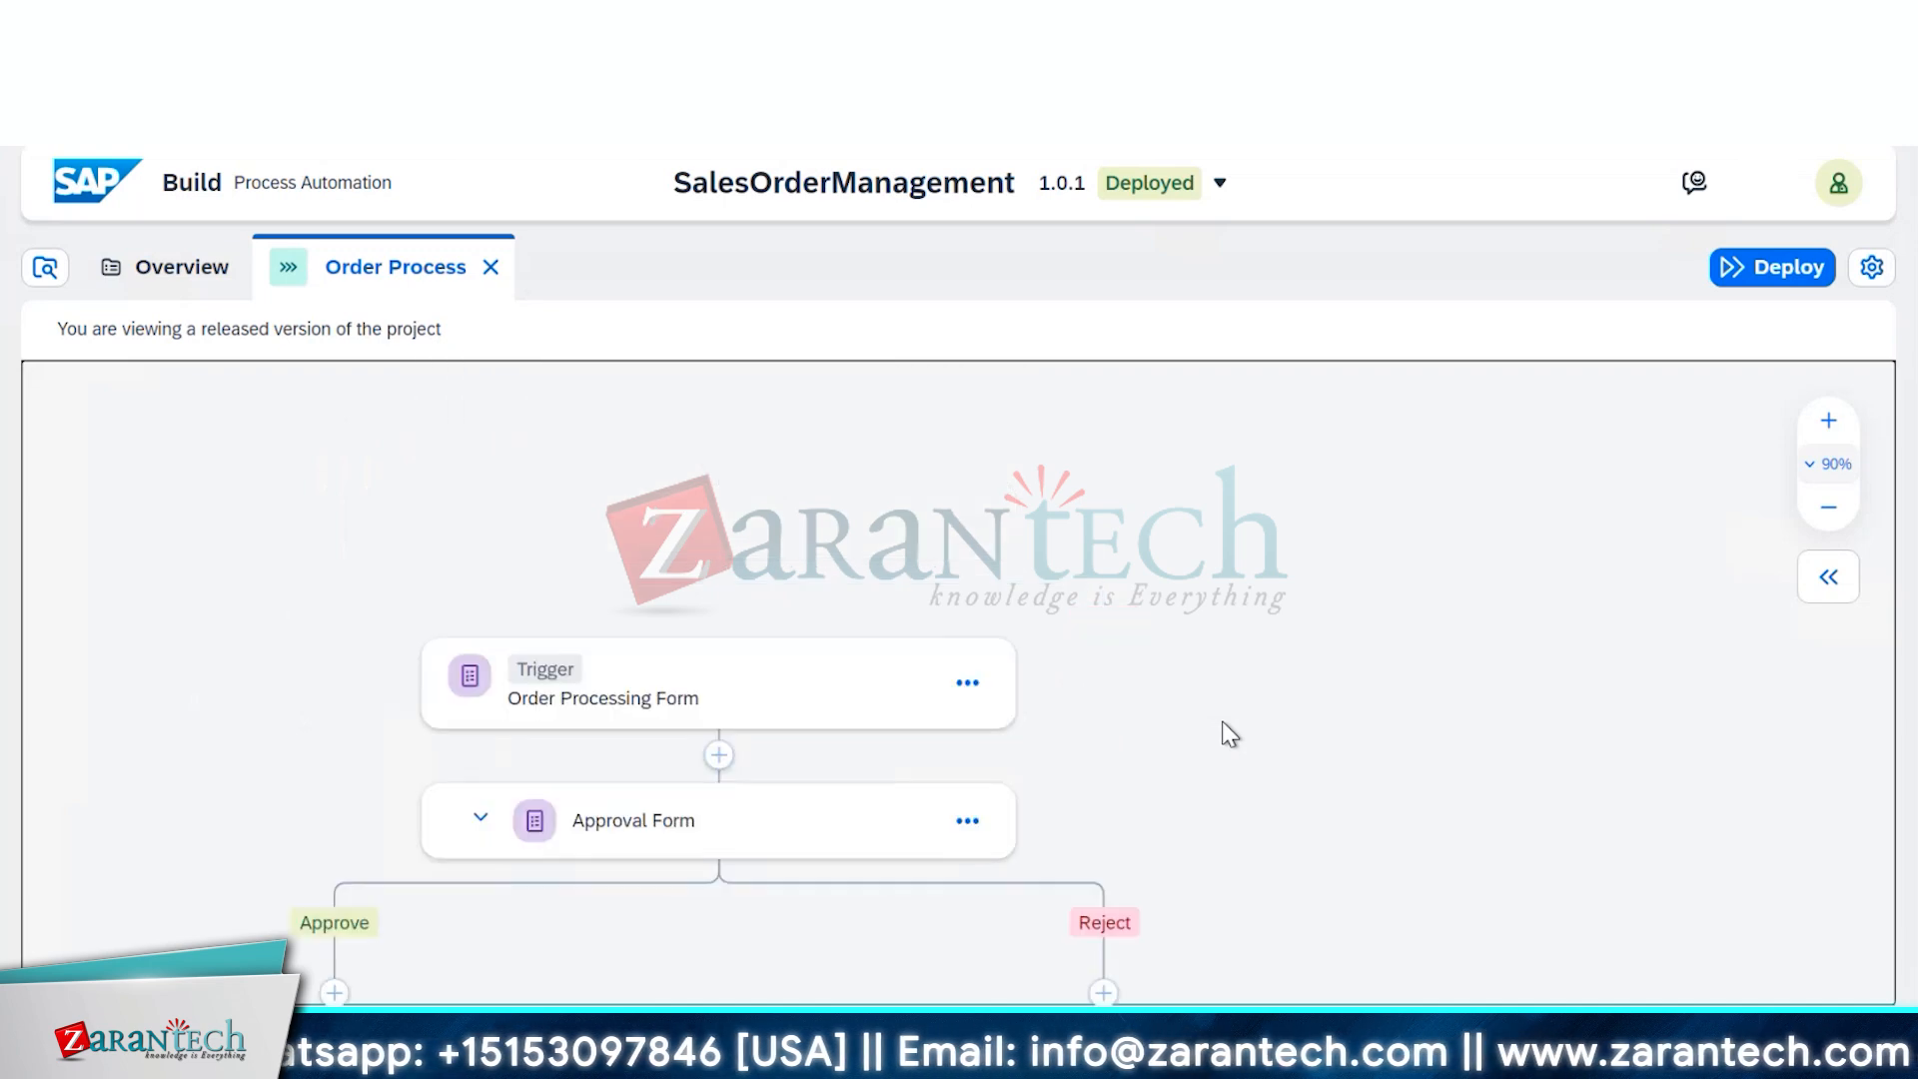
pyautogui.scroll(-2, 1231, 730)
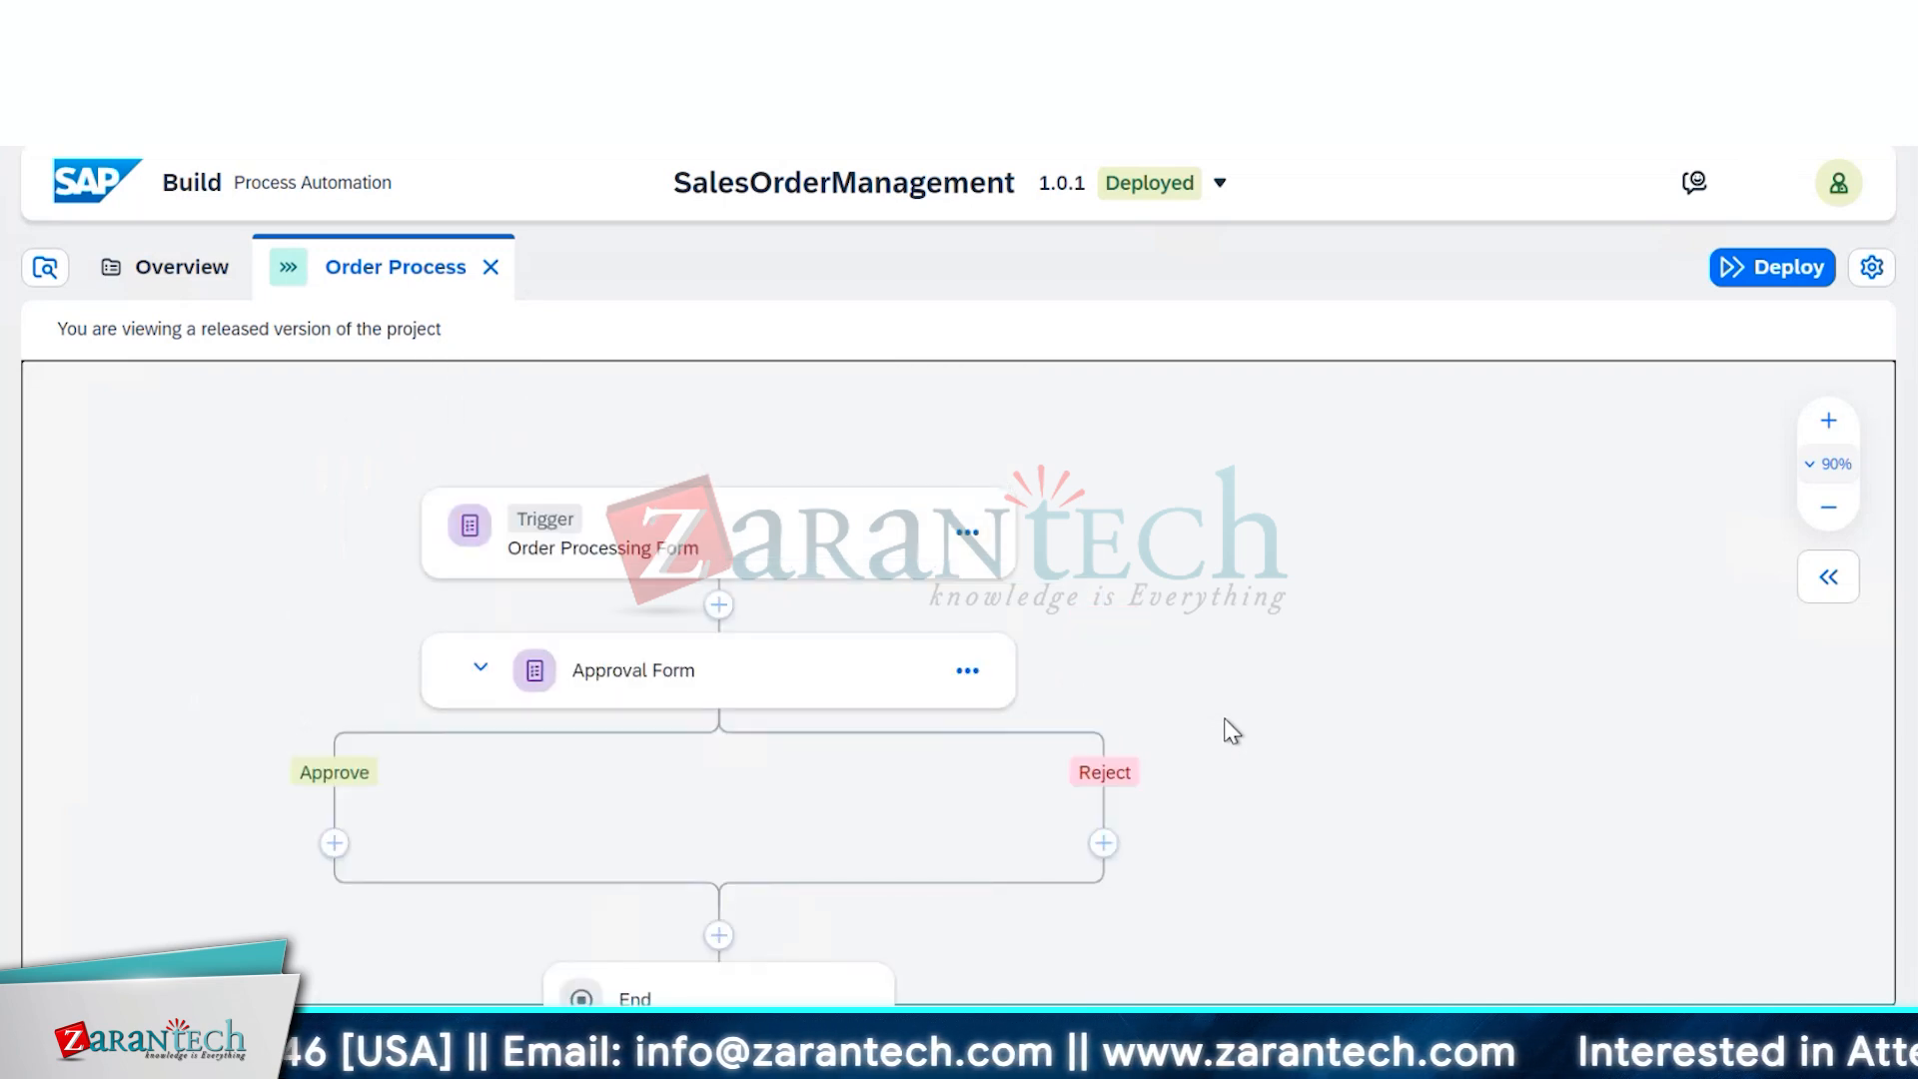
pyautogui.scroll(-2, 1230, 728)
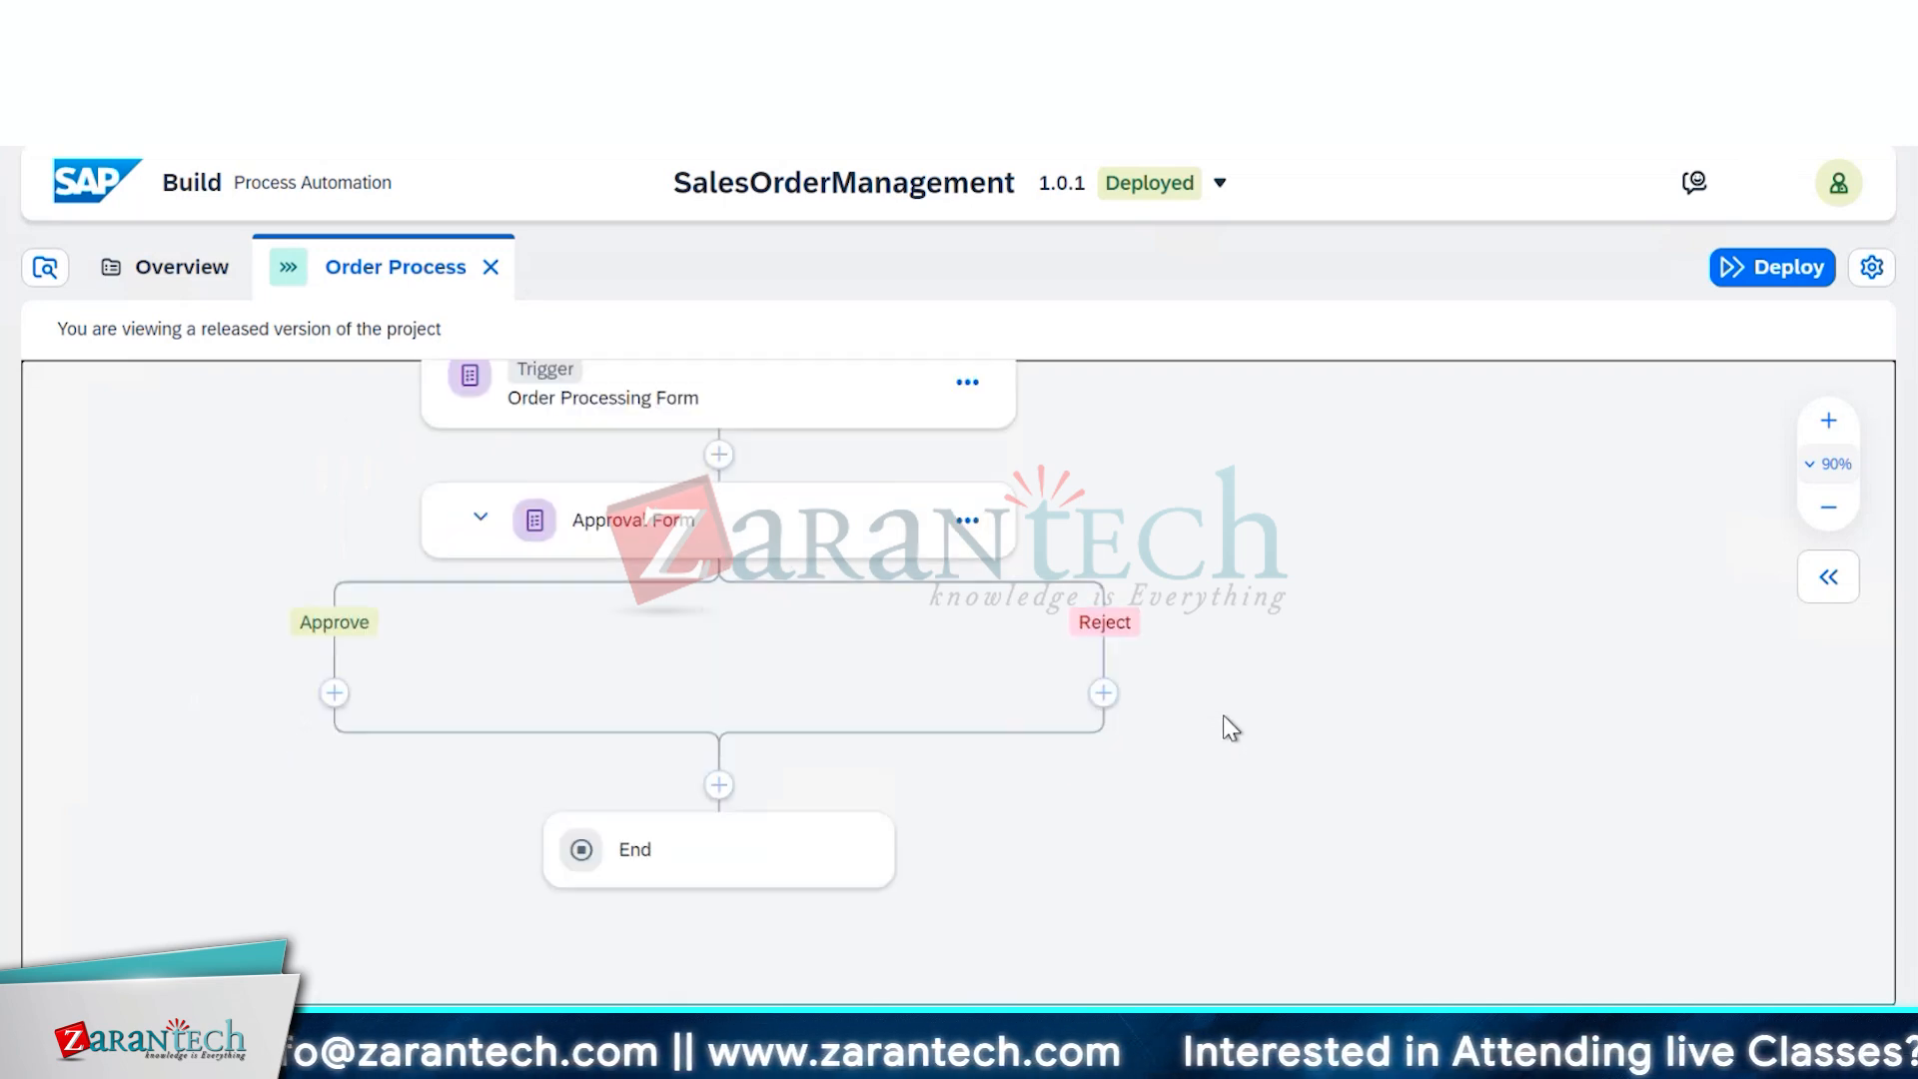
pyautogui.click(817, 515)
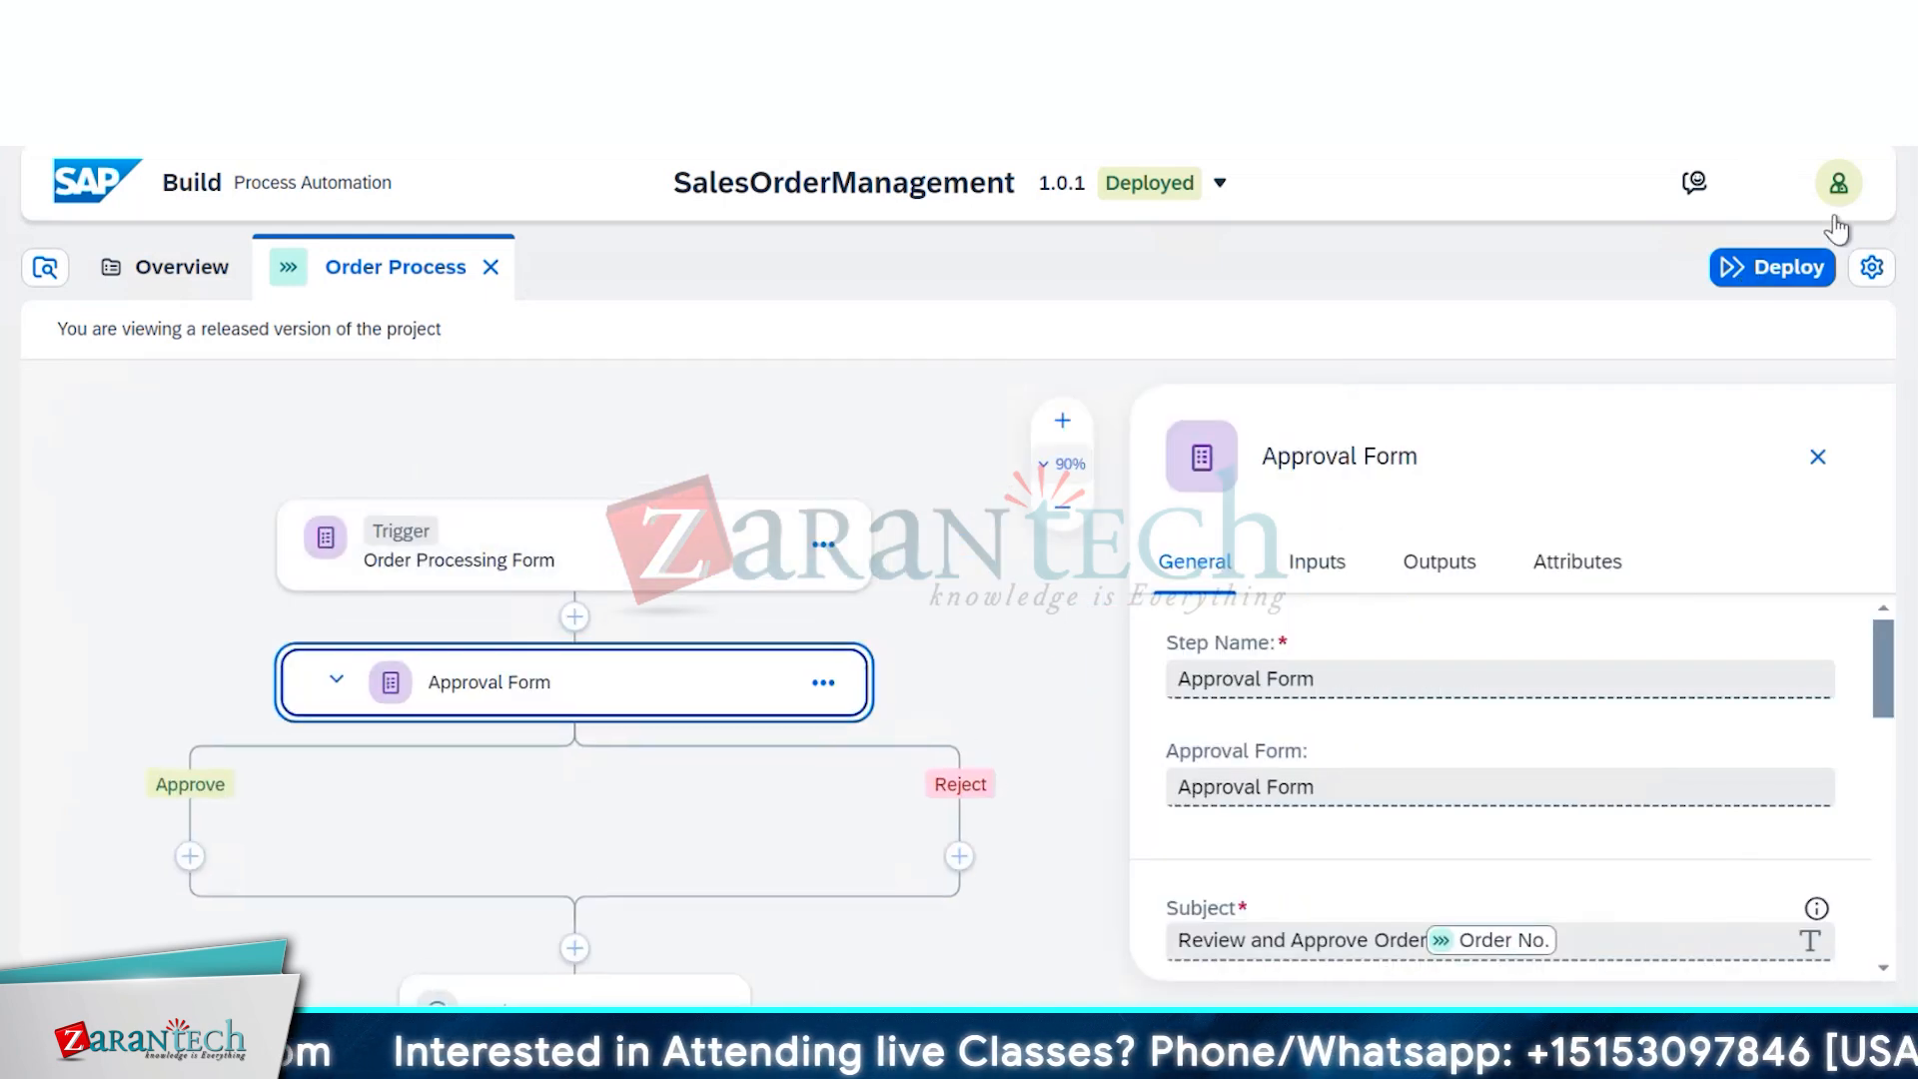
pyautogui.click(1190, 190)
pyautogui.click(1191, 259)
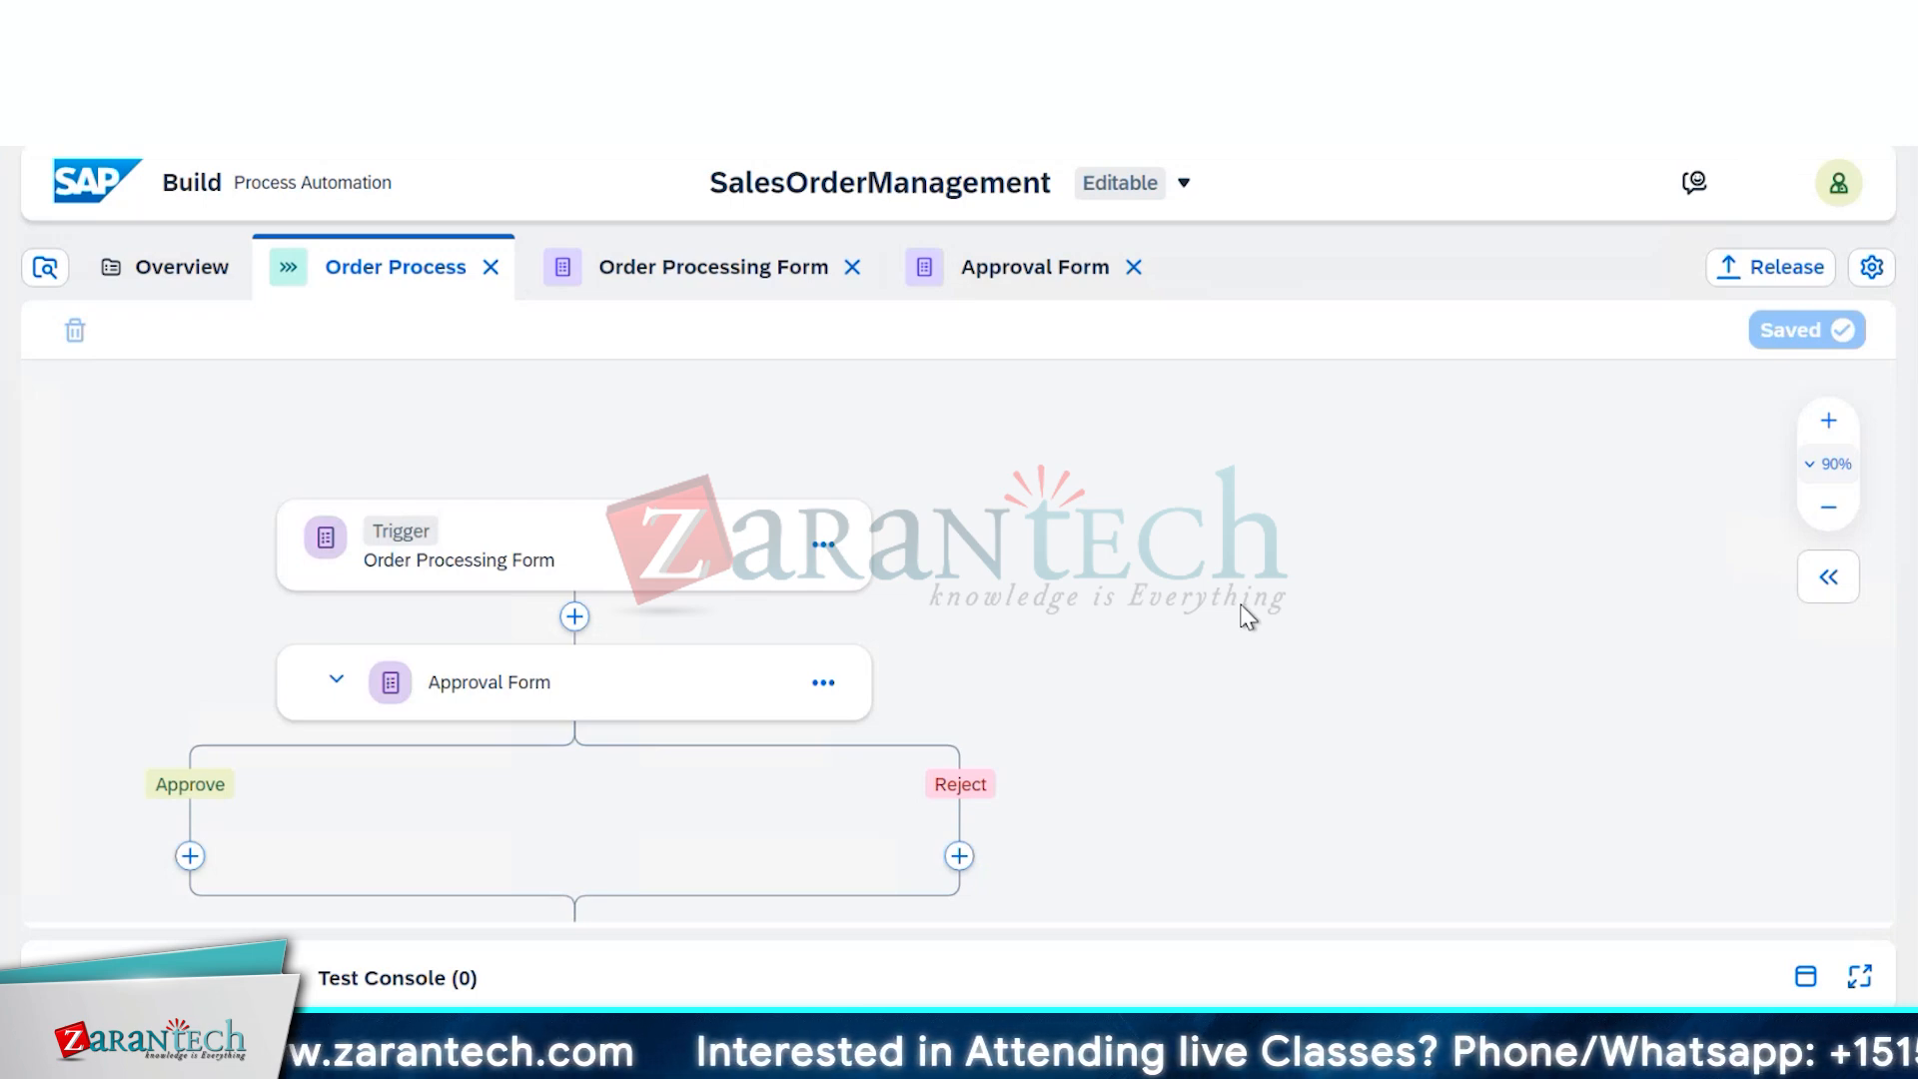
# Insert a Controls and Events Condition step before Approval Form and open its If-branch condition editor
pyautogui.click(575, 619)
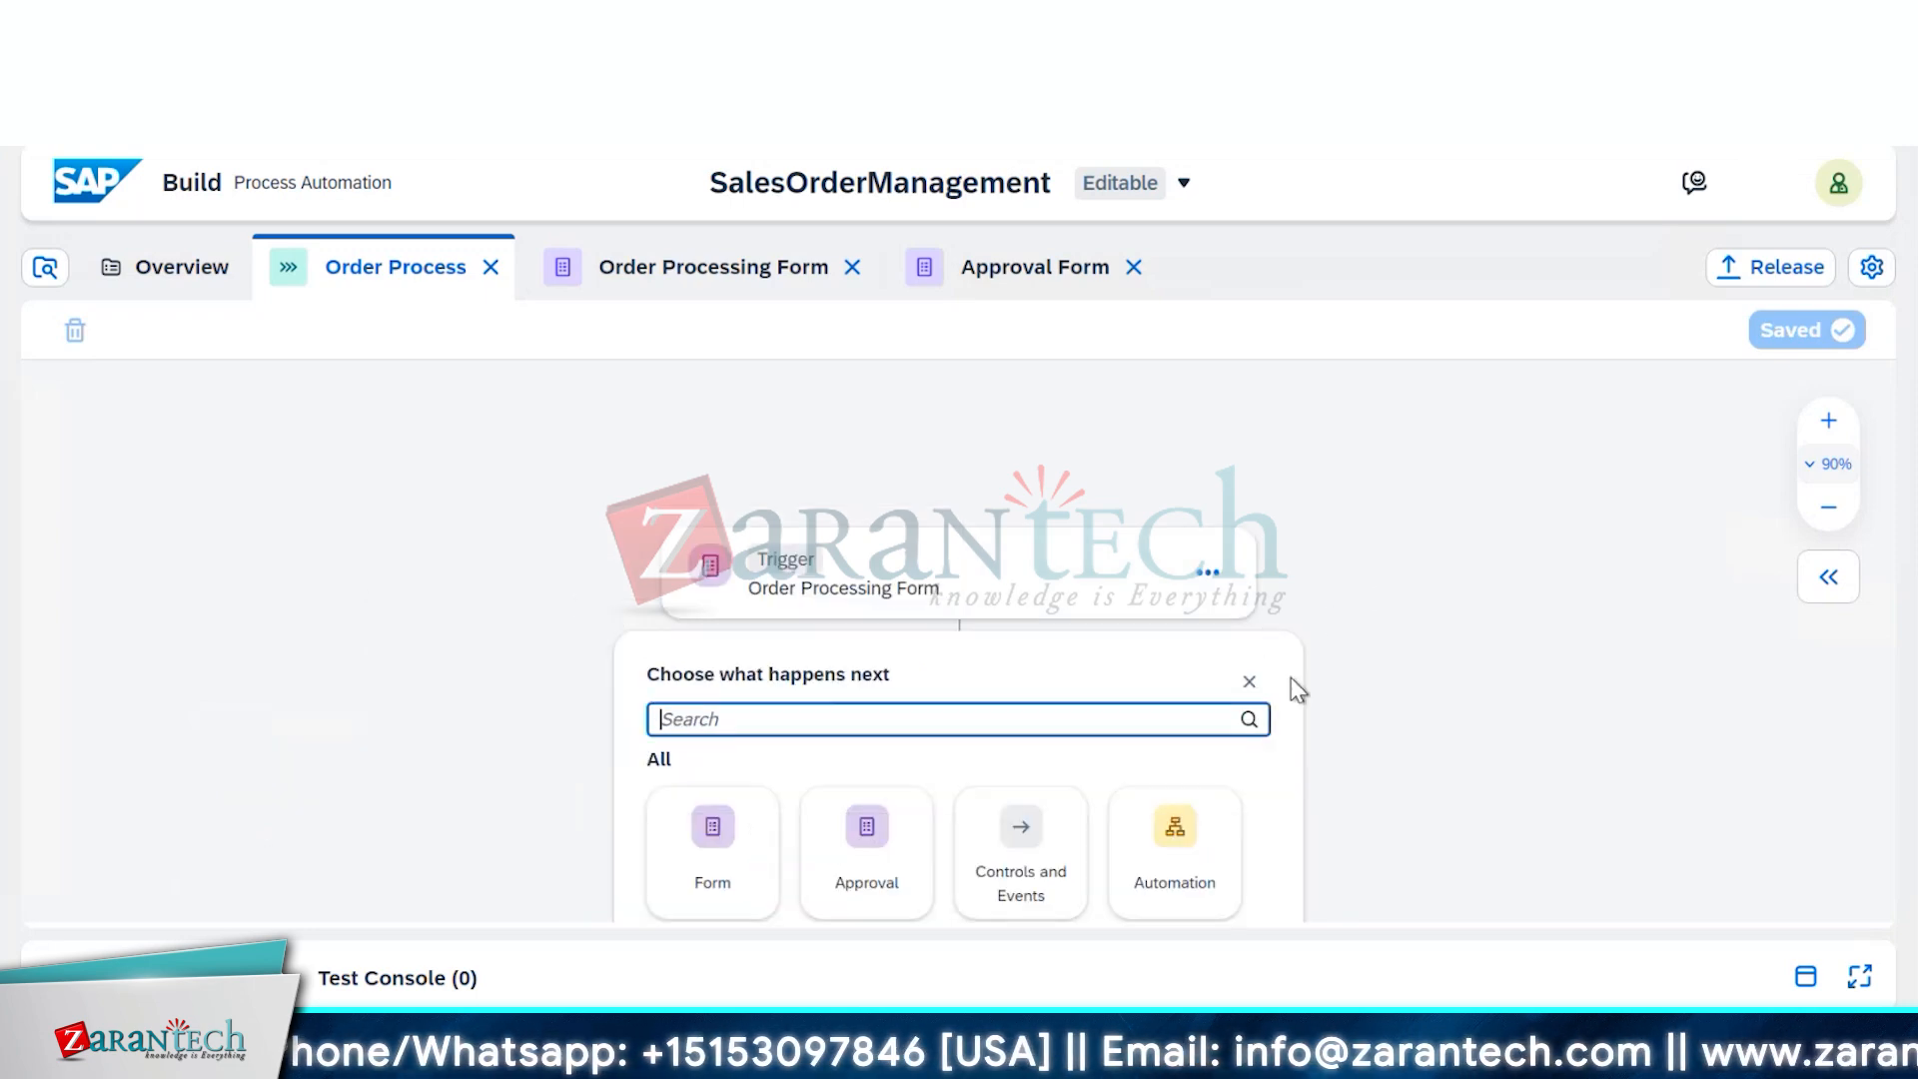
pyautogui.scroll(-2, 1291, 677)
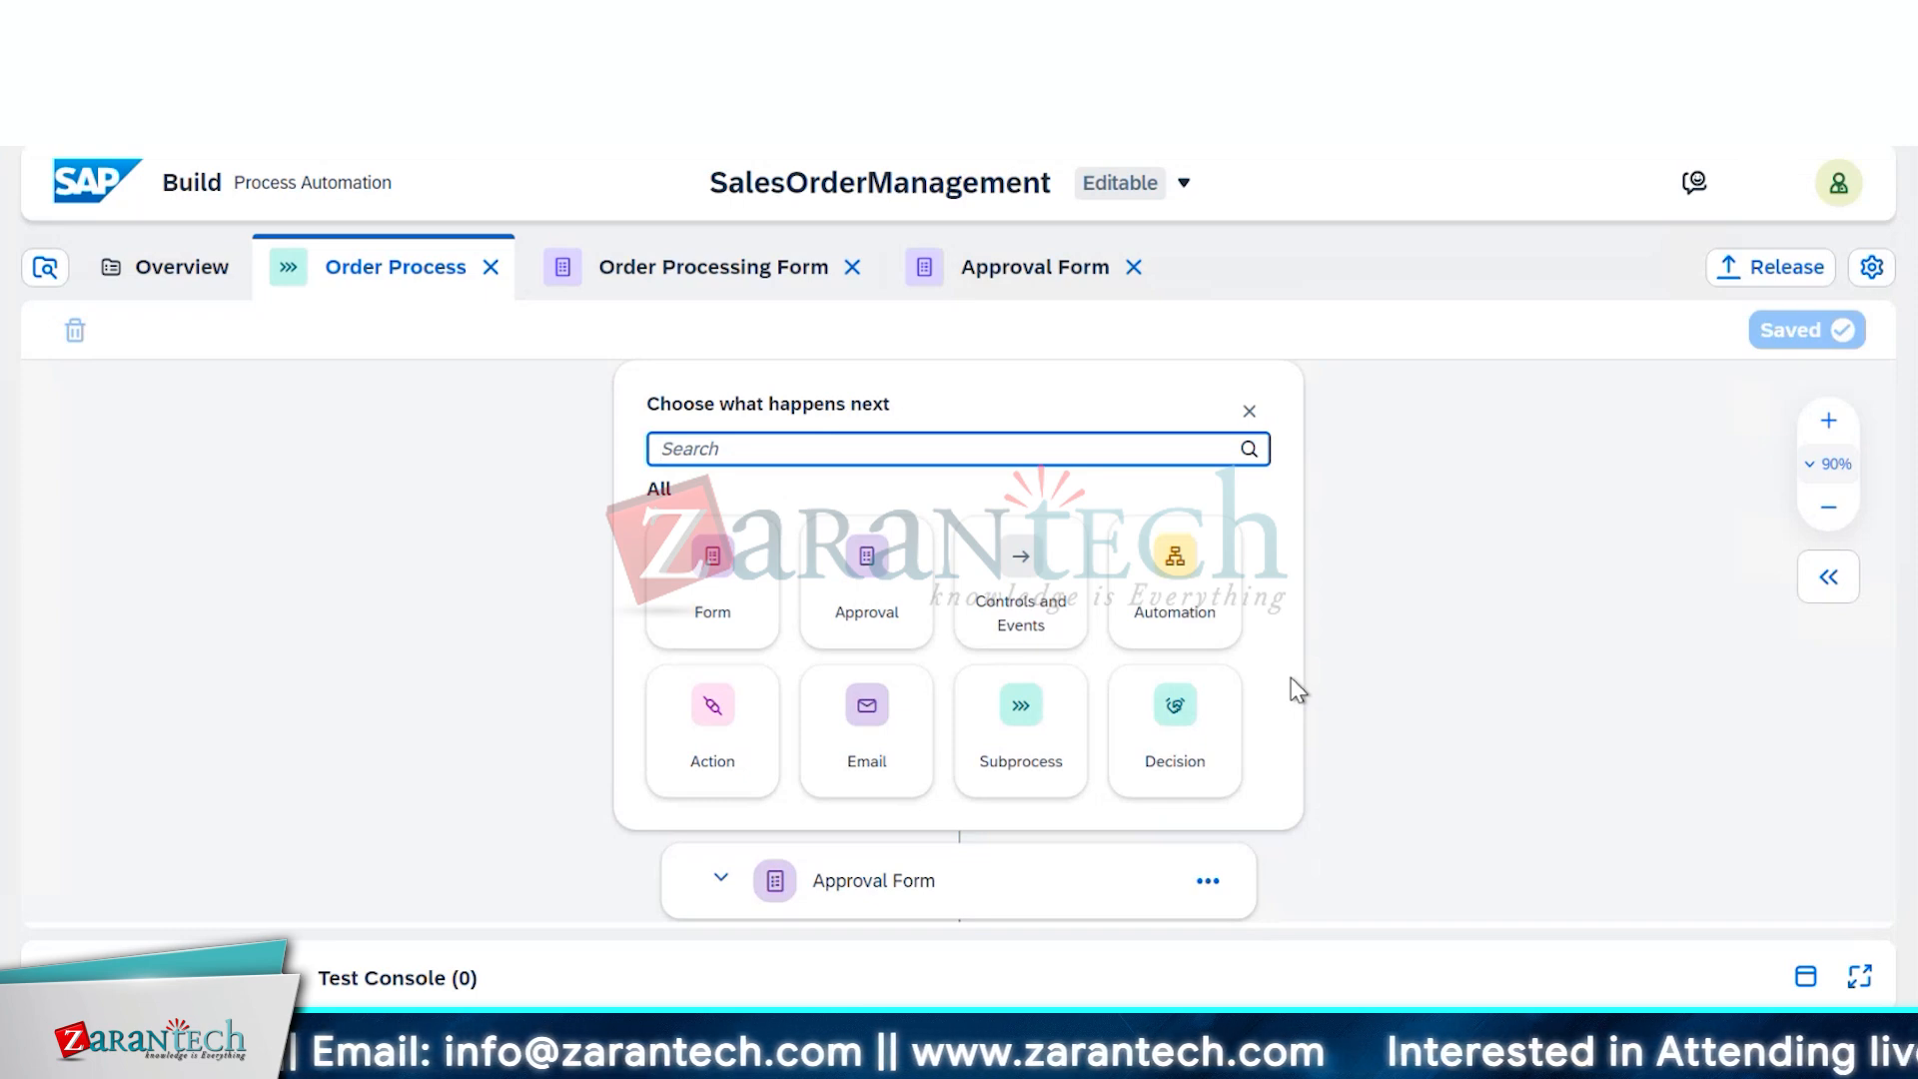
pyautogui.scroll(-1, 1290, 677)
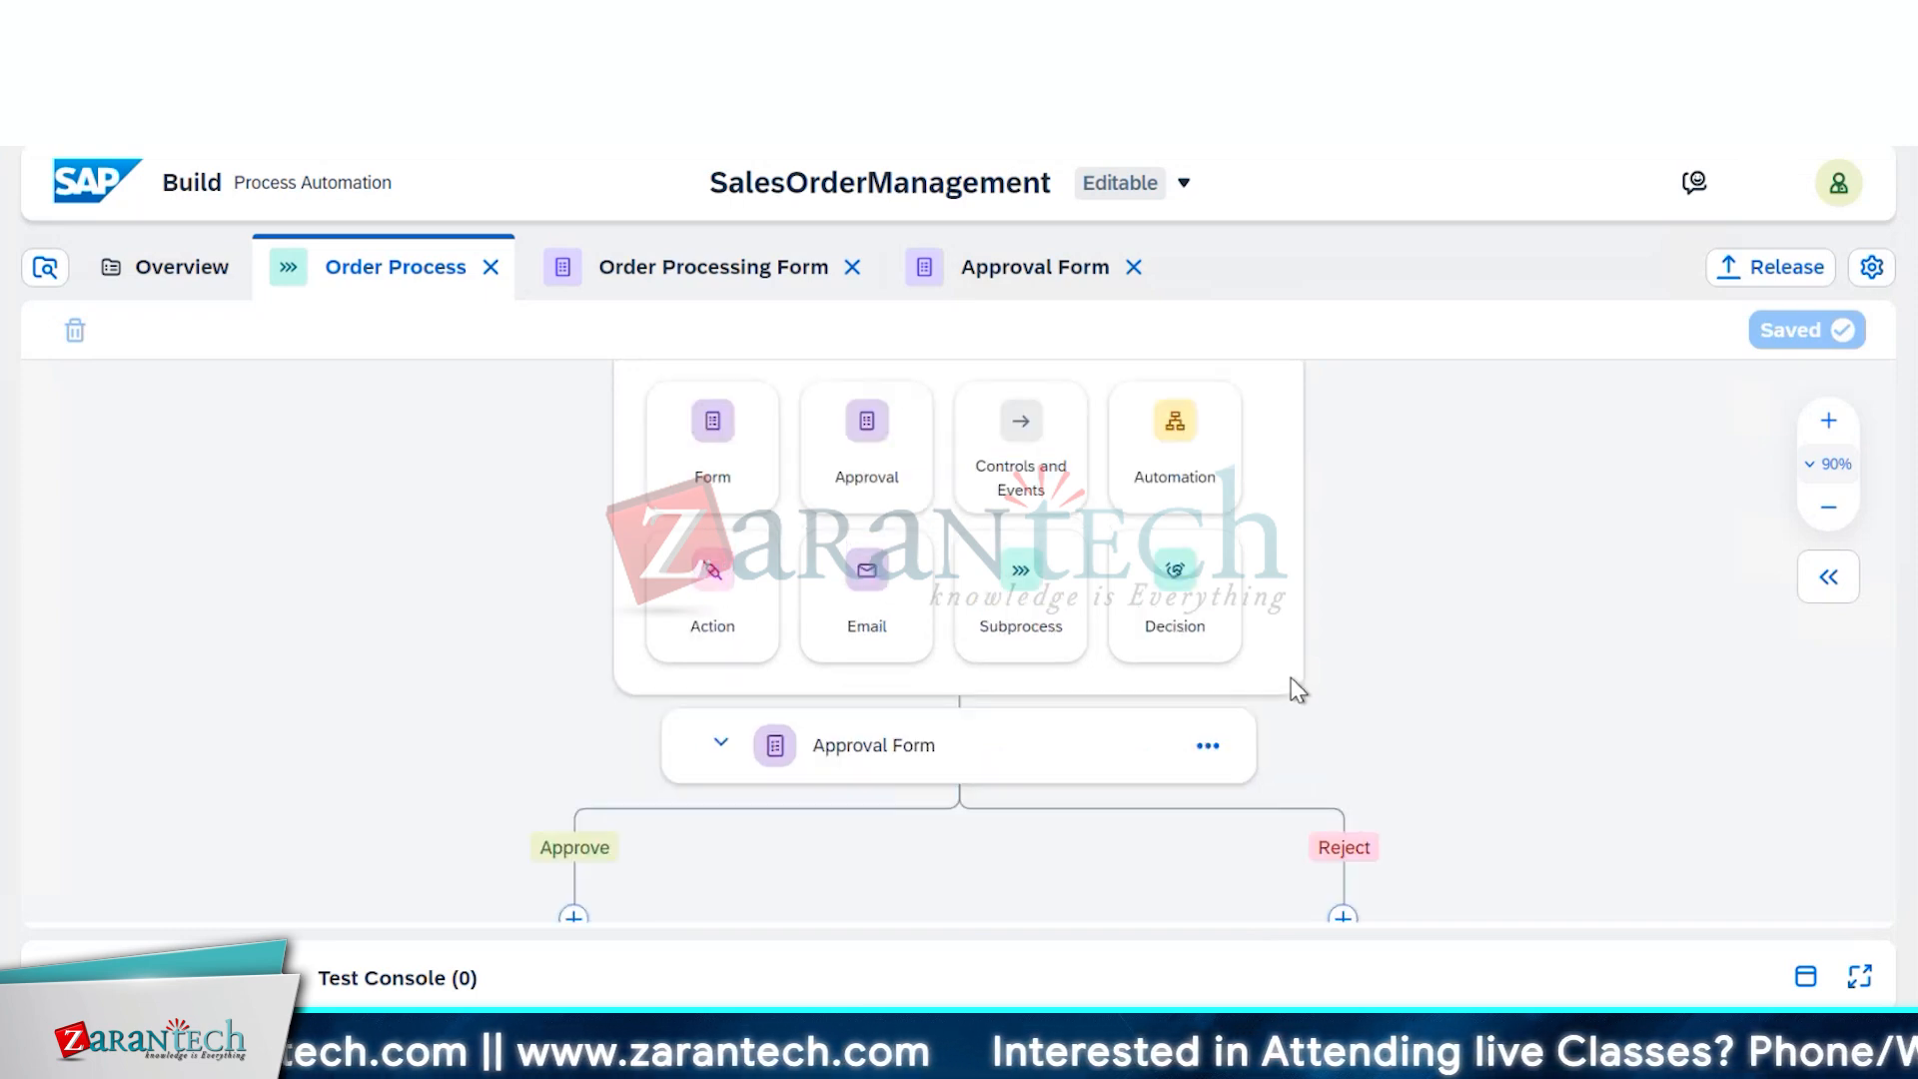
pyautogui.click(1018, 467)
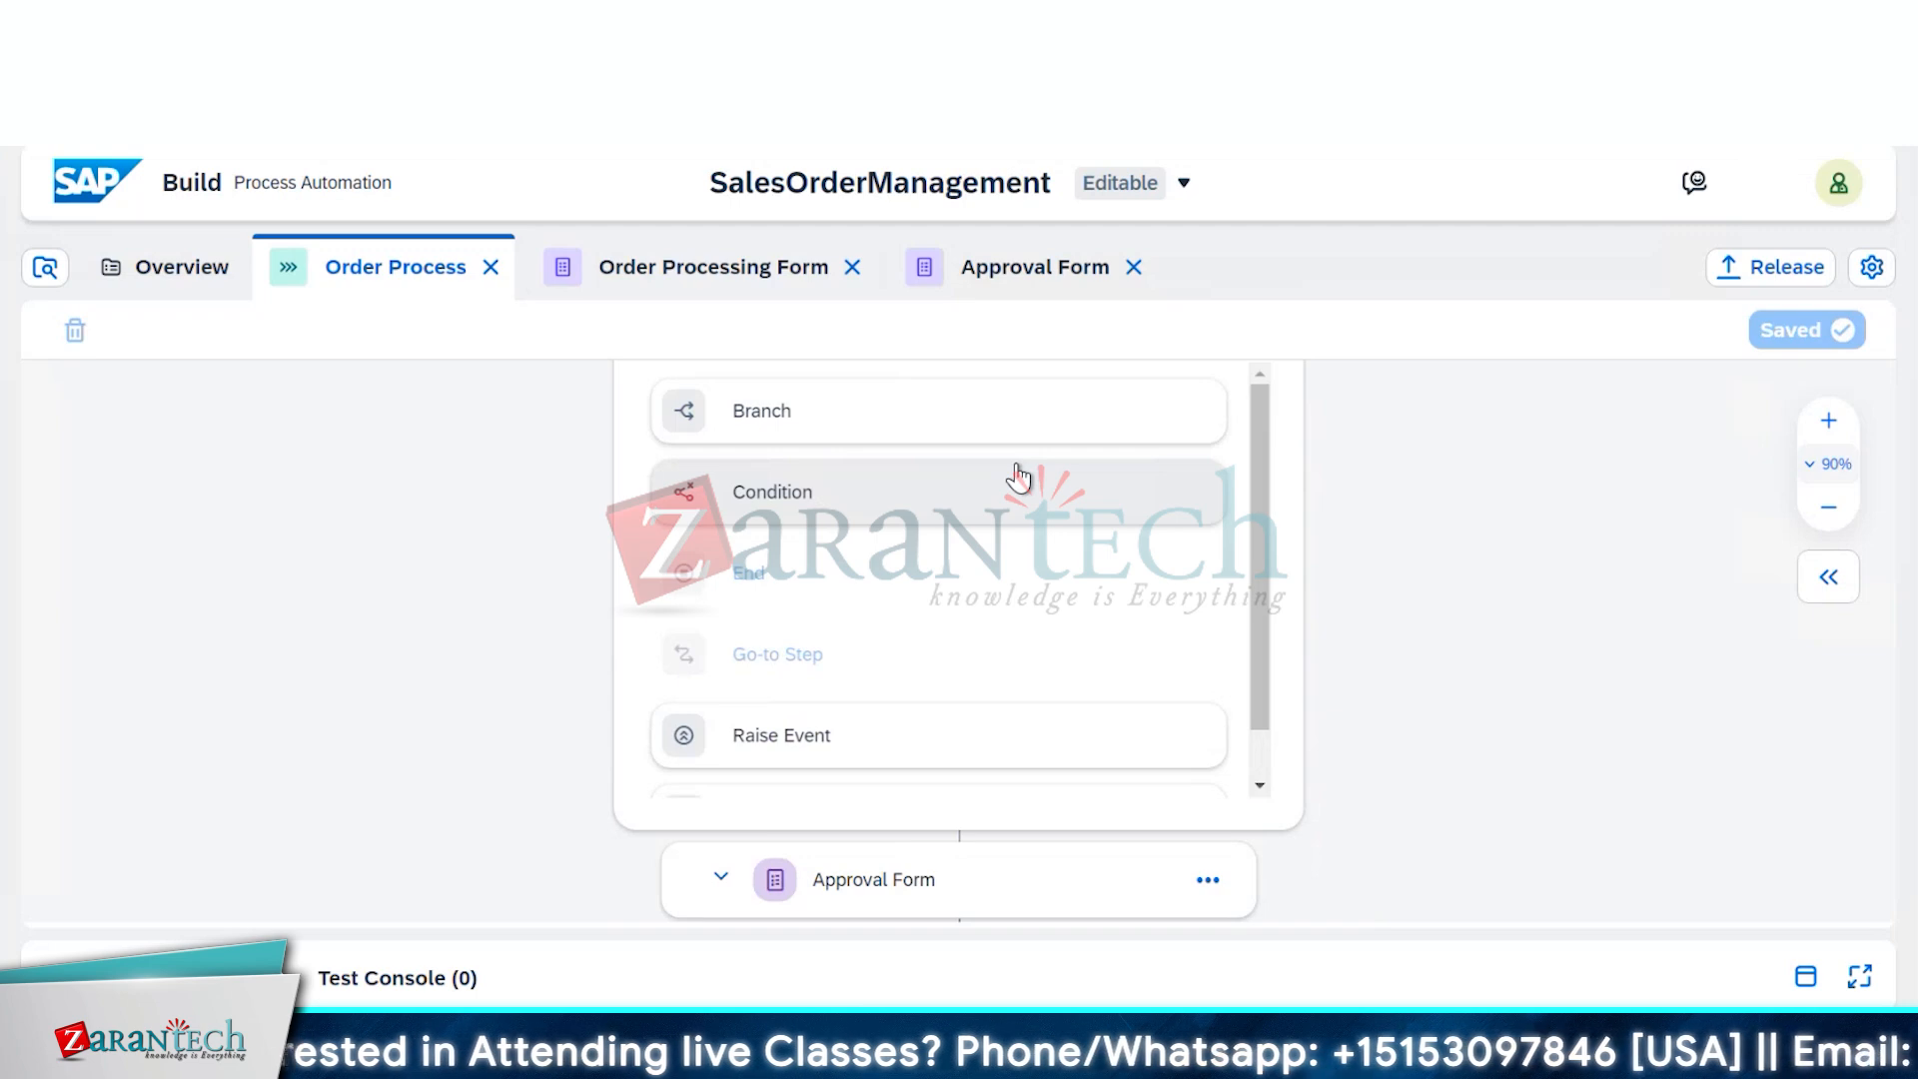
pyautogui.click(1048, 515)
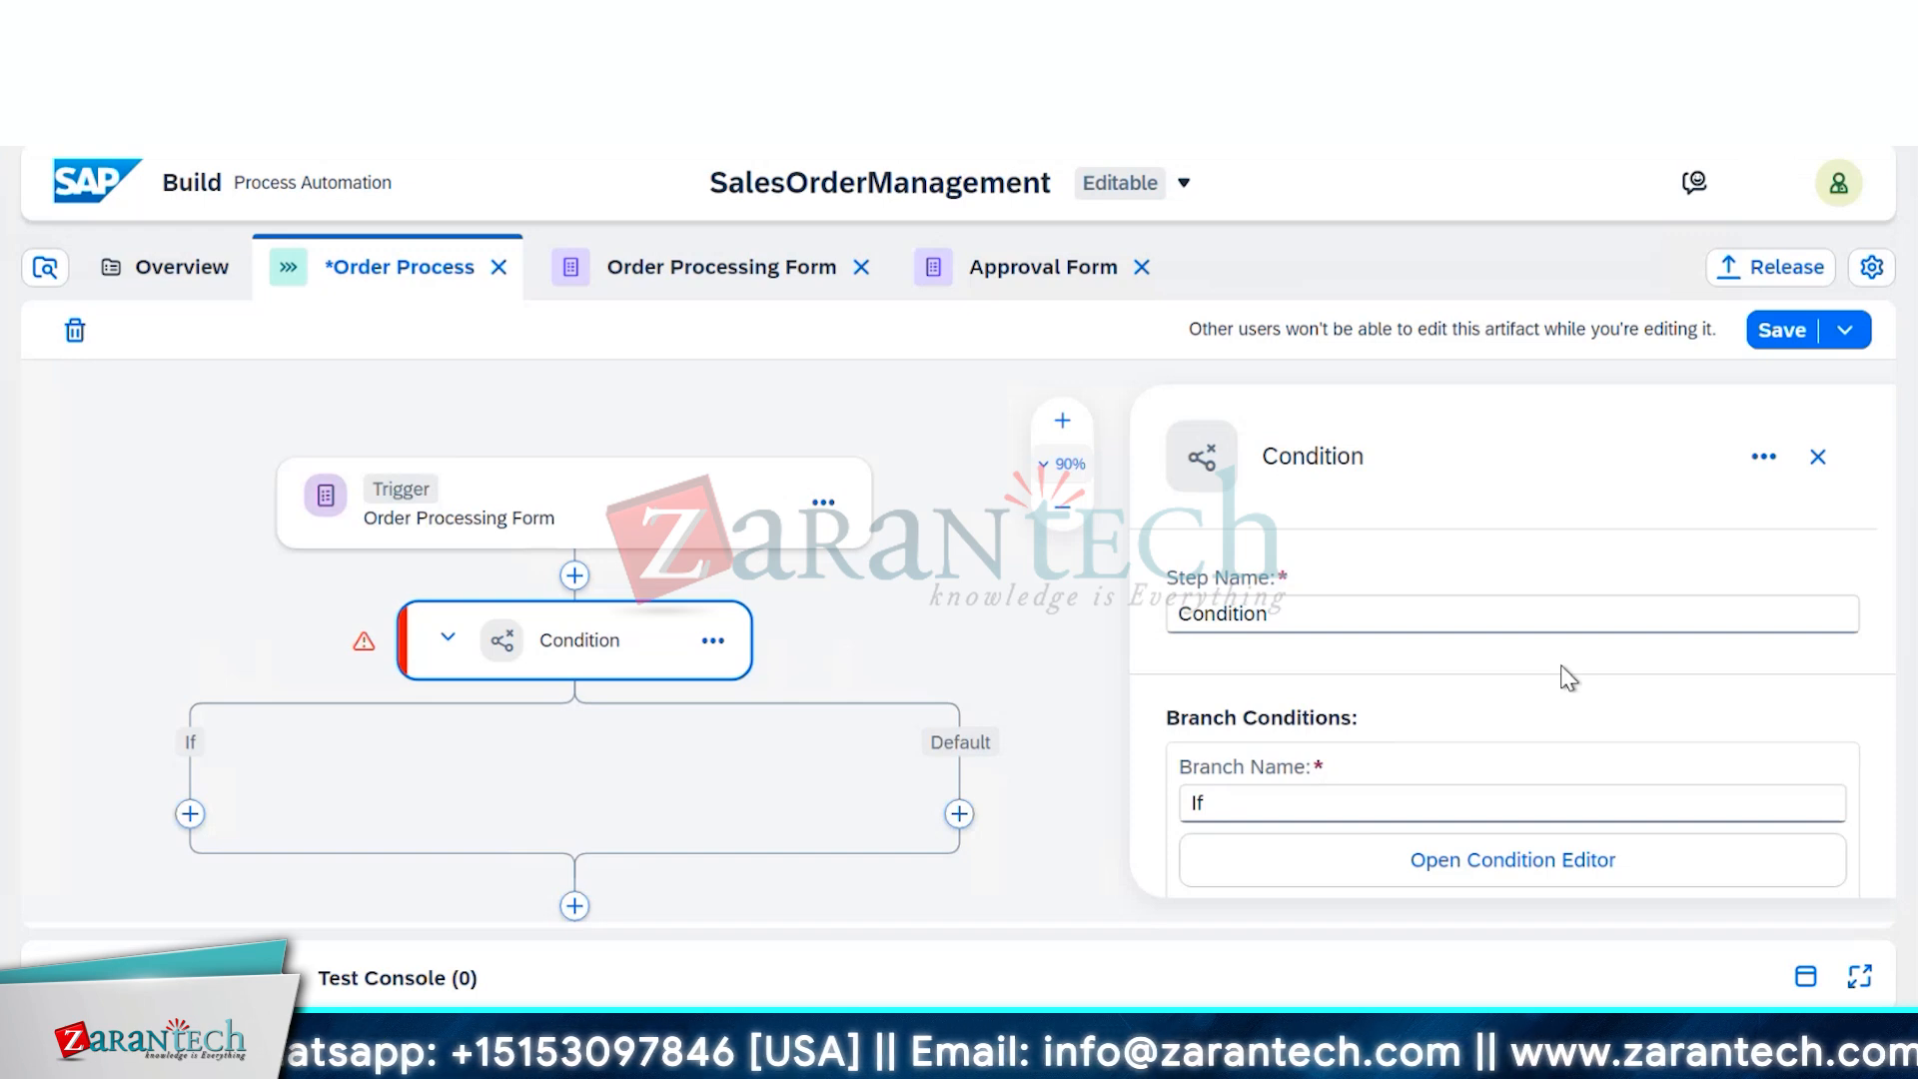
pyautogui.click(1564, 878)
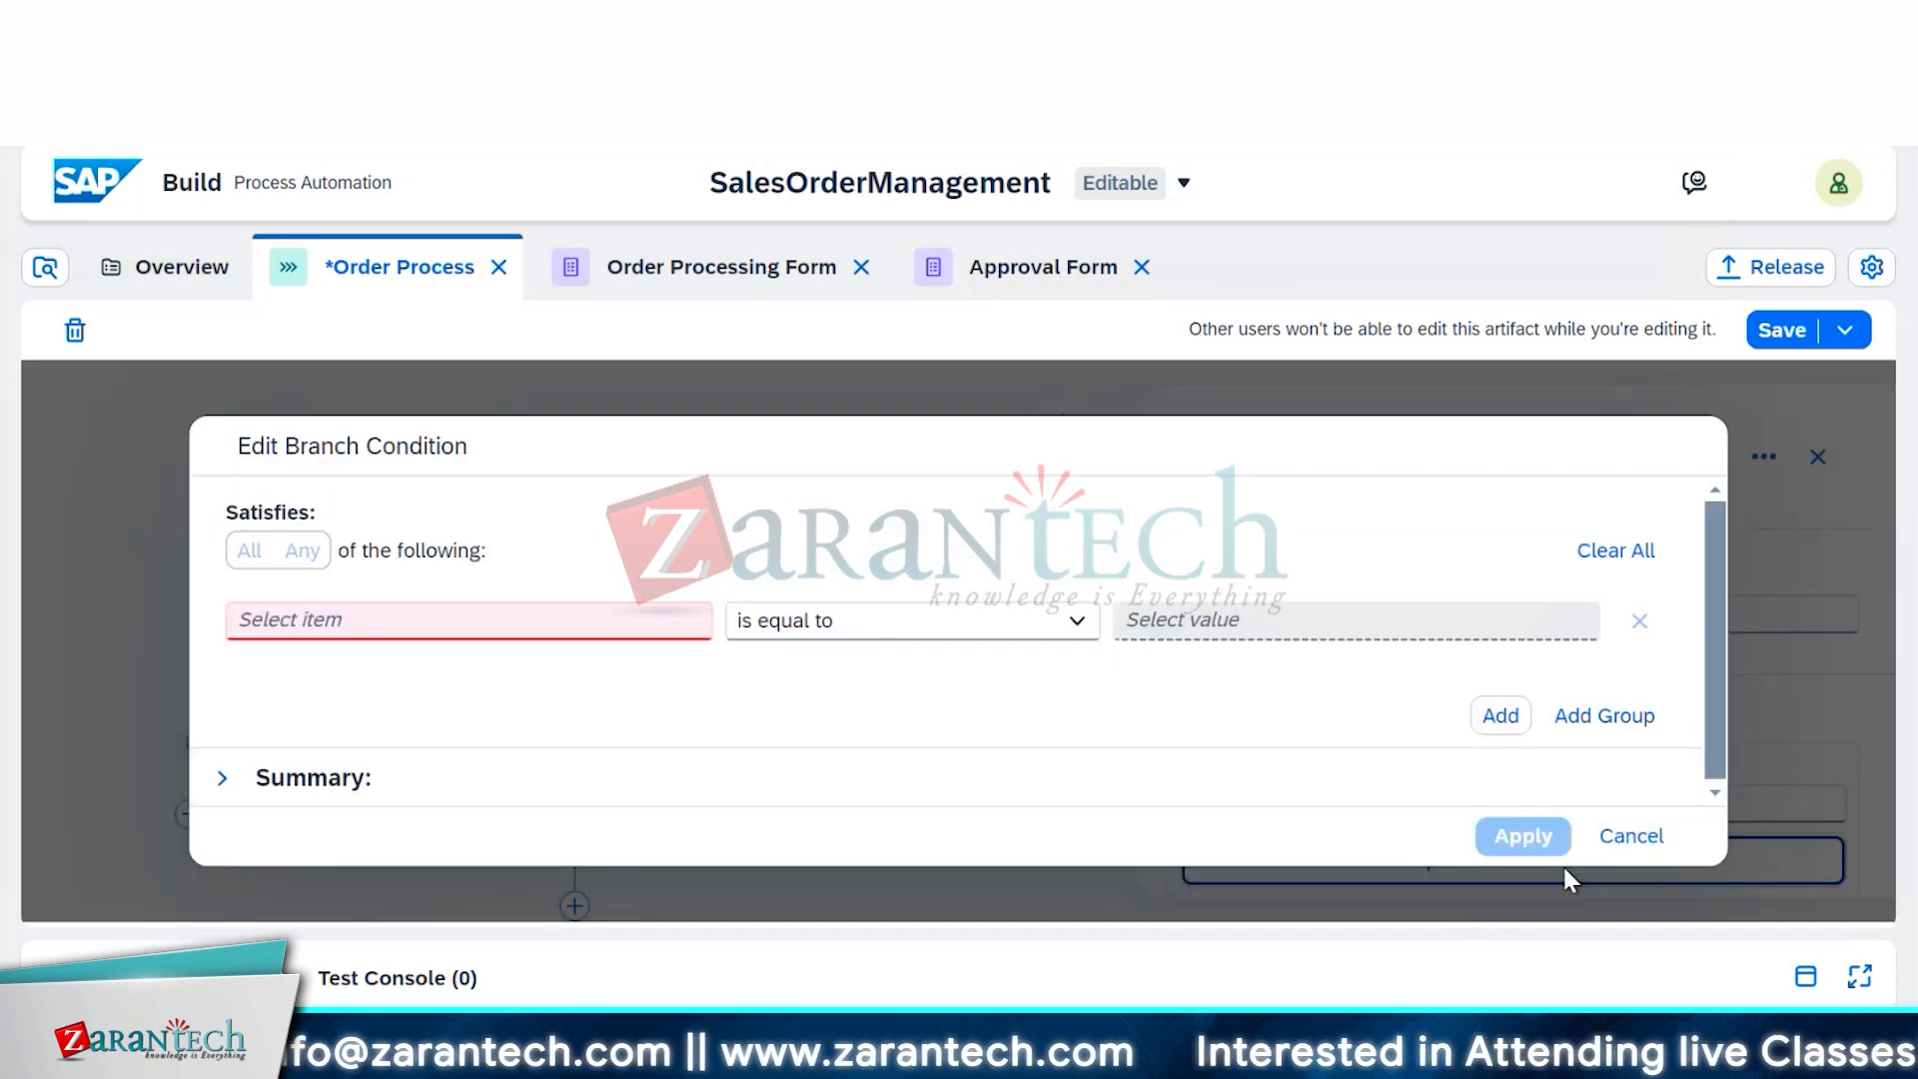
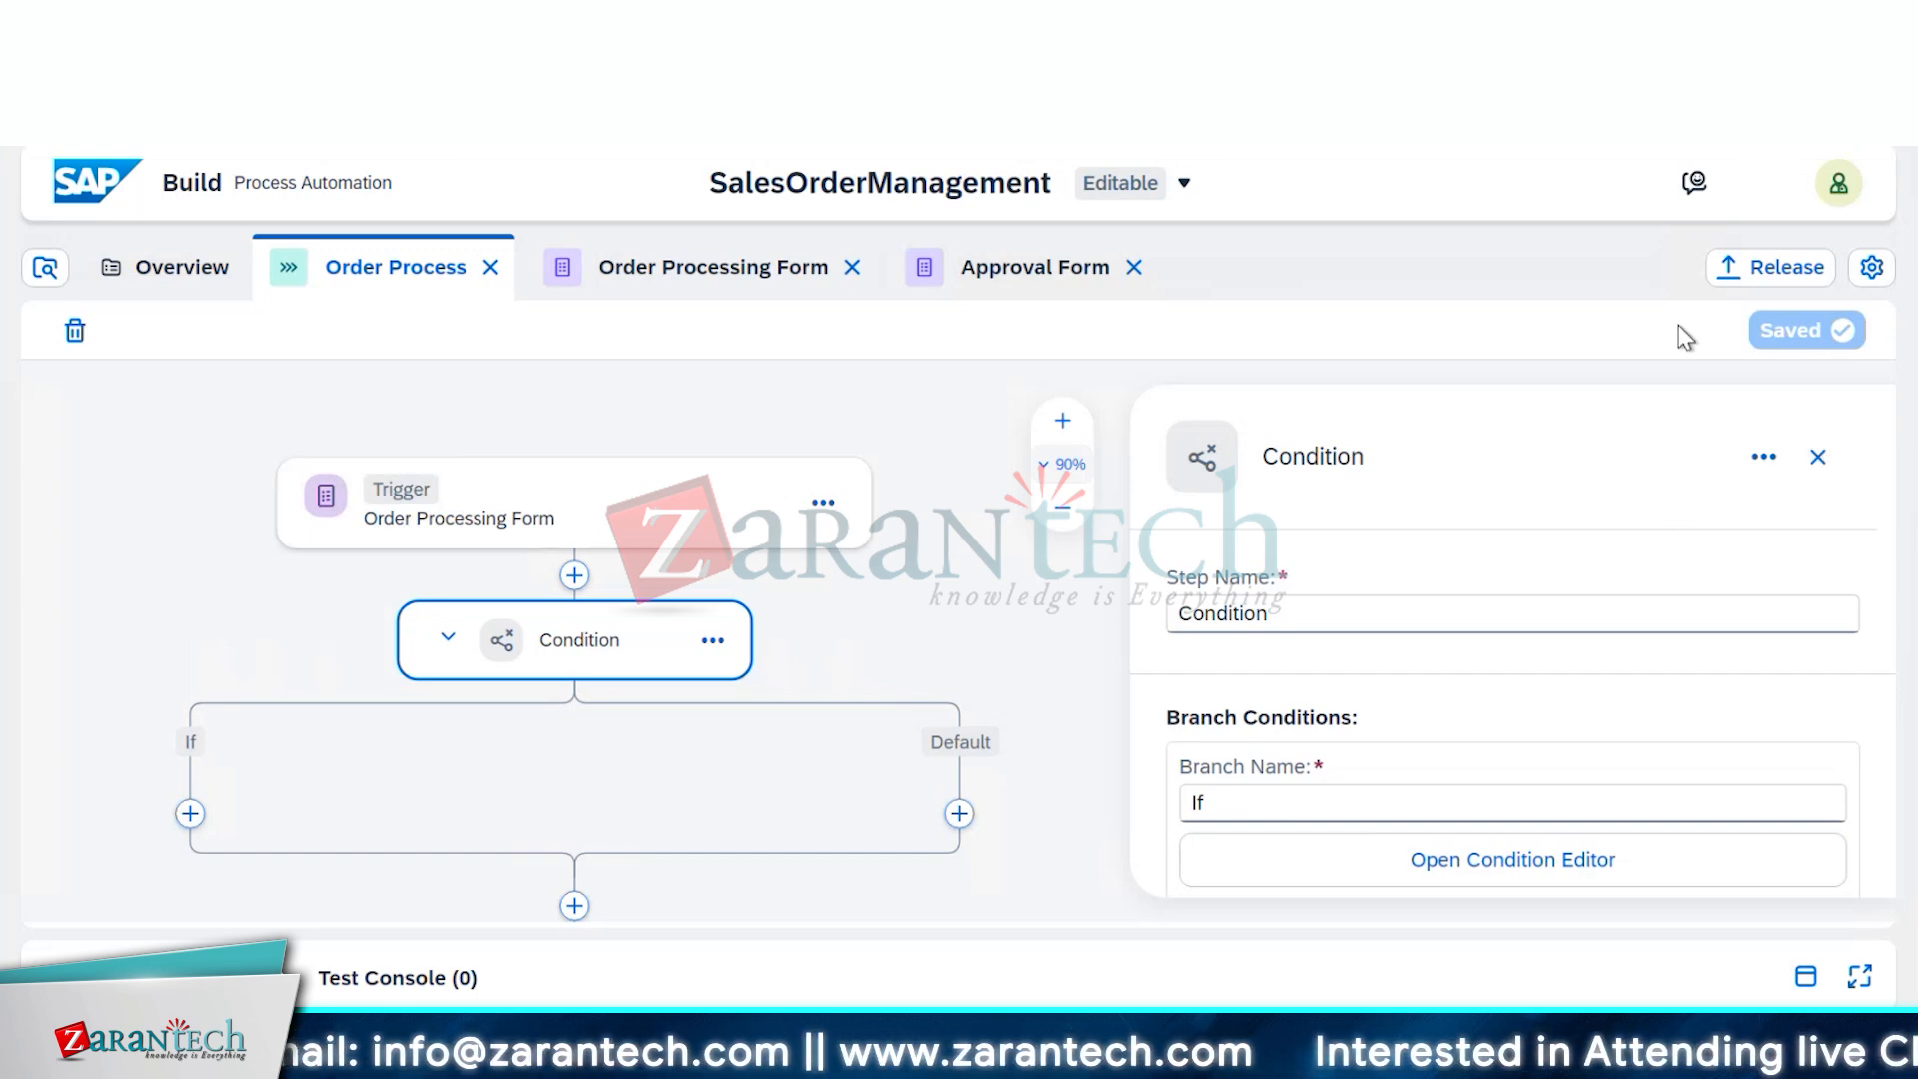
# Start a release of SalesOrderManagement, which proposes patch version 1.0.2
pyautogui.click(1772, 266)
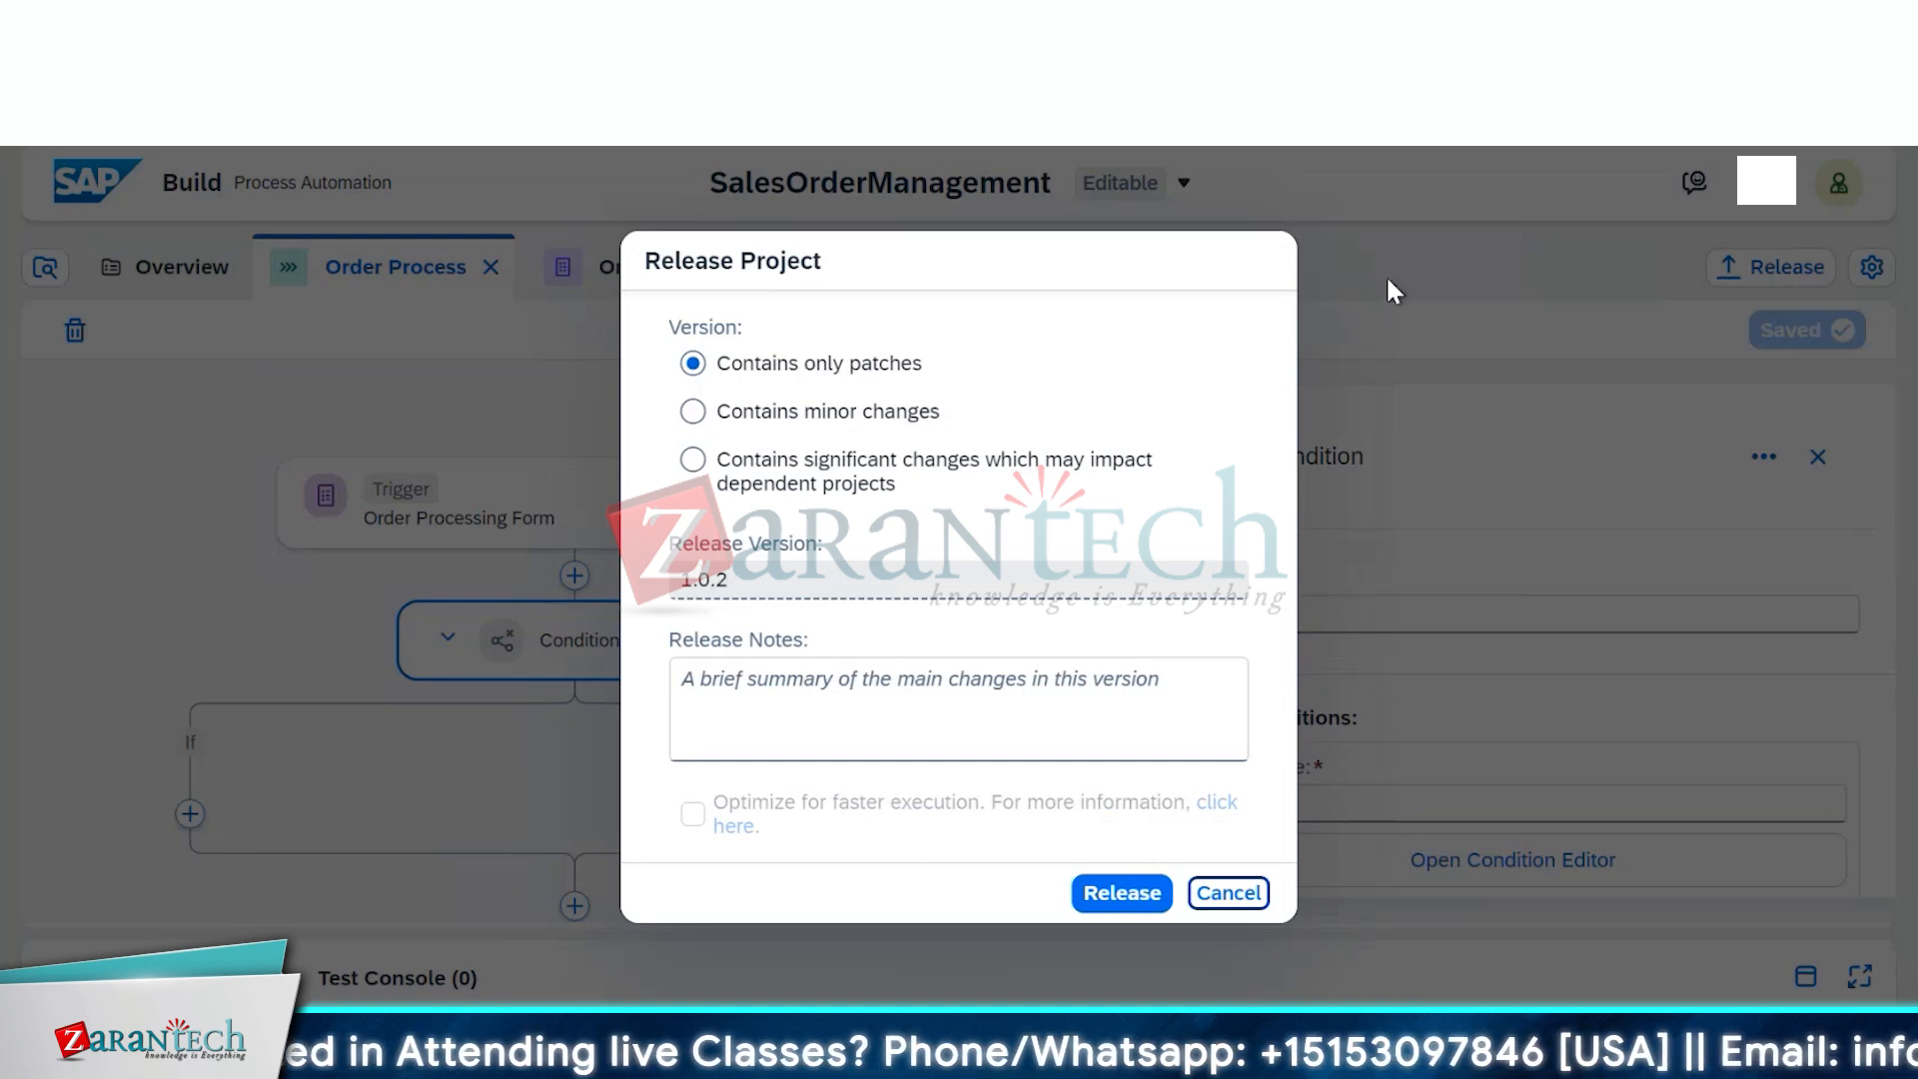
# Release version 1.0.2 and upgrade the Public environment deployment to it
pyautogui.click(1127, 899)
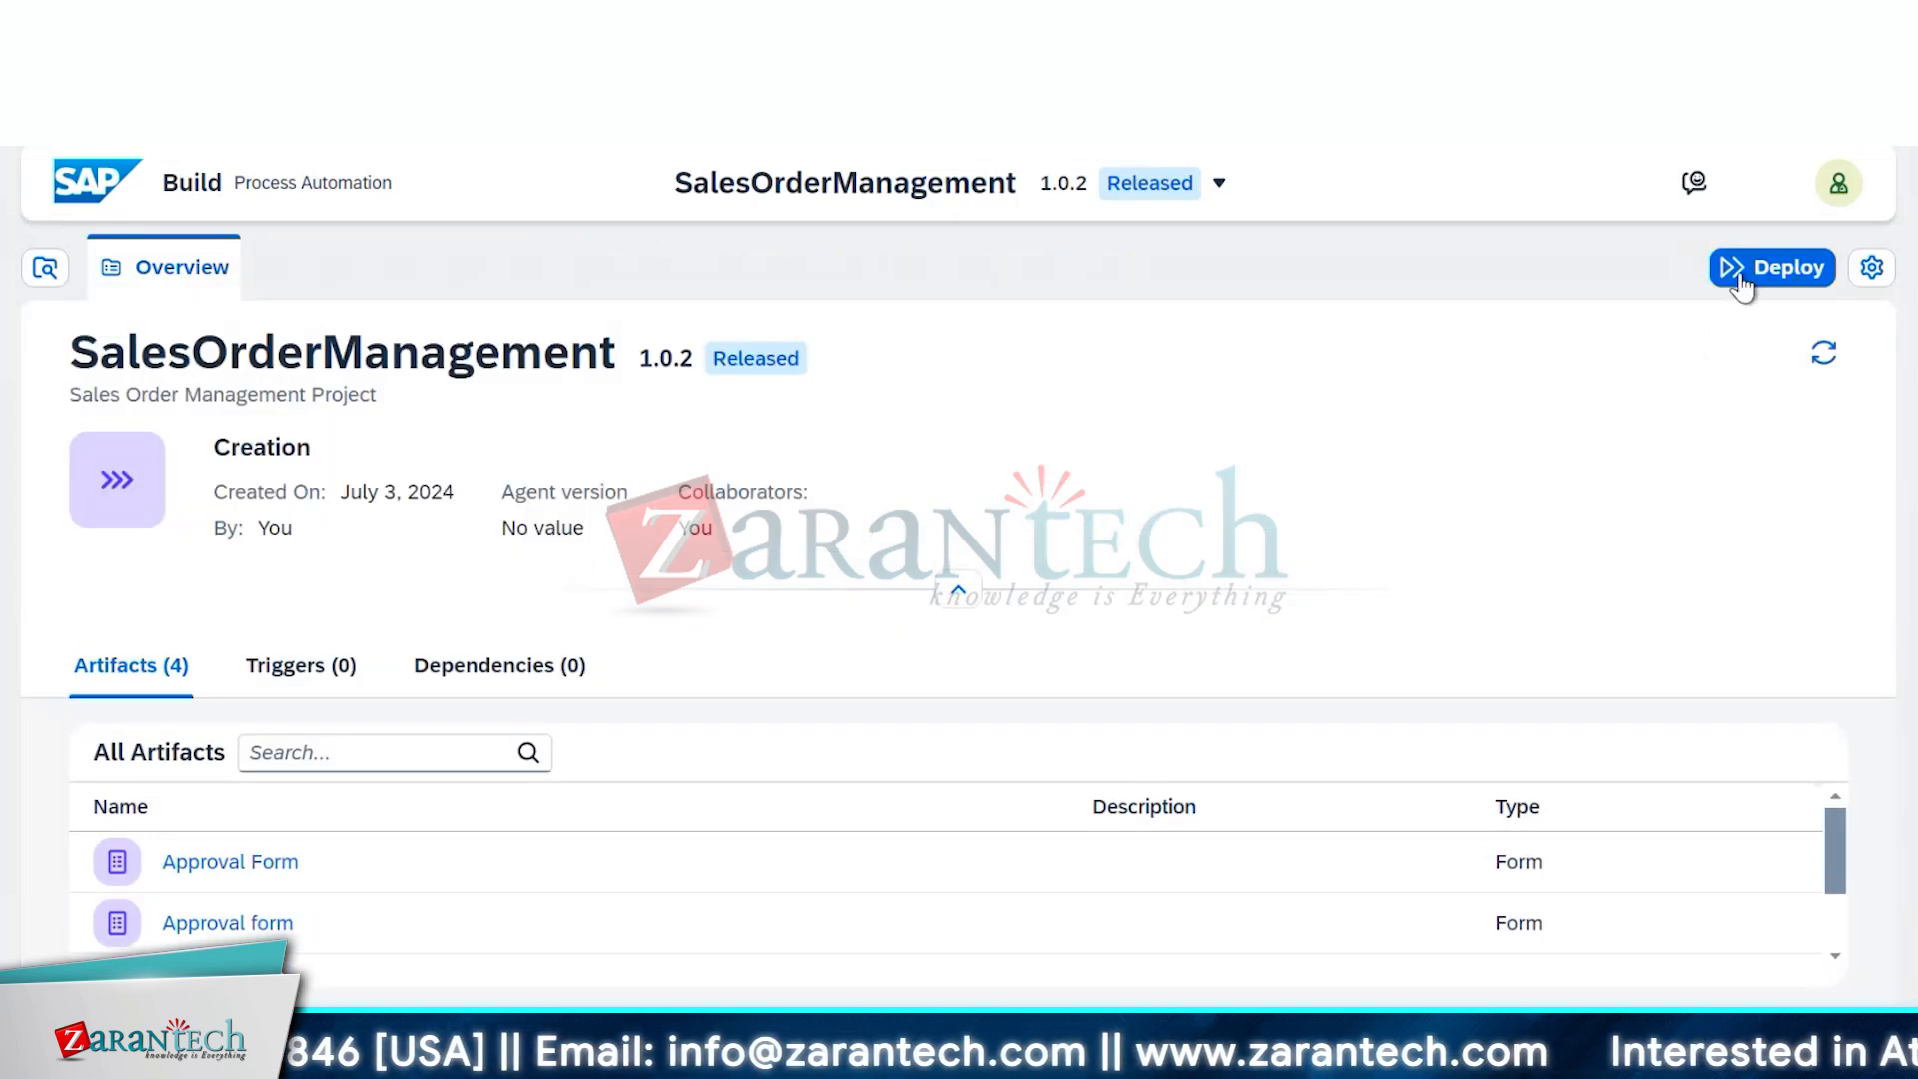
pyautogui.click(1741, 286)
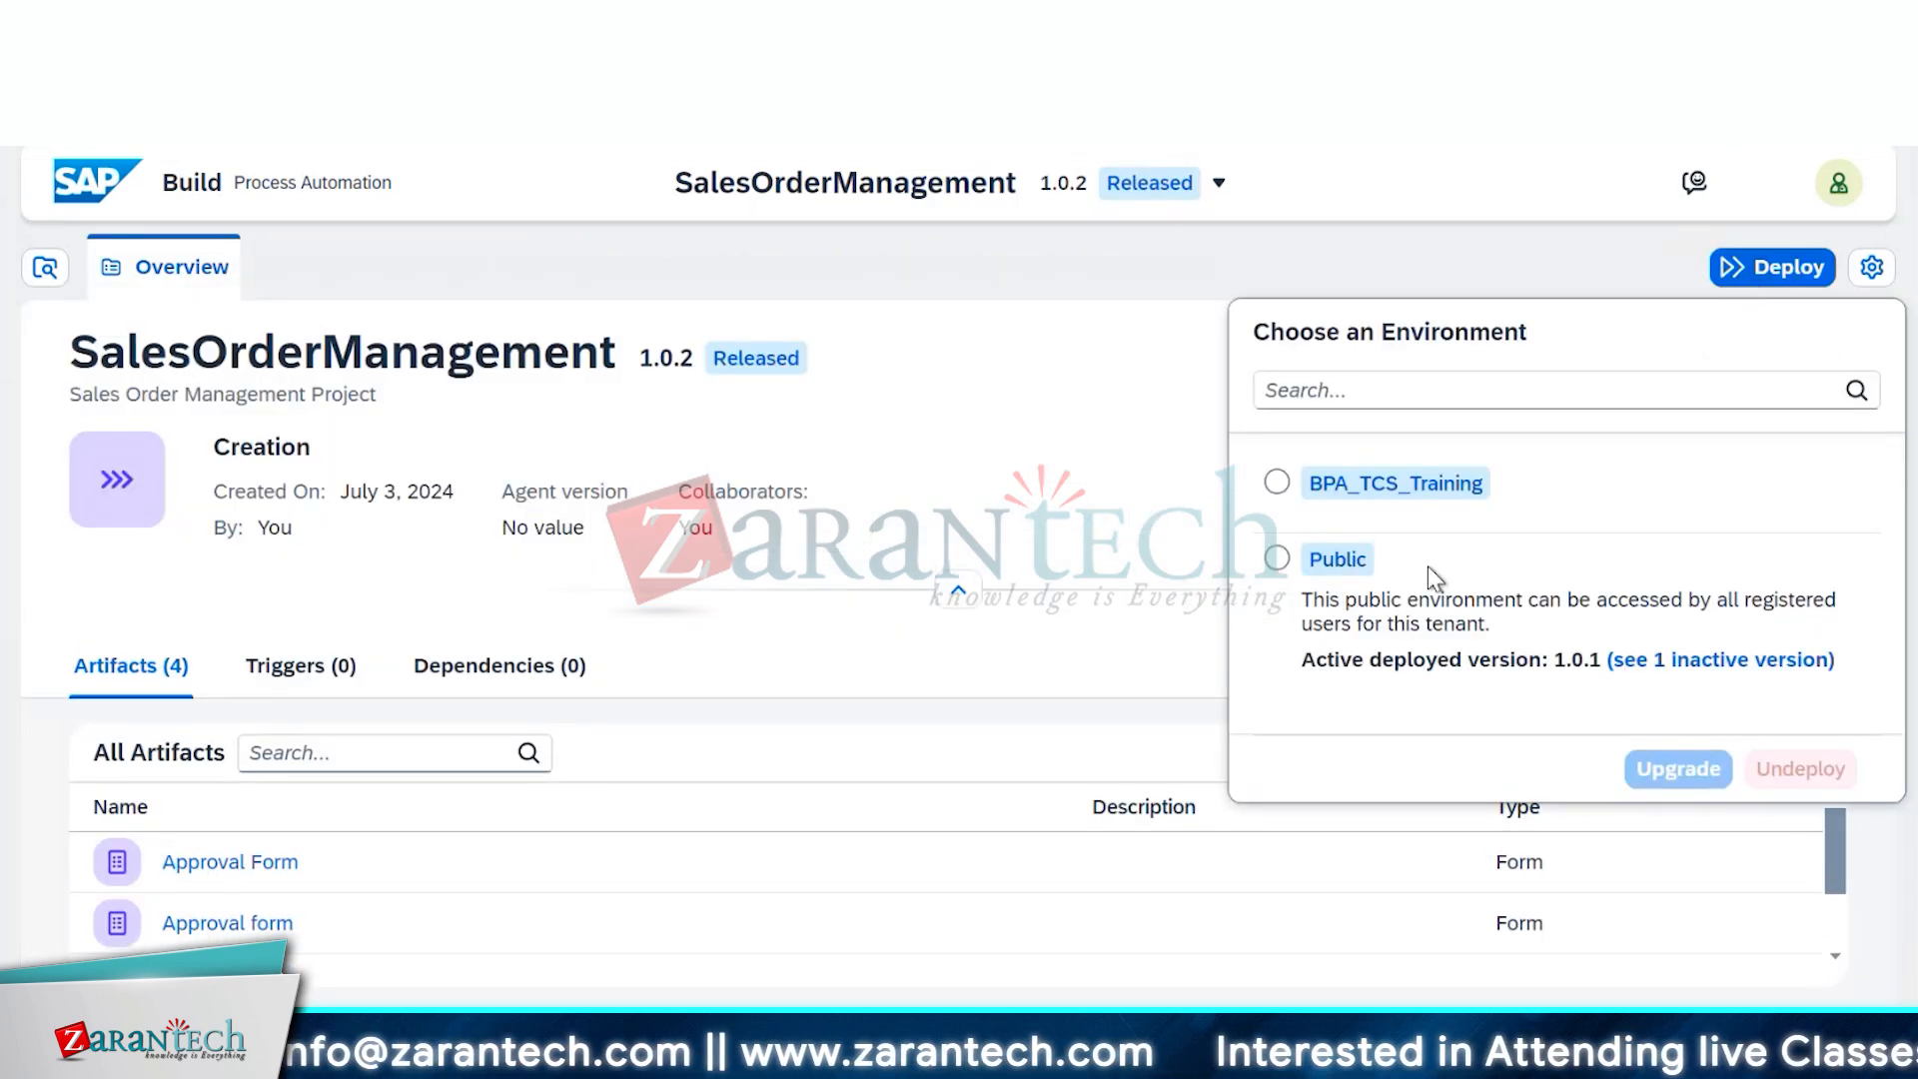
pyautogui.click(1334, 562)
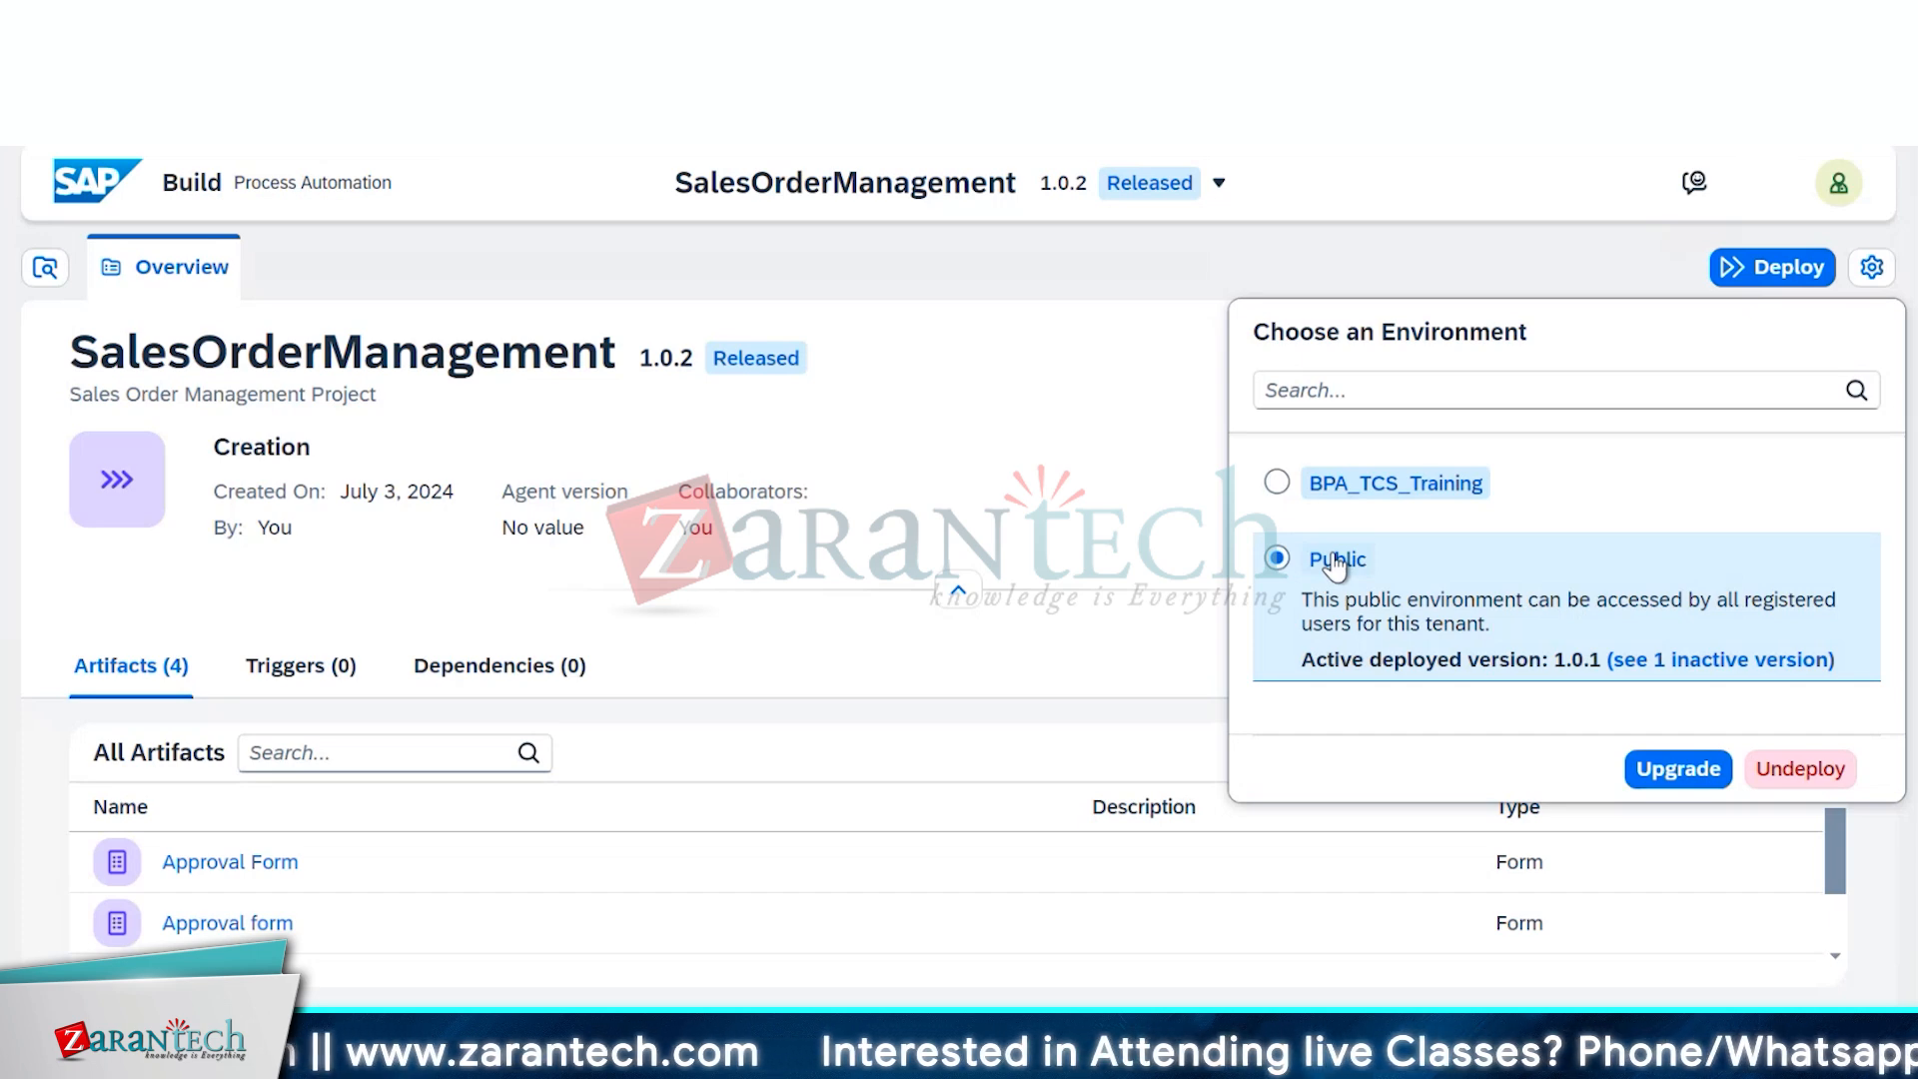
pyautogui.click(1703, 772)
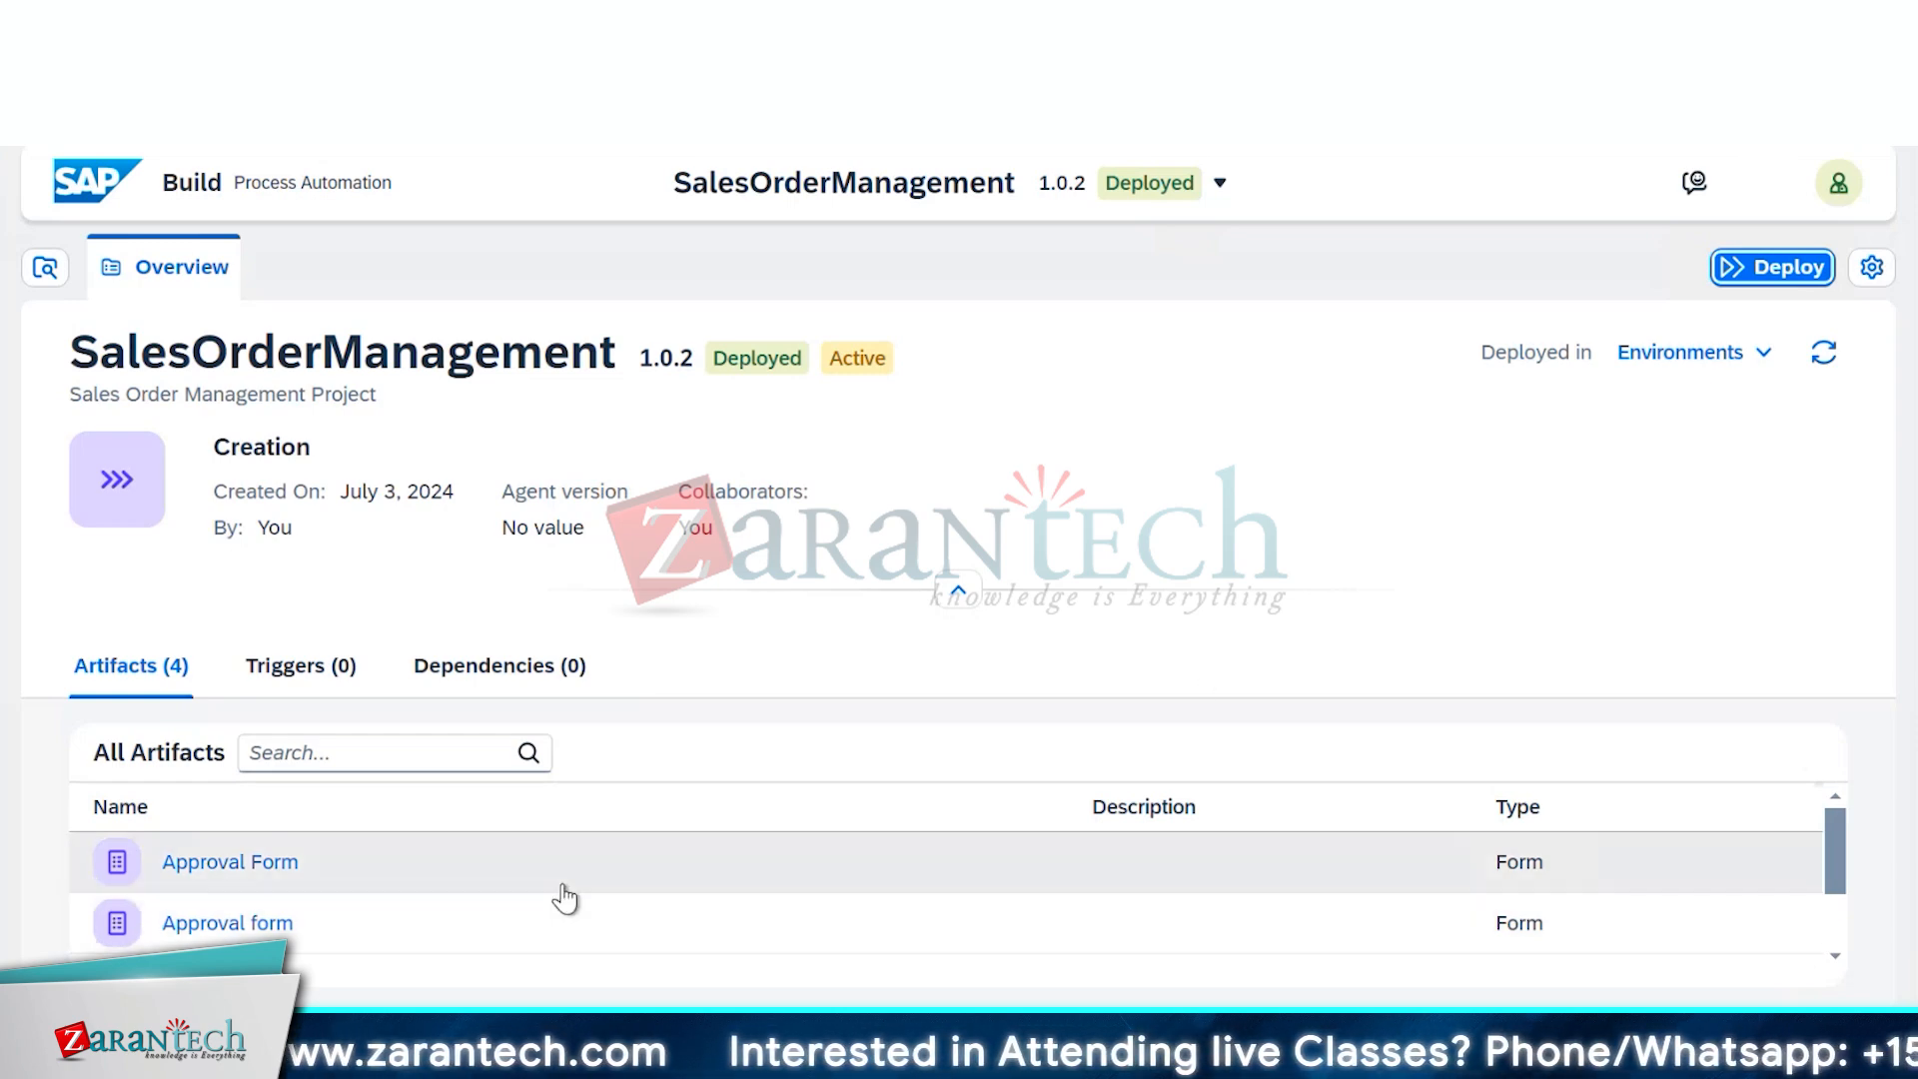
pyautogui.scroll(-2, 565, 897)
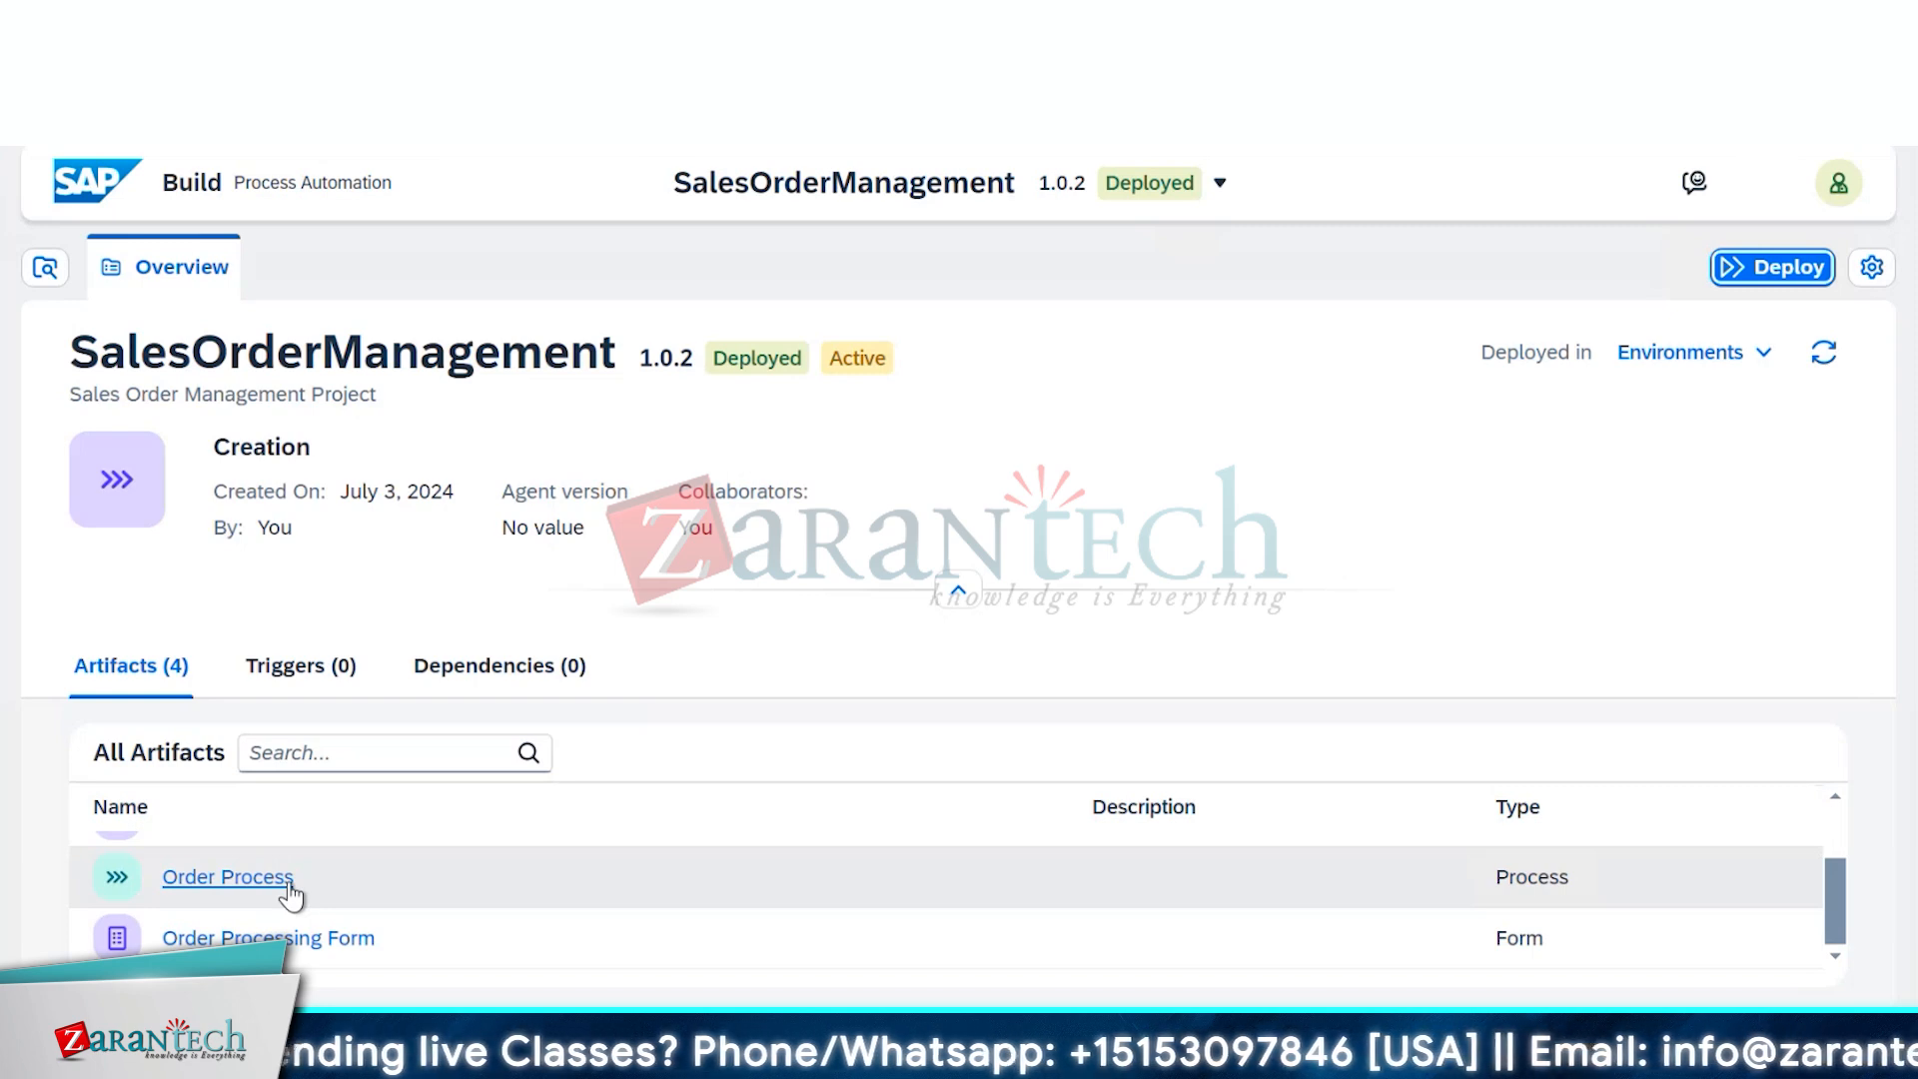
# Open Order Process, select the Order Processing Form trigger, and copy its public form link
pyautogui.click(291, 895)
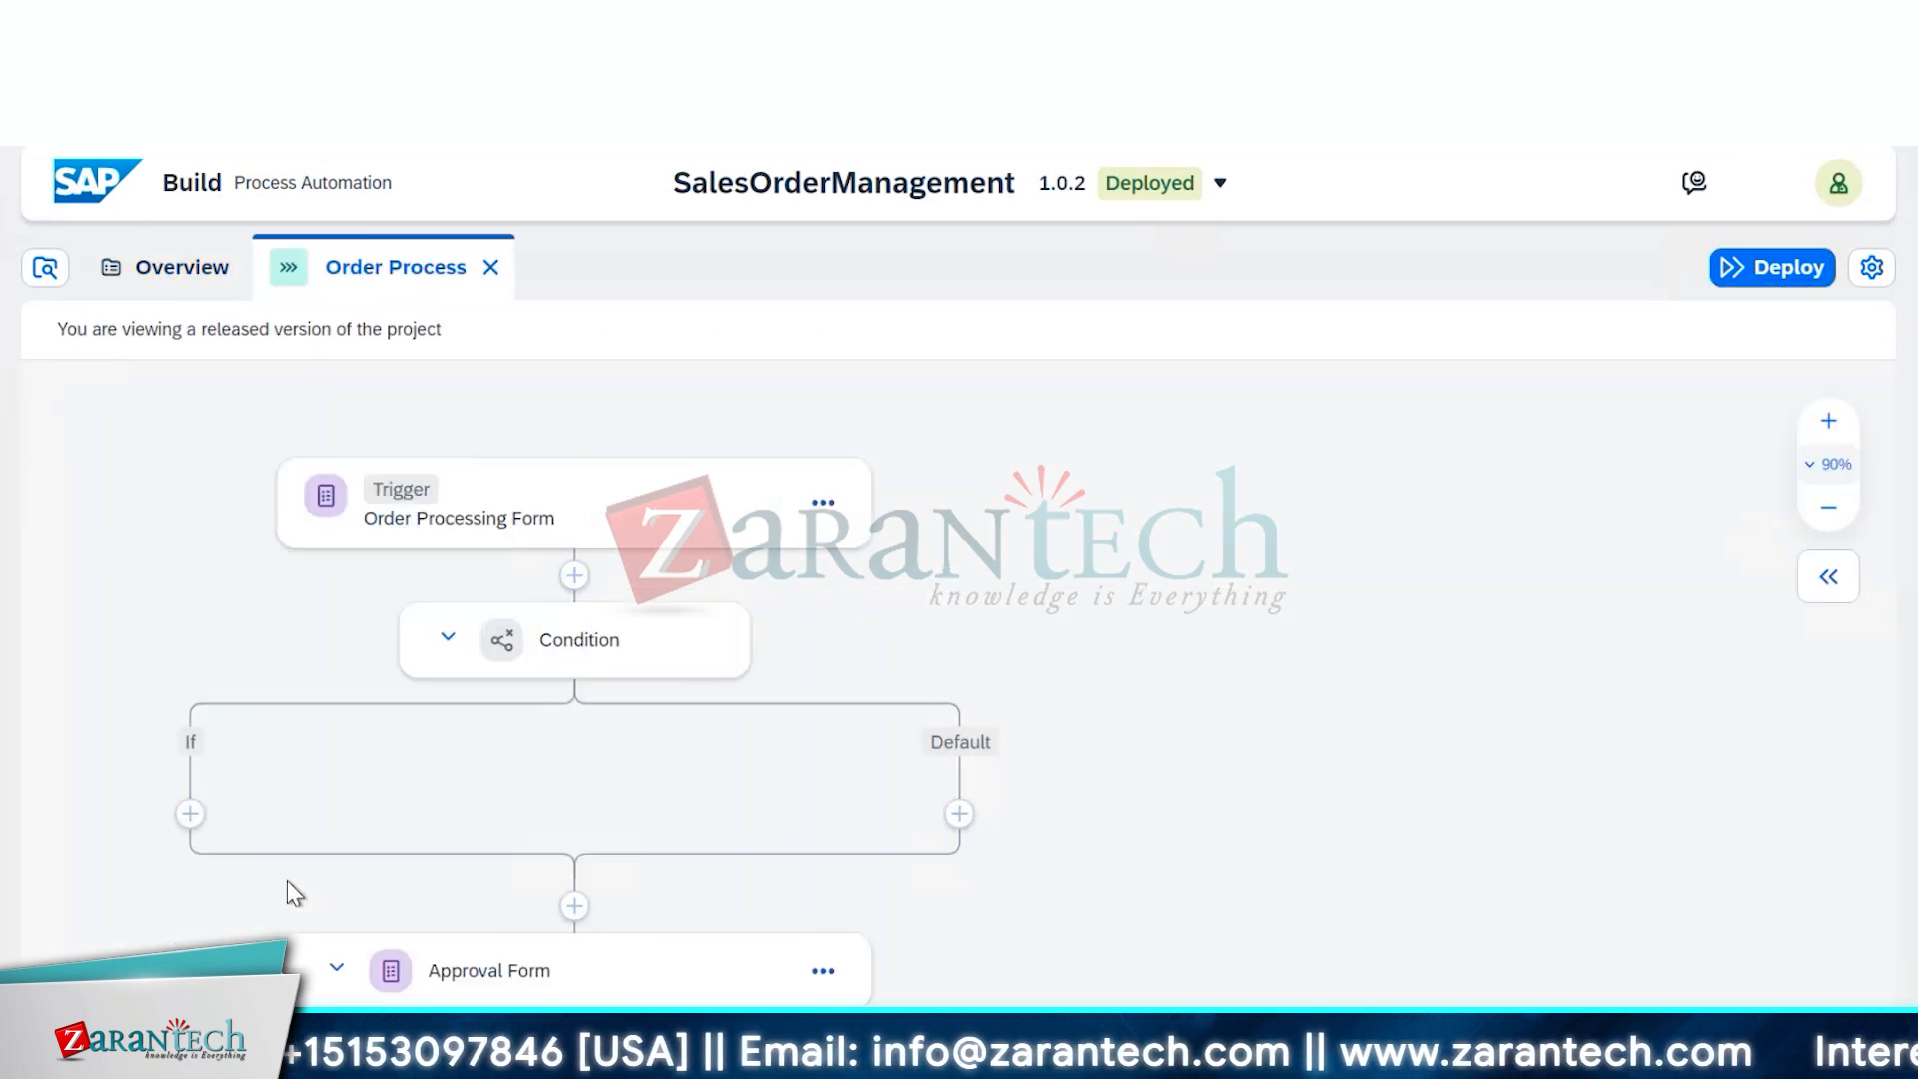
pyautogui.click(684, 676)
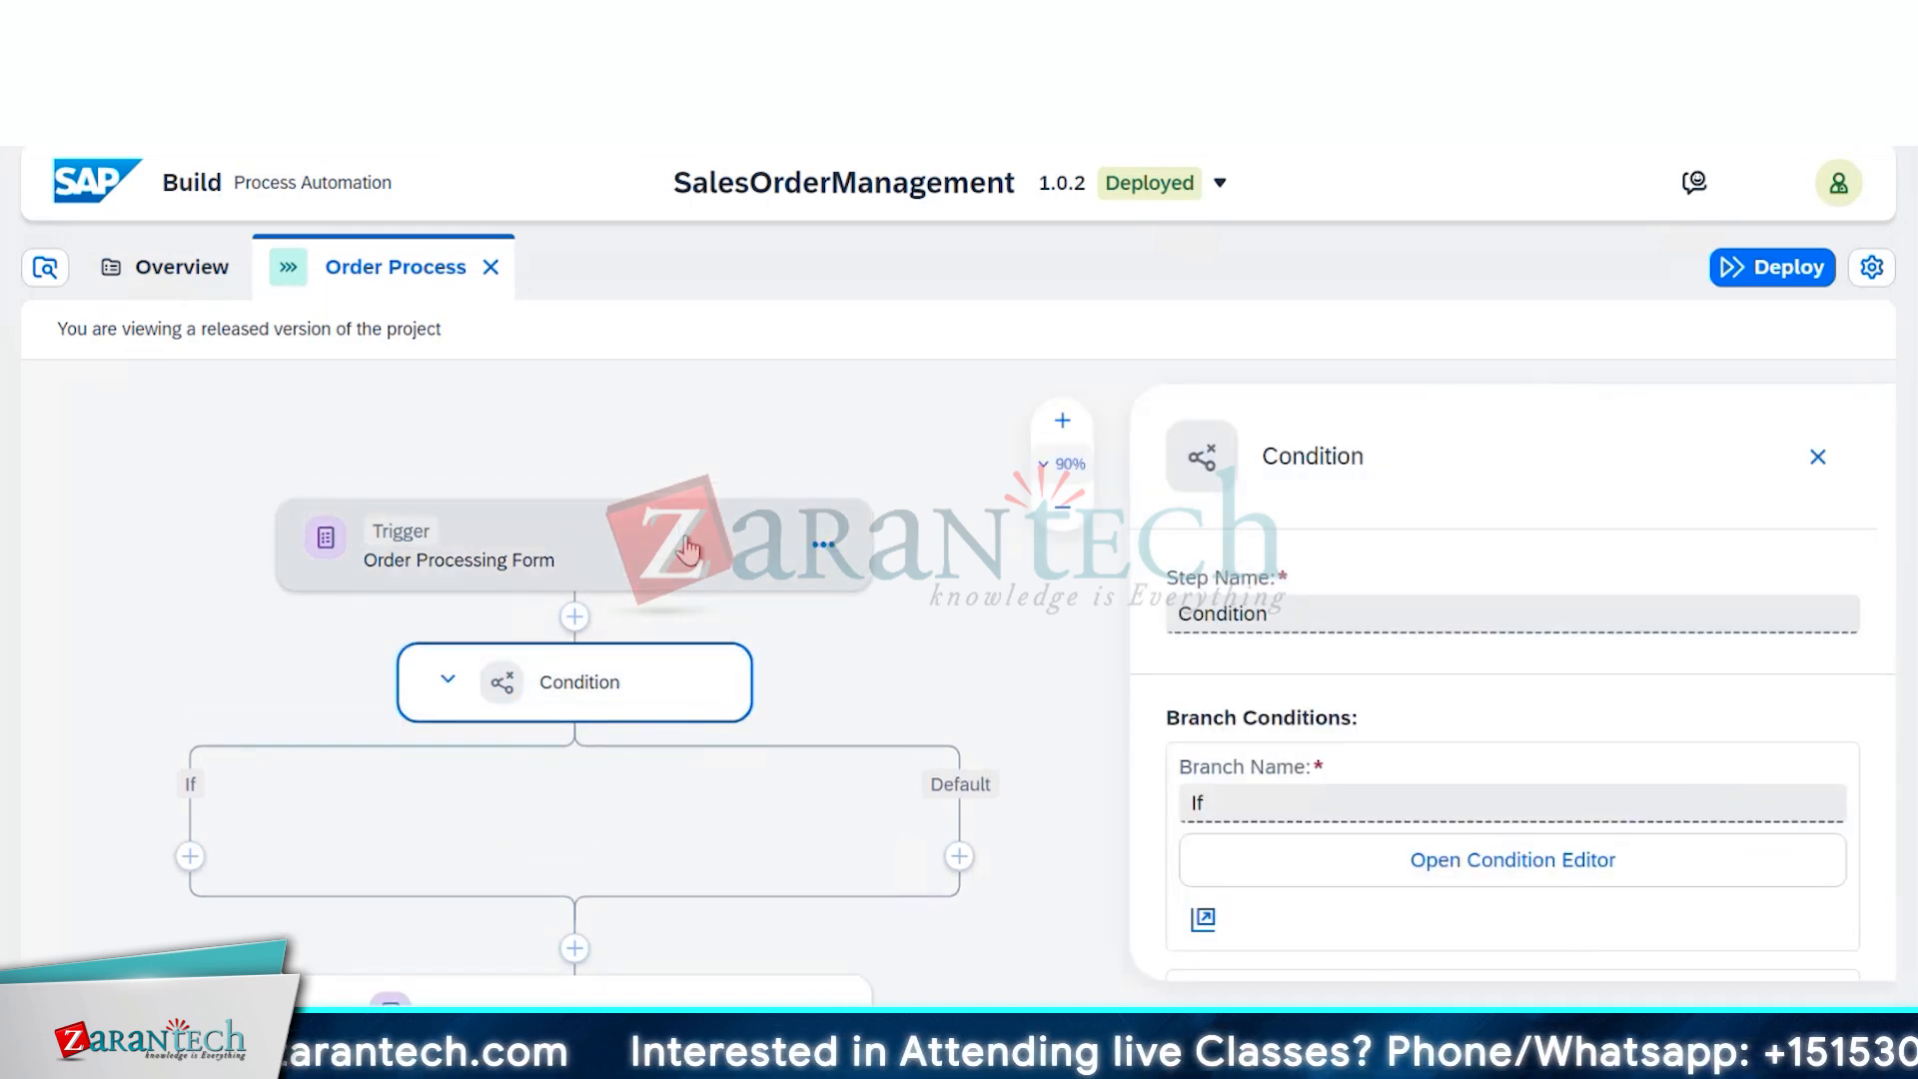
pyautogui.click(687, 558)
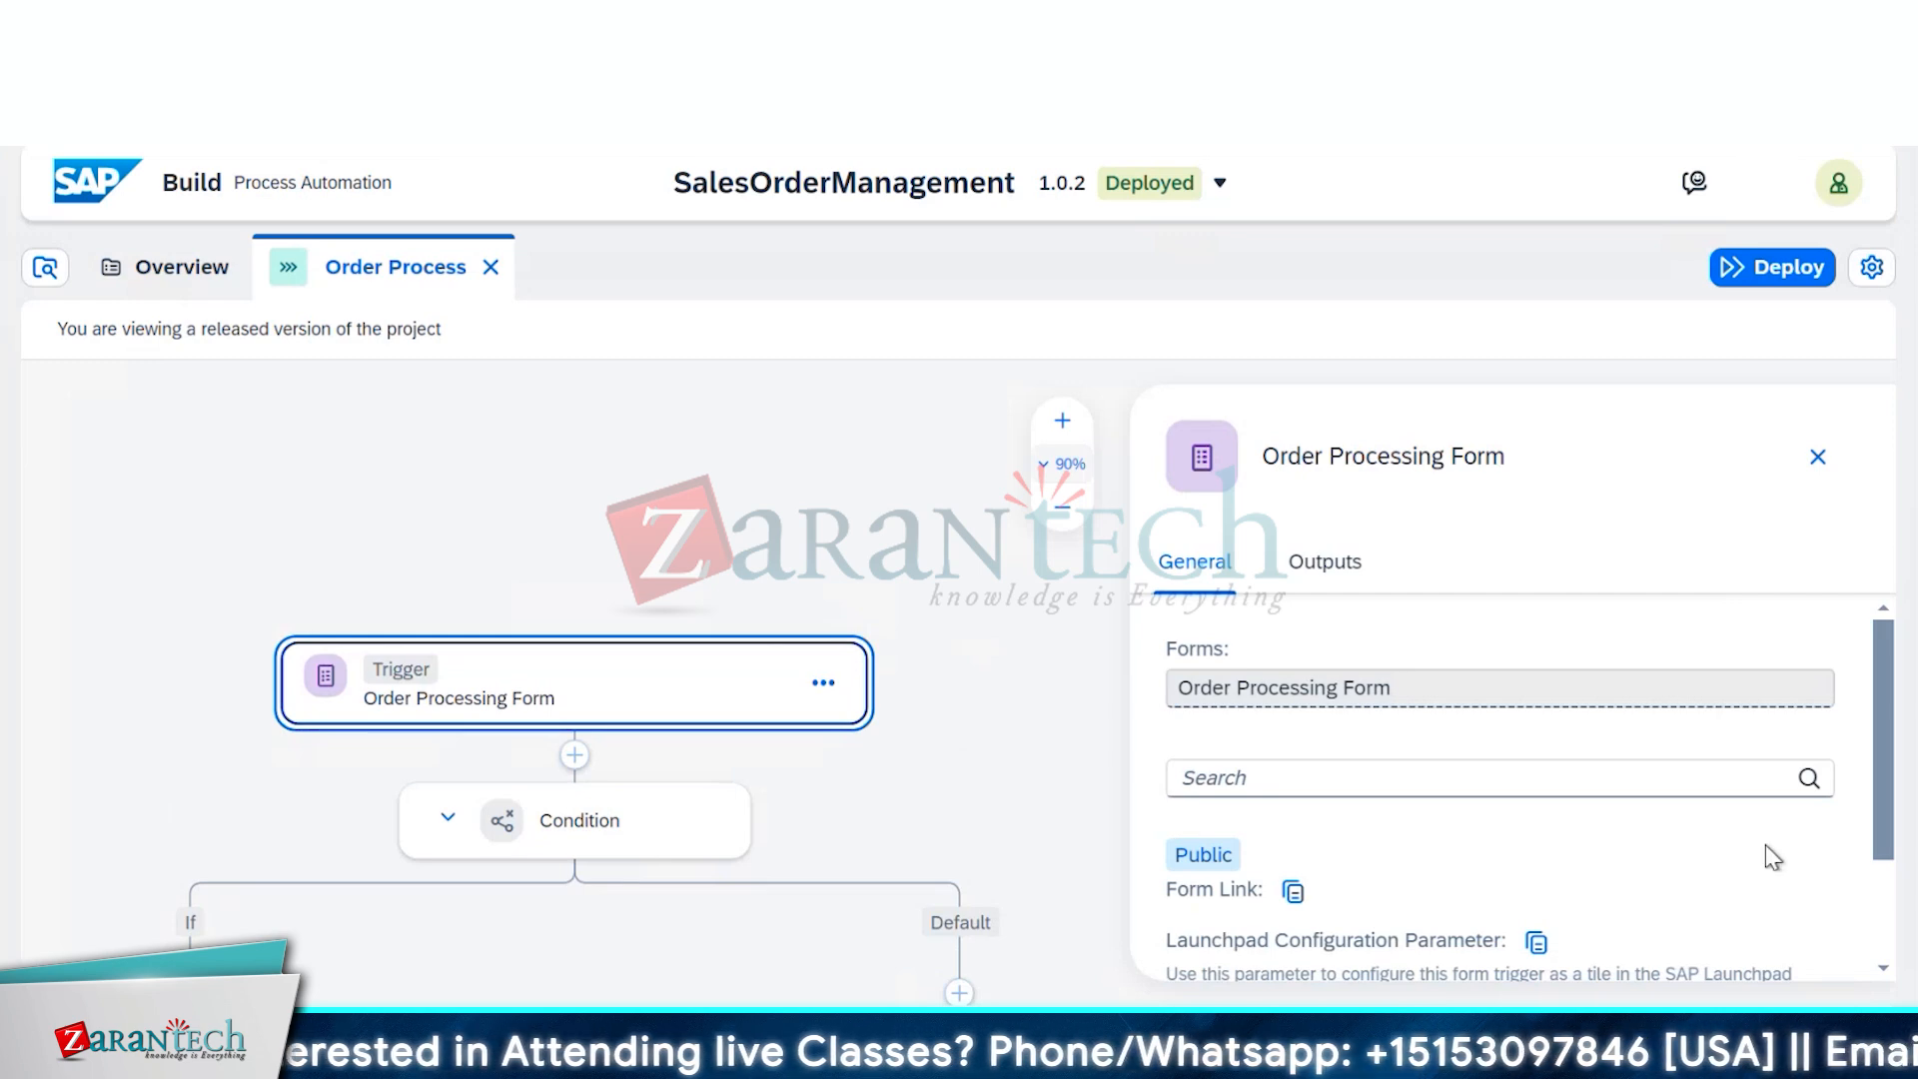
pyautogui.click(1293, 891)
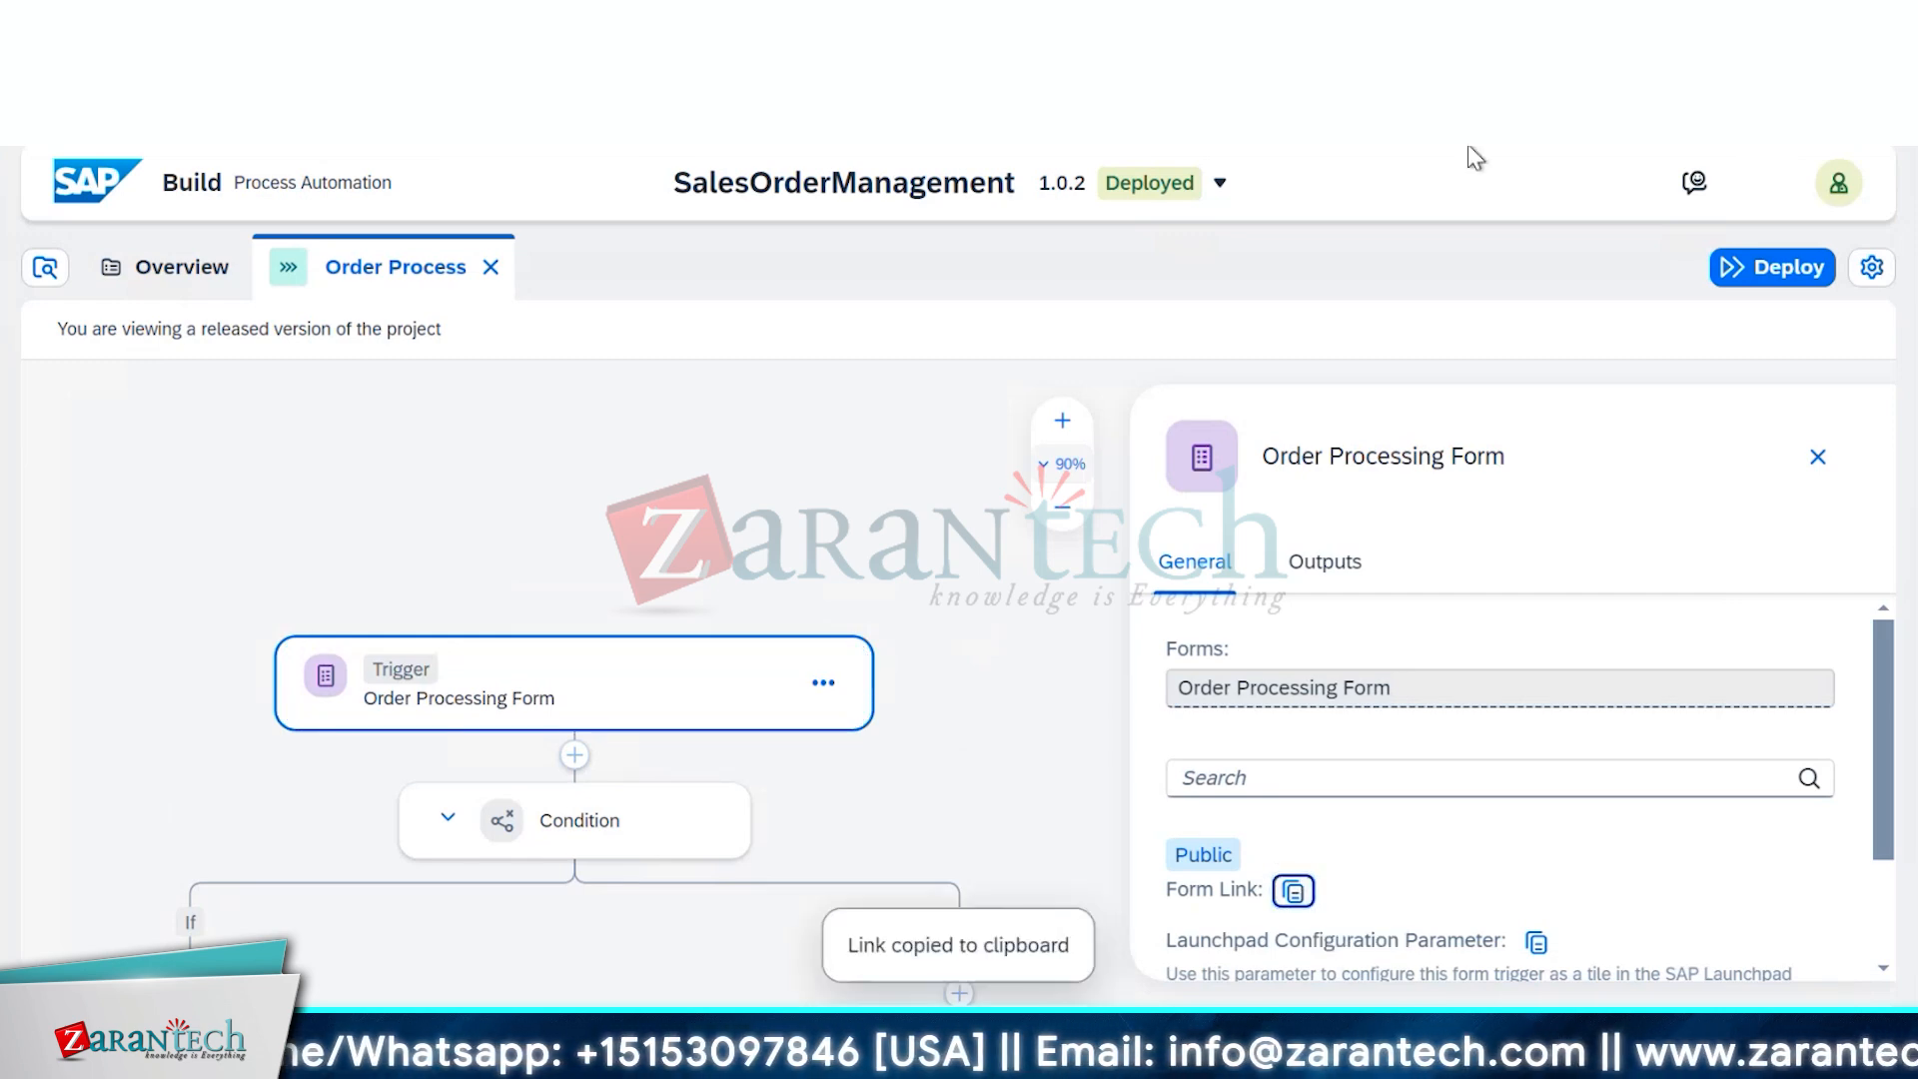
pyautogui.click(1439, 14)
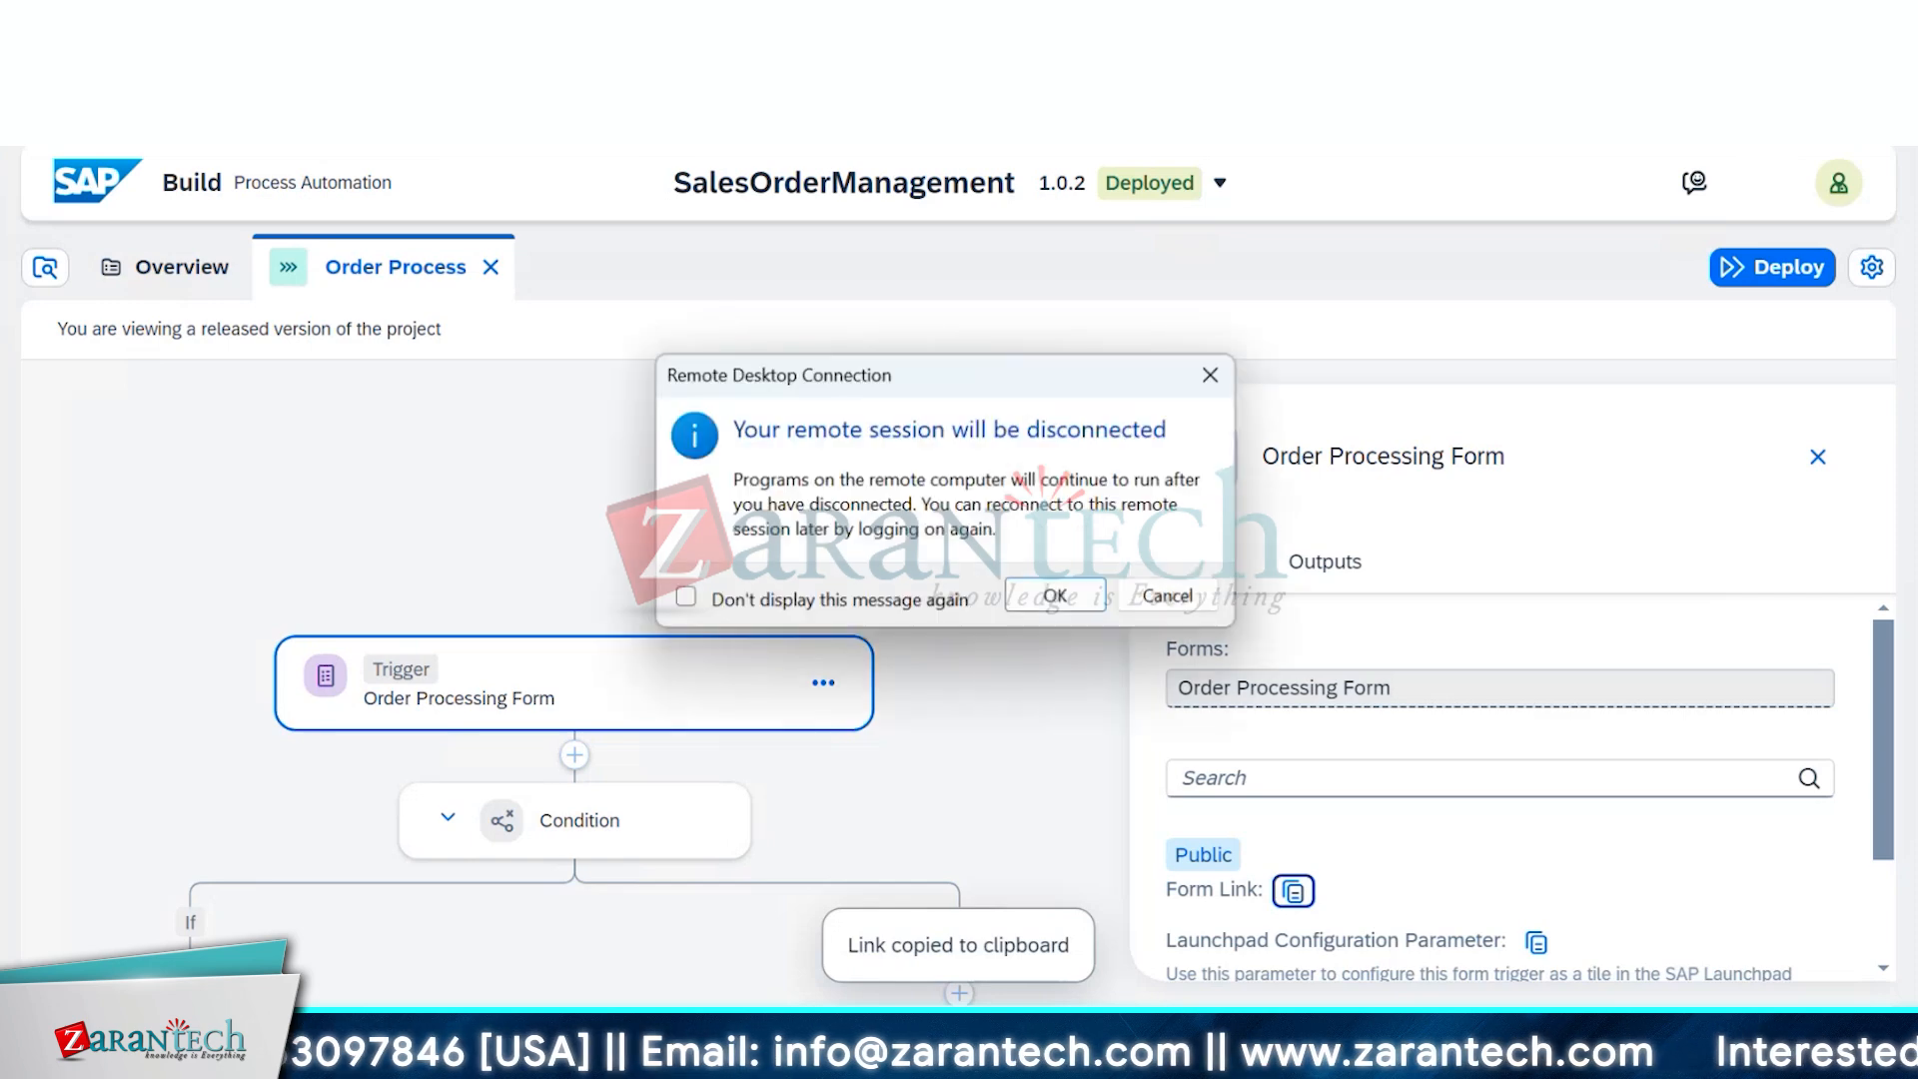
pyautogui.click(1168, 597)
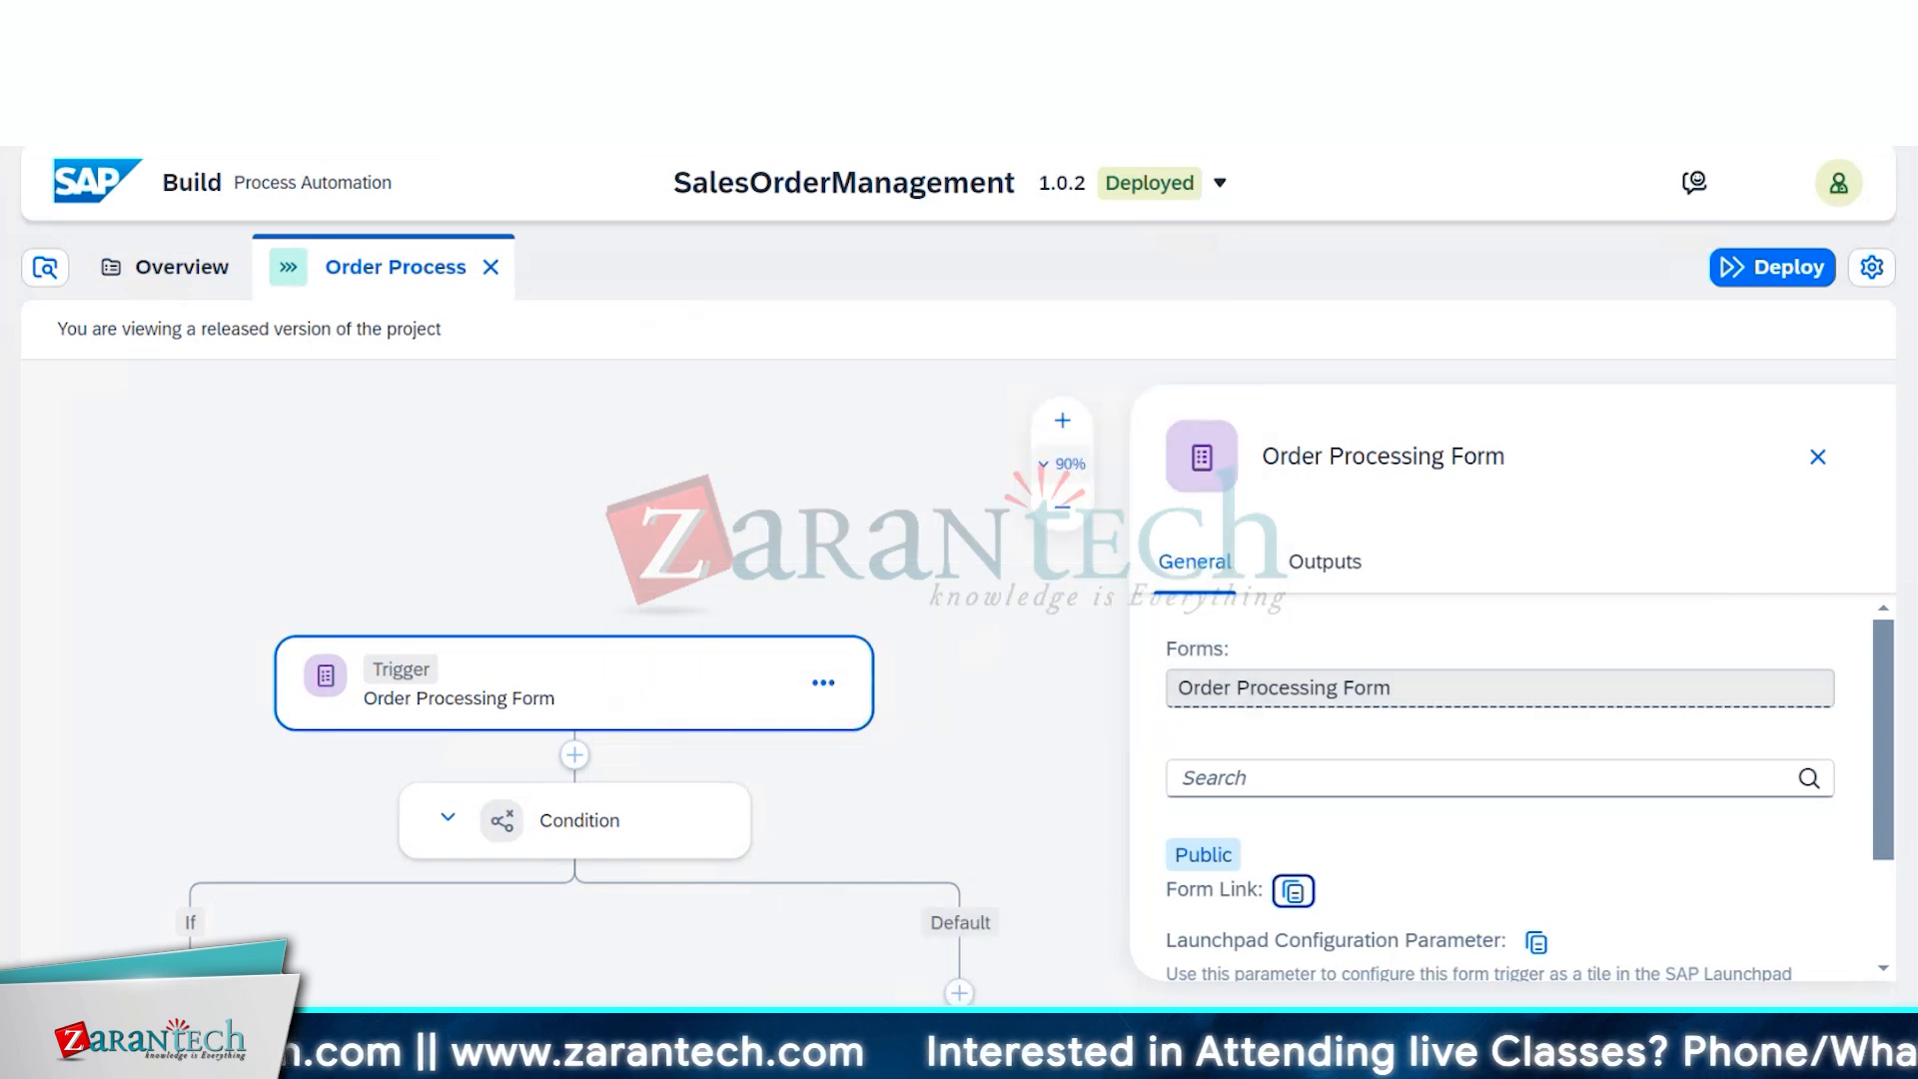
# Load the copied Order Processing Form link in a new browser tab
pyautogui.hotkey('ctrl', 't')
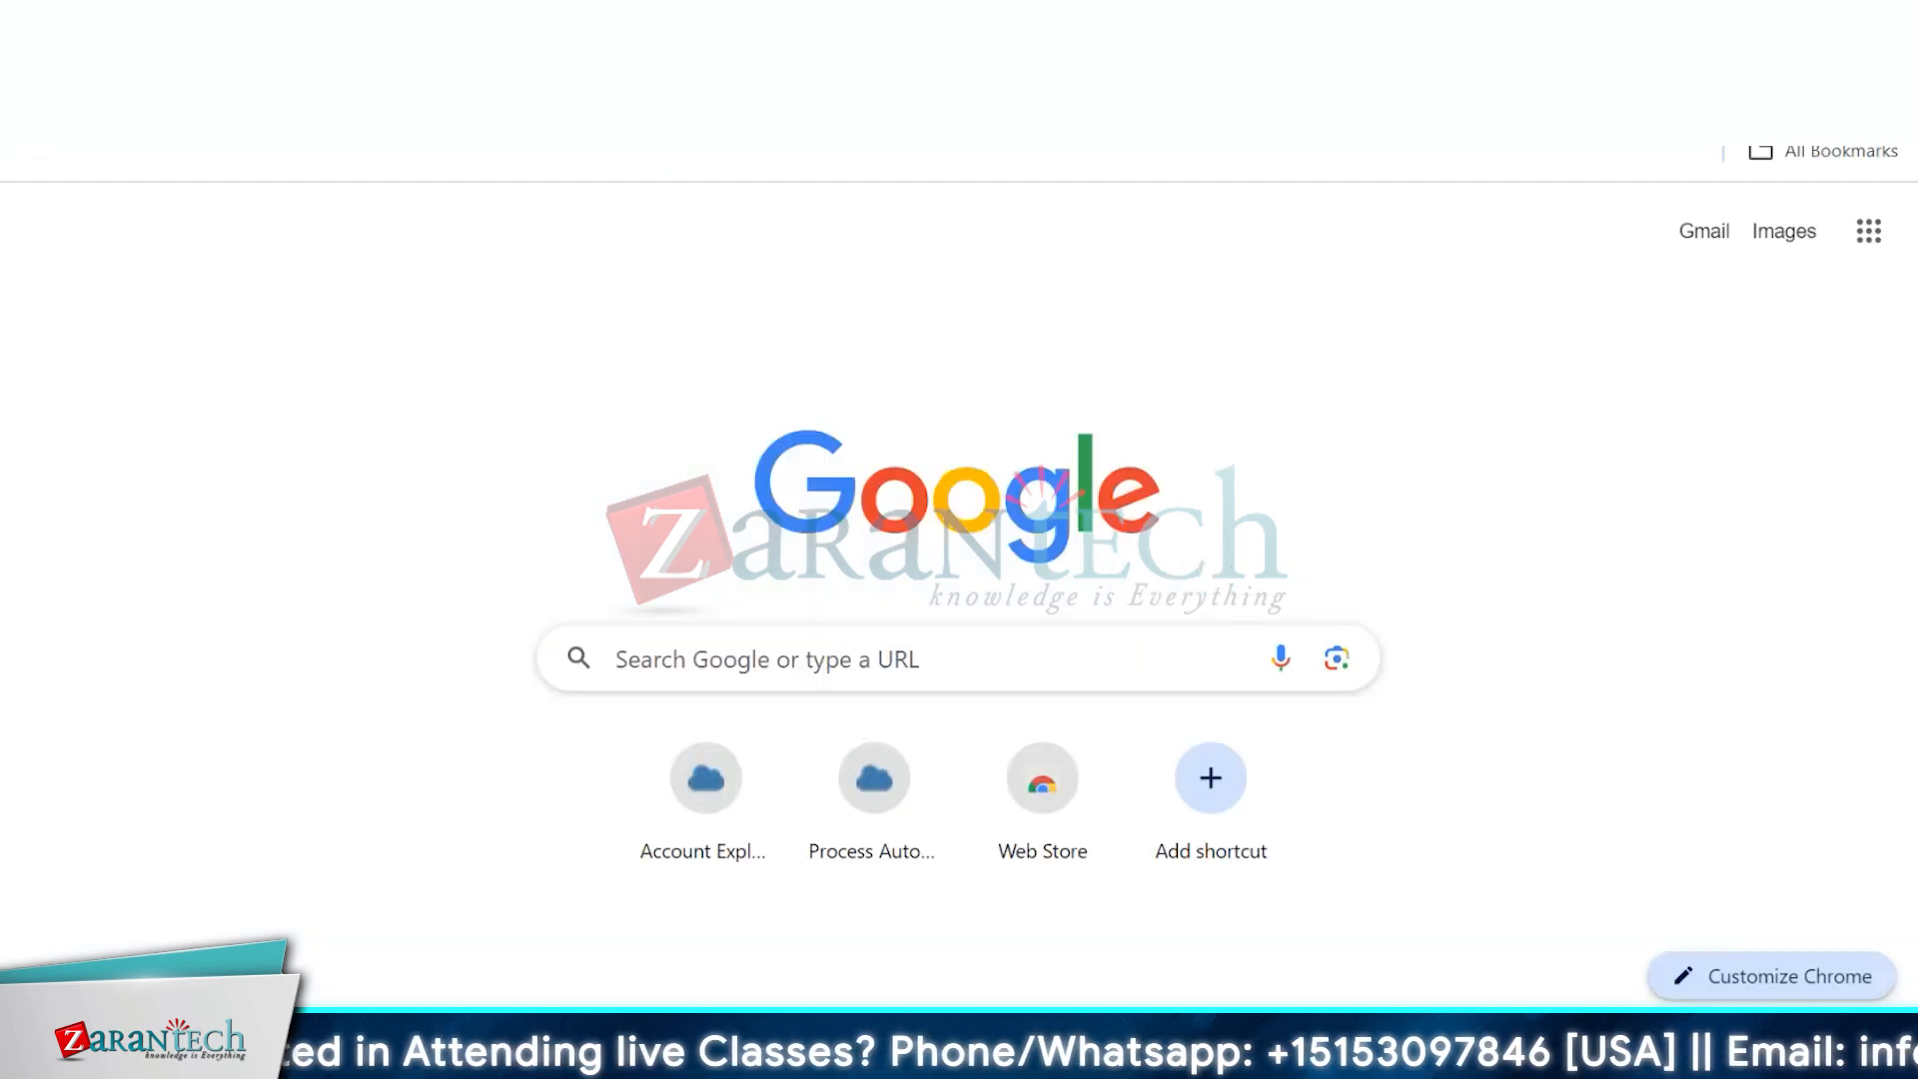
pyautogui.hotkey('ctrl', 'v')
pyautogui.press('Return')
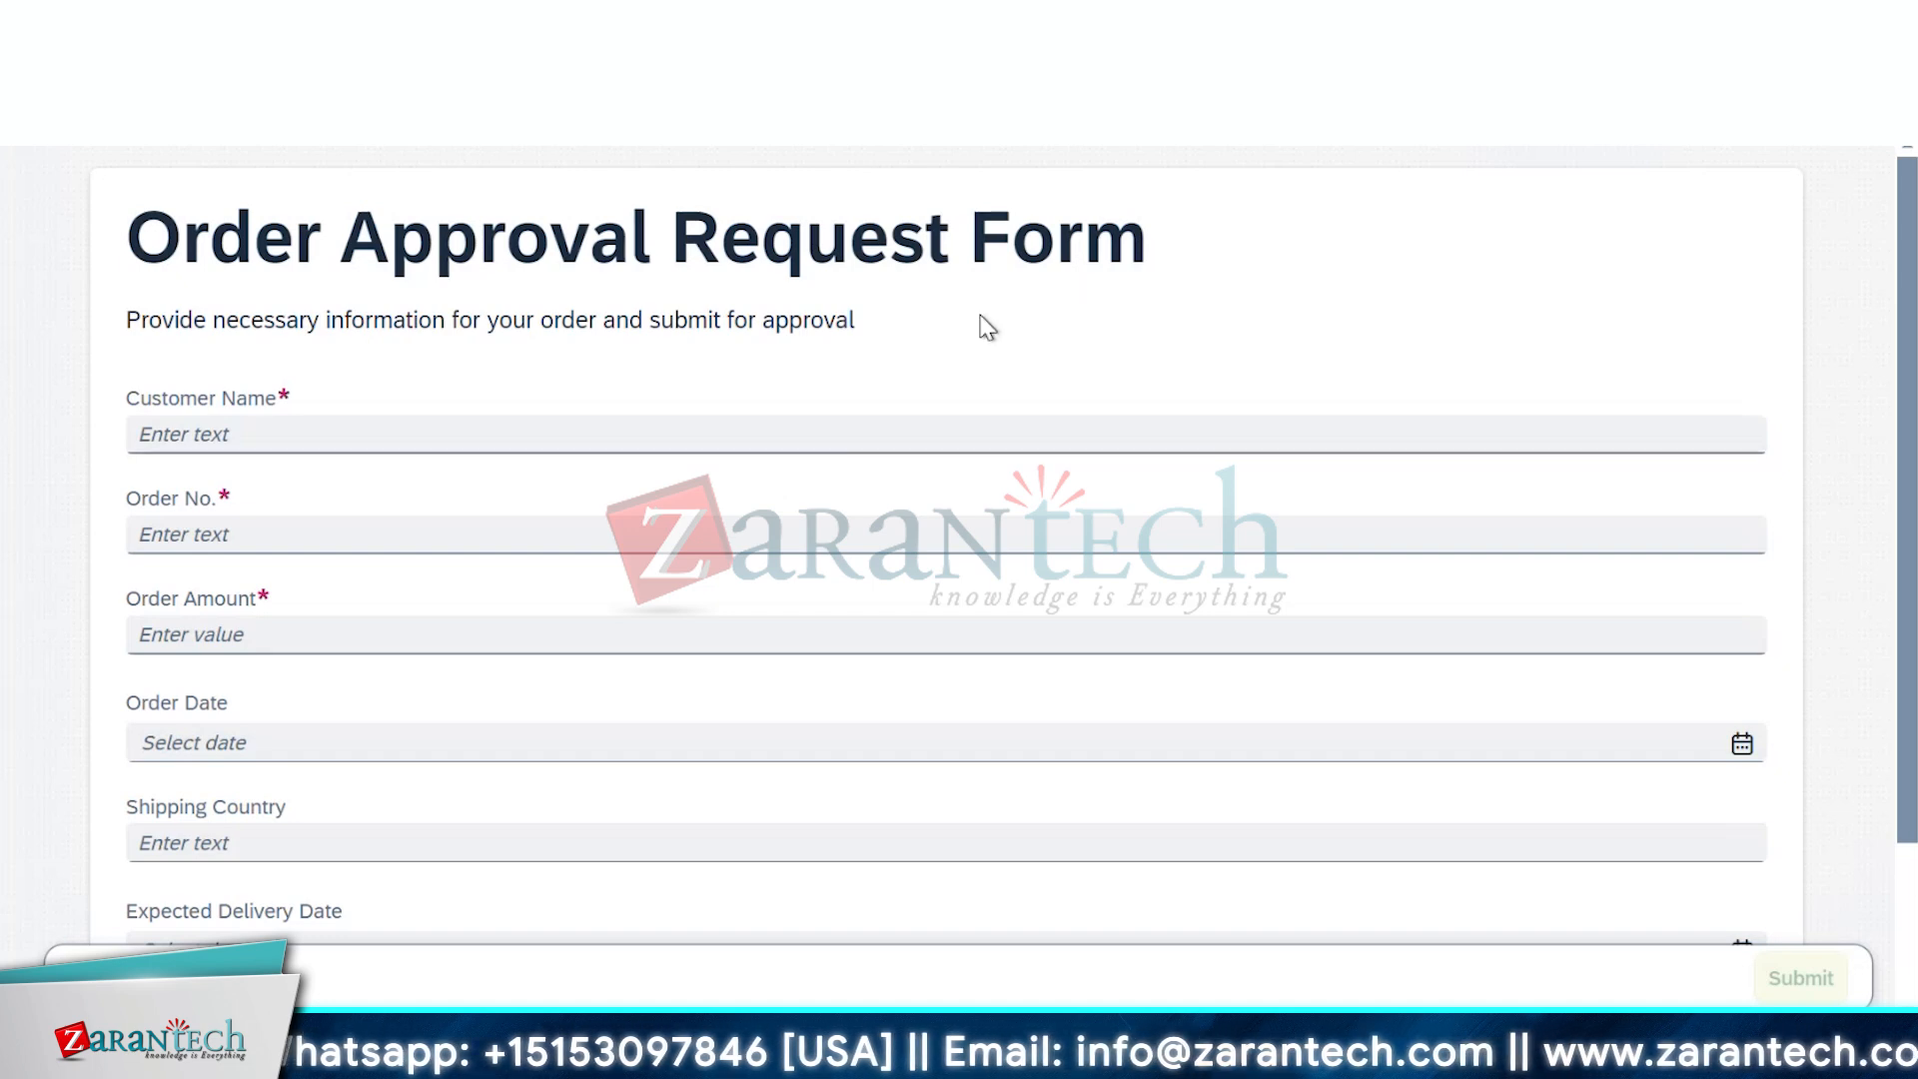
# Fill in the customer name, order number, amount 100 and order date July 9, 2024
pyautogui.click(662, 431)
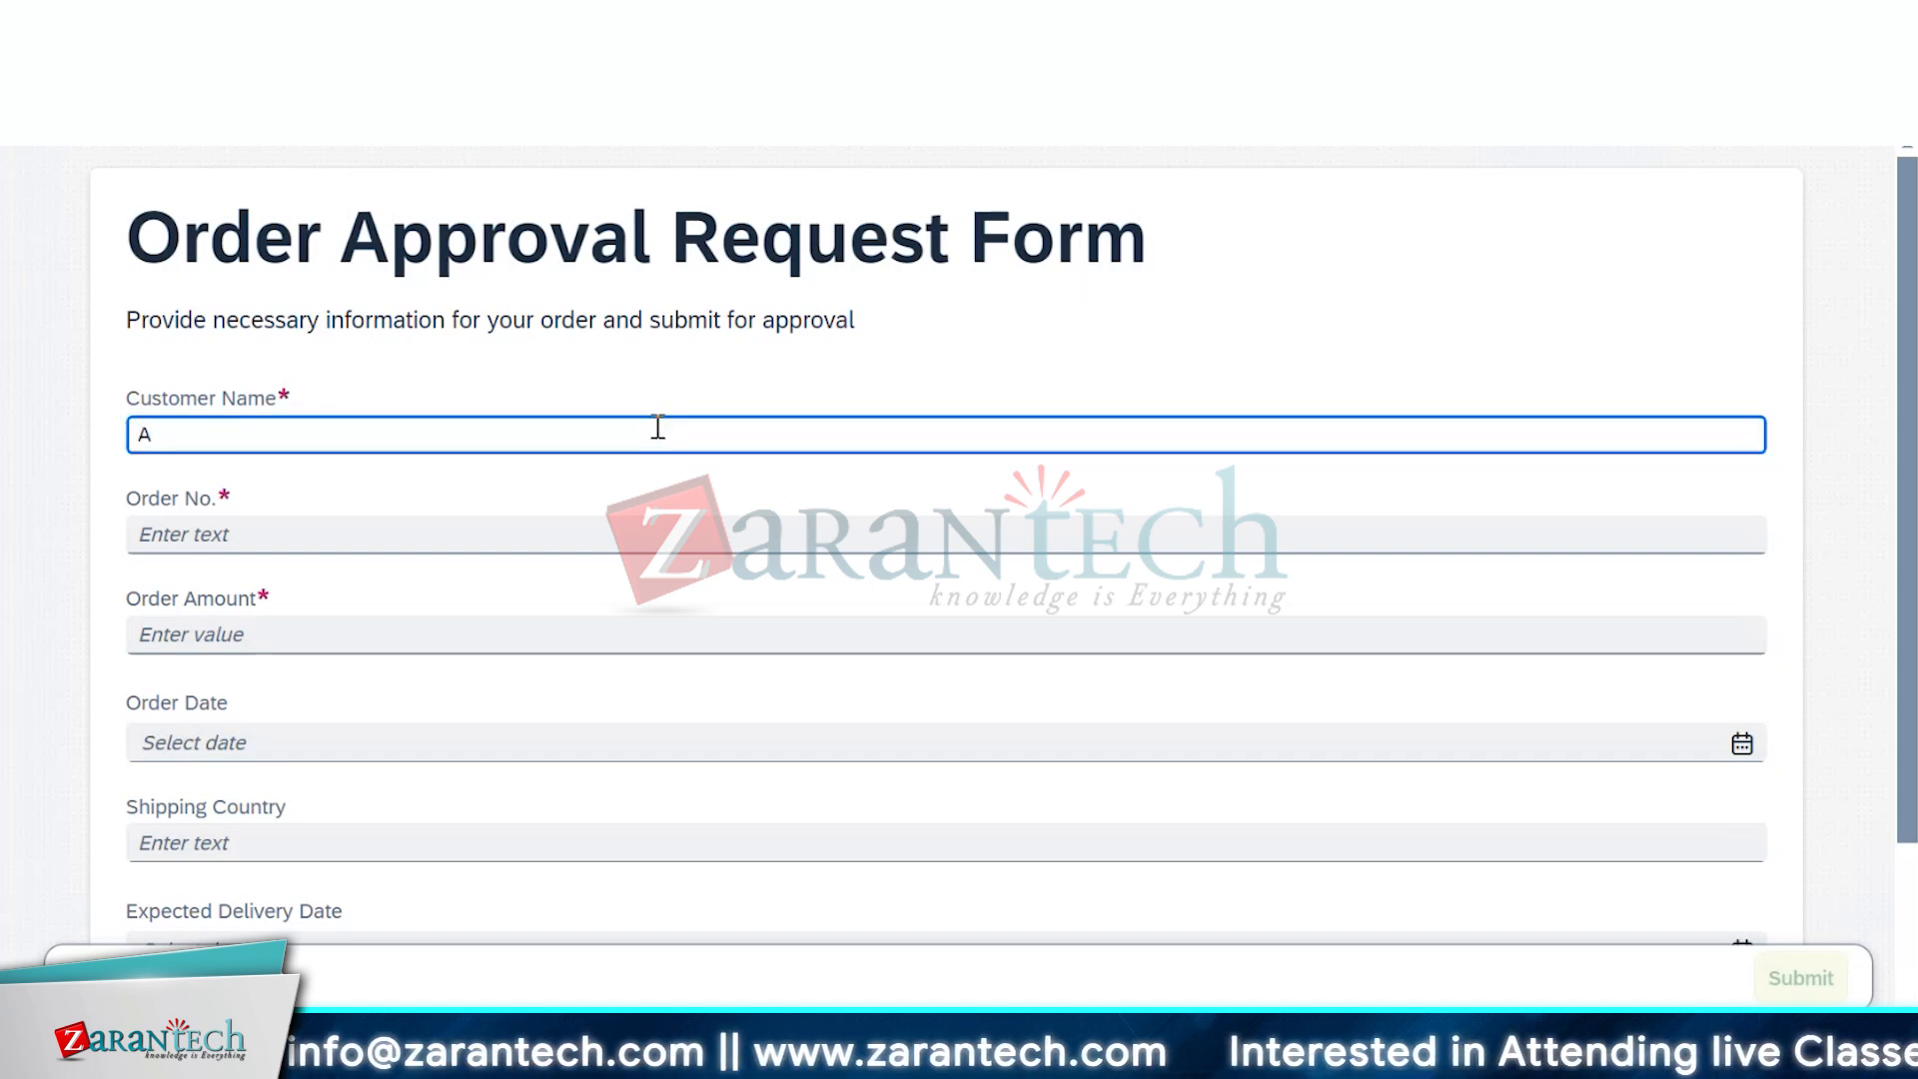
pyautogui.press('Tab')
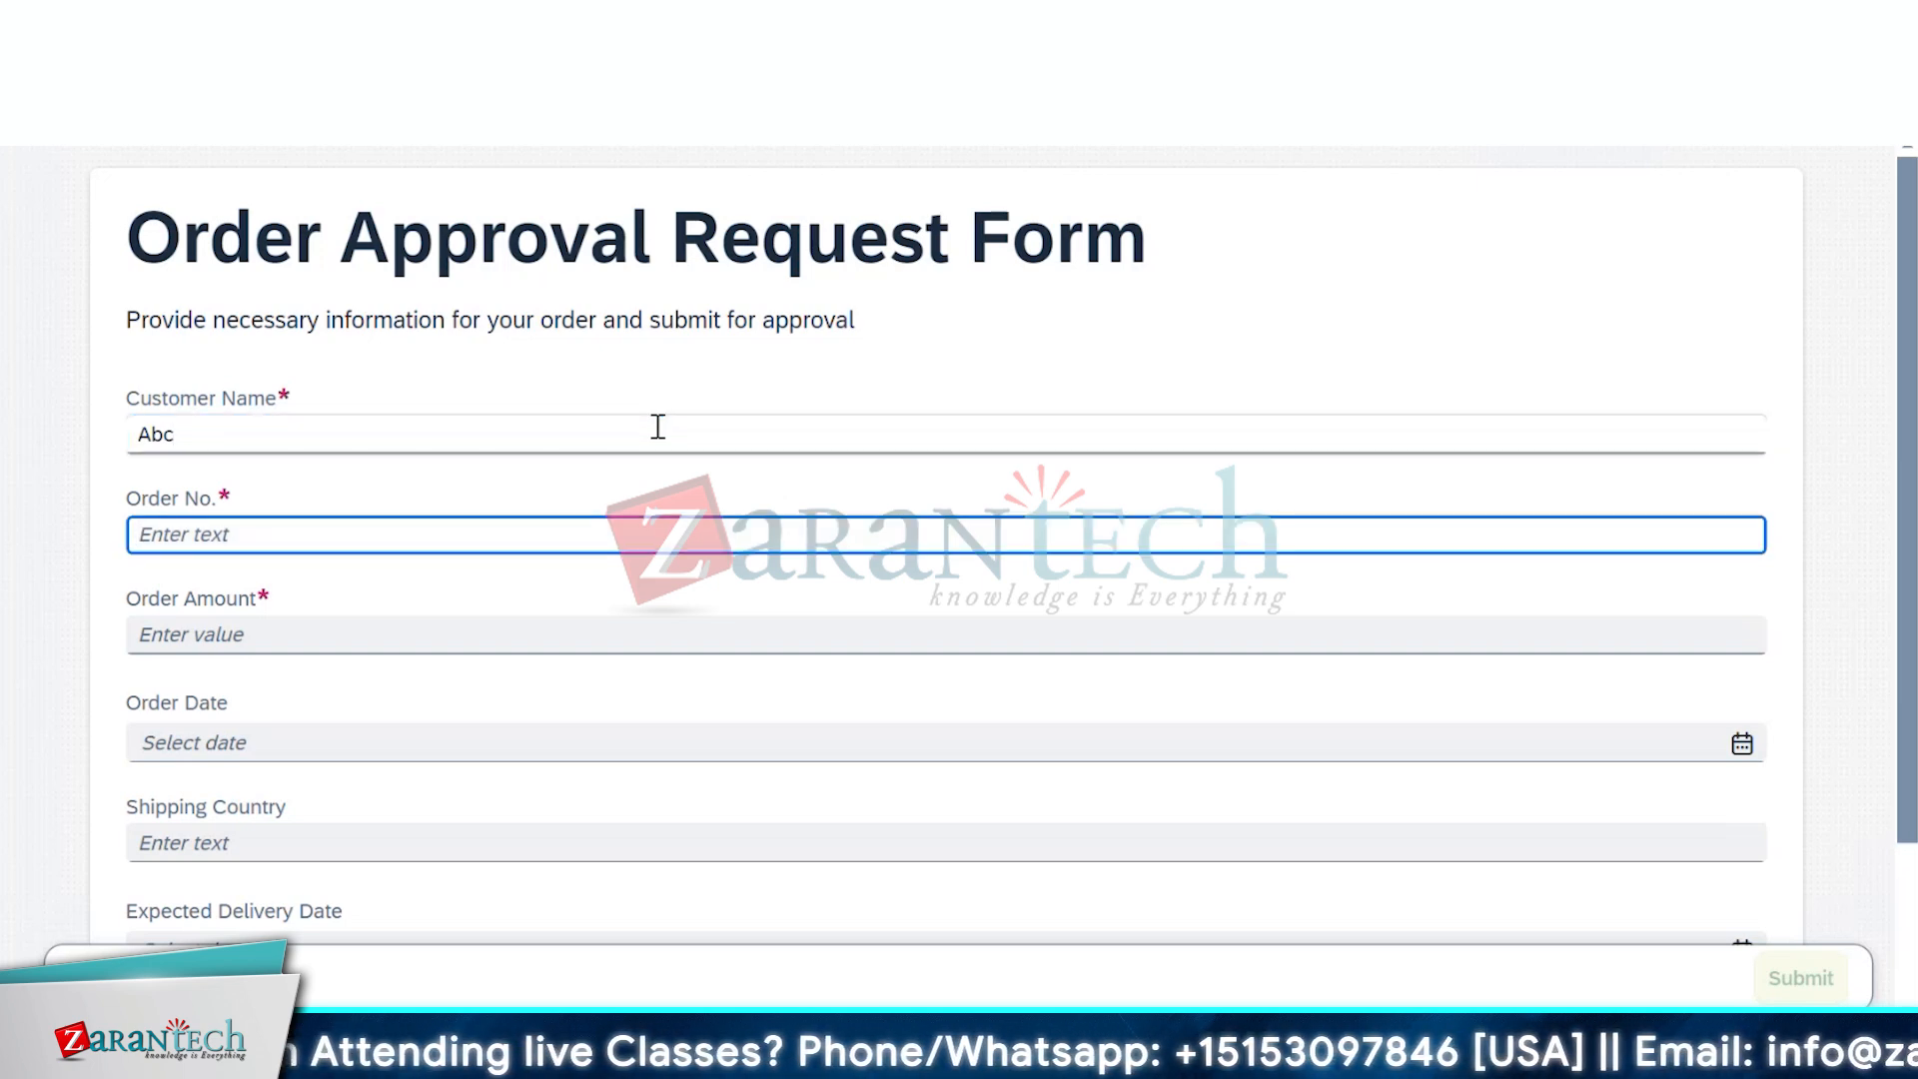
pyautogui.write('256')
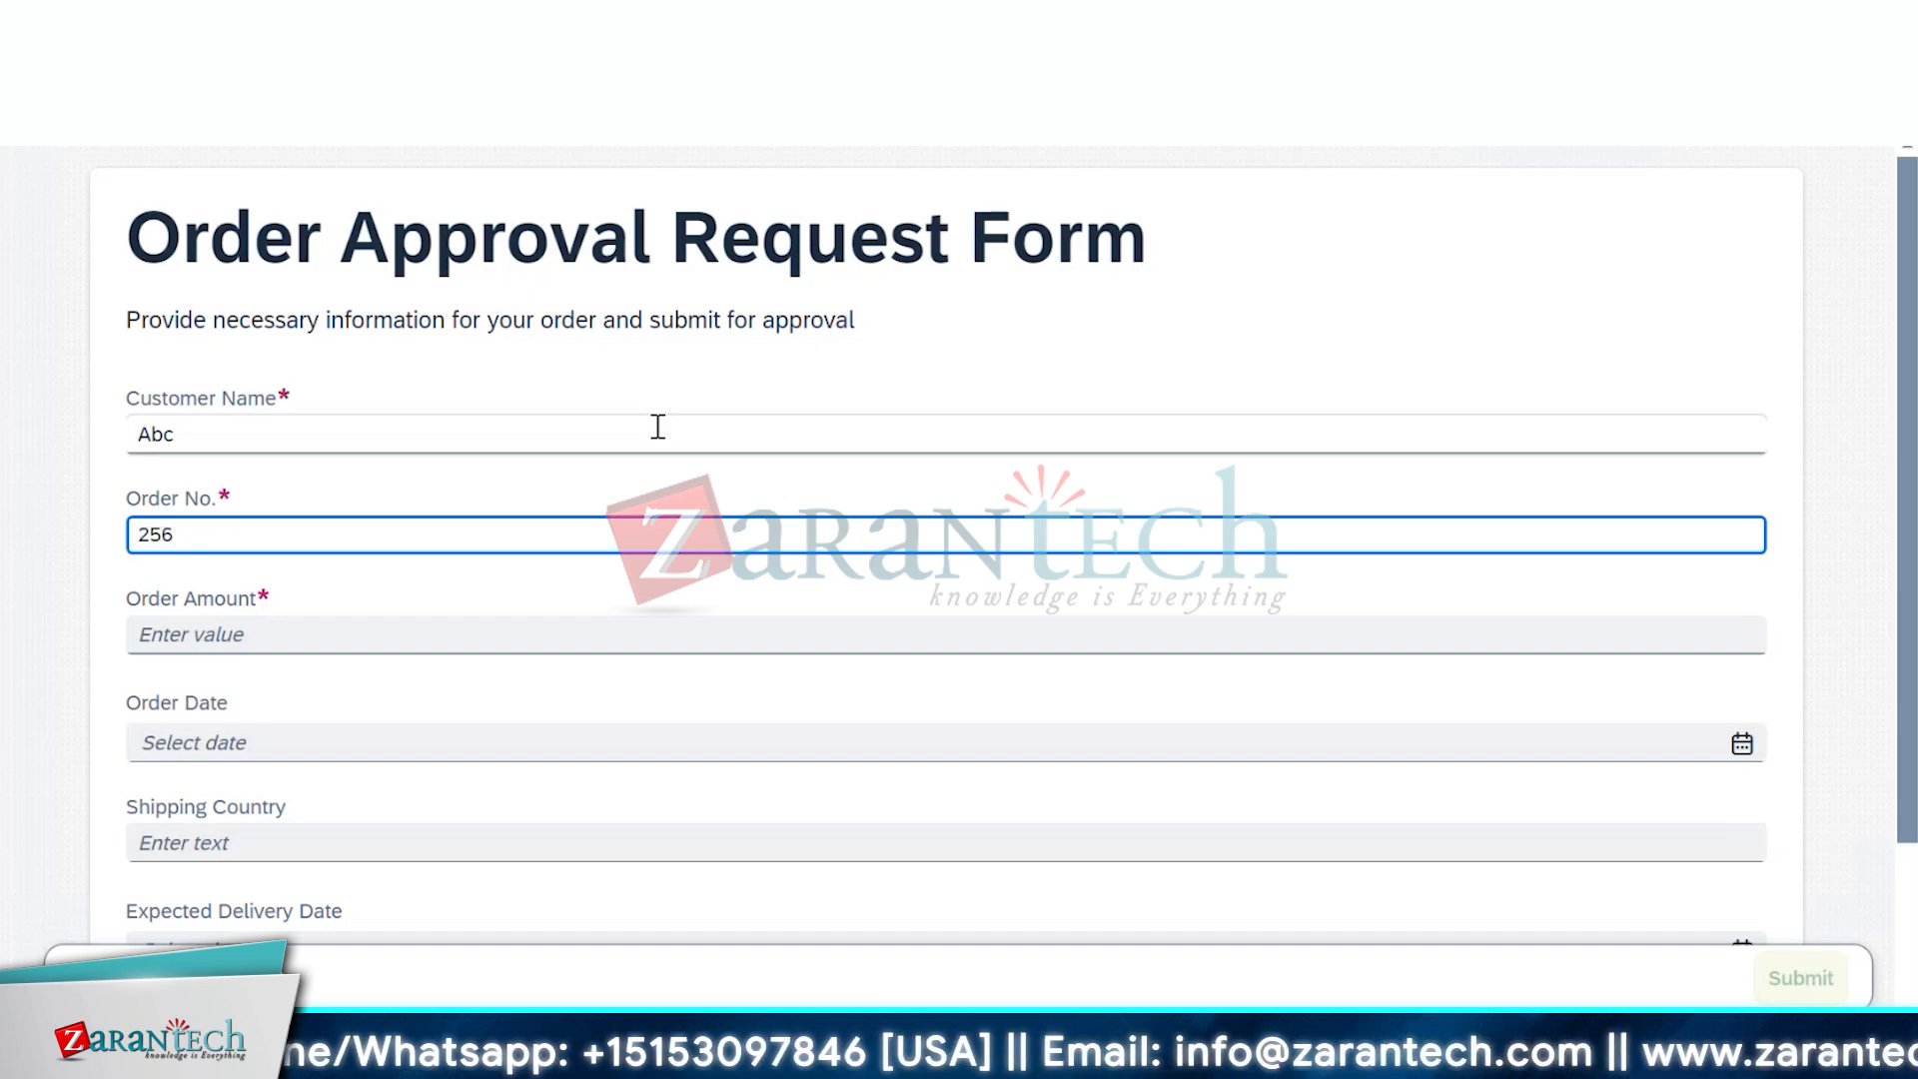
pyautogui.press('Tab')
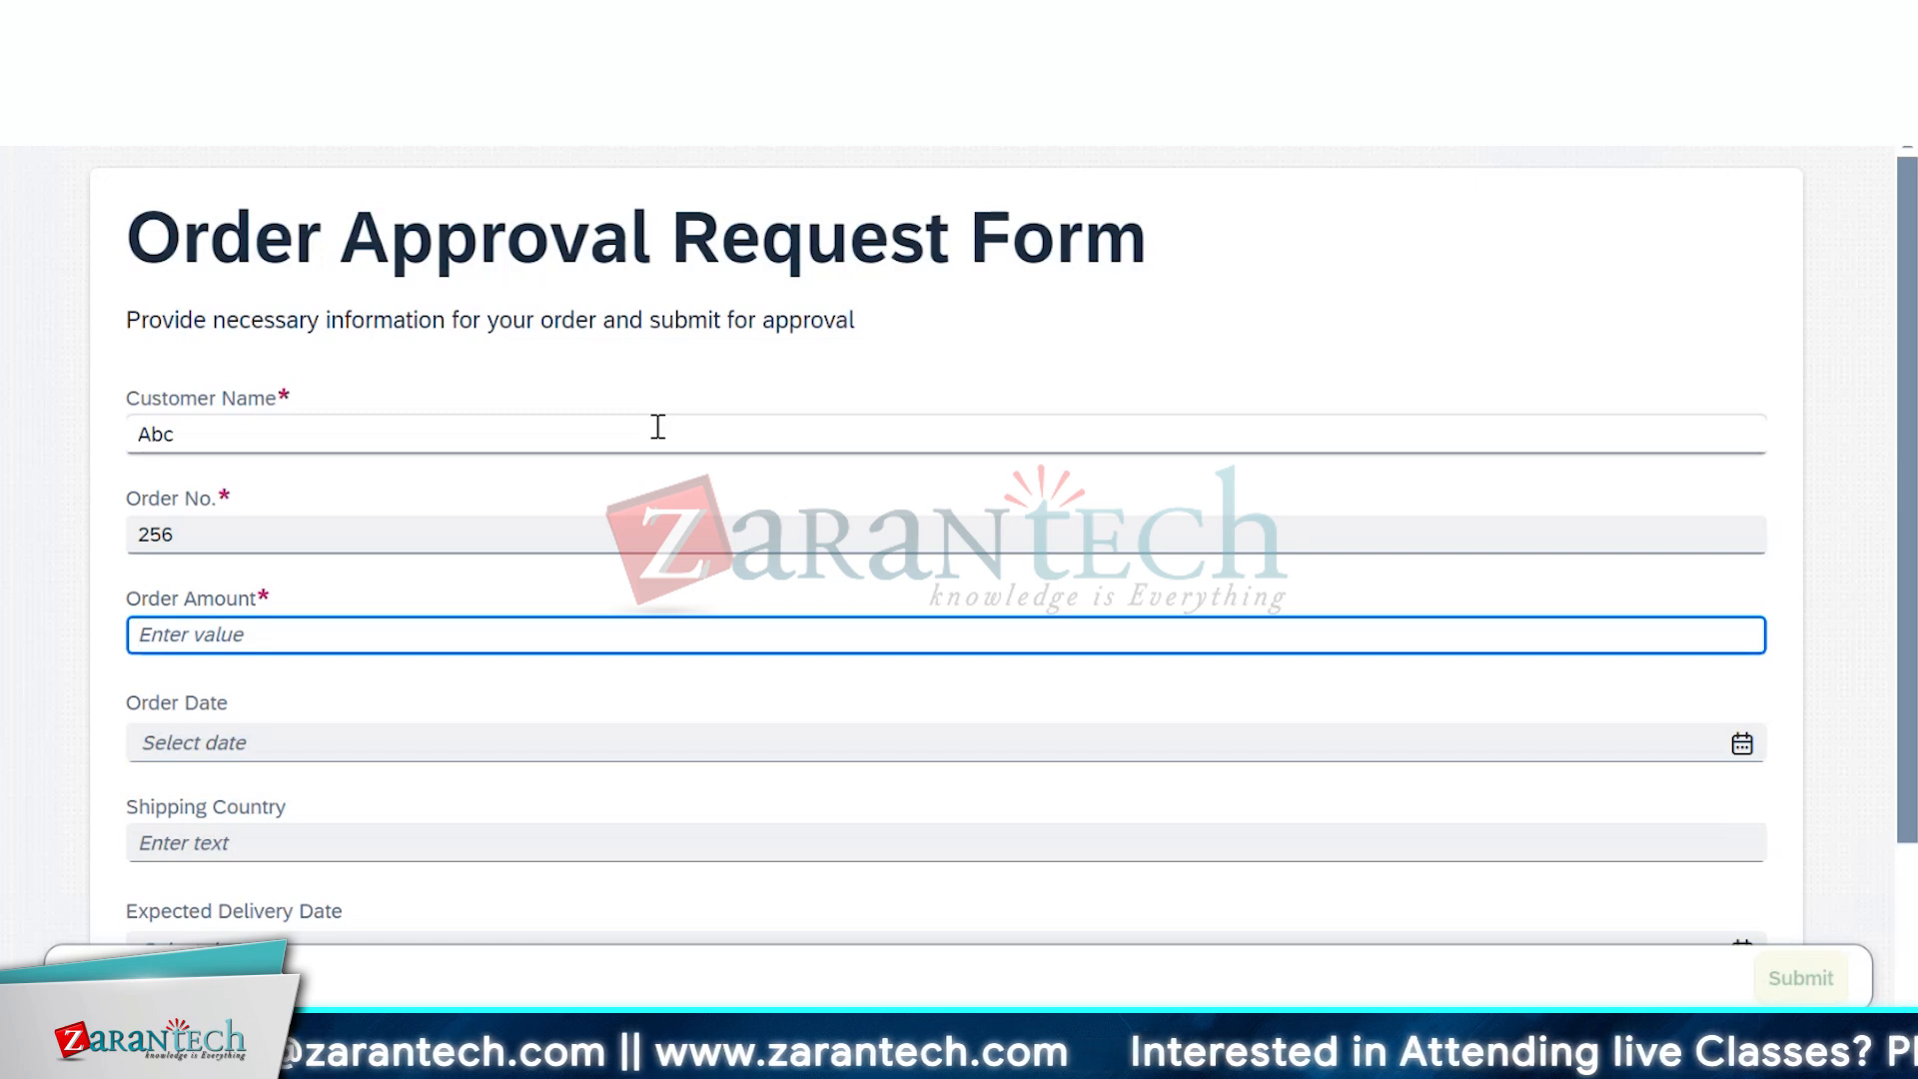
pyautogui.write('100')
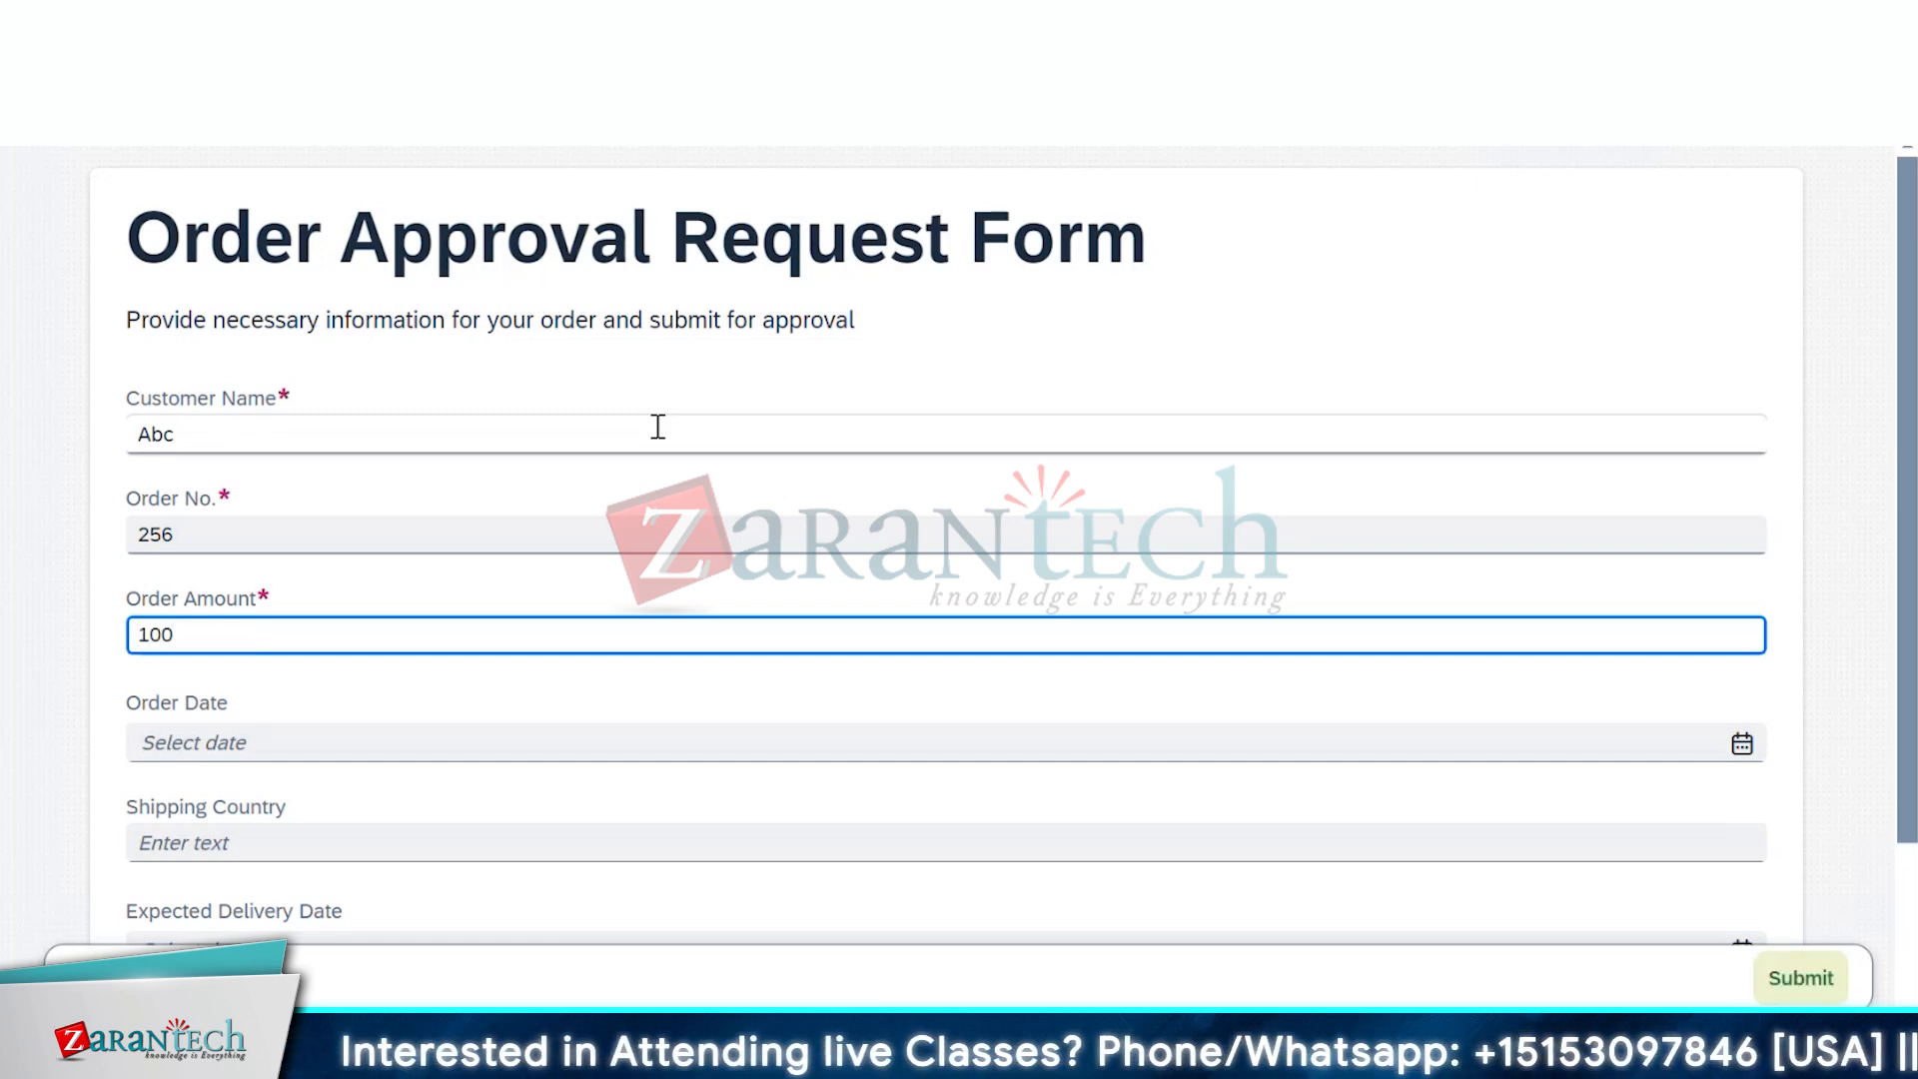
pyautogui.press('Tab')
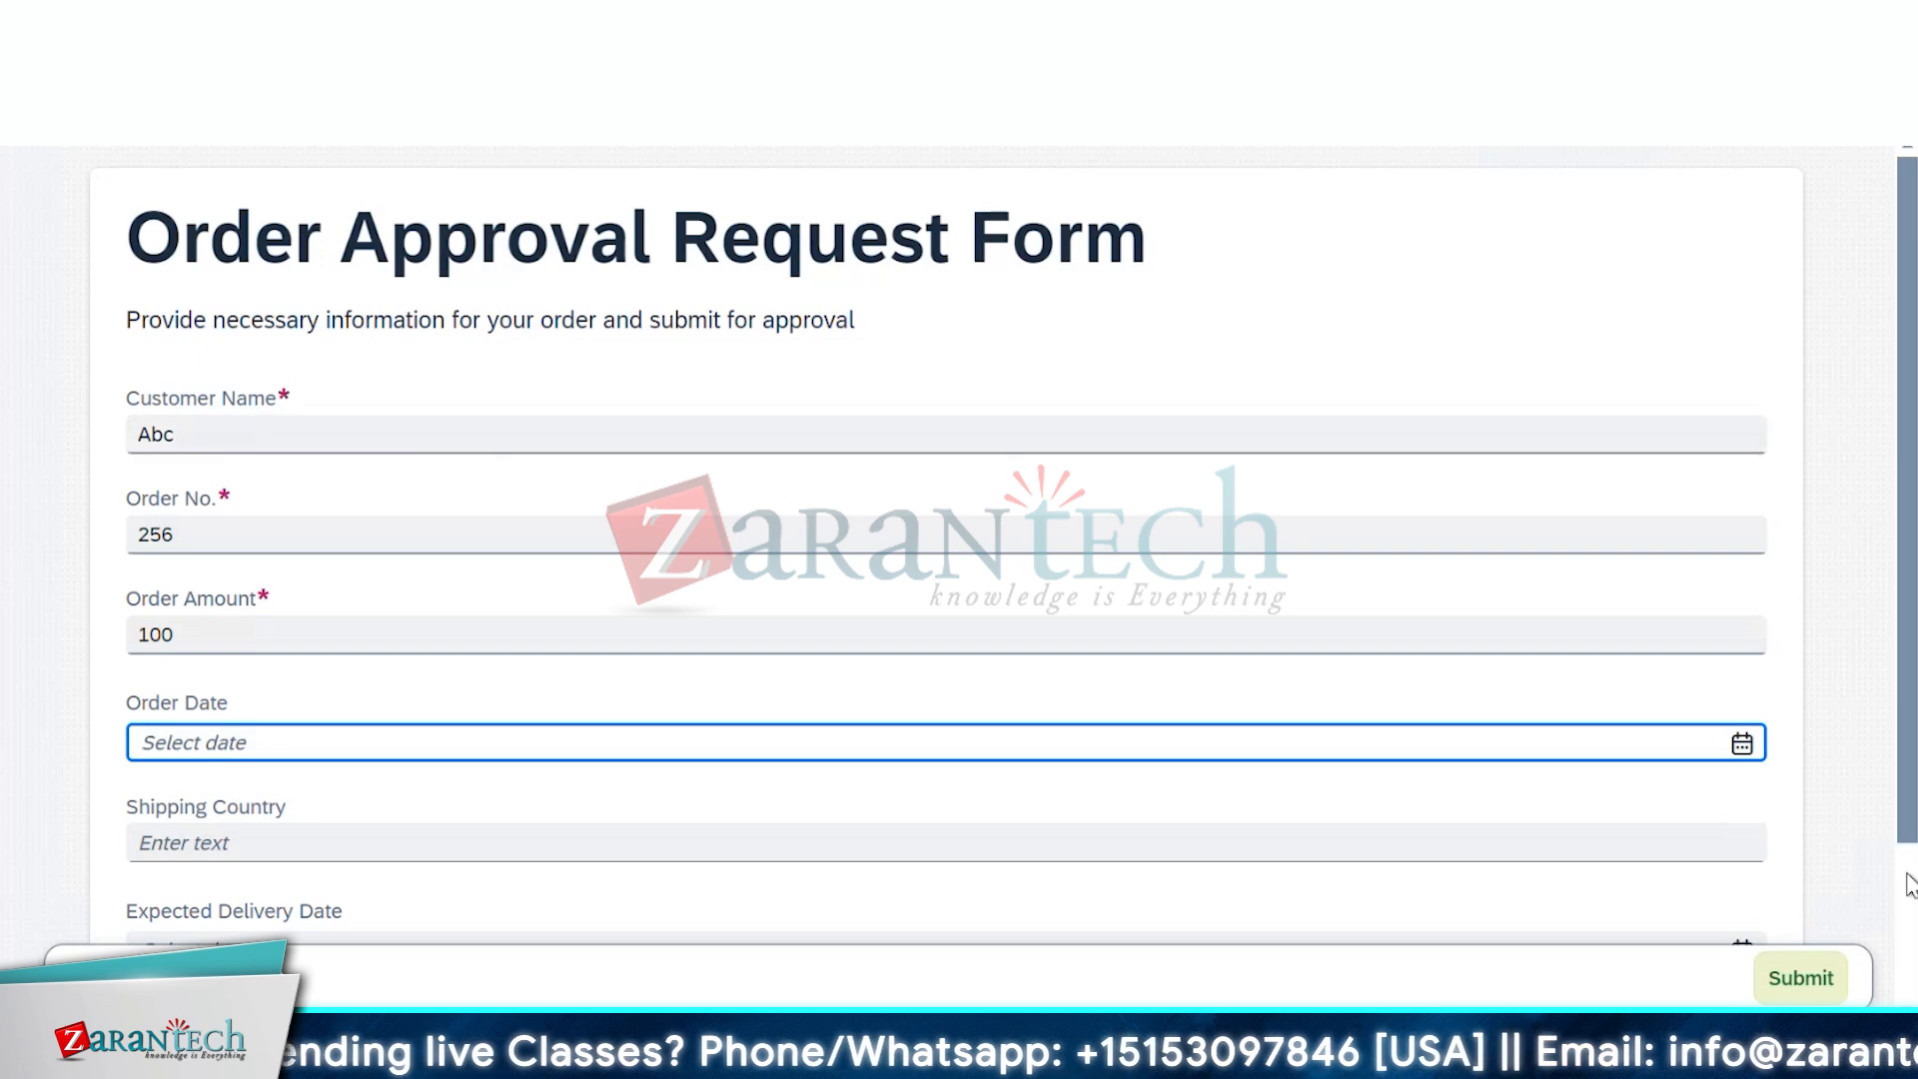
pyautogui.click(1738, 749)
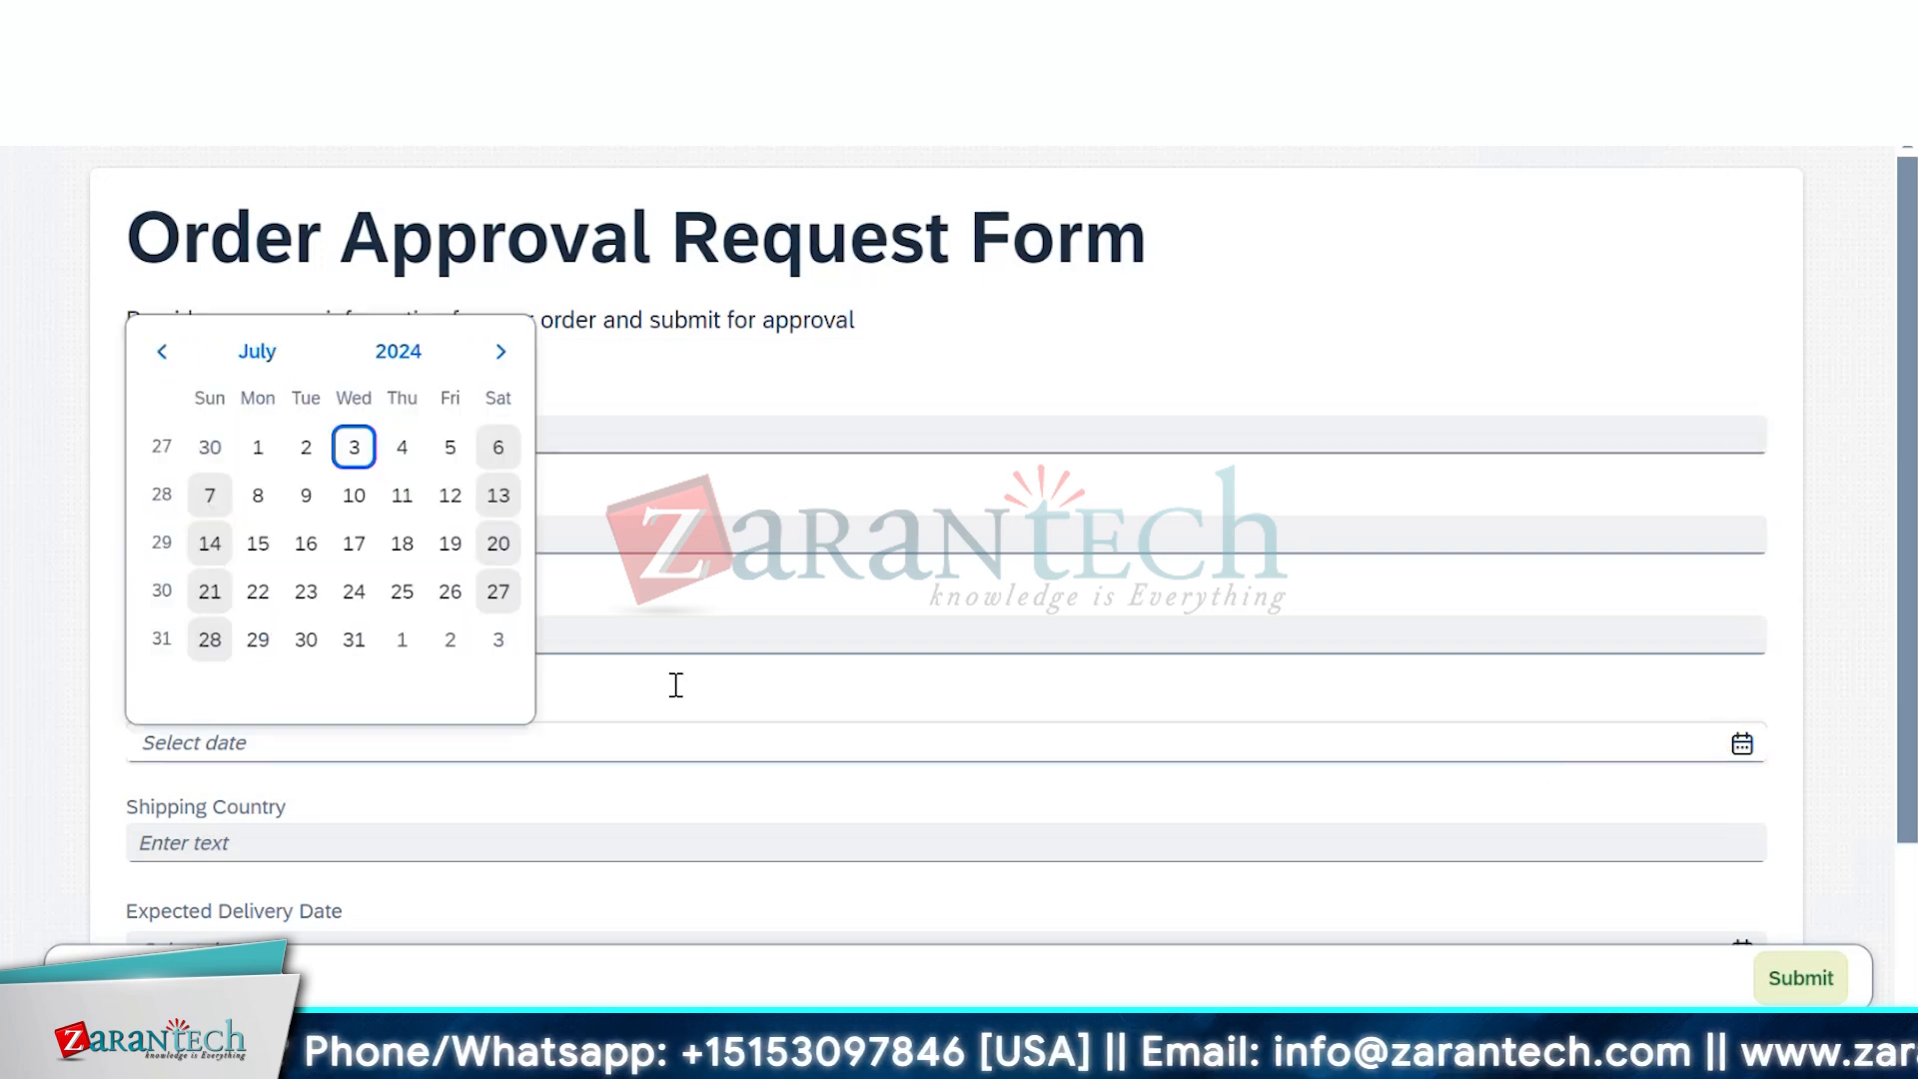
pyautogui.click(303, 496)
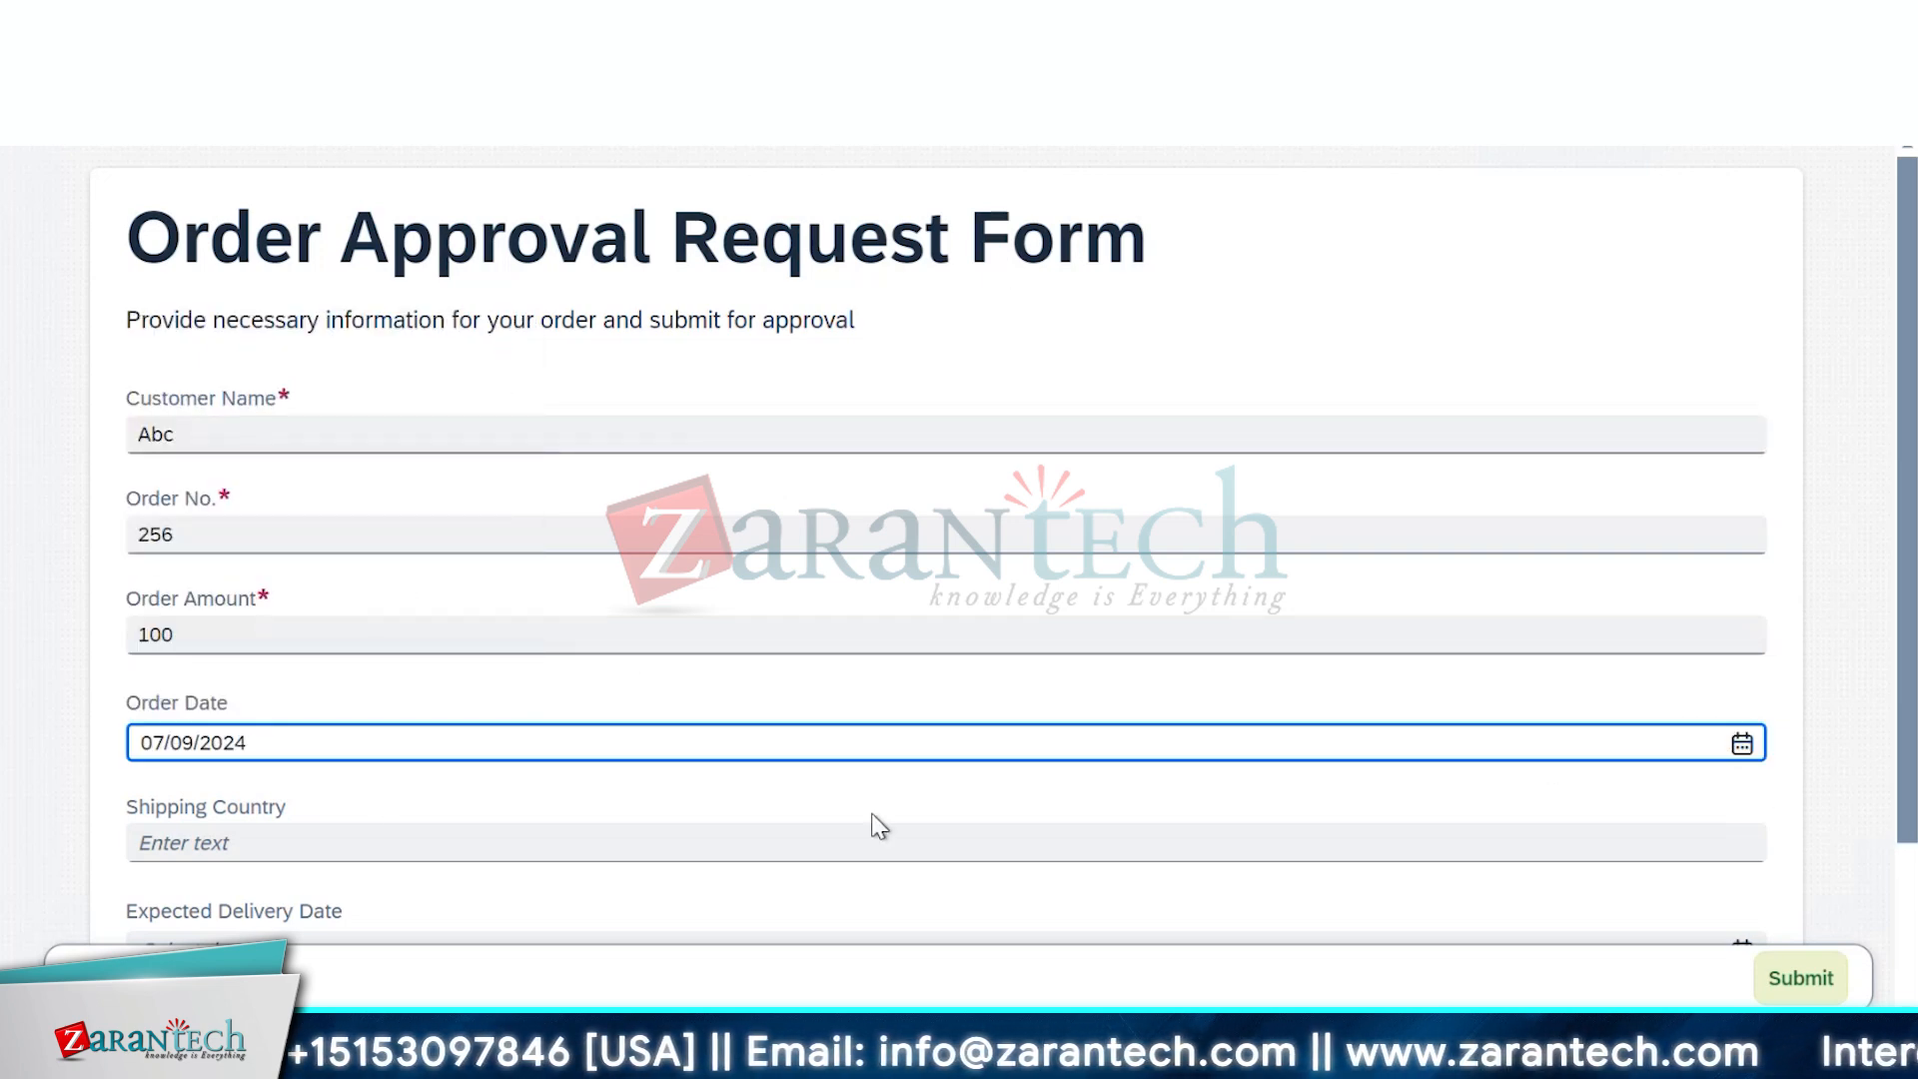
# Enter shipping country India and expected delivery July 16, 2024, then submit the form
pyautogui.scroll(-2, 873, 823)
pyautogui.click(954, 689)
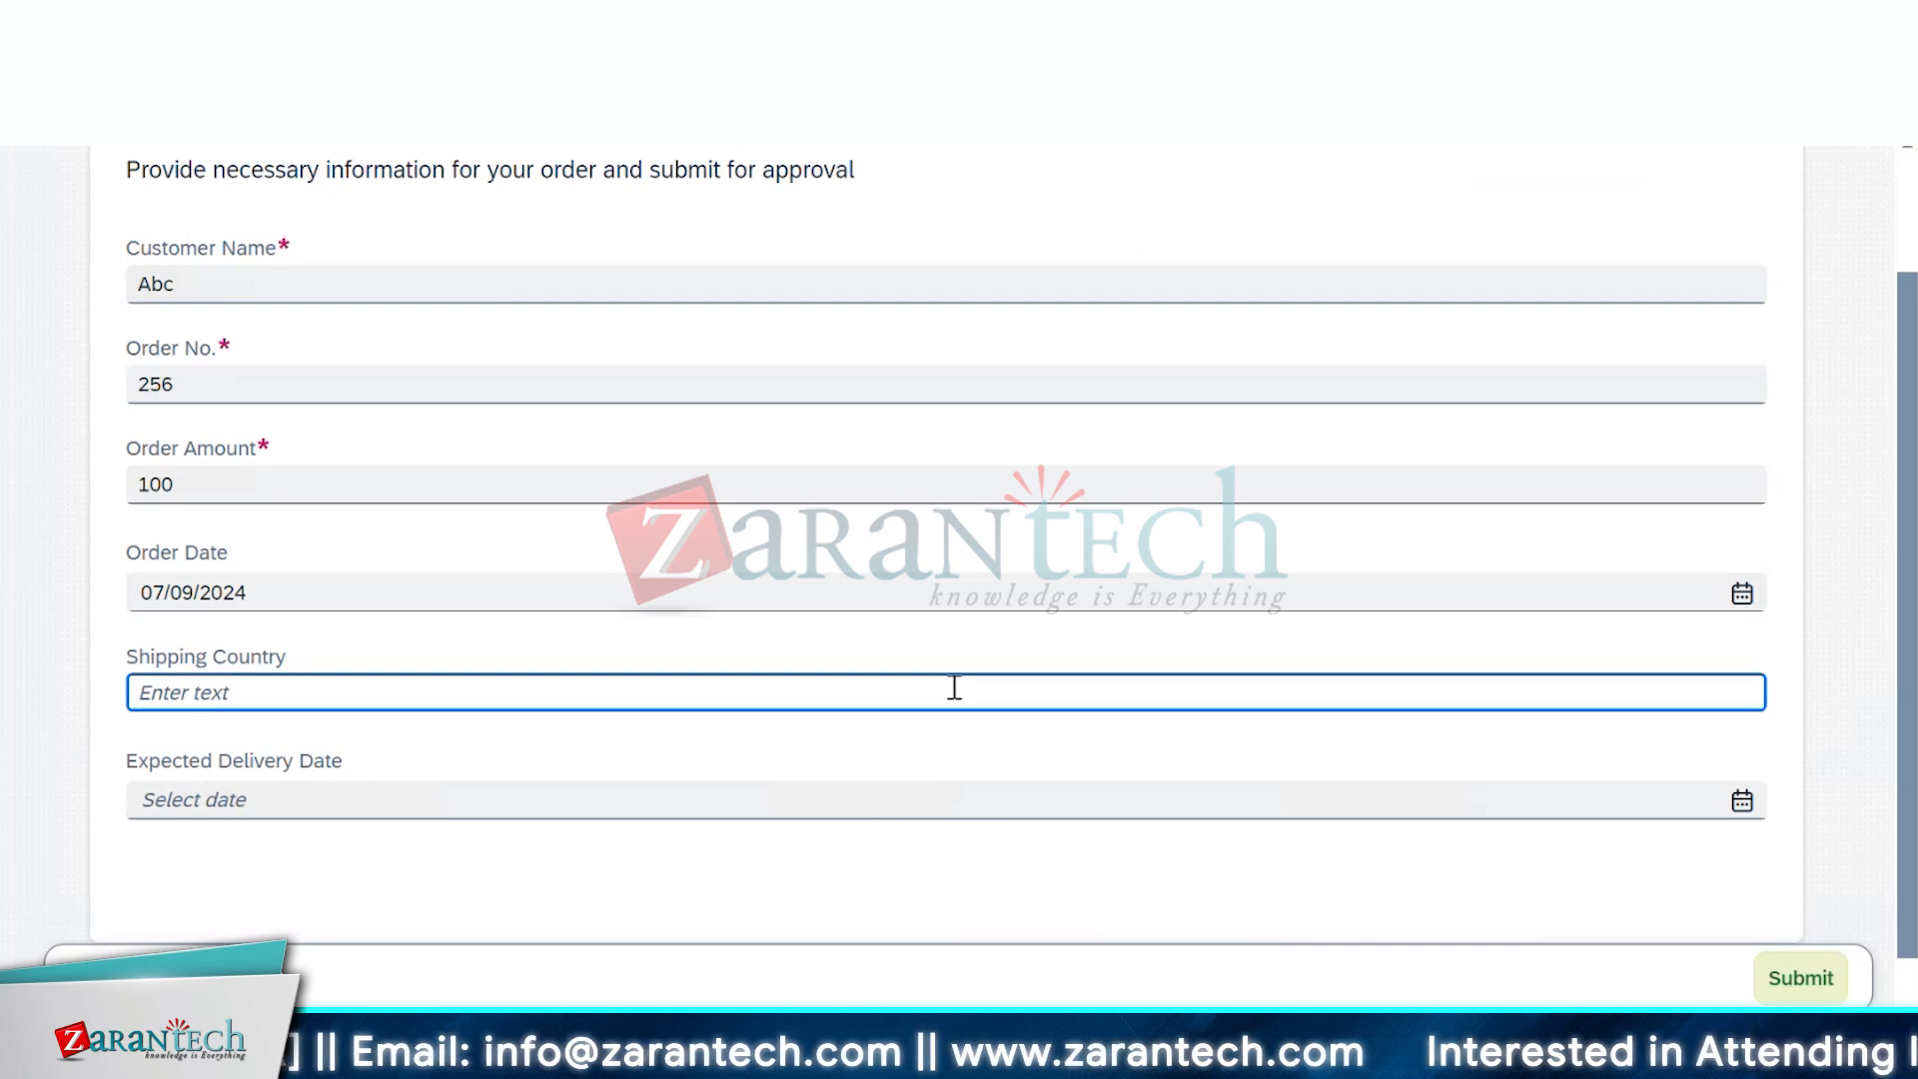
pyautogui.write('Indi')
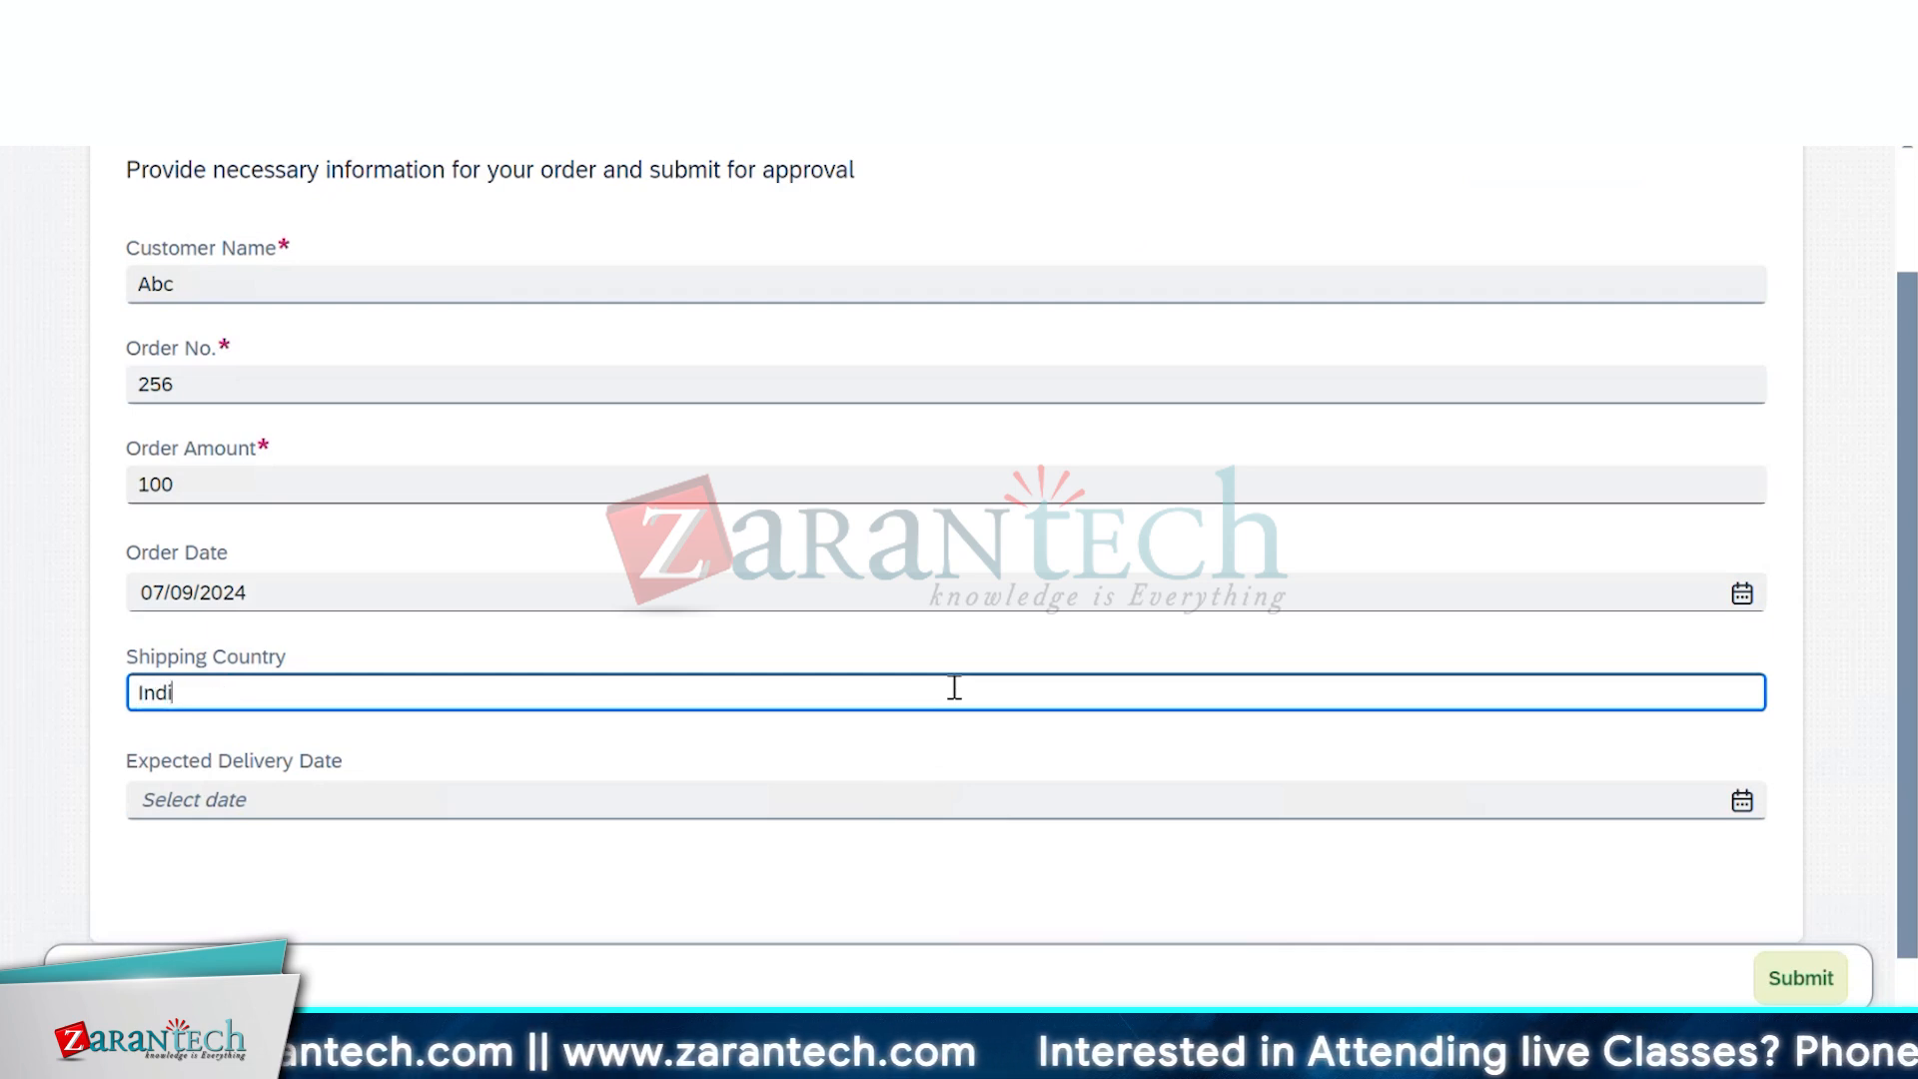
pyautogui.write('a')
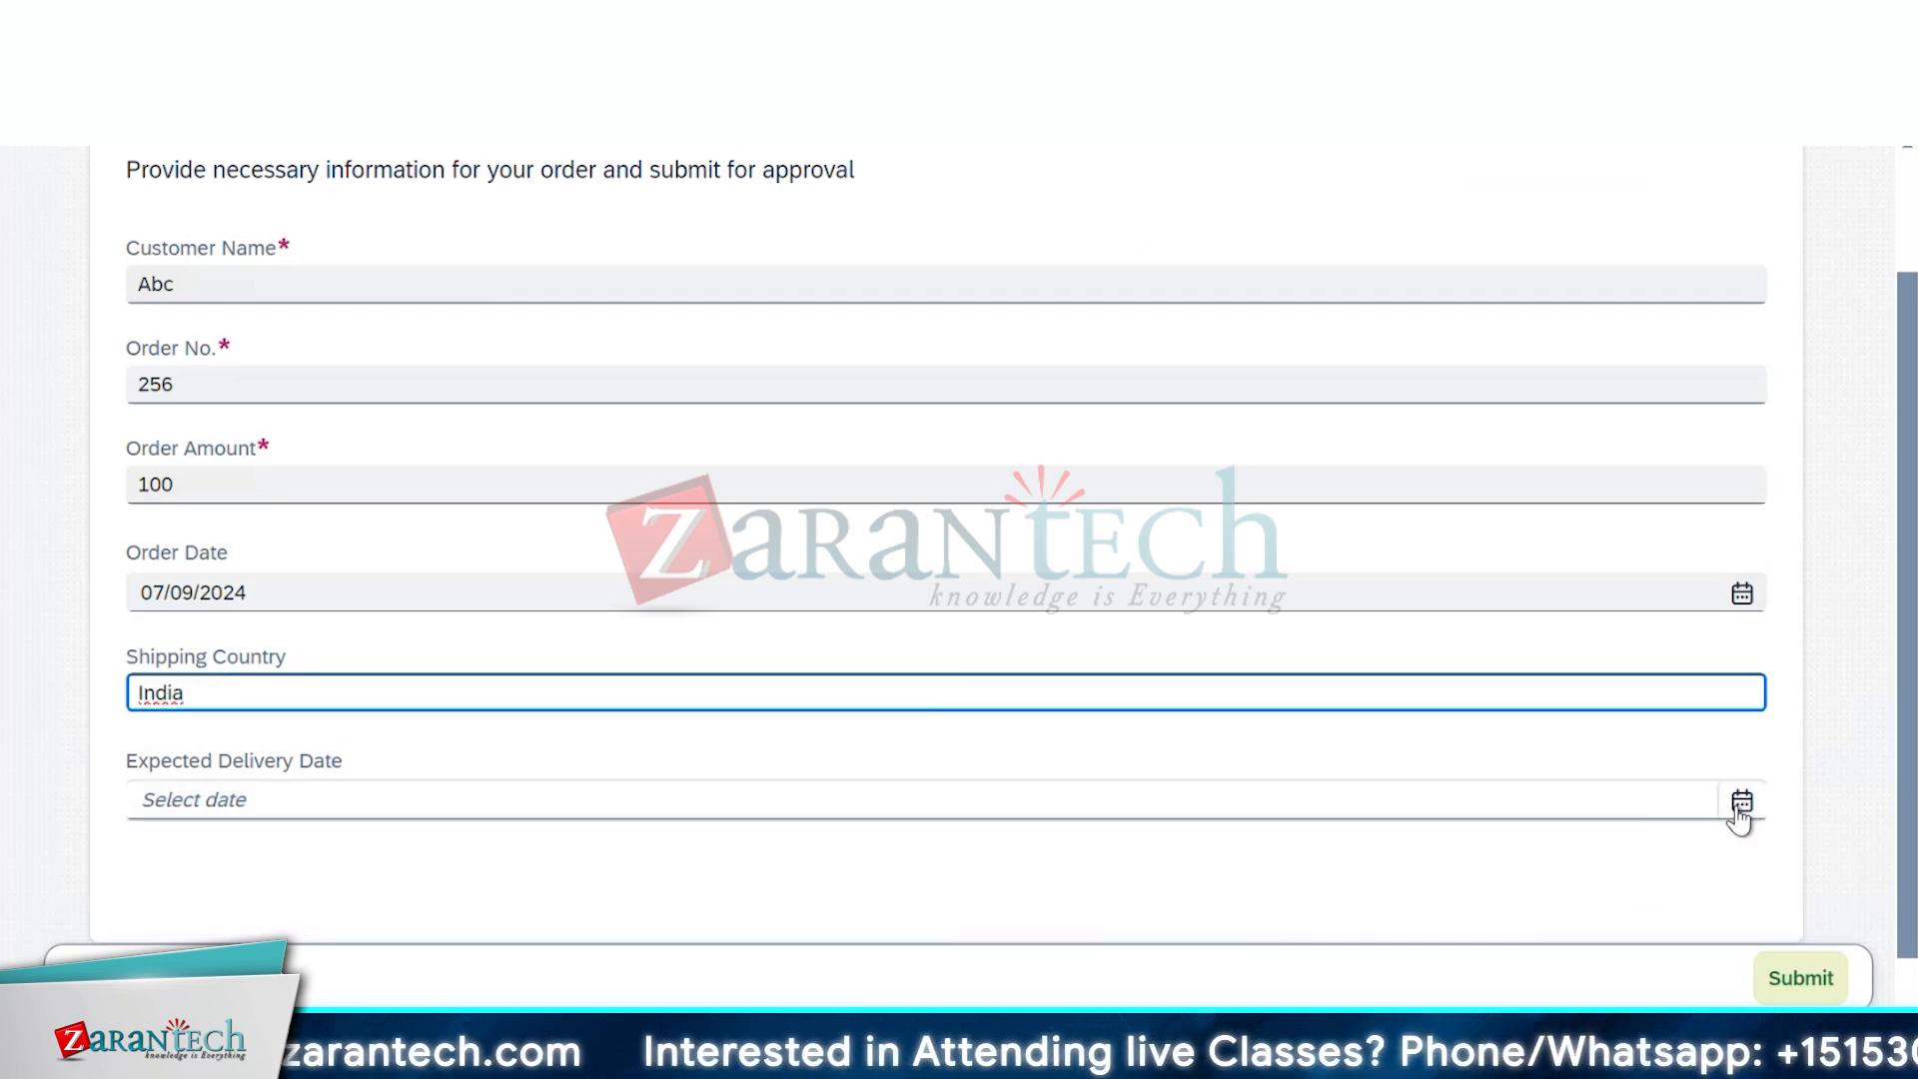
pyautogui.click(1741, 802)
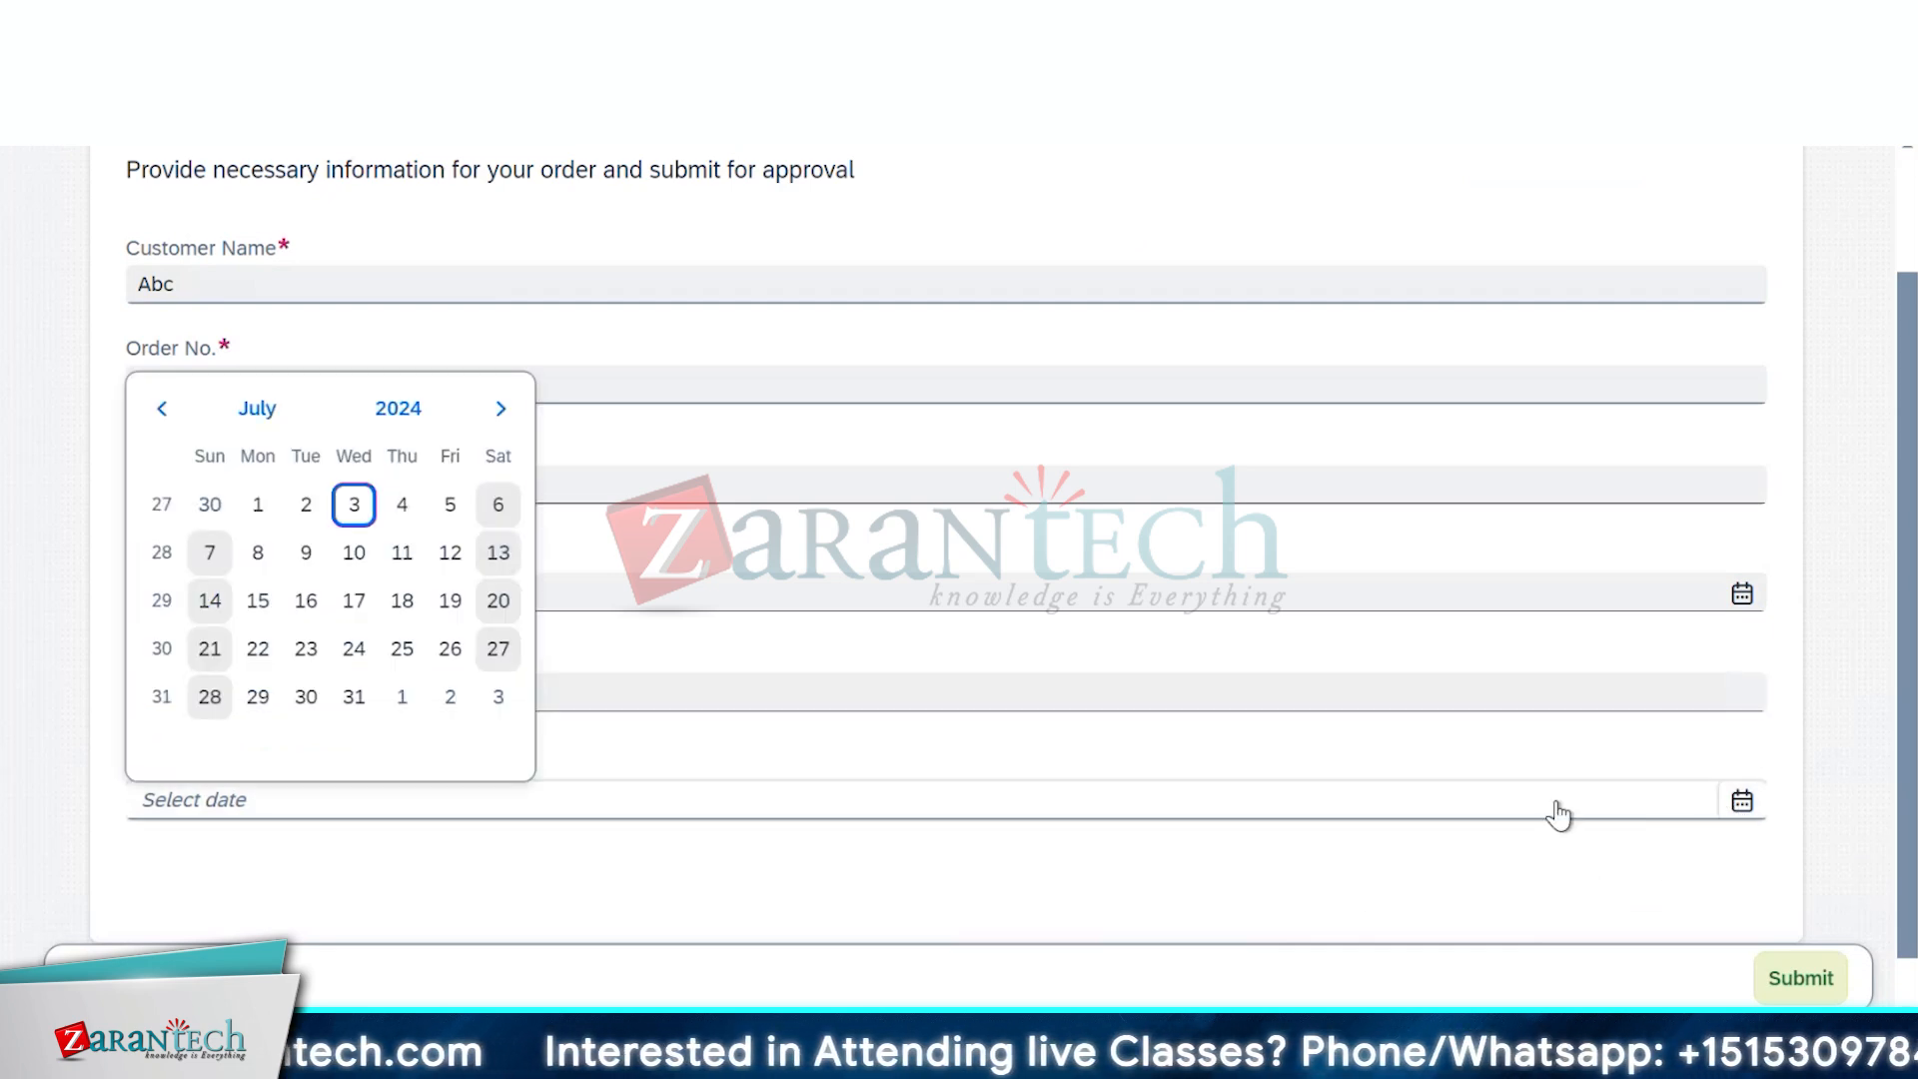
pyautogui.click(306, 599)
pyautogui.scroll(-1, 735, 889)
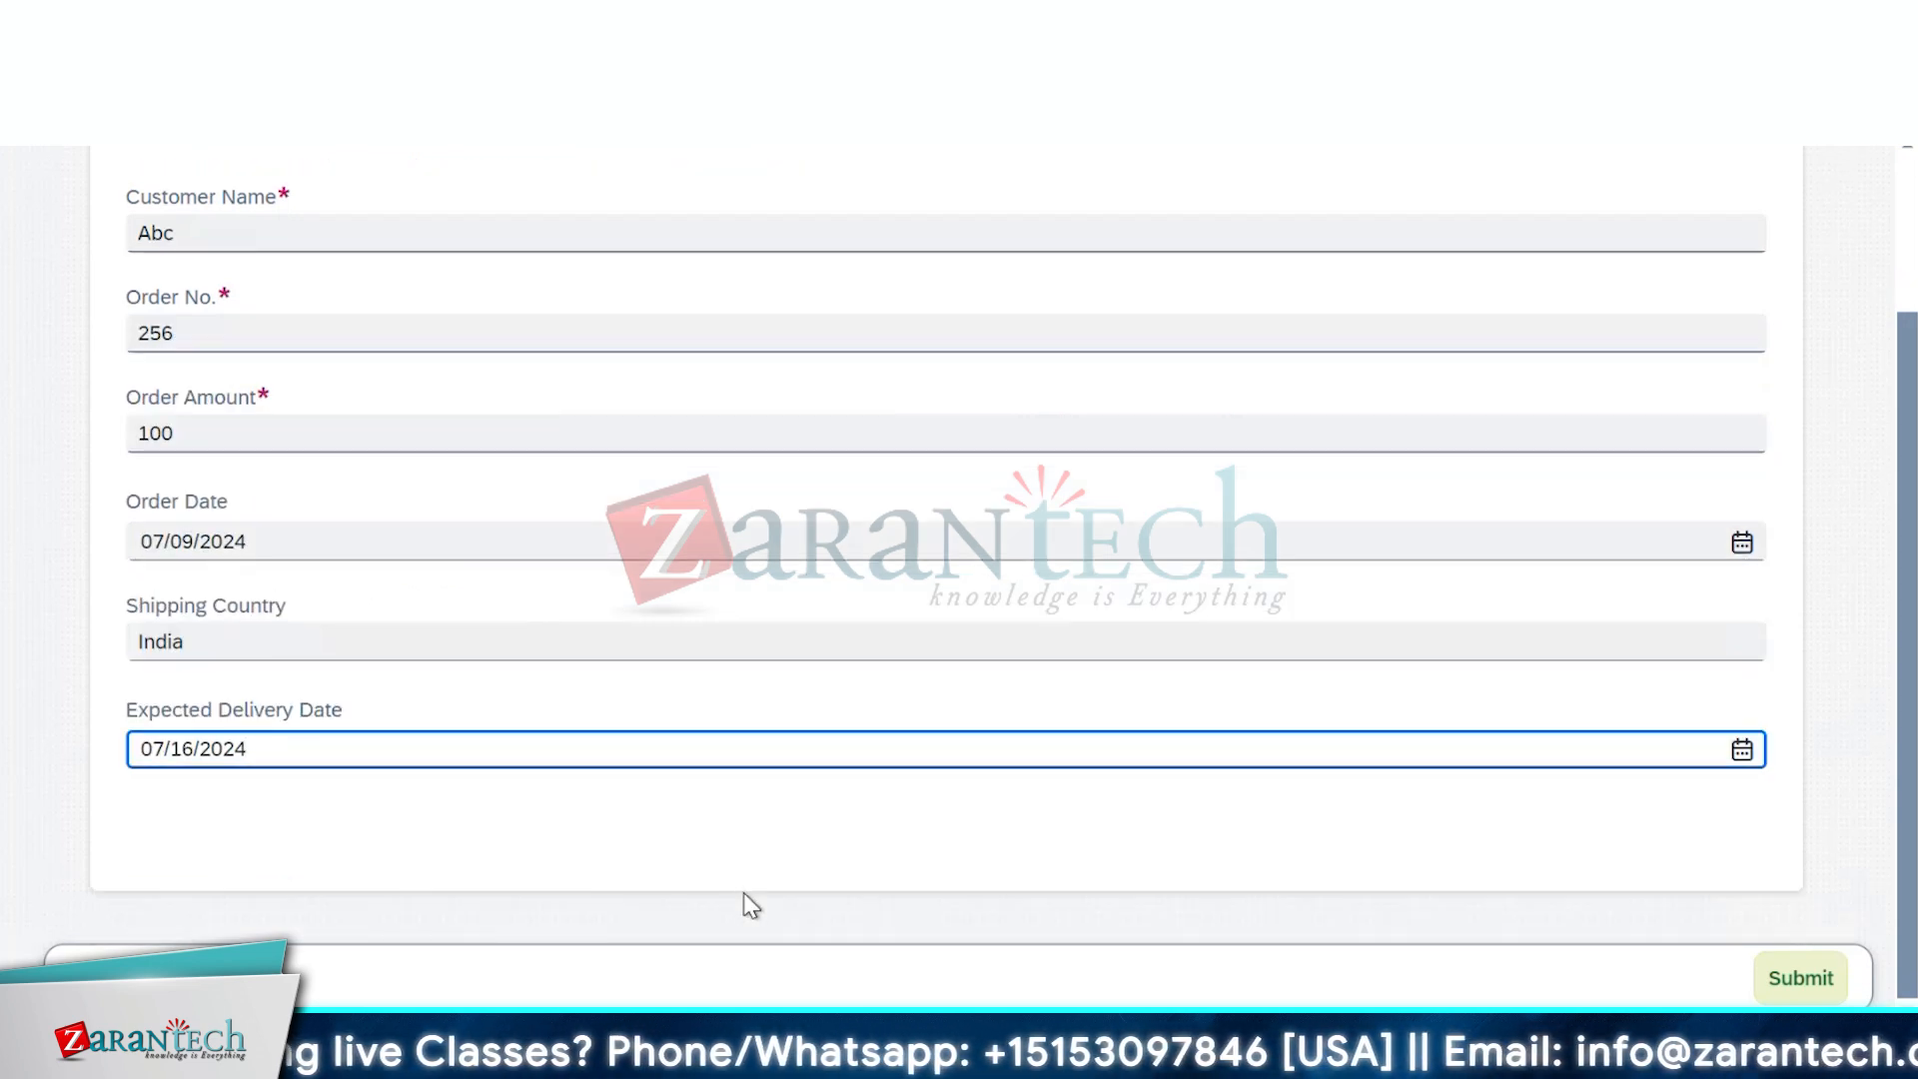
pyautogui.click(1775, 989)
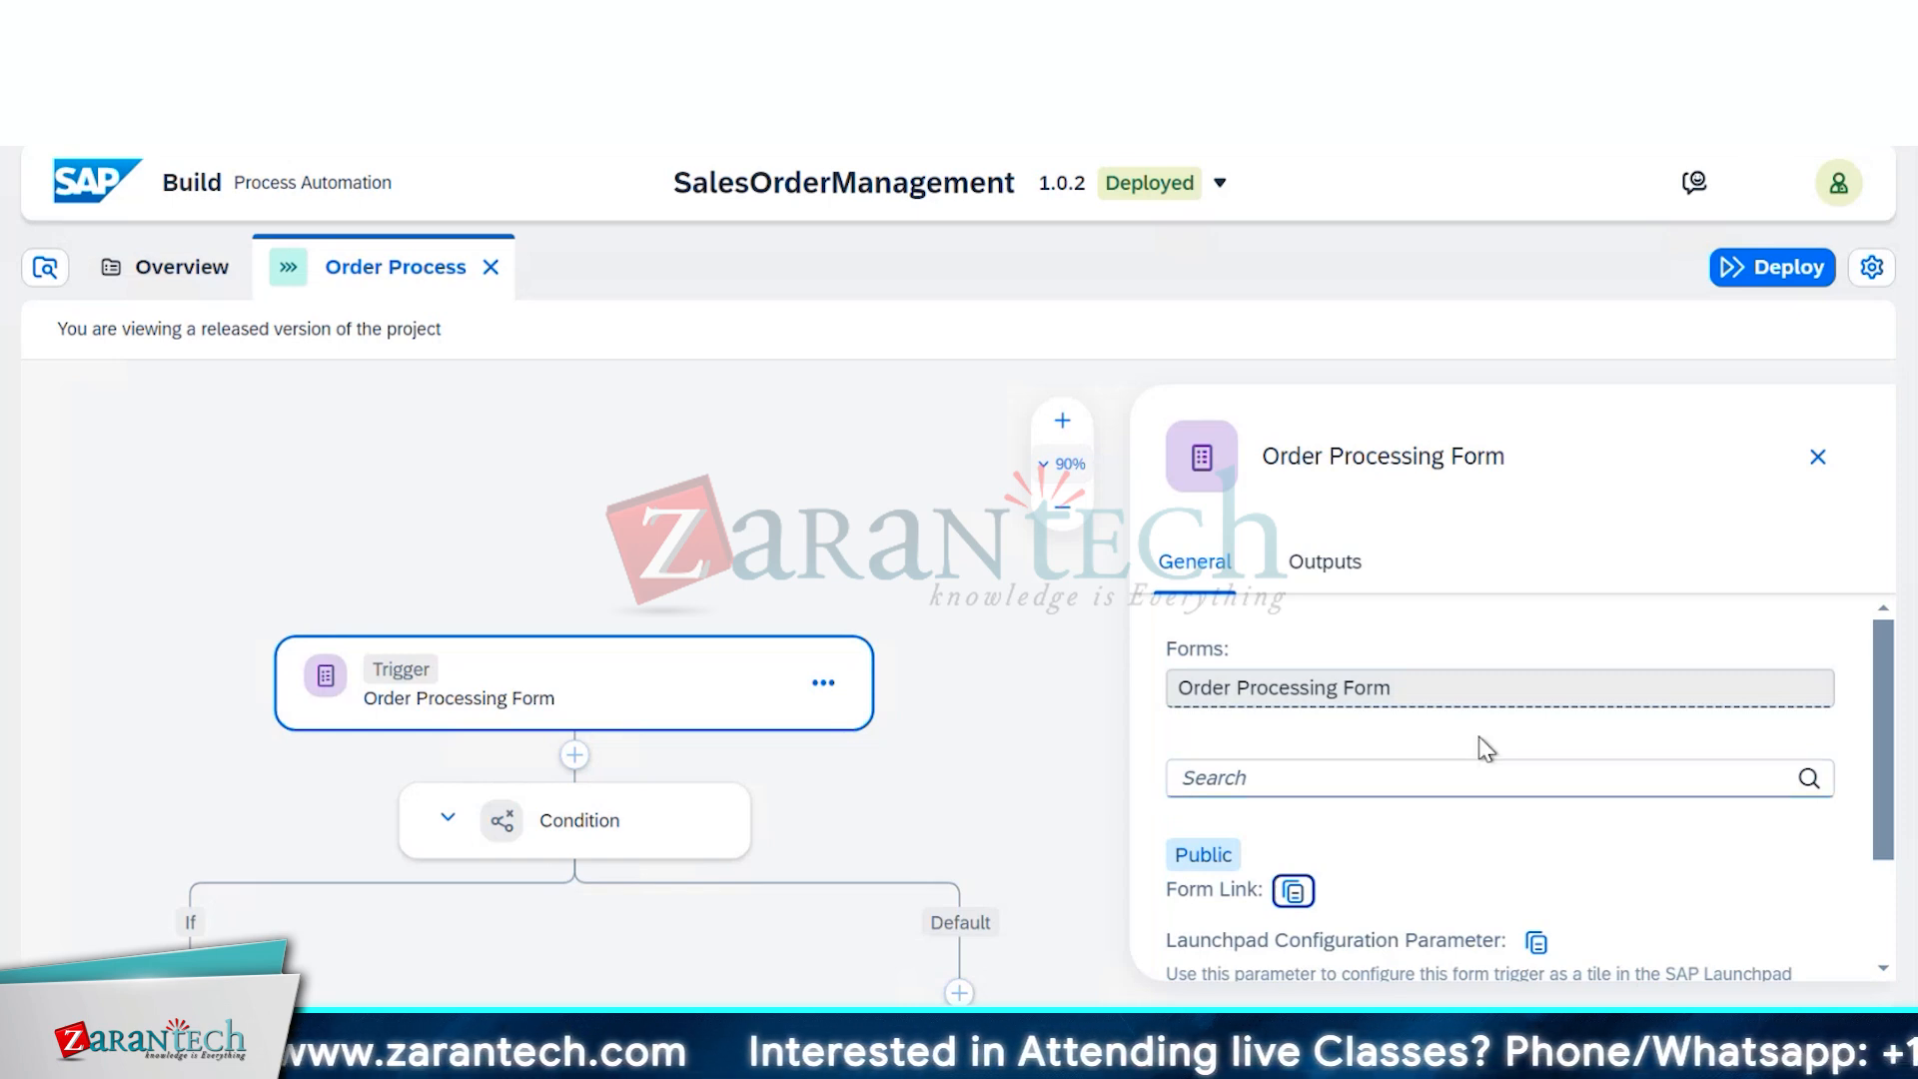
# Scroll through the Order Process flow back on the SAP Build tab
pyautogui.scroll(-3, 1486, 749)
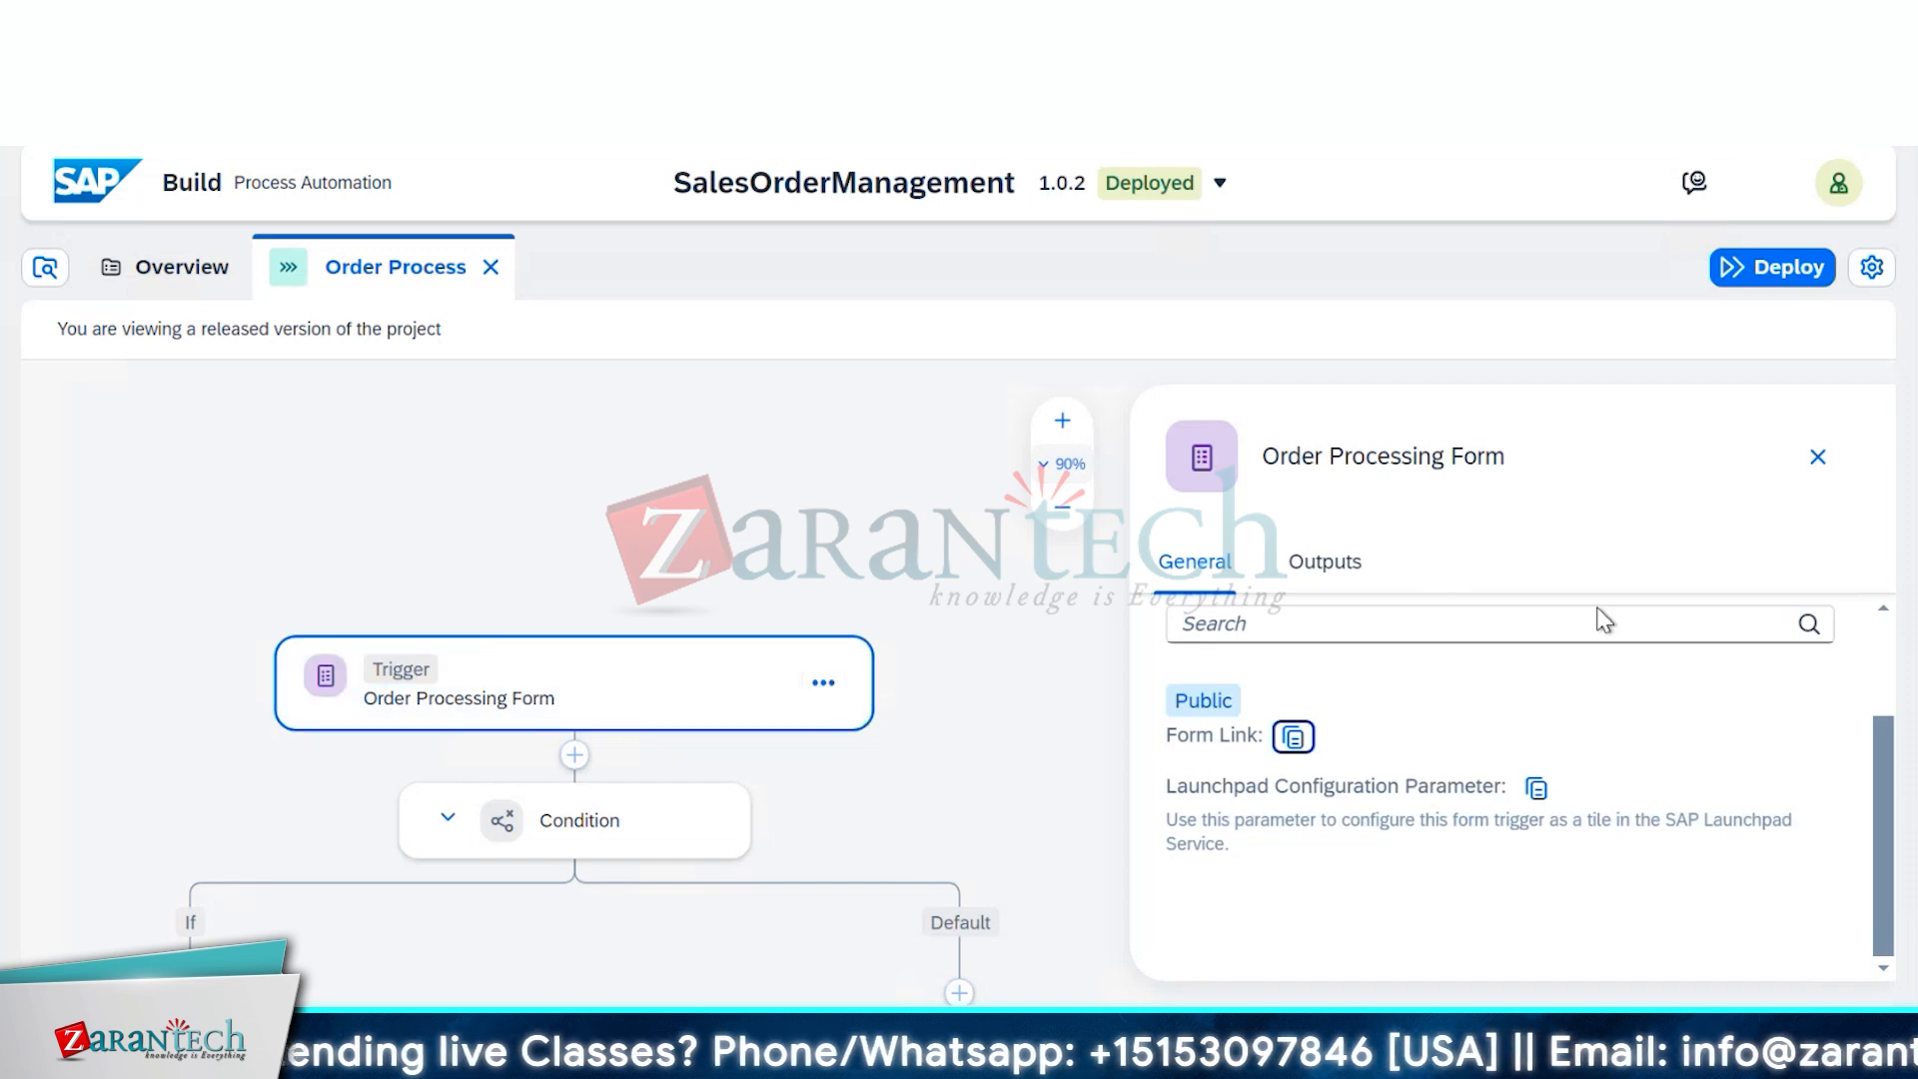
pyautogui.click(1817, 457)
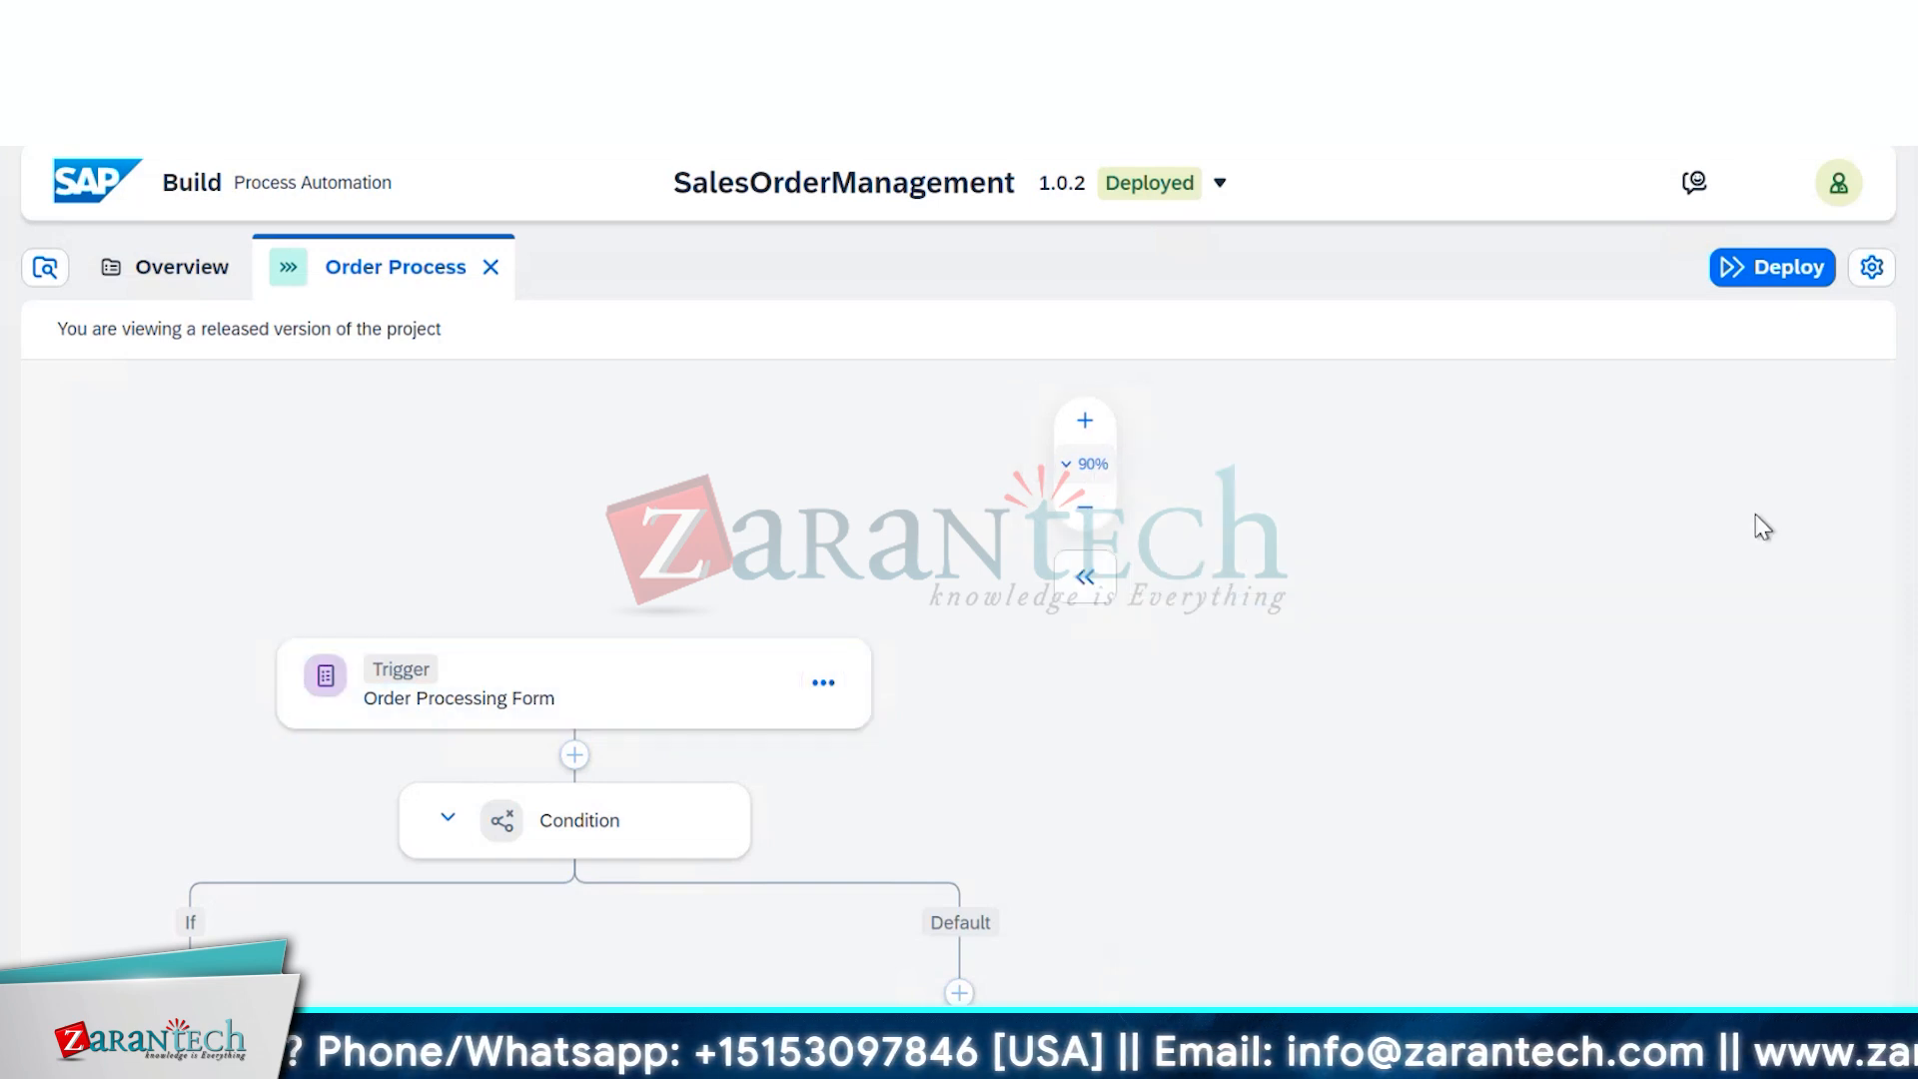
pyautogui.scroll(3, 1268, 654)
pyautogui.scroll(-5, 1271, 655)
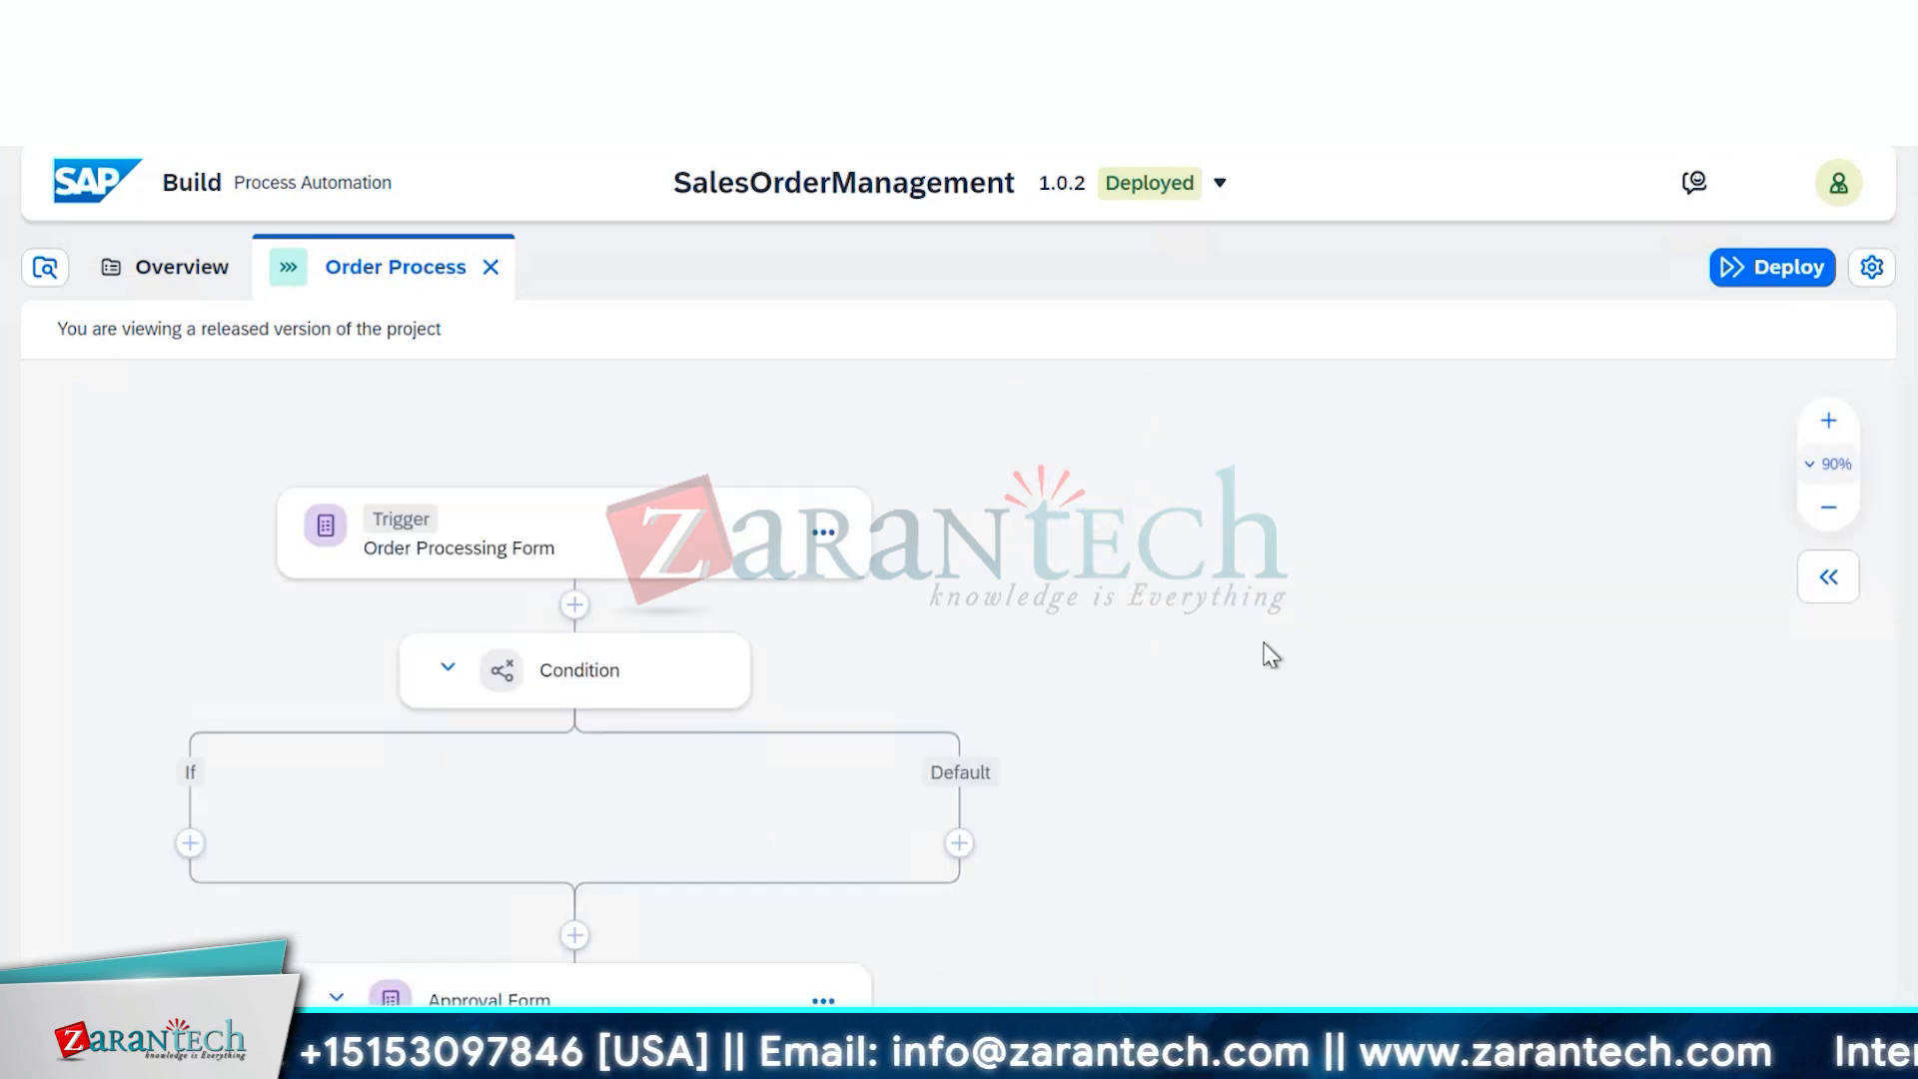
pyautogui.scroll(-2, 1270, 655)
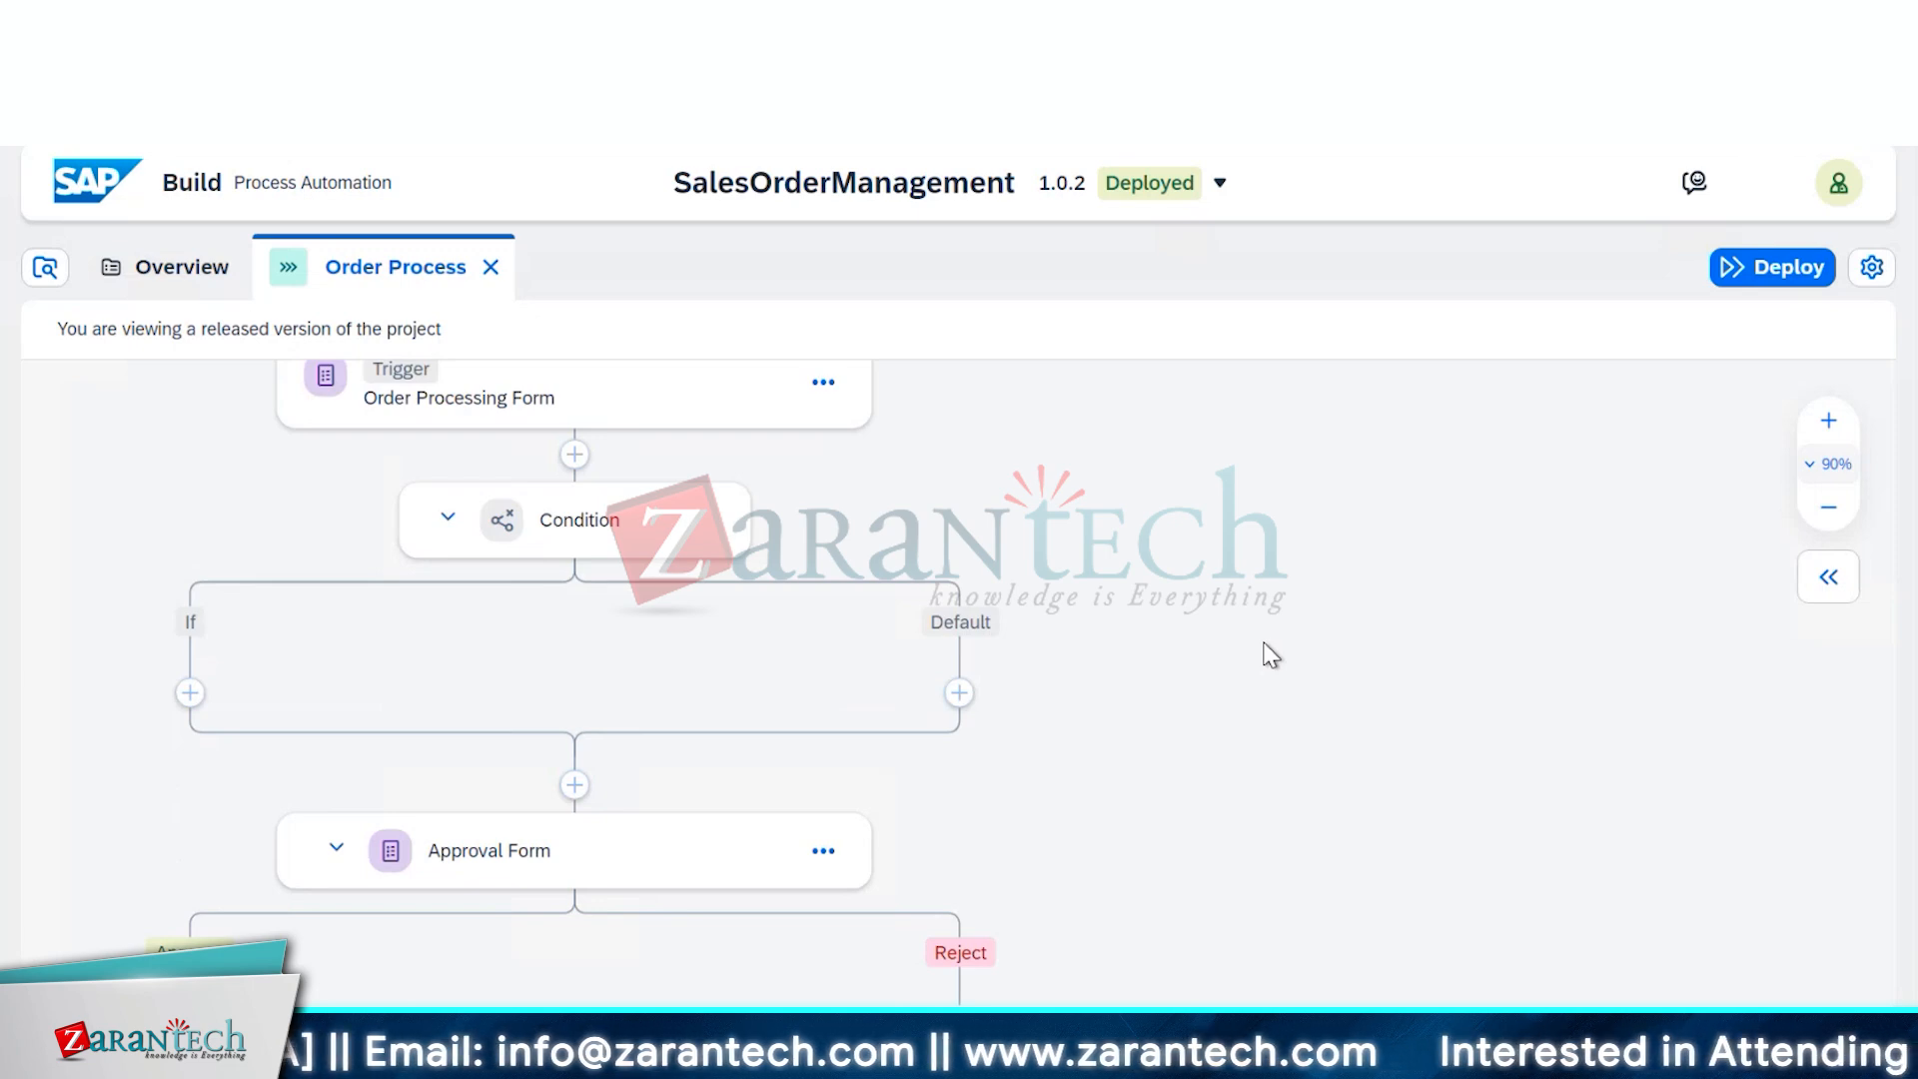
pyautogui.scroll(-2, 1271, 655)
pyautogui.scroll(-2, 1271, 655)
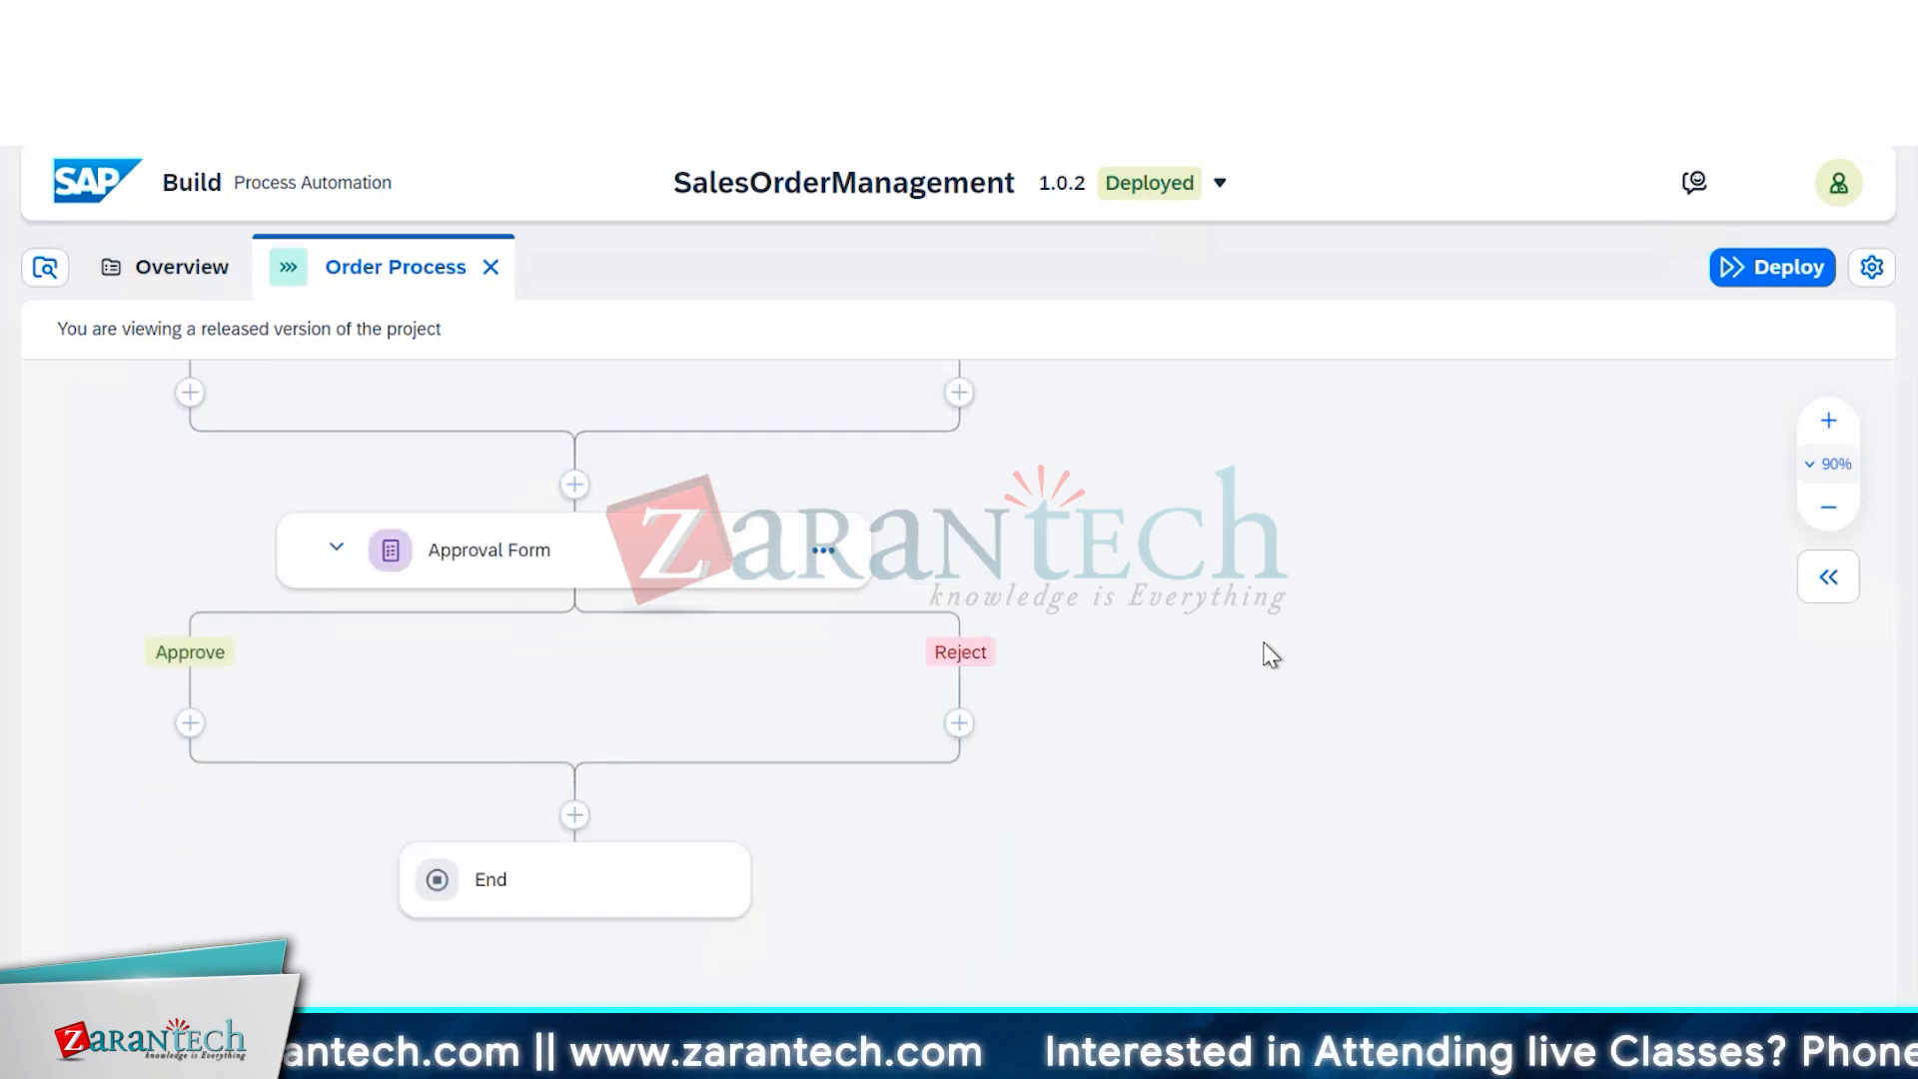
pyautogui.scroll(2, 1271, 655)
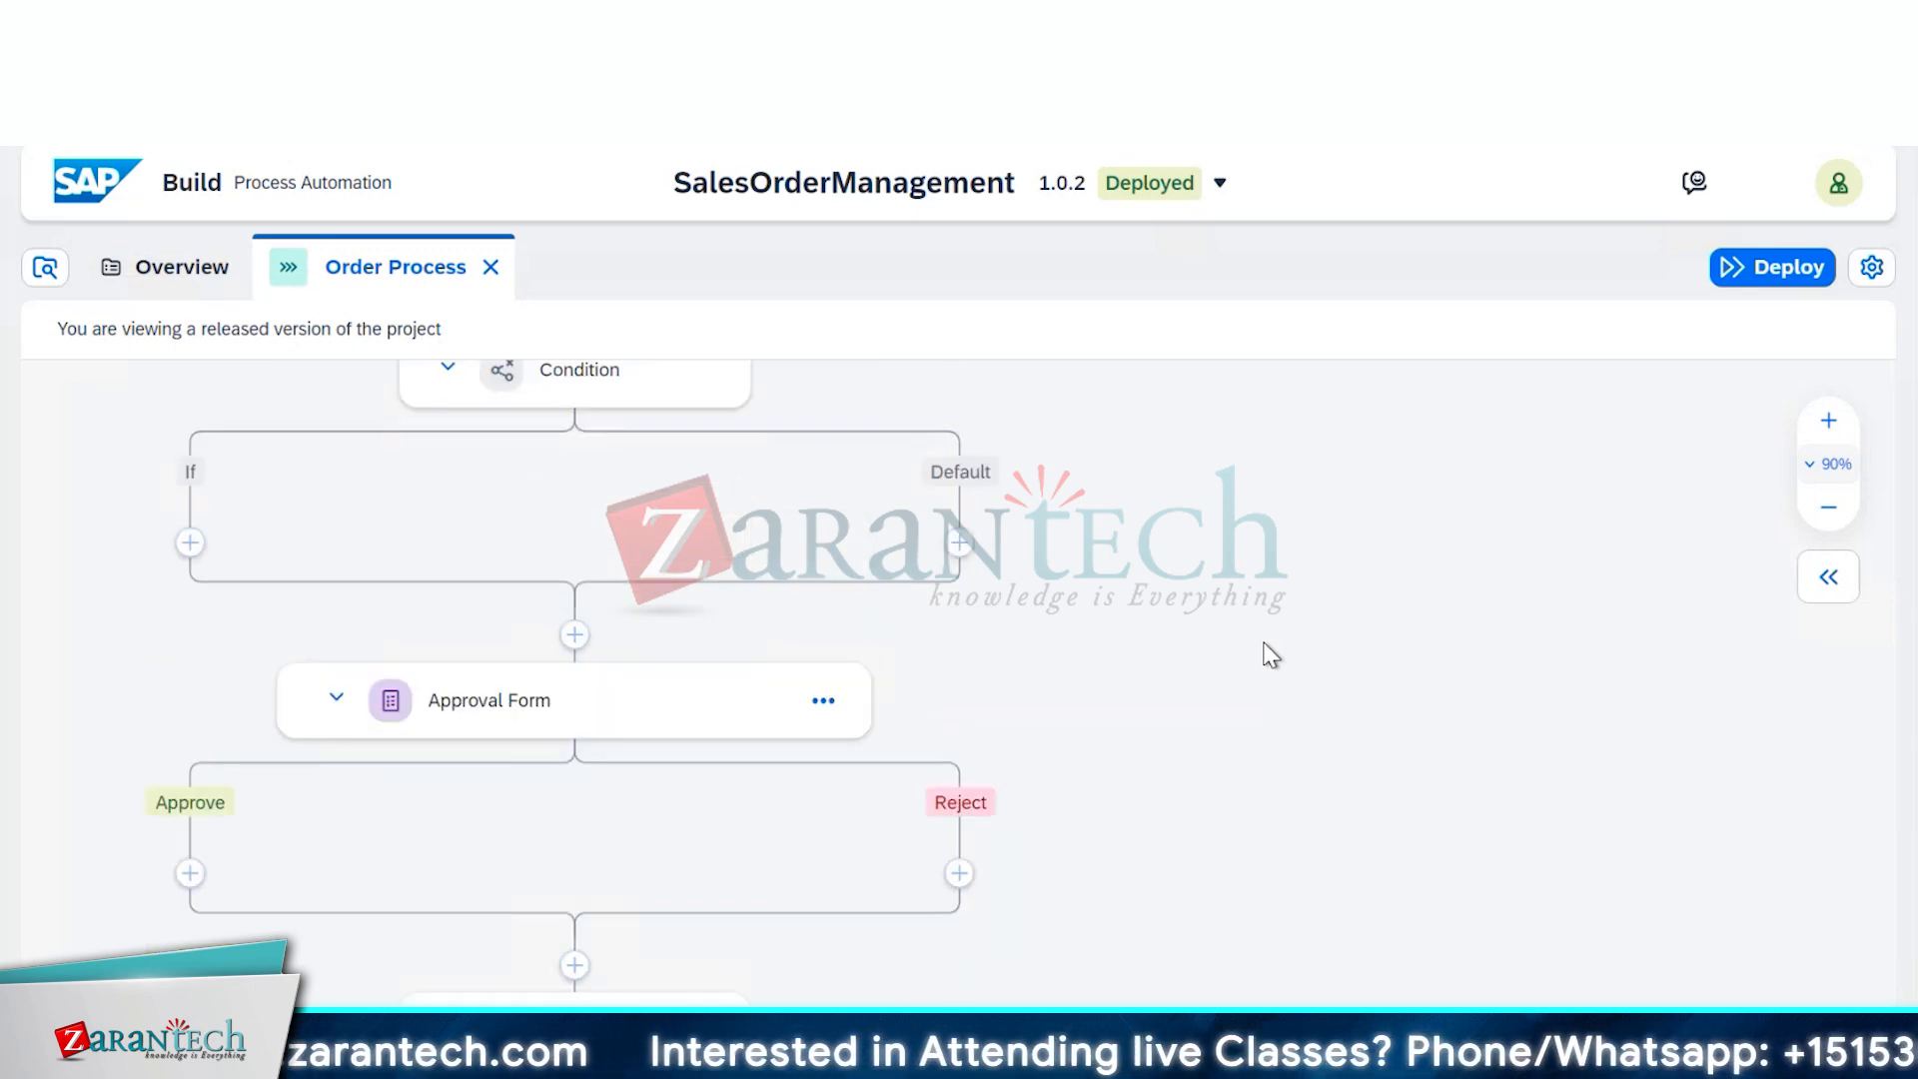
pyautogui.scroll(2, 1270, 655)
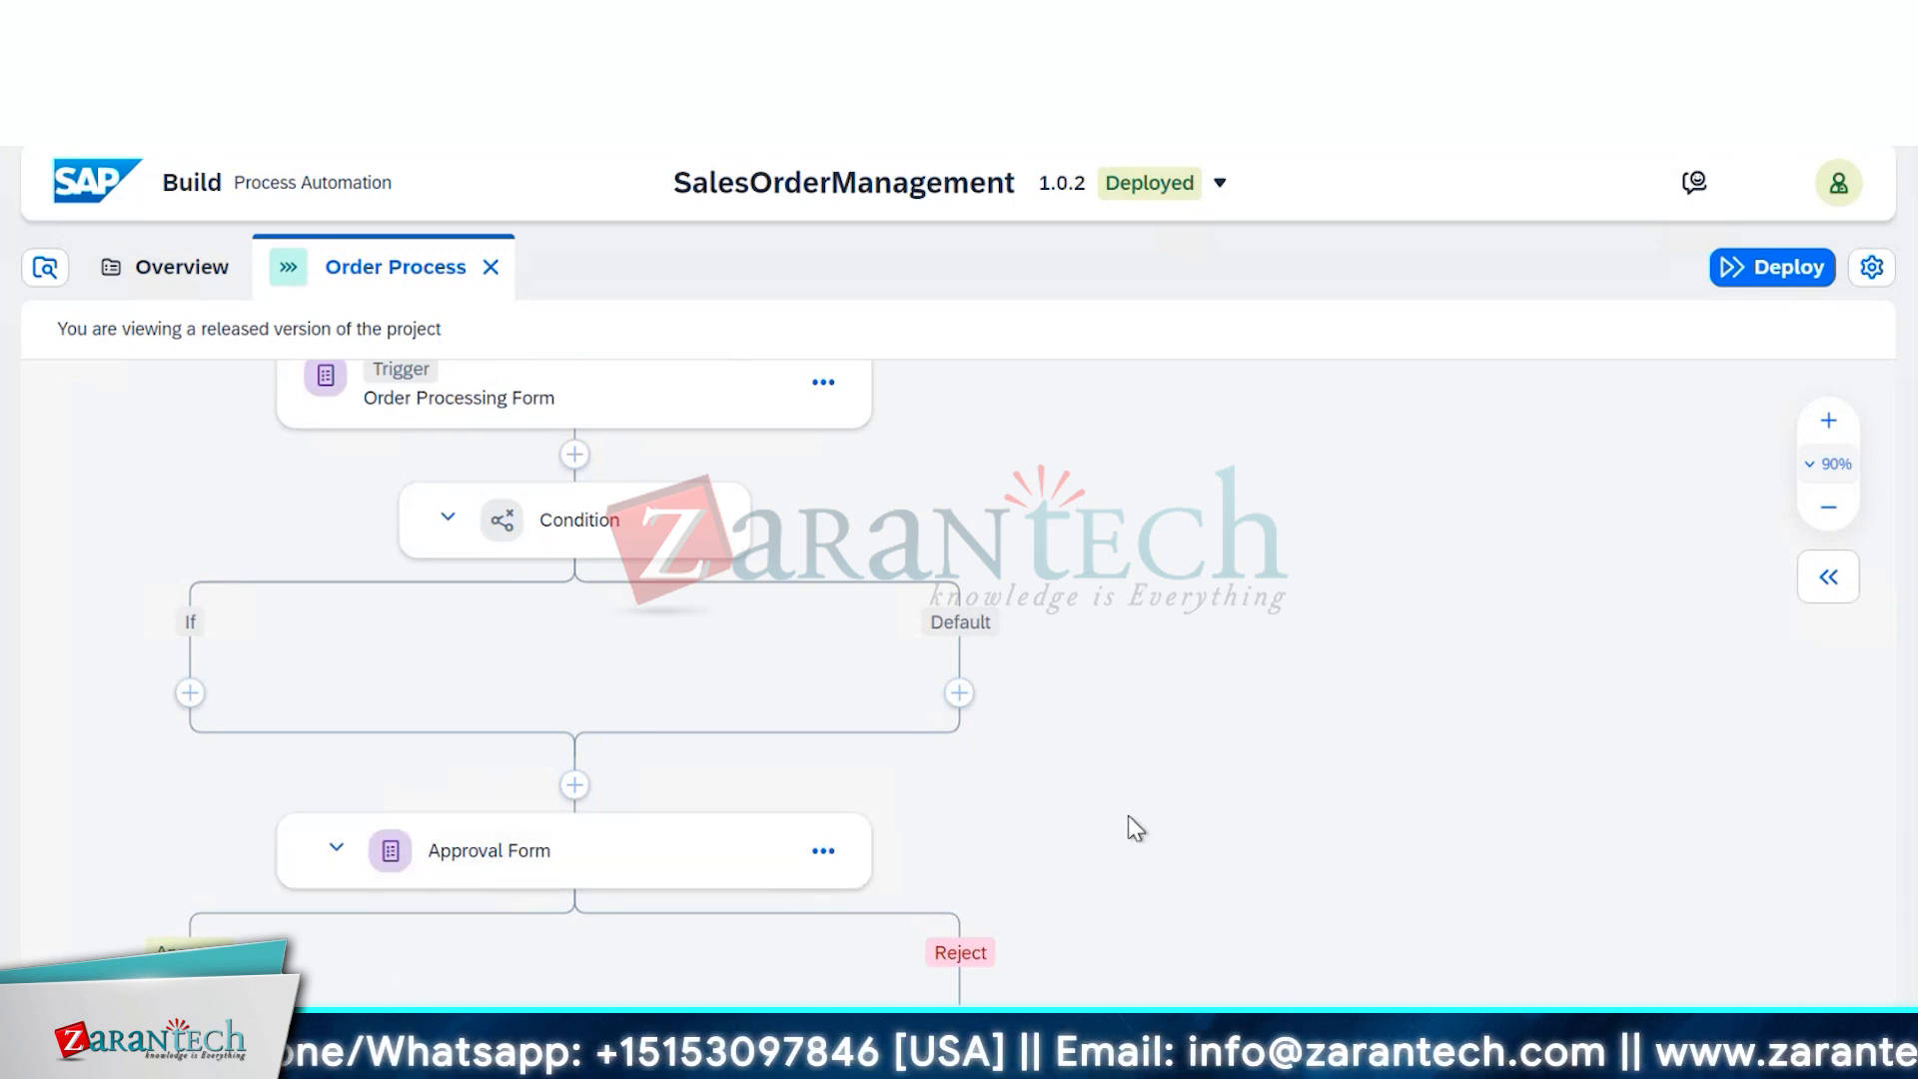
pyautogui.scroll(-2, 1129, 815)
pyautogui.scroll(1, 1129, 815)
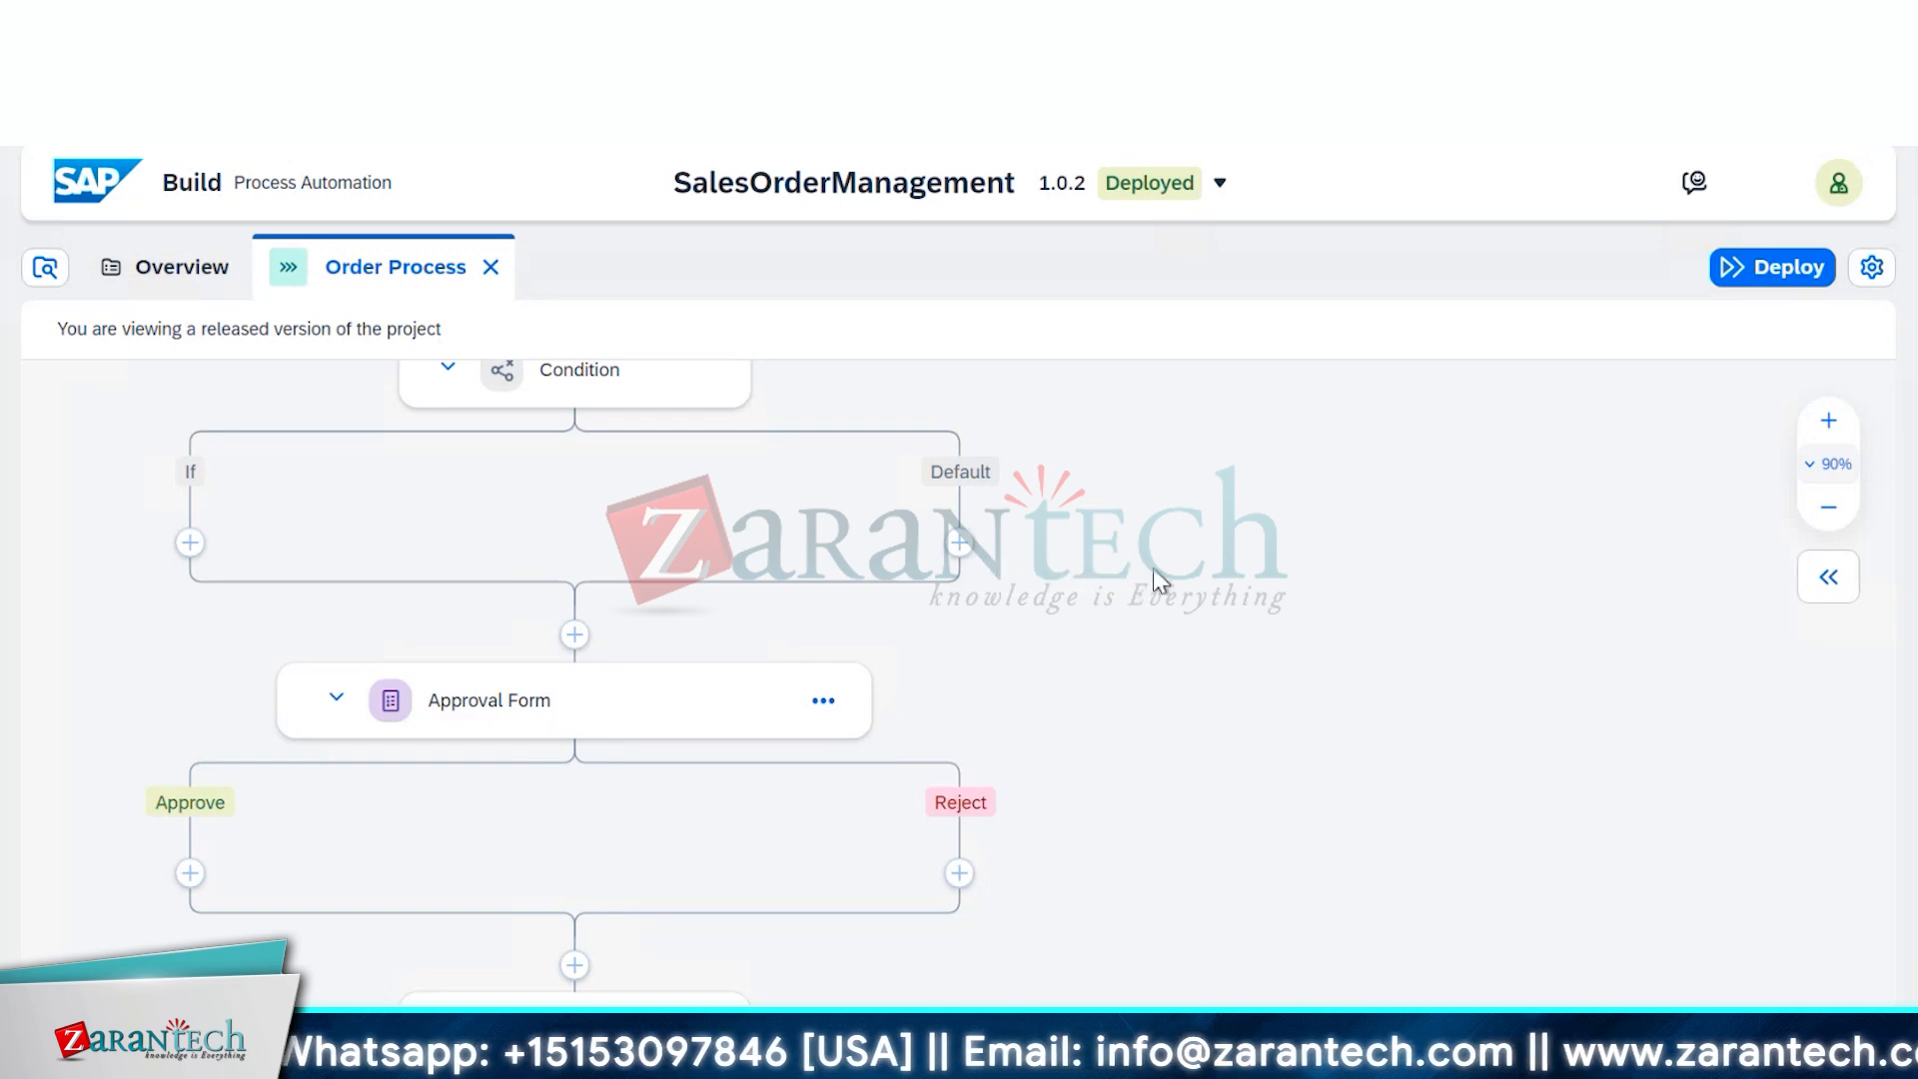
pyautogui.scroll(2, 1152, 567)
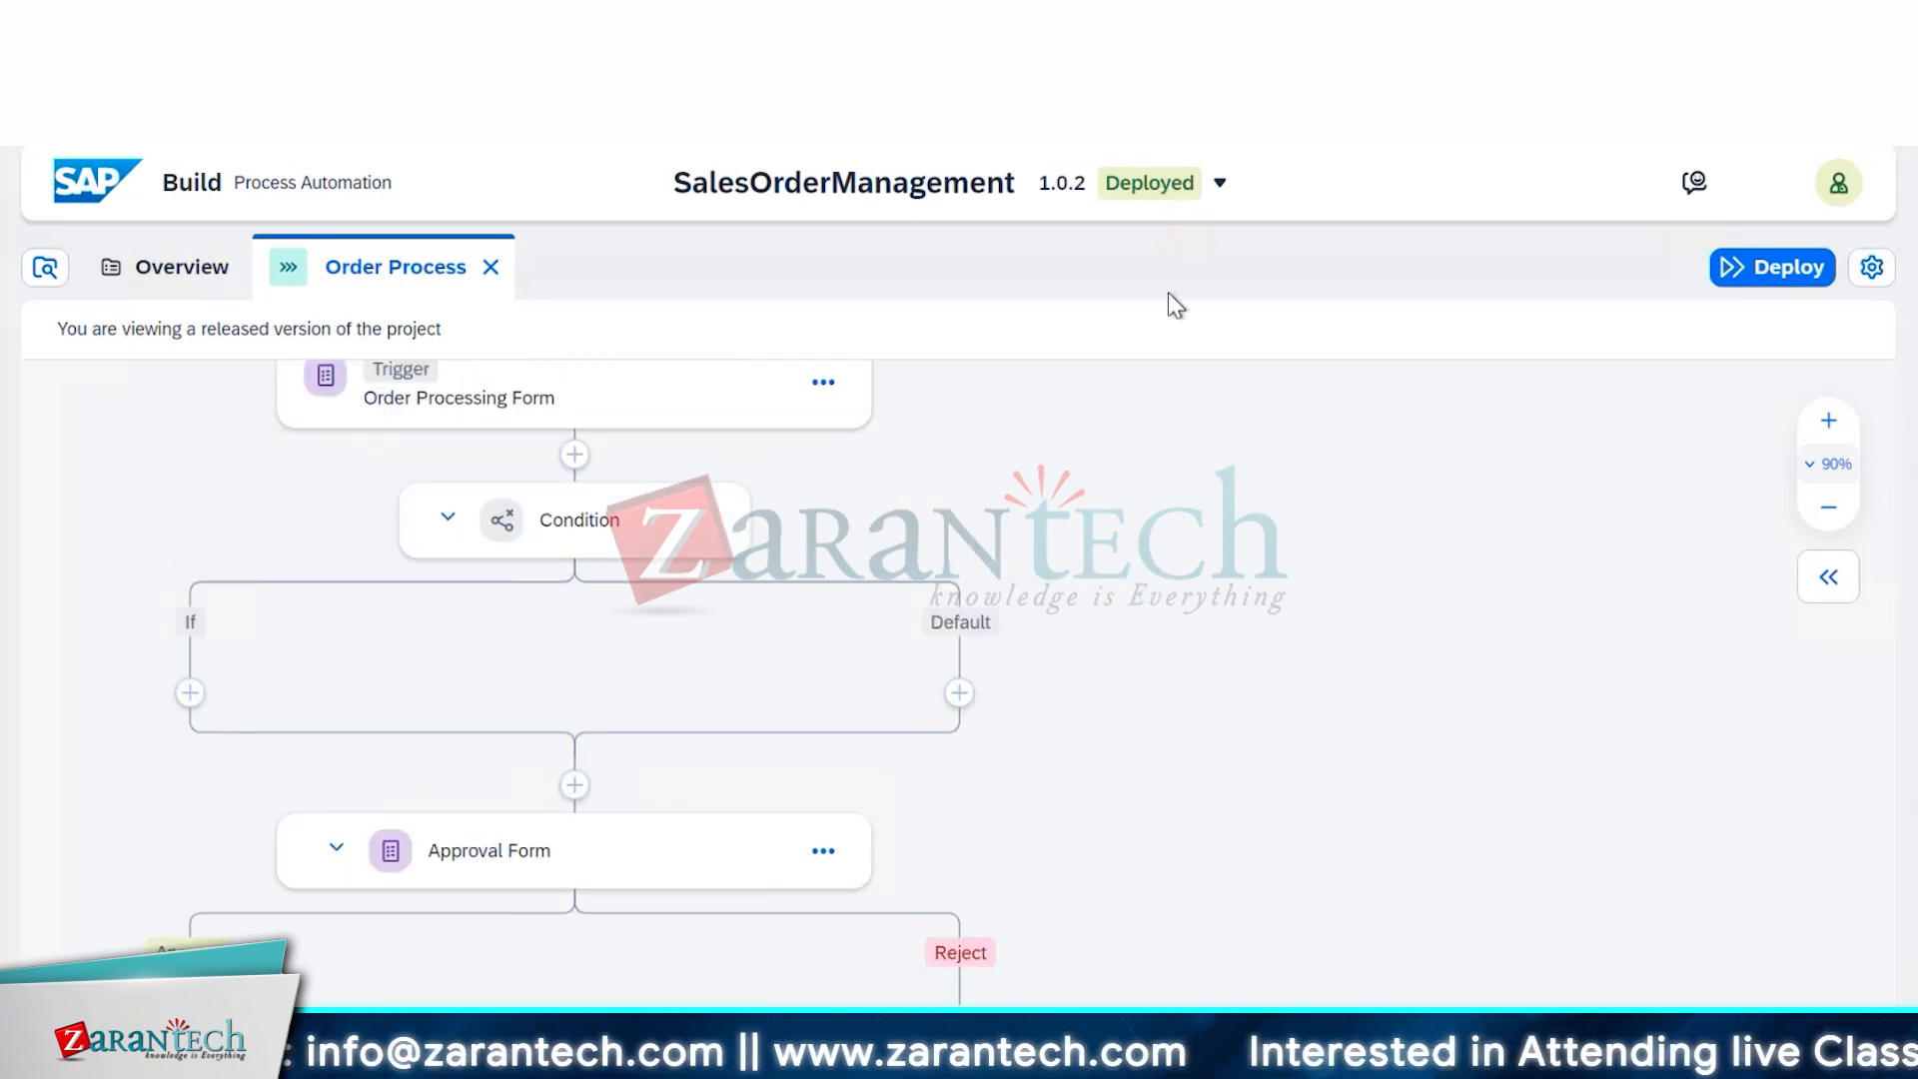
pyautogui.scroll(3, 1219, 629)
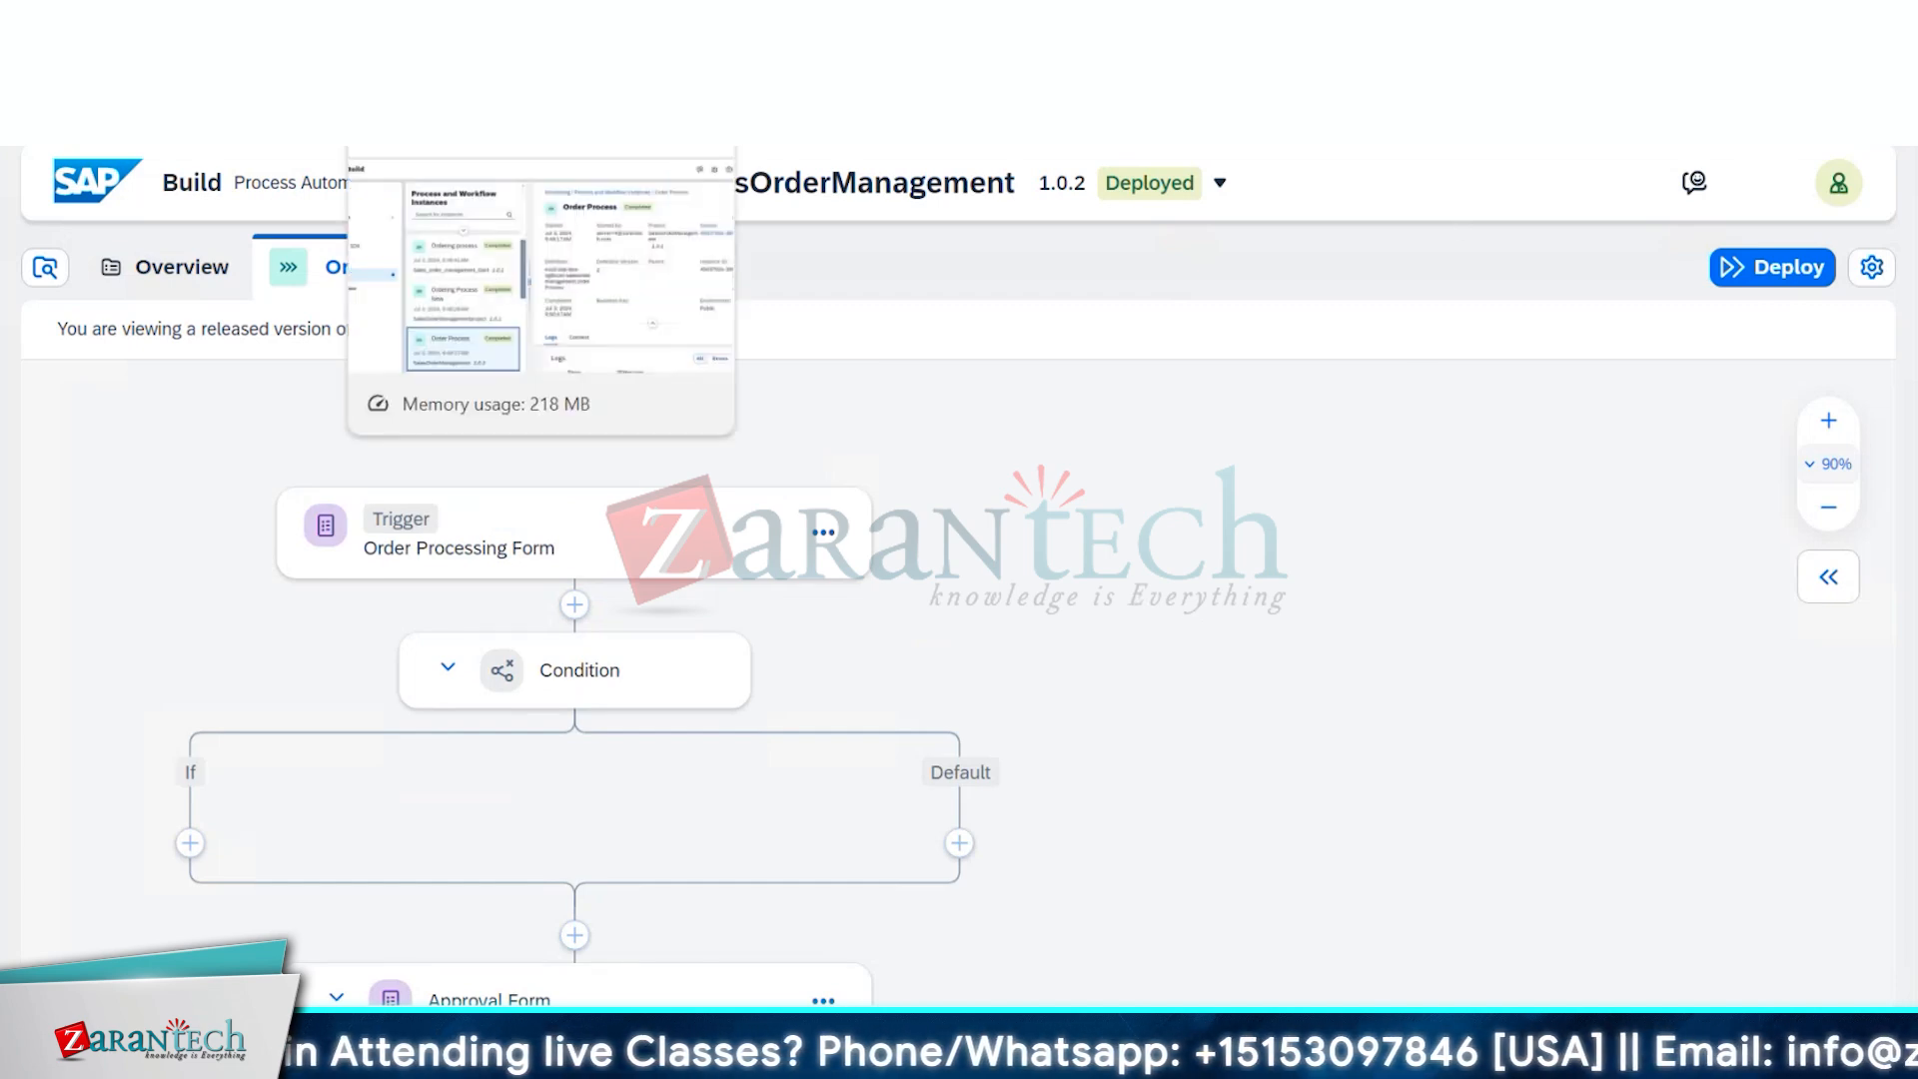
# Check the Order Process run in Monitoring, then view the Approval Form task in My Inbox
pyautogui.click(439, 30)
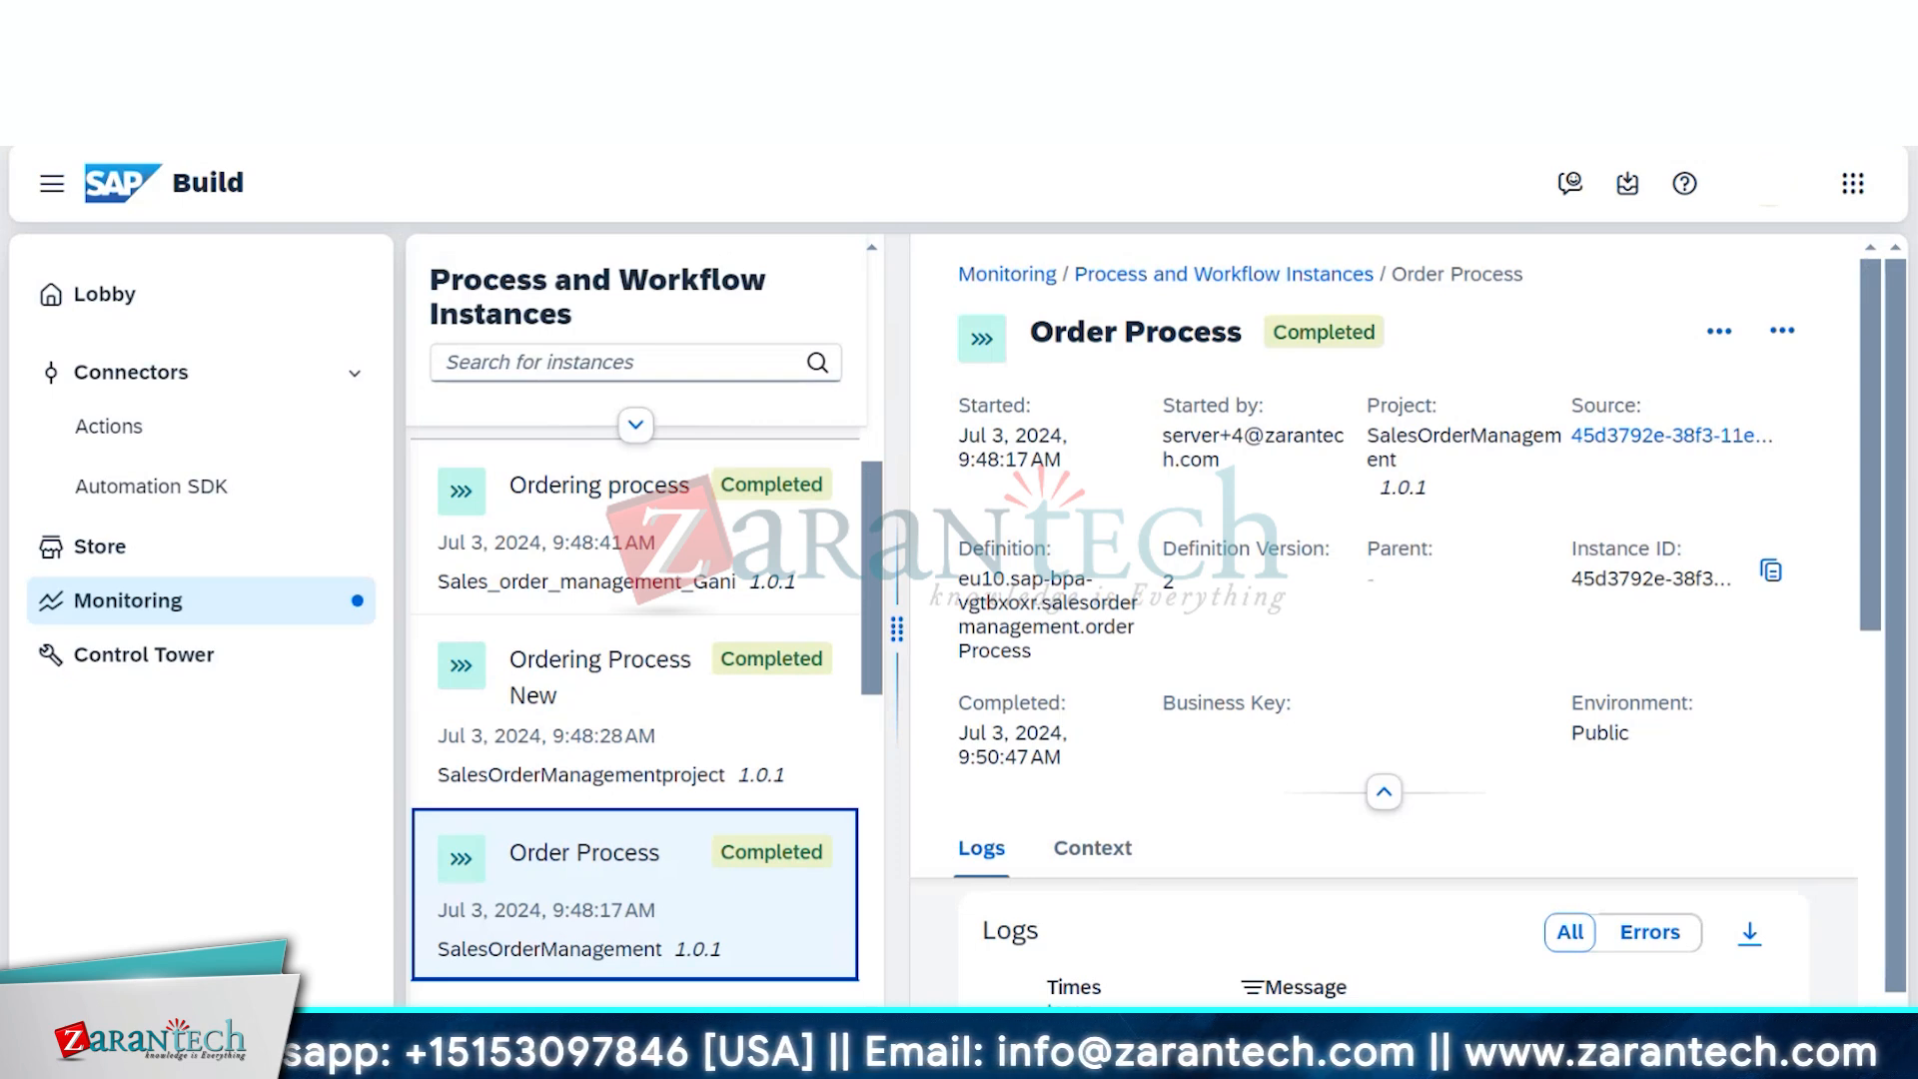
pyautogui.click(640, 30)
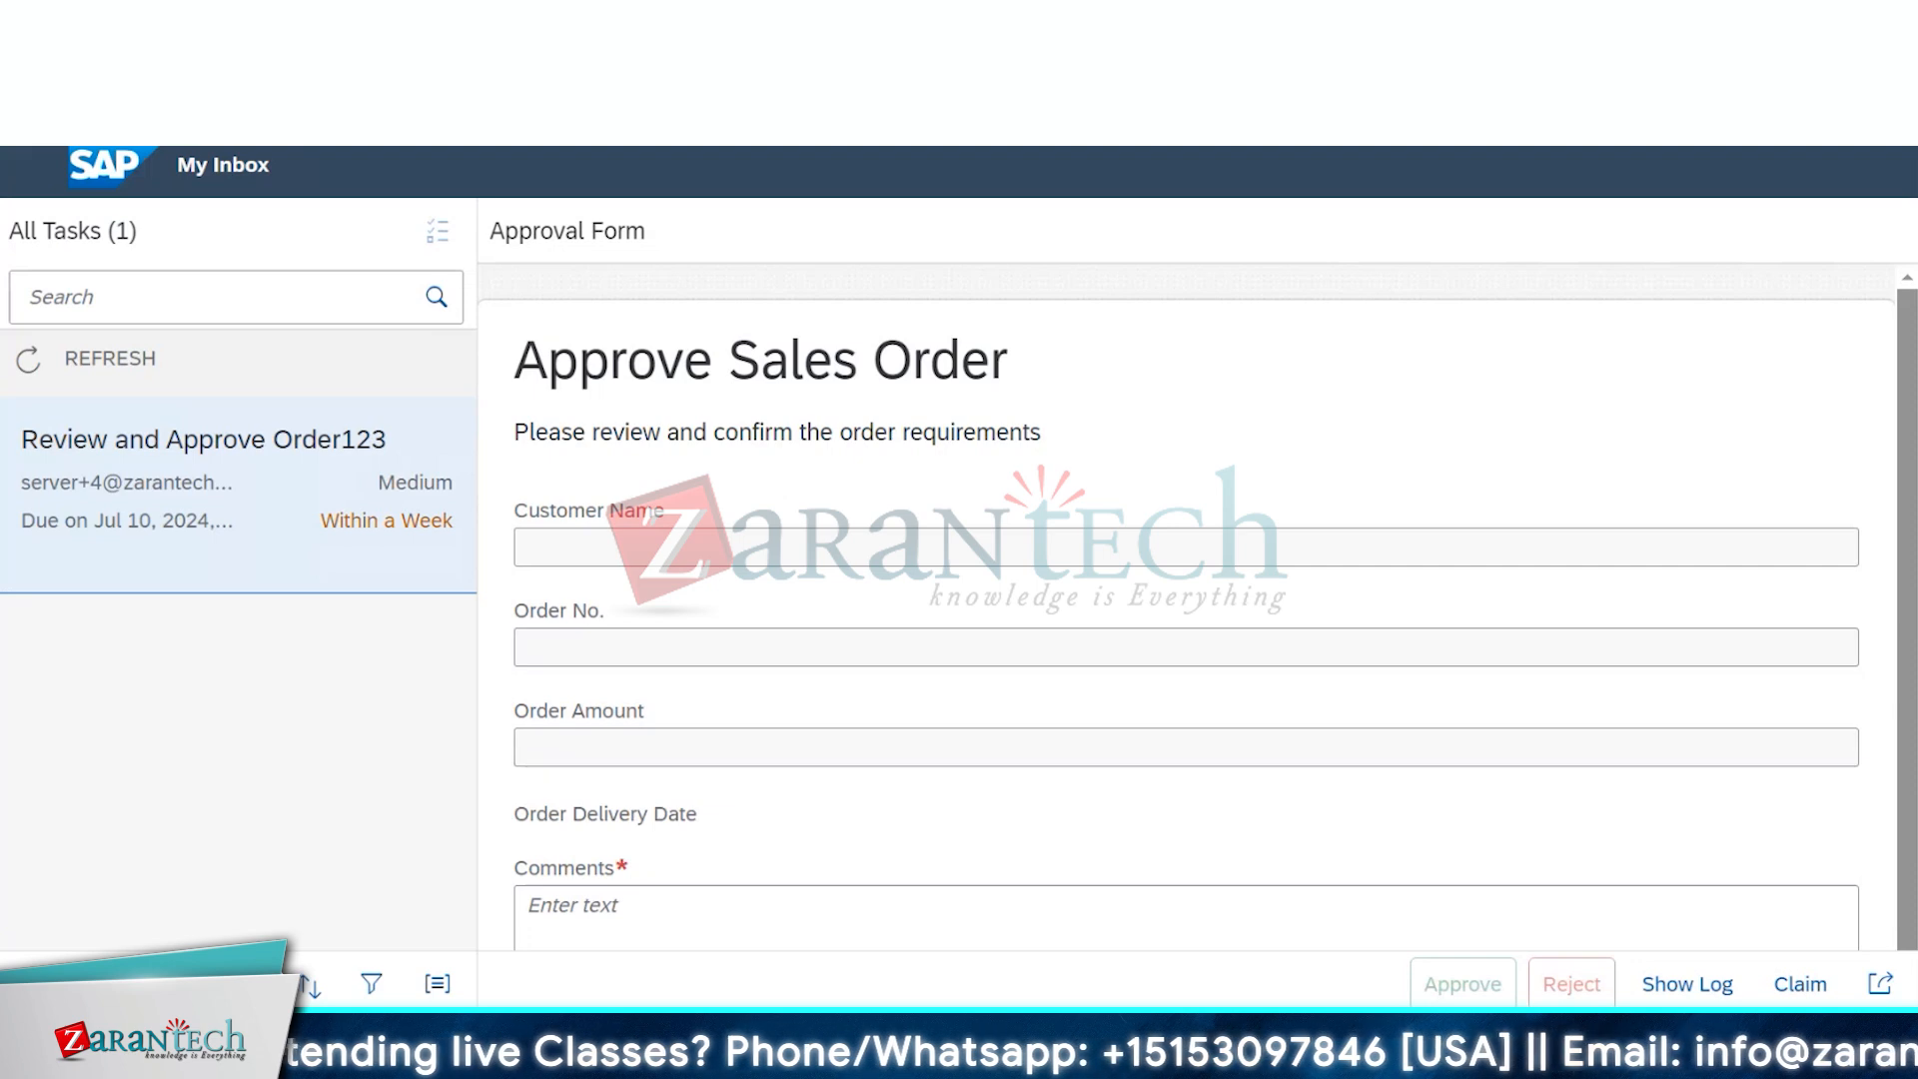
# Reload My Inbox to show the new order task, then open the project's version list
pyautogui.press('F5')
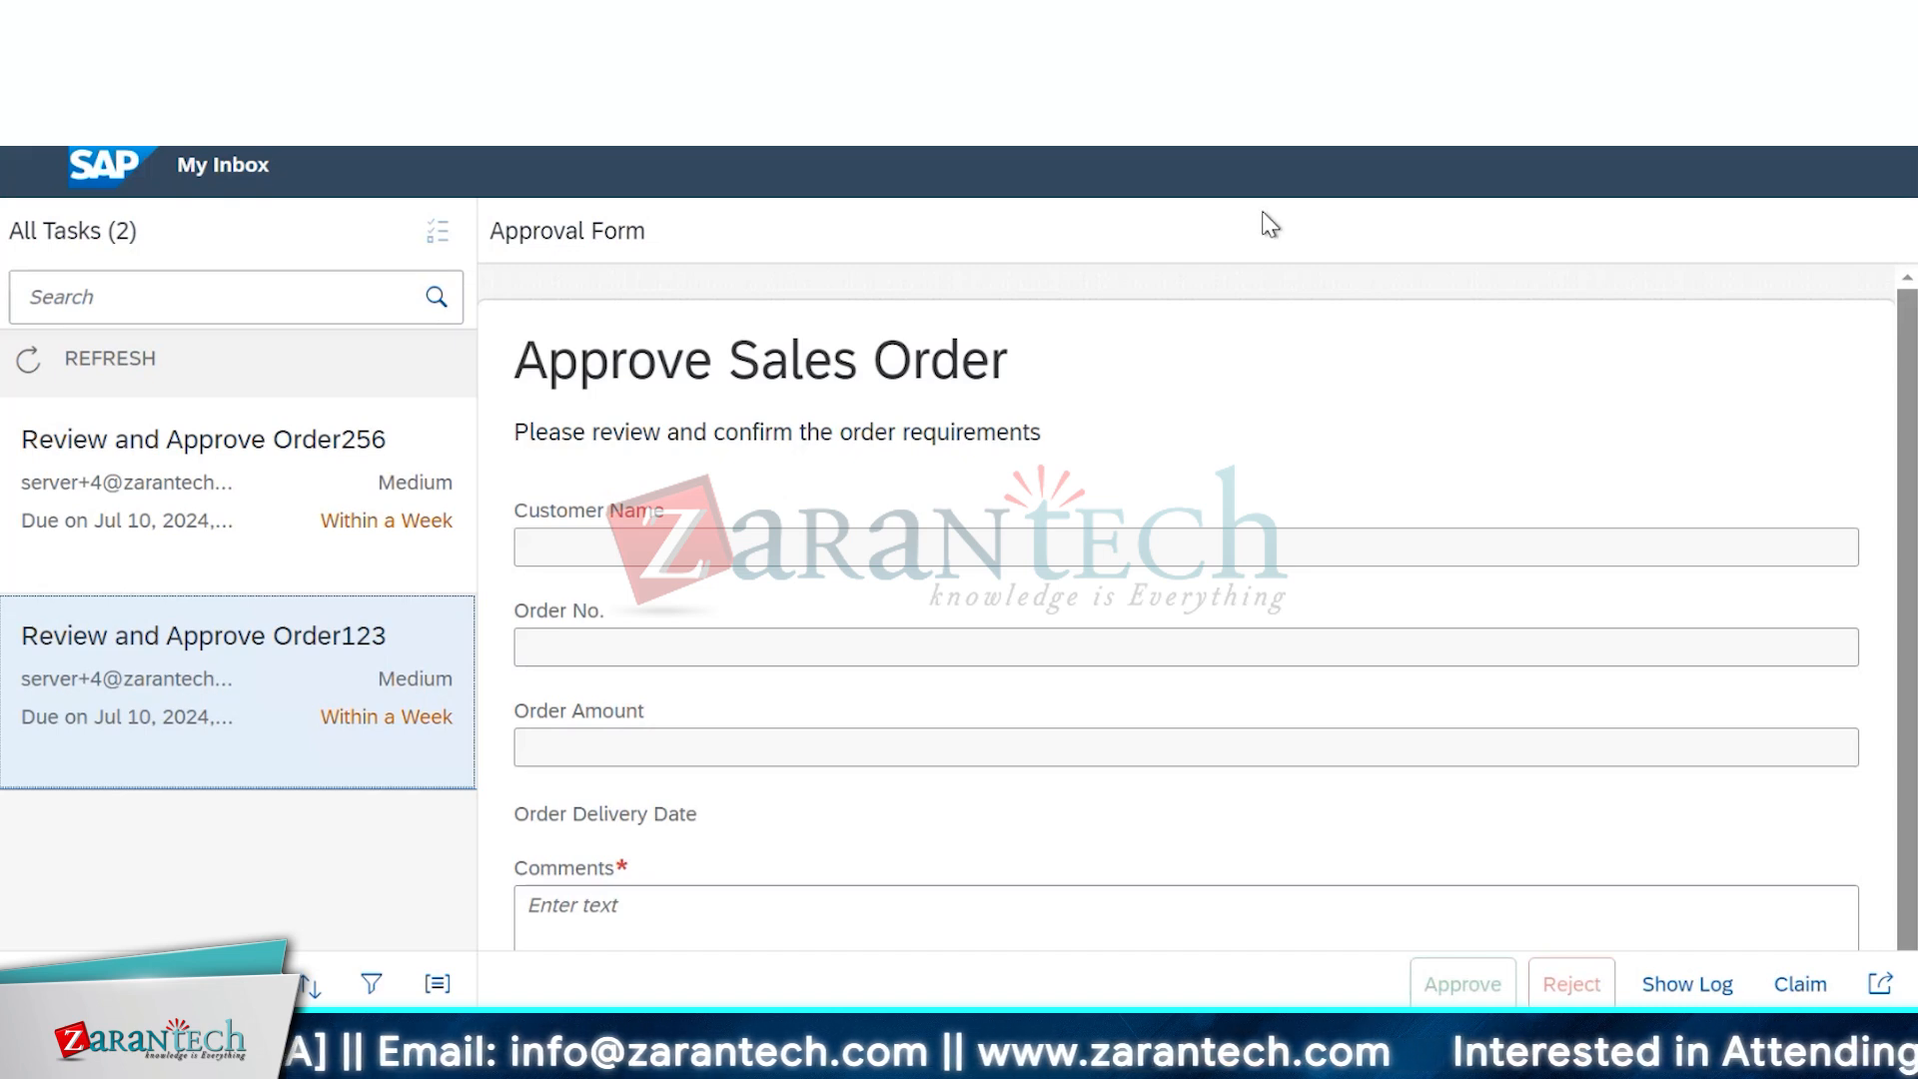
pyautogui.scroll(-1, 1262, 338)
pyautogui.scroll(1, 1262, 338)
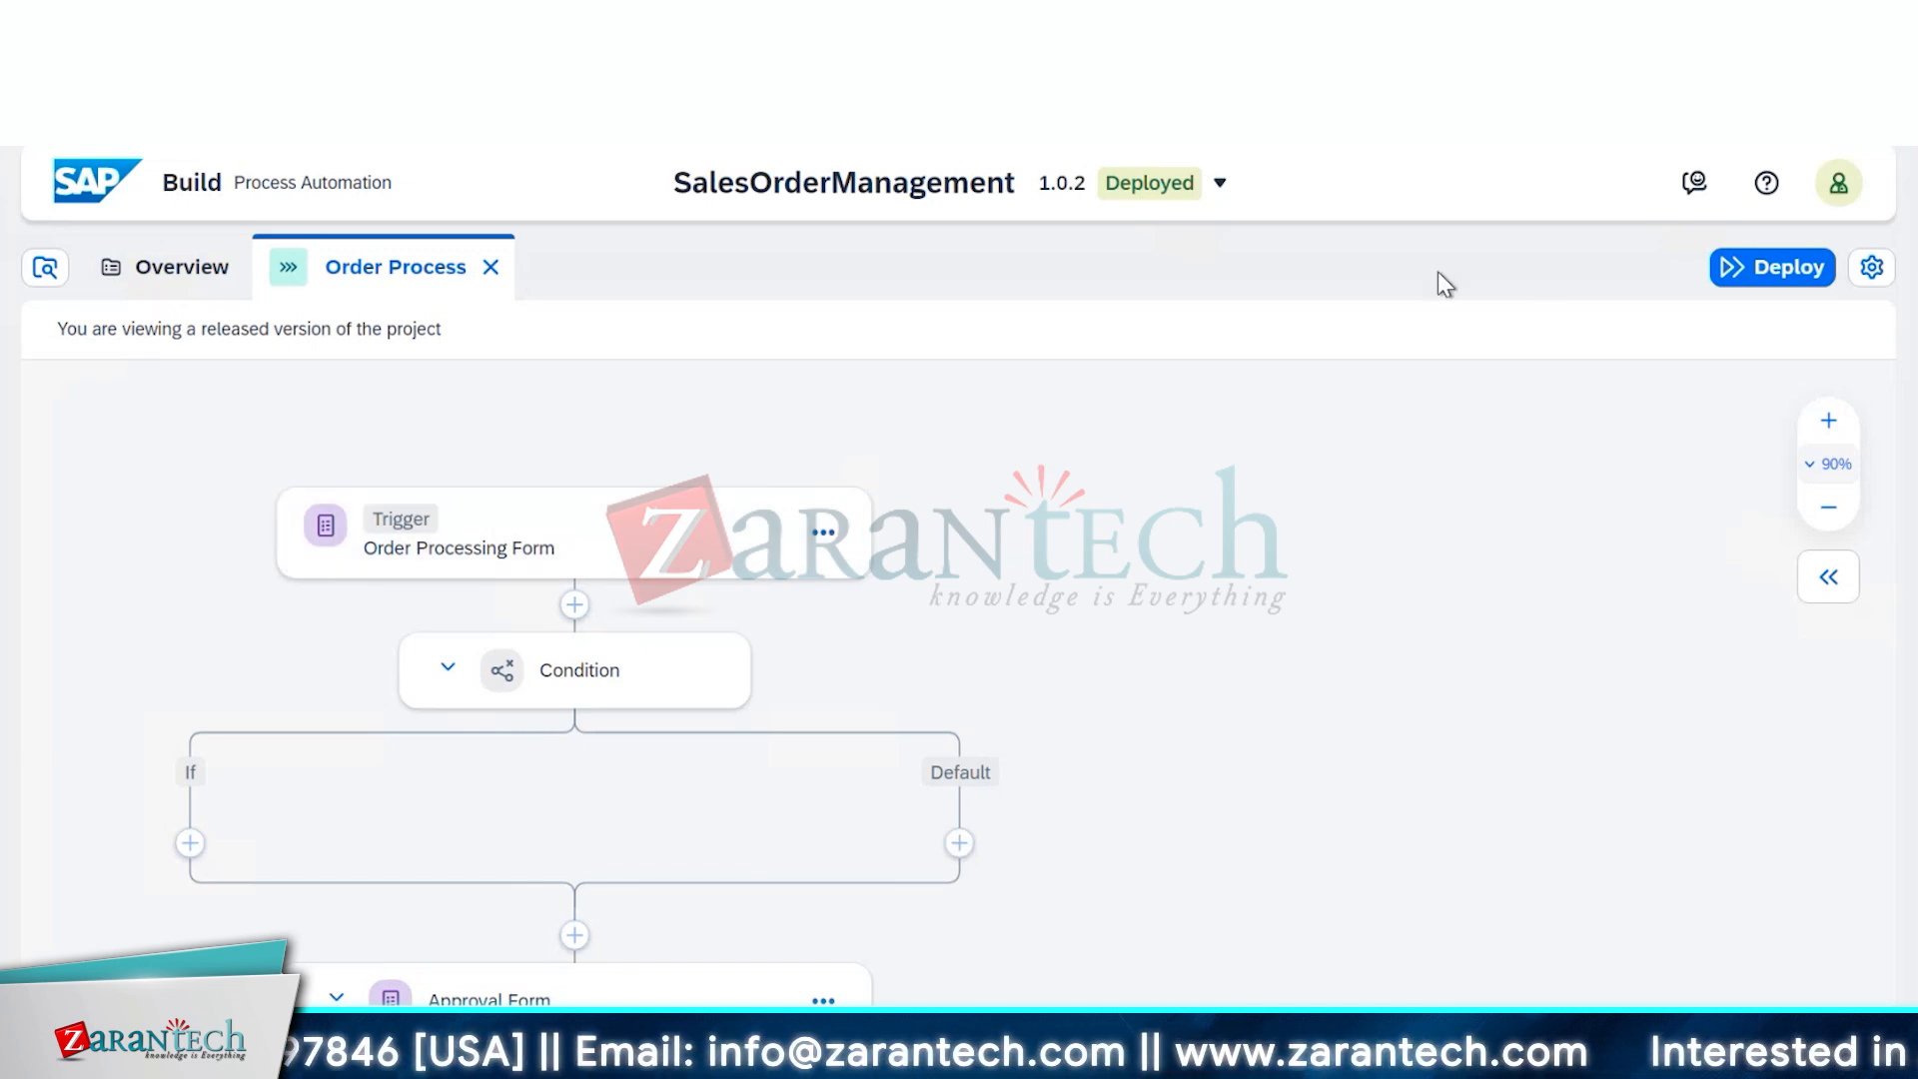
pyautogui.click(1149, 189)
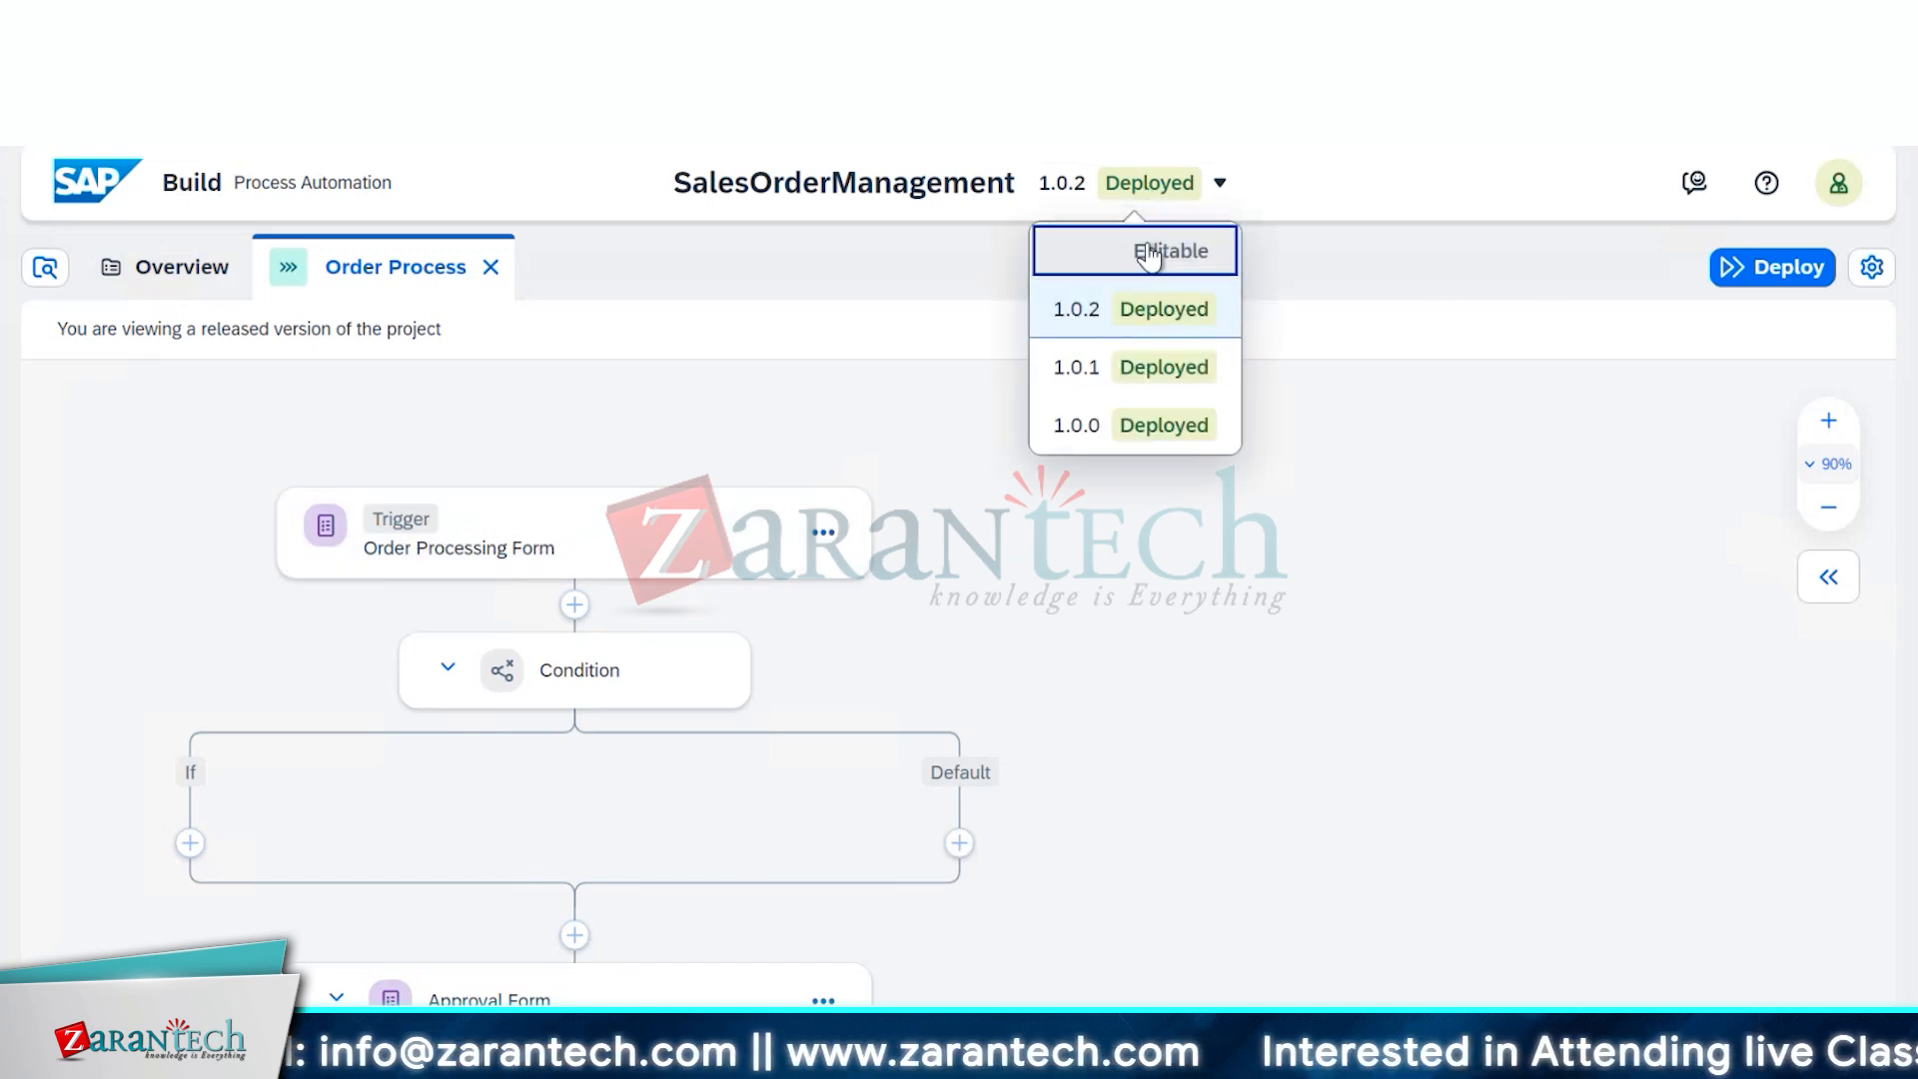
# Switch to the Editable version and preview the Default branch's next-step choices without adding one
pyautogui.click(1149, 248)
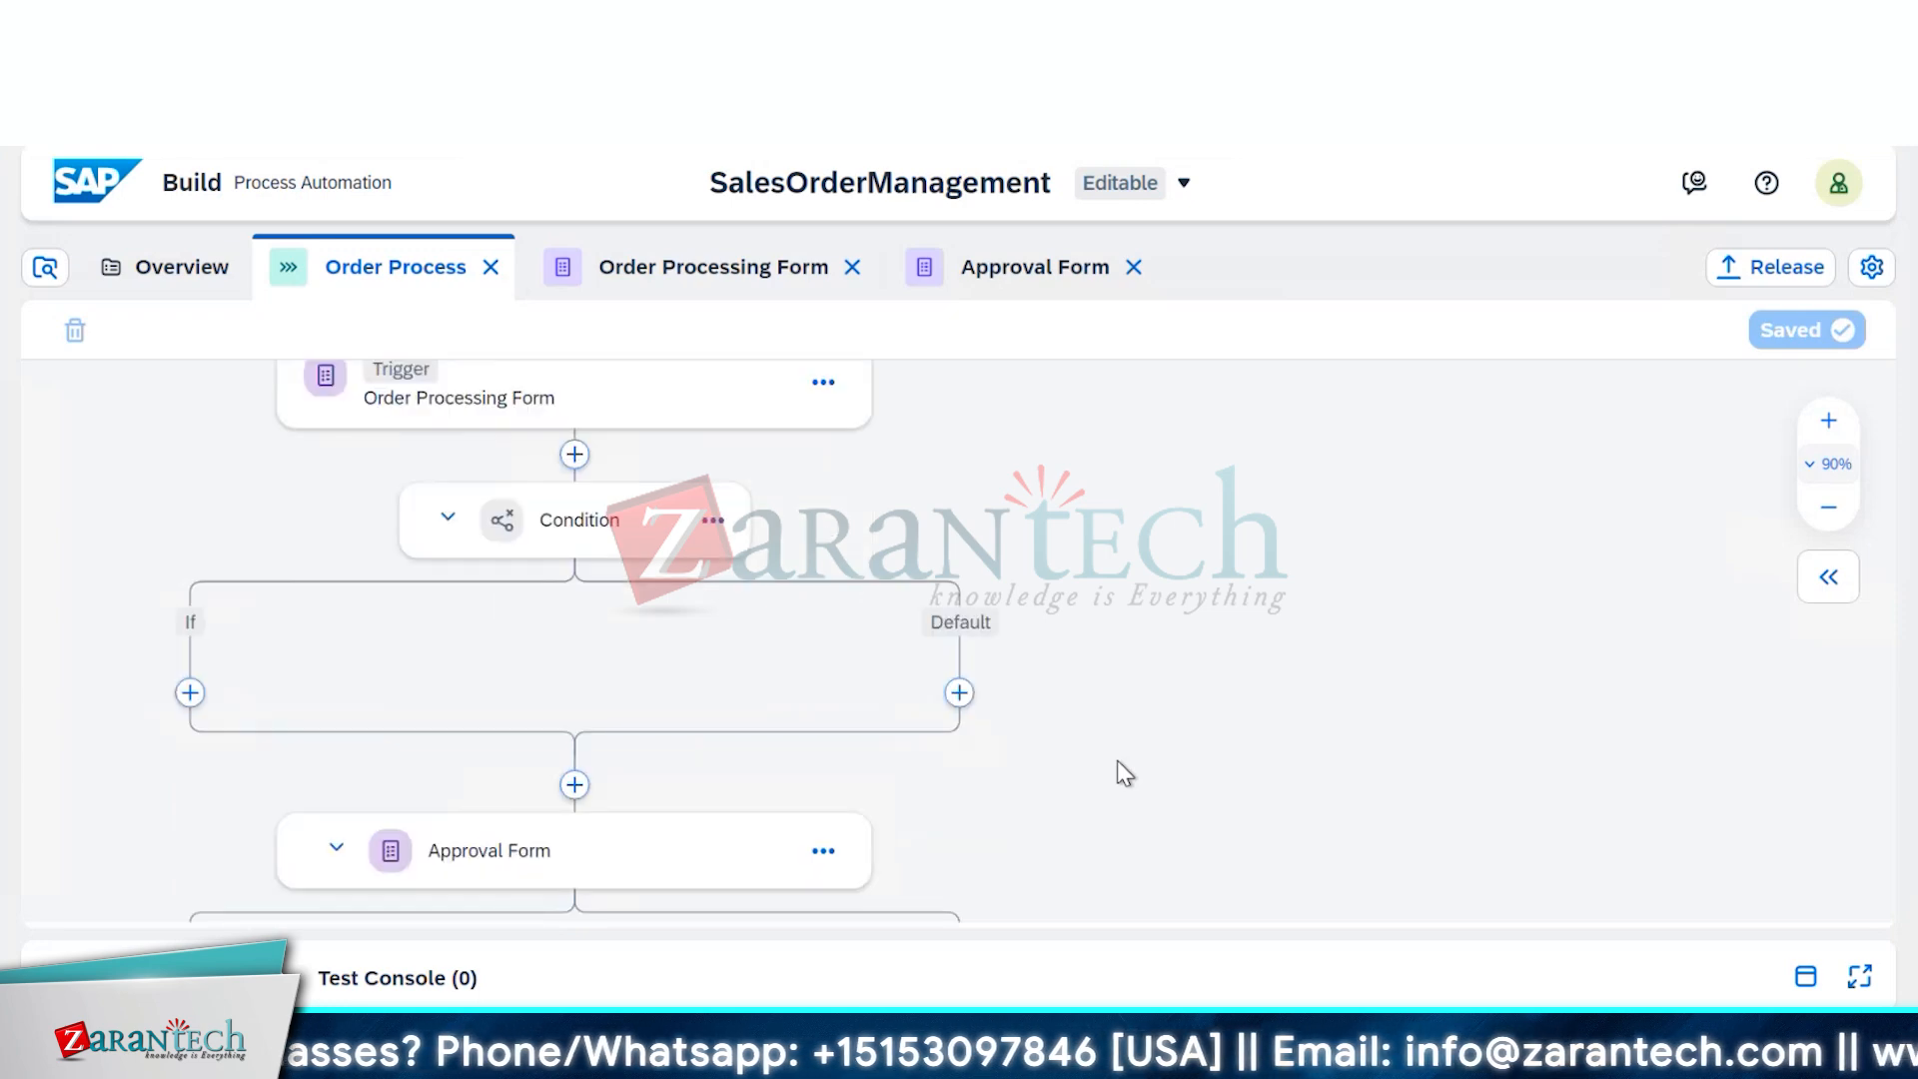
pyautogui.scroll(-2, 1117, 771)
pyautogui.click(960, 695)
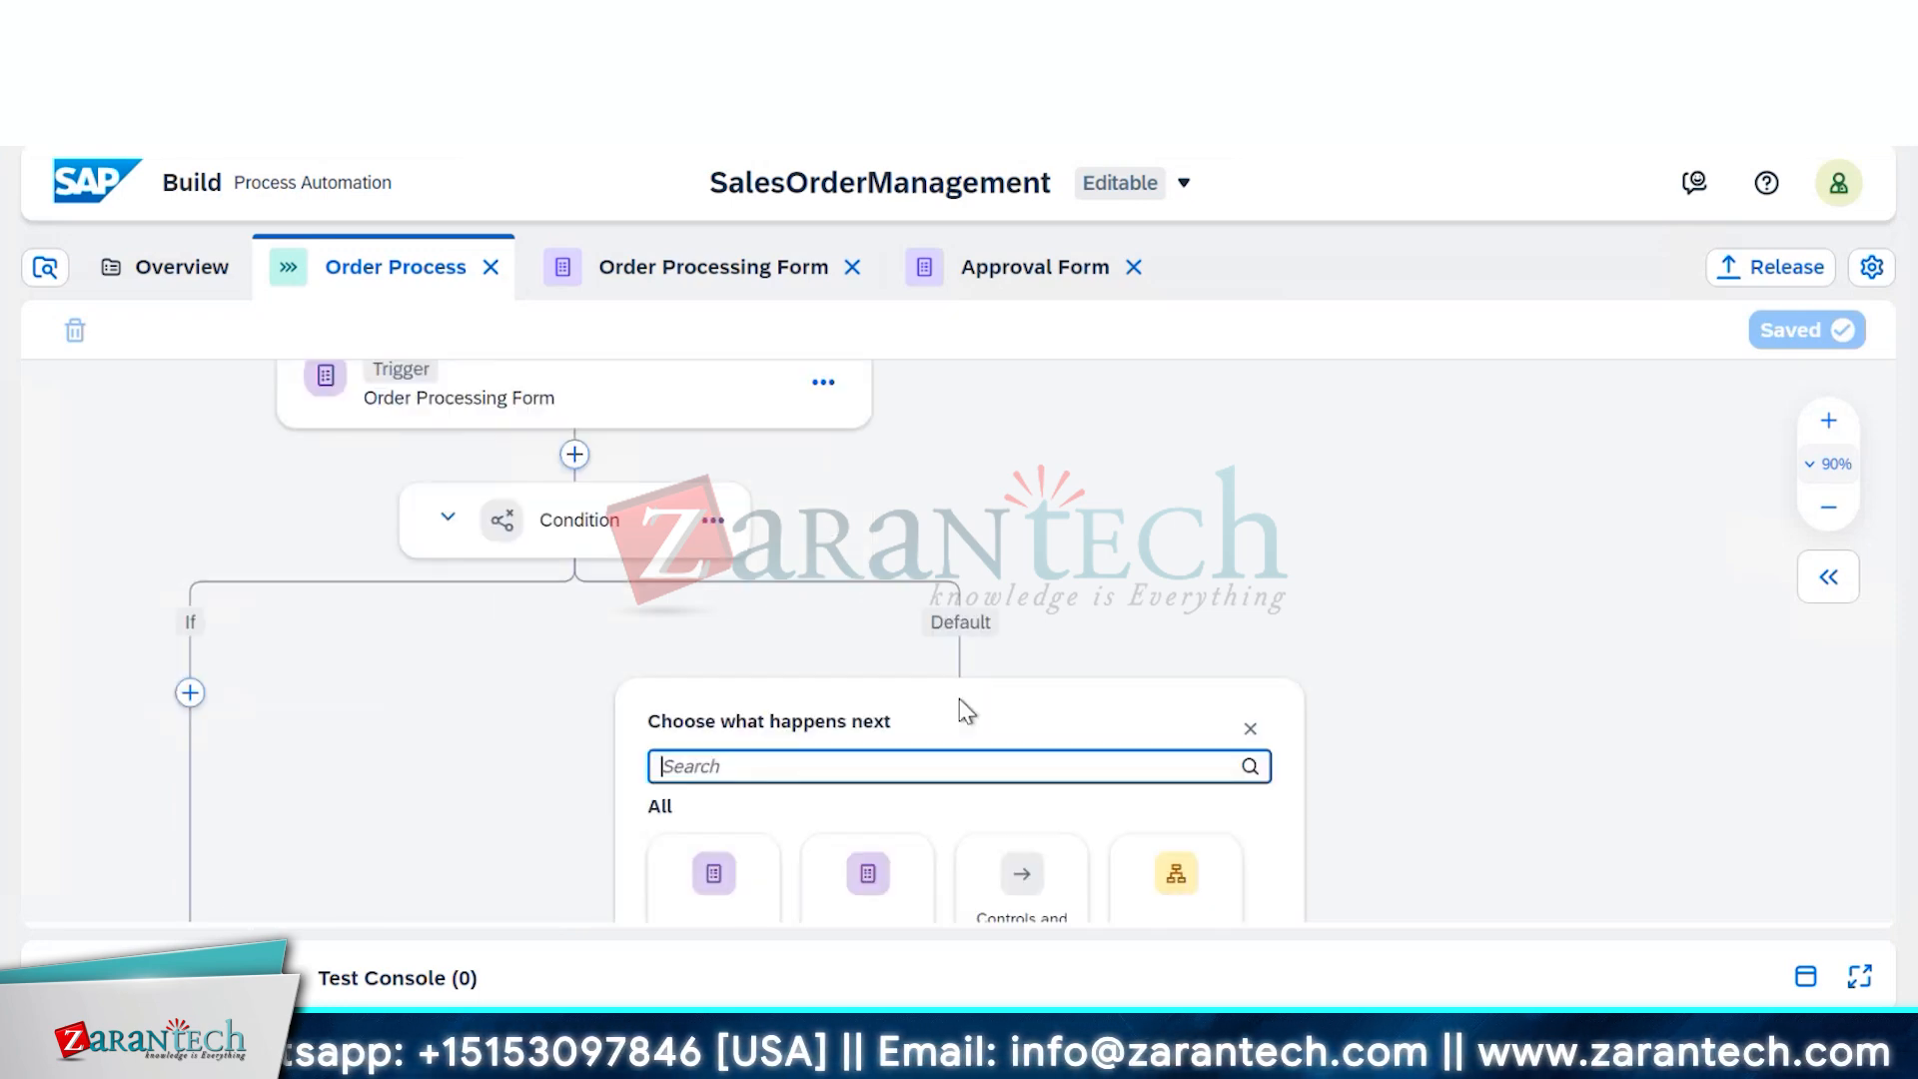
pyautogui.scroll(-2, 1396, 667)
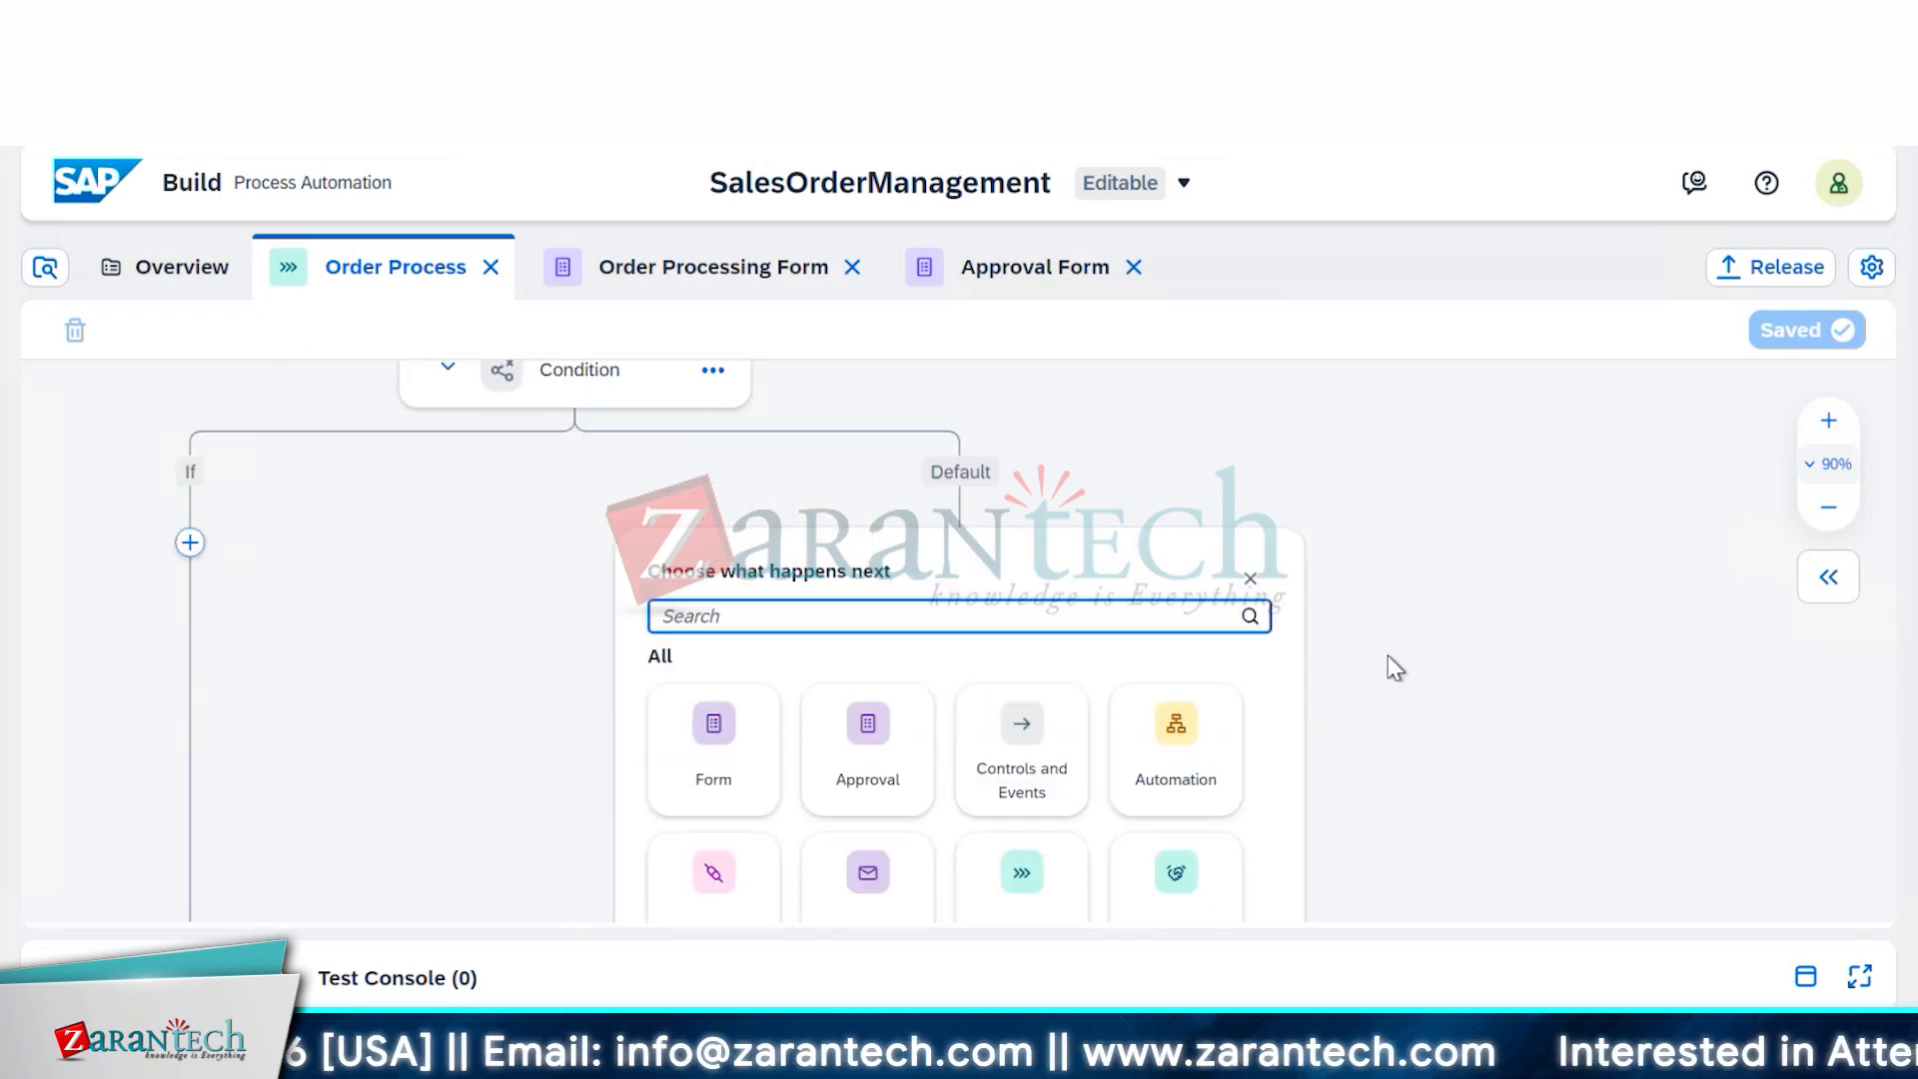
pyautogui.click(1249, 580)
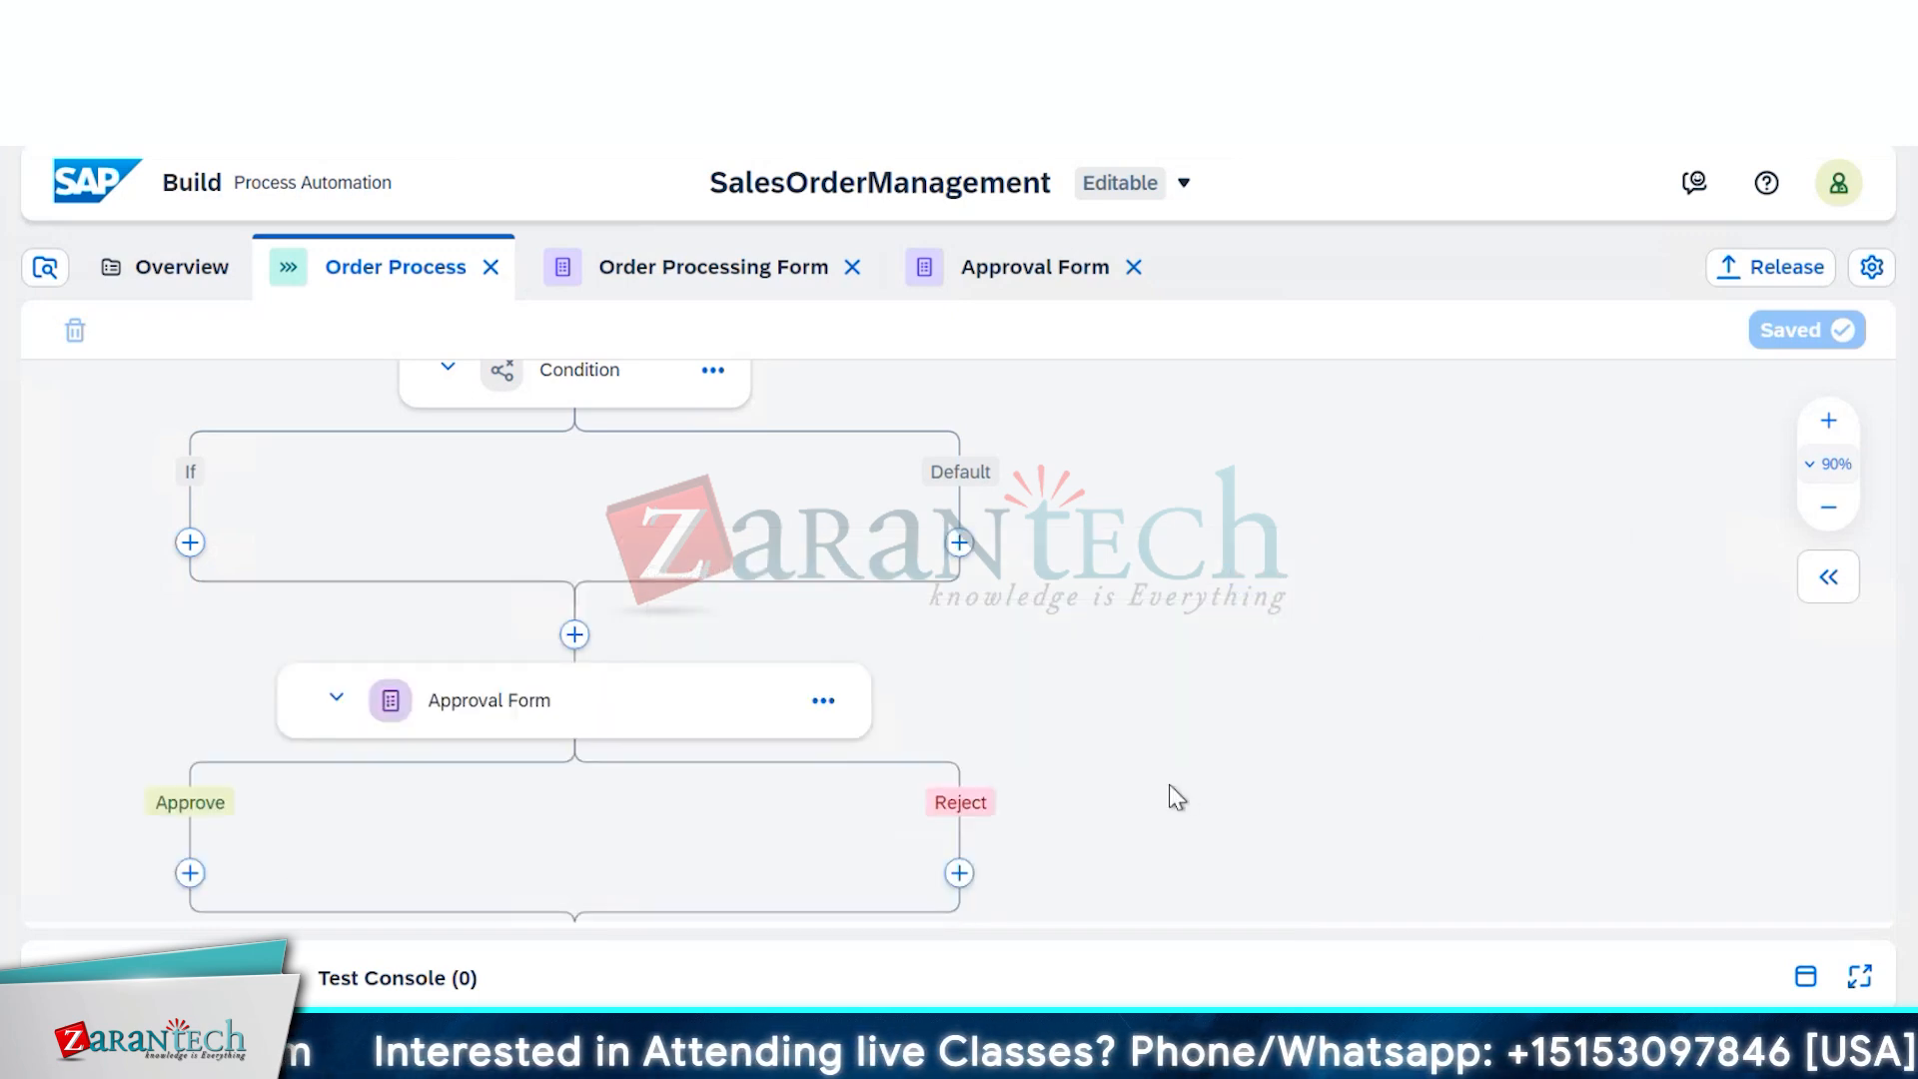
# Pan to the If/Default branches and recheck the Default branch options, adding nothing
pyautogui.scroll(2, 1203, 715)
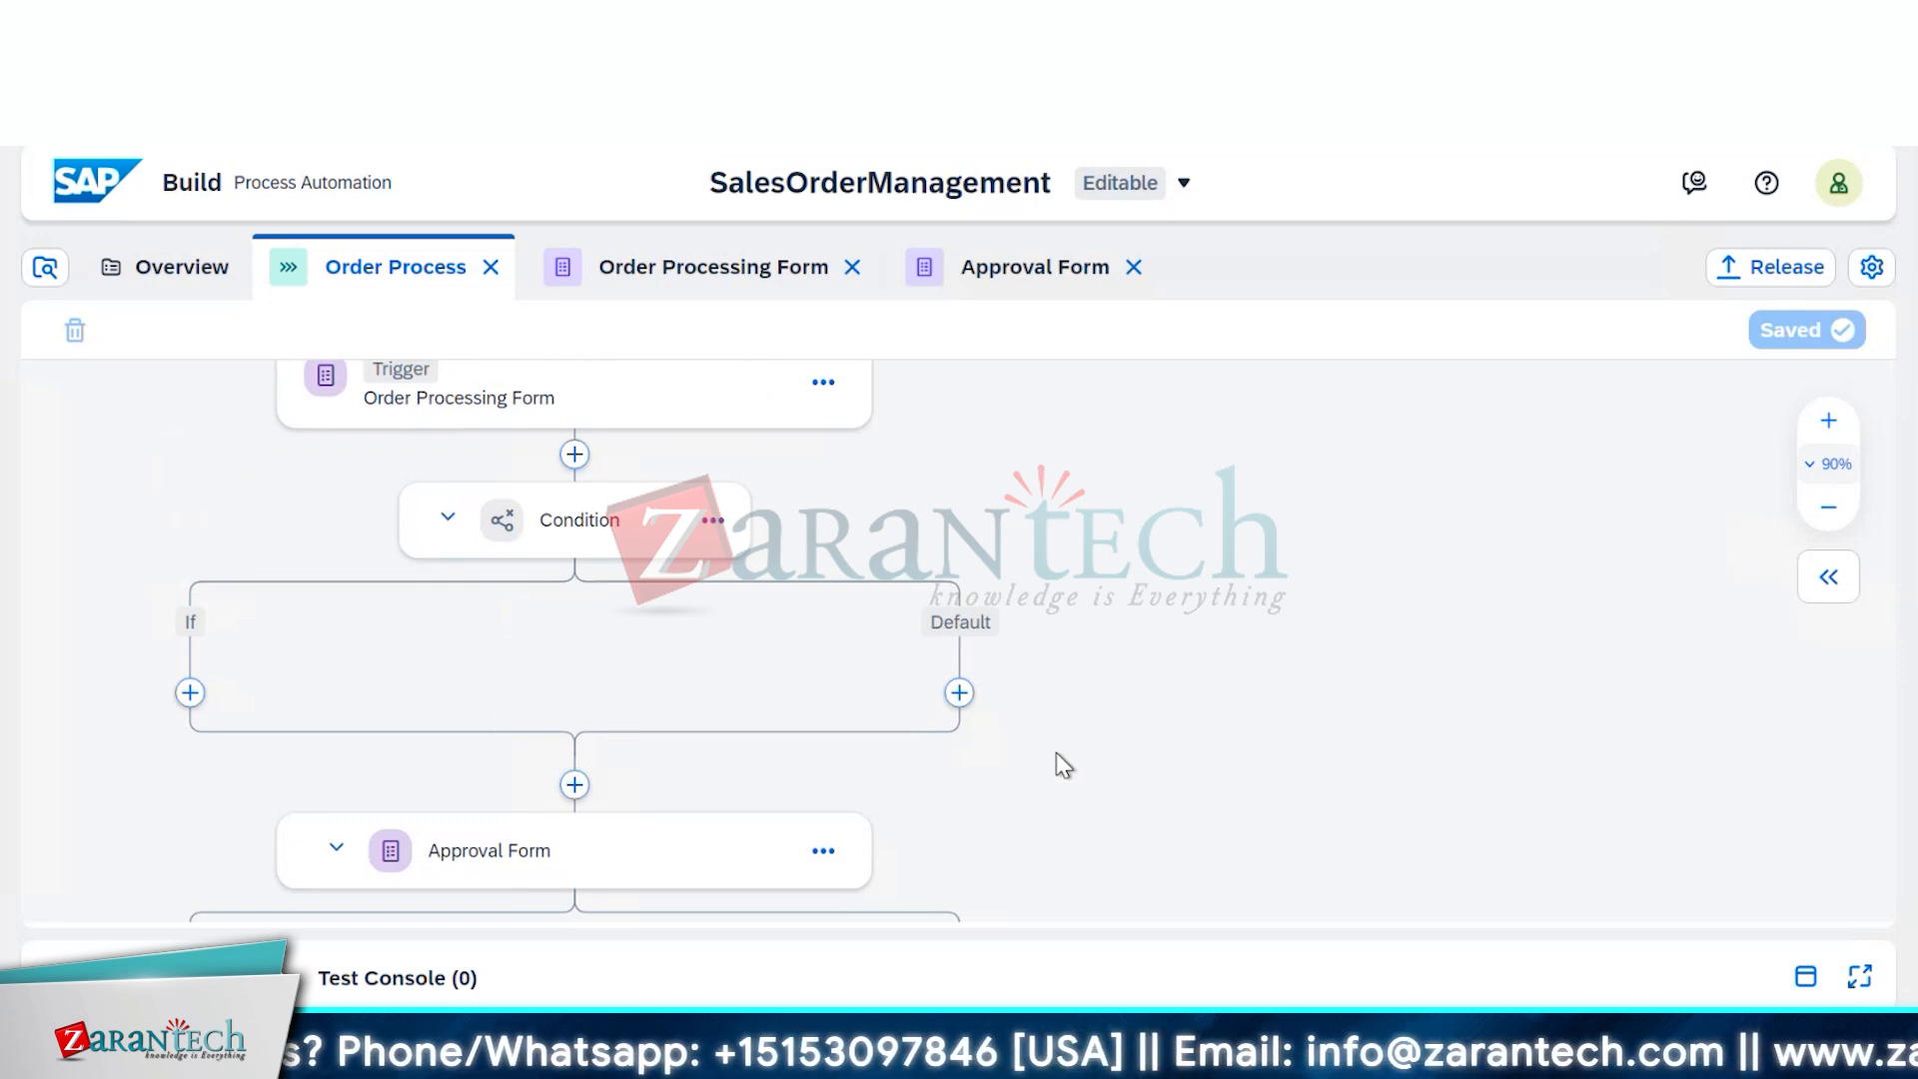
pyautogui.scroll(-2, 1063, 726)
pyautogui.scroll(-4, 1014, 651)
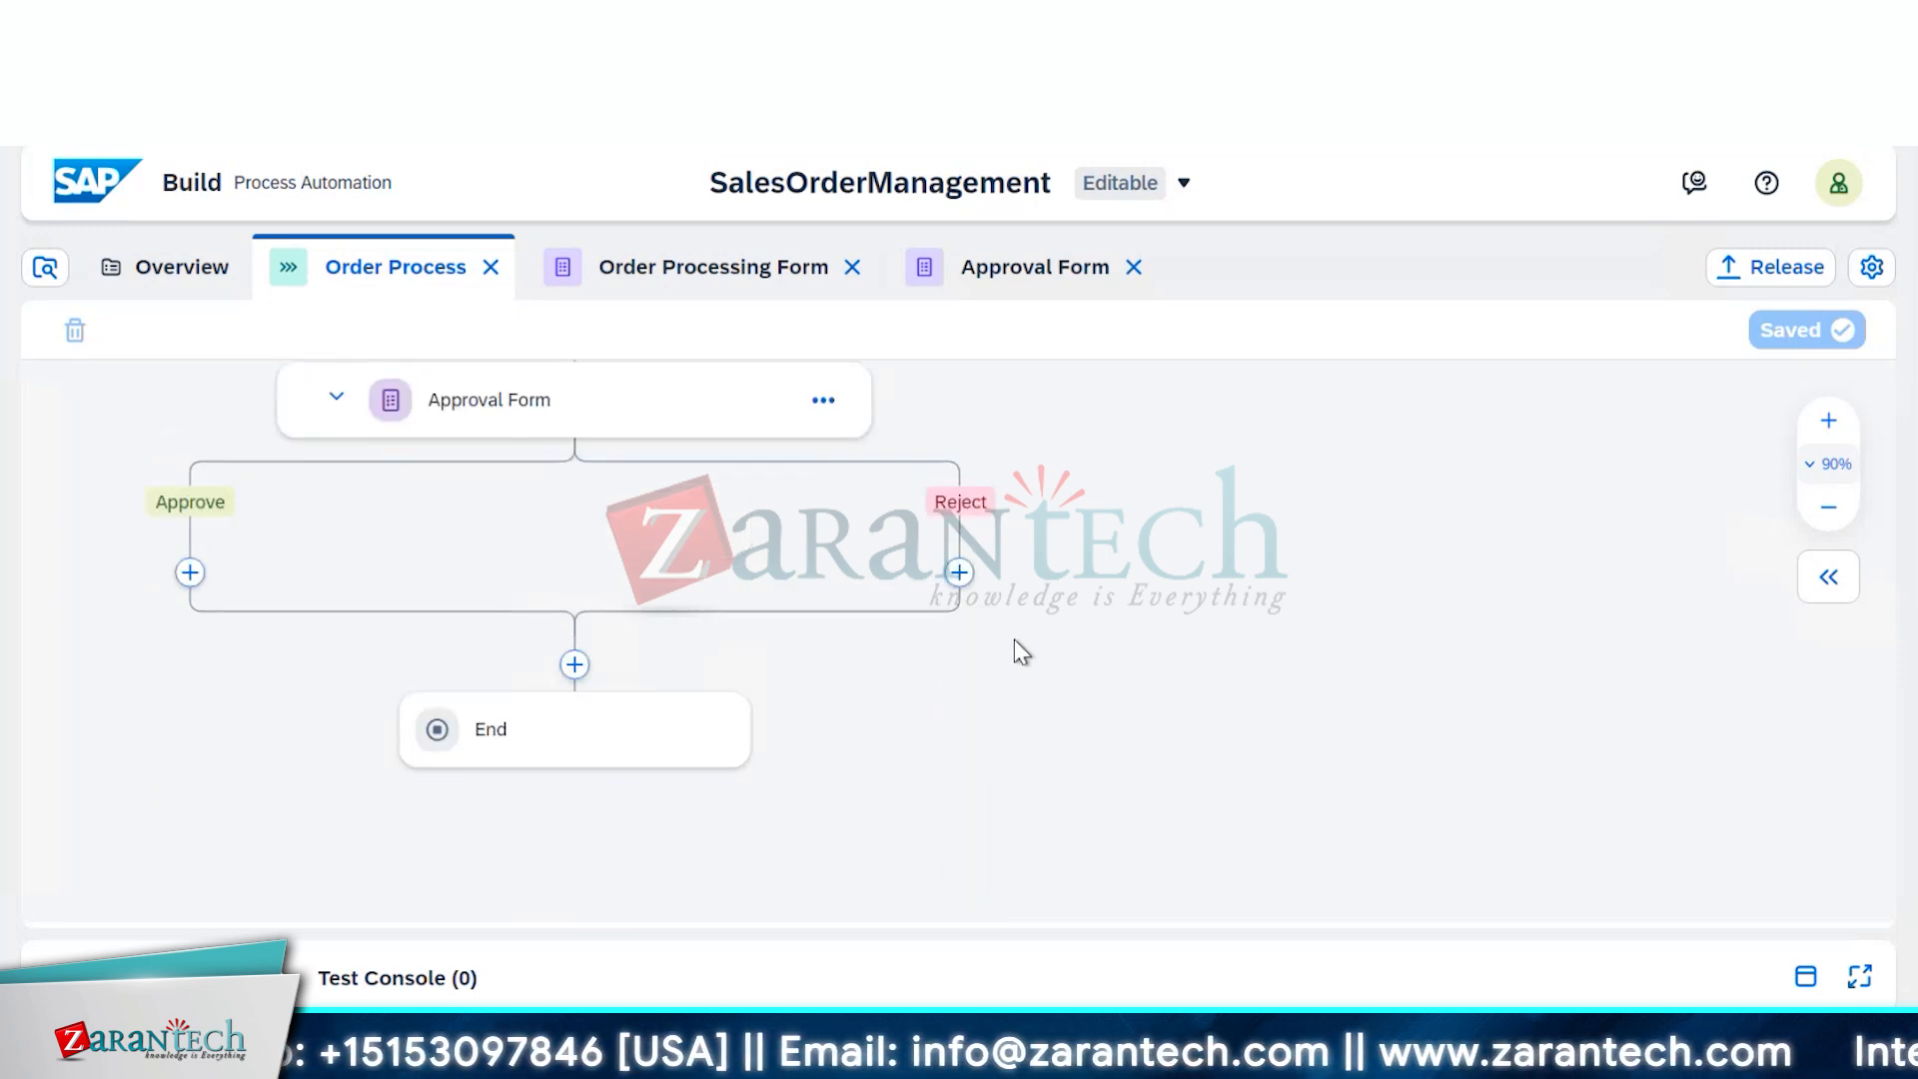
pyautogui.scroll(2, 1013, 644)
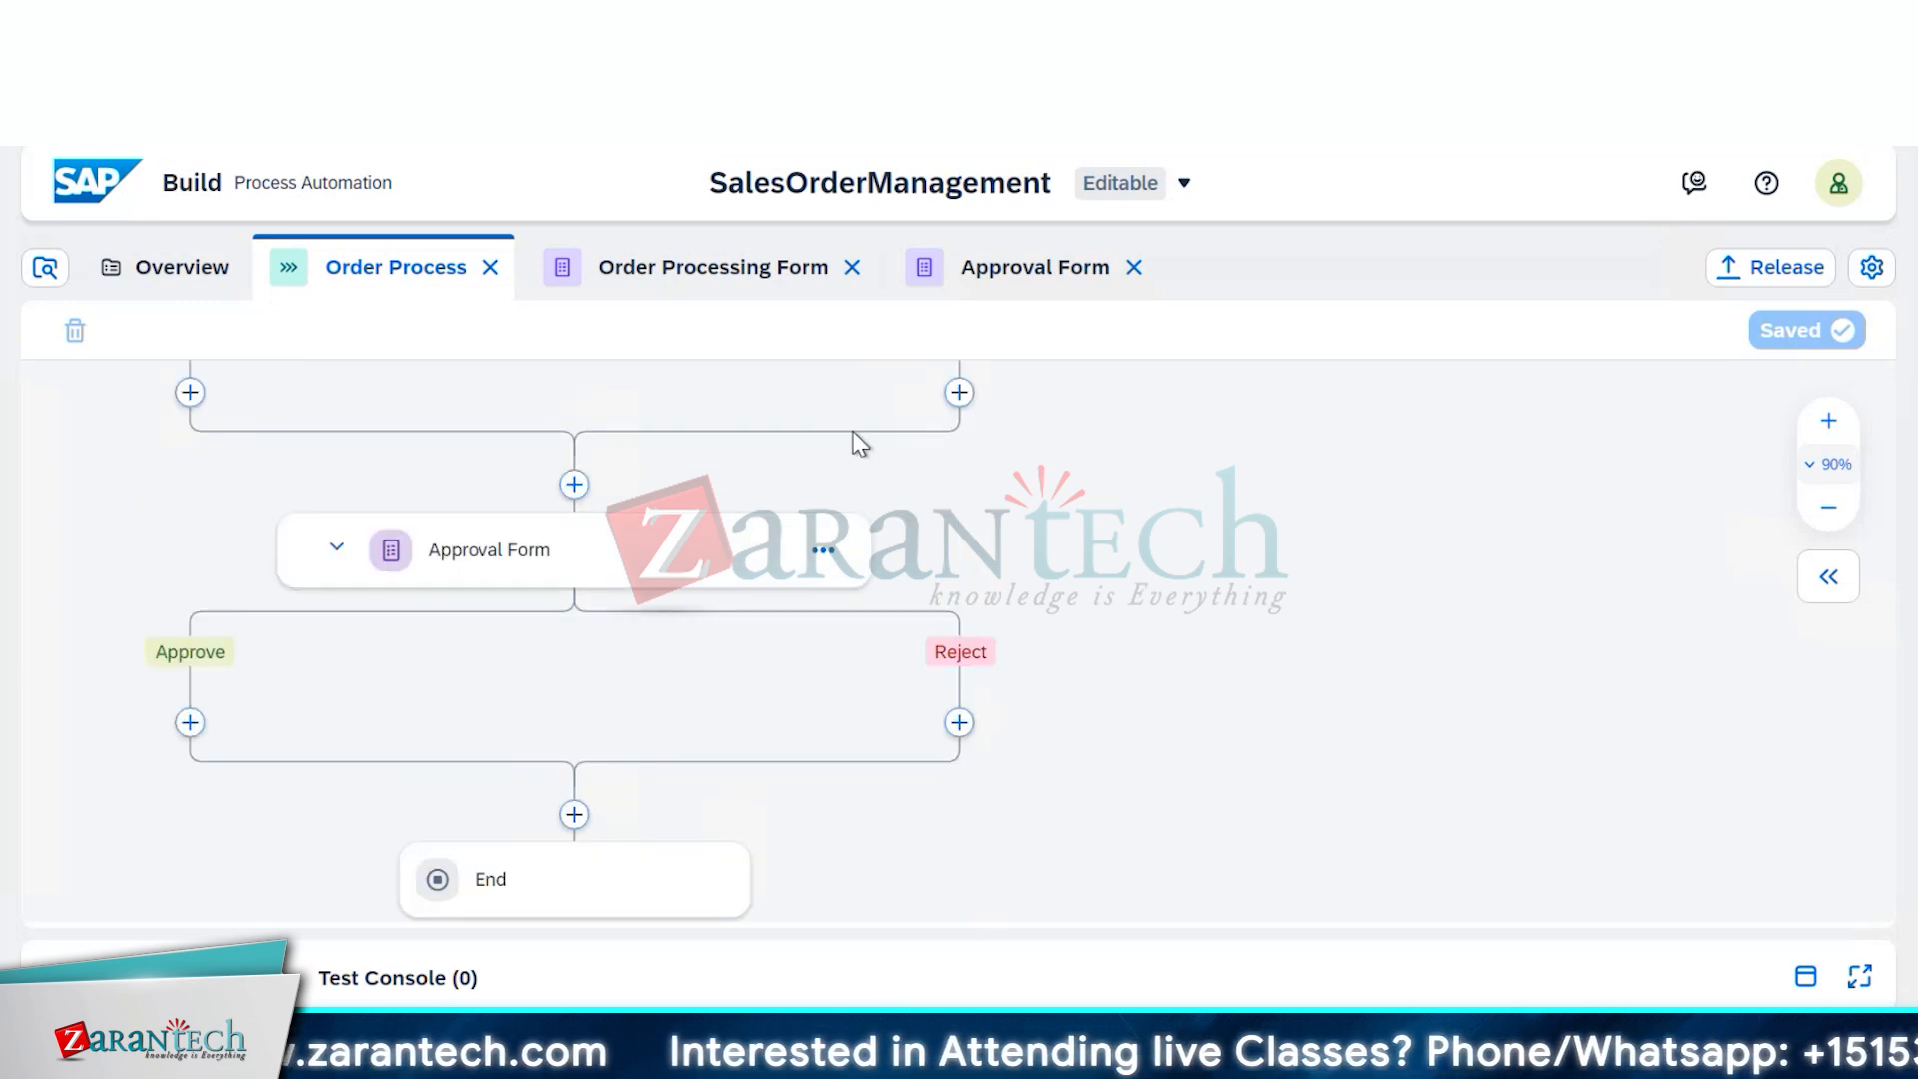
pyautogui.moveTo(856, 440); pyautogui.dragTo(921, 480)
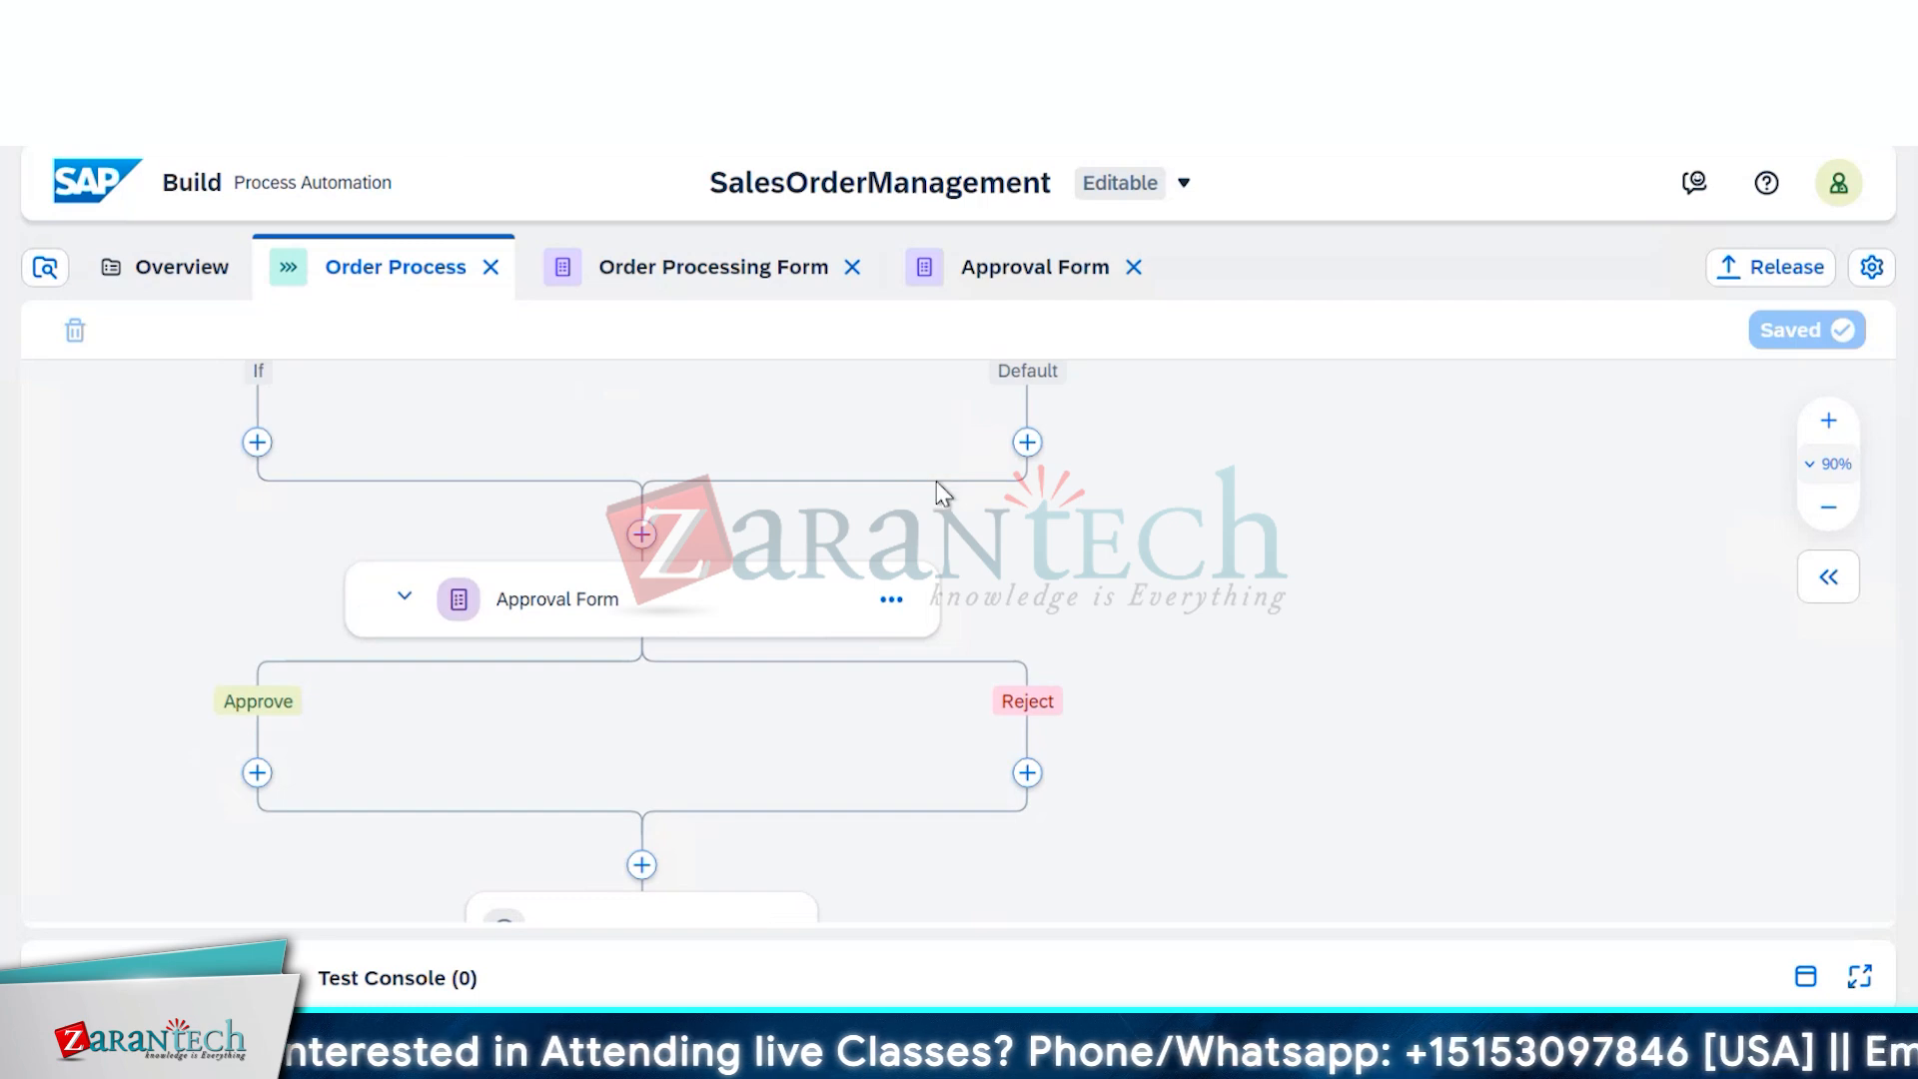
pyautogui.scroll(3, 1421, 590)
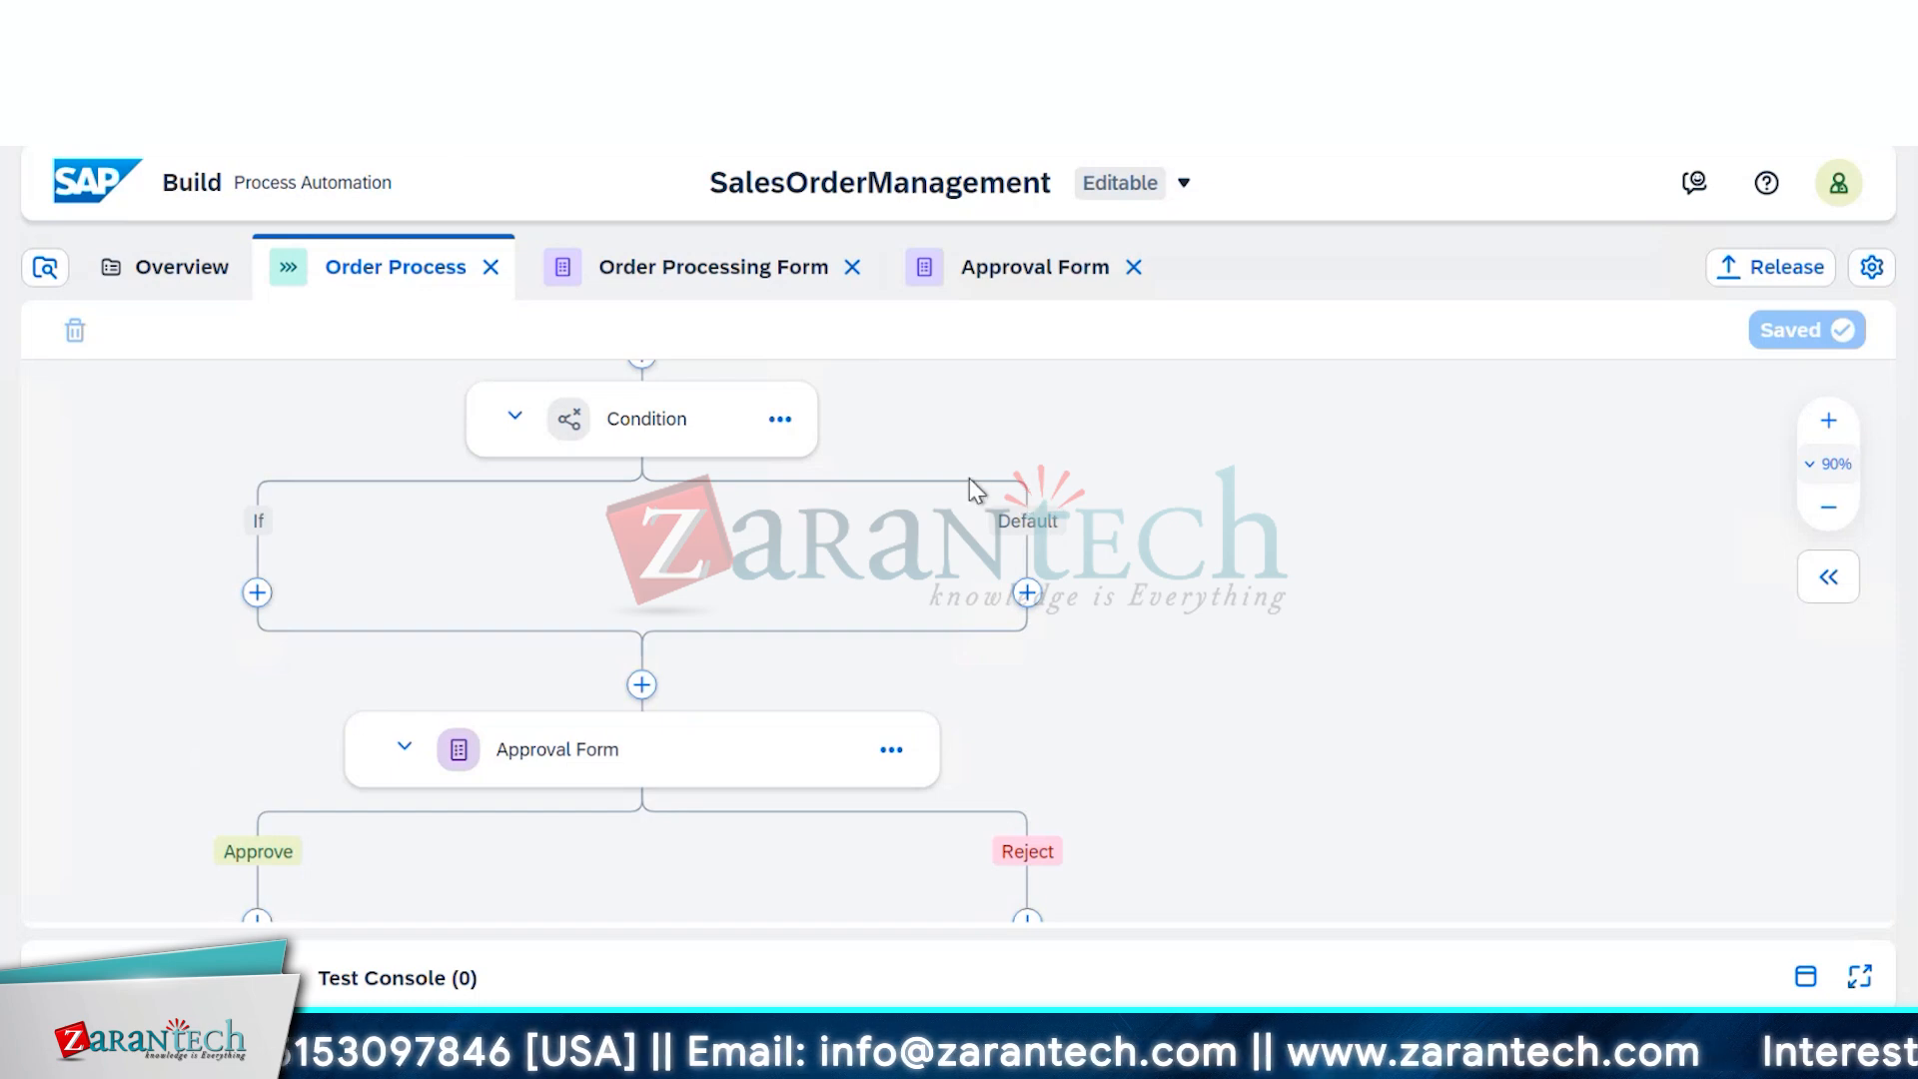
pyautogui.click(1027, 593)
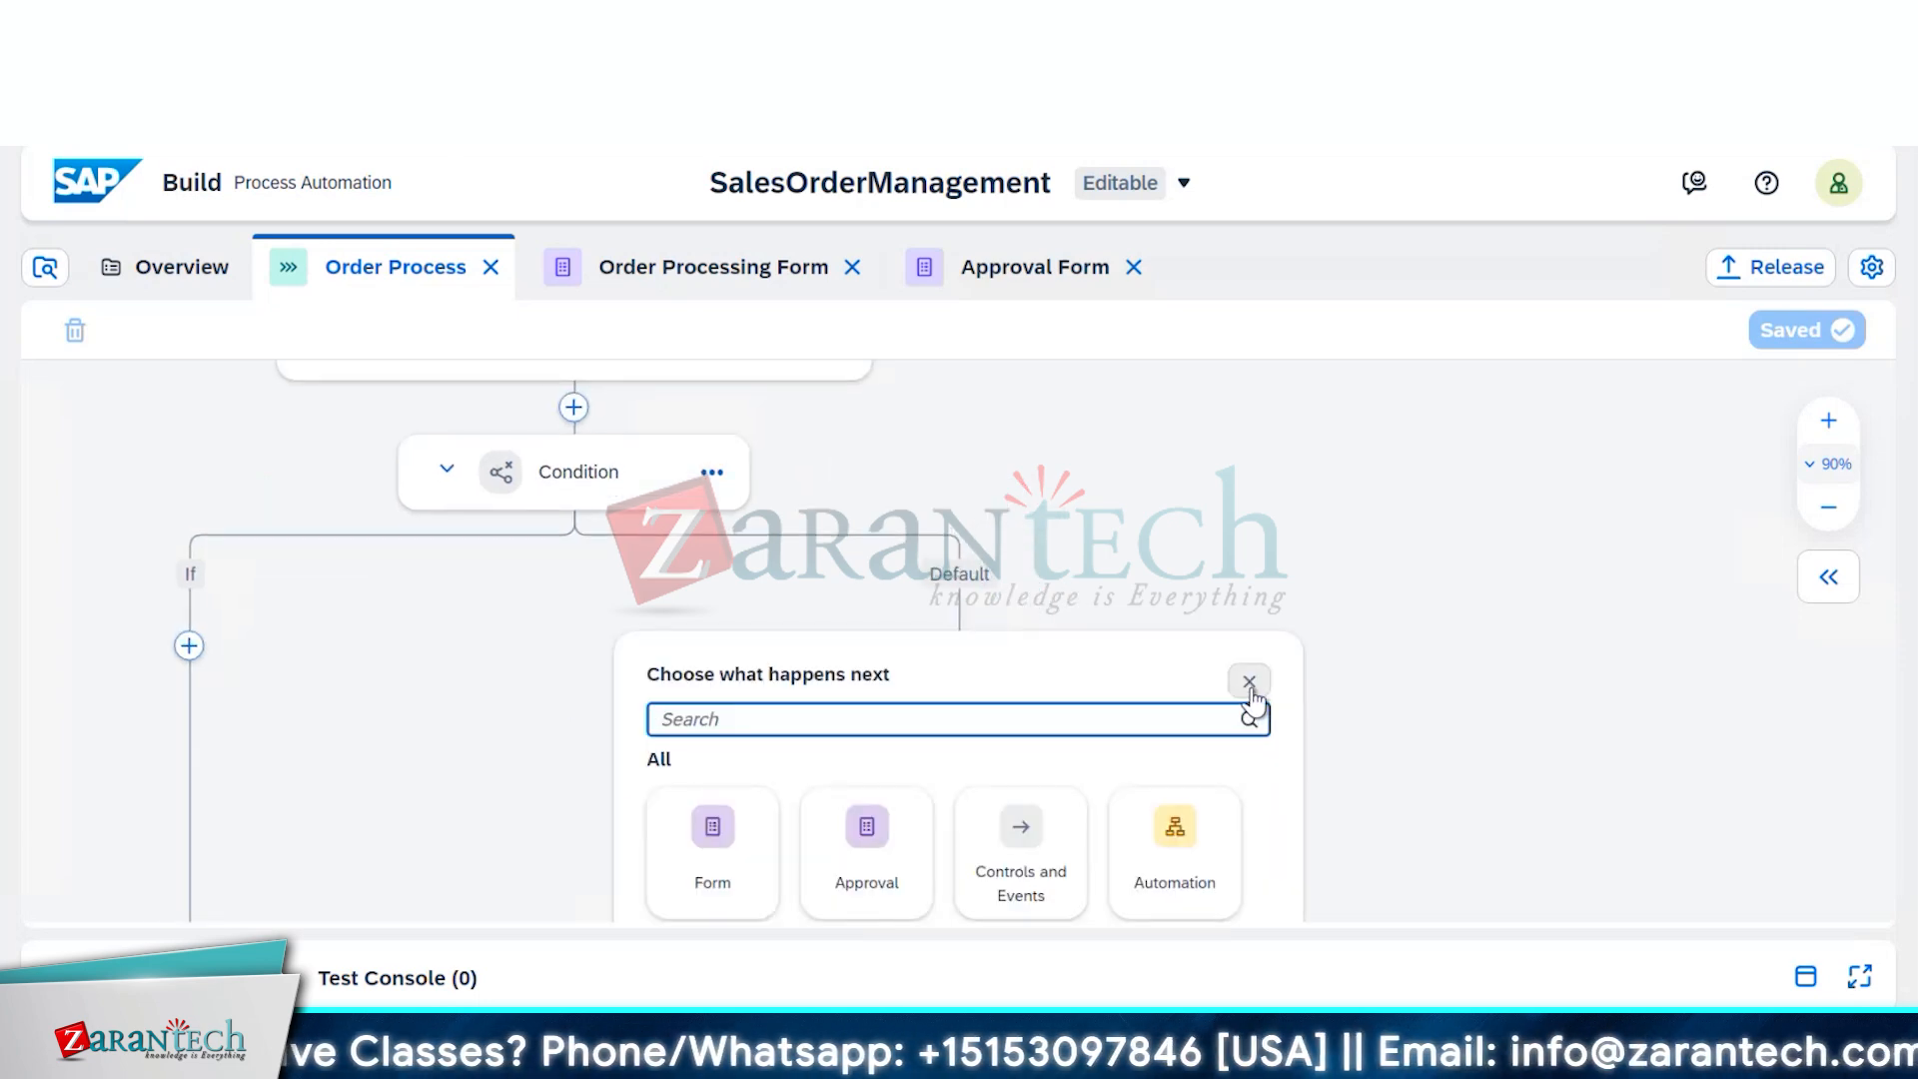
pyautogui.click(1249, 683)
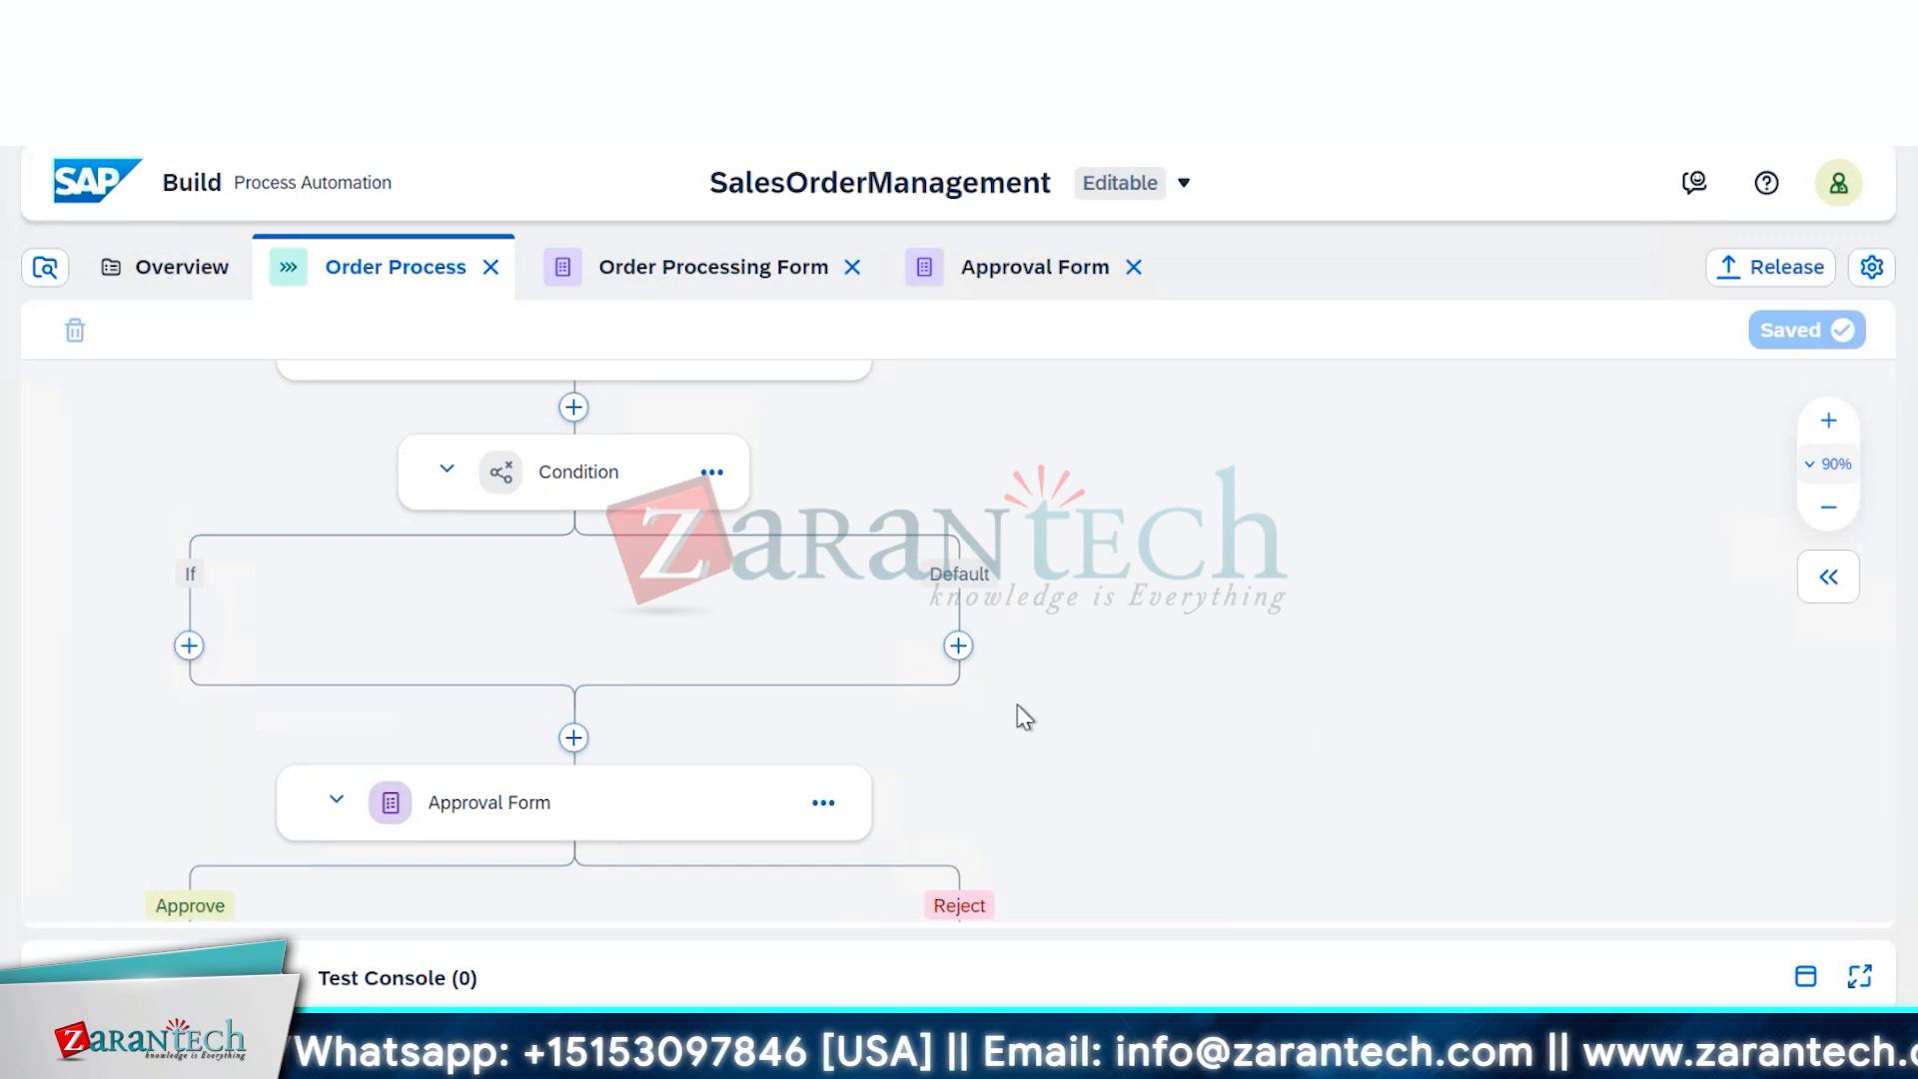
pyautogui.scroll(-2, 1194, 741)
pyautogui.scroll(-4, 1204, 744)
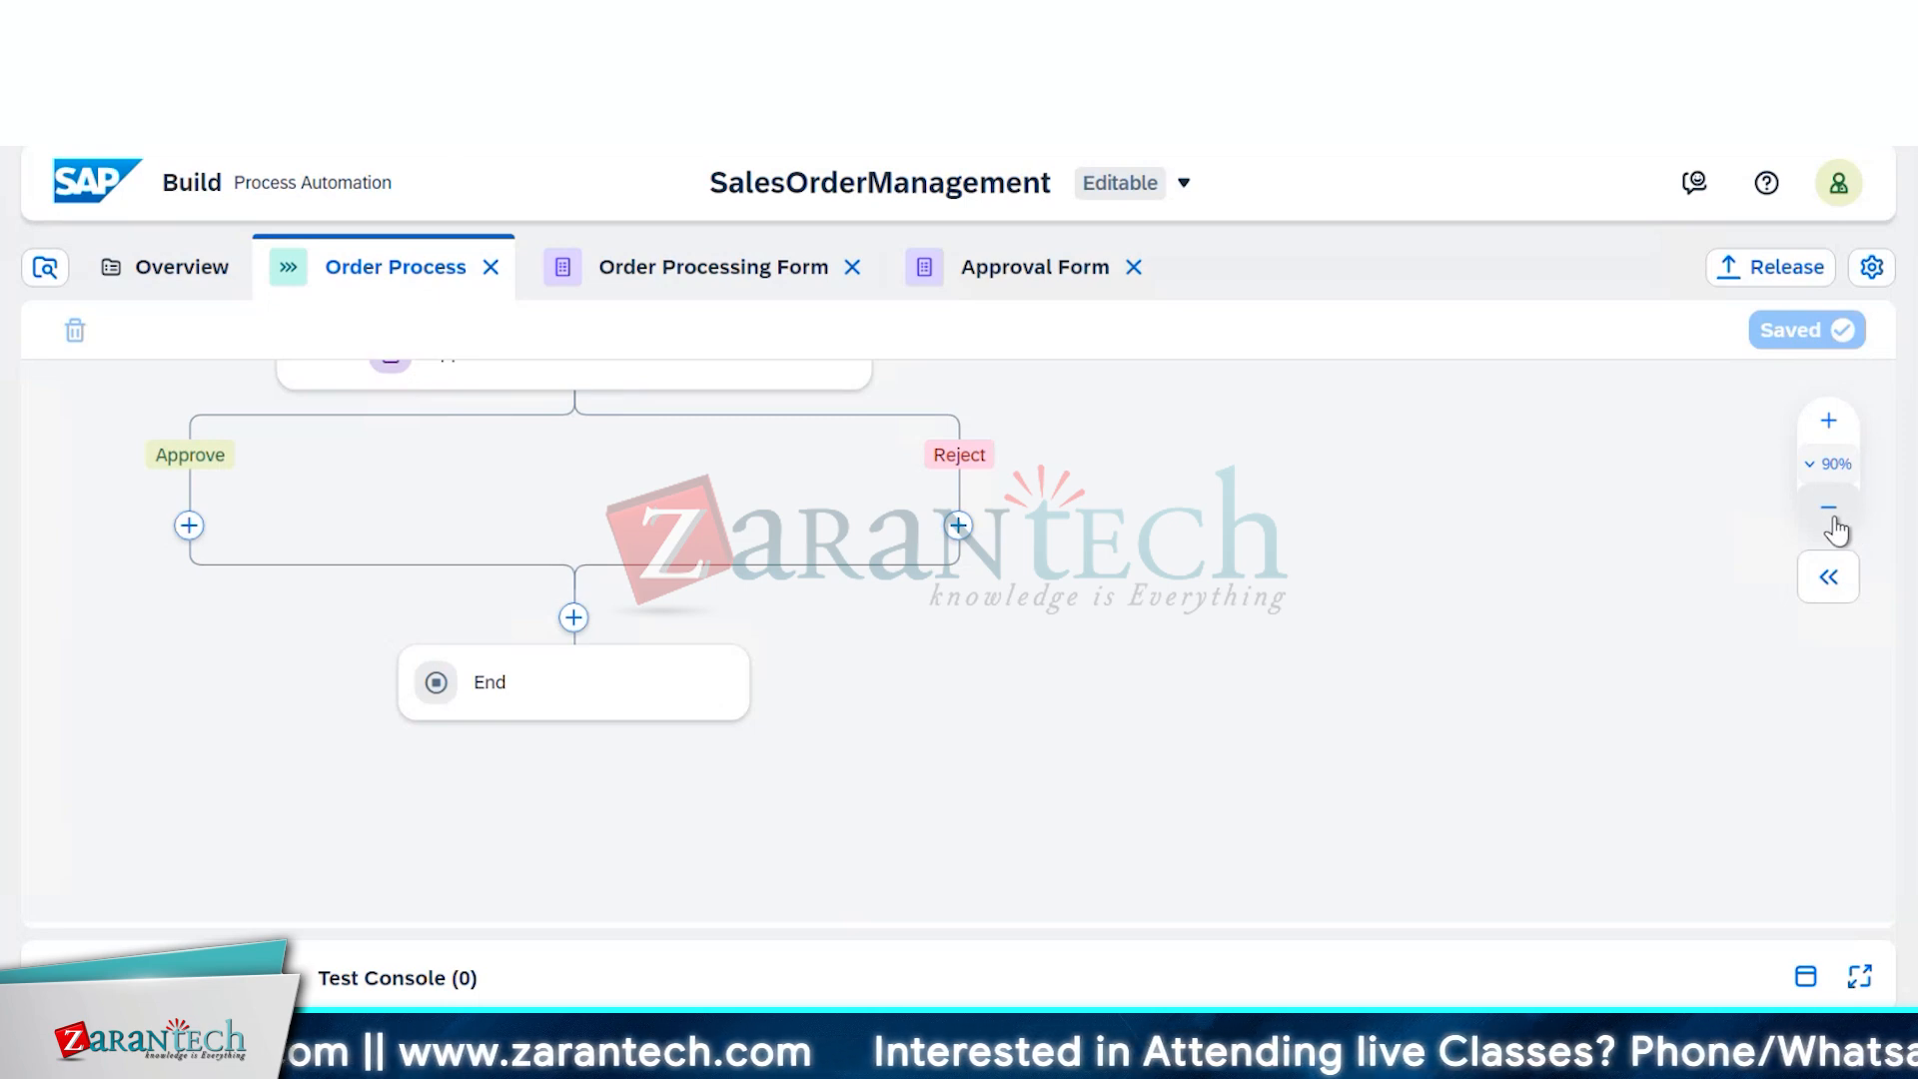
pyautogui.scroll(2, 1598, 709)
pyautogui.scroll(4, 1601, 711)
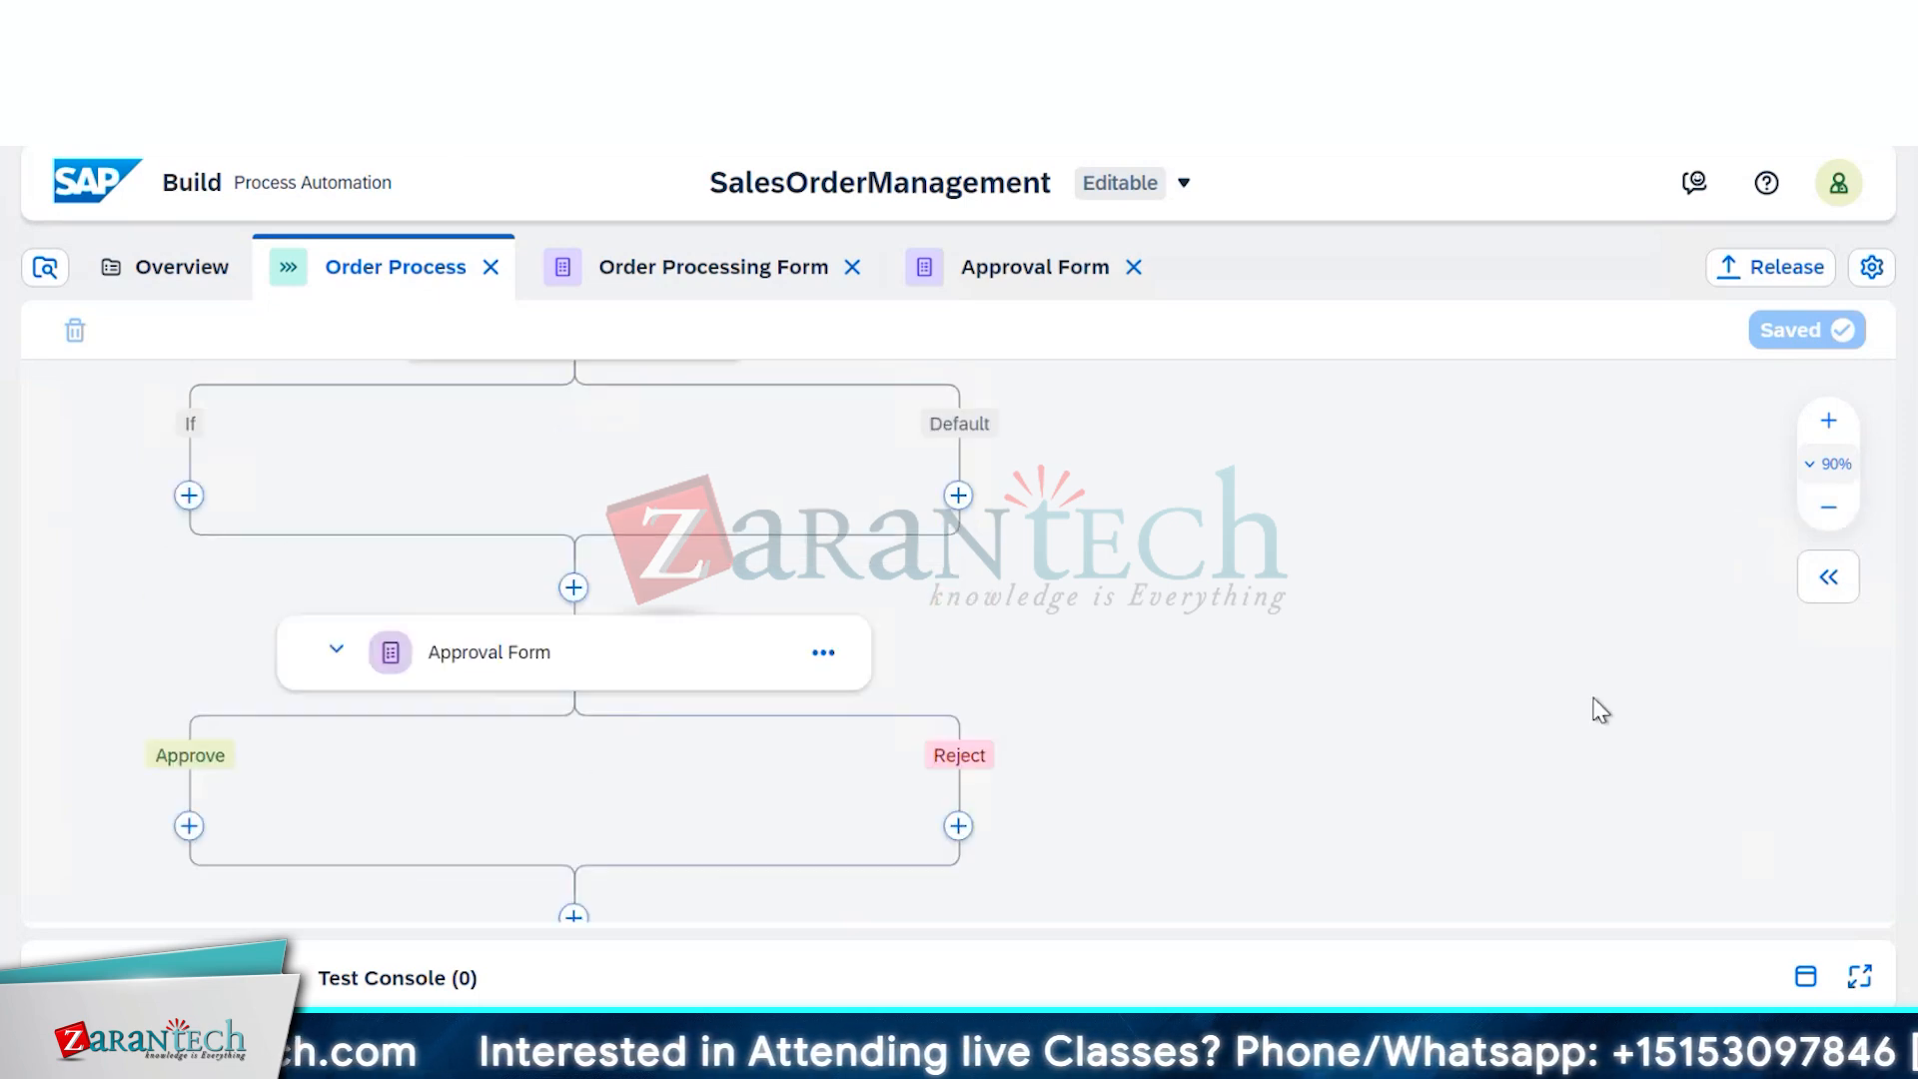
pyautogui.scroll(2, 1618, 717)
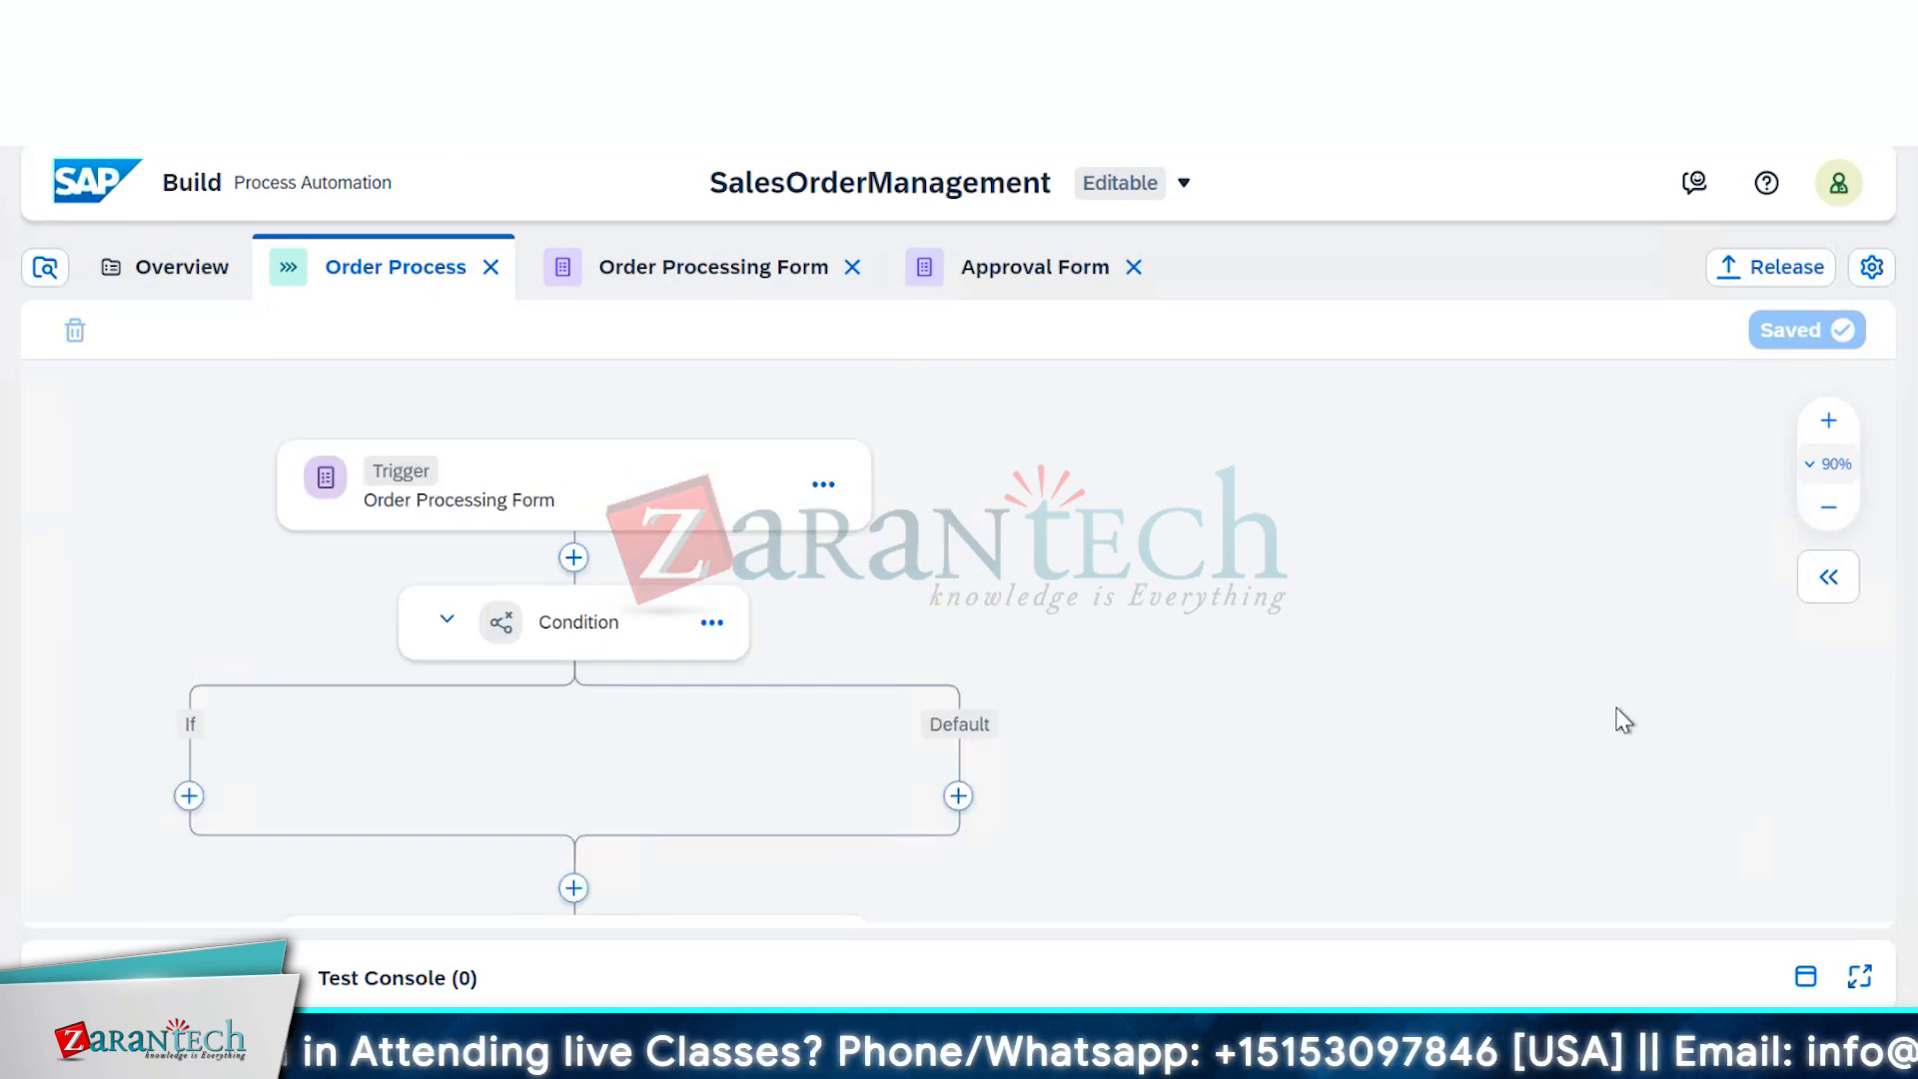
pyautogui.scroll(-2, 1624, 719)
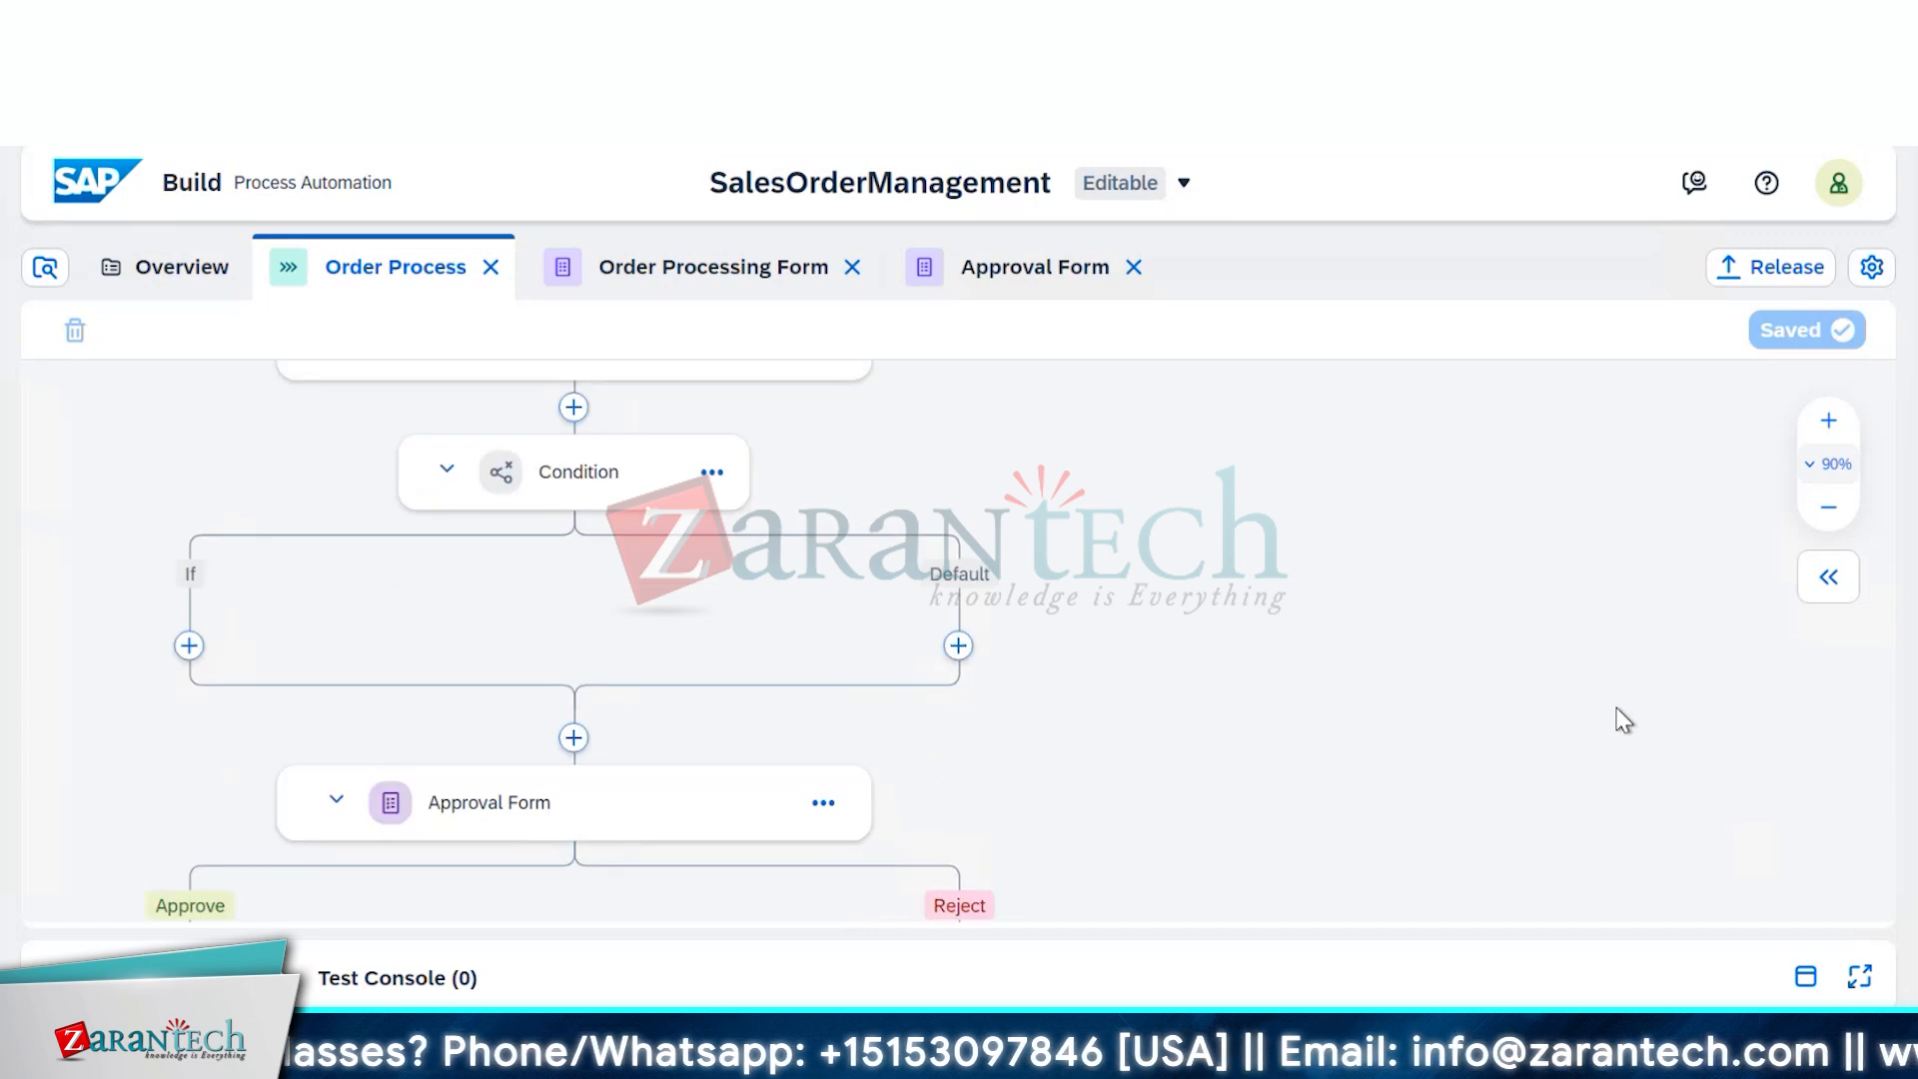
pyautogui.click(1828, 508)
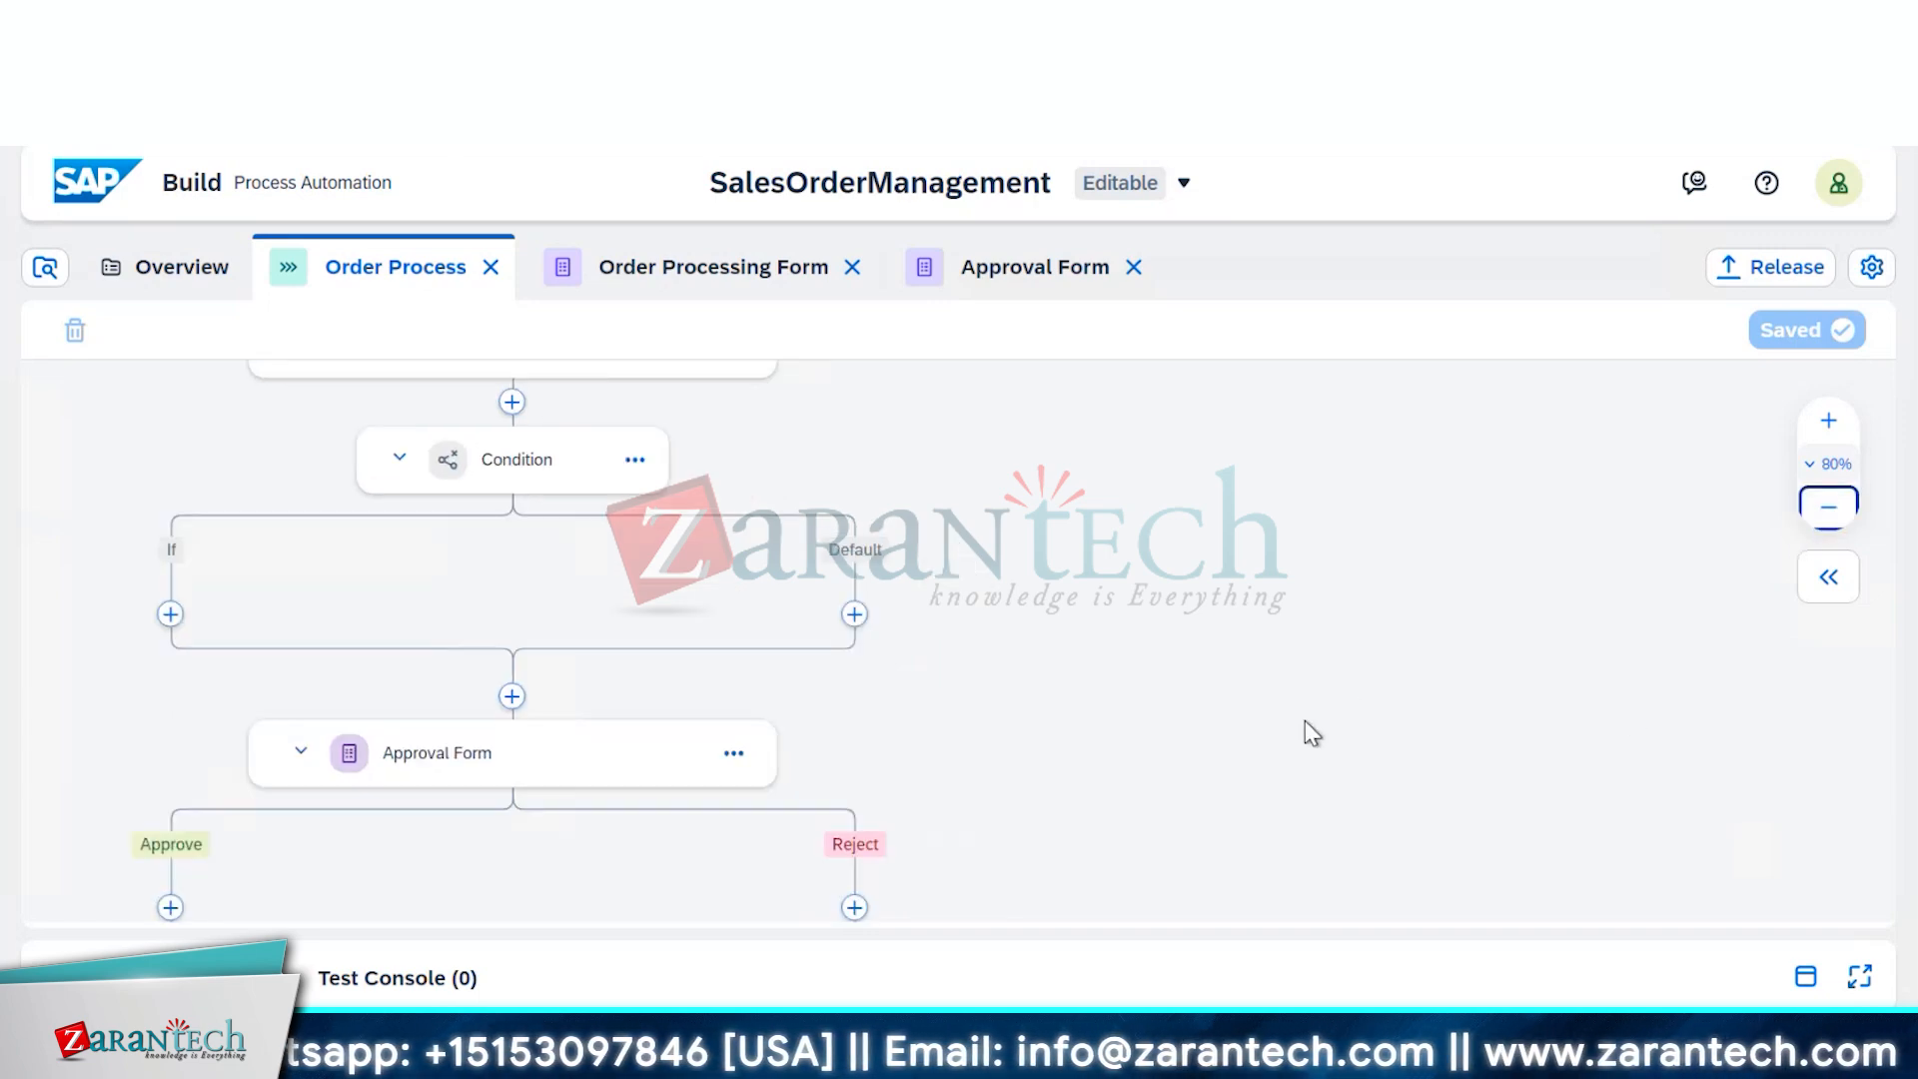
pyautogui.moveTo(1306, 716); pyautogui.dragTo(1593, 710)
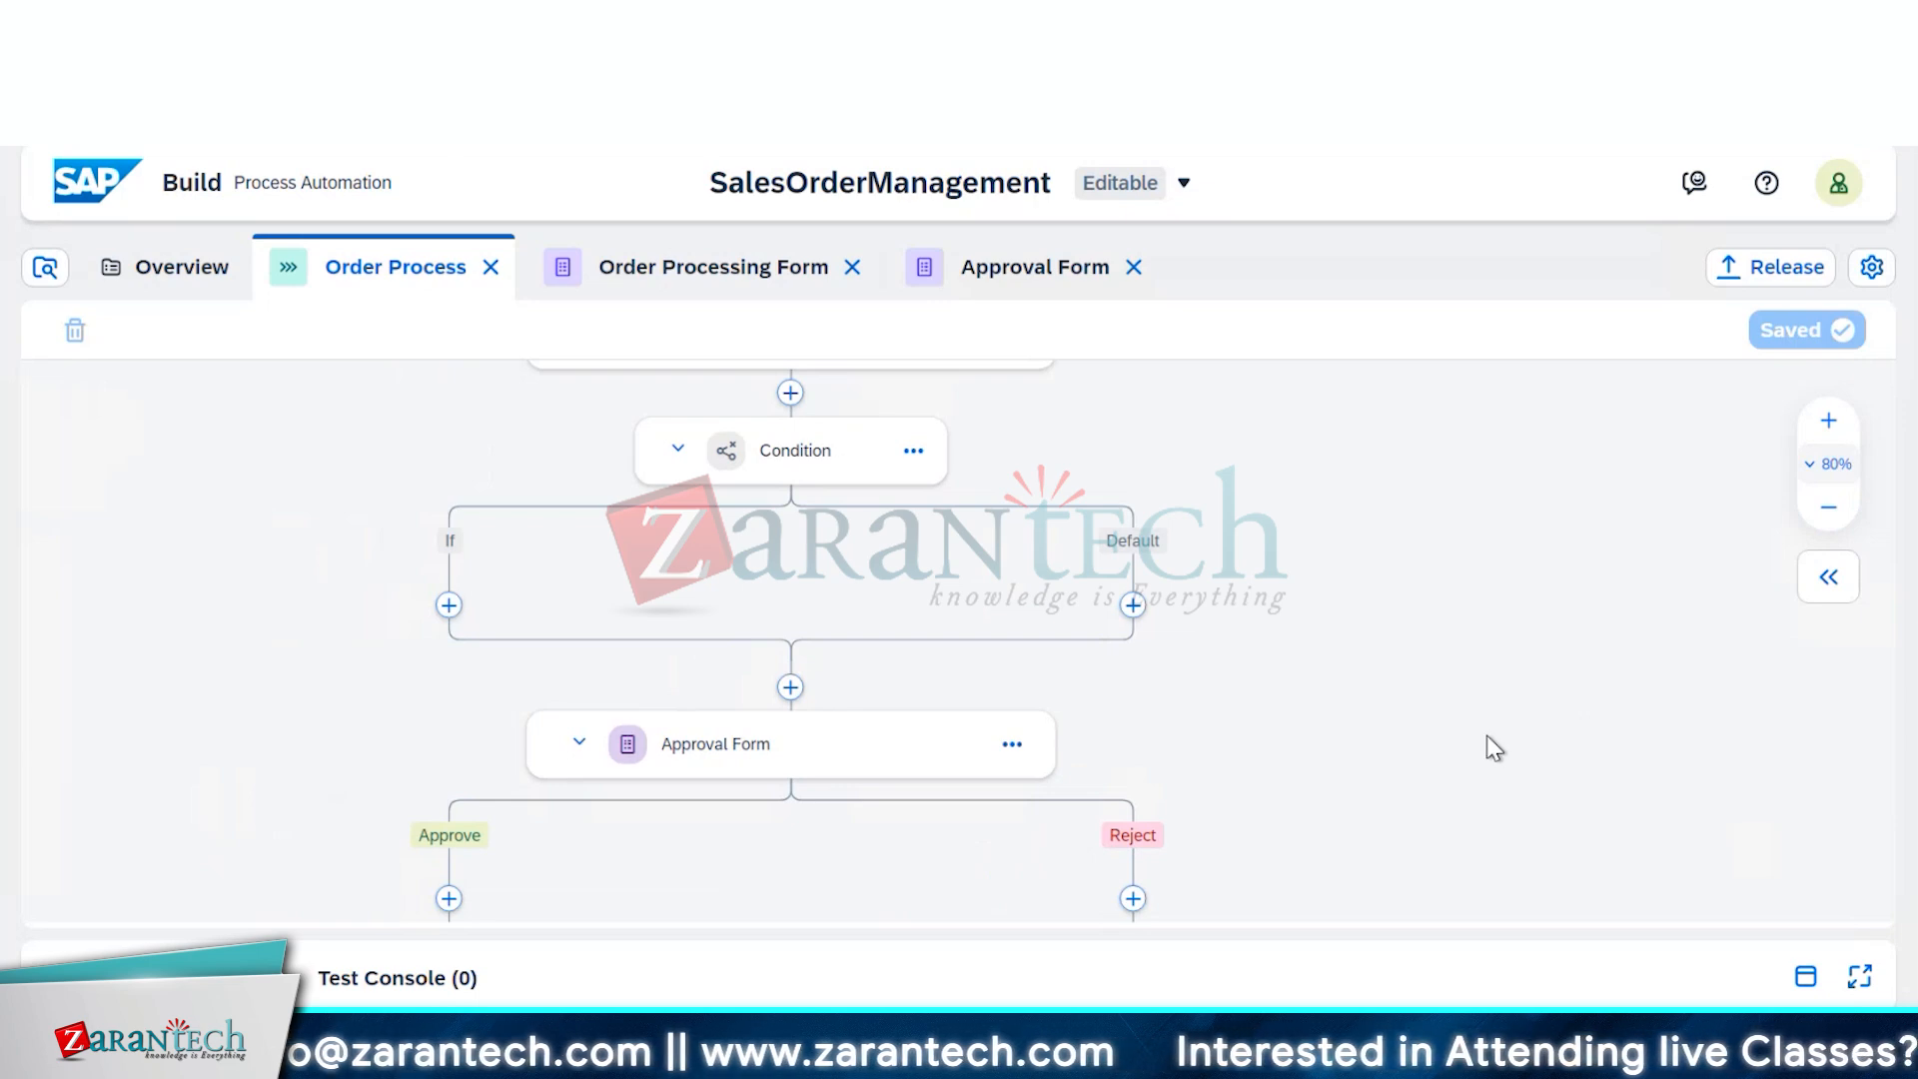
pyautogui.scroll(-2, 1494, 748)
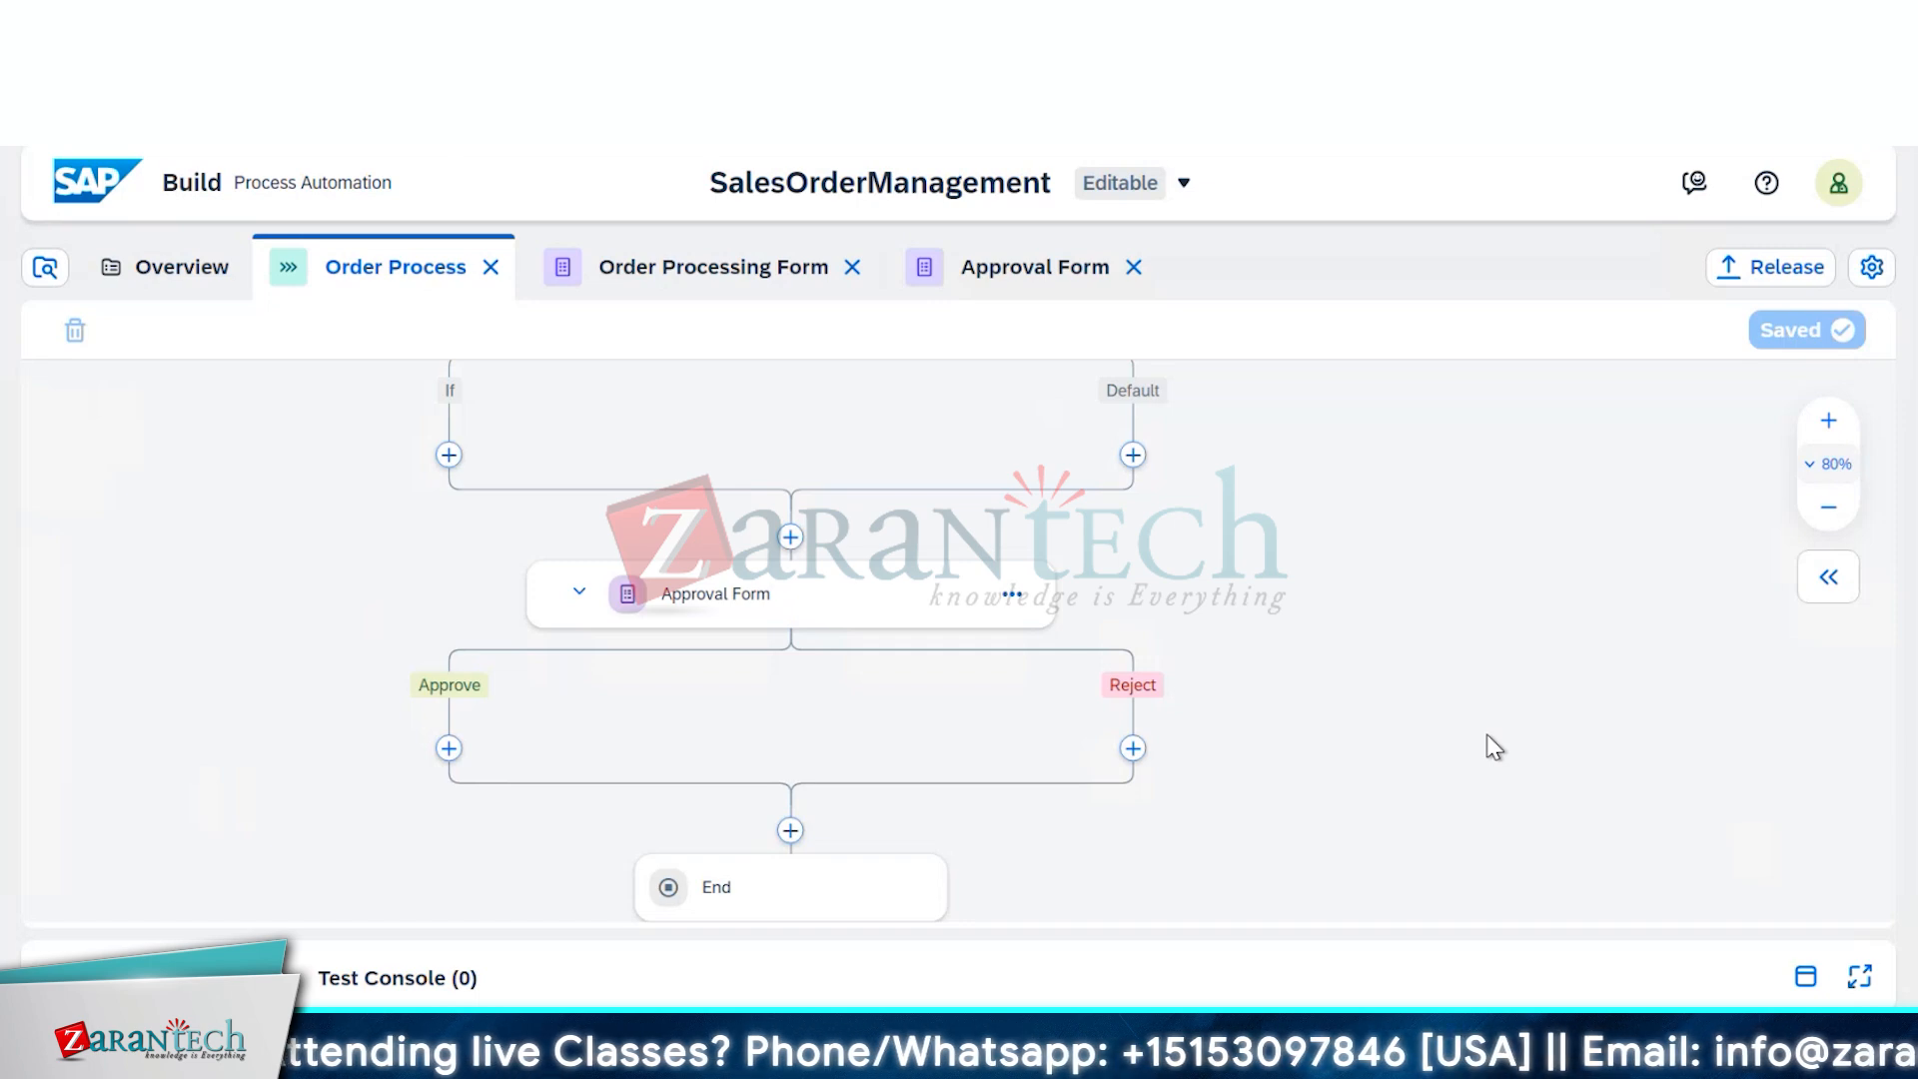
pyautogui.scroll(2, 1493, 747)
pyautogui.scroll(3, 1495, 740)
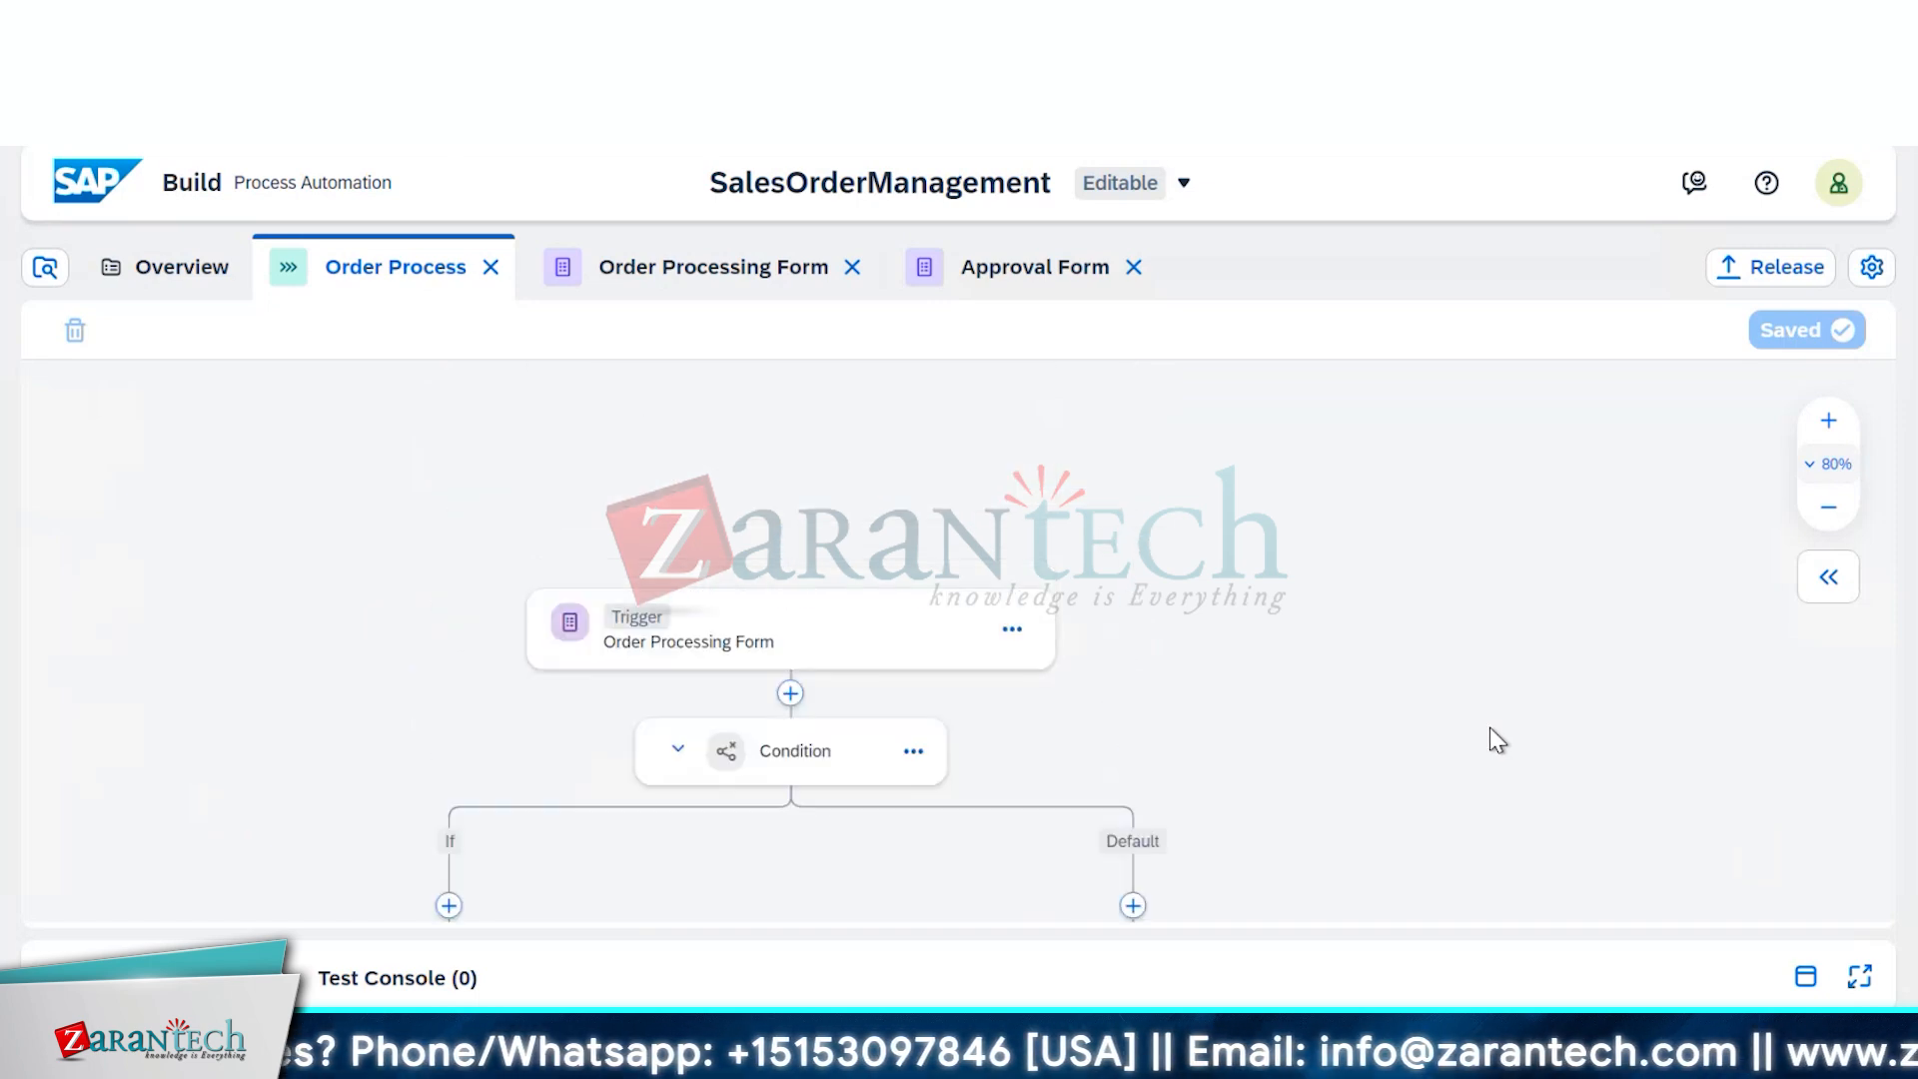
pyautogui.scroll(-2, 1495, 740)
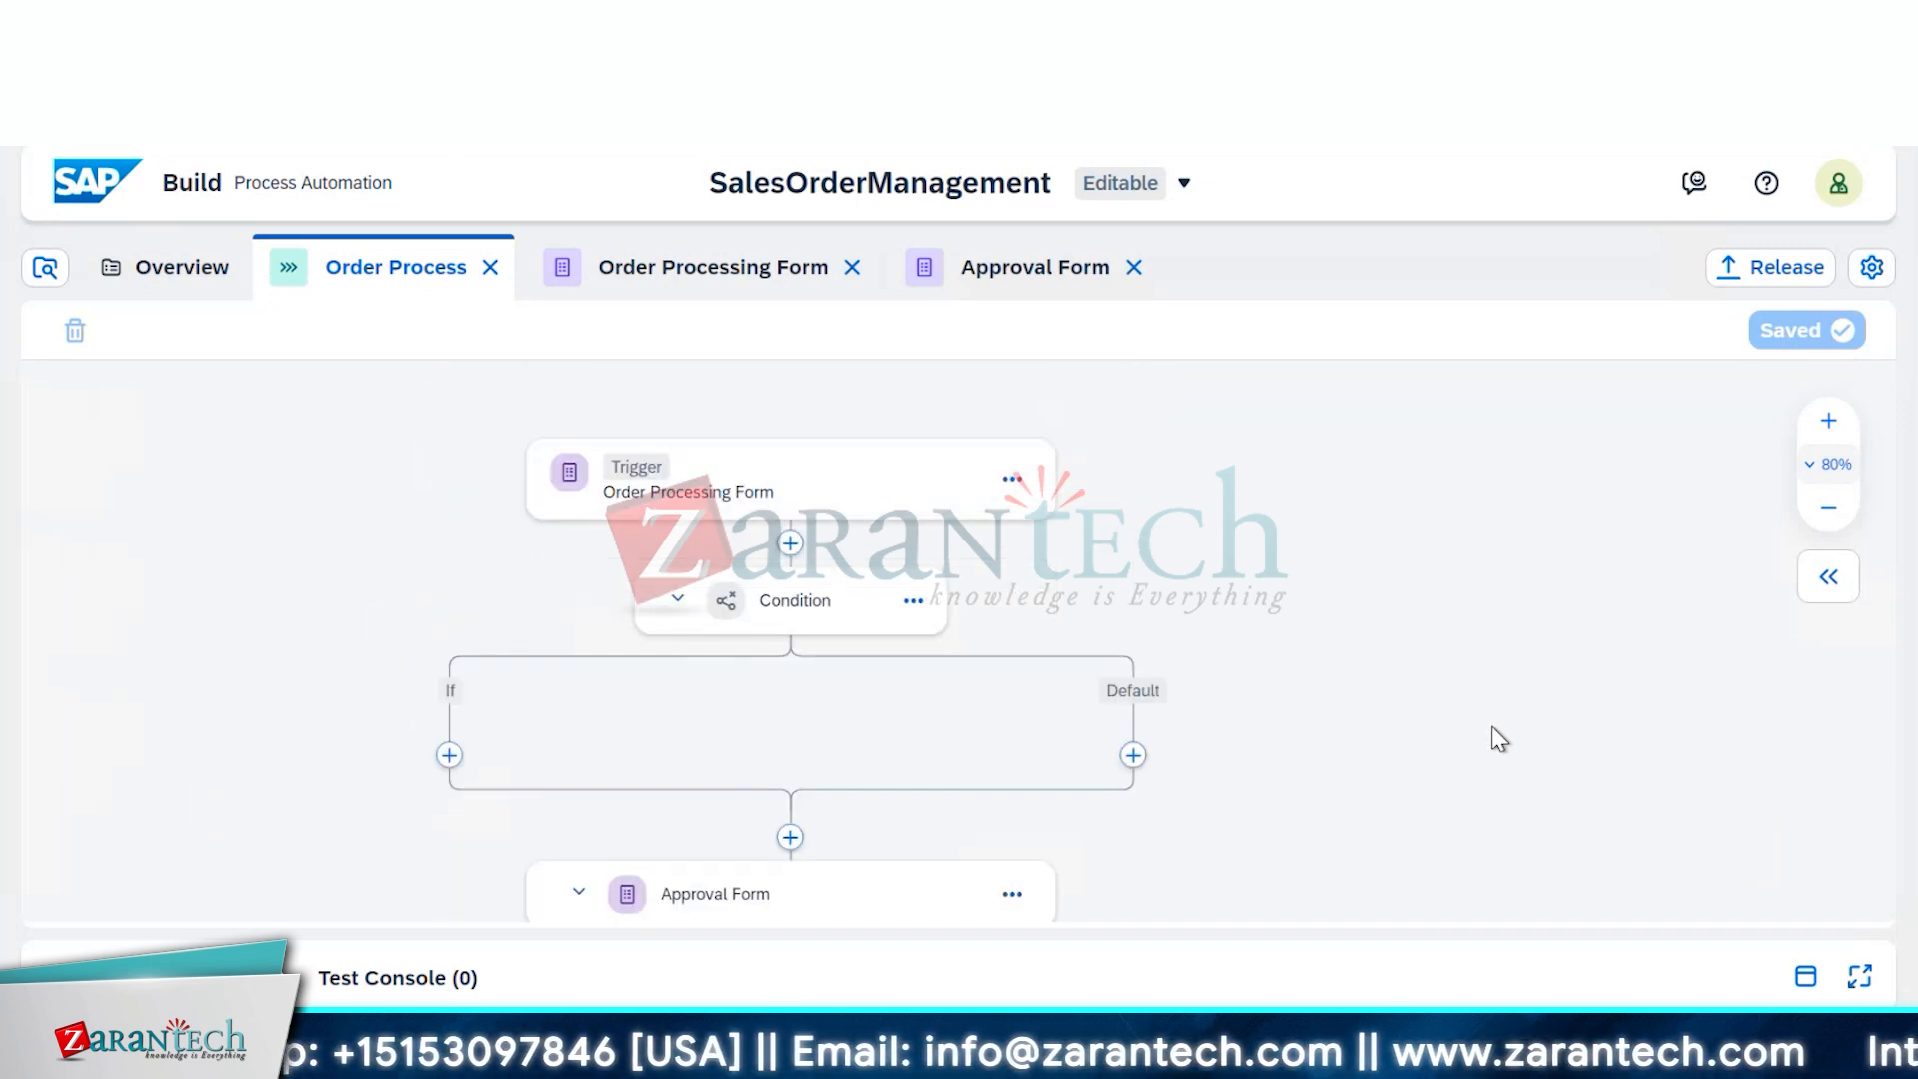
pyautogui.scroll(-2, 1499, 734)
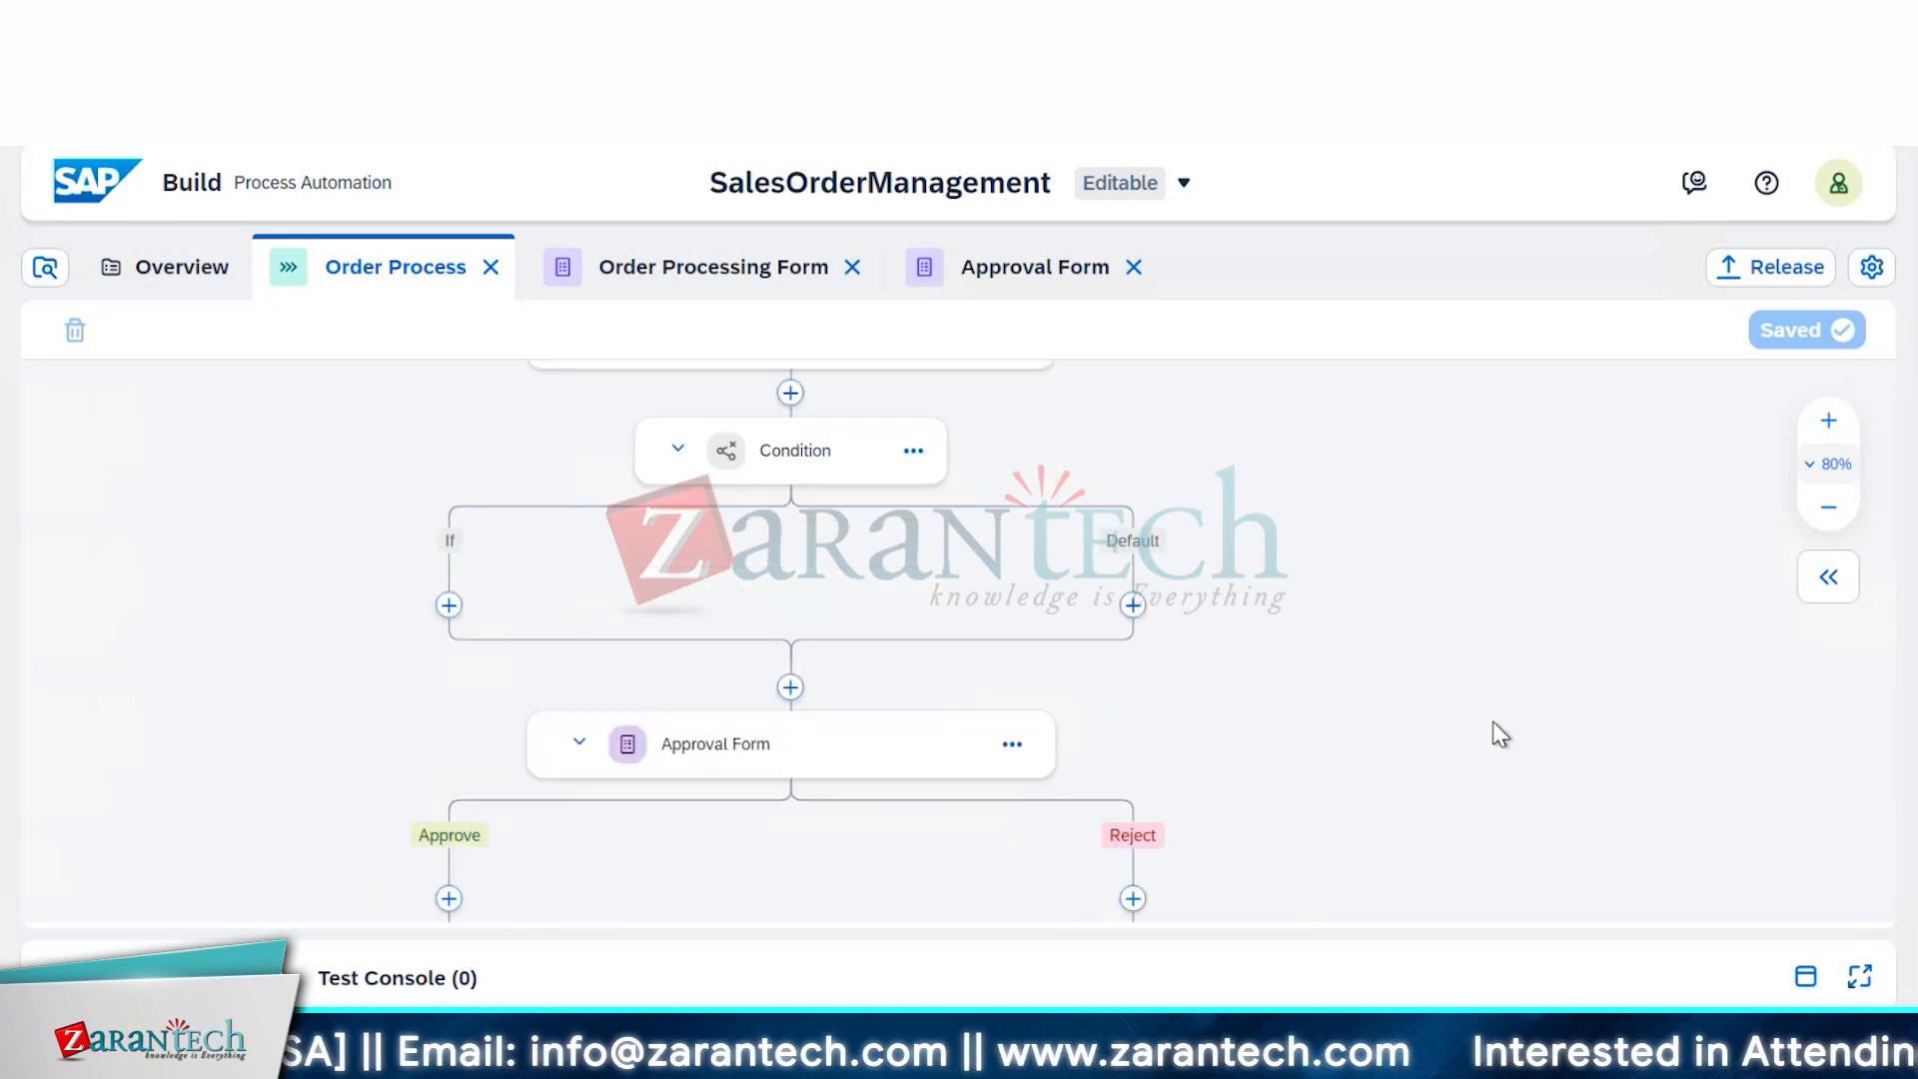
pyautogui.scroll(-2, 1500, 735)
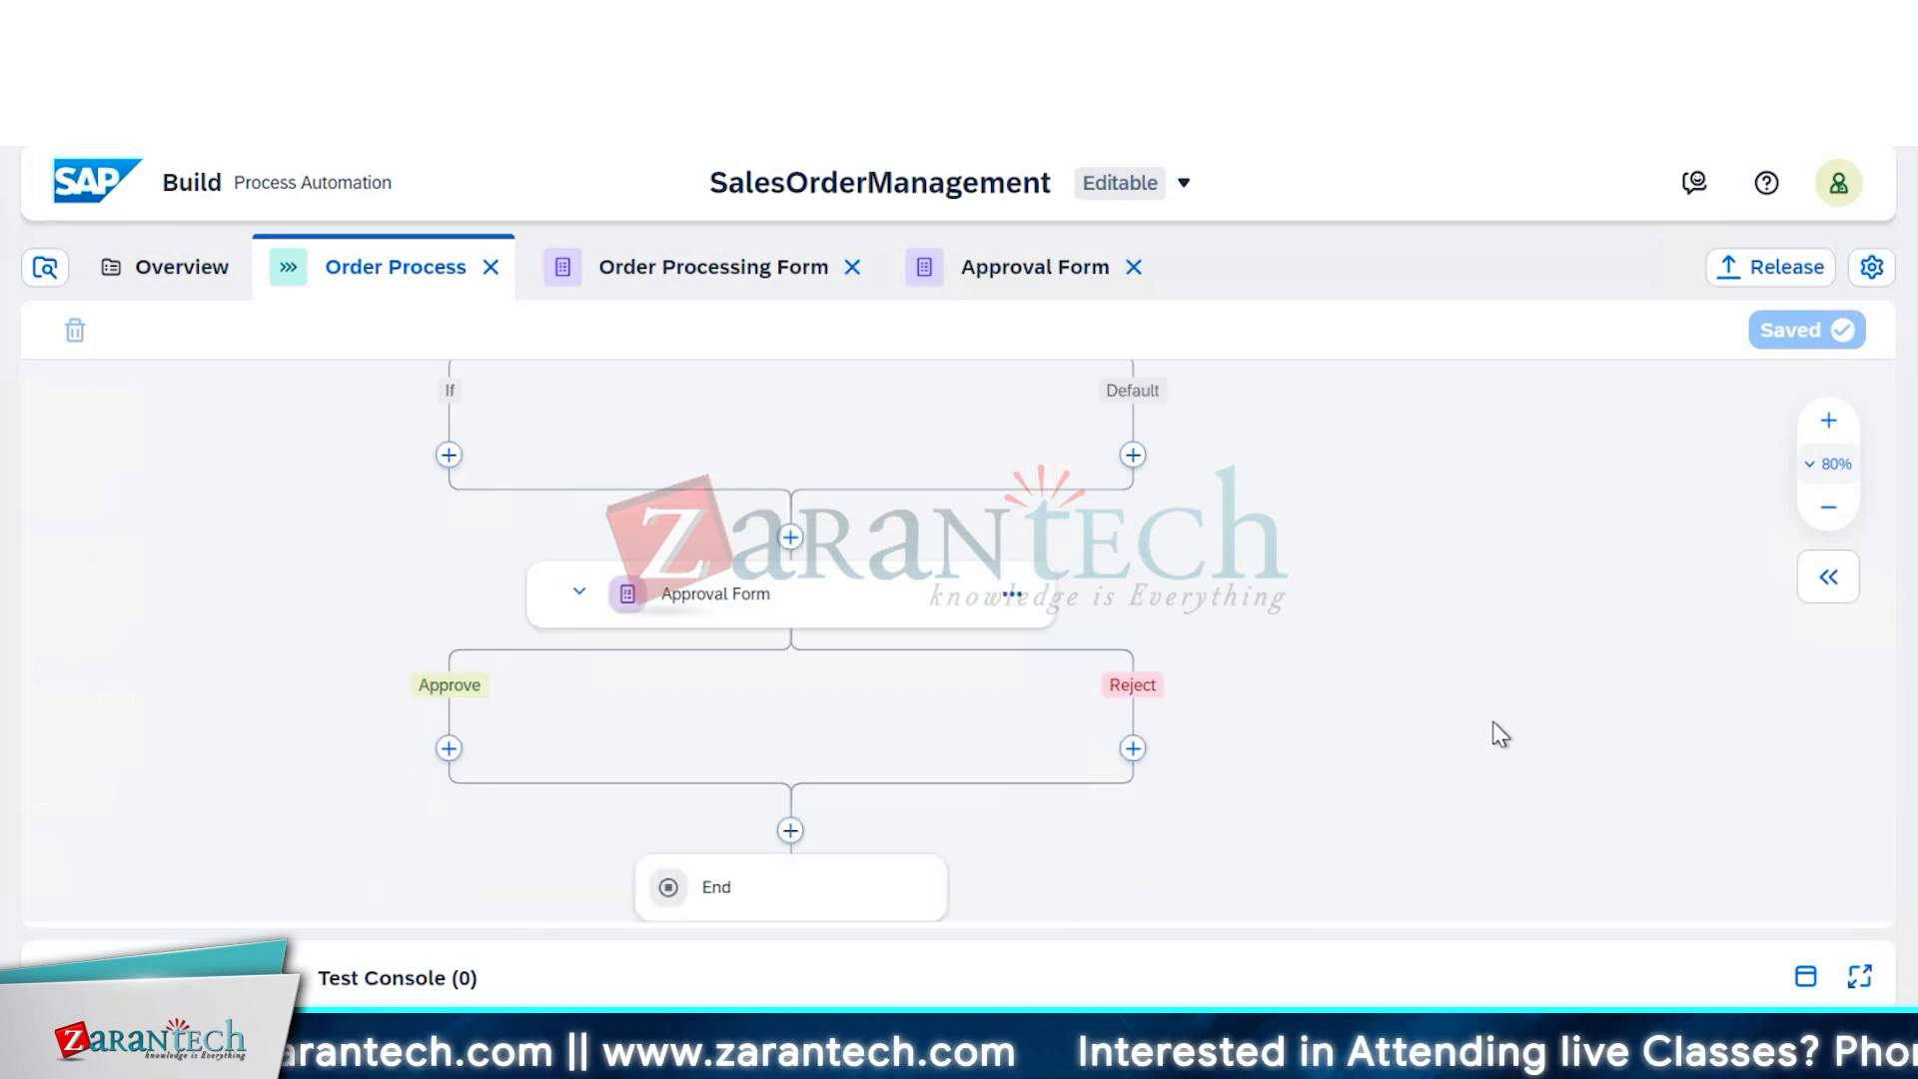
pyautogui.scroll(-2, 1500, 735)
pyautogui.scroll(2, 1500, 734)
pyautogui.scroll(2, 1499, 735)
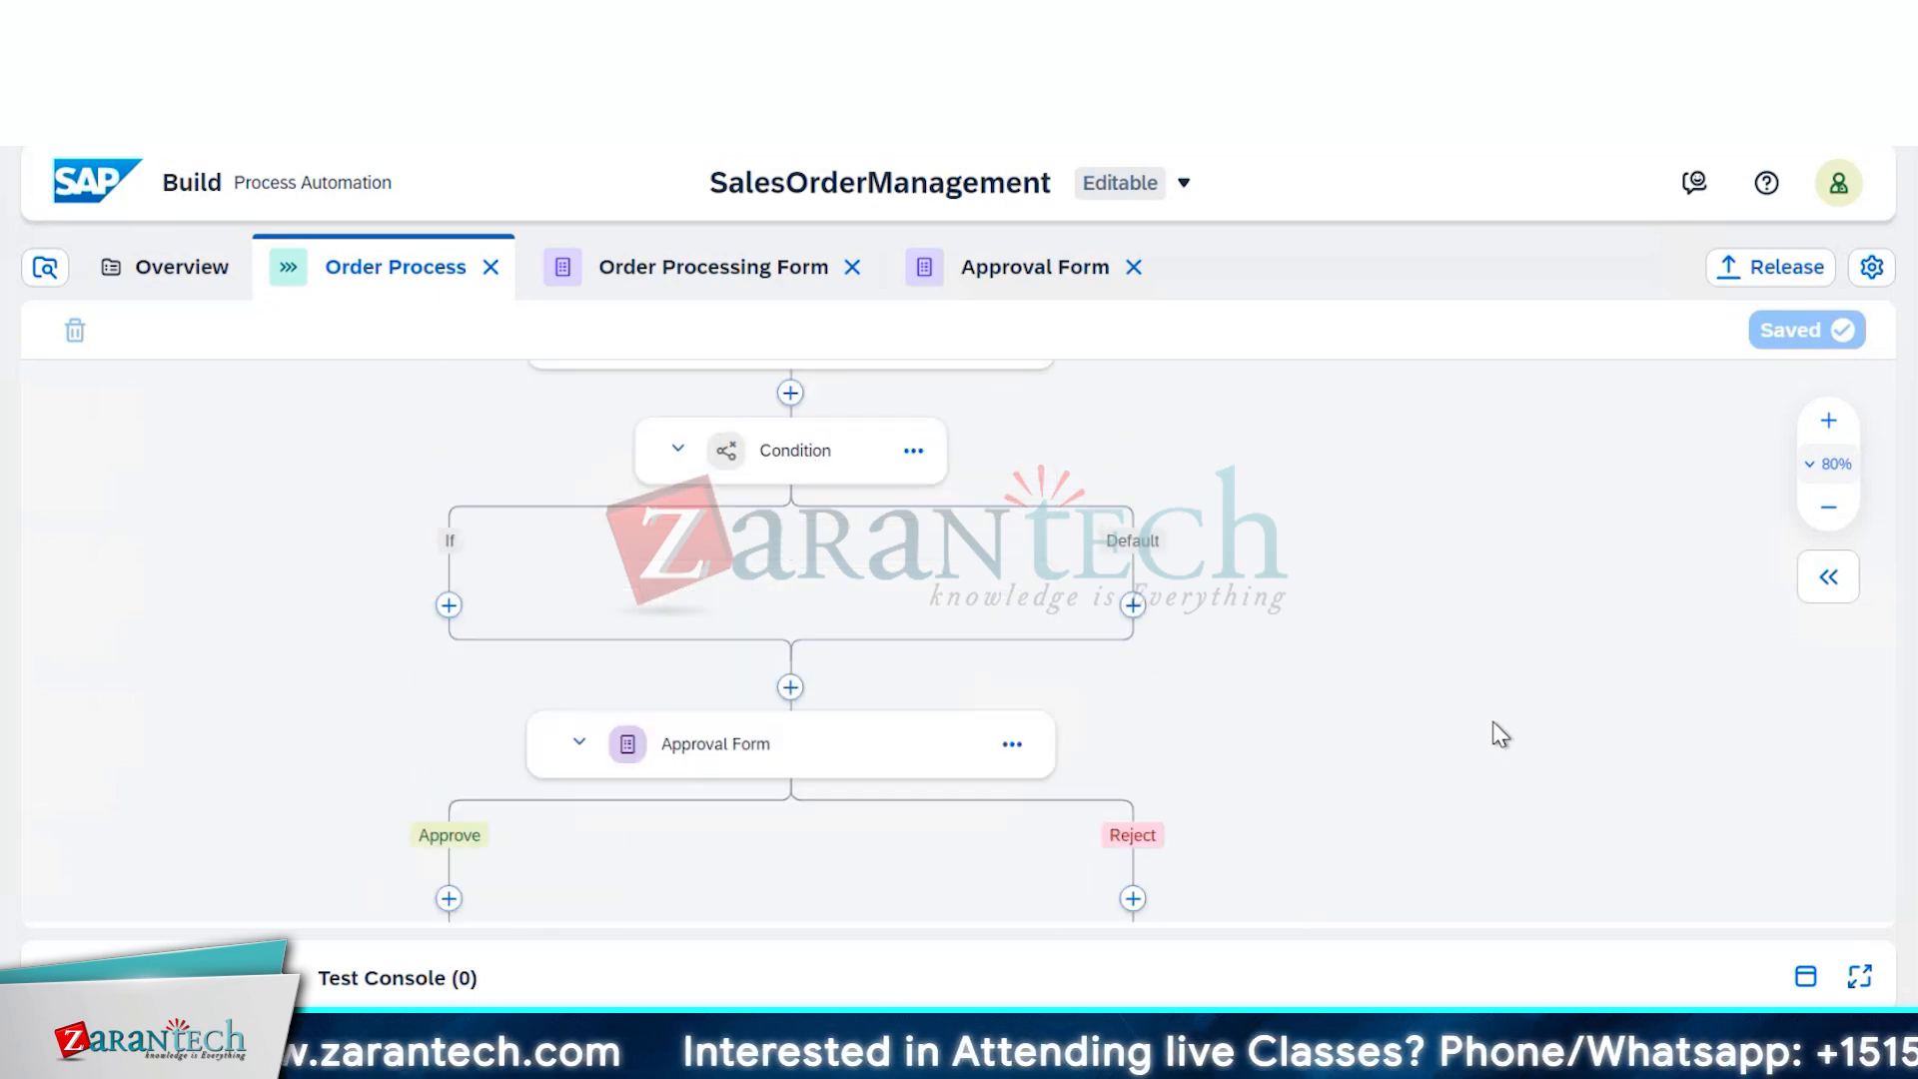
pyautogui.scroll(2, 1499, 734)
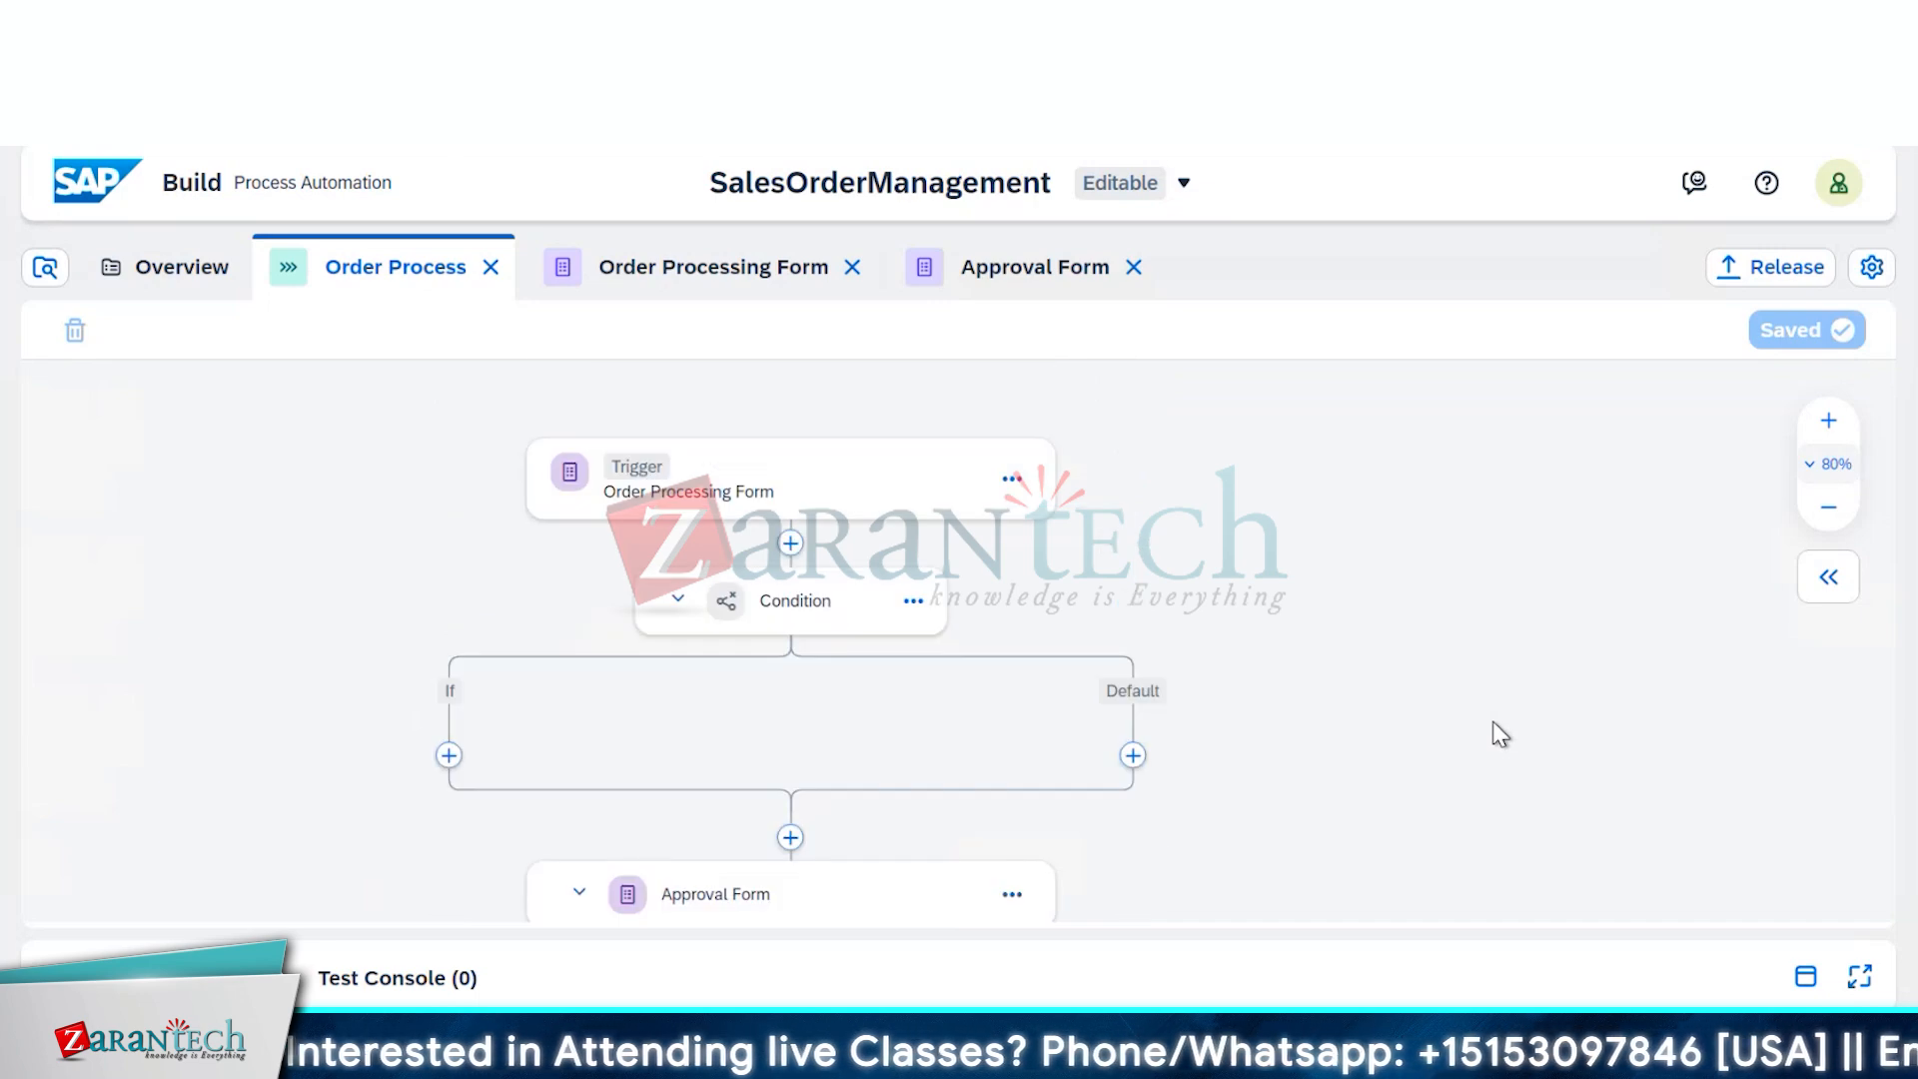
pyautogui.scroll(-2, 1500, 734)
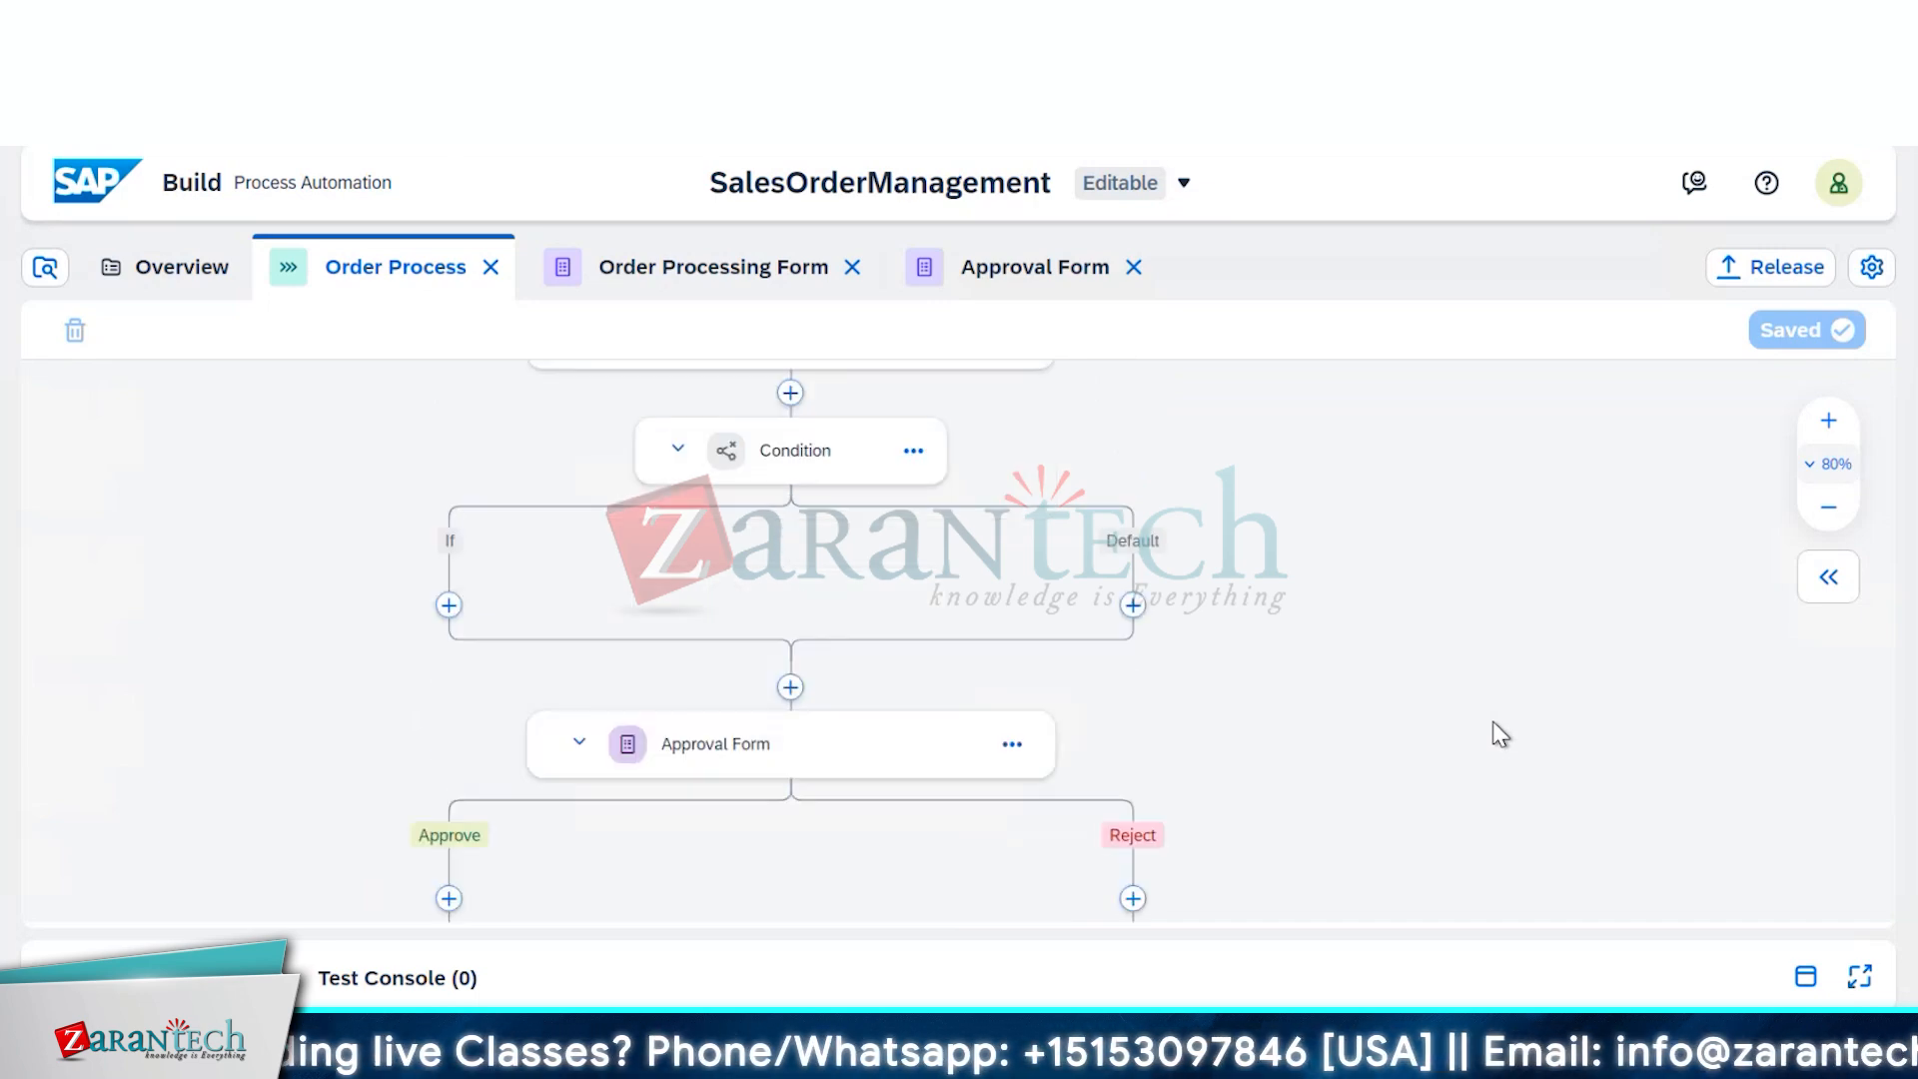
pyautogui.scroll(-2, 1500, 734)
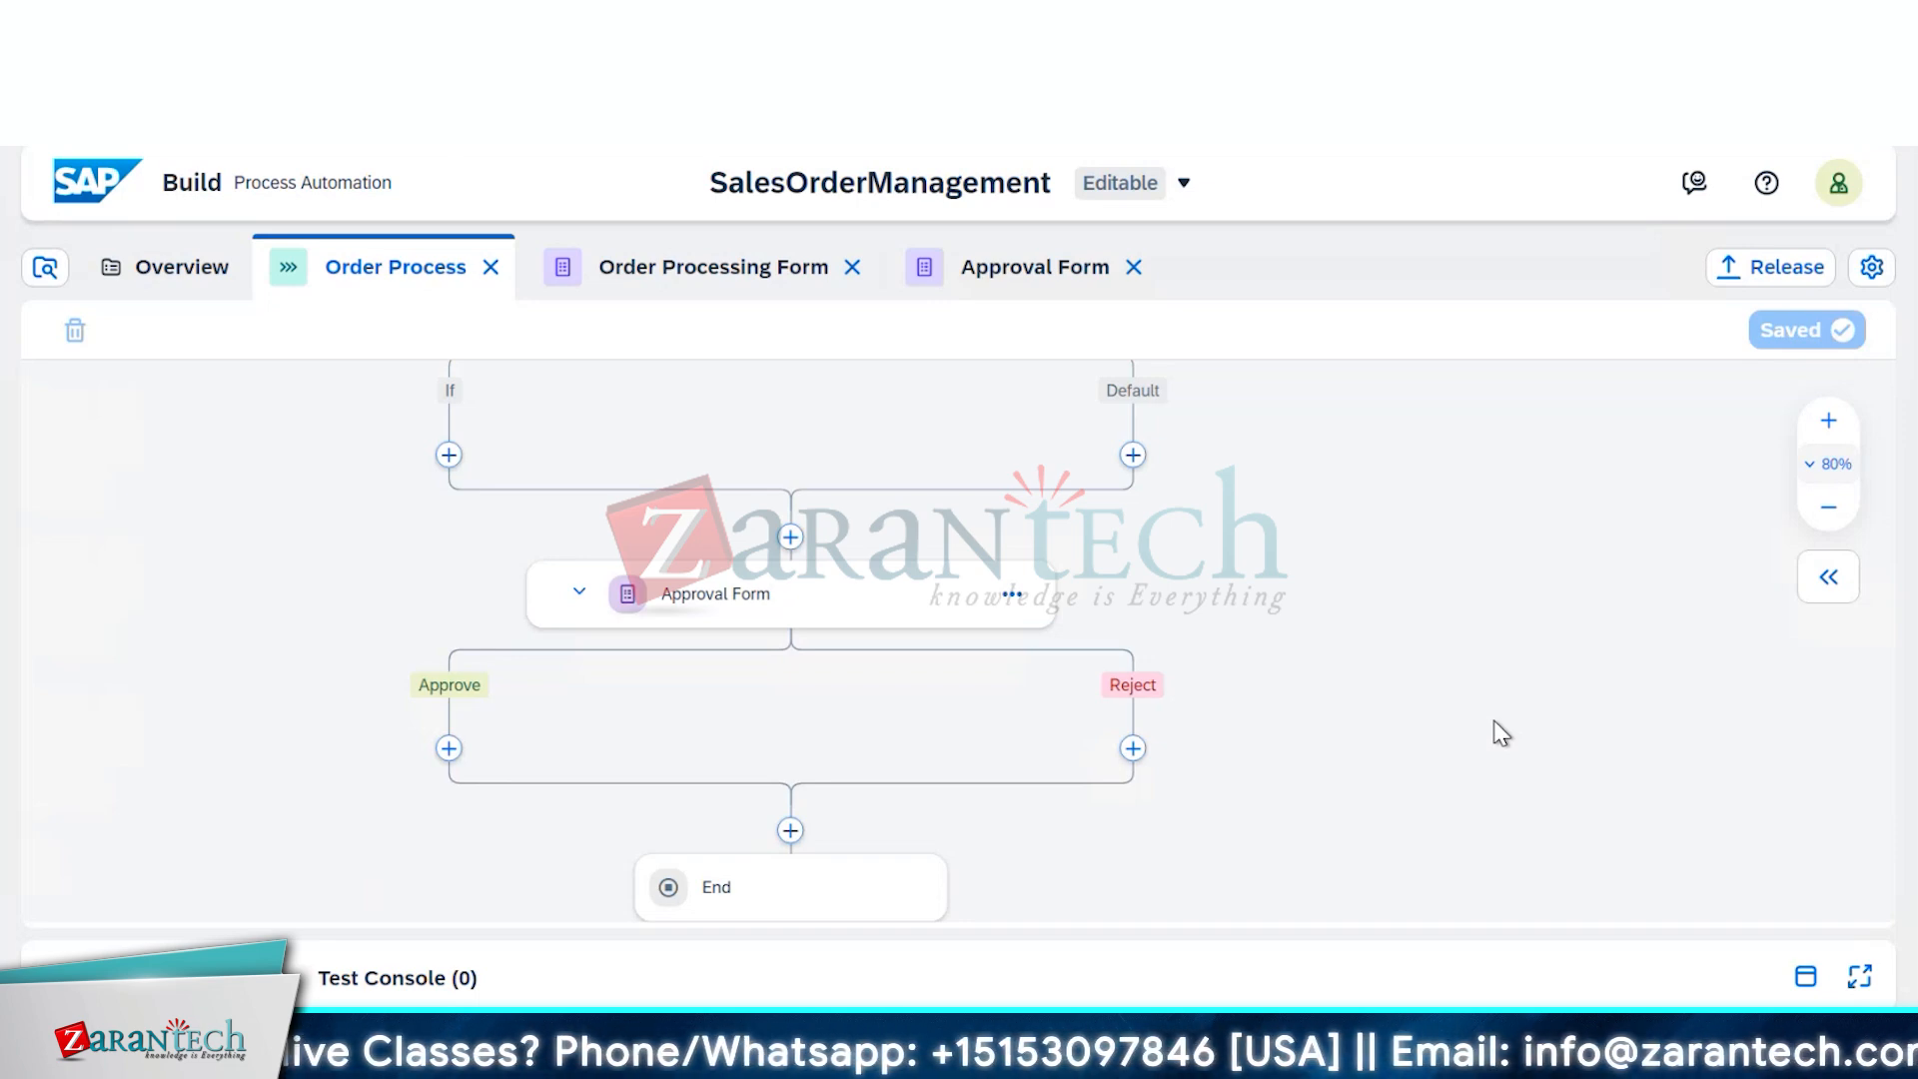
pyautogui.scroll(3, 1501, 734)
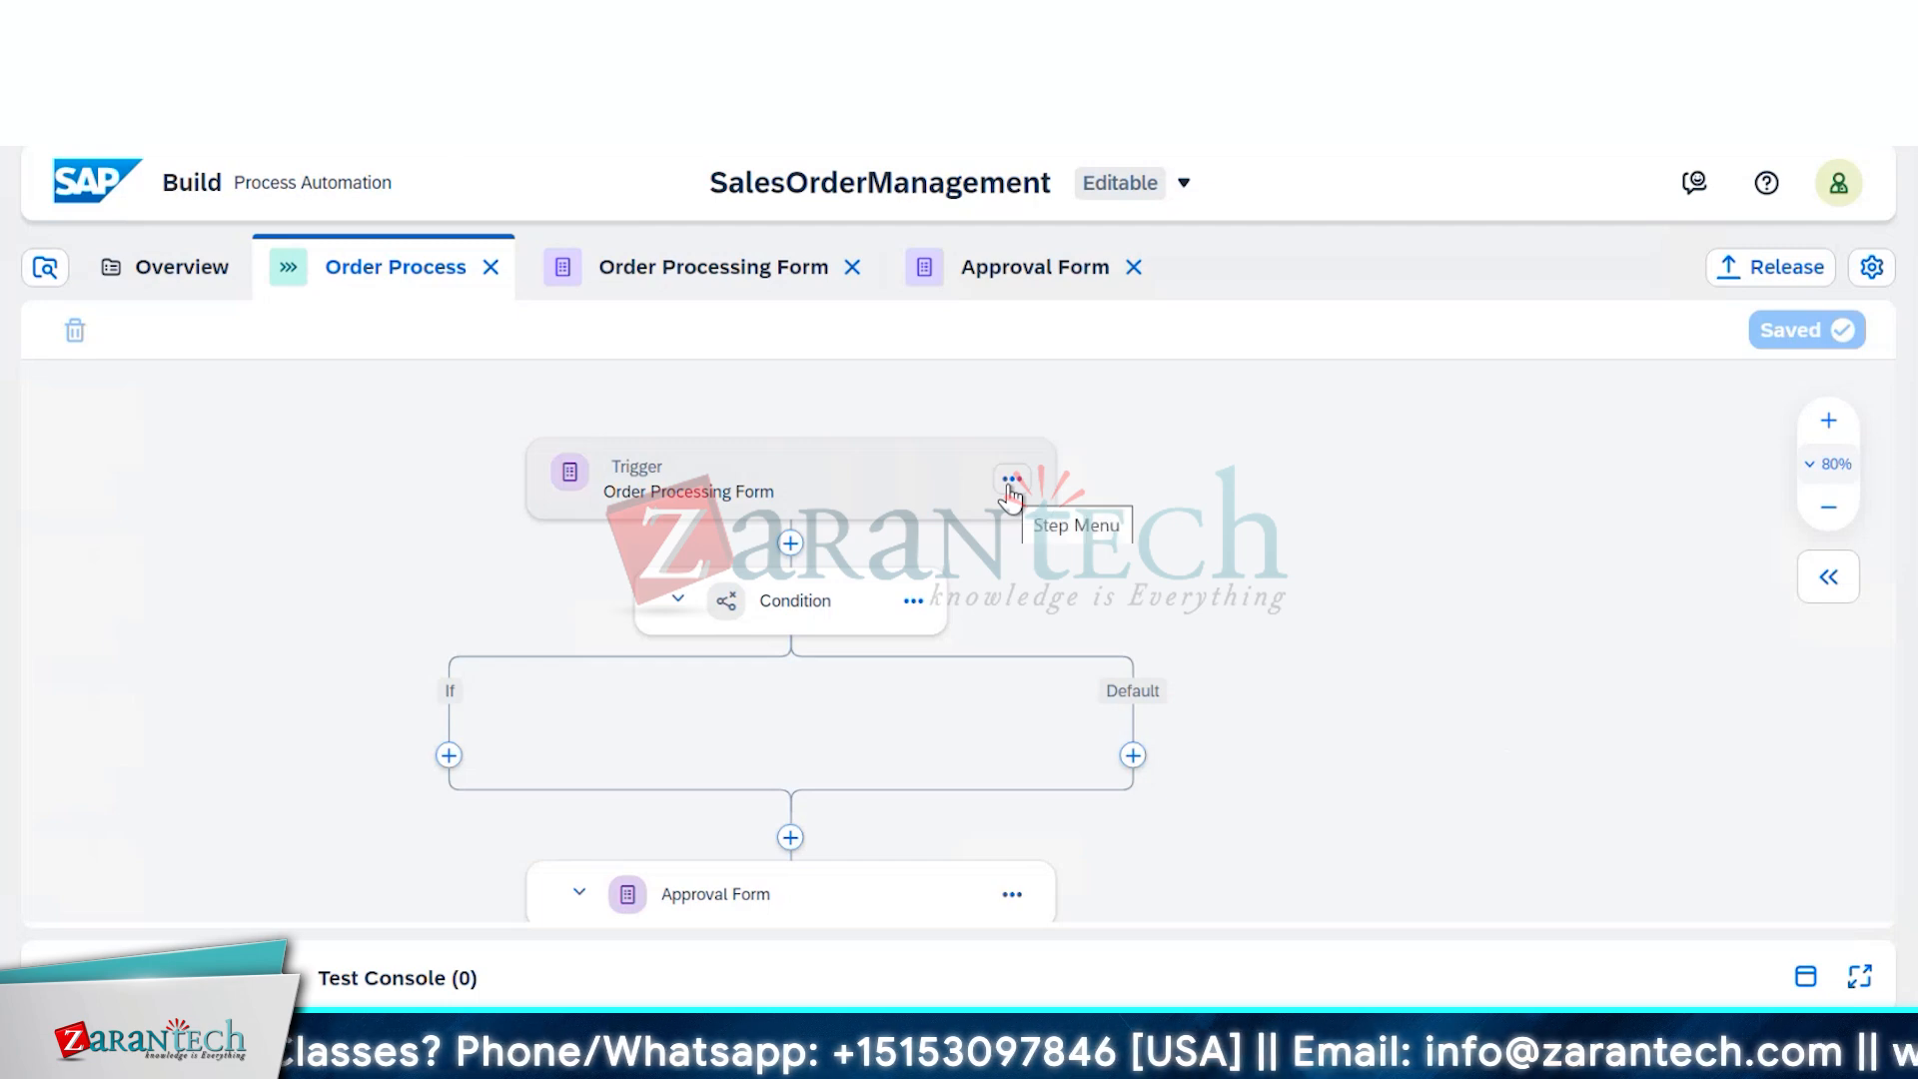
# Remove the Approval Form step after the condition via its step menu
pyautogui.click(1013, 897)
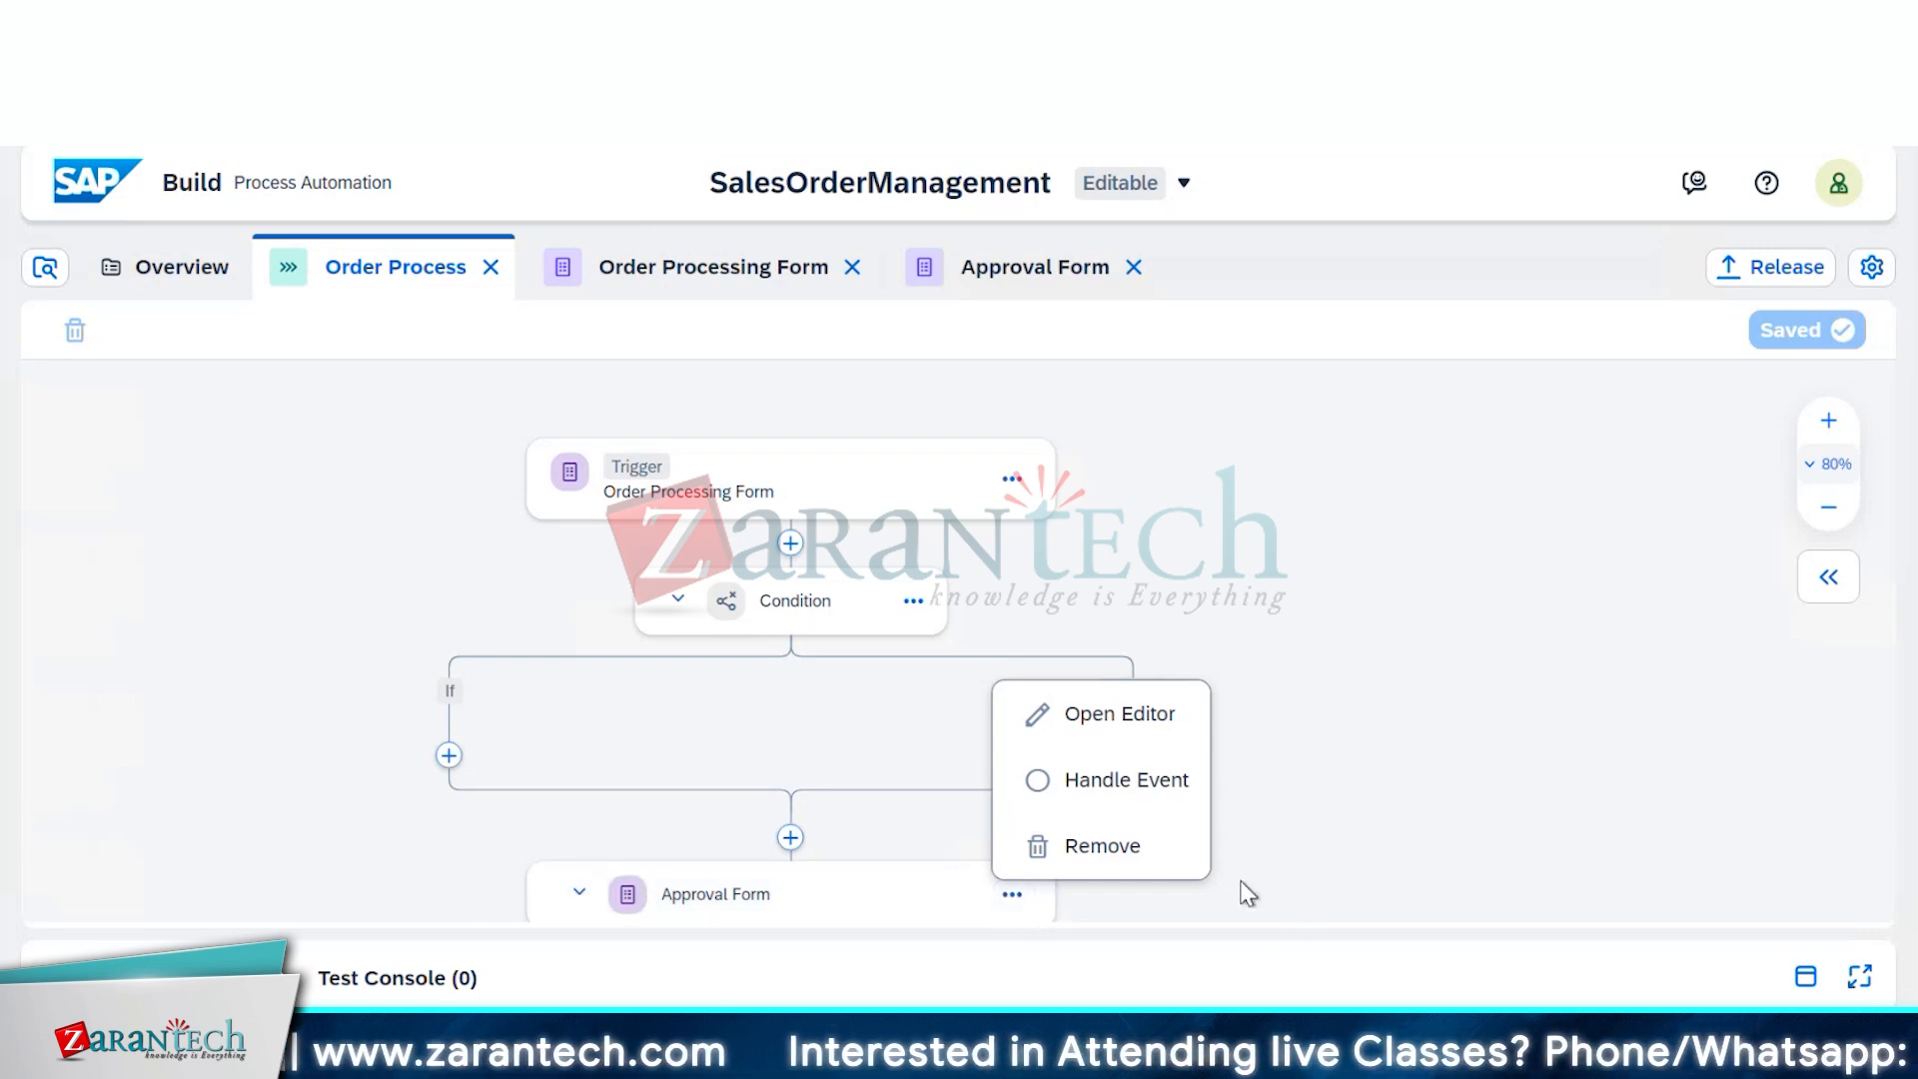
pyautogui.click(1133, 849)
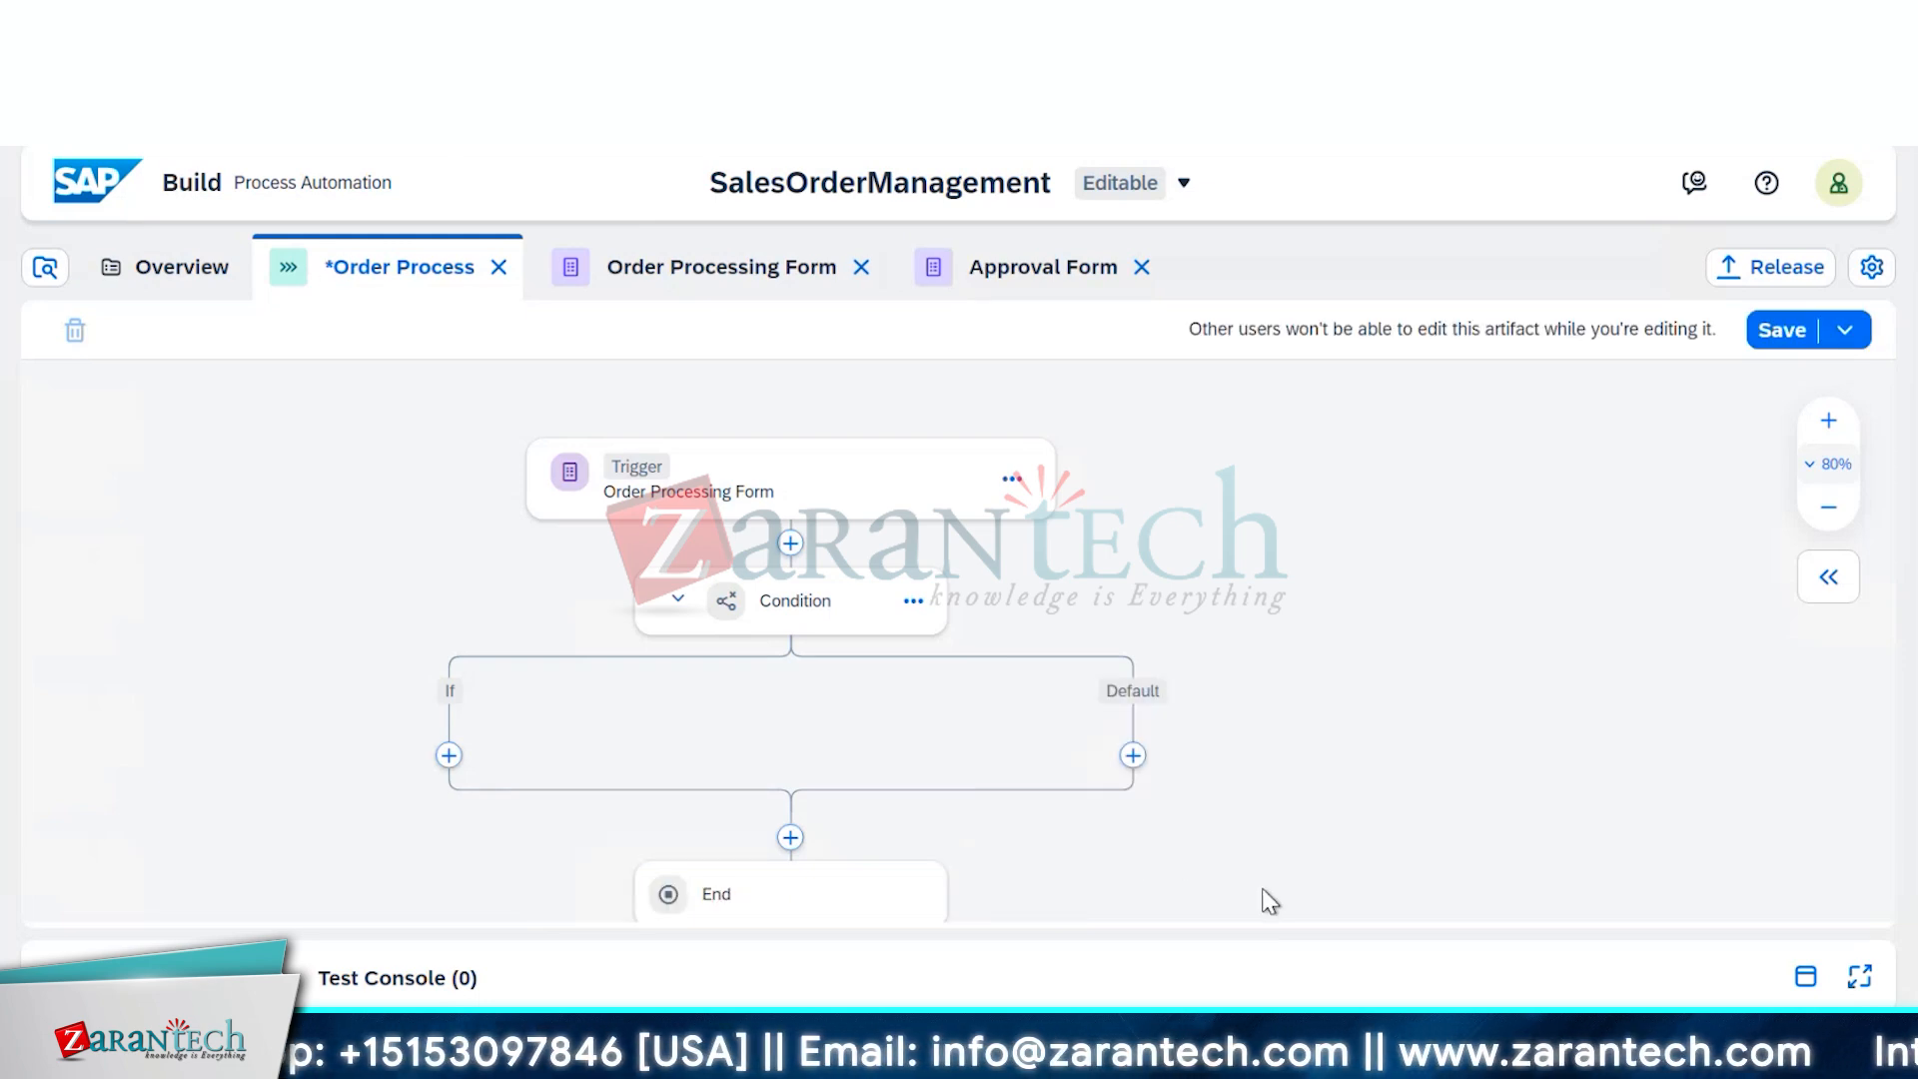
# Add an Approval step on the If branch using the existing Approval Form
pyautogui.click(450, 757)
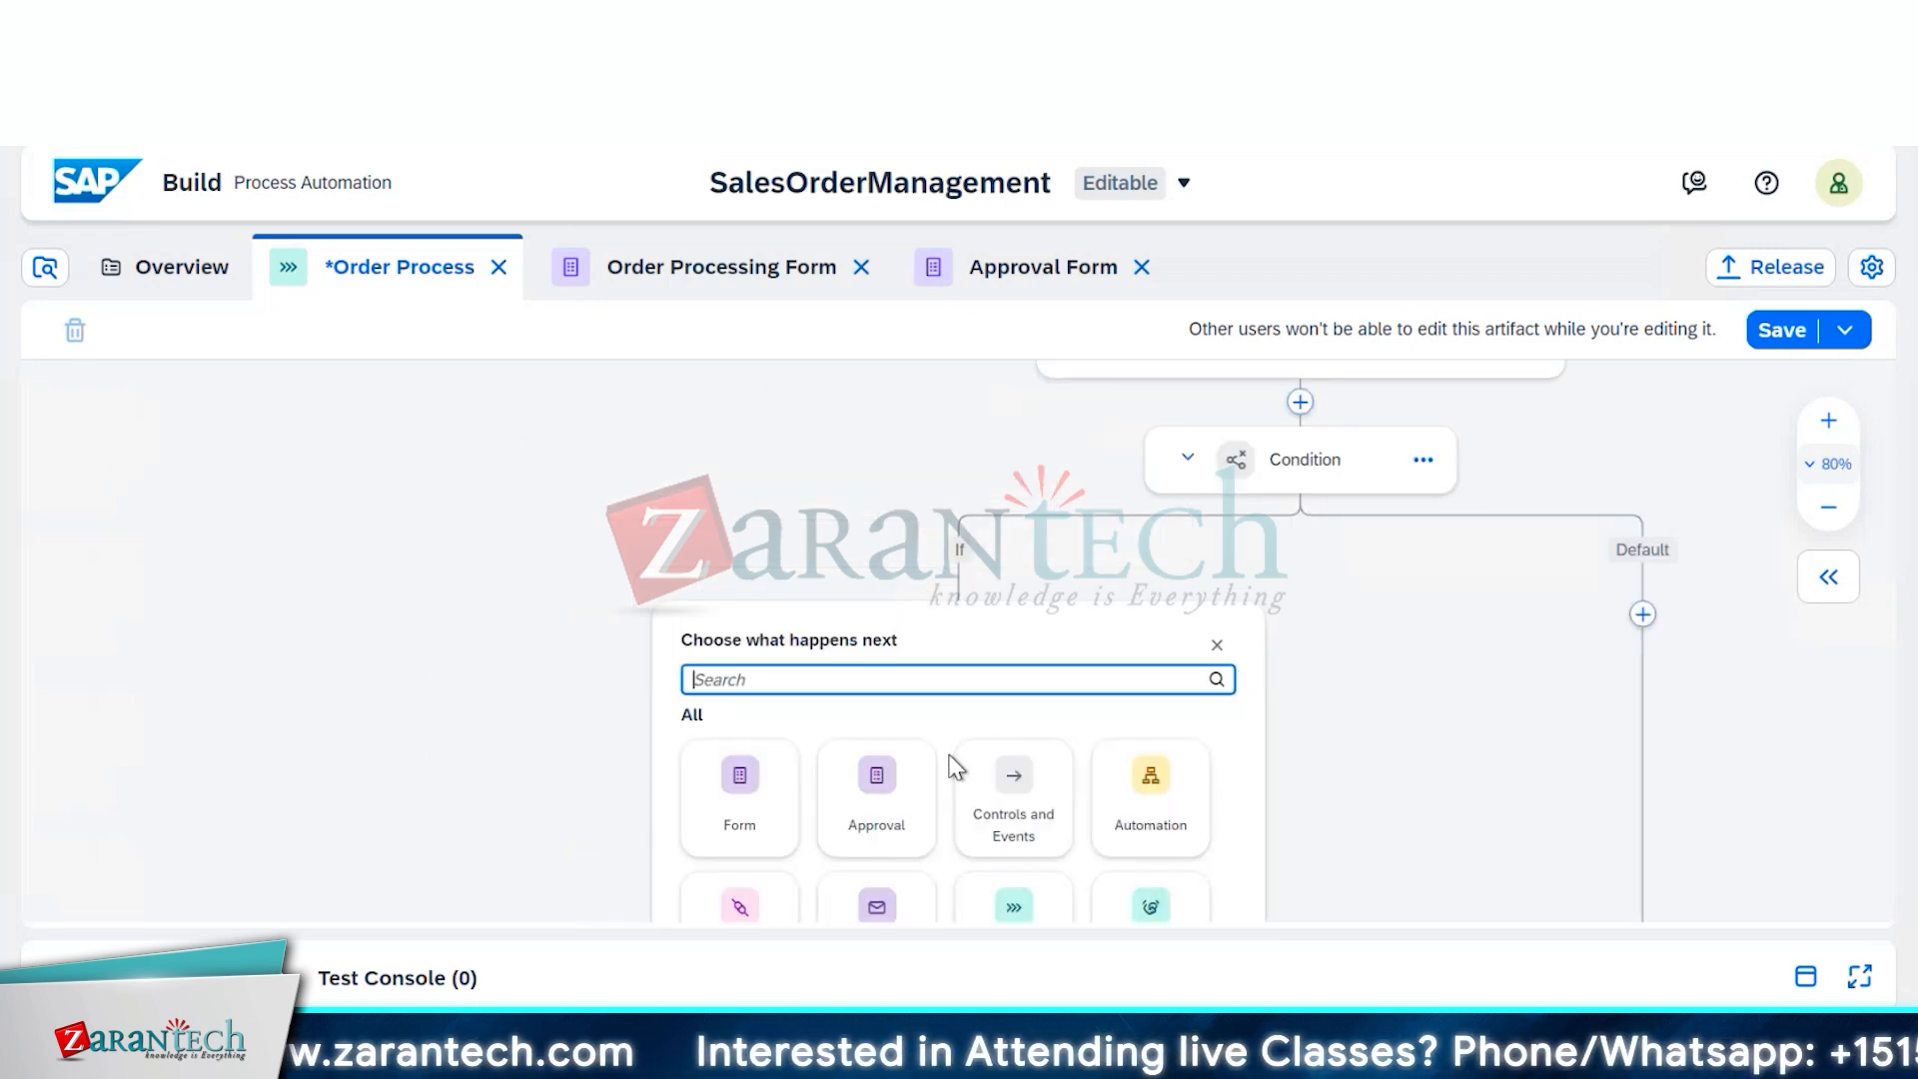
pyautogui.scroll(-1, 885, 792)
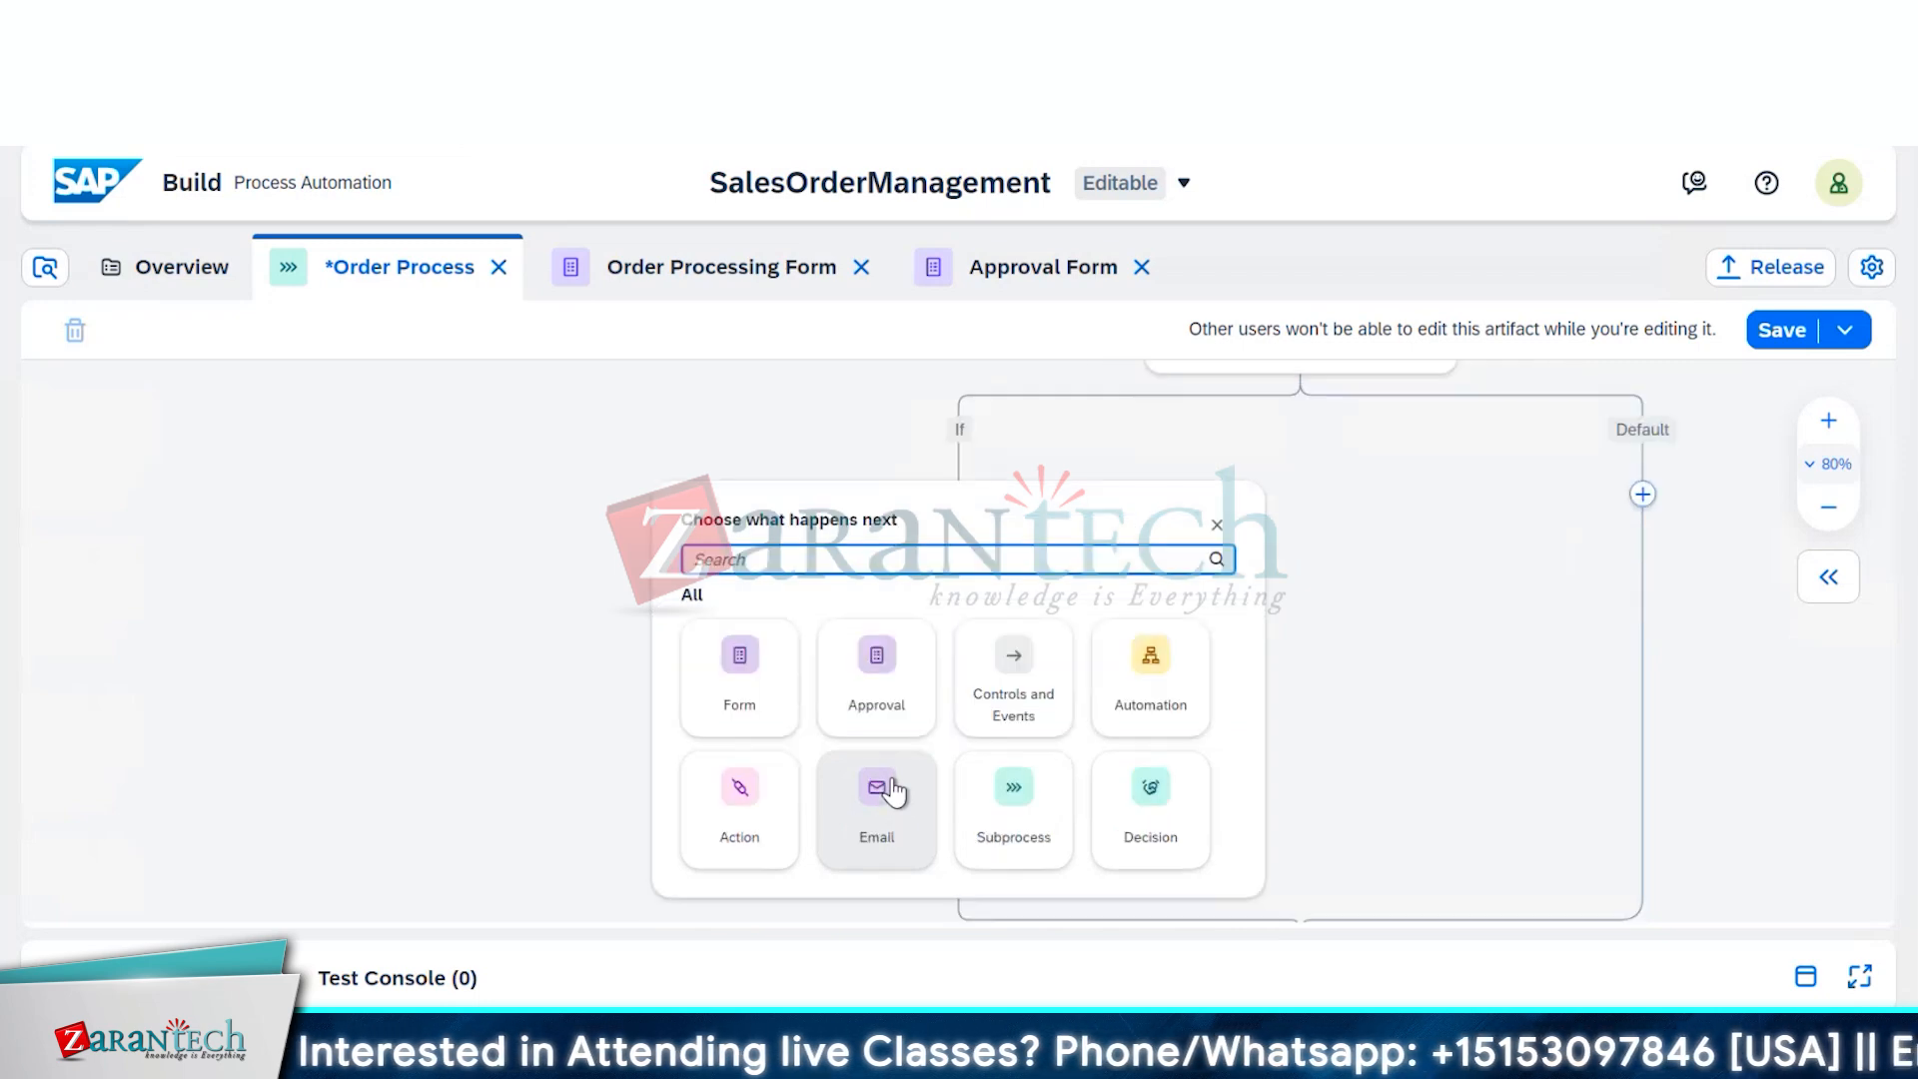
pyautogui.click(857, 716)
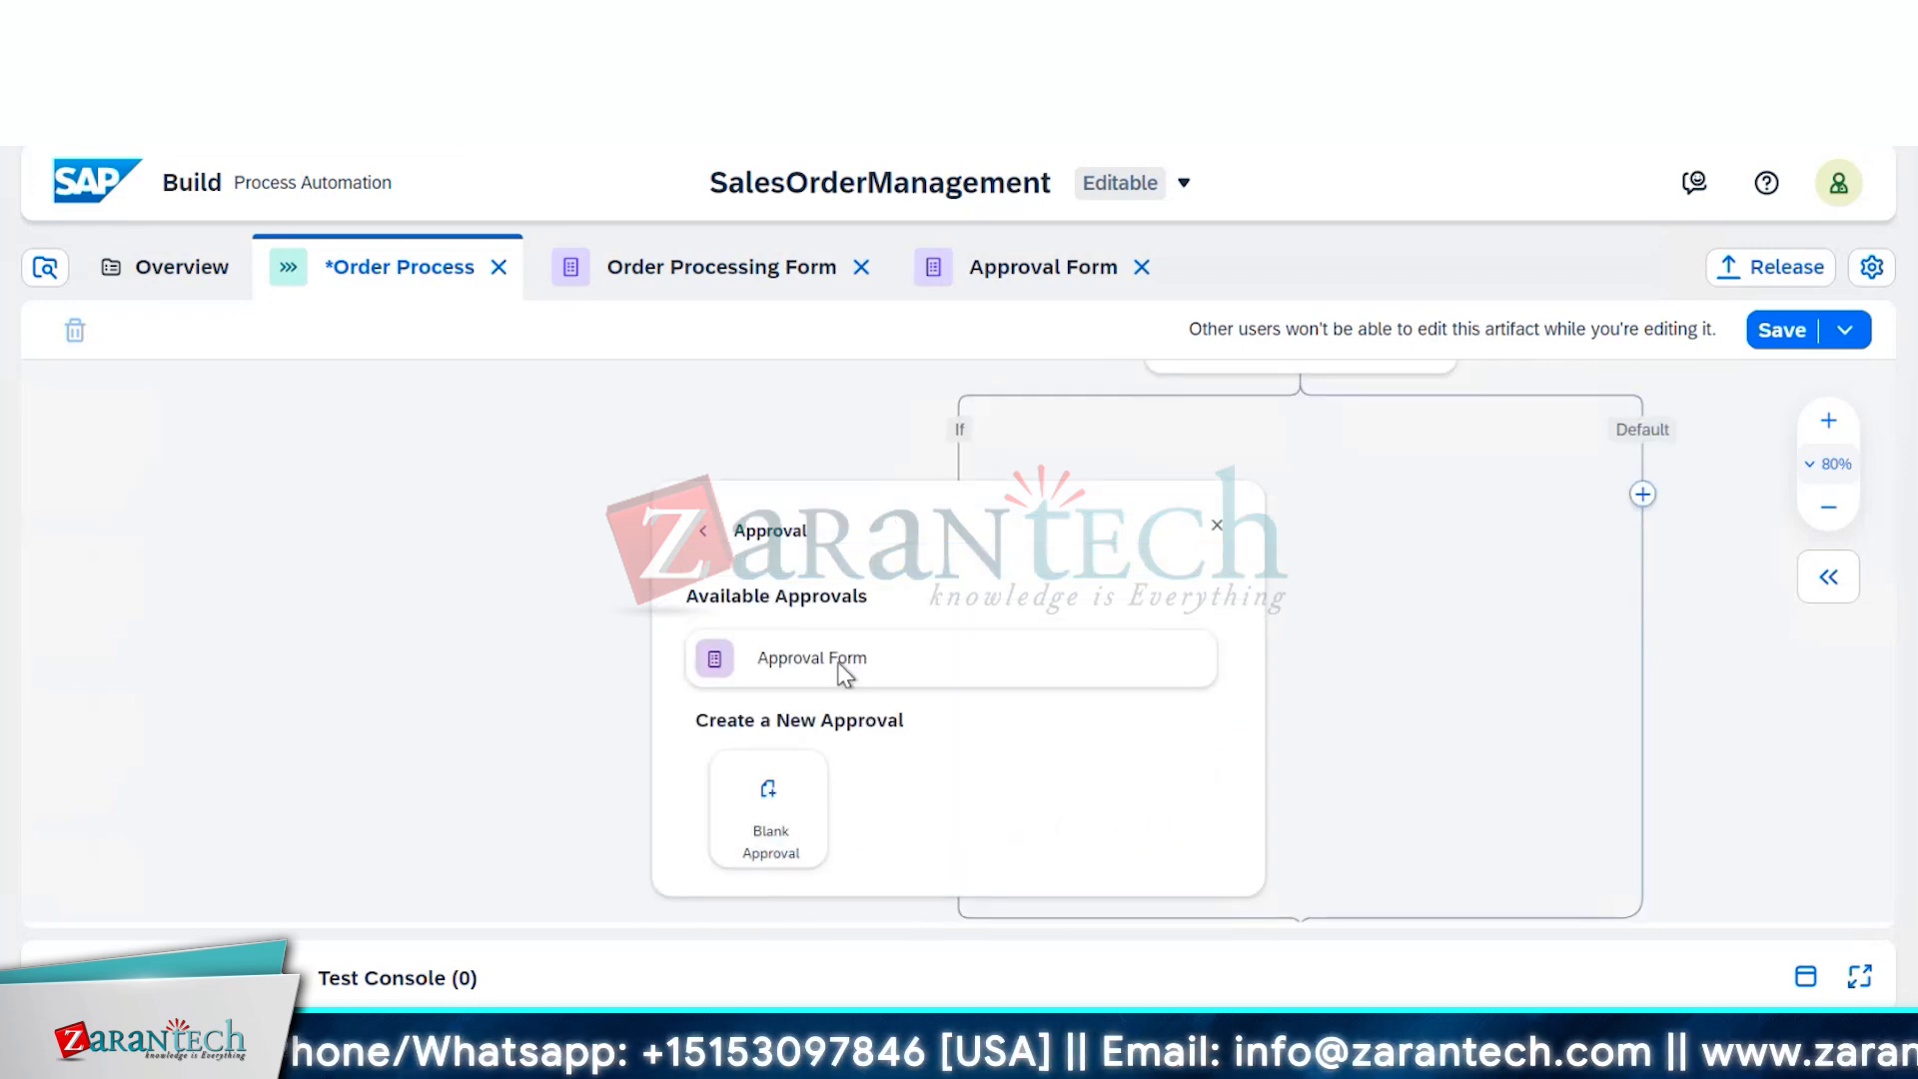
pyautogui.click(839, 670)
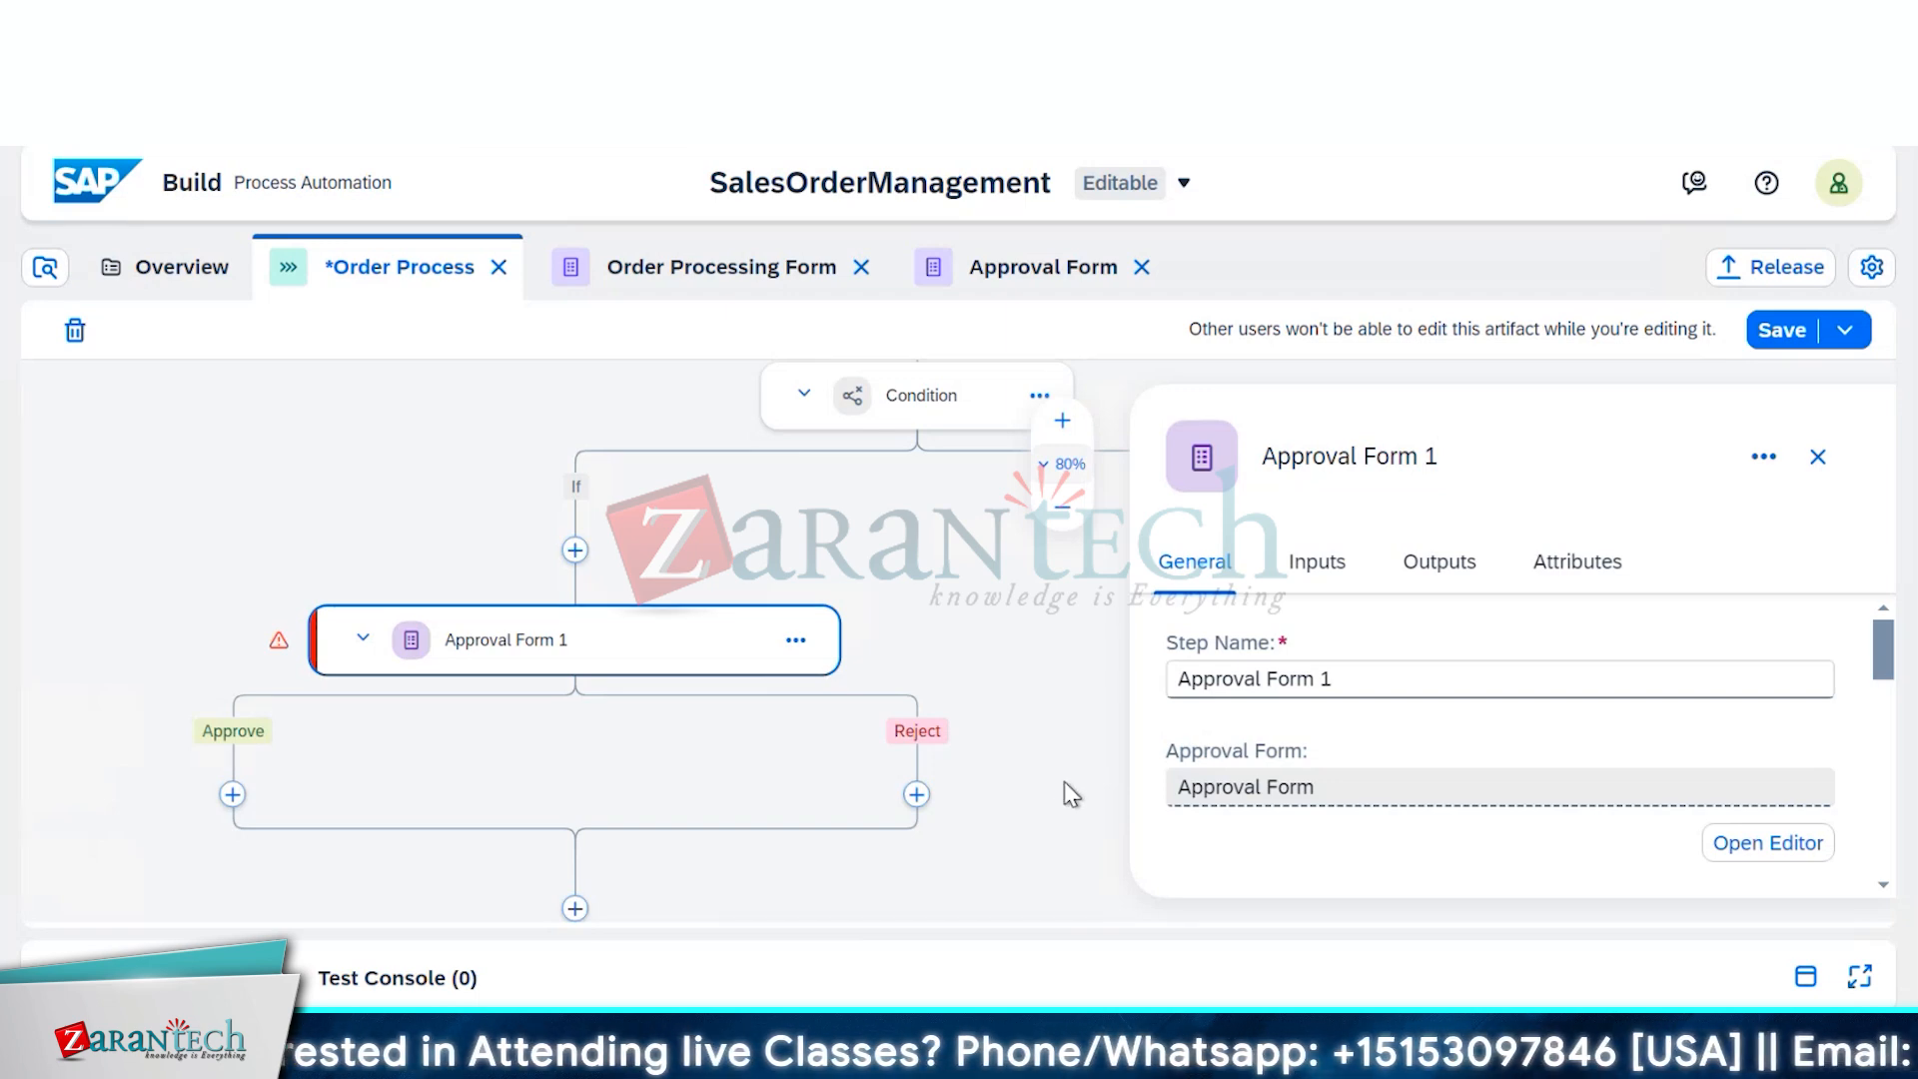
# Close the Approval Form 1 settings, scroll through the process flow, then reopen Approval Form 1's settings
pyautogui.click(1818, 457)
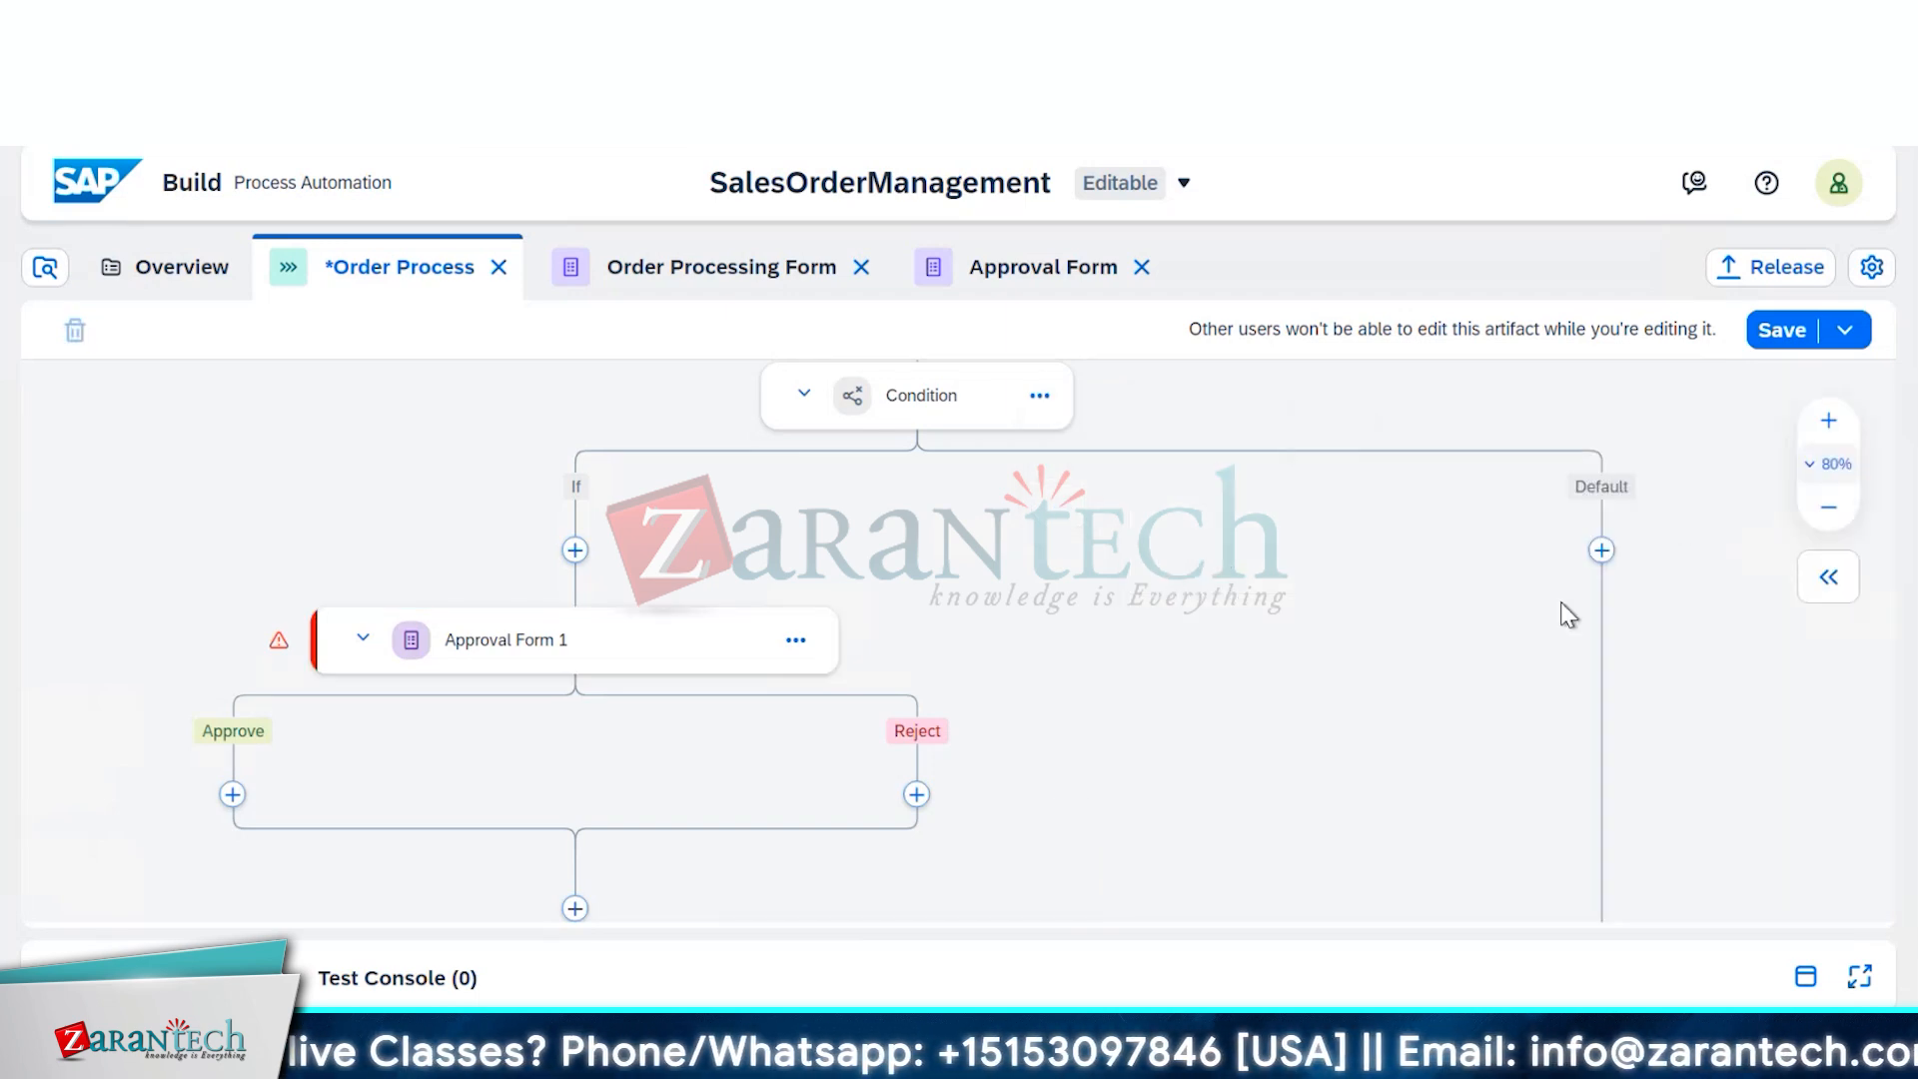
pyautogui.scroll(-3, 1688, 747)
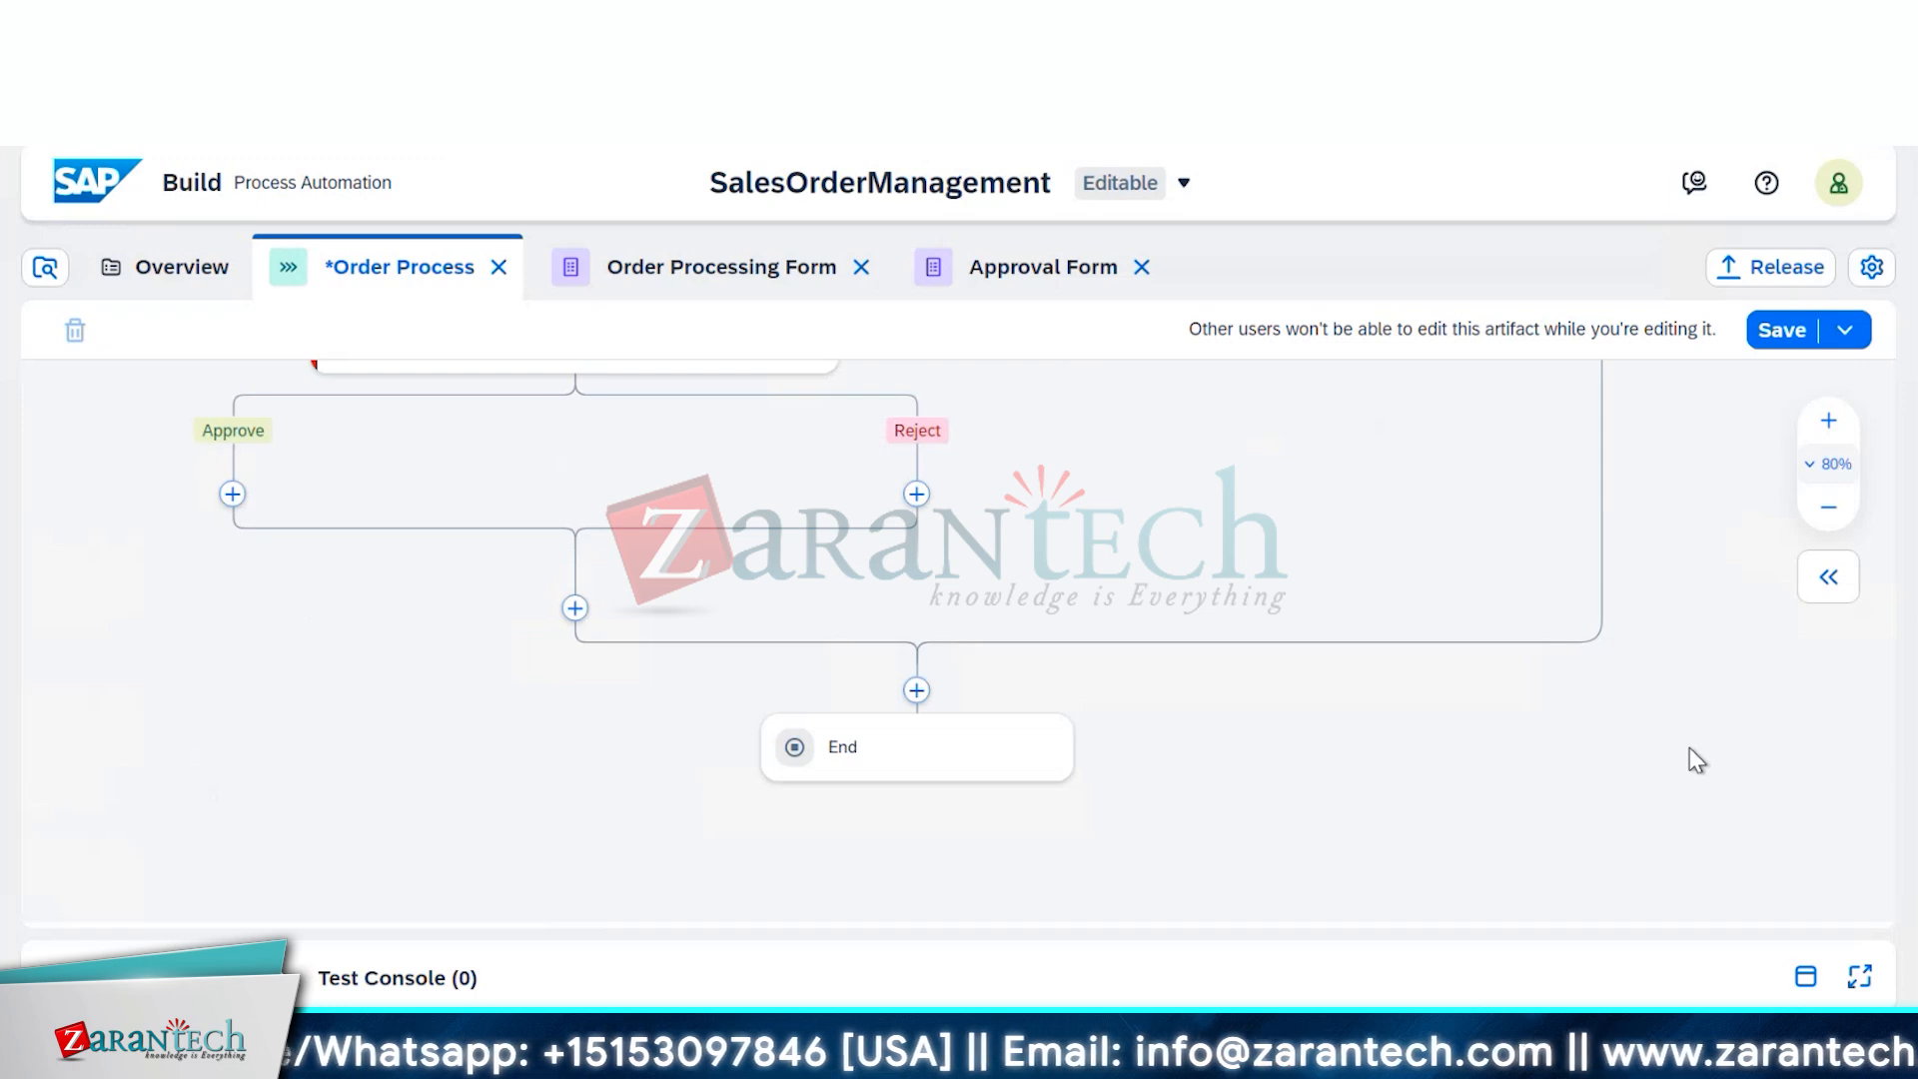
pyautogui.scroll(3, 1688, 747)
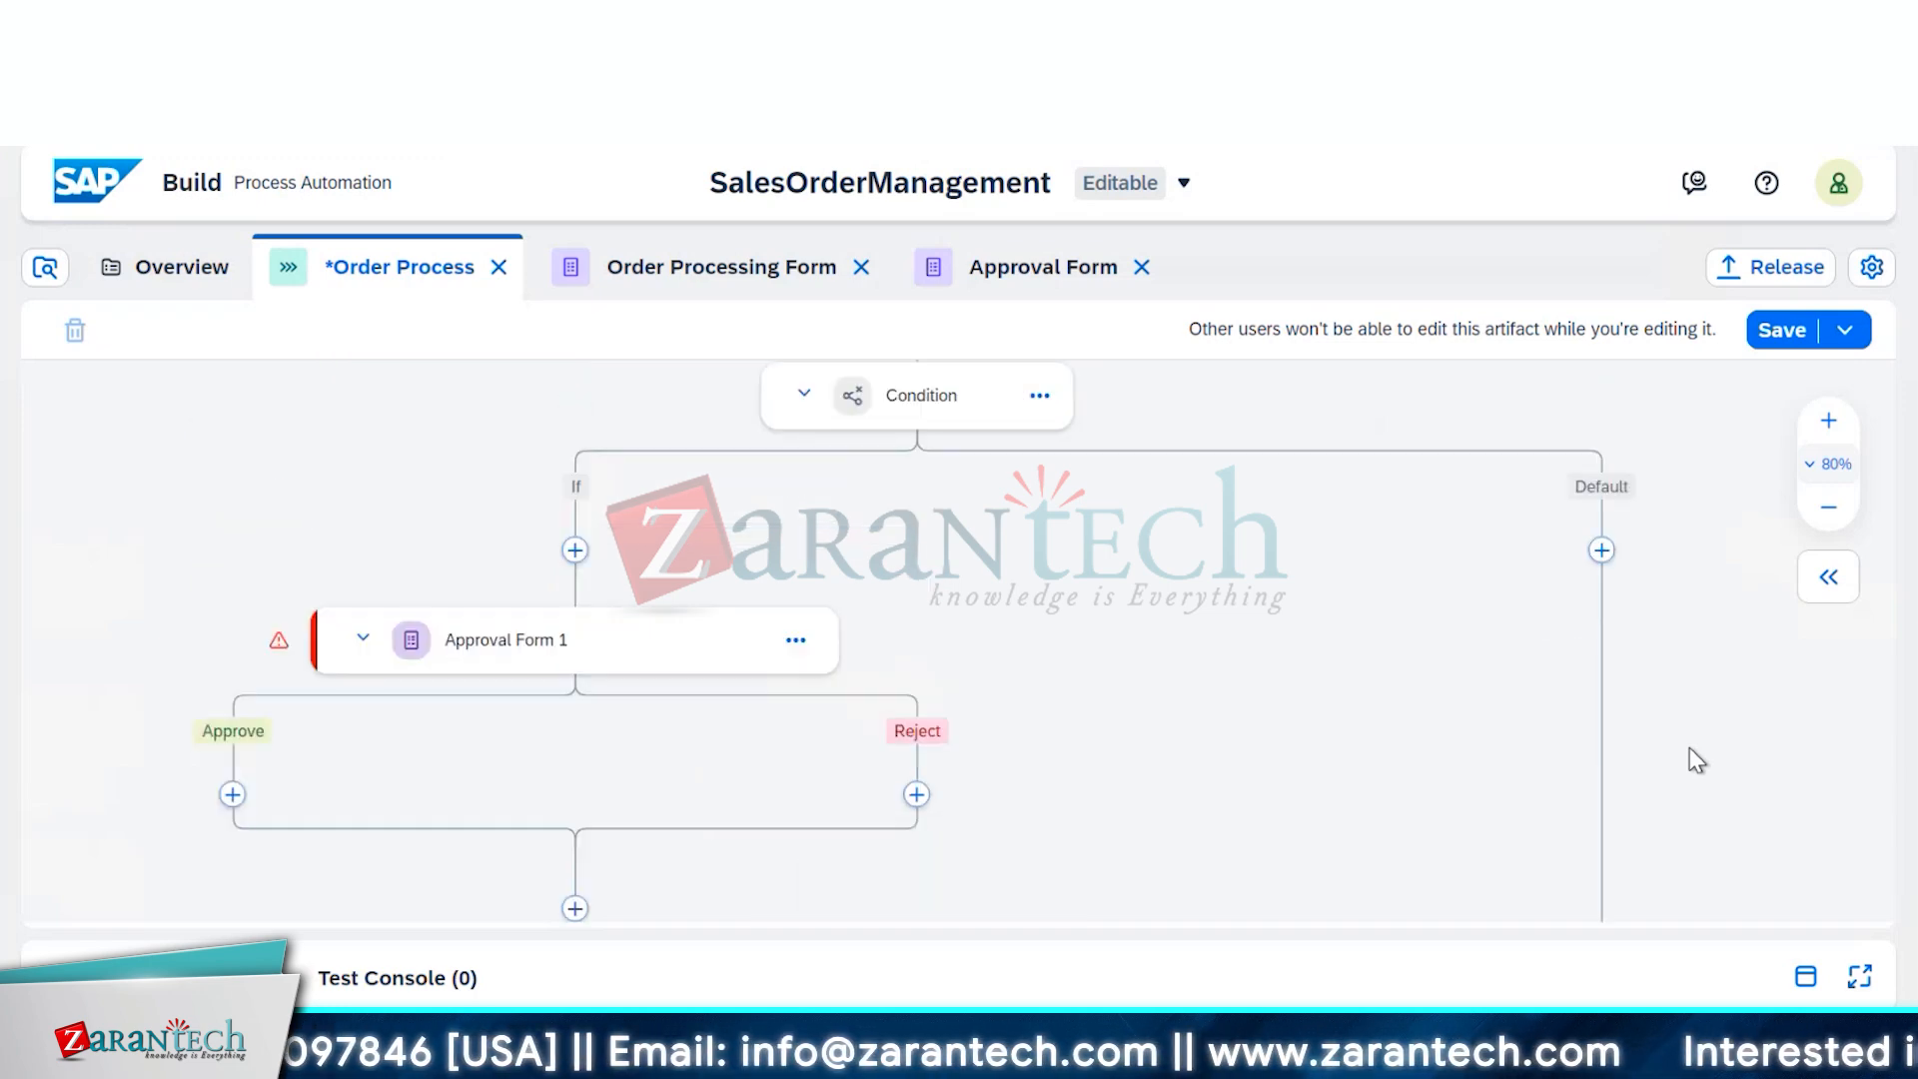
pyautogui.scroll(2, 1688, 750)
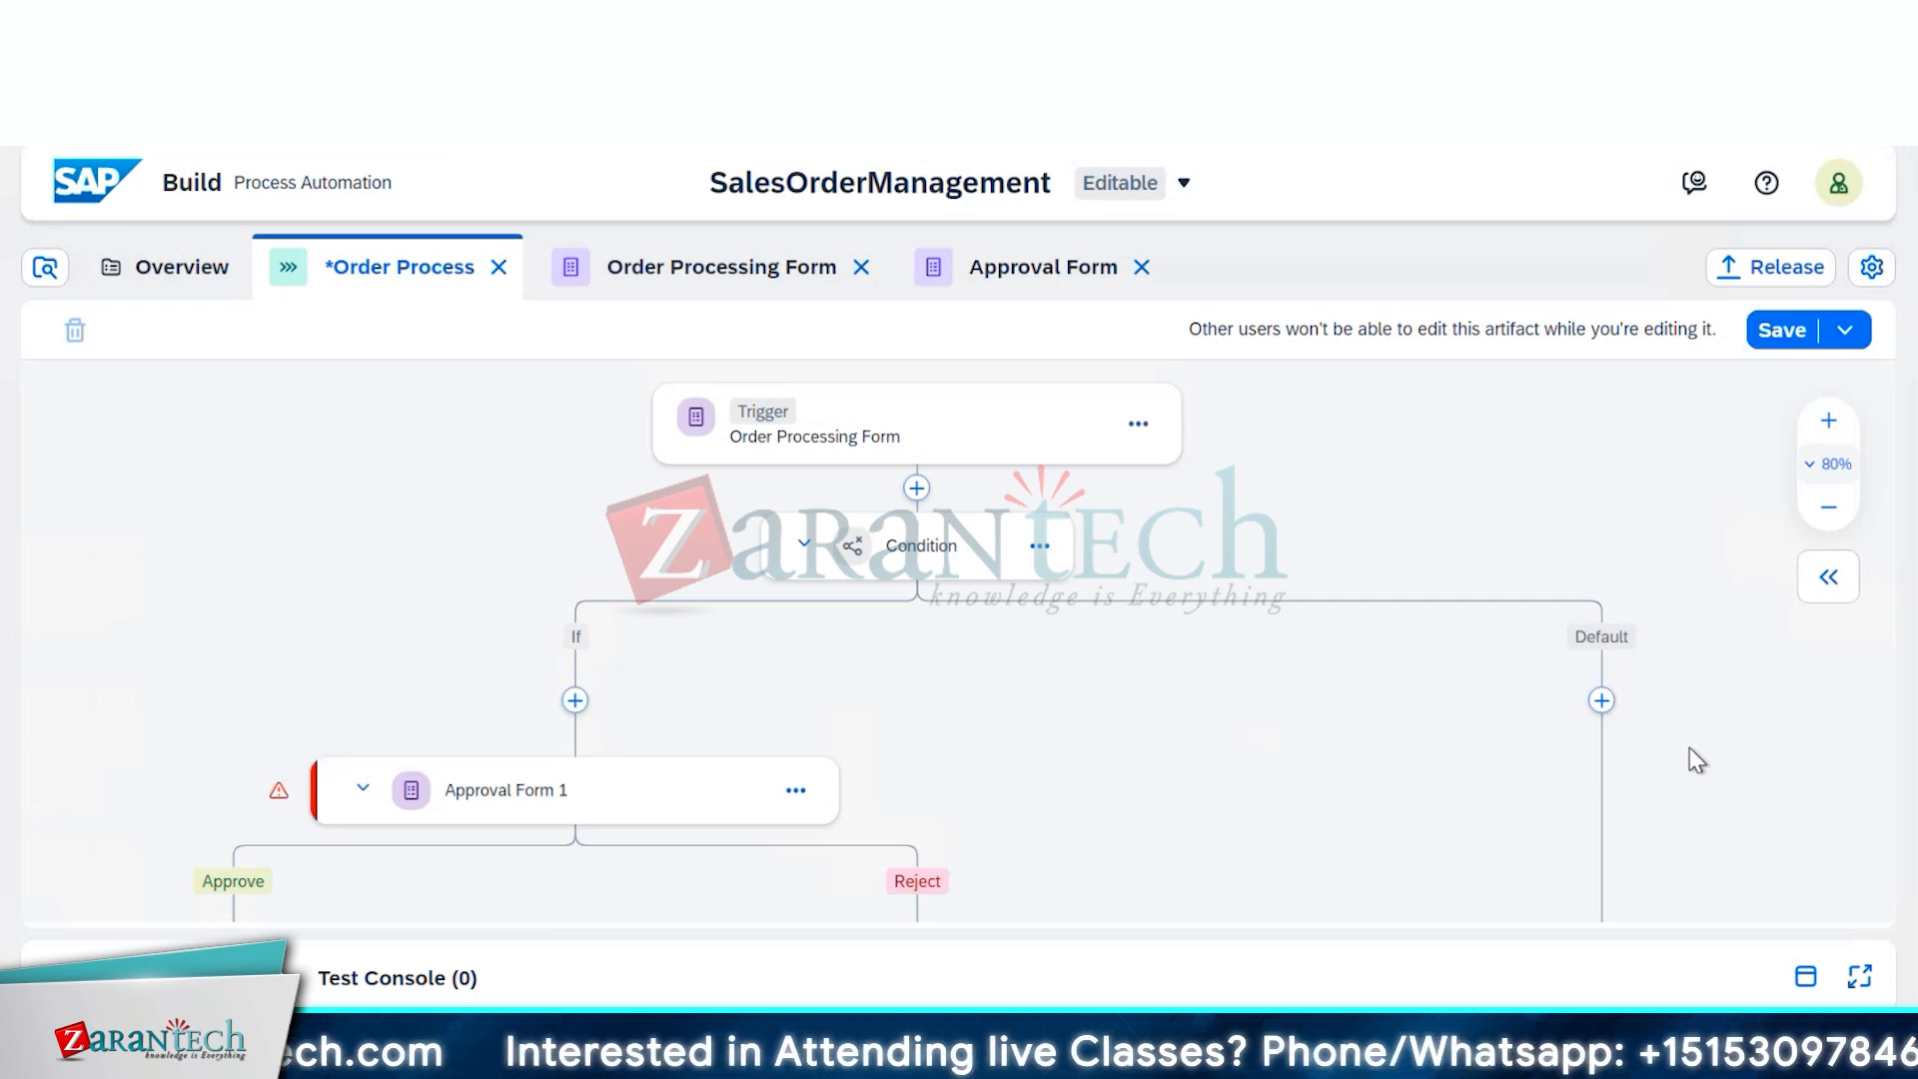
pyautogui.scroll(-2, 1689, 748)
pyautogui.scroll(-2, 1697, 762)
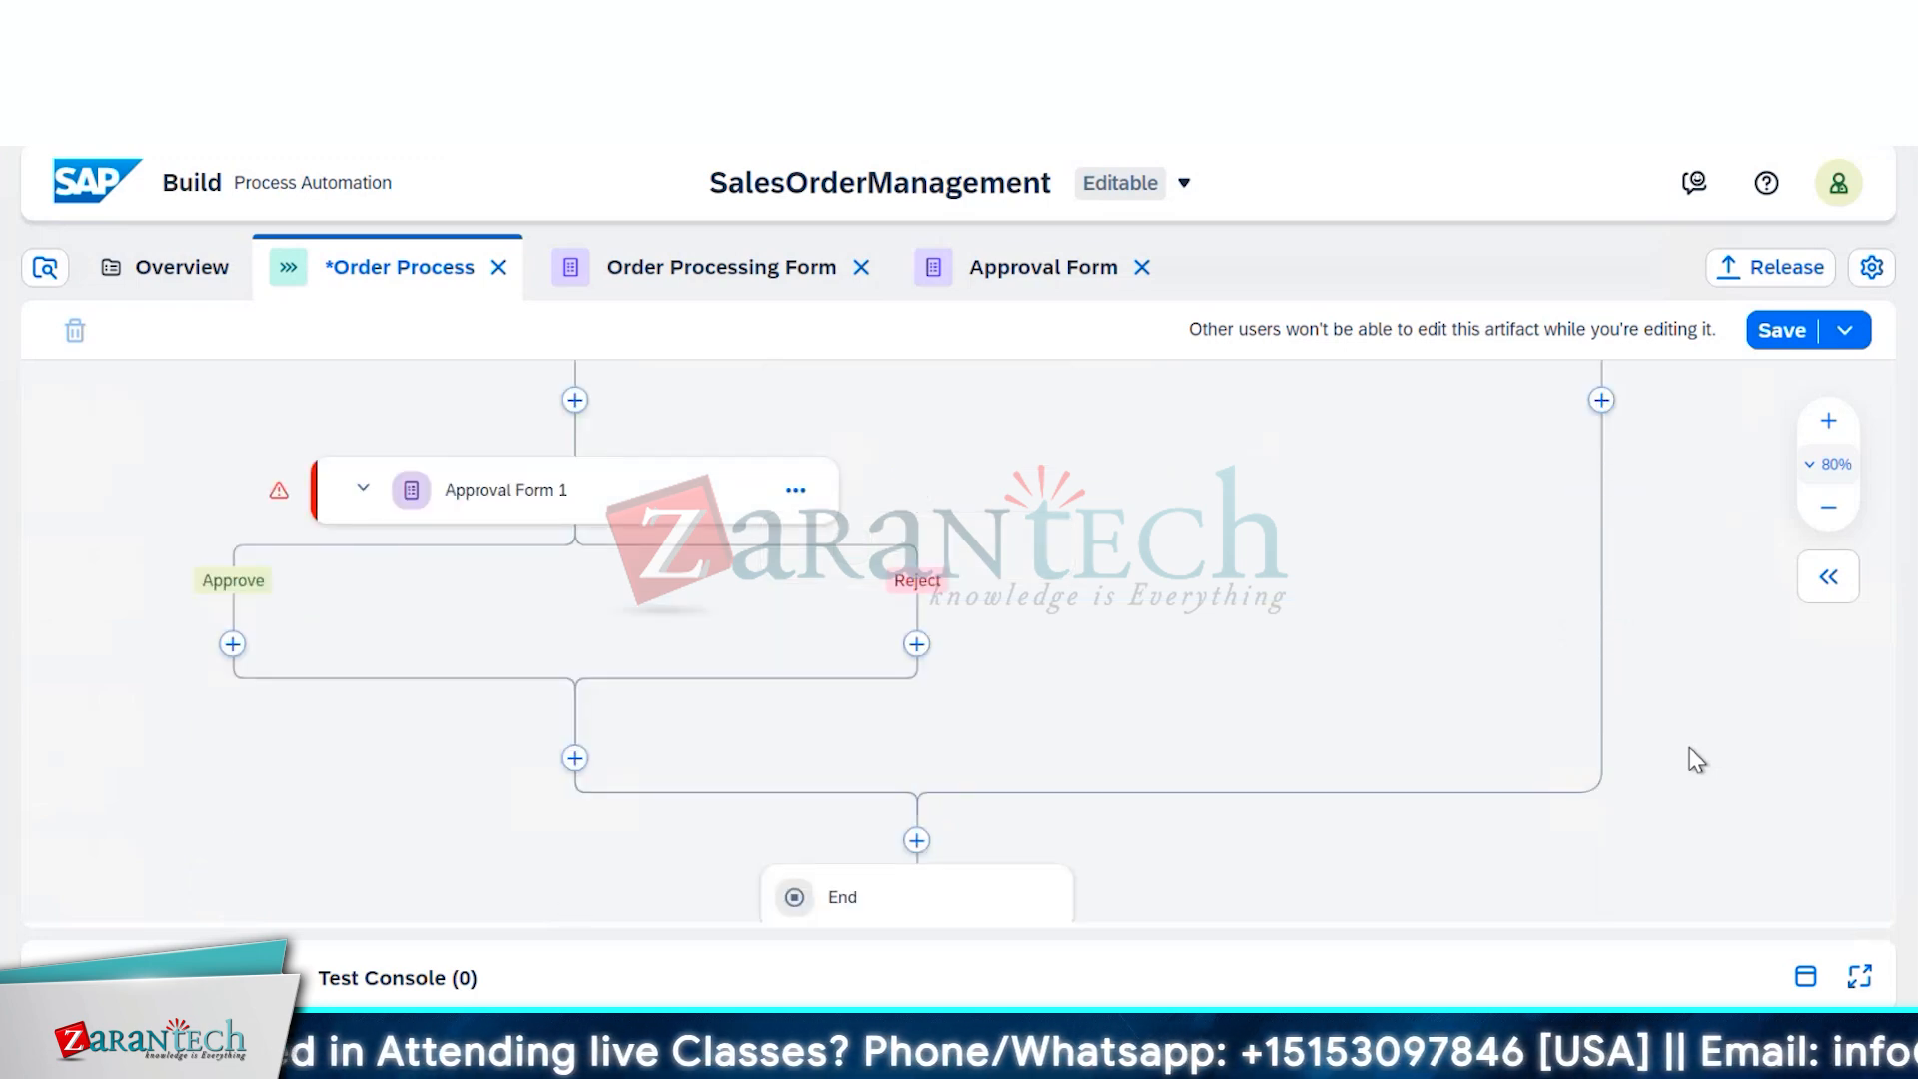
pyautogui.scroll(2, 1689, 748)
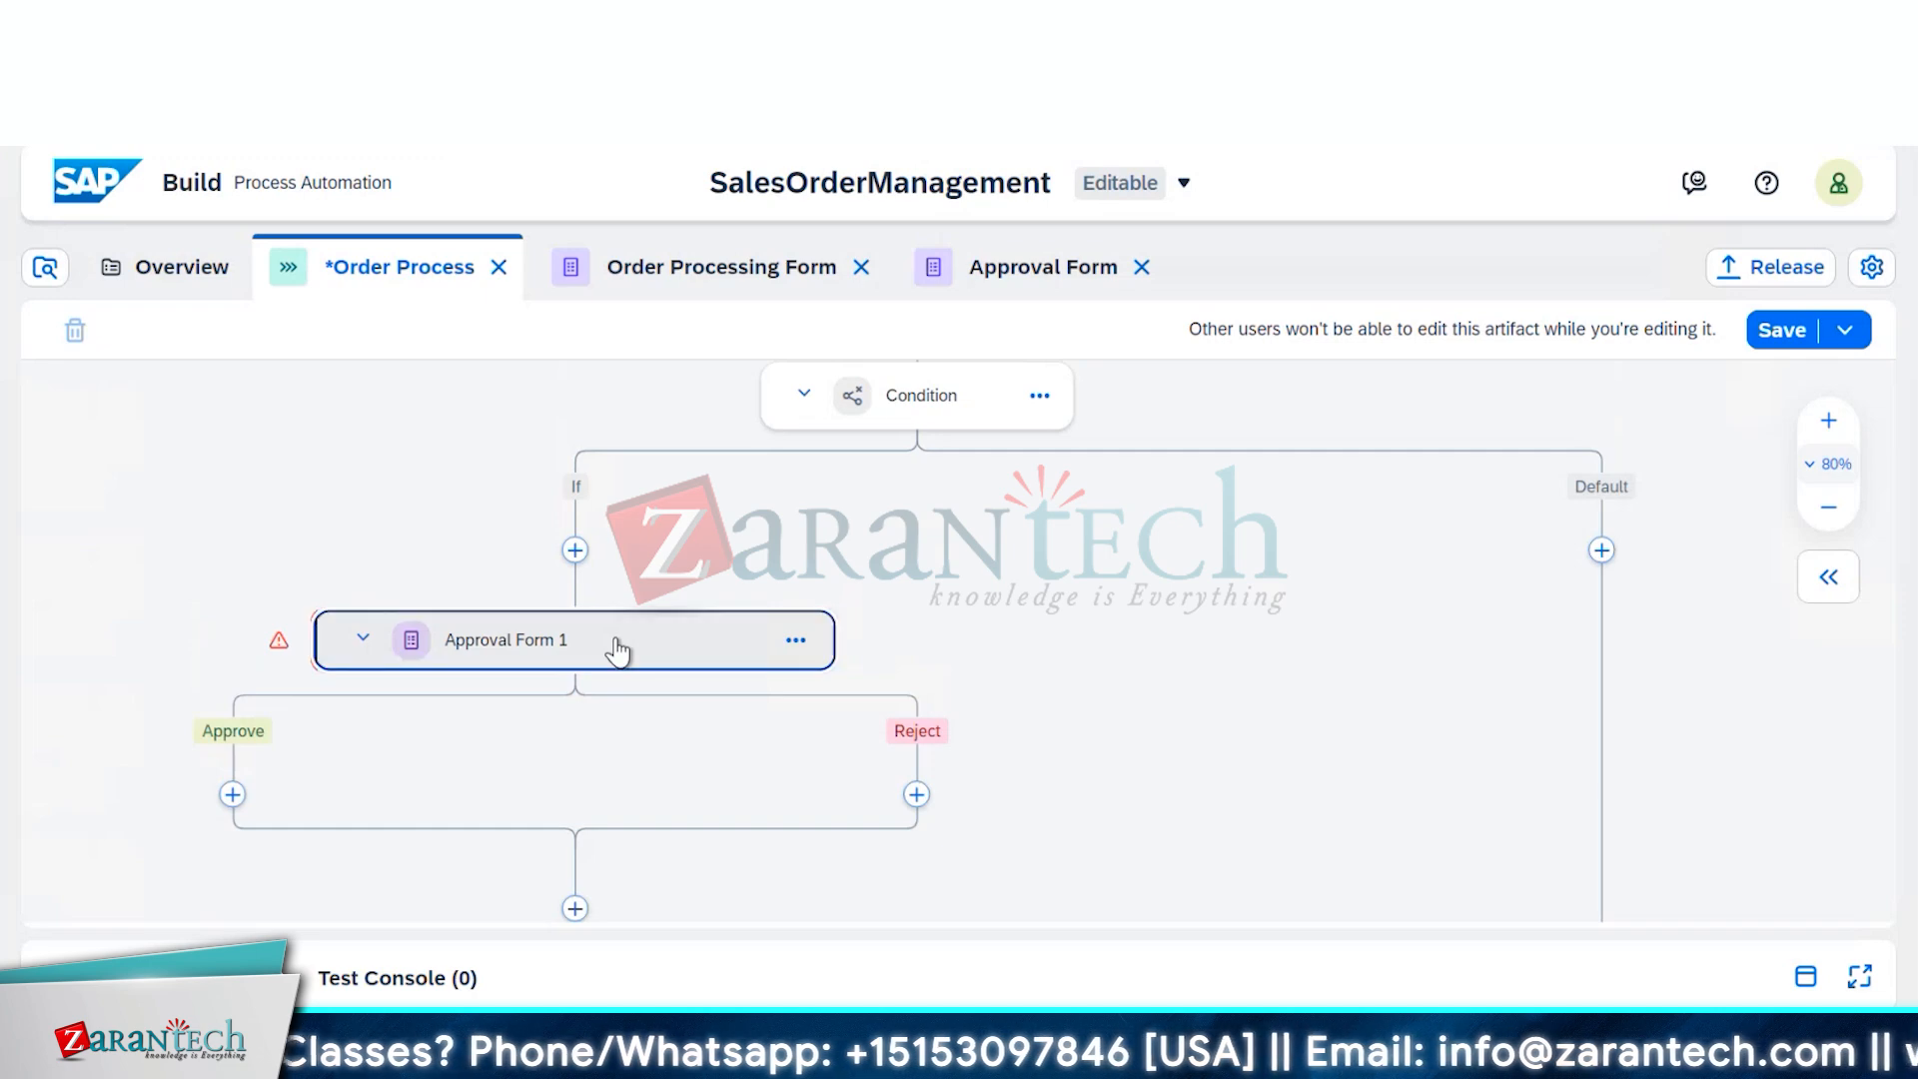
pyautogui.click(619, 652)
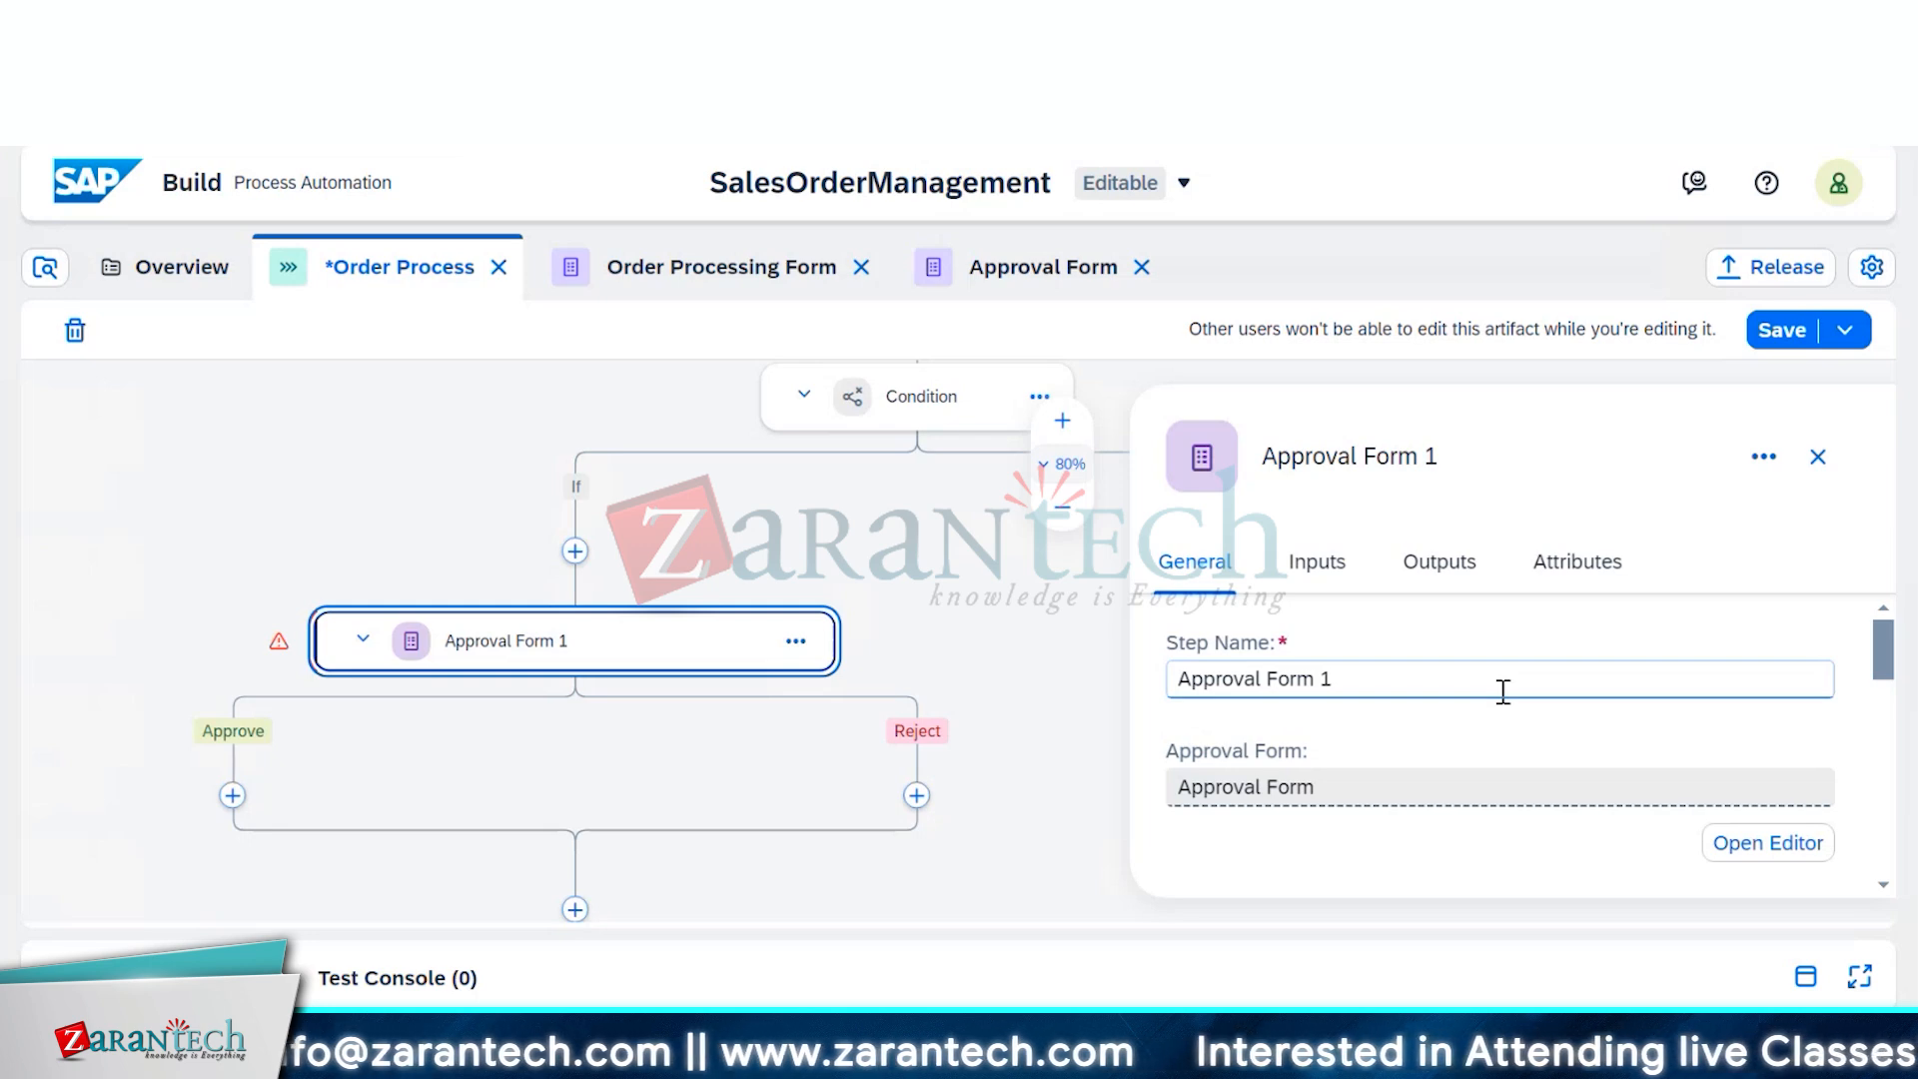
# Review the Approval 1 step's Inputs and Outputs, including the Comments input's process content list
pyautogui.click(1059, 615)
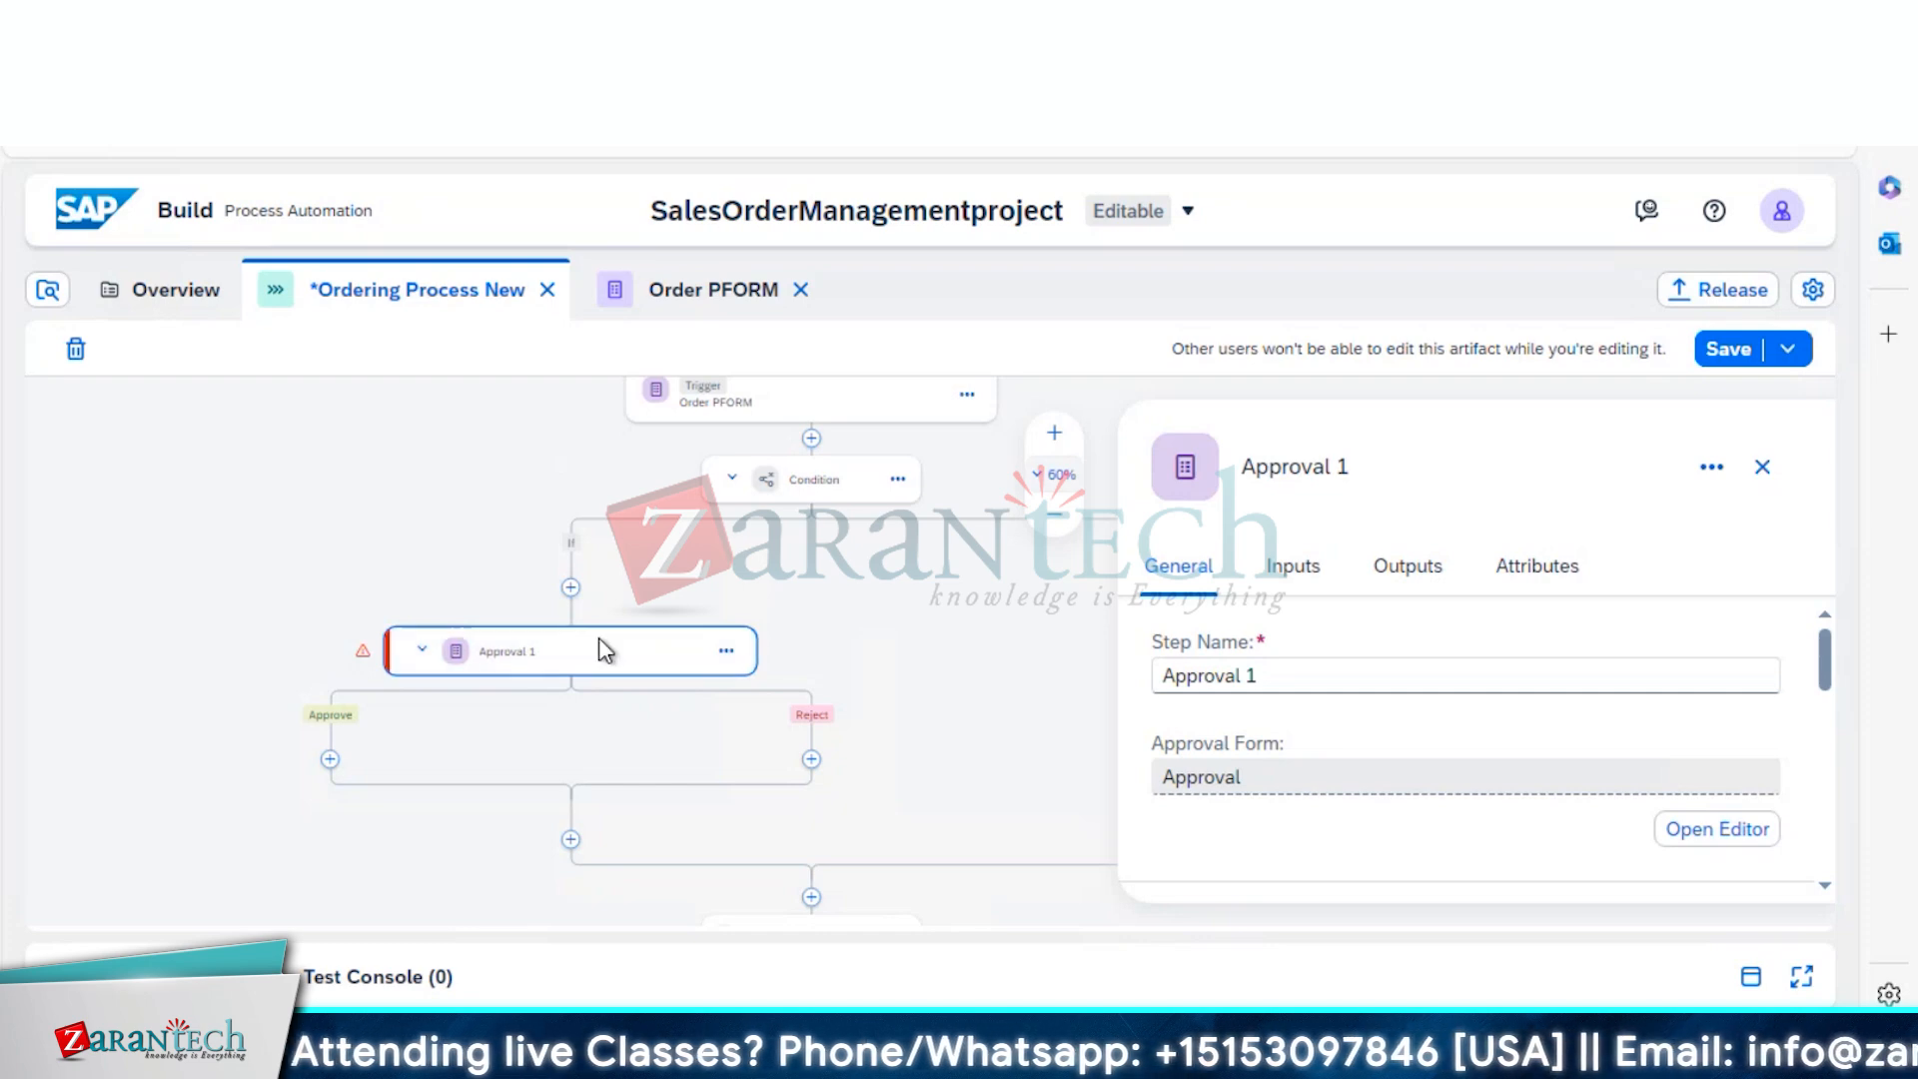
pyautogui.click(1301, 587)
pyautogui.click(1410, 580)
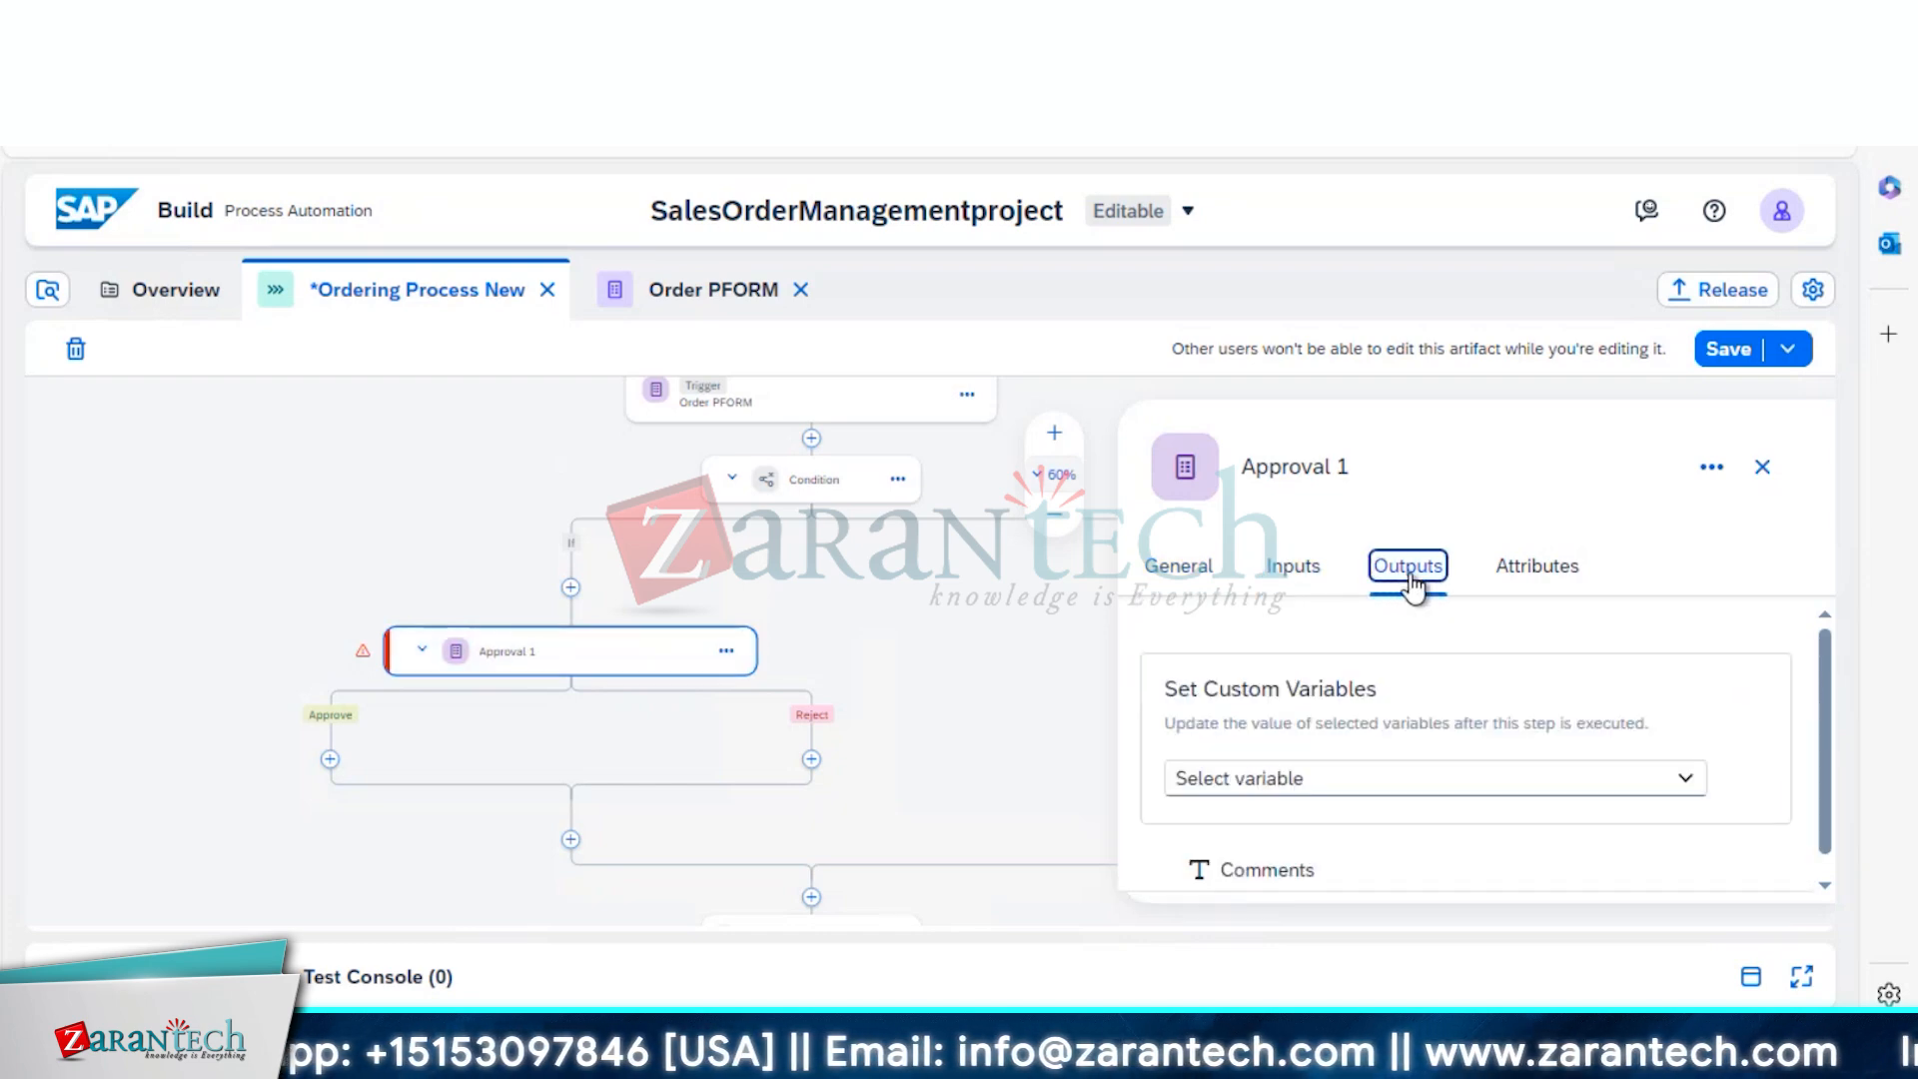
pyautogui.click(1204, 574)
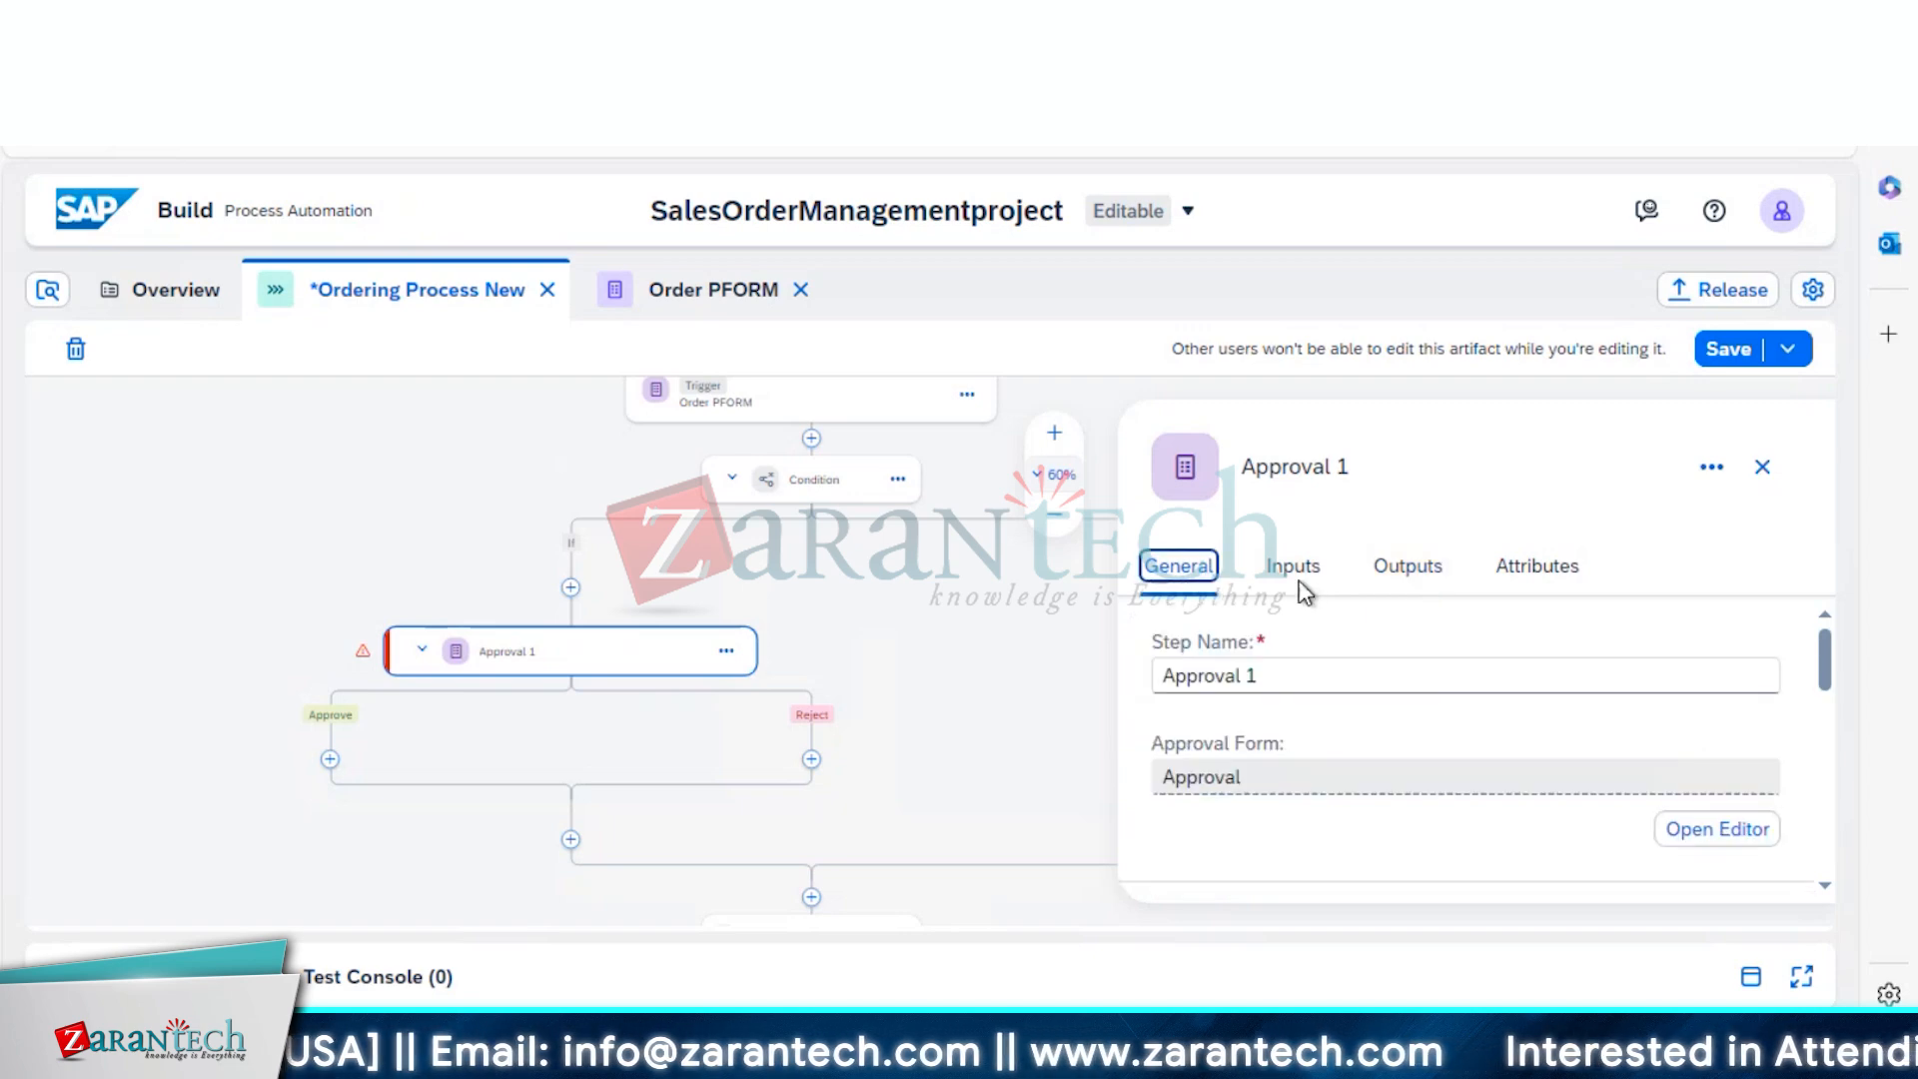
pyautogui.click(1297, 577)
pyautogui.click(1327, 682)
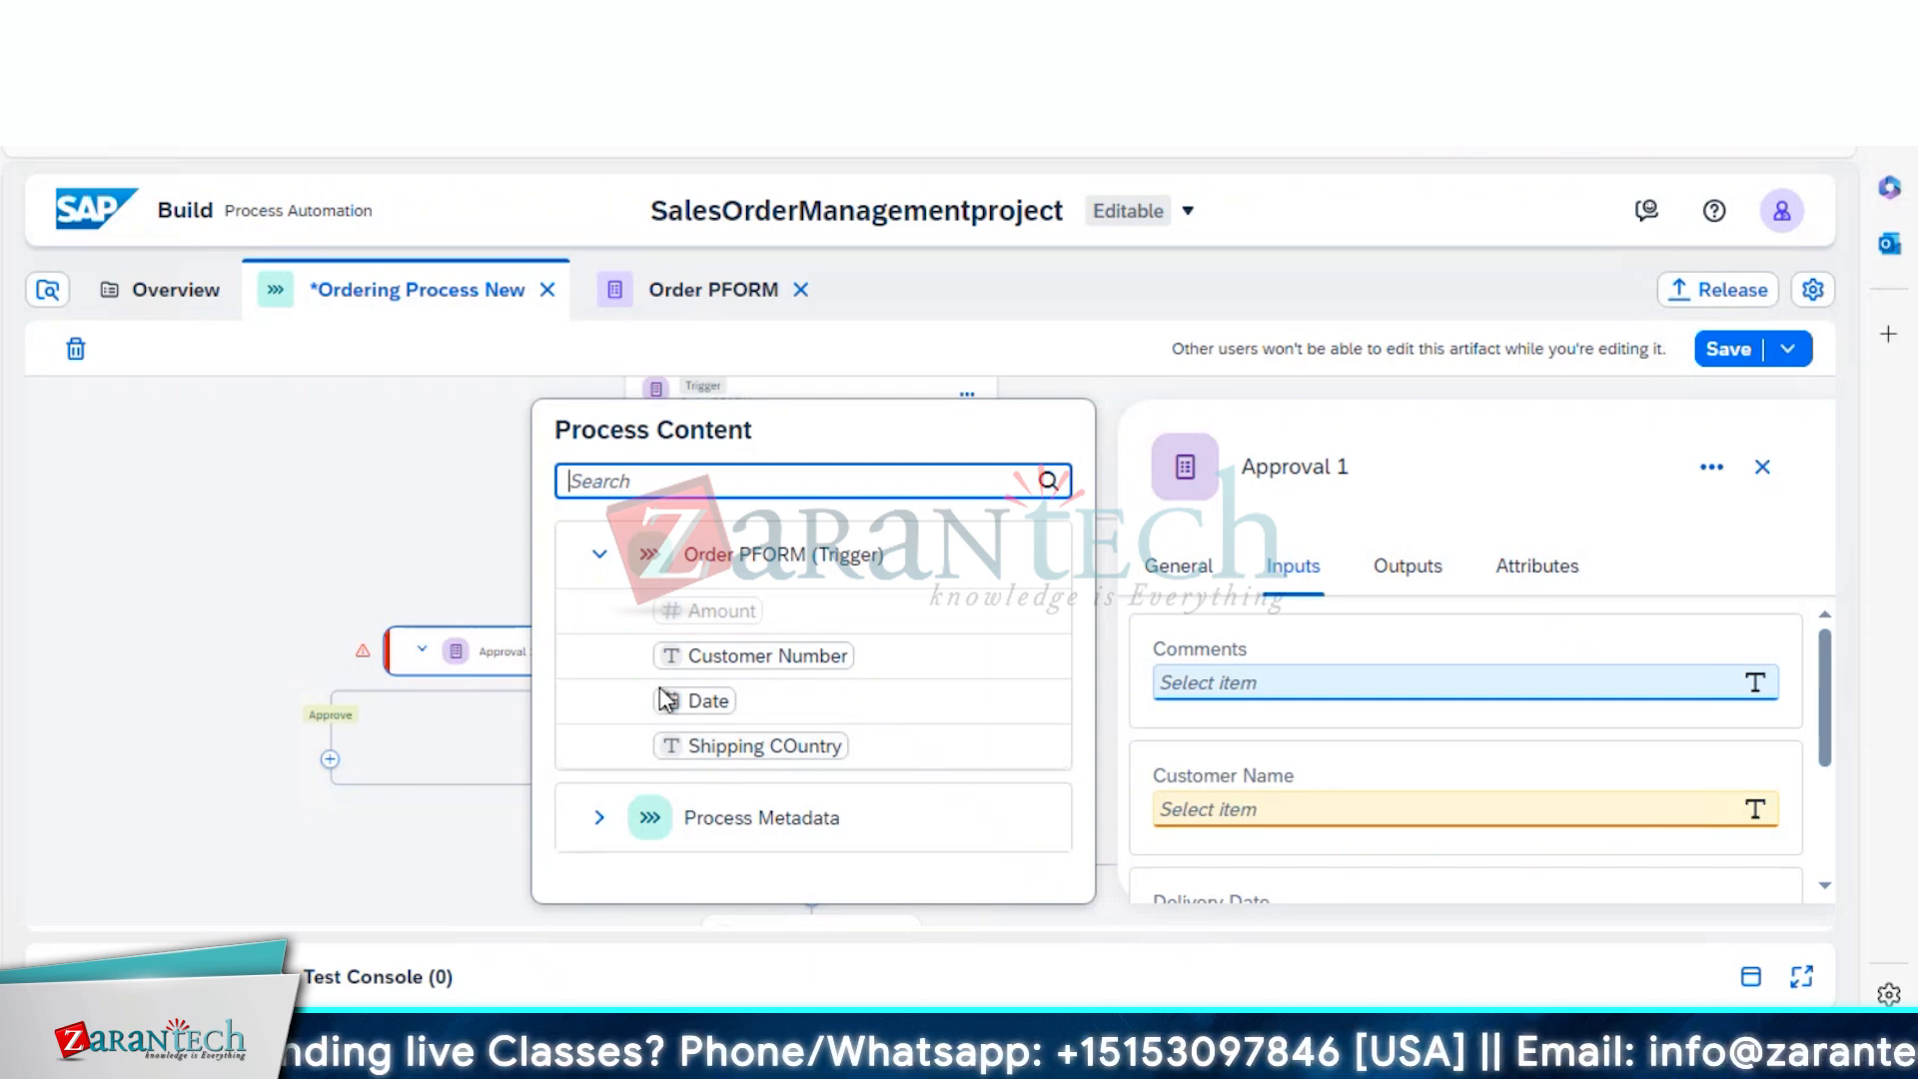
pyautogui.click(272, 761)
pyautogui.click(555, 656)
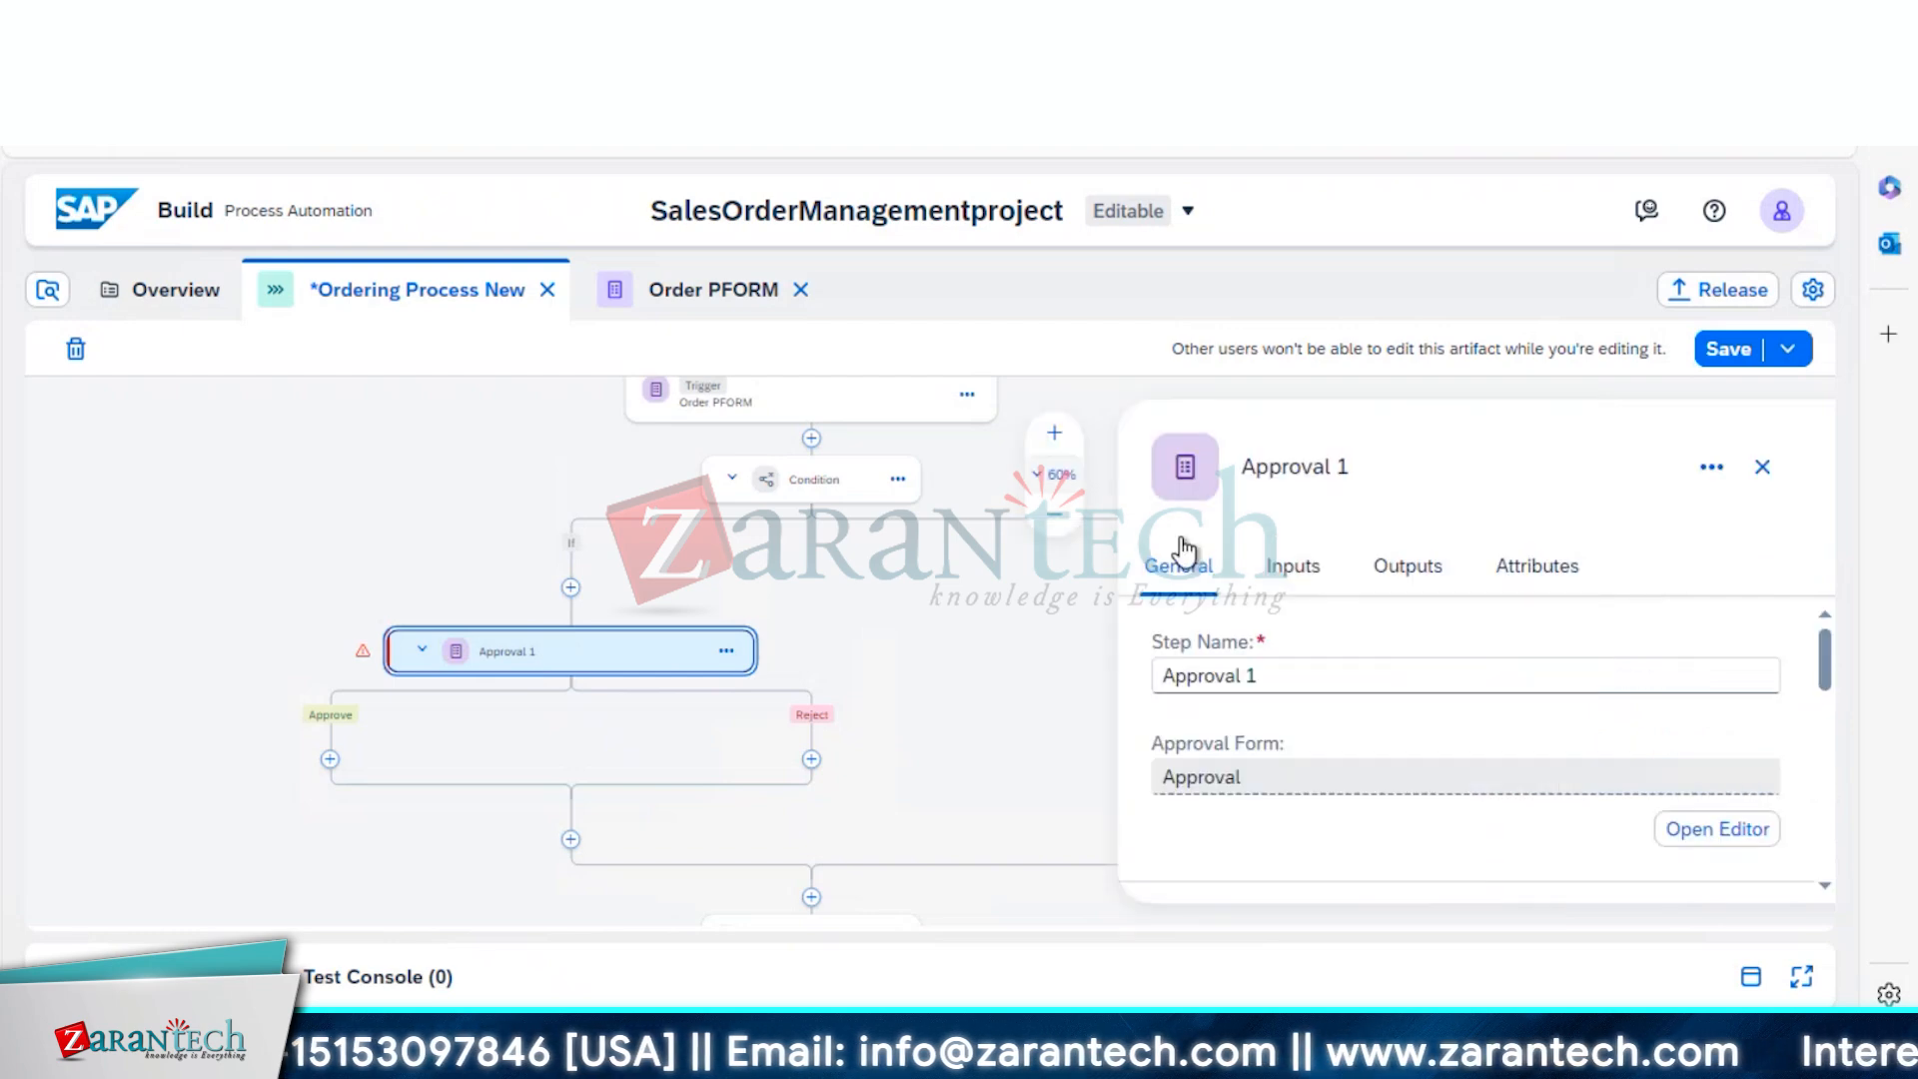
pyautogui.click(1297, 570)
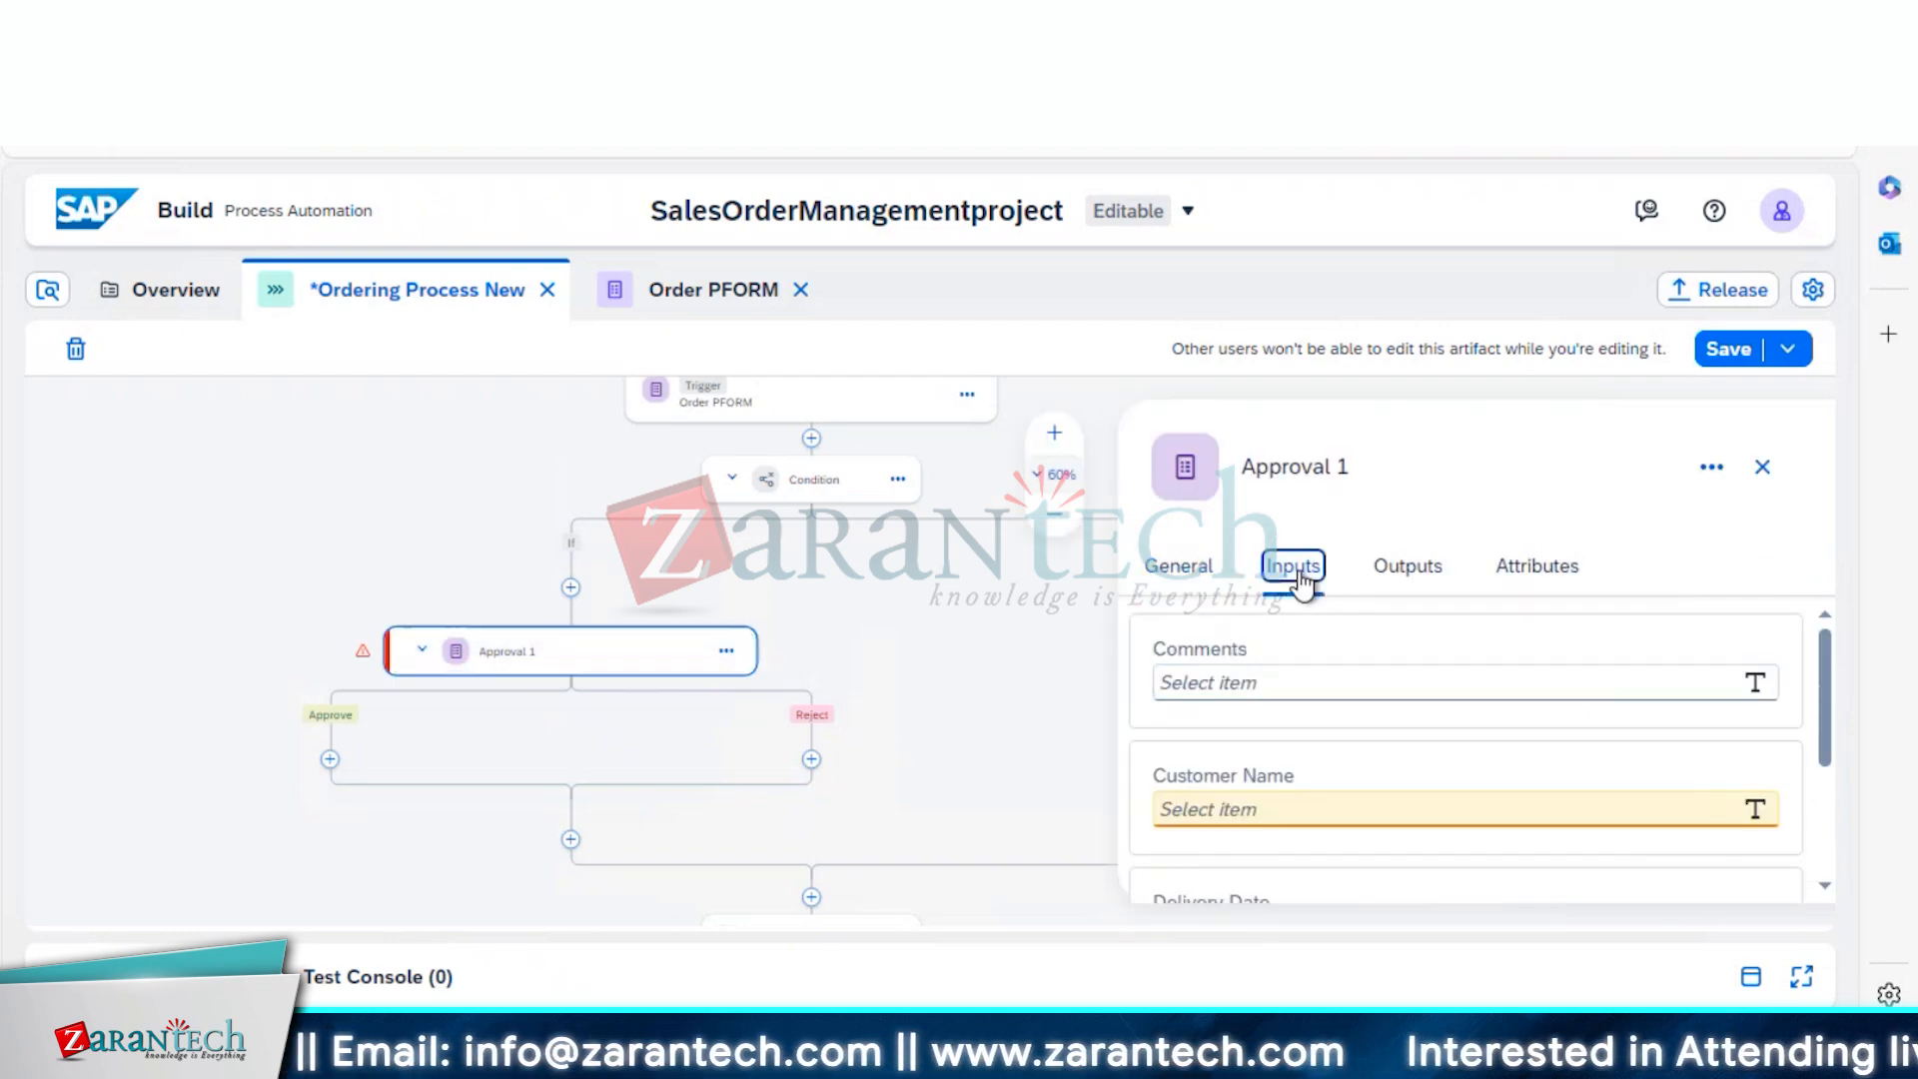
# Open the approval form in its own editor, view Order PFORM, then return to Approval 1
pyautogui.click(1711, 469)
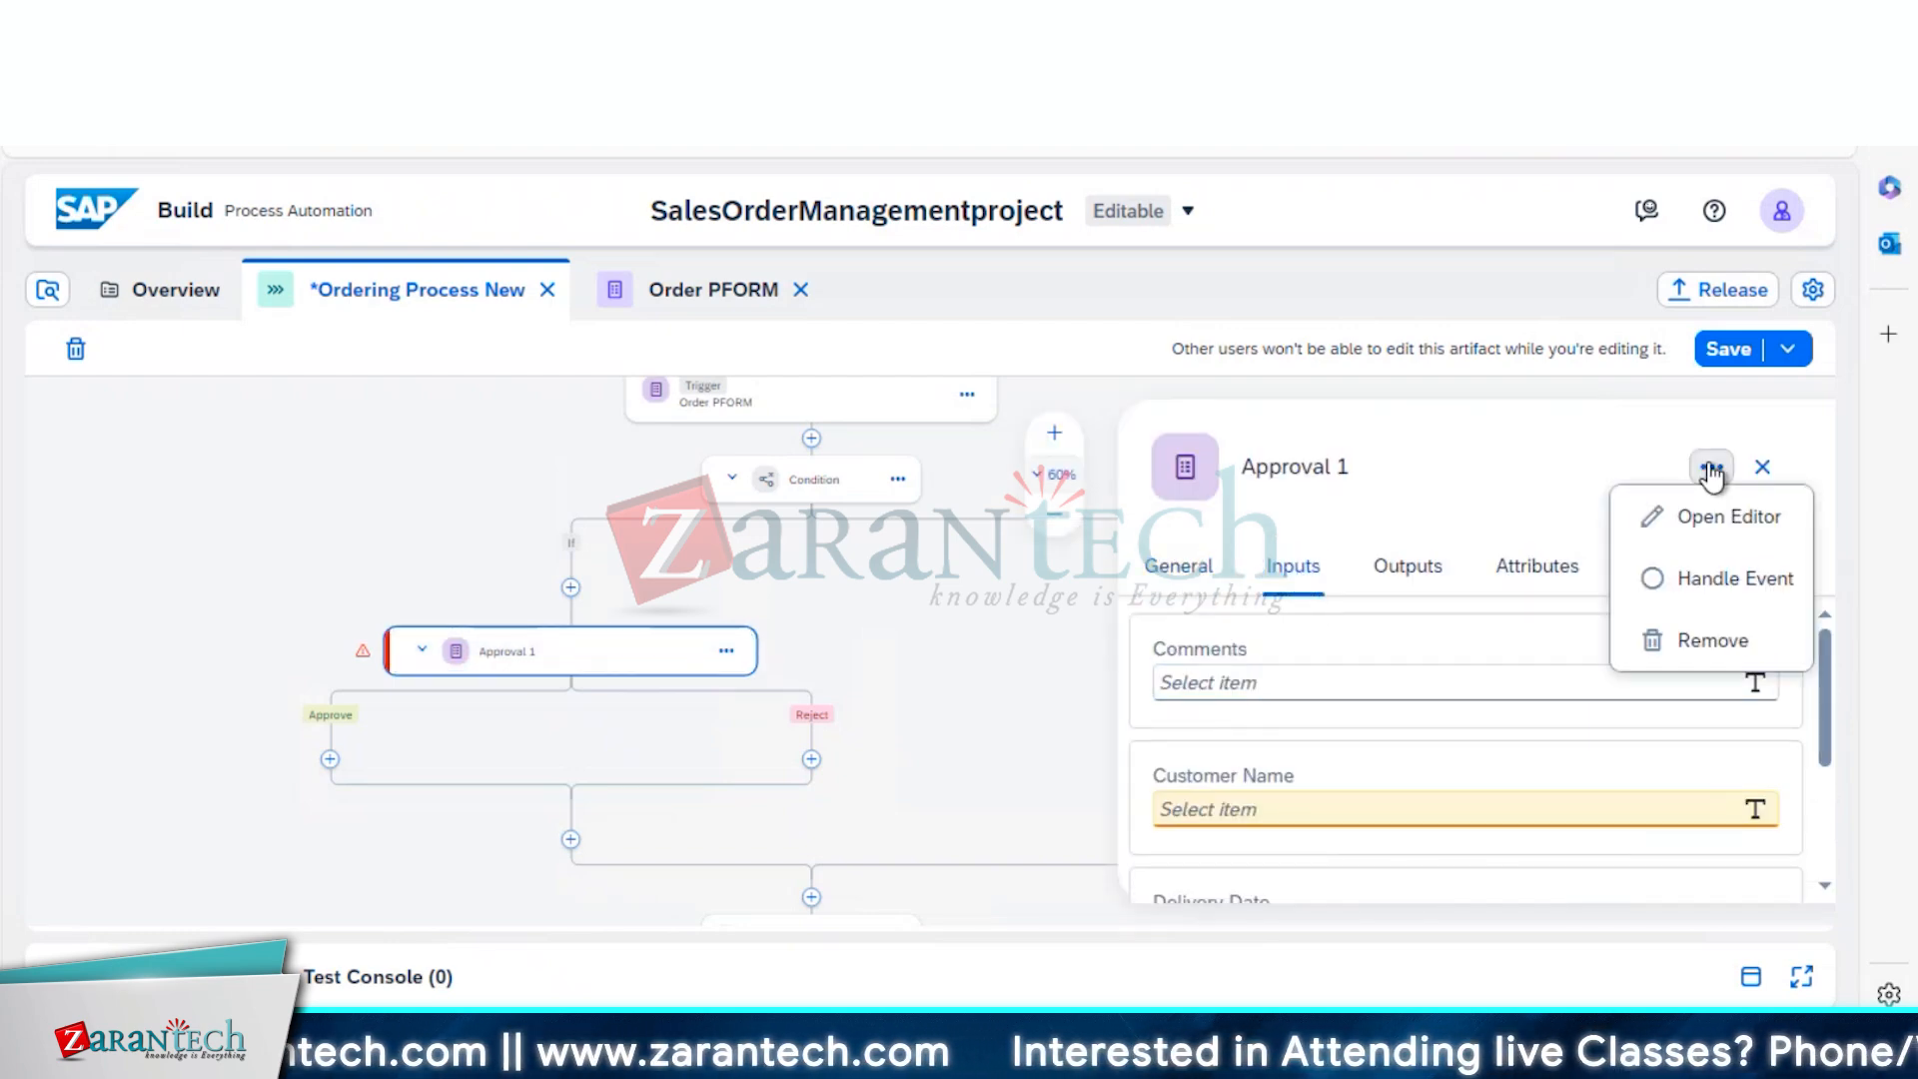
pyautogui.click(1724, 519)
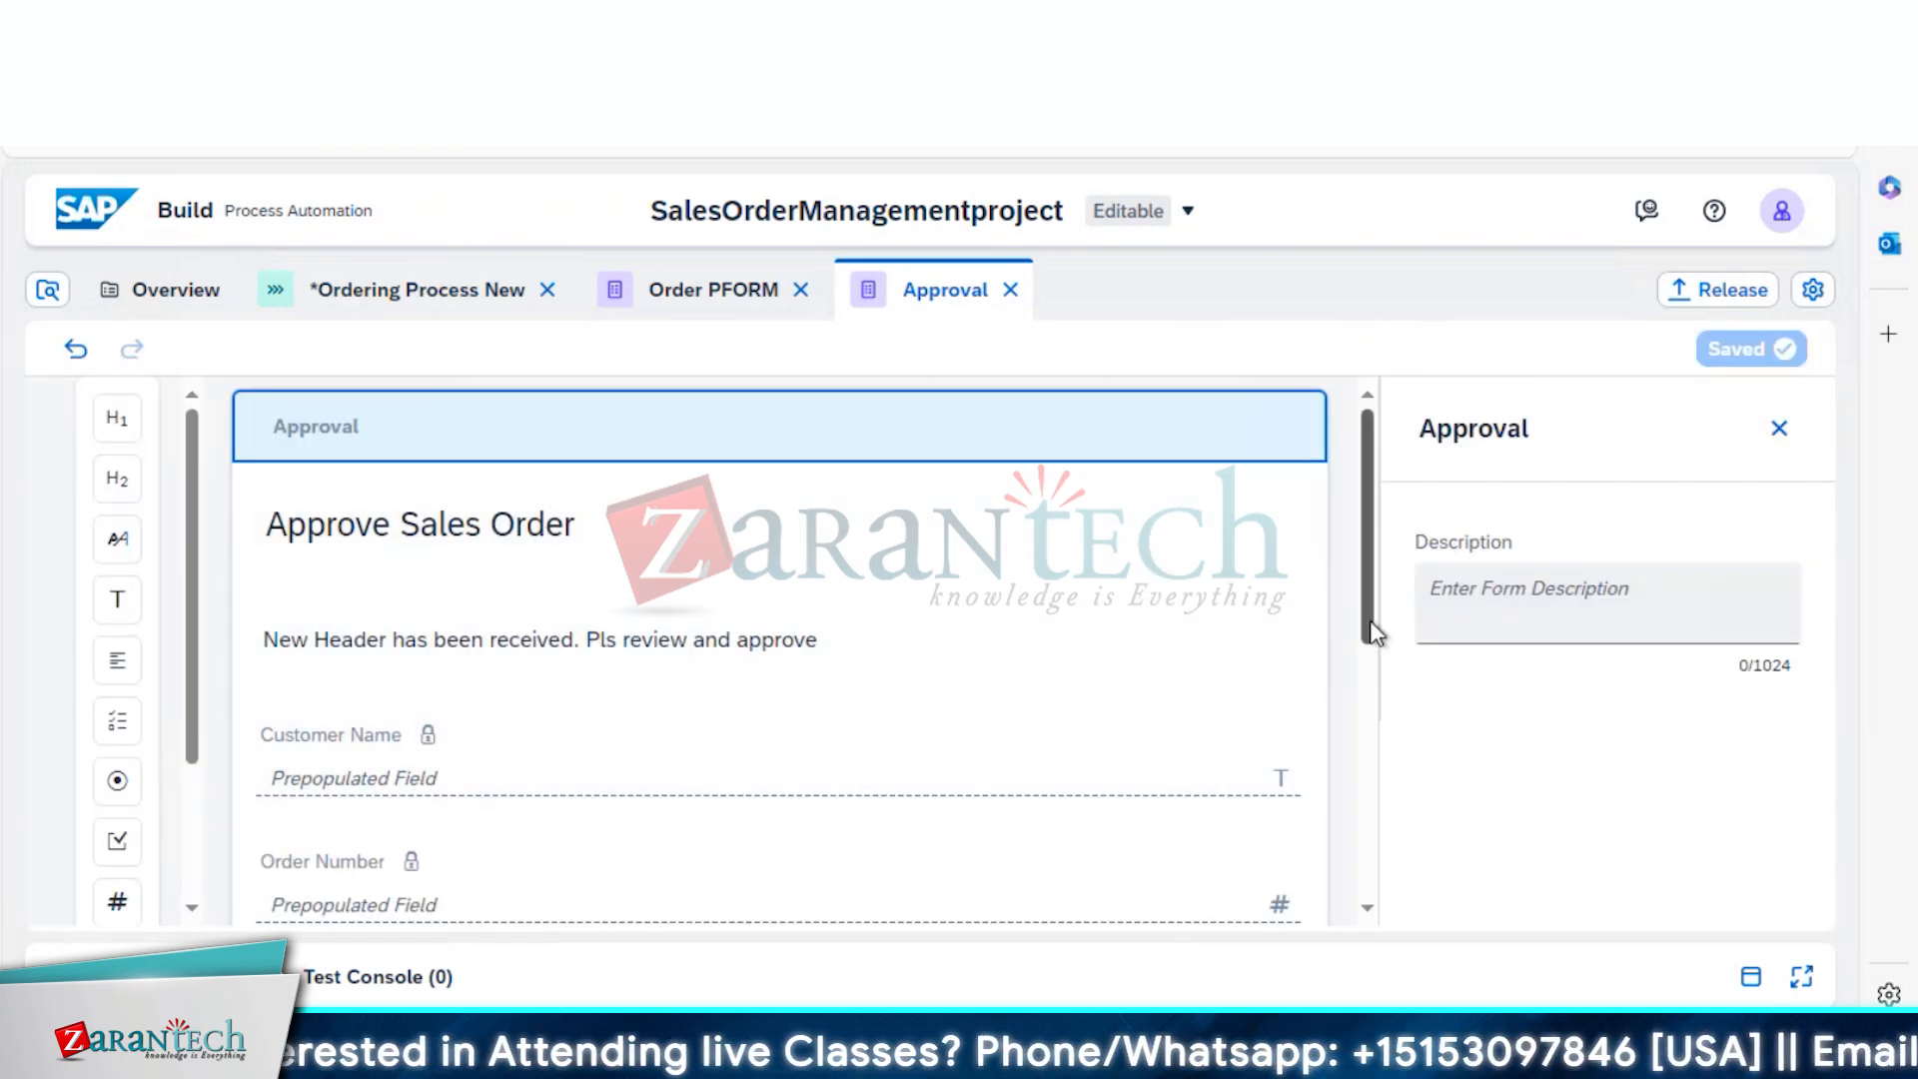
pyautogui.moveTo(1370, 632)
pyautogui.mouseDown()
pyautogui.moveTo(1381, 885)
pyautogui.moveTo(1361, 639)
pyautogui.mouseUp()
pyautogui.click(680, 318)
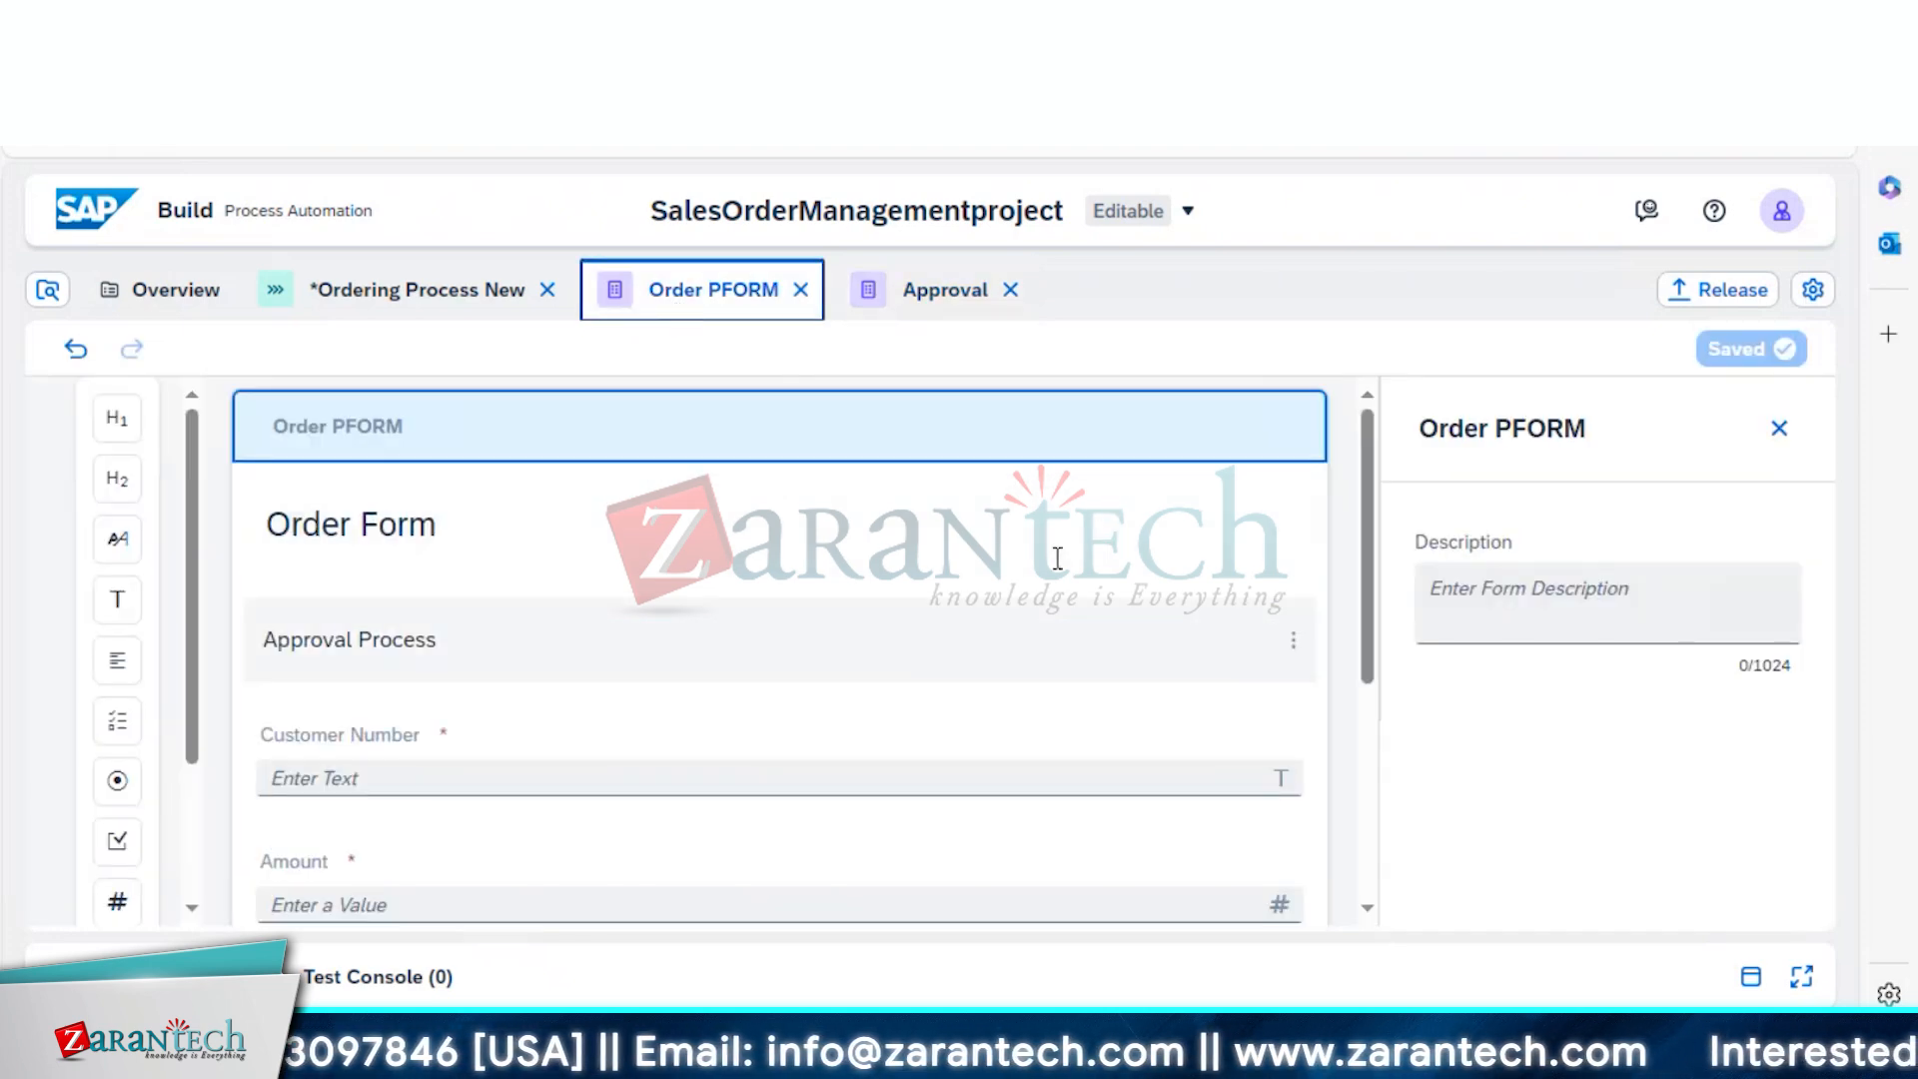
pyautogui.click(422, 305)
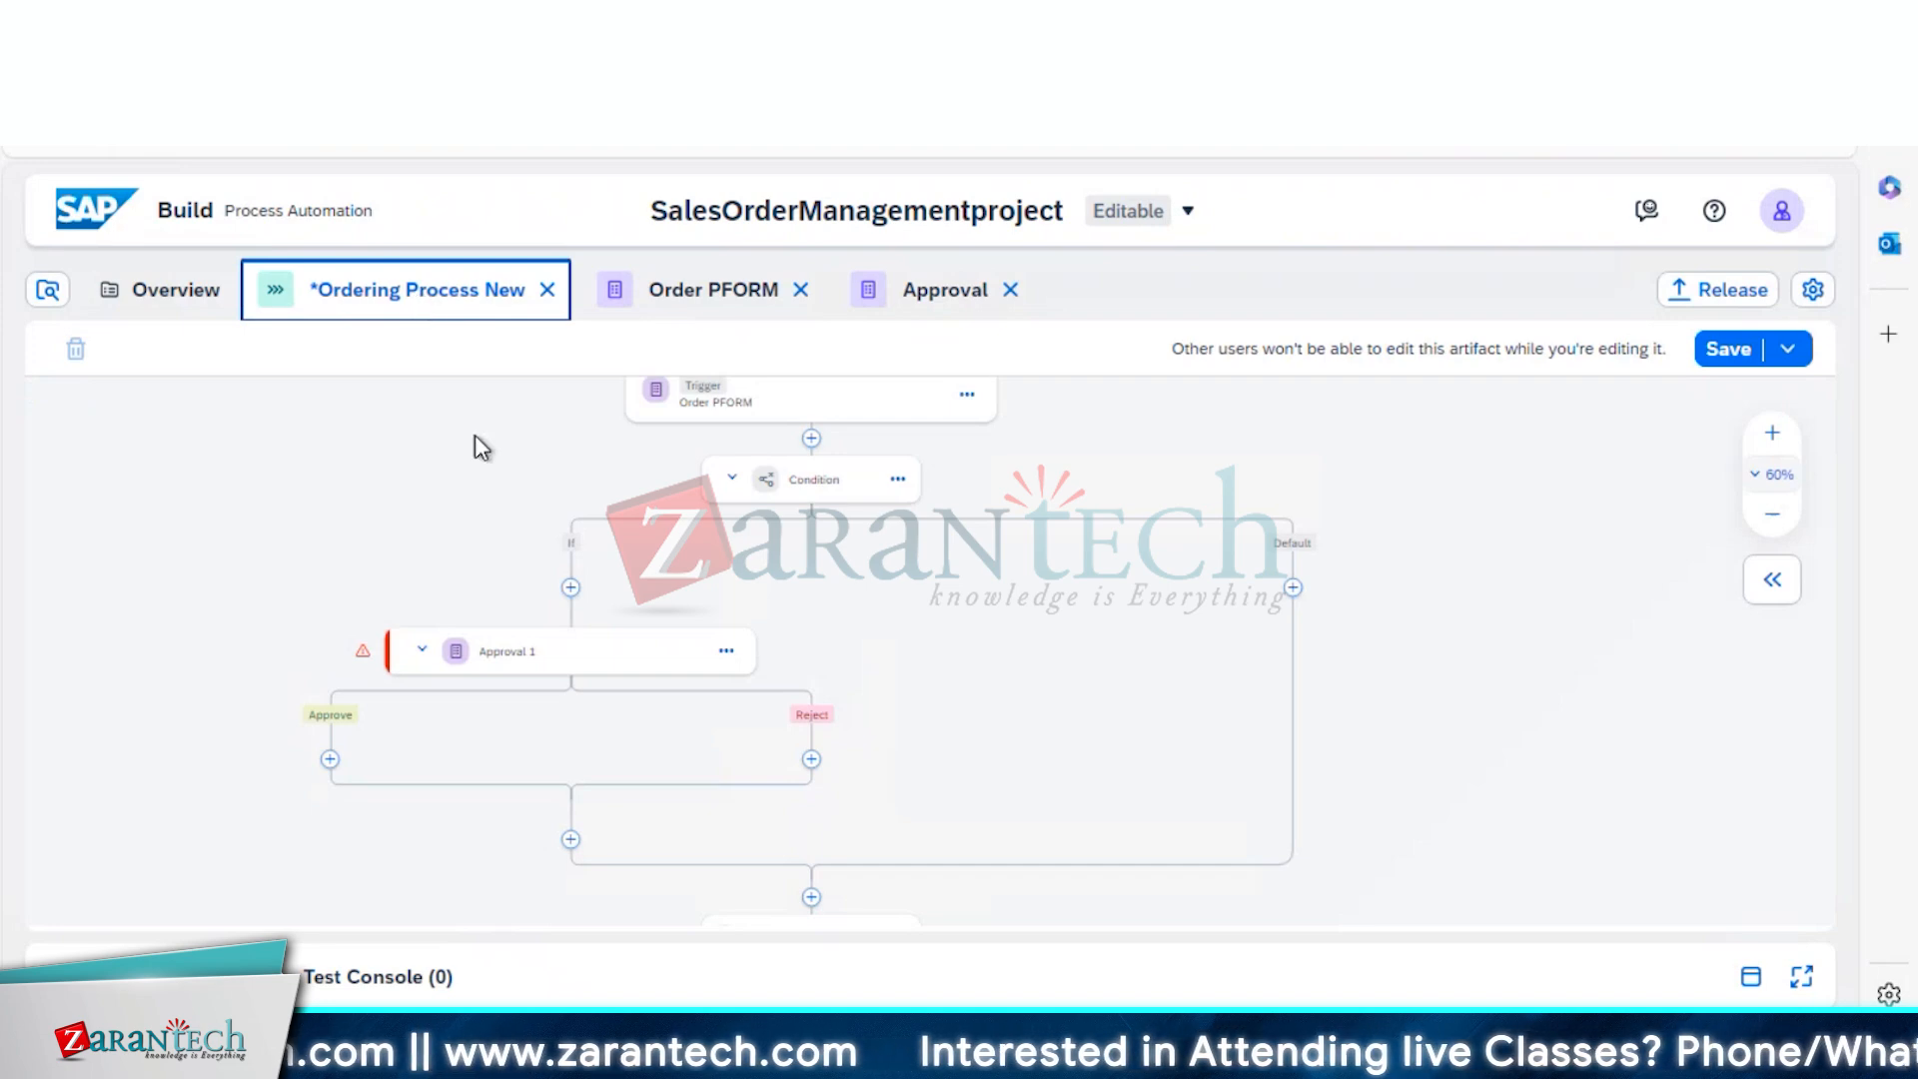
pyautogui.click(541, 659)
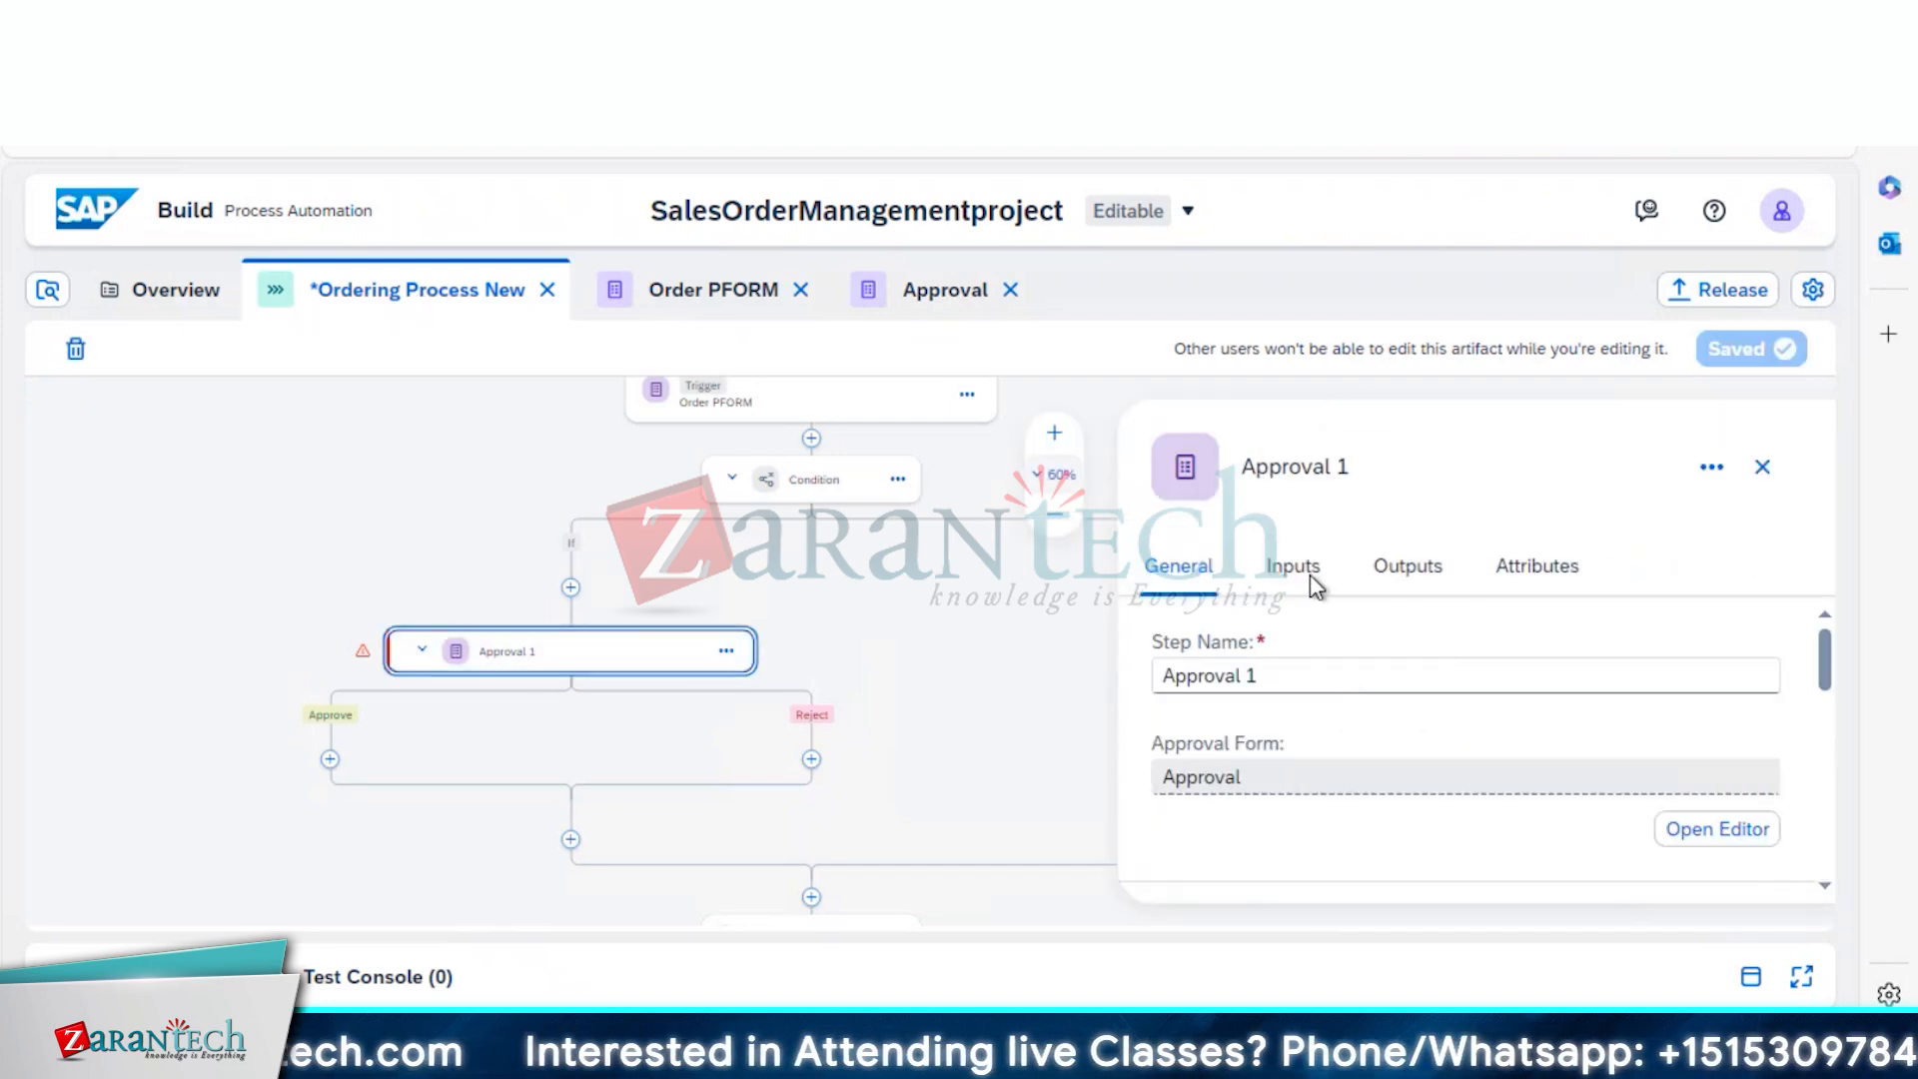
# Map Customer Number from Order PFORM into Approval 1's Customer Name input
pyautogui.click(1294, 568)
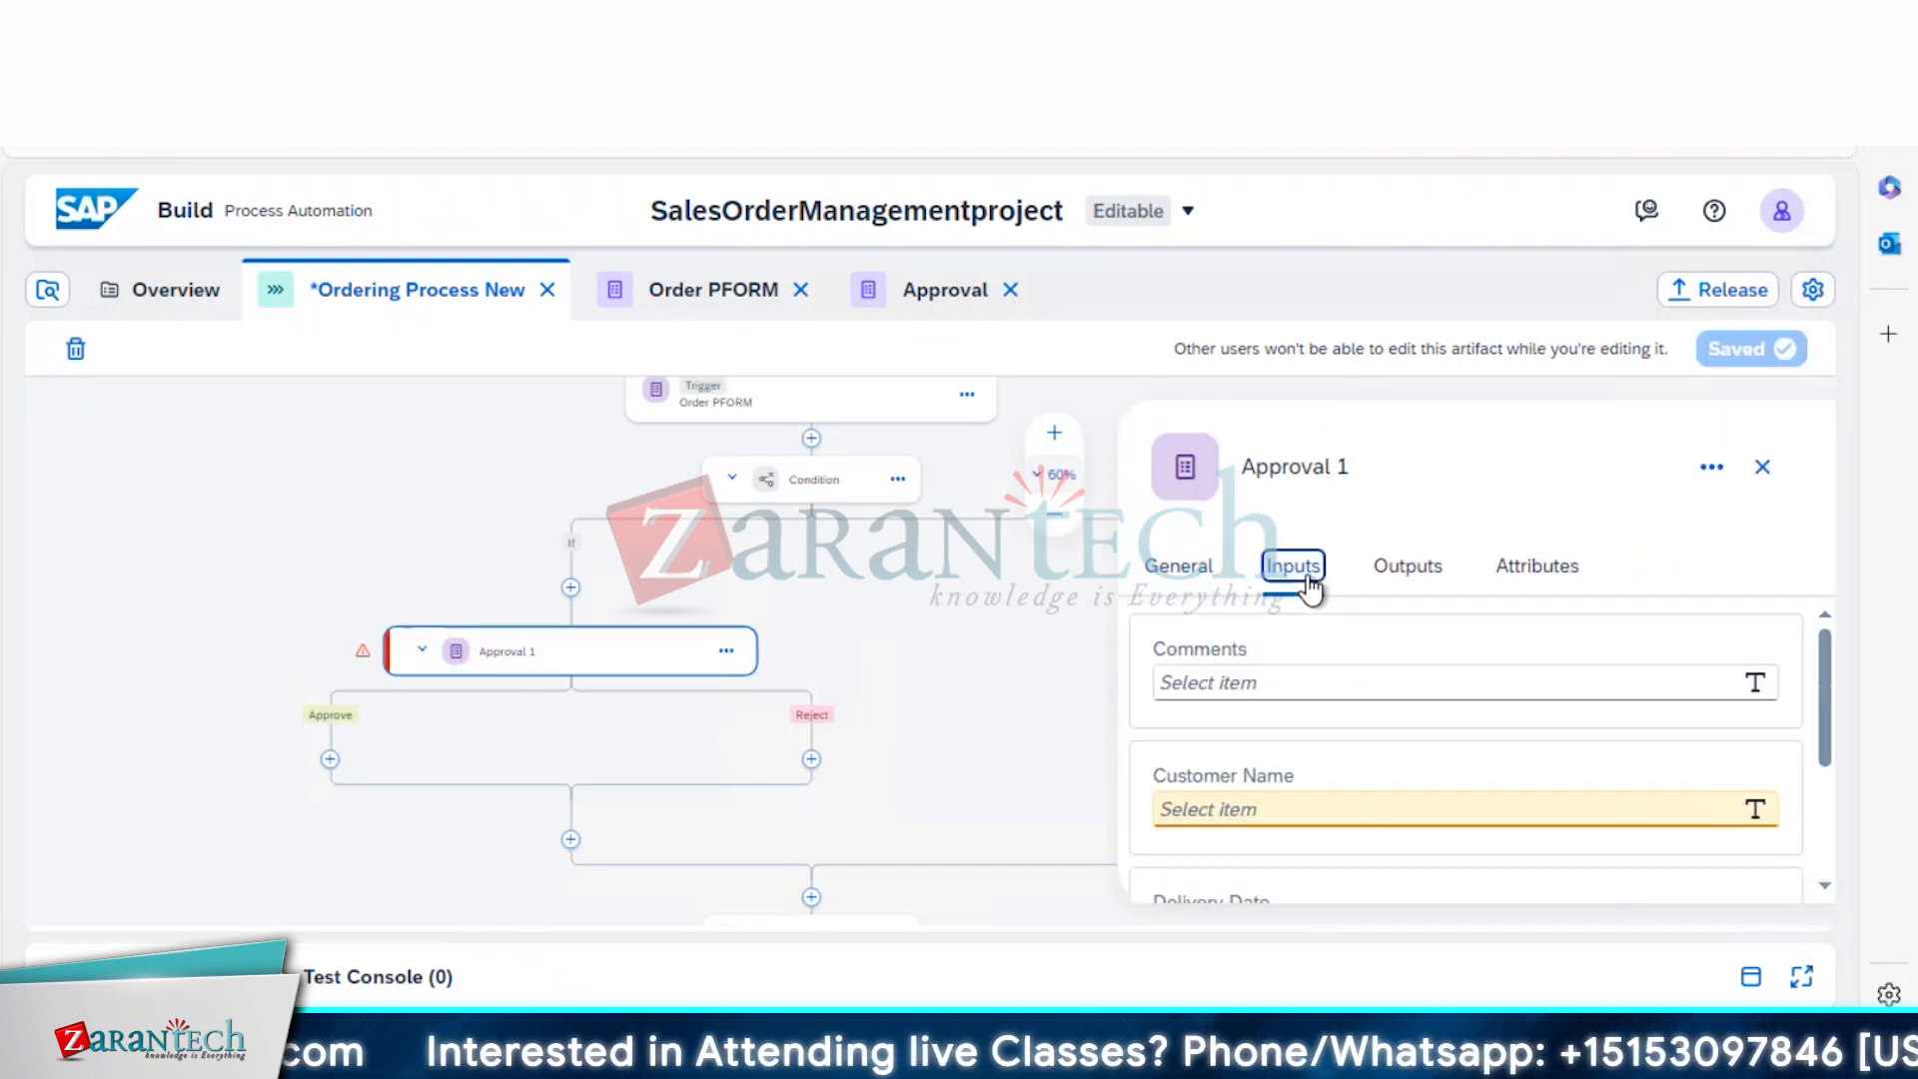
pyautogui.click(1299, 808)
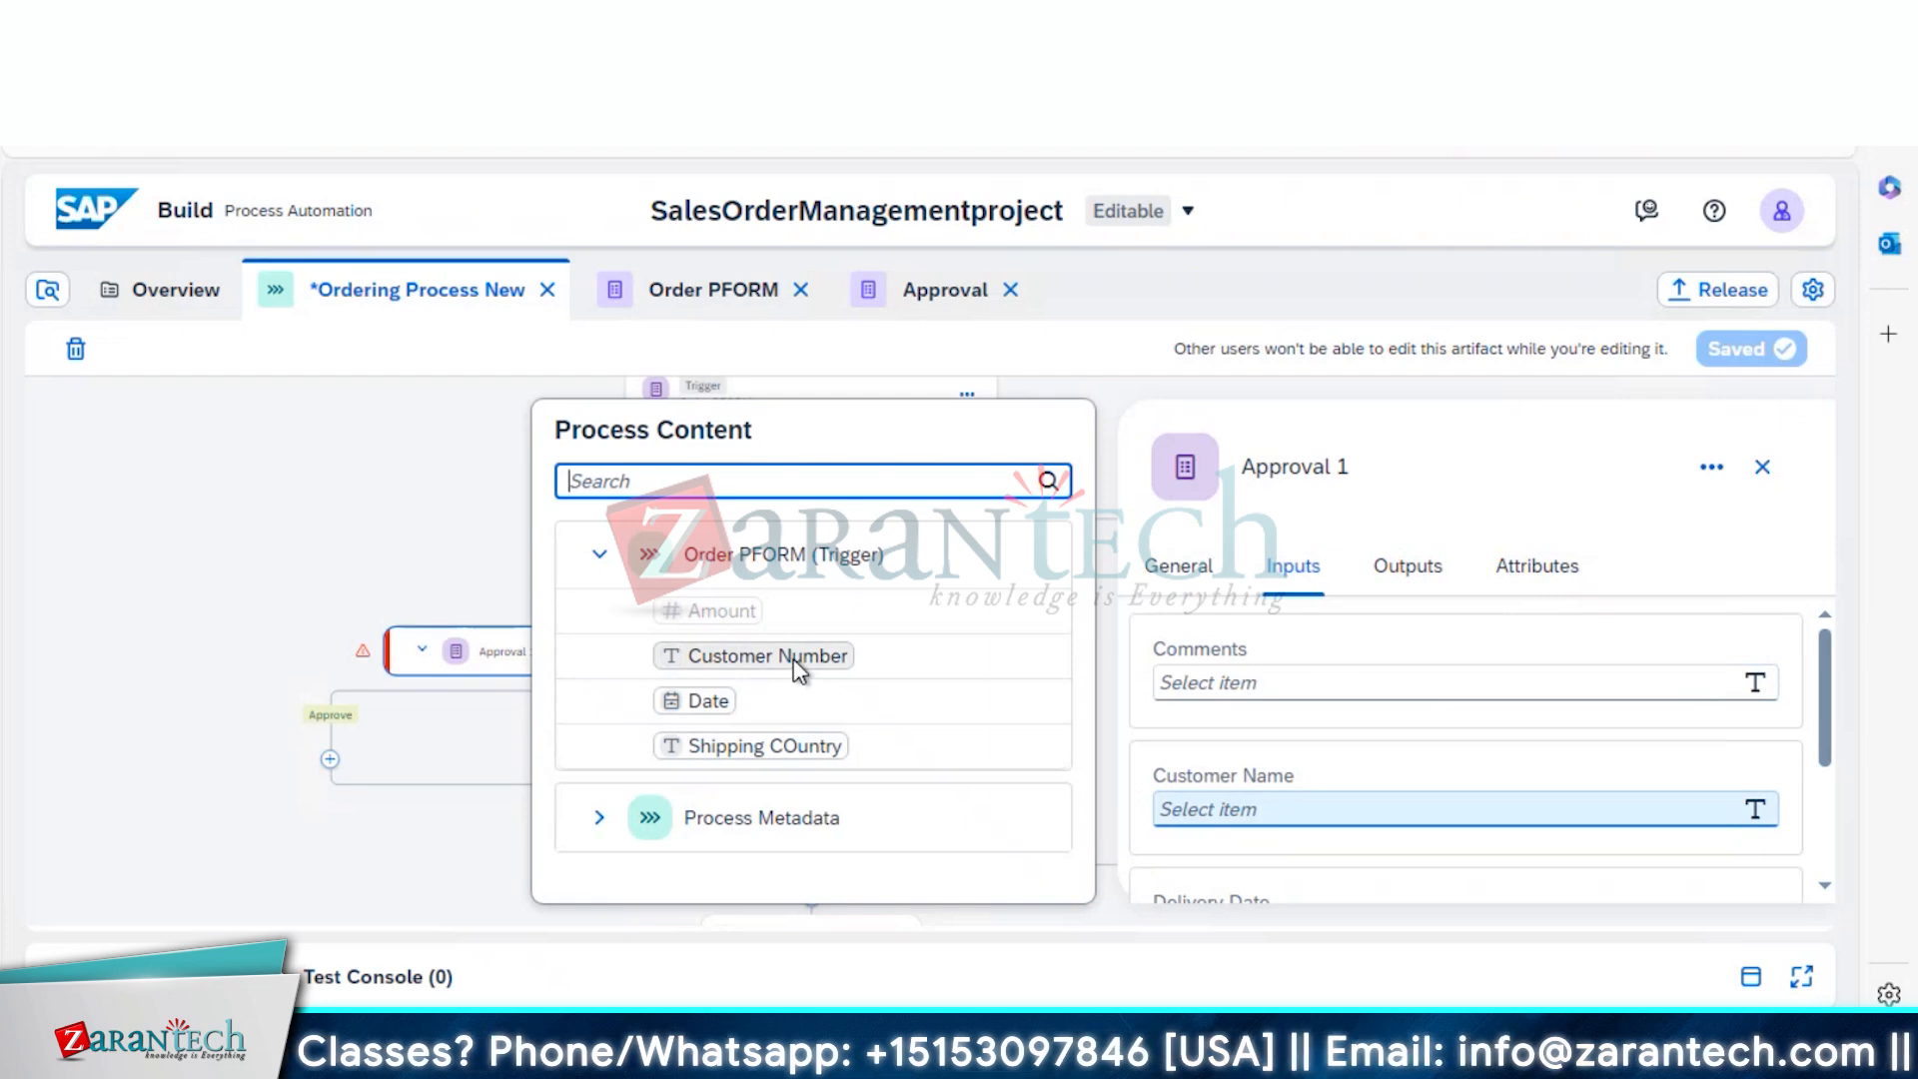
pyautogui.rightClick(796, 667)
pyautogui.click(1450, 799)
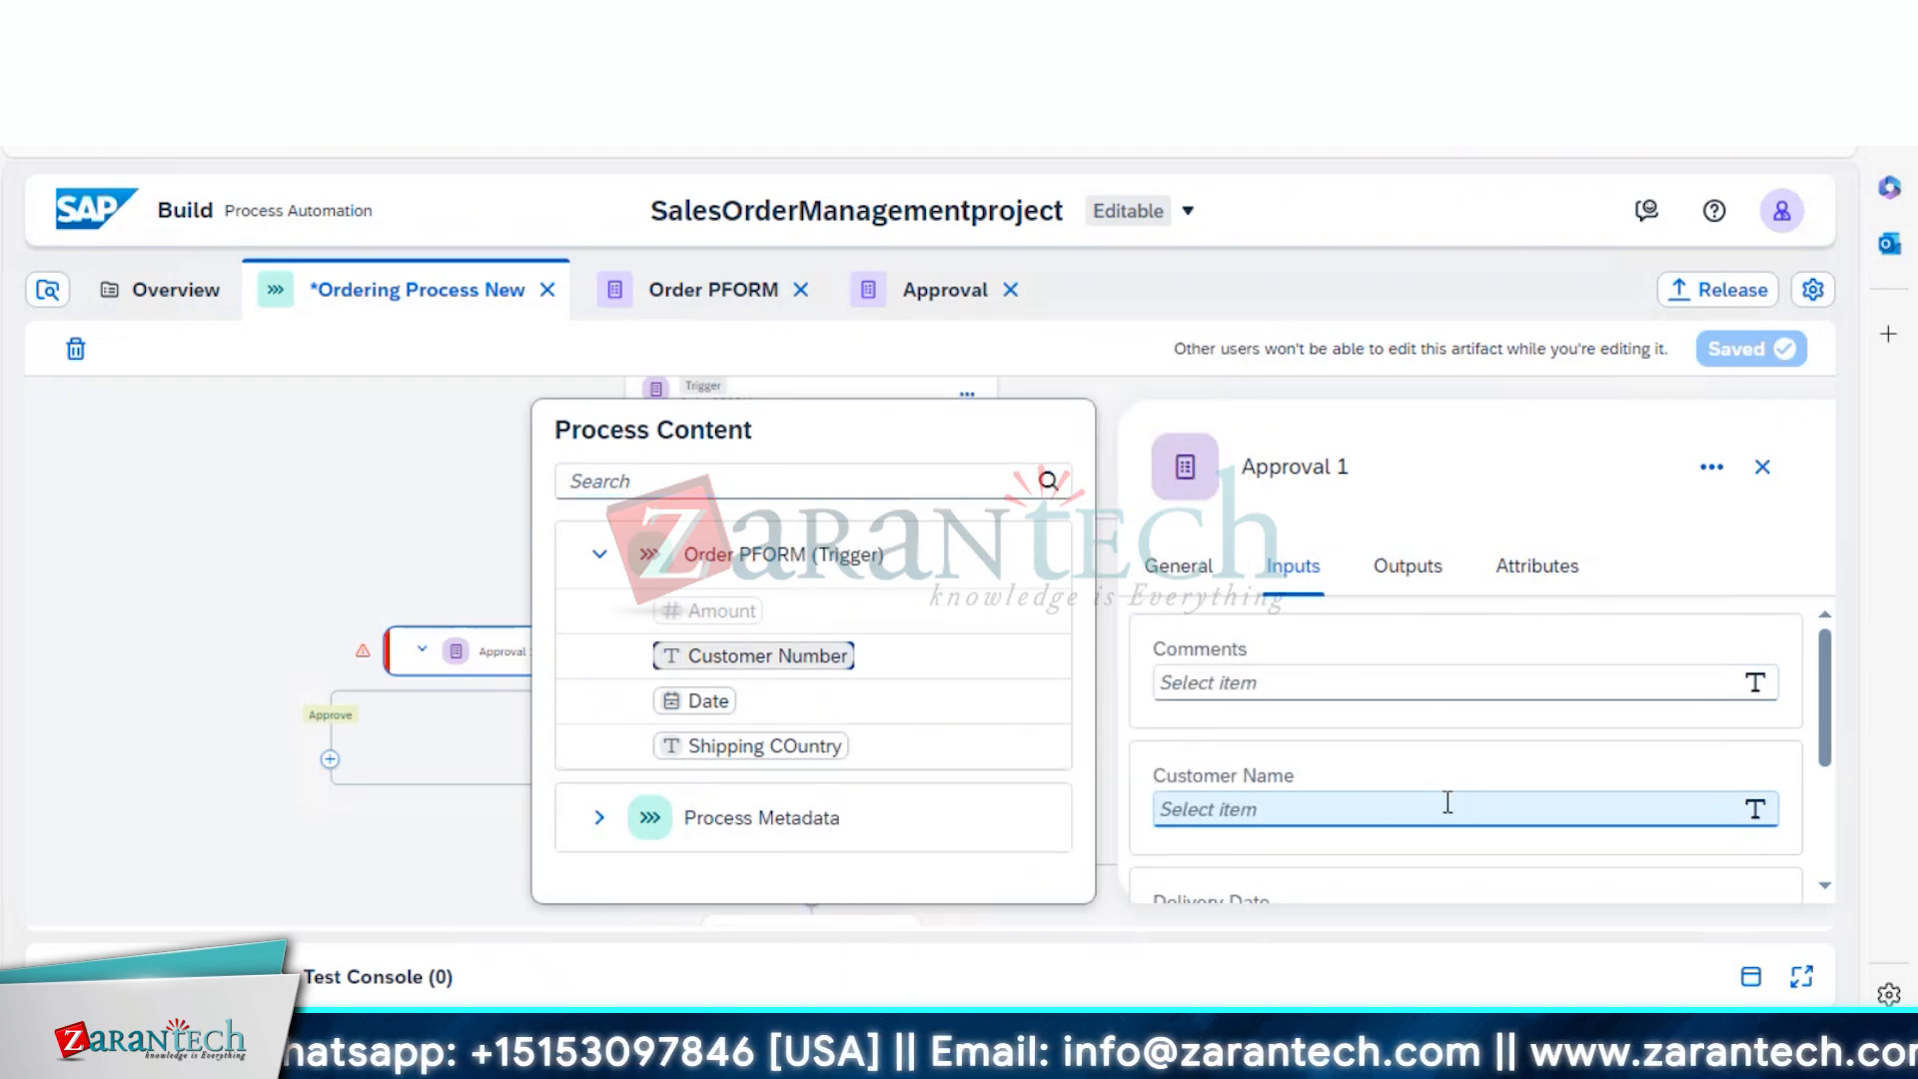
pyautogui.click(1447, 803)
pyautogui.moveTo(831, 661); pyautogui.dragTo(1268, 805)
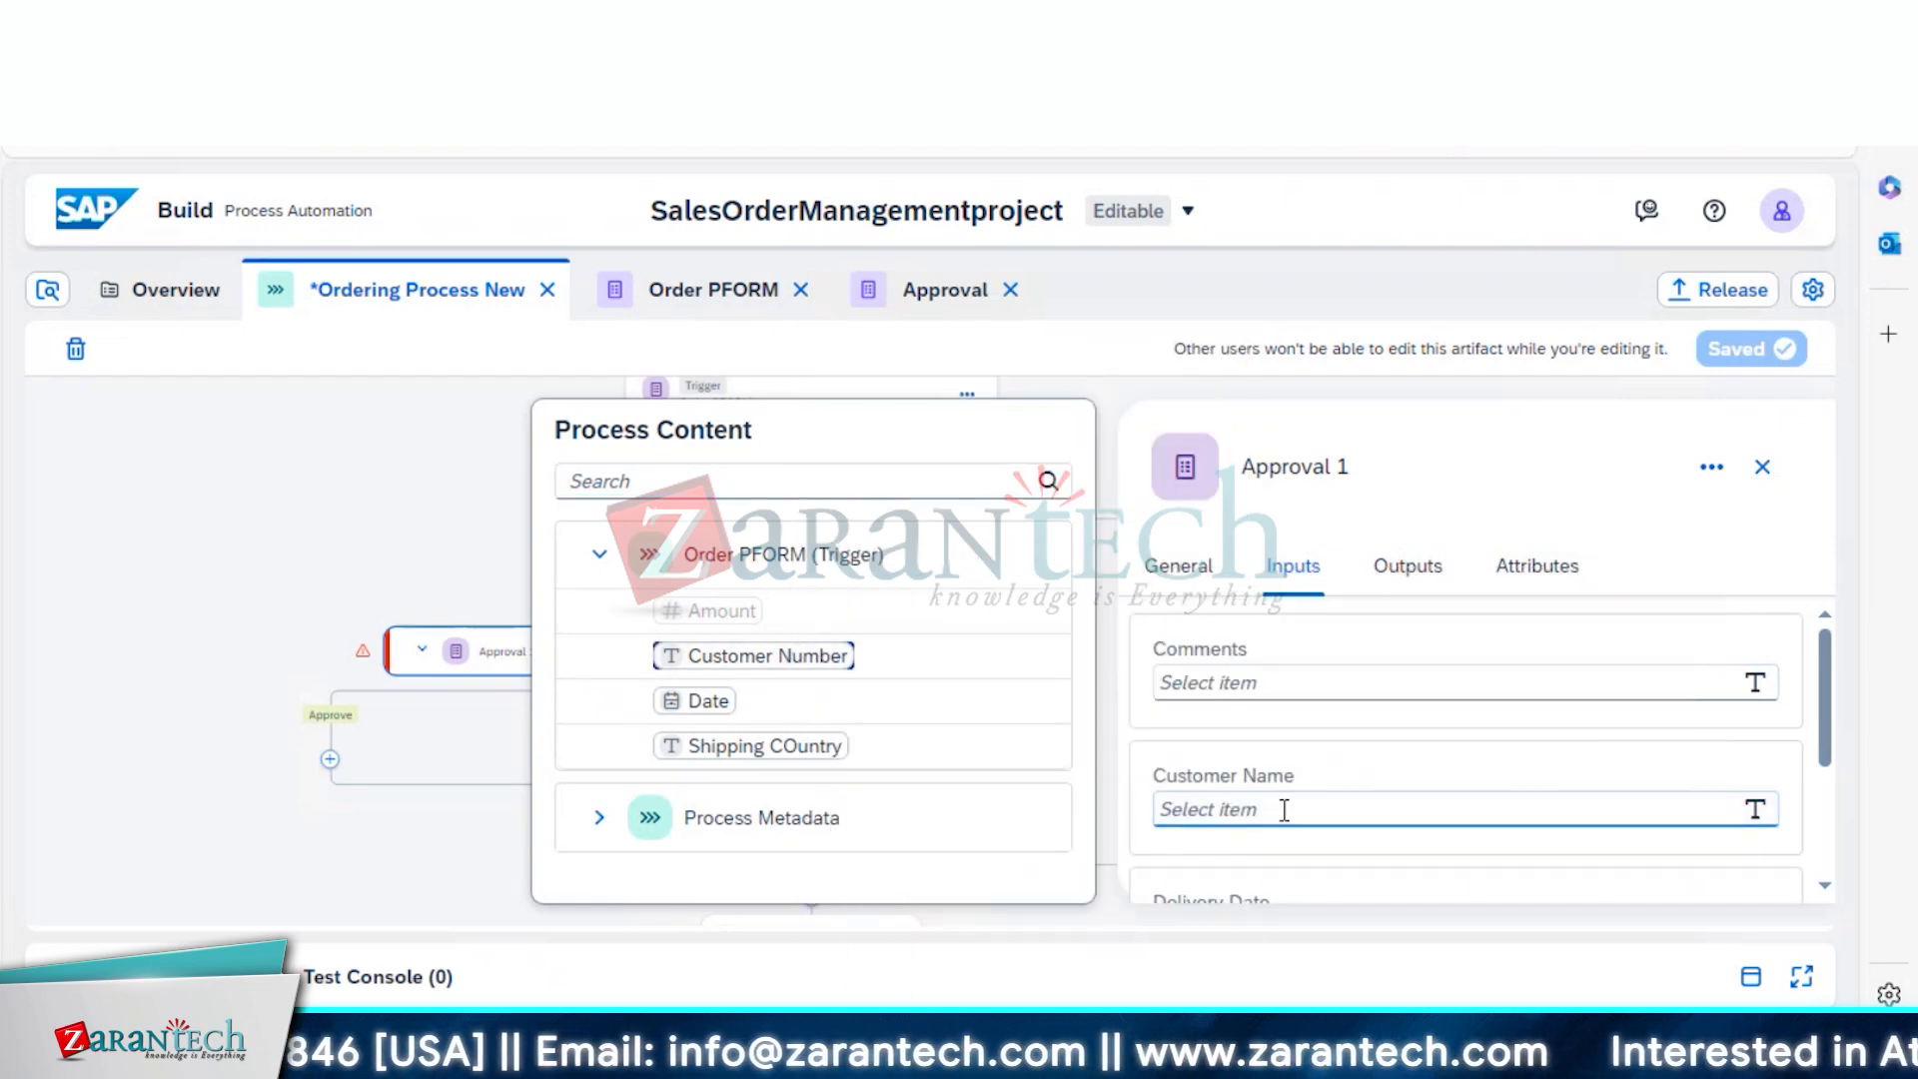
pyautogui.click(756, 660)
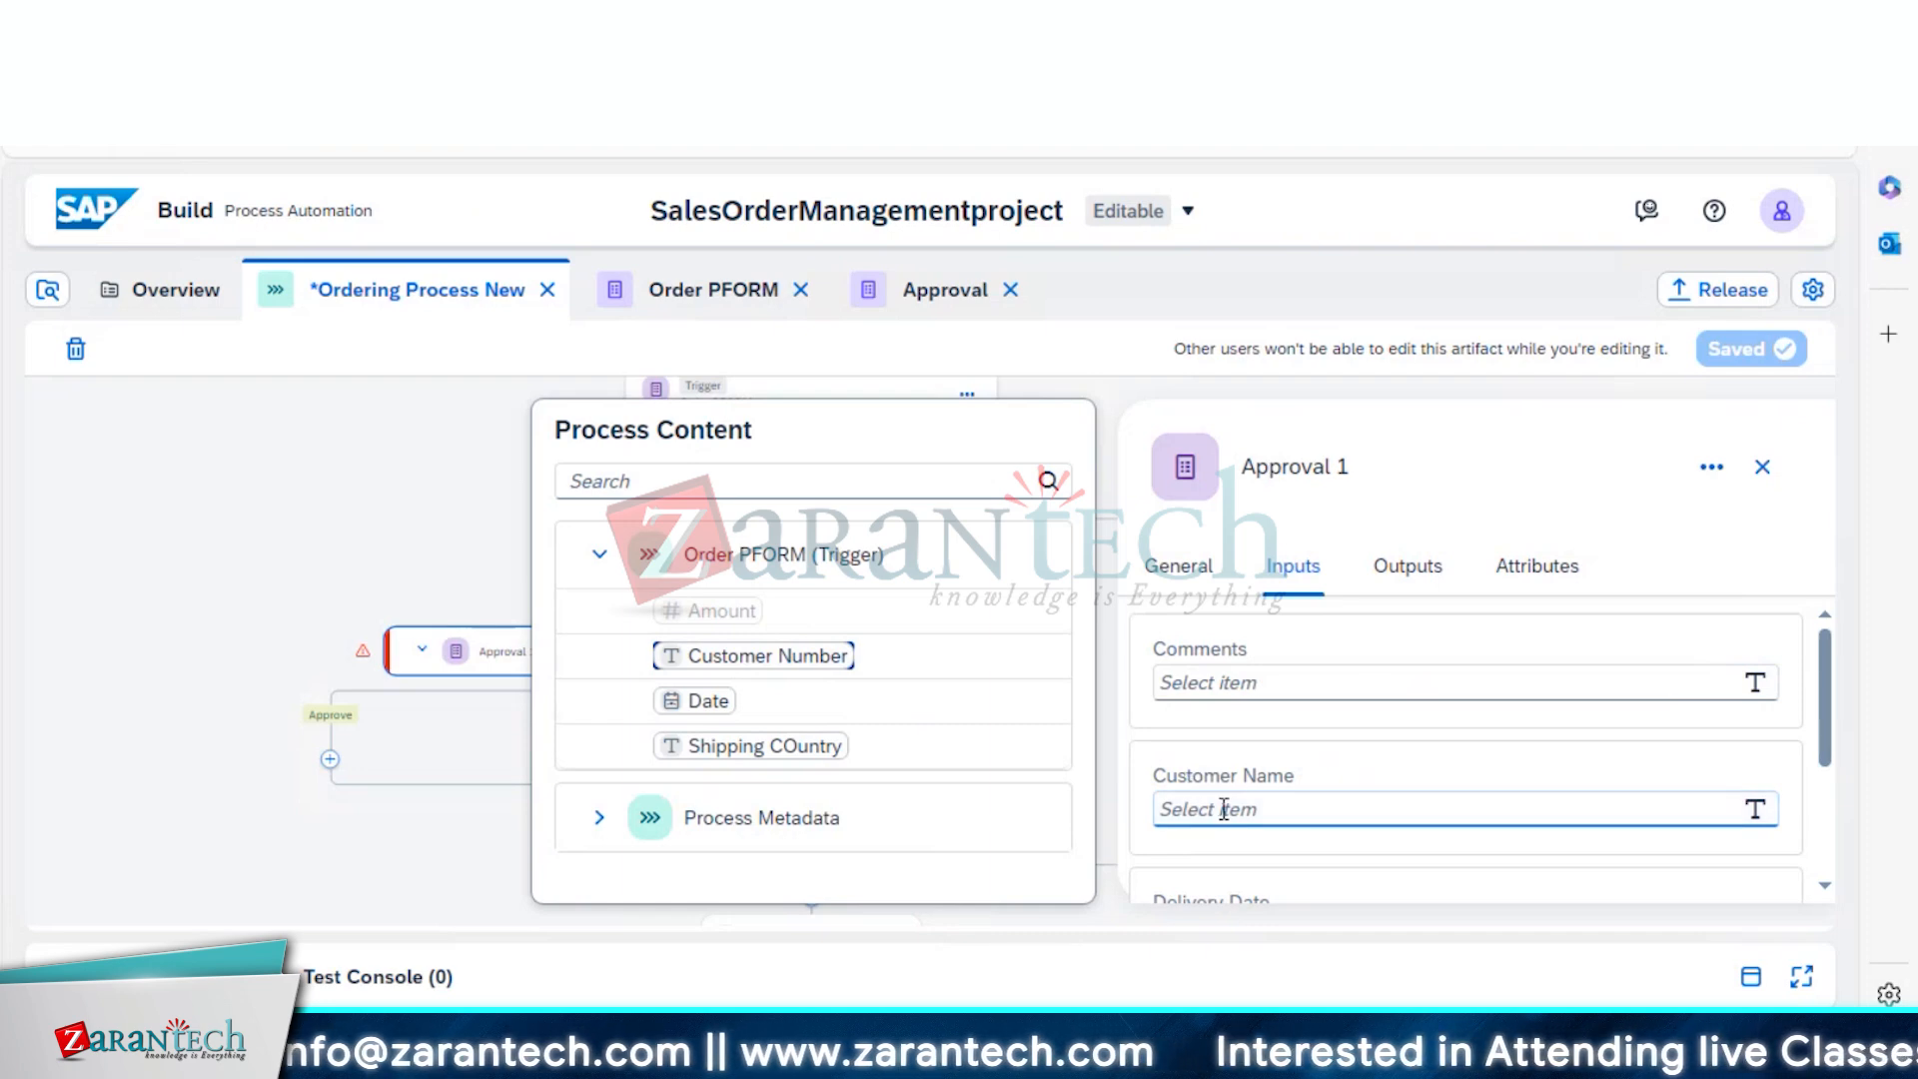
pyautogui.click(745, 656)
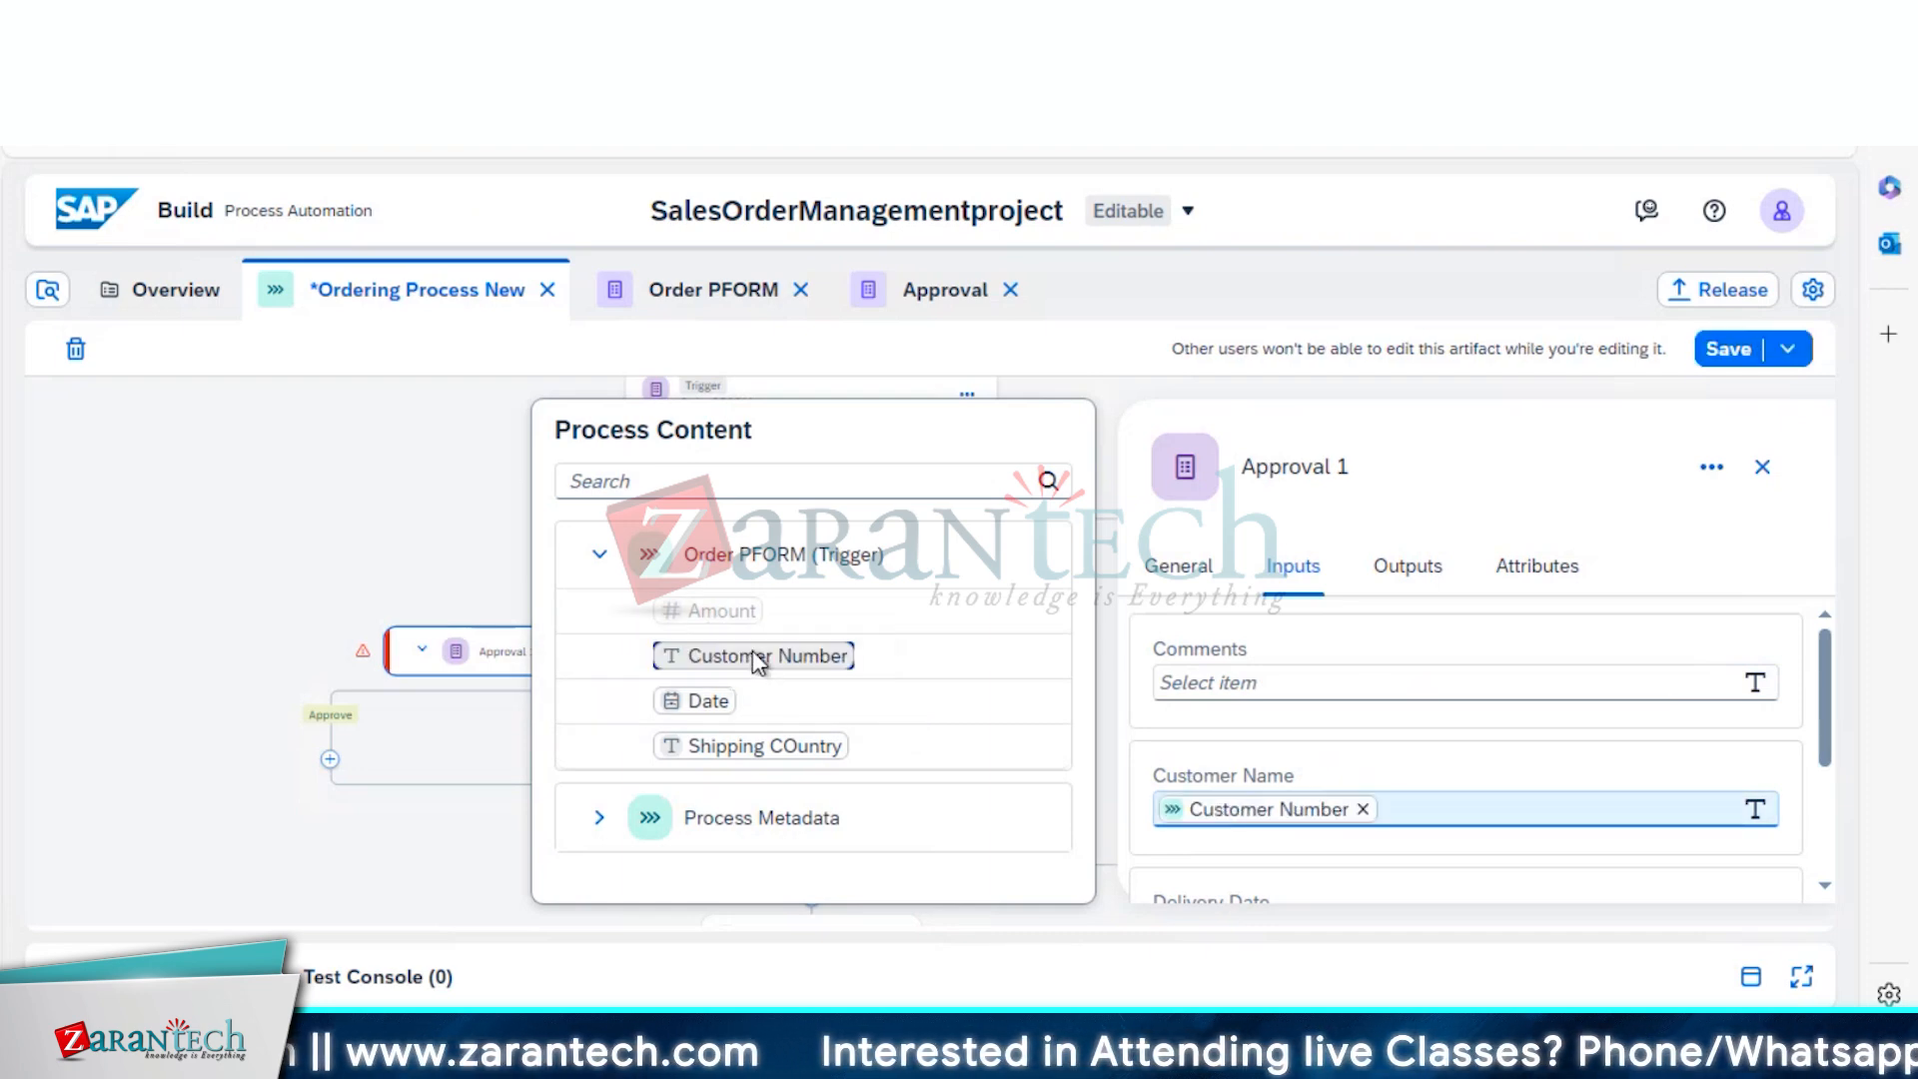
# Map Date to Delivery Date and Amount to Order Number, then save the draft
pyautogui.moveTo(1828, 737); pyautogui.dragTo(1830, 825)
pyautogui.click(1220, 736)
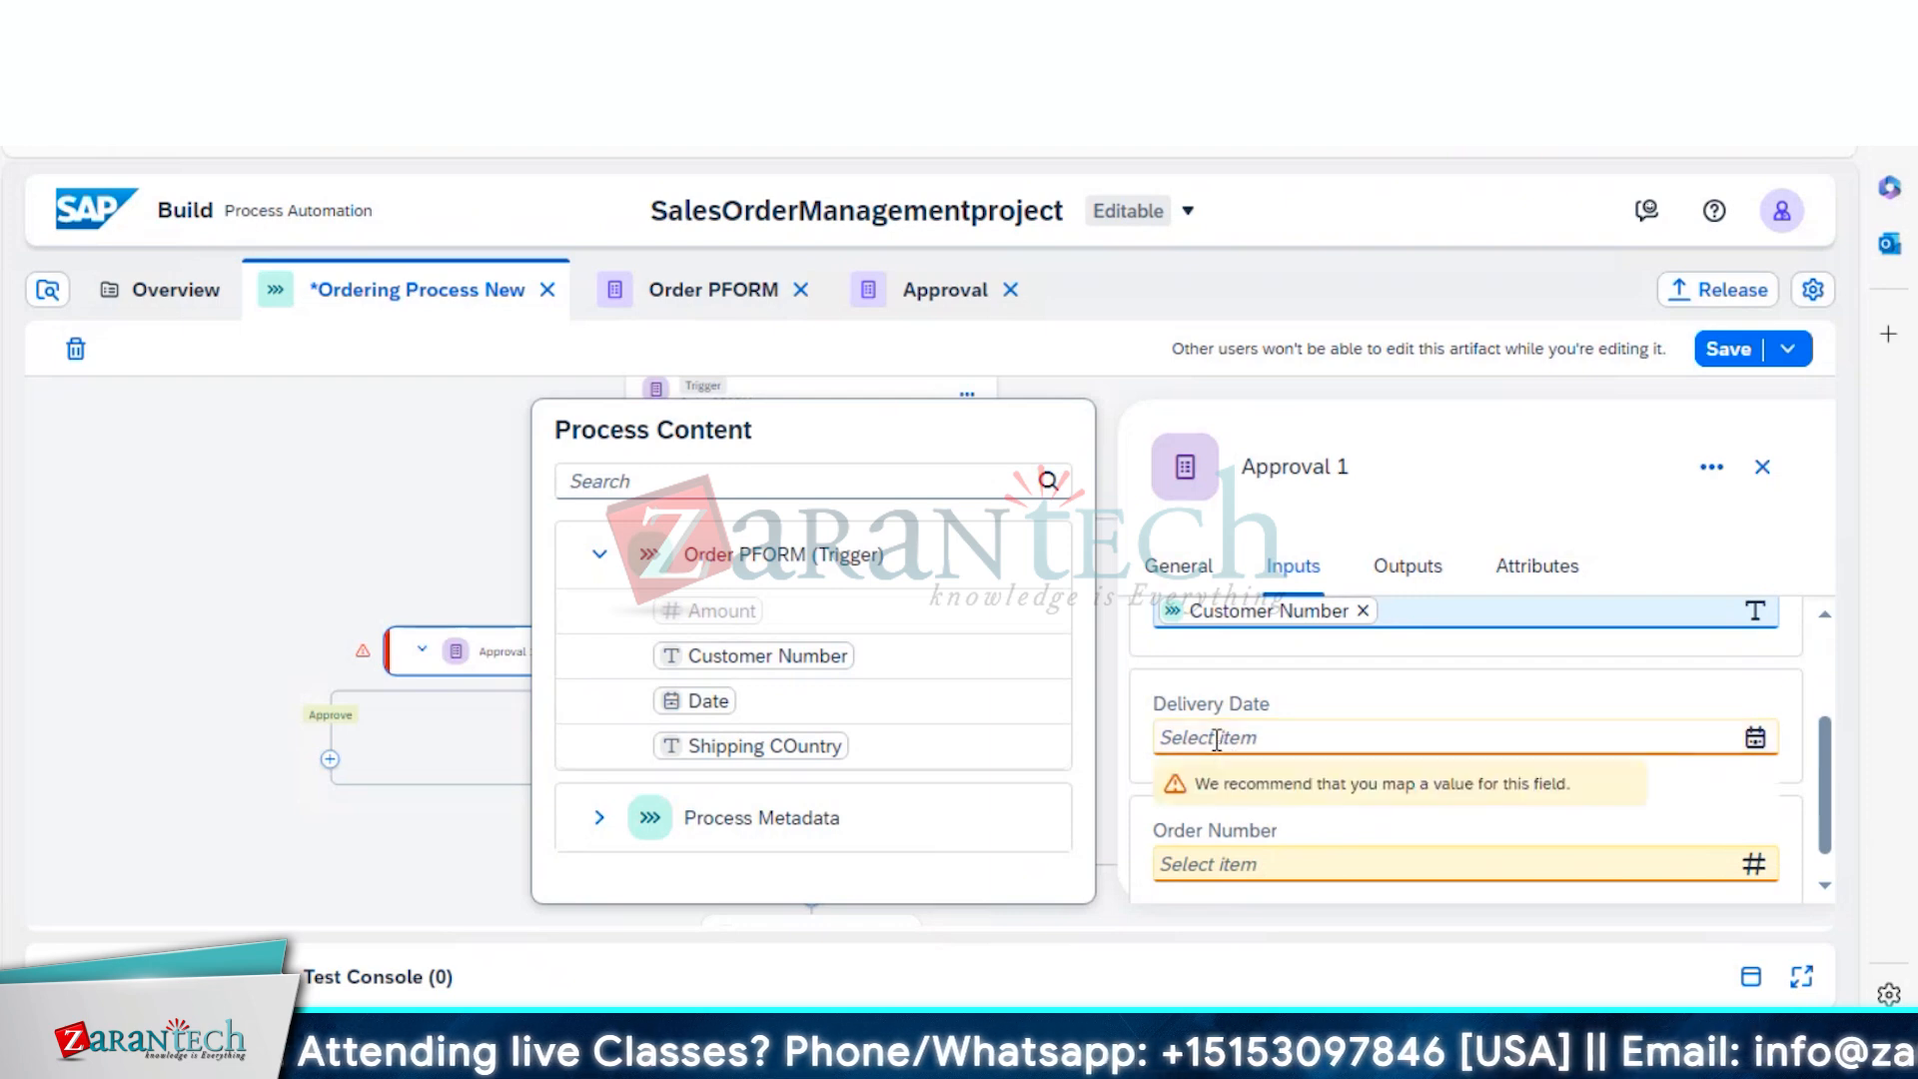
pyautogui.click(702, 710)
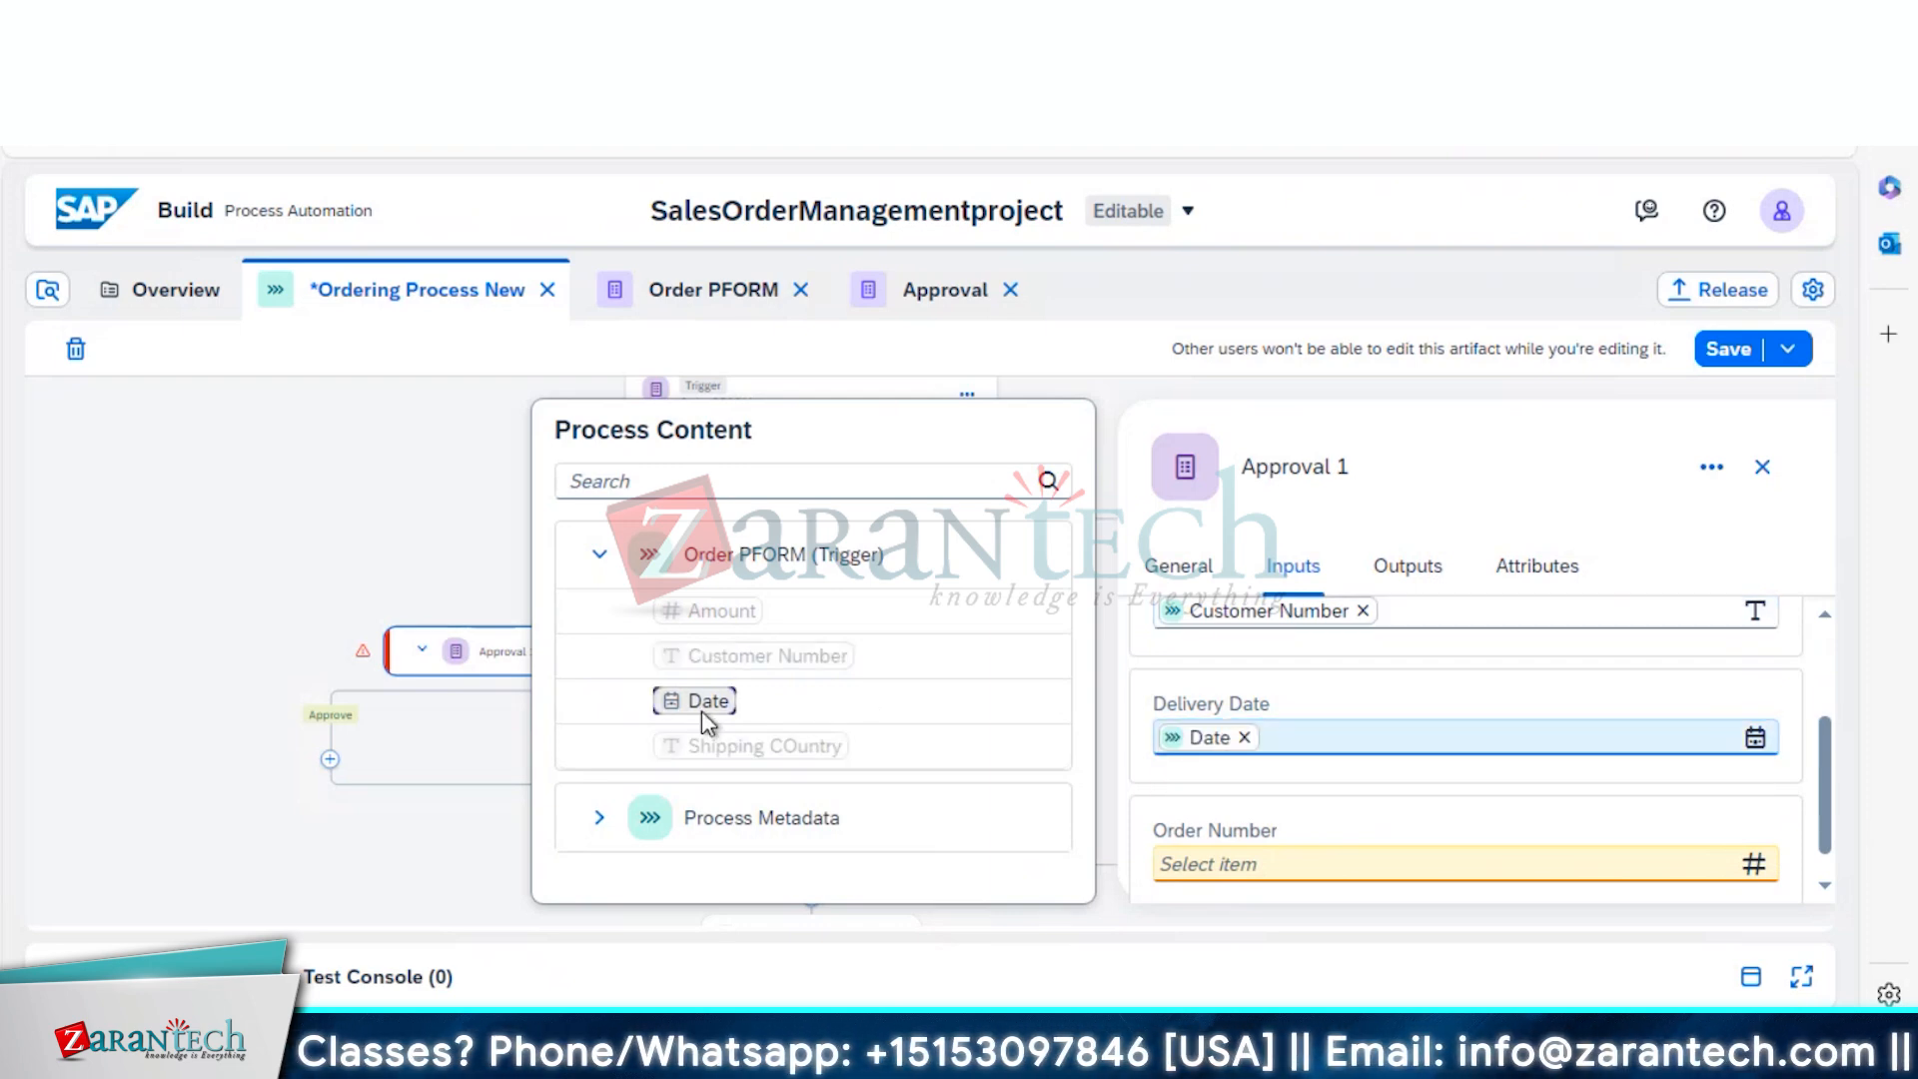
pyautogui.click(1233, 867)
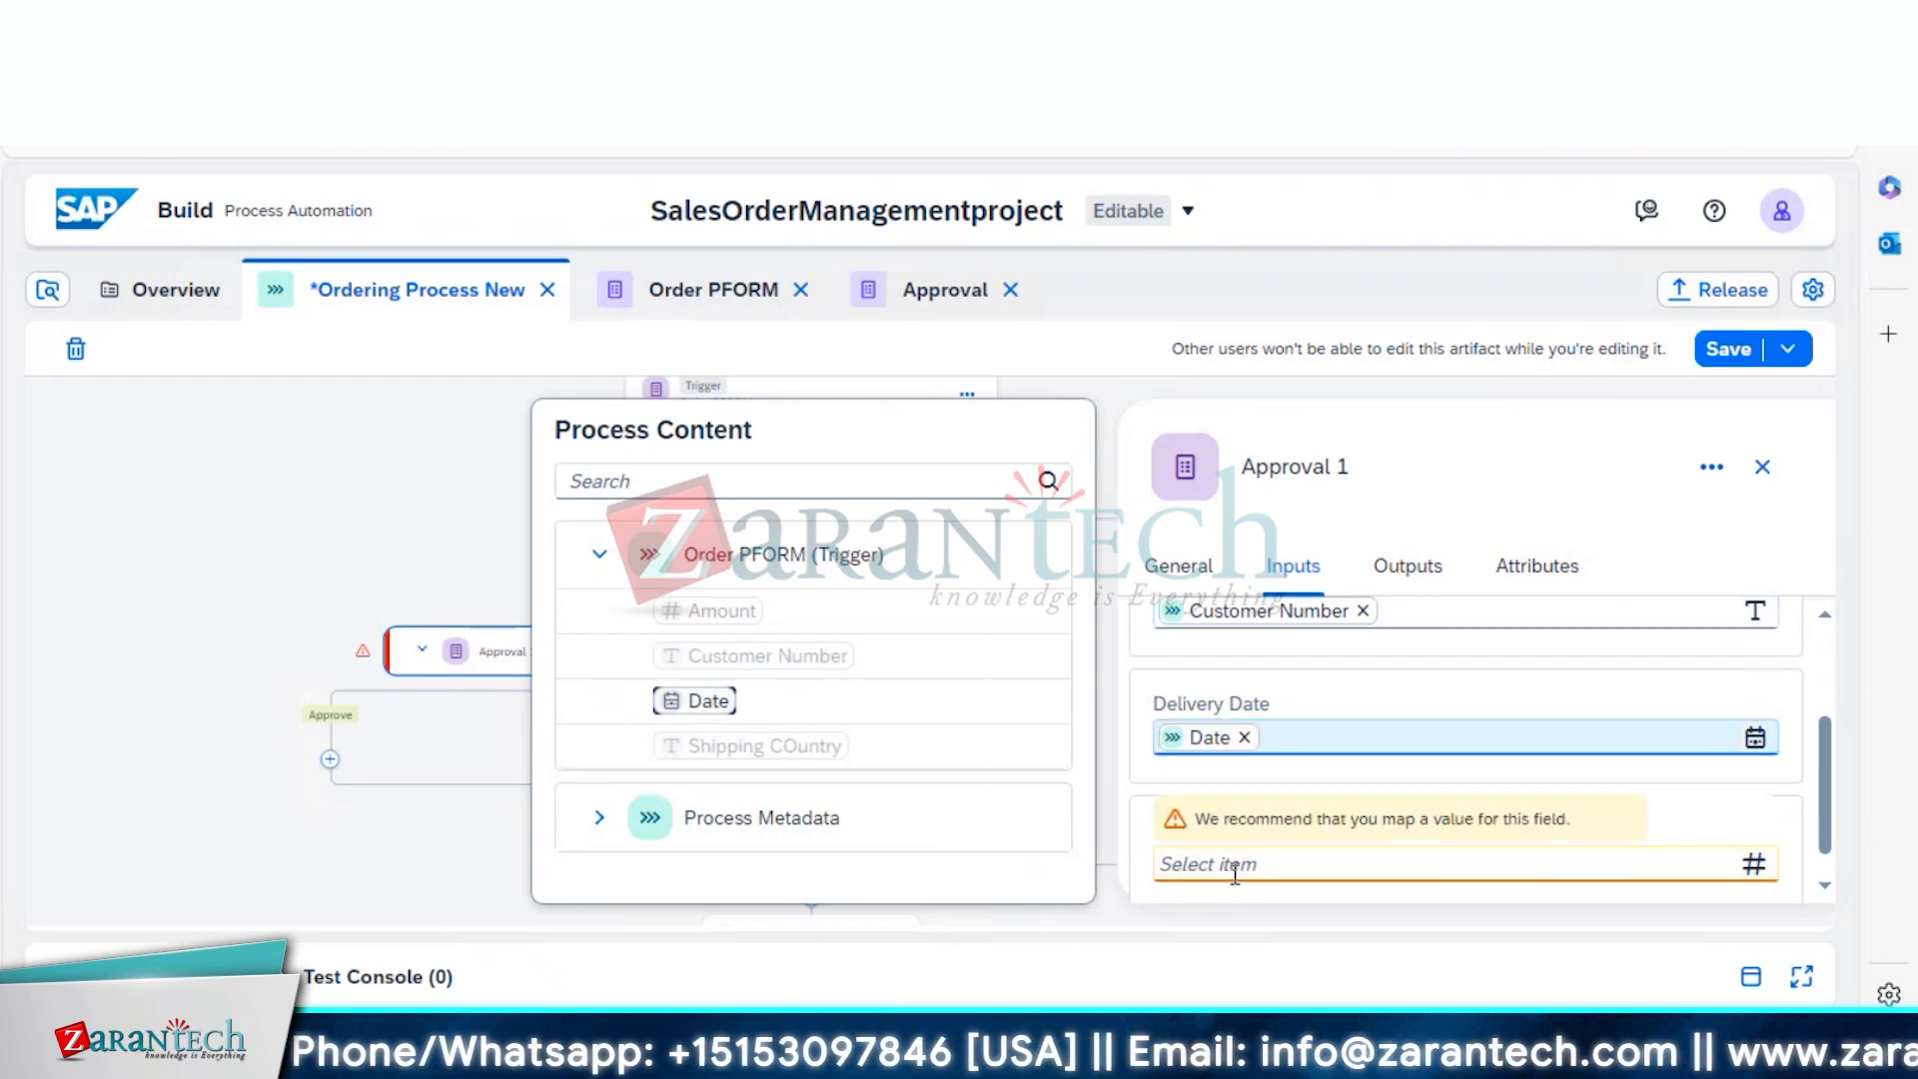
pyautogui.click(693, 615)
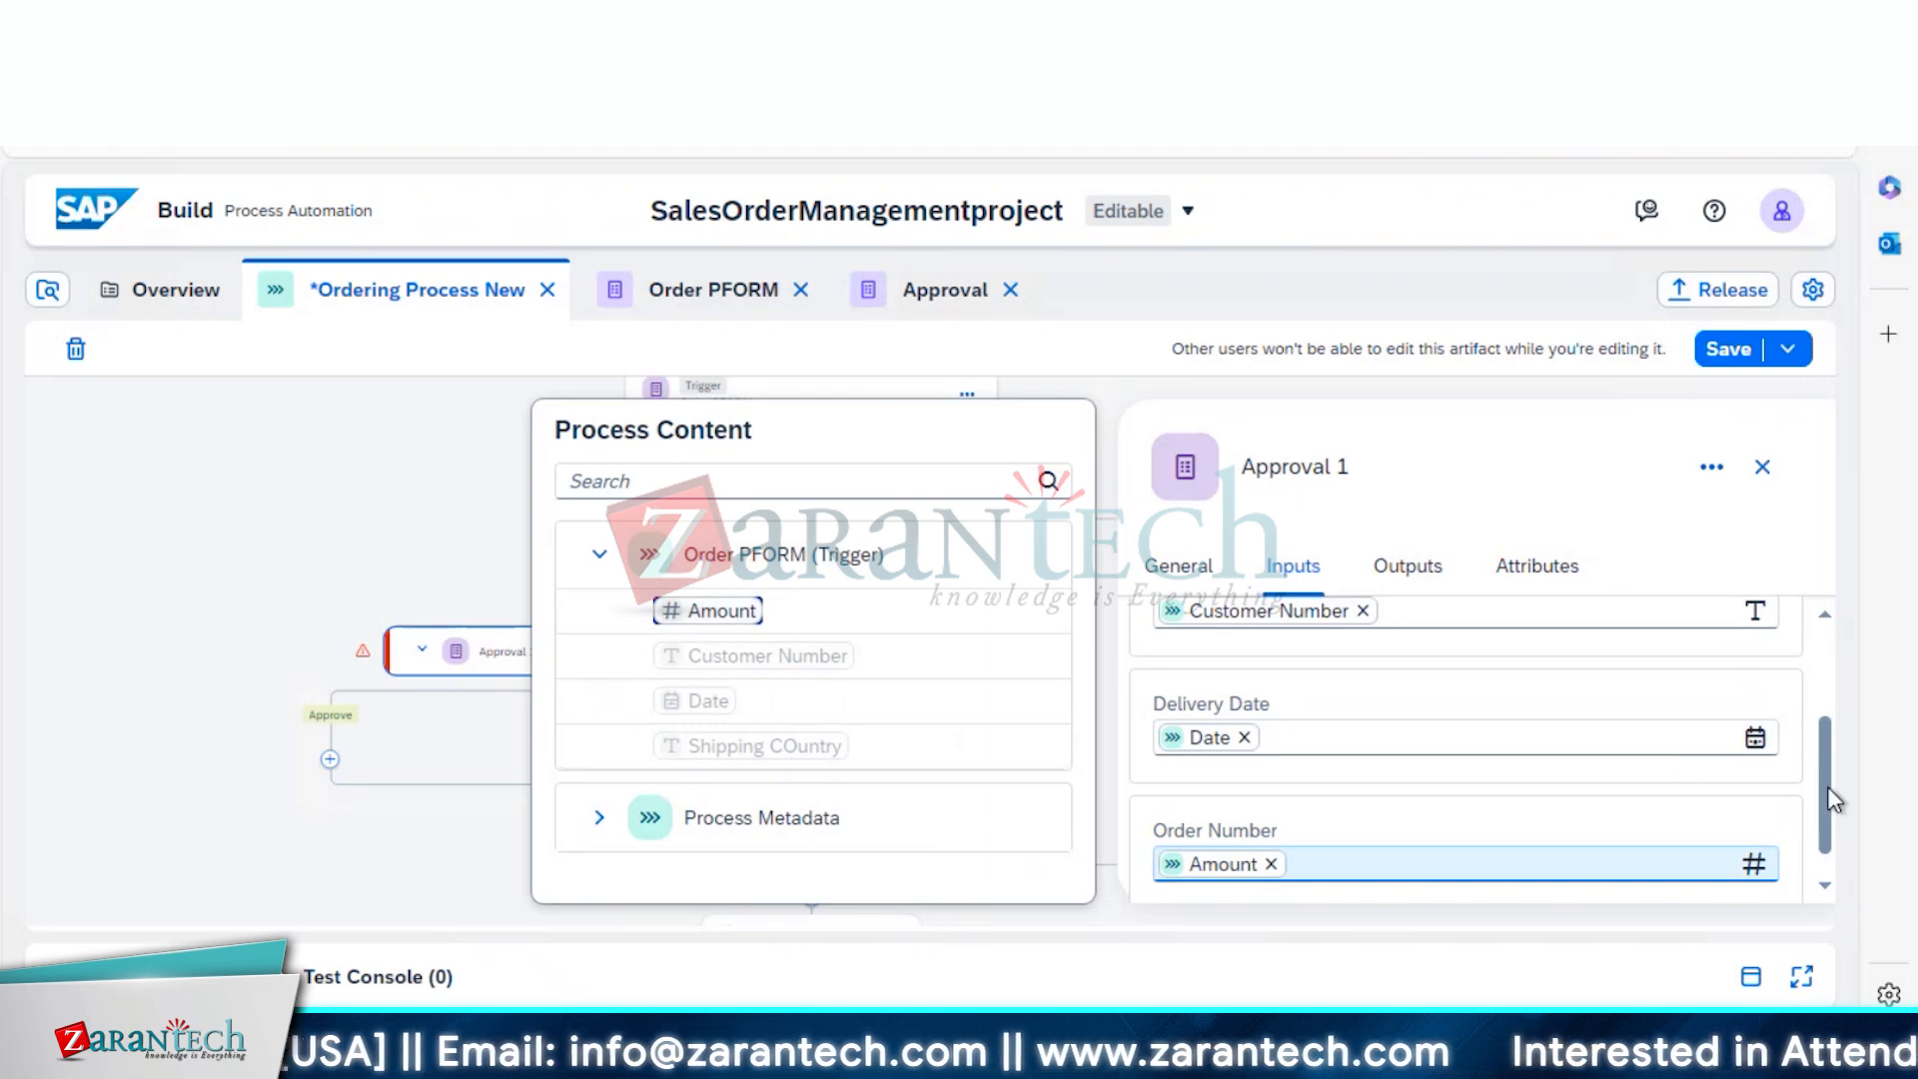
pyautogui.scroll(-1, 1830, 857)
pyautogui.scroll(3, 1828, 859)
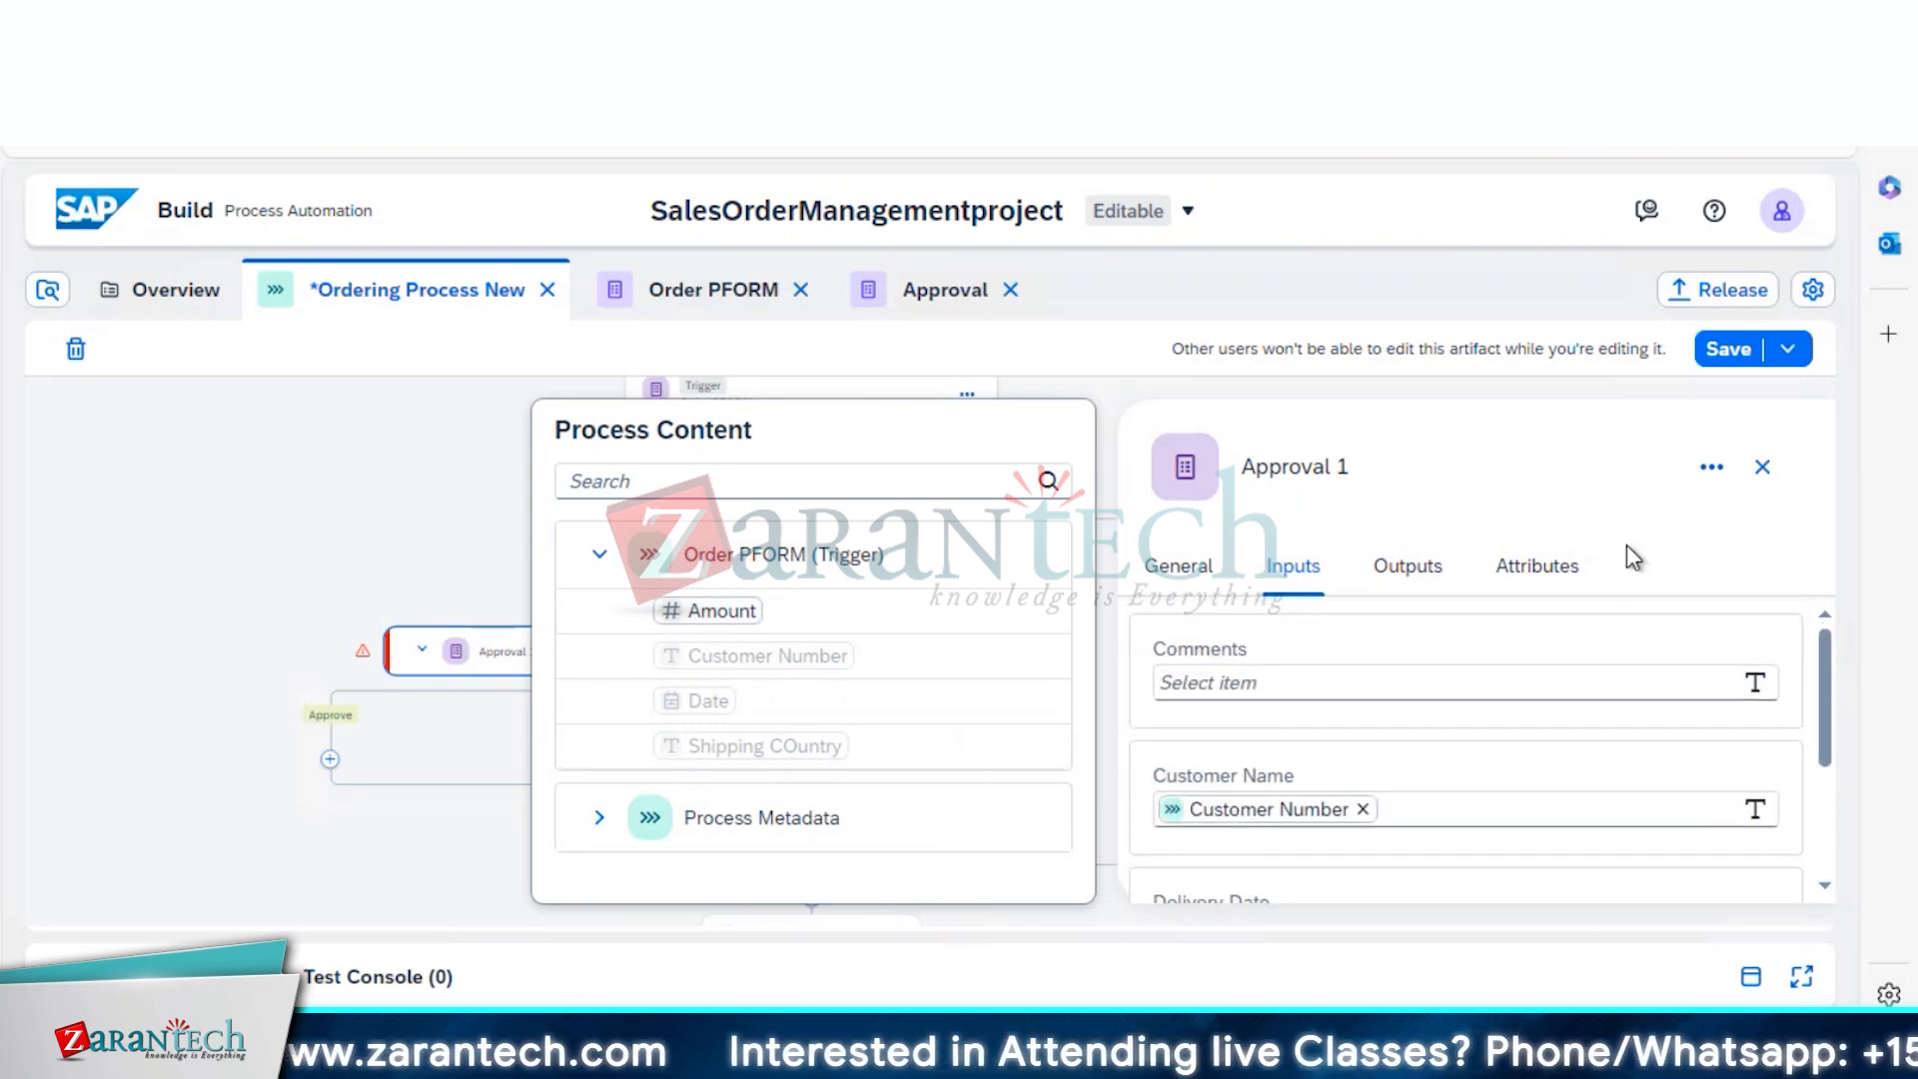
pyautogui.click(1730, 352)
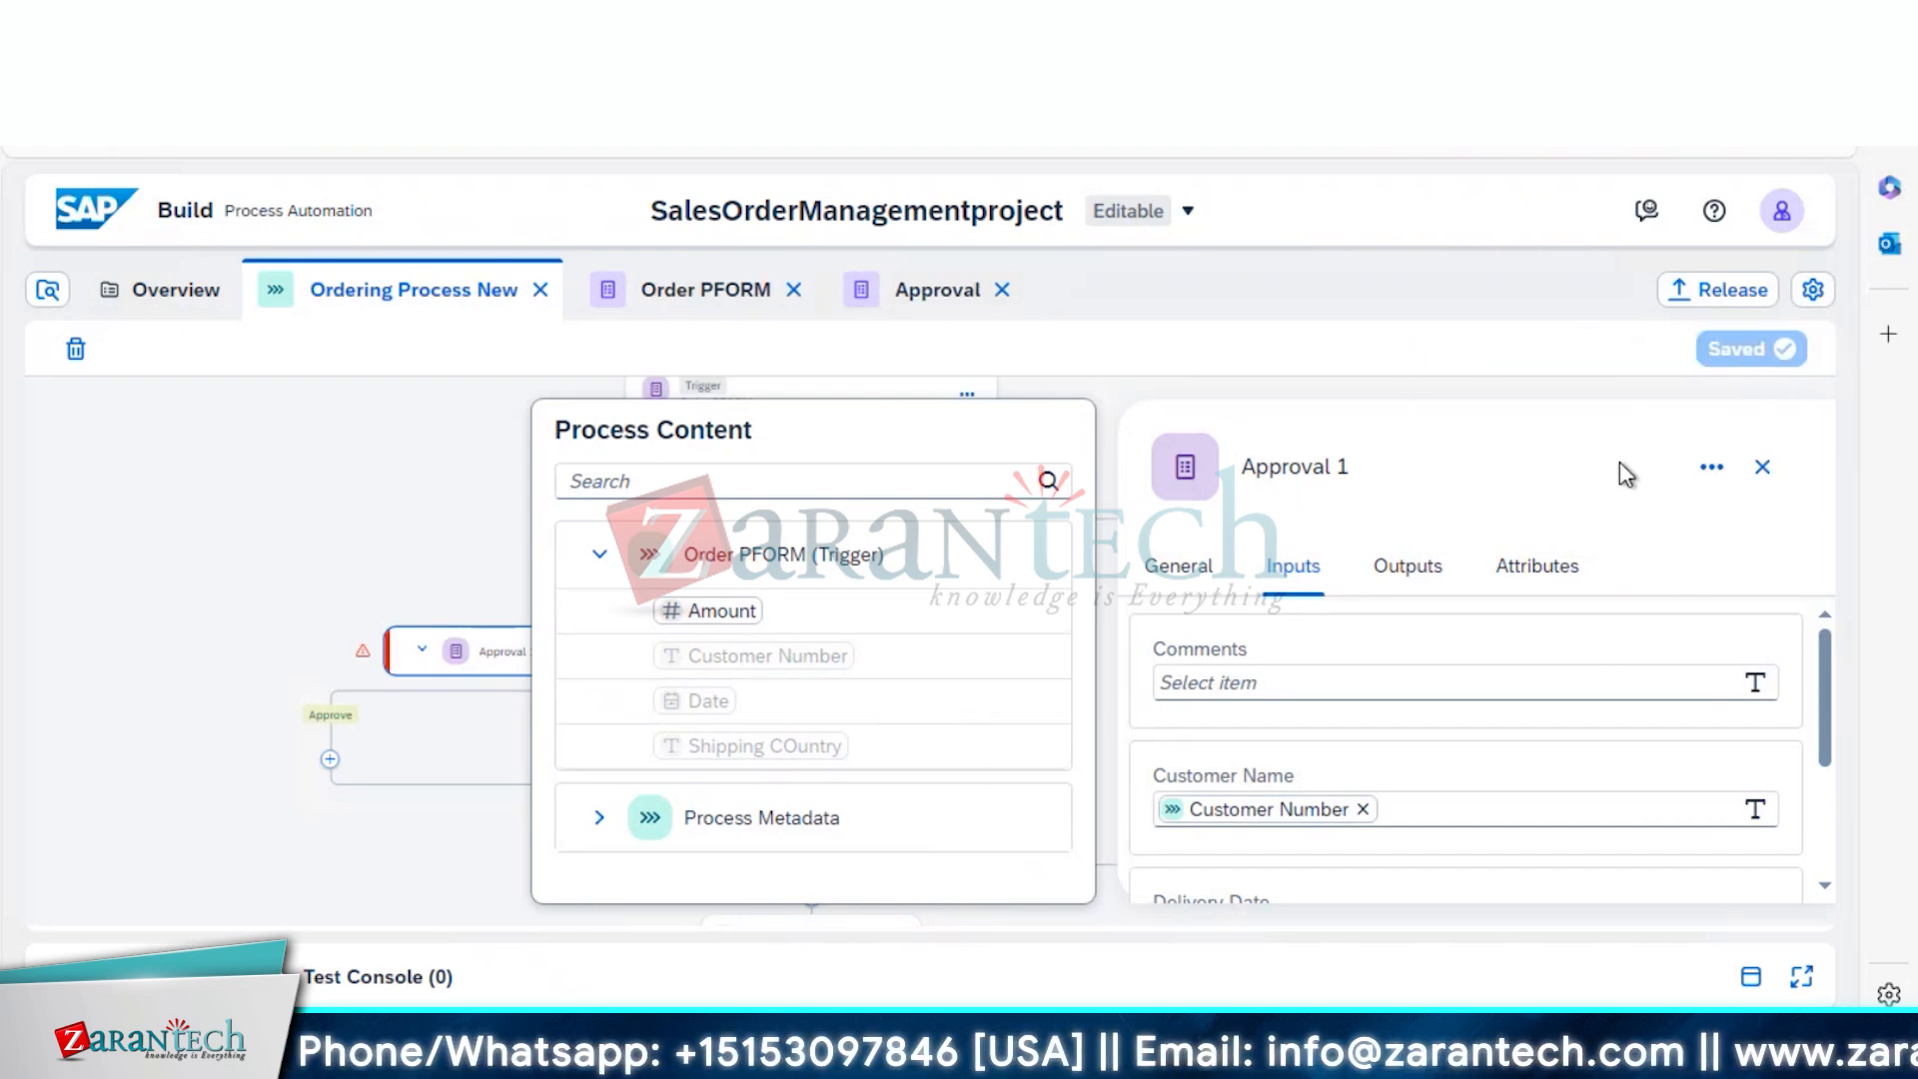
# Set Approval 1's recipient Users to Process Started By on the General tab
pyautogui.click(1189, 575)
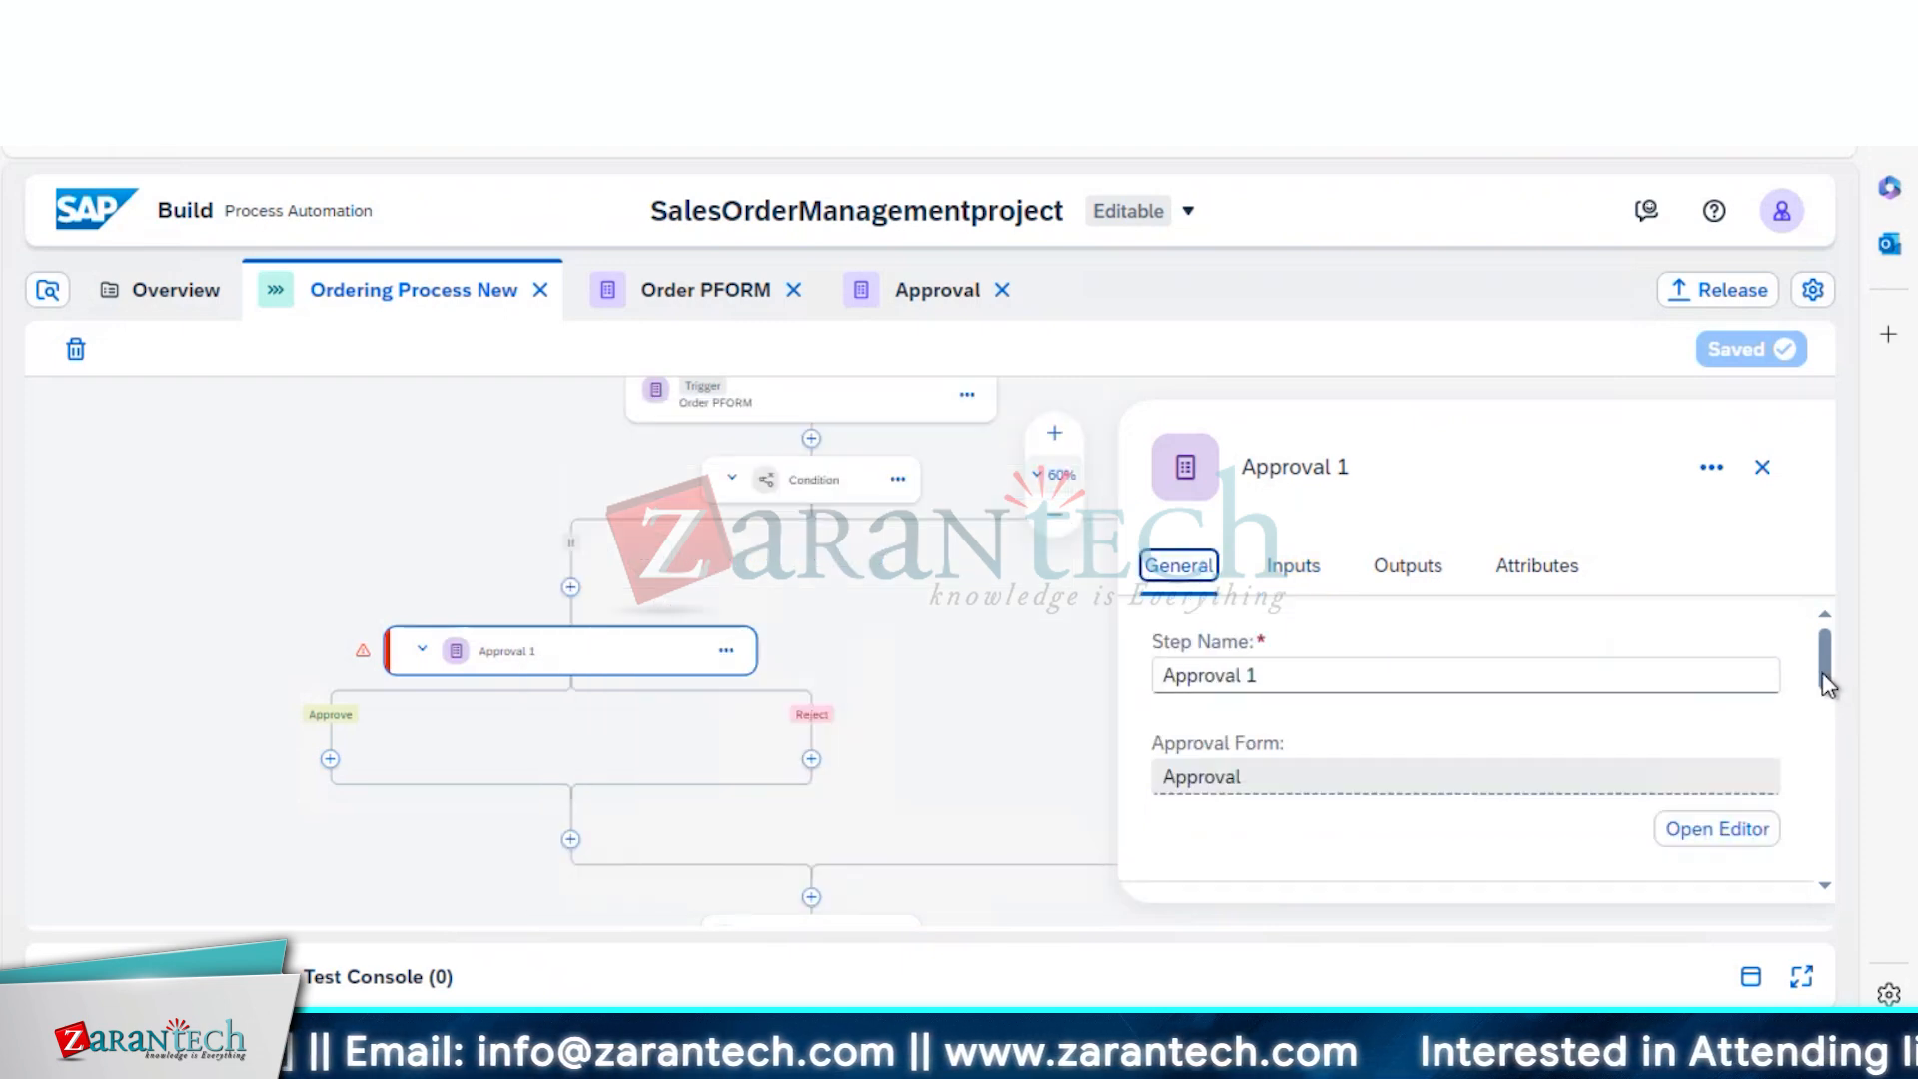
pyautogui.moveTo(1823, 677); pyautogui.dragTo(1828, 789)
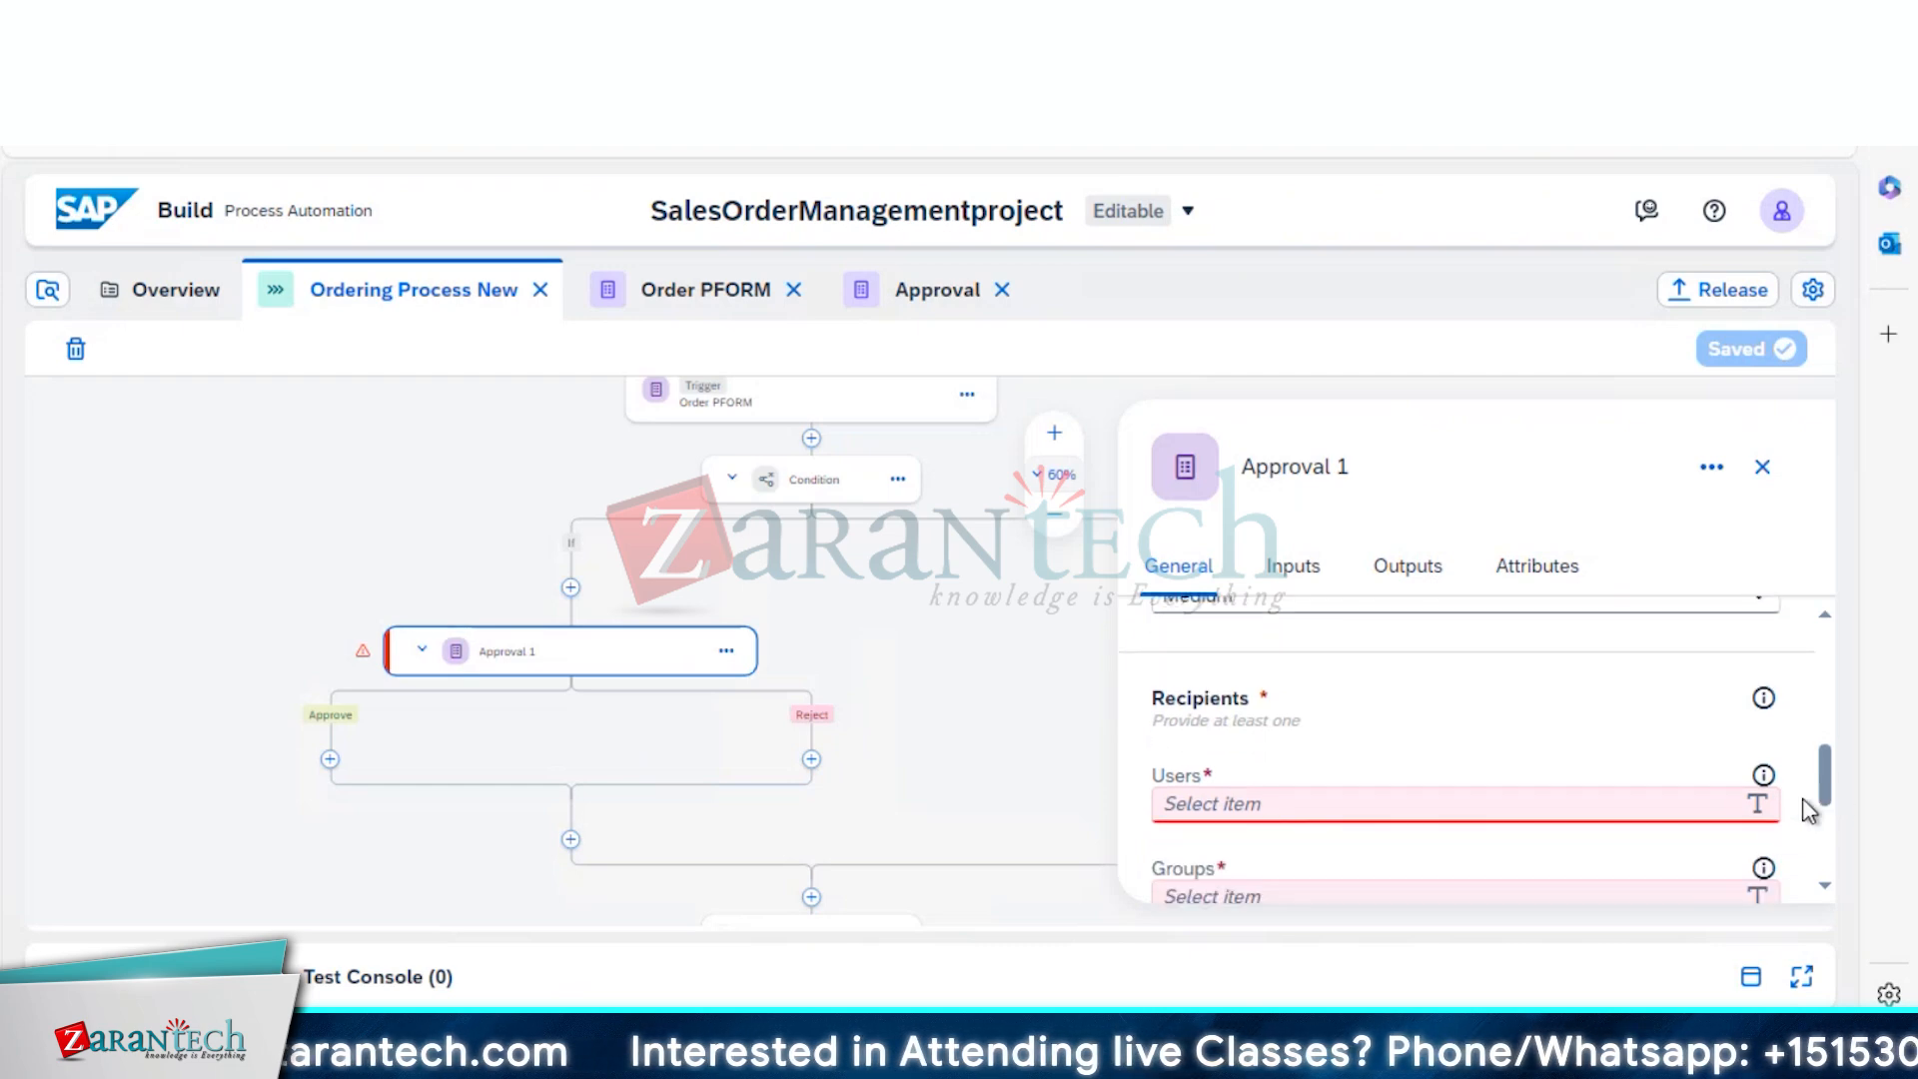
pyautogui.click(1590, 809)
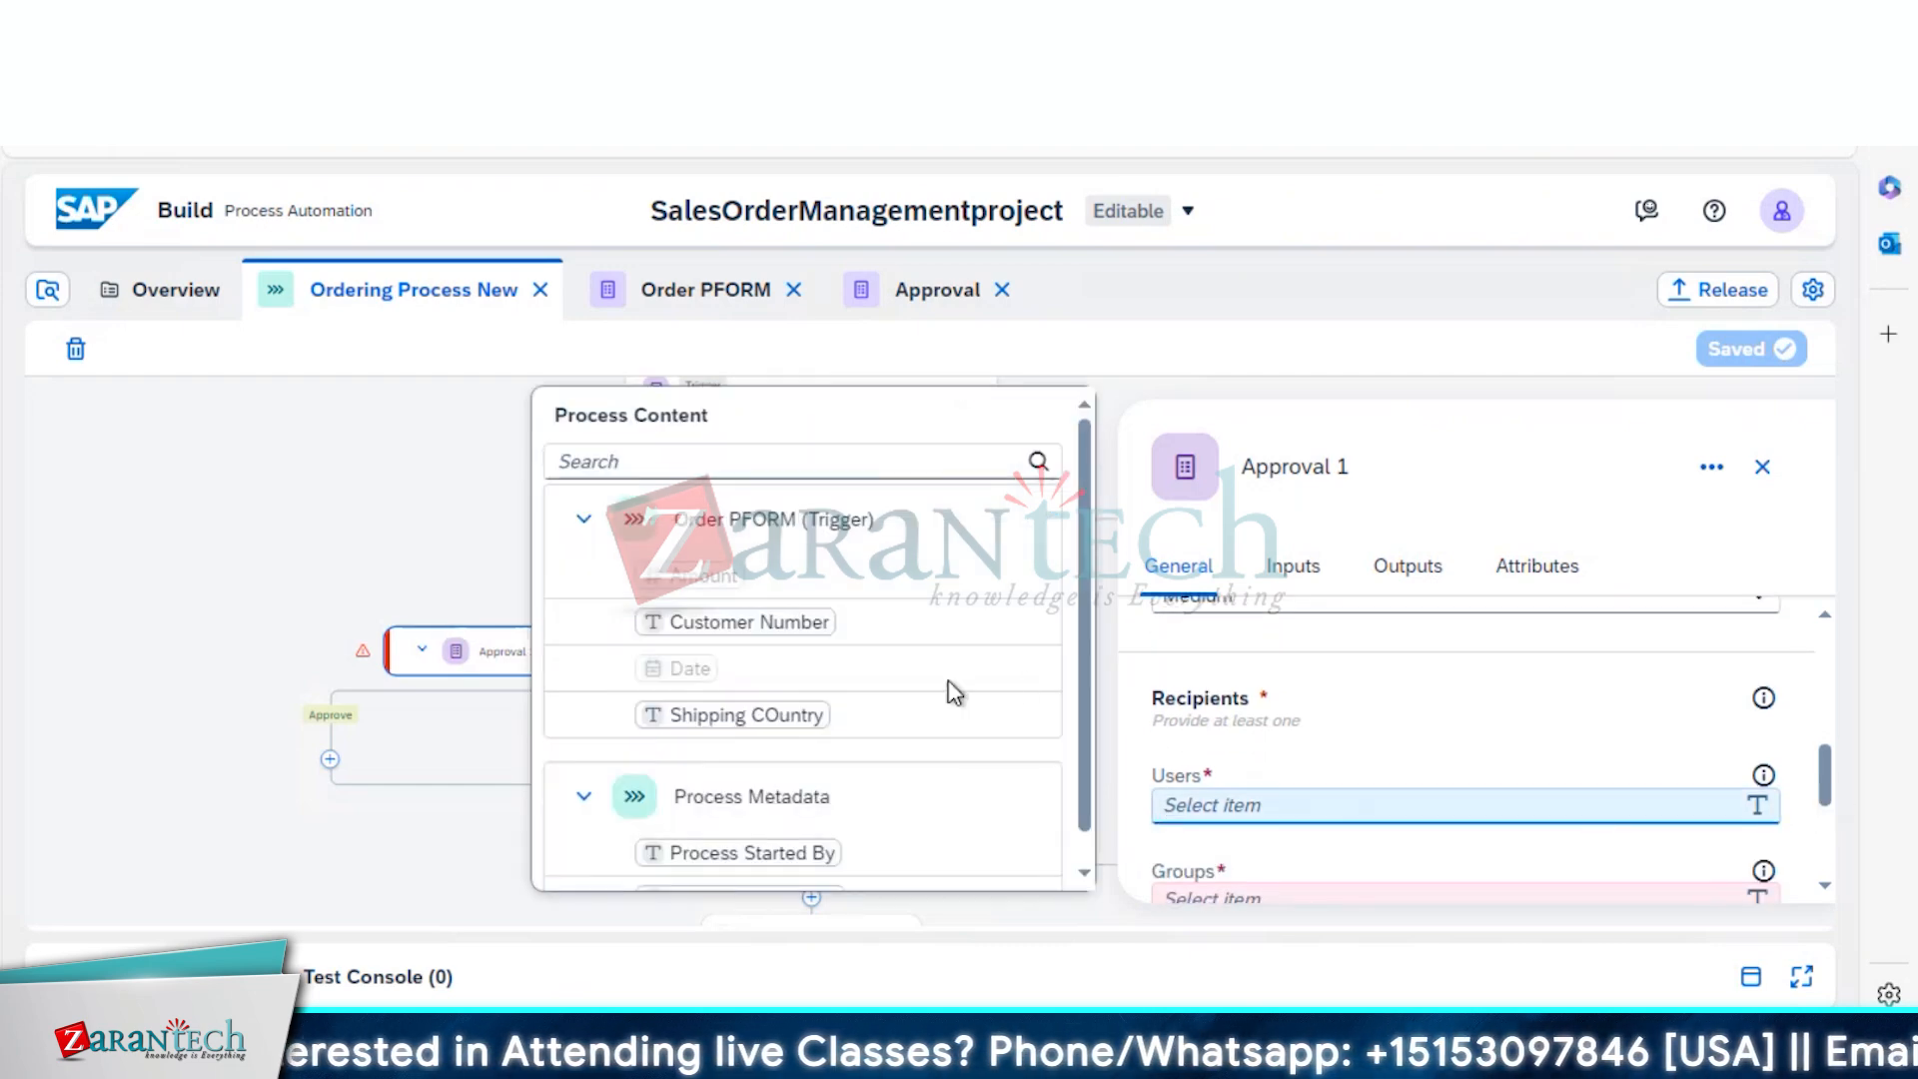
pyautogui.rightClick(787, 852)
pyautogui.click(781, 852)
pyautogui.click(781, 852)
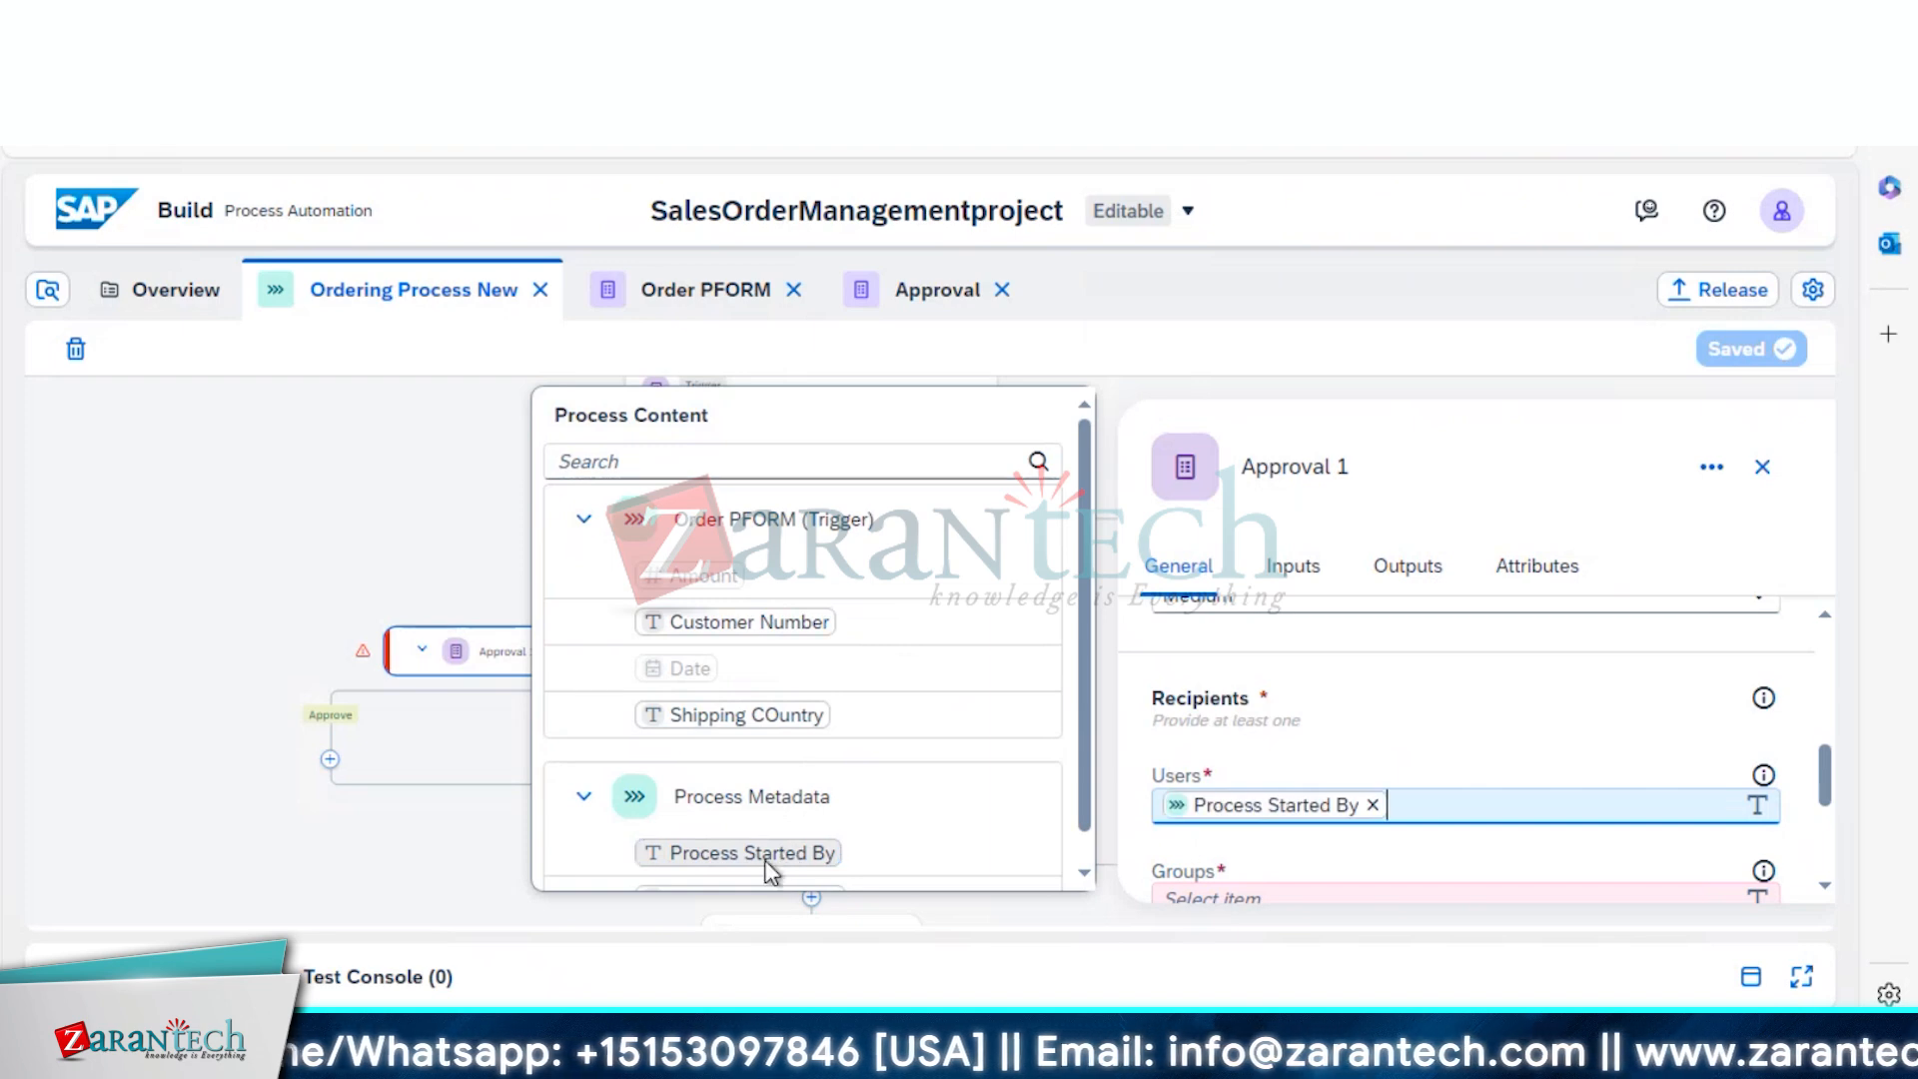
# Enter 'Approval Form' as the approval subject and save the draft
pyautogui.moveTo(1819, 786); pyautogui.dragTo(1812, 726)
pyautogui.click(1505, 689)
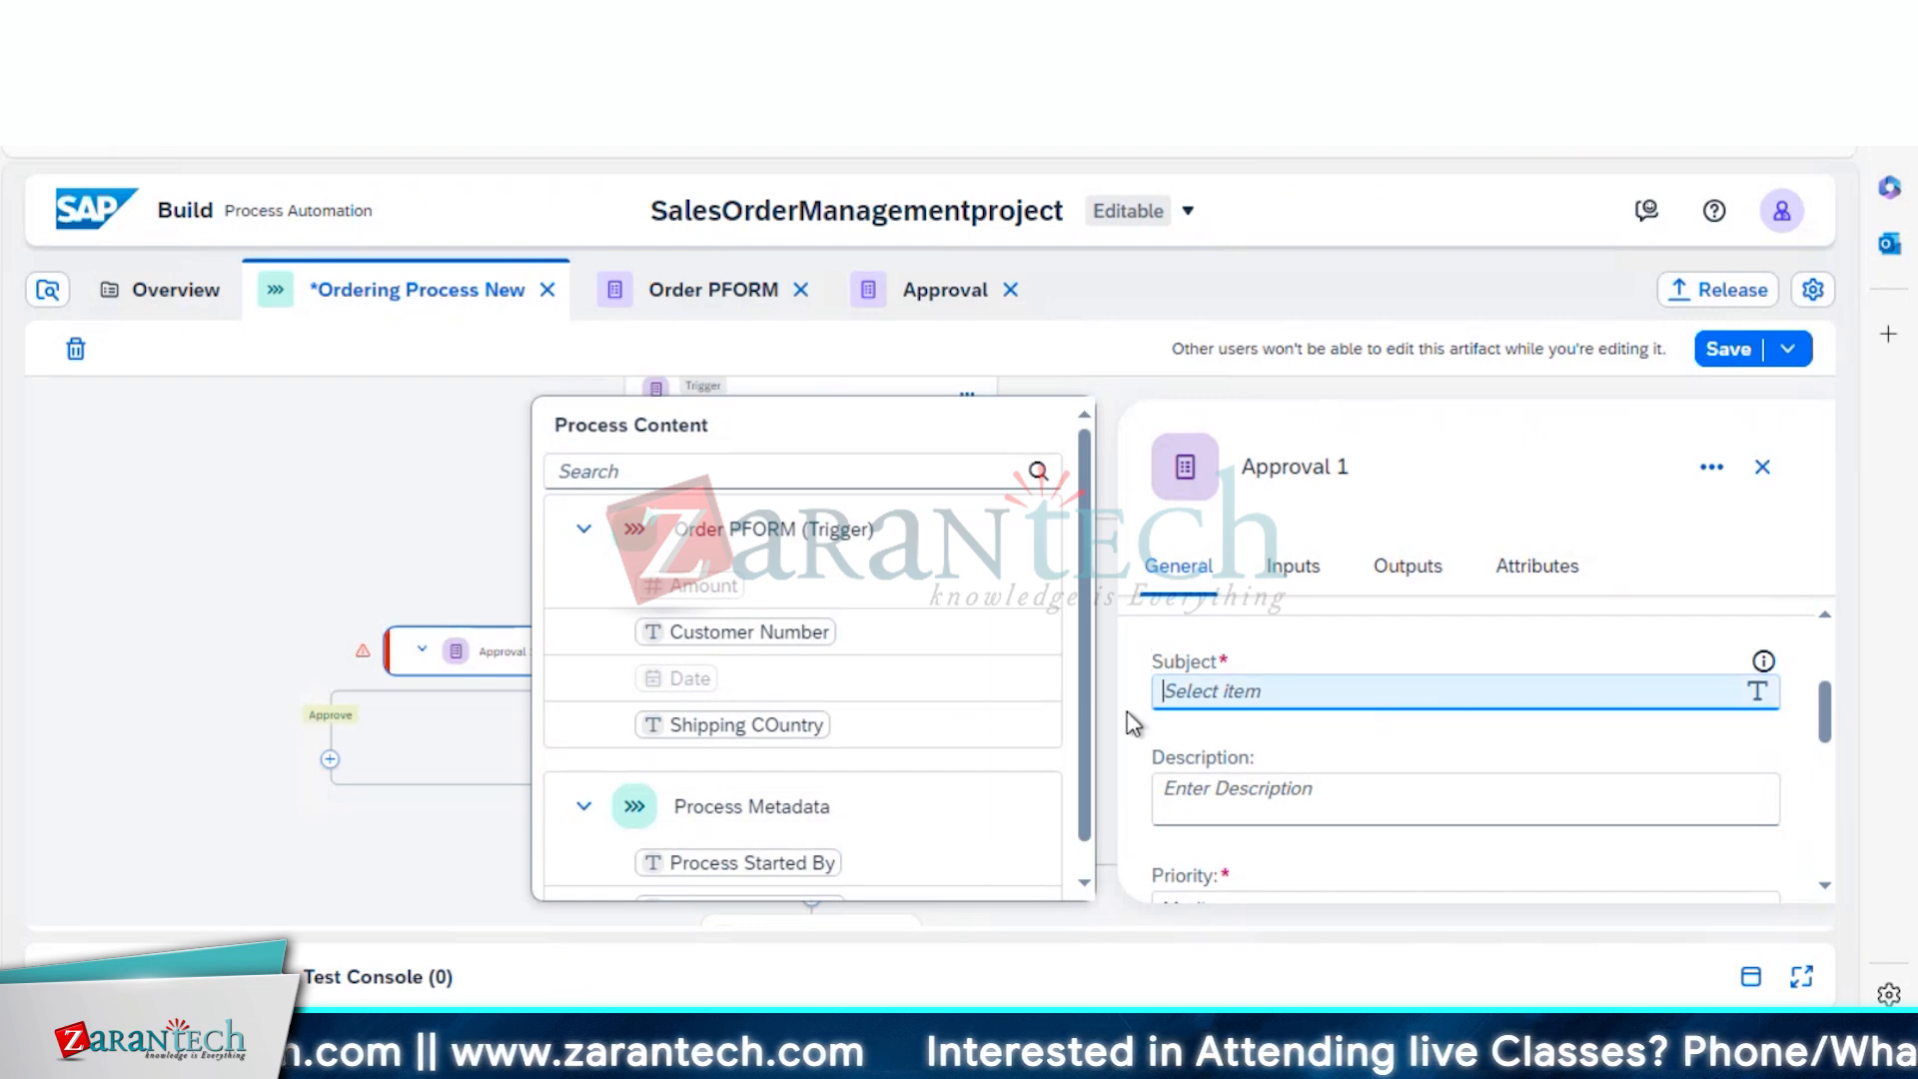
pyautogui.click(1229, 689)
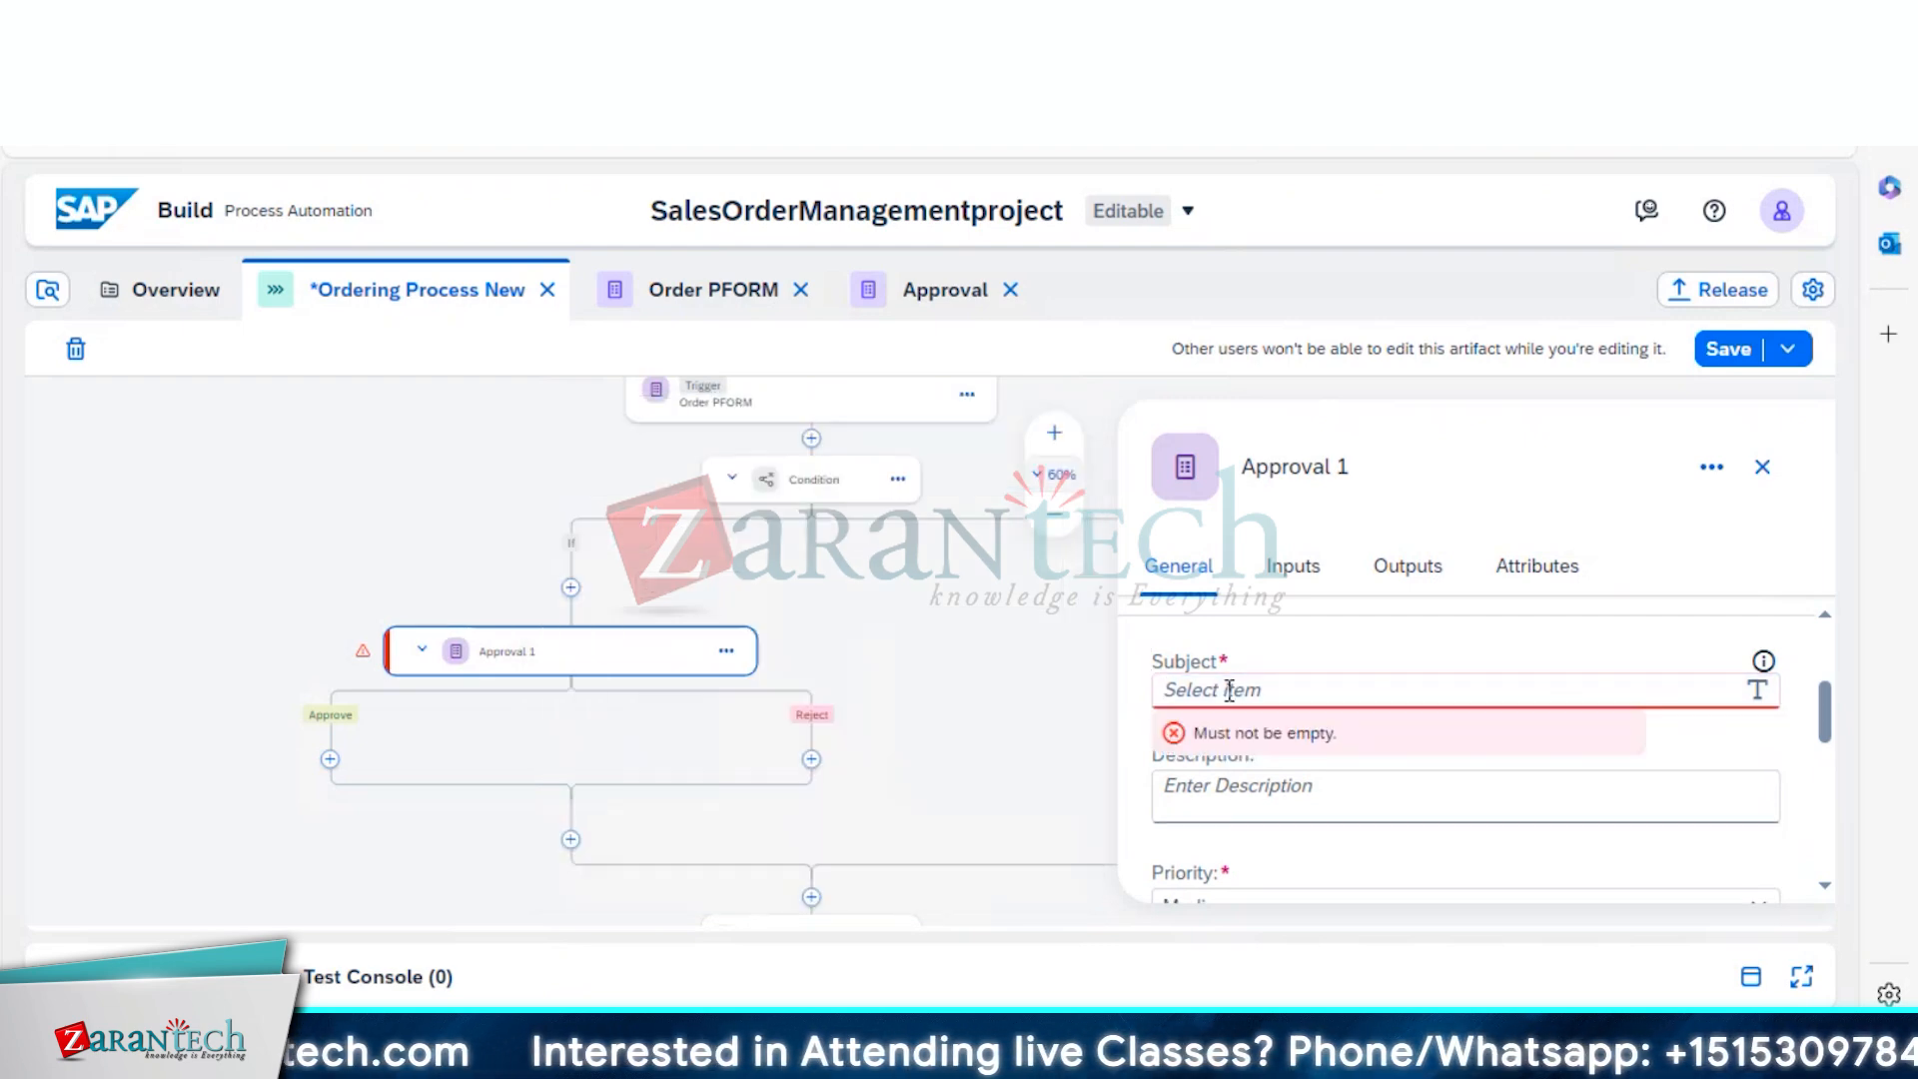
pyautogui.write('Approval Form')
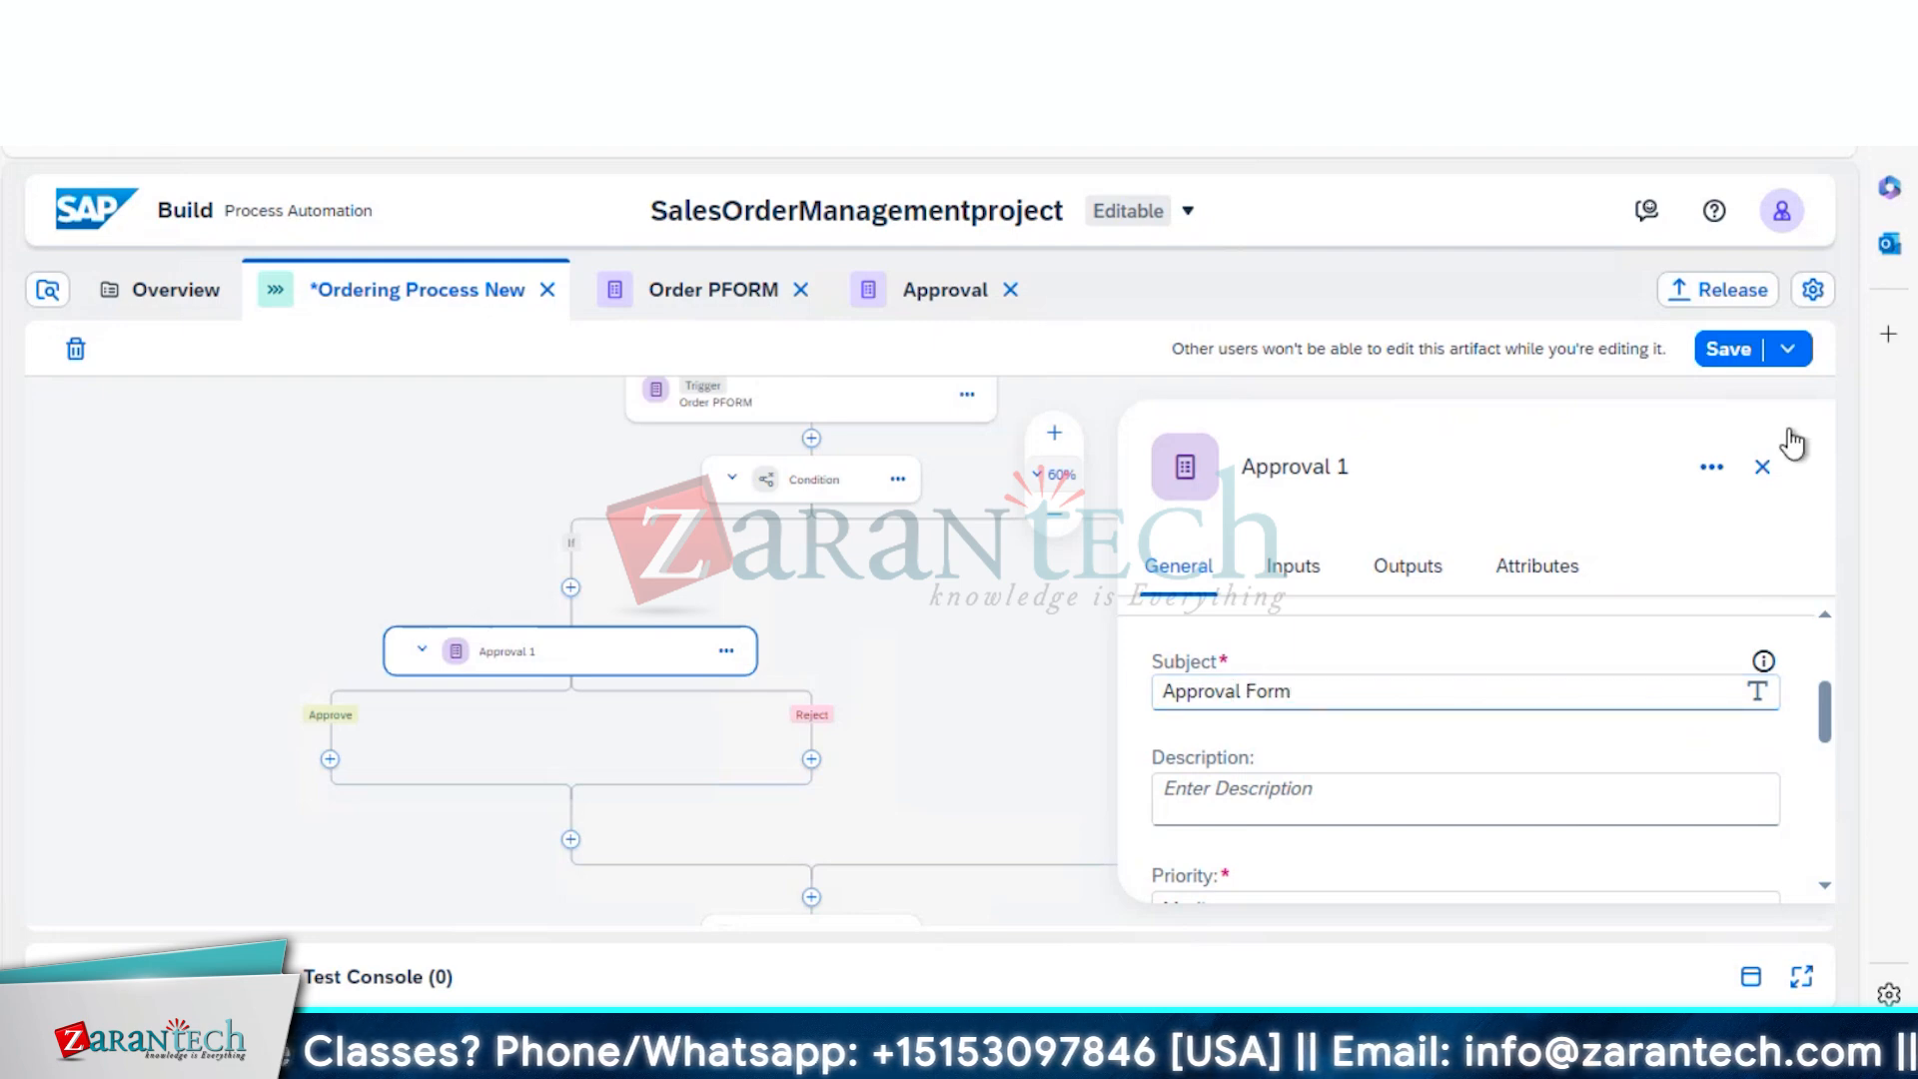
pyautogui.click(1727, 358)
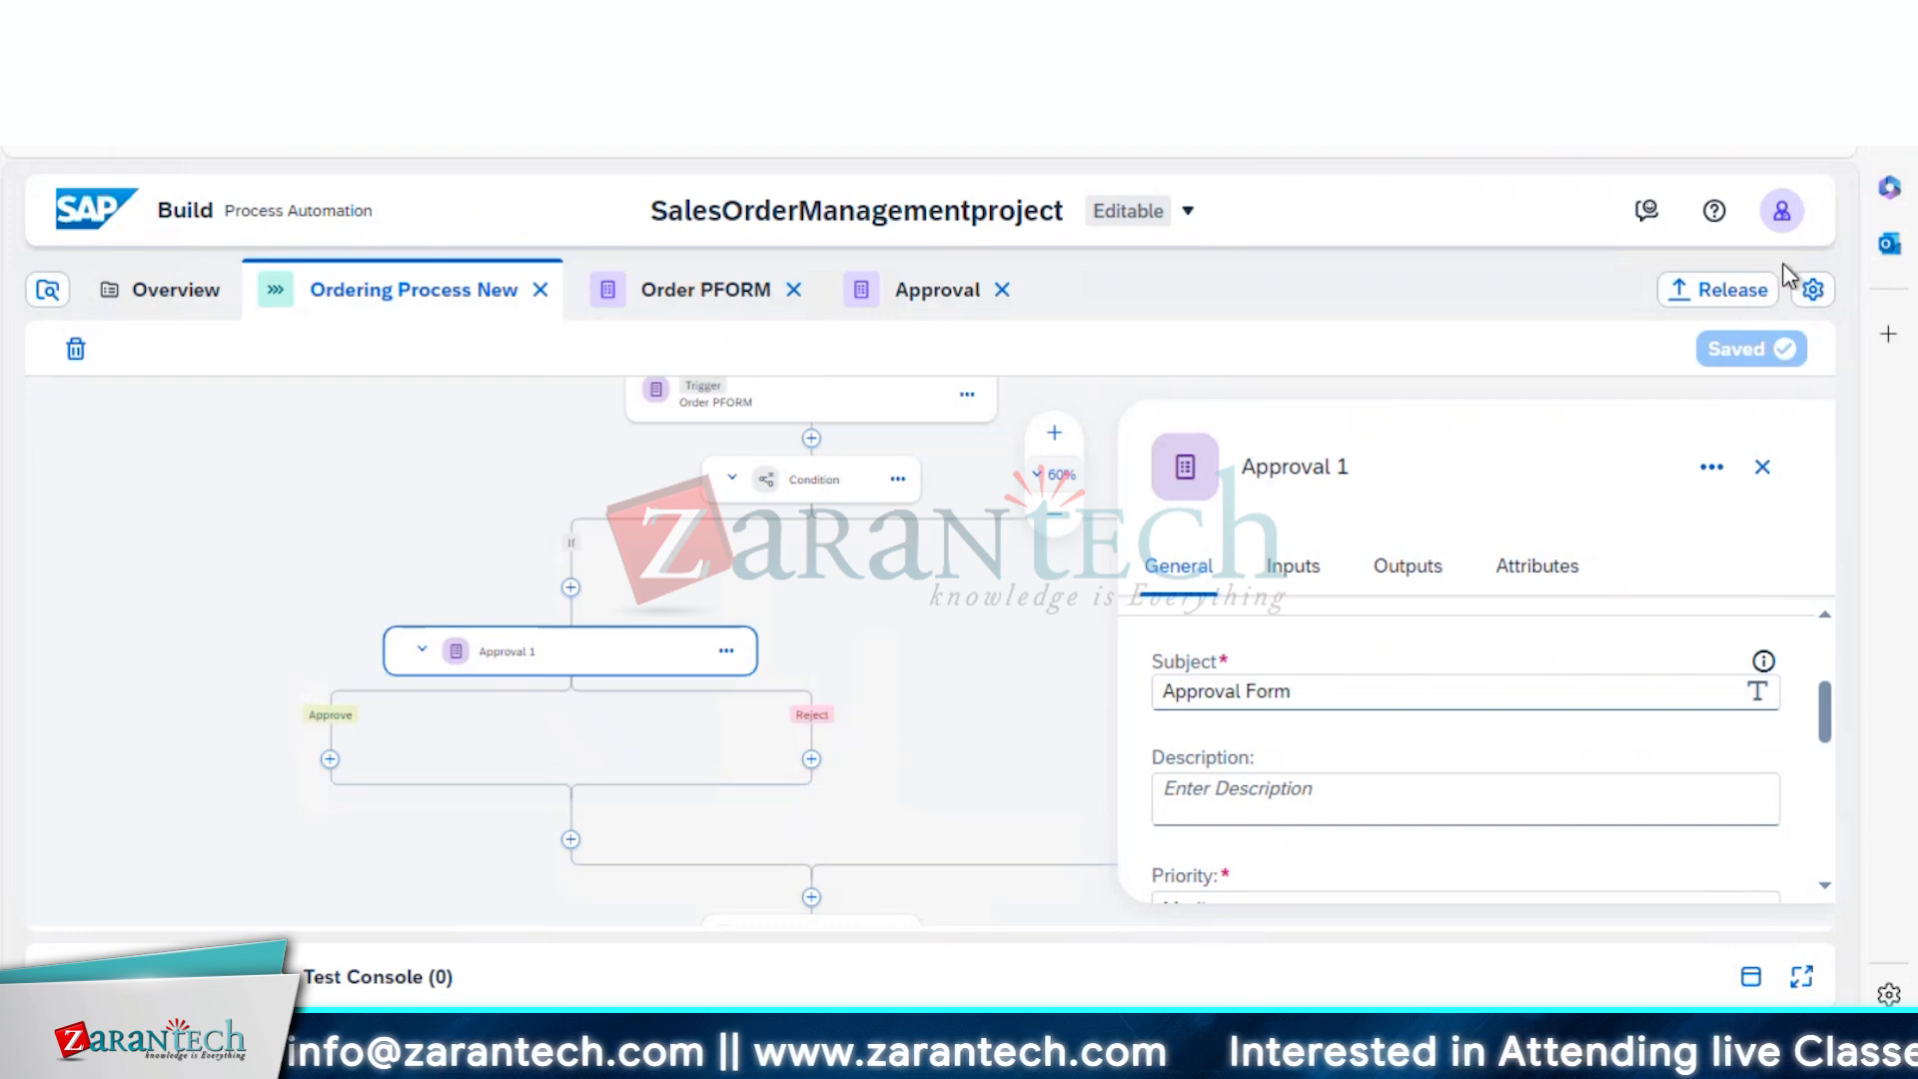
# Release the project as patch version 1.0.3
pyautogui.click(1713, 304)
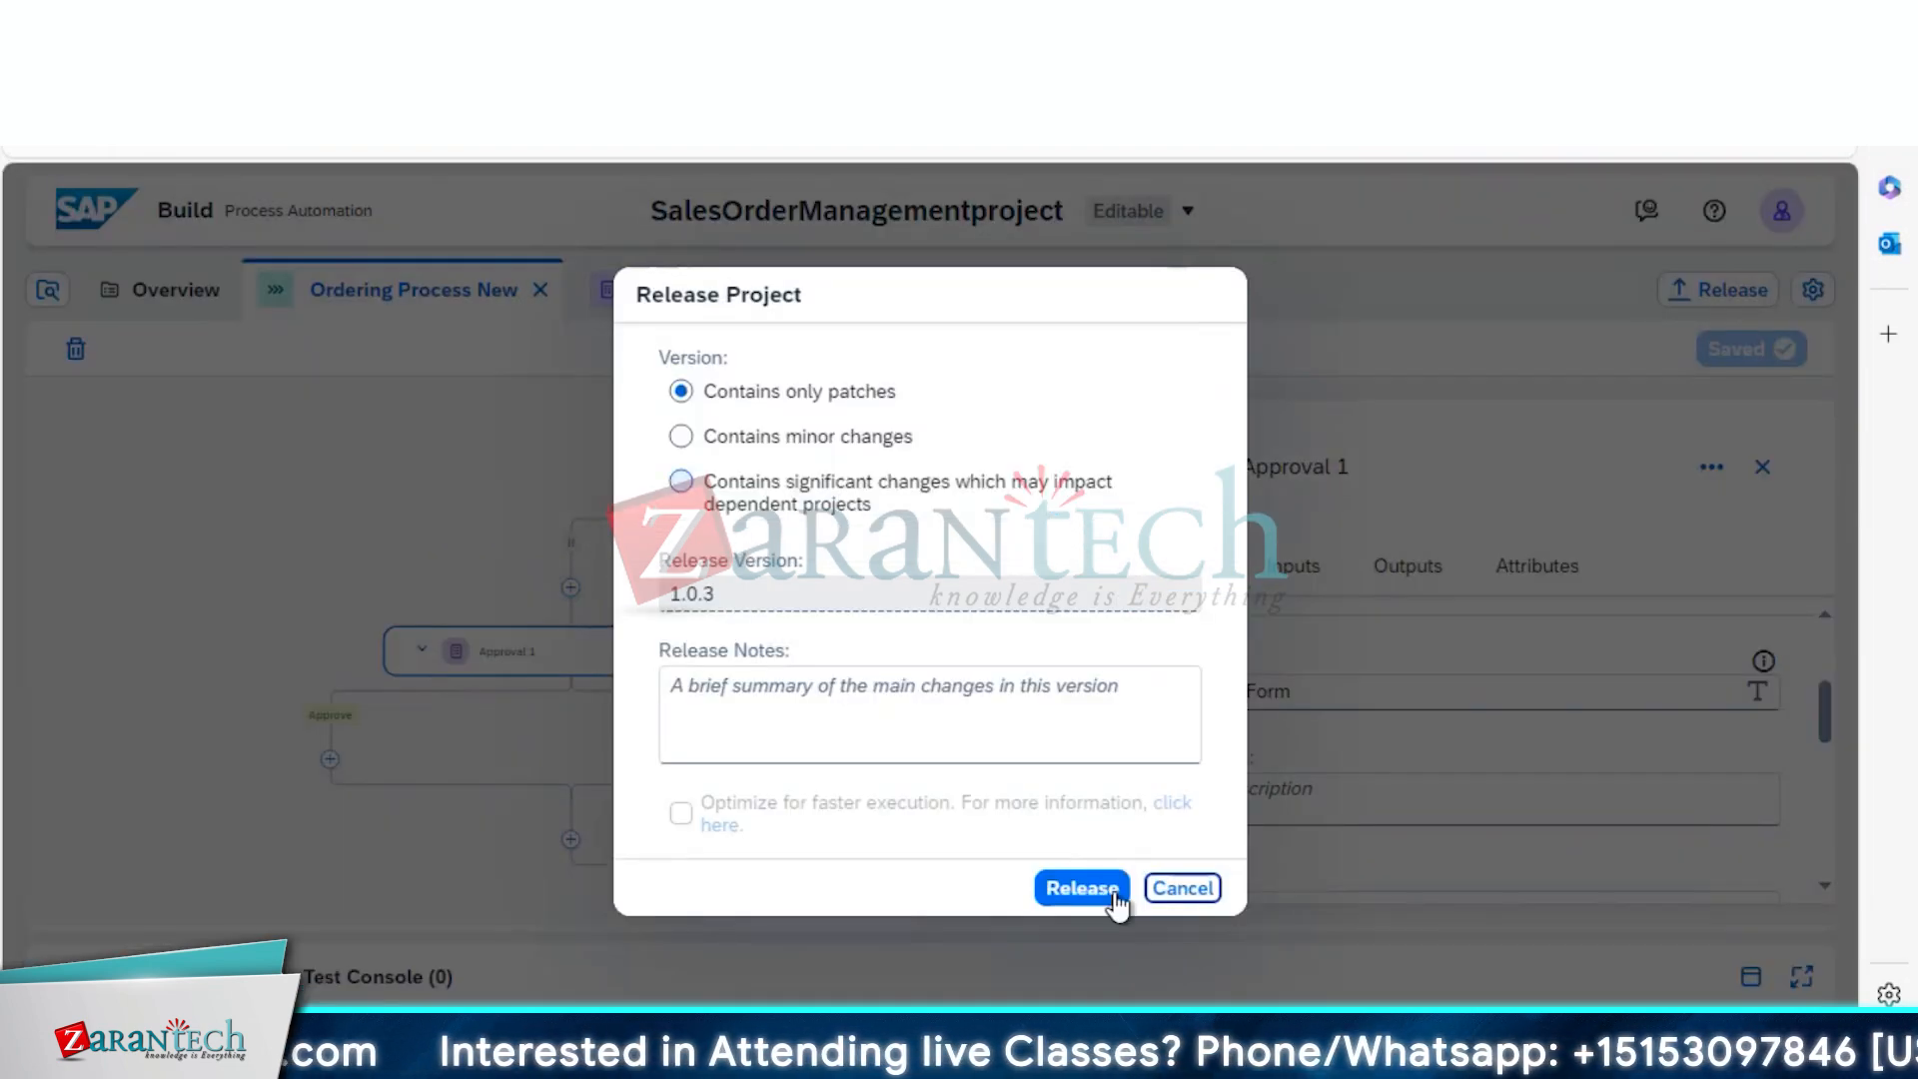
pyautogui.click(1089, 895)
pyautogui.click(1083, 888)
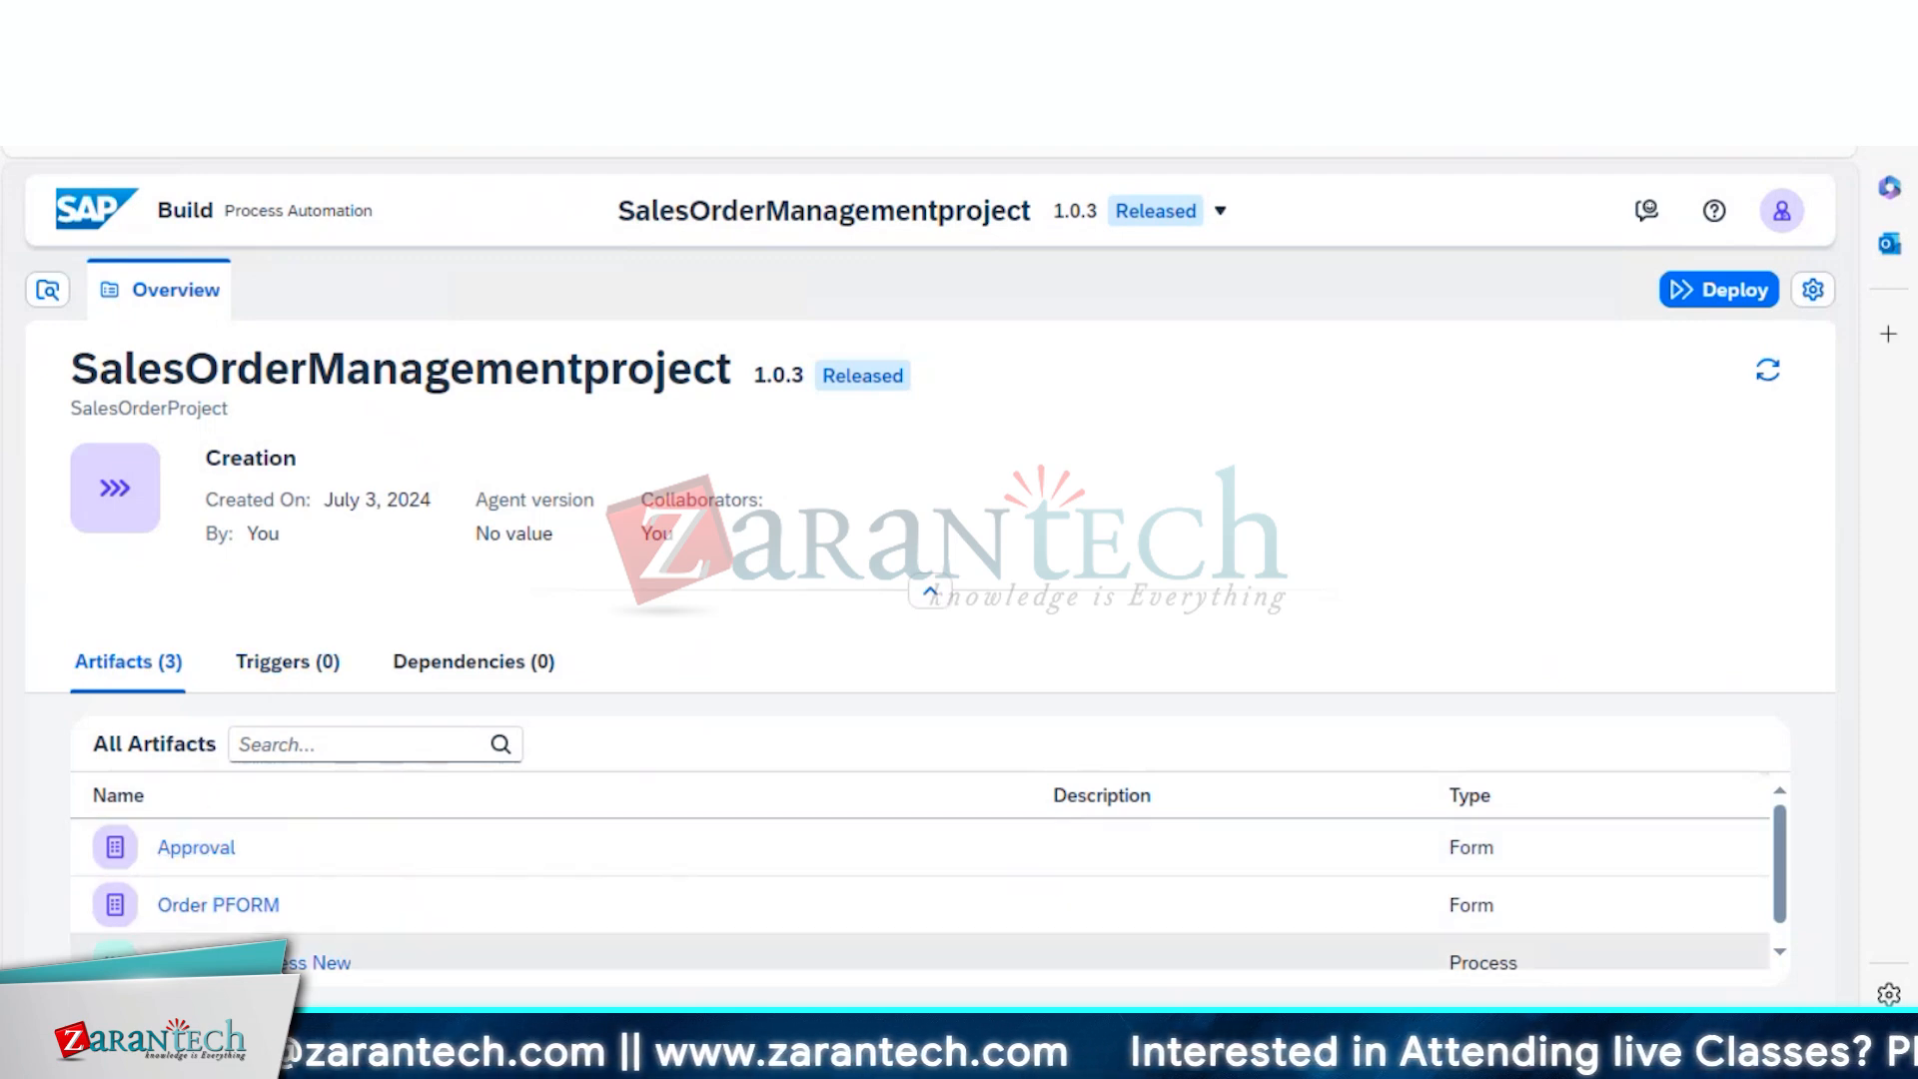
# Deploy version 1.0.3 of Ordering Process New to the Public environment
pyautogui.click(320, 962)
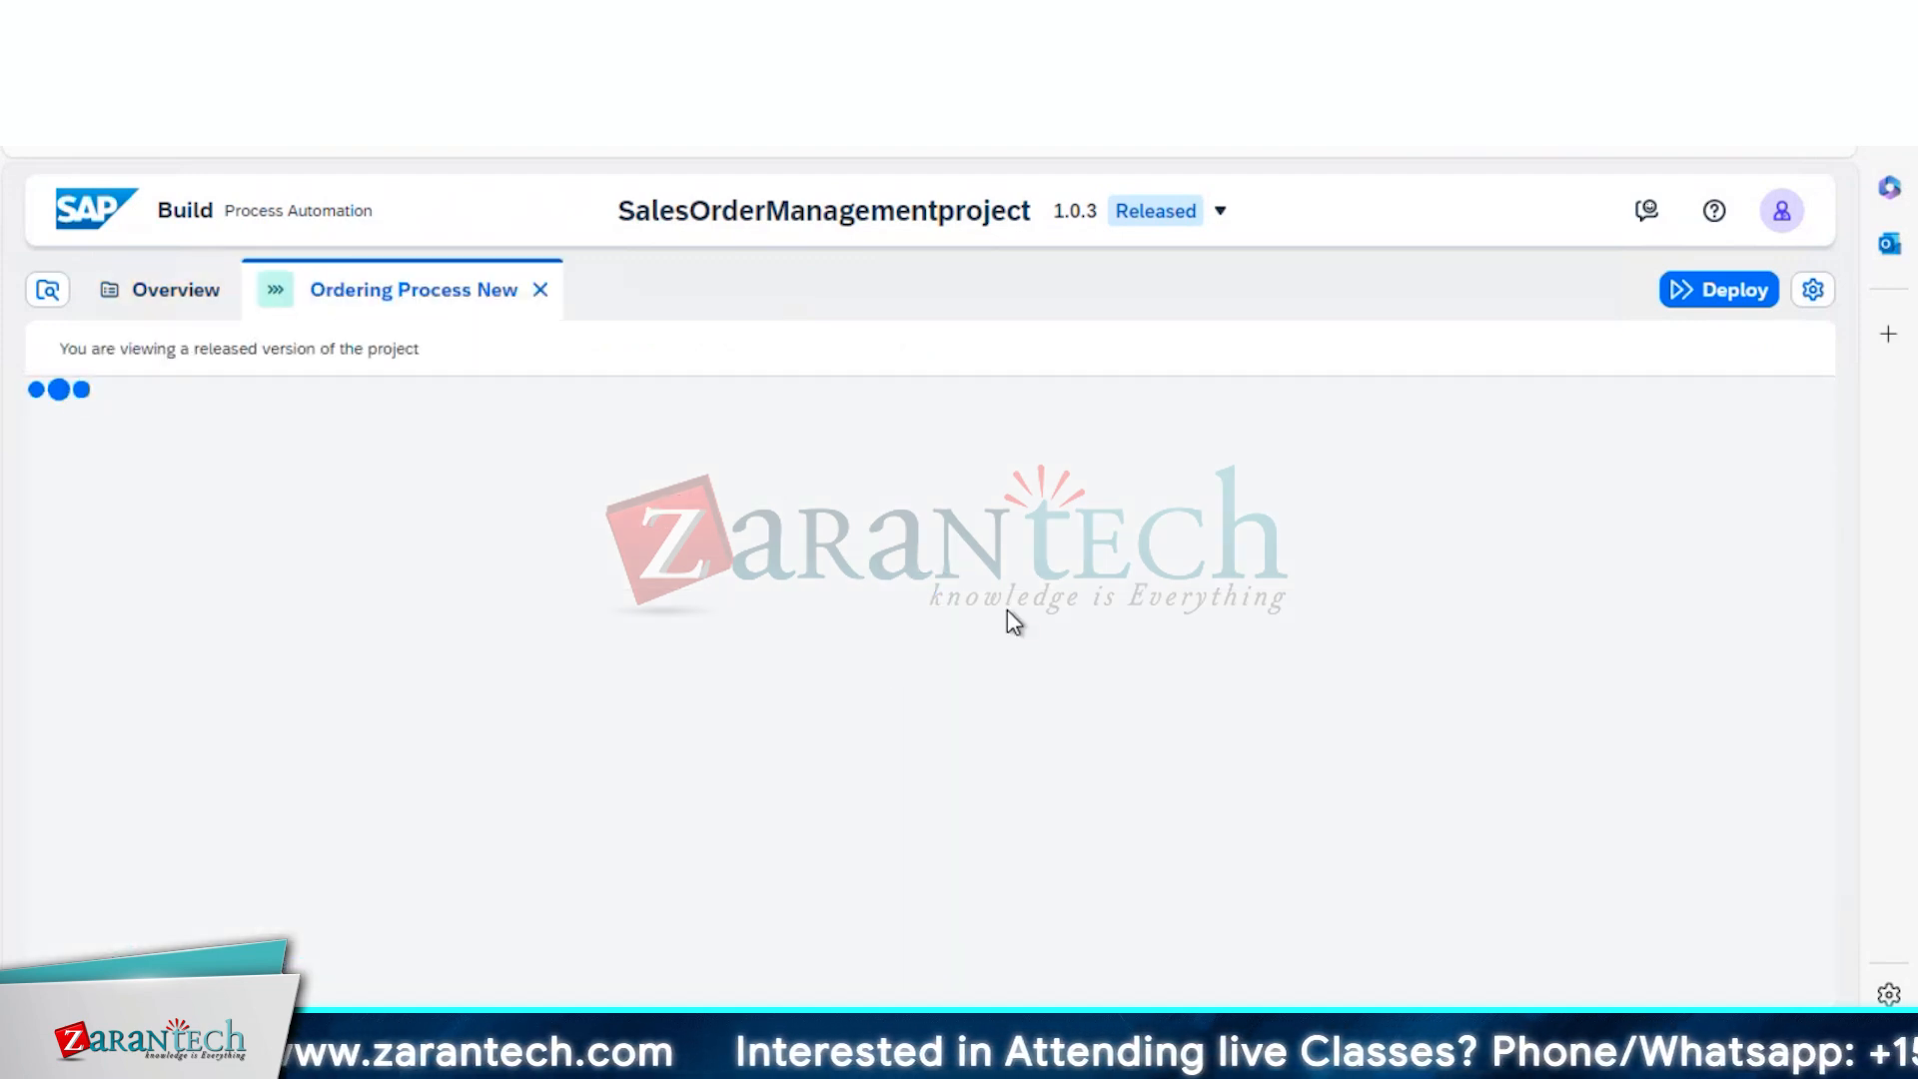
pyautogui.click(1733, 300)
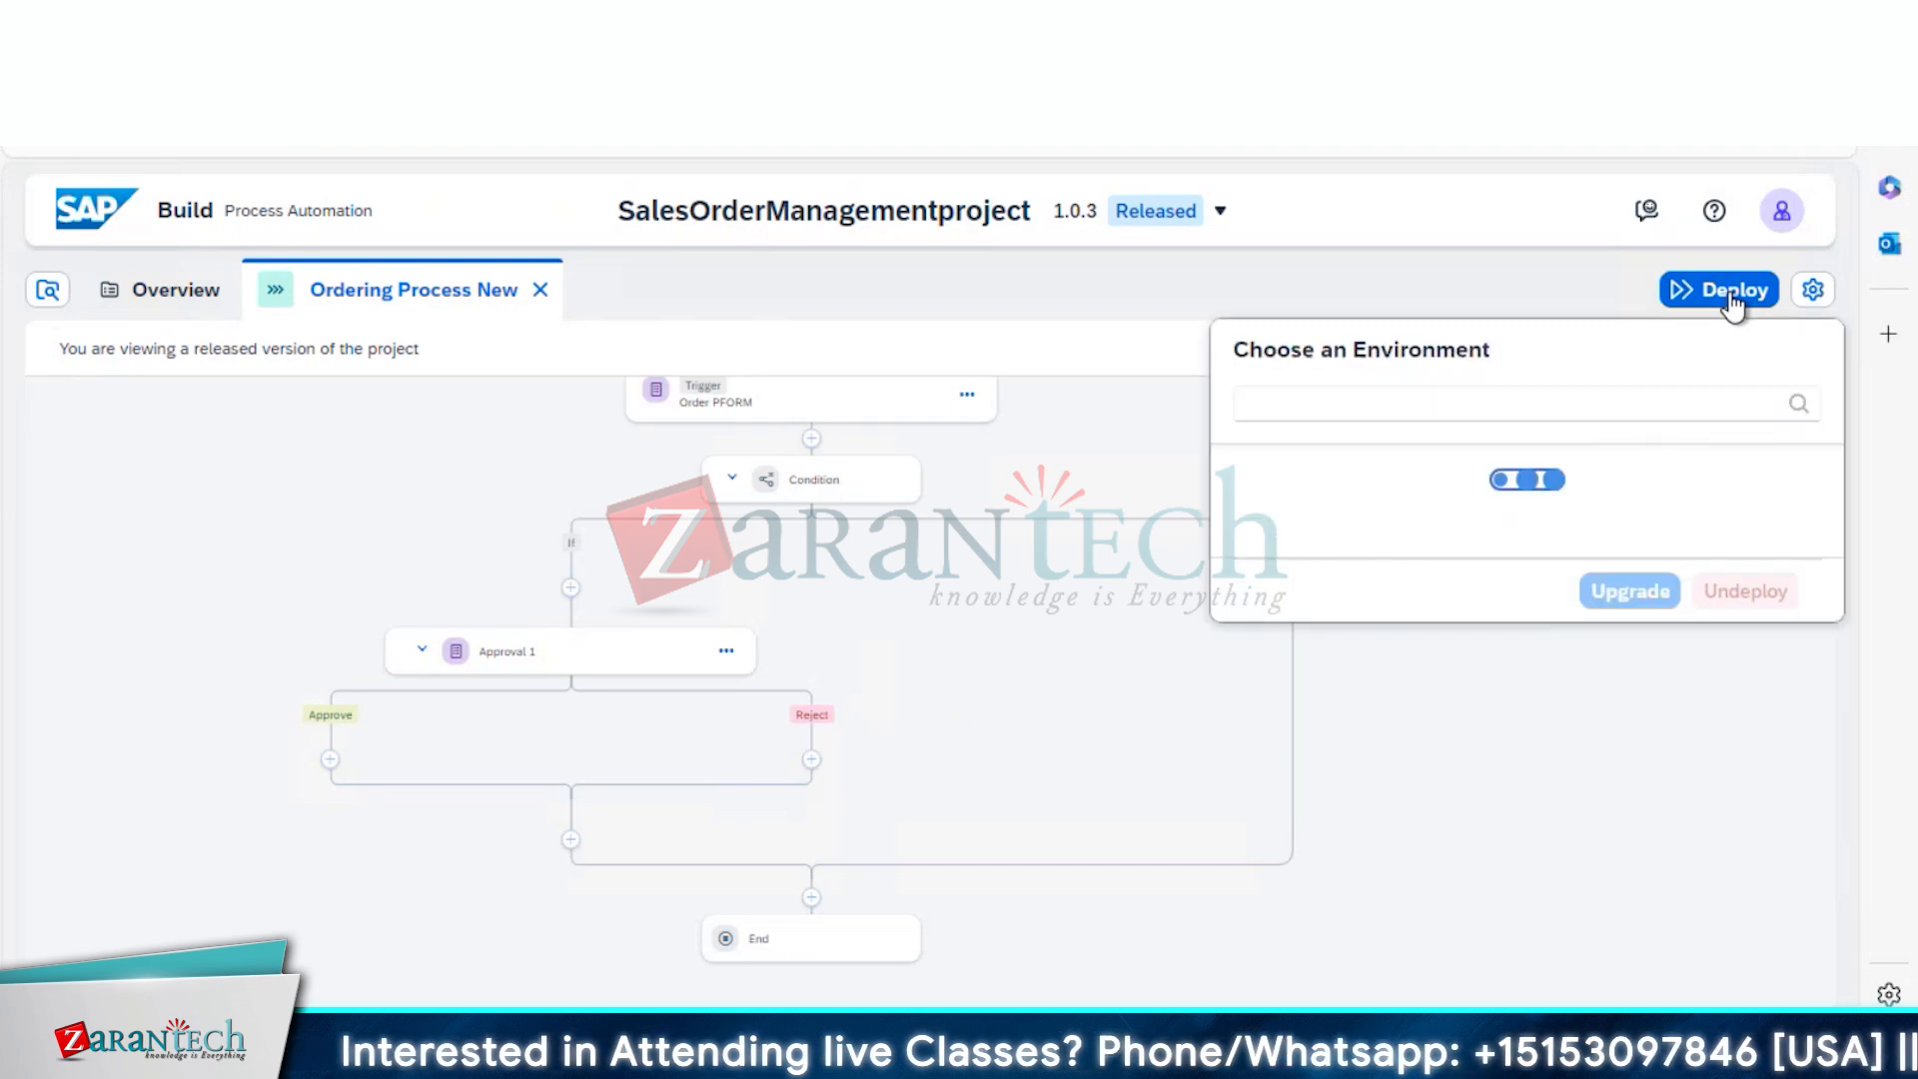
pyautogui.click(1256, 562)
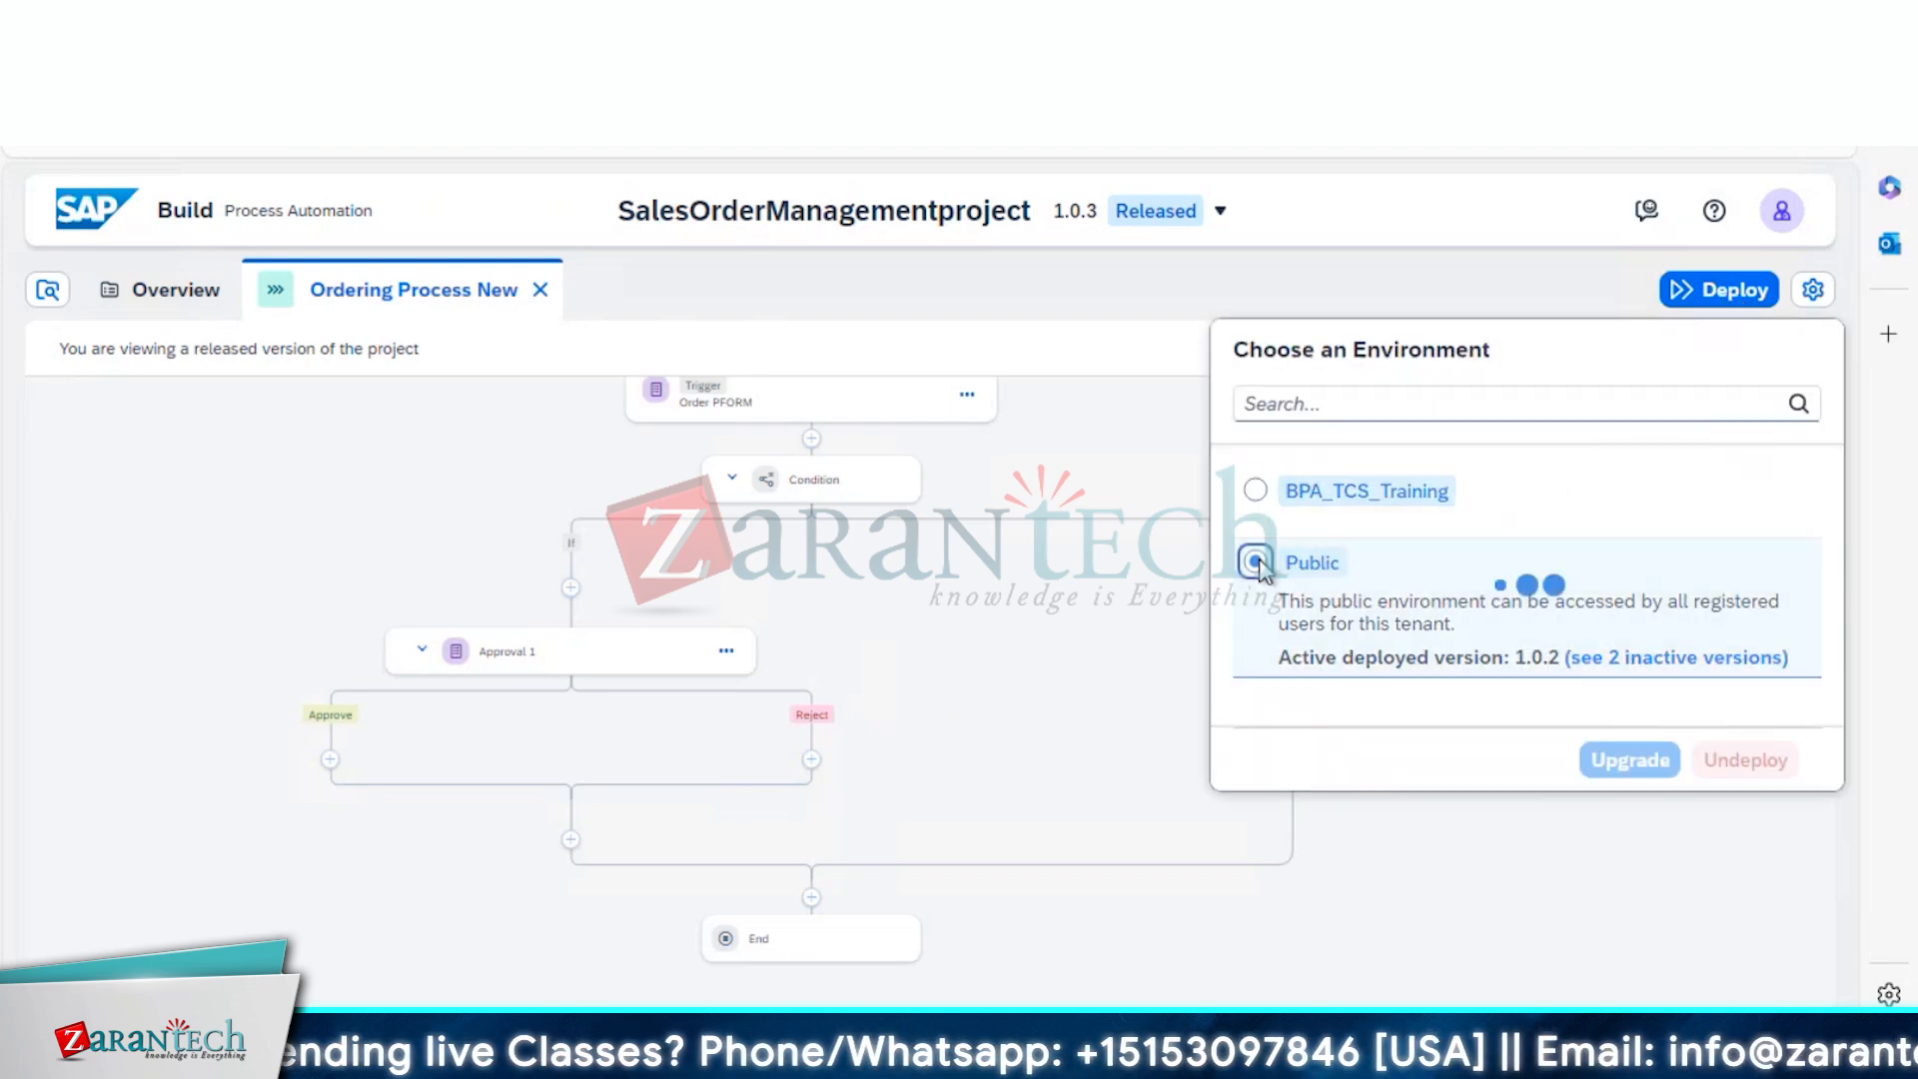
pyautogui.click(1635, 761)
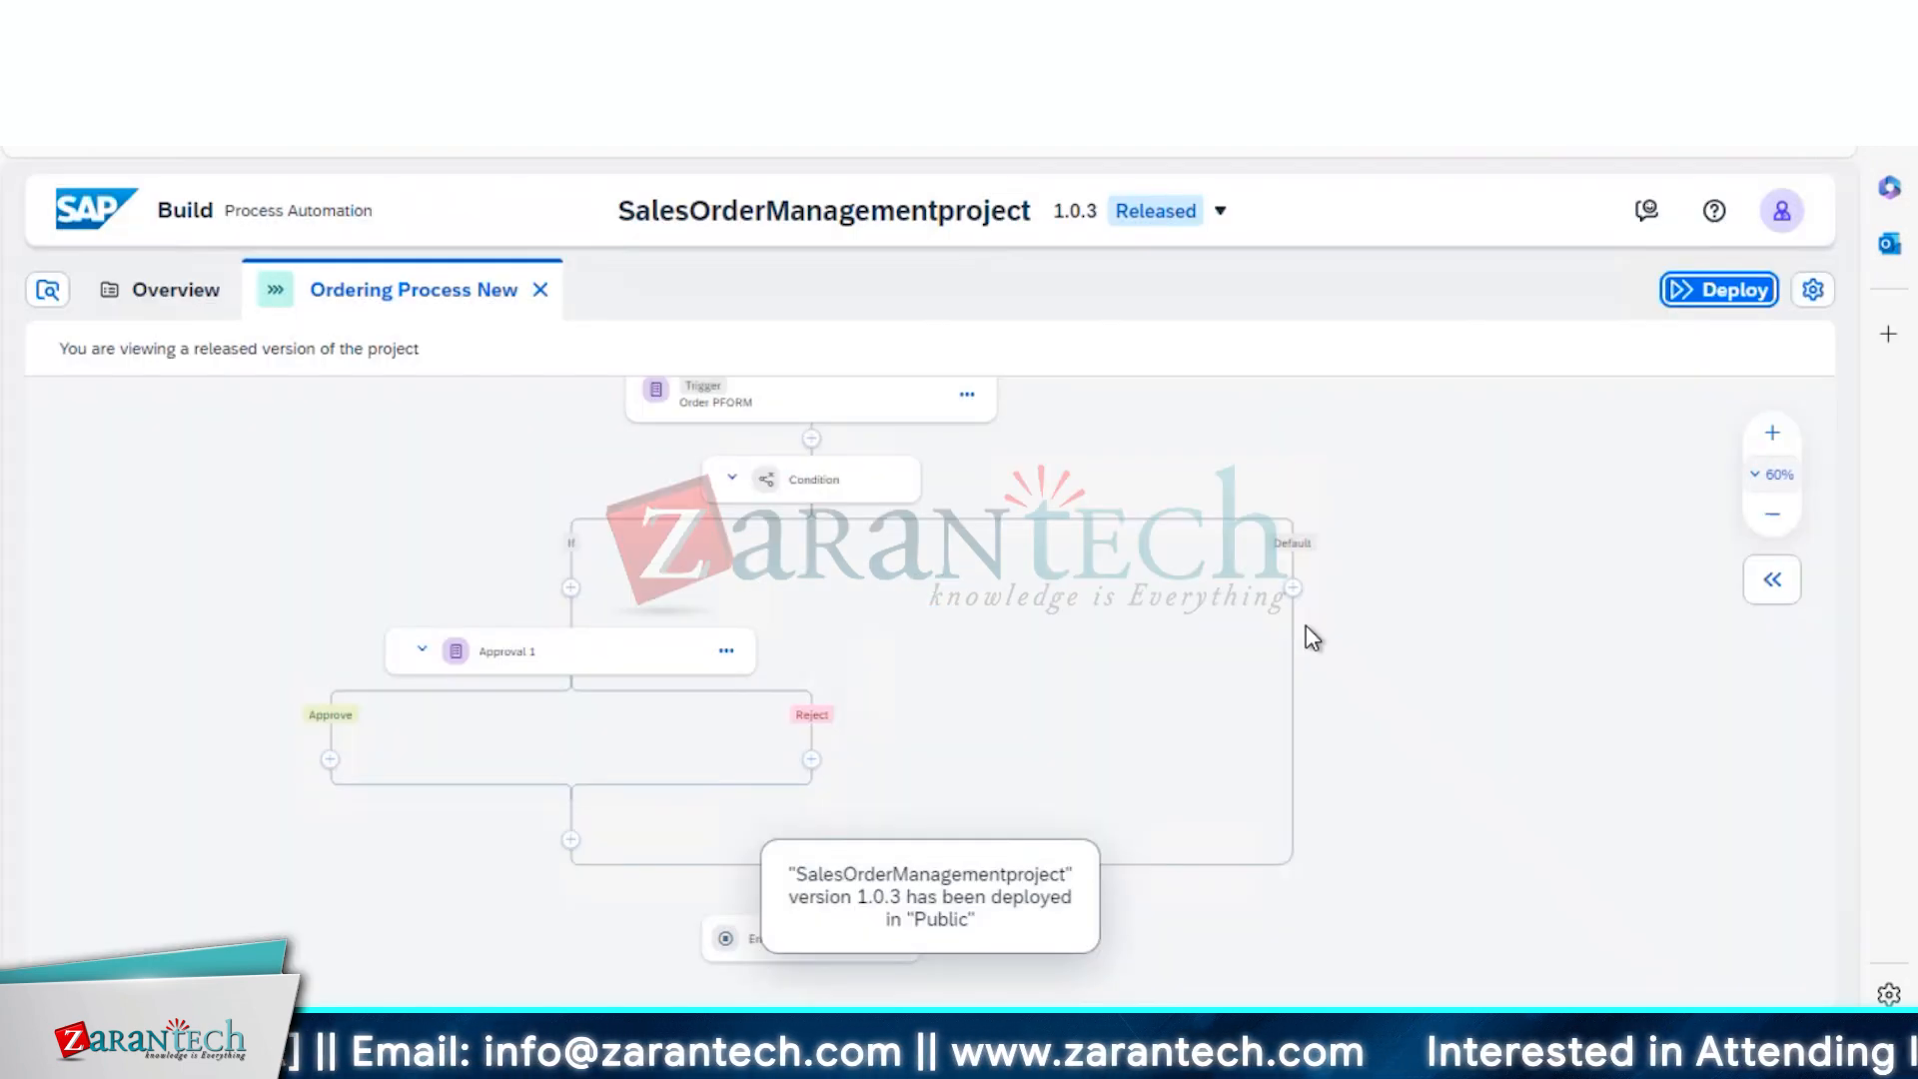
pyautogui.click(162, 299)
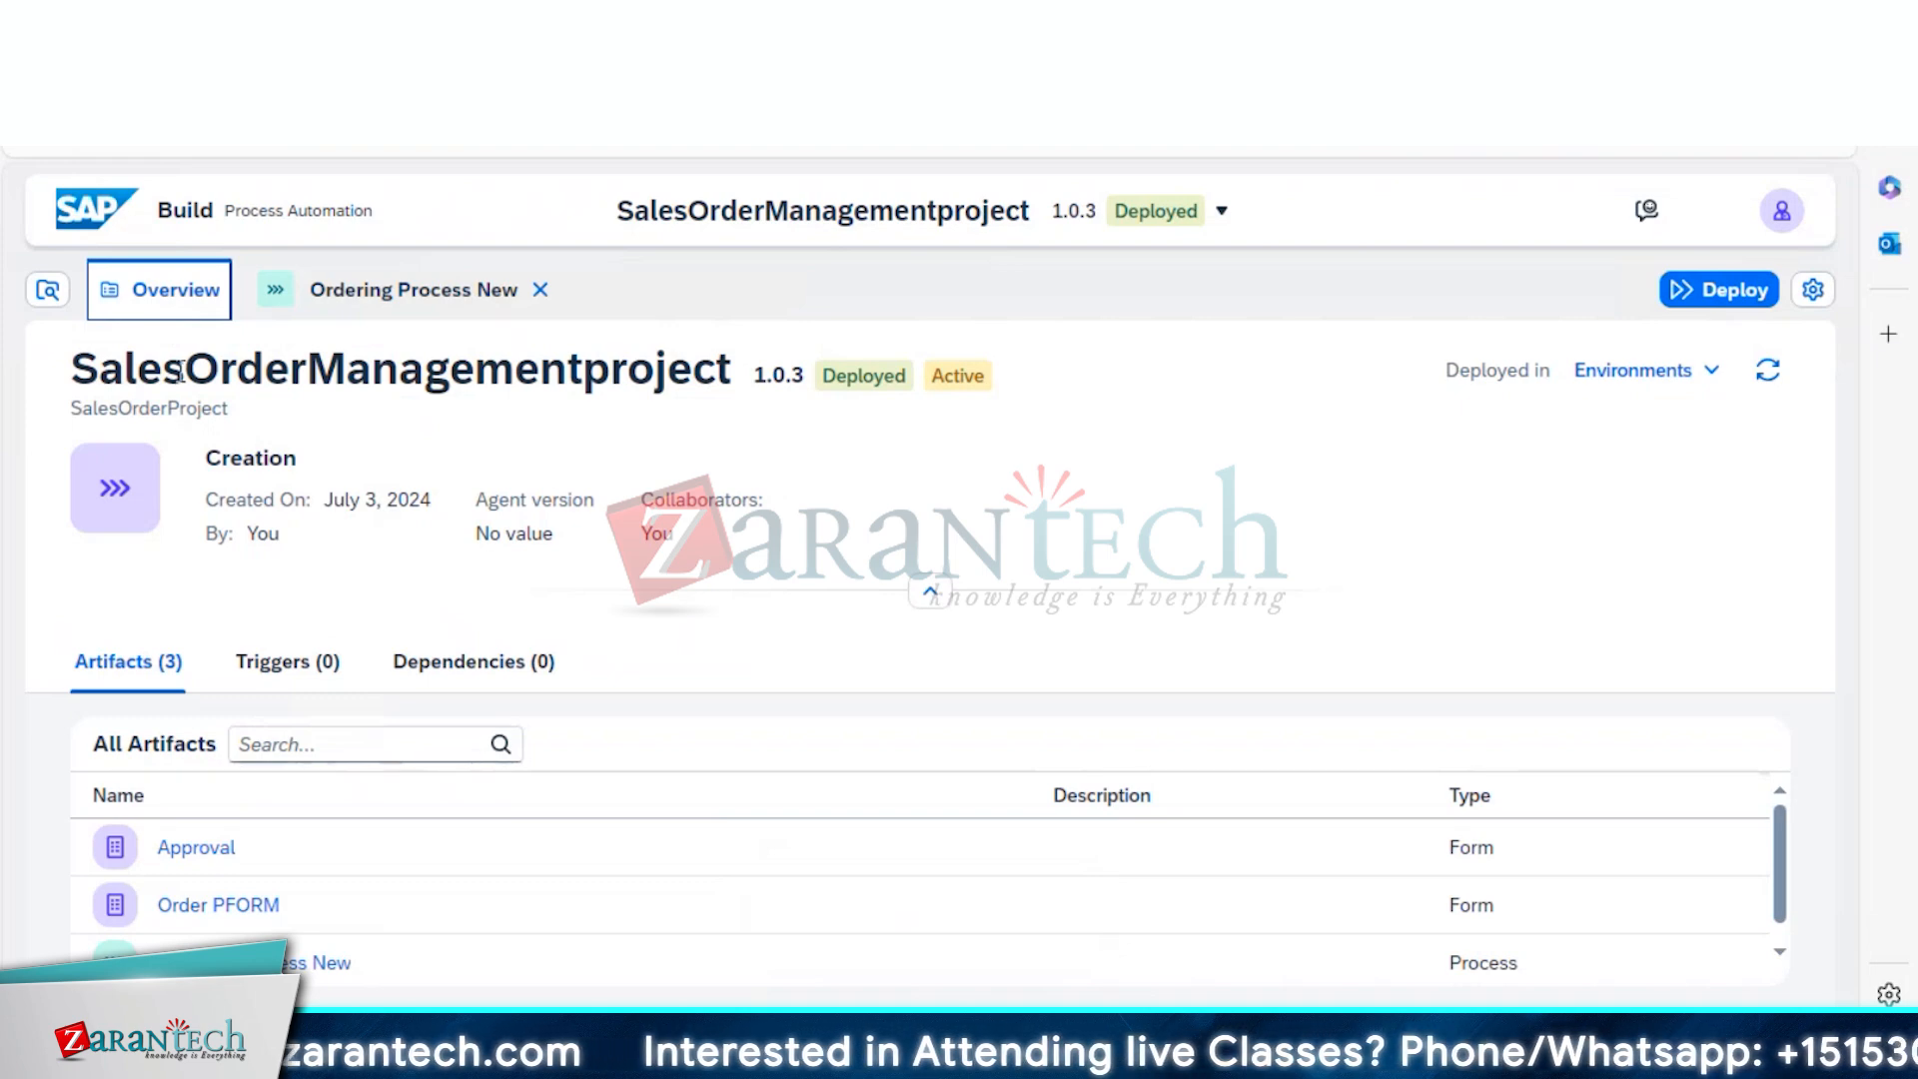
# From the project overview, open Ordering Process New and copy the Order PFORM trigger's Public form link
pyautogui.click(299, 687)
pyautogui.click(162, 677)
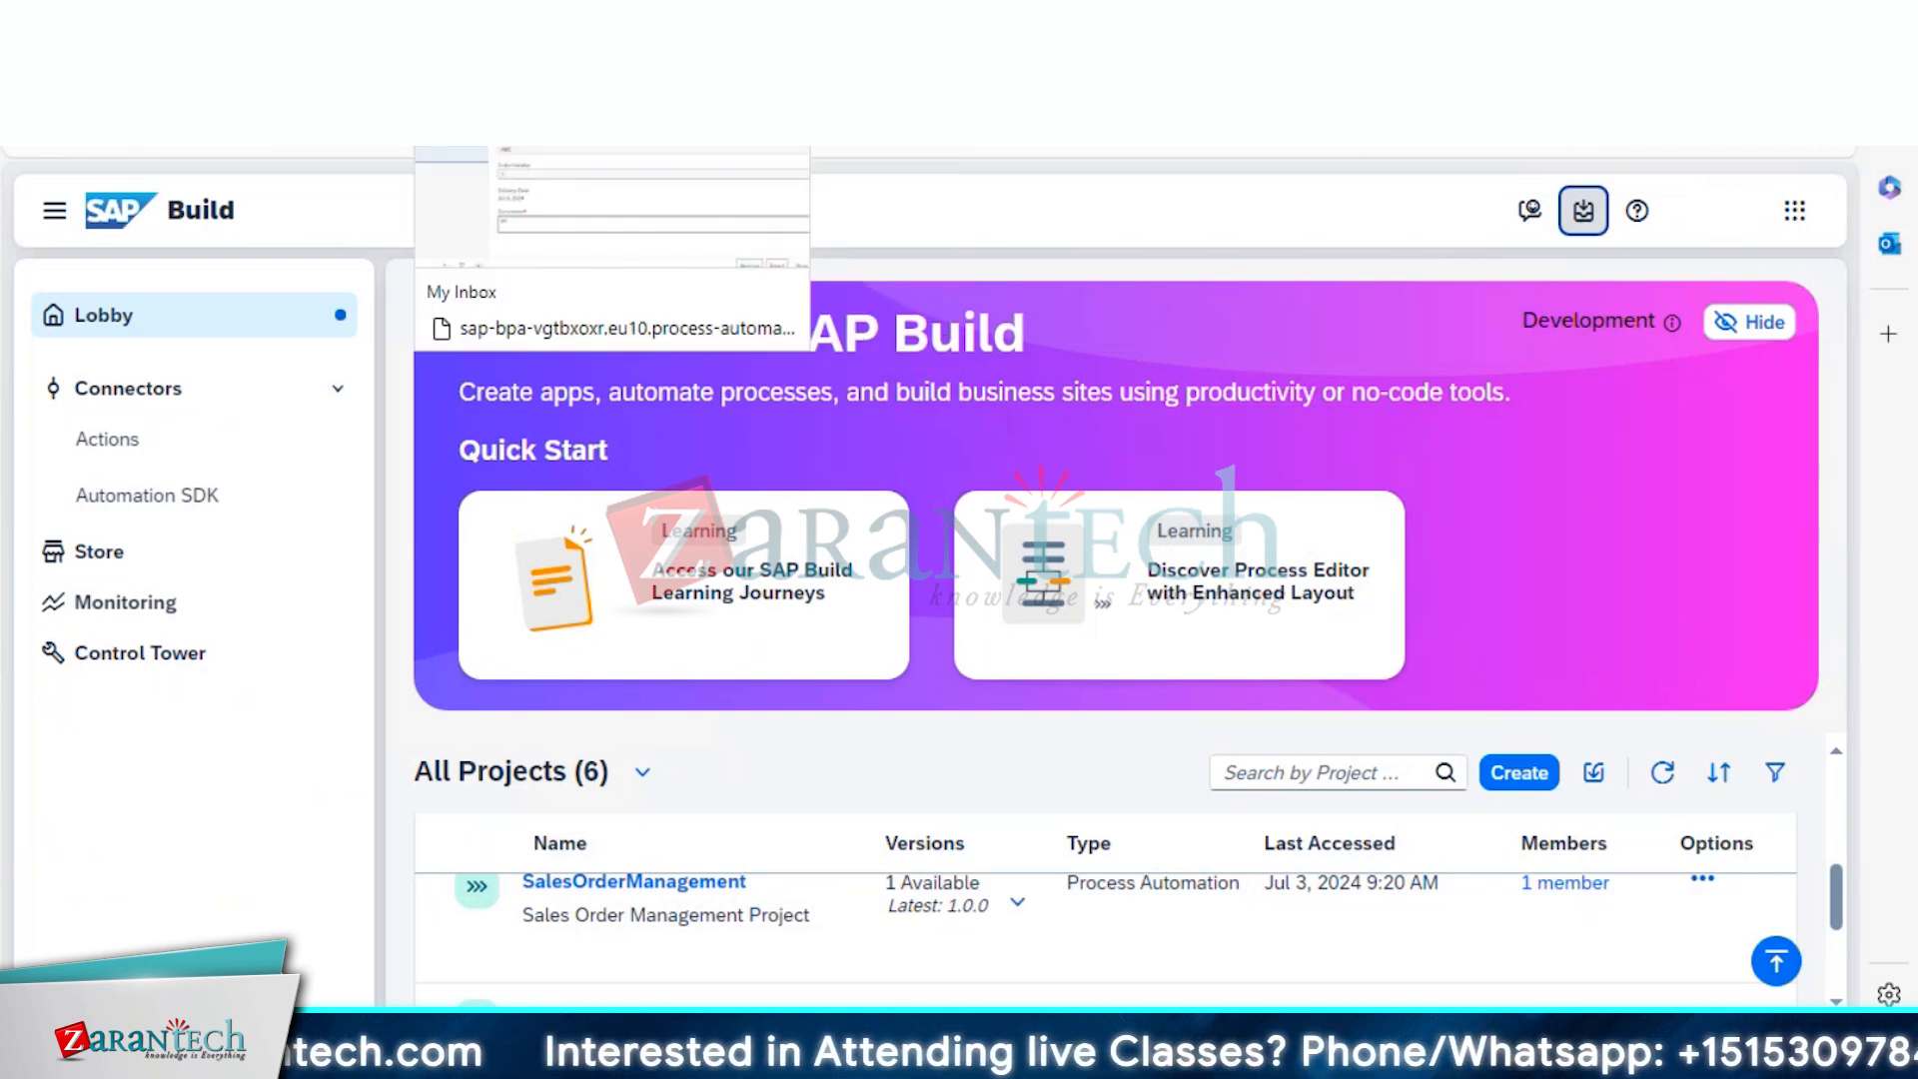
pyautogui.click(649, 25)
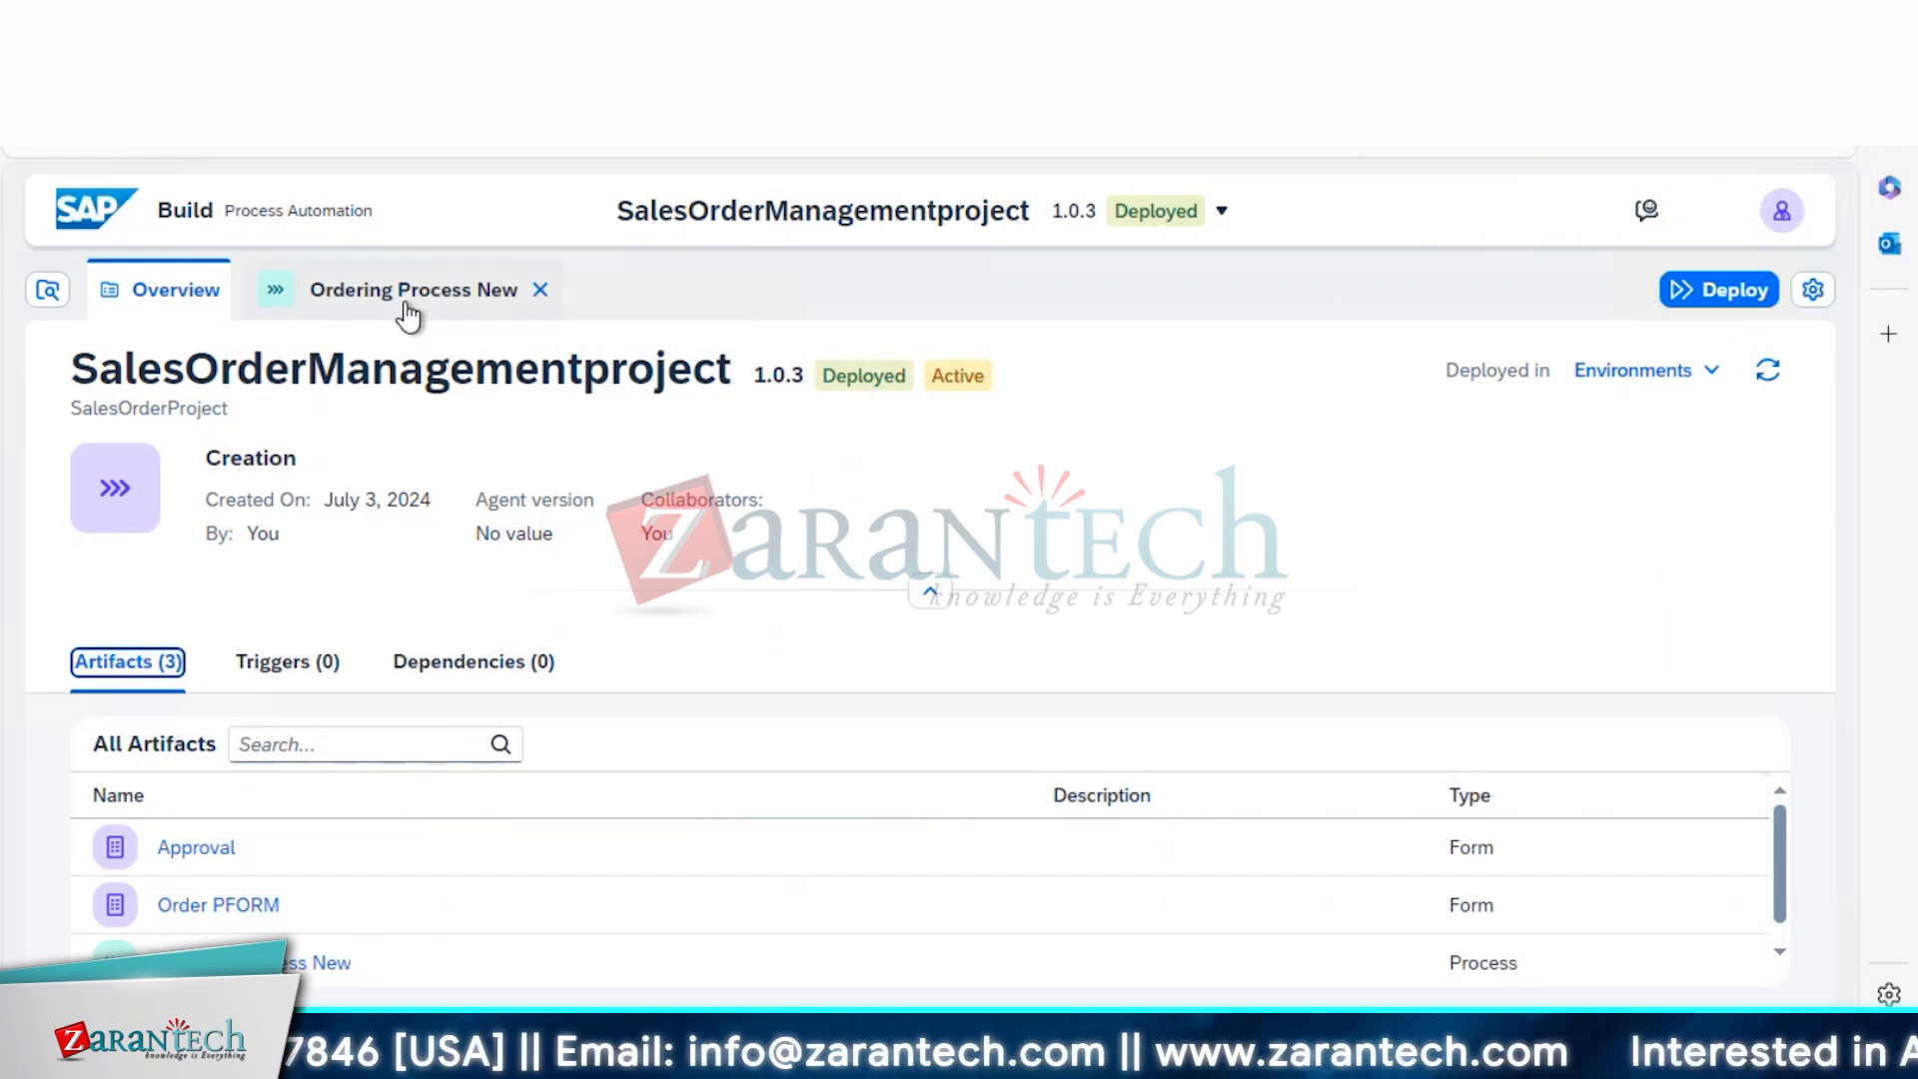
pyautogui.click(407, 315)
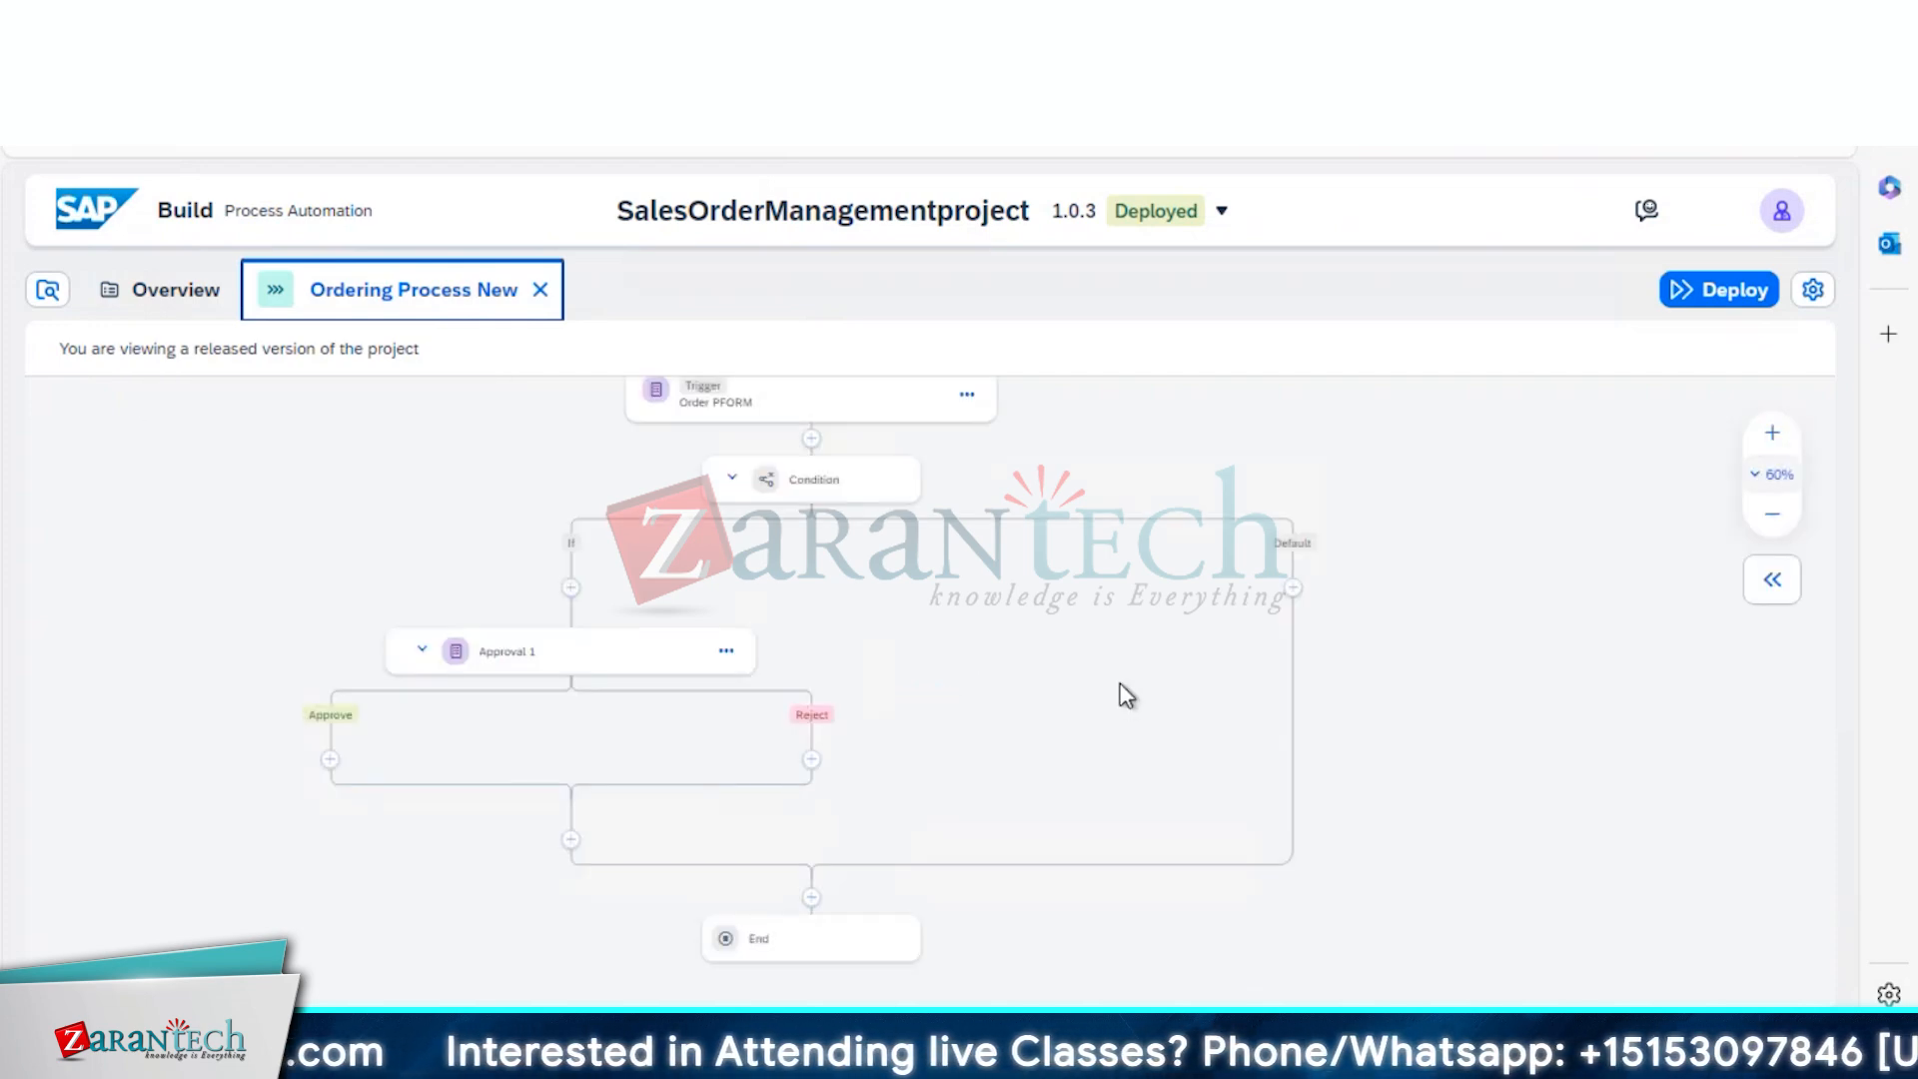
pyautogui.click(719, 403)
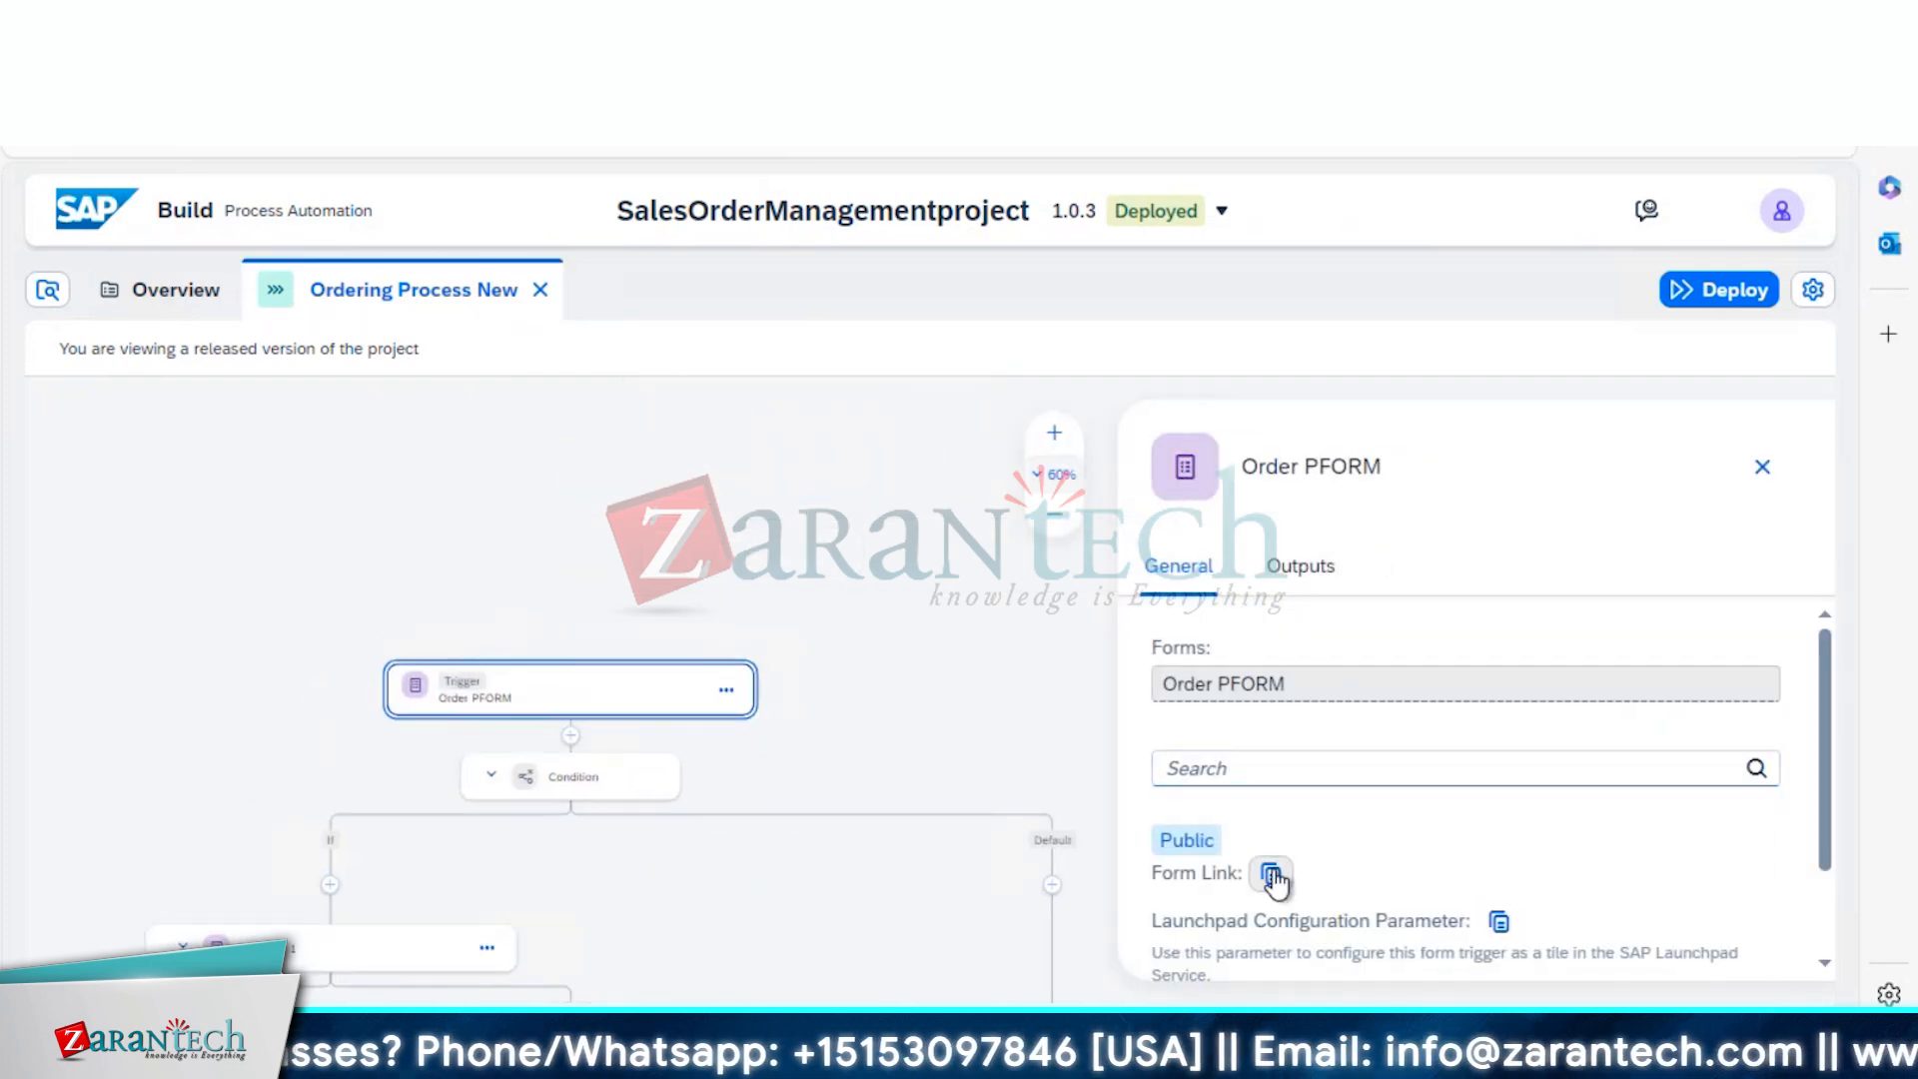
pyautogui.click(1273, 875)
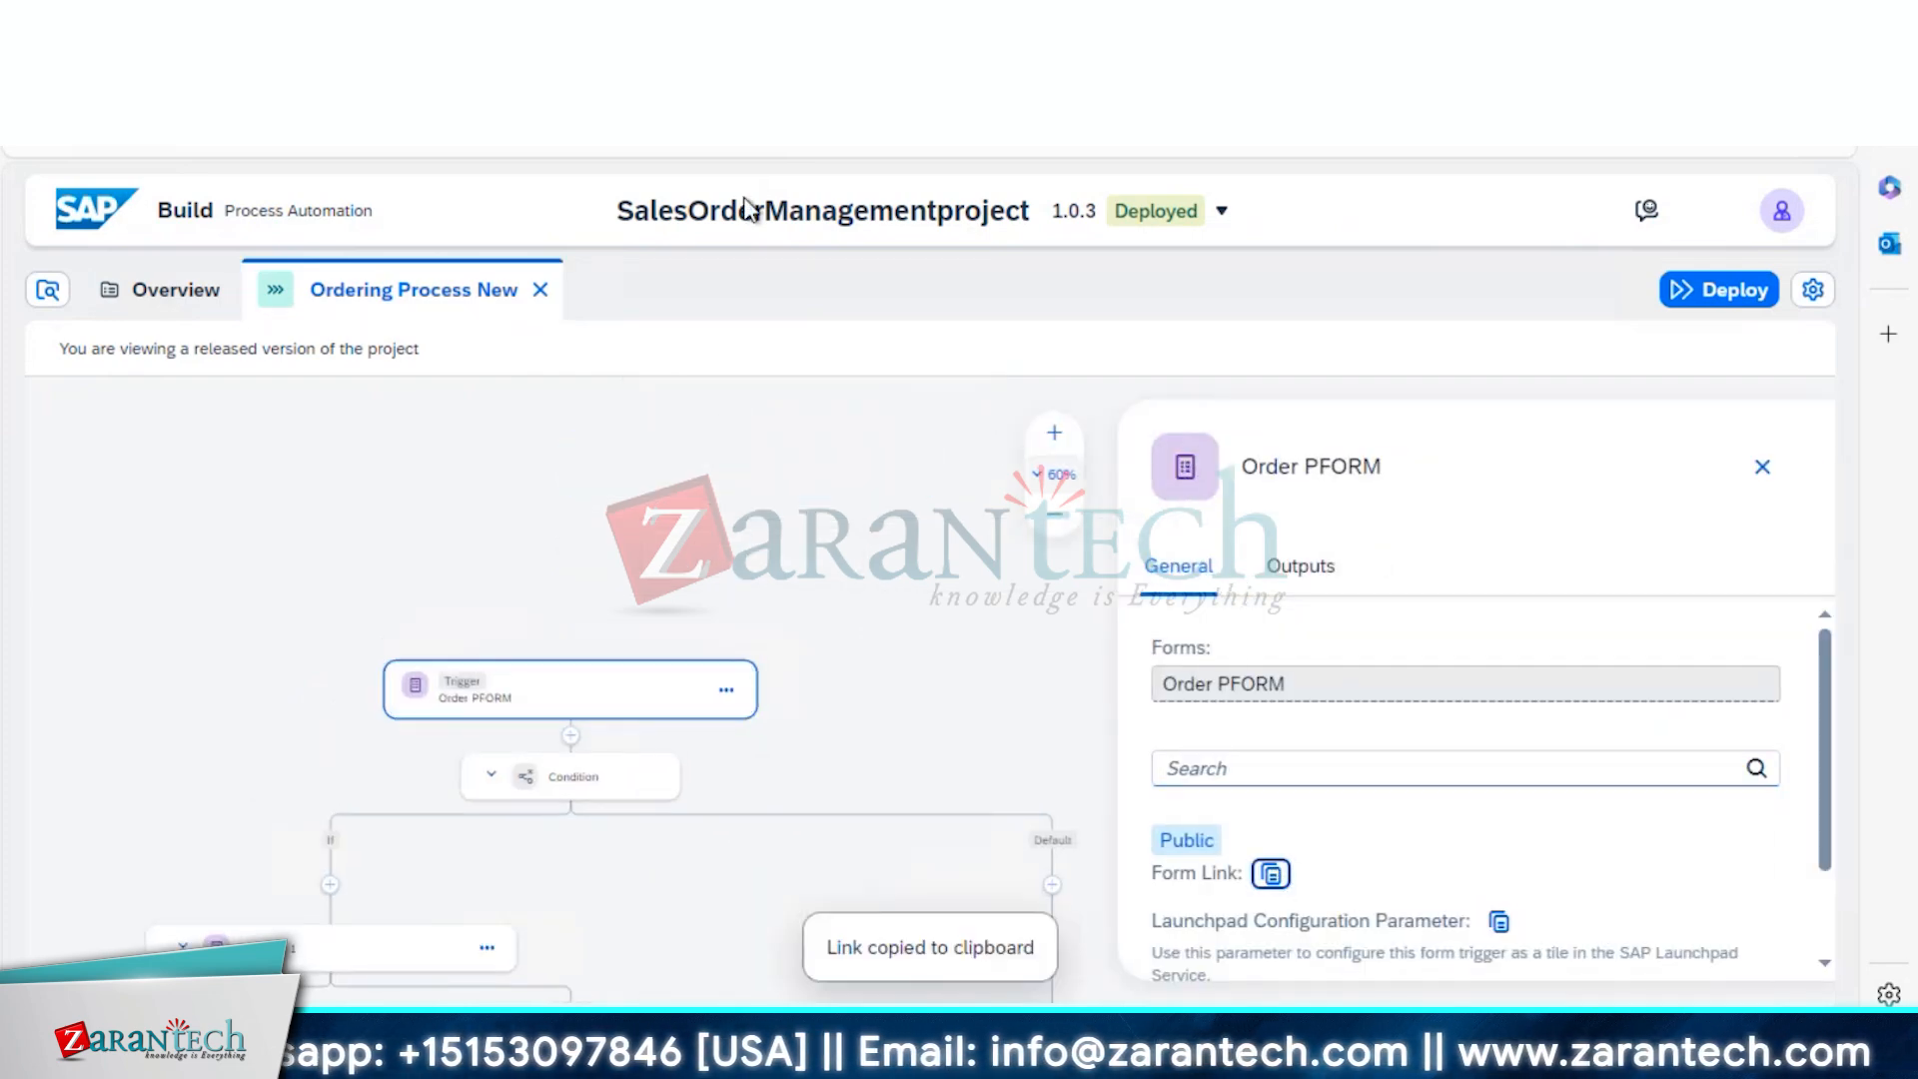
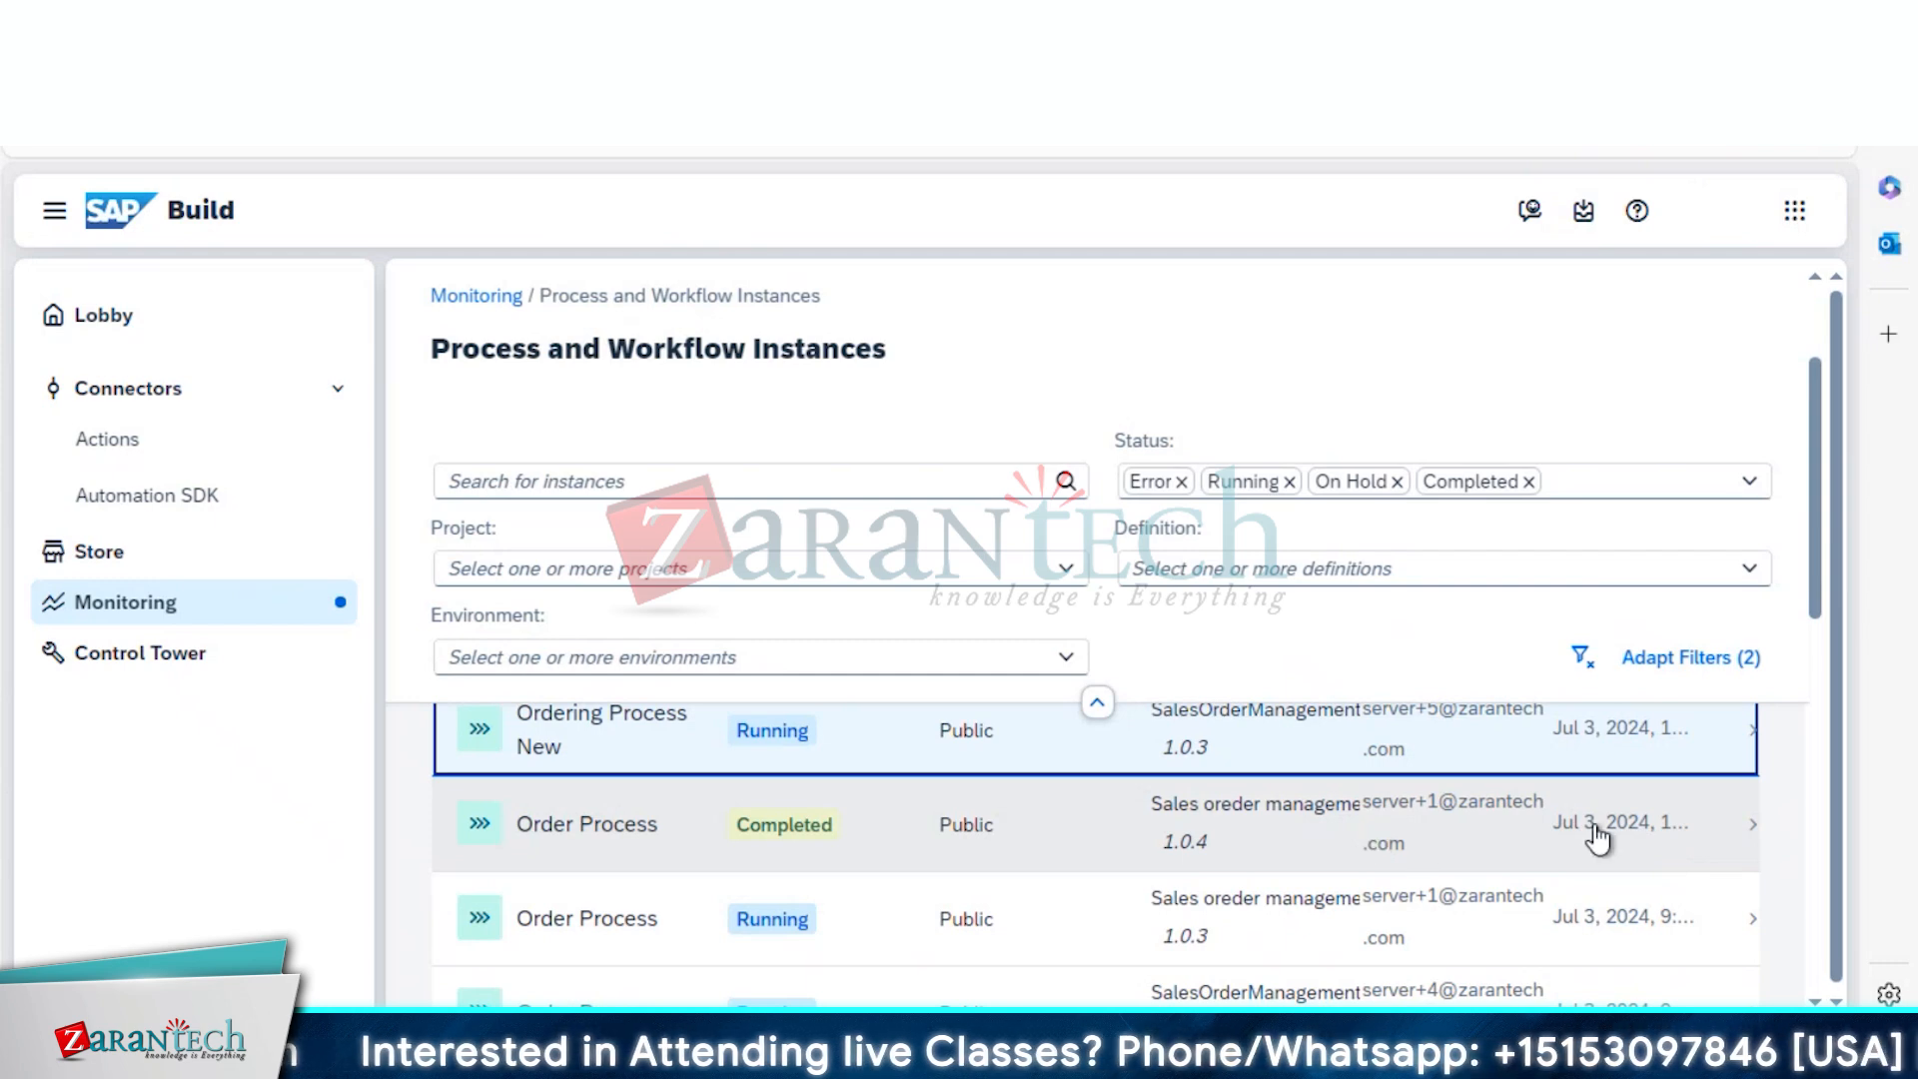
# Review the details of an Ordering Process New instance and two completed Order Process instances
pyautogui.moveTo(1816, 614); pyautogui.dragTo(1798, 545)
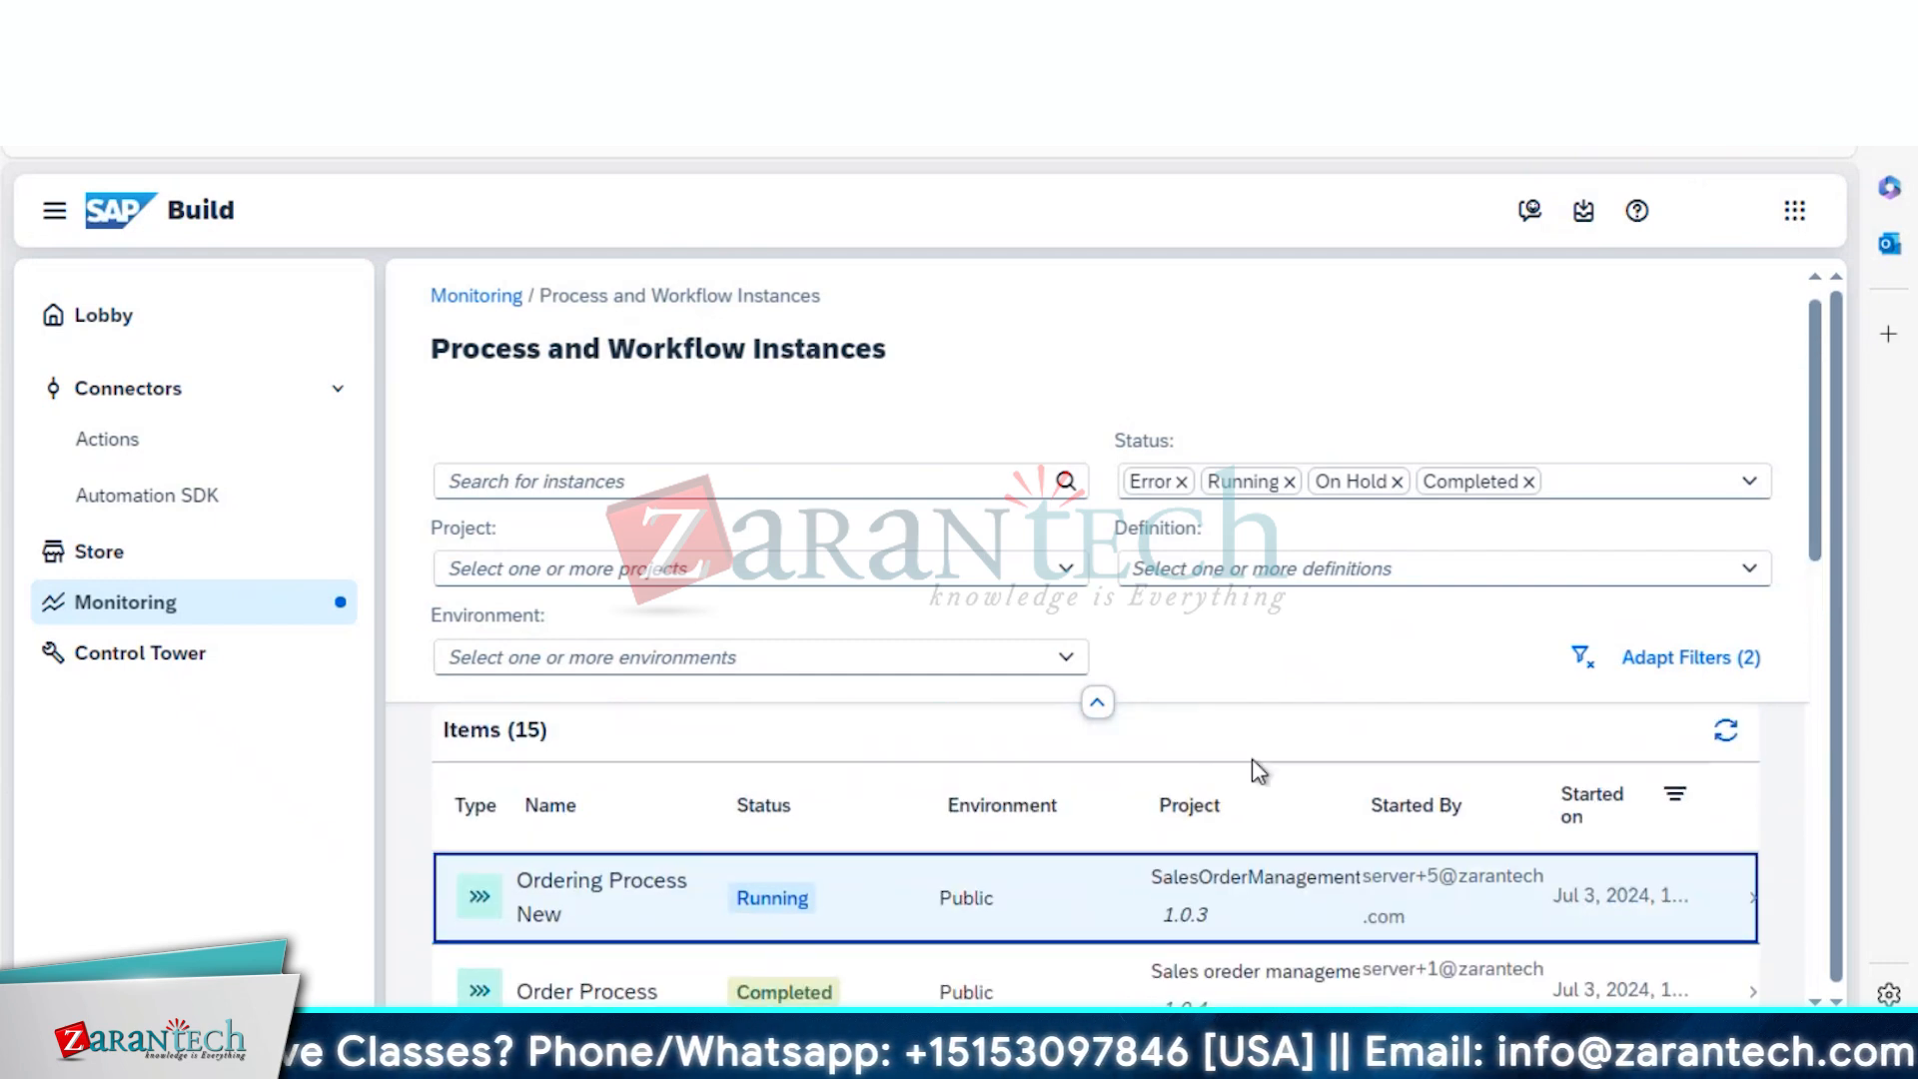
pyautogui.rightClick(1065, 902)
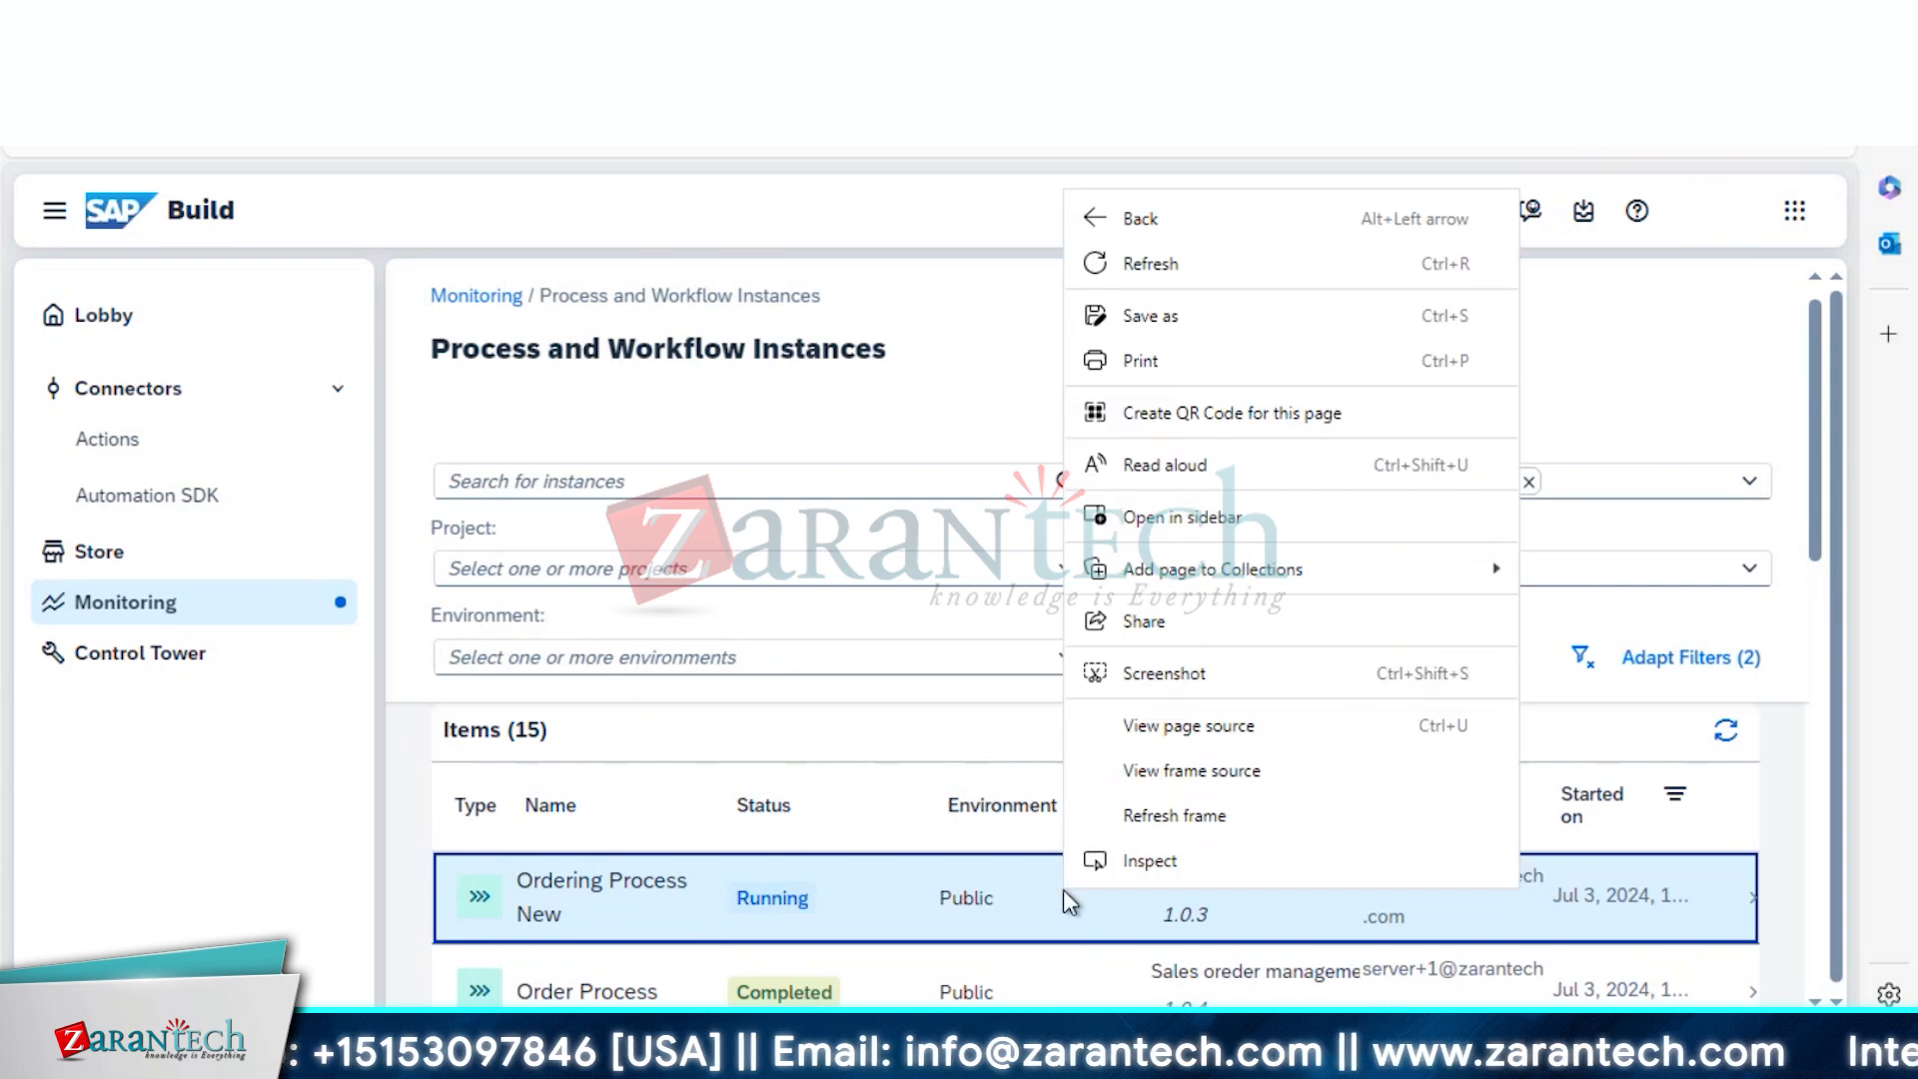
pyautogui.click(799, 904)
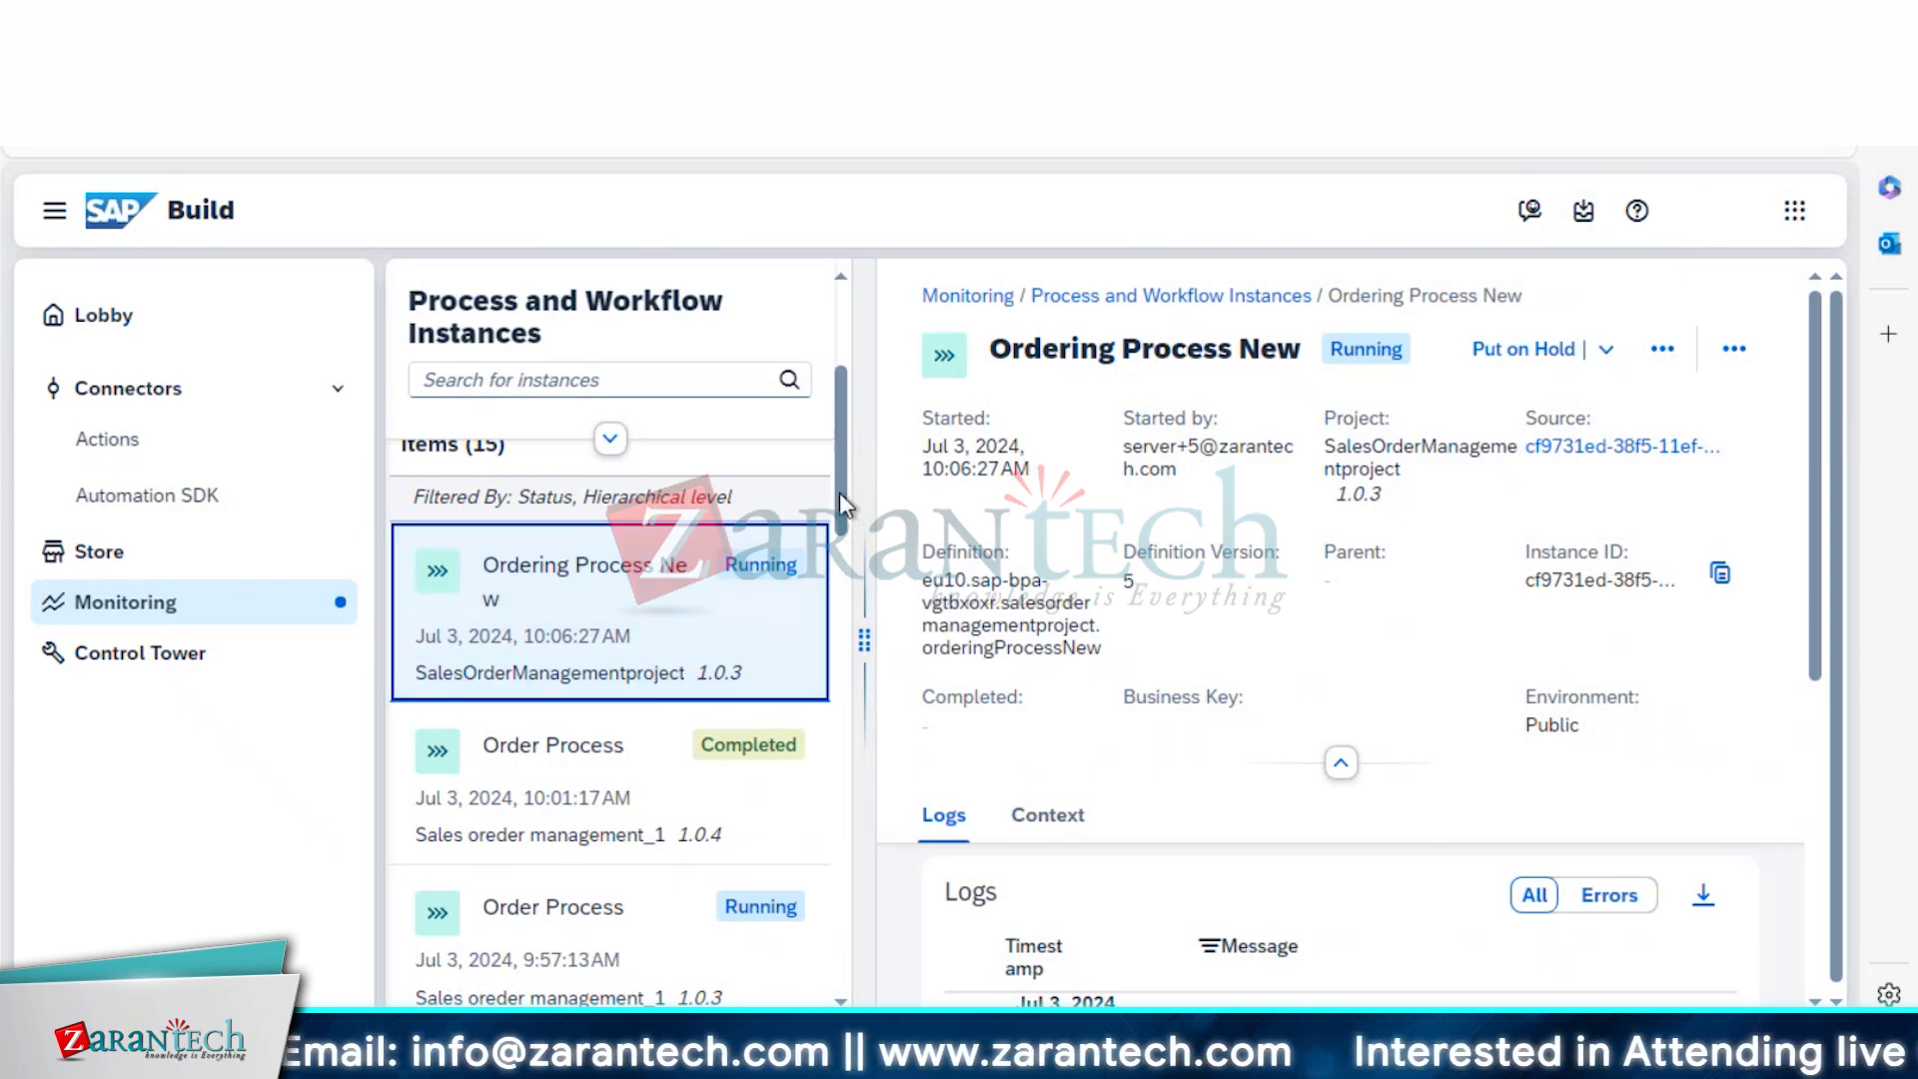
pyautogui.scroll(-3, 842, 536)
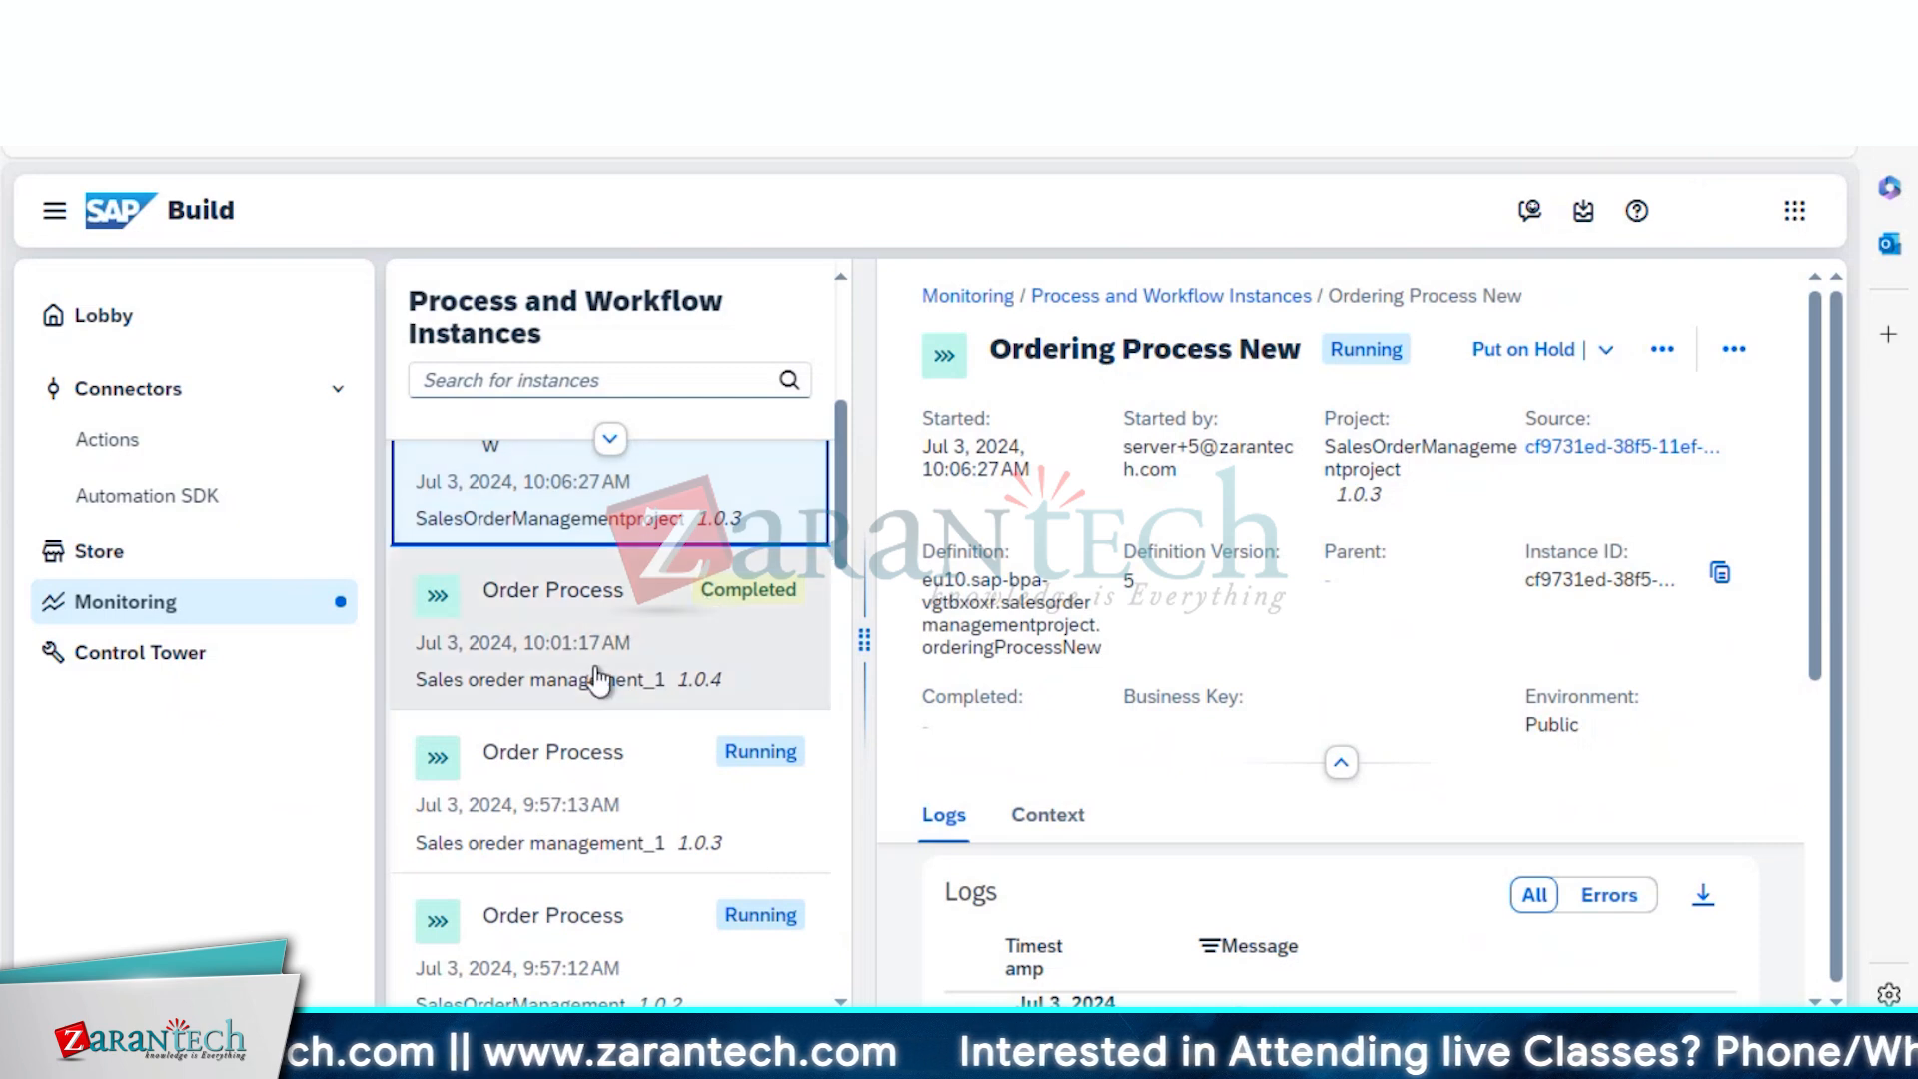
pyautogui.click(591, 671)
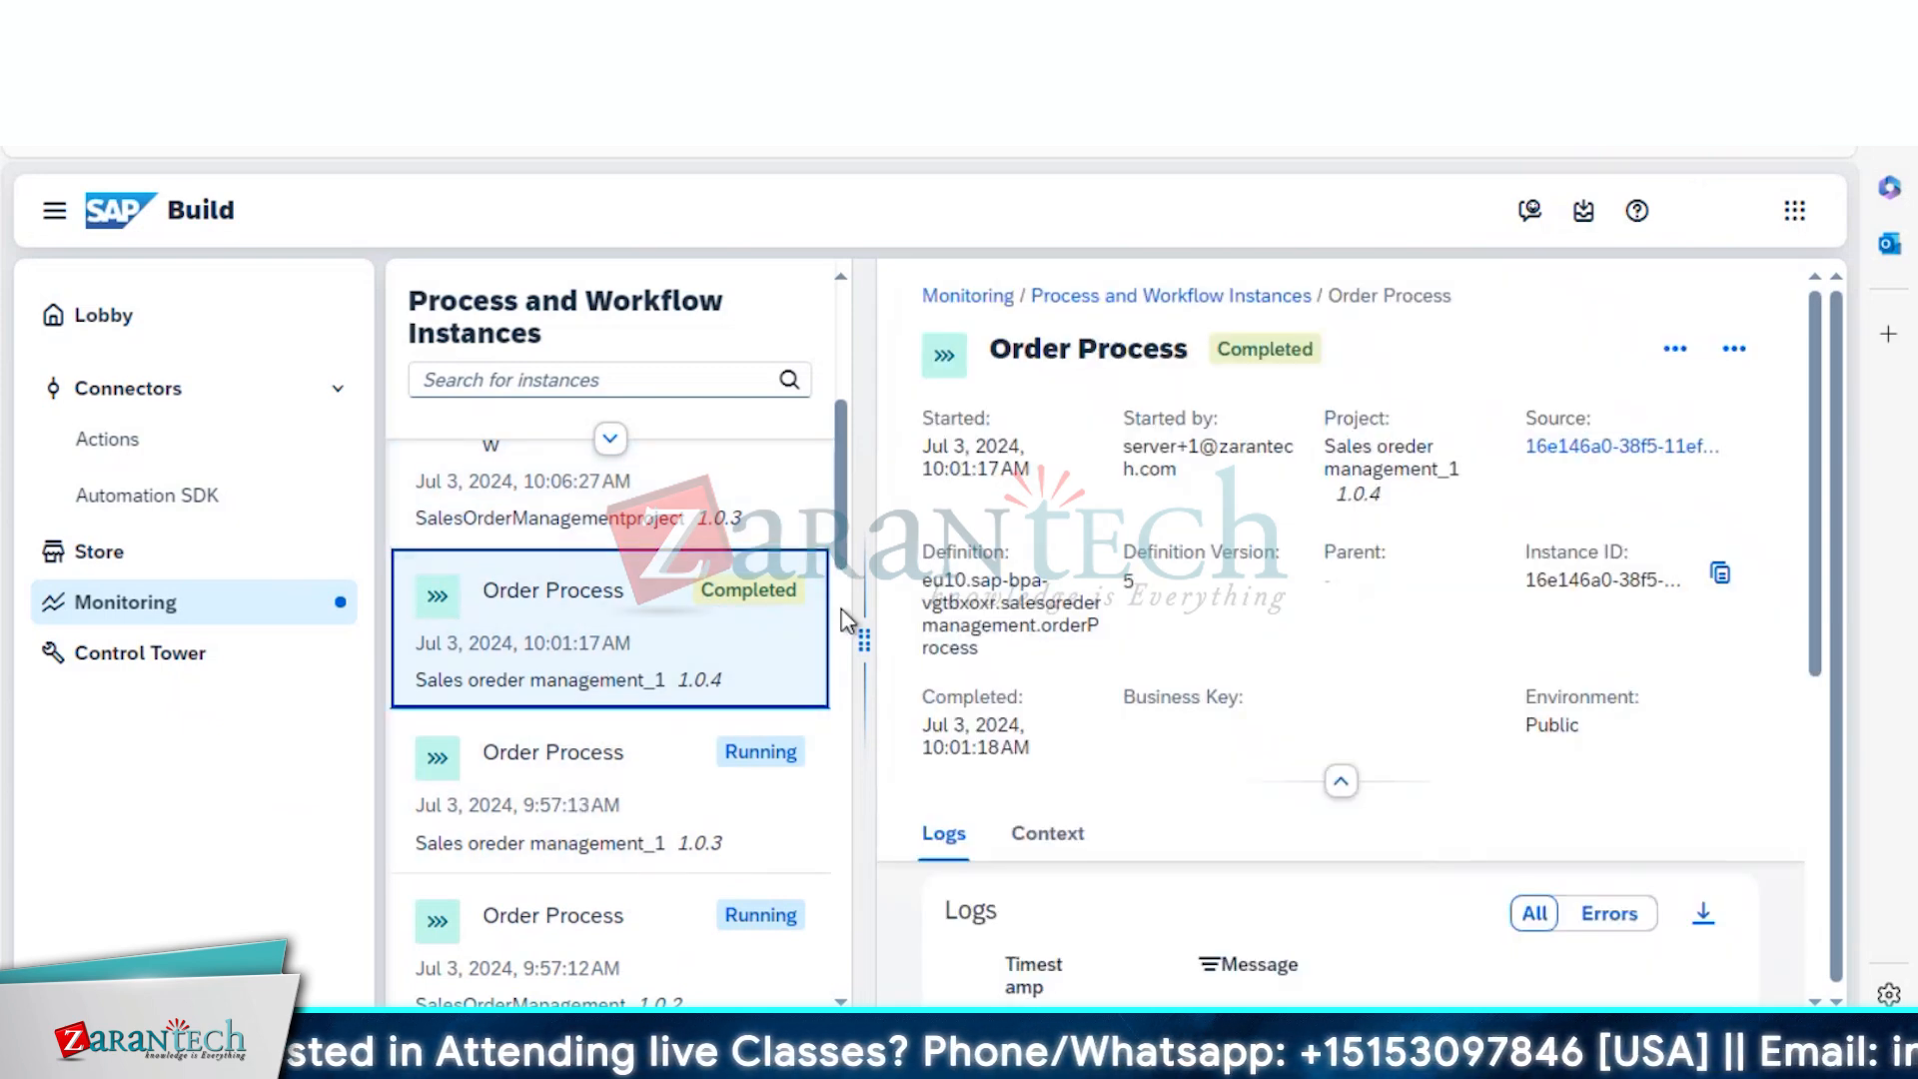
pyautogui.scroll(-6, 845, 639)
pyautogui.click(603, 756)
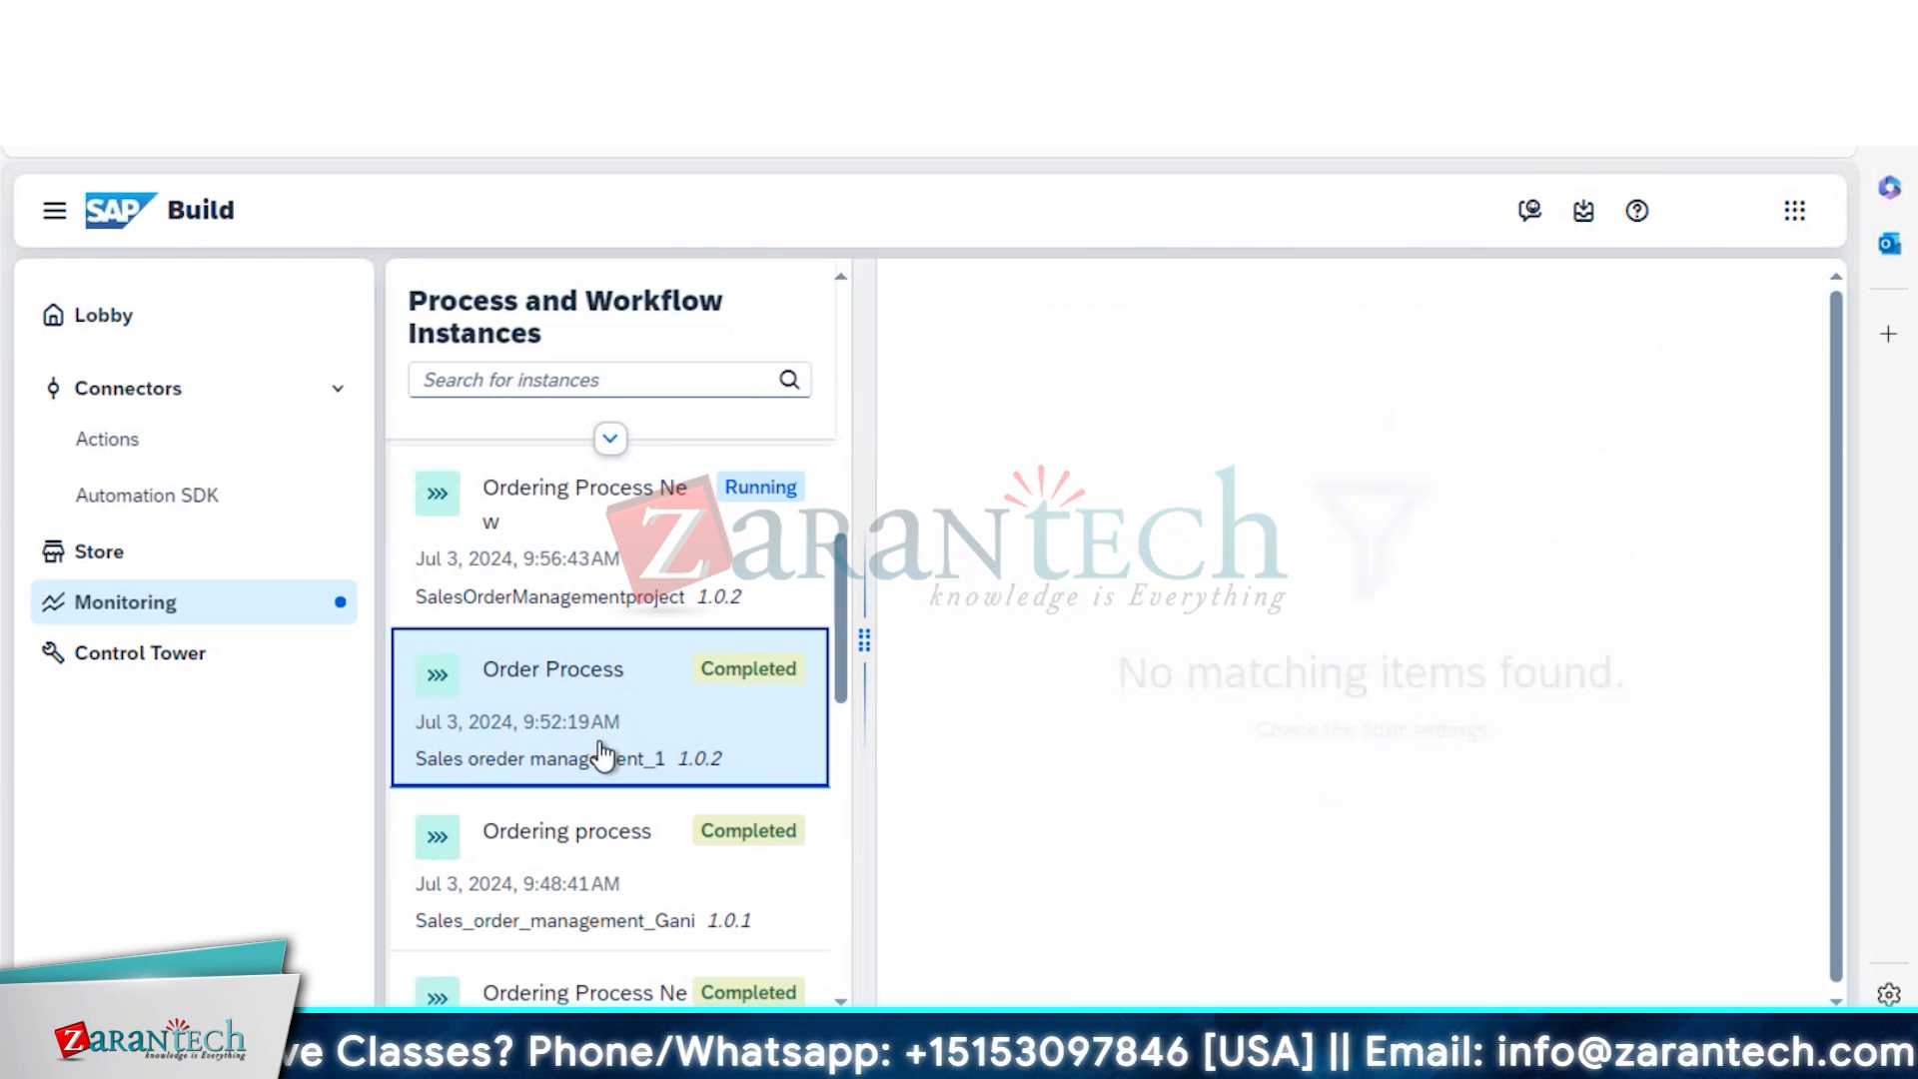
# Check the 9:48:41 AM, 9:52:19 AM and 9:56:43 AM instance details in Monitoring
pyautogui.click(644, 865)
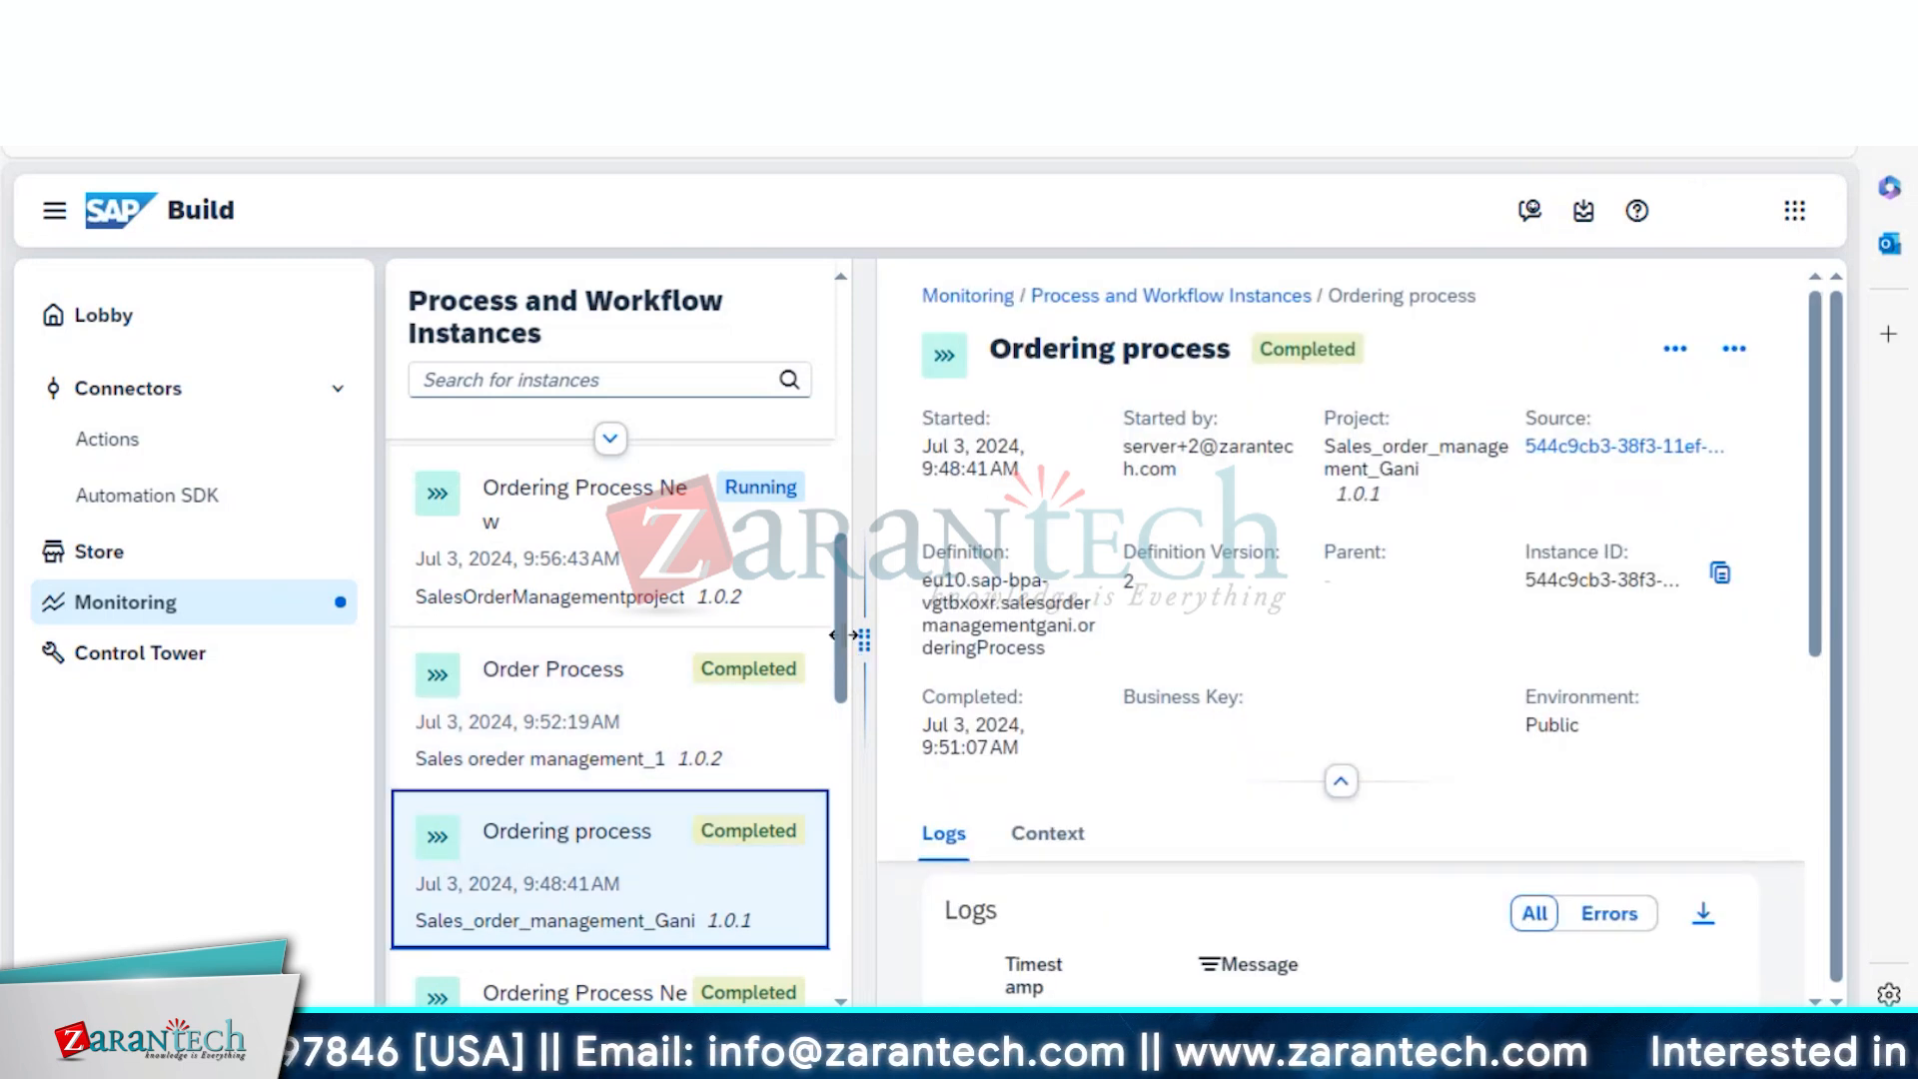
pyautogui.scroll(6, 844, 620)
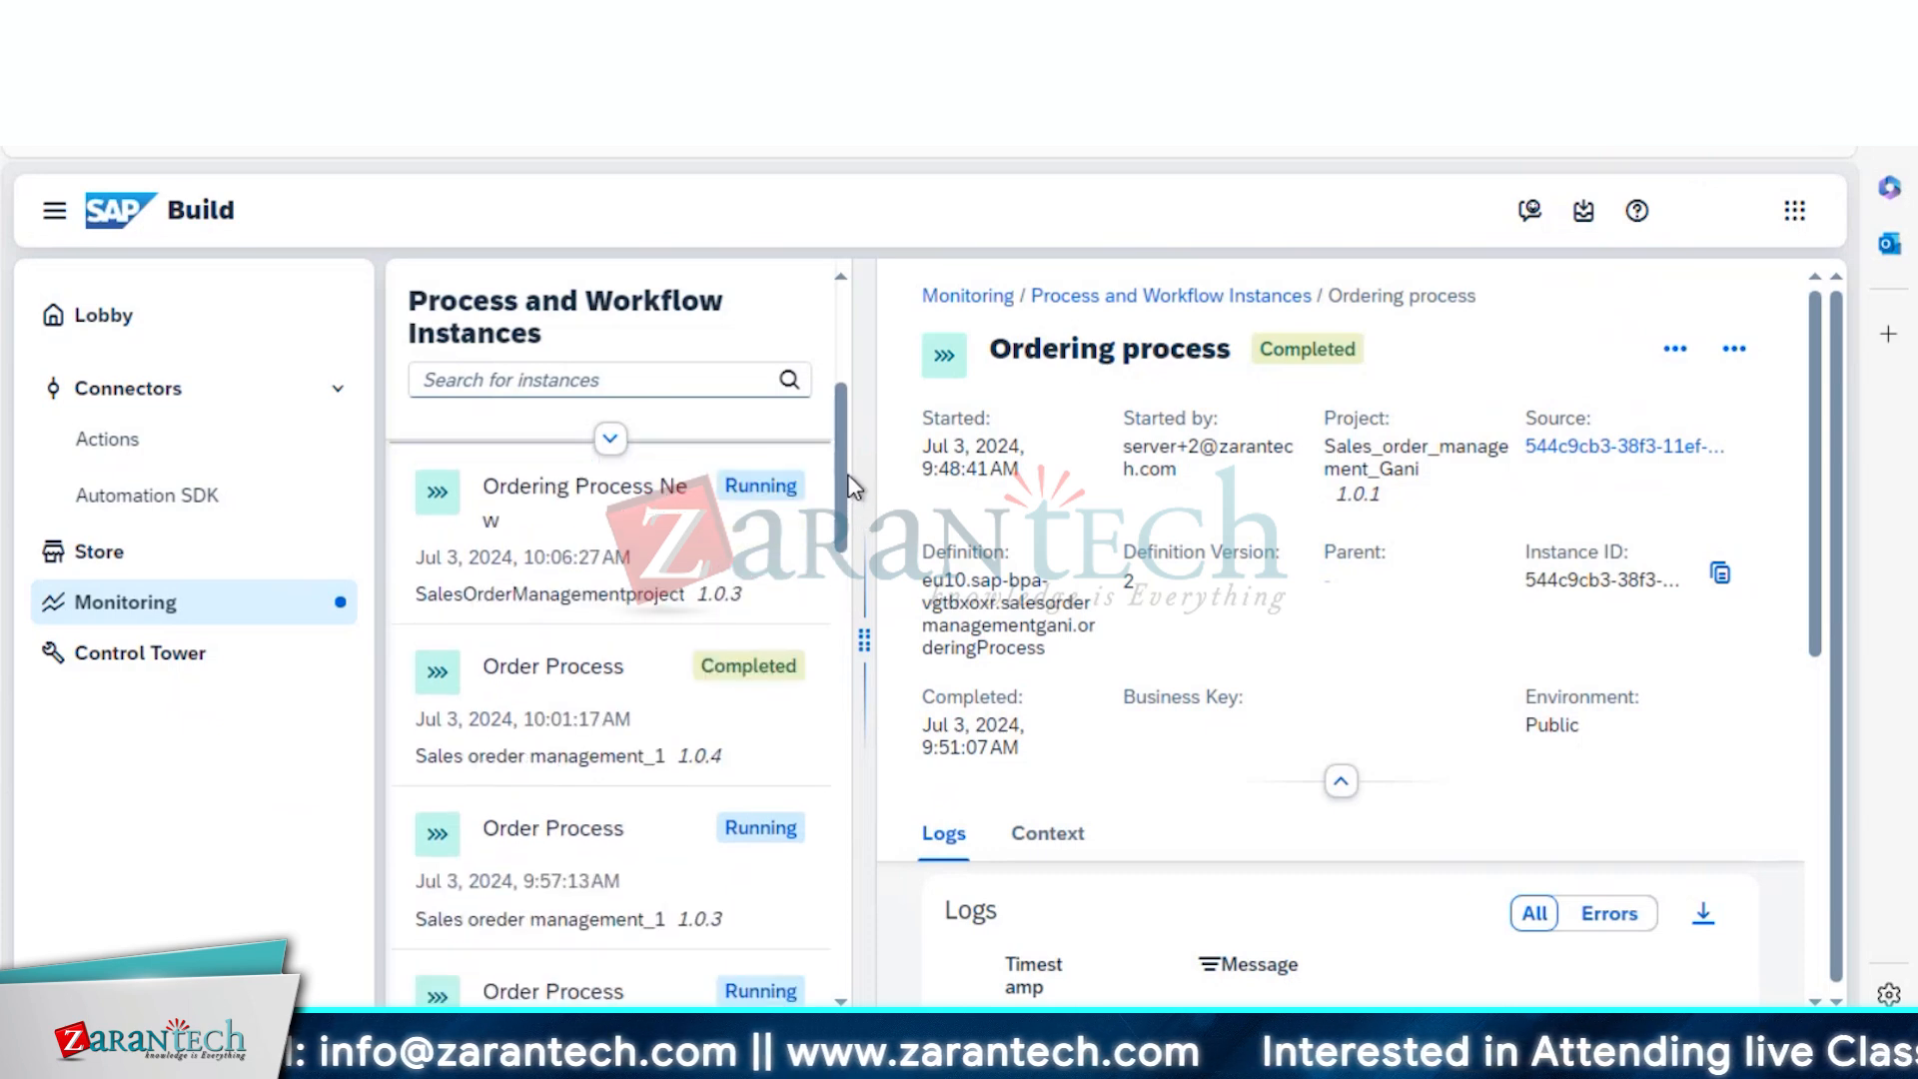
pyautogui.scroll(-1, 834, 600)
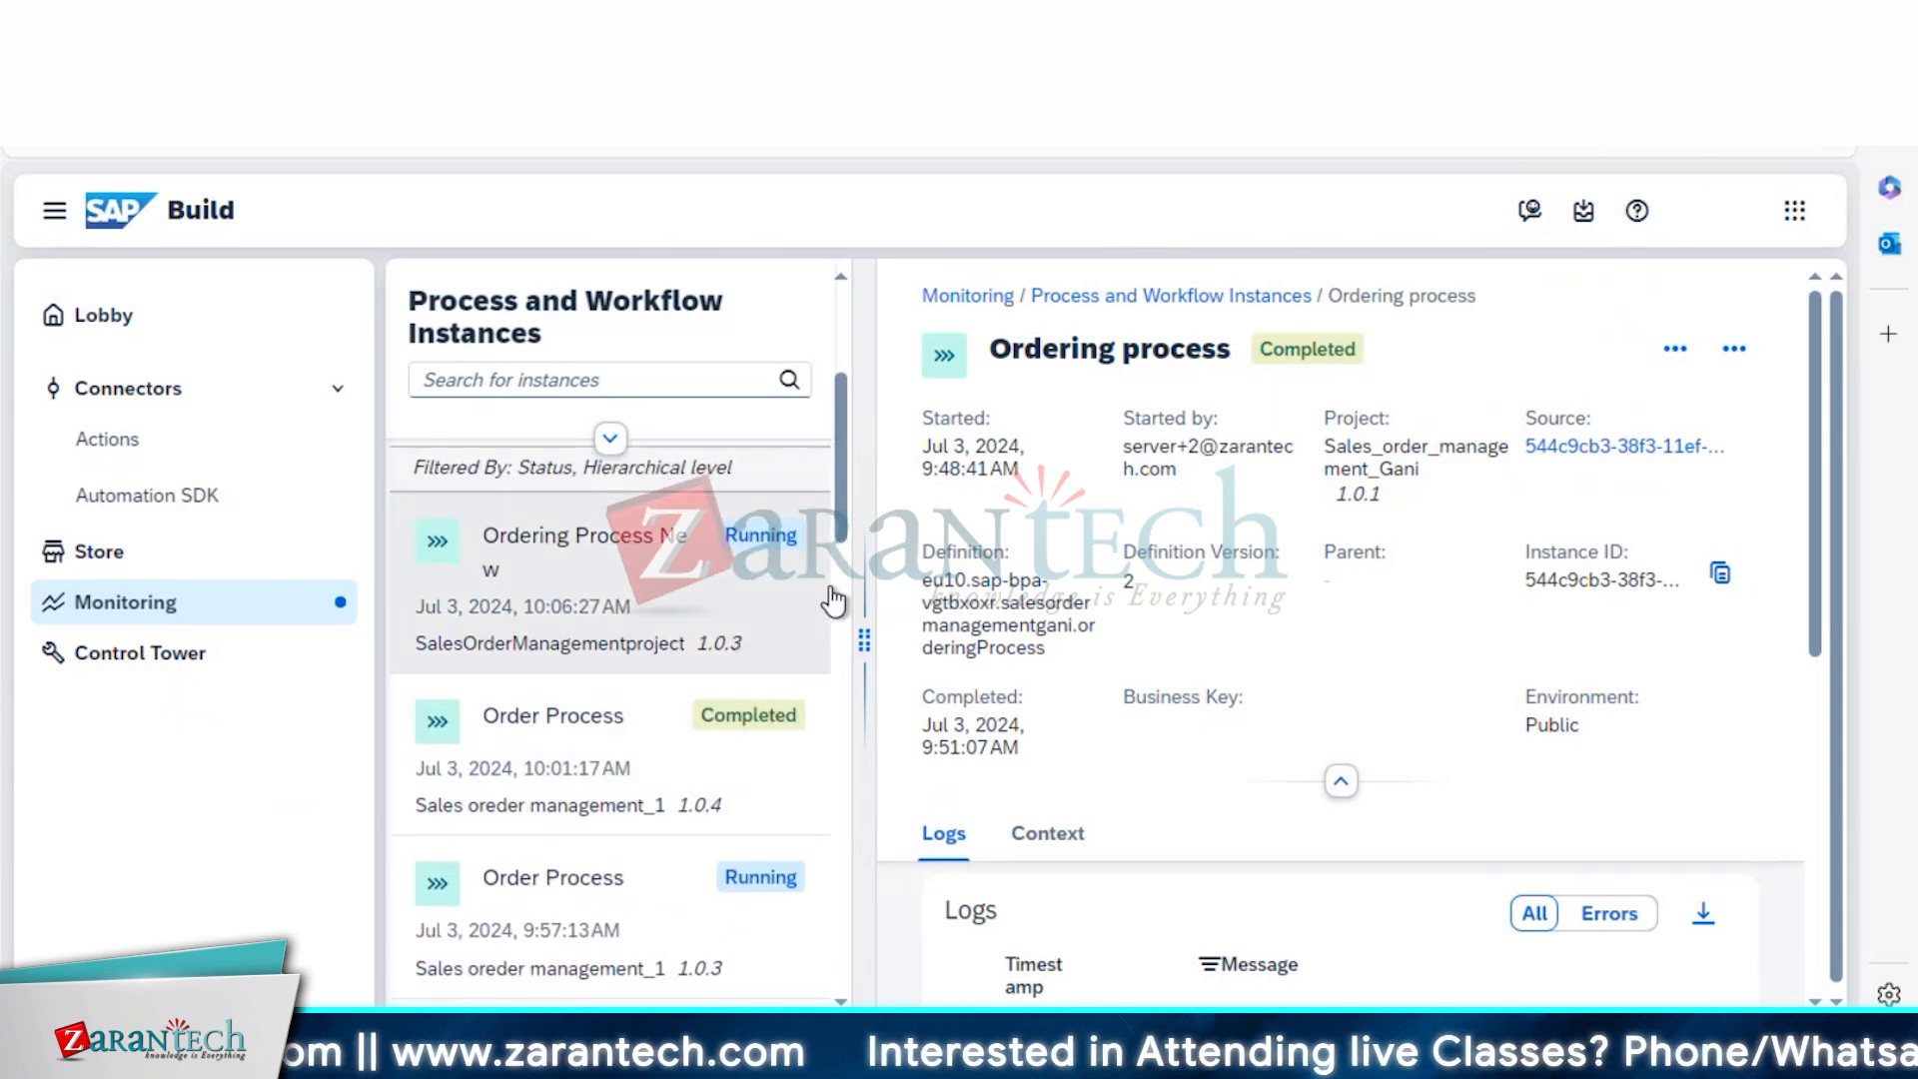
pyautogui.moveTo(831, 520); pyautogui.dragTo(619, 526)
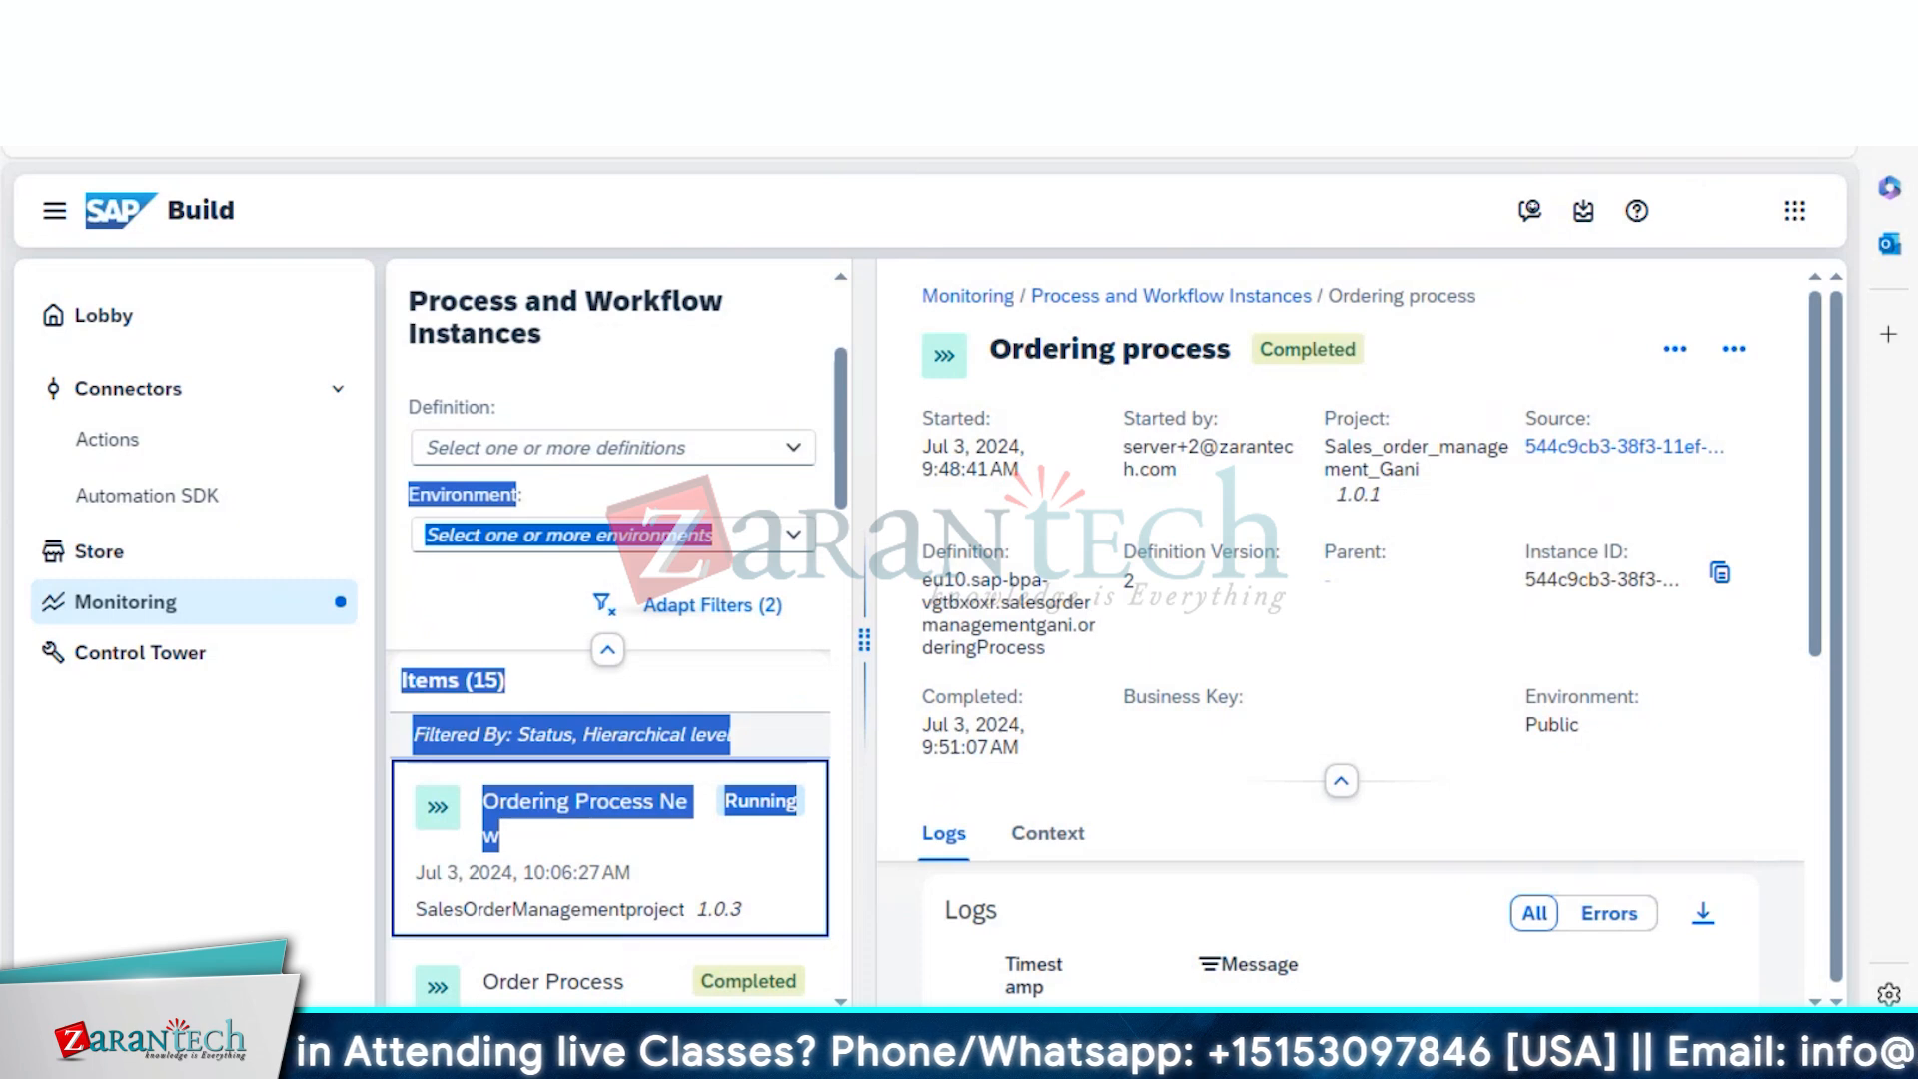
pyautogui.click(599, 761)
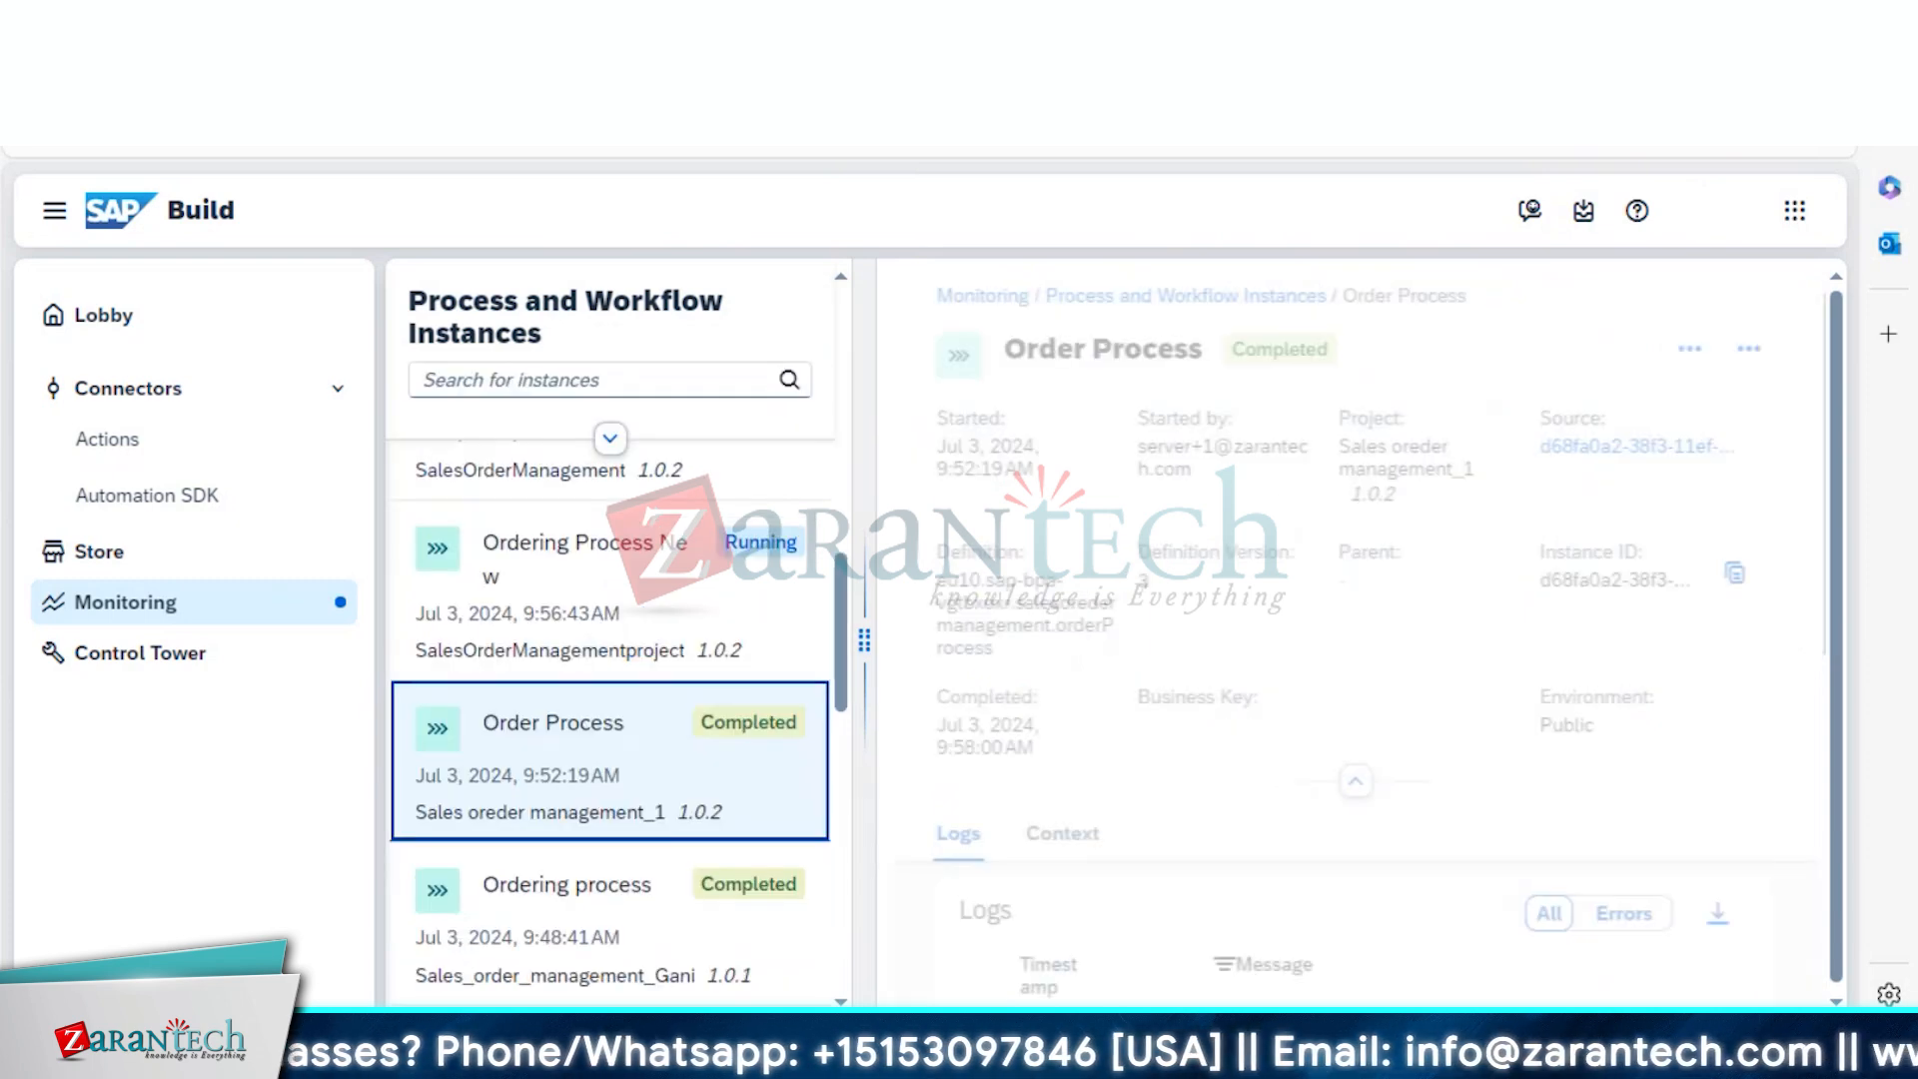
pyautogui.click(493, 568)
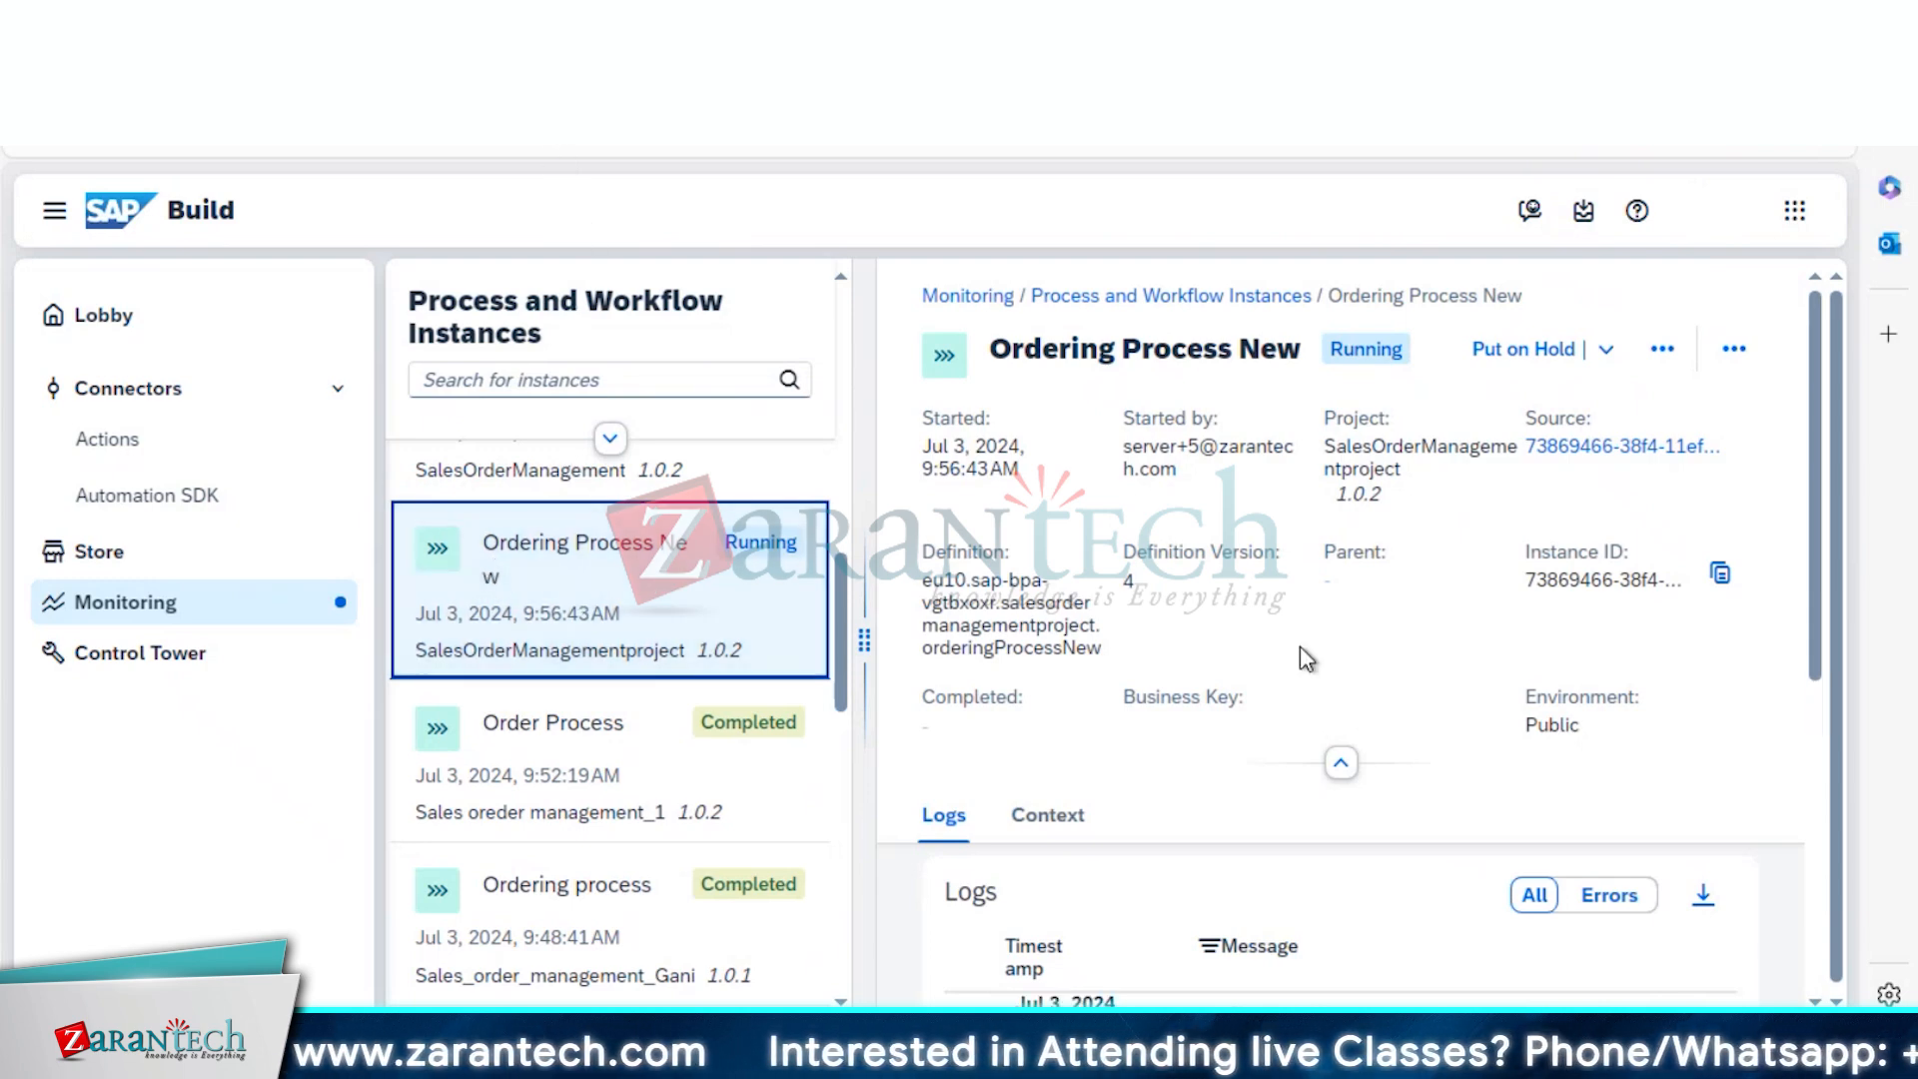
pyautogui.moveTo(1816, 621); pyautogui.dragTo(1836, 891)
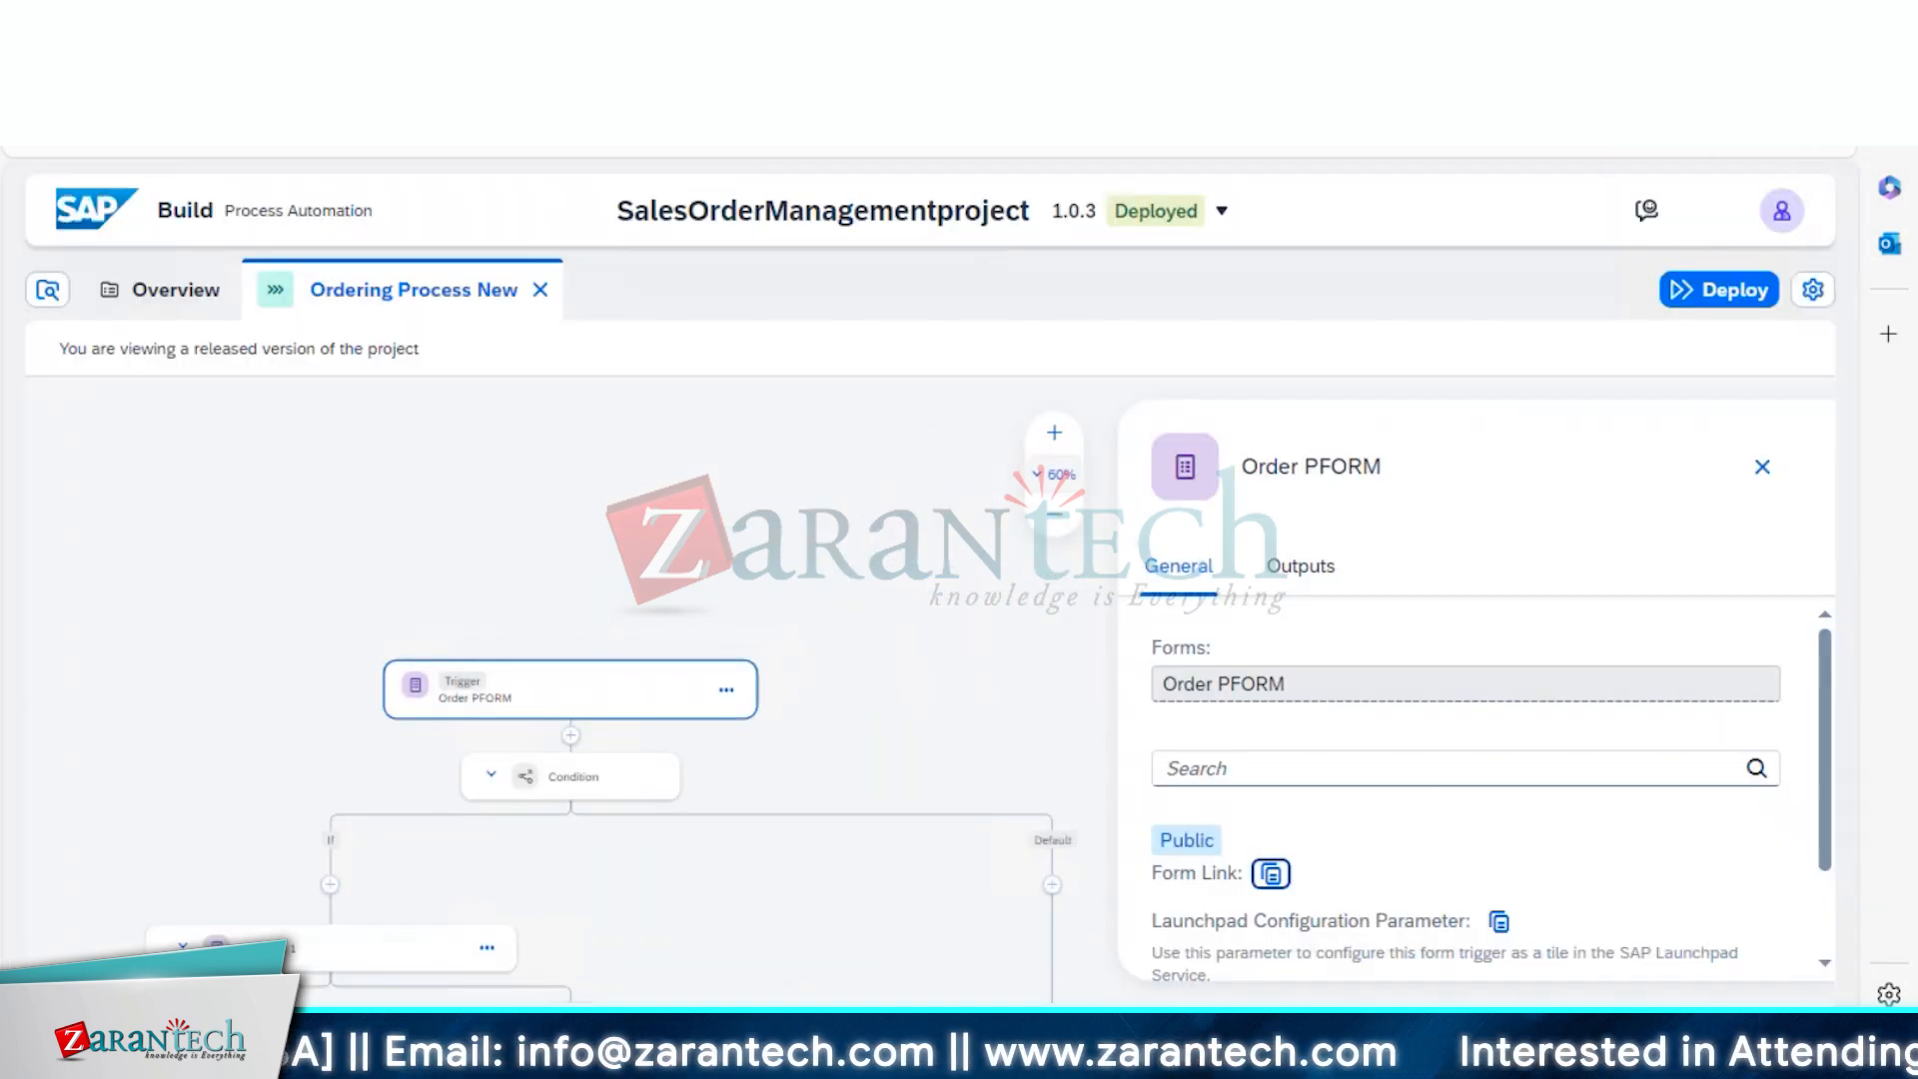
# Inspect the Condition step's branch condition 'Amount is less than 10' without changing it
pyautogui.click(553, 789)
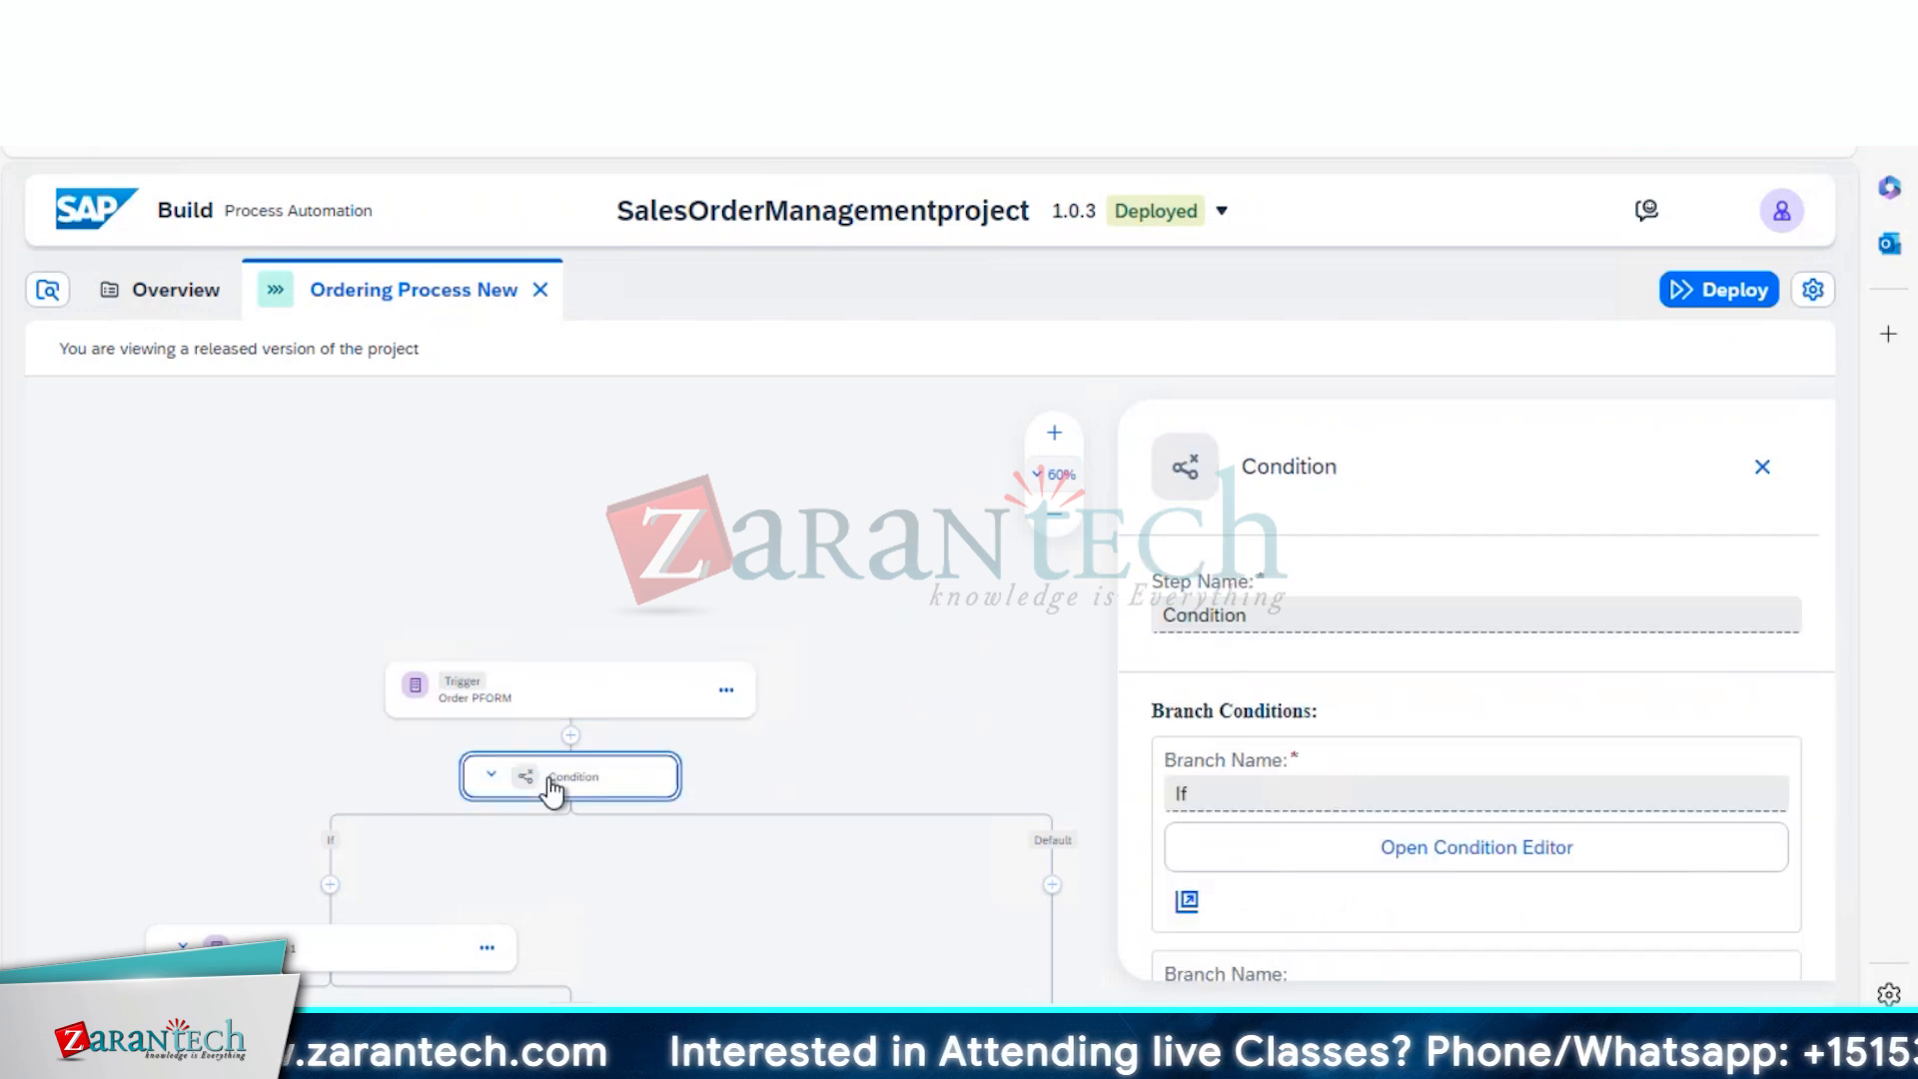
pyautogui.click(1656, 843)
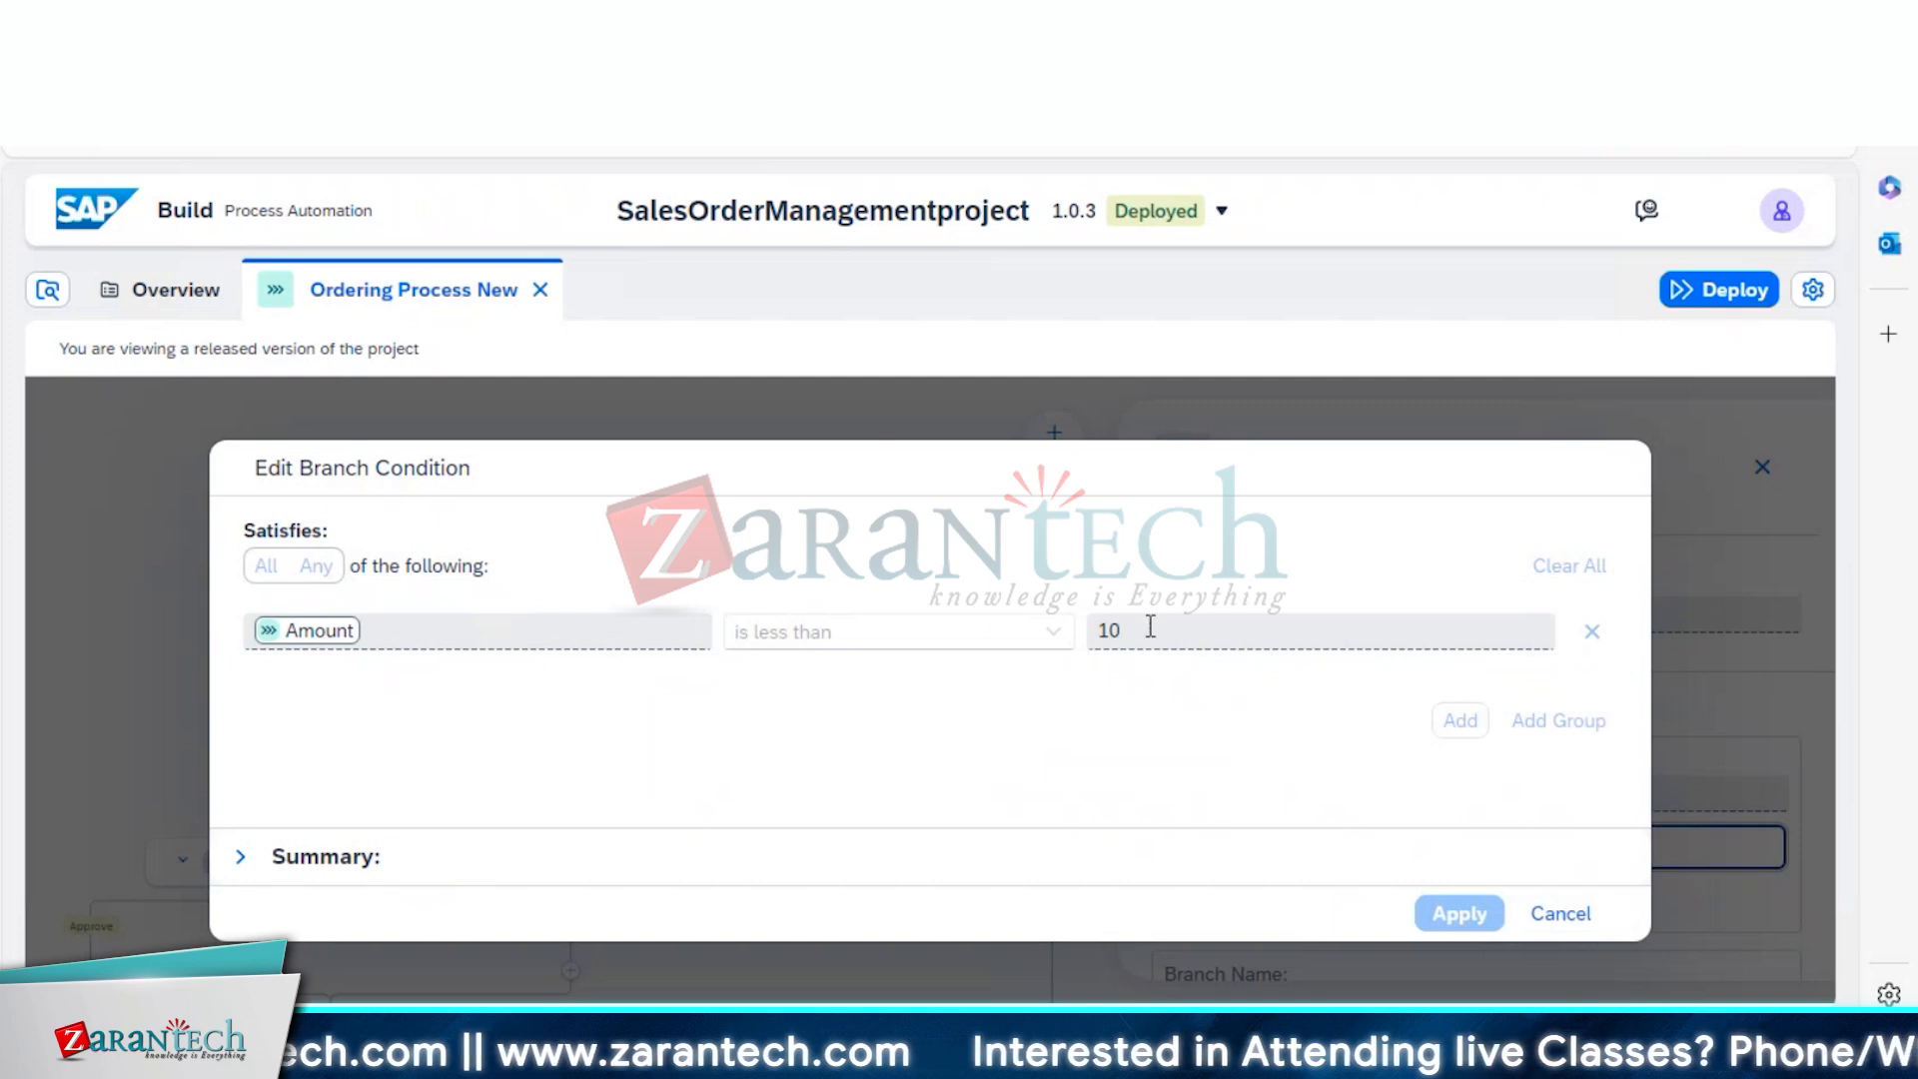
pyautogui.click(1558, 914)
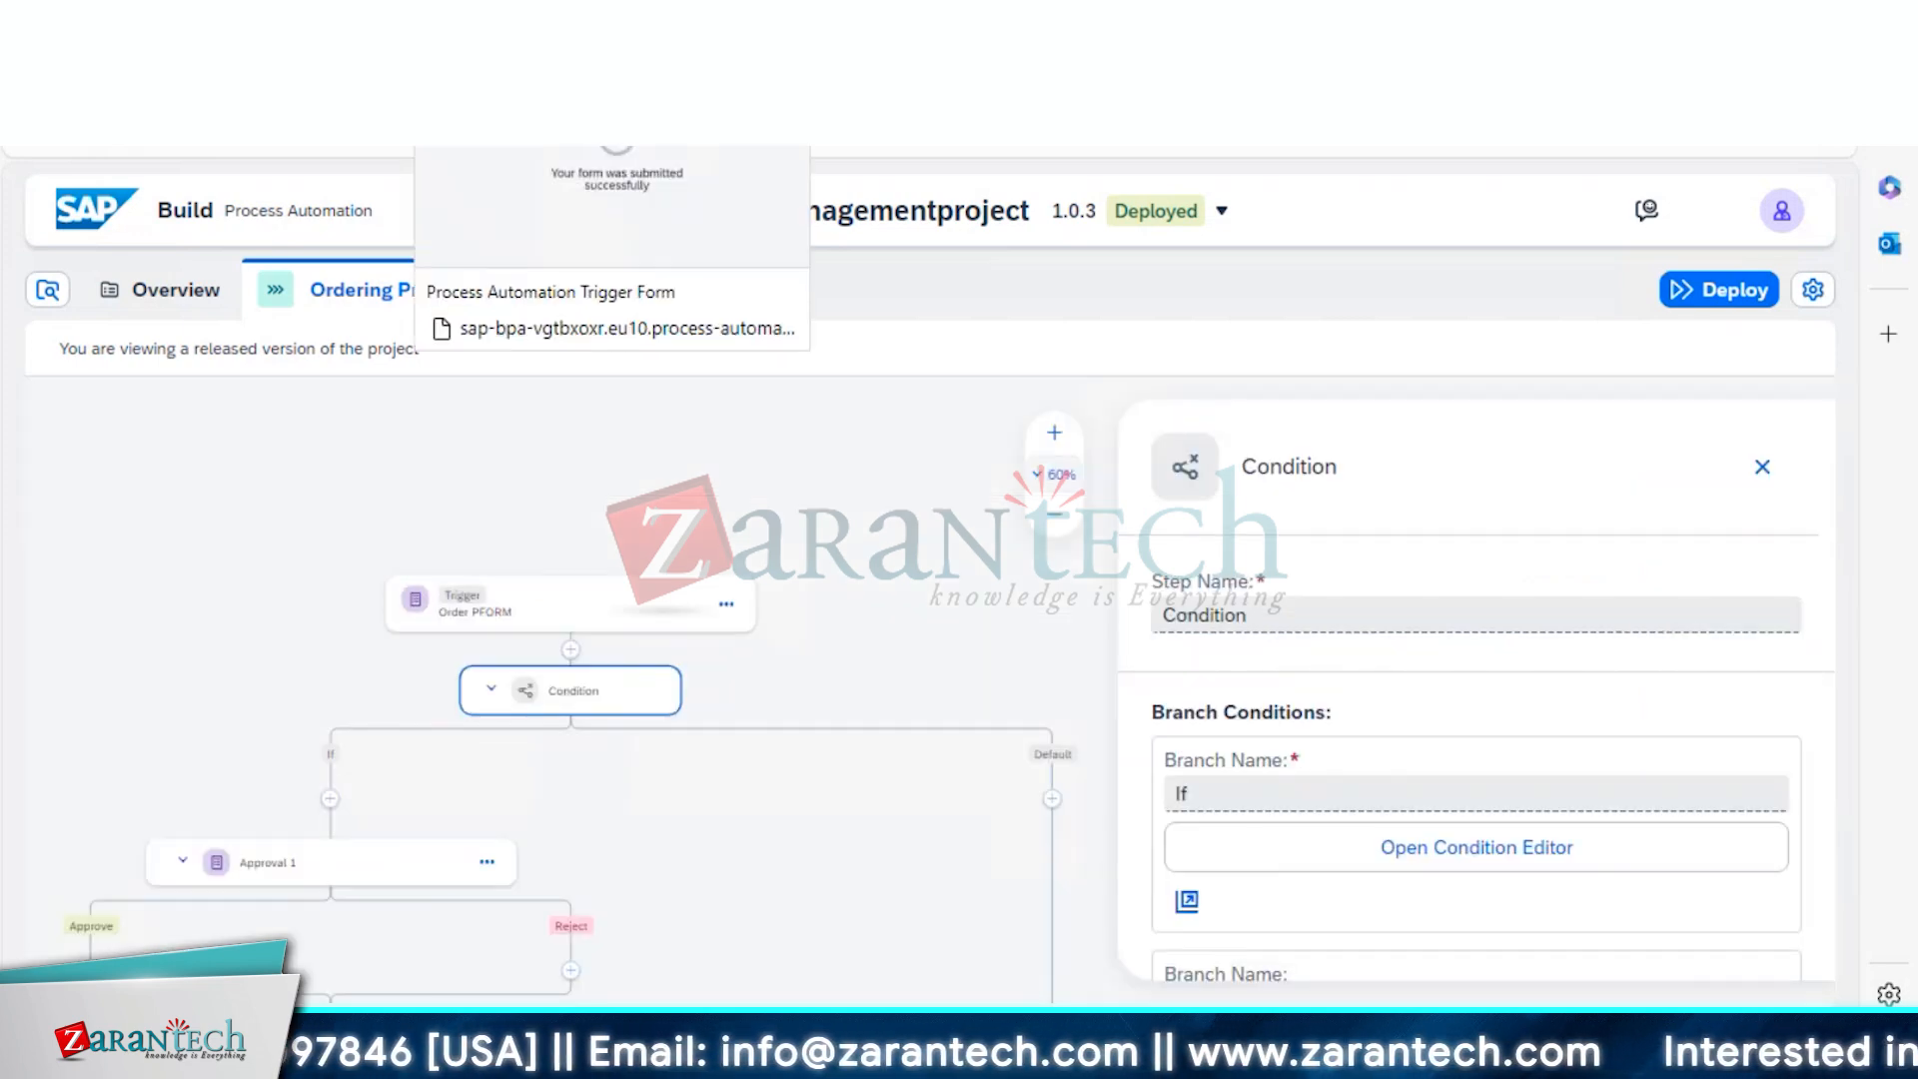
# Look over the submitted form and monitoring pages, then return to the Ordering Process New canvas
pyautogui.click(509, 22)
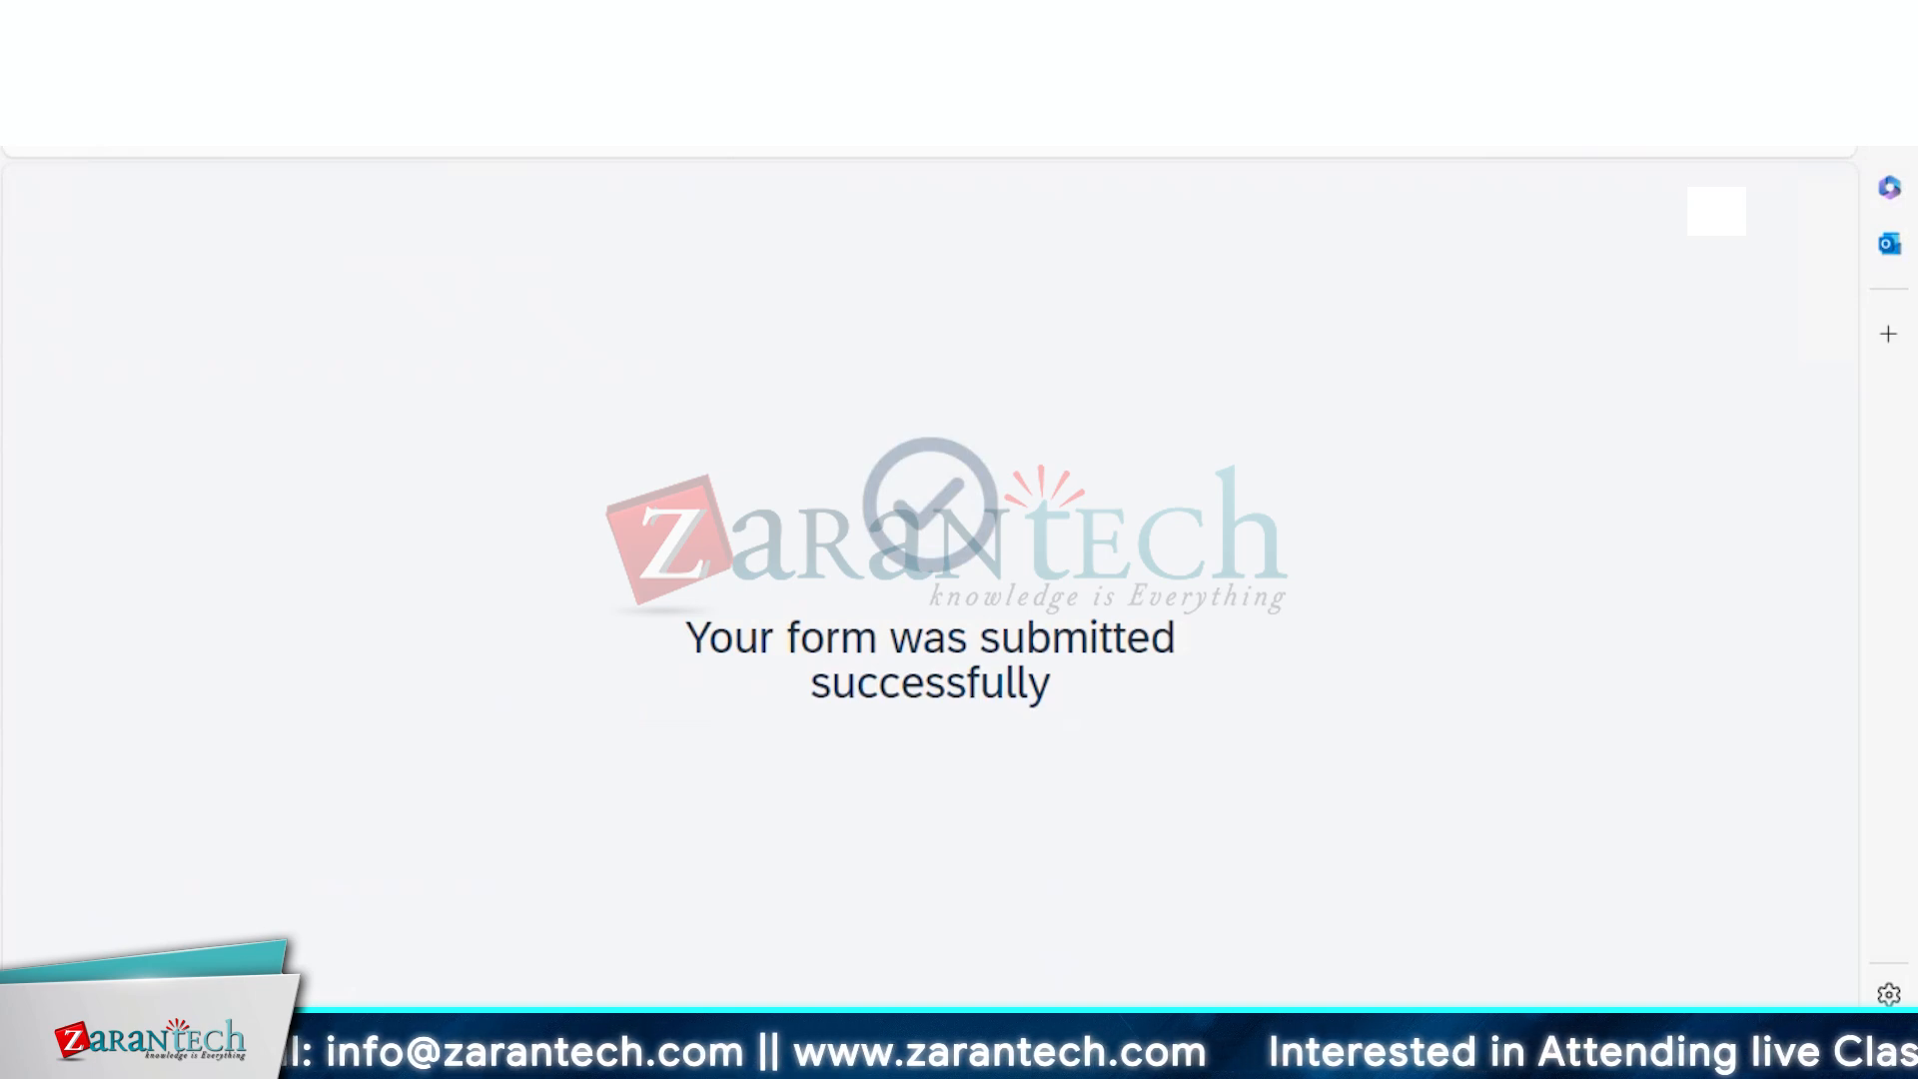
pyautogui.click(719, 22)
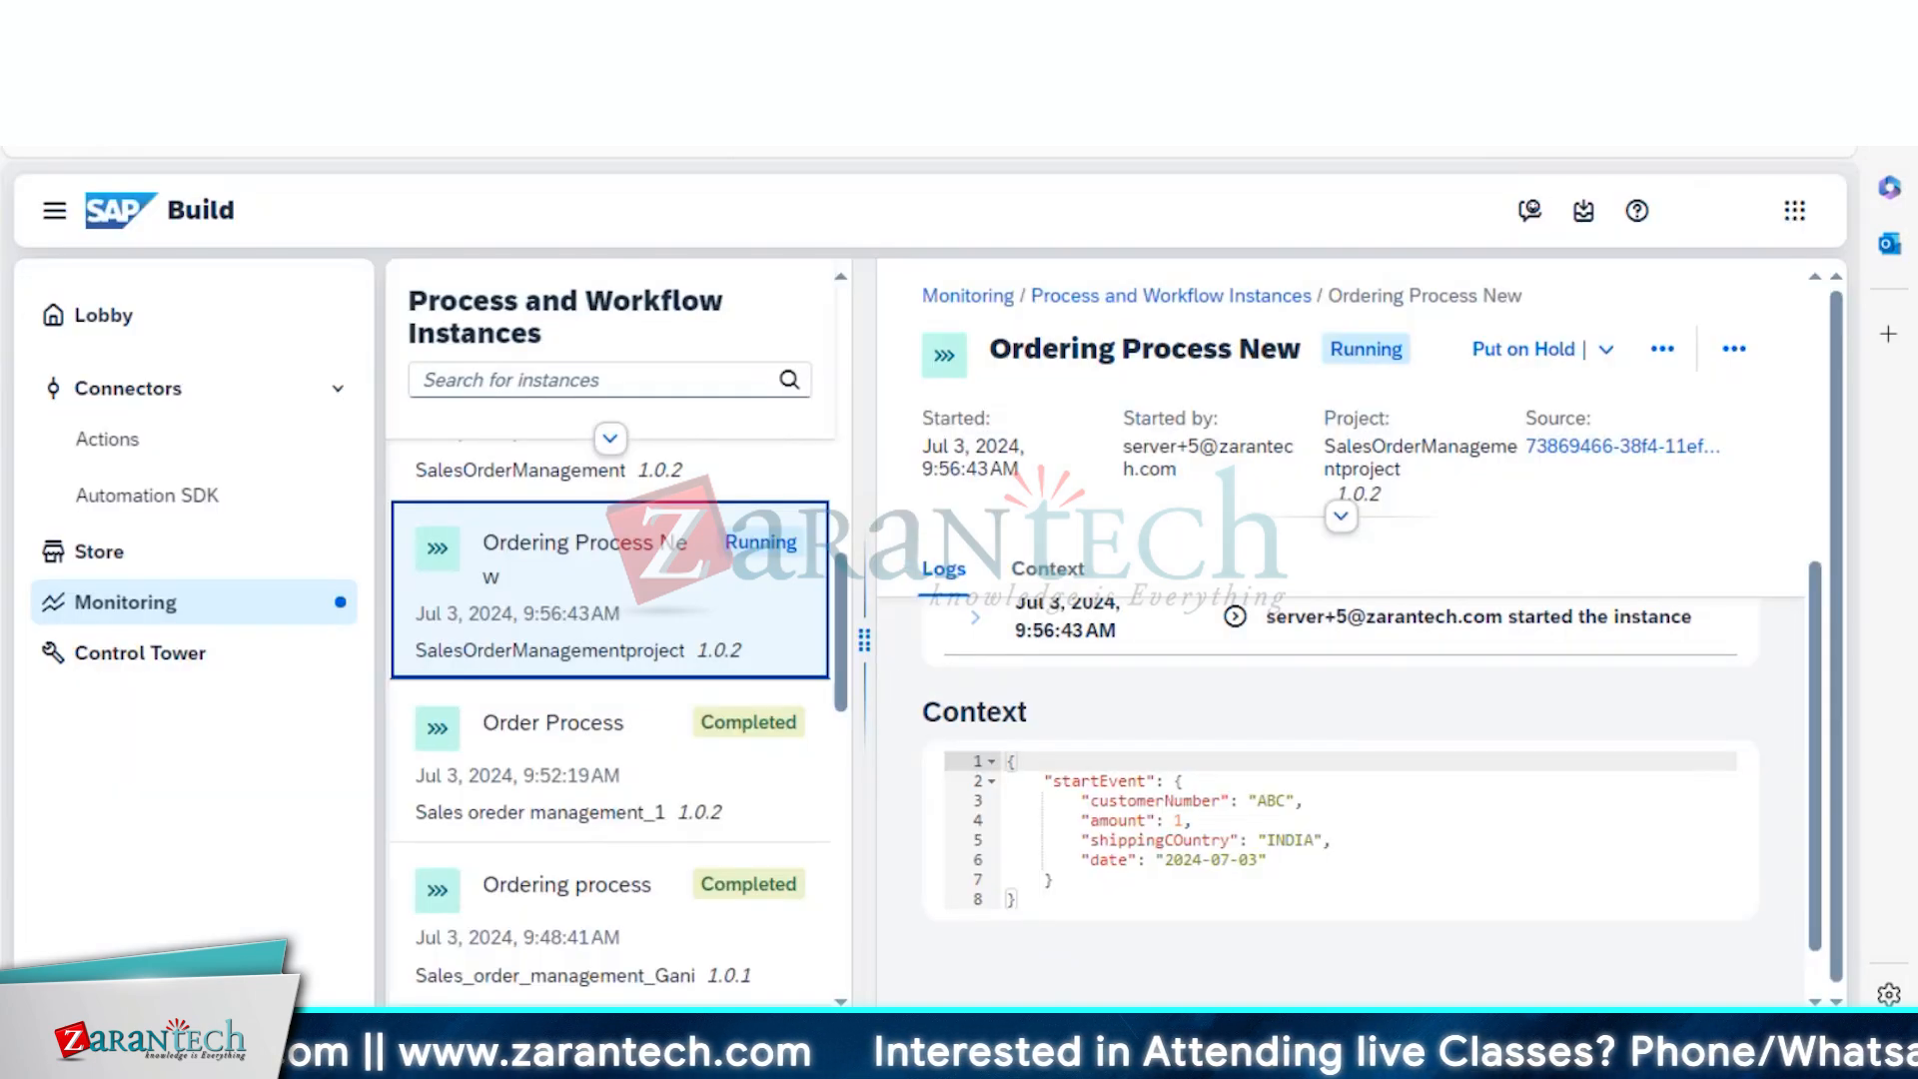
pyautogui.click(509, 22)
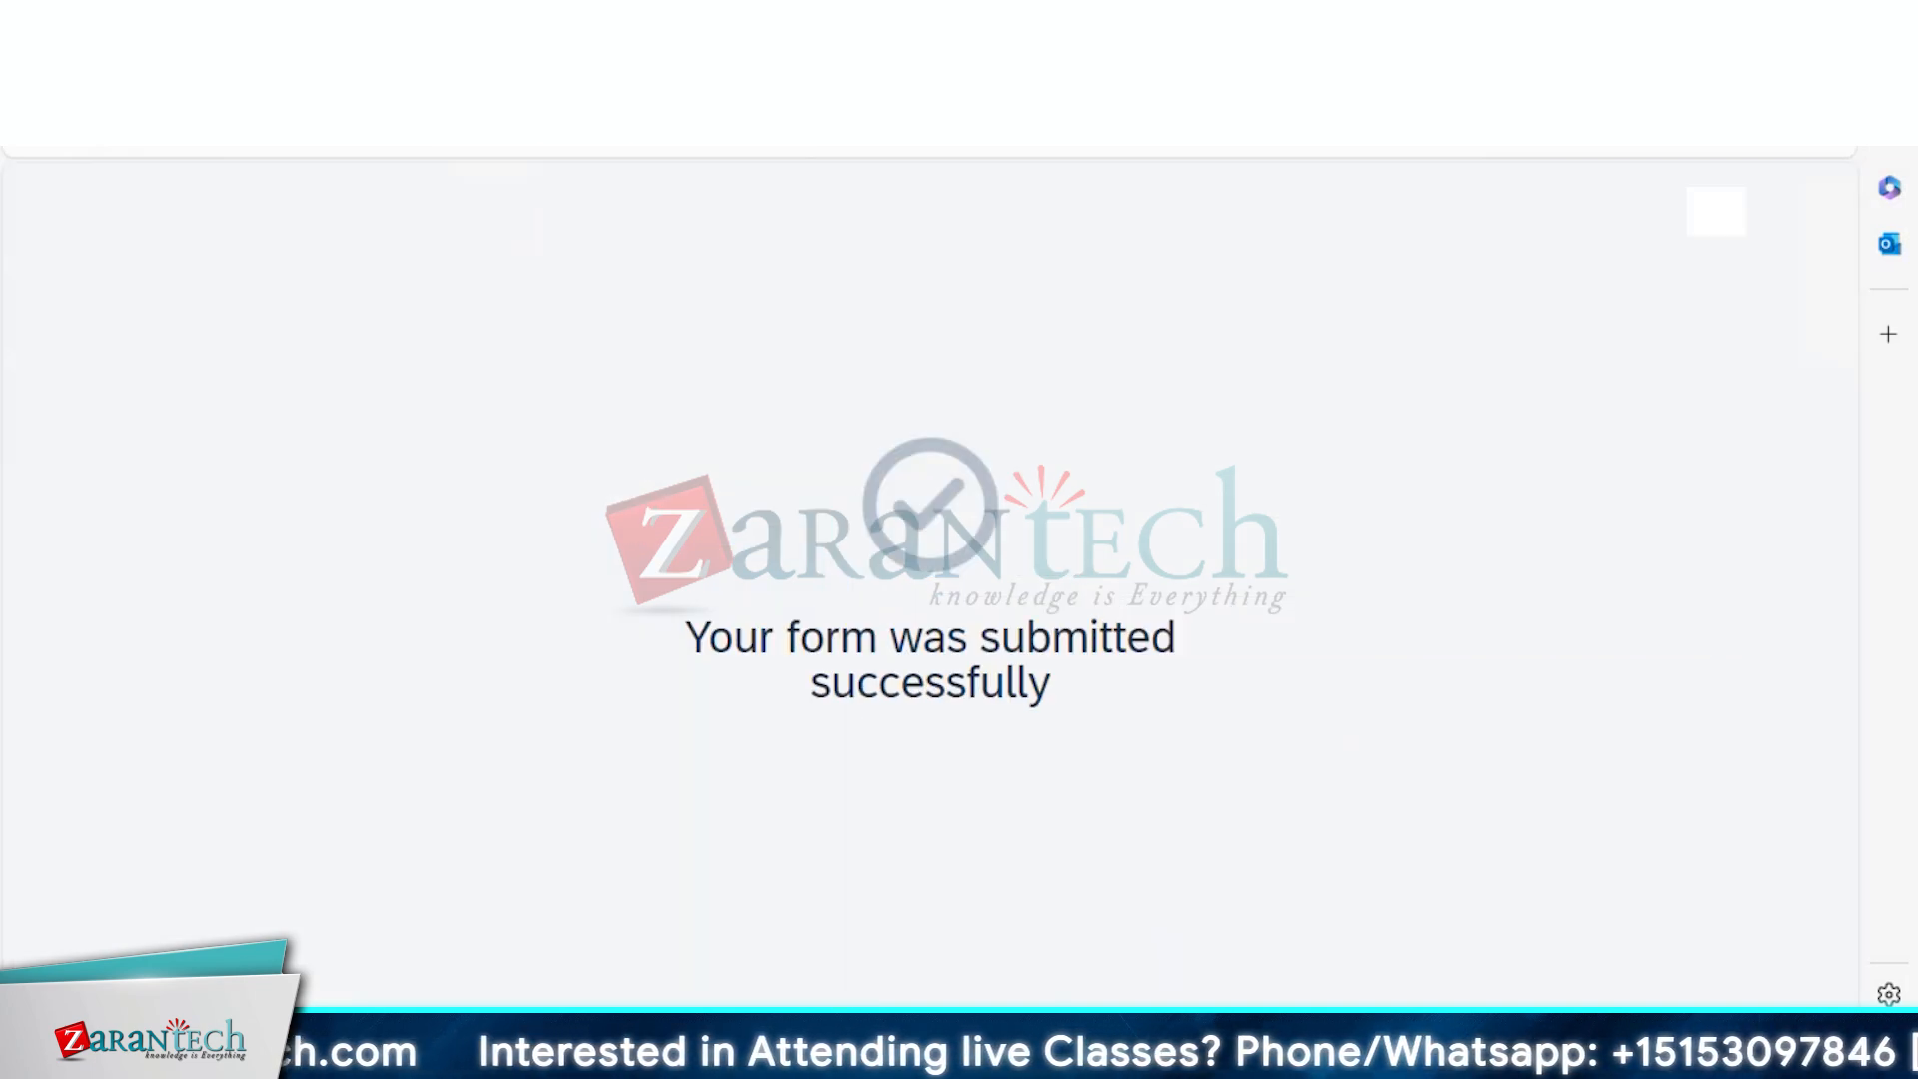
pyautogui.click(299, 22)
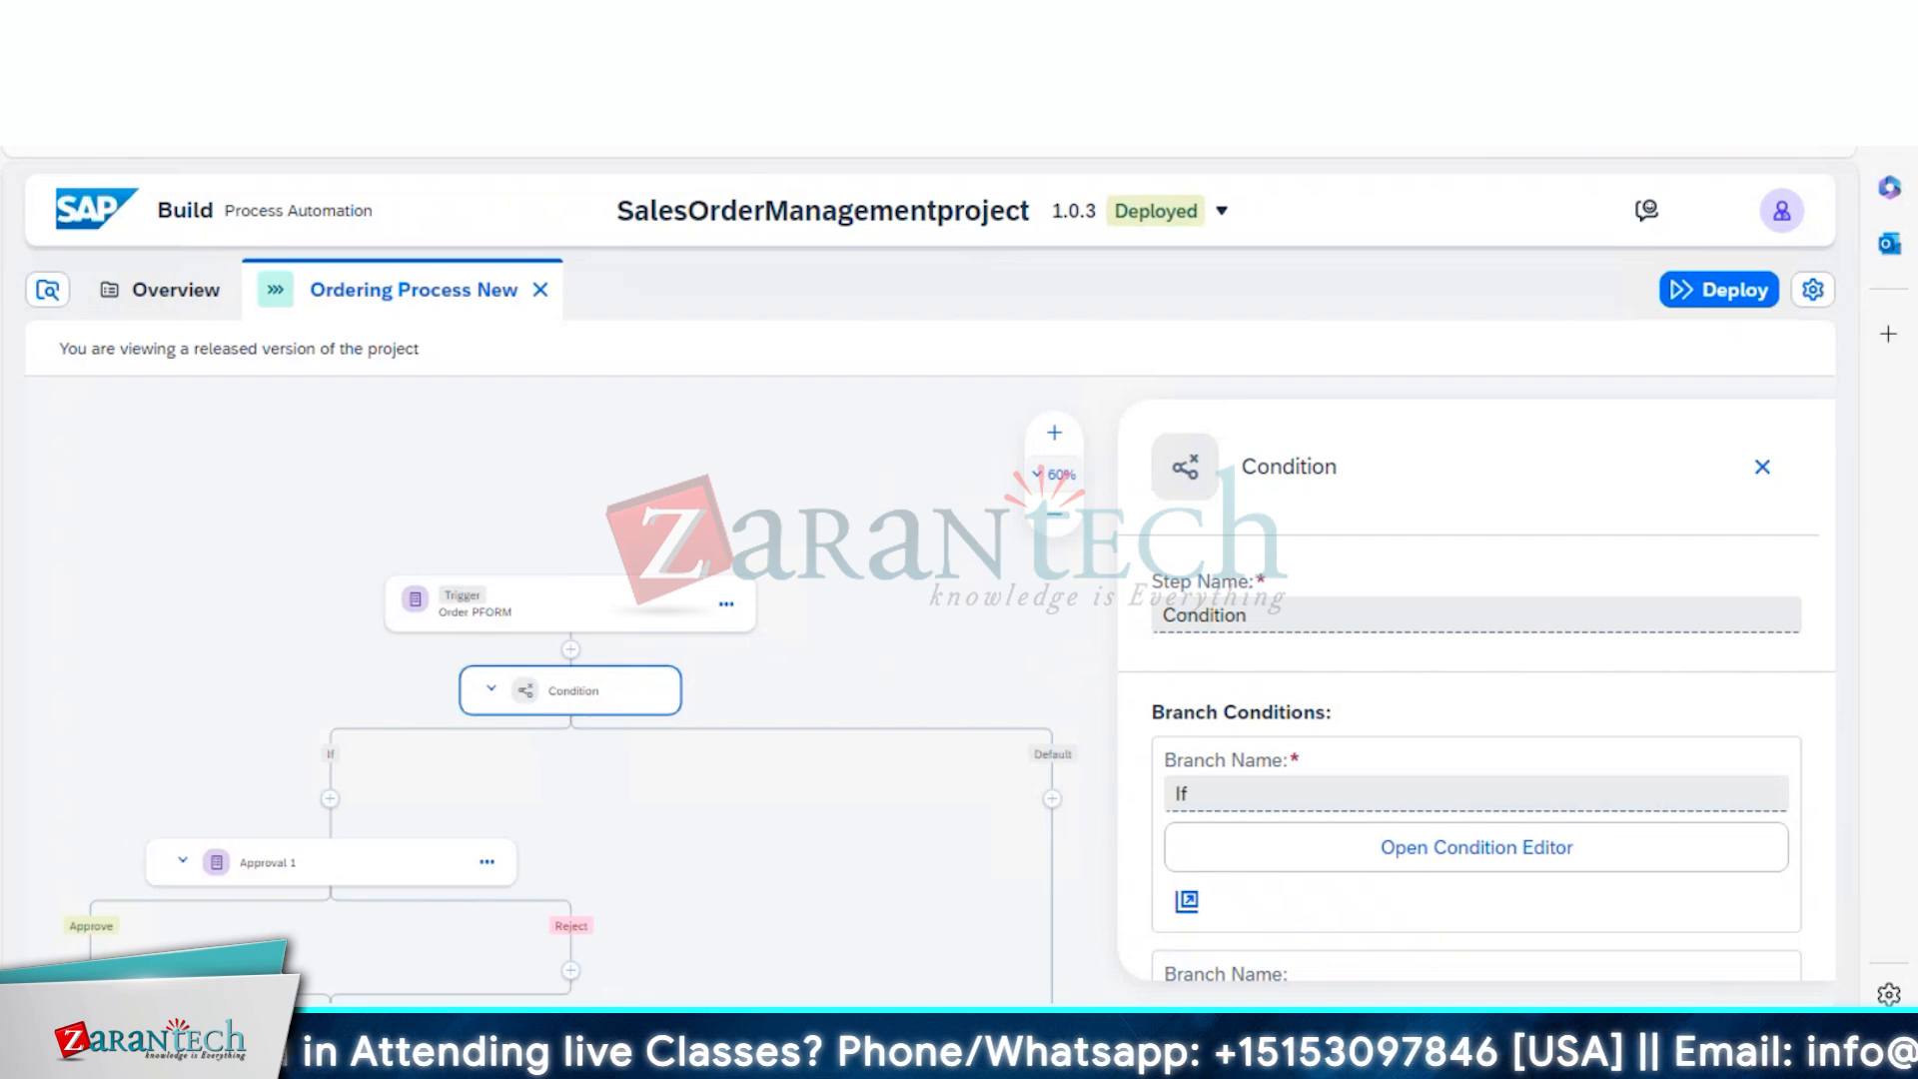
pyautogui.click(719, 22)
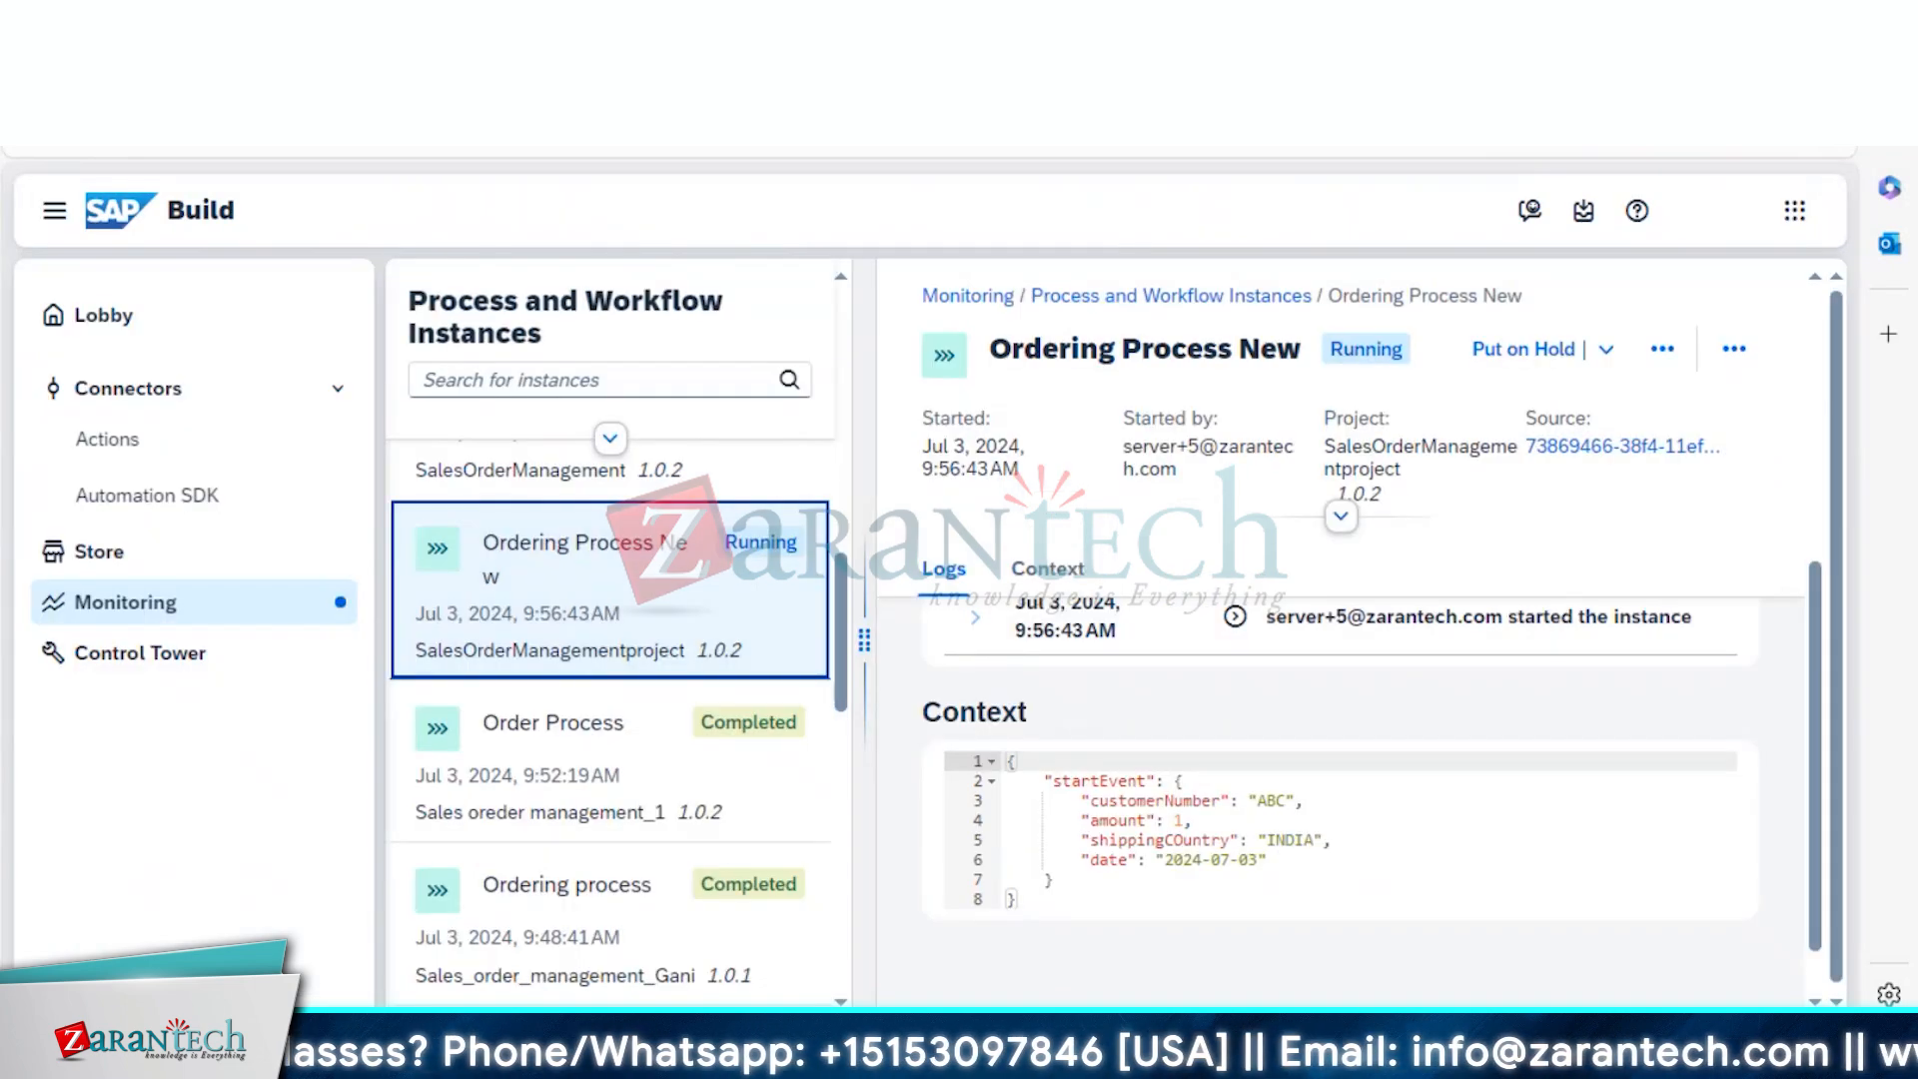
pyautogui.rightClick(500, 22)
pyautogui.click(500, 22)
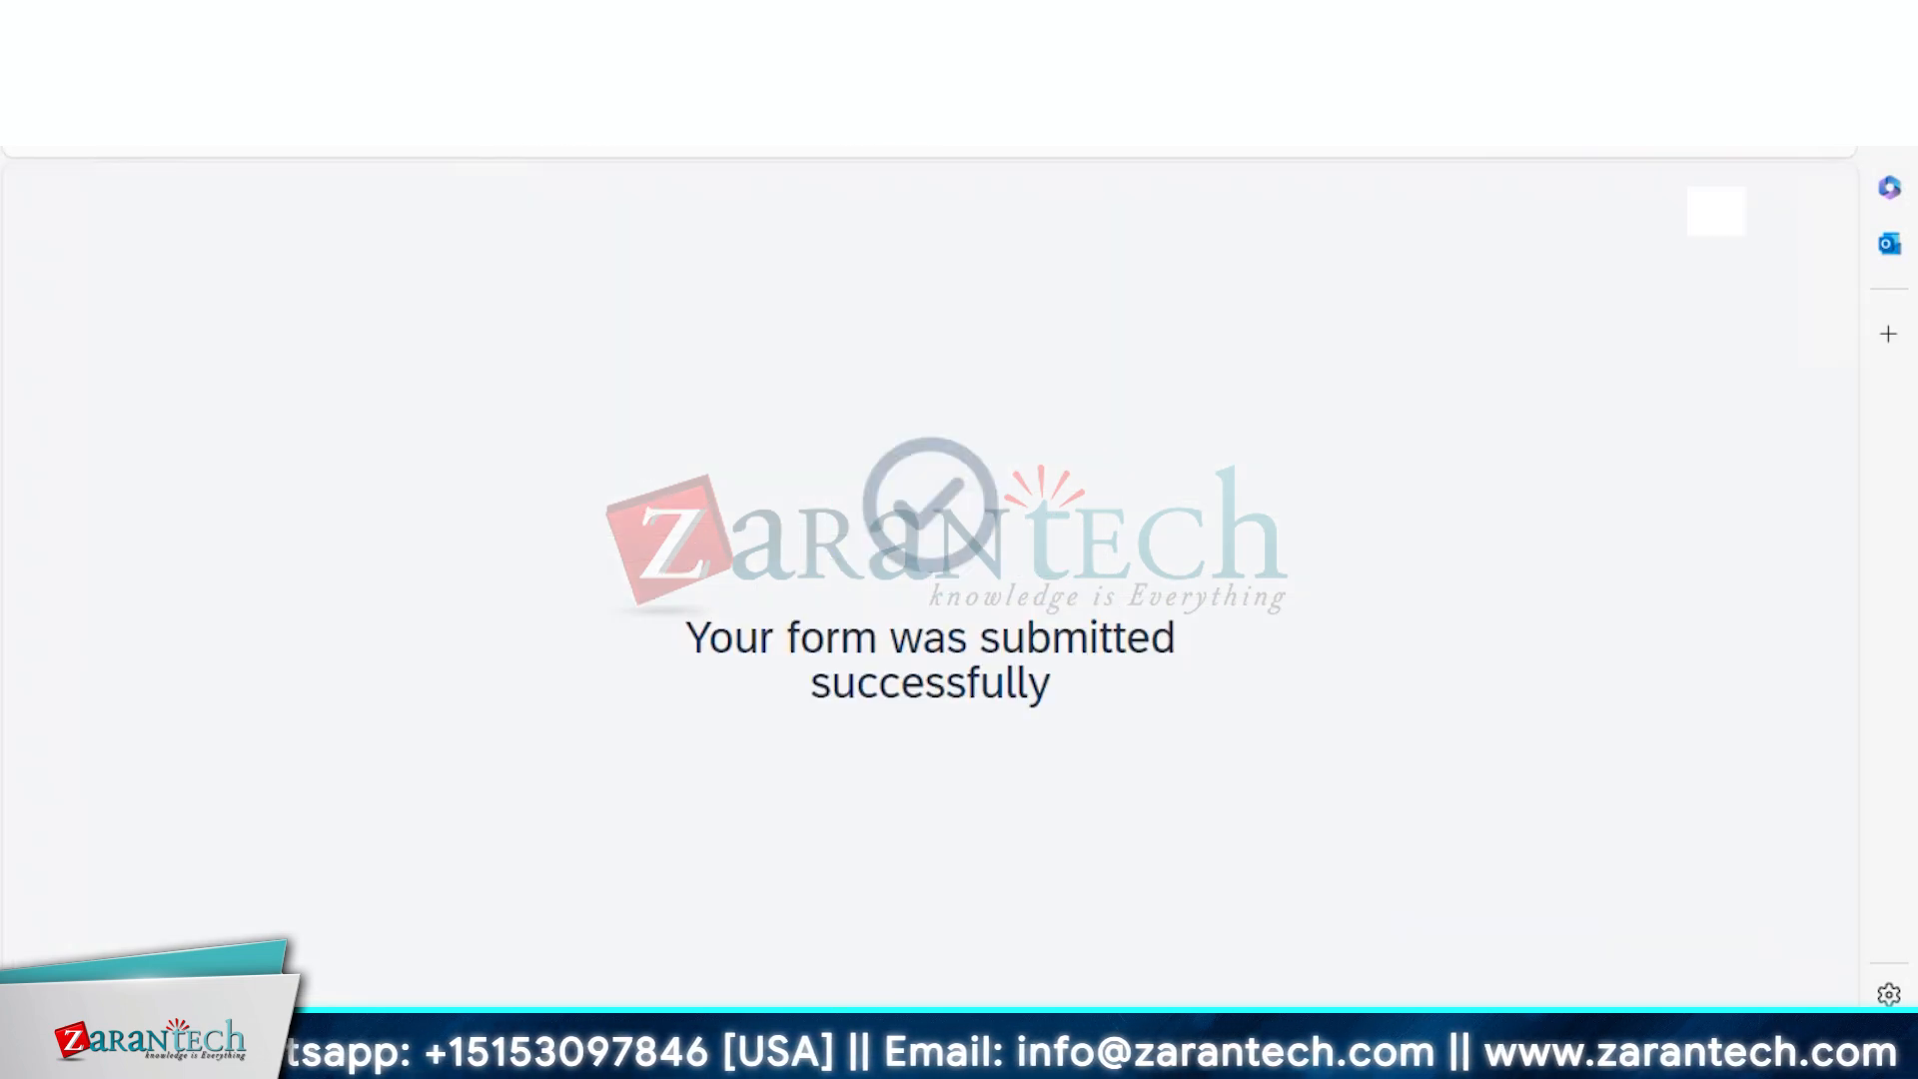
pyautogui.click(619, 22)
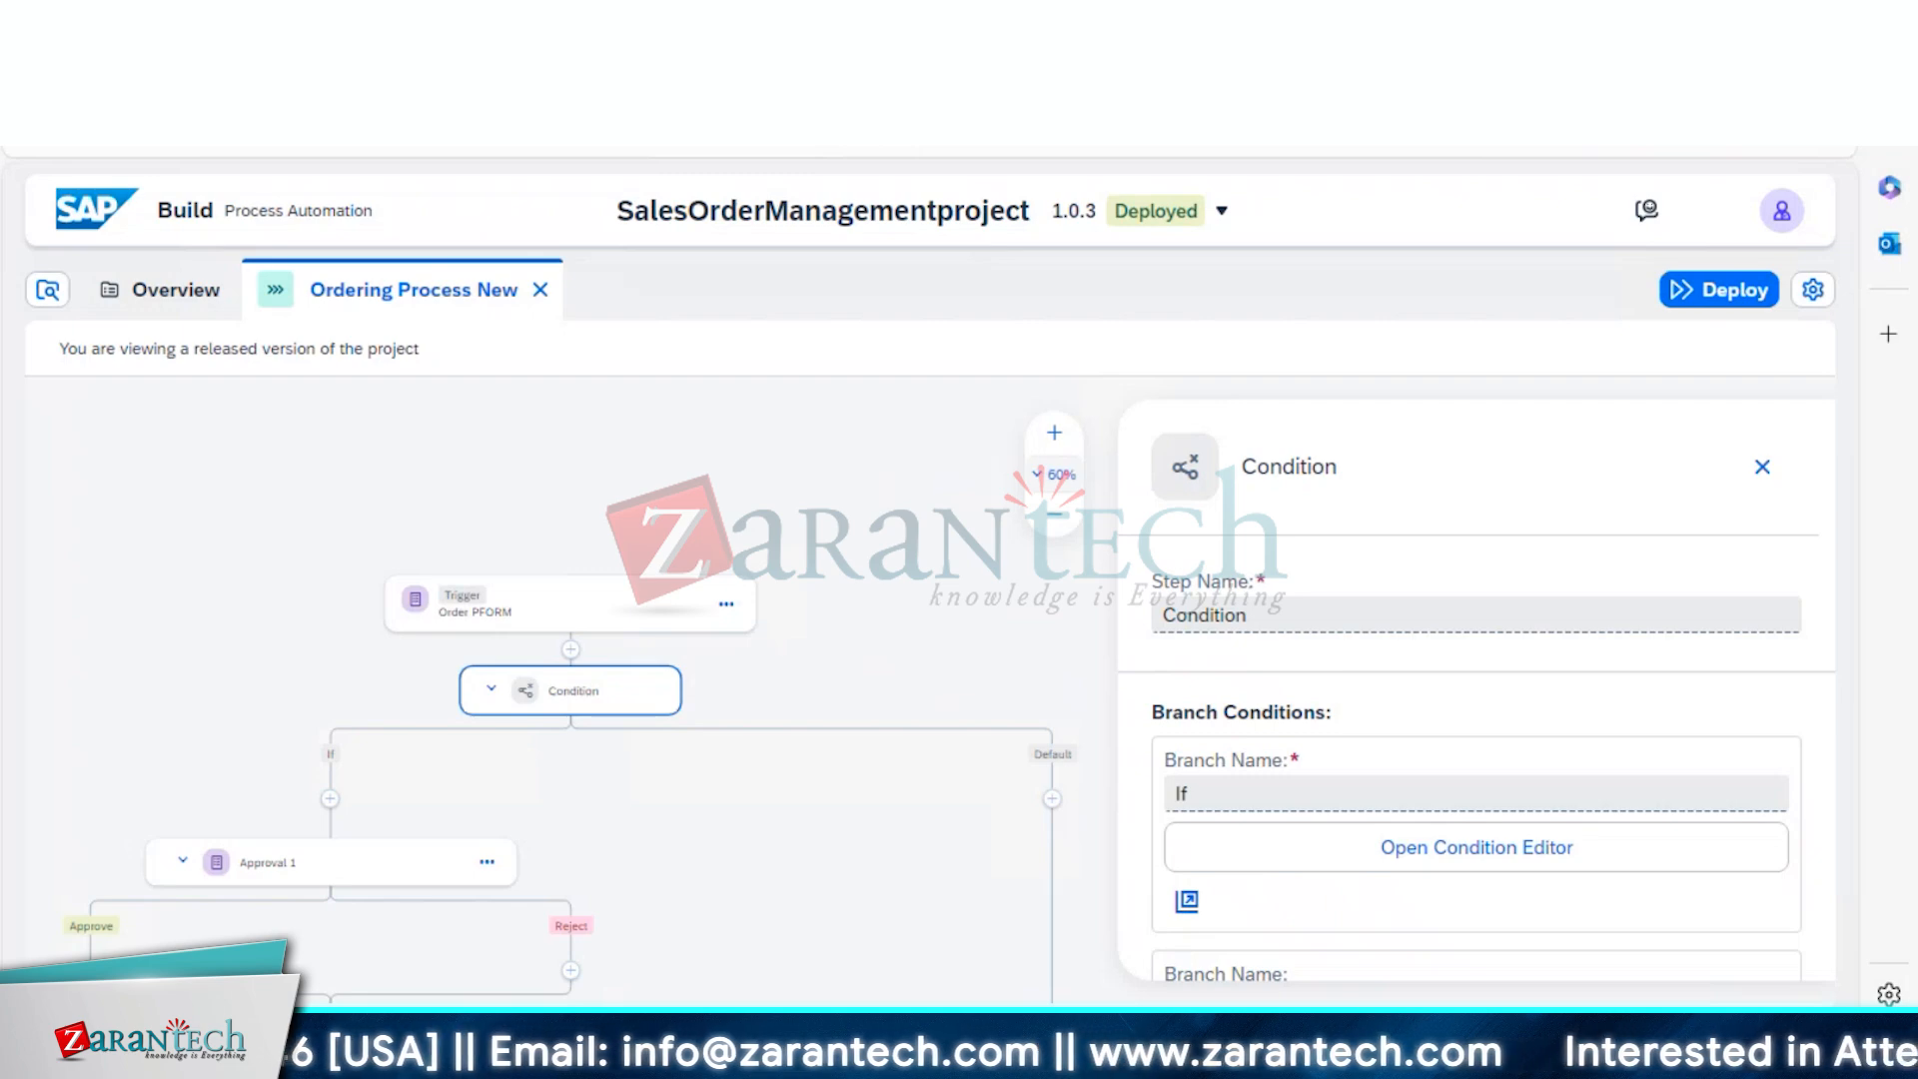
# Copy the Order PFORM trigger's public form link
pyautogui.click(469, 600)
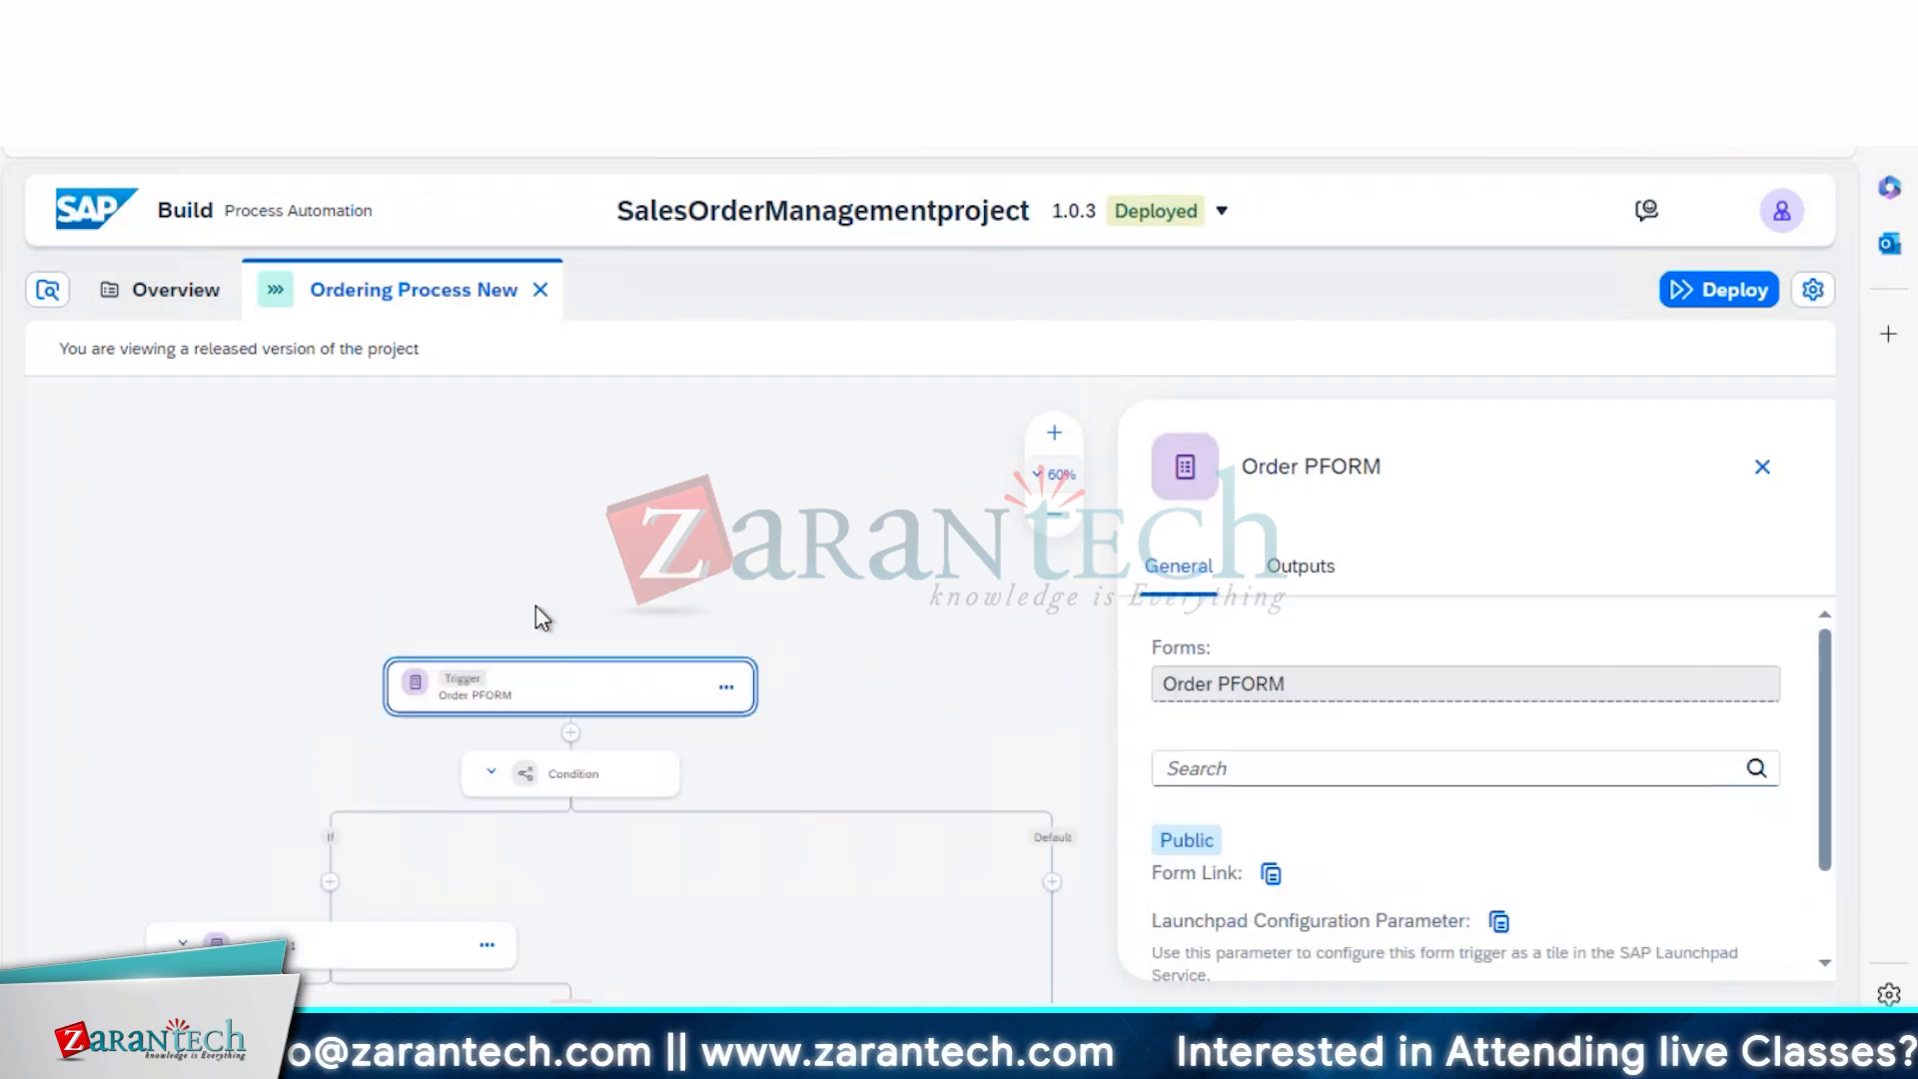
pyautogui.click(1271, 875)
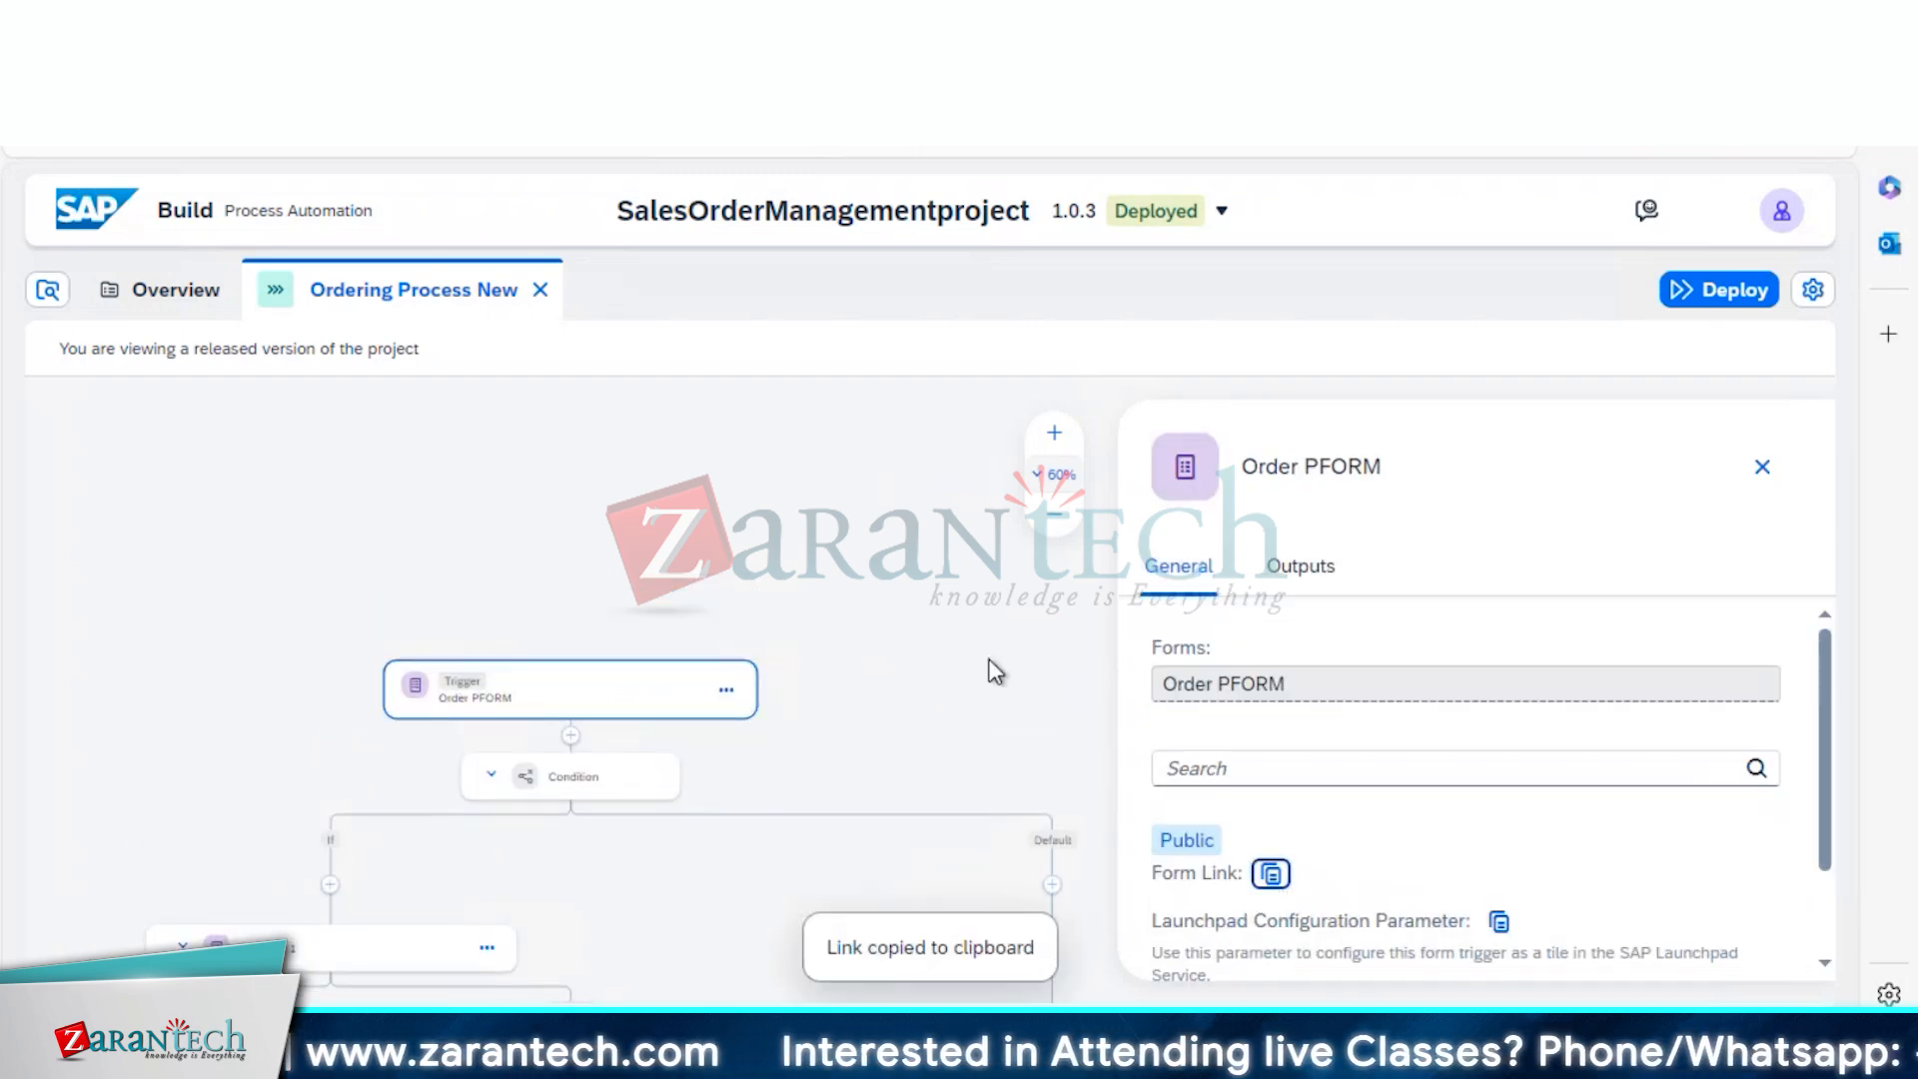
pyautogui.hotkey('ctrl', 'Tab')
# Load the copied Order PFORM form link in the browser
pyautogui.hotkey('ctrl', 'l')
pyautogui.hotkey('ctrl', 'v')
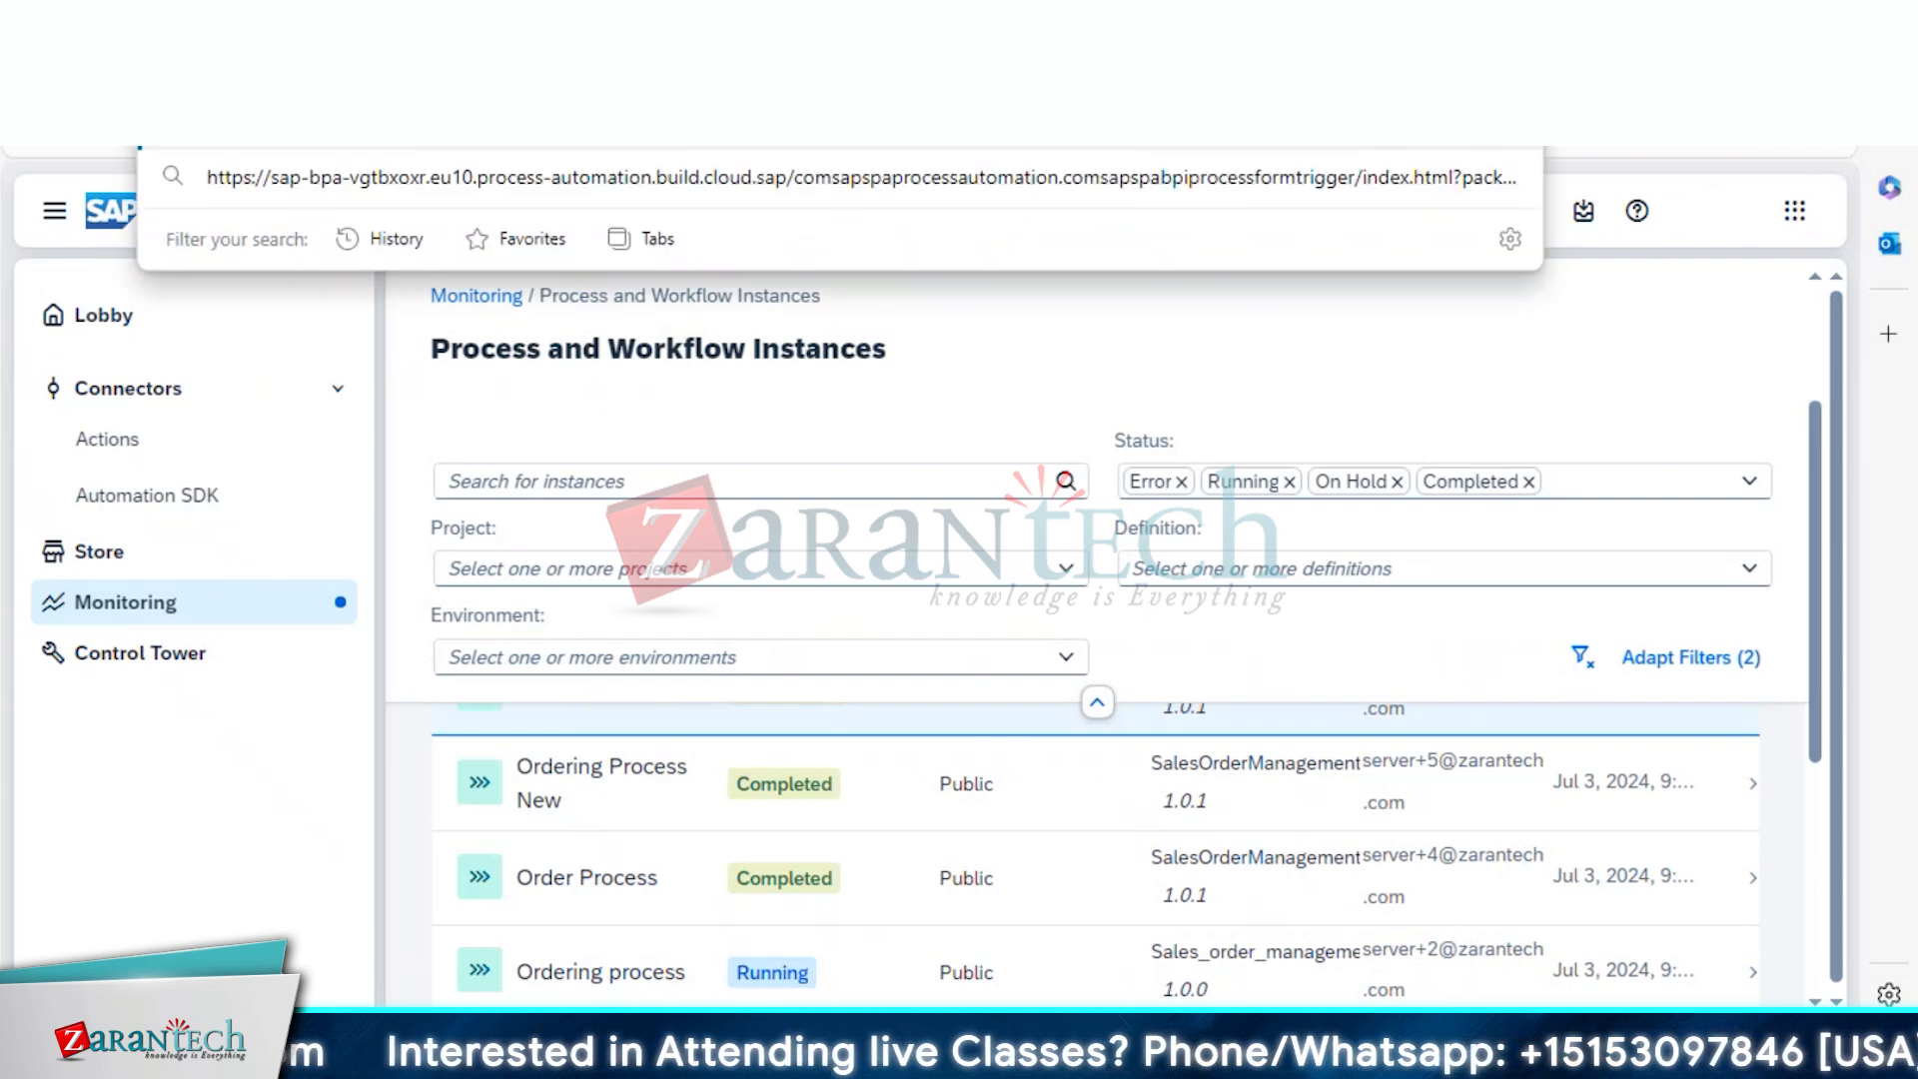
pyautogui.press('Escape')
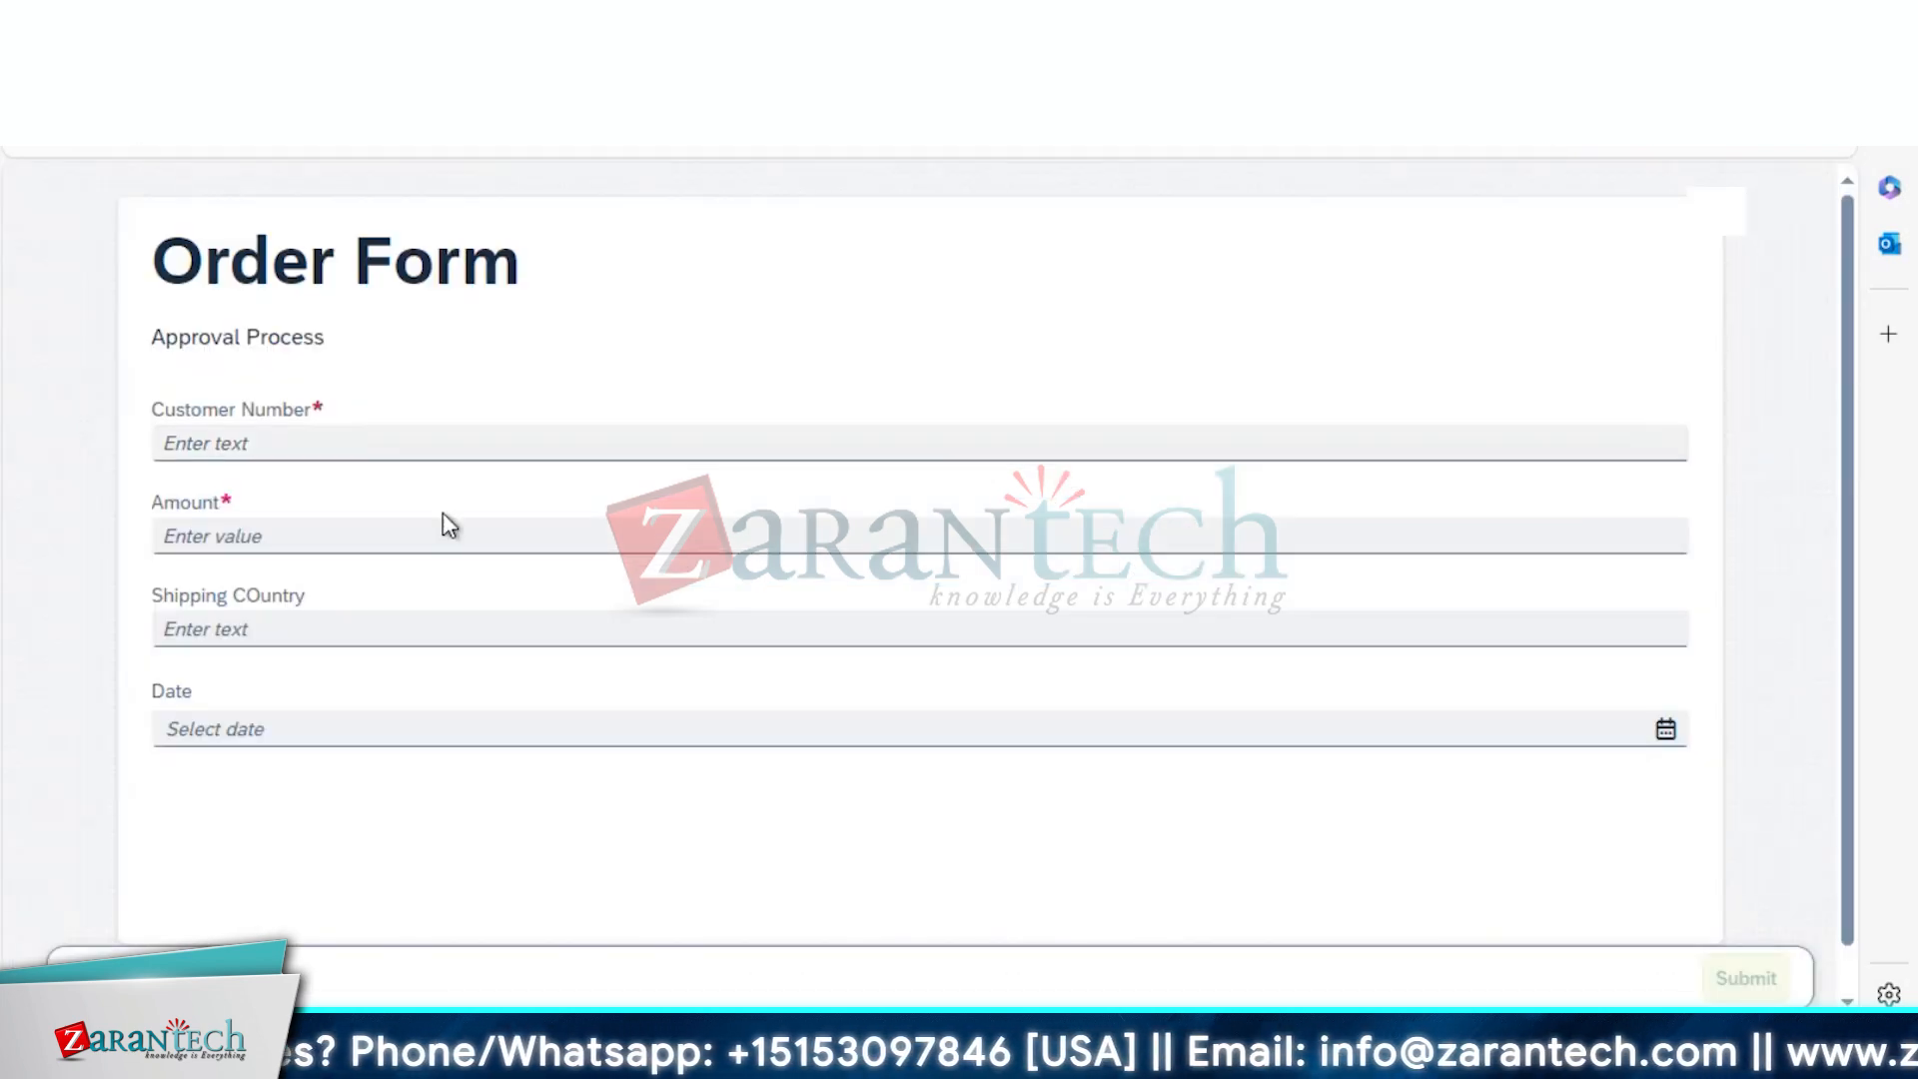
# Submit the Order Form with customer number 'Test', Amount 12, India and date 11 July 2024
pyautogui.click(376, 439)
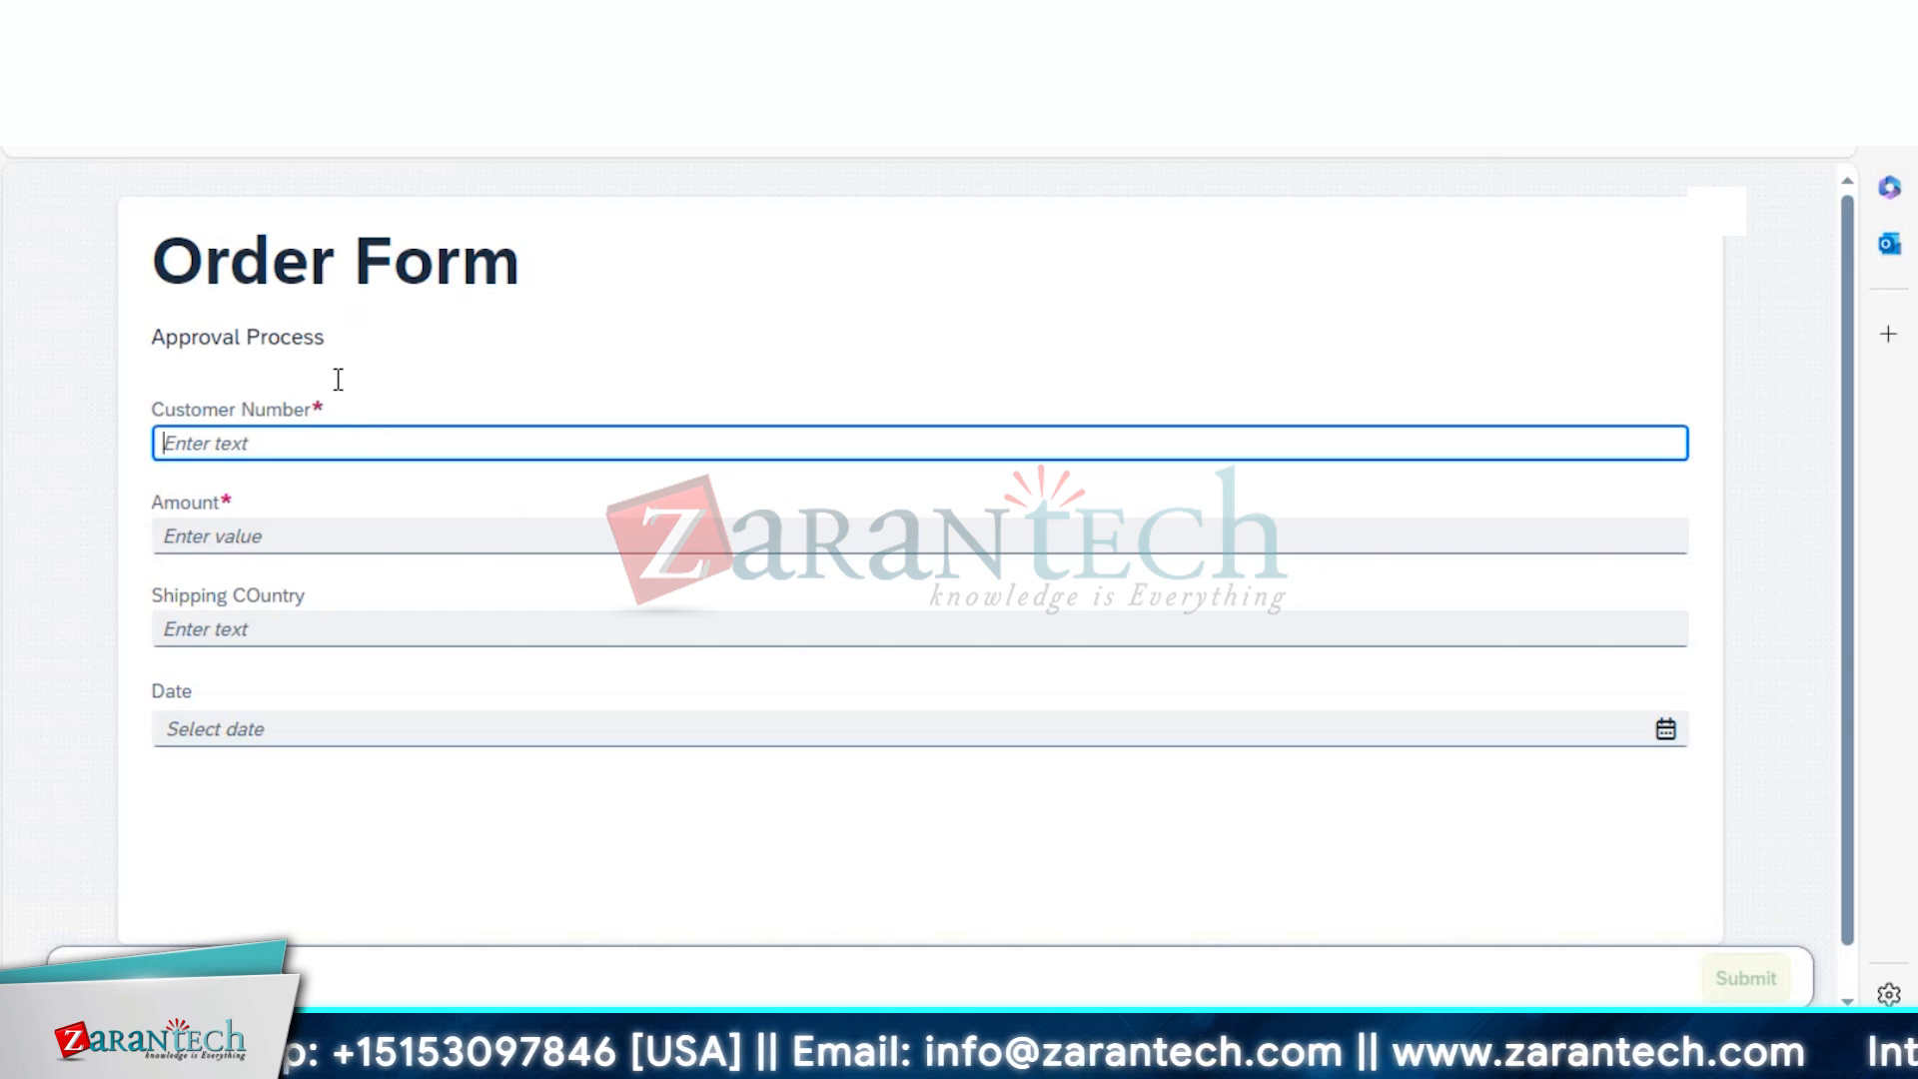
pyautogui.write('Test')
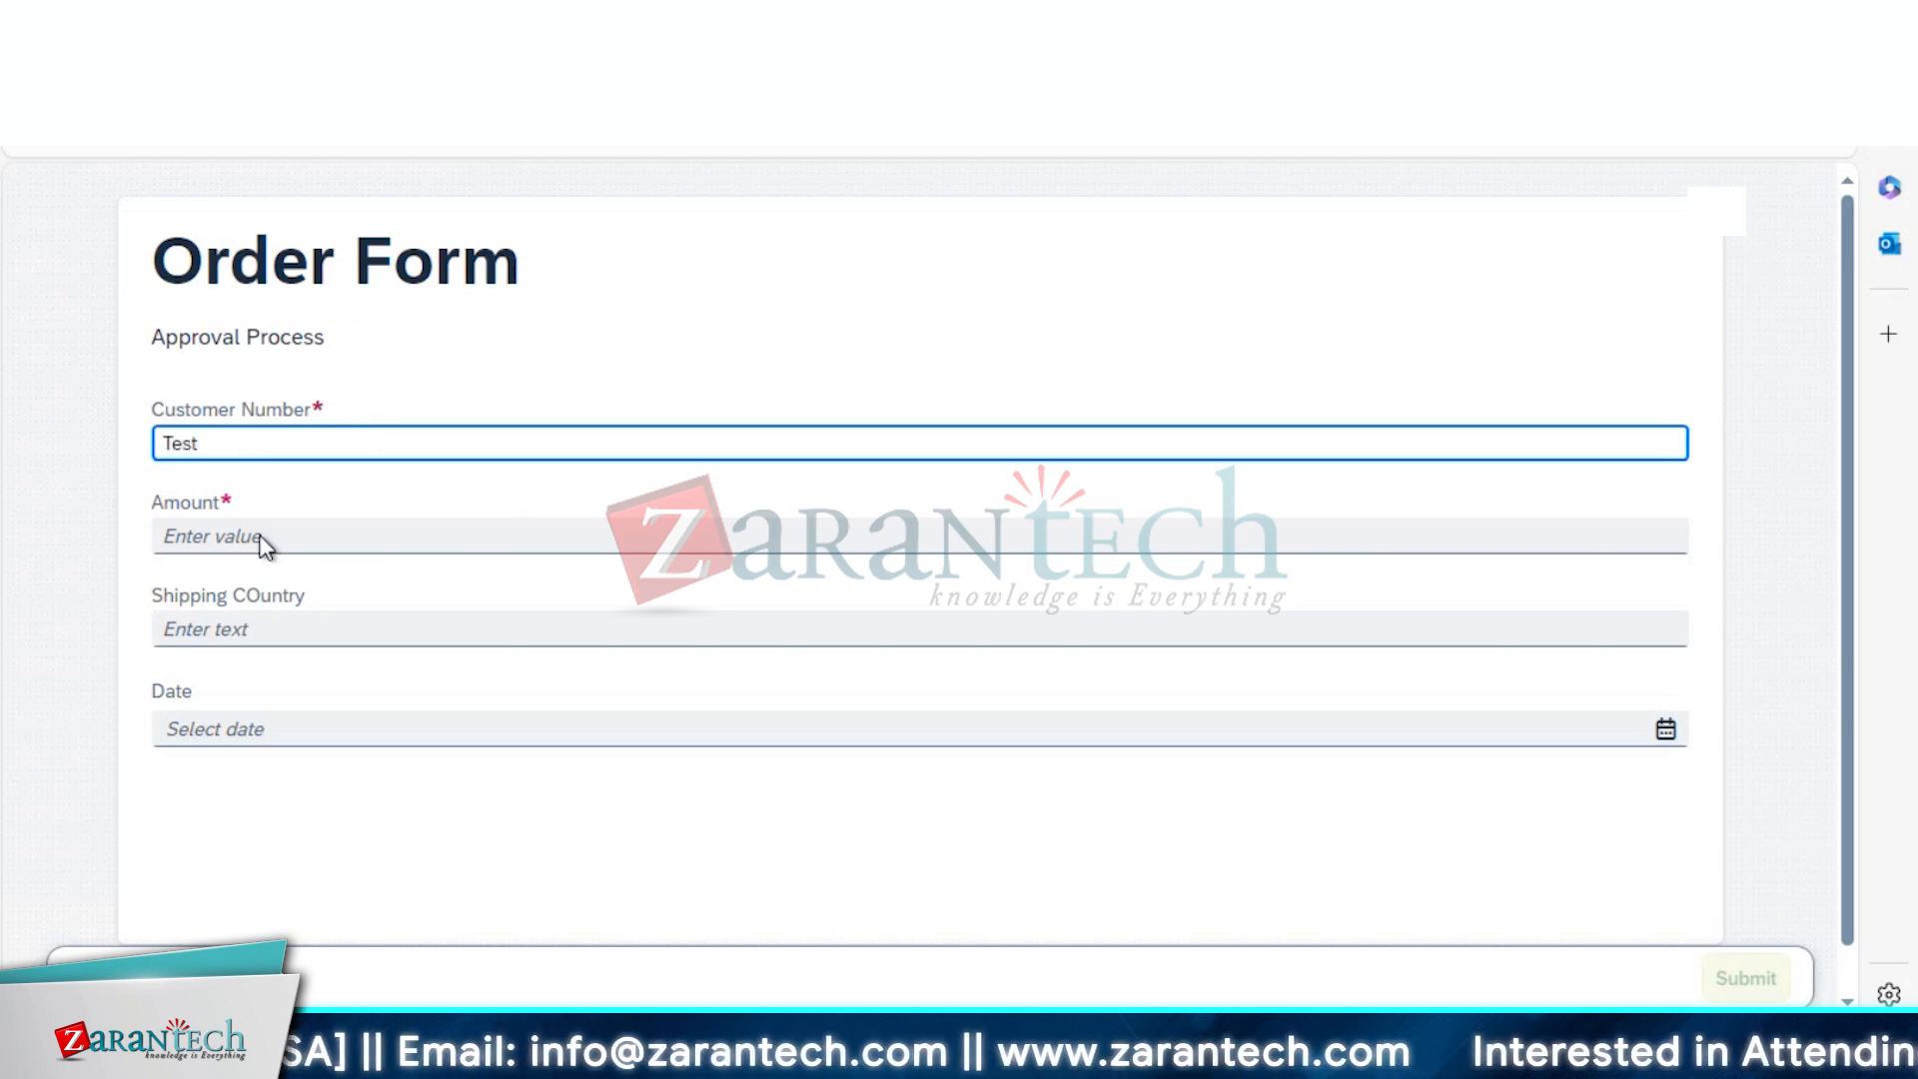
pyautogui.click(262, 539)
pyautogui.write('12')
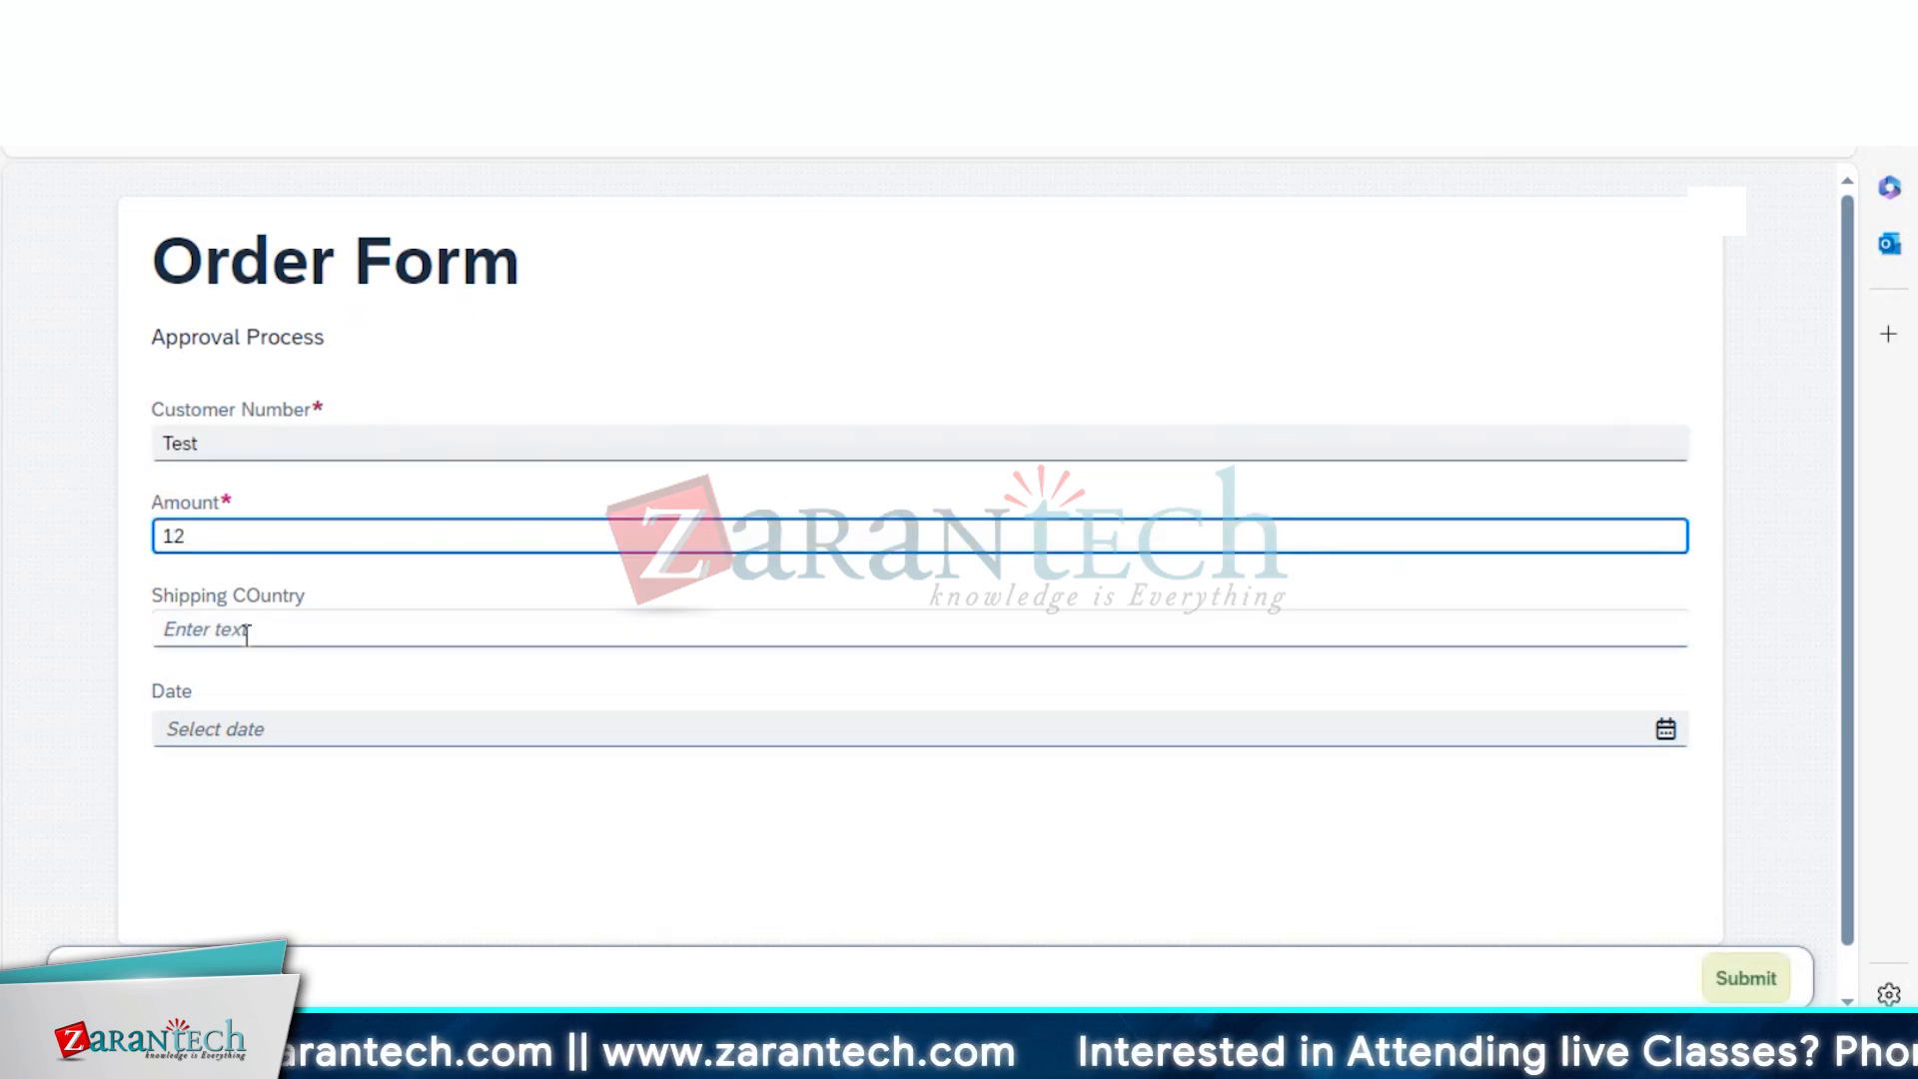
pyautogui.click(246, 632)
pyautogui.write('India')
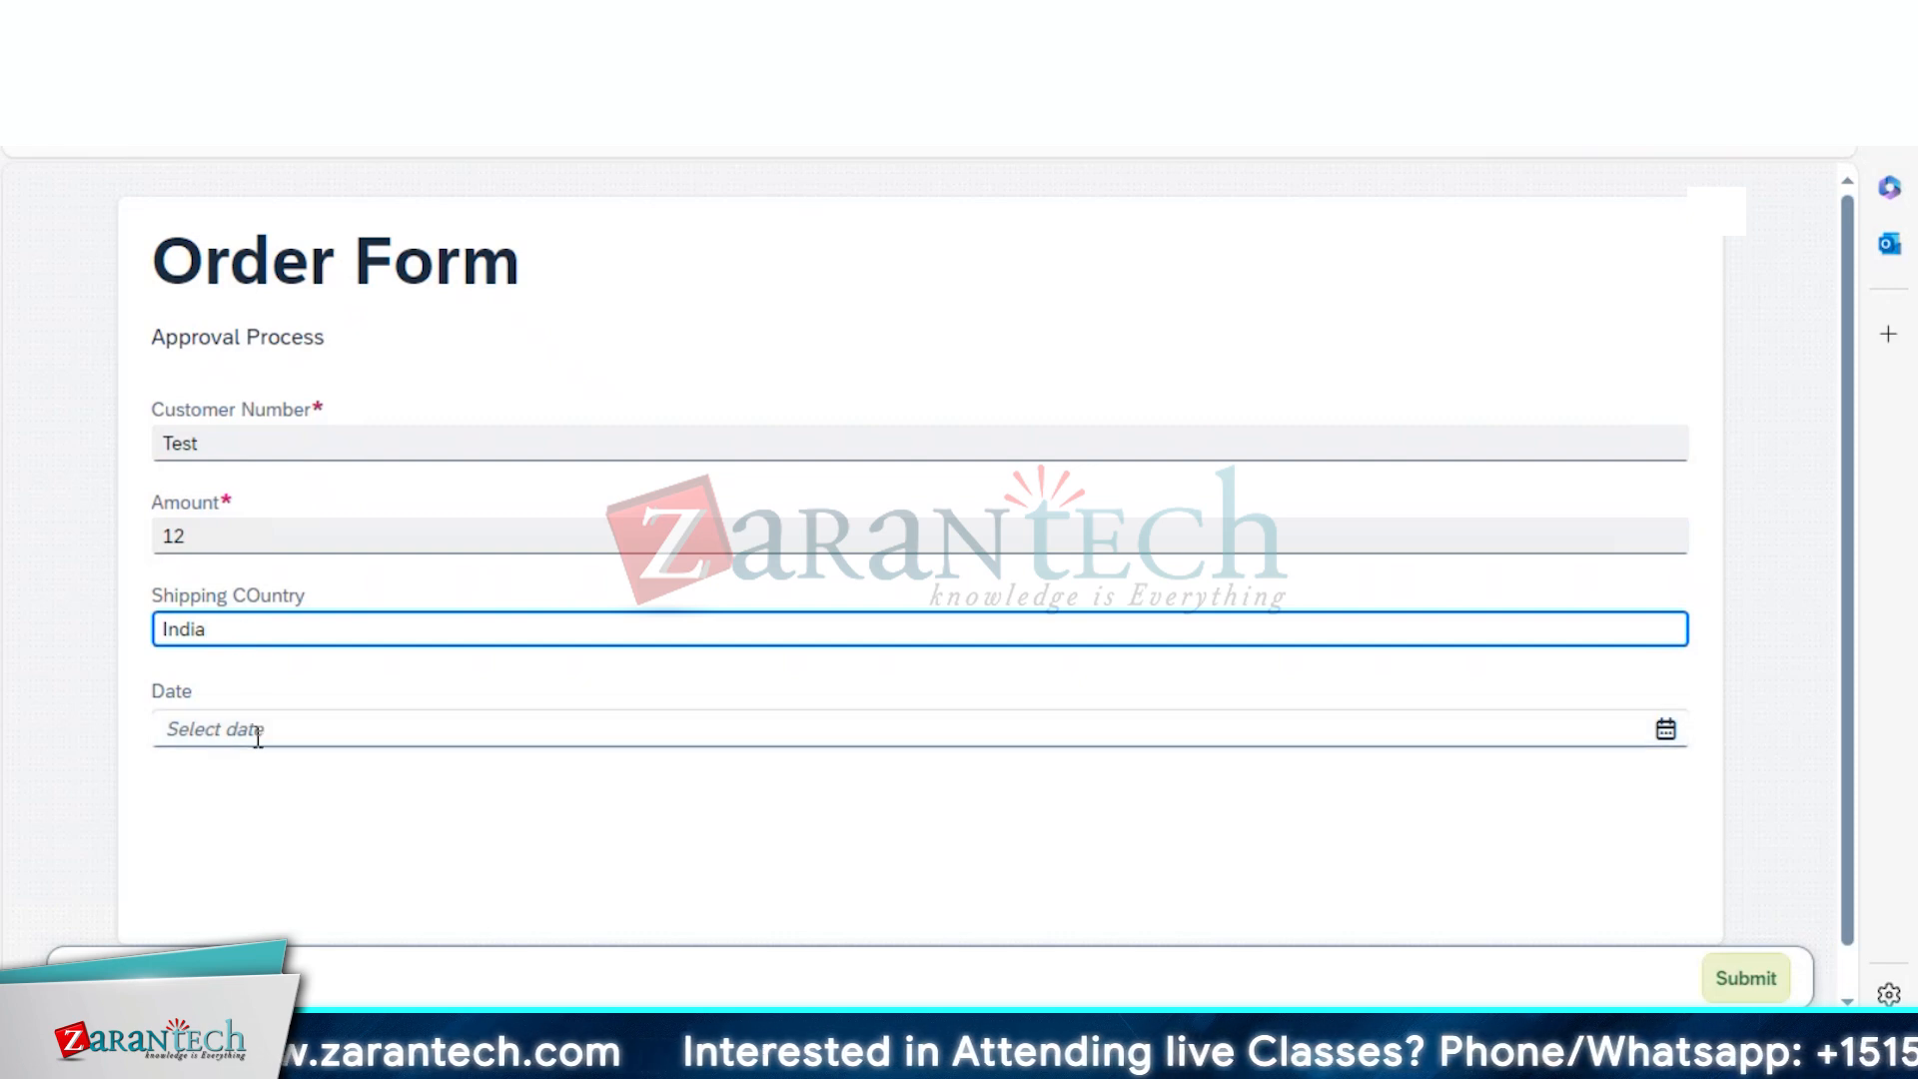
pyautogui.click(268, 732)
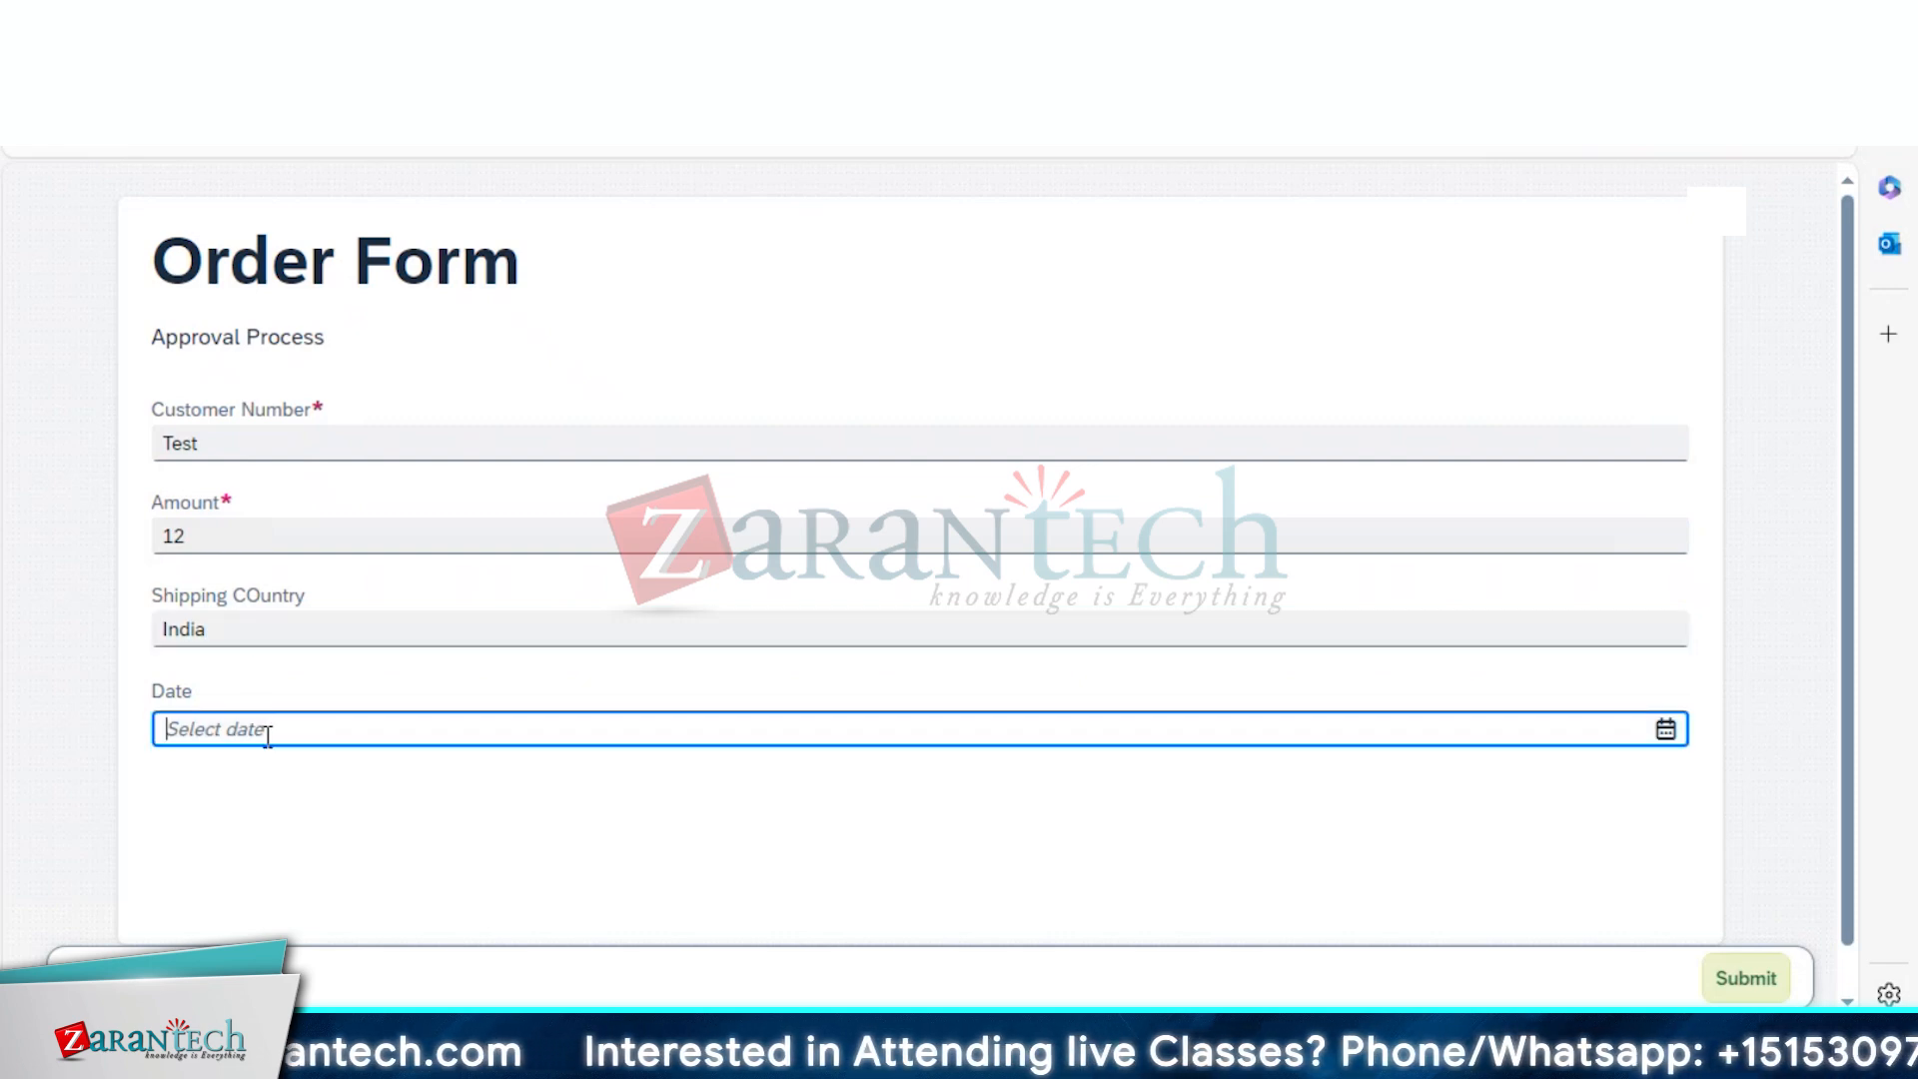
pyautogui.click(1666, 730)
pyautogui.click(409, 496)
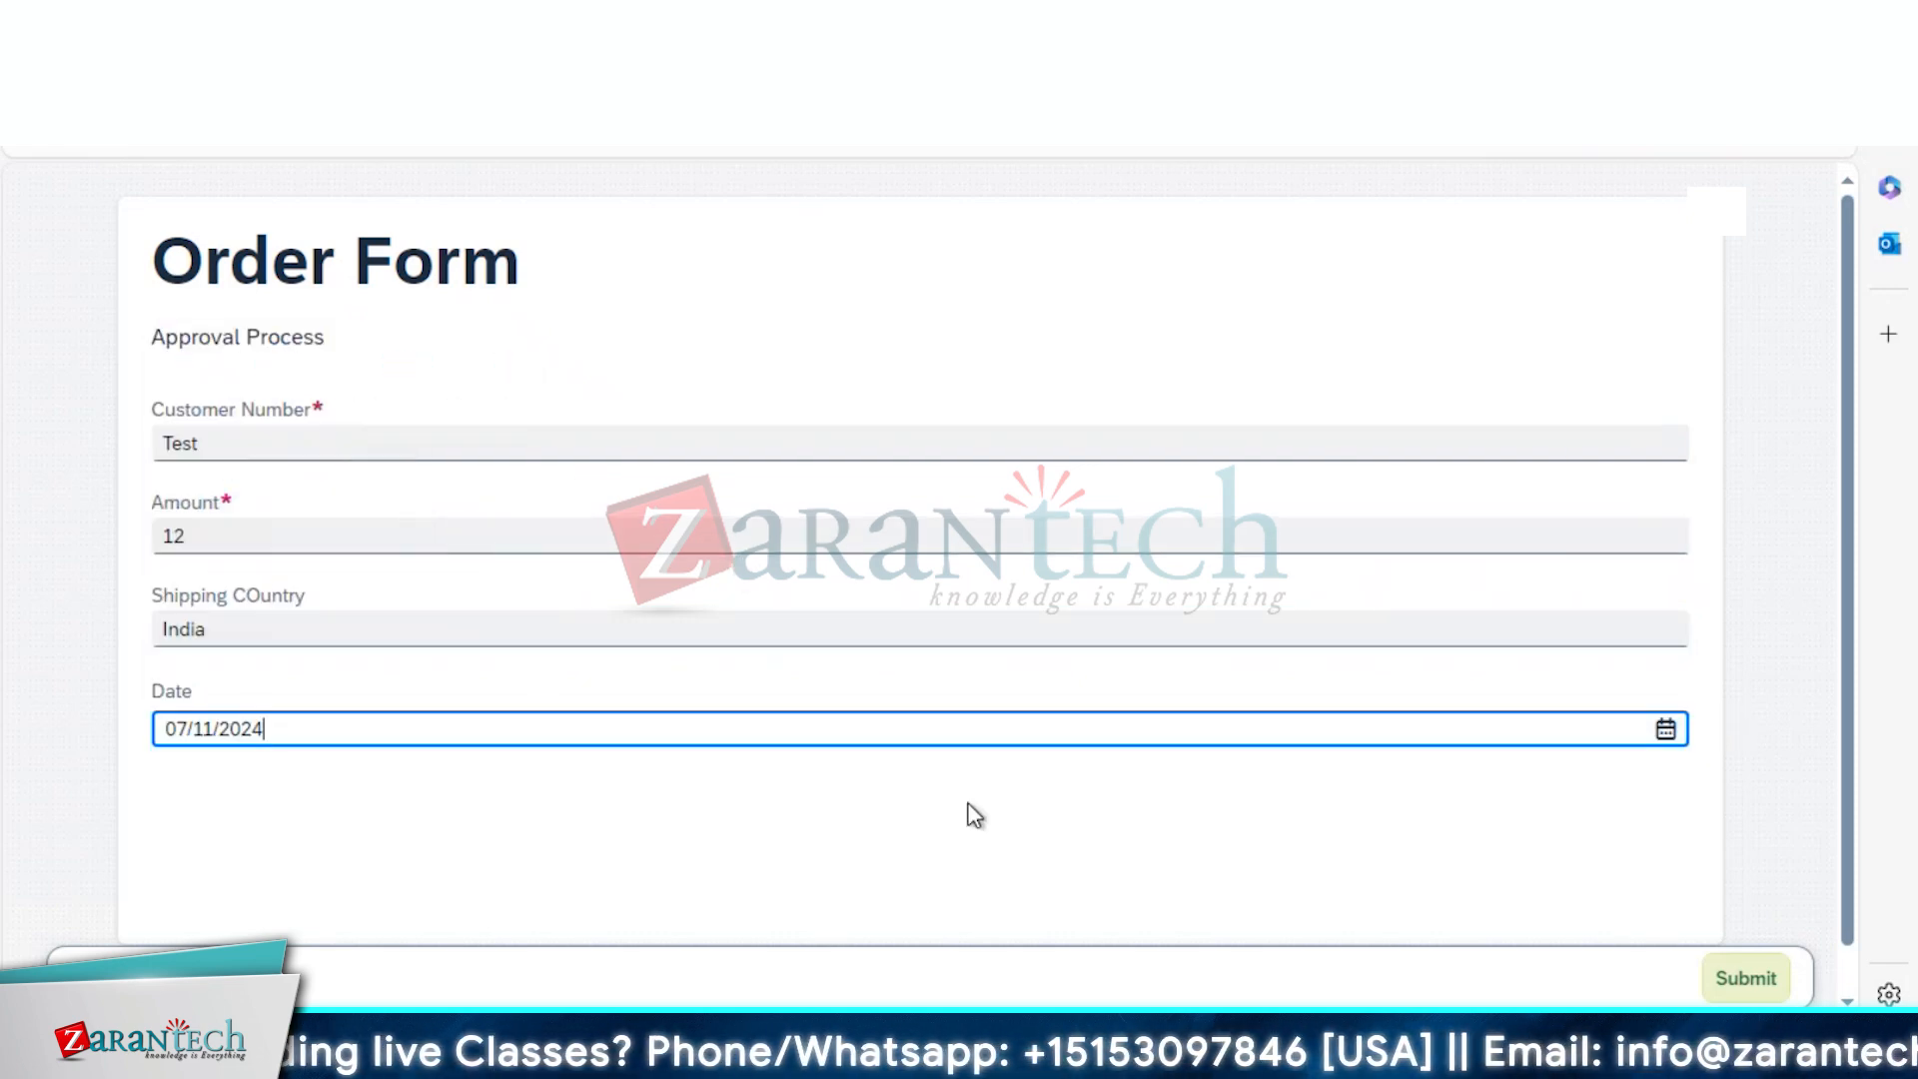
pyautogui.click(1719, 974)
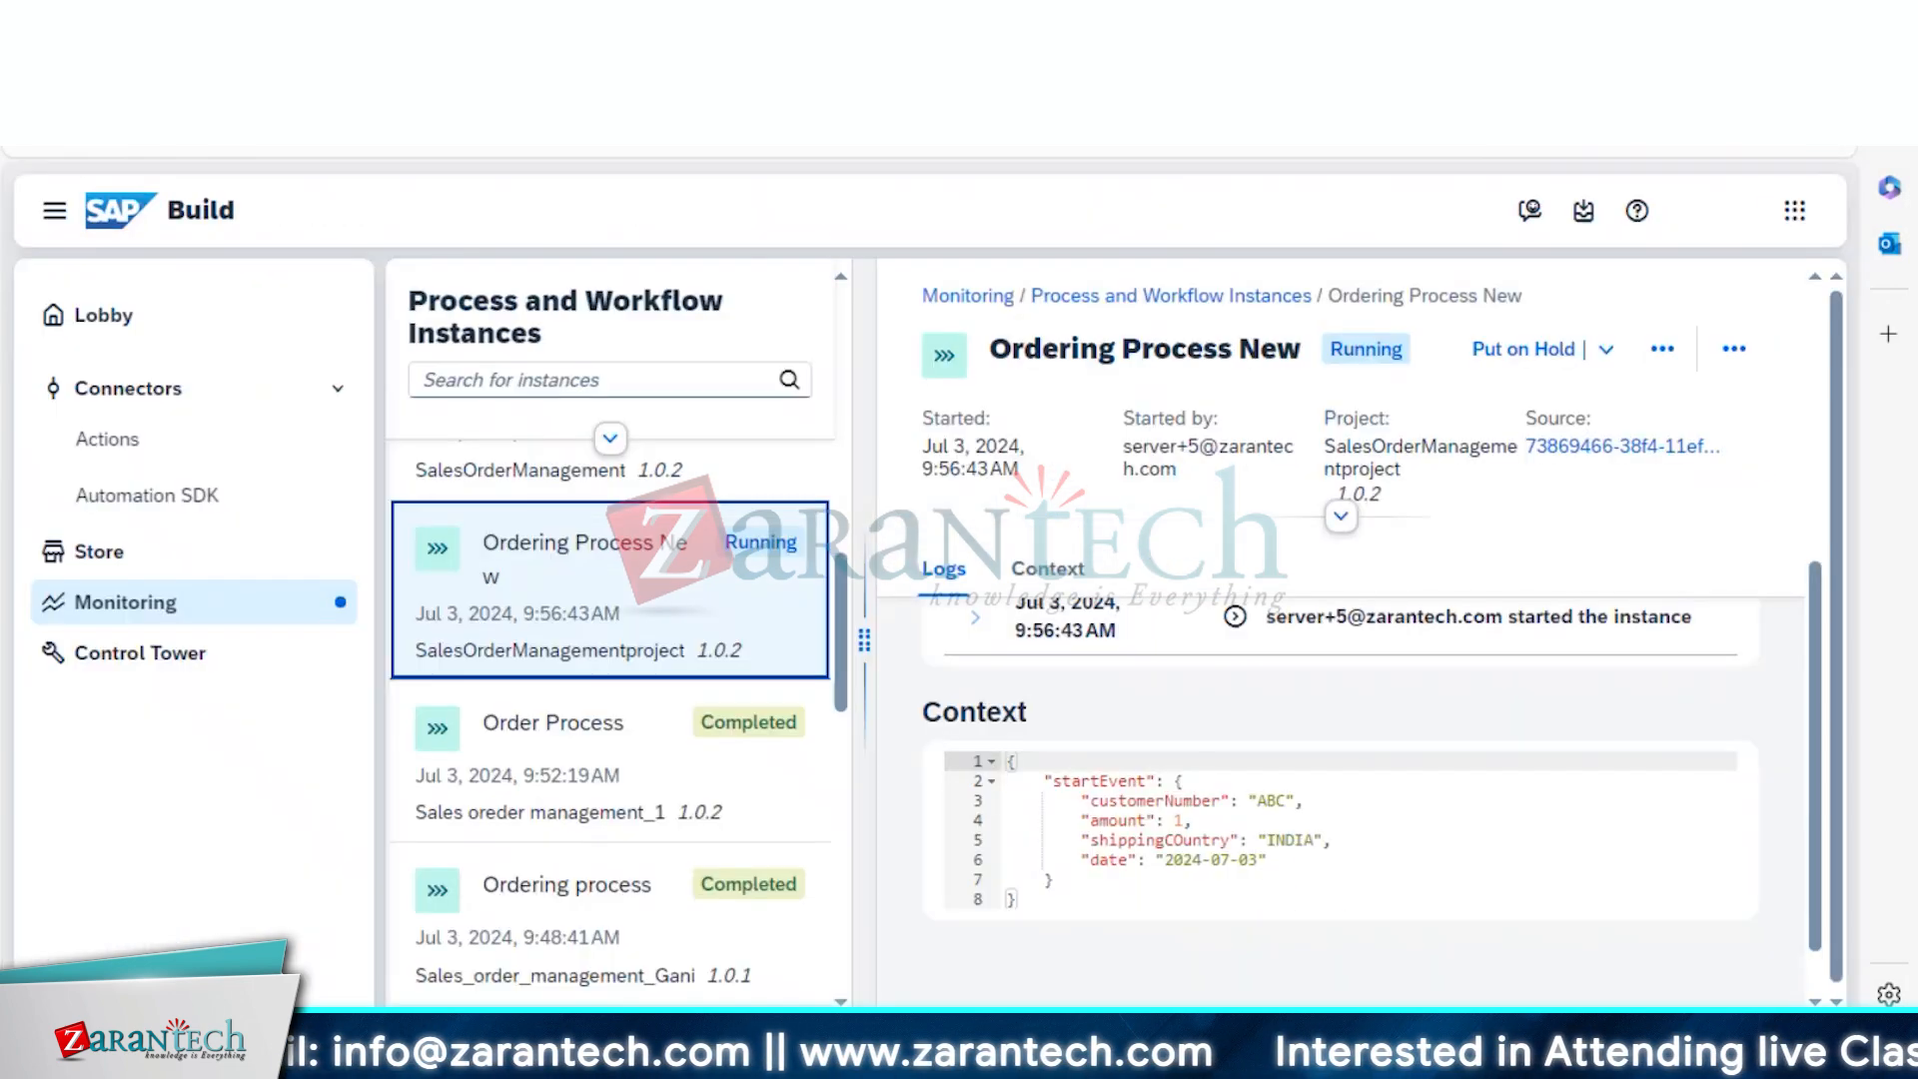
# Add Completed to the instance status filter and open the newest 10:09:06 AM Ordering Process New run
pyautogui.click(136, 611)
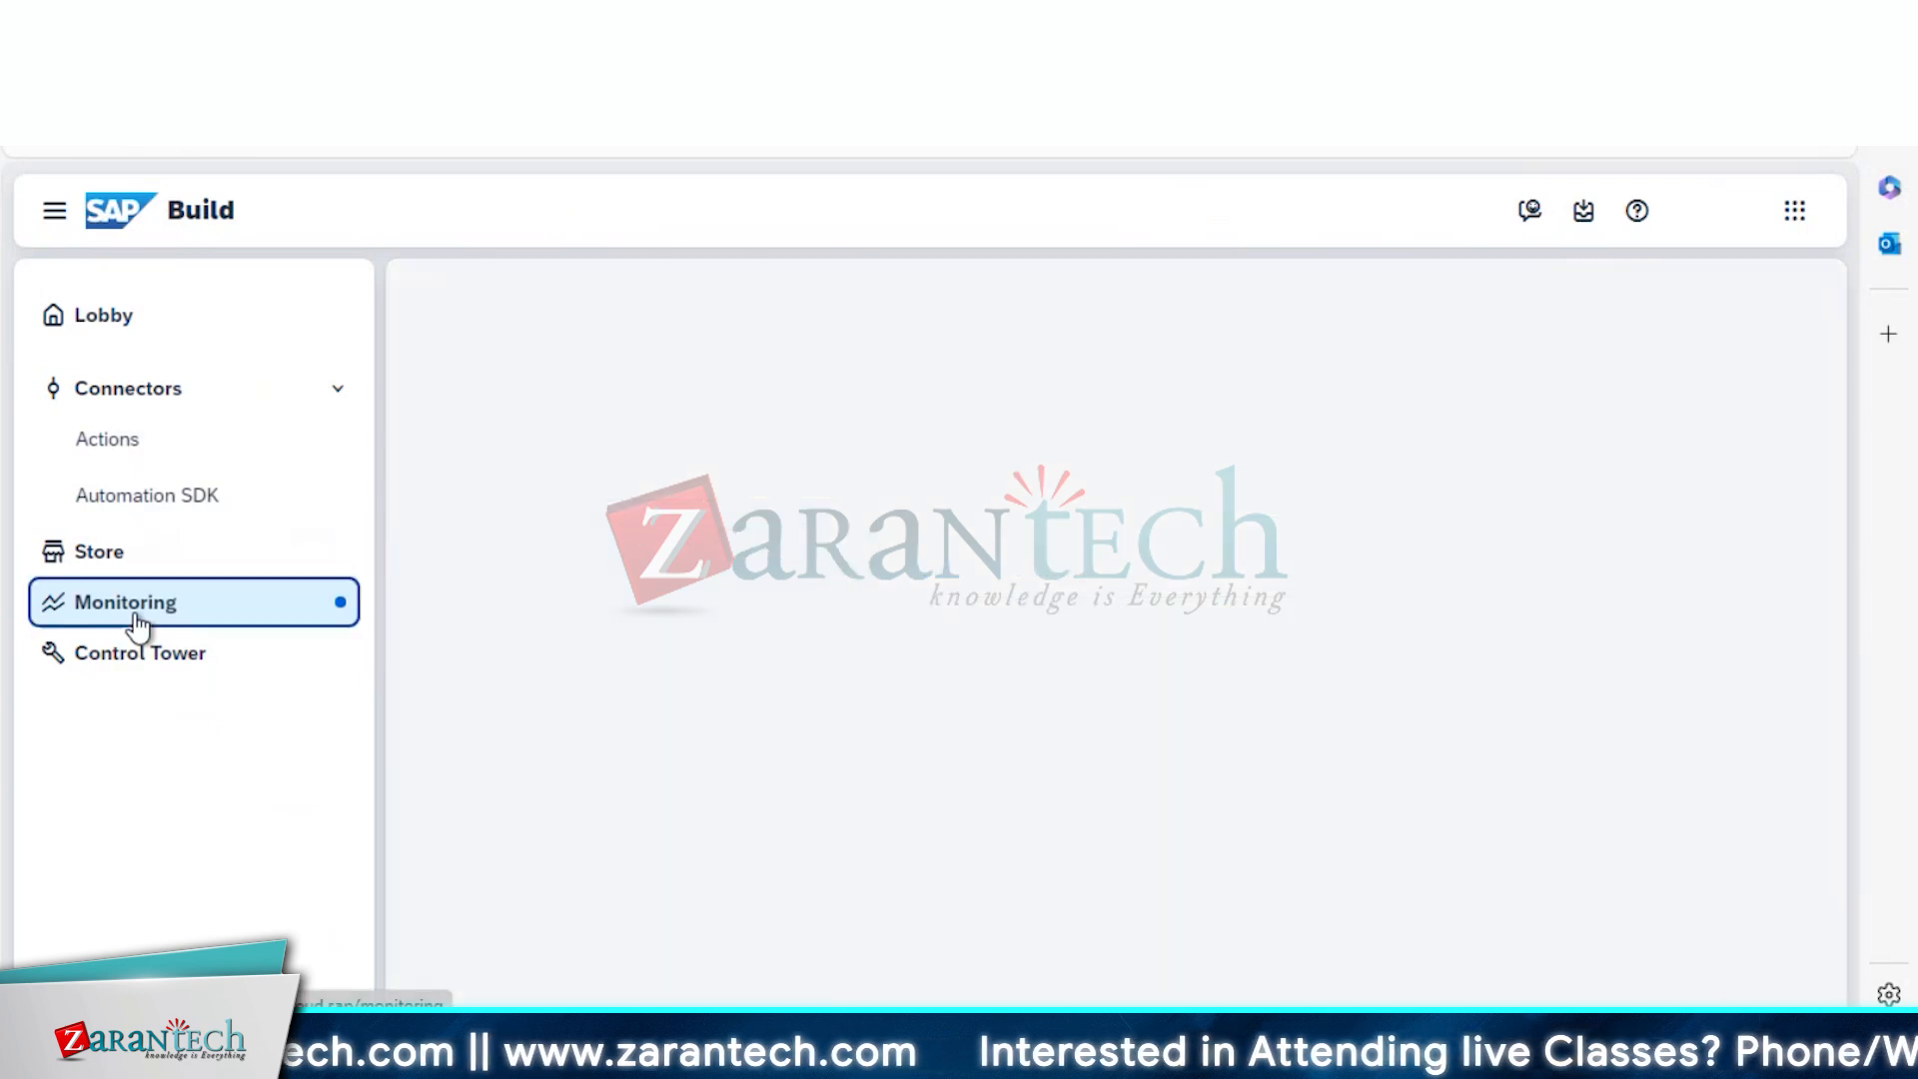
pyautogui.click(550, 464)
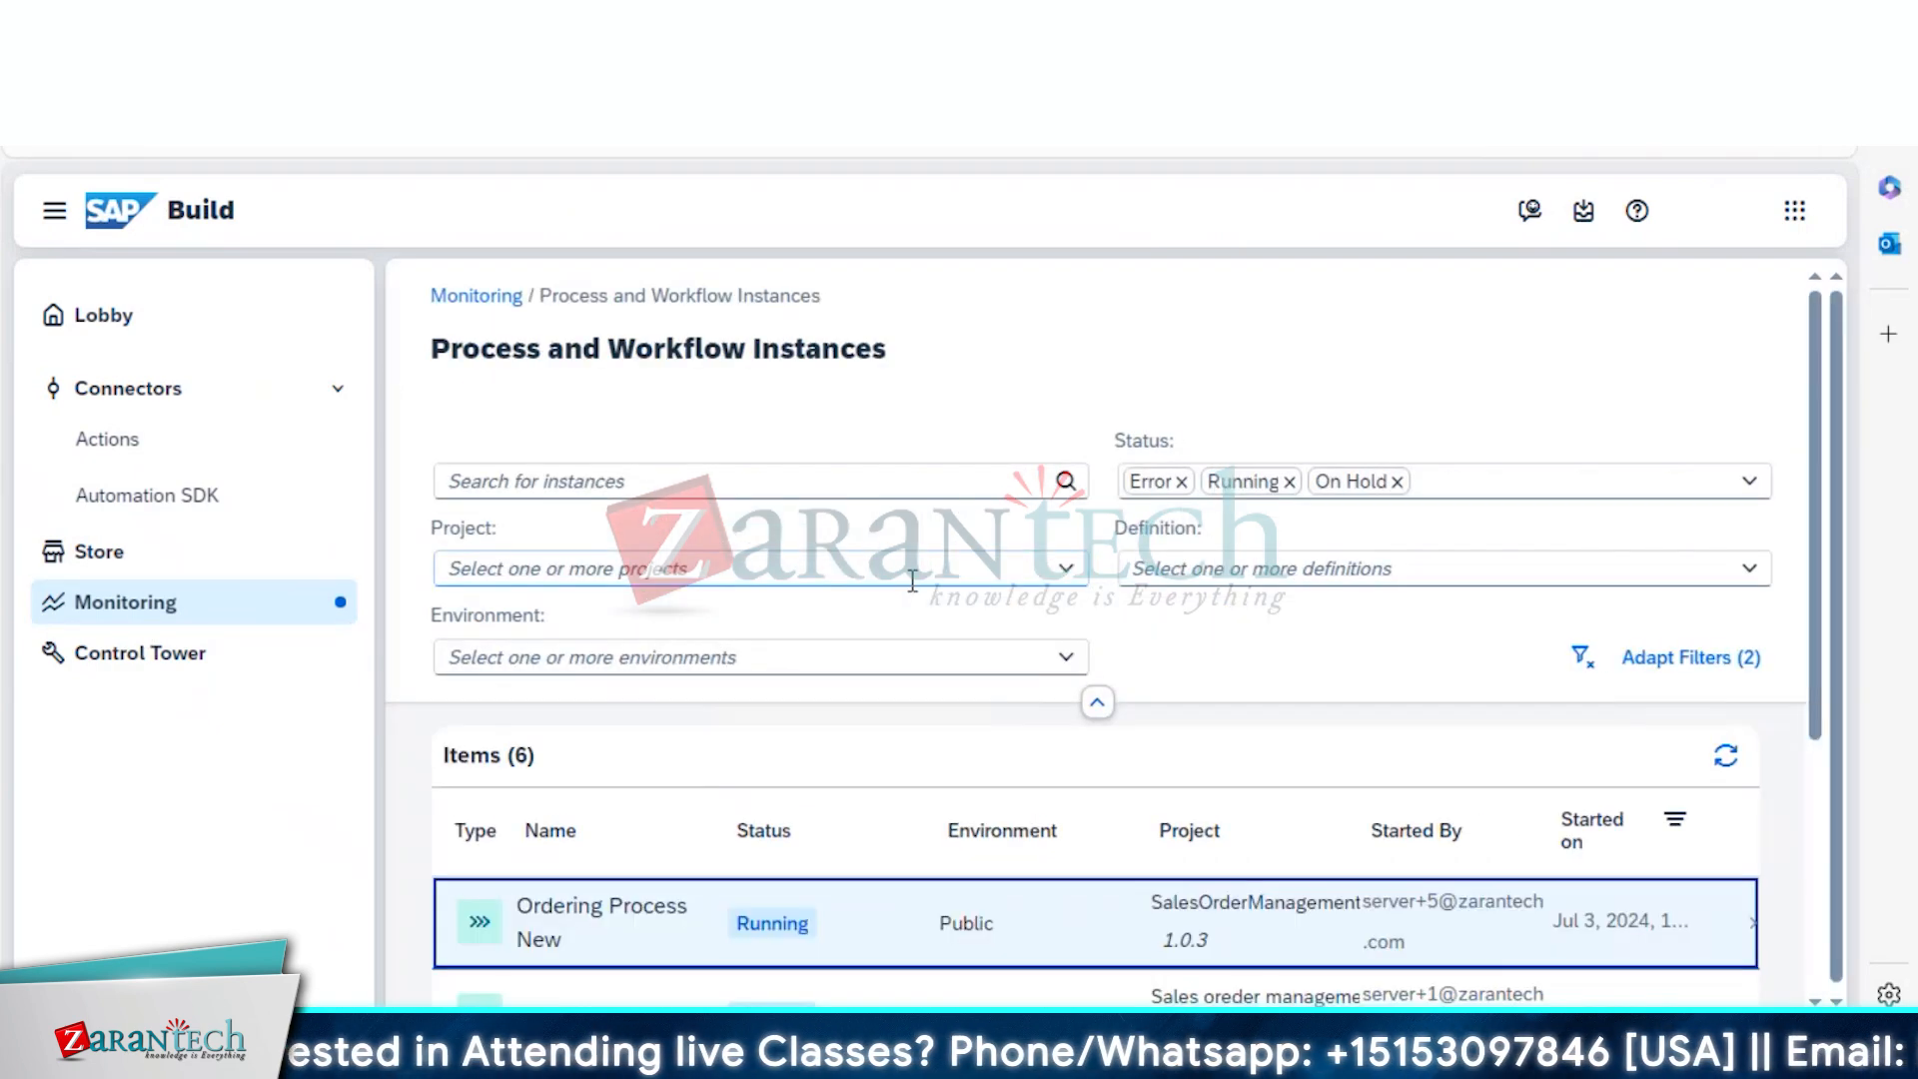
pyautogui.click(1503, 478)
pyautogui.click(1746, 483)
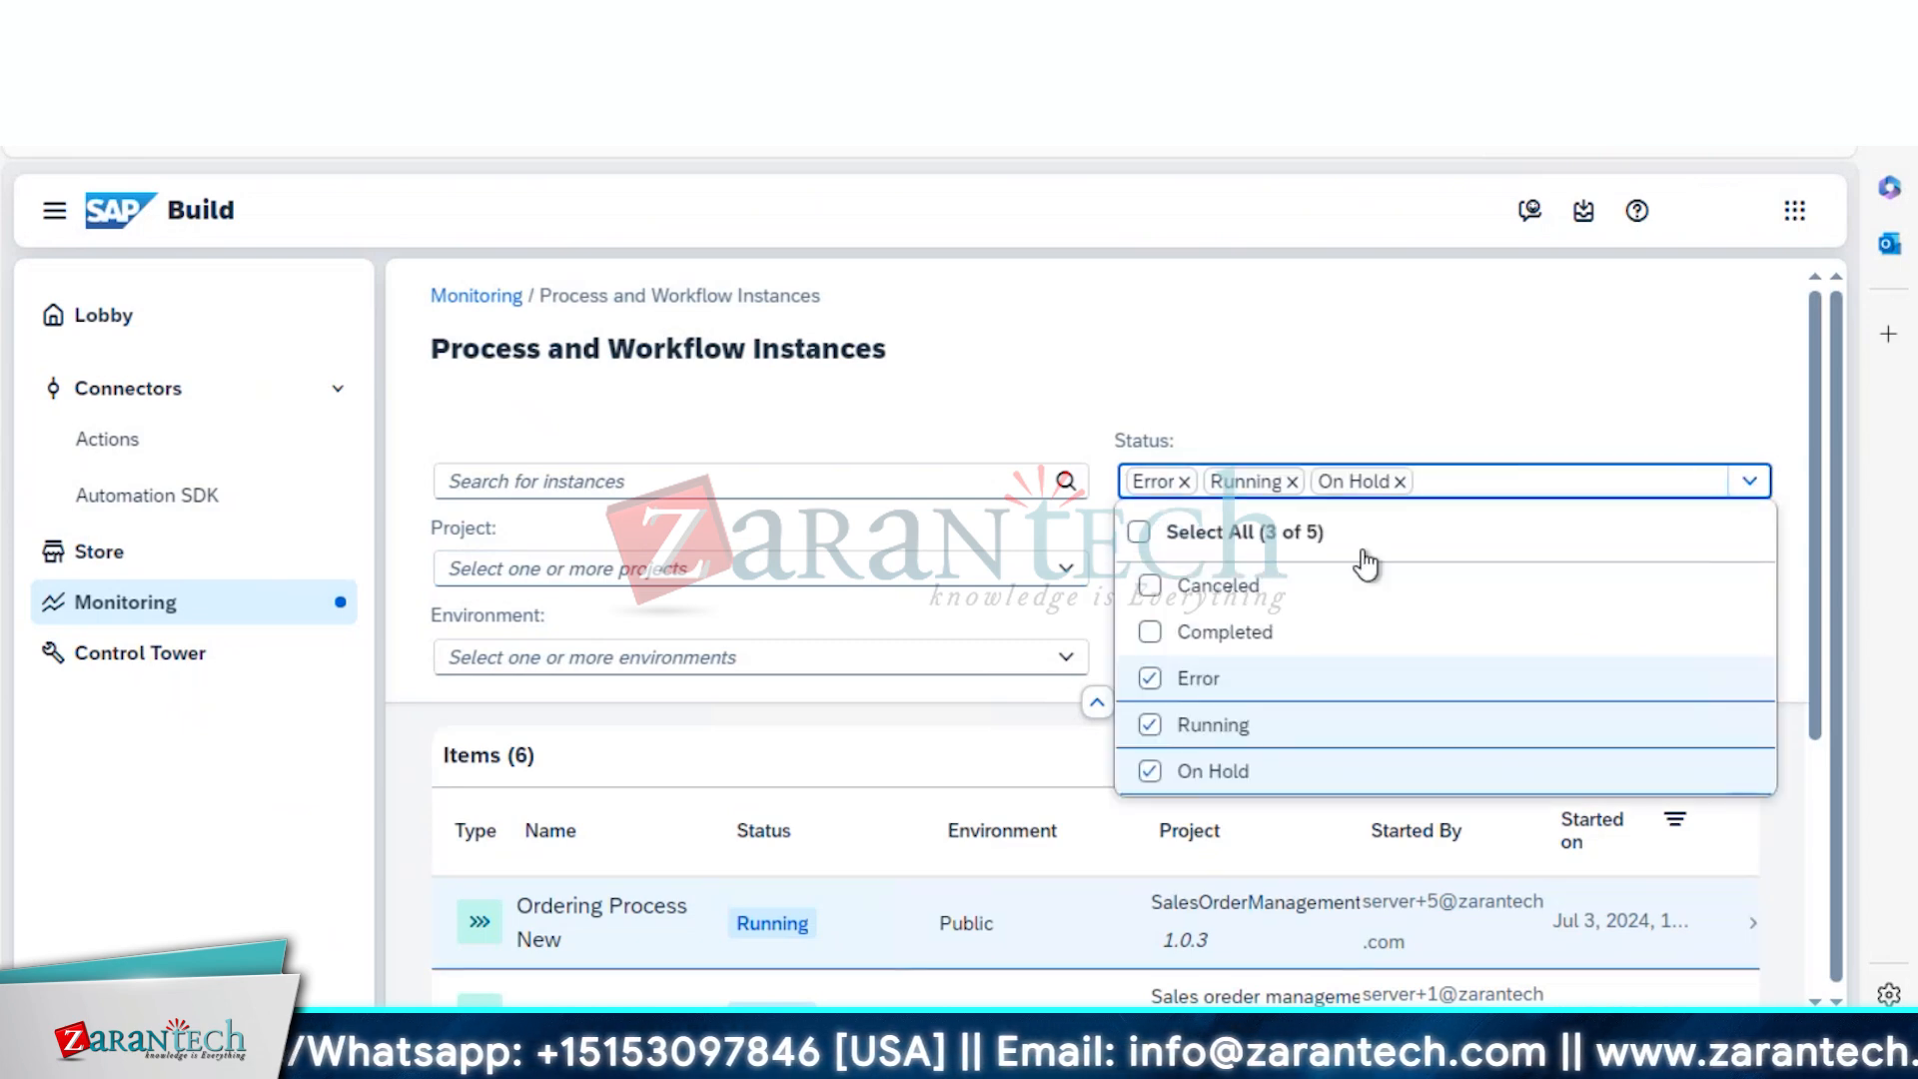
pyautogui.click(1264, 631)
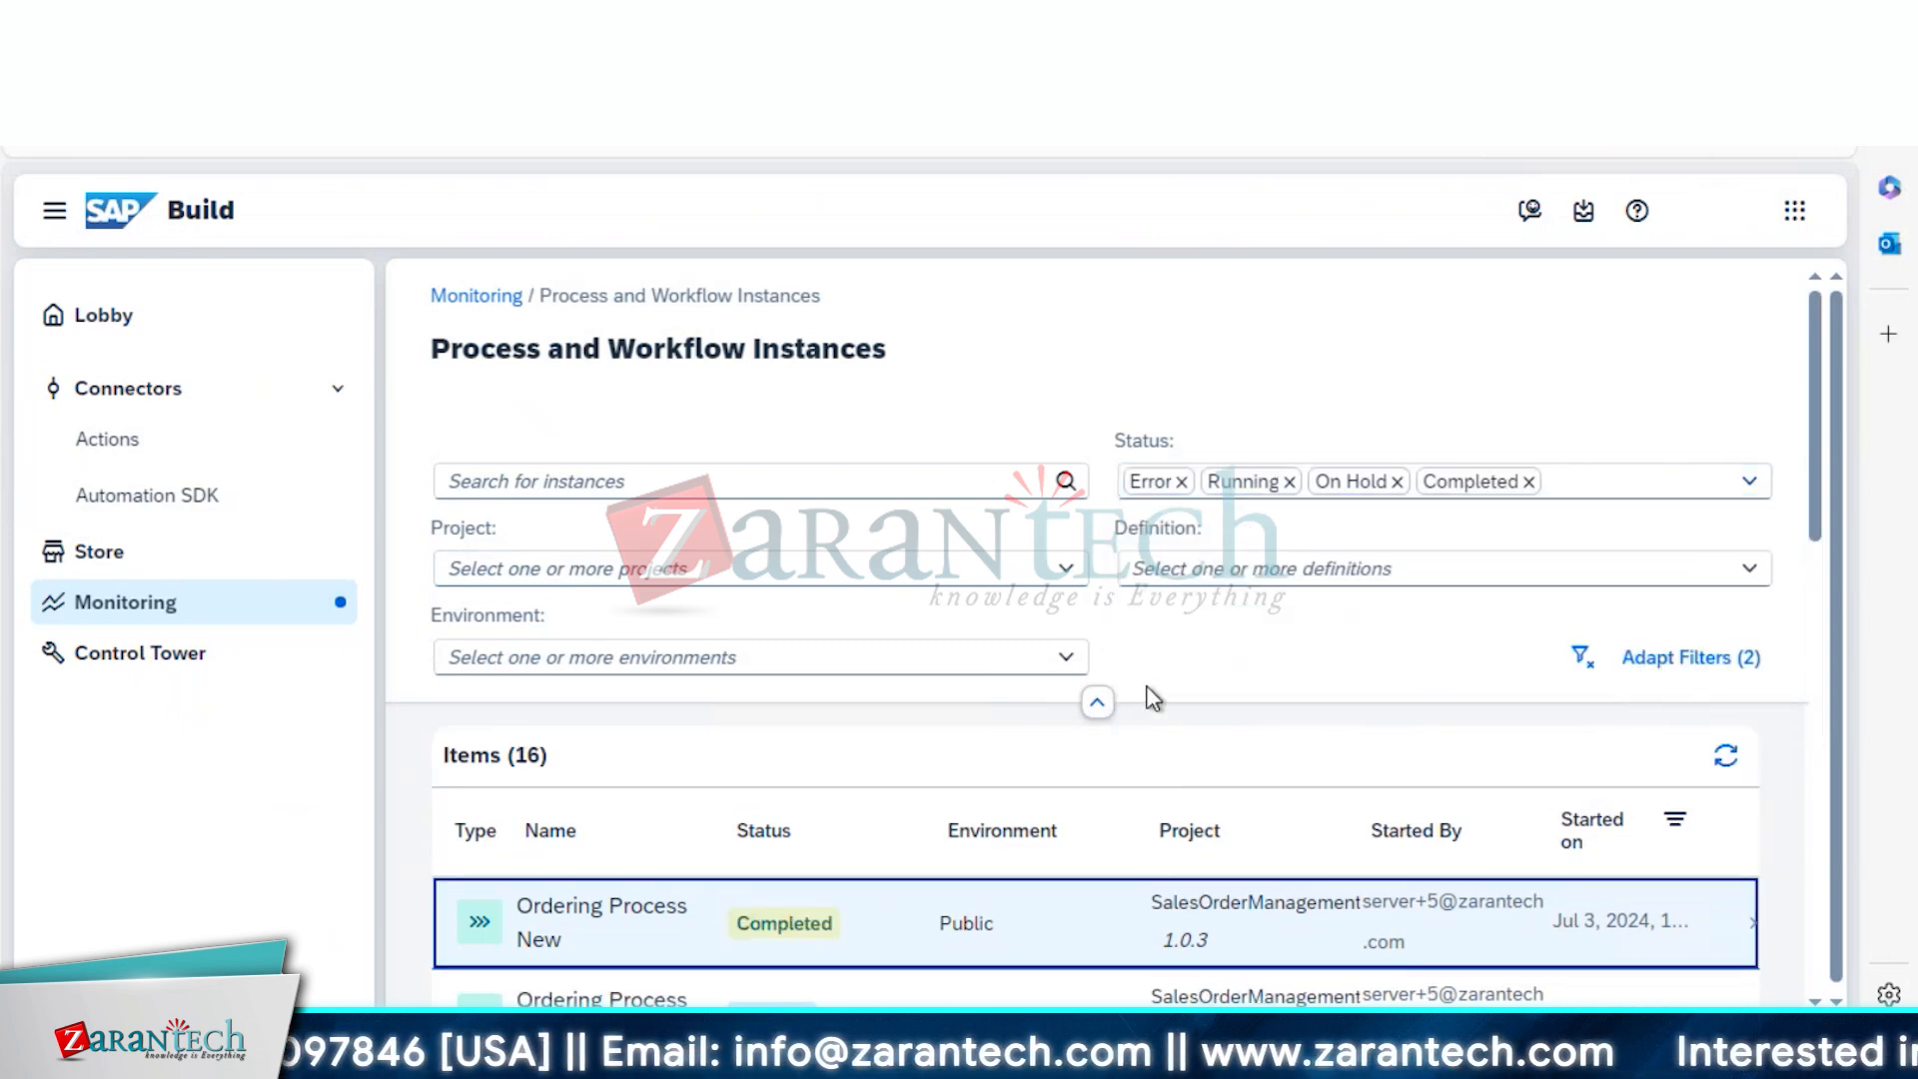
pyautogui.click(847, 937)
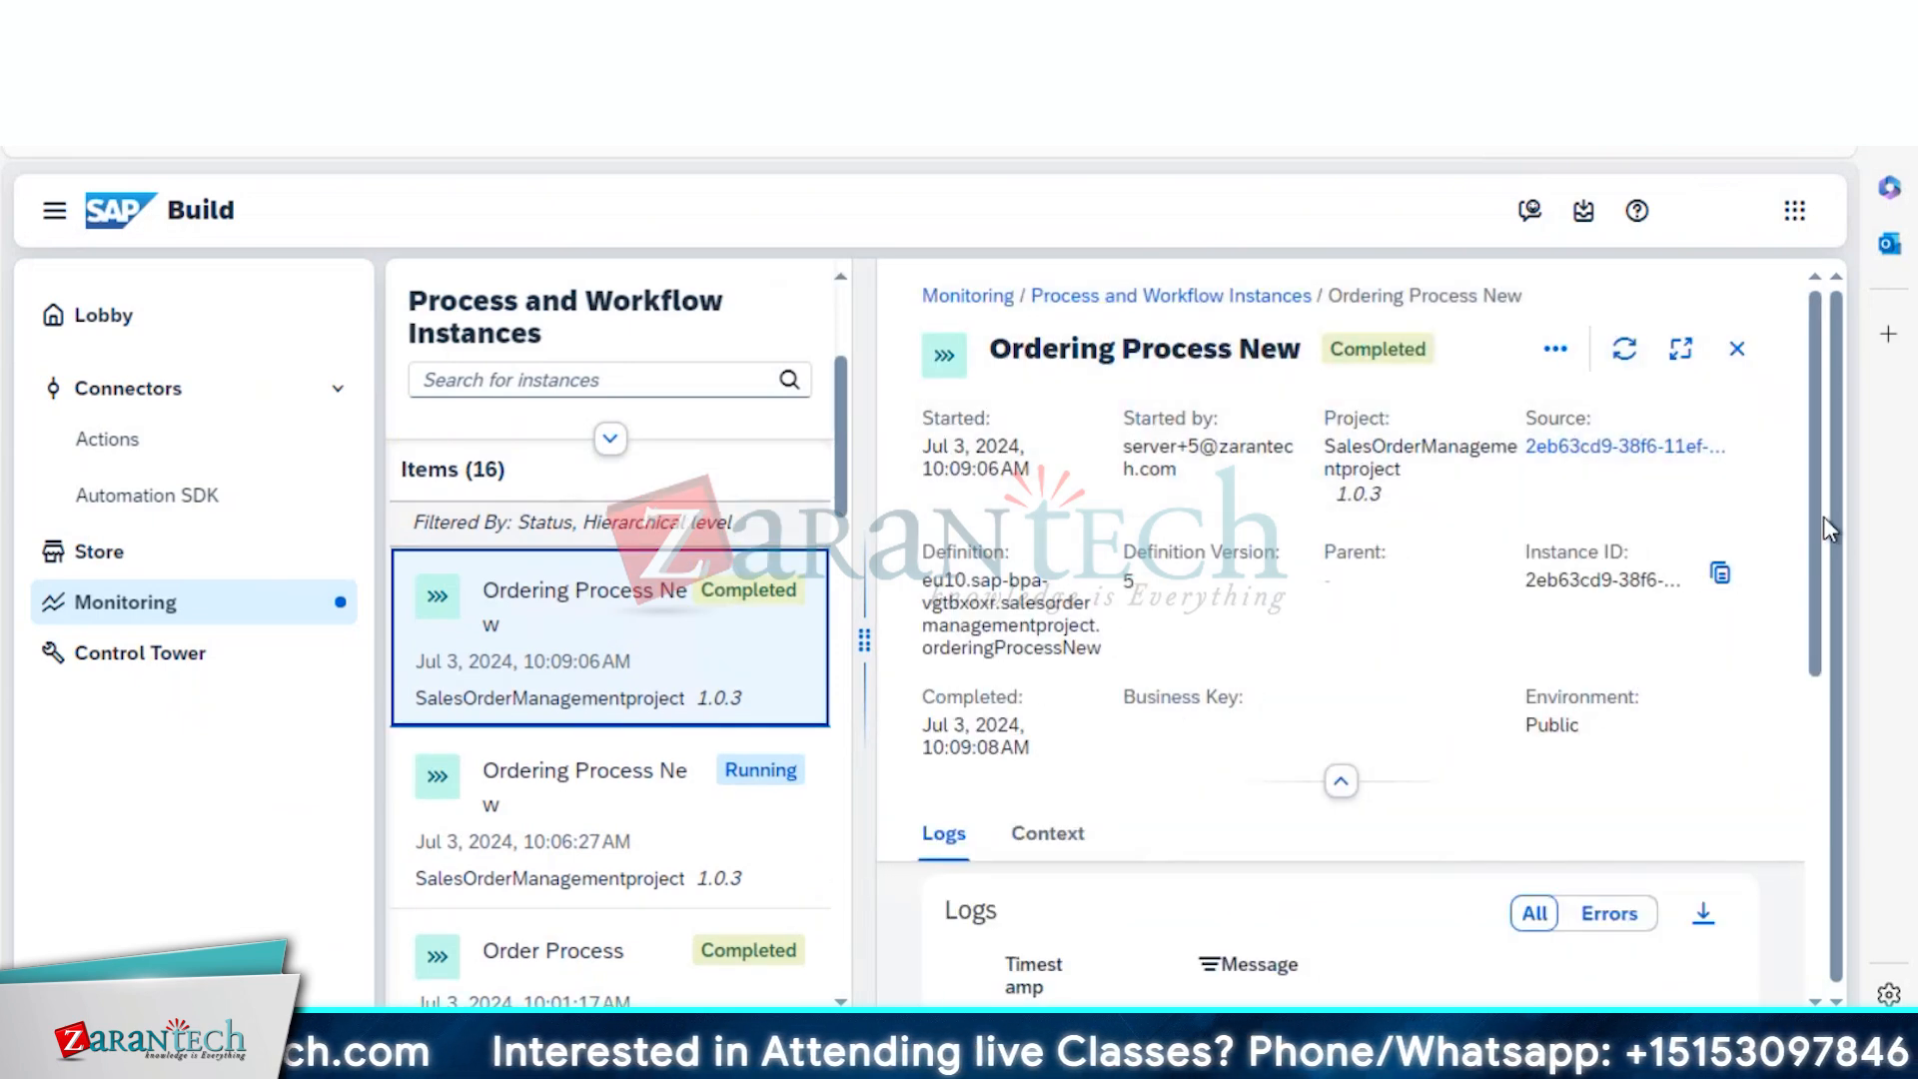
pyautogui.moveTo(1824, 531); pyautogui.dragTo(1818, 480)
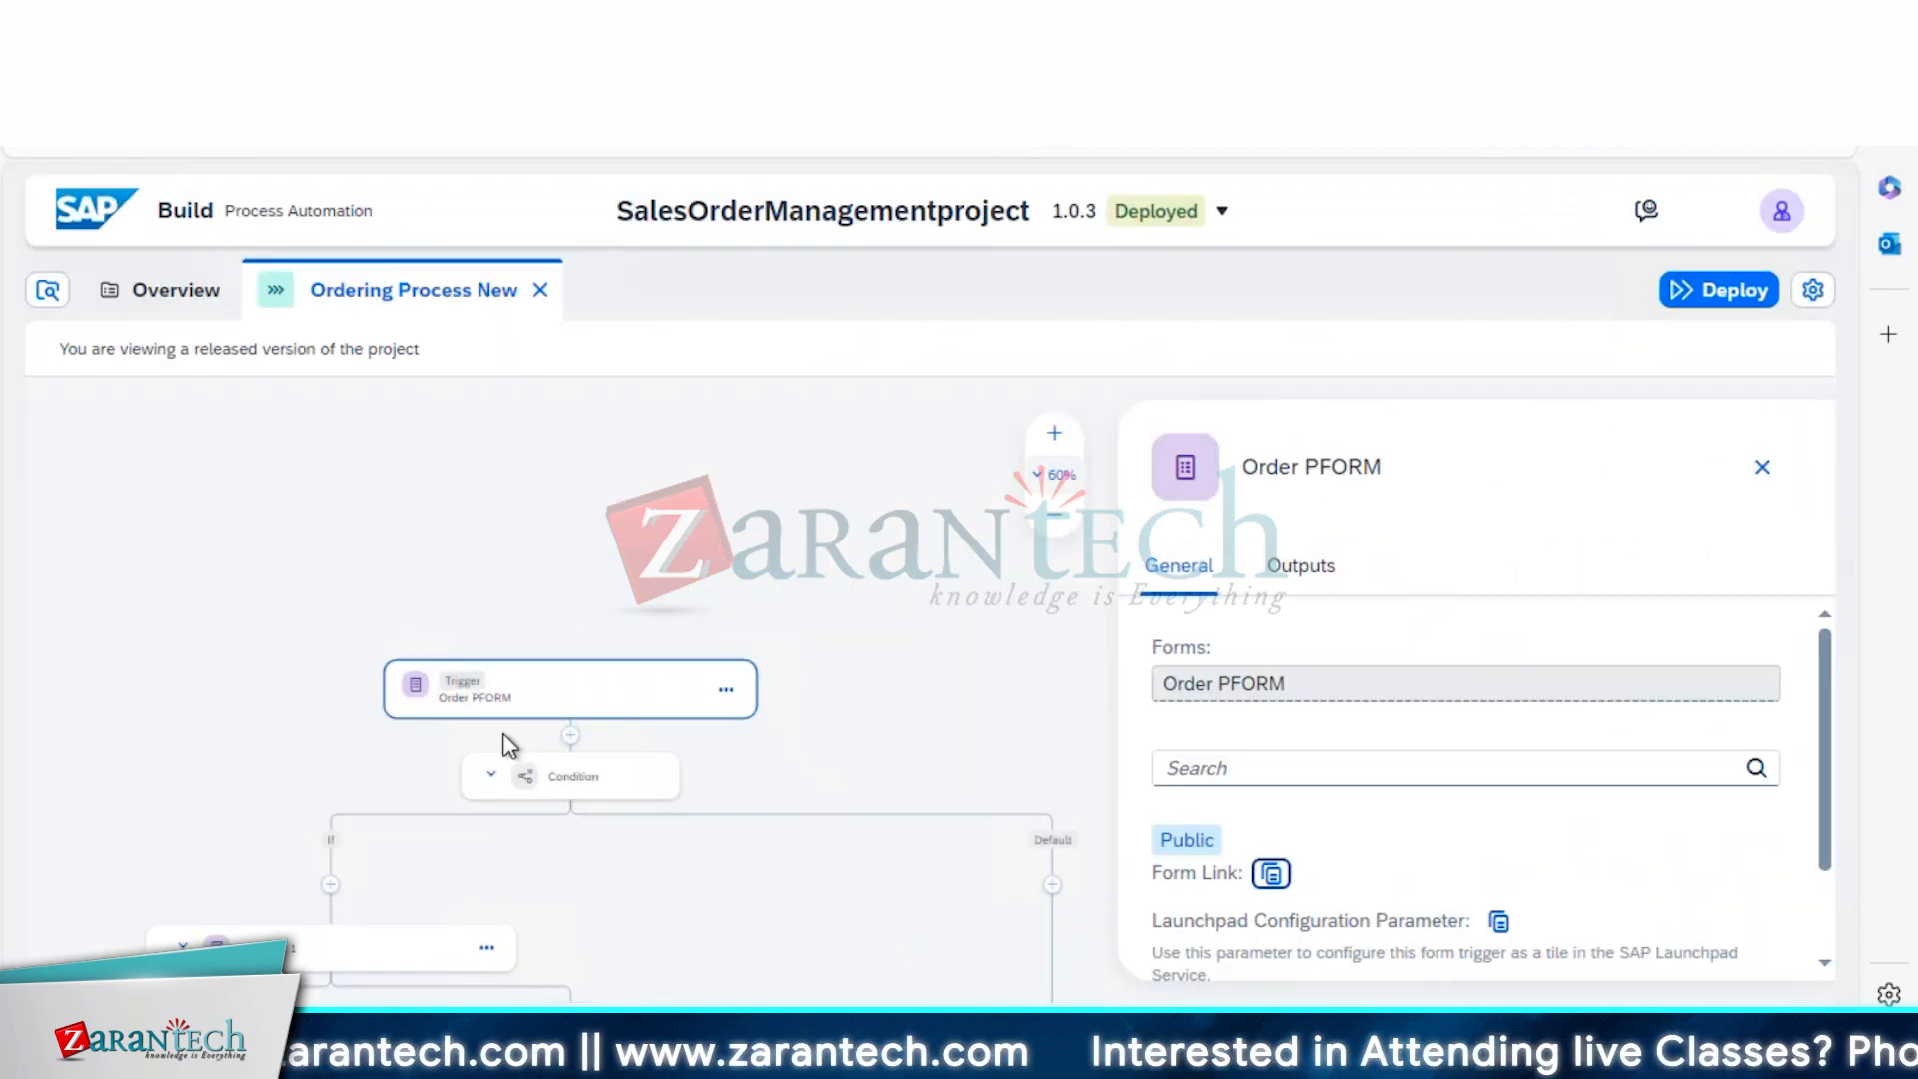
# Switch SalesOrderManagementproject from the deployed to the Editable version and zoom the canvas to 50%
pyautogui.click(515, 789)
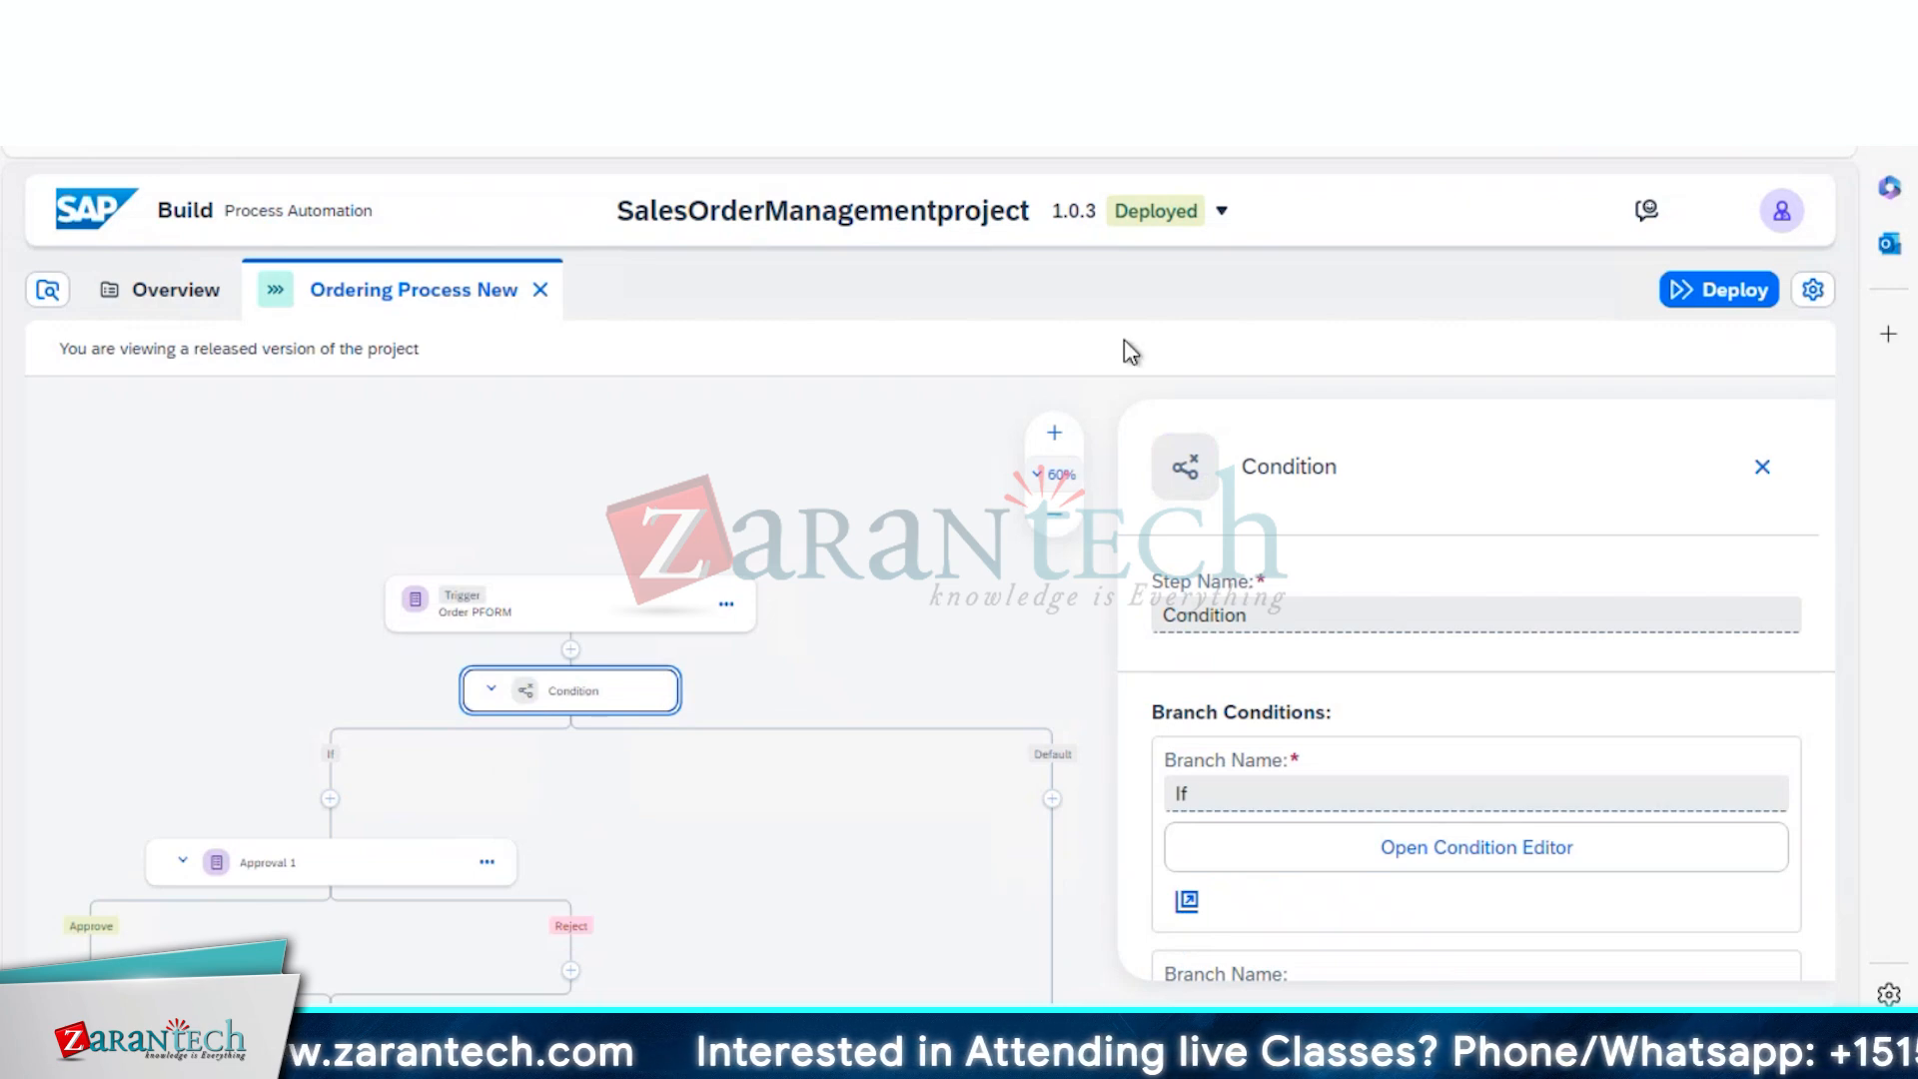
pyautogui.click(1169, 214)
pyautogui.click(1158, 288)
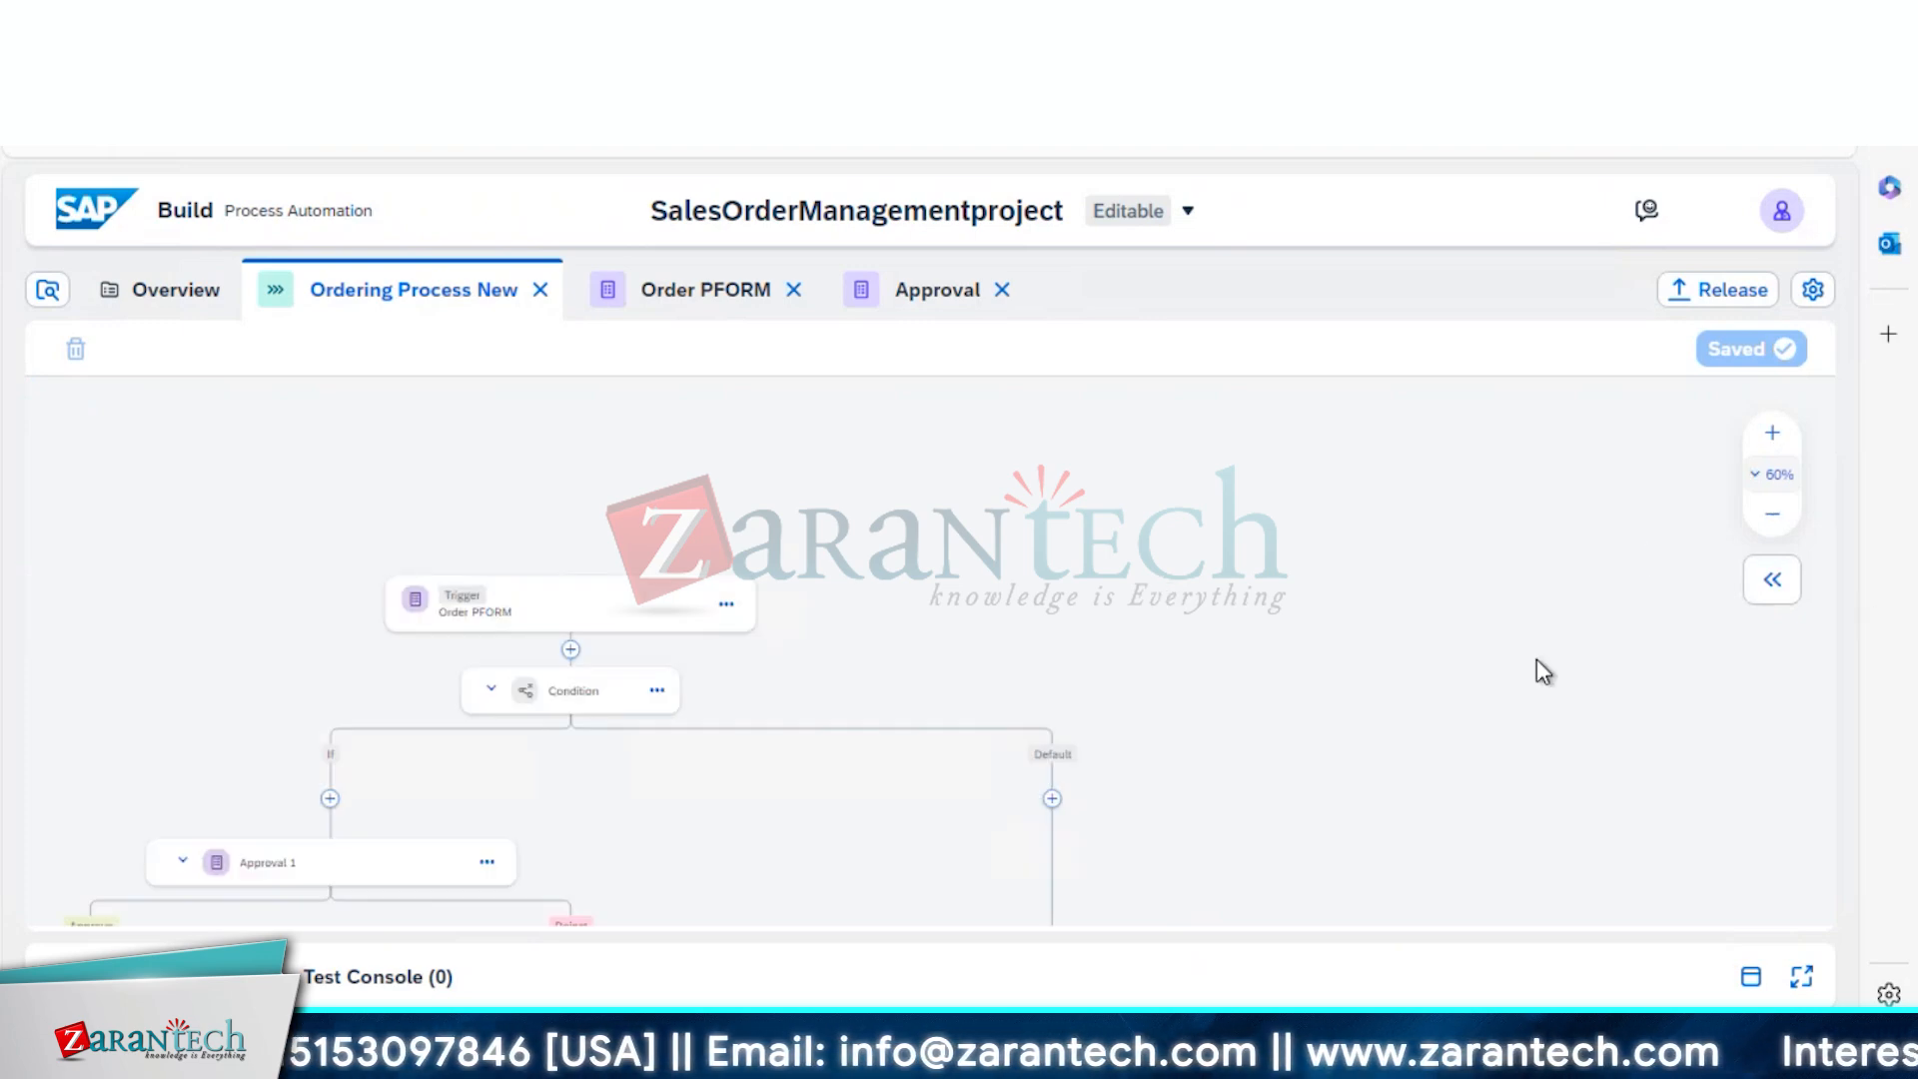
pyautogui.click(1772, 513)
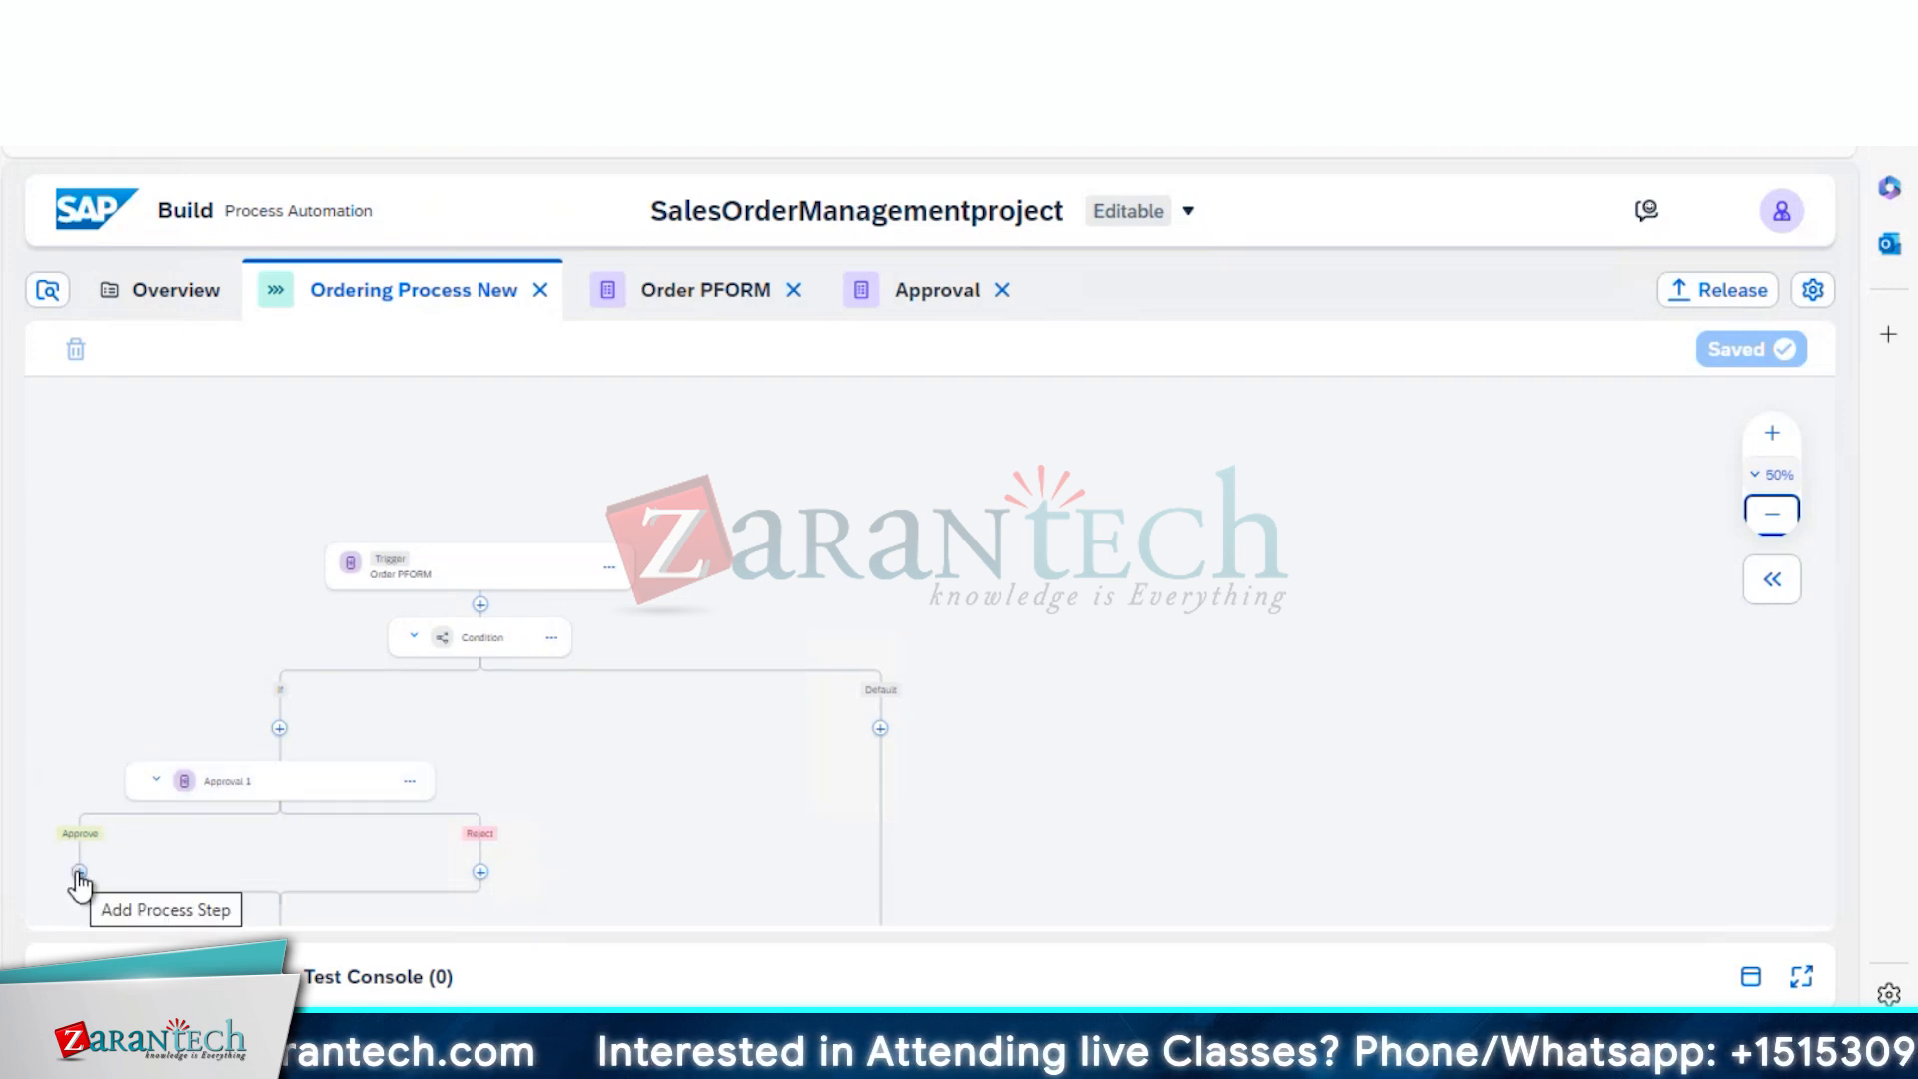
# Insert a Blank Form step after Approval 1's Approve branch
pyautogui.click(78, 873)
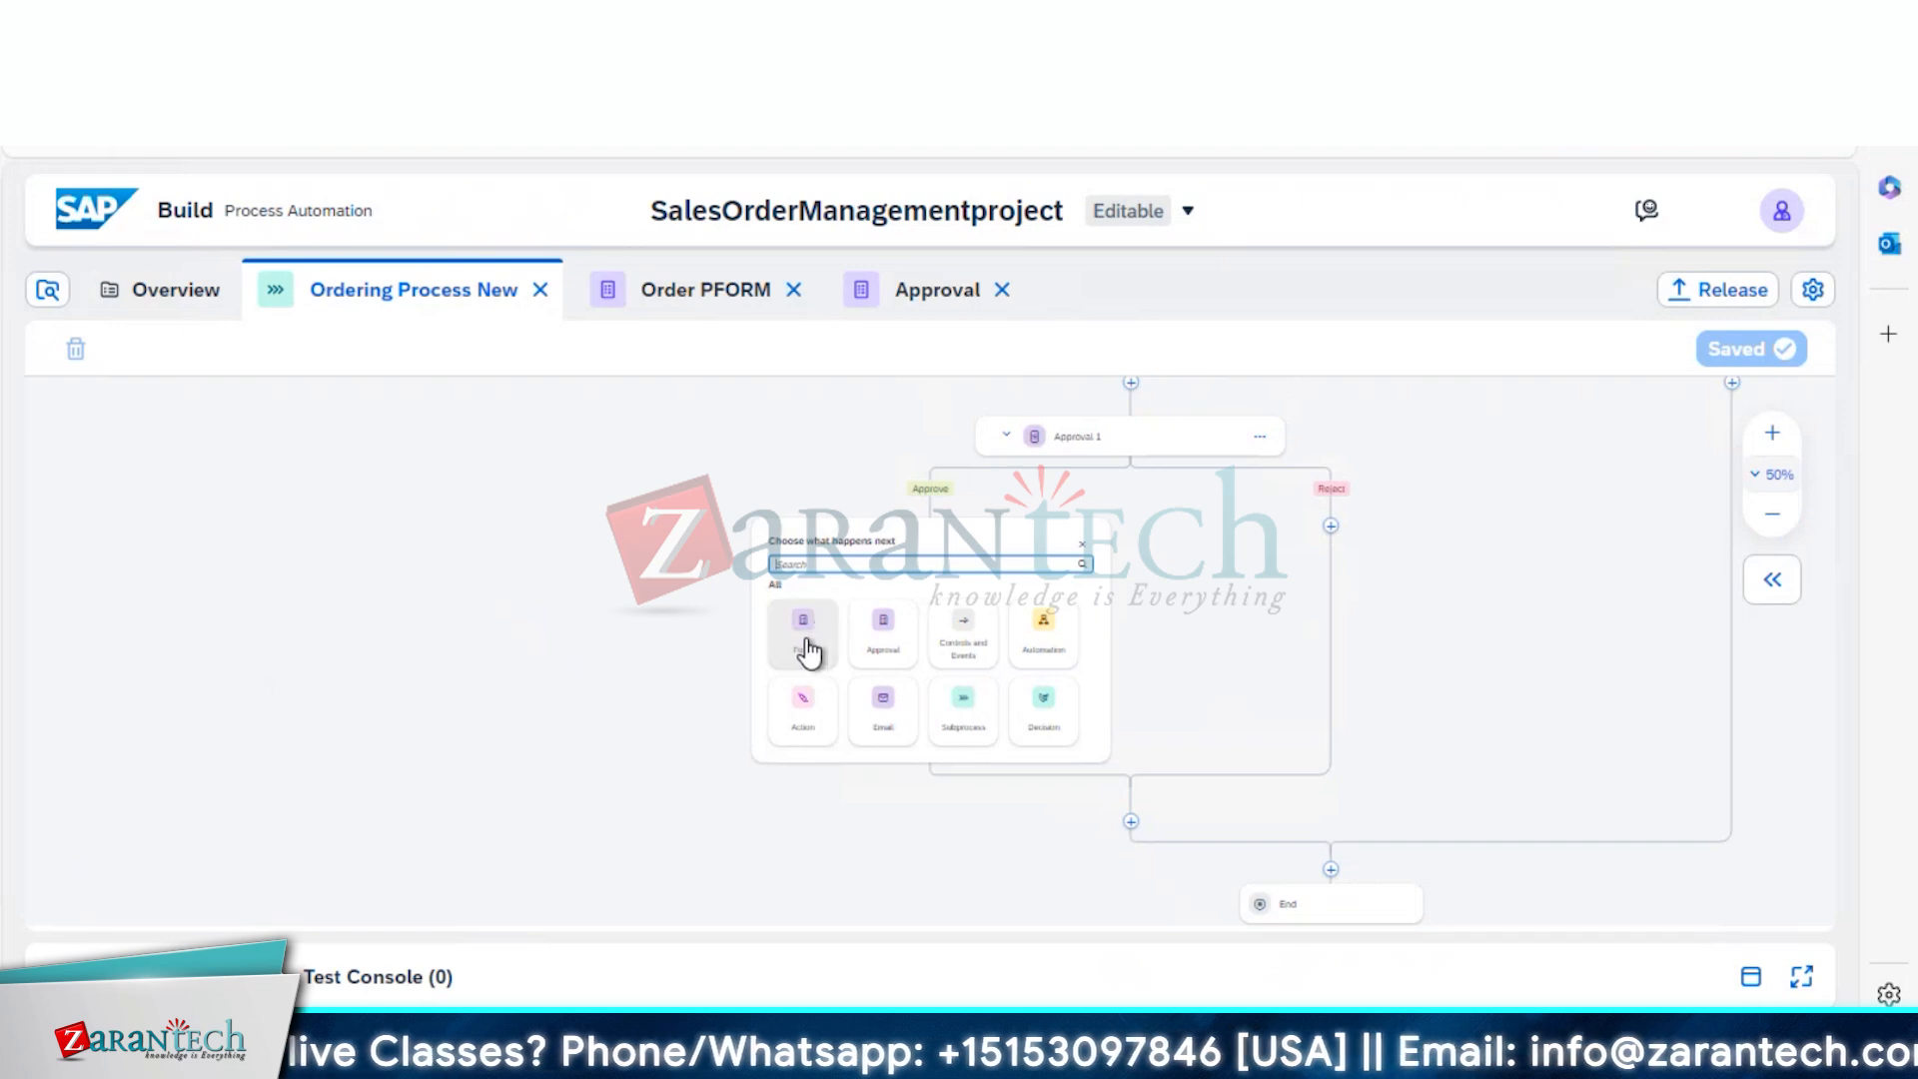
pyautogui.click(804, 634)
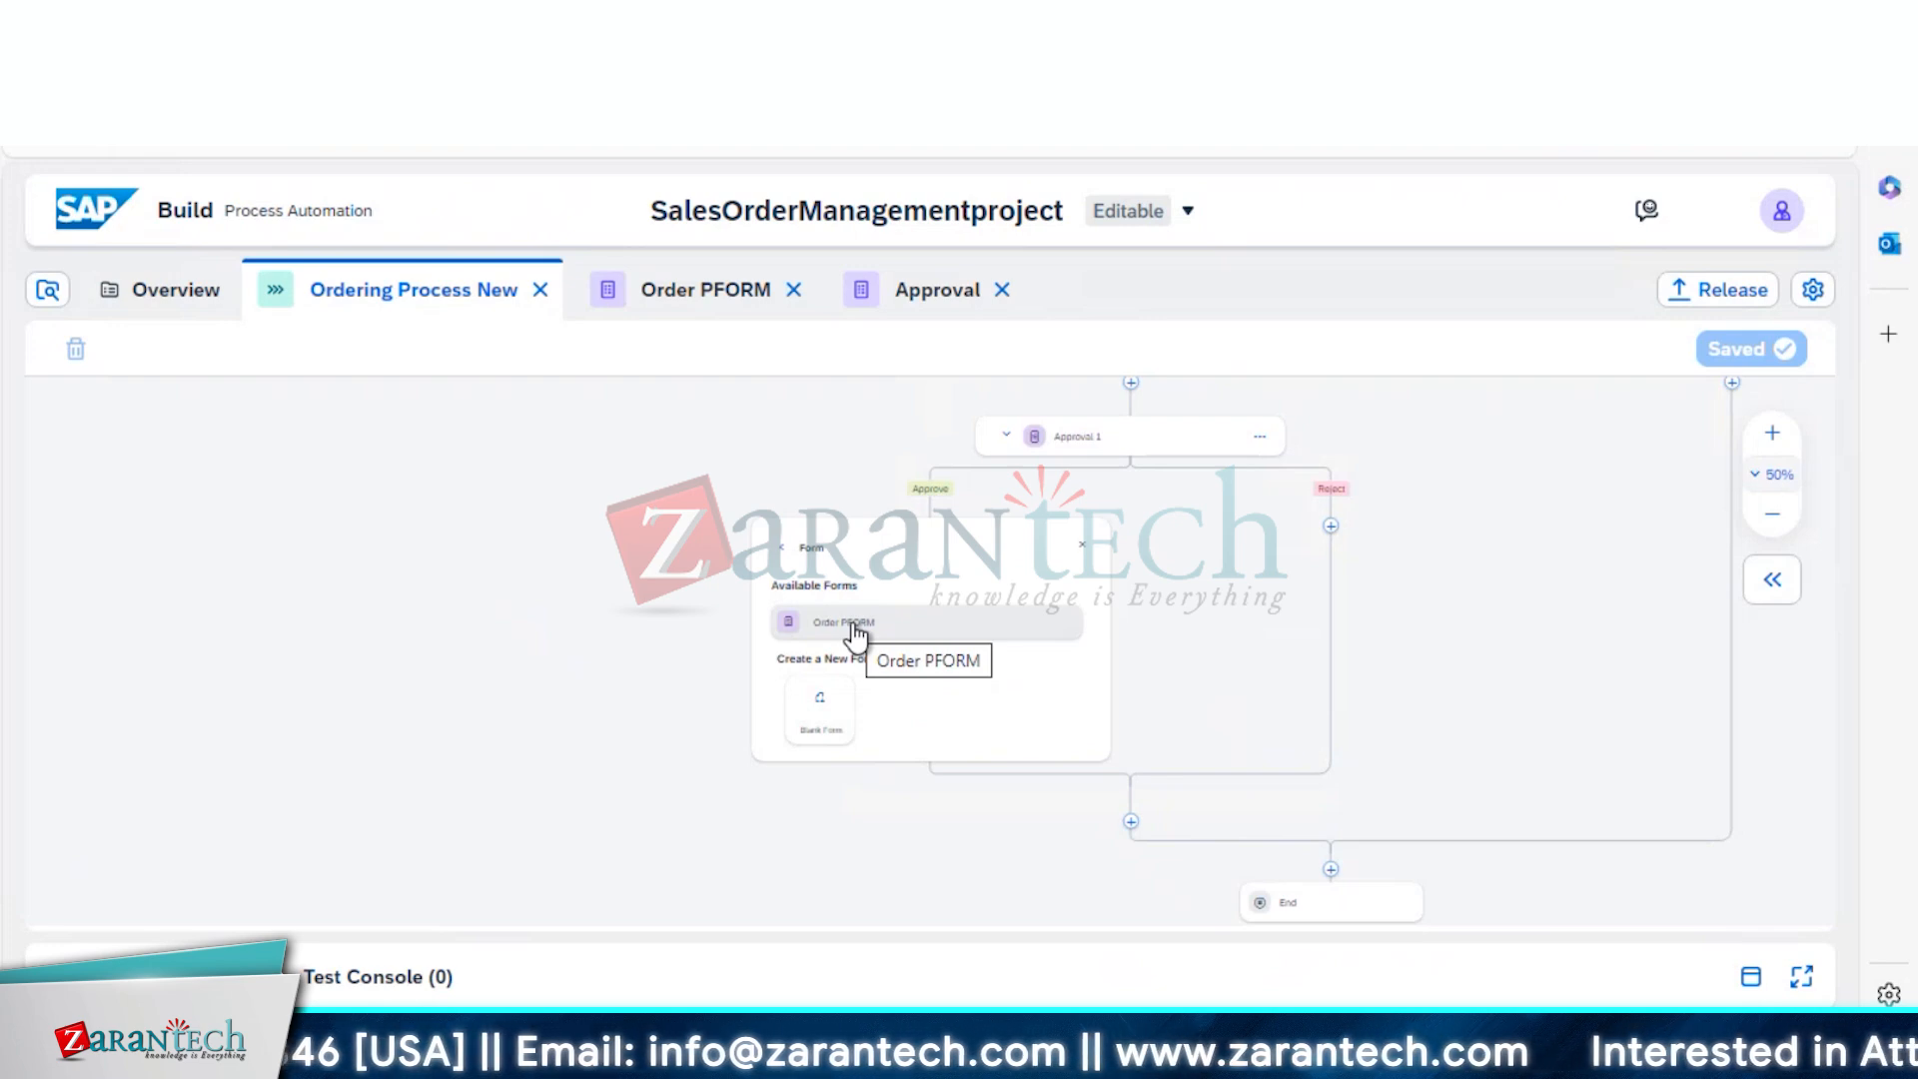
pyautogui.click(821, 721)
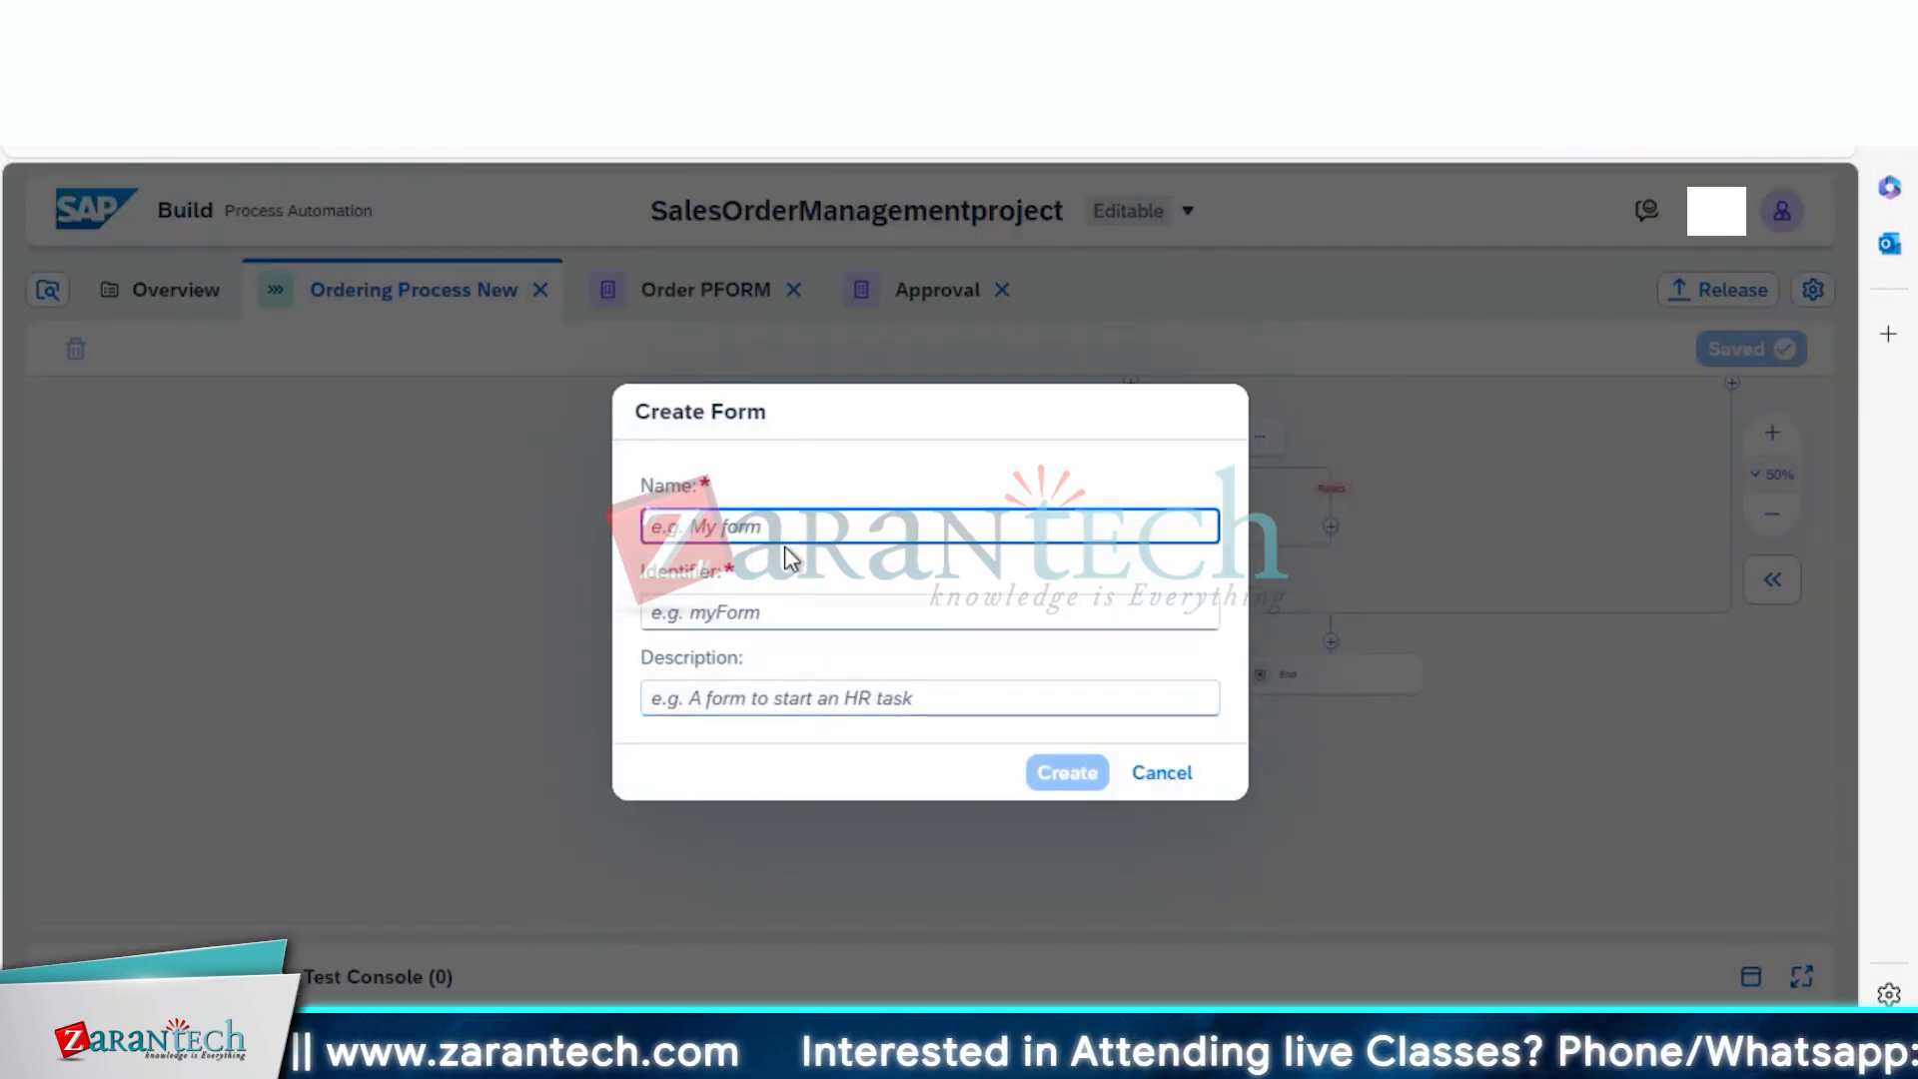
# Name the new form 'Approval Notification Form', keeping the auto-filled identifier, and create it
pyautogui.write('Approval')
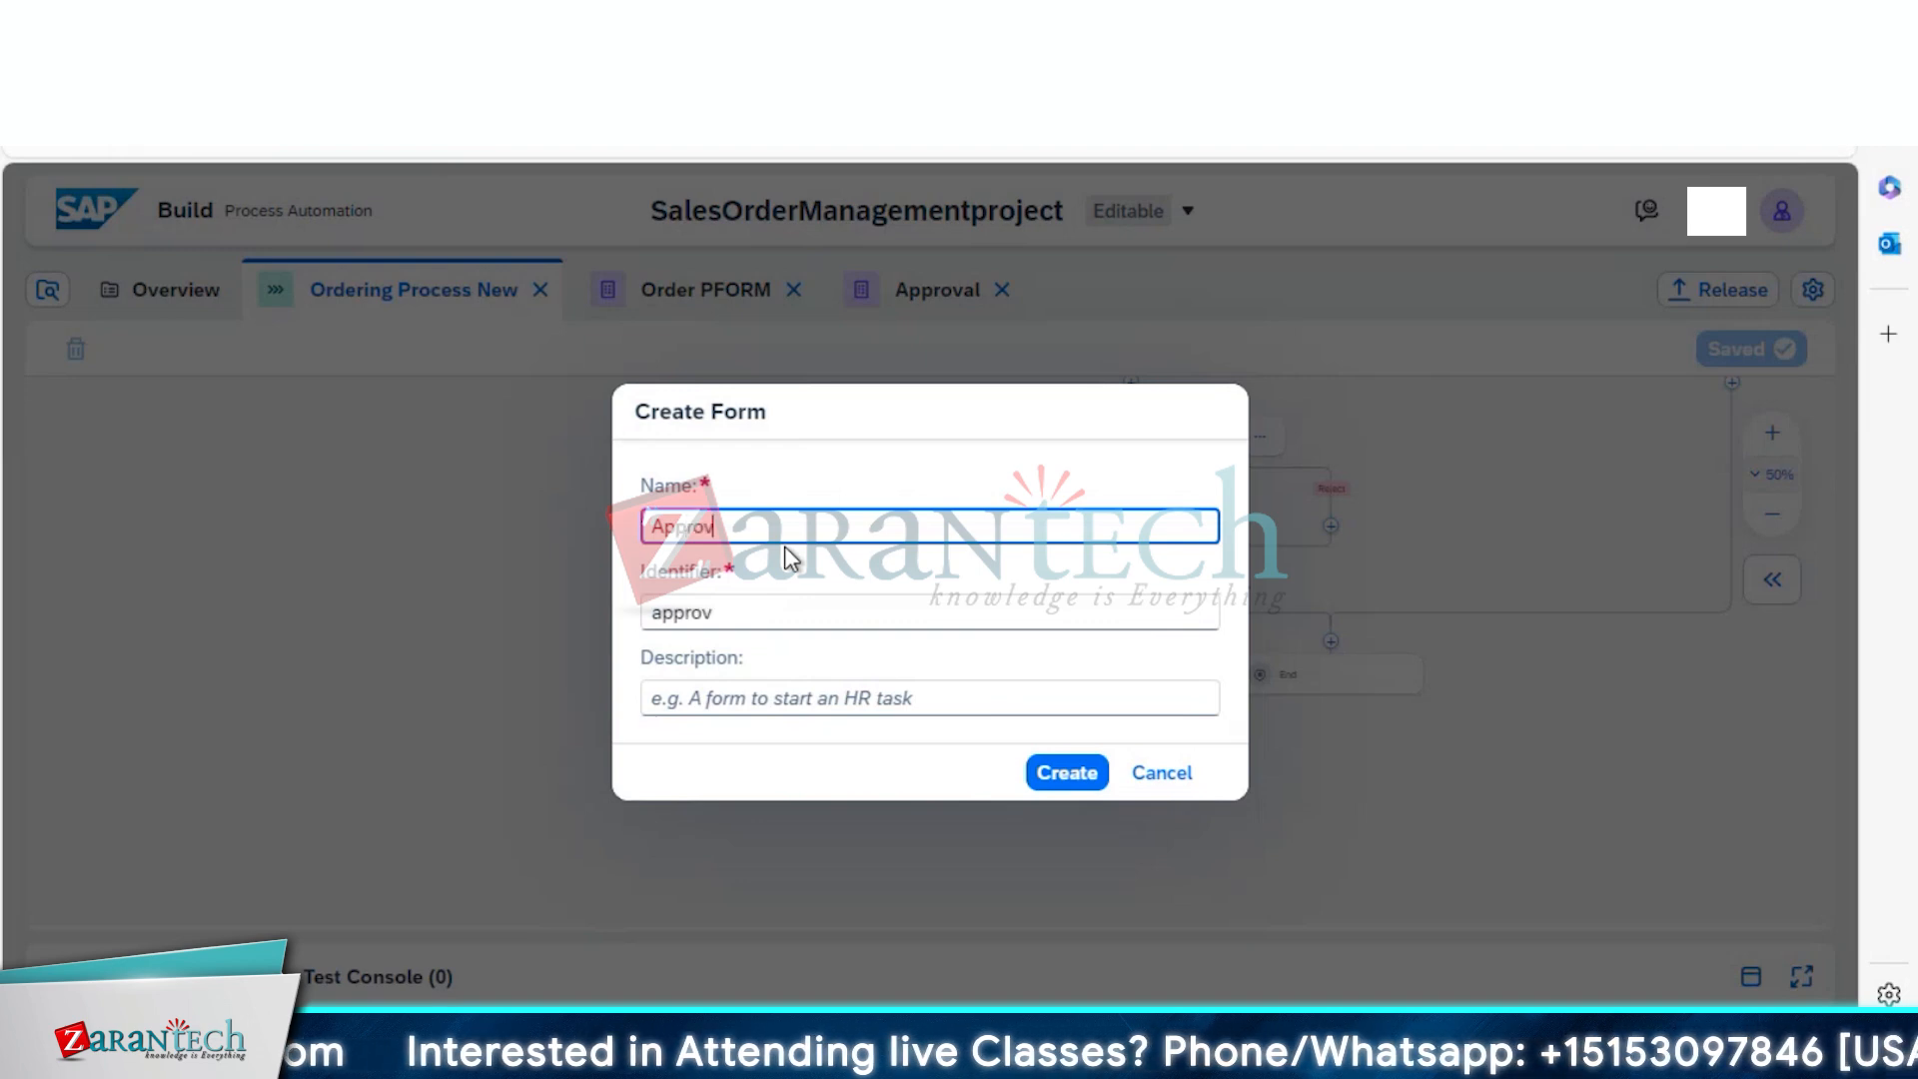
pyautogui.press('BackSpace')
pyautogui.press('BackSpace')
pyautogui.press('BackSpace')
pyautogui.press('BackSpace')
pyautogui.press('BackSpace')
pyautogui.press('BackSpace')
pyautogui.press('BackSpace')
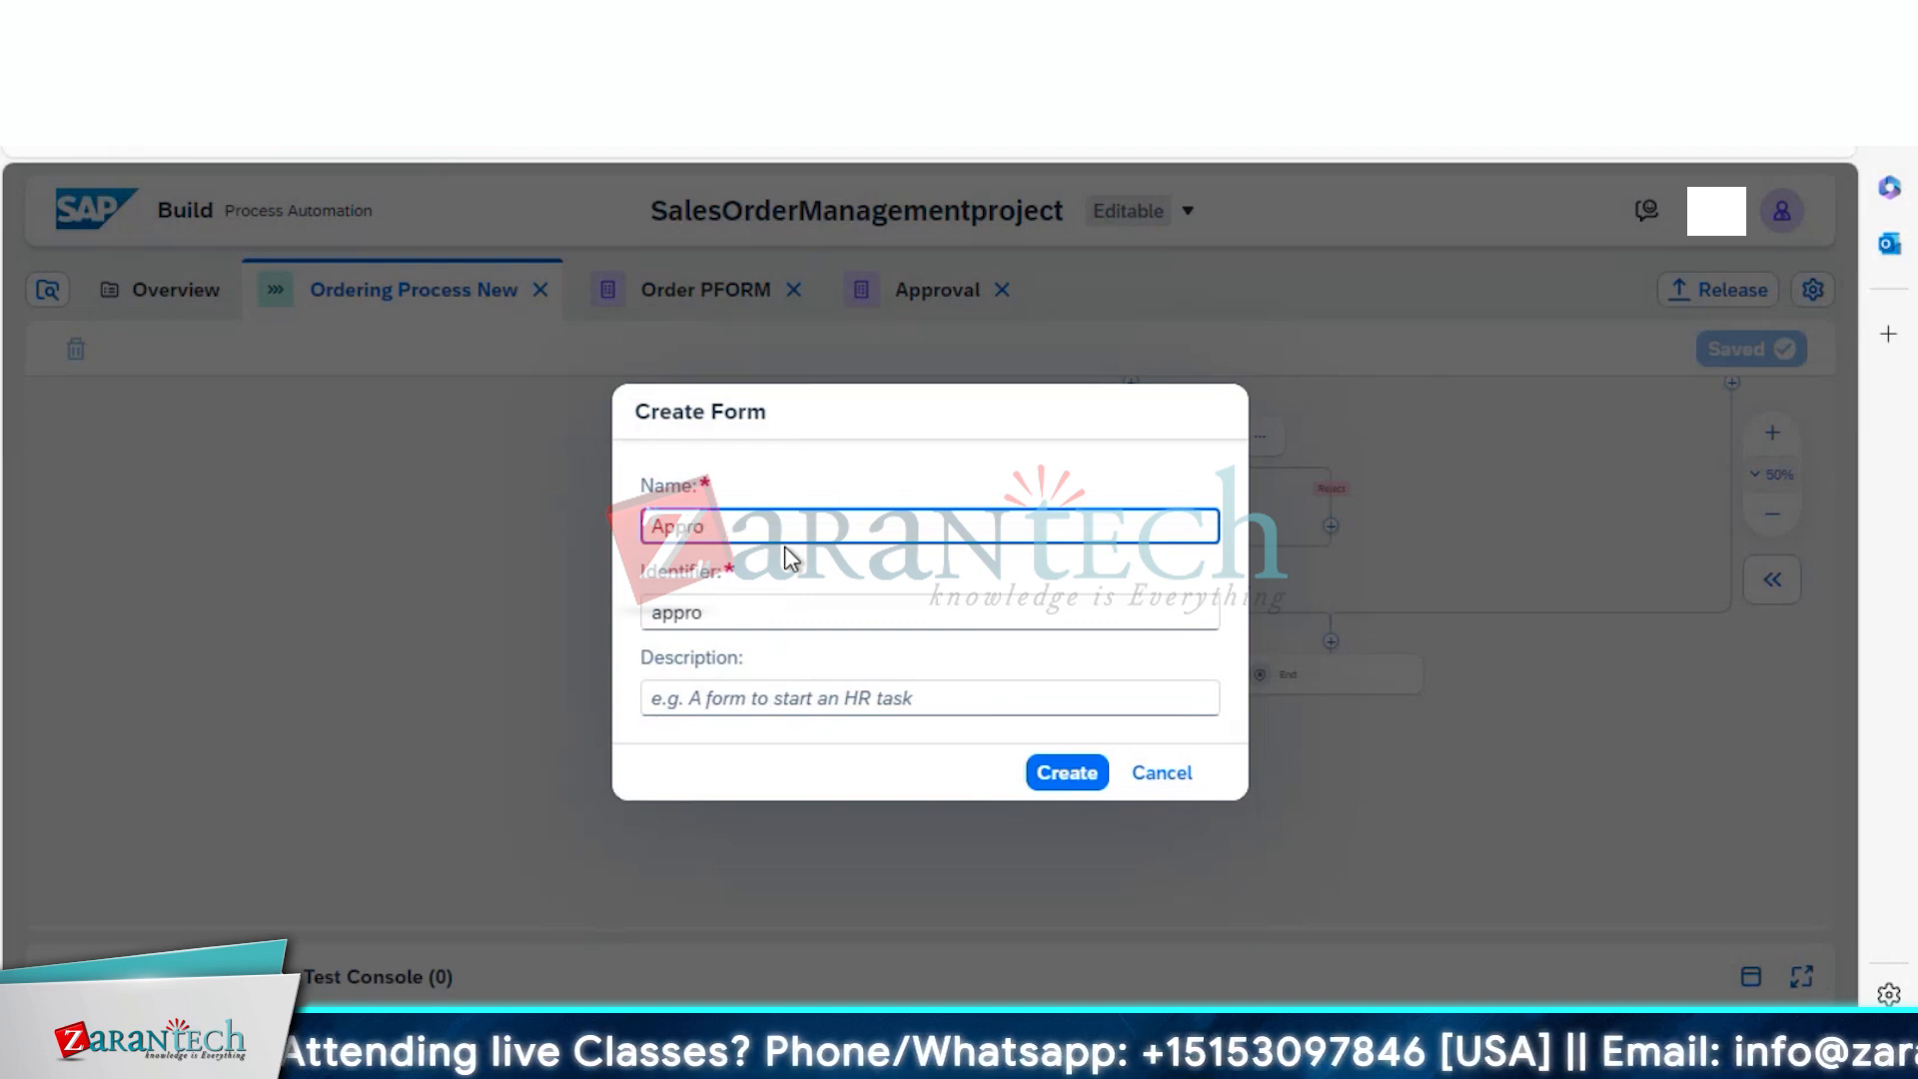
pyautogui.write('Approval')
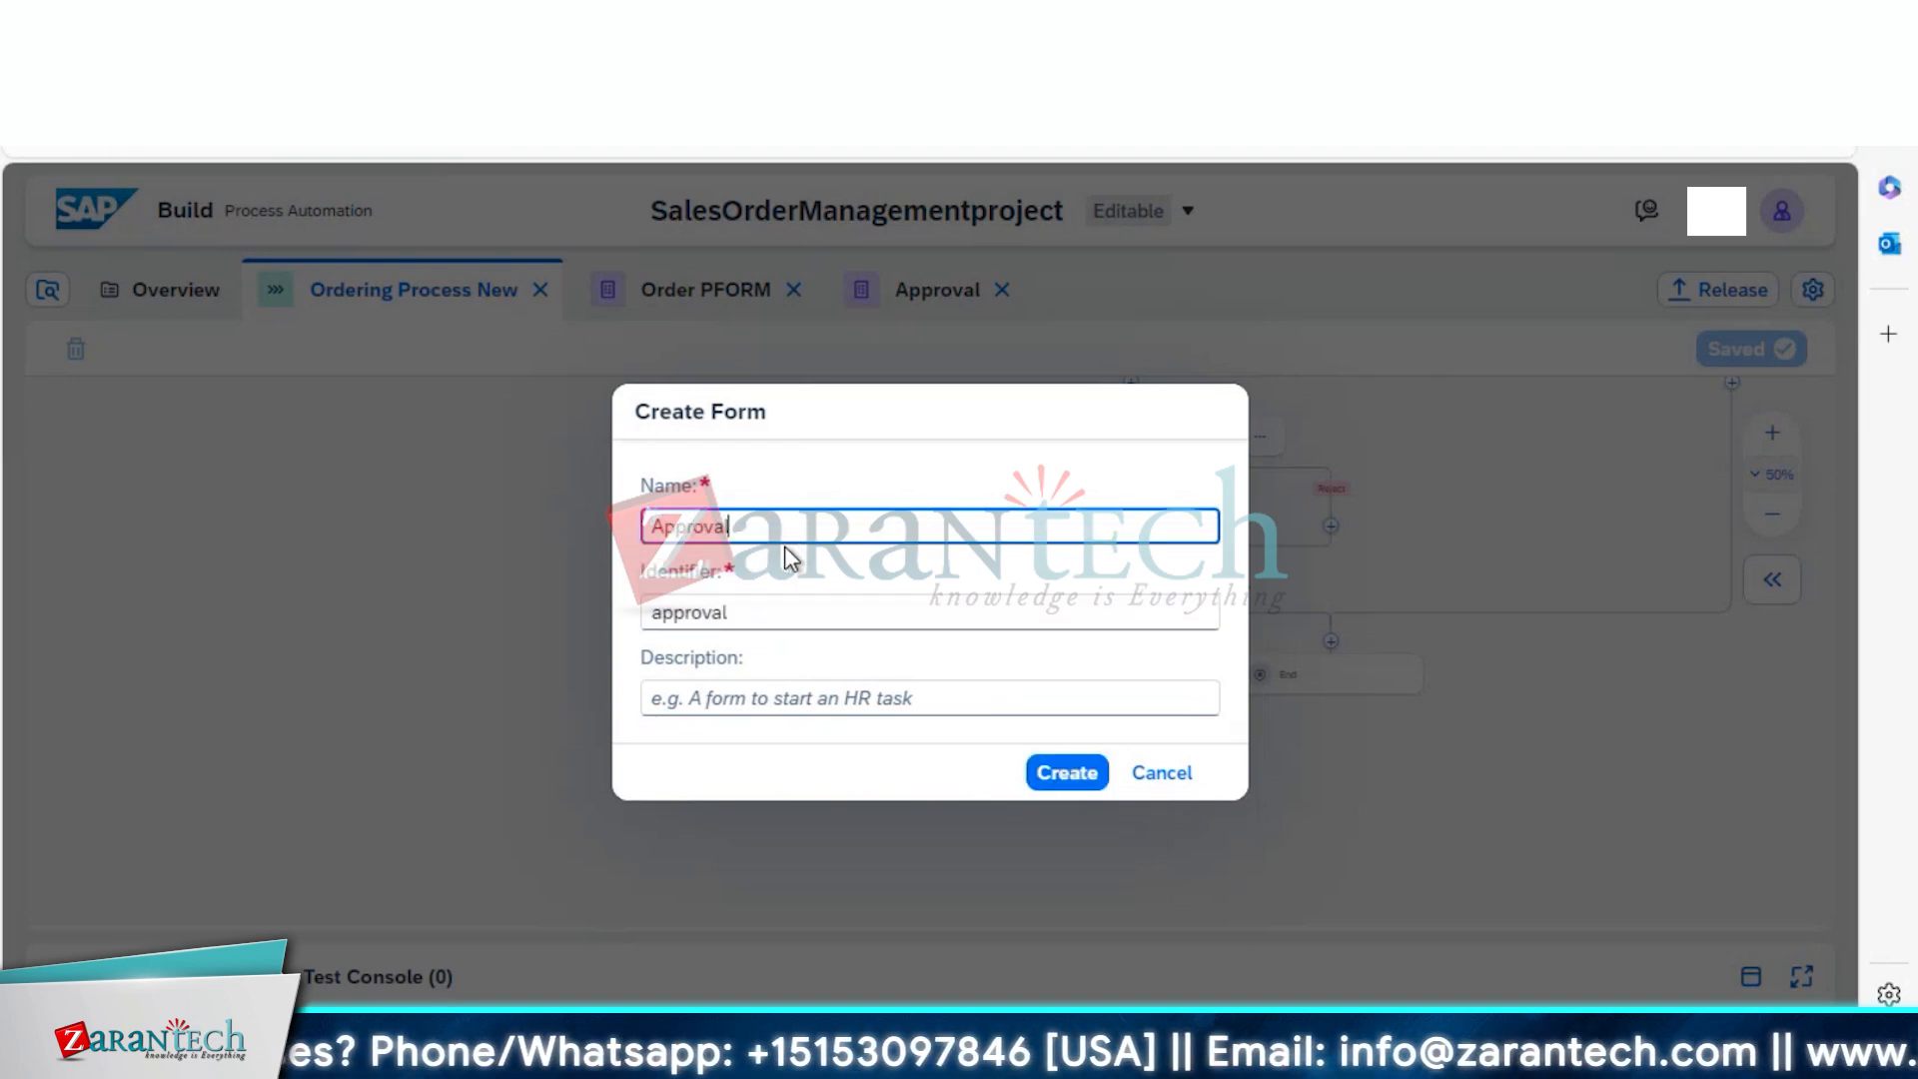
pyautogui.write(' Notificati')
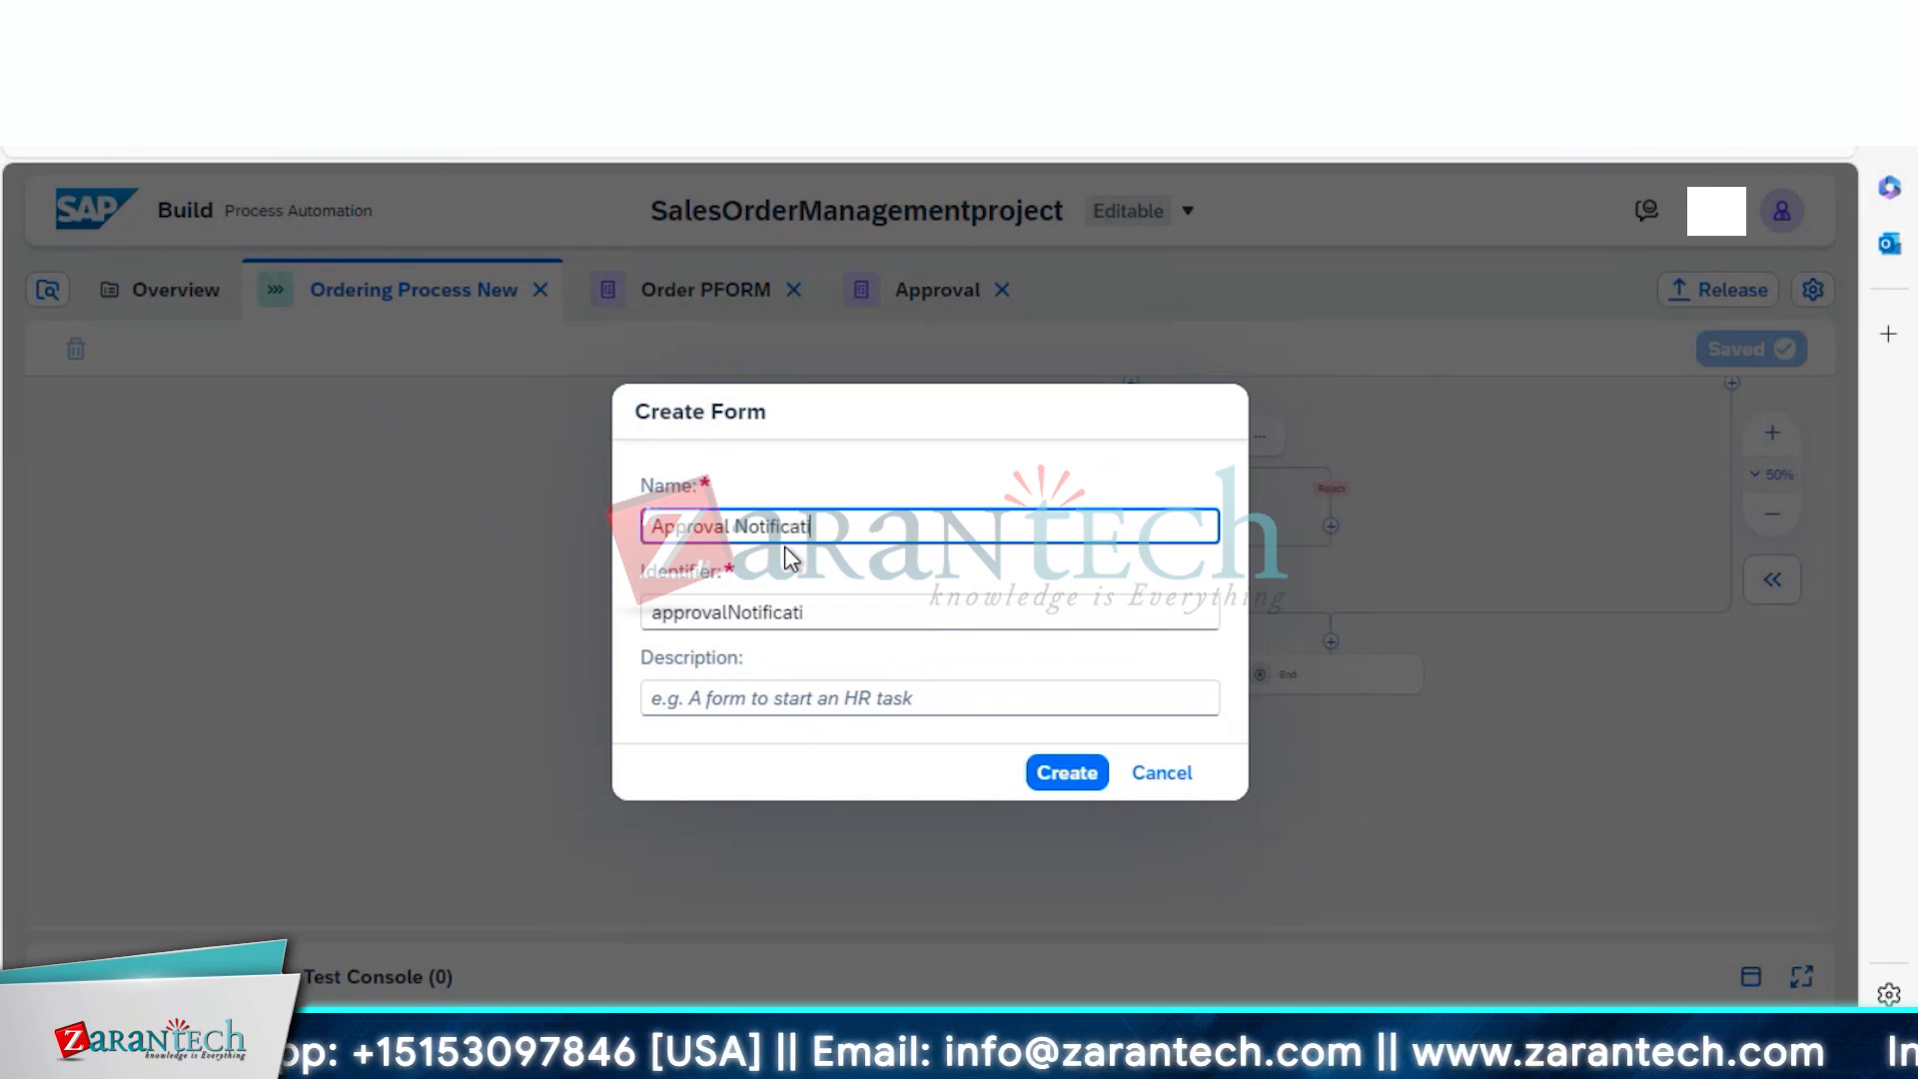
pyautogui.write('on Form')
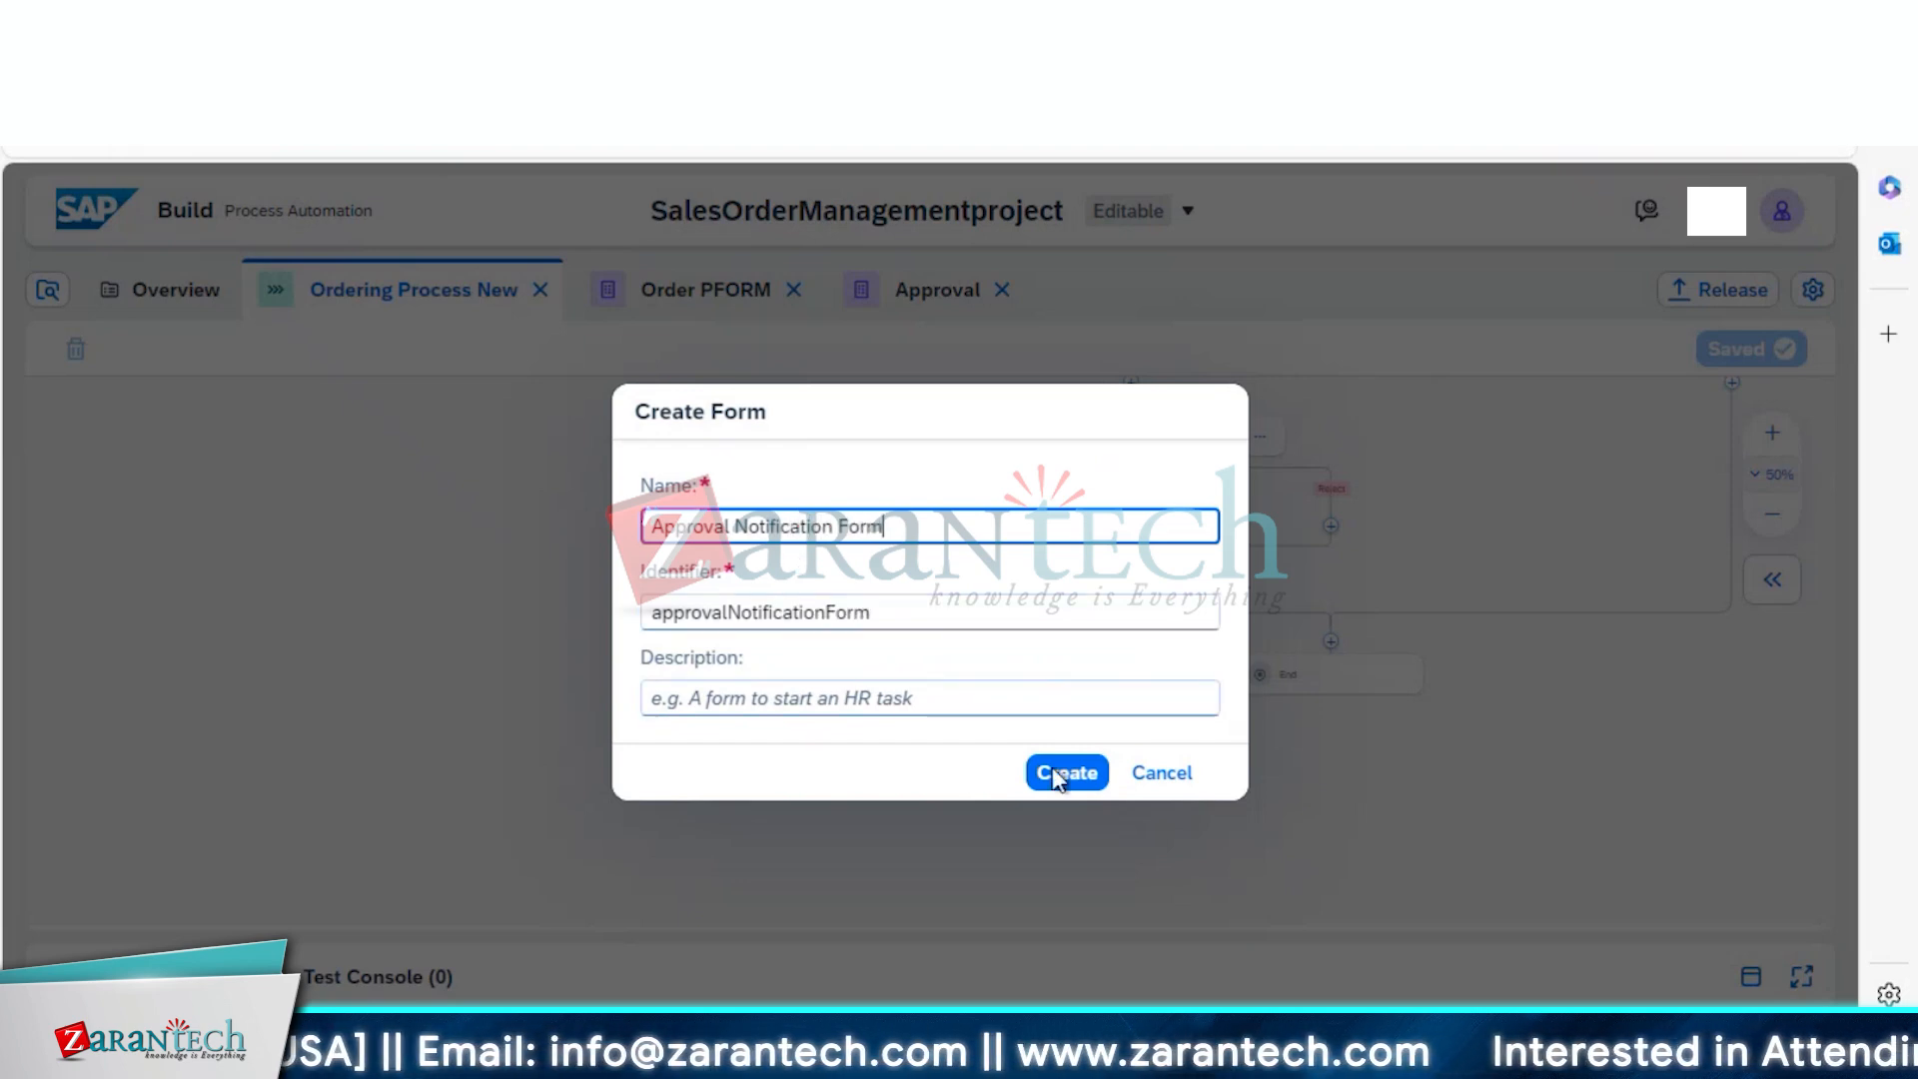
pyautogui.click(1053, 785)
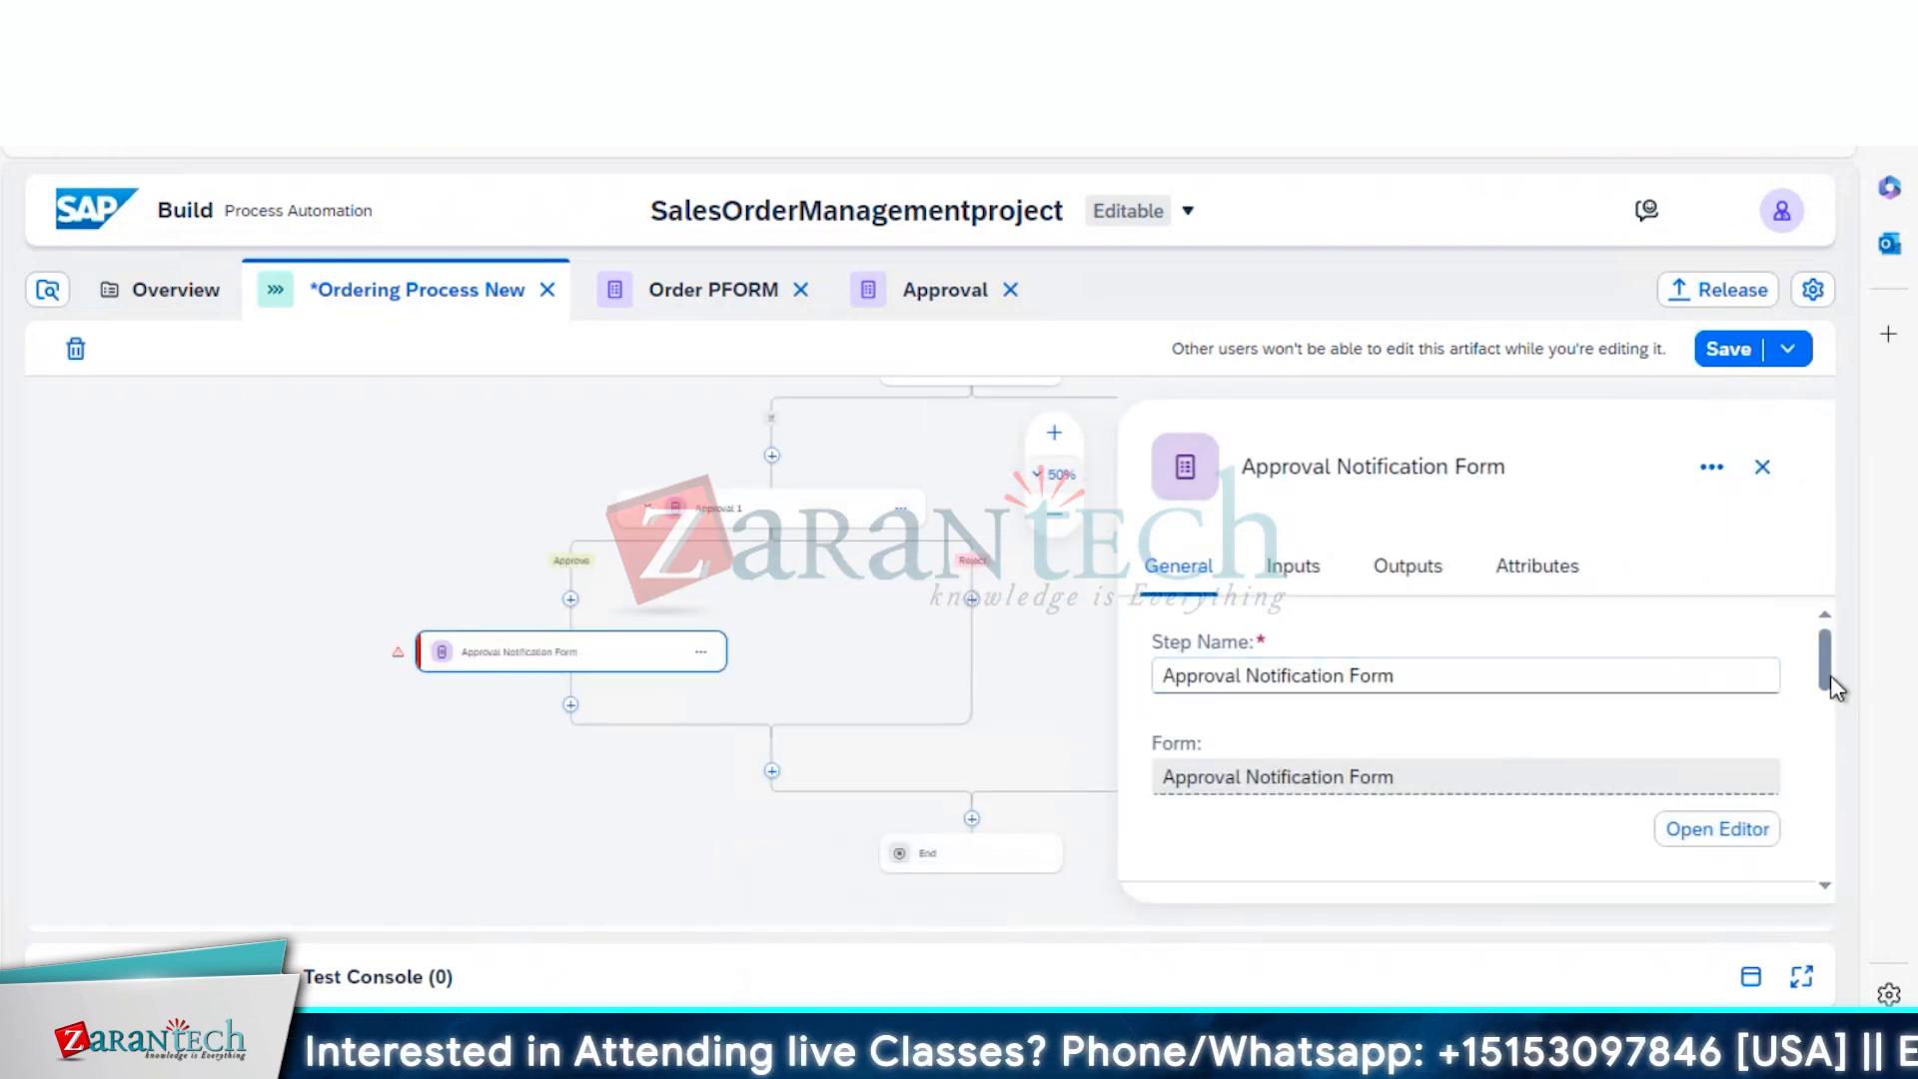
# Set the step subject to 'Approval Notification Form' and its recipient to Process Started By
pyautogui.moveTo(1839, 711)
pyautogui.mouseDown()
pyautogui.moveTo(1839, 759)
pyautogui.moveTo(1832, 734)
pyautogui.mouseUp()
pyautogui.click(1662, 669)
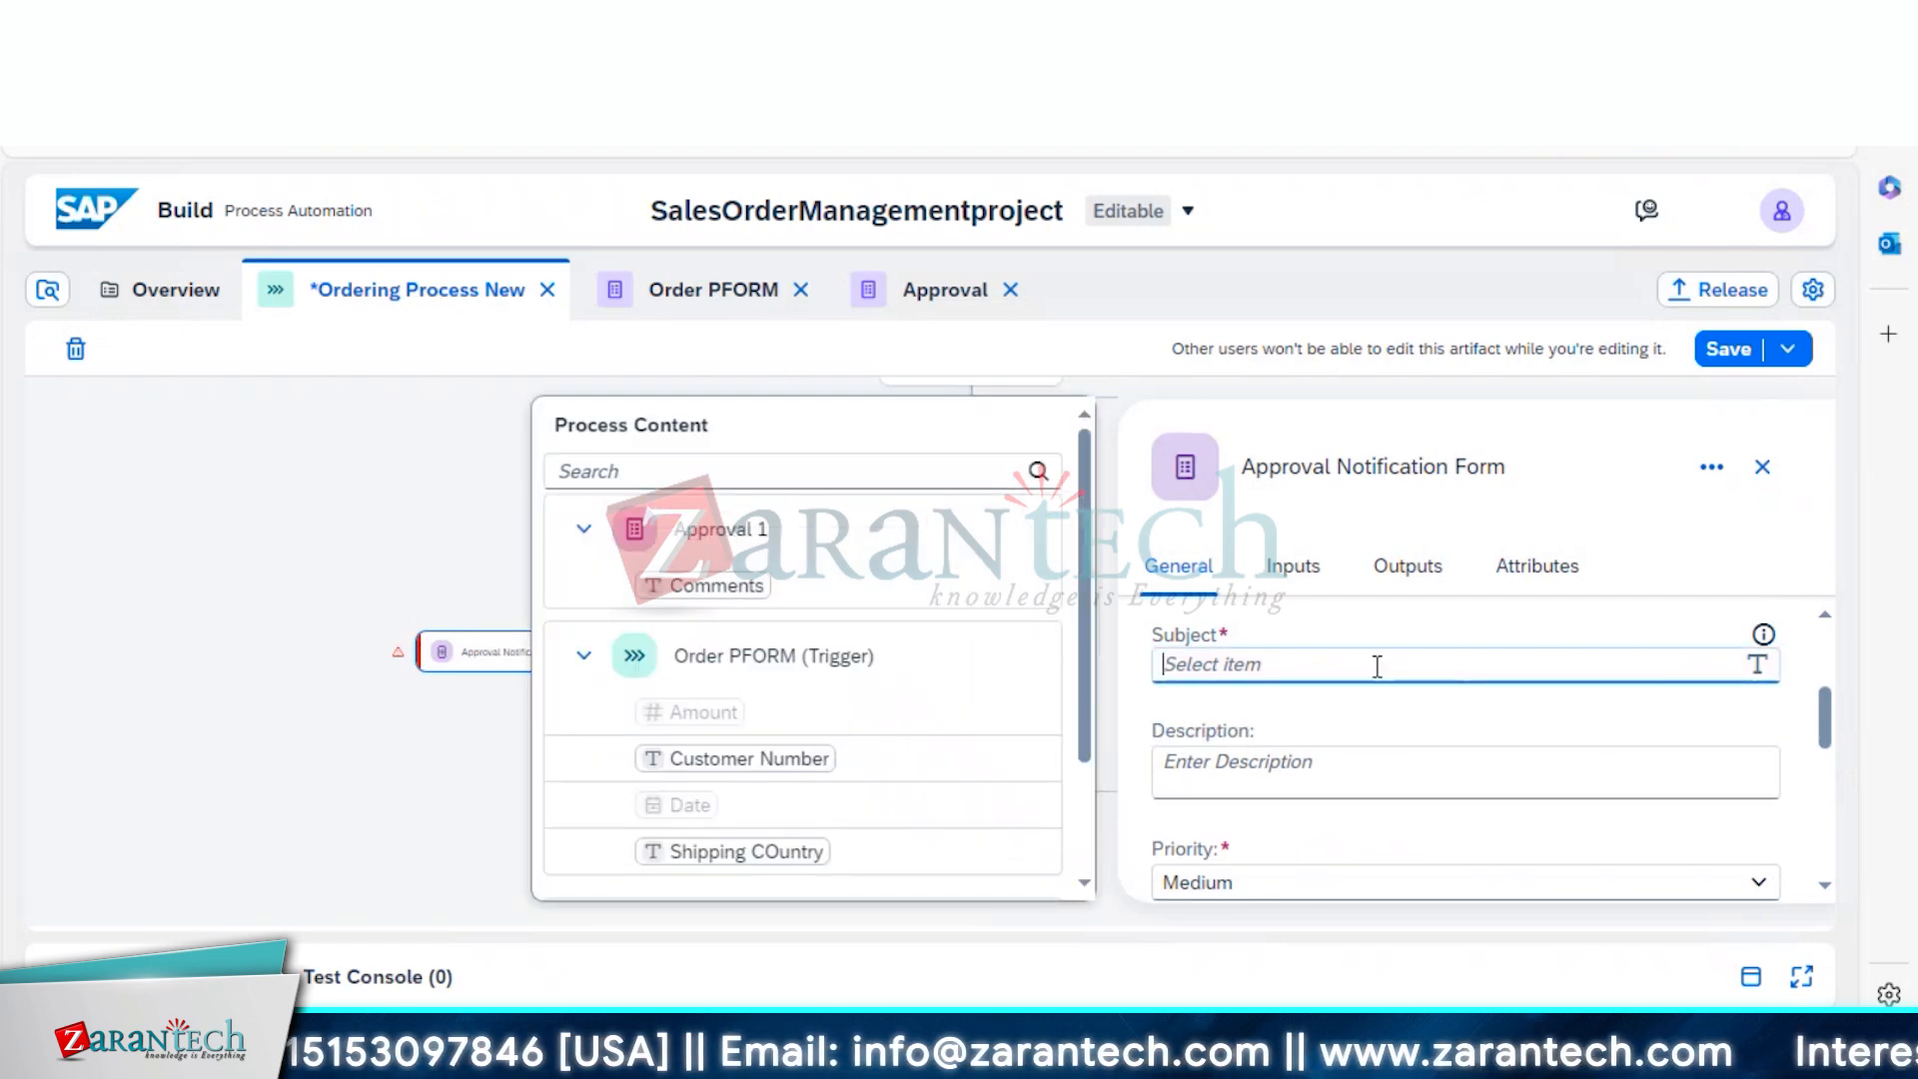
pyautogui.write('App')
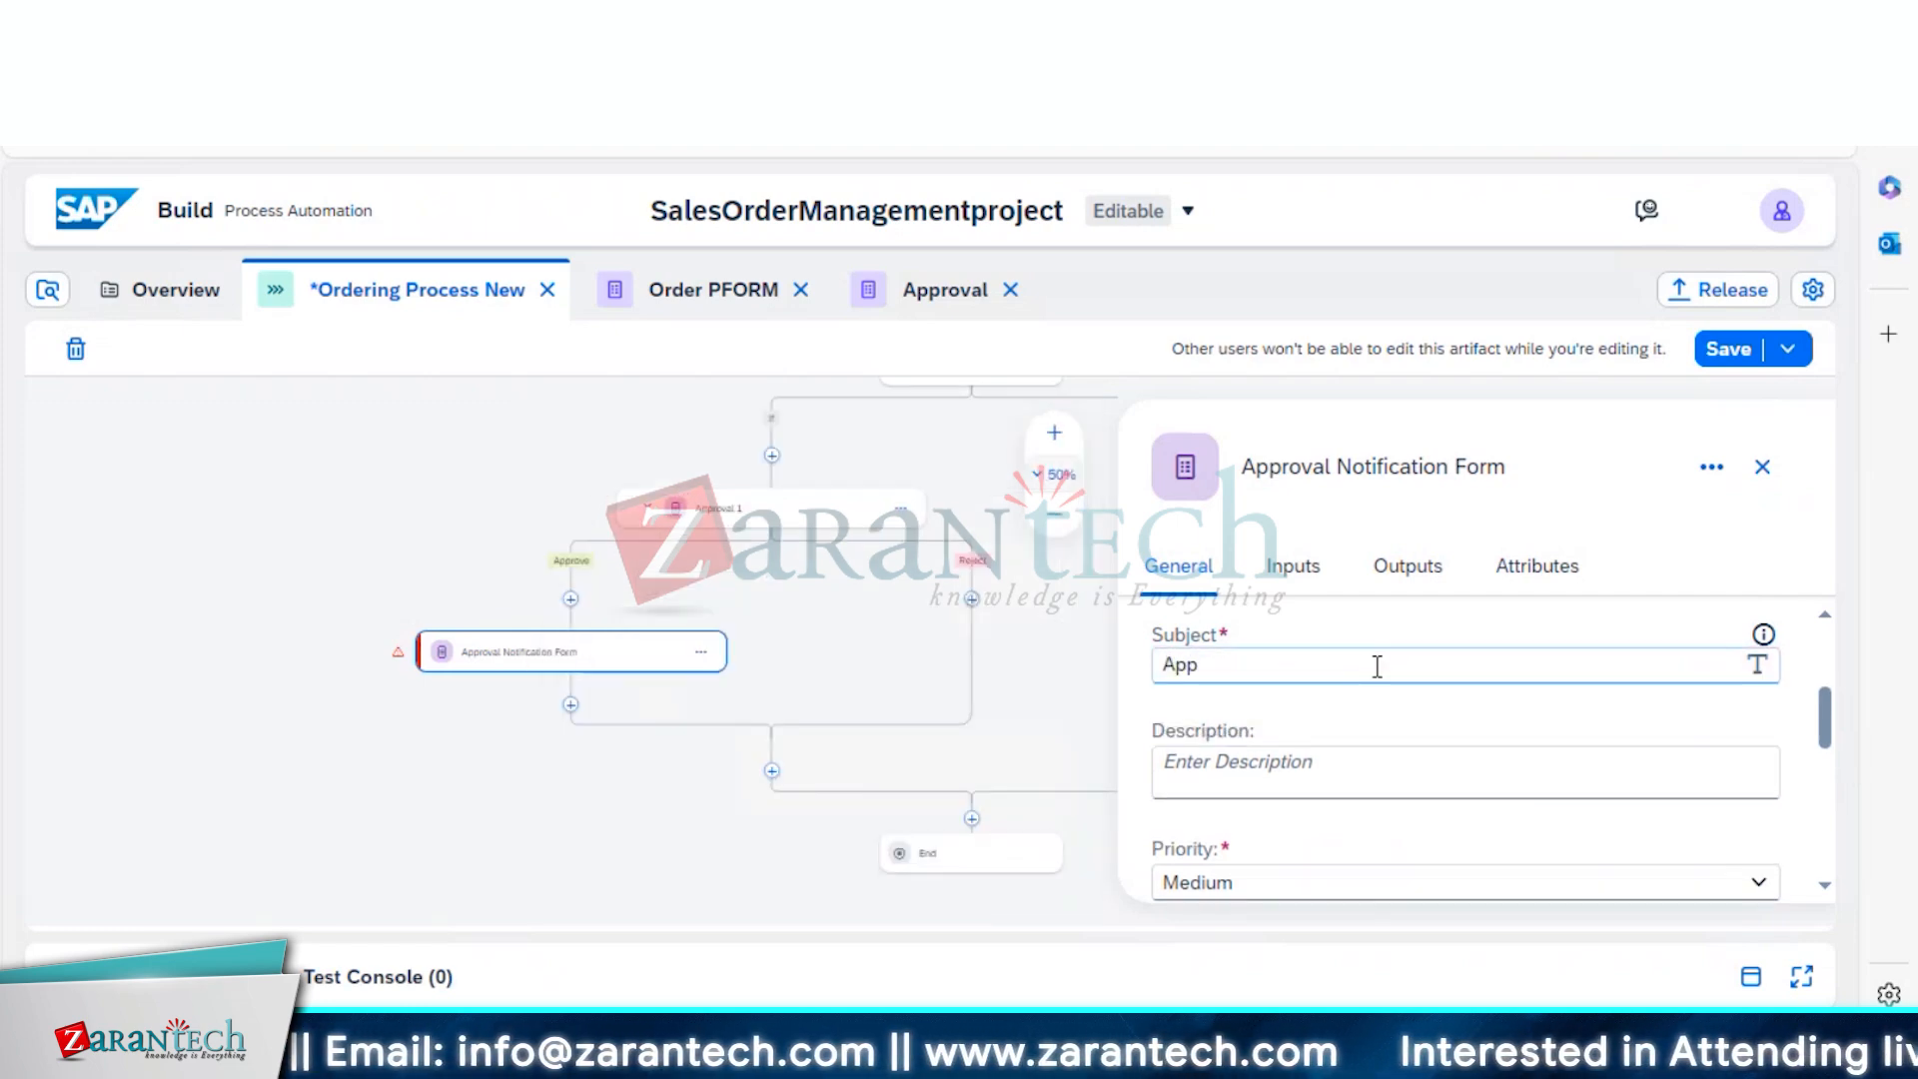
pyautogui.write('roval N')
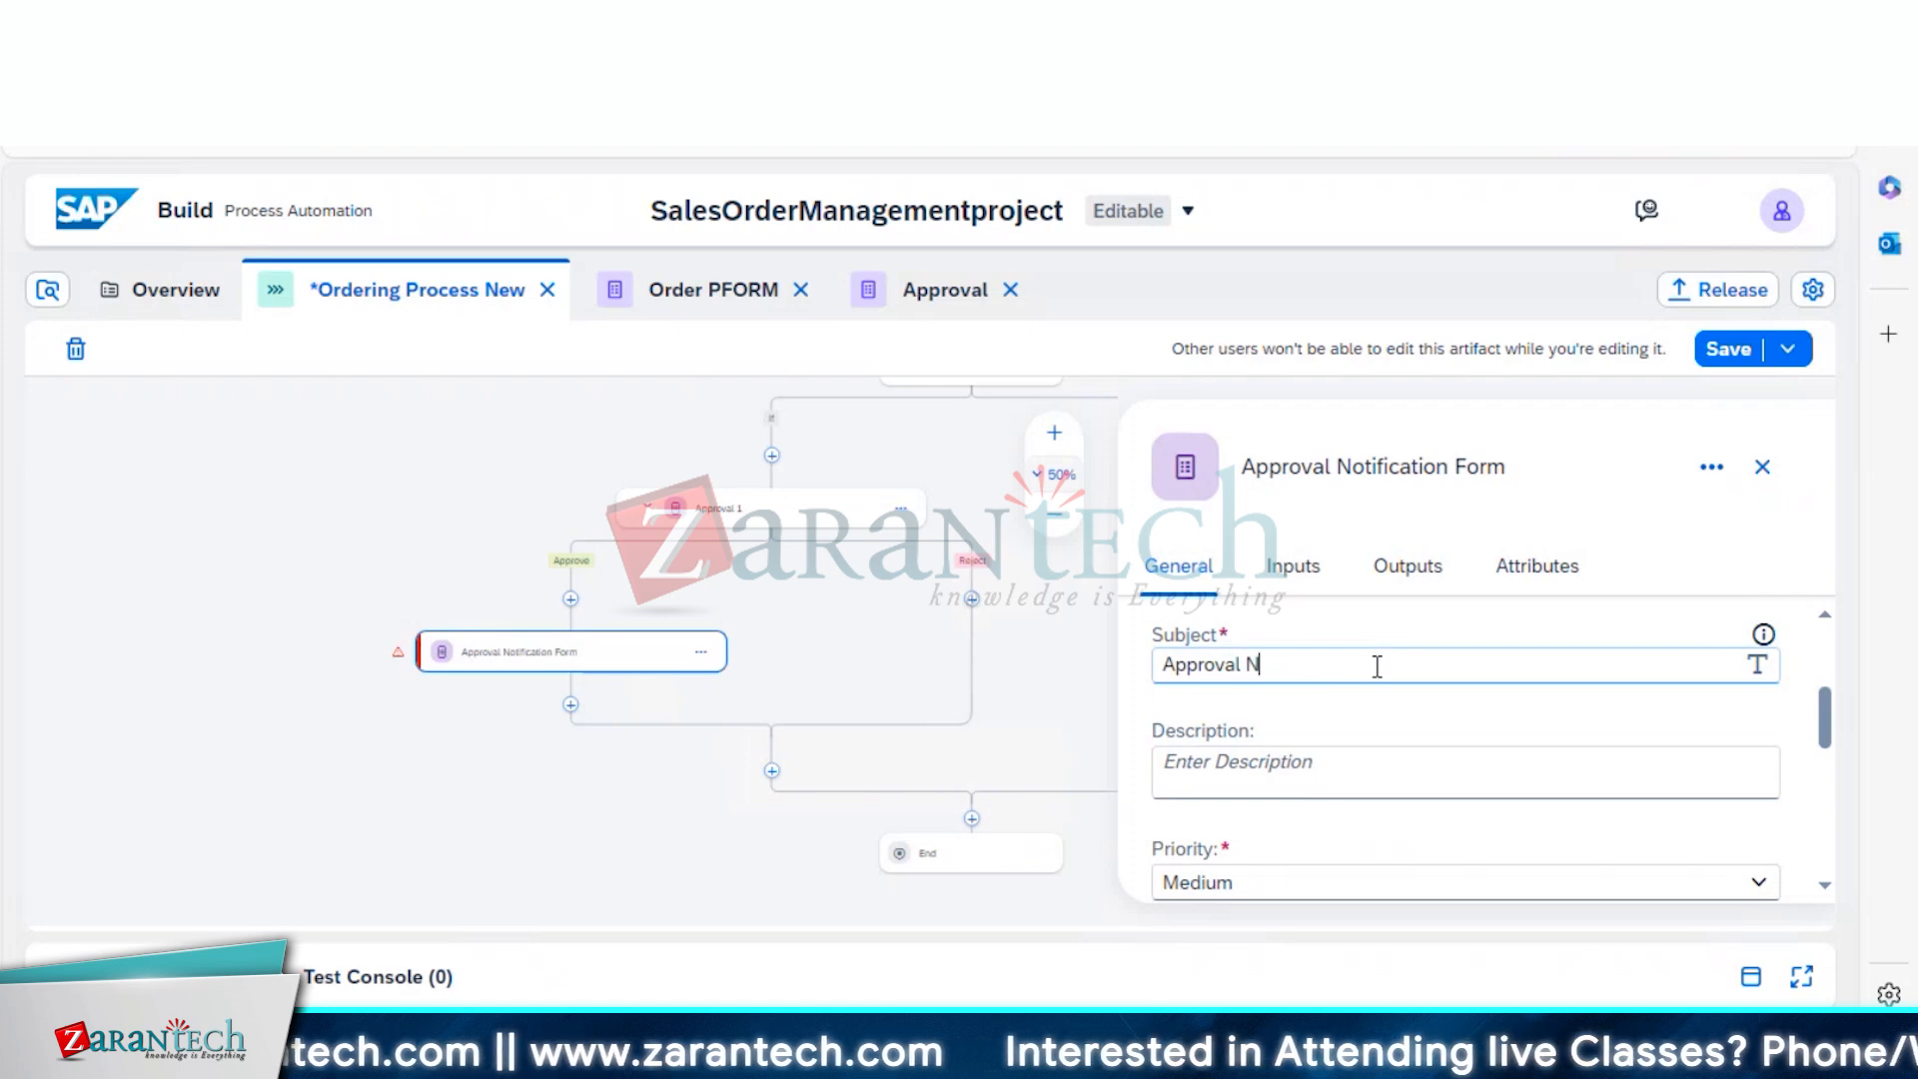
pyautogui.write('otificat')
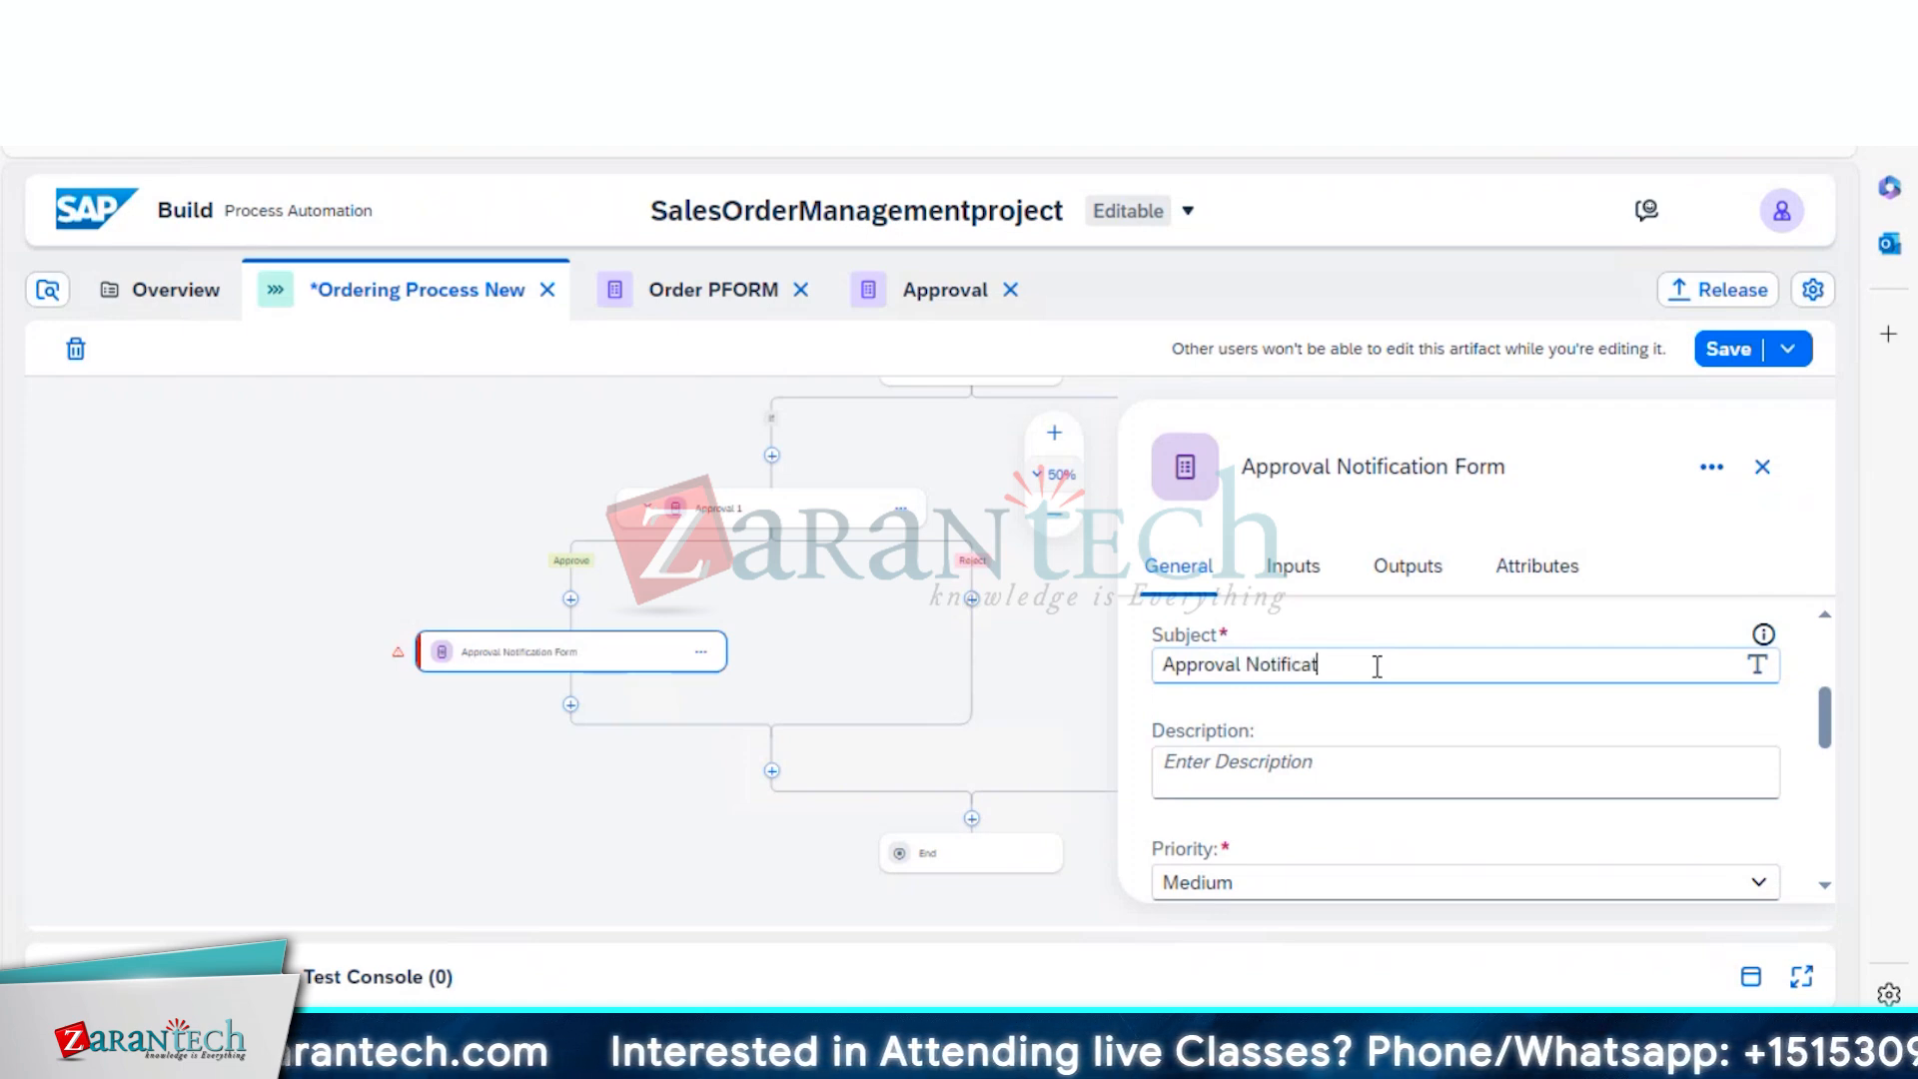
pyautogui.write('ion Form')
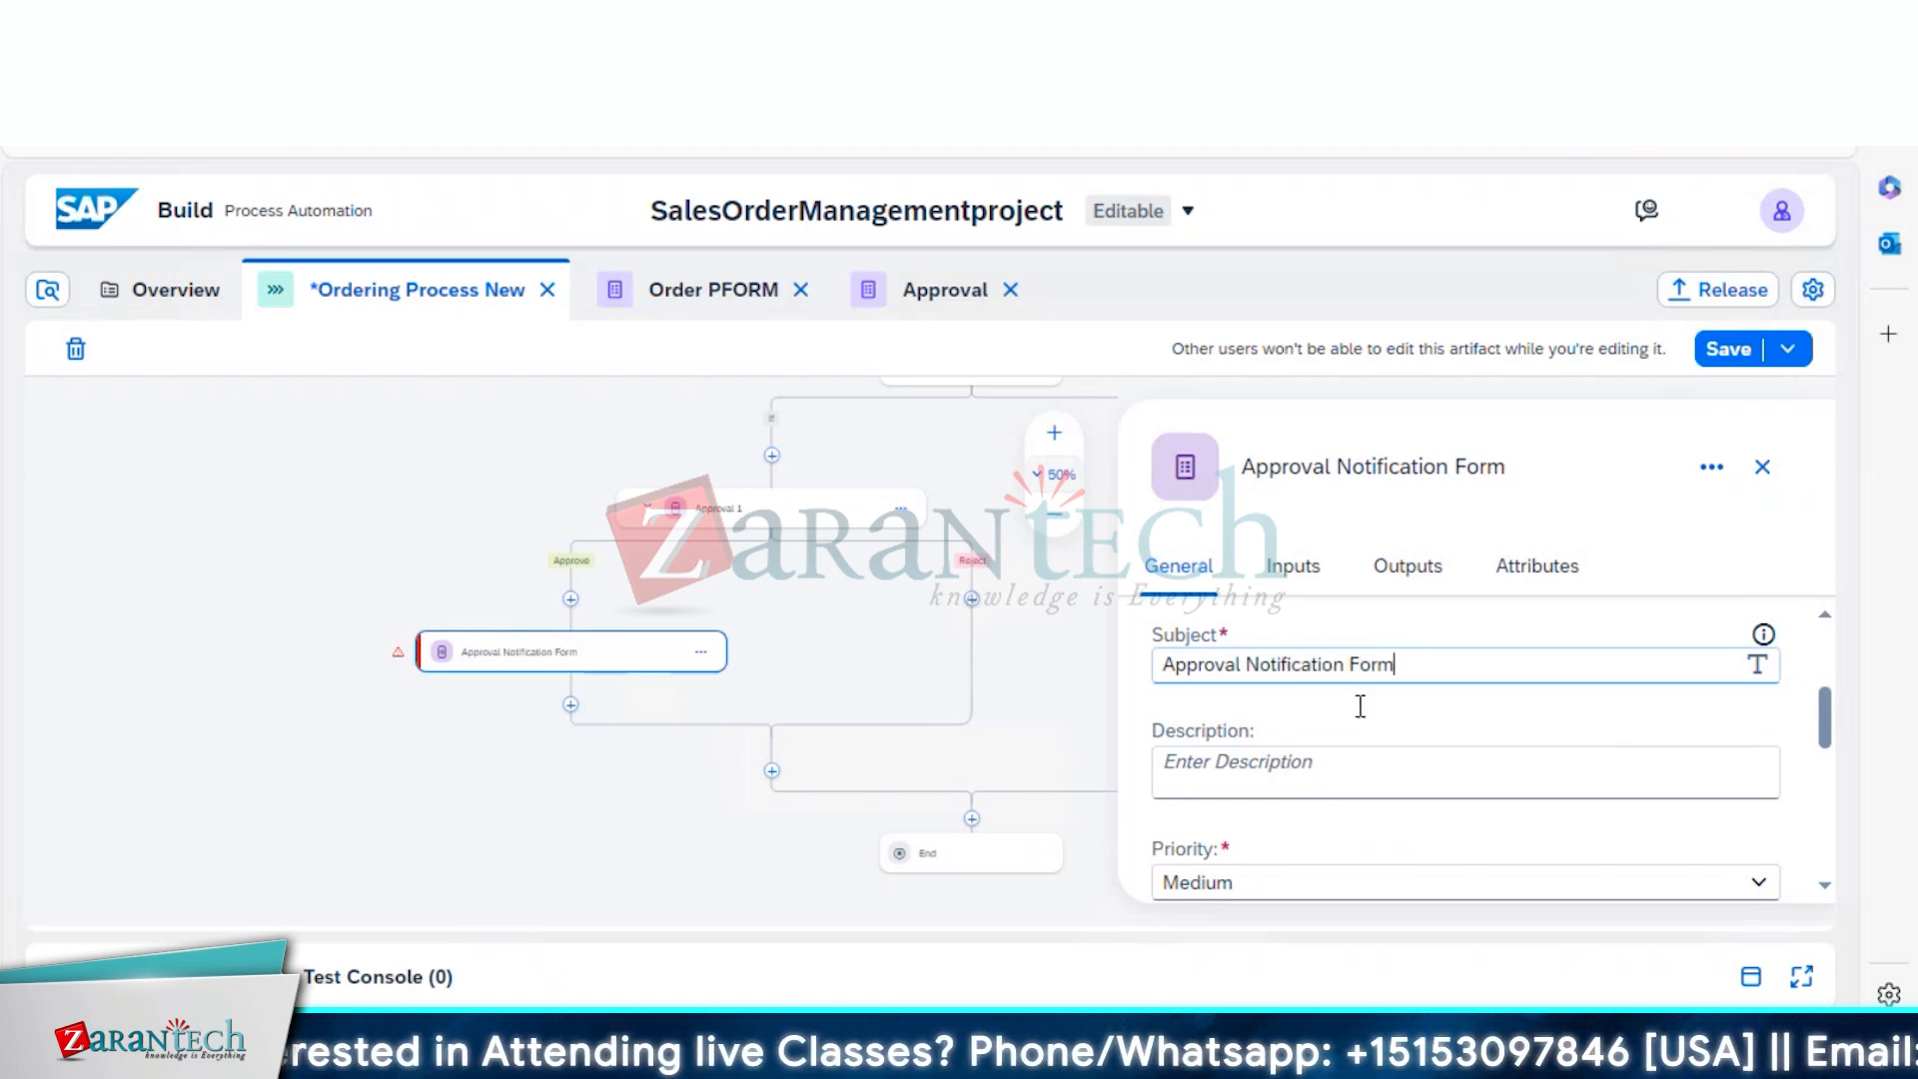
pyautogui.click(1326, 775)
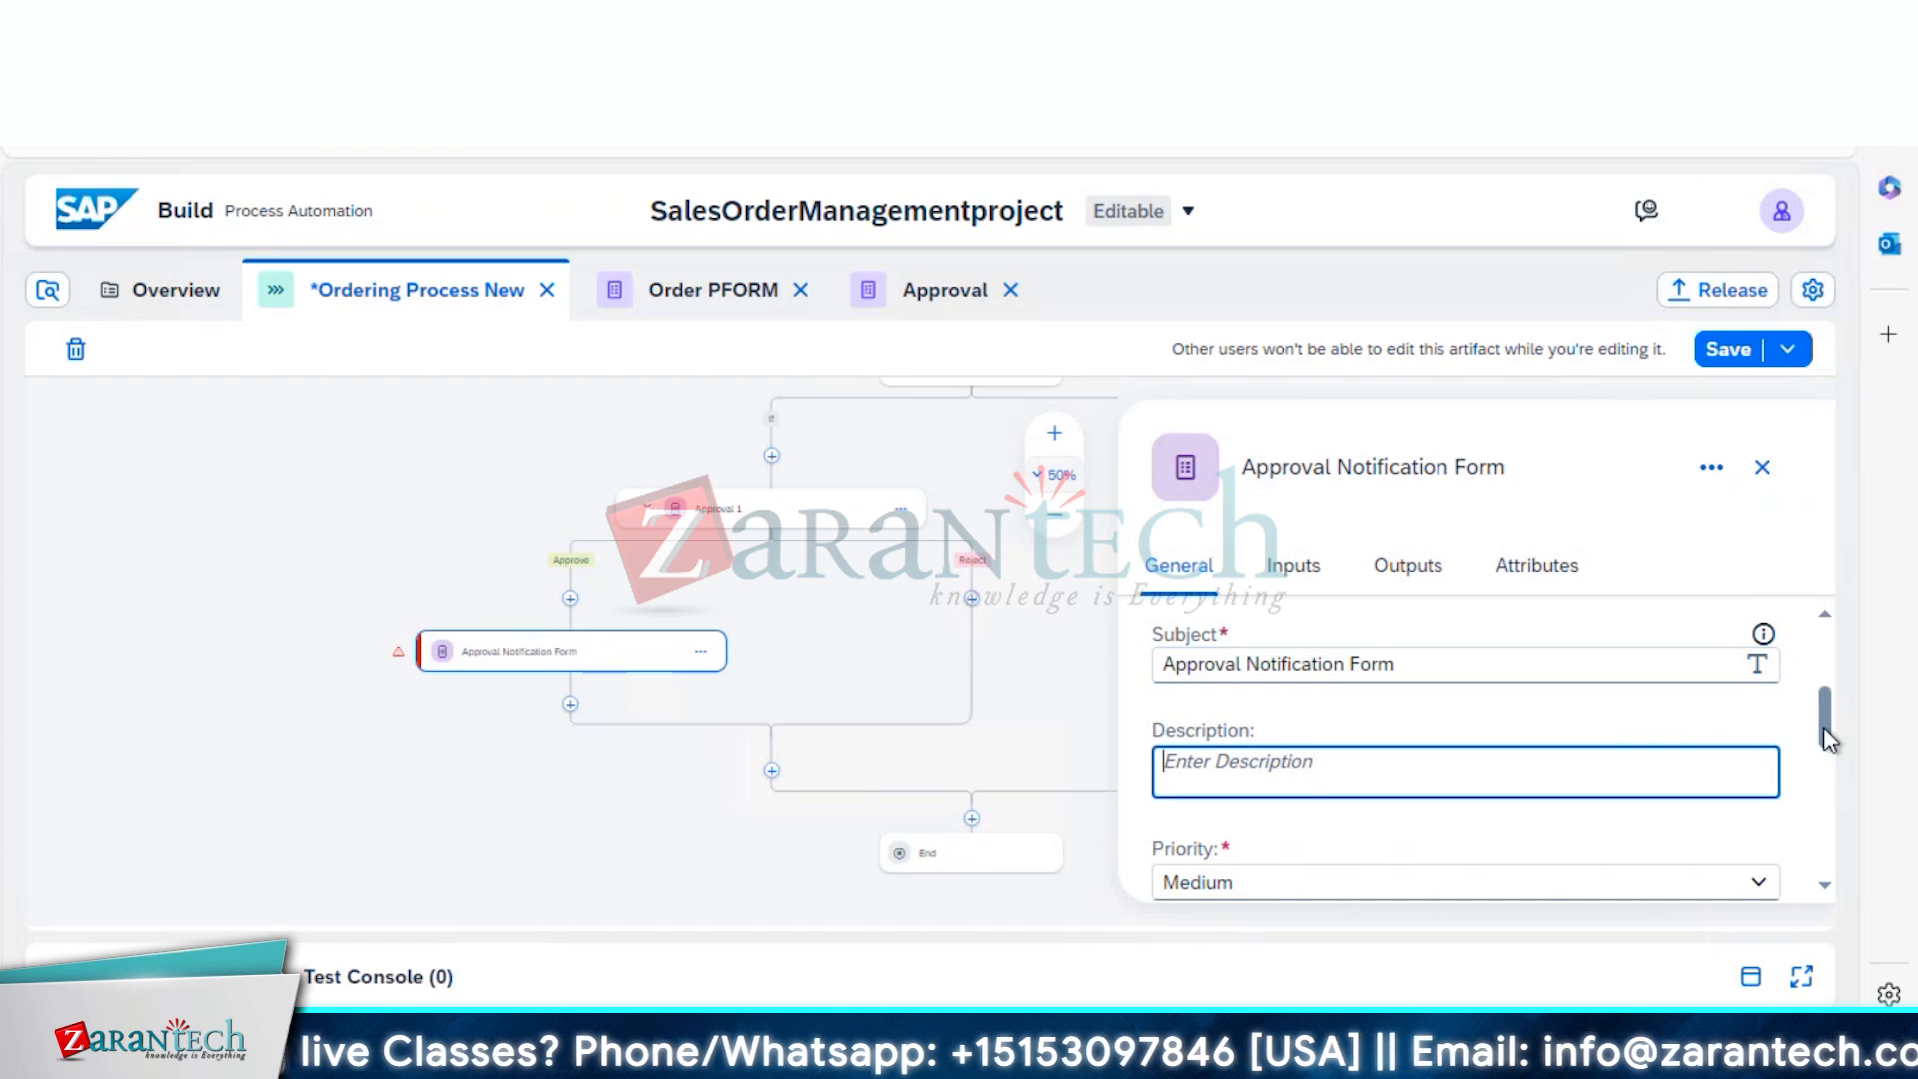
pyautogui.moveTo(1824, 727); pyautogui.dragTo(1806, 788)
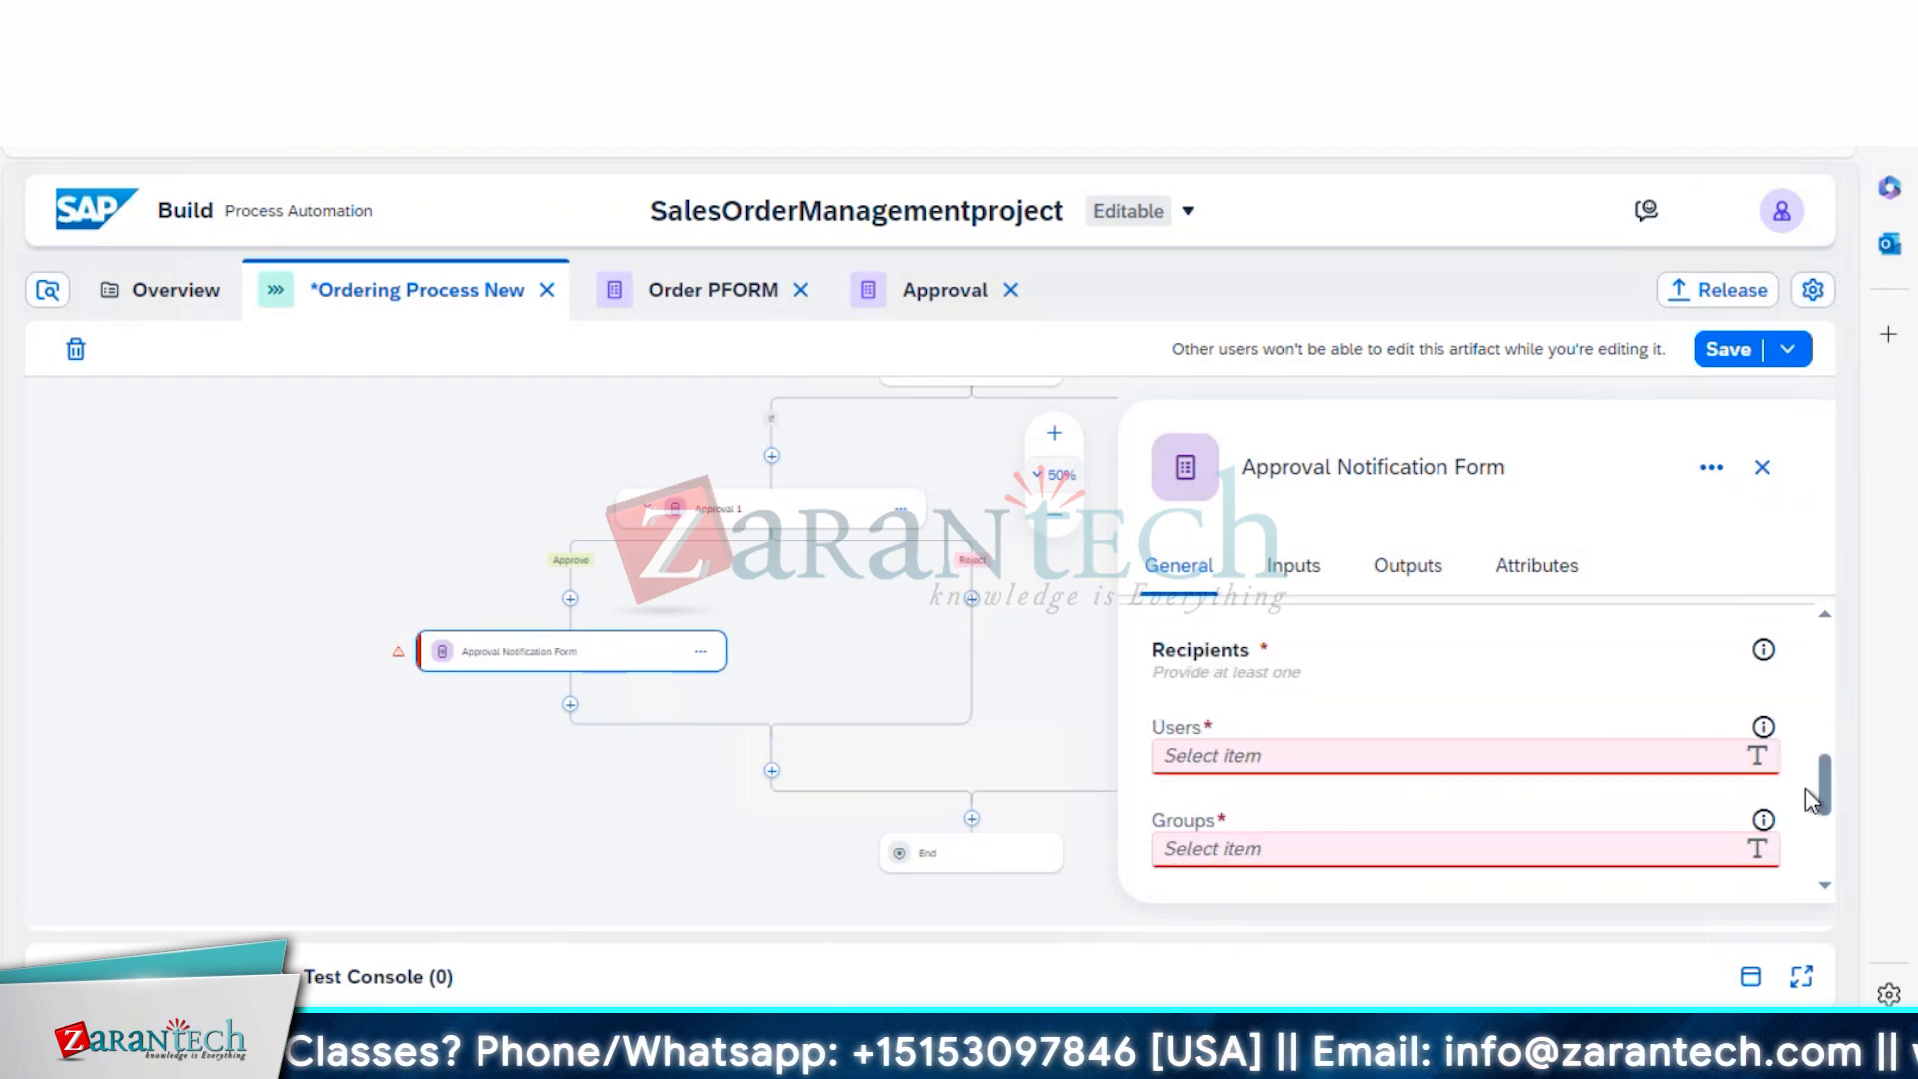
pyautogui.click(1385, 735)
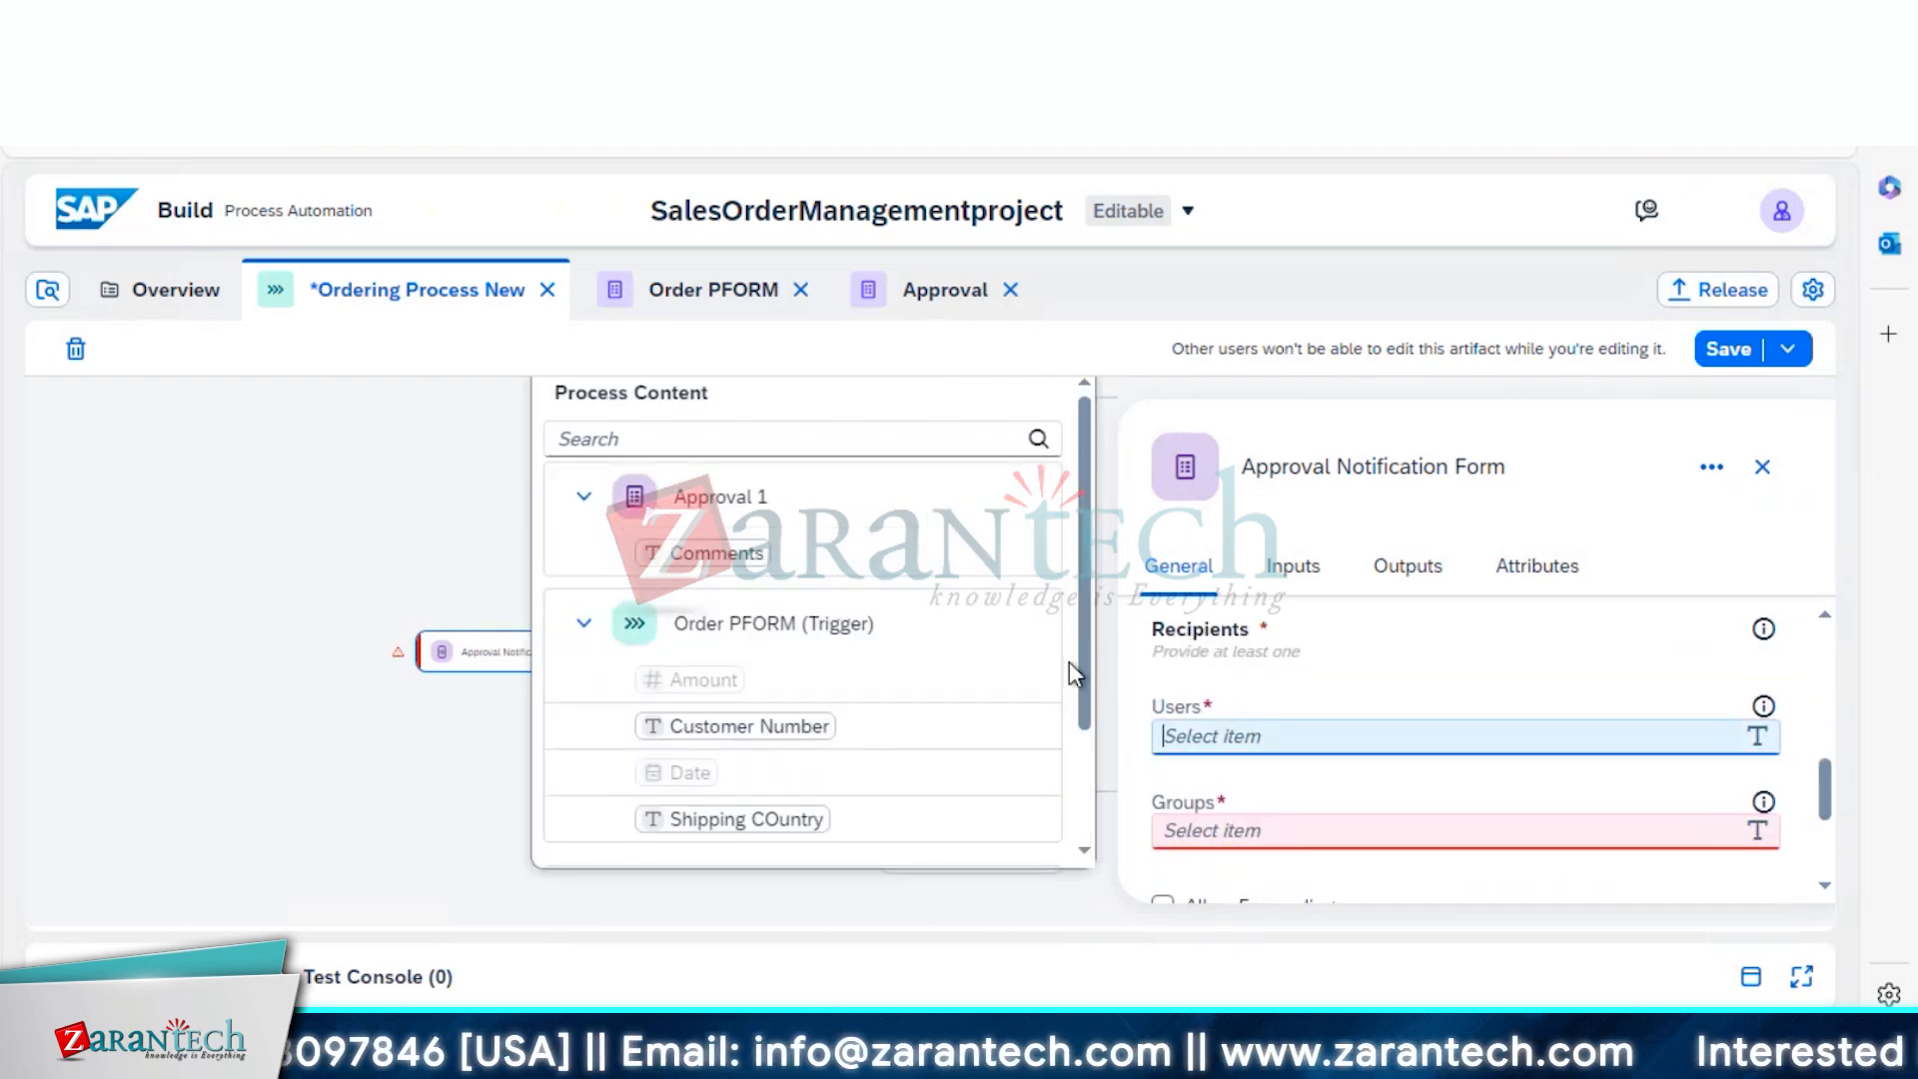
pyautogui.moveTo(1083, 689); pyautogui.dragTo(1081, 841)
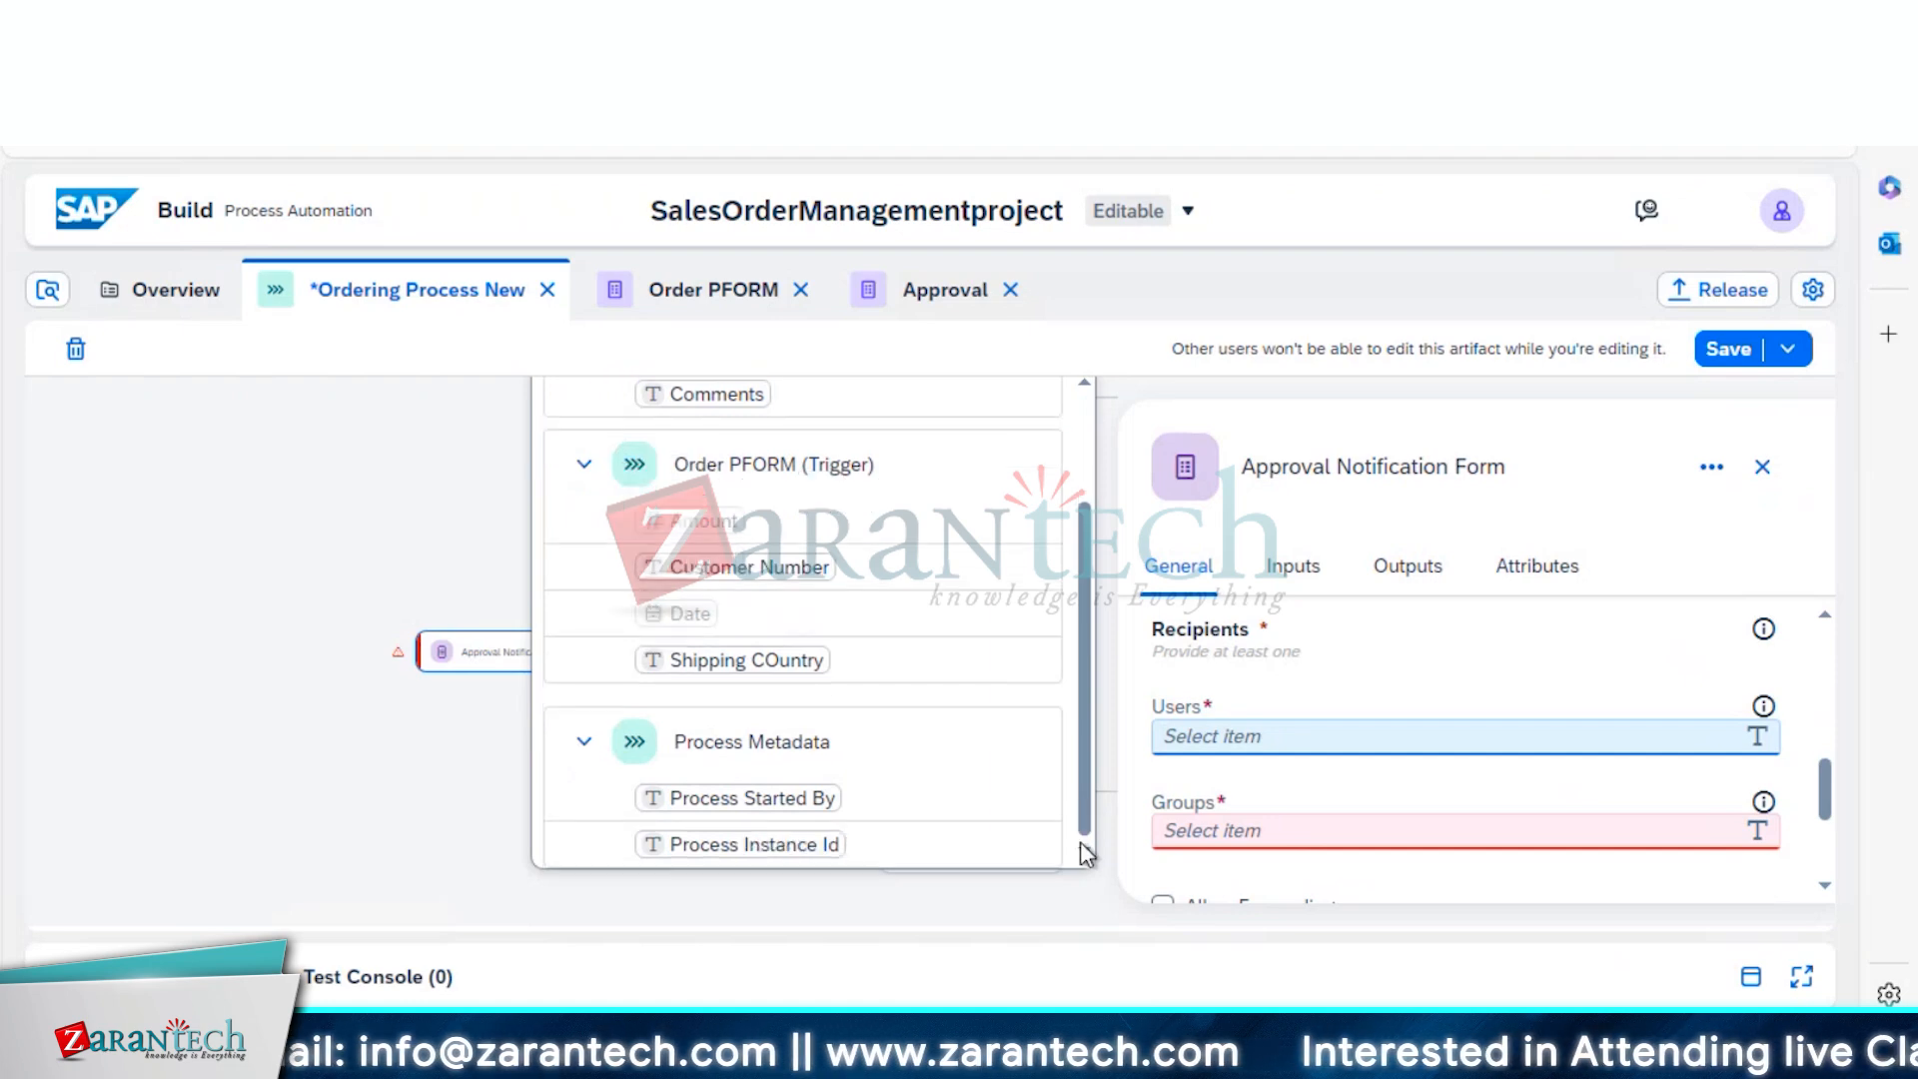
pyautogui.click(829, 799)
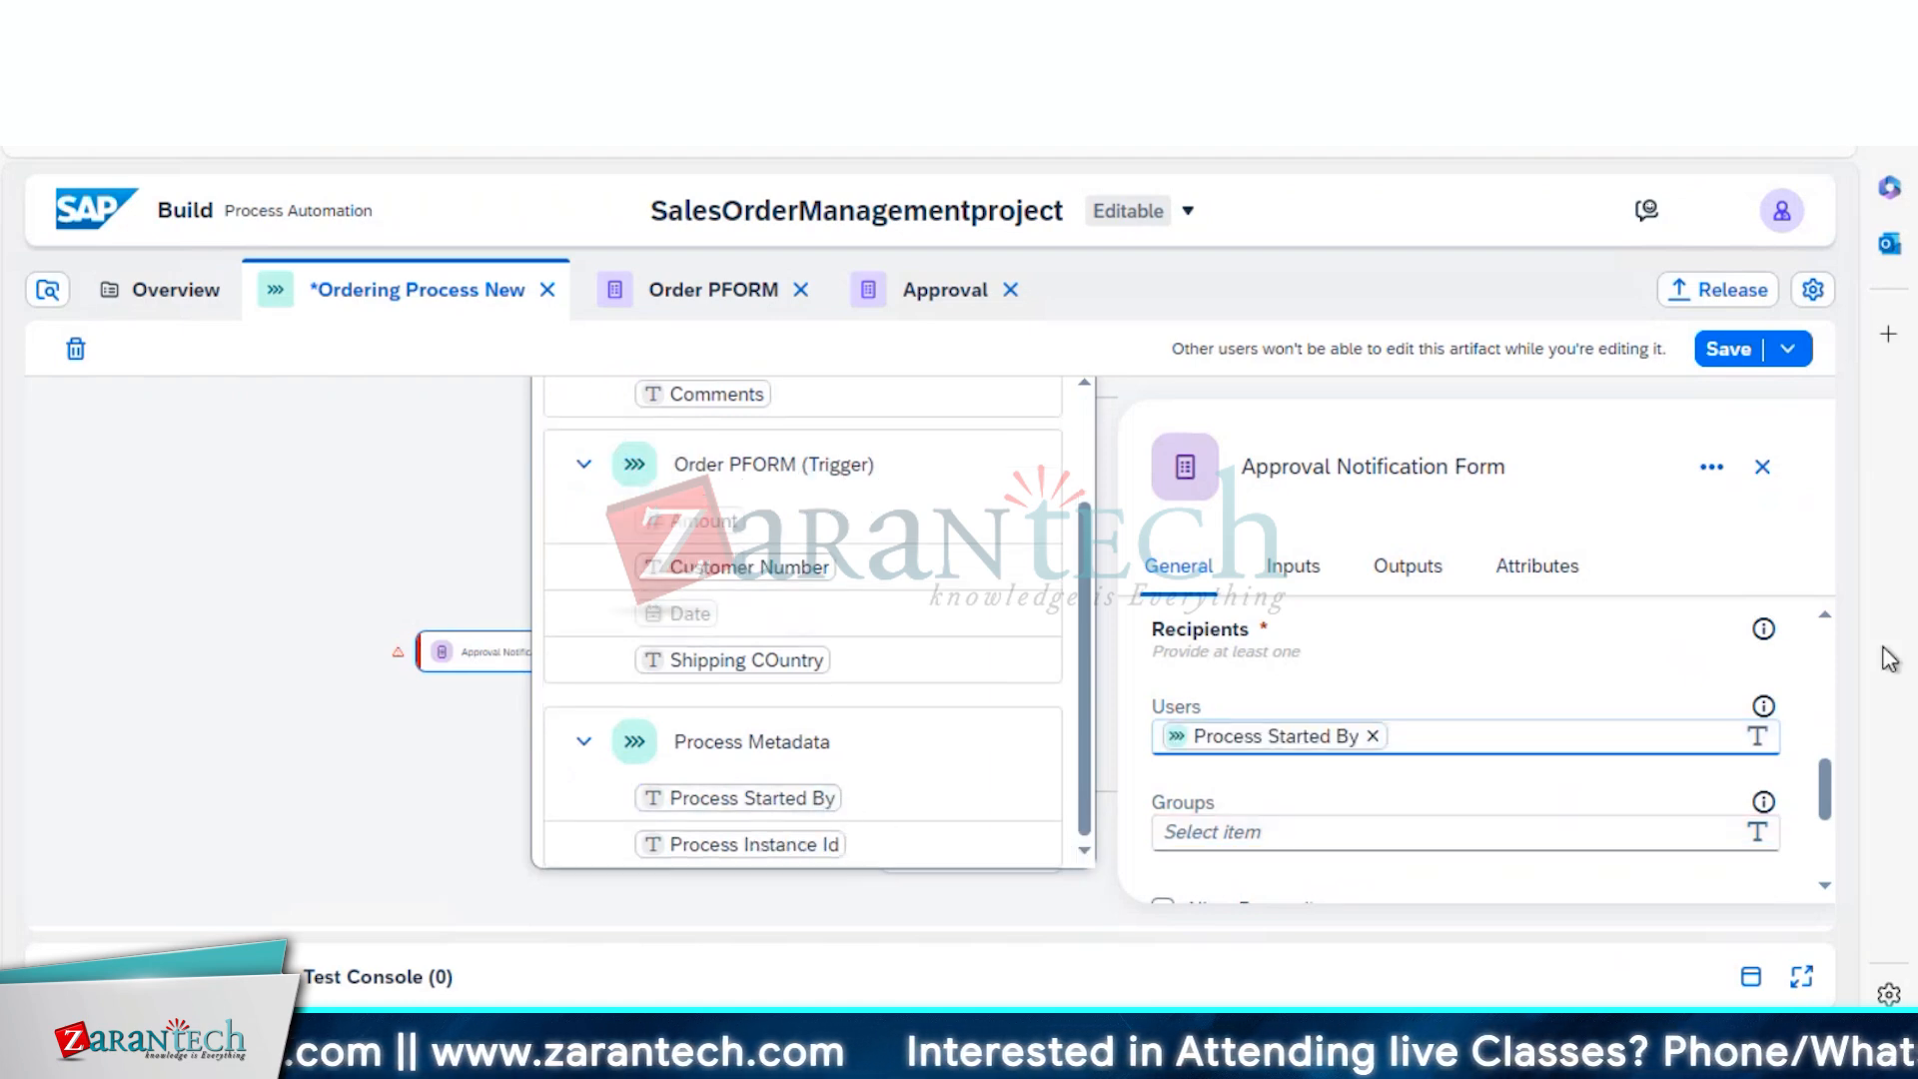
pyautogui.moveTo(1823, 784); pyautogui.dragTo(1802, 612)
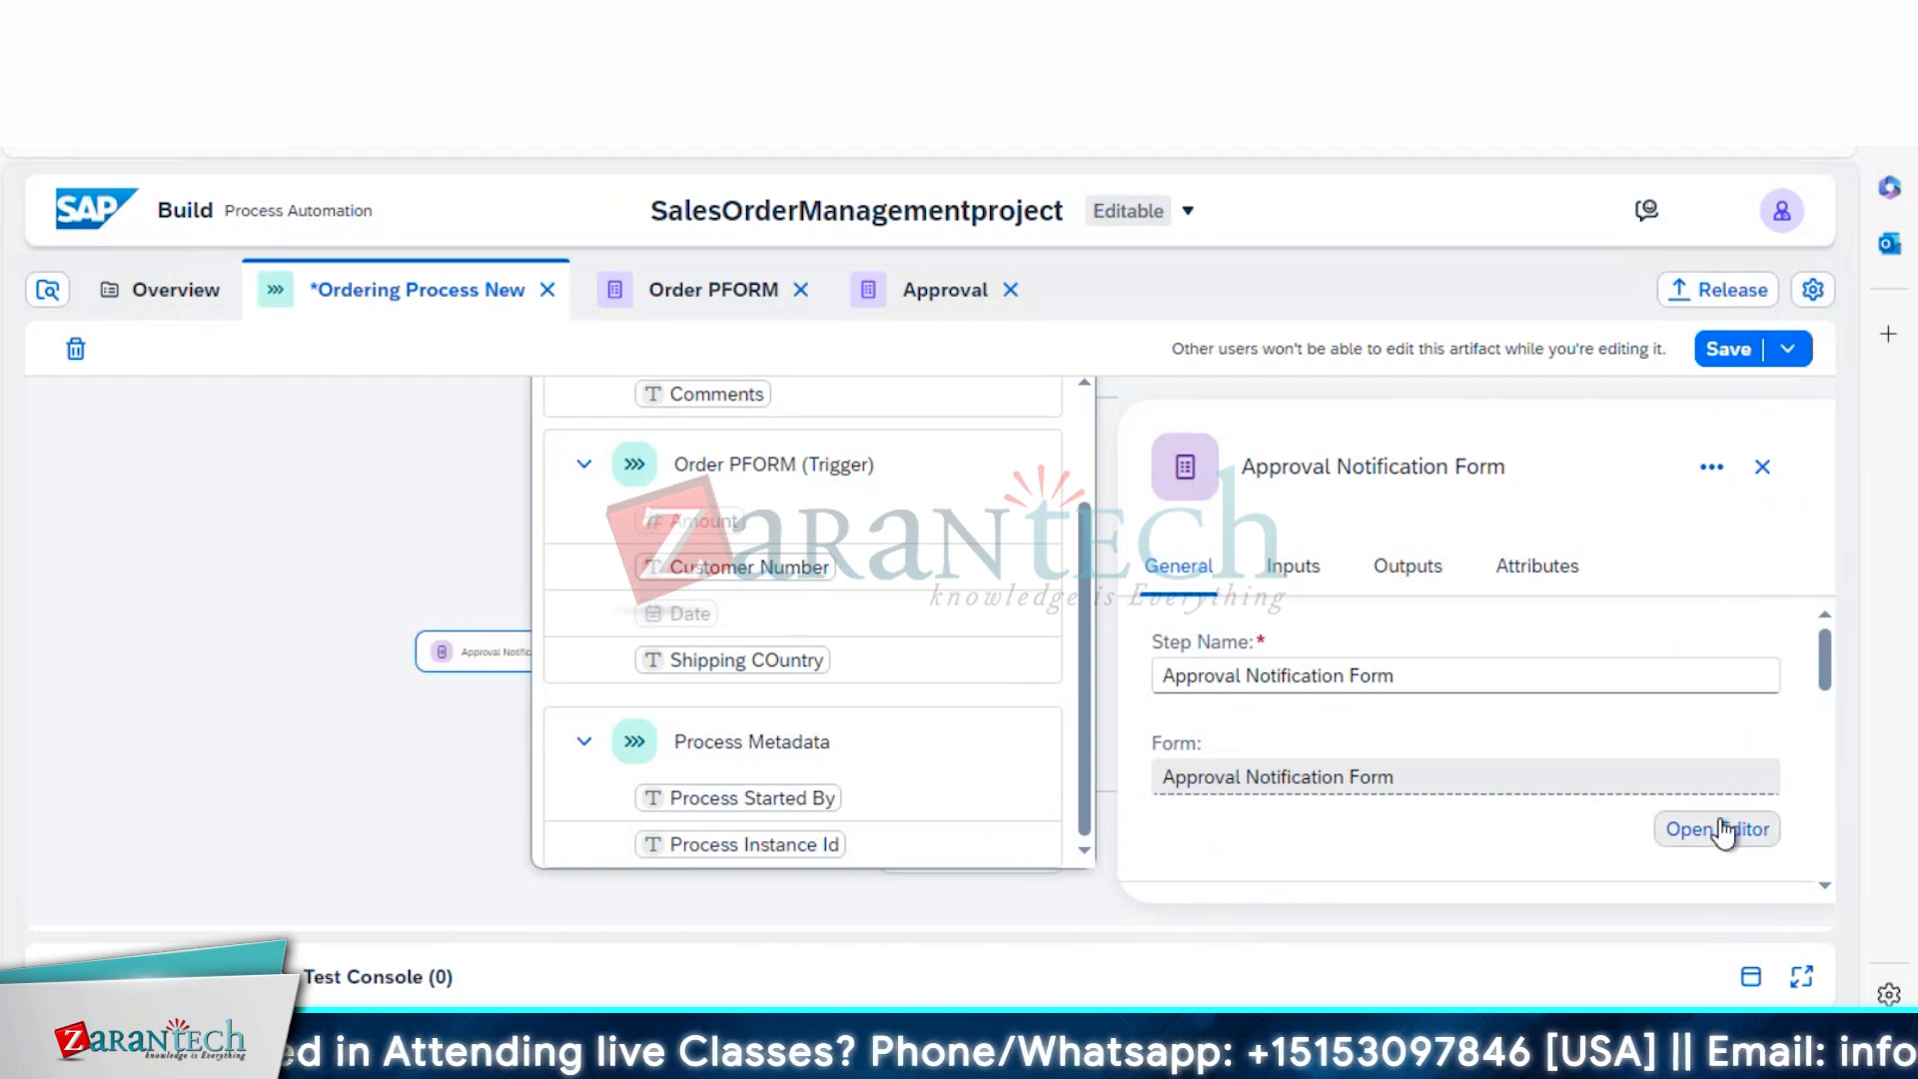
# Open the form in the editor, add an H1 headline, and type 'Order Confirmatoon', trimming the typo
pyautogui.click(1717, 829)
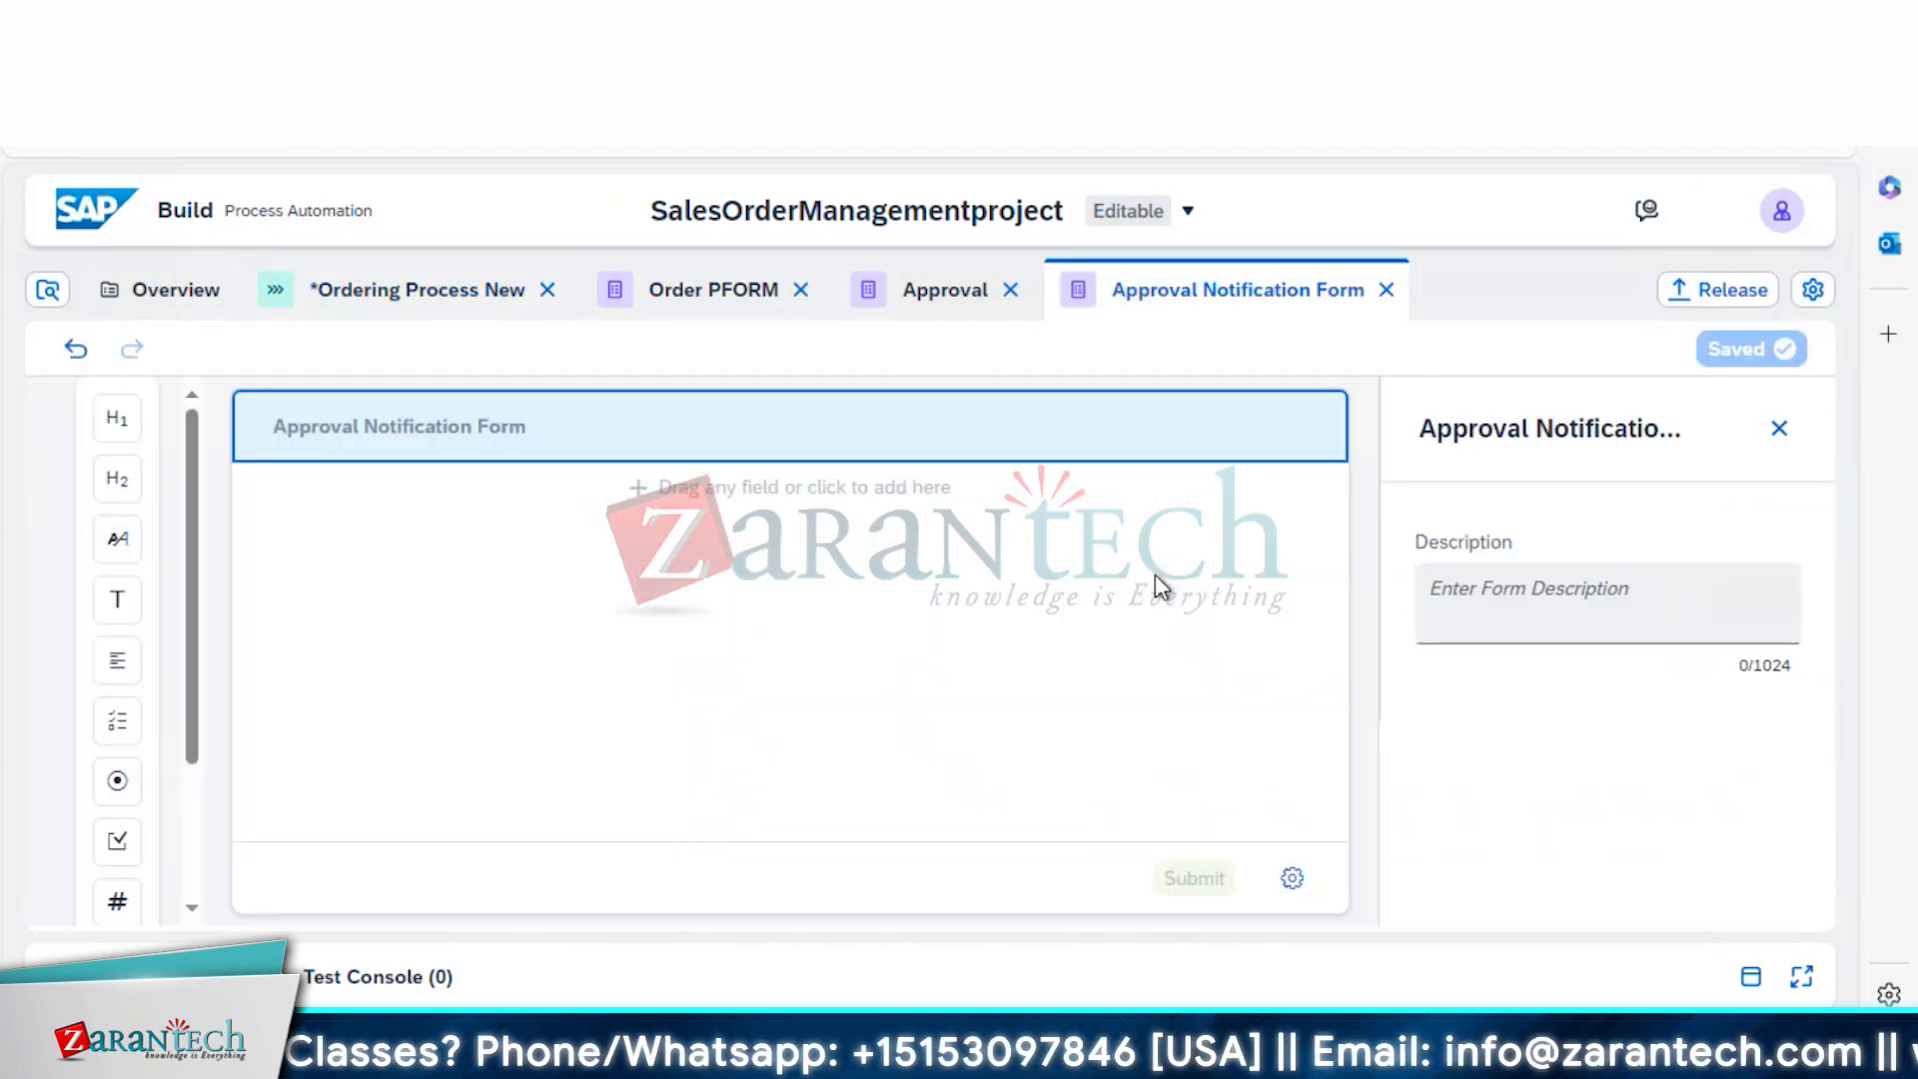
pyautogui.click(117, 420)
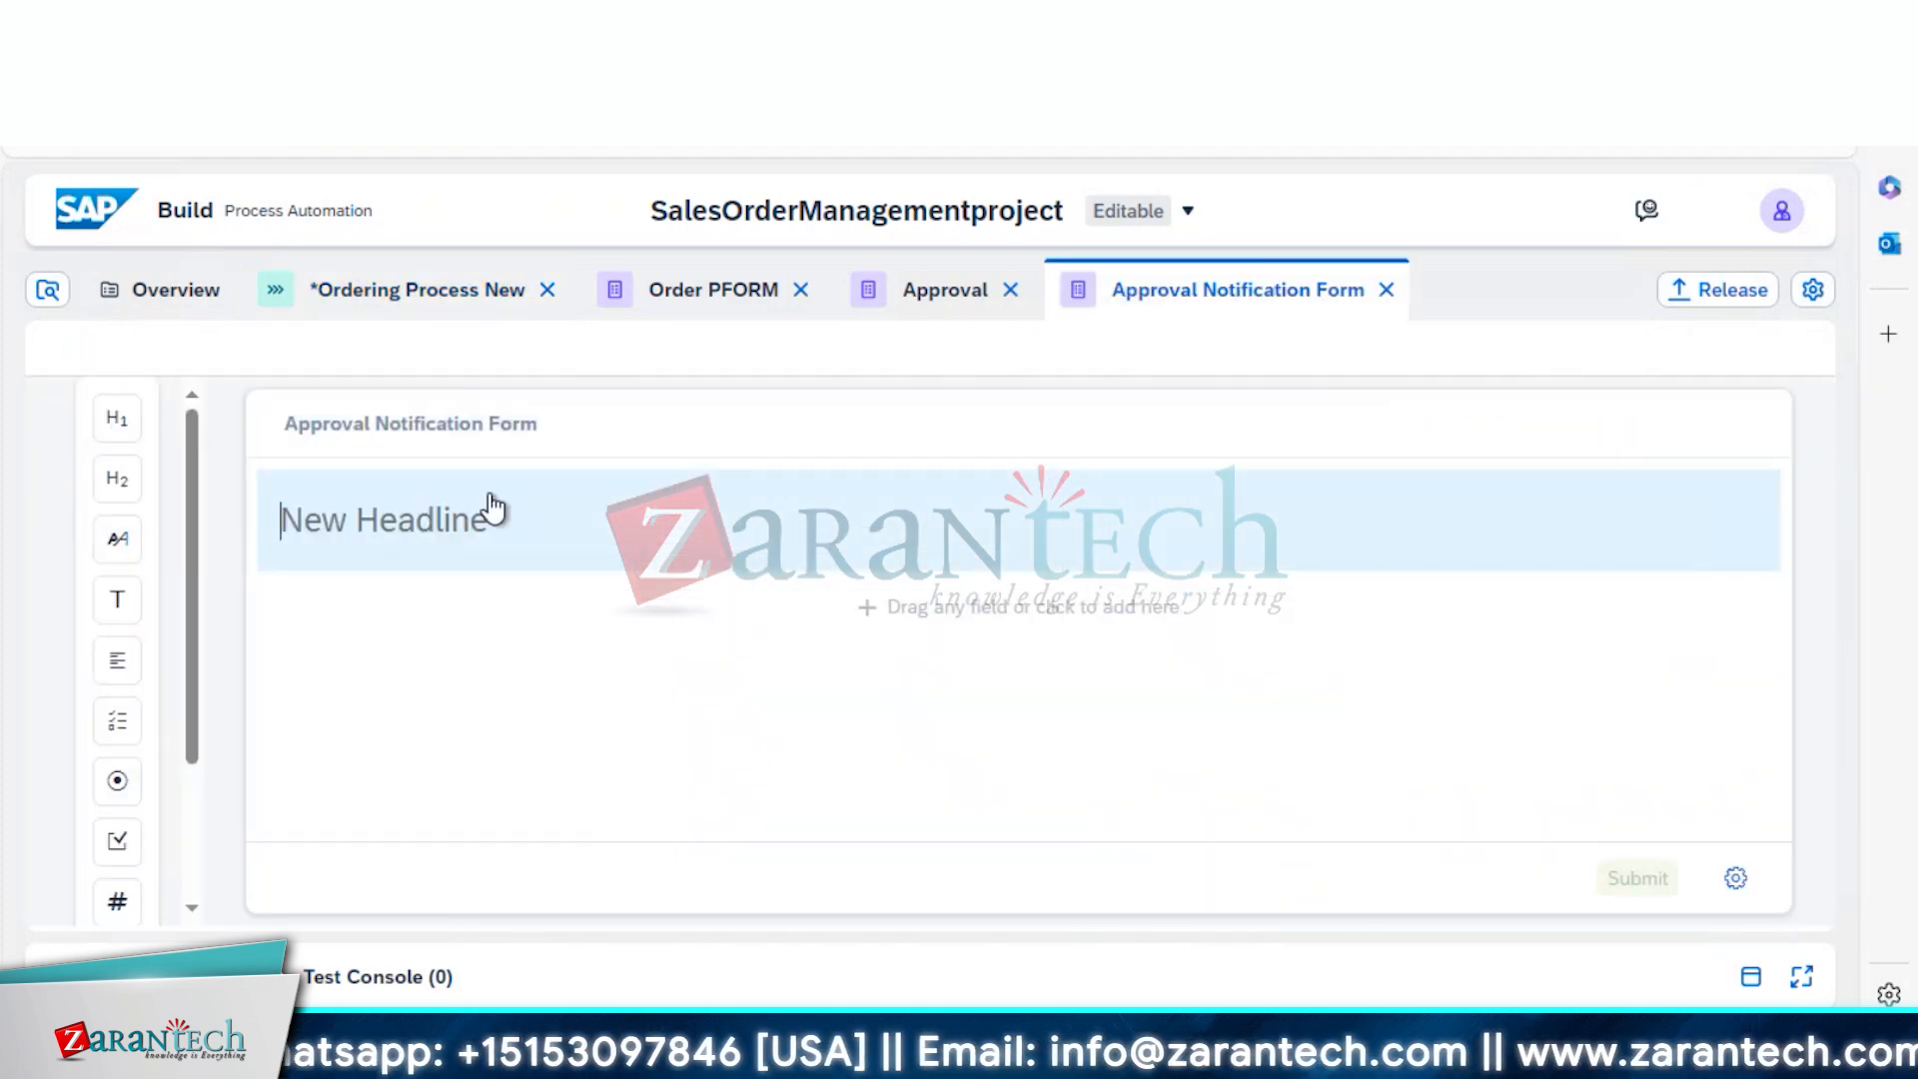
pyautogui.rightClick(502, 502)
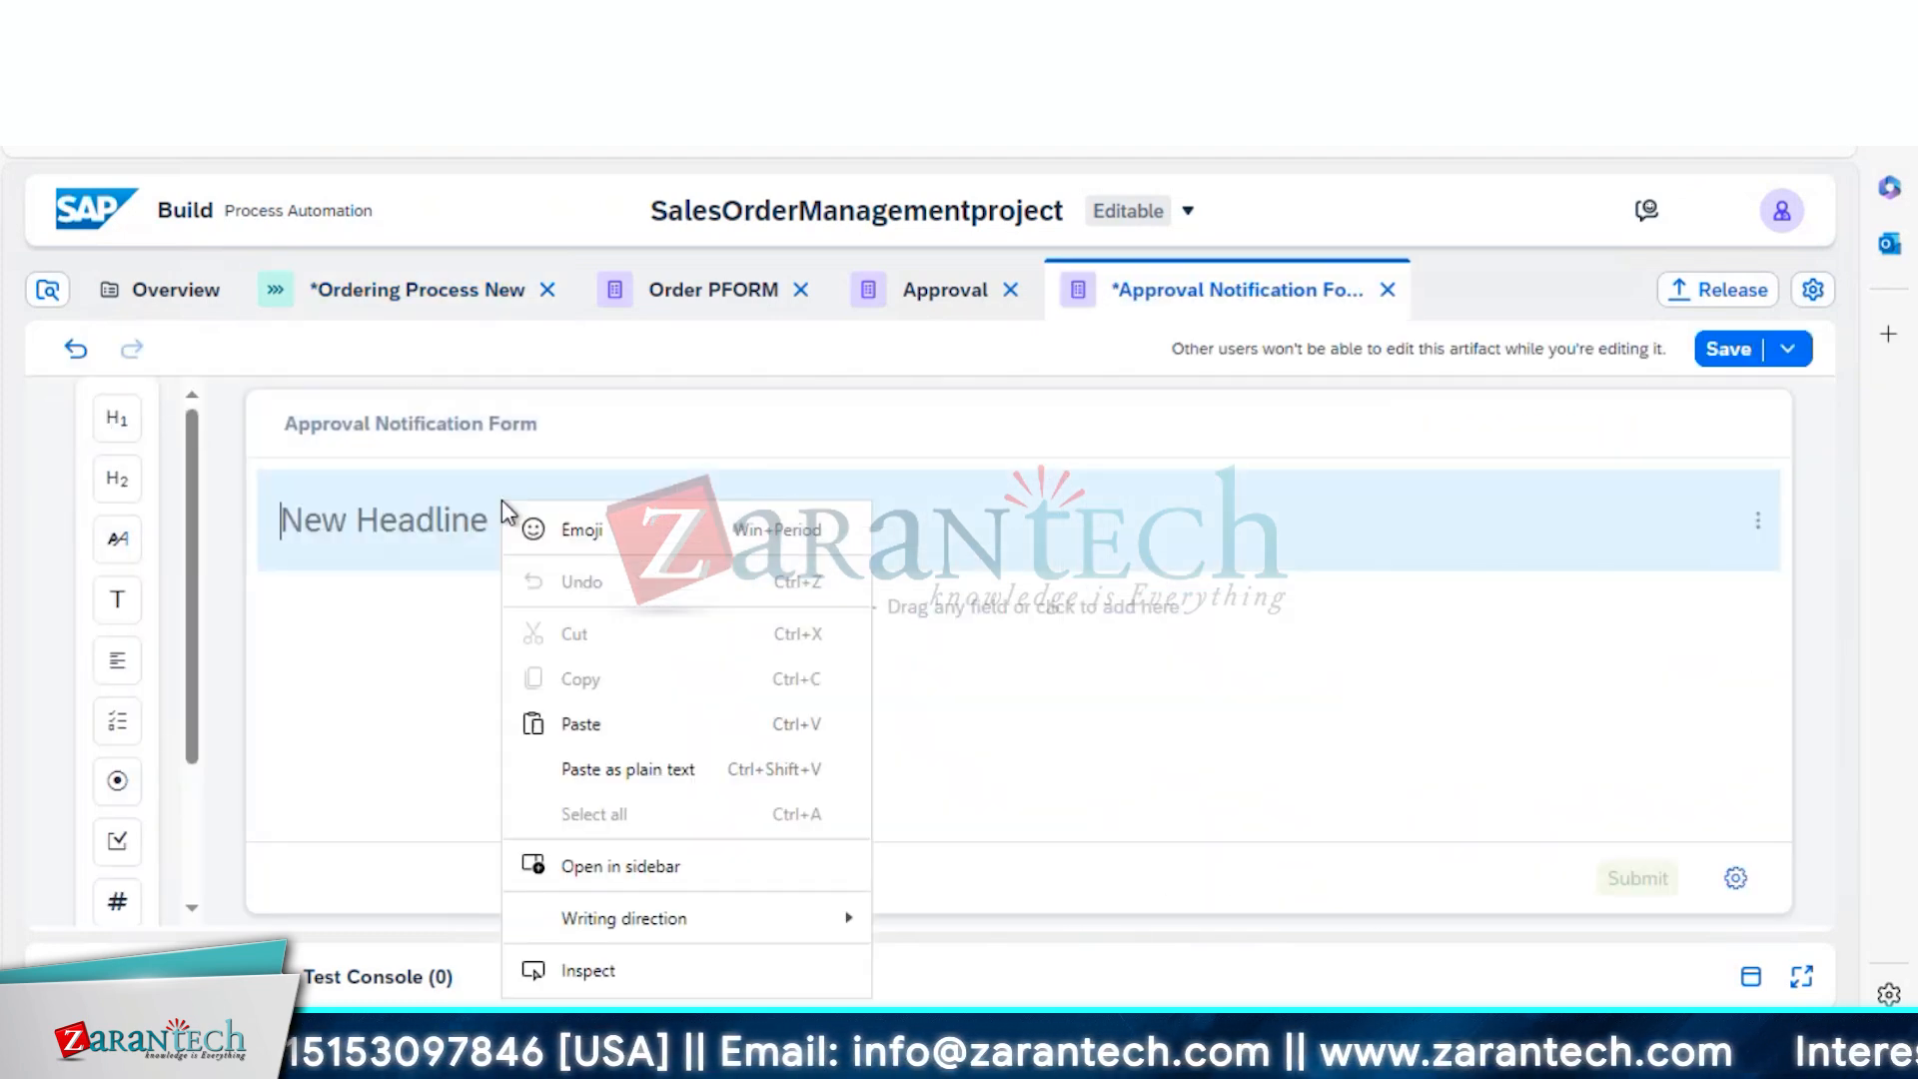
pyautogui.click(392, 523)
pyautogui.write('Order Conf')
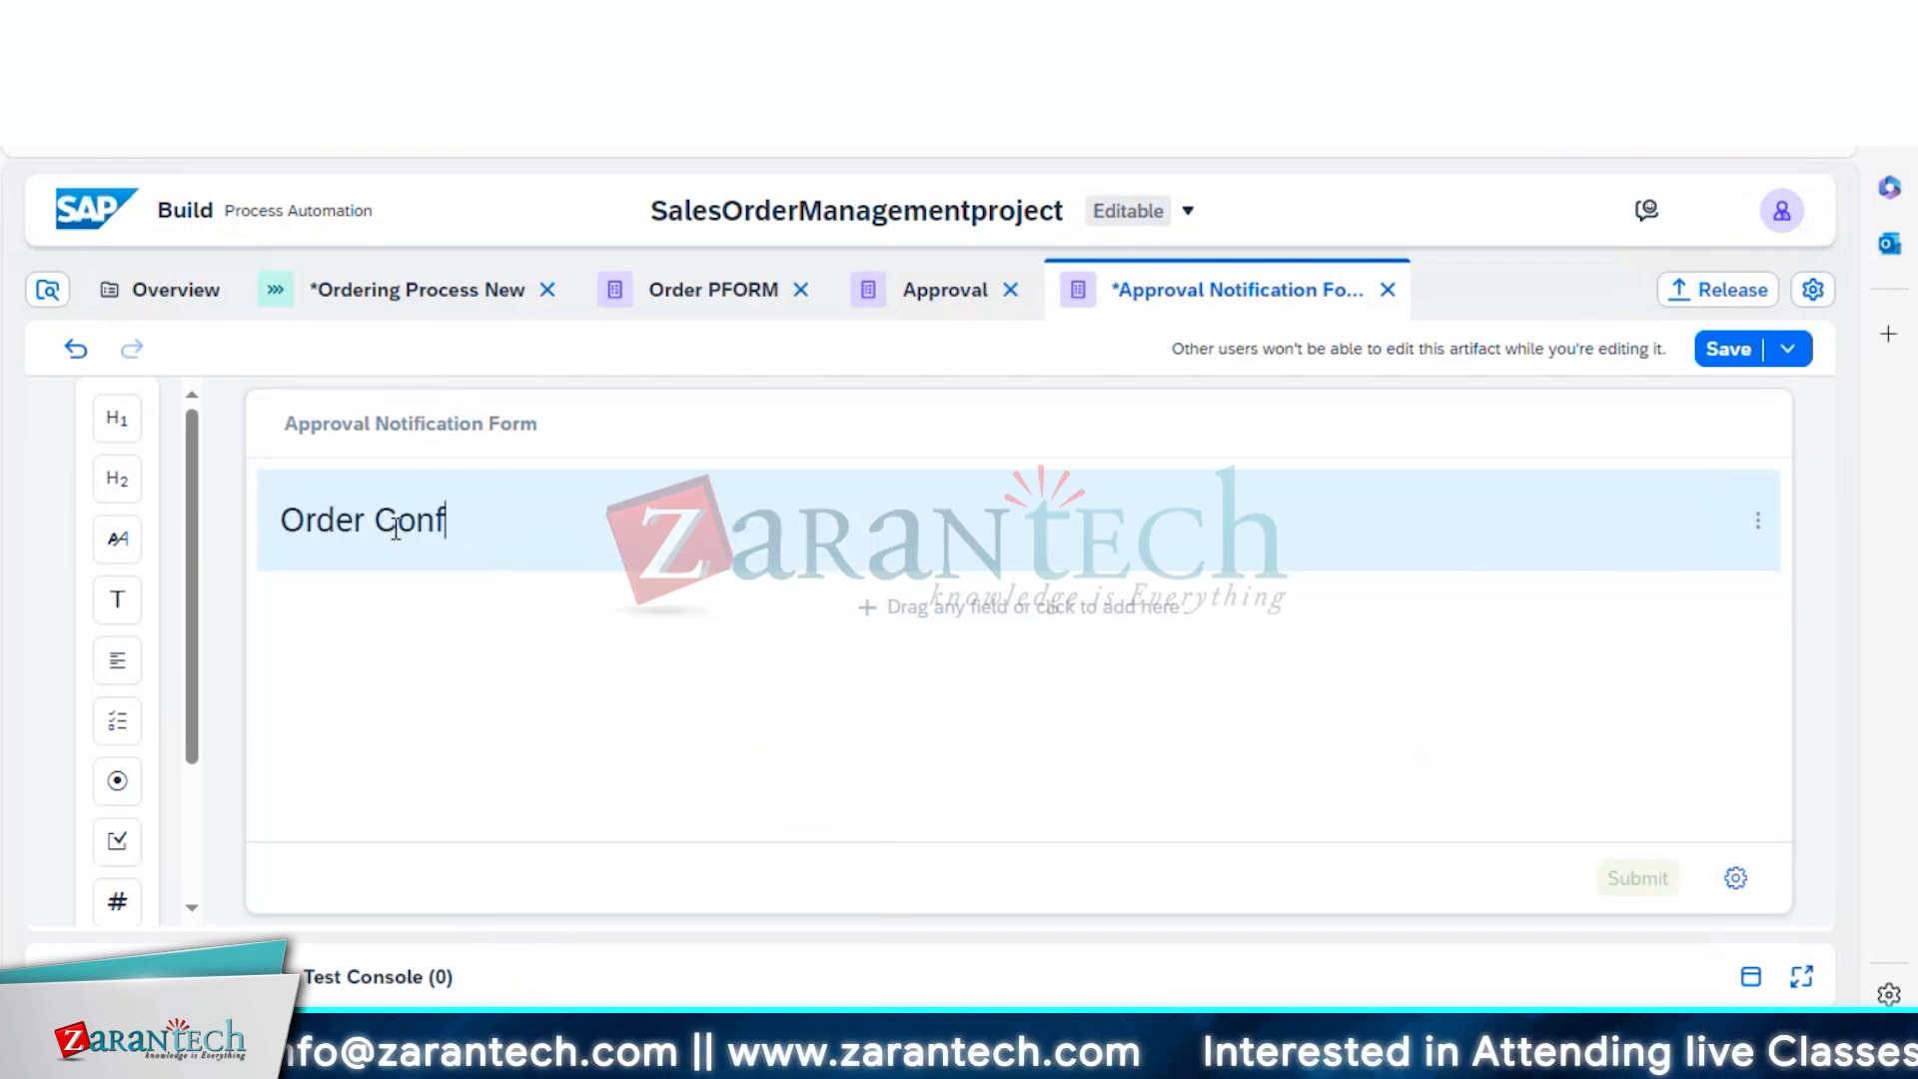
pyautogui.write('irmatoon')
pyautogui.press('BackSpace')
pyautogui.press('BackSpace')
pyautogui.press('BackSpace')
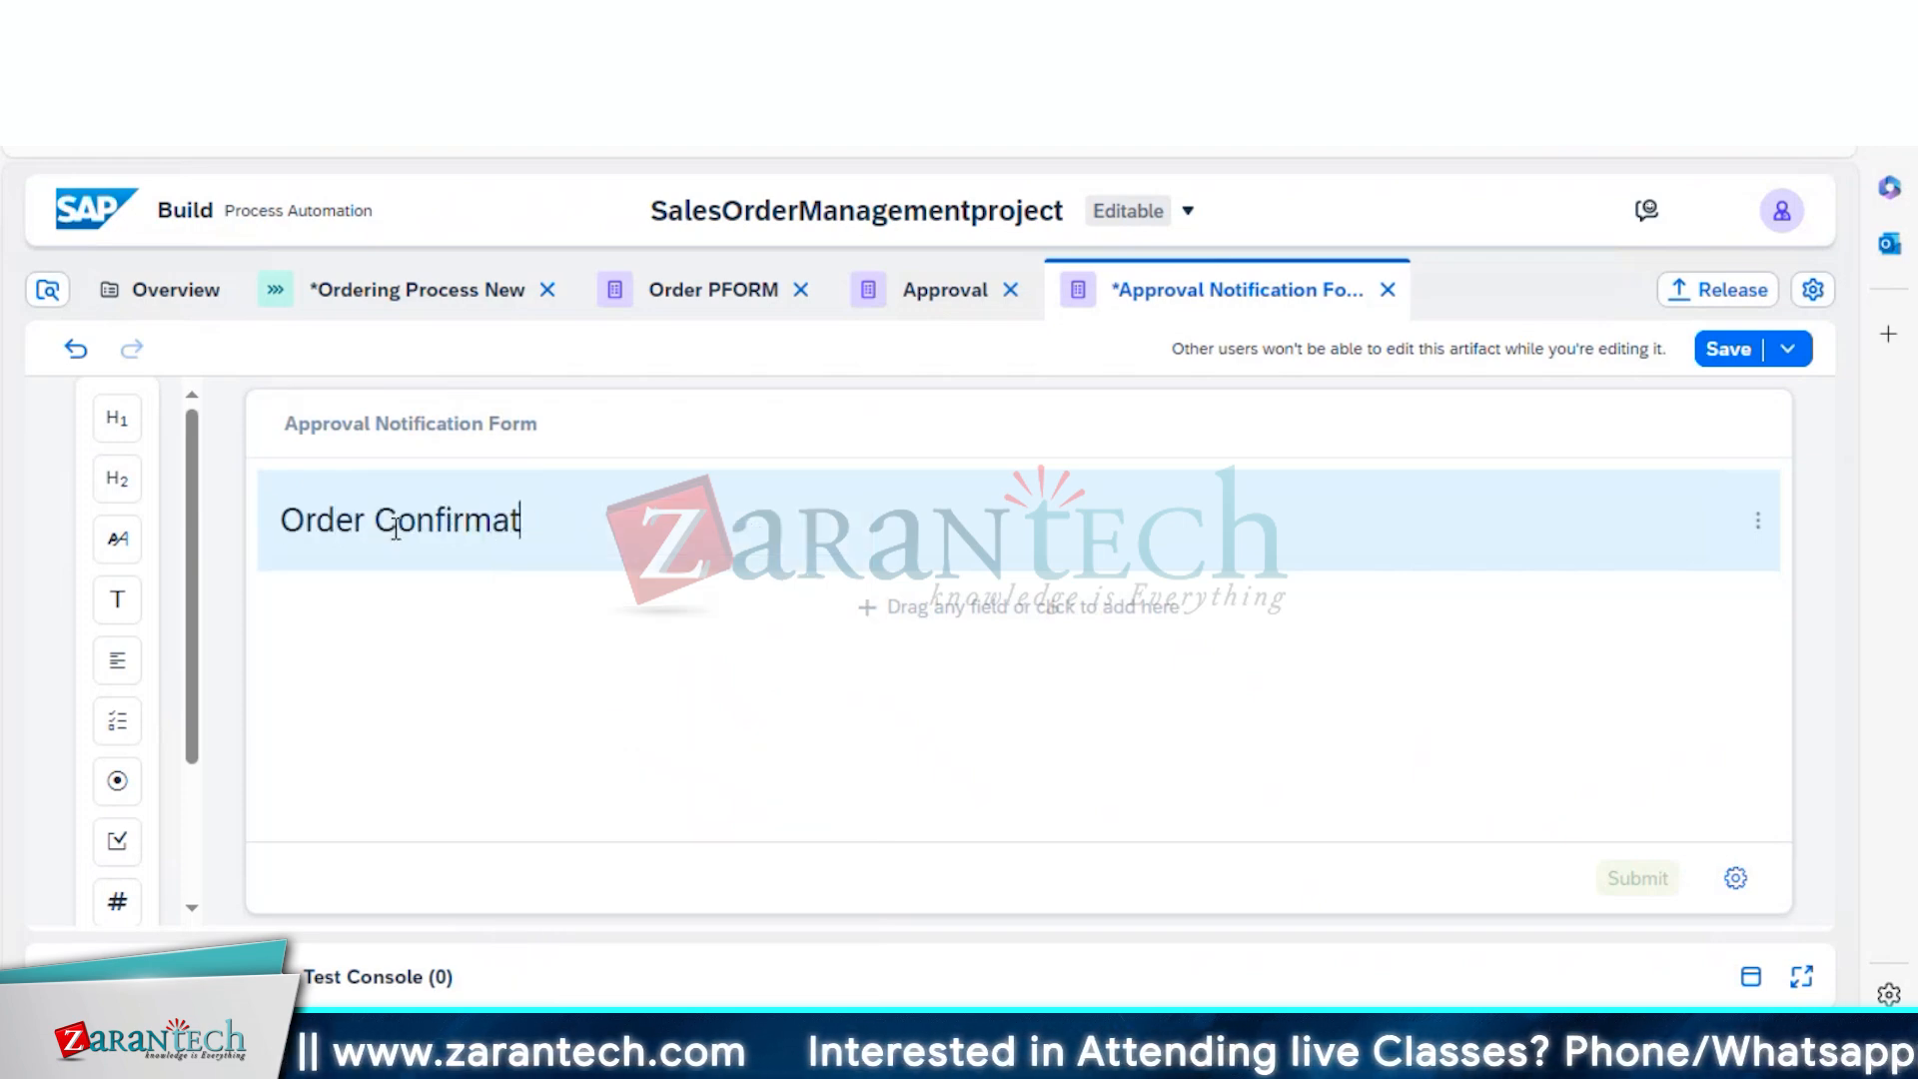
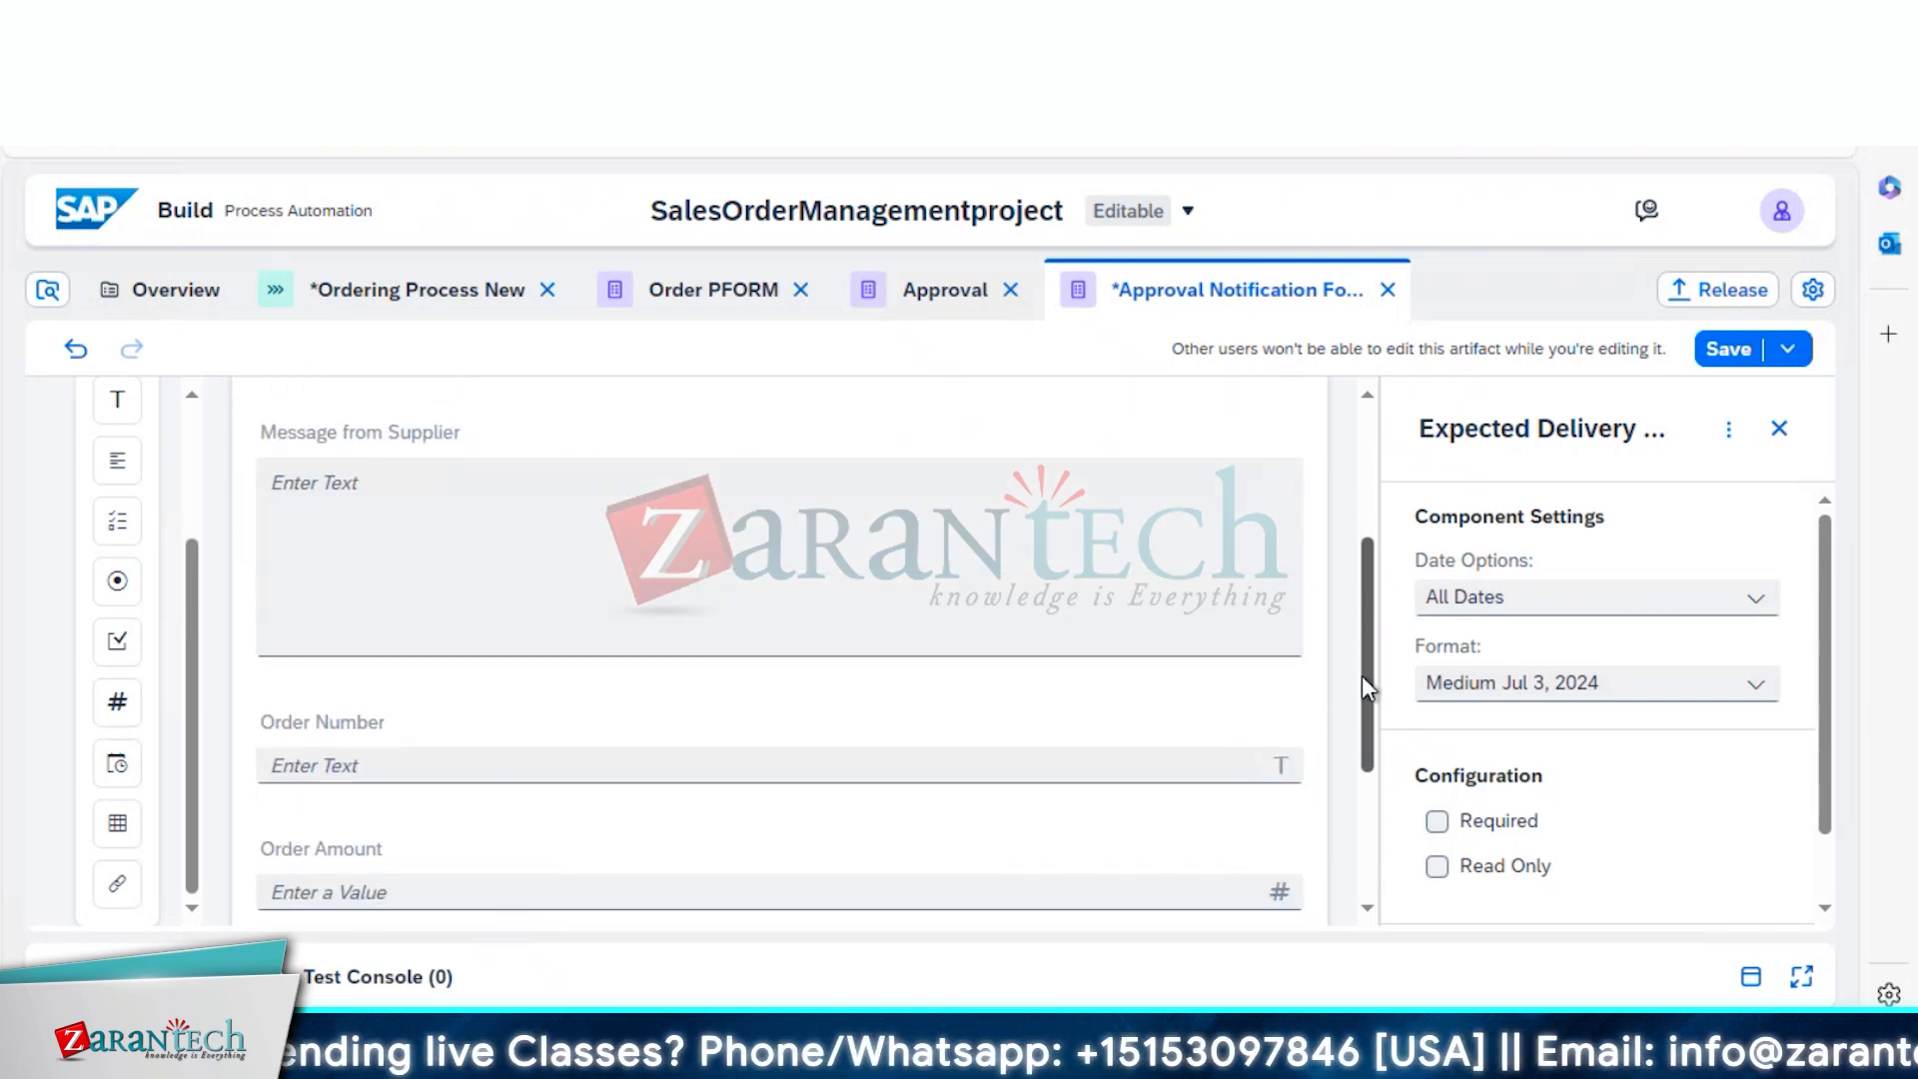
# Review the Expected Delivery date field's properties, set to All Dates and Medium format
pyautogui.rightClick(1375, 807)
pyautogui.press('Escape')
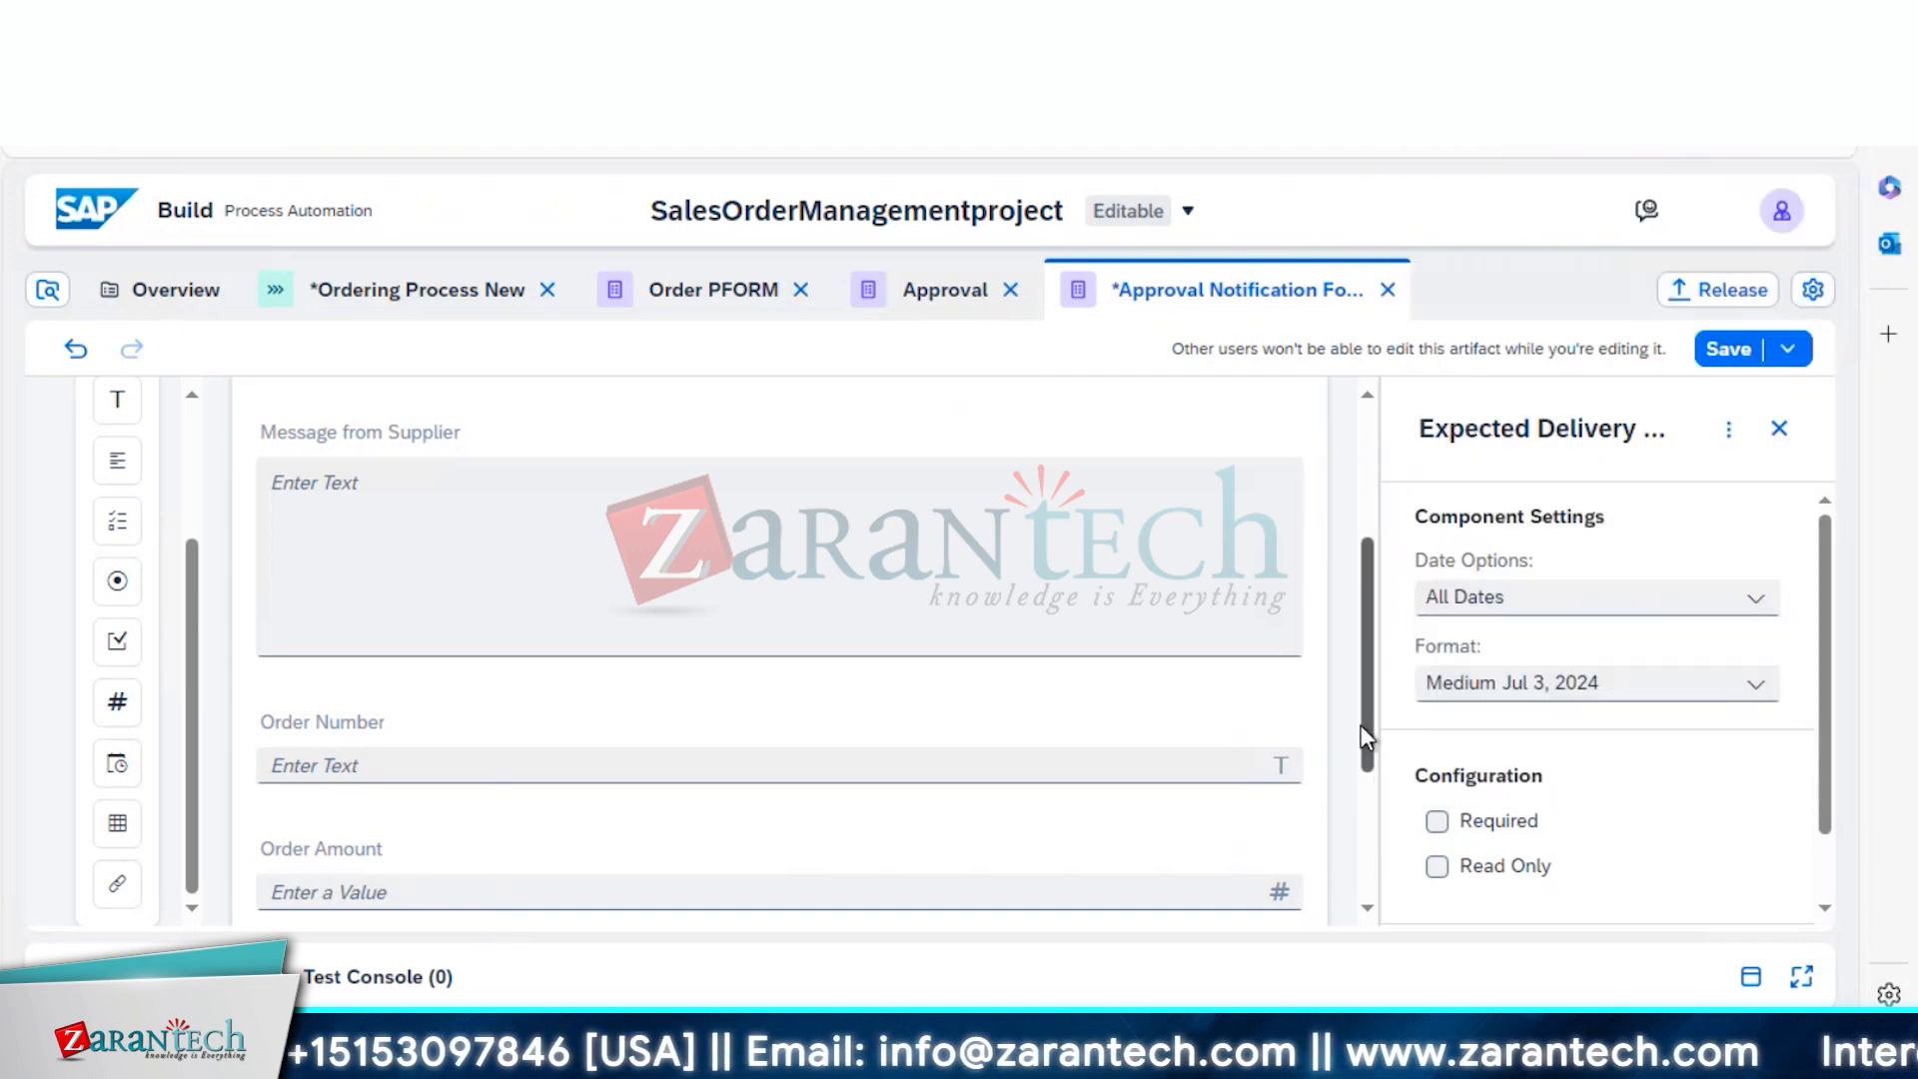
pyautogui.moveTo(1371, 761); pyautogui.dragTo(1378, 826)
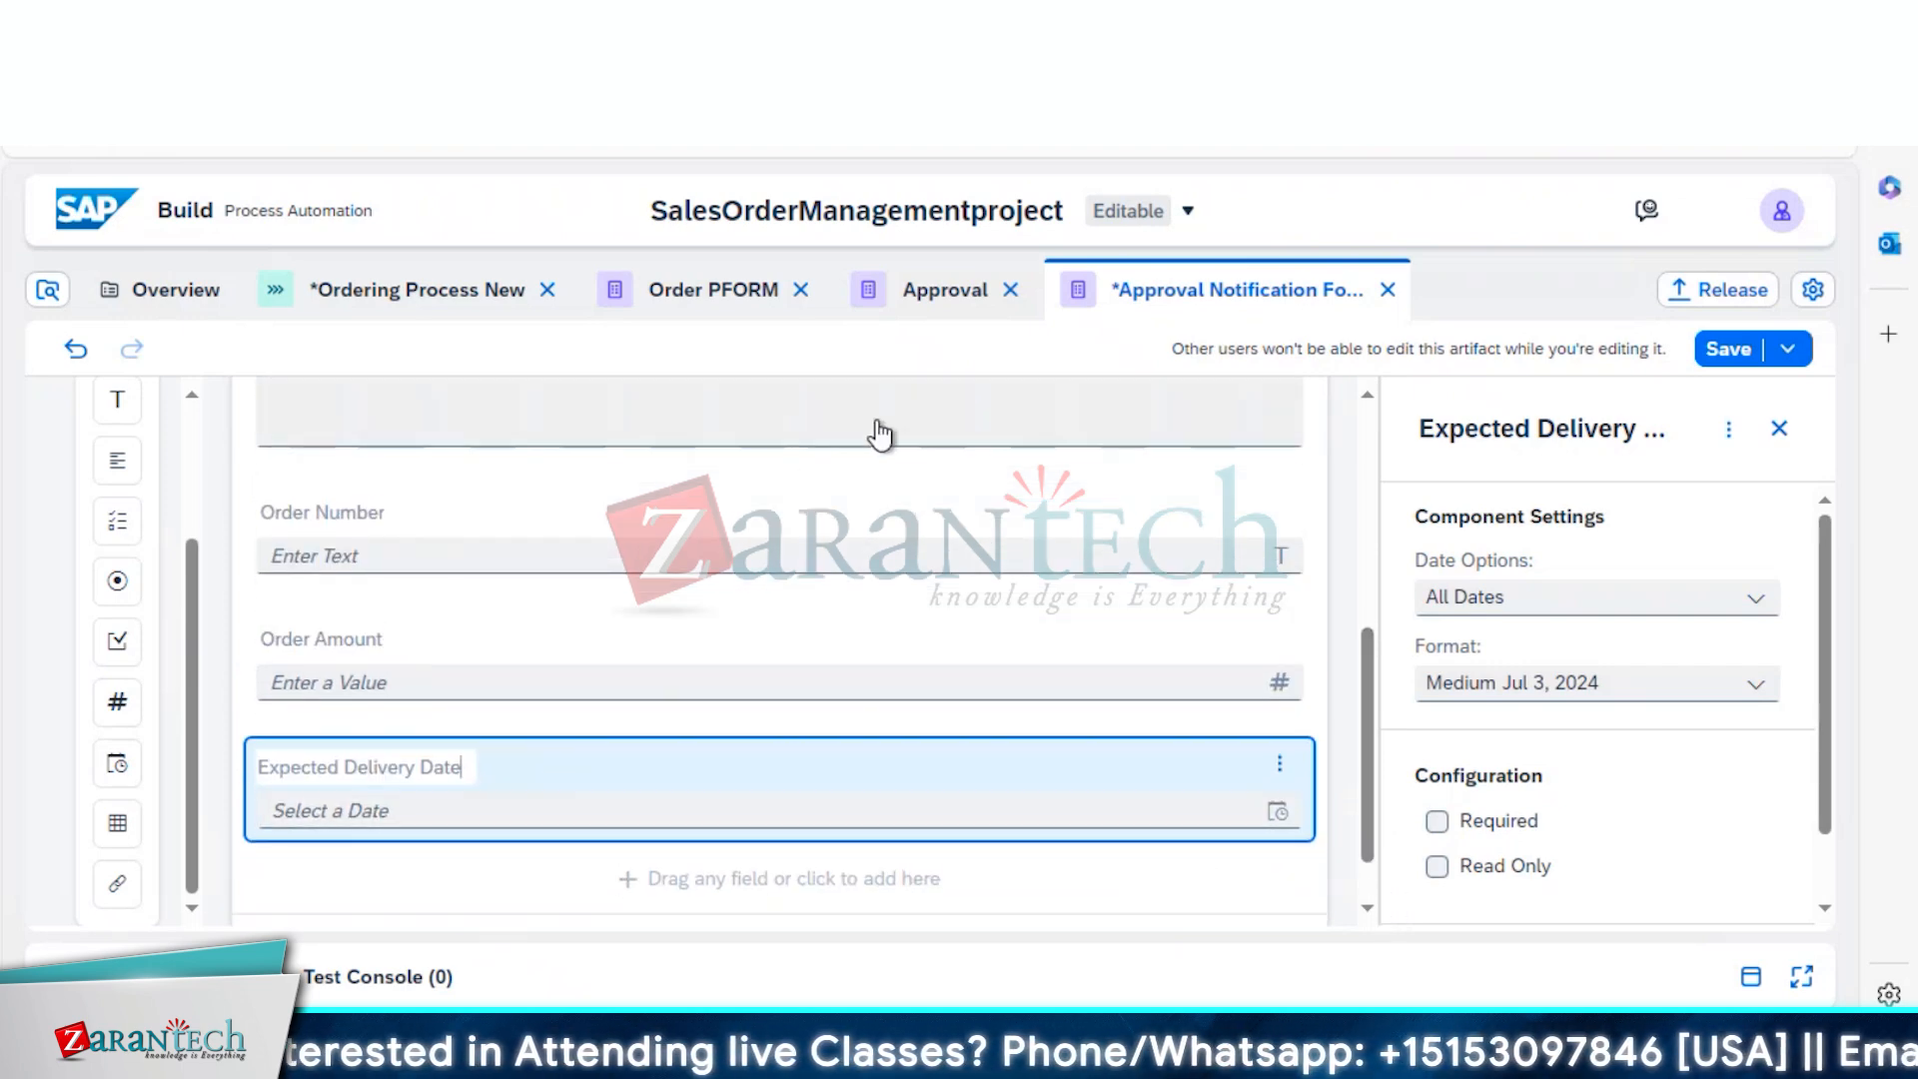
pyautogui.moveTo(1365, 655); pyautogui.dragTo(1360, 405)
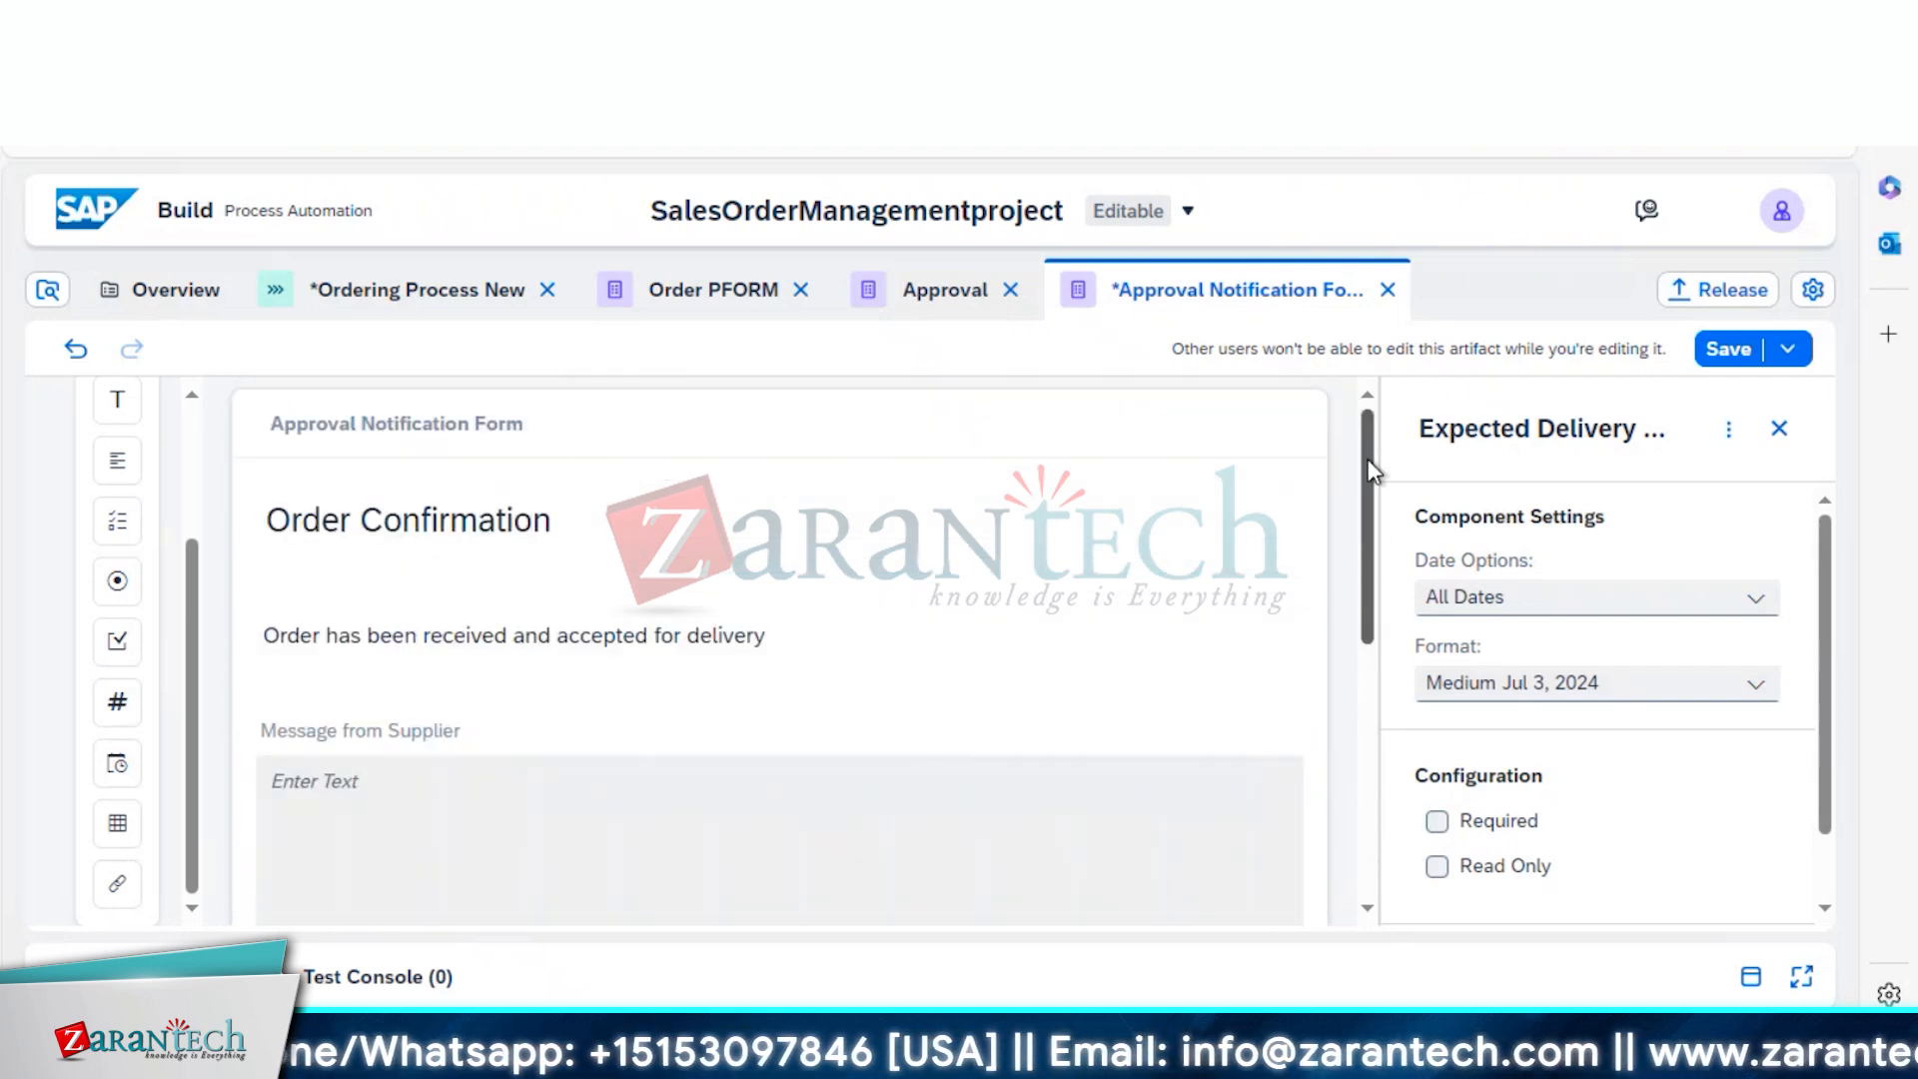
pyautogui.scroll(-2, 1369, 471)
pyautogui.scroll(-3, 1370, 479)
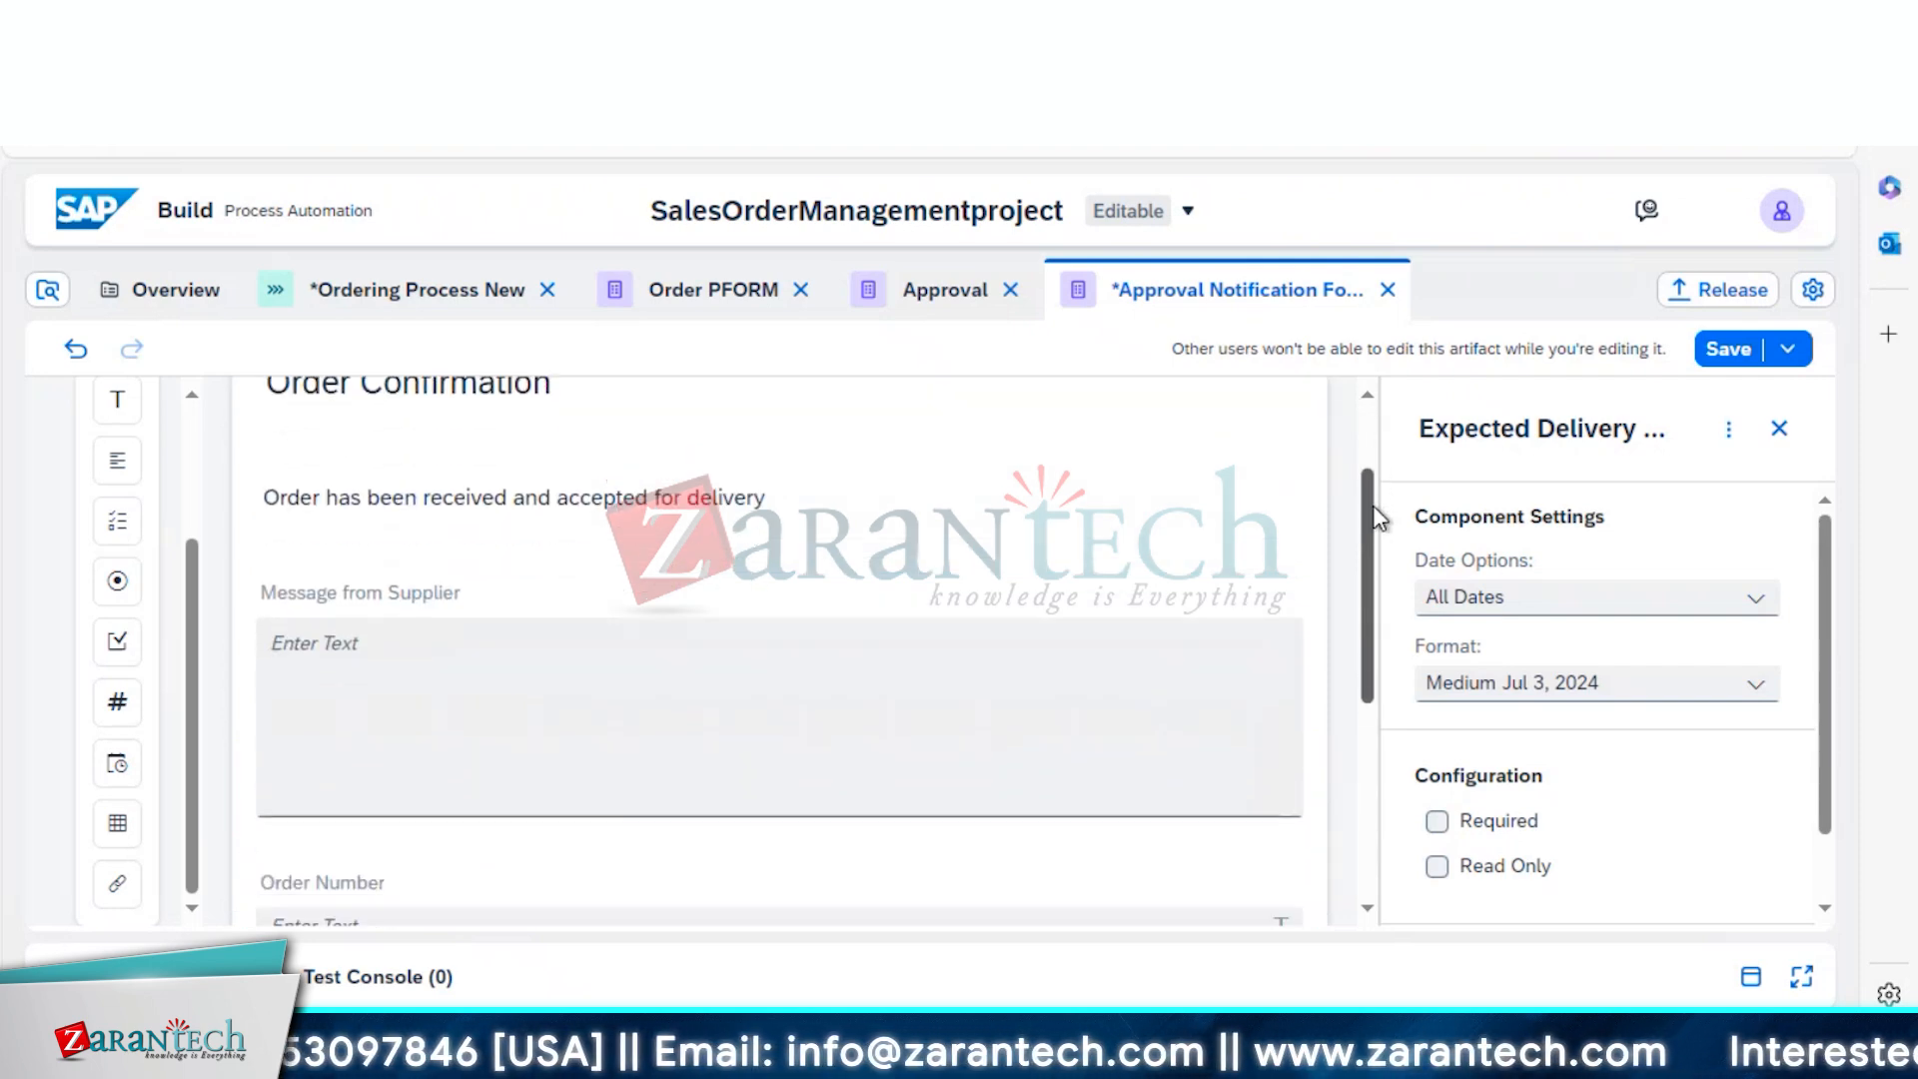
pyautogui.scroll(-2, 1372, 538)
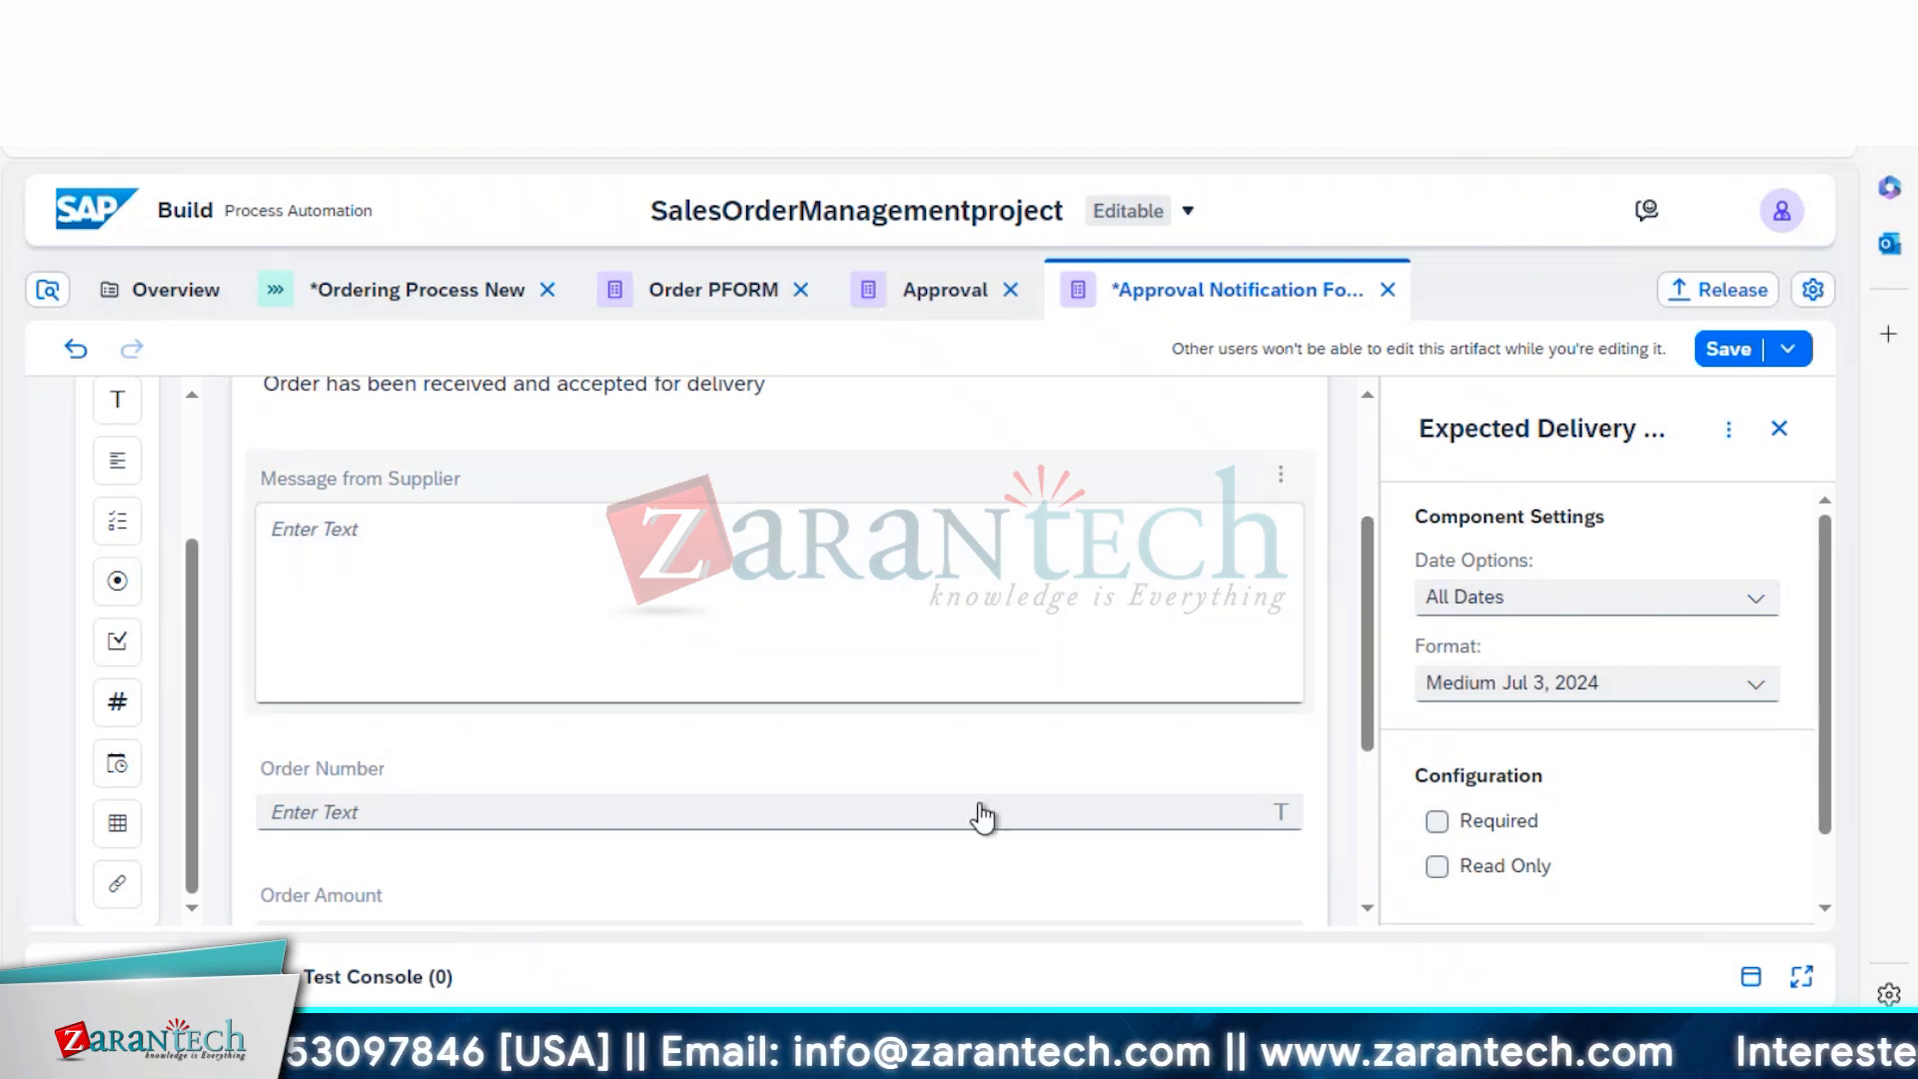
# Mark Order Number, Order Amount and Expected Delivery Date as Read Only, then save the form
pyautogui.click(1188, 769)
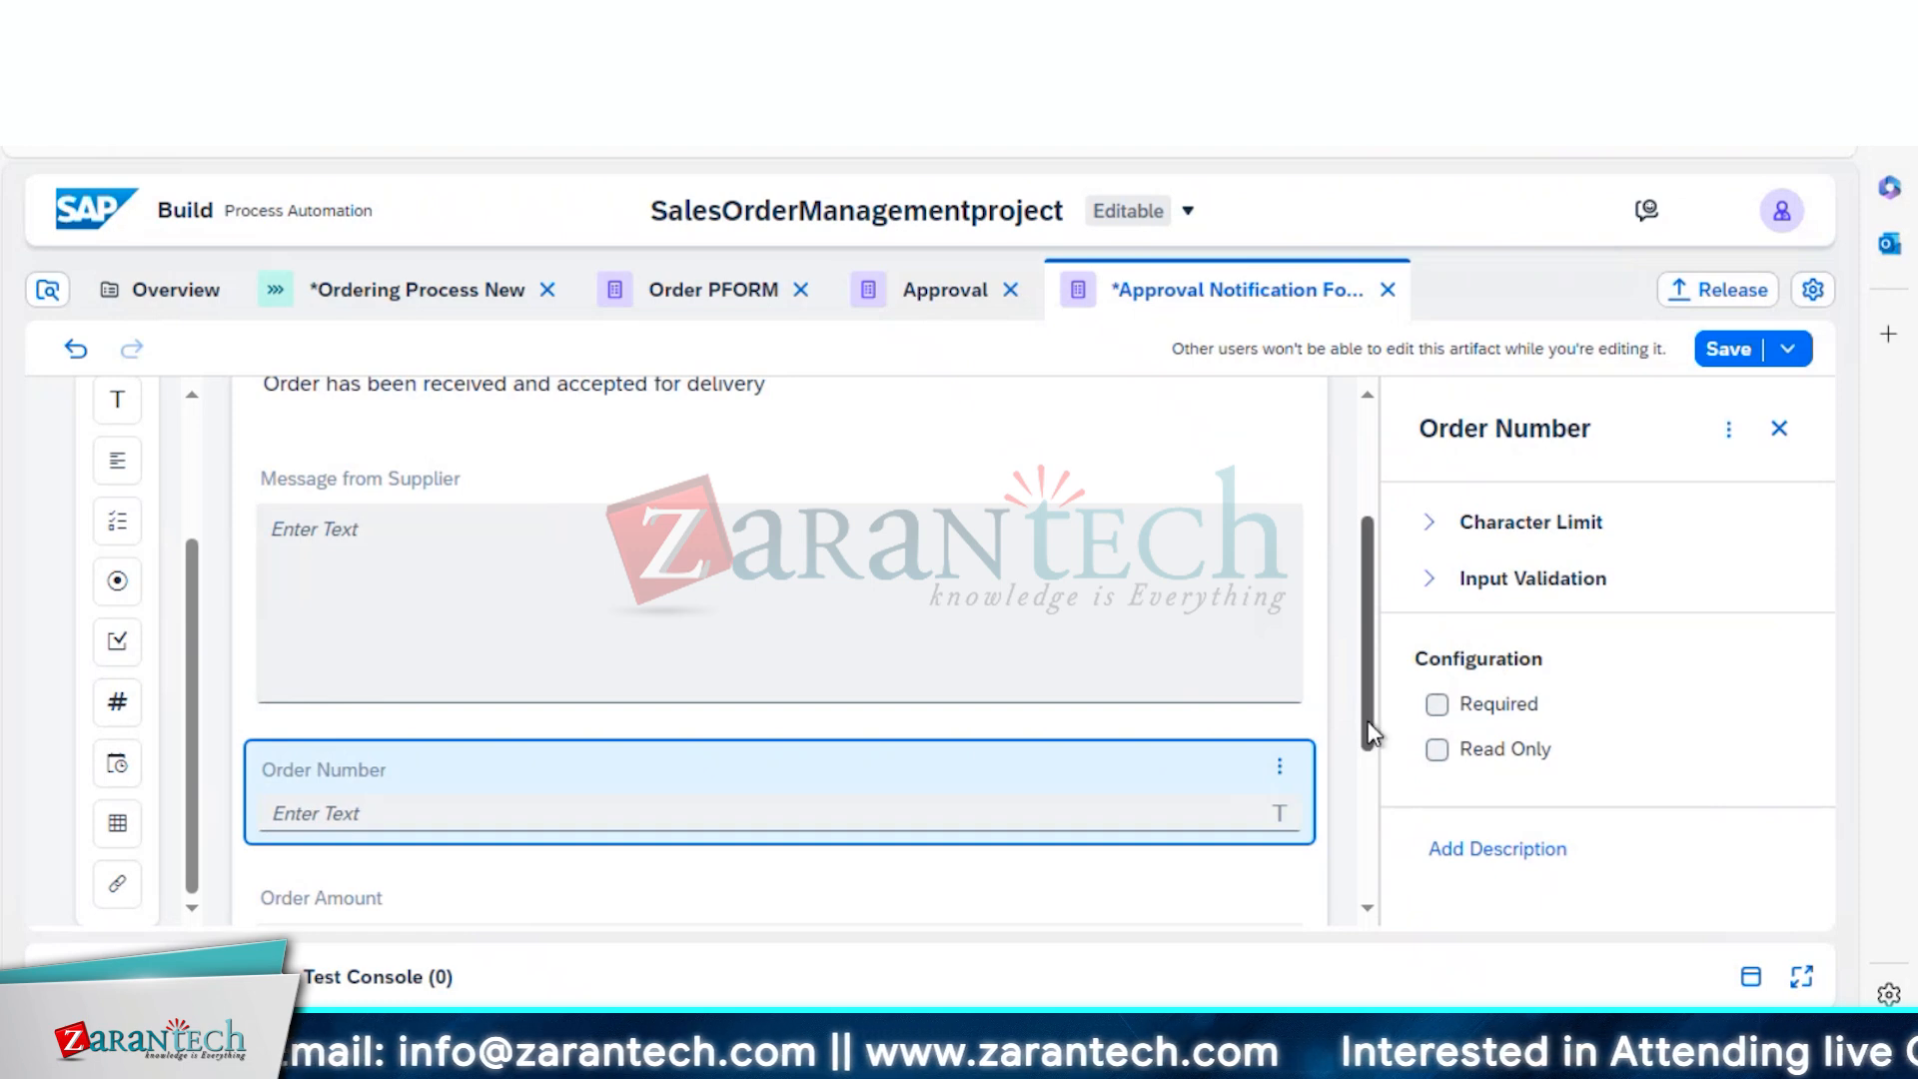
pyautogui.moveTo(1376, 751); pyautogui.dragTo(1363, 814)
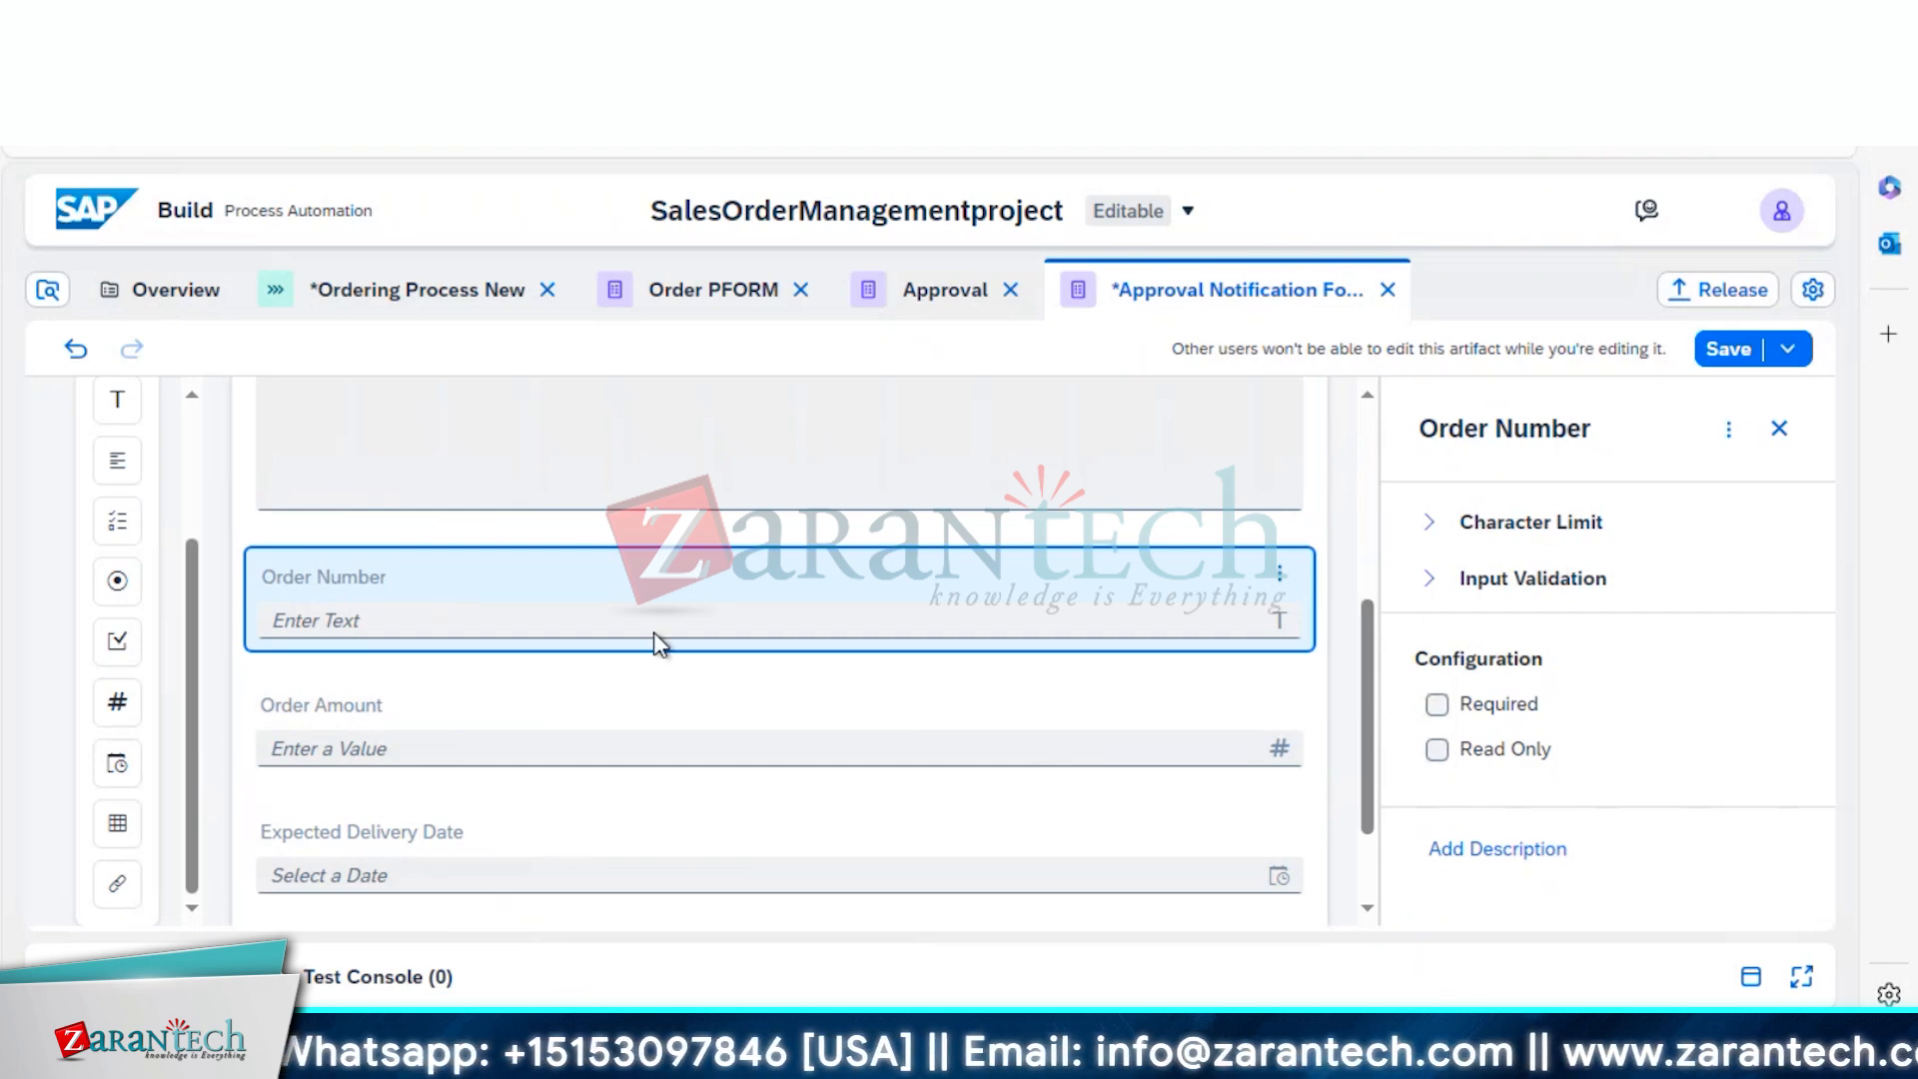
pyautogui.click(1438, 749)
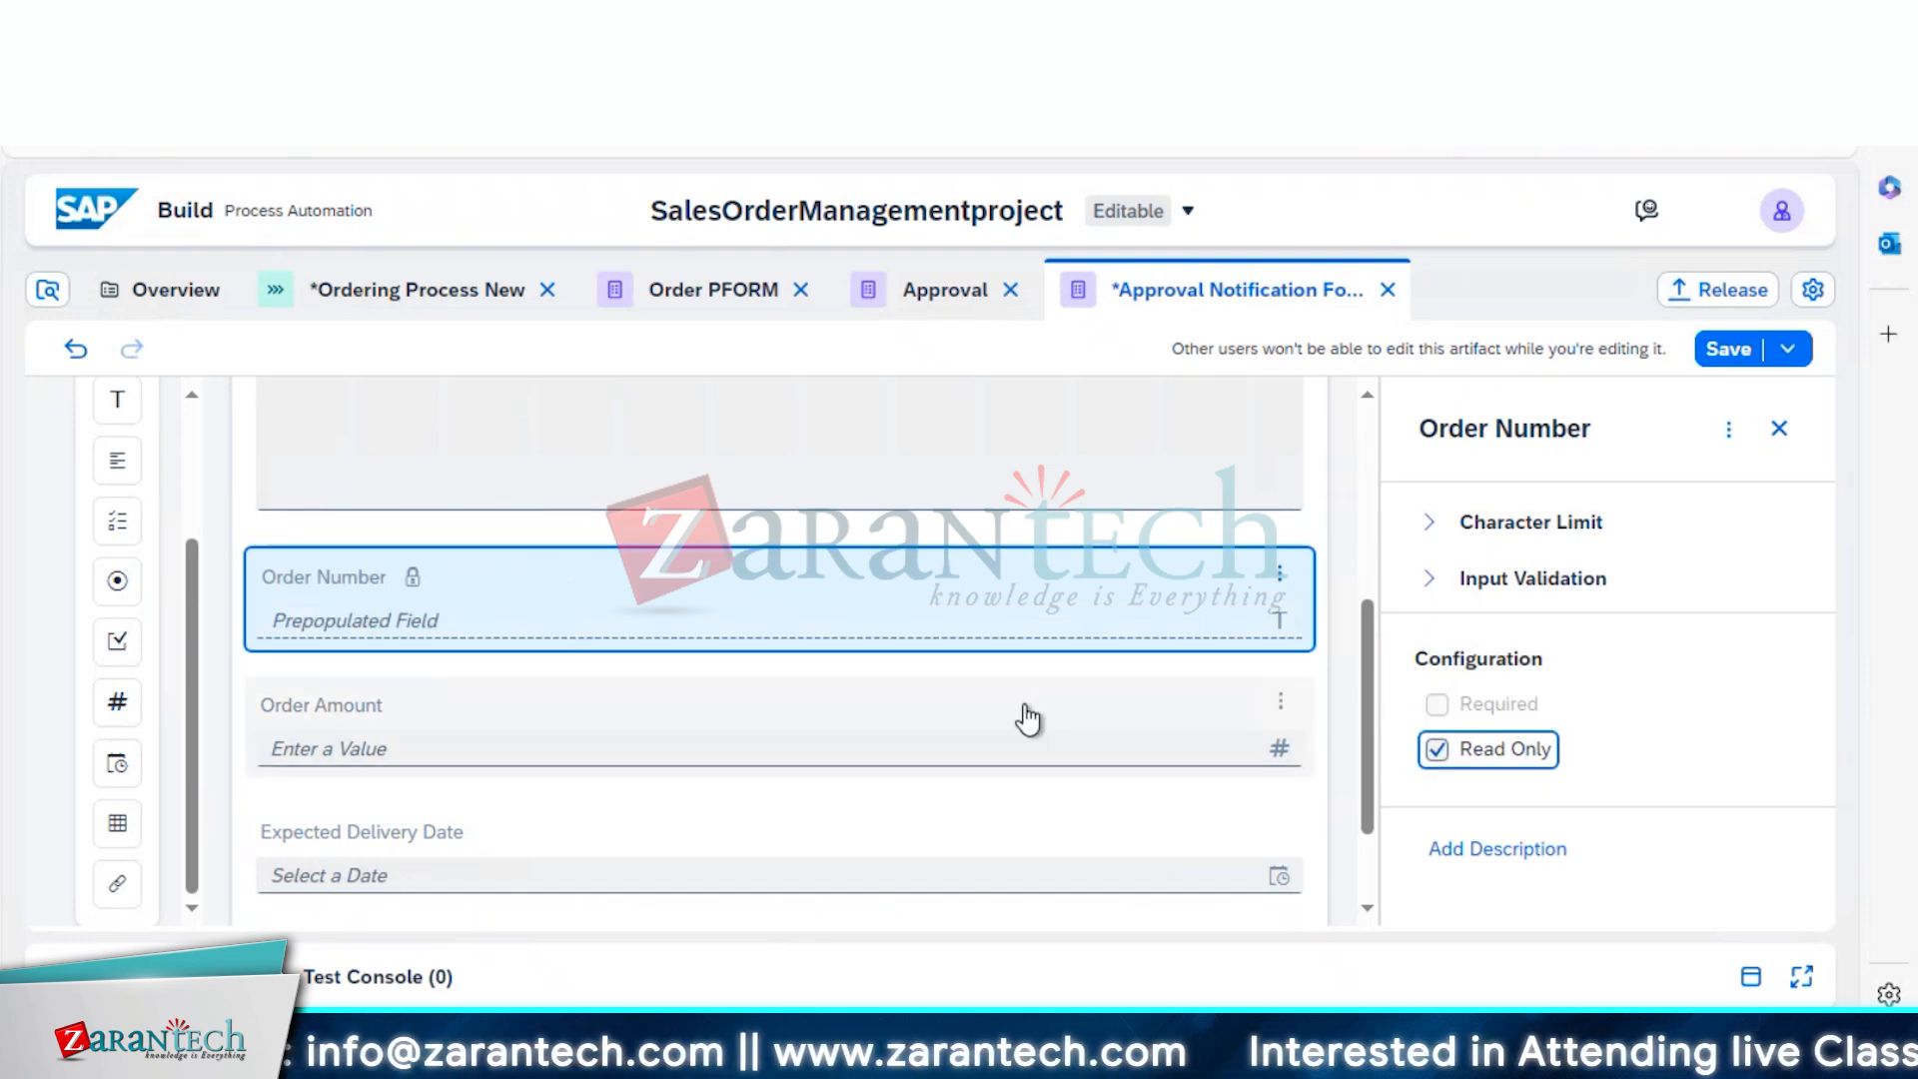
pyautogui.click(1026, 717)
pyautogui.click(1437, 711)
pyautogui.click(1058, 818)
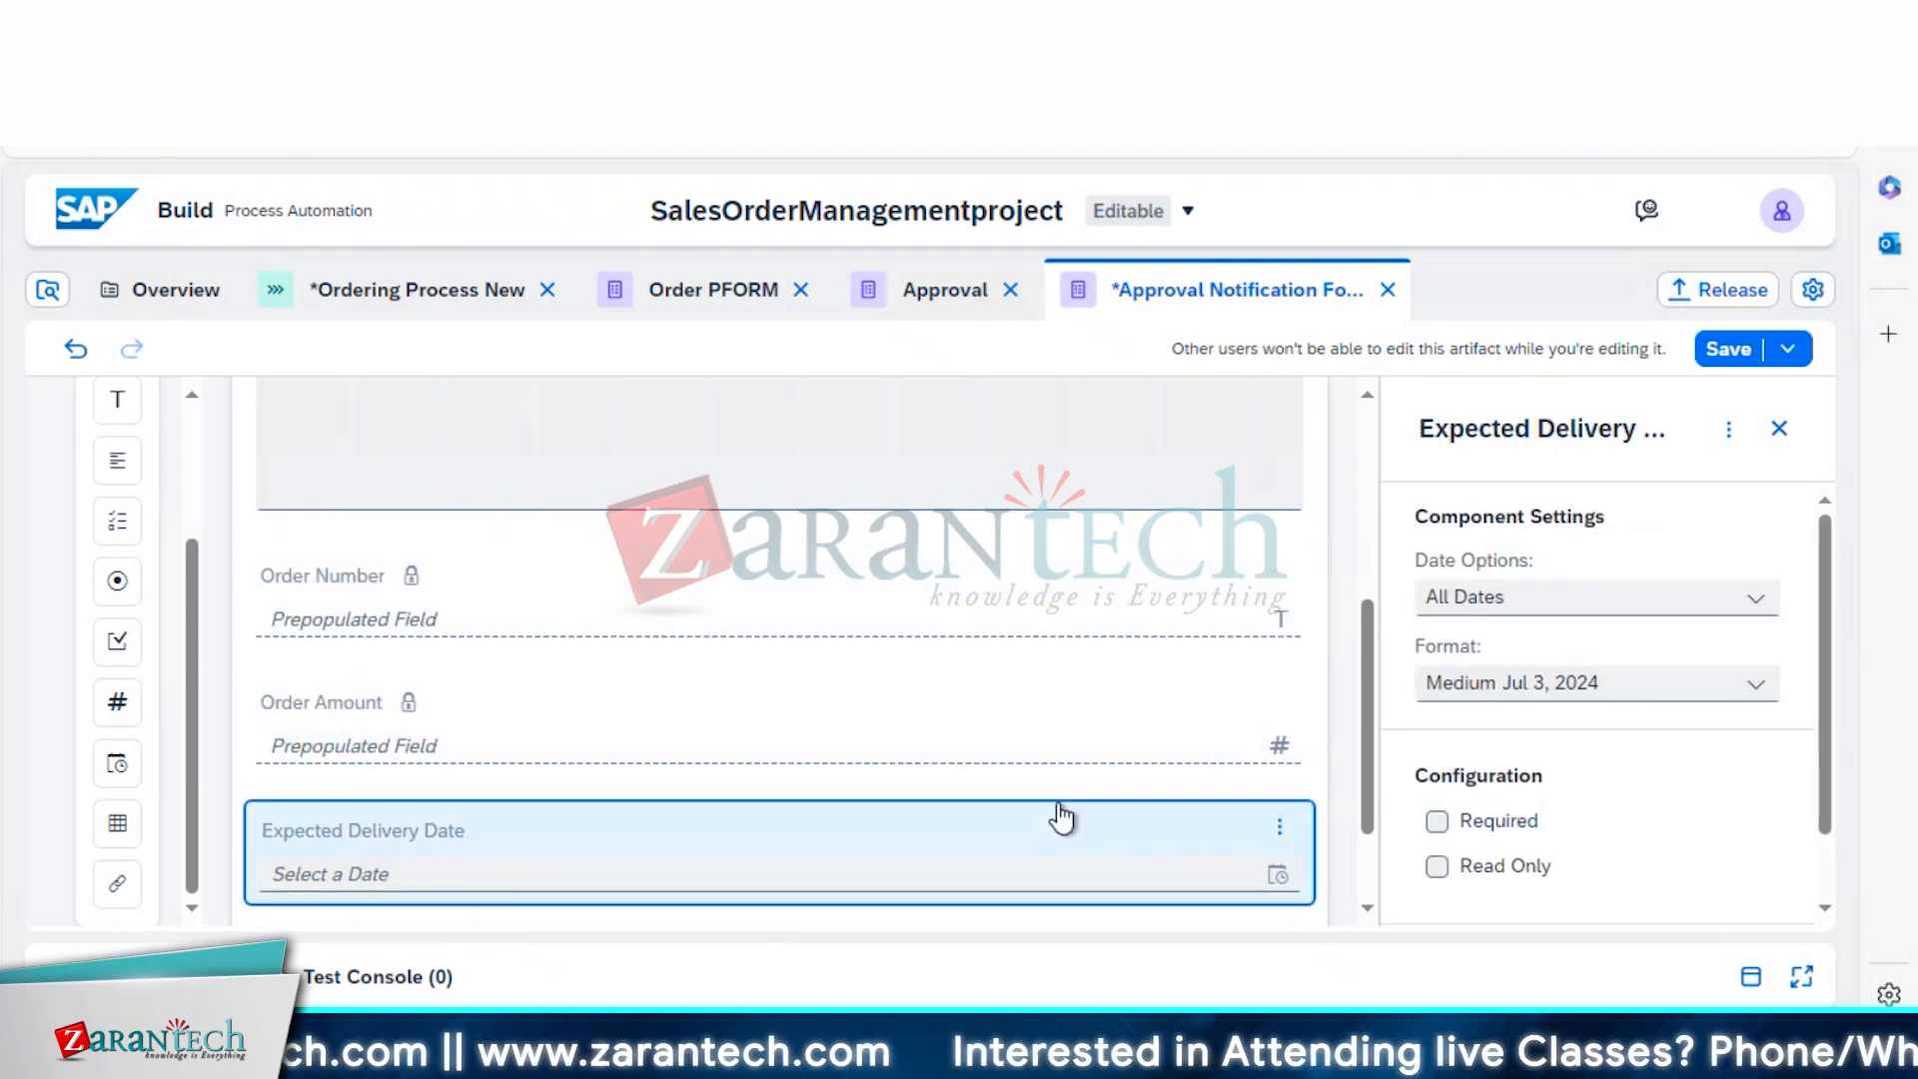
pyautogui.click(1463, 869)
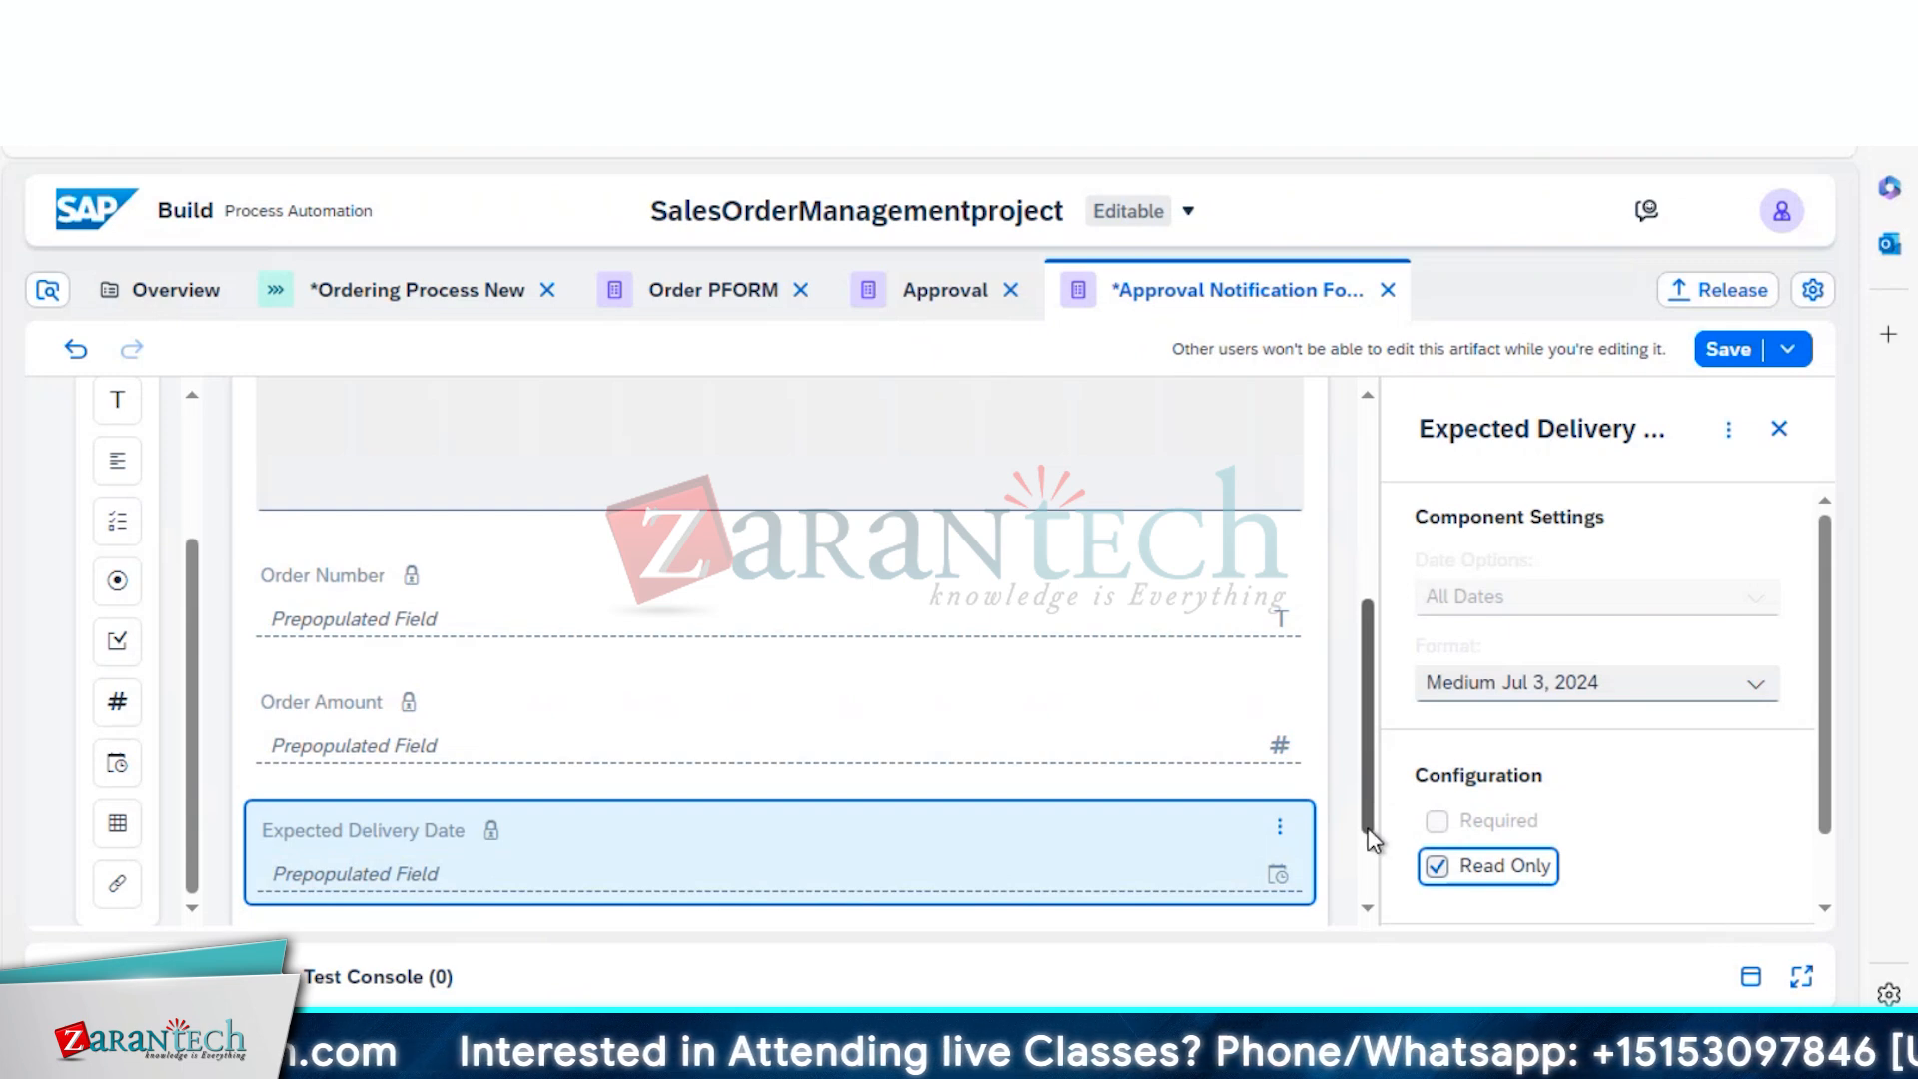
pyautogui.scroll(-1, 1370, 839)
pyautogui.scroll(5, 1359, 851)
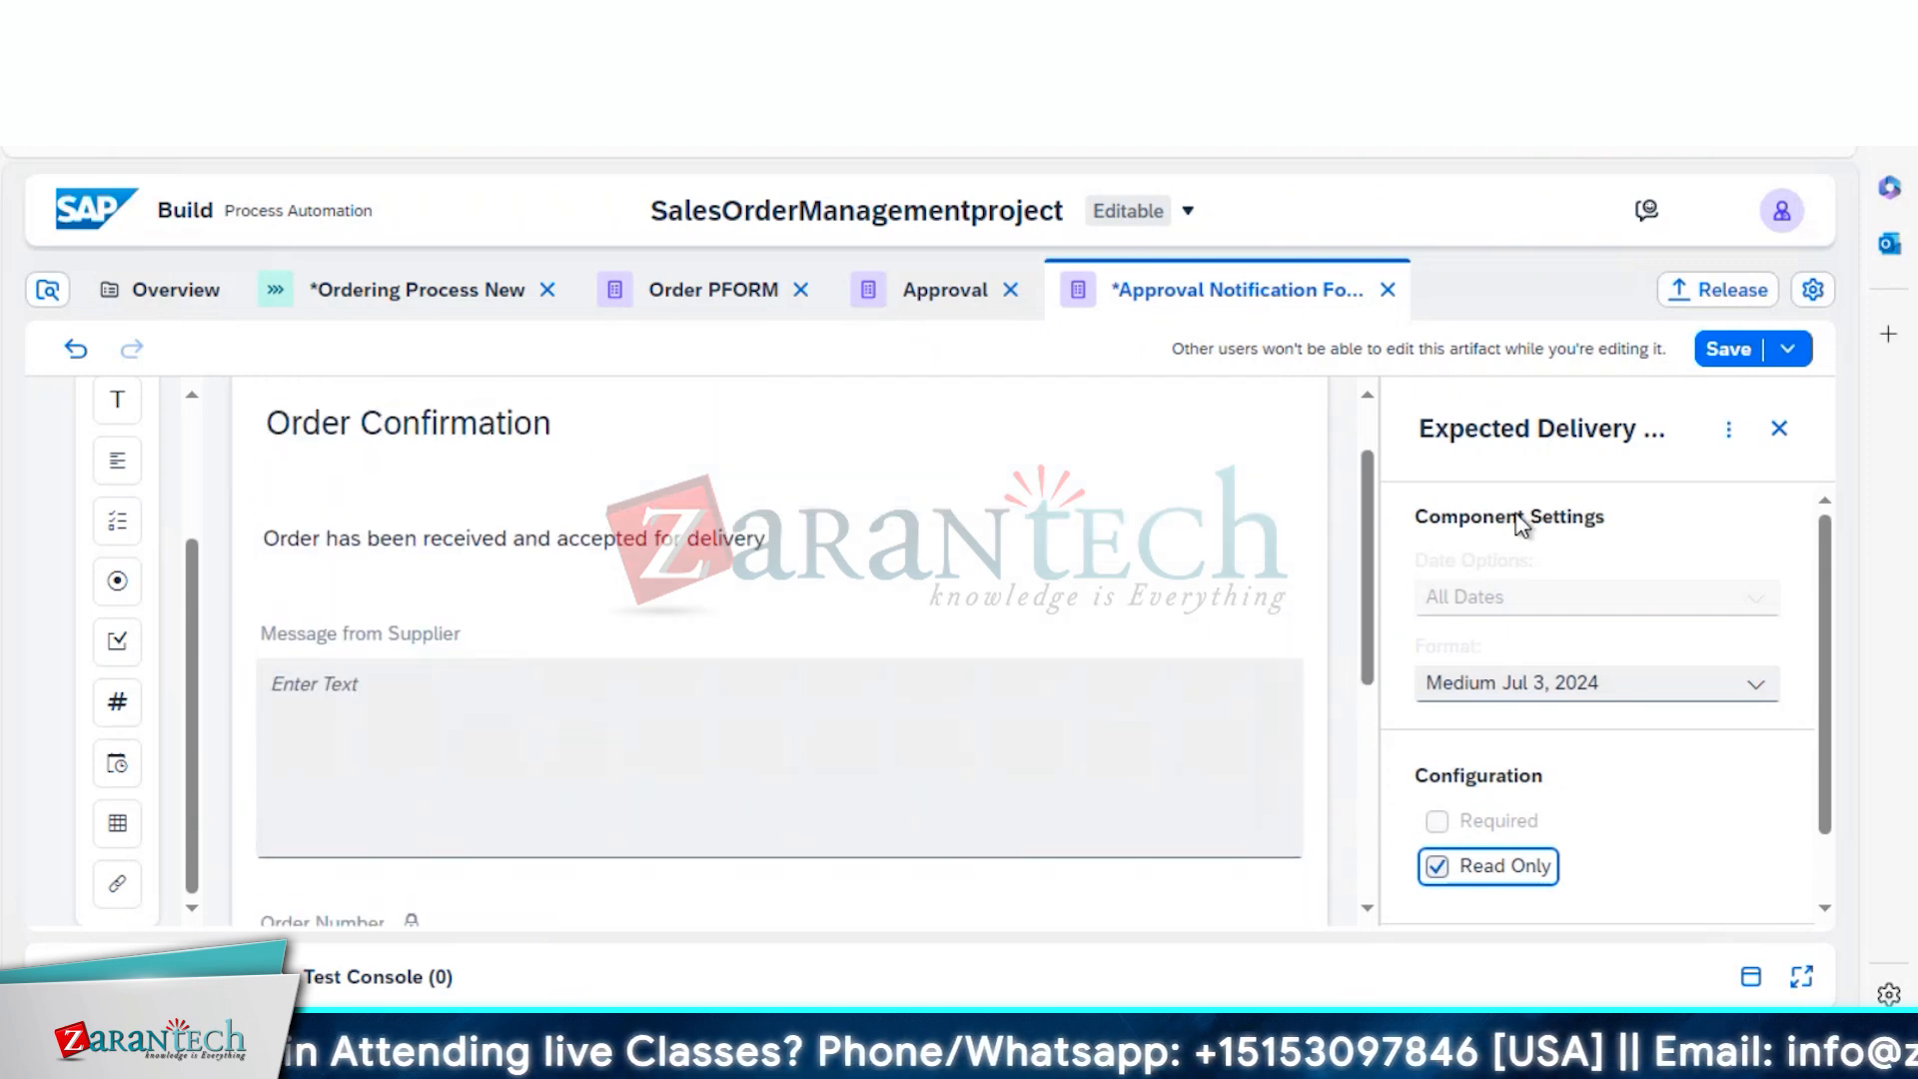
pyautogui.click(1729, 352)
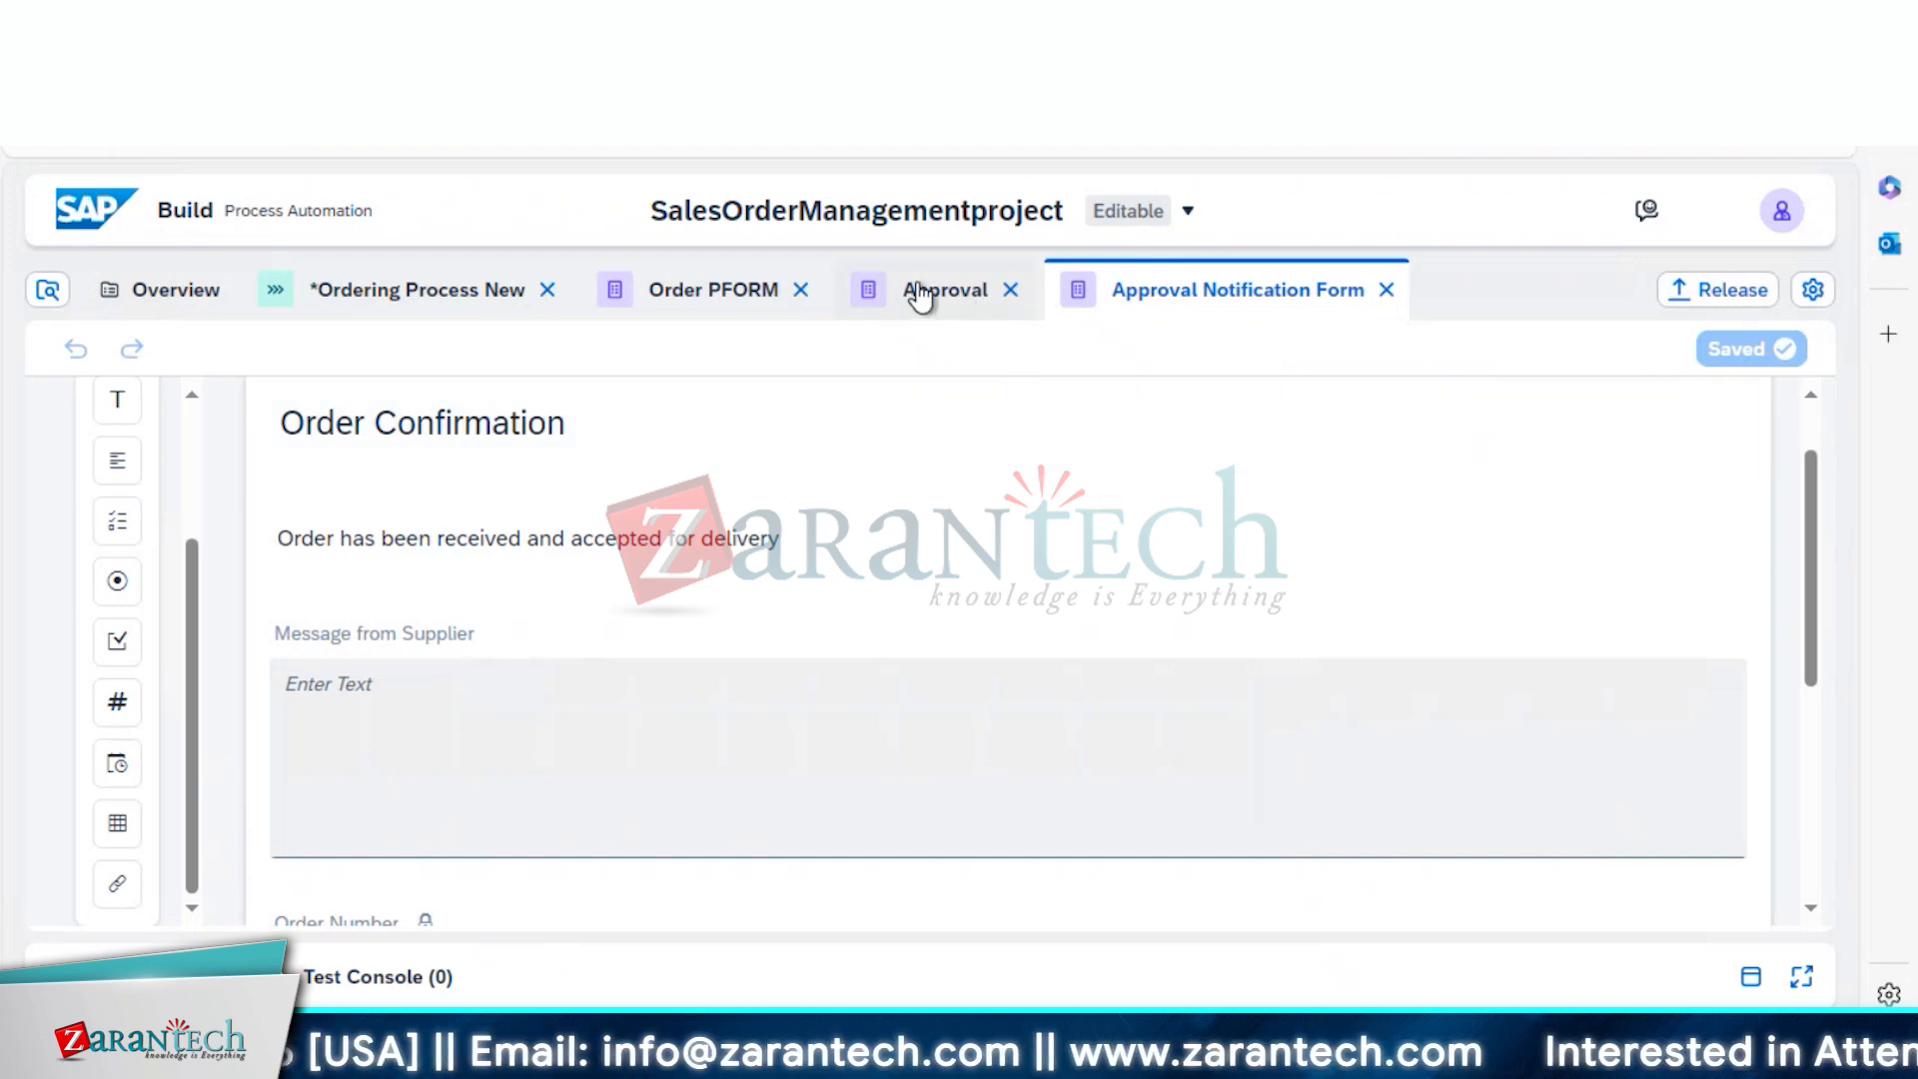
# Go to the project Overview and open the '...' menu on the Approval Notification Form row
pyautogui.click(721, 296)
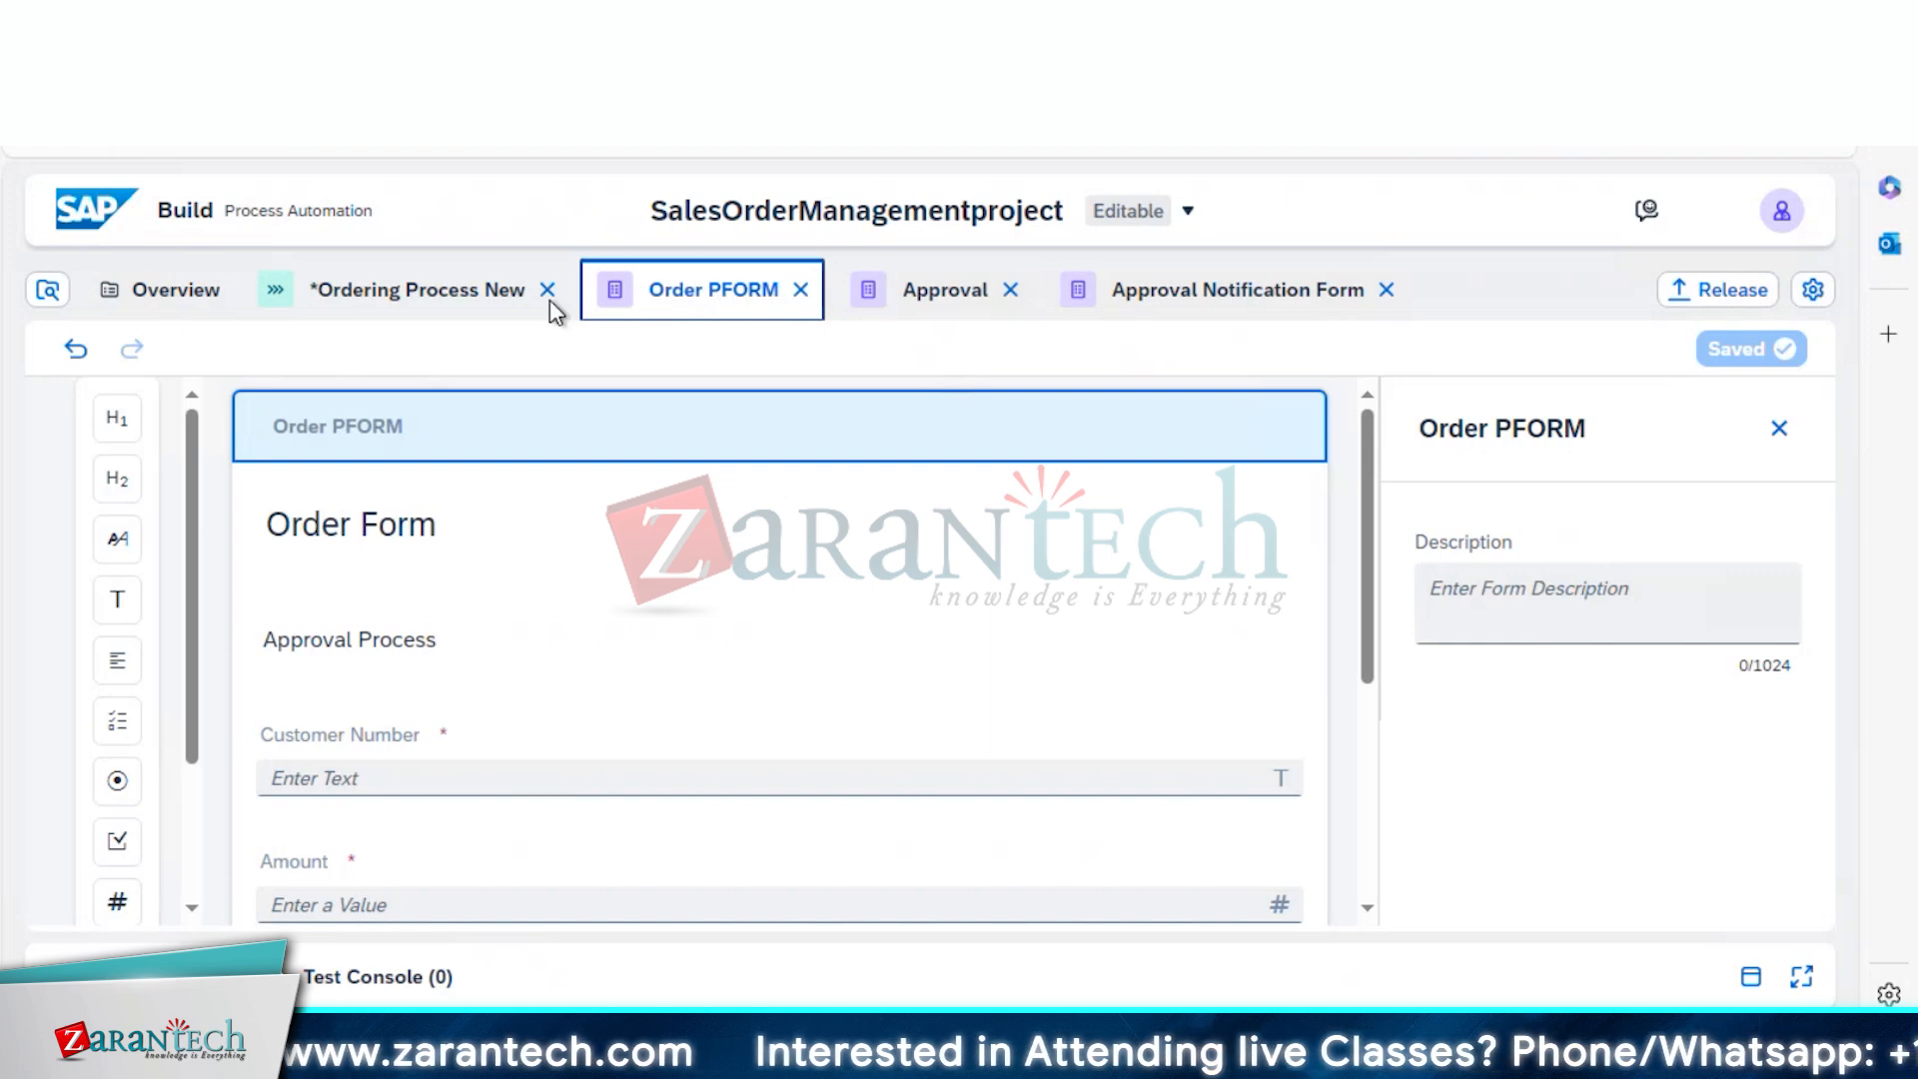
pyautogui.click(443, 283)
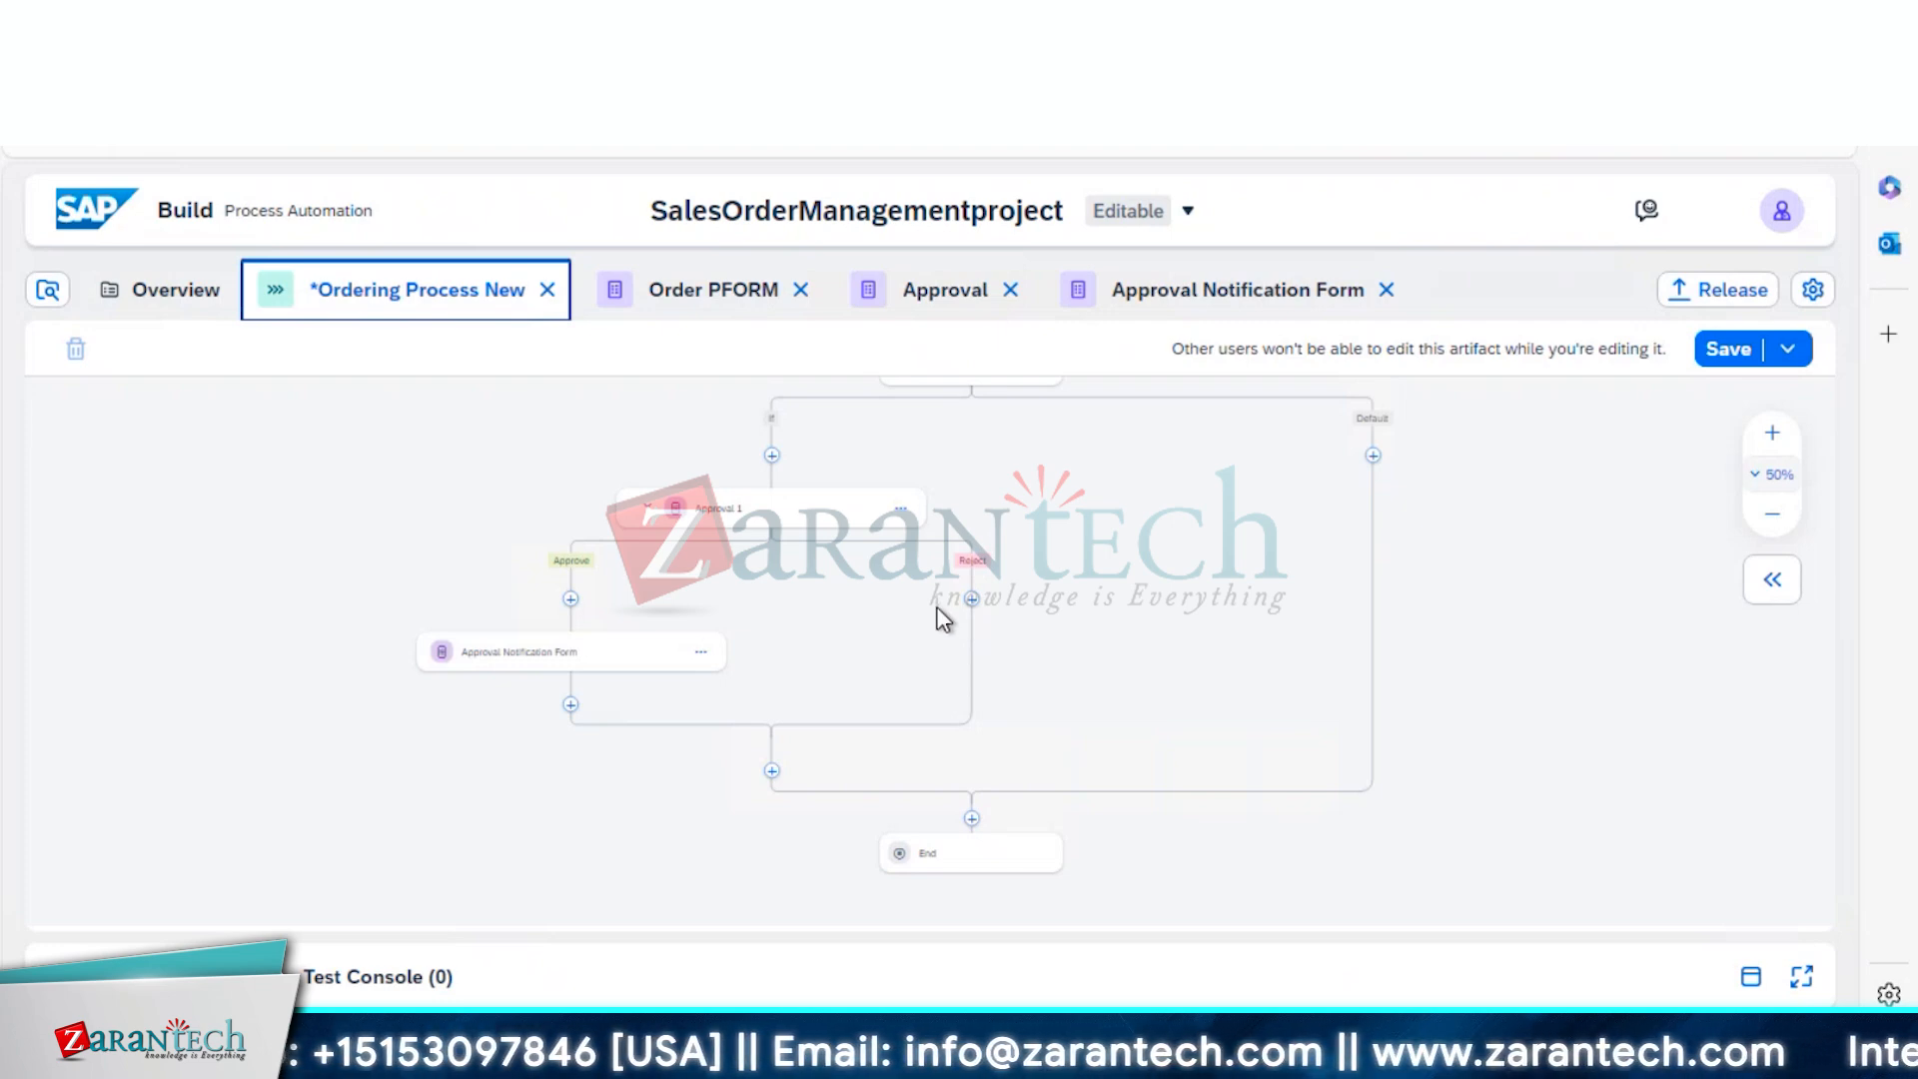
pyautogui.click(170, 292)
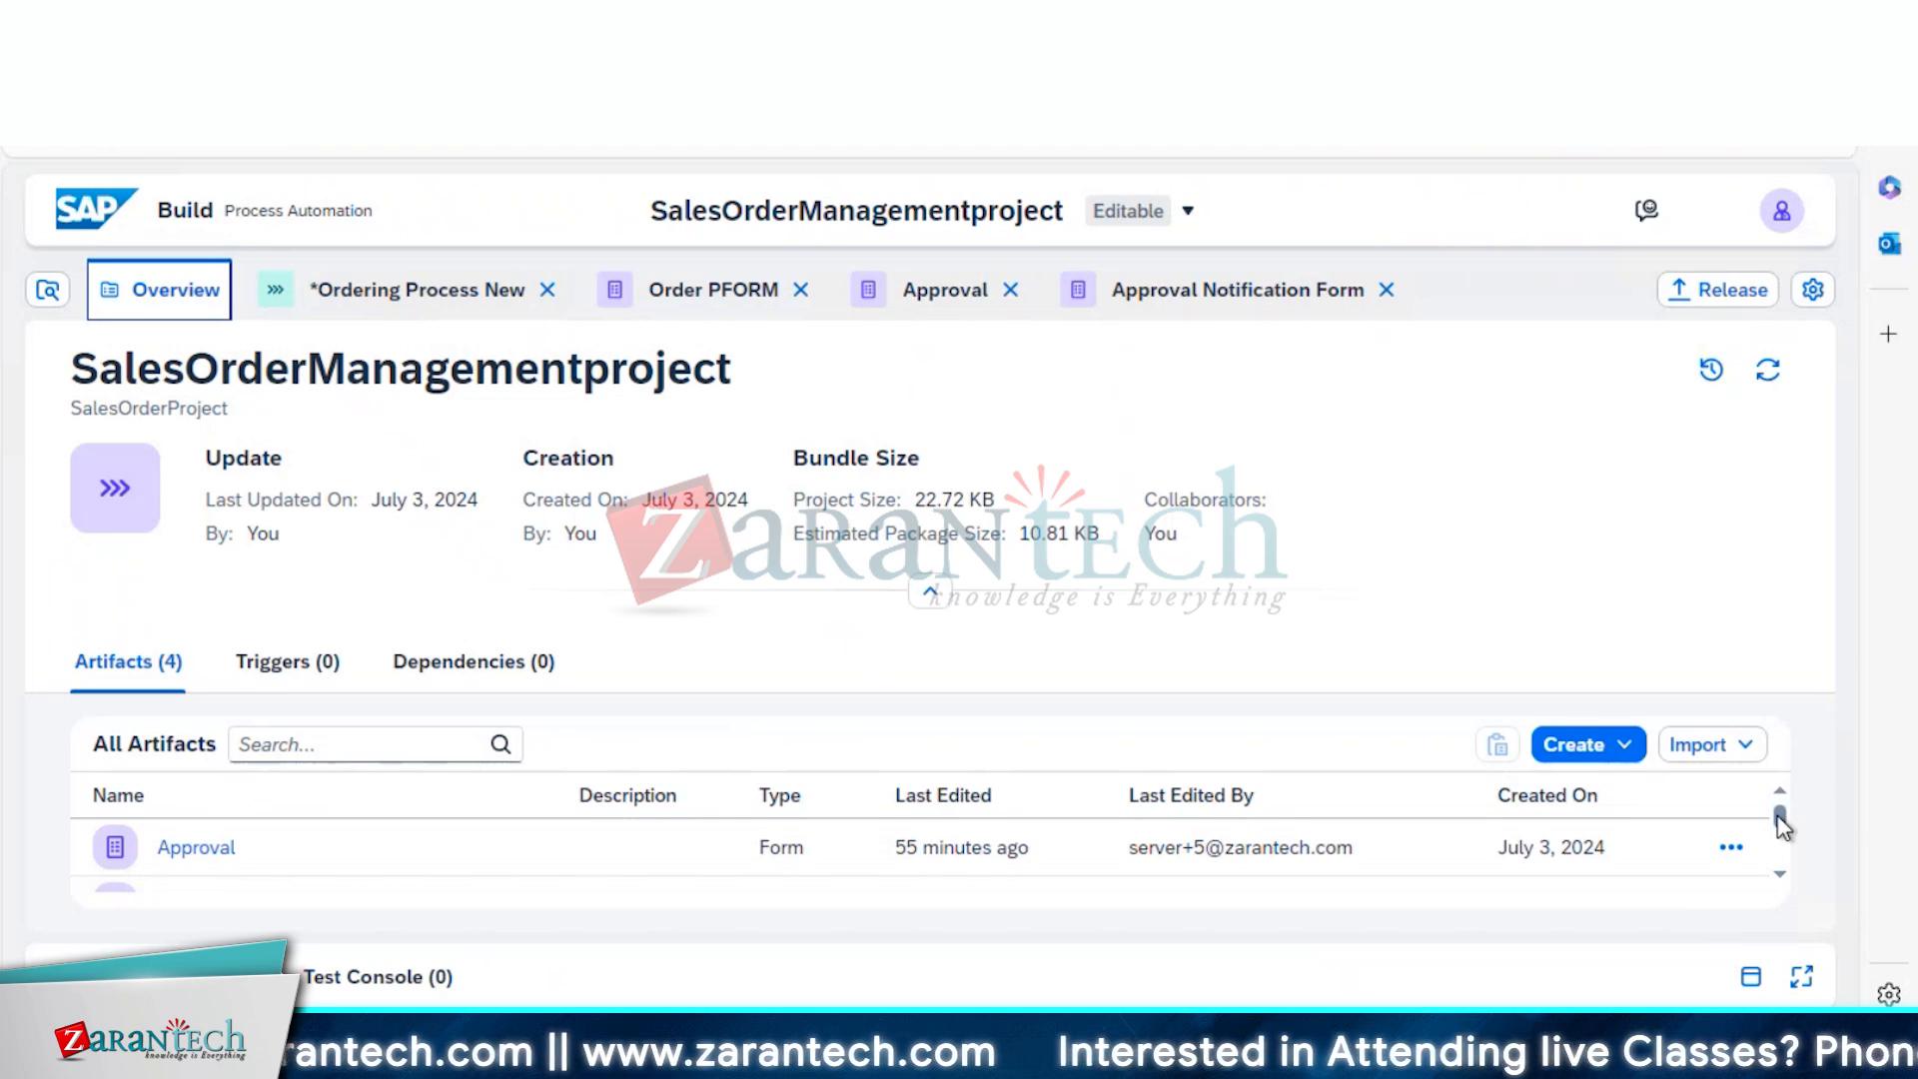
pyautogui.moveTo(1783, 825); pyautogui.dragTo(1786, 837)
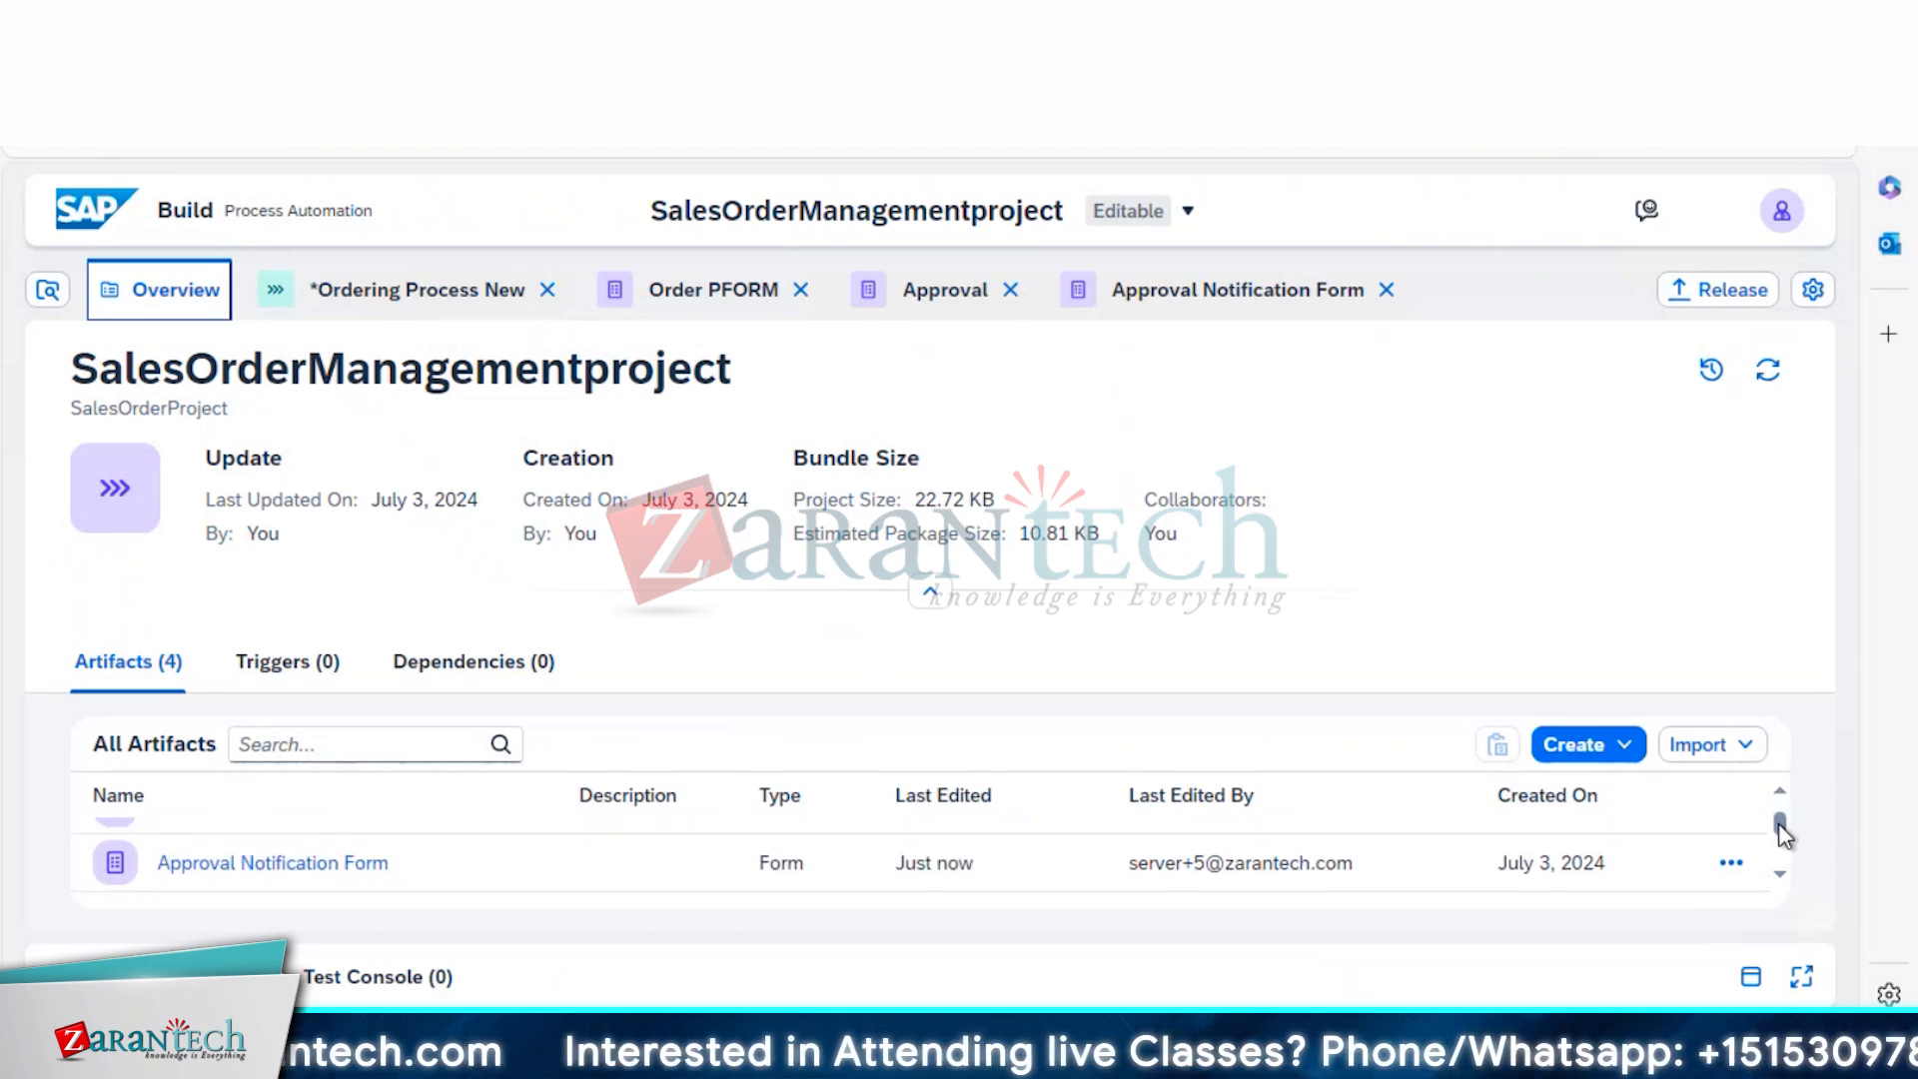
pyautogui.tripleClick(375, 872)
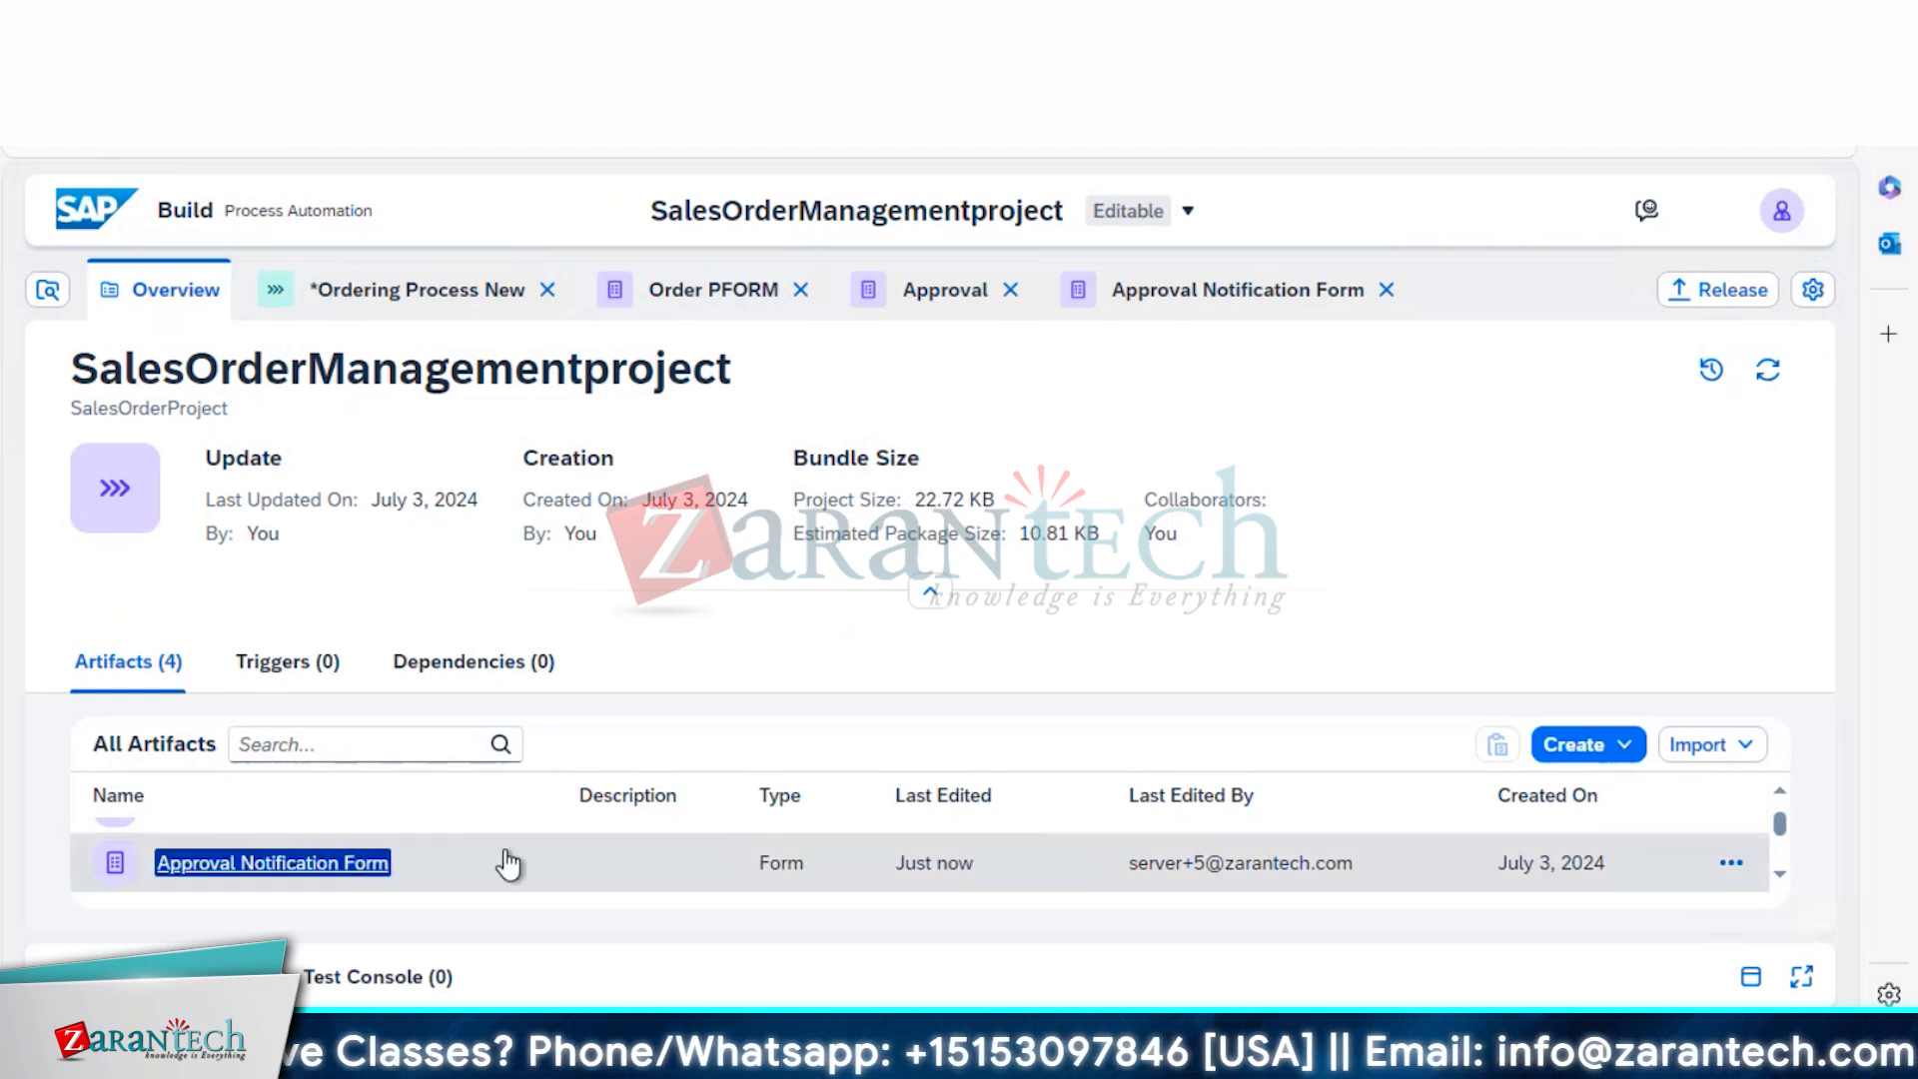
pyautogui.click(1731, 862)
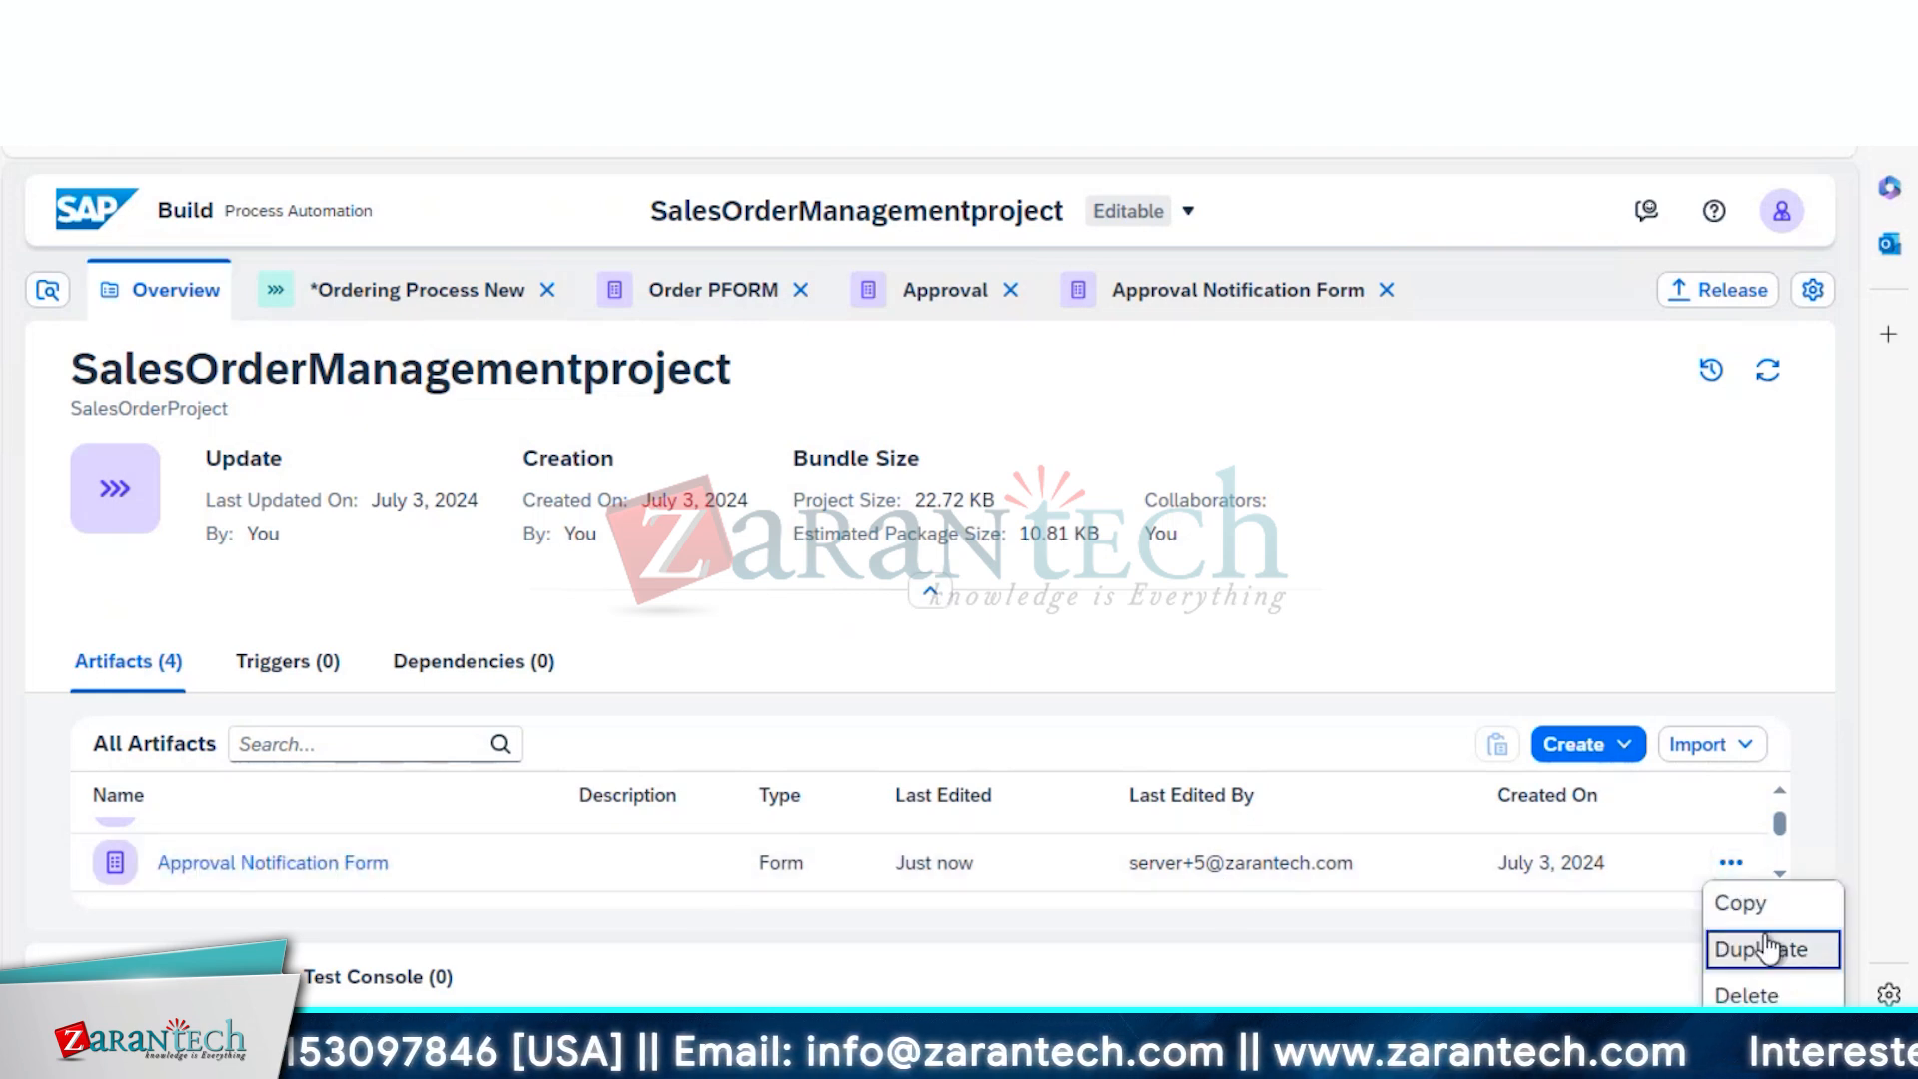
# Duplicate the Approval Notification Form under the name 'Rejection Notification Form'
pyautogui.click(1763, 965)
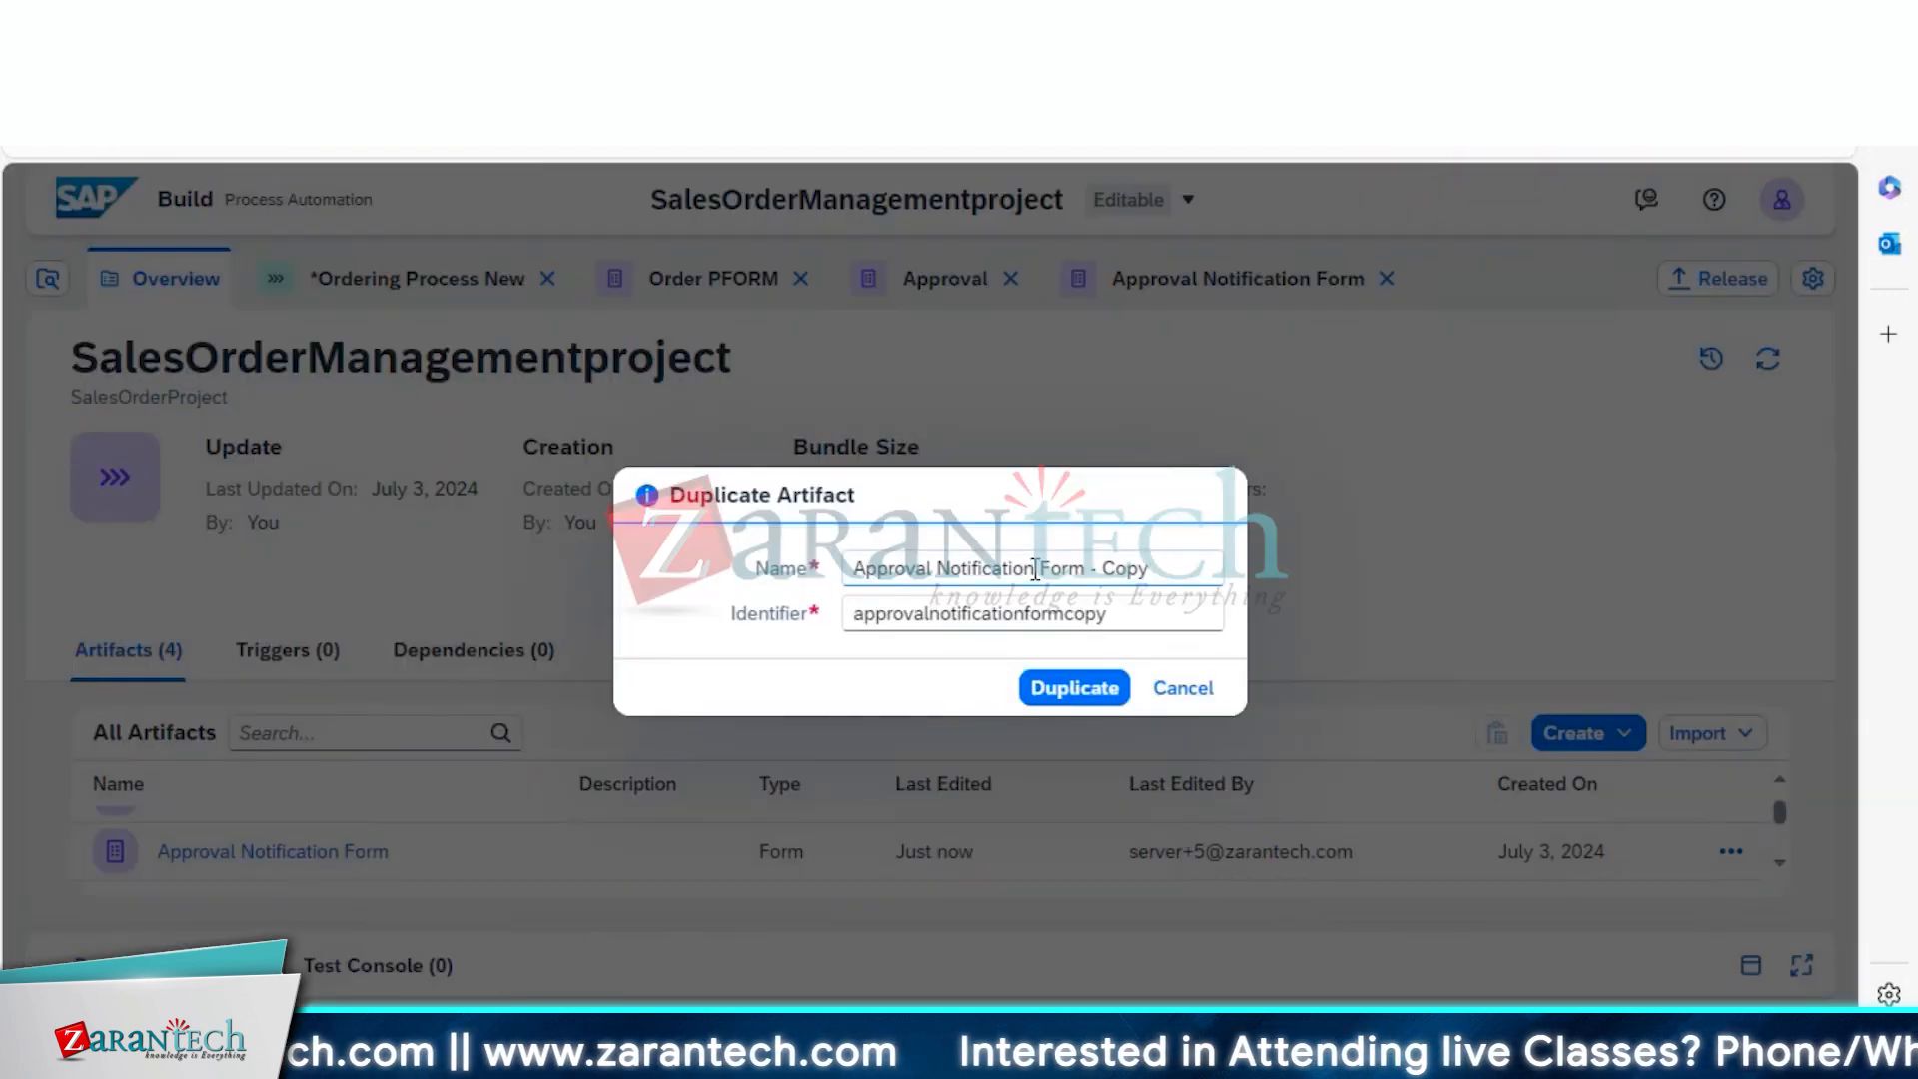
pyautogui.click(929, 571)
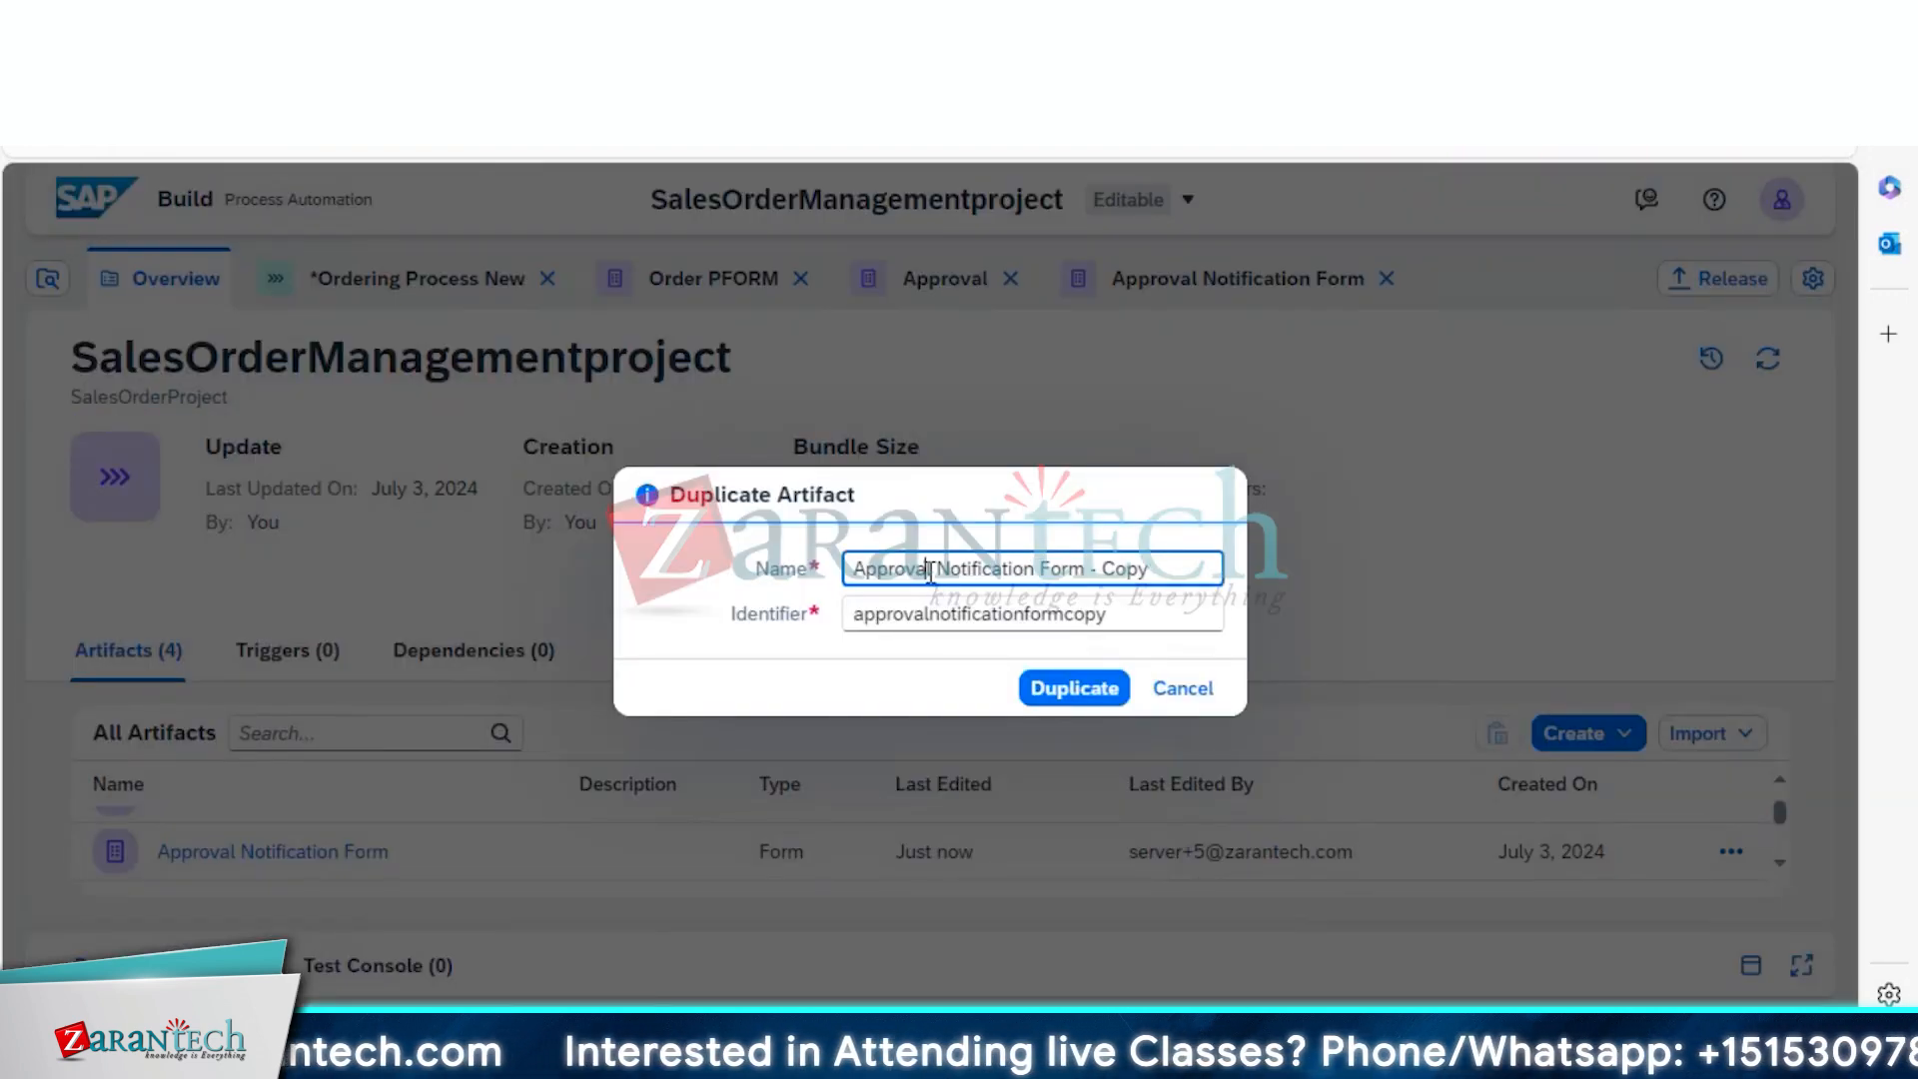
pyautogui.press('BackSpace')
pyautogui.press('BackSpace')
pyautogui.press('BackSpace')
pyautogui.press('BackSpace')
pyautogui.press('BackSpace')
pyautogui.press('BackSpace')
pyautogui.press('BackSpace')
pyautogui.press('BackSpace')
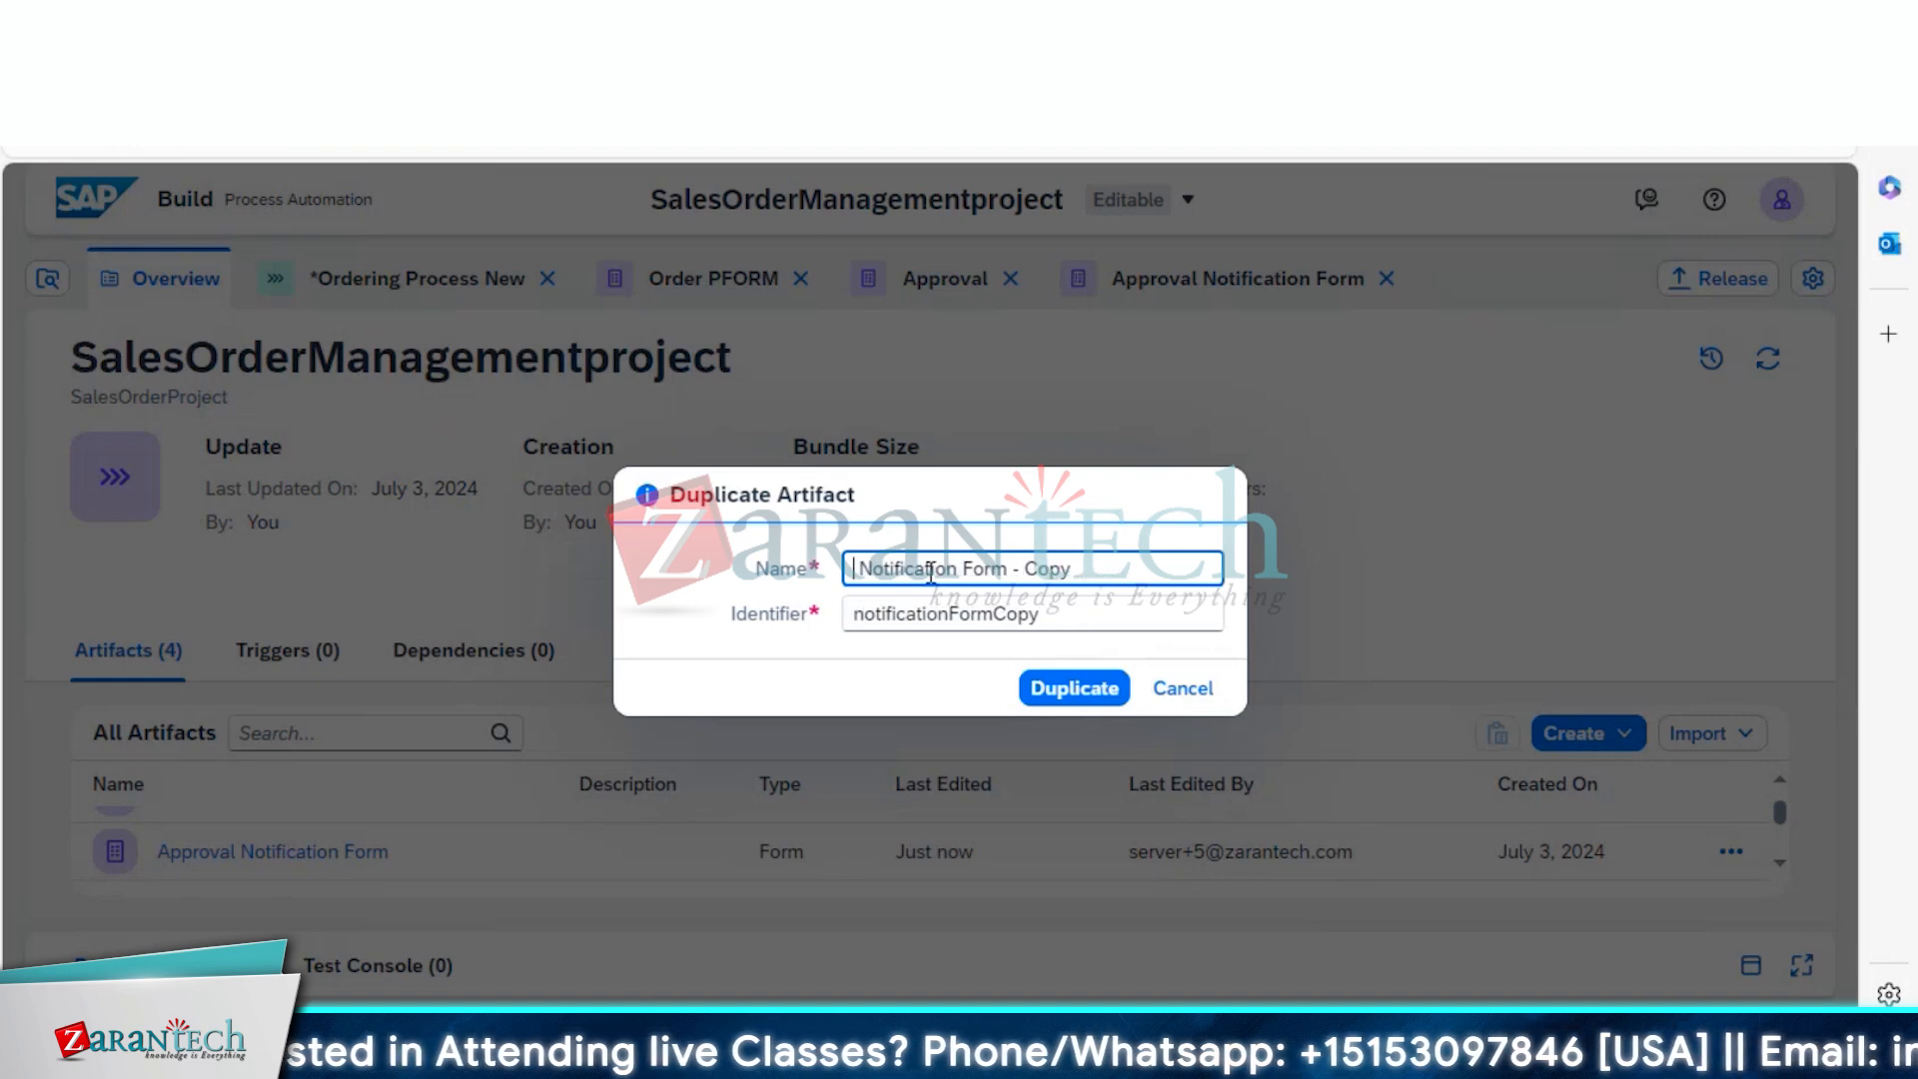
pyautogui.write('Rejec ')
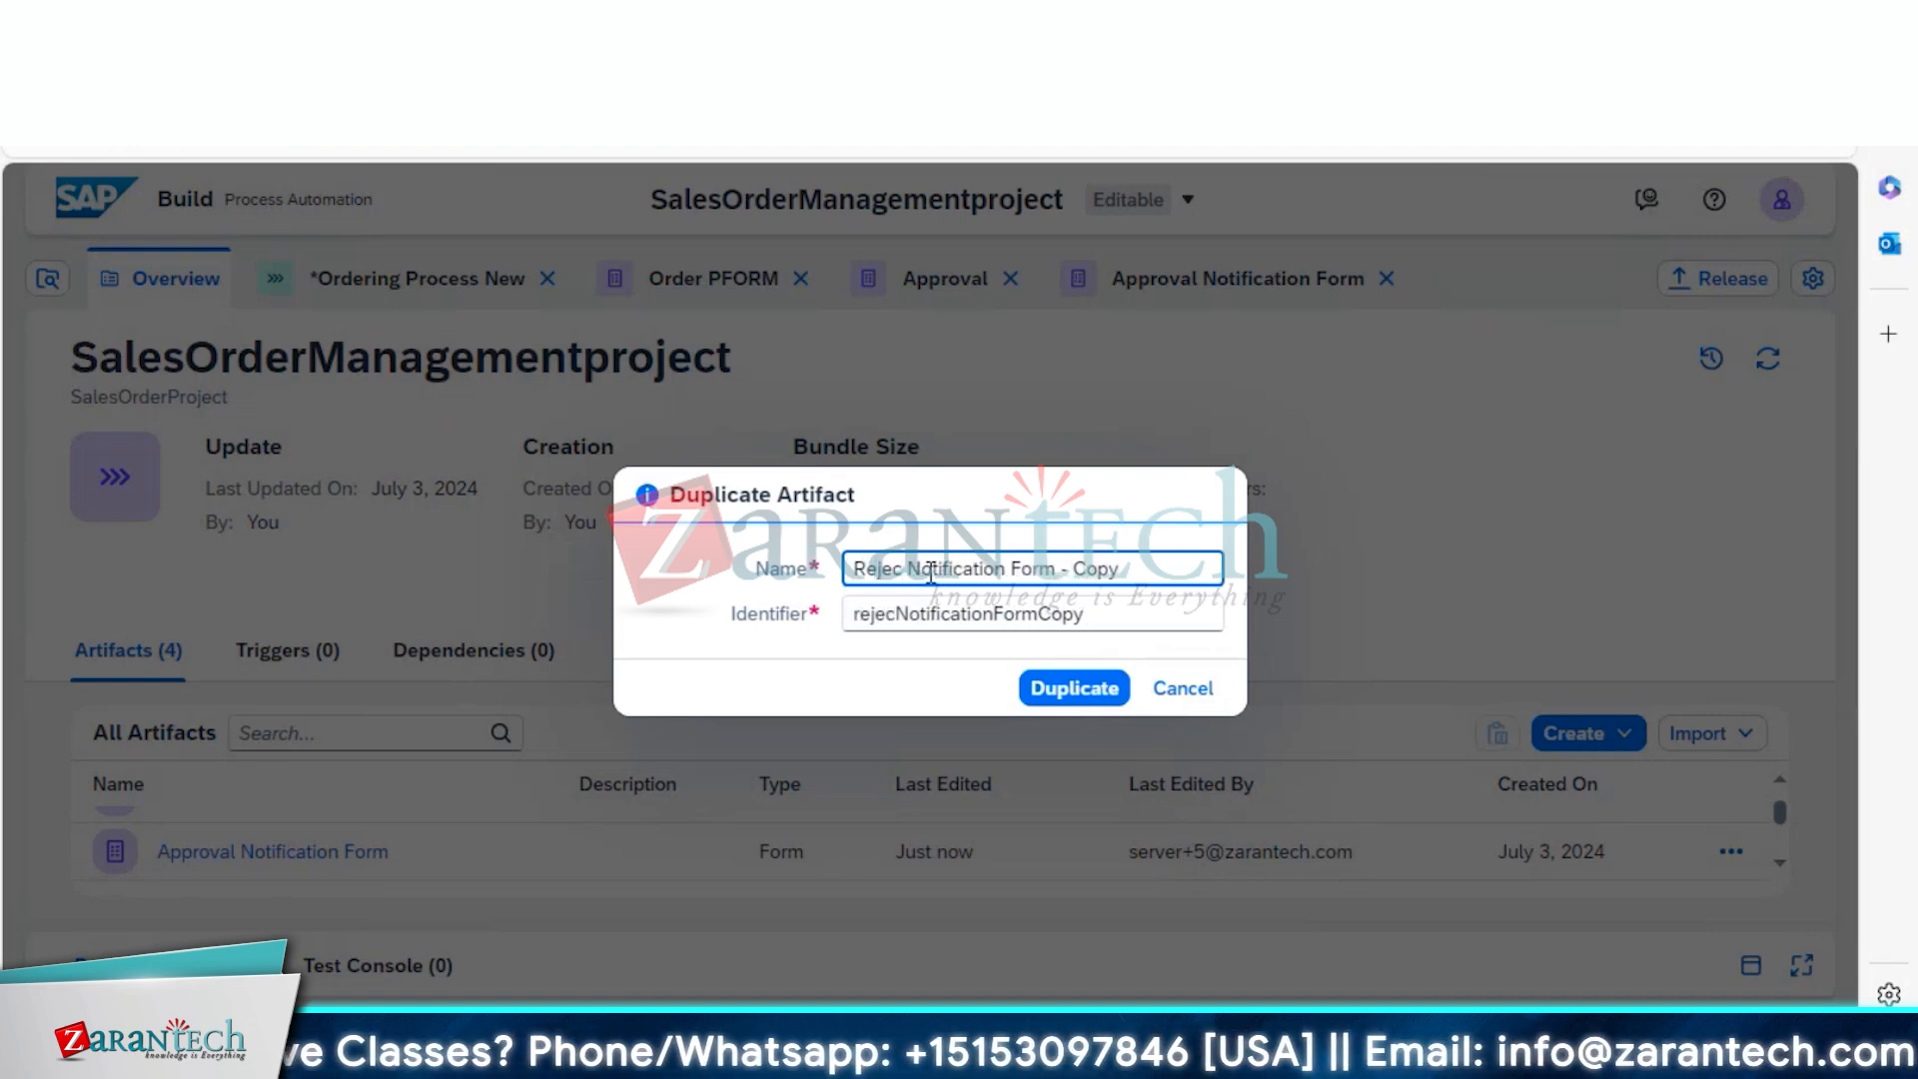
pyautogui.write('tion')
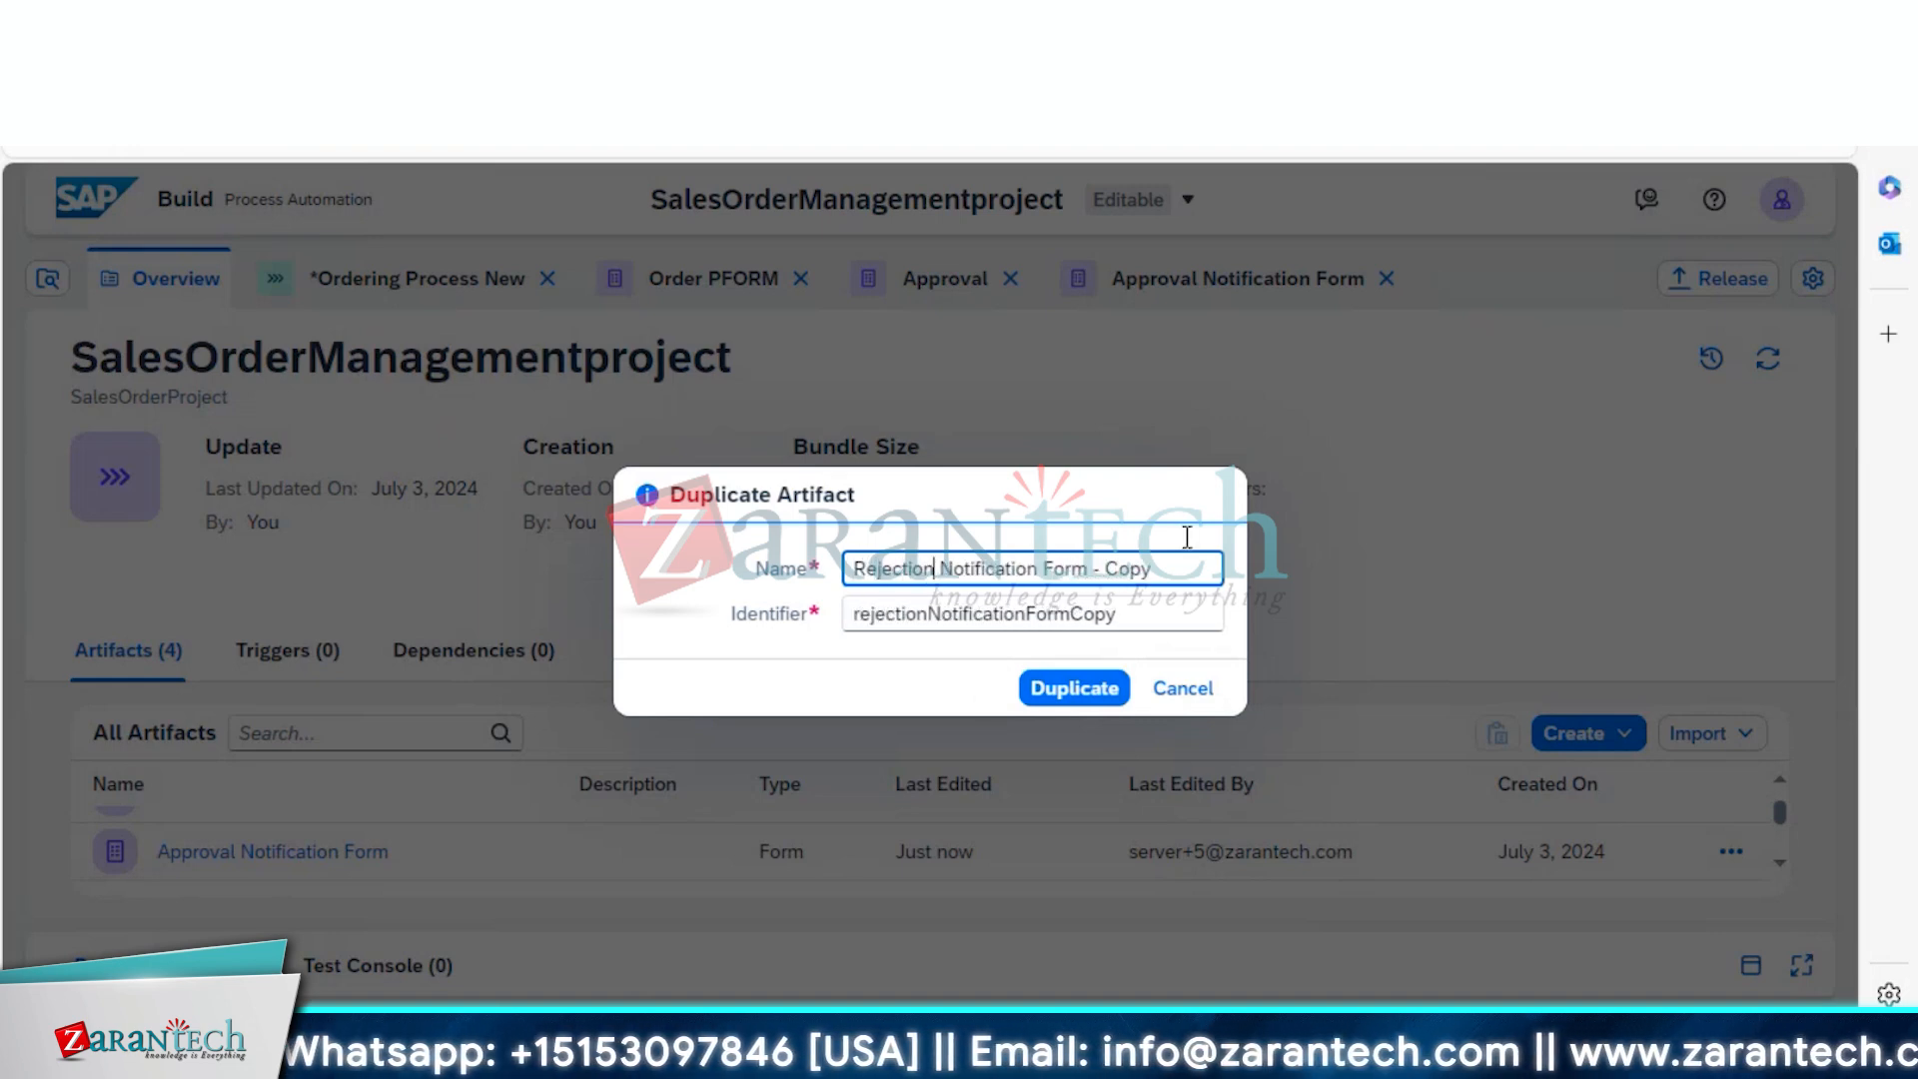
pyautogui.click(1162, 578)
pyautogui.press('BackSpace')
pyautogui.press('BackSpace')
pyautogui.press('BackSpace')
pyautogui.press('BackSpace')
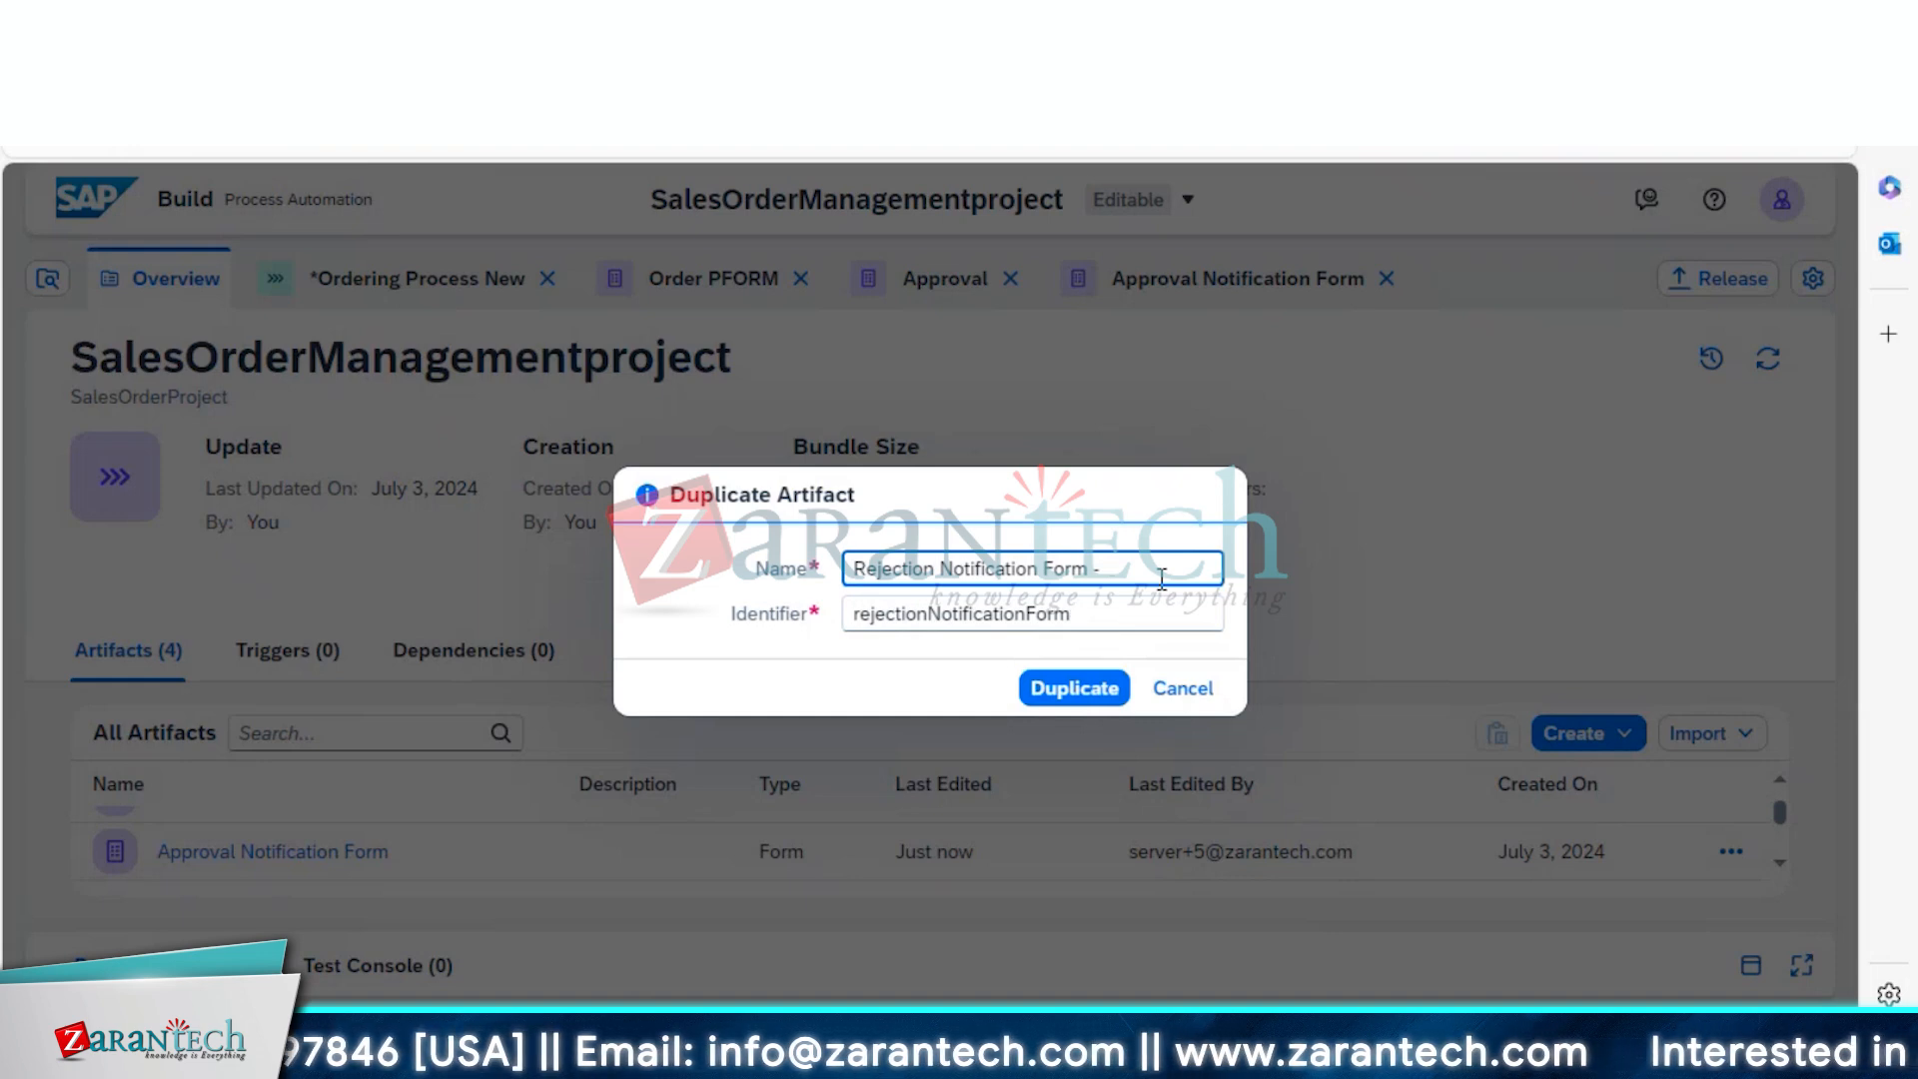
pyautogui.press('BackSpace')
pyautogui.press('BackSpace')
pyautogui.click(1074, 688)
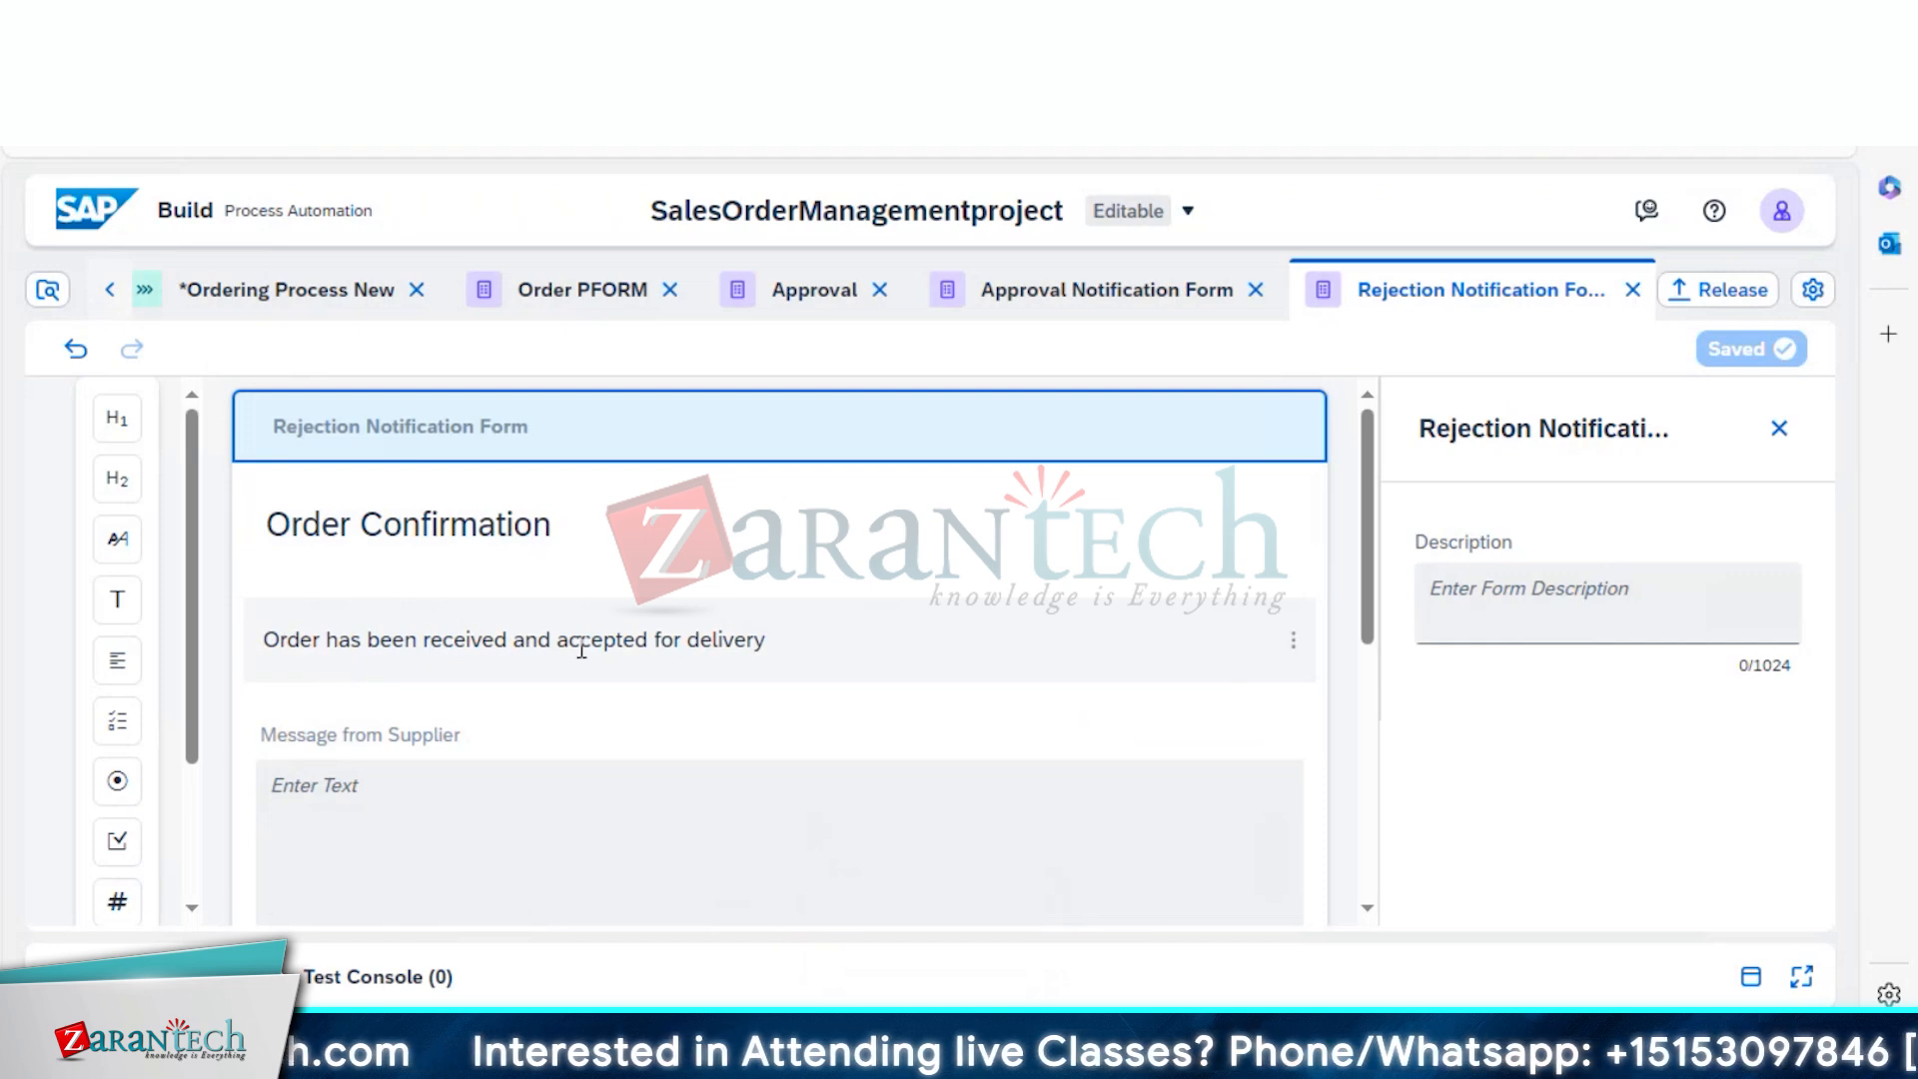
# Retype the heading's 'Confirmation' as 'Rejected' so it reads 'Order Rejected'
pyautogui.click(514, 639)
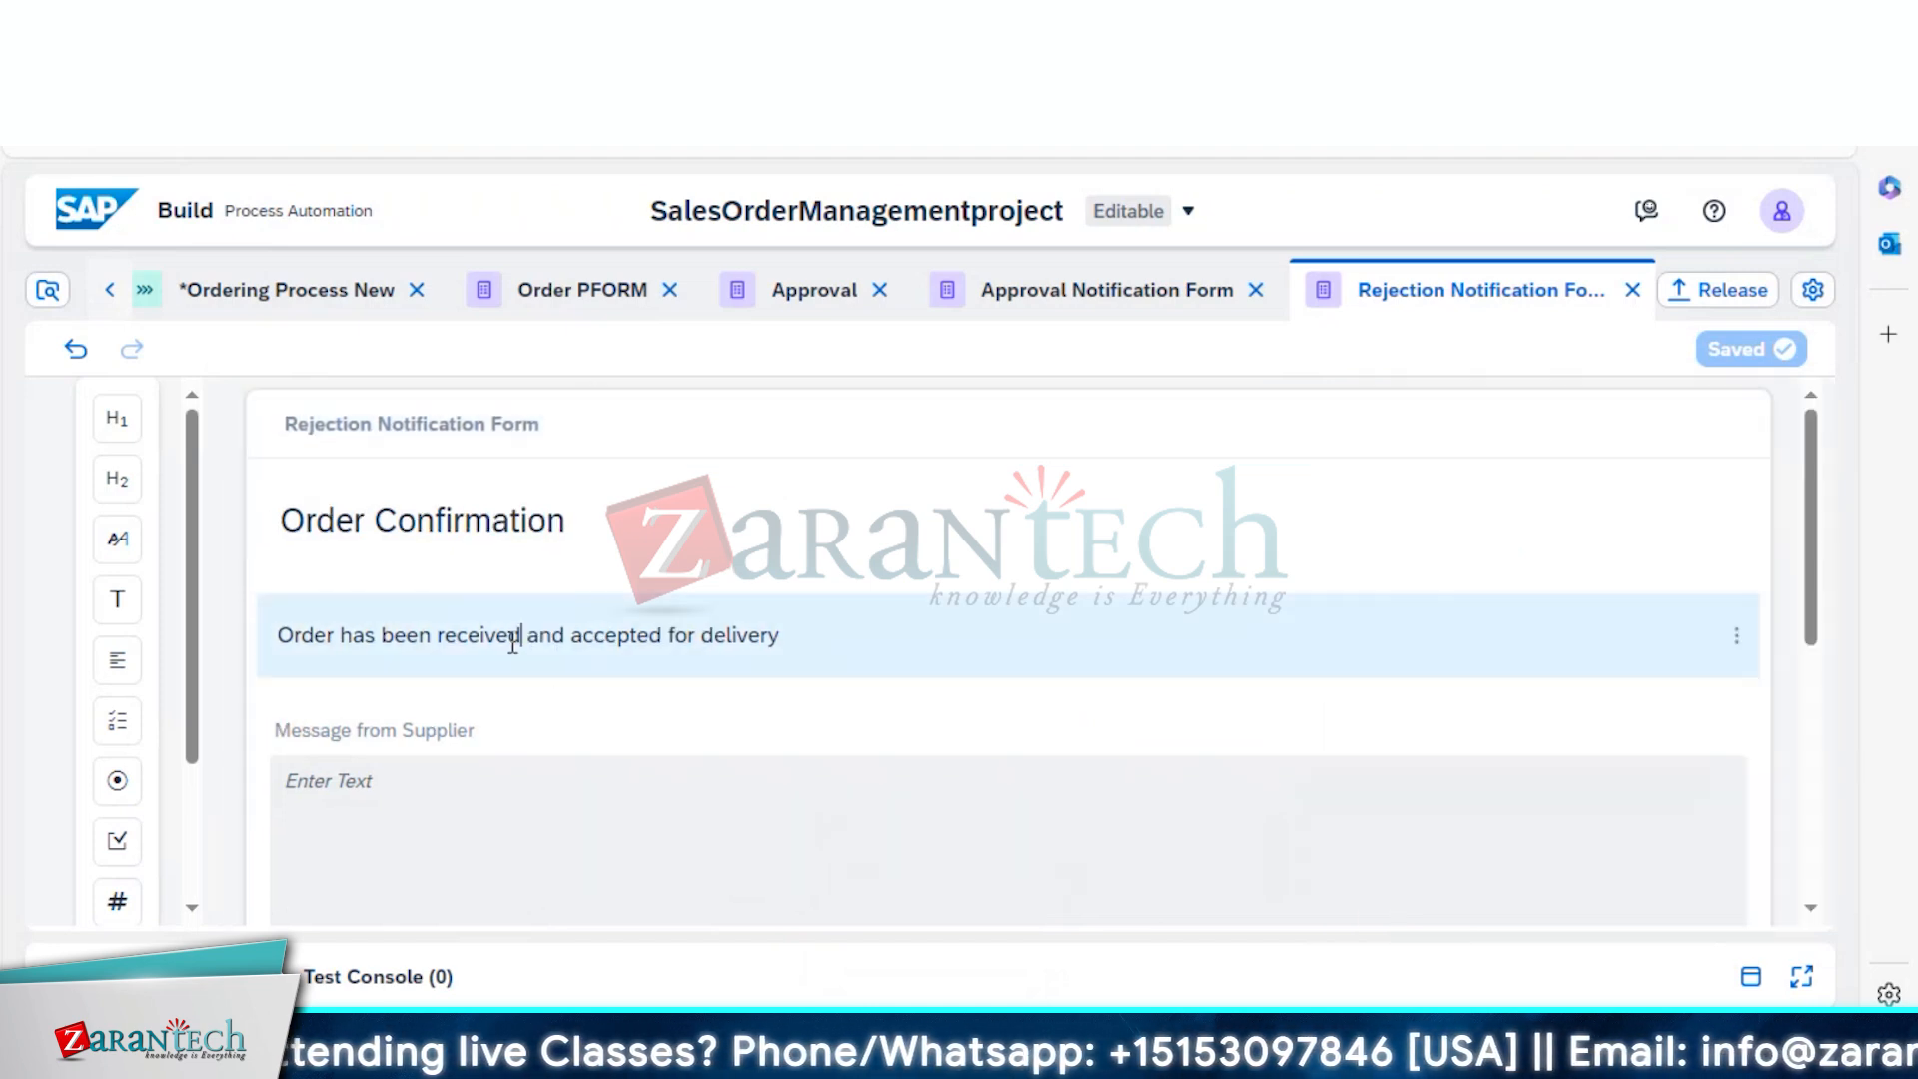
pyautogui.rightClick(845, 640)
pyautogui.press('Escape')
pyautogui.click(454, 520)
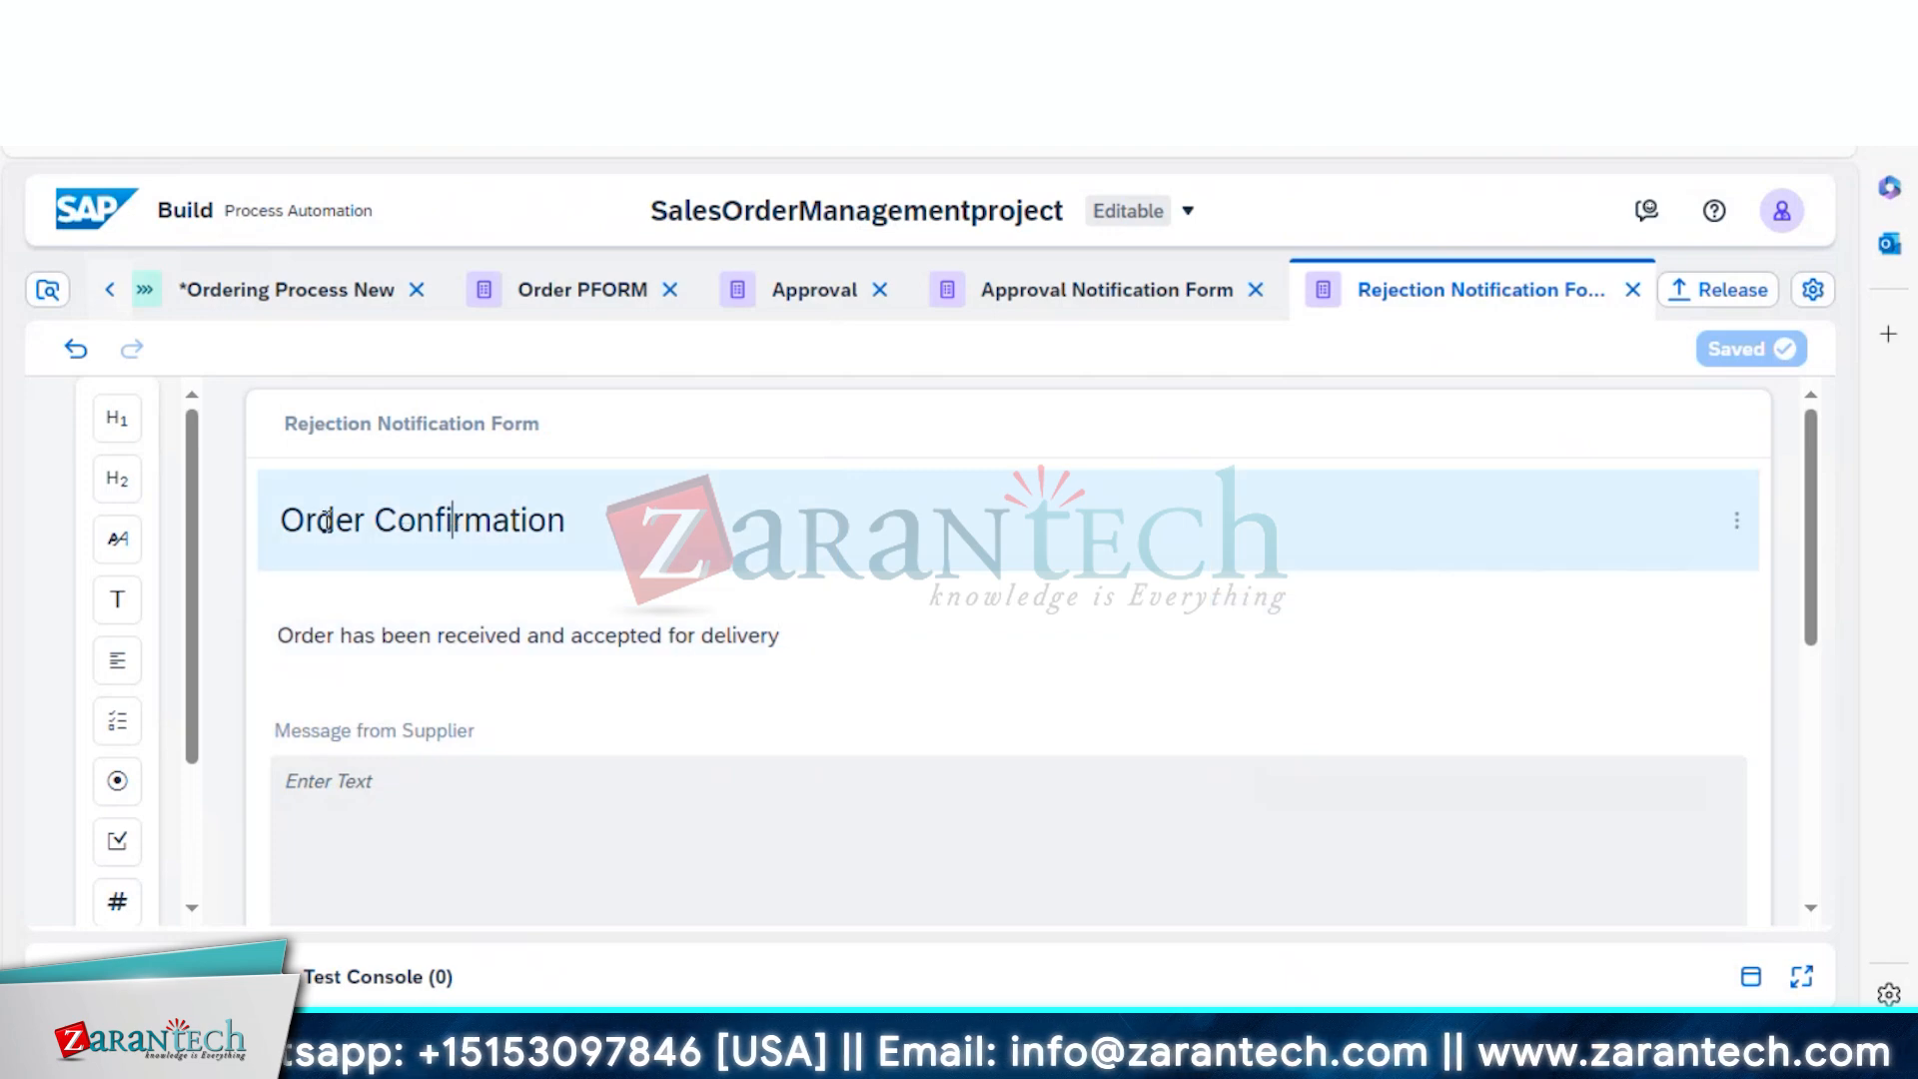
pyautogui.moveTo(377, 521); pyautogui.dragTo(671, 517)
pyautogui.write('Rejection')
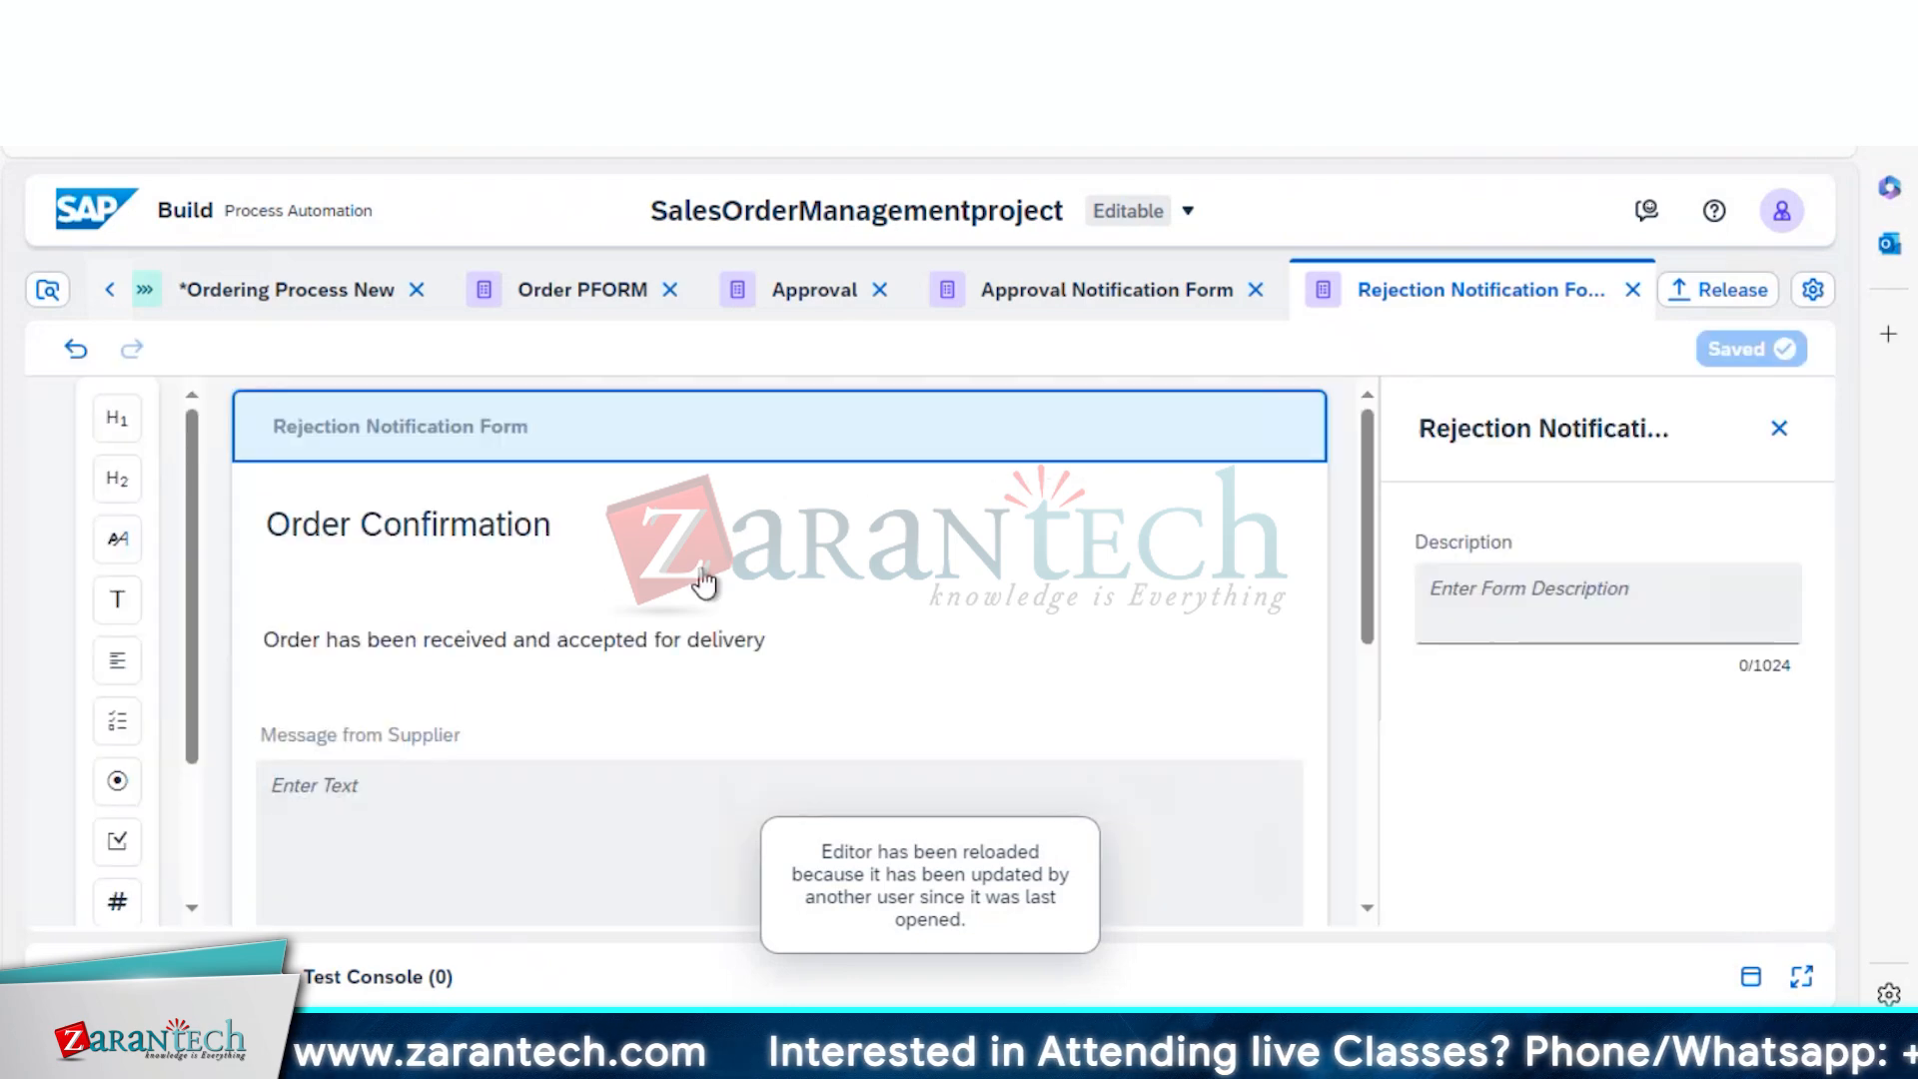
pyautogui.click(527, 637)
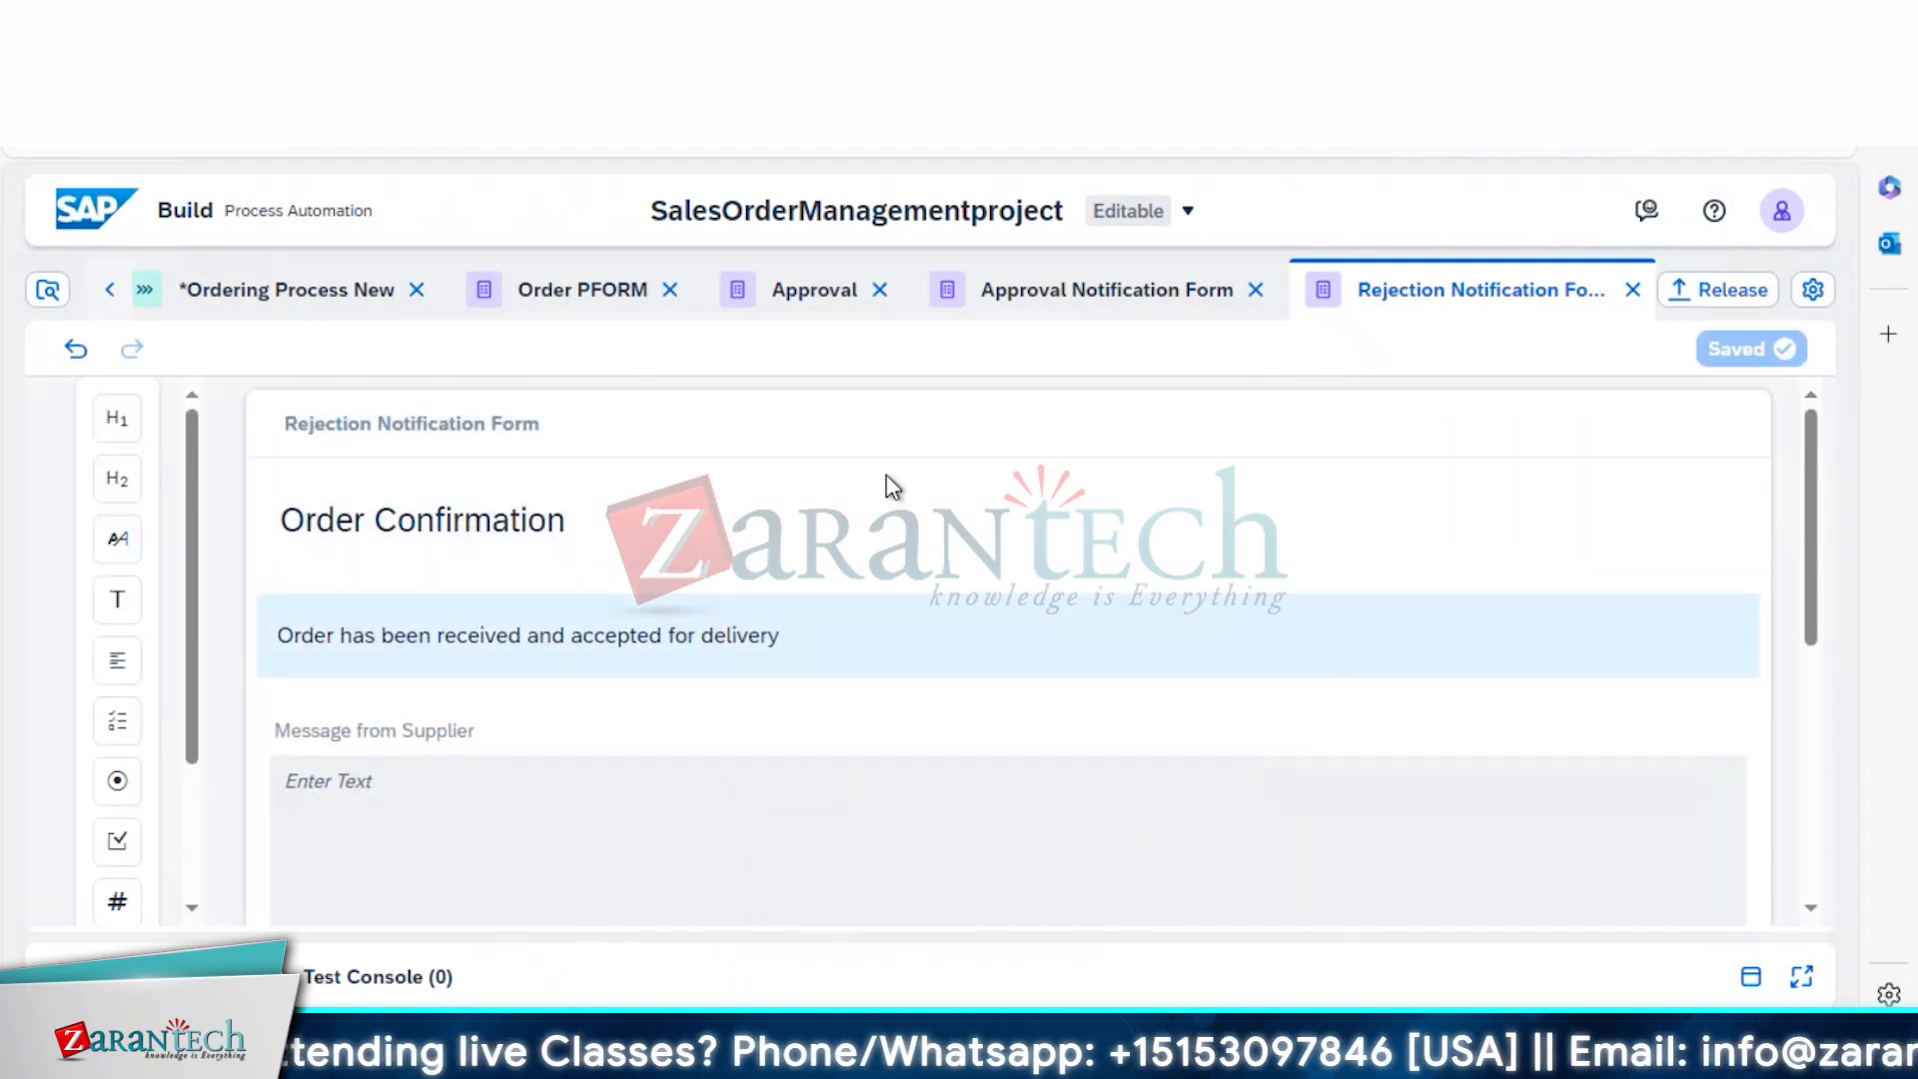
pyautogui.click(562, 506)
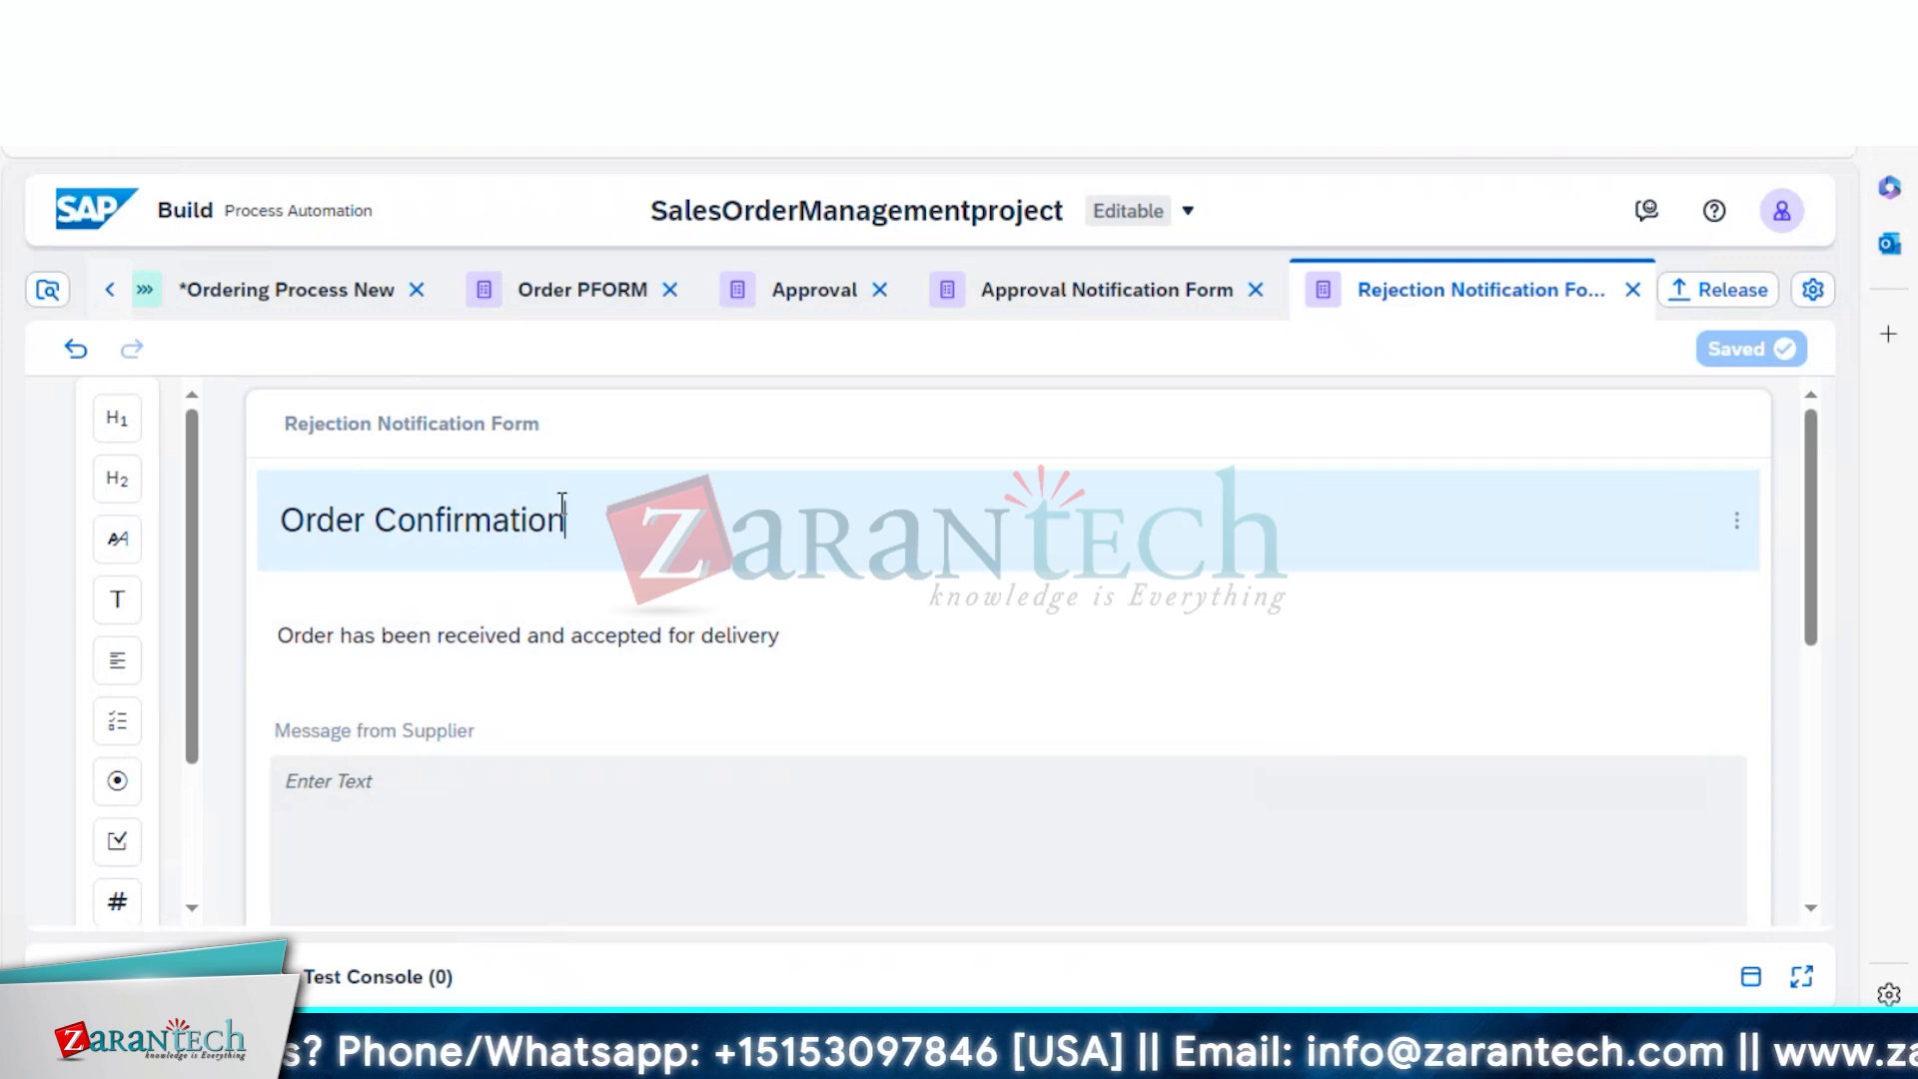
pyautogui.press('BackSpace')
pyautogui.press('BackSpace')
pyautogui.press('BackSpace')
pyautogui.press('BackSpace')
pyautogui.press('BackSpace')
pyautogui.press('BackSpace')
pyautogui.press('BackSpace')
pyautogui.press('BackSpace')
pyautogui.press('BackSpace')
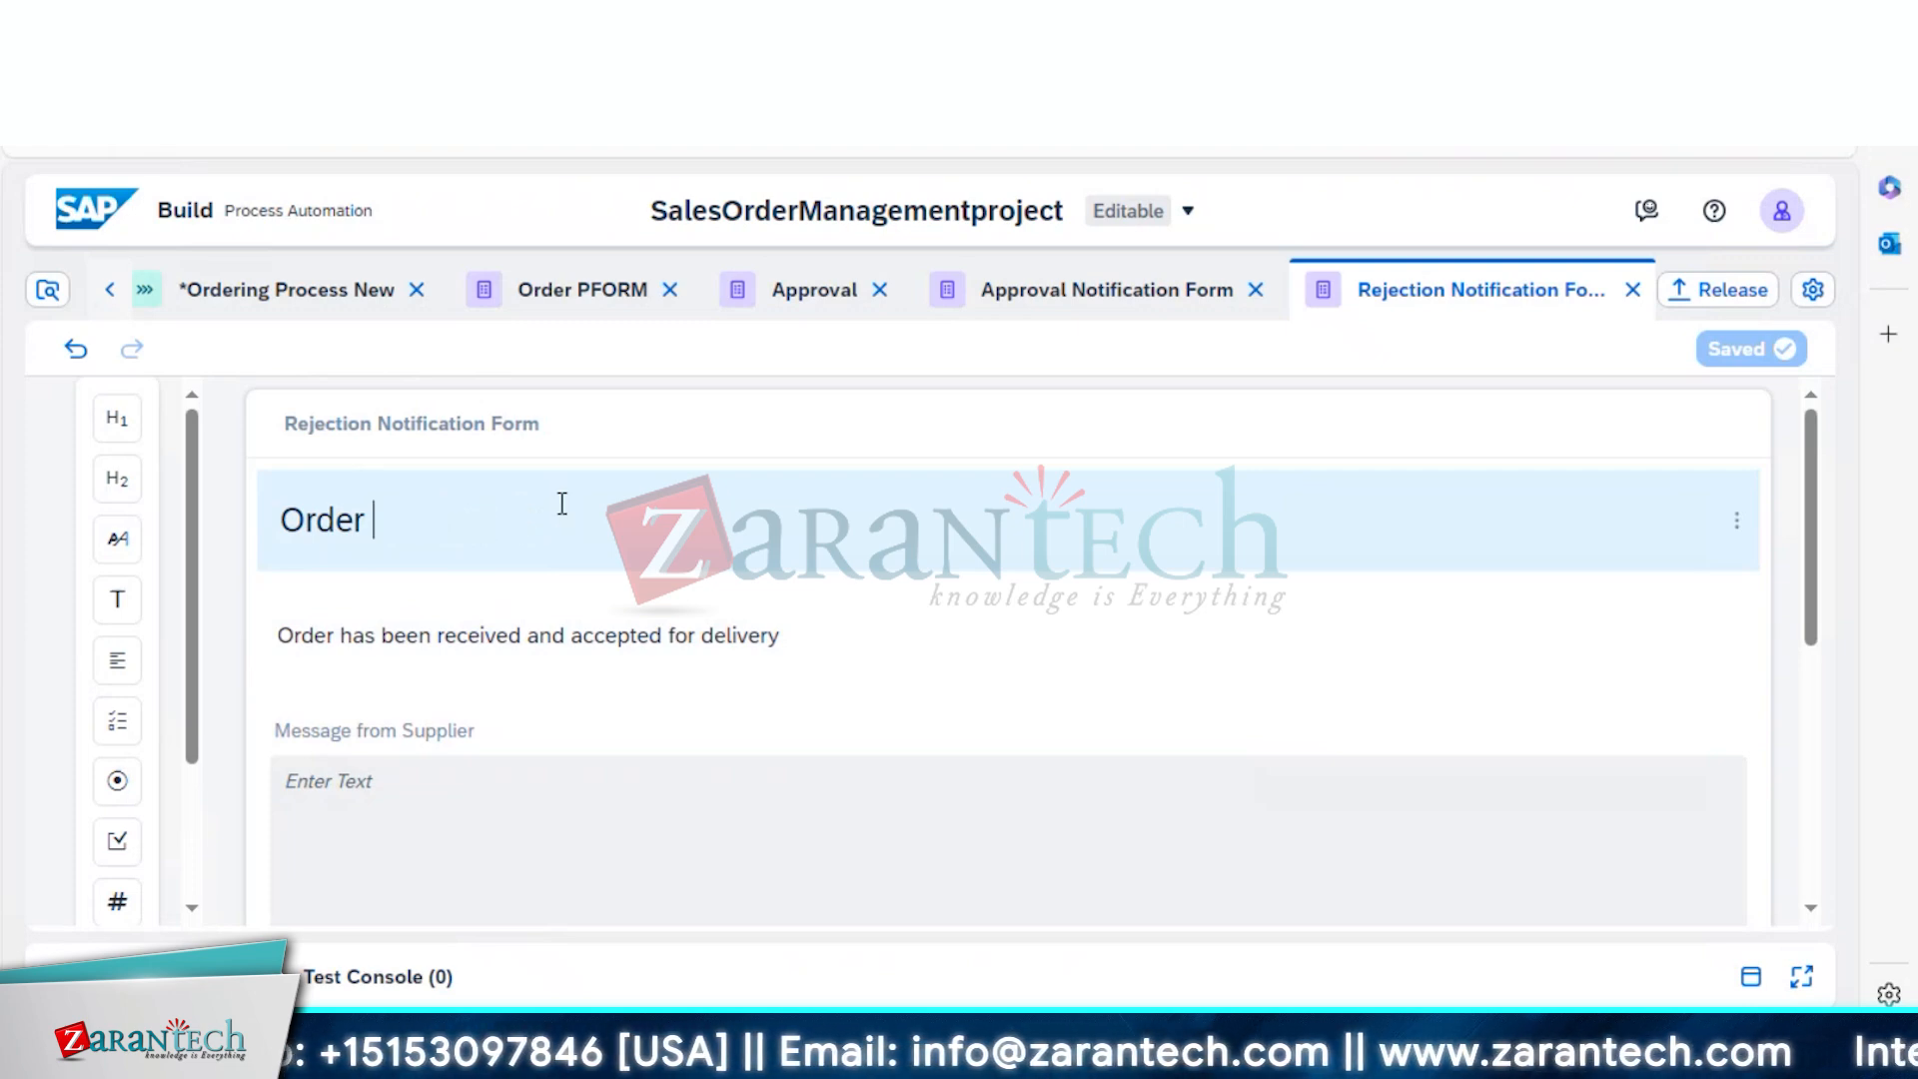
pyautogui.write('R')
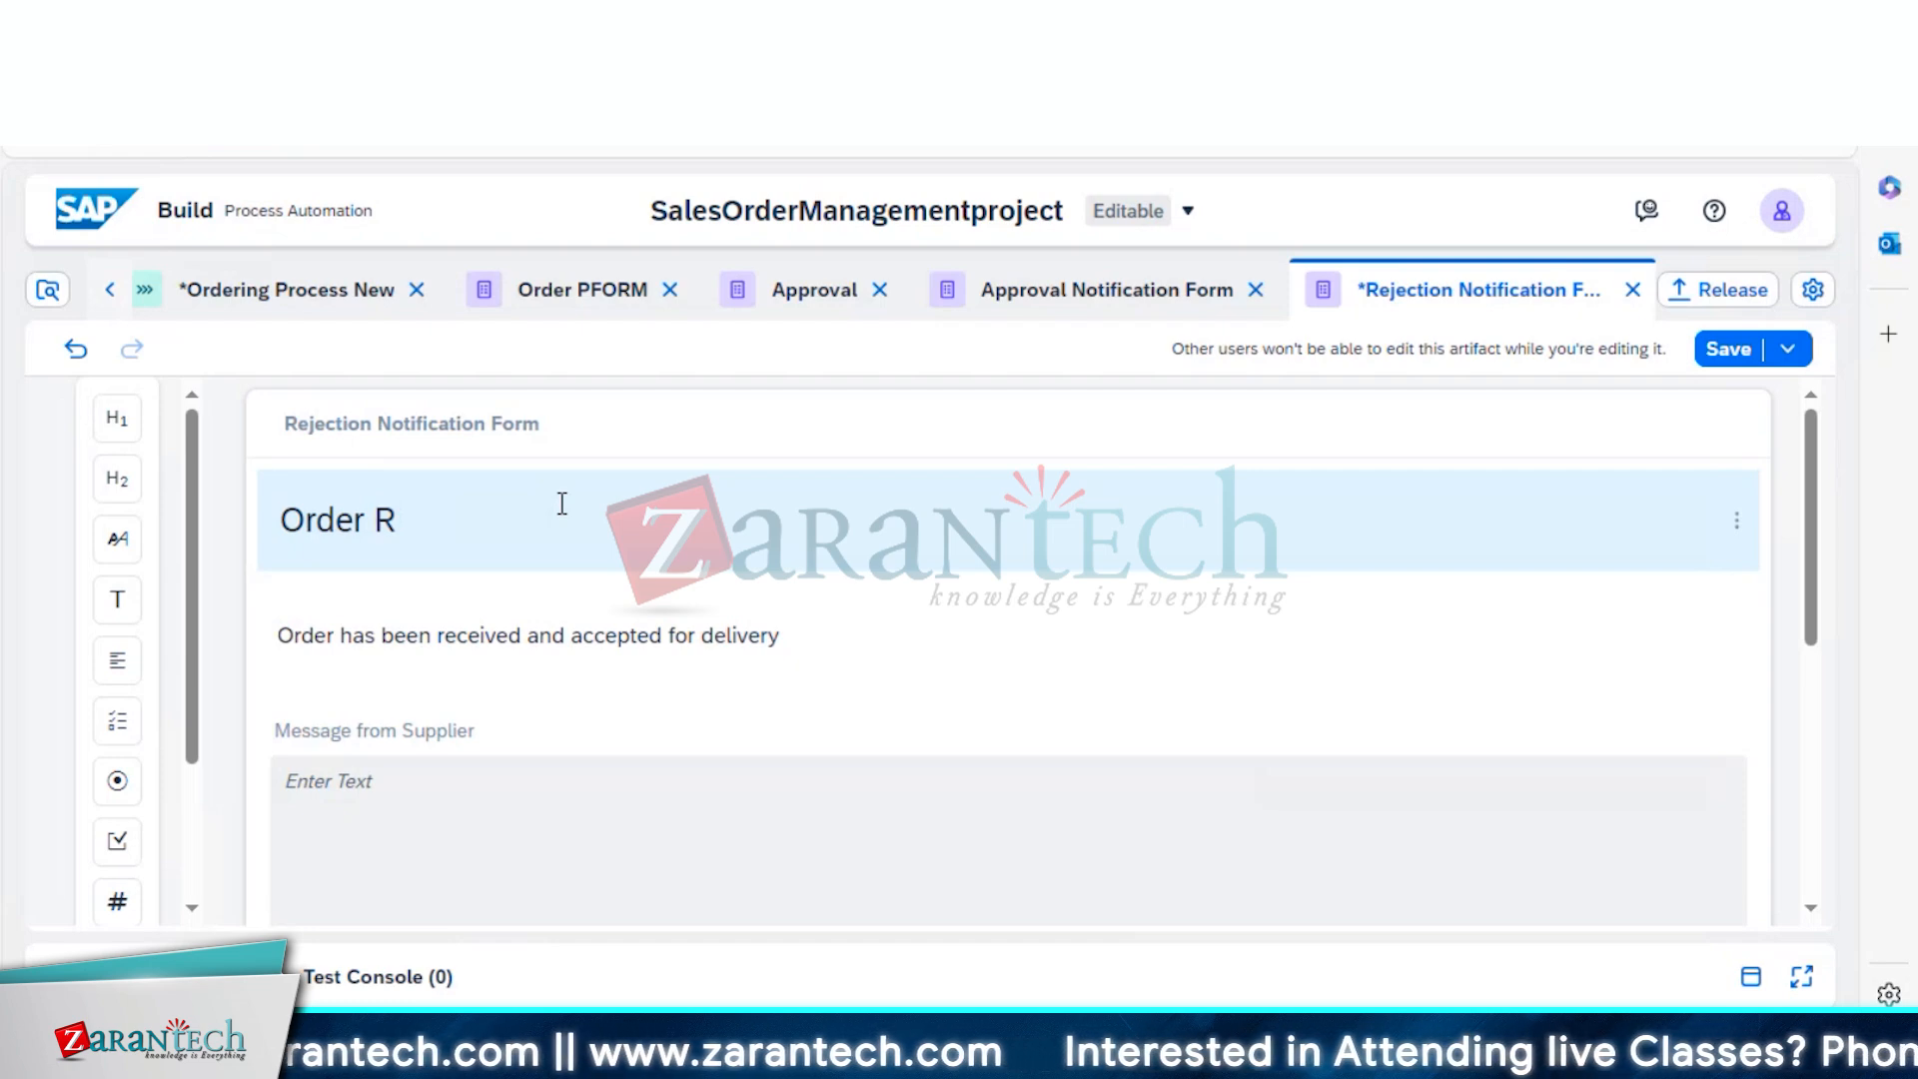
pyautogui.write('ejected')
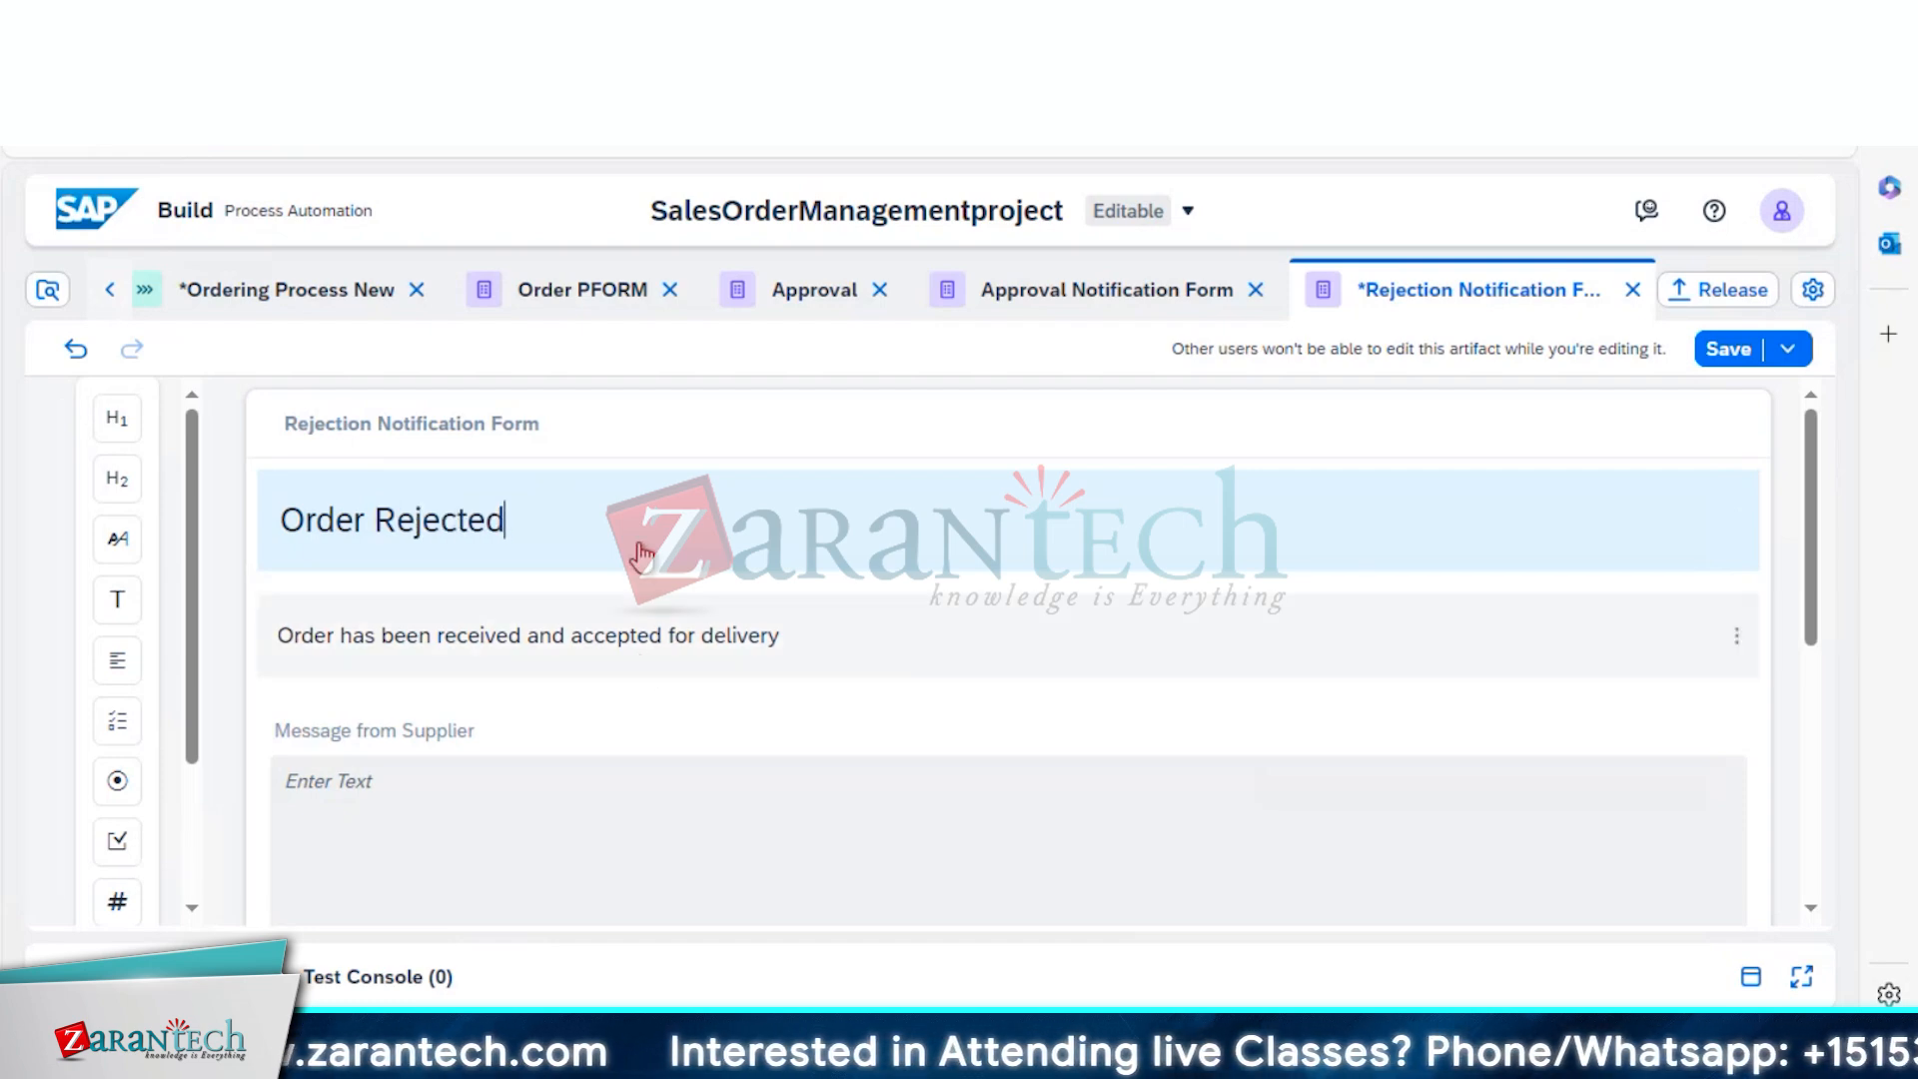
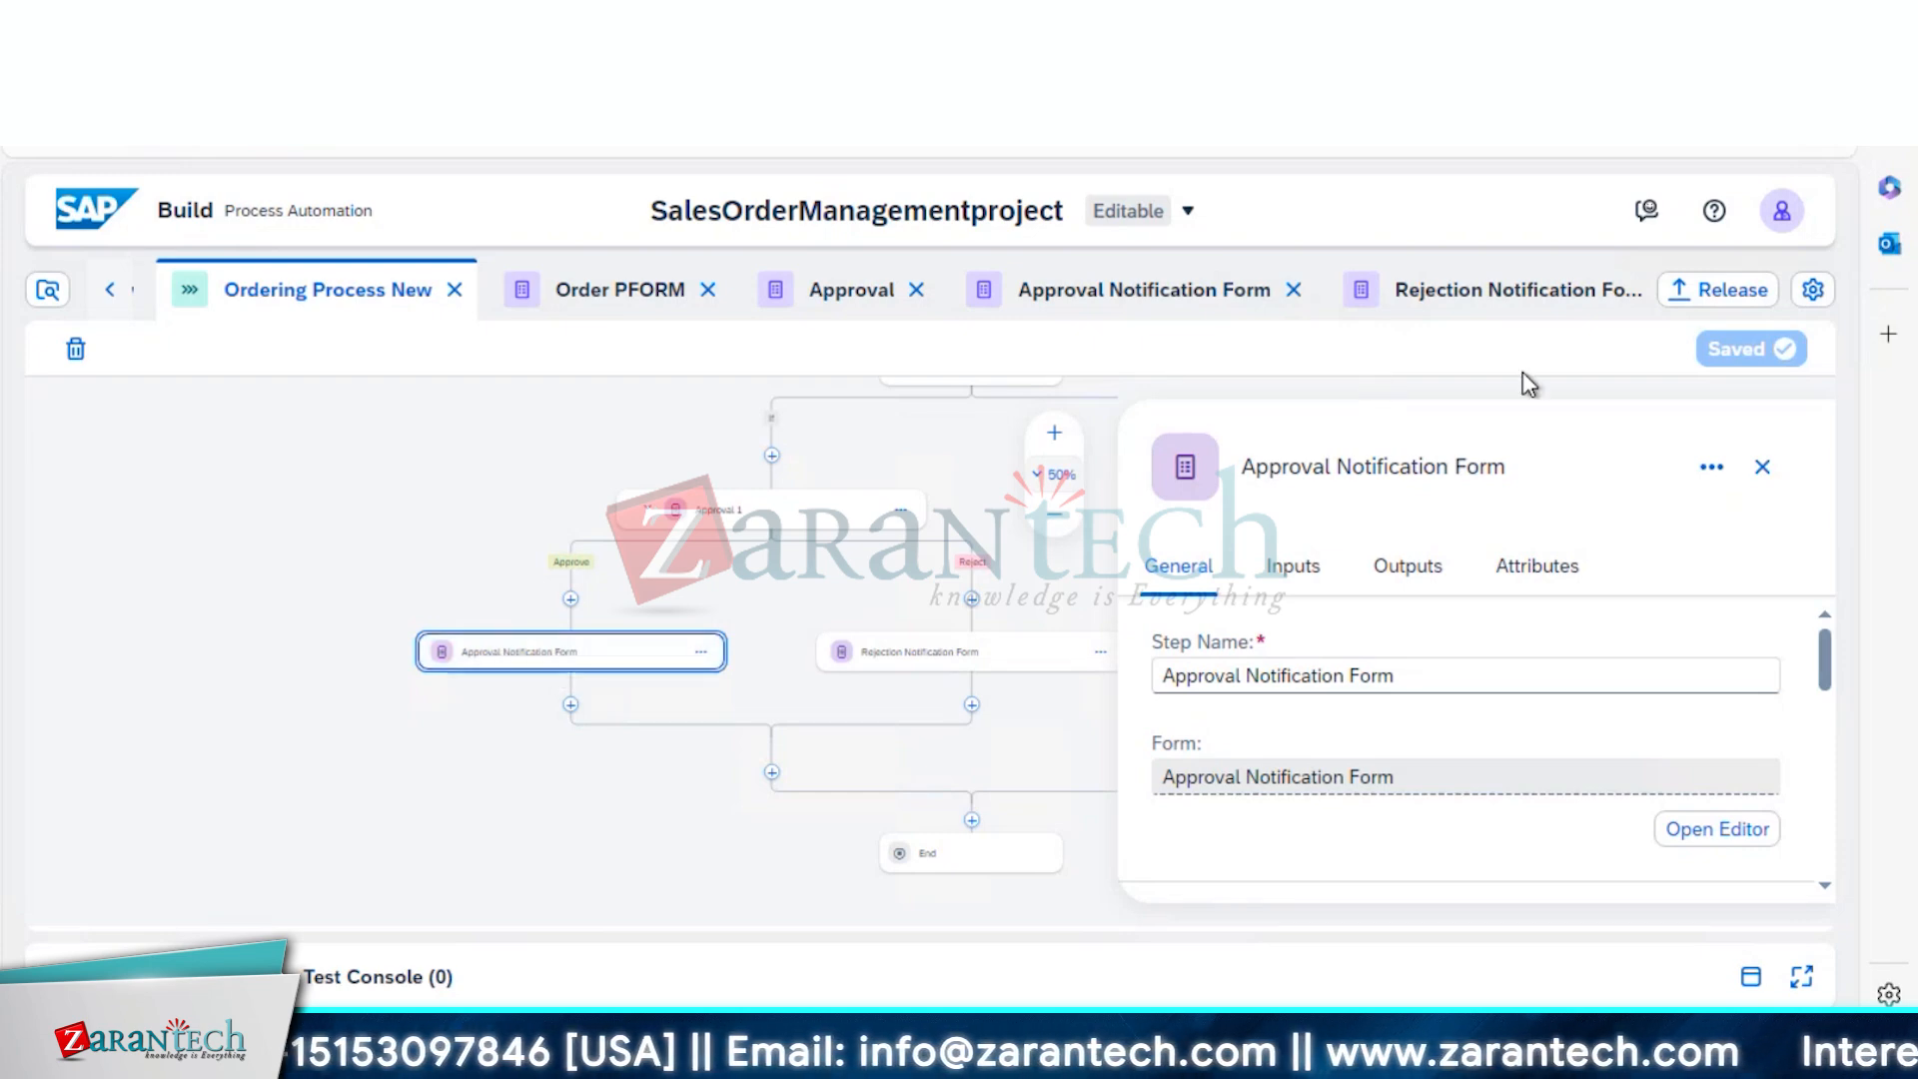
# Release SalesOrderManagementproject as version 1.0.4 and upgrade its Public environment deployment
pyautogui.click(1719, 292)
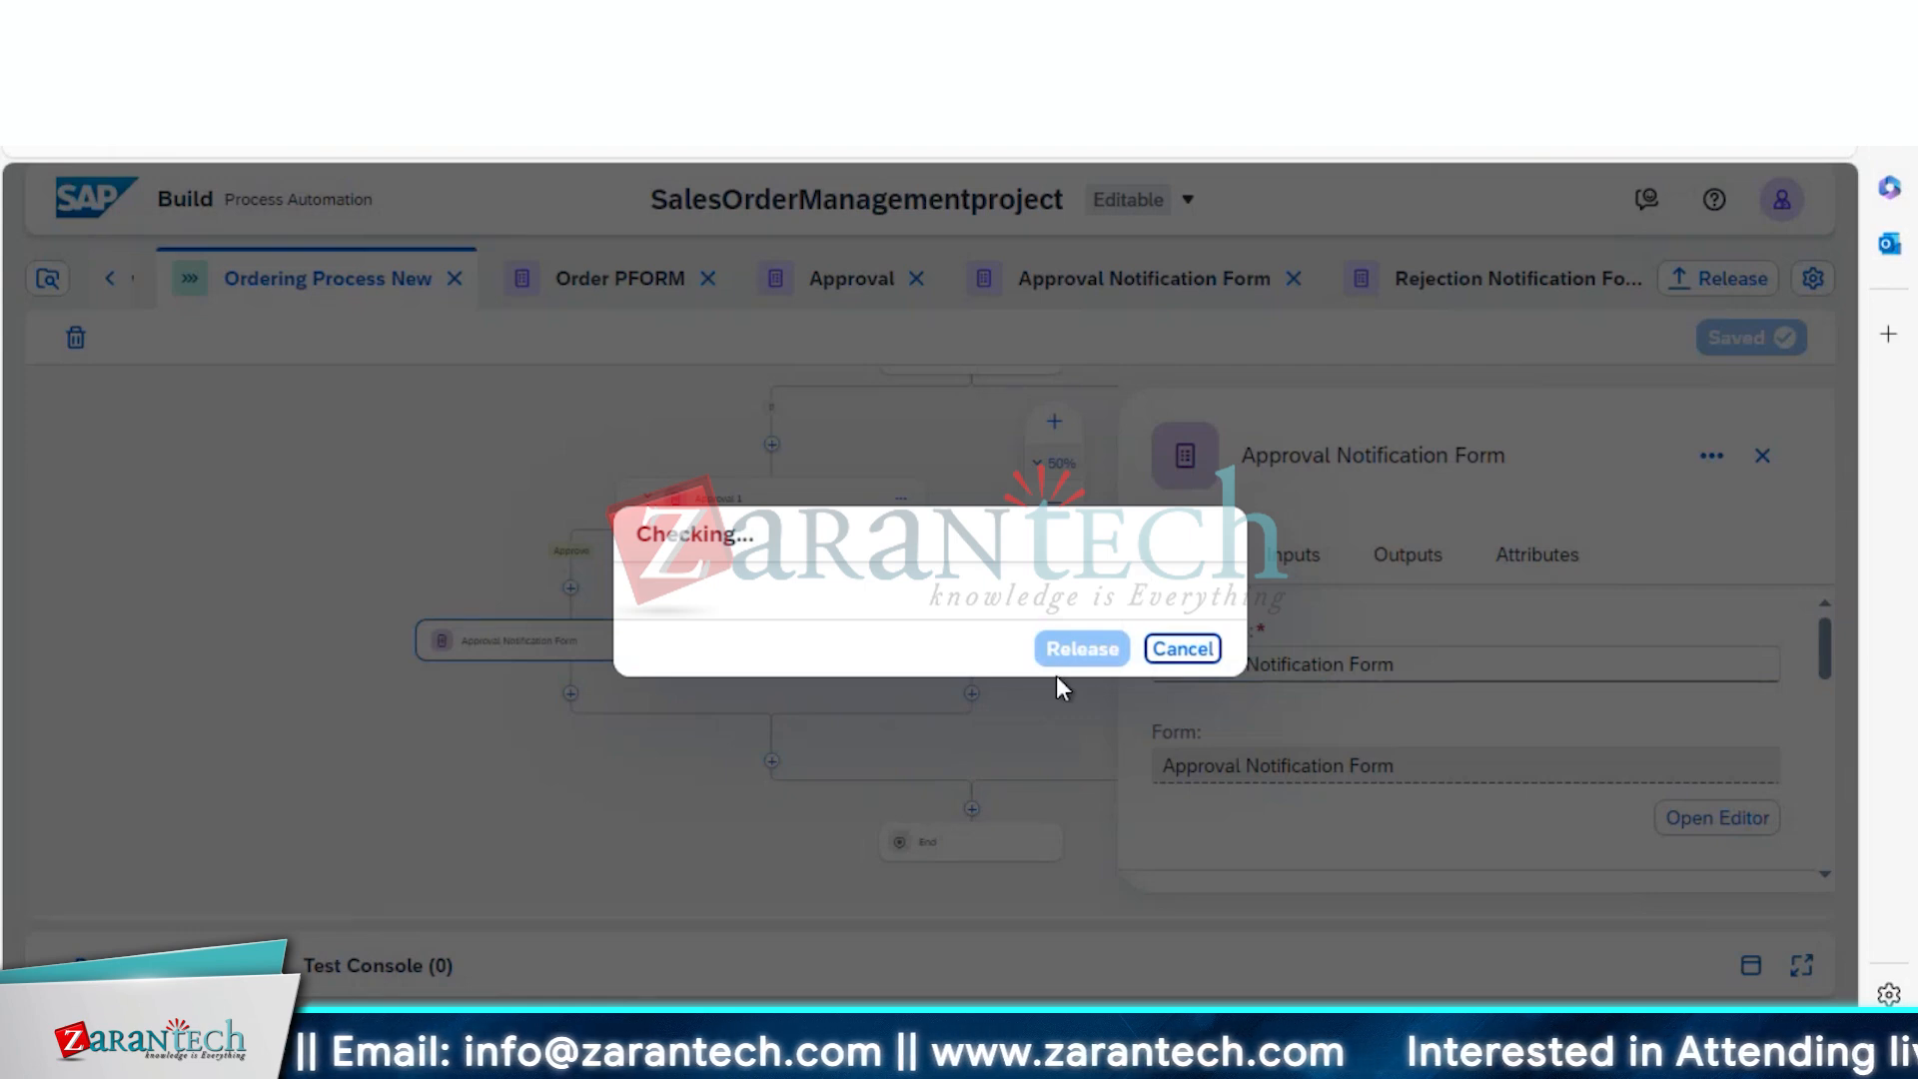
pyautogui.click(1061, 897)
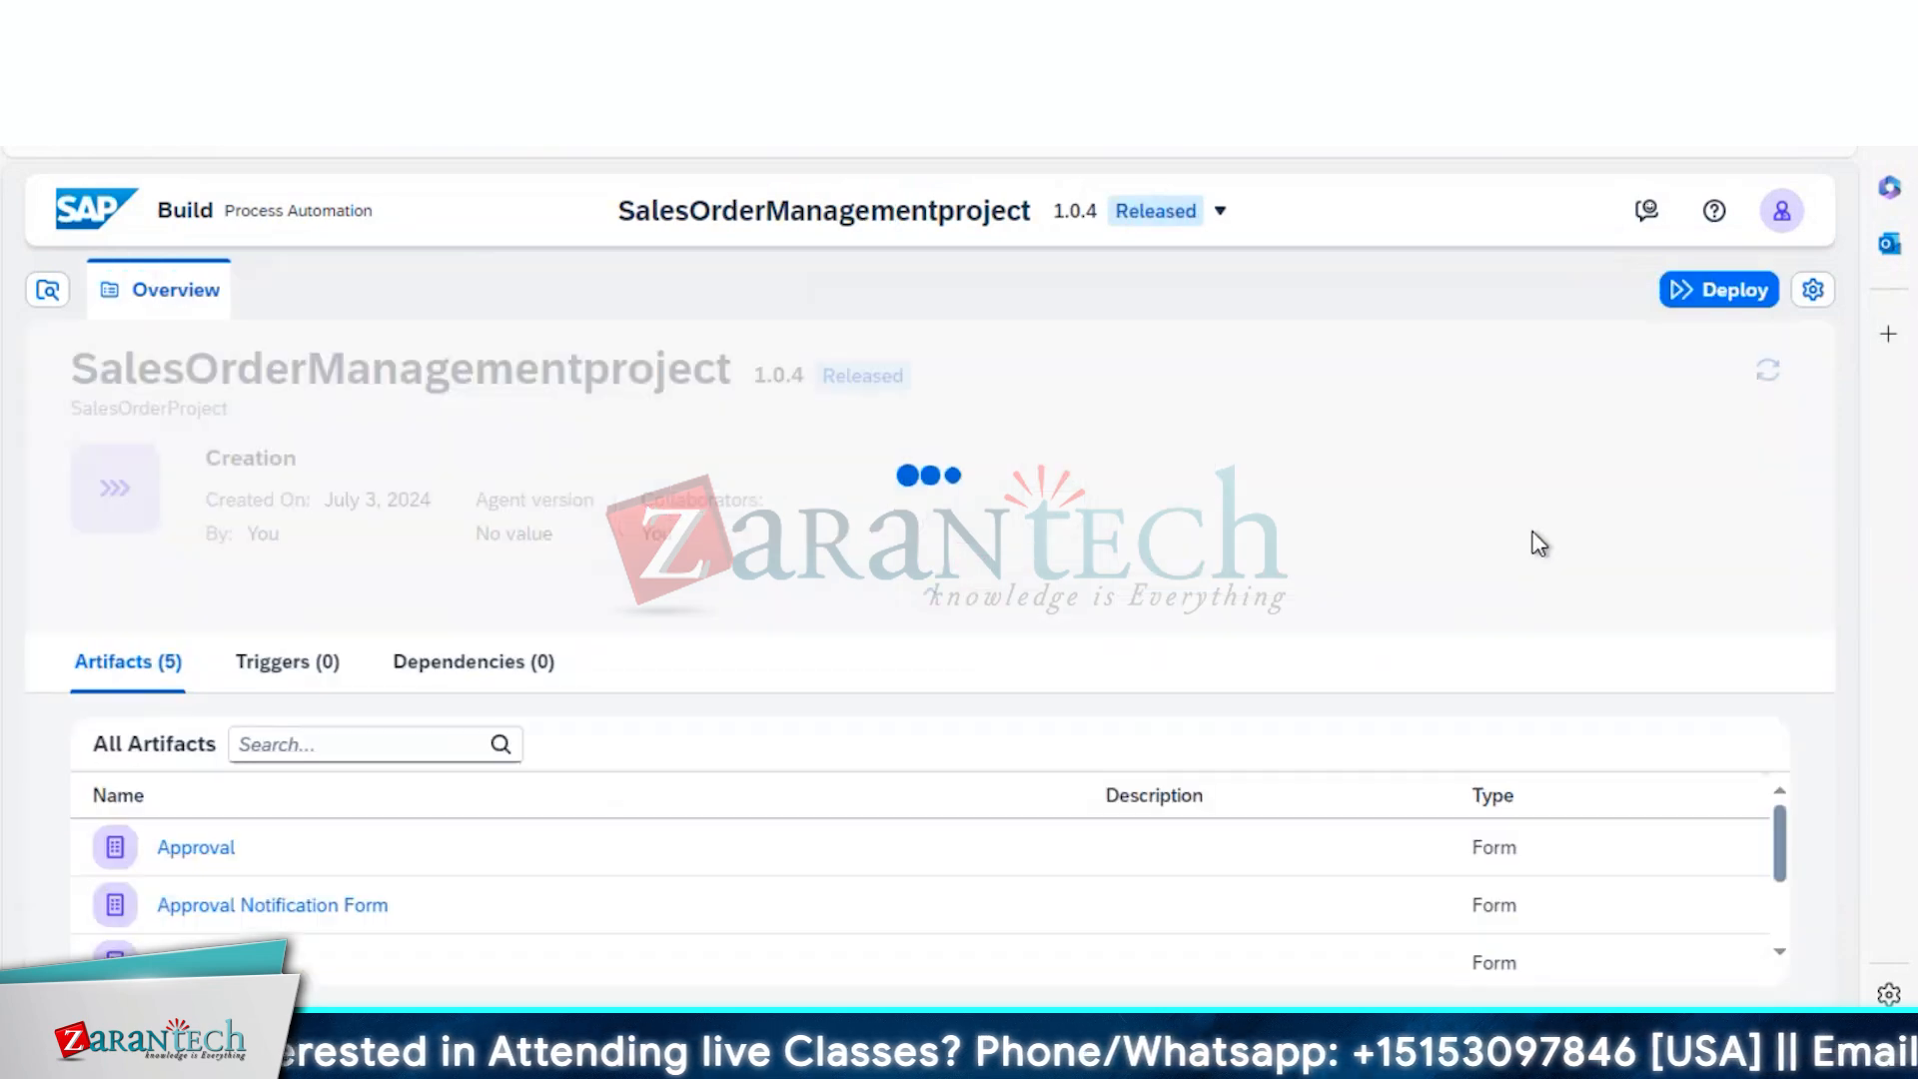
pyautogui.click(1714, 289)
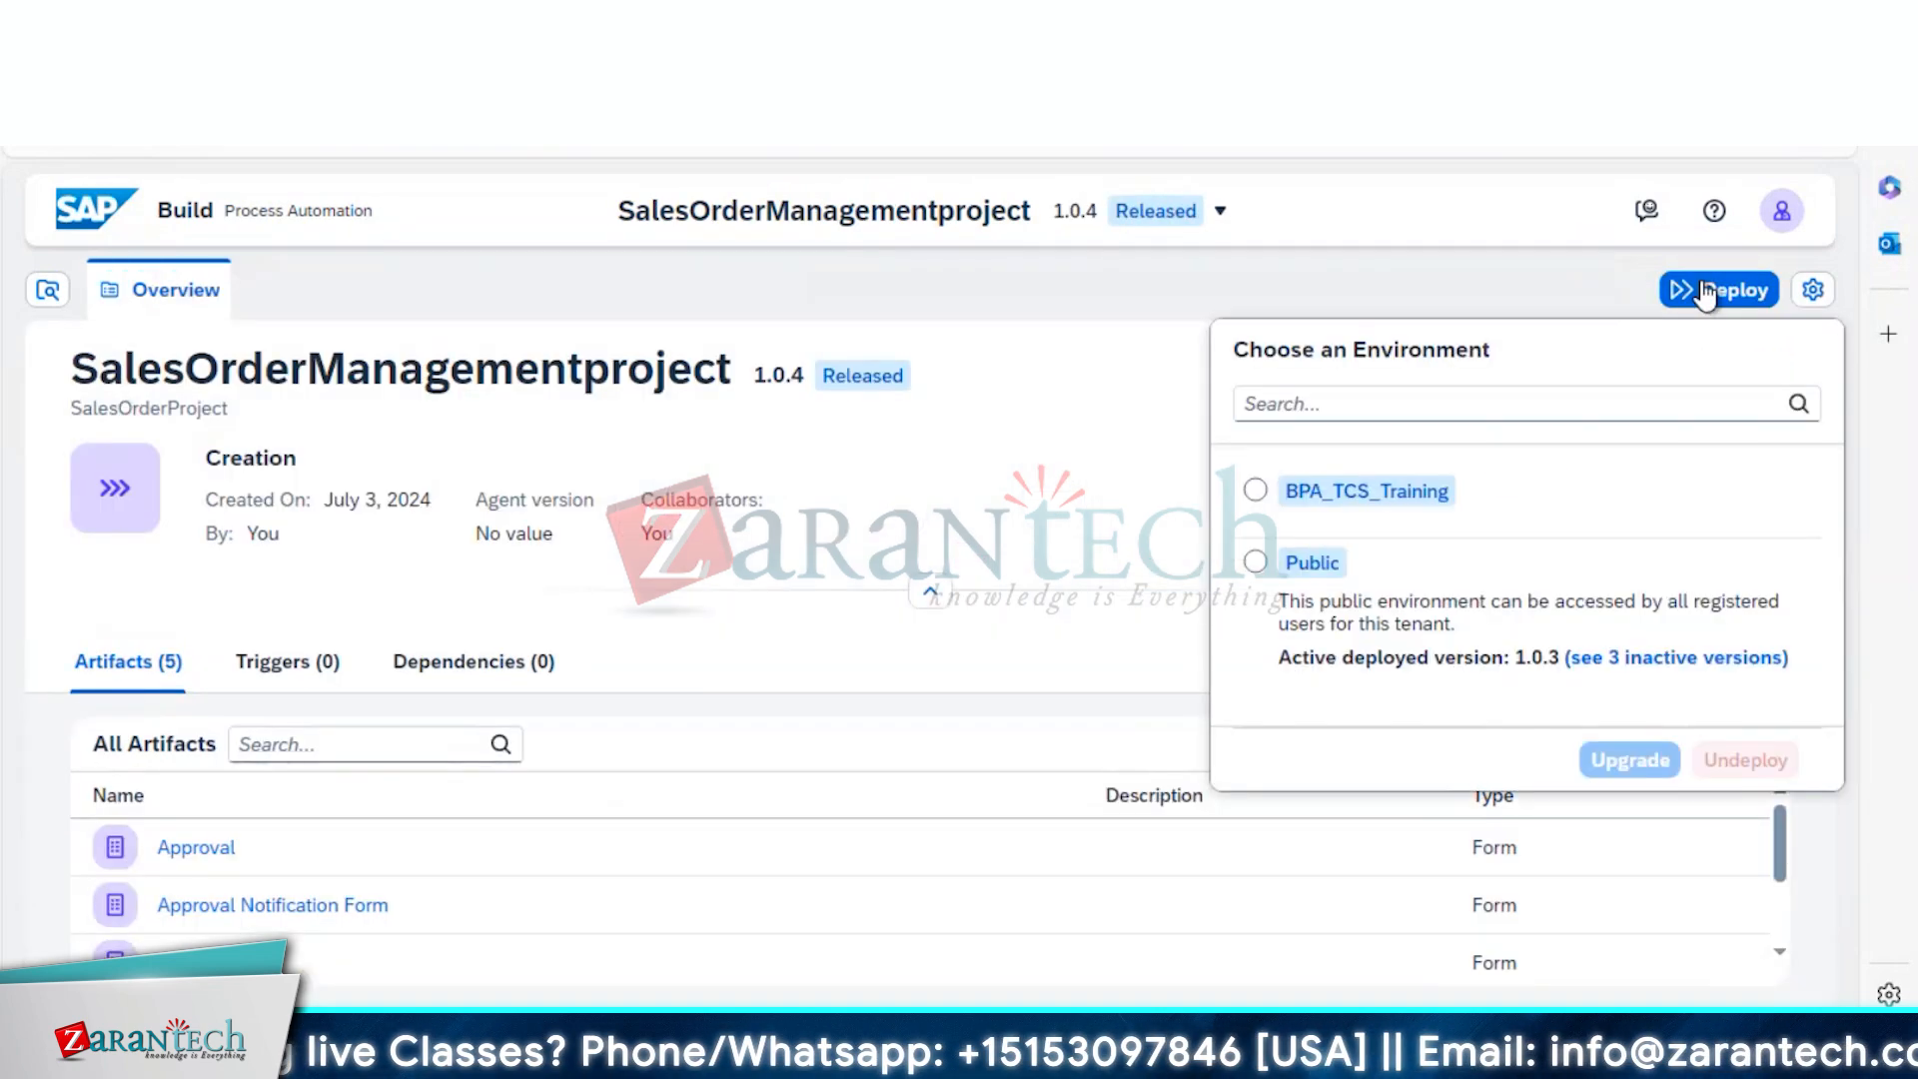
pyautogui.click(1257, 562)
pyautogui.click(1628, 759)
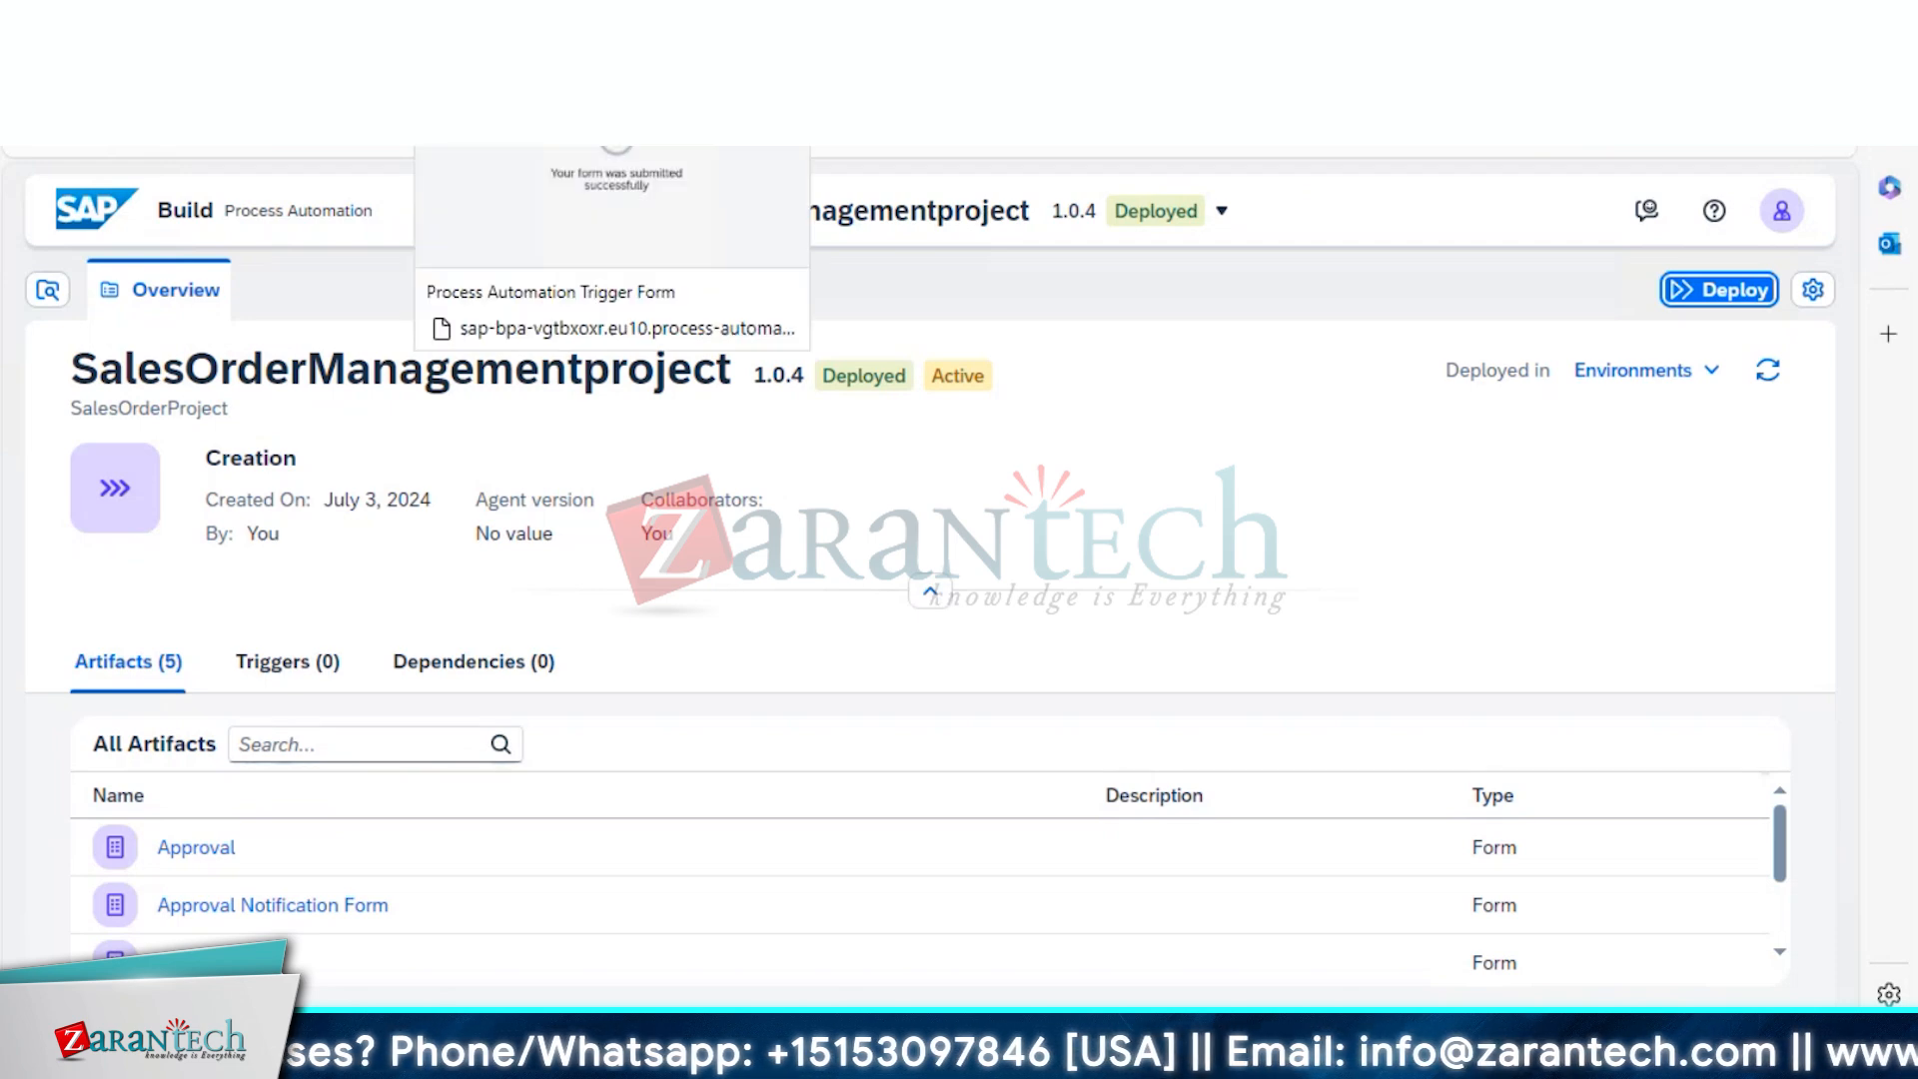
pyautogui.click(500, 30)
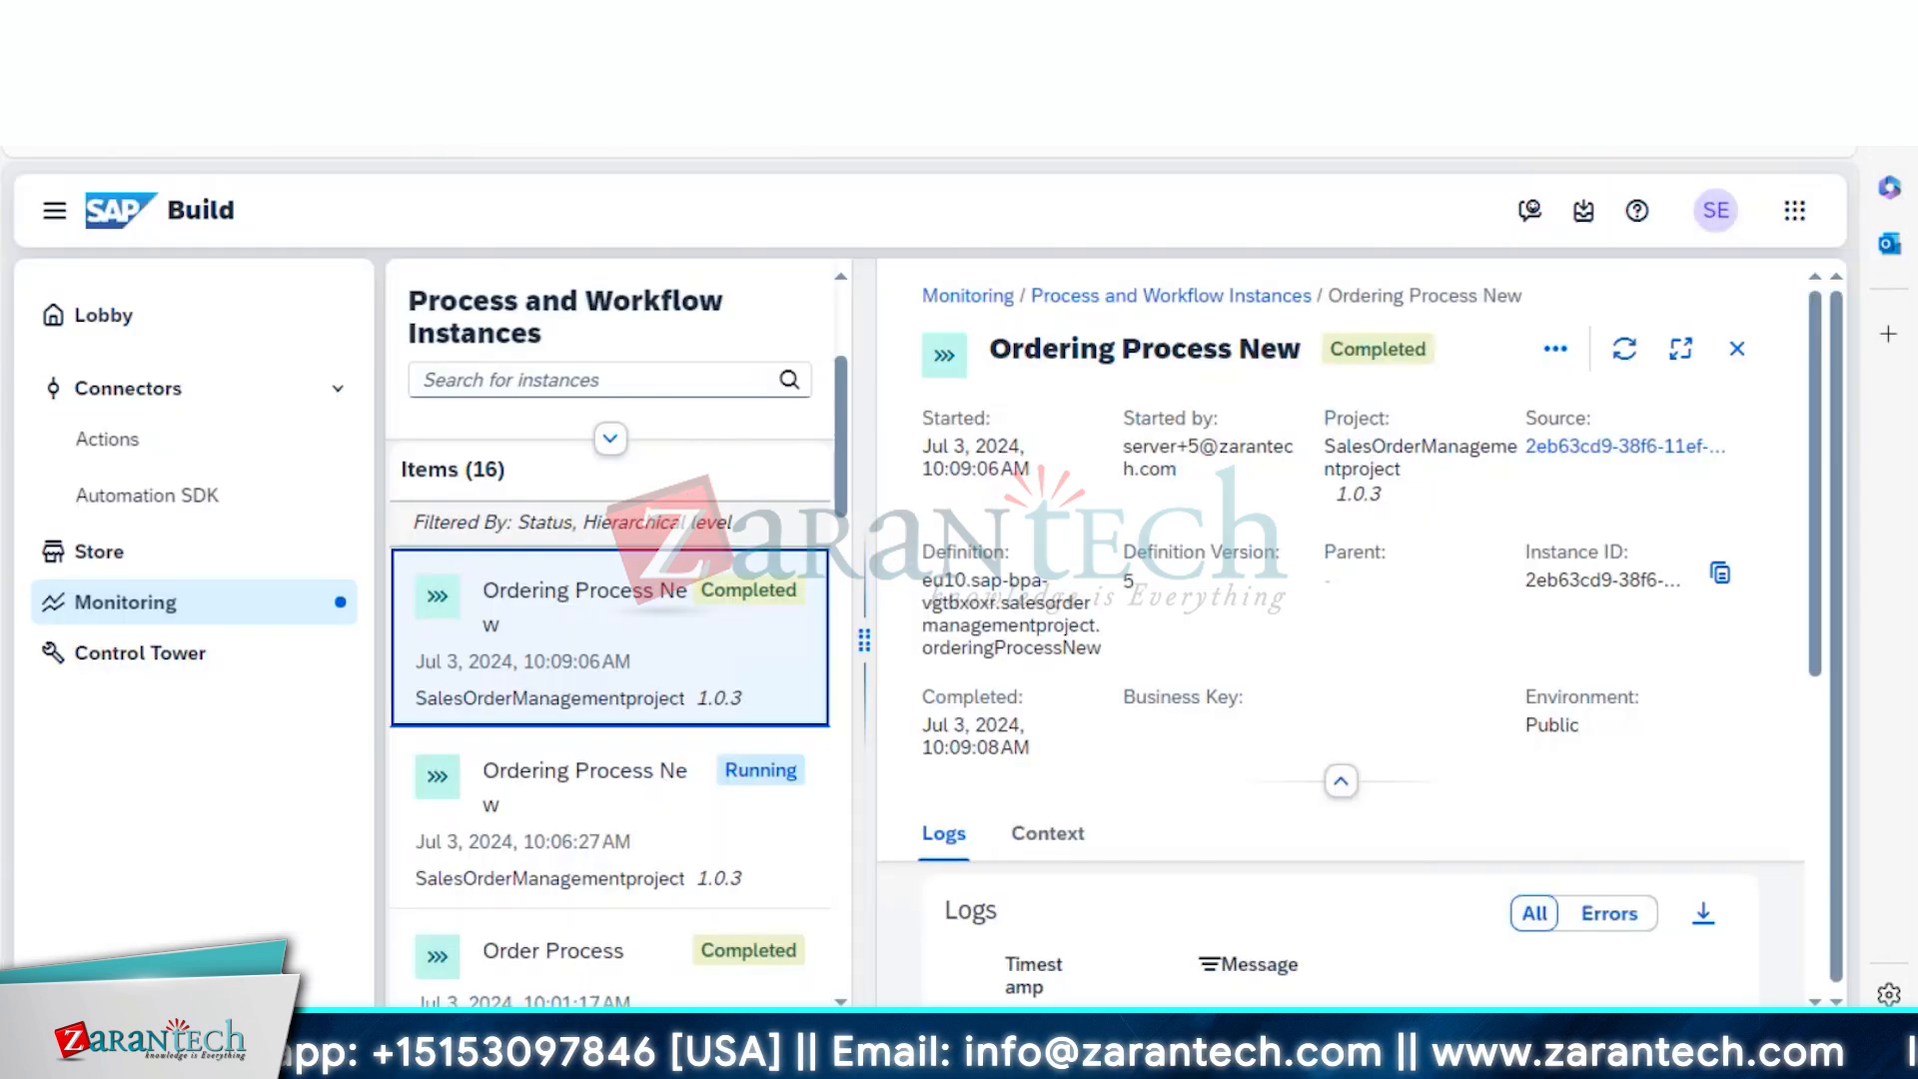
pyautogui.click(1586, 211)
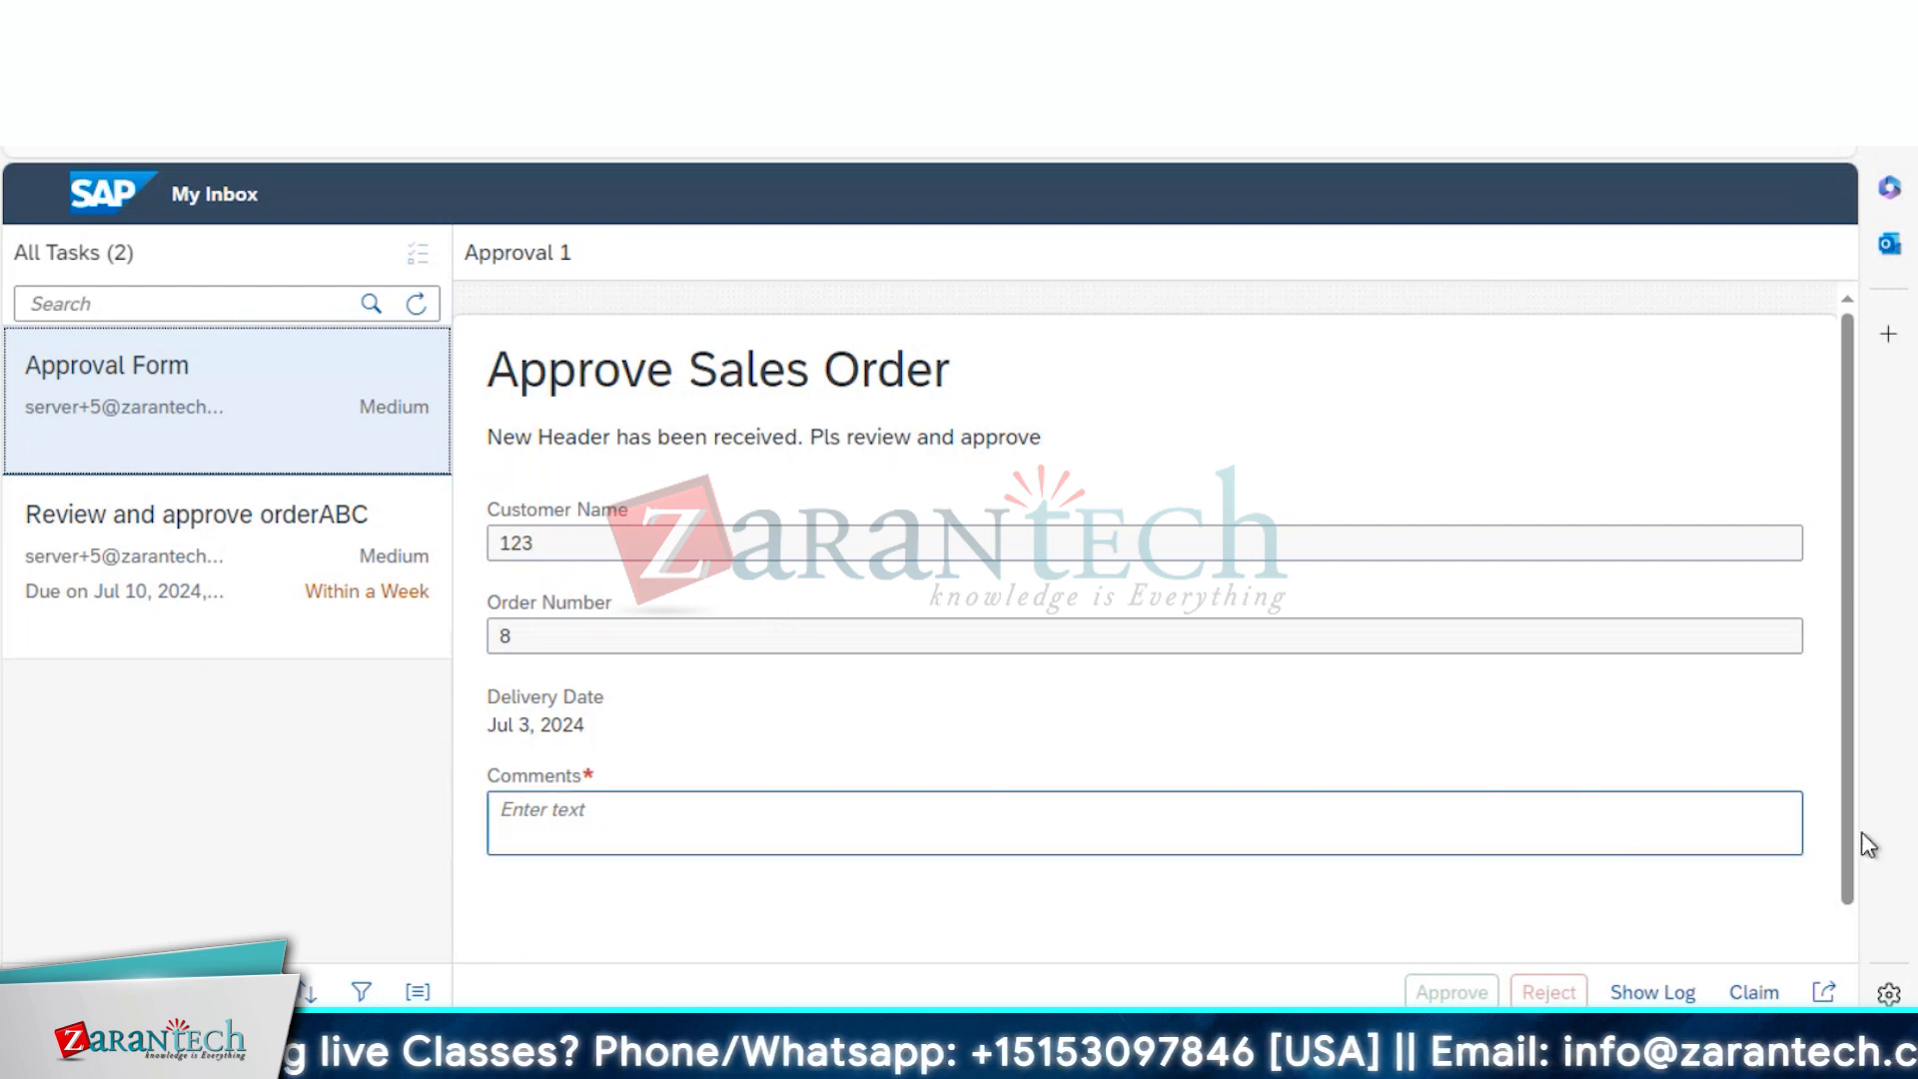
pyautogui.scroll(-1, 1849, 819)
pyautogui.scroll(1, 1848, 813)
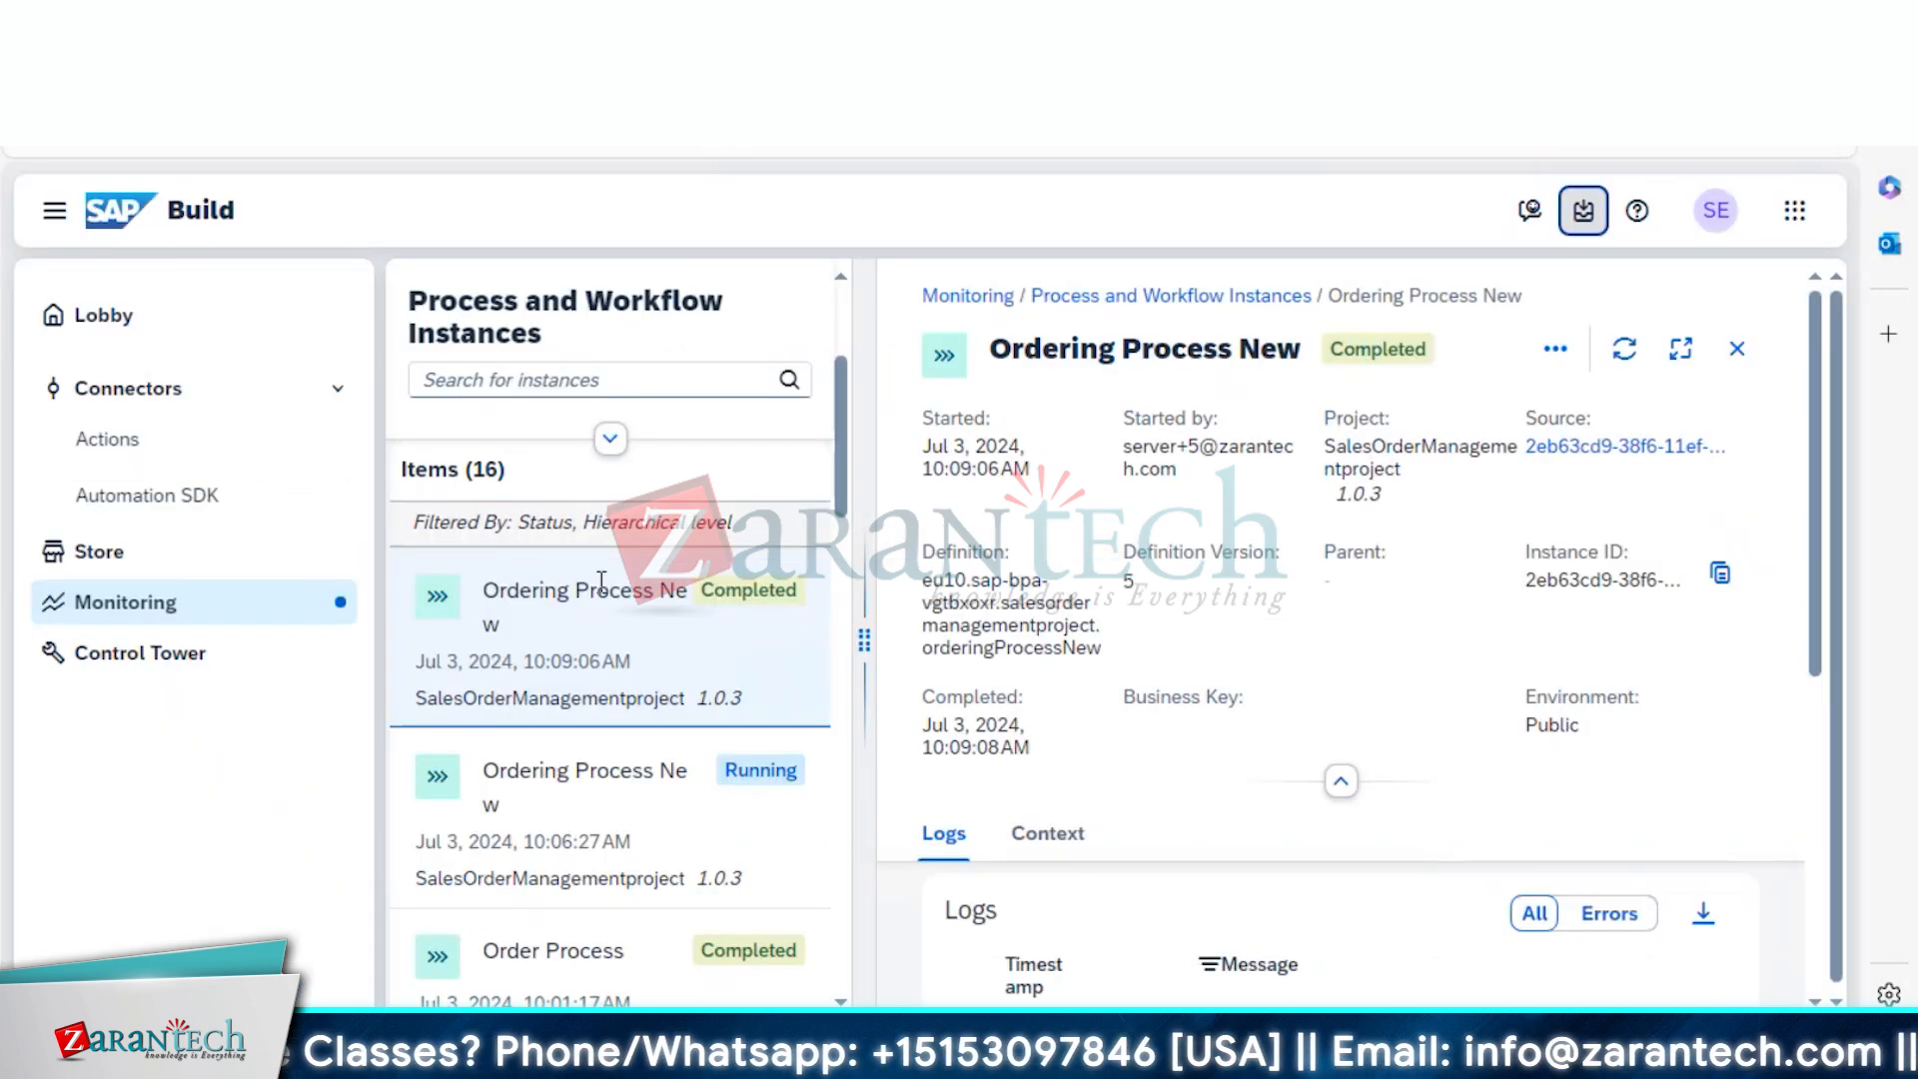
pyautogui.click(570, 618)
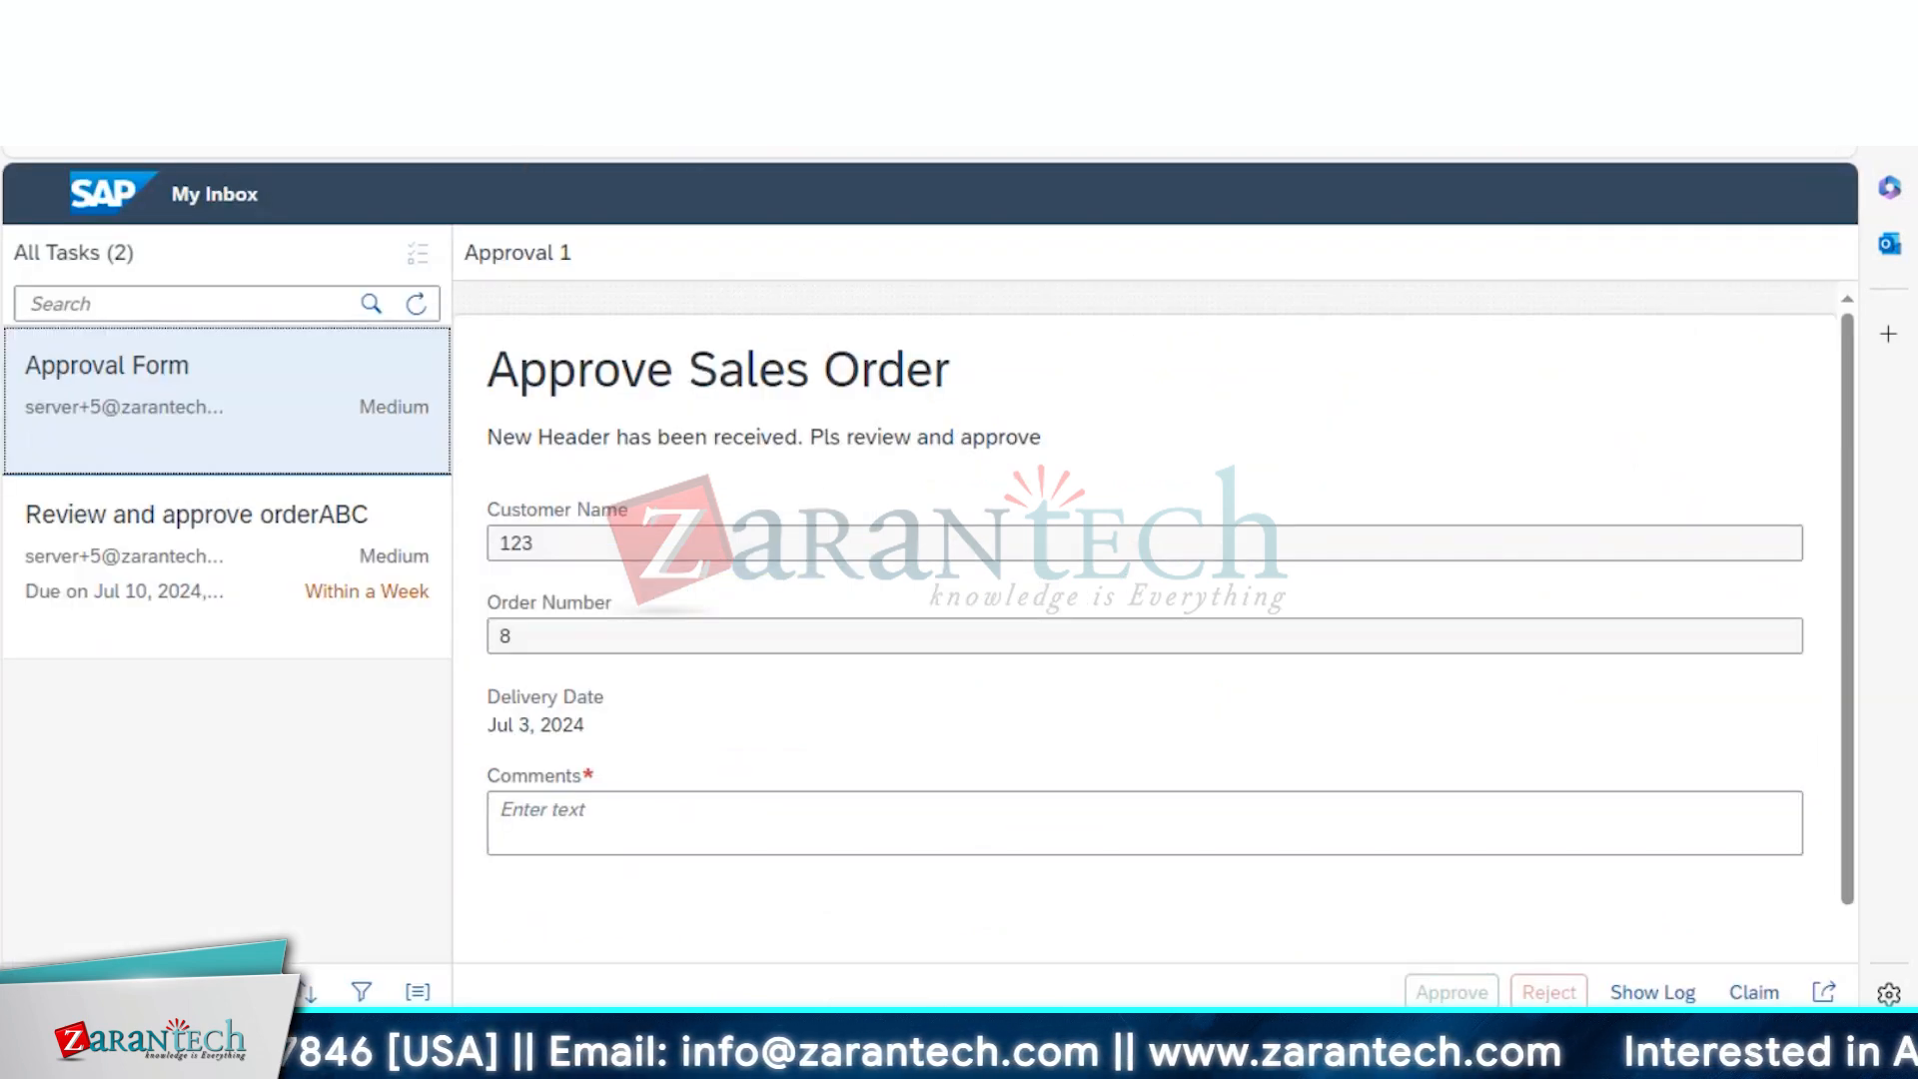
pyautogui.press('F5')
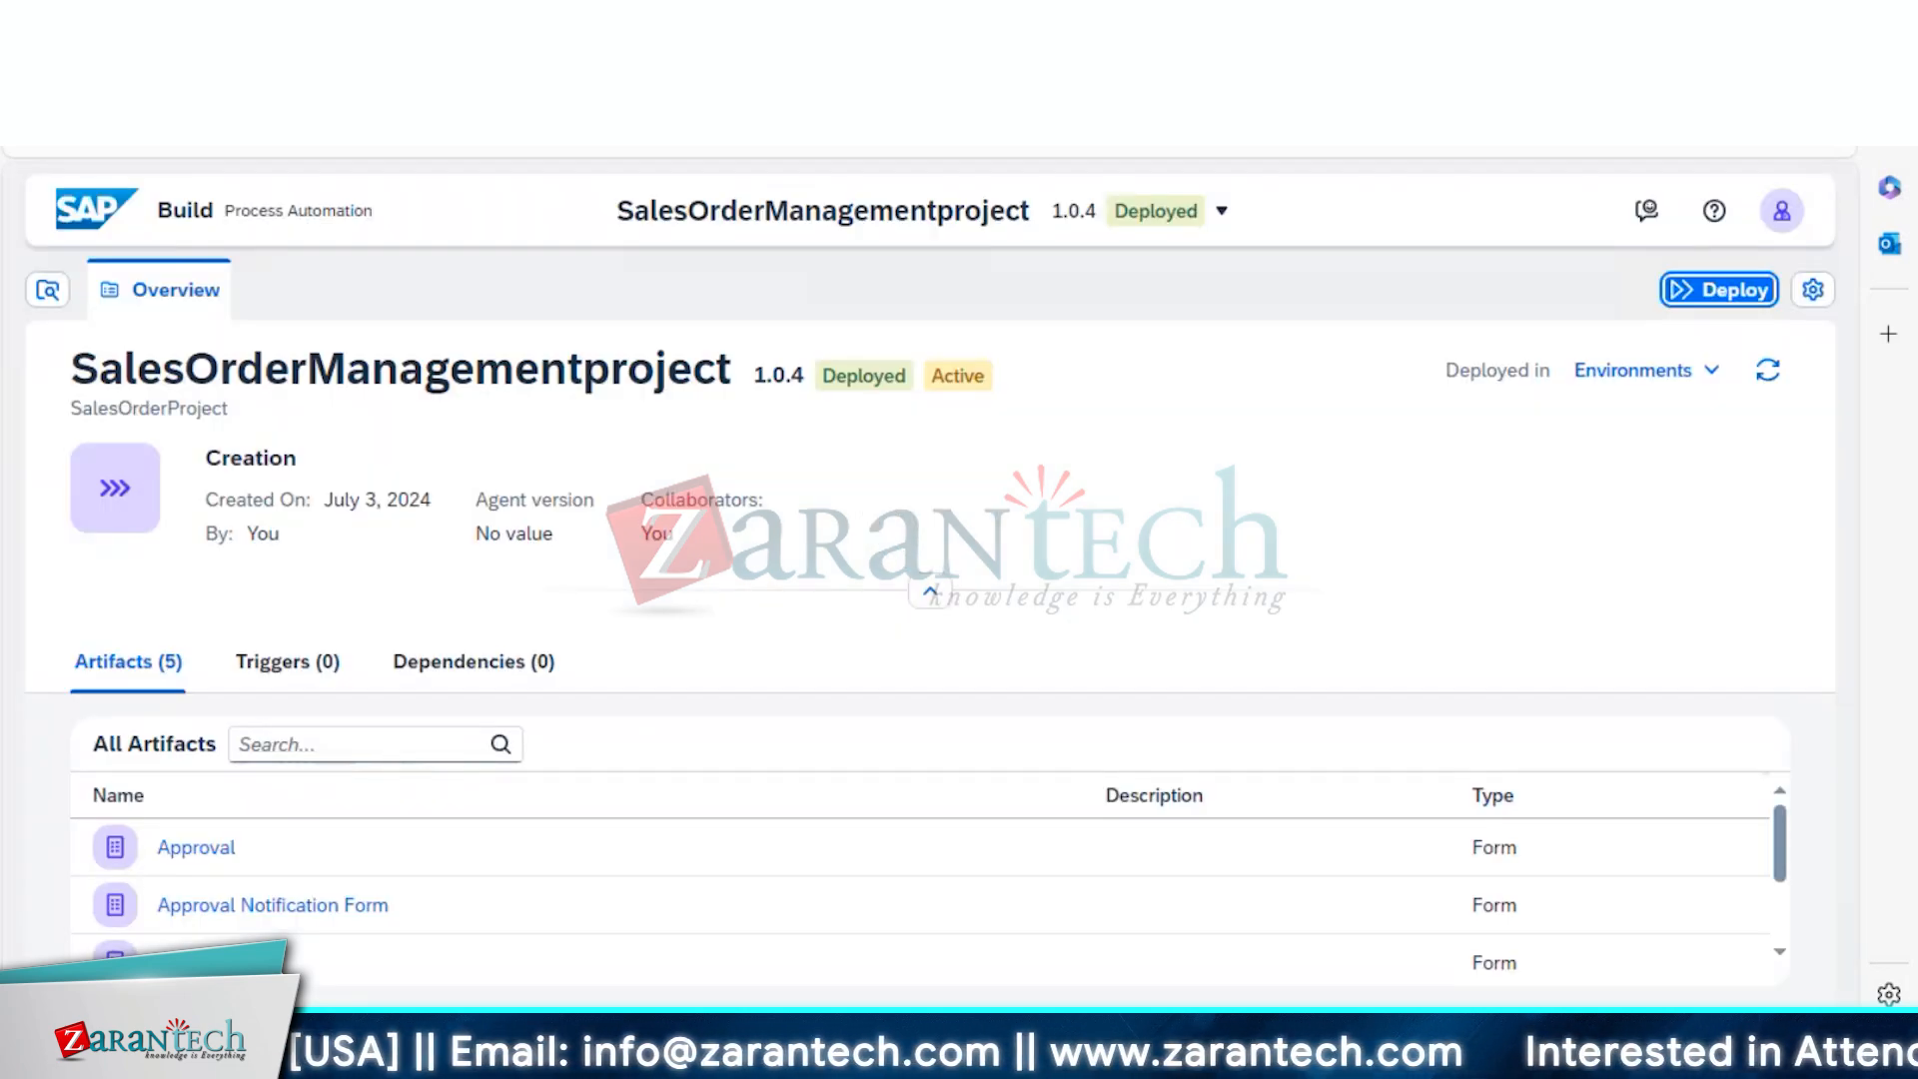
# From the deployed project's Overview, view the Order PFORM artifact and return to the Overview
pyautogui.click(329, 24)
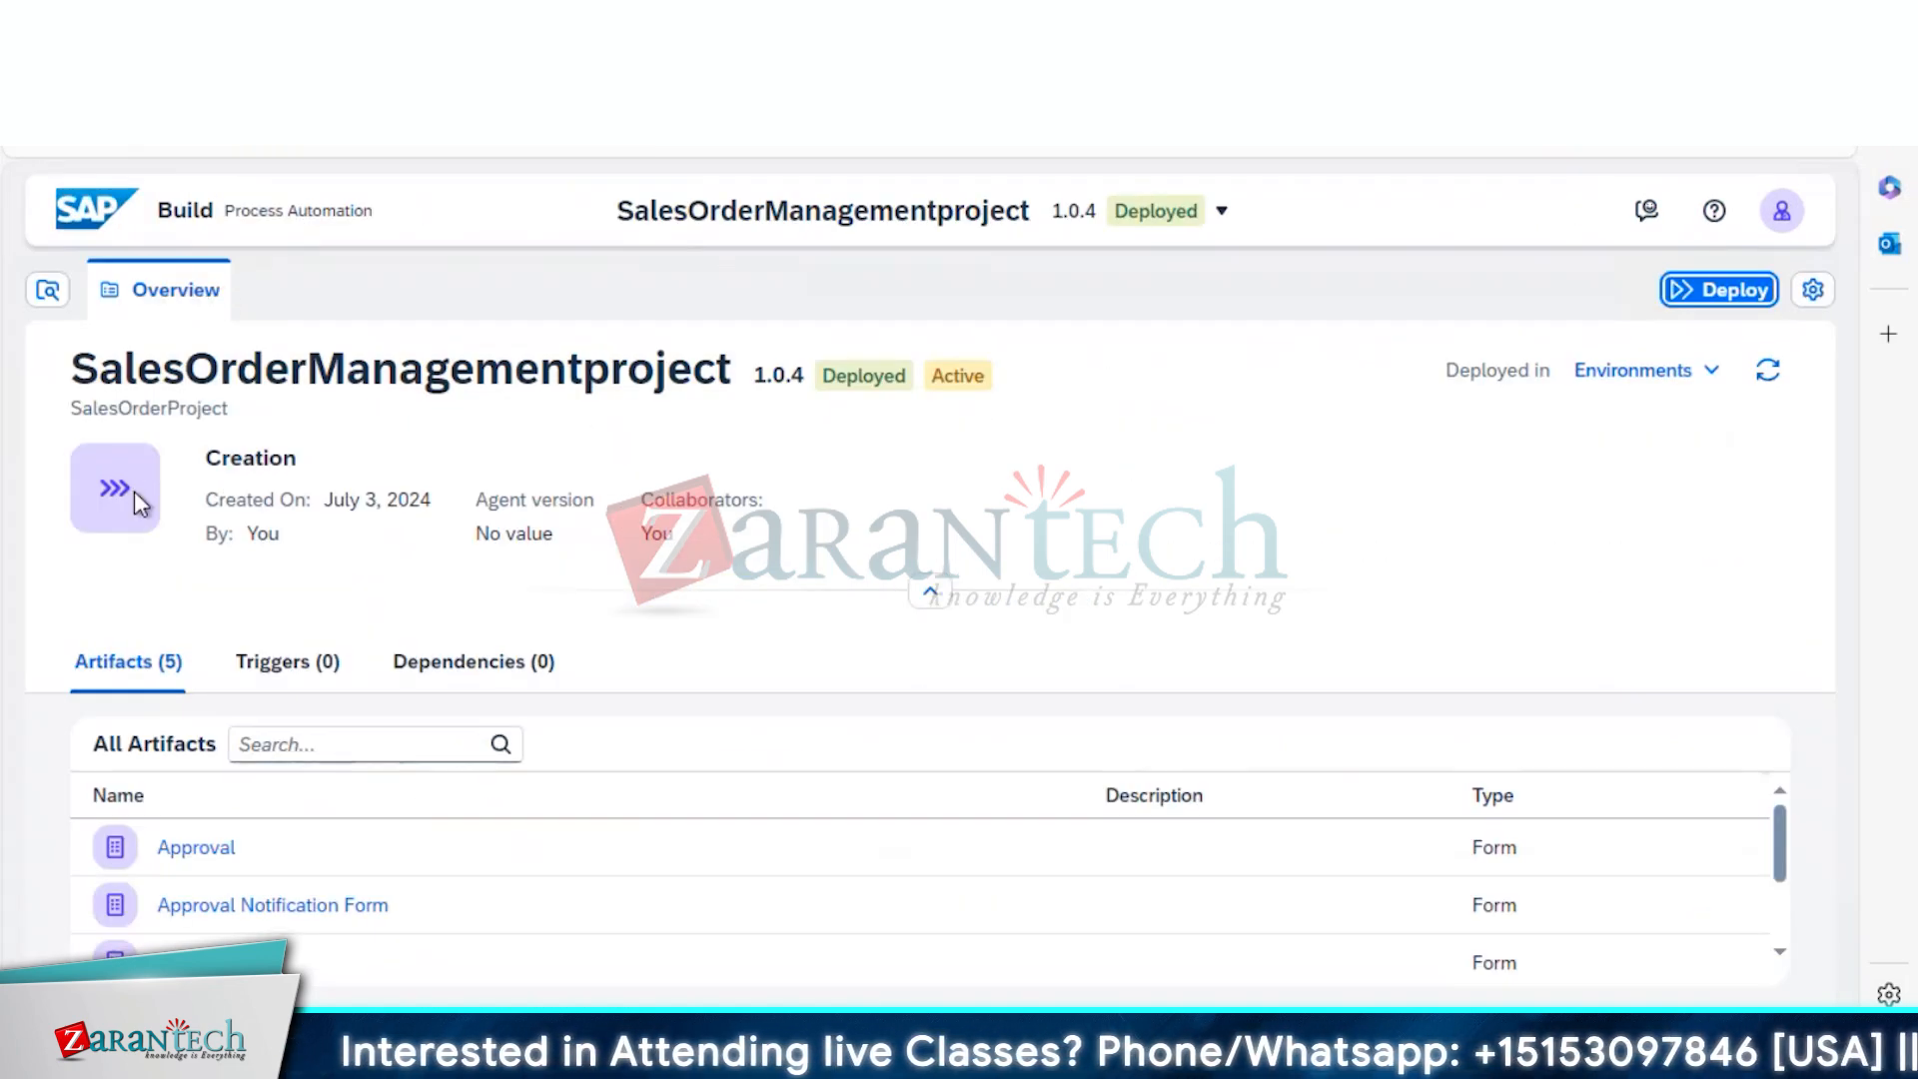
pyautogui.click(185, 954)
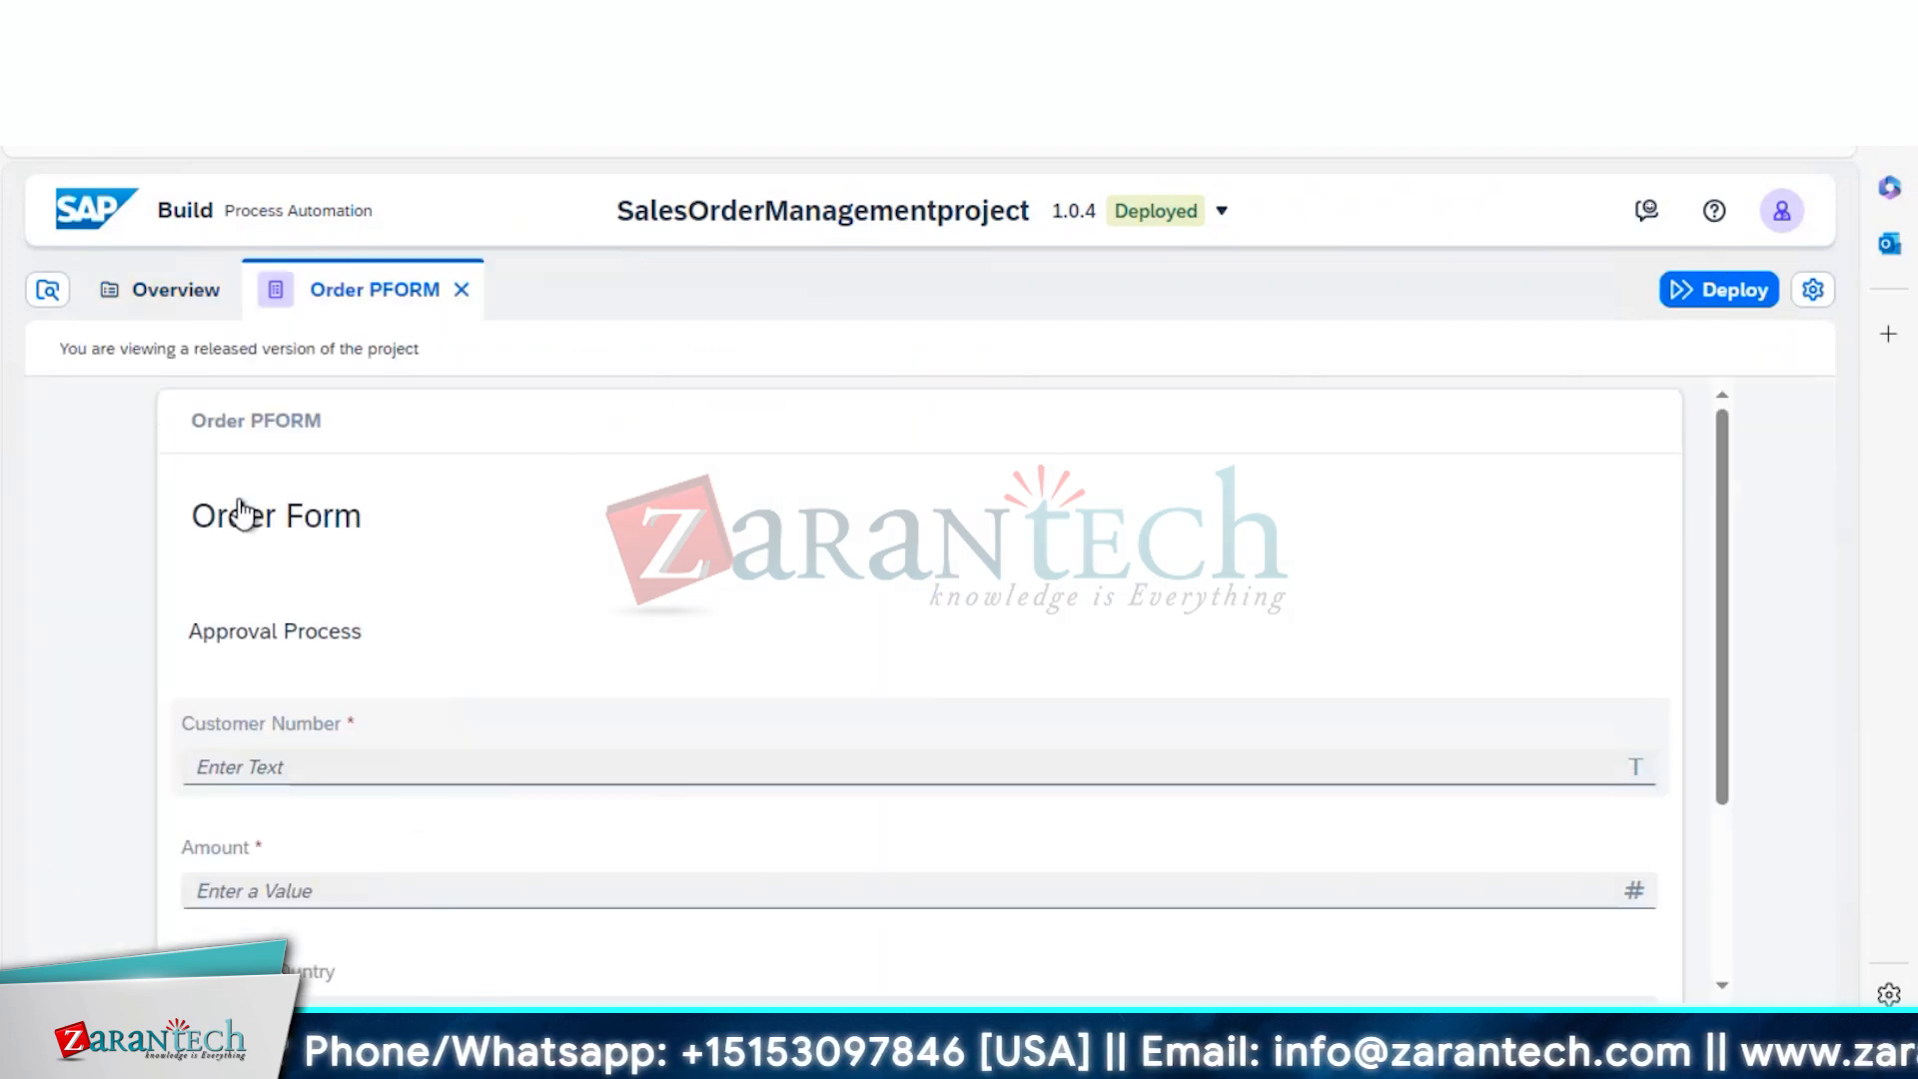
pyautogui.click(172, 298)
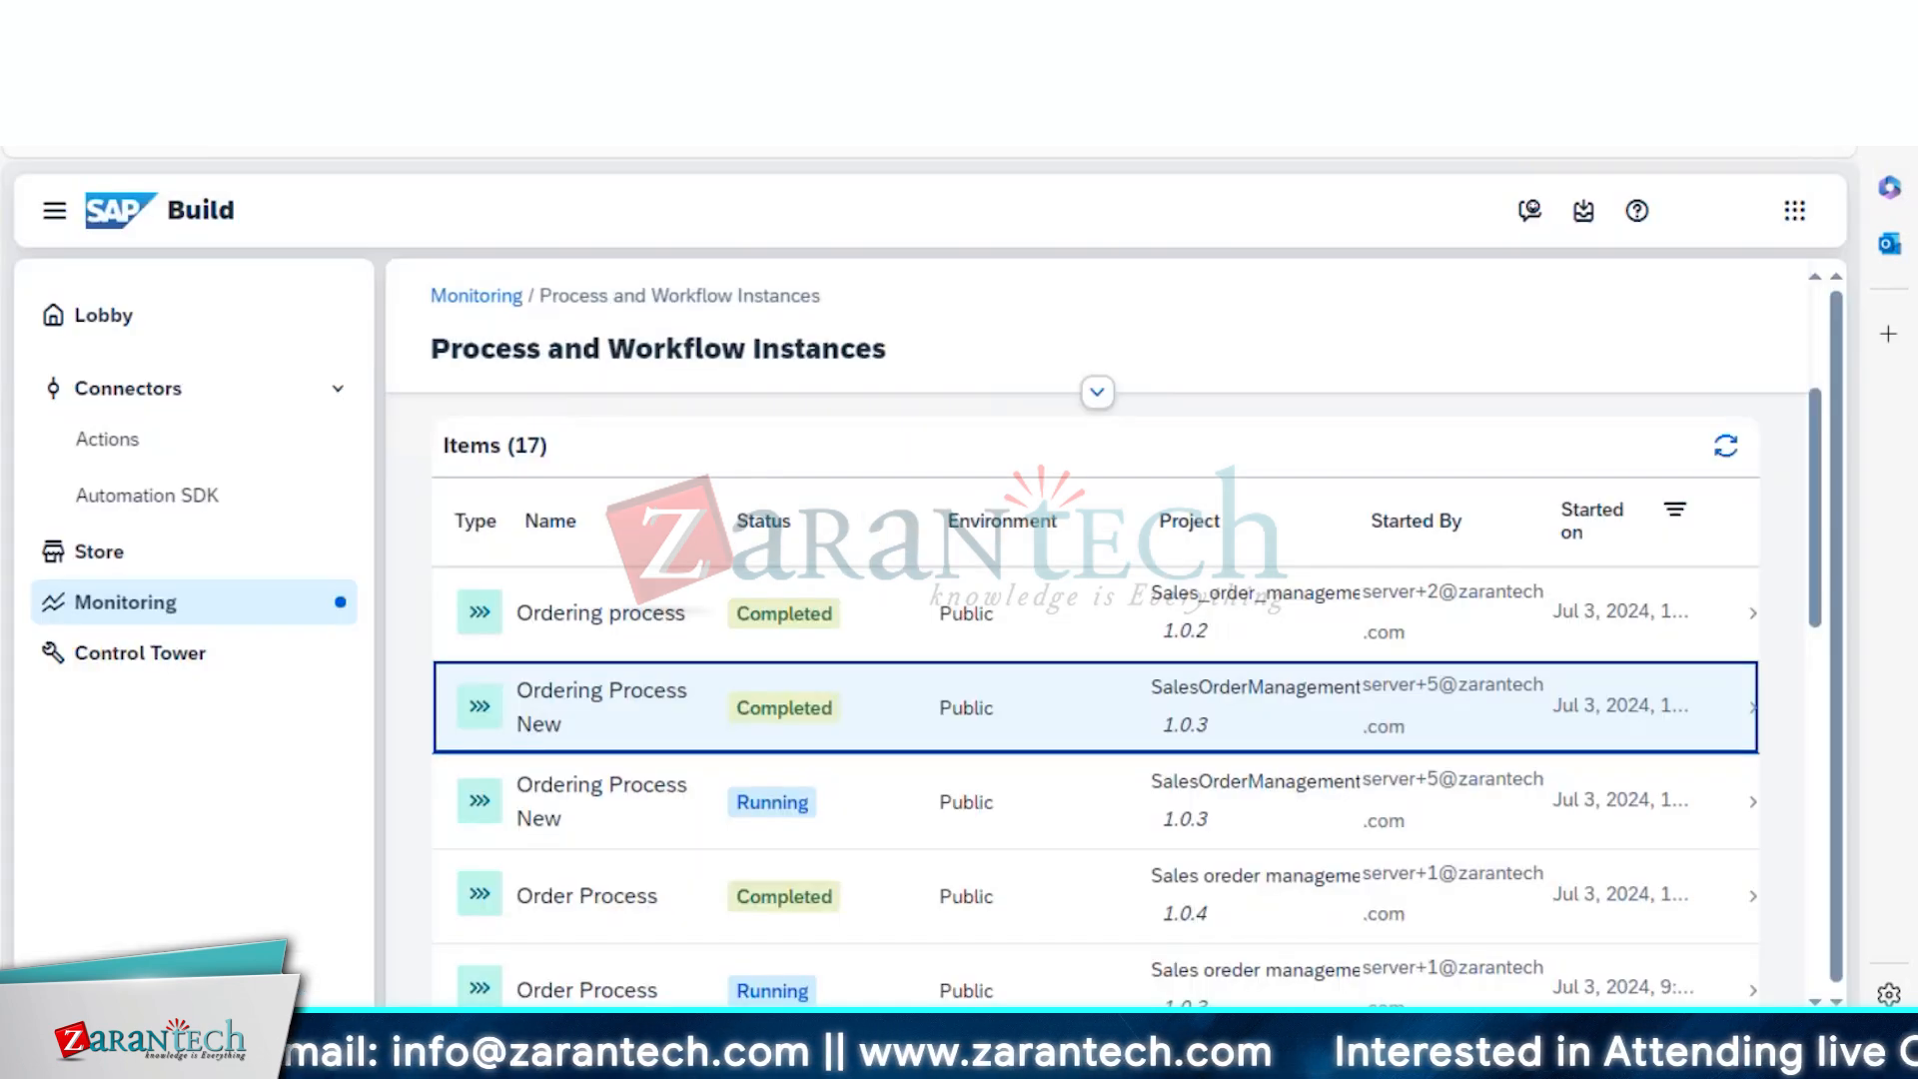
# In the SAP Build lobby, hide the Quick Start cards and reopen SalesOrderManagementproject from All Projects
pyautogui.click(97, 326)
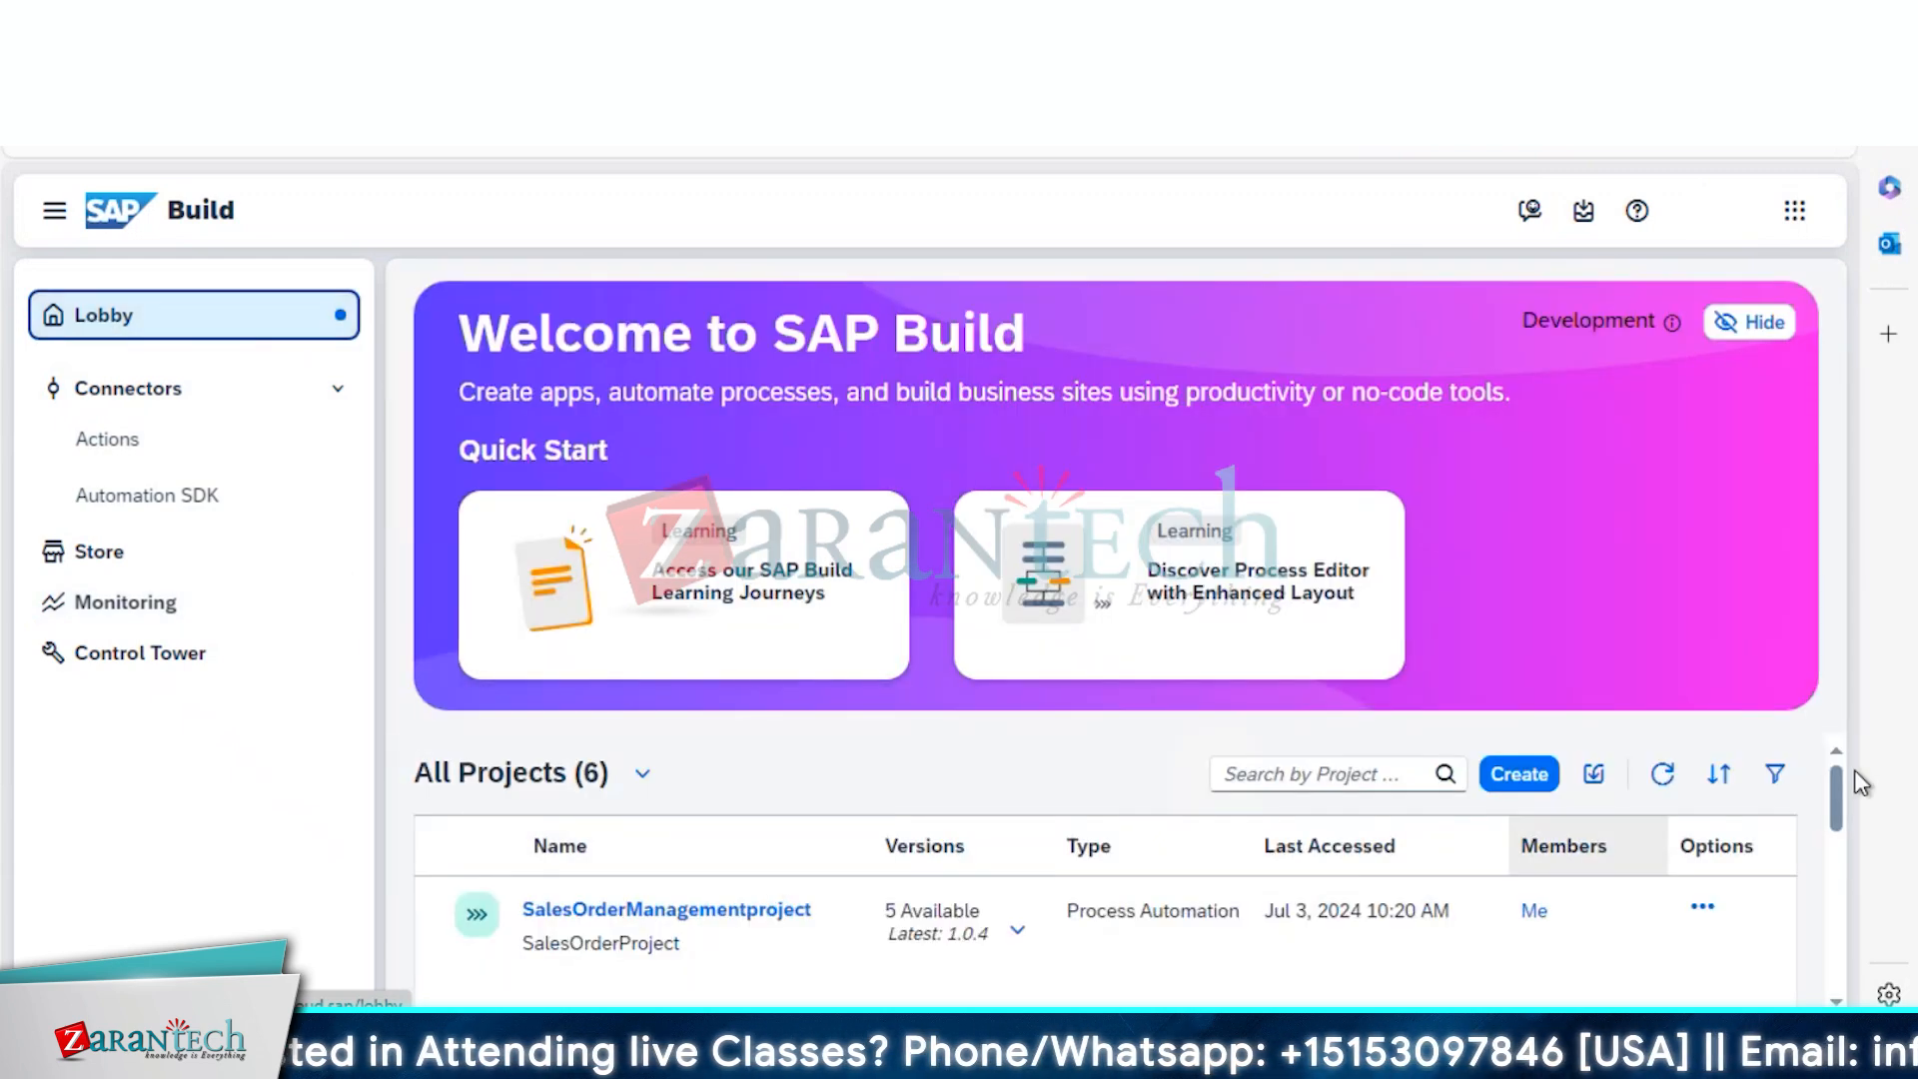
pyautogui.moveTo(1837, 796)
pyautogui.mouseDown()
pyautogui.moveTo(1849, 913)
pyautogui.moveTo(1840, 815)
pyautogui.mouseUp()
pyautogui.click(1766, 324)
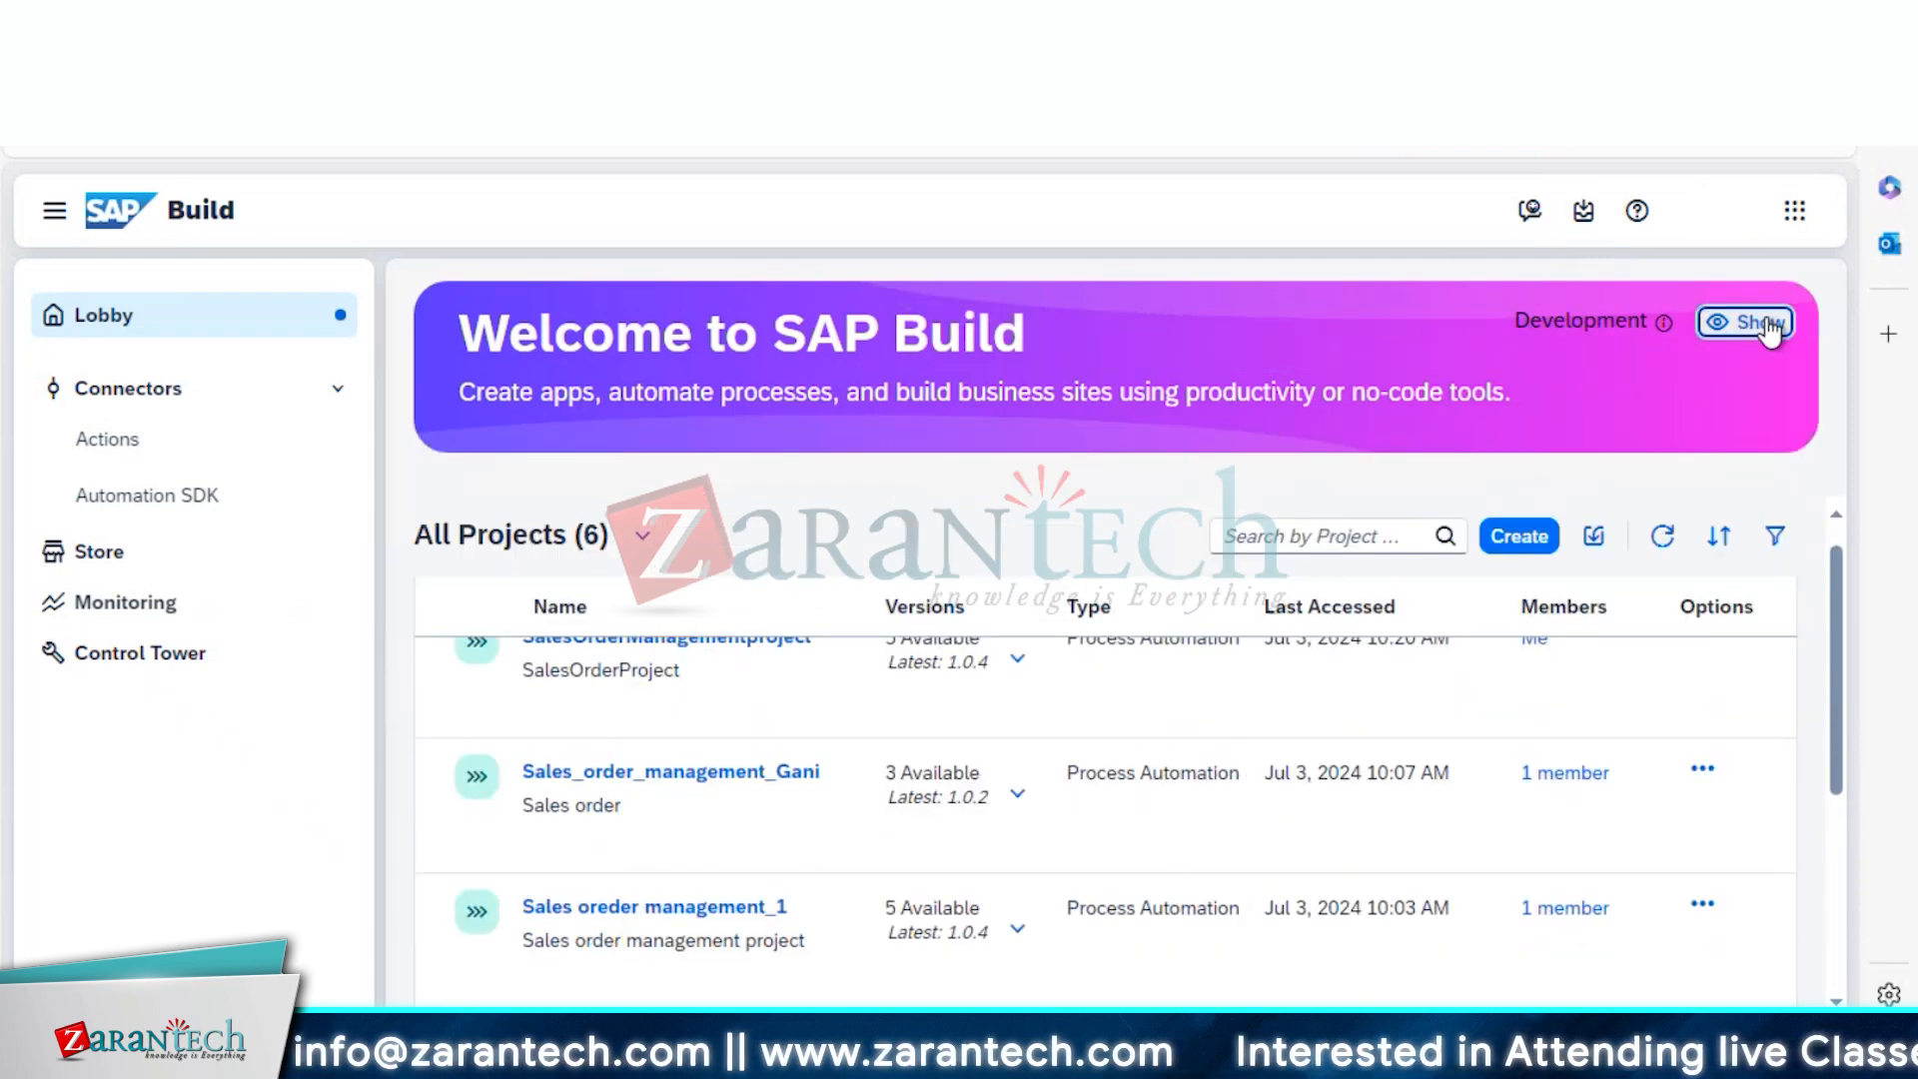
pyautogui.scroll(1, 1846, 690)
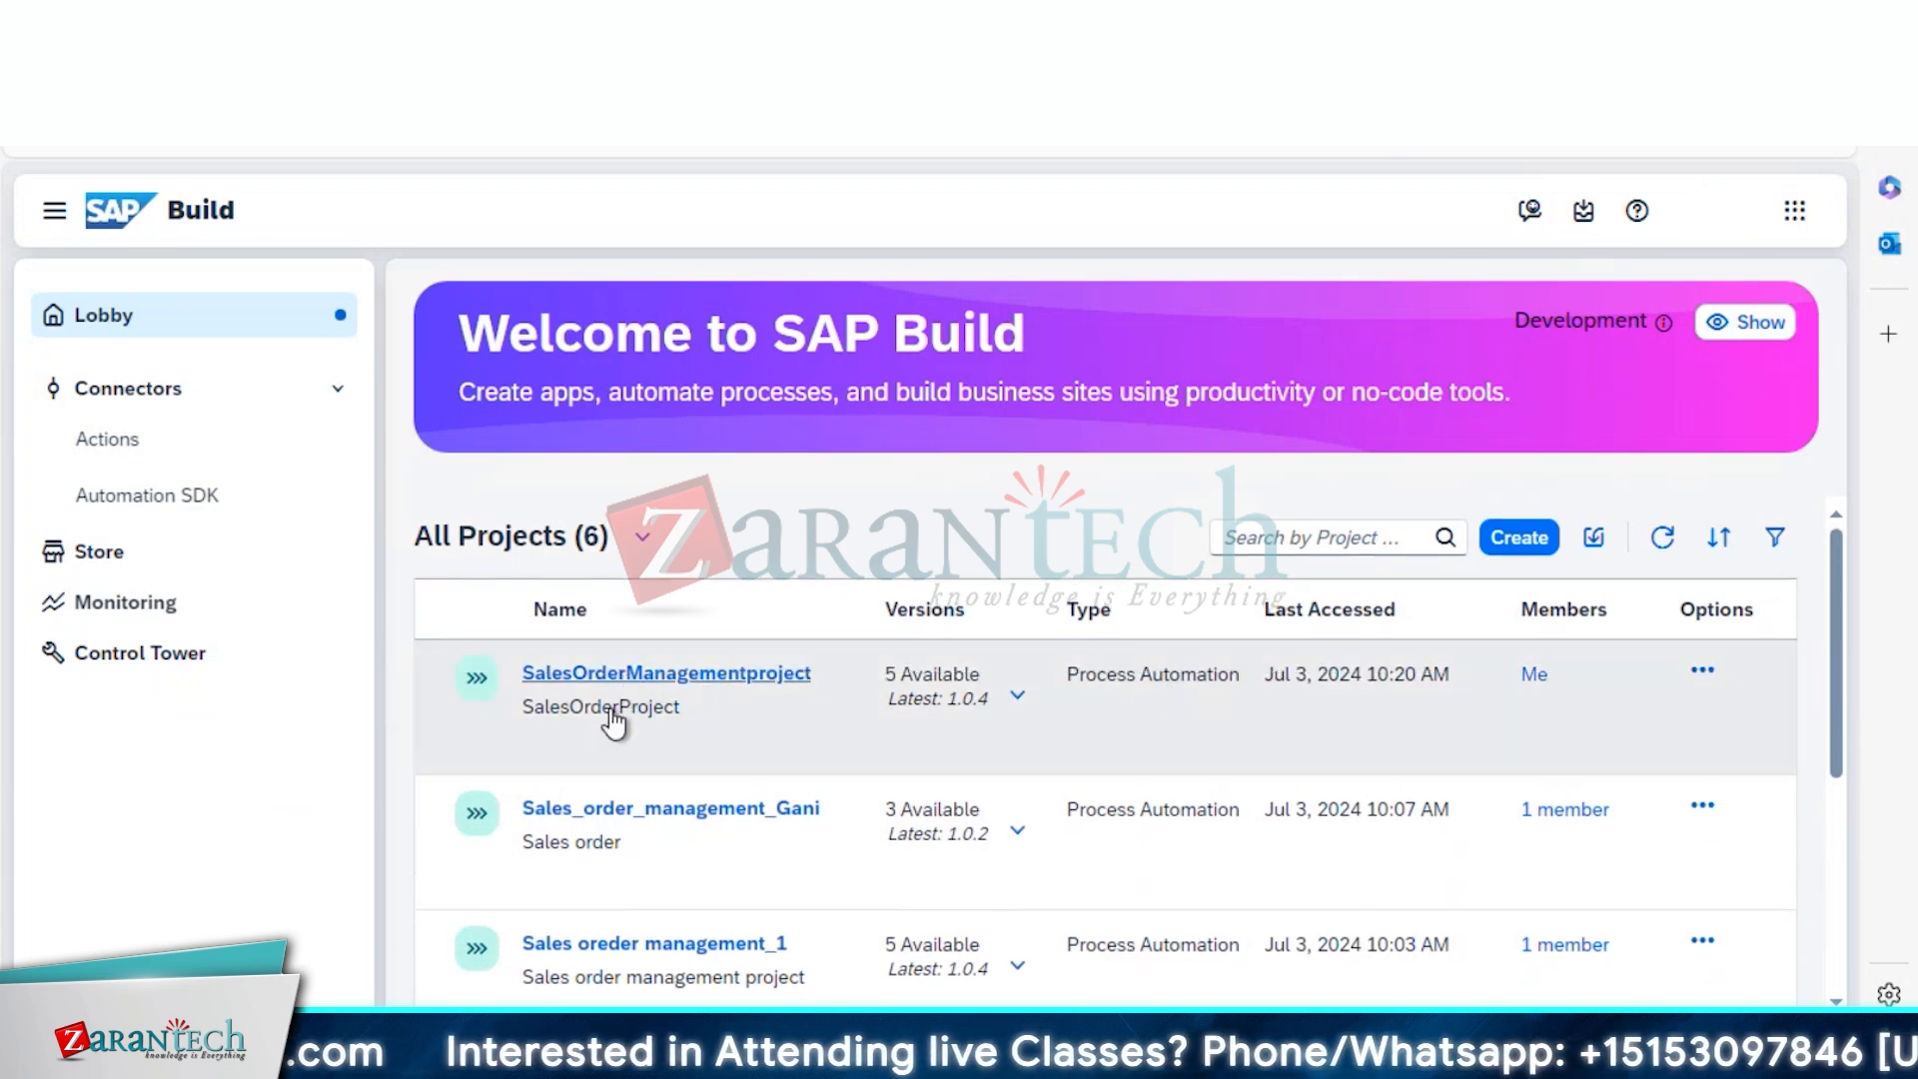
pyautogui.click(649, 680)
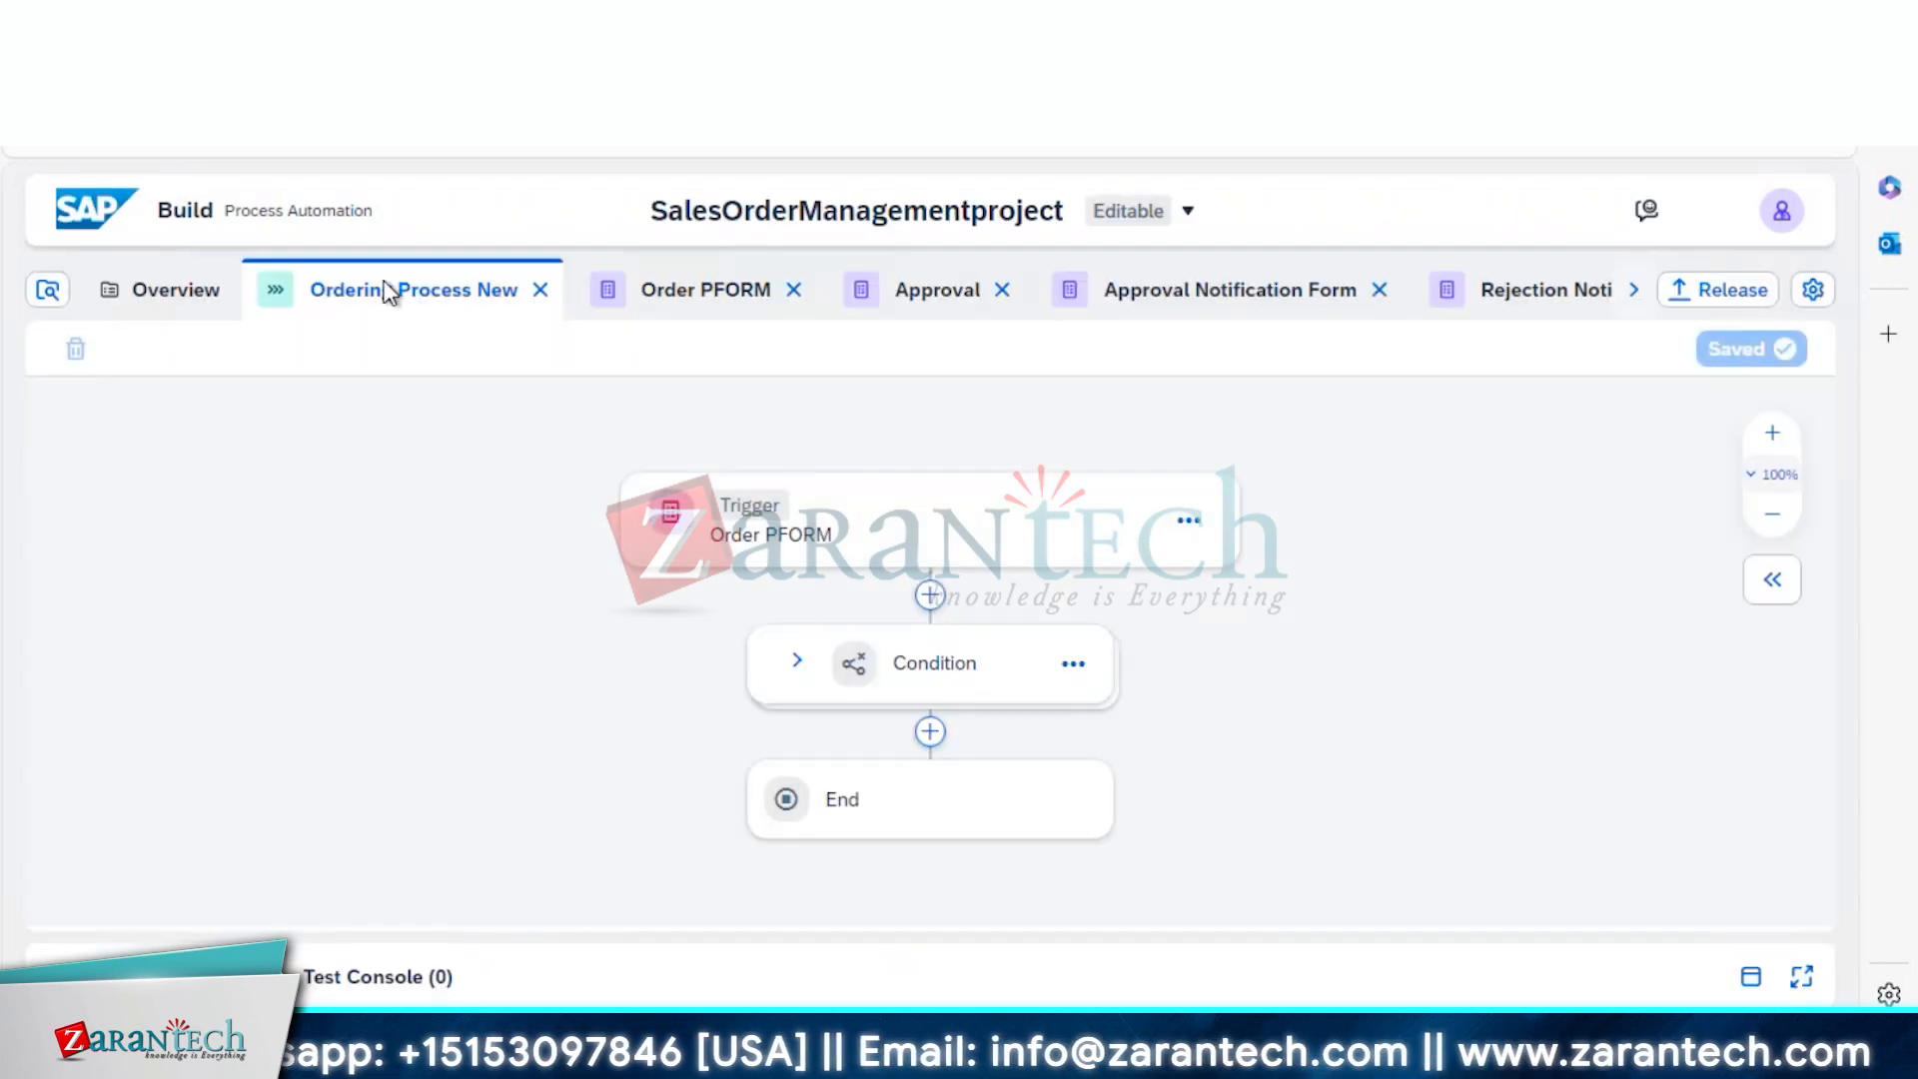
# Check the Condition branches and Order PFORM trigger, then release version 1.0.5 and upgrade the Public deployment
pyautogui.click(798, 661)
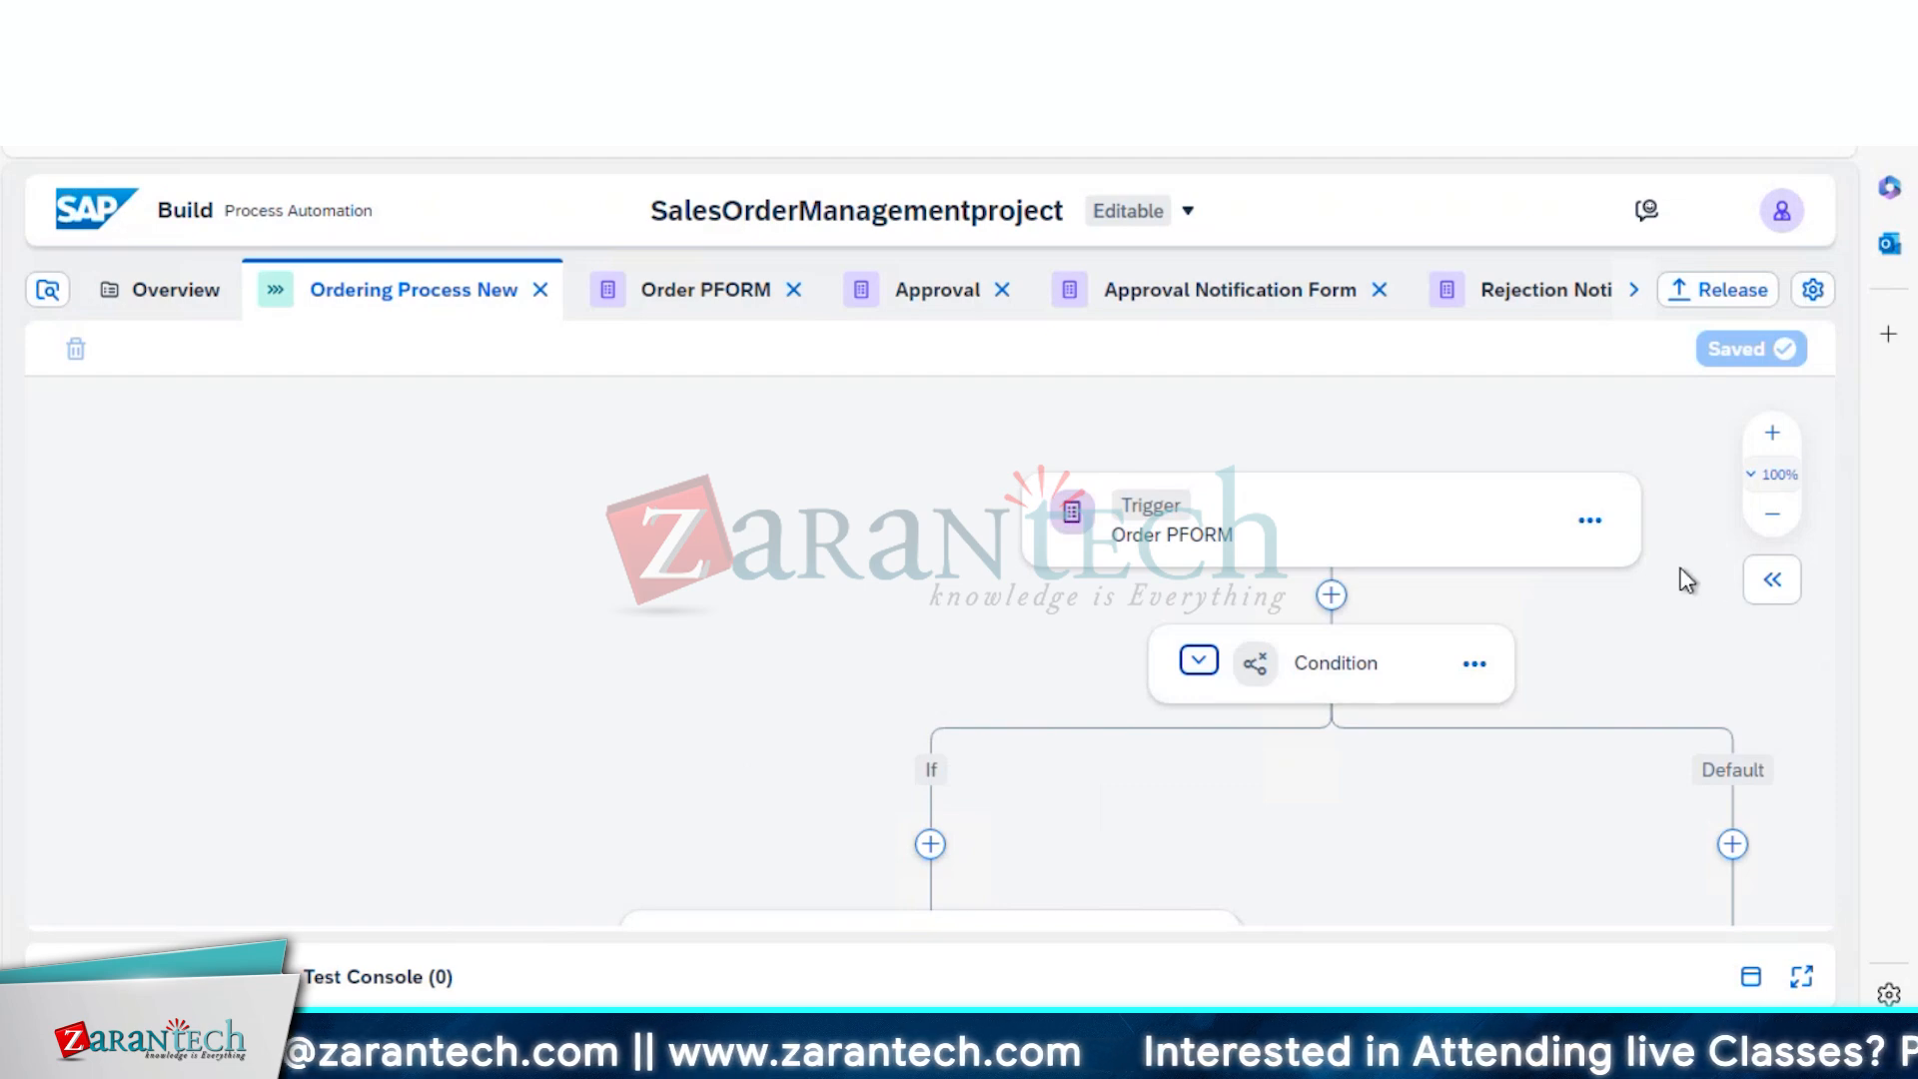
pyautogui.click(1171, 522)
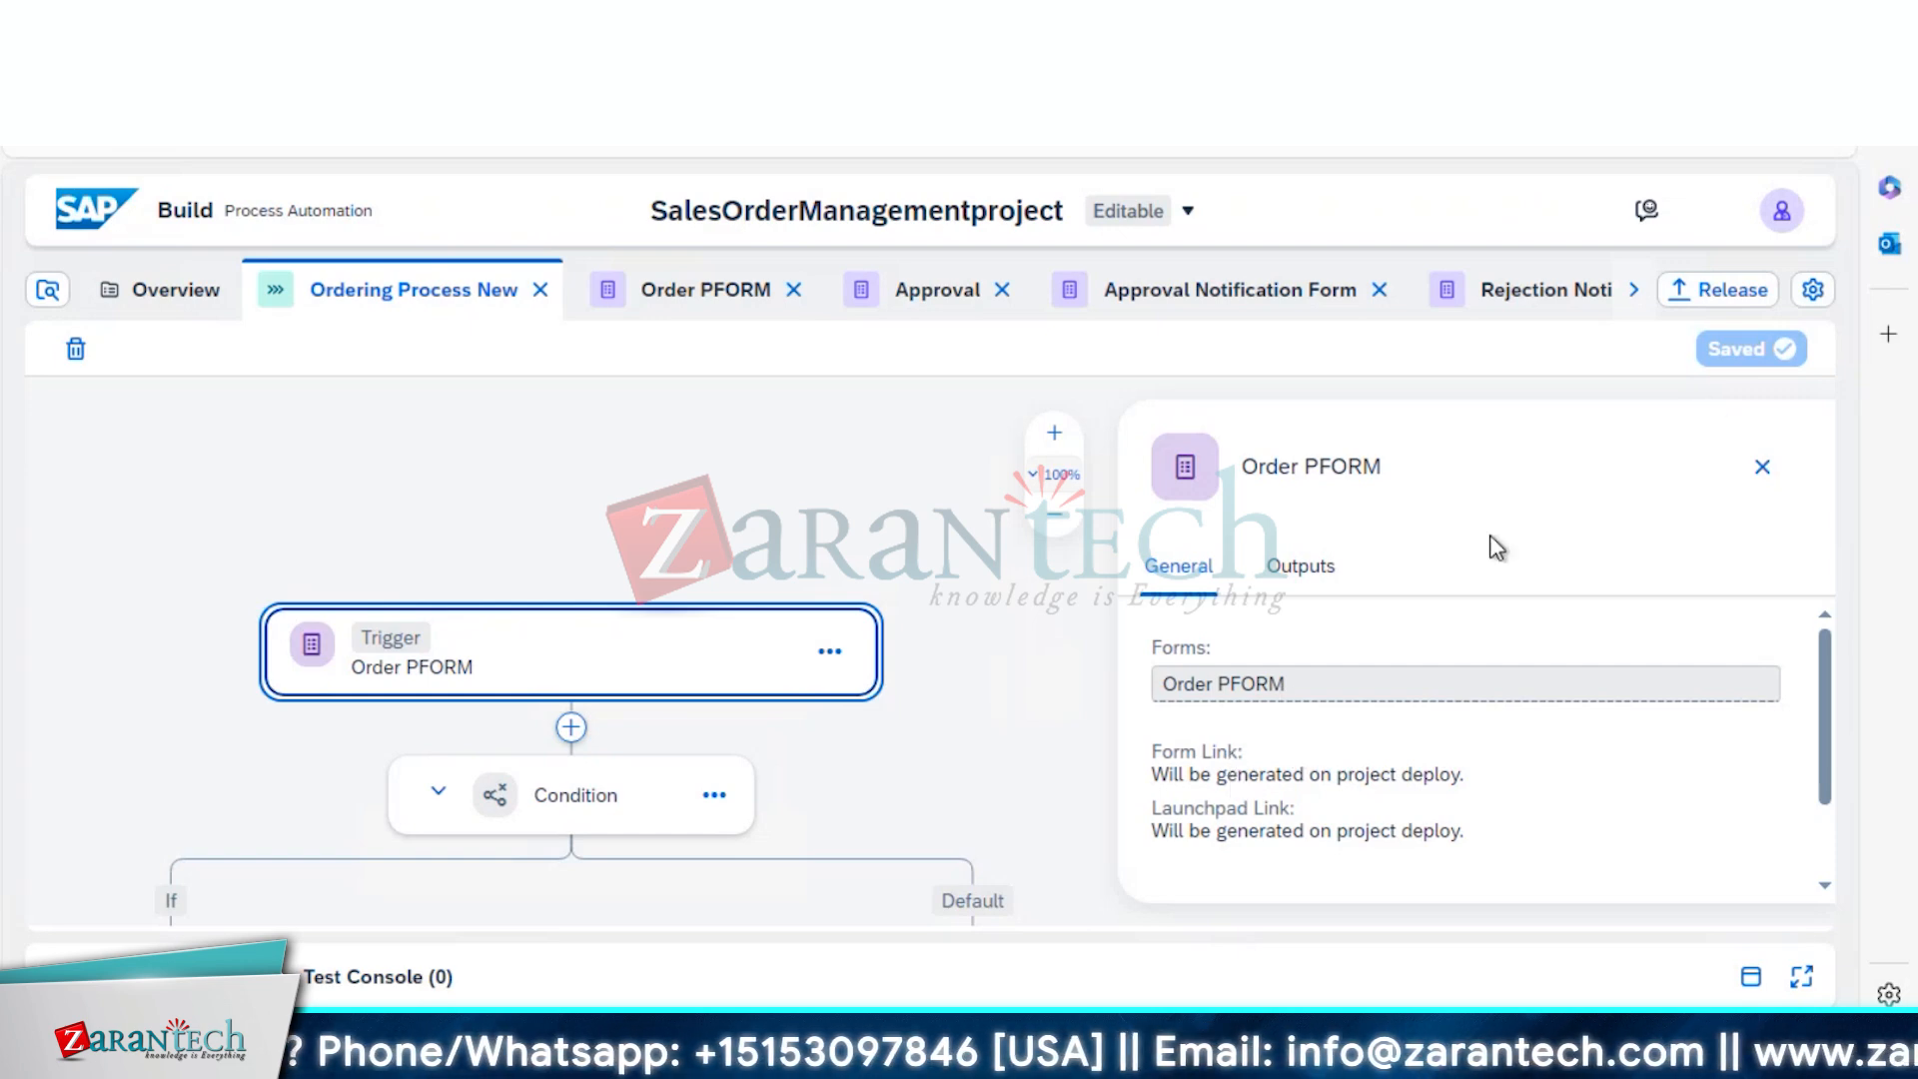
pyautogui.click(1705, 299)
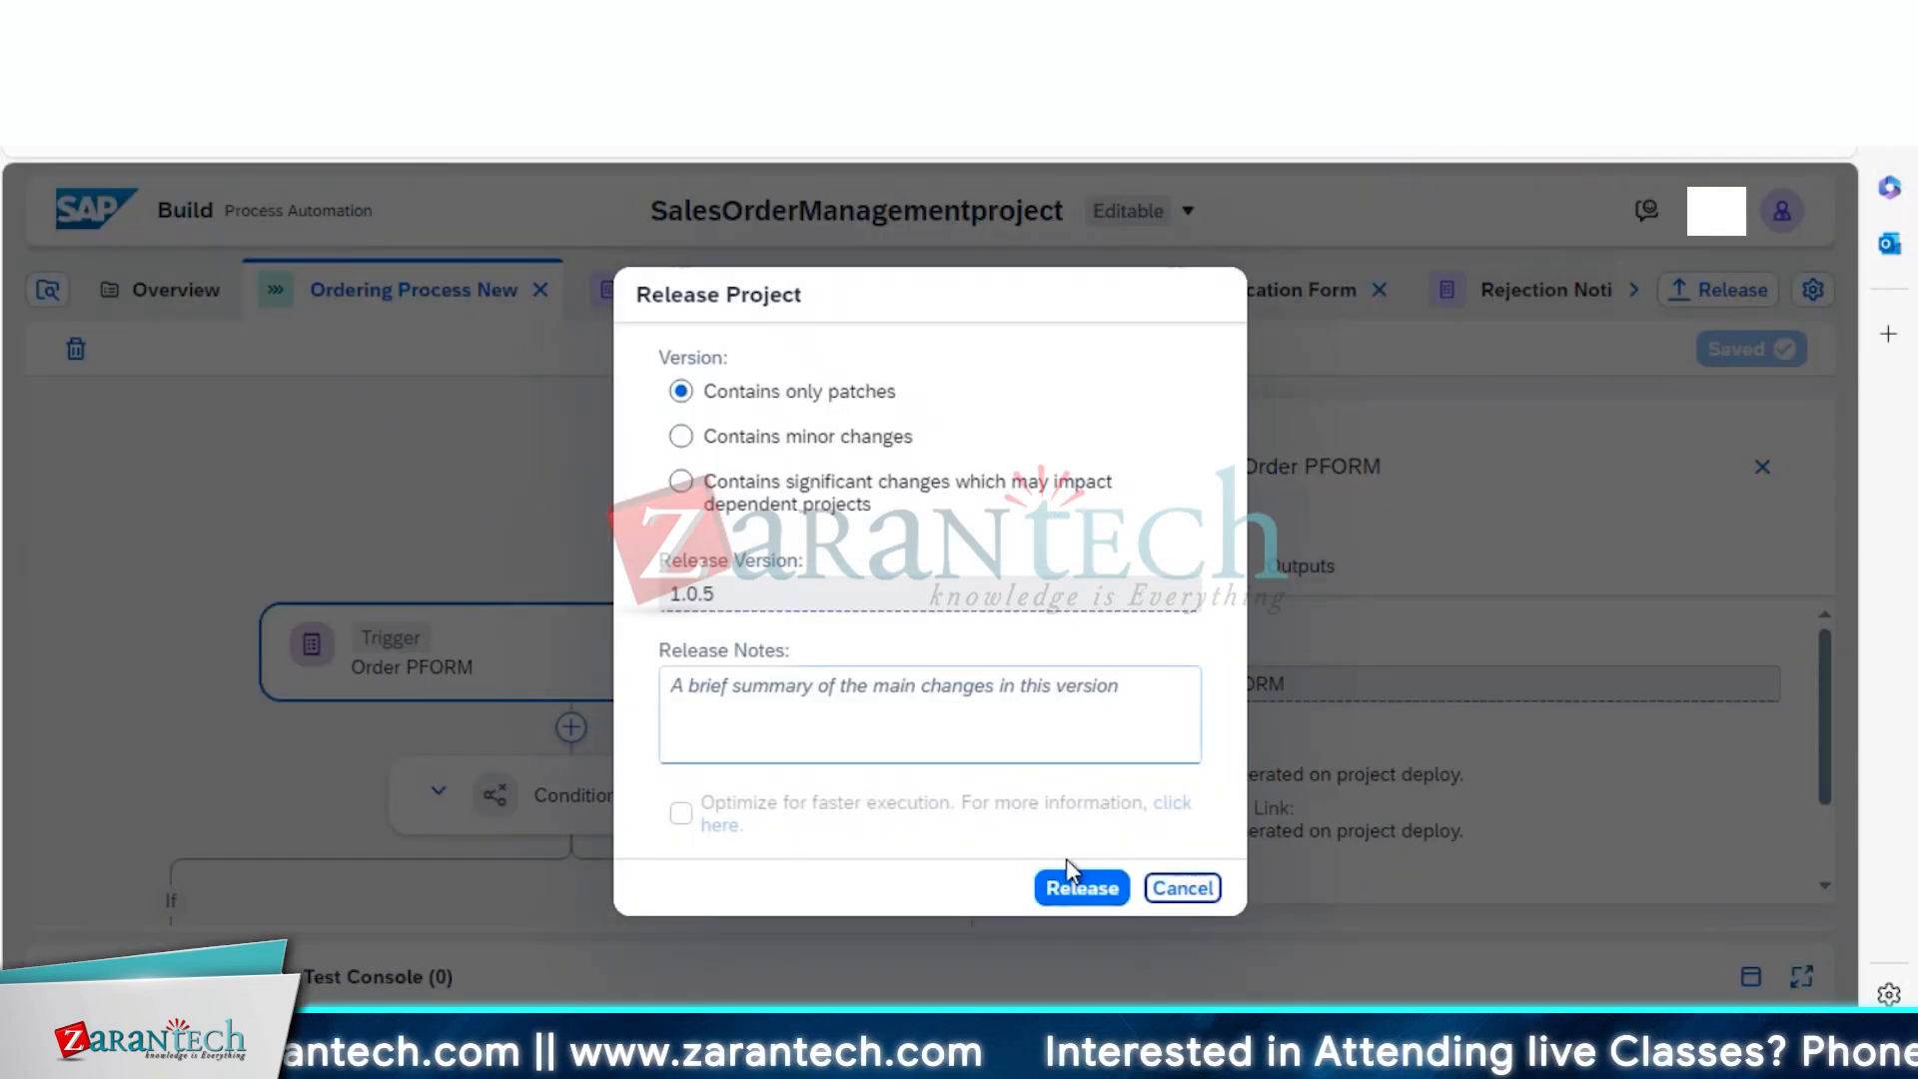
pyautogui.click(1069, 889)
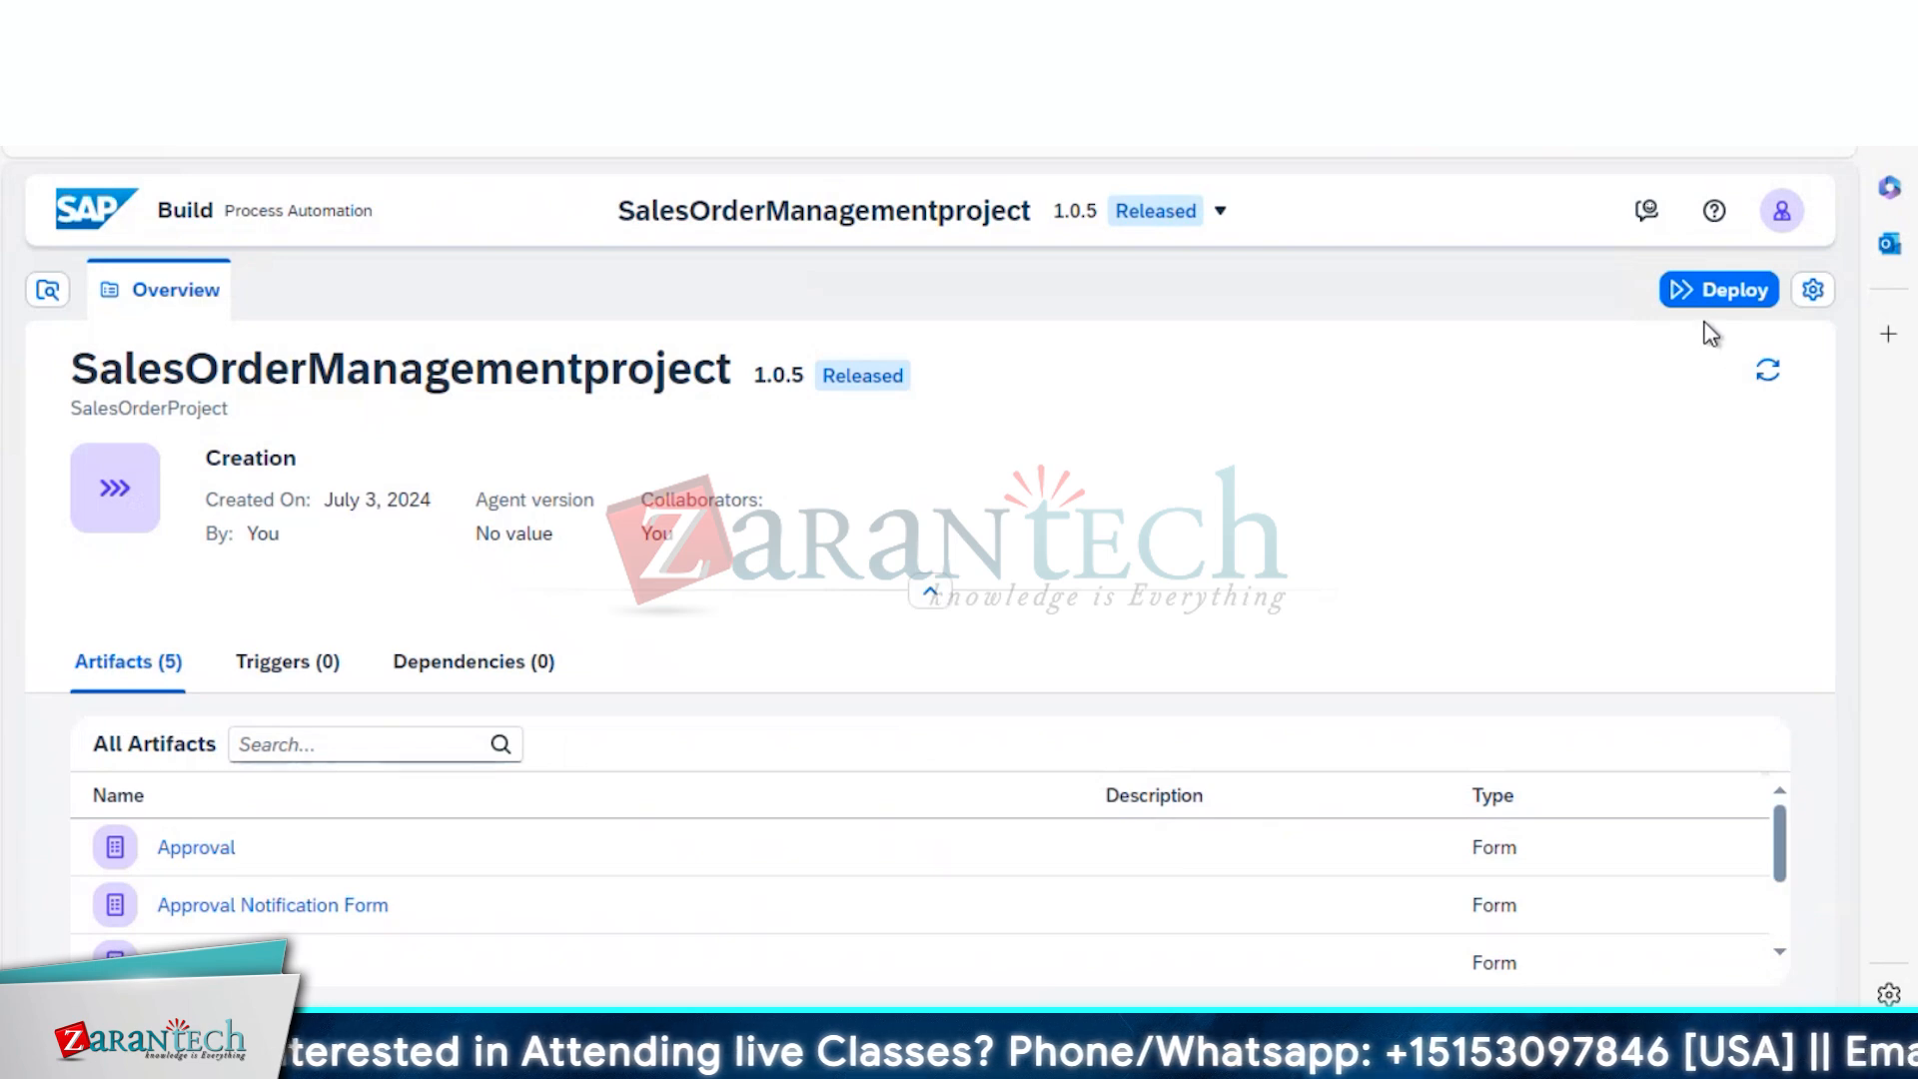
pyautogui.click(1688, 292)
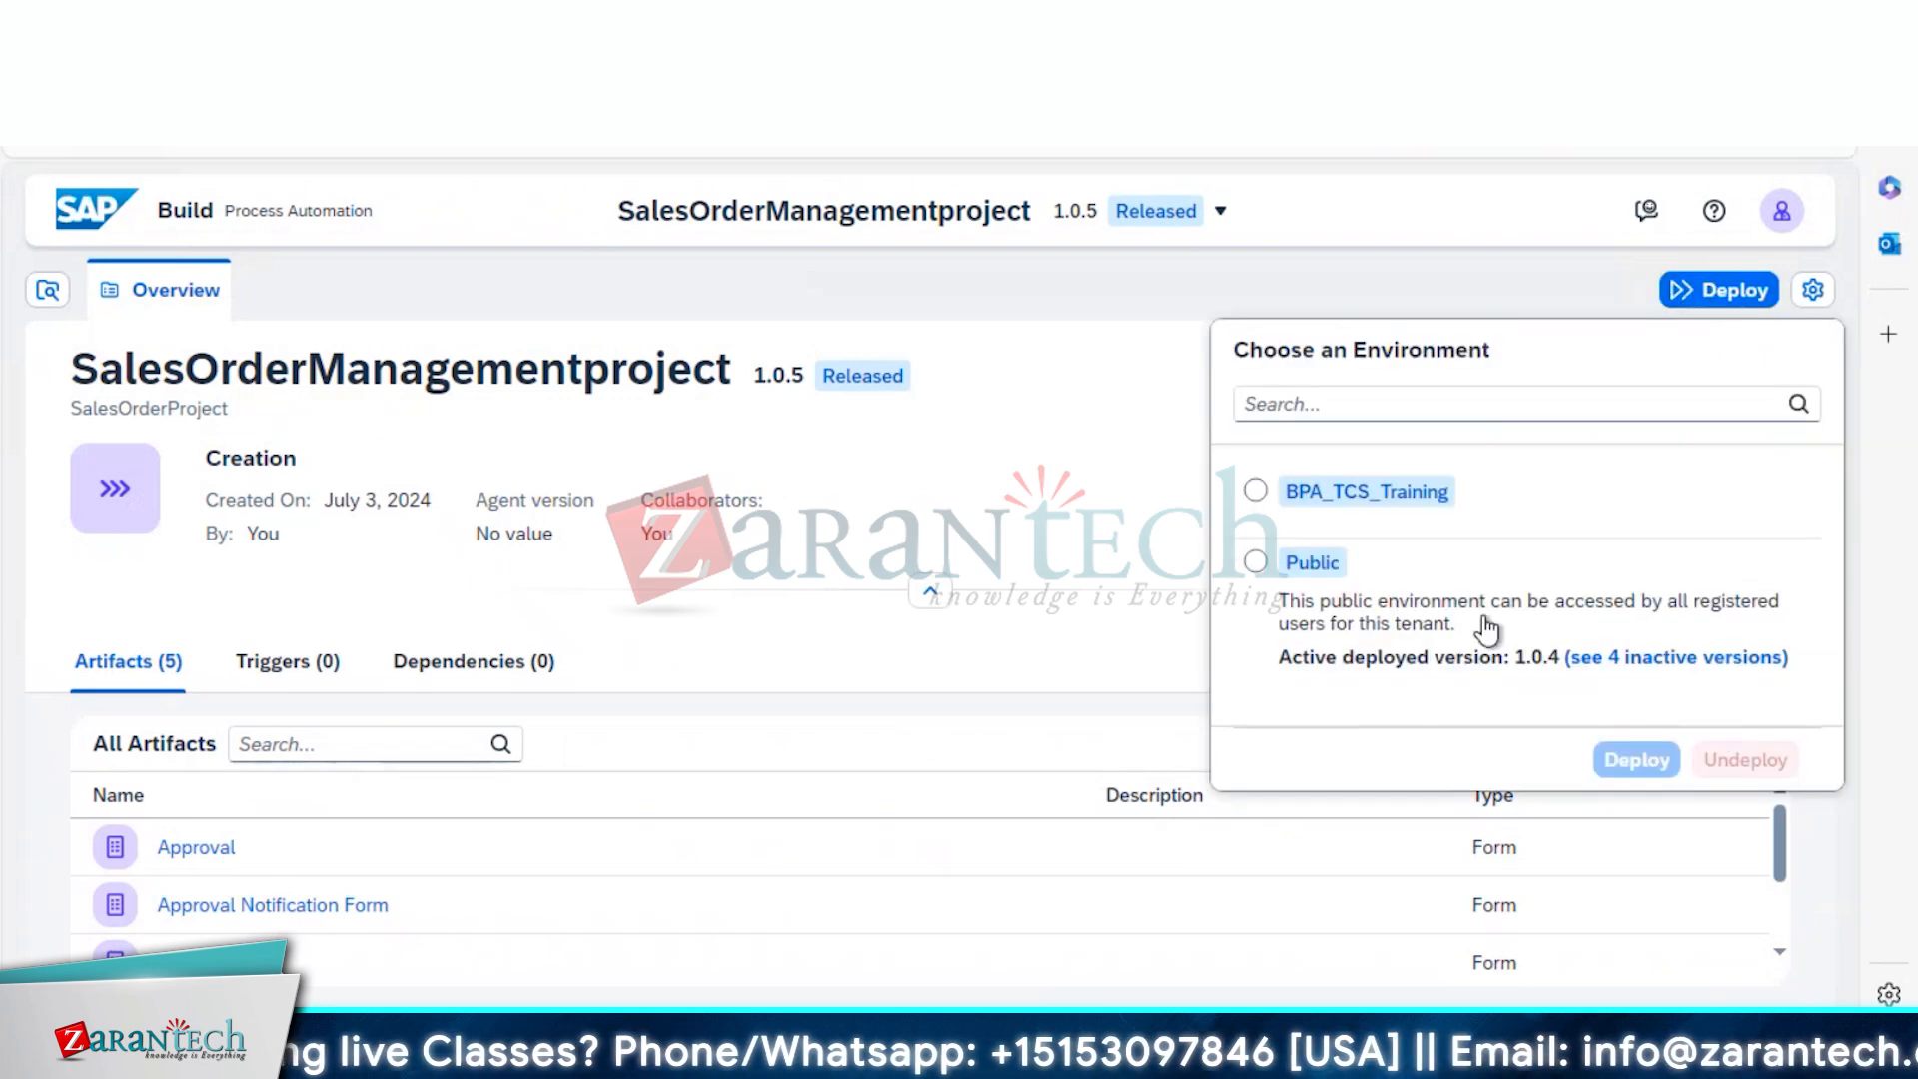
pyautogui.click(1274, 563)
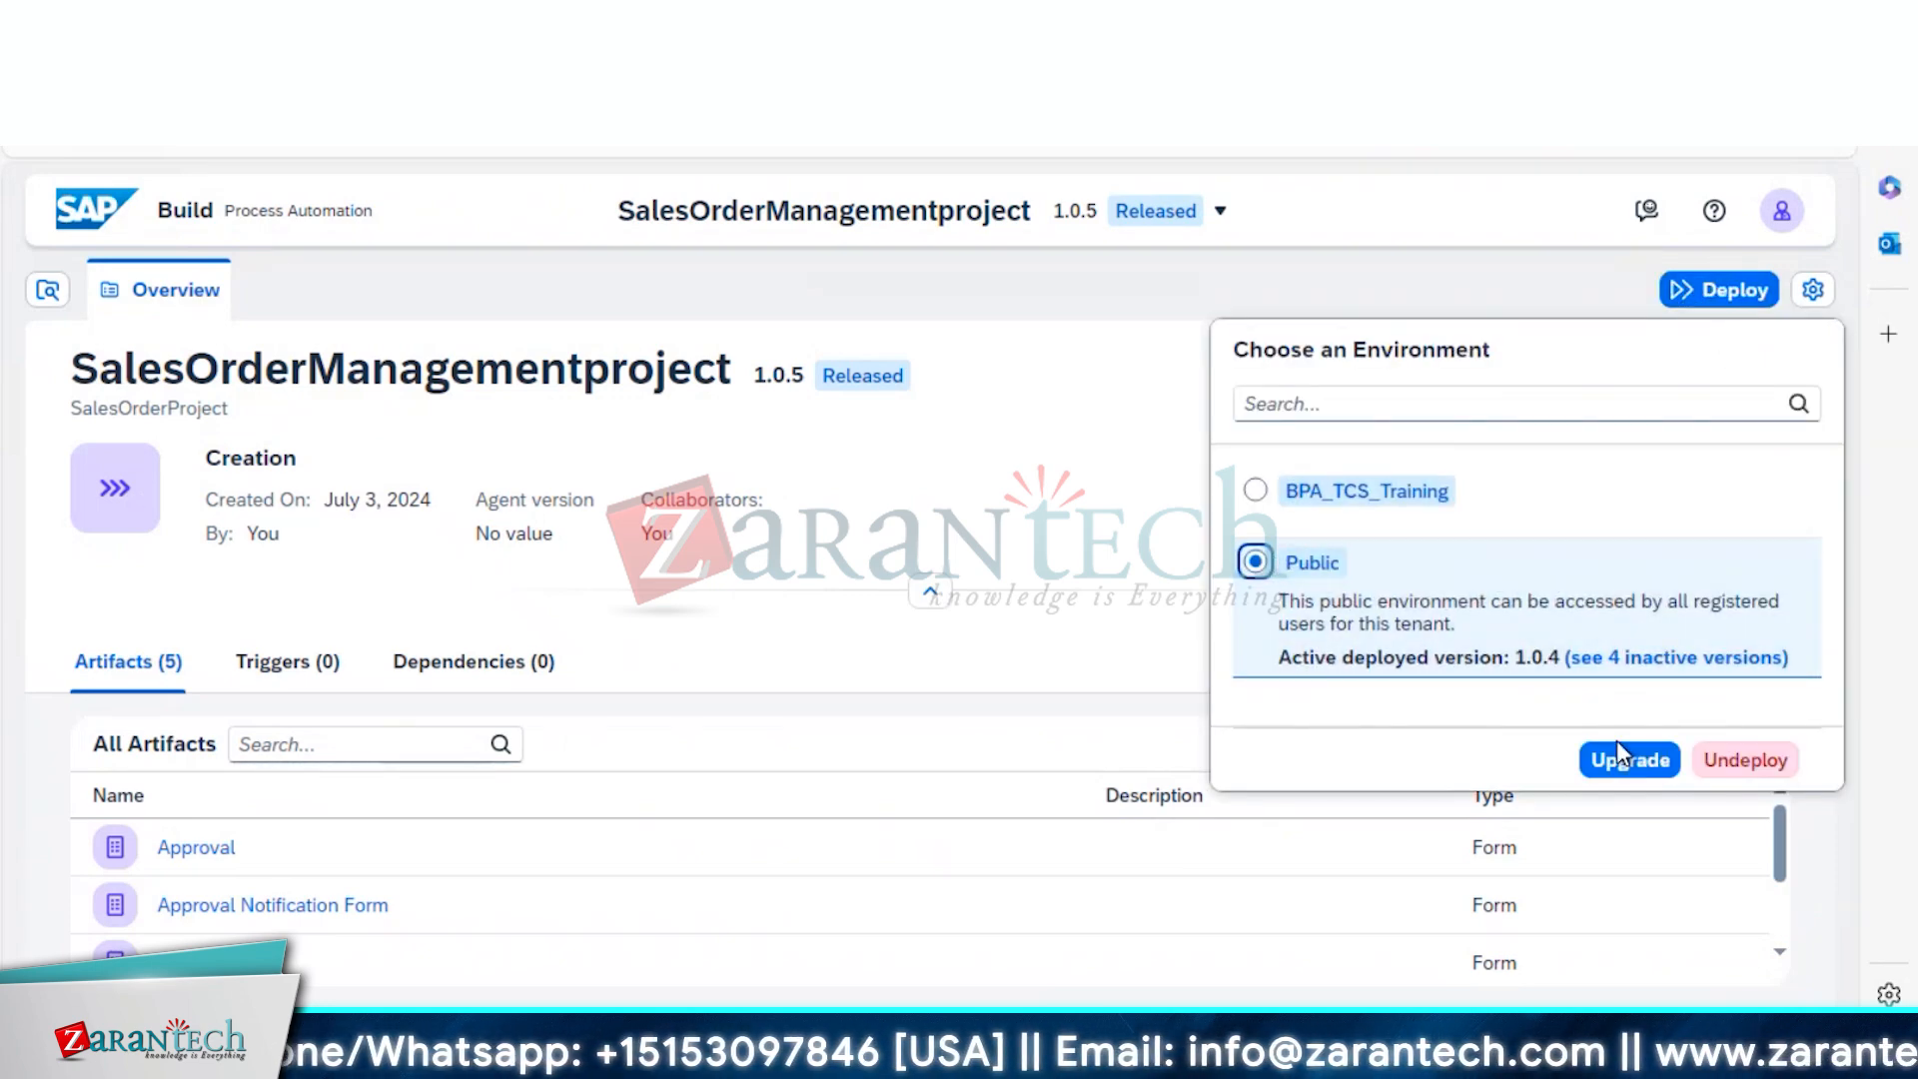
pyautogui.click(1620, 756)
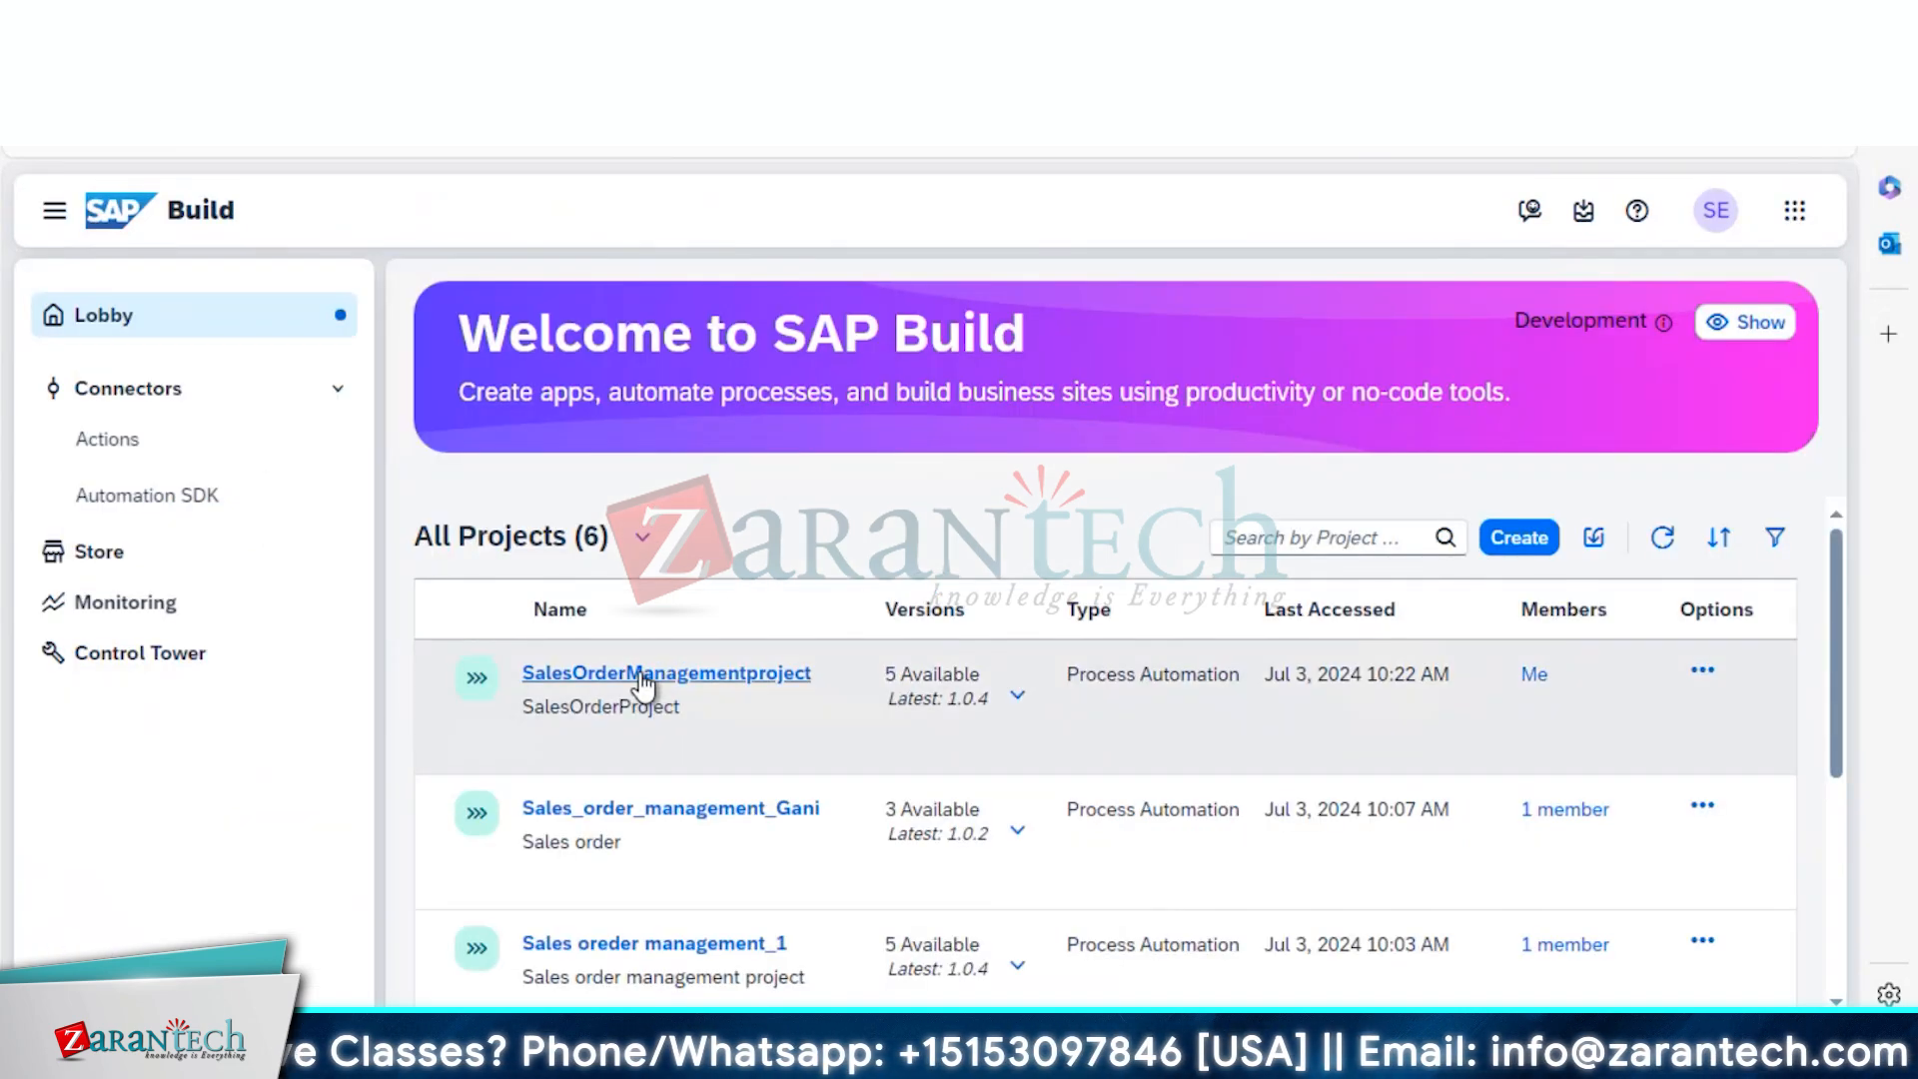
# Reopen SalesOrderManagementproject and inspect the Order PFORM trigger and the Condition's If and Default branches
pyautogui.click(641, 675)
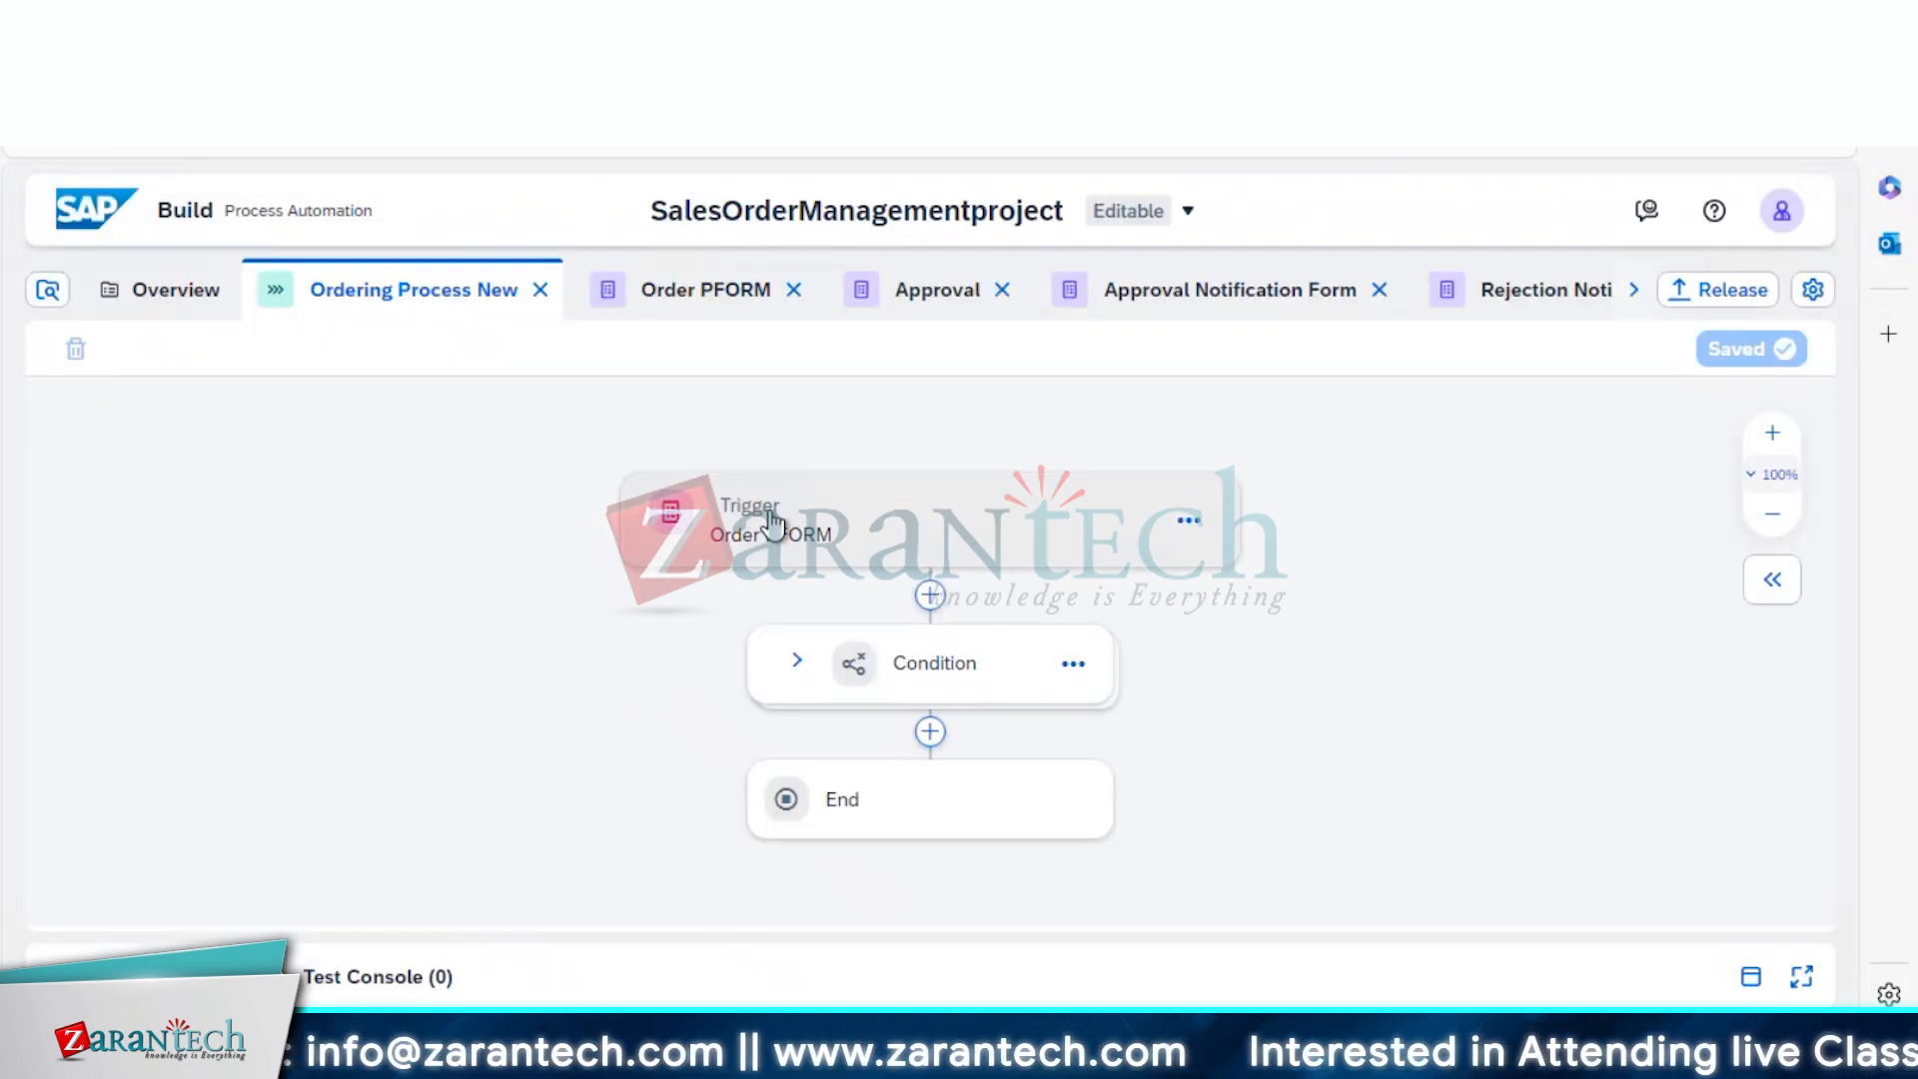
pyautogui.click(899, 529)
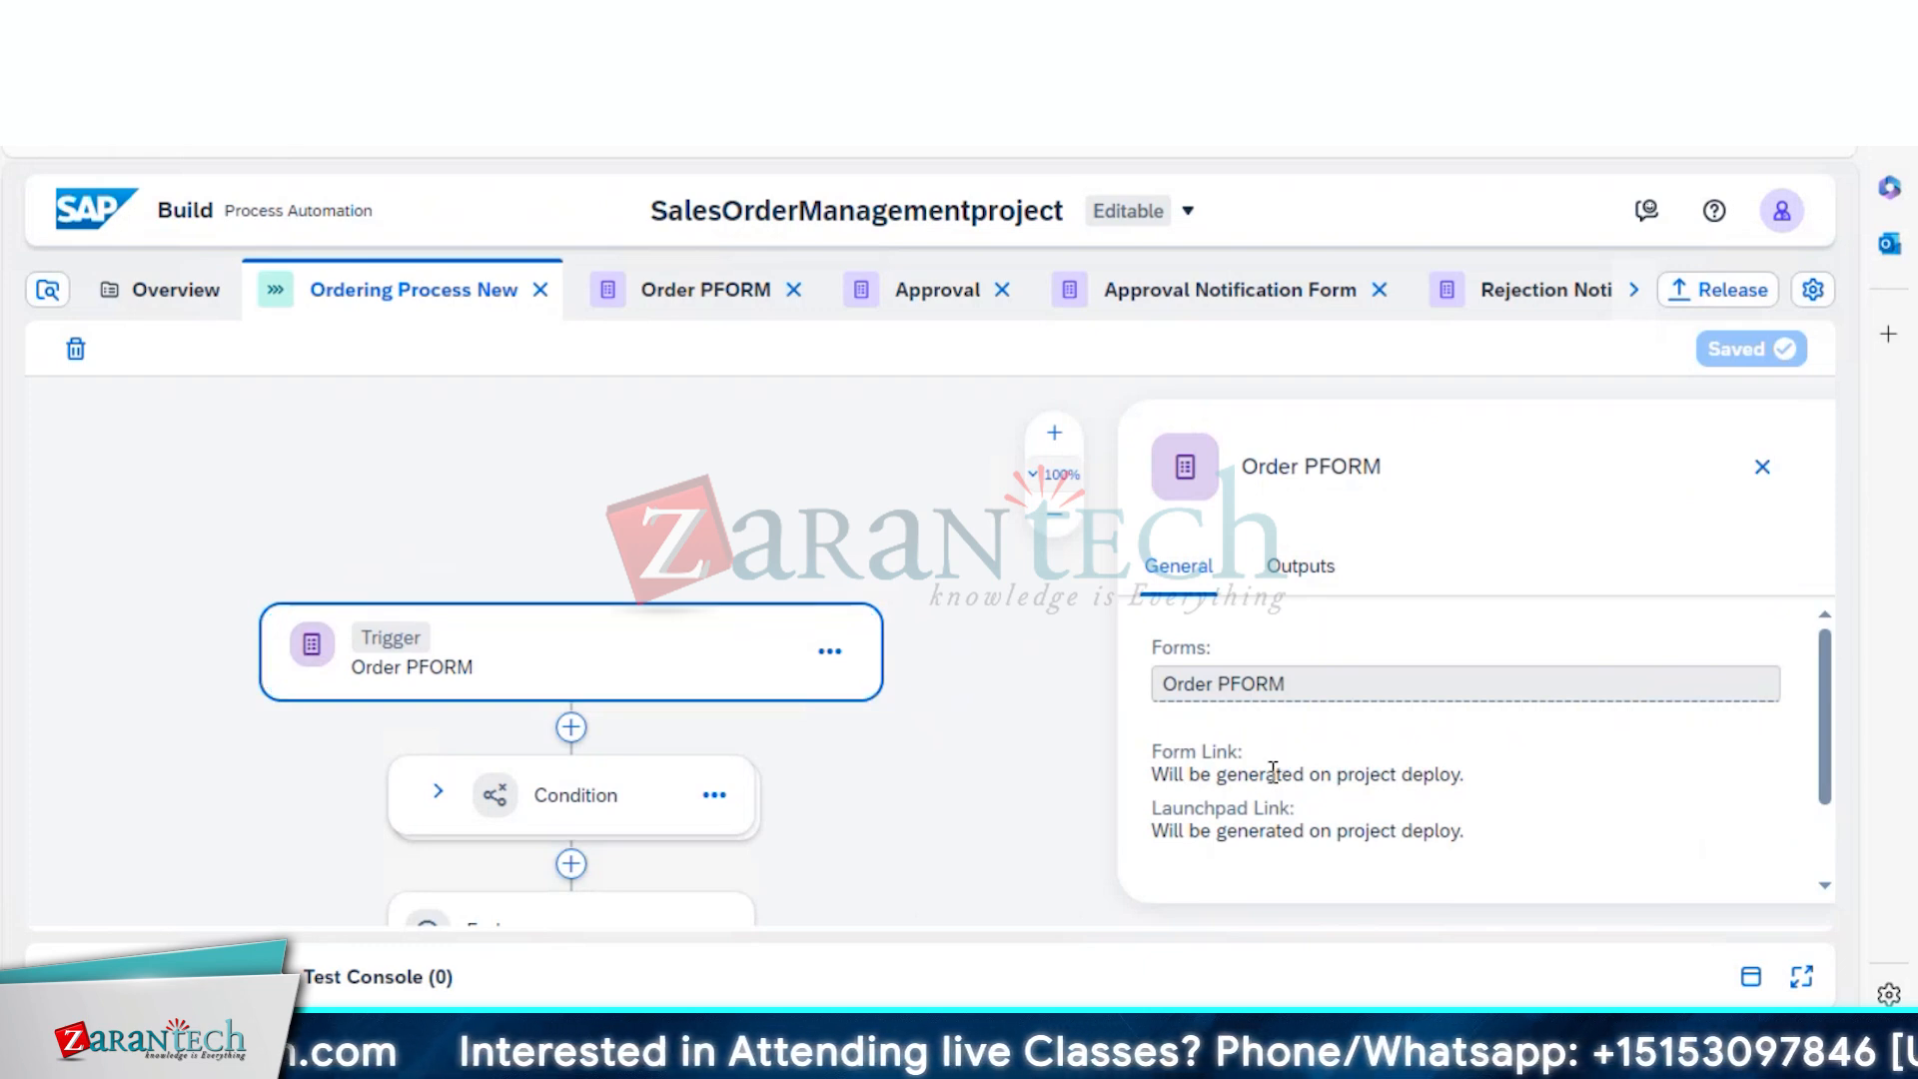
pyautogui.click(629, 792)
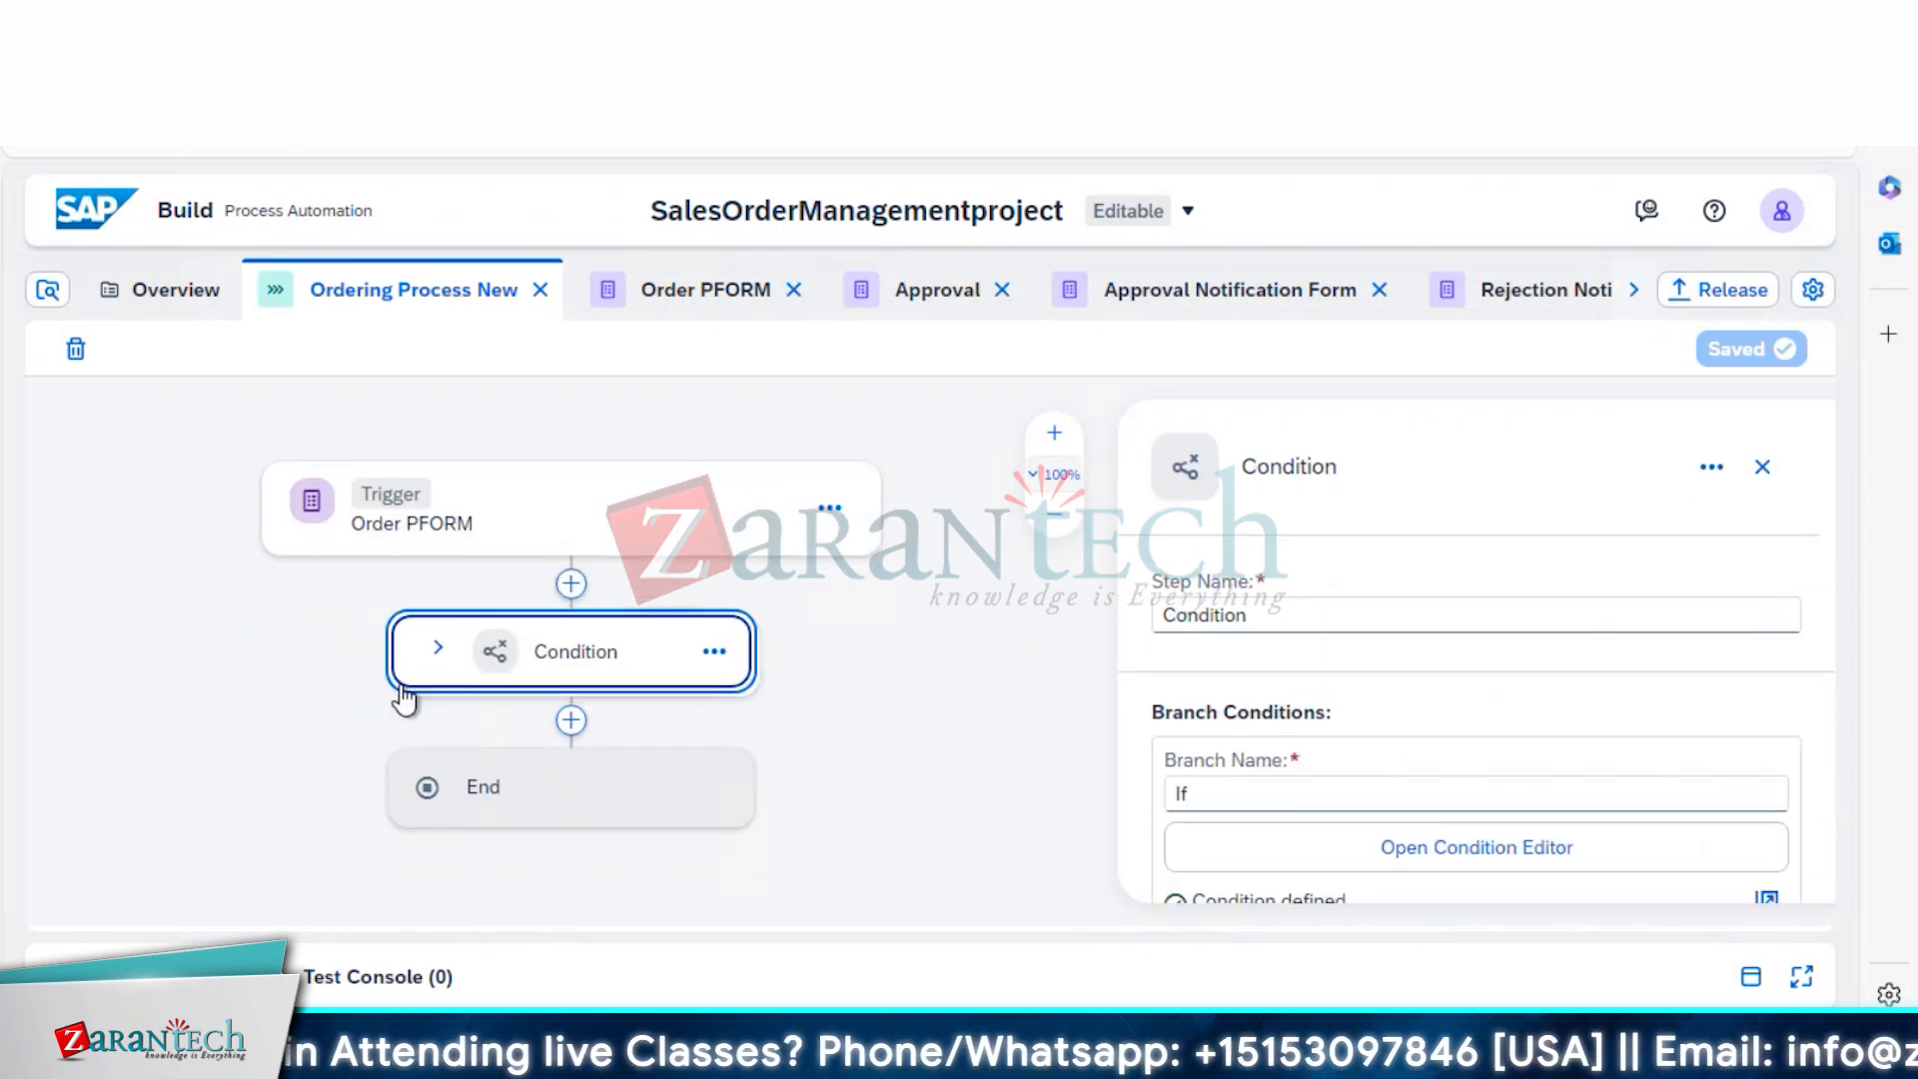
pyautogui.click(433, 660)
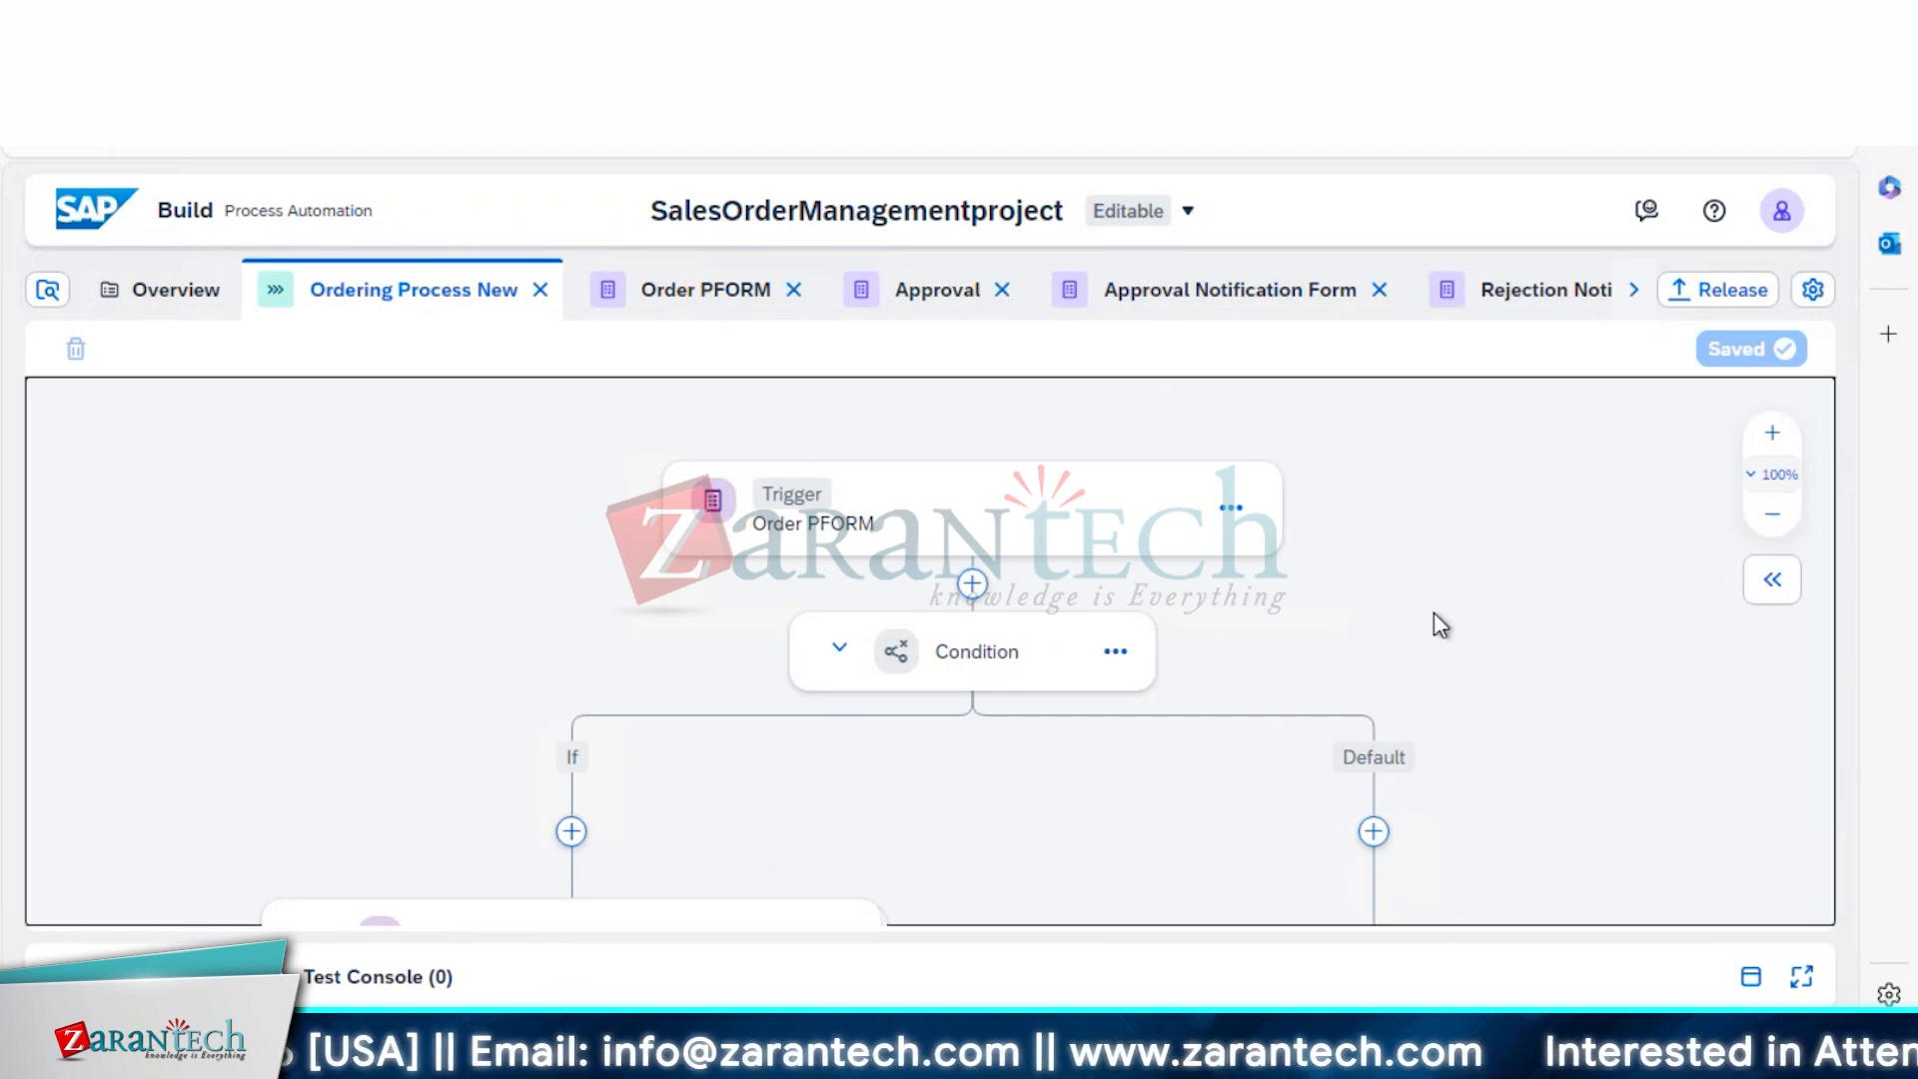
pyautogui.scroll(-2, 1435, 614)
pyautogui.scroll(-1, 1435, 613)
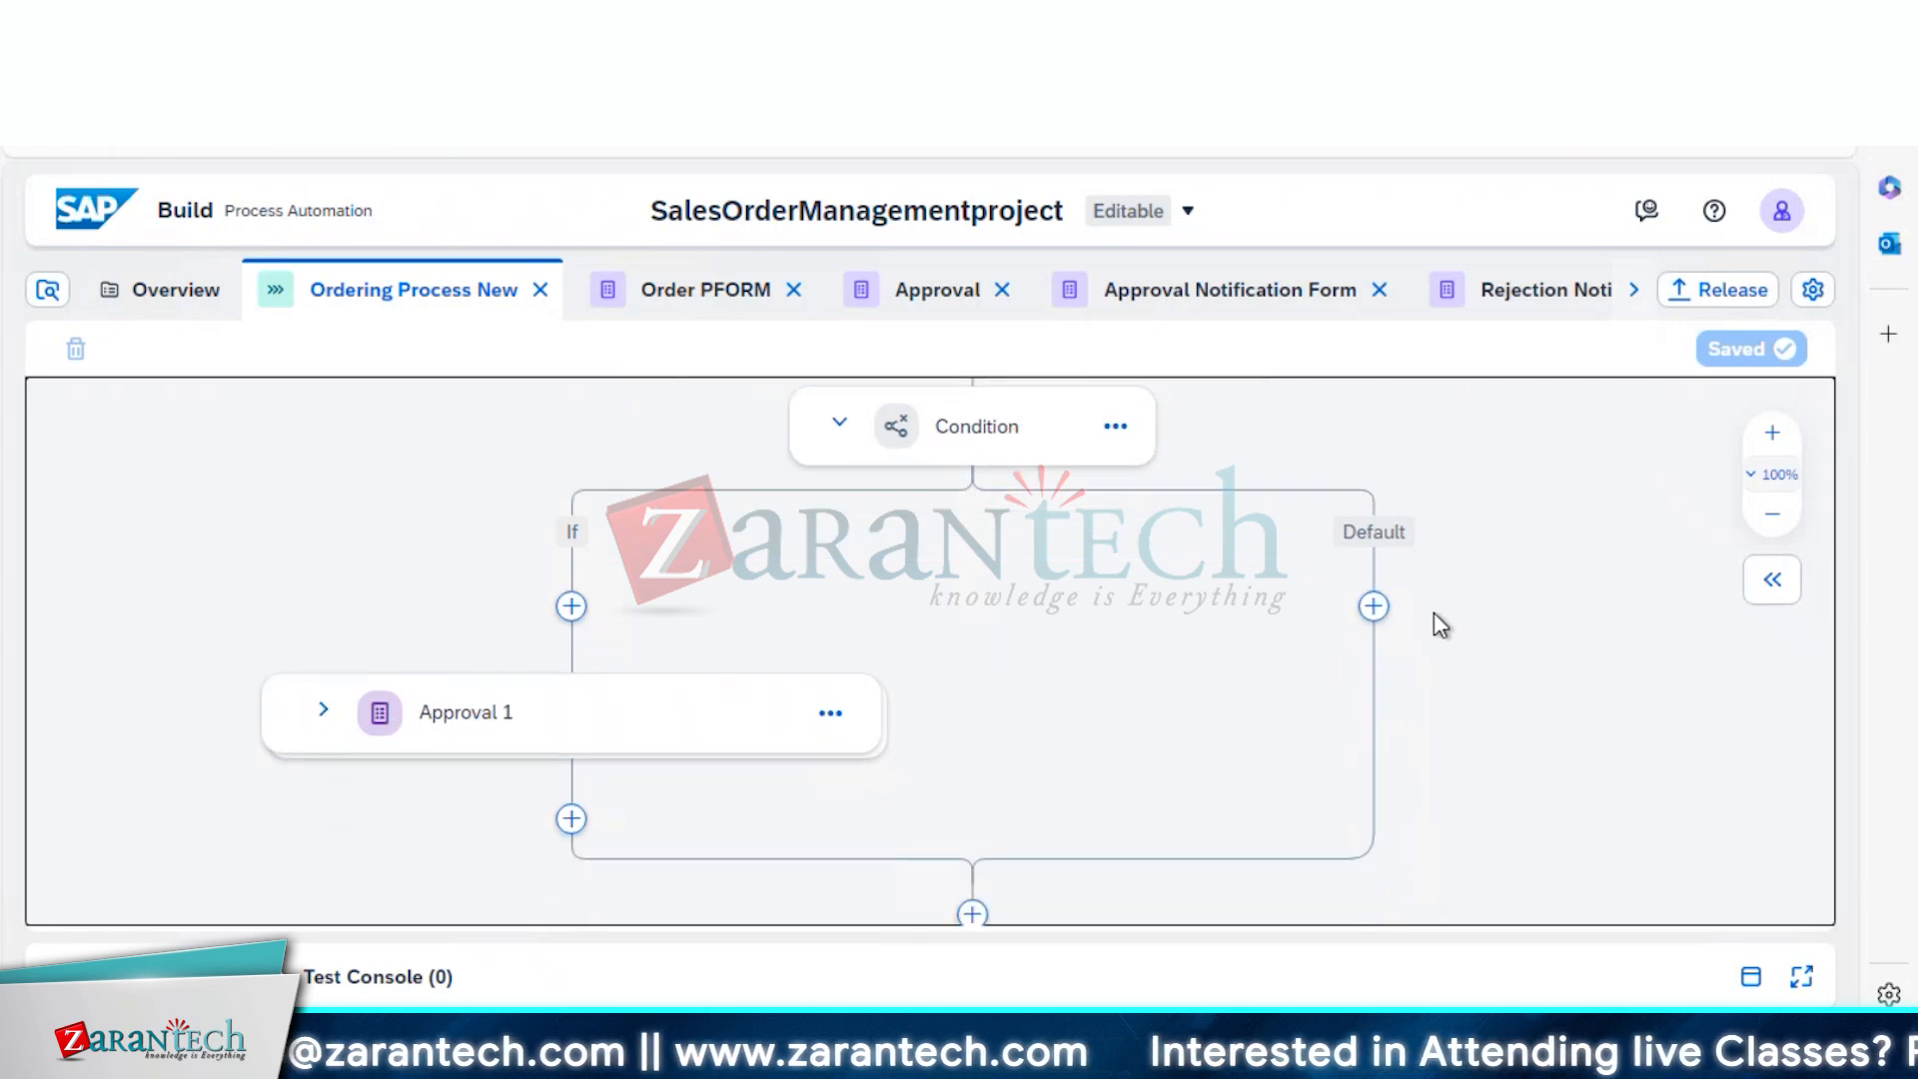
pyautogui.scroll(1, 1435, 613)
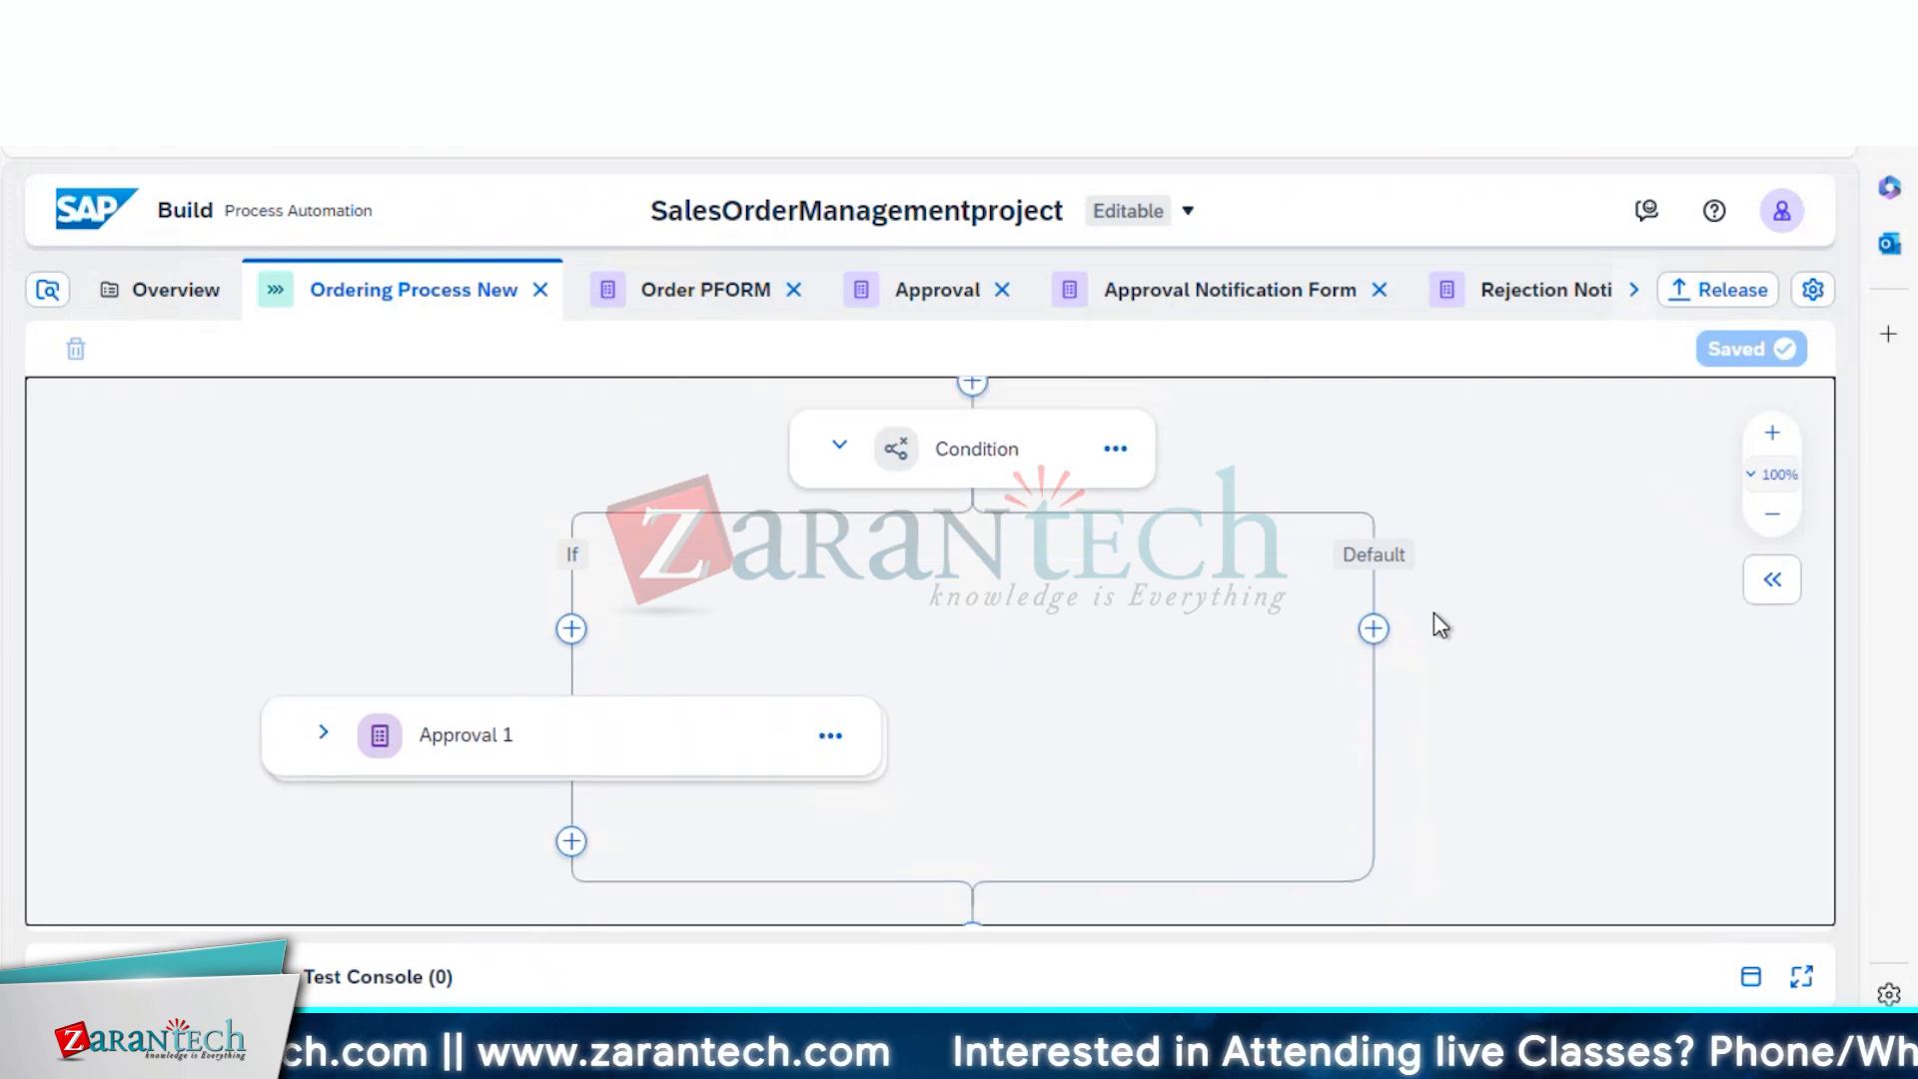
# Review the Approval Notification, Order PFORM and Rejection Notification forms, closing both notification form editors
pyautogui.click(1211, 305)
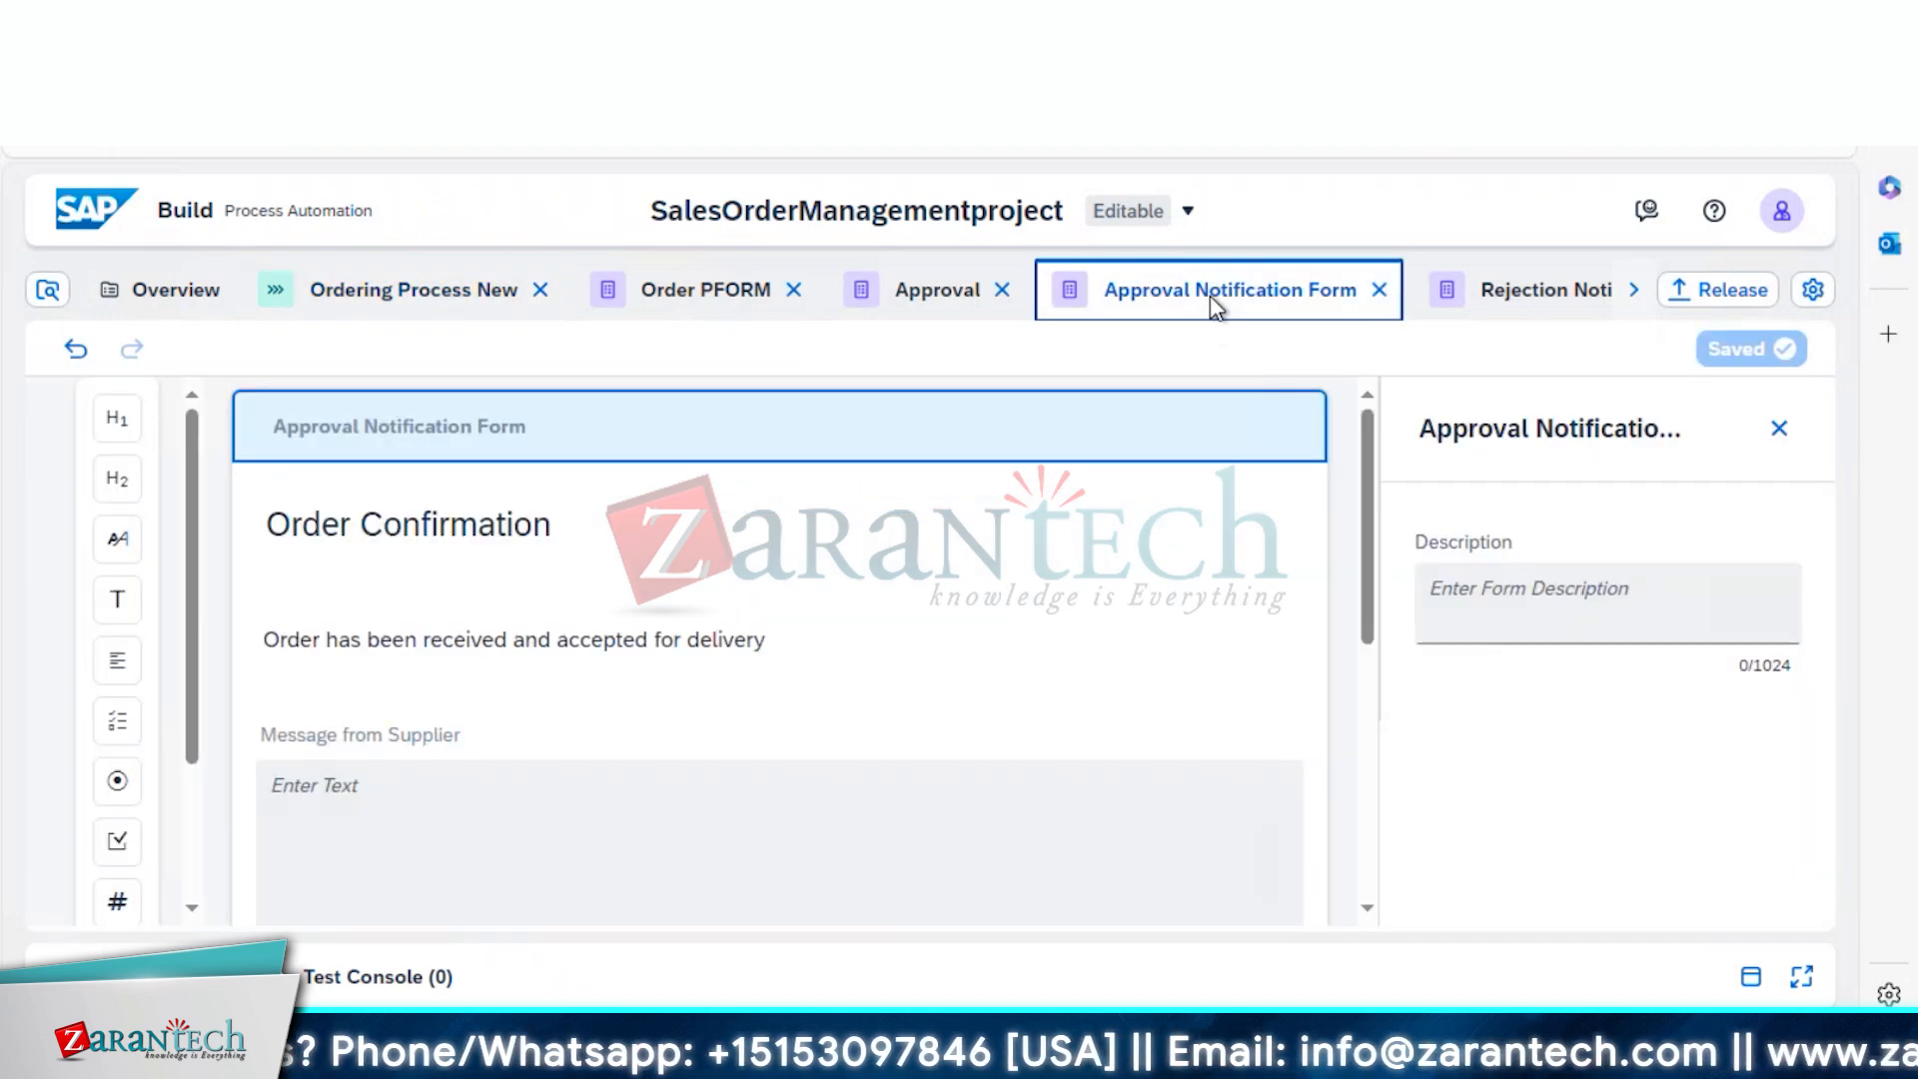
pyautogui.click(717, 301)
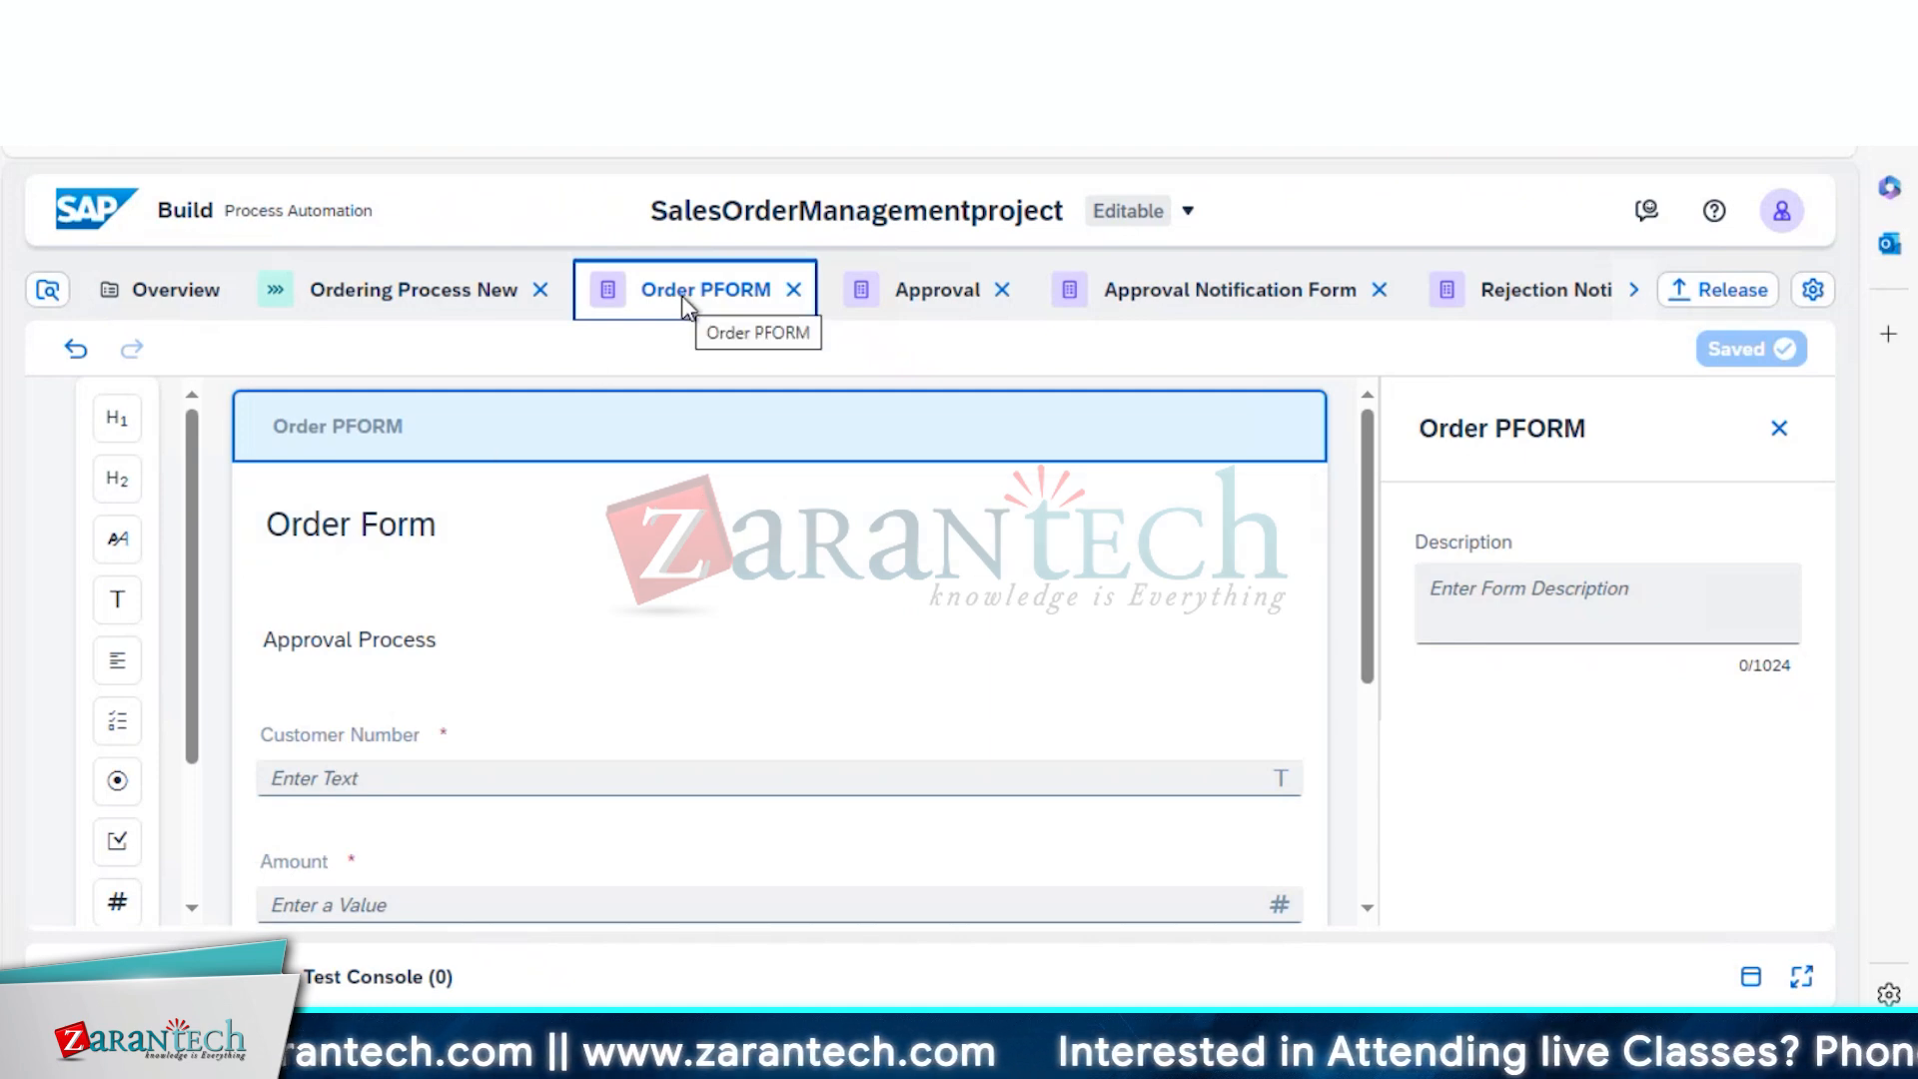
pyautogui.scroll(-1, 1369, 604)
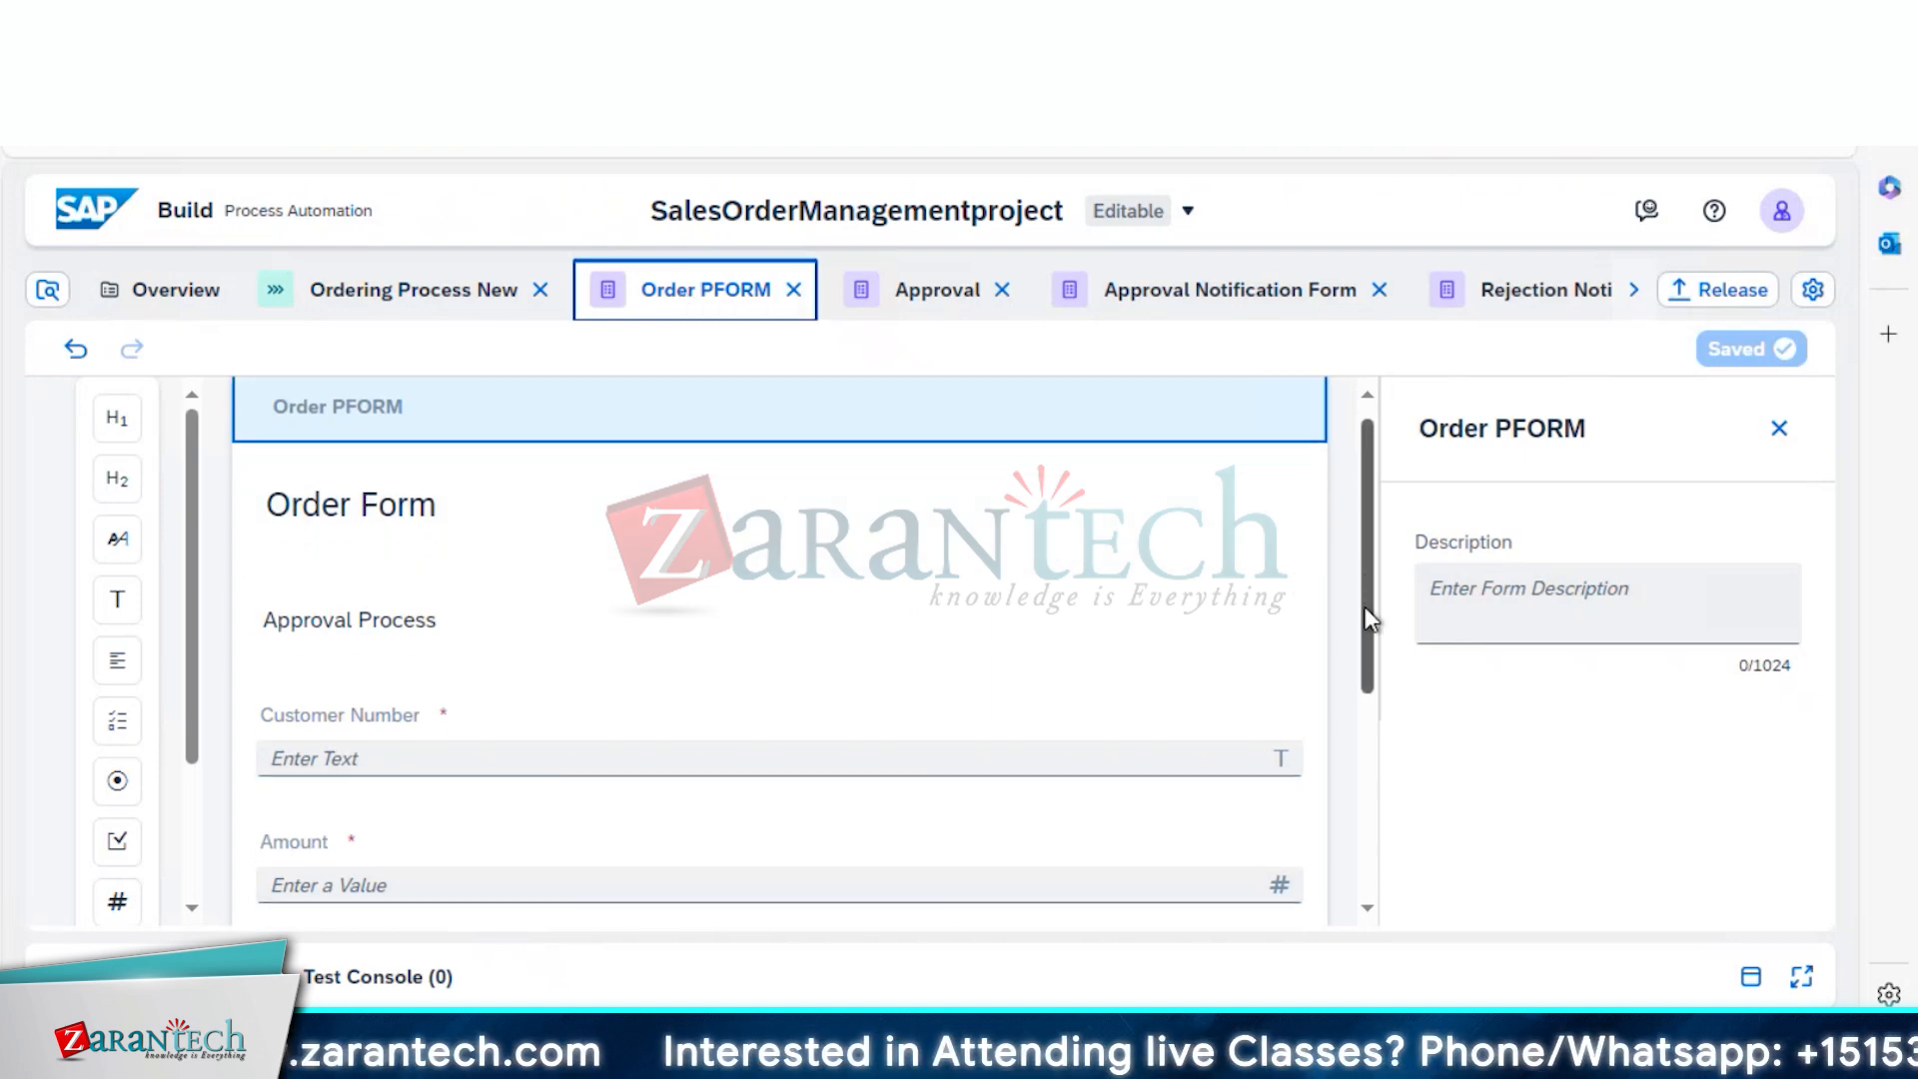
pyautogui.click(1550, 294)
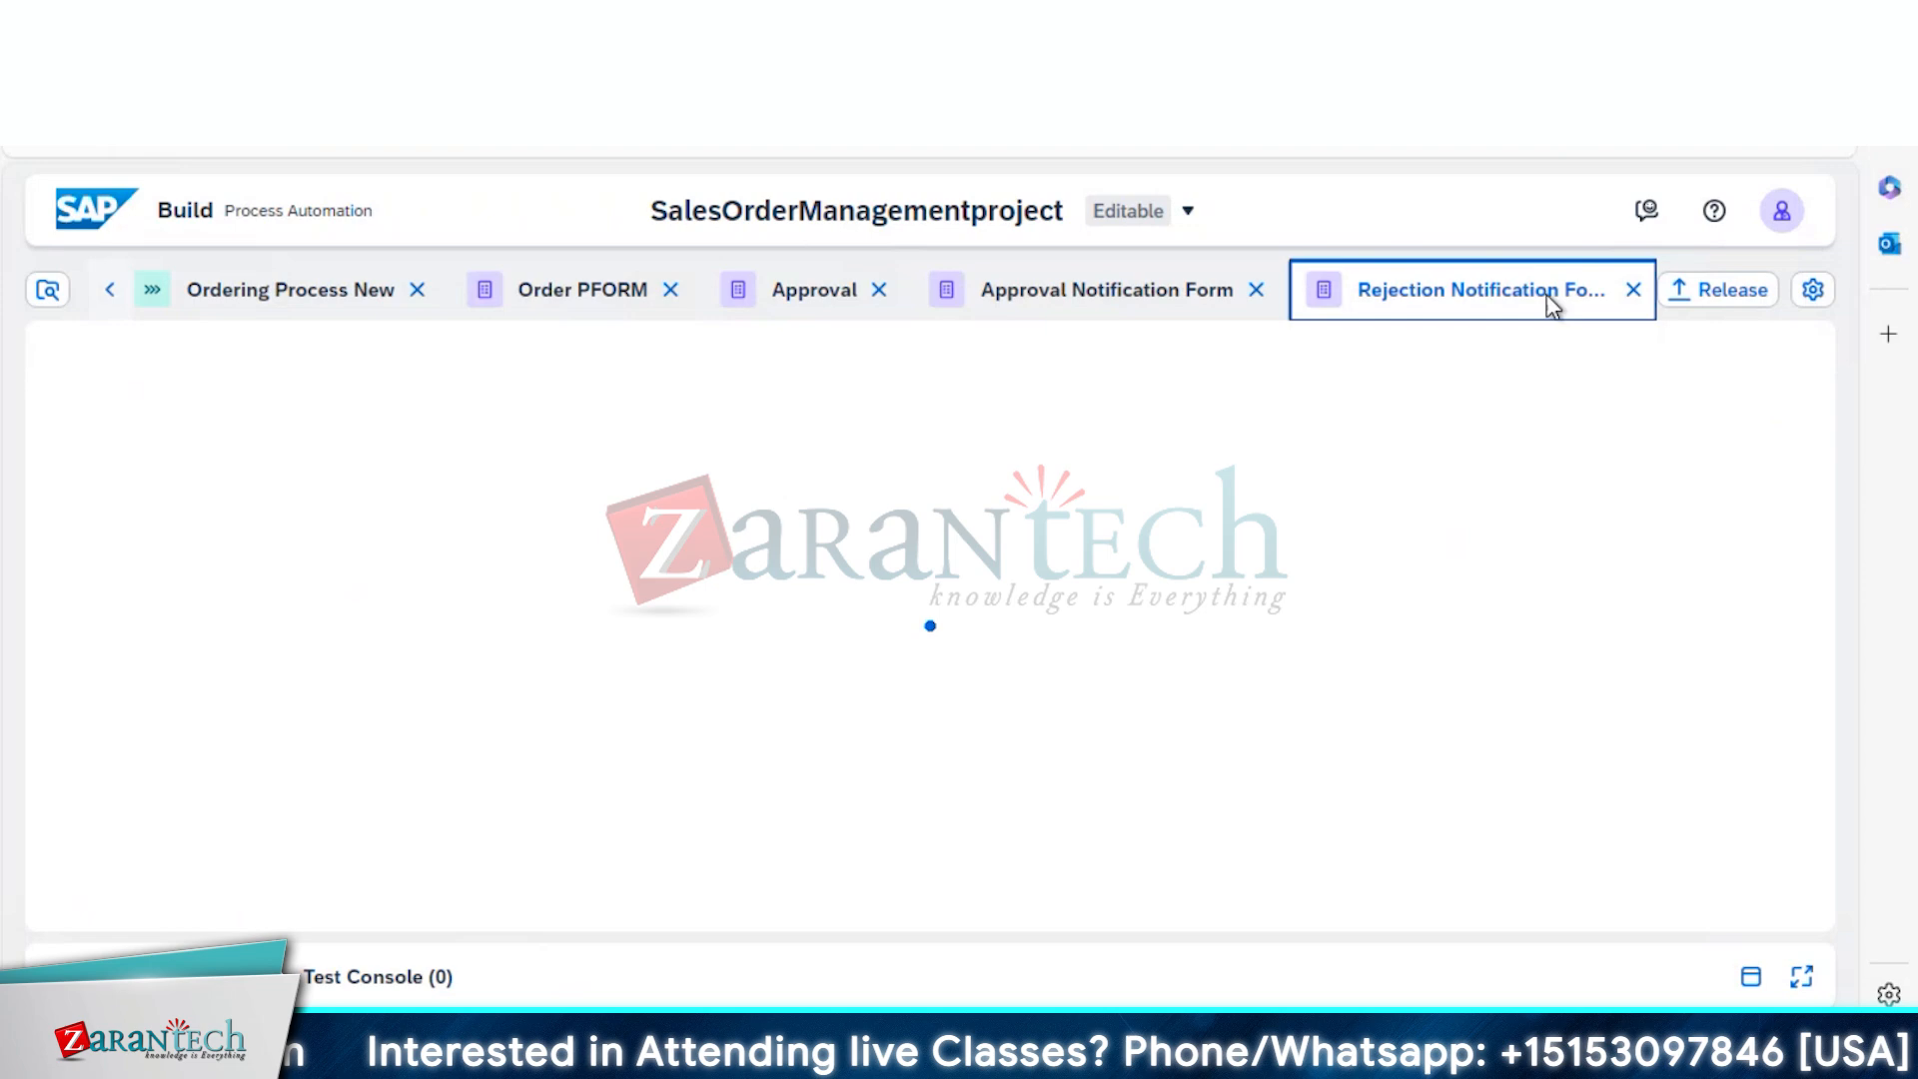
pyautogui.click(1630, 292)
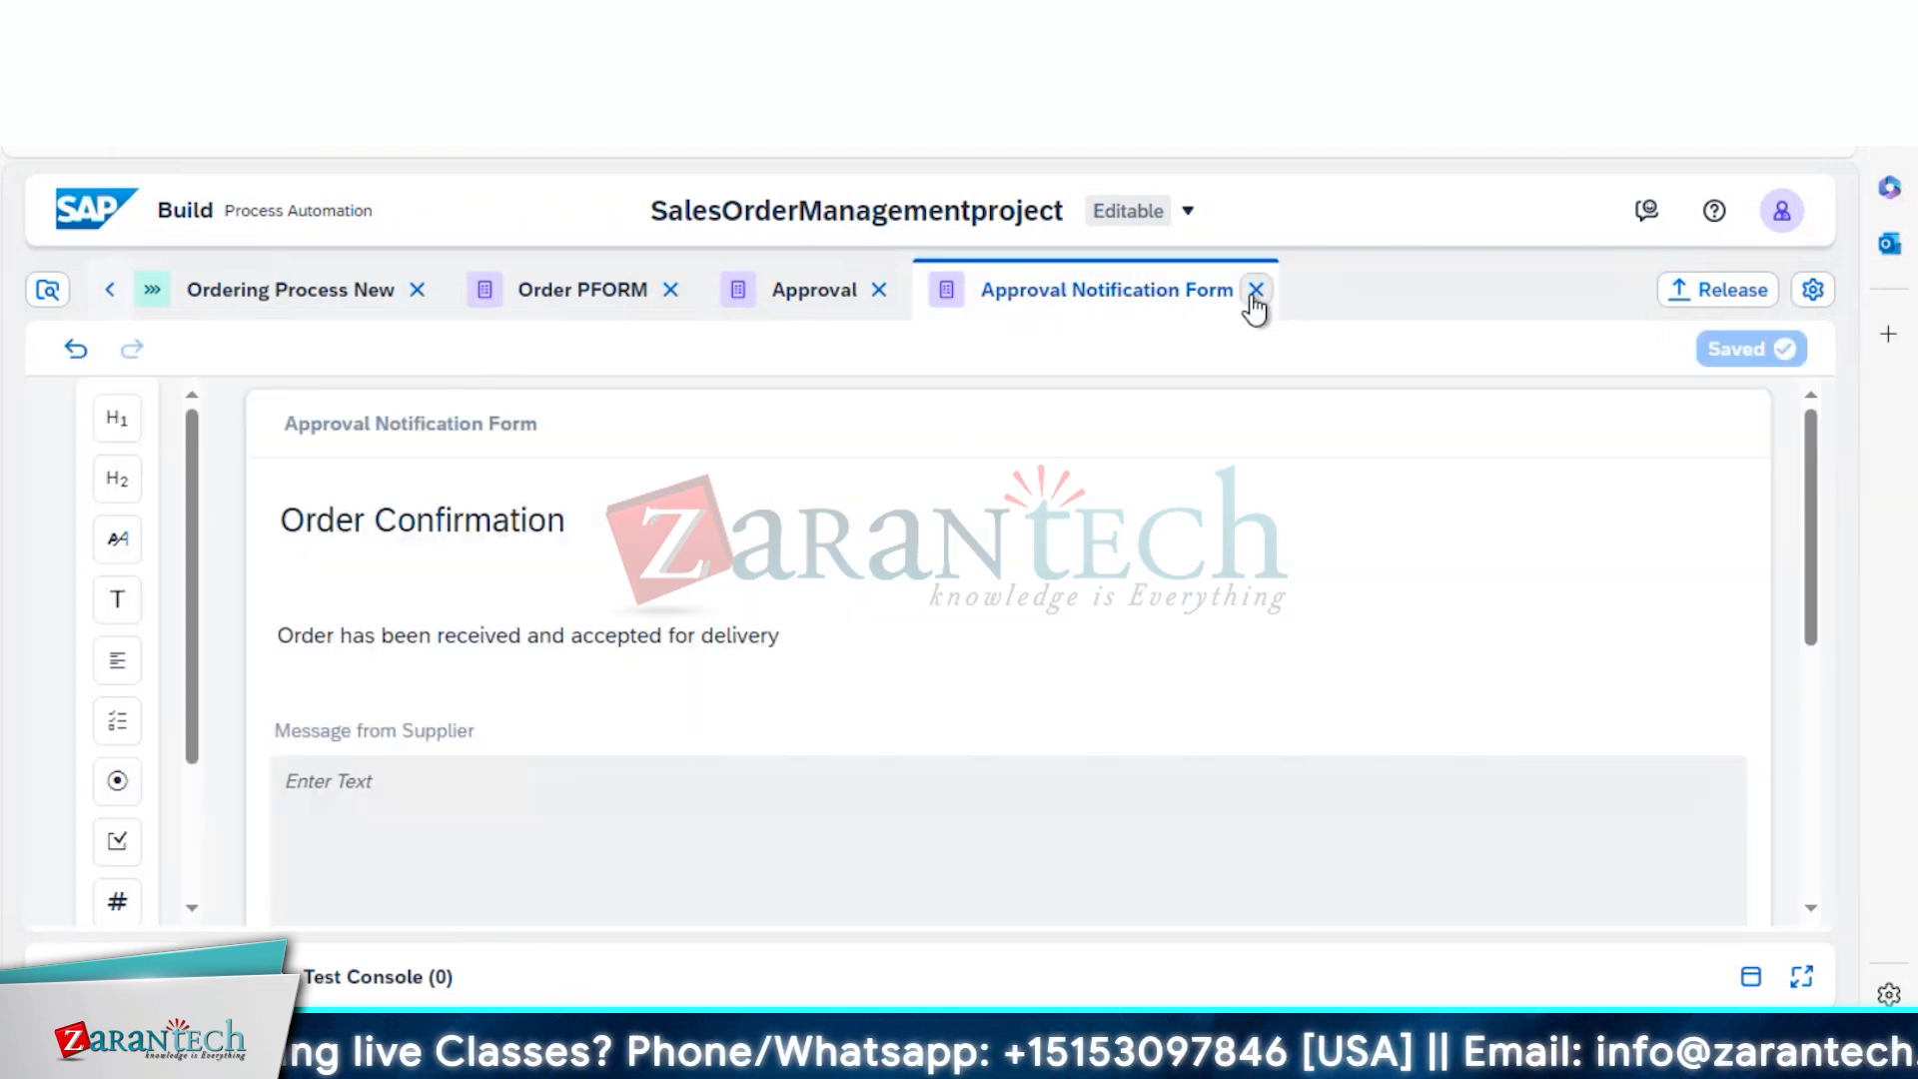
pyautogui.click(1255, 291)
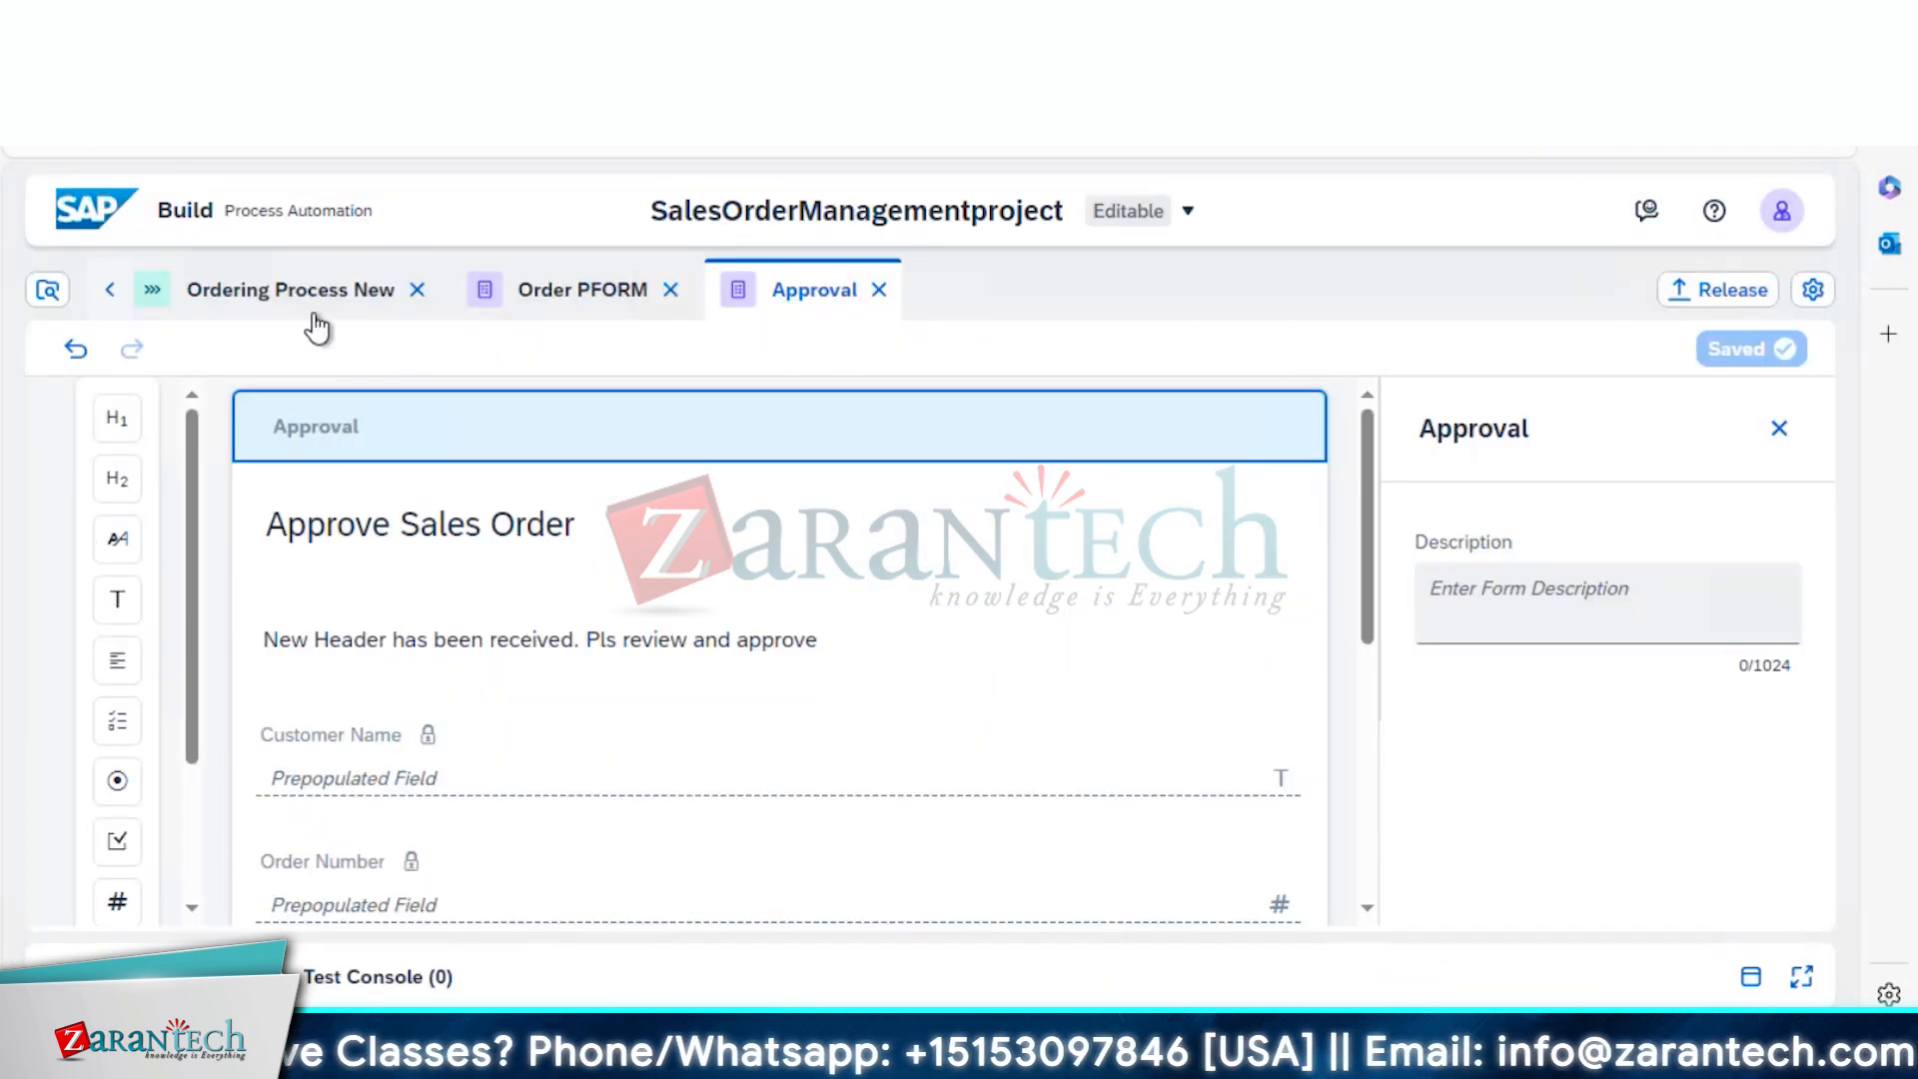
# Close the Order PFORM and Approval form editors, leaving Ordering Process New open
pyautogui.click(311, 300)
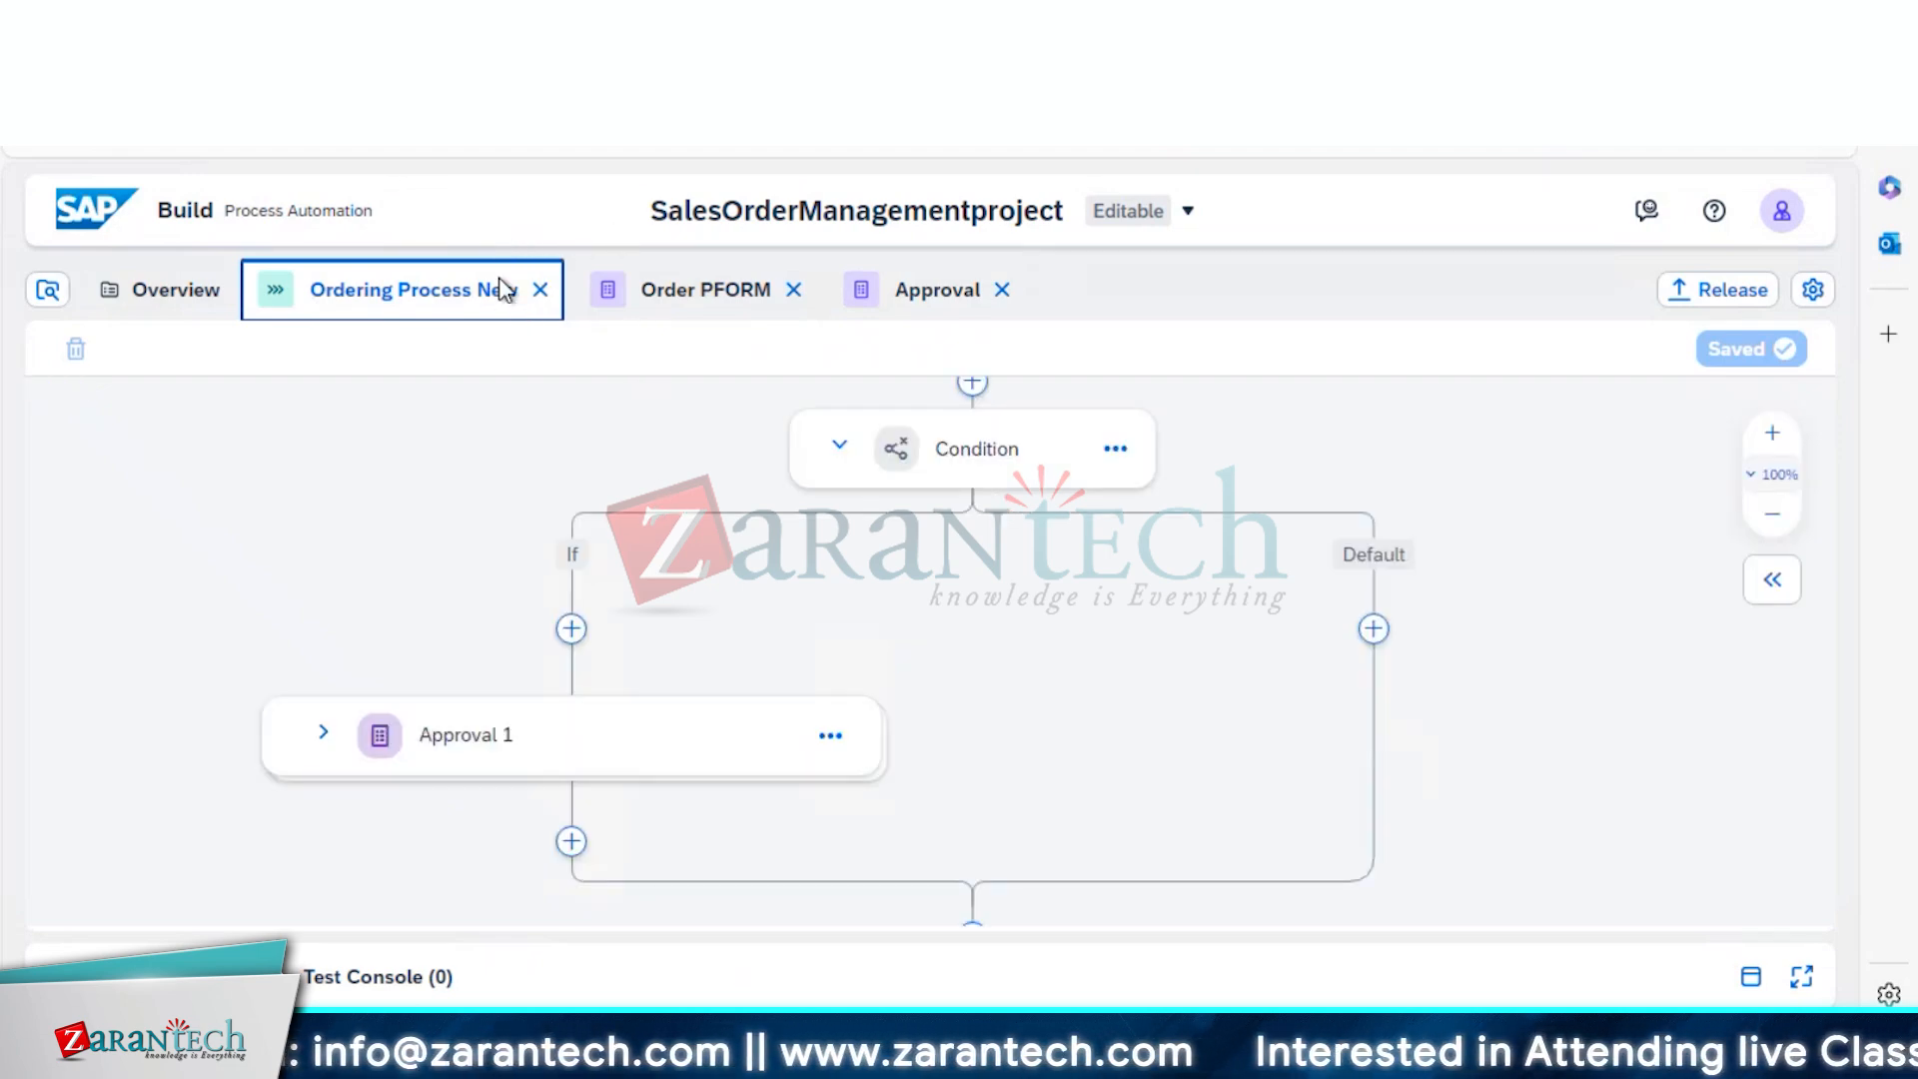
pyautogui.click(702, 310)
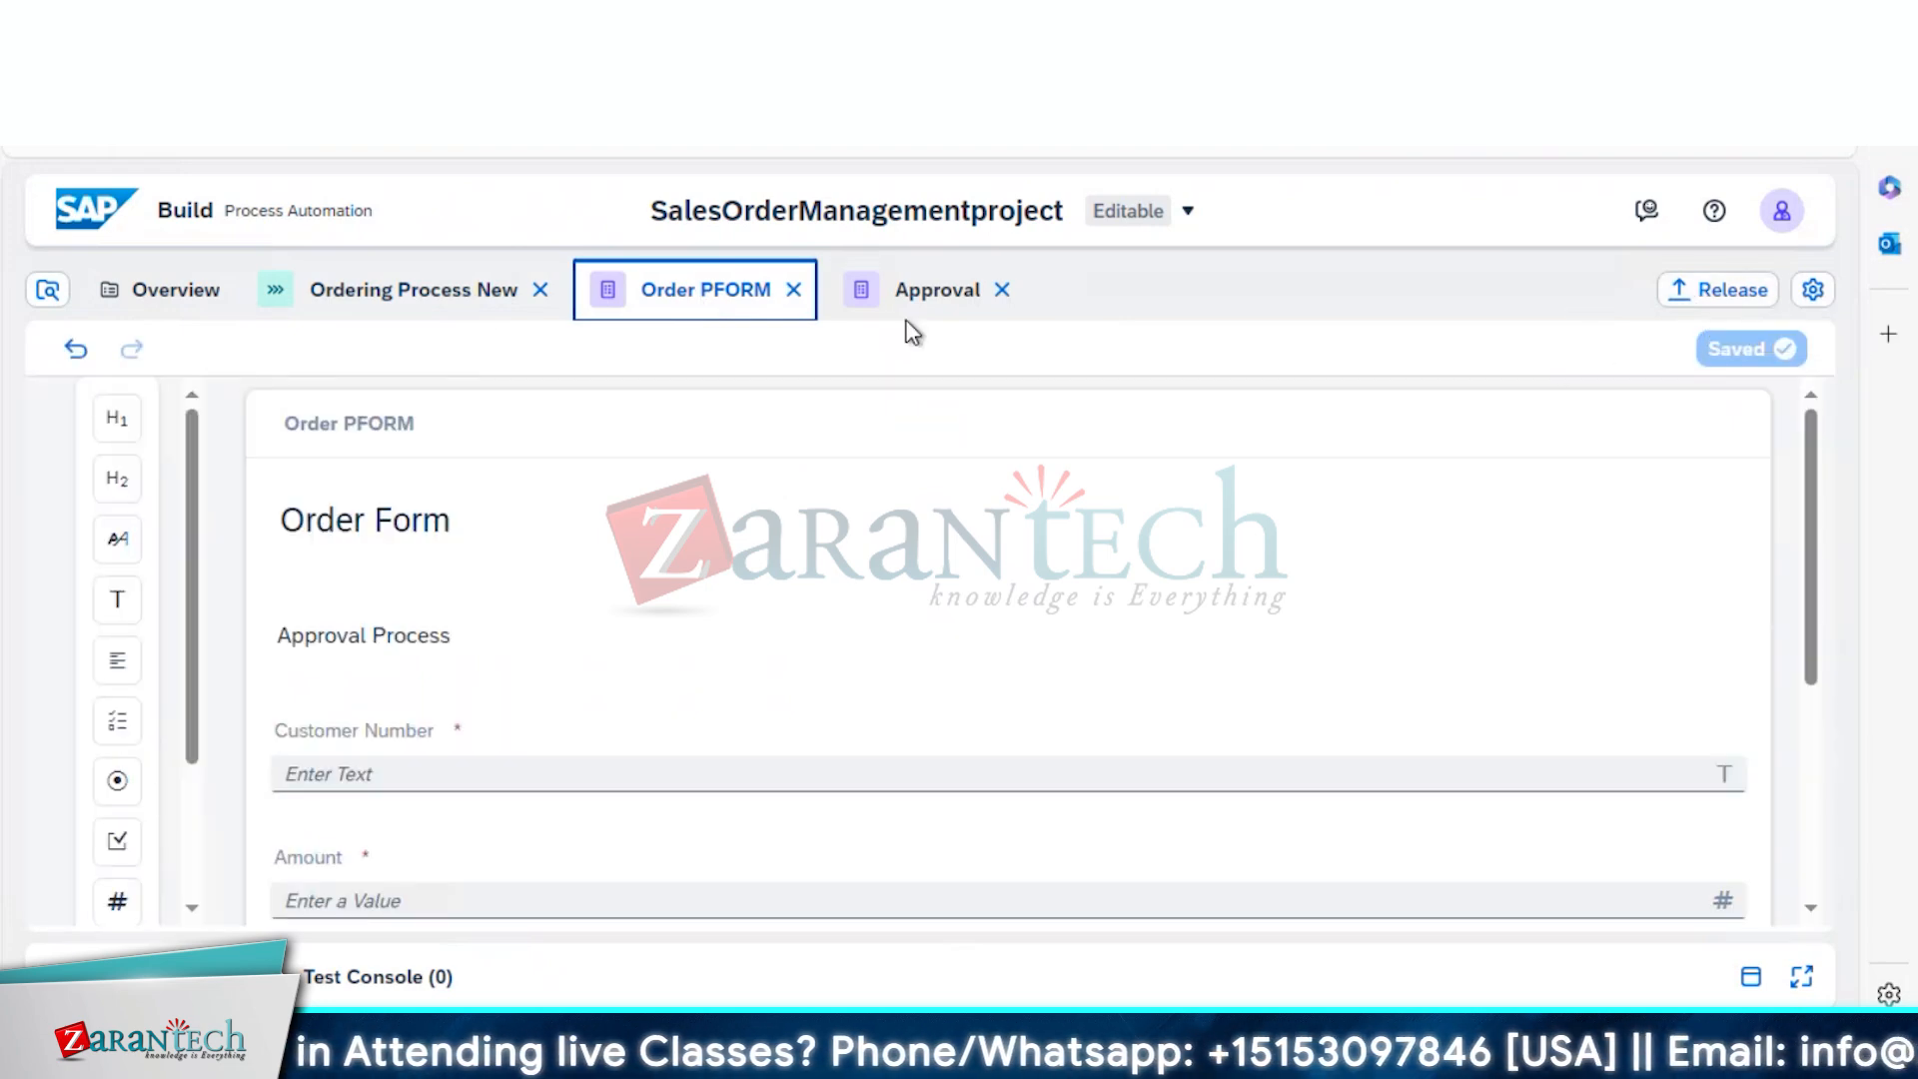
pyautogui.click(451, 294)
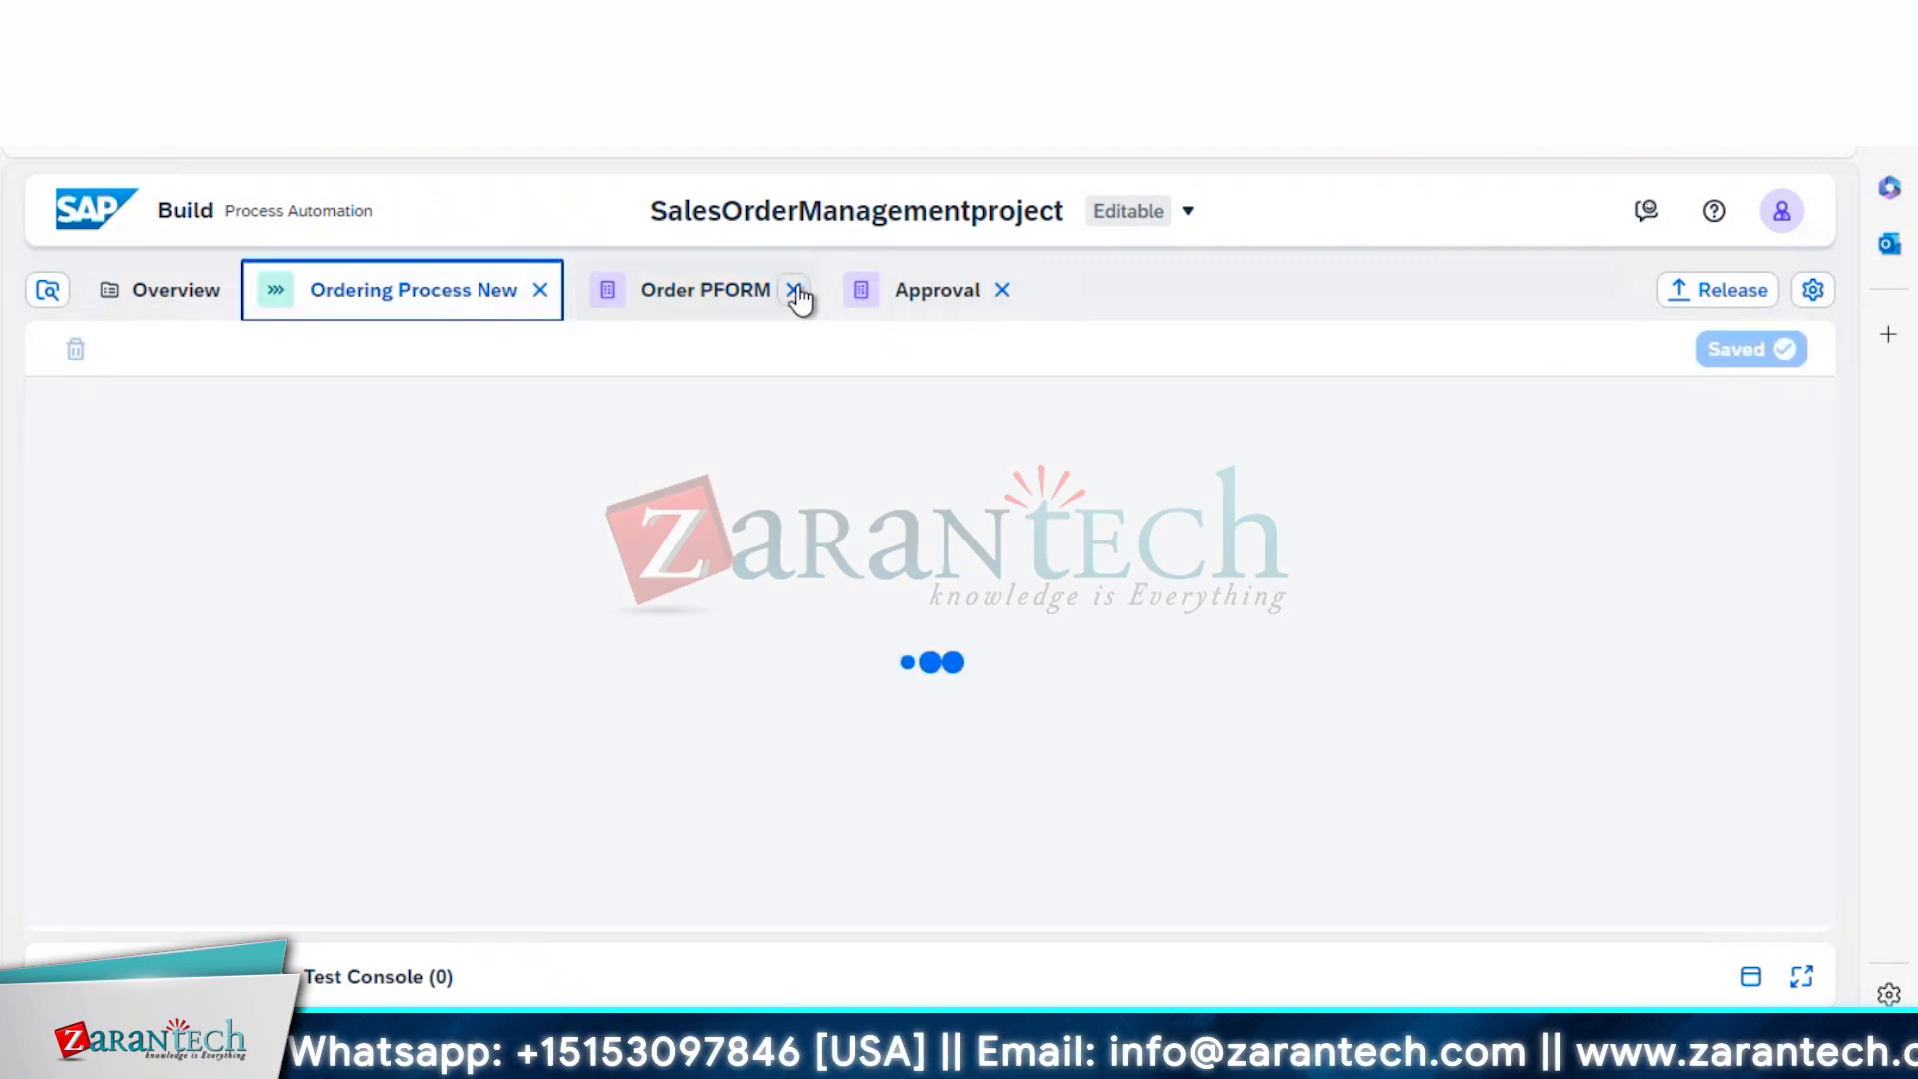
pyautogui.click(793, 290)
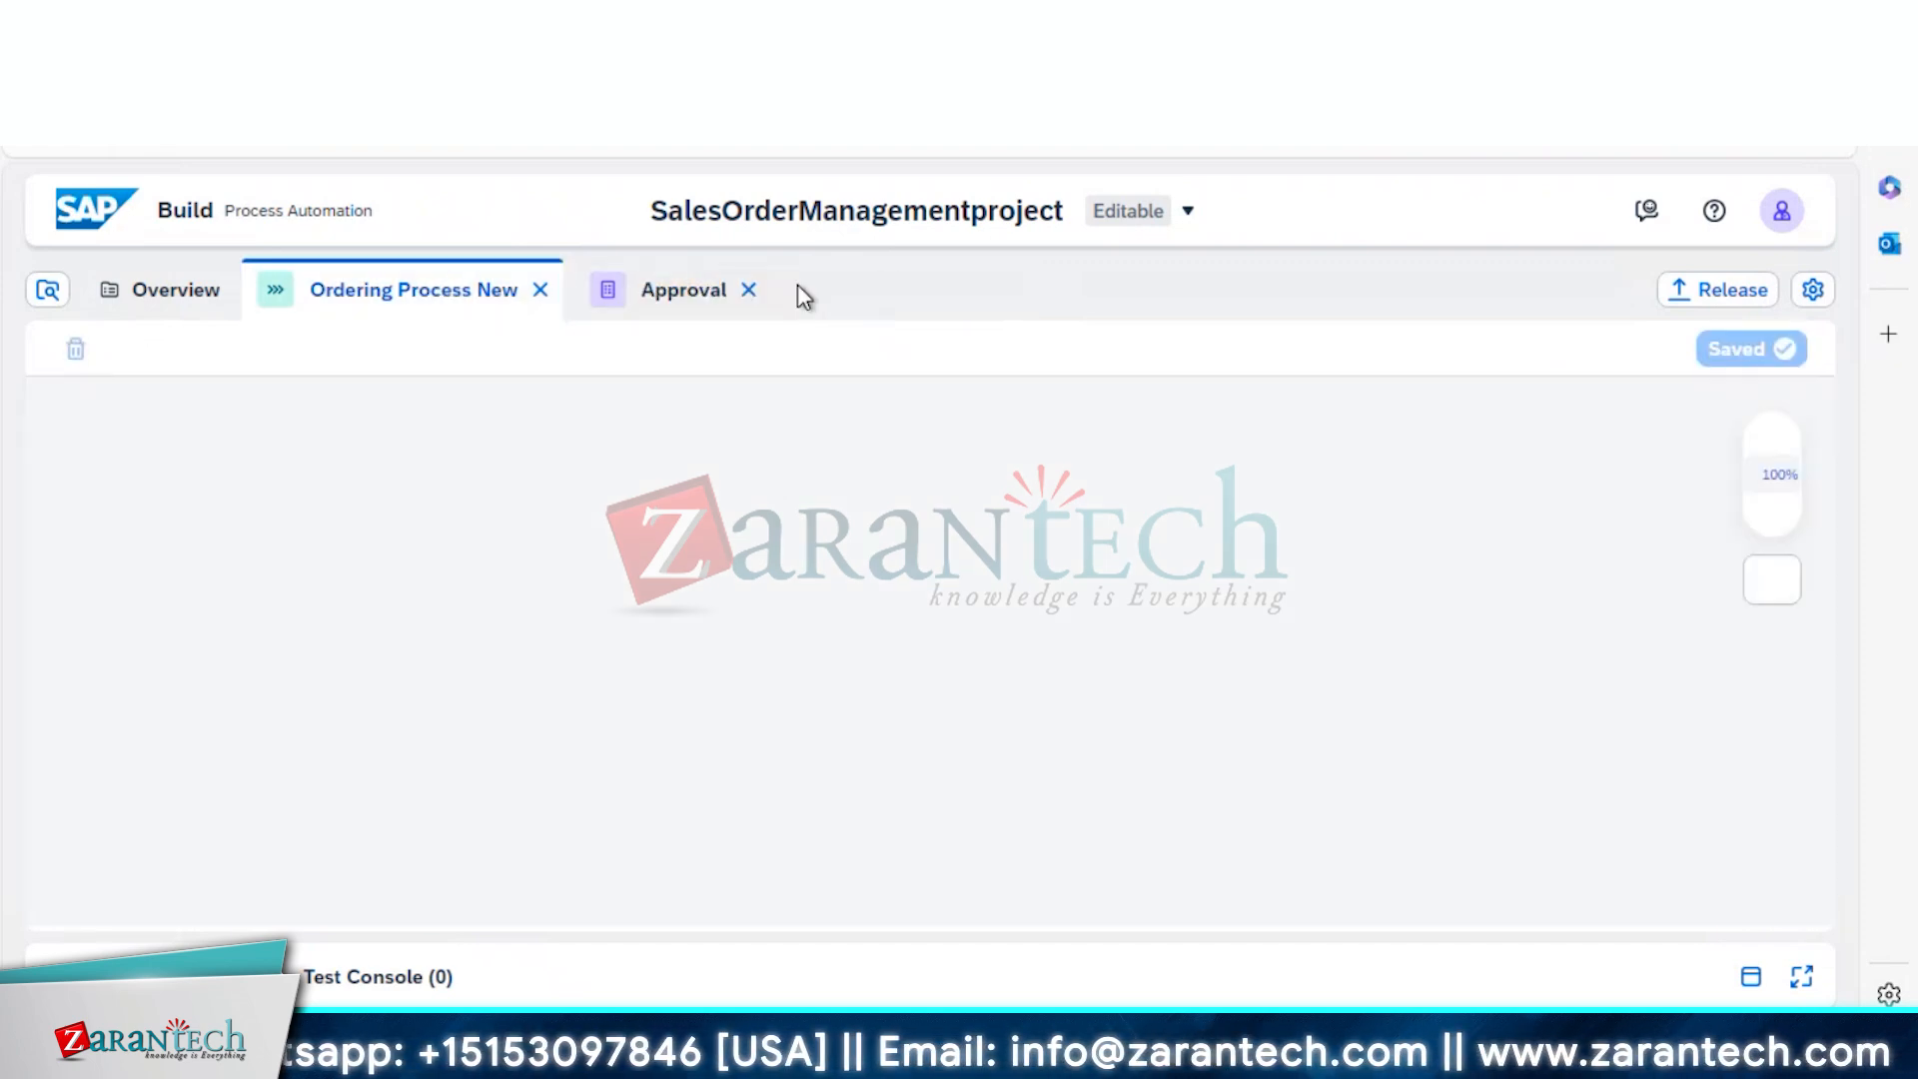
pyautogui.click(749, 289)
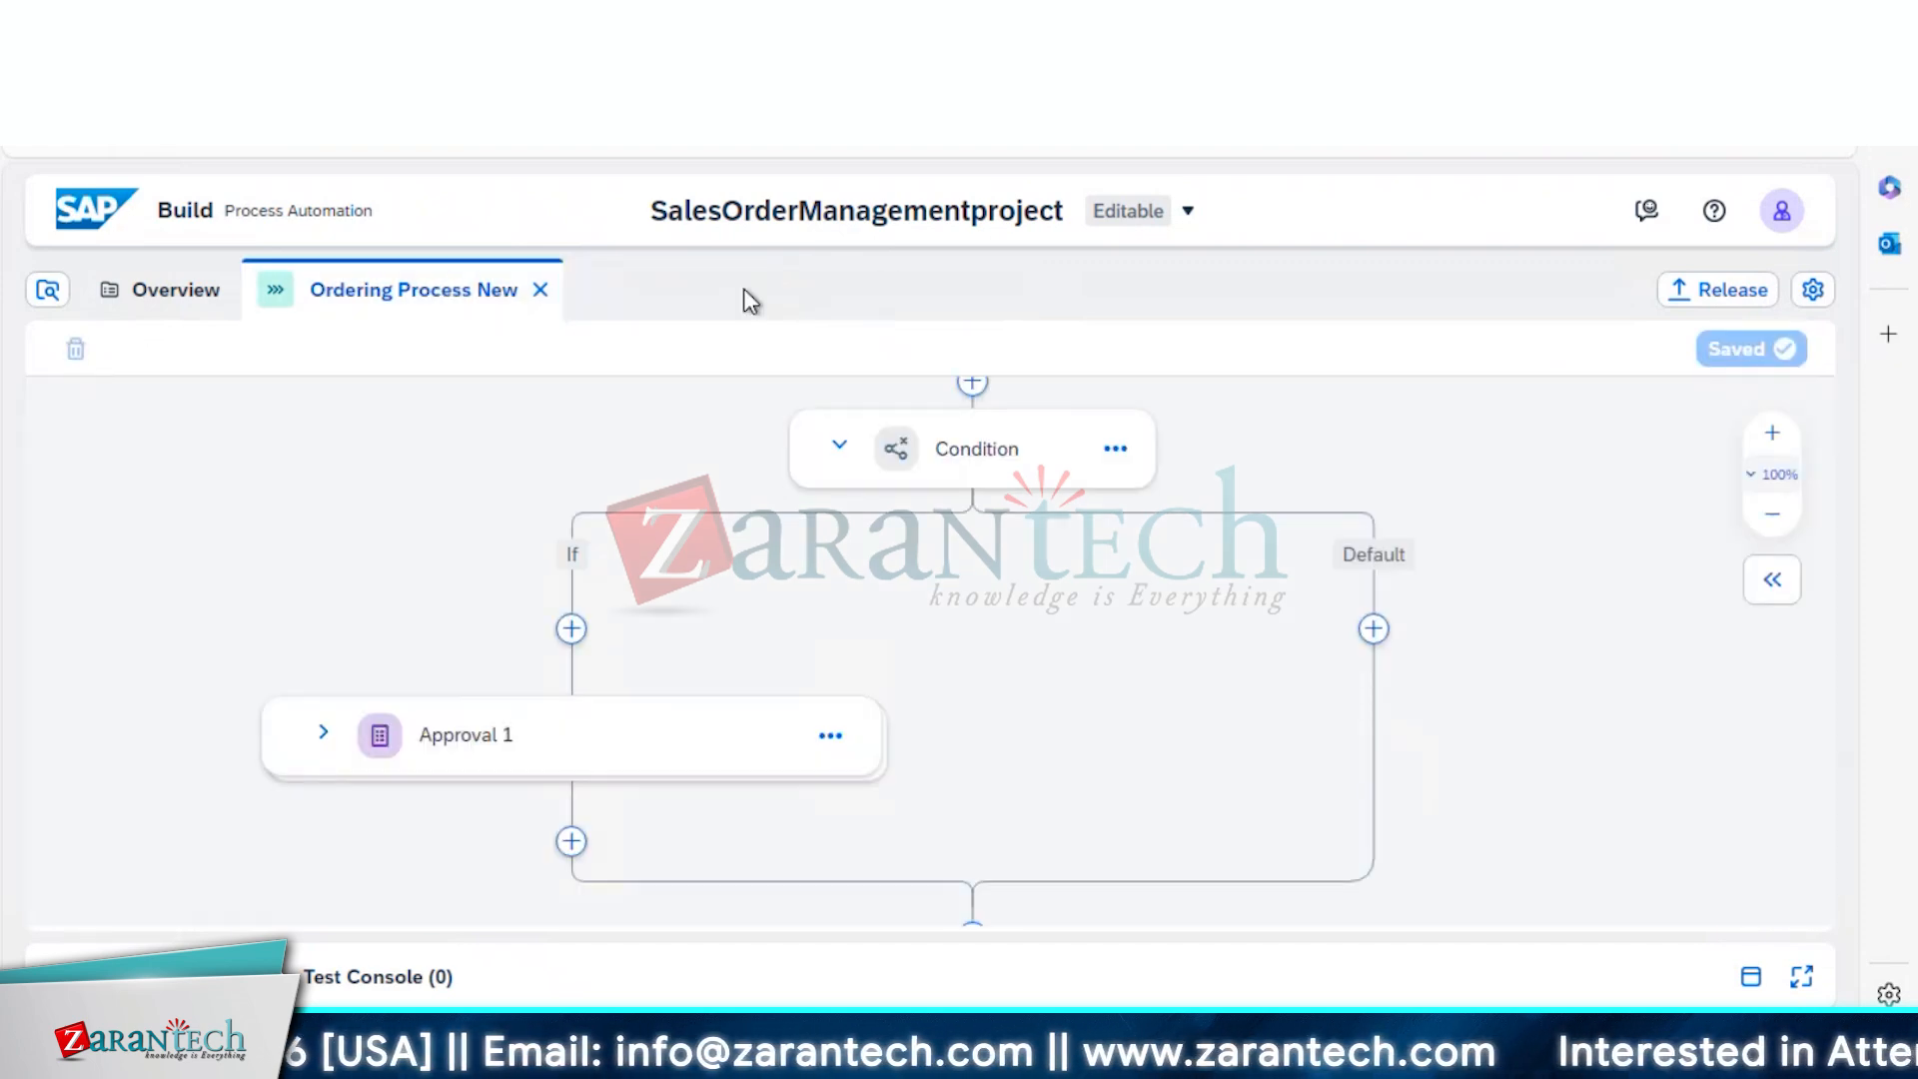
# Expand Approval 1 into its Approve and Reject branches
pyautogui.click(1739, 299)
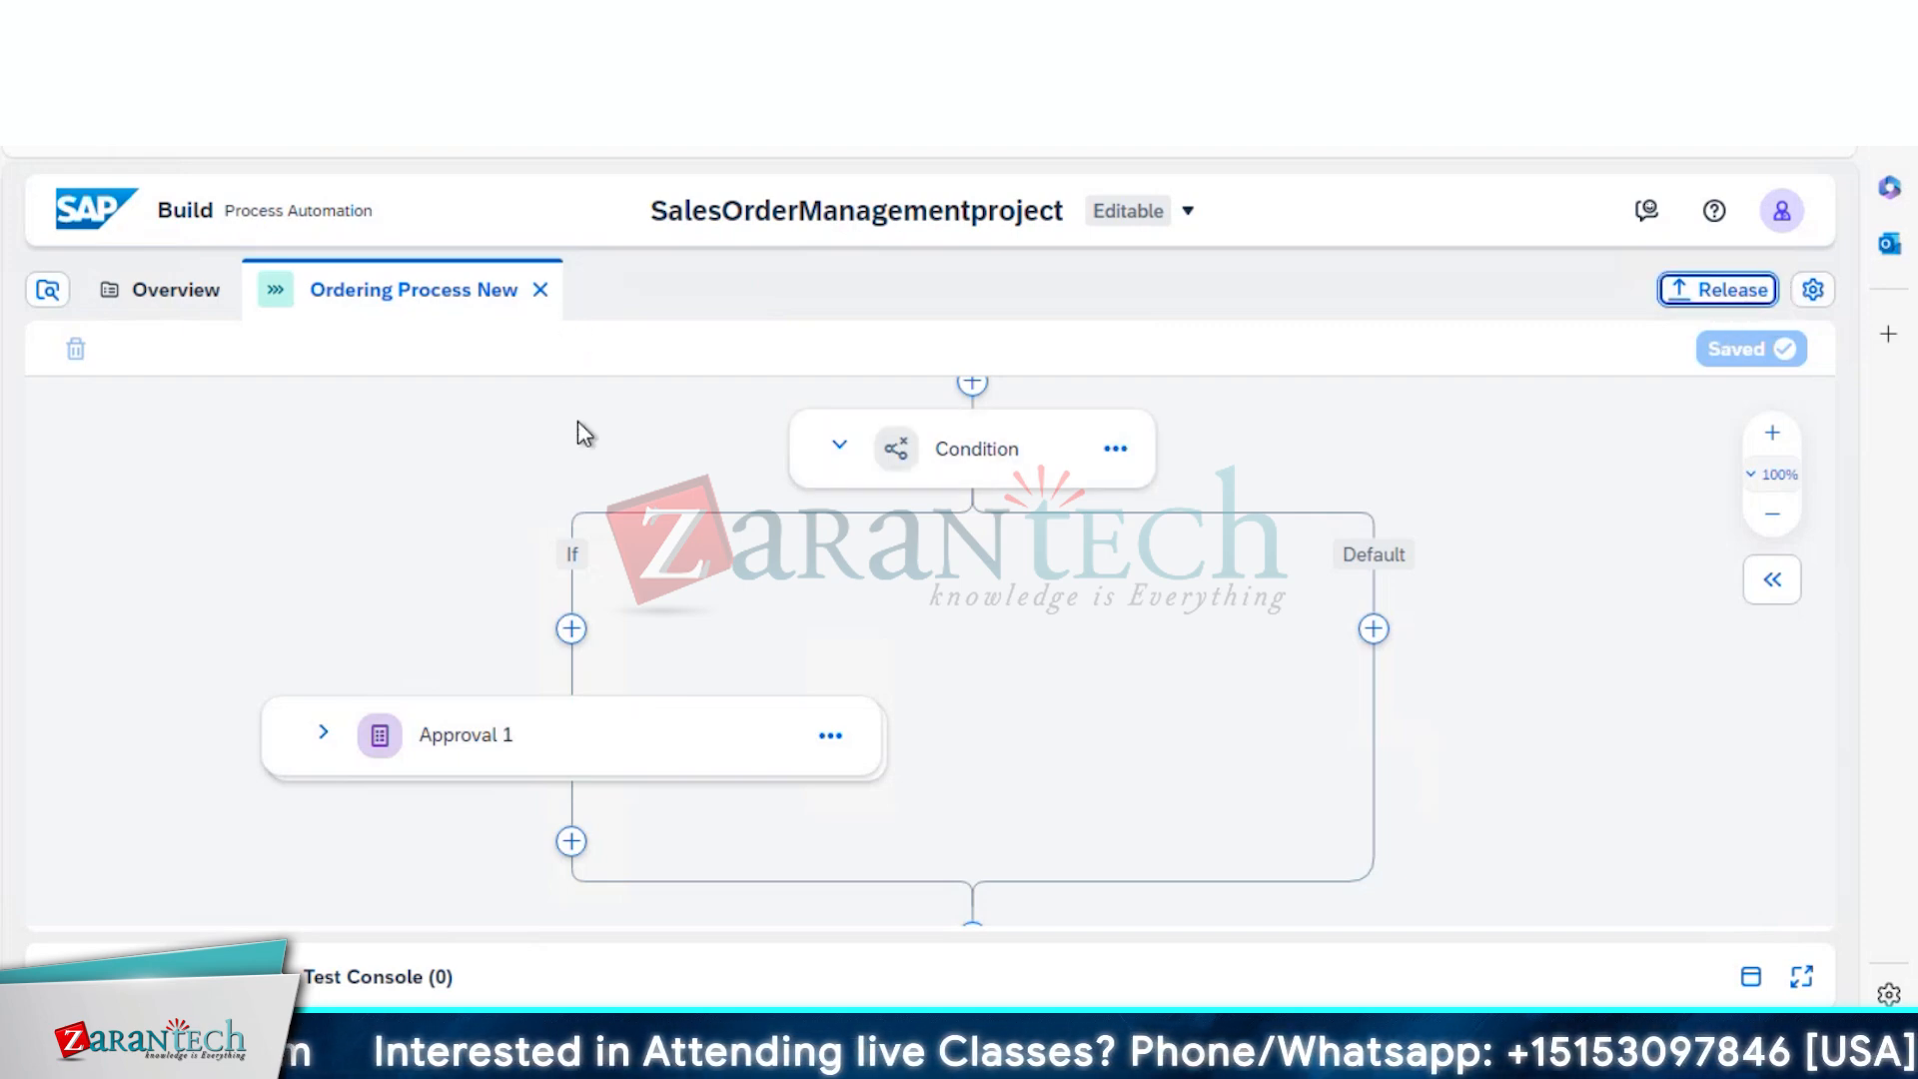
pyautogui.click(487, 745)
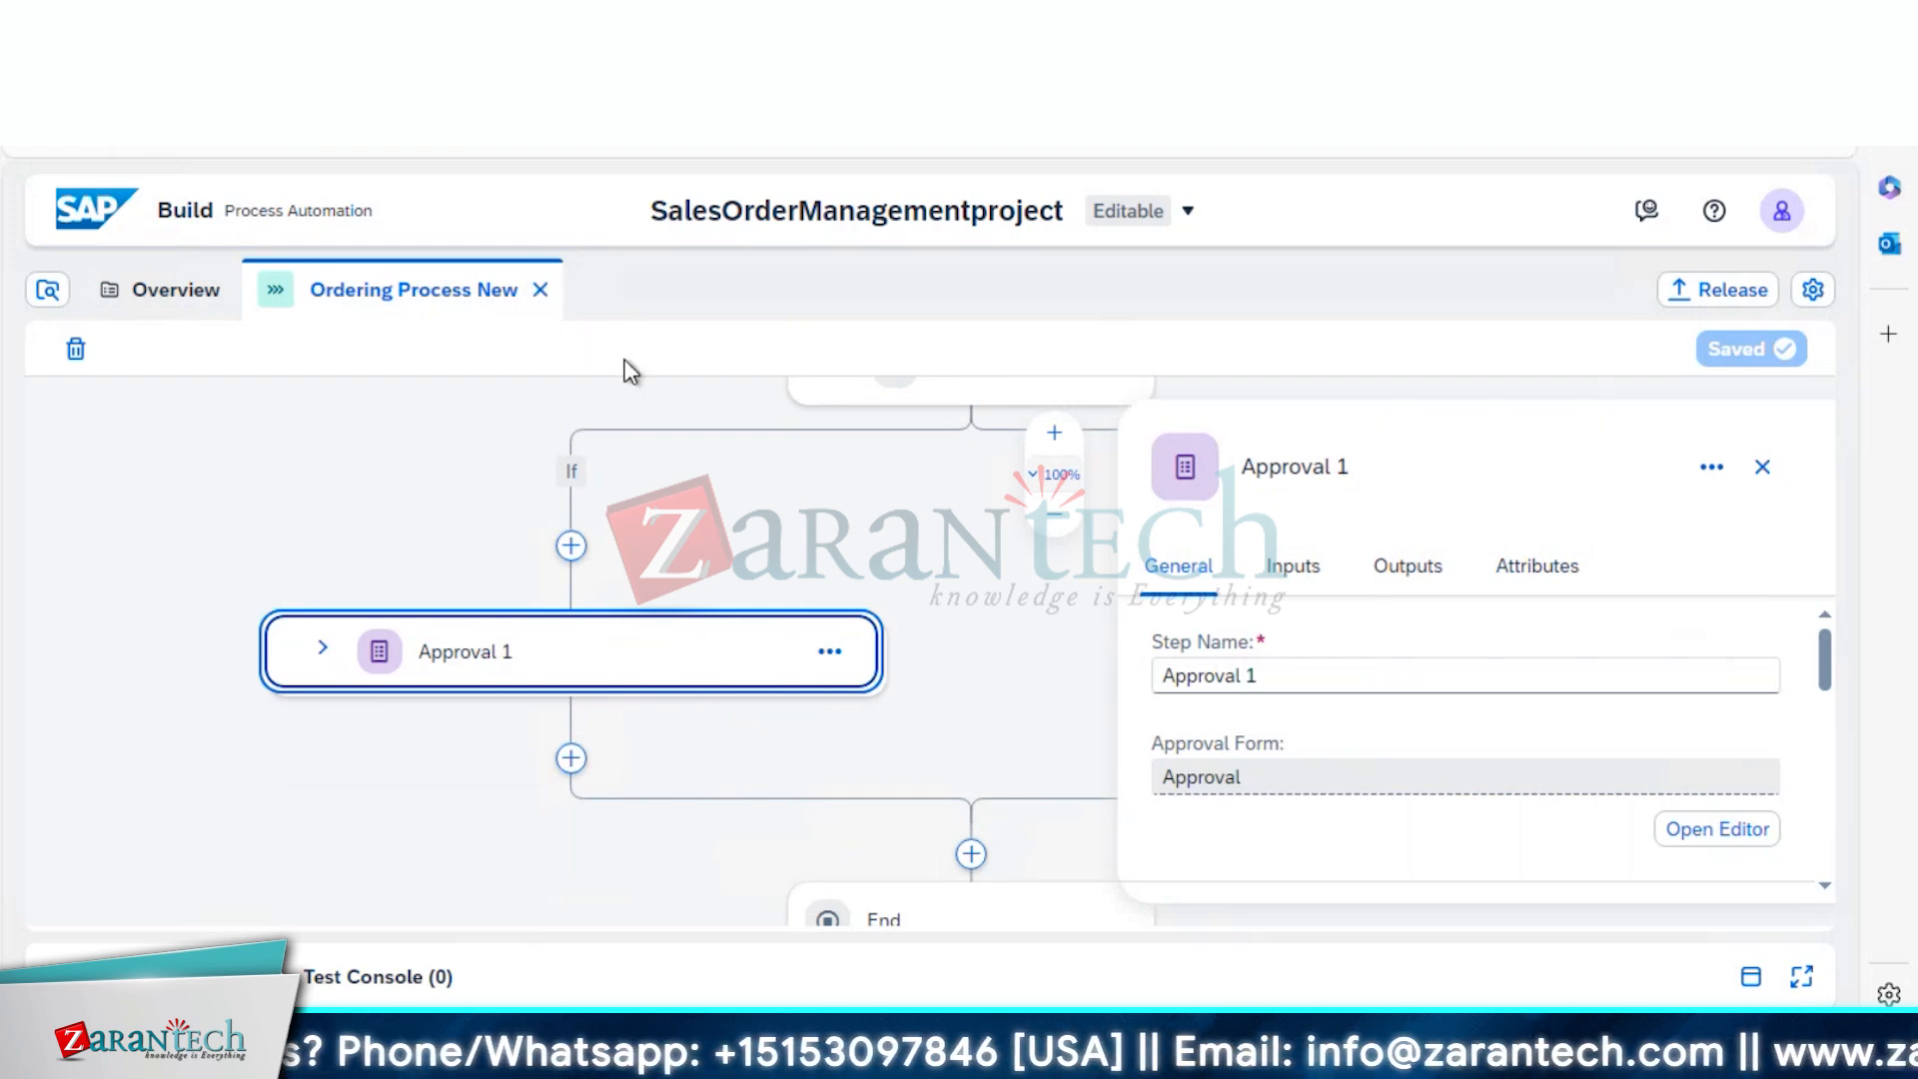
pyautogui.click(322, 650)
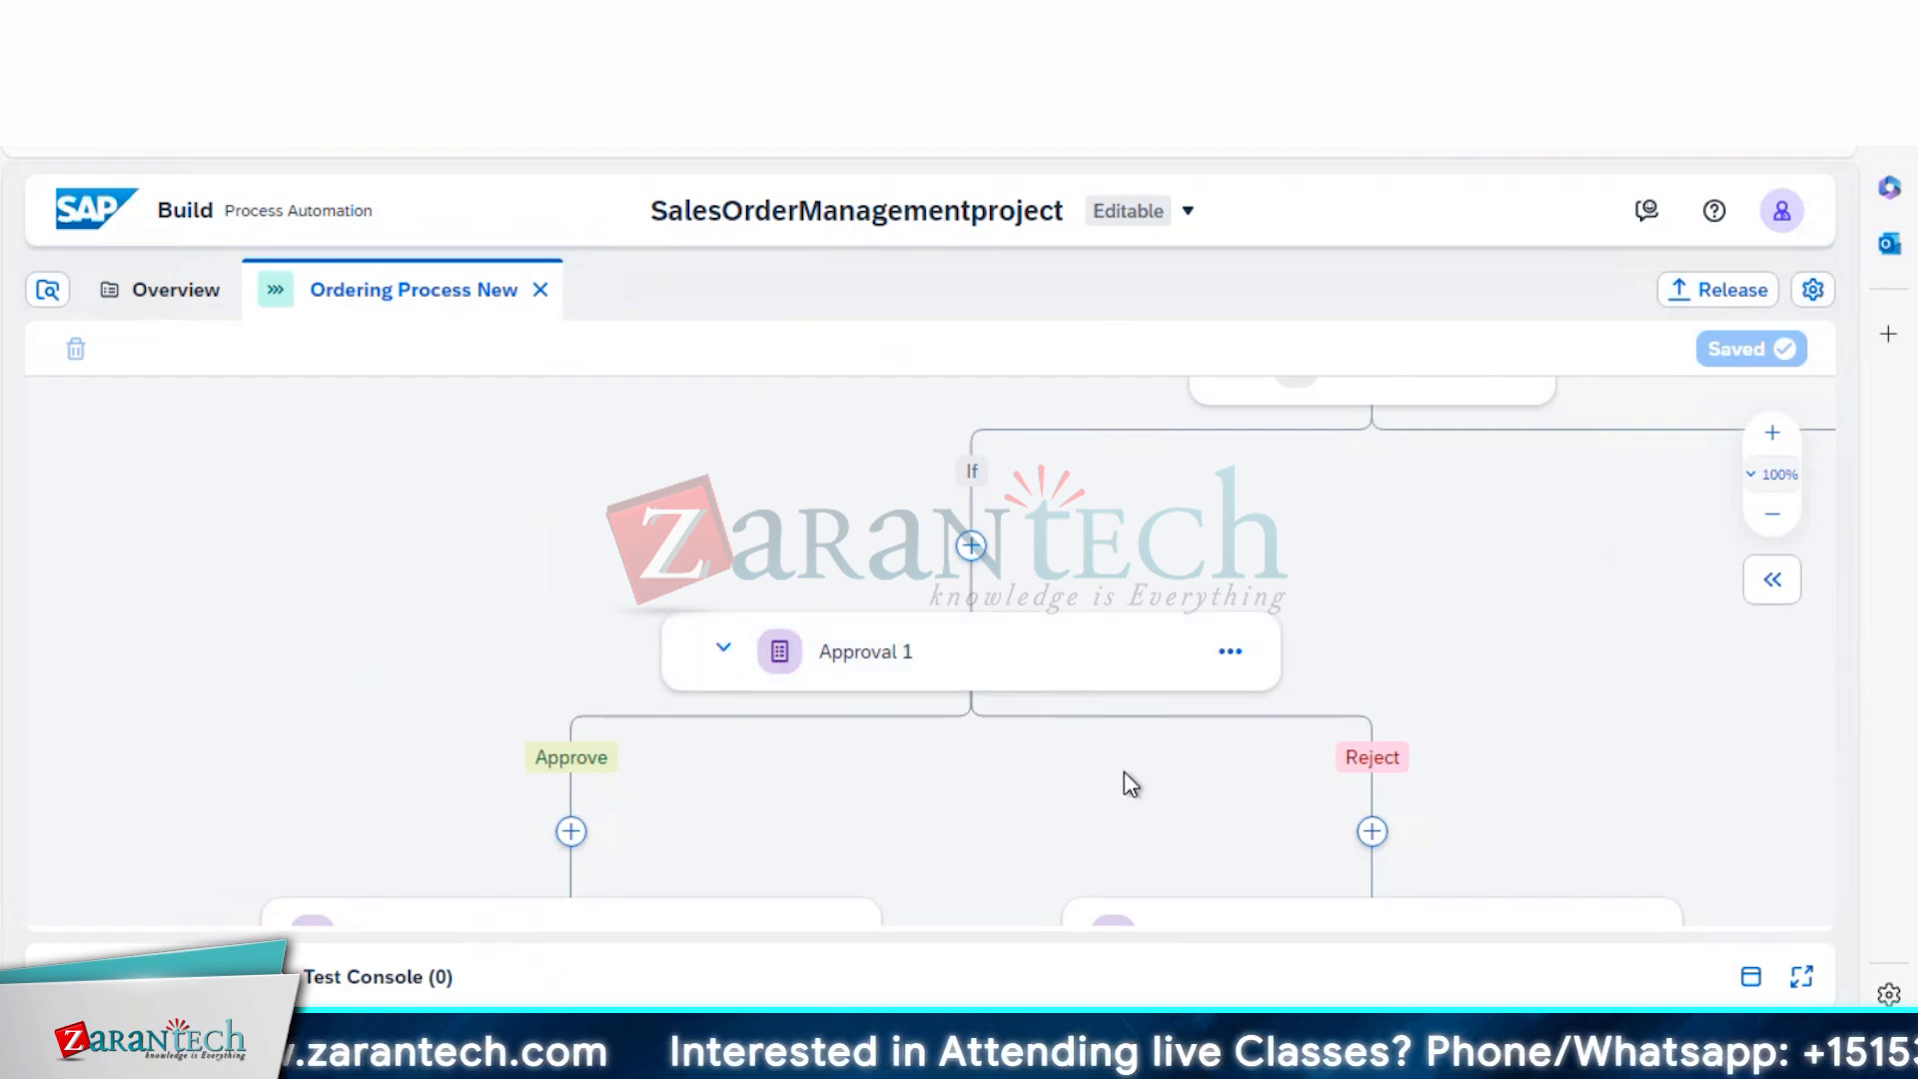
pyautogui.scroll(-3, 1123, 772)
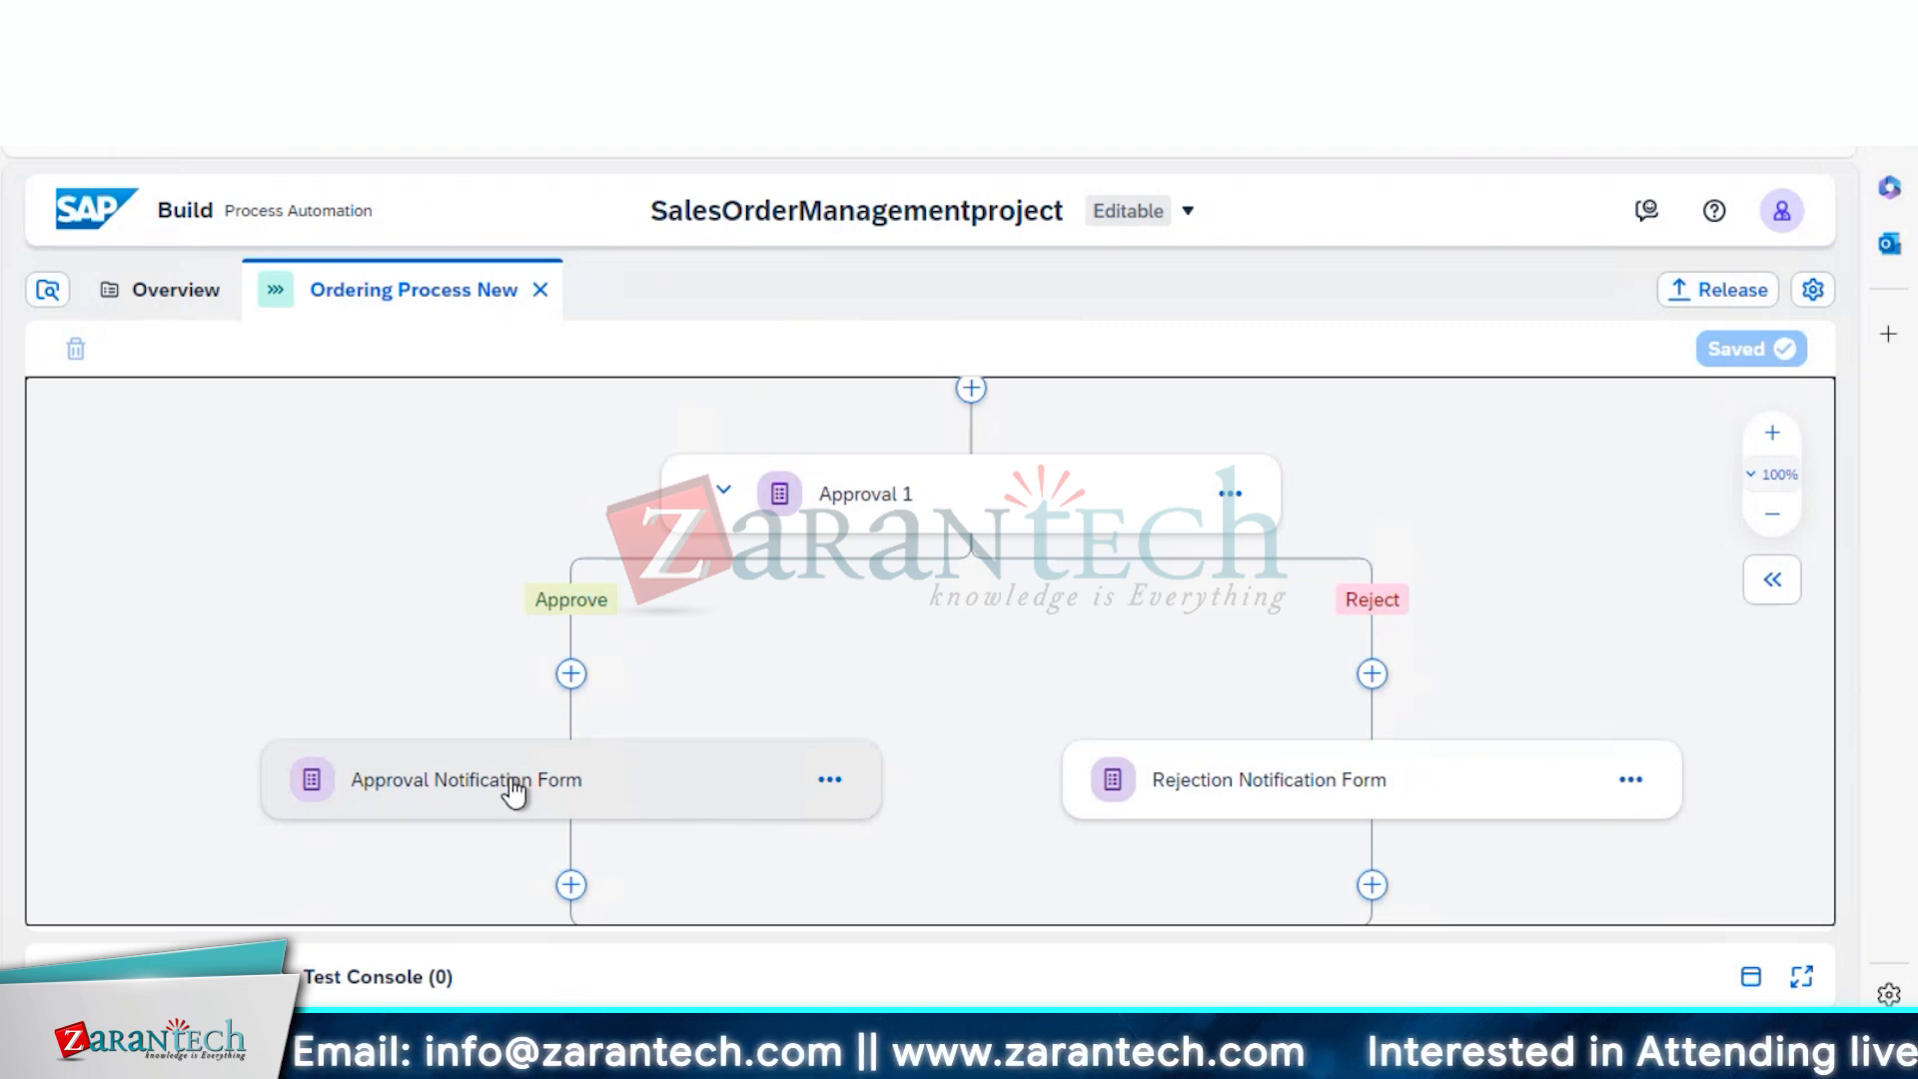
# Check that the Approval and Rejection Notification Forms both go to Process Started By
pyautogui.click(513, 792)
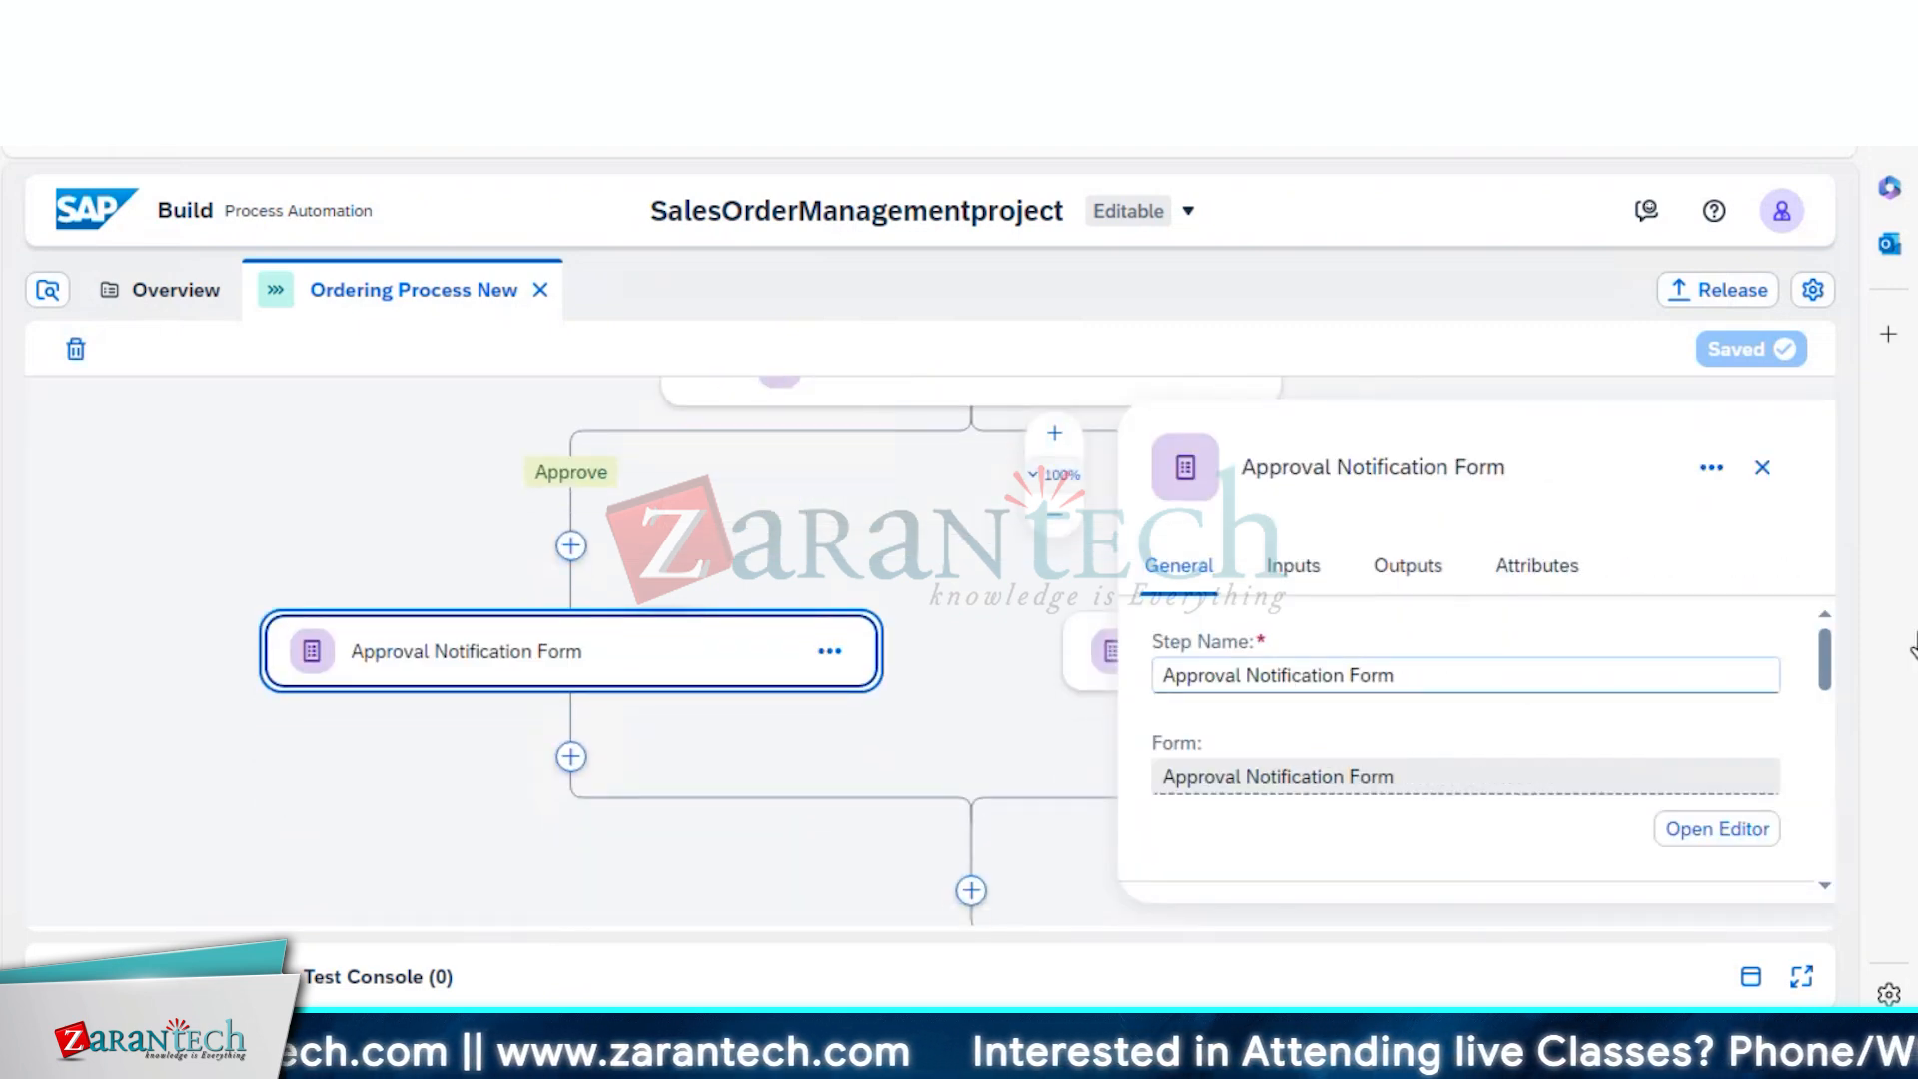
pyautogui.scroll(-3, 1830, 689)
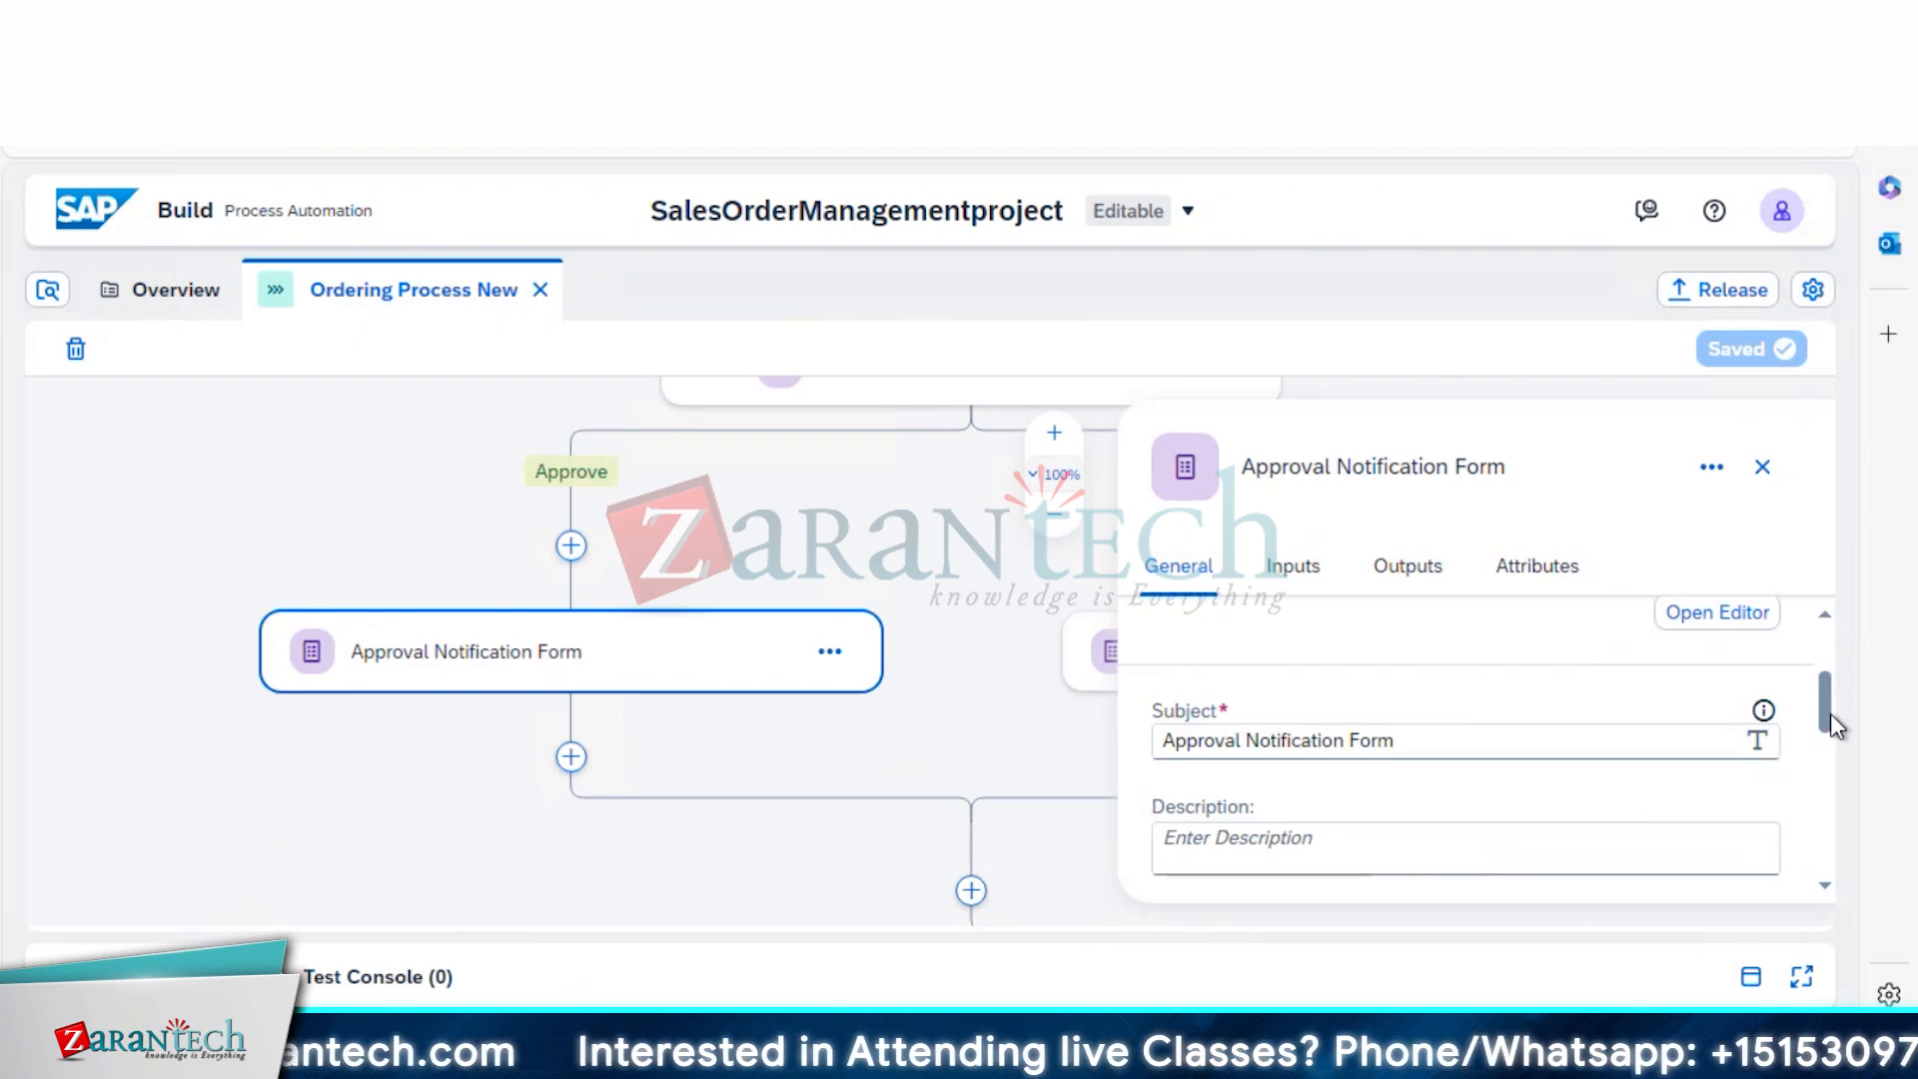
pyautogui.moveTo(1830, 714); pyautogui.dragTo(1826, 791)
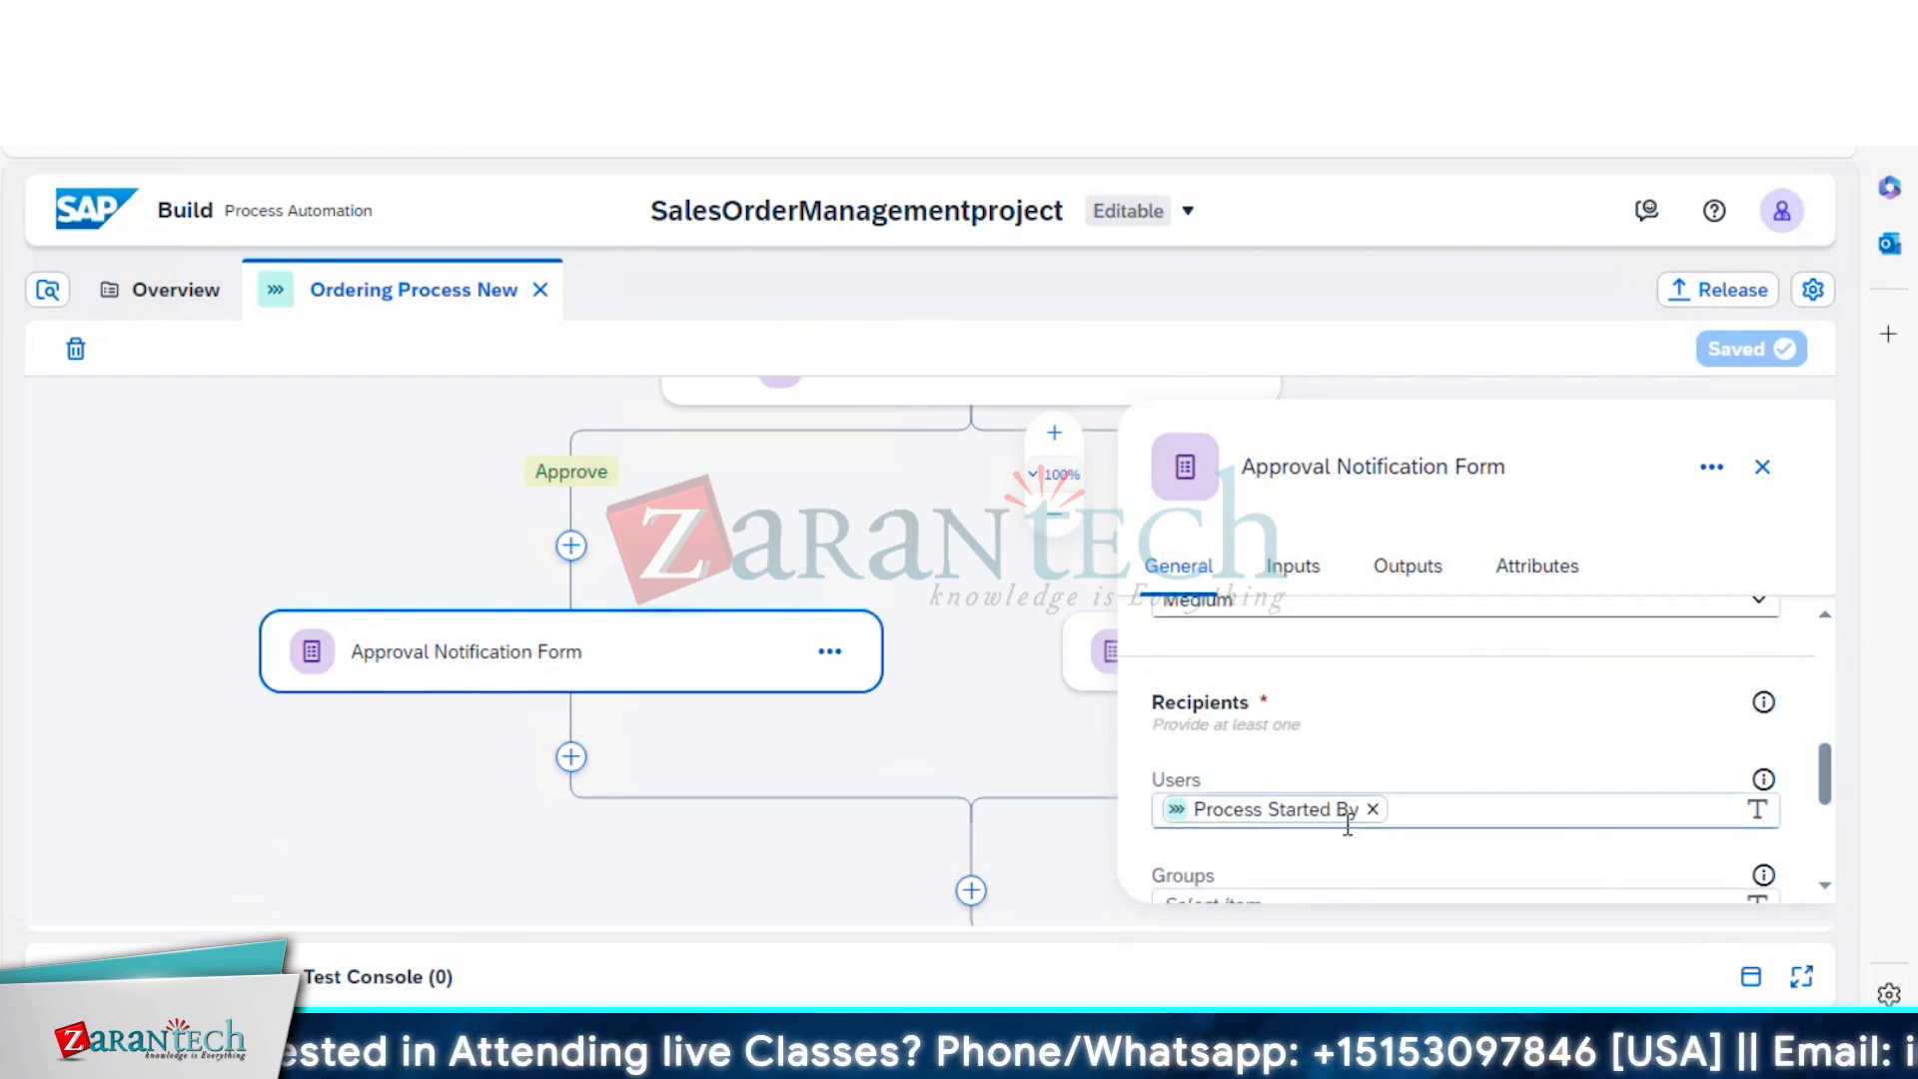
pyautogui.click(1092, 664)
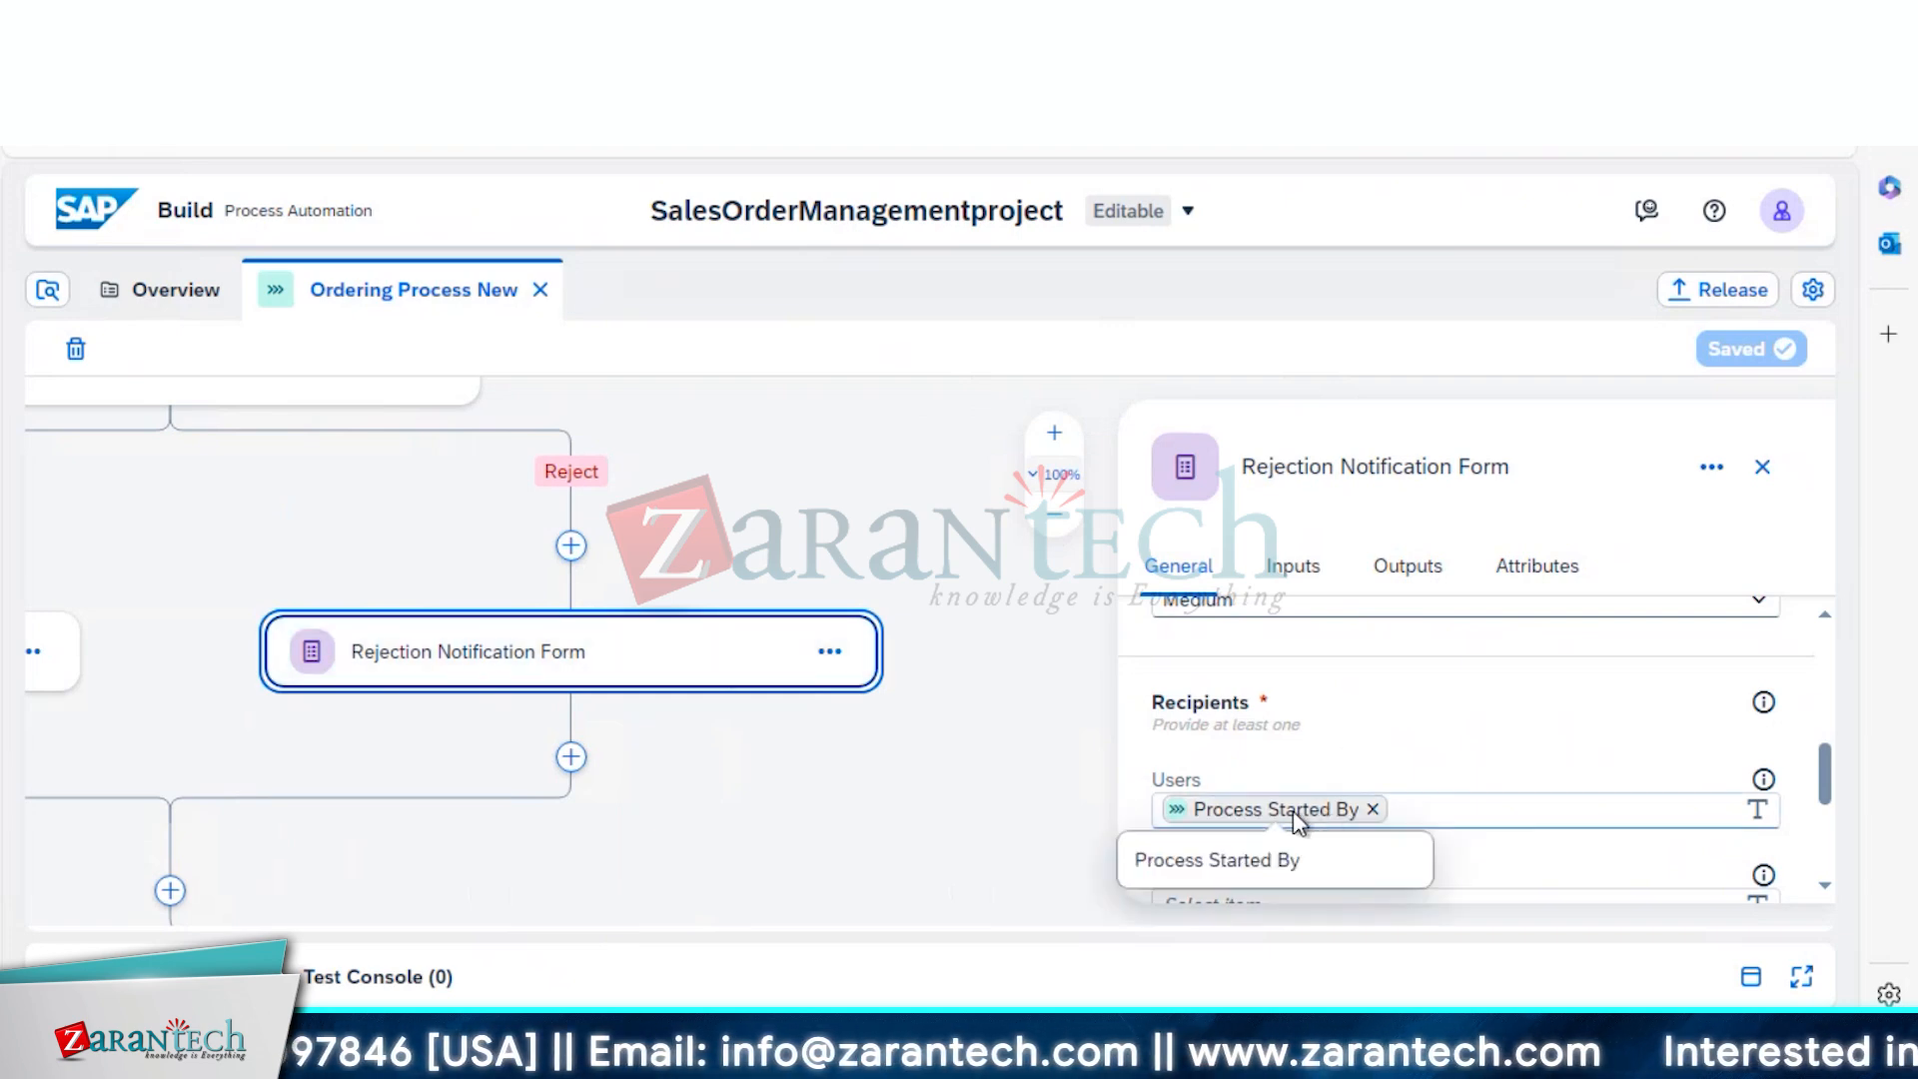
# Release patch version 1.0.6, deploy it to Public, and reload the page with F5
pyautogui.click(1716, 299)
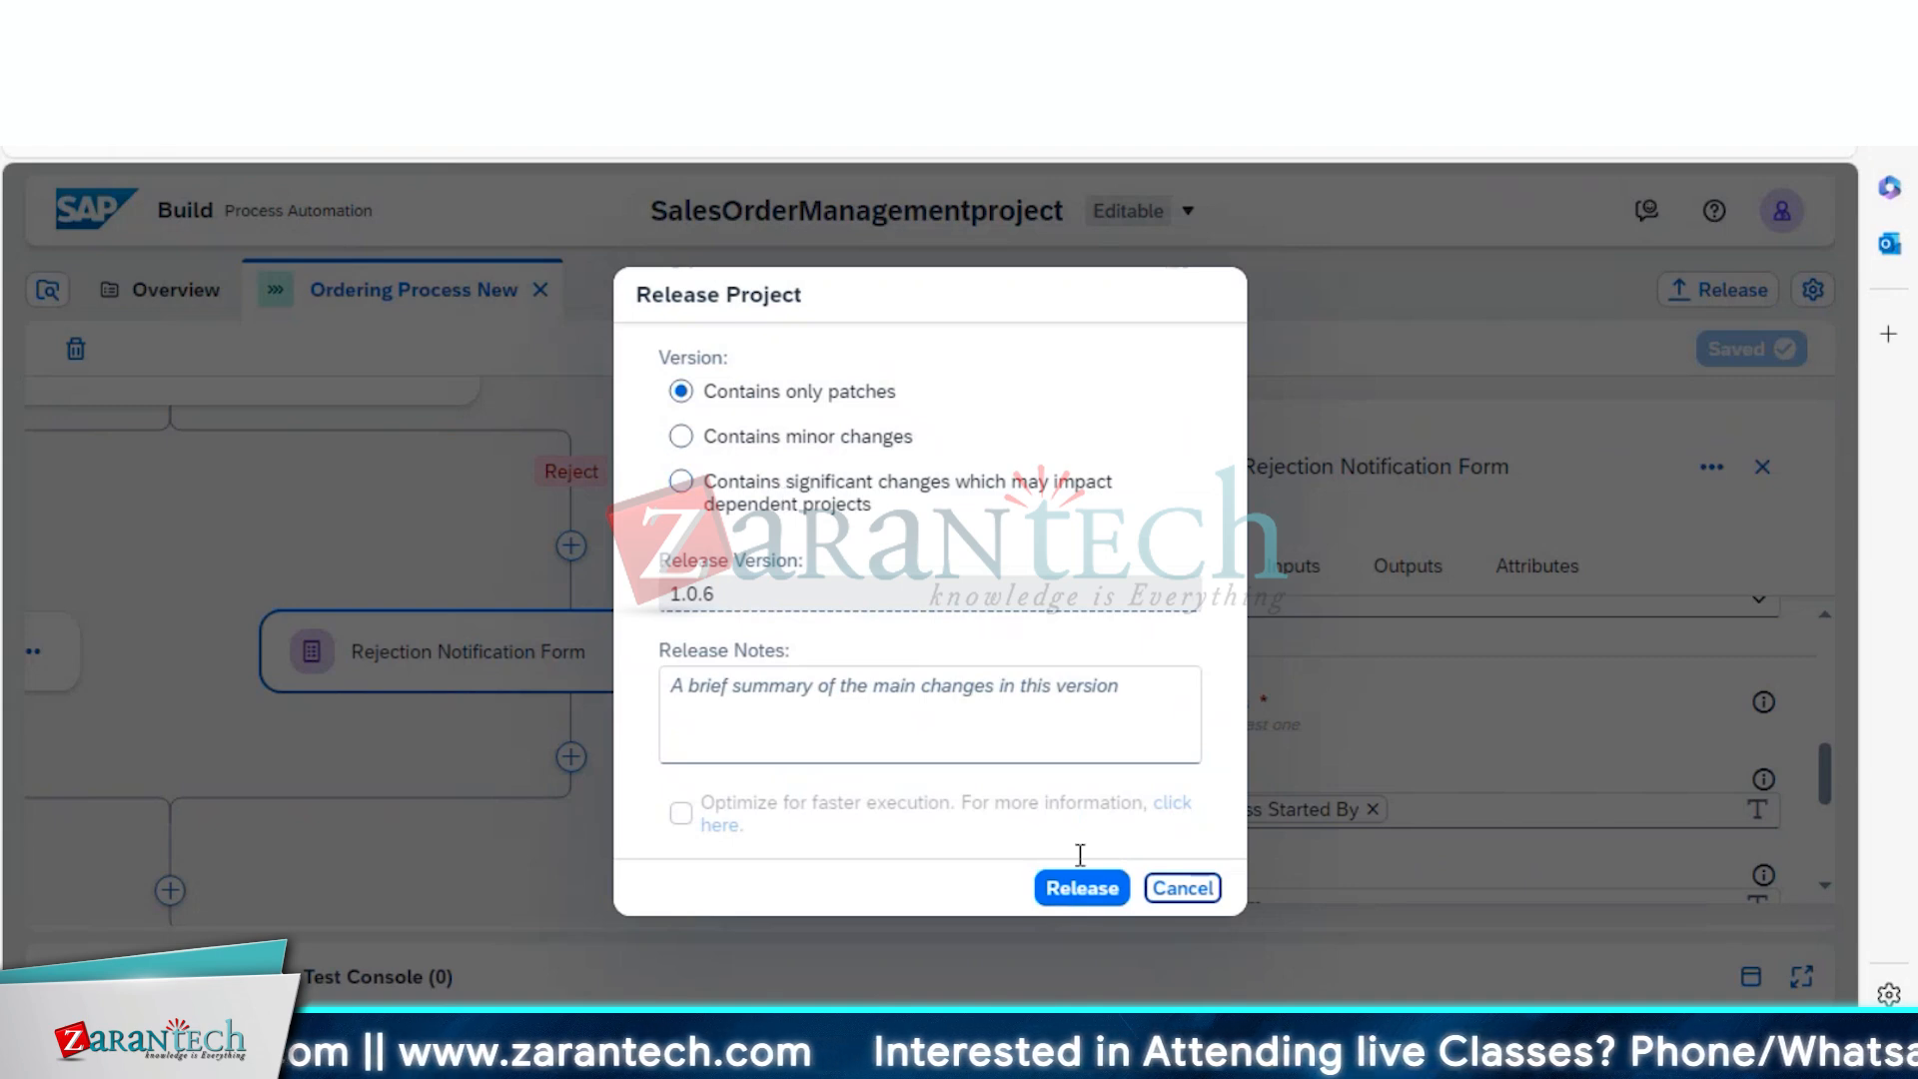
pyautogui.click(1085, 898)
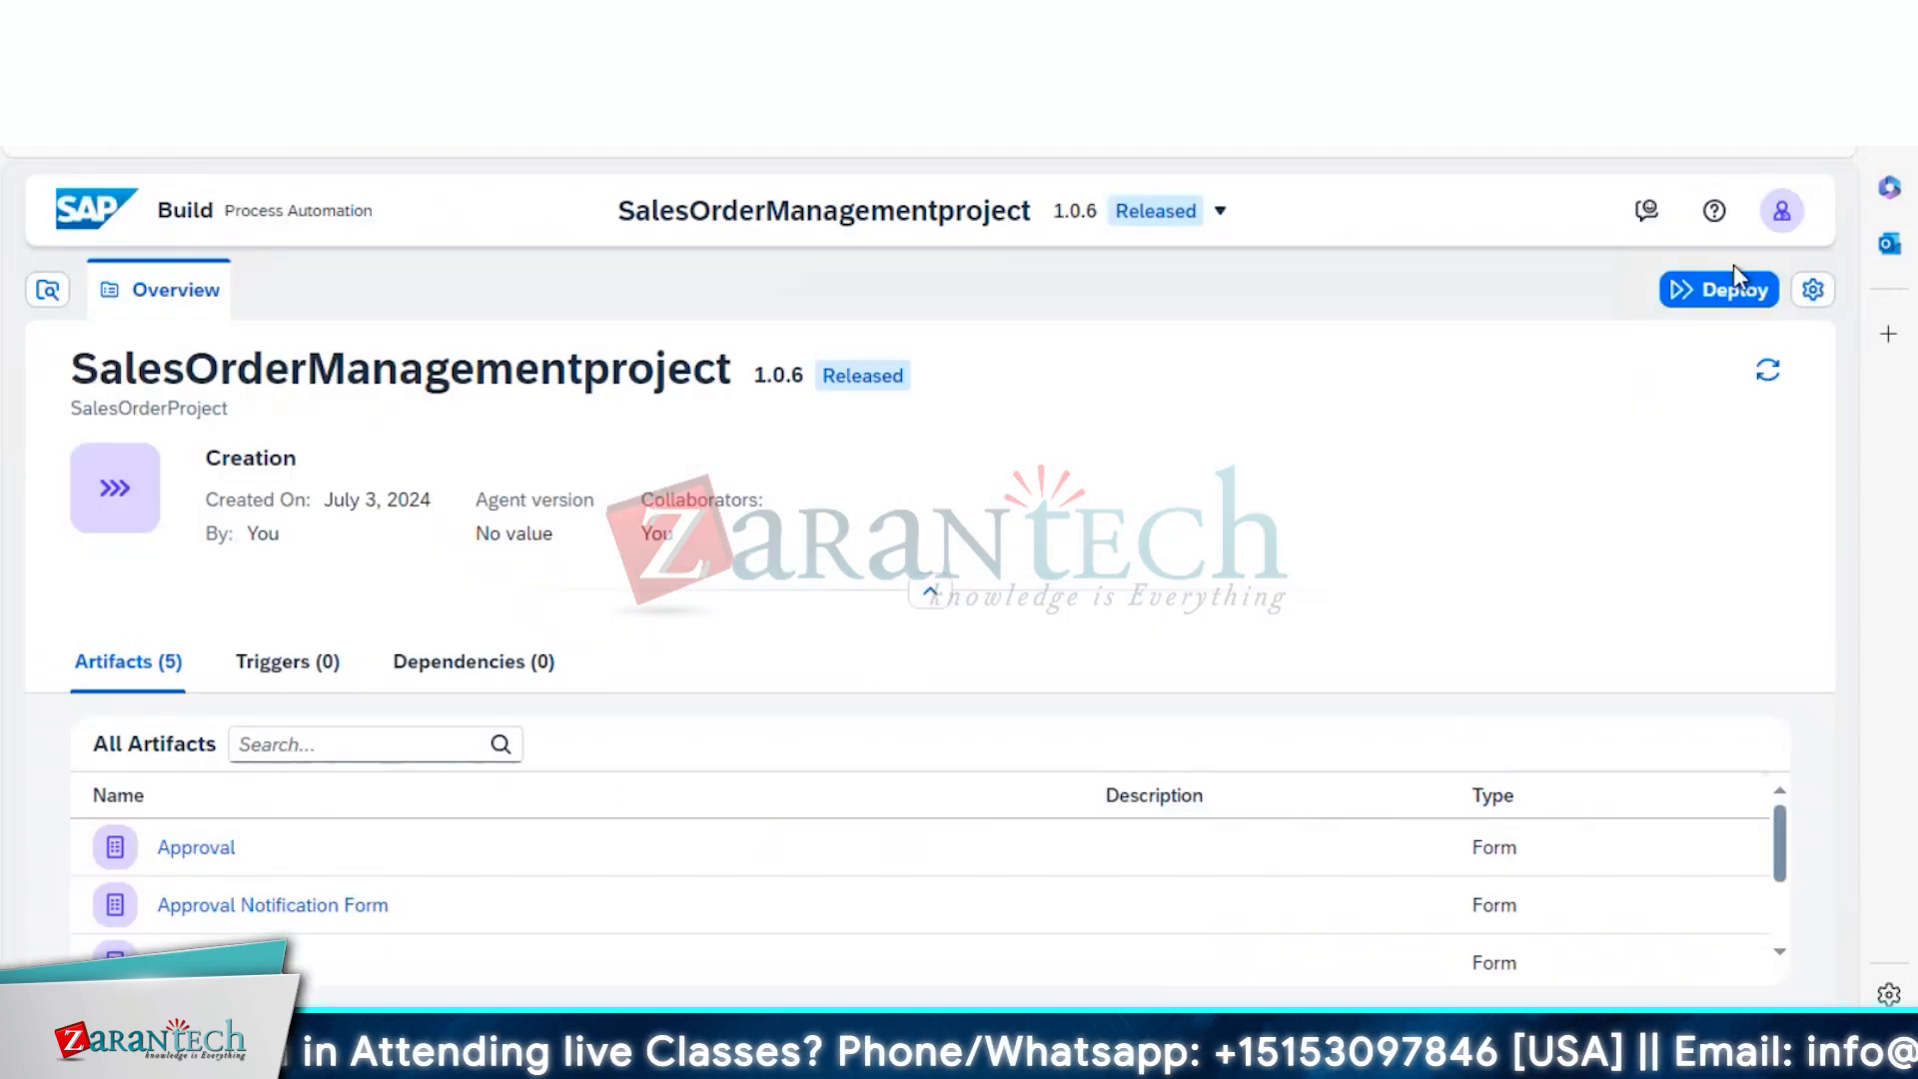
pyautogui.click(1729, 301)
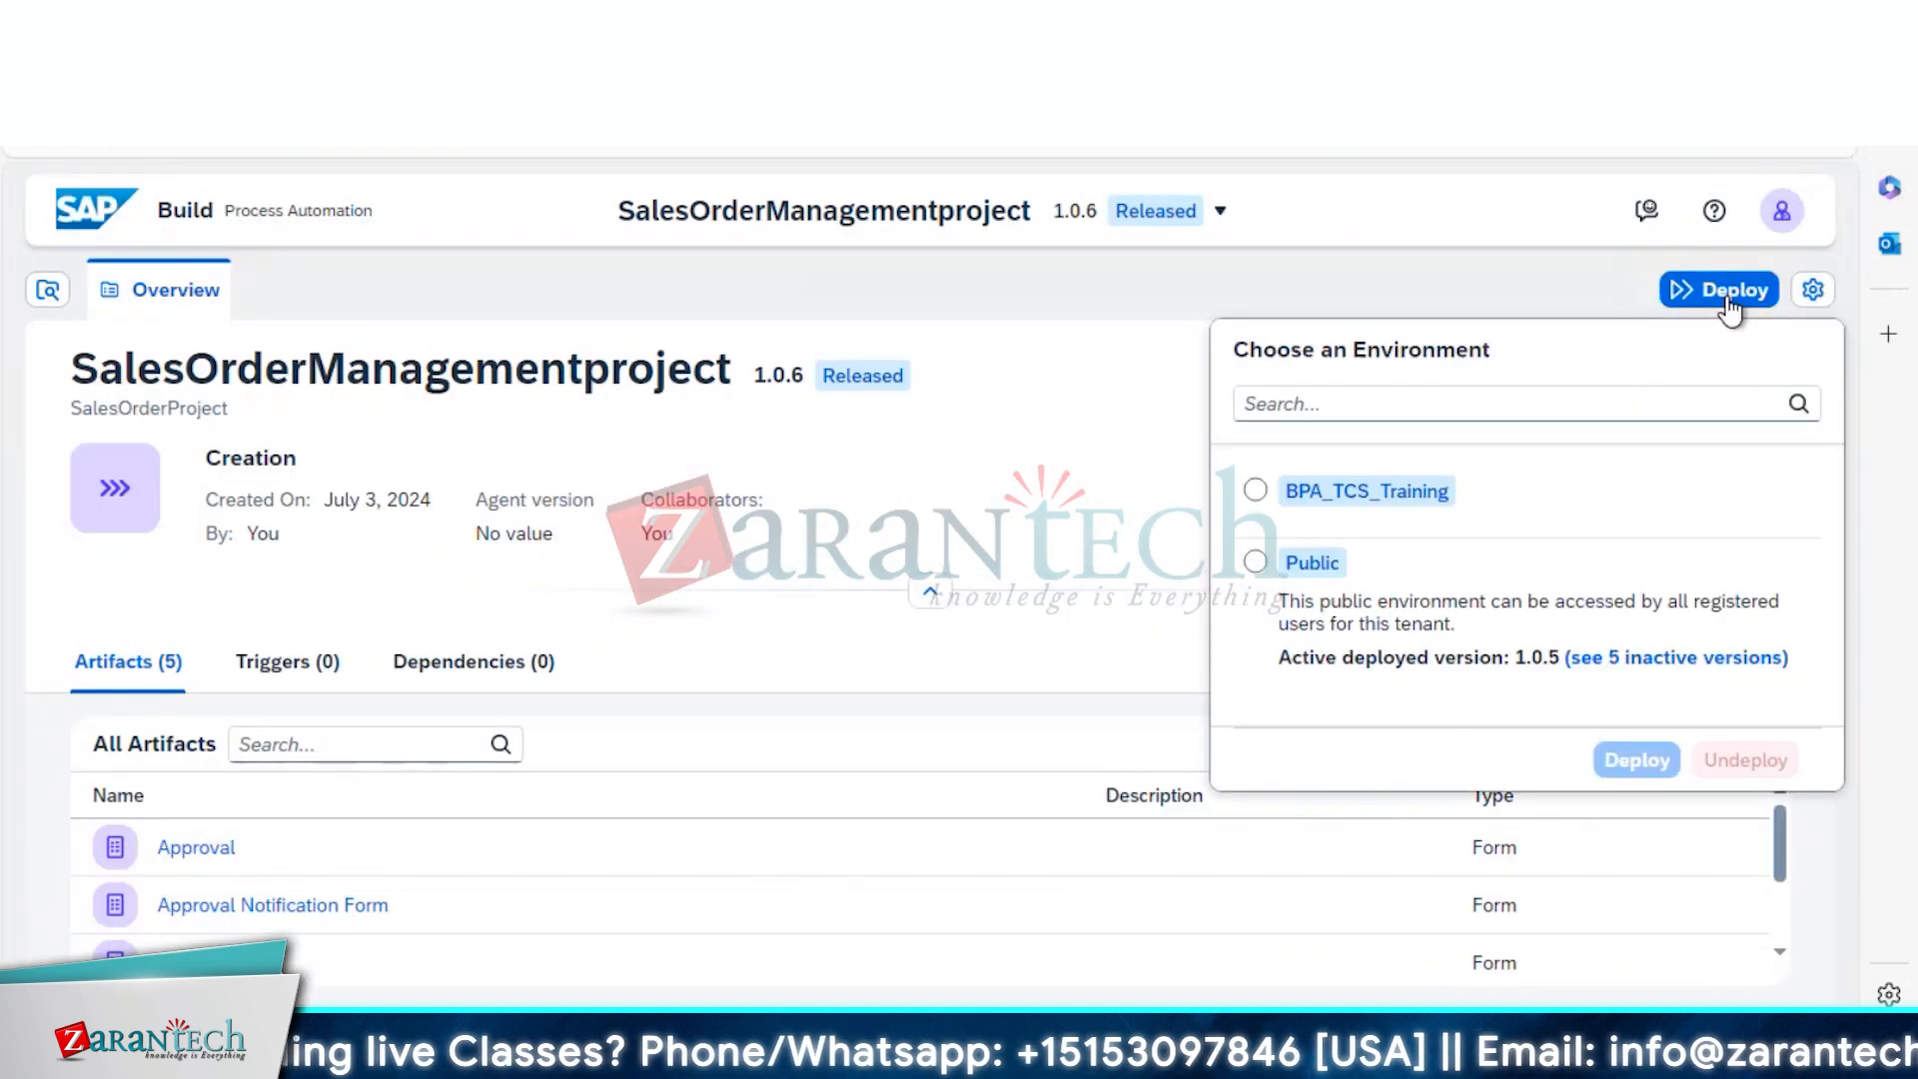
pyautogui.click(1256, 561)
pyautogui.click(1608, 757)
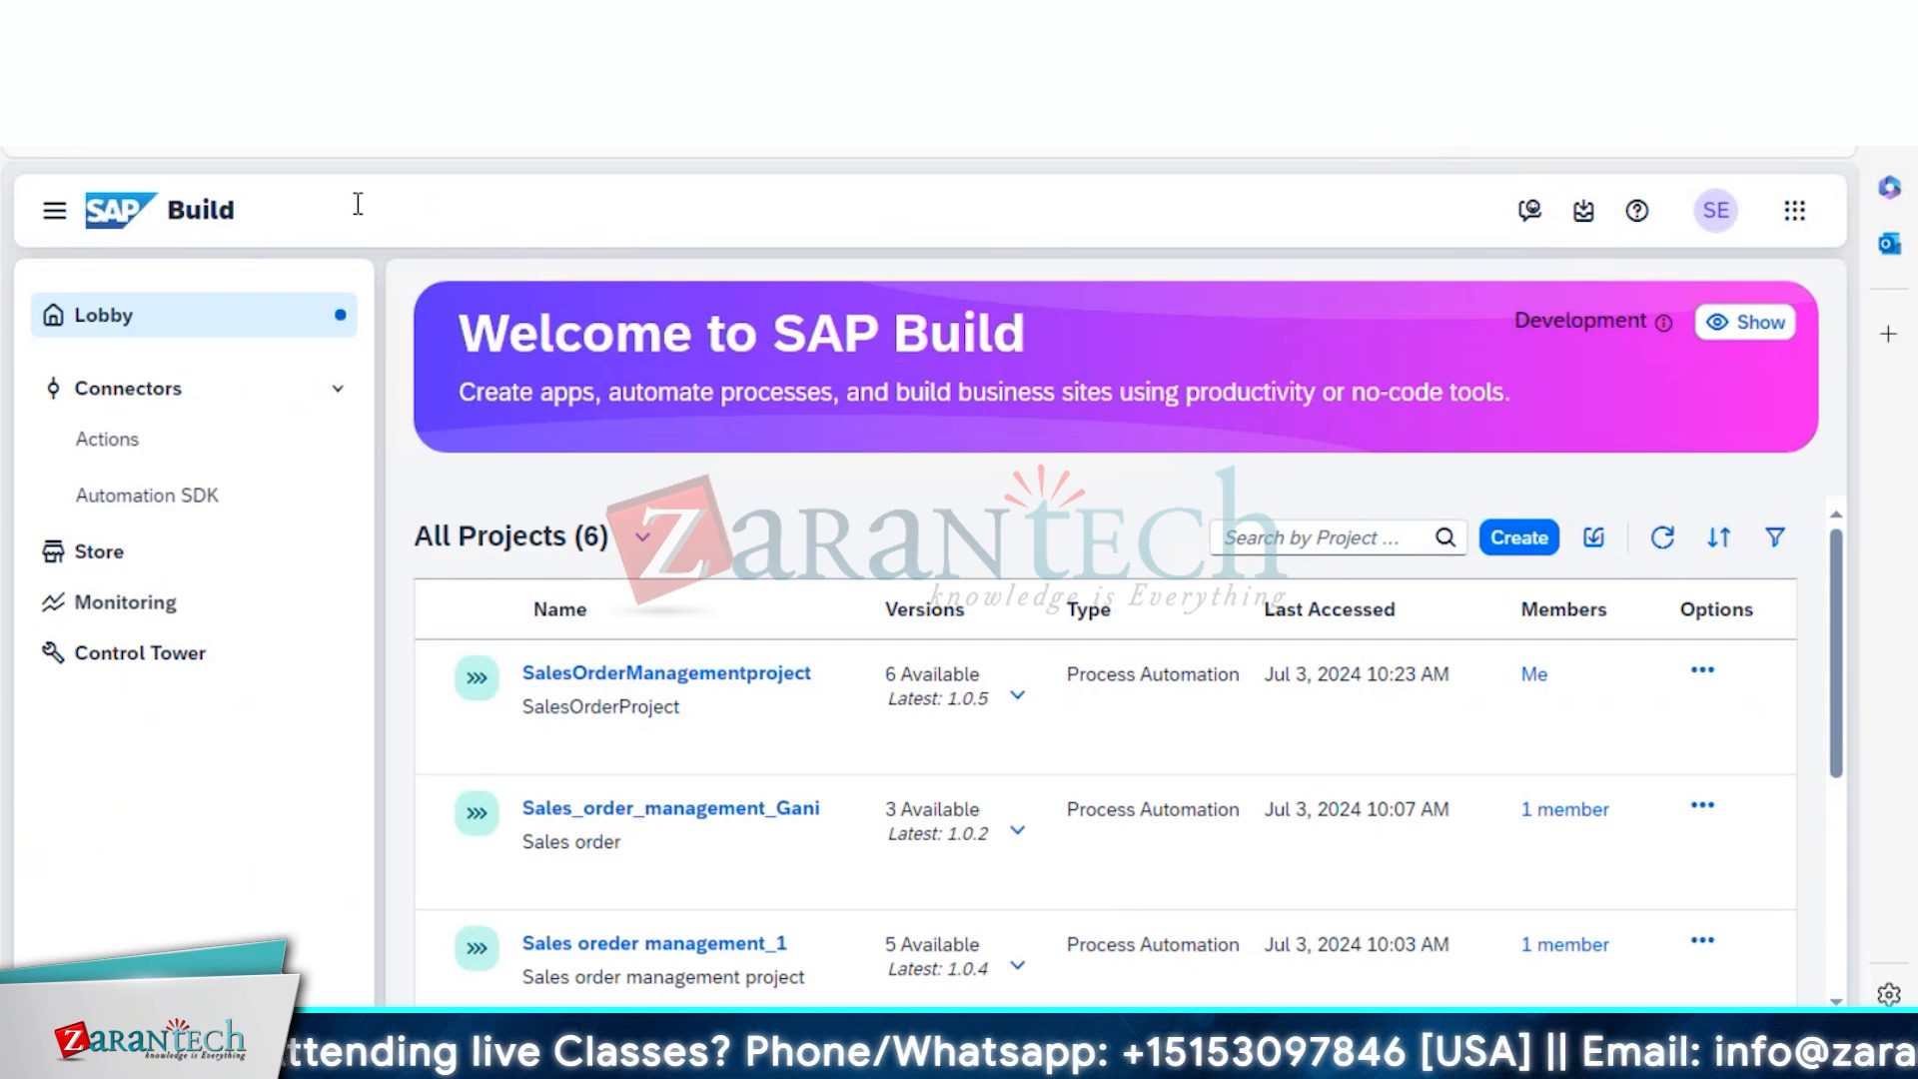
pyautogui.press('F5')
# Open the Ordering Process New workflow from the project overview and zoom the canvas to 80%
pyautogui.click(522, 28)
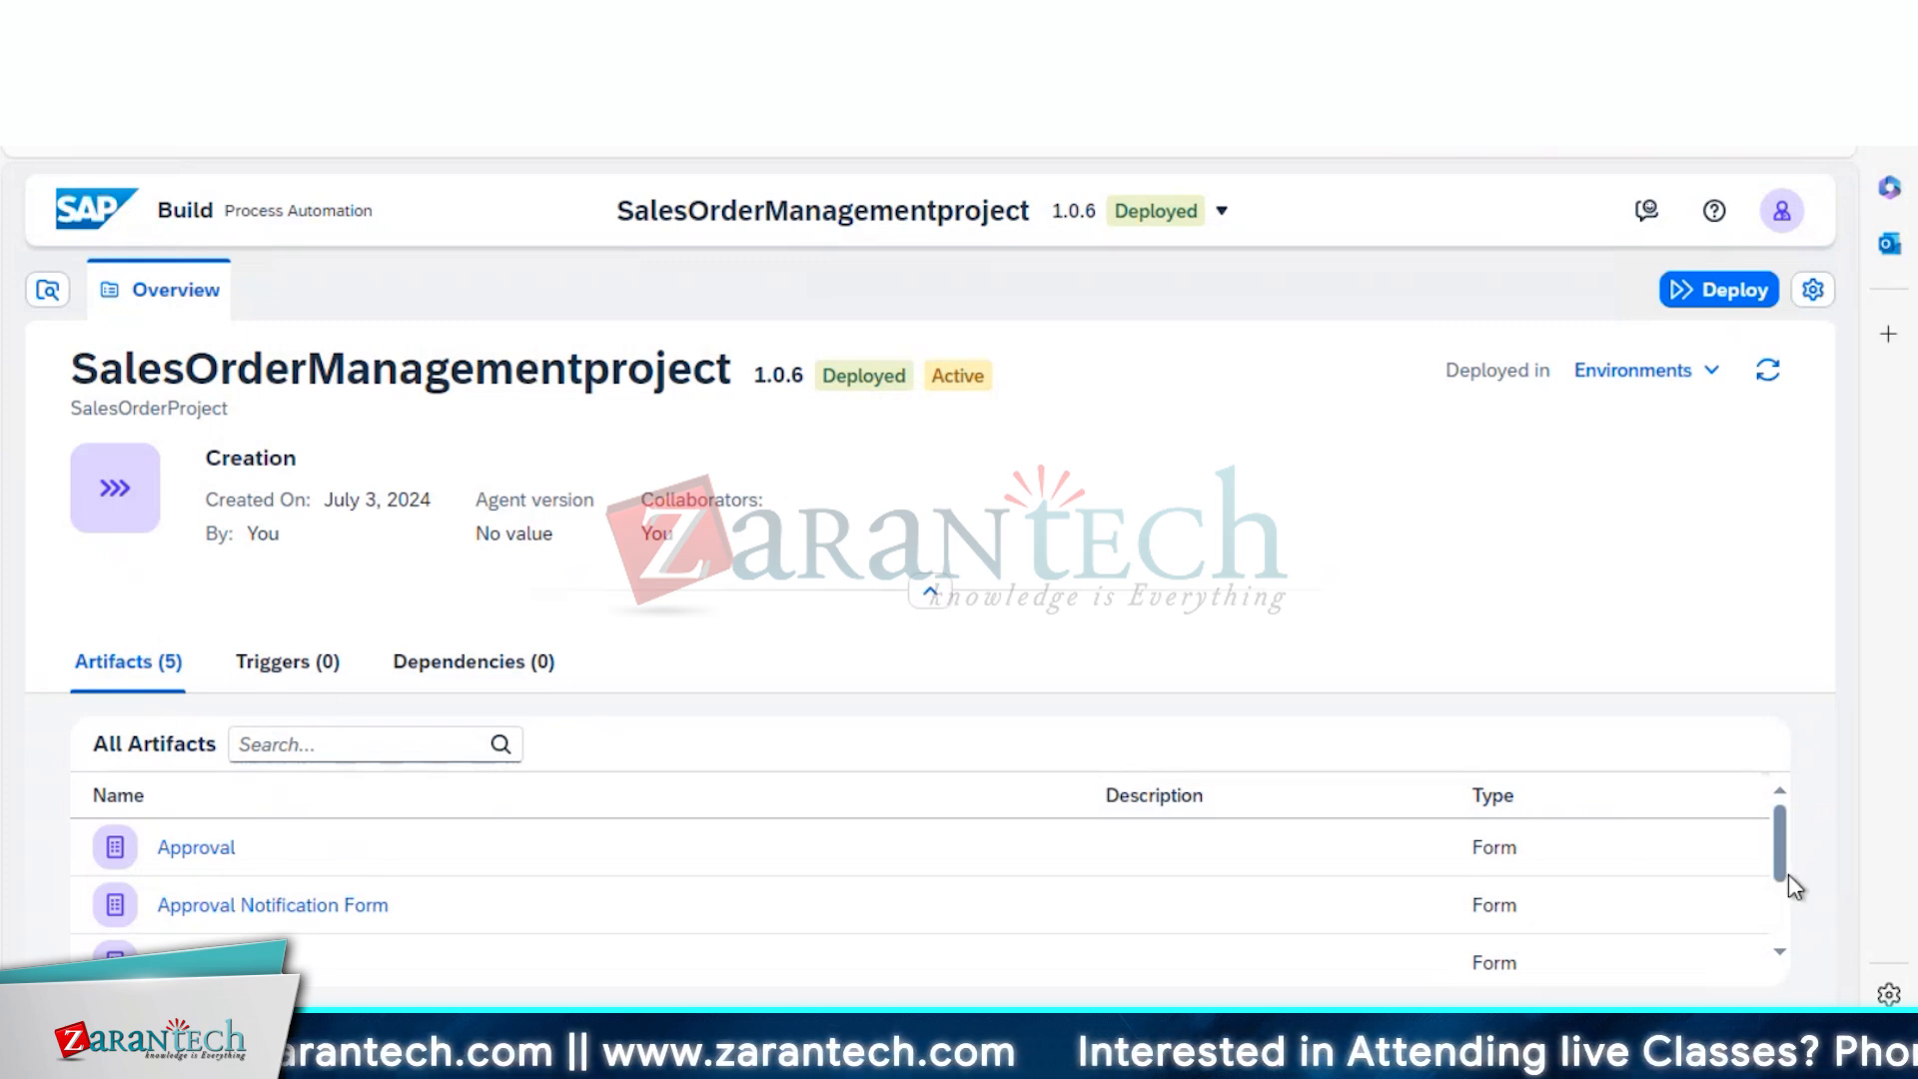
pyautogui.moveTo(1770, 848); pyautogui.dragTo(1782, 891)
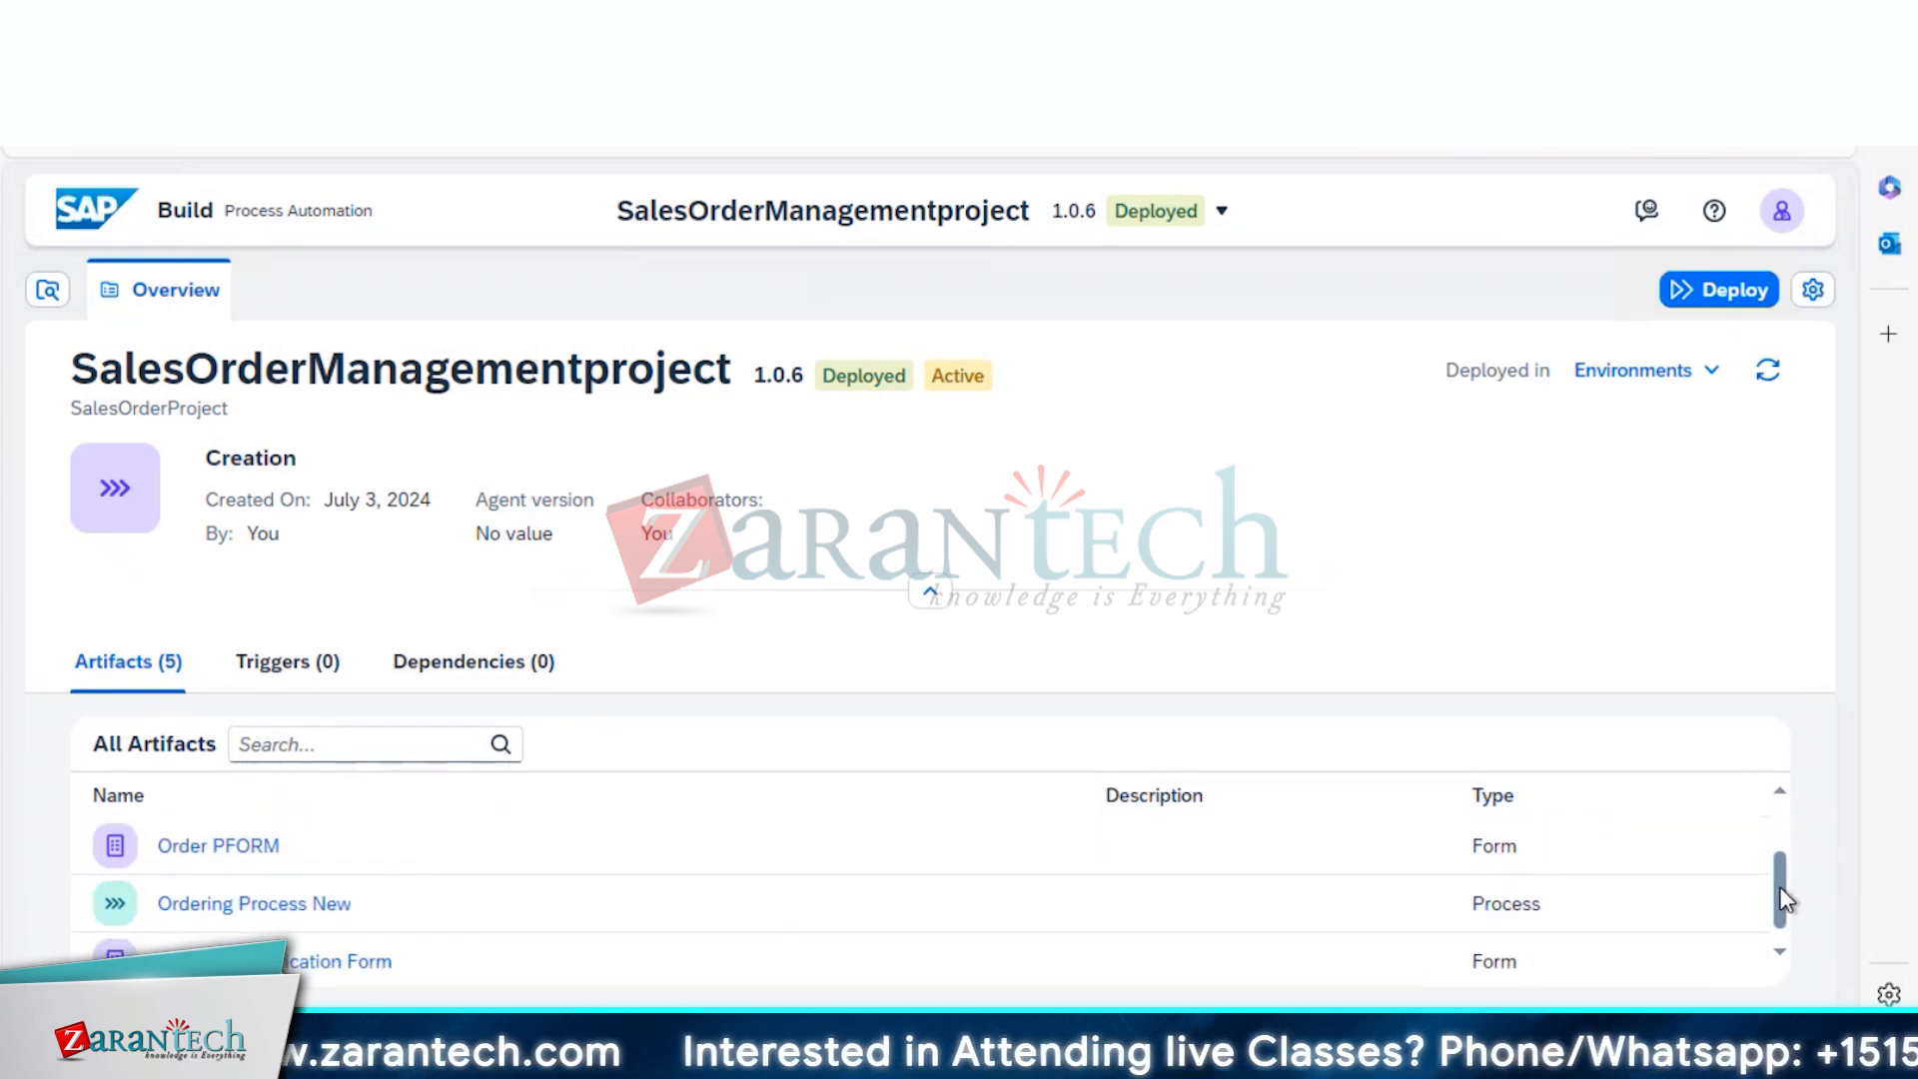
pyautogui.tripleClick(306, 933)
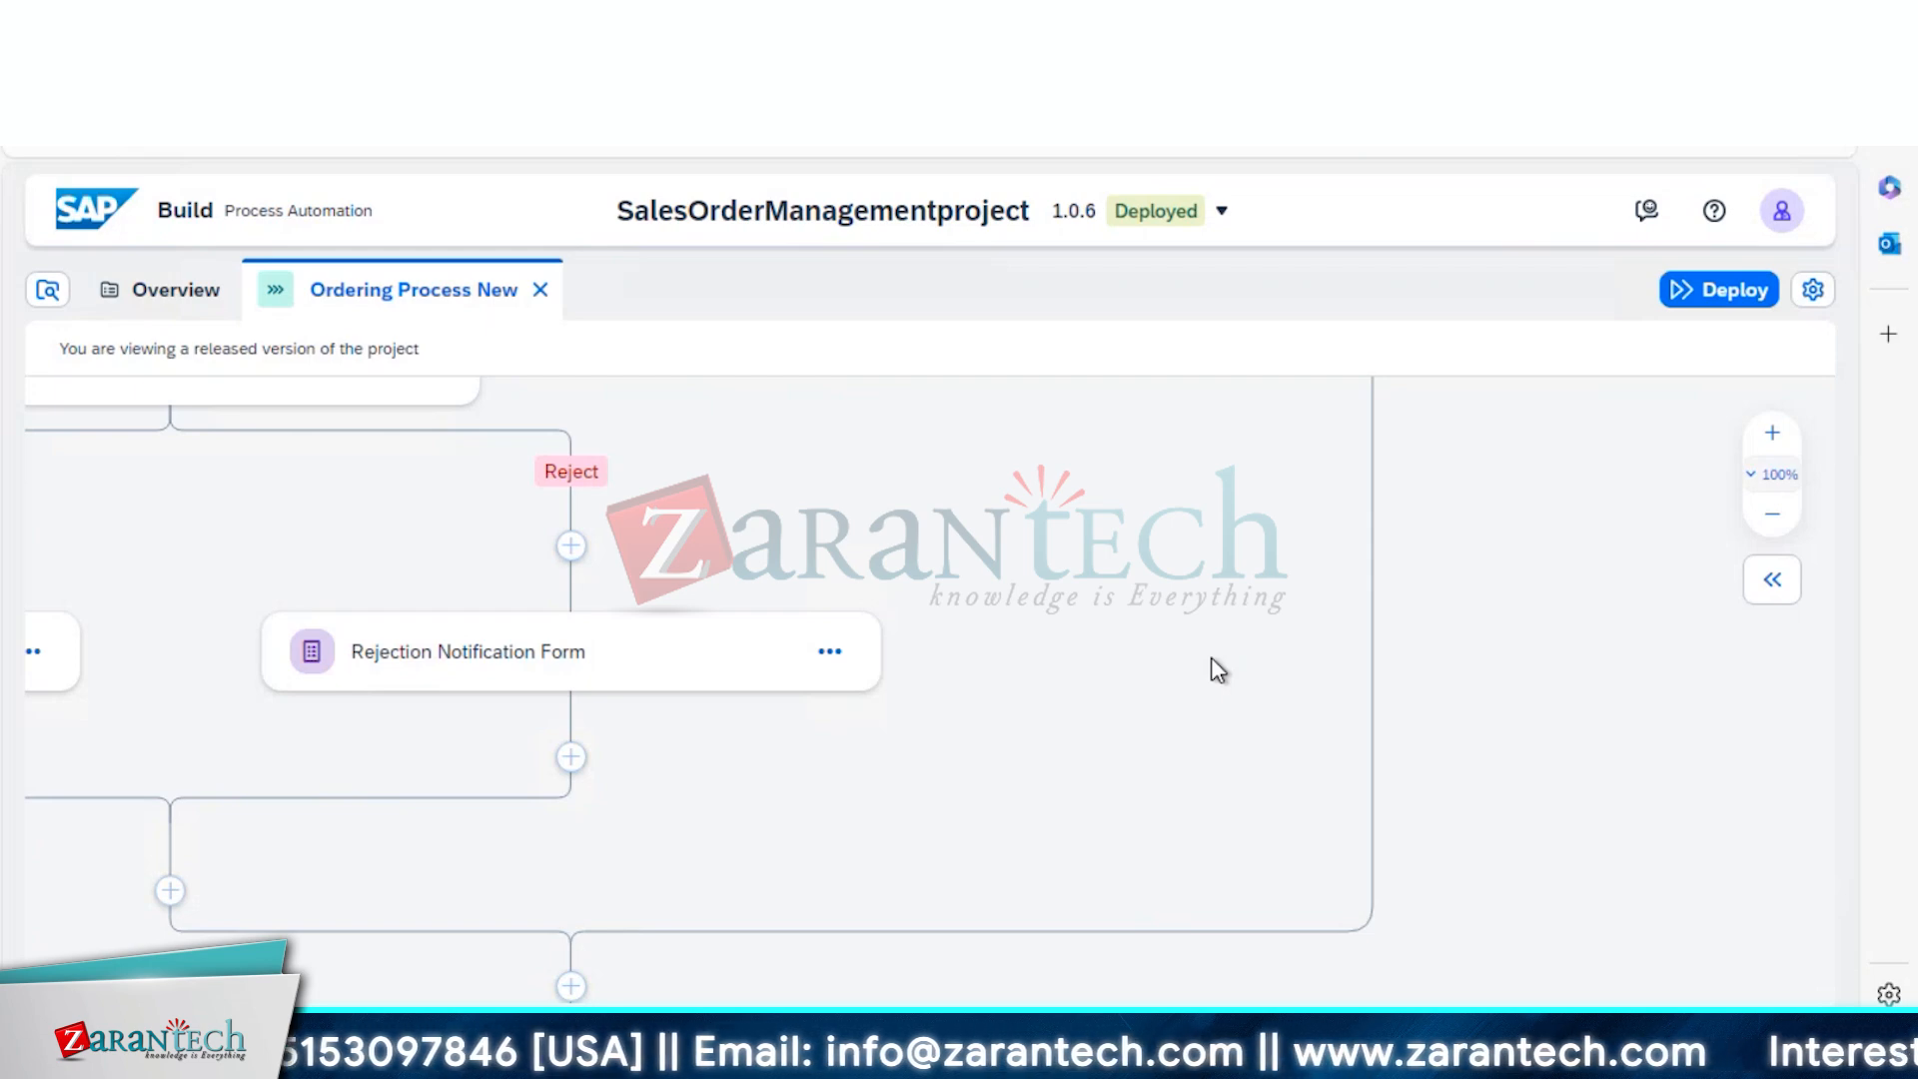
pyautogui.click(1772, 518)
pyautogui.click(1772, 518)
pyautogui.click(1774, 581)
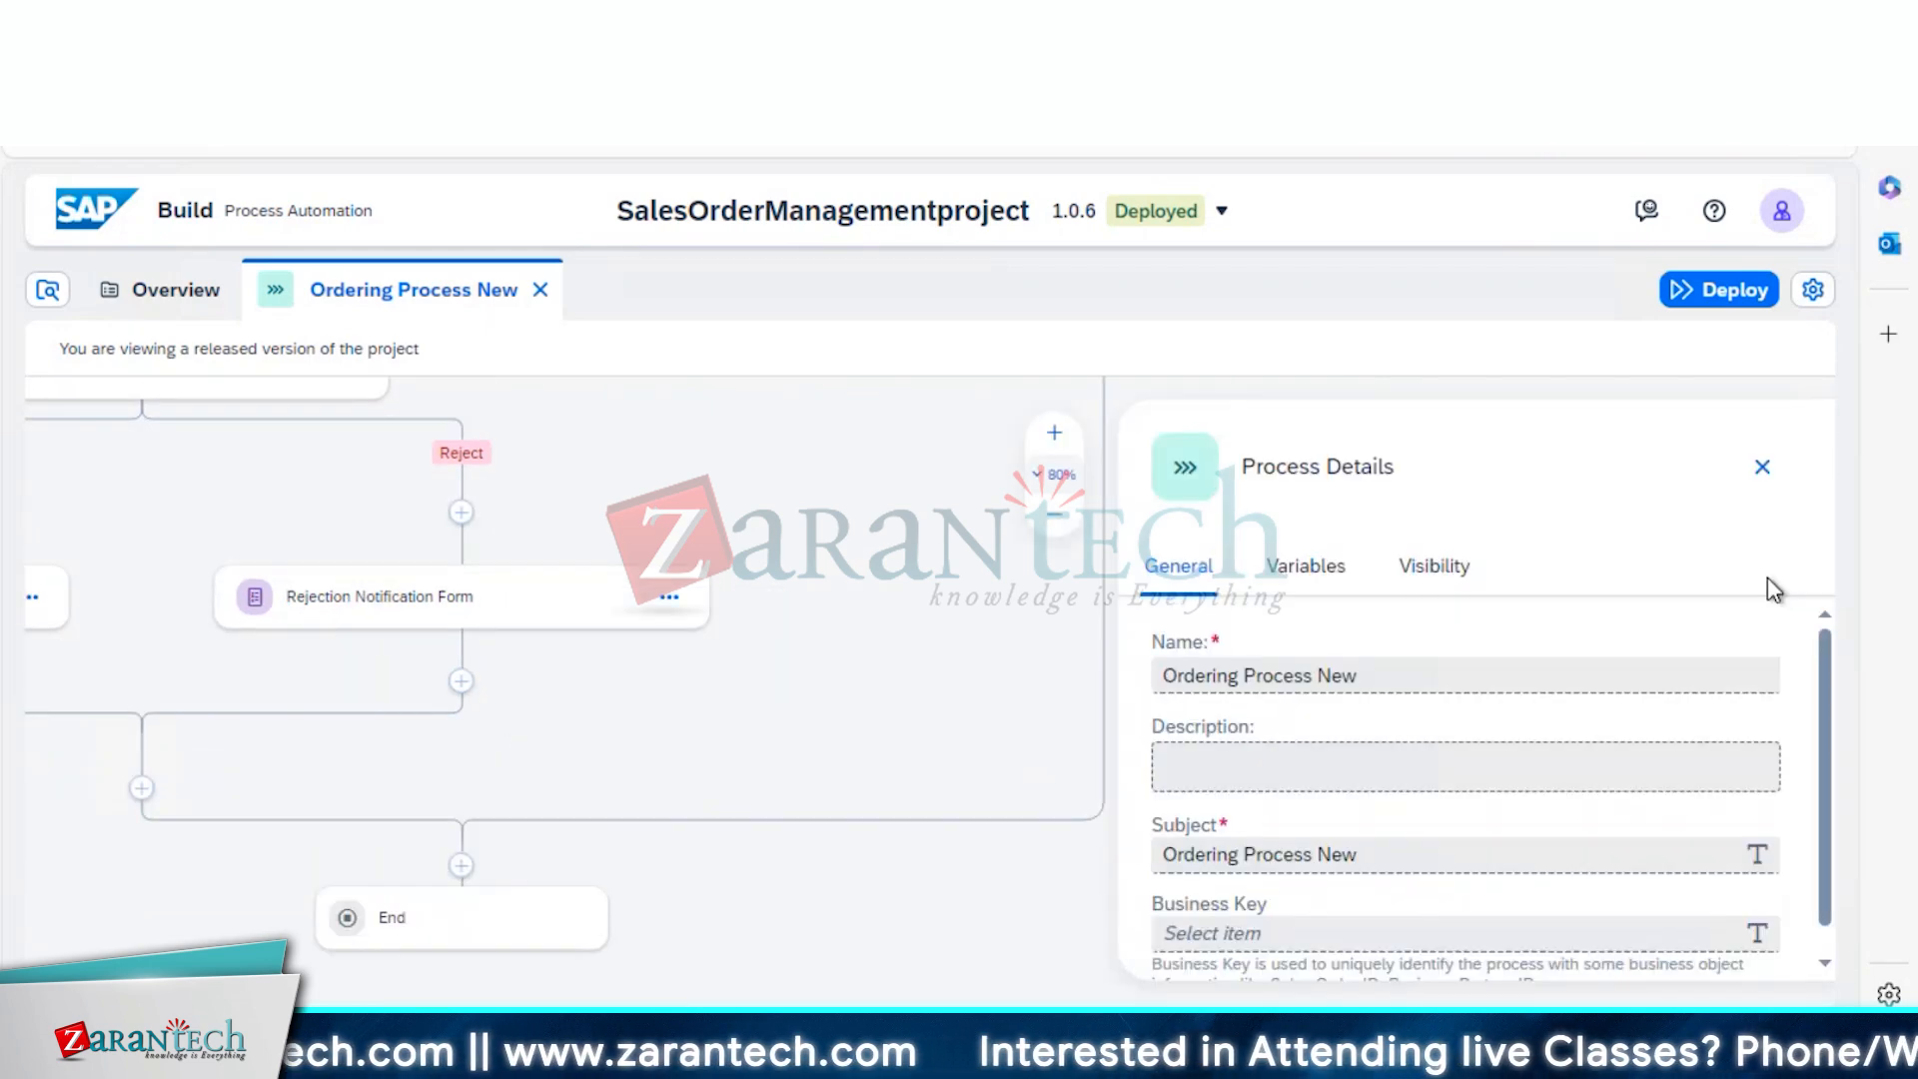
pyautogui.click(1762, 467)
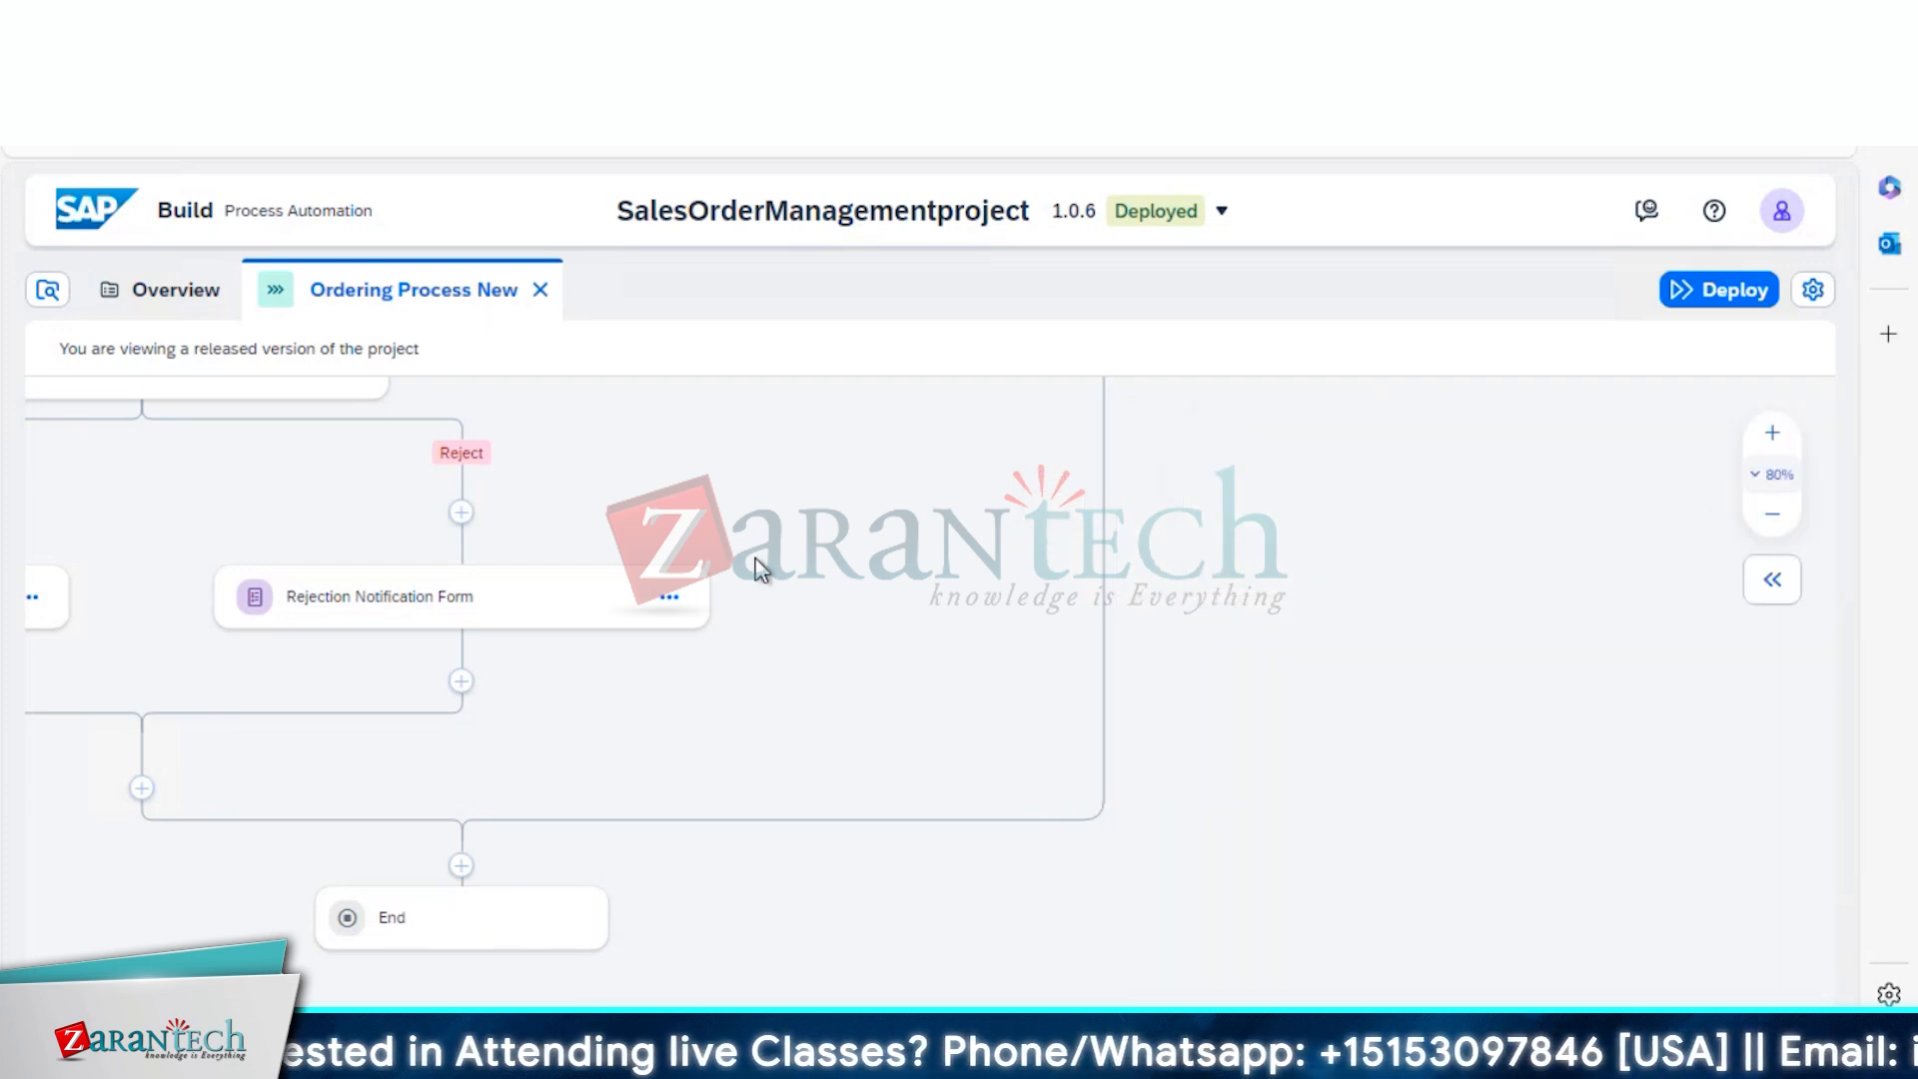
# Copy the Order PFORM trigger's public form link from its General details
pyautogui.scroll(1, 759, 569)
pyautogui.hscroll(-1, 759, 569)
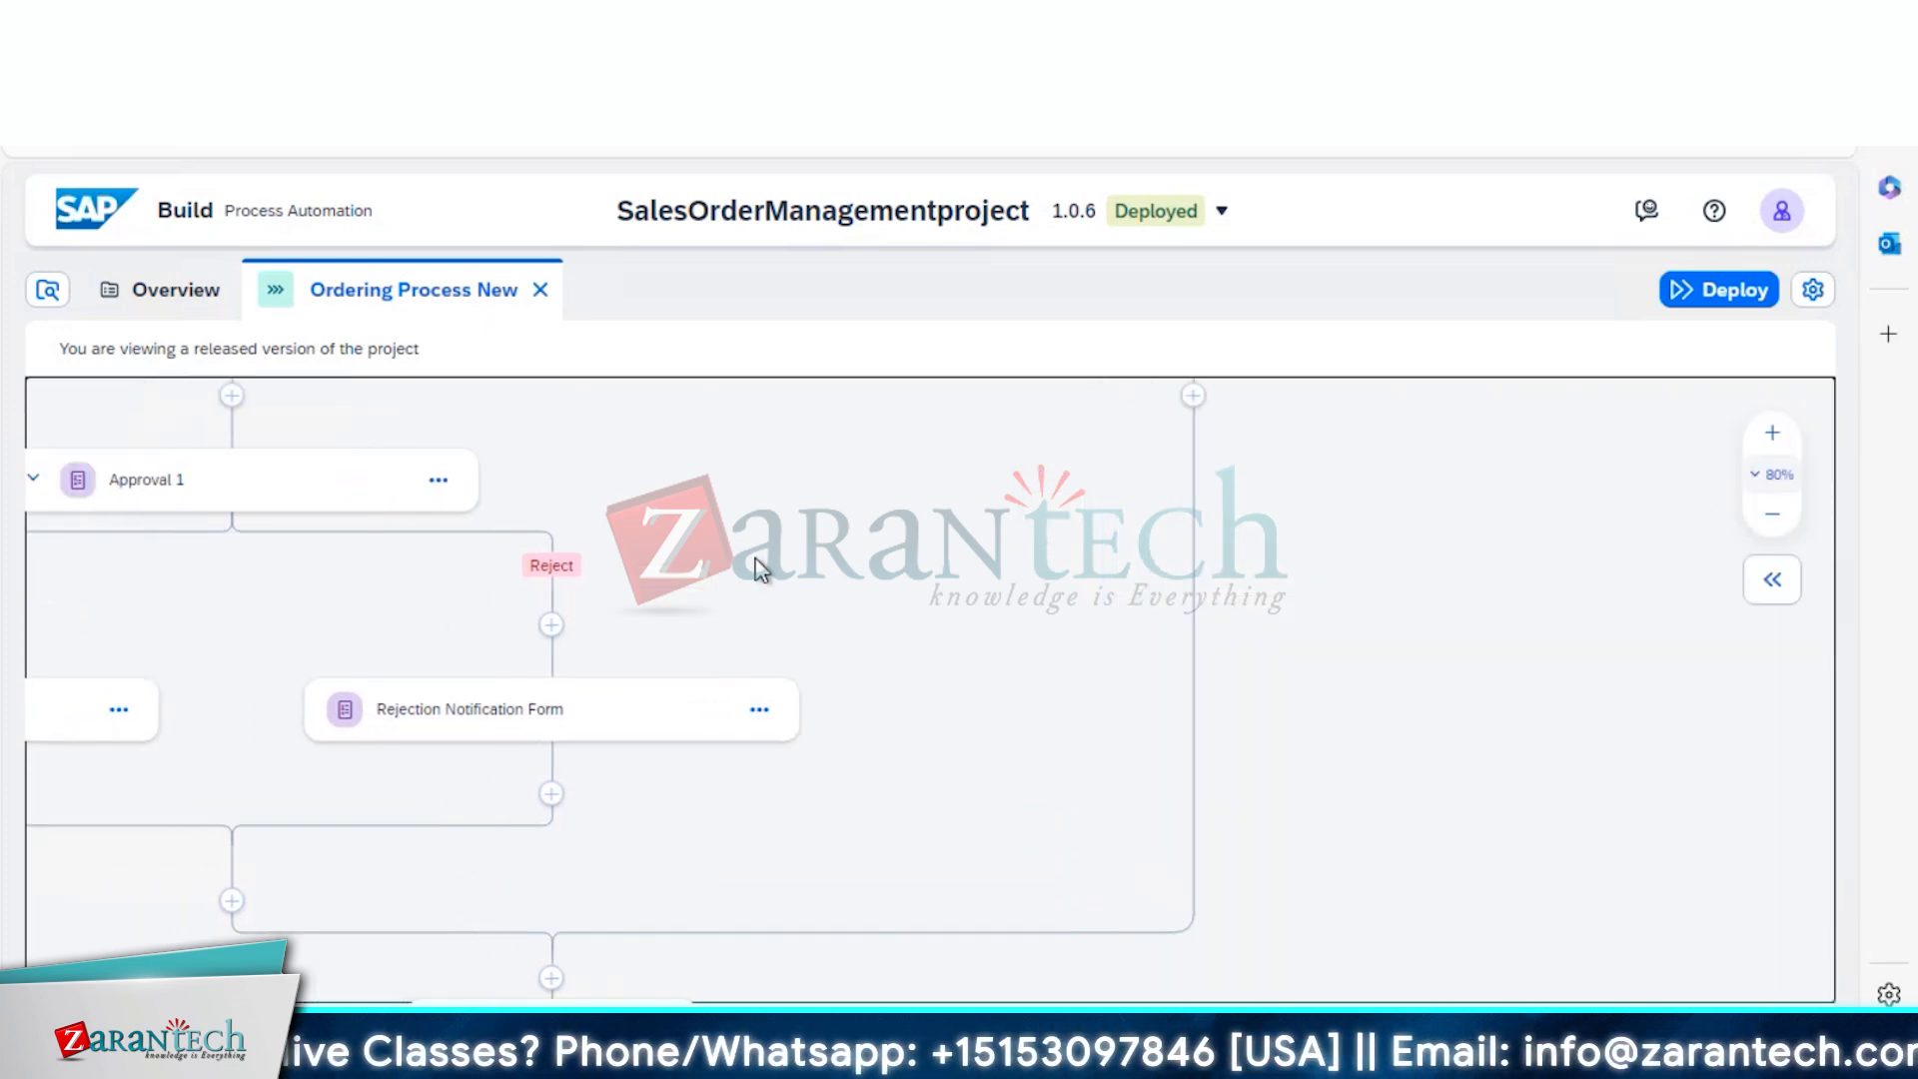
pyautogui.scroll(4, 760, 570)
pyautogui.click(434, 561)
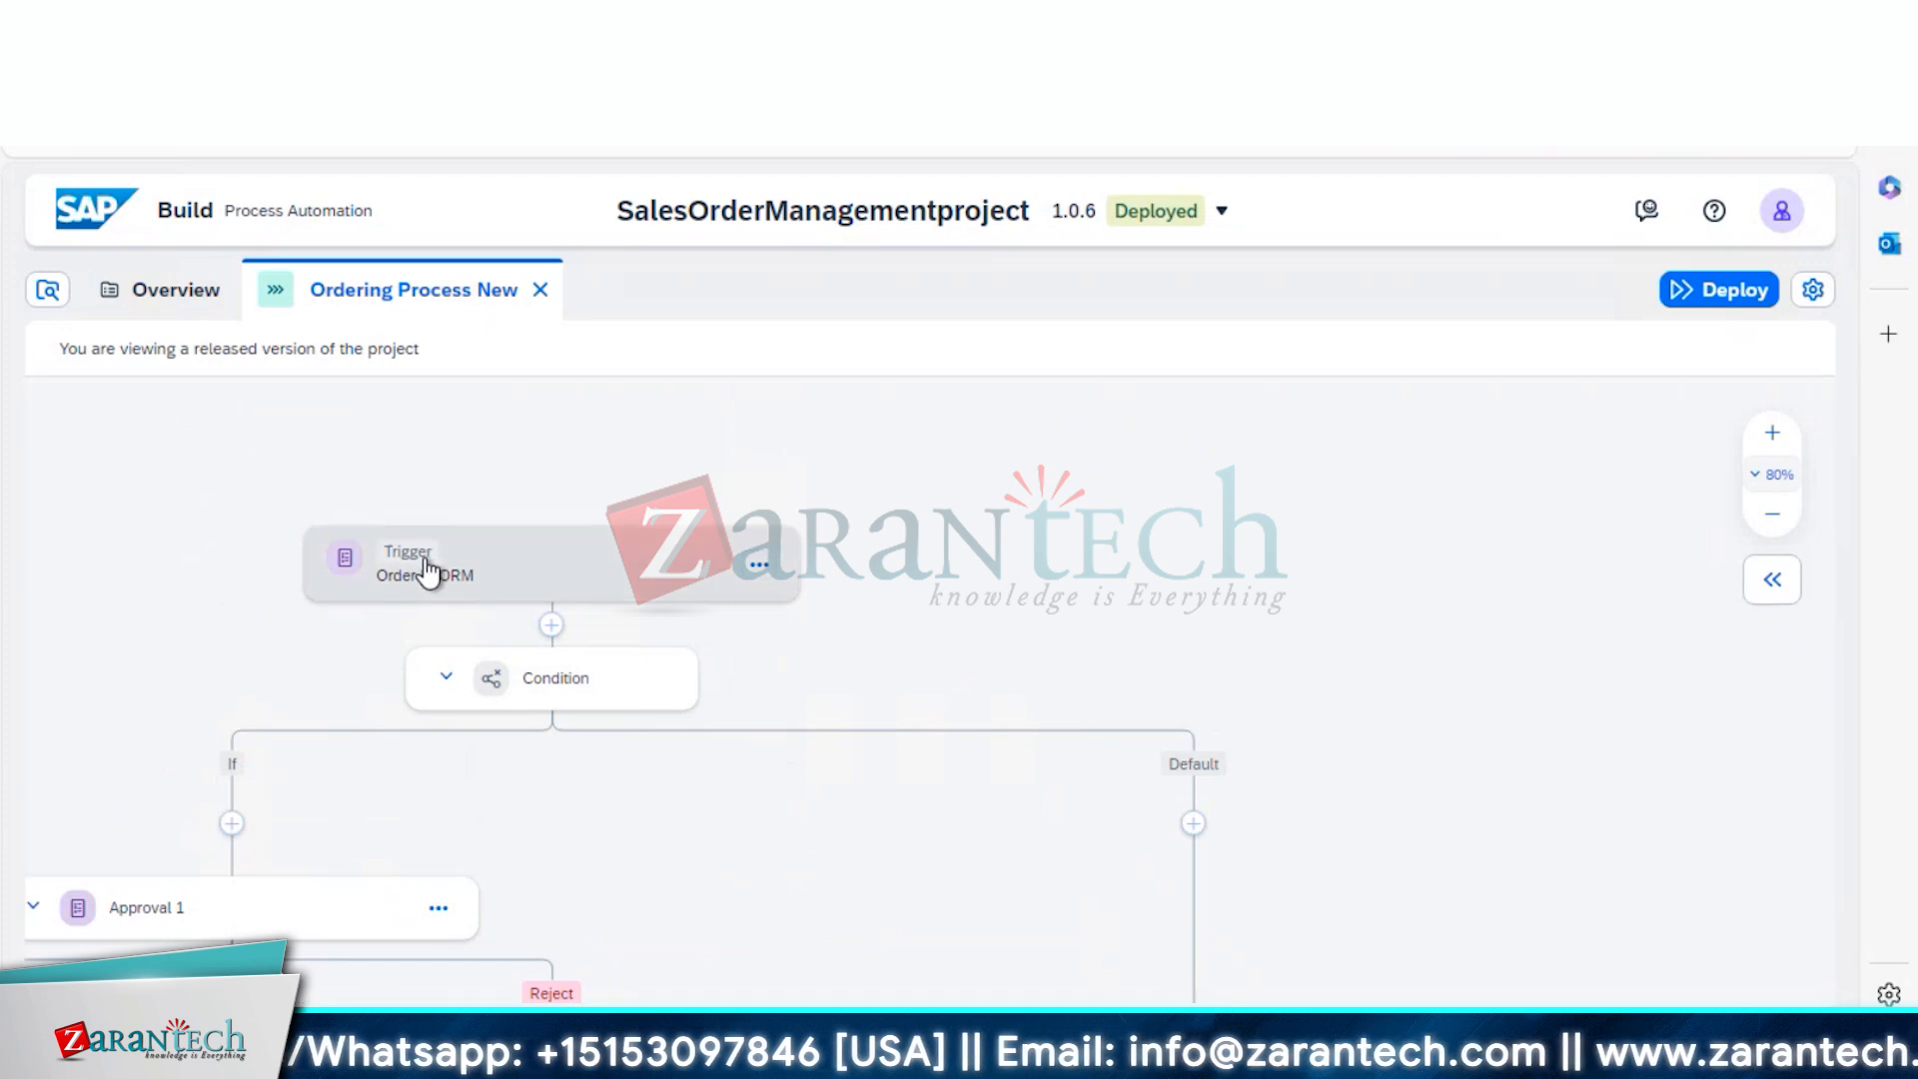
pyautogui.click(1268, 875)
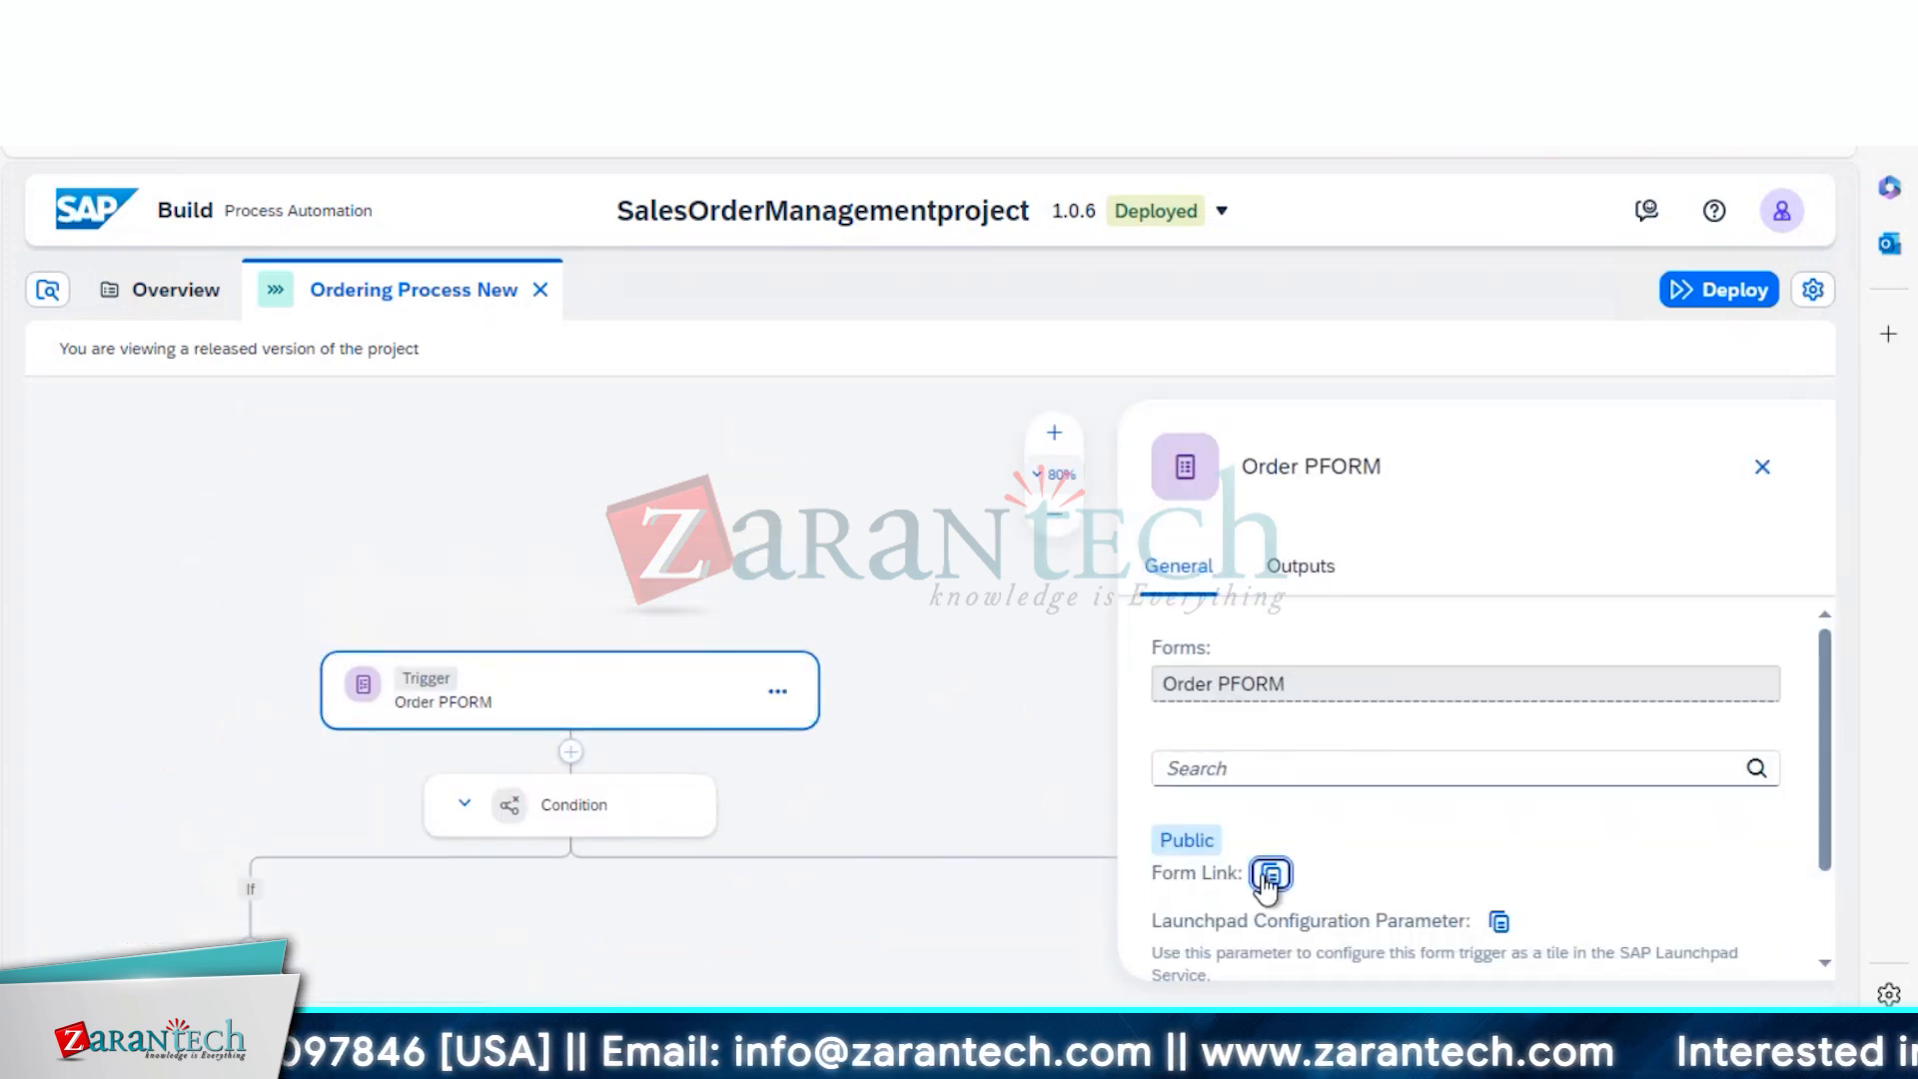
# Load the copied order form link in a new browser tab
pyautogui.hotkey('ctrl', 't')
pyautogui.hotkey('ctrl', 'v')
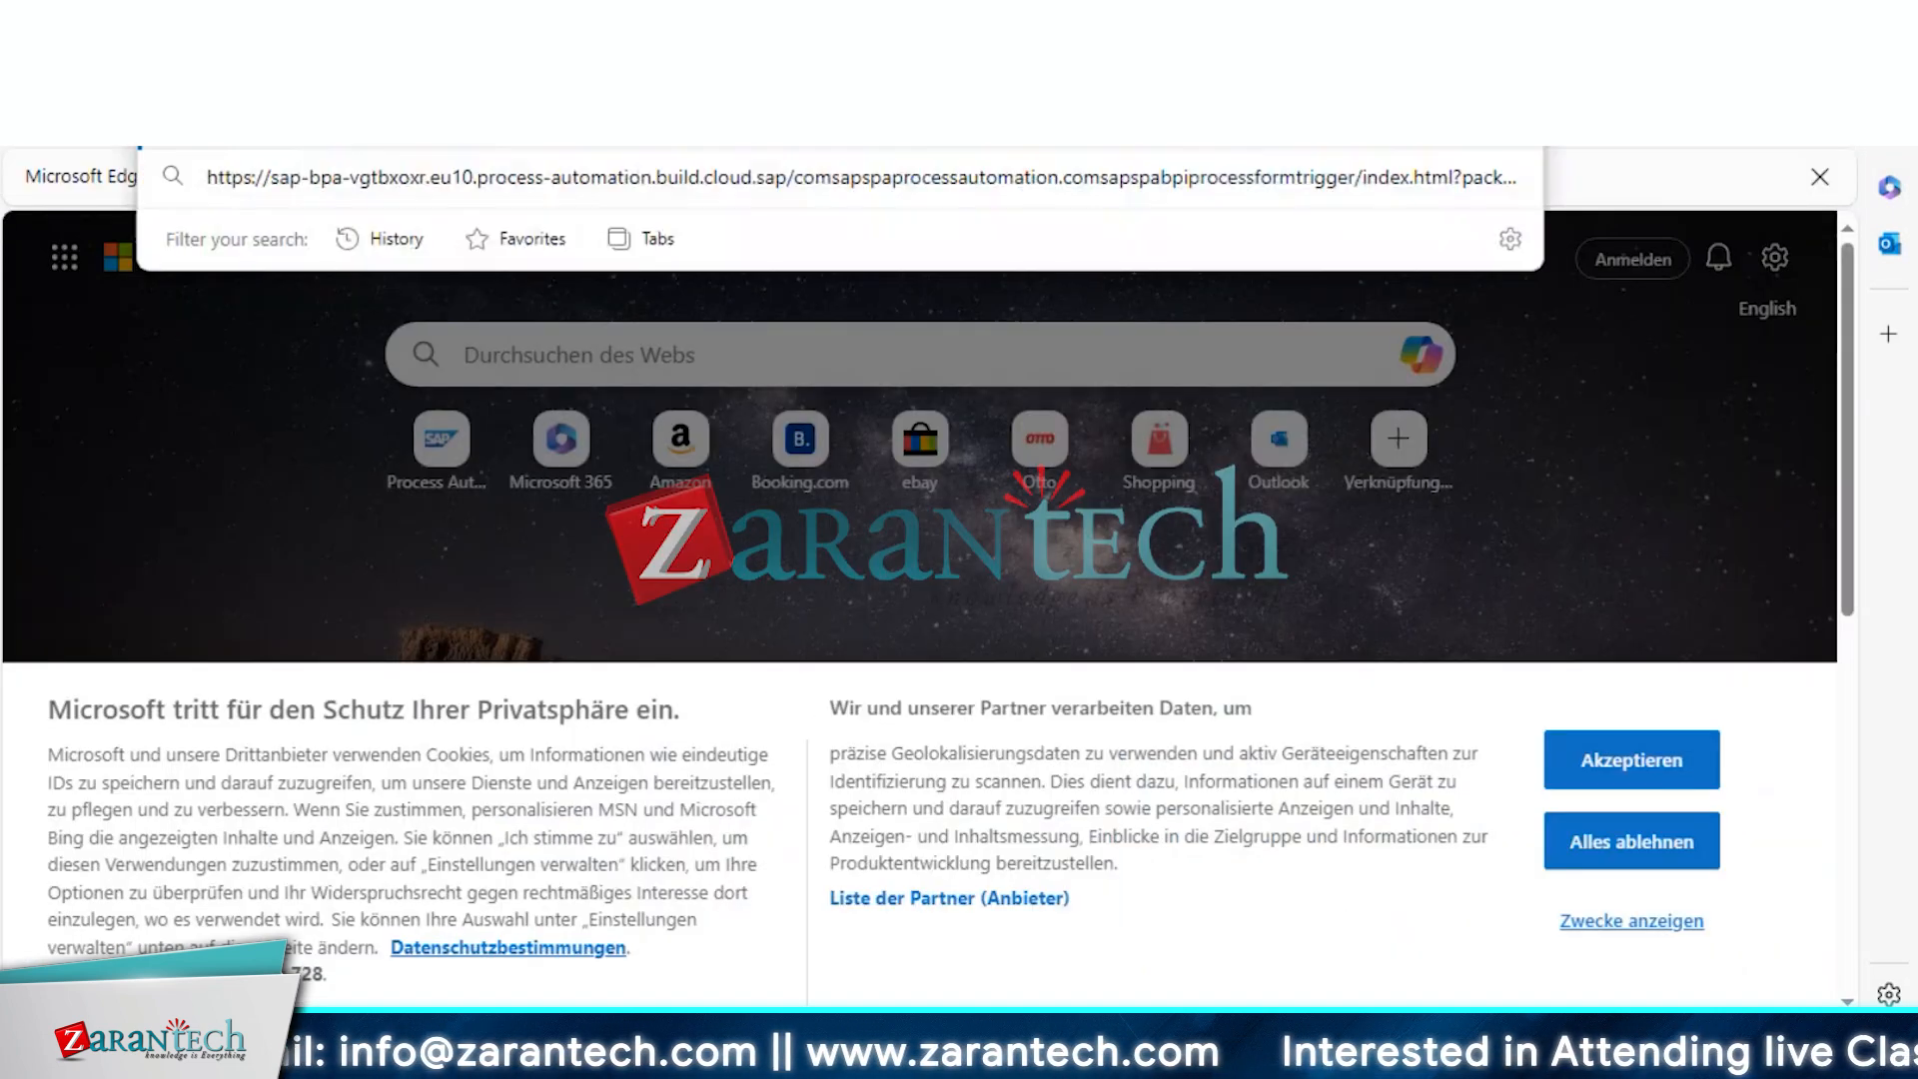
pyautogui.press('Return')
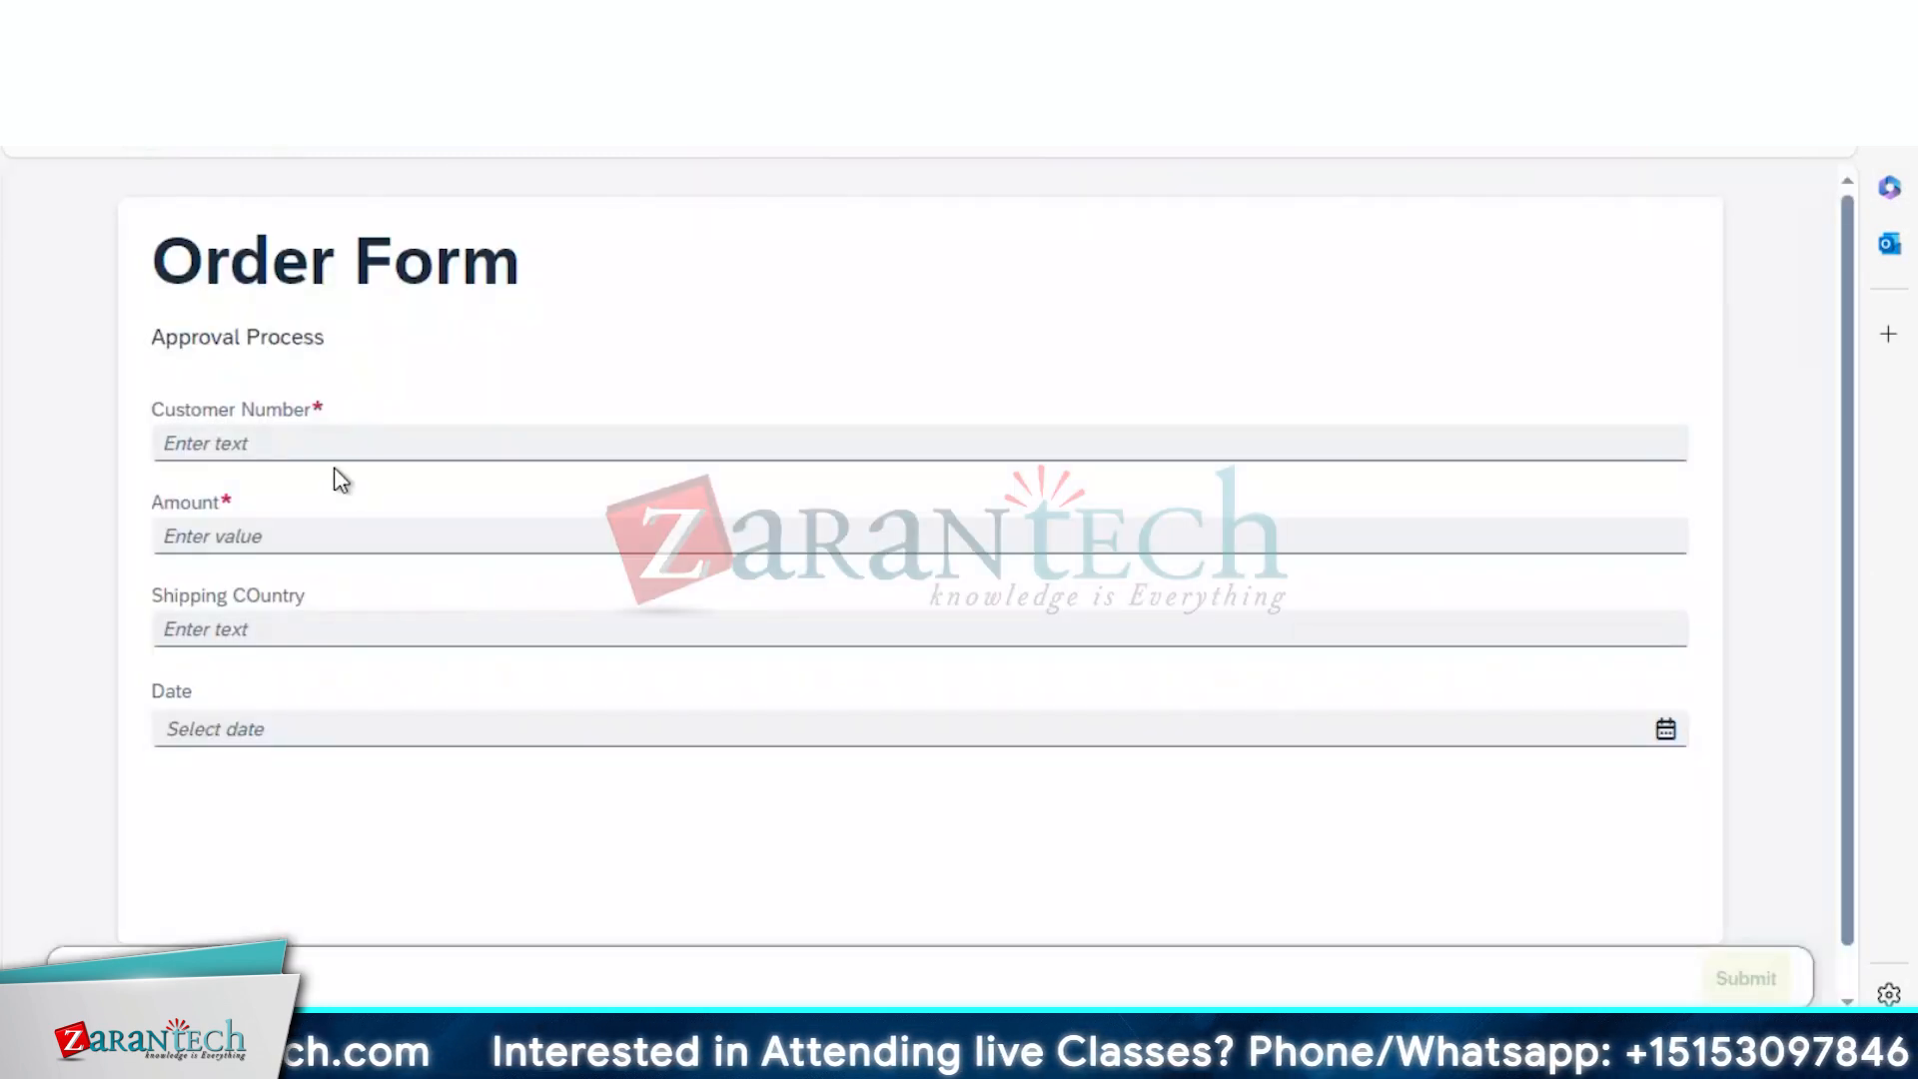
# Fill in the customer number, amount 50 and shipping country India
pyautogui.click(322, 443)
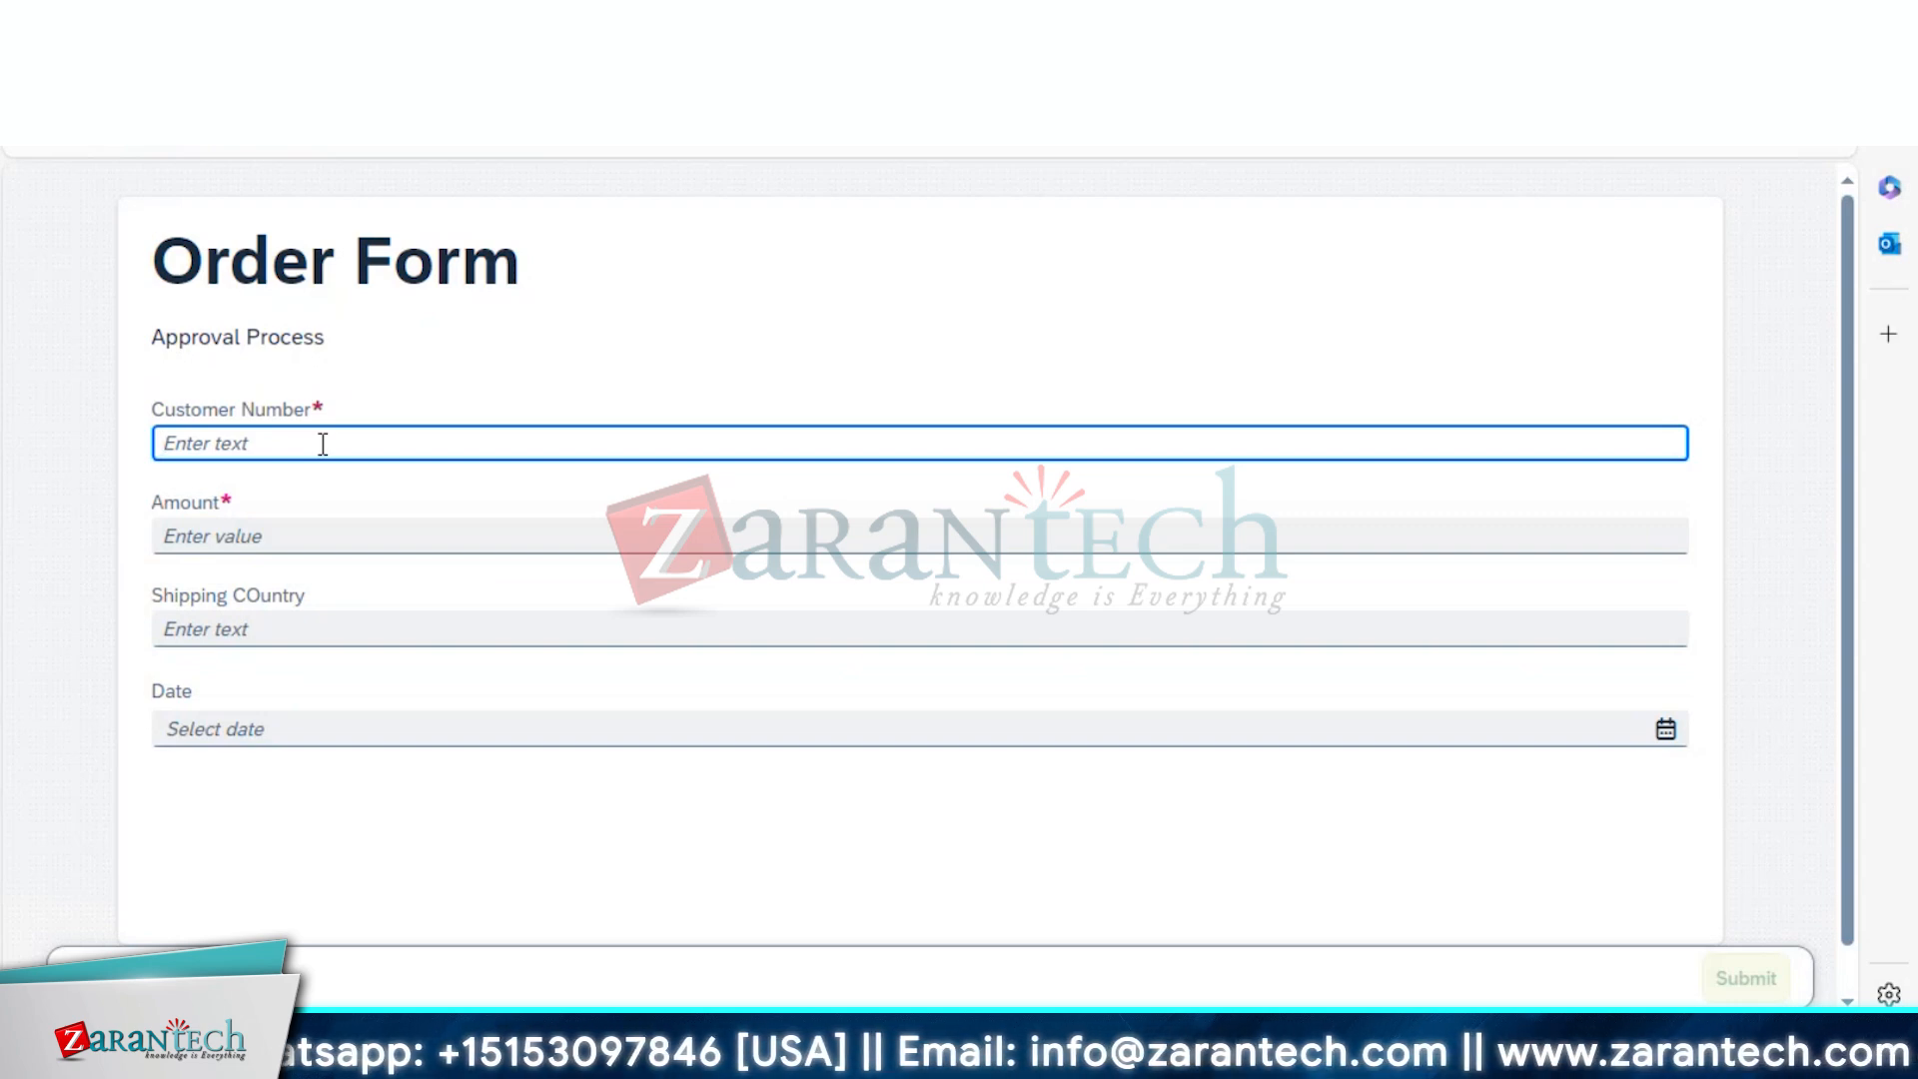
pyautogui.click(287, 521)
pyautogui.write('50')
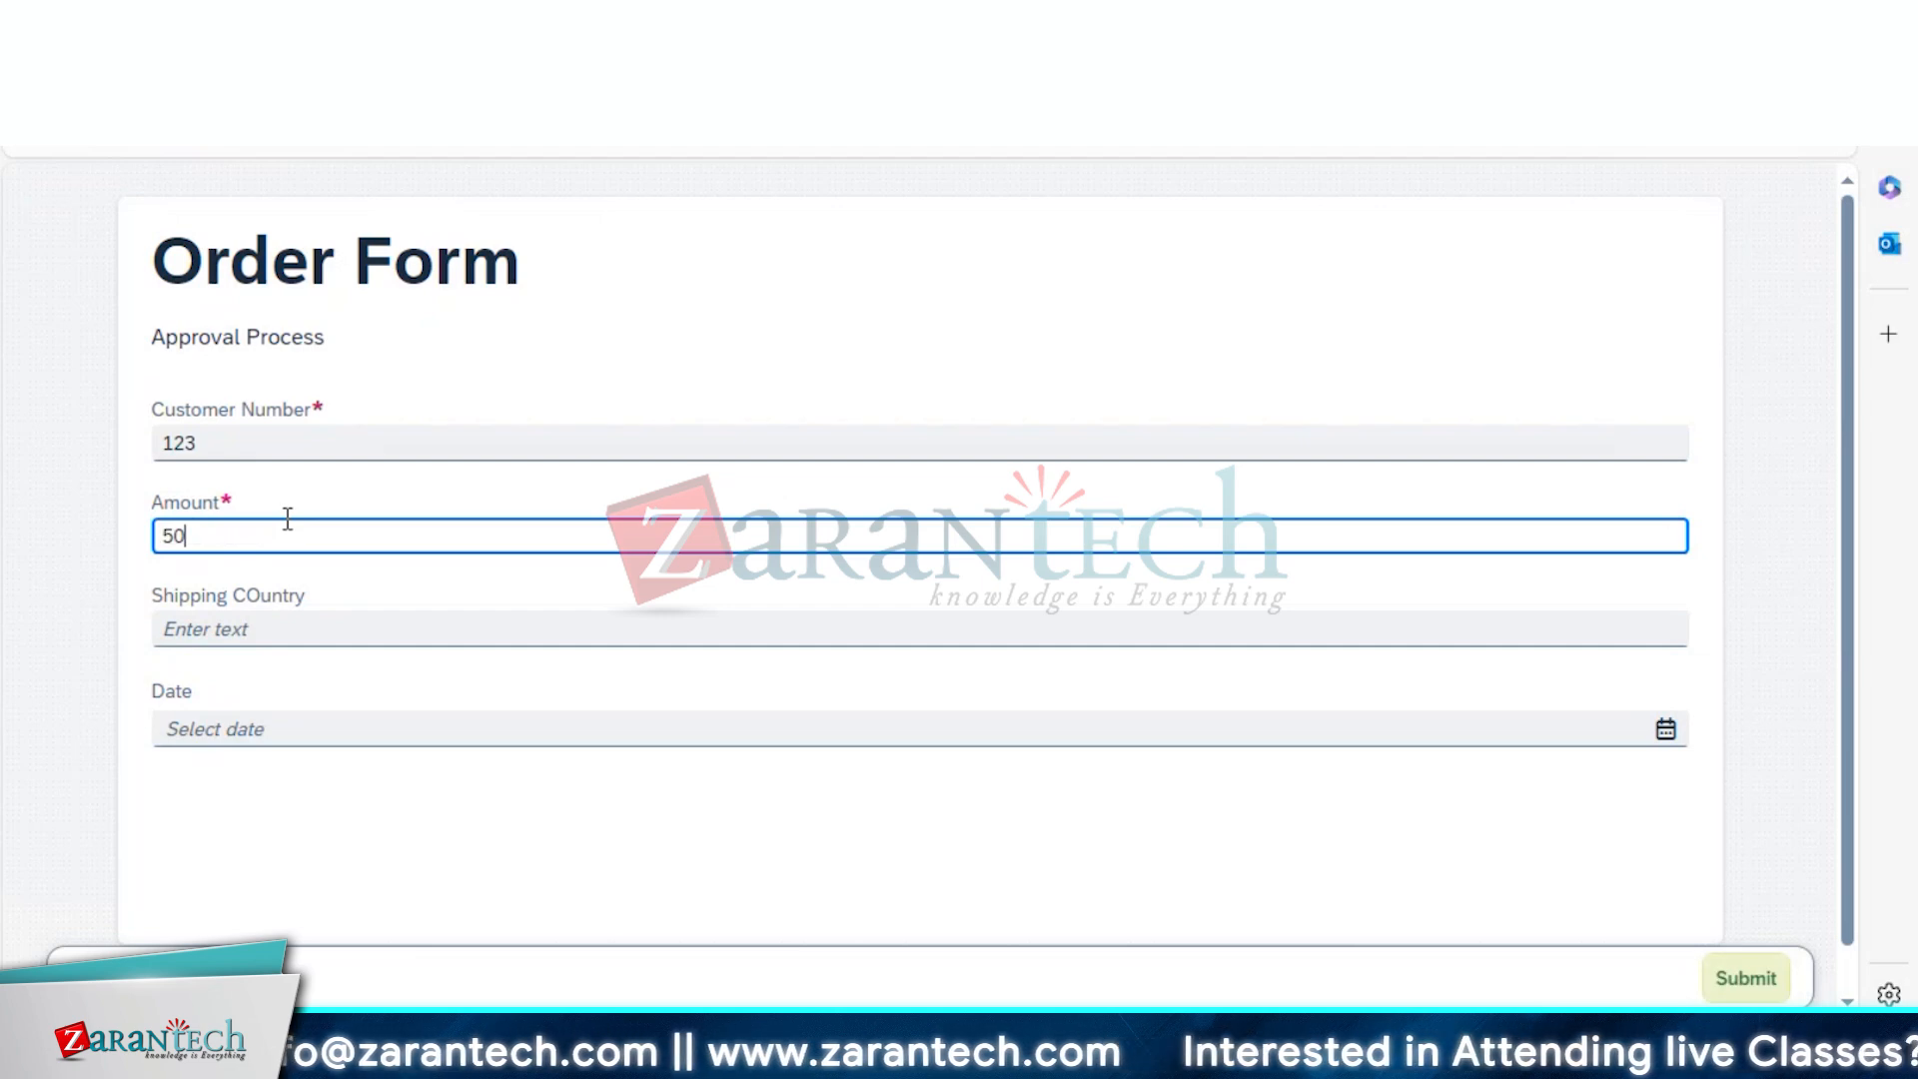
pyautogui.click(287, 621)
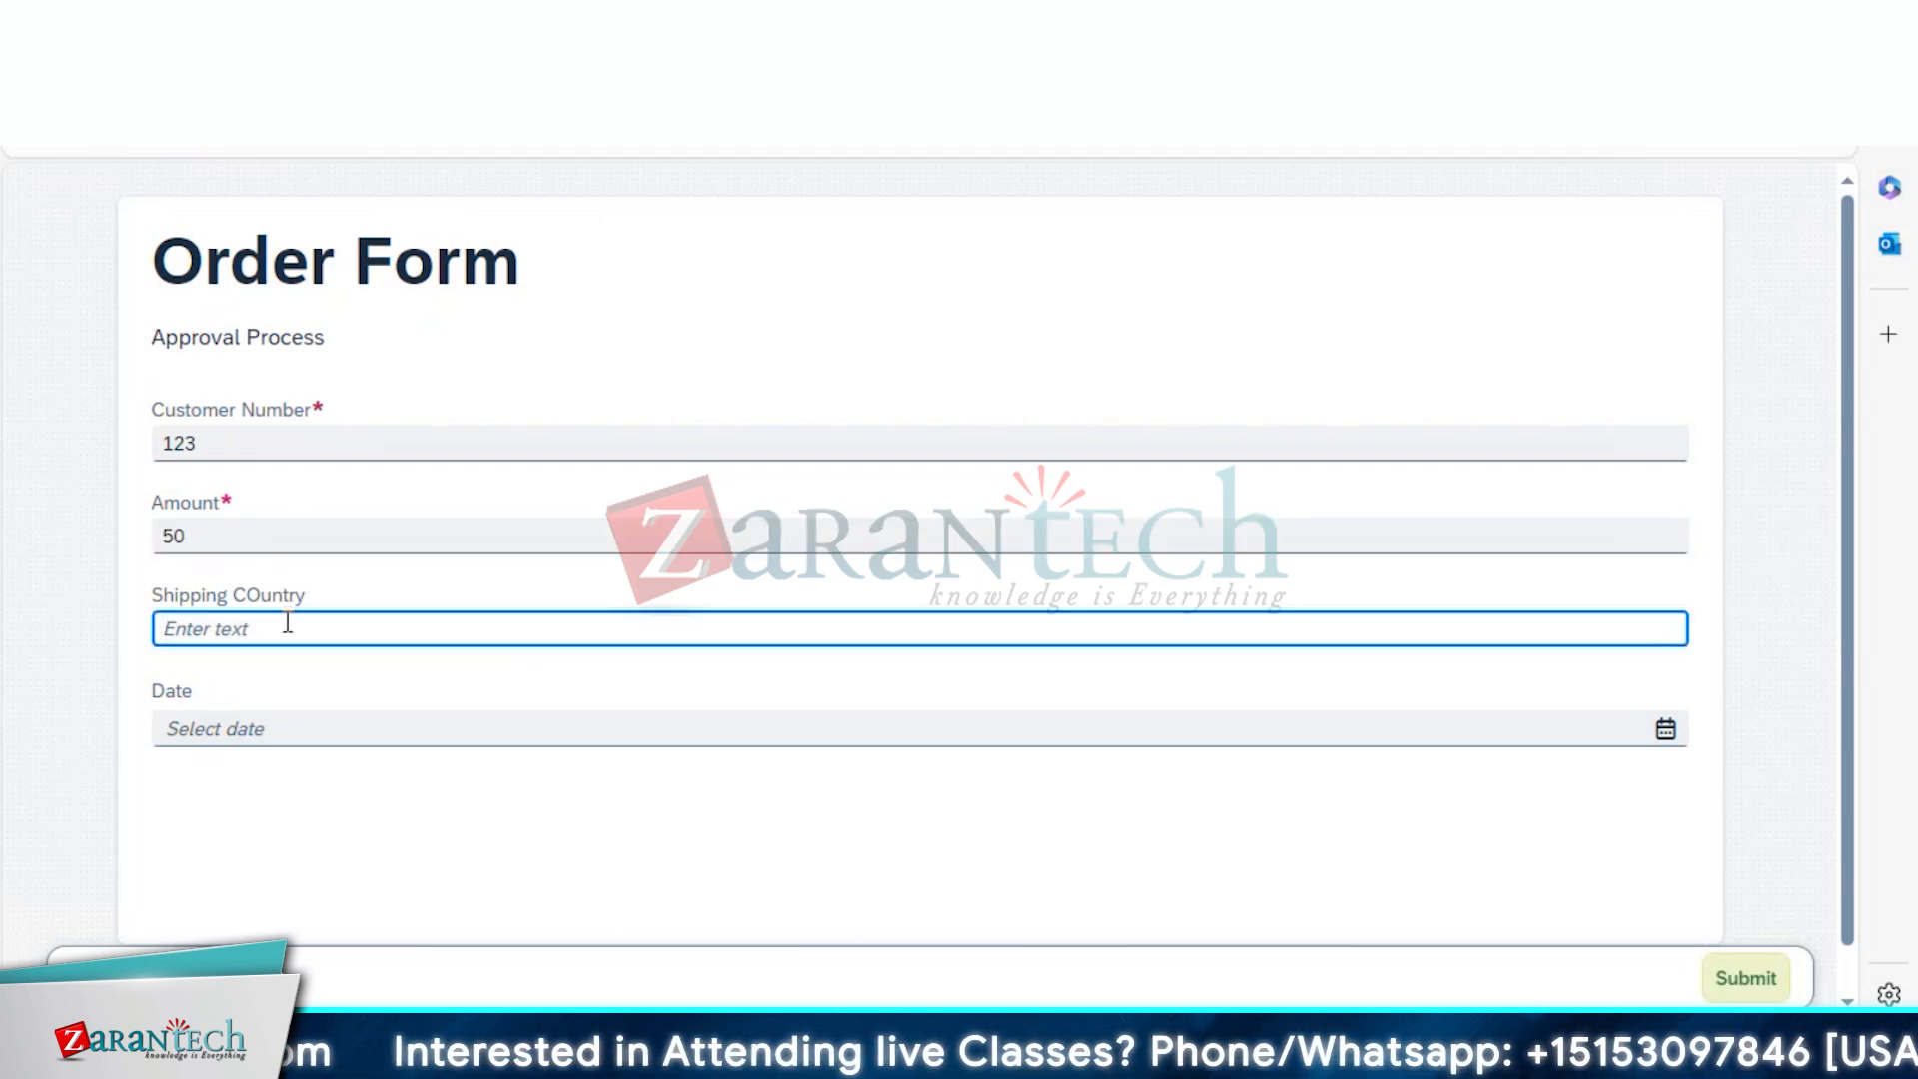
pyautogui.write('India')
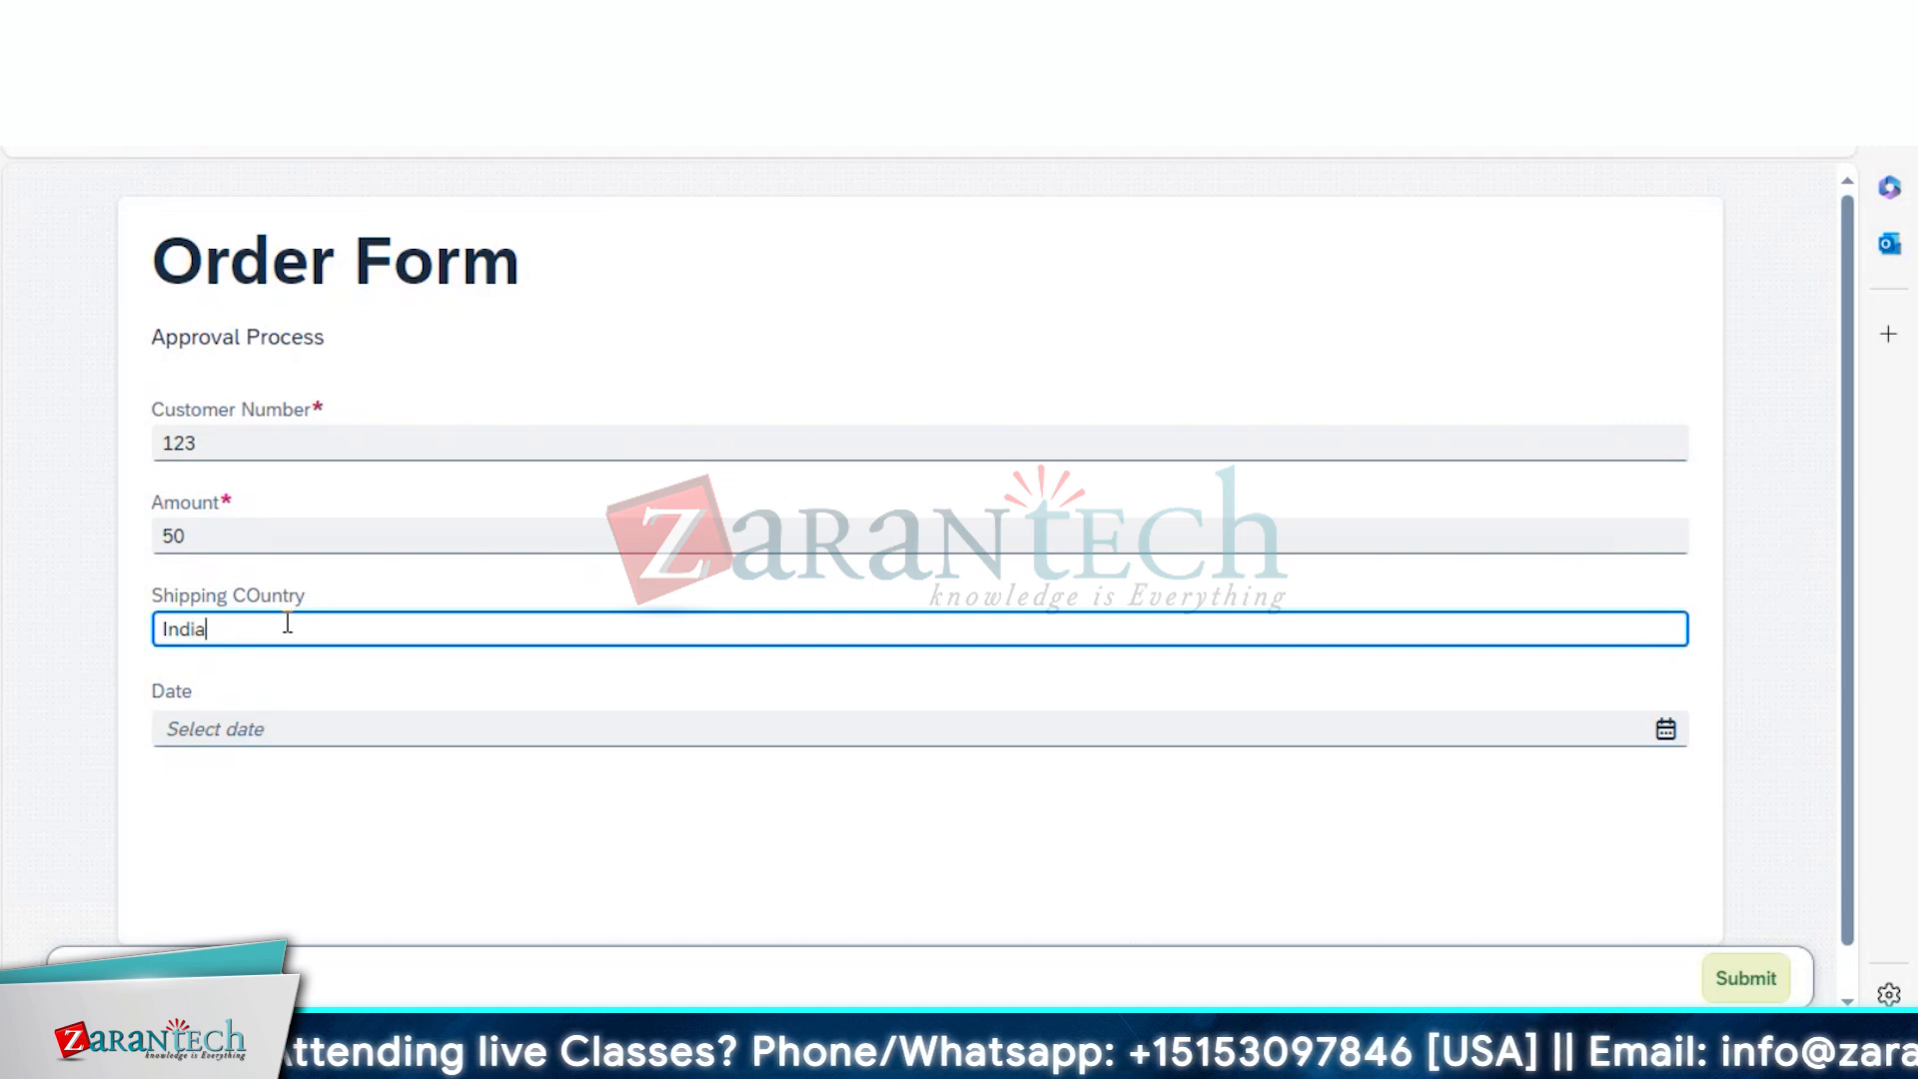
# Set the date to July 2, 2024, correct the amount to 5, and submit the form
pyautogui.click(278, 730)
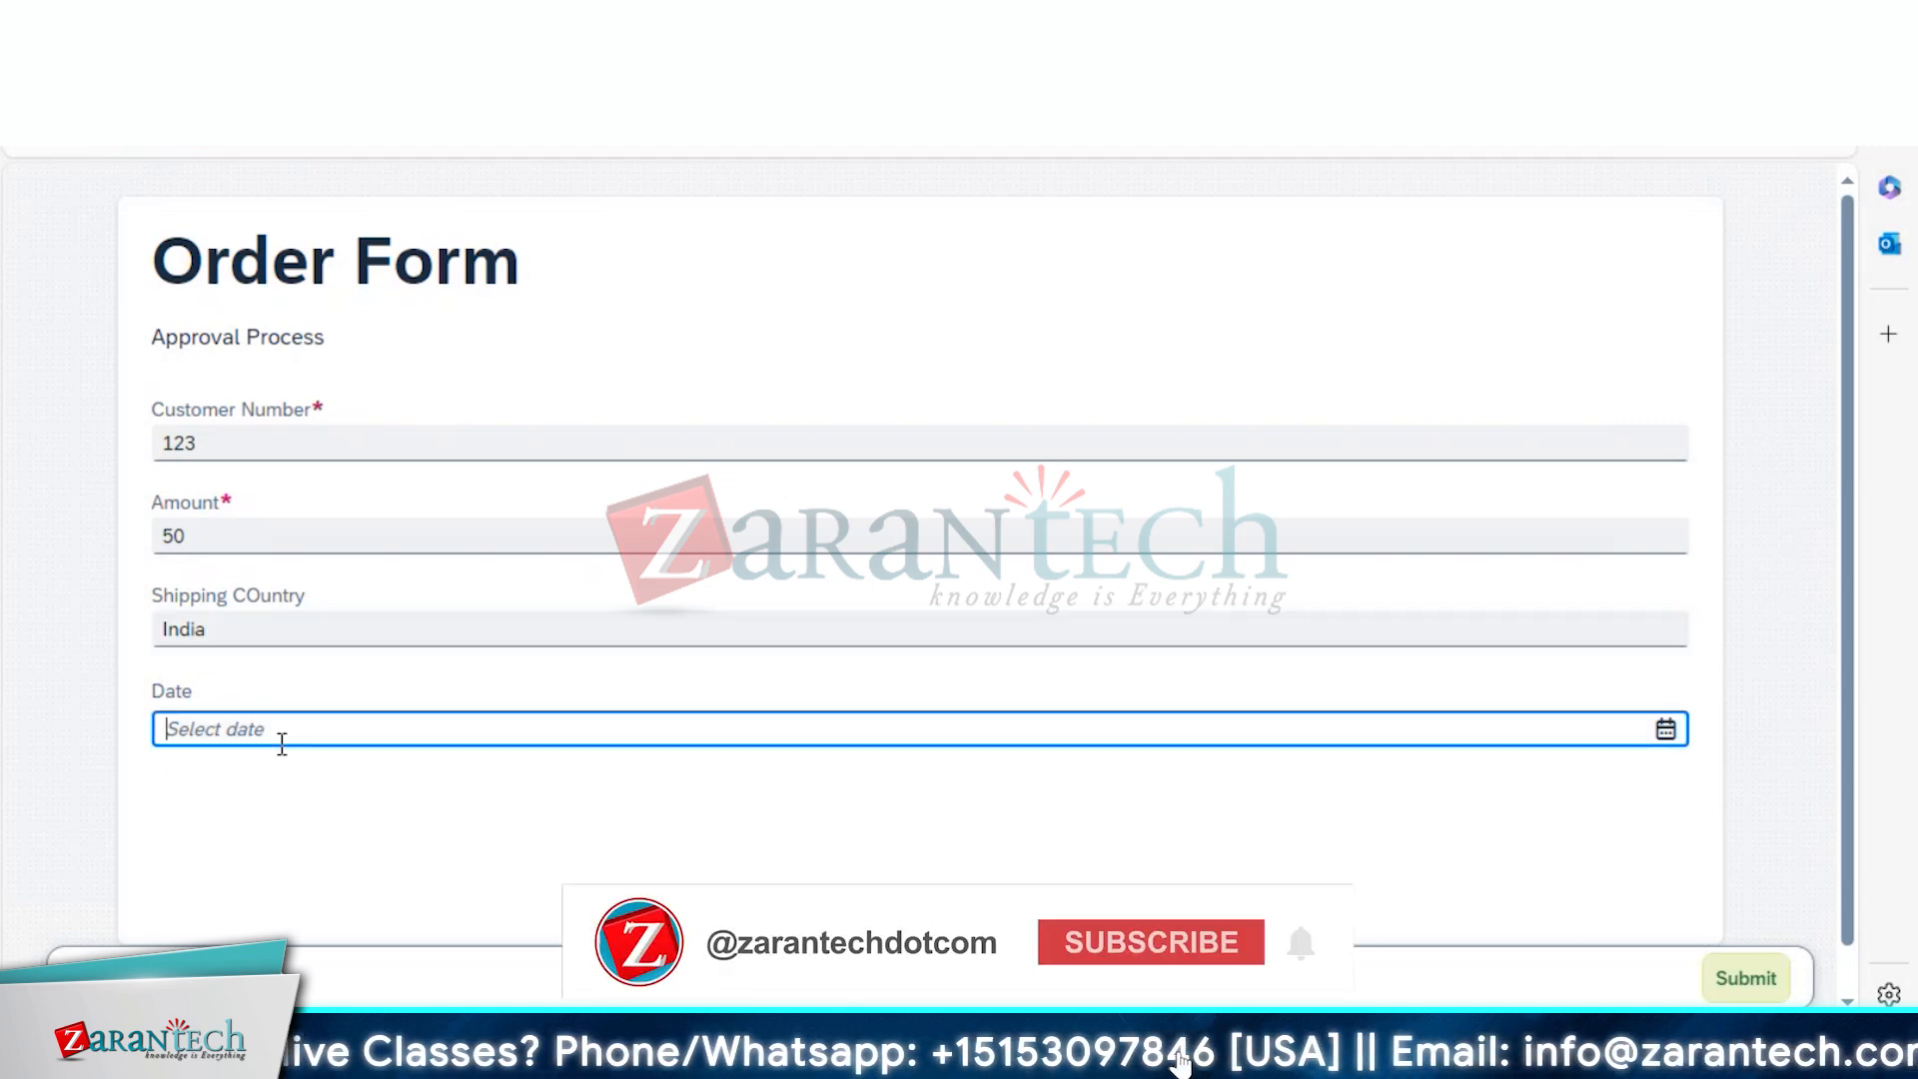
pyautogui.click(1665, 729)
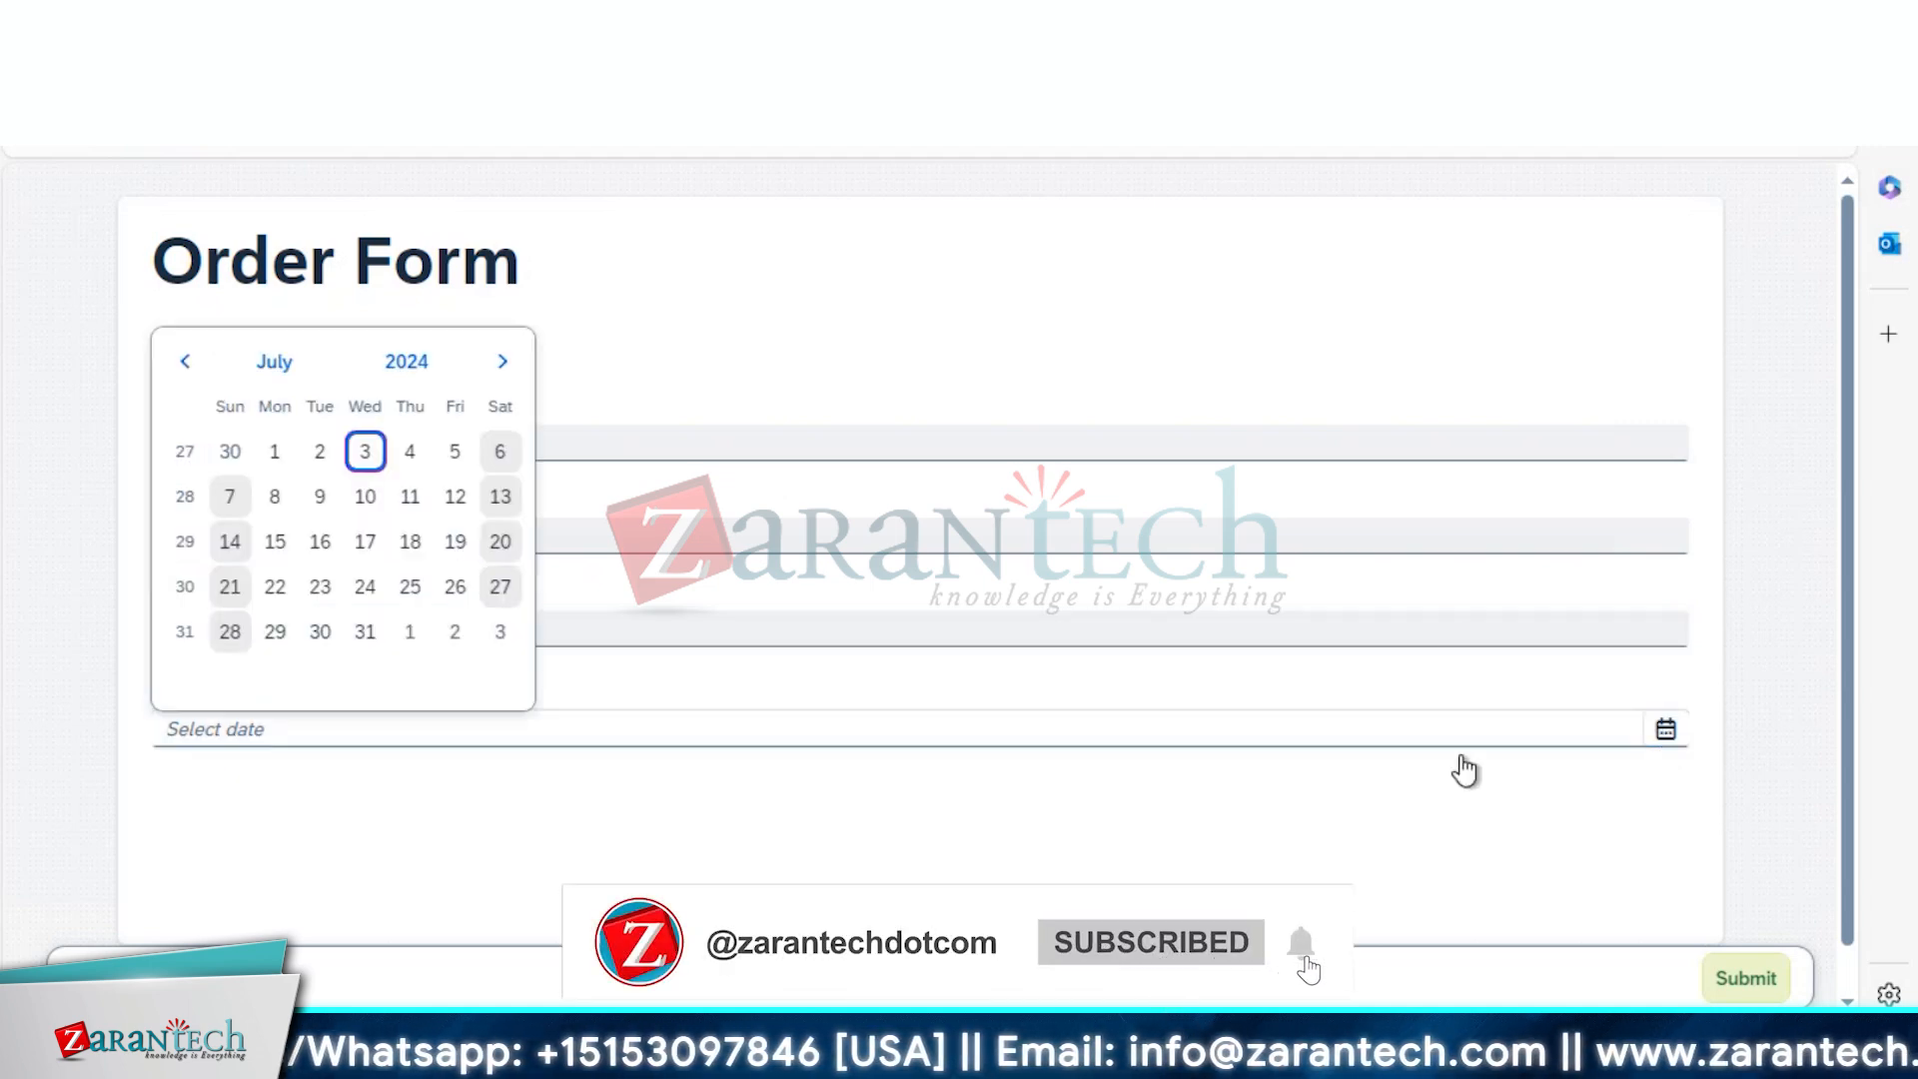
pyautogui.click(320, 452)
pyautogui.click(230, 540)
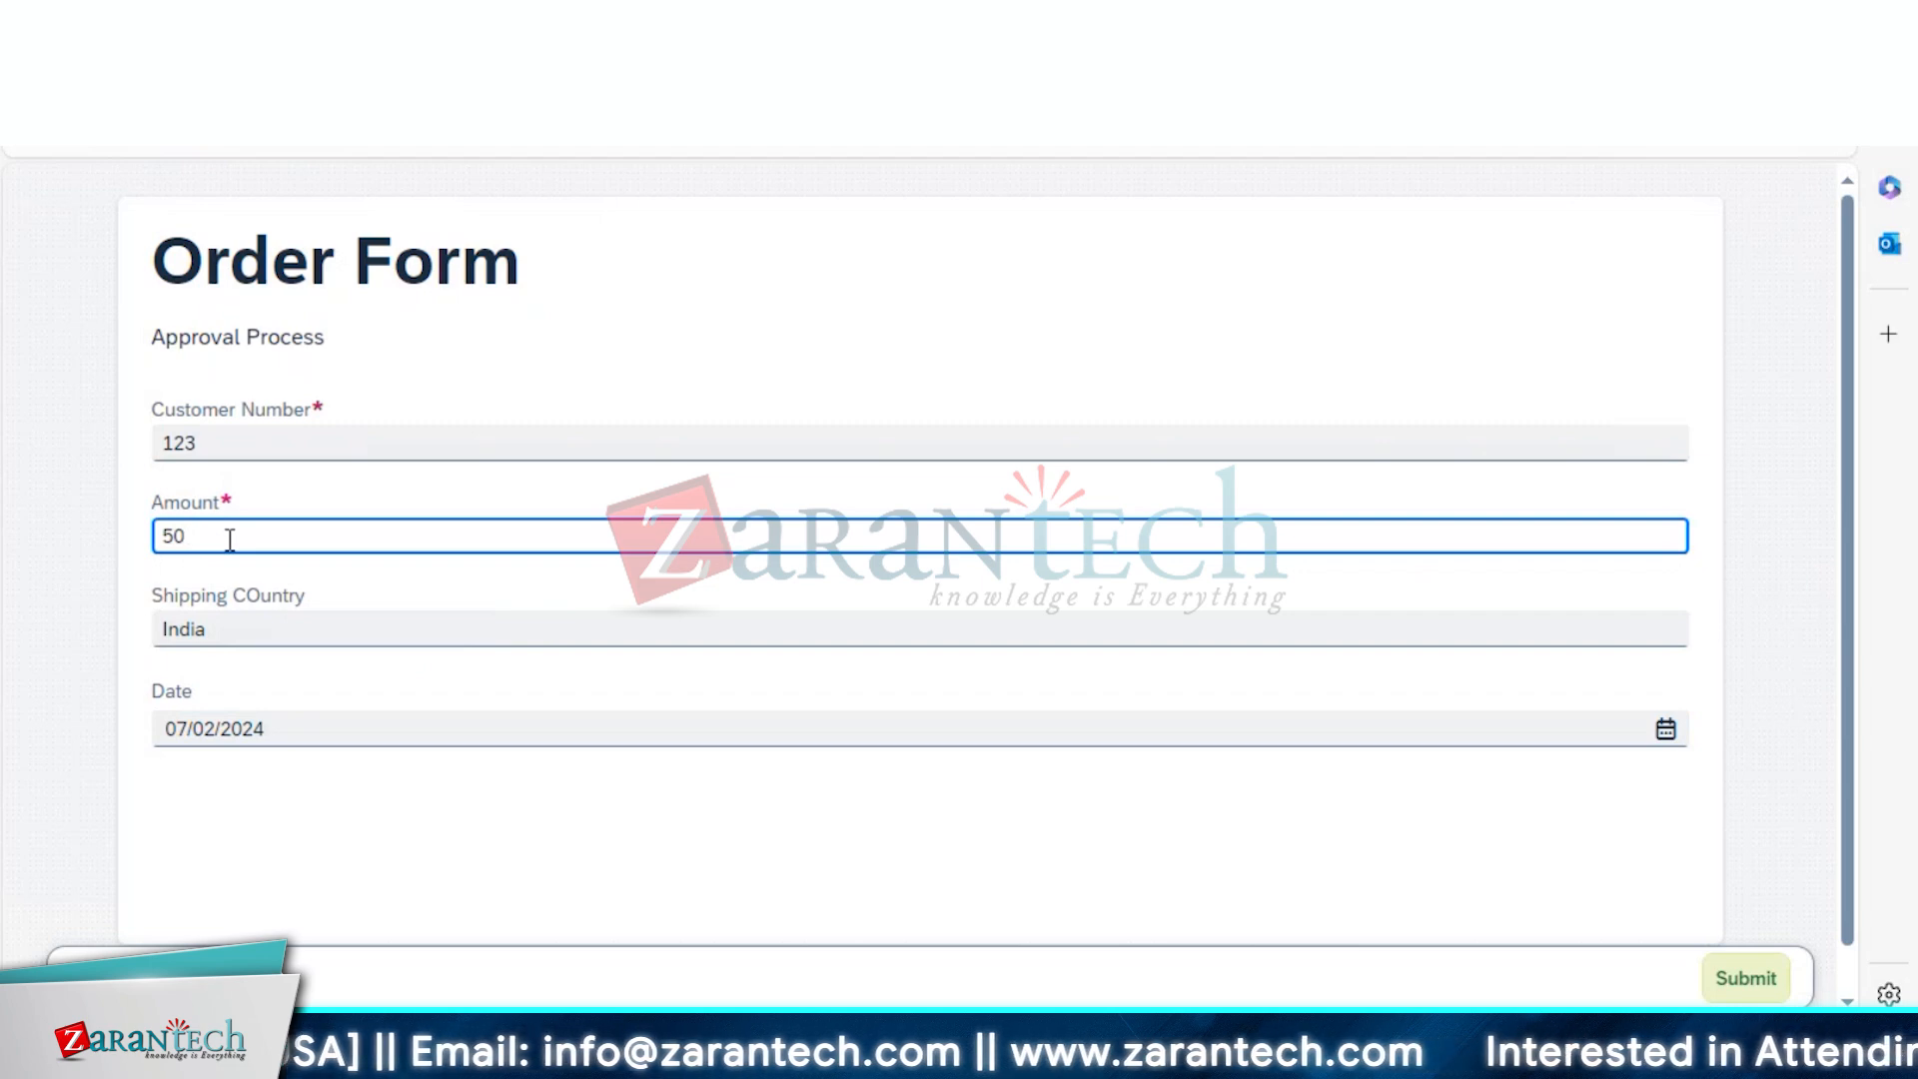
pyautogui.press('BackSpace')
pyautogui.press('BackSpace')
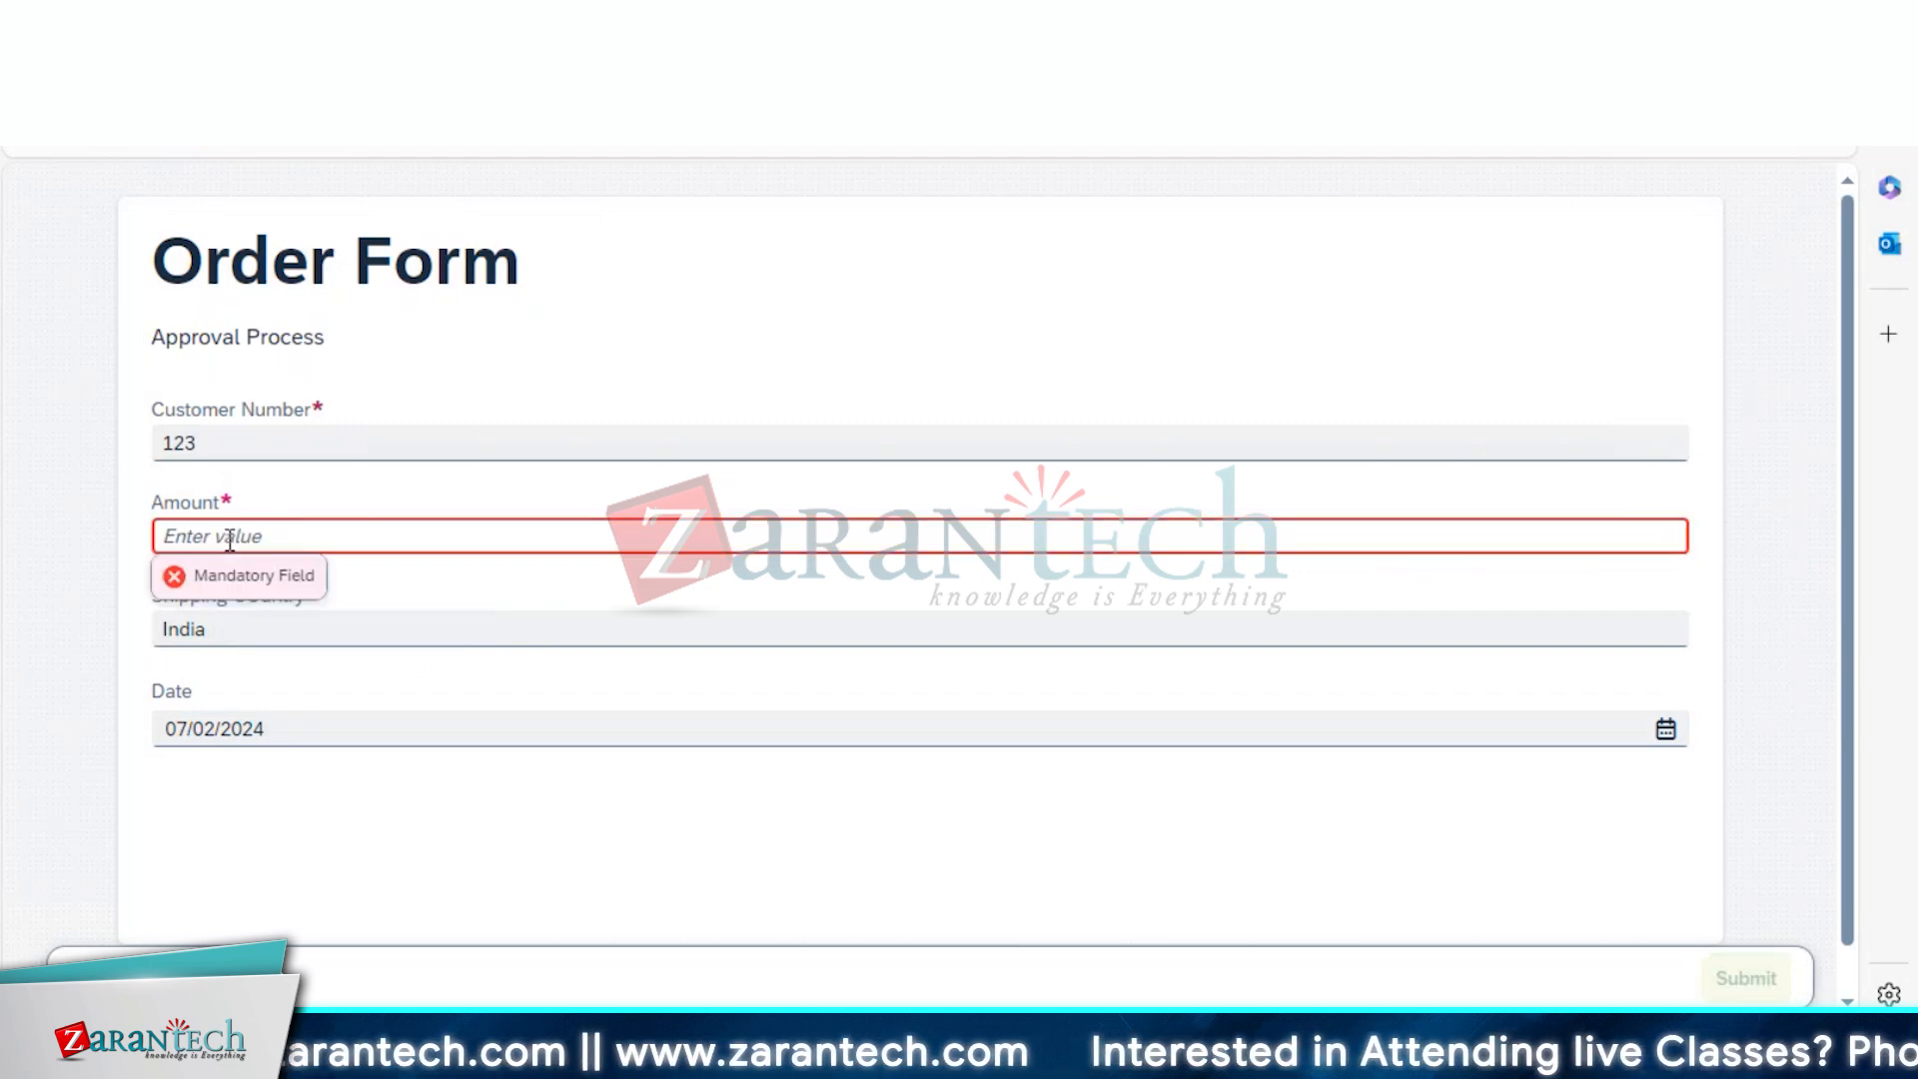
pyautogui.write('5')
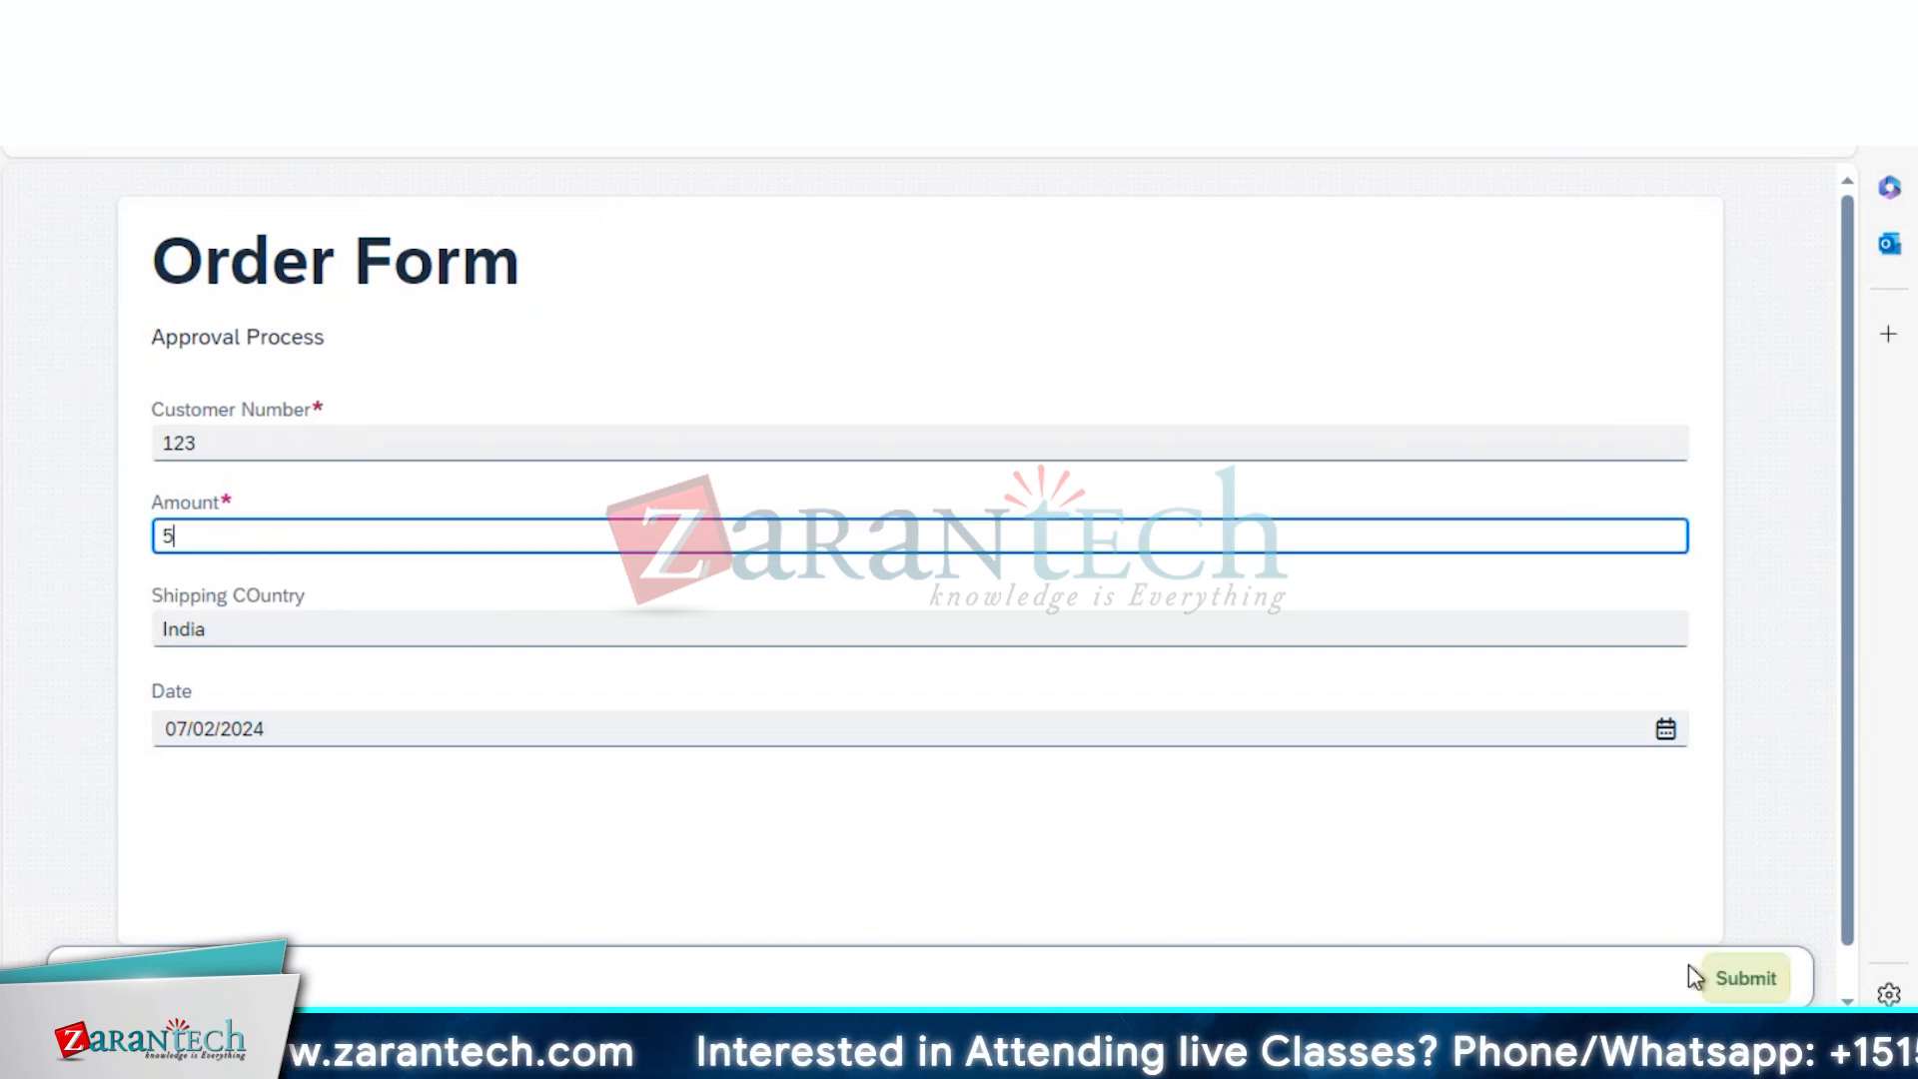
pyautogui.click(1724, 984)
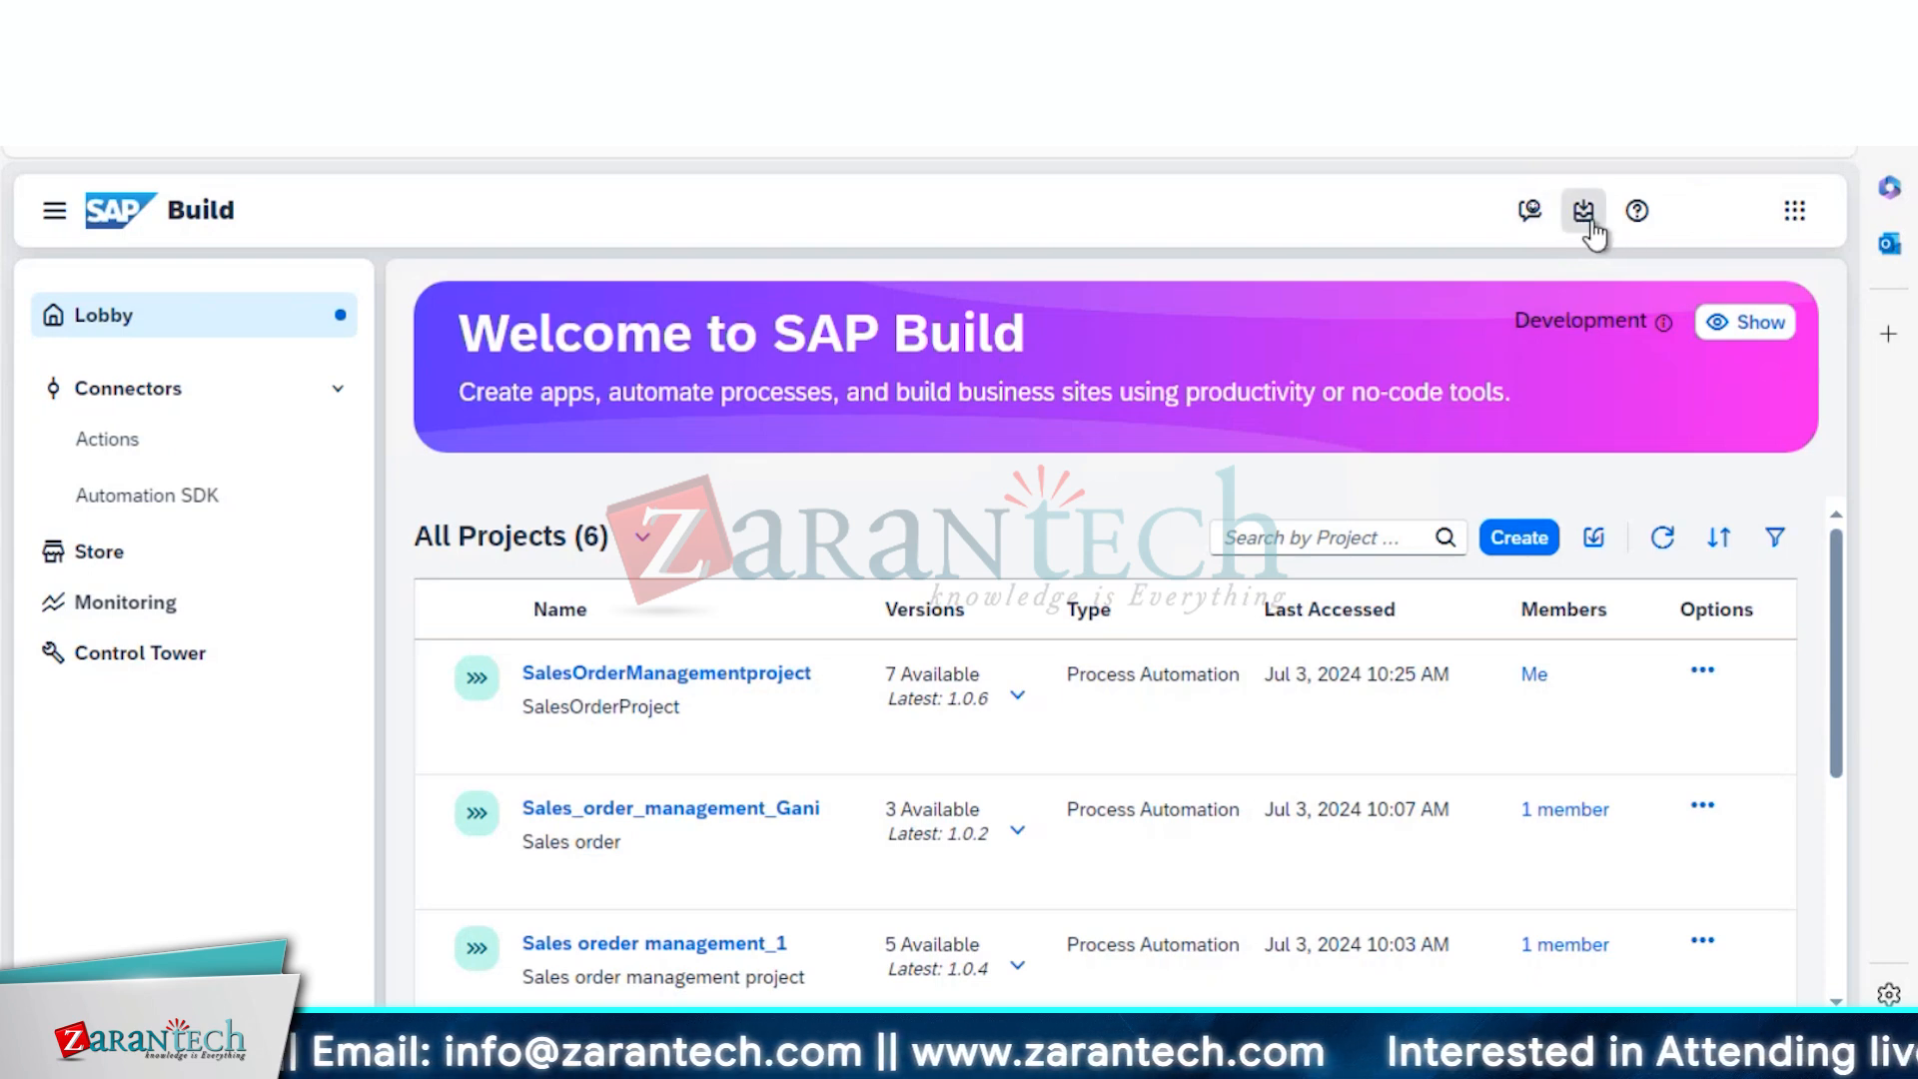
# Open the newest Ordering Process New instance in Monitoring and review its logs to the Approval Form task
pyautogui.click(1590, 218)
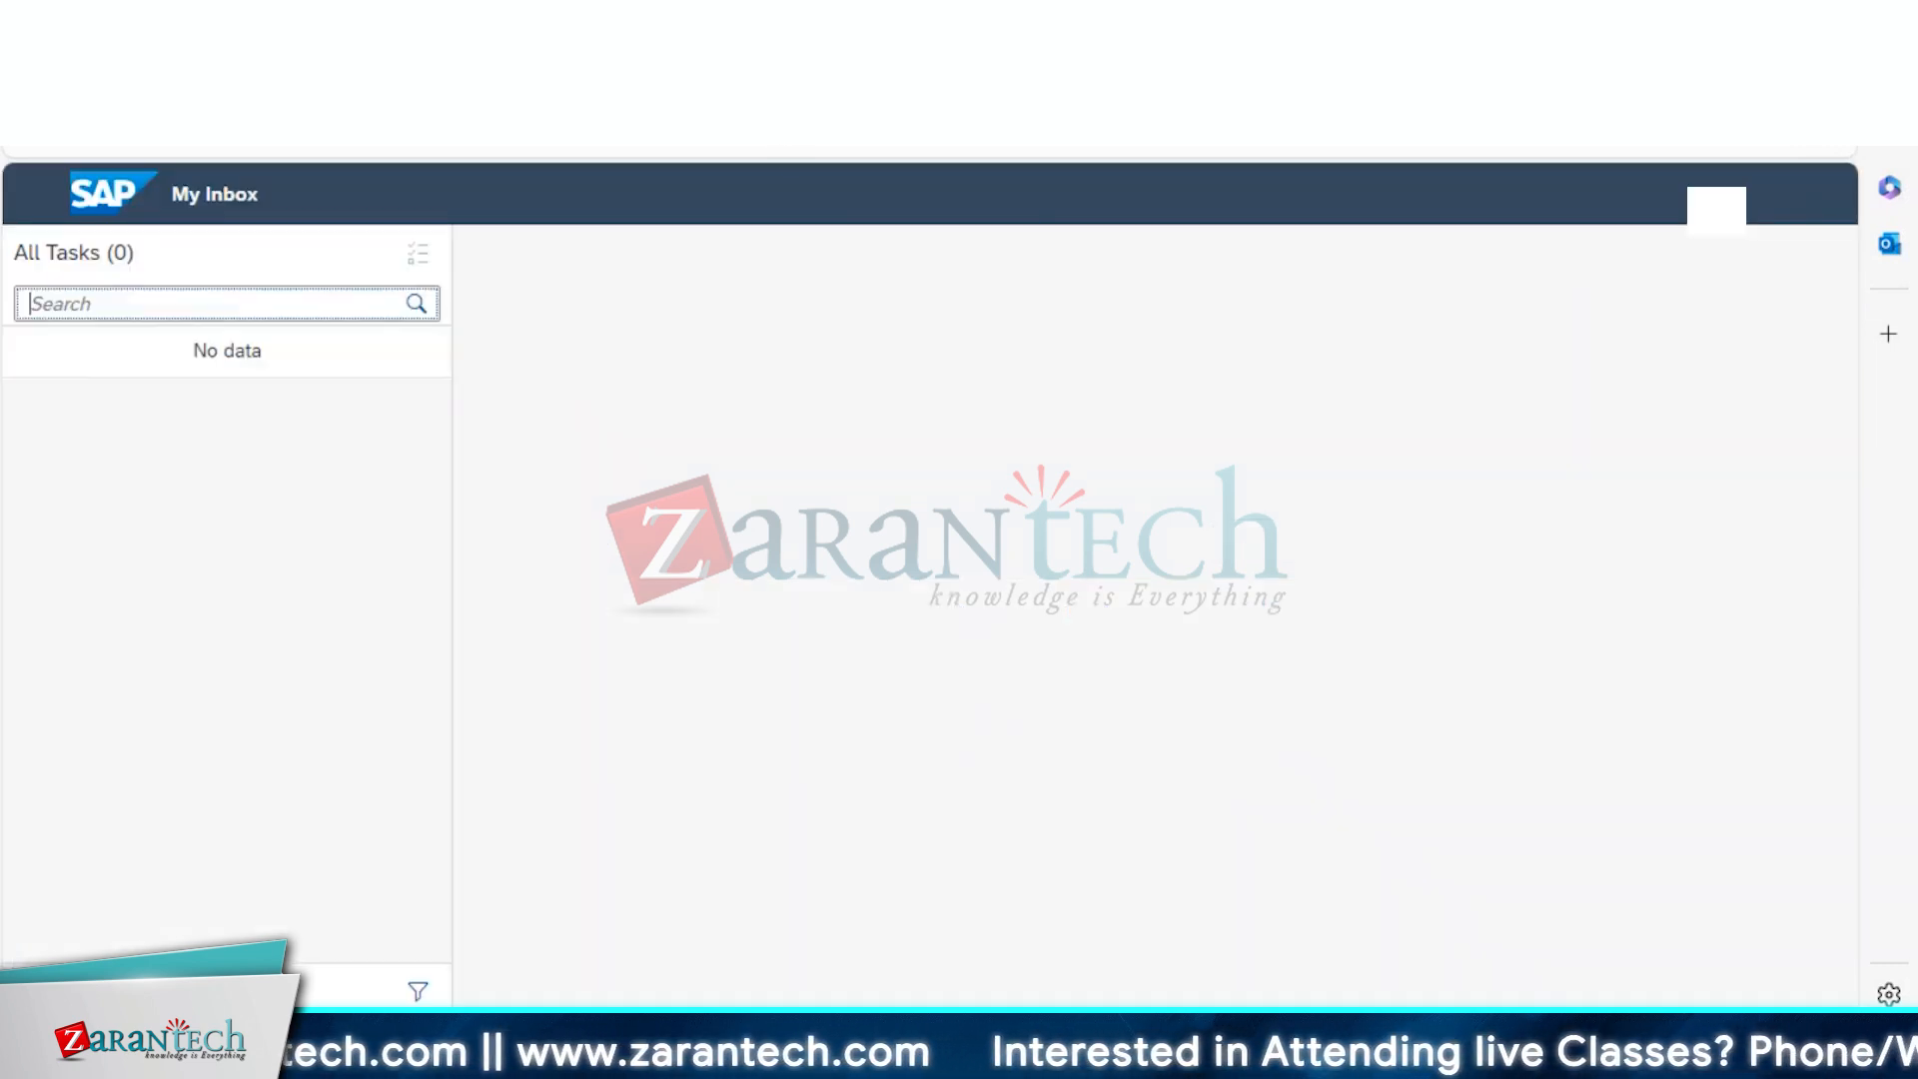
pyautogui.click(214, 394)
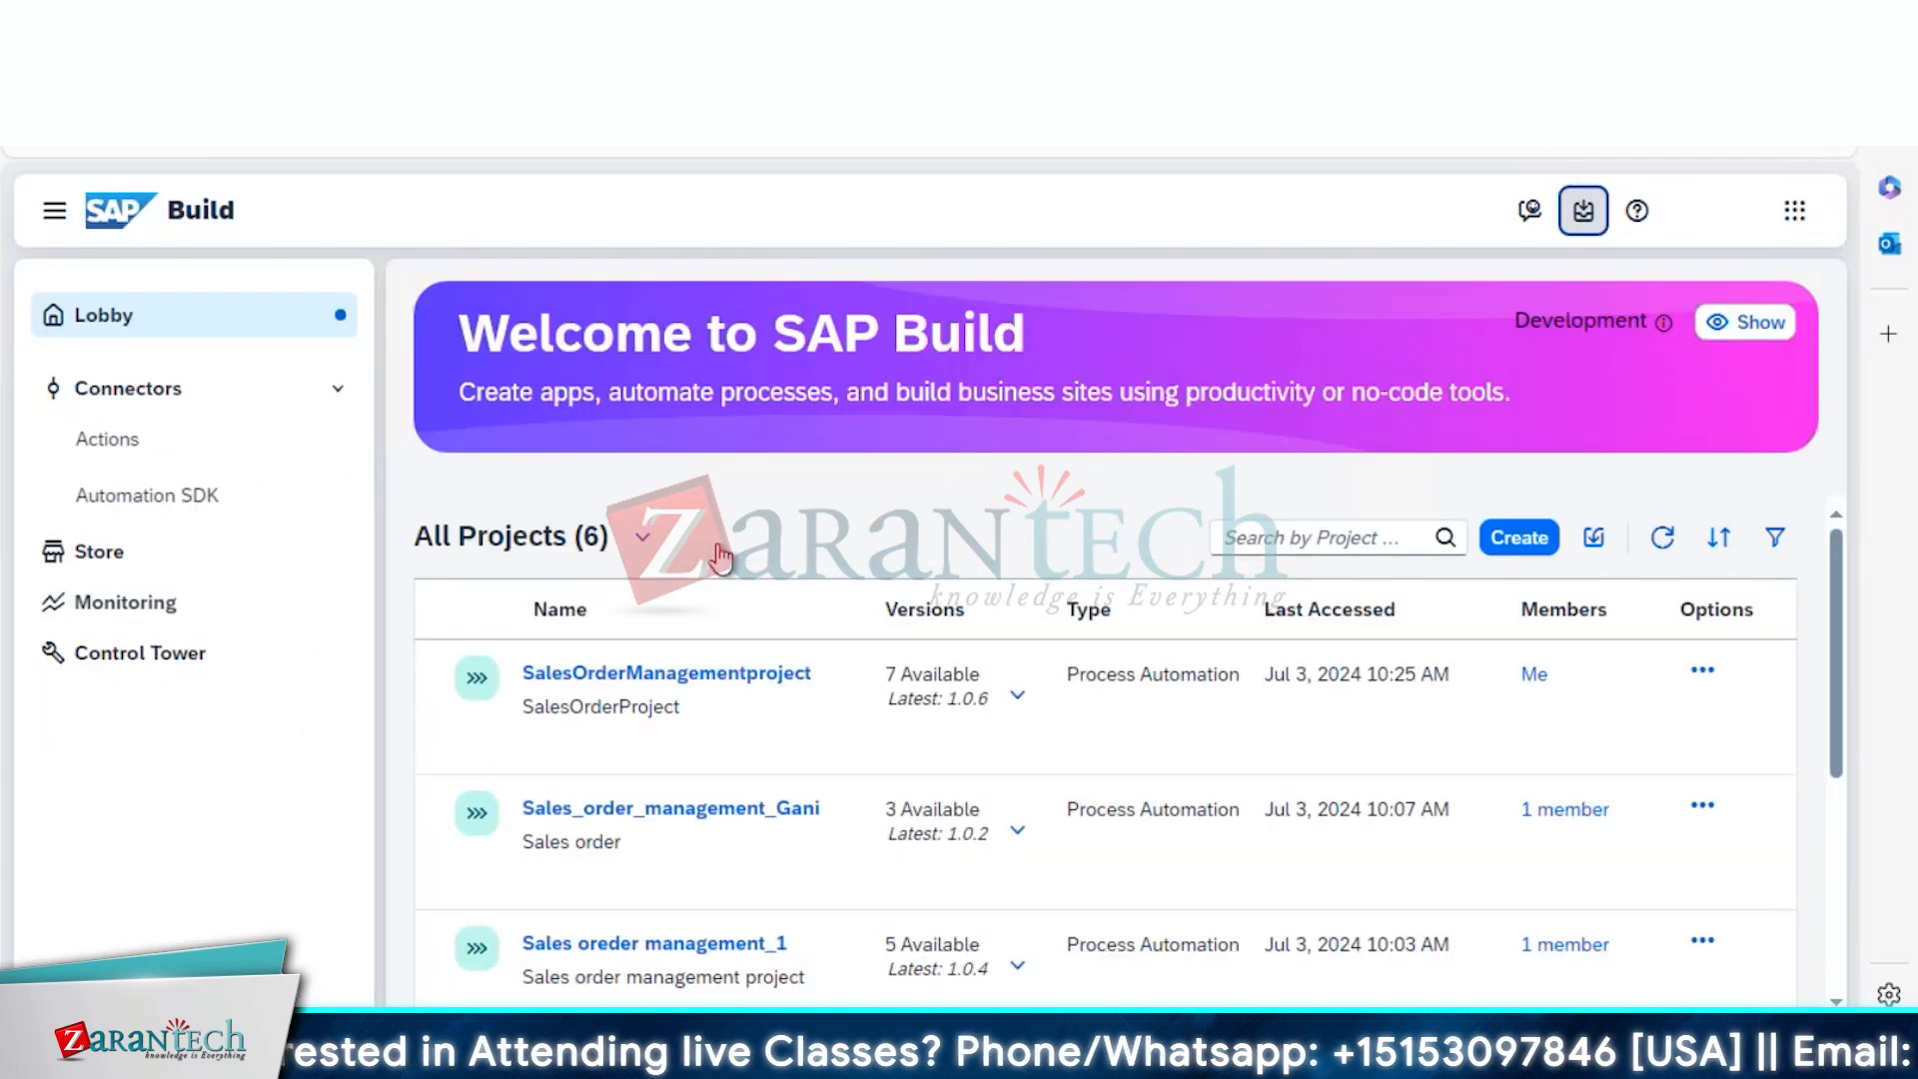
pyautogui.click(131, 610)
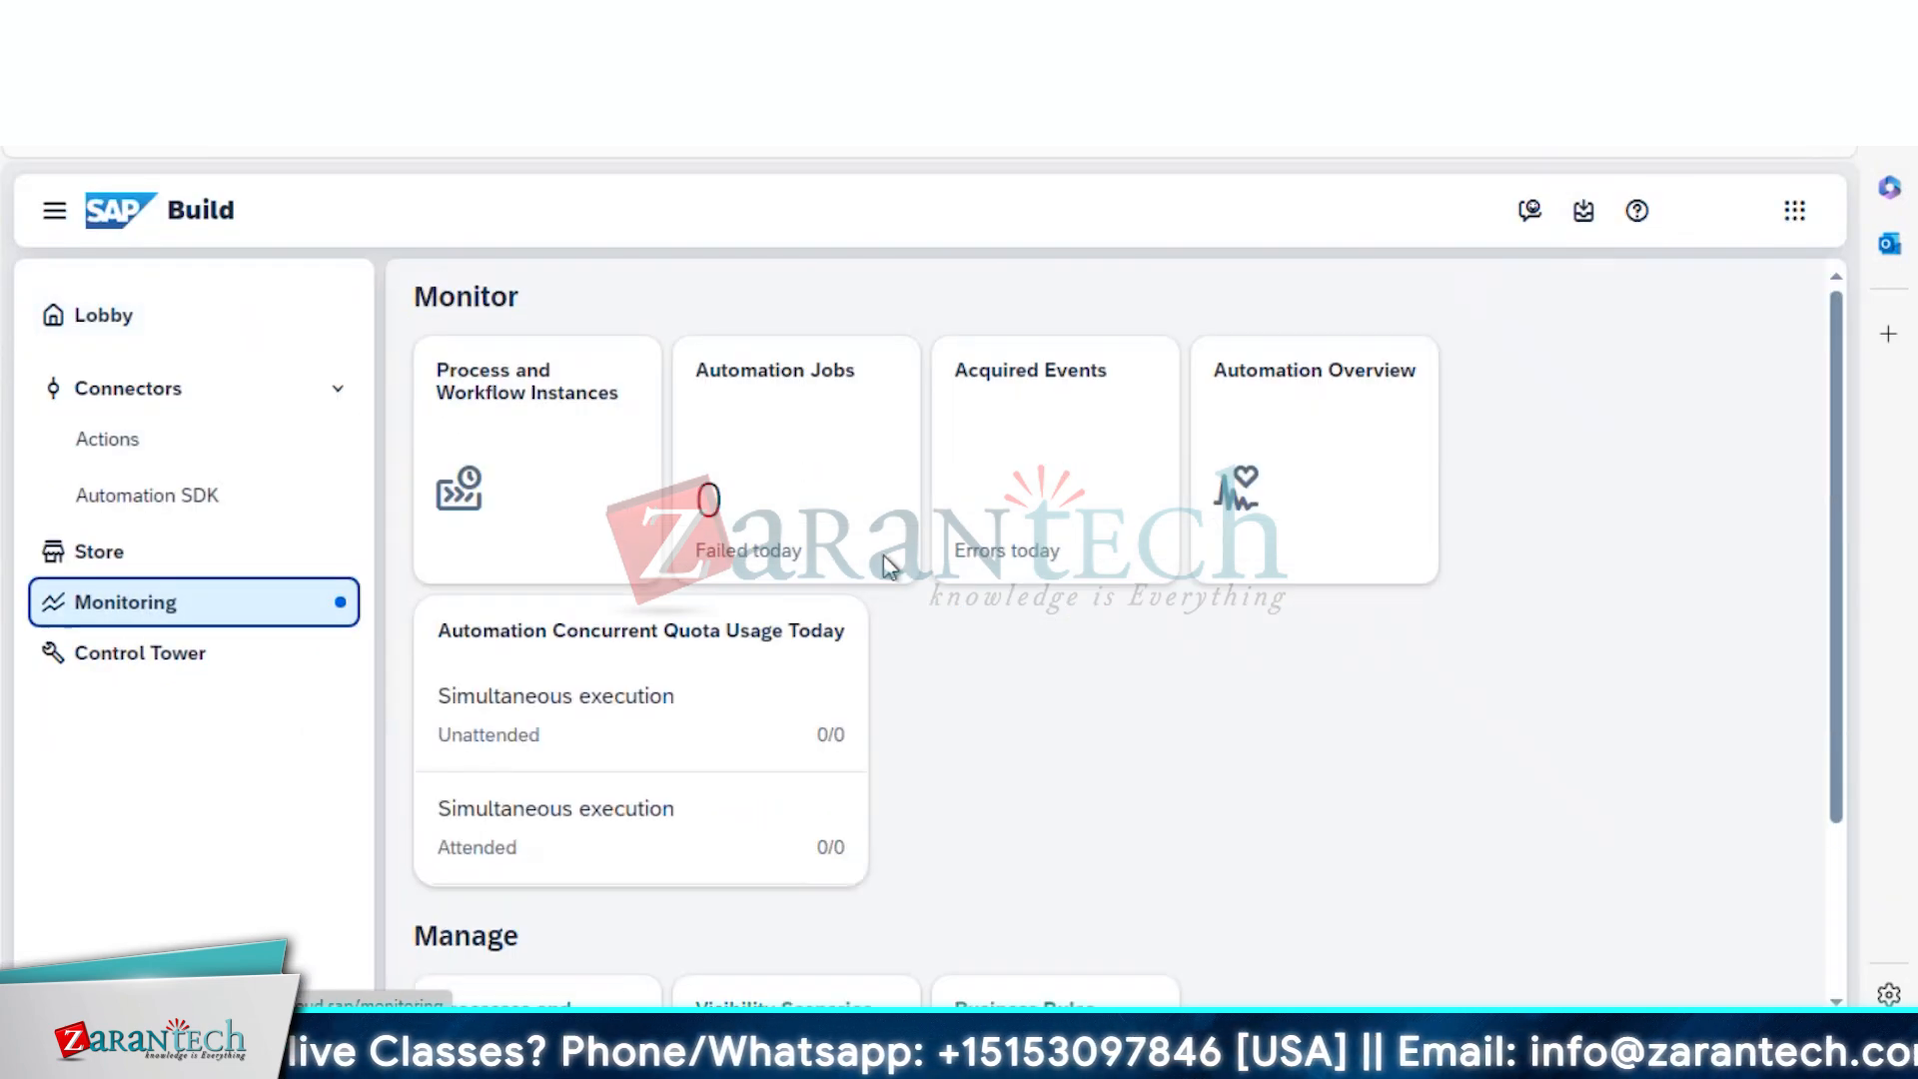
pyautogui.click(494, 431)
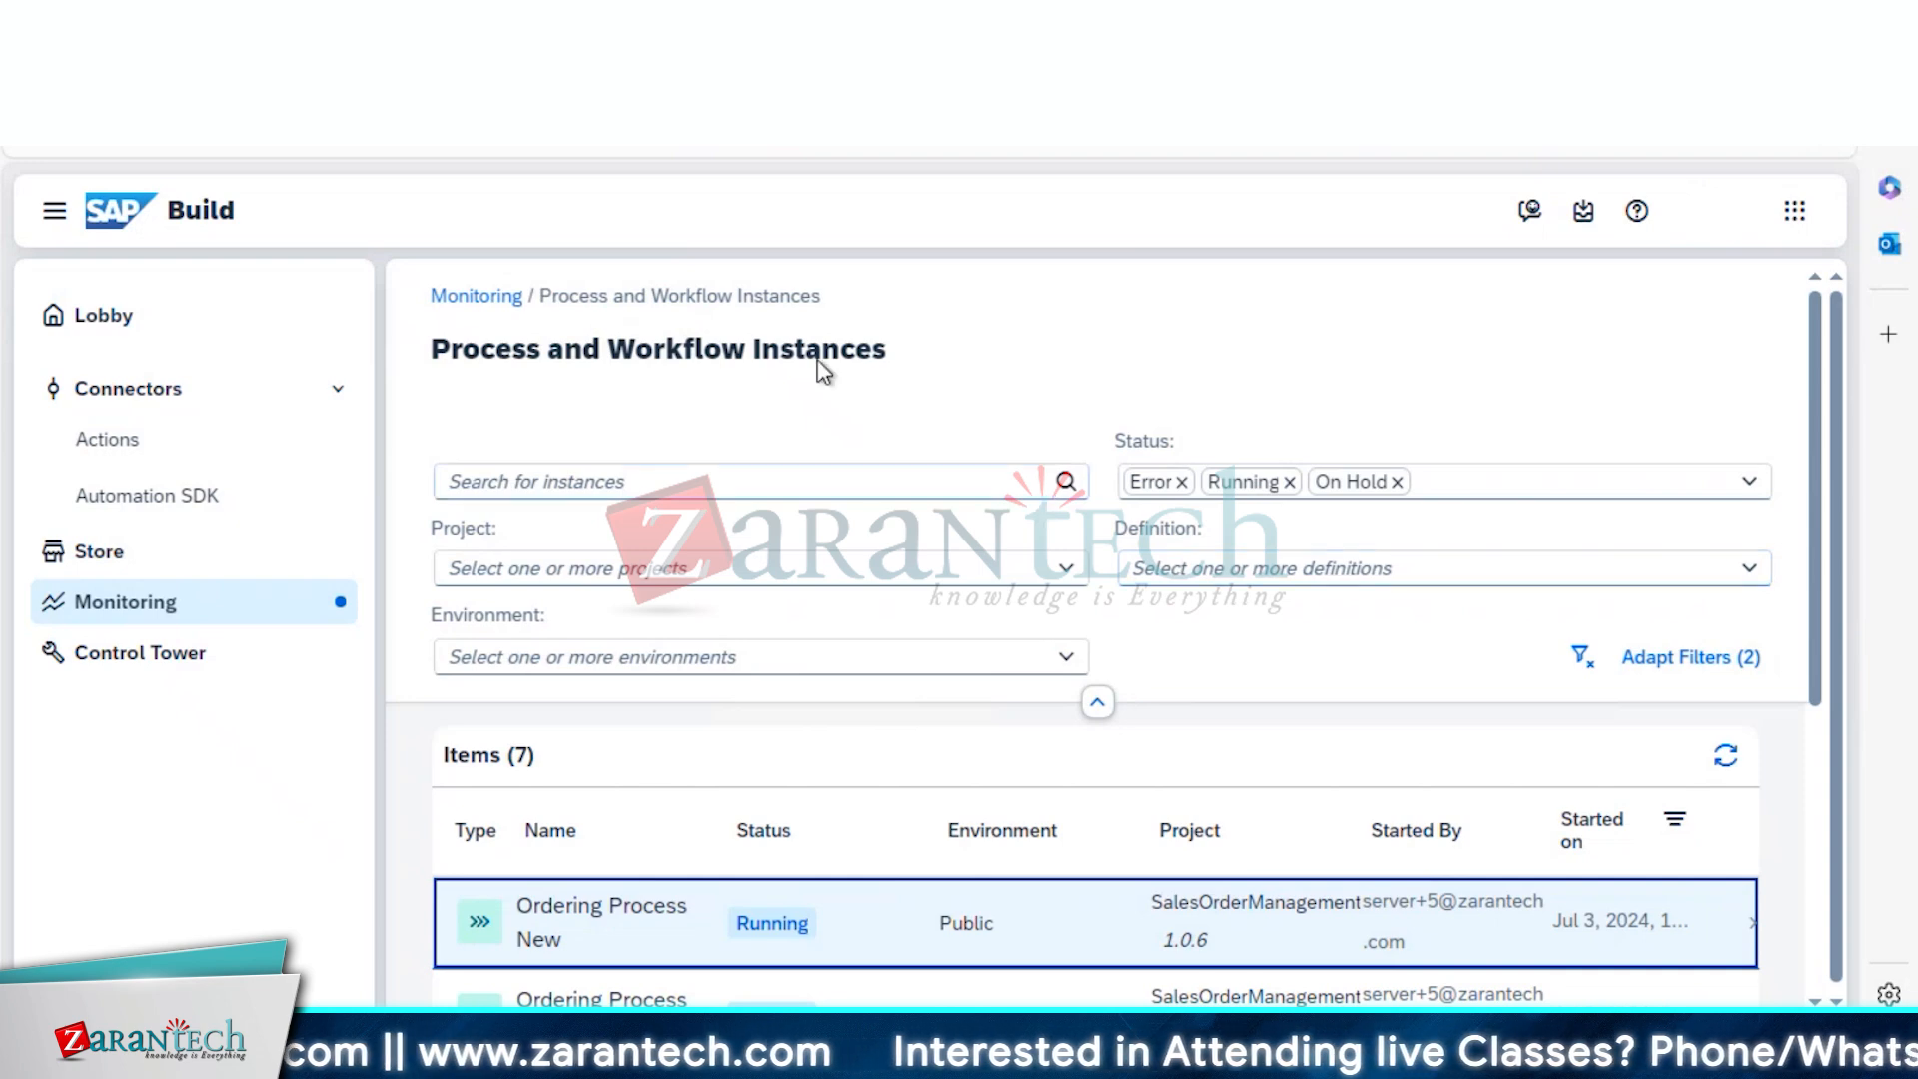
pyautogui.click(624, 919)
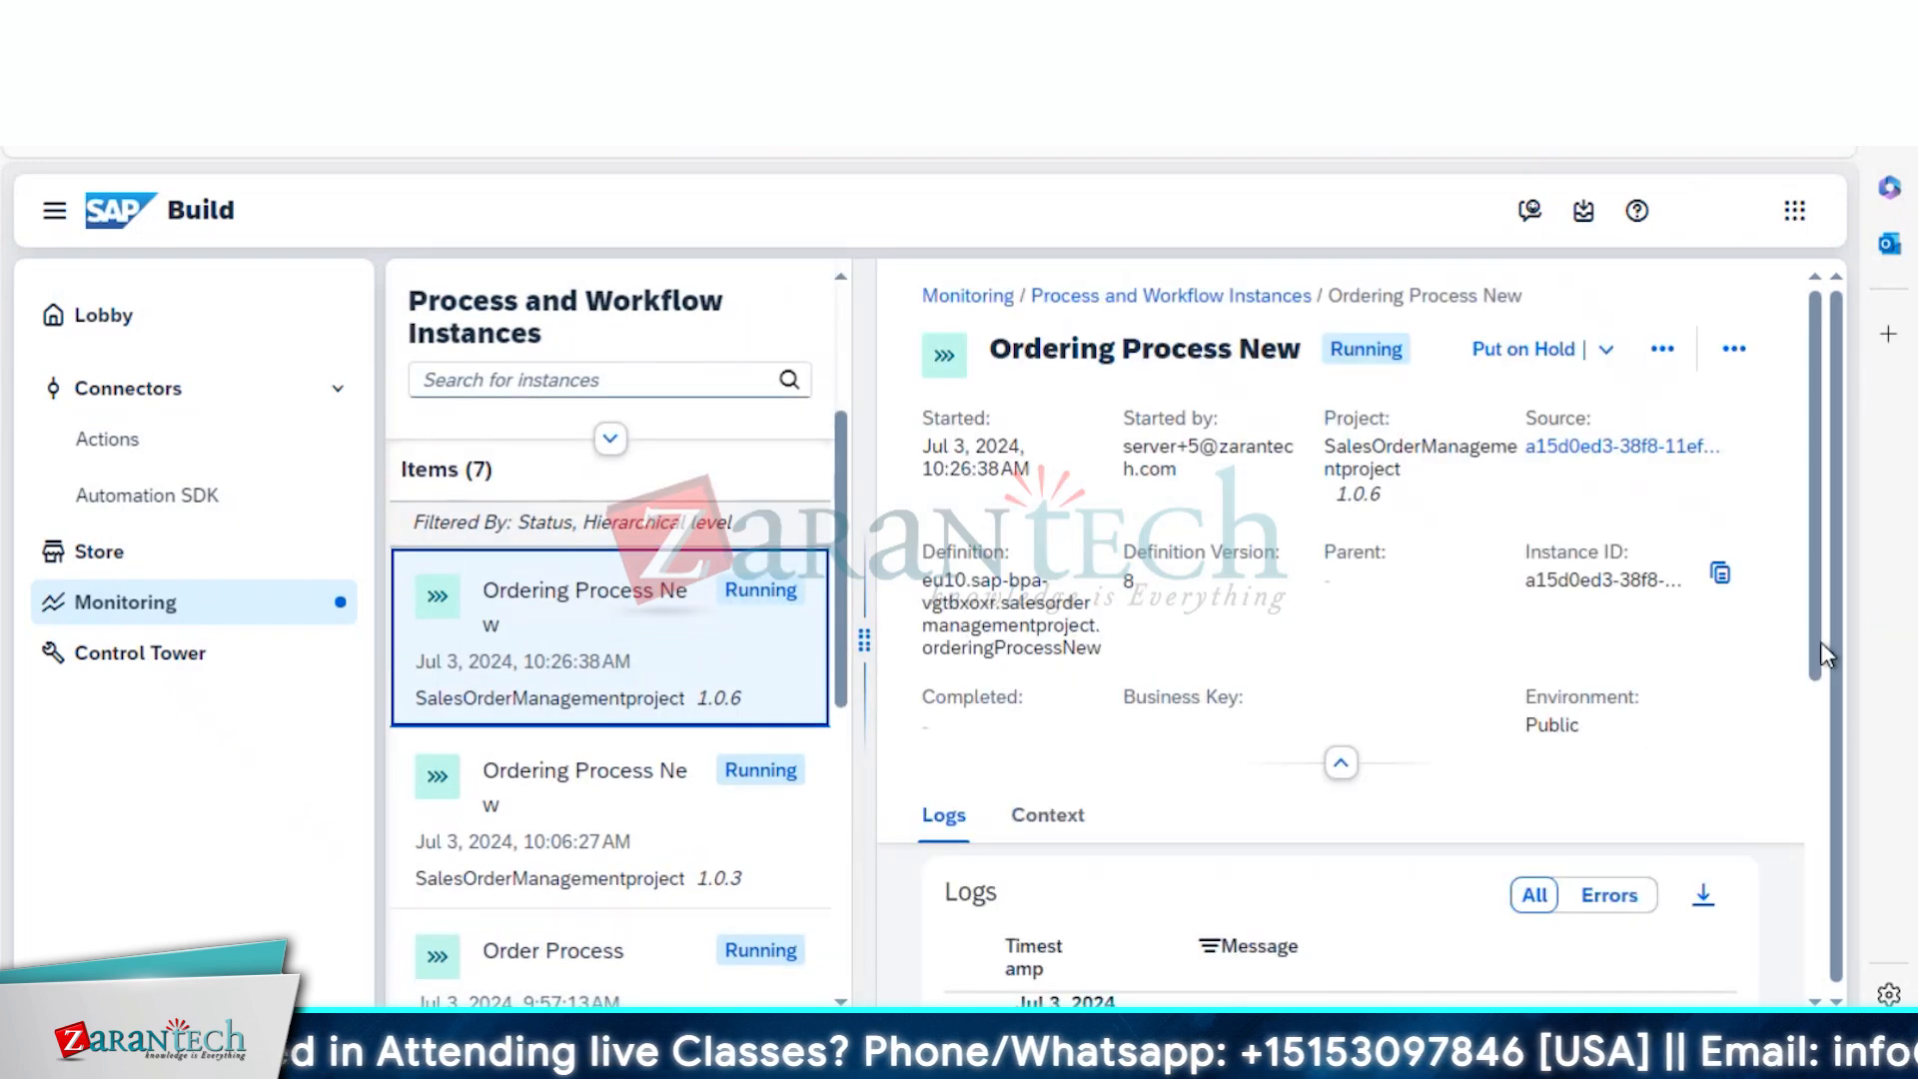
pyautogui.moveTo(1820, 651); pyautogui.dragTo(1808, 787)
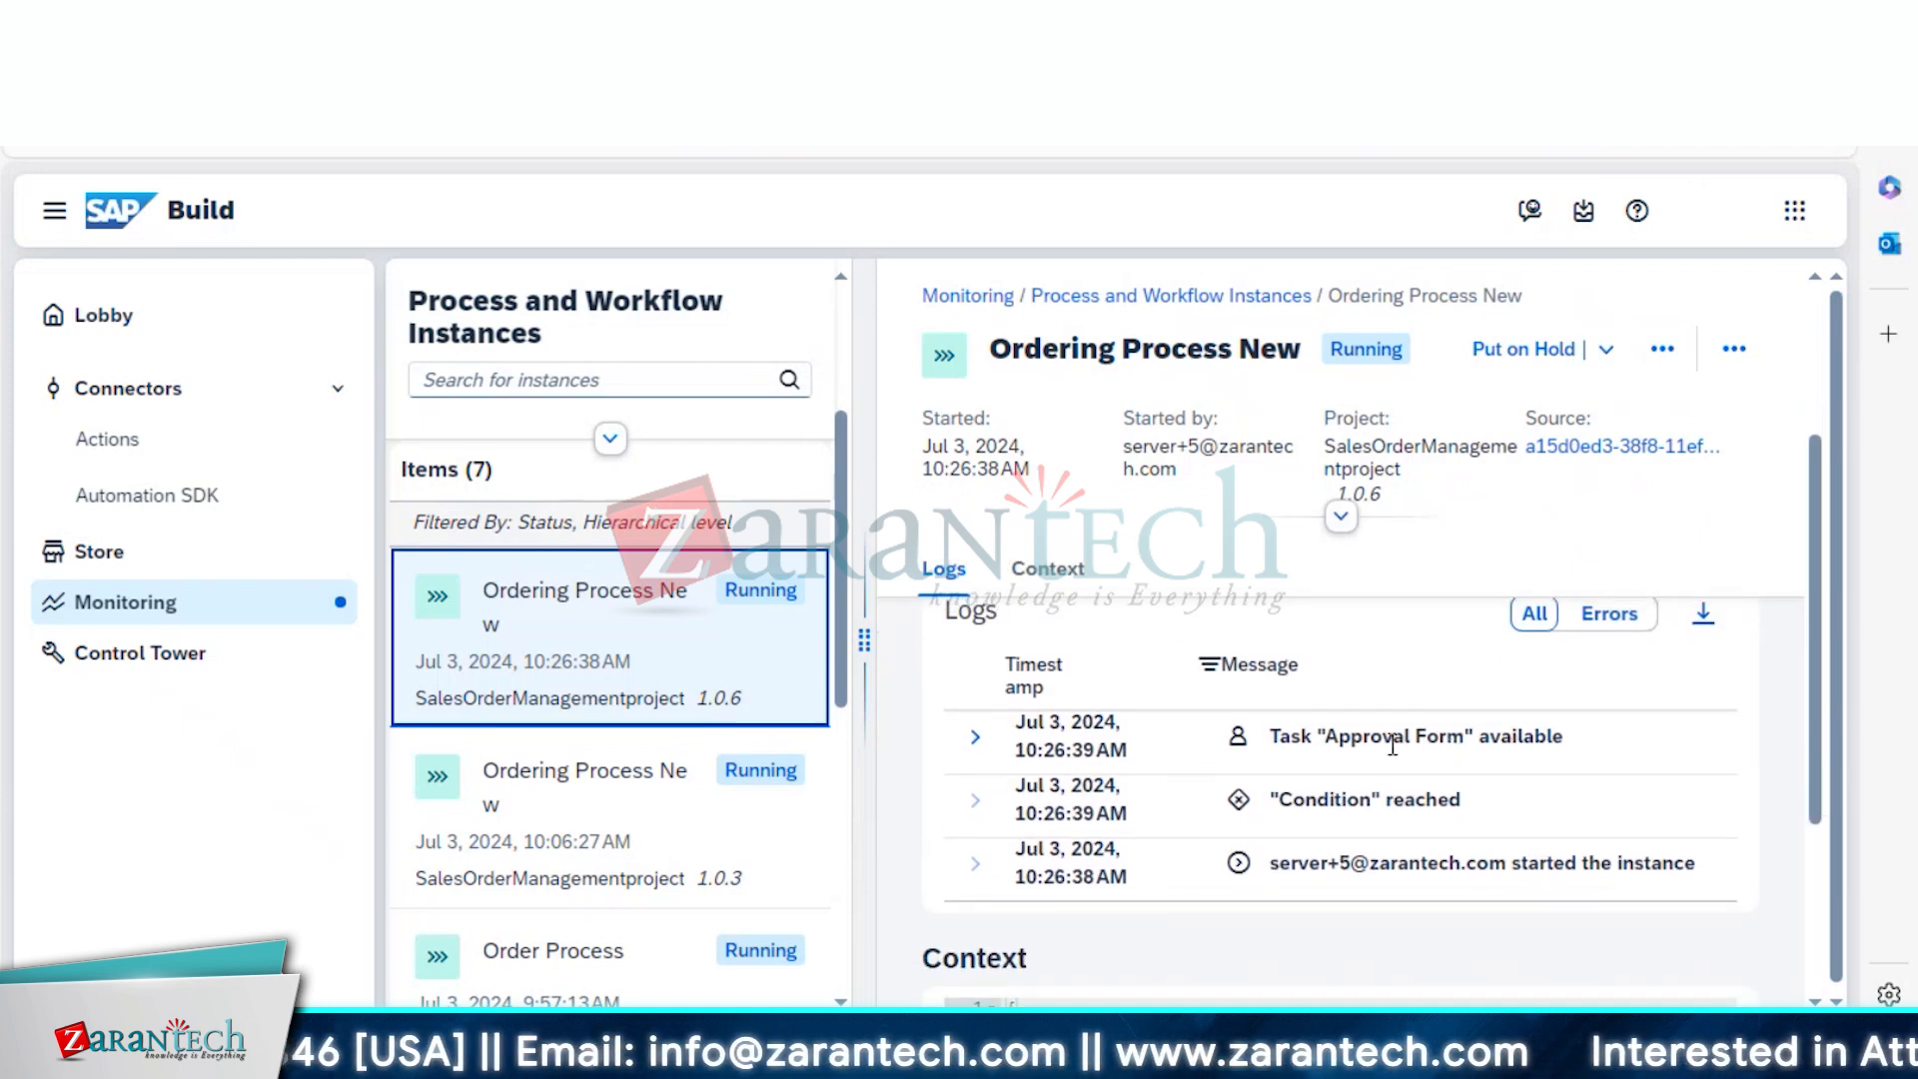
pyautogui.moveTo(1320, 737); pyautogui.dragTo(1409, 736)
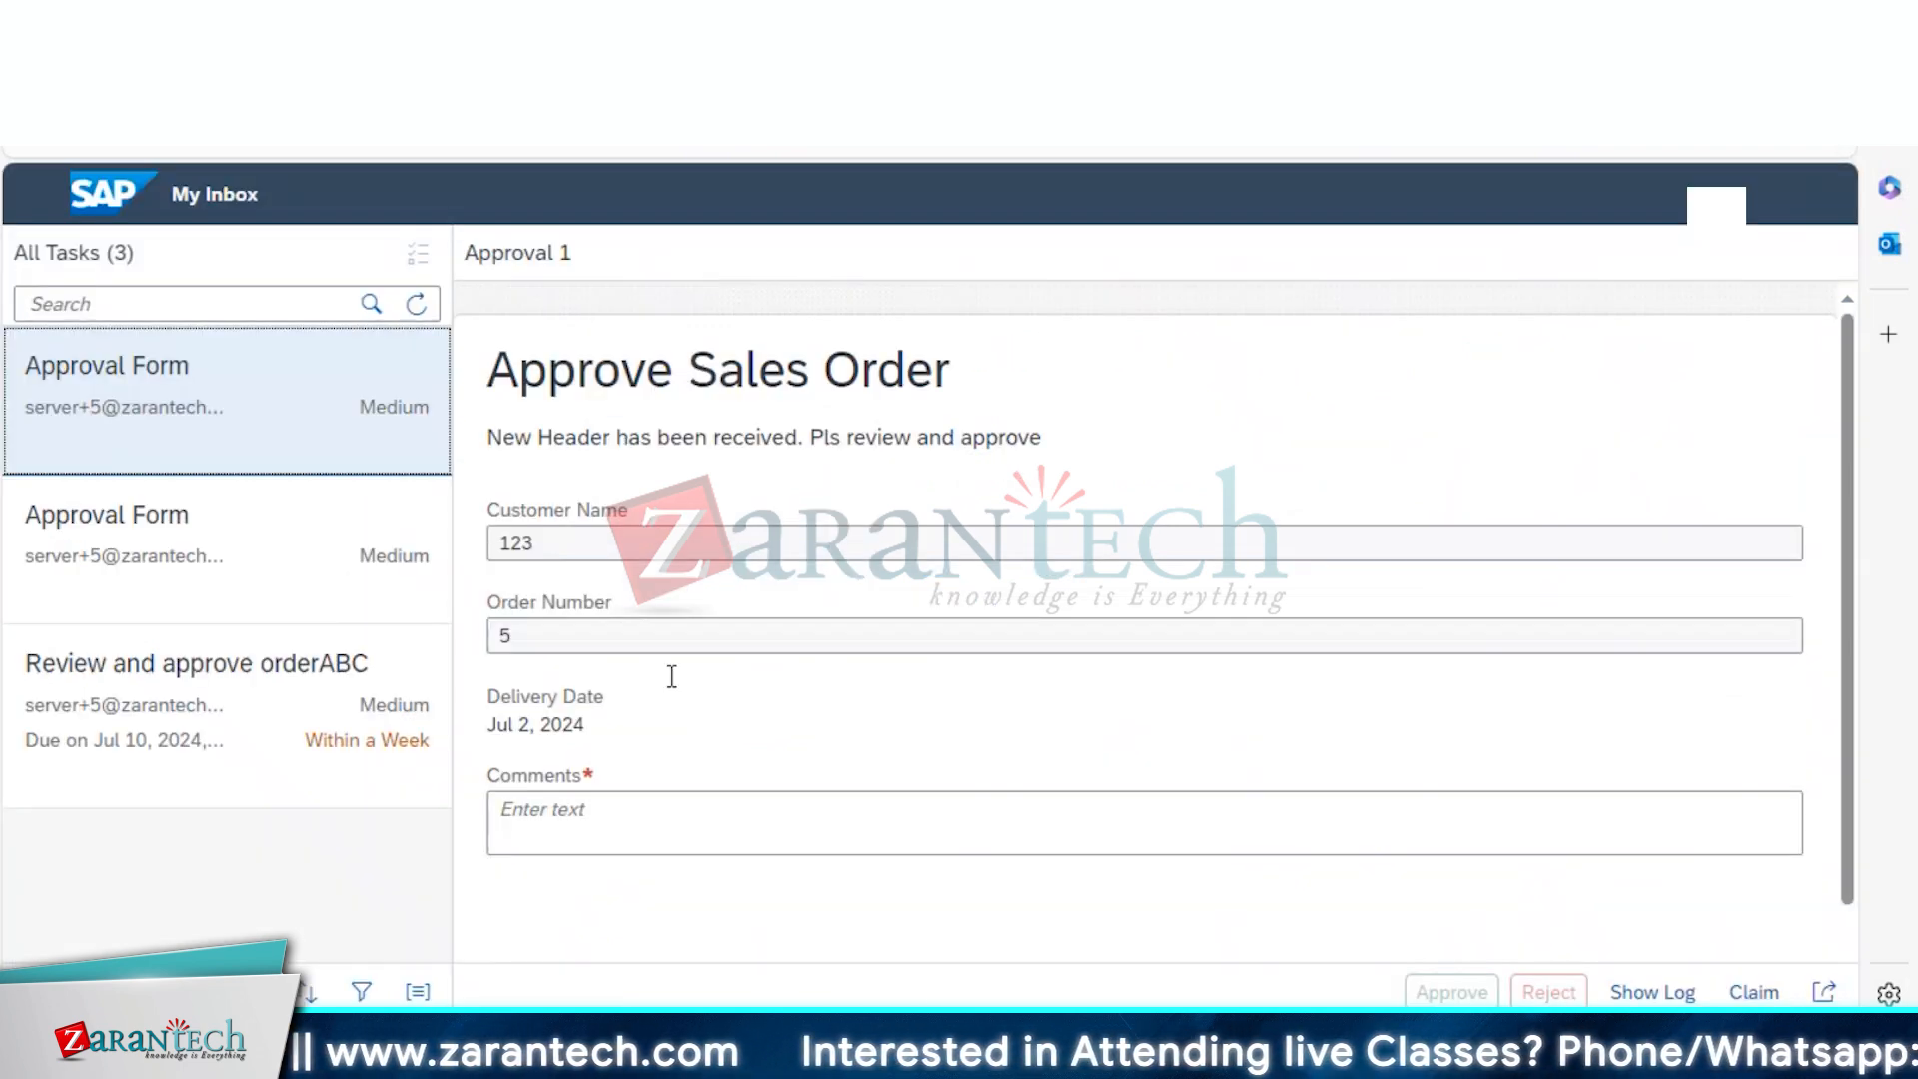
# Approve the Approval Form task in My Inbox with the comment 'Approved'
pyautogui.click(609, 822)
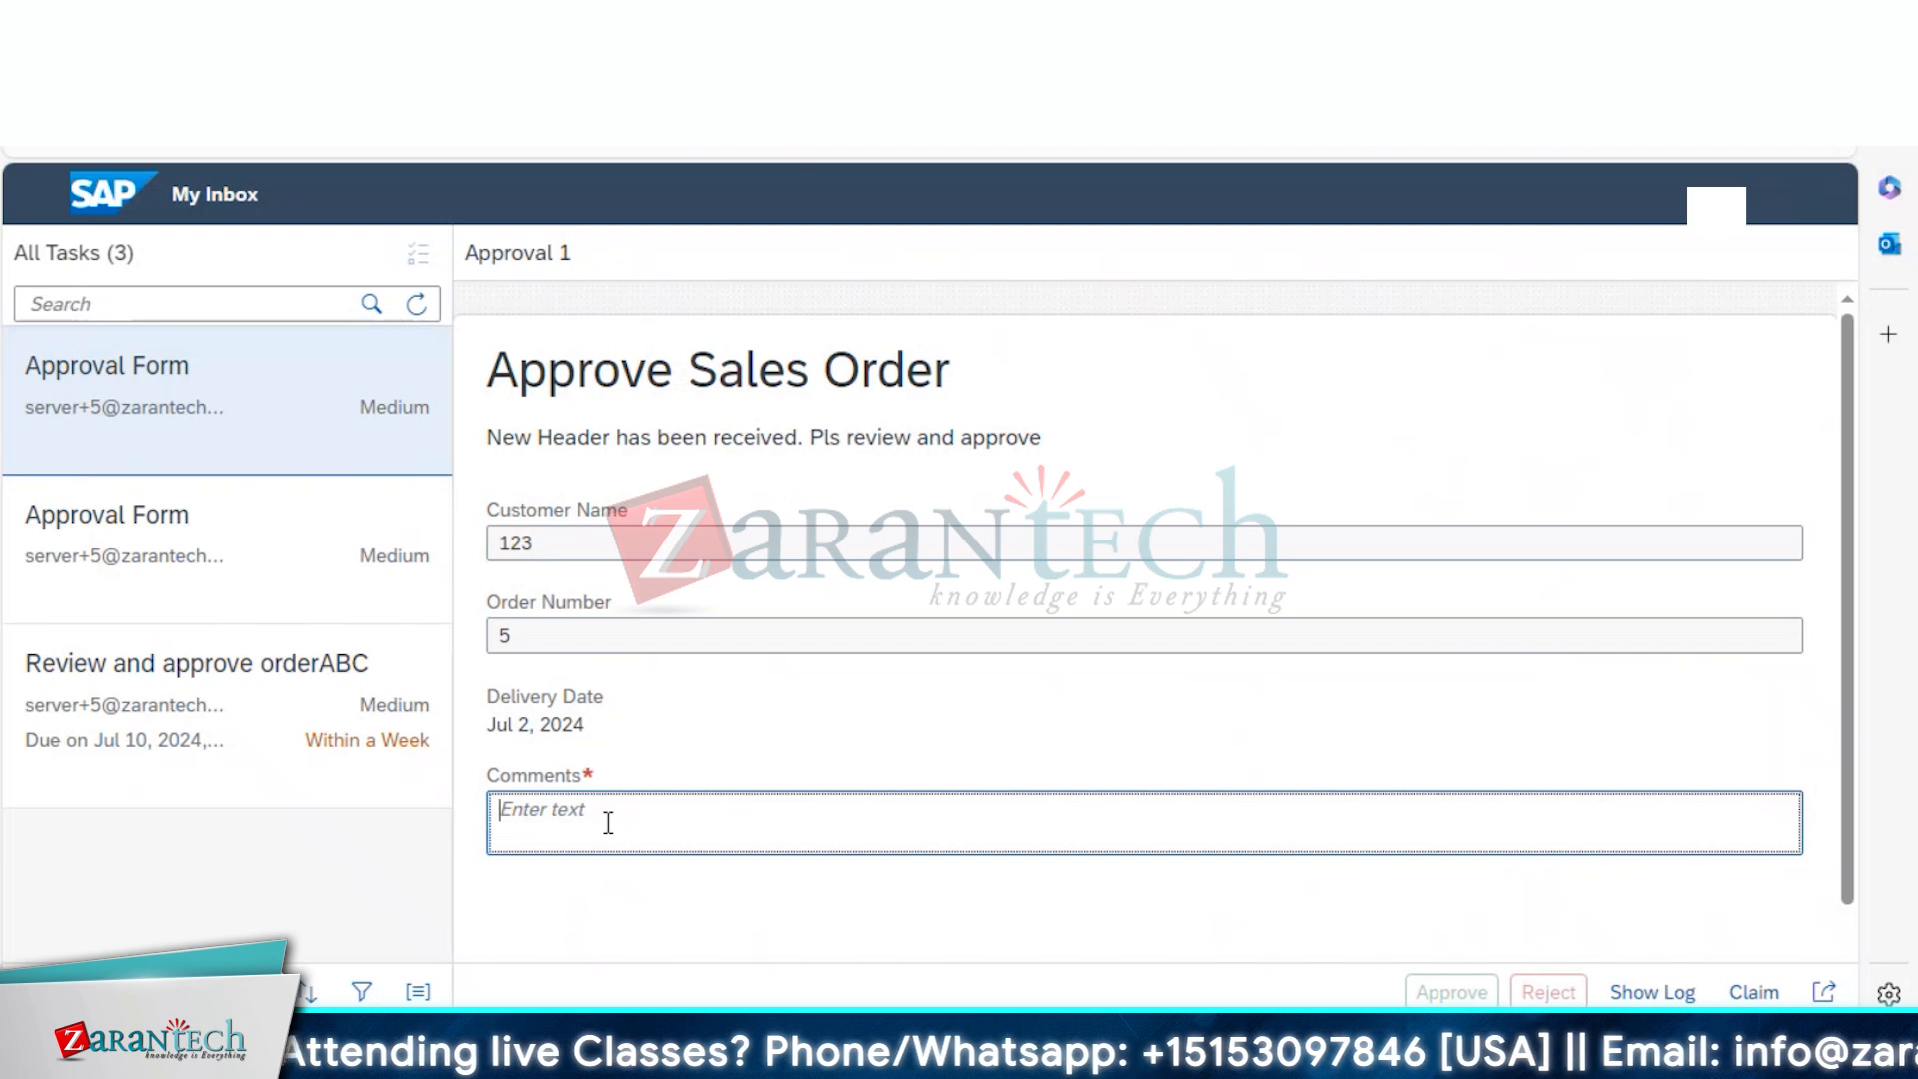
pyautogui.write('Approved')
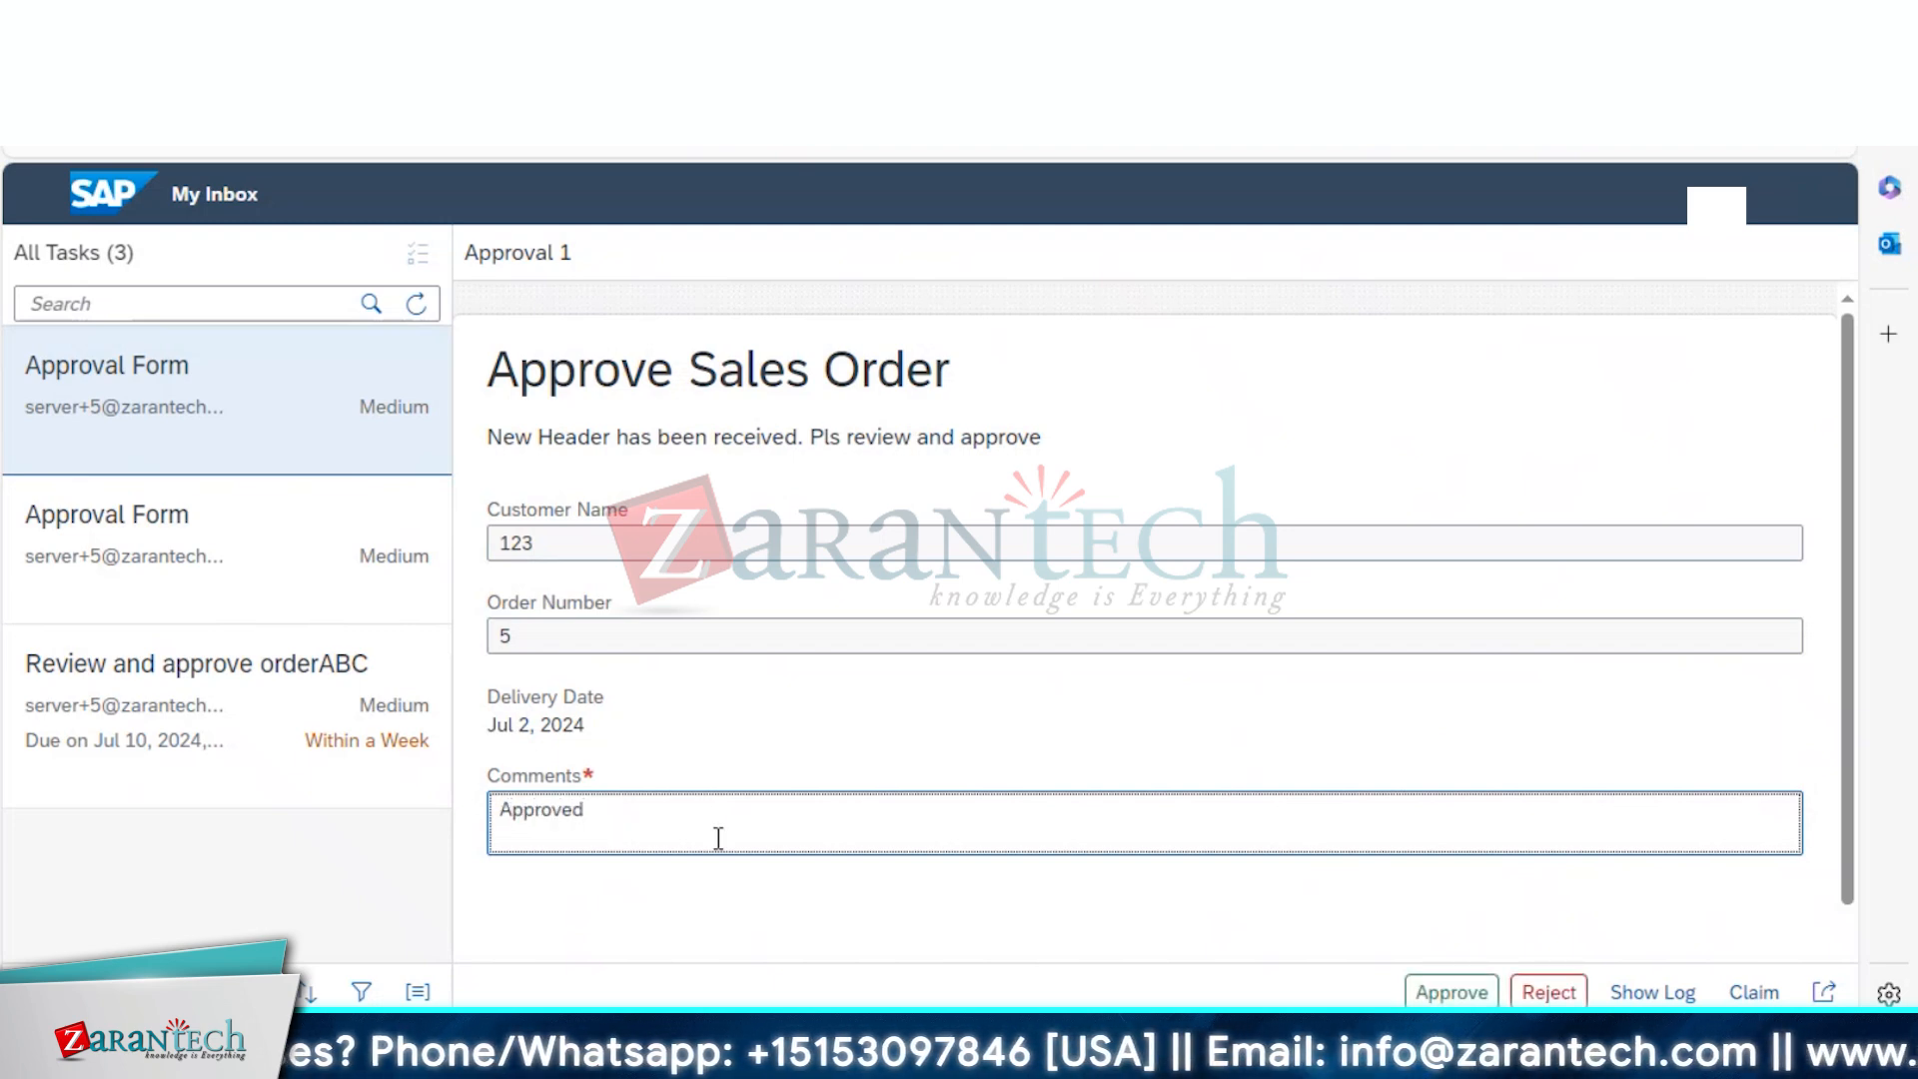
pyautogui.press('Tab')
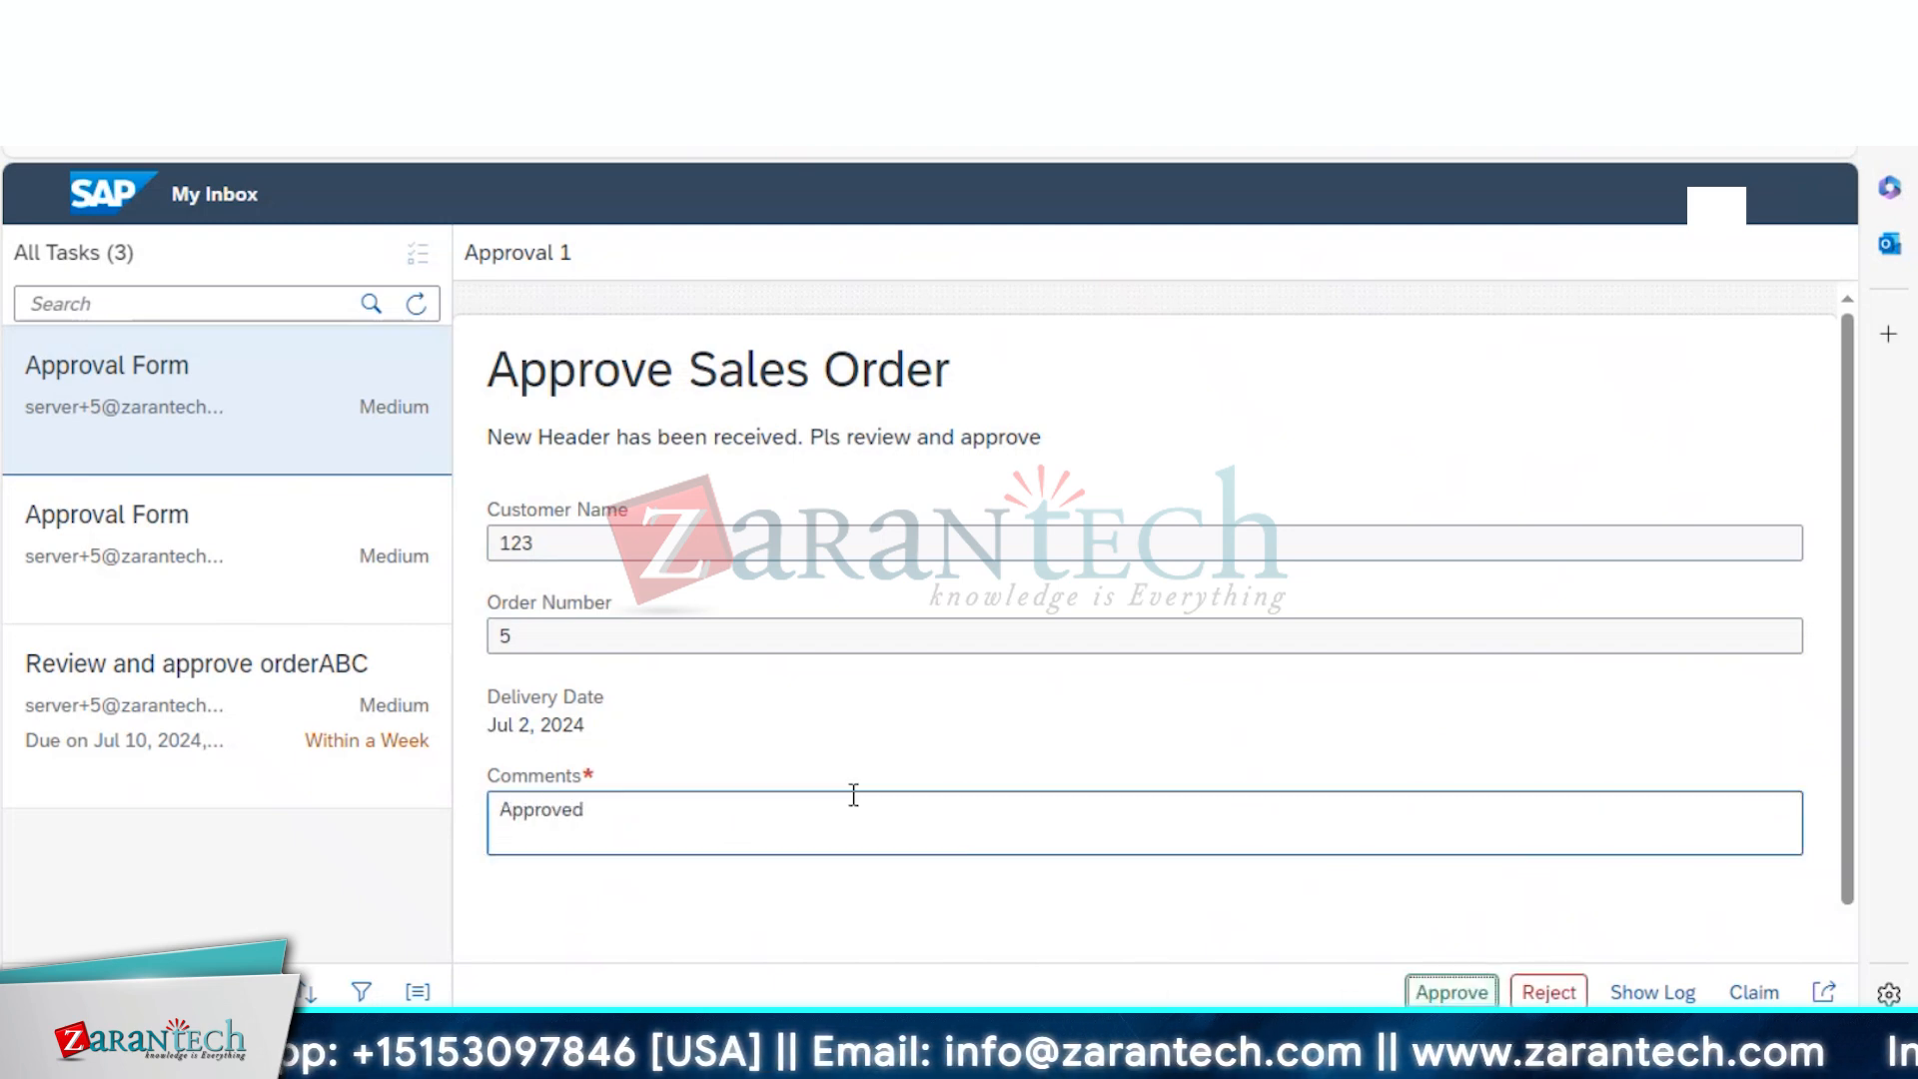
pyautogui.press('Return')
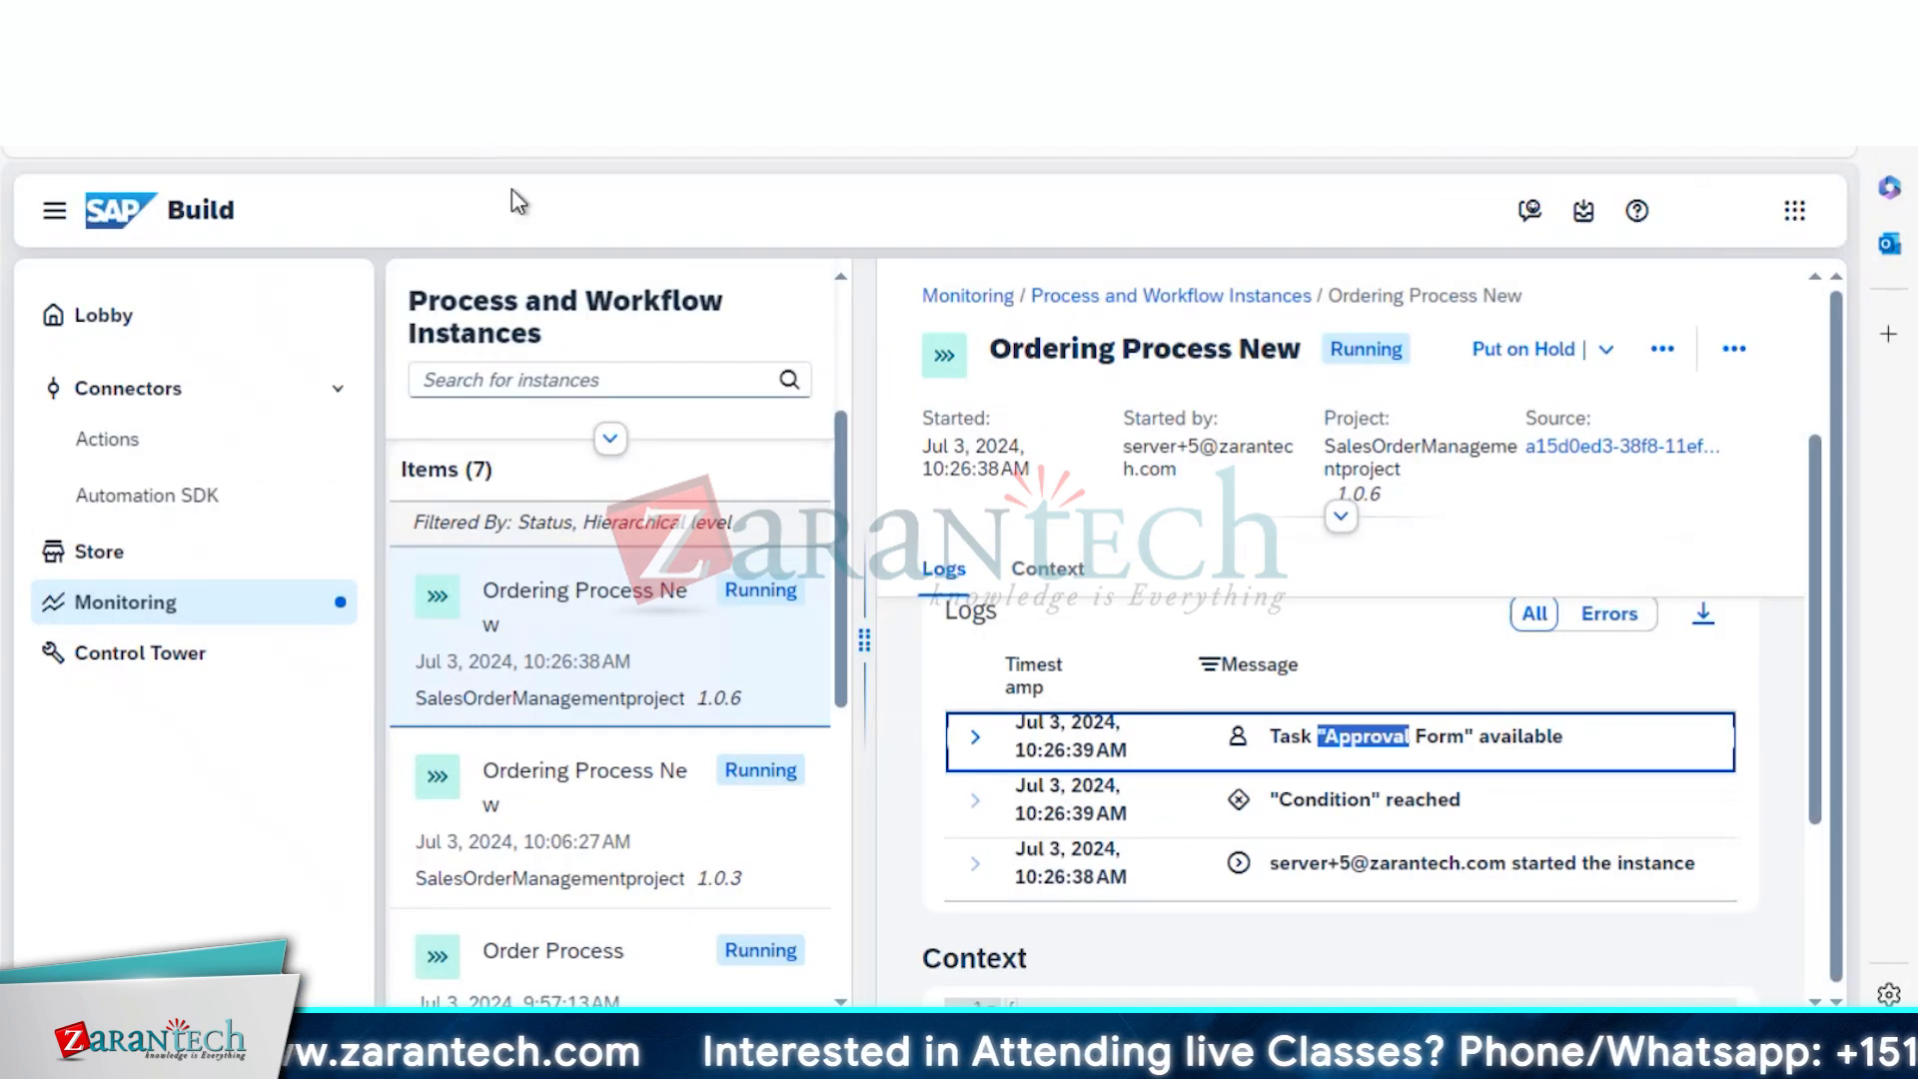
# In Process and Workflow Instances, add Completed to the status filter, then remove it again
pyautogui.click(145, 612)
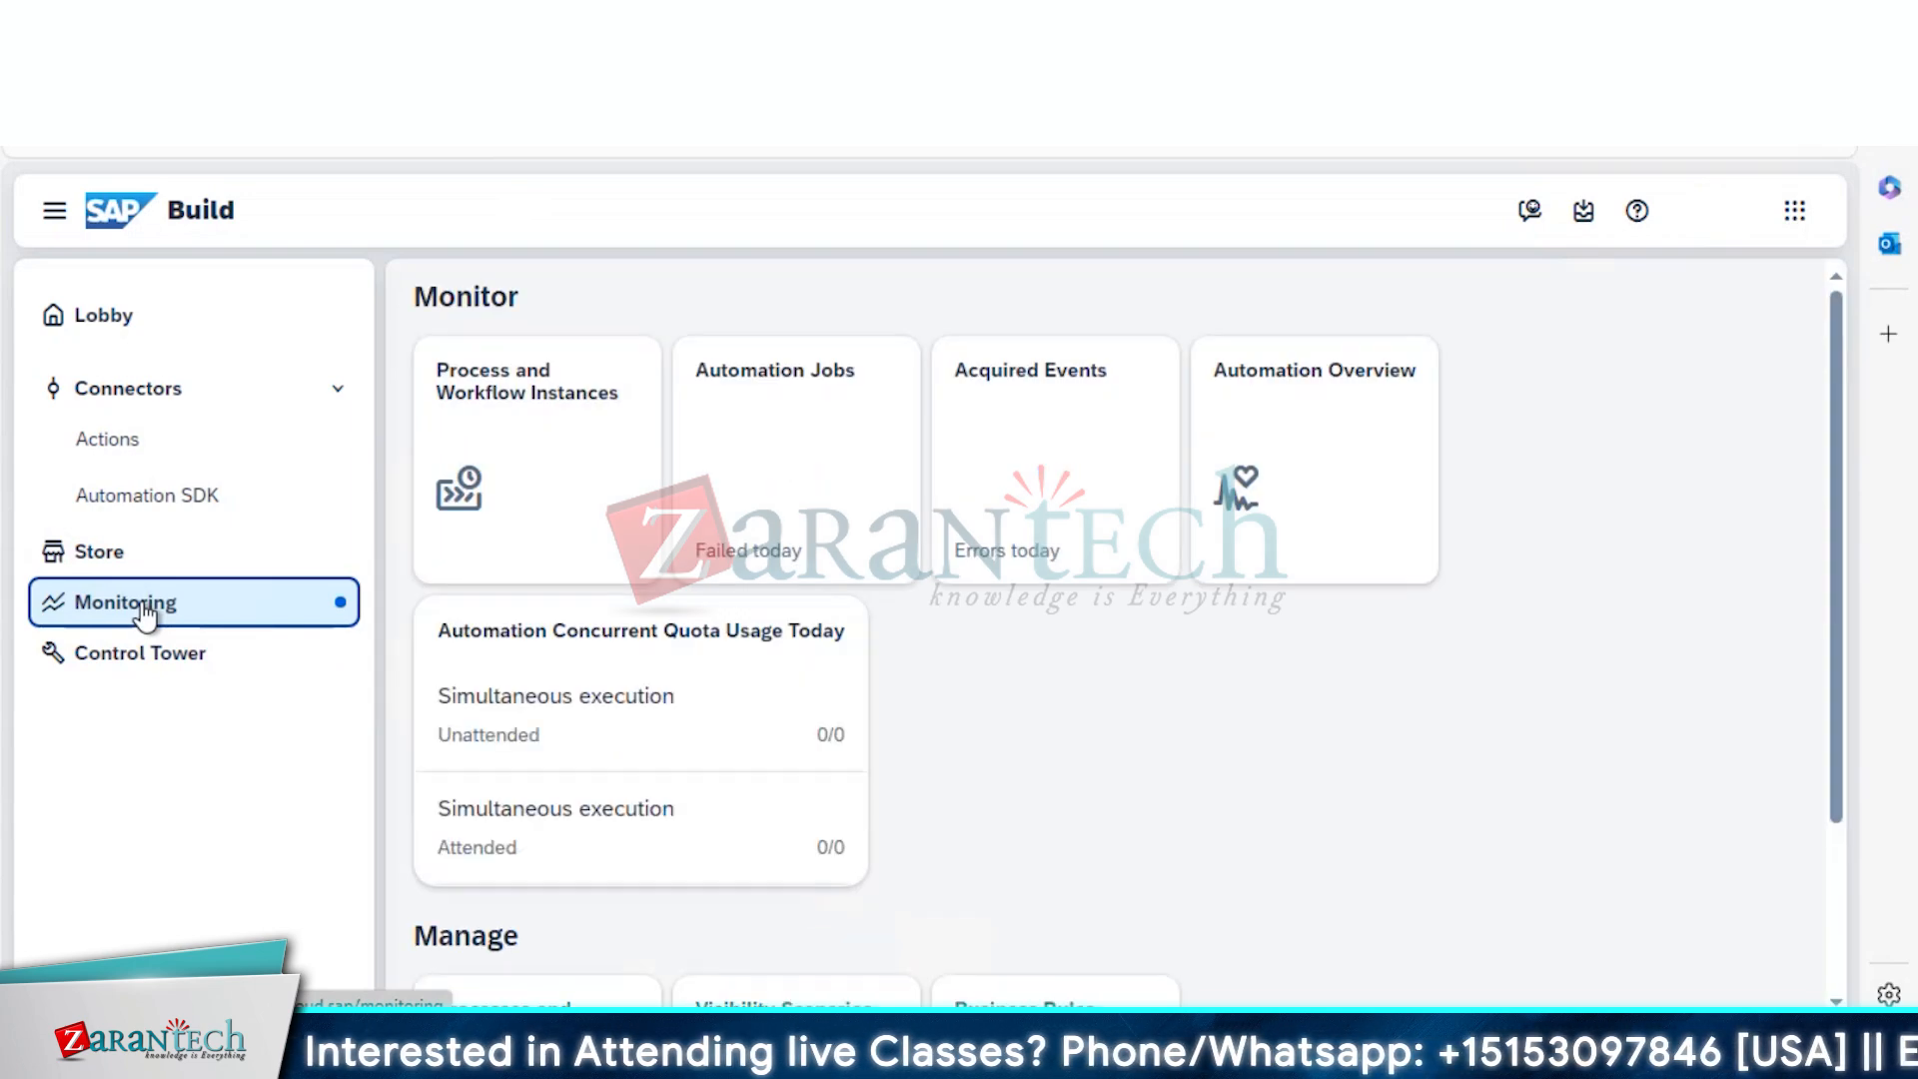
pyautogui.click(487, 458)
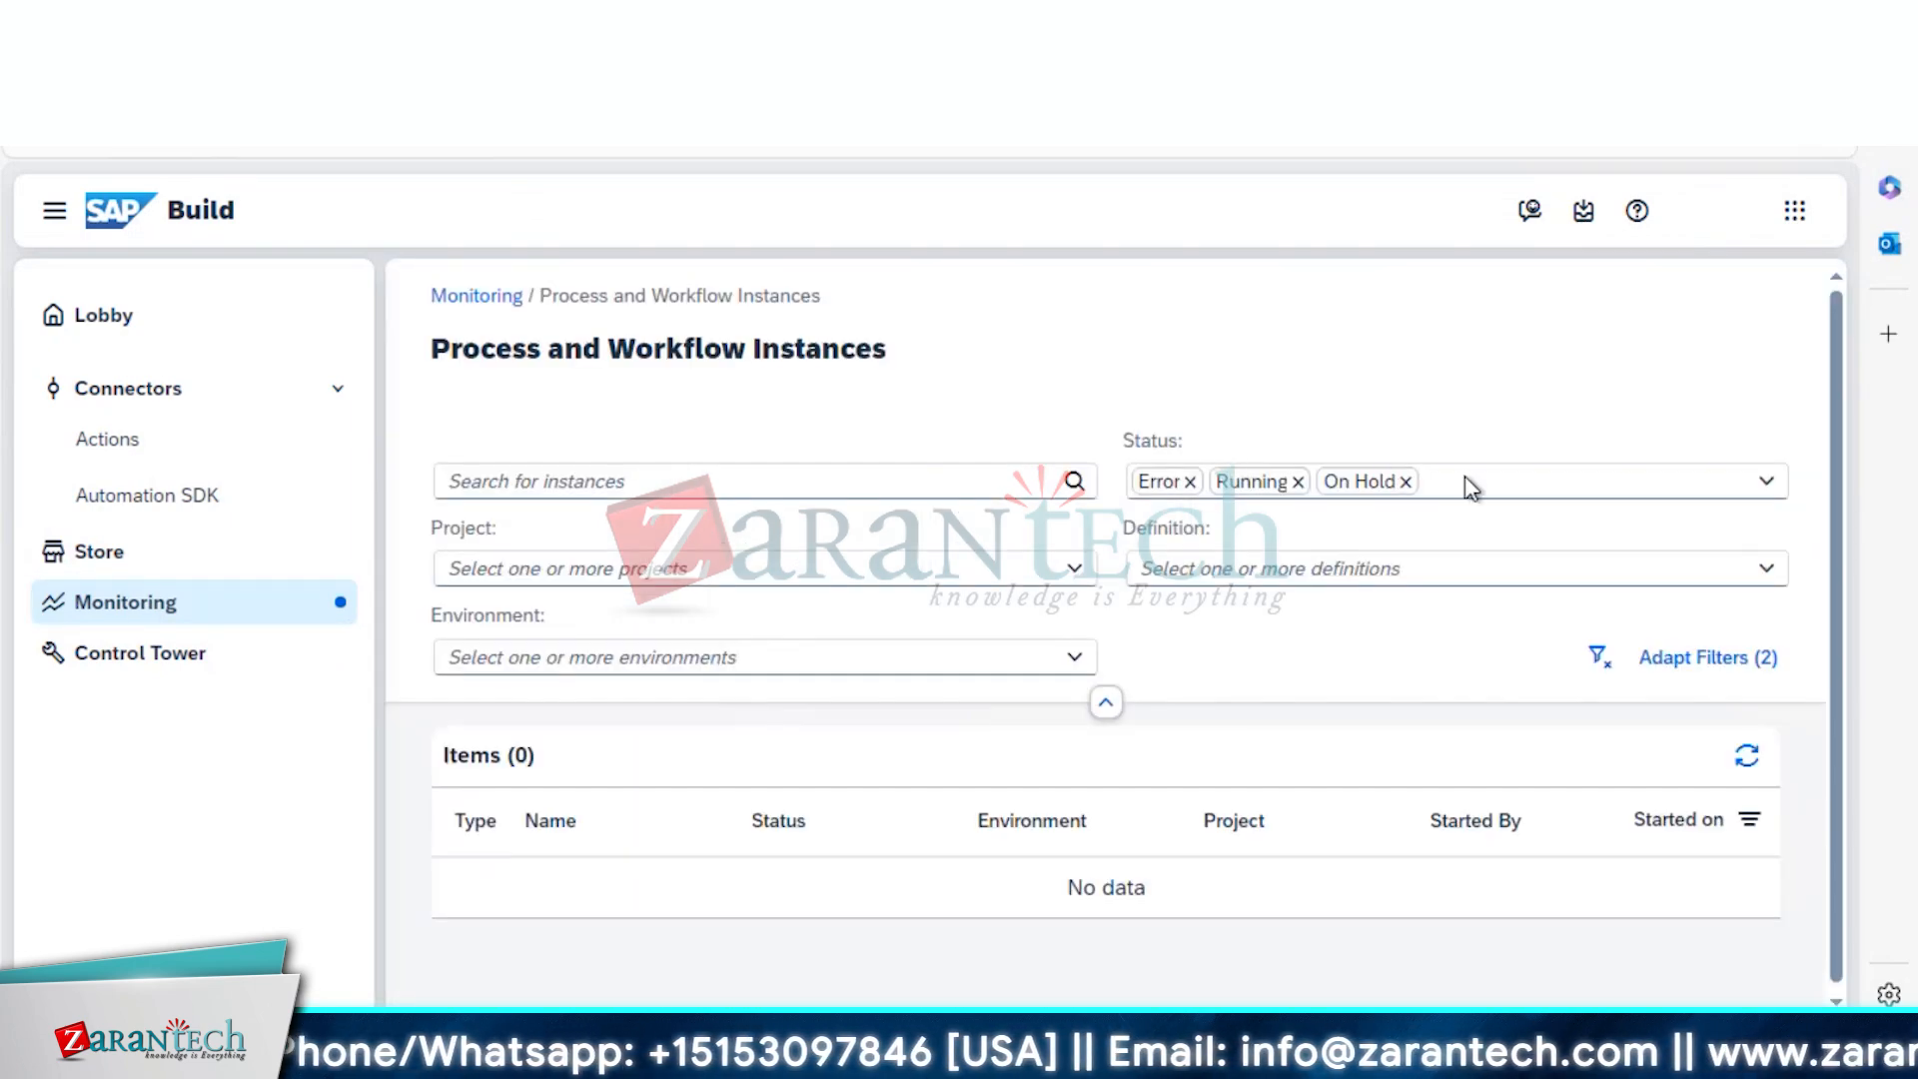
pyautogui.click(1467, 479)
pyautogui.write('Completed')
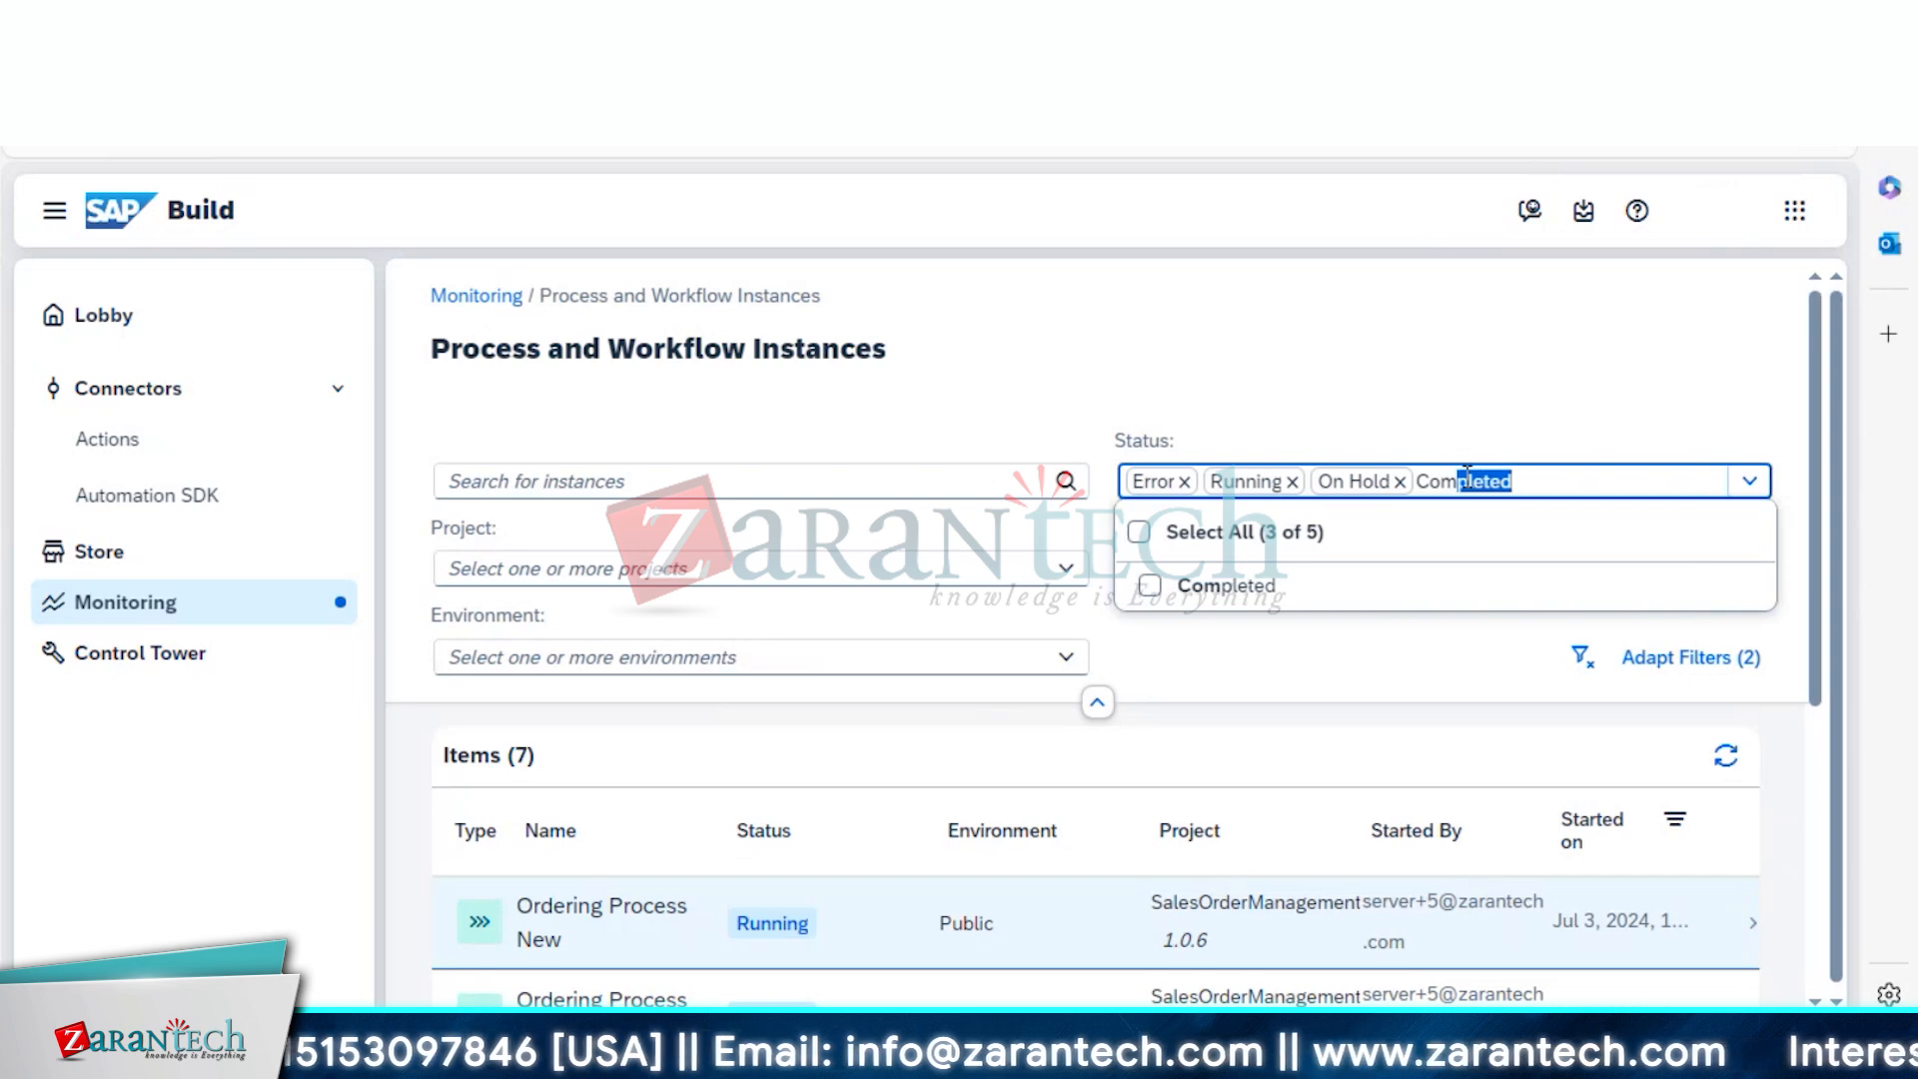
pyautogui.click(1272, 586)
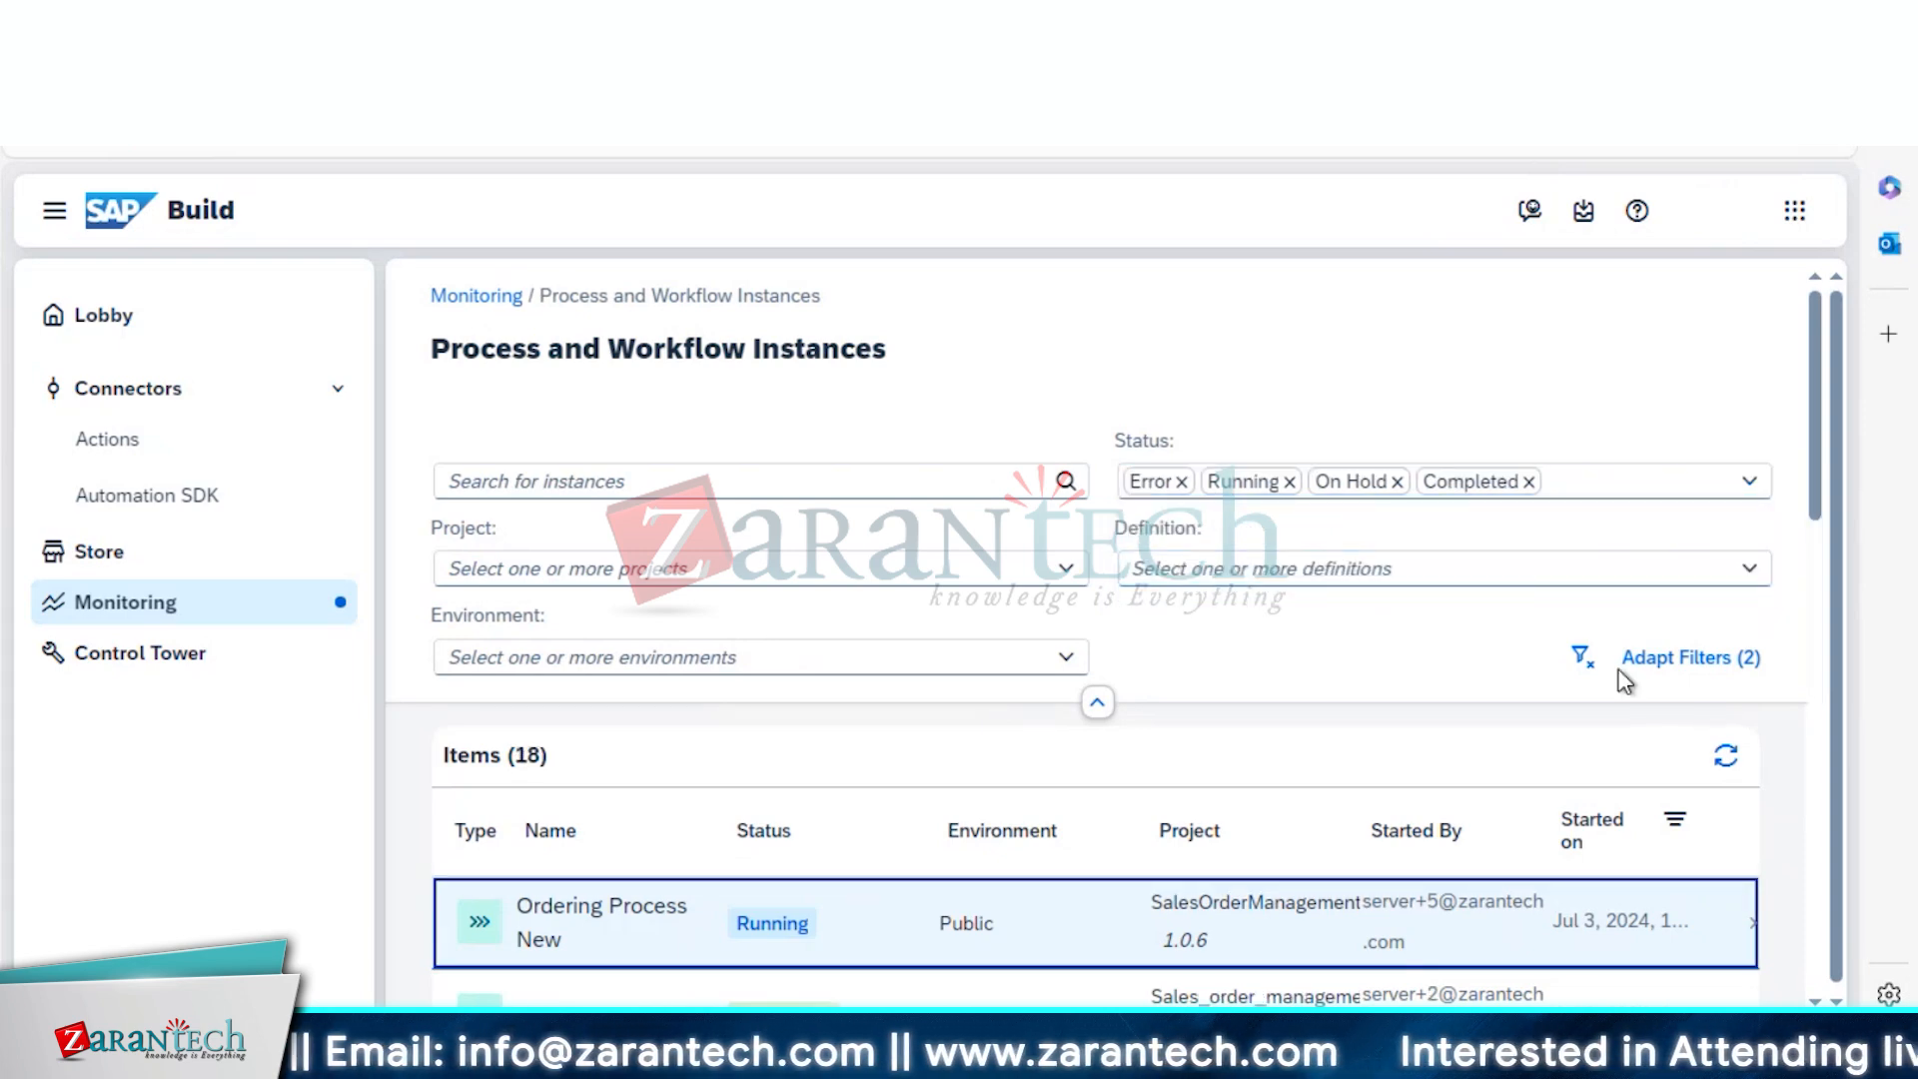
pyautogui.scroll(-1, 1812, 512)
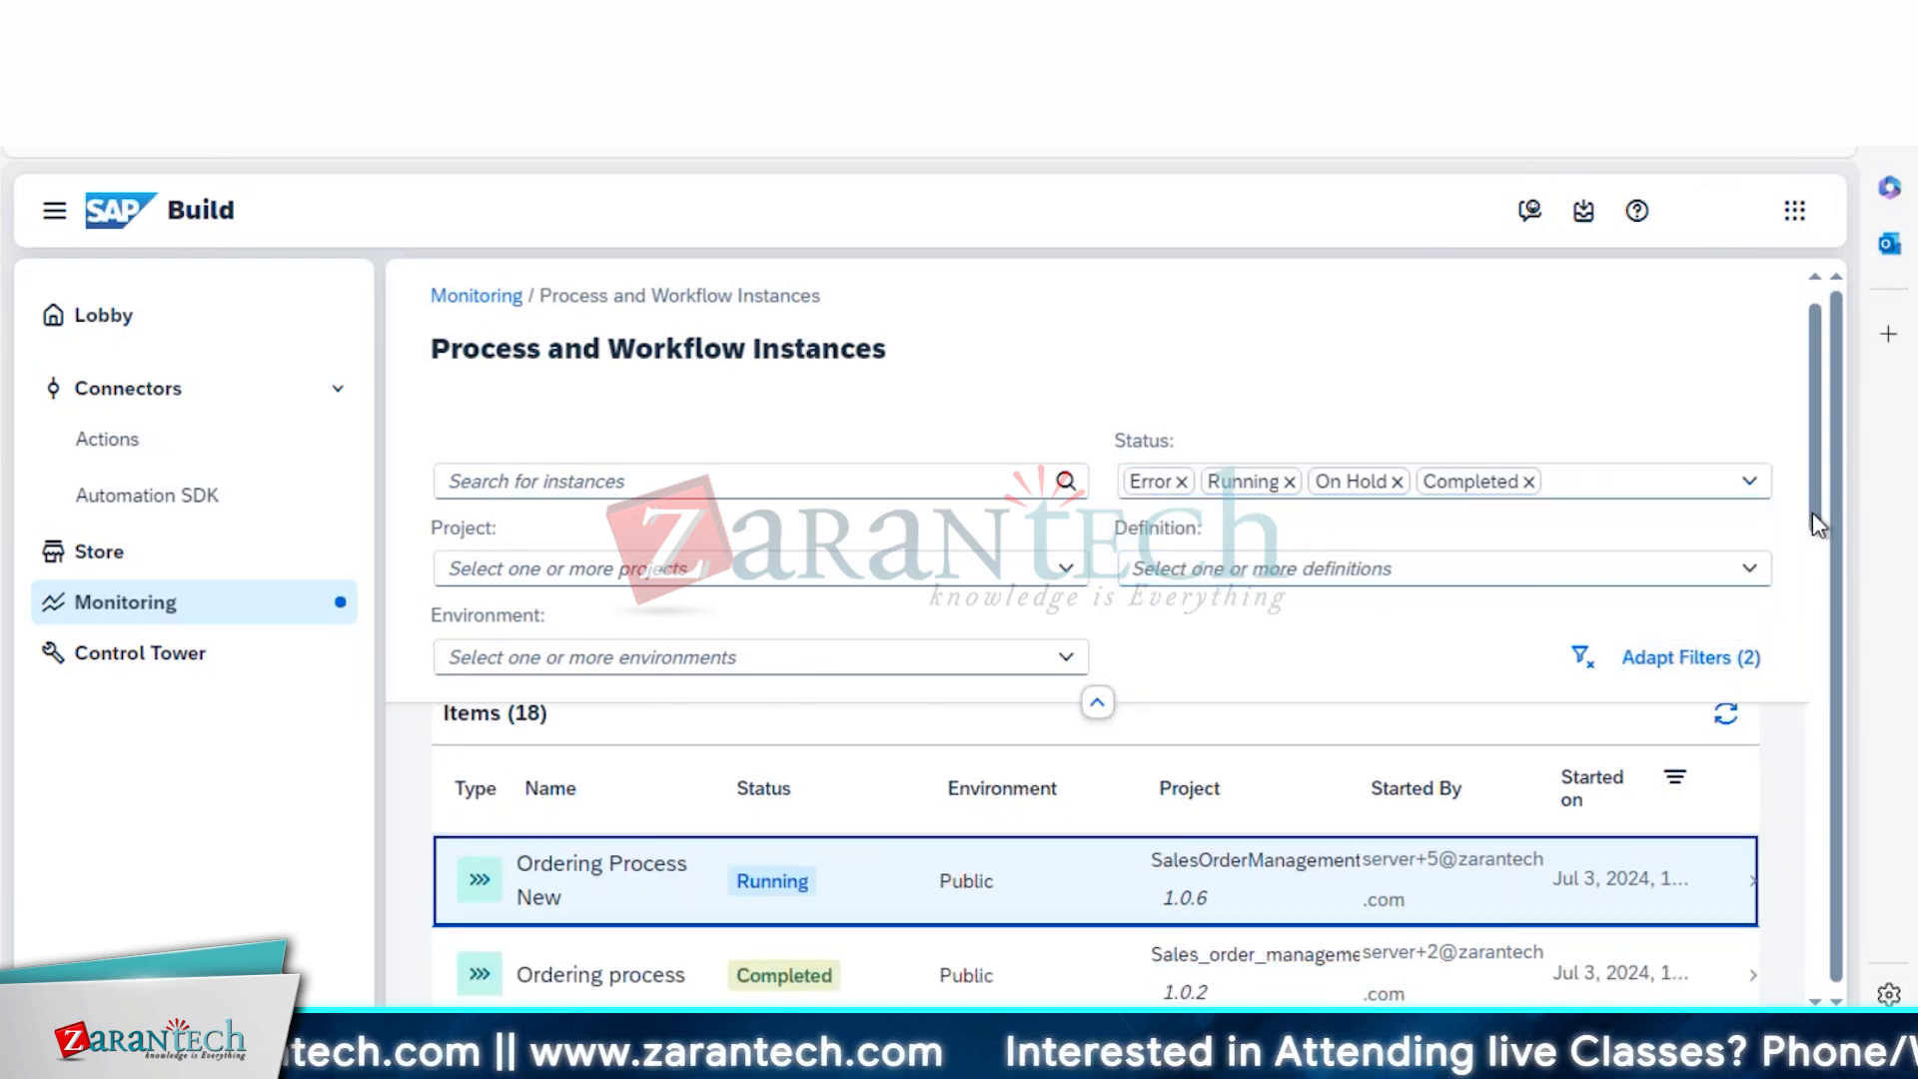
pyautogui.click(1524, 482)
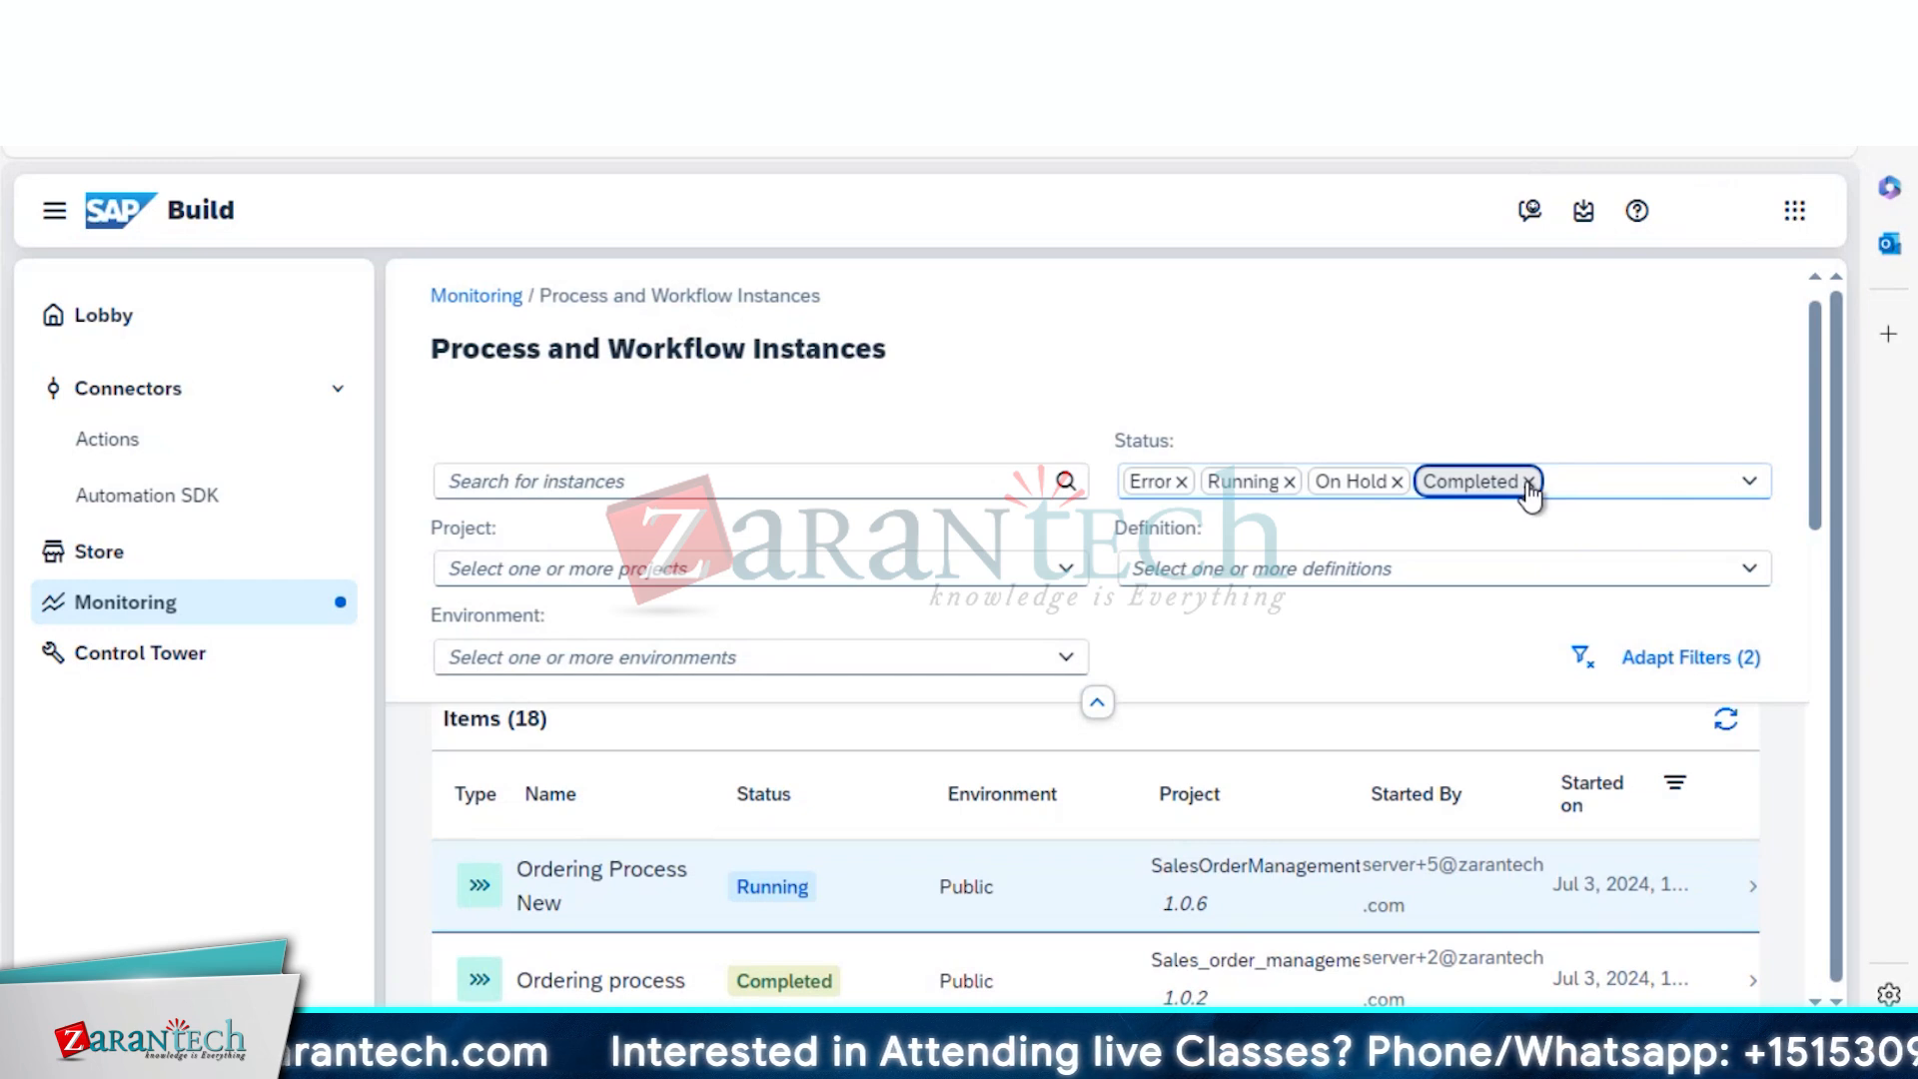
pyautogui.click(1528, 483)
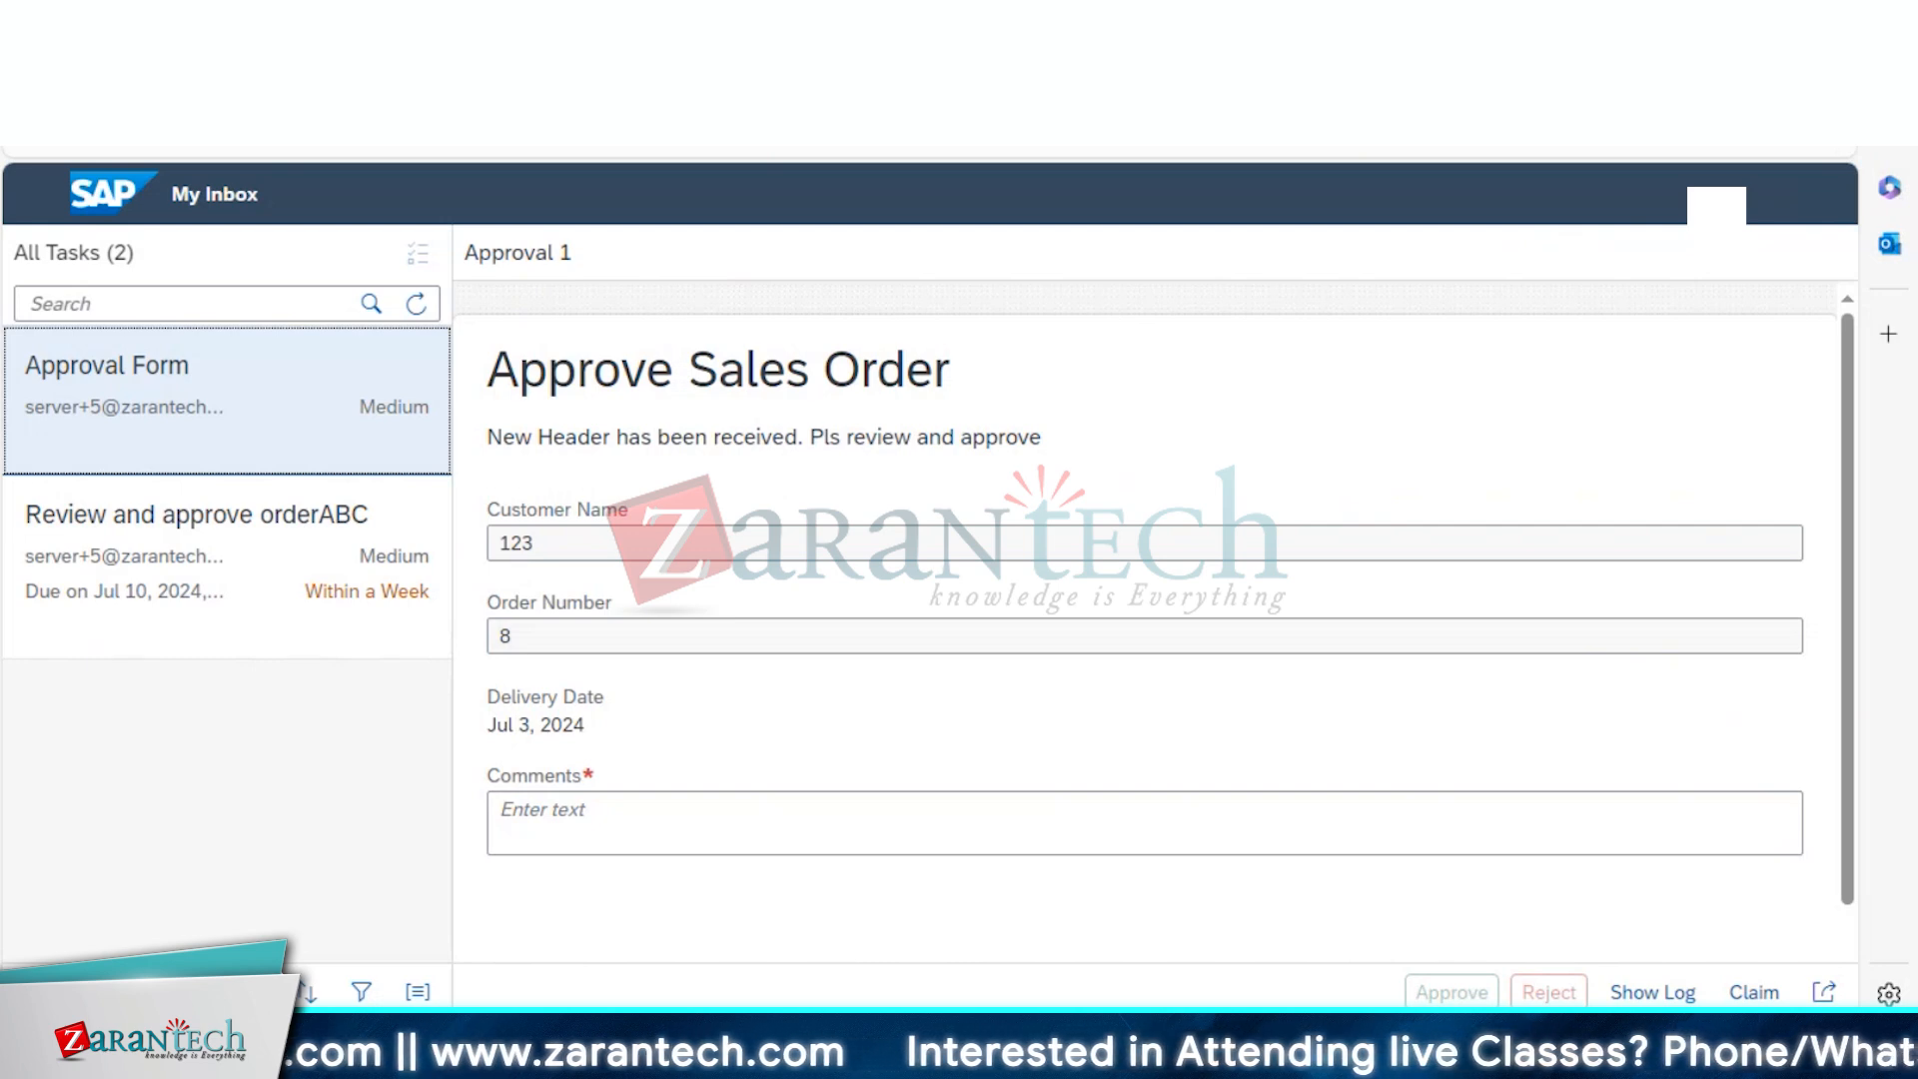
# Reload My Inbox and submit the Approval Notification Form order confirmation task
pyautogui.press('F5')
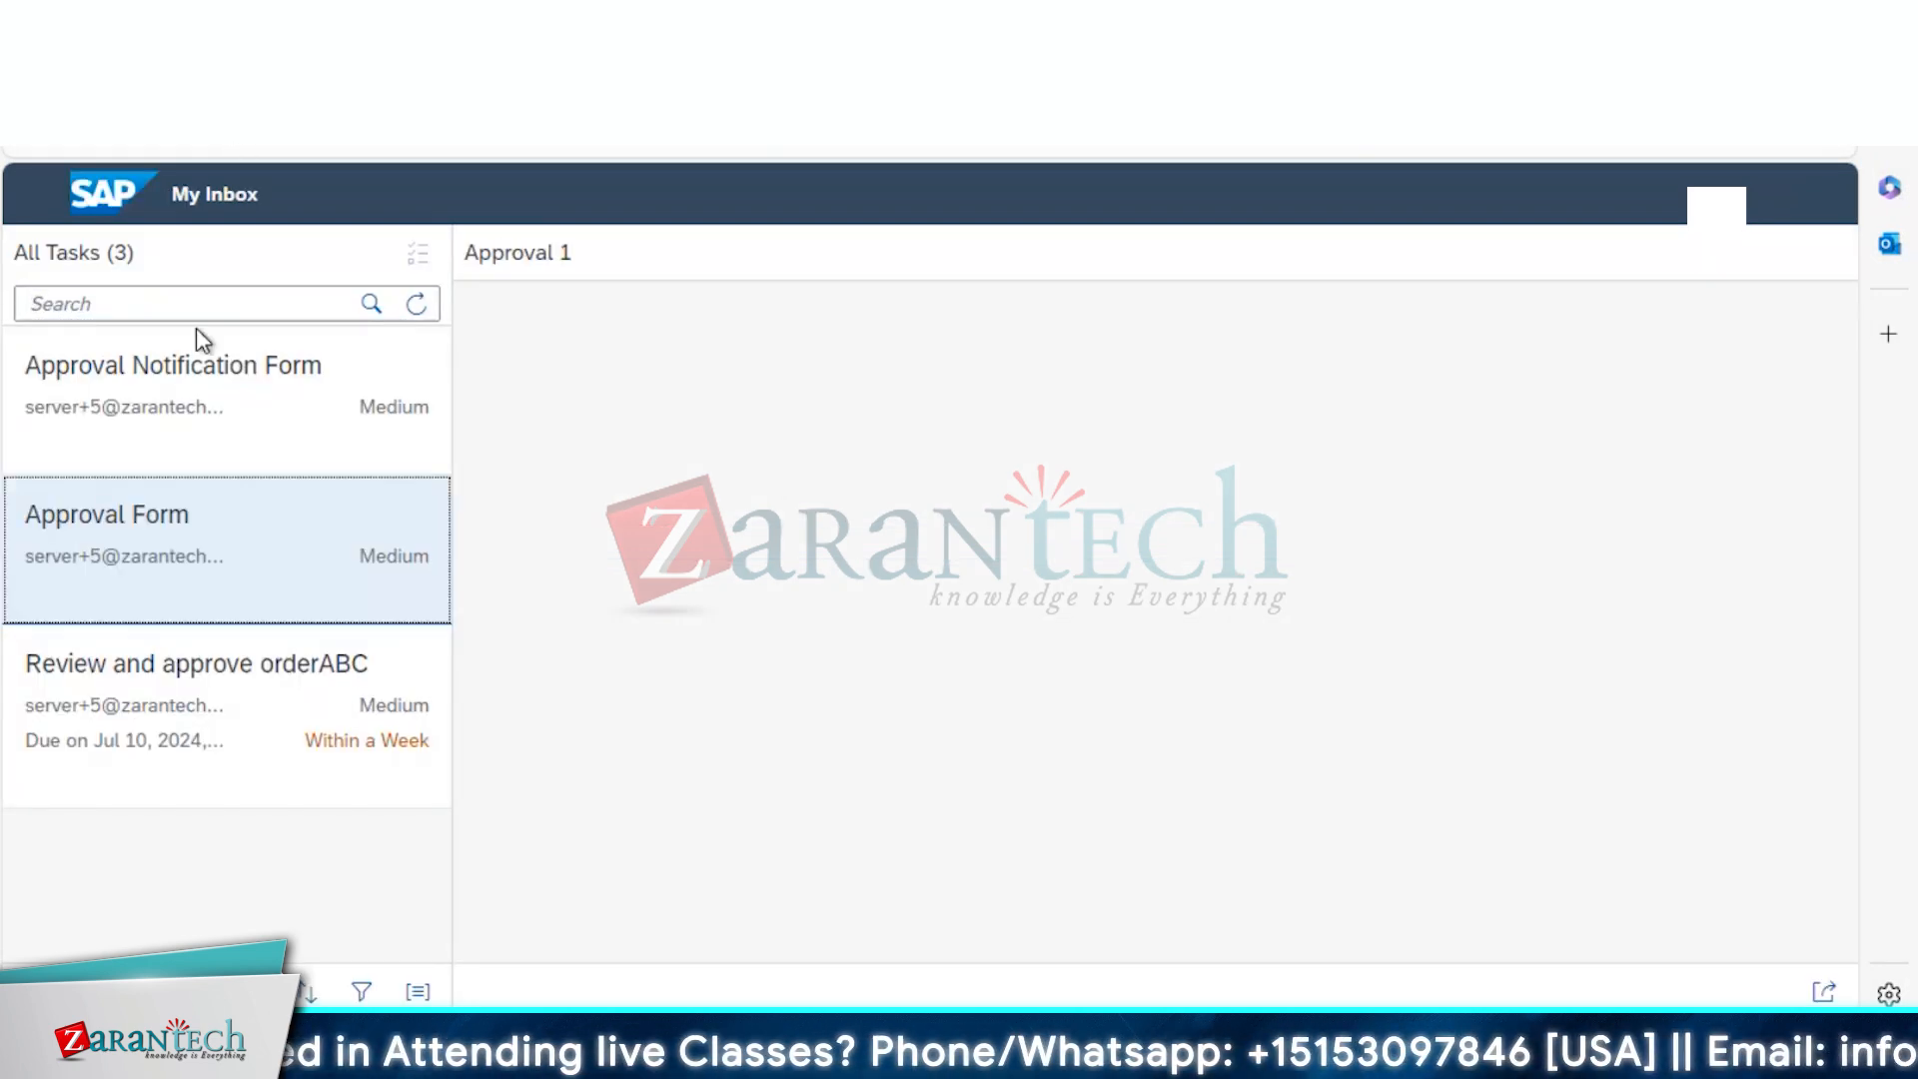
pyautogui.click(176, 369)
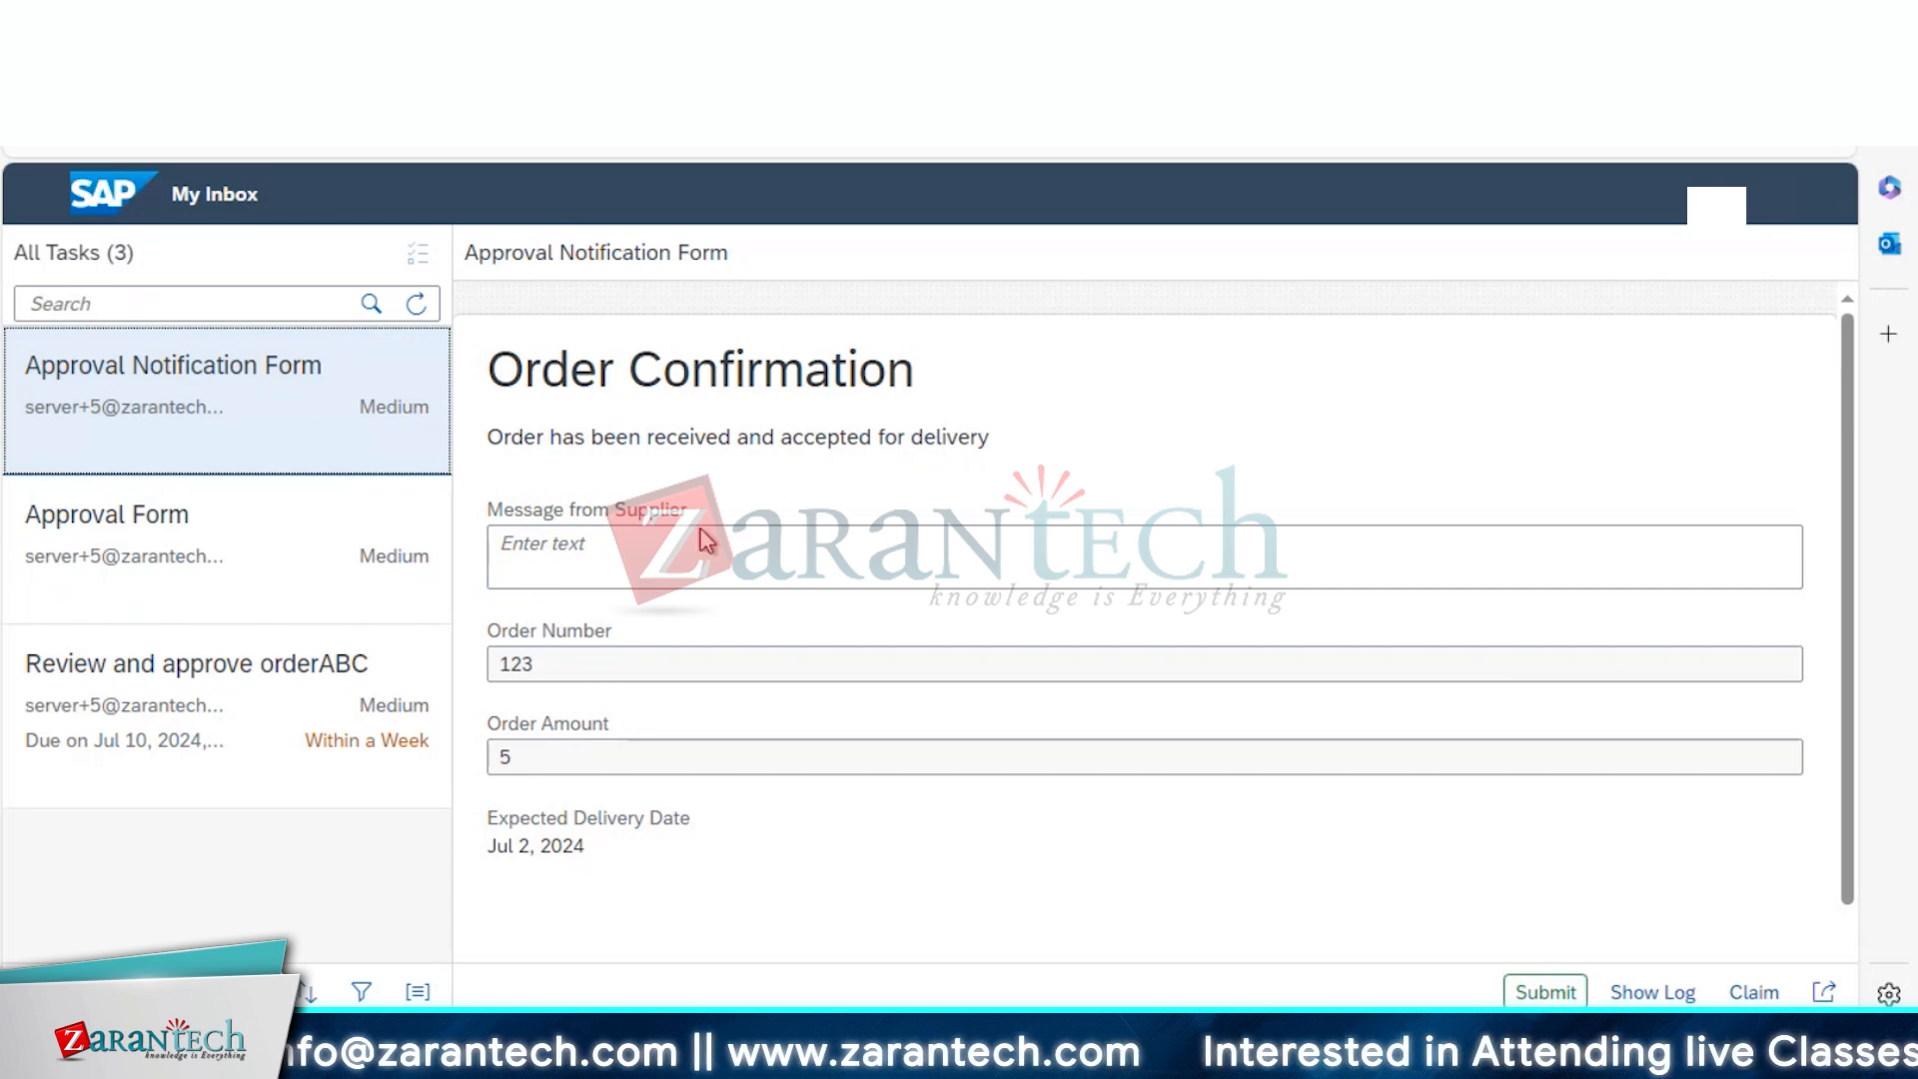
pyautogui.click(1542, 992)
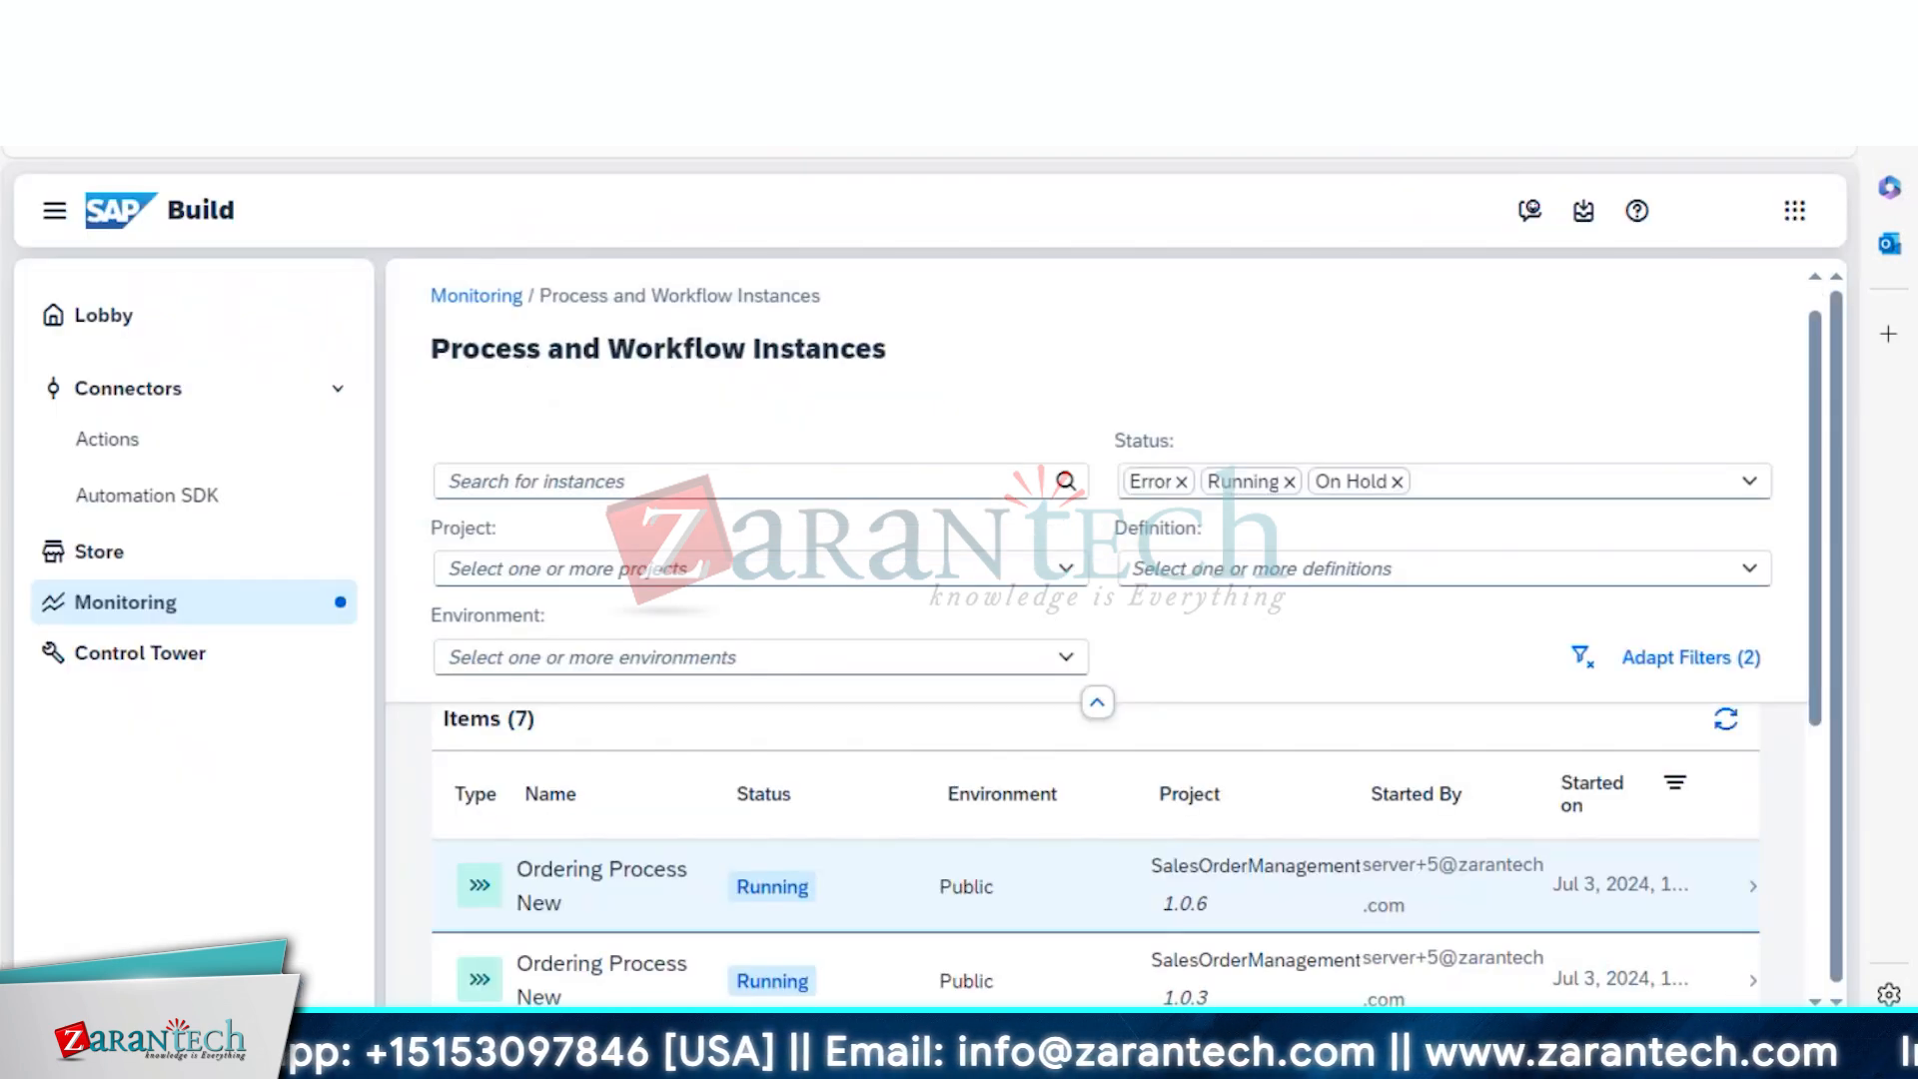
# Reload the instances list and add Completed back to the status filter
pyautogui.click(799, 885)
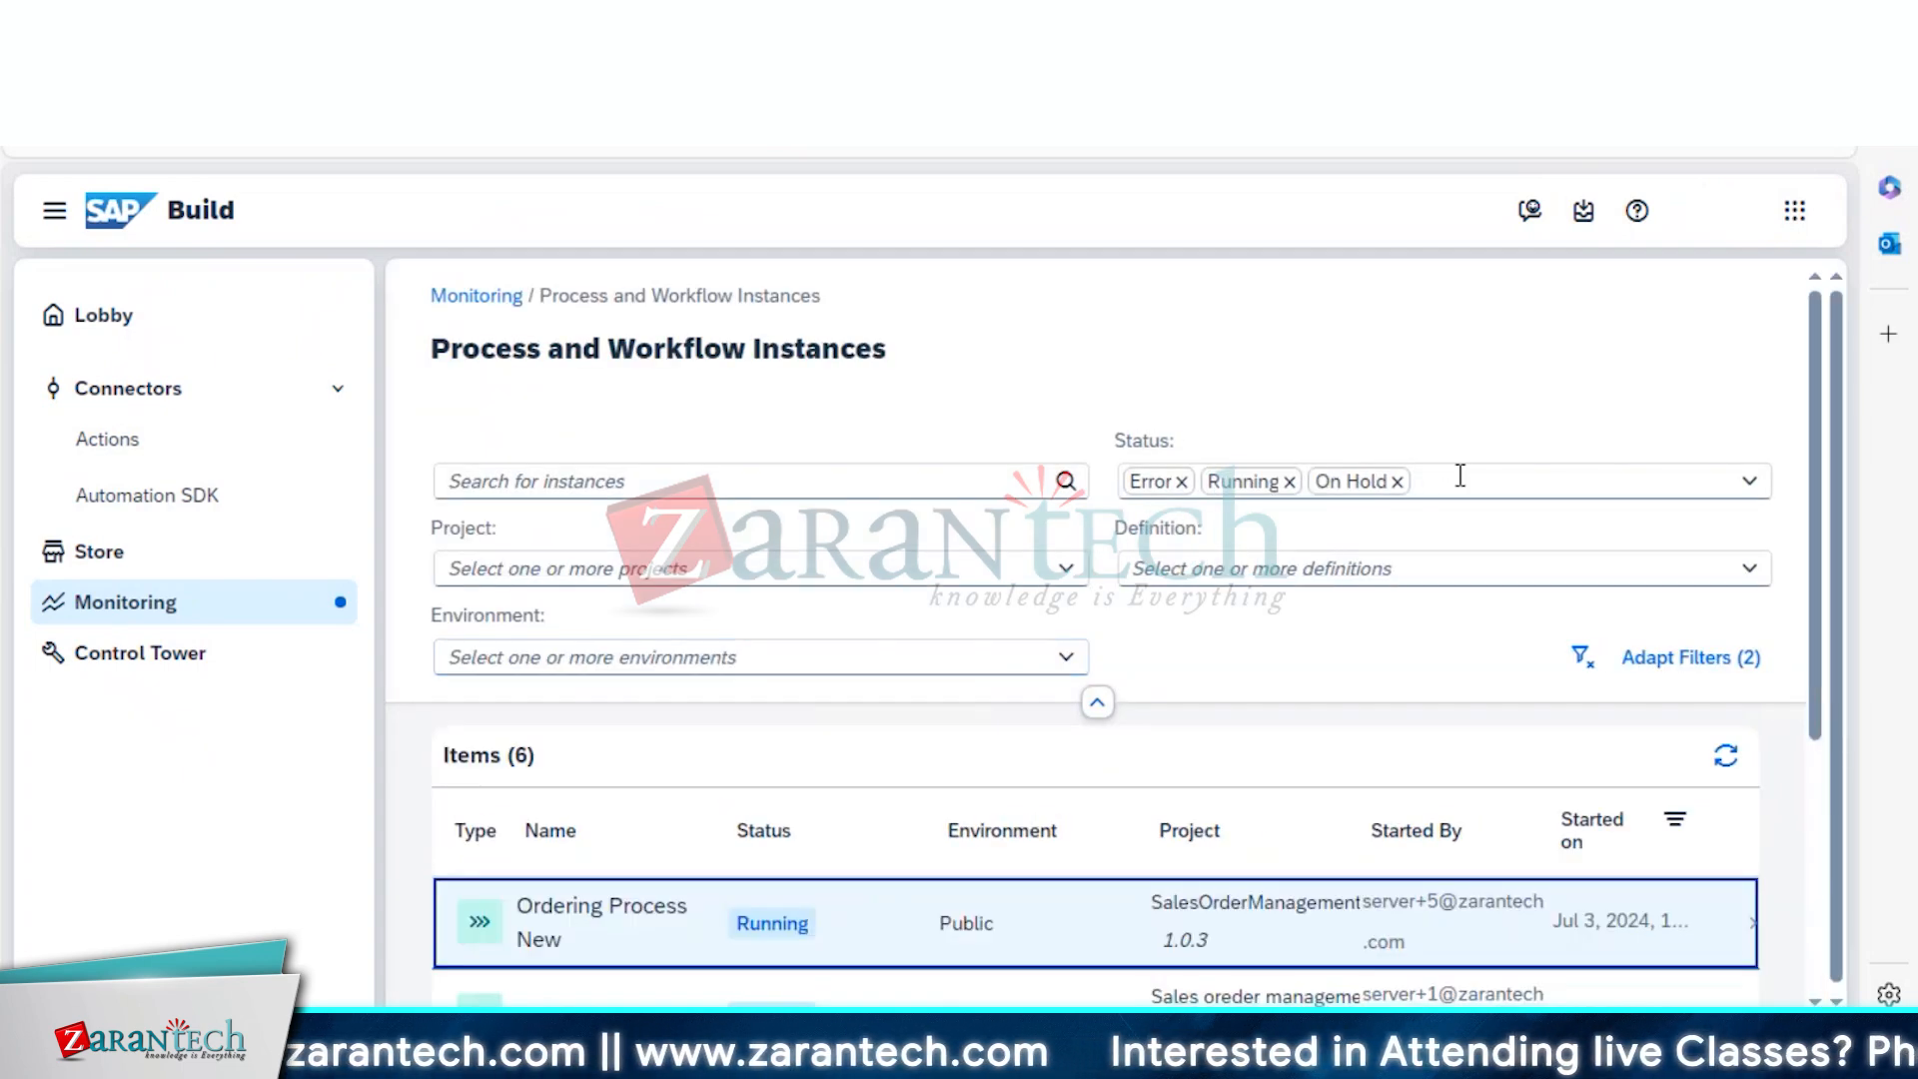
pyautogui.click(1460, 477)
pyautogui.write('Completed')
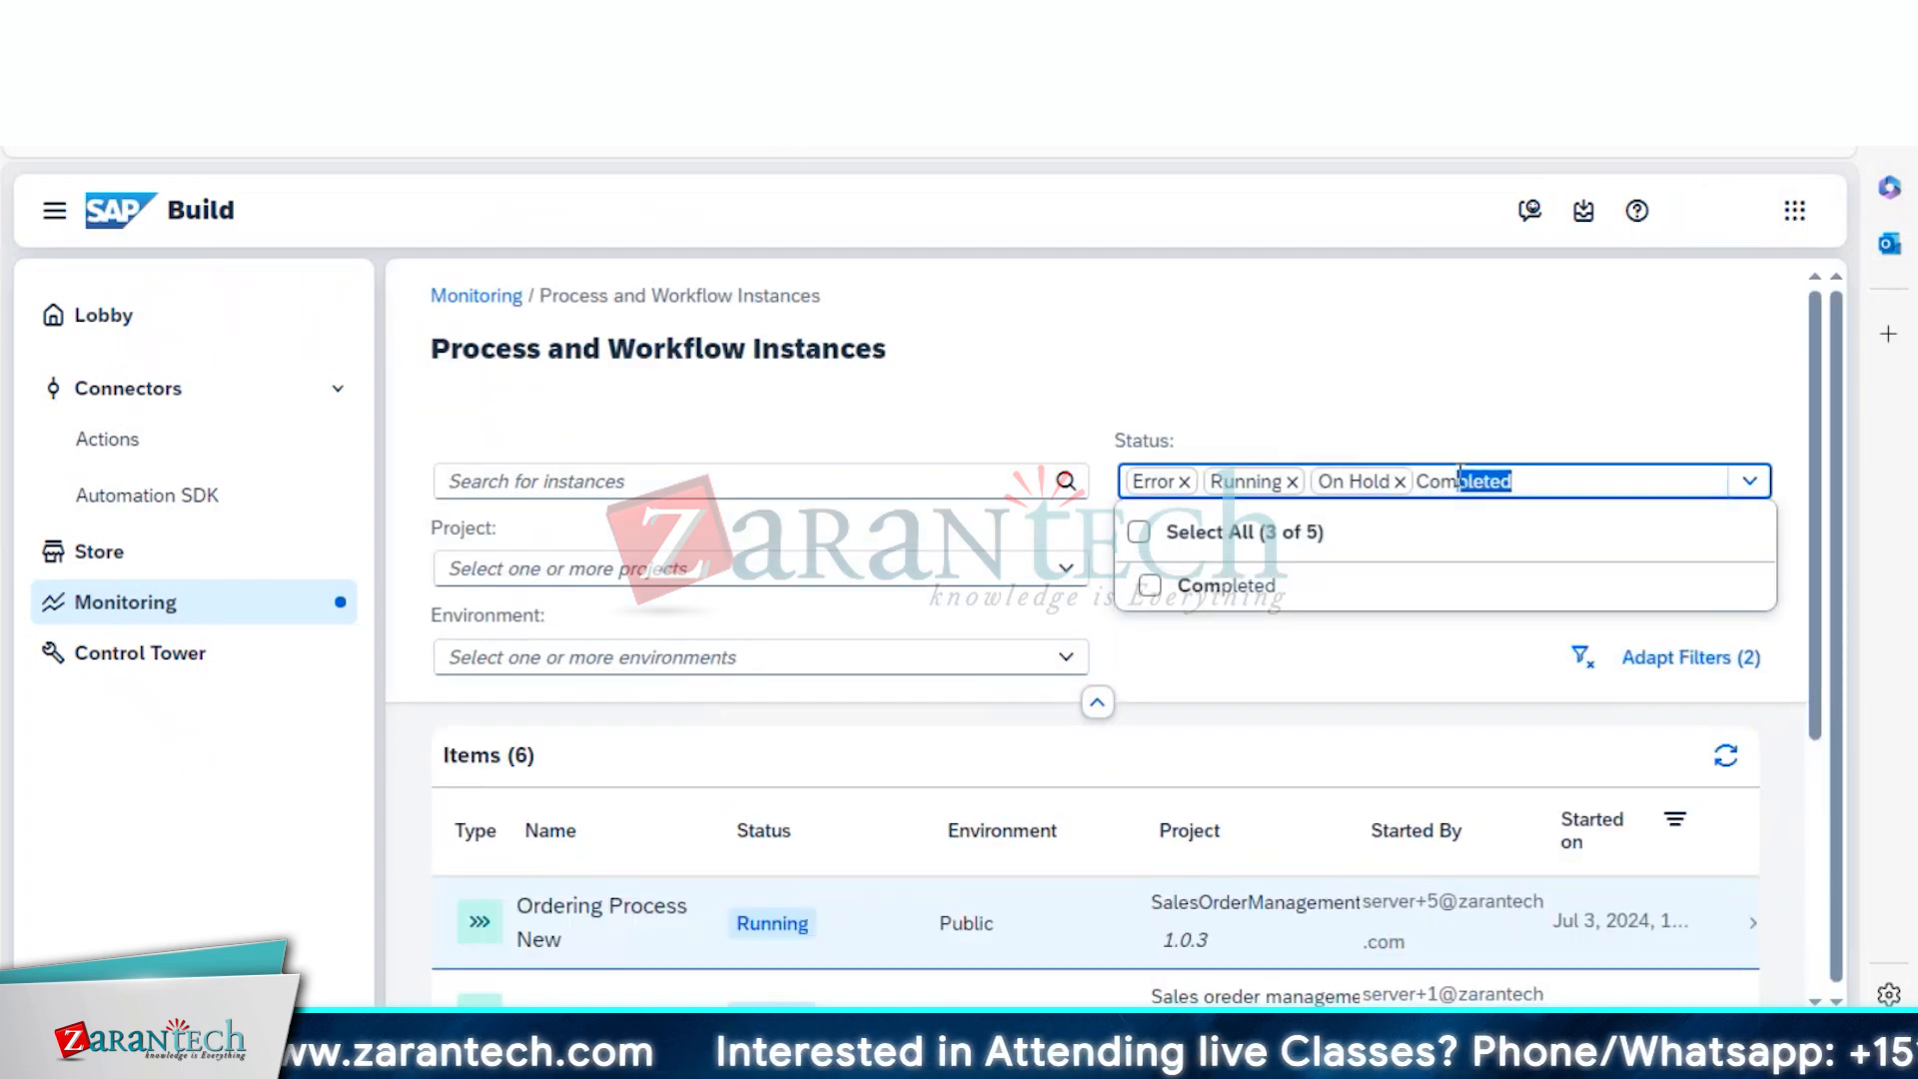
pyautogui.click(1250, 600)
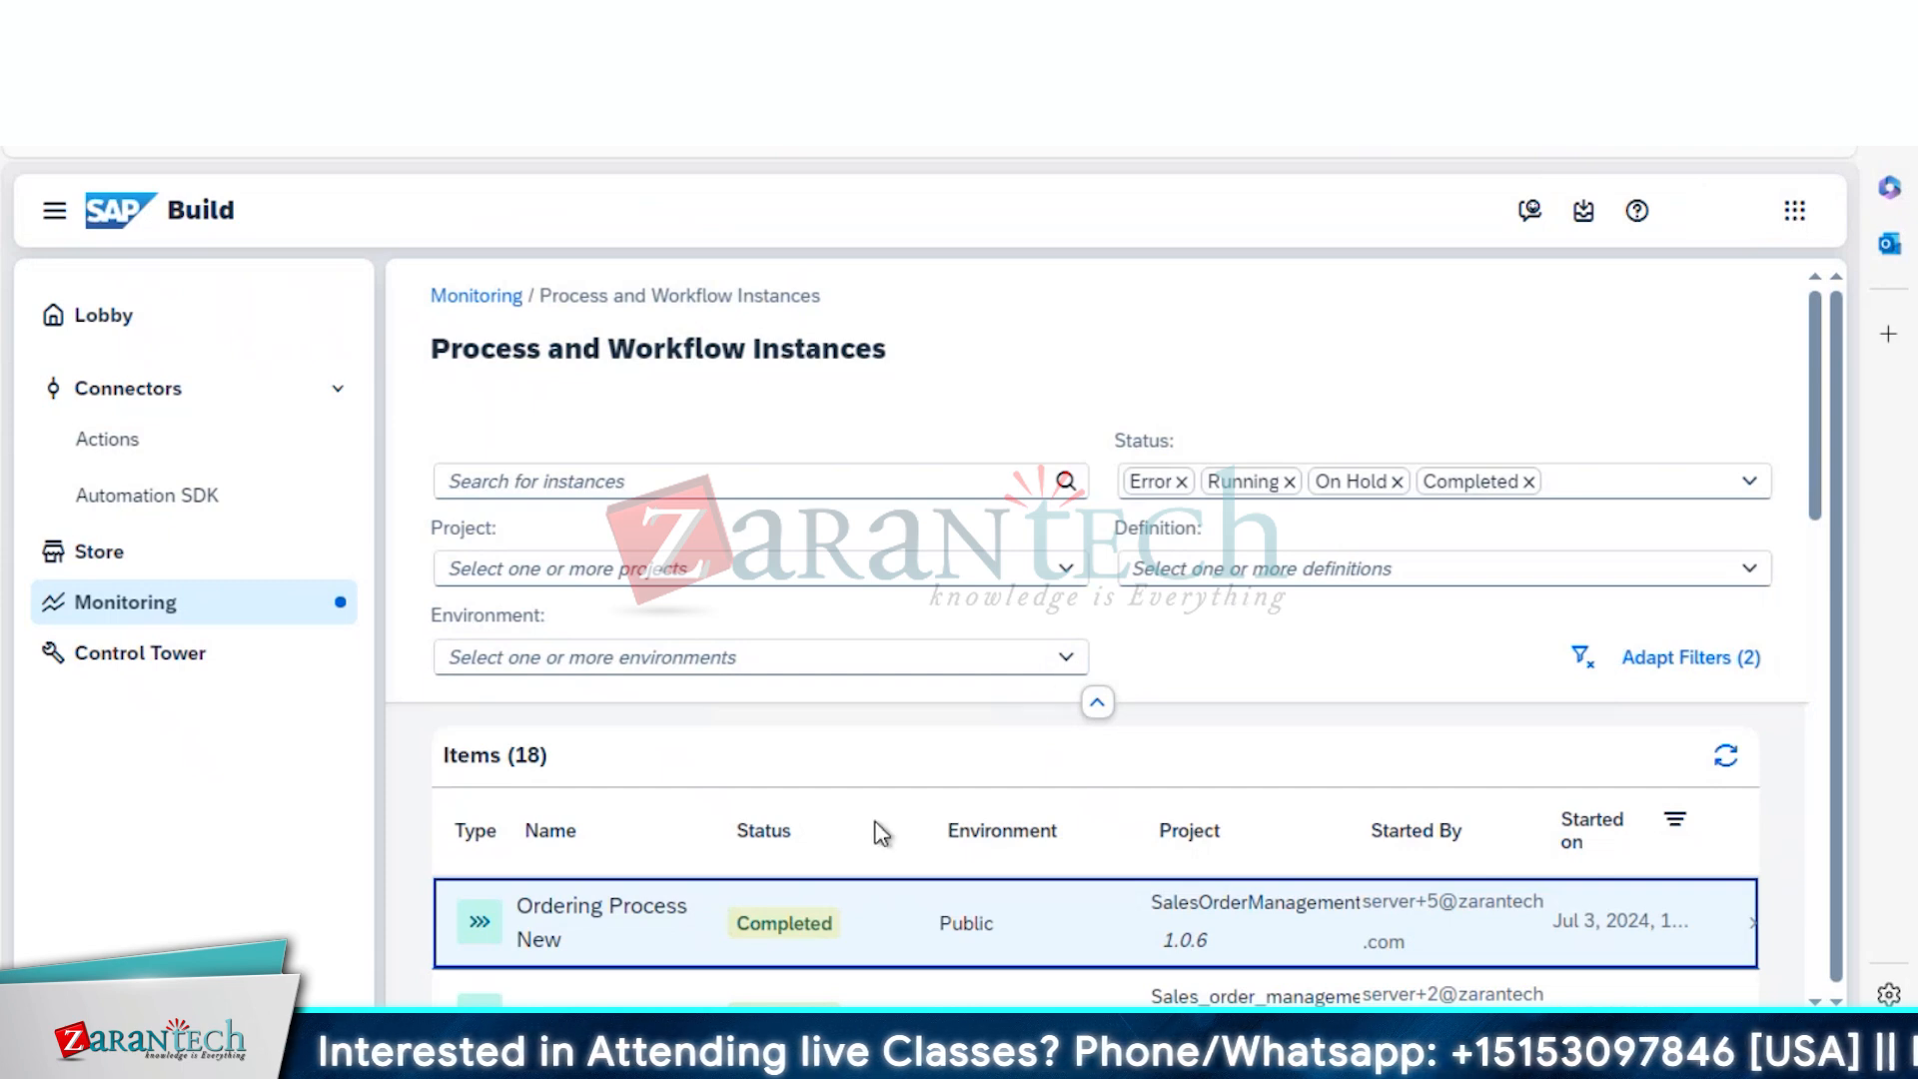
# Open the completed Ordering Process New instance and scroll its logs down to 'Instance completed successfully'
pyautogui.click(789, 919)
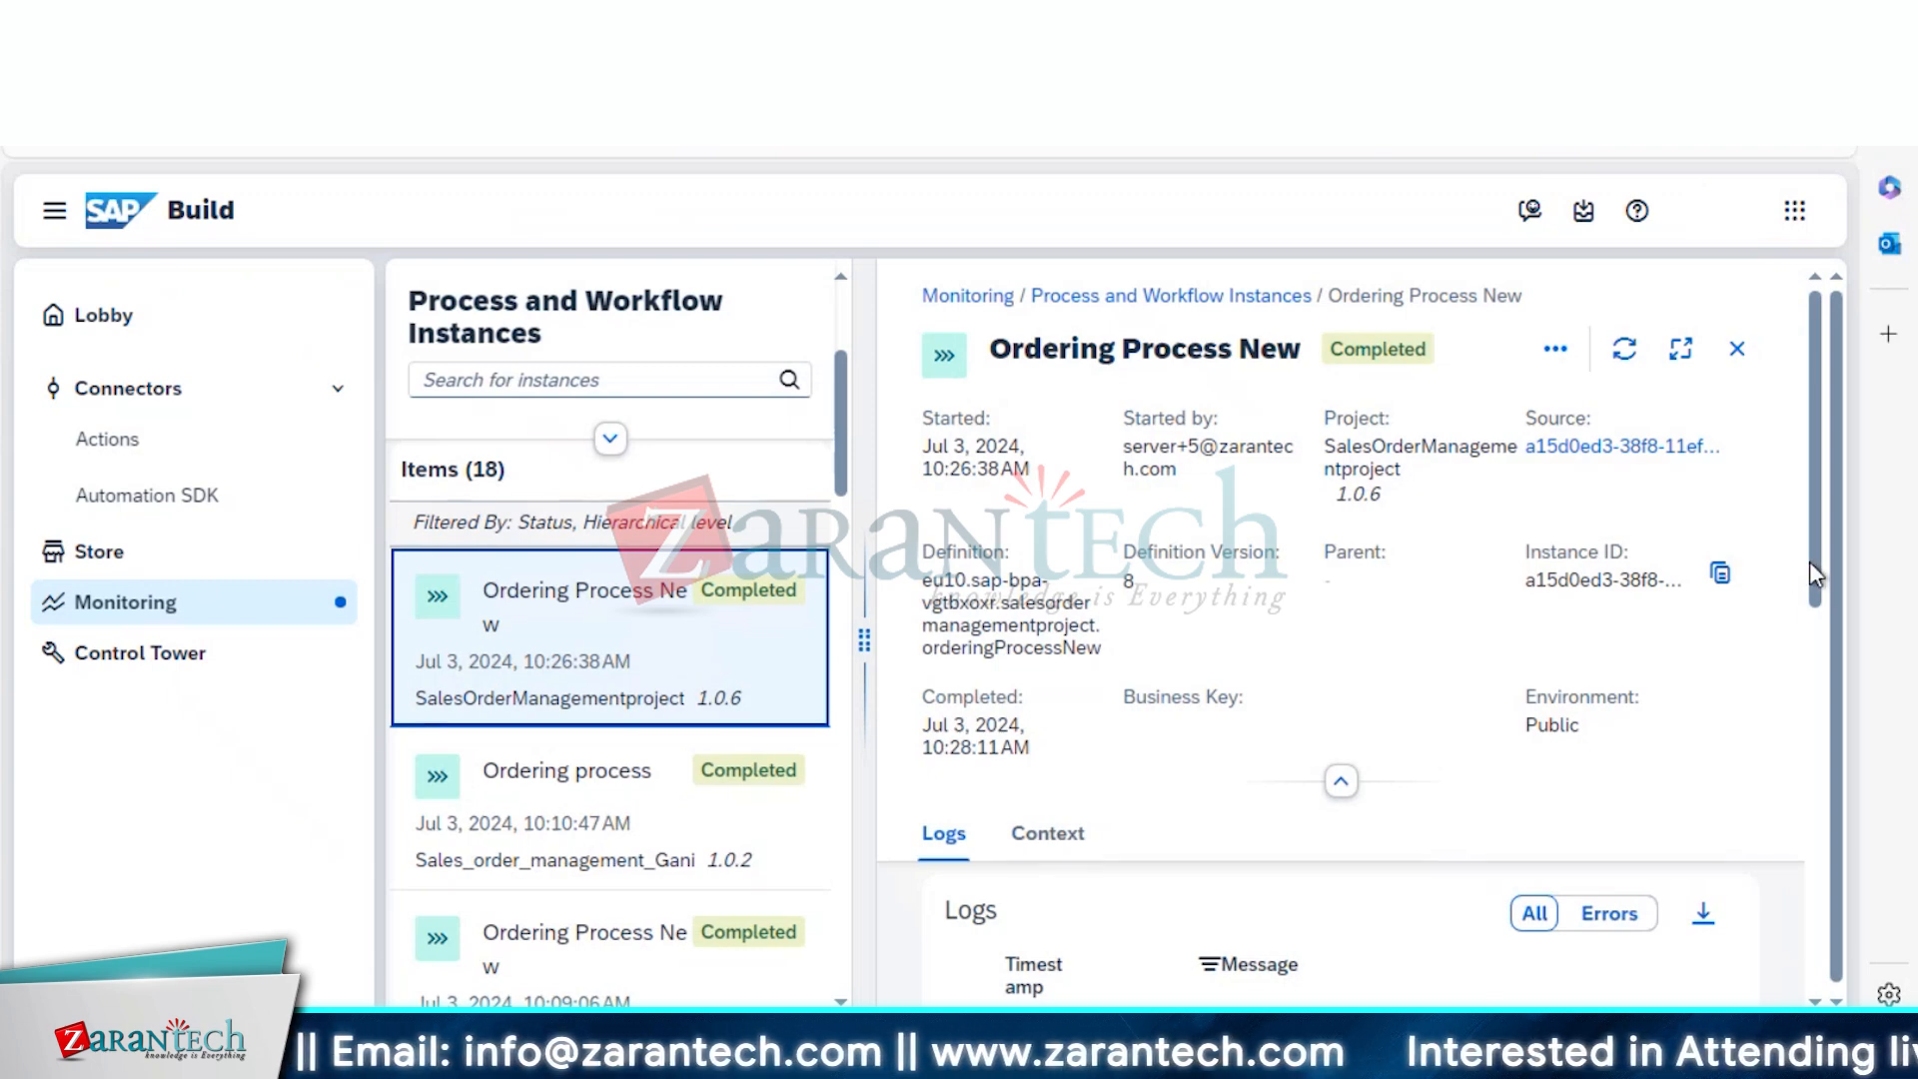
pyautogui.moveTo(1806, 564); pyautogui.dragTo(1768, 627)
pyautogui.scroll(3, 1774, 619)
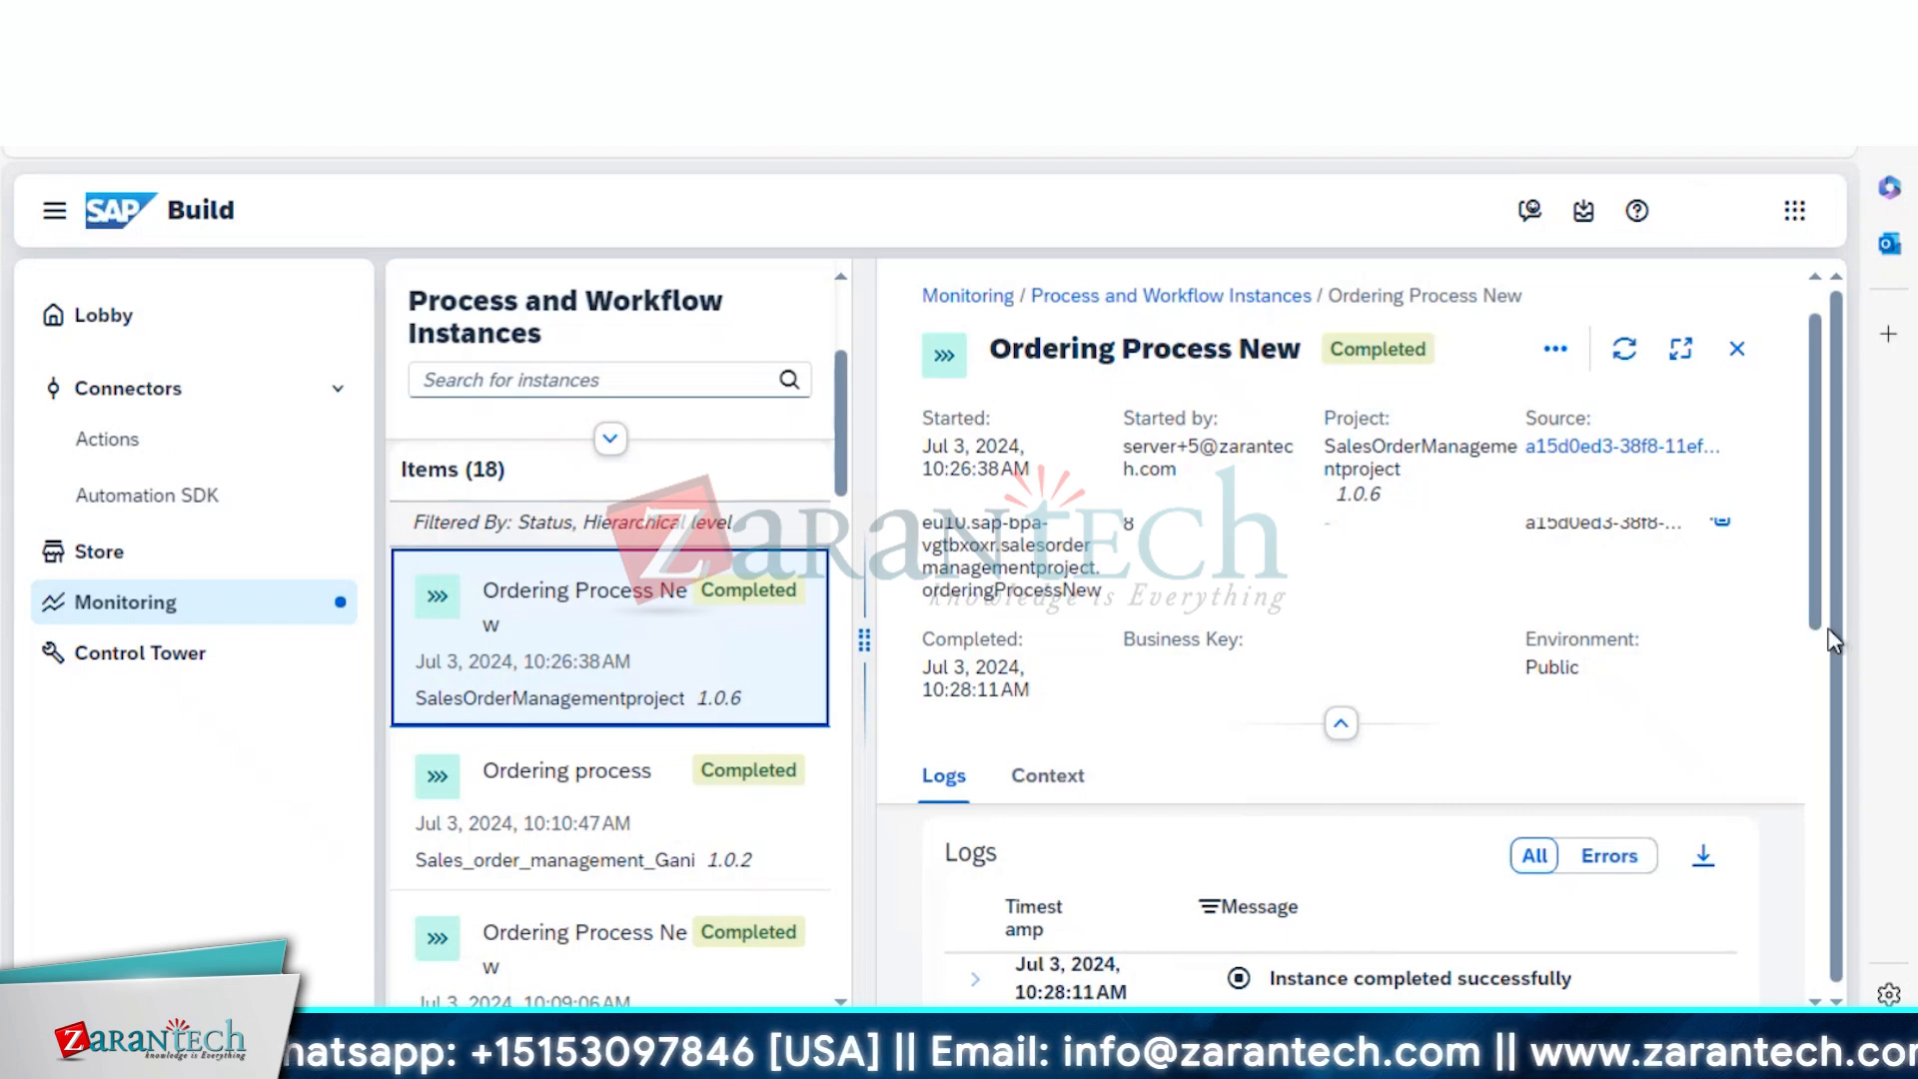
pyautogui.moveTo(1824, 608); pyautogui.dragTo(1830, 813)
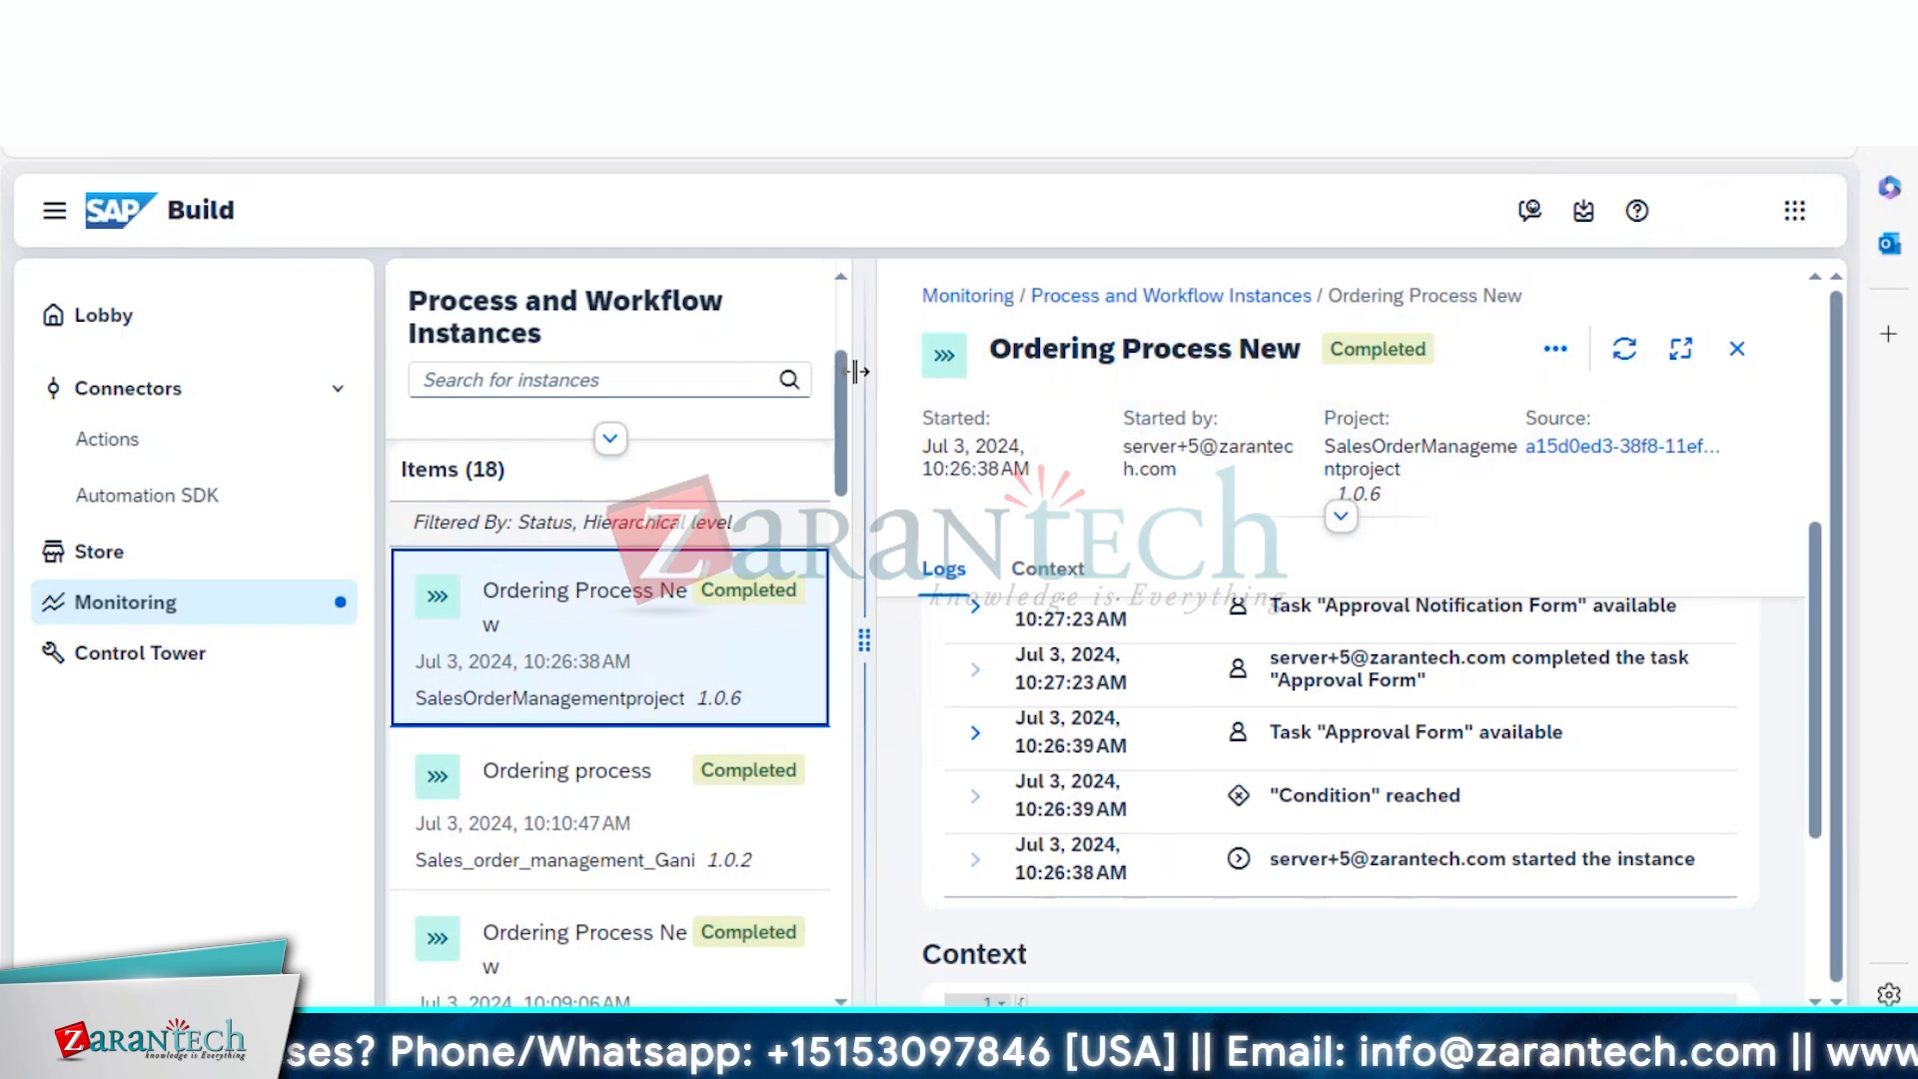
# Switch browser tabs back to the SalesOrderManagementproject process editor
pyautogui.click(679, 35)
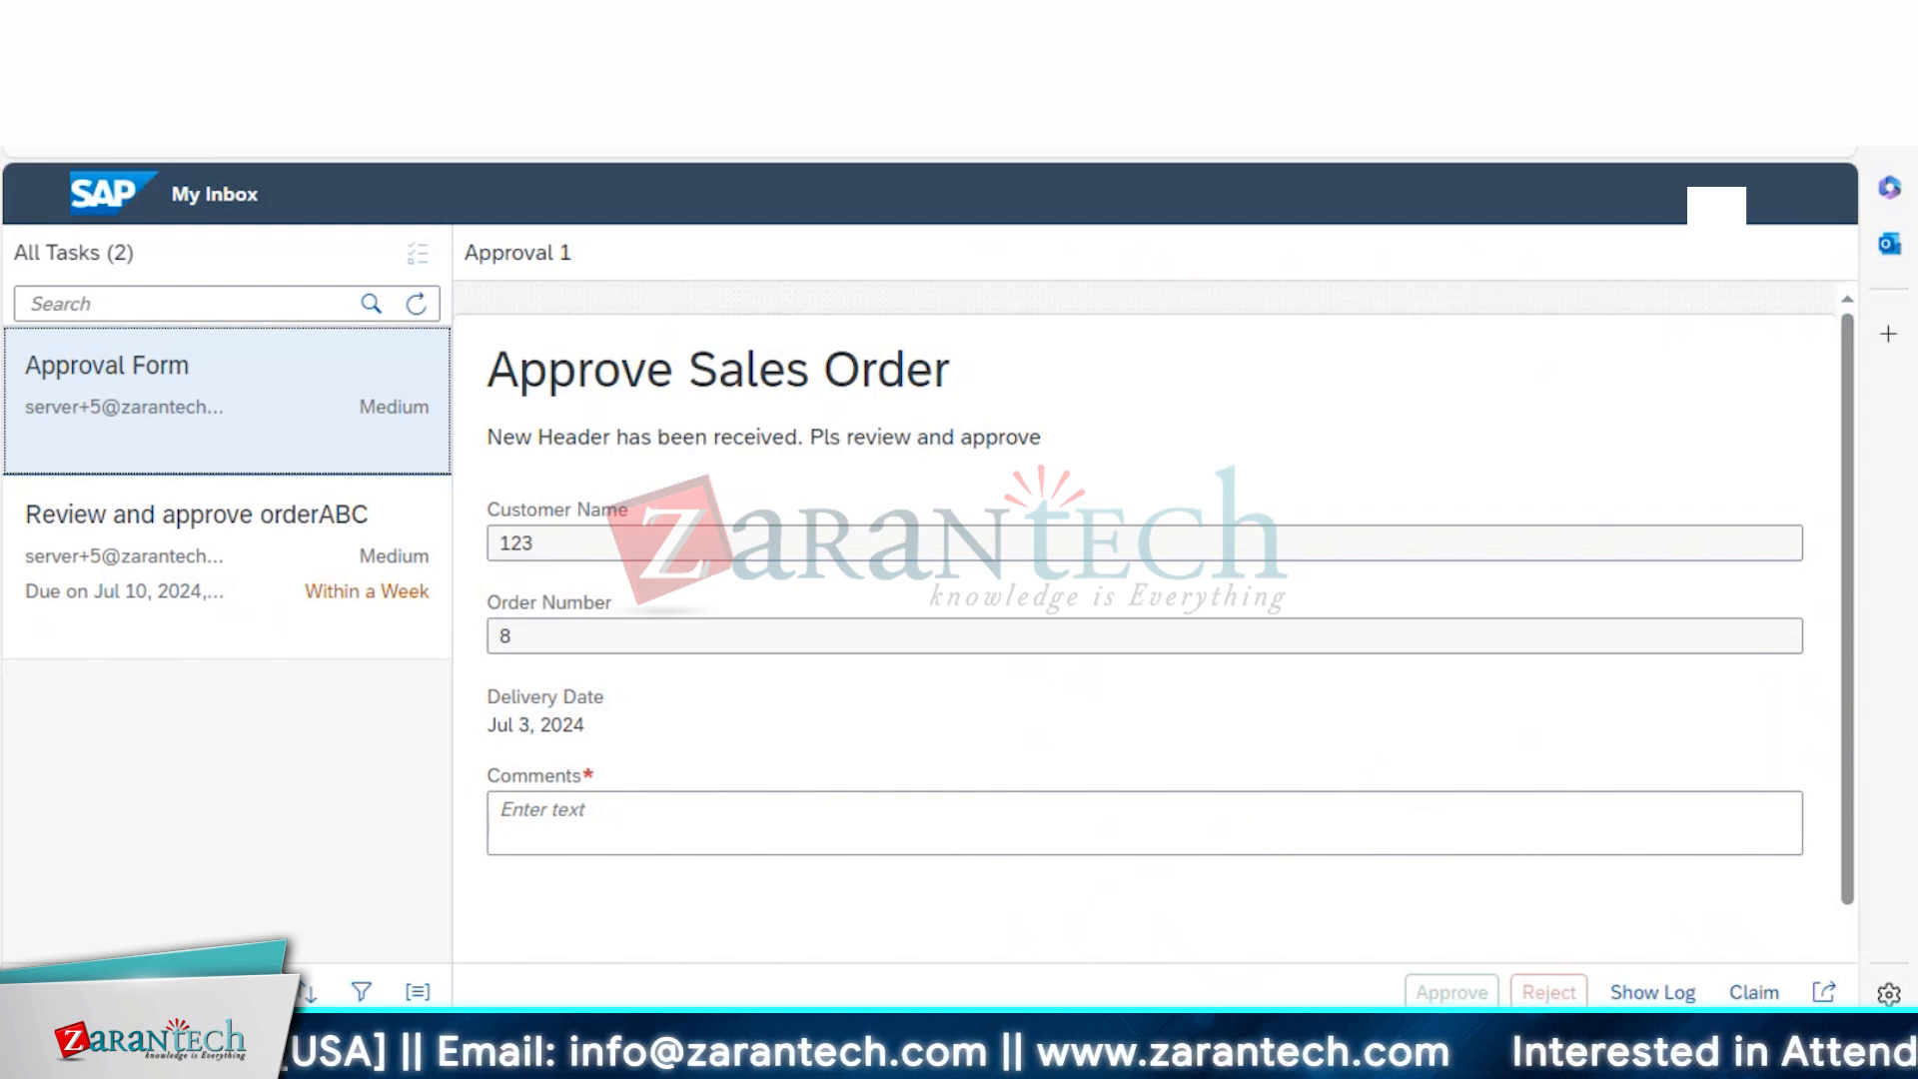
pyautogui.click(420, 35)
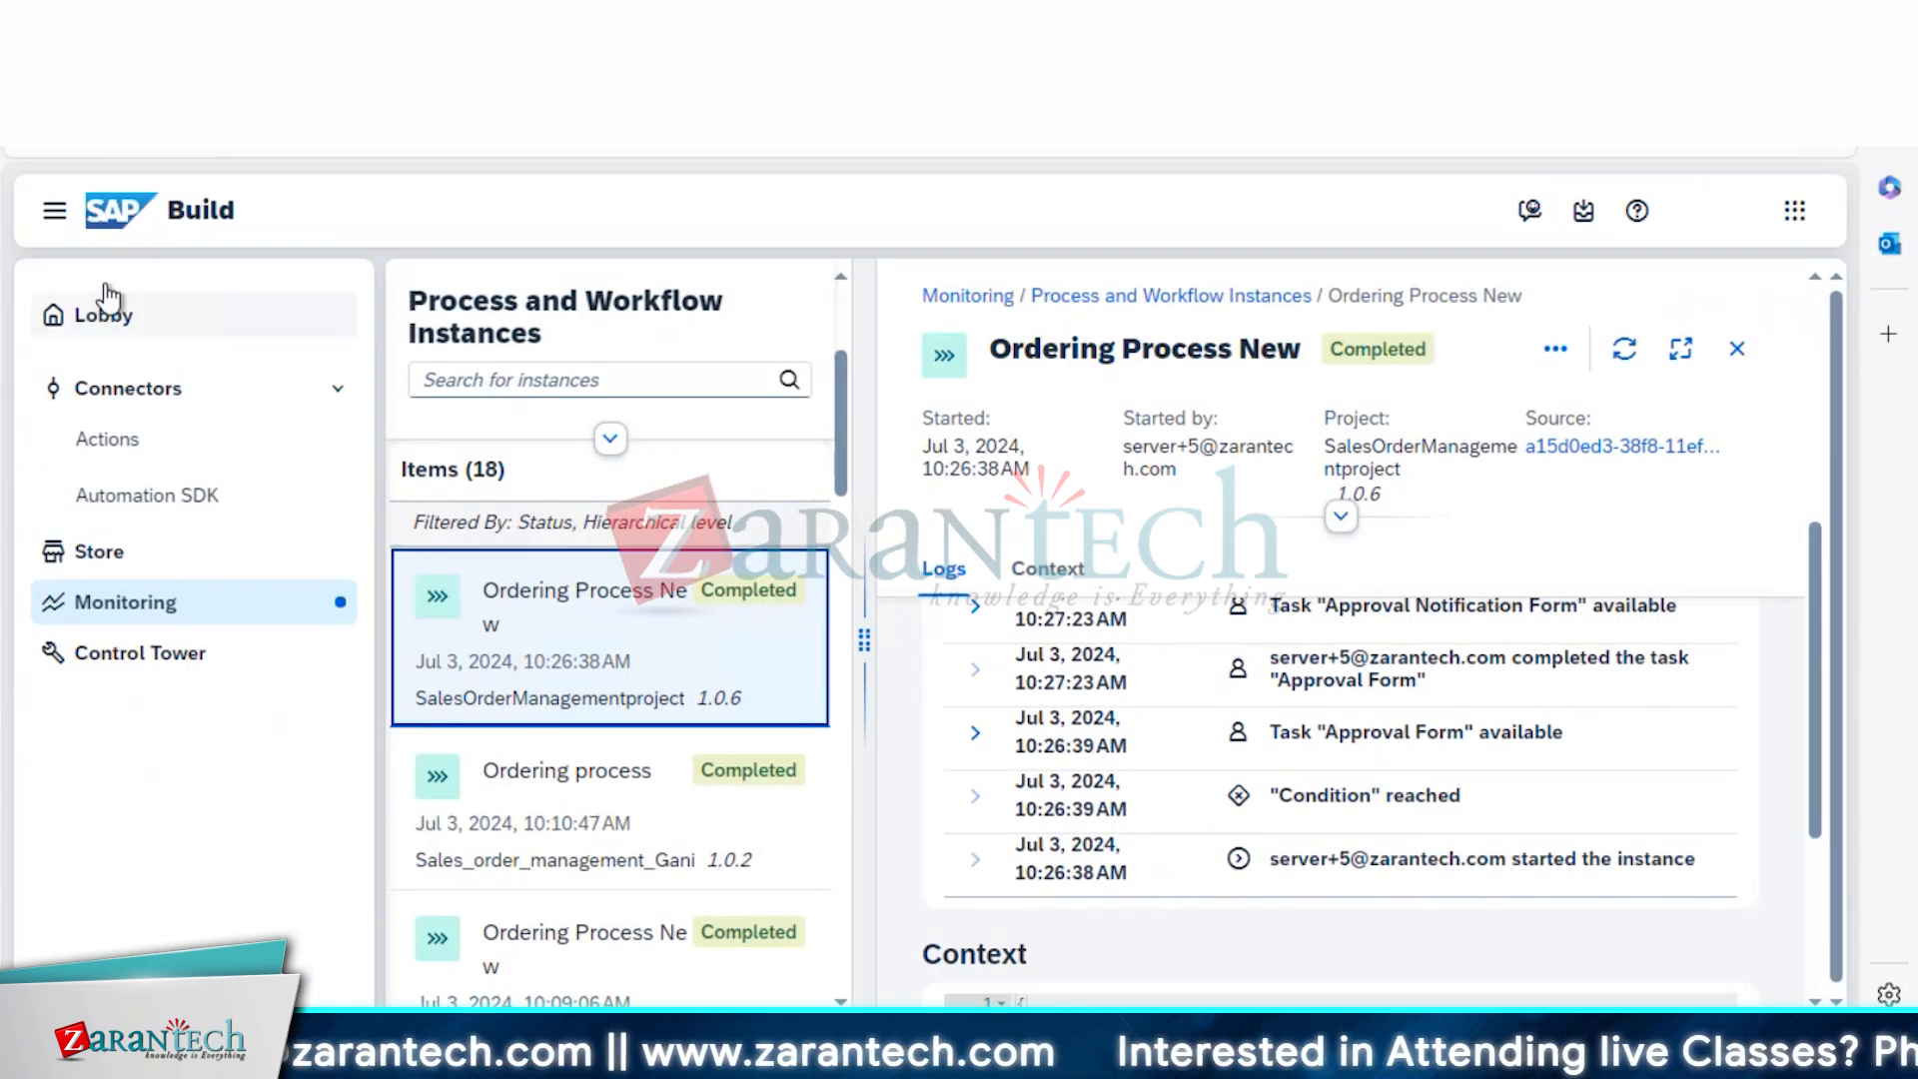
pyautogui.click(679, 35)
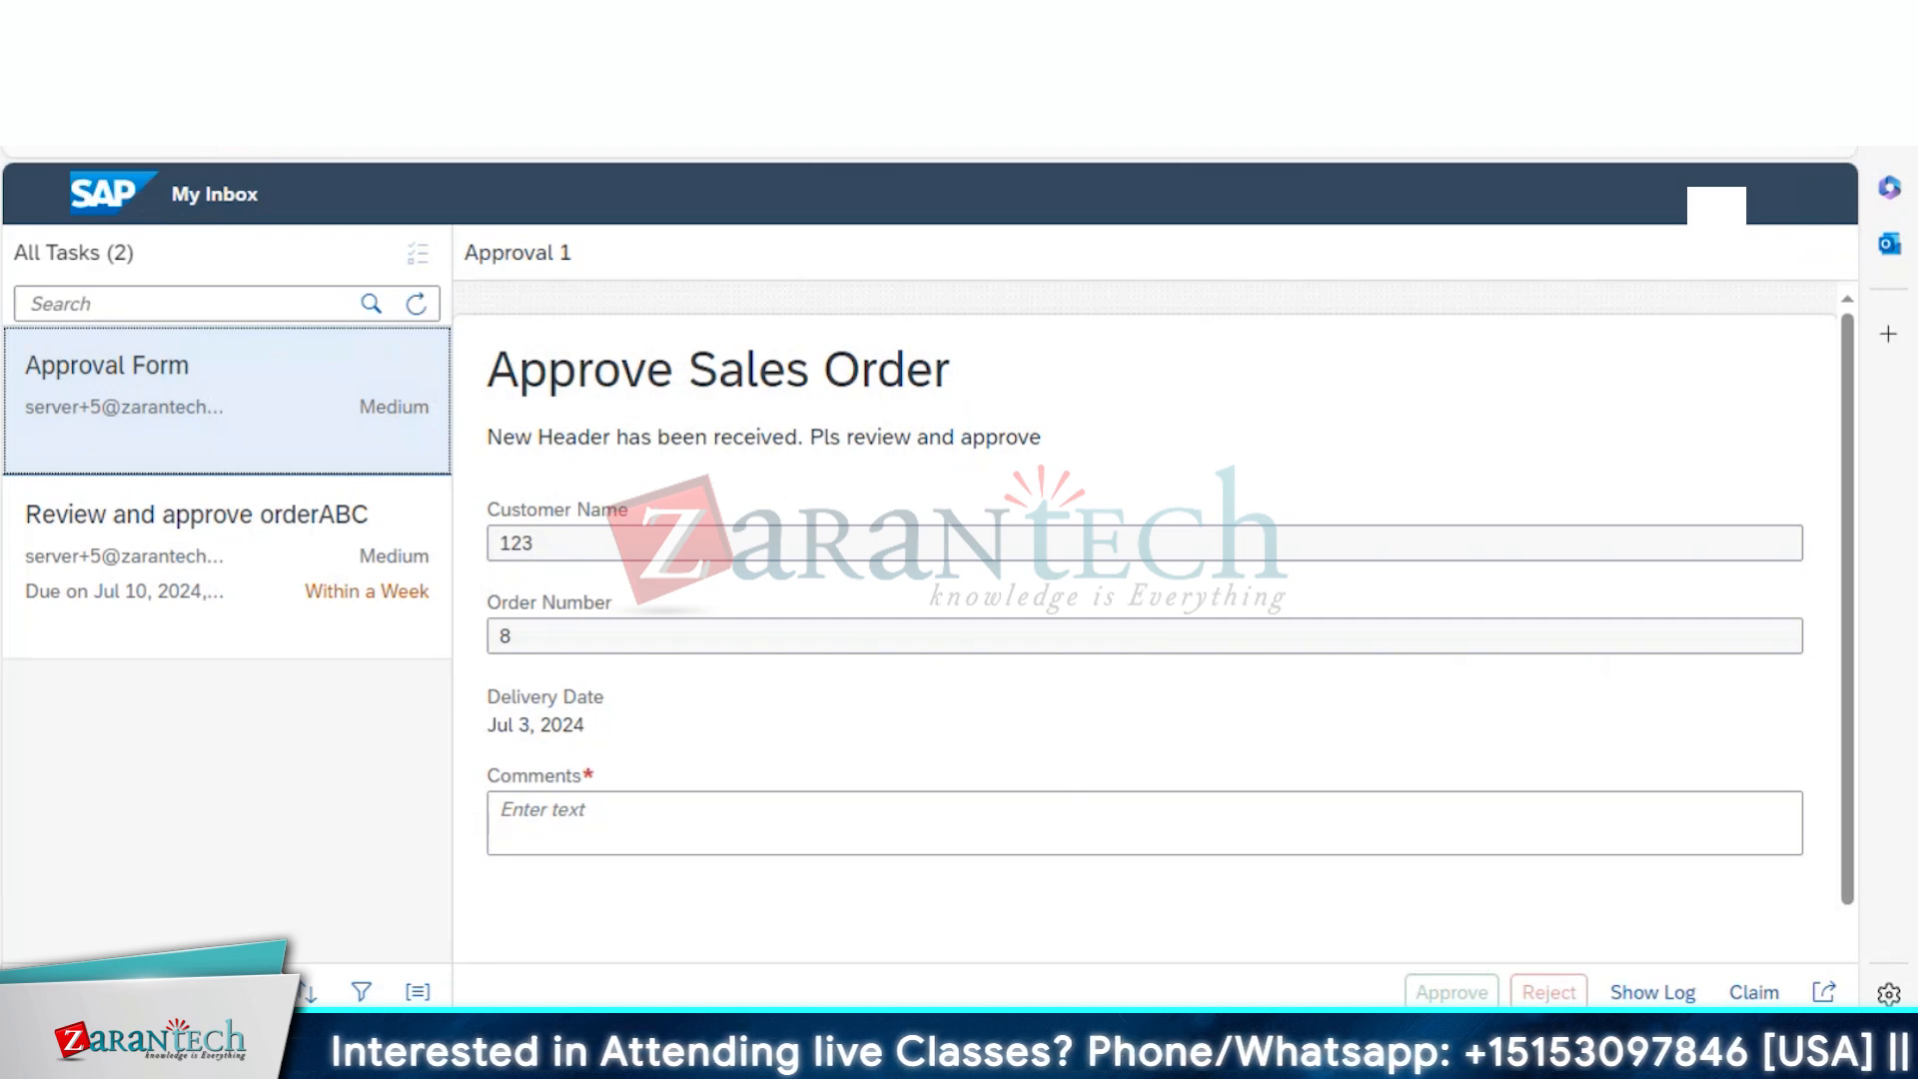
pyautogui.click(480, 35)
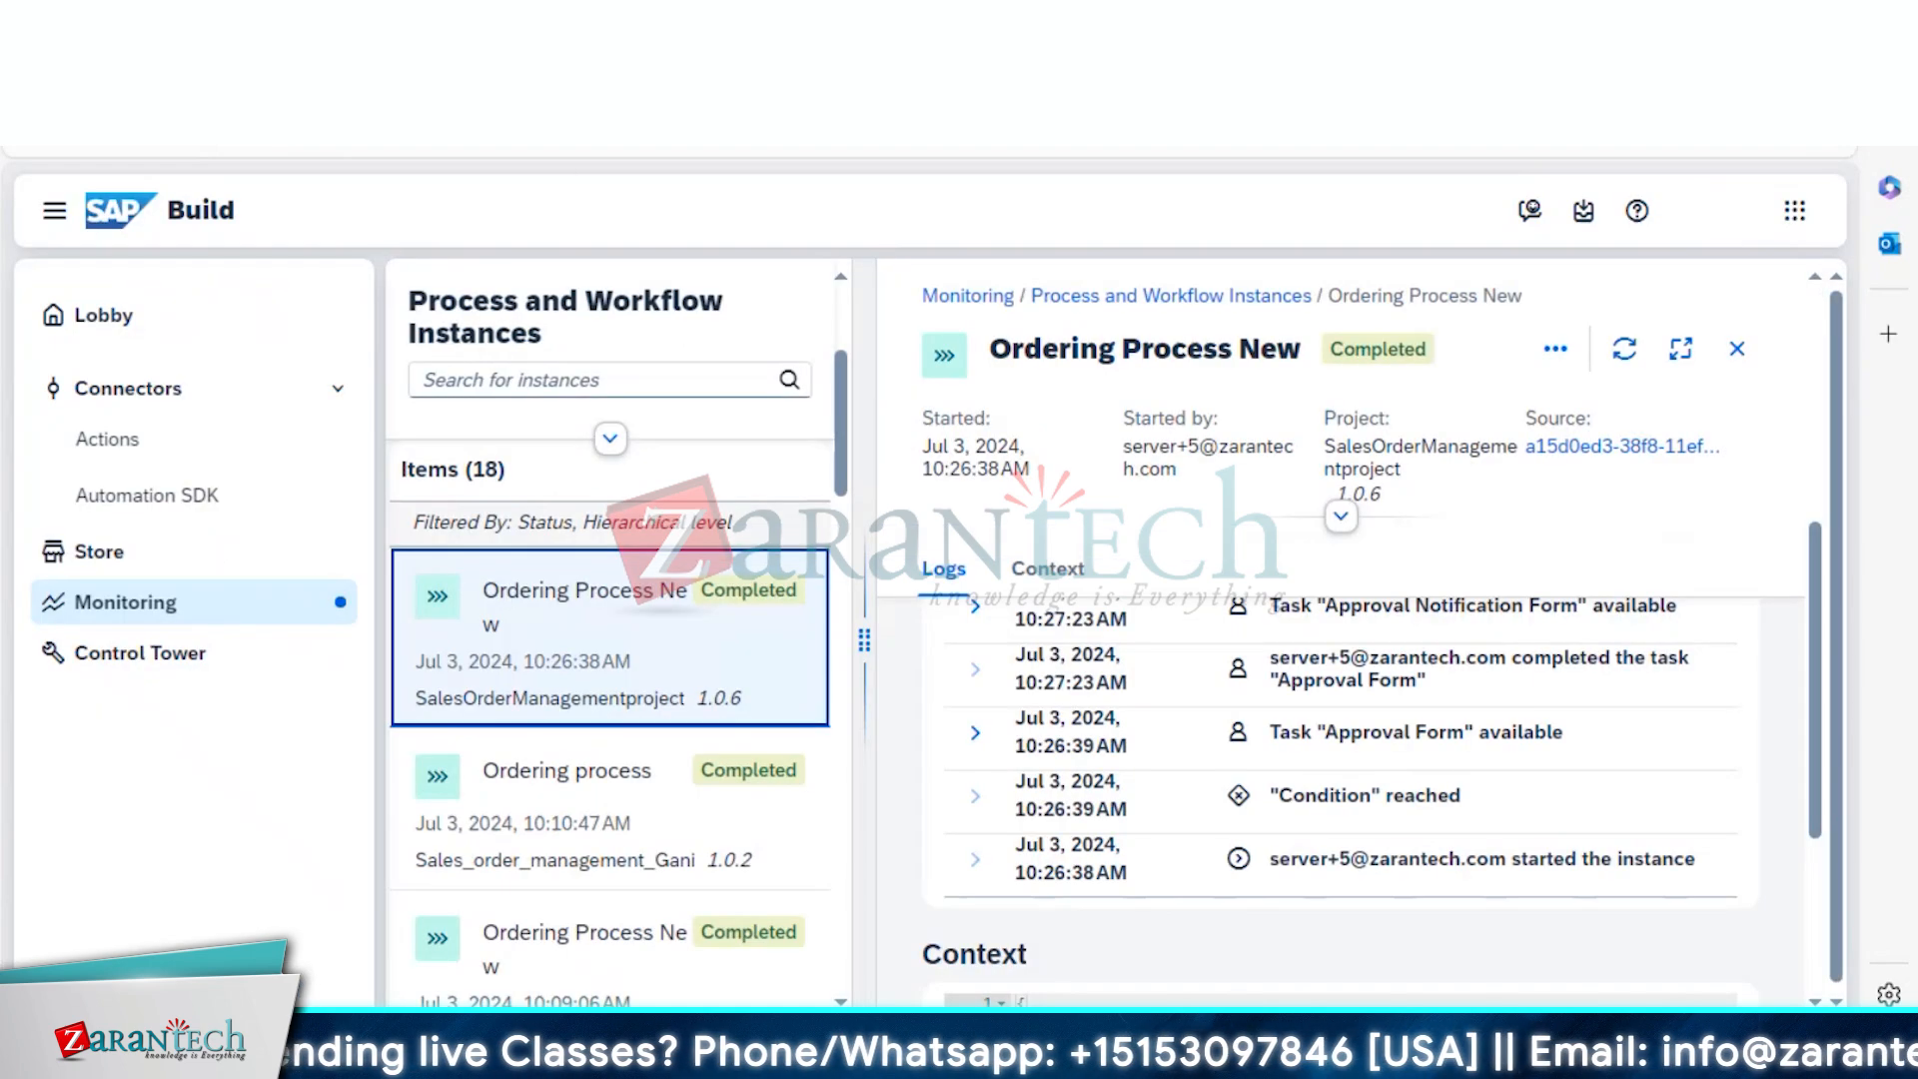
pyautogui.click(299, 35)
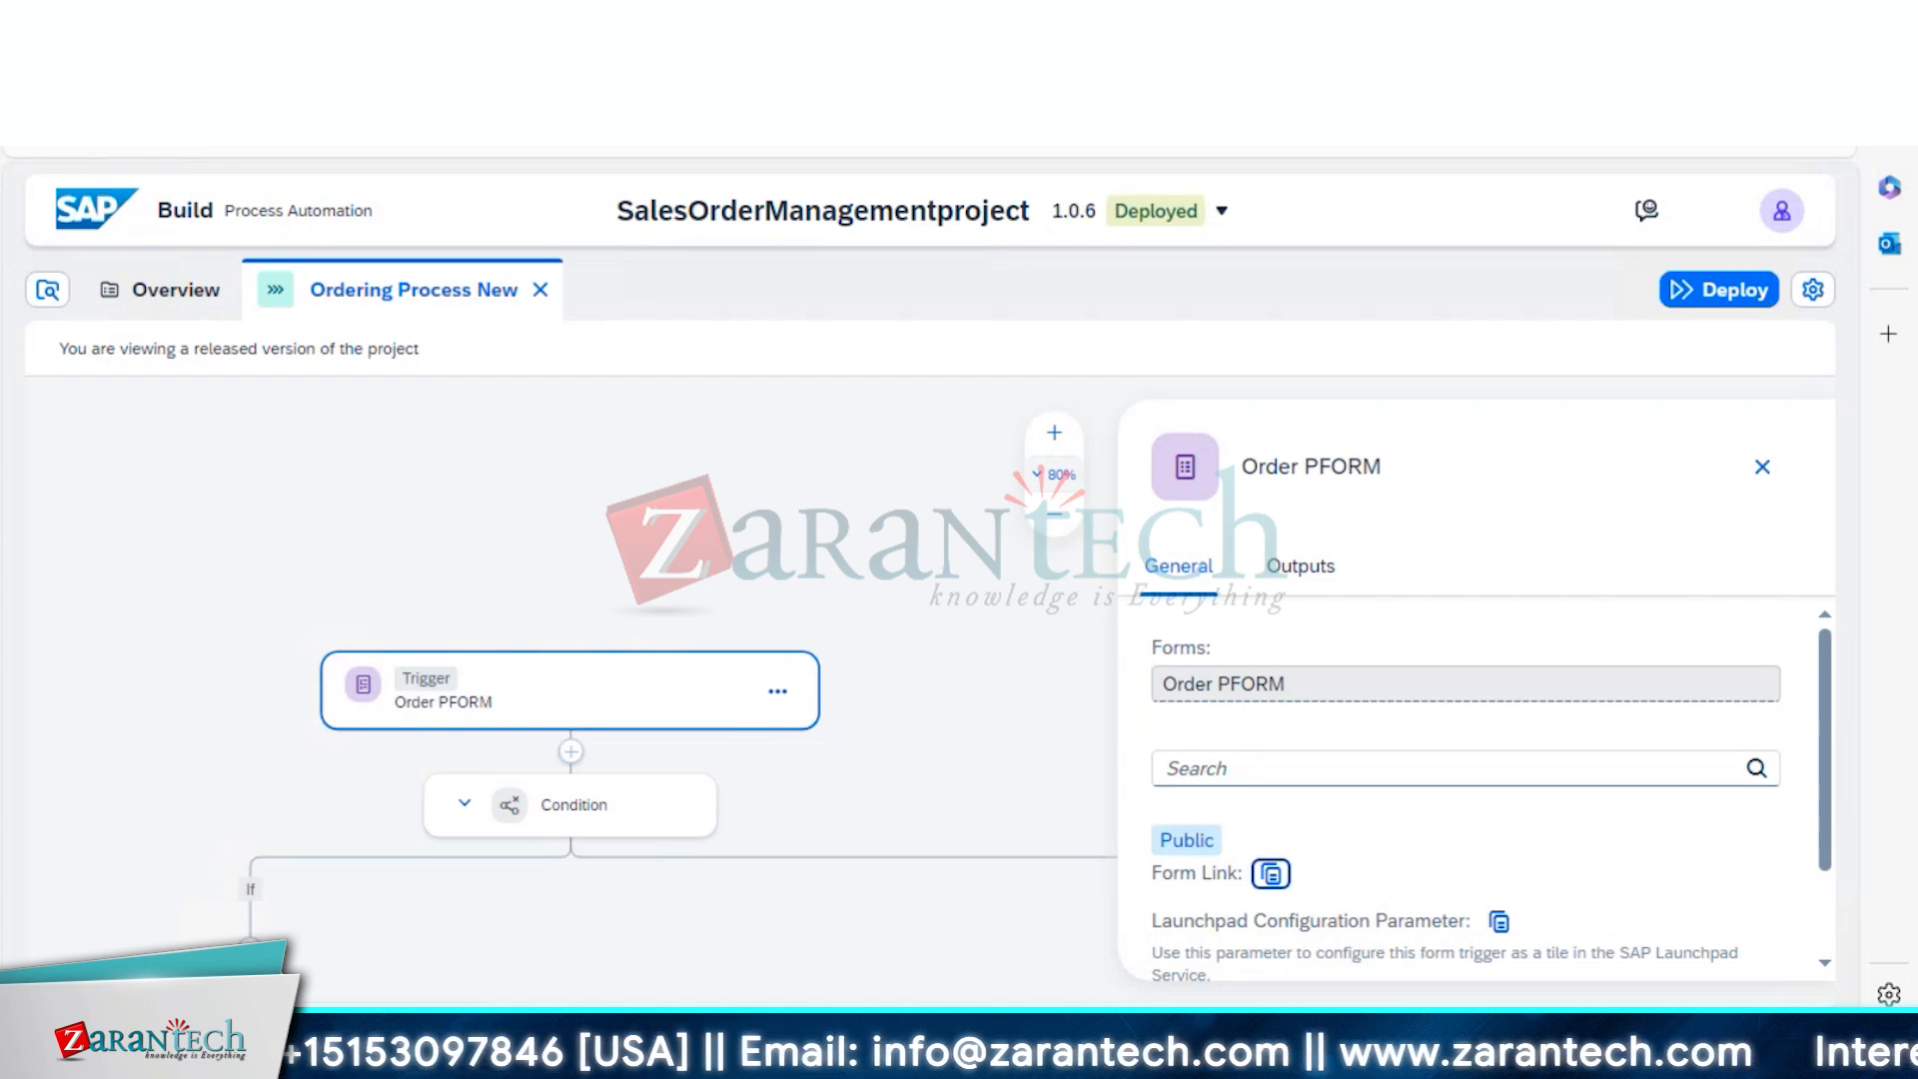
pyautogui.click(639, 35)
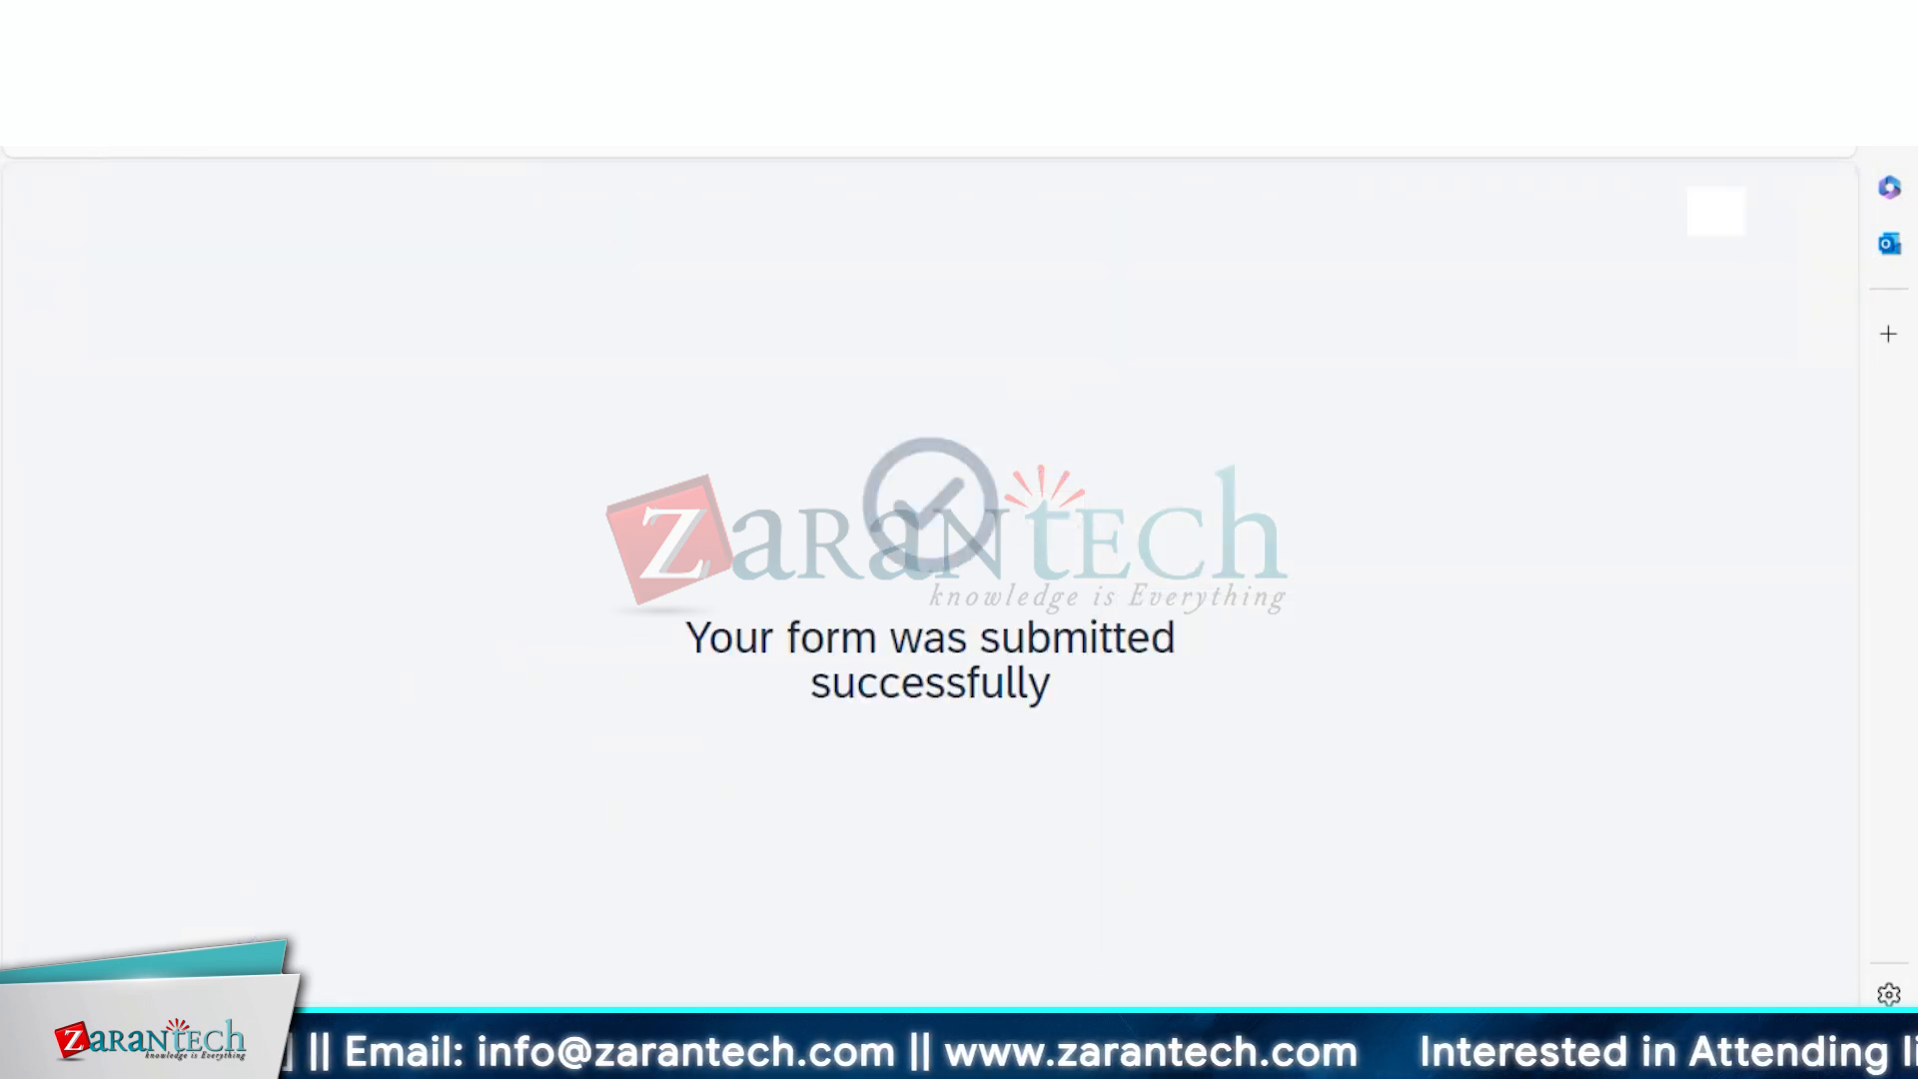
pyautogui.click(300, 35)
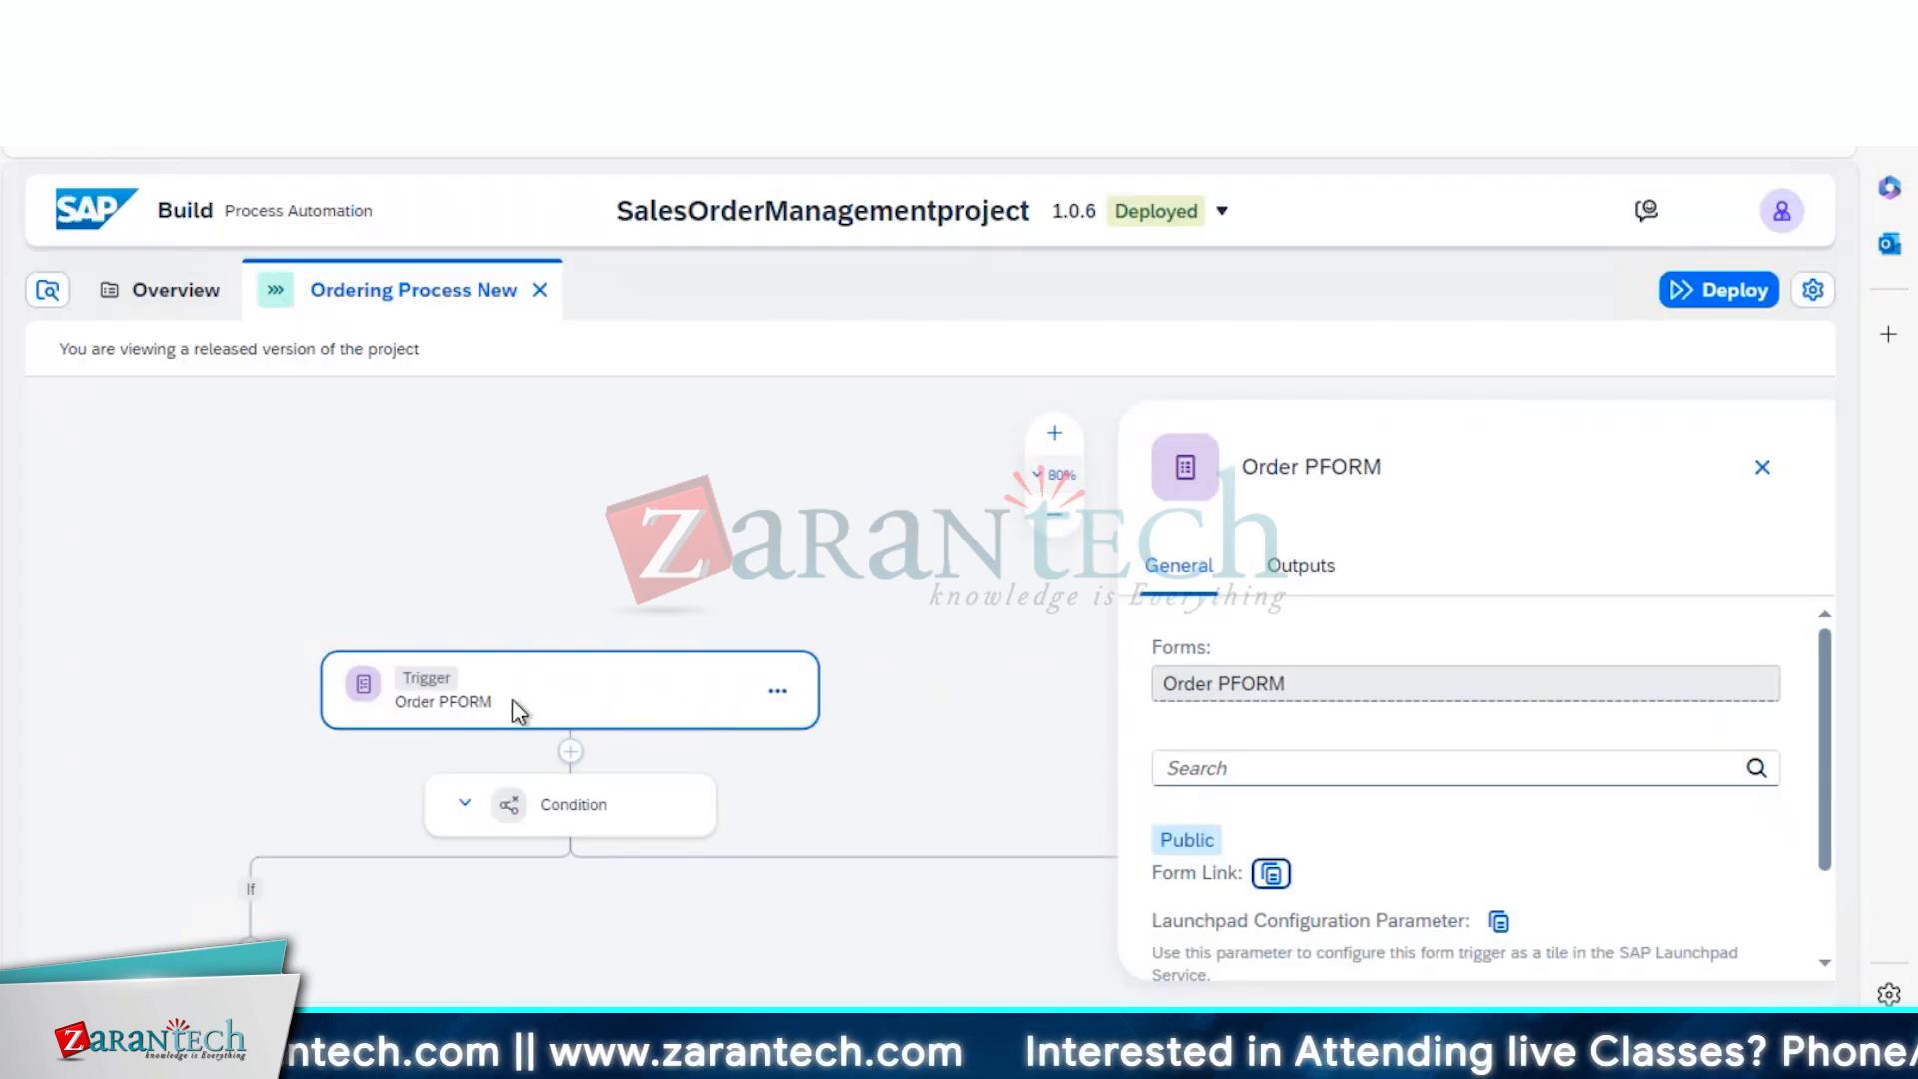
# Select the Order PFORM trigger and check that version 1.0.6 is deployed to Public
pyautogui.click(517, 712)
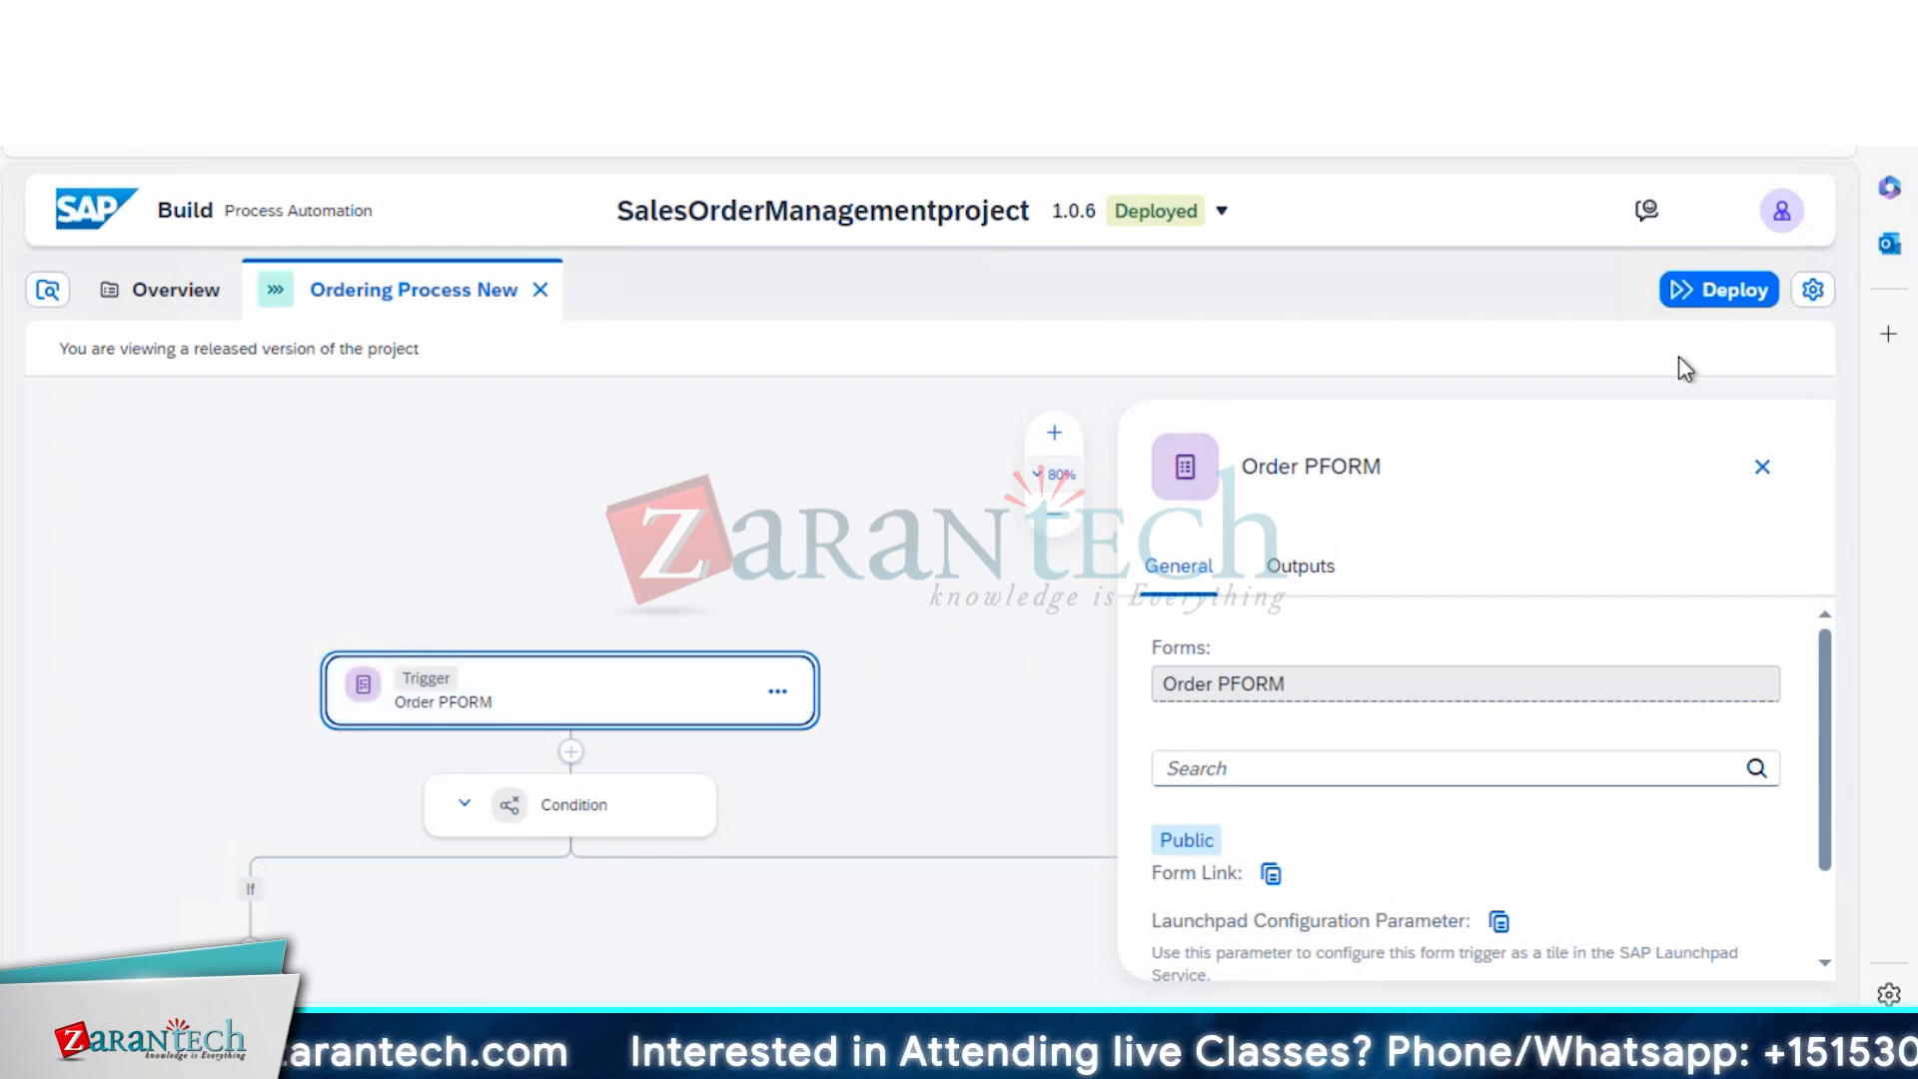
pyautogui.click(1707, 300)
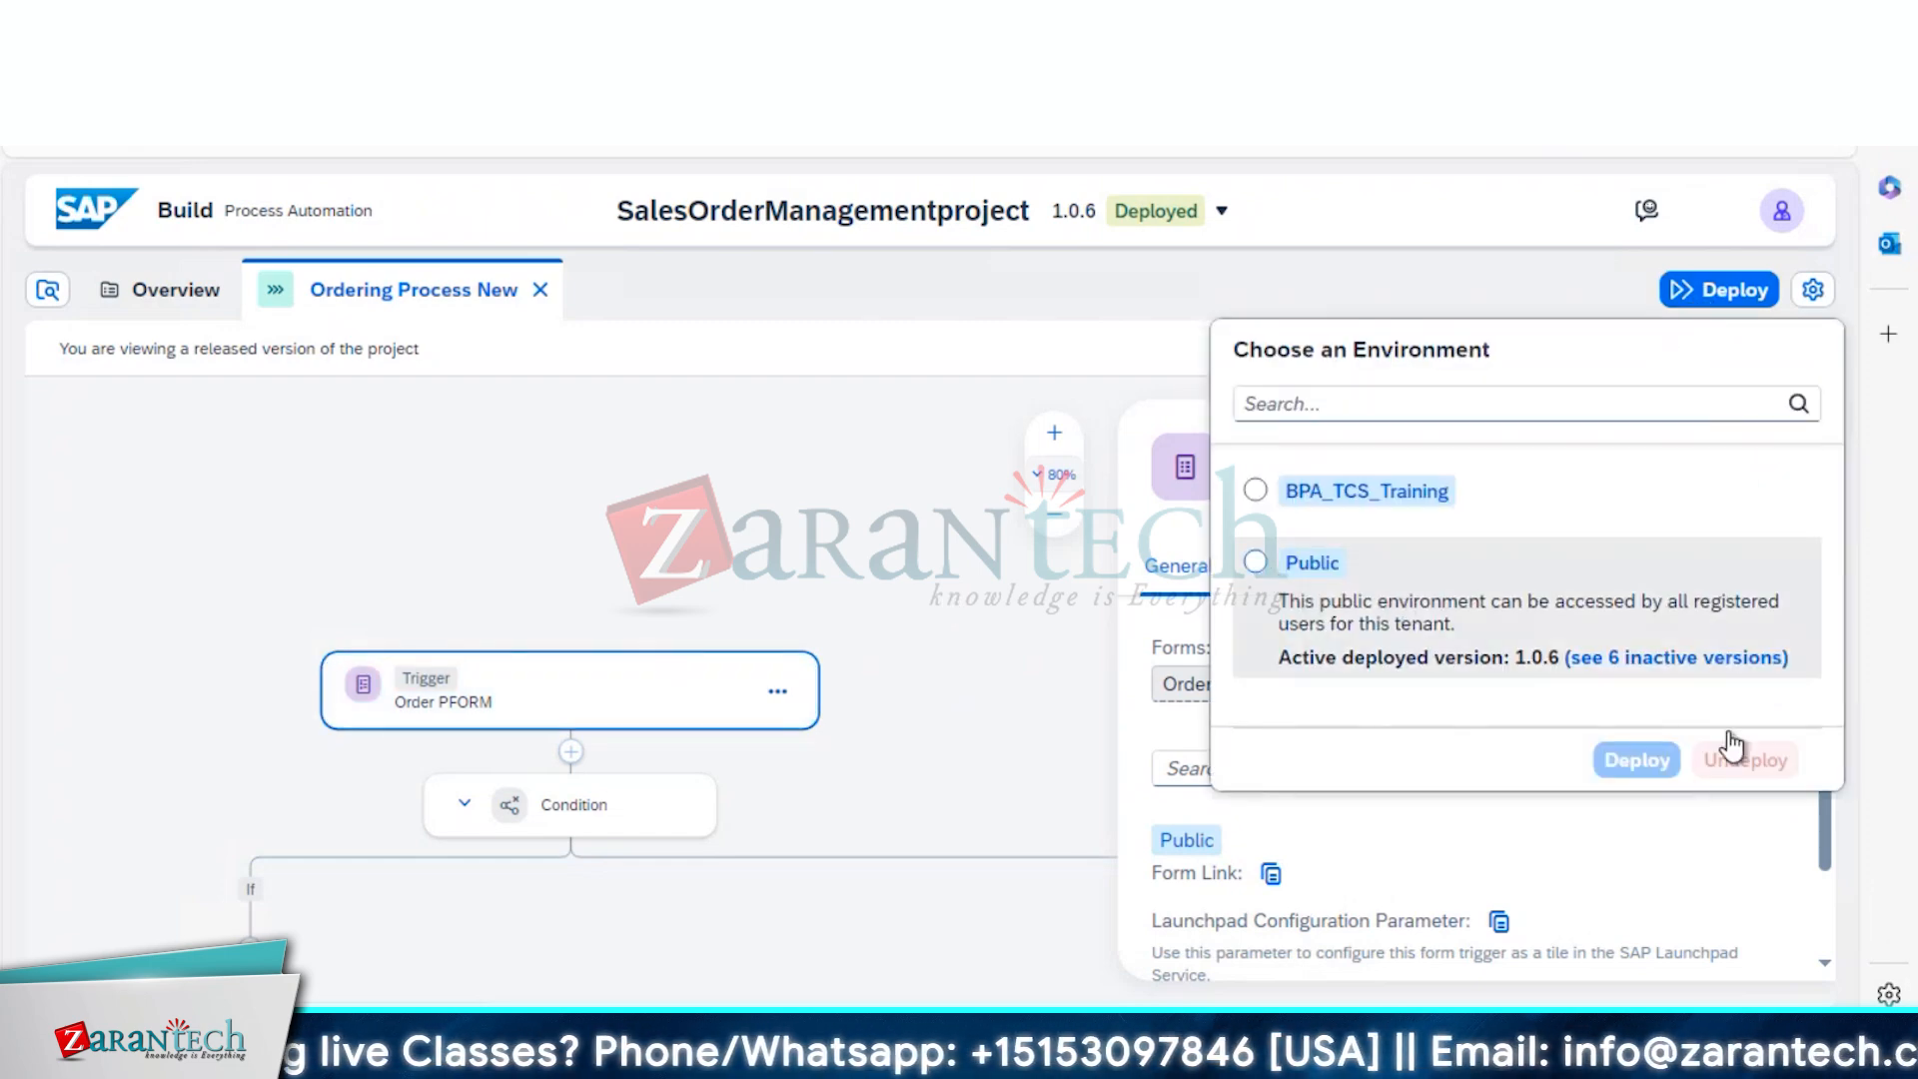
pyautogui.click(1524, 295)
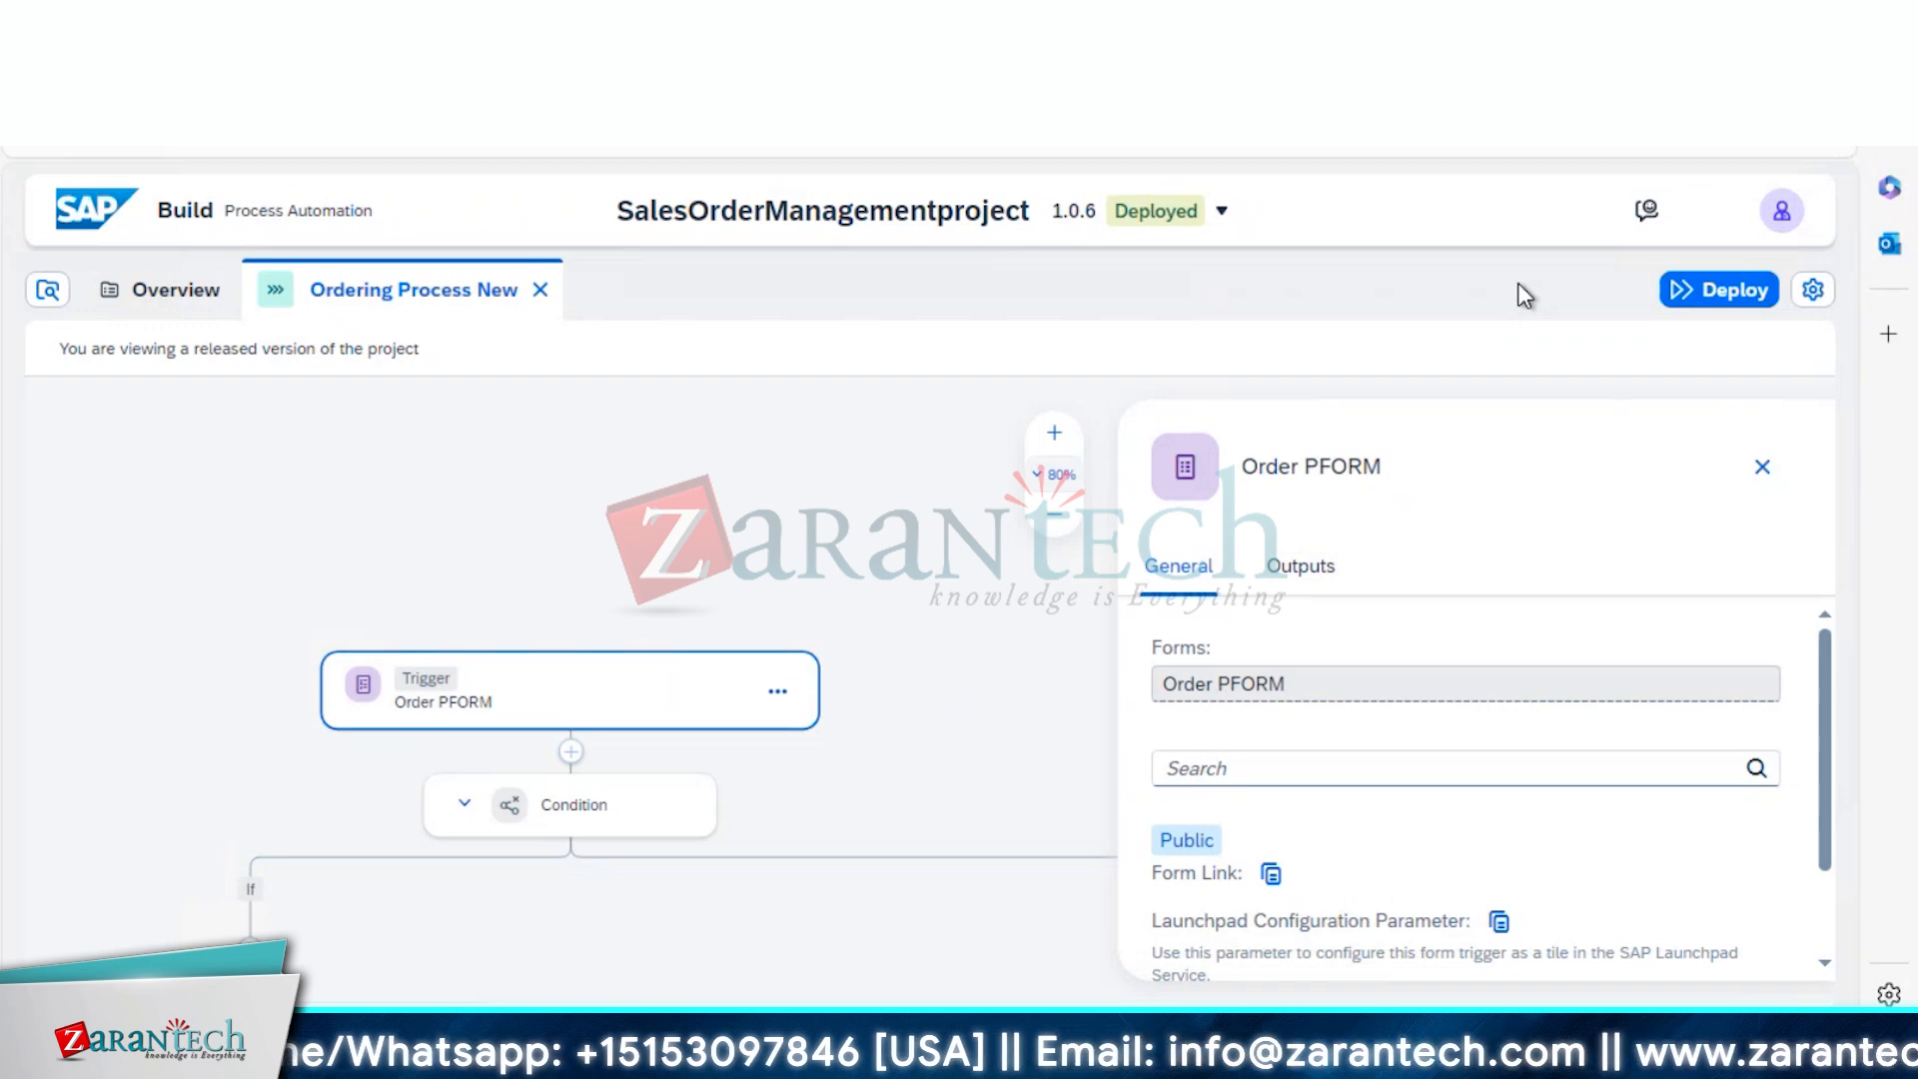
# Open the public order form and enter a customer number, amount 15 and shipping country USA
pyautogui.click(1268, 875)
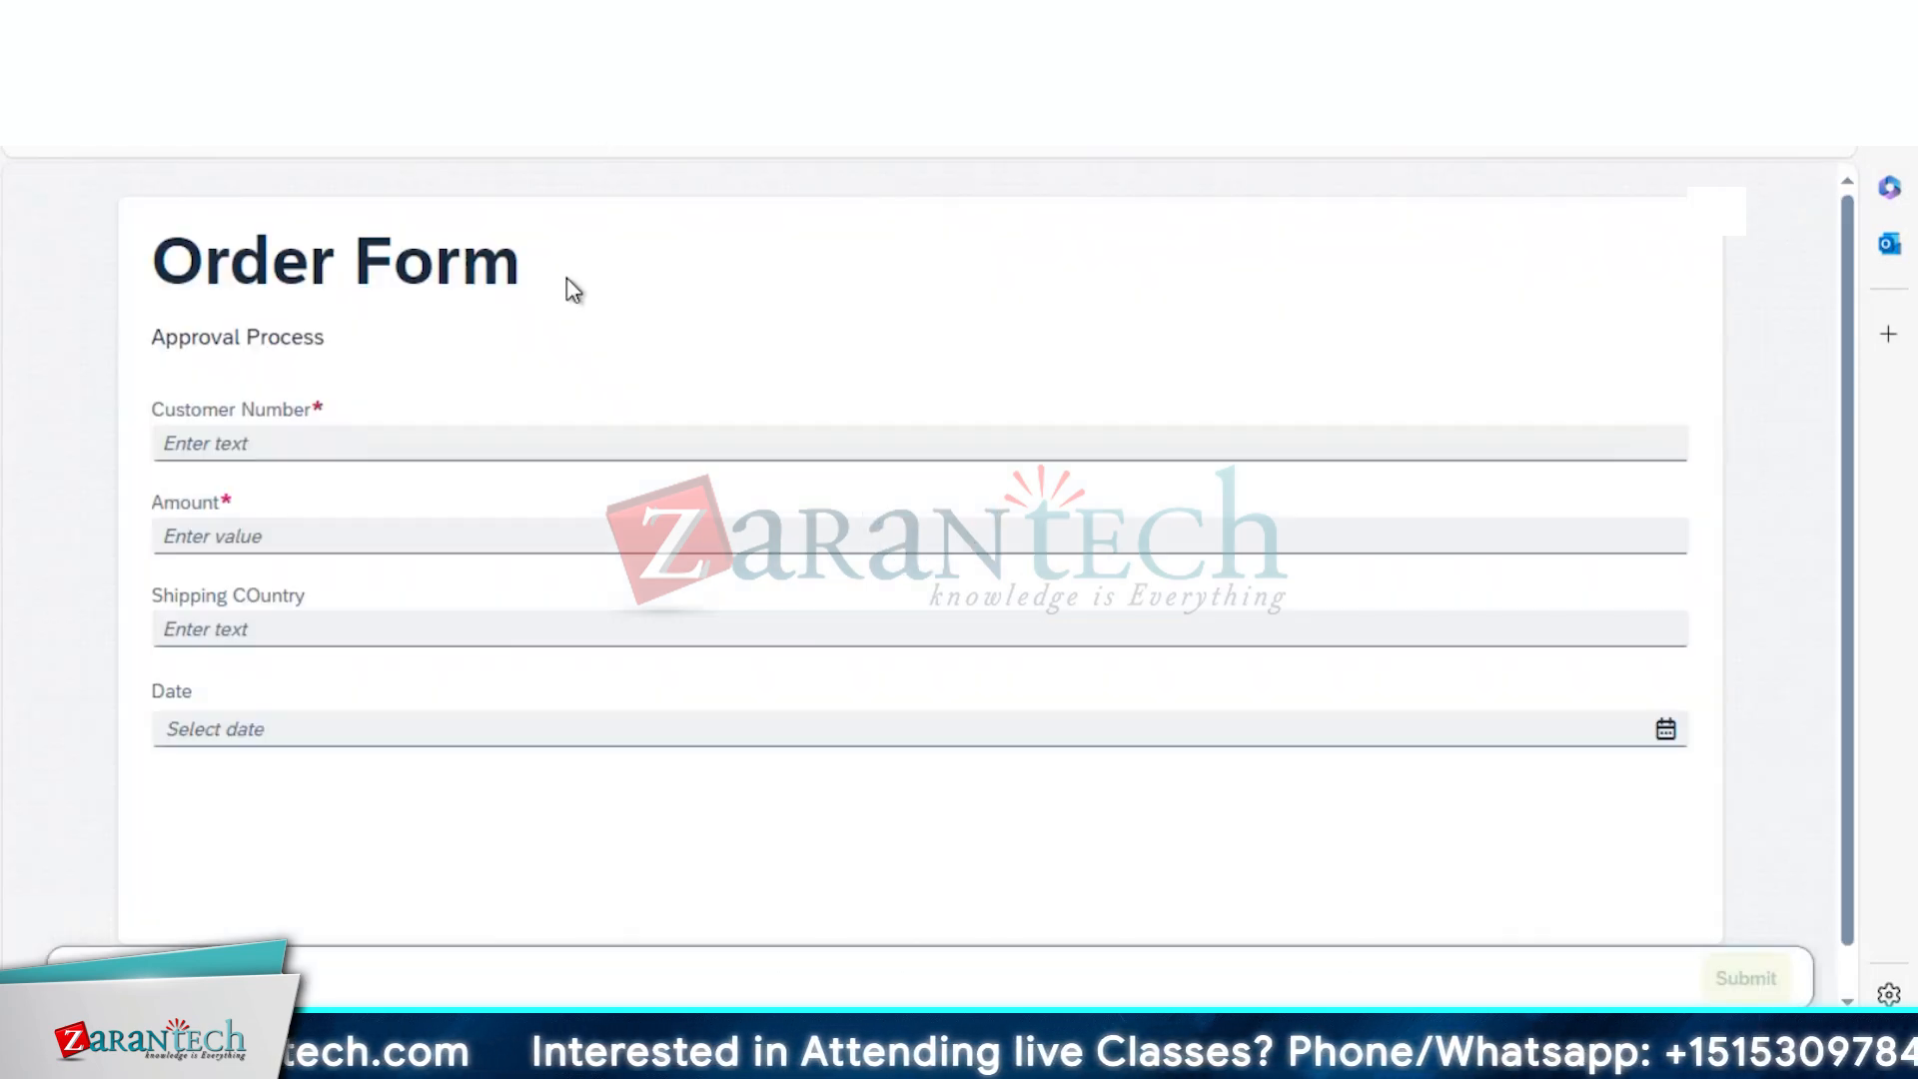
pyautogui.click(318, 447)
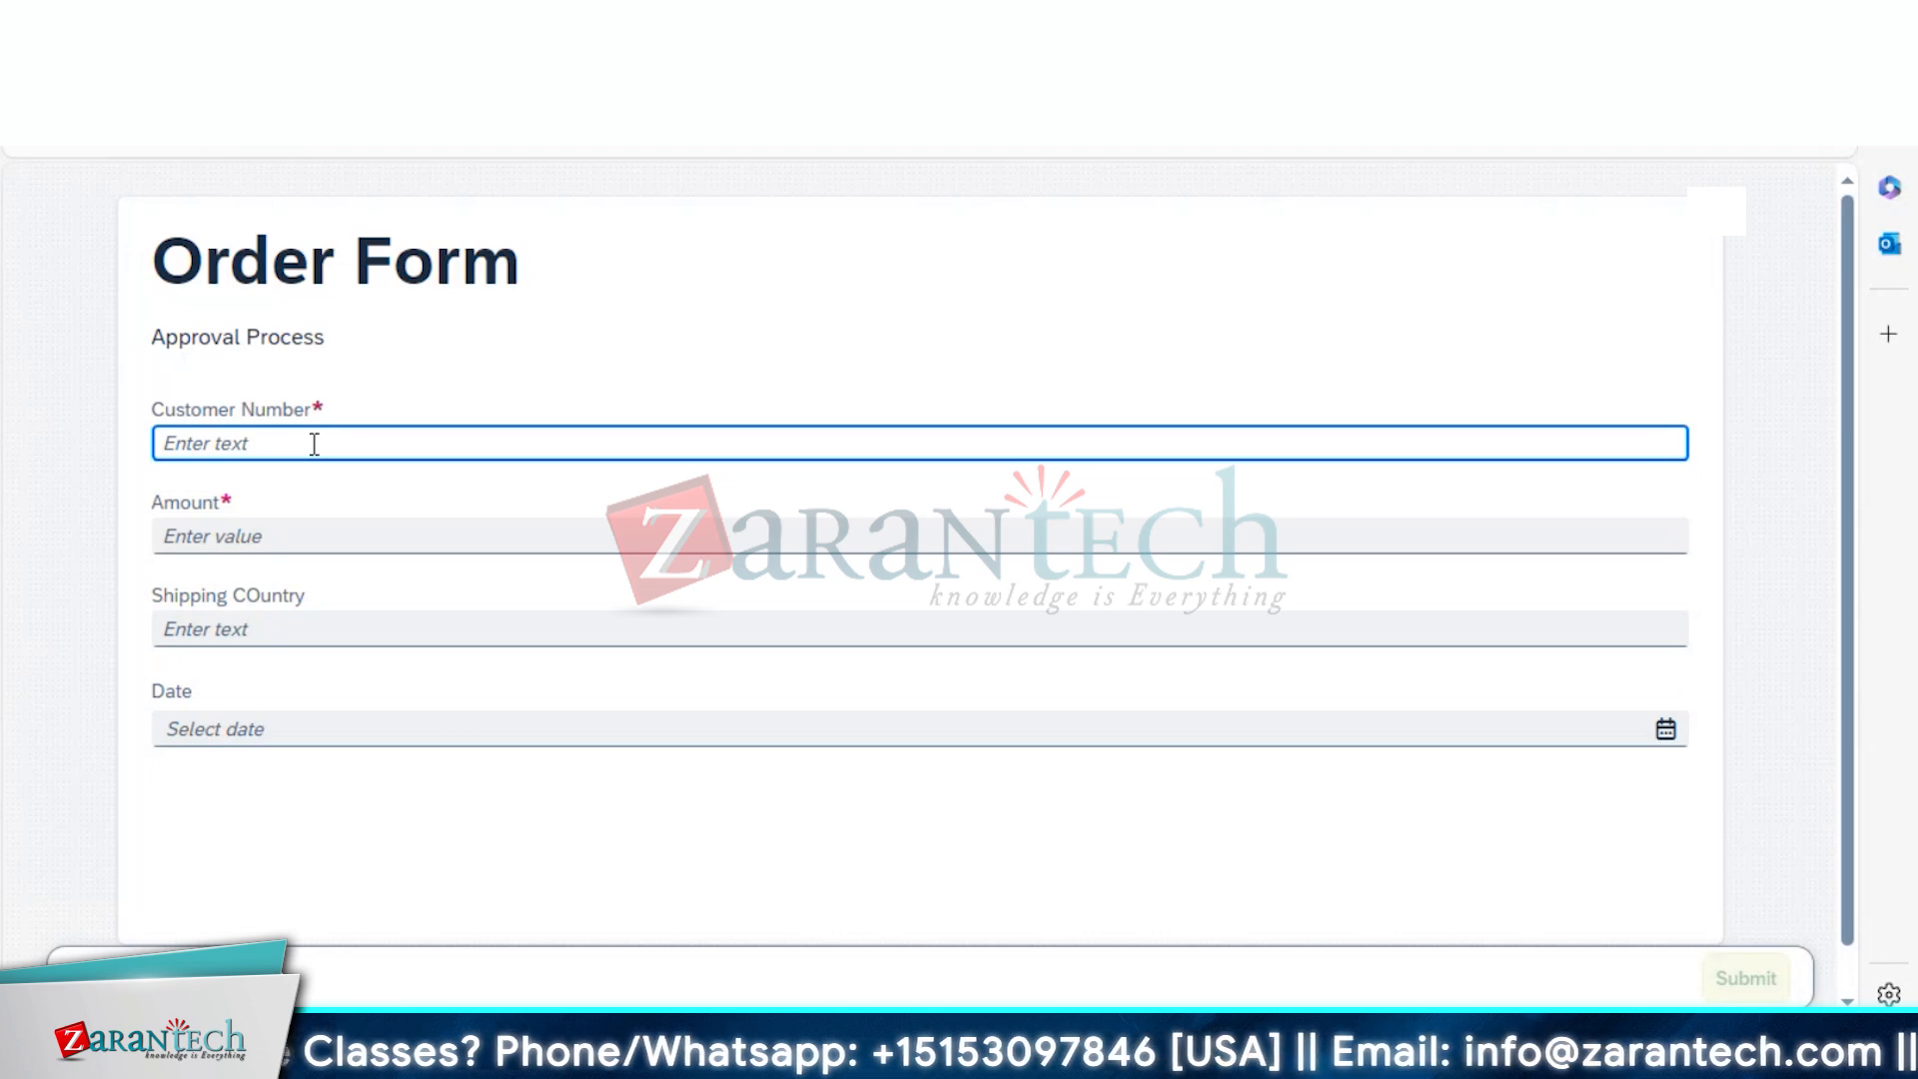
pyautogui.write('Akshat')
pyautogui.click(267, 537)
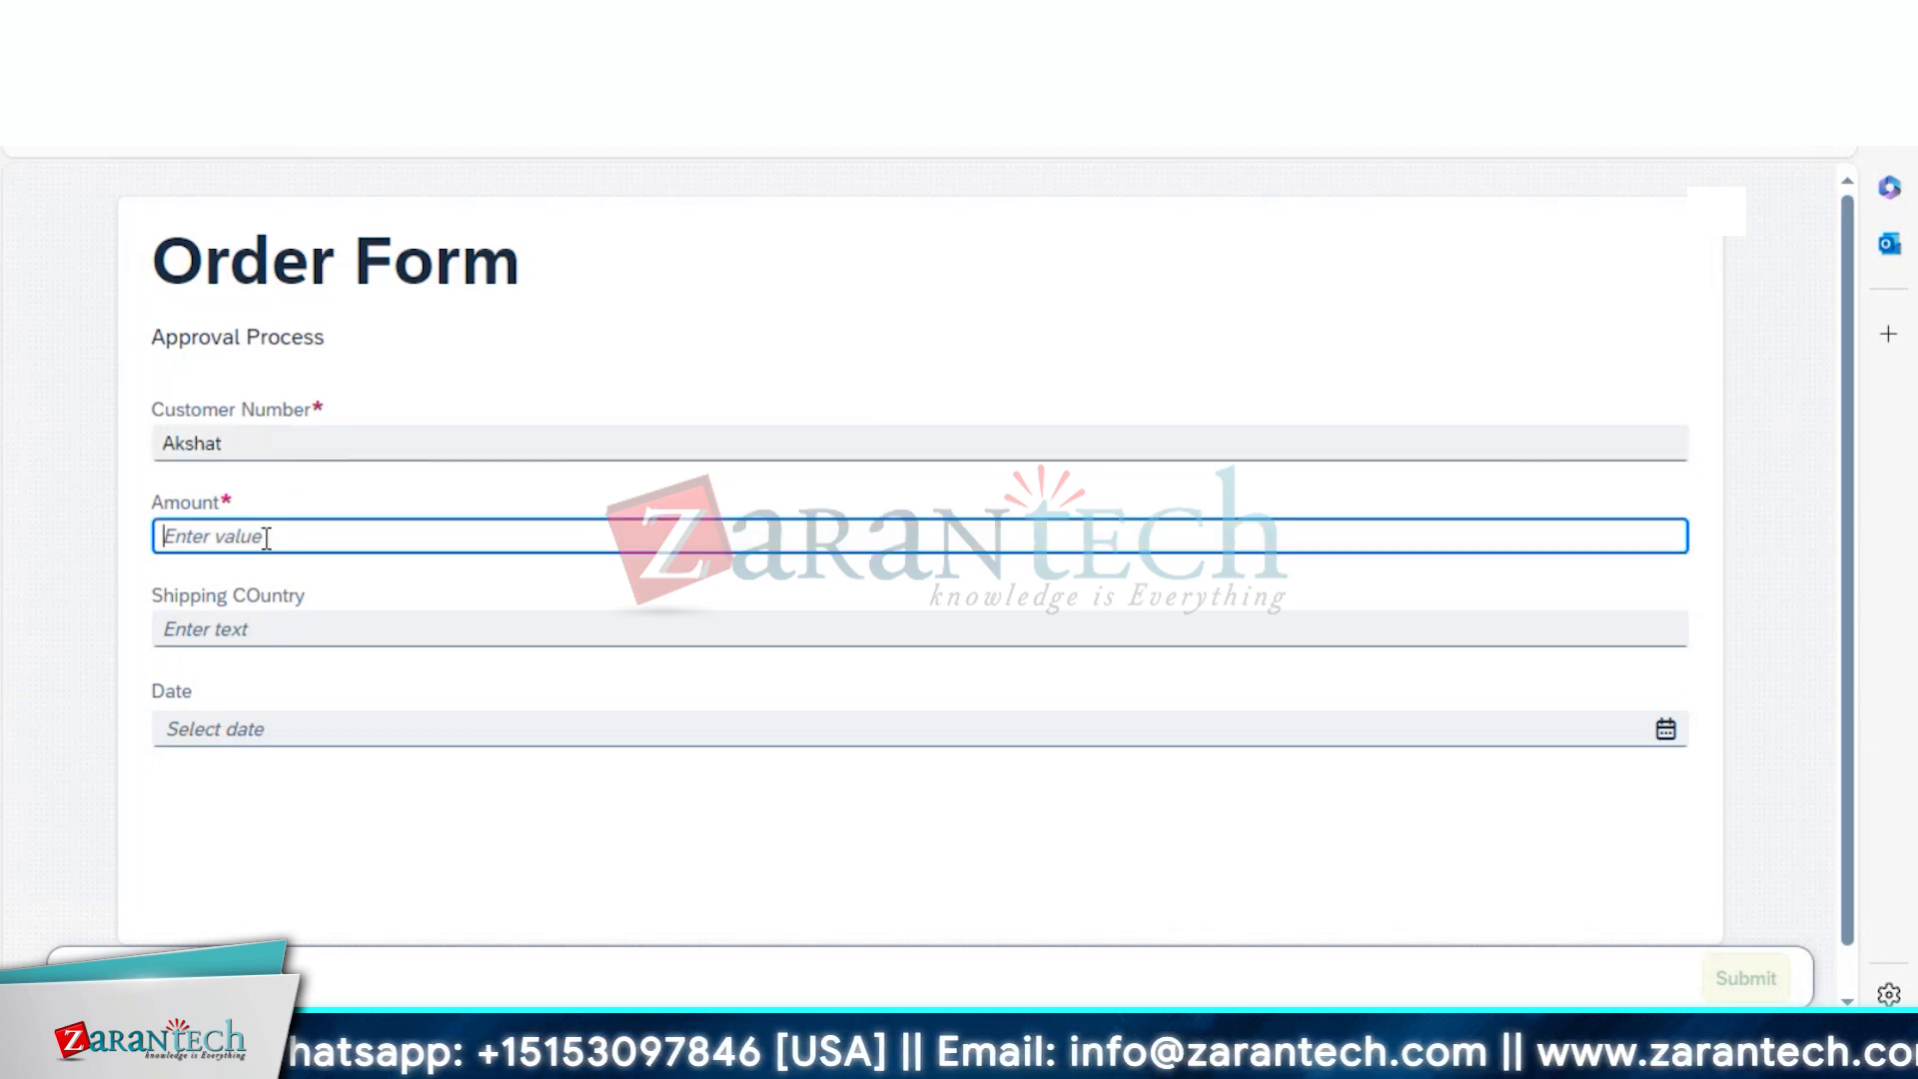
pyautogui.write('15')
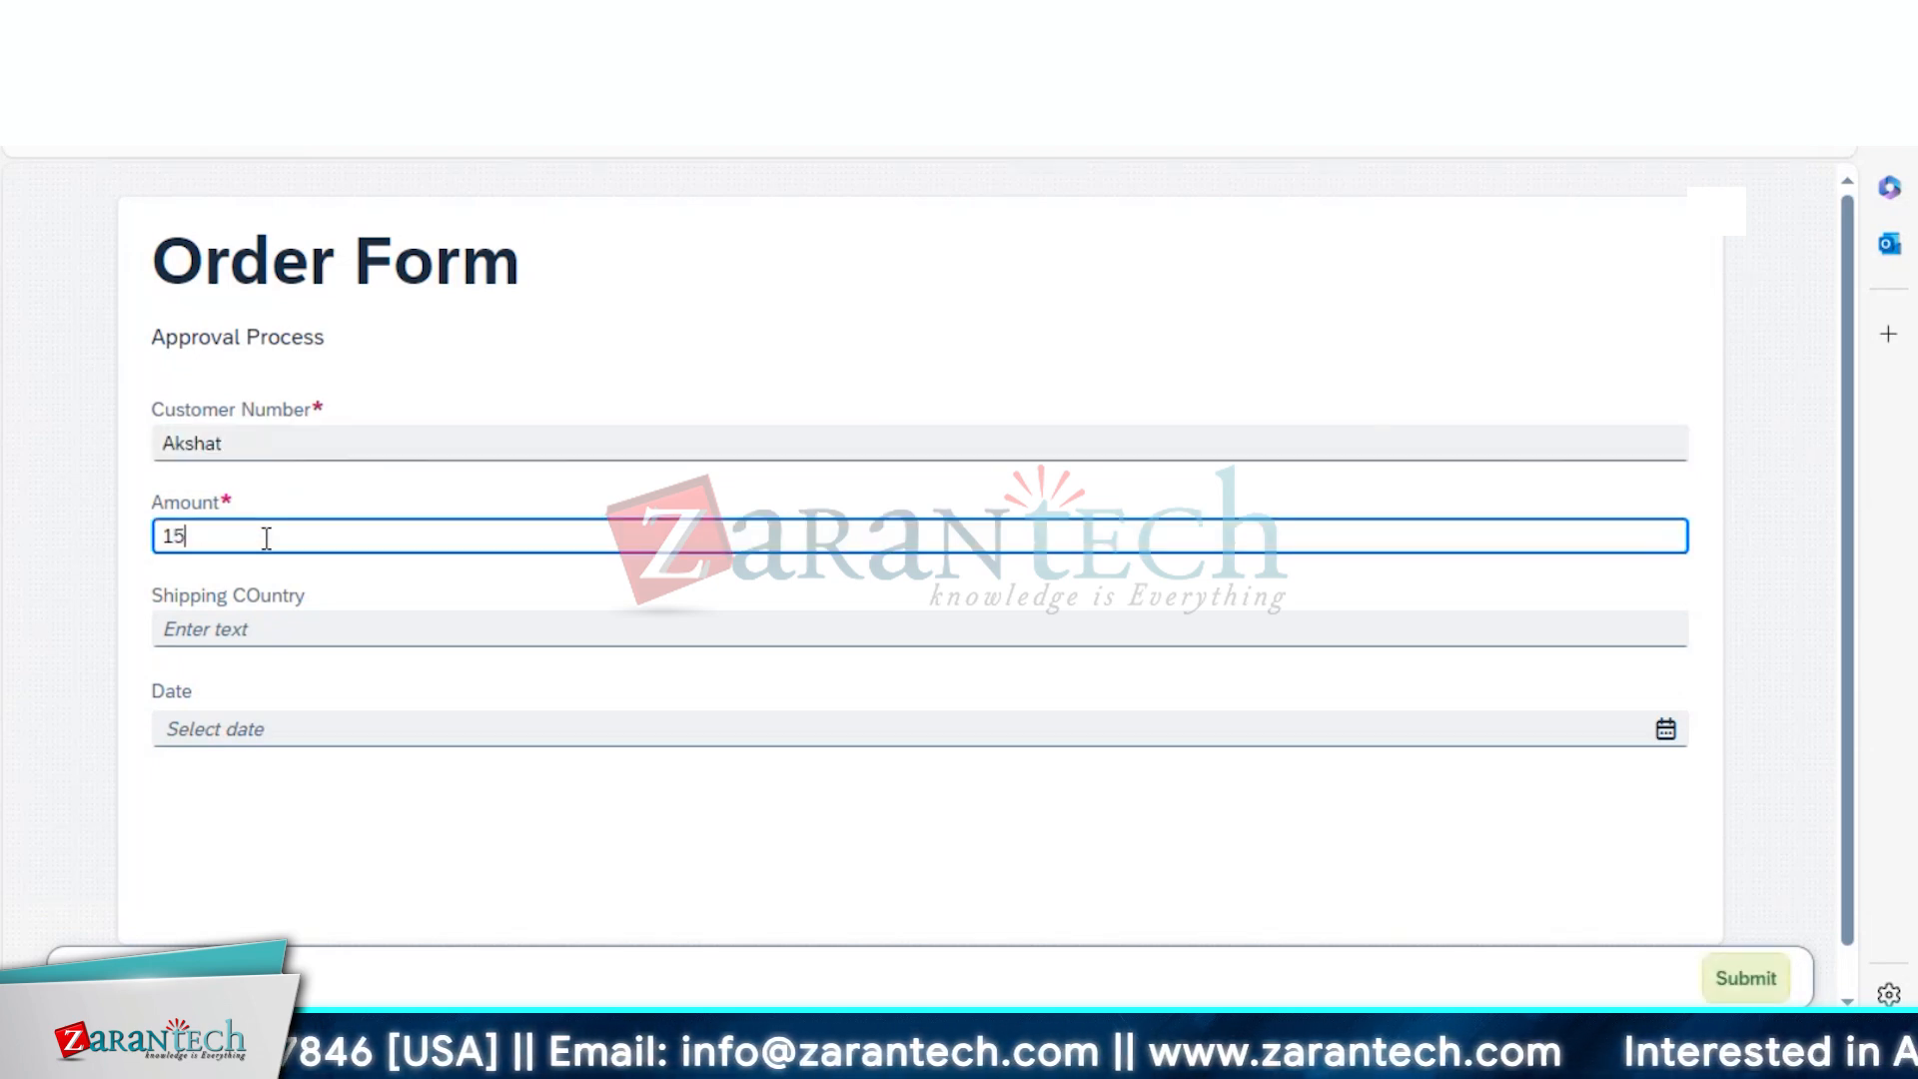
pyautogui.click(240, 622)
pyautogui.write('USA')
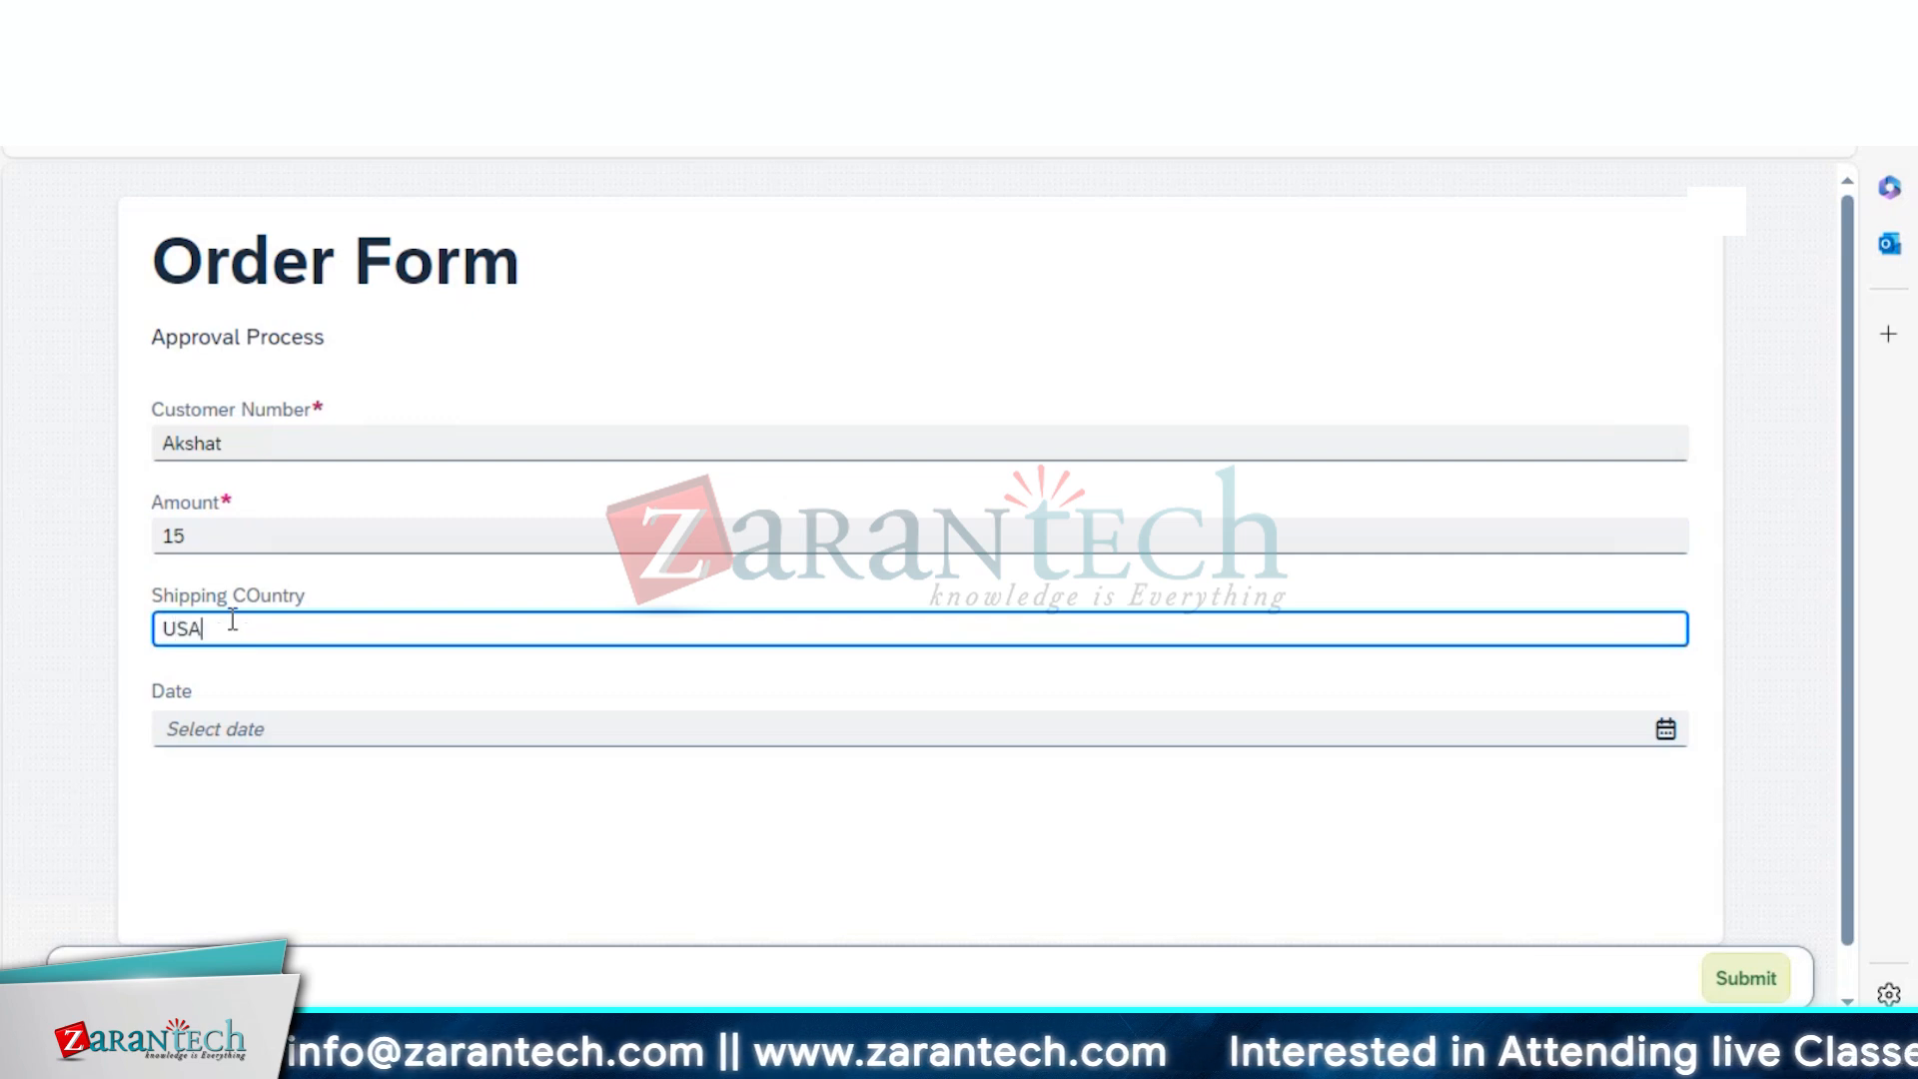
# Set the order date to 07/02/2024 and submit the form
pyautogui.click(227, 729)
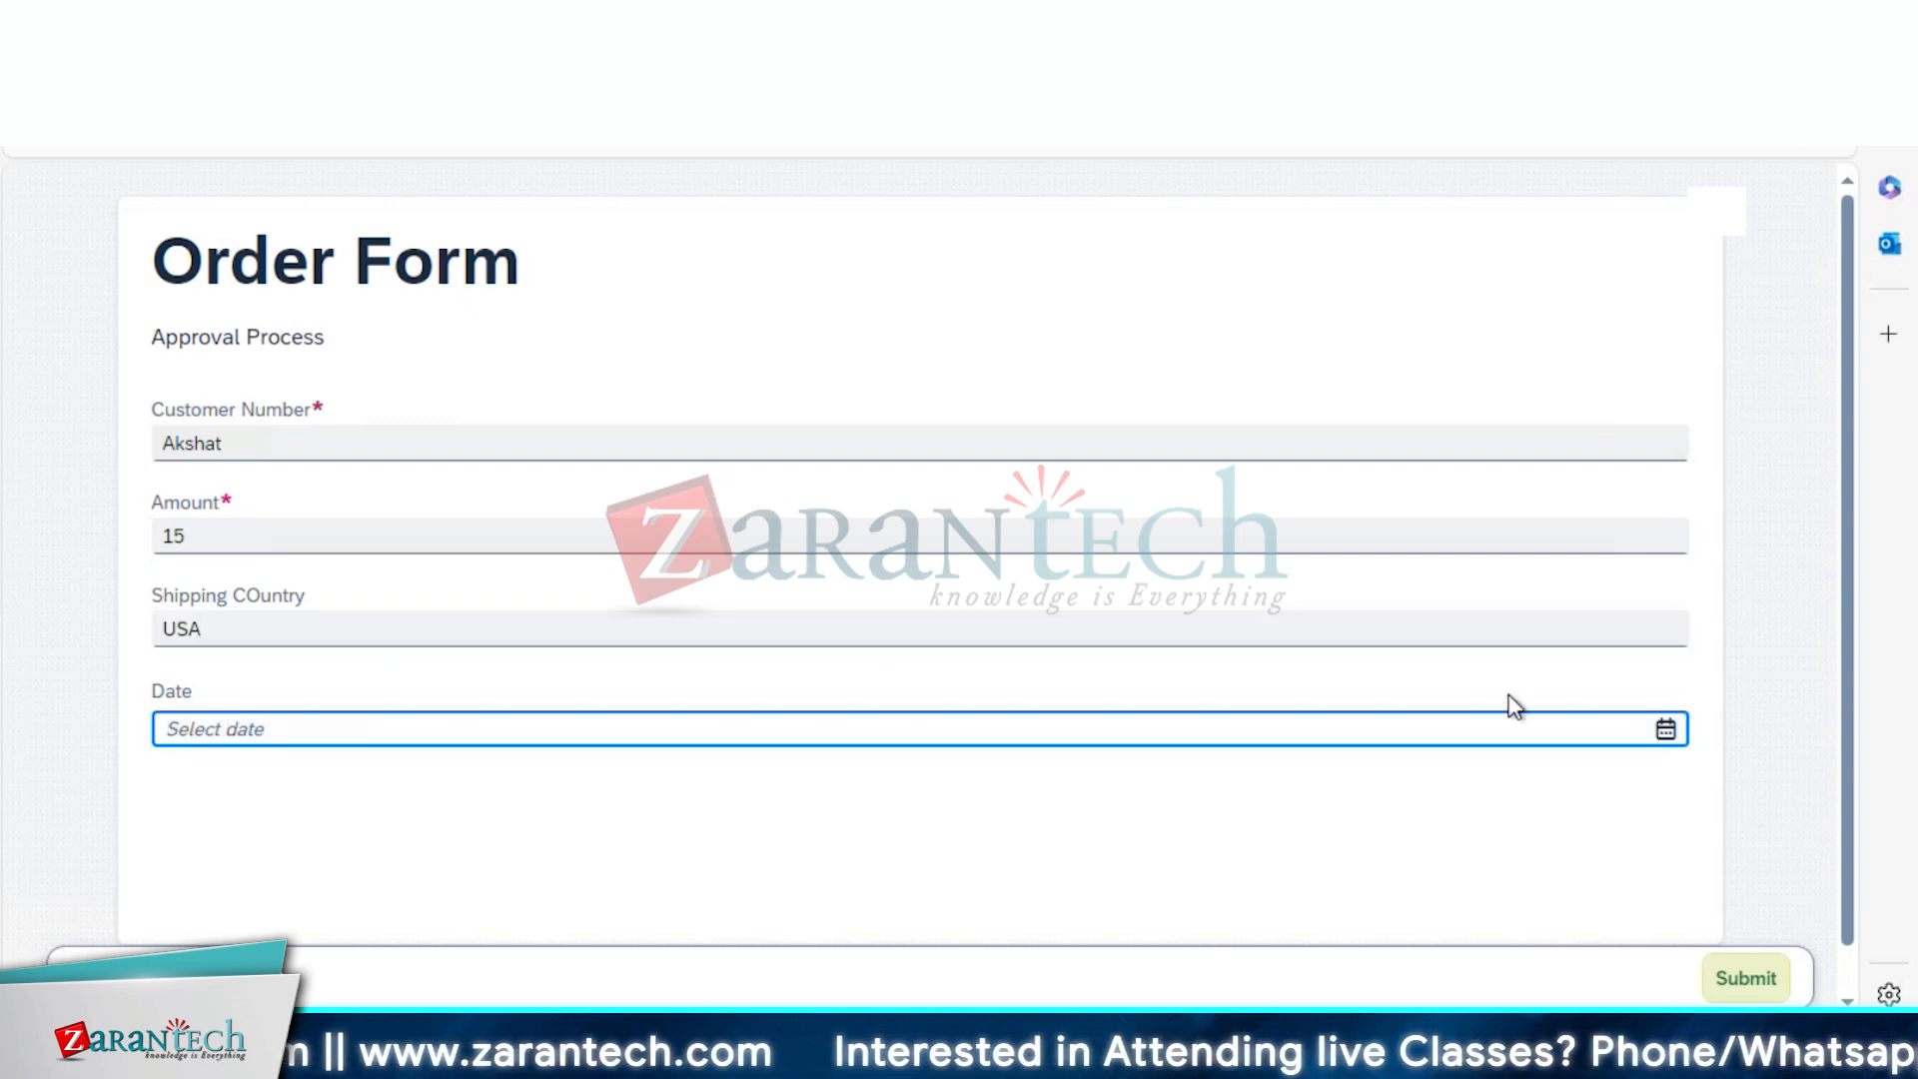
pyautogui.click(1665, 733)
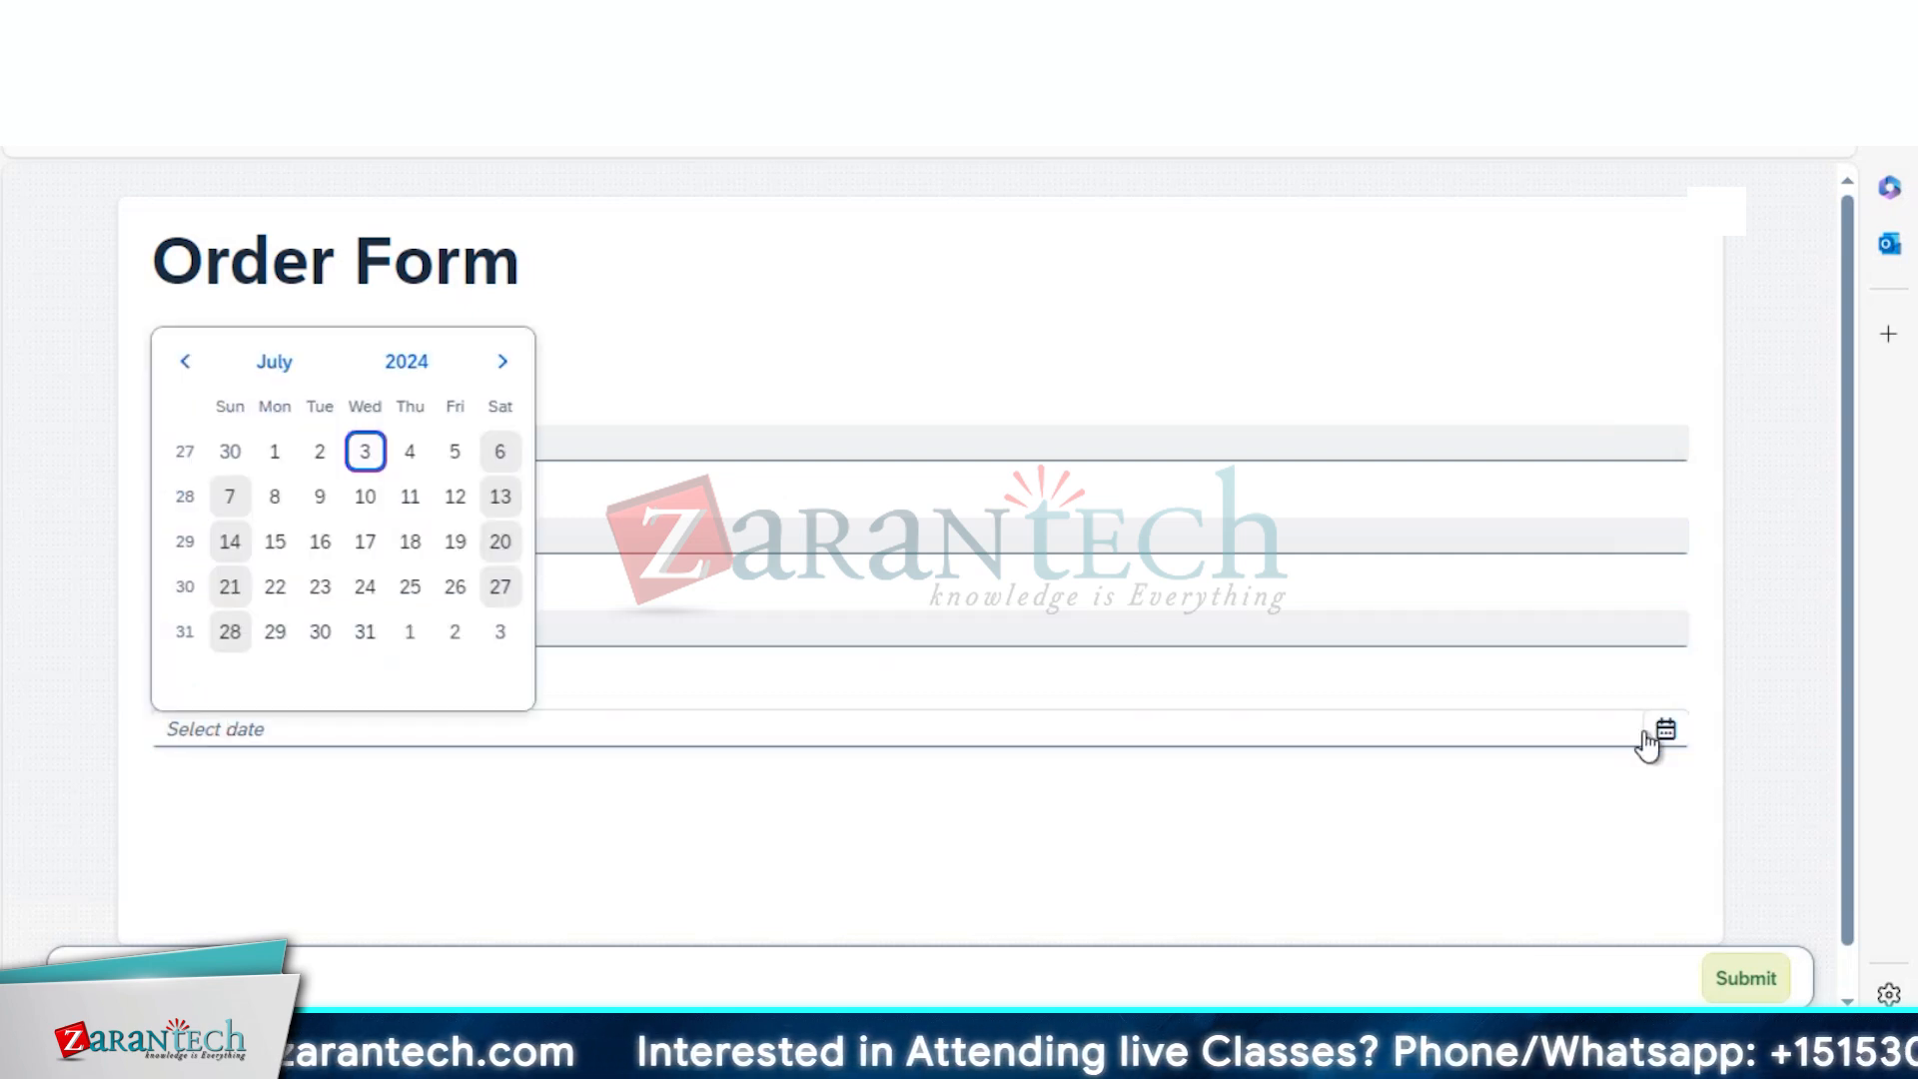
pyautogui.click(322, 451)
pyautogui.click(1744, 971)
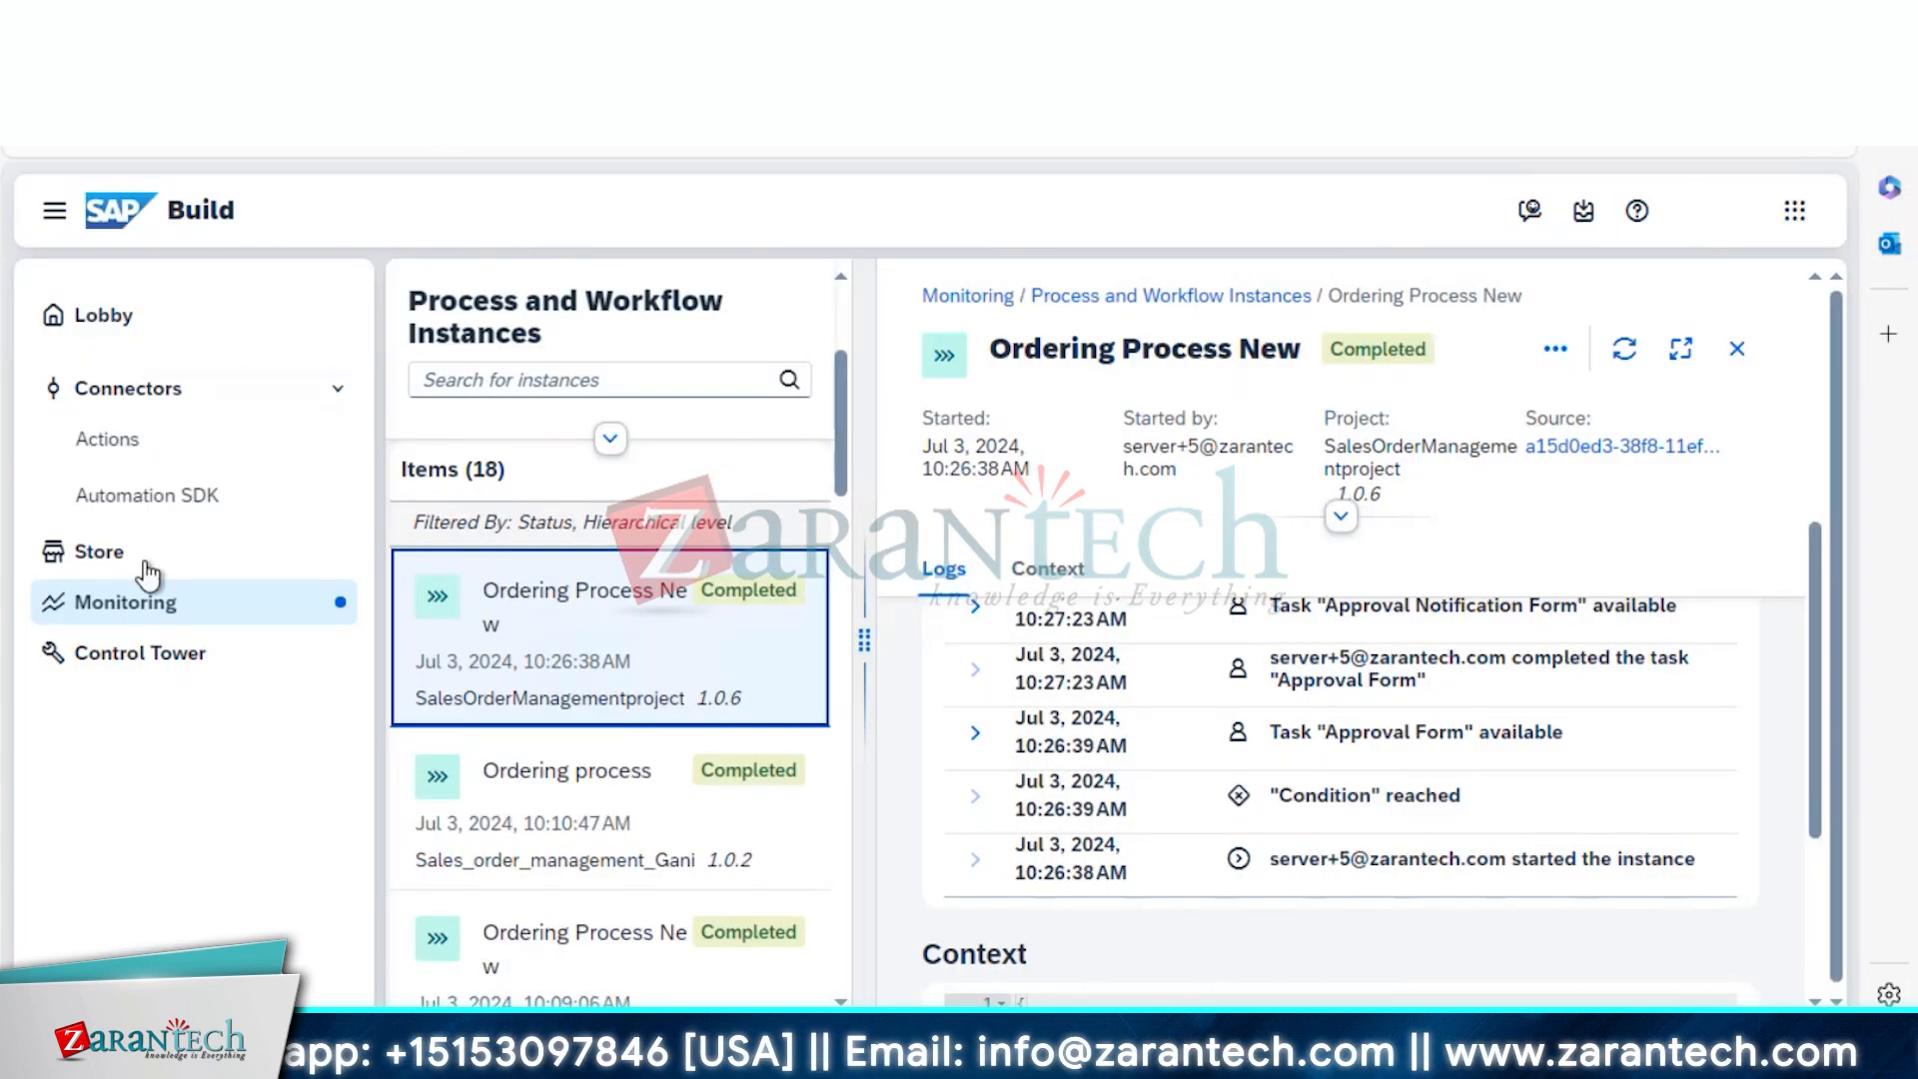
# Open the running Ordering Process New instance and scroll through its Logs and Context
pyautogui.click(127, 603)
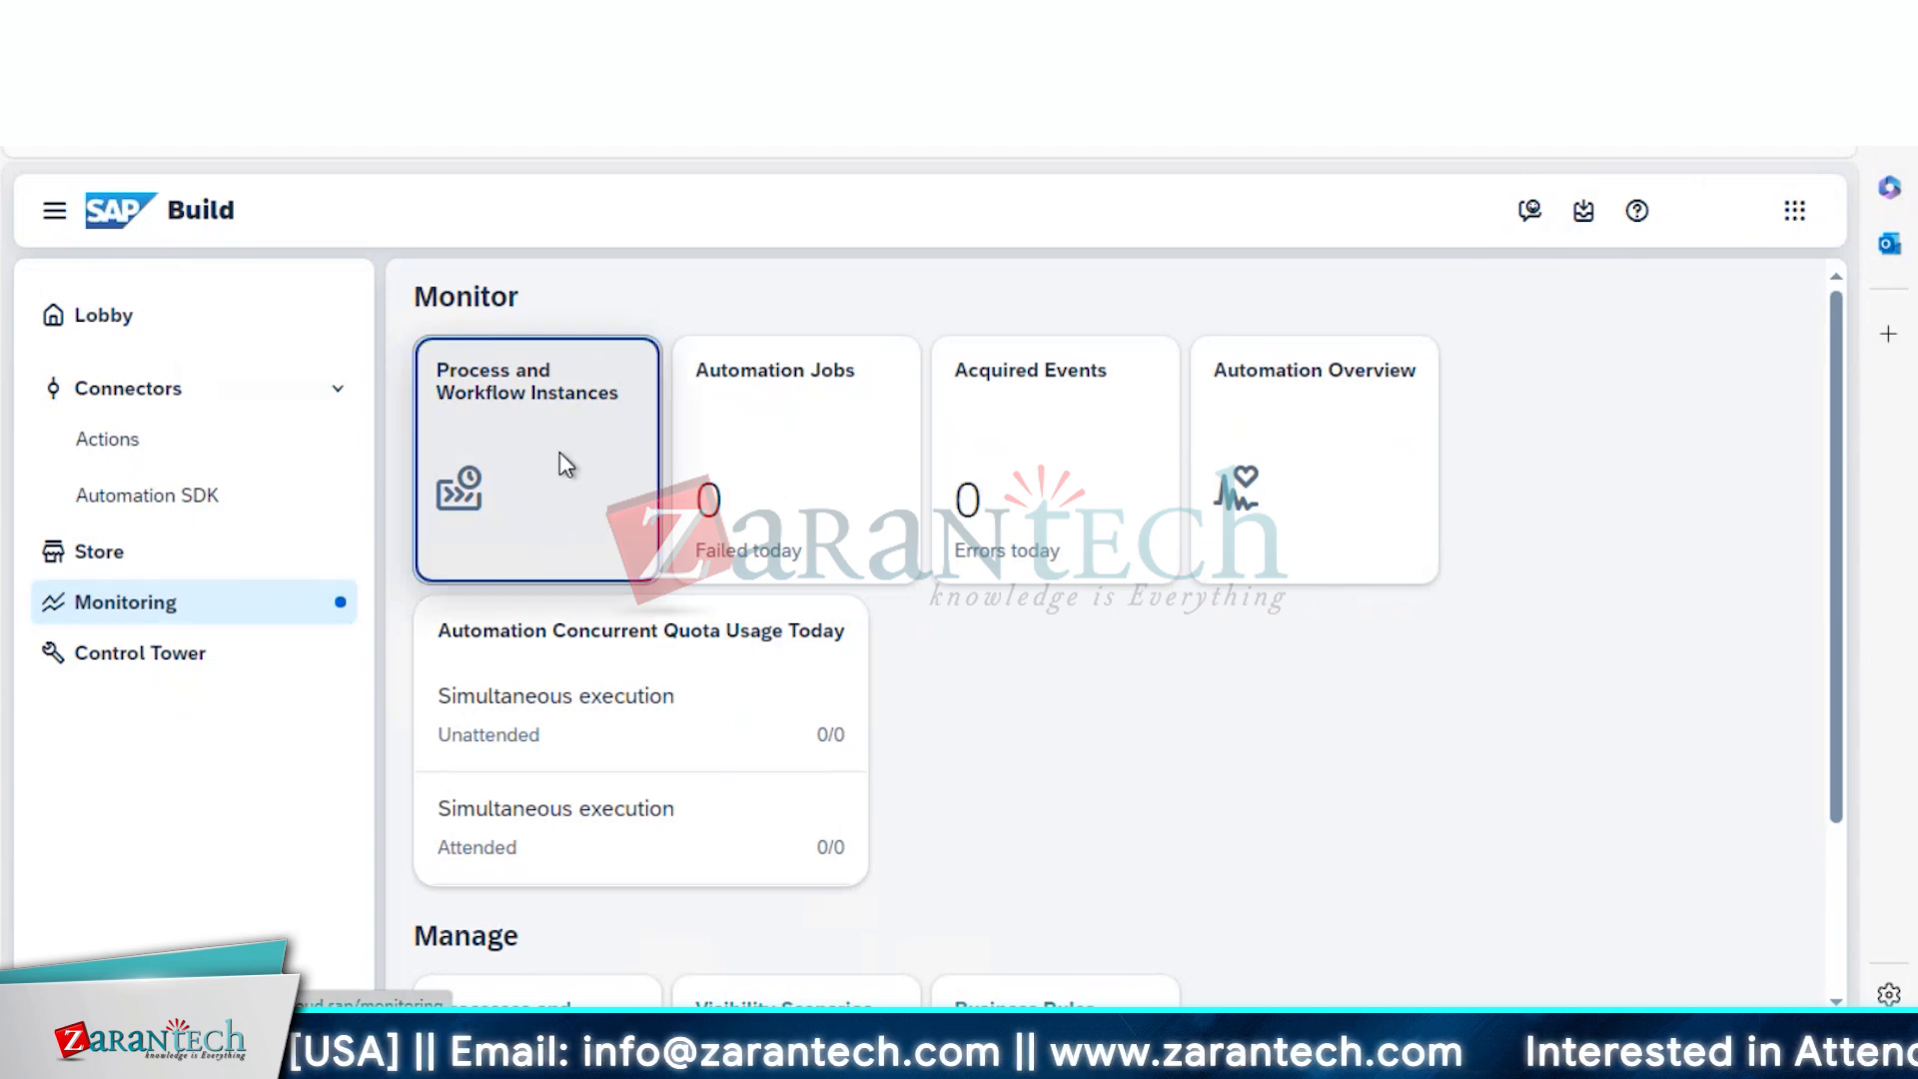
pyautogui.click(556, 456)
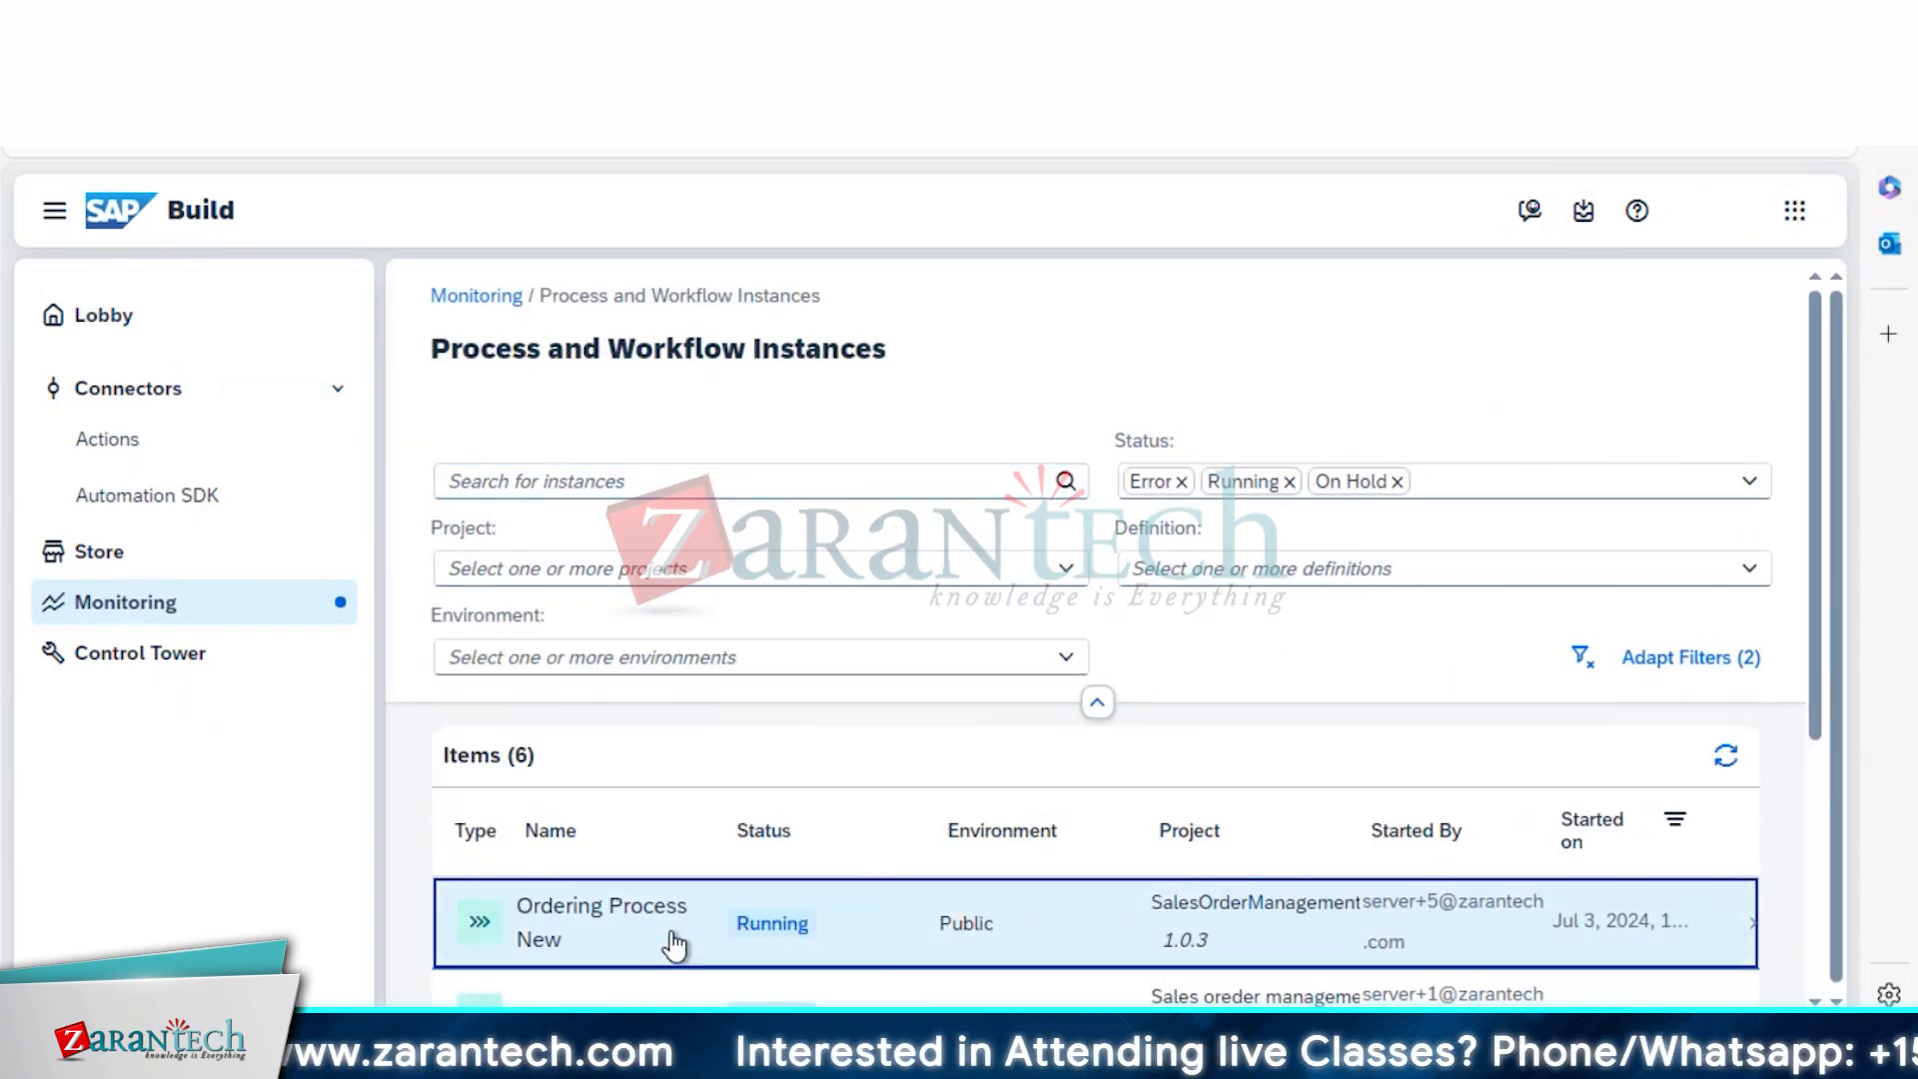
pyautogui.click(1031, 939)
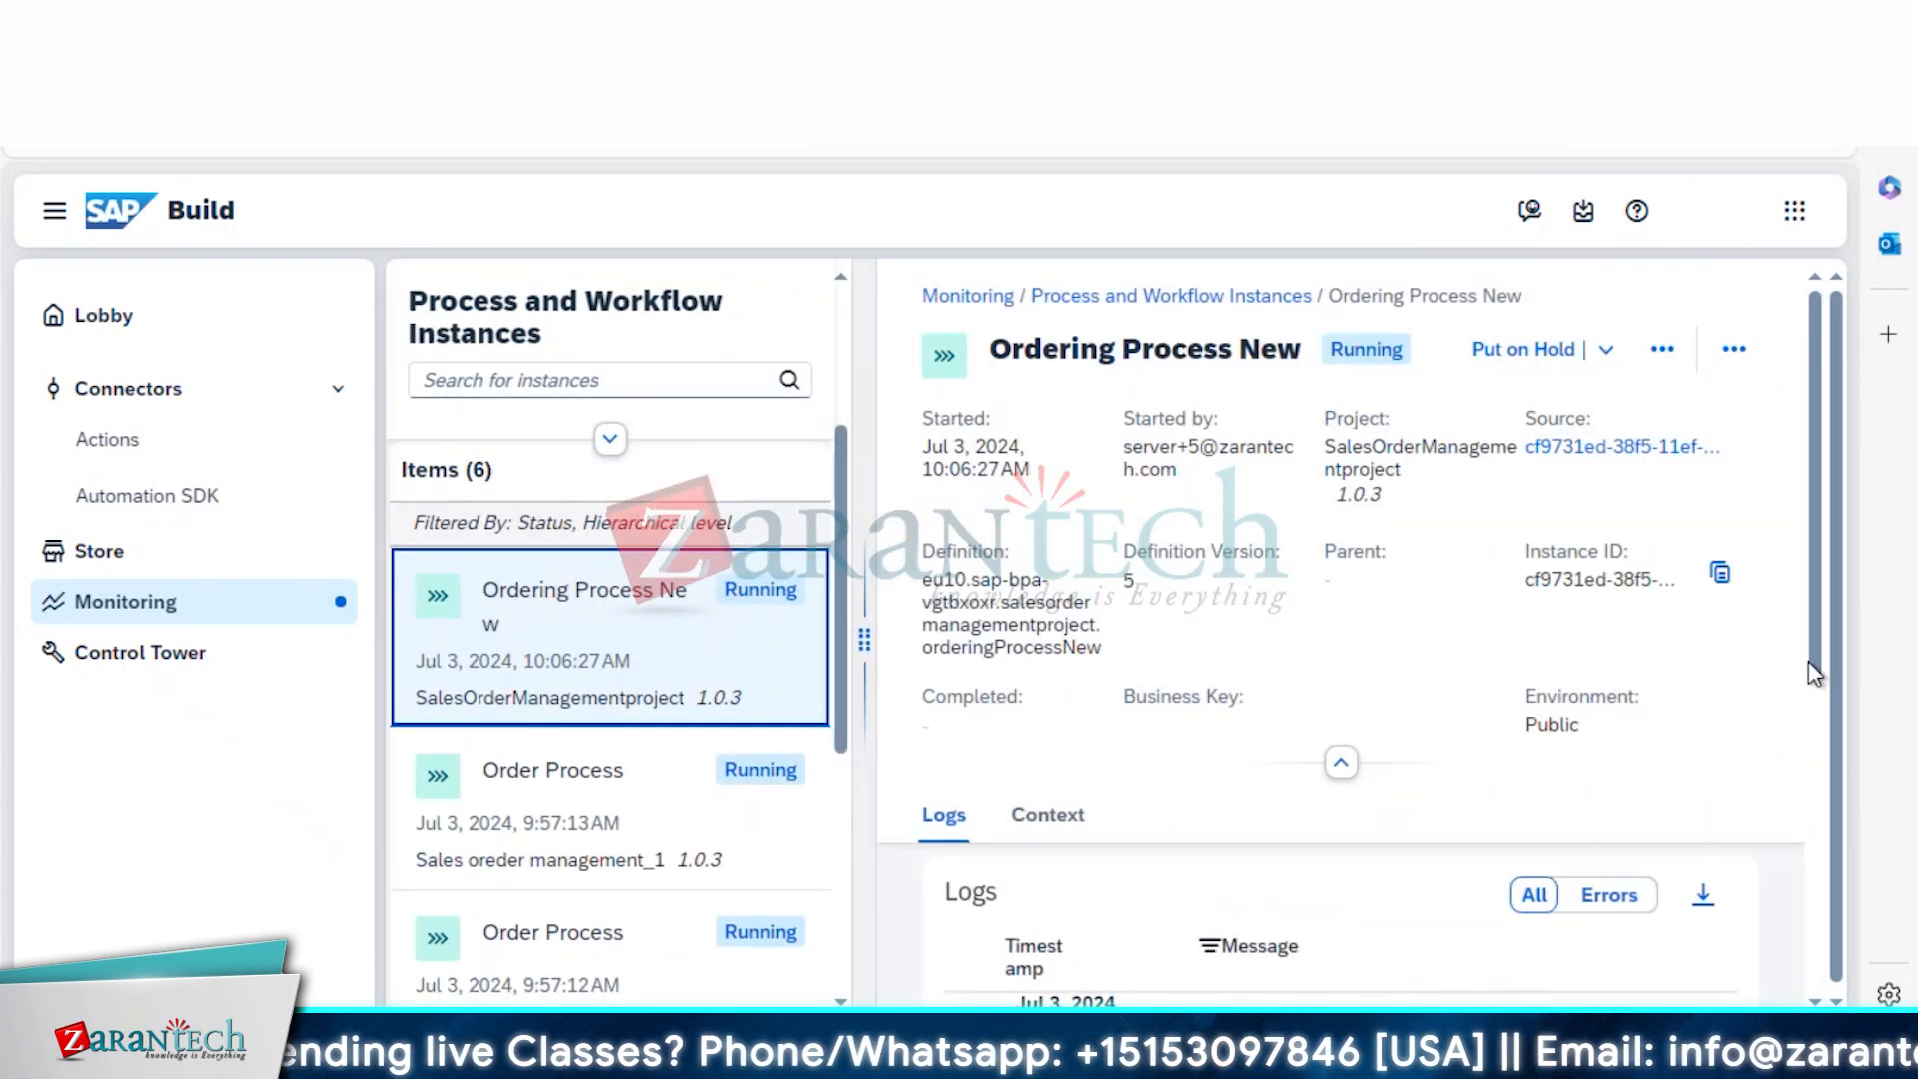
pyautogui.scroll(-2, 1812, 739)
pyautogui.scroll(-1, 1820, 800)
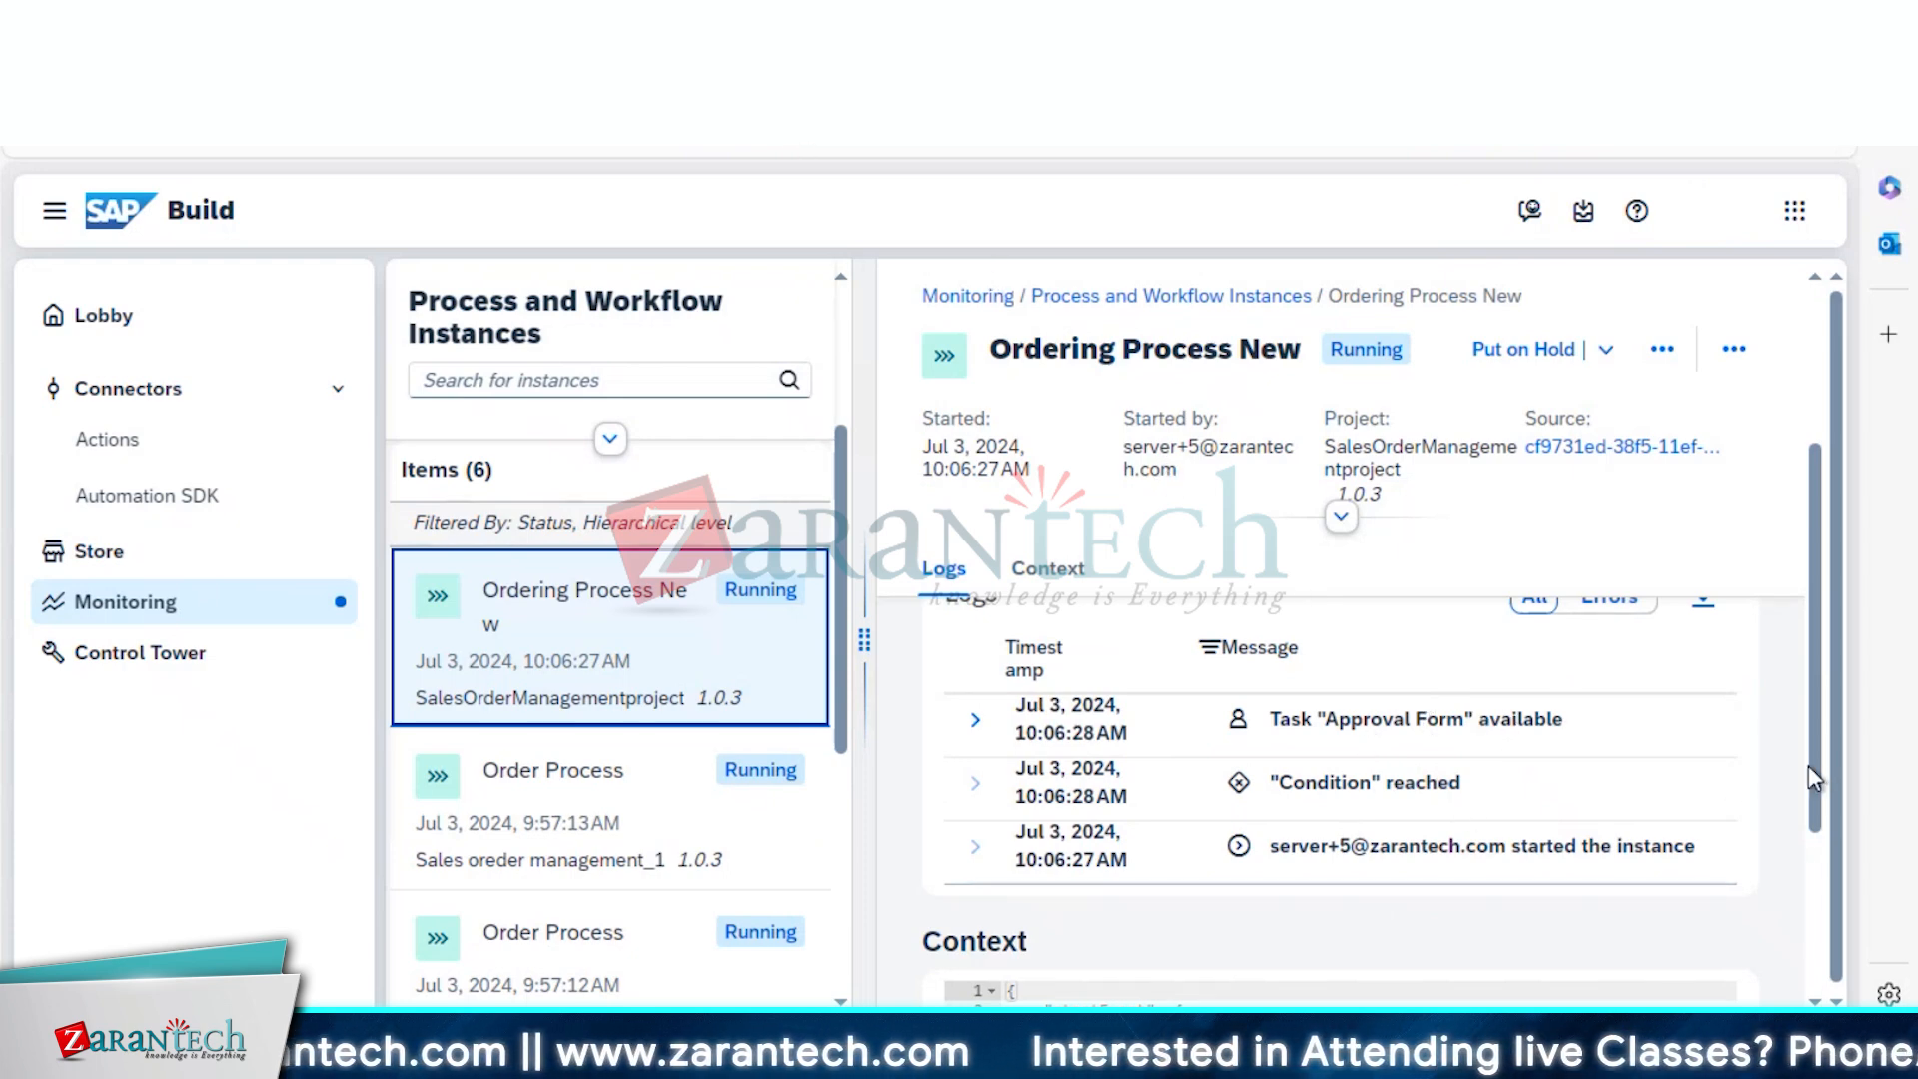
pyautogui.moveTo(1808, 765); pyautogui.dragTo(1816, 929)
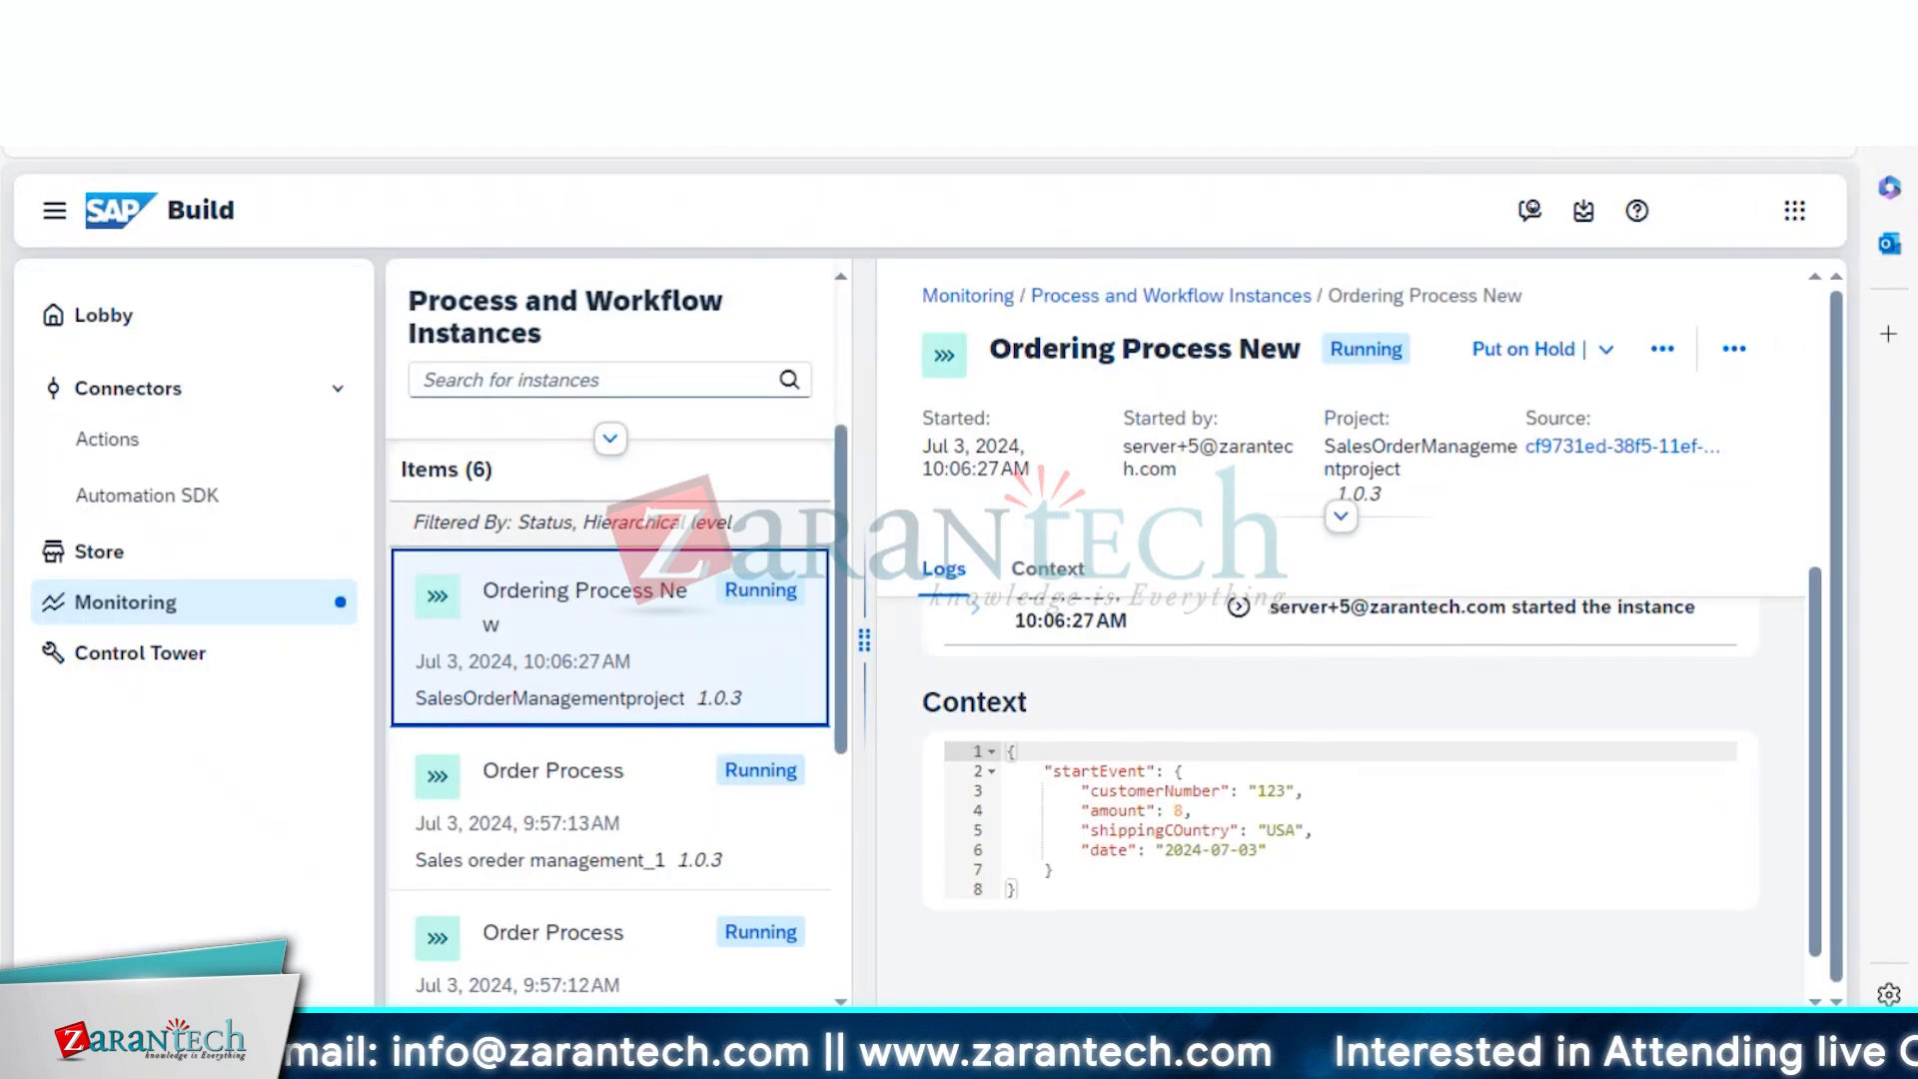
# Reopen the instance details from Monitoring, then reload the Process and Workflow Instances list
pyautogui.click(150, 612)
pyautogui.click(150, 611)
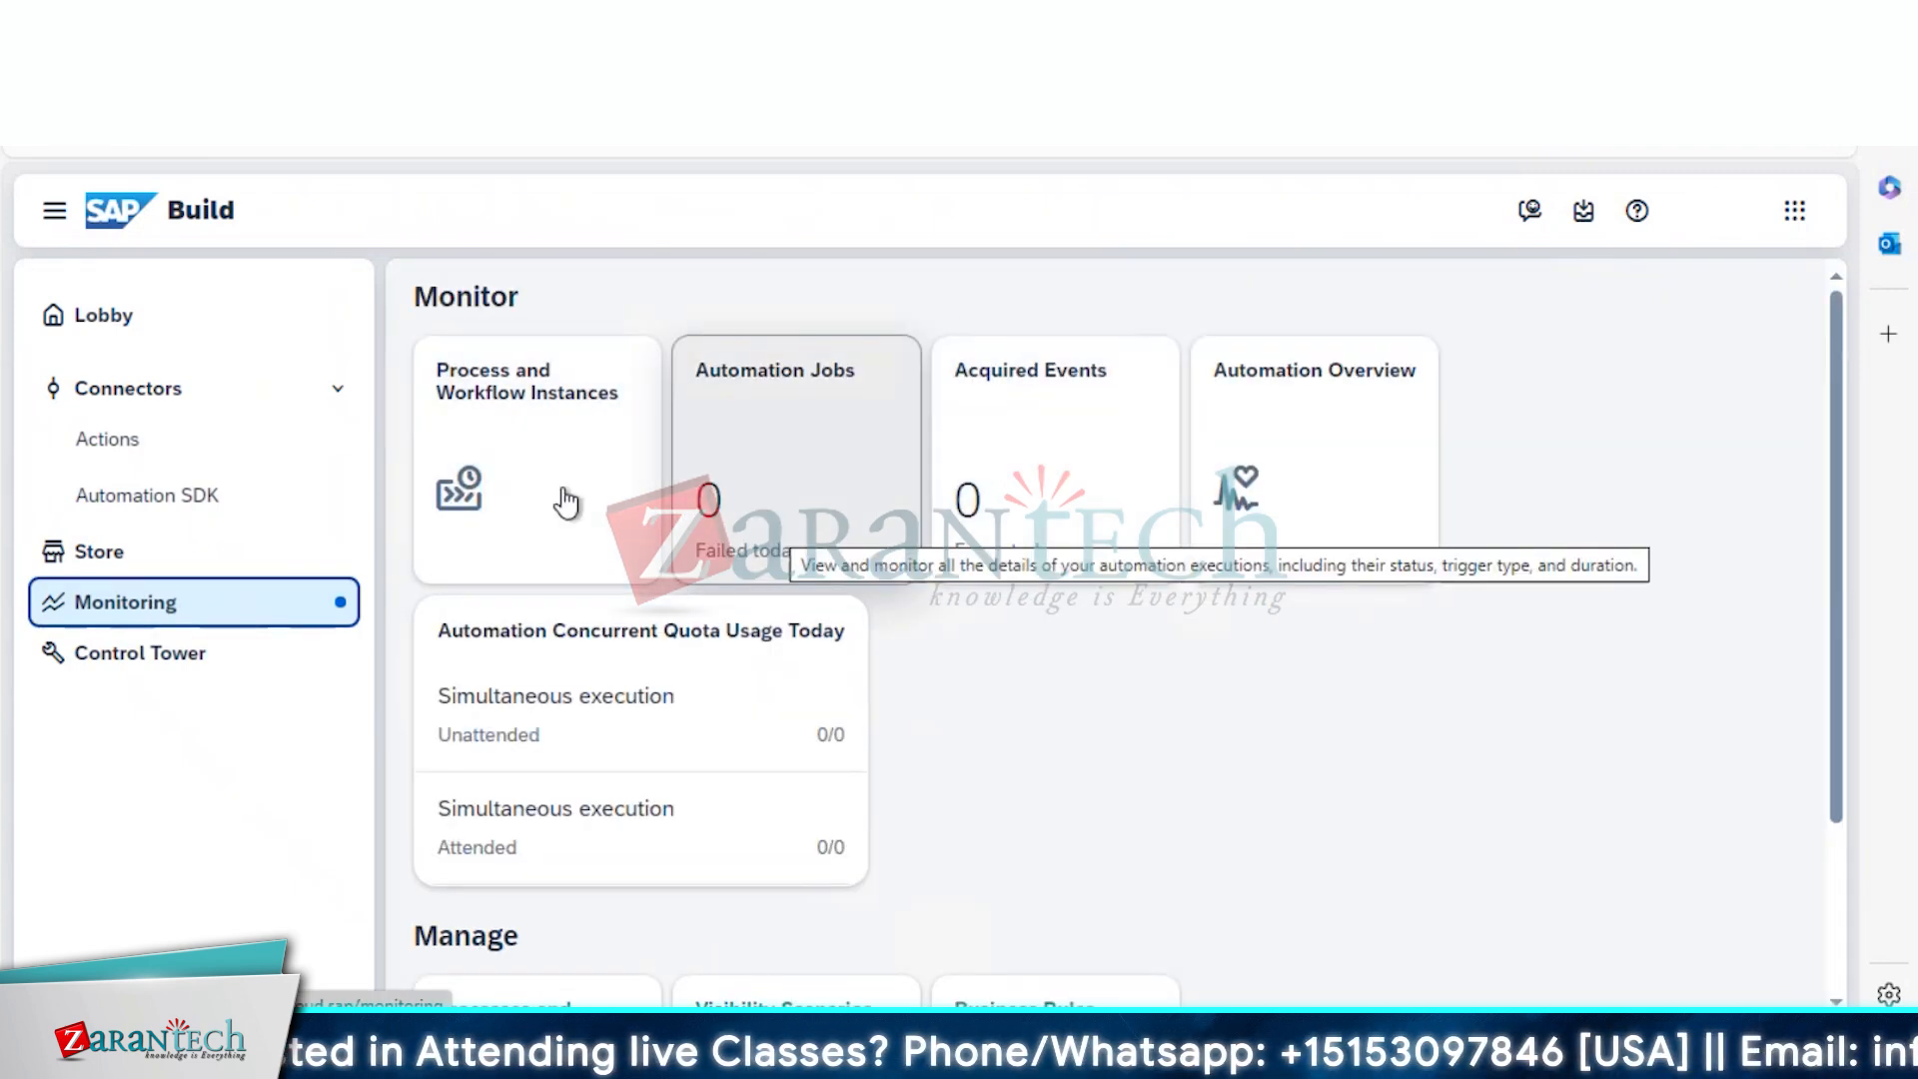
pyautogui.click(507, 424)
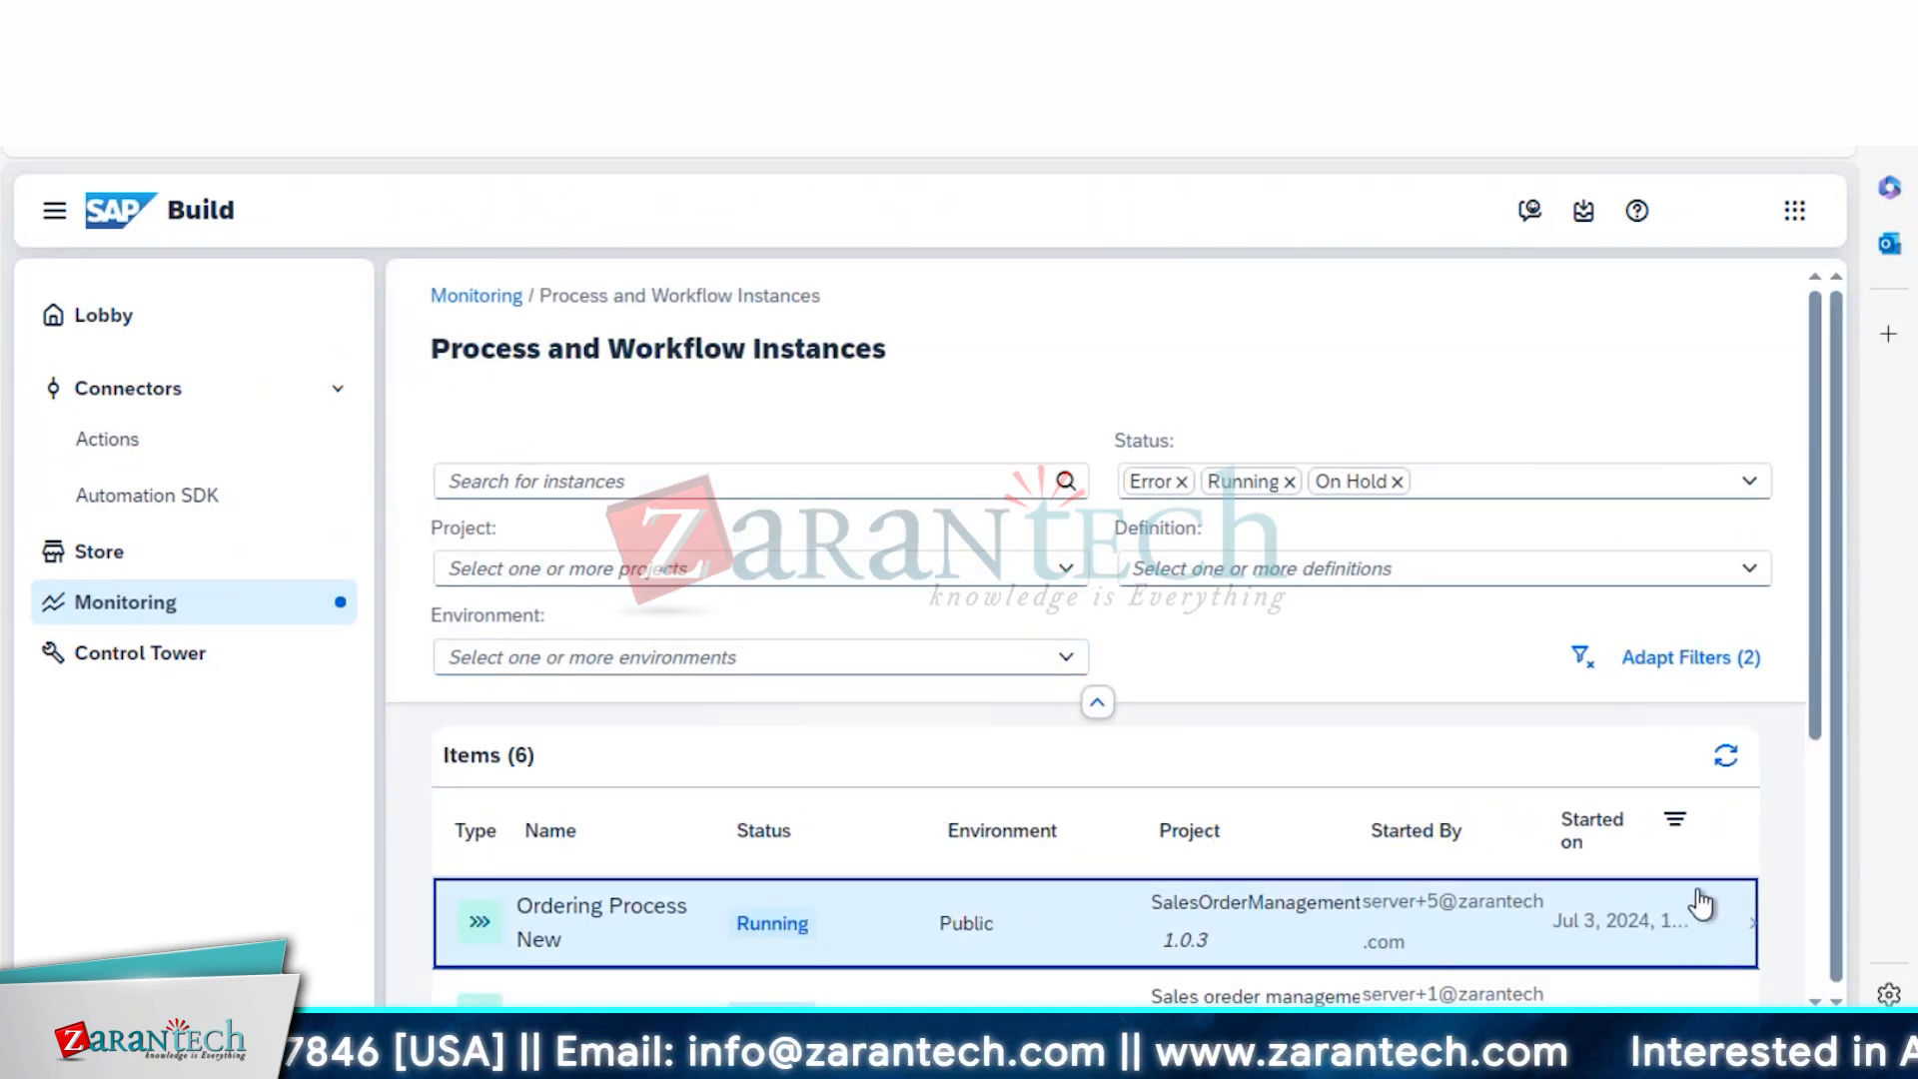
pyautogui.click(1661, 922)
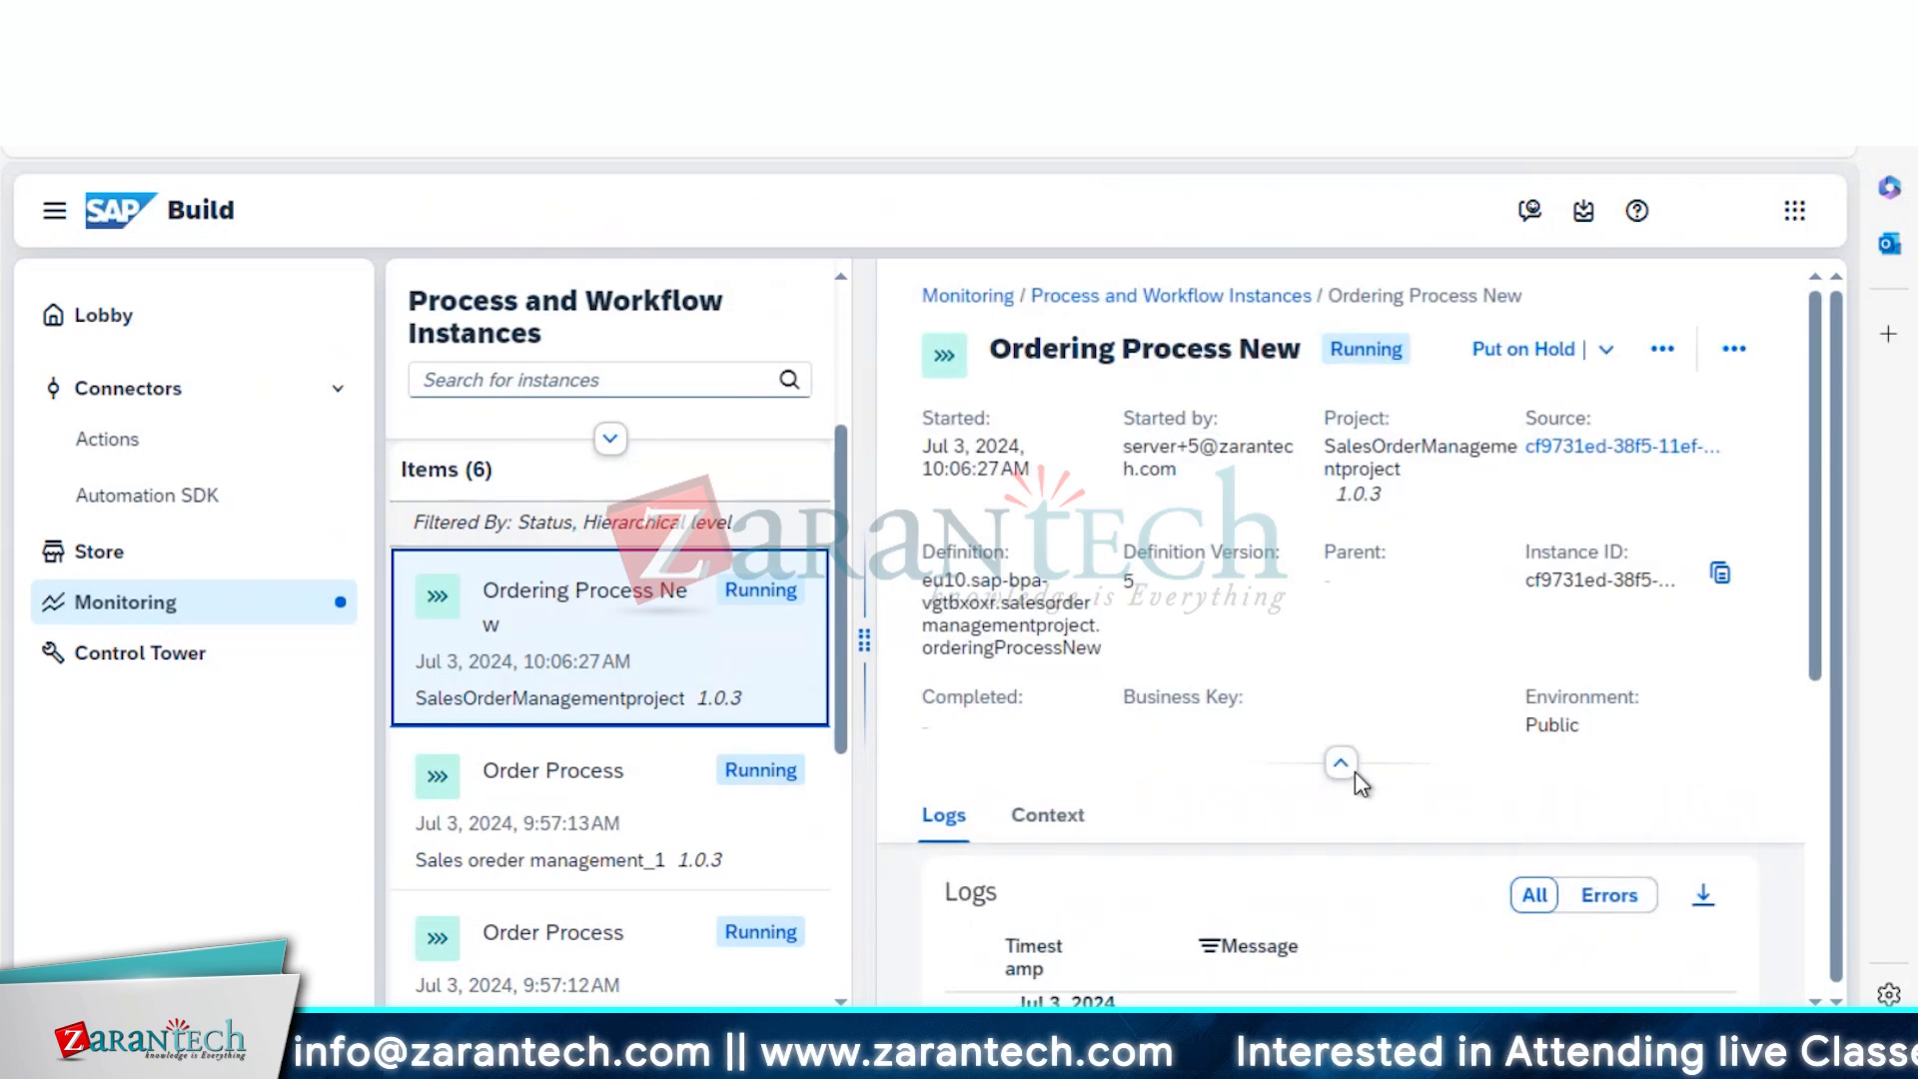
pyautogui.moveTo(1818, 668); pyautogui.dragTo(1826, 761)
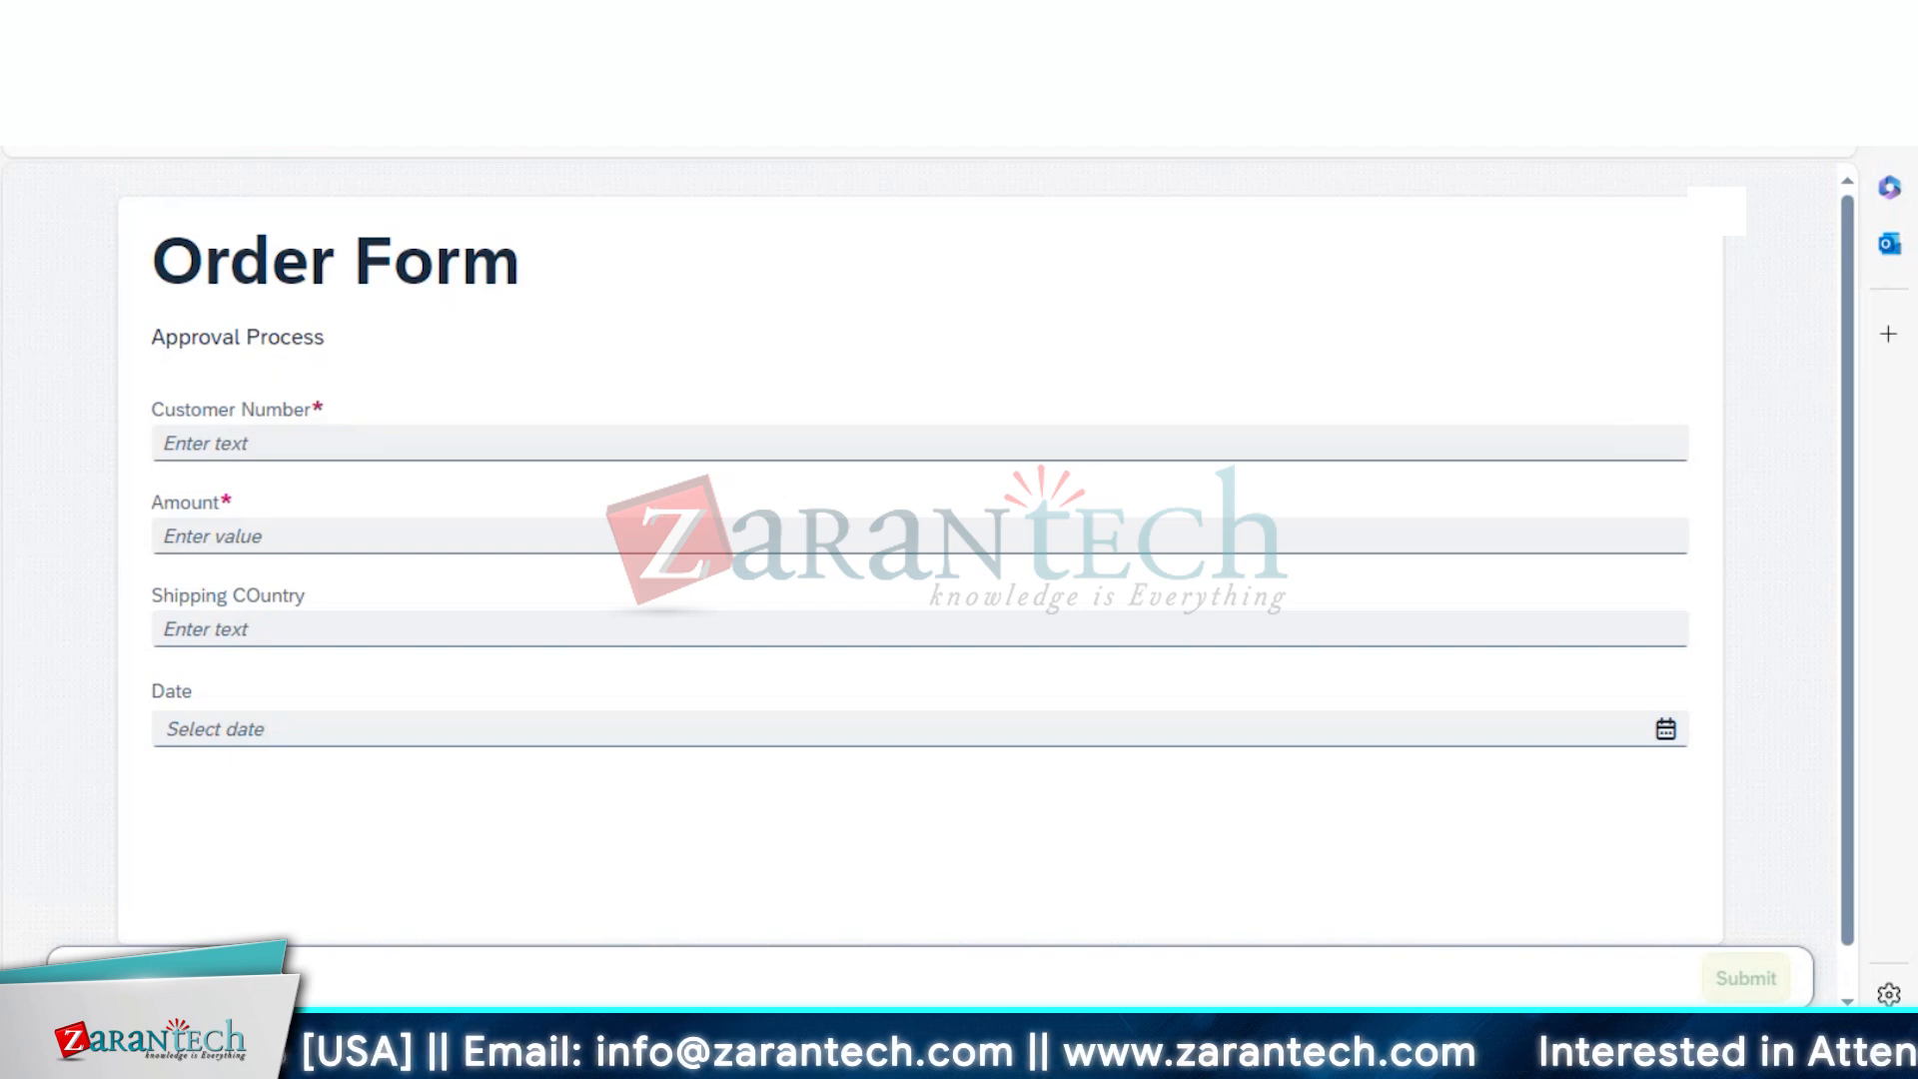
pyautogui.click(679, 24)
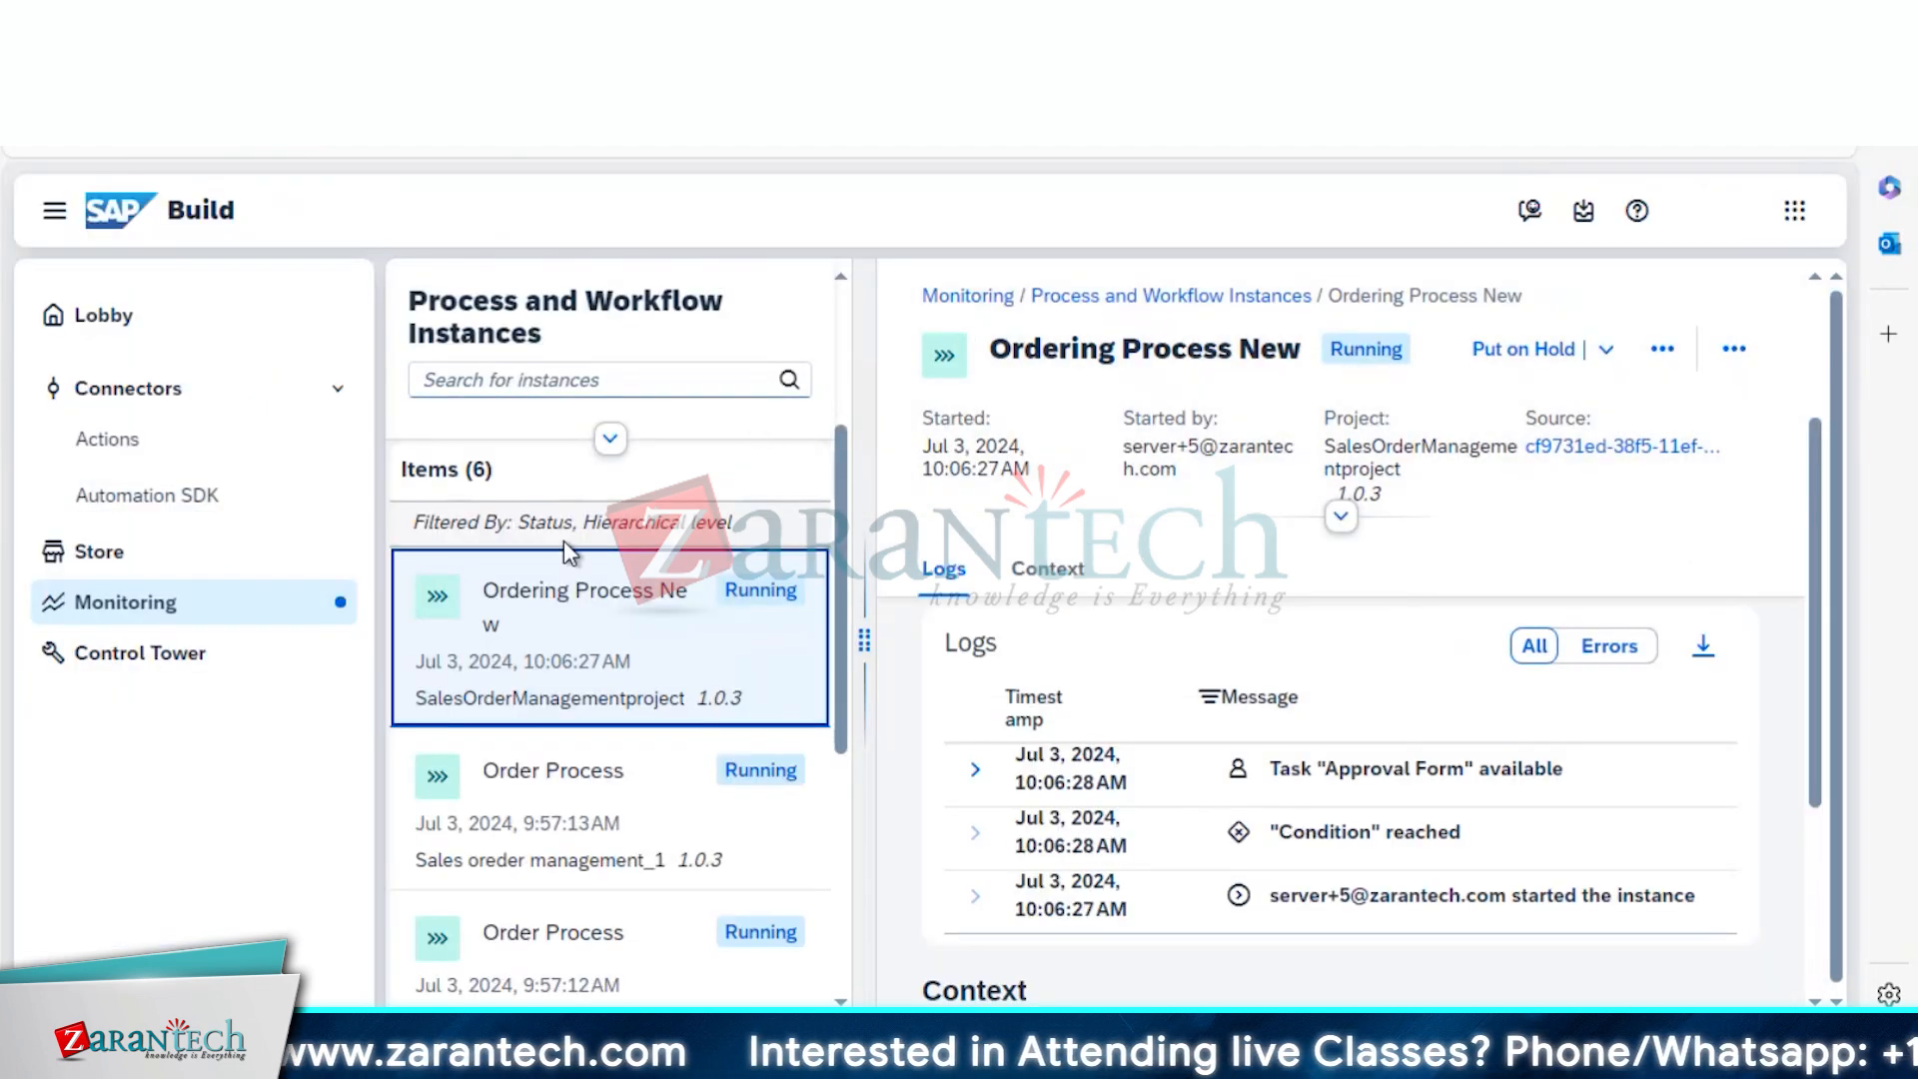
pyautogui.click(224, 608)
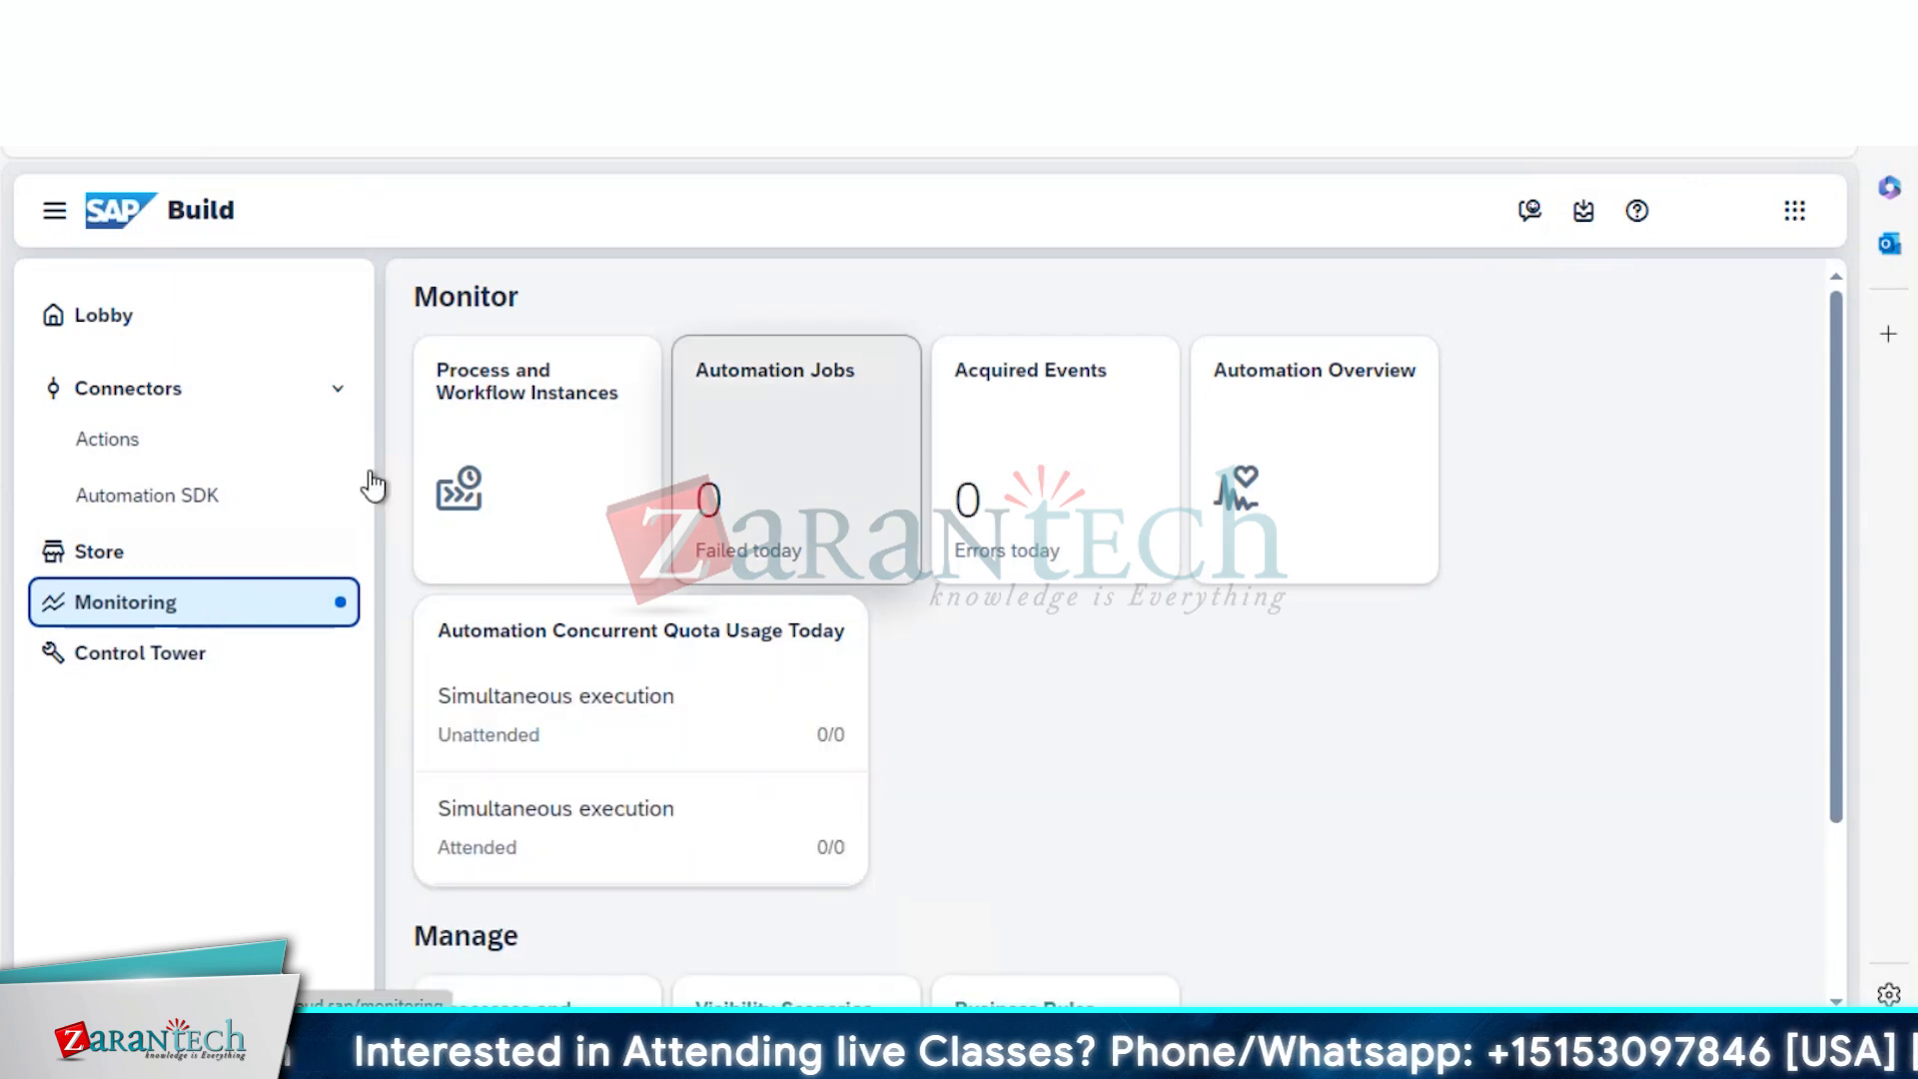
pyautogui.click(537, 452)
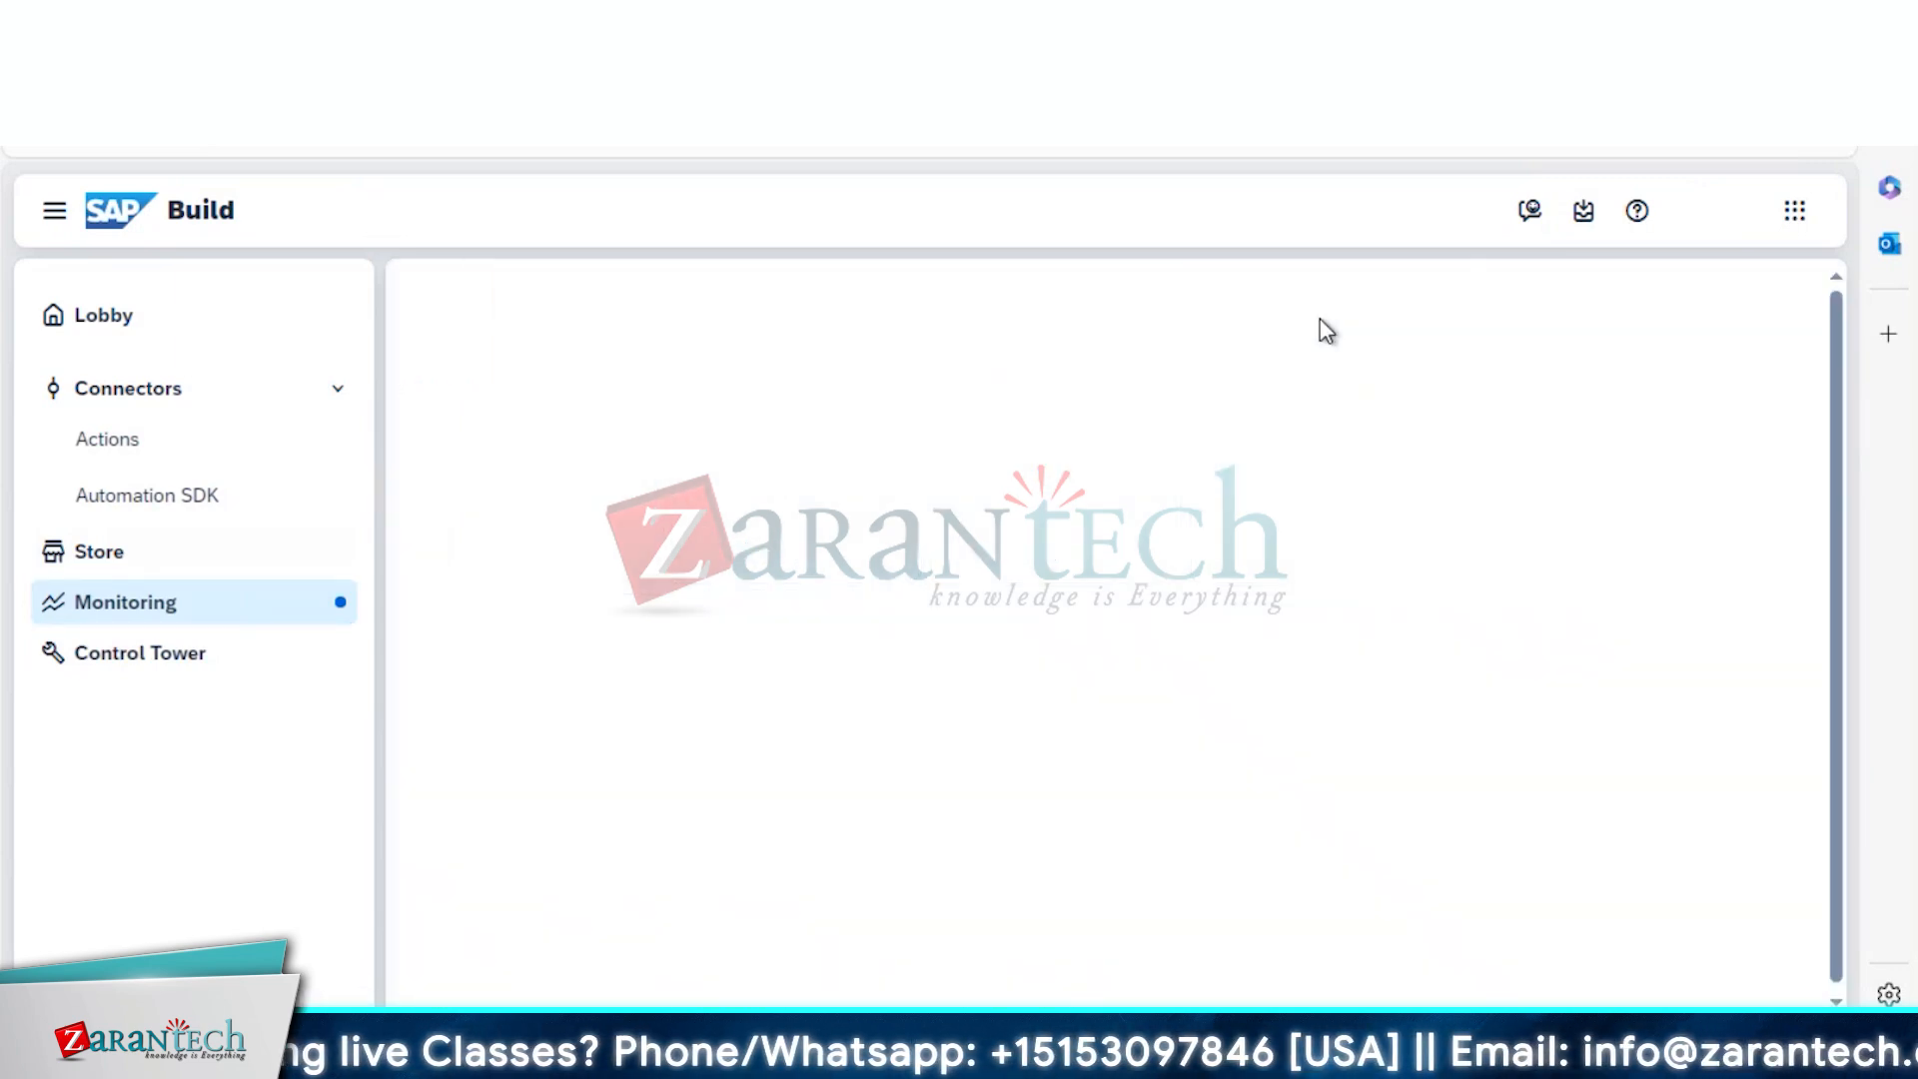
# Filter the status by typing 'co' to add Completed, then open and scroll the newest completed instance
pyautogui.click(1482, 483)
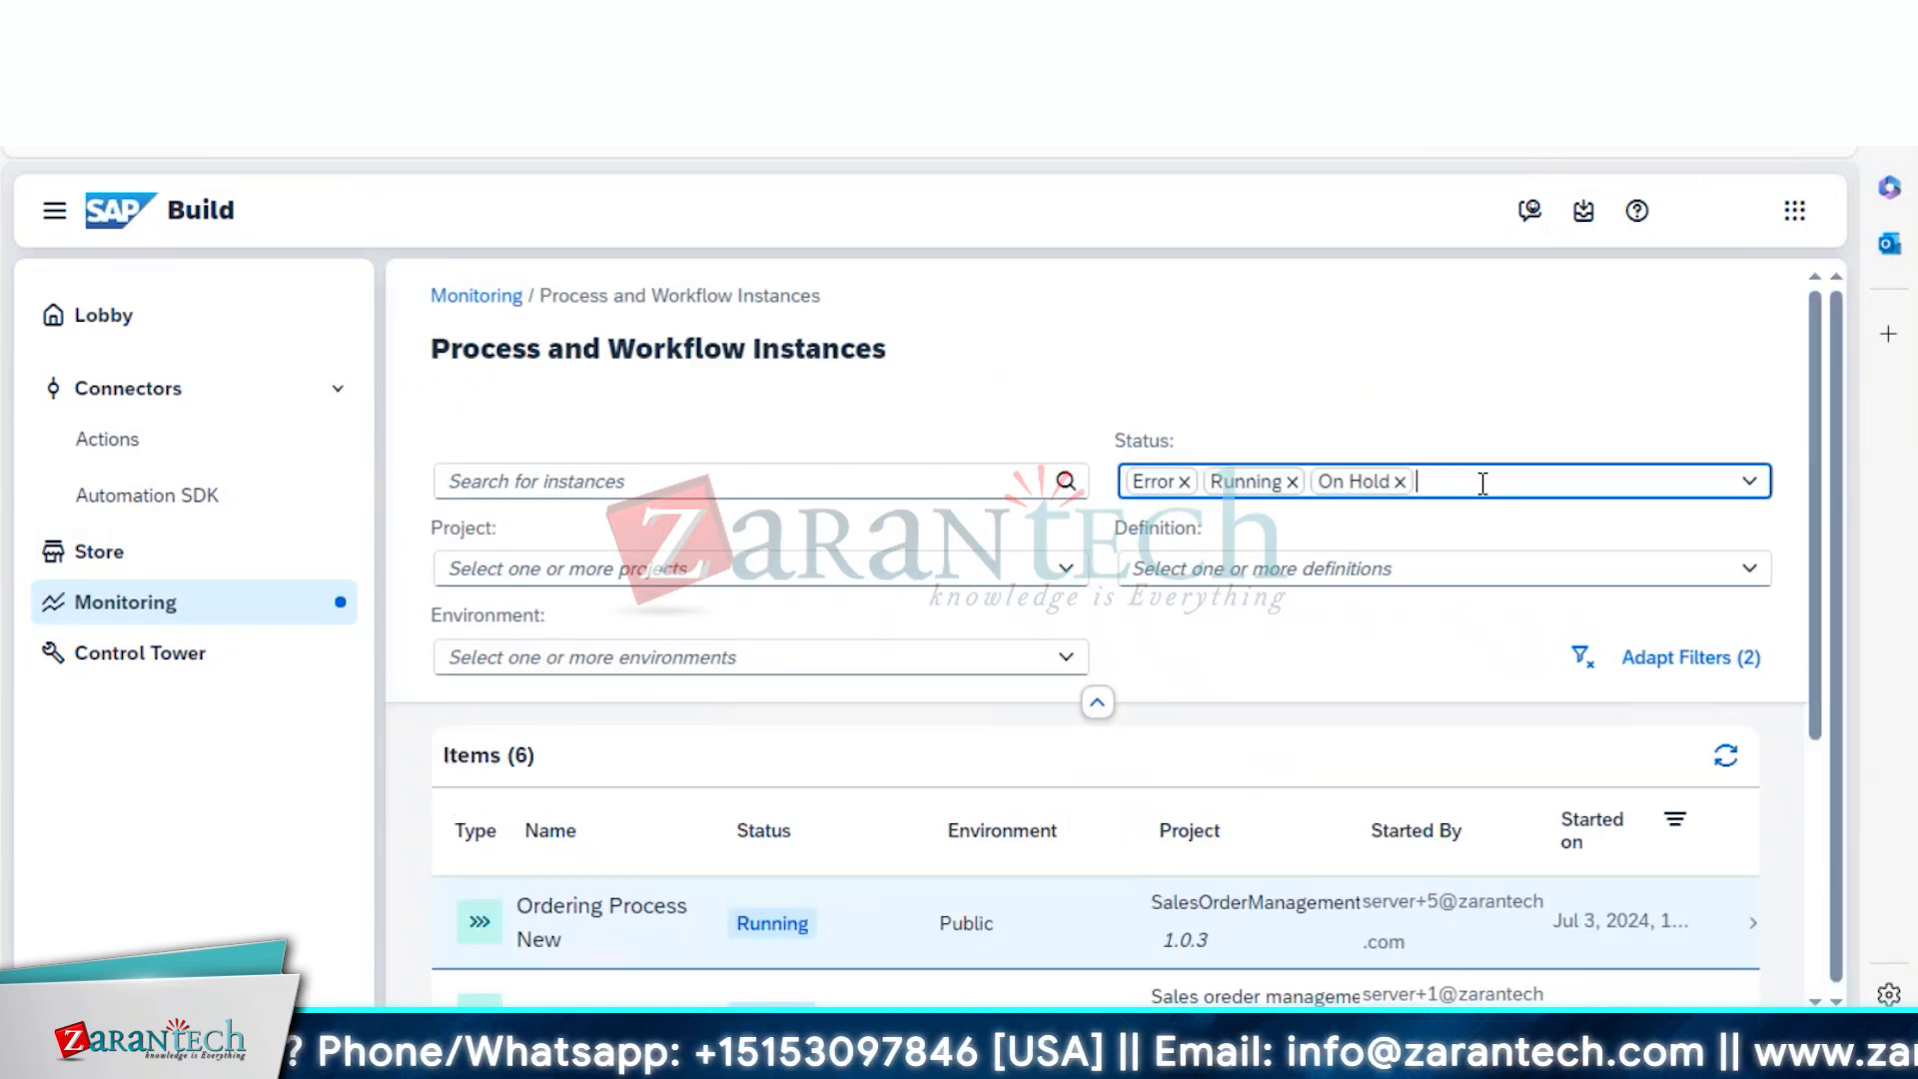
pyautogui.write('co')
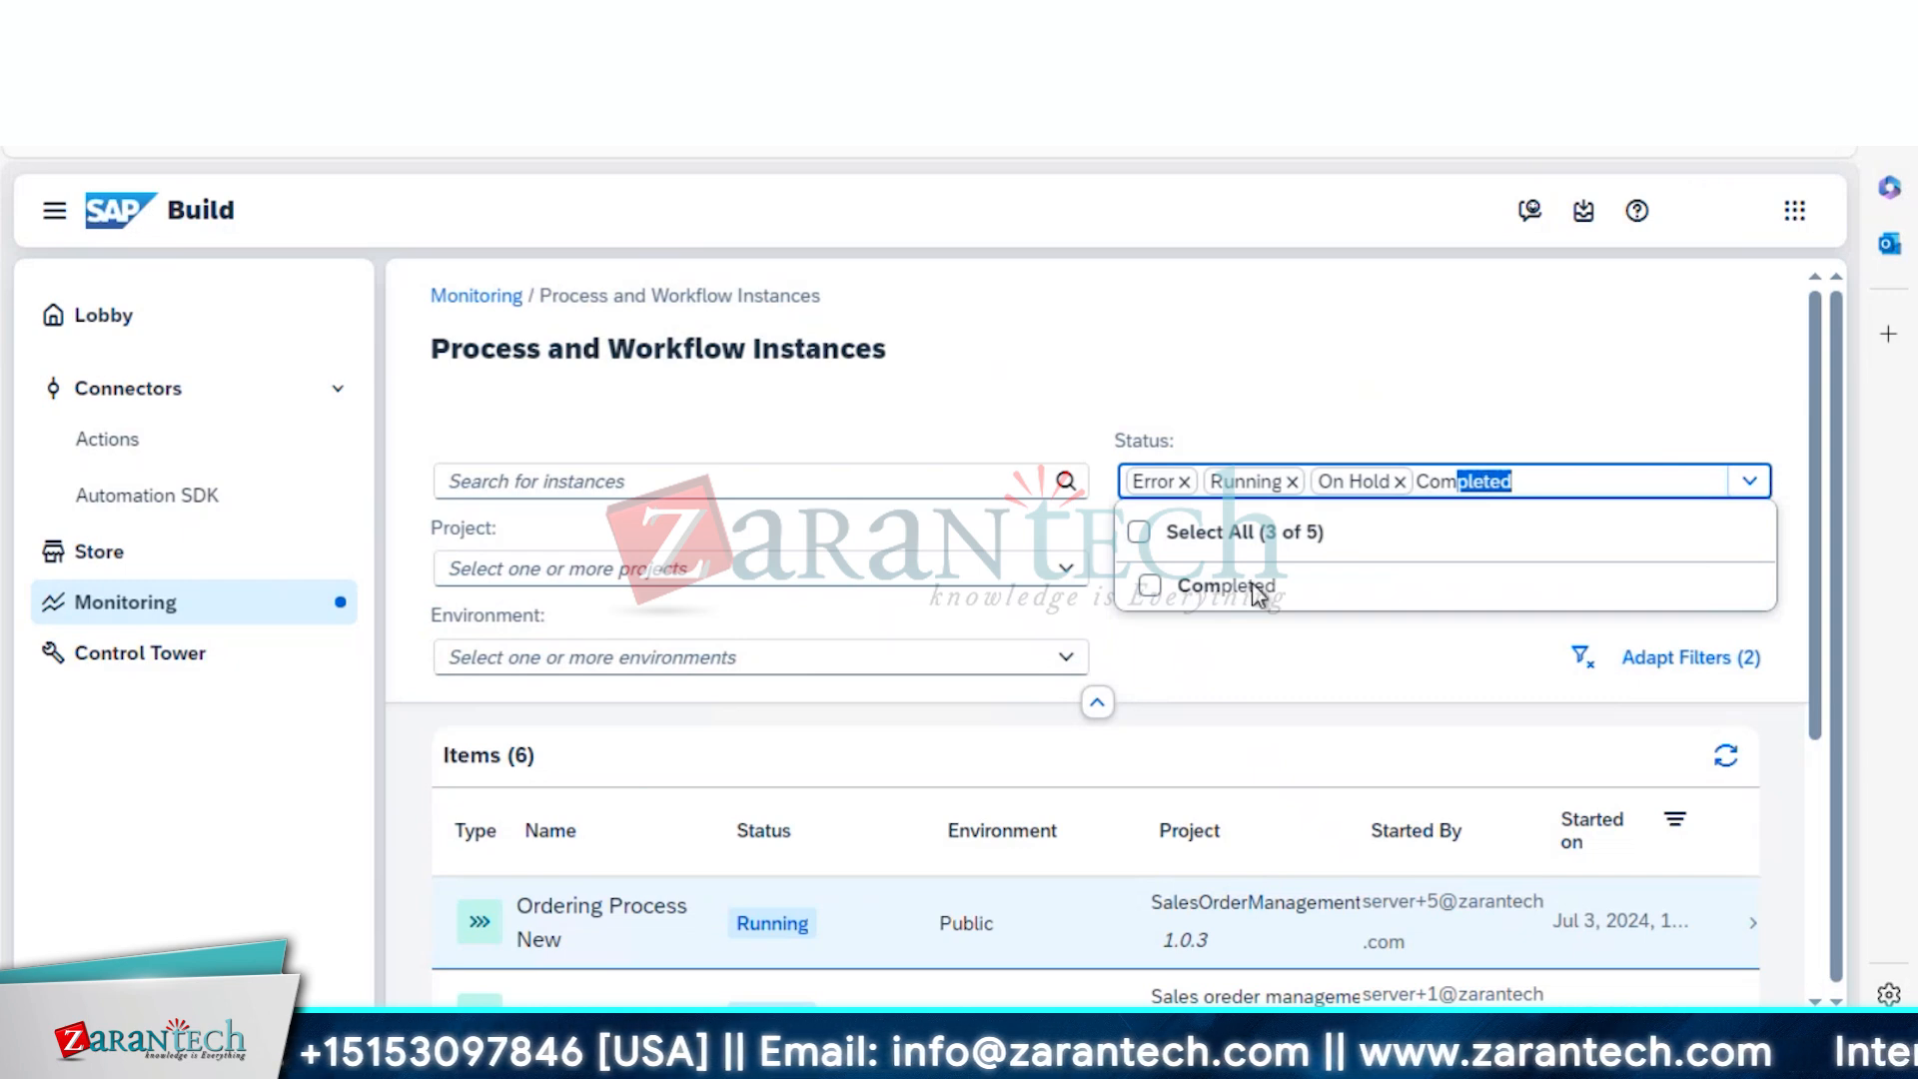
pyautogui.click(1255, 586)
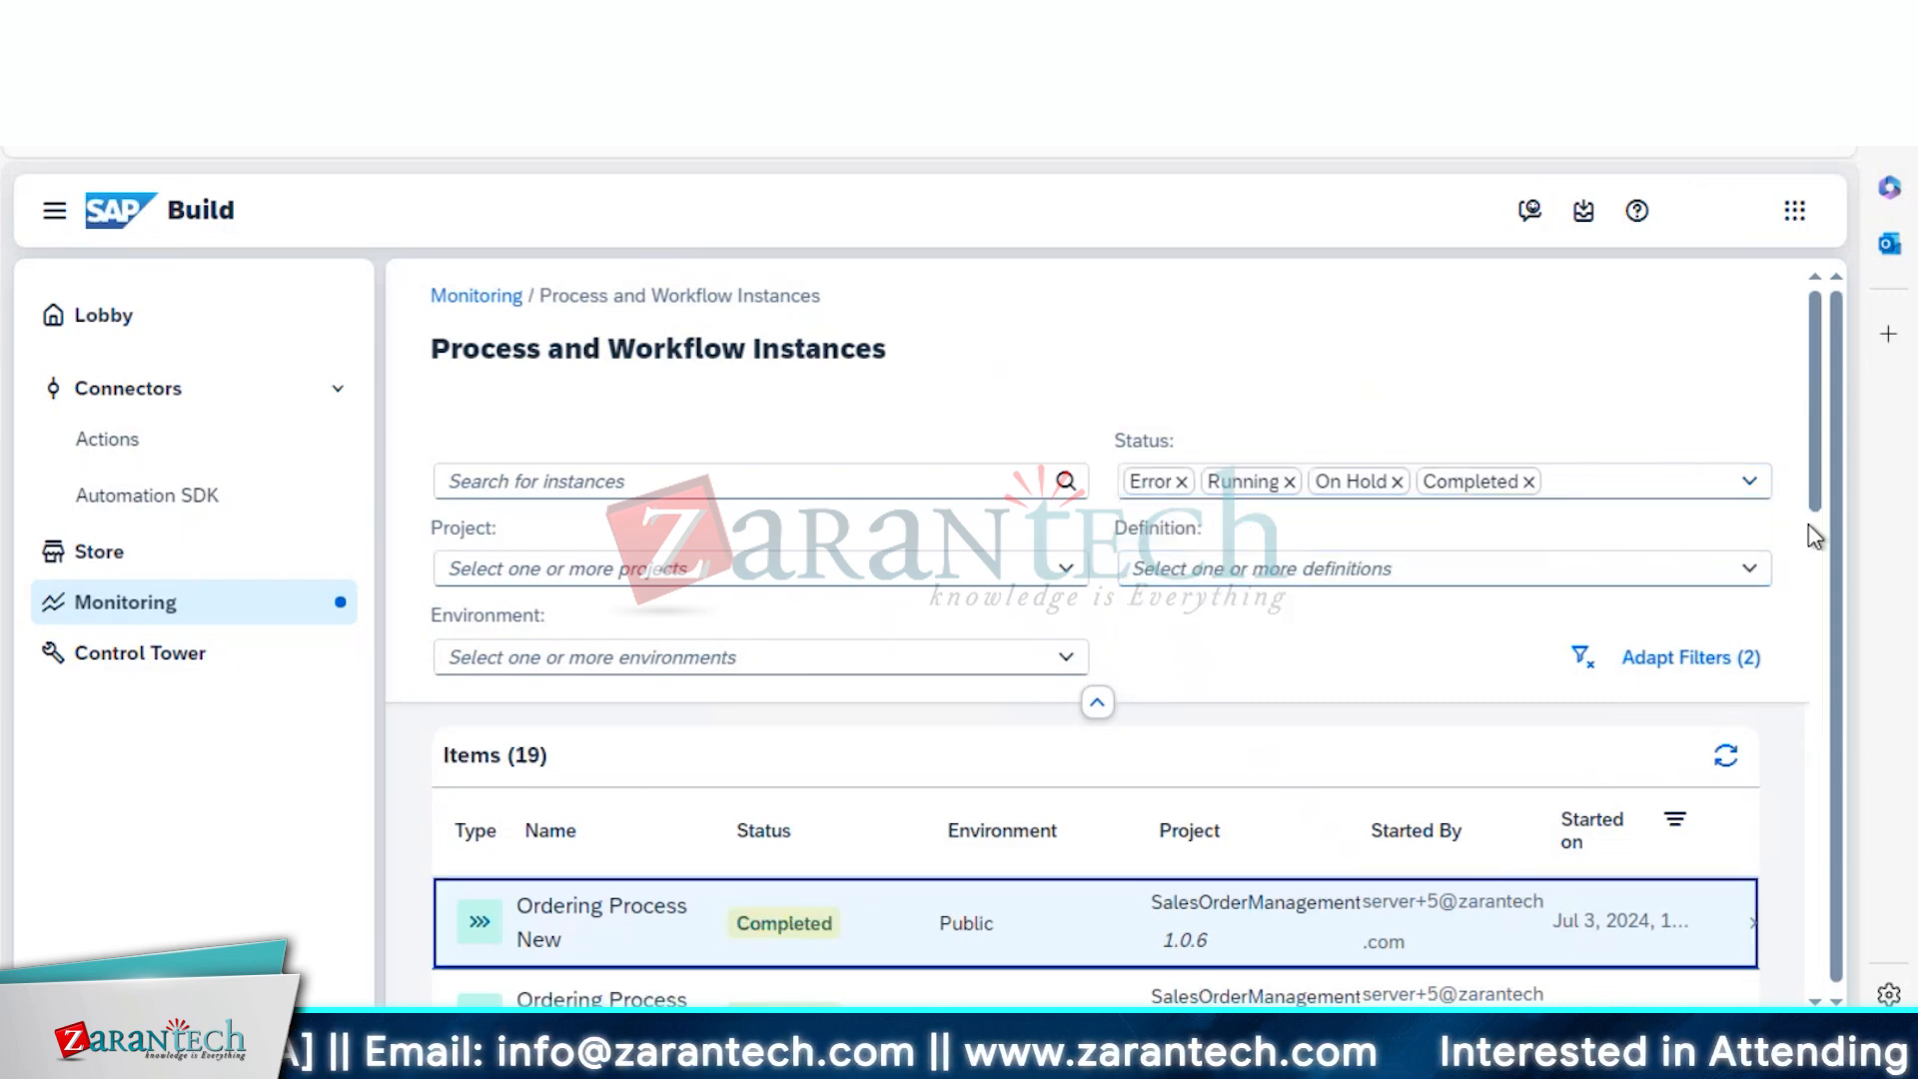
pyautogui.moveTo(1811, 535); pyautogui.dragTo(1826, 572)
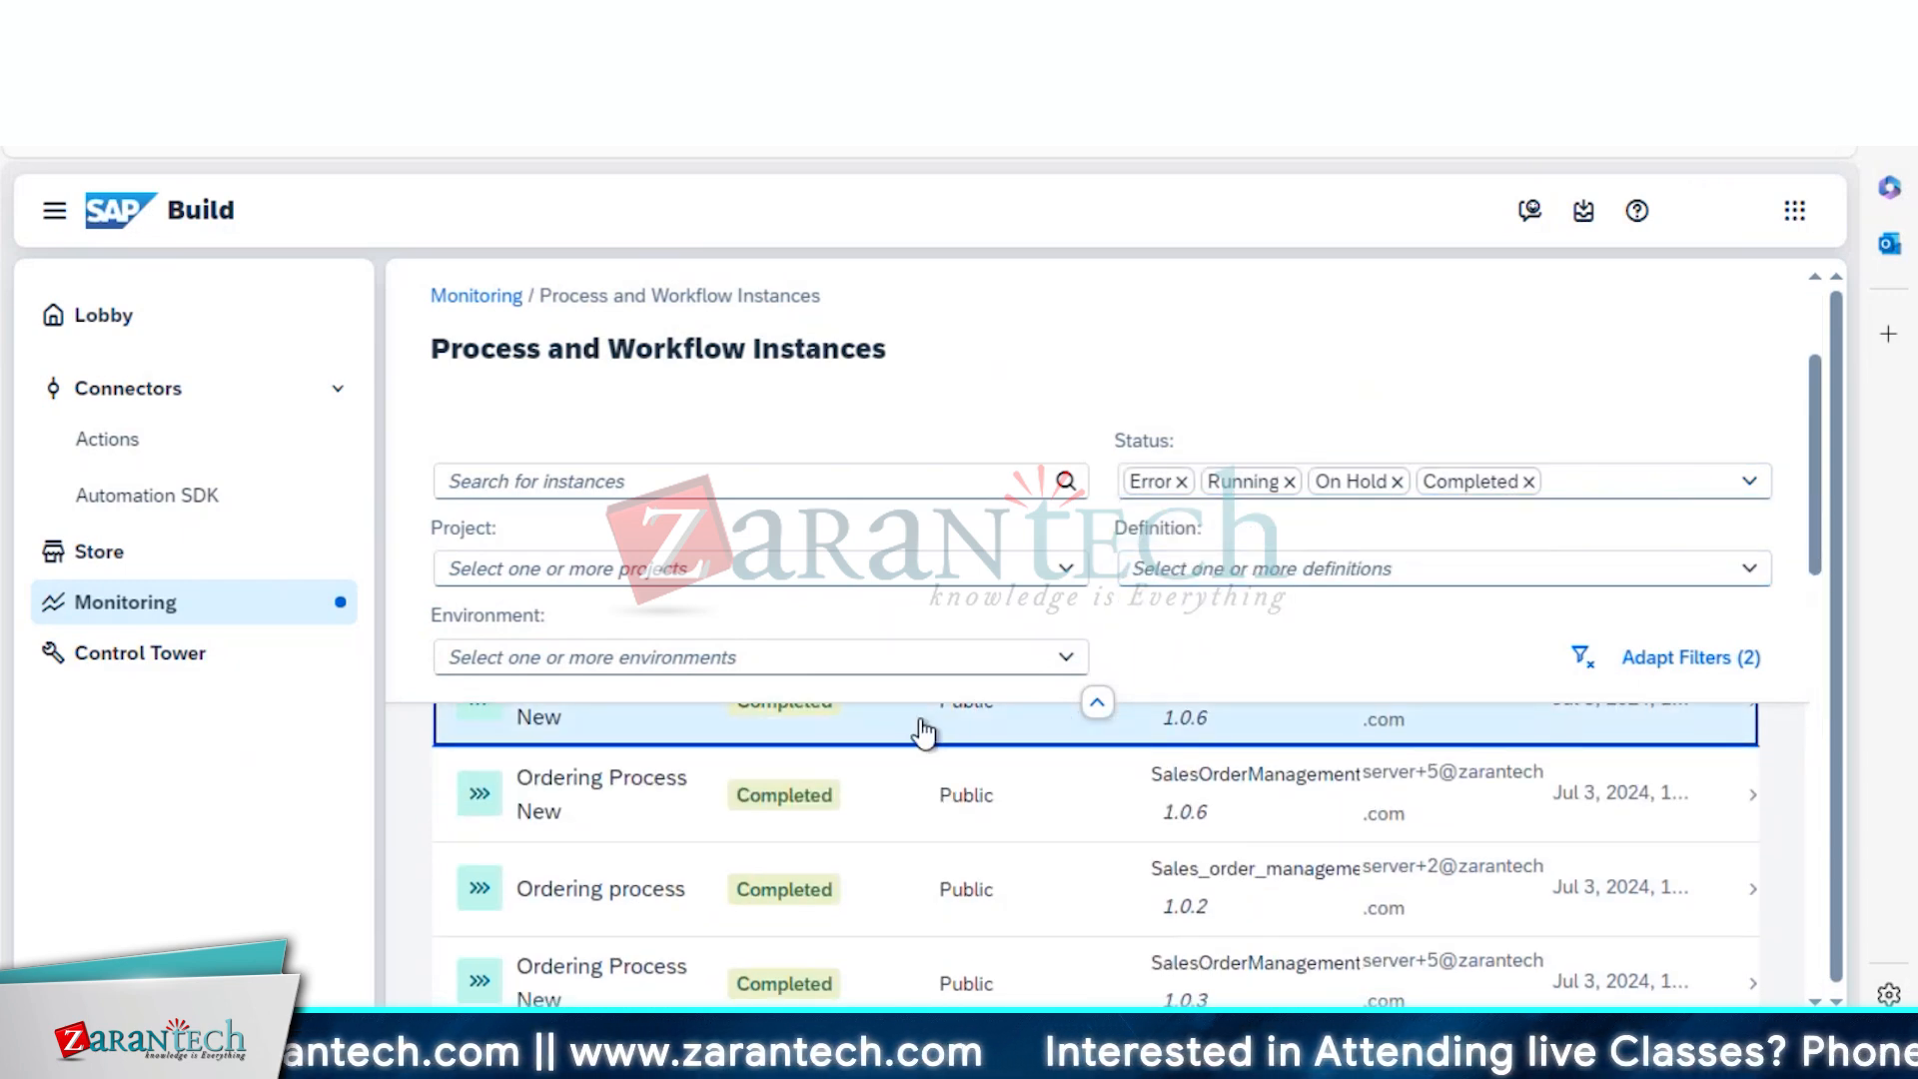
pyautogui.click(925, 728)
pyautogui.moveTo(1816, 554); pyautogui.dragTo(1819, 755)
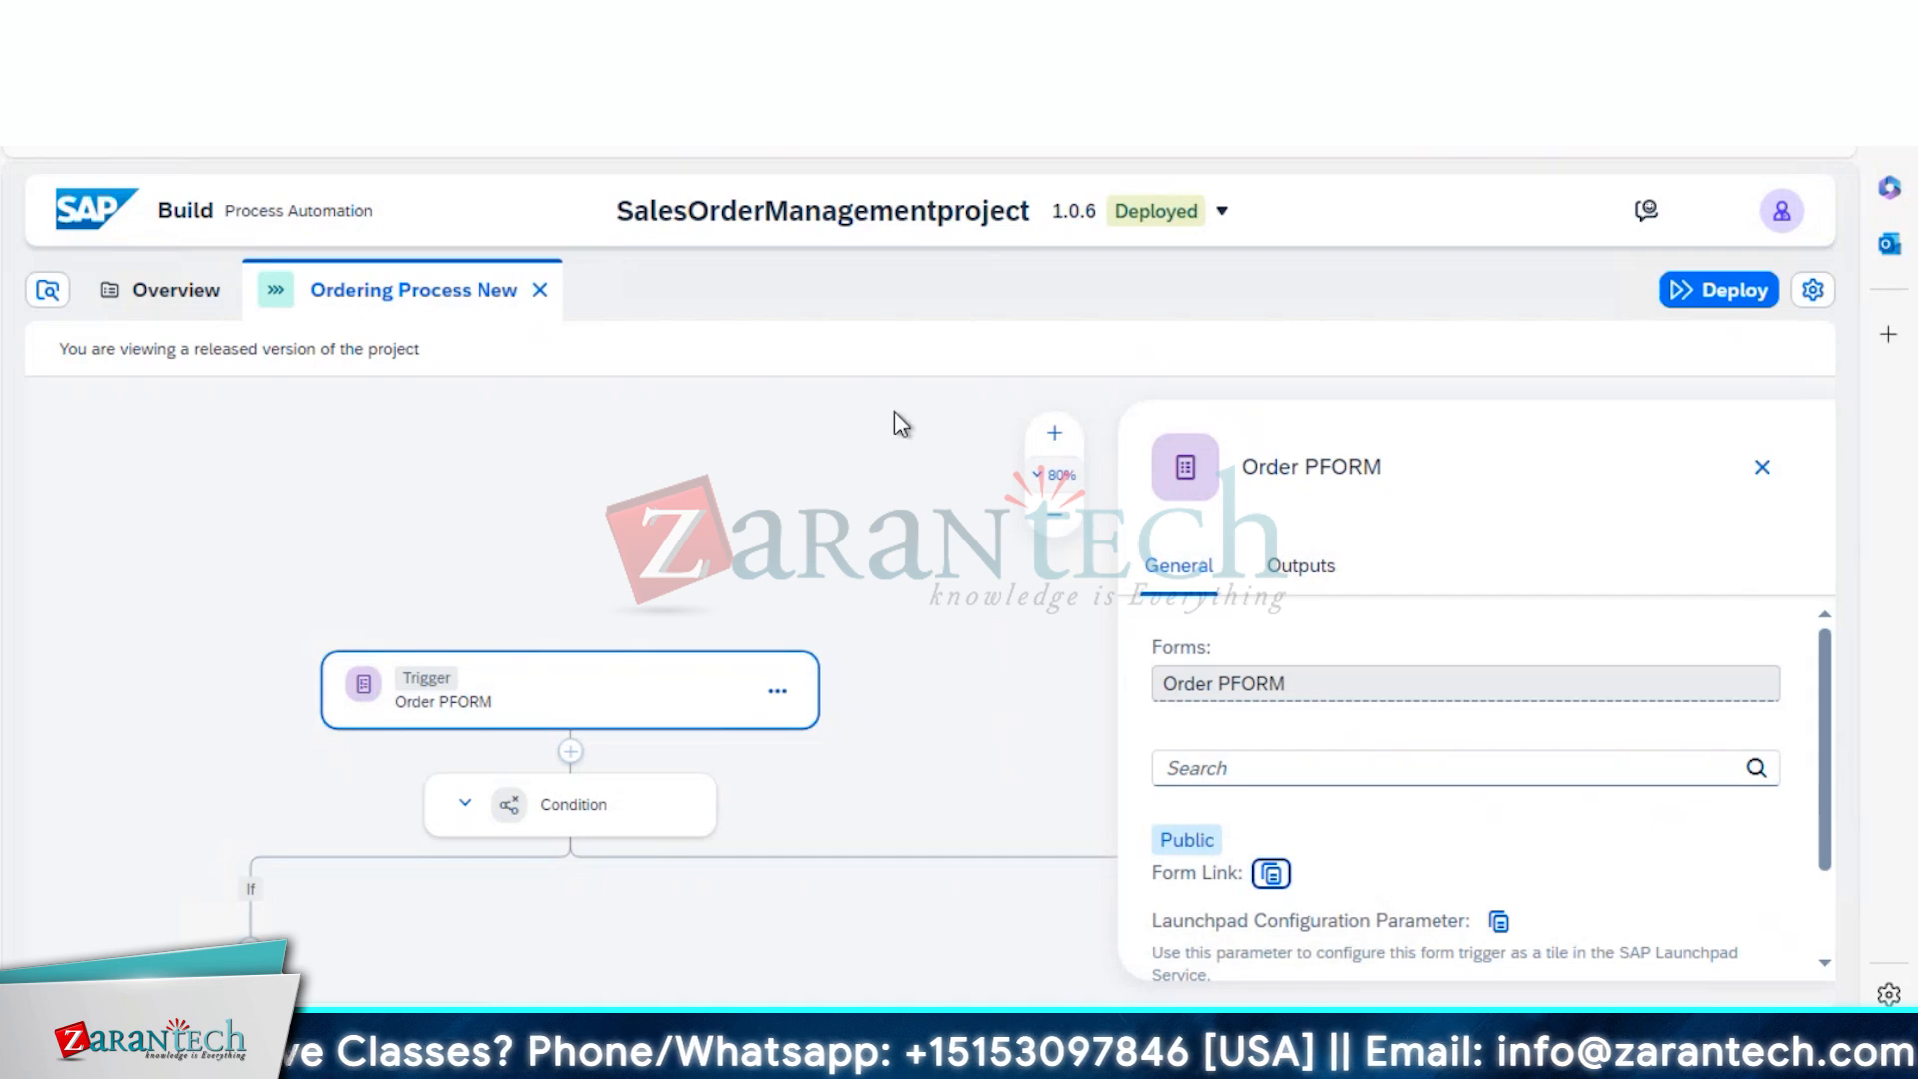
# View and close the Condition step's settings, then show the project's version list
pyautogui.click(556, 825)
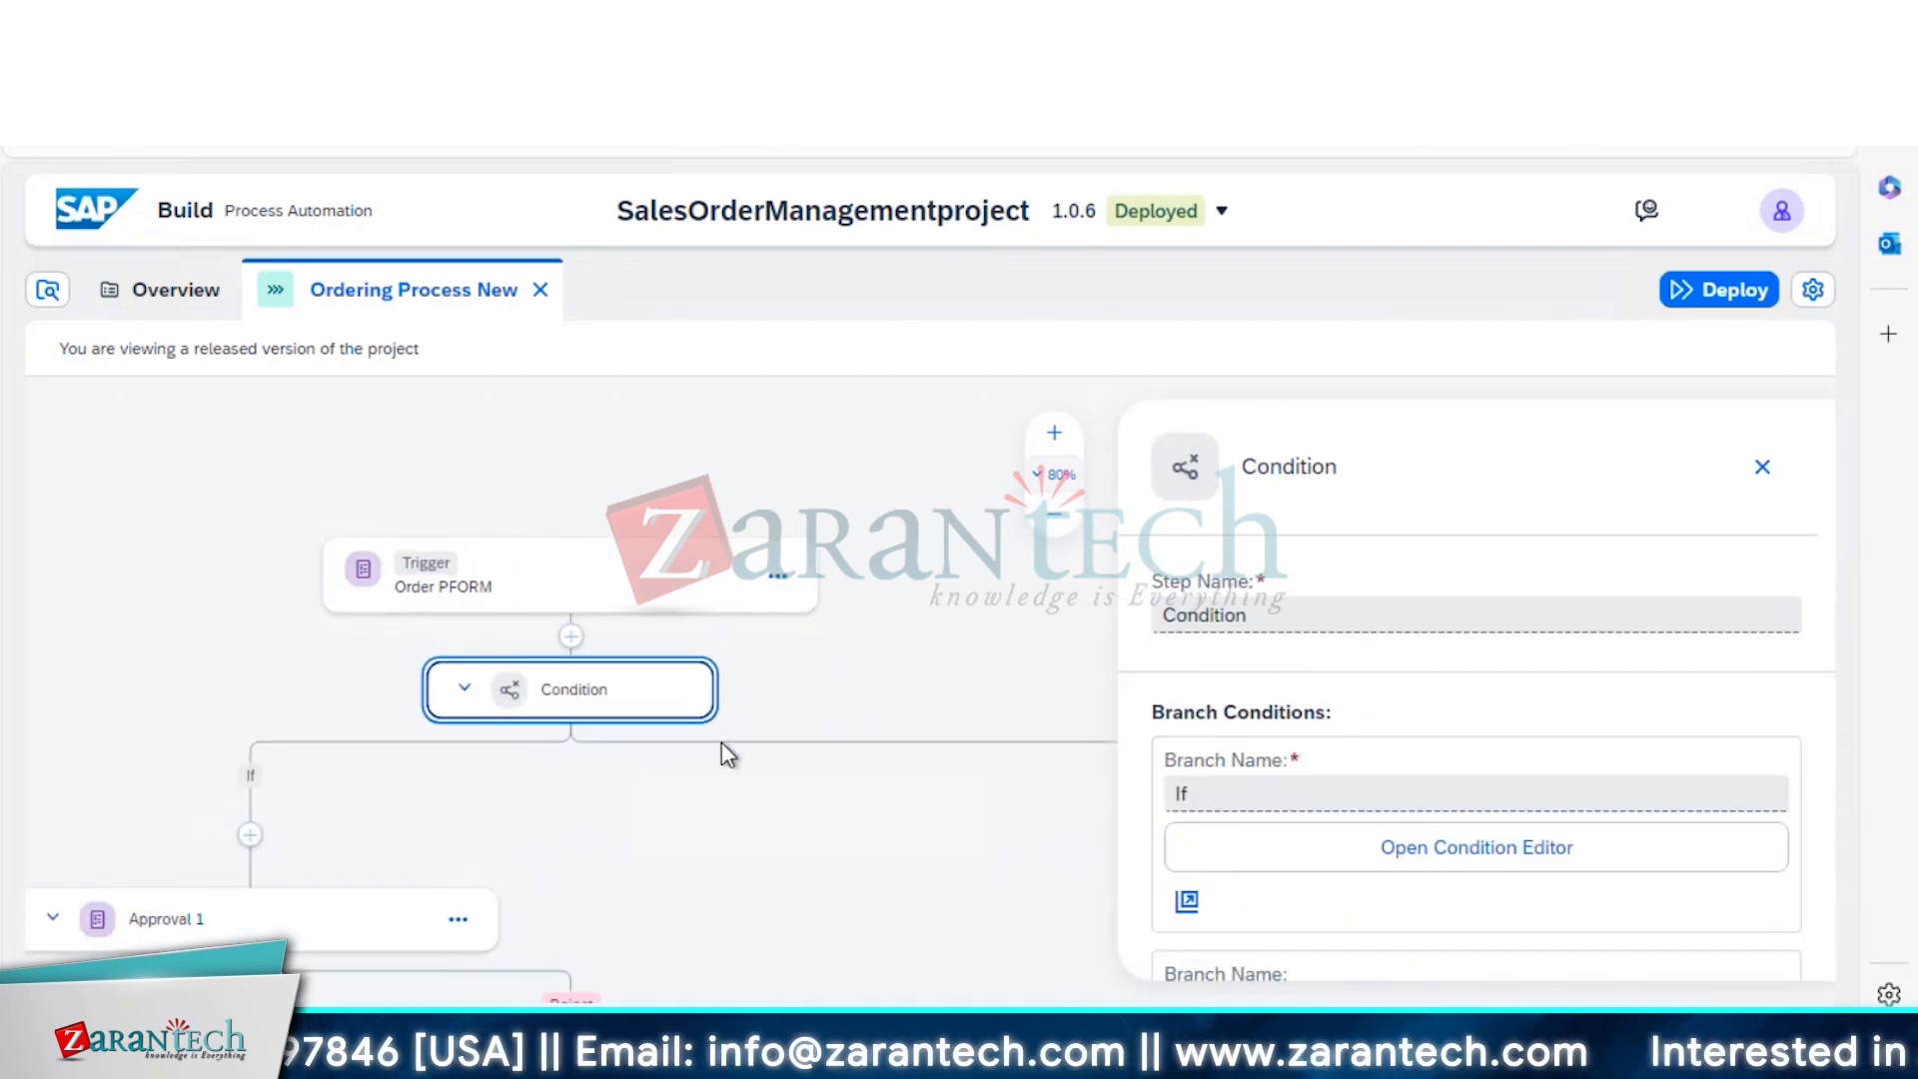
pyautogui.click(1762, 468)
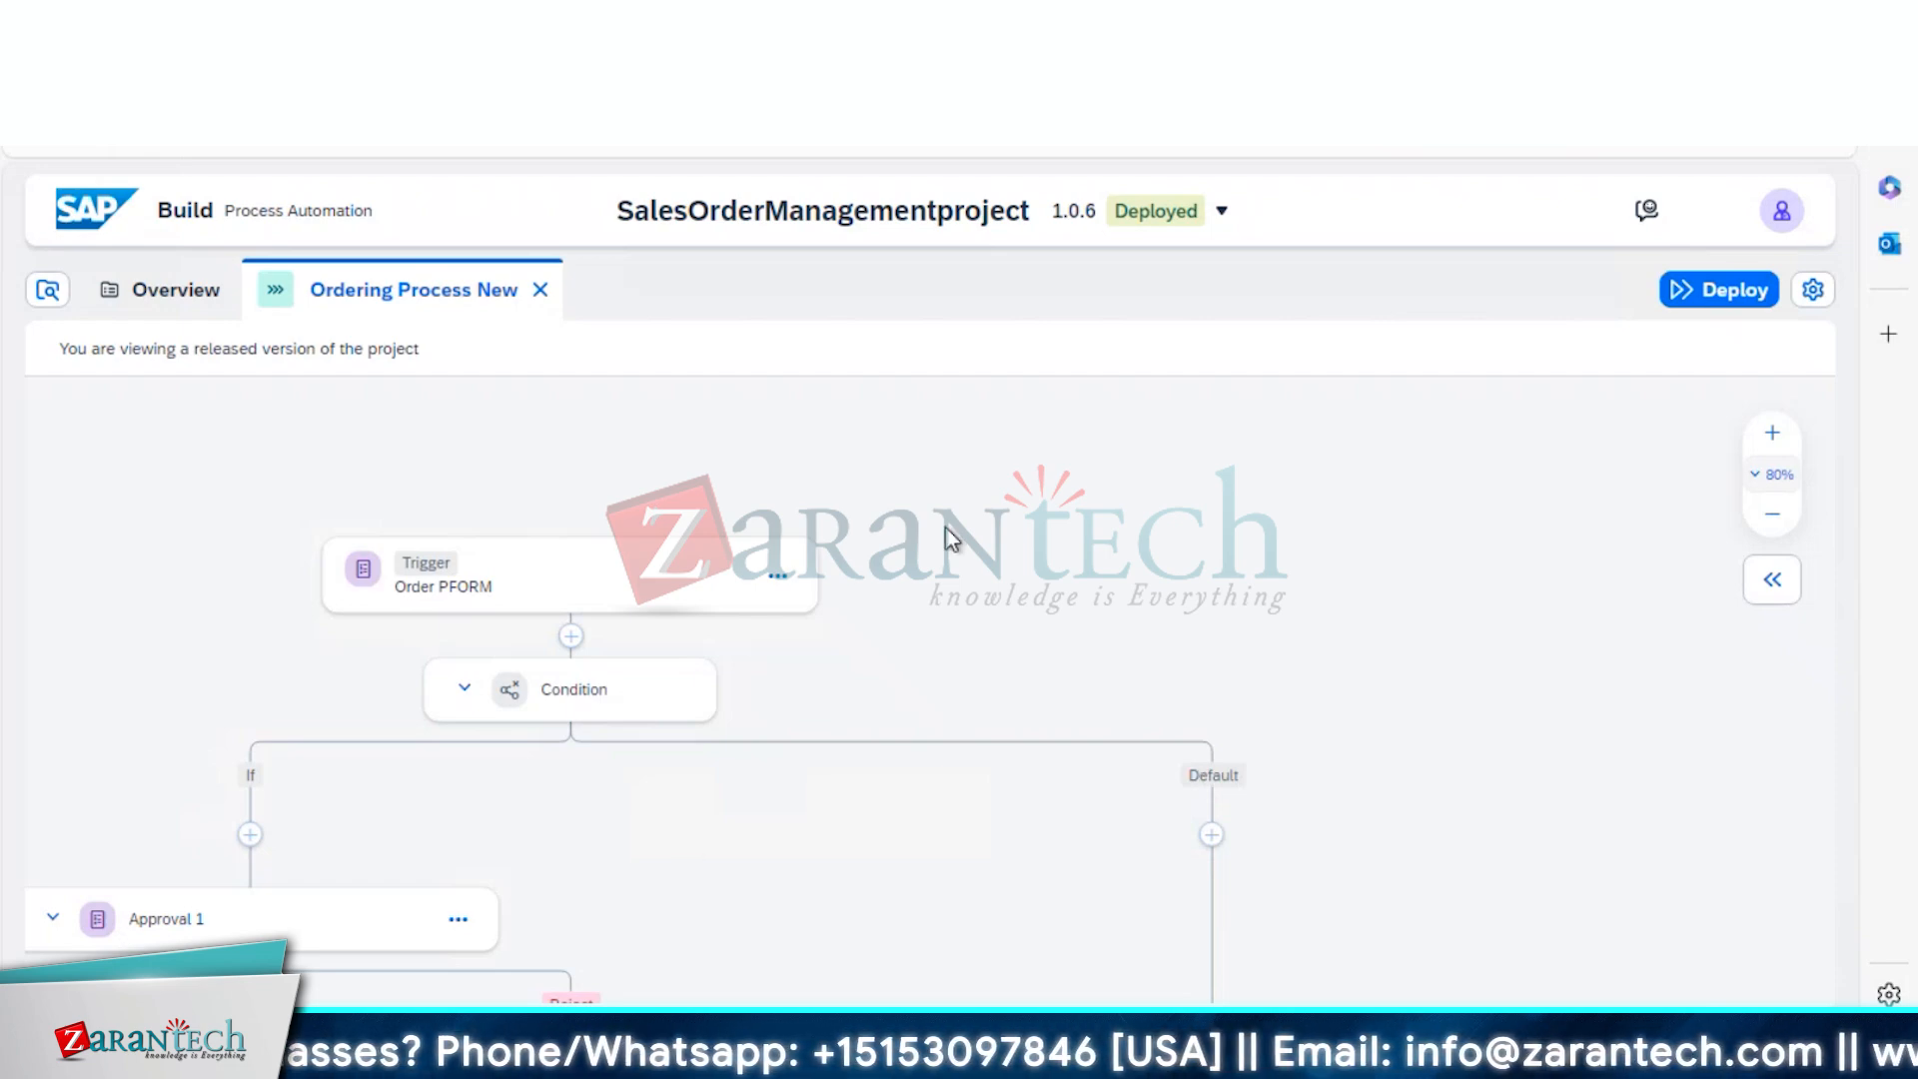
pyautogui.click(1237, 210)
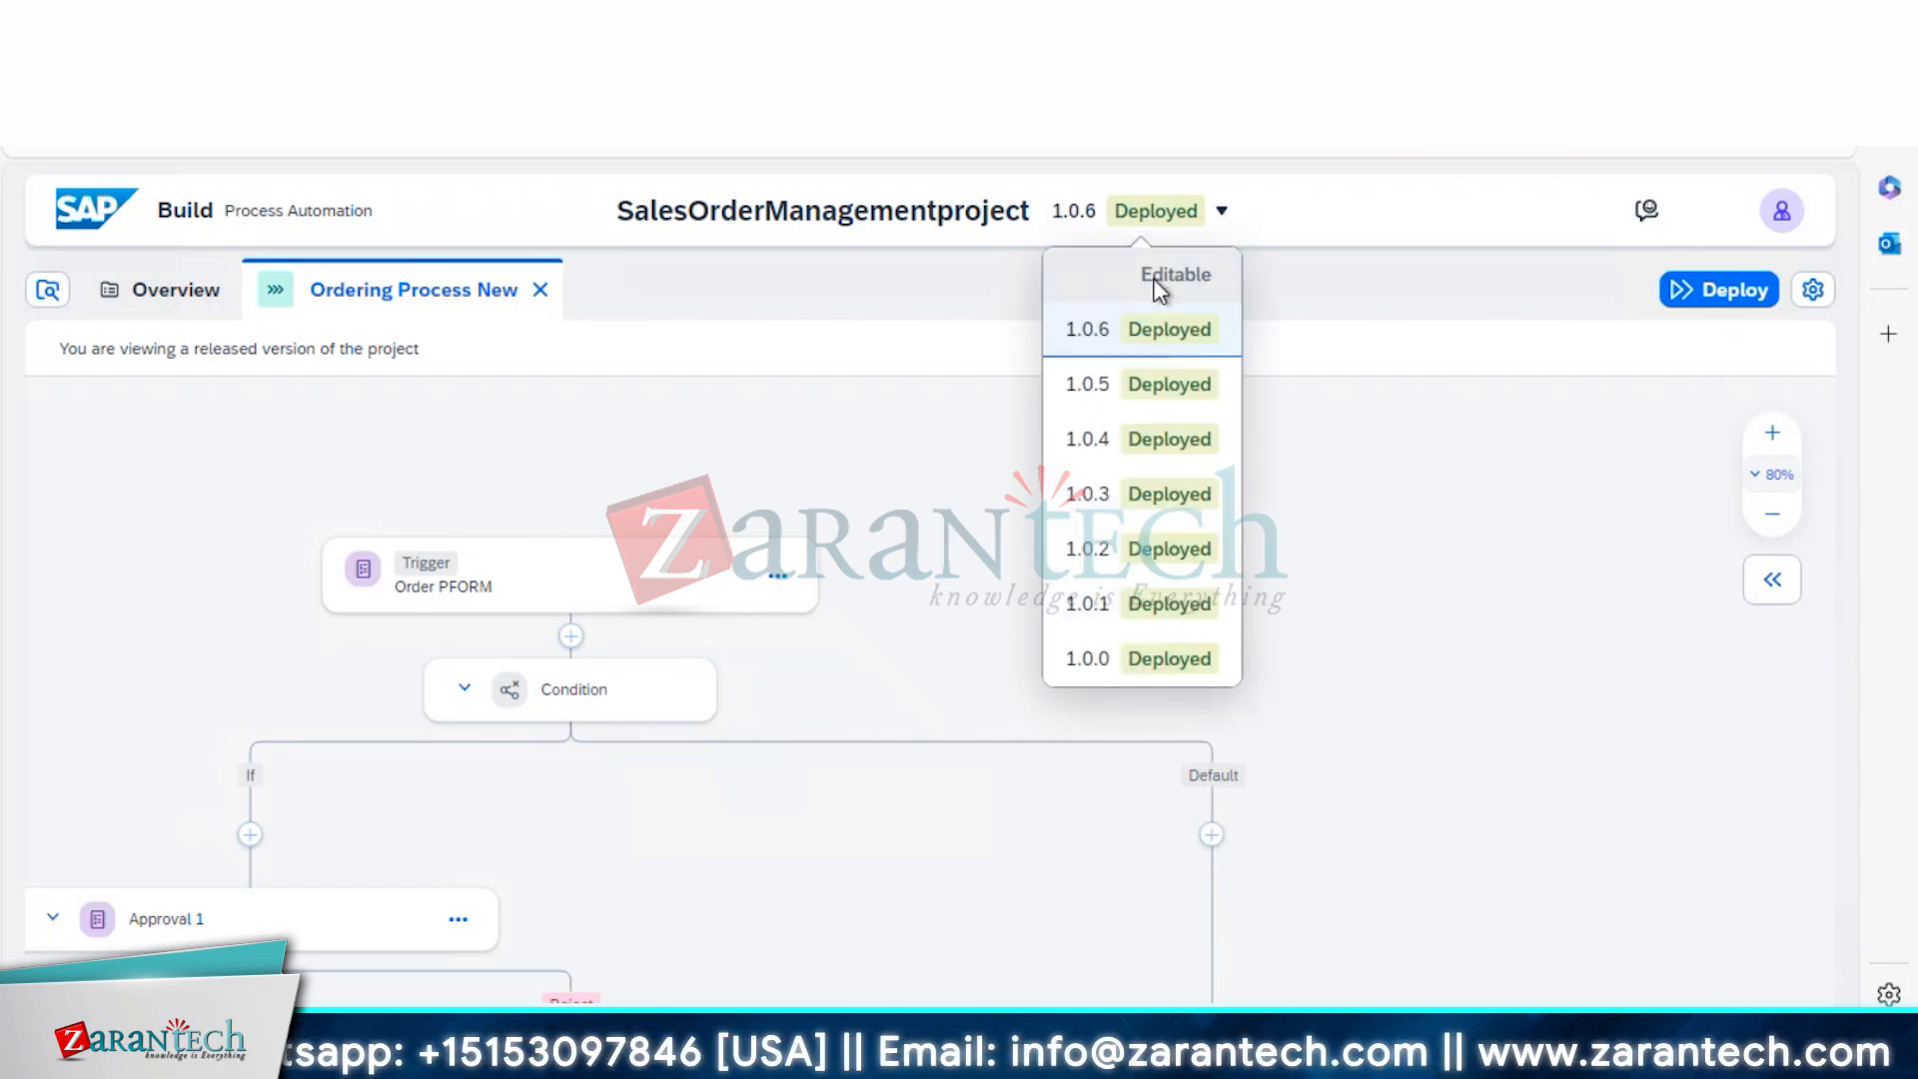
# Switch to the Editable version, add a step on the Default branch, and zoom out to 60%
pyautogui.click(1157, 286)
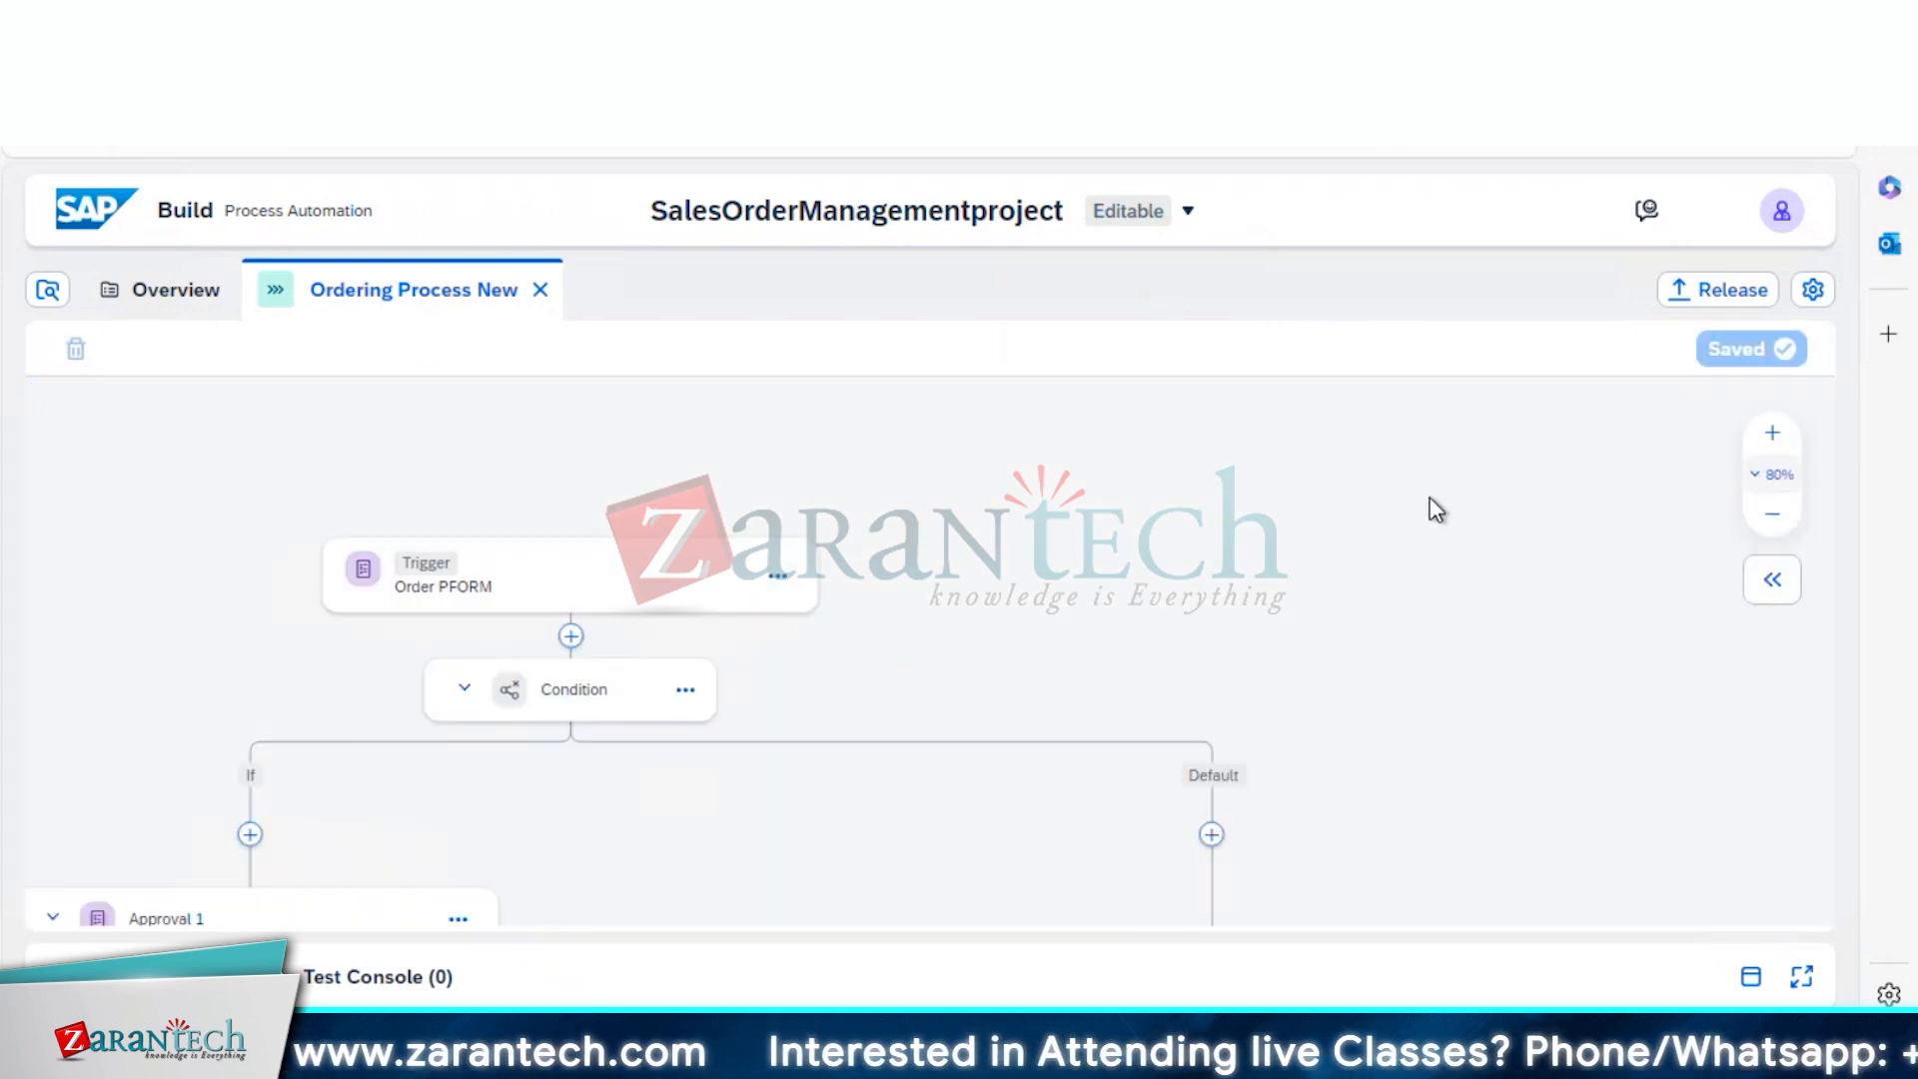
pyautogui.click(1211, 837)
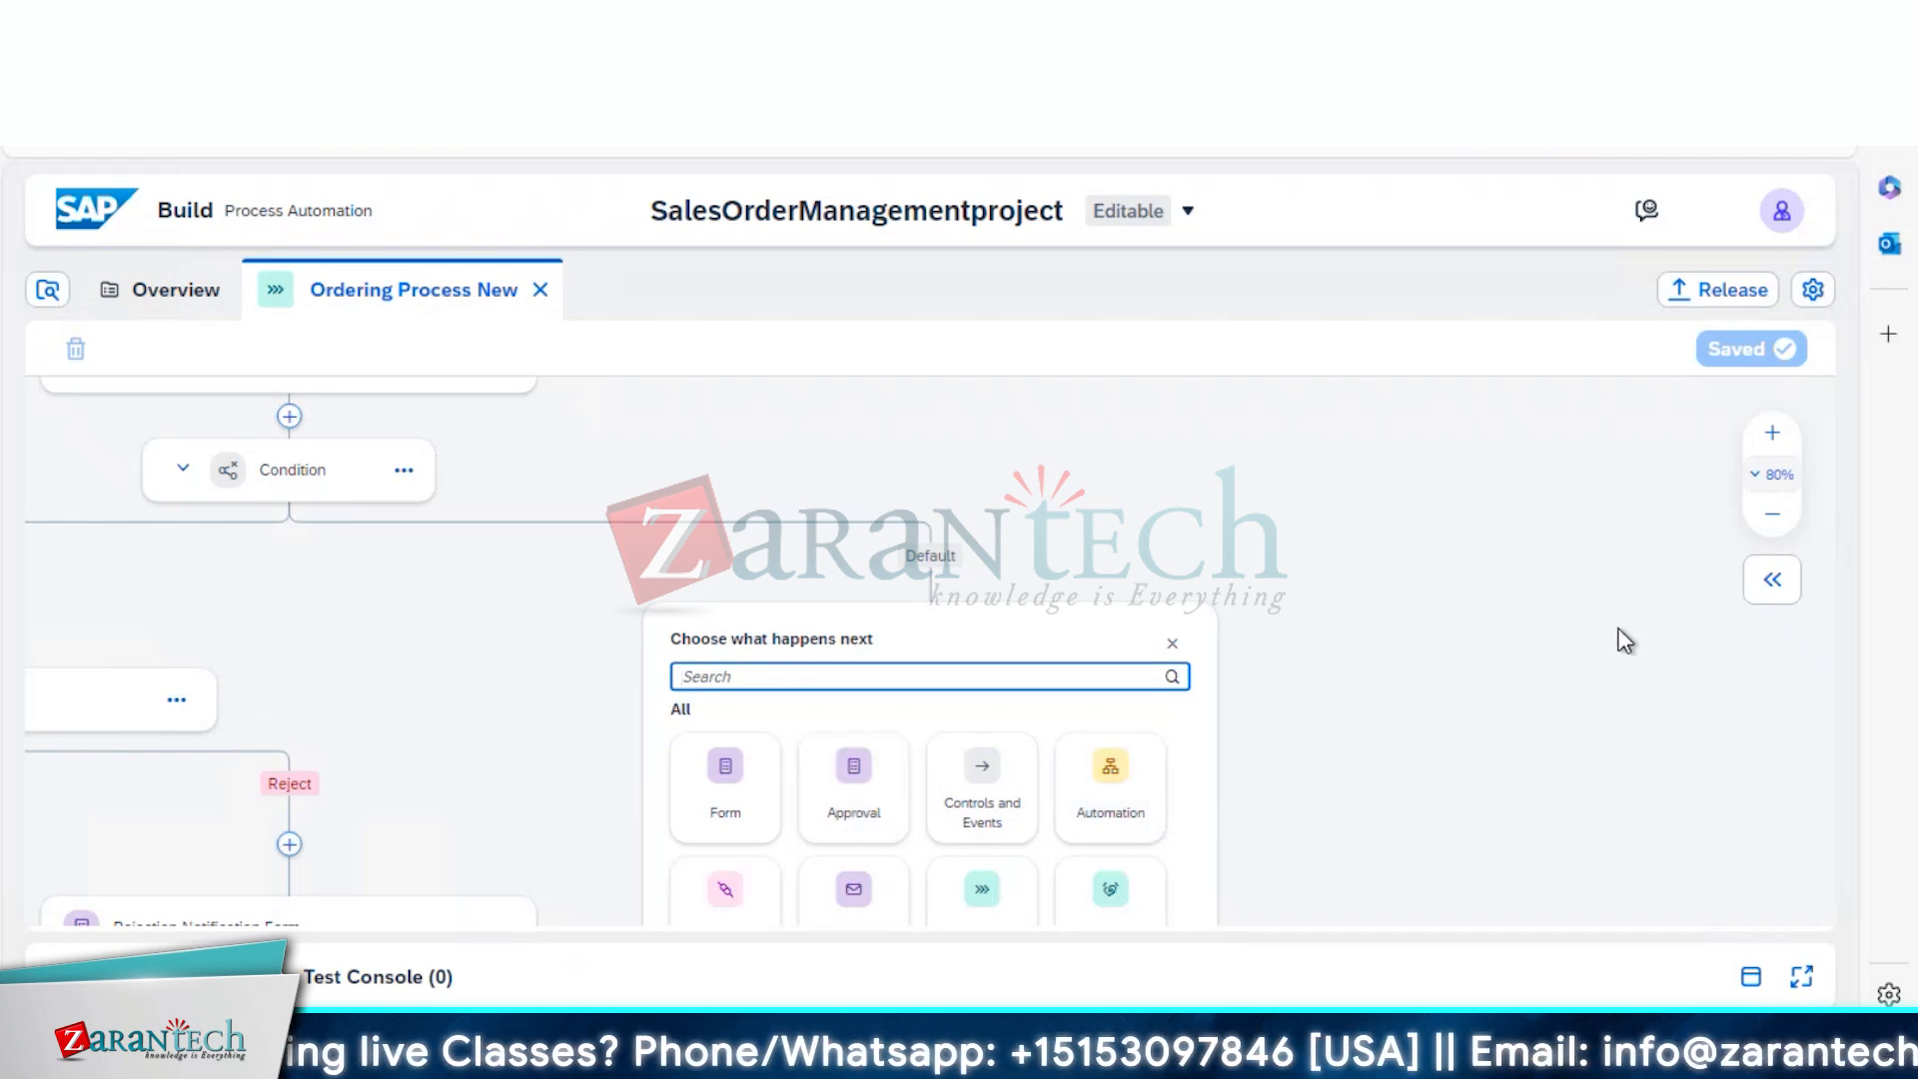
pyautogui.click(1772, 513)
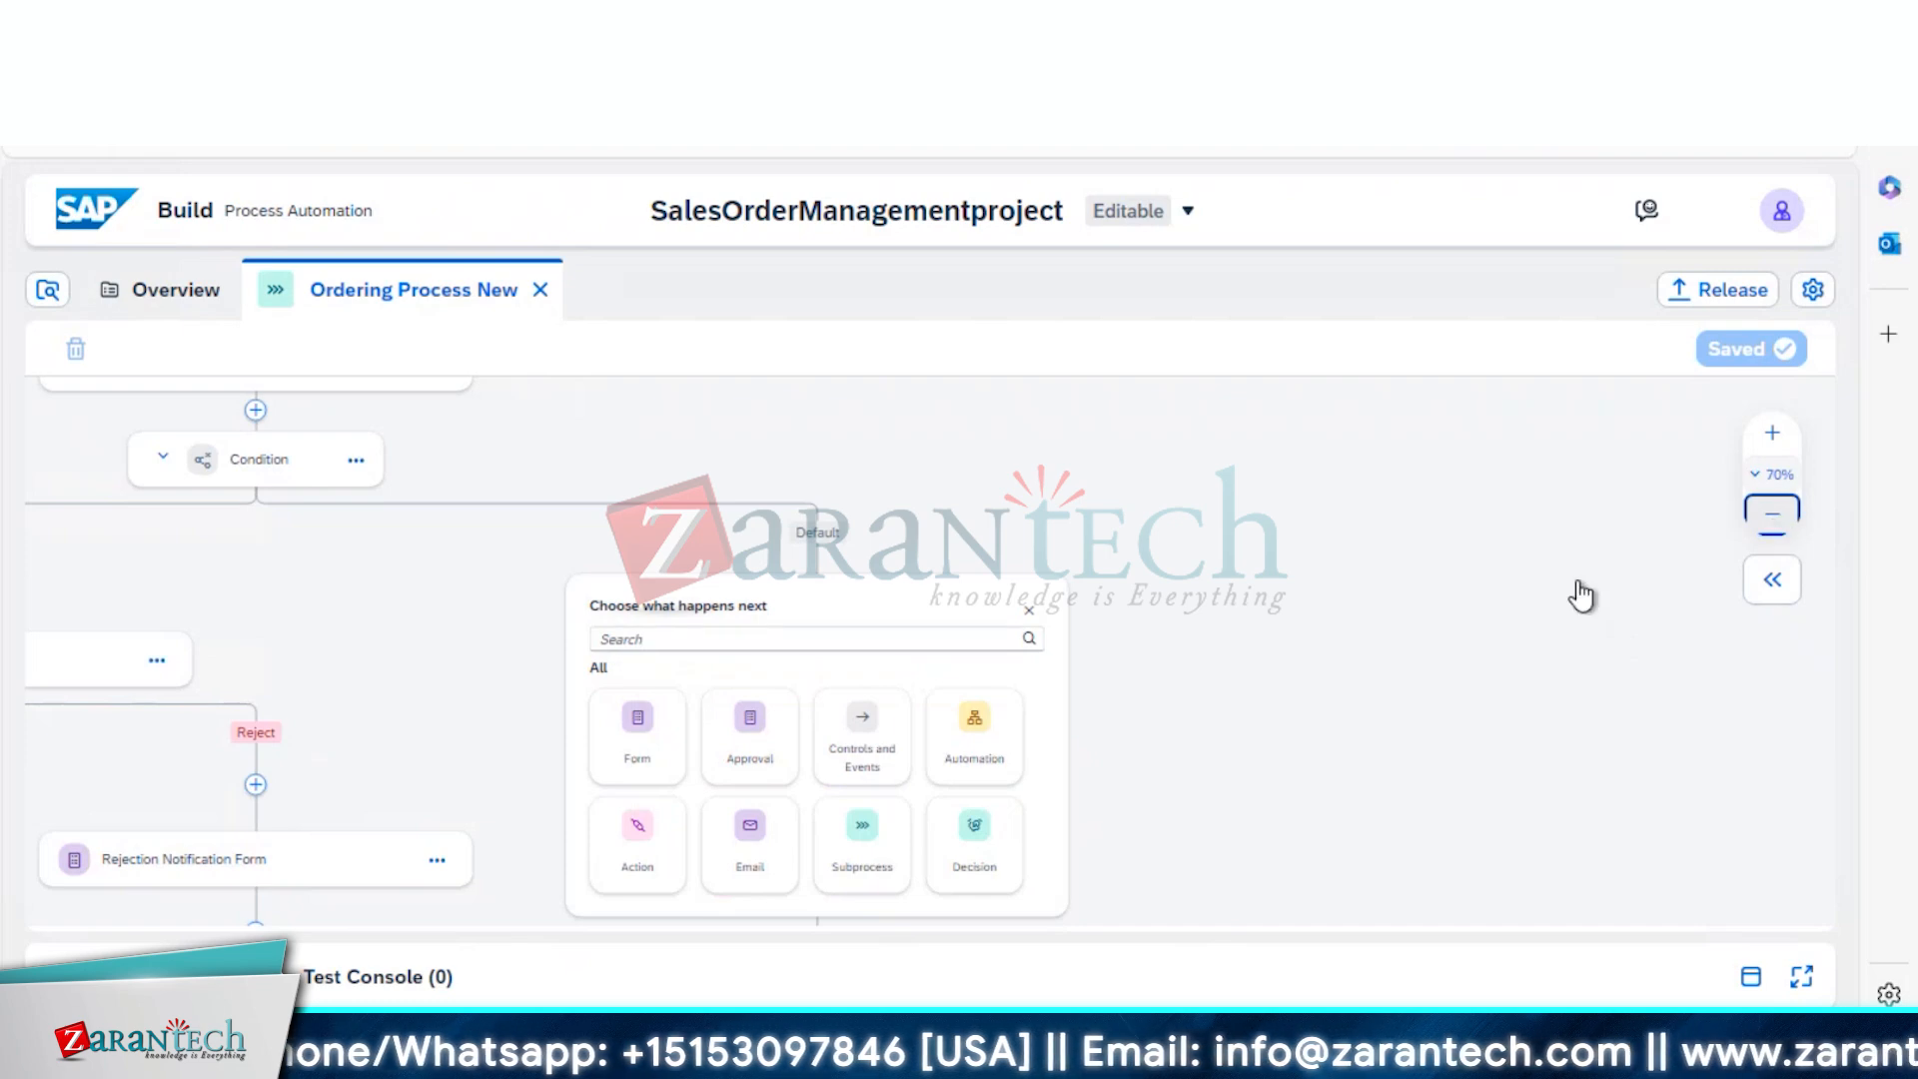
pyautogui.click(1772, 514)
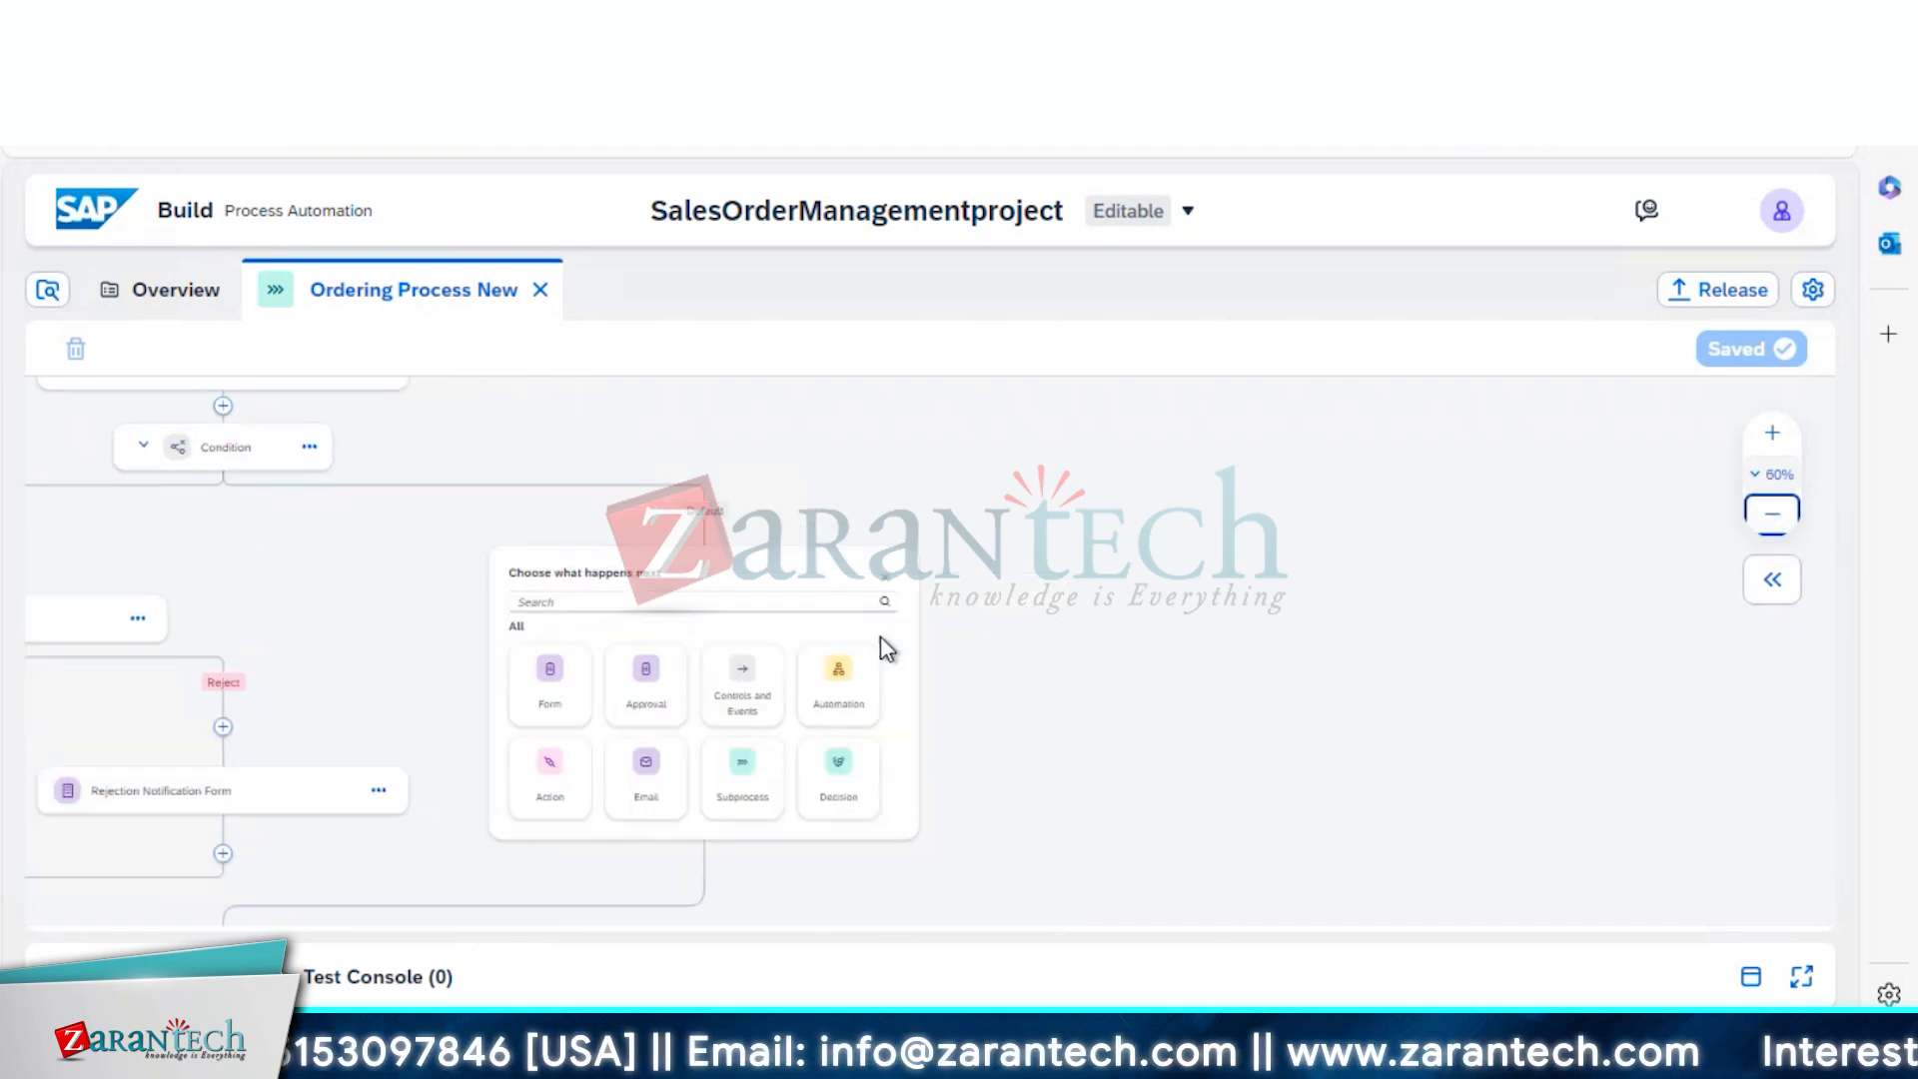